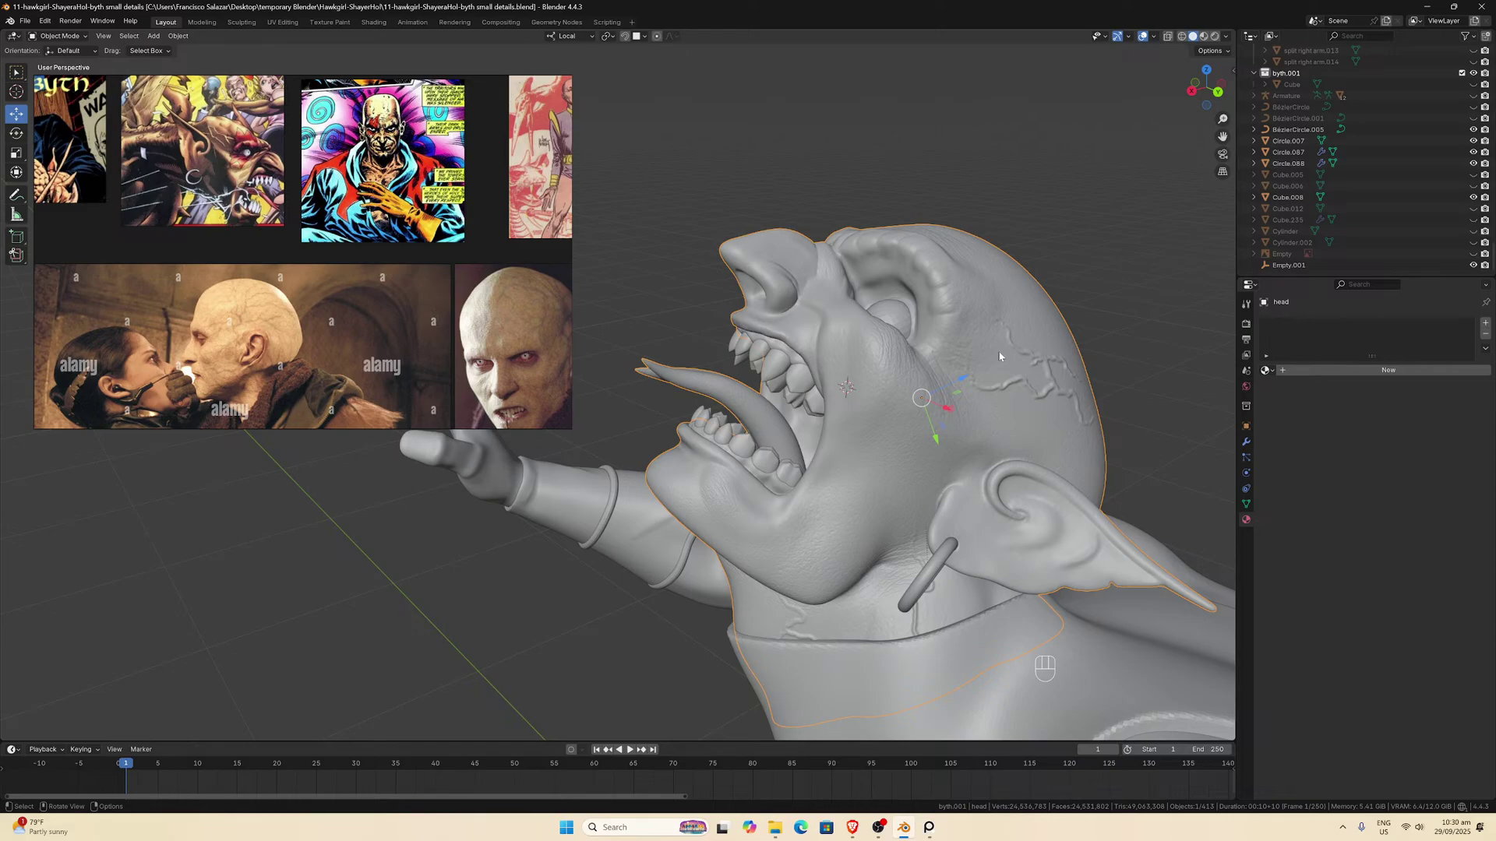
# Review the full figure from the front and select the monster's planted clawed forearm.
pyautogui.moveTo(1050, 348); pyautogui.dragTo(965, 146, button='middle')
pyautogui.scroll(-3, 992, 200)
pyautogui.scroll(-1, 992, 195)
pyautogui.scroll(1, 965, 146)
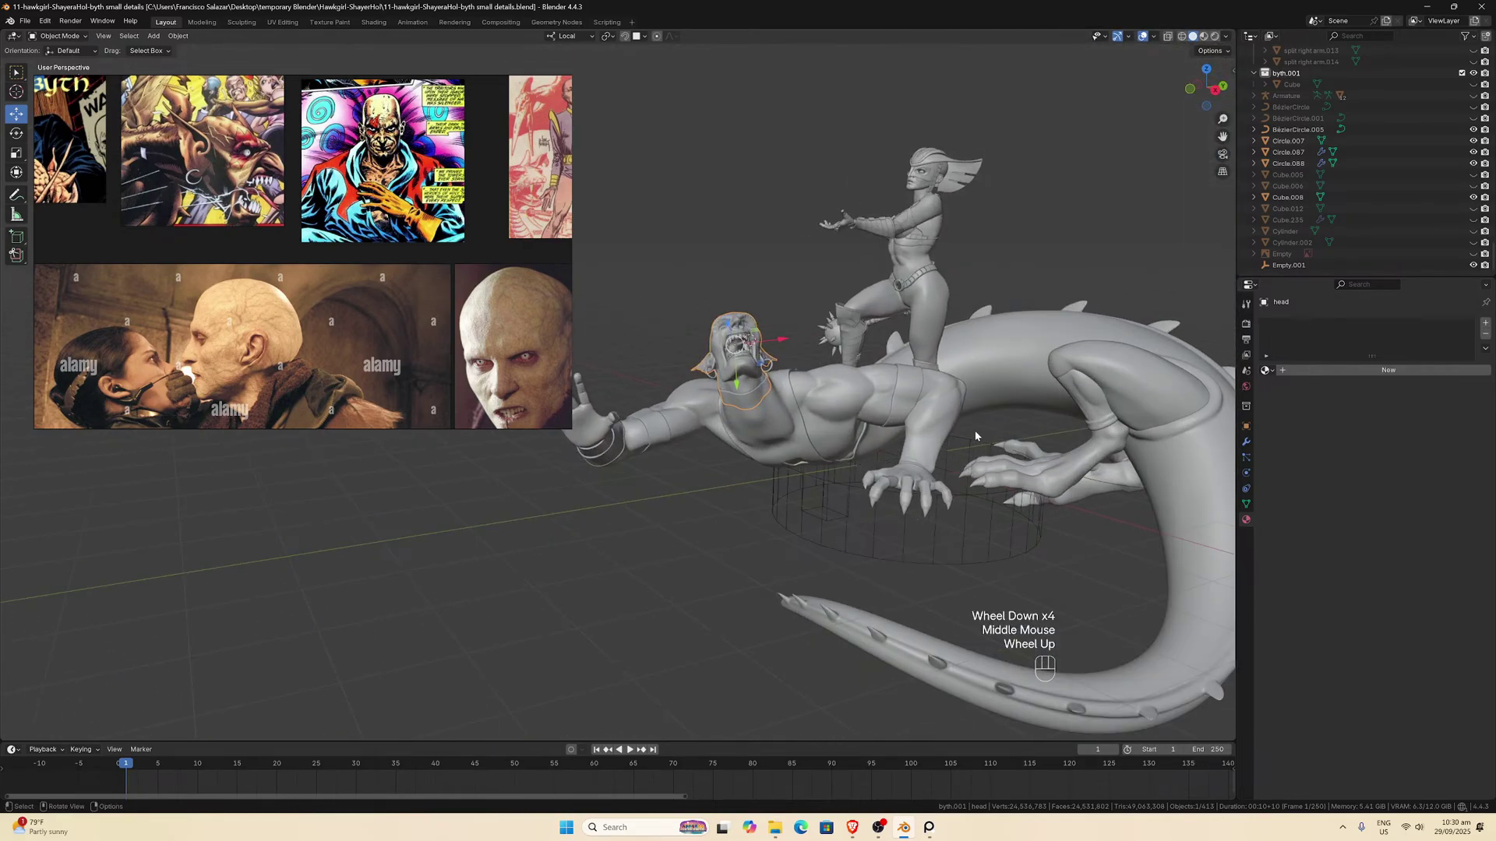
pyautogui.click(947, 430)
pyautogui.moveTo(947, 430); pyautogui.dragTo(863, 427, button='middle')
pyautogui.scroll(1, 861, 439)
pyautogui.scroll(1, 861, 439)
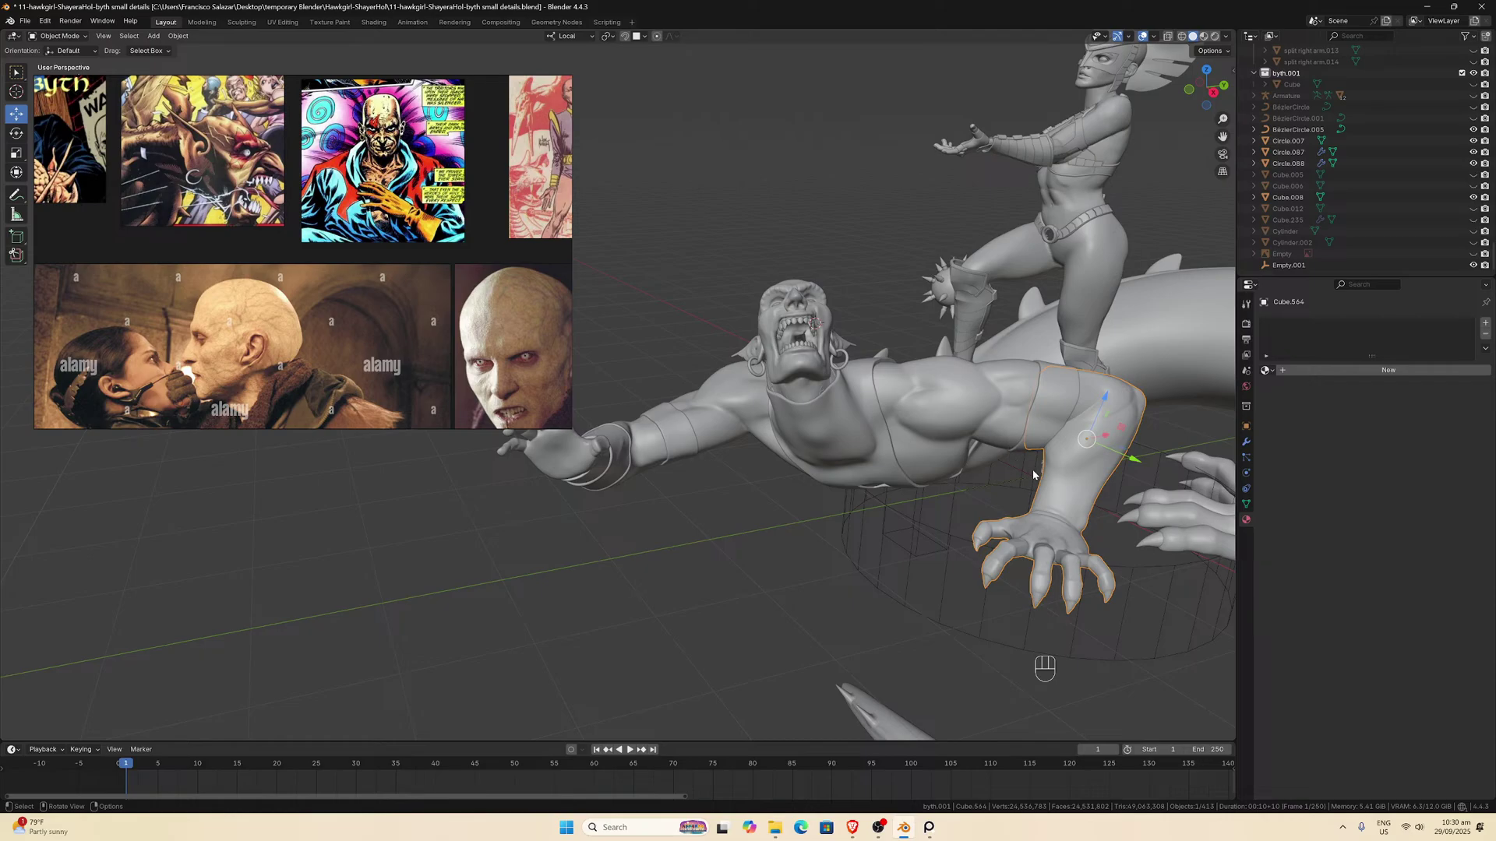
# Select the band around the monster's outstretched upper arm and inspect it from the front and above.
pyautogui.moveTo(1033, 474); pyautogui.dragTo(765, 472, button='middle')
pyautogui.scroll(2, 765, 472)
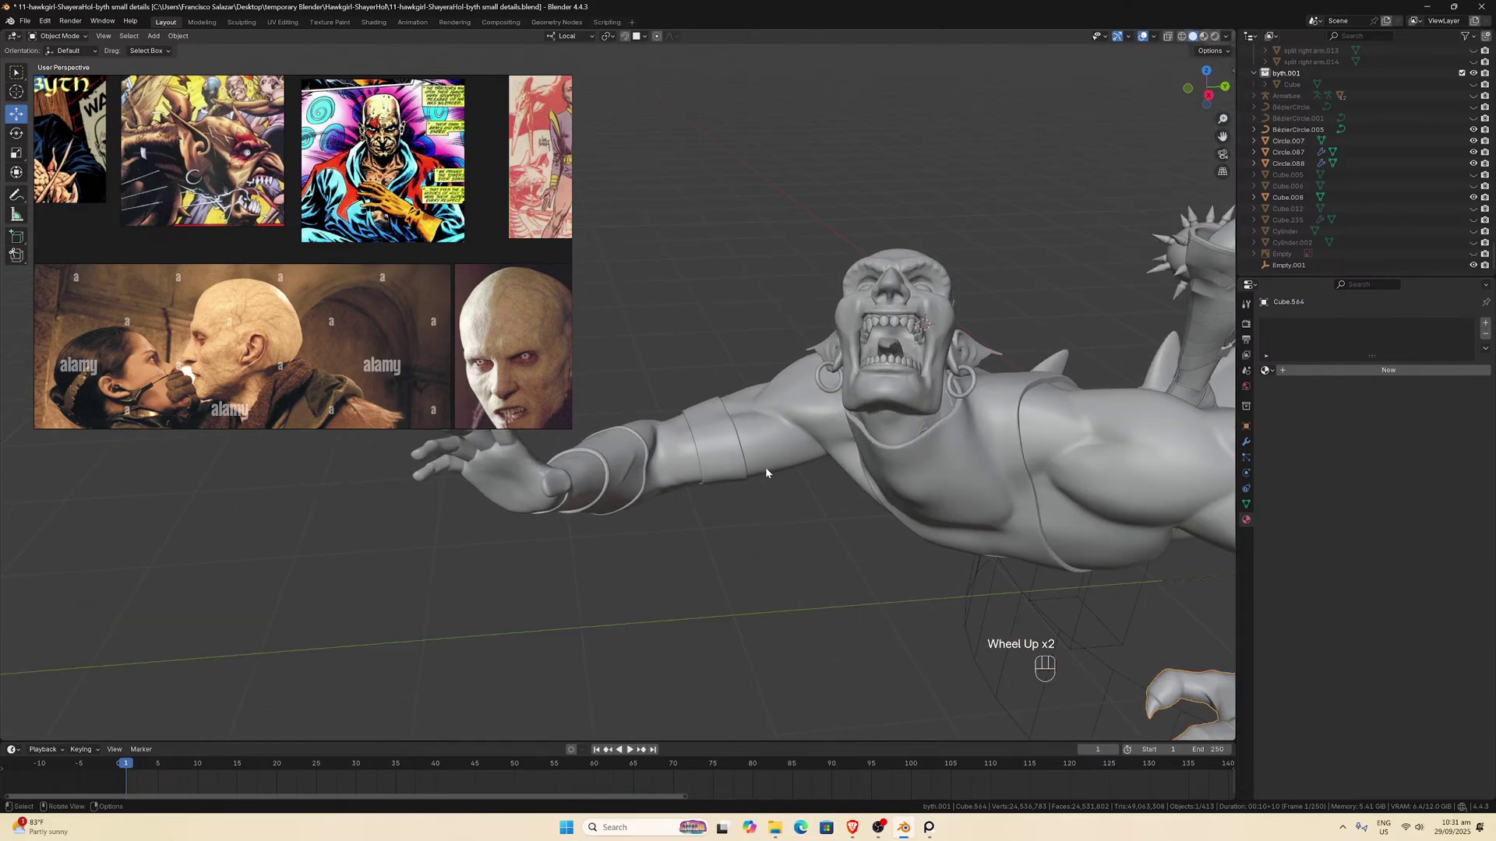
pyautogui.click(733, 455)
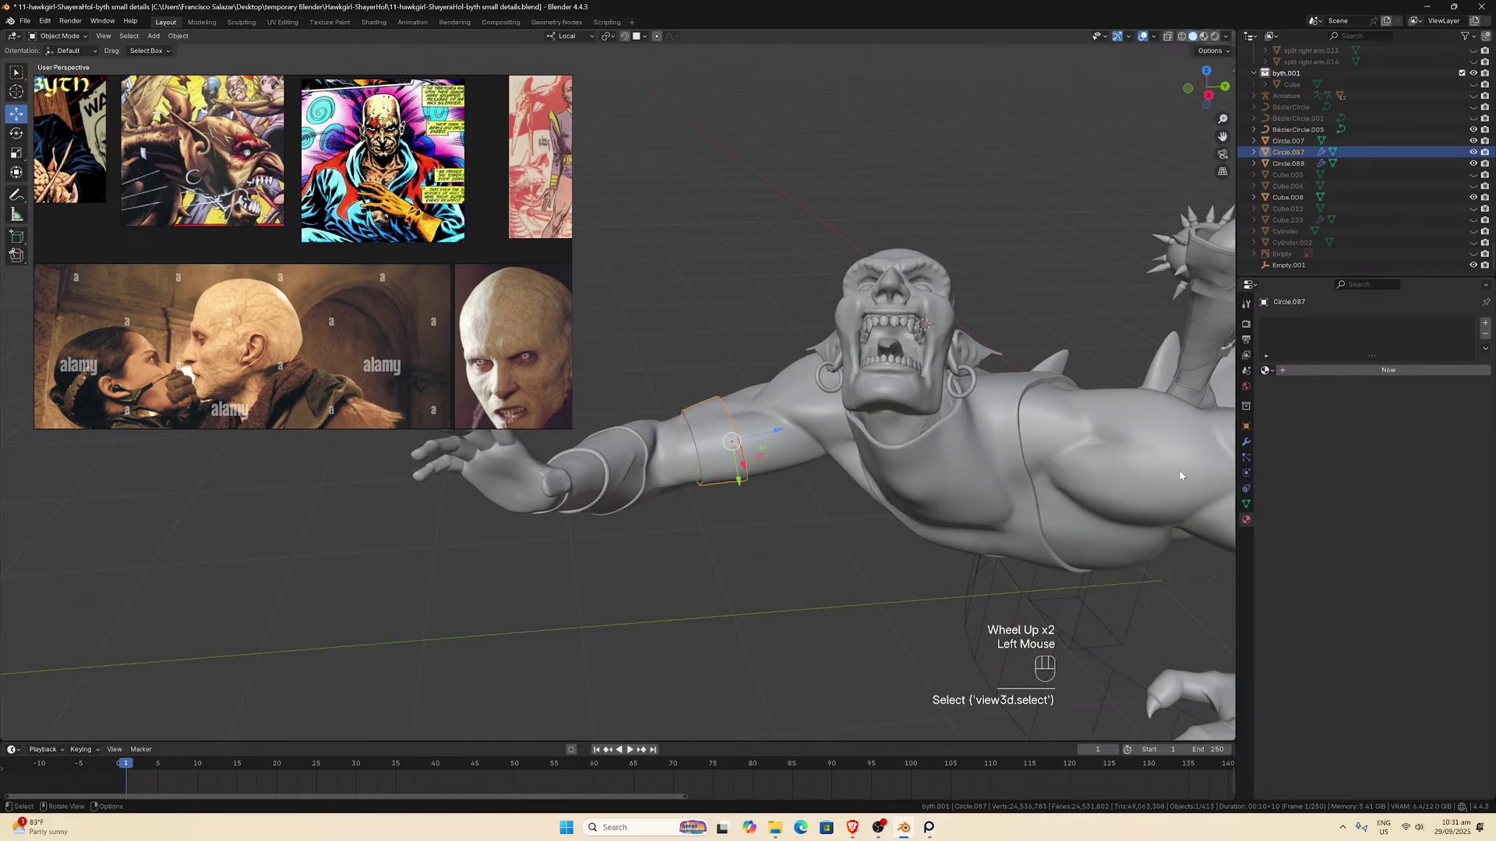
pyautogui.scroll(-2, 1145, 441)
pyautogui.scroll(2, 1027, 424)
pyautogui.moveTo(1027, 423); pyautogui.dragTo(970, 445, button='middle')
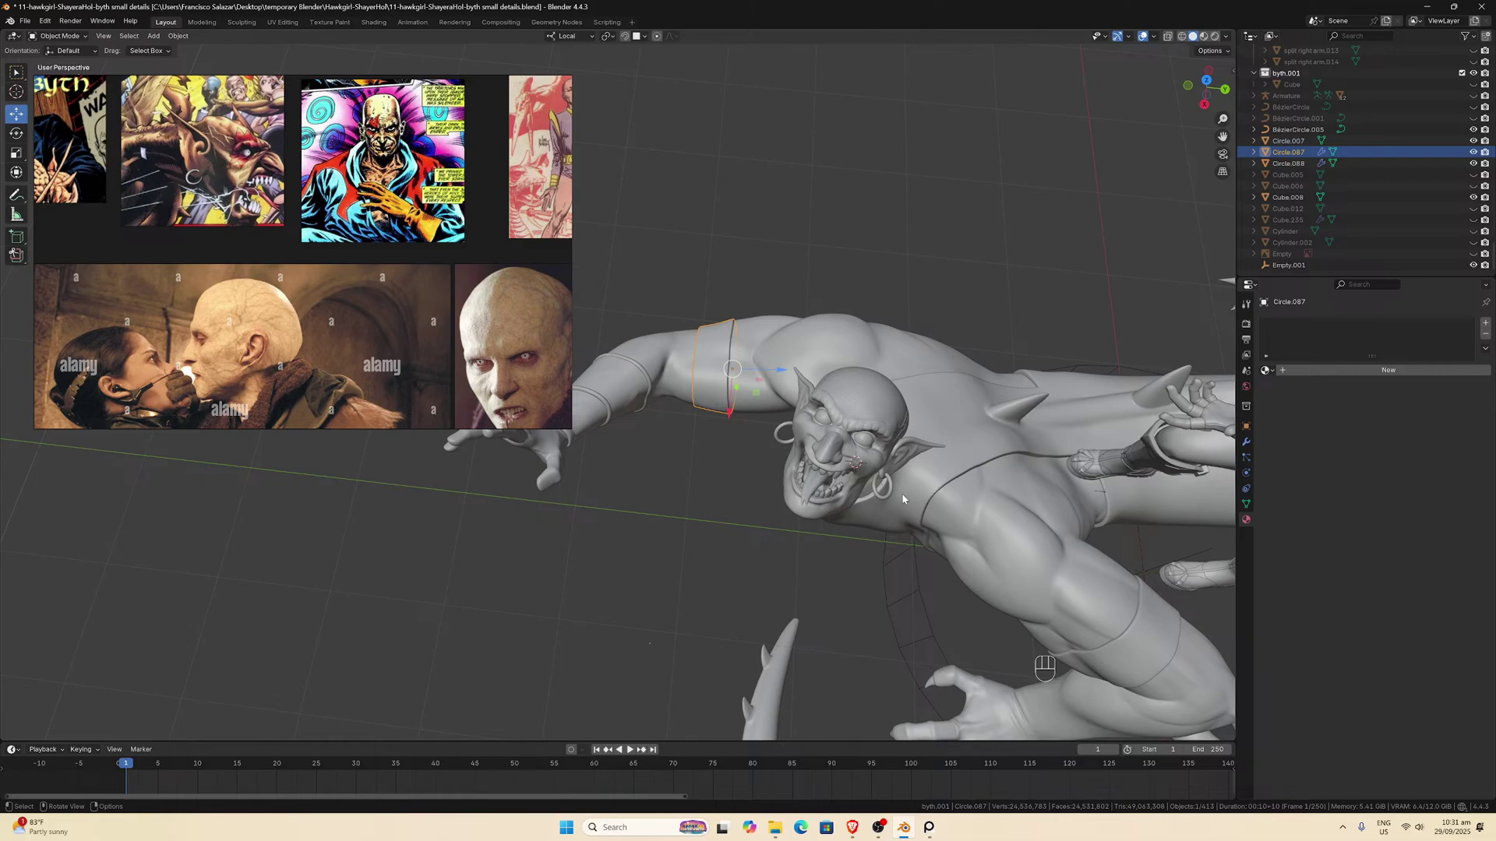
# Select the monster's torso armor piece and inspect where it meets the shoulders and arms.
pyautogui.click(955, 444)
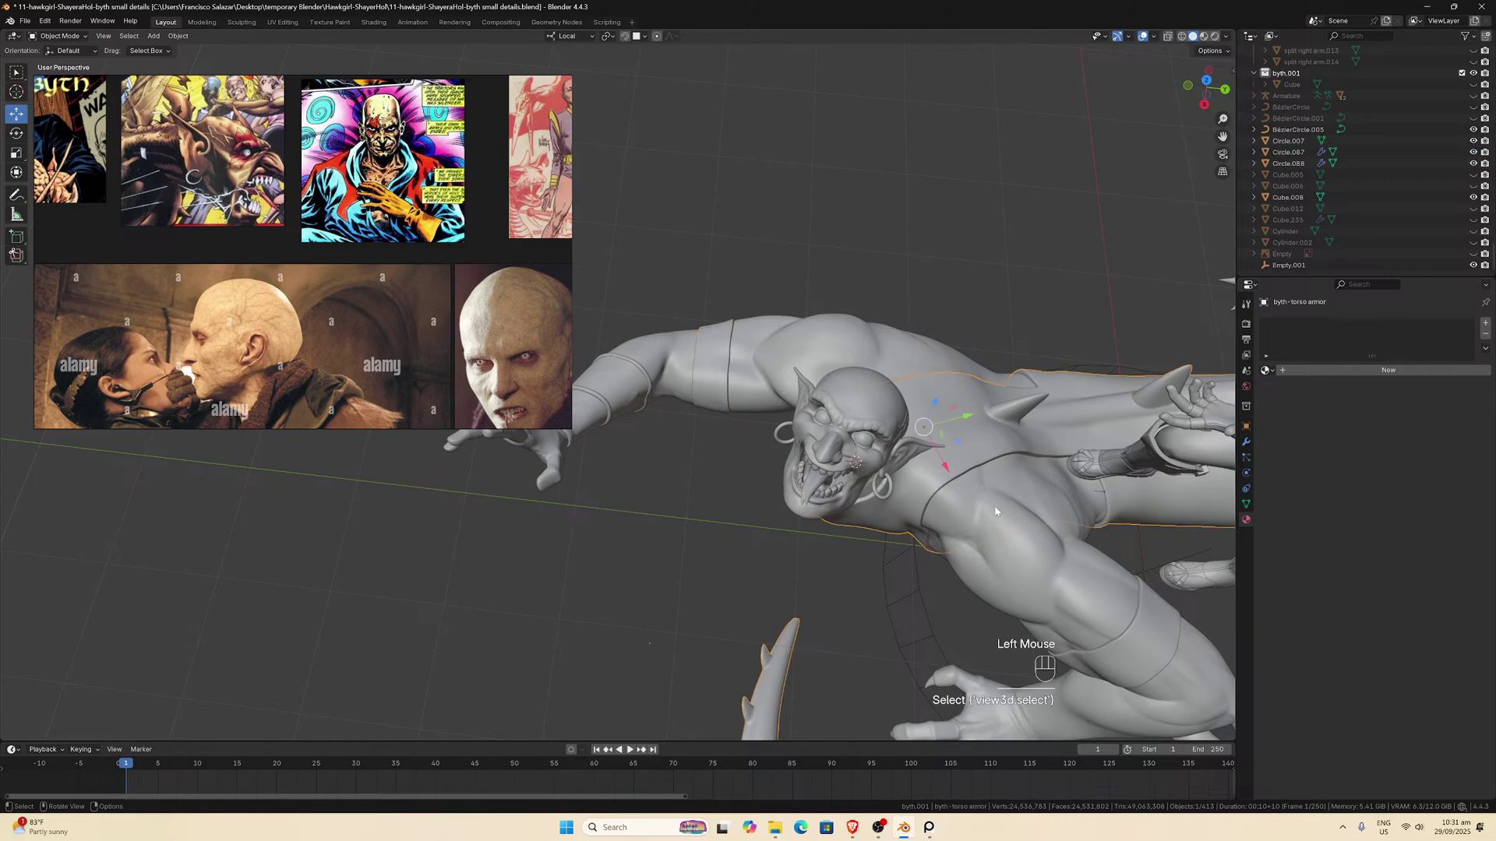
pyautogui.moveTo(955, 444); pyautogui.dragTo(1015, 461, button='middle')
pyautogui.scroll(-2, 1064, 423)
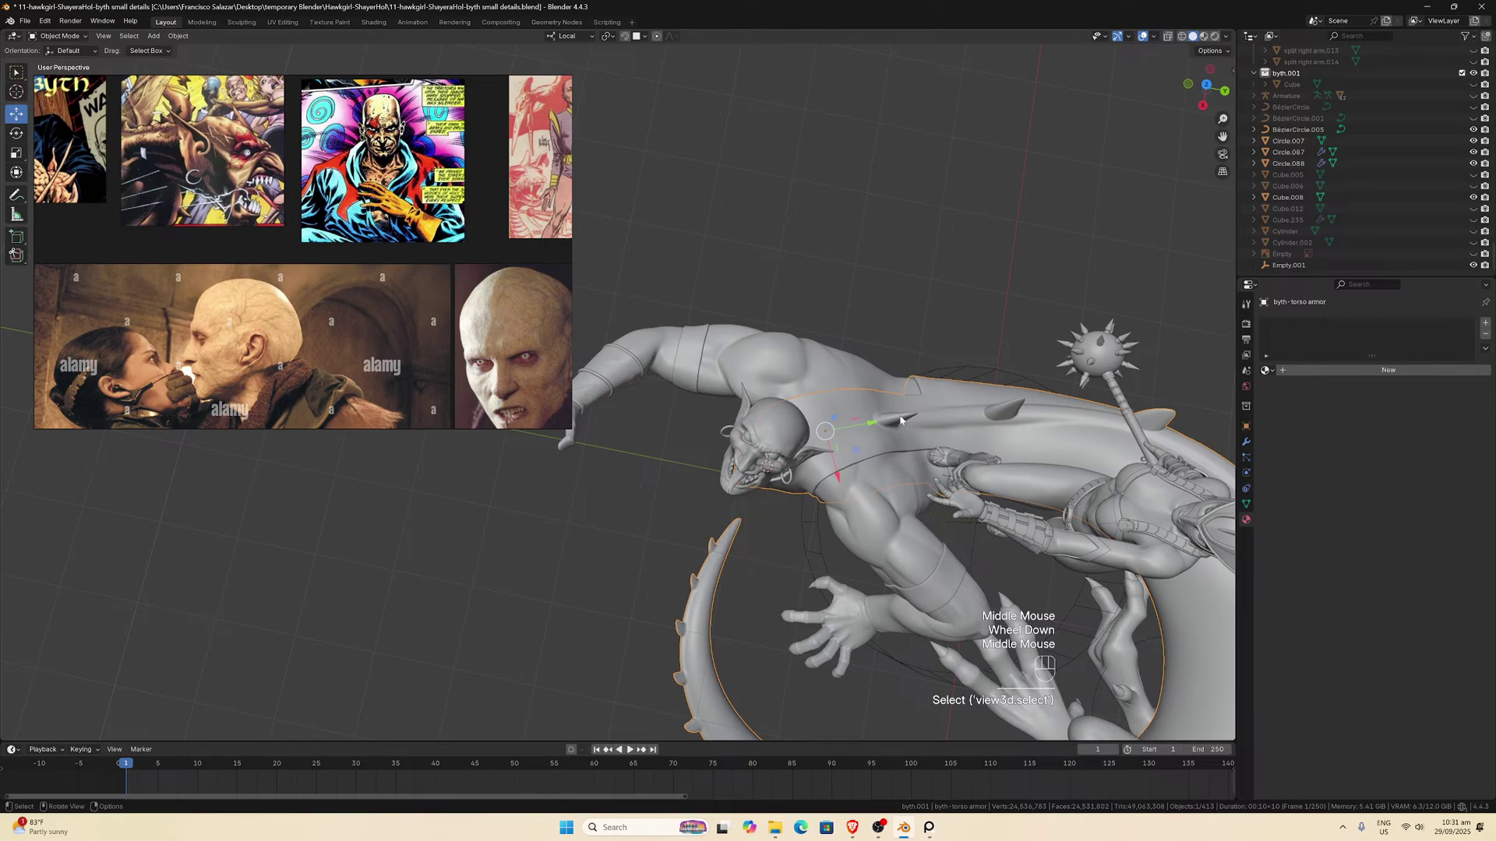
pyautogui.moveTo(890, 438); pyautogui.dragTo(980, 444, button='middle')
pyautogui.click(974, 498)
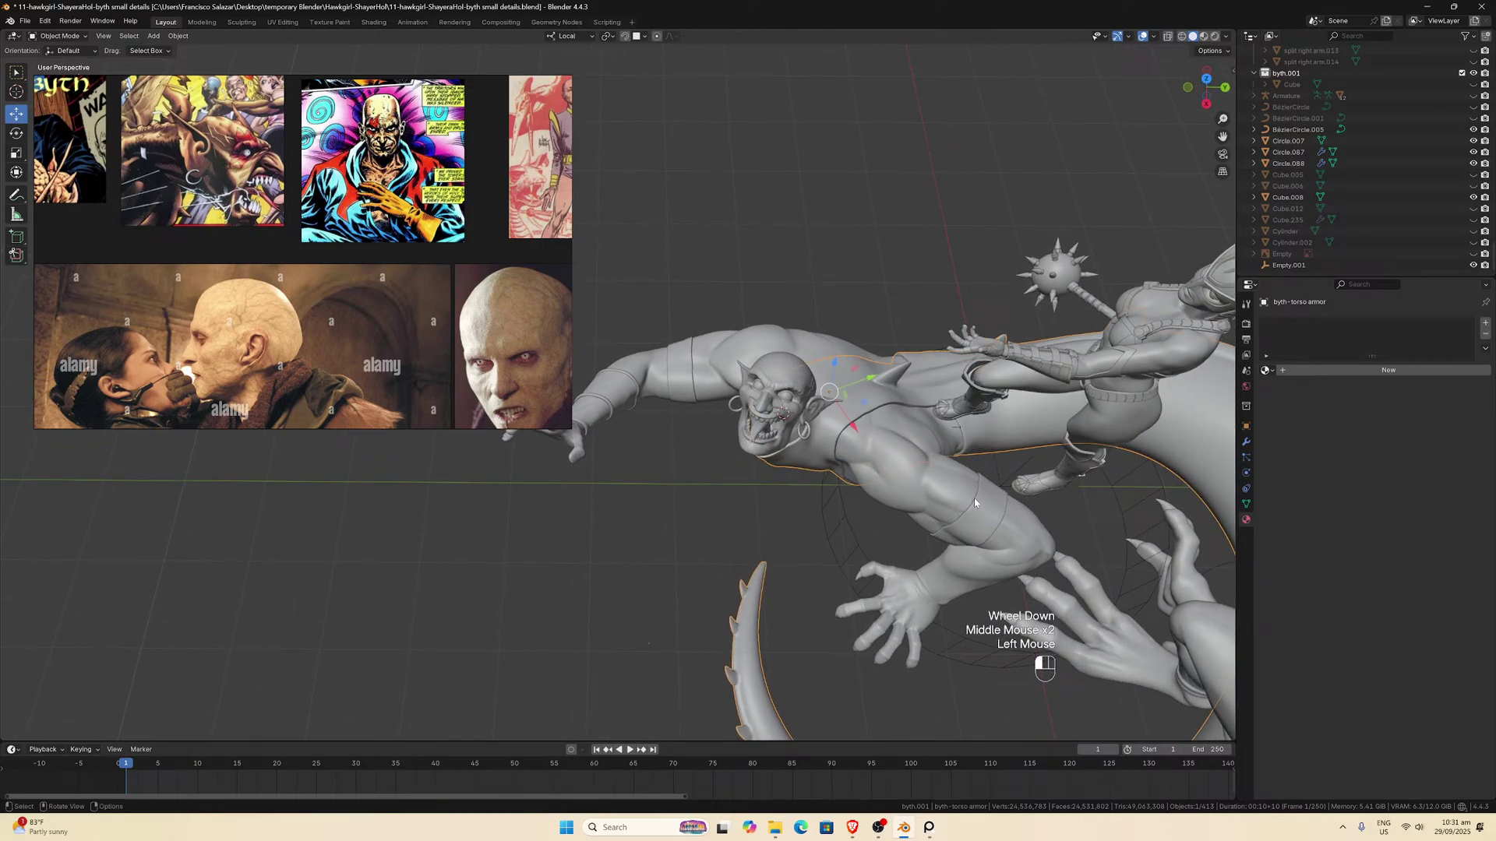
# Select the bracer on the monster's outstretched forearm and inspect it along with the full figure.
pyautogui.moveTo(691, 385); pyautogui.dragTo(772, 365, button='middle')
pyautogui.click(615, 427)
pyautogui.scroll(3, 800, 350)
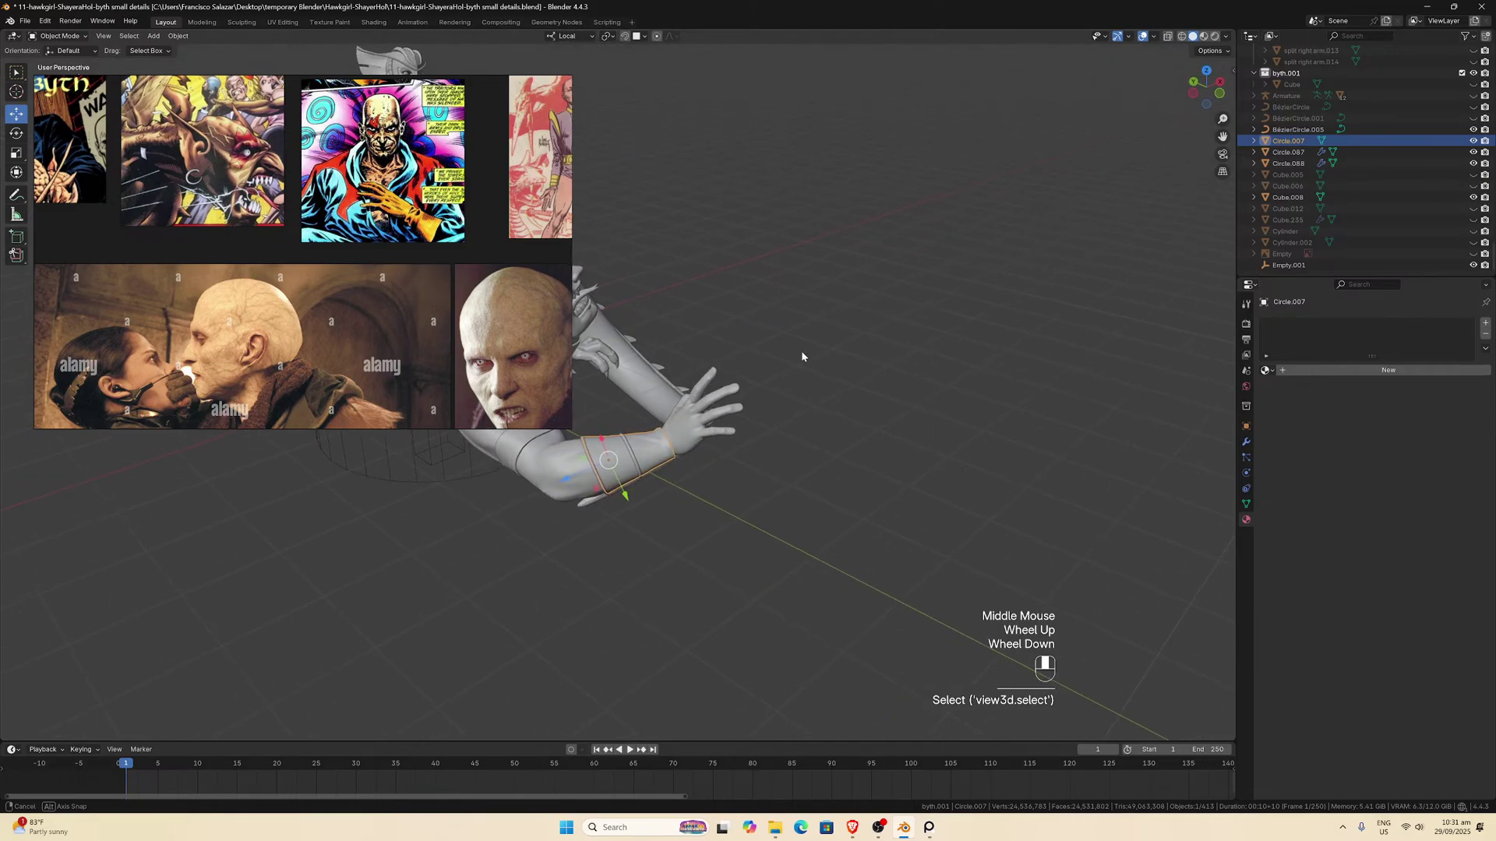
pyautogui.scroll(-3, 801, 351)
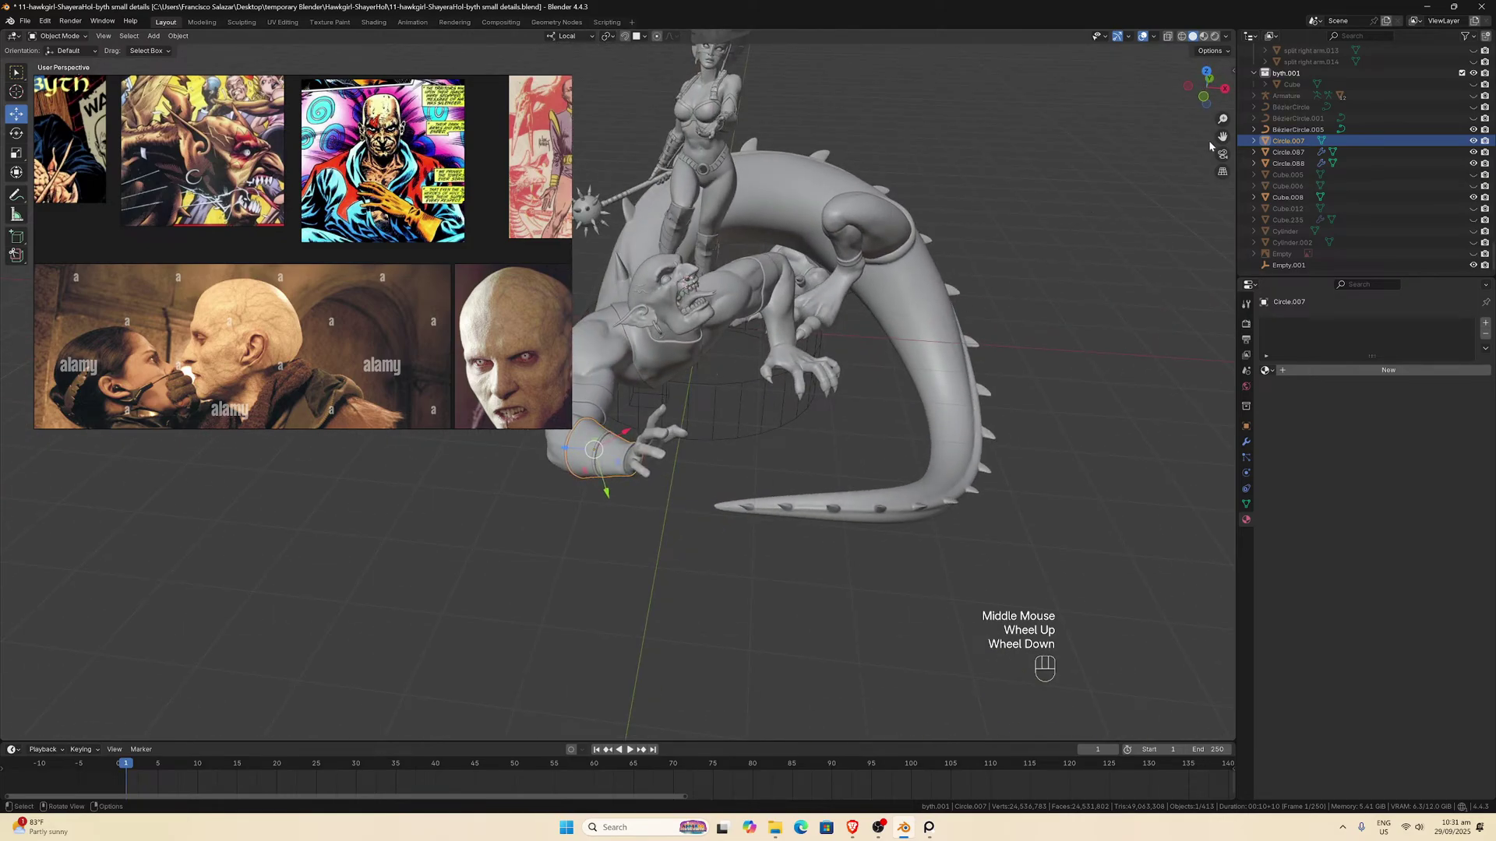
pyautogui.moveTo(1223, 136); pyautogui.dragTo(1328, 199)
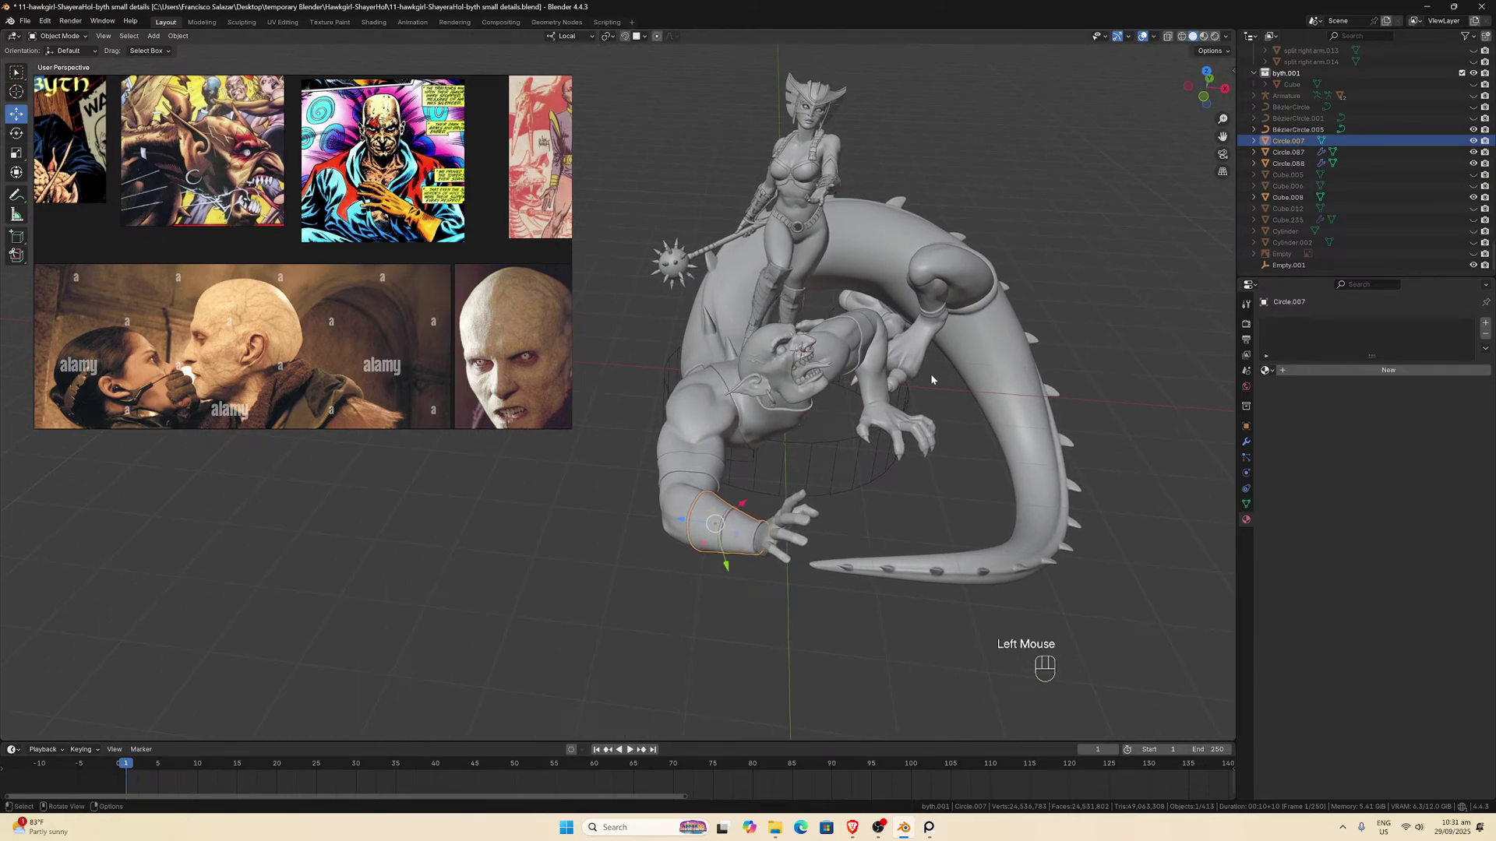
pyautogui.scroll(2, 931, 380)
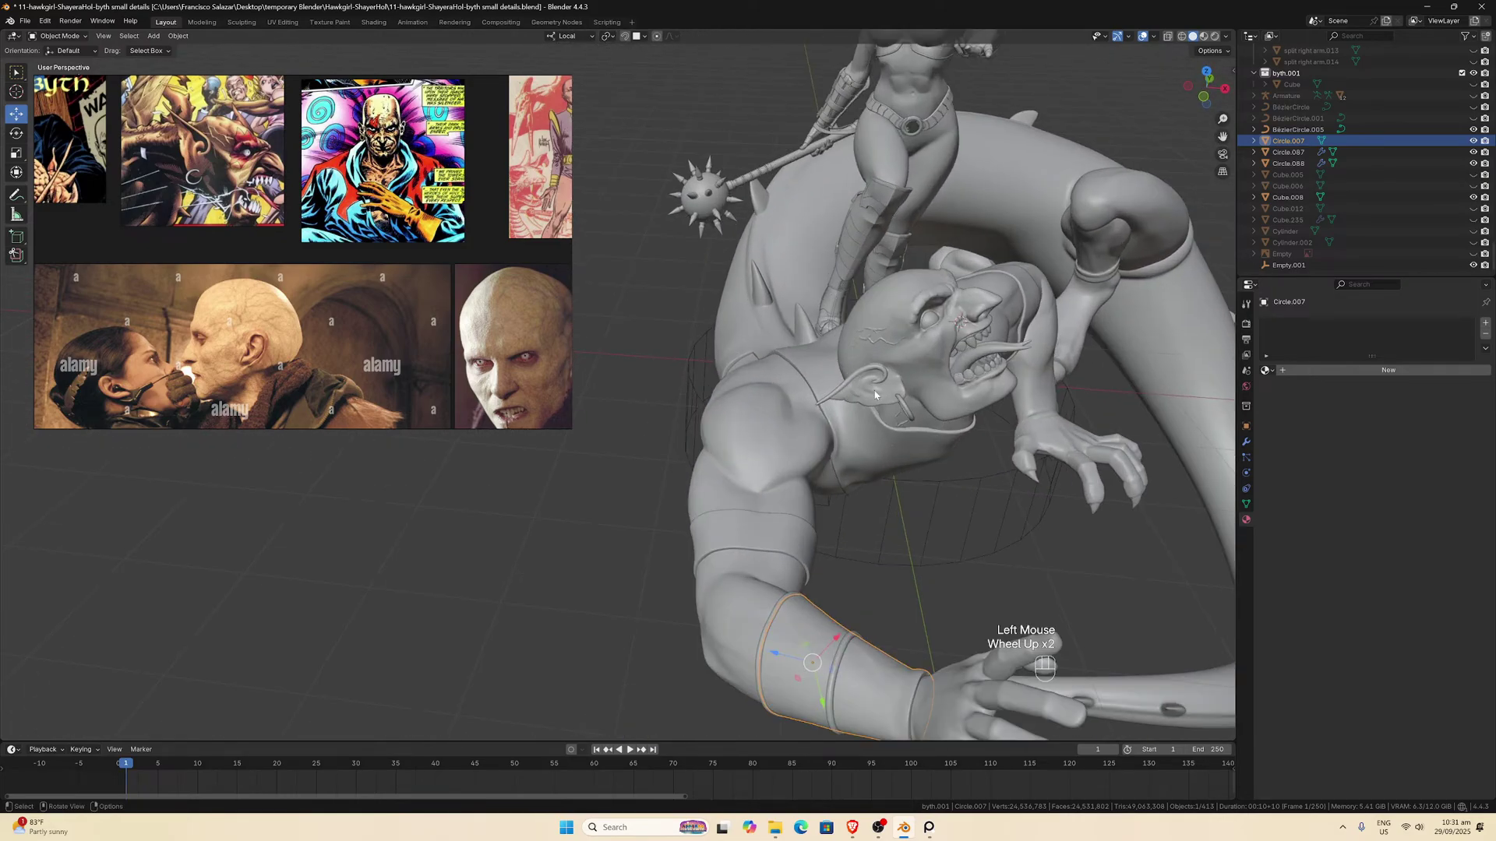
# Select the raised trim ring at the elbow end of the outstretched arm's bracer and view it from the front.
pyautogui.click(831, 684)
pyautogui.click(806, 615)
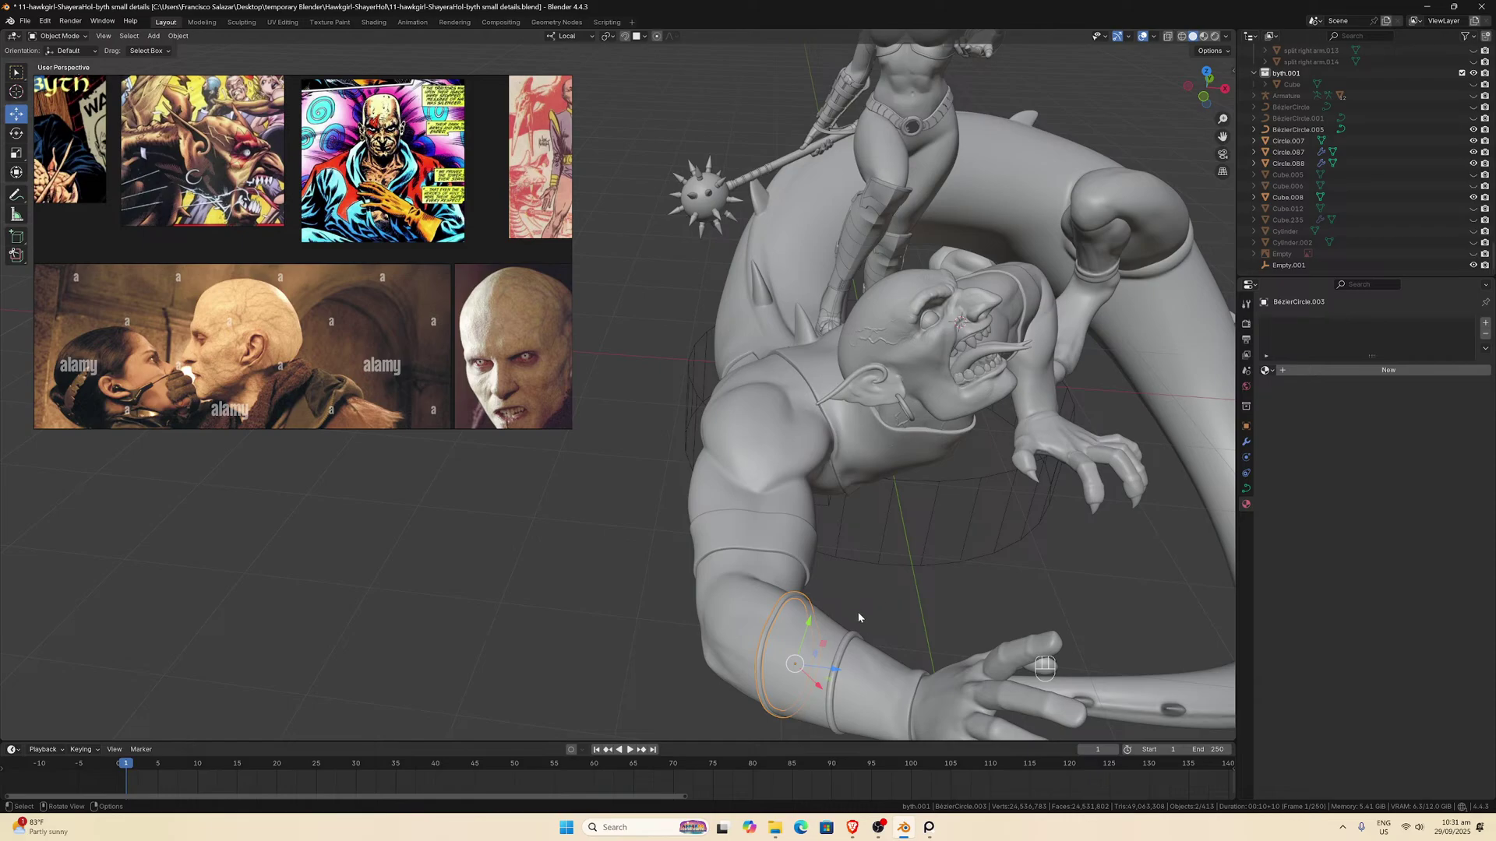
pyautogui.scroll(-2, 844, 588)
pyautogui.moveTo(829, 593); pyautogui.dragTo(885, 567, button='middle')
pyautogui.scroll(-1, 840, 573)
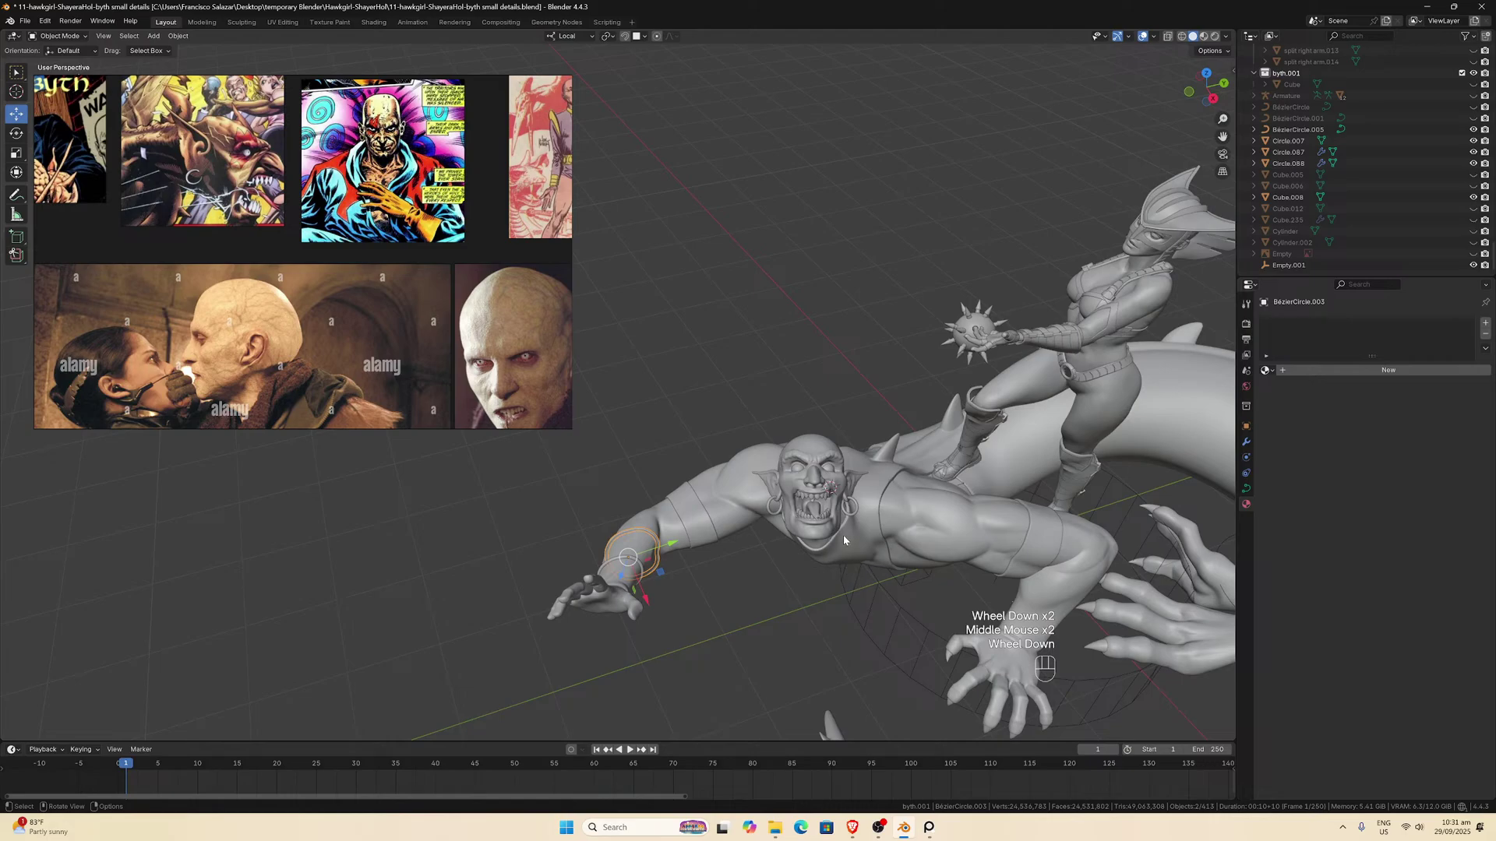
# Select the monster's hoop earrings and then the planted clawed forearm to inspect each separate part.
pyautogui.click(857, 511)
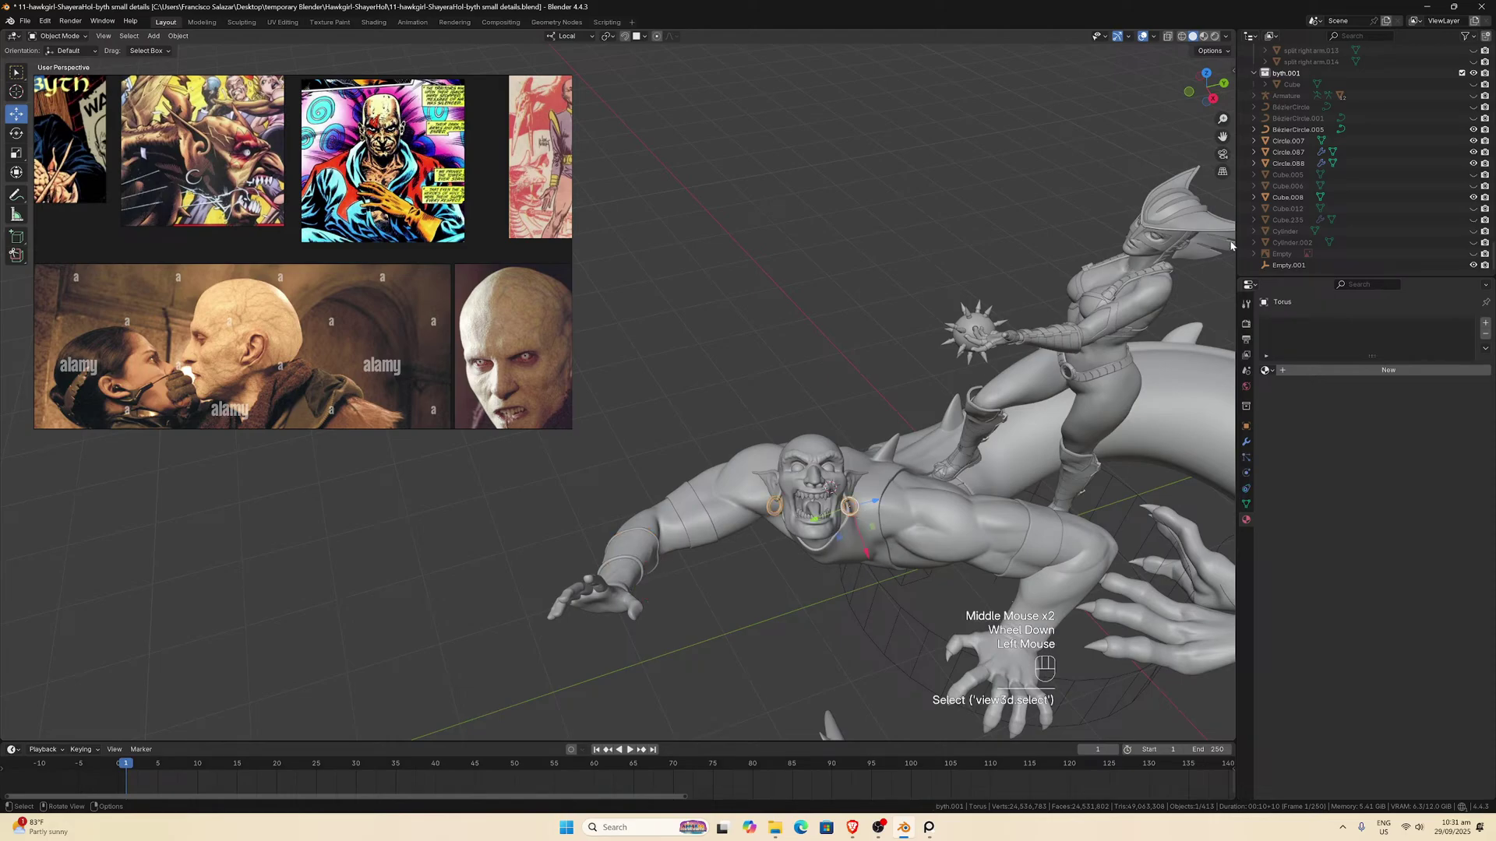
pyautogui.moveTo(1222, 137); pyautogui.dragTo(1198, 156)
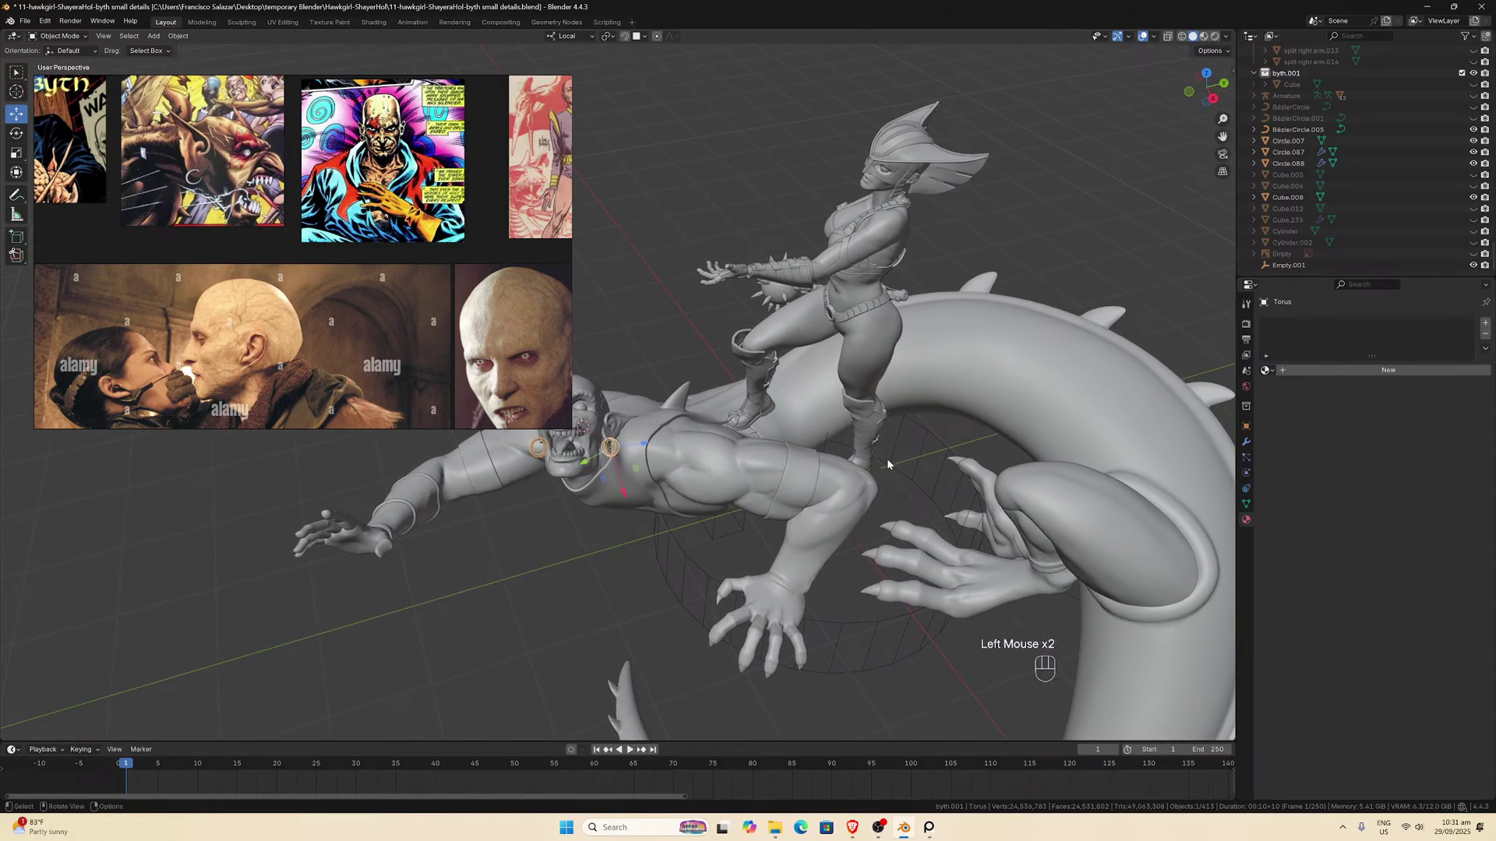
pyautogui.click(856, 487)
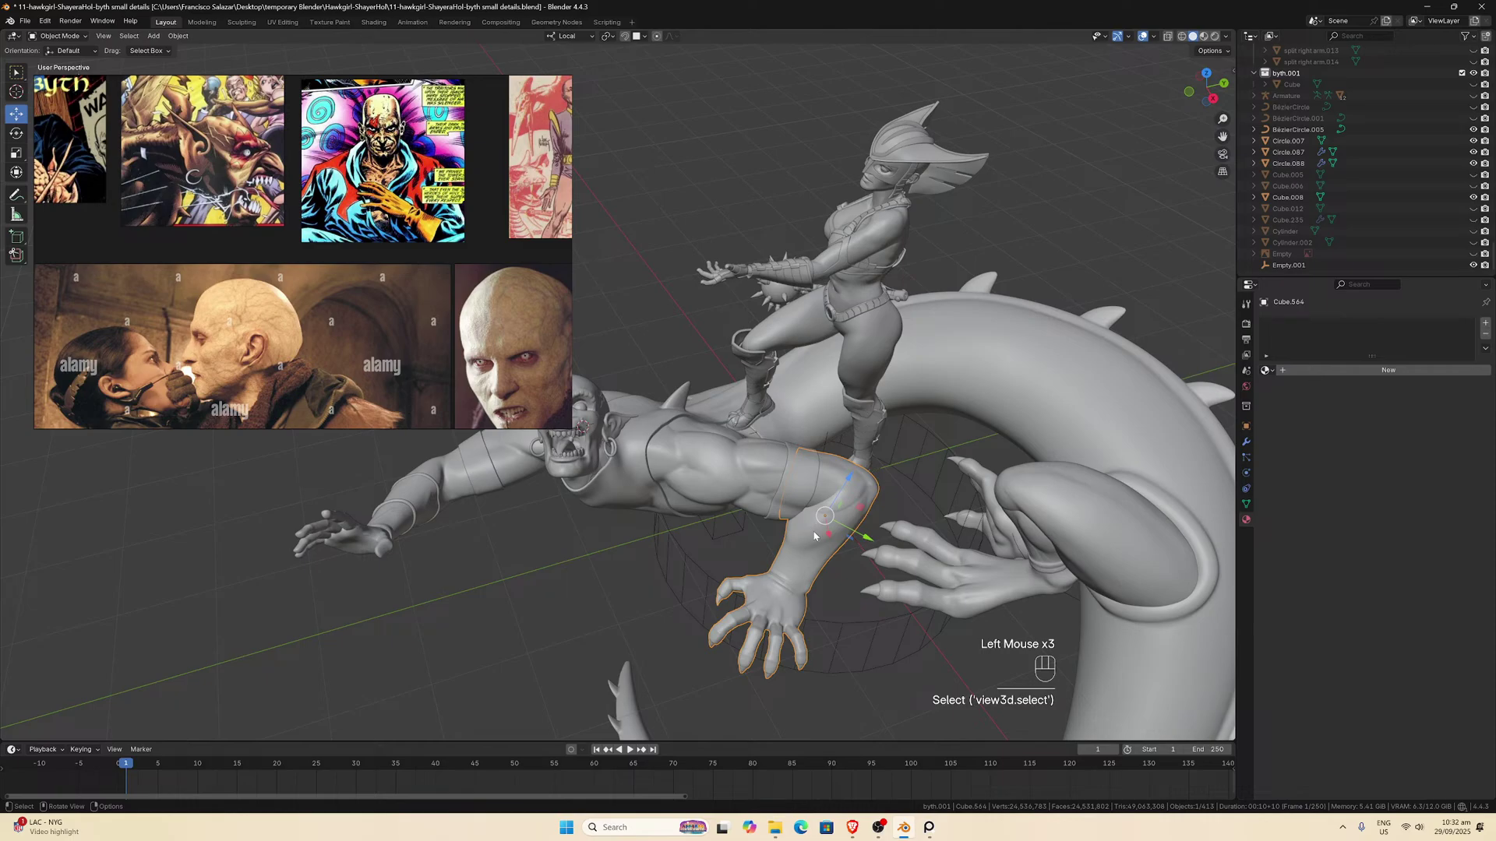
pyautogui.moveTo(814, 536); pyautogui.dragTo(735, 568, button='middle')
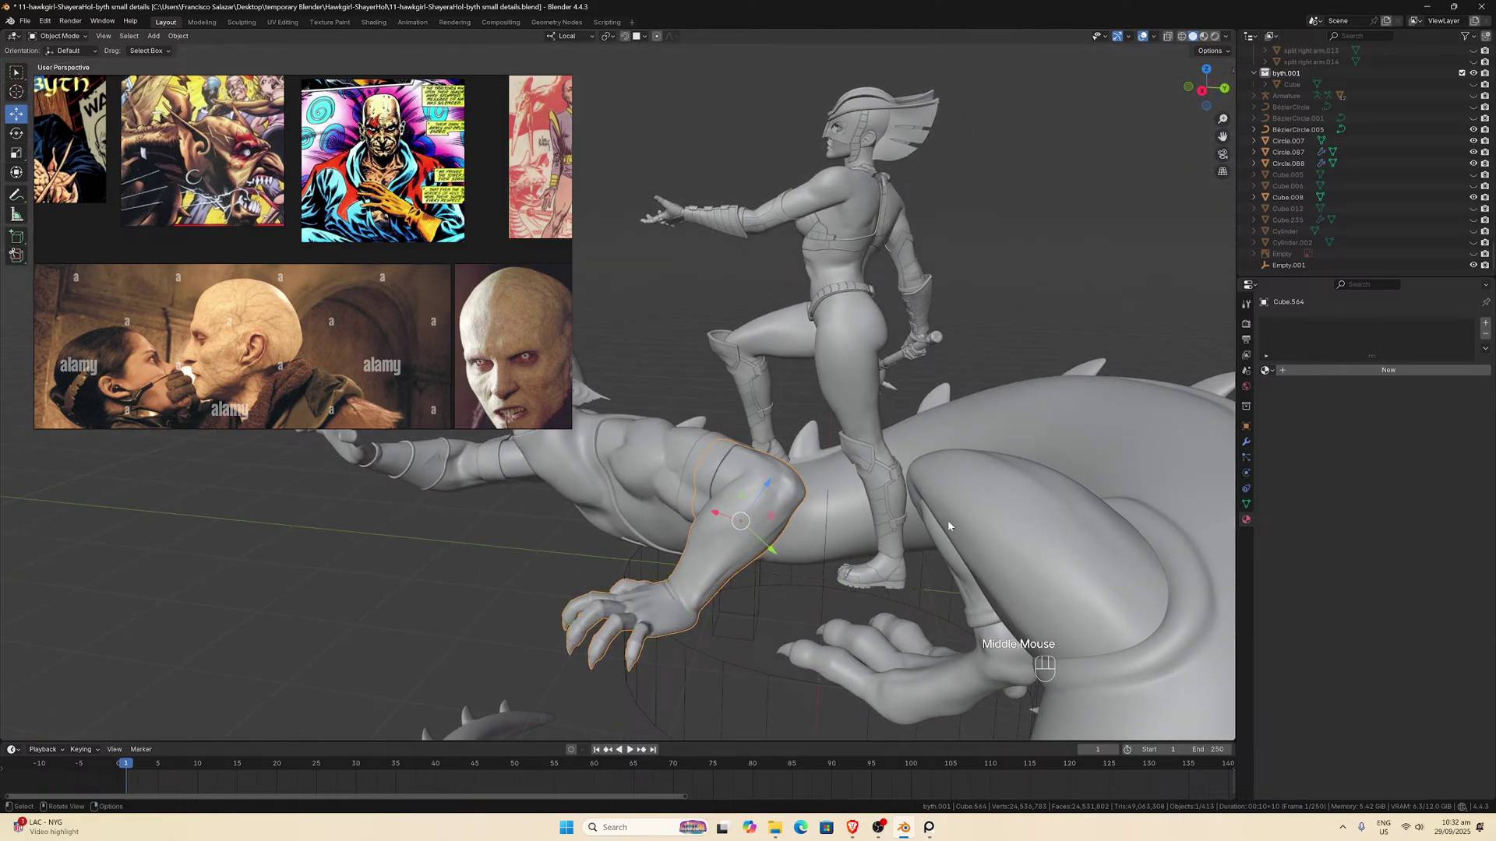
# Select the monster's thigh piece and then the torso and tail piece for inspection, and clear the selection.
pyautogui.click(989, 535)
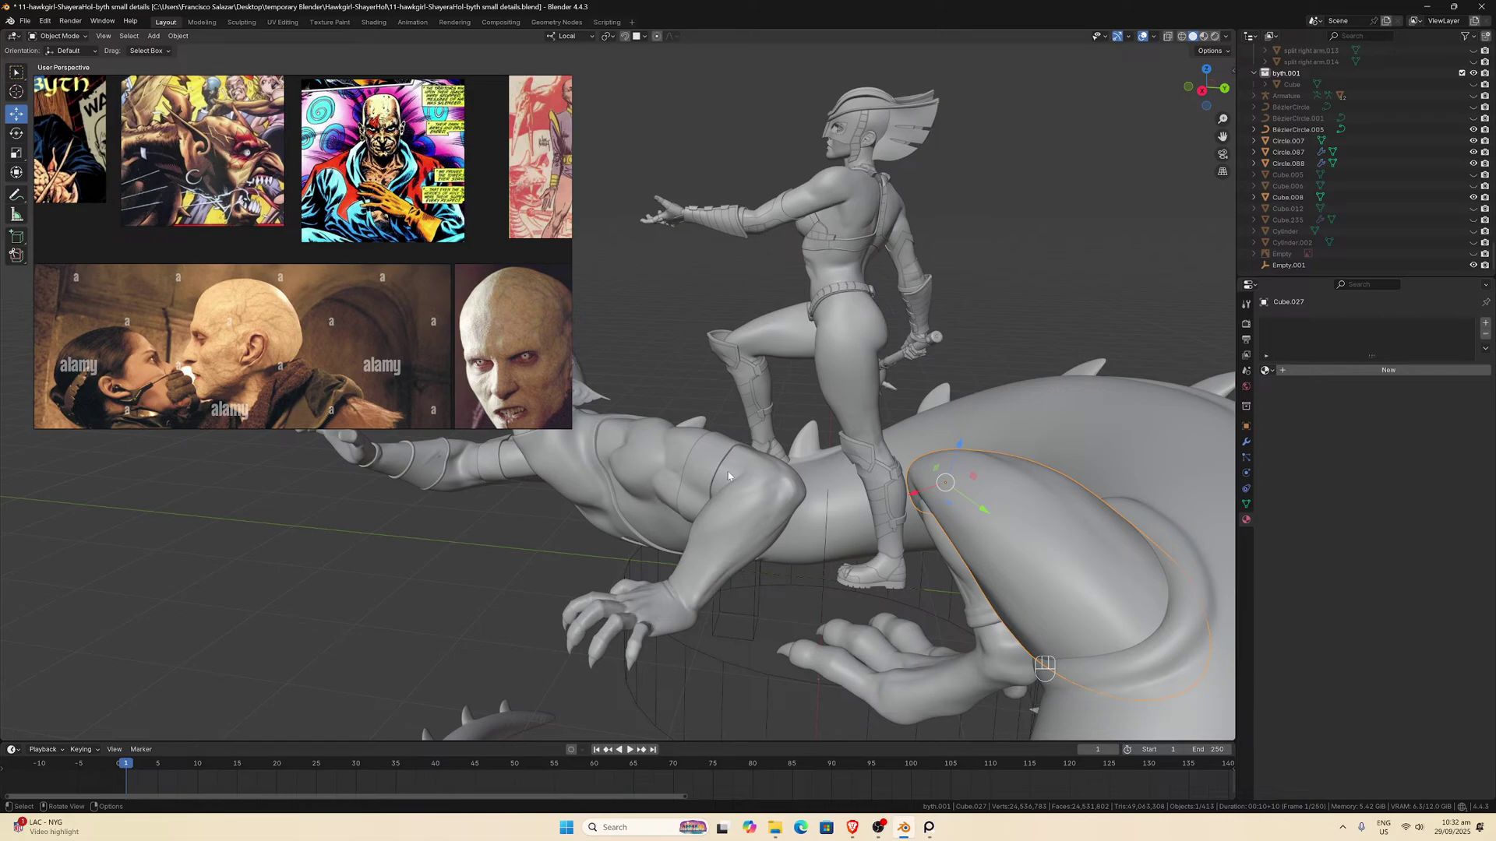
pyautogui.moveTo(775, 473); pyautogui.dragTo(763, 492, button='middle')
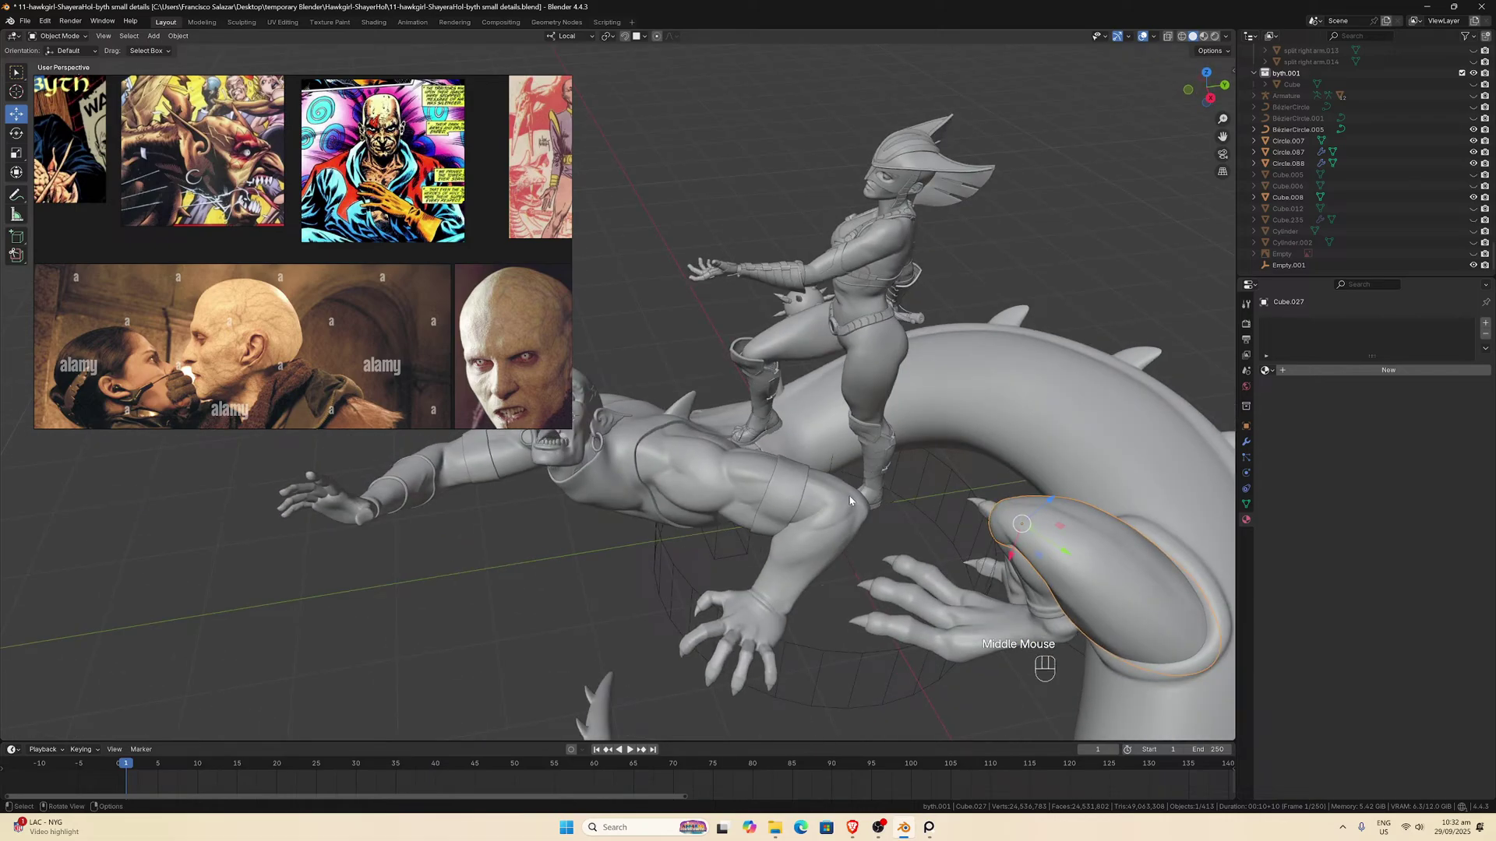
pyautogui.click(981, 394)
pyautogui.scroll(-3, 896, 545)
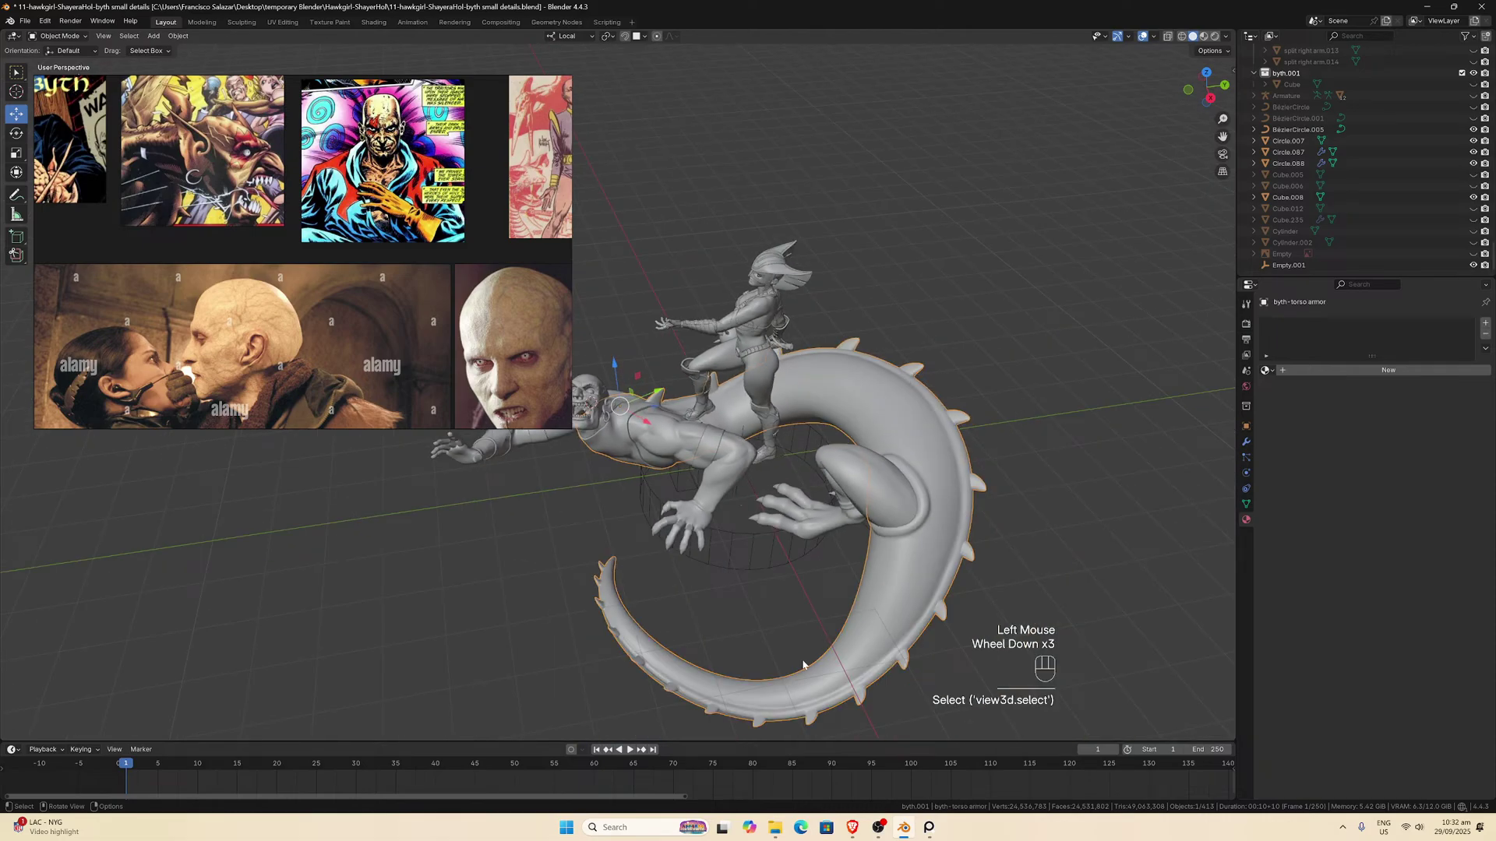
pyautogui.click(903, 454)
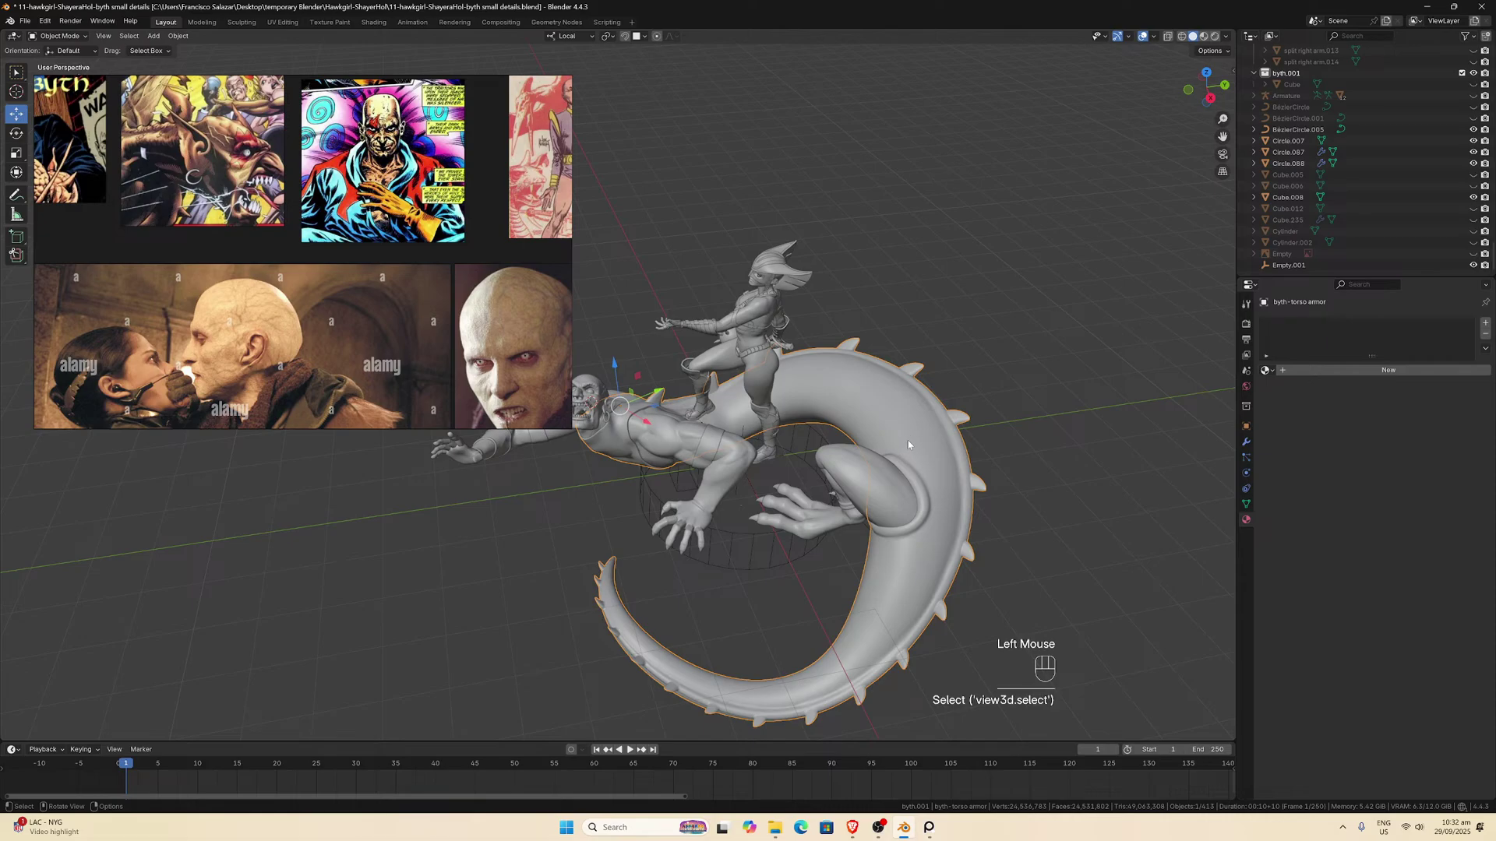
pyautogui.click(908, 441)
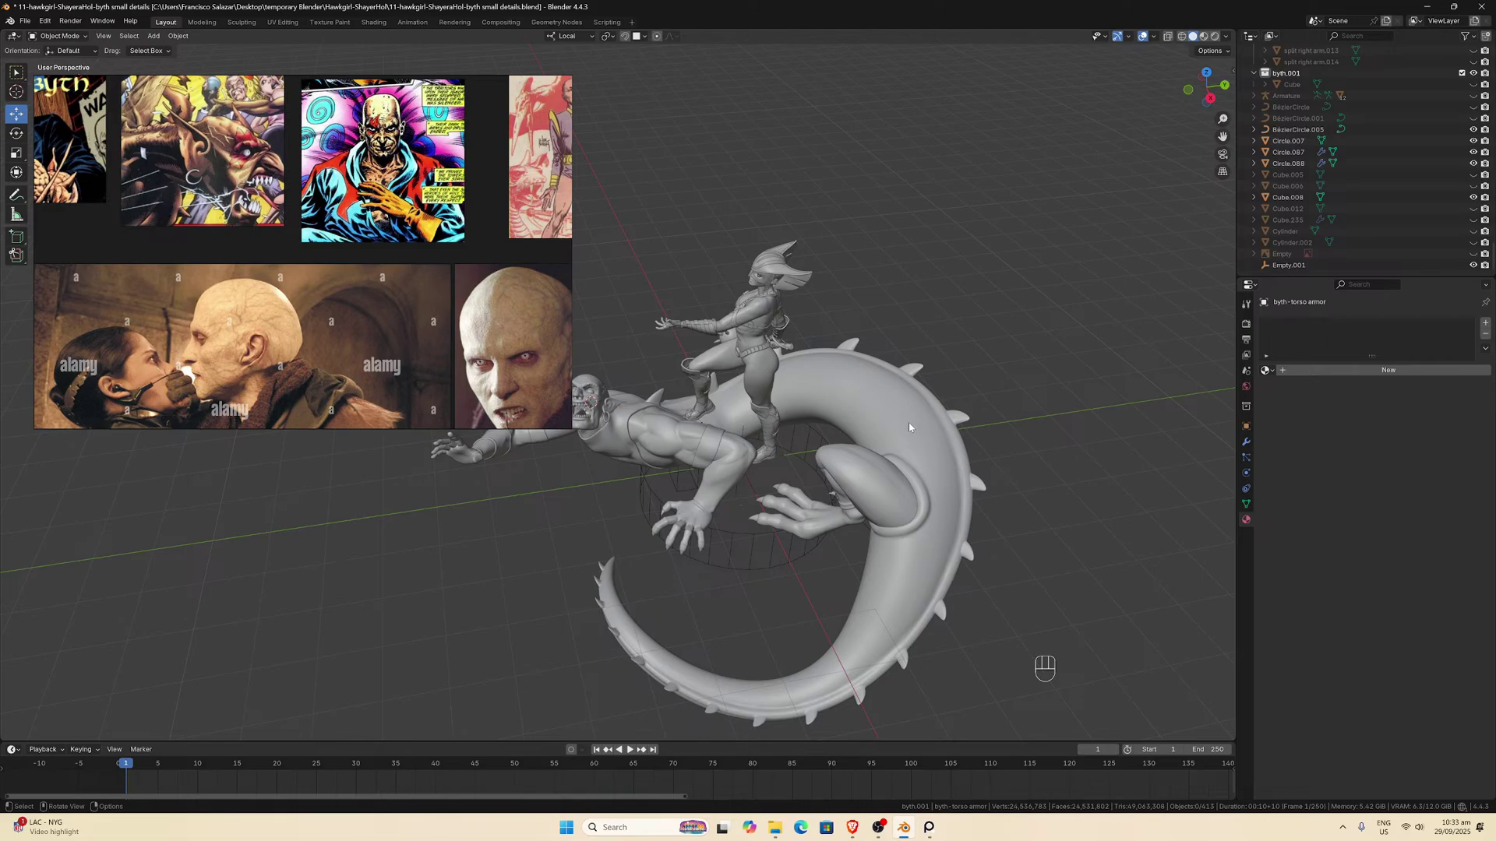
# Examine the monster's head up close, including the temple veins, skin wrinkles, pointed ear and earring.
pyautogui.moveTo(987, 400); pyautogui.dragTo(942, 373, button='middle')
pyautogui.scroll(1, 946, 378)
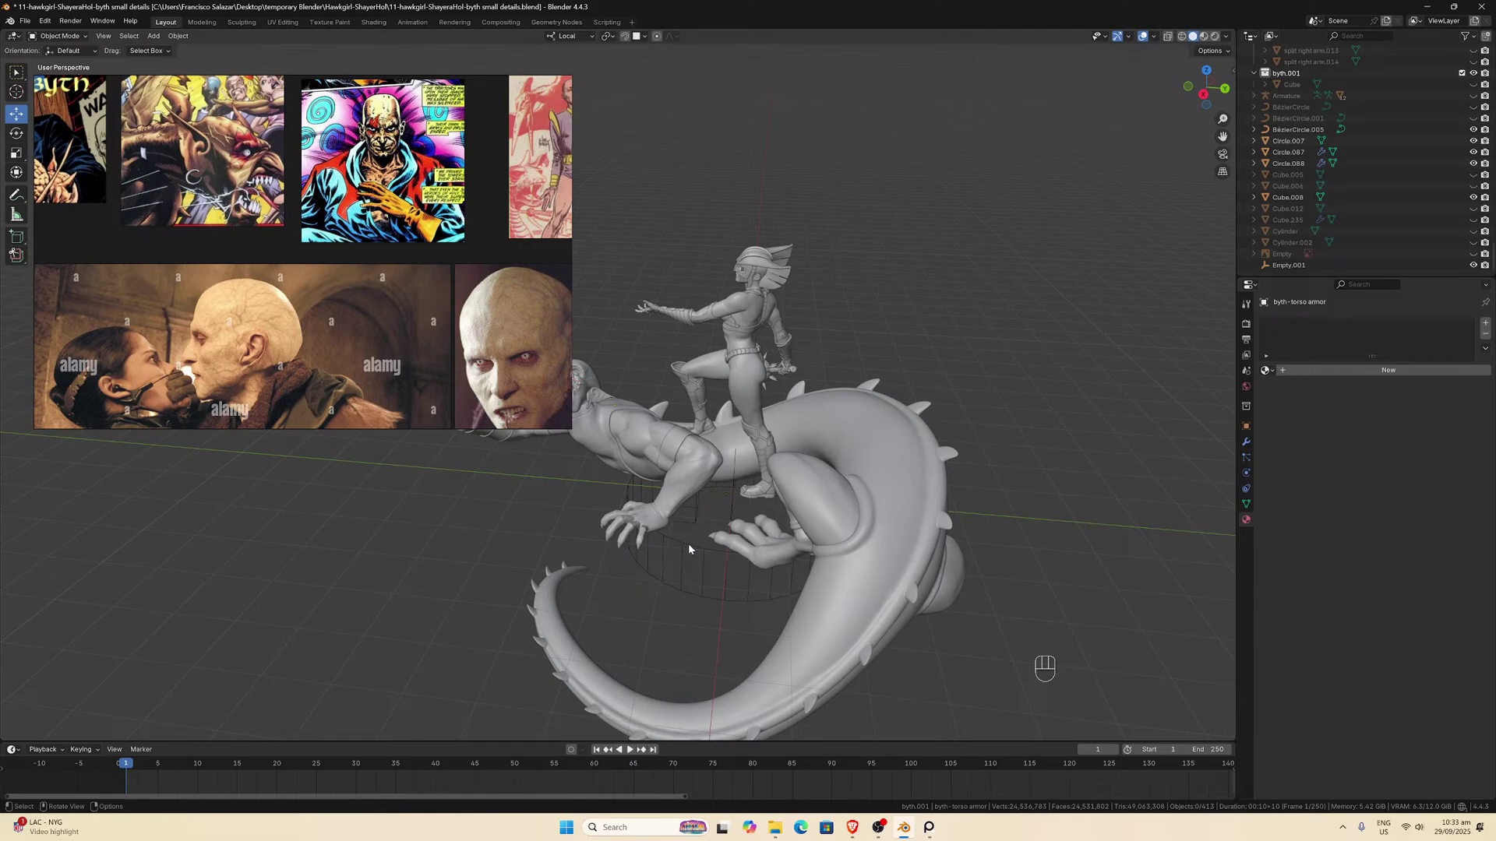
pyautogui.moveTo(688, 549); pyautogui.dragTo(807, 514, button='middle')
pyautogui.scroll(7, 770, 558)
pyautogui.scroll(-1, 760, 546)
pyautogui.scroll(2, 771, 503)
pyautogui.scroll(-1, 799, 508)
pyautogui.scroll(-2, 798, 505)
pyautogui.scroll(6, 807, 512)
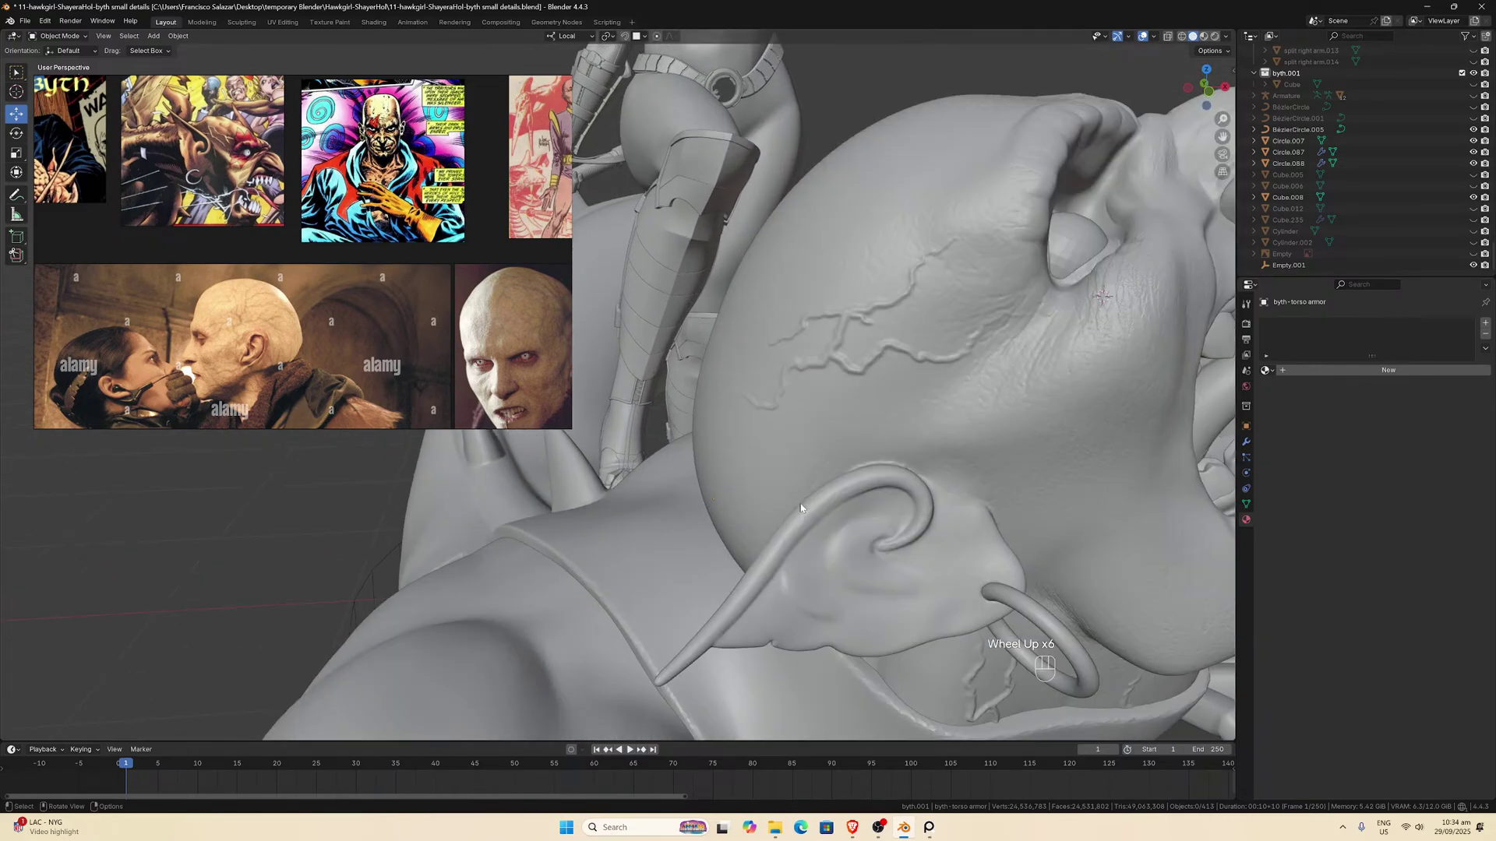
pyautogui.scroll(-5, 800, 508)
pyautogui.moveTo(800, 508); pyautogui.dragTo(874, 491, button='middle')
pyautogui.scroll(2, 816, 541)
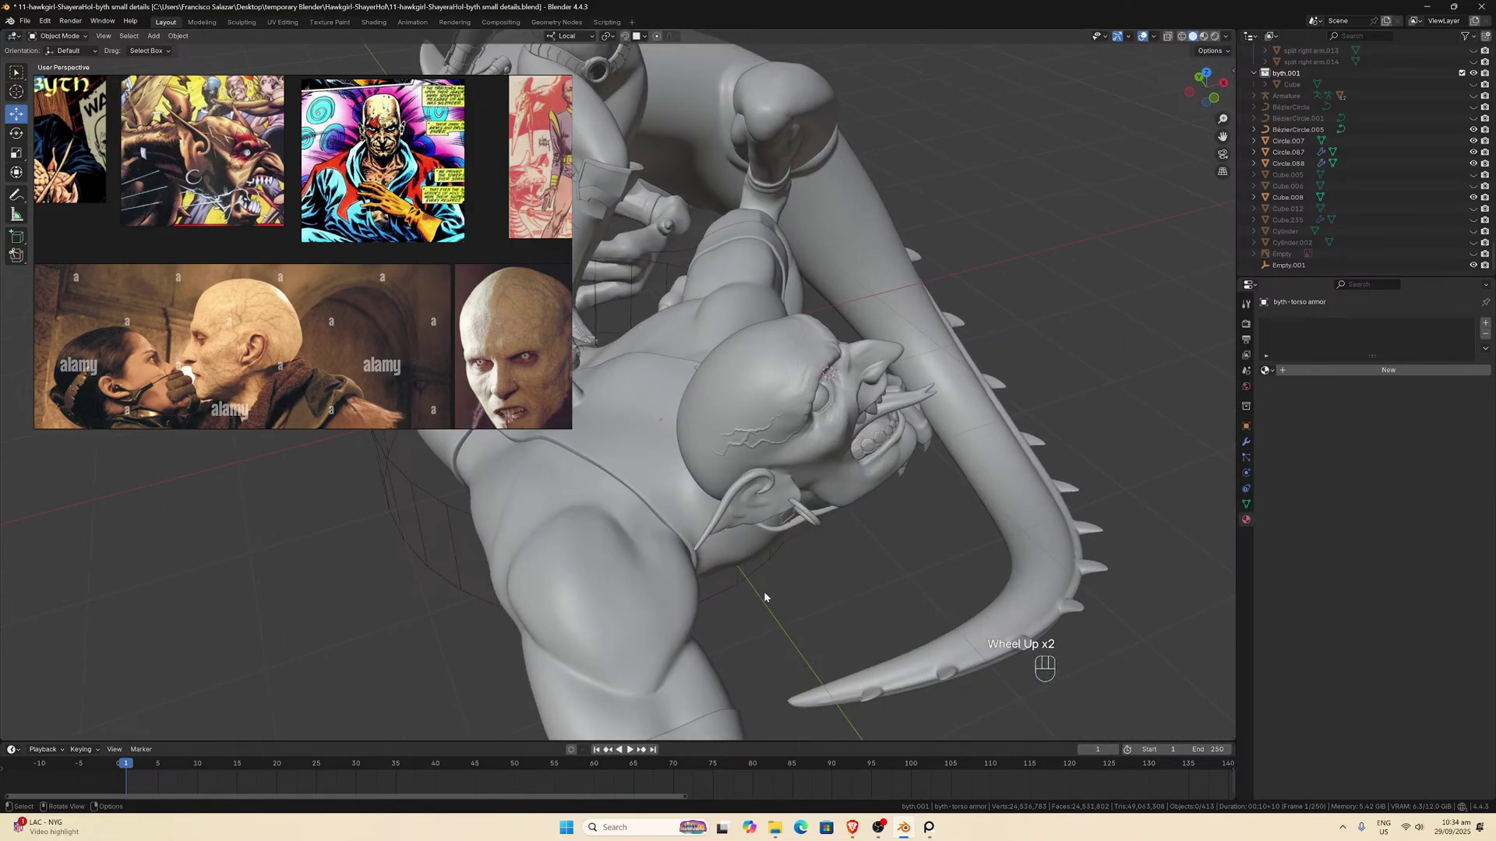
# Select the outstretched upper arm's band, show more of the reference board, and view the monster's face up close.
pyautogui.scroll(-2, 765, 597)
pyautogui.click(643, 598)
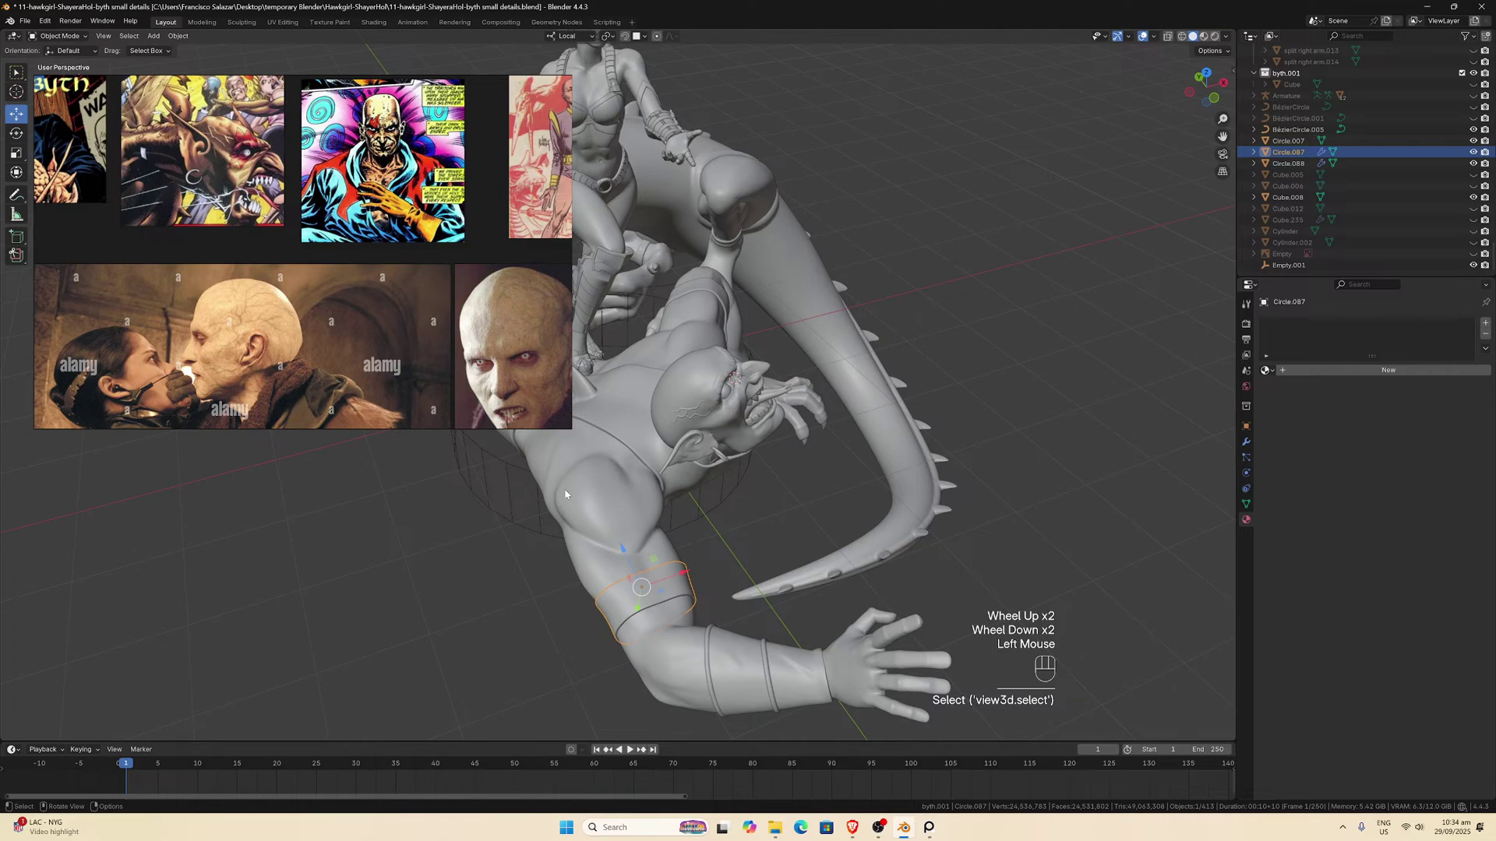
pyautogui.scroll(-1, 326, 368)
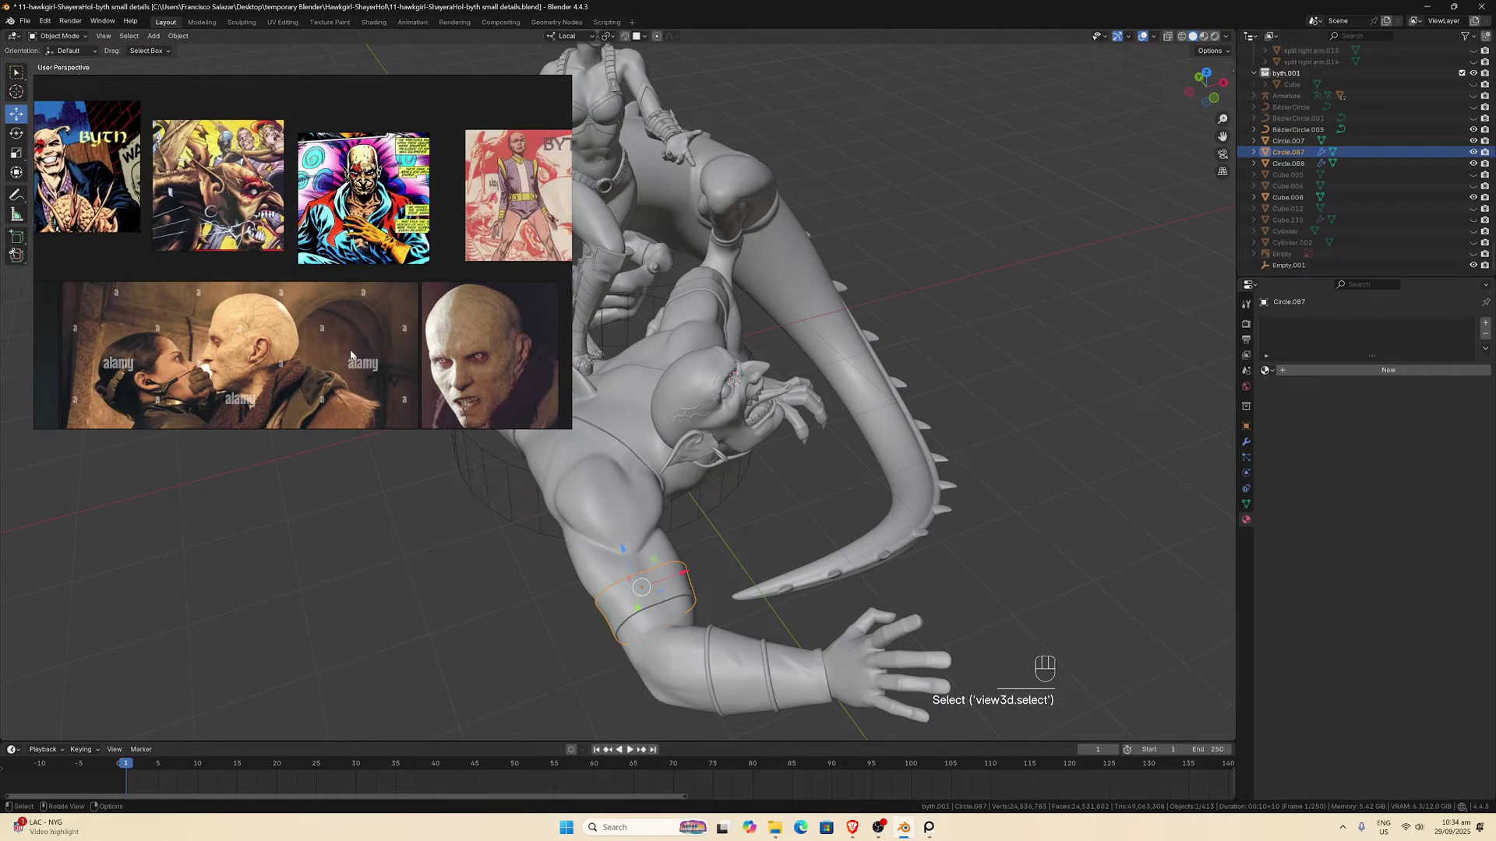
pyautogui.moveTo(675, 405); pyautogui.dragTo(678, 426, button='middle')
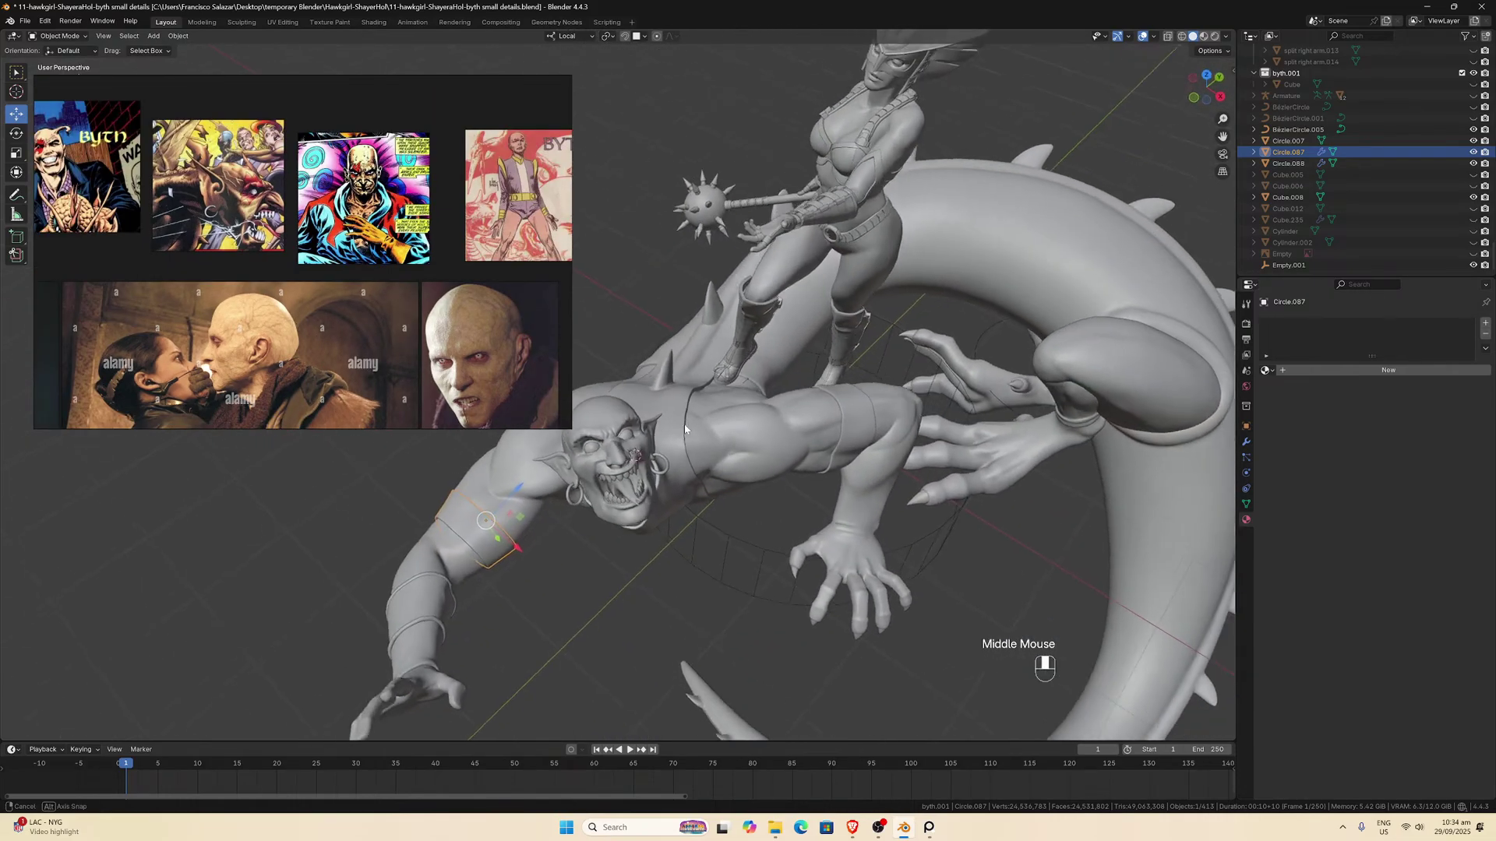
pyautogui.scroll(4, 680, 435)
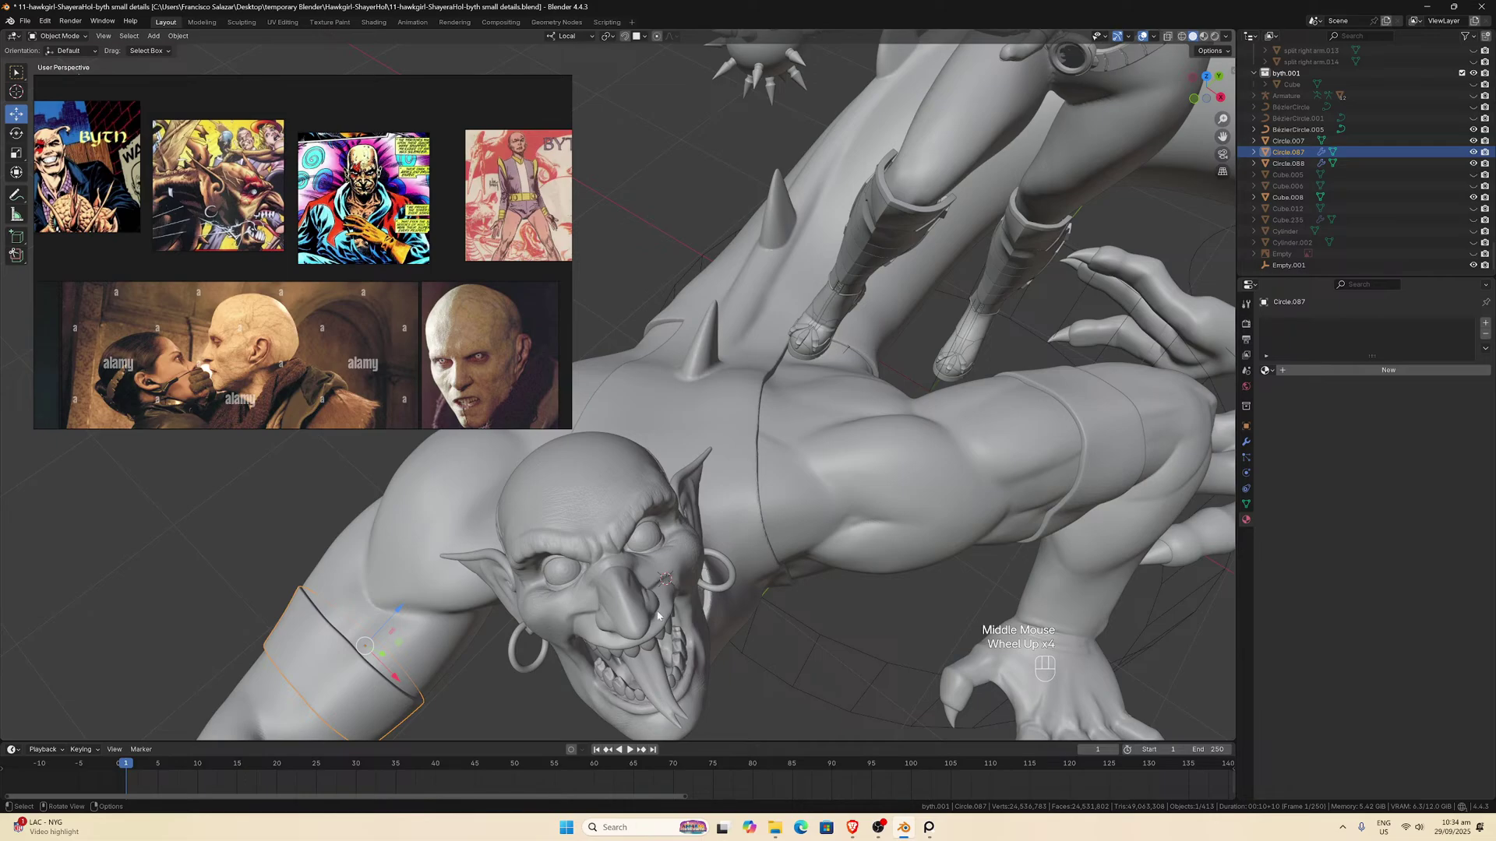
# Enlarge the comic references of the red eye marking and compare them with the monster's sculpted head.
pyautogui.moveTo(405, 82)
pyautogui.scroll(8, 349, 229)
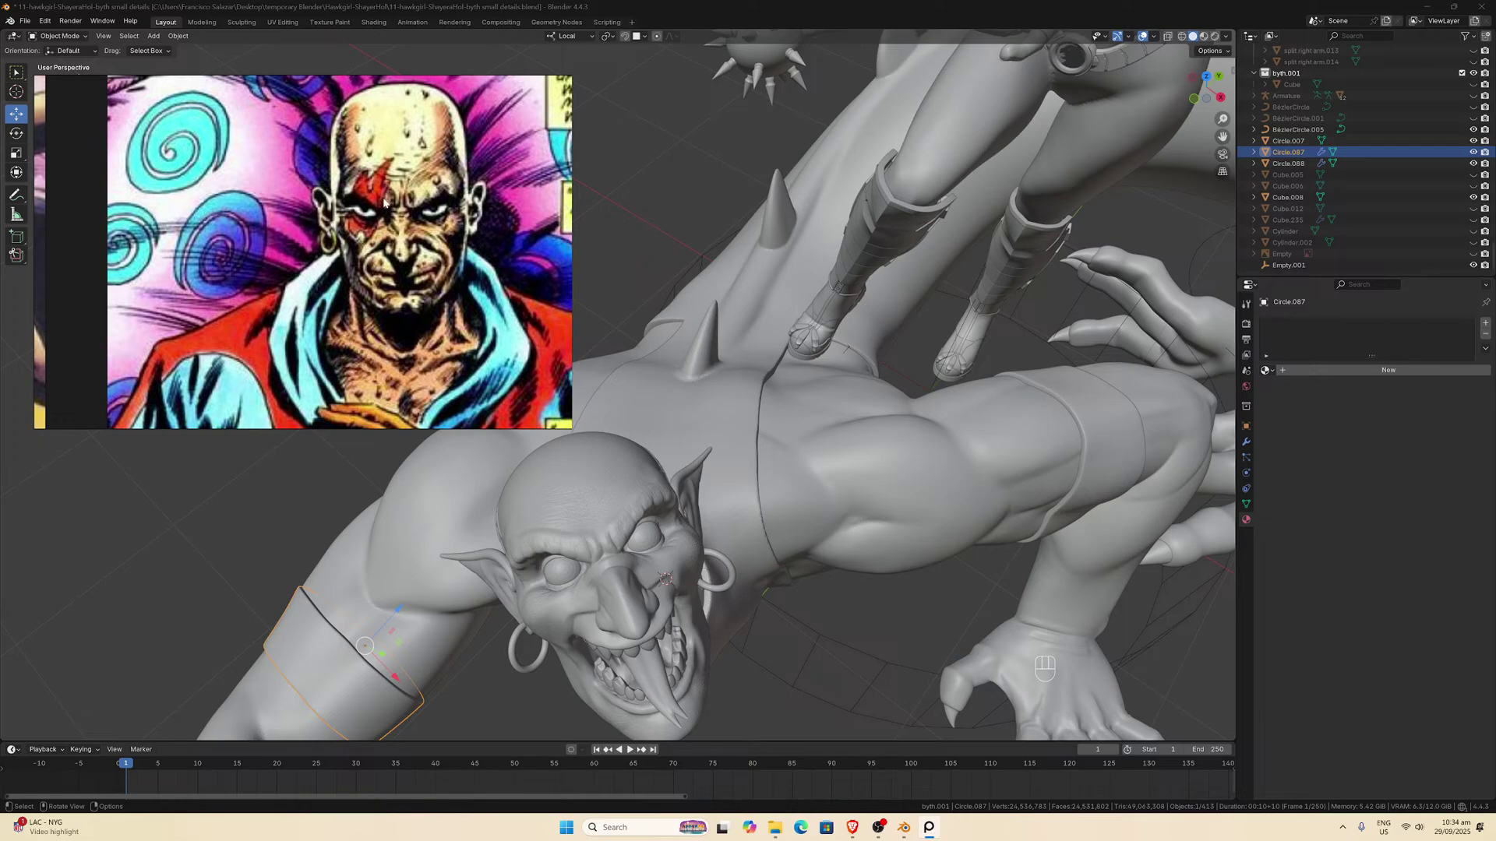
pyautogui.scroll(-5, 327, 257)
pyautogui.scroll(2, 325, 254)
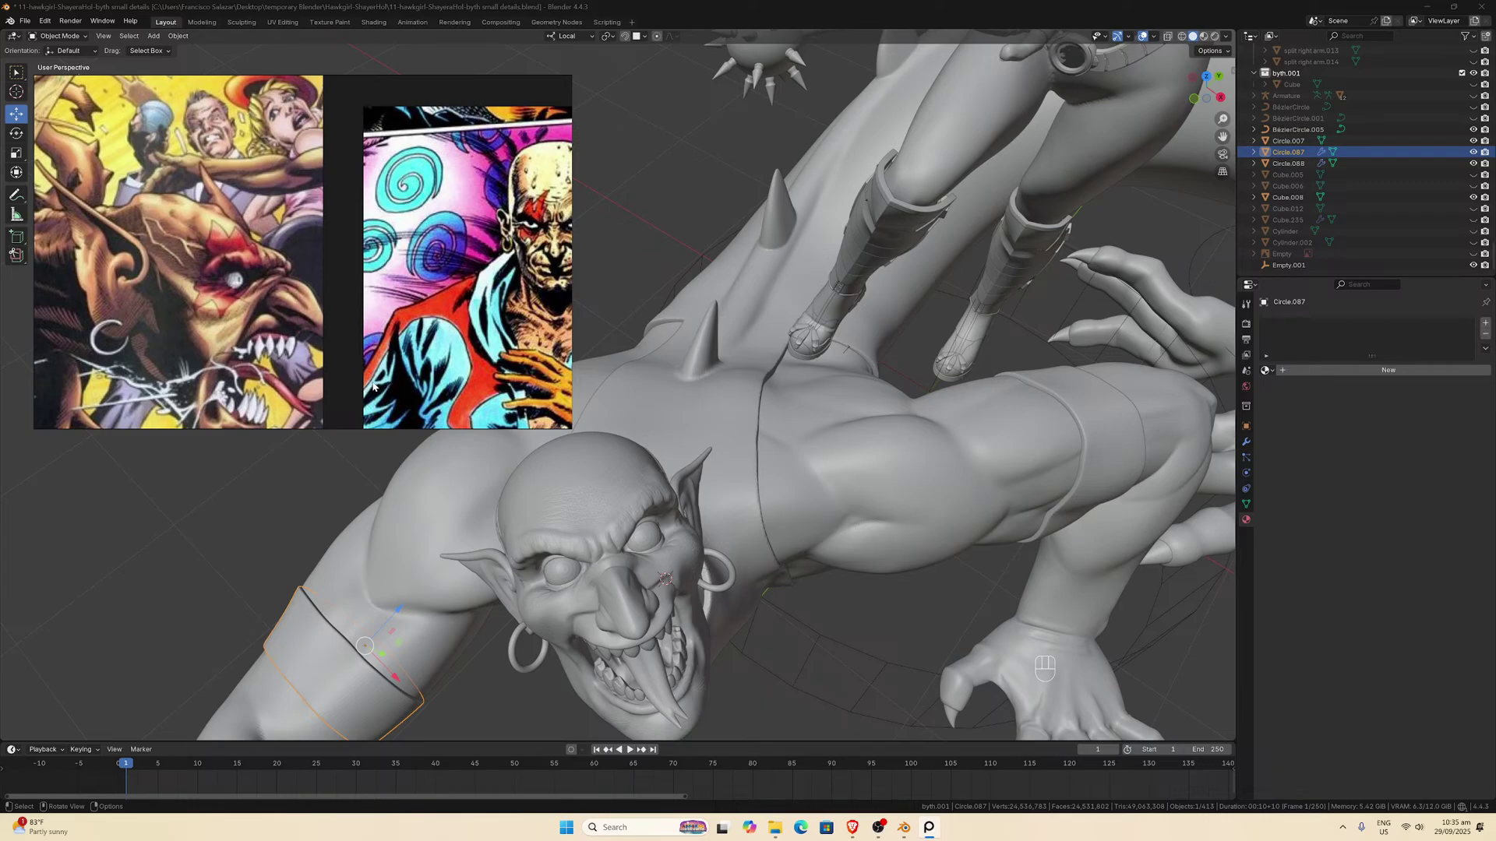
pyautogui.scroll(2, 380, 379)
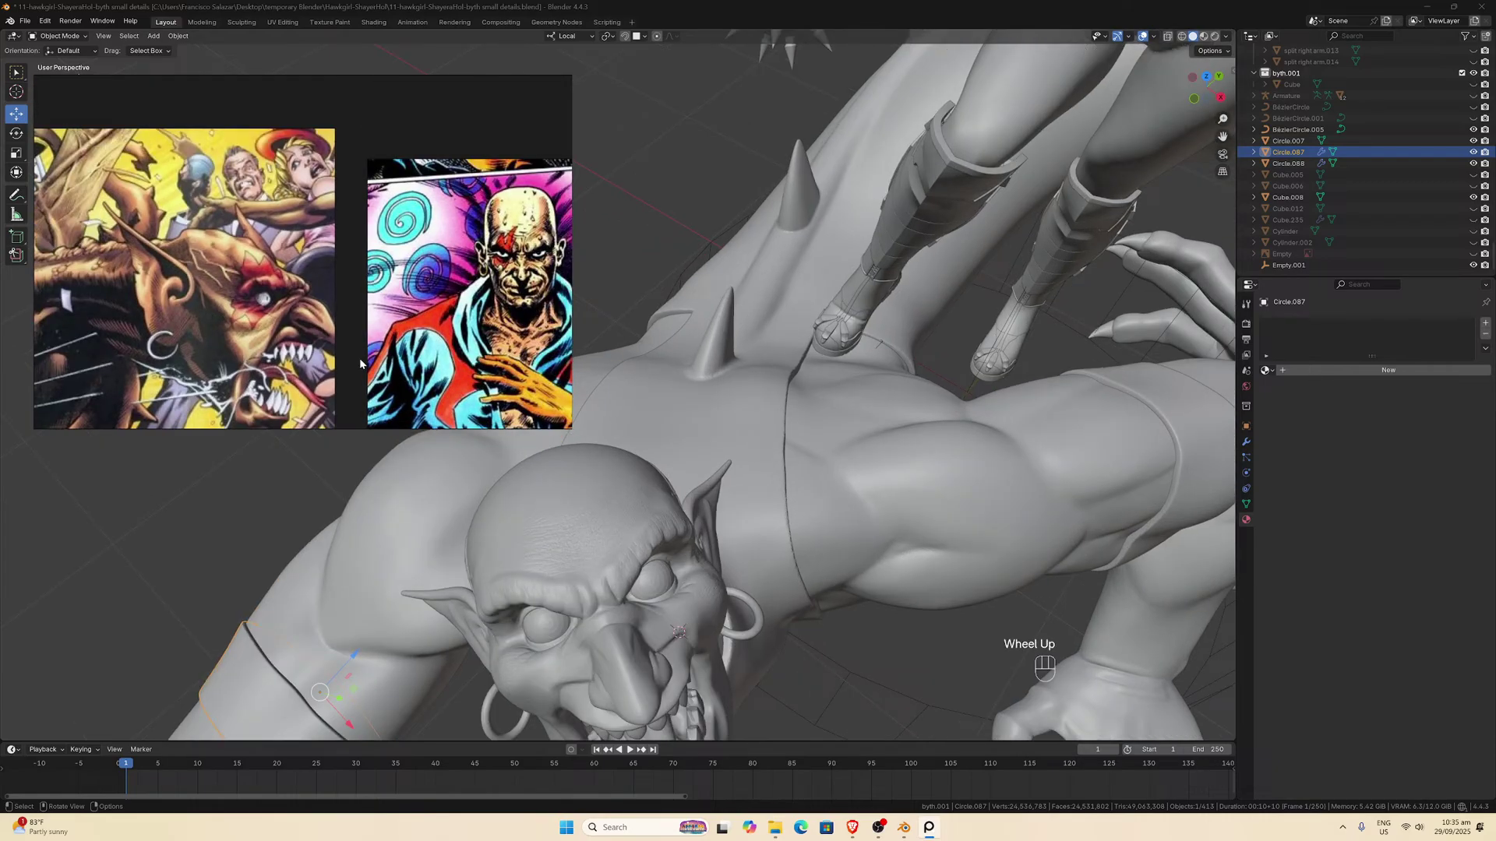
pyautogui.moveTo(360, 363); pyautogui.dragTo(380, 497, button='middle')
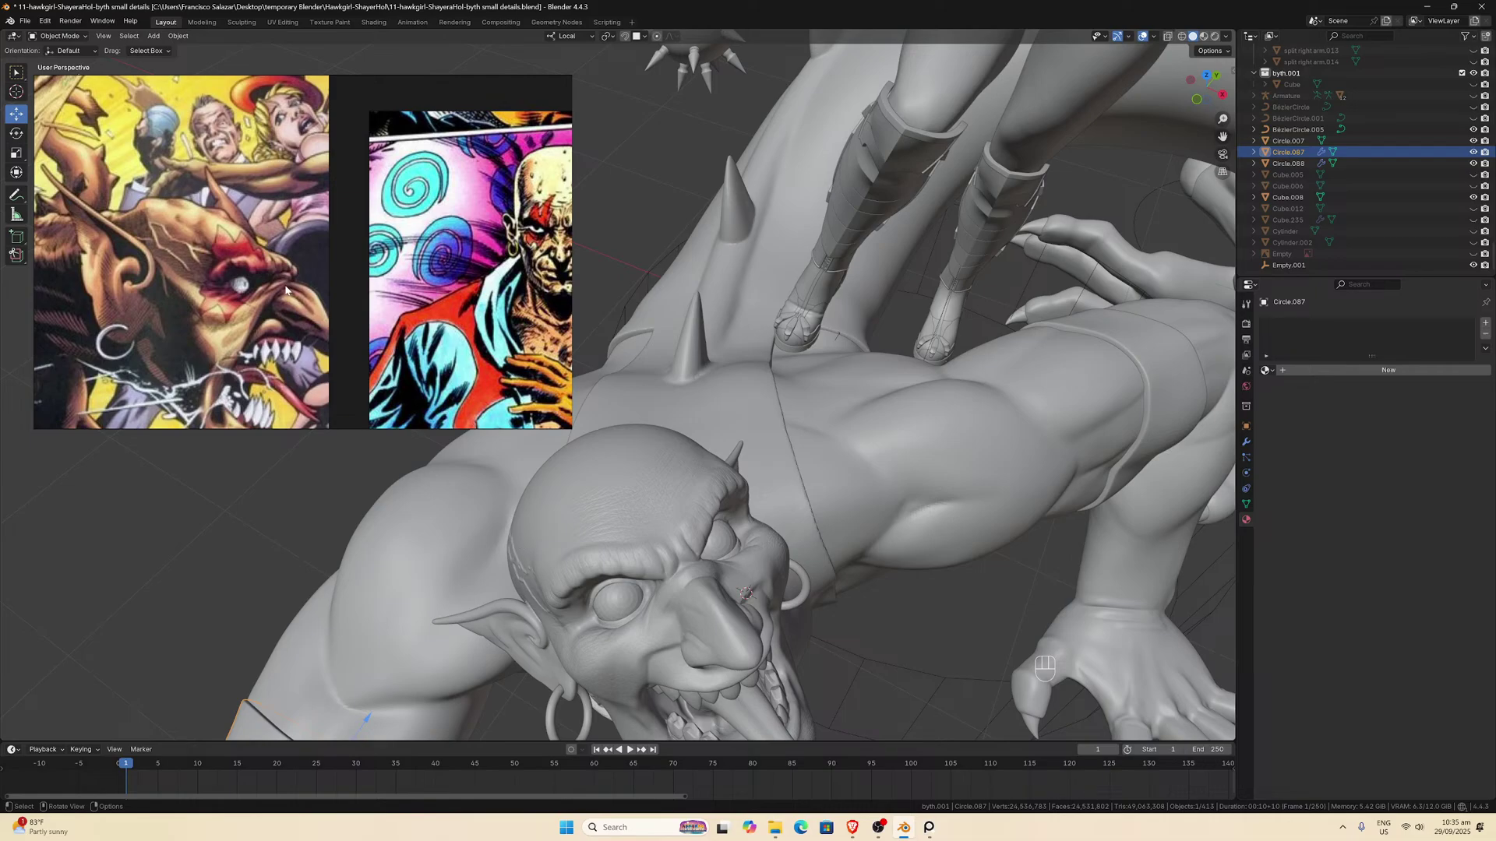
pyautogui.scroll(-2, 490, 479)
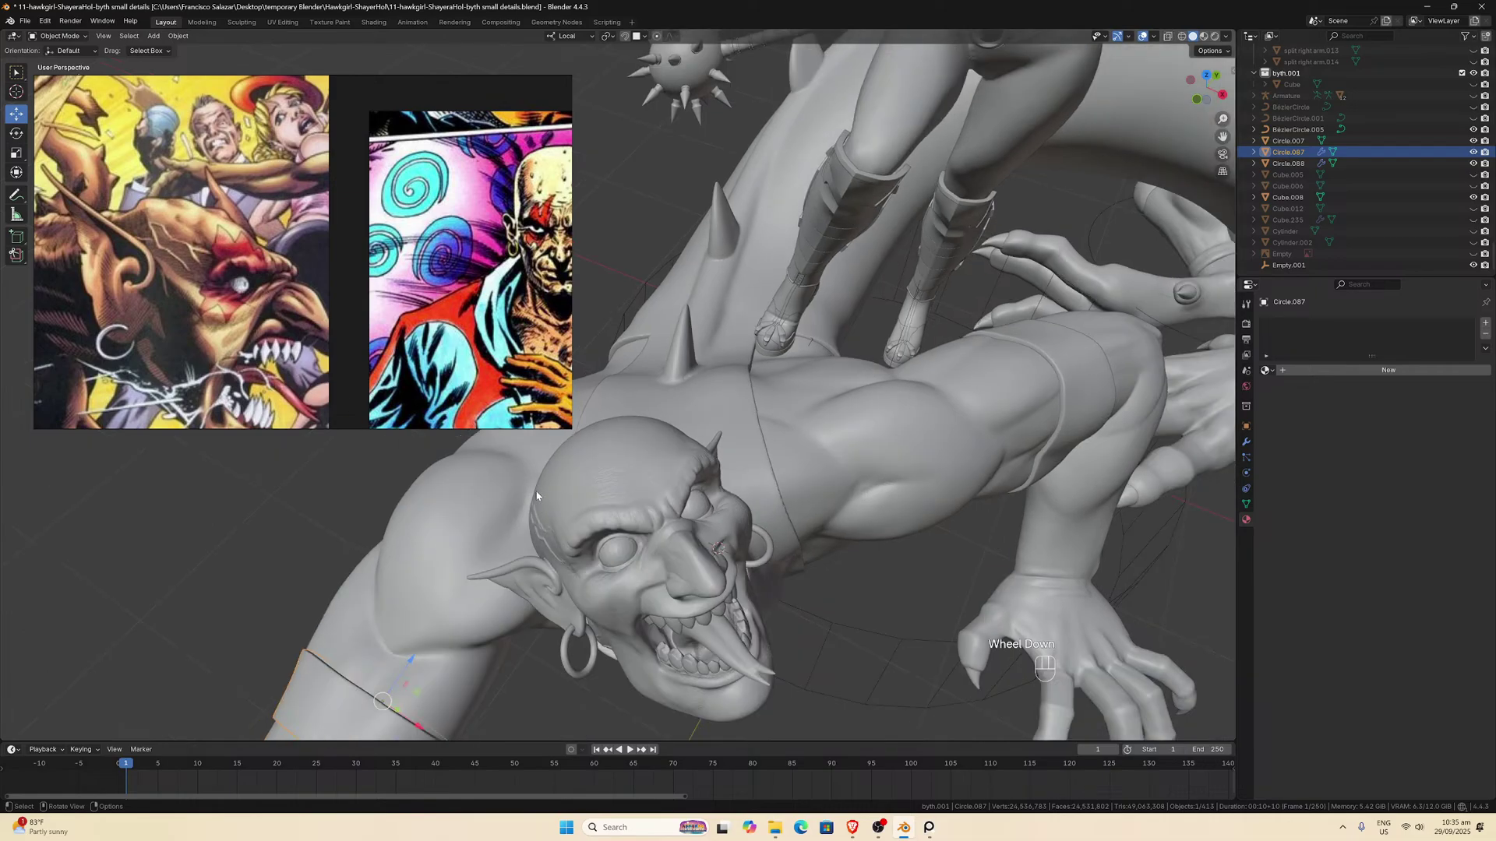
# Examine the monster's head from the side and behind, and the outstretched arm with its bands.
pyautogui.moveTo(539, 492); pyautogui.dragTo(568, 484, button='middle')
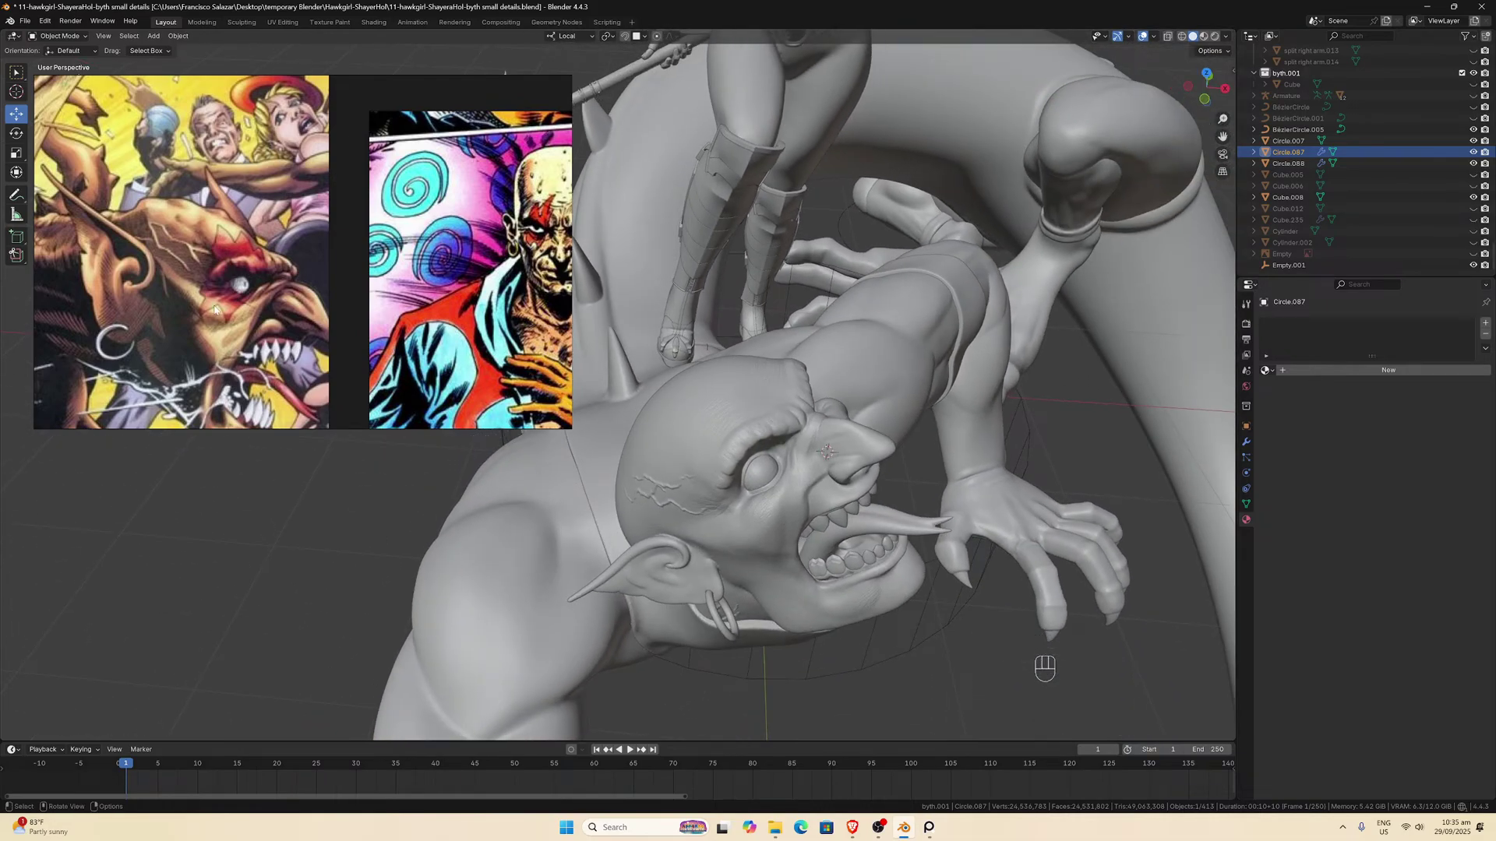
pyautogui.scroll(-2, 215, 310)
pyautogui.scroll(-2, 739, 521)
pyautogui.moveTo(735, 525); pyautogui.dragTo(778, 450, button='middle')
pyautogui.scroll(2, 777, 450)
pyautogui.rightClick(974, 405)
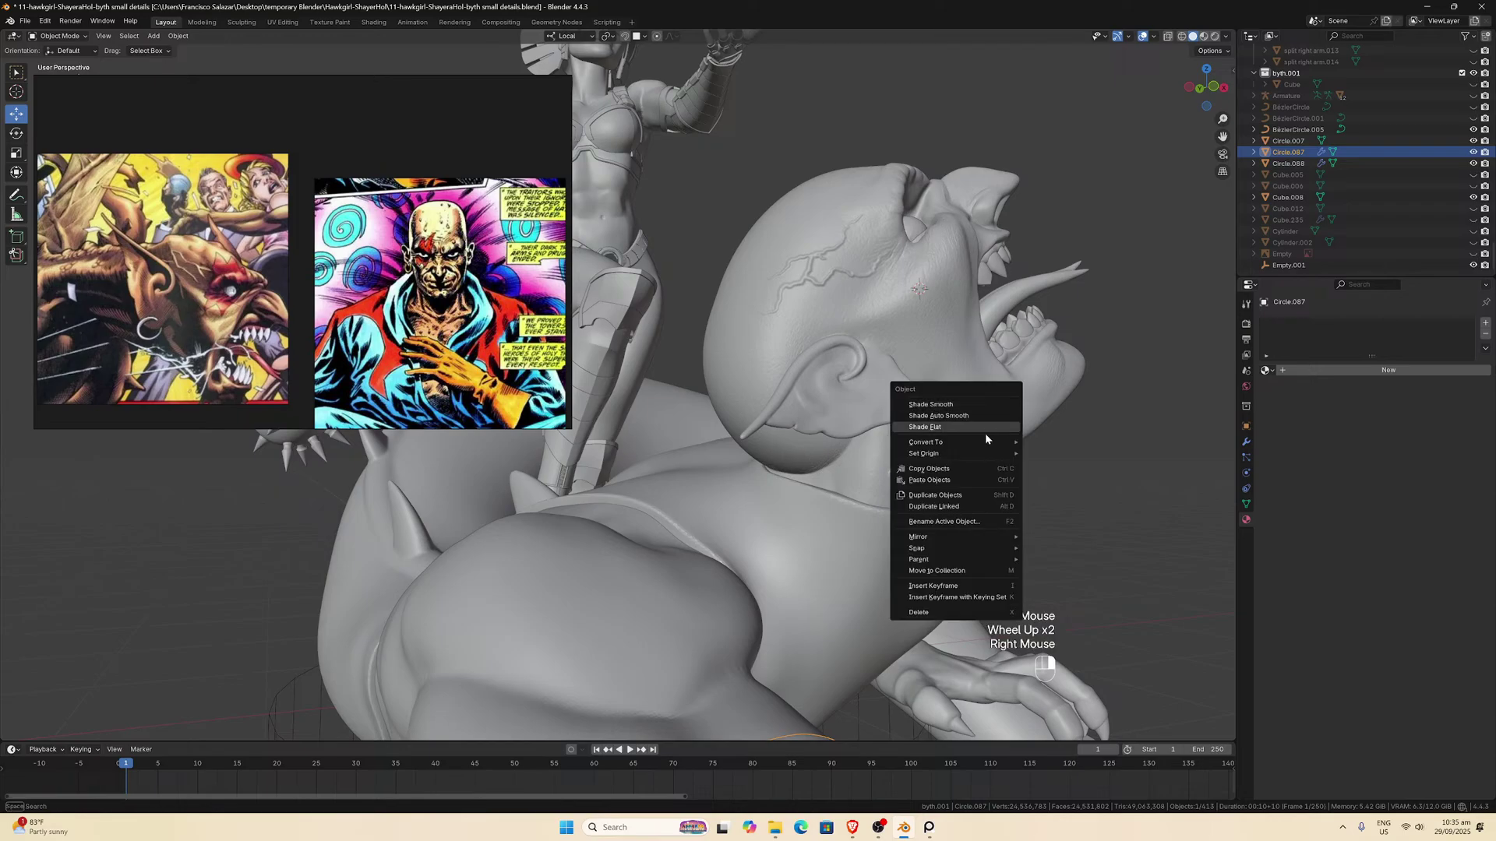
pyautogui.click(1127, 196)
pyautogui.moveTo(1222, 138); pyautogui.dragTo(1036, 35)
pyautogui.scroll(-2, 993, 243)
pyautogui.moveTo(993, 243); pyautogui.dragTo(1089, 282, button='middle')
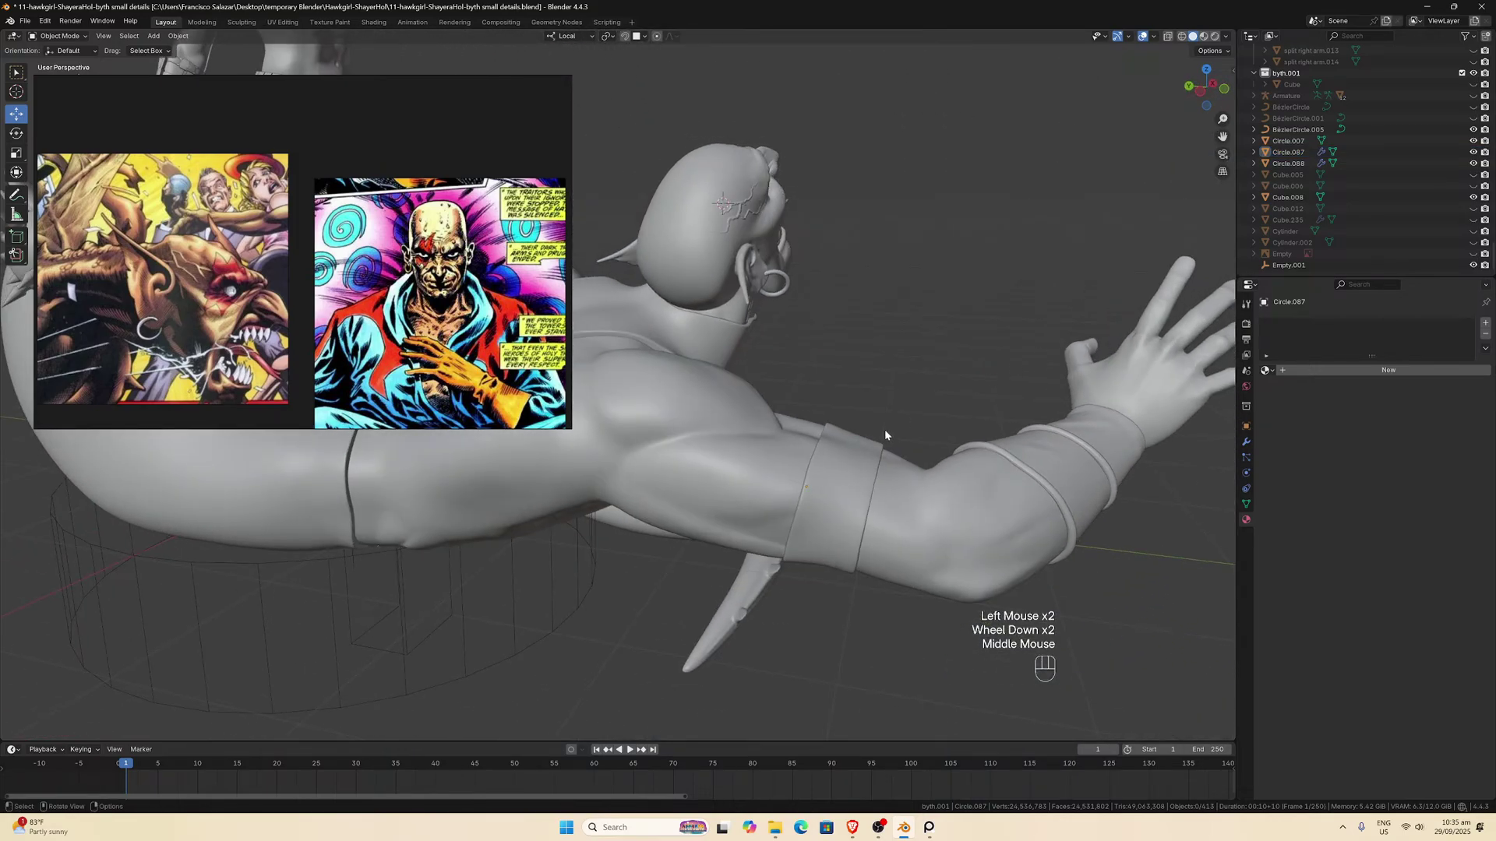
# Select the outstretched upper arm's band and search the reference board for comic panels showing the costumed figure's arm.
pyautogui.click(833, 491)
pyautogui.scroll(-5, 383, 366)
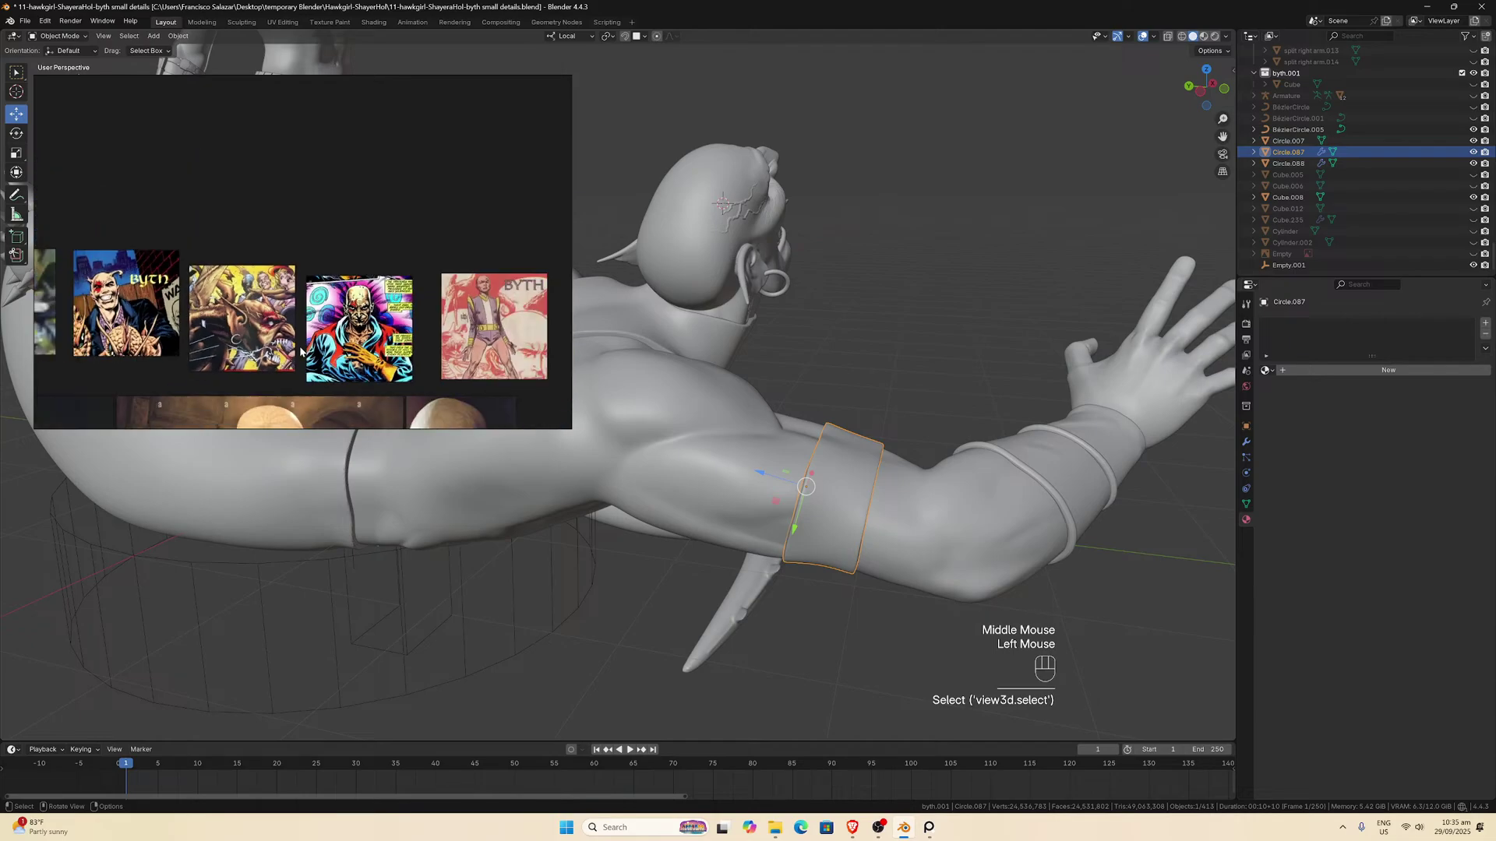
pyautogui.scroll(-3, 223, 298)
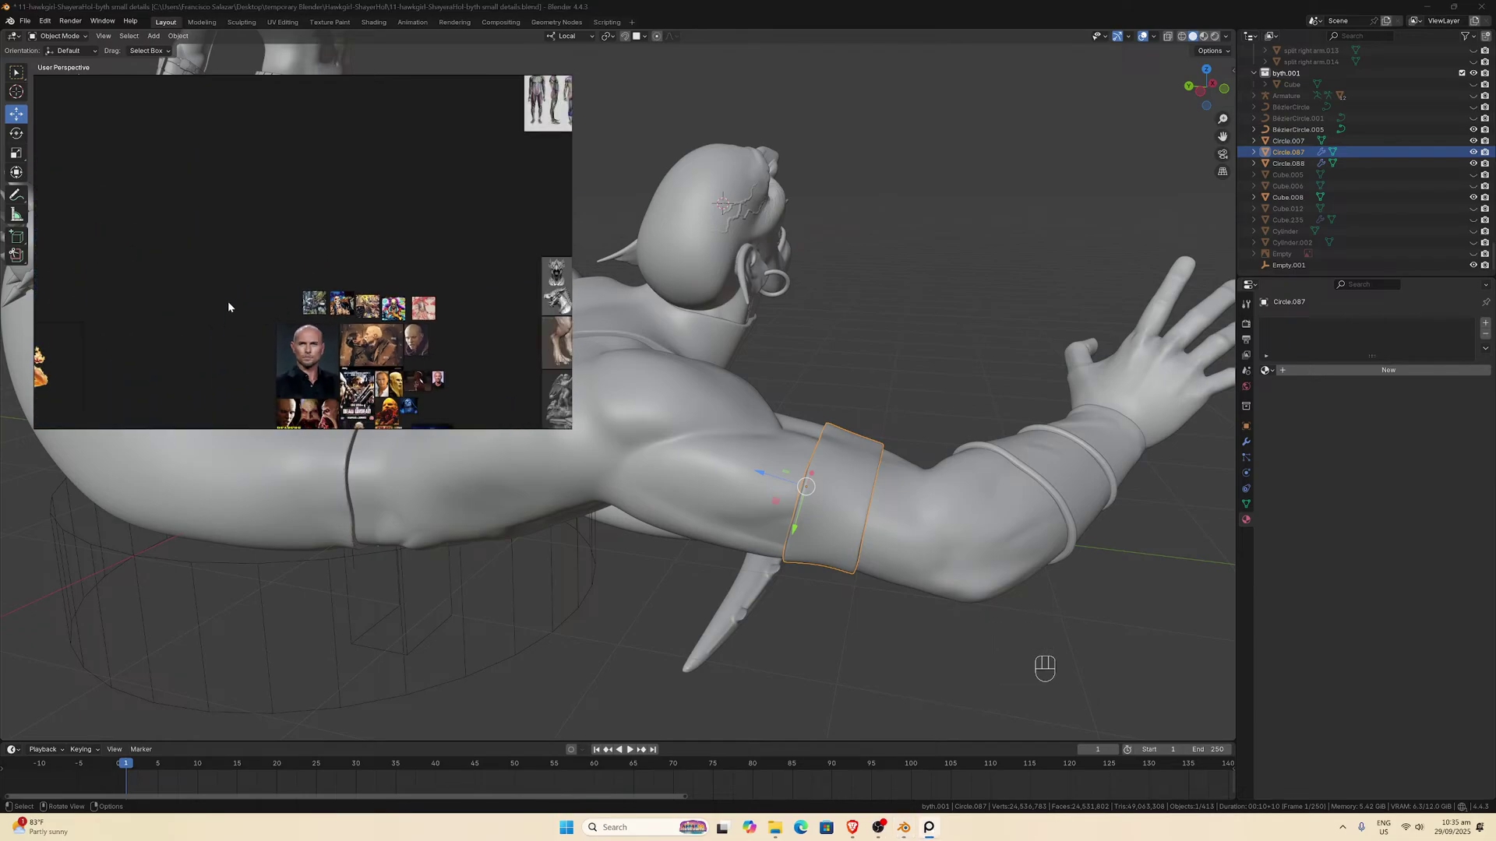
pyautogui.scroll(6, 190, 307)
pyautogui.moveTo(260, 308); pyautogui.dragTo(421, 328, button='middle')
pyautogui.scroll(4, 390, 318)
pyautogui.scroll(-2, 366, 274)
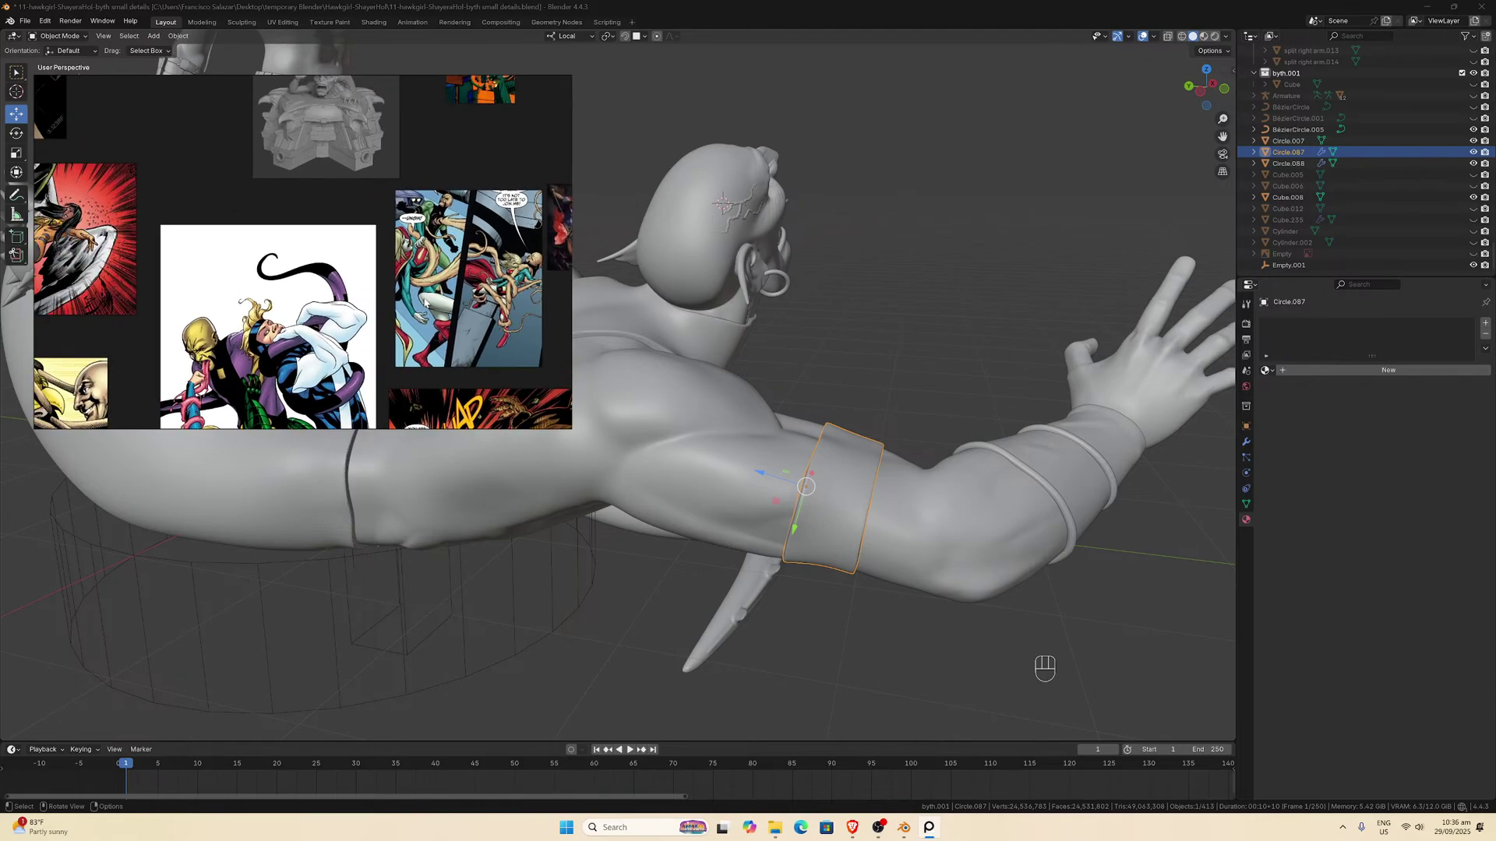
pyautogui.moveTo(374, 273); pyautogui.dragTo(419, 270, button='middle')
pyautogui.scroll(2, 419, 270)
pyautogui.scroll(-2, 419, 269)
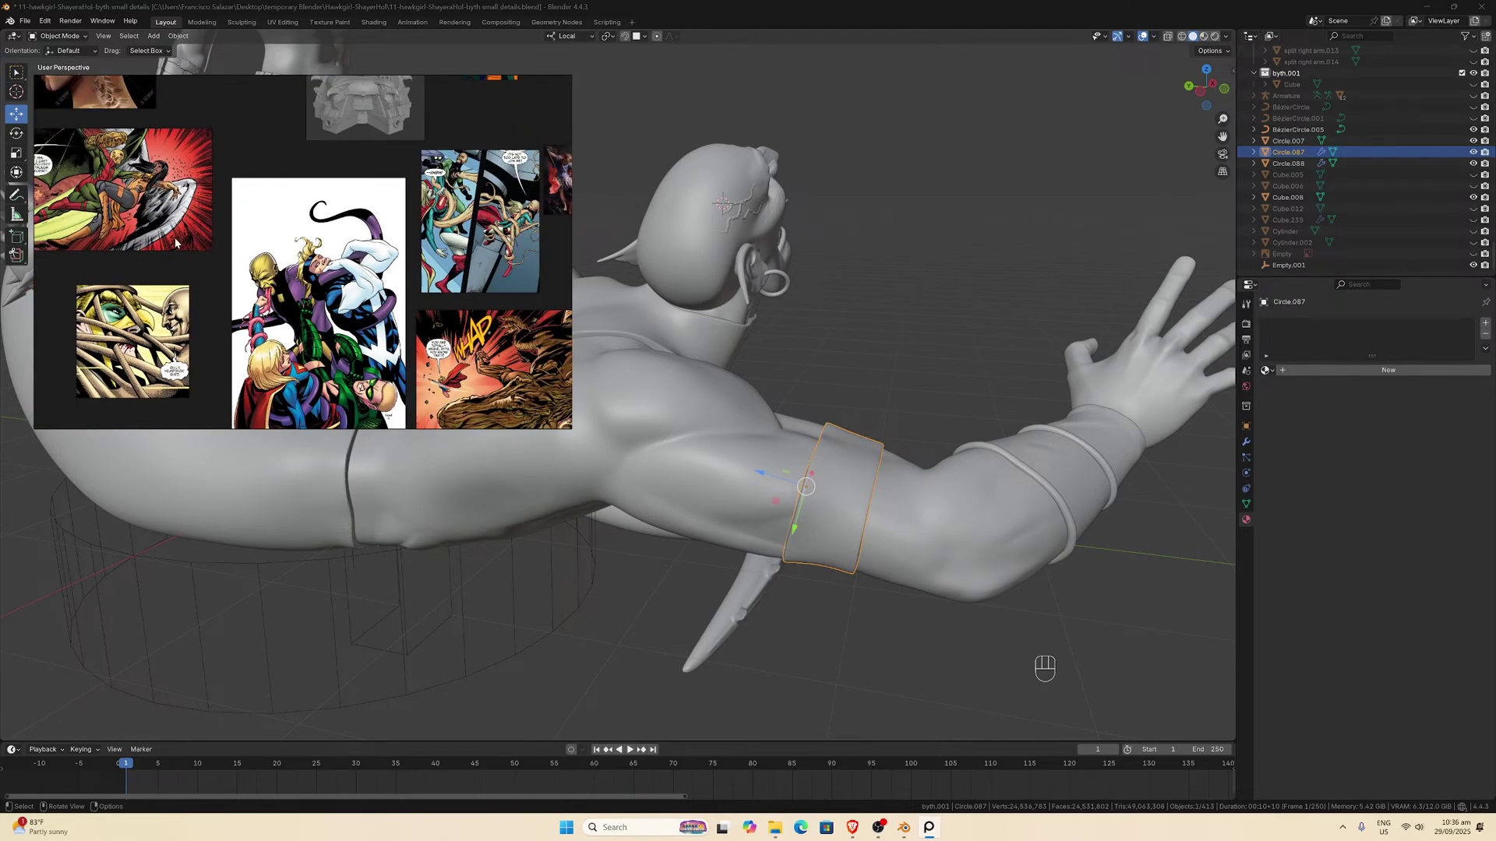
pyautogui.moveTo(296, 272); pyautogui.dragTo(436, 273, button='middle')
pyautogui.scroll(2, 327, 233)
pyautogui.scroll(-3, 327, 233)
pyautogui.moveTo(346, 249); pyautogui.dragTo(367, 281, button='middle')
pyautogui.scroll(-3, 399, 319)
pyautogui.scroll(5, 463, 328)
pyautogui.moveTo(452, 320); pyautogui.dragTo(350, 301, button='middle')
pyautogui.scroll(1, 350, 301)
pyautogui.scroll(2, 349, 300)
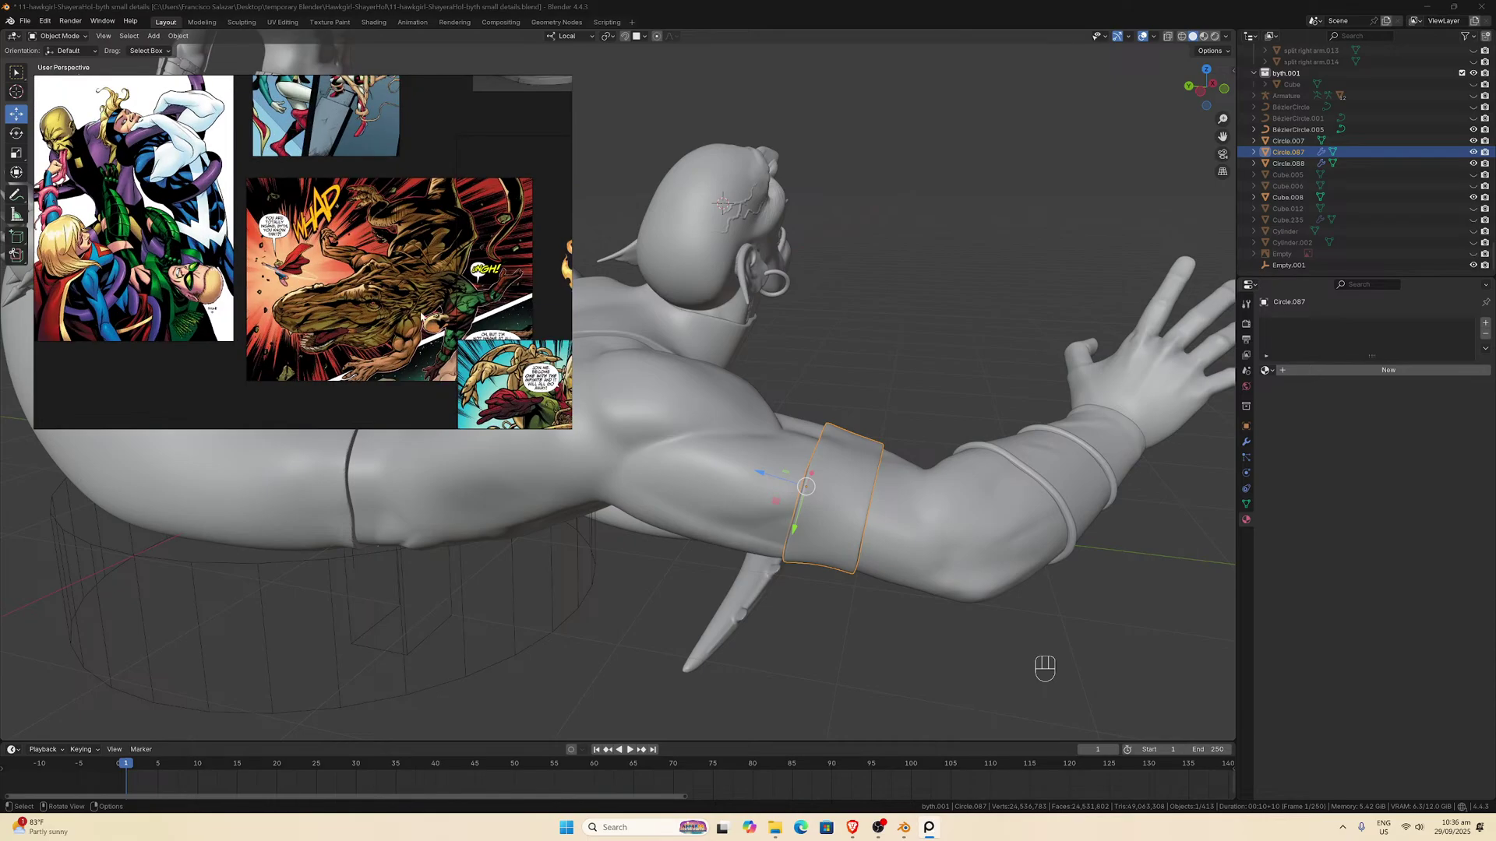
# Enlarge the comic panel with the "UNGH!" speech bubble around the figure's raised arm and red glove.
pyautogui.scroll(2, 468, 312)
pyautogui.moveTo(468, 312); pyautogui.dragTo(390, 313, button='middle')
pyautogui.scroll(1, 389, 314)
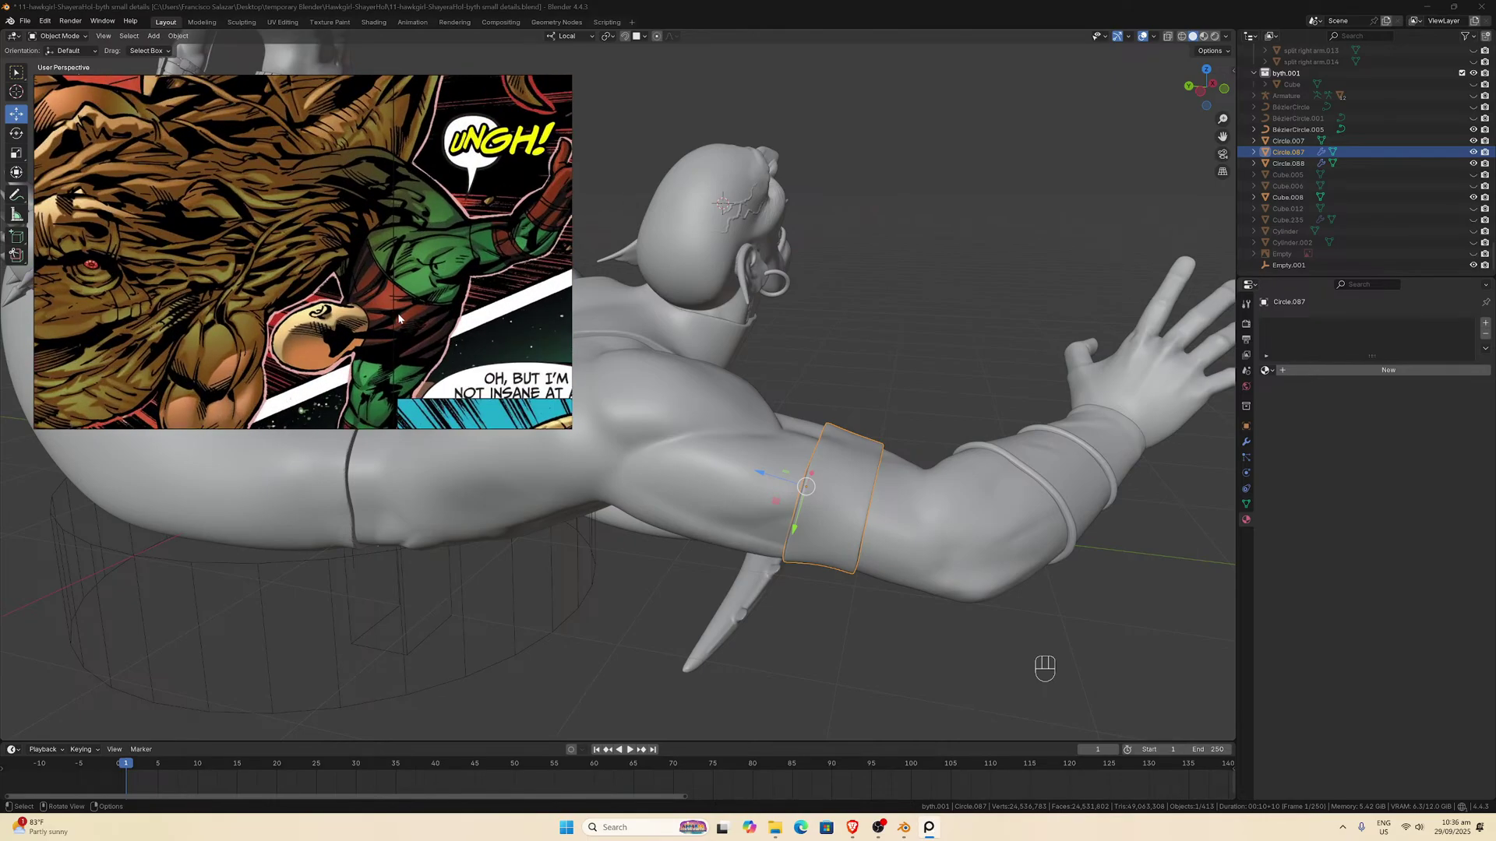
pyautogui.scroll(1, 413, 324)
pyautogui.scroll(-1, 414, 324)
pyautogui.moveTo(459, 322); pyautogui.dragTo(387, 317, button='middle')
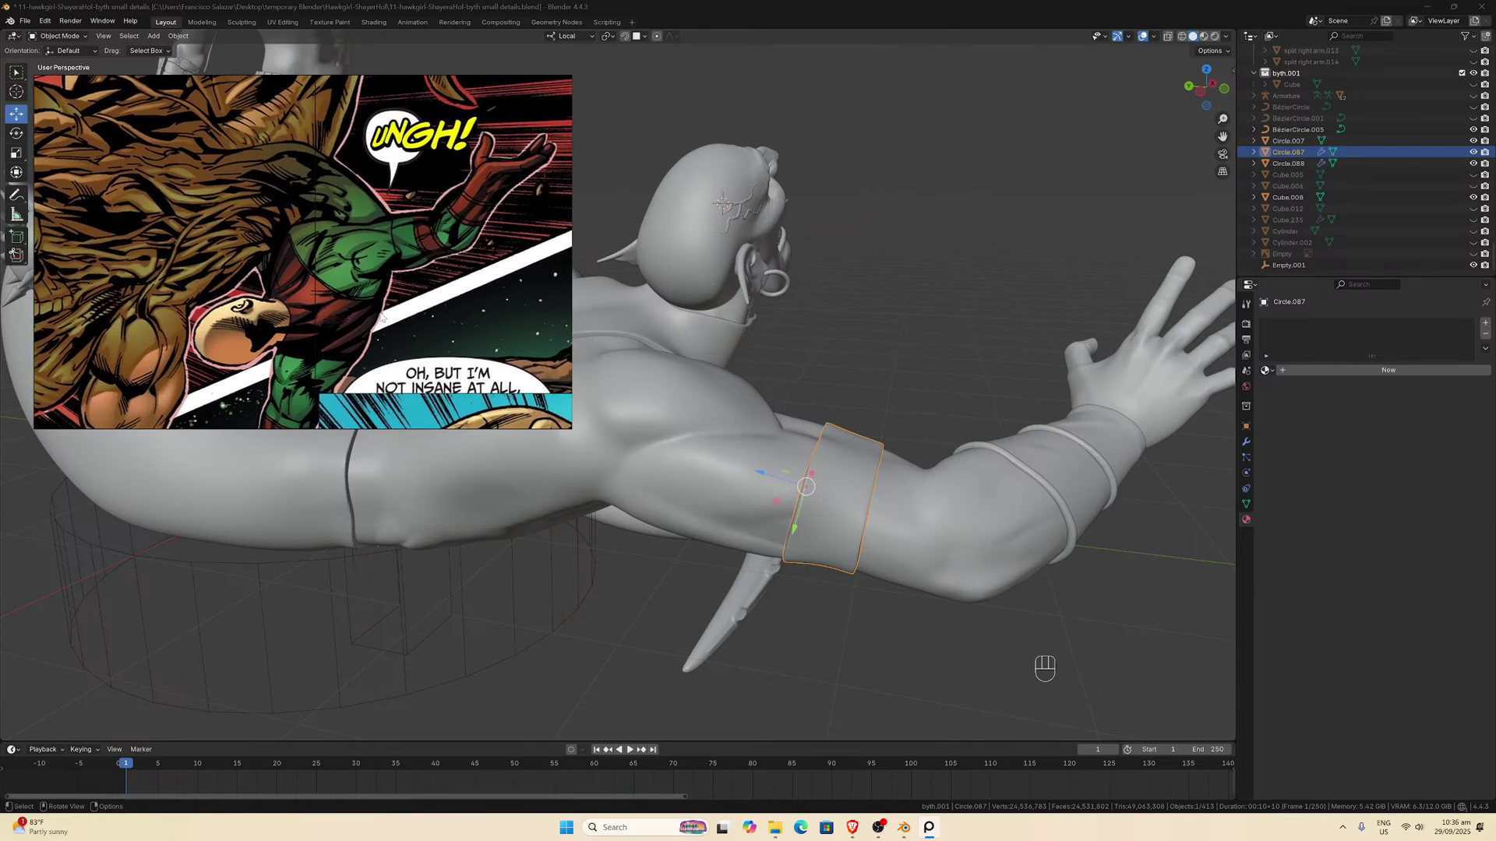
# Clear the selection and examine the outstretched arm's bands and glove up close against the comic panel.
pyautogui.moveTo(685, 494); pyautogui.dragTo(1013, 374, button='middle')
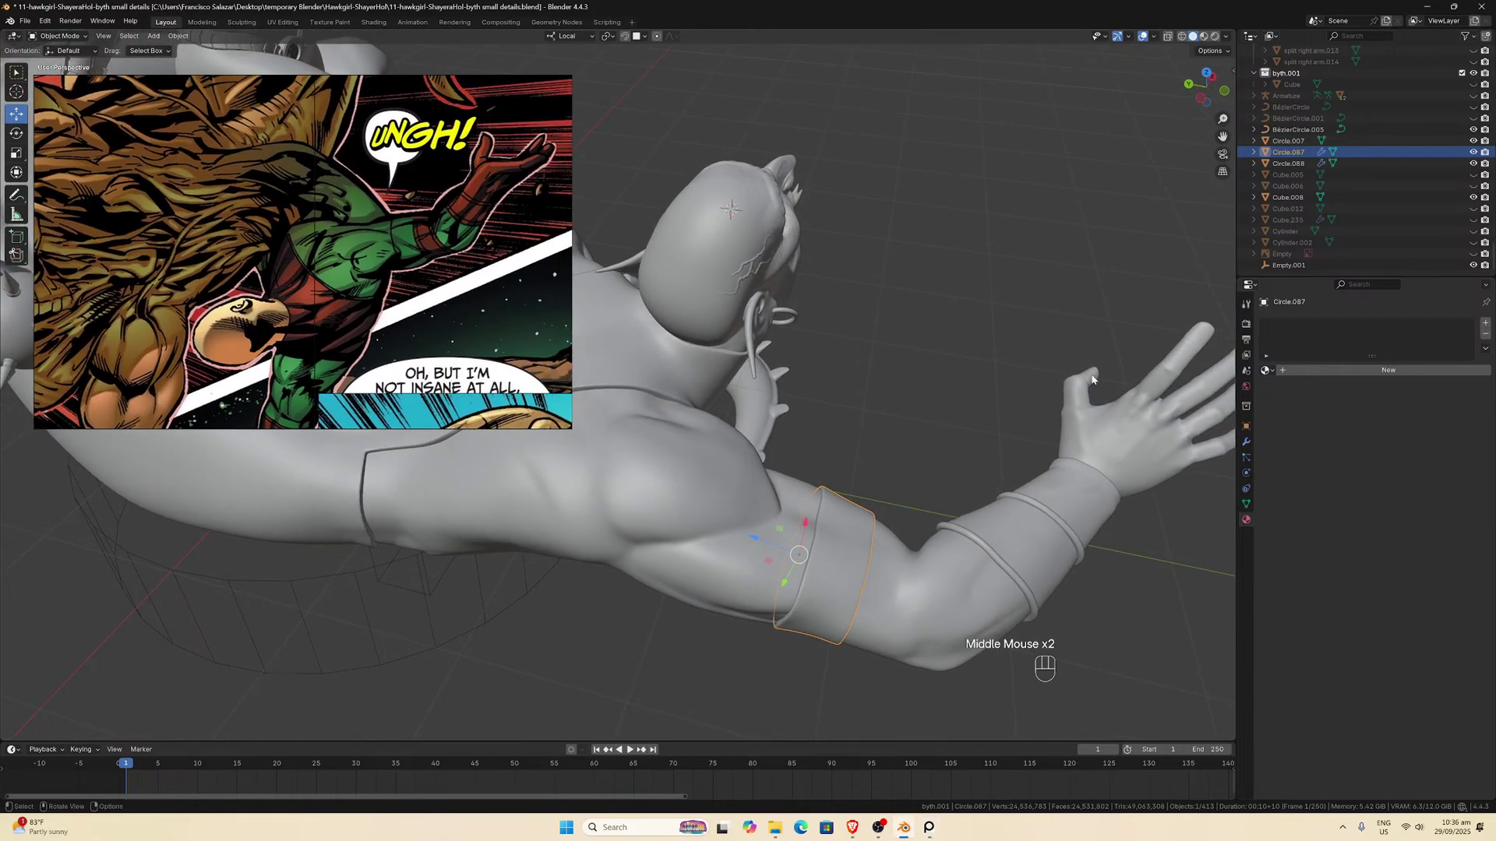
pyautogui.rightClick(1052, 351)
pyautogui.click(980, 269)
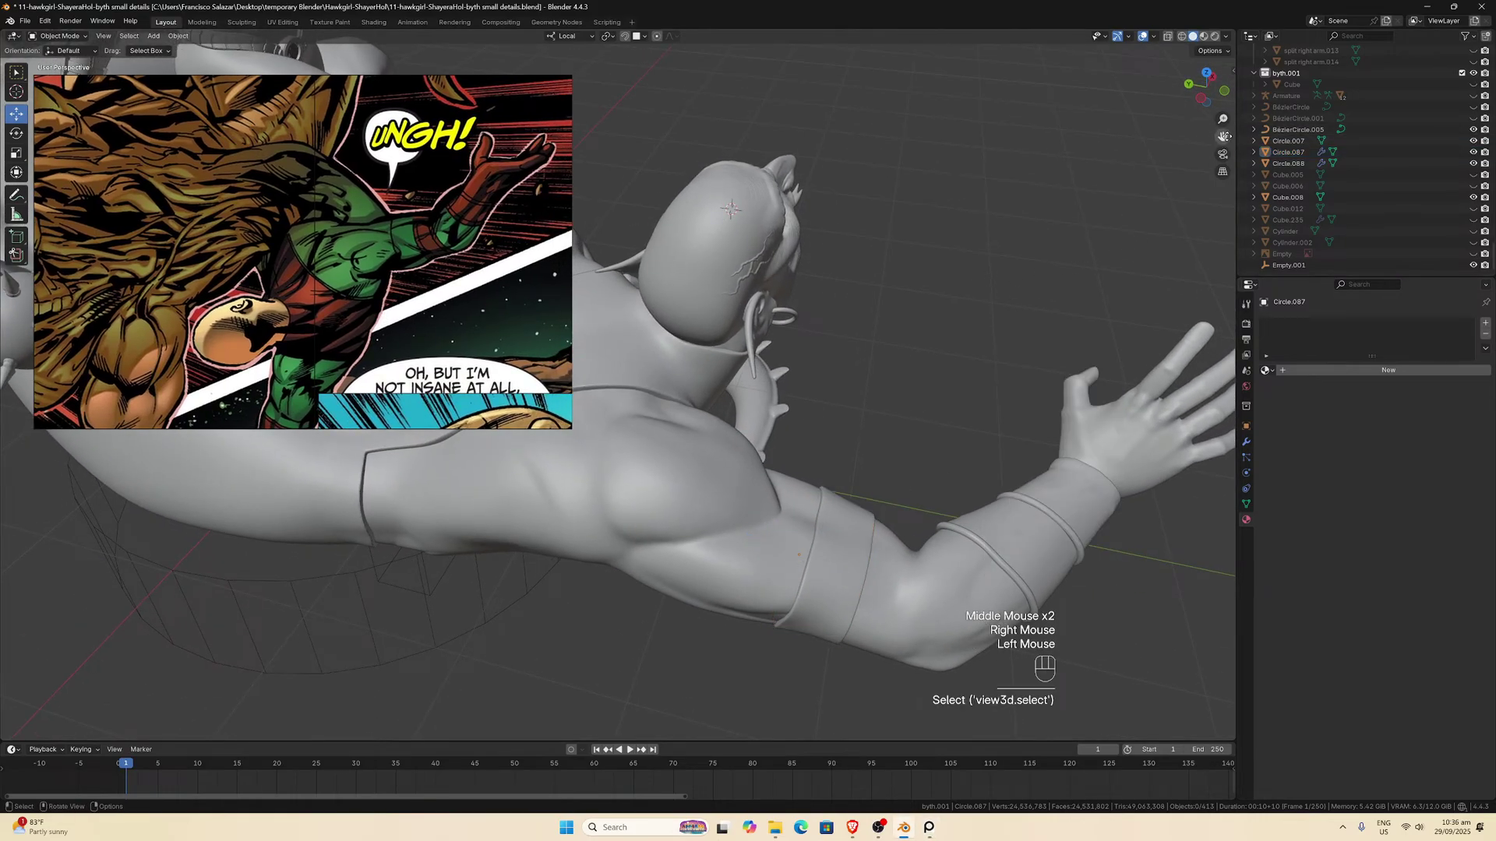
pyautogui.moveTo(1222, 136); pyautogui.dragTo(1098, 63)
pyautogui.scroll(2, 701, 529)
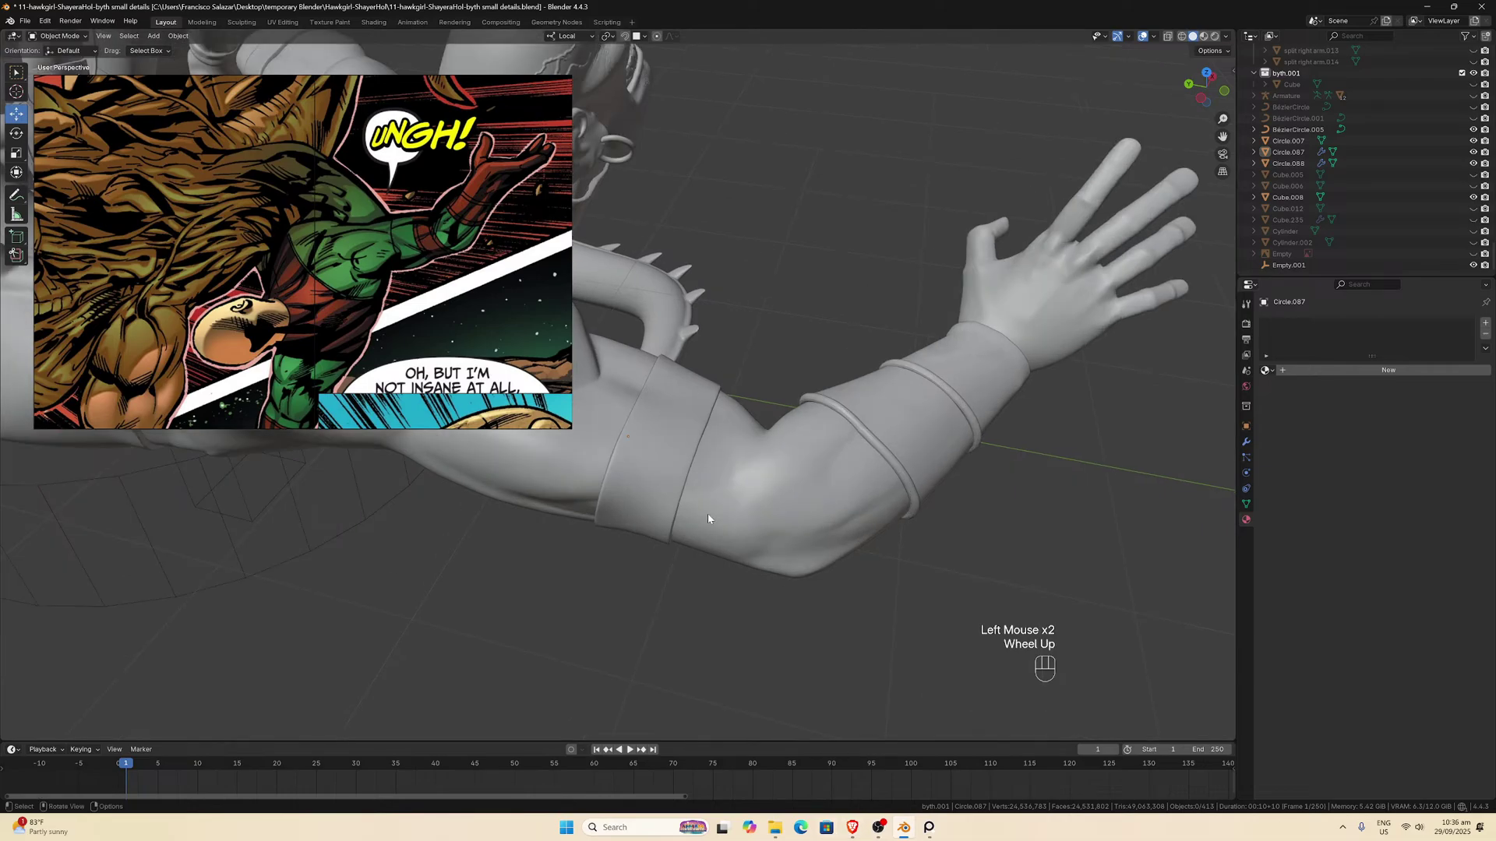
pyautogui.moveTo(701, 530)
pyautogui.mouseDown(button='middle')
pyautogui.moveTo(717, 534)
pyautogui.moveTo(706, 555)
pyautogui.mouseUp(button='middle')
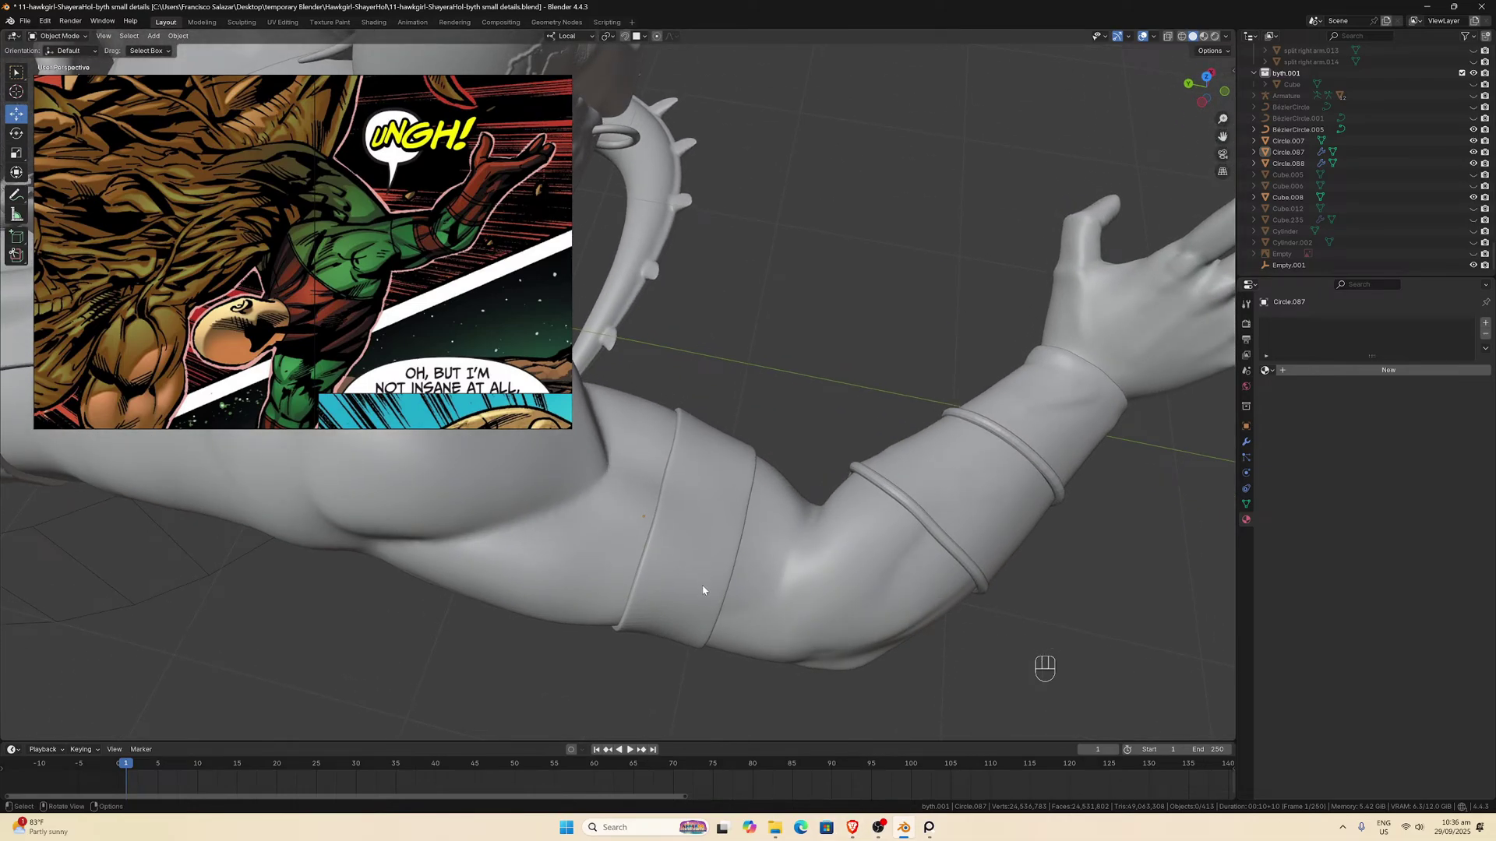
# Select the upper arm band, inspect its mesh, and display its Bevel and Subdivision modifiers.
pyautogui.click(721, 582)
pyautogui.press('Tab')
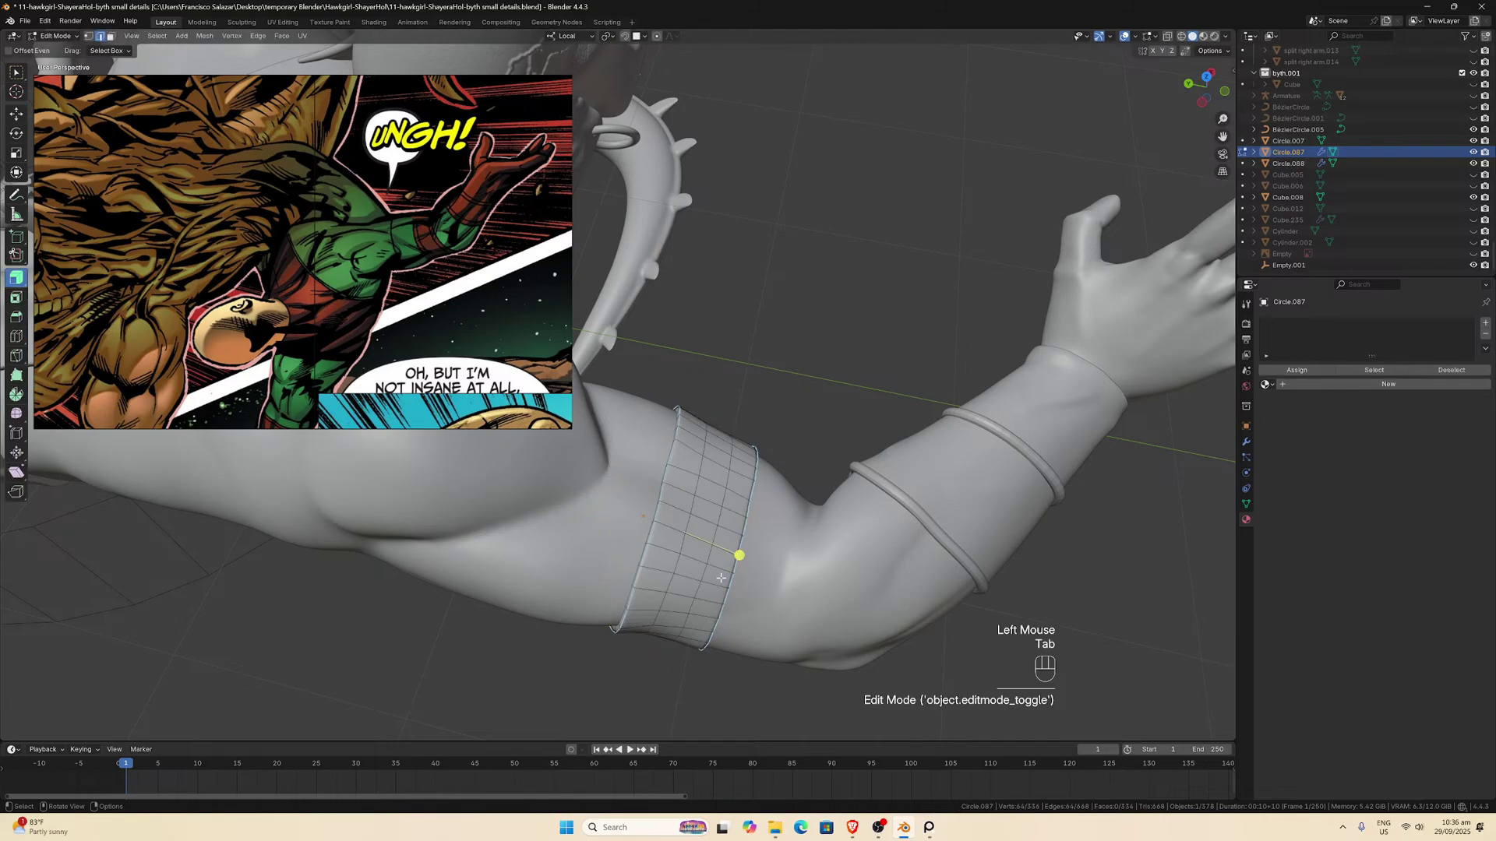
pyautogui.press('Tab')
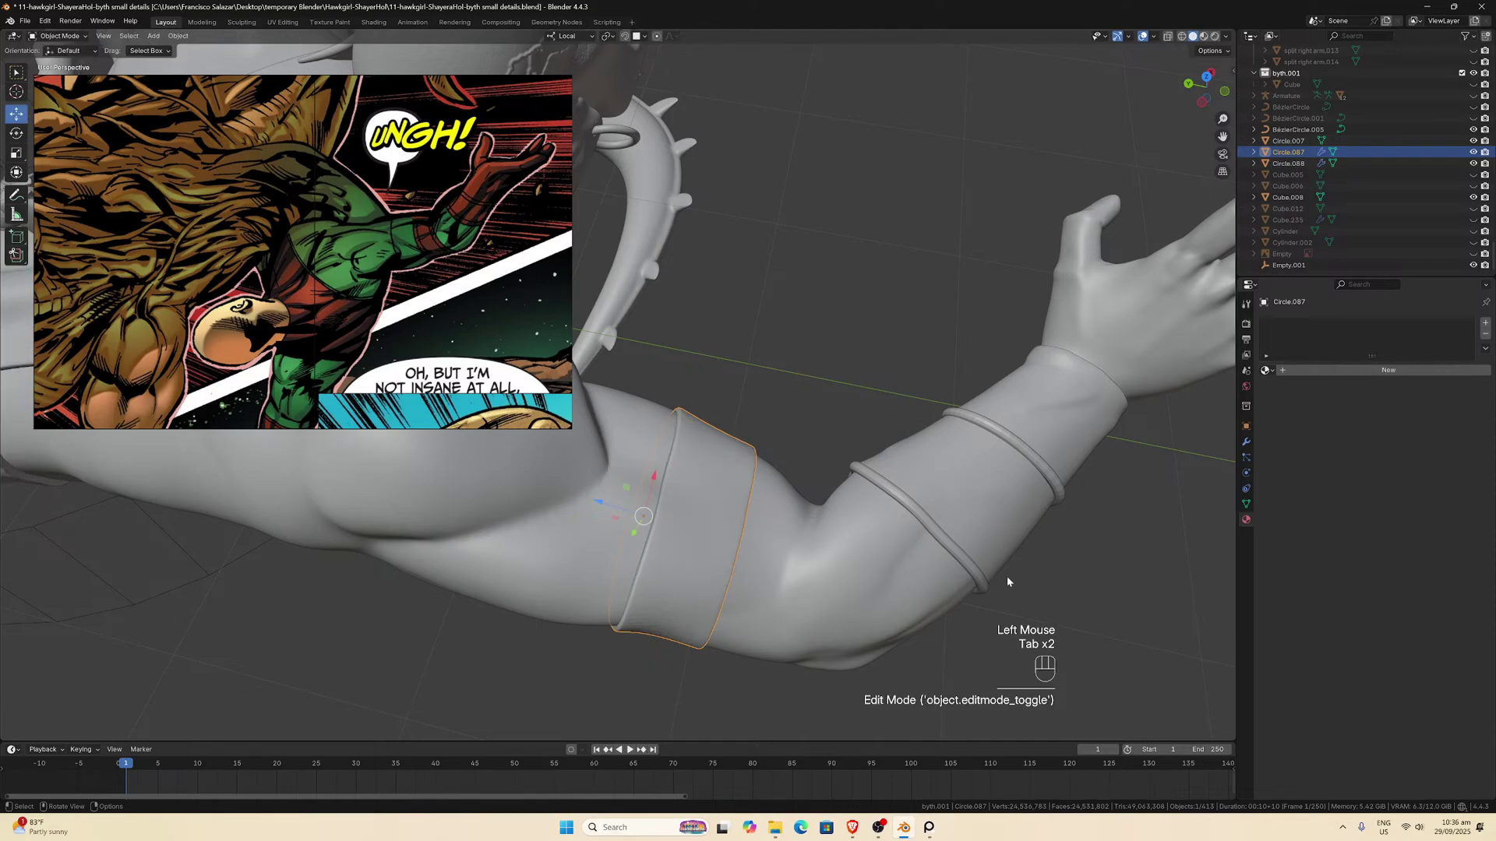
pyautogui.click(1247, 442)
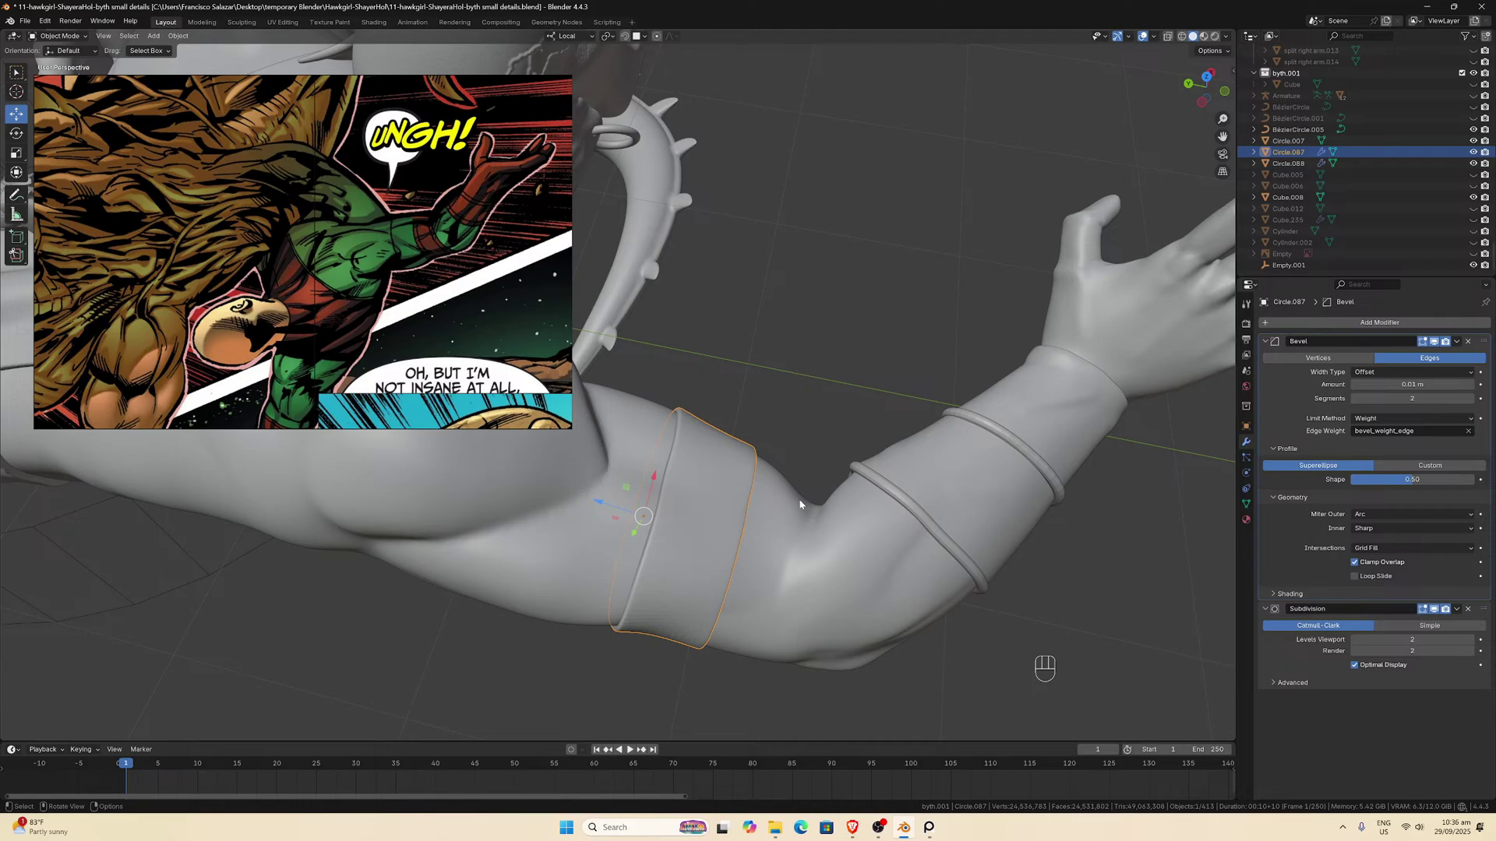
pyautogui.hotkey('shift', 'd')
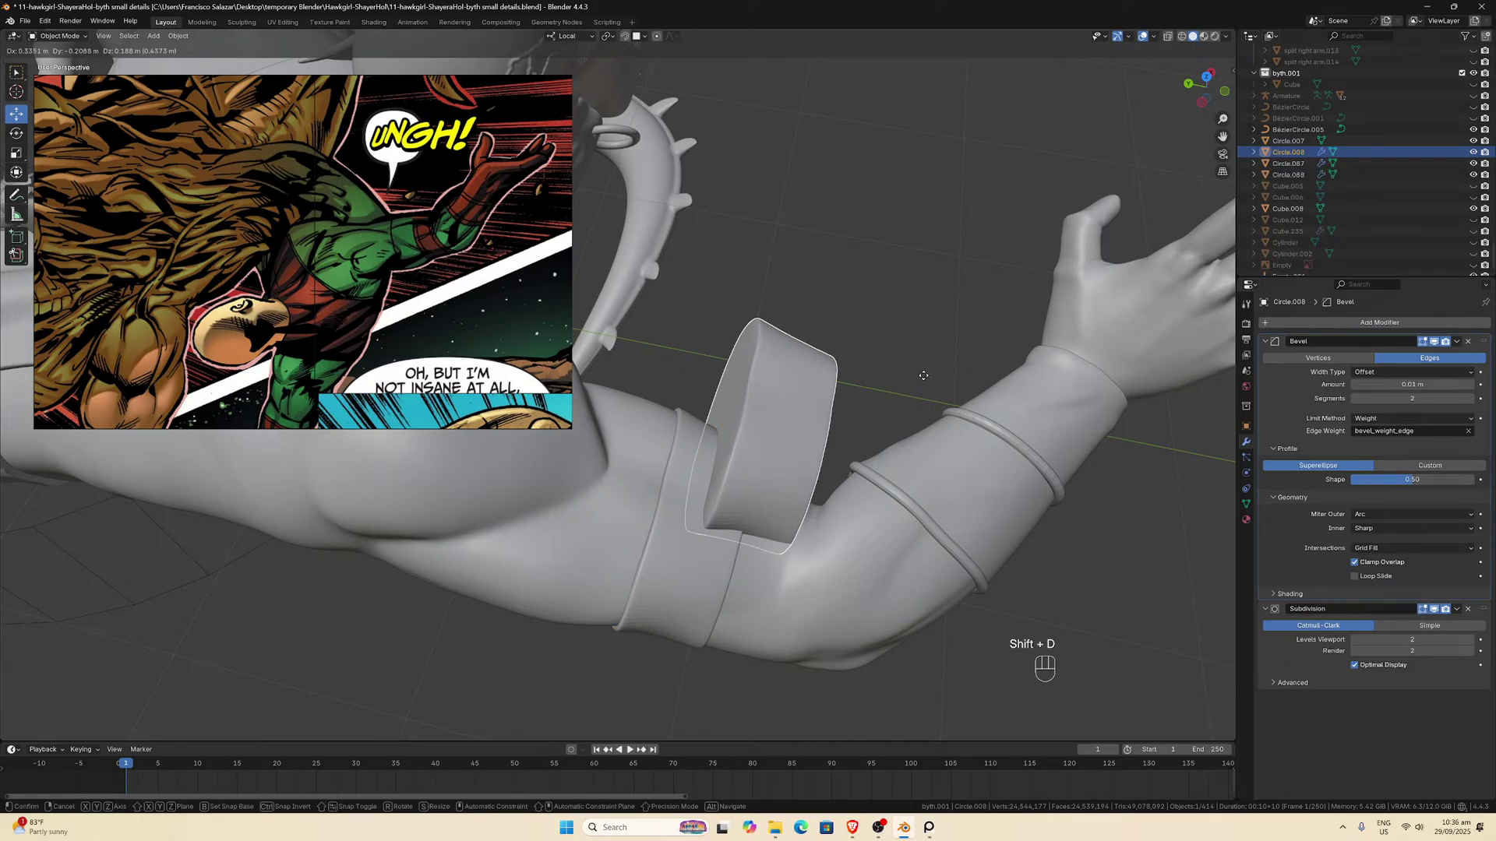
pyautogui.click(923, 376)
pyautogui.press('x')
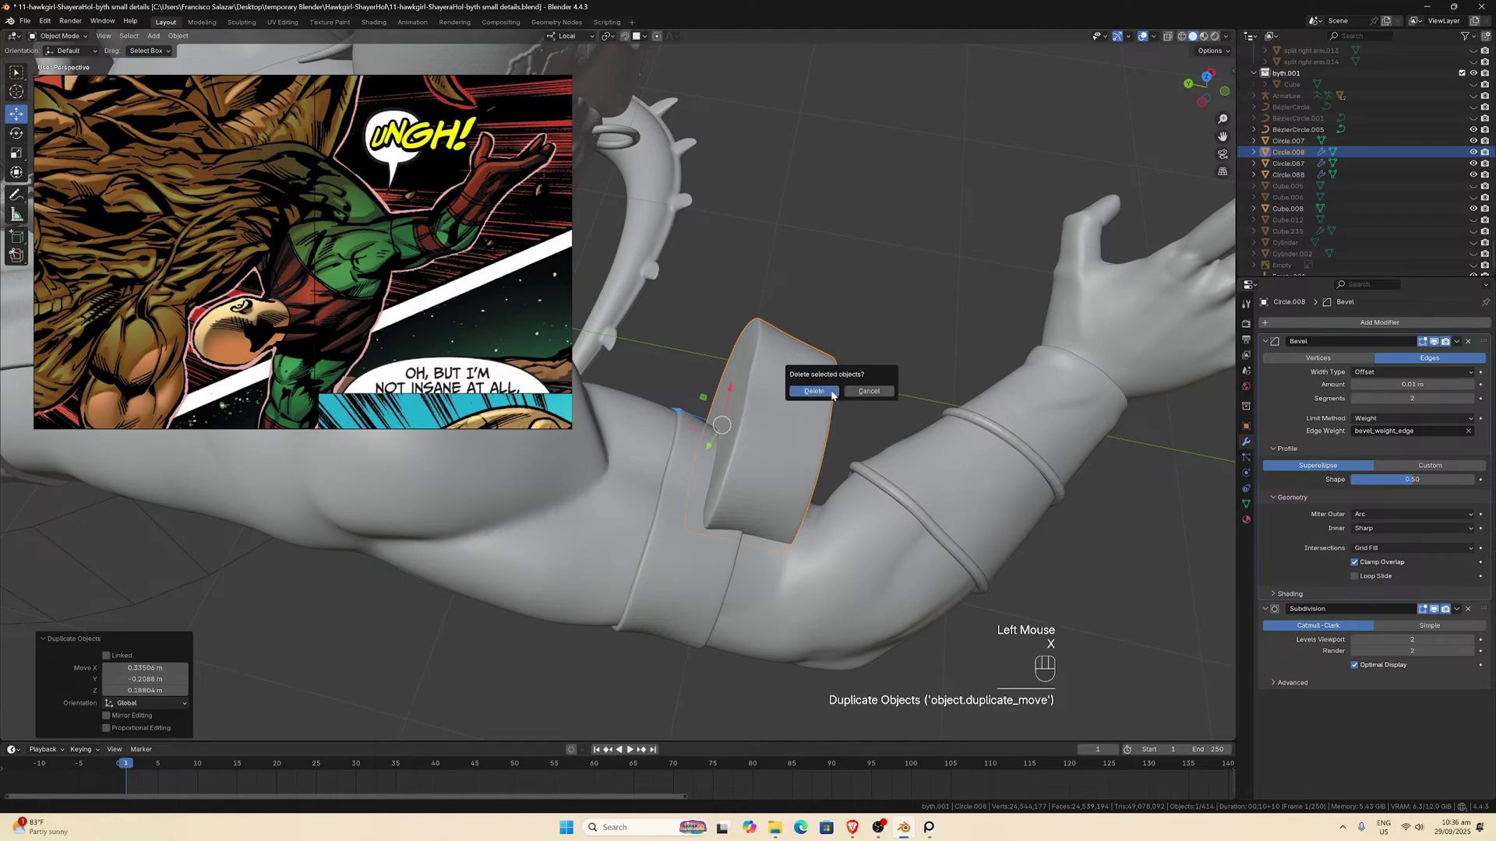
pyautogui.click(814, 392)
# Move the reference board clear of the shoulder and convert the upper arm band to a mesh.
pyautogui.click(685, 452)
pyautogui.moveTo(448, 303); pyautogui.dragTo(119, 619)
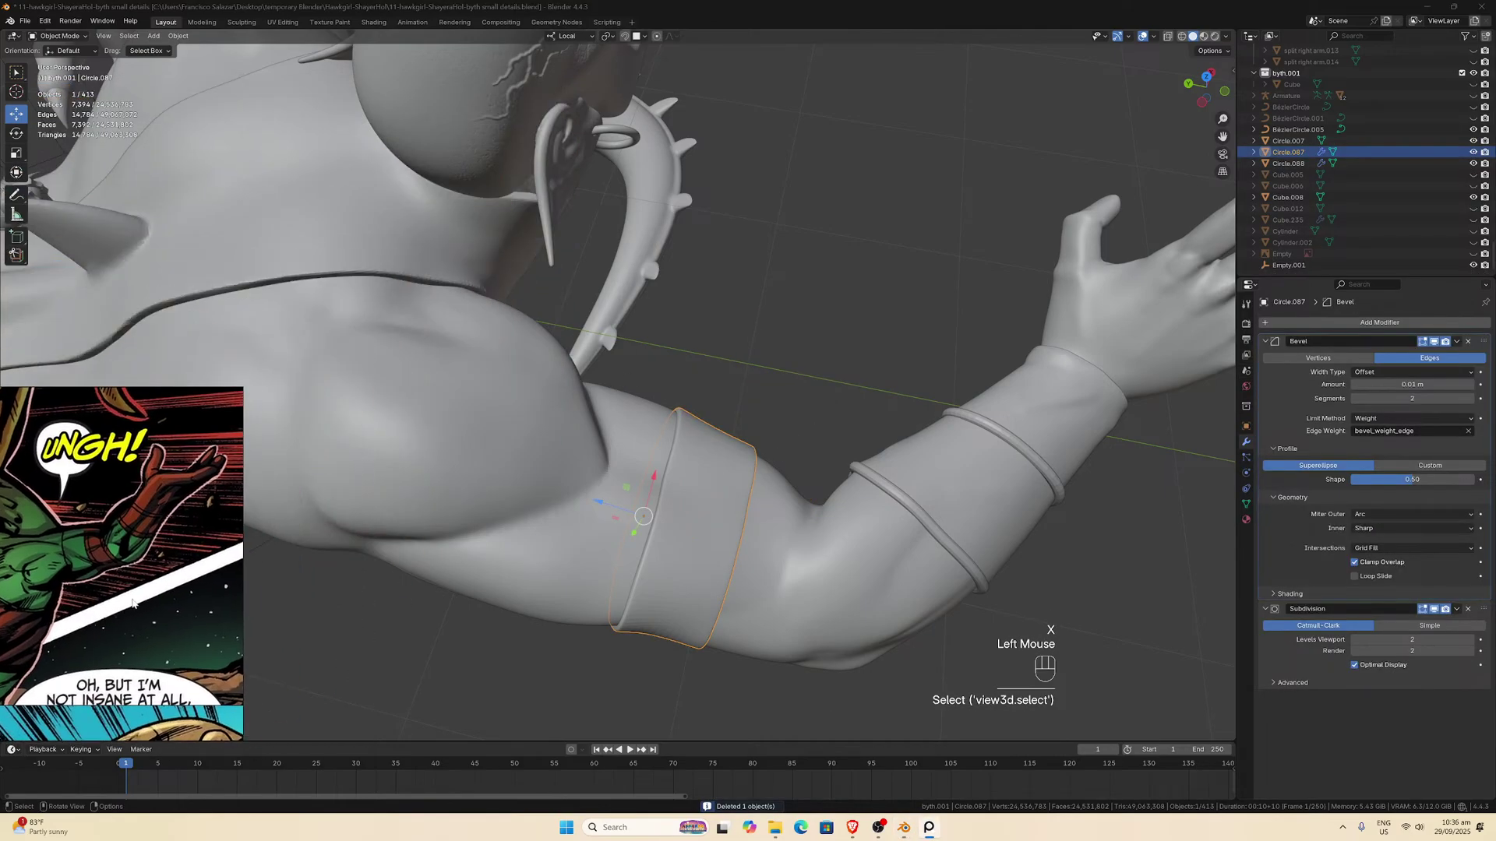
pyautogui.click(179, 37)
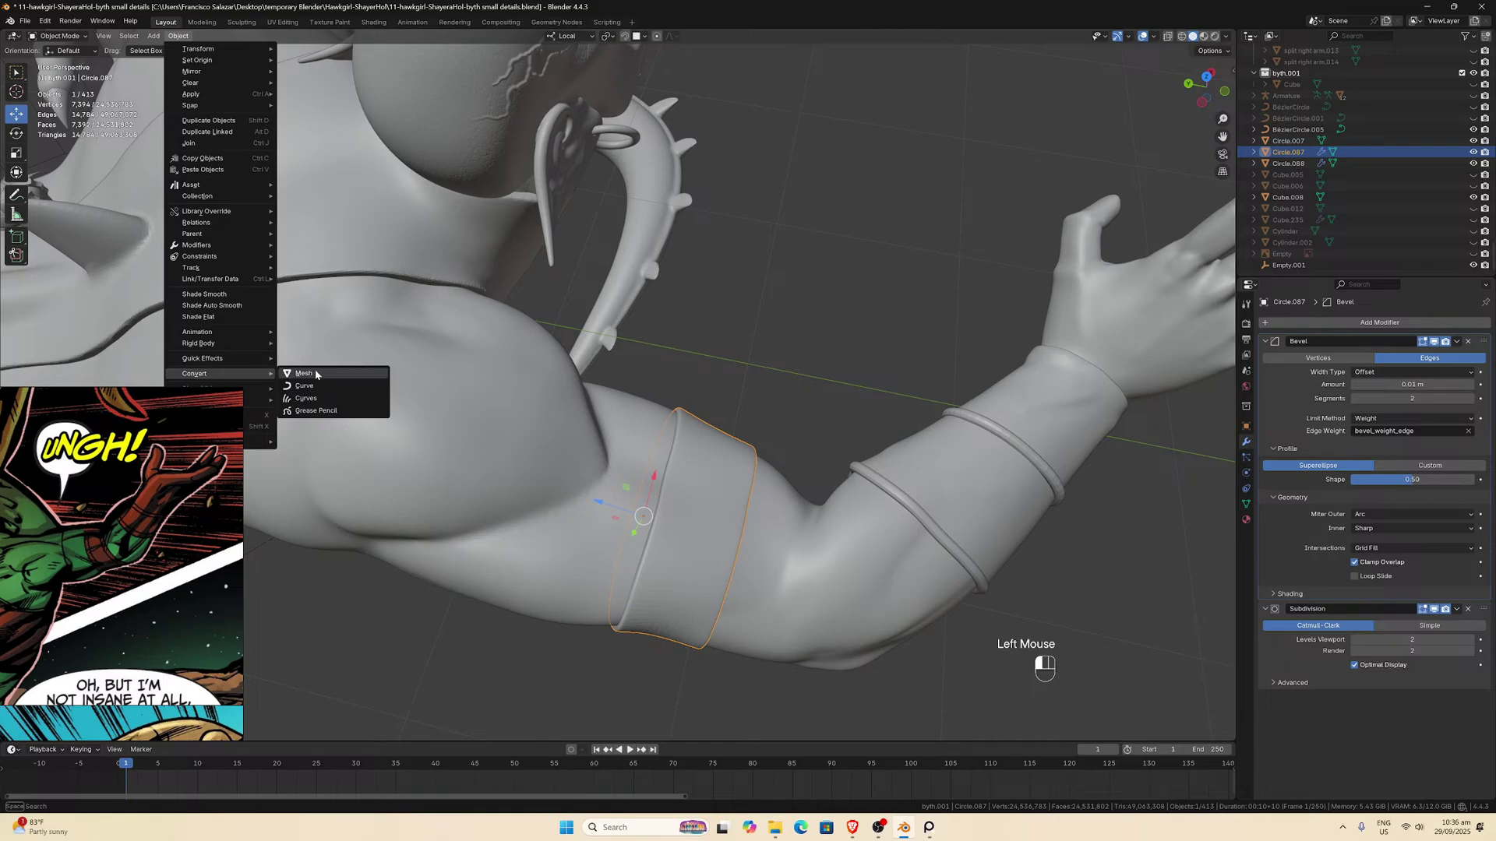
pyautogui.click(316, 374)
pyautogui.press('Tab')
pyautogui.press('Tab')
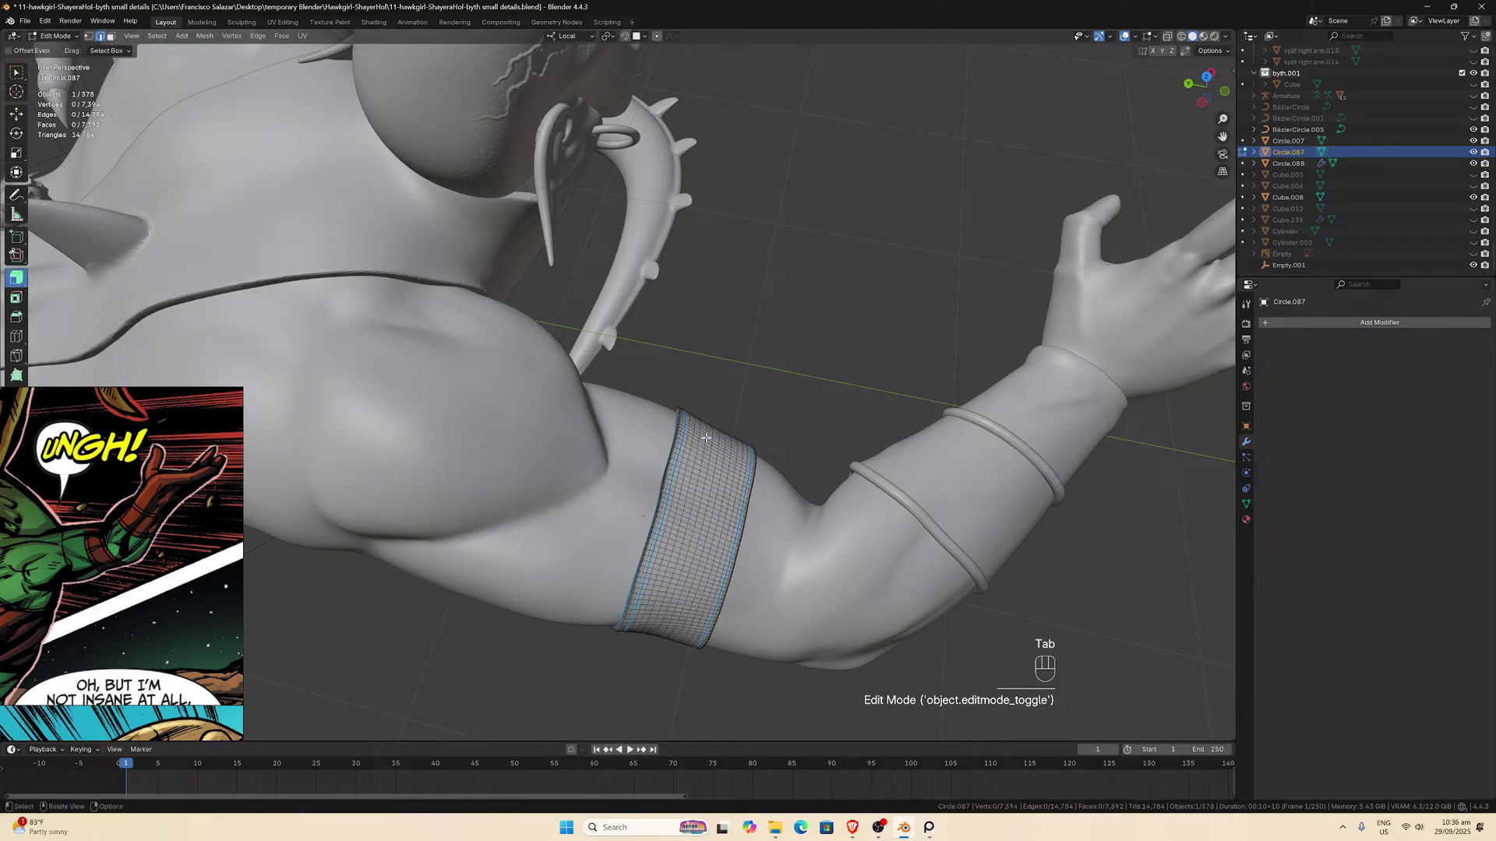
# Isolate the upper arm band in local view.
pyautogui.moveTo(702, 427); pyautogui.dragTo(685, 440, button='middle')
pyautogui.scroll(2, 685, 440)
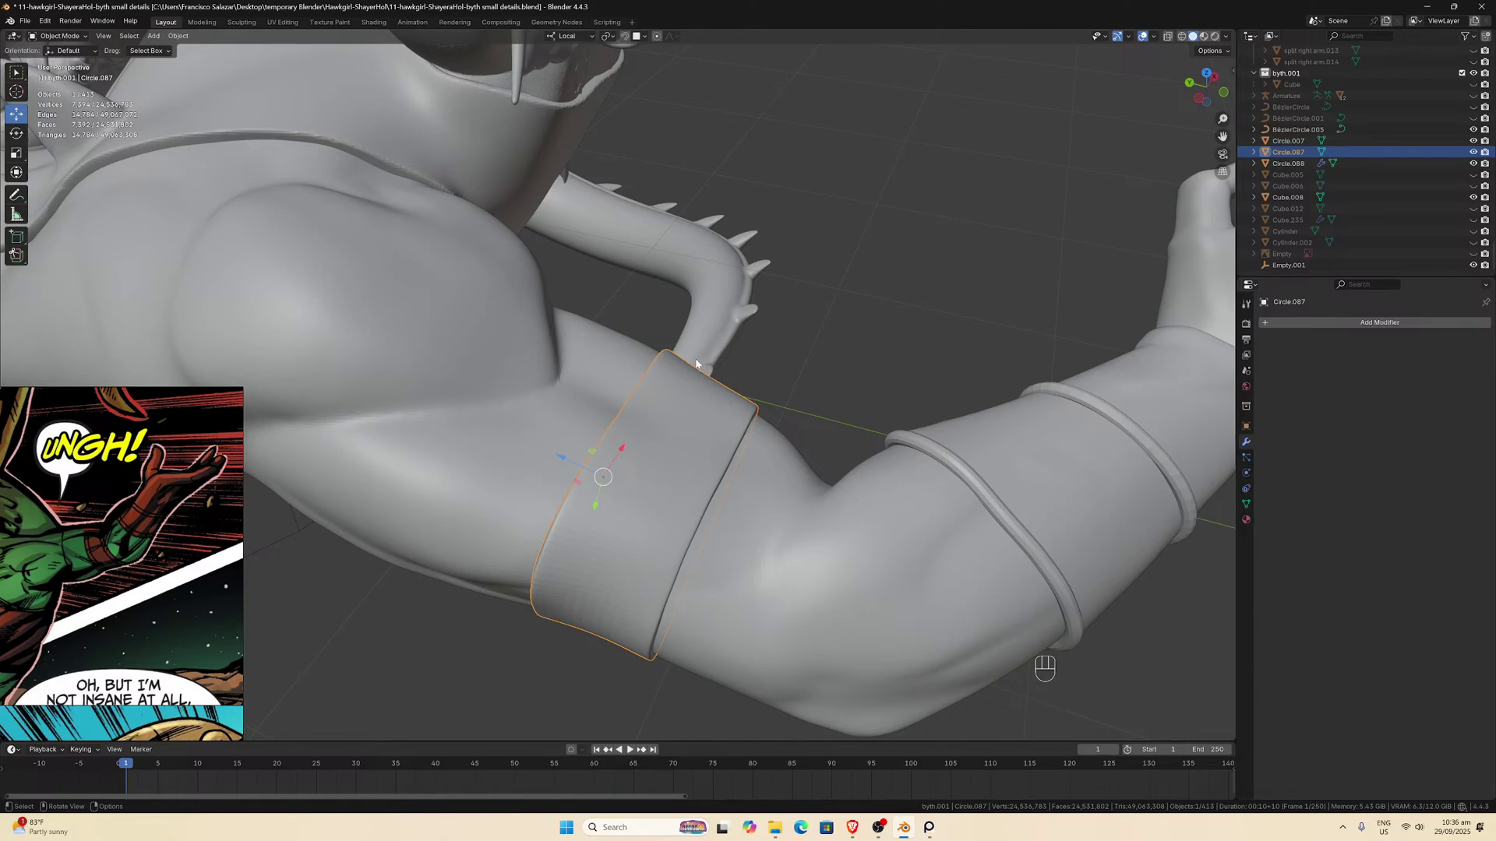
pyautogui.press('/')
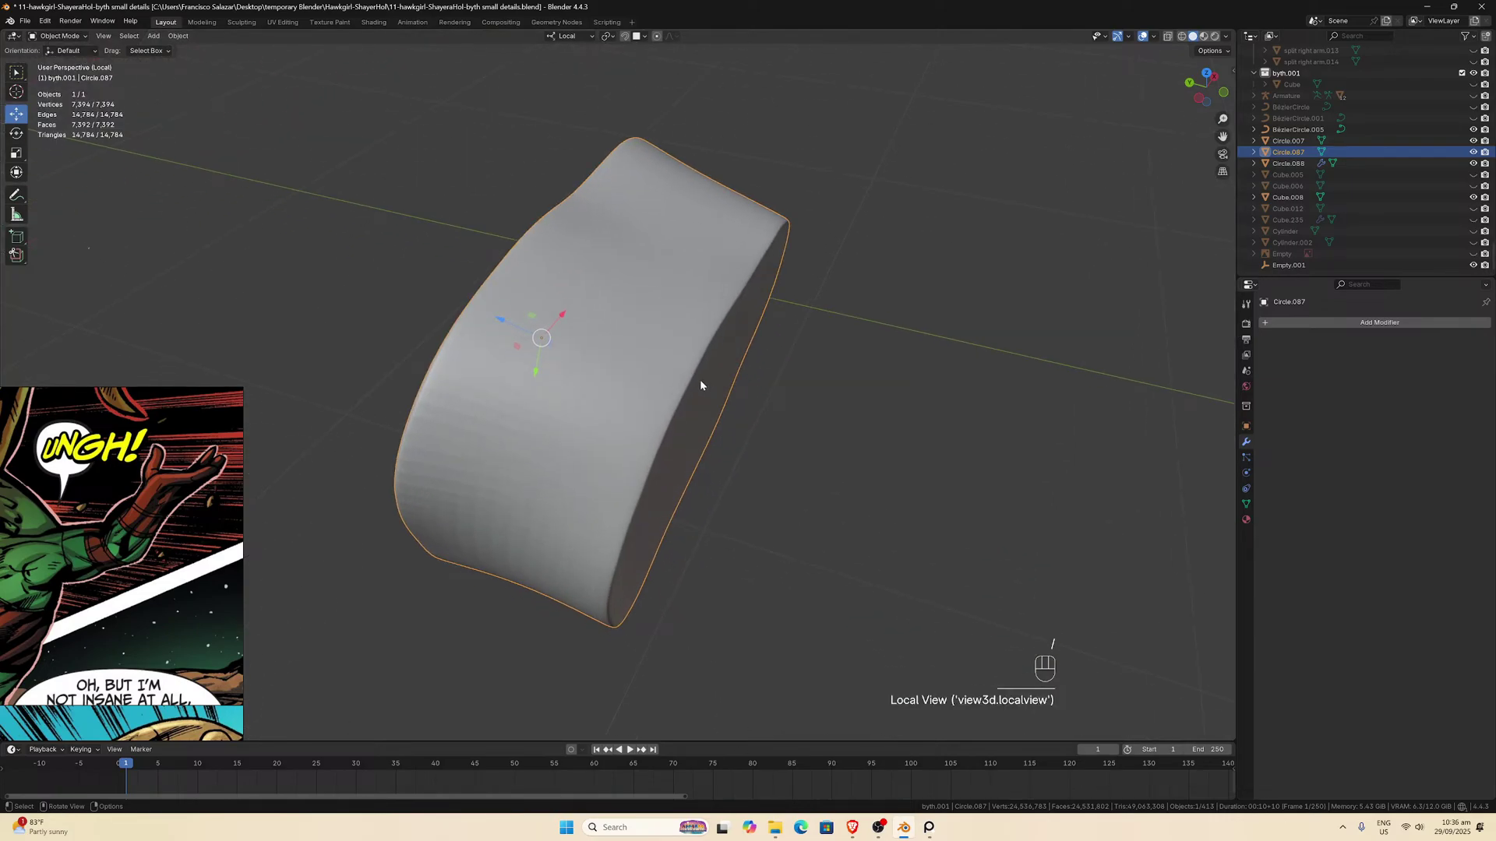
# Set the band's scale to 20 on the X, Y and Z axes.
pyautogui.press('n')
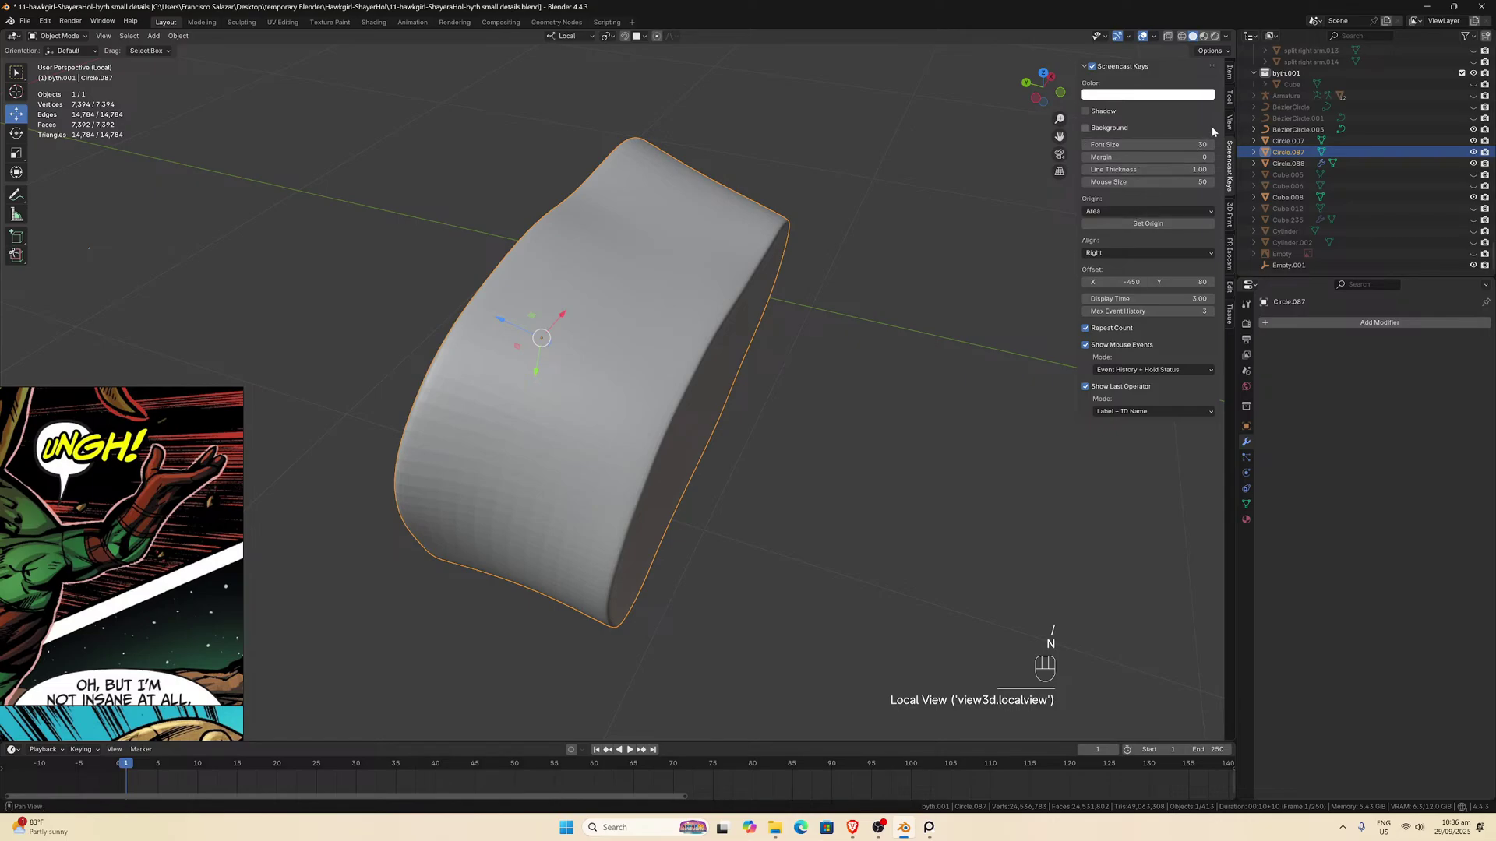
pyautogui.click(1184, 194)
pyautogui.moveTo(1156, 199); pyautogui.dragTo(1156, 199)
pyautogui.hotkey('ctrl', 'z')
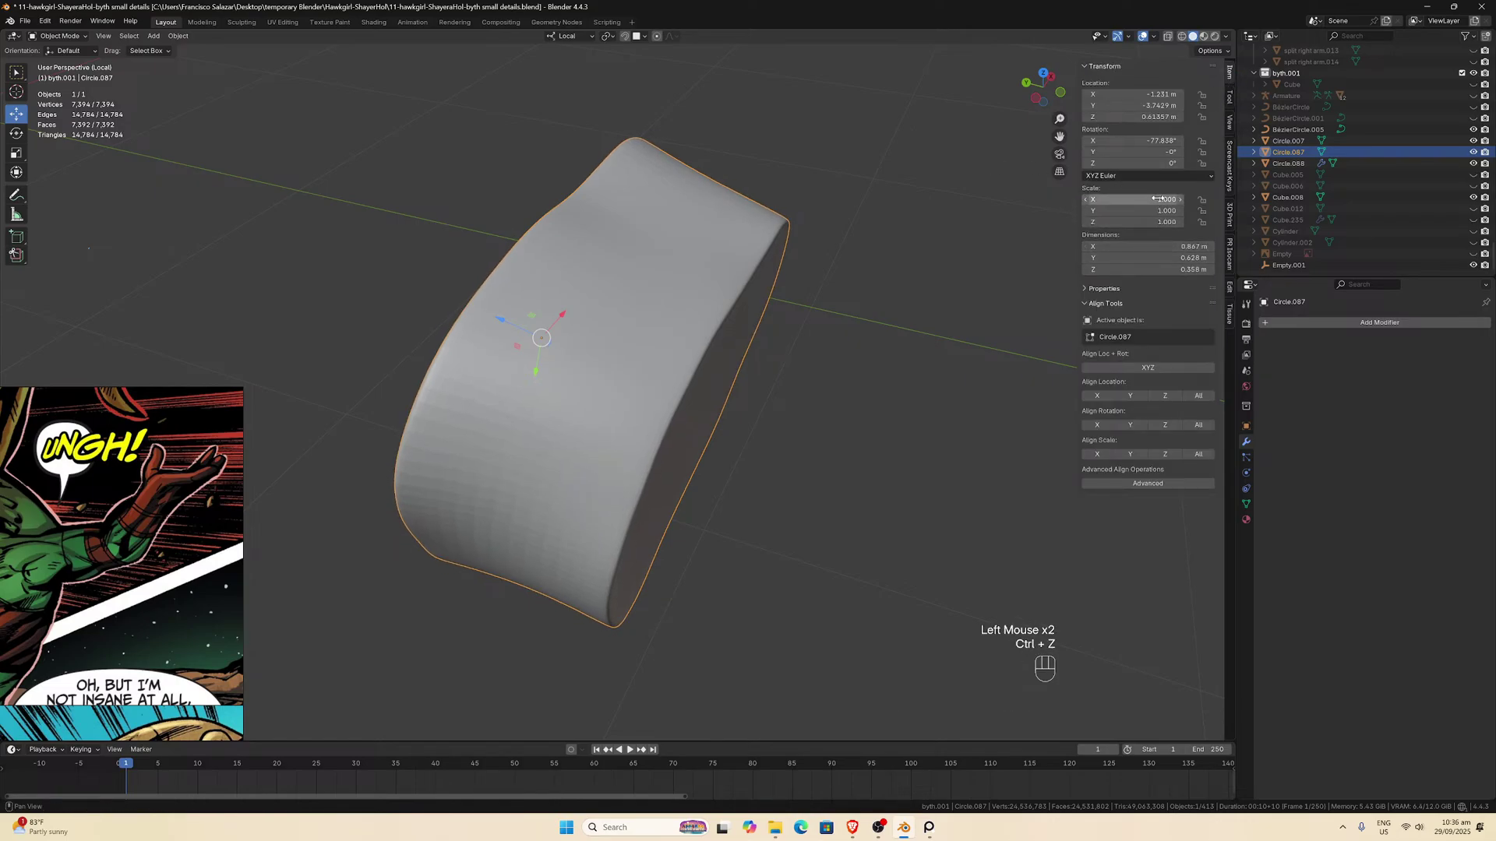
pyautogui.click(1156, 199)
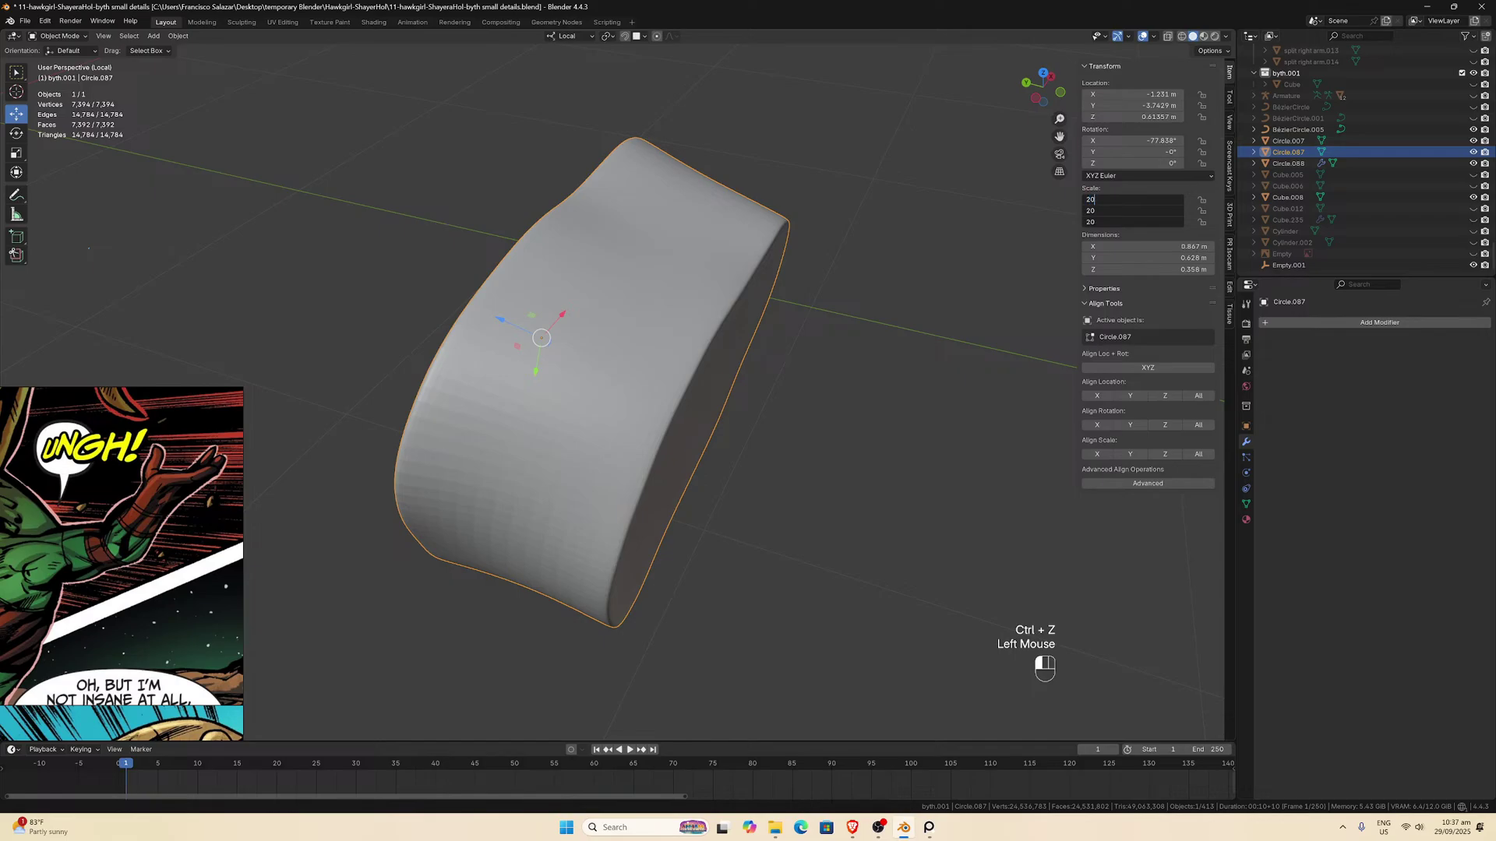
pyautogui.press('Return')
pyautogui.scroll(-5, 732, 460)
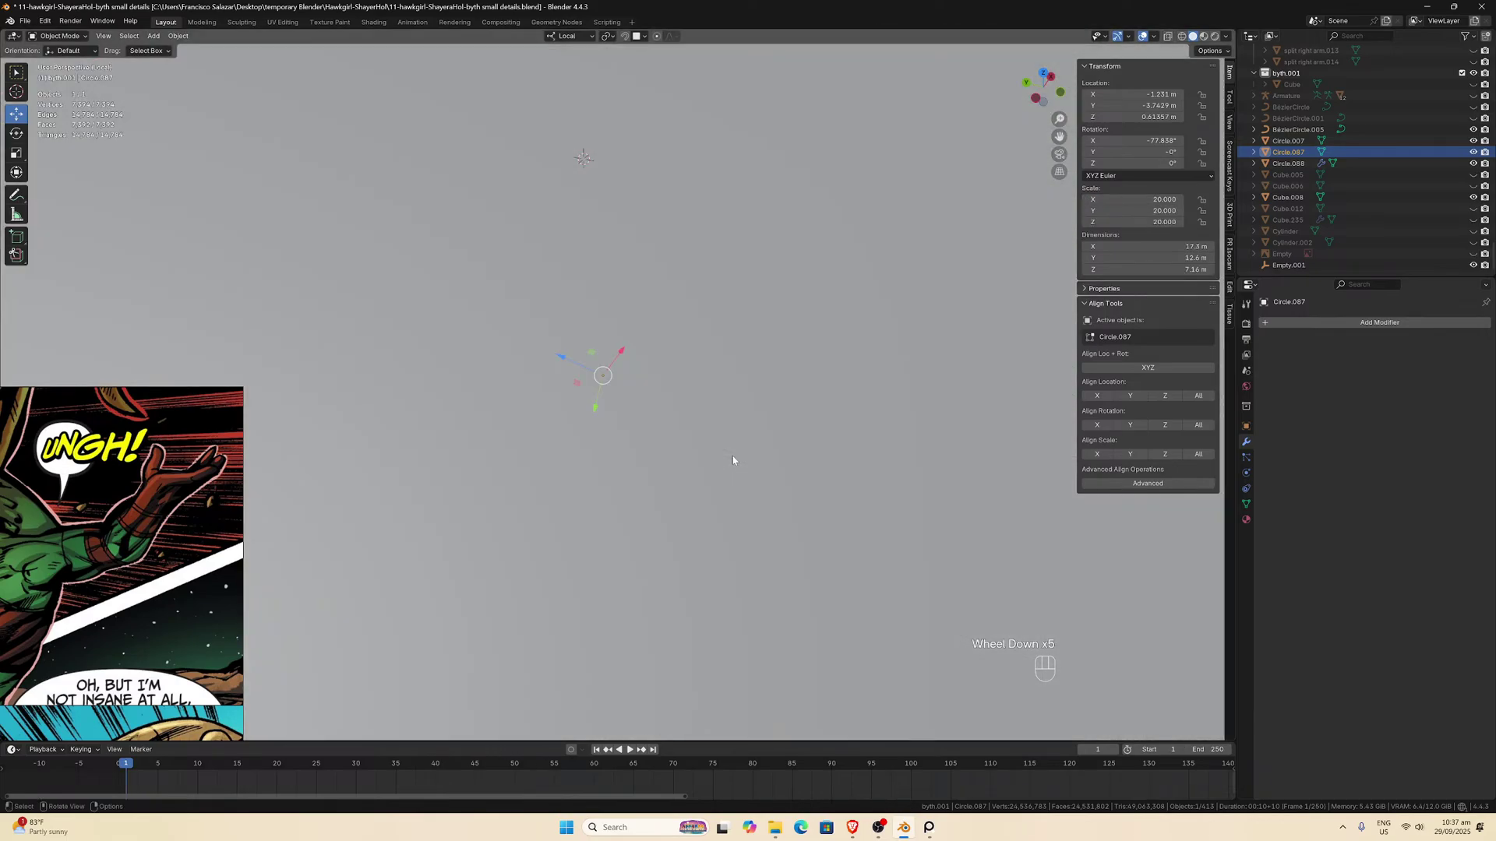
pyautogui.scroll(-5, 732, 460)
# Apply the band's scale and switch the band to Sculpt Mode.
pyautogui.hotkey('ctrl', 'a')
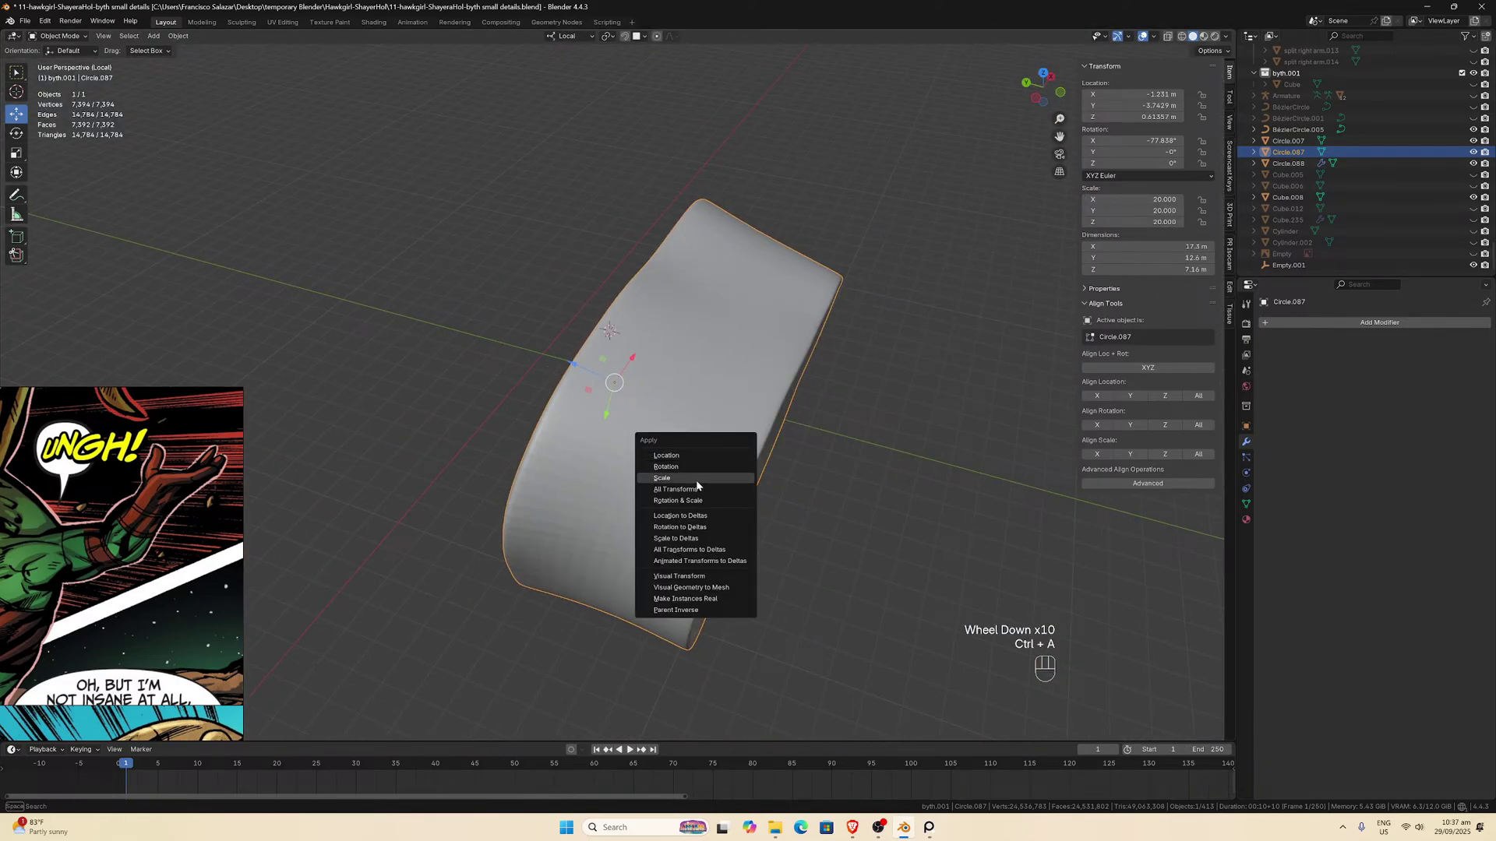
pyautogui.click(662, 477)
pyautogui.click(59, 35)
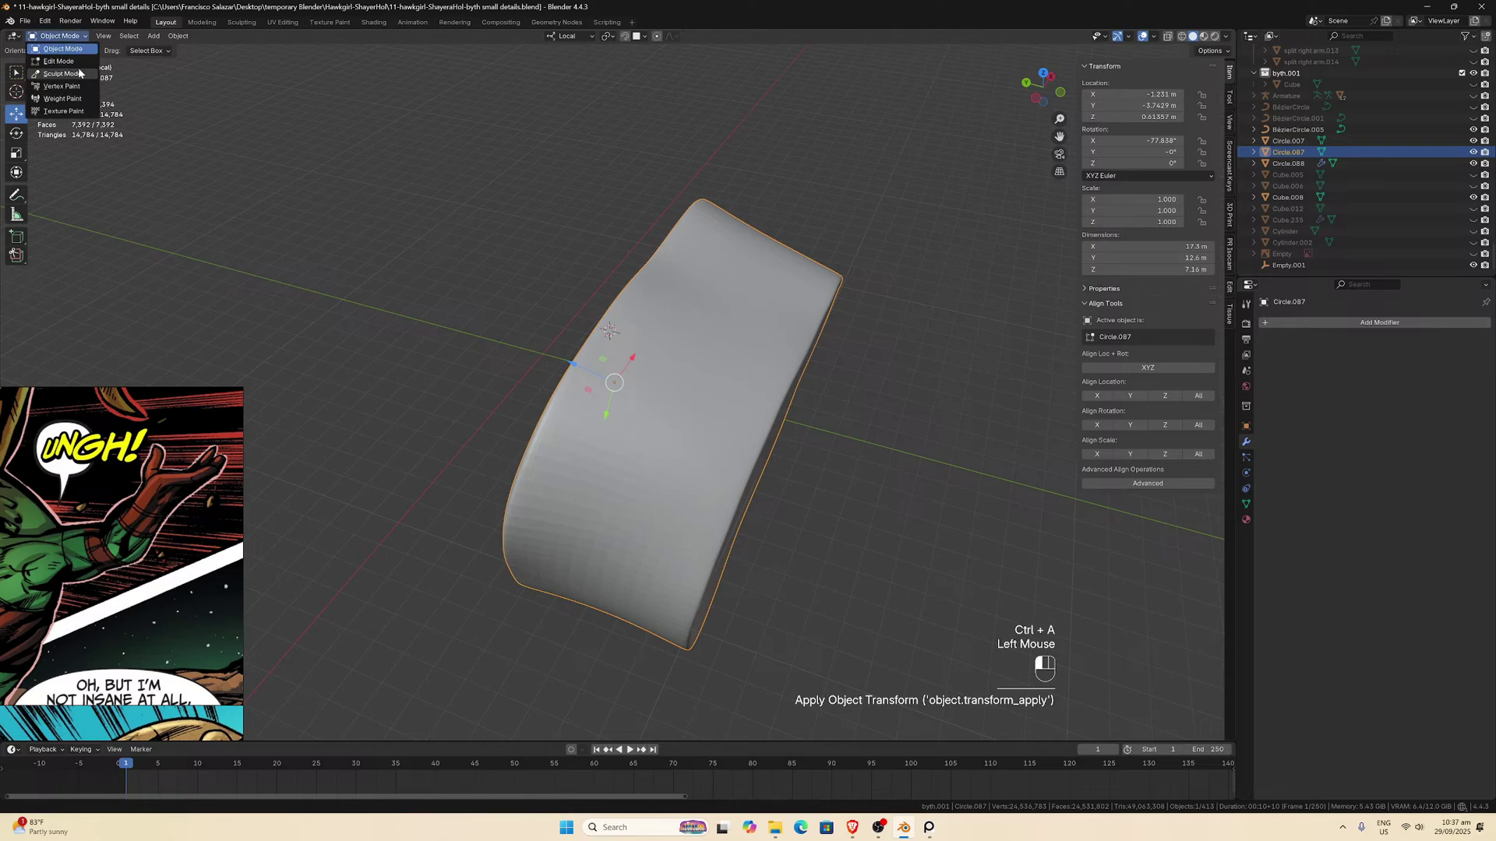
pyautogui.click(63, 74)
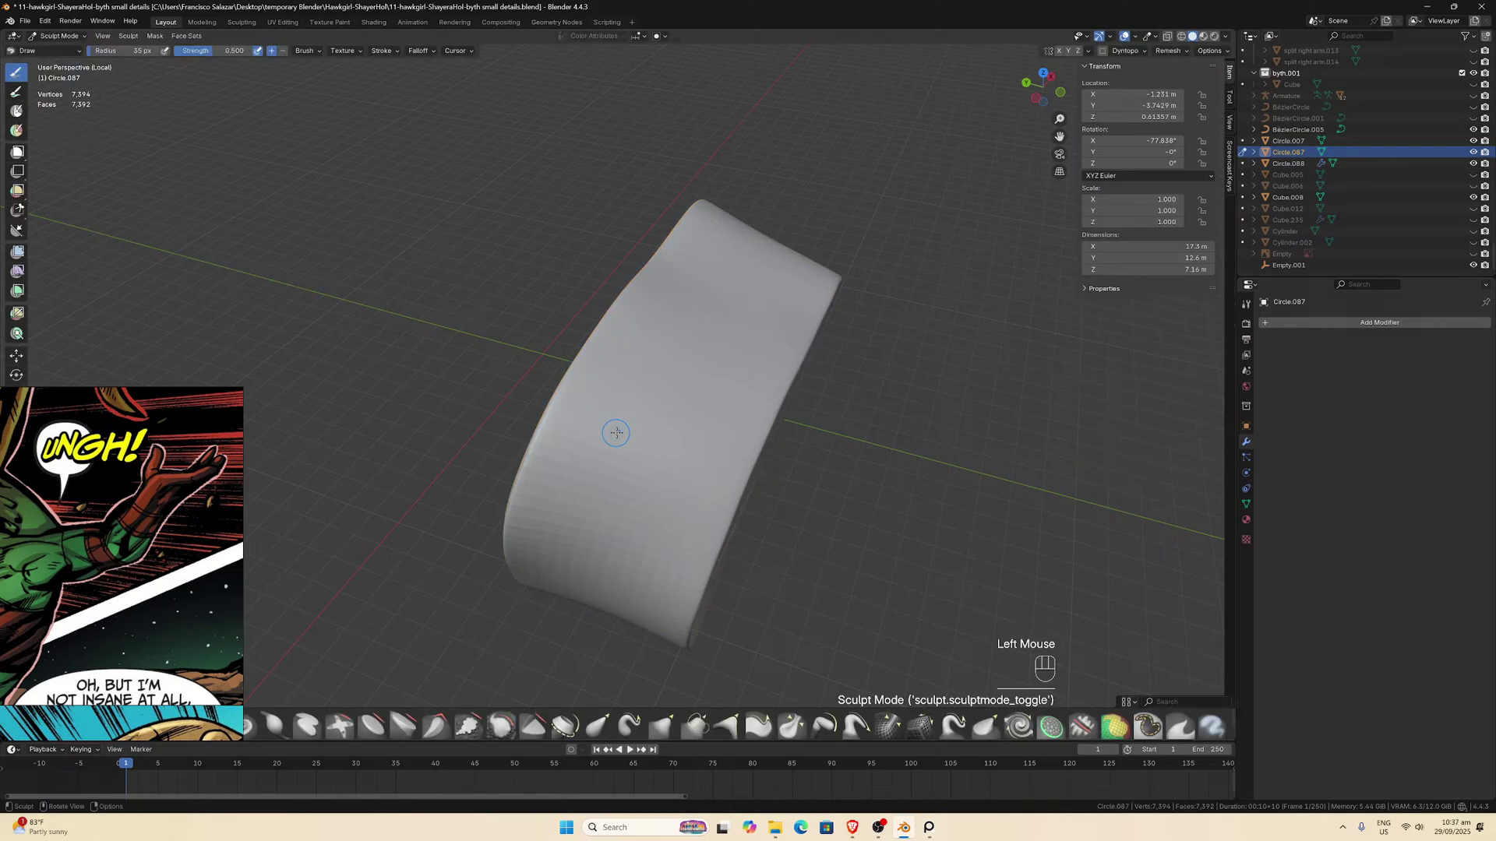
# Try a voxel remesh of the band with a voxel size of 0.05 m, and undo it.
pyautogui.click(1165, 50)
pyautogui.doubleClick(1178, 71)
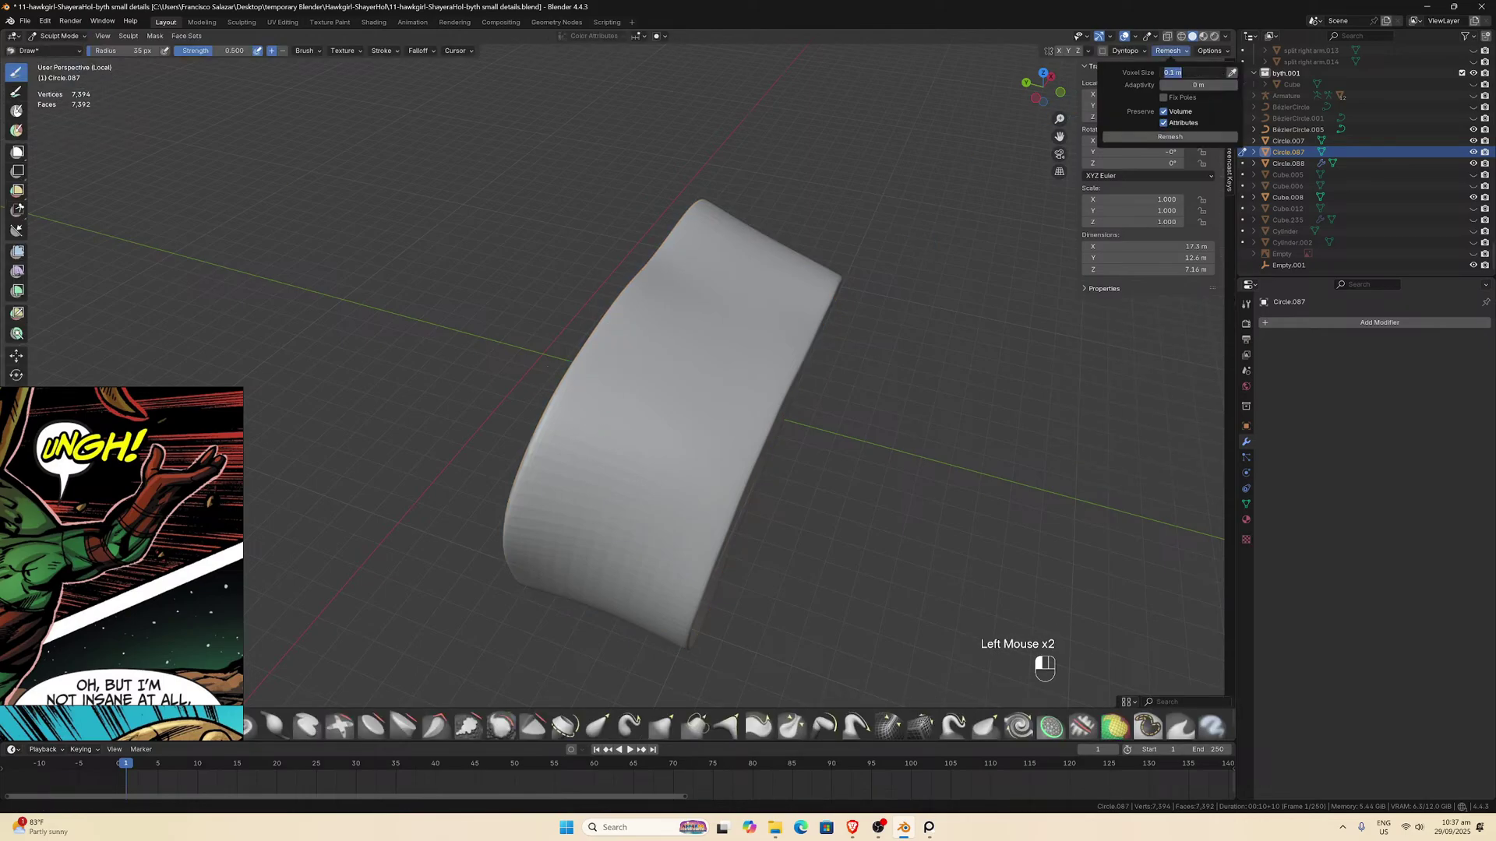
pyautogui.press('BackSpace')
pyautogui.press('BackSpace')
pyautogui.write('.05')
pyautogui.press('Return')
pyautogui.click(1169, 136)
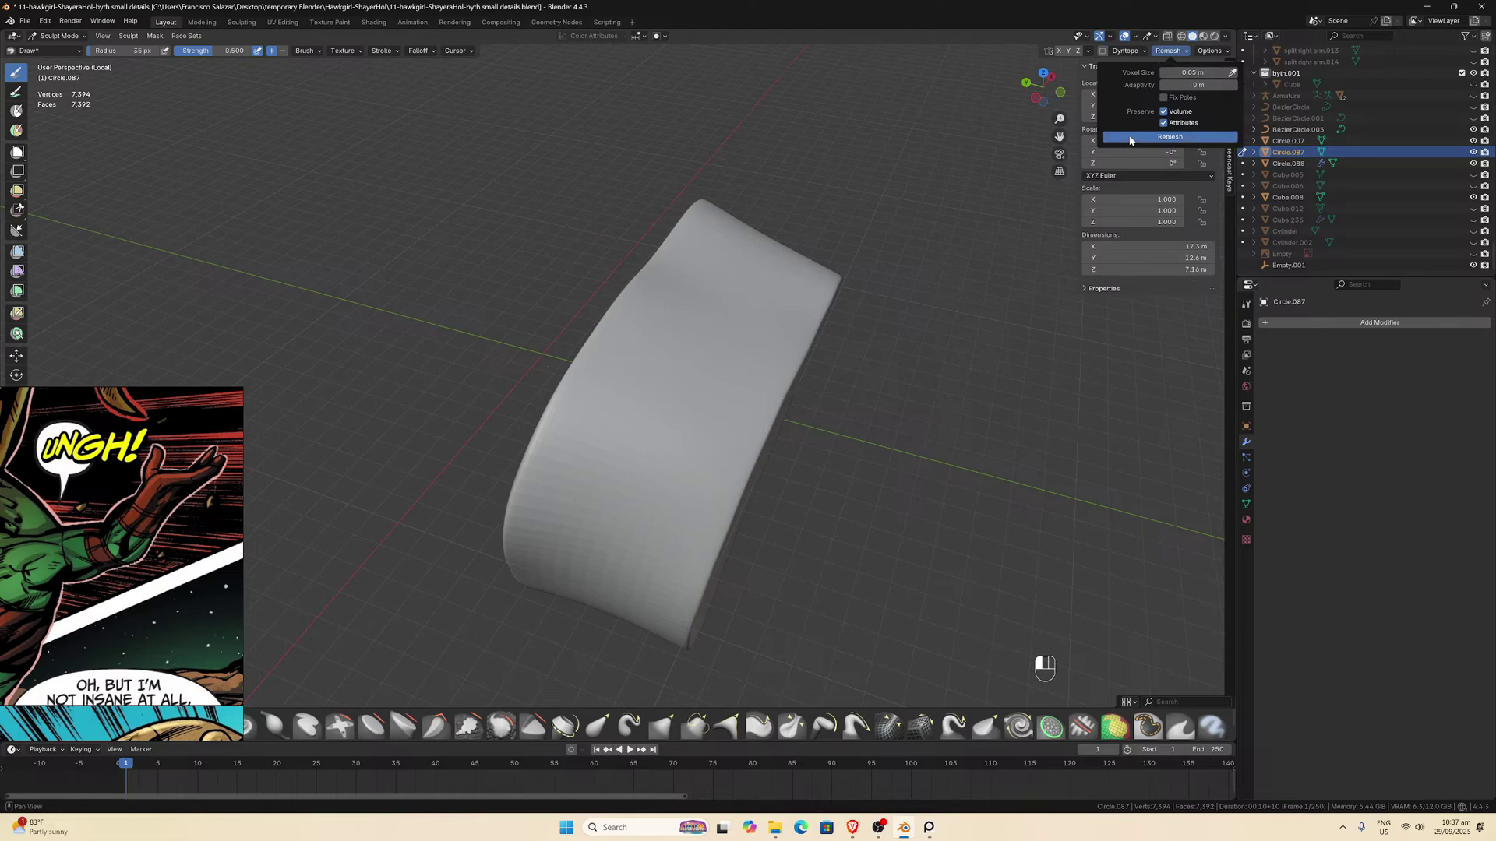
pyautogui.hotkey('ctrl', 'z')
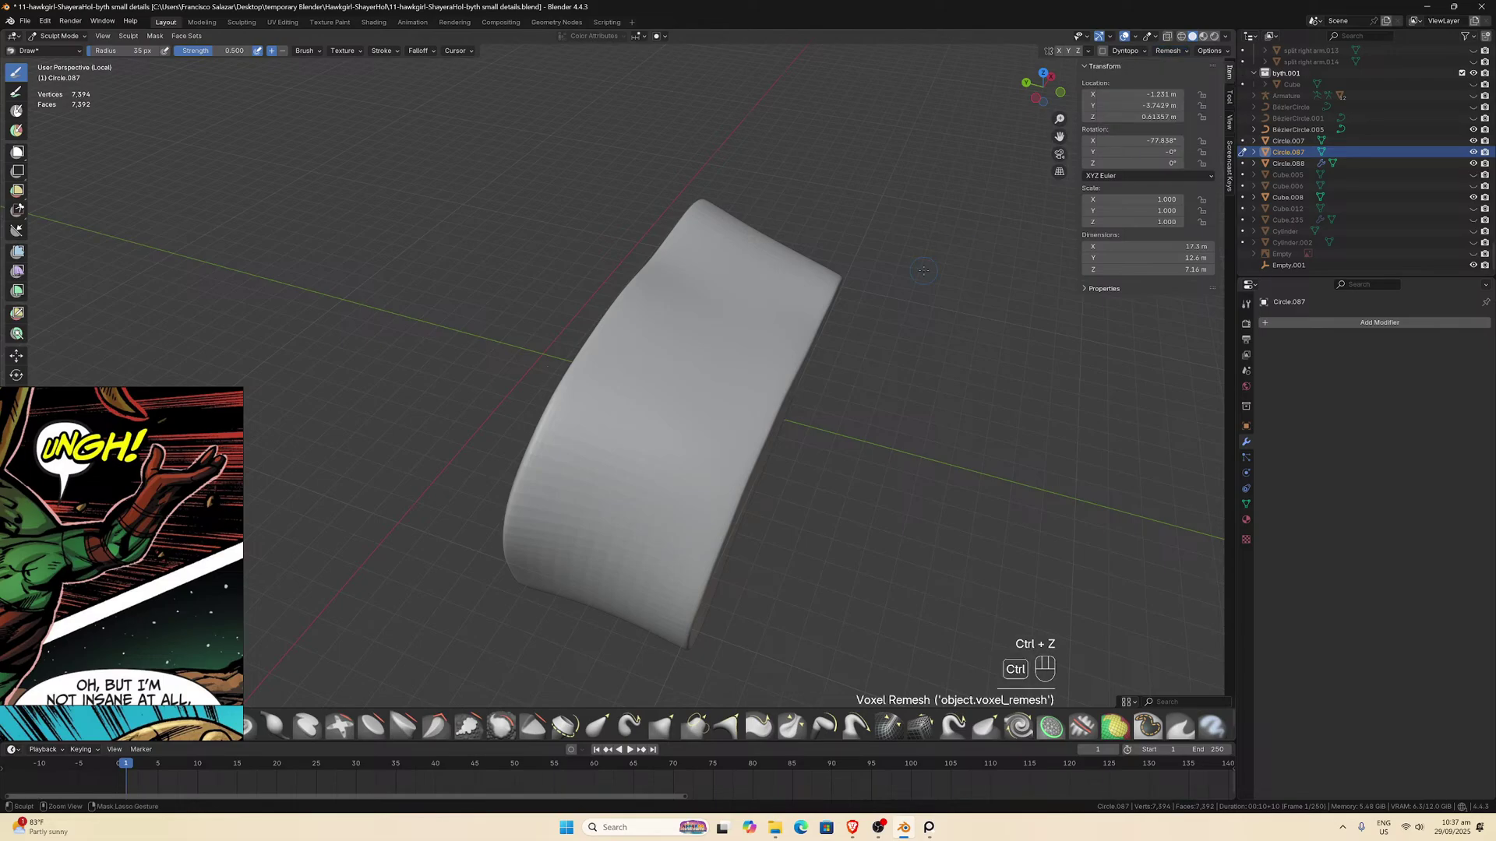
# Voxel remesh the upper arm band with a voxel size of 0.07 m.
pyautogui.click(1168, 51)
pyautogui.click(1176, 72)
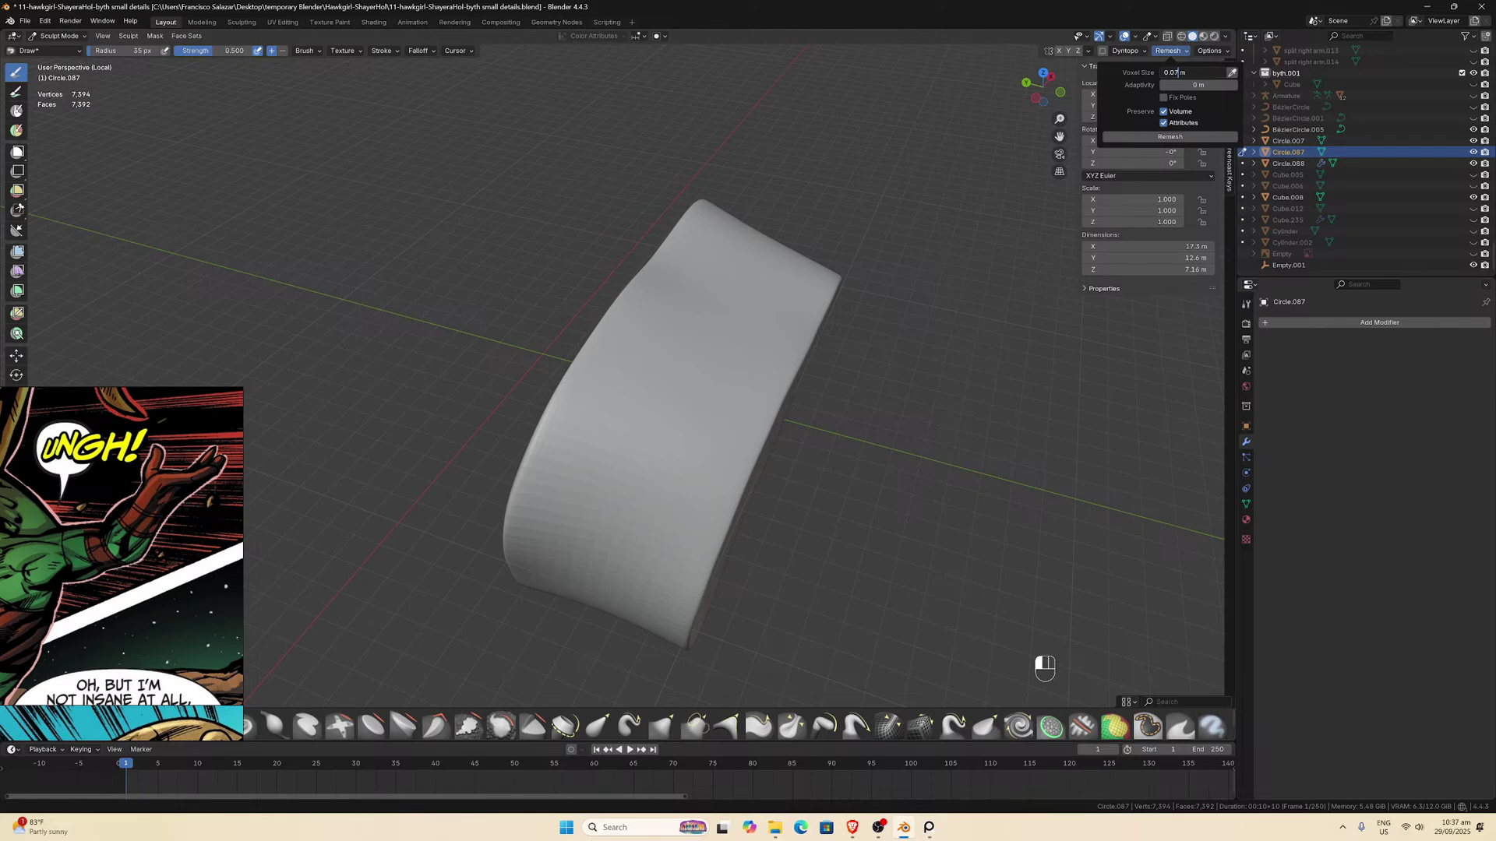
pyautogui.press('Return')
pyautogui.click(1135, 137)
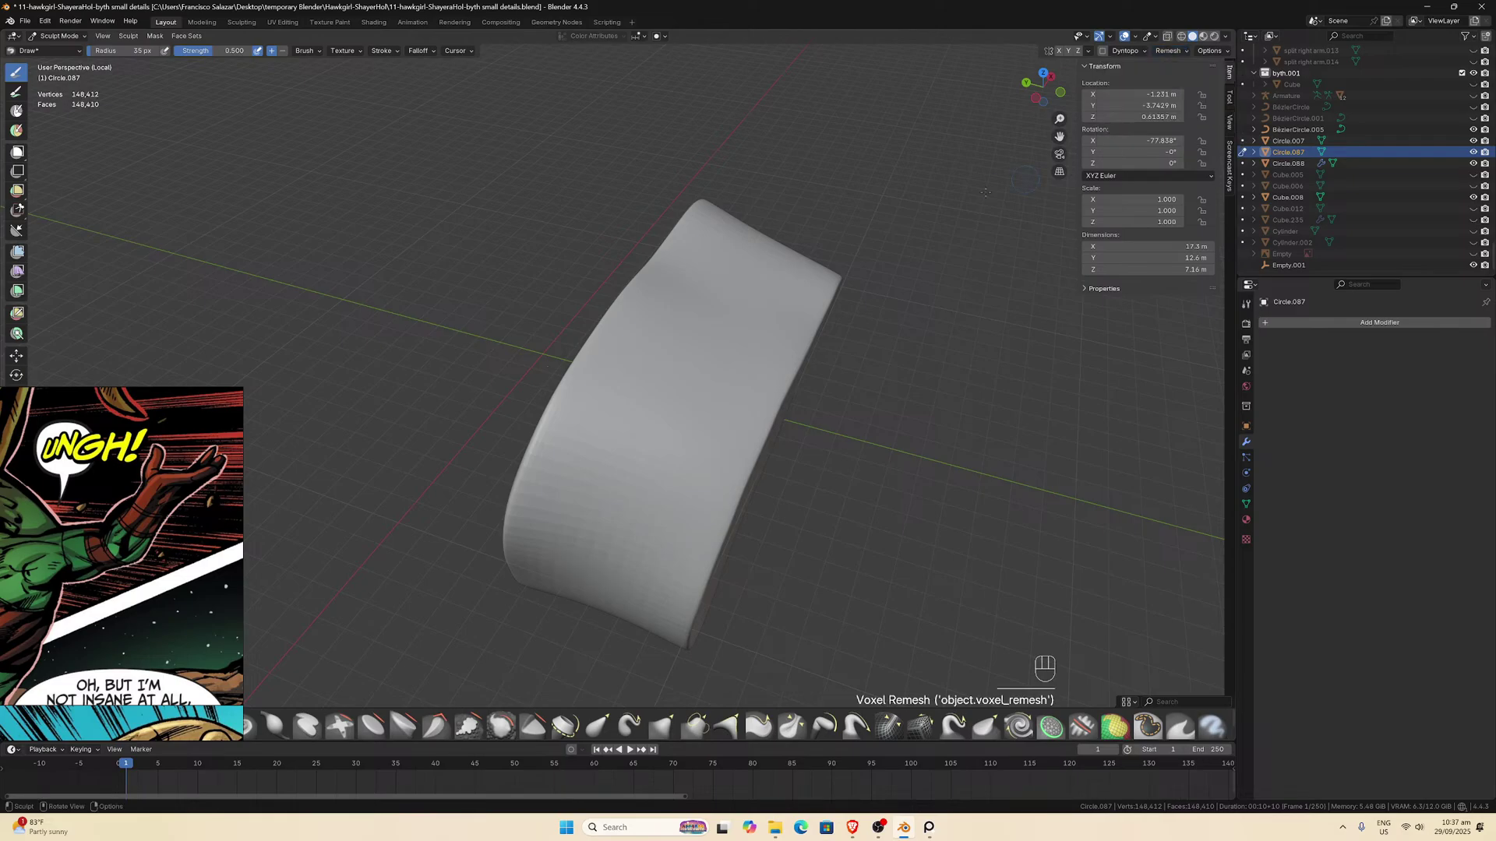
pyautogui.press('ctrl')
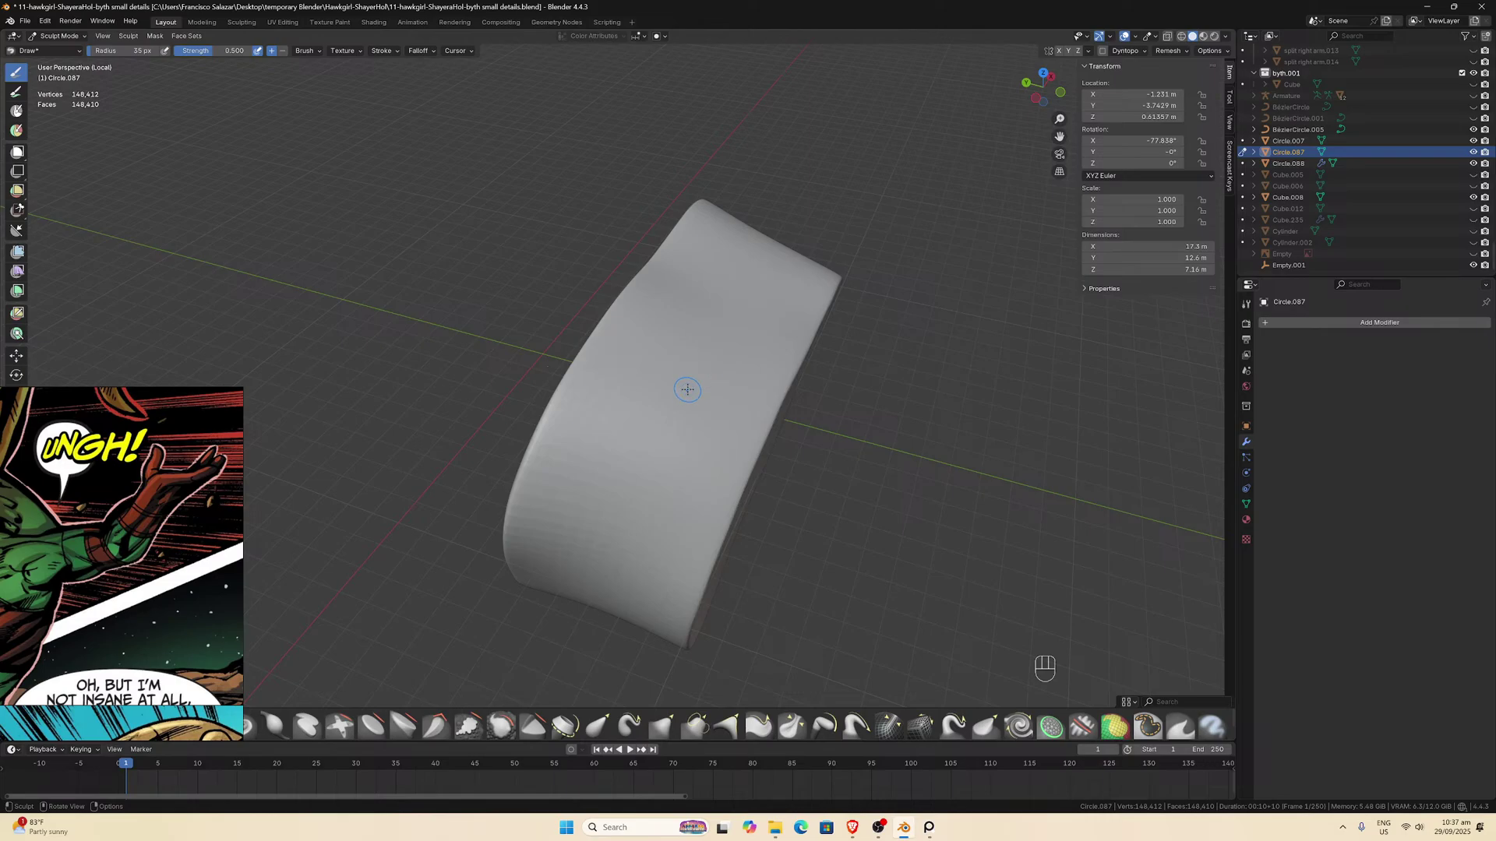
# Set the Smooth brush strength to 0.5 and enlarge the Grab brush radius to 155 px.
pyautogui.click(500, 726)
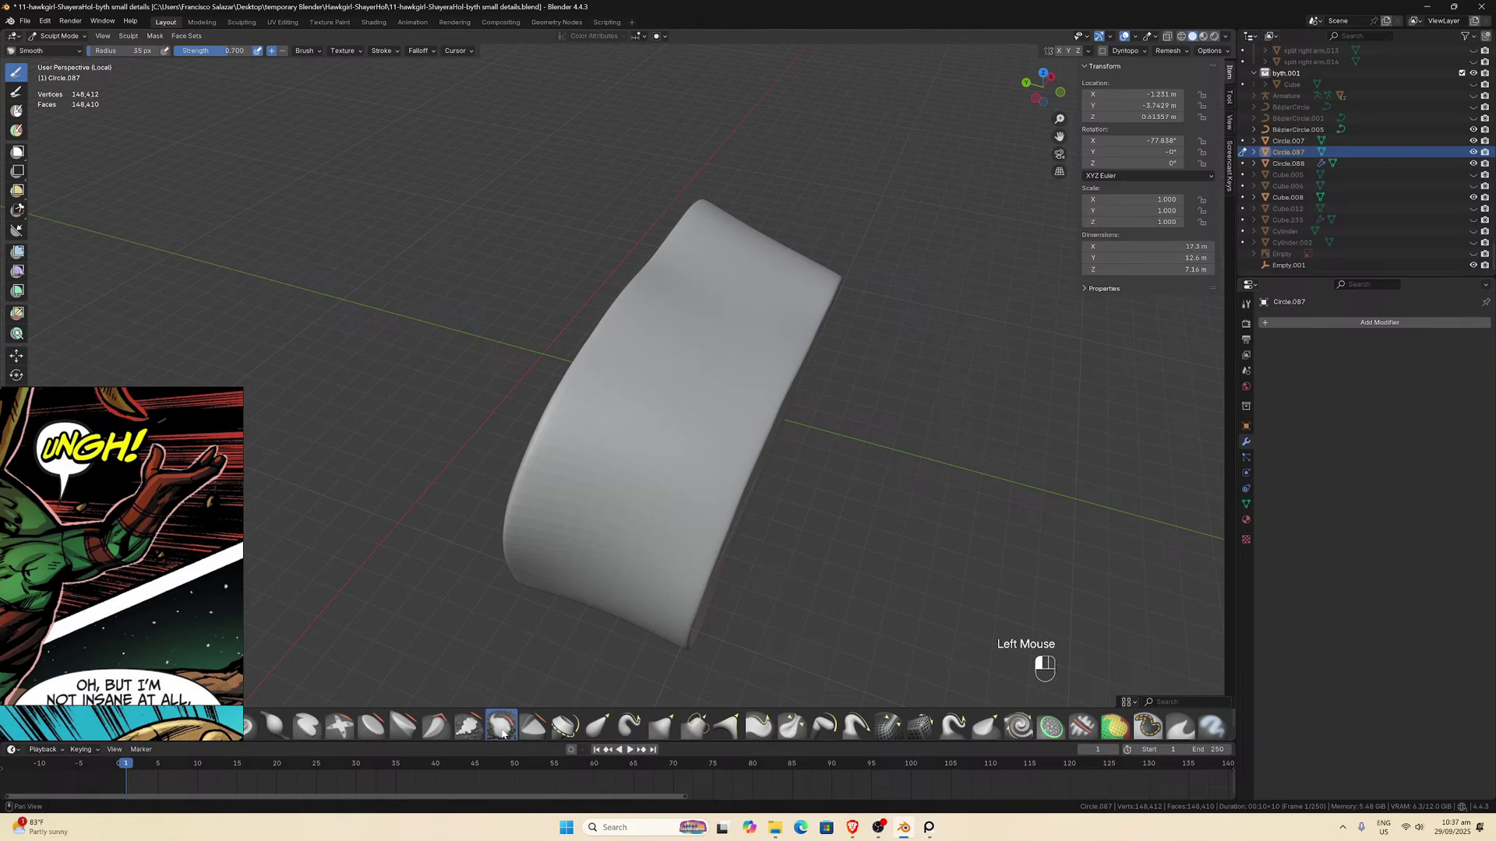
pyautogui.doubleClick(226, 49)
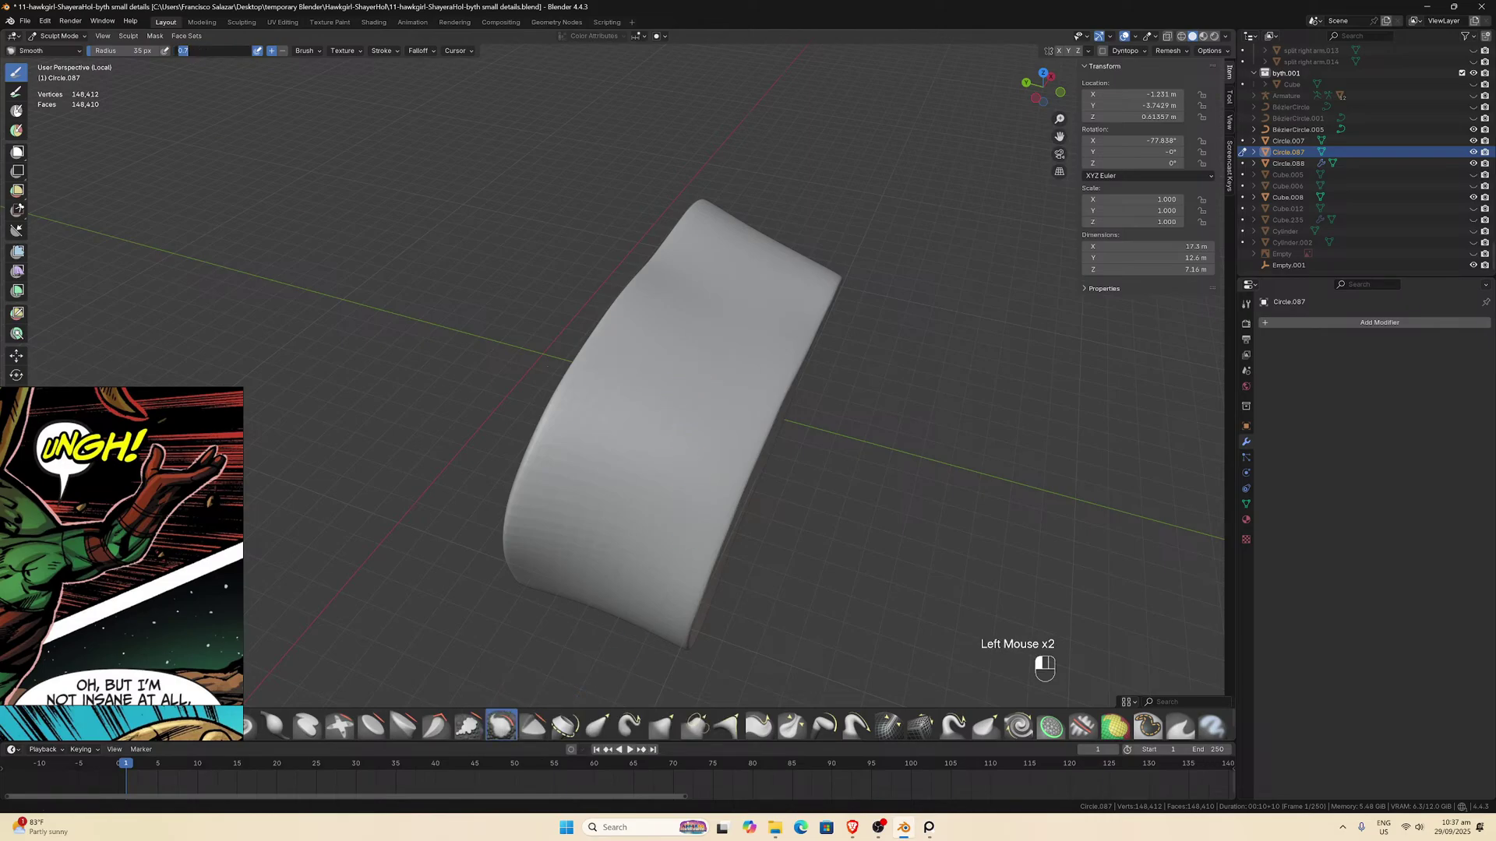
pyautogui.press('Return')
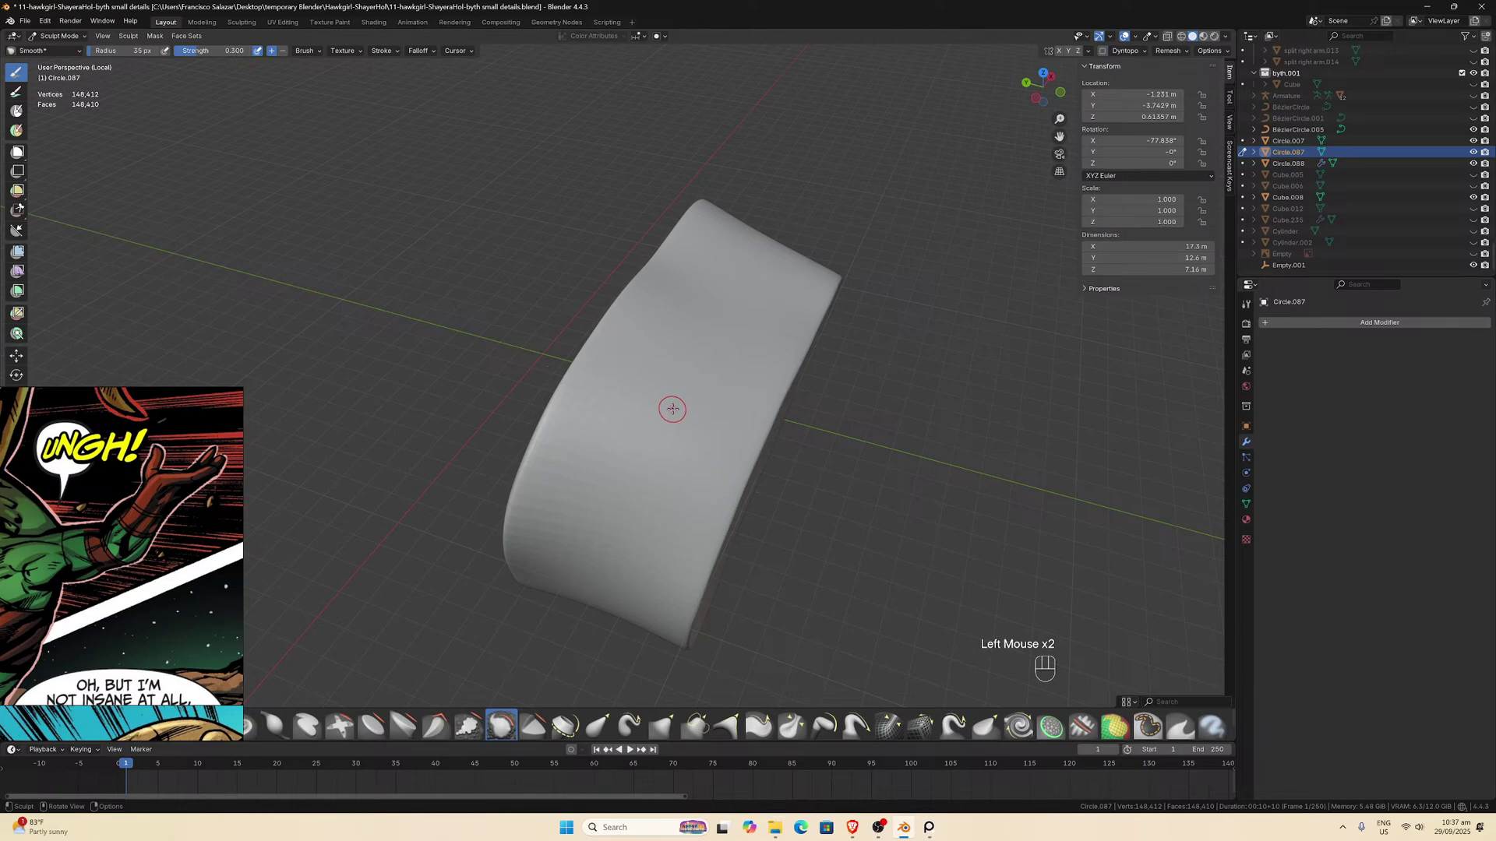
pyautogui.press('g')
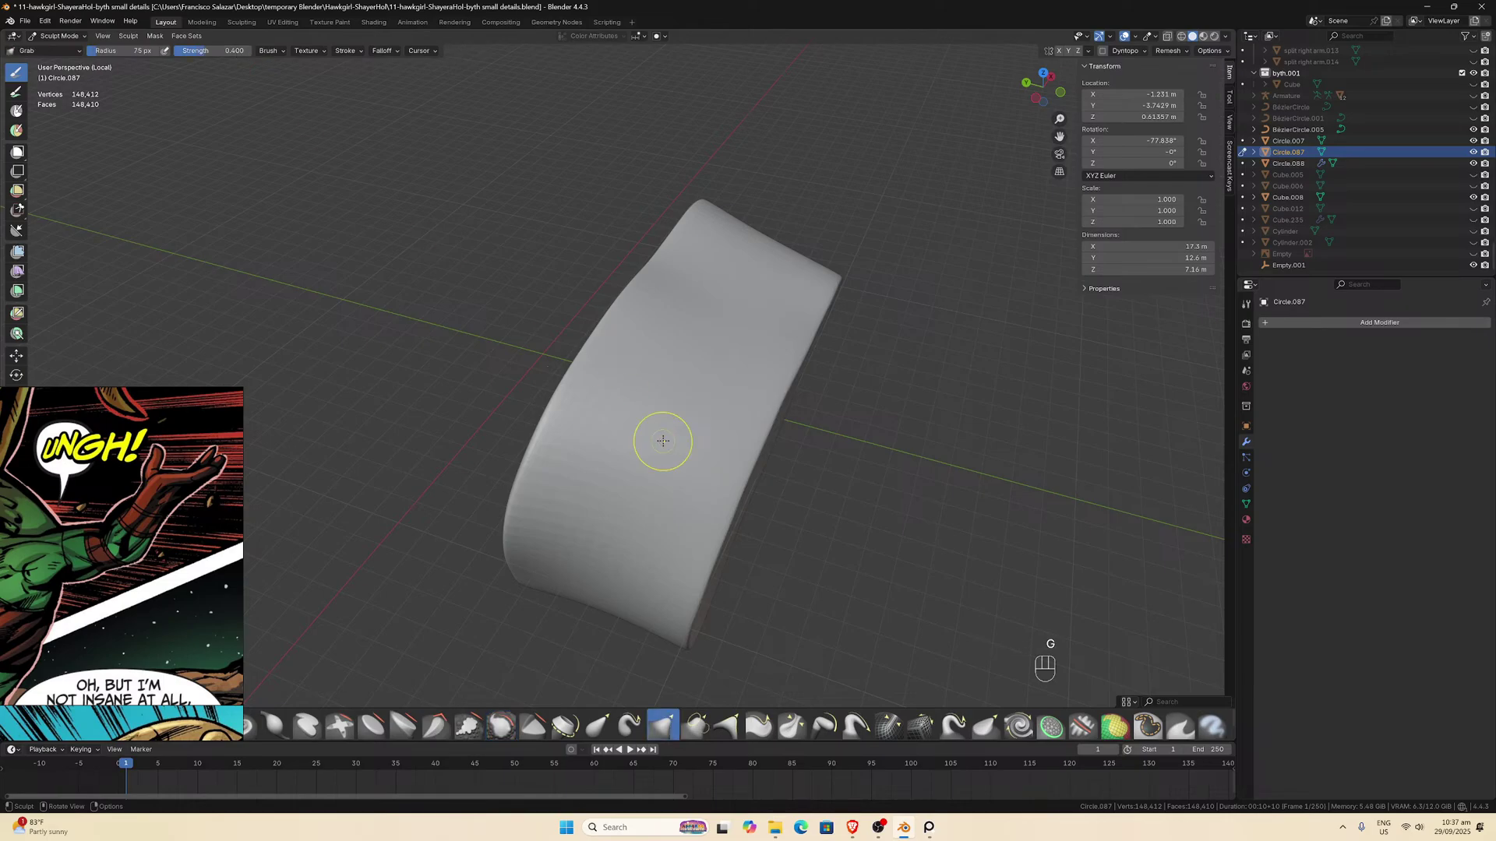
pyautogui.press('f')
pyautogui.click(686, 427)
# Smooth the faint remesh facets across the band's wide outer face and along its lower edge.
pyautogui.moveTo(685, 427); pyautogui.dragTo(691, 412, button='middle')
pyautogui.scroll(1, 691, 412)
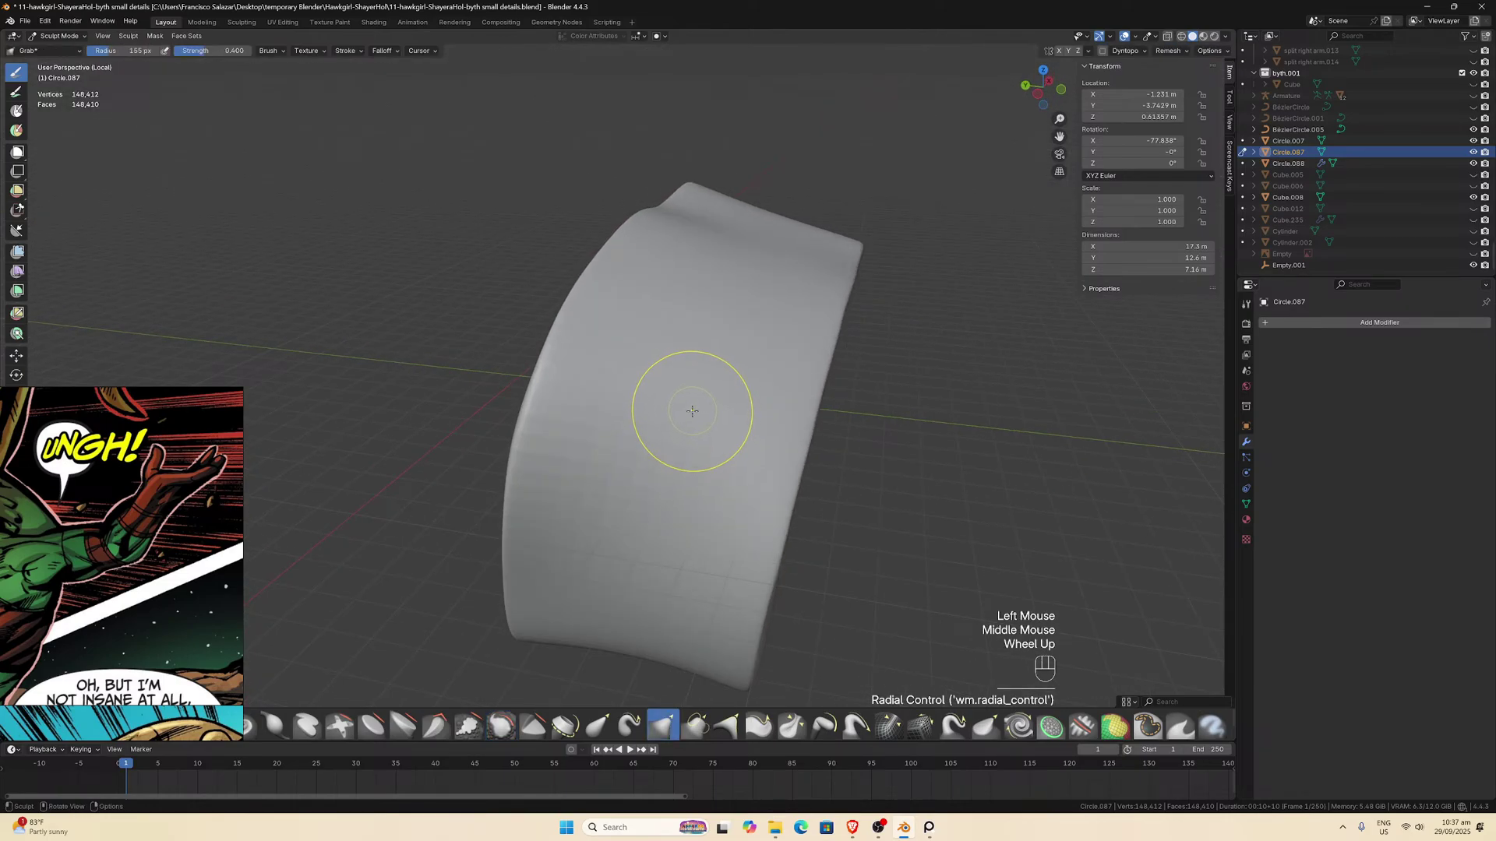
pyautogui.keyDown('shift'); pyautogui.click(677, 436); pyautogui.keyUp('shift')
pyautogui.keyDown('shift'); pyautogui.click(633, 467); pyautogui.keyUp('shift')
pyautogui.keyDown('shift'); pyautogui.click(653, 354); pyautogui.keyUp('shift')
pyautogui.keyDown('shift'); pyautogui.click(576, 469); pyautogui.keyUp('shift')
pyautogui.keyDown('shift'); pyautogui.click(577, 469); pyautogui.keyUp('shift')
pyautogui.keyDown('shift'); pyautogui.click(567, 462); pyautogui.keyUp('shift')
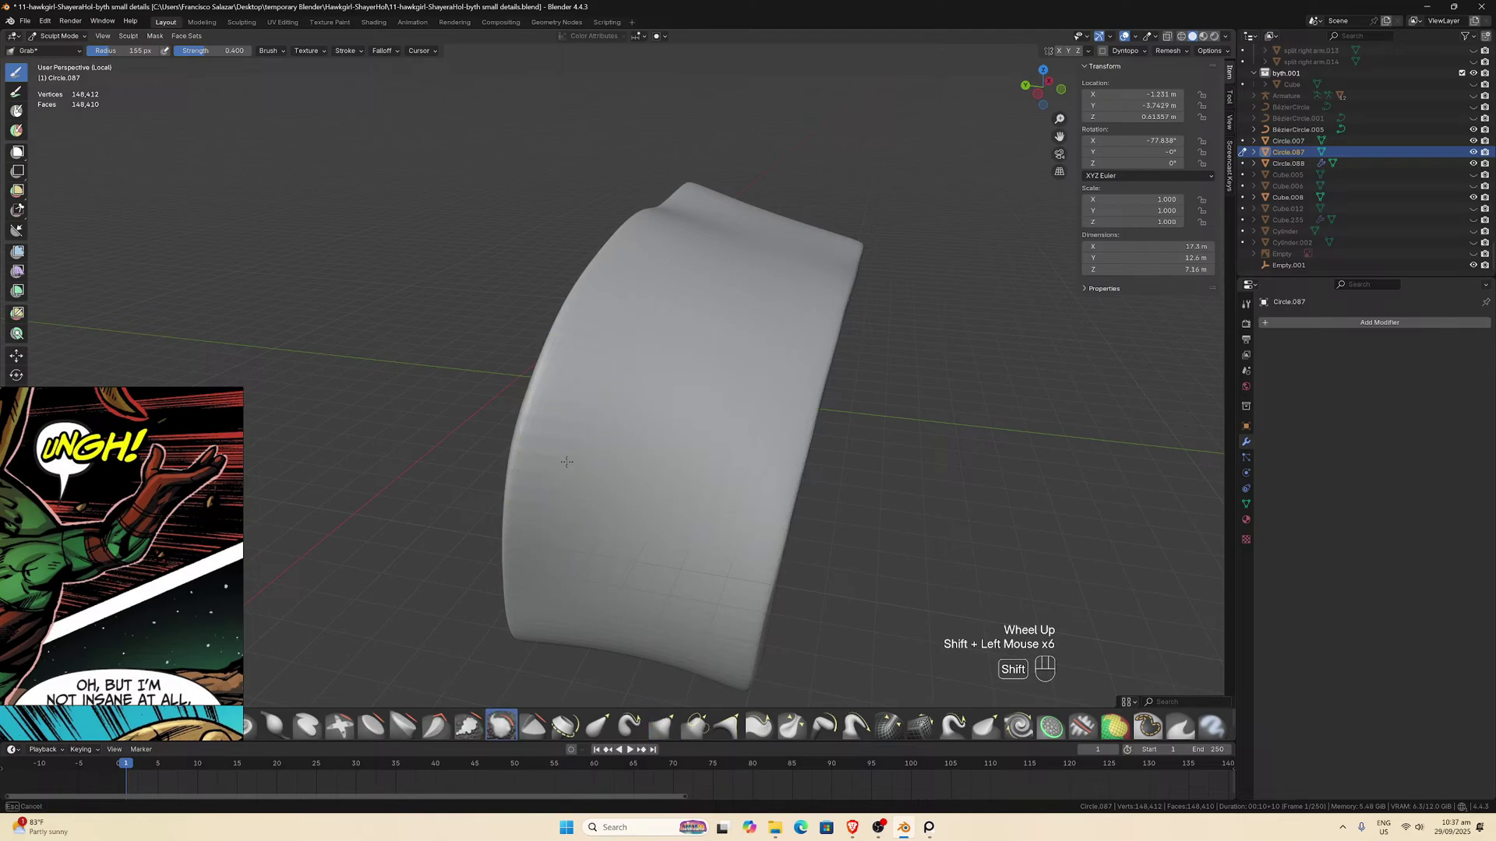
pyautogui.keyDown('shift'); pyautogui.click(571, 440); pyautogui.keyUp('shift')
pyautogui.keyDown('shift'); pyautogui.click(695, 551); pyautogui.keyUp('shift')
pyautogui.moveTo(718, 572); pyautogui.dragTo(701, 434, button='middle')
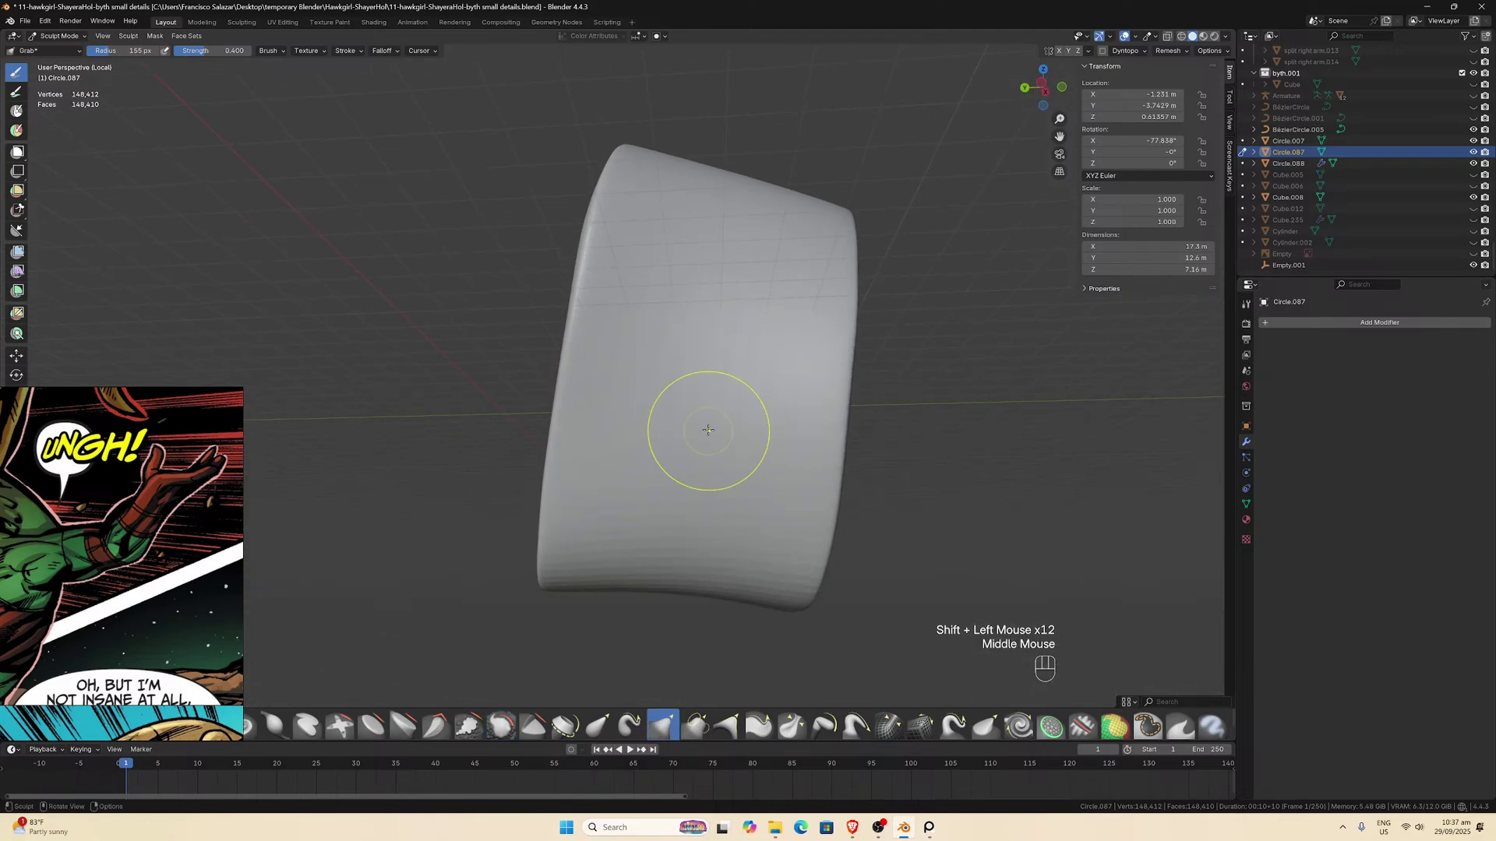
pyautogui.keyDown('shift'); pyautogui.click(670, 467); pyautogui.keyUp('shift')
pyautogui.keyDown('shift'); pyautogui.click(644, 501); pyautogui.keyUp('shift')
pyautogui.keyDown('shift'); pyautogui.click(651, 234); pyautogui.keyUp('shift')
pyautogui.keyDown('shift'); pyautogui.click(600, 576); pyautogui.keyUp('shift')
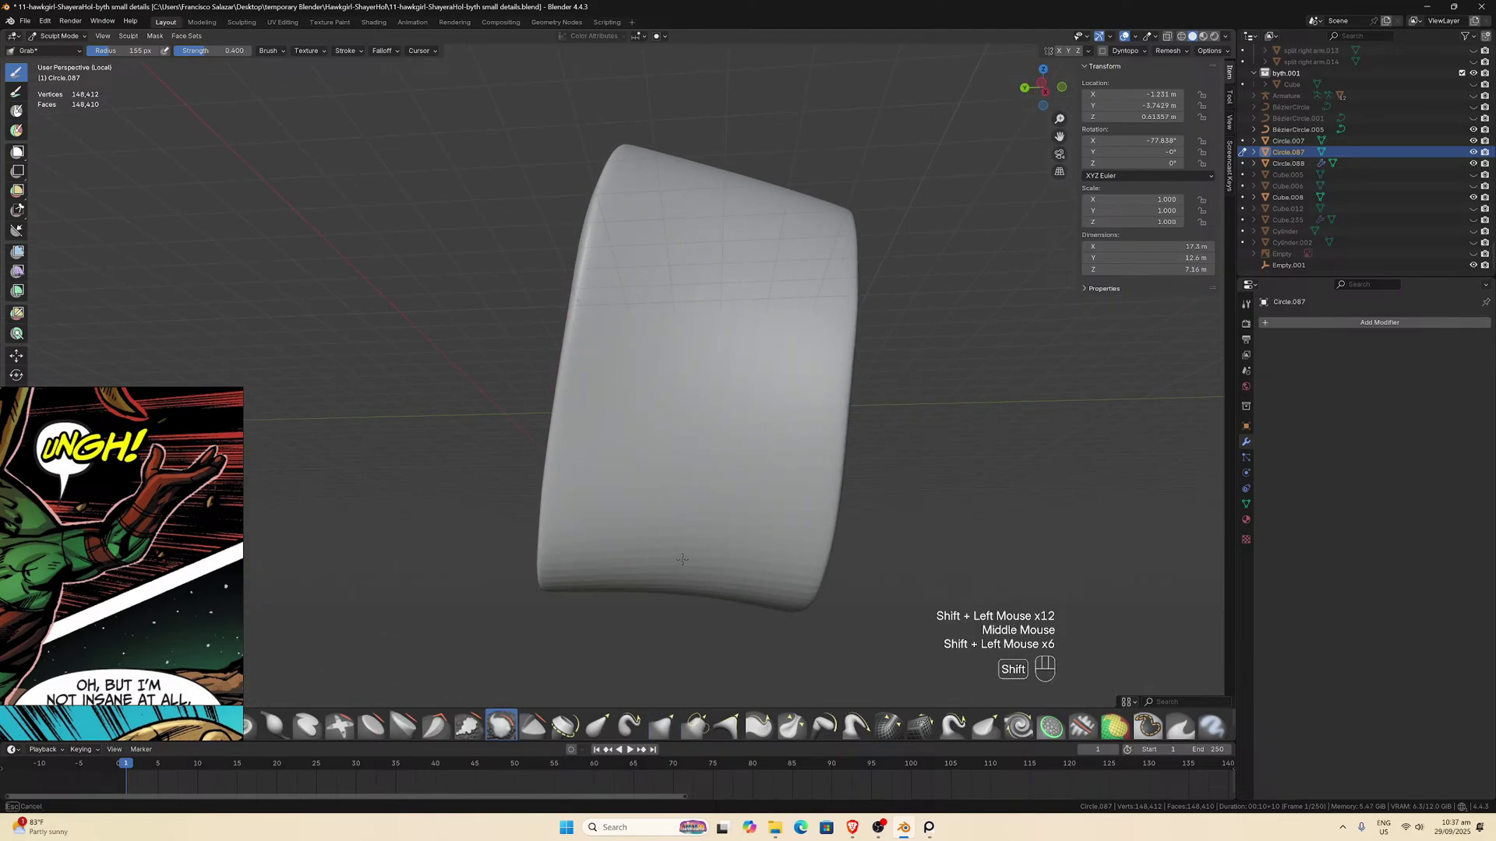
pyautogui.keyDown('shift'); pyautogui.moveTo(682, 559); pyautogui.dragTo(701, 545); pyautogui.keyUp('shift')
pyautogui.keyDown('shift'); pyautogui.moveTo(701, 546); pyautogui.dragTo(751, 514); pyautogui.keyUp('shift')
pyautogui.moveTo(755, 510)
pyautogui.keyDown('shift'); pyautogui.mouseDown()
pyautogui.moveTo(775, 490)
pyautogui.moveTo(776, 561)
pyautogui.mouseUp(); pyautogui.keyUp('shift')
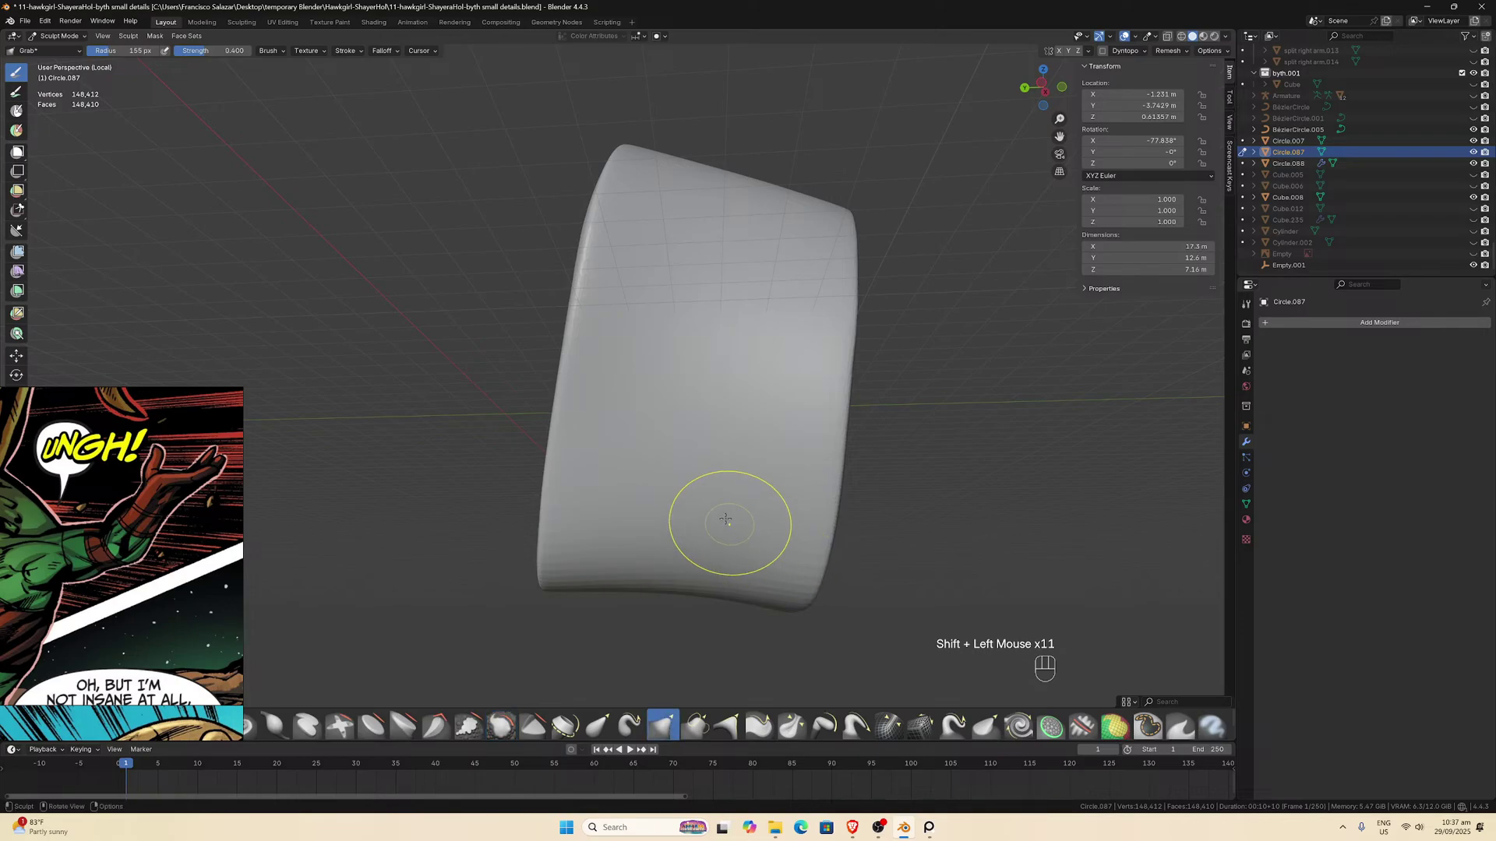
# Smooth the underside of the band from one rim to the other, evening out the stepped surface.
pyautogui.scroll(-1, 725, 519)
pyautogui.moveTo(726, 520); pyautogui.dragTo(701, 434, button='middle')
pyautogui.keyDown('shift'); pyautogui.click(686, 413); pyautogui.keyUp('shift')
pyautogui.keyDown('shift'); pyautogui.click(655, 390); pyautogui.keyUp('shift')
pyautogui.keyDown('shift'); pyautogui.click(611, 344); pyautogui.keyUp('shift')
pyautogui.keyDown('shift'); pyautogui.click(592, 405); pyautogui.keyUp('shift')
pyautogui.keyDown('shift'); pyautogui.click(577, 472); pyautogui.keyUp('shift')
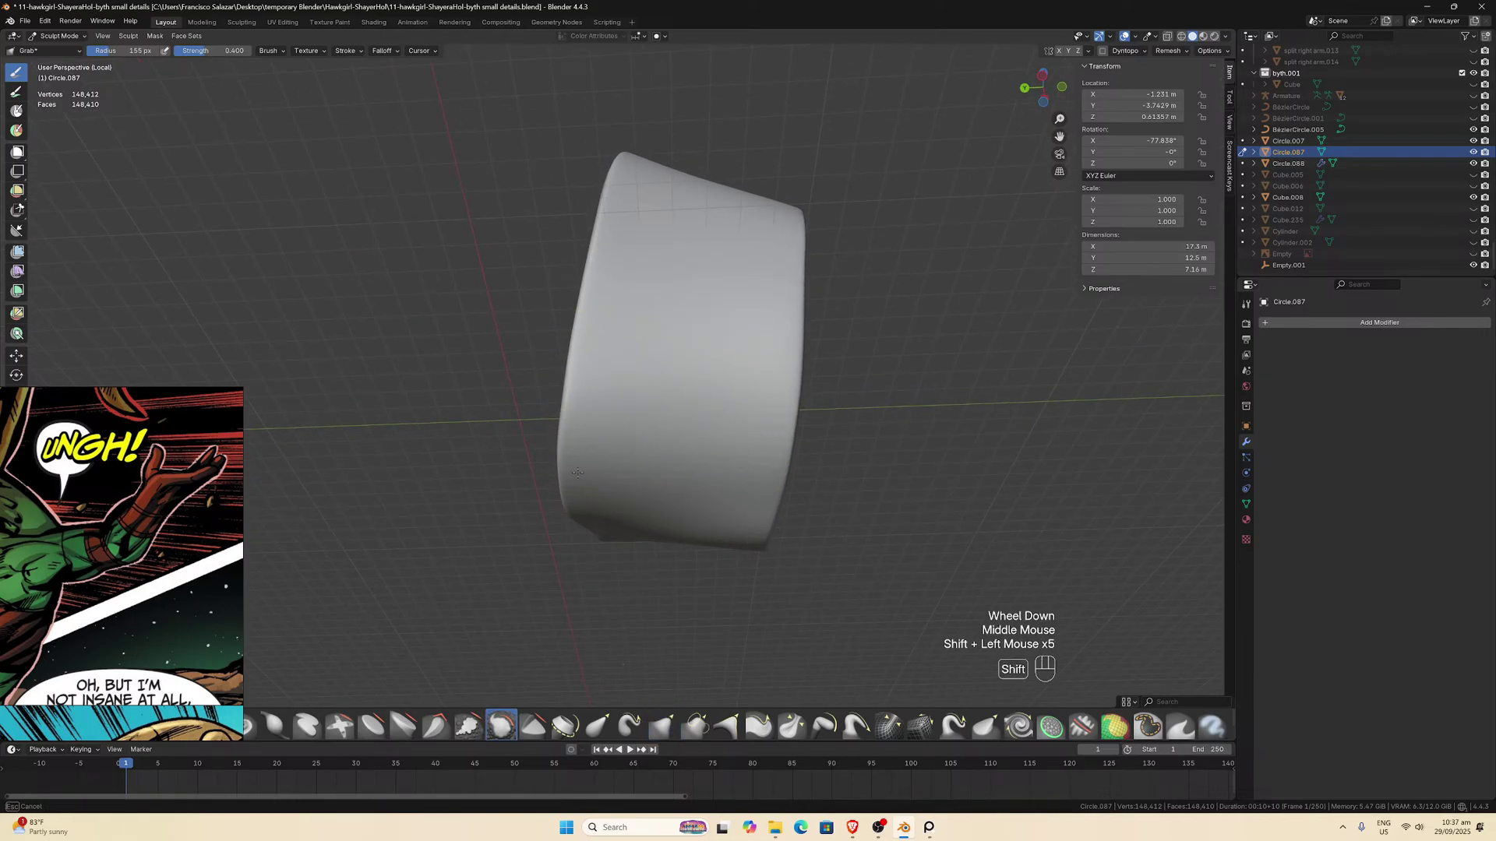
pyautogui.keyDown('shift'); pyautogui.click(735, 501); pyautogui.keyUp('shift')
pyautogui.moveTo(734, 501); pyautogui.dragTo(708, 377, button='middle')
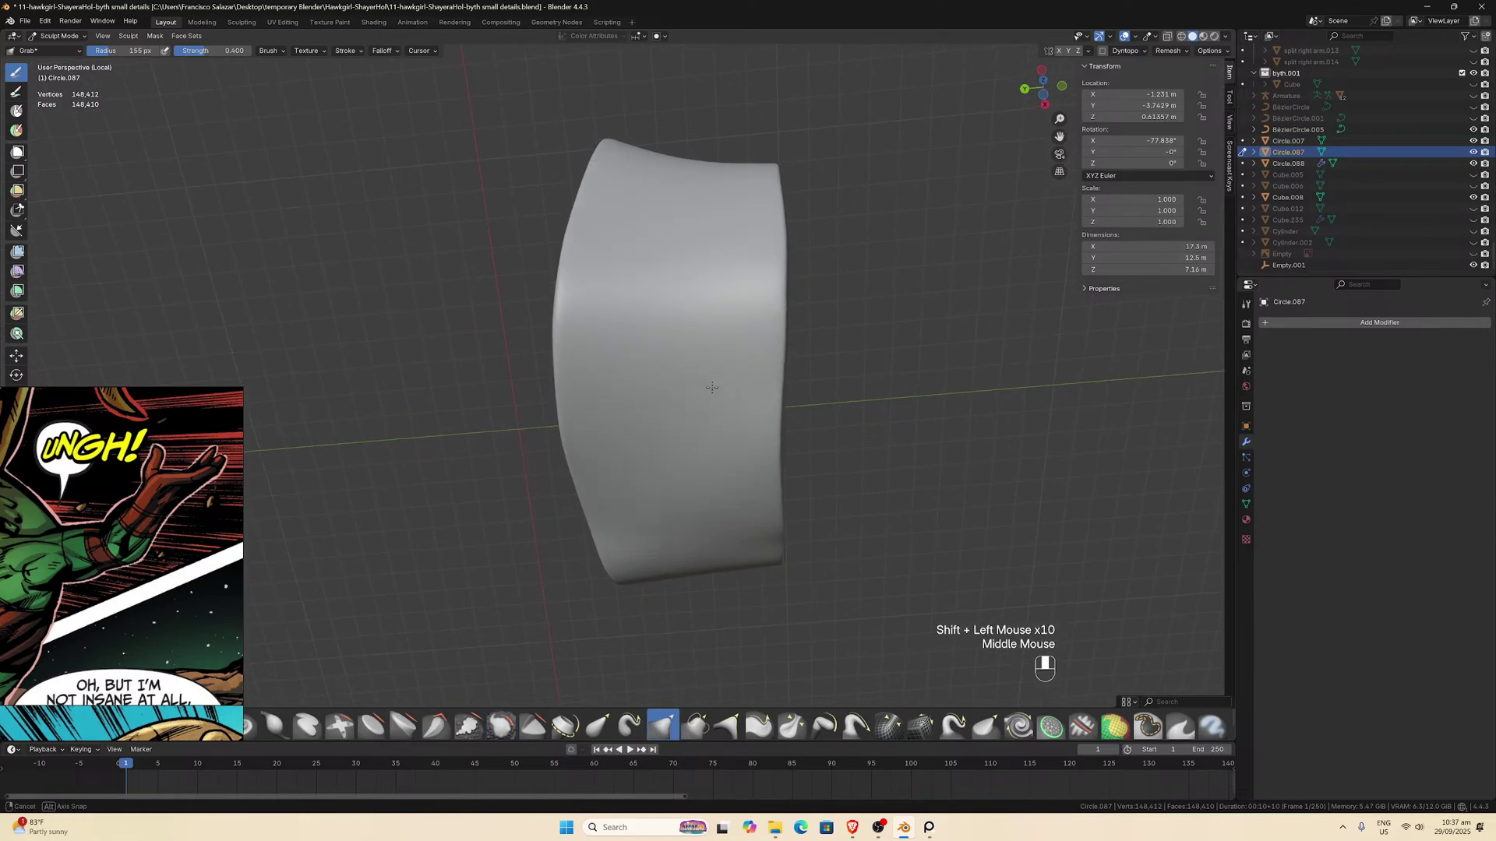
pyautogui.keyDown('shift'); pyautogui.click(724, 394); pyautogui.keyUp('shift')
pyautogui.keyDown('shift'); pyautogui.click(748, 287); pyautogui.keyUp('shift')
pyautogui.keyDown('shift'); pyautogui.click(701, 290); pyautogui.keyUp('shift')
pyautogui.keyDown('shift'); pyautogui.click(635, 293); pyautogui.keyUp('shift')
pyautogui.keyDown('shift'); pyautogui.click(600, 327); pyautogui.keyUp('shift')
pyautogui.keyDown('shift'); pyautogui.click(616, 374); pyautogui.keyUp('shift')
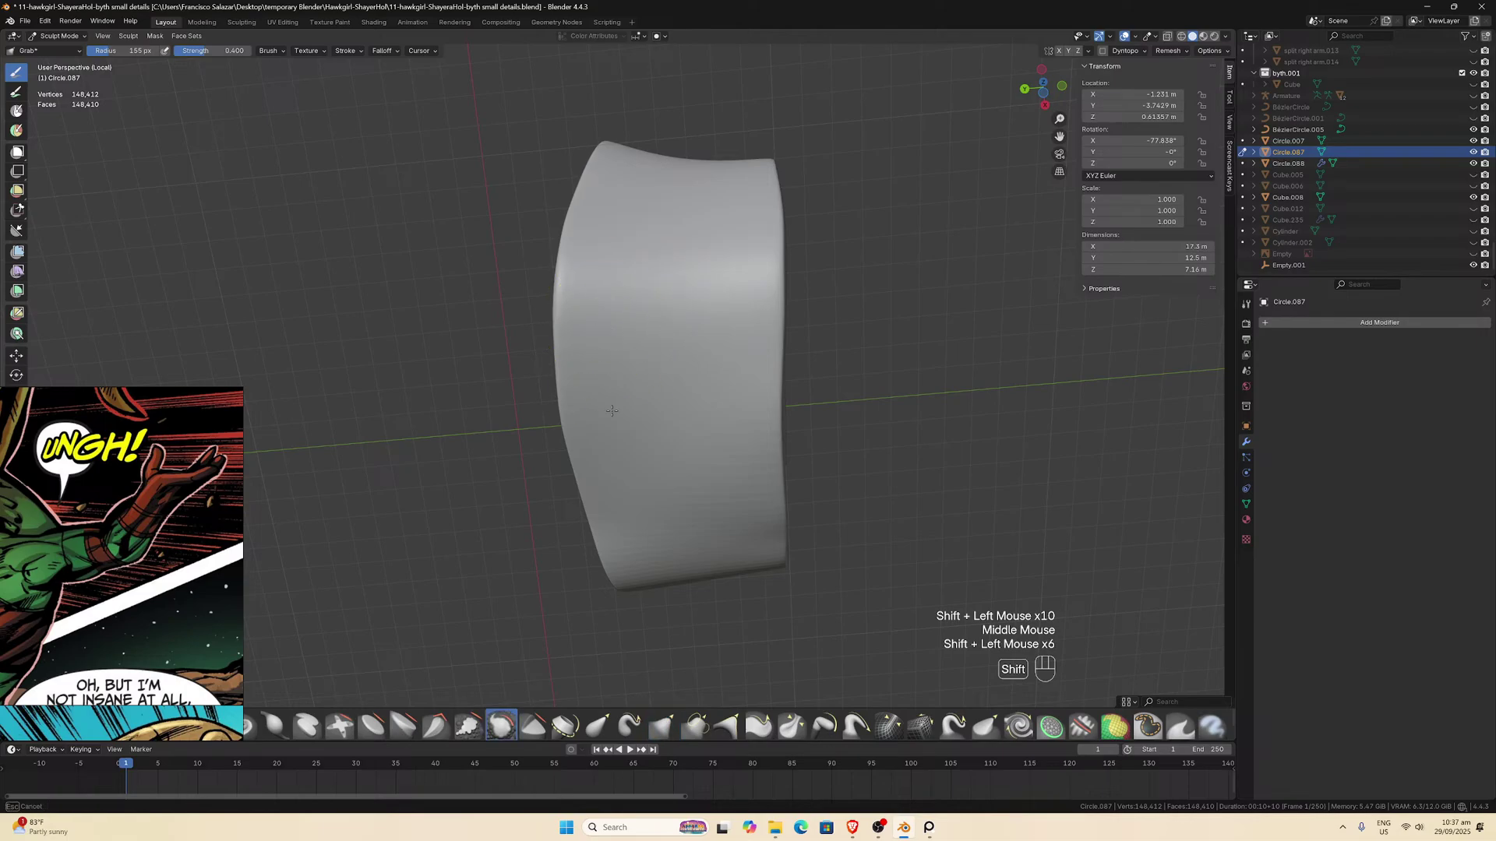
pyautogui.keyDown('shift'); pyautogui.click(646, 389); pyautogui.keyUp('shift')
pyautogui.keyDown('shift'); pyautogui.click(686, 348); pyautogui.keyUp('shift')
pyautogui.keyDown('shift'); pyautogui.click(724, 345); pyautogui.keyUp('shift')
pyautogui.keyDown('shift'); pyautogui.click(731, 390); pyautogui.keyUp('shift')
pyautogui.keyDown('shift'); pyautogui.click(728, 432); pyautogui.keyUp('shift')
pyautogui.keyDown('shift'); pyautogui.click(737, 491); pyautogui.keyUp('shift')
pyautogui.keyDown('shift'); pyautogui.click(742, 545); pyautogui.keyUp('shift')
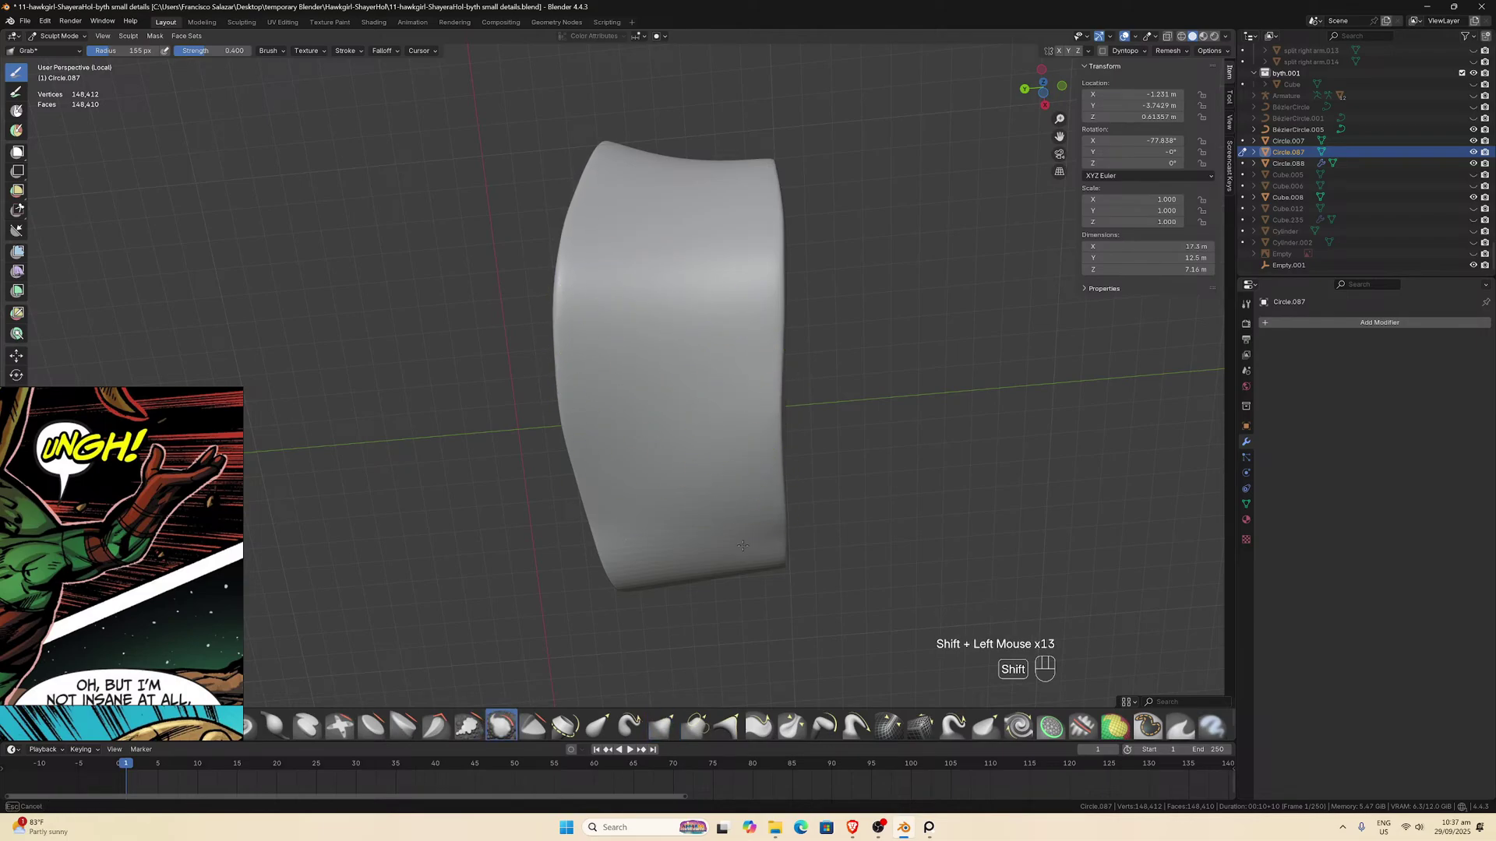
# Smooth the faceted strip at the far end of the band's underside, including its rounded corner.
pyautogui.moveTo(651, 531); pyautogui.dragTo(638, 420, button='middle')
pyautogui.keyDown('shift'); pyautogui.click(634, 447); pyautogui.keyUp('shift')
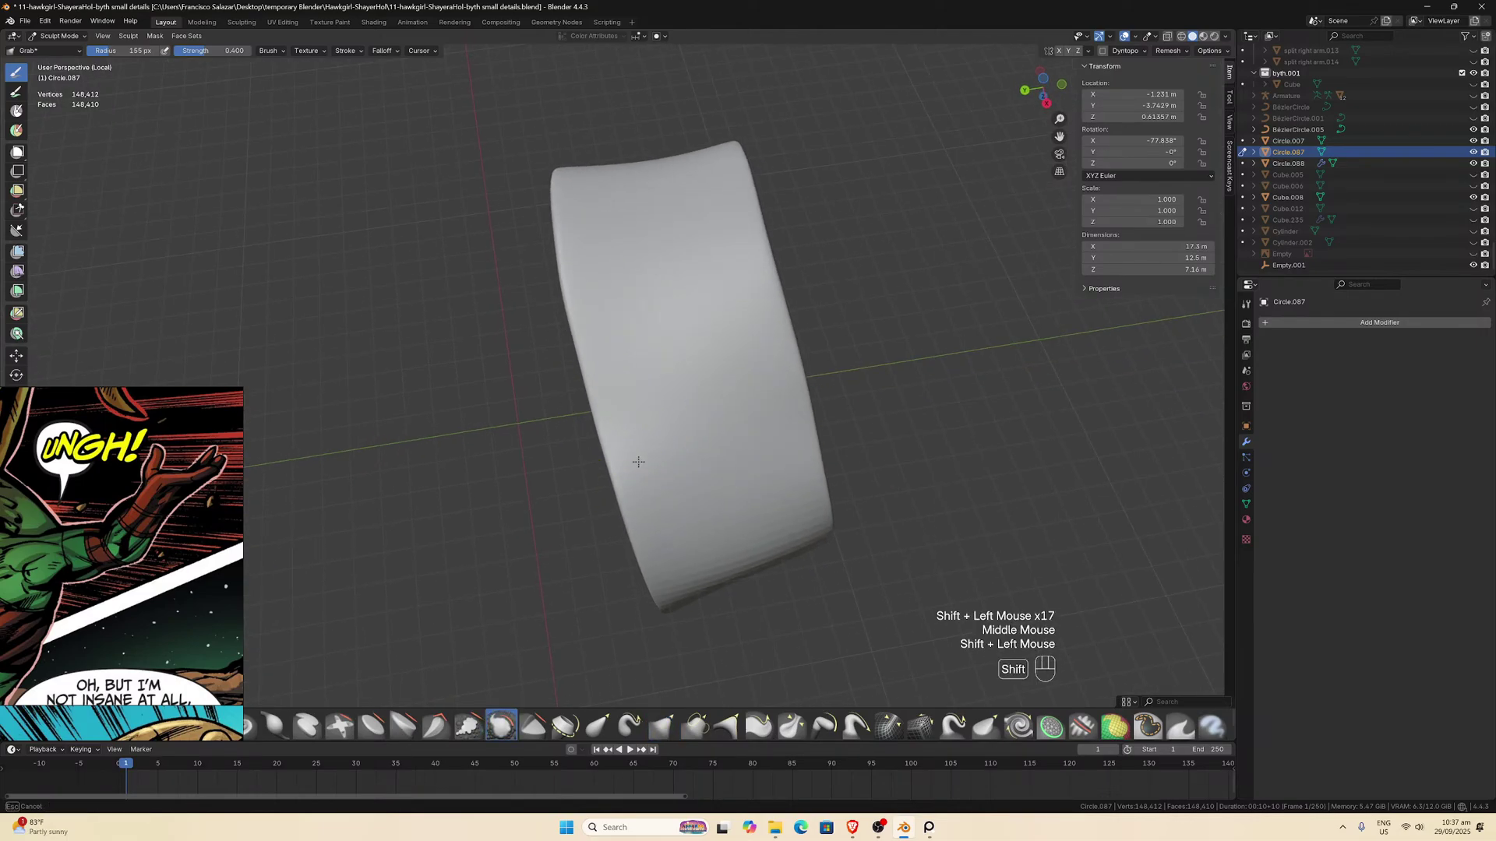
pyautogui.keyDown('shift'); pyautogui.click(651, 434); pyautogui.keyUp('shift')
pyautogui.keyDown('shift'); pyautogui.click(681, 409); pyautogui.keyUp('shift')
pyautogui.keyDown('shift'); pyautogui.click(664, 335); pyautogui.keyUp('shift')
pyautogui.keyDown('shift'); pyautogui.click(675, 366); pyautogui.keyUp('shift')
pyautogui.keyDown('shift'); pyautogui.click(702, 457); pyautogui.keyUp('shift')
pyautogui.keyDown('shift'); pyautogui.click(717, 457); pyautogui.keyUp('shift')
pyautogui.keyDown('shift'); pyautogui.click(777, 507); pyautogui.keyUp('shift')
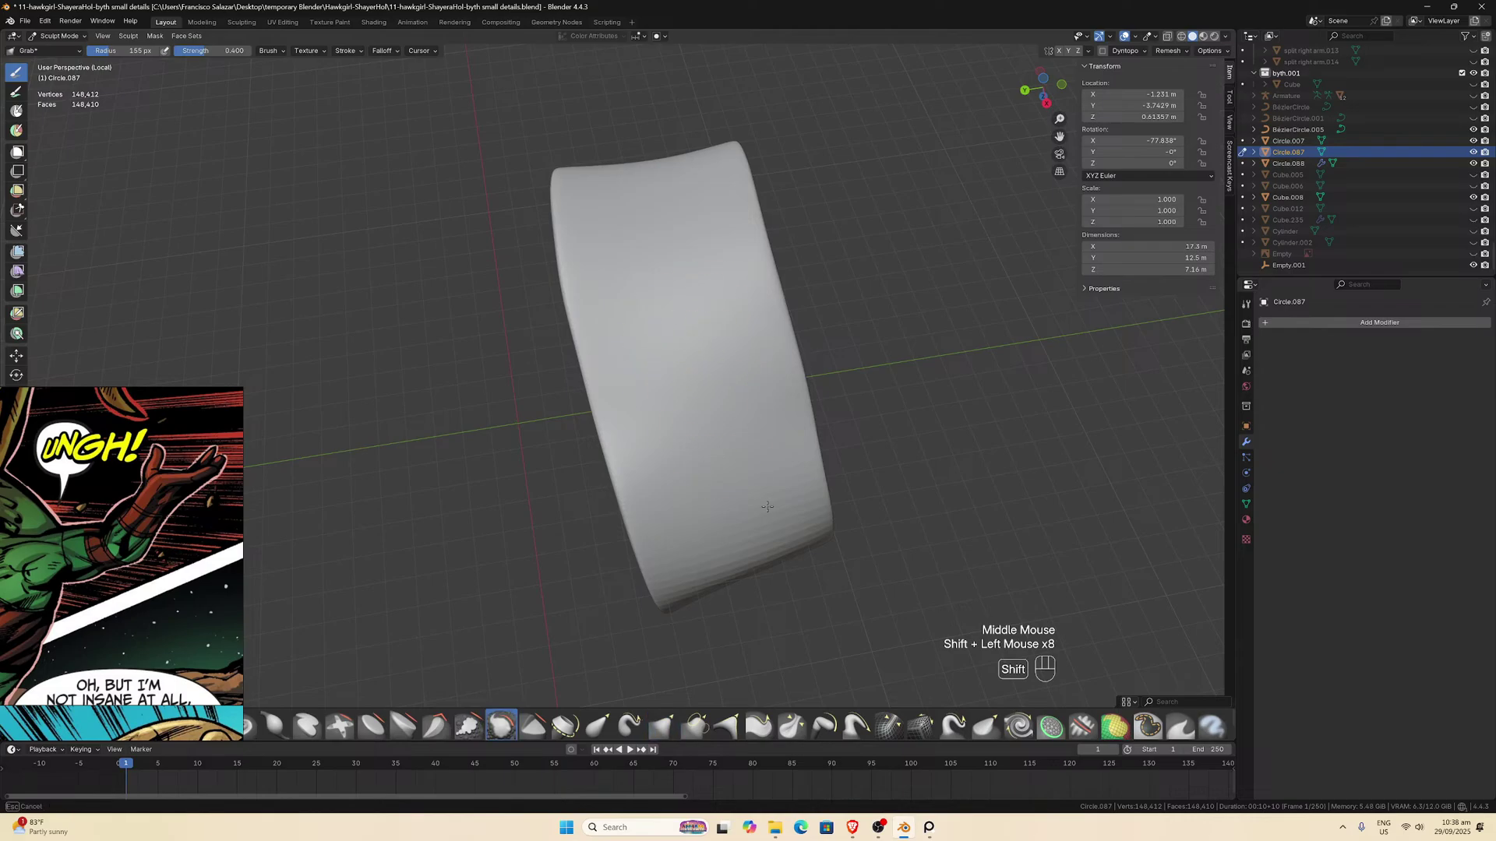
pyautogui.keyDown('shift'); pyautogui.click(774, 508); pyautogui.keyUp('shift')
pyautogui.keyDown('shift'); pyautogui.click(793, 548); pyautogui.keyUp('shift')
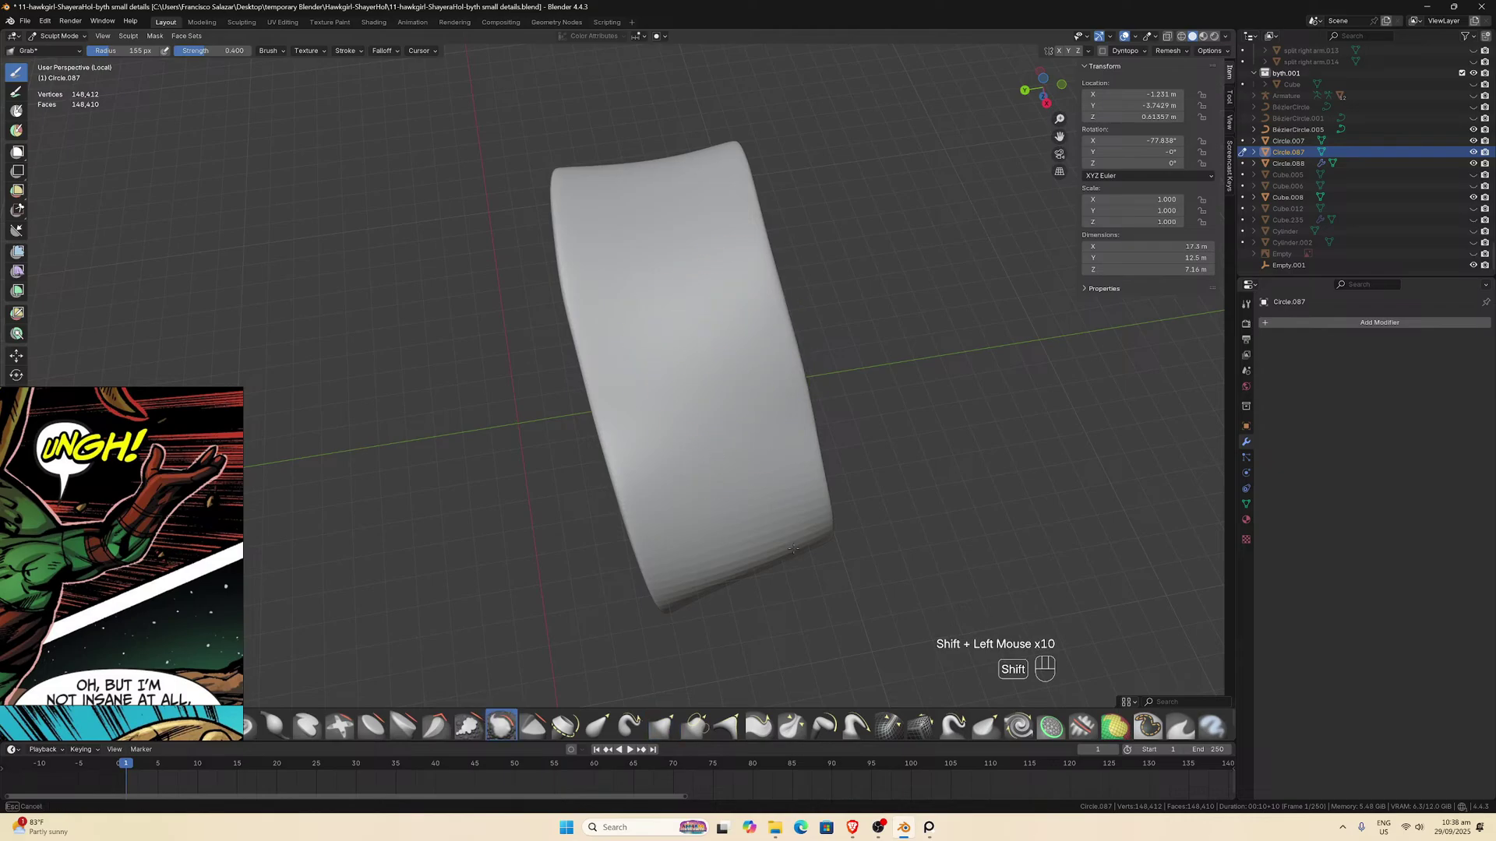
pyautogui.keyDown('shift'); pyautogui.click(705, 601); pyautogui.keyUp('shift')
pyautogui.keyDown('shift'); pyautogui.click(723, 603); pyautogui.keyUp('shift')
pyautogui.keyDown('shift'); pyautogui.click(741, 600); pyautogui.keyUp('shift')
pyautogui.keyDown('shift'); pyautogui.click(740, 592); pyautogui.keyUp('shift')
pyautogui.keyDown('shift'); pyautogui.click(694, 250); pyautogui.keyUp('shift')
# Smooth the band's upper outer surface along both rims, down to the lower corner.
pyautogui.moveTo(694, 250)
pyautogui.mouseDown(button='middle')
pyautogui.moveTo(717, 434)
pyautogui.moveTo(697, 470)
pyautogui.mouseUp(button='middle')
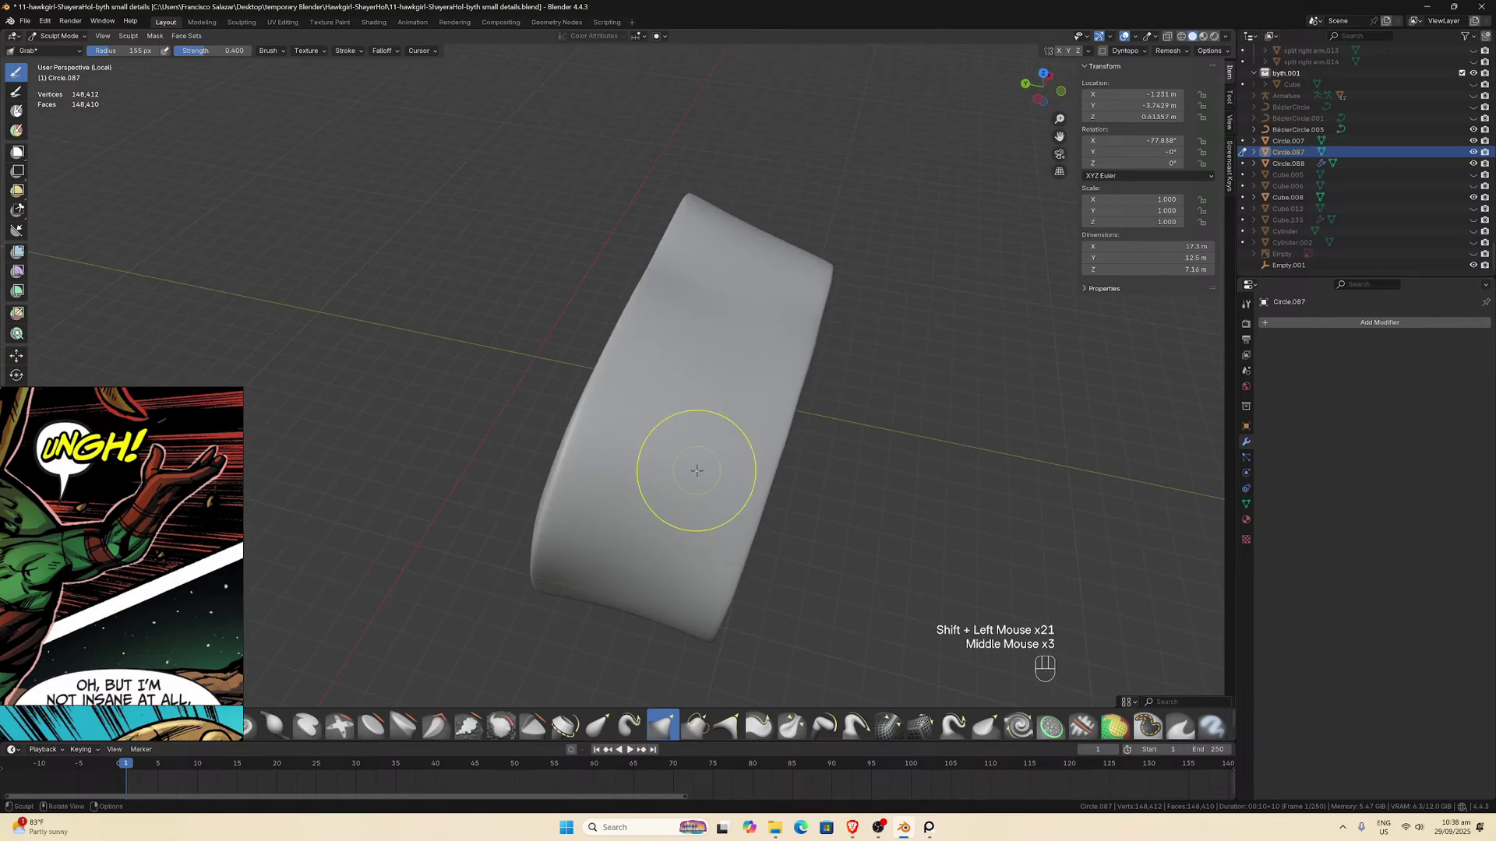
pyautogui.keyDown('shift'); pyautogui.click(624, 444); pyautogui.keyUp('shift')
pyautogui.keyDown('shift'); pyautogui.click(557, 553); pyautogui.keyUp('shift')
pyautogui.keyDown('shift'); pyautogui.click(592, 468); pyautogui.keyUp('shift')
pyautogui.keyDown('shift'); pyautogui.click(643, 366); pyautogui.keyUp('shift')
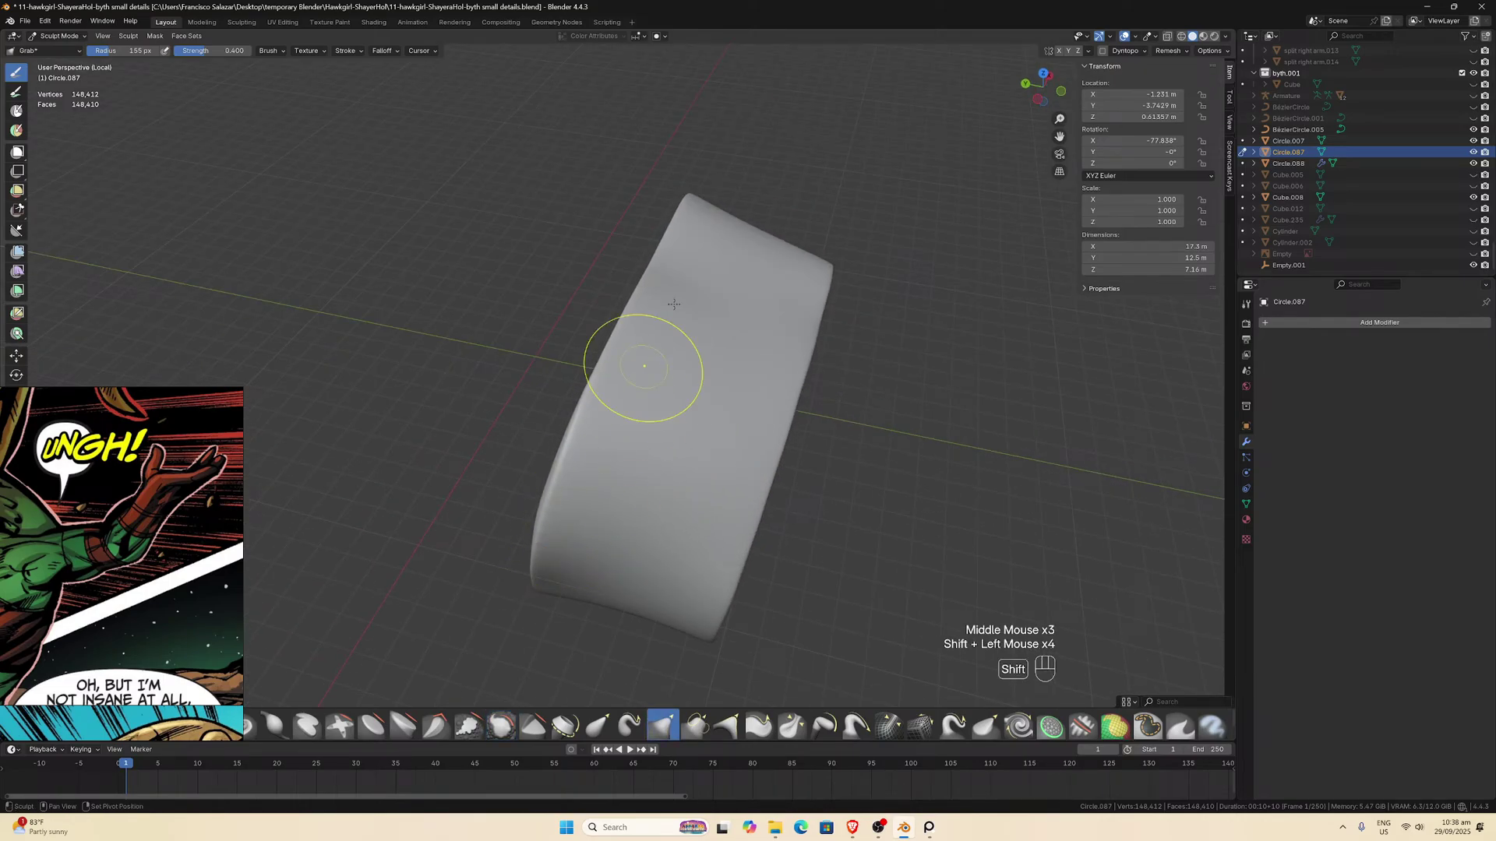
pyautogui.keyDown('shift'); pyautogui.click(631, 504); pyautogui.keyUp('shift')
pyautogui.keyDown('shift'); pyautogui.click(684, 592); pyautogui.keyUp('shift')
pyautogui.keyDown('shift'); pyautogui.click(695, 622); pyautogui.keyUp('shift')
pyautogui.keyDown('shift'); pyautogui.click(683, 502); pyautogui.keyUp('shift')
# Soften the rim around the band's end cap and smooth the outer surface beside it.
pyautogui.moveTo(683, 503); pyautogui.dragTo(653, 409, button='middle')
pyautogui.scroll(2, 642, 387)
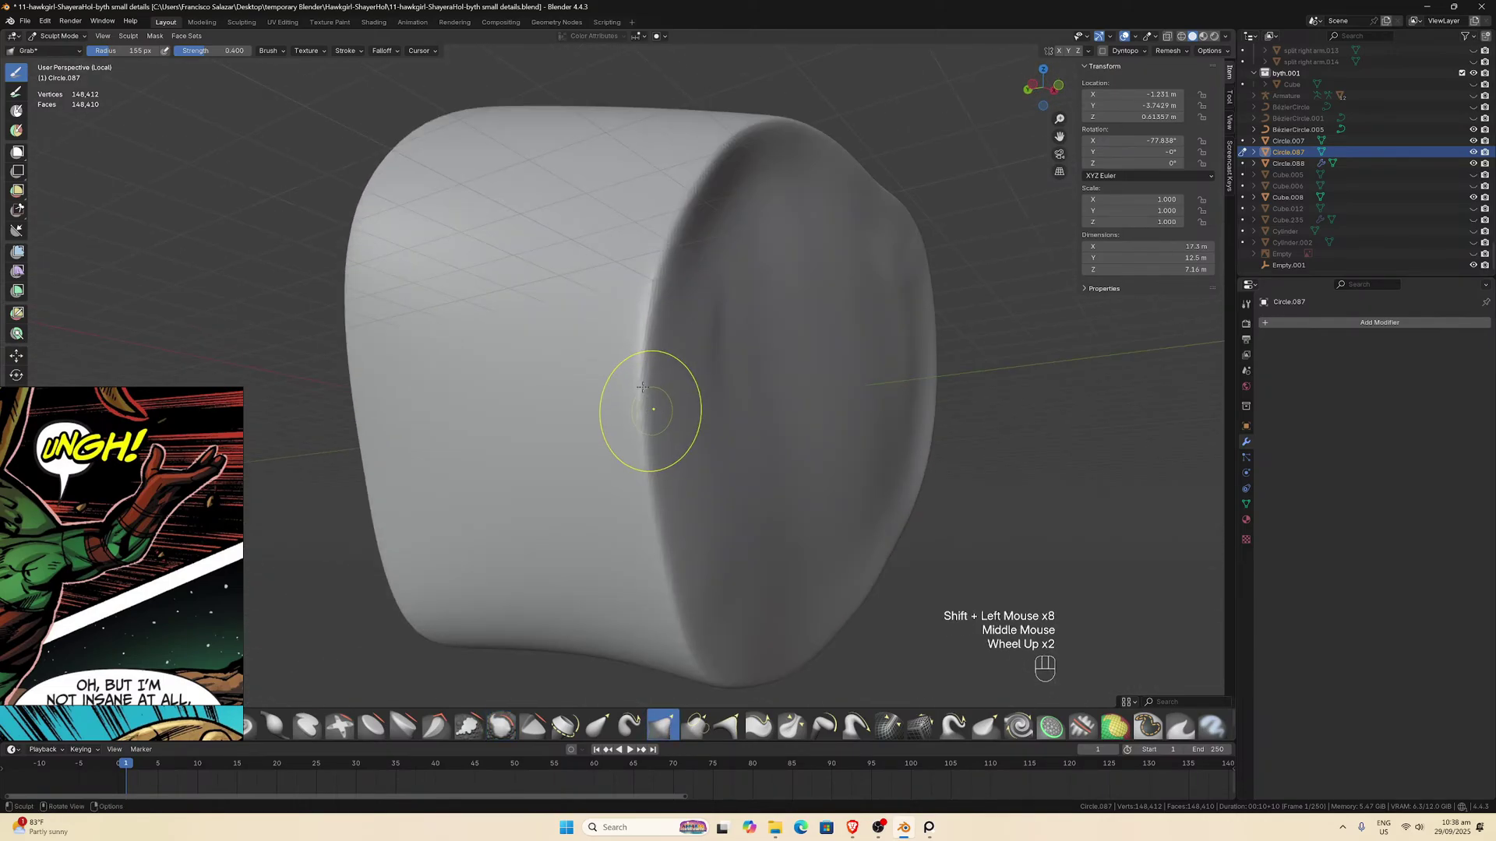
pyautogui.keyDown('shift'); pyautogui.click(642, 387); pyautogui.keyUp('shift')
pyautogui.keyDown('shift'); pyautogui.click(579, 310); pyautogui.keyUp('shift')
pyautogui.moveTo(585, 296)
pyautogui.mouseDown(button='middle')
pyautogui.moveTo(579, 310)
pyautogui.moveTo(647, 366)
pyautogui.mouseUp(button='middle')
pyautogui.keyDown('shift'); pyautogui.click(646, 366); pyautogui.keyUp('shift')
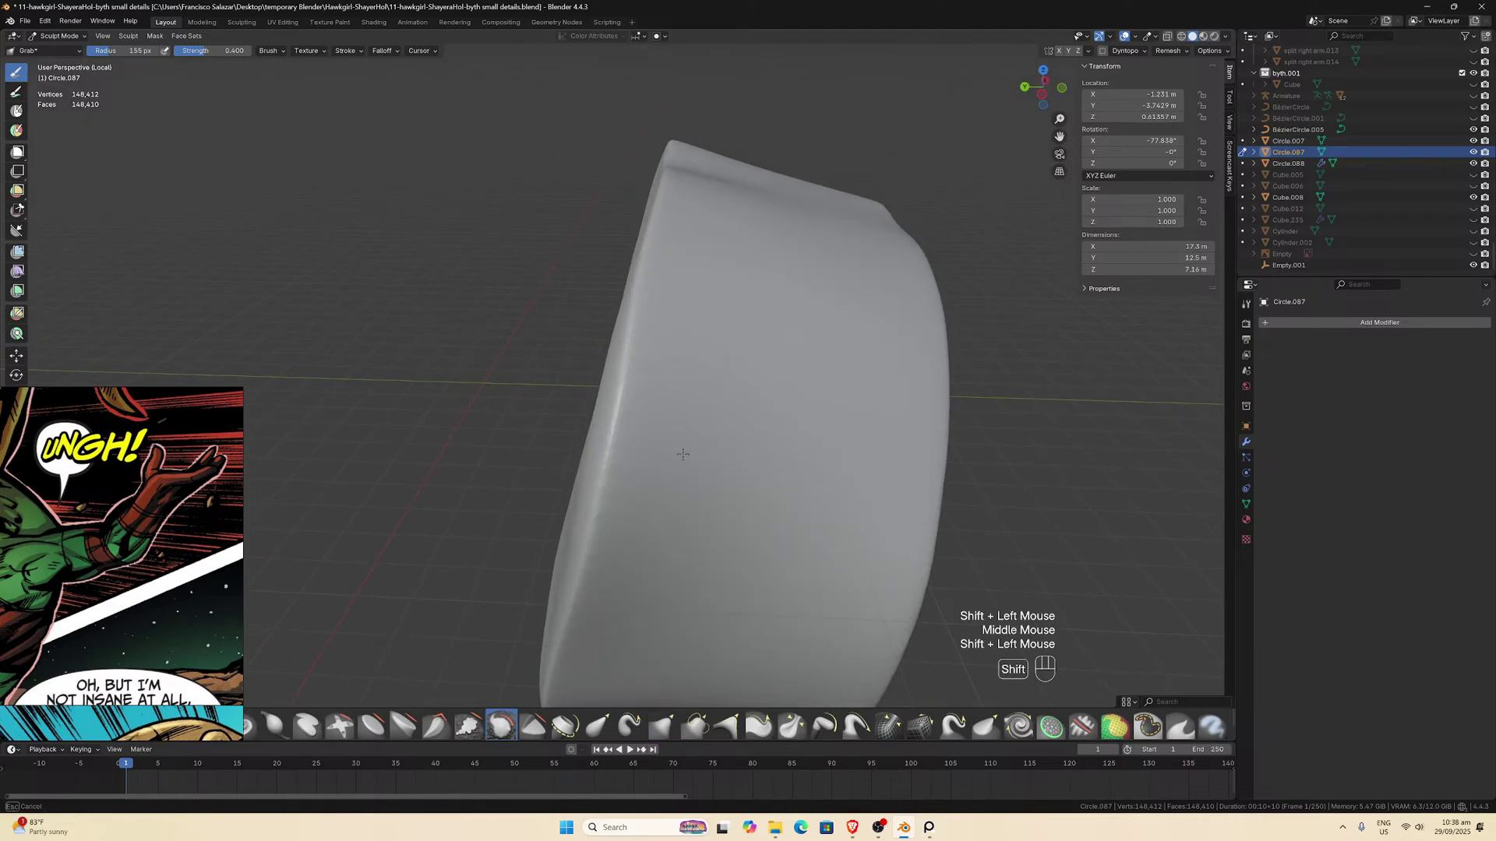
pyautogui.moveTo(635, 548); pyautogui.dragTo(533, 536, button='middle')
pyautogui.keyDown('shift'); pyautogui.click(533, 535); pyautogui.keyUp('shift')
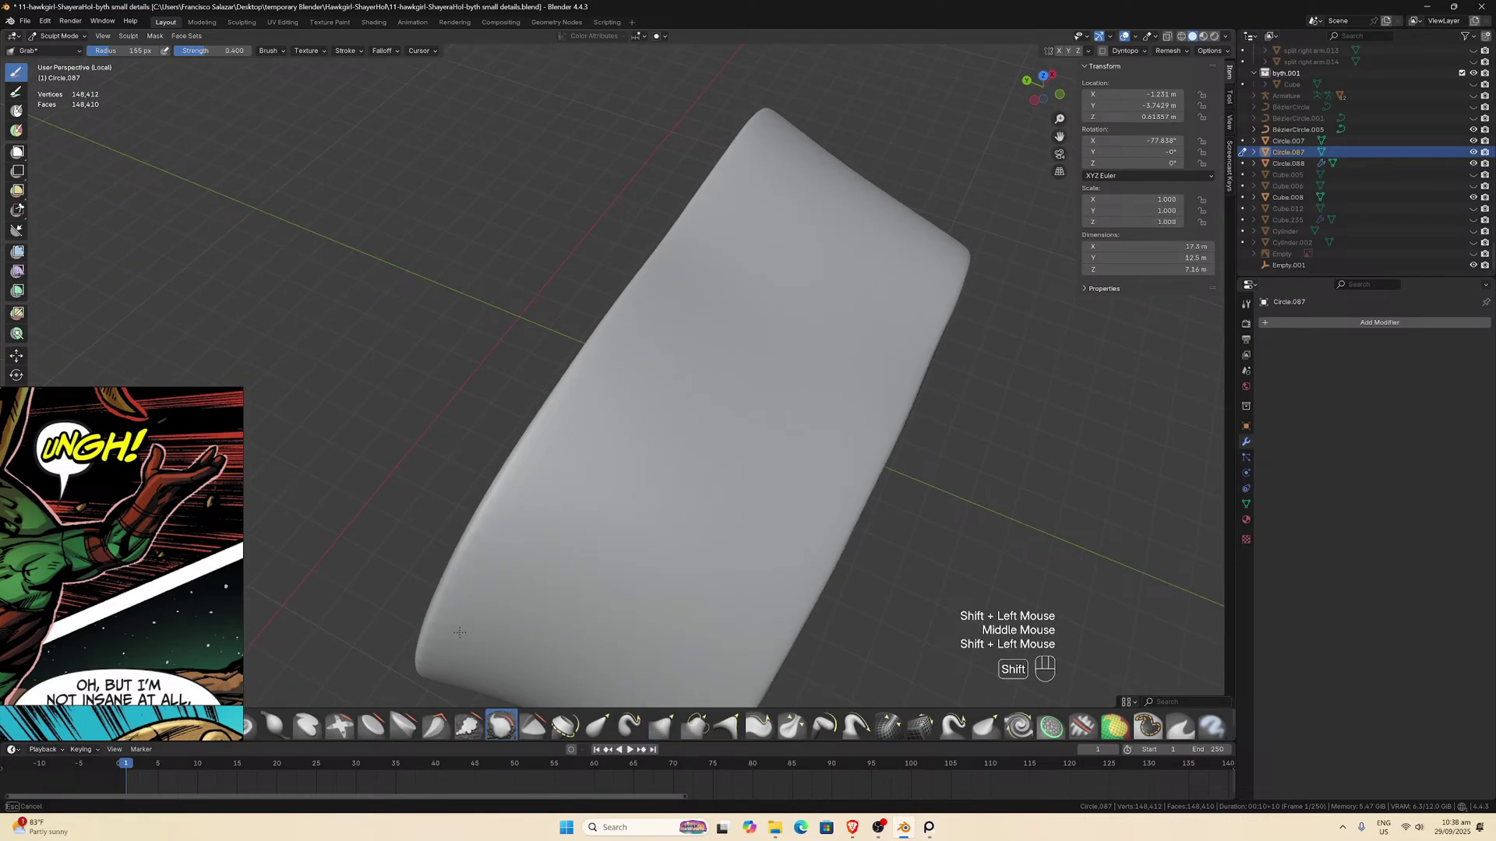
pyautogui.keyDown('shift'); pyautogui.click(697, 631); pyautogui.keyUp('shift')
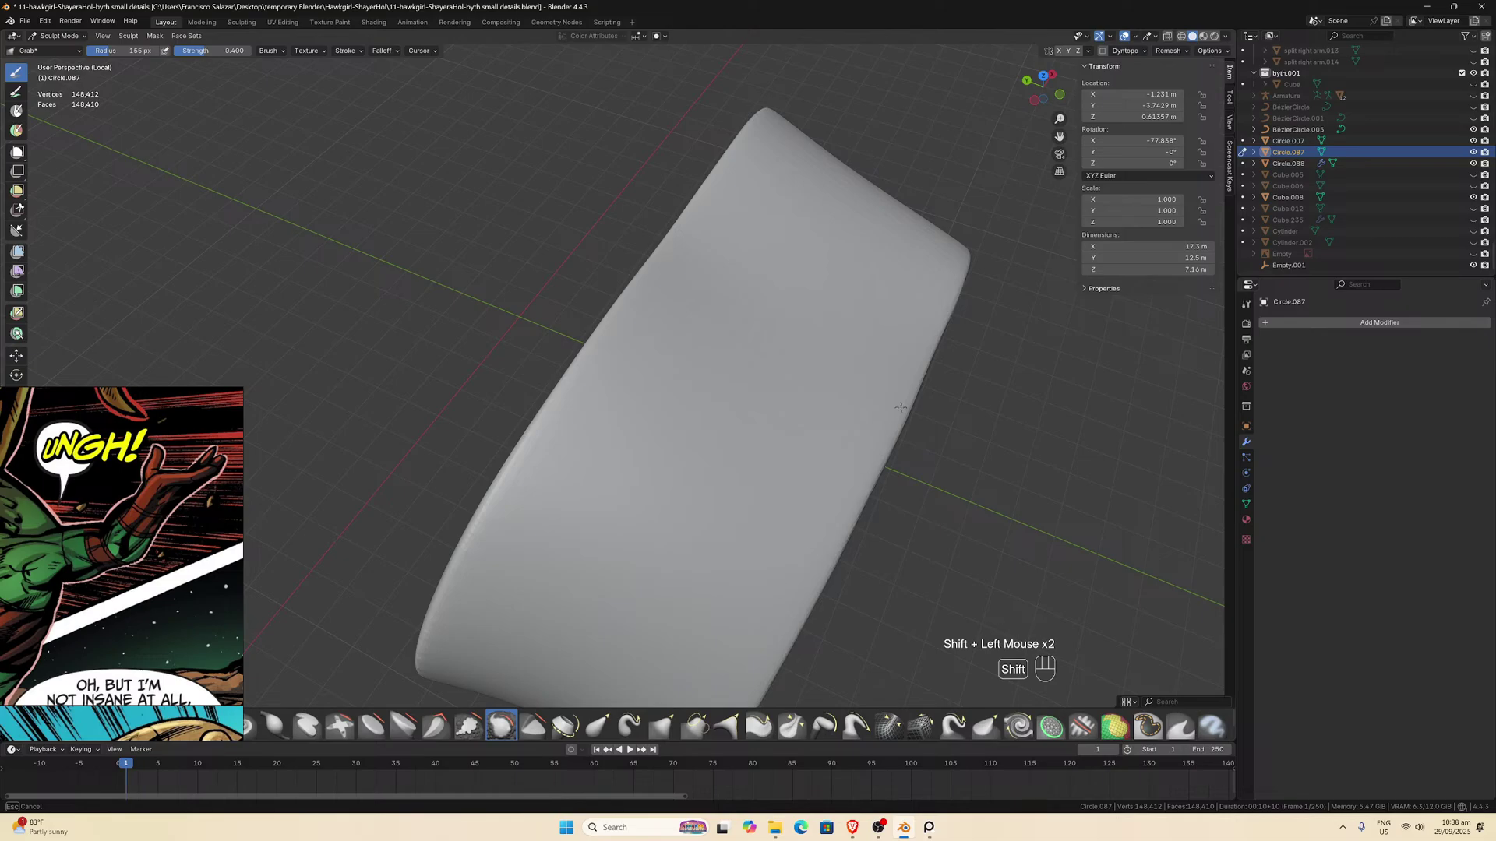
pyautogui.moveTo(885, 307); pyautogui.dragTo(704, 381, button='middle')
pyautogui.keyDown('shift'); pyautogui.click(745, 421); pyautogui.keyUp('shift')
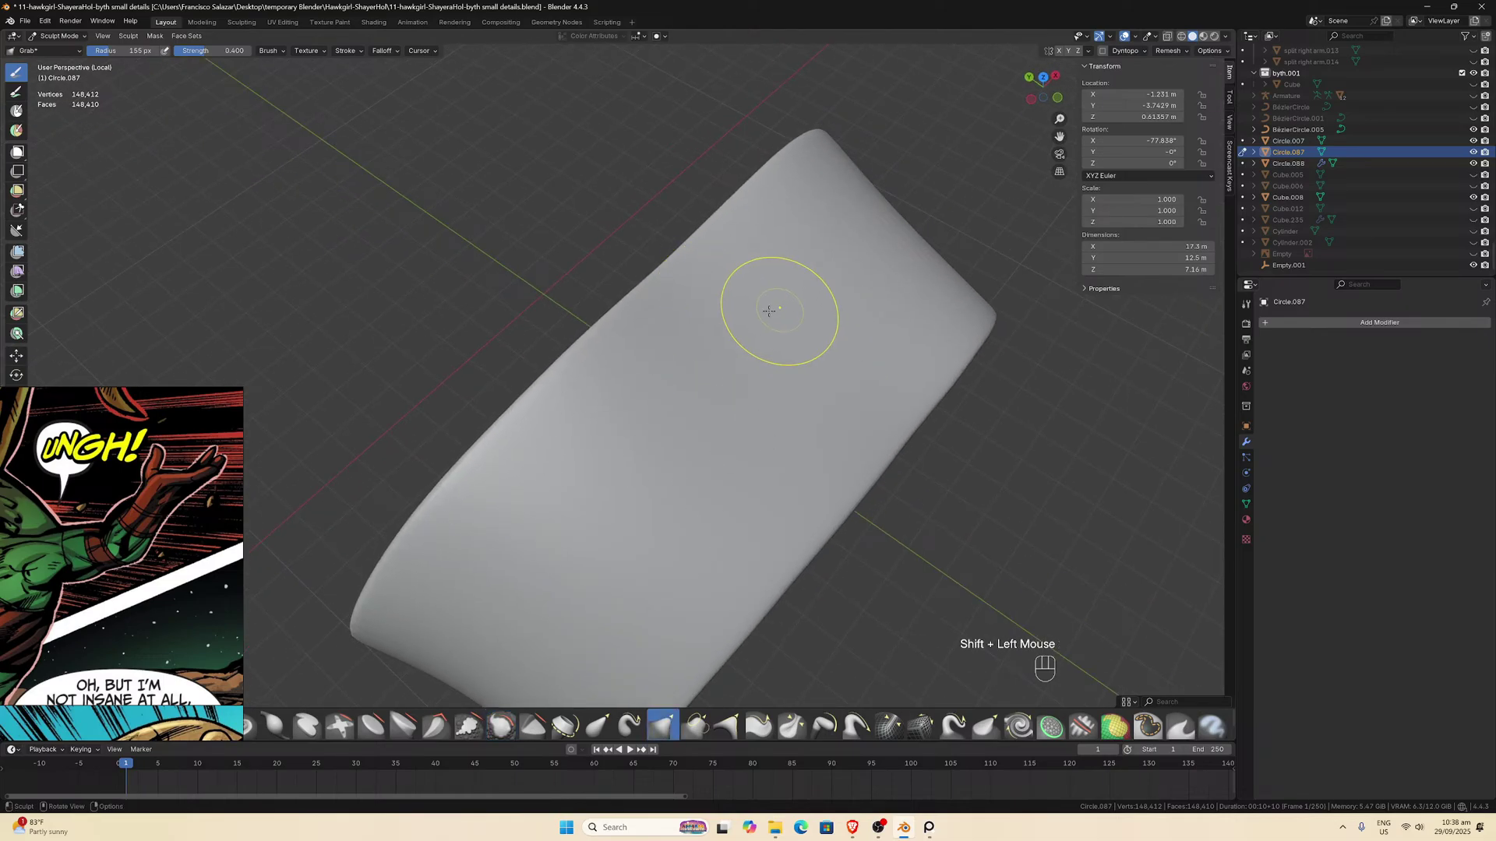
# Smooth the ridged facets on the opposite side of the band, between its two rims.
pyautogui.moveTo(768, 307); pyautogui.dragTo(590, 435, button='middle')
pyautogui.moveTo(856, 444)
pyautogui.keyDown('shift'); pyautogui.mouseDown(button='middle')
pyautogui.moveTo(716, 391)
pyautogui.moveTo(584, 374)
pyautogui.mouseUp(button='middle'); pyautogui.keyUp('shift')
pyautogui.keyDown('shift'); pyautogui.click(577, 413); pyautogui.keyUp('shift')
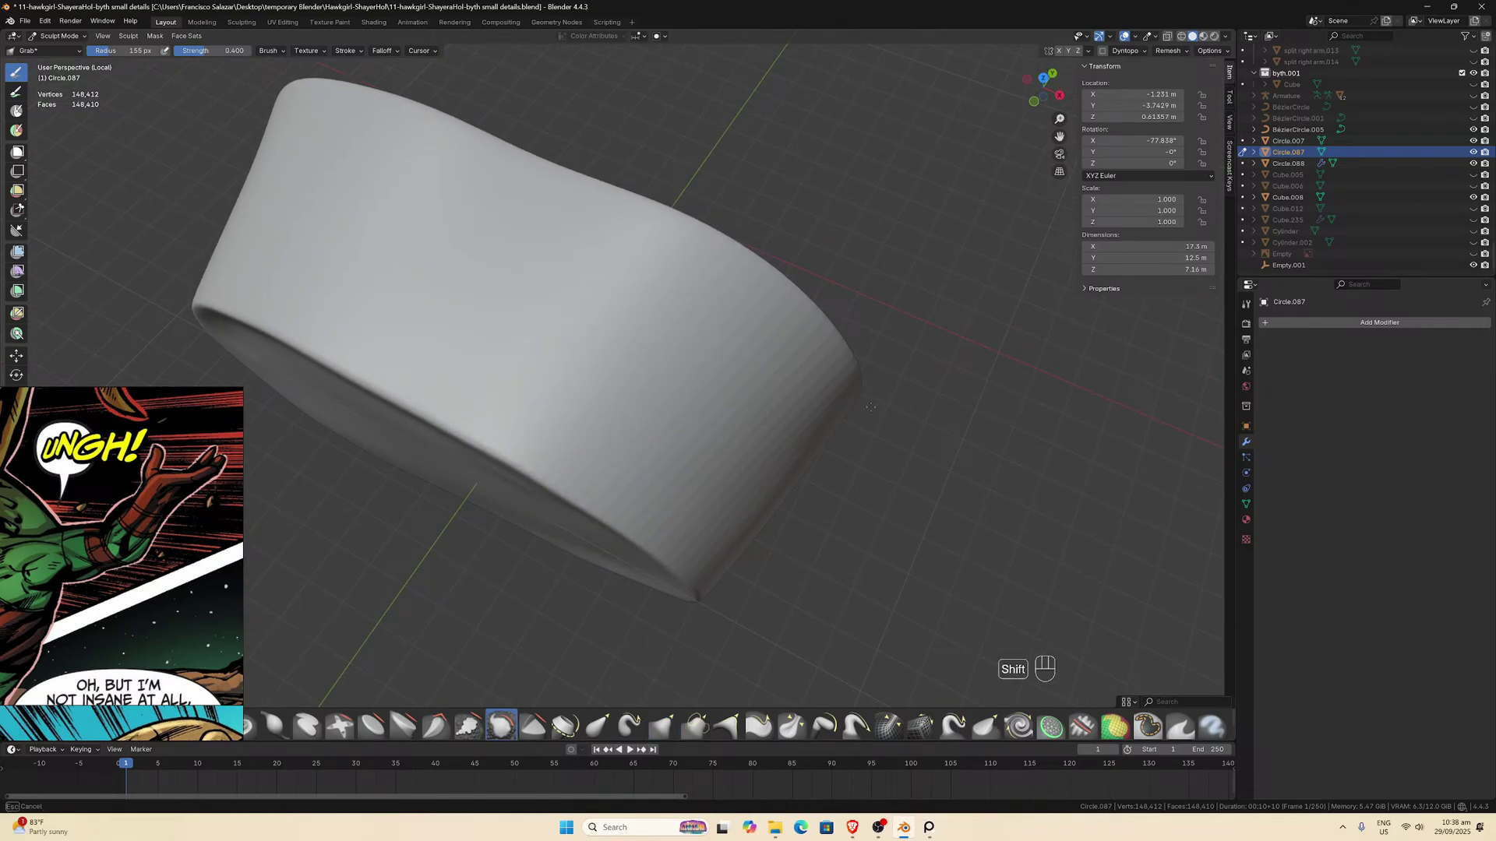
pyautogui.moveTo(779, 367); pyautogui.dragTo(645, 350, button='middle')
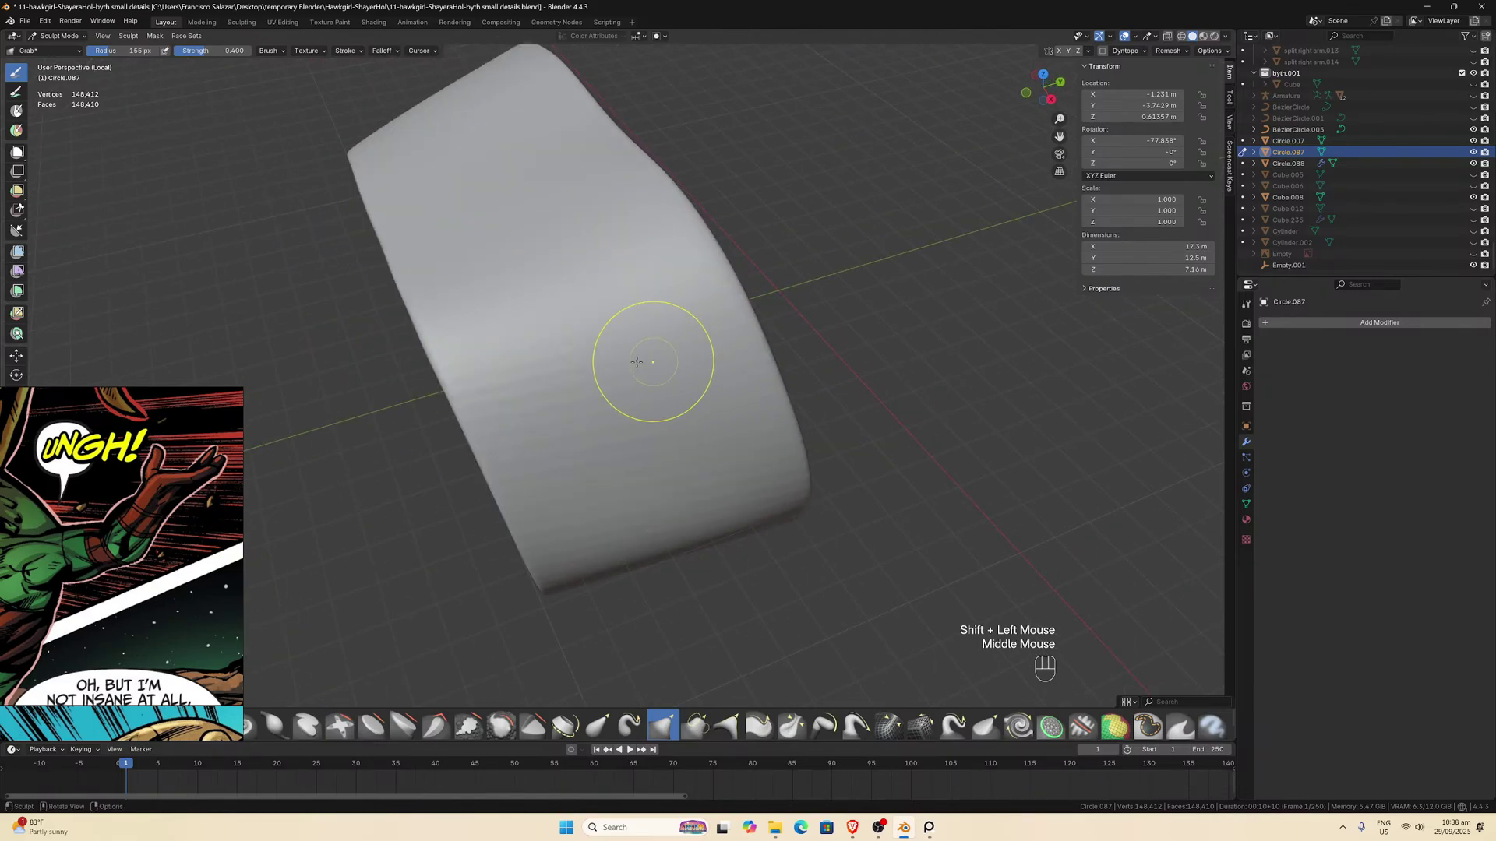
pyautogui.keyDown('shift'); pyautogui.click(593, 440); pyautogui.keyUp('shift')
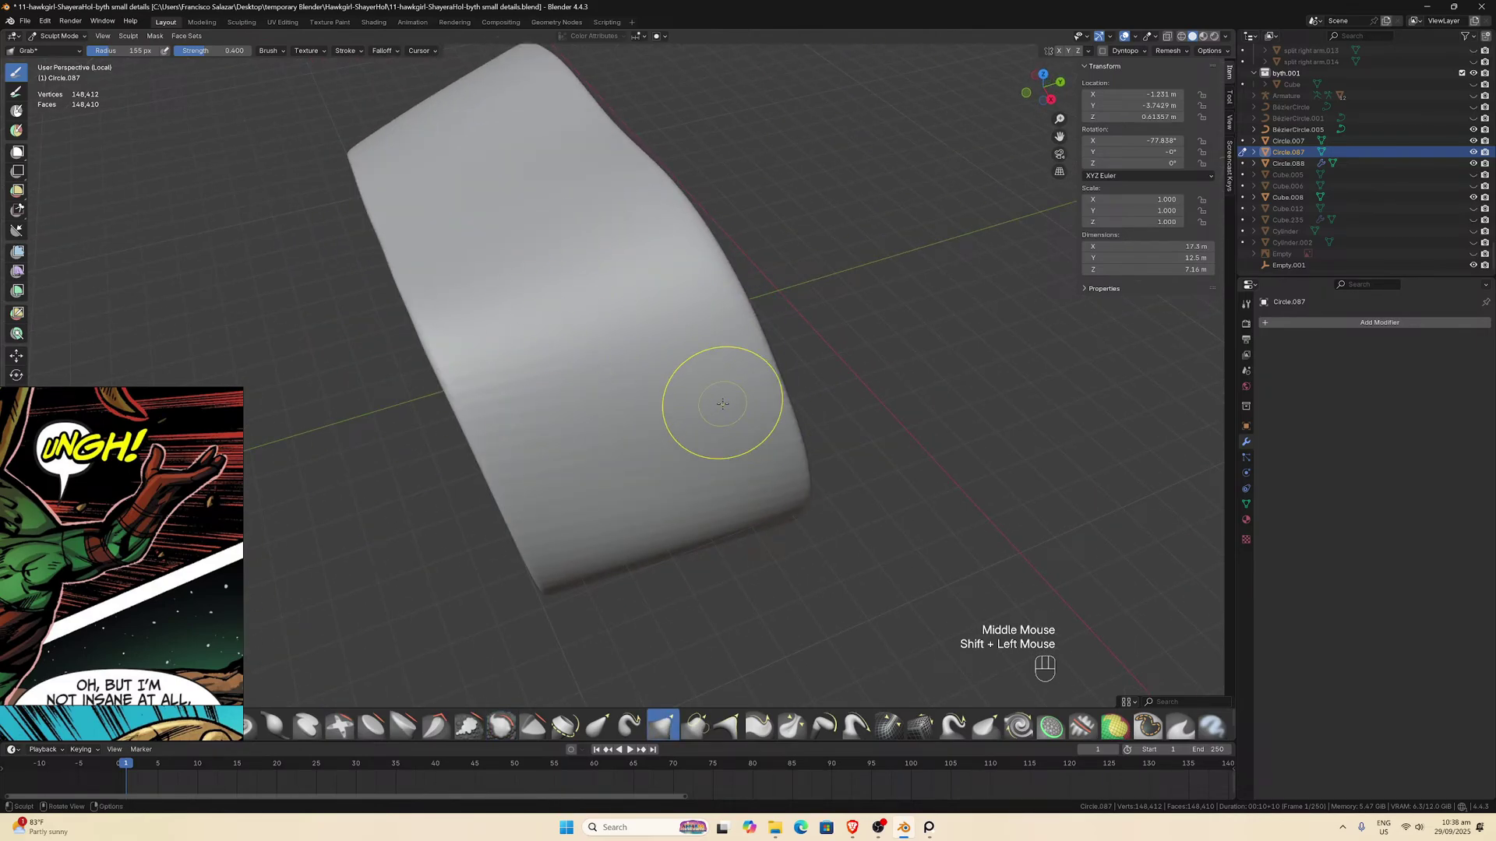
pyautogui.scroll(2, 720, 374)
pyautogui.keyDown('shift'); pyautogui.scroll(-1, 670, 353); pyautogui.keyUp('shift')
pyautogui.moveTo(725, 348)
pyautogui.keyDown('shift'); pyautogui.mouseDown(button='middle')
pyautogui.moveTo(670, 353)
pyautogui.moveTo(604, 436)
pyautogui.mouseUp(button='middle'); pyautogui.keyUp('shift')
pyautogui.keyDown('shift'); pyautogui.click(600, 443); pyautogui.keyUp('shift')
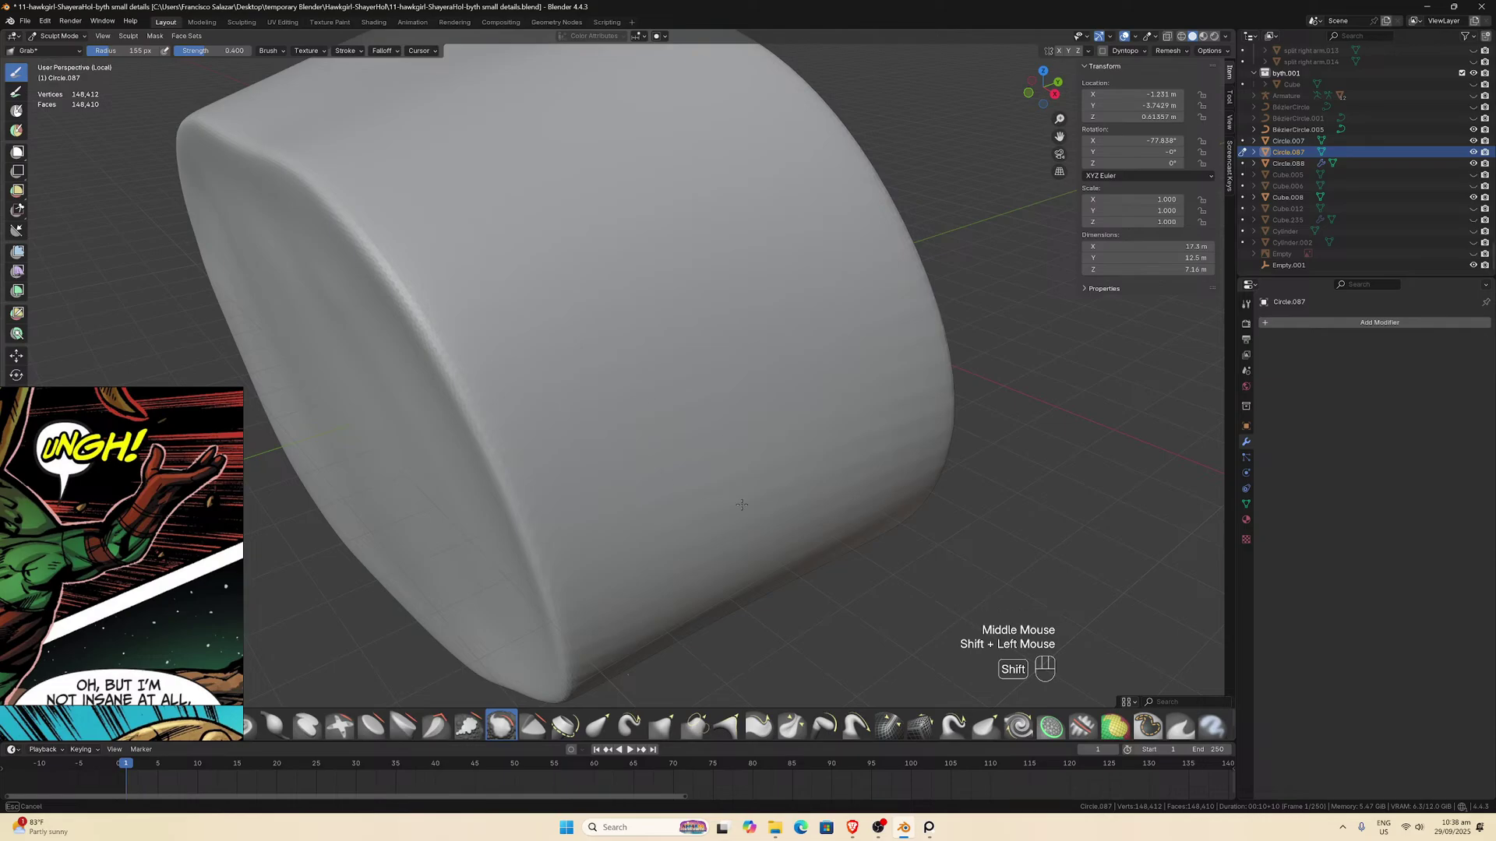
pyautogui.moveTo(801, 449); pyautogui.dragTo(758, 451, button='middle')
pyautogui.scroll(-1, 758, 452)
pyautogui.keyDown('shift'); pyautogui.click(741, 333); pyautogui.keyUp('shift')
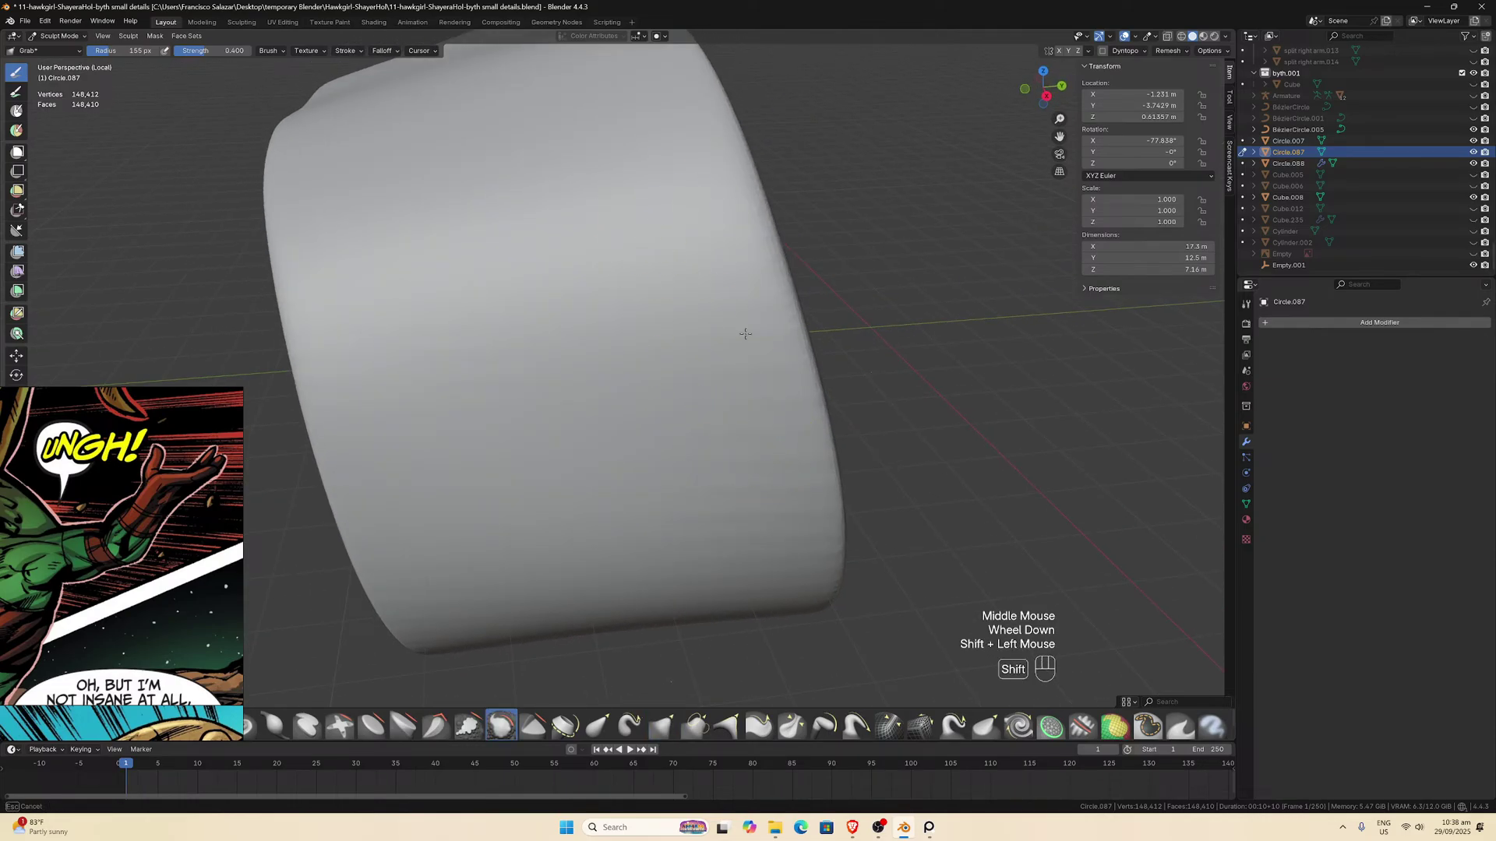
pyautogui.keyDown('shift'); pyautogui.click(444, 237); pyautogui.keyUp('shift')
# Even out the remaining uneven patches near the end cap and outer curve on the band's opposite side.
pyautogui.scroll(-1, 561, 397)
pyautogui.moveTo(561, 397); pyautogui.dragTo(571, 344, button='middle')
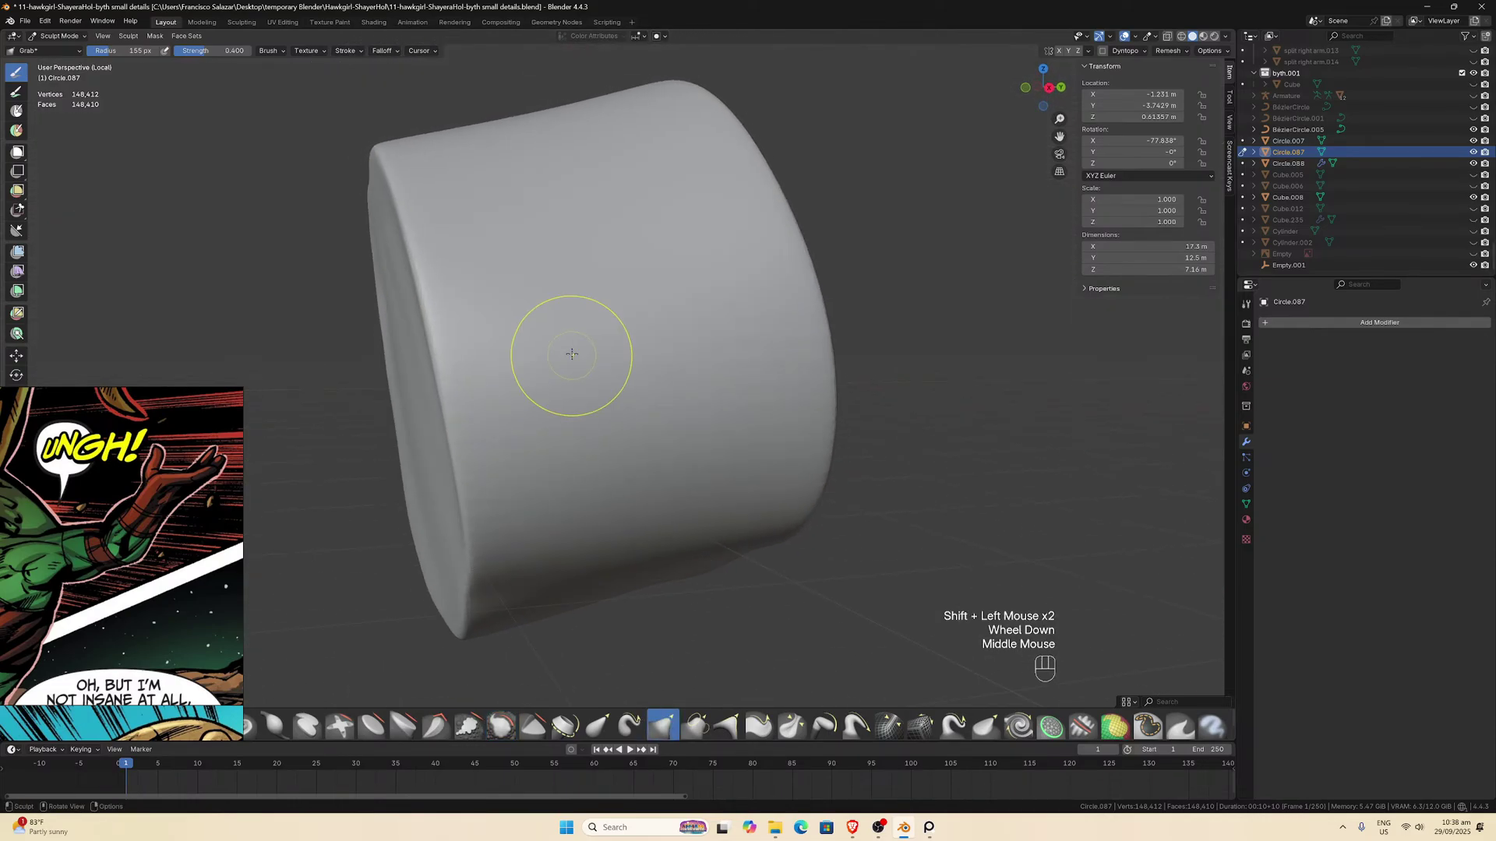
pyautogui.scroll(1, 474, 468)
pyautogui.keyDown('shift'); pyautogui.click(474, 468); pyautogui.keyUp('shift')
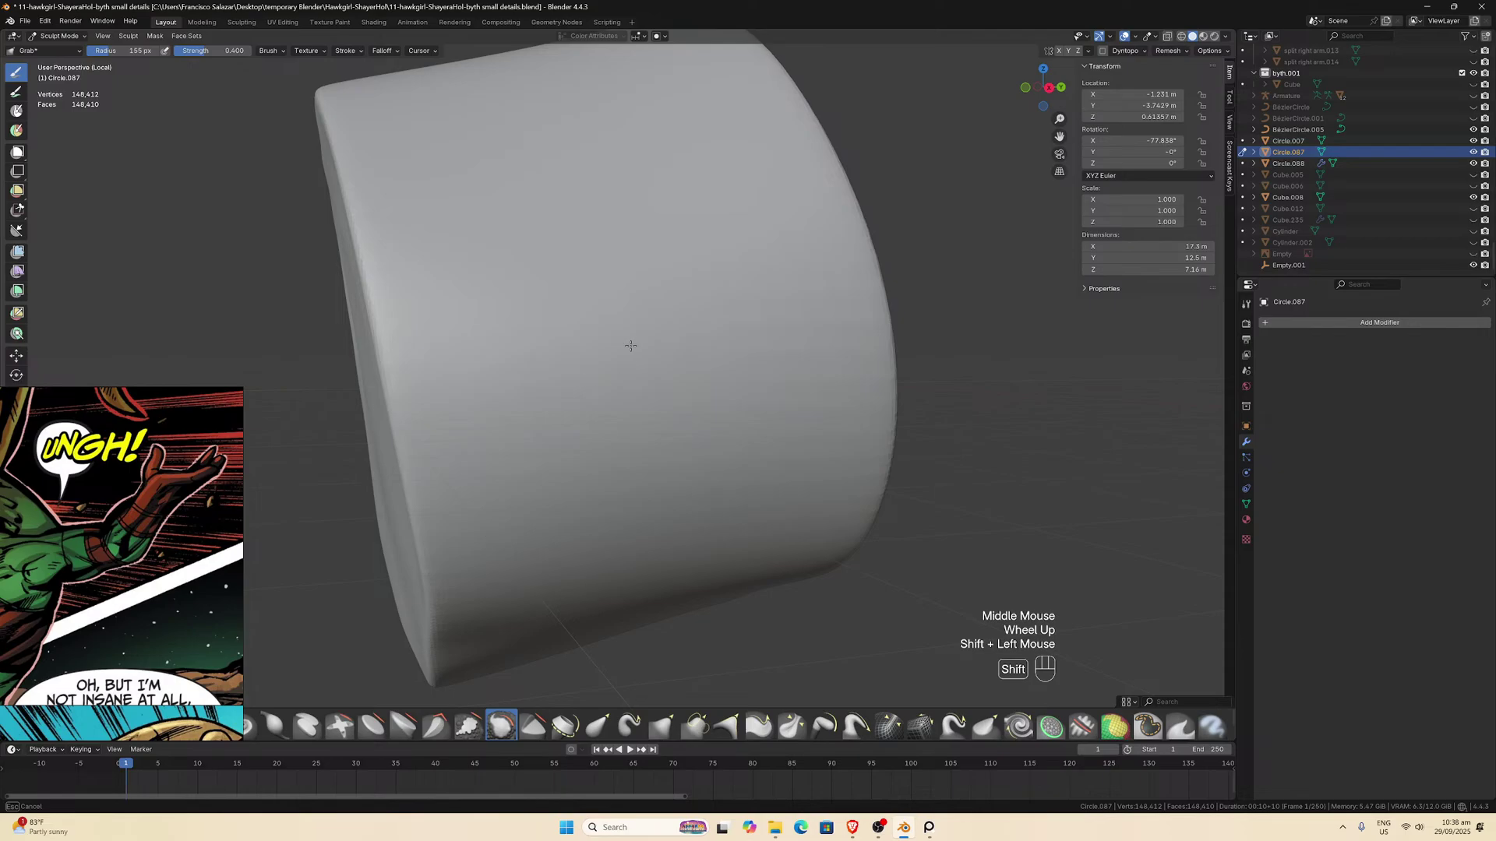
pyautogui.scroll(-2, 741, 477)
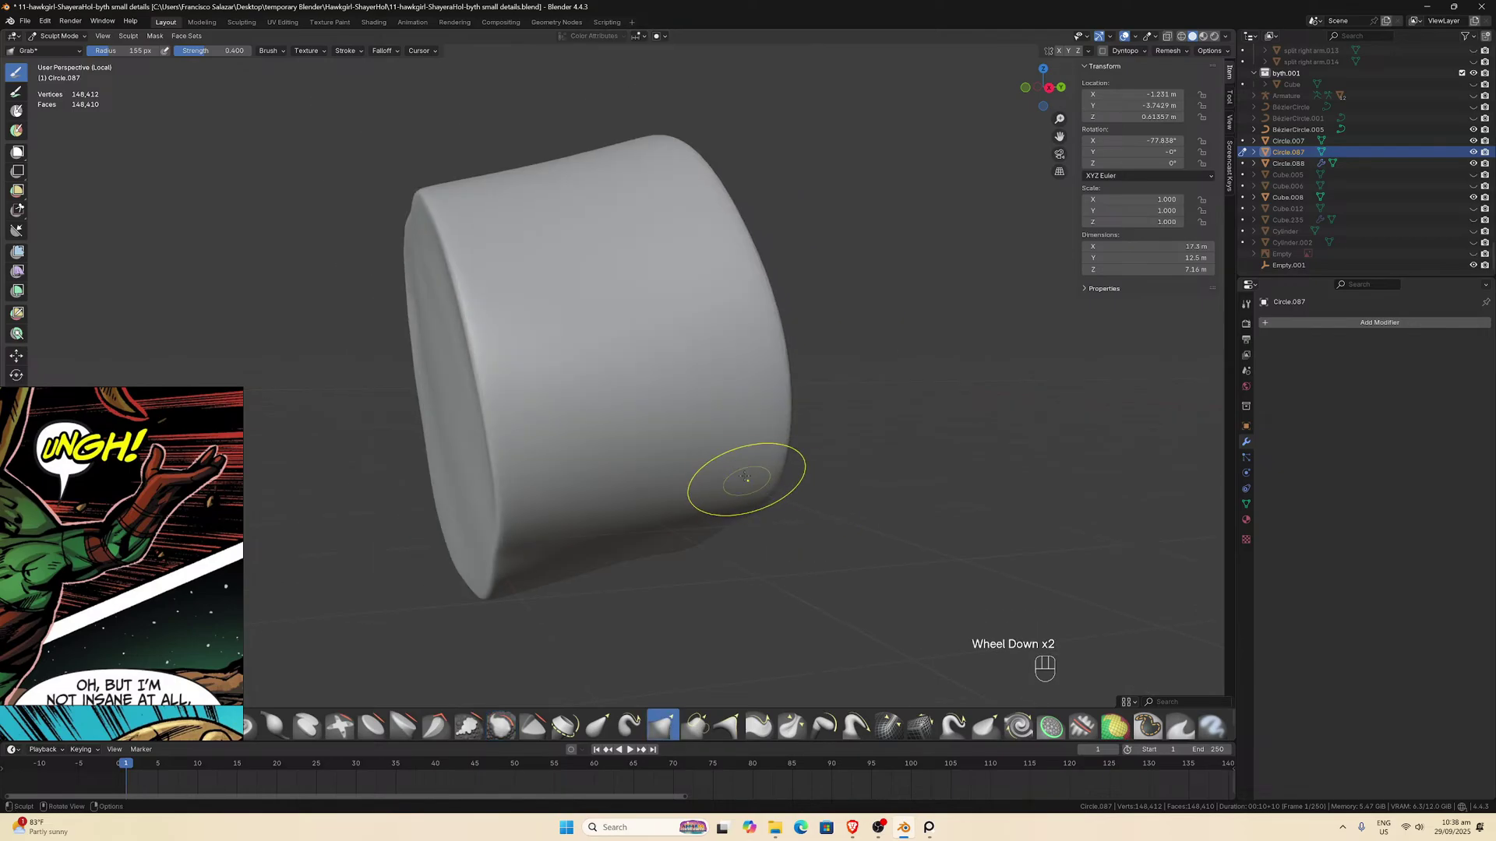
pyautogui.moveTo(741, 477); pyautogui.dragTo(721, 420, button='middle')
pyautogui.keyDown('shift'); pyautogui.moveTo(696, 273); pyautogui.dragTo(712, 273); pyautogui.keyUp('shift')
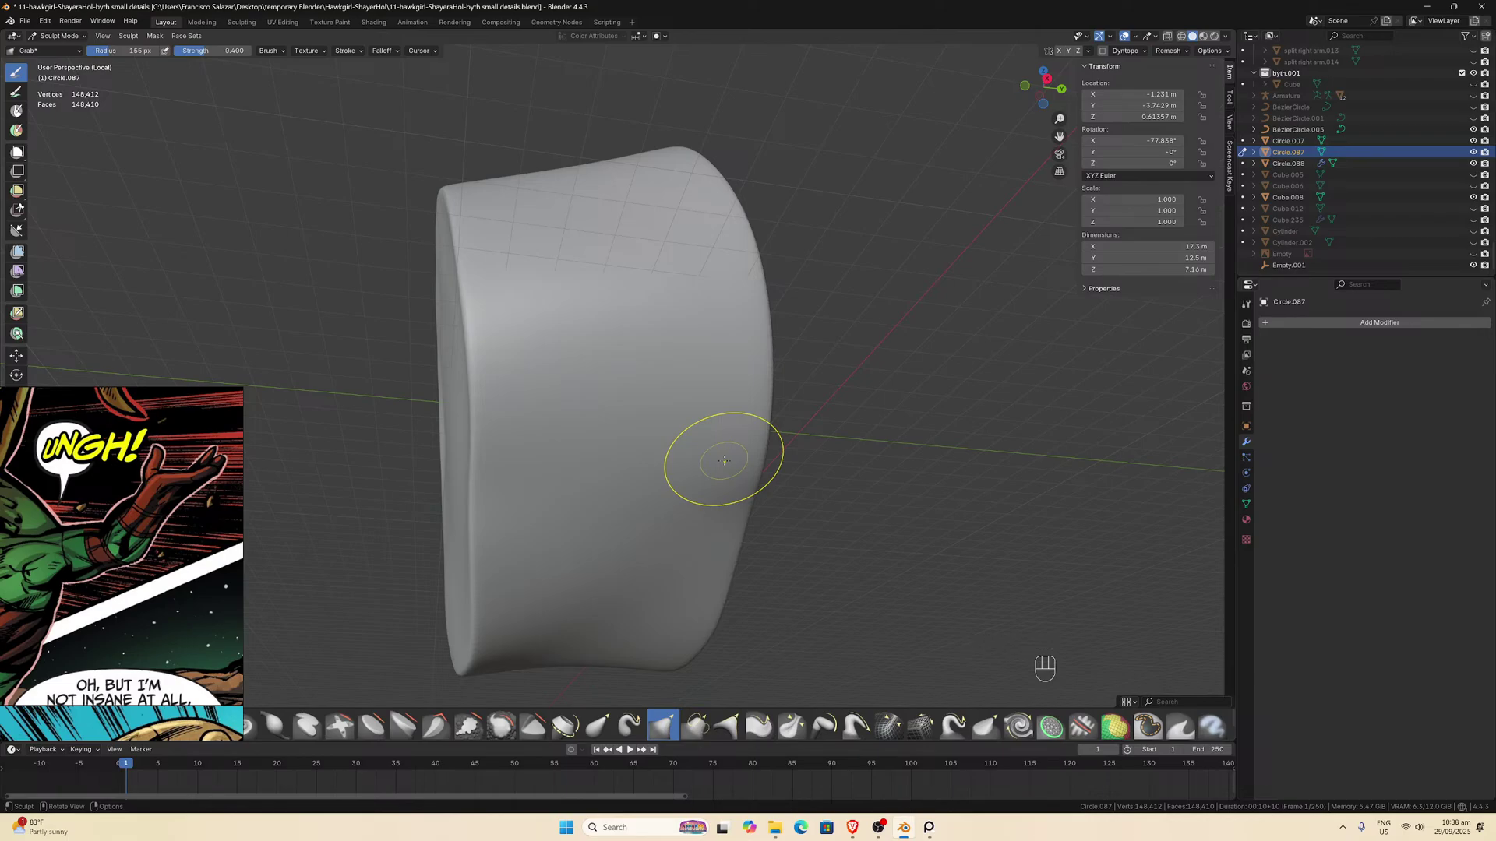
# Smooth the band's outer surface beside the rim of the open end, from the upper part downward.
pyautogui.moveTo(724, 461); pyautogui.dragTo(723, 440, button='middle')
pyautogui.scroll(2, 642, 337)
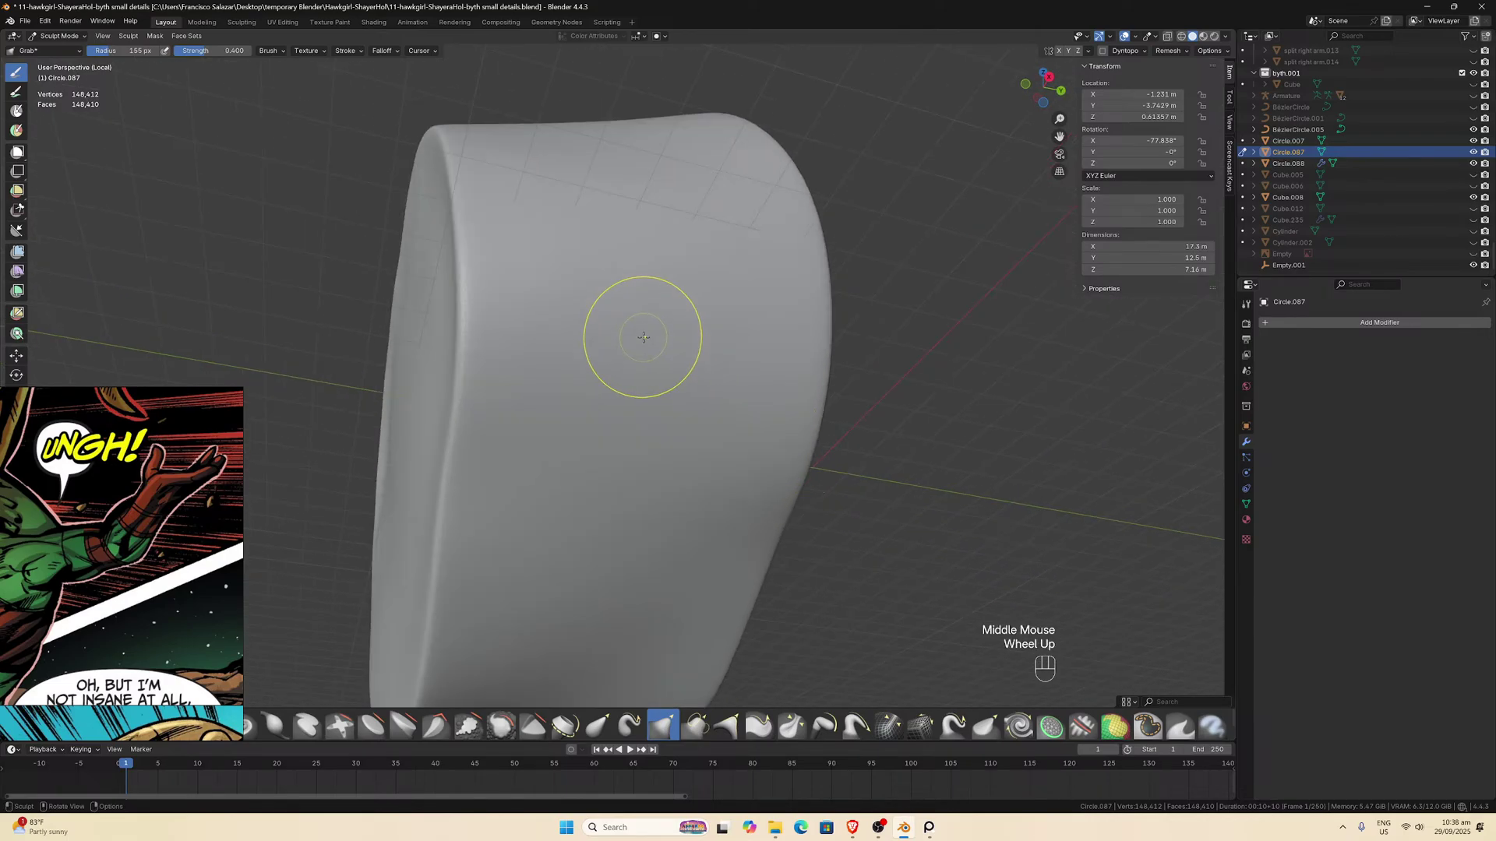
pyautogui.moveTo(559, 232); pyautogui.dragTo(520, 435)
pyautogui.hotkey('ctrl', 'z')
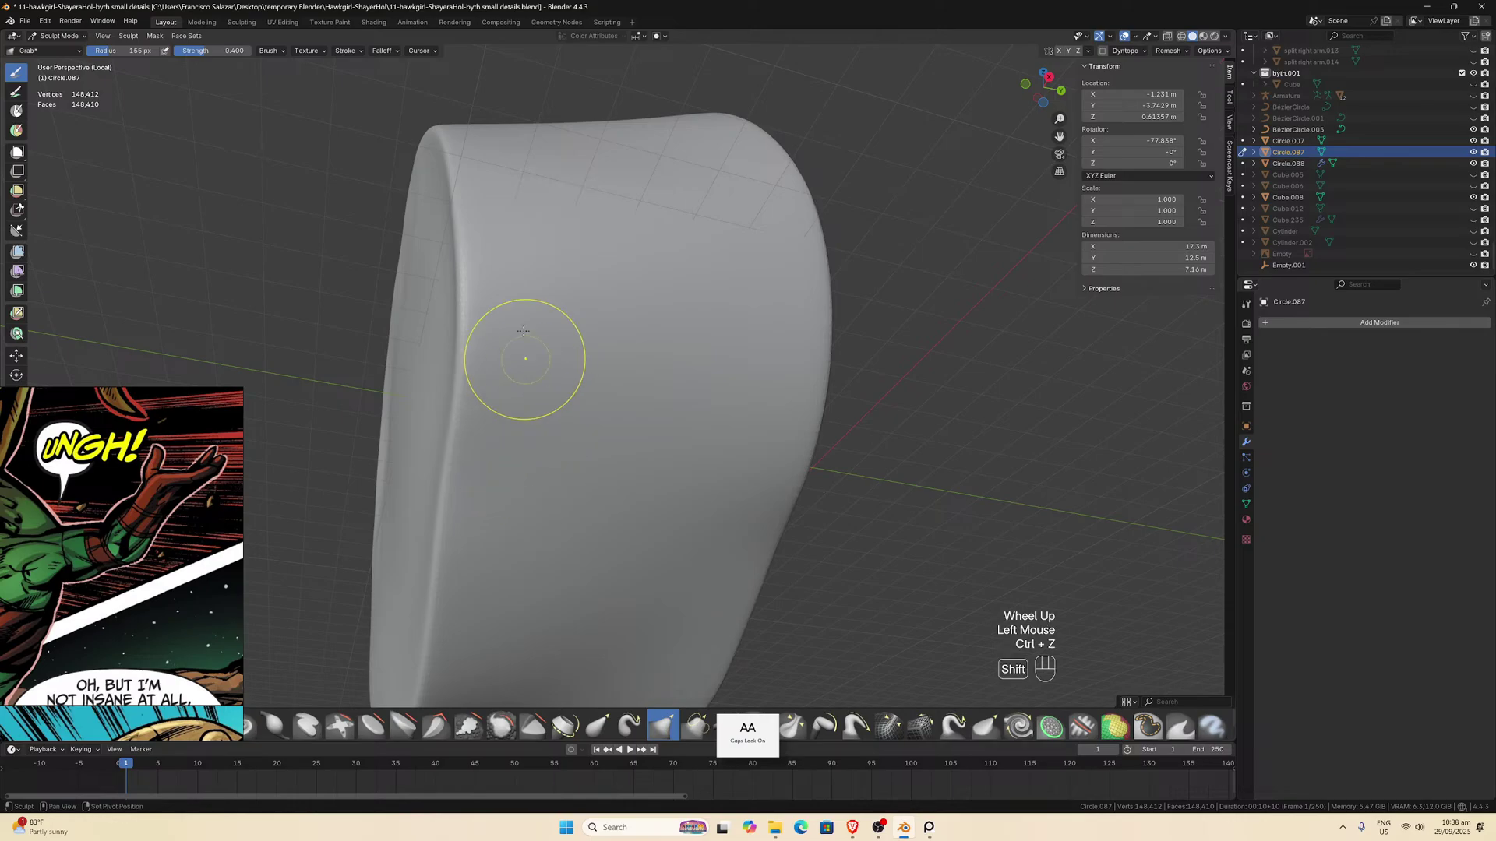
pyautogui.keyDown('shift'); pyautogui.moveTo(524, 351); pyautogui.dragTo(525, 214); pyautogui.keyUp('shift')
pyautogui.moveTo(509, 465)
pyautogui.mouseDown(button='middle')
pyautogui.moveTo(525, 517)
pyautogui.moveTo(487, 461)
pyautogui.mouseUp(button='middle')
pyautogui.keyDown('shift'); pyautogui.moveTo(487, 460); pyautogui.dragTo(470, 543); pyautogui.keyUp('shift')
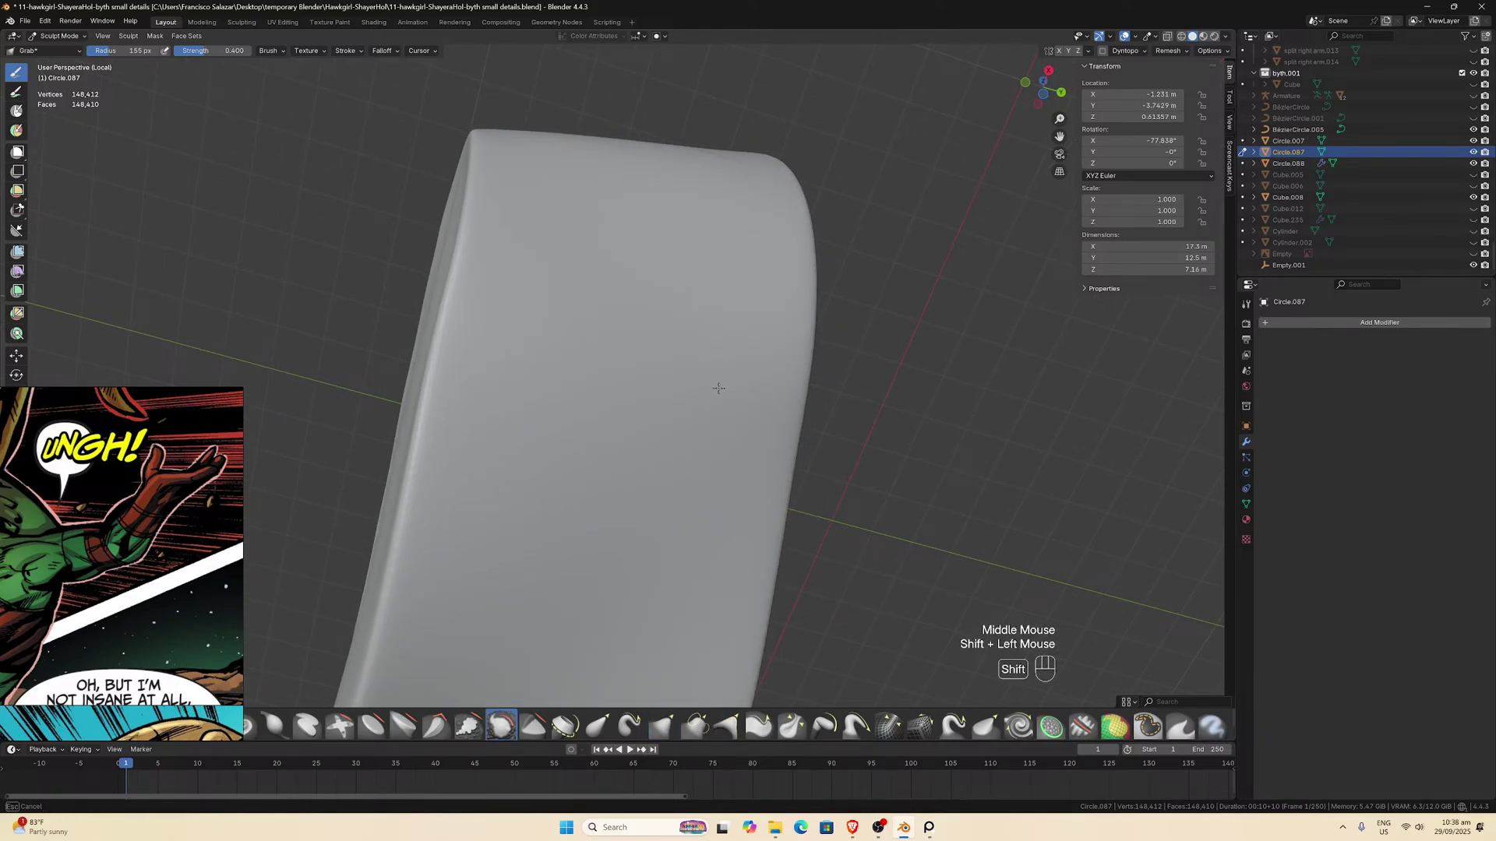
# Smooth the band's flat outer face and the strip along its long rim, working around from the curved upper edge.
pyautogui.moveTo(638, 324)
pyautogui.mouseDown(button='middle')
pyautogui.moveTo(694, 367)
pyautogui.moveTo(584, 190)
pyautogui.mouseUp(button='middle')
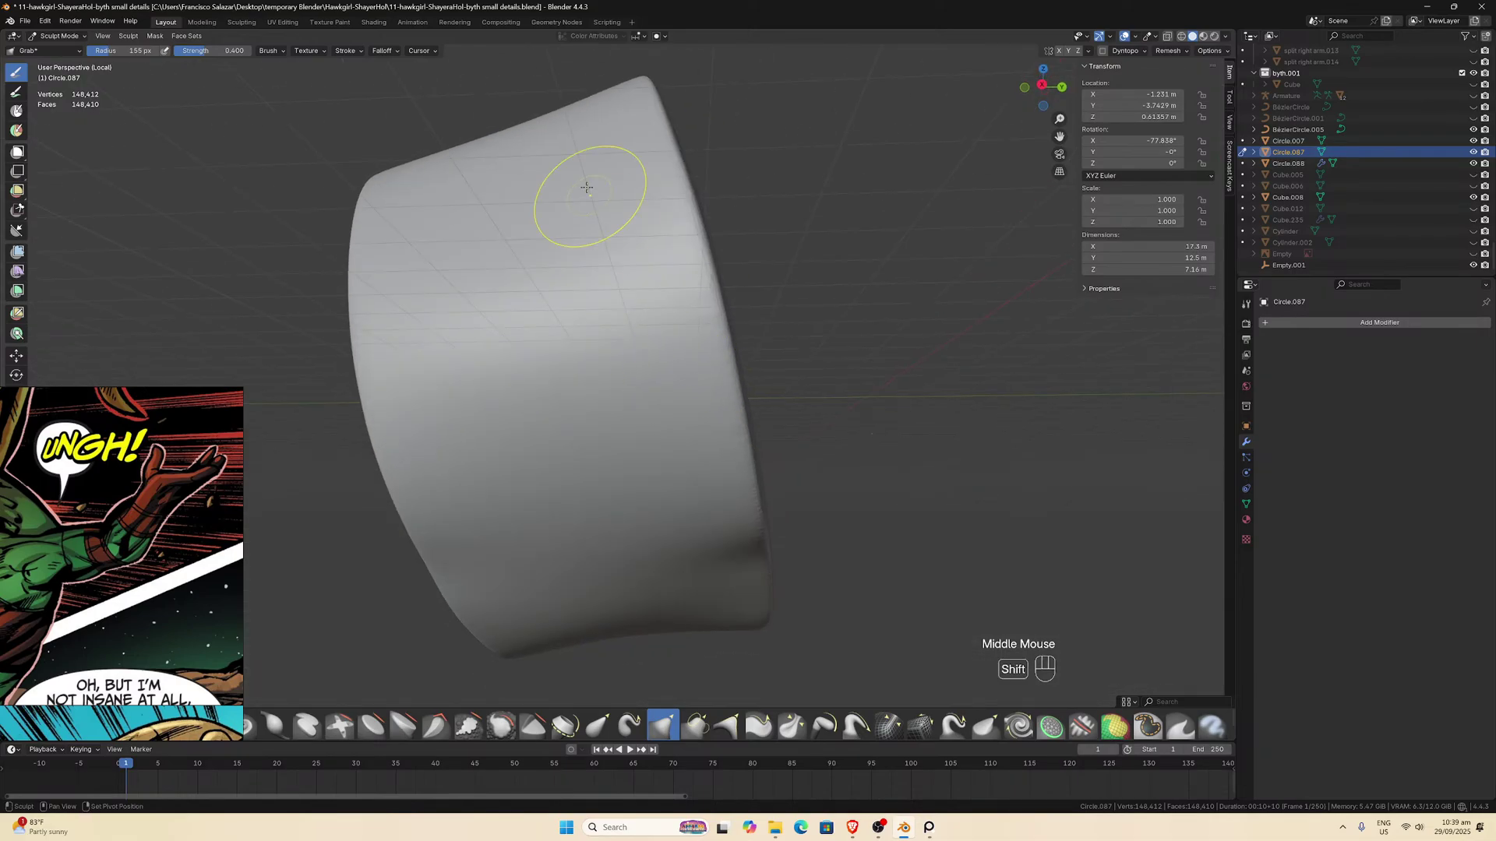
pyautogui.moveTo(584, 190)
pyautogui.keyDown('shift'); pyautogui.mouseDown()
pyautogui.moveTo(644, 324)
pyautogui.moveTo(660, 453)
pyautogui.mouseUp(); pyautogui.keyUp('shift')
pyautogui.moveTo(660, 453)
pyautogui.mouseDown(button='middle')
pyautogui.moveTo(592, 390)
pyautogui.moveTo(517, 475)
pyautogui.mouseUp(button='middle')
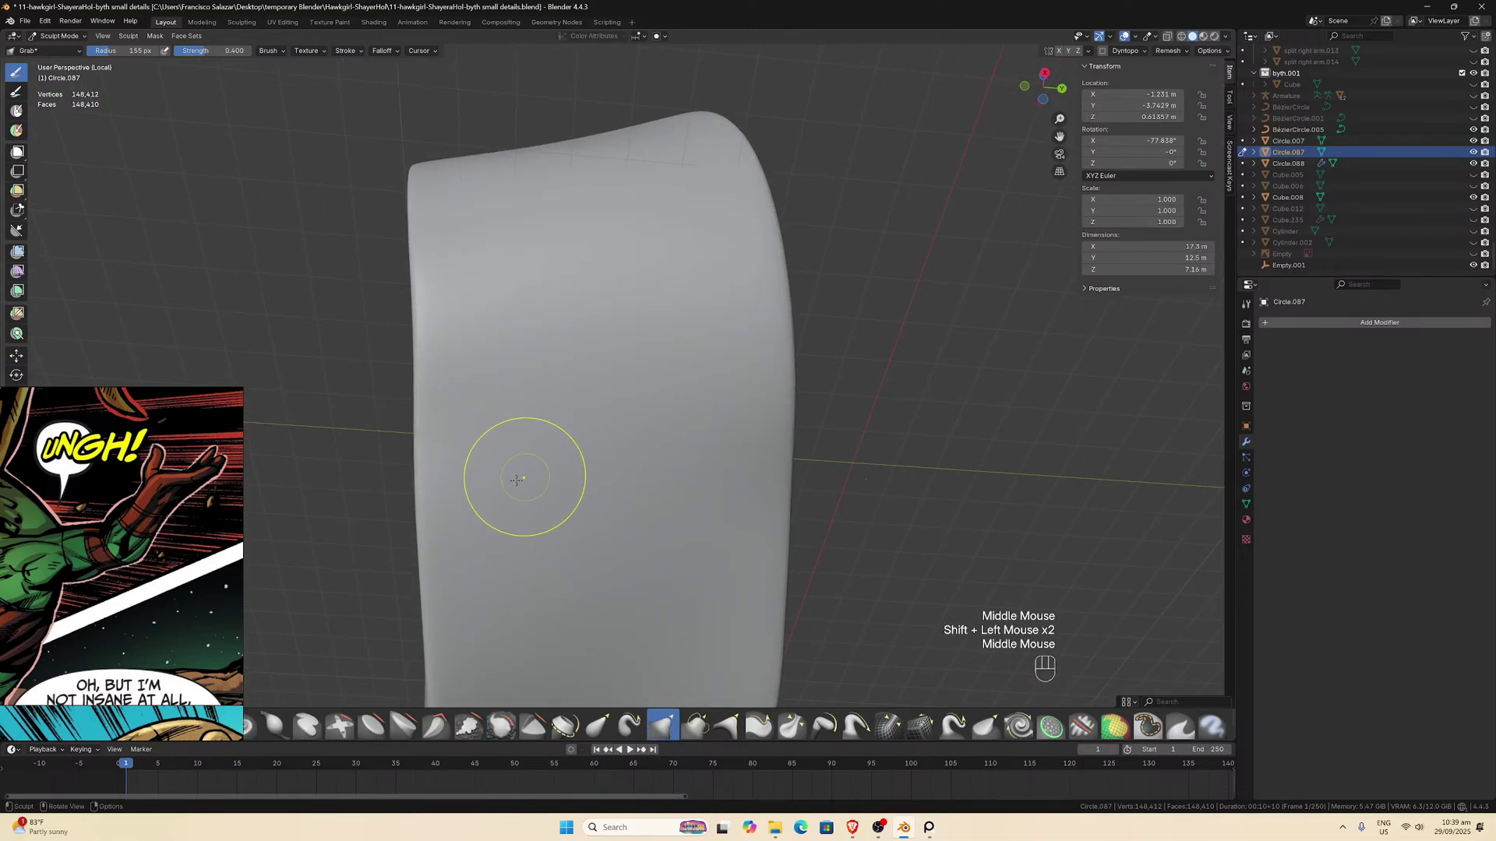
pyautogui.keyDown('shift'); pyautogui.moveTo(517, 475); pyautogui.dragTo(444, 619); pyautogui.keyUp('shift')
pyautogui.scroll(-2, 499, 343)
pyautogui.moveTo(534, 367); pyautogui.dragTo(551, 284, button='middle')
pyautogui.scroll(3, 550, 283)
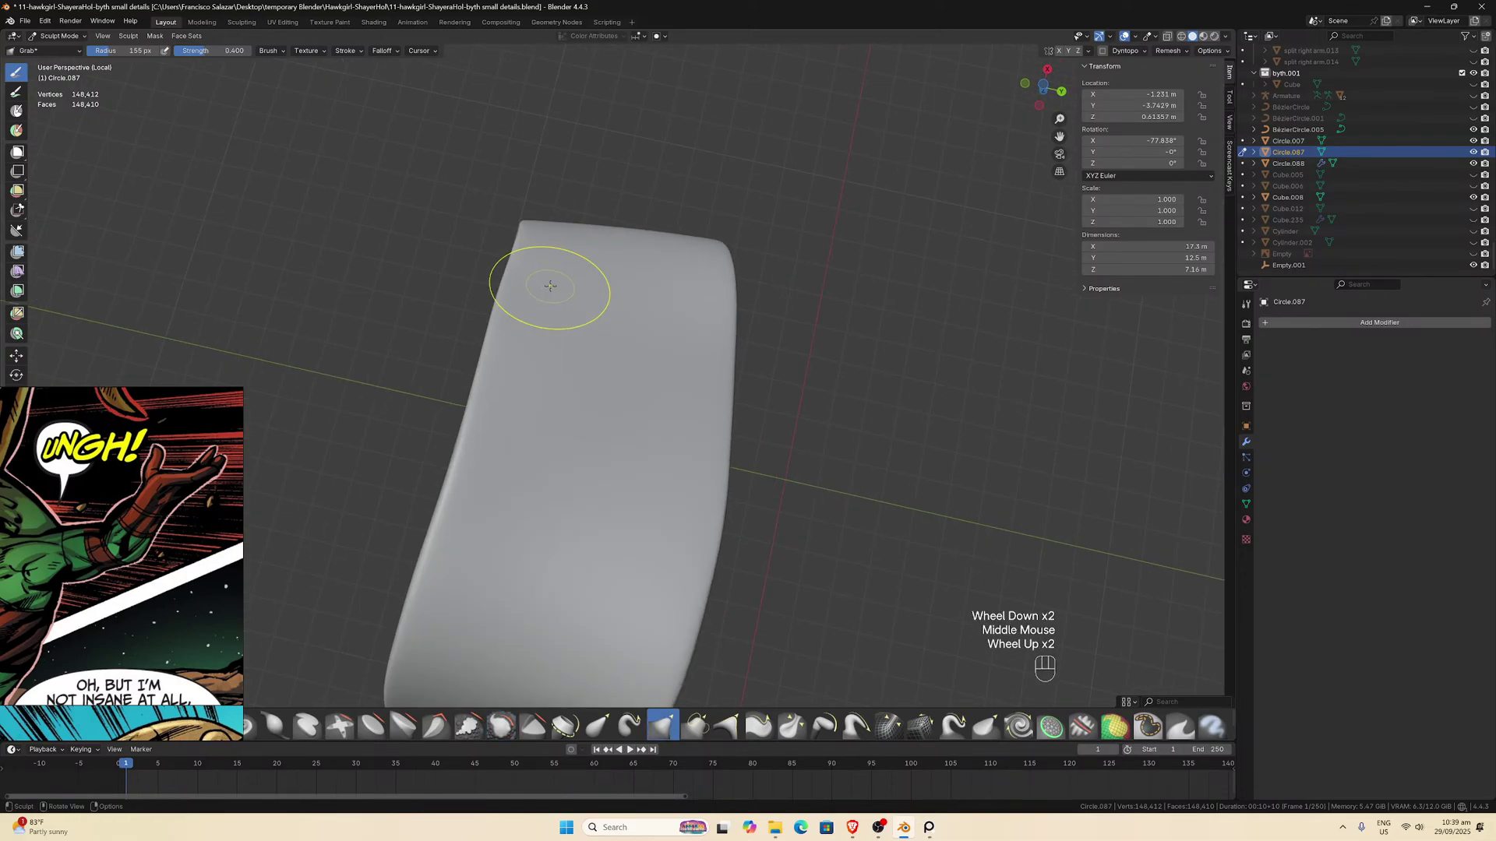
pyautogui.keyDown('shift'); pyautogui.moveTo(506, 389); pyautogui.dragTo(485, 423); pyautogui.keyUp('shift')
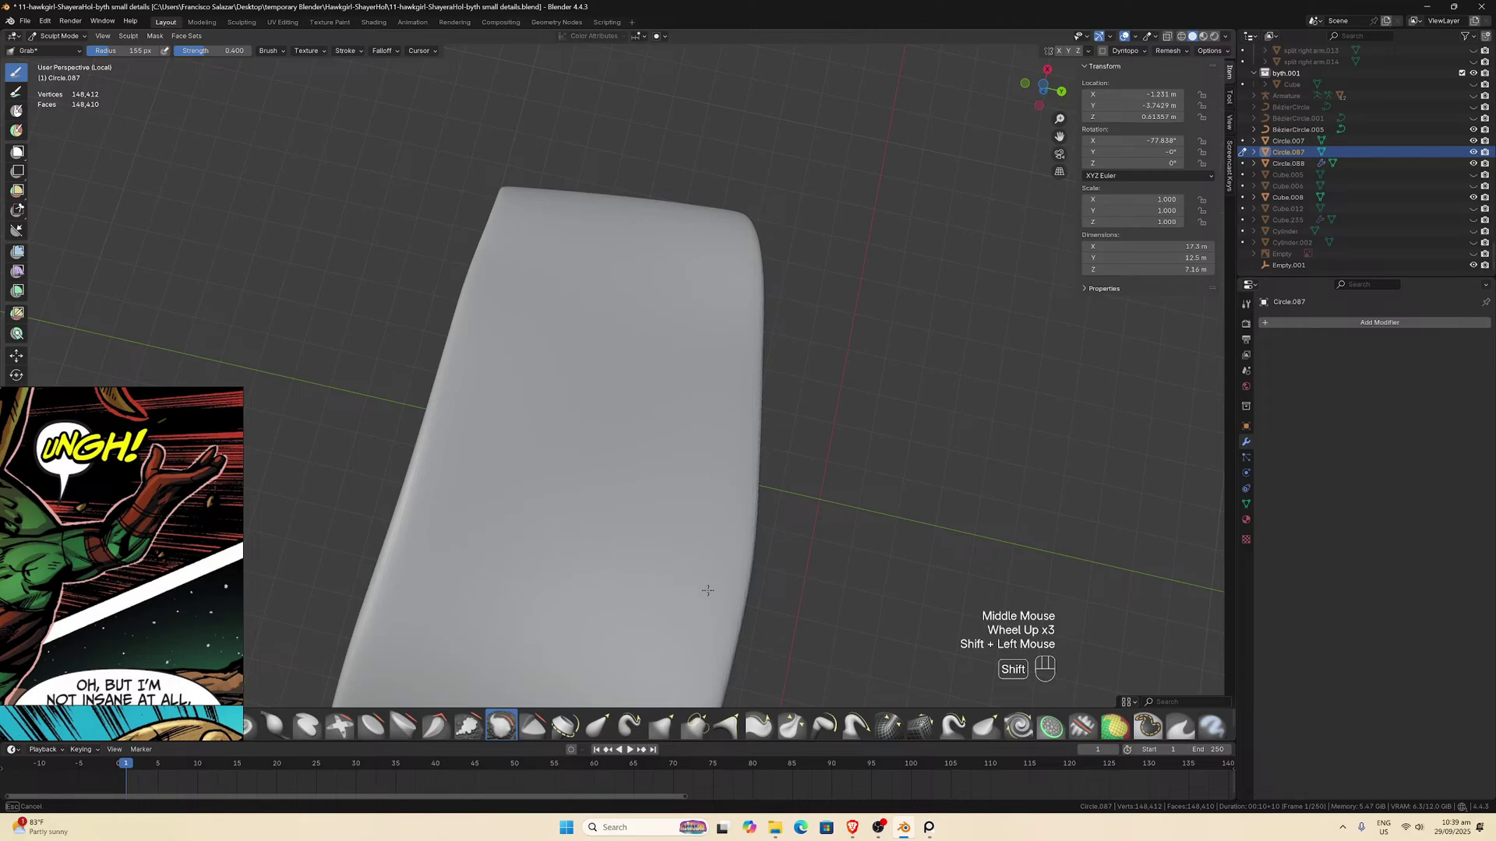
# Smooth the middle of the band's broad outer side and the rounded lower corner at its far rim.
pyautogui.moveTo(708, 590); pyautogui.dragTo(694, 494, button='middle')
pyautogui.scroll(-2, 701, 437)
pyautogui.moveTo(701, 437); pyautogui.dragTo(618, 520, button='middle')
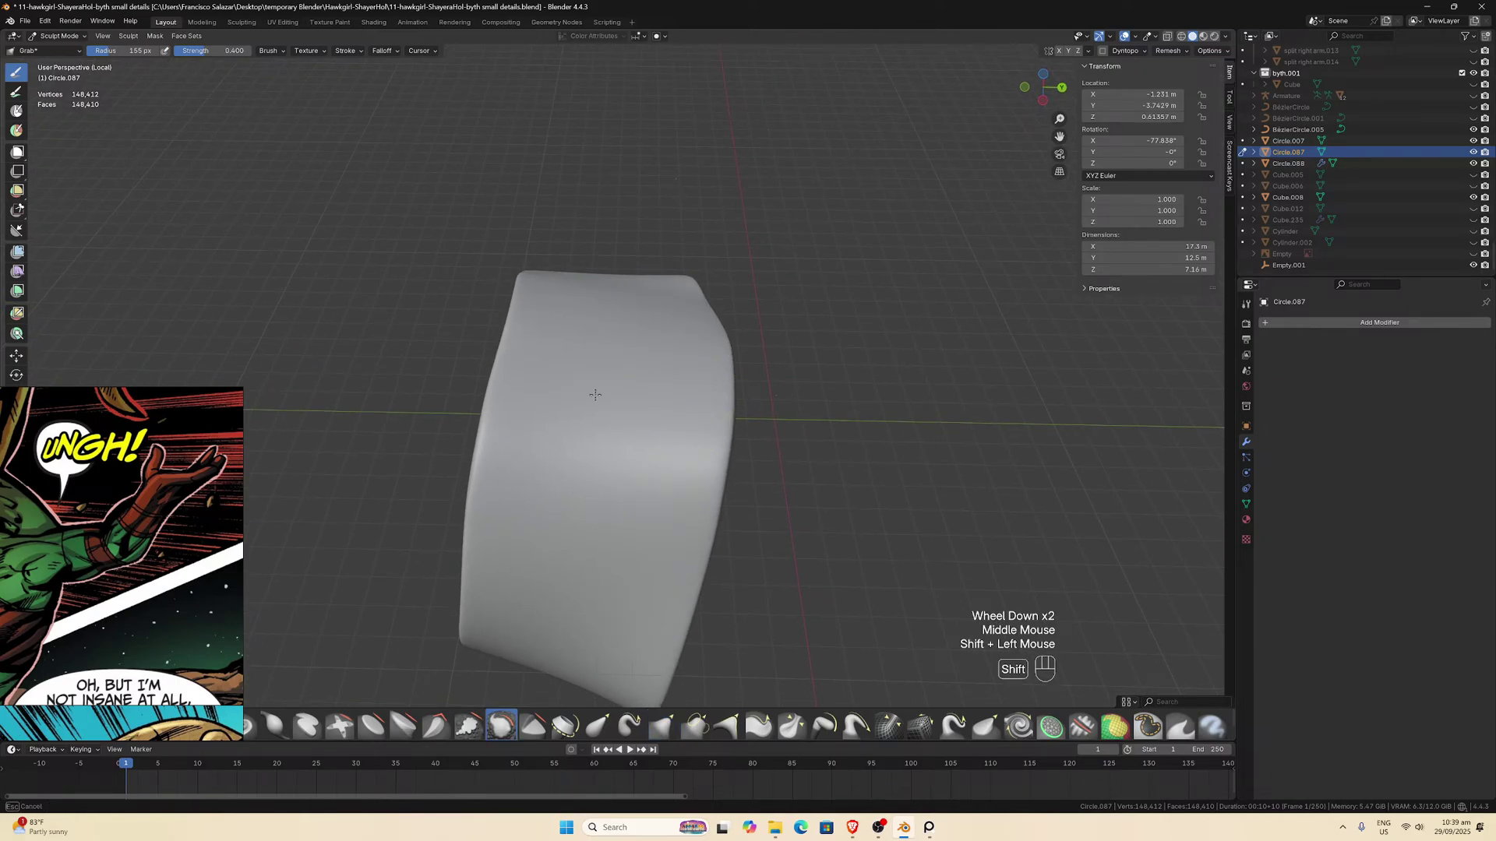
pyautogui.keyDown('shift'); pyautogui.moveTo(595, 395); pyautogui.dragTo(552, 485); pyautogui.keyUp('shift')
pyautogui.moveTo(551, 485); pyautogui.dragTo(585, 424, button='middle')
pyautogui.scroll(2, 585, 424)
pyautogui.keyDown('shift'); pyautogui.moveTo(575, 415); pyautogui.dragTo(687, 423); pyautogui.keyUp('shift')
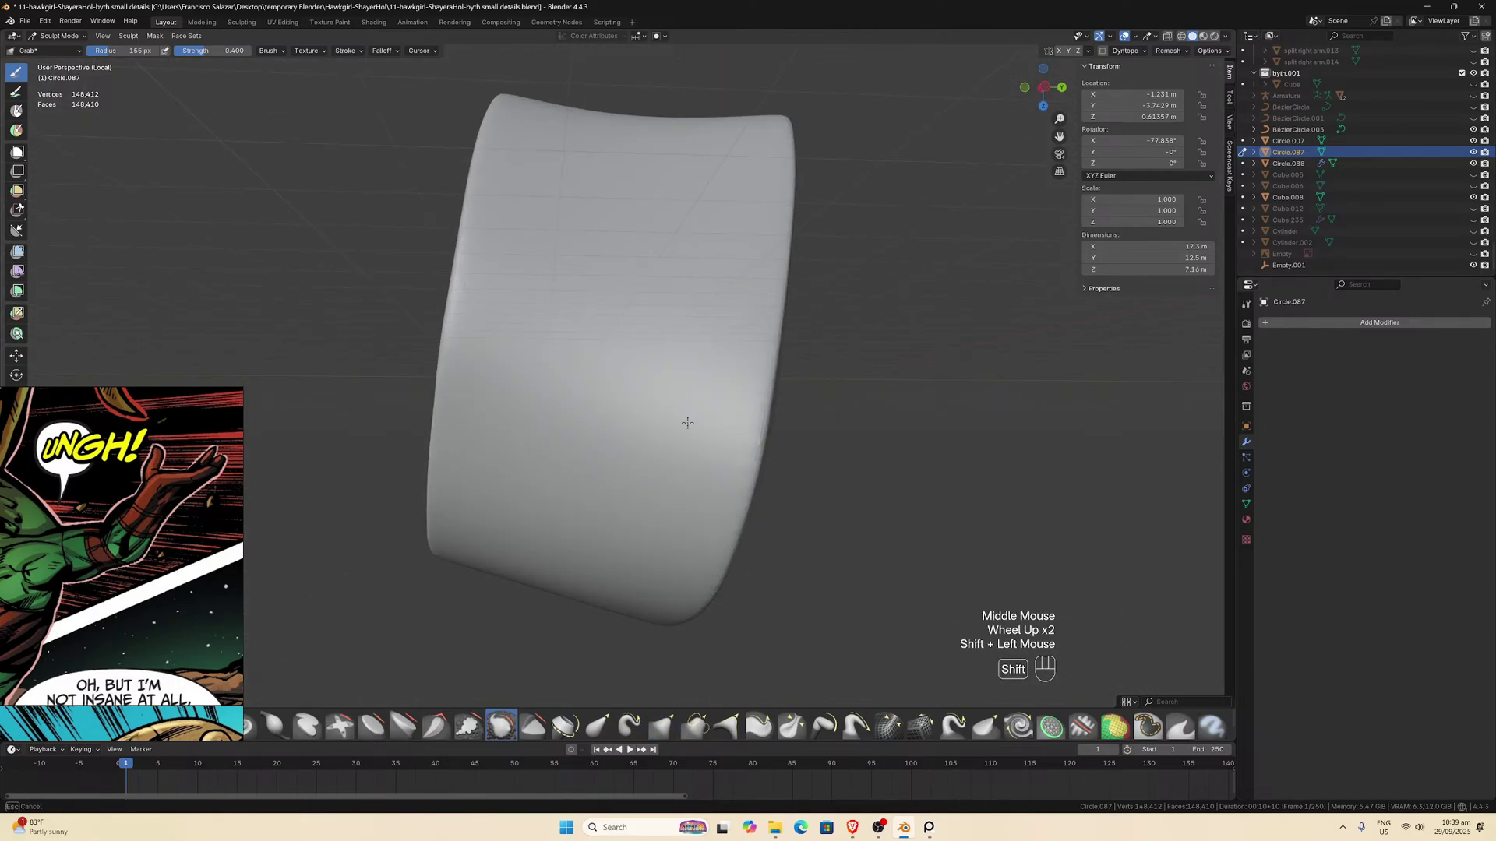
pyautogui.keyDown('shift'); pyautogui.moveTo(694, 545); pyautogui.dragTo(691, 580); pyautogui.keyUp('shift')
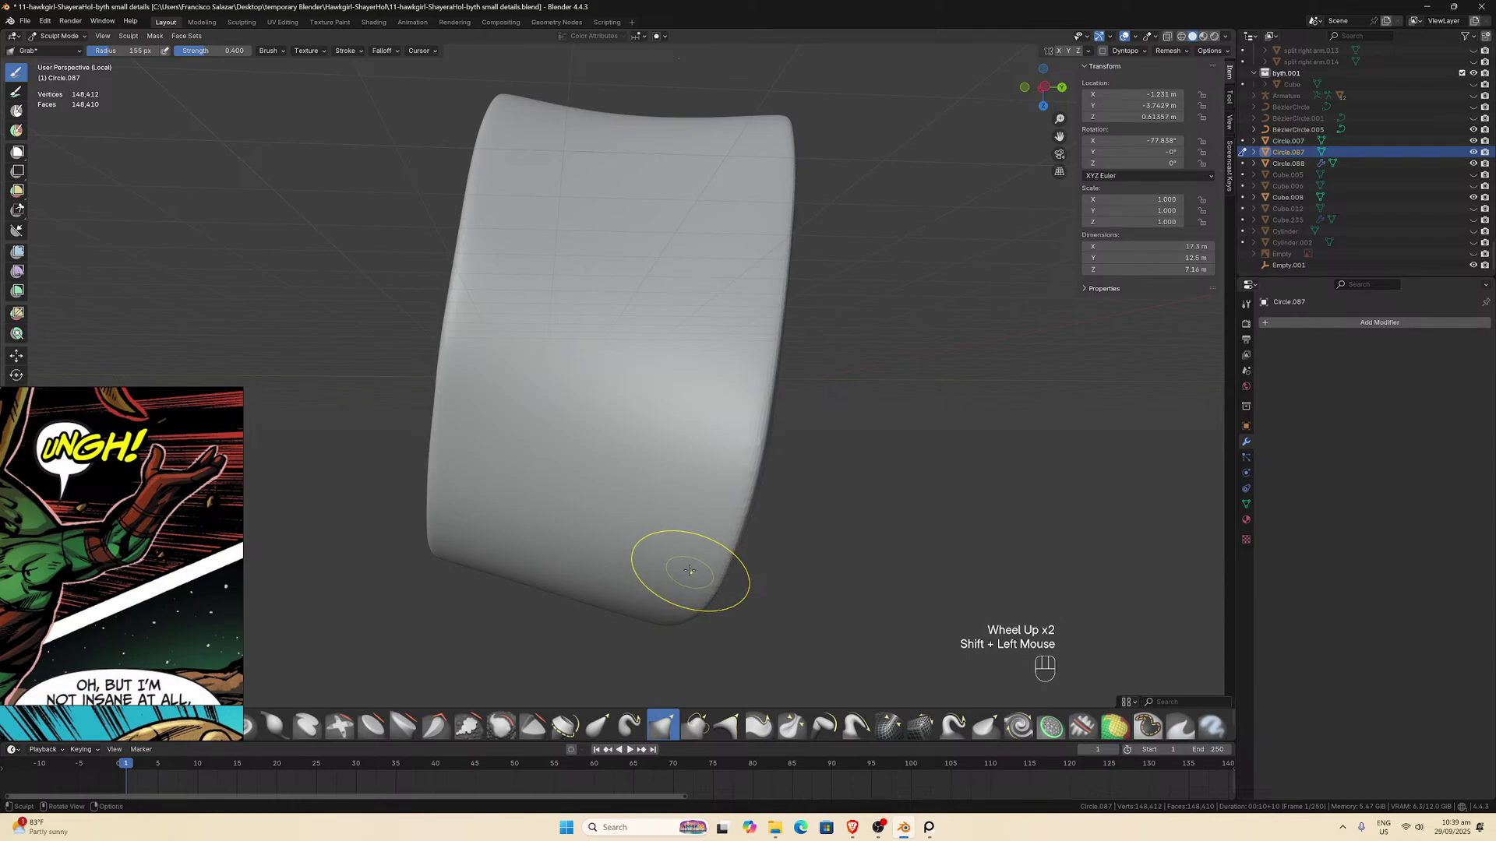
# Smooth the surface next to the end cap's rim and continue across the band's lower outer side between both rims.
pyautogui.moveTo(658, 484)
pyautogui.mouseDown(button='middle')
pyautogui.moveTo(624, 444)
pyautogui.moveTo(617, 468)
pyautogui.mouseUp(button='middle')
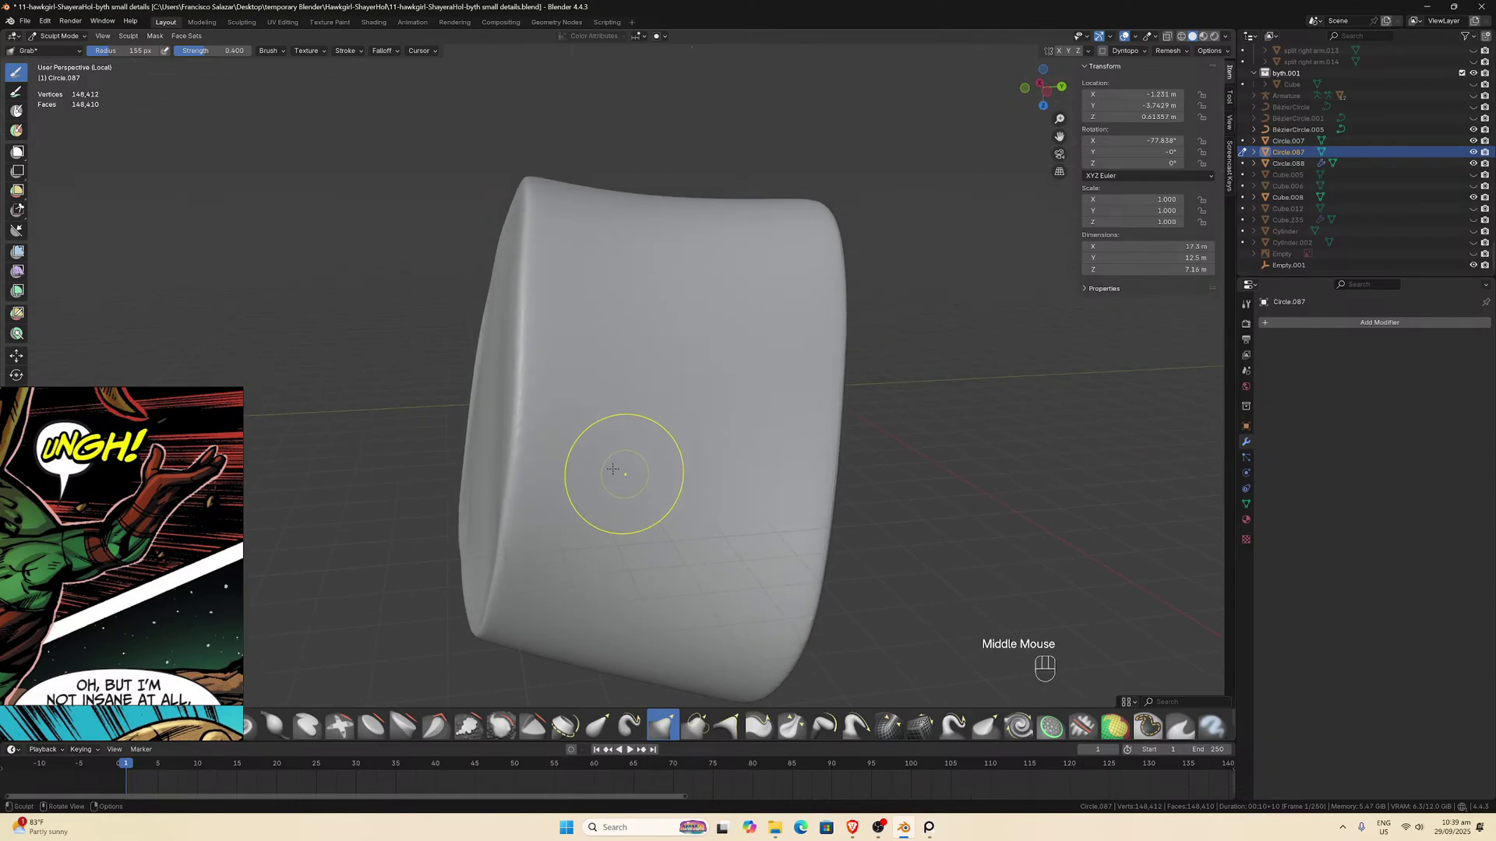
pyautogui.moveTo(617, 468)
pyautogui.keyDown('shift'); pyautogui.mouseDown()
pyautogui.moveTo(577, 411)
pyautogui.moveTo(583, 432)
pyautogui.moveTo(567, 335)
pyautogui.mouseUp(); pyautogui.keyUp('shift')
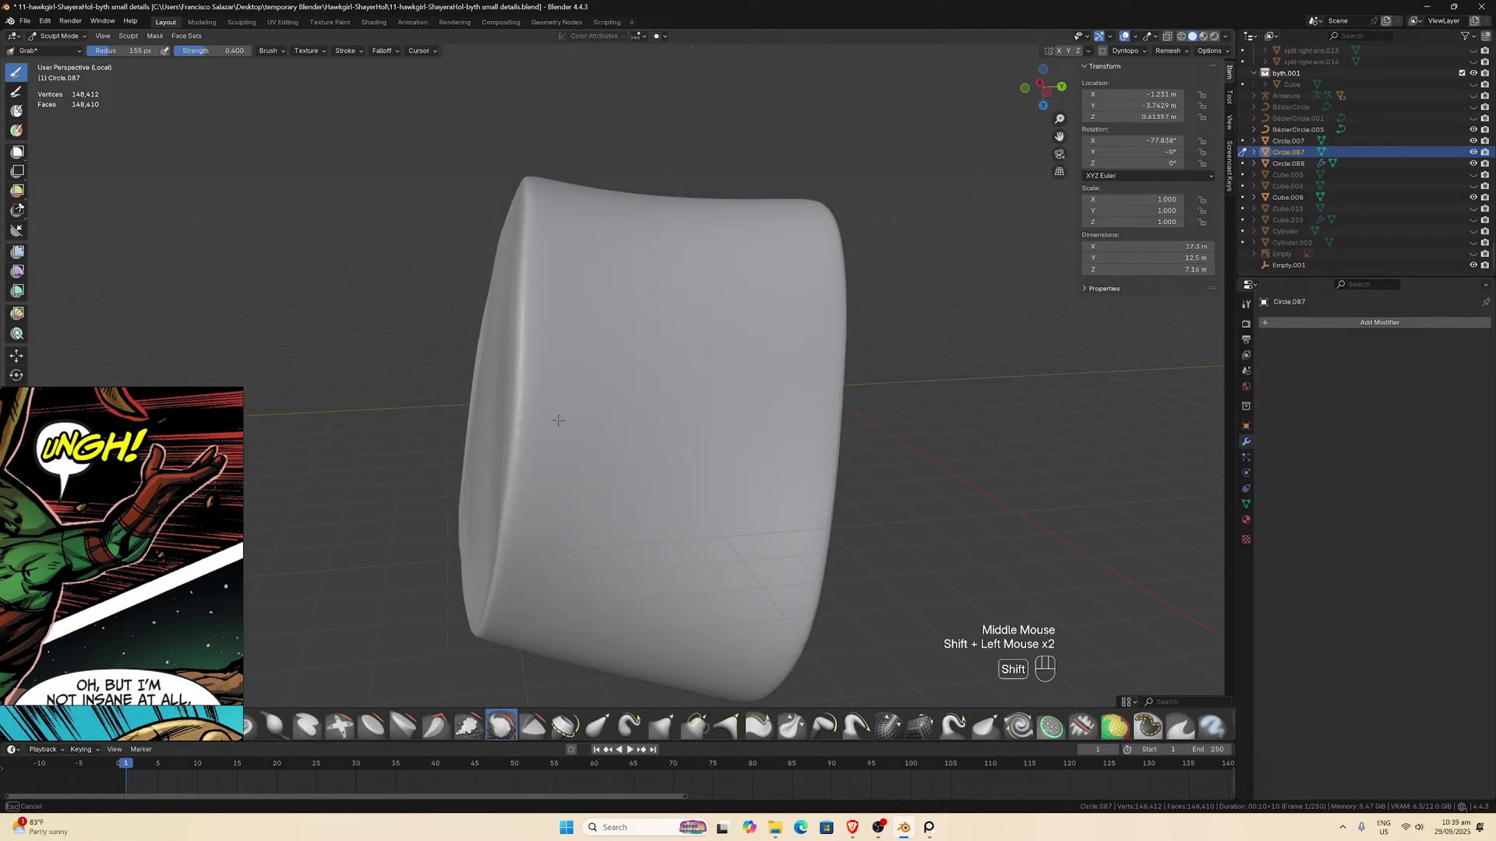
pyautogui.keyDown('shift'); pyautogui.moveTo(558, 421); pyautogui.dragTo(660, 524); pyautogui.keyUp('shift')
pyautogui.keyDown('shift'); pyautogui.moveTo(758, 539); pyautogui.dragTo(711, 437); pyautogui.keyUp('shift')
pyautogui.moveTo(712, 437); pyautogui.dragTo(727, 367, button='middle')
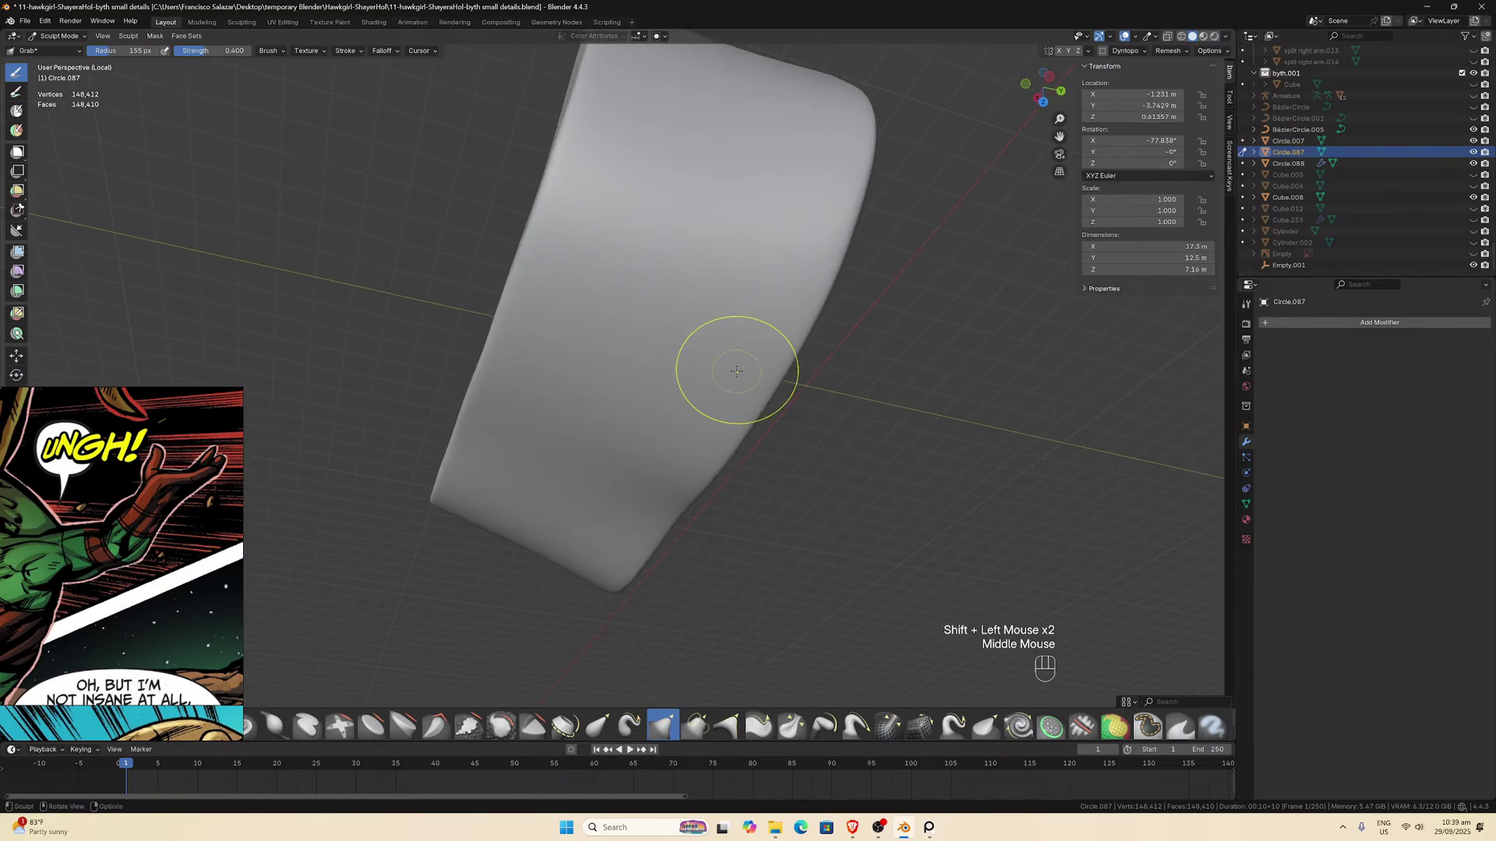
pyautogui.keyDown('shift'); pyautogui.moveTo(654, 207); pyautogui.dragTo(573, 247); pyautogui.keyUp('shift')
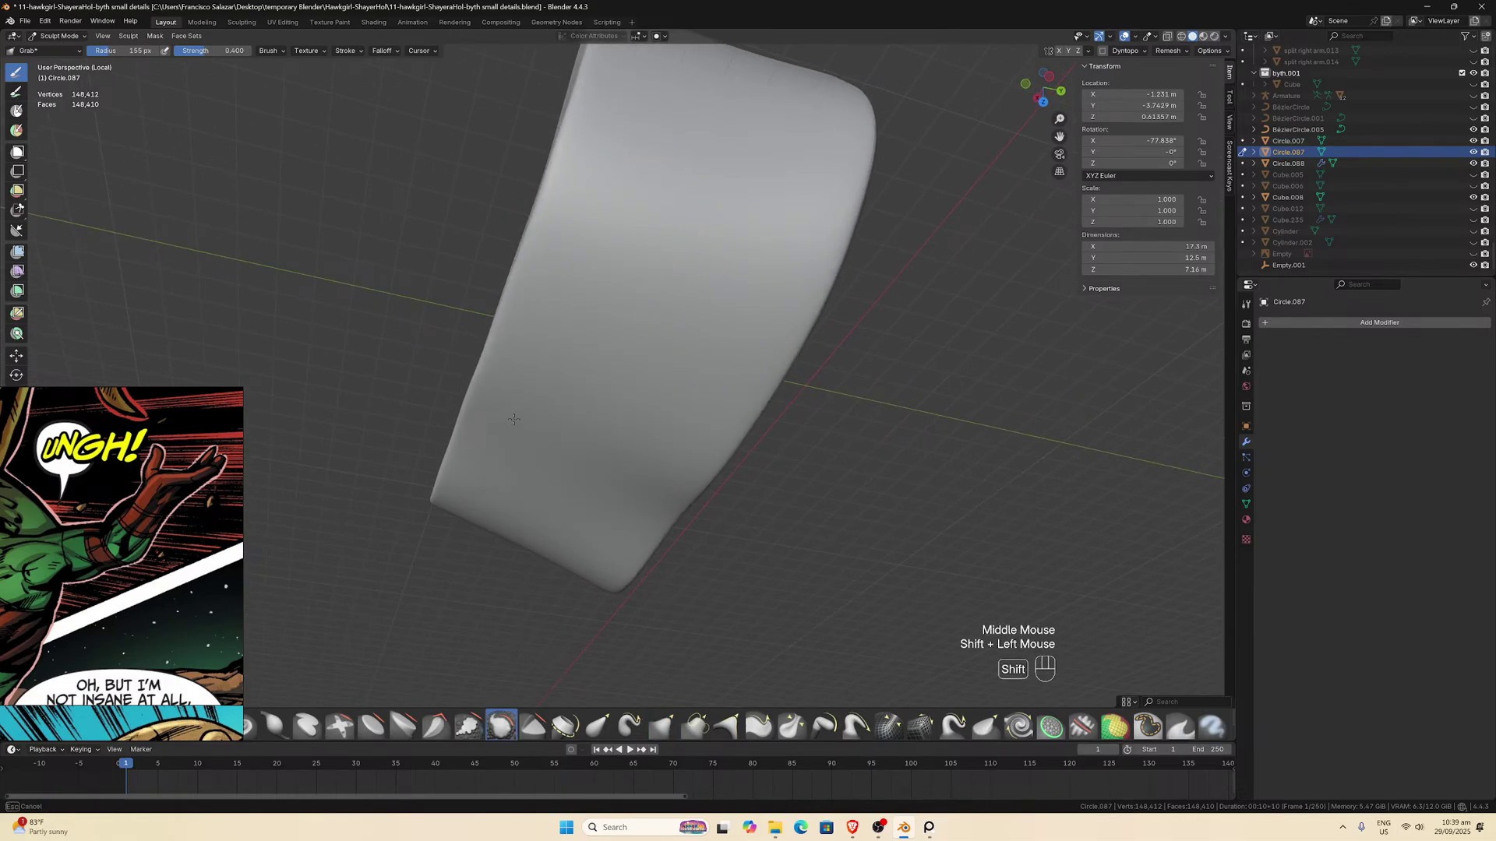
pyautogui.keyDown('shift'); pyautogui.moveTo(631, 444); pyautogui.dragTo(737, 310); pyautogui.keyUp('shift')
# Even out the band's lower end between the two rims and the adjoining outer curve.
pyautogui.moveTo(810, 256); pyautogui.dragTo(701, 288, button='middle')
pyautogui.scroll(-1, 701, 289)
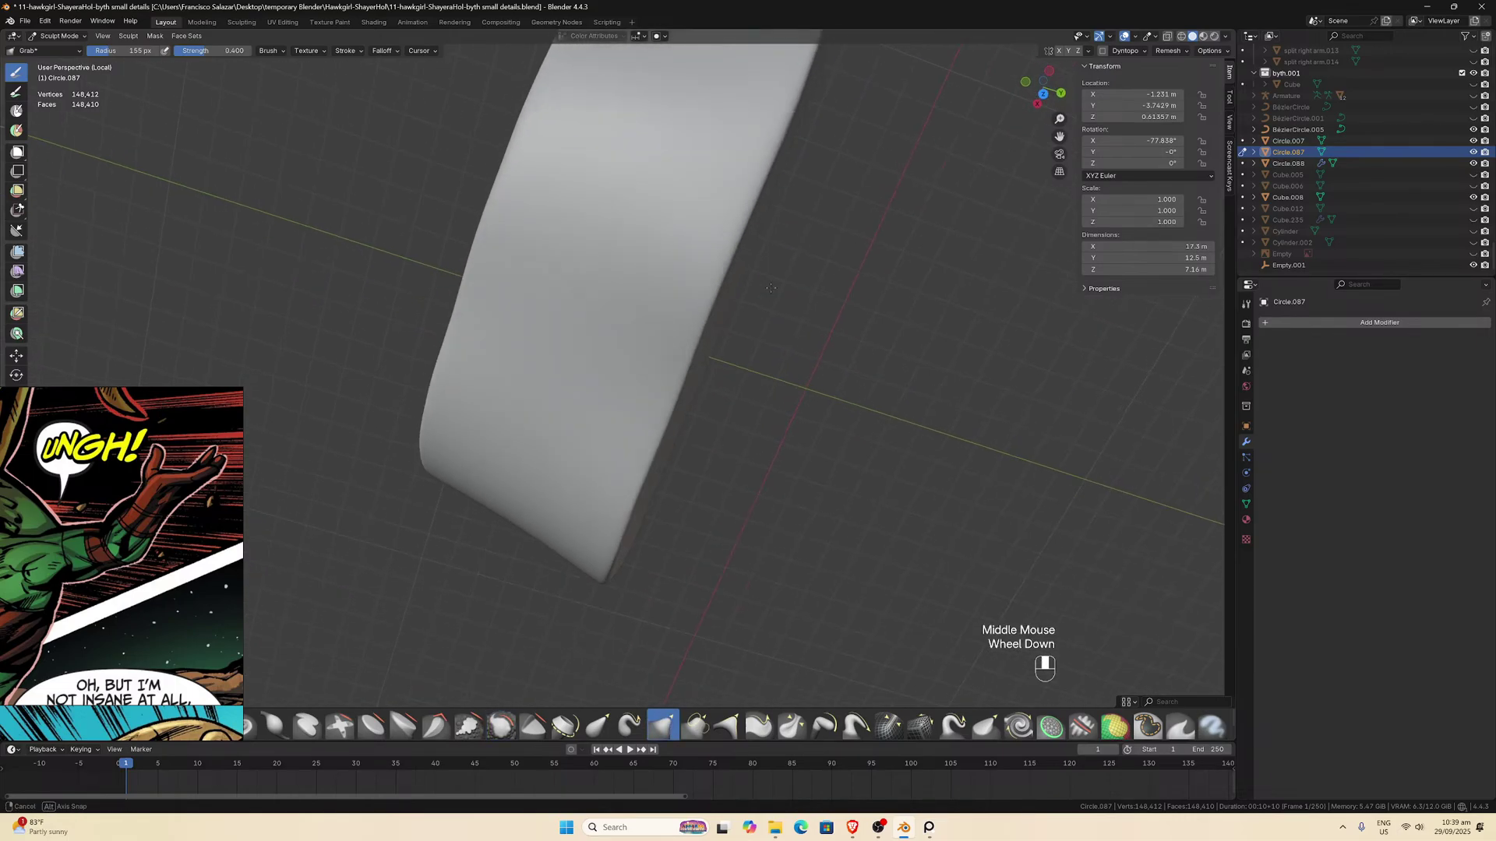
pyautogui.scroll(2, 684, 278)
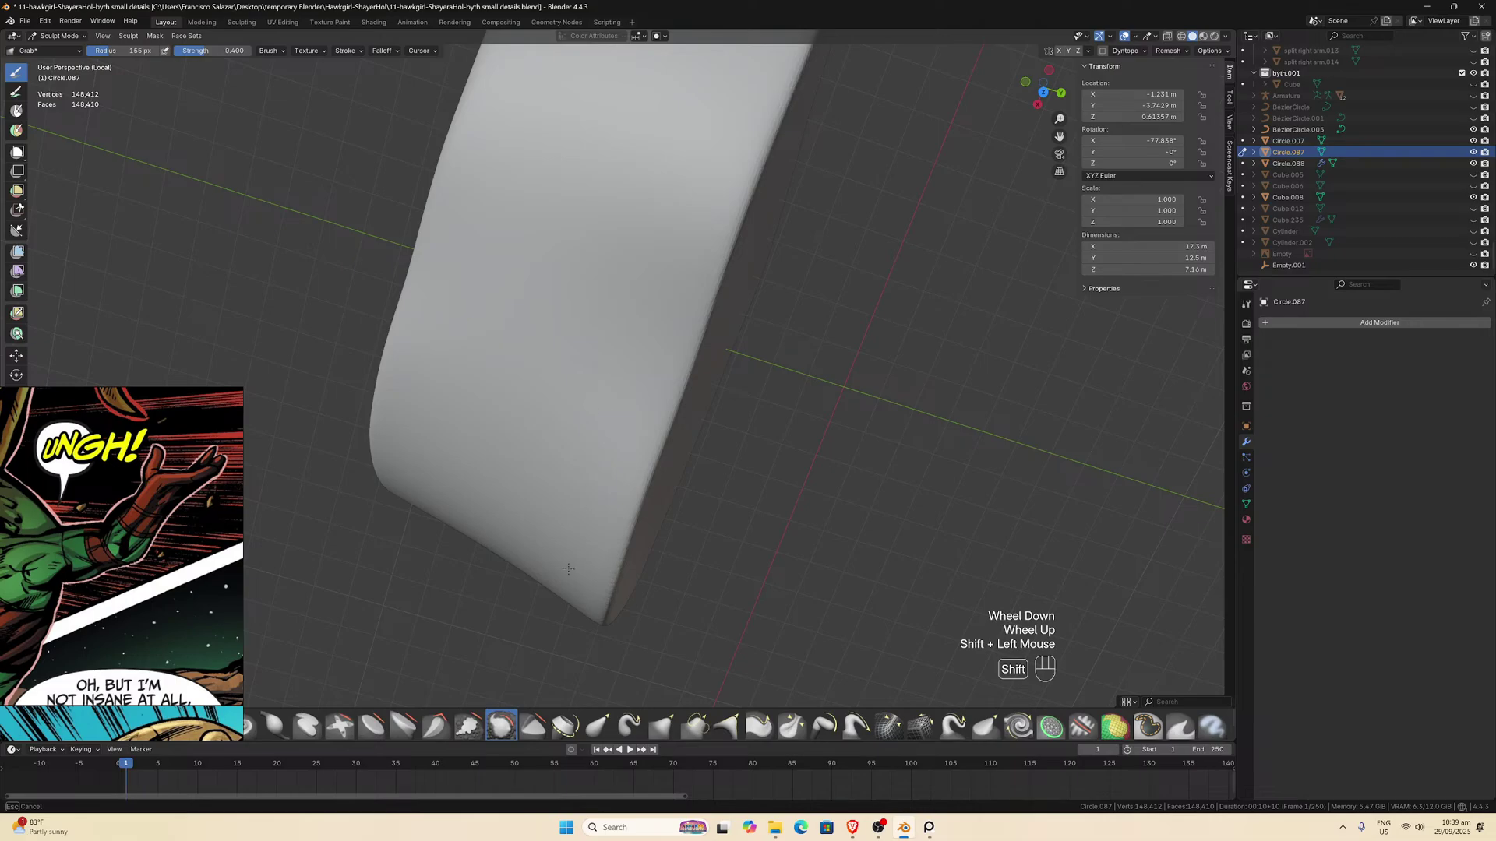
pyautogui.moveTo(568, 568); pyautogui.dragTo(541, 451, button='middle')
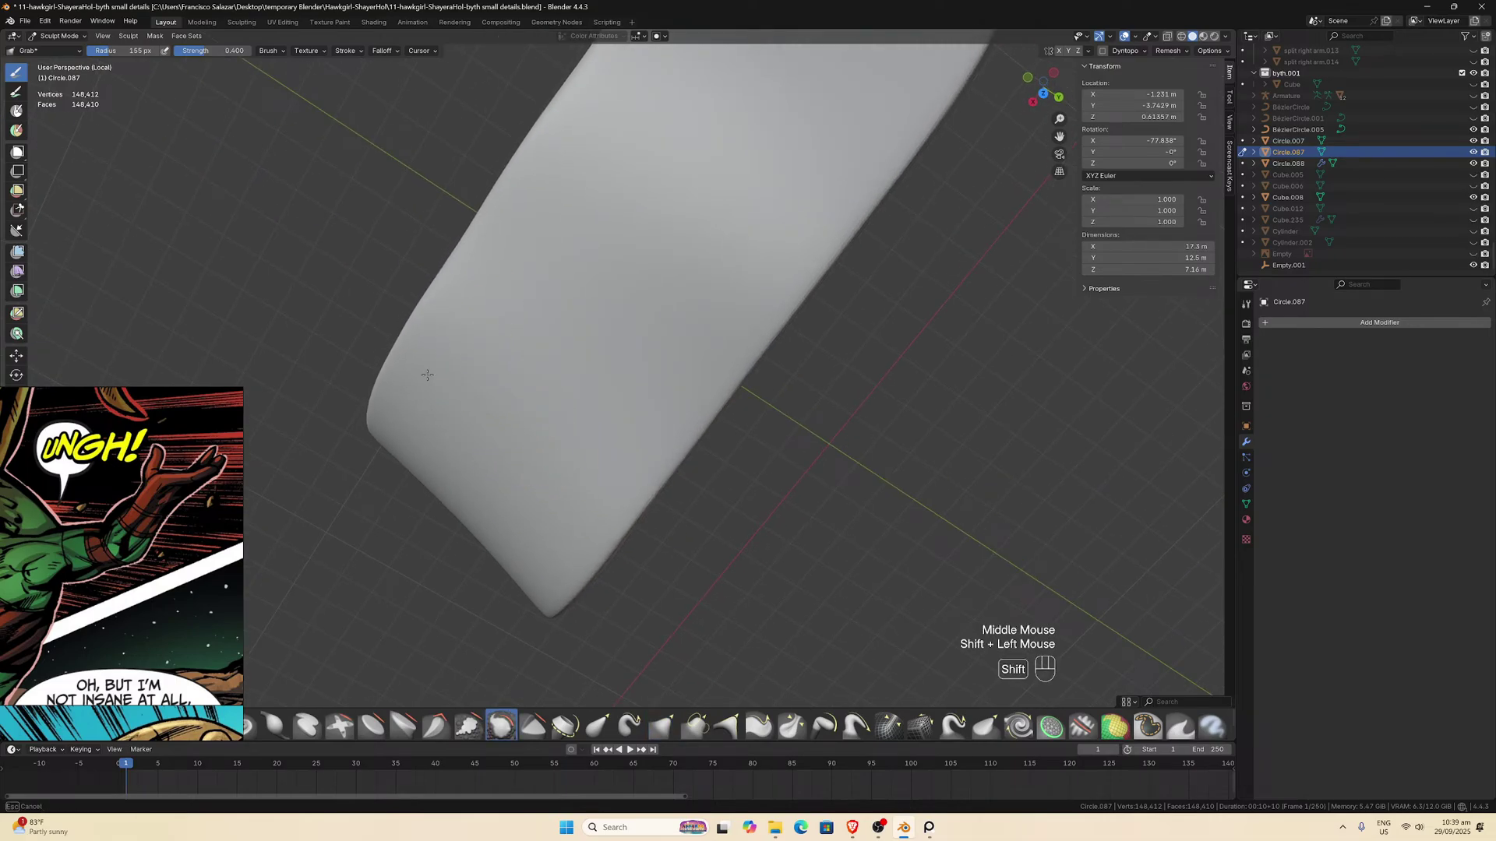
pyautogui.moveTo(545, 267)
pyautogui.mouseDown(button='middle')
pyautogui.moveTo(561, 393)
pyautogui.moveTo(571, 357)
pyautogui.mouseUp(button='middle')
pyautogui.keyDown('shift'); pyautogui.moveTo(571, 357); pyautogui.dragTo(601, 444); pyautogui.keyUp('shift')
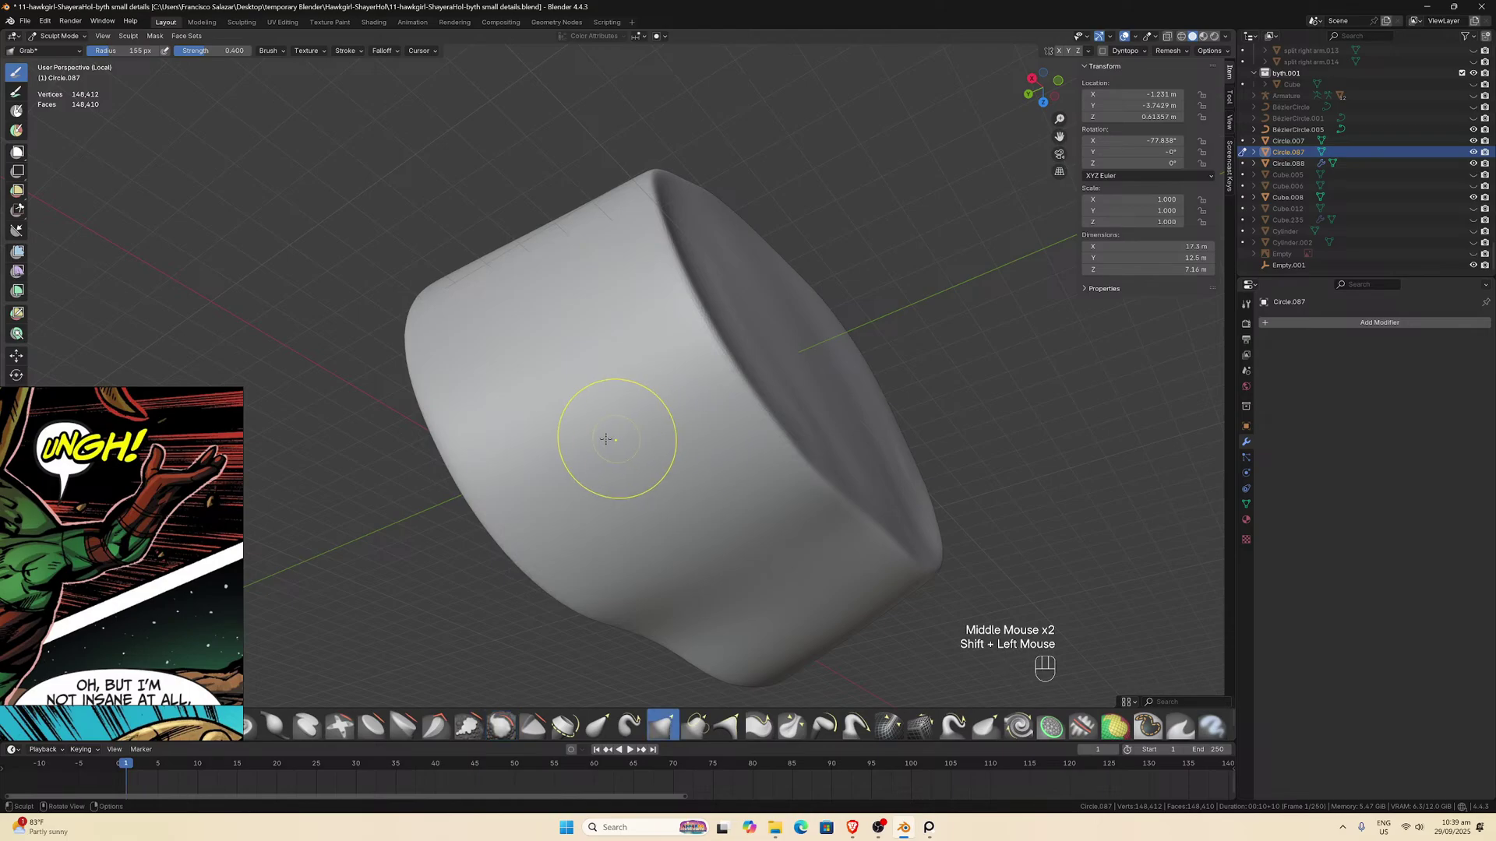
# Smooth the remaining outer side of the band along both rims, down the length of the surface.
pyautogui.moveTo(600, 444); pyautogui.dragTo(634, 423, button='middle')
pyautogui.keyDown('shift'); pyautogui.moveTo(634, 424); pyautogui.dragTo(611, 452); pyautogui.keyUp('shift')
pyautogui.moveTo(611, 452)
pyautogui.mouseDown(button='middle')
pyautogui.moveTo(624, 293)
pyautogui.moveTo(561, 341)
pyautogui.mouseUp(button='middle')
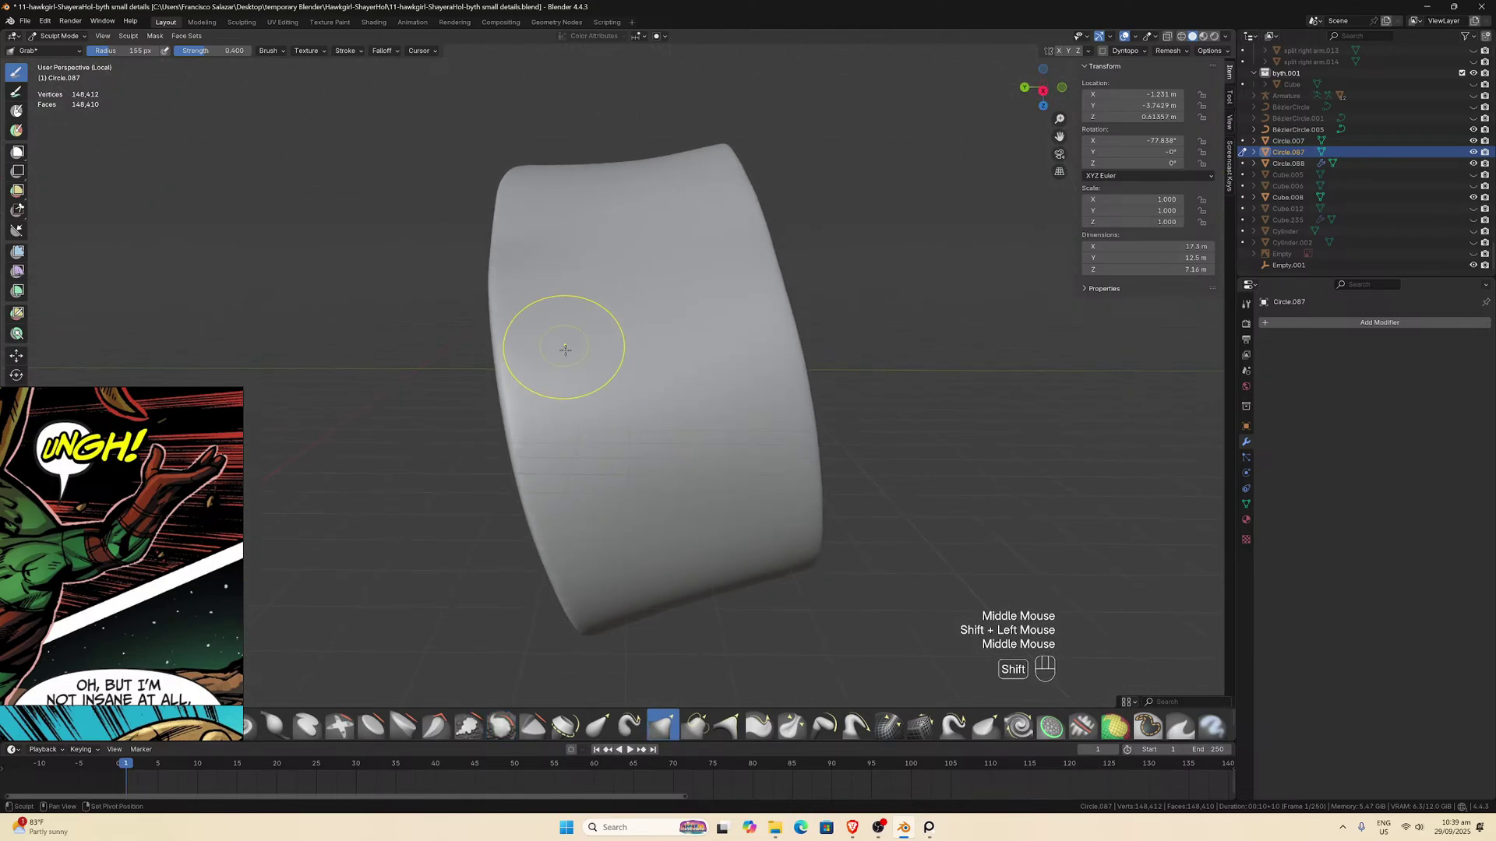
pyautogui.keyDown('shift'); pyautogui.moveTo(561, 340); pyautogui.dragTo(547, 467); pyautogui.keyUp('shift')
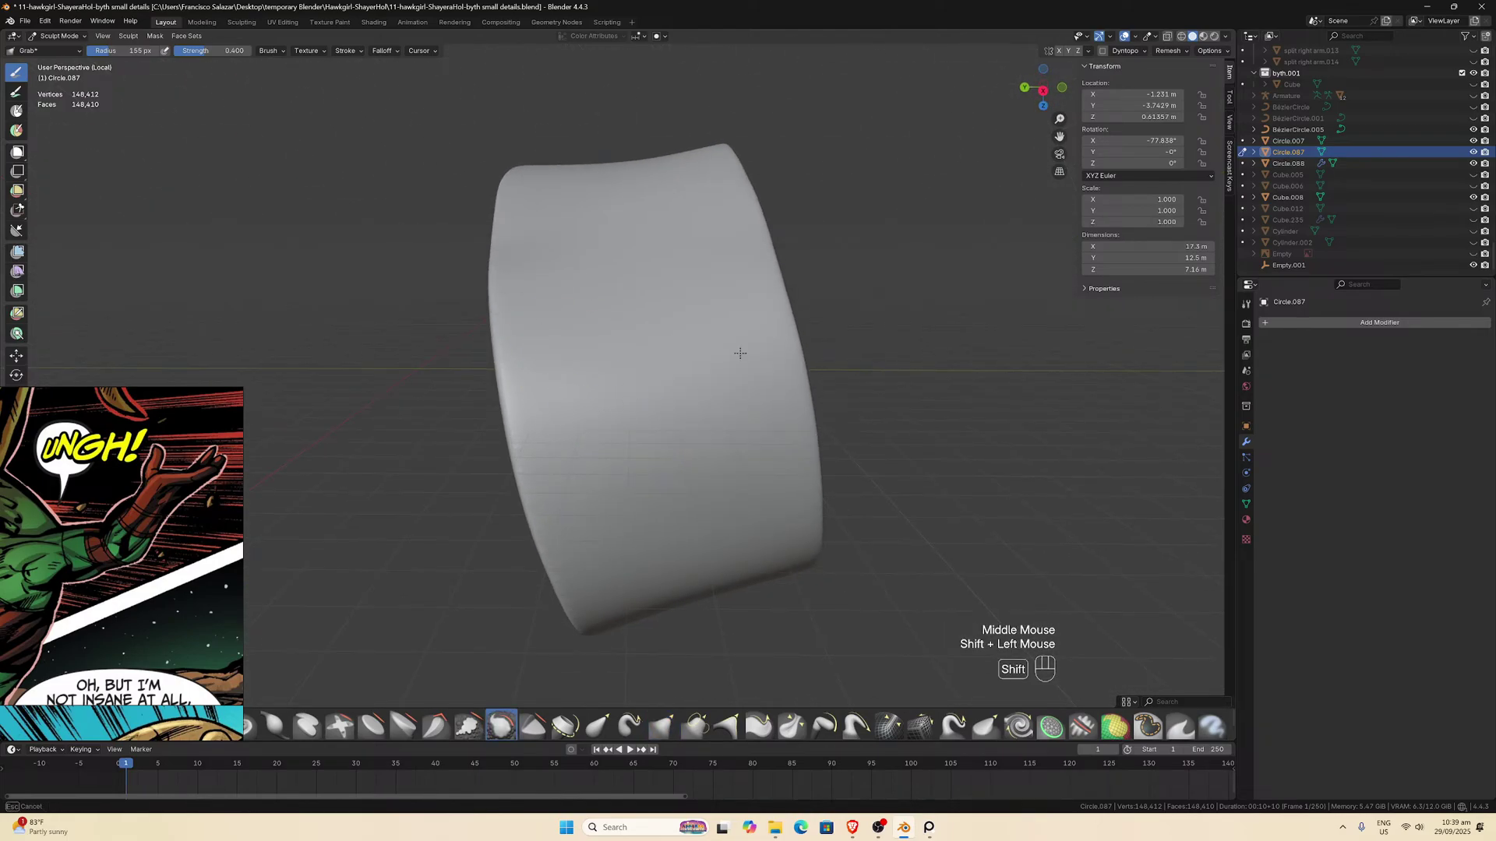
pyautogui.moveTo(712, 307); pyautogui.dragTo(684, 434, button='middle')
pyautogui.keyDown('shift'); pyautogui.moveTo(744, 250); pyautogui.dragTo(655, 490); pyautogui.keyUp('shift')
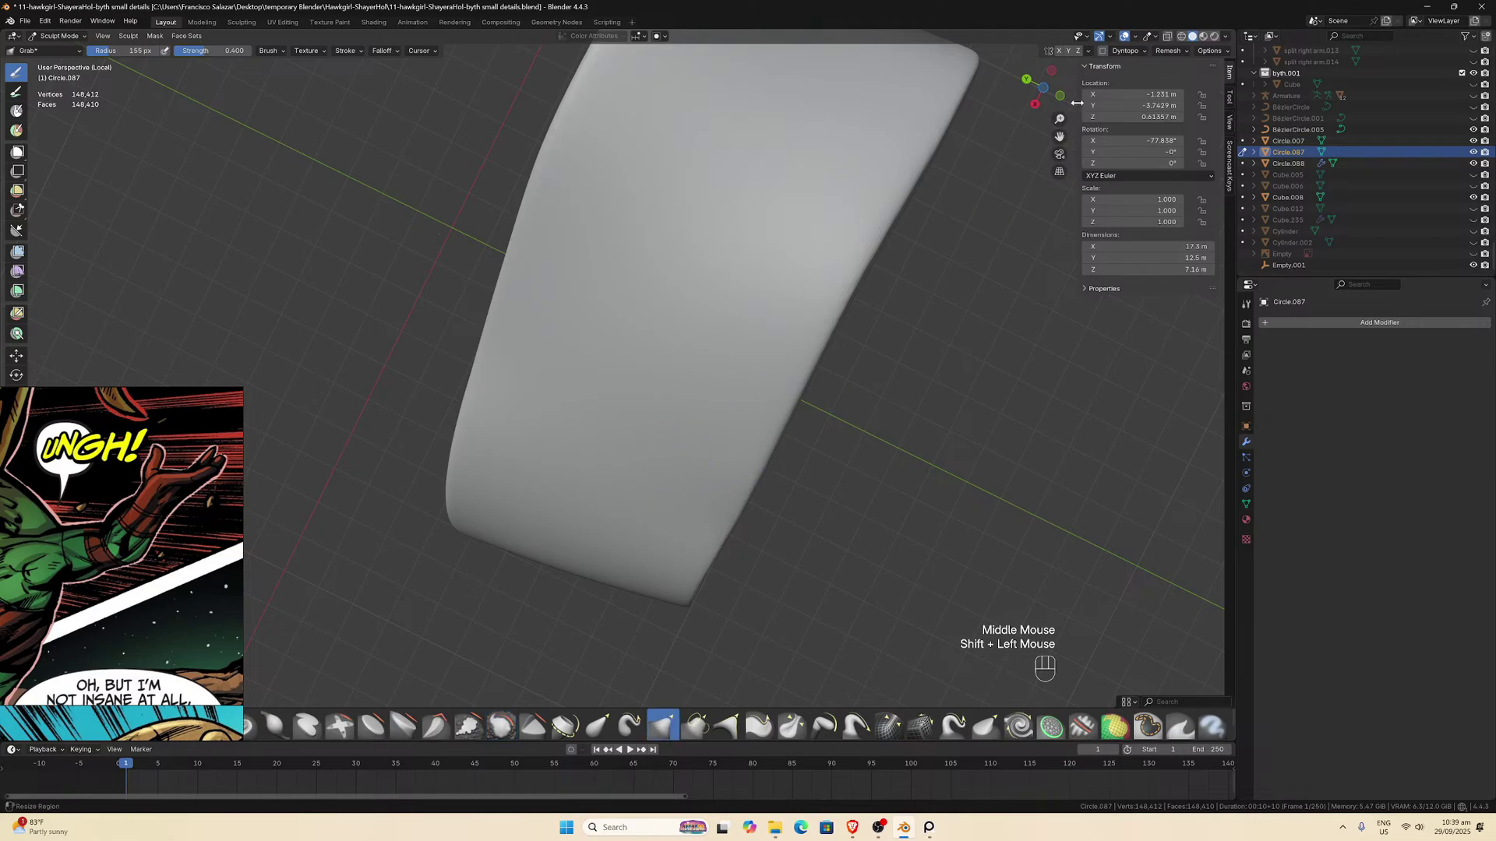
# Voxel-remesh the smoothed band with a voxel size of 0.07 m.
pyautogui.click(1168, 51)
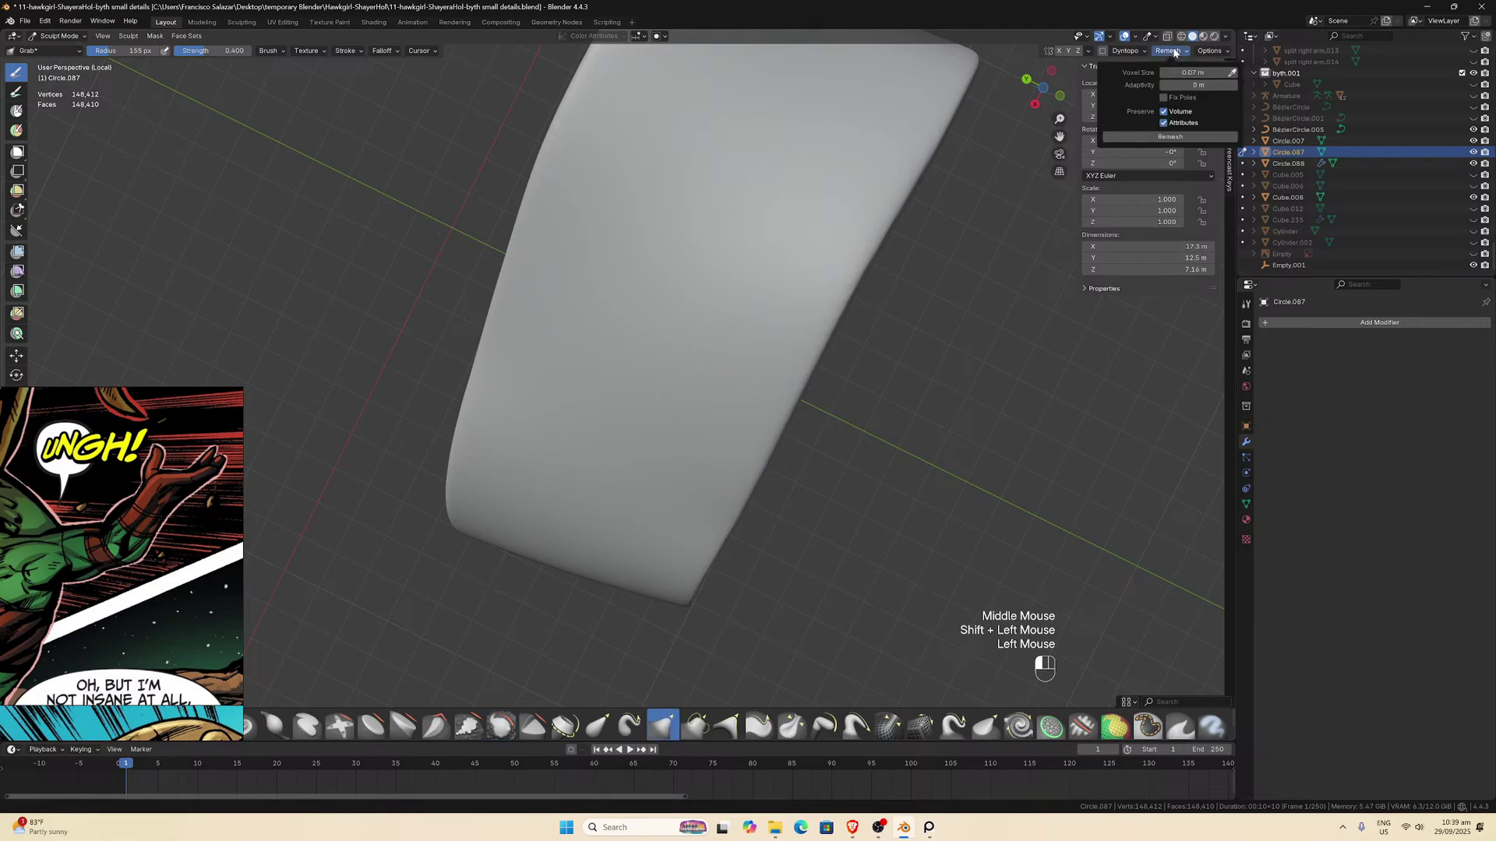
pyautogui.click(1164, 138)
pyautogui.scroll(-2, 660, 294)
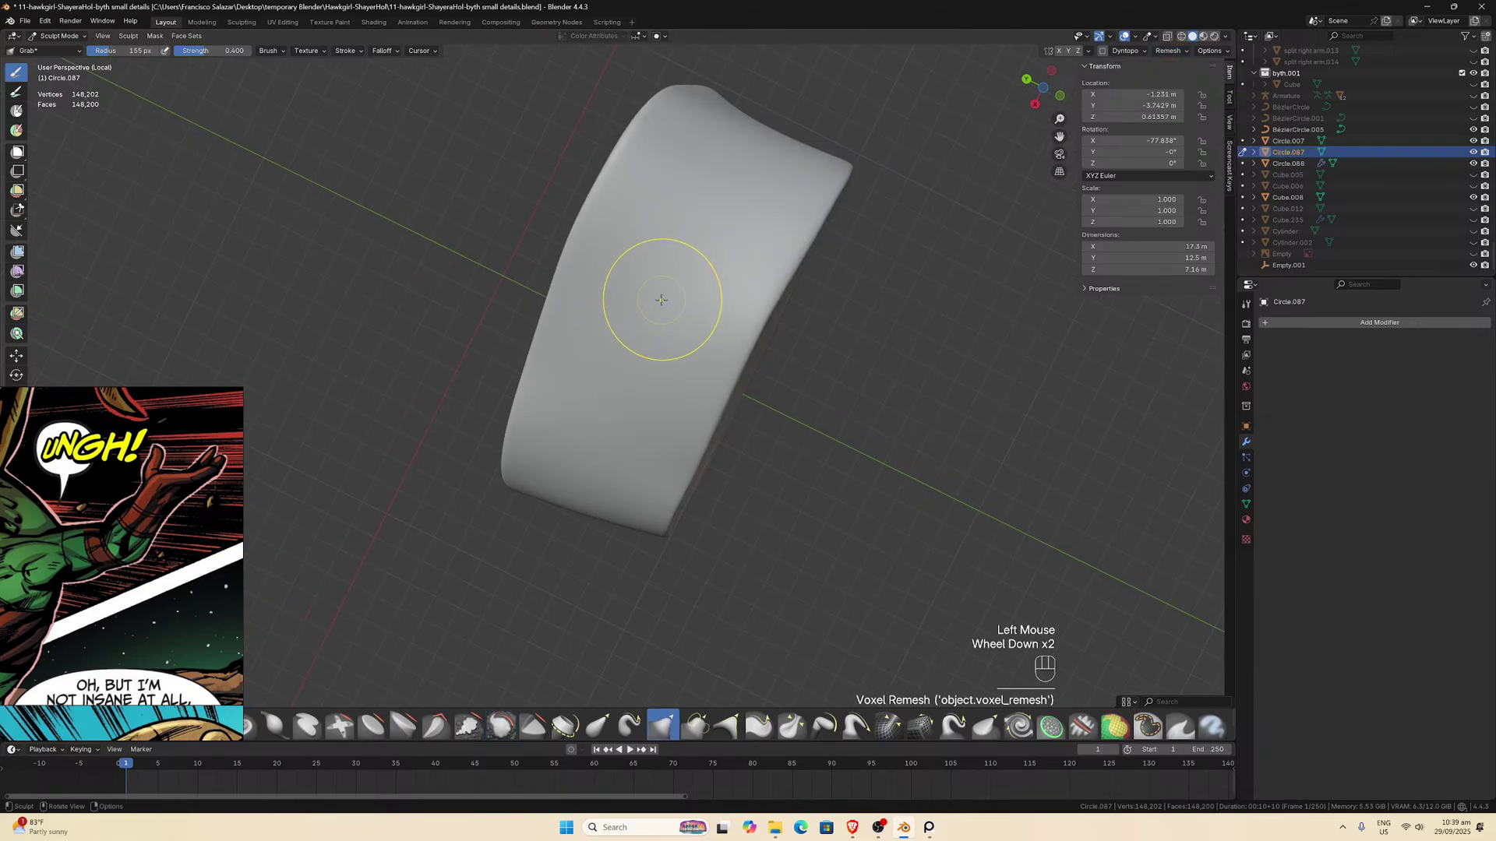
pyautogui.moveTo(657, 291); pyautogui.dragTo(591, 280, button='middle')
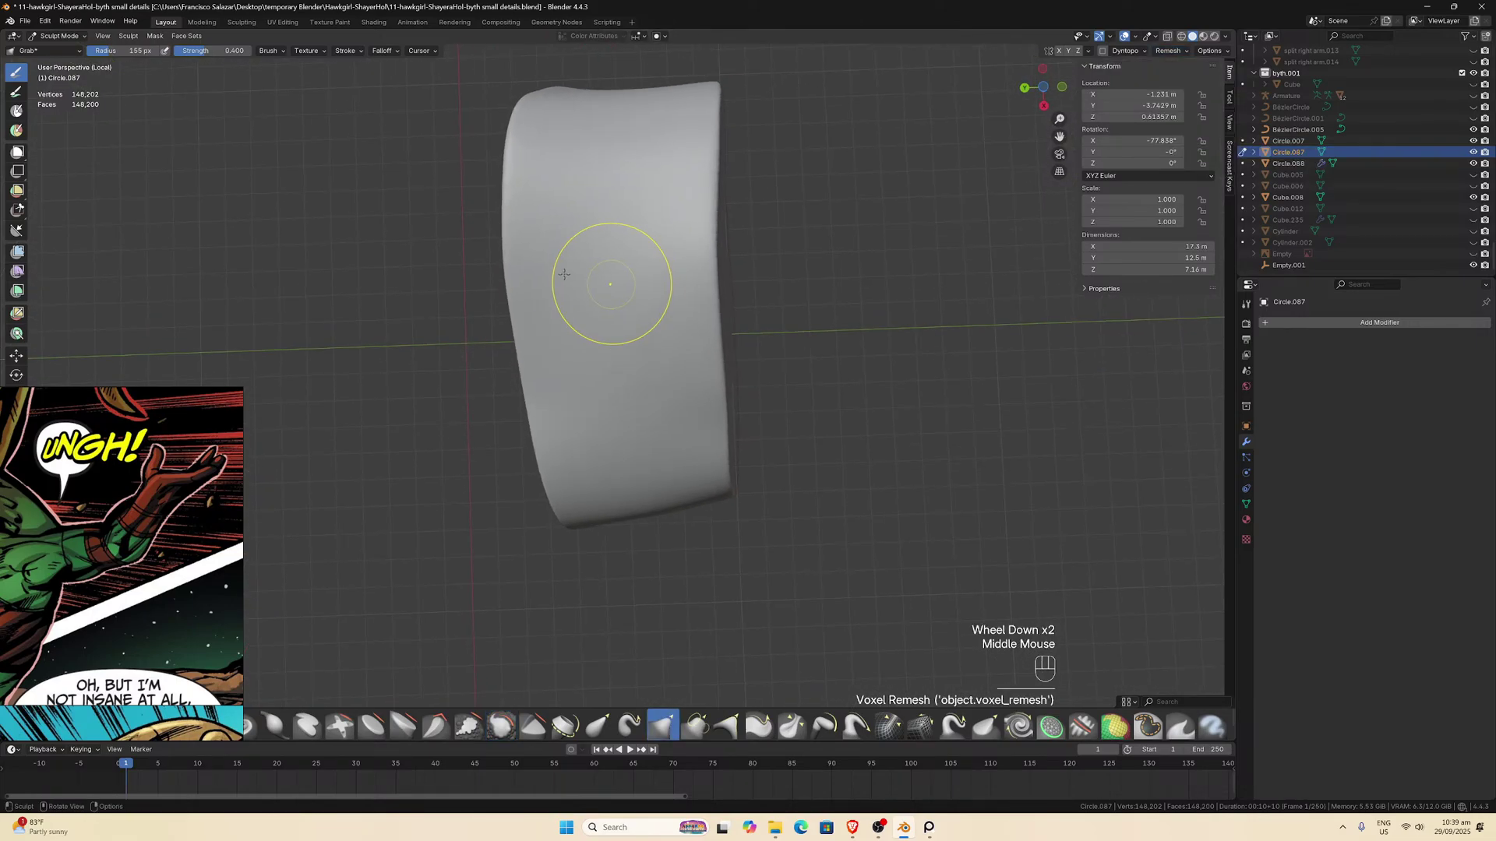
# Return the band to Object Mode and set its scale to 0.05 on all three axes.
pyautogui.click(54, 35)
pyautogui.click(55, 48)
pyautogui.doubleClick(1137, 199)
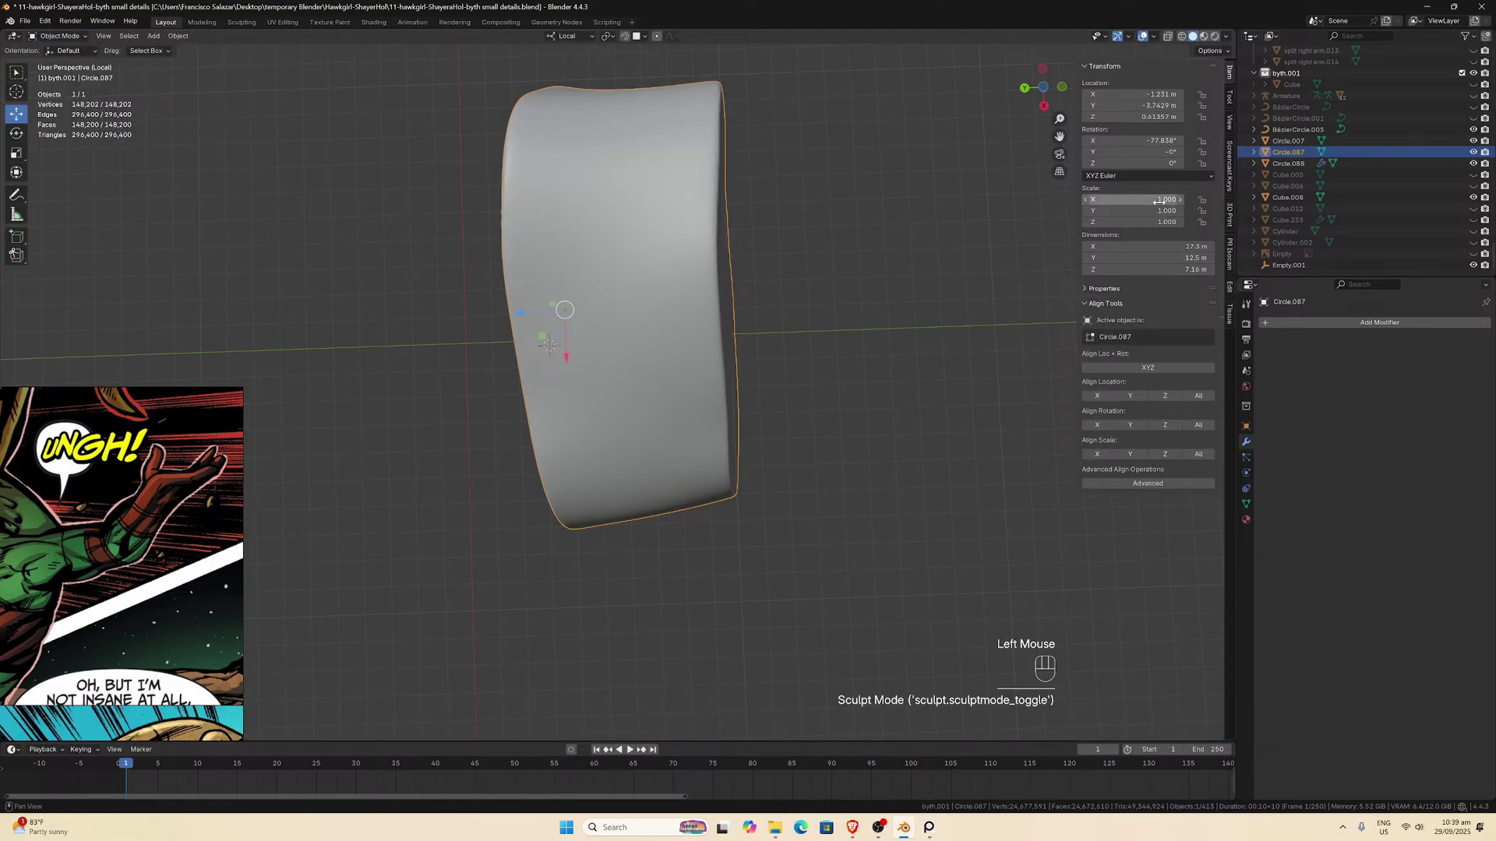
pyautogui.write('0.05')
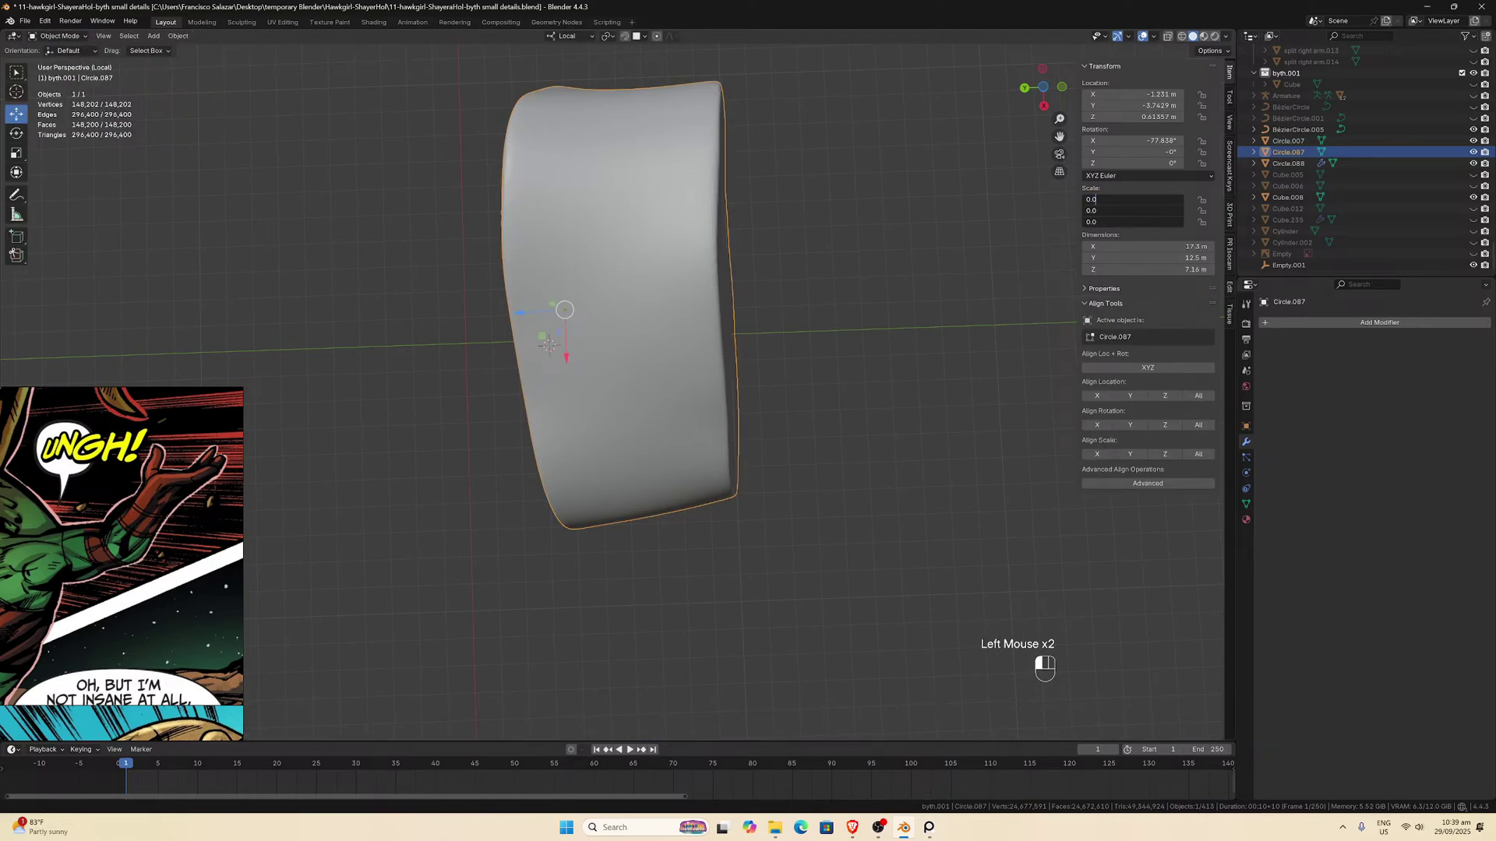
pyautogui.press('Return')
# Leave the isolated view to show the full sculpture and apply the arm band's scale.
pyautogui.press('/')
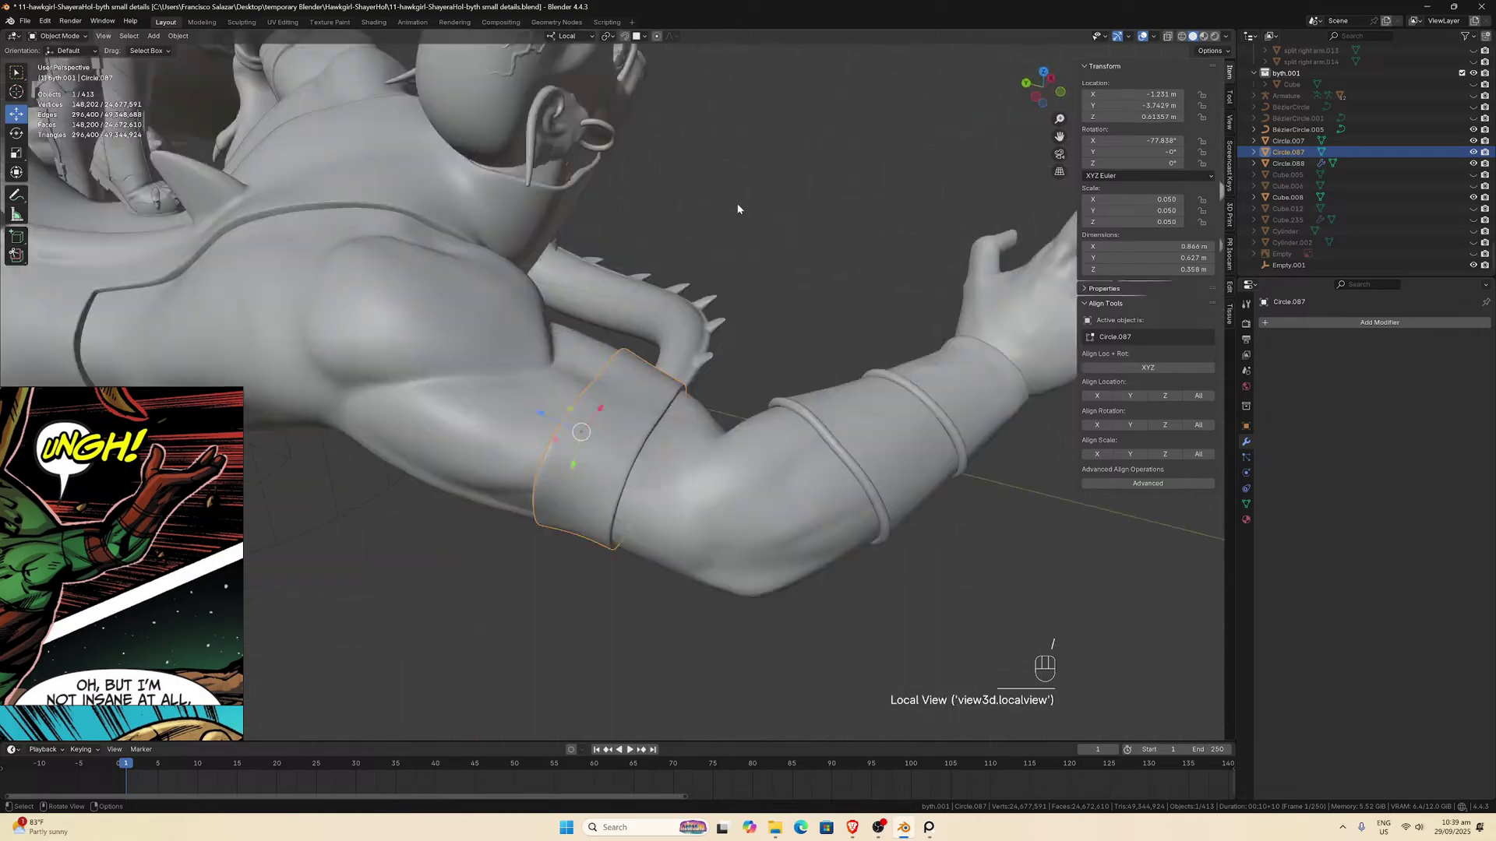
pyautogui.hotkey('ctrl', 'a')
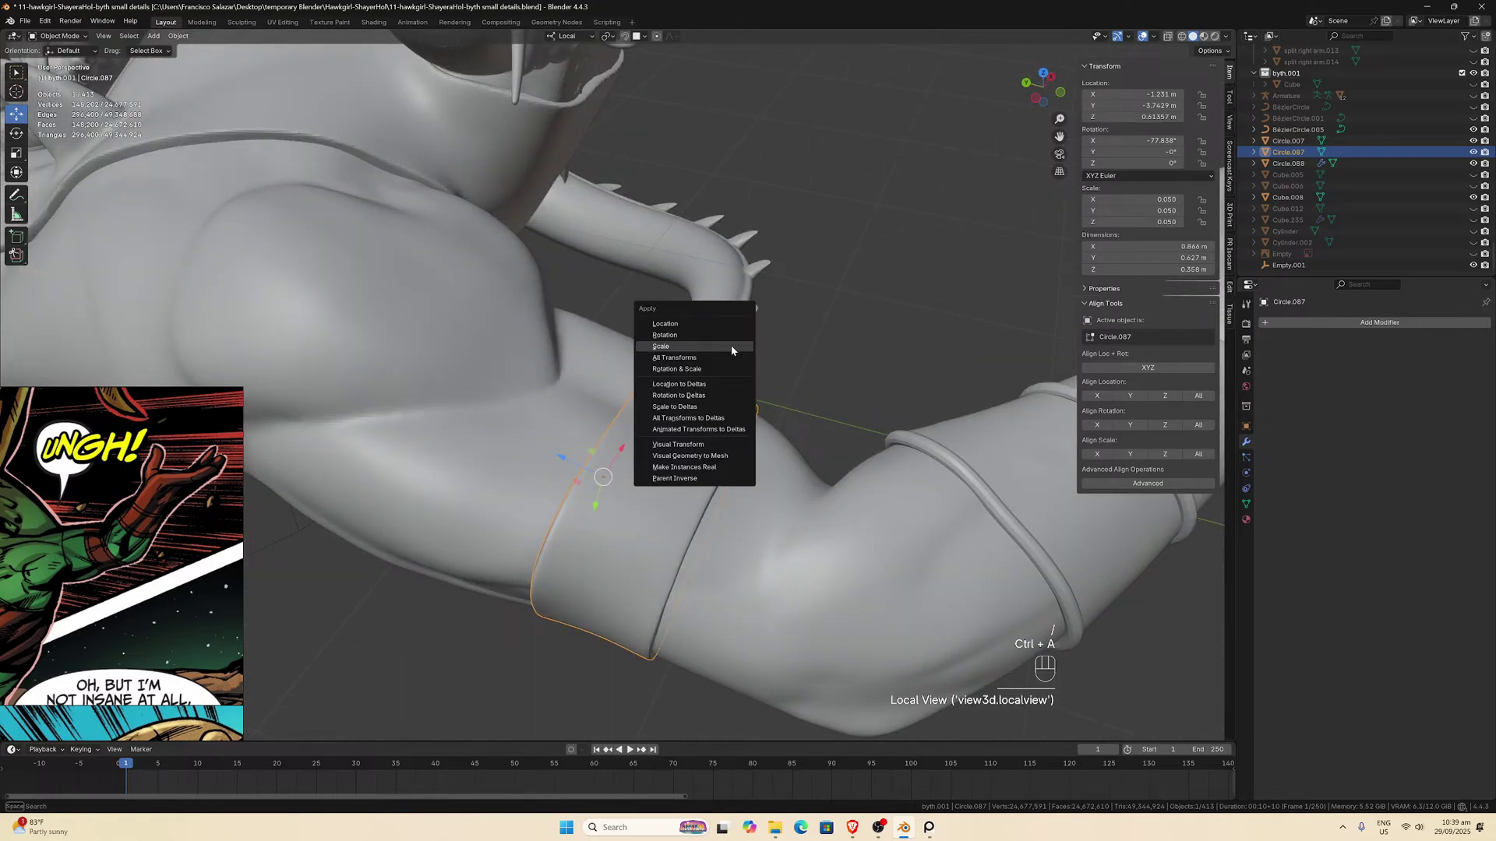
pyautogui.click(731, 345)
# Put the upper arm band back into Sculpt Mode and choose the Mask brush.
pyautogui.moveTo(755, 419); pyautogui.dragTo(722, 436, button='middle')
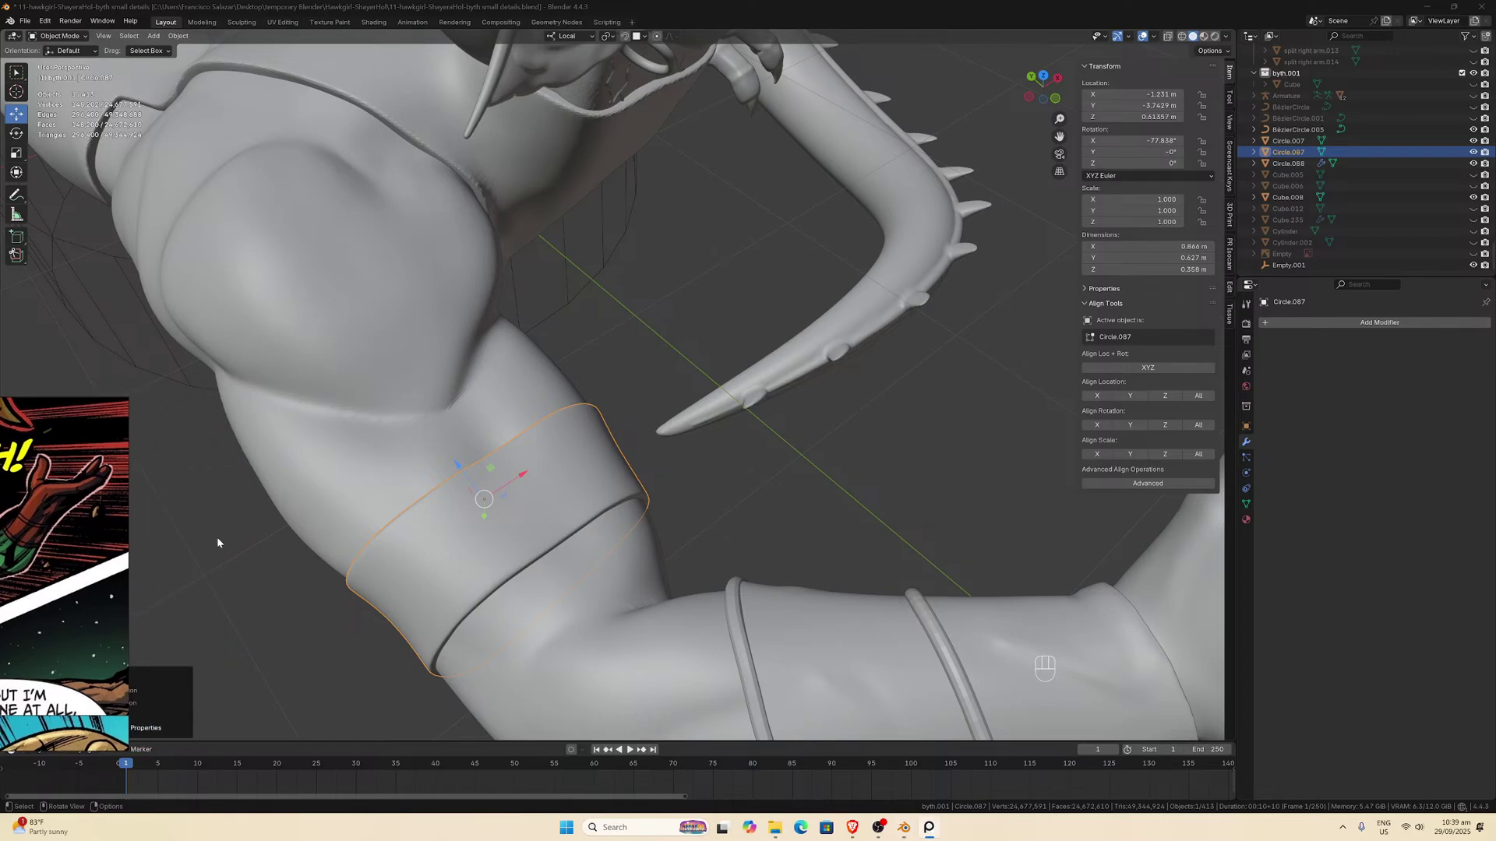
pyautogui.moveTo(220, 540); pyautogui.dragTo(372, 675, button='middle')
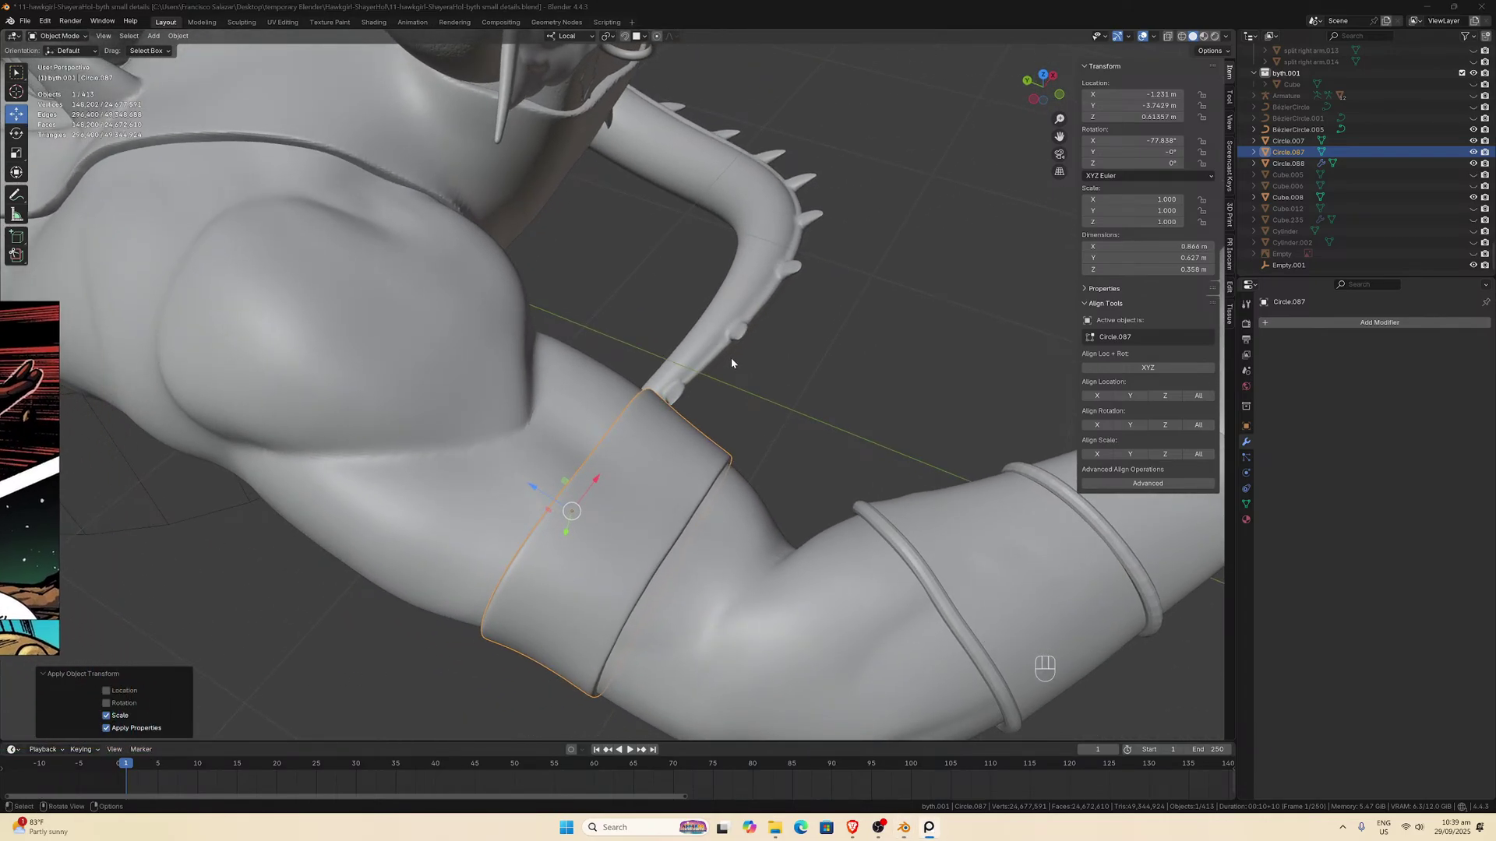
pyautogui.click(86, 51)
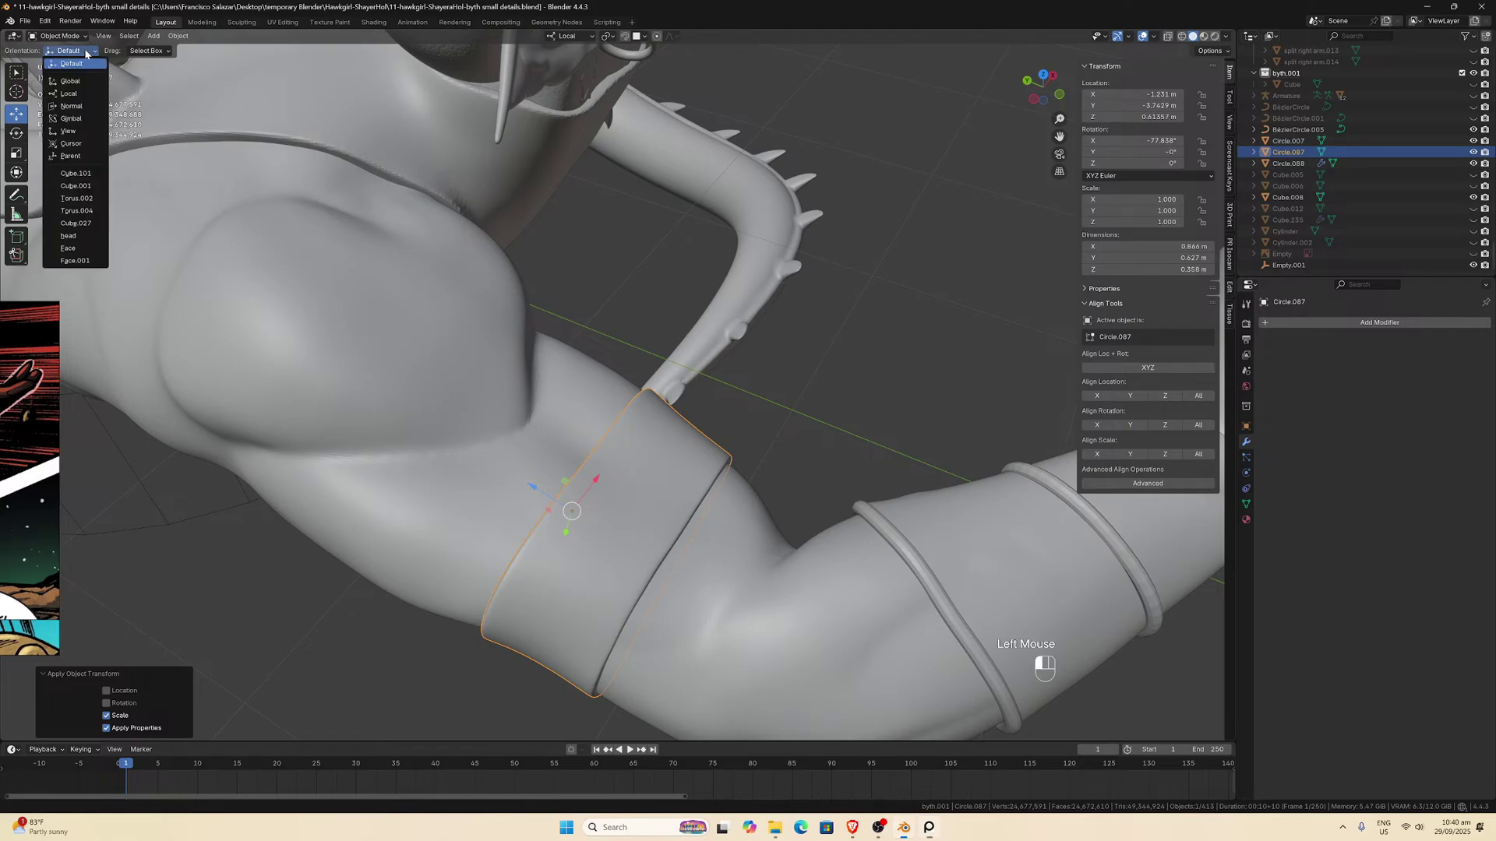
pyautogui.click(58, 36)
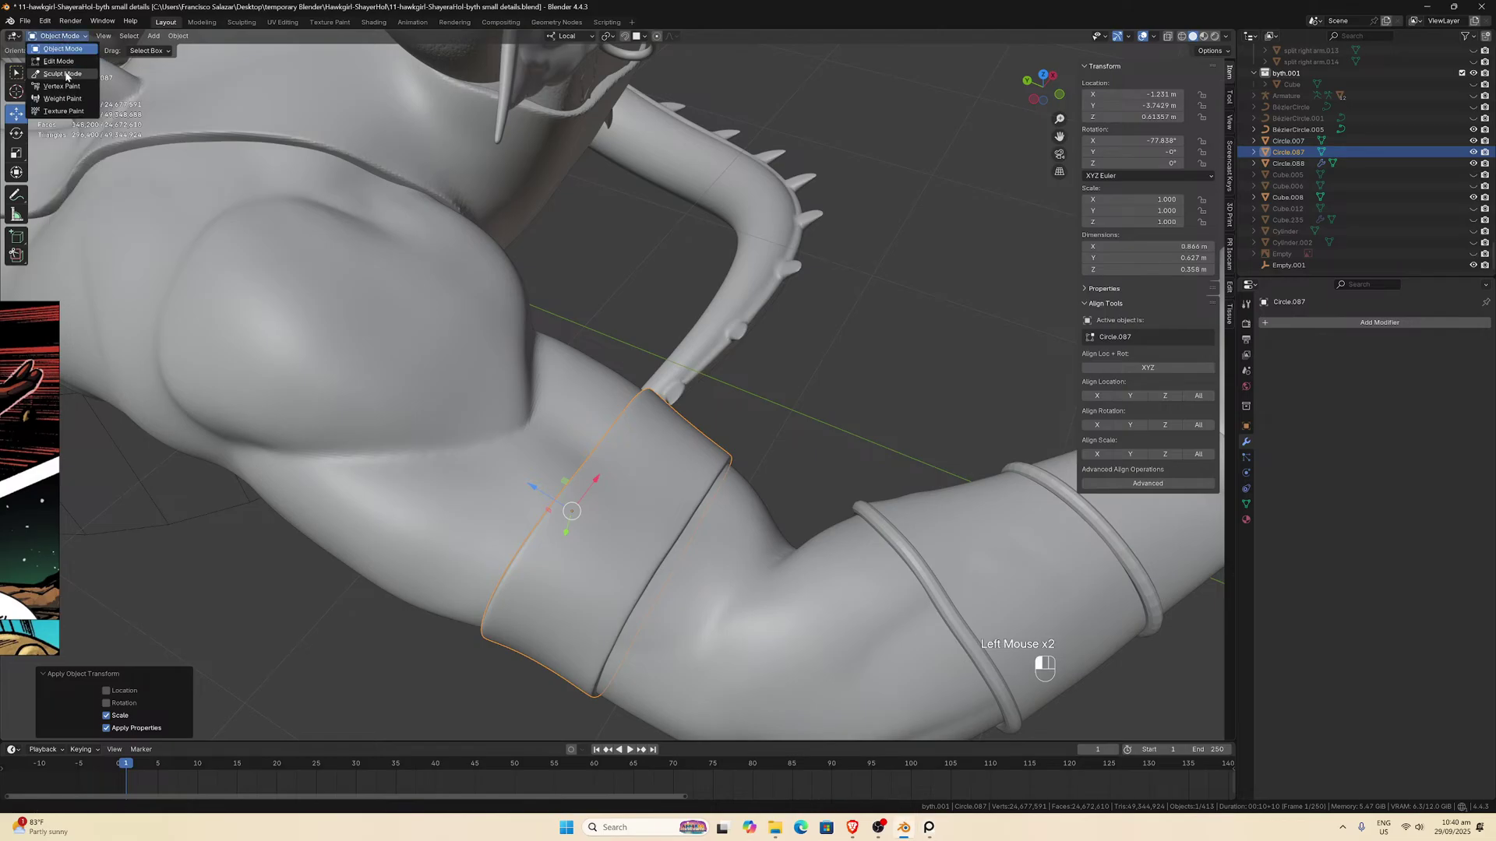
pyautogui.click(63, 73)
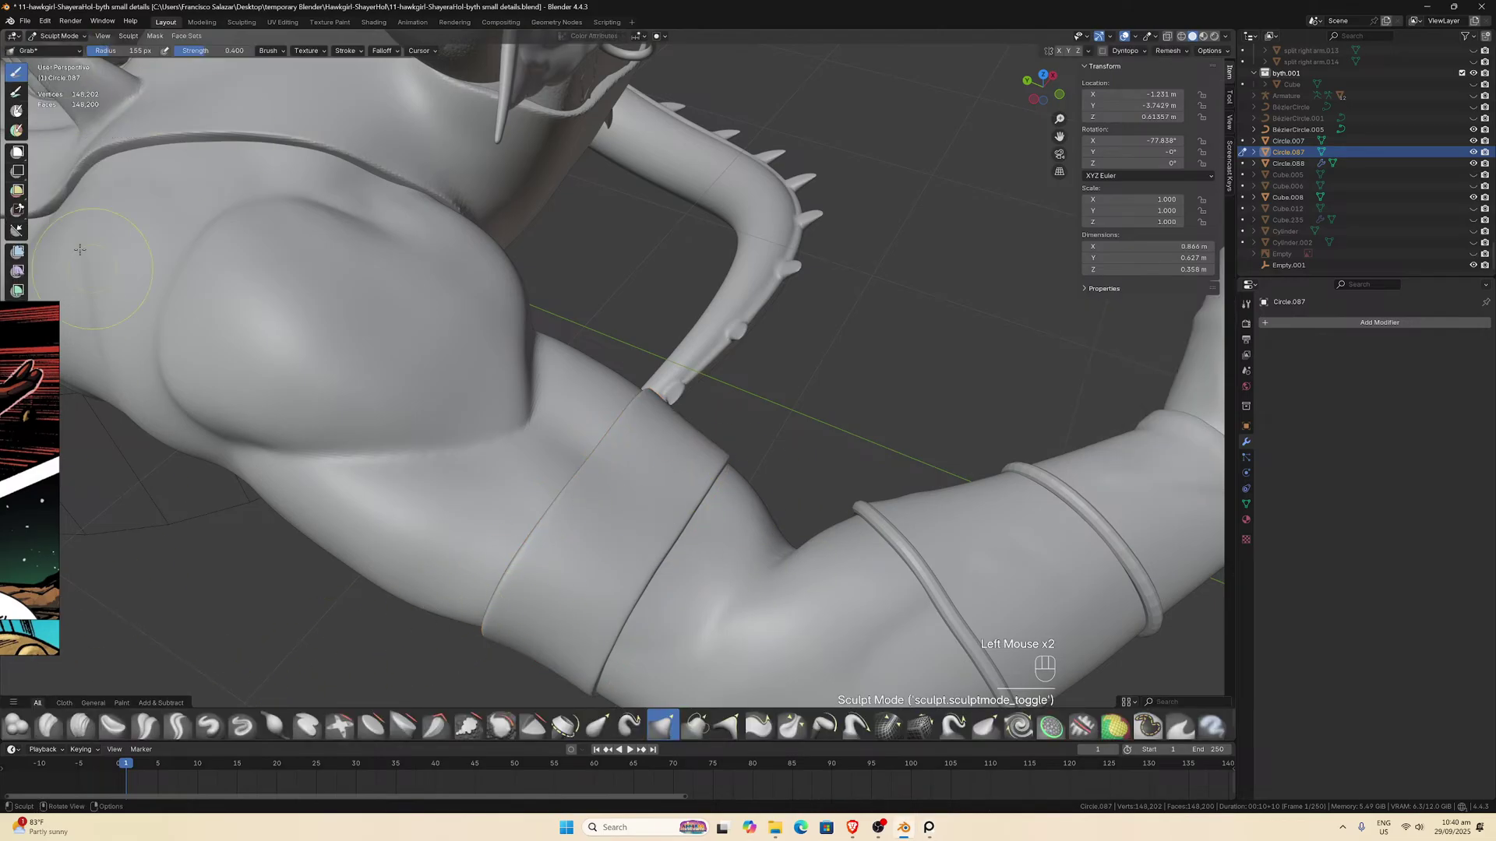
pyautogui.click(16, 112)
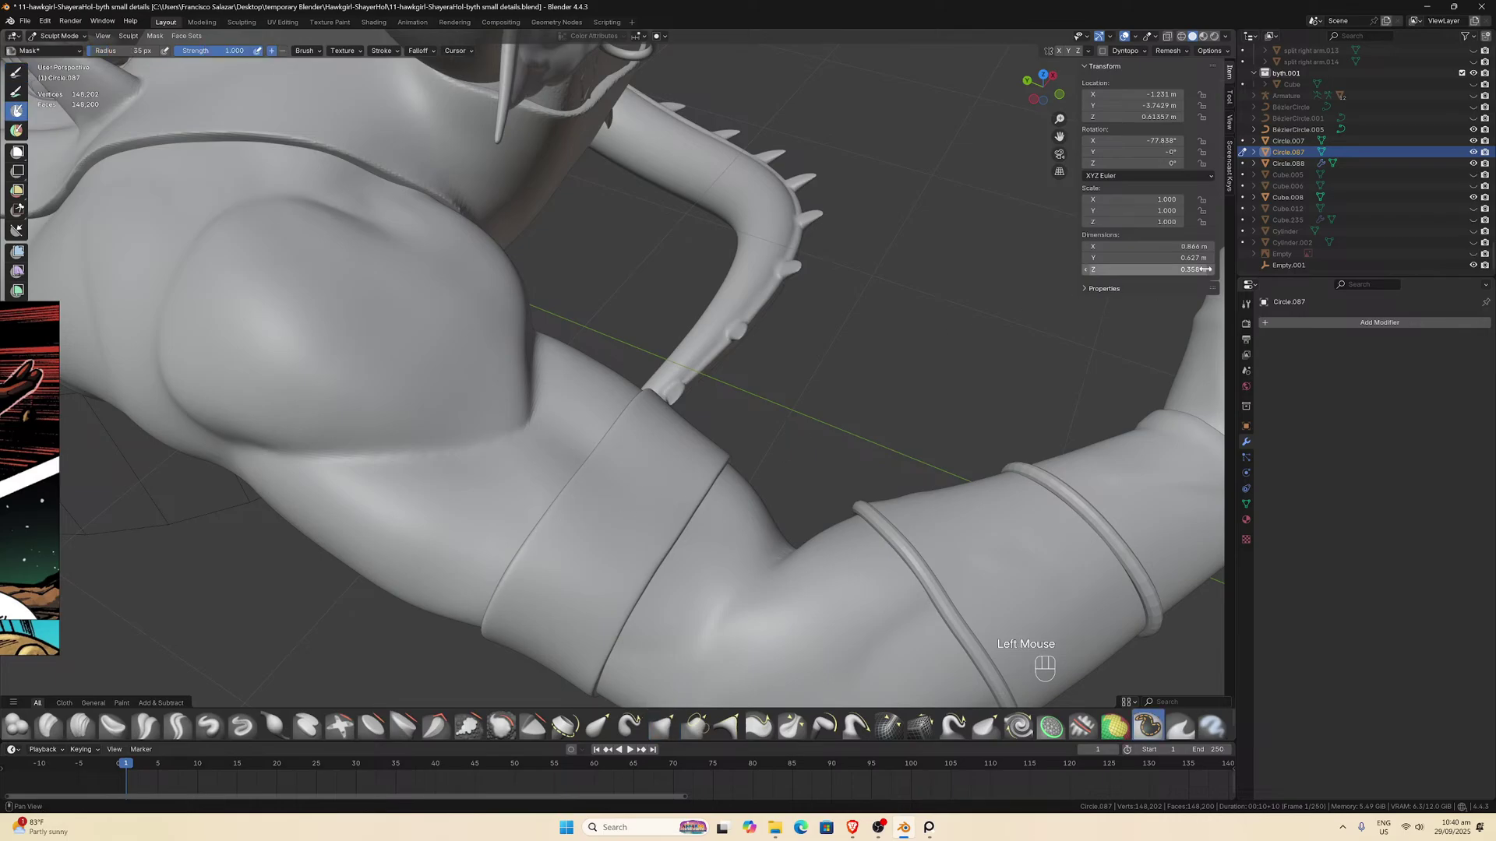
pyautogui.press('n')
pyautogui.press('n')
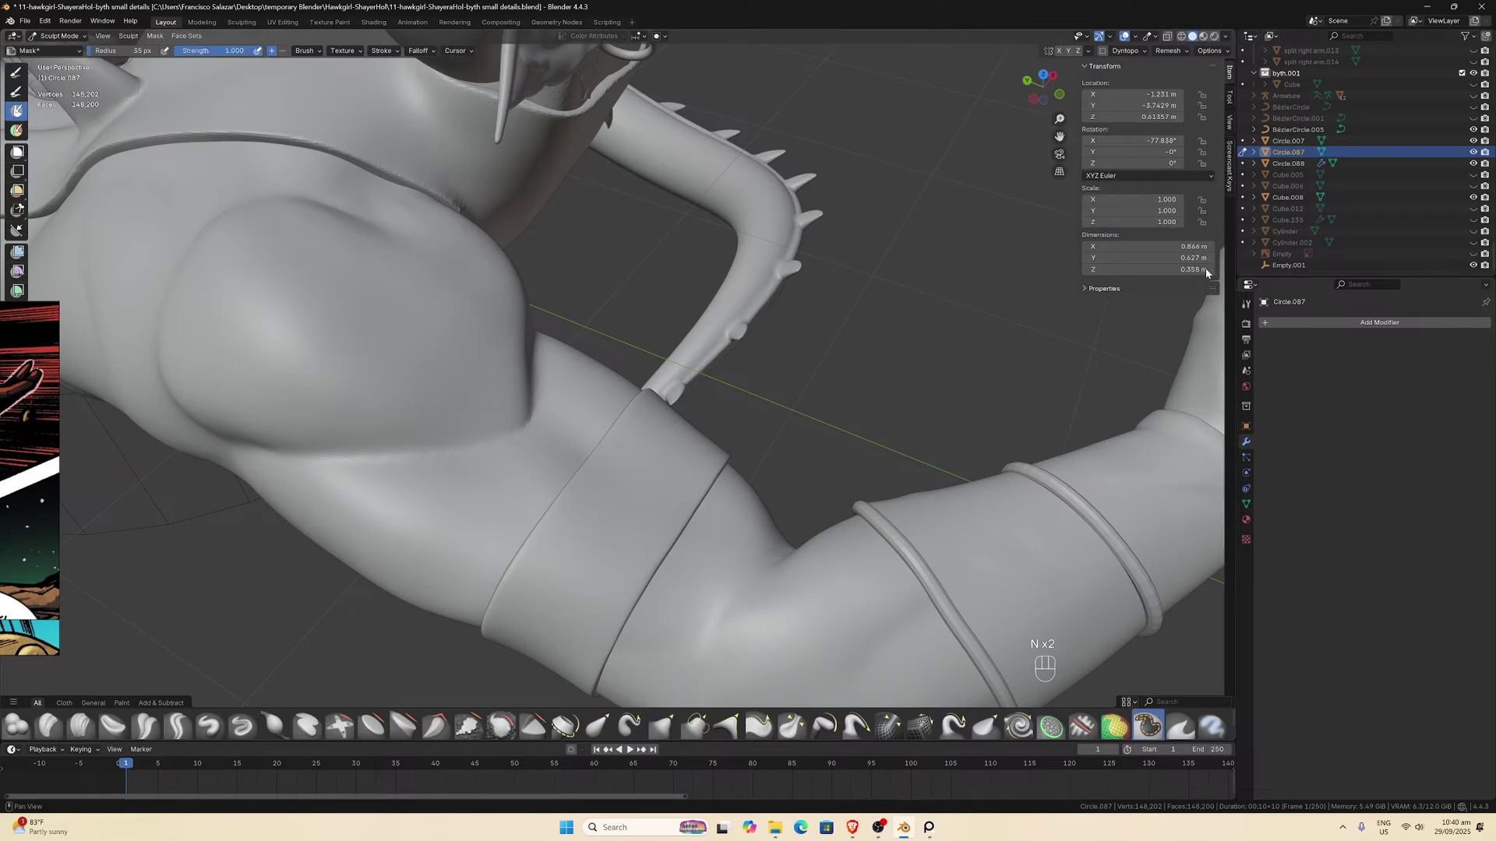
# Show the Mask brush's settings, expand its stroke and falloff options, and set the falloff curve to Constant.
pyautogui.click(1247, 309)
pyautogui.scroll(-2, 1326, 599)
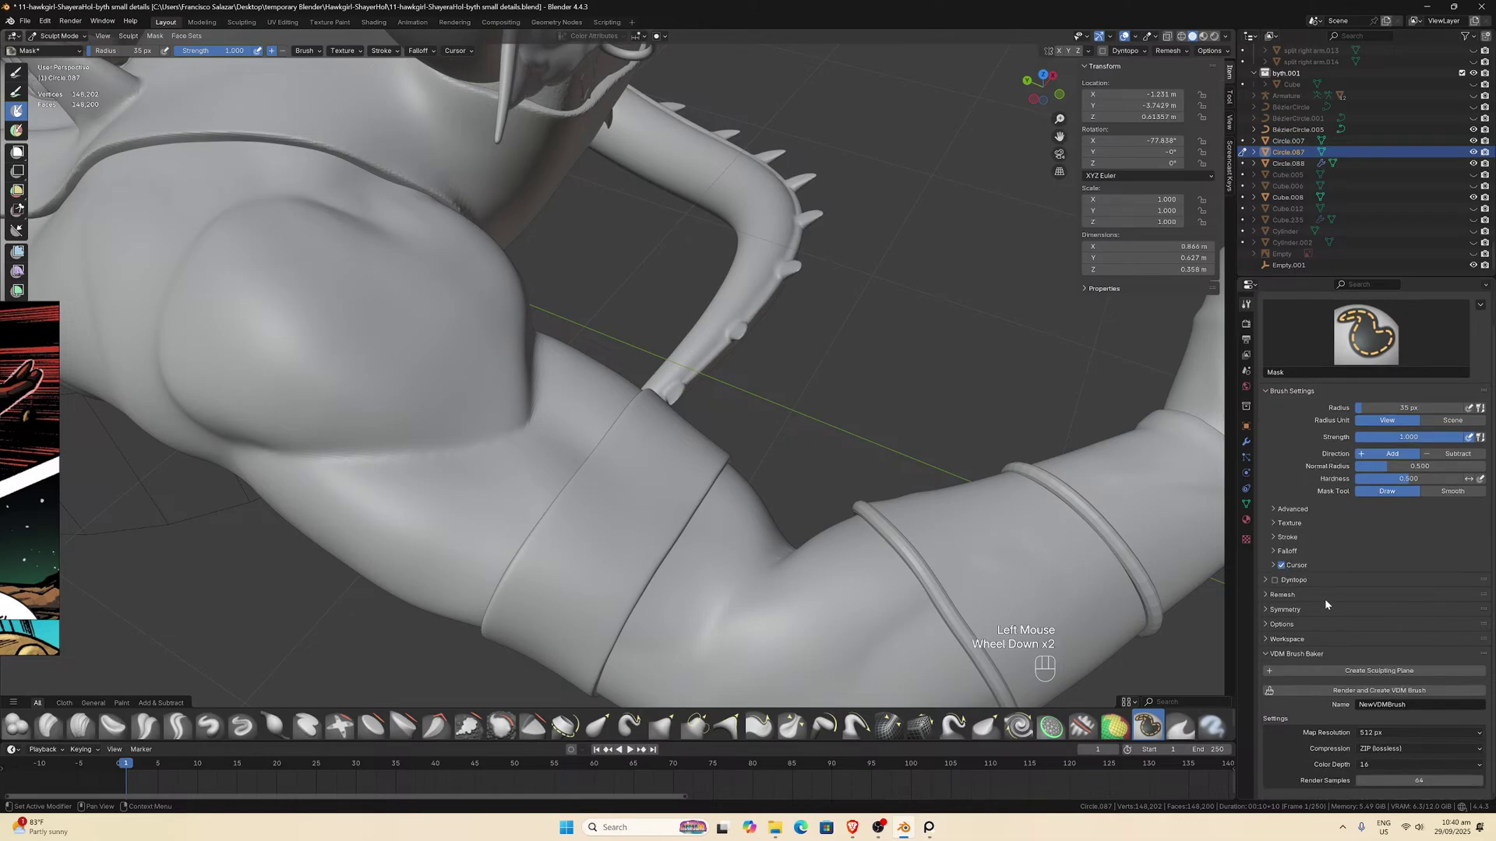
pyautogui.click(1277, 552)
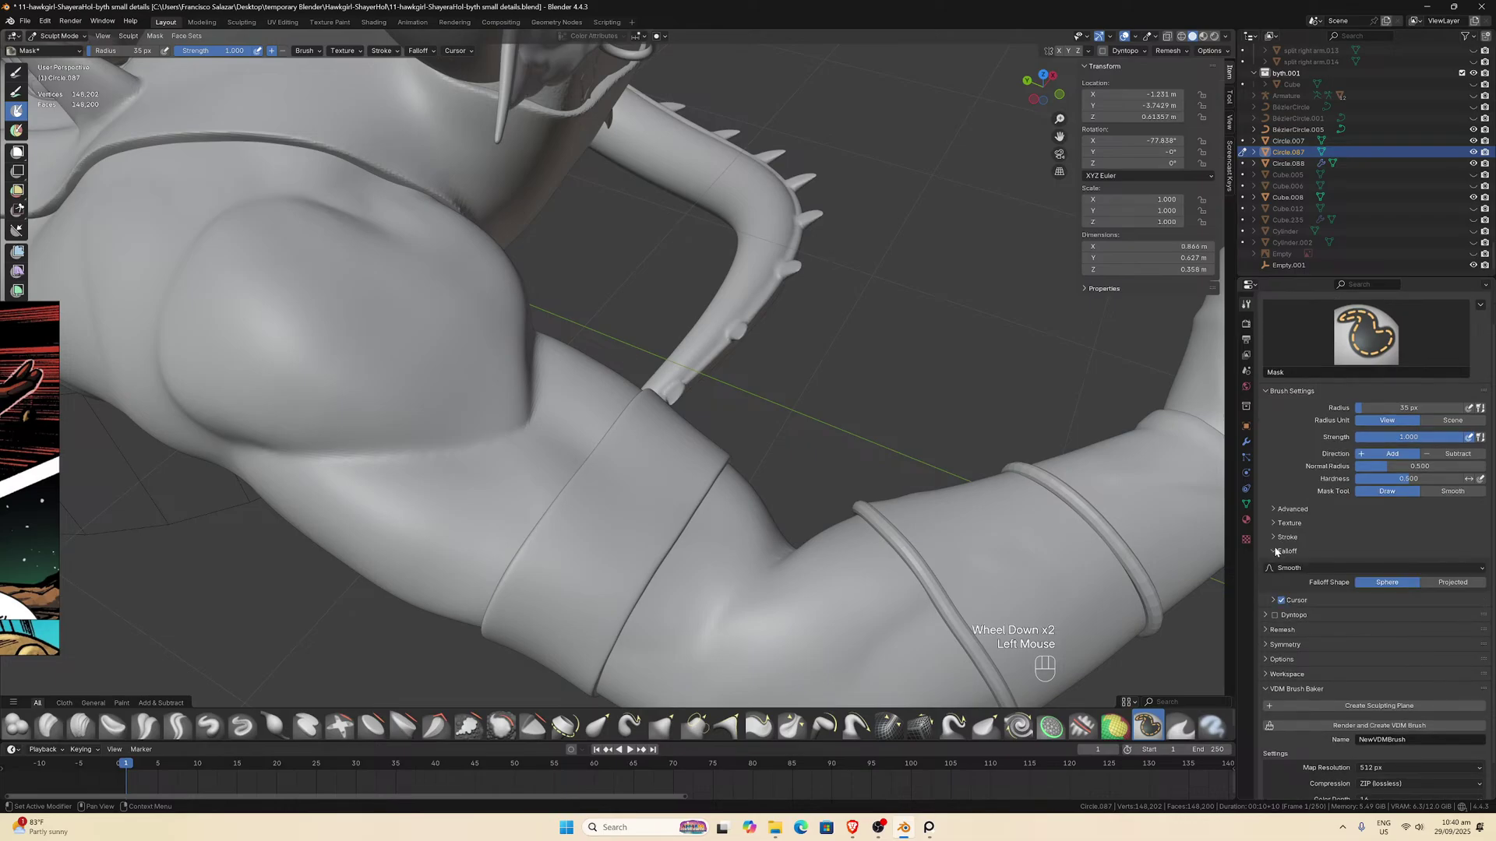
pyautogui.click(1279, 538)
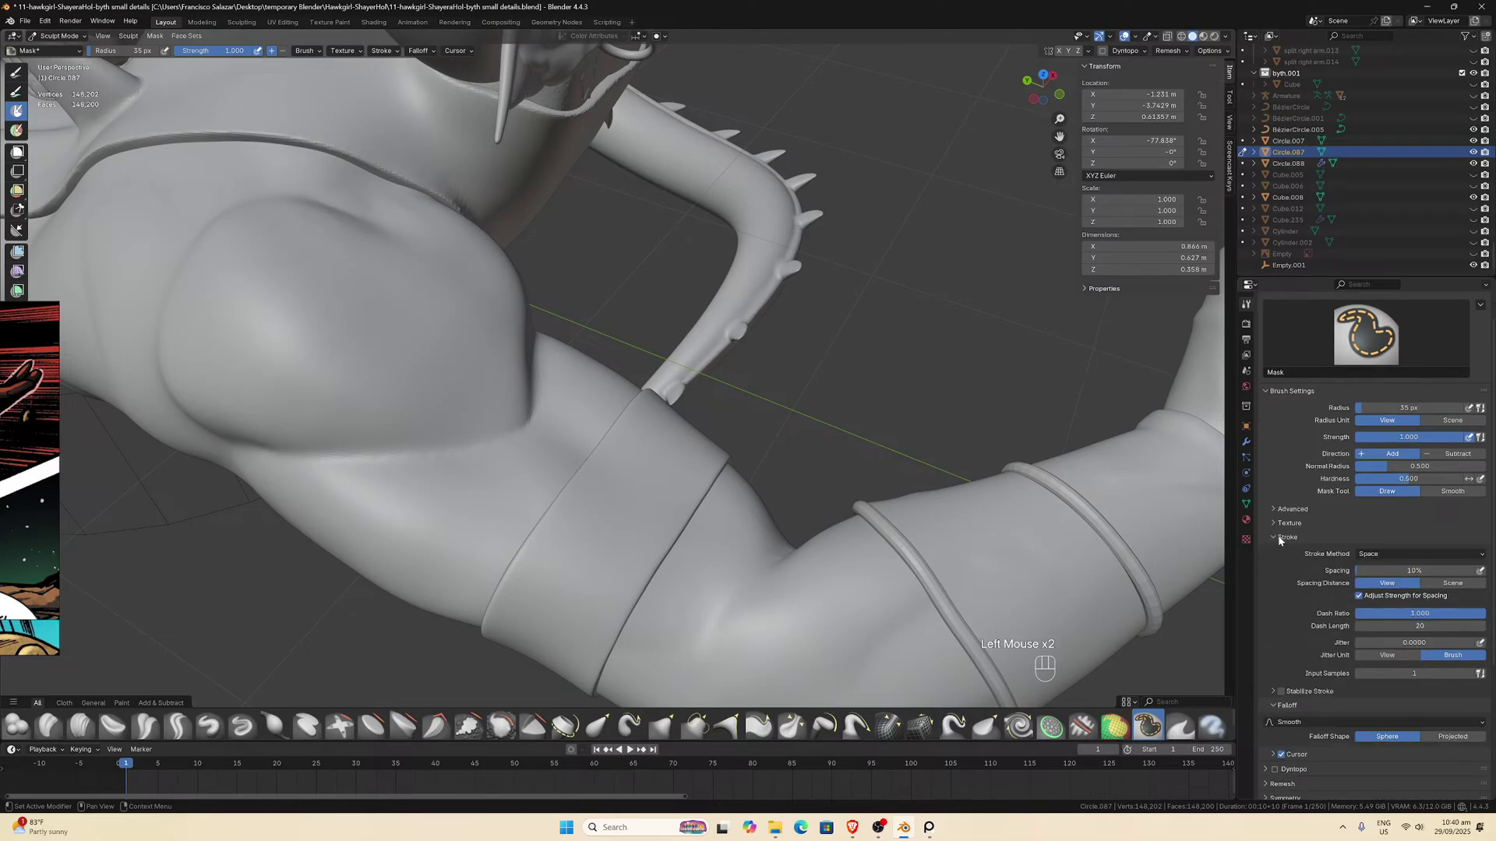
pyautogui.click(1274, 522)
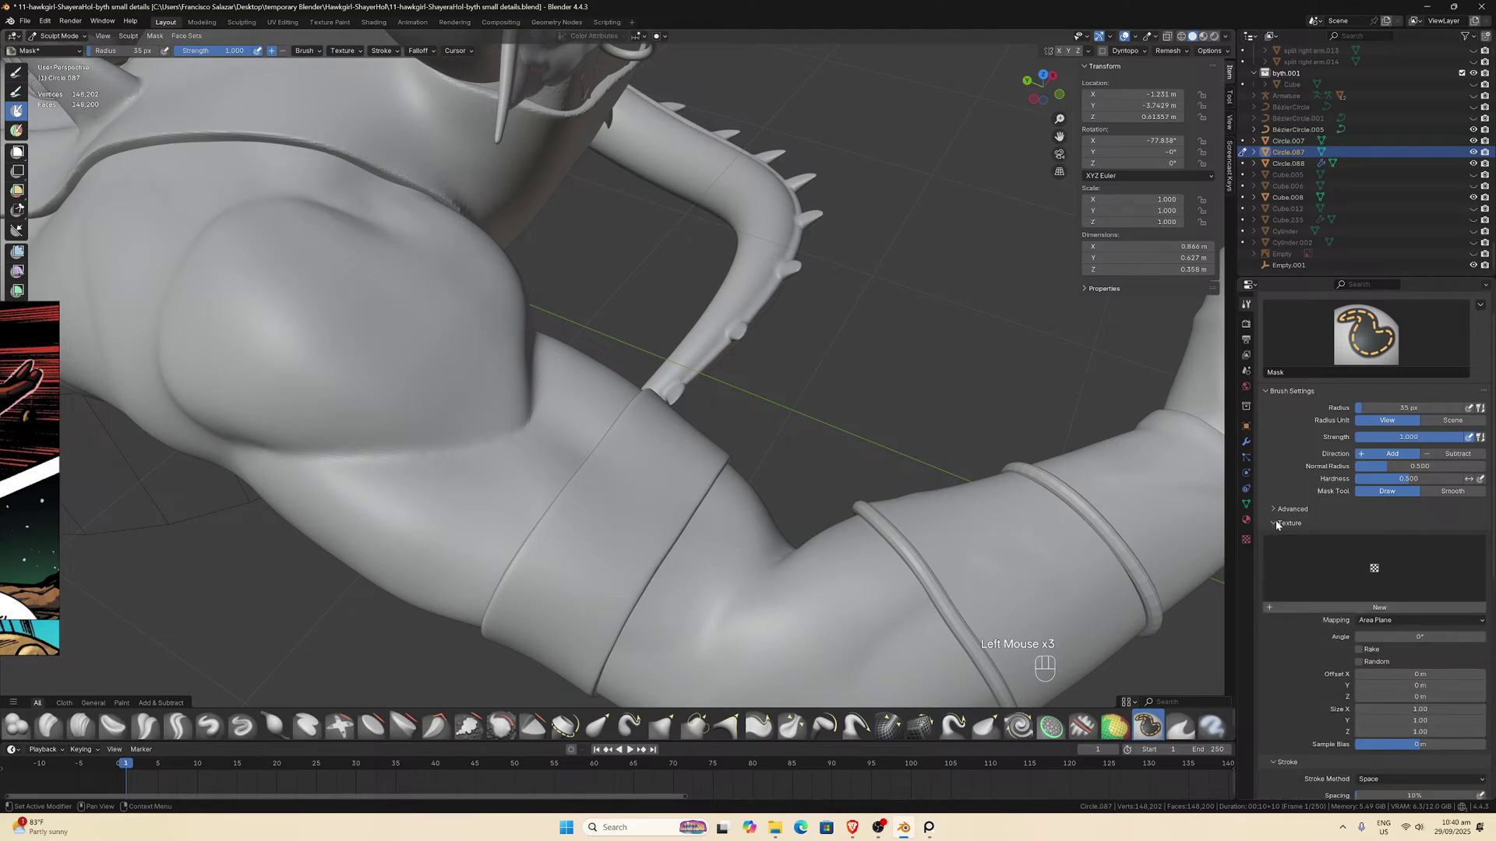
pyautogui.click(1275, 510)
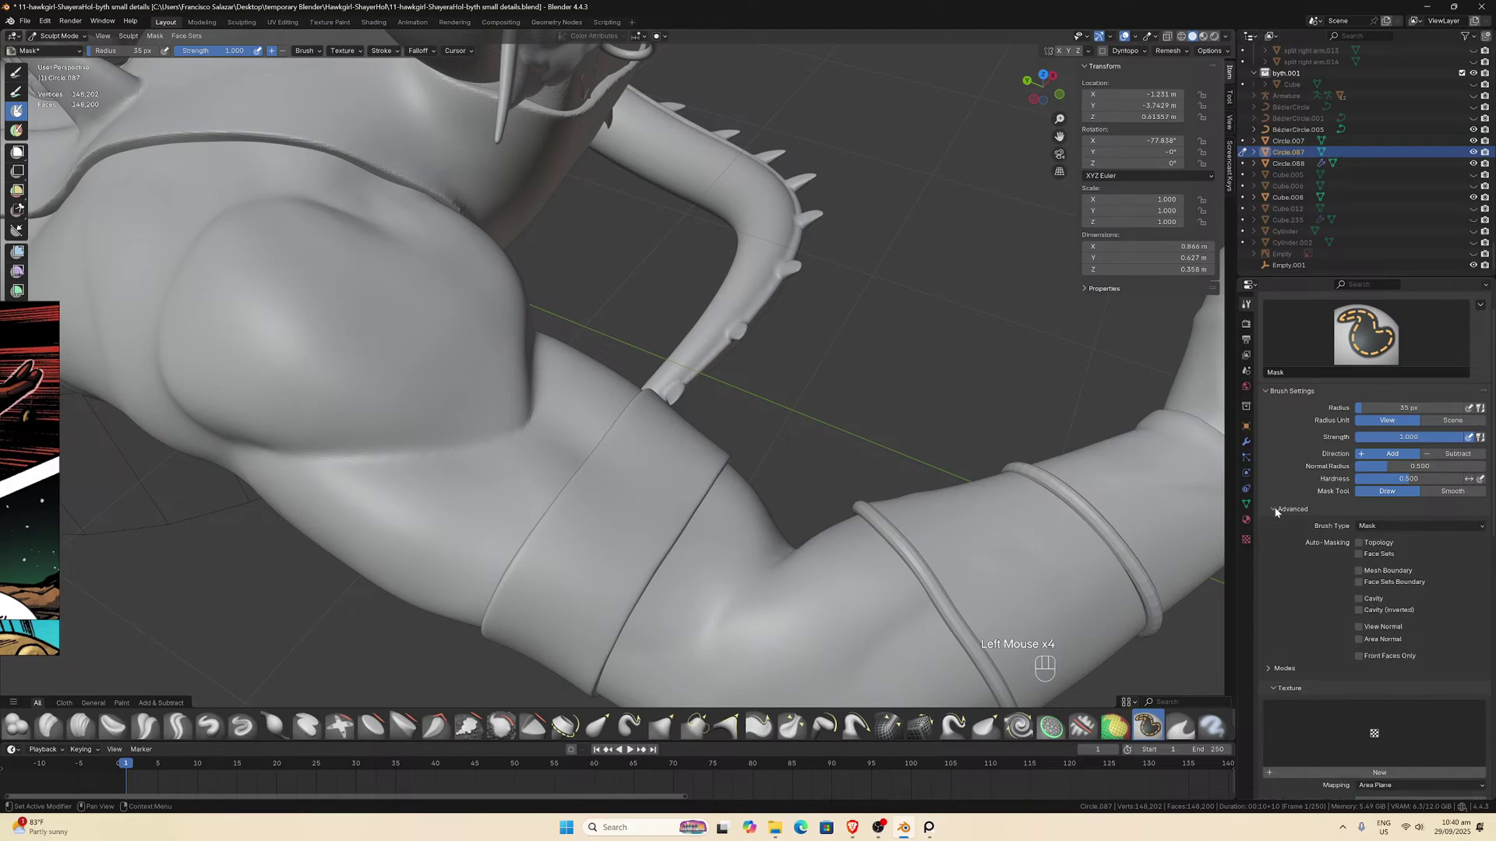
pyautogui.click(1275, 510)
pyautogui.click(1275, 522)
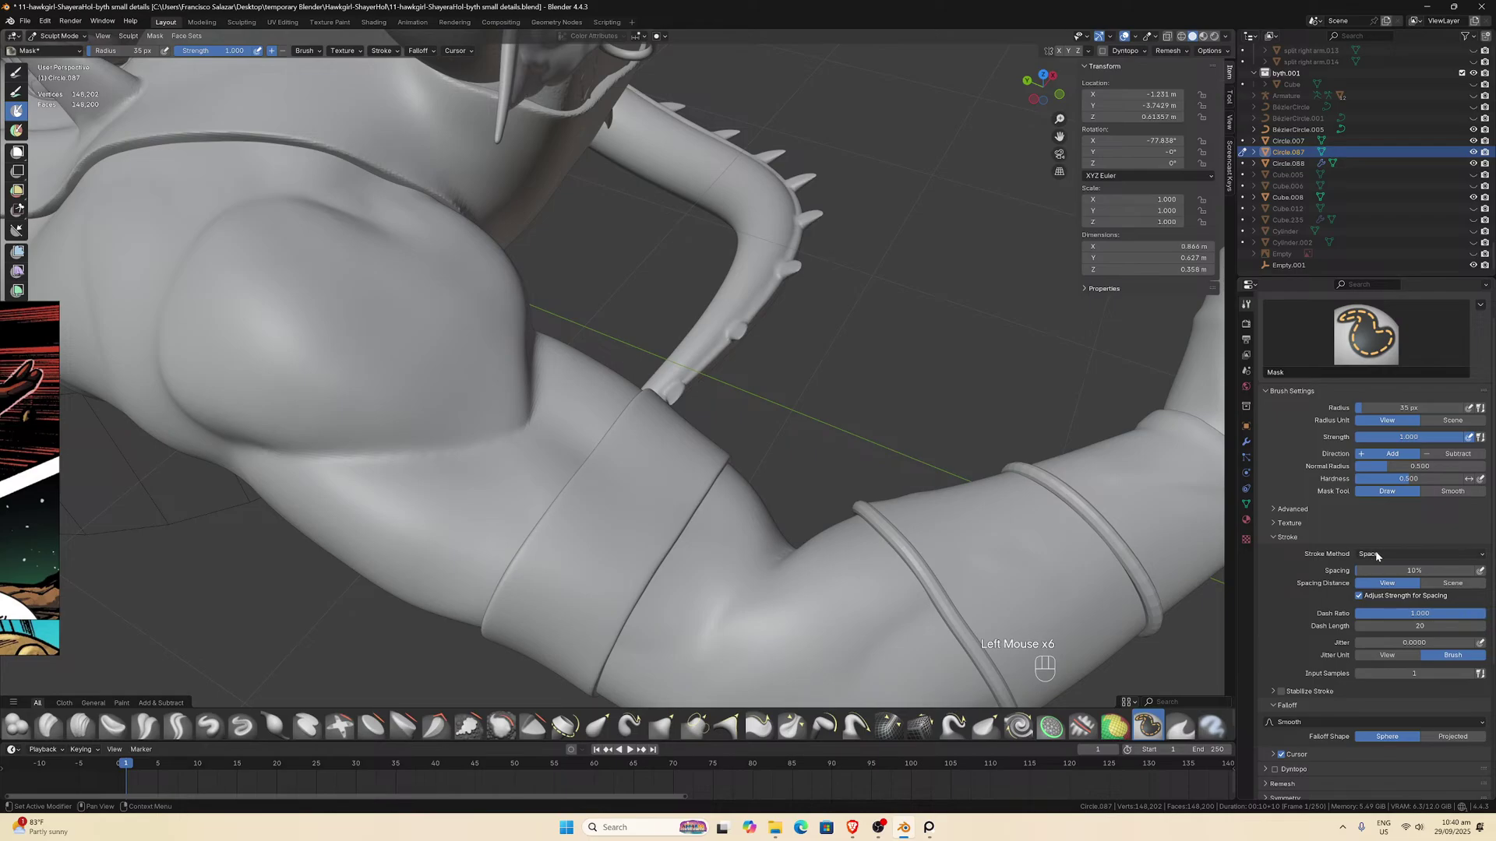
pyautogui.scroll(-4, 1317, 608)
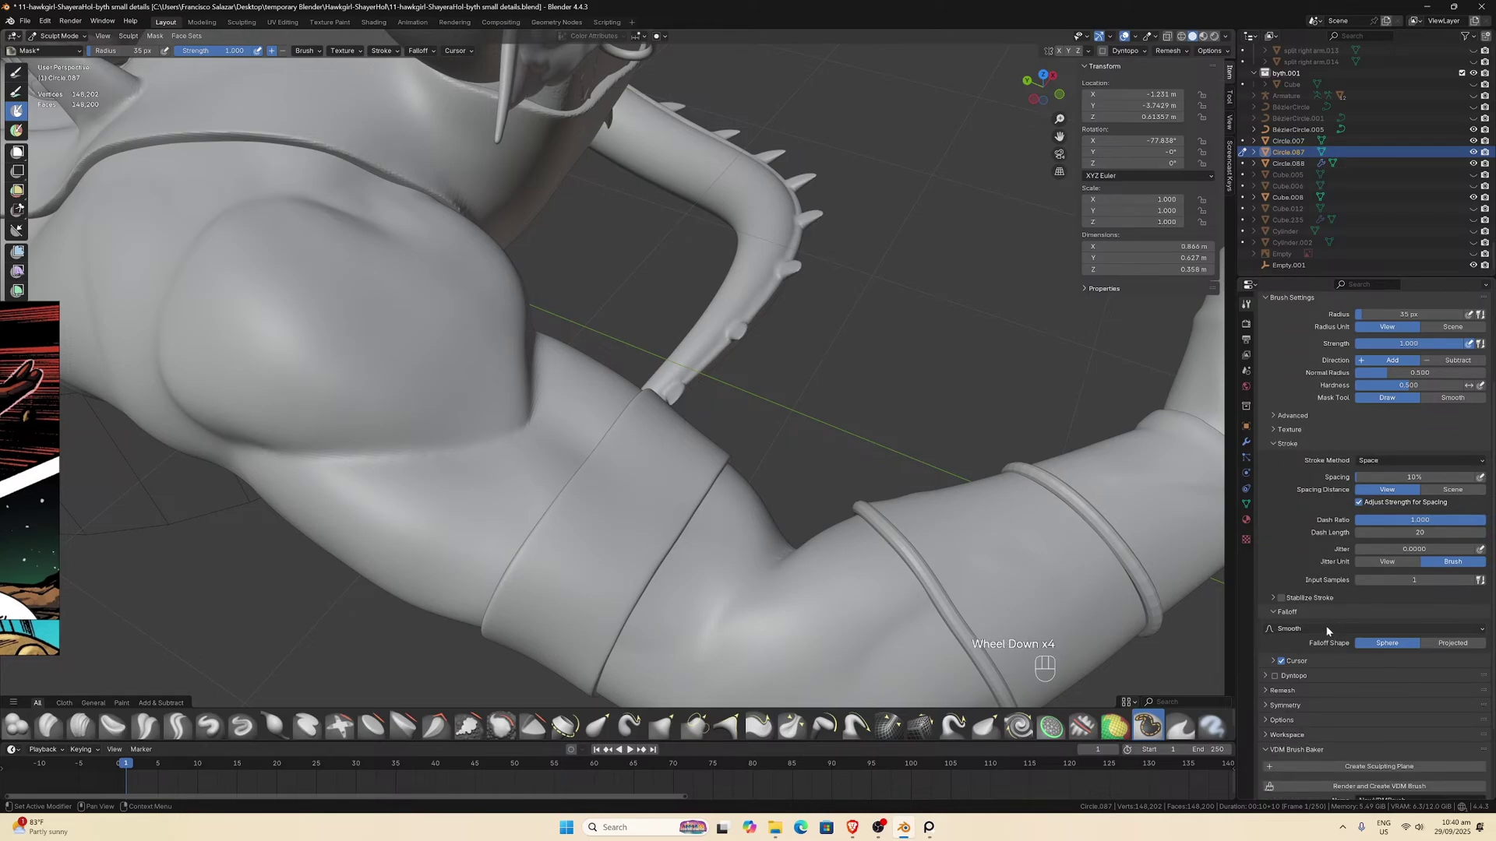
pyautogui.click(1333, 629)
pyautogui.click(1294, 769)
# Turn on Stabilize Stroke for the Mask brush and set its stroke method to Line.
pyautogui.click(1280, 597)
pyautogui.click(1280, 598)
pyautogui.click(1280, 597)
pyautogui.click(1370, 461)
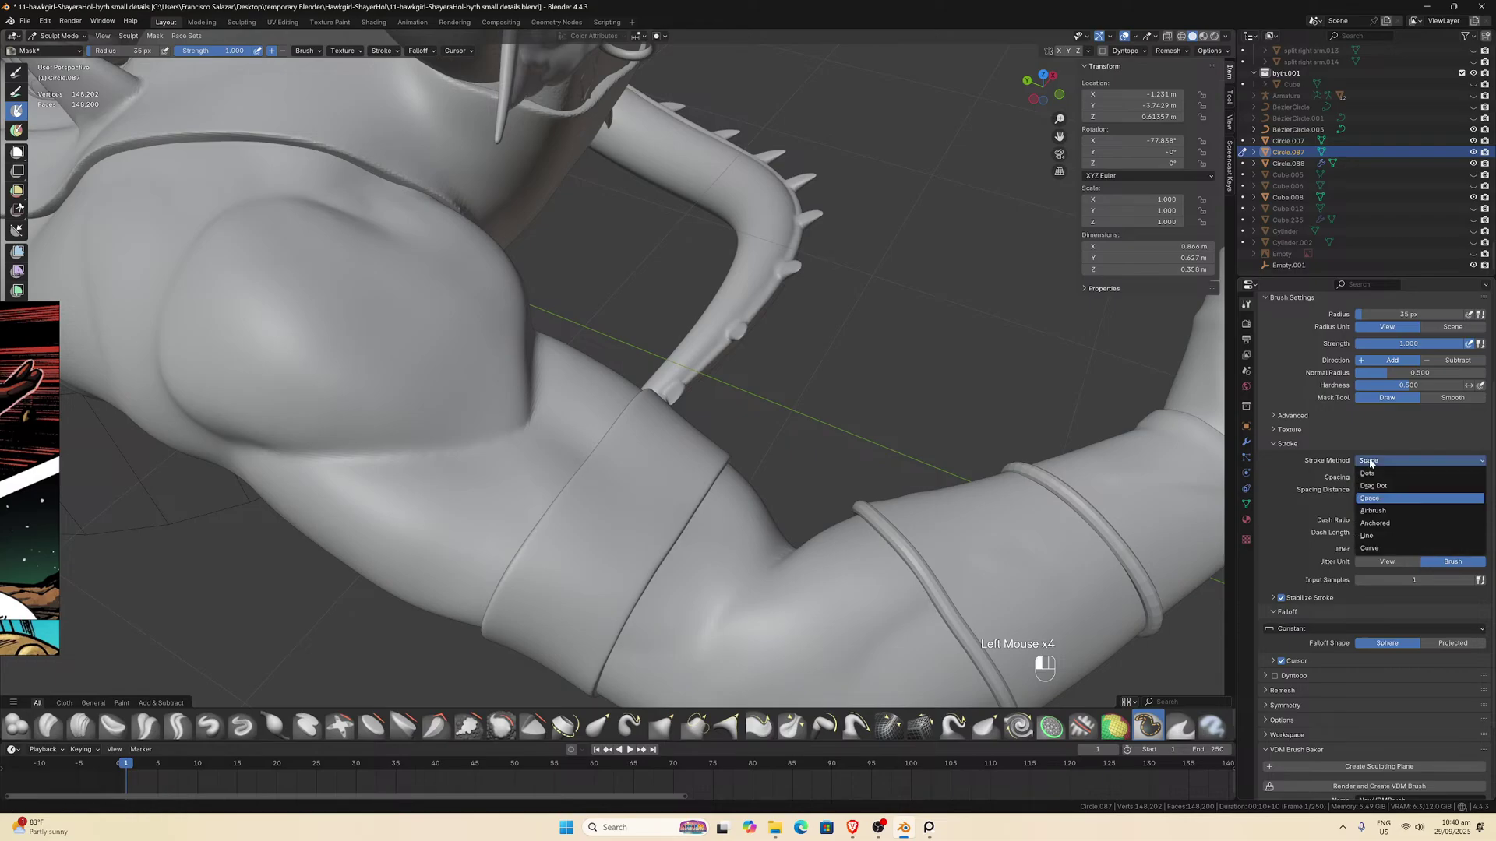
pyautogui.click(1366, 536)
# Try masking a straight line along the upper arm band's edge, and undo the stroke.
pyautogui.scroll(4, 634, 475)
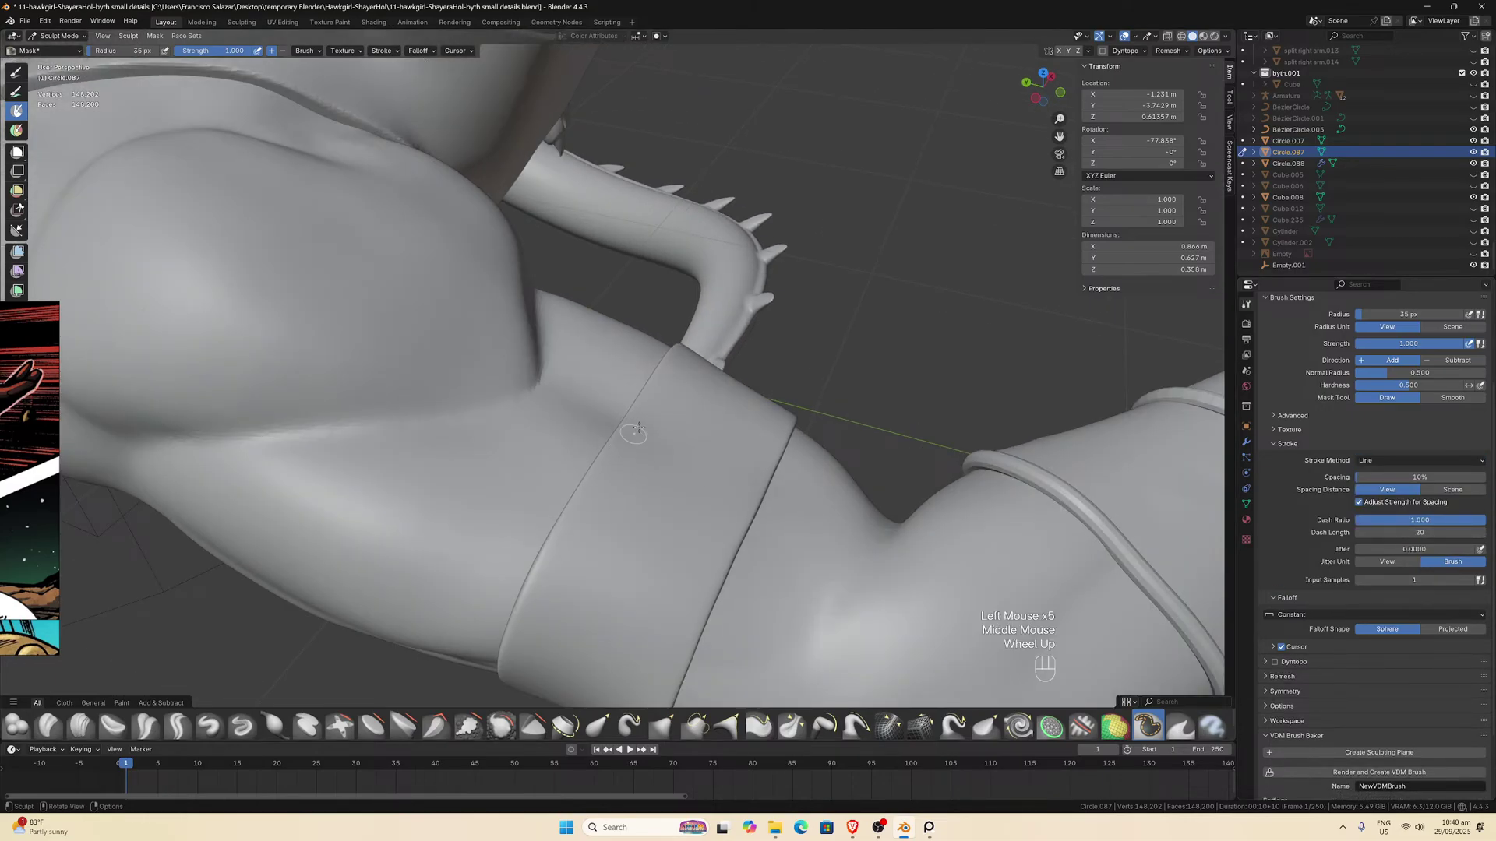
pyautogui.moveTo(662, 404); pyautogui.dragTo(574, 540)
pyautogui.hotkey('ctrl', 'z')
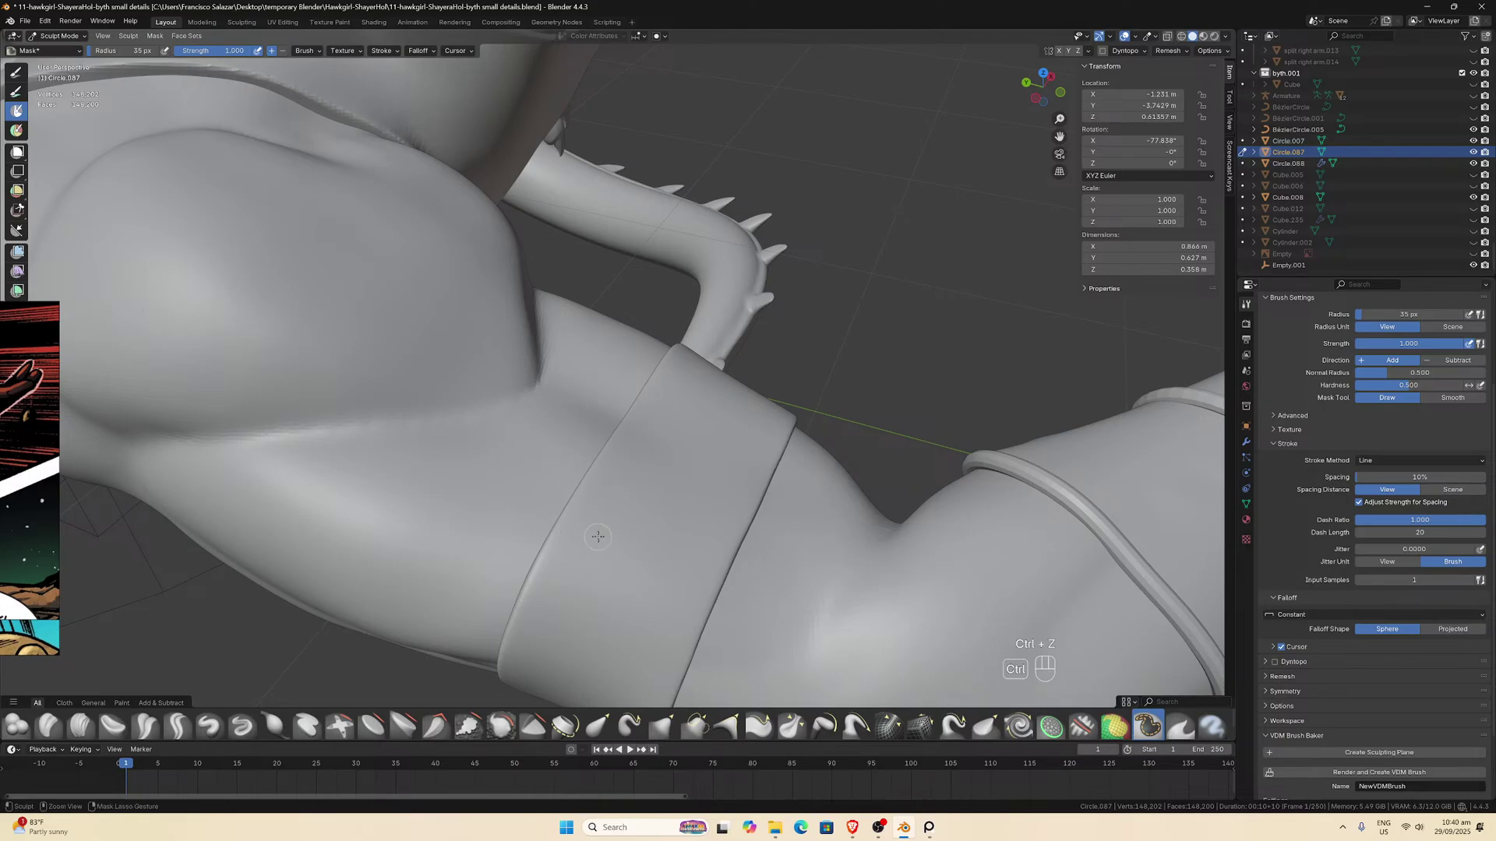
# Set the Mask brush's stroke method to Curve and try placing curve points near the arm band's edge.
pyautogui.click(1378, 461)
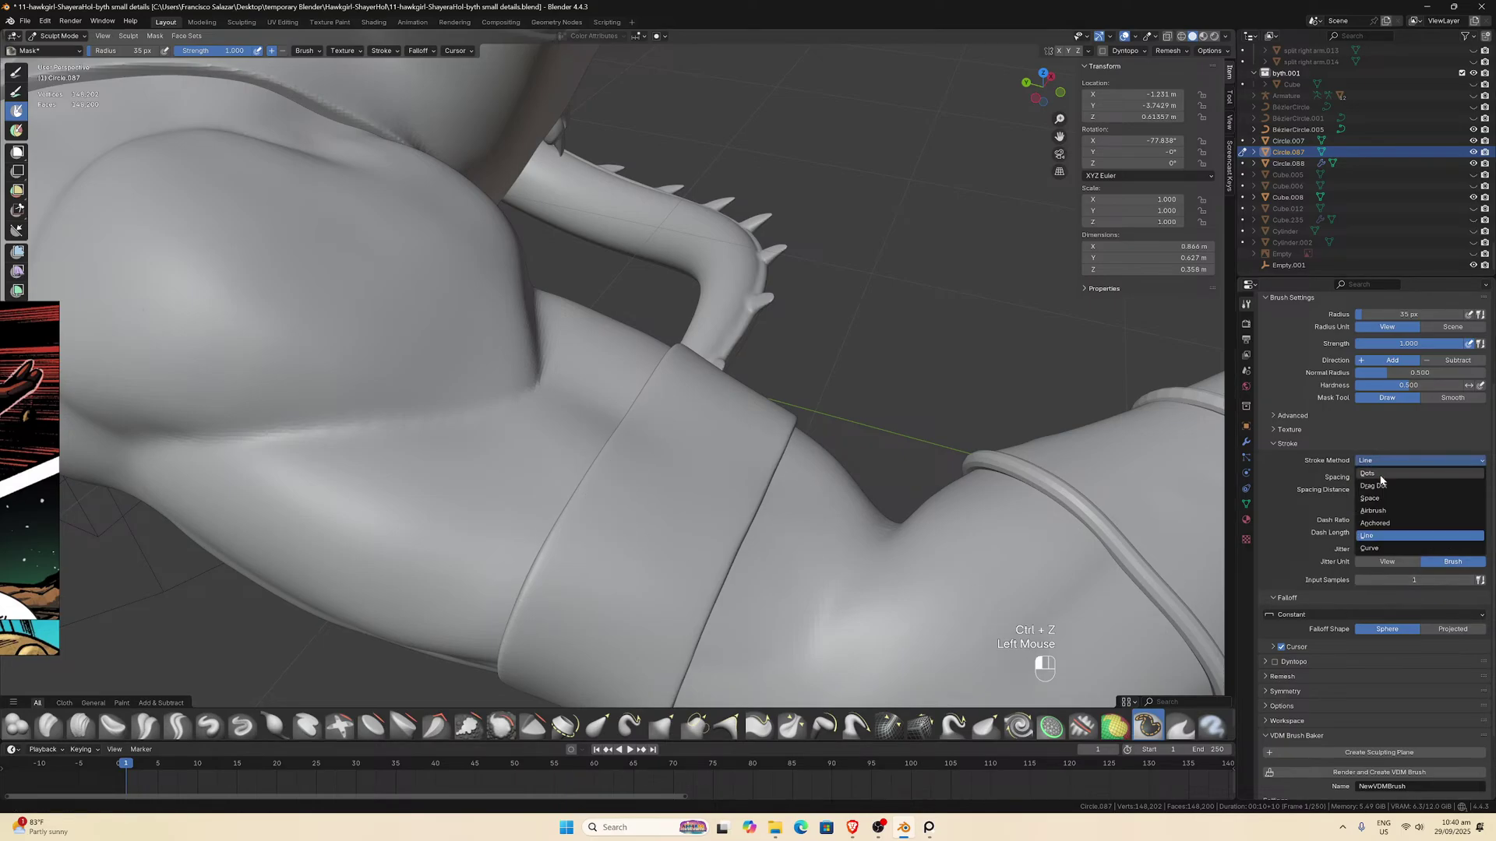
pyautogui.click(1372, 548)
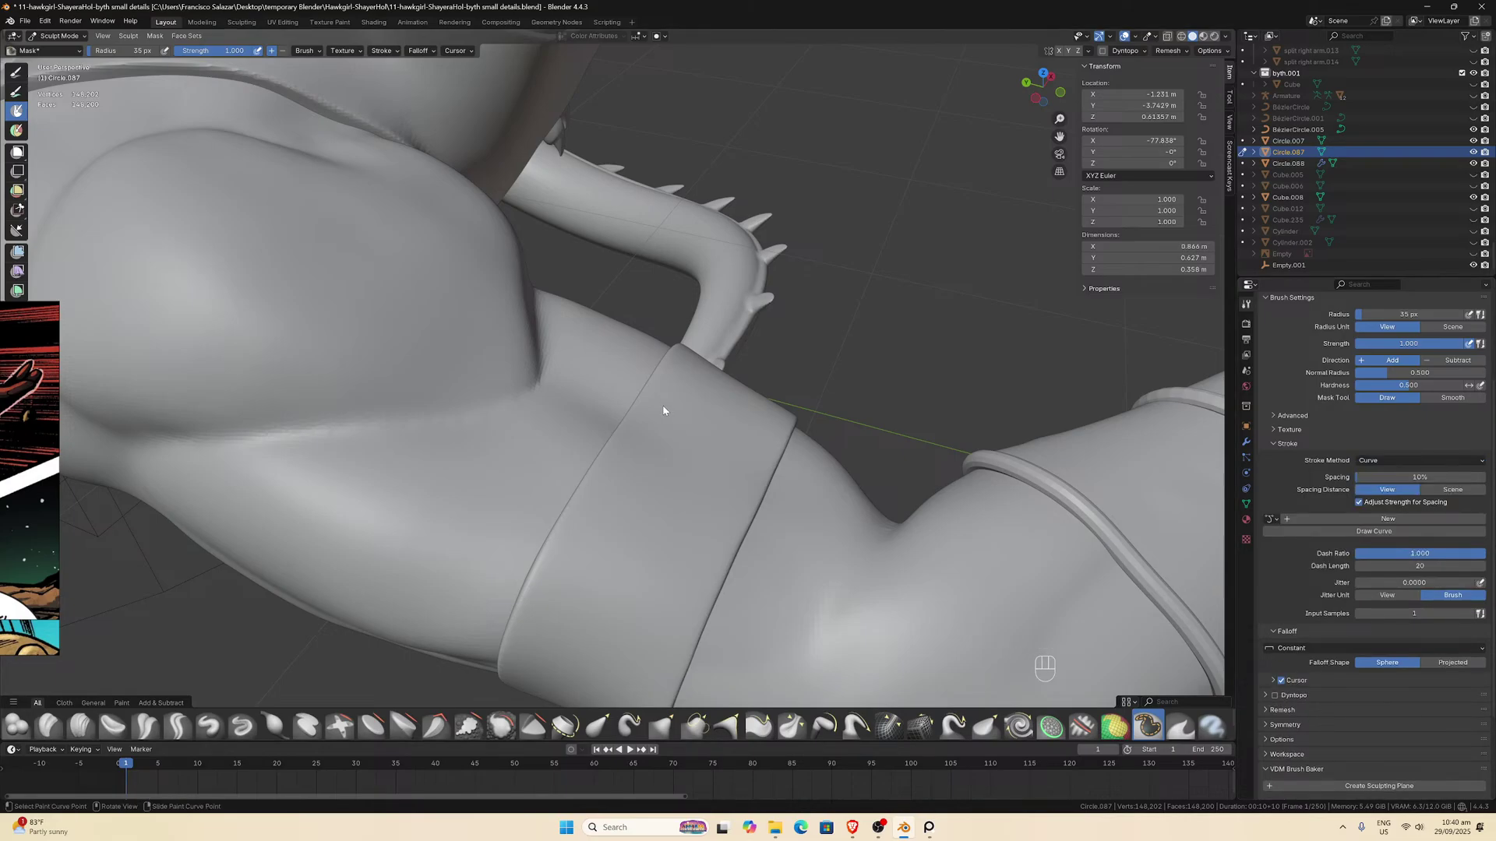
pyautogui.click(662, 398)
pyautogui.click(658, 403)
# Create a new paint curve for the Mask brush, try placing a point on the band, and undo the attempt.
pyautogui.click(1291, 520)
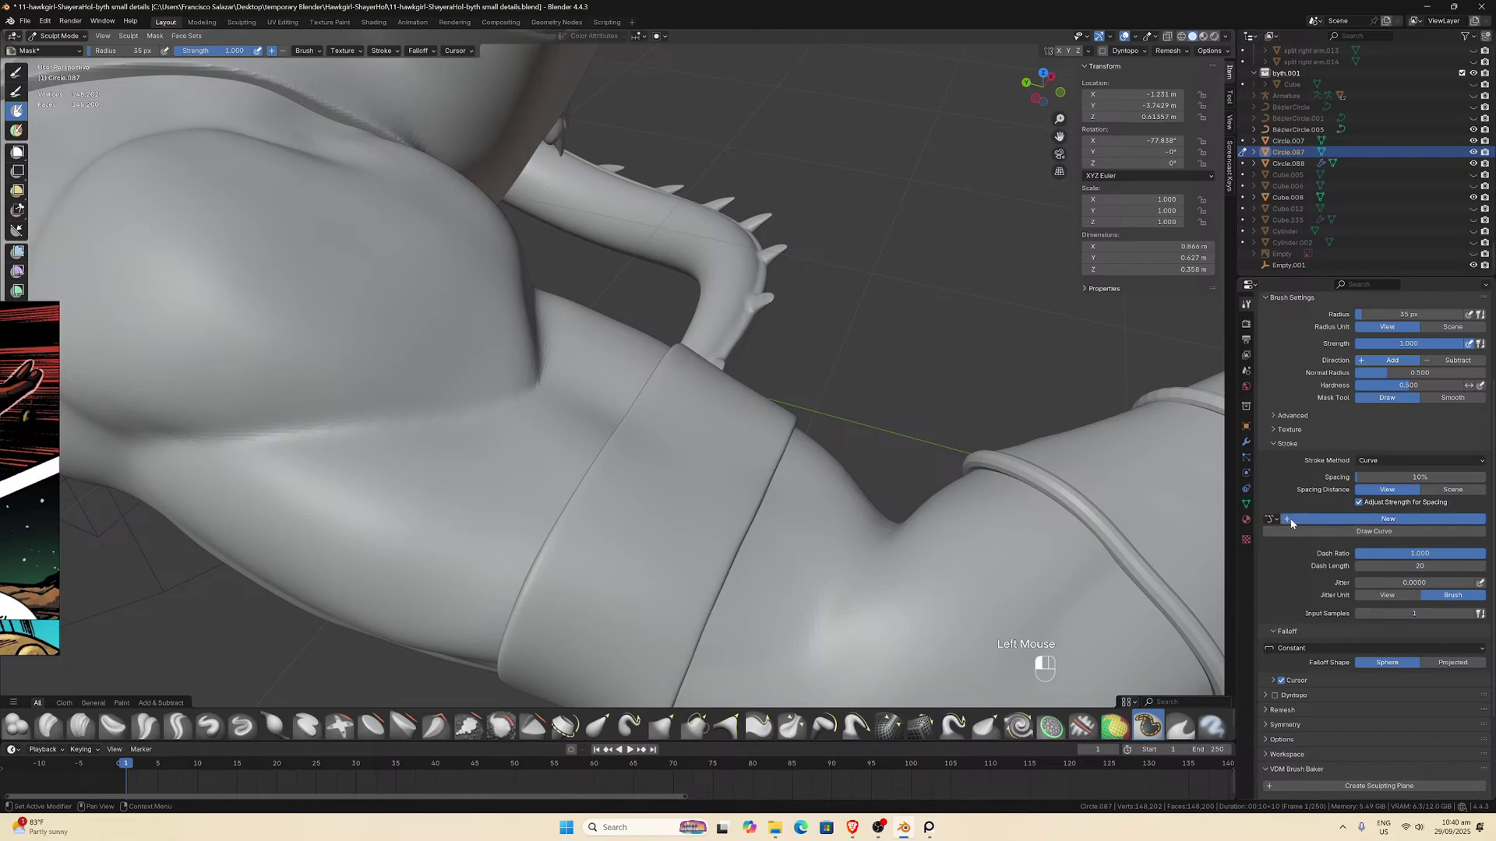
pyautogui.click(640, 425)
pyautogui.hotkey('ctrl', 'z')
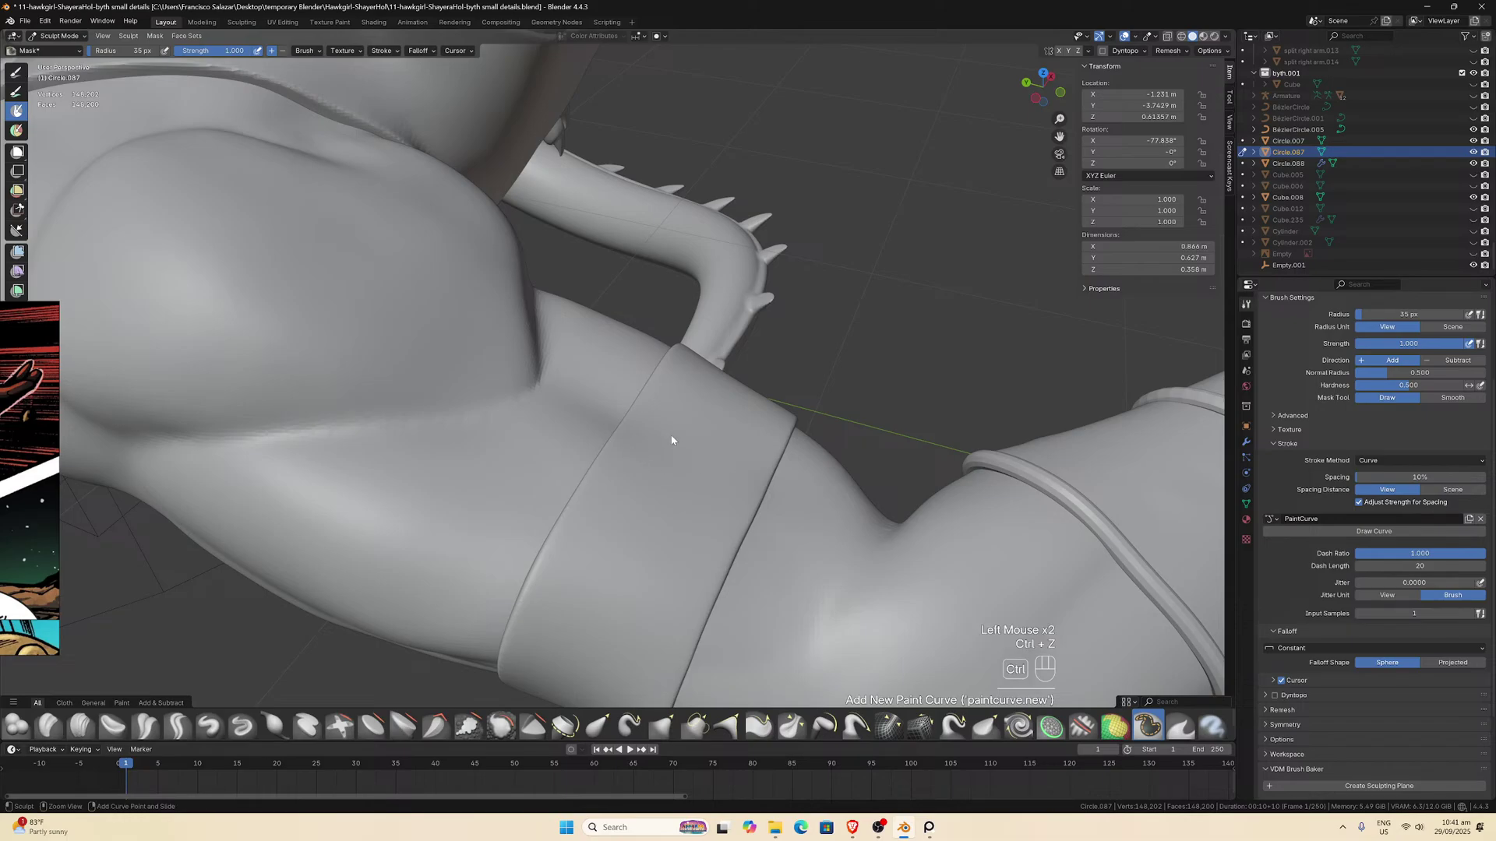
pyautogui.hotkey('ctrl', 'z')
pyautogui.hotkey('ctrl', 'z')
pyautogui.hotkey('ctrl', 'shift', 'z')
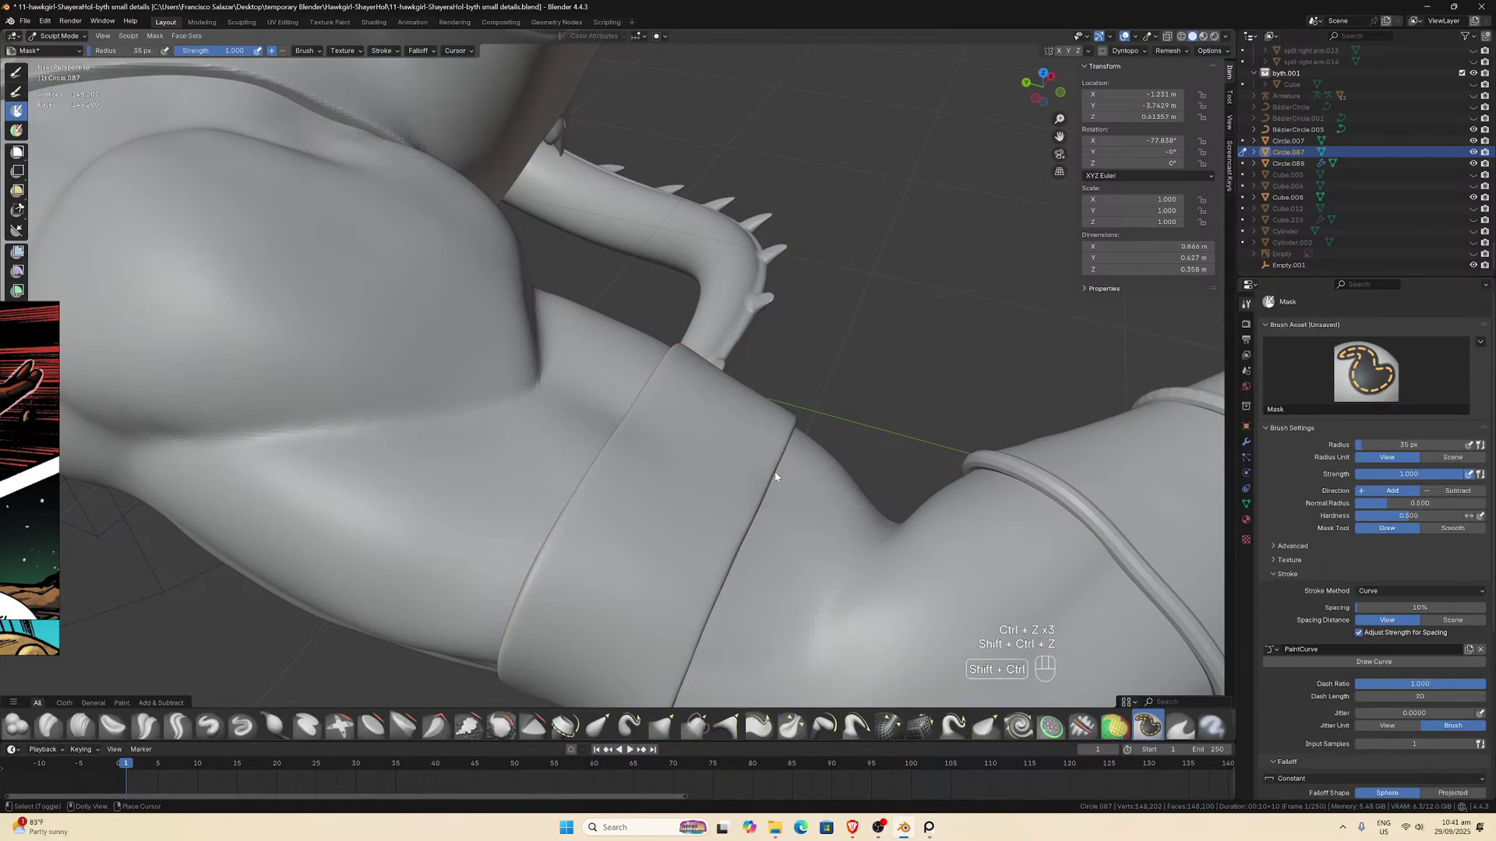
# Try the Draw Curve command with the paint curve on the arm band and look through the stroke settings.
pyautogui.click(1366, 592)
pyautogui.click(1322, 661)
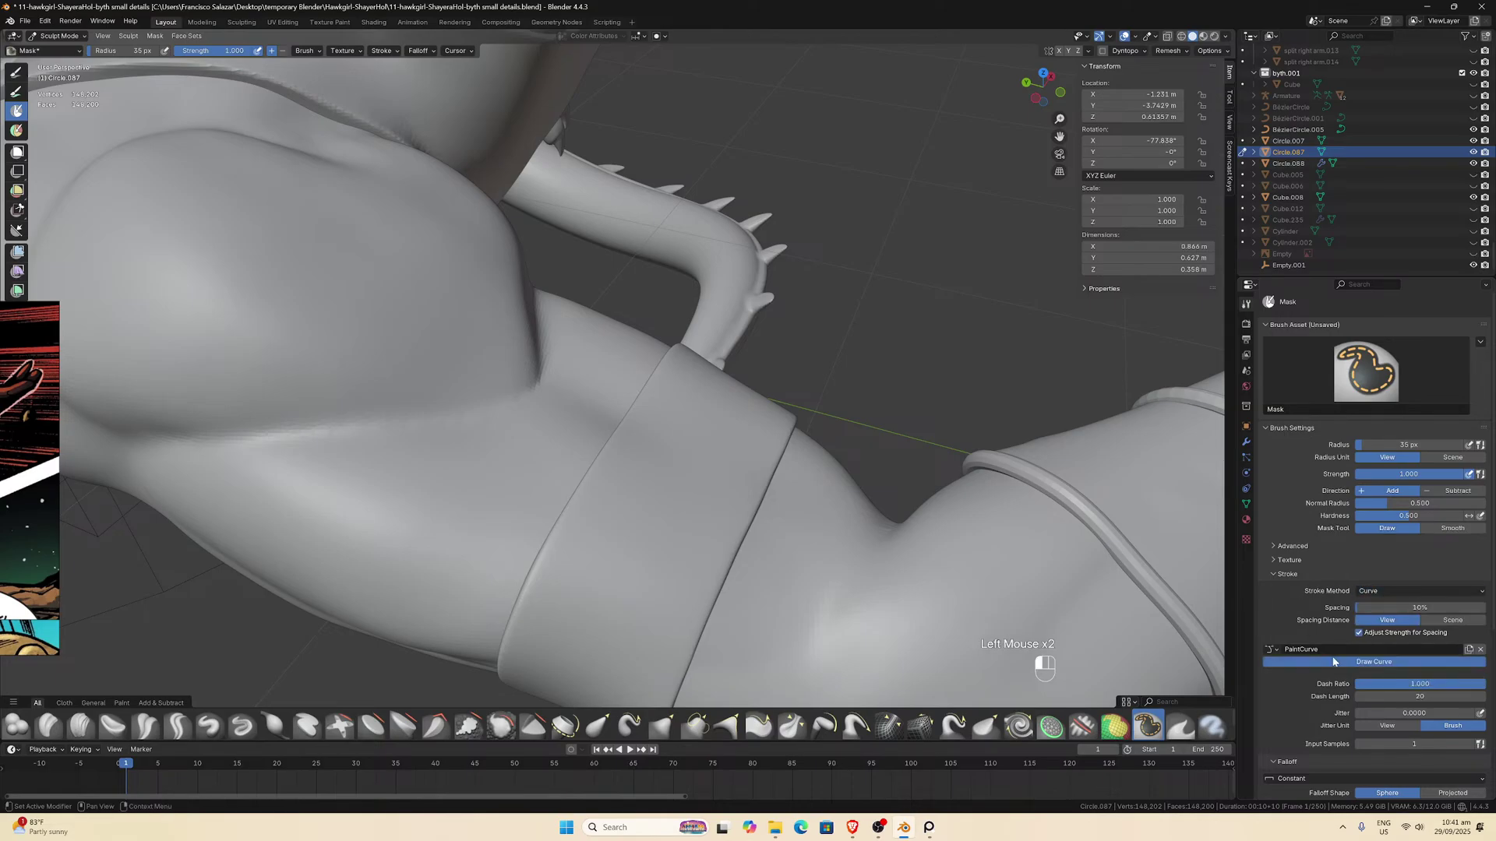
pyautogui.click(613, 473)
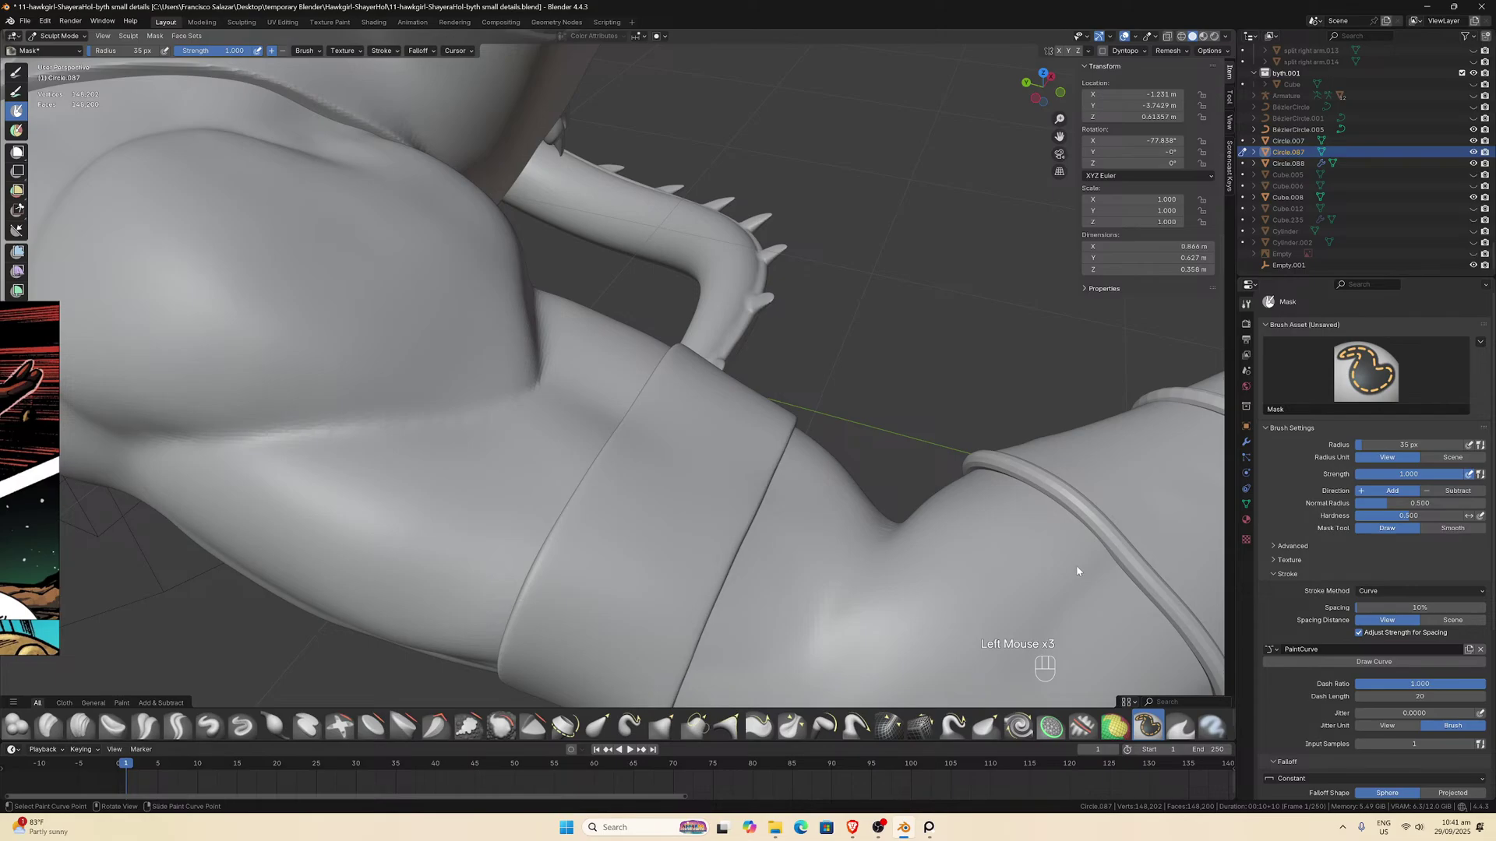
pyautogui.press('ctrl')
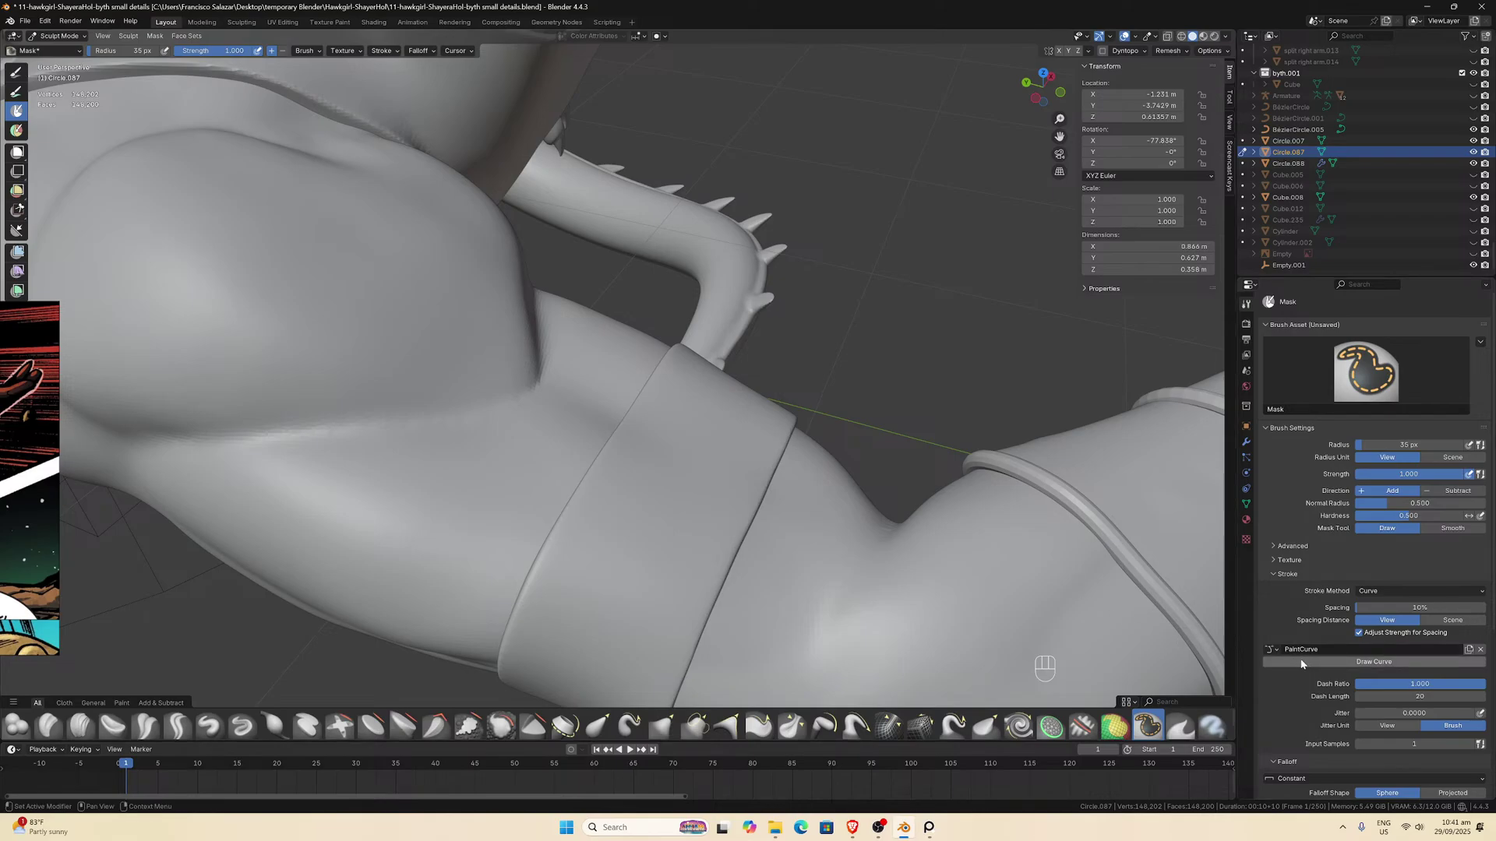
pyautogui.scroll(-3, 1289, 661)
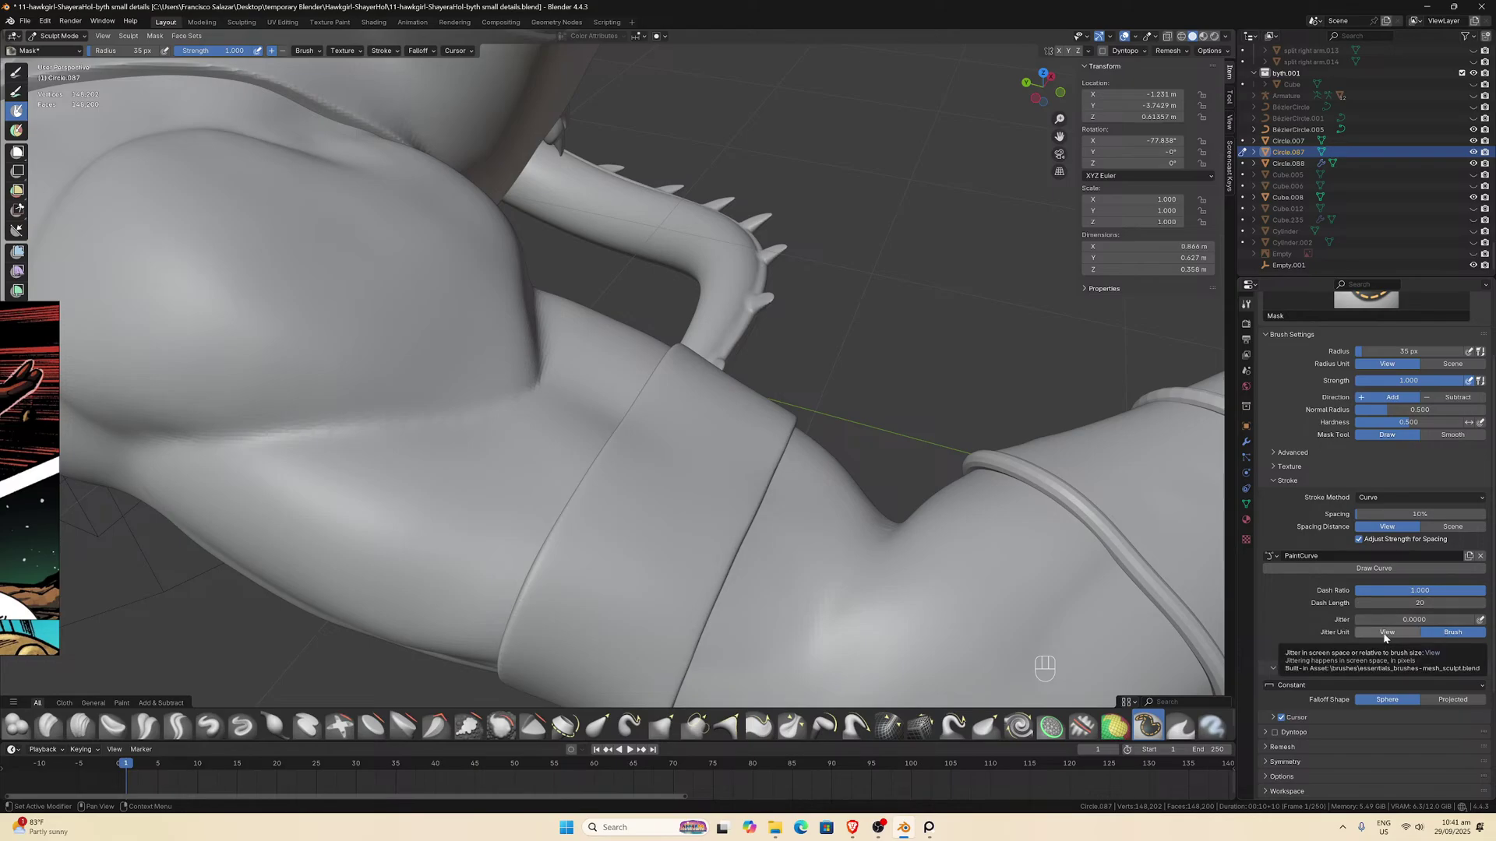
pyautogui.scroll(2, 1371, 468)
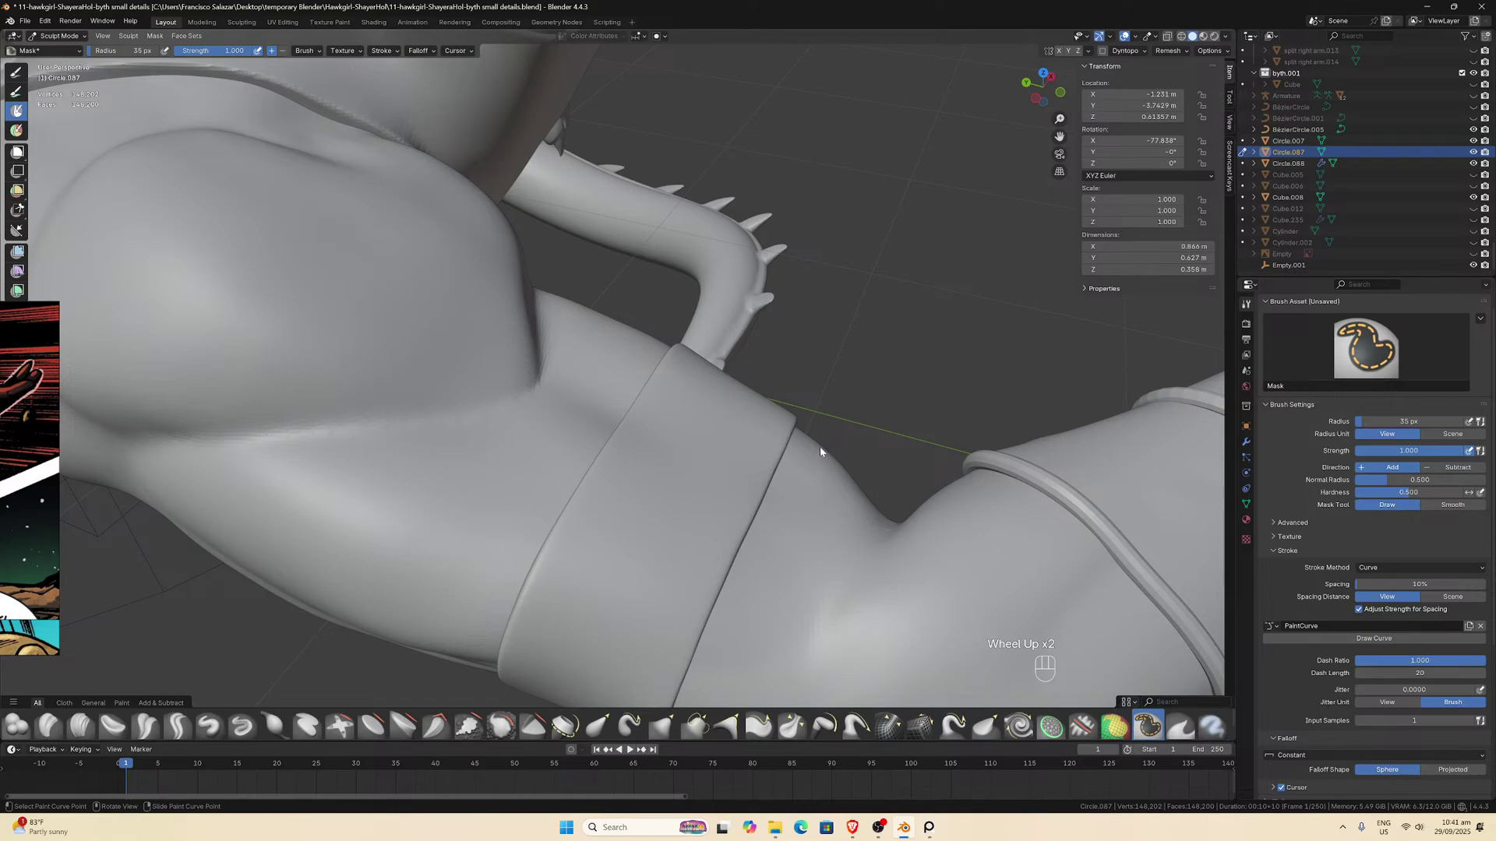
# Choose the brush tool again and try placing a paint curve point on the outer side of the arm band.
pyautogui.moveTo(819, 446); pyautogui.dragTo(710, 408, button='middle')
pyautogui.scroll(-1, 710, 408)
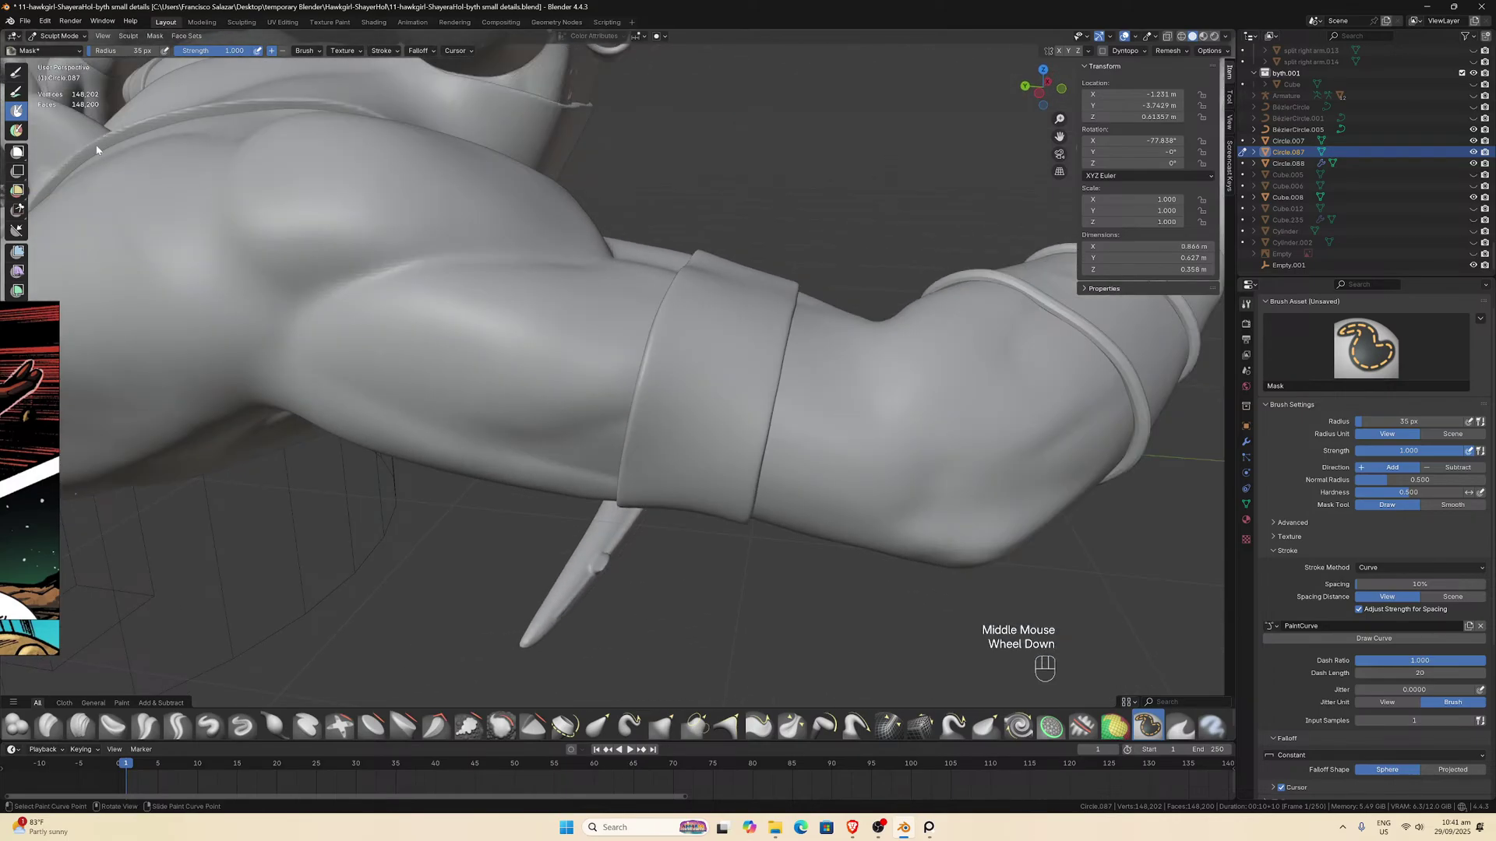
pyautogui.click(18, 118)
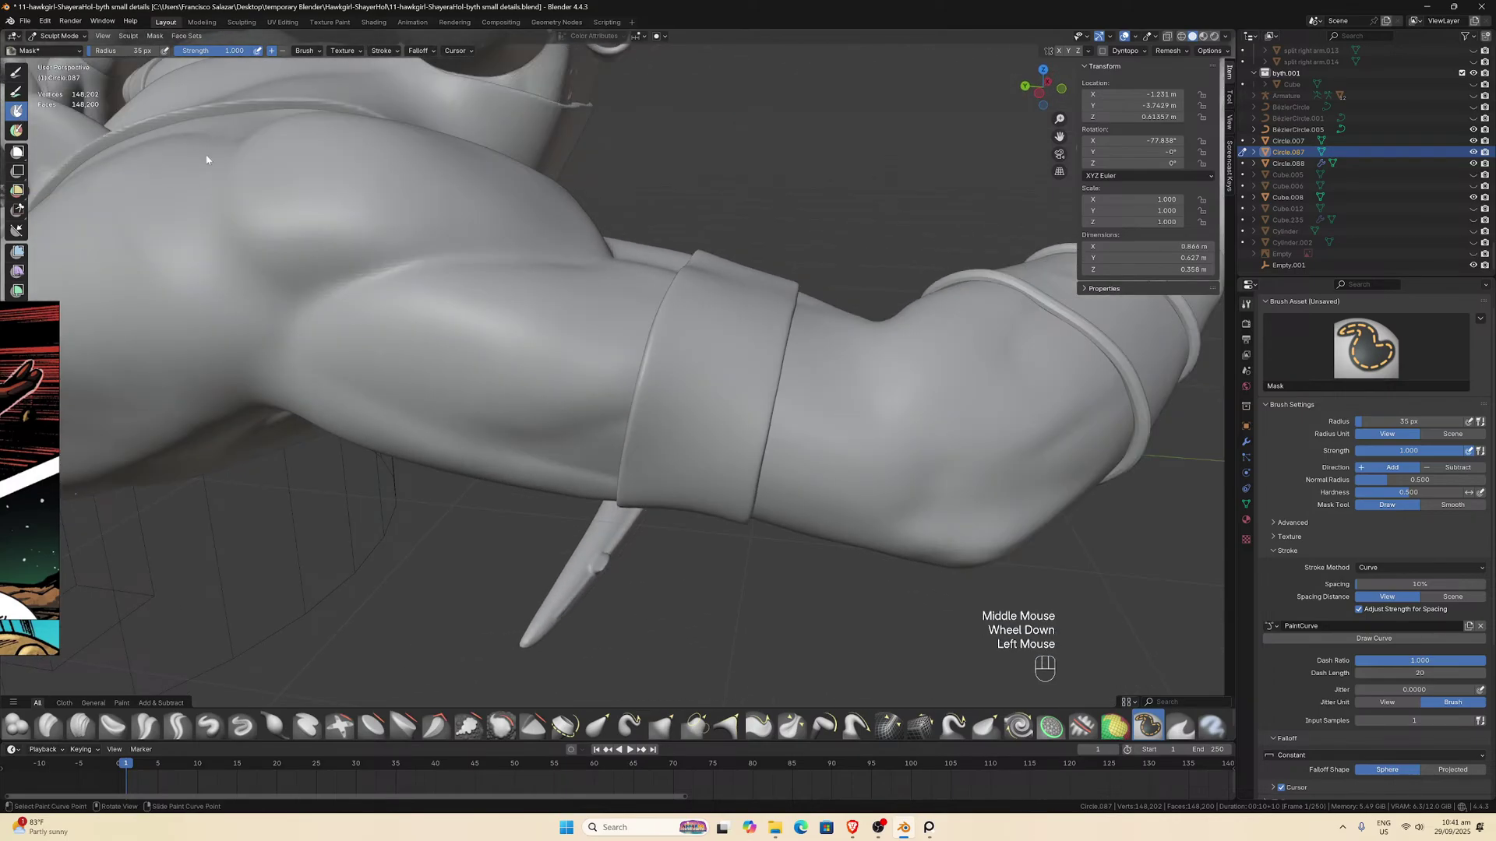
pyautogui.click(685, 355)
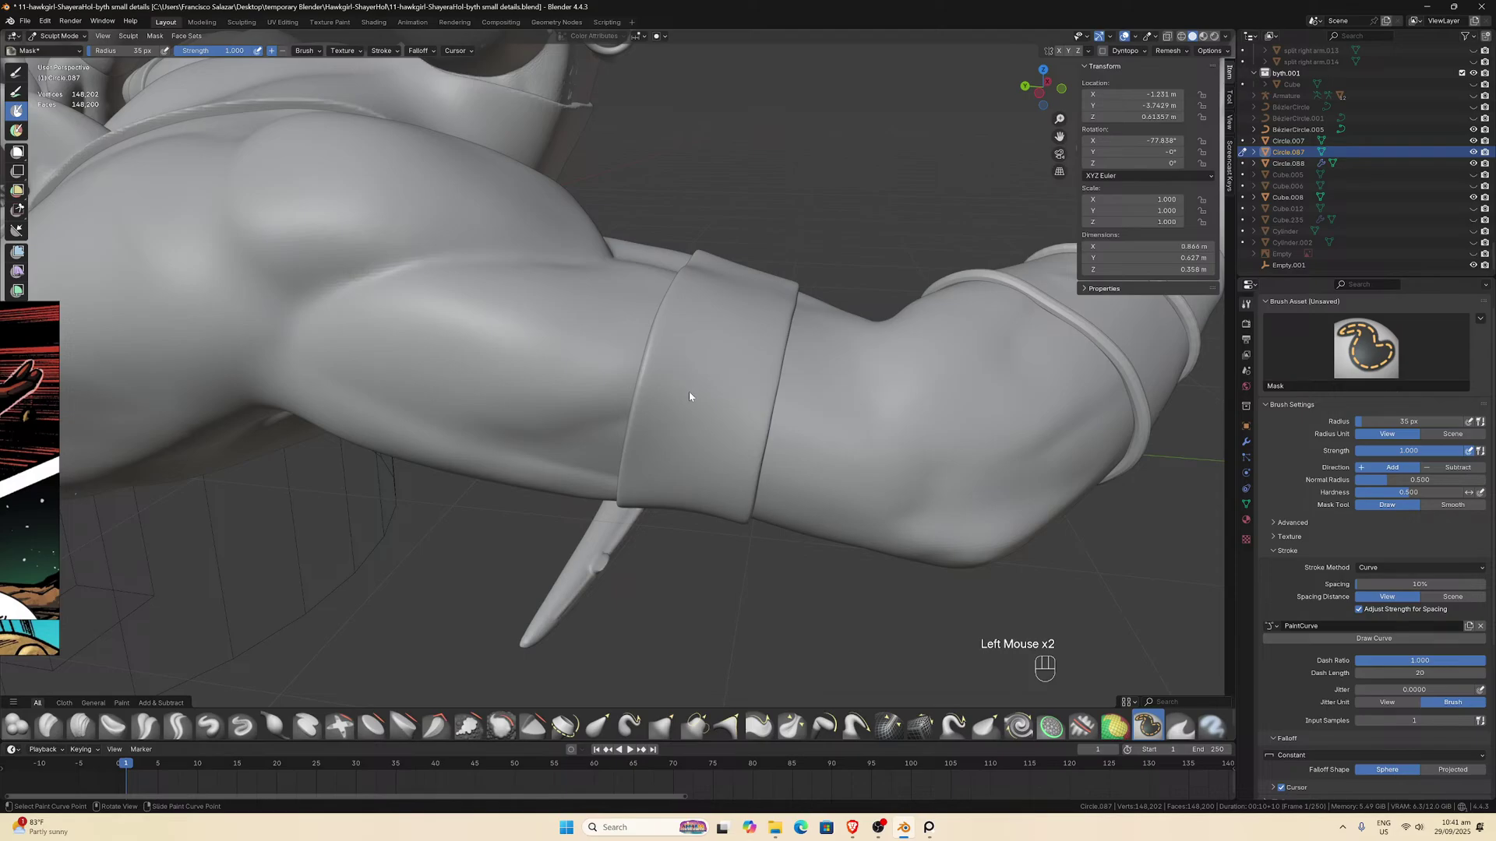
pyautogui.scroll(1, 689, 396)
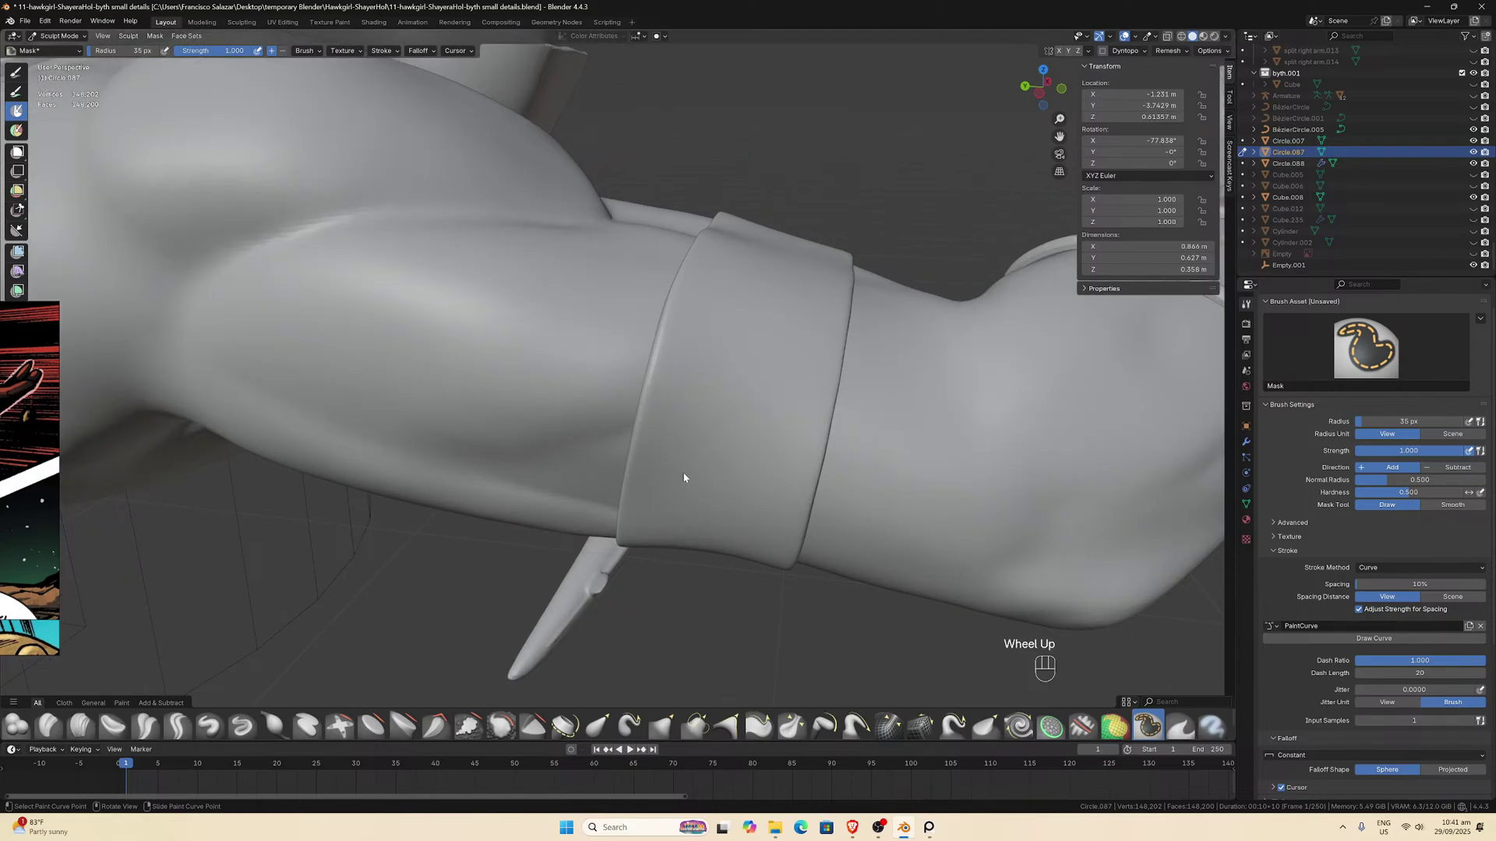
# Choose the existing paint curve, check the Curve stroke options, and retry placing a point on the band.
pyautogui.click(1270, 627)
pyautogui.click(1297, 643)
pyautogui.click(381, 51)
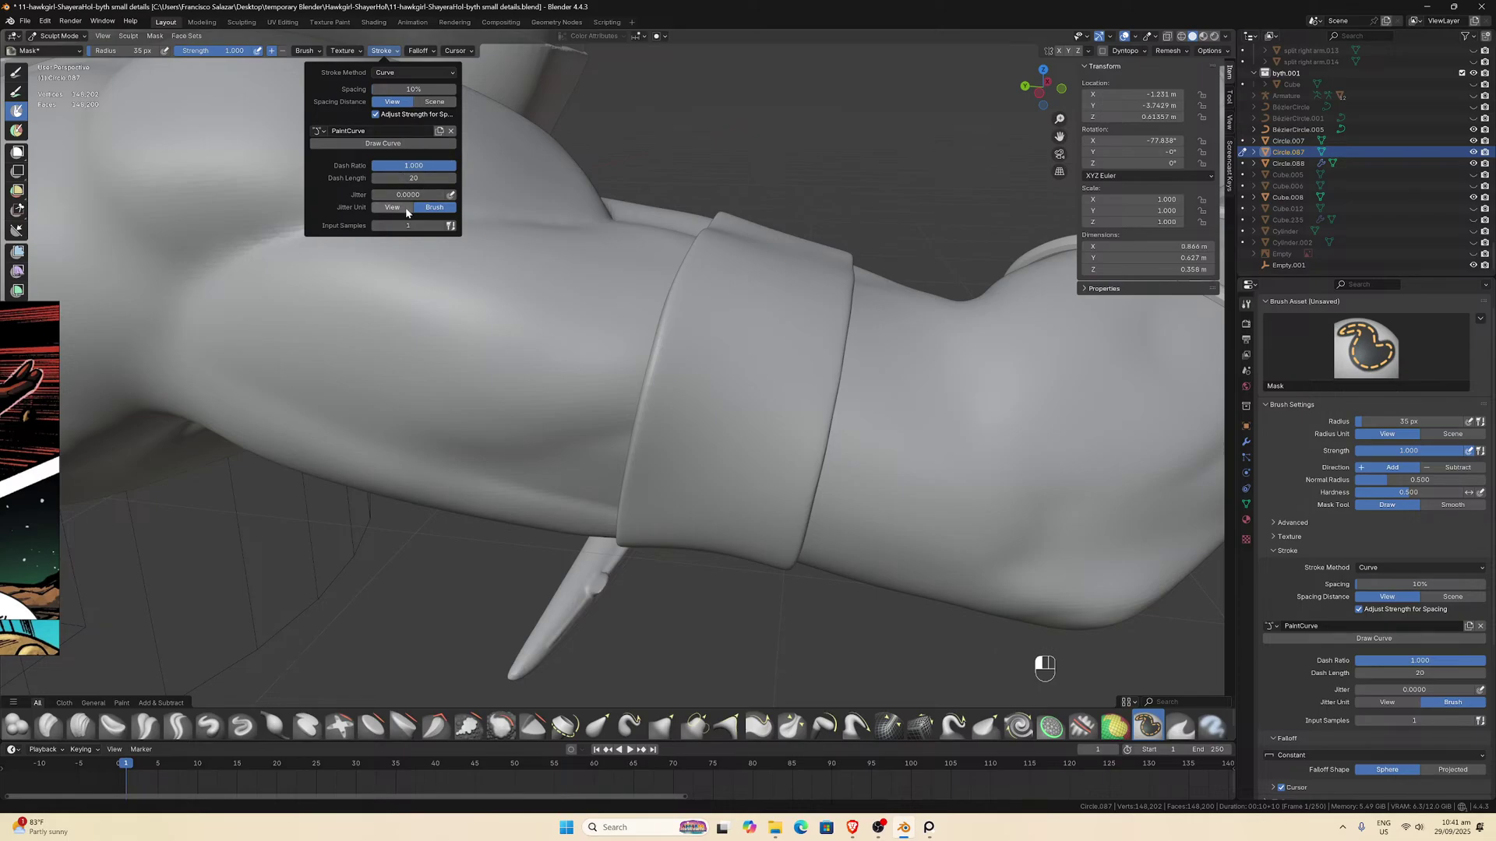
pyautogui.click(703, 315)
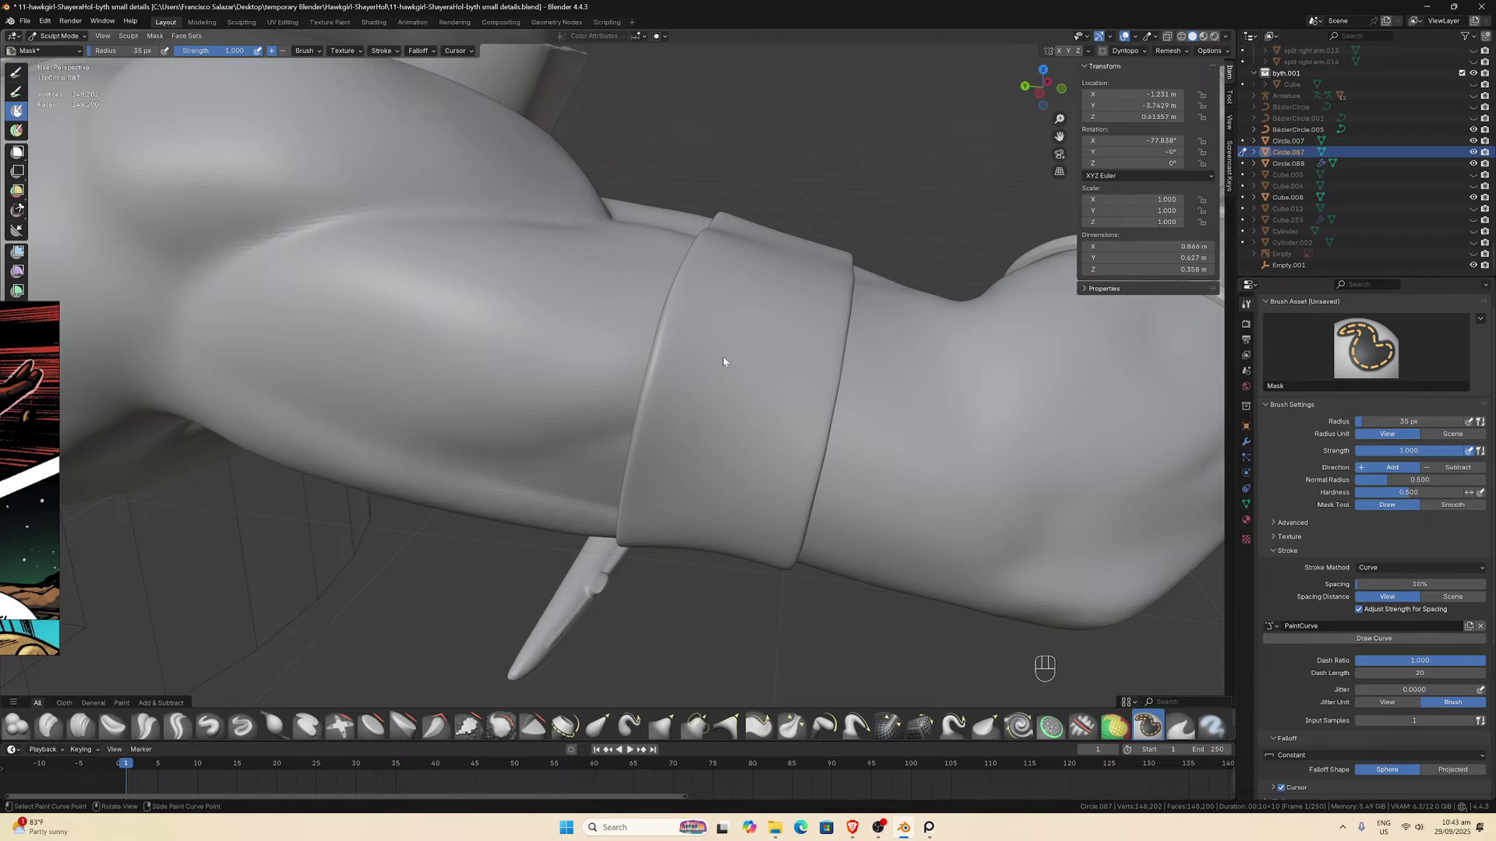
# Switch the stroke method back to Line, test a straight mask stroke along the band's edge, and undo it.
pyautogui.click(1375, 569)
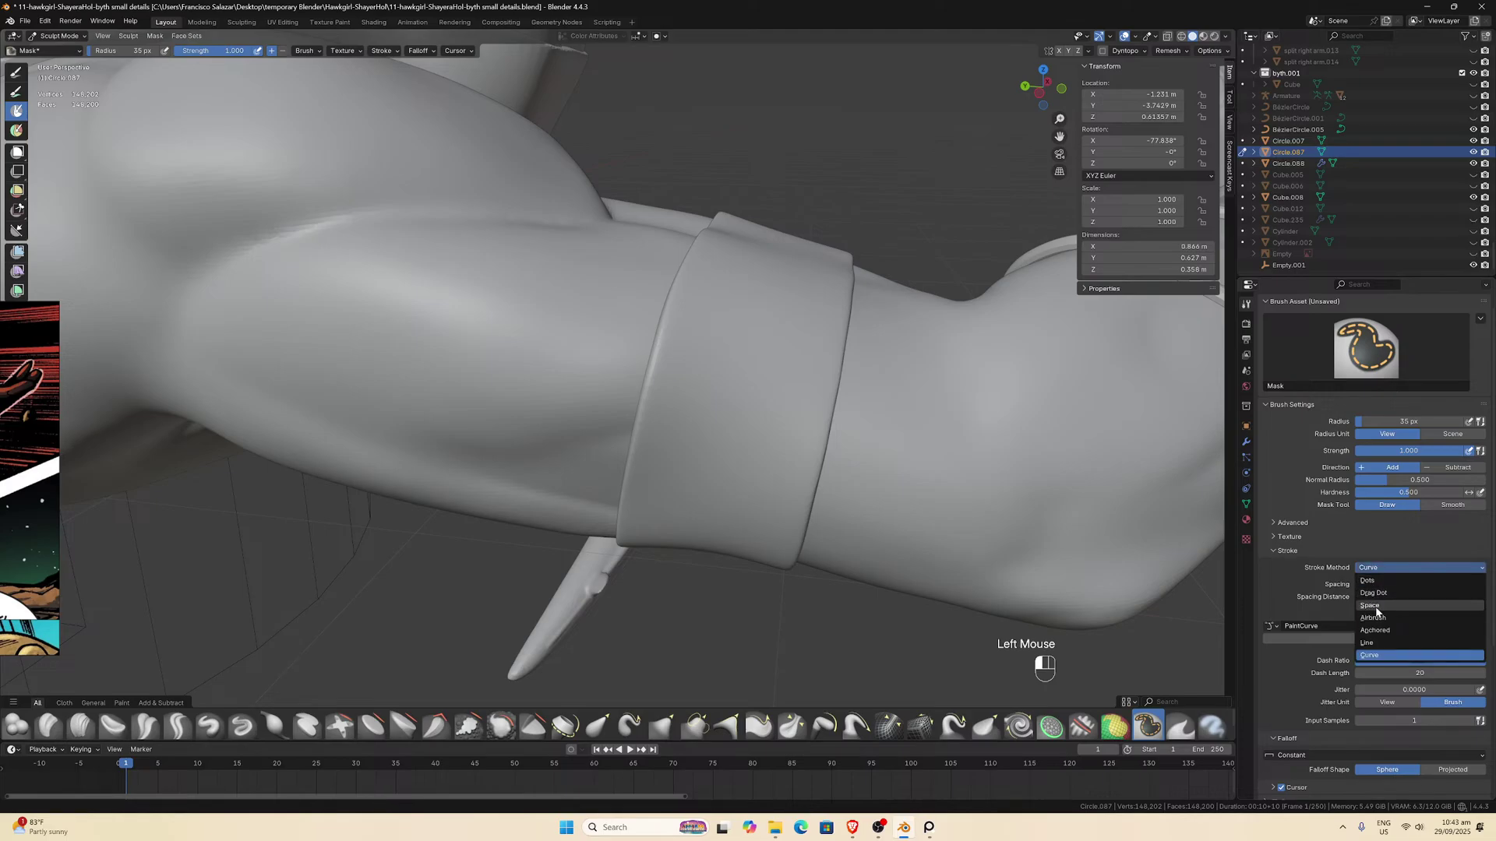
pyautogui.click(1371, 643)
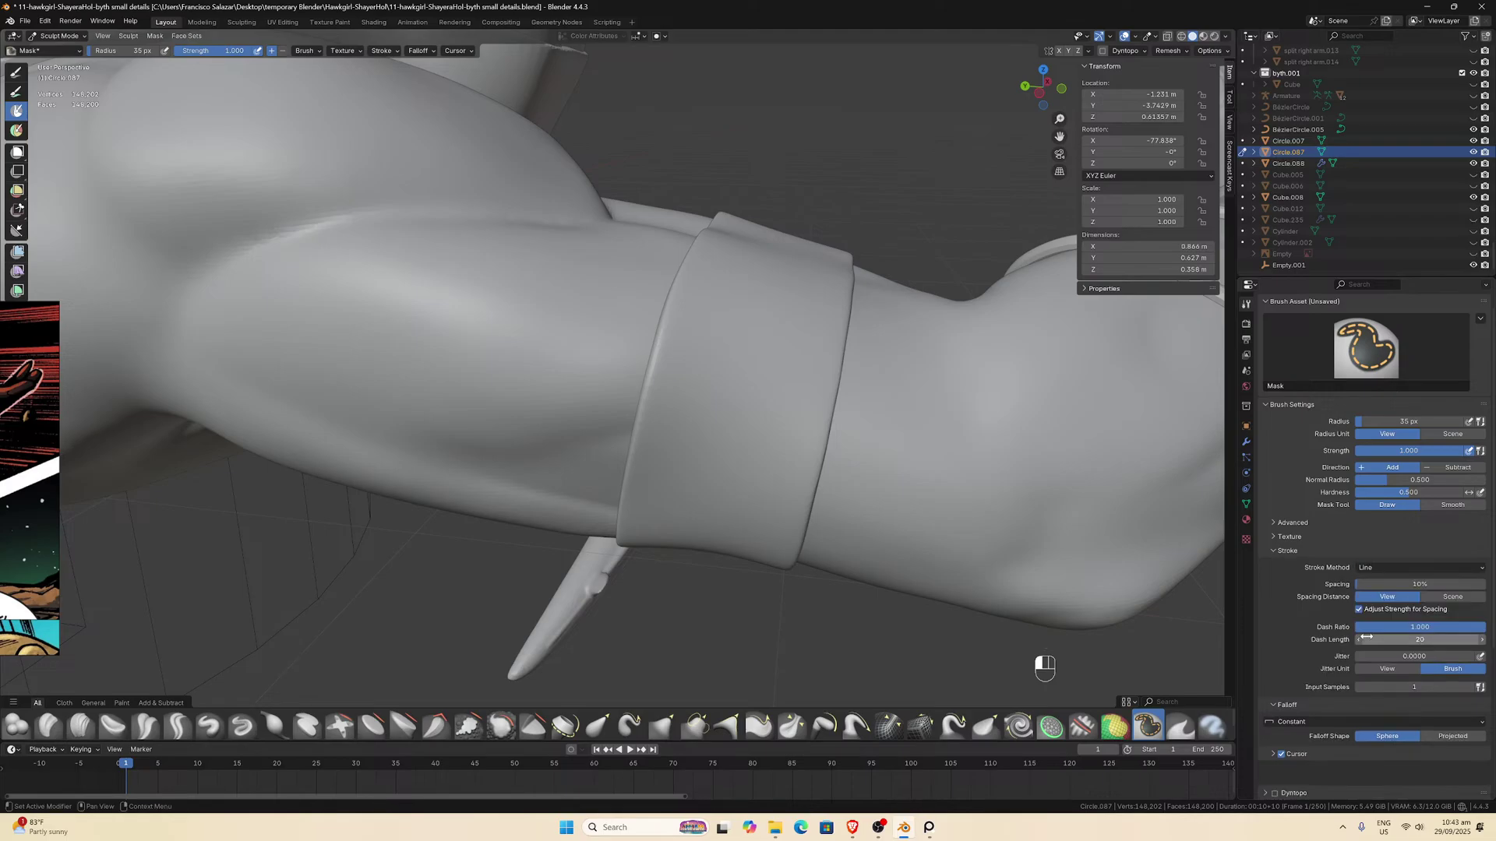
pyautogui.moveTo(701, 316); pyautogui.dragTo(679, 455)
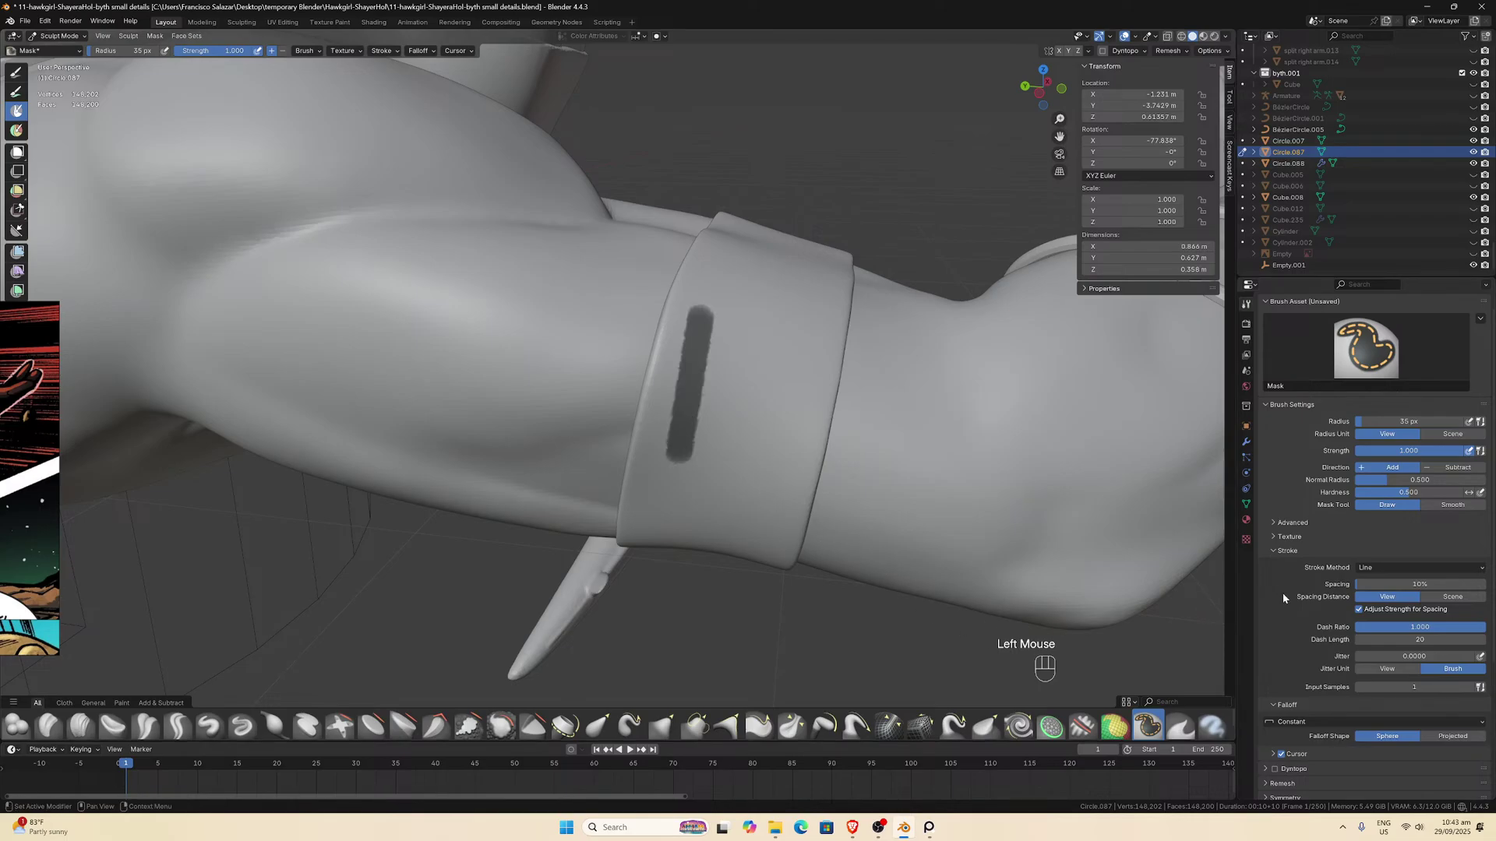
pyautogui.moveTo(748, 340)
pyautogui.mouseDown(button='middle')
pyautogui.moveTo(736, 343)
pyautogui.moveTo(748, 339)
pyautogui.mouseUp(button='middle')
pyautogui.scroll(2, 748, 340)
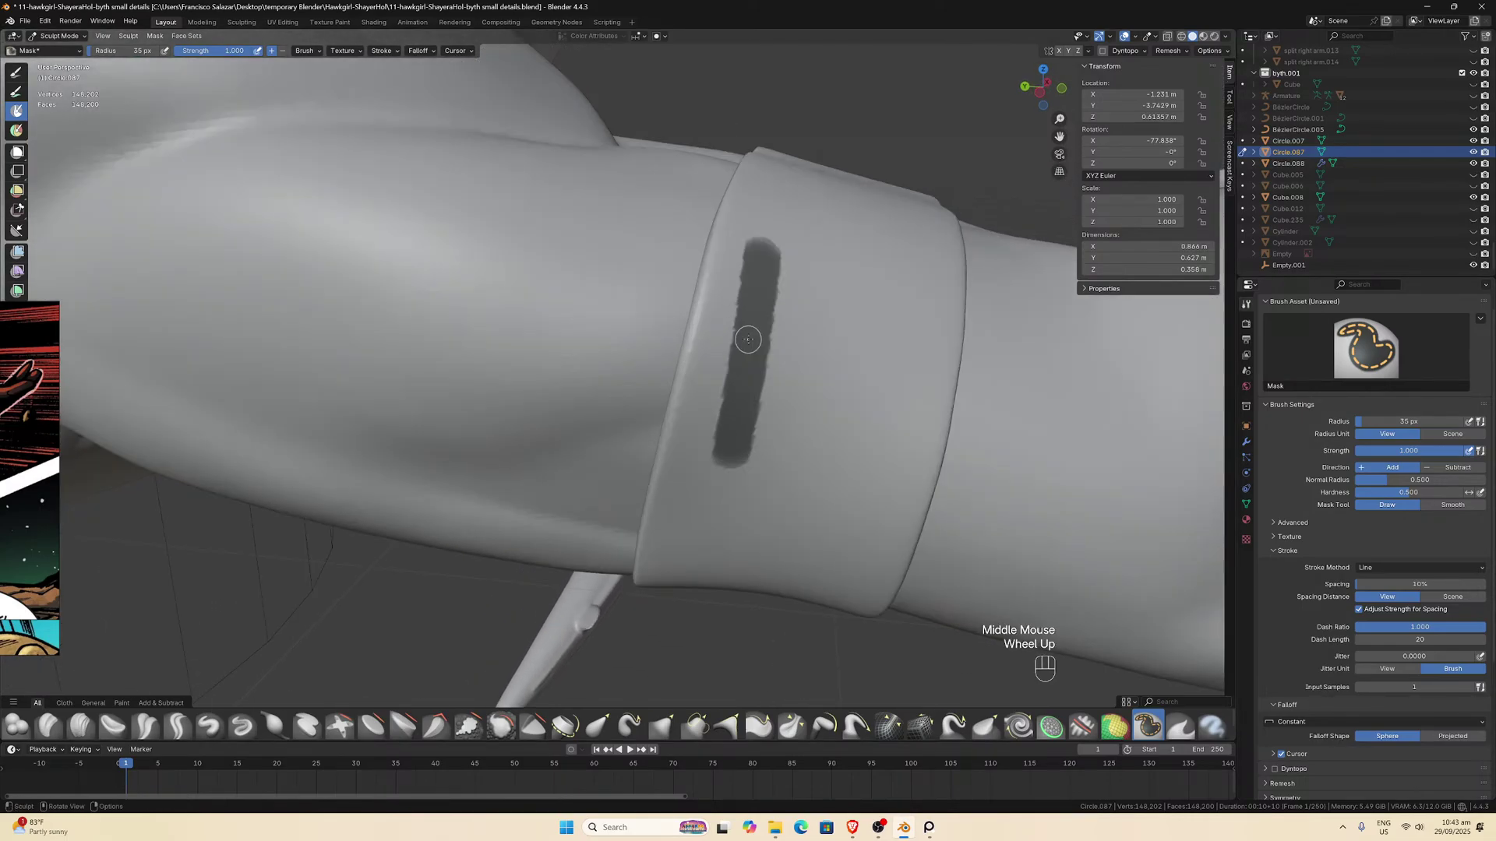
pyautogui.hotkey('ctrl', 'z')
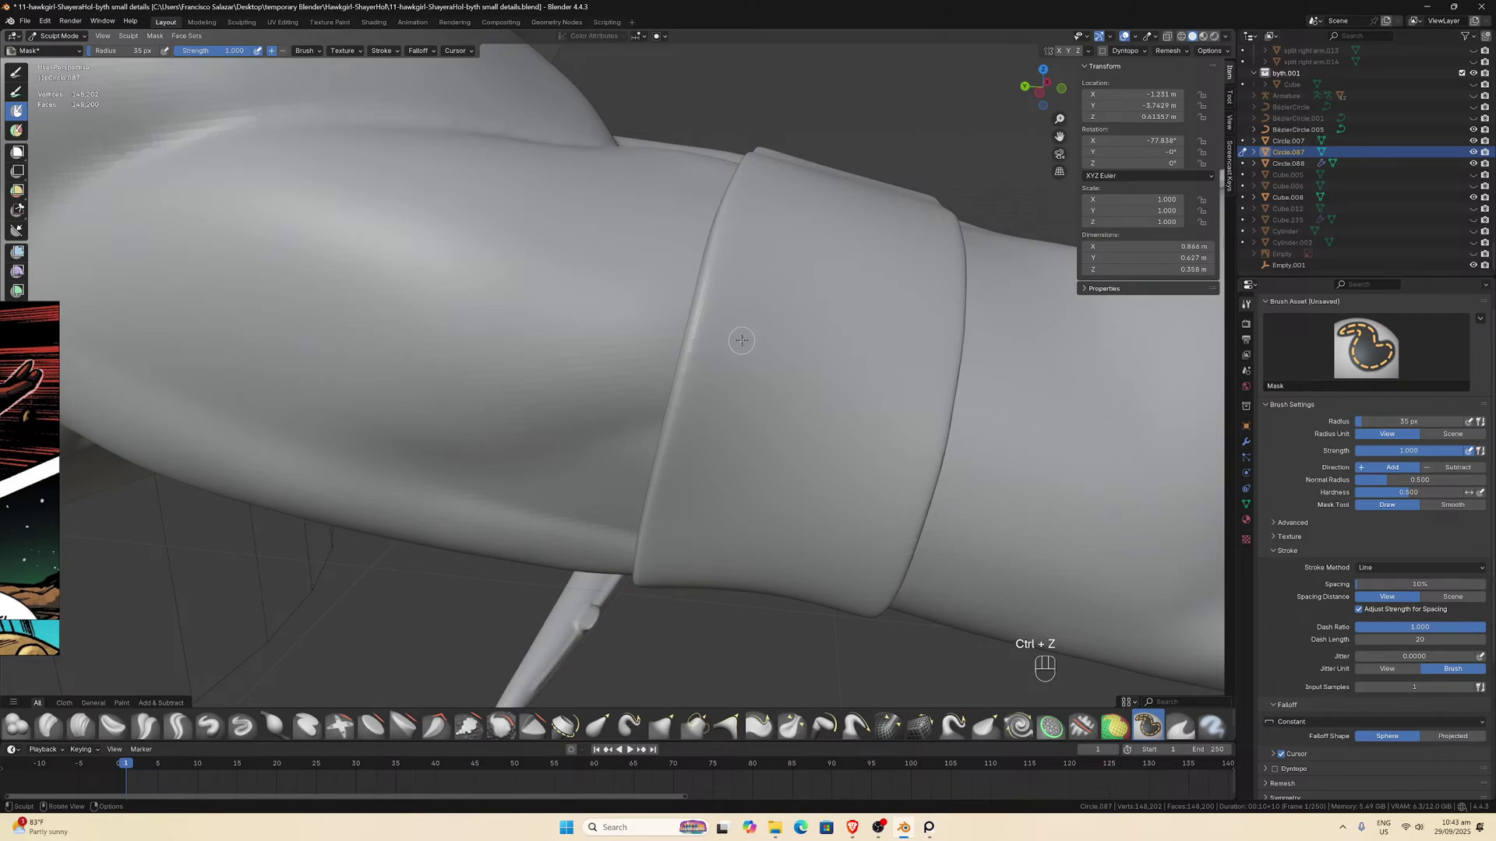
# Switch the Mask brush's stroke method to Curve.
pyautogui.scroll(-2, 741, 340)
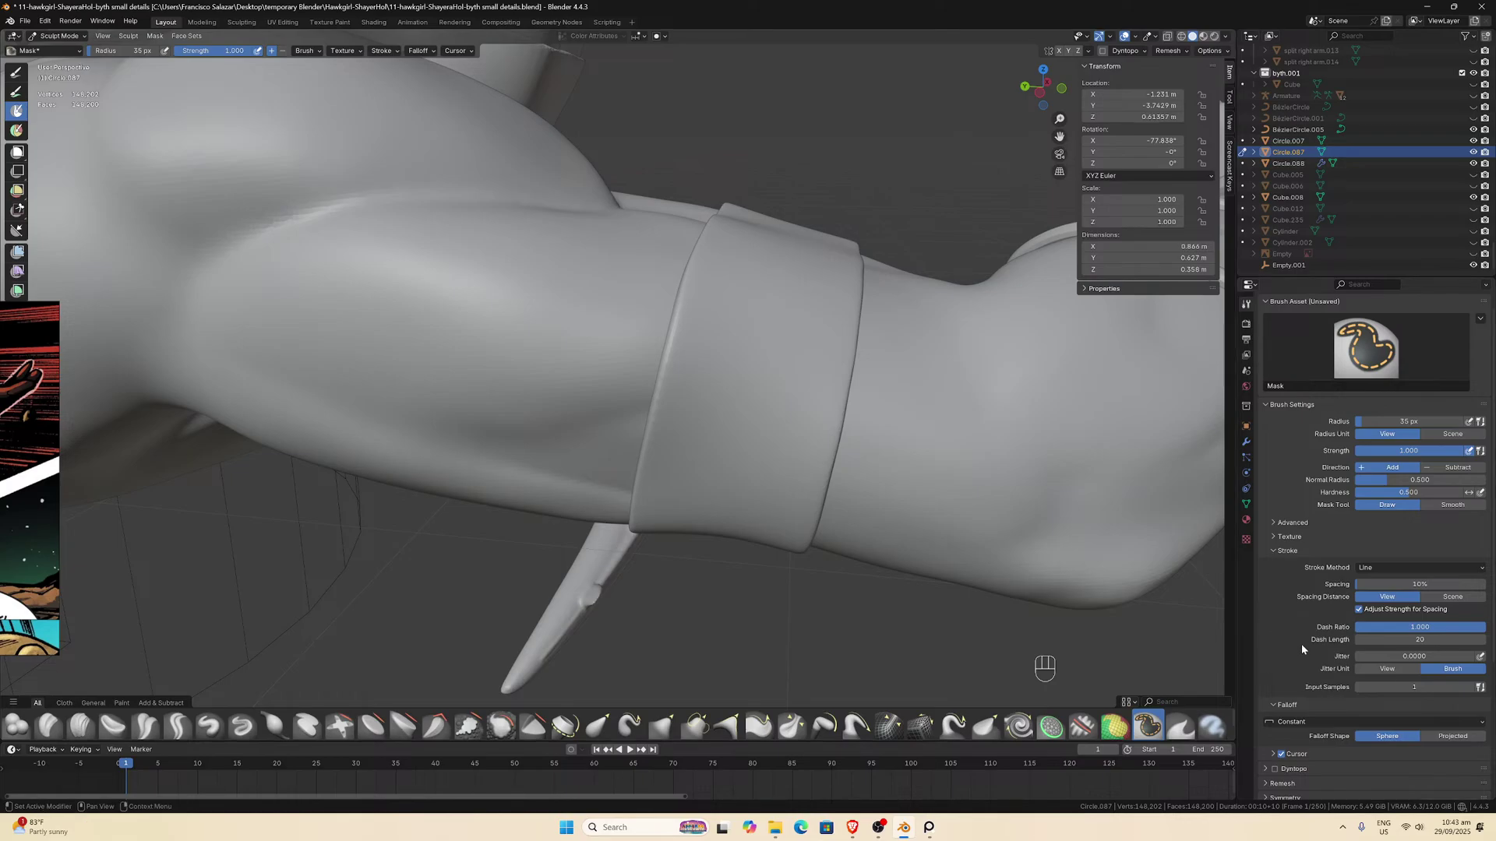
pyautogui.scroll(-2, 1298, 643)
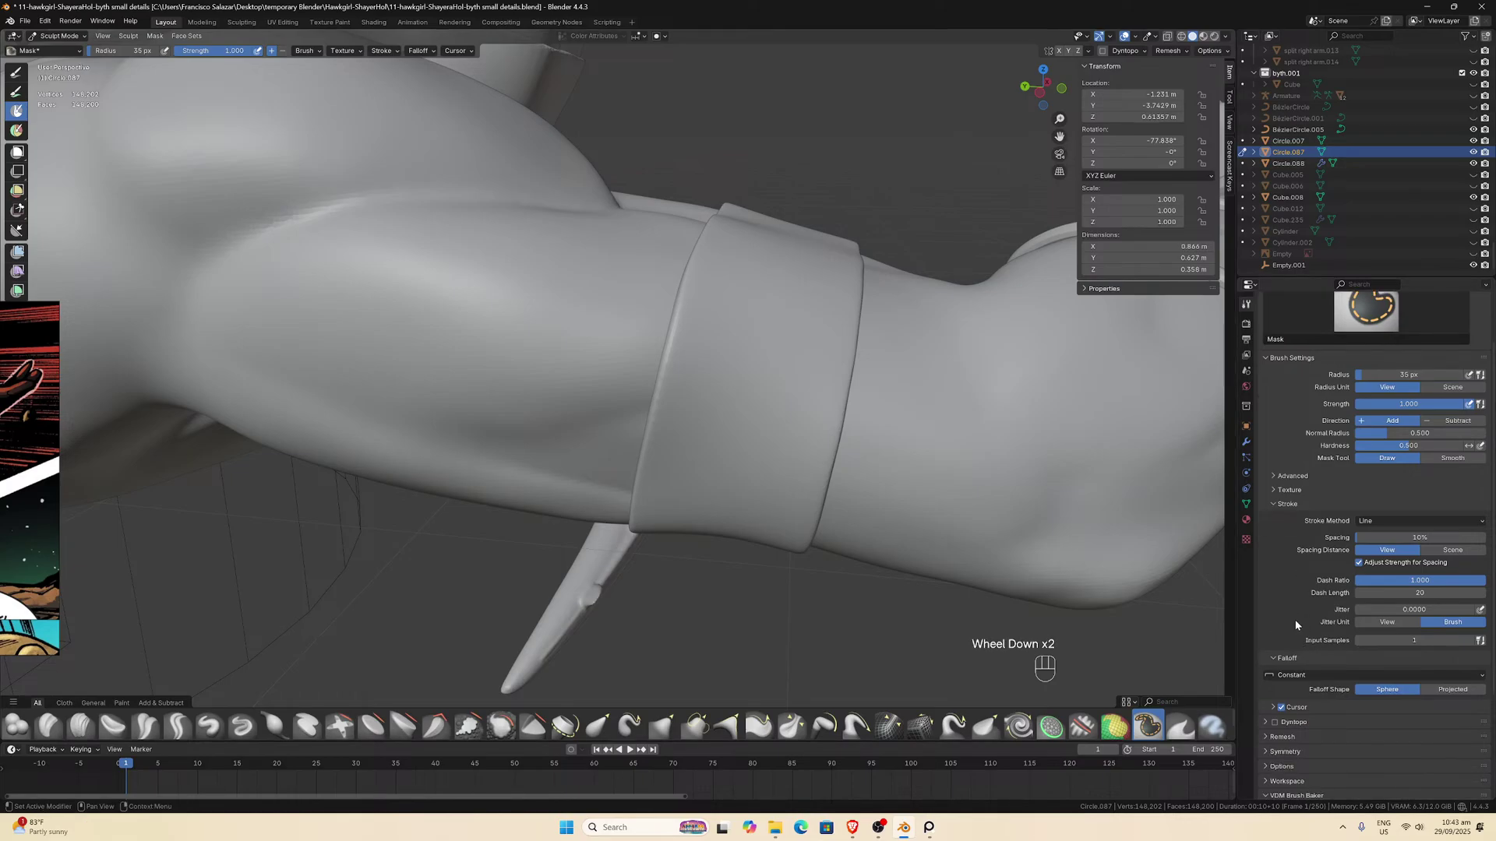
pyautogui.scroll(1, 1293, 609)
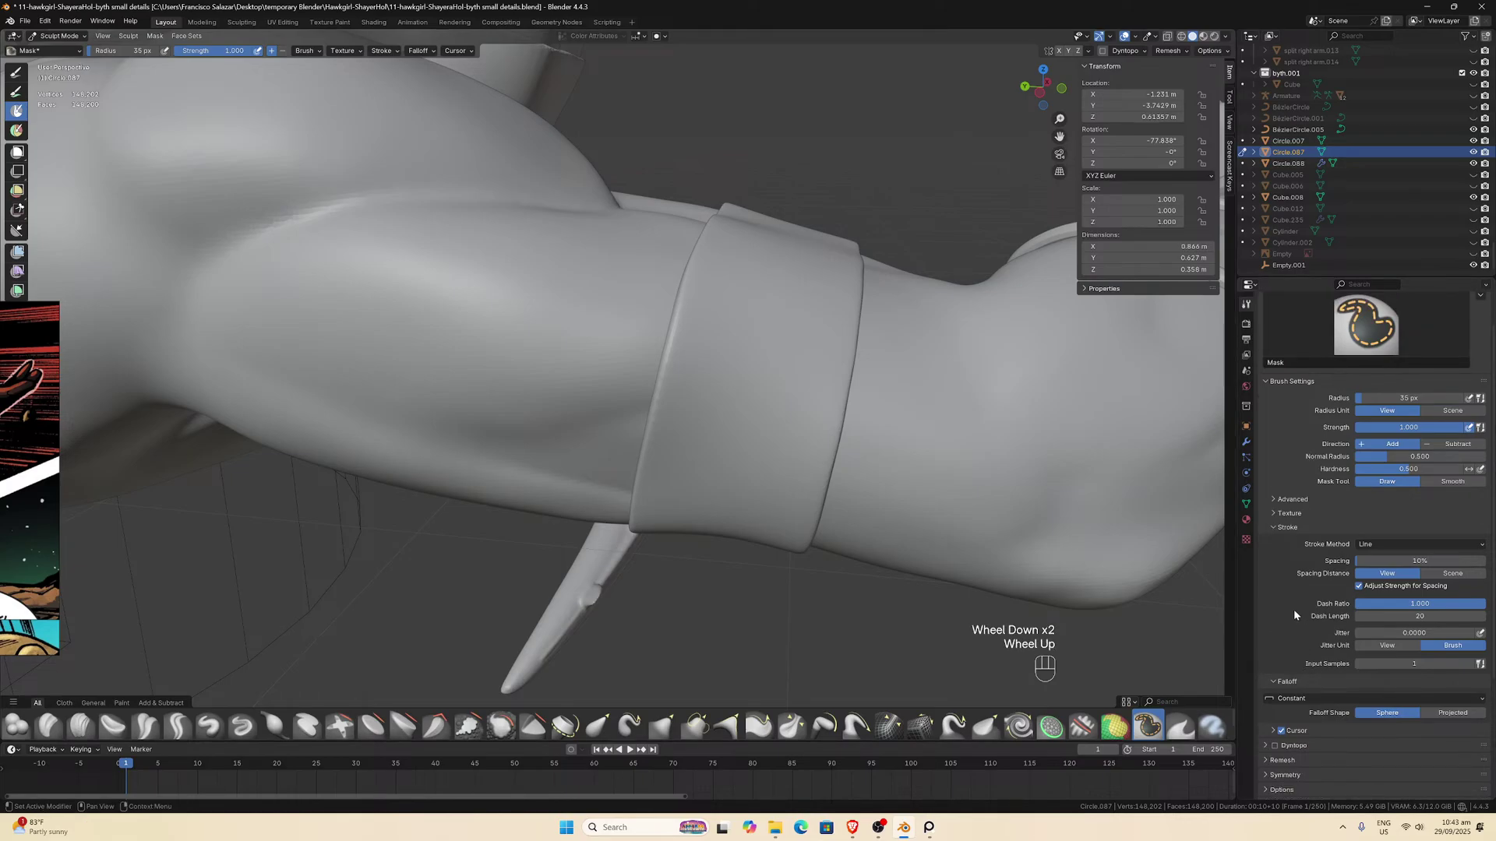
pyautogui.click(1385, 544)
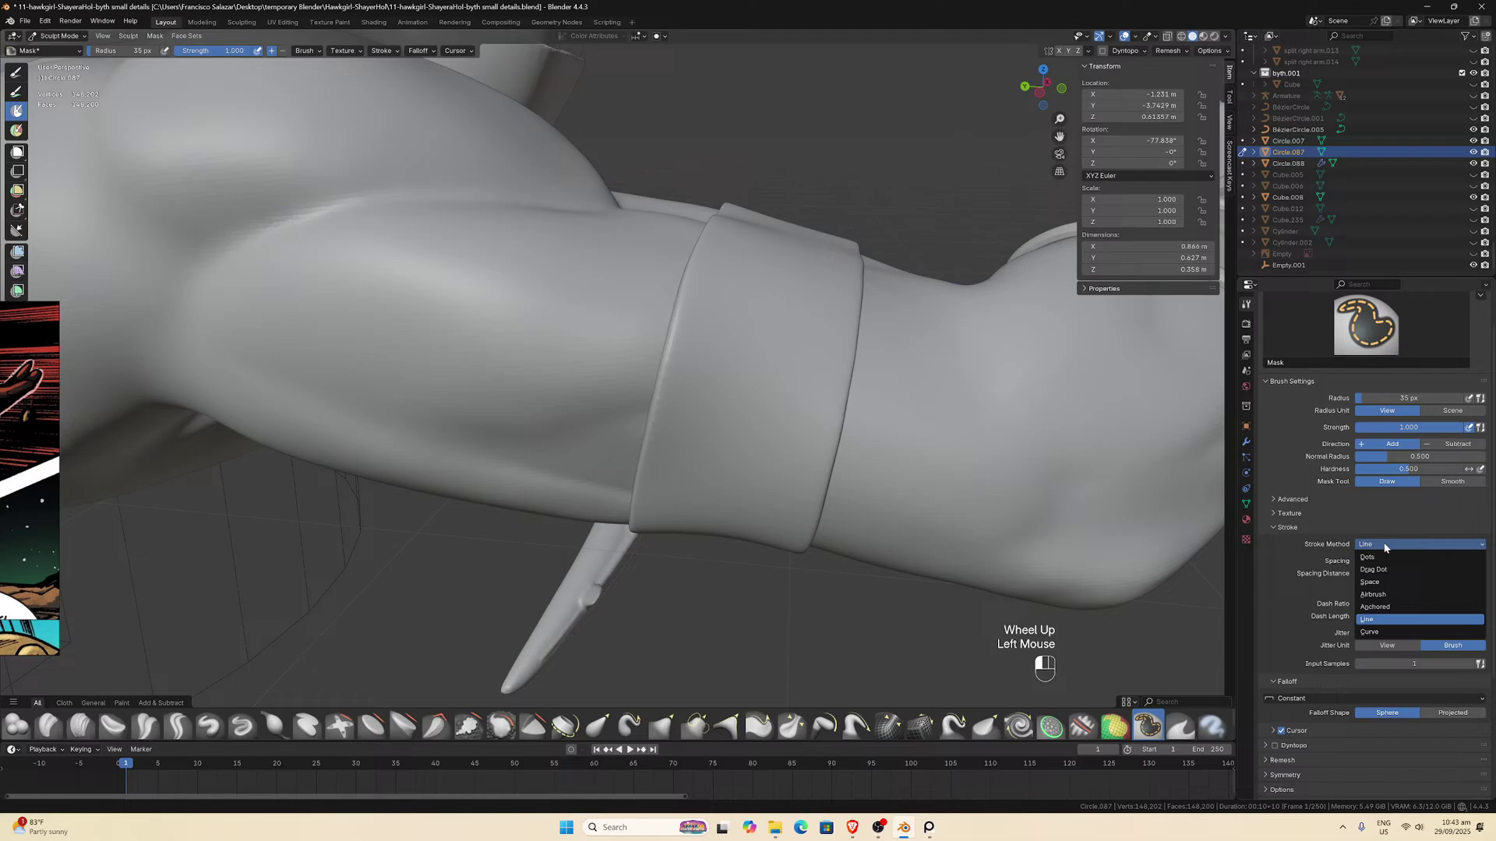
pyautogui.click(1380, 631)
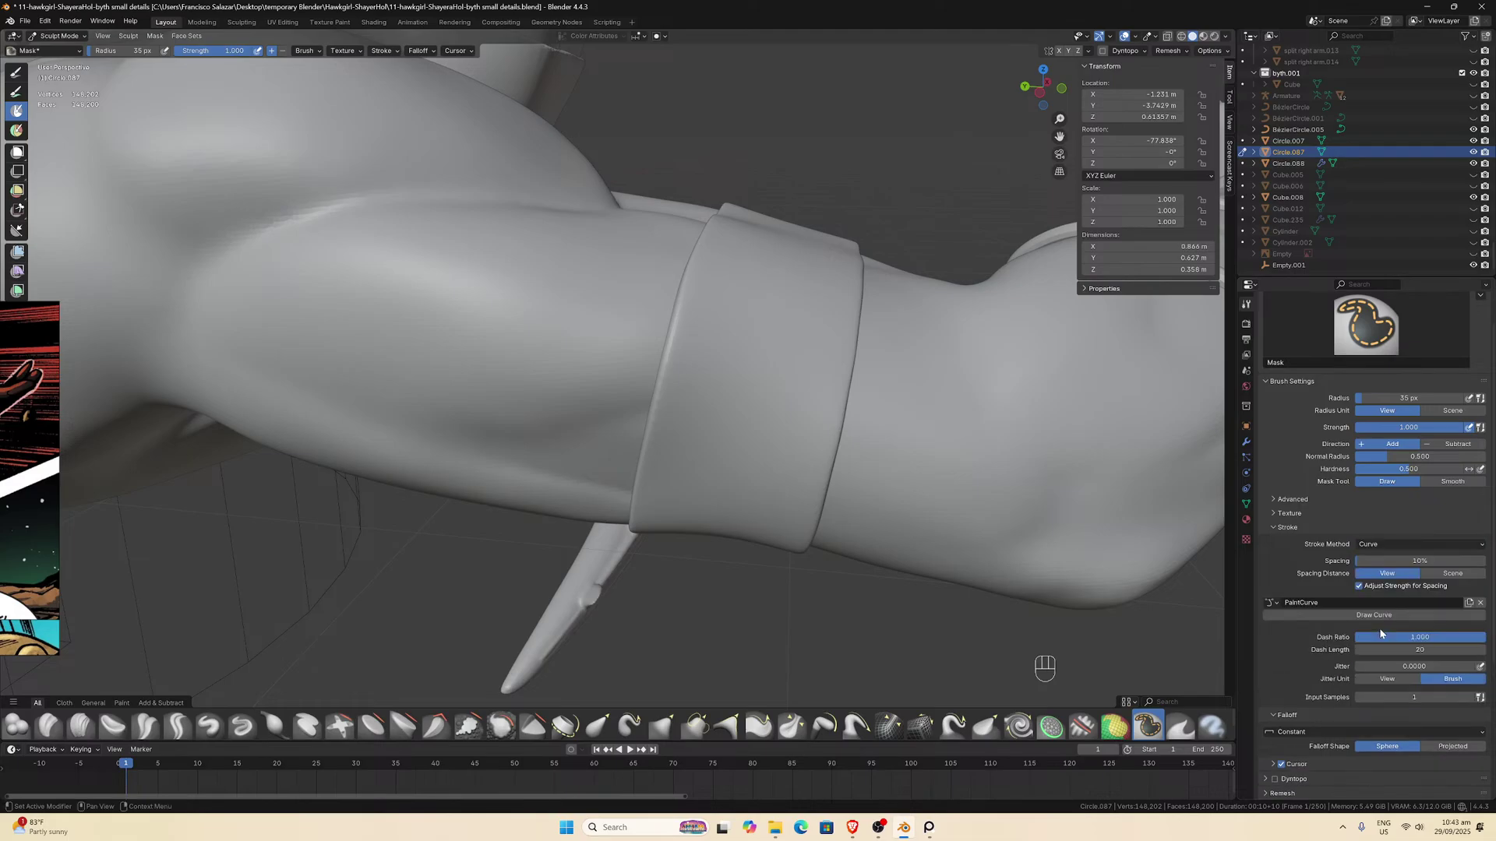
# Try placing paint curve points near the shoulder-side edge of the upper arm band.
pyautogui.click(701, 331)
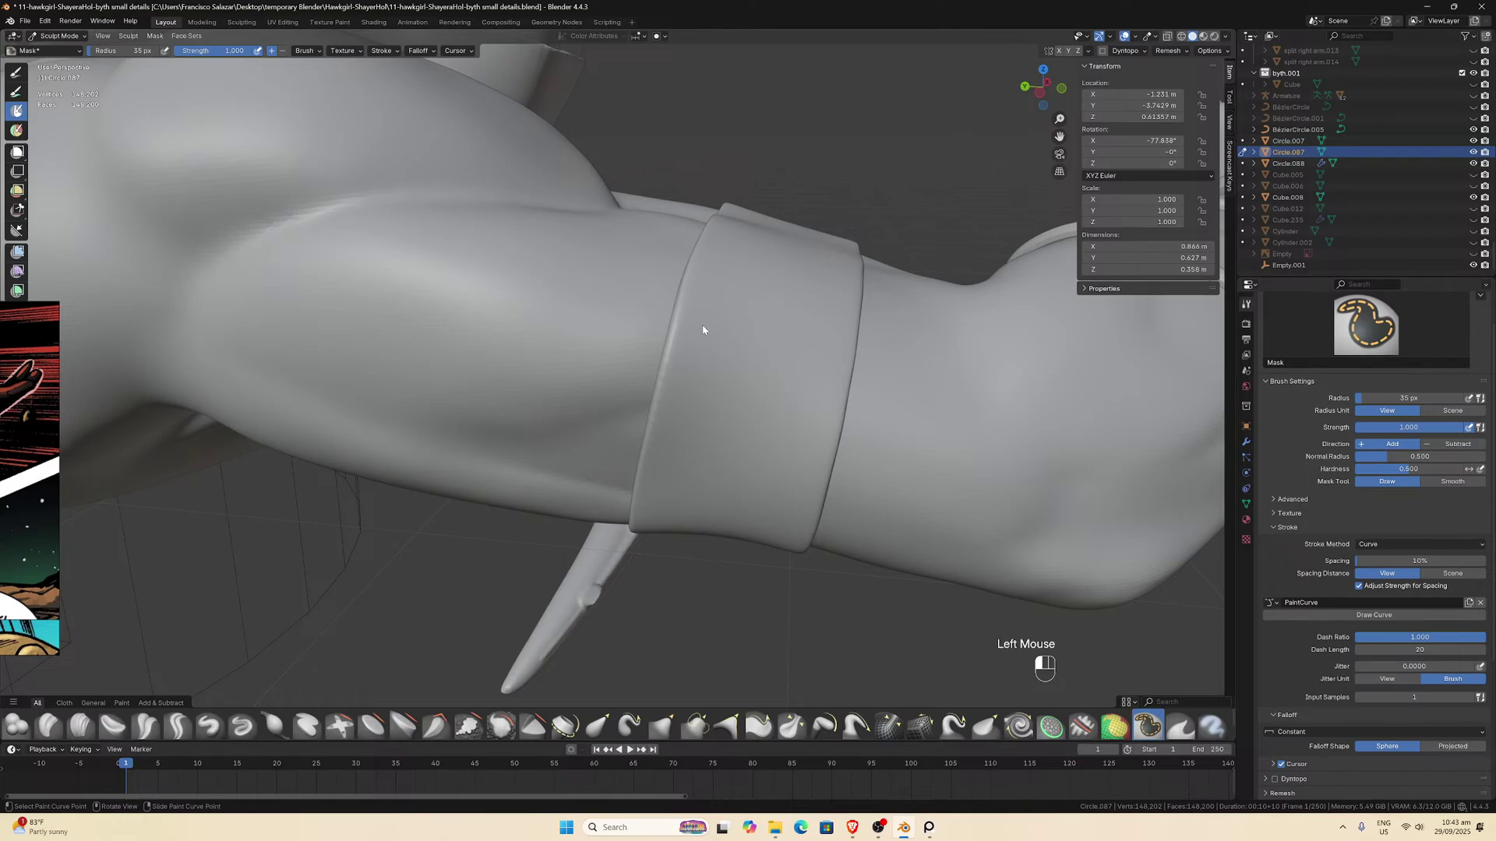
pyautogui.click(692, 421)
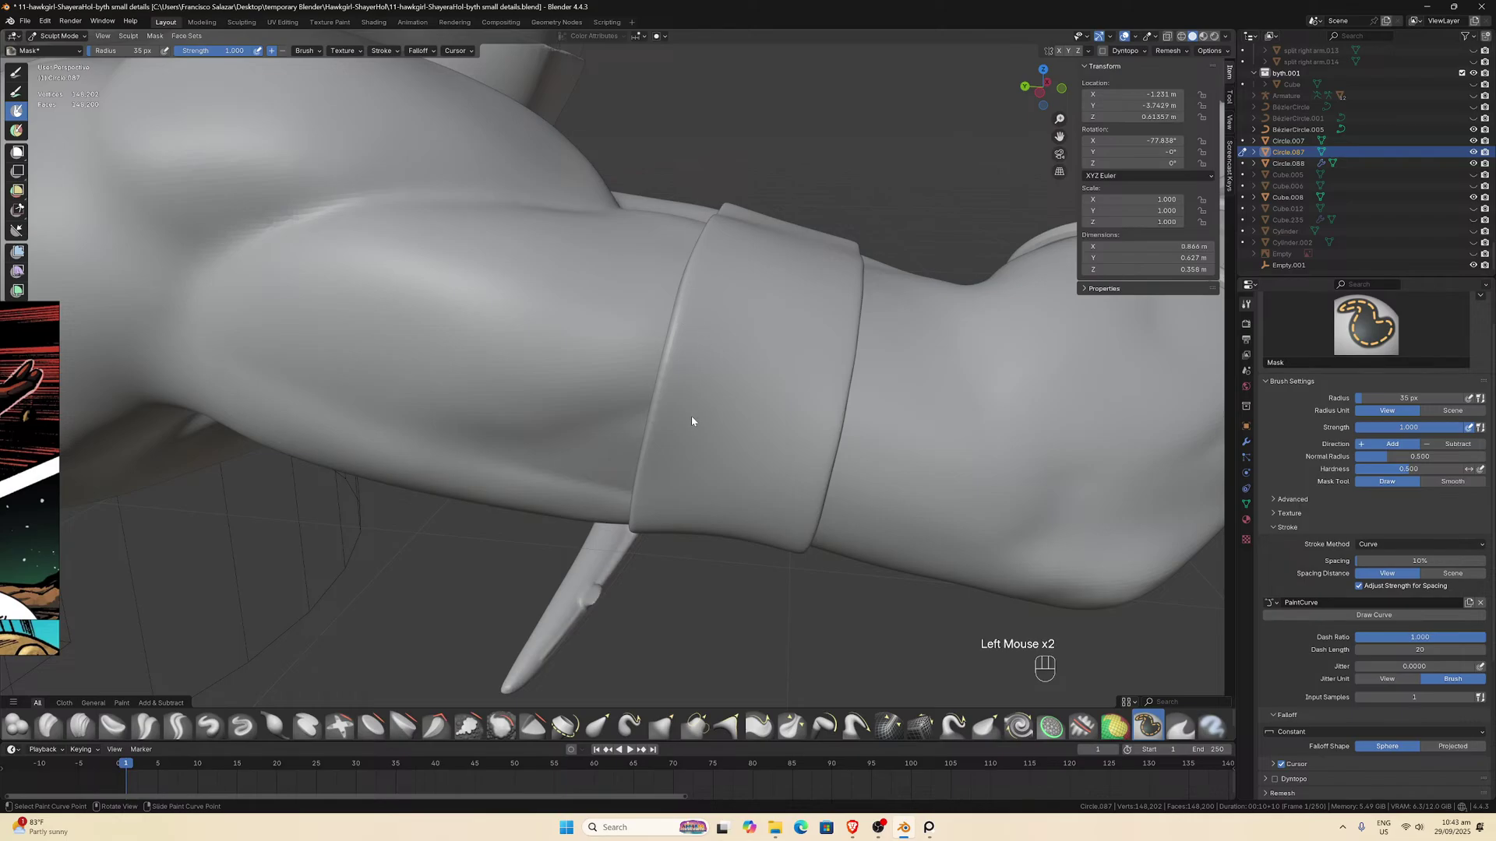
pyautogui.click(709, 324)
pyautogui.keyDown('ctrl'); pyautogui.click(708, 351); pyautogui.keyUp('ctrl')
pyautogui.keyDown('alt'); pyautogui.click(703, 409); pyautogui.keyUp('alt')
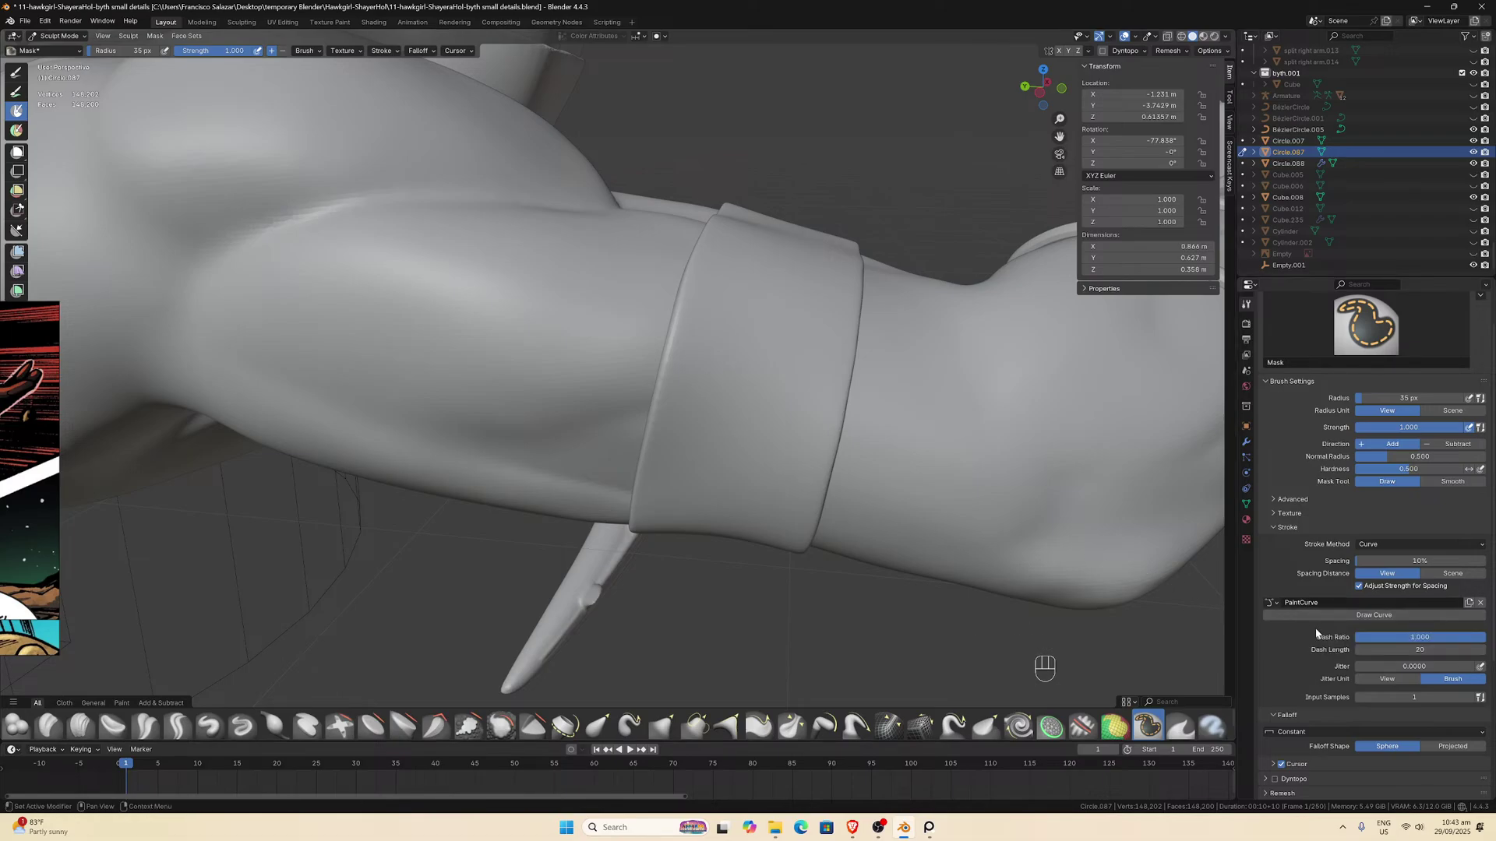
# Examine the Mask brush's Curve stroke and Falloff settings along with the Dyntopo, Remesh and Symmetry options.
pyautogui.click(779, 633)
pyautogui.scroll(-2, 1303, 718)
pyautogui.click(1317, 666)
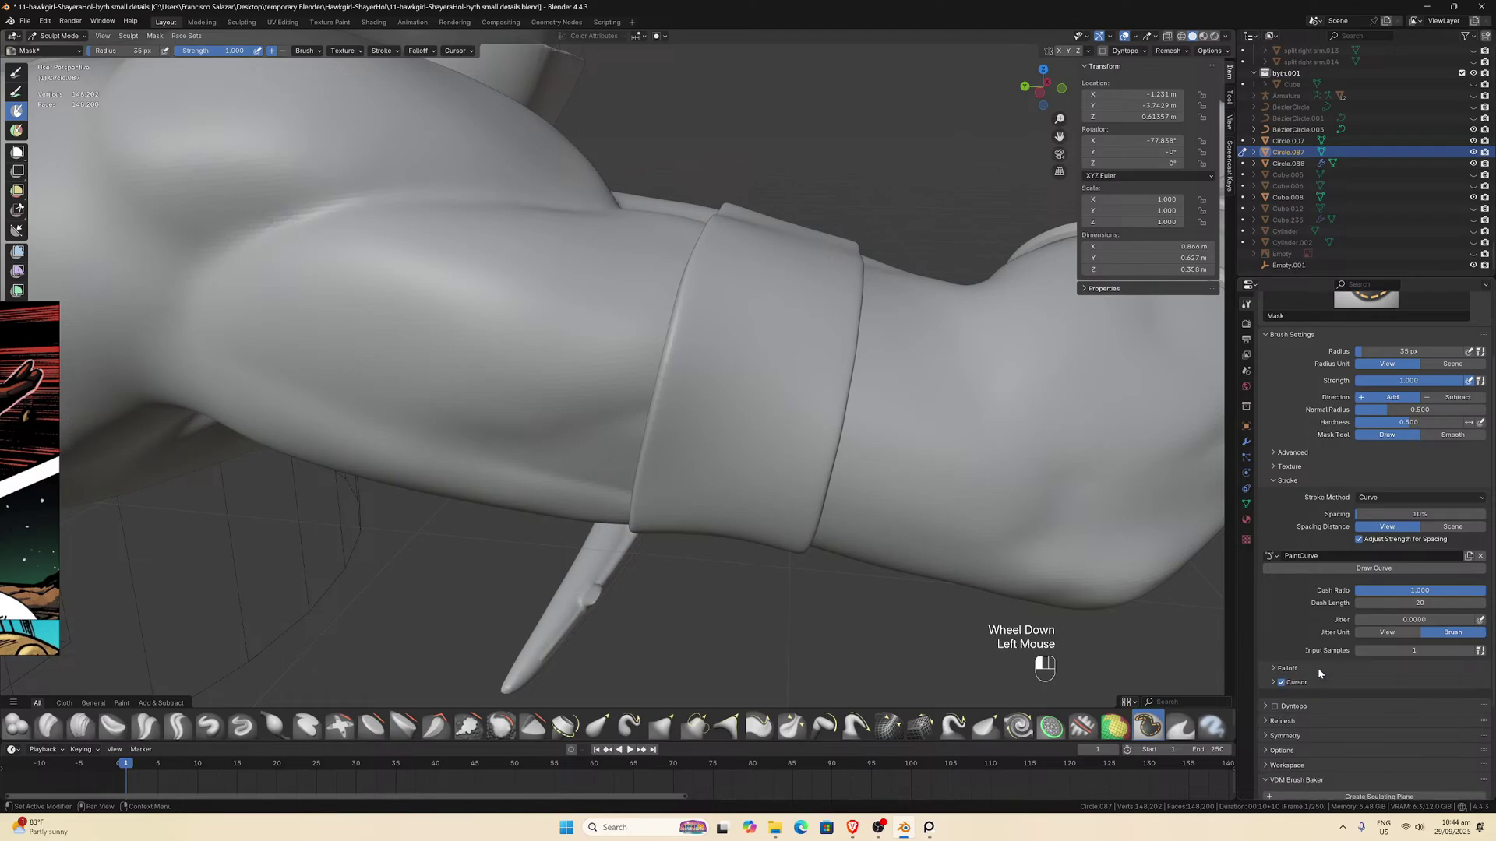
pyautogui.click(1316, 667)
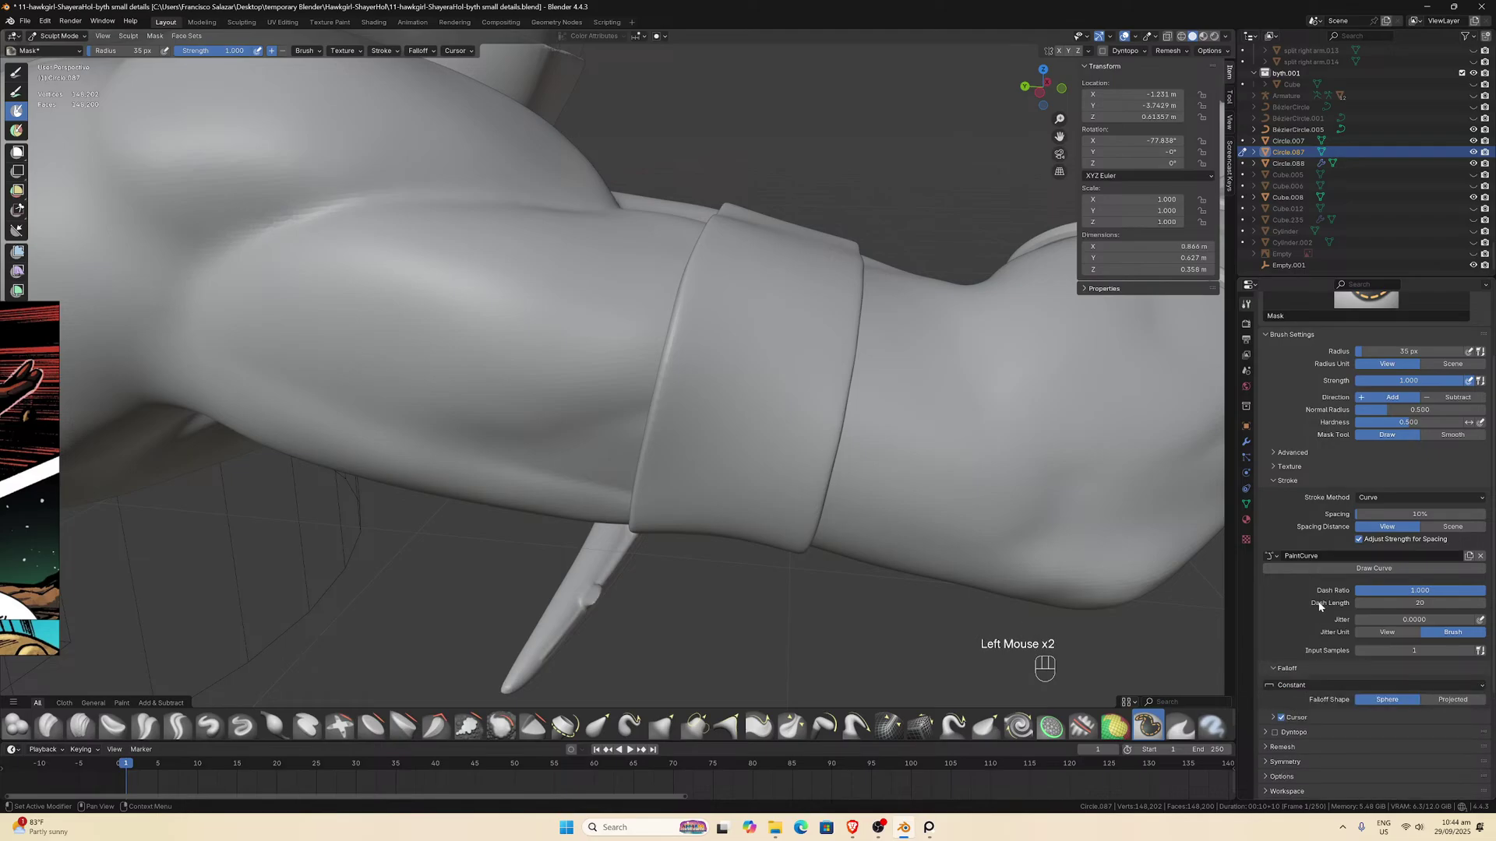
pyautogui.scroll(6, 1313, 436)
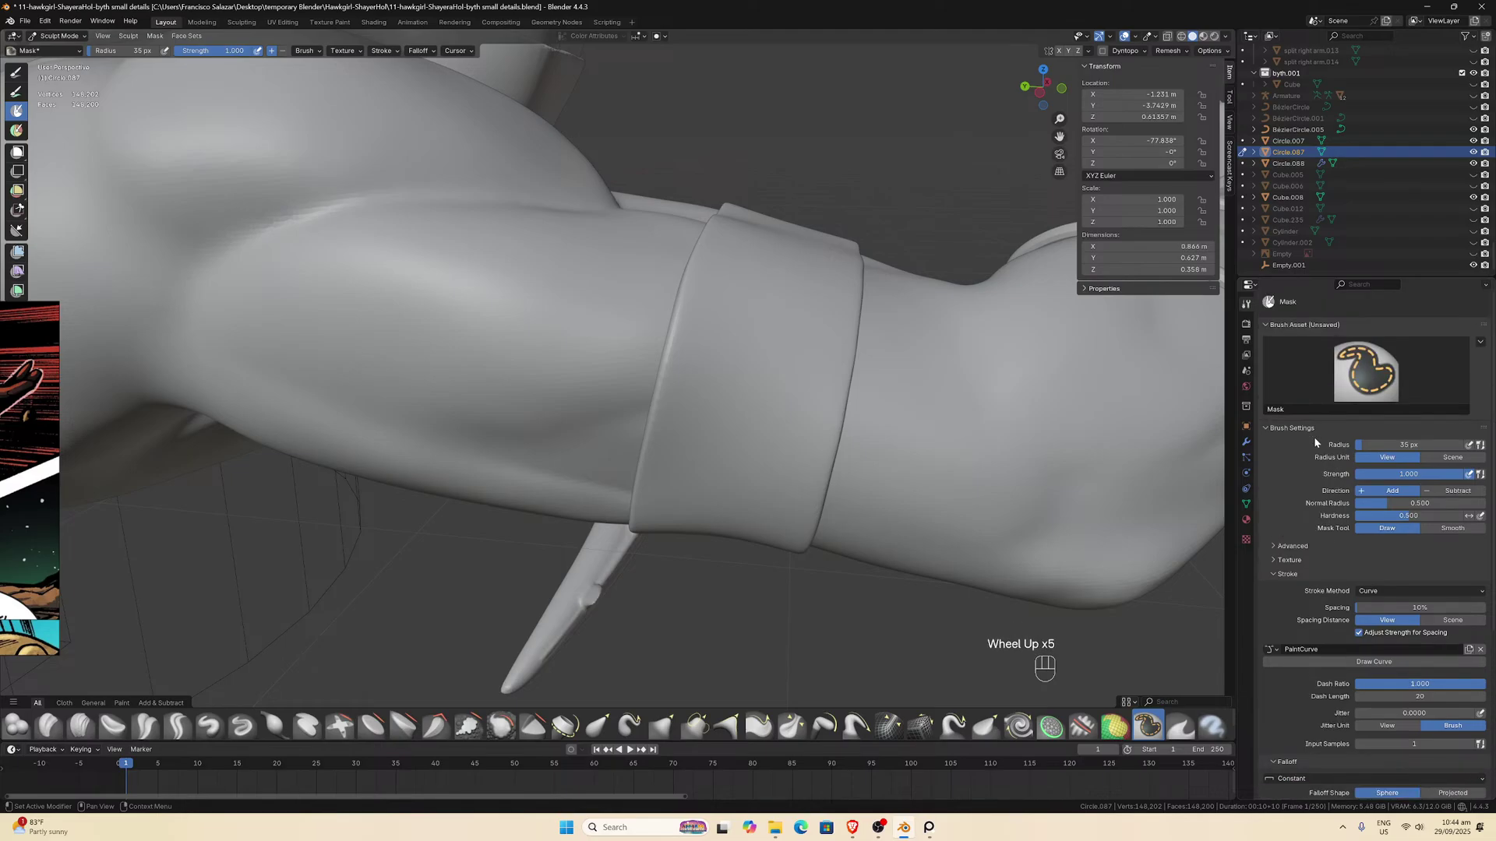
pyautogui.scroll(-3, 1314, 444)
pyautogui.scroll(-2, 1313, 451)
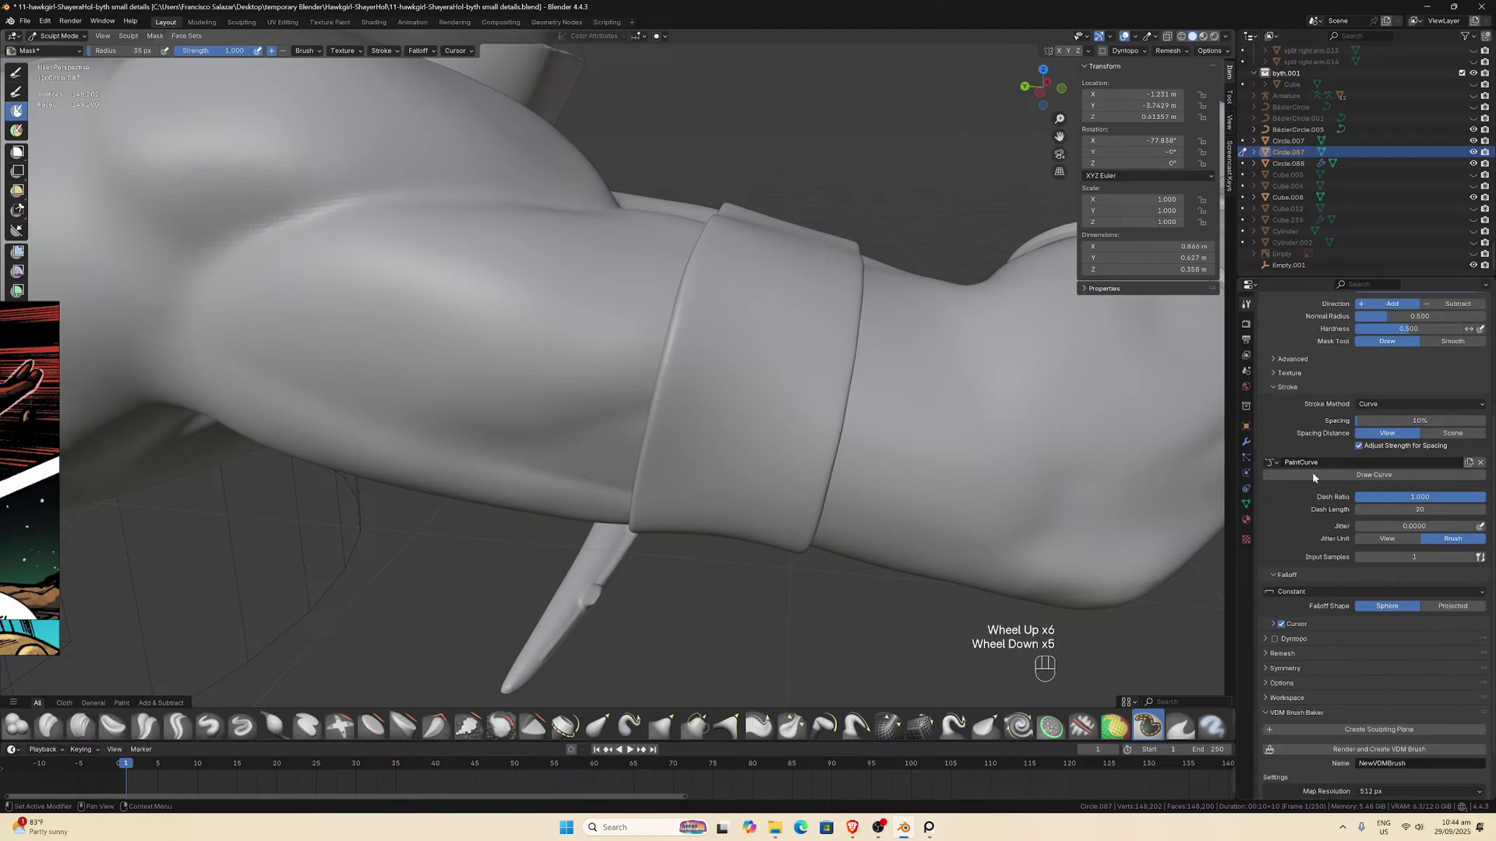
pyautogui.click(1269, 624)
pyautogui.click(1269, 623)
pyautogui.click(1262, 634)
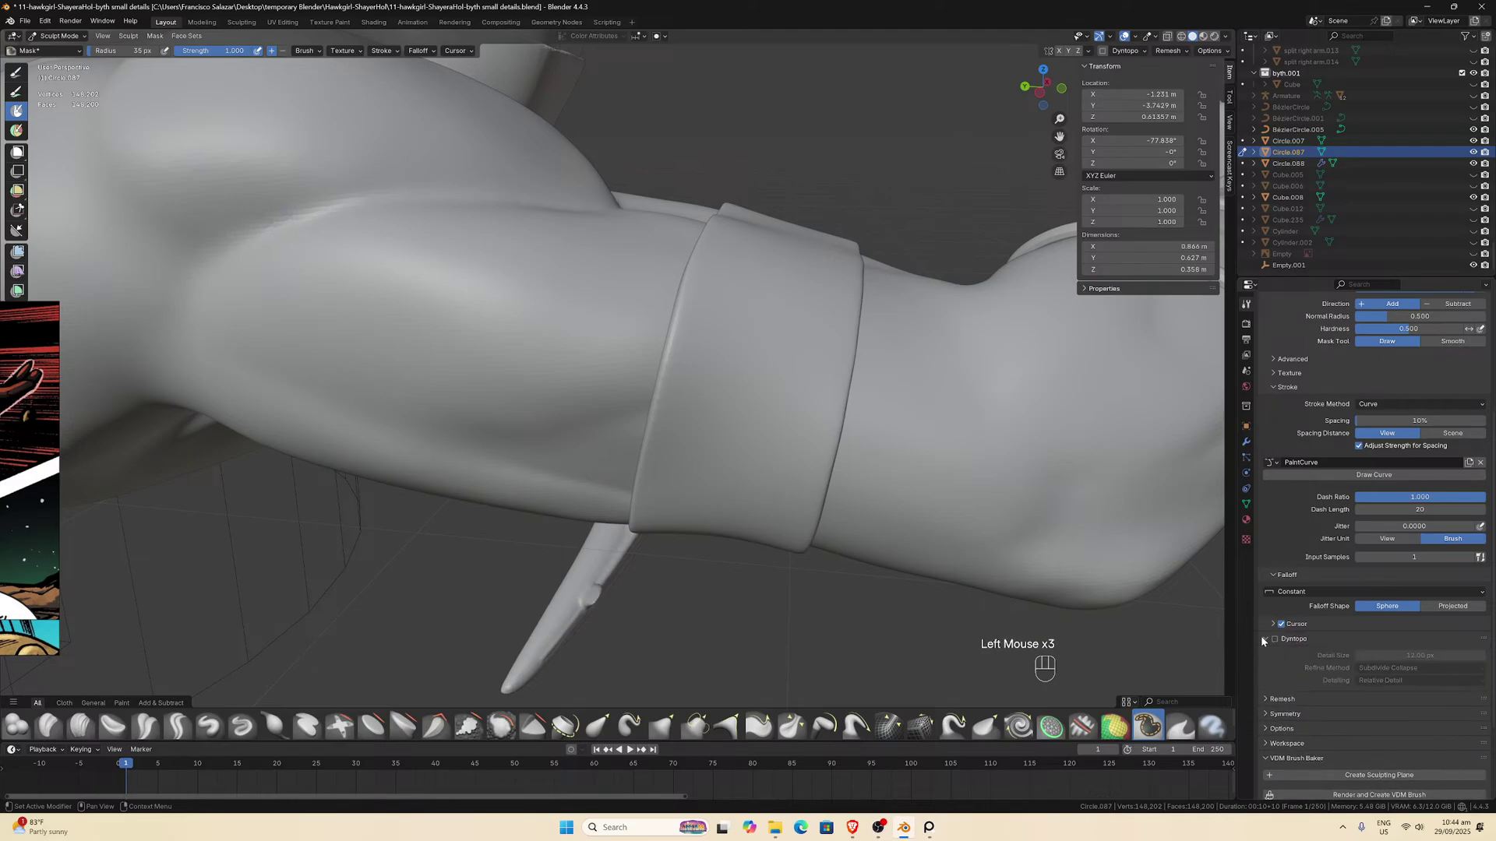
pyautogui.click(1262, 635)
pyautogui.click(1262, 651)
pyautogui.click(1262, 651)
pyautogui.click(1267, 669)
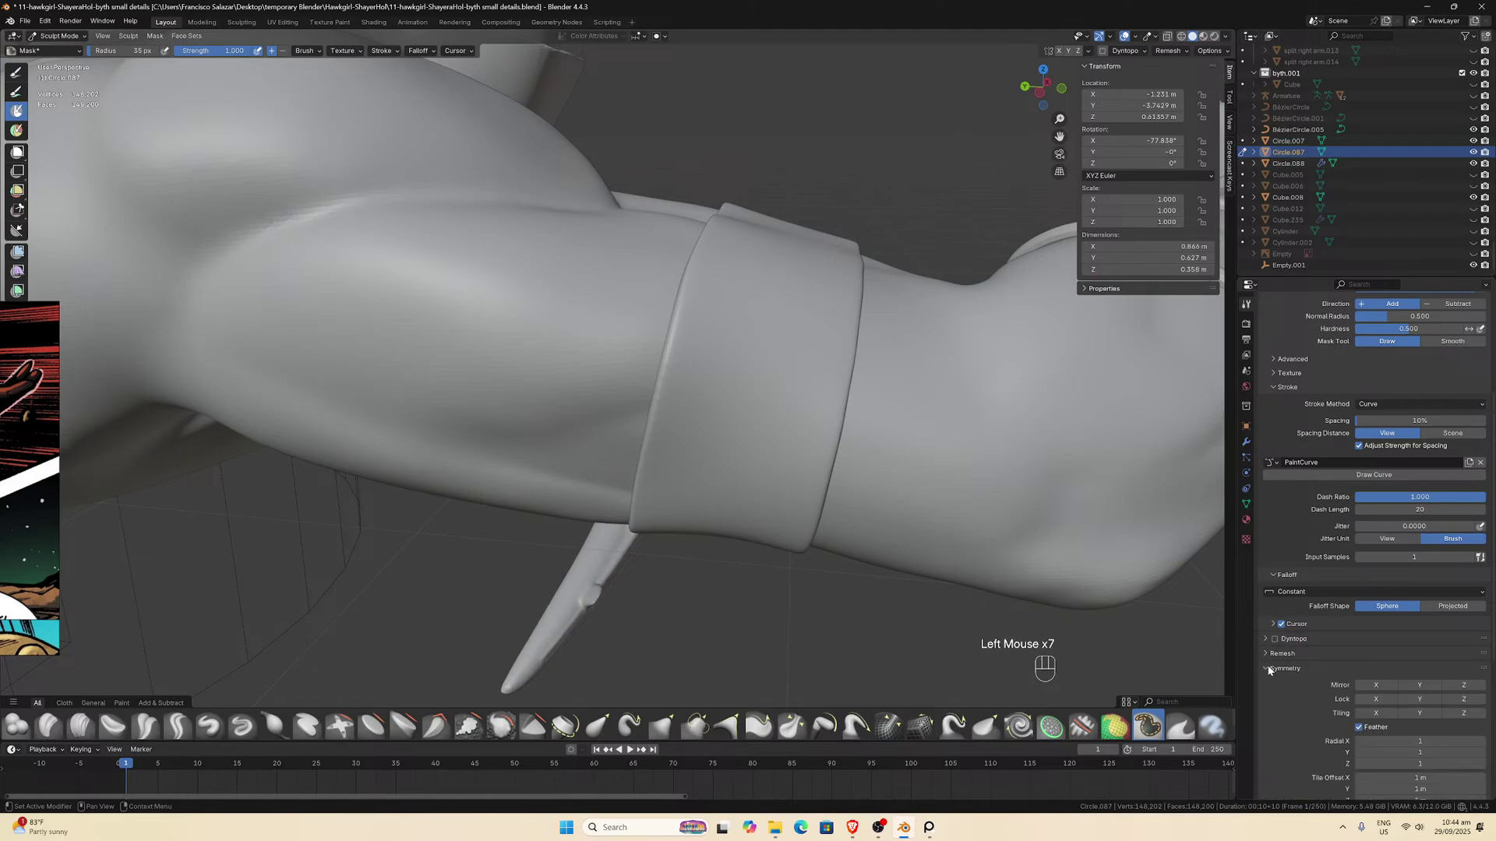
pyautogui.click(1267, 668)
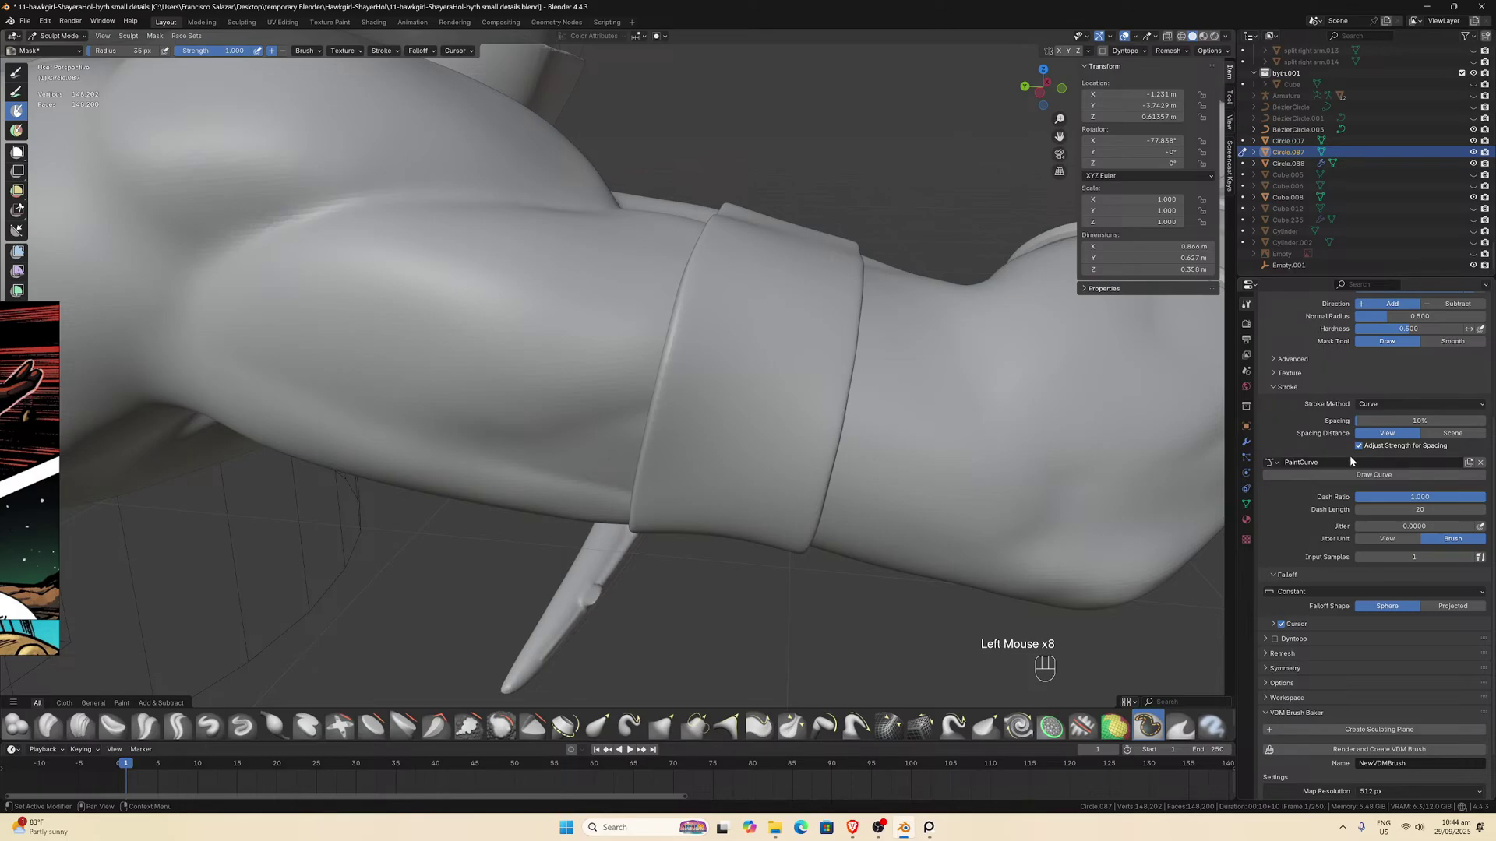
# Change the stroke method to Space and review its stroke and falloff options.
pyautogui.click(1369, 404)
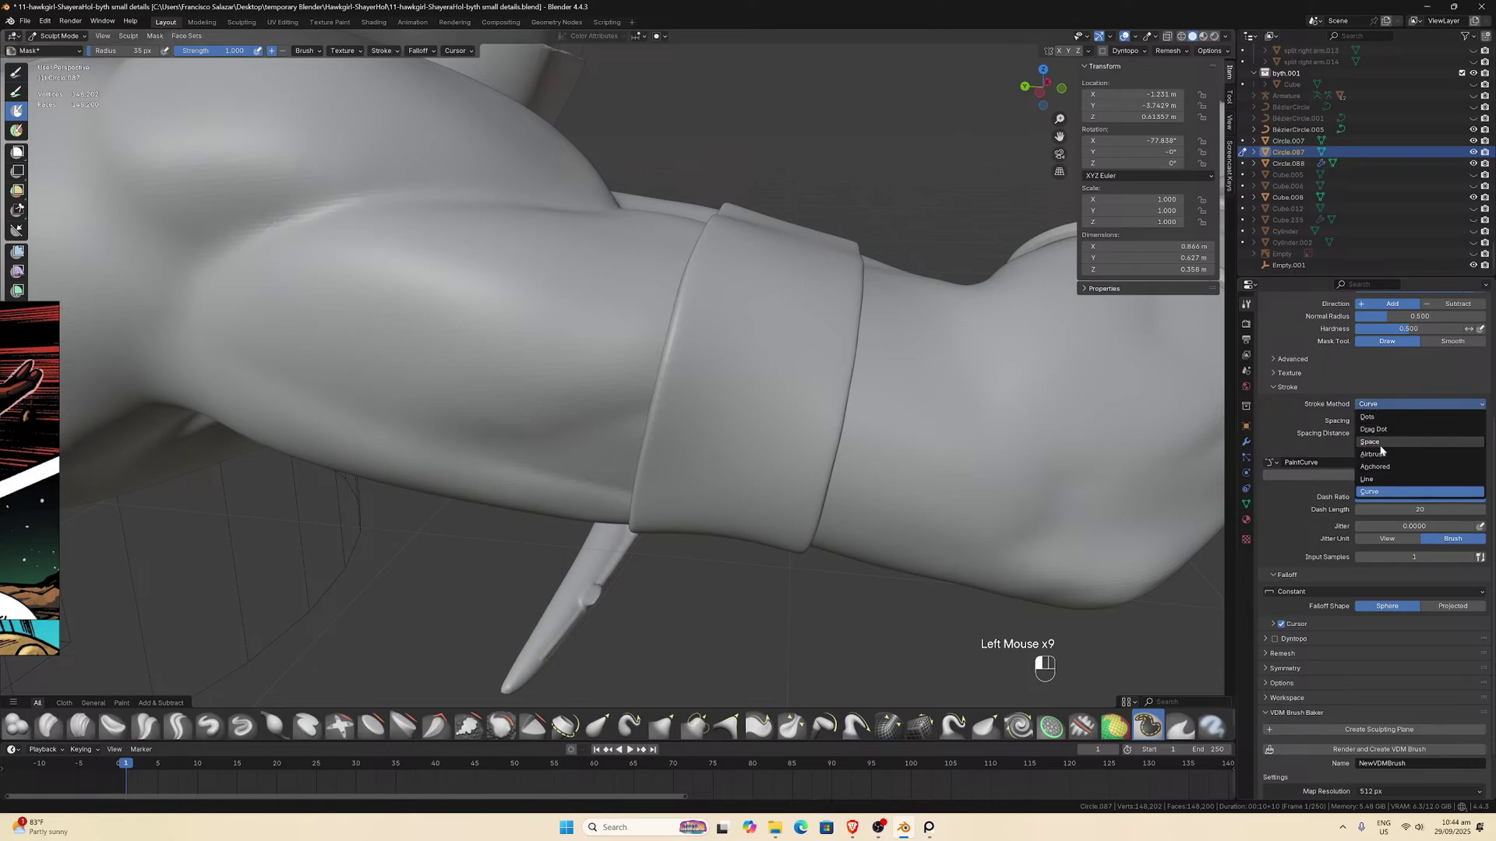
pyautogui.click(1379, 443)
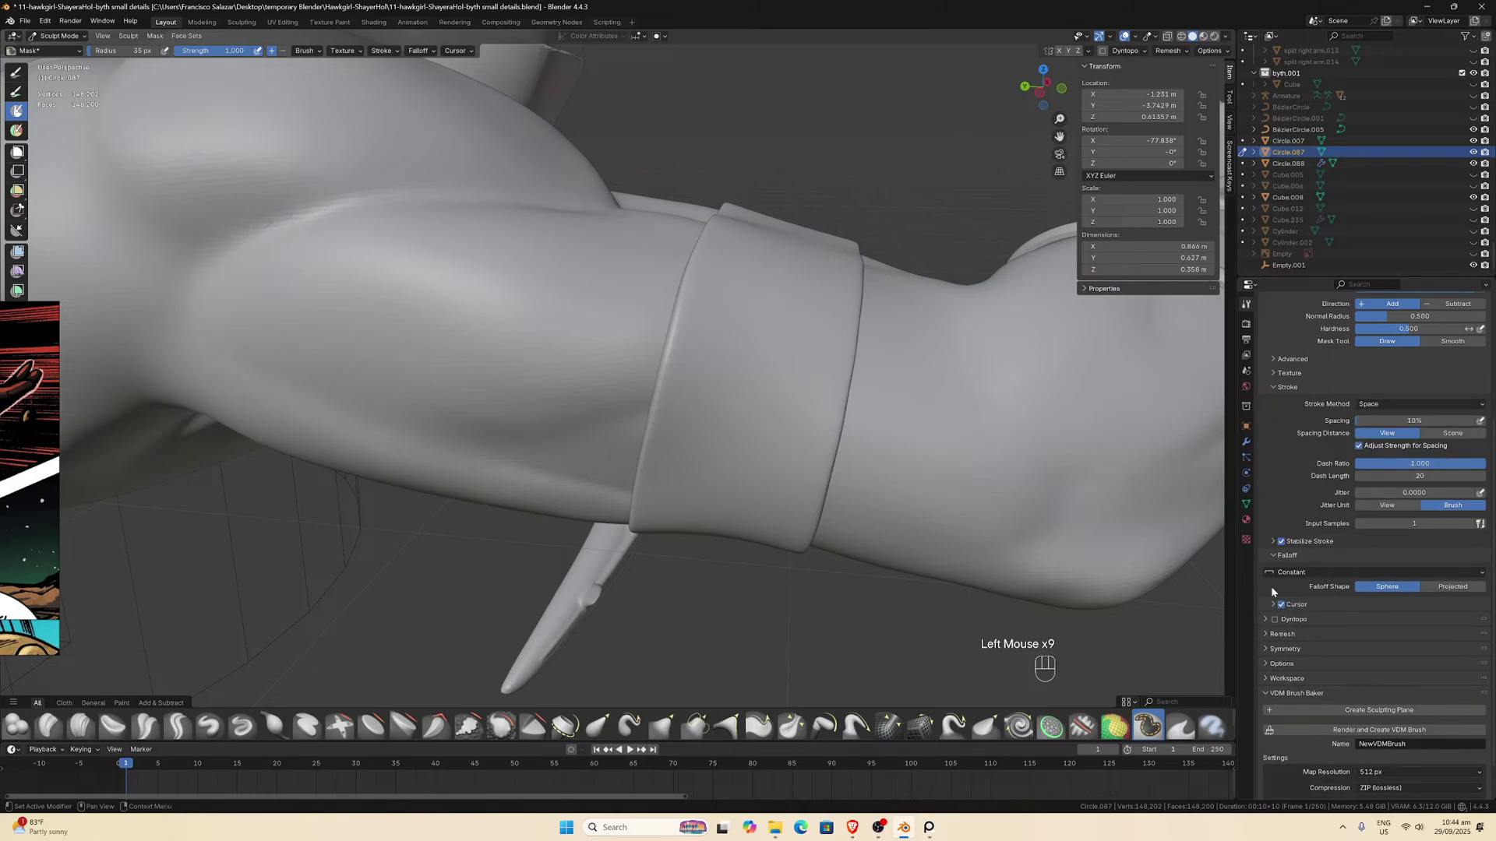
pyautogui.click(1270, 556)
pyautogui.click(1270, 555)
pyautogui.click(1271, 555)
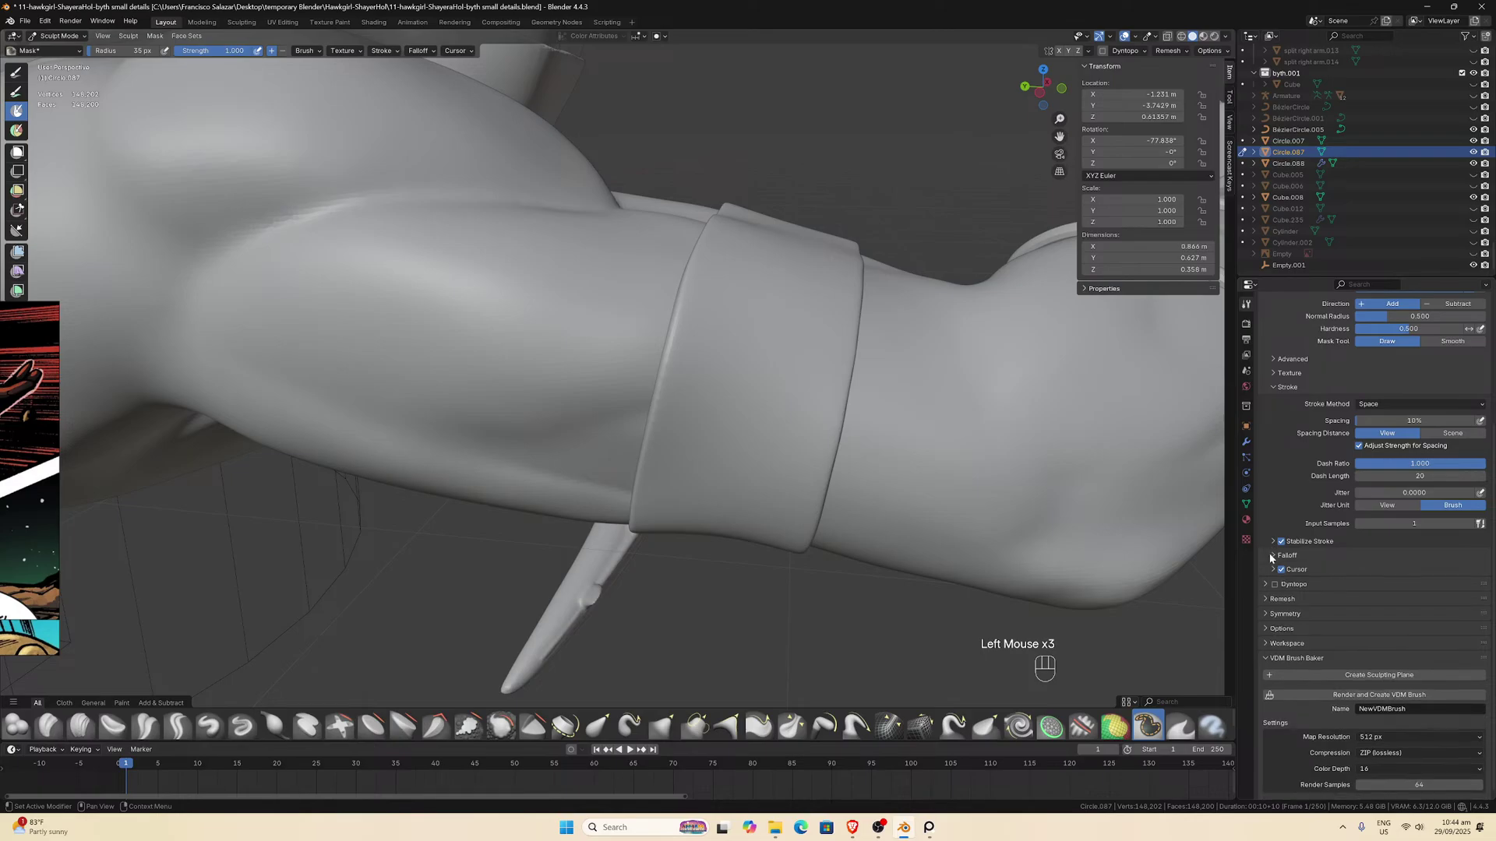
pyautogui.click(1270, 555)
pyautogui.click(1270, 556)
pyautogui.click(1271, 556)
pyautogui.scroll(4, 1287, 493)
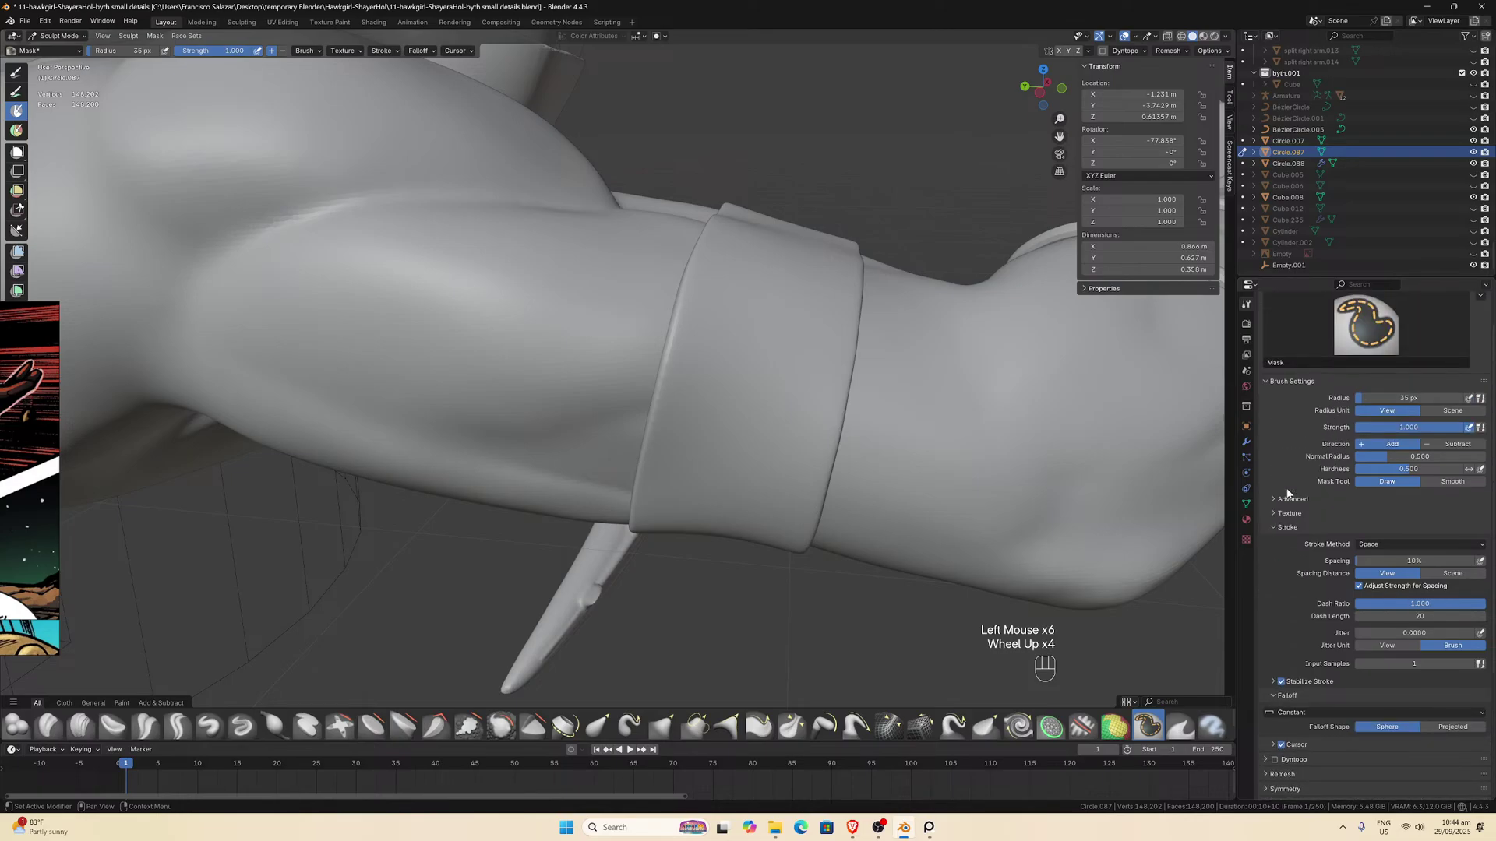
pyautogui.scroll(3, 1287, 493)
pyautogui.scroll(-3, 1290, 503)
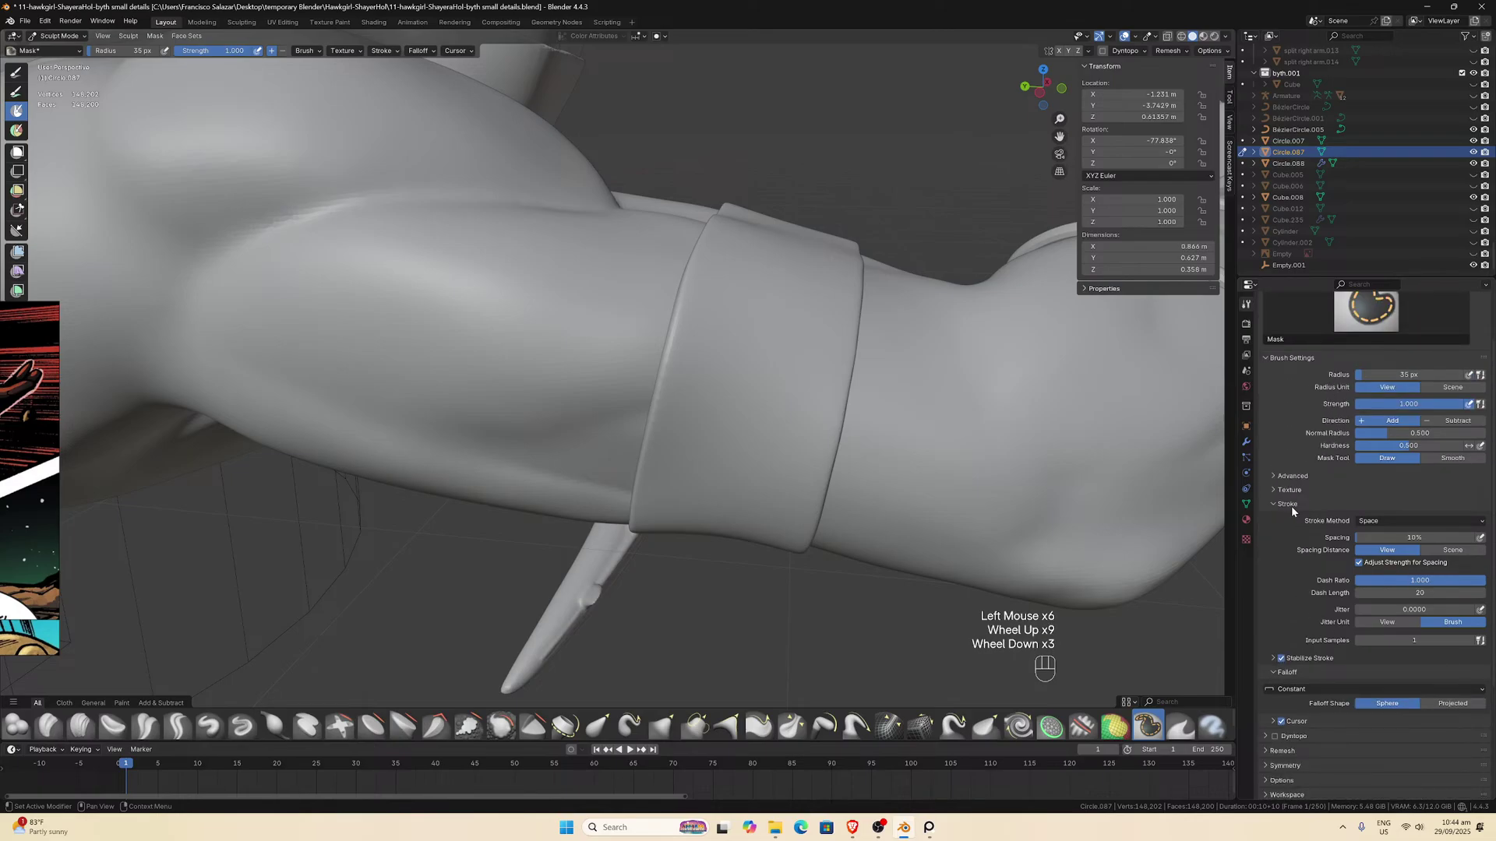
pyautogui.scroll(-2, 1291, 507)
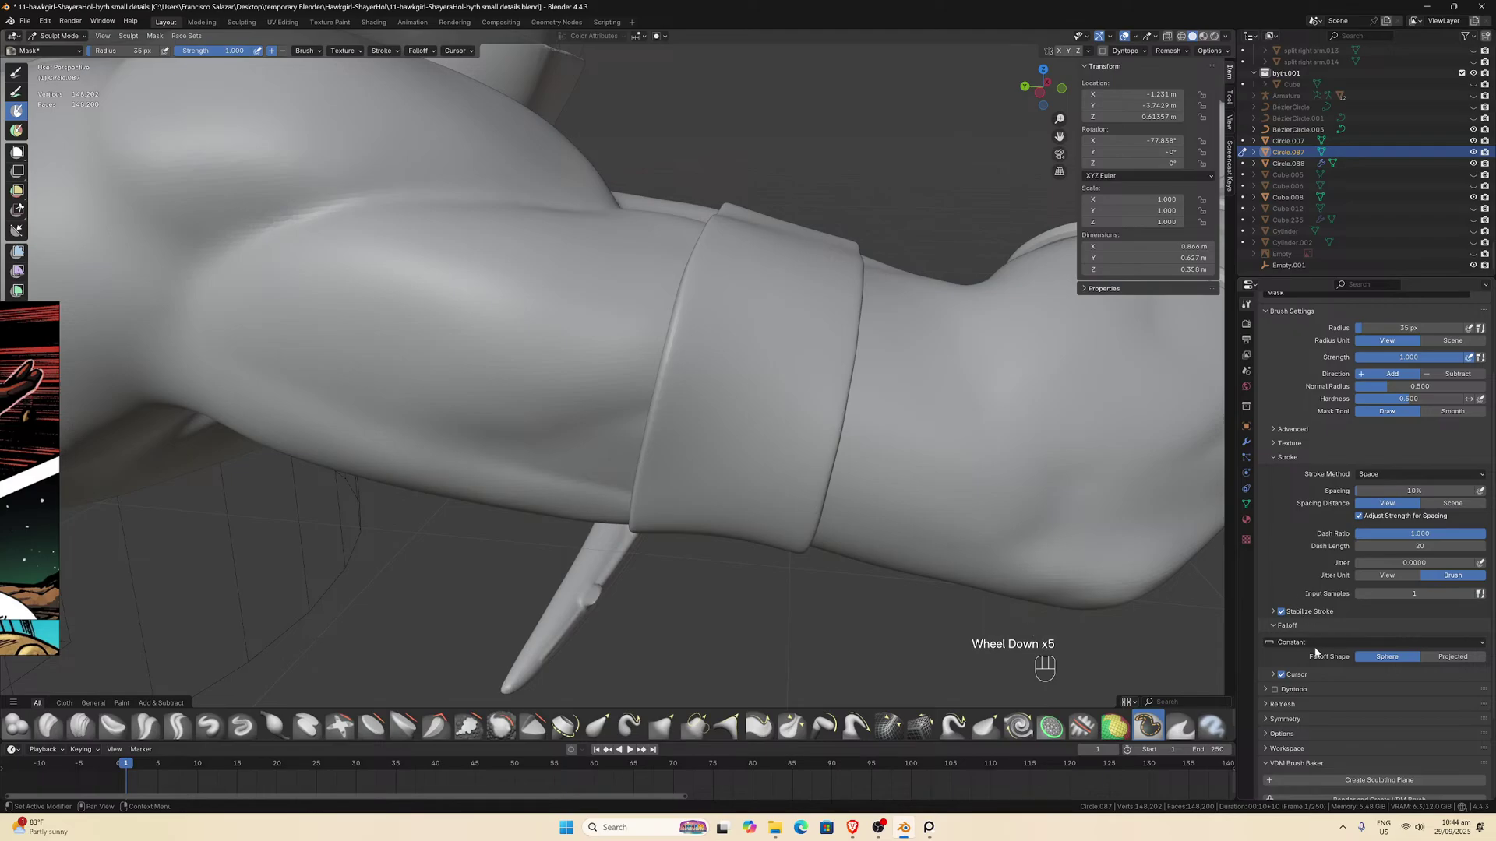
# Set the Mask brush's stroke method back to Curve and try adding a curve point on the arm band.
pyautogui.click(1385, 474)
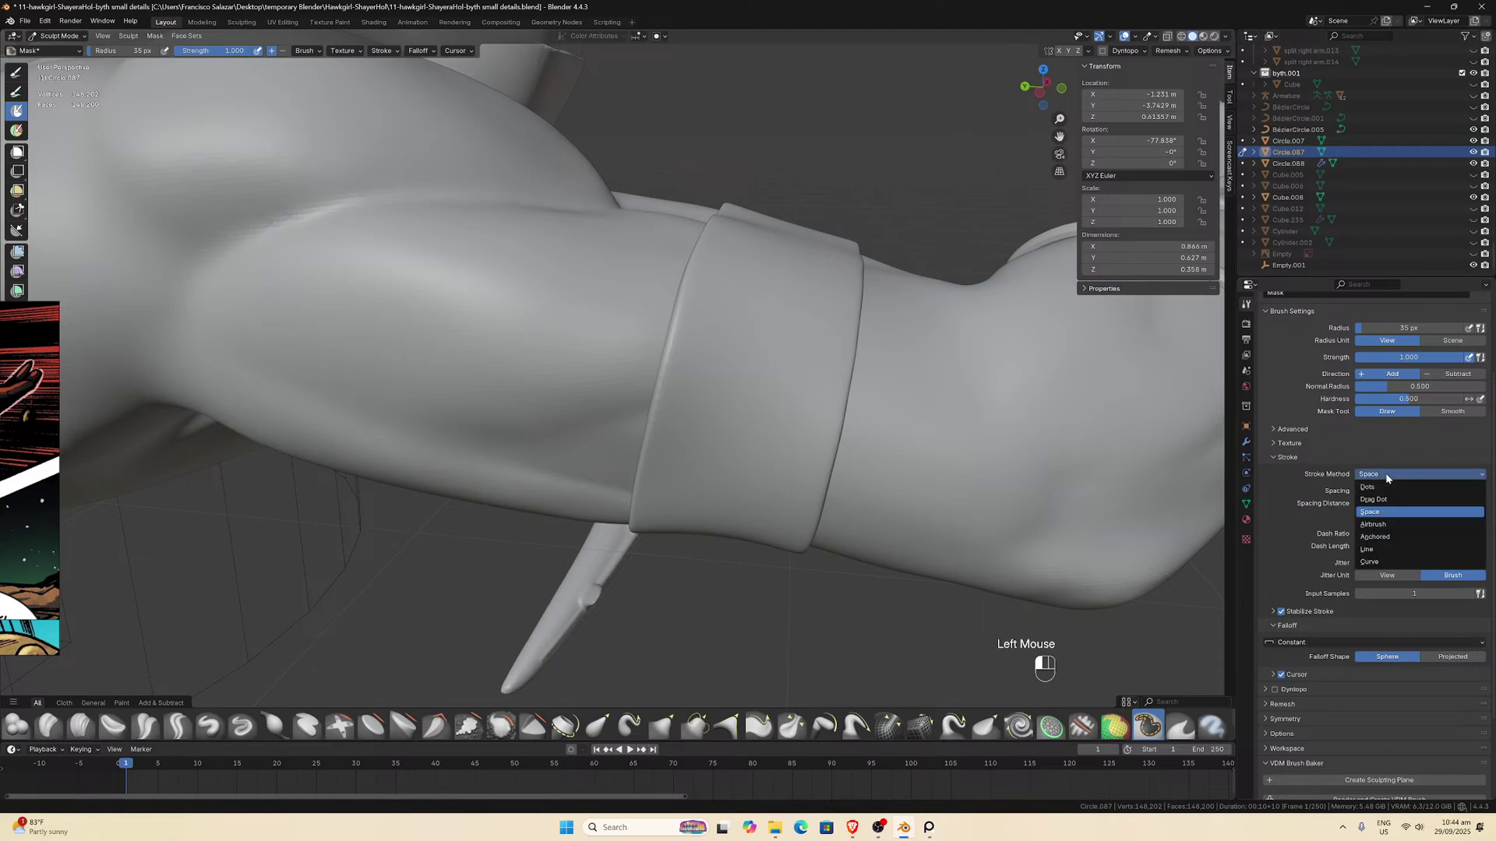
pyautogui.click(1377, 560)
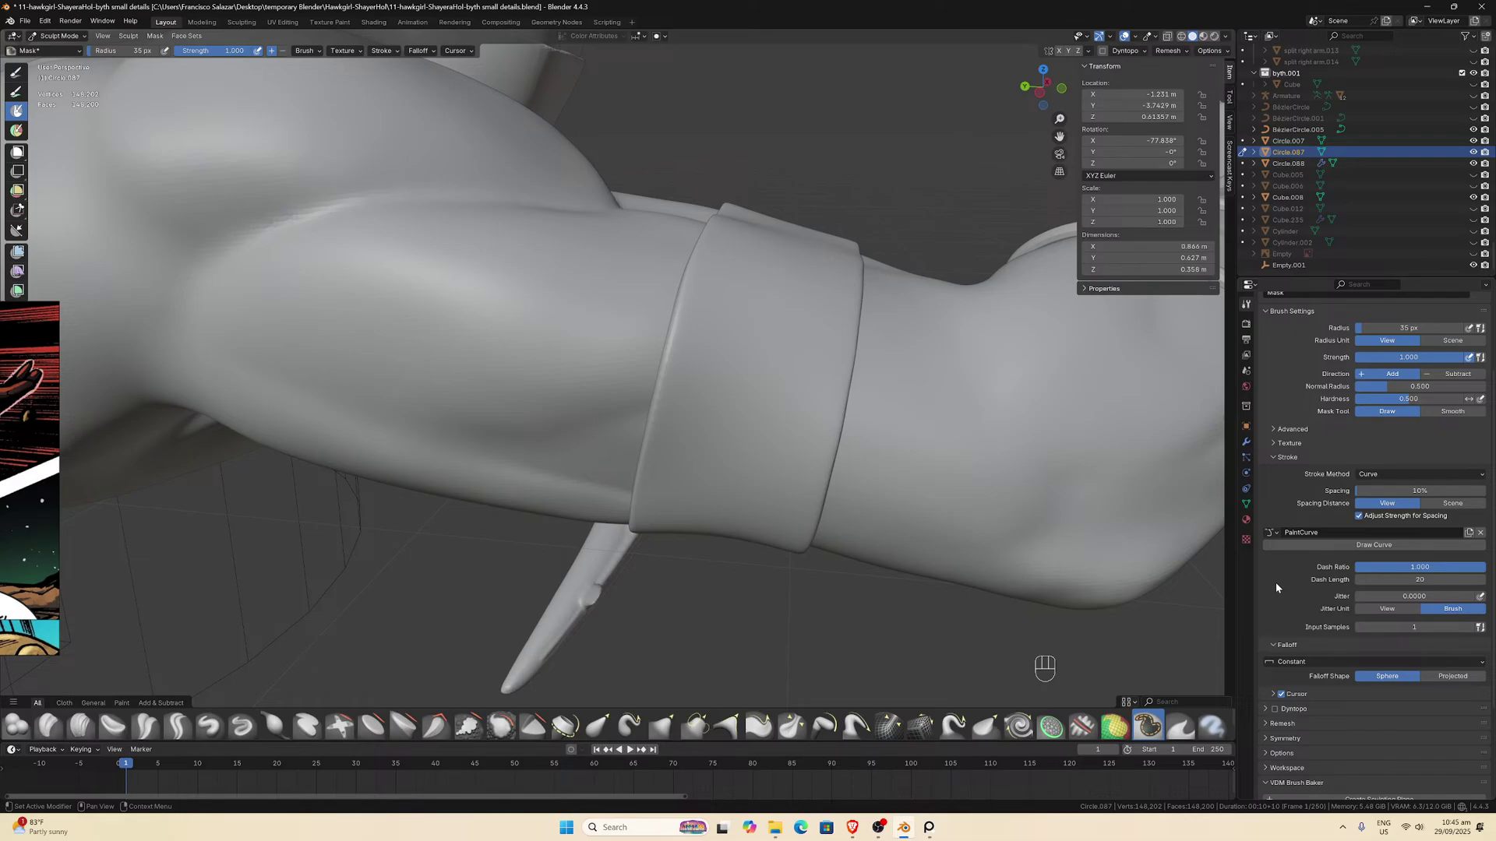
pyautogui.keyDown('ctrl'); pyautogui.click(697, 405); pyautogui.keyUp('ctrl')
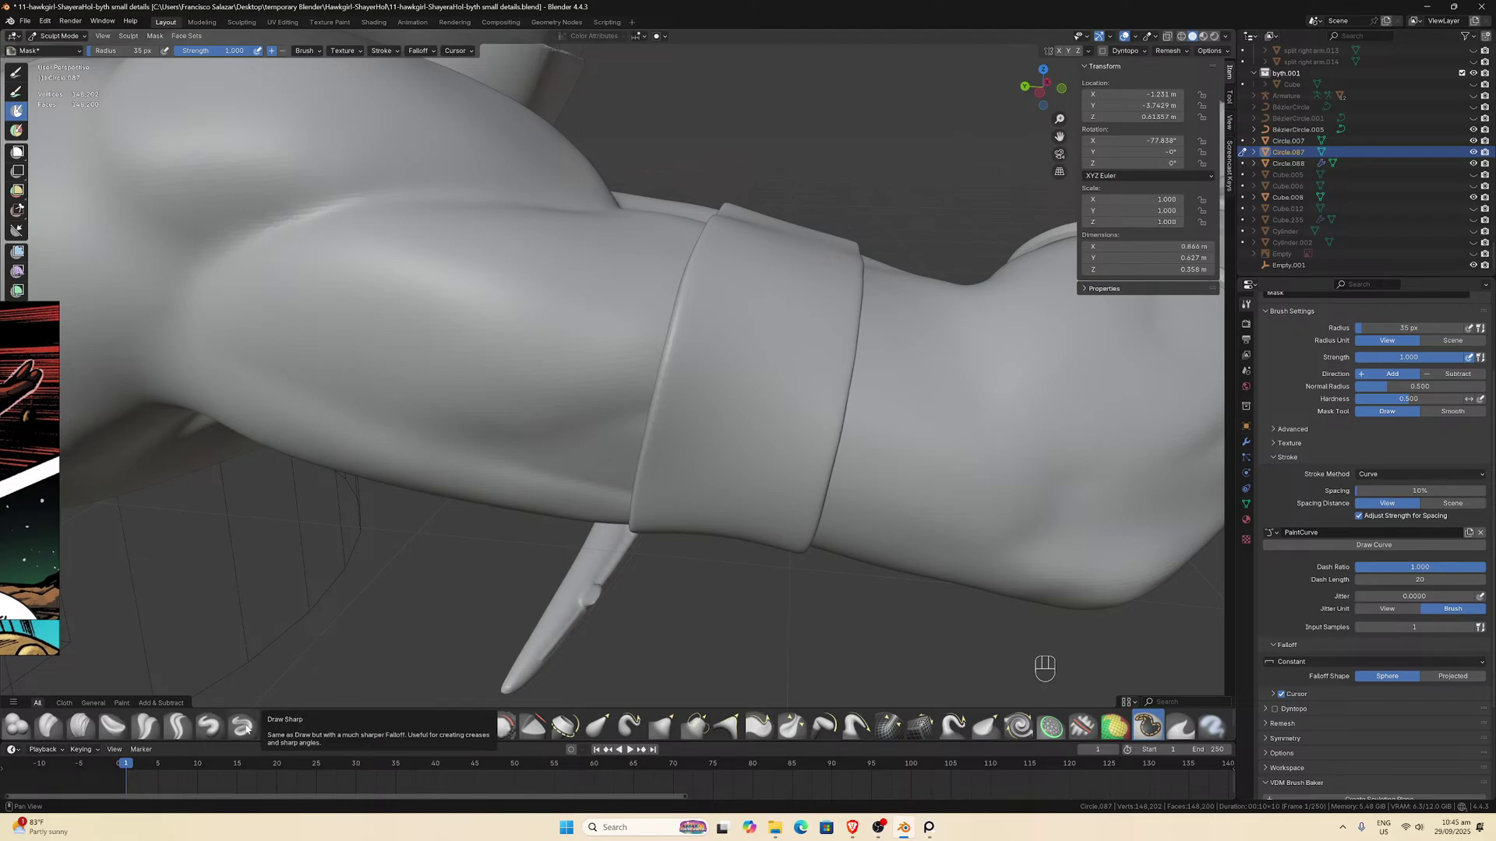
# Choose the Draw brush and set its stroke method to Curve.
pyautogui.click(243, 726)
pyautogui.click(208, 726)
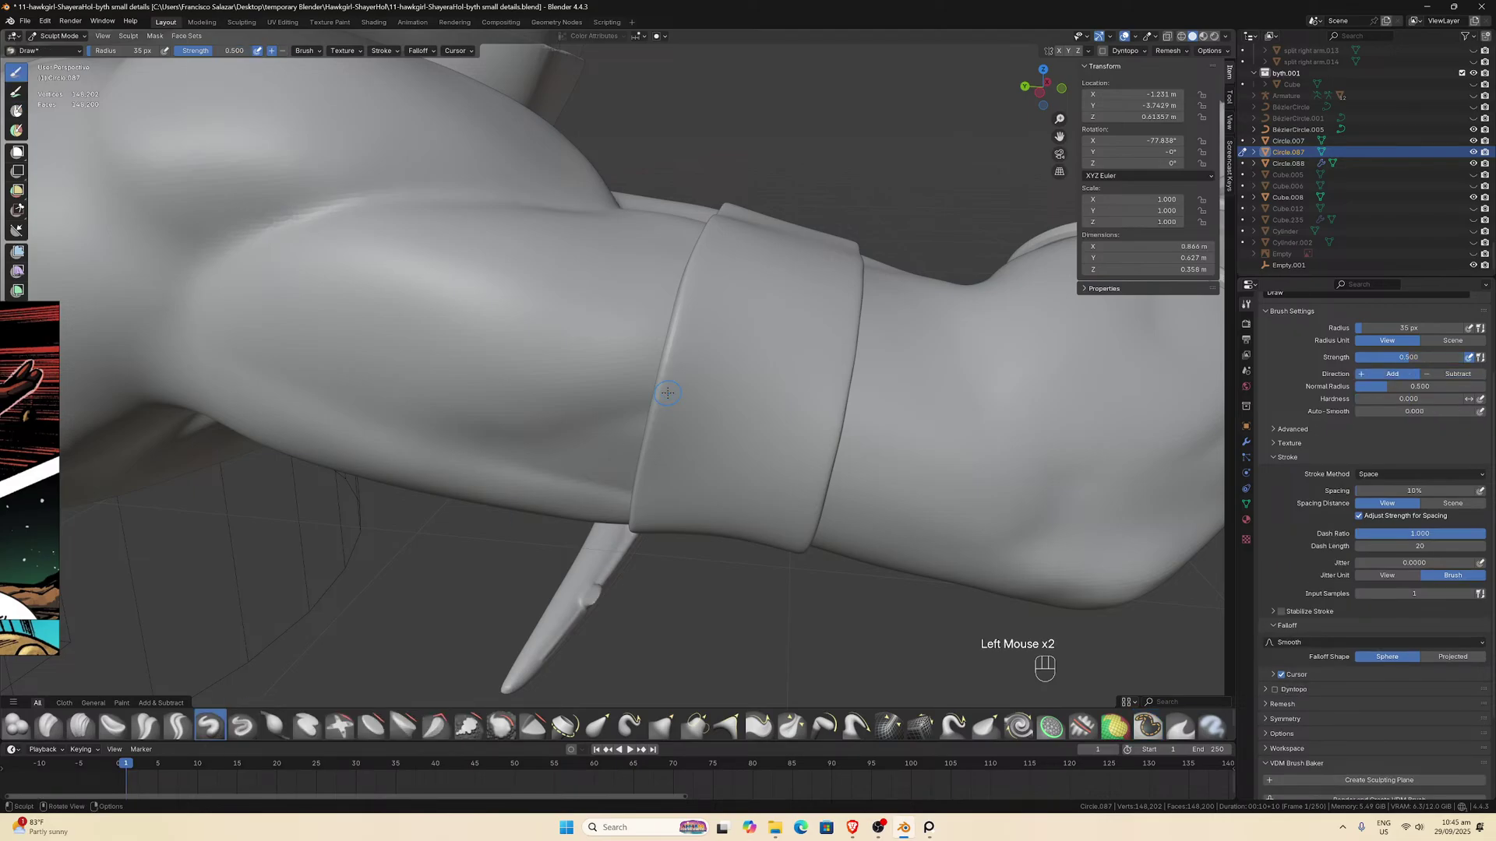
pyautogui.click(1387, 472)
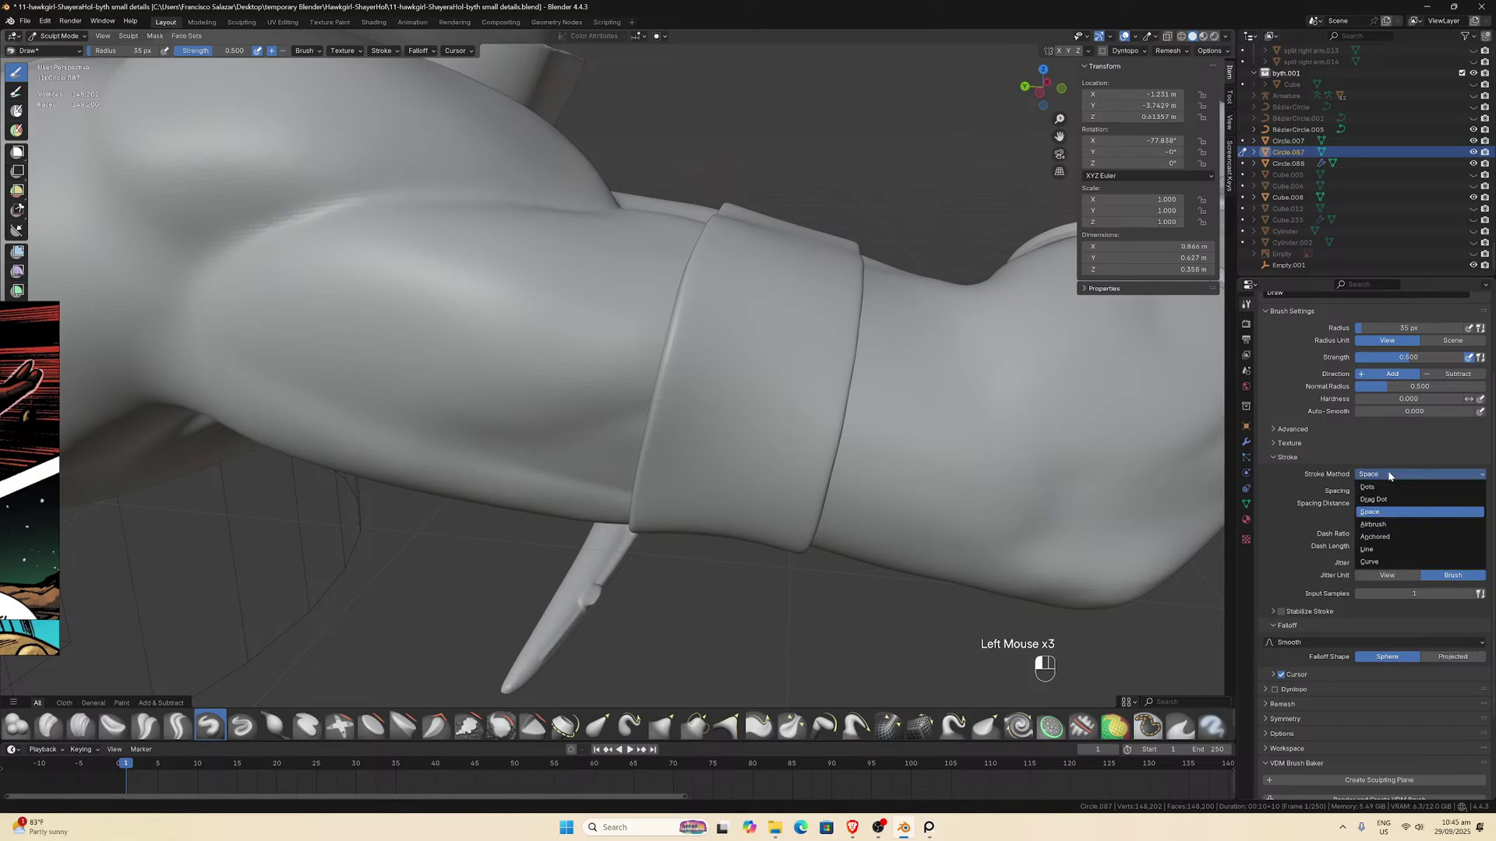
pyautogui.click(1374, 562)
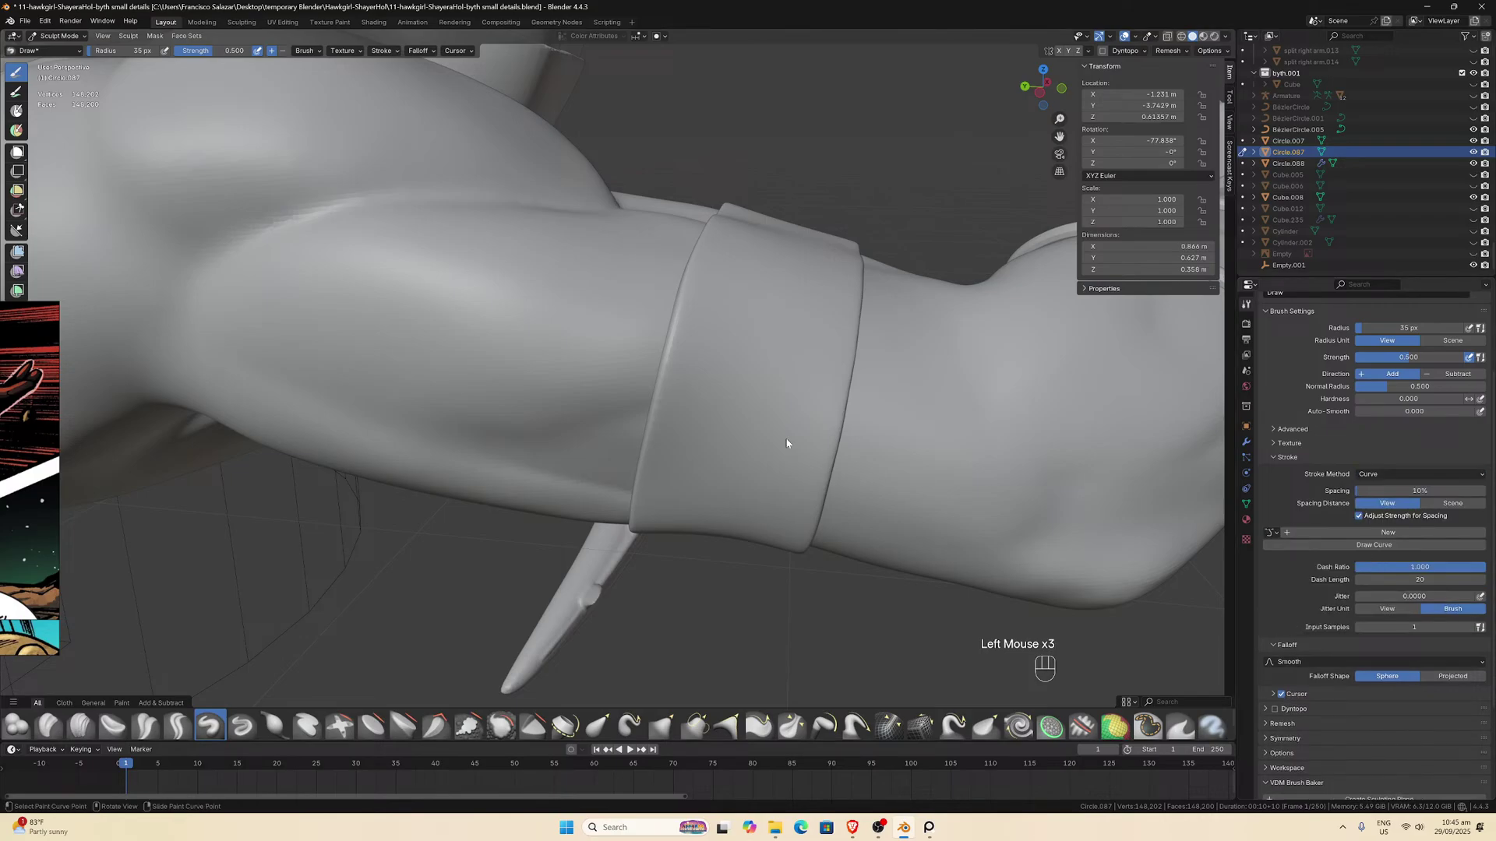
# Lay a short two-point test paint curve with sliding handles on the arm band using the Draw brush.
pyautogui.keyDown('ctrl'); pyautogui.click(715, 358); pyautogui.keyUp('ctrl')
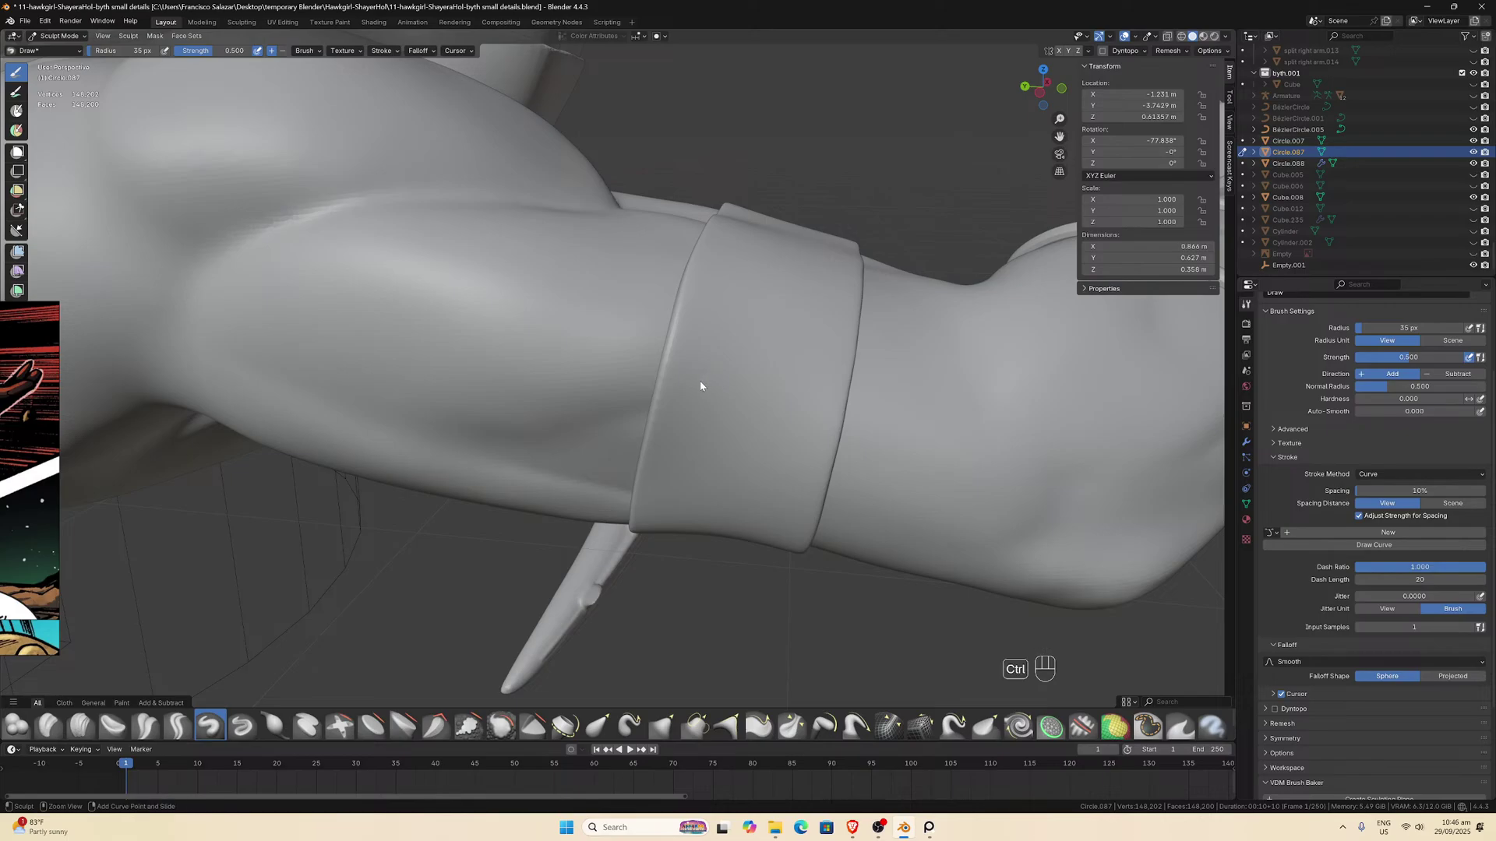
pyautogui.keyDown('ctrl'); pyautogui.moveTo(698, 382); pyautogui.dragTo(722, 371, button='right'); pyautogui.keyUp('ctrl')
pyautogui.keyDown('ctrl'); pyautogui.moveTo(712, 306); pyautogui.dragTo(728, 282, button='right'); pyautogui.keyUp('ctrl')
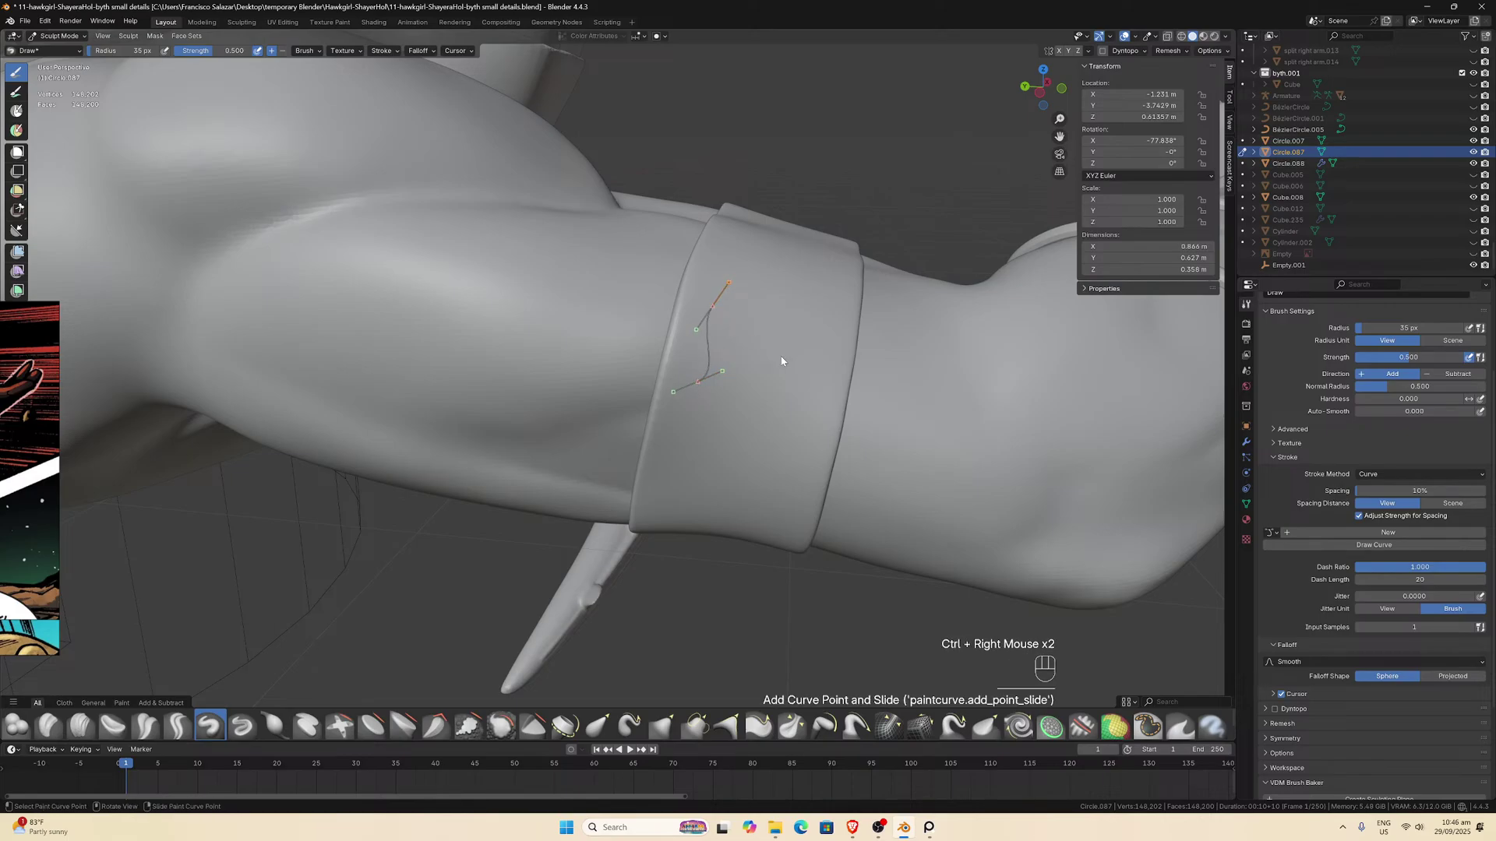
# Undo the test curve points and unlink the paint curve from the Draw brush.
pyautogui.hotkey('ctrl', 'z')
pyautogui.hotkey('ctrl', 'z')
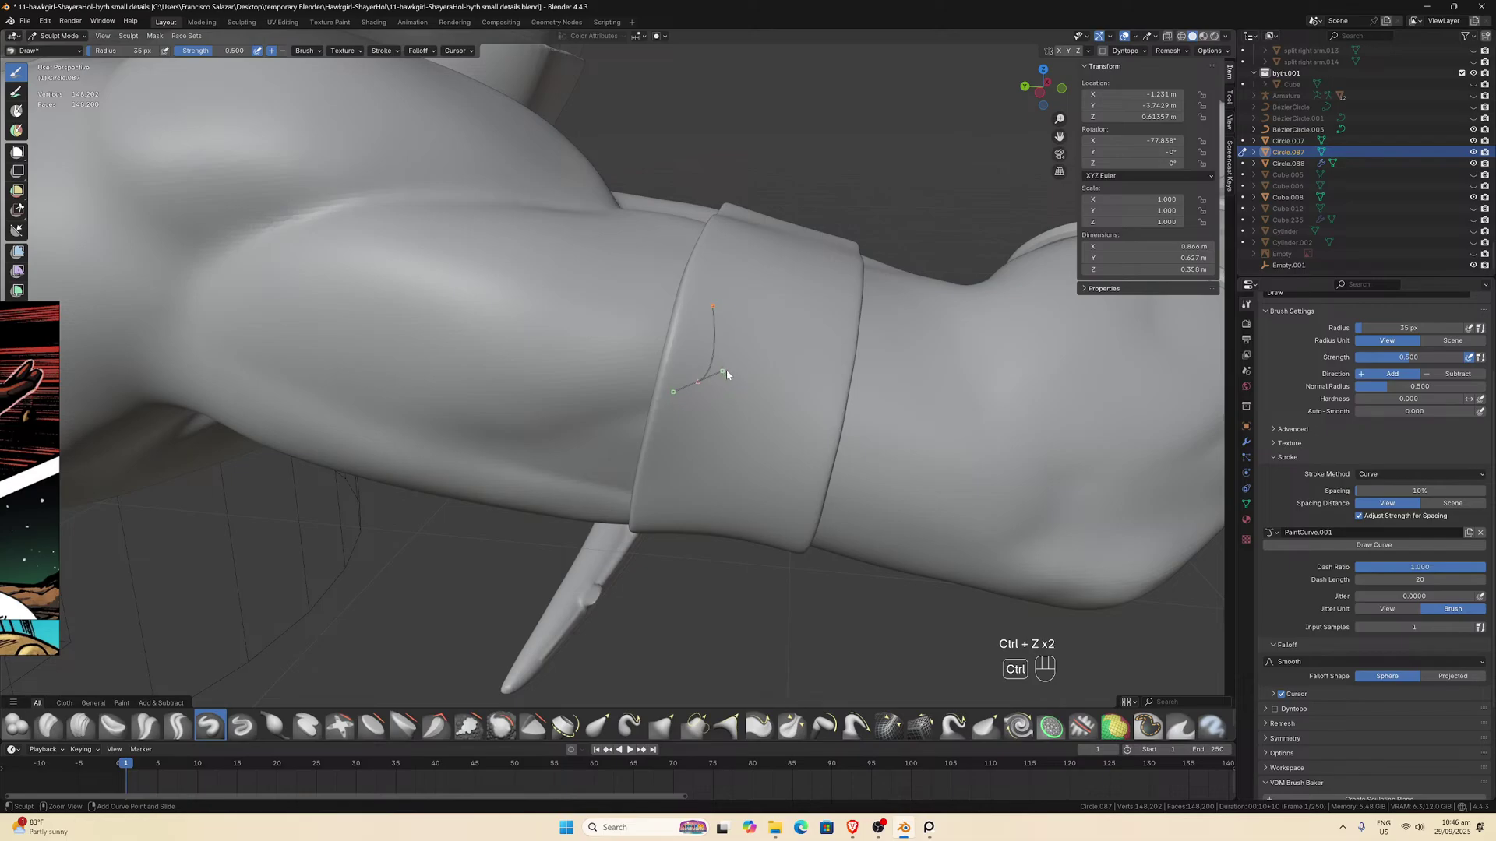
pyautogui.hotkey('ctrl', 'z')
pyautogui.hotkey('ctrl', 'z')
pyautogui.hotkey('ctrl', 'z')
pyautogui.hotkey('ctrl', 'z')
pyautogui.hotkey('ctrl', 'z')
pyautogui.hotkey('ctrl', 'z')
pyautogui.click(1479, 534)
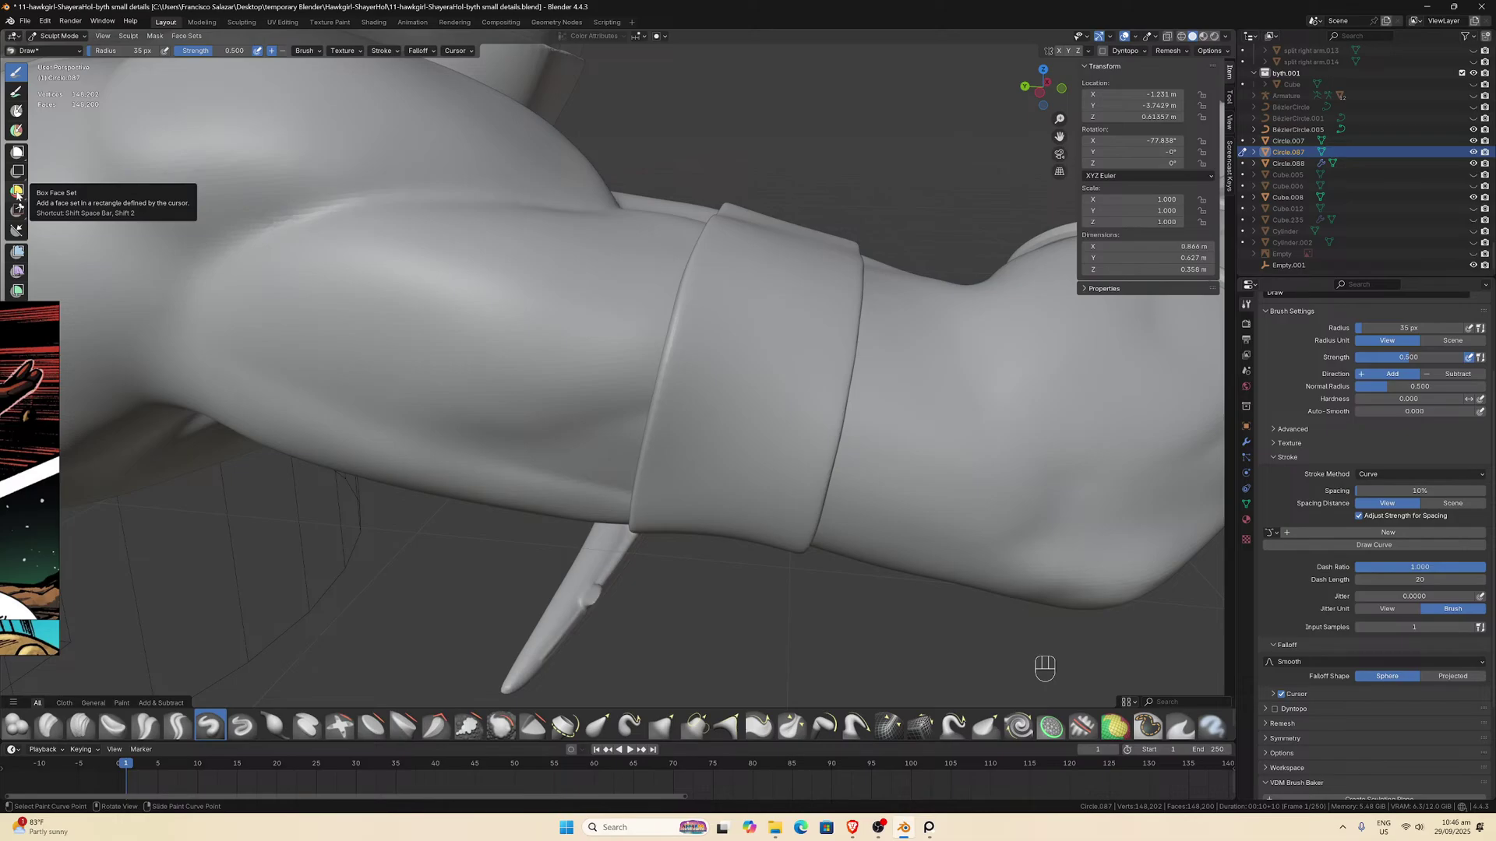
# Return to the Mask brush and add three paint curve points up along the arm band's shoulder-side edge.
pyautogui.click(15, 110)
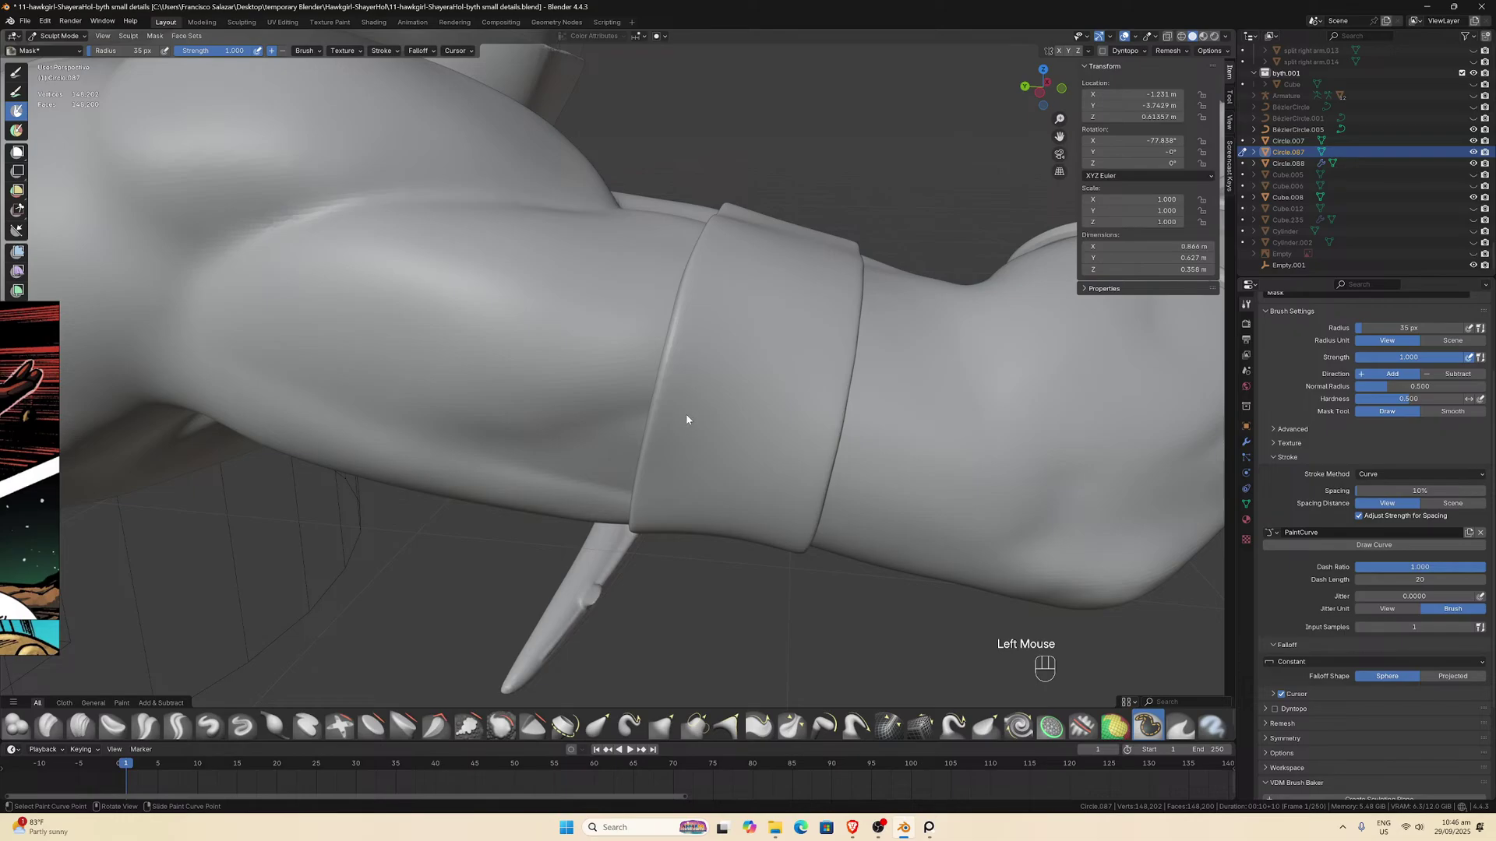
pyautogui.keyDown('ctrl'); pyautogui.moveTo(679, 420); pyautogui.dragTo(690, 391, button='right'); pyautogui.keyUp('ctrl')
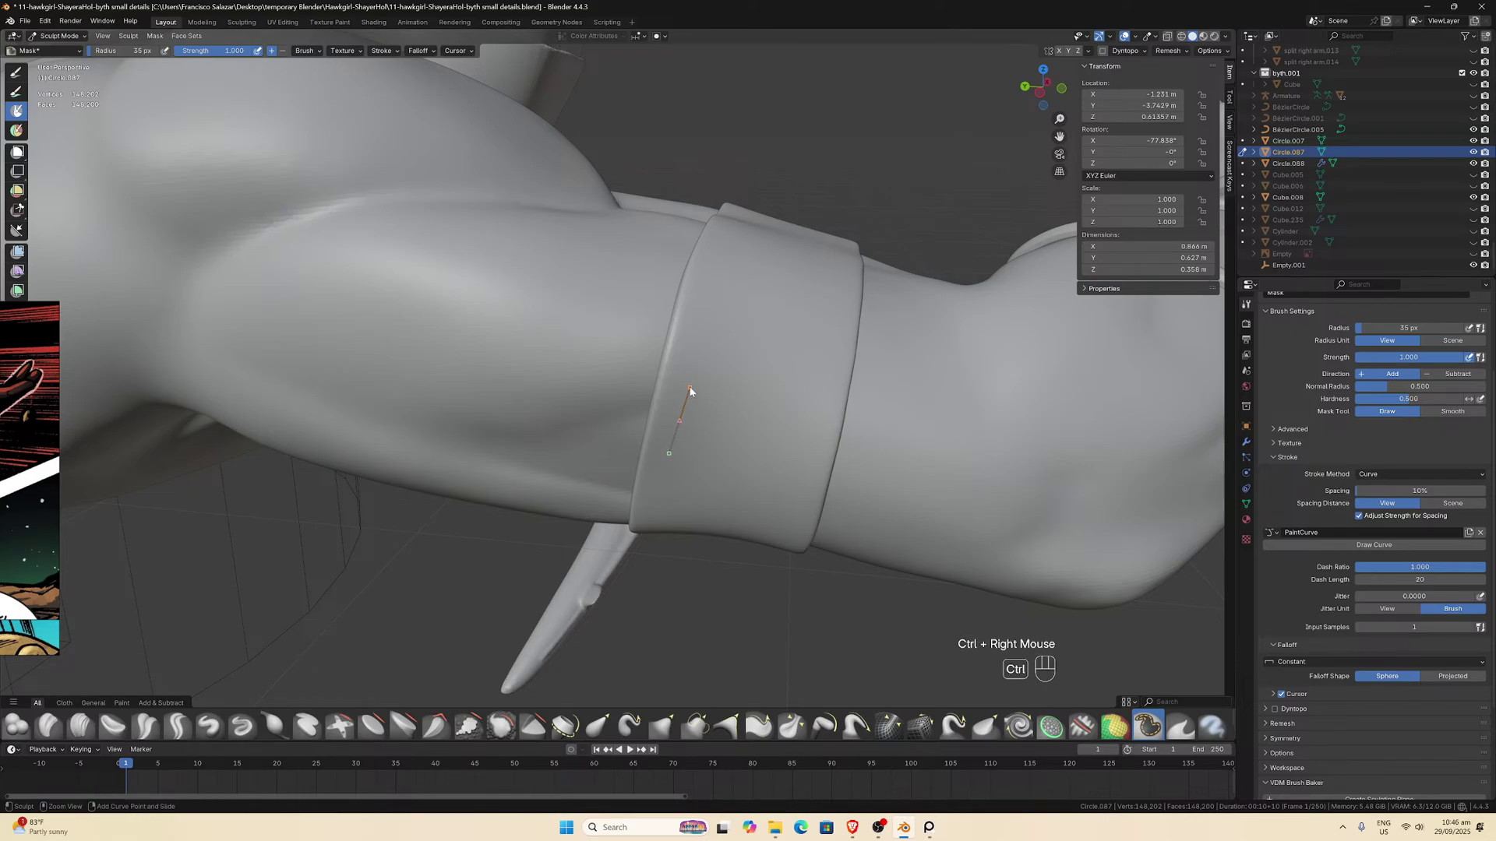
pyautogui.keyDown('ctrl'); pyautogui.rightClick(711, 294); pyautogui.keyUp('ctrl')
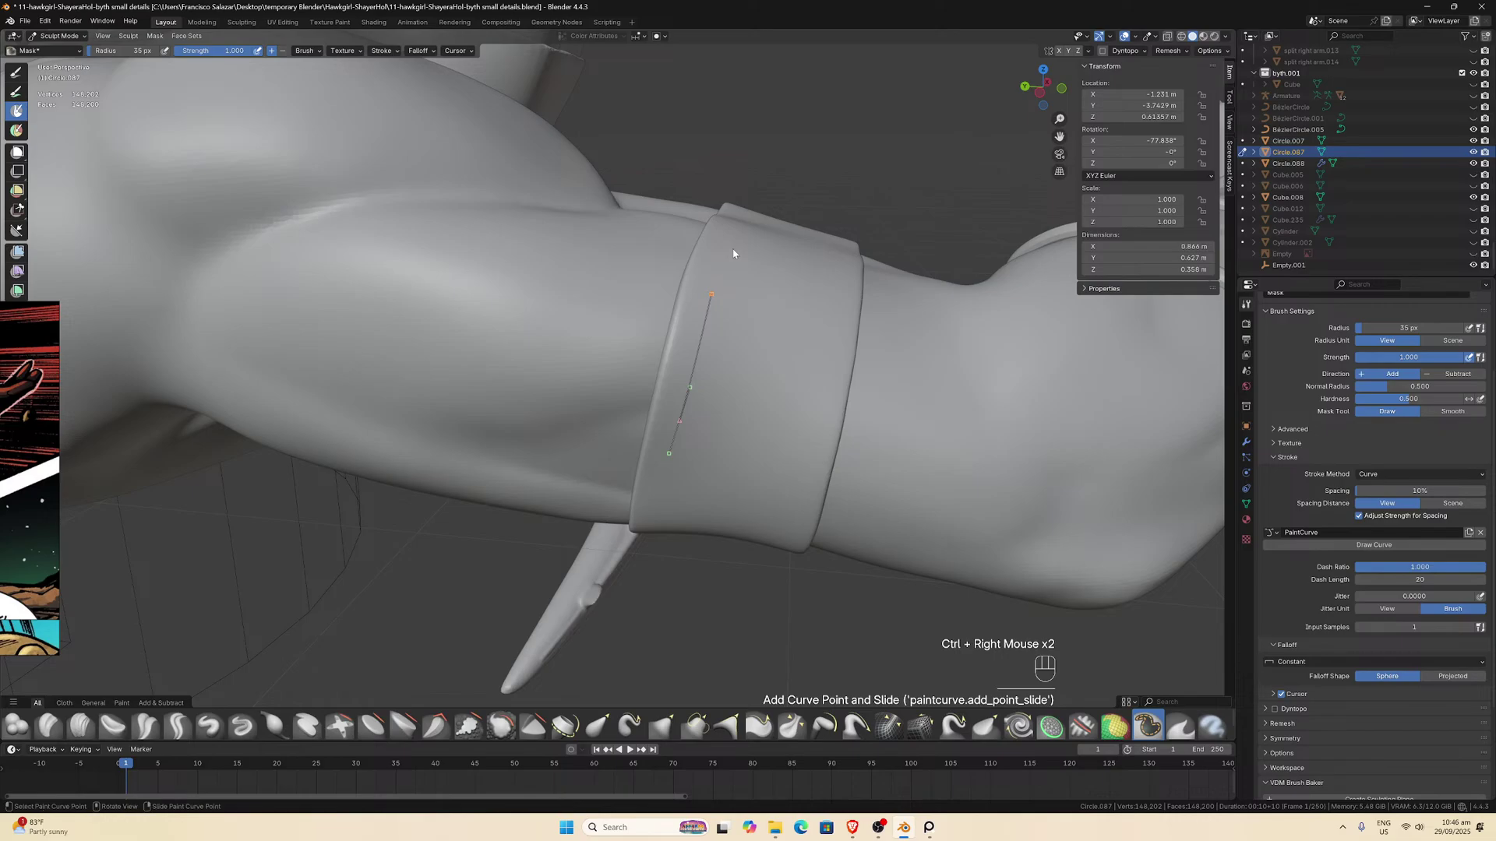
pyautogui.rightClick(733, 254)
pyautogui.keyDown('ctrl'); pyautogui.rightClick(729, 236); pyautogui.keyUp('ctrl')
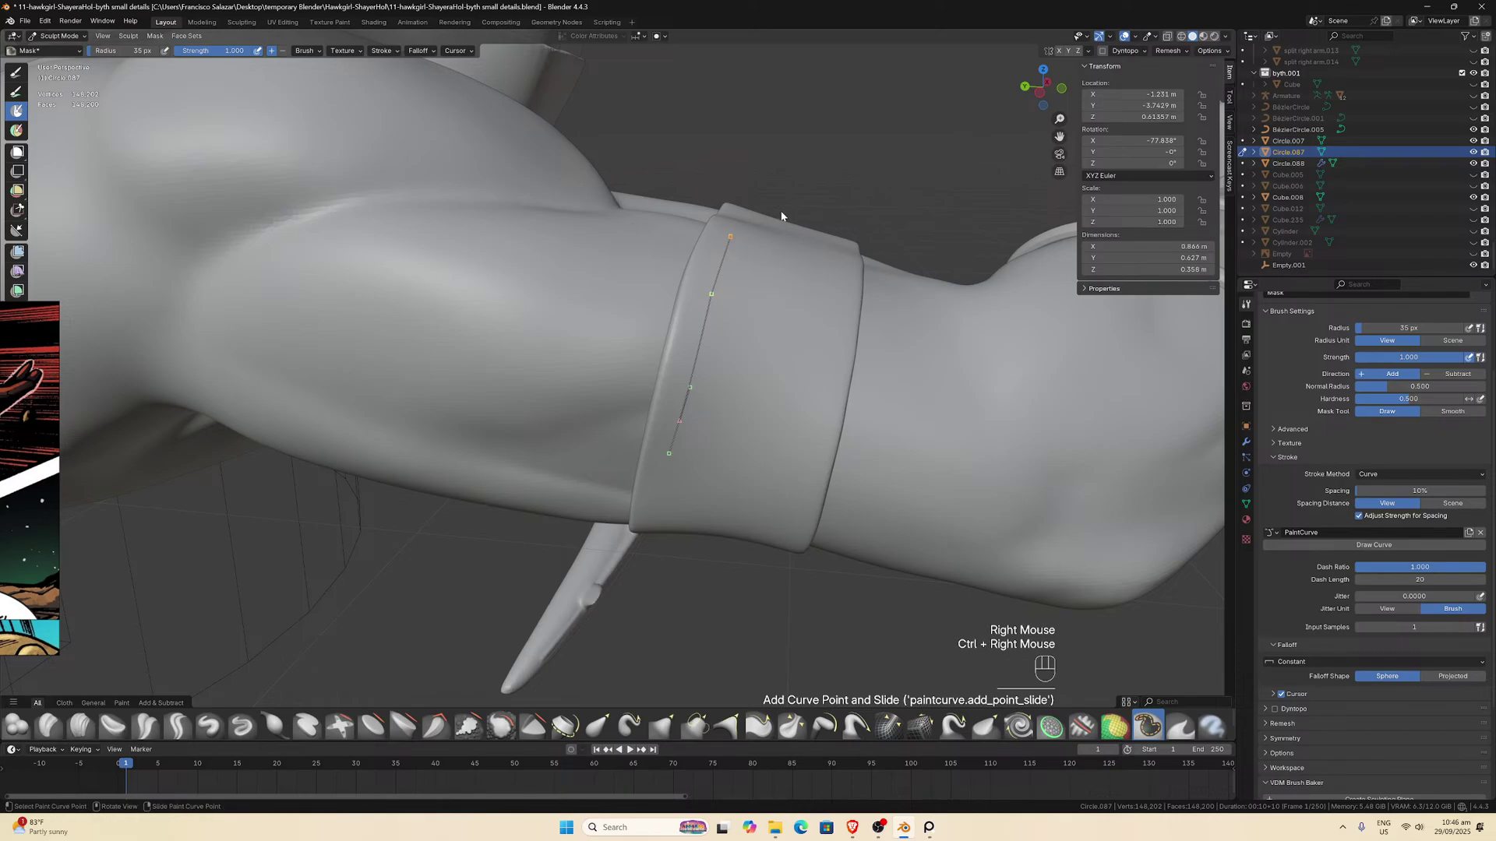
# Try to draw a mask stroke along the paint curve on the arm band and select the curve's middle point.
pyautogui.moveTo(781, 215)
pyautogui.mouseDown(button='middle')
pyautogui.moveTo(768, 244)
pyautogui.moveTo(785, 234)
pyautogui.mouseUp(button='middle')
pyautogui.moveTo(755, 344); pyautogui.dragTo(737, 318, button='middle')
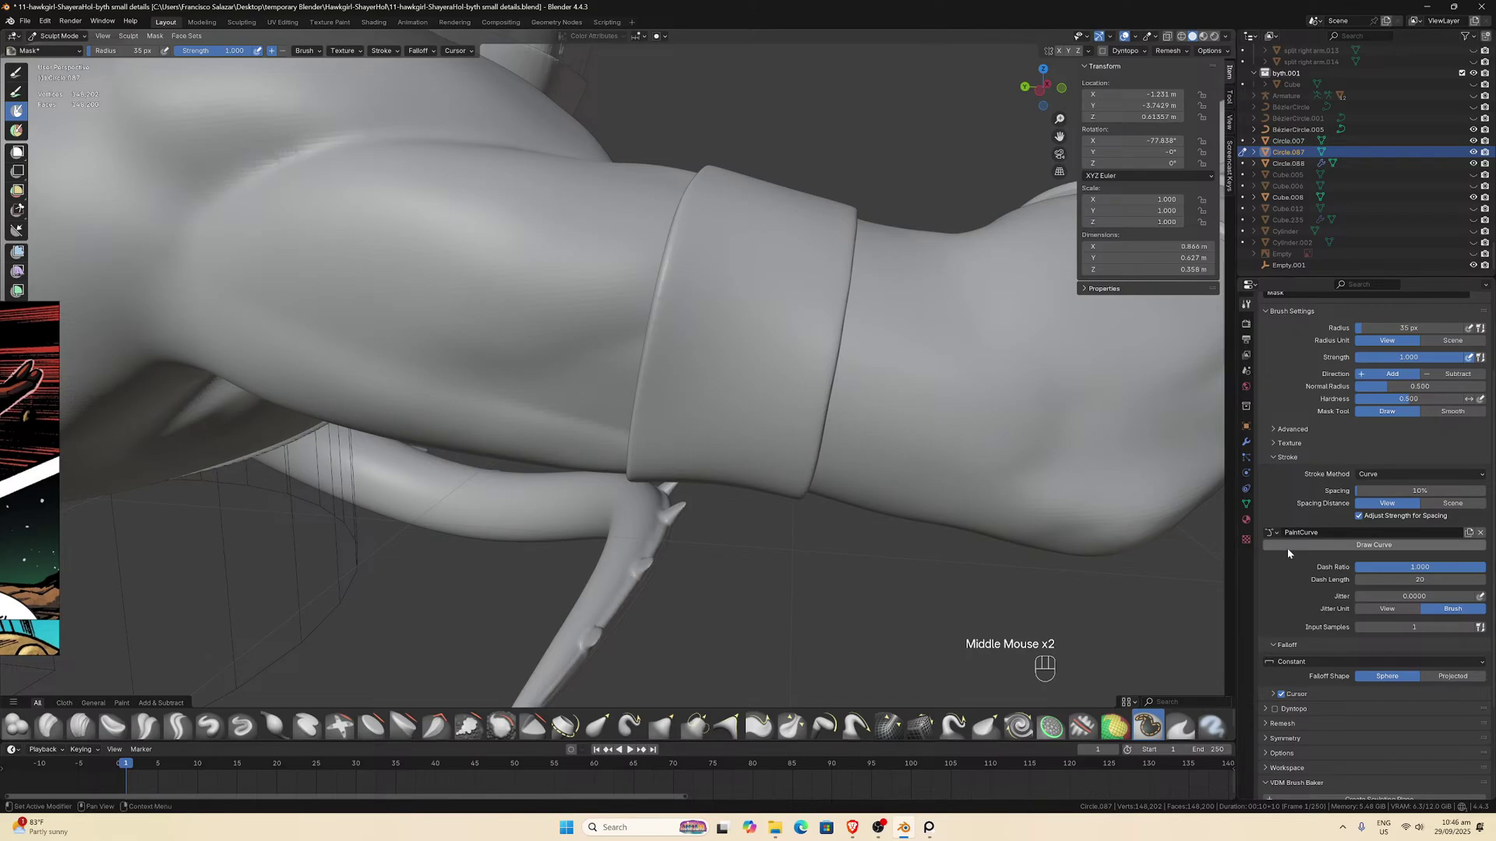
pyautogui.click(1343, 542)
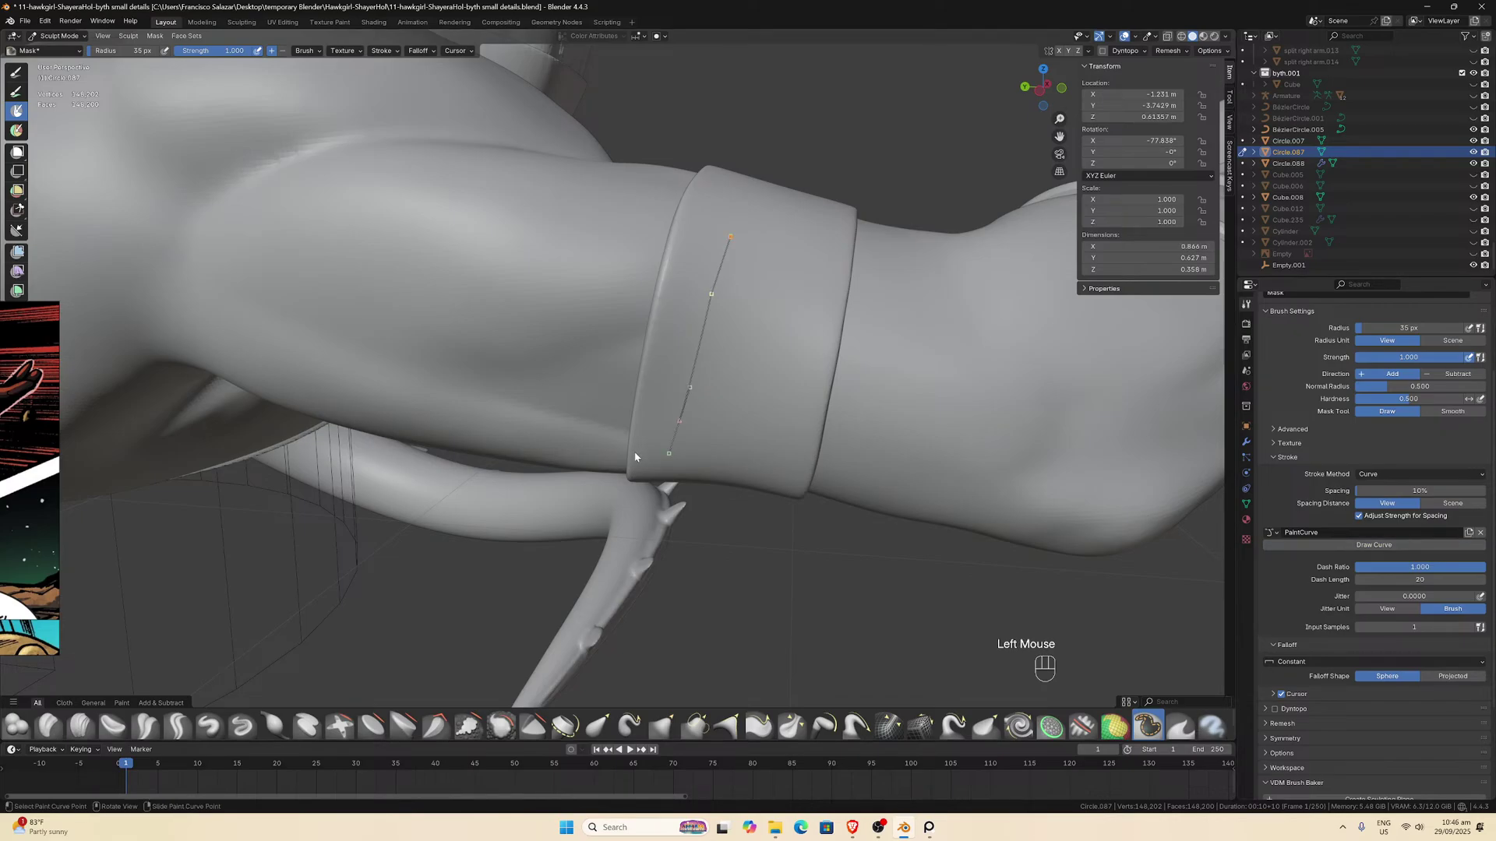
pyautogui.moveTo(686, 444); pyautogui.dragTo(650, 466, button='middle')
pyautogui.click(692, 385)
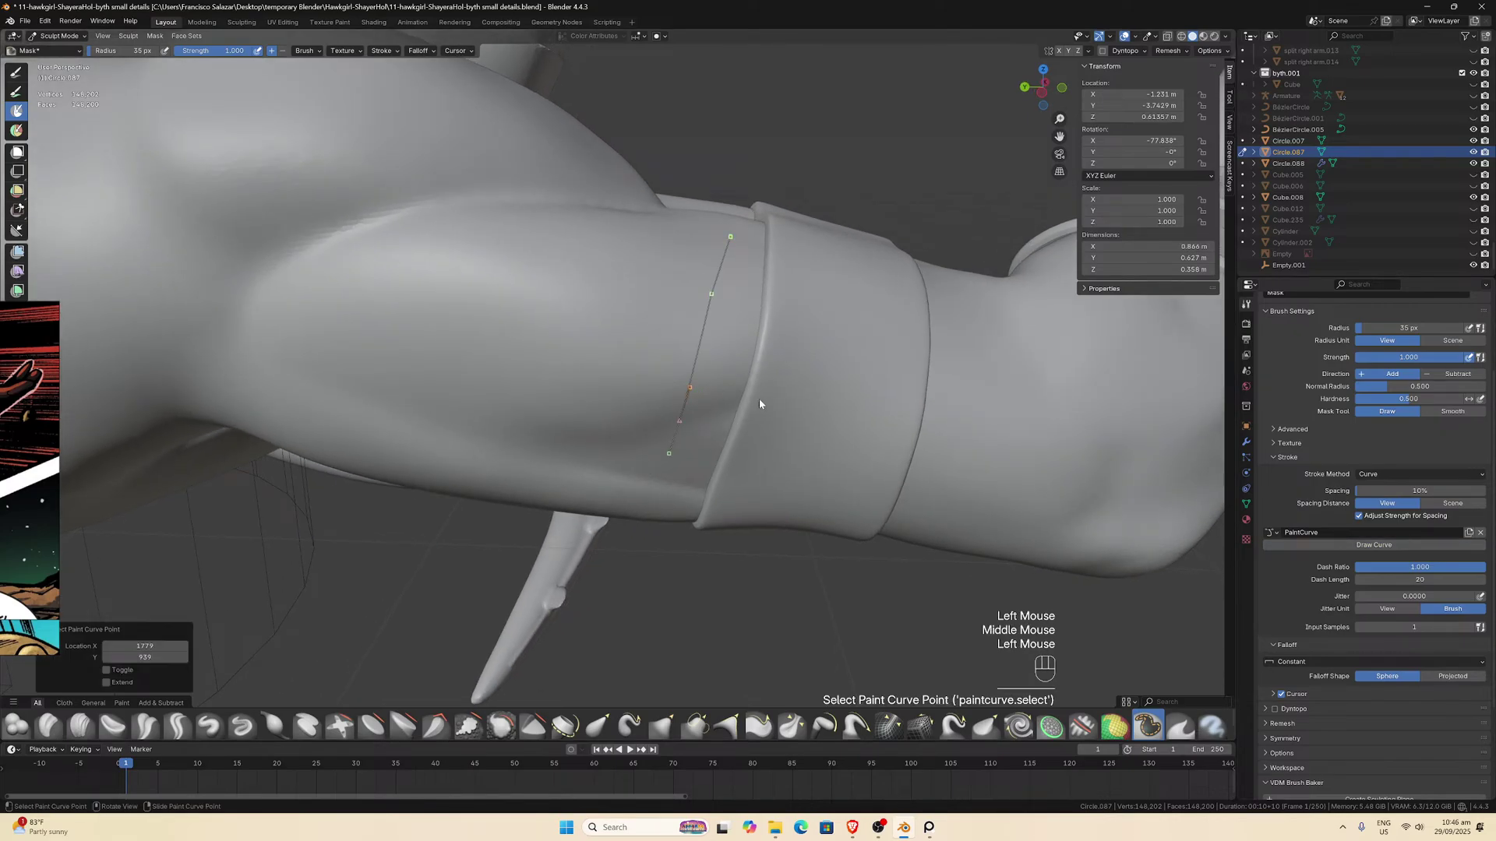
pyautogui.moveTo(714, 421); pyautogui.dragTo(701, 415, button='middle')
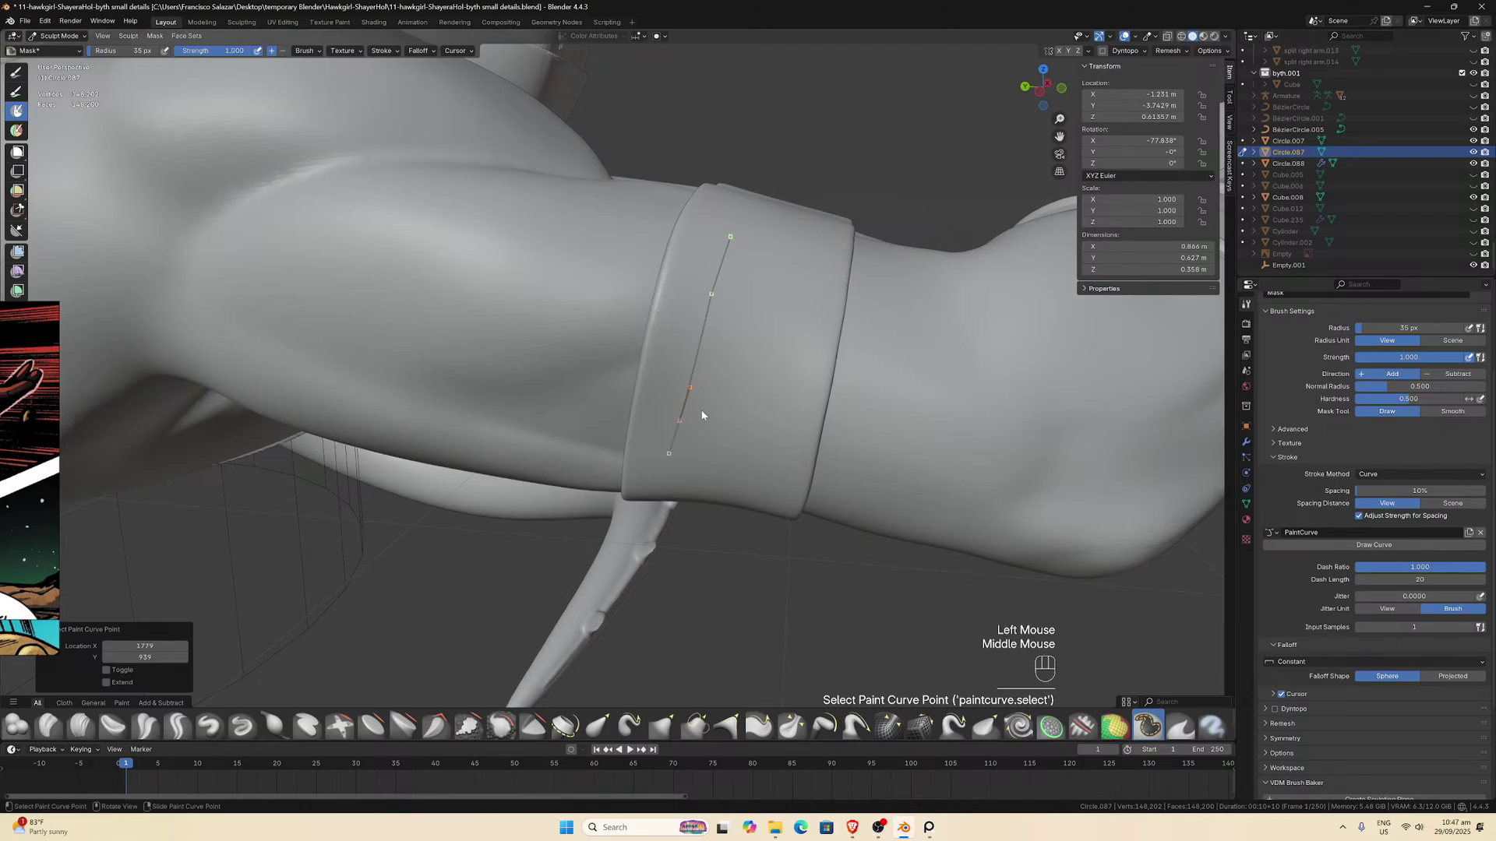
# Set the Mask brush's jitter unit to View and apply the paint curve as a mask stroke on the arm band.
pyautogui.click(1387, 608)
pyautogui.moveTo(837, 374); pyautogui.dragTo(835, 367, button='middle')
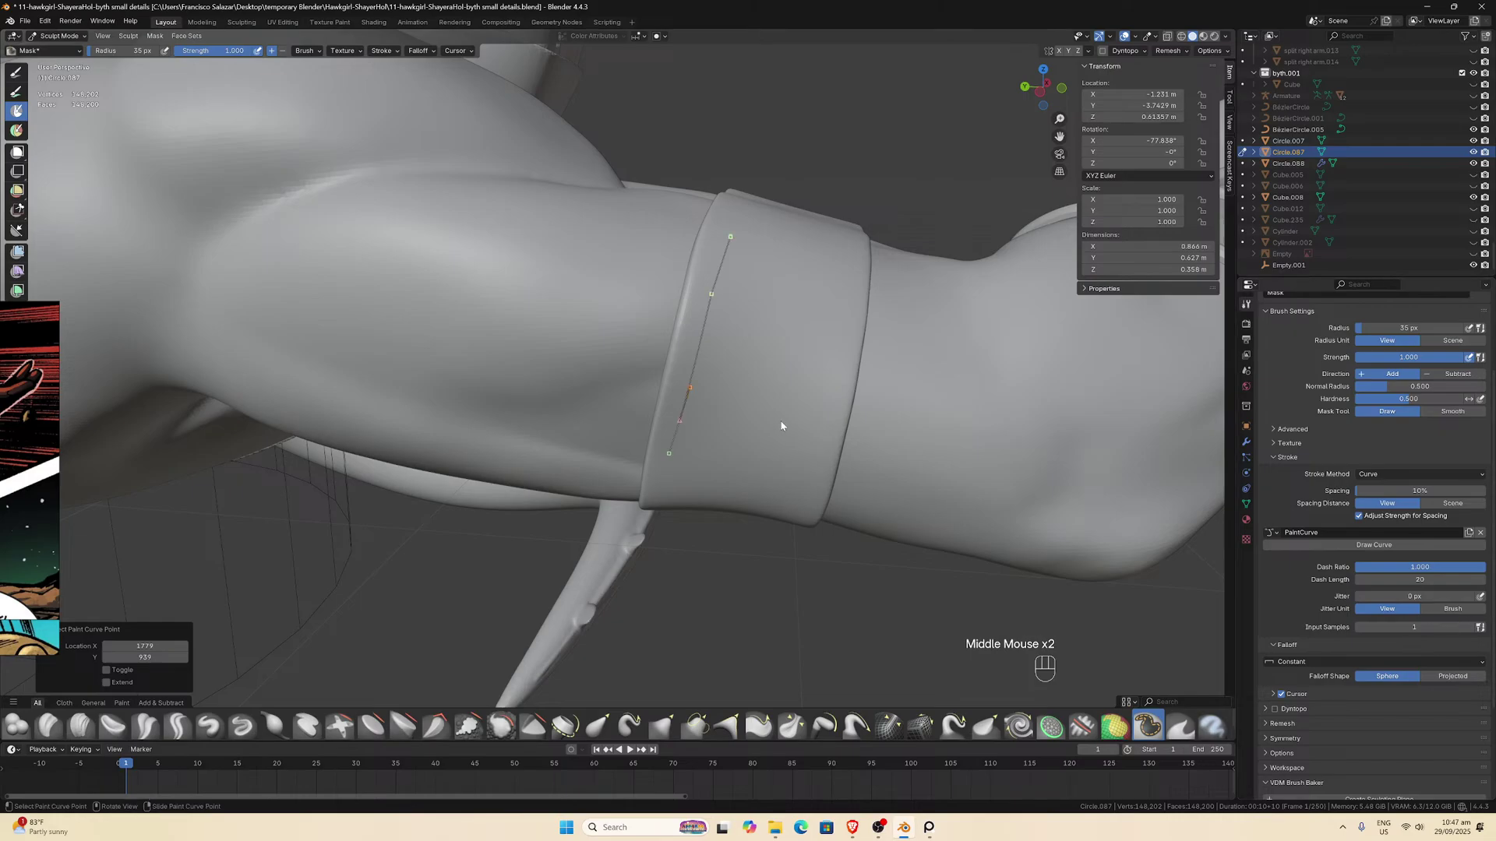
pyautogui.press('Return')
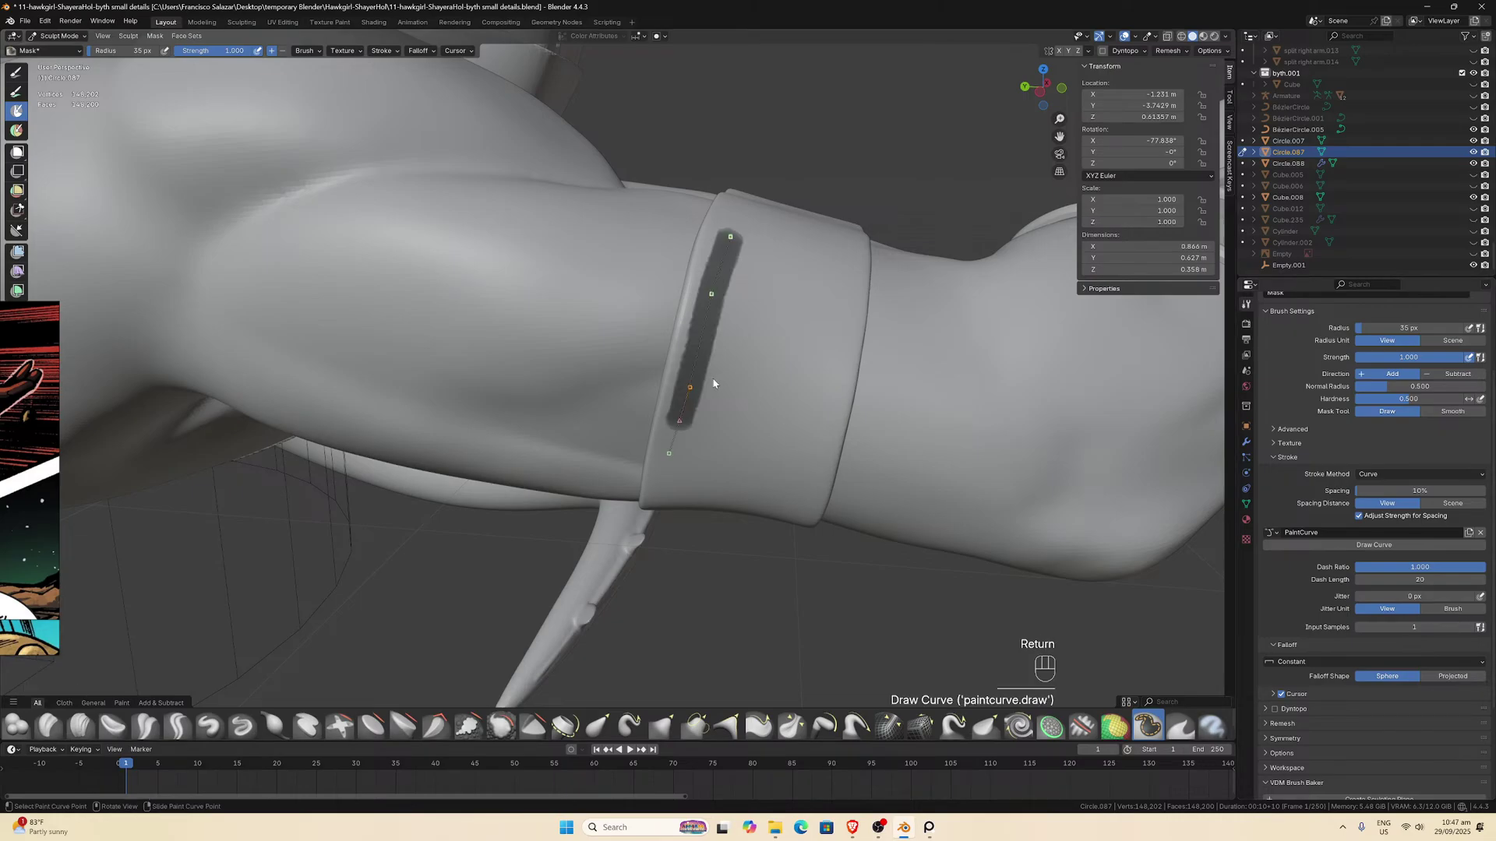
# Undo the curve-drawn mask stroke on the arm band and remove the paint curve from the Mask brush.
pyautogui.moveTo(707, 431); pyautogui.dragTo(695, 369, button='middle')
pyautogui.scroll(-1, 676, 346)
pyautogui.hotkey('ctrl', 'z')
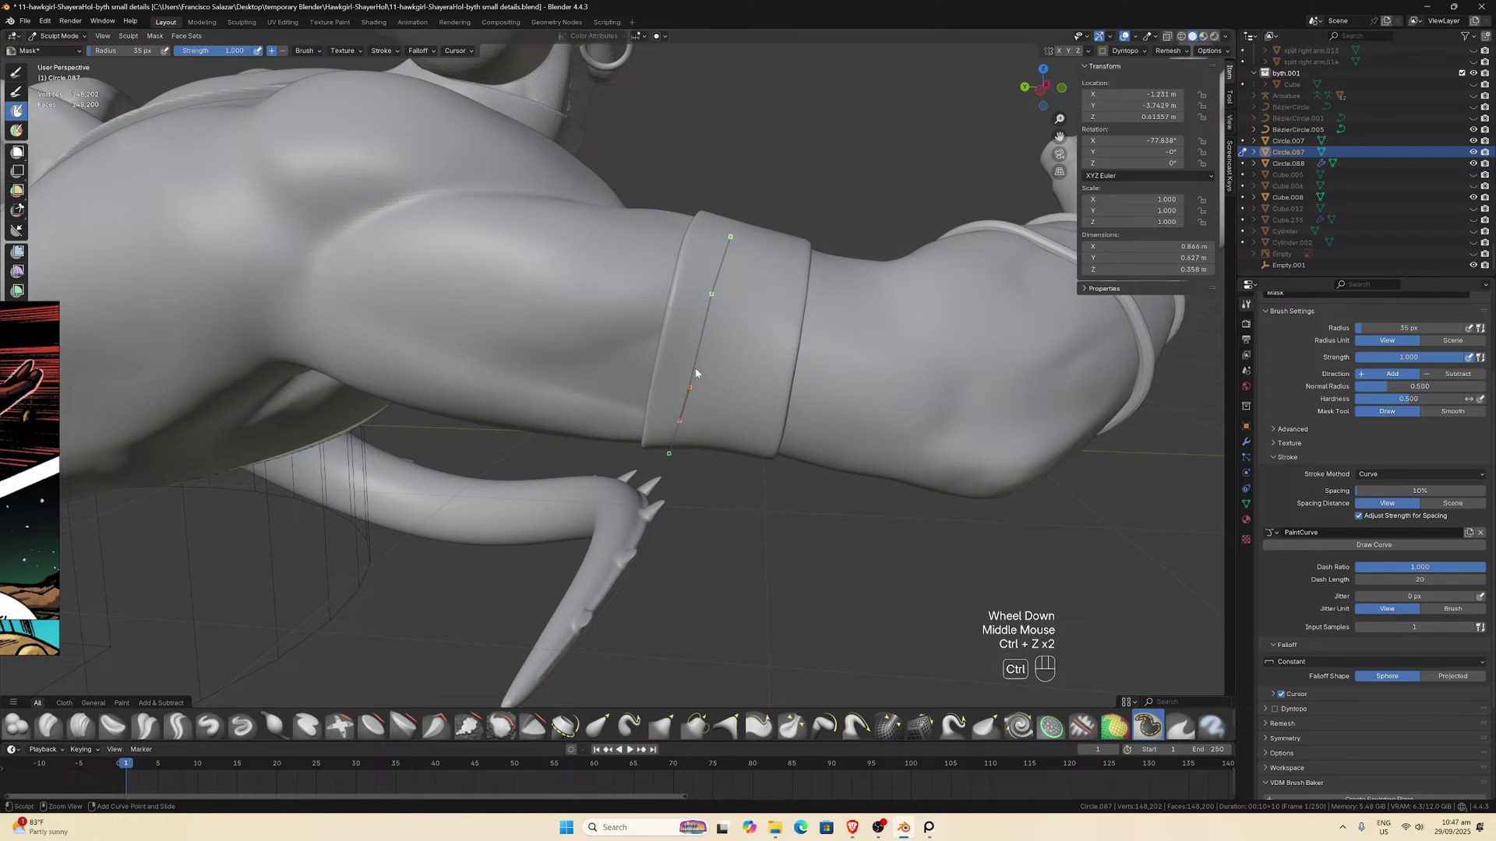
pyautogui.hotkey('ctrl', 'z')
pyautogui.hotkey('ctrl', 'z')
pyautogui.click(828, 380)
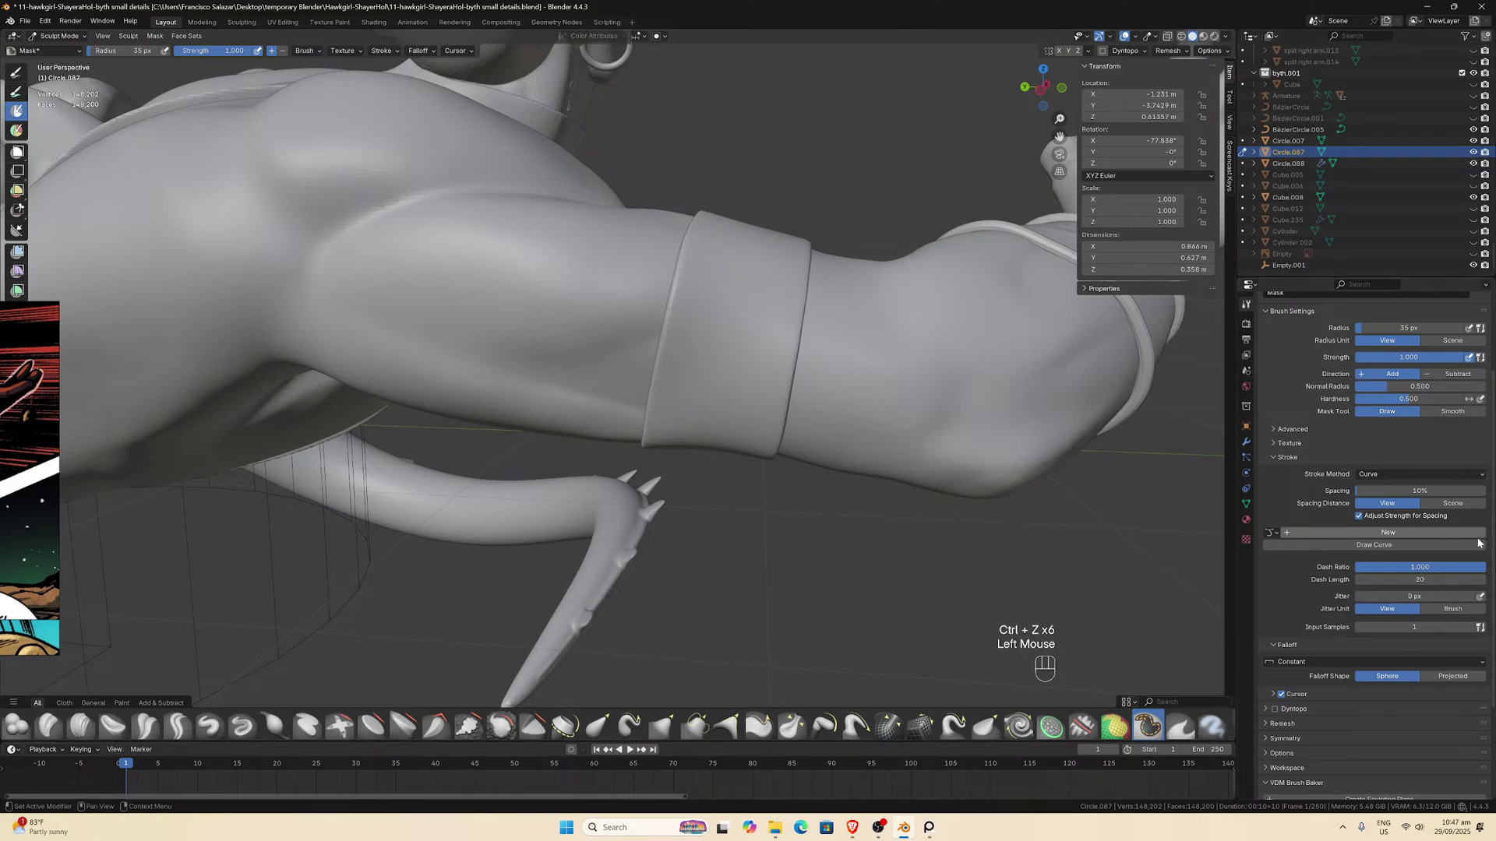
# Change the Mask brush's stroke method from Curve to Space and face the arm band's shoulder-side edge.
pyautogui.scroll(1, 819, 398)
pyautogui.moveTo(828, 380)
pyautogui.mouseDown(button='middle')
pyautogui.moveTo(820, 398)
pyautogui.moveTo(815, 387)
pyautogui.mouseUp(button='middle')
pyautogui.scroll(-1, 815, 386)
pyautogui.scroll(1, 815, 386)
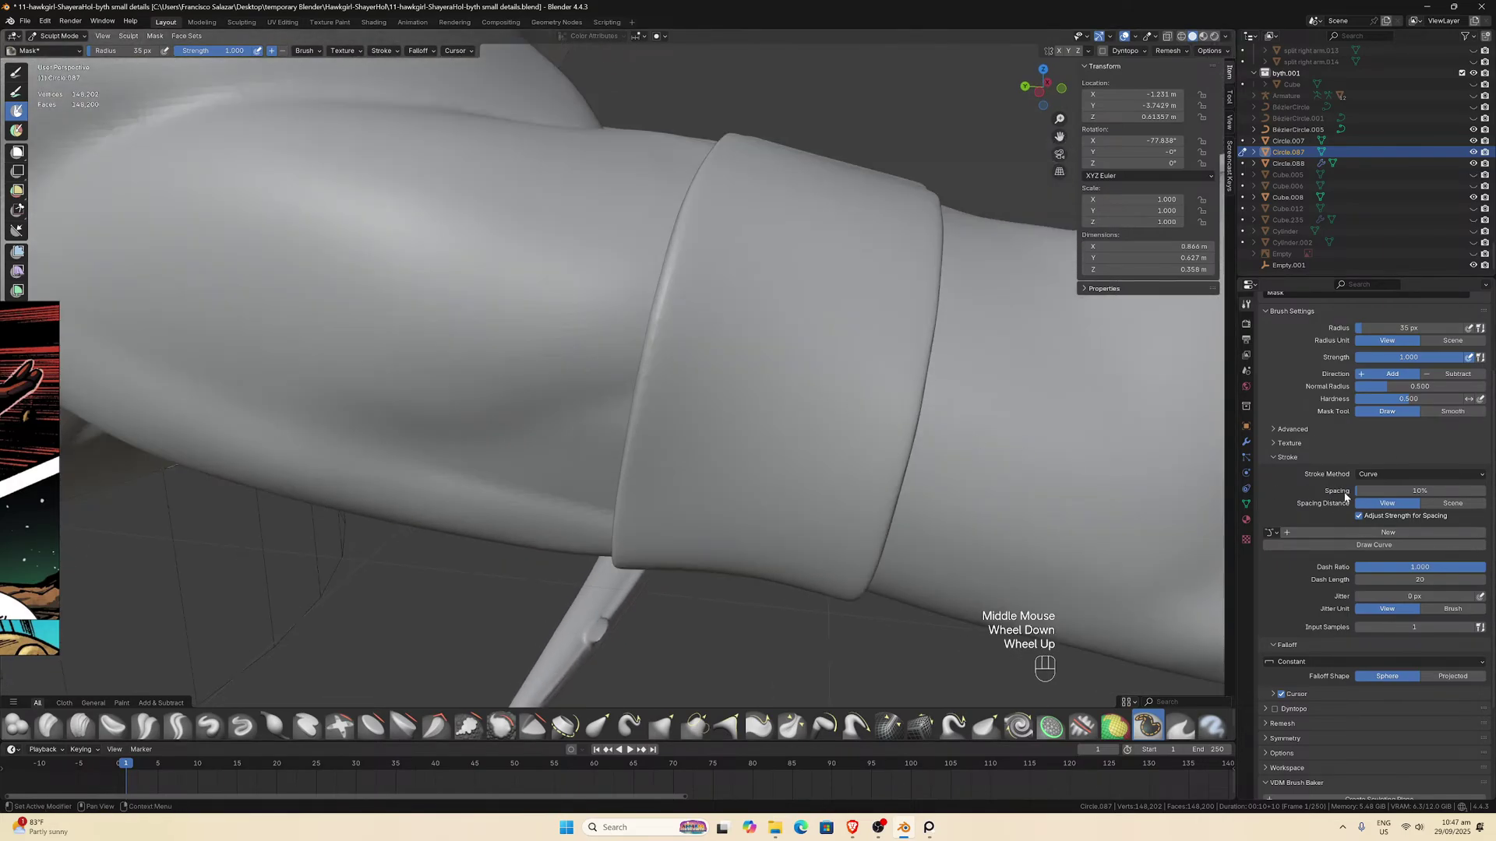
pyautogui.click(1368, 476)
pyautogui.click(1369, 512)
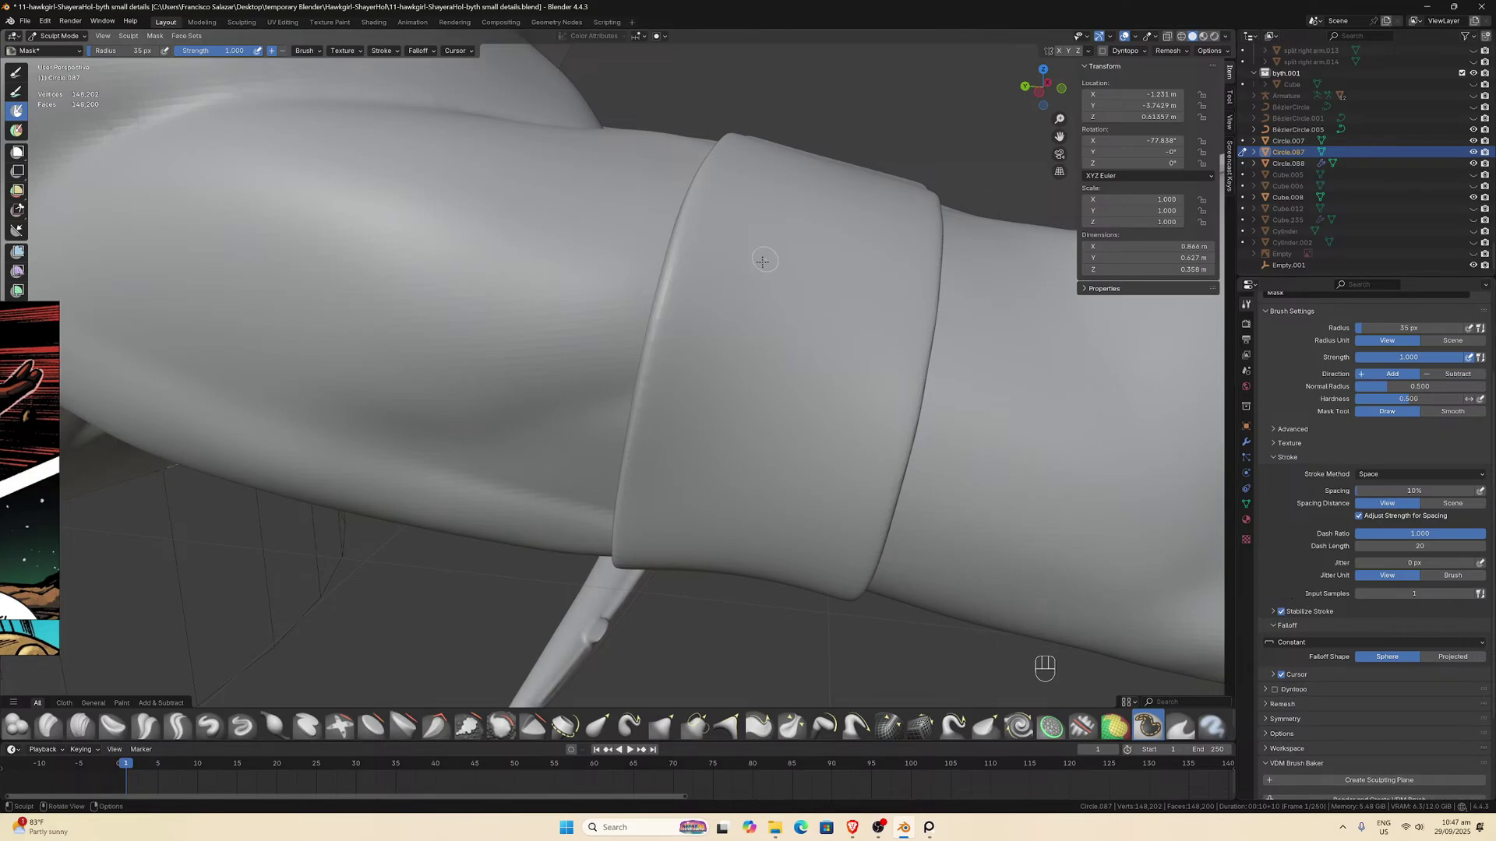
pyautogui.moveTo(763, 261); pyautogui.dragTo(740, 317, button='middle')
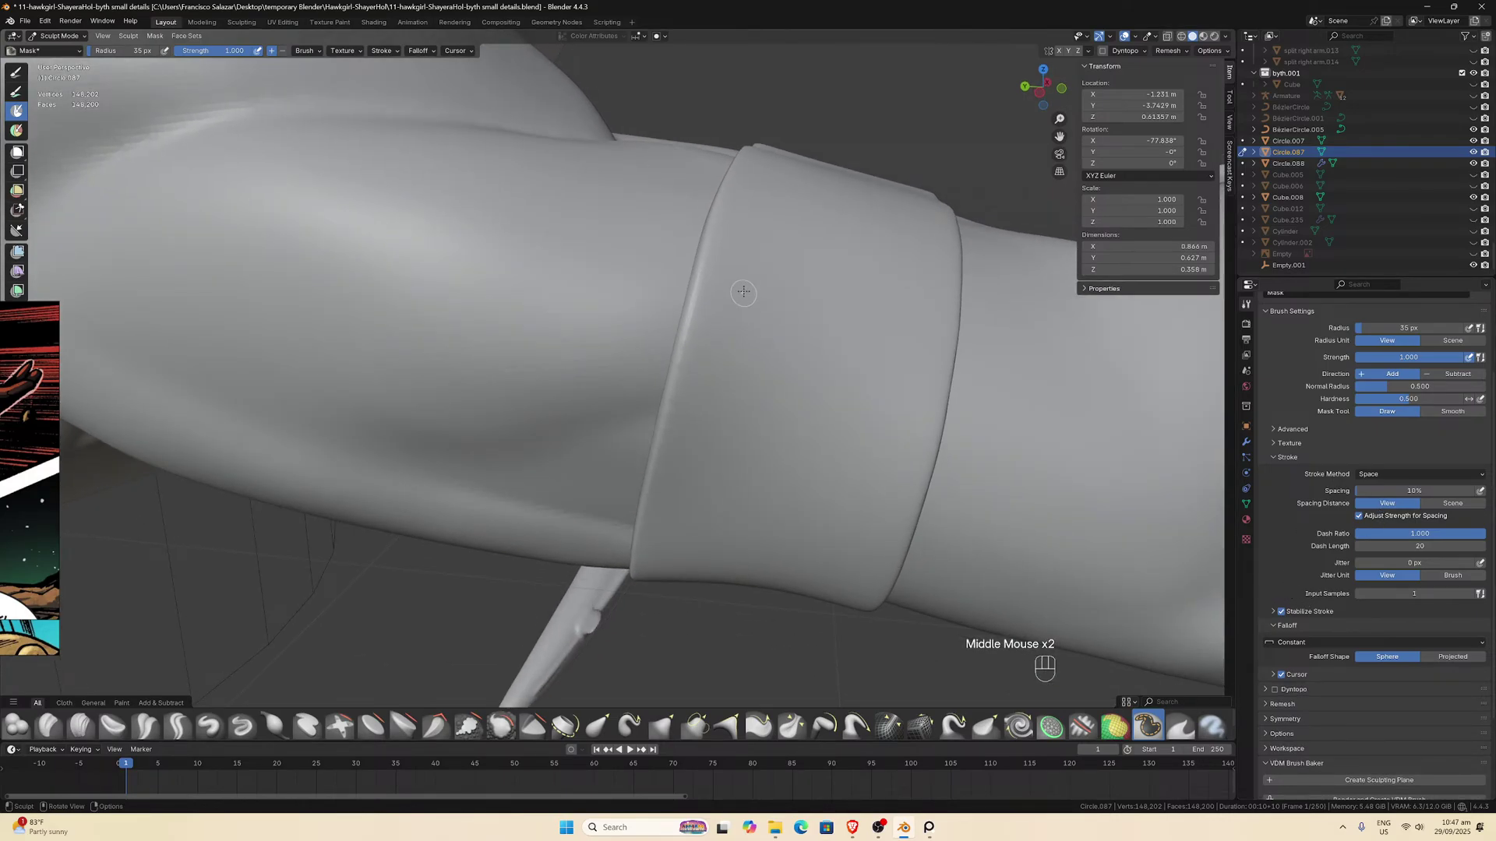
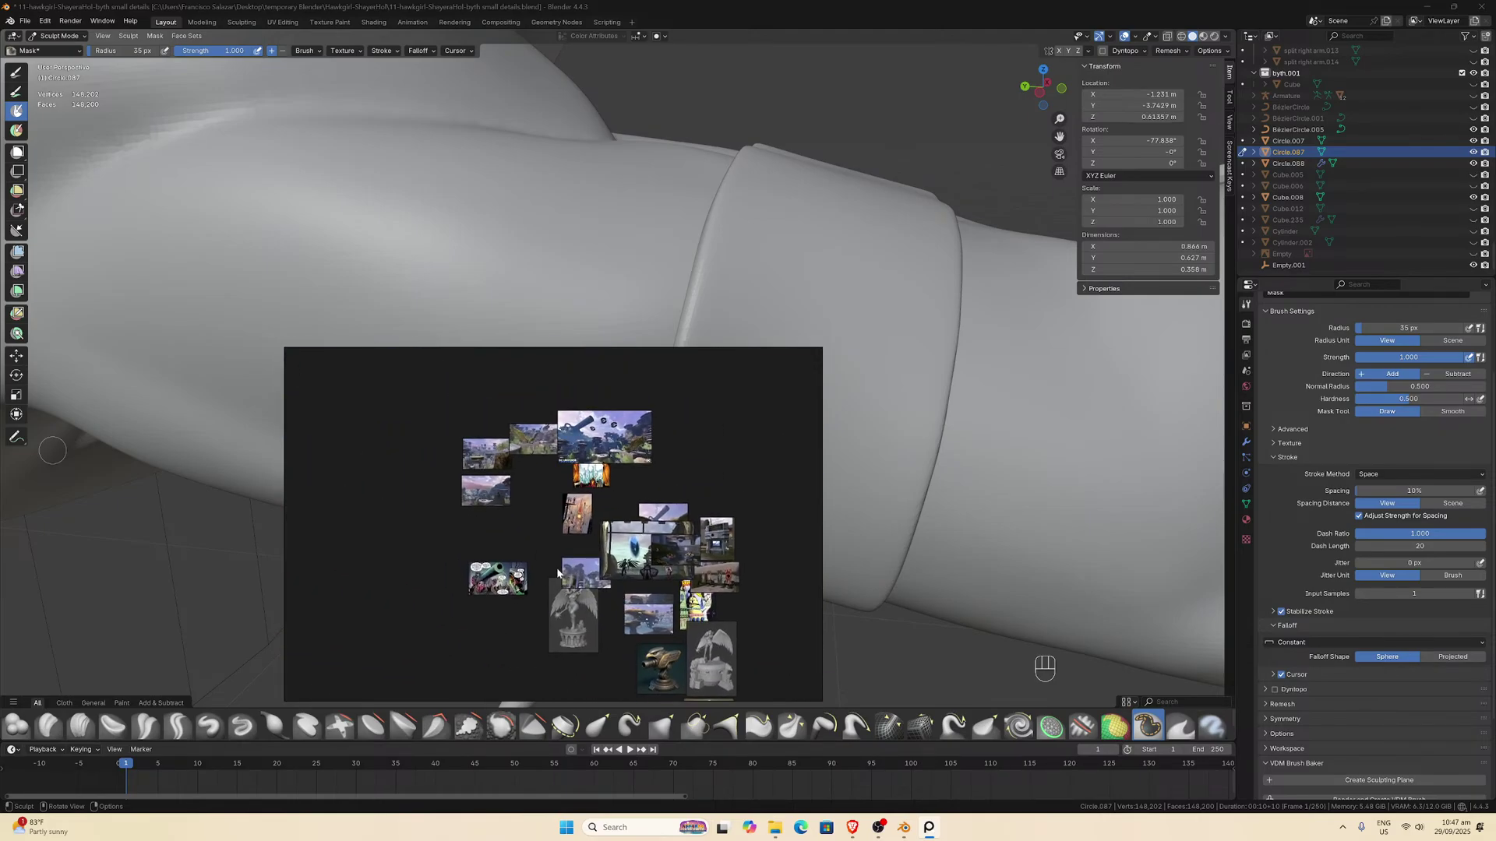
# Switch to the reference image board and examine the armored hero characters for costume and arm band details.
pyautogui.scroll(5, 586, 573)
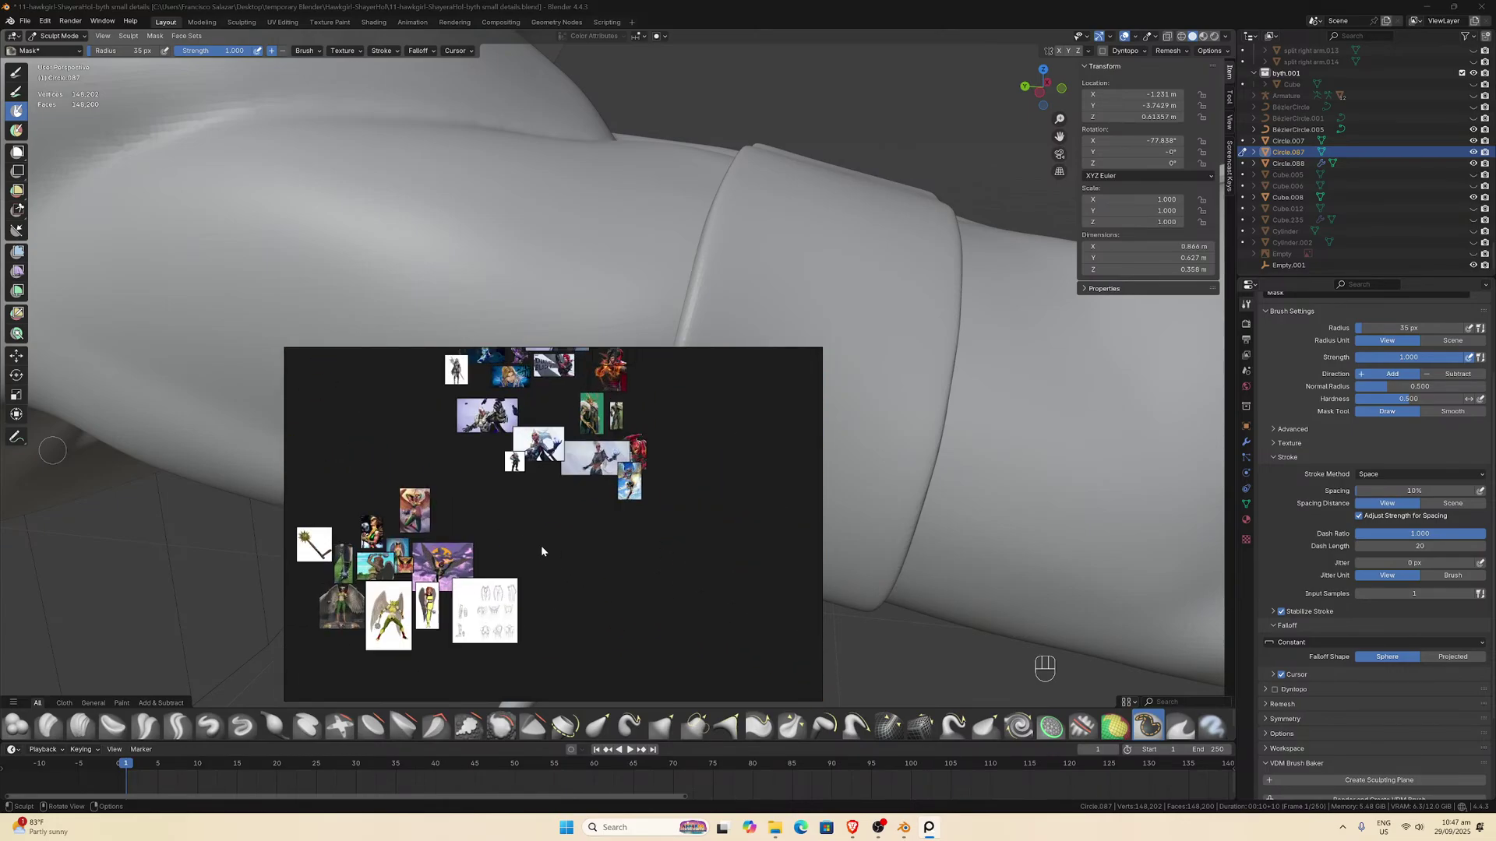
pyautogui.scroll(3, 588, 553)
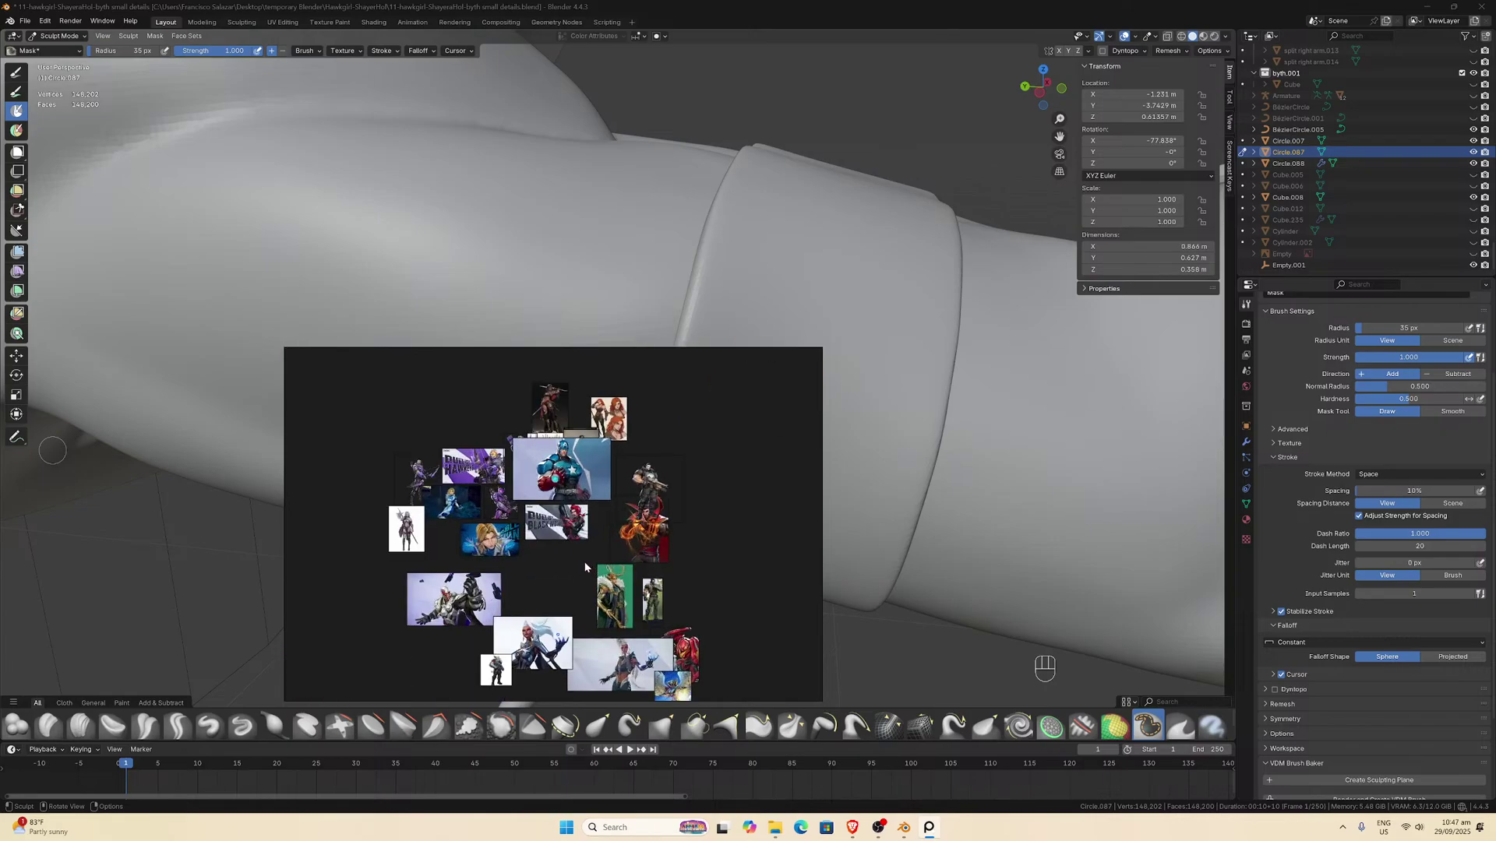
pyautogui.scroll(5, 586, 565)
pyautogui.moveTo(584, 503); pyautogui.dragTo(639, 648, button='middle')
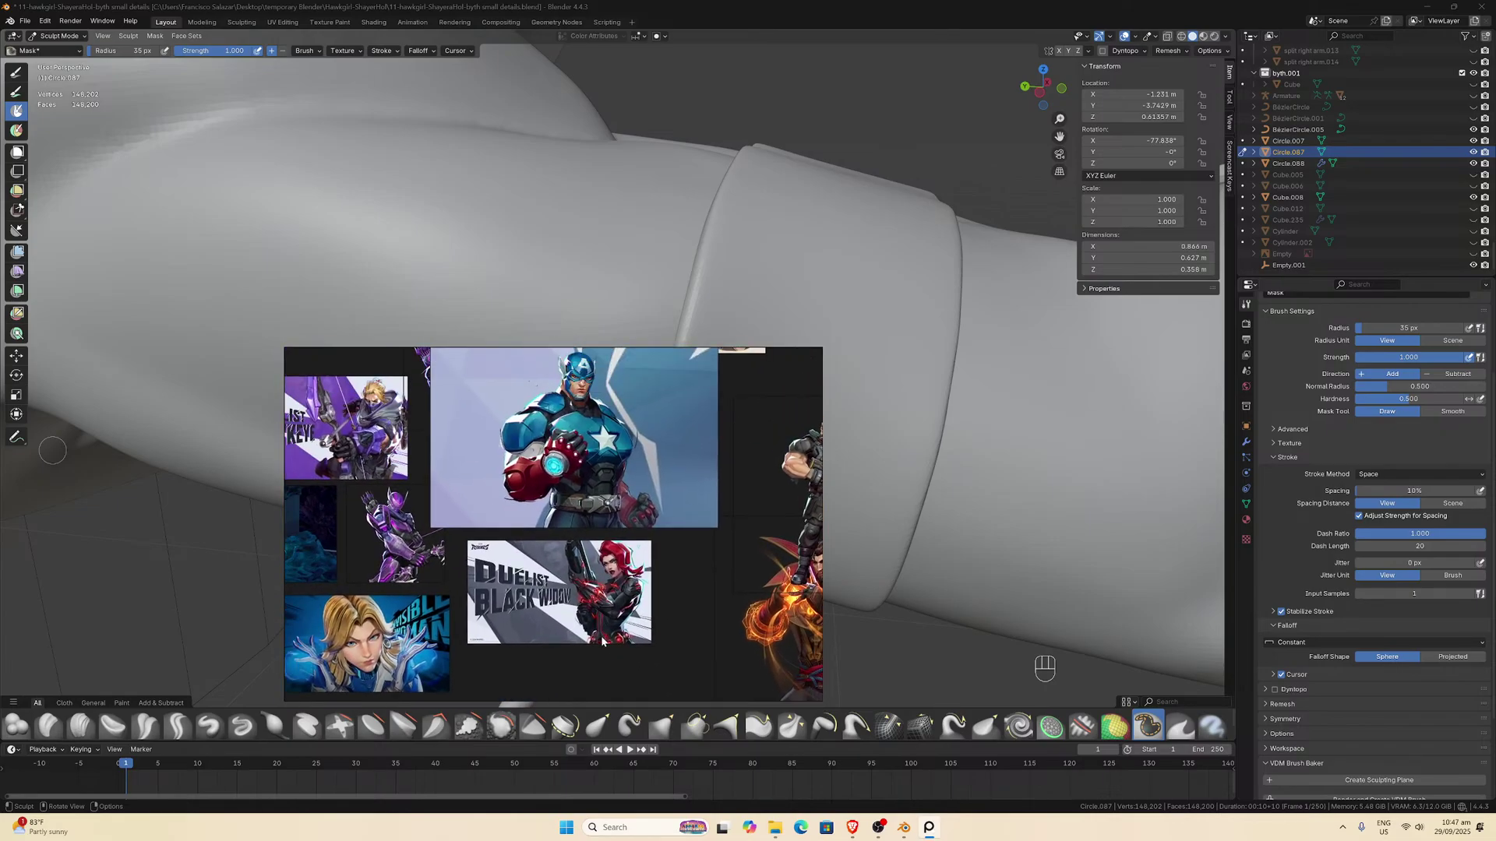
pyautogui.scroll(-2, 571, 515)
pyautogui.moveTo(571, 516); pyautogui.dragTo(421, 505, button='middle')
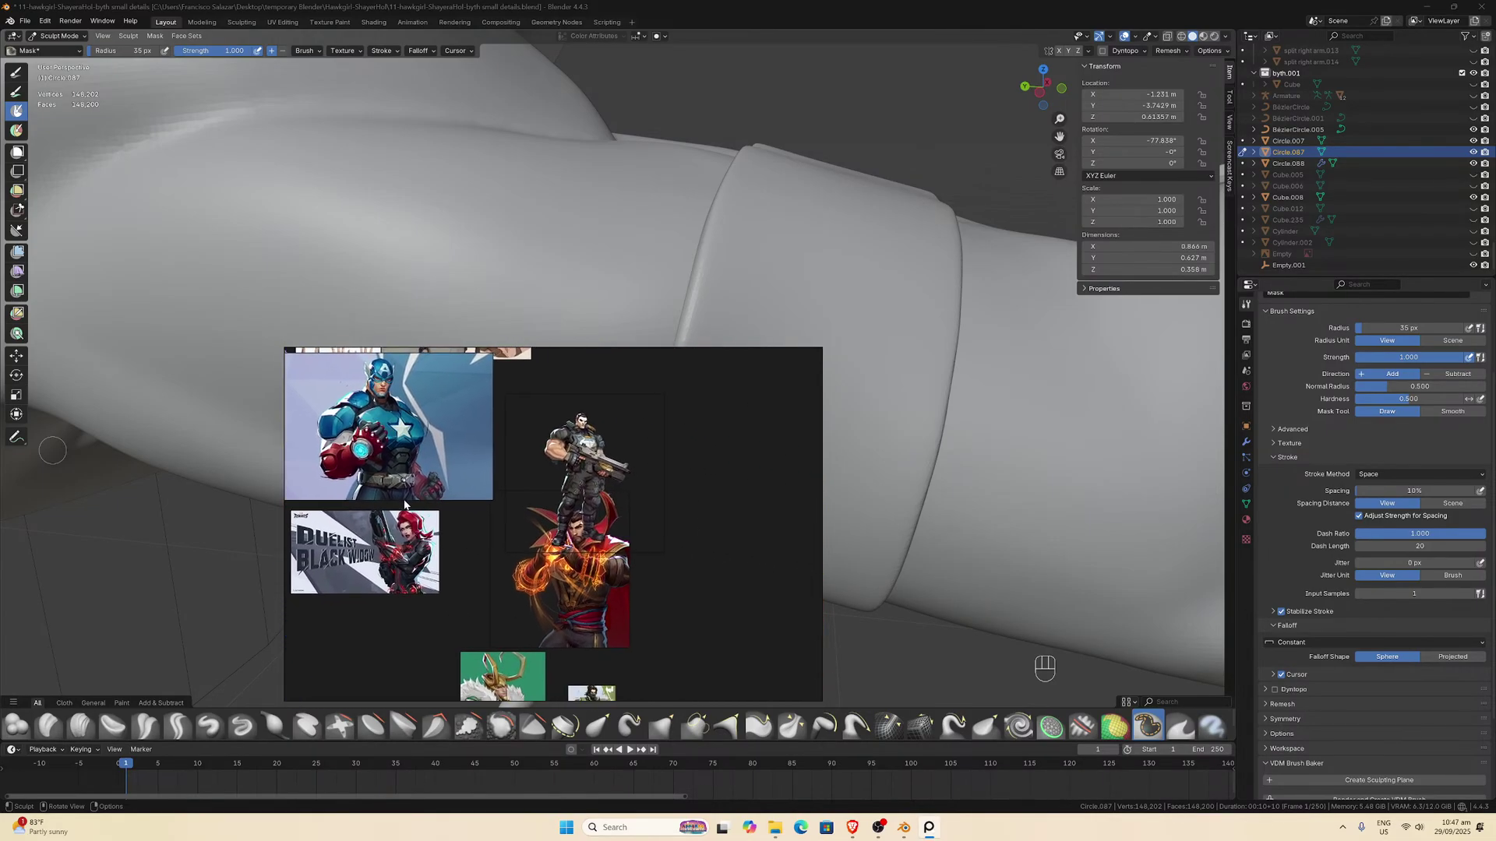
pyautogui.scroll(2, 494, 501)
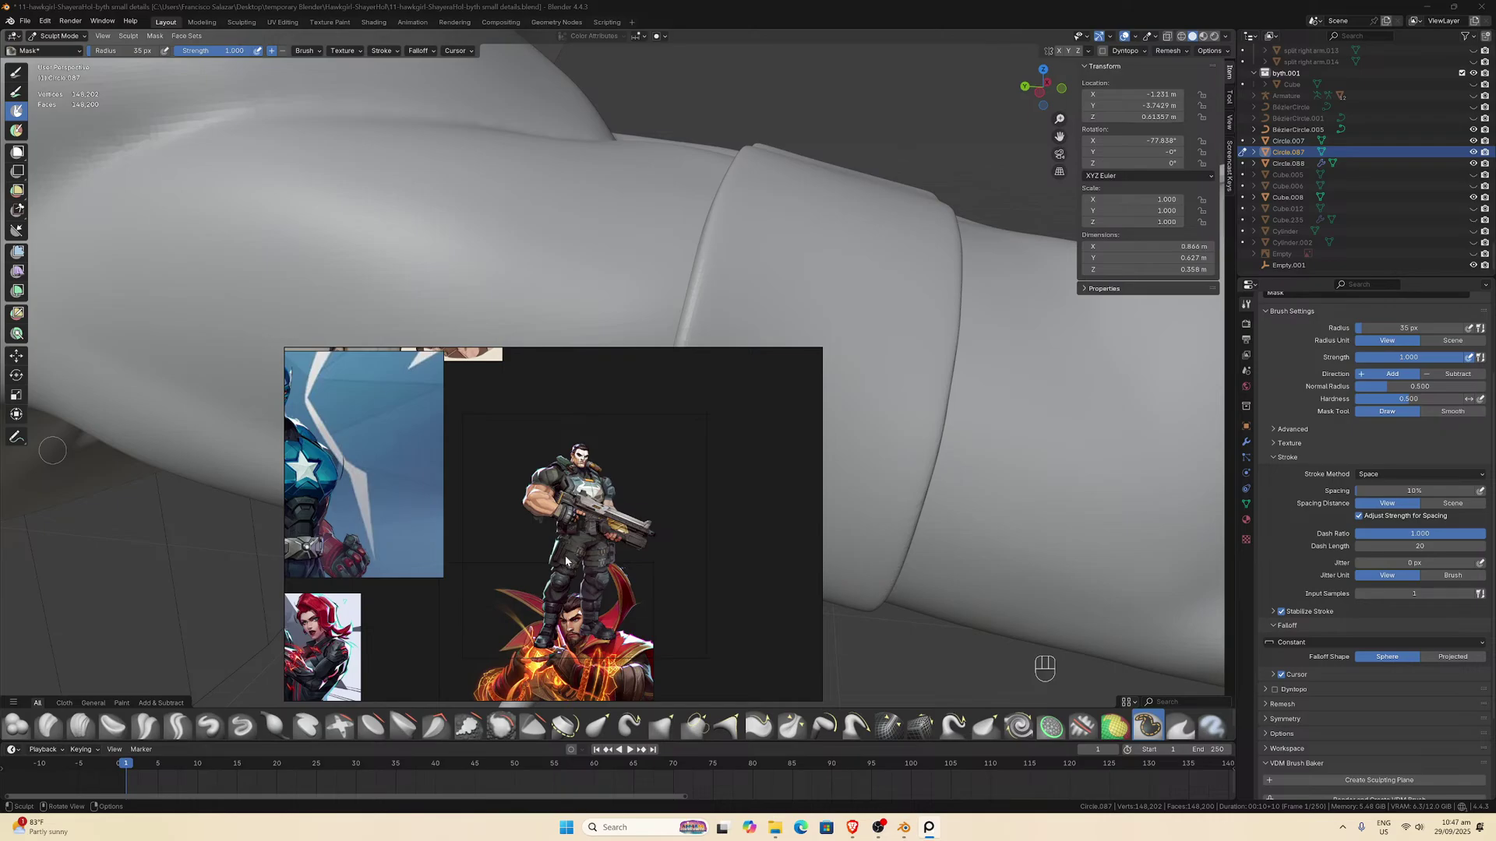
pyautogui.scroll(2, 566, 560)
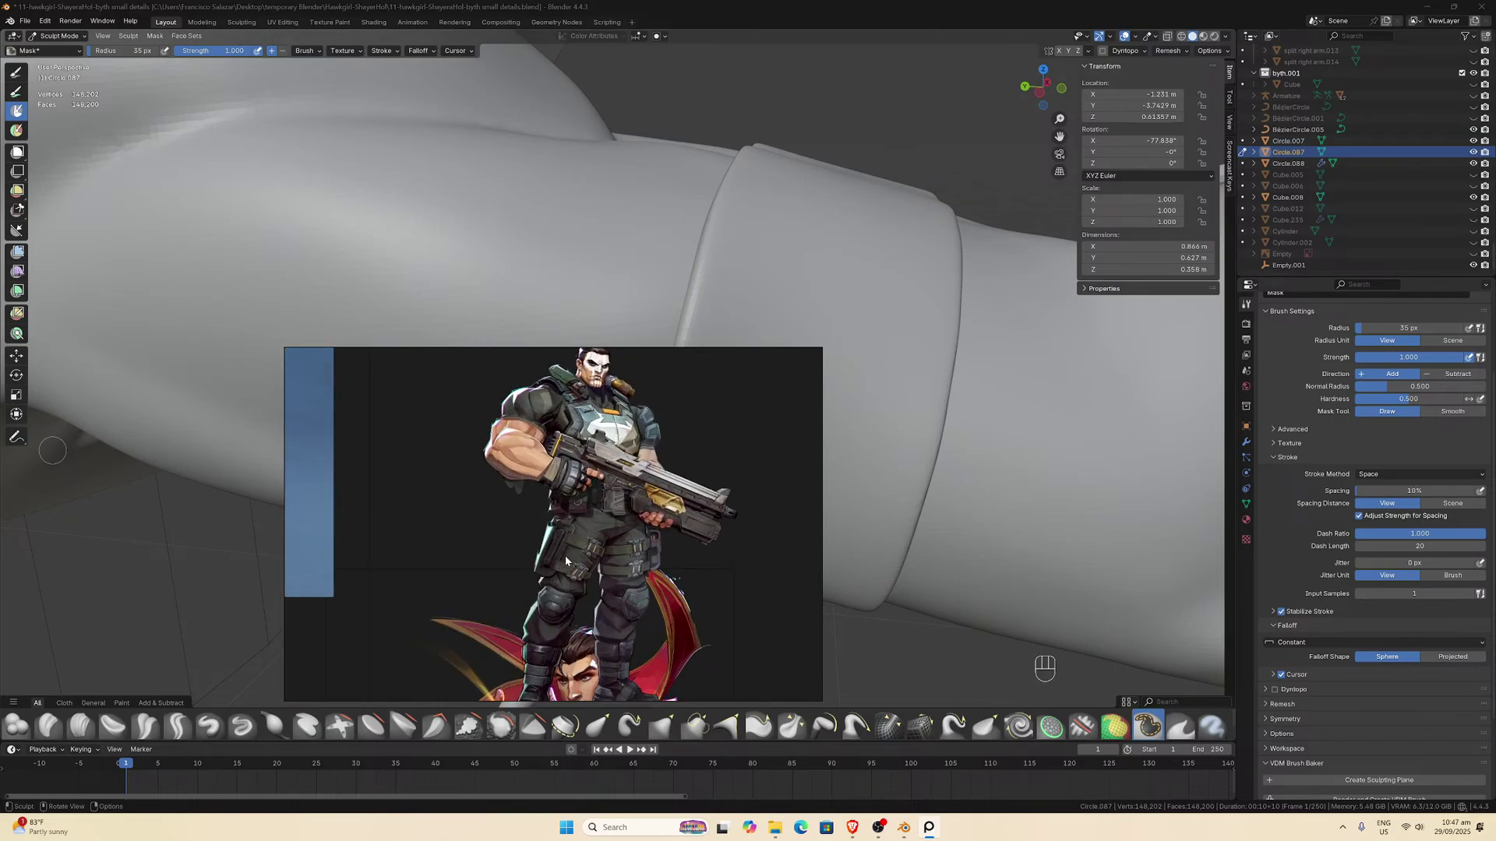
pyautogui.scroll(-8, 566, 560)
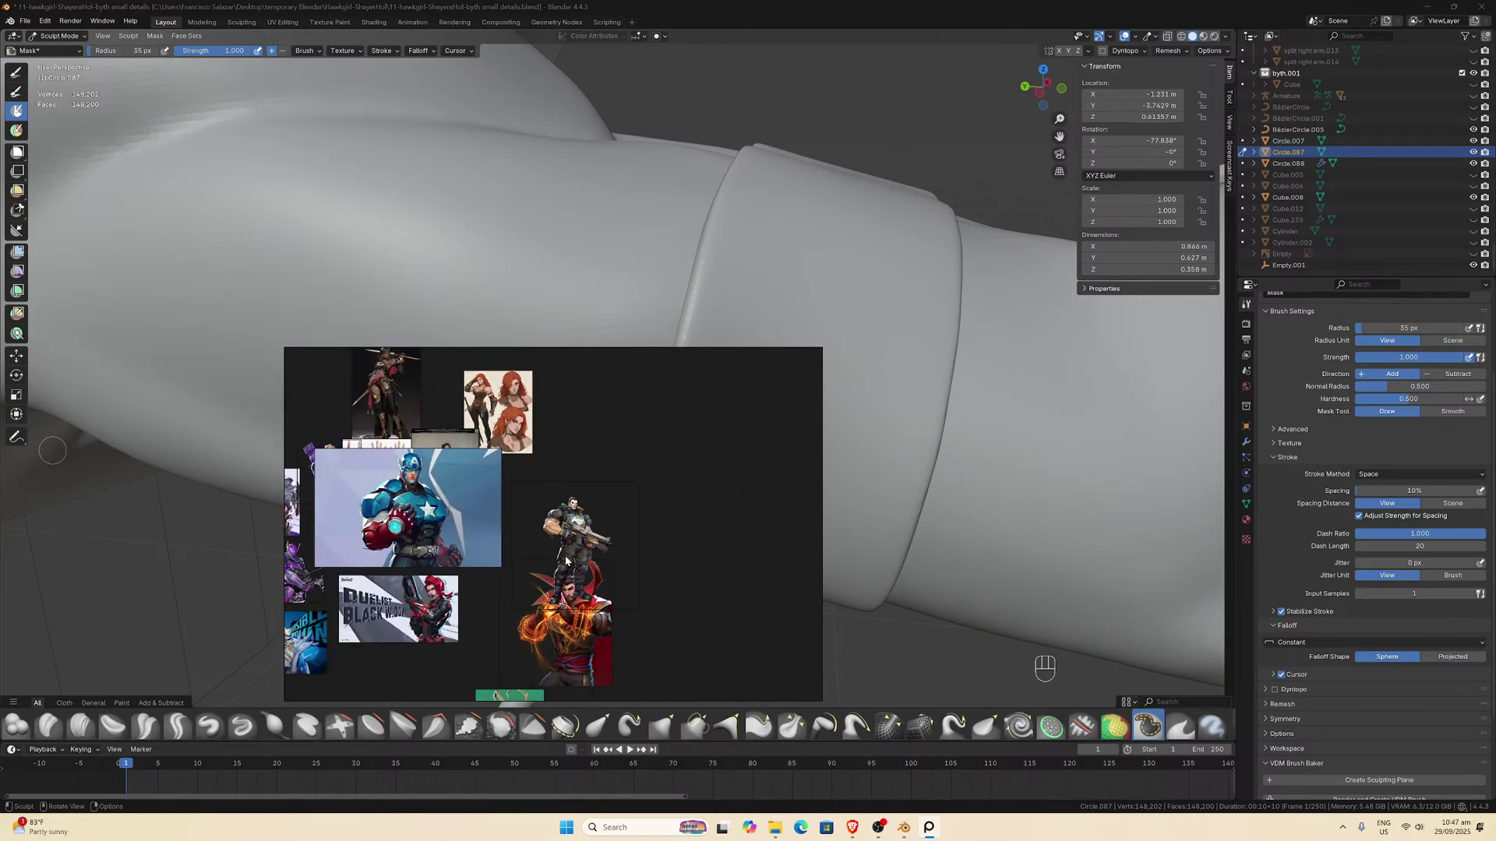
# Examine the remaining groups of the reference image board for a suitable costume detail reference.
pyautogui.moveTo(437, 592); pyautogui.dragTo(539, 460, button='middle')
pyautogui.scroll(2, 545, 468)
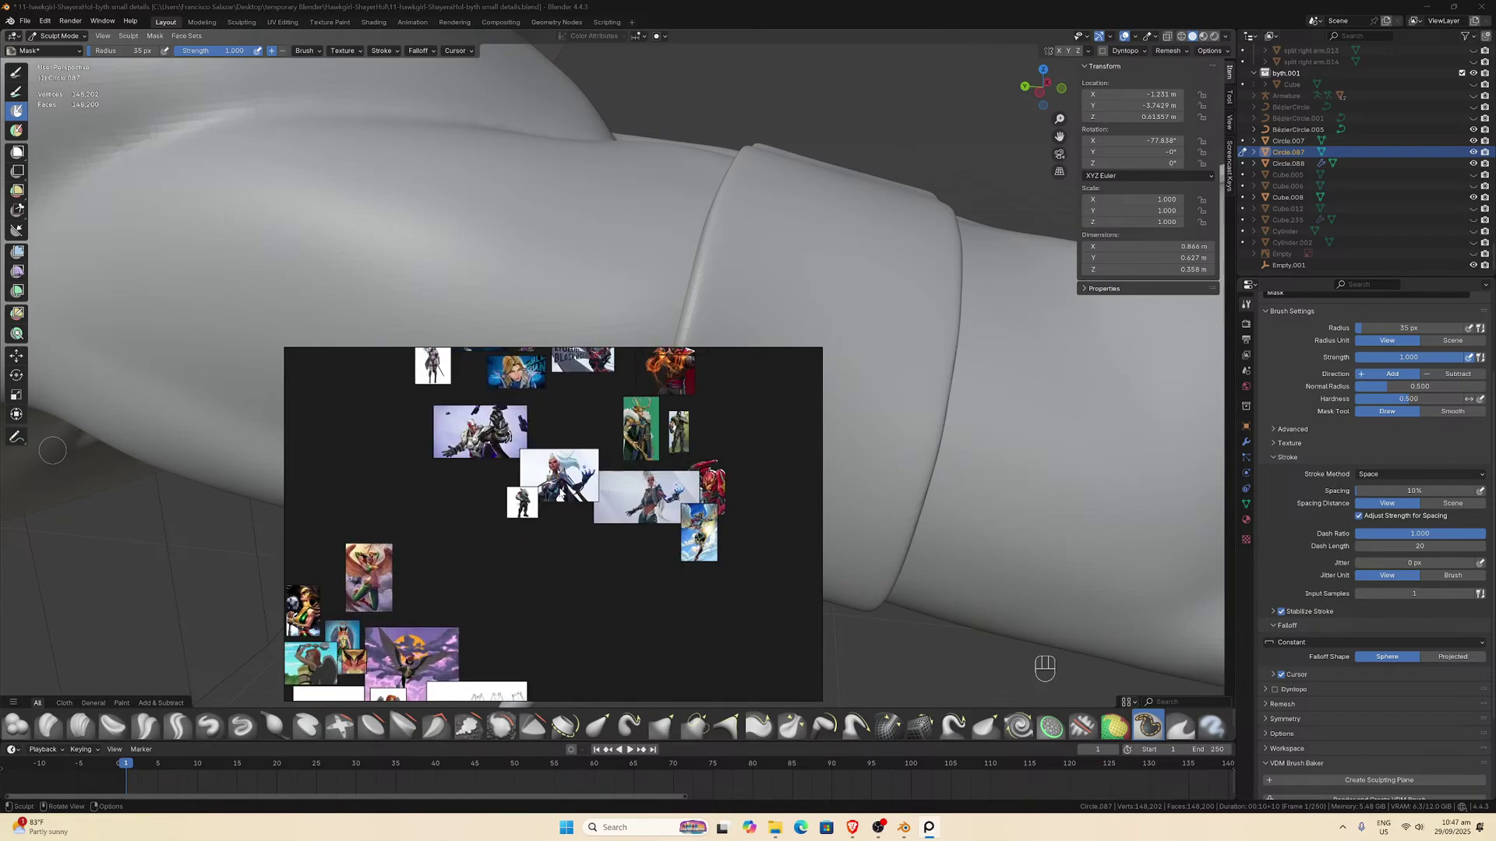
pyautogui.scroll(1, 602, 508)
pyautogui.scroll(-3, 606, 513)
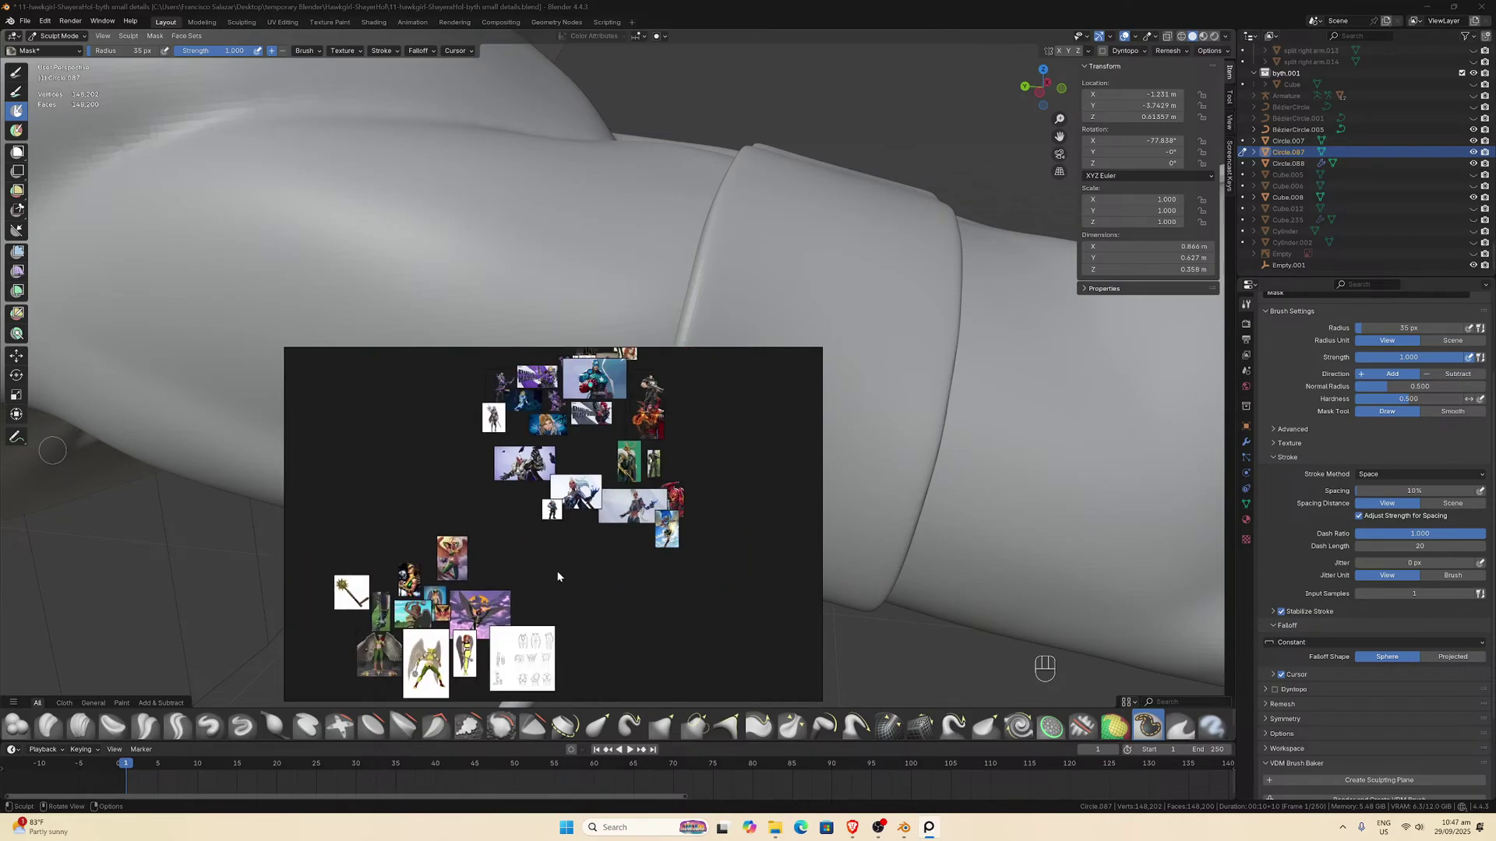
pyautogui.moveTo(555, 578); pyautogui.dragTo(526, 565, button='middle')
pyautogui.scroll(2, 608, 477)
pyautogui.scroll(-2, 555, 558)
pyautogui.scroll(-4, 555, 558)
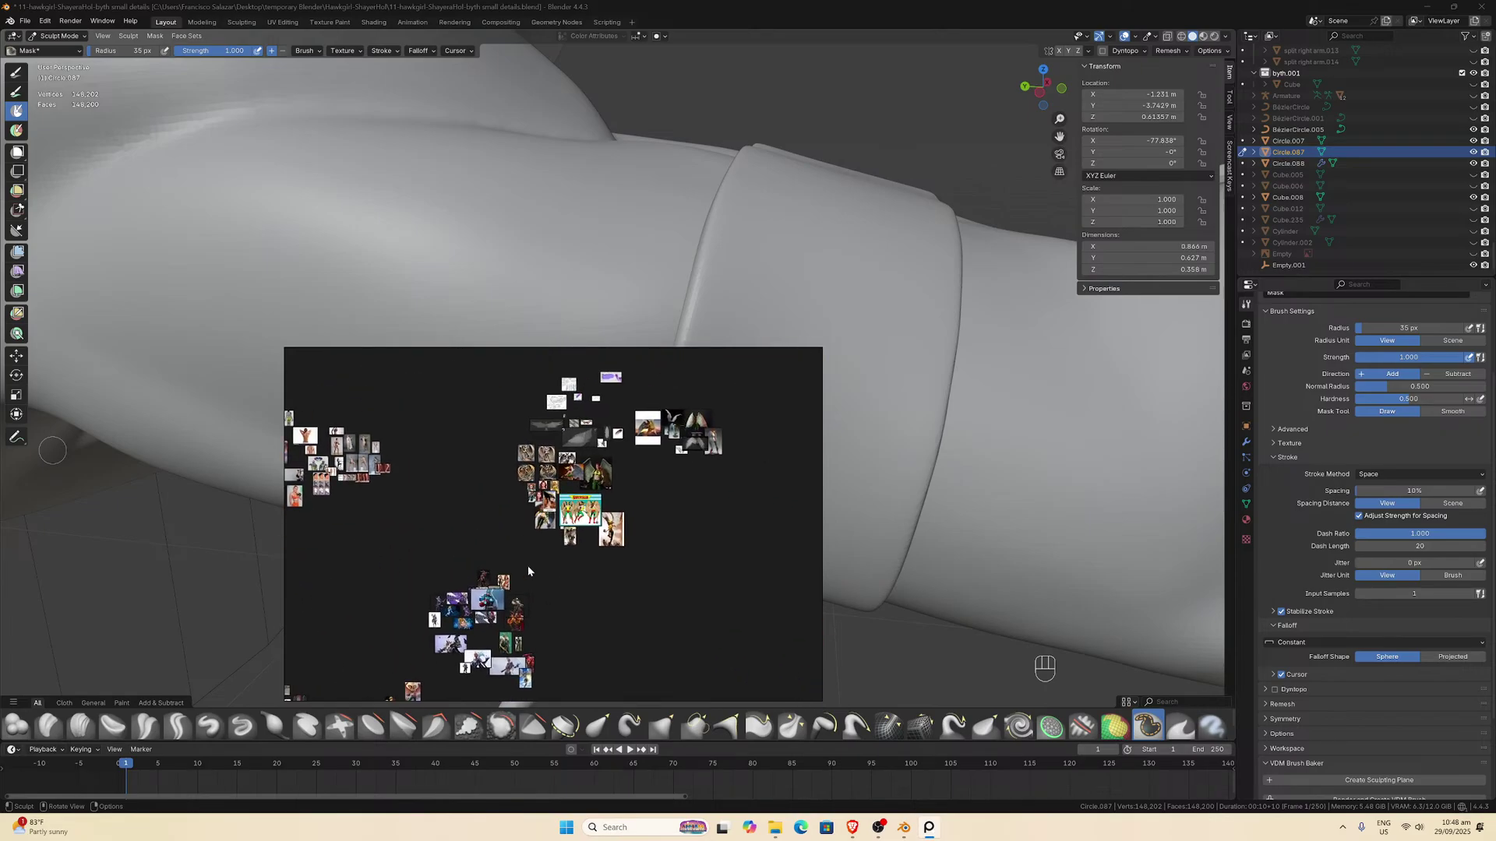
pyautogui.scroll(-3, 551, 480)
pyautogui.scroll(5, 552, 480)
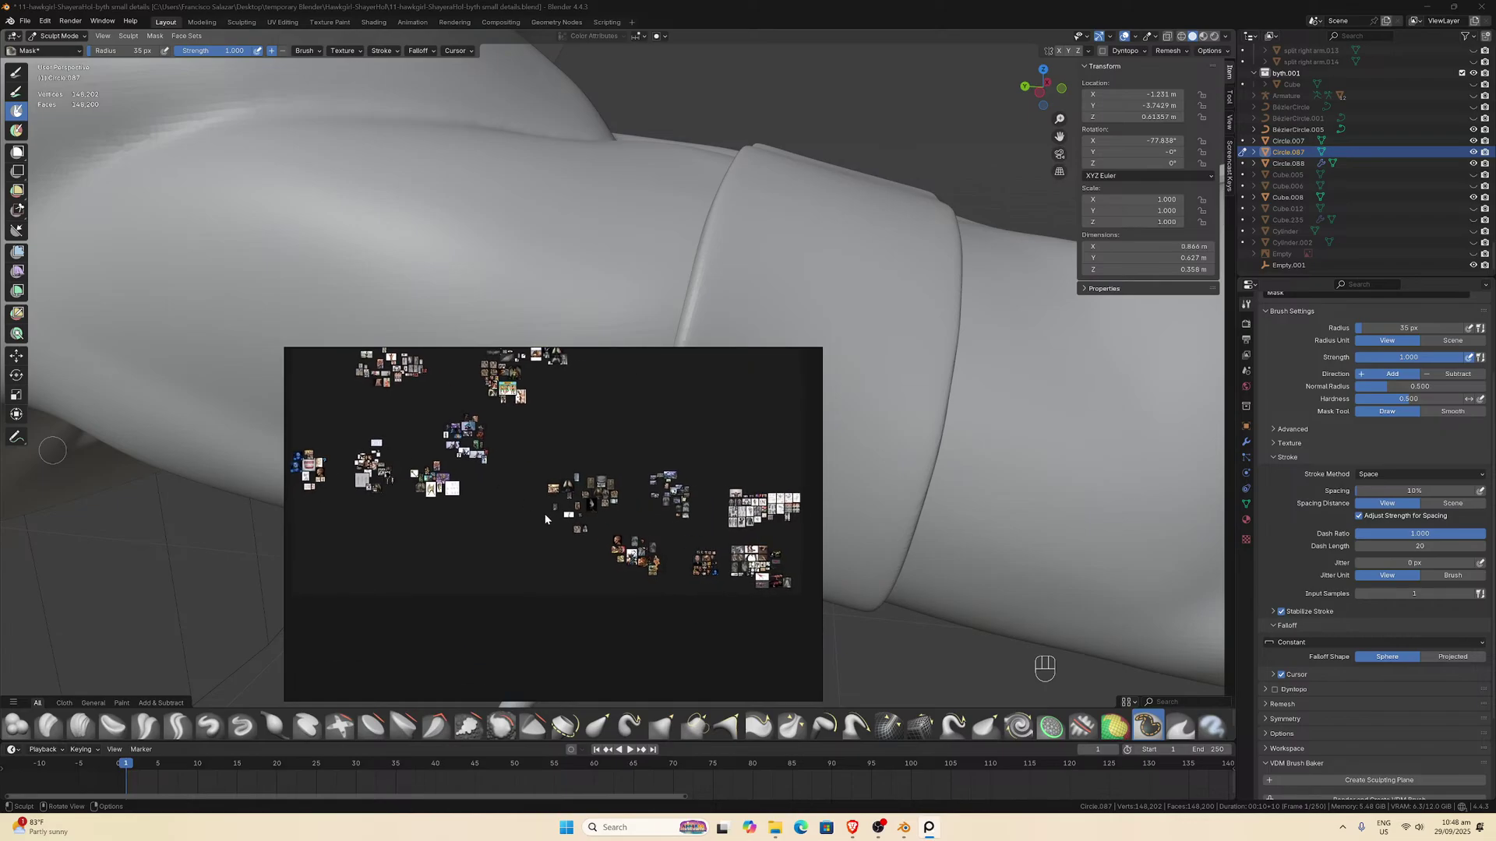
pyautogui.scroll(-2, 548, 553)
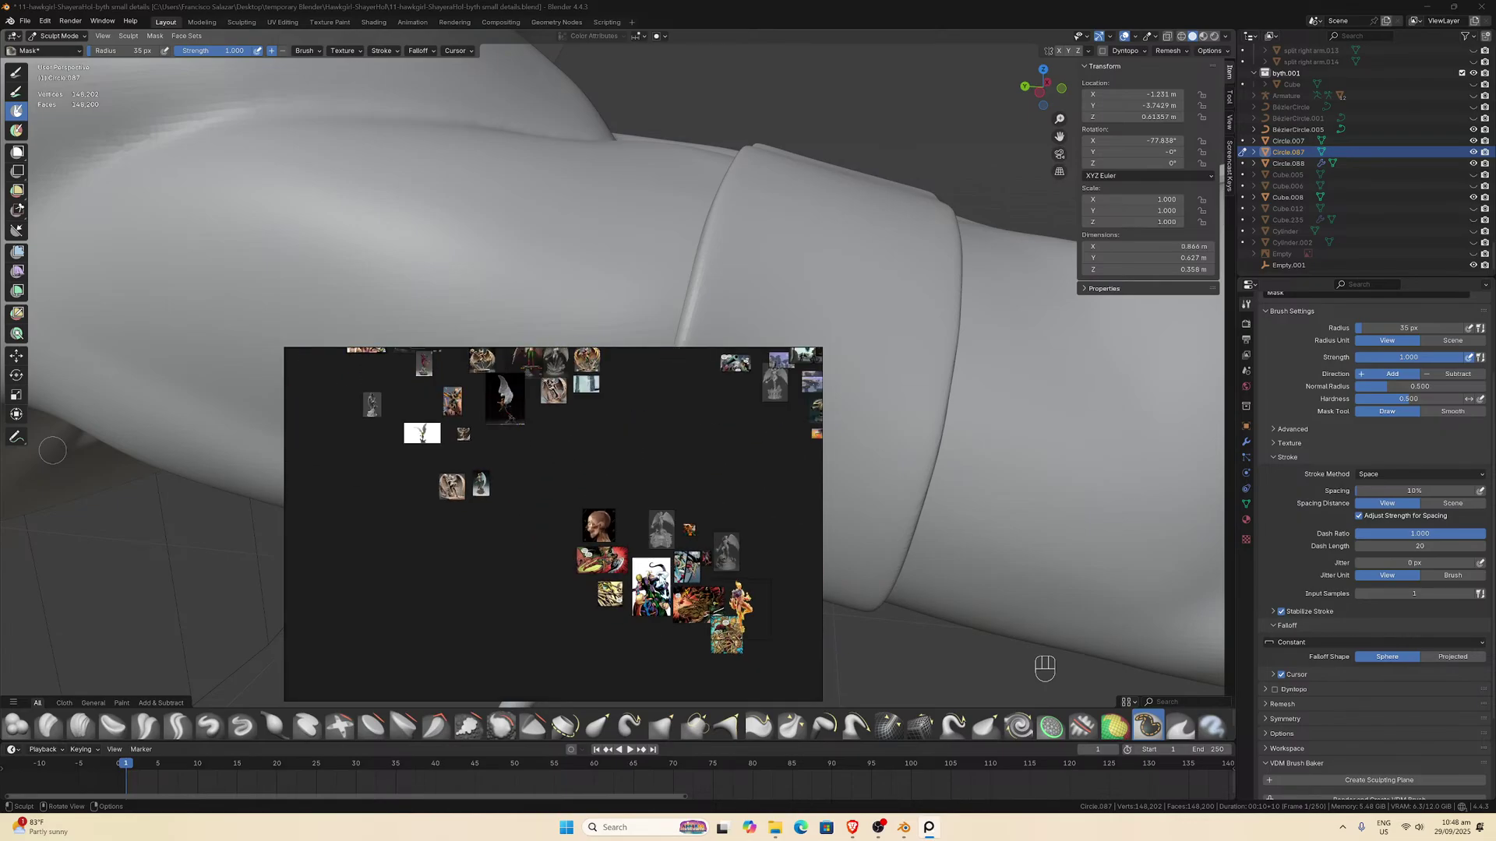
# Zoom the reference board in on the flaming hero's torso and arm, and place its window beside the arm band.
pyautogui.scroll(8, 534, 561)
pyautogui.moveTo(443, 504); pyautogui.dragTo(577, 568, button='middle')
pyautogui.scroll(2, 554, 573)
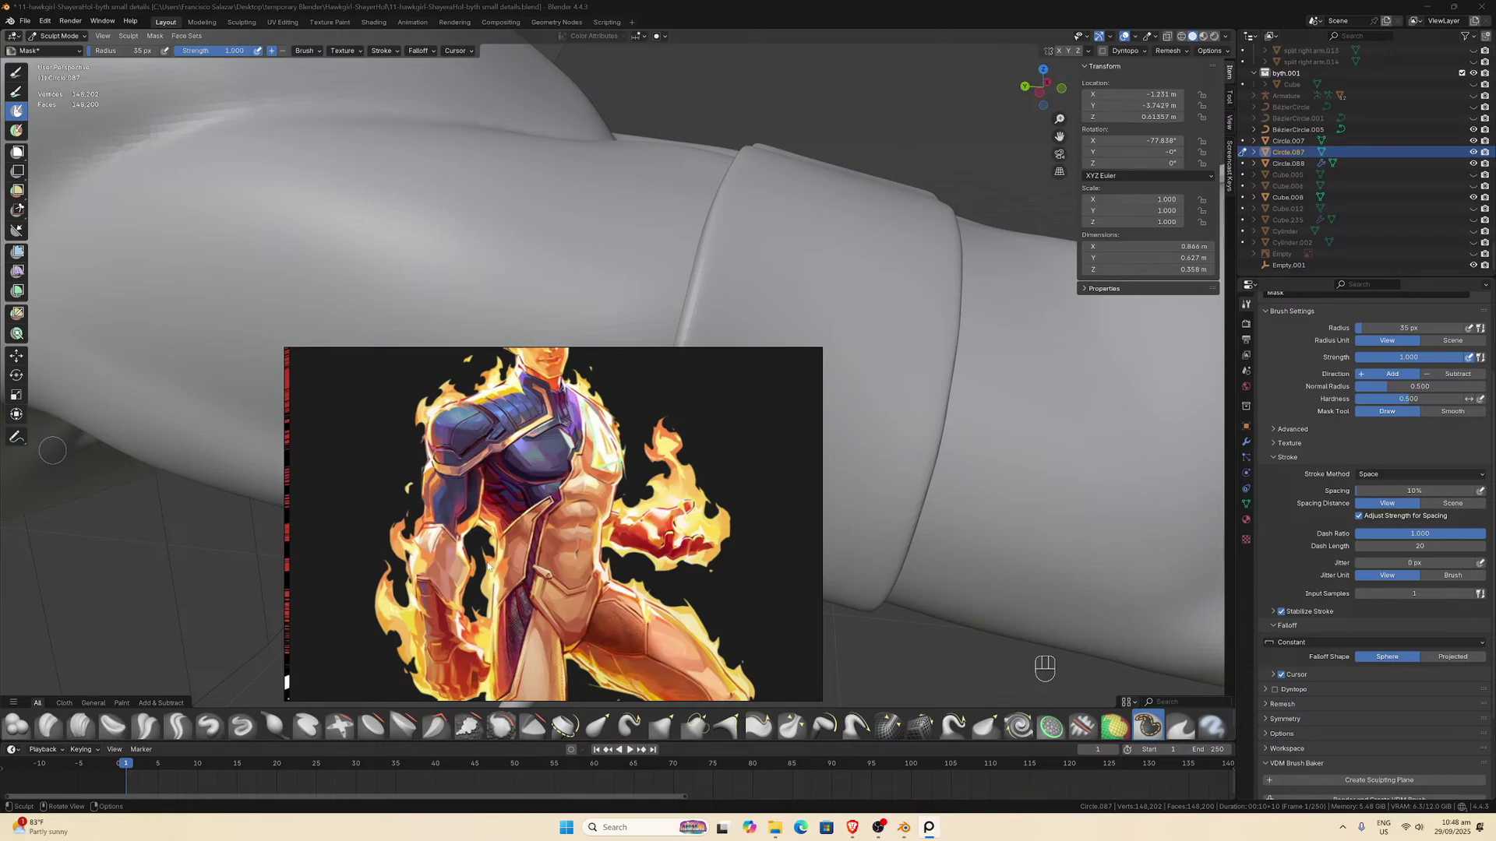
pyautogui.moveTo(623, 558); pyautogui.dragTo(427, 511)
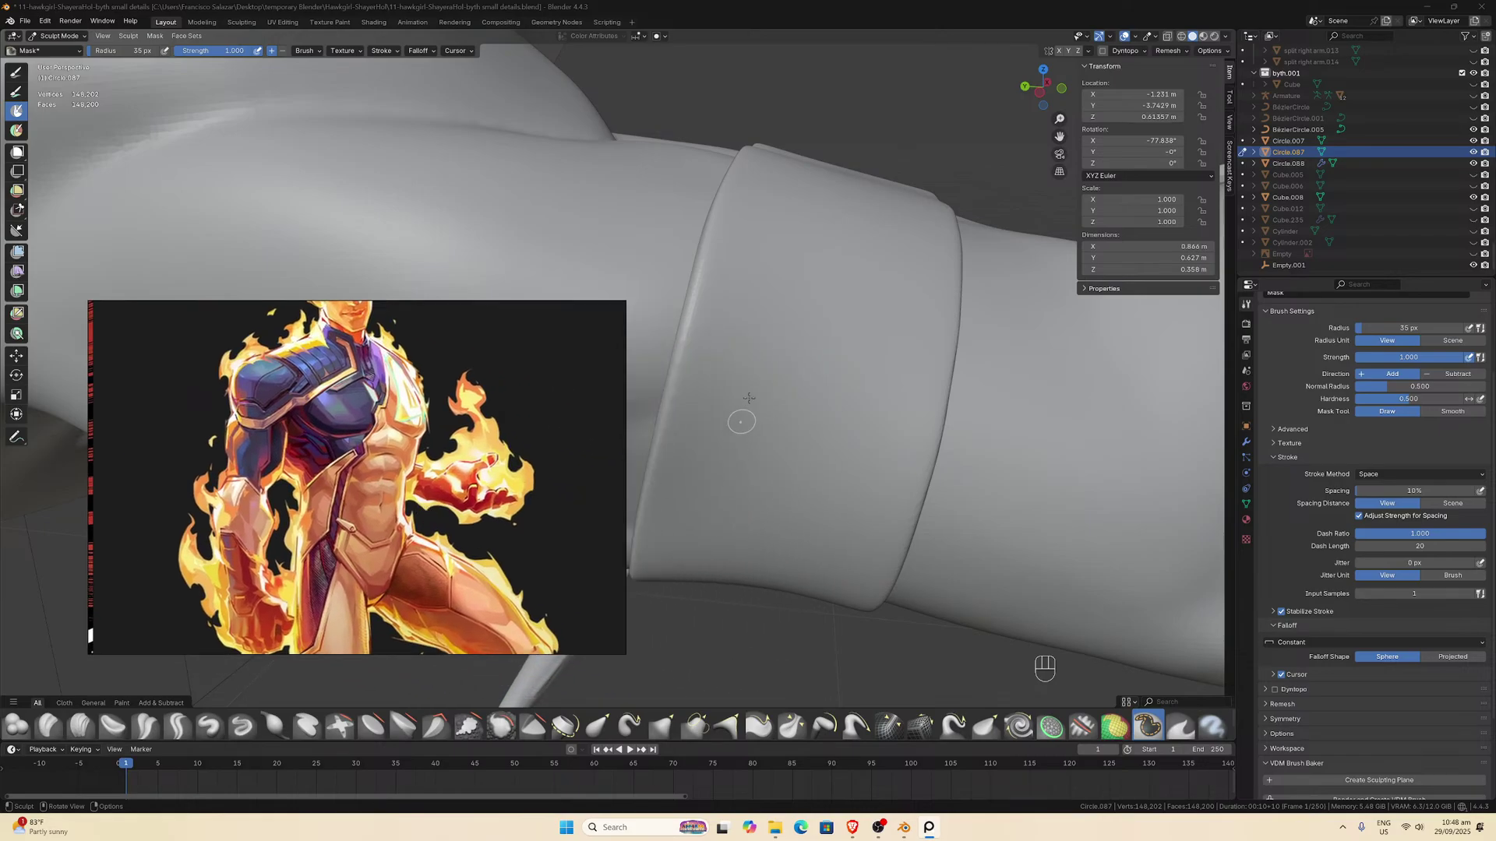
# Paint a freehand mask line down the arm band, parallel to its shoulder-side edge, moving the reference image clear of it.
pyautogui.moveTo(752, 222); pyautogui.dragTo(710, 421)
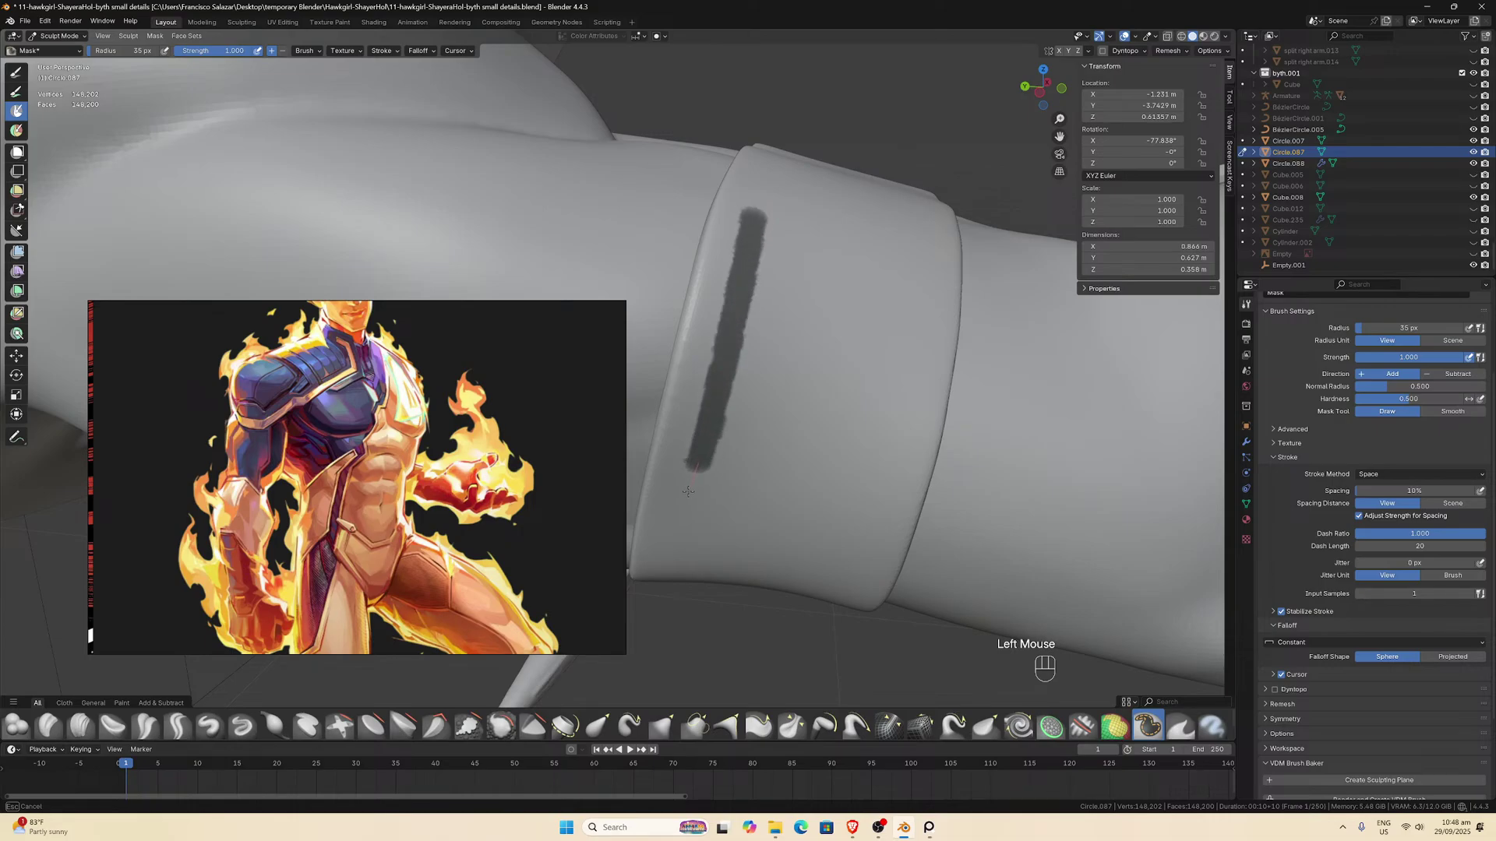
pyautogui.moveTo(688, 491); pyautogui.dragTo(666, 550)
pyautogui.moveTo(584, 511); pyautogui.dragTo(484, 469)
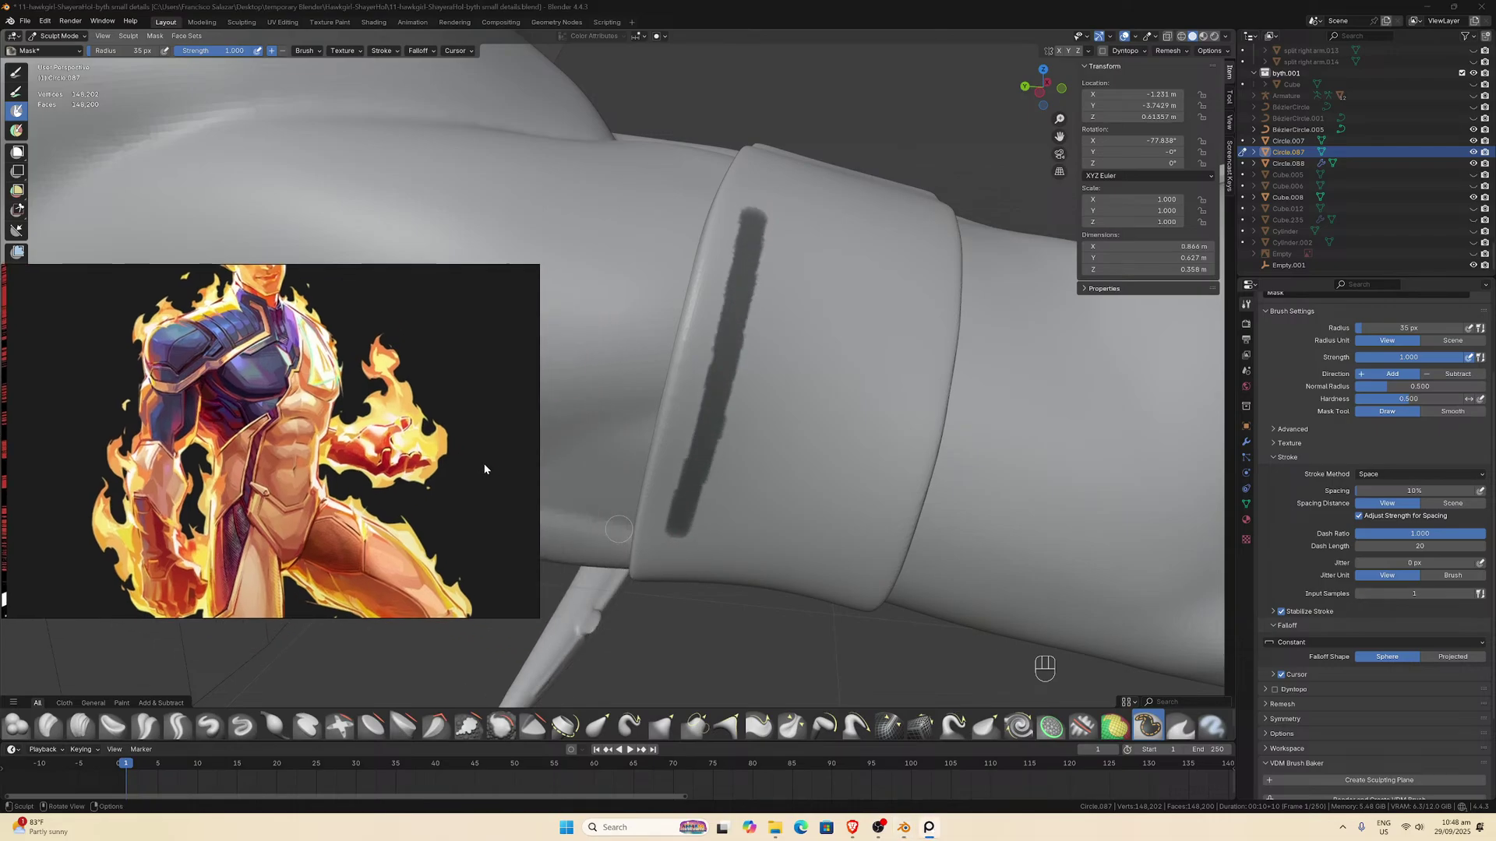
pyautogui.moveTo(665, 446); pyautogui.dragTo(672, 408, button='middle')
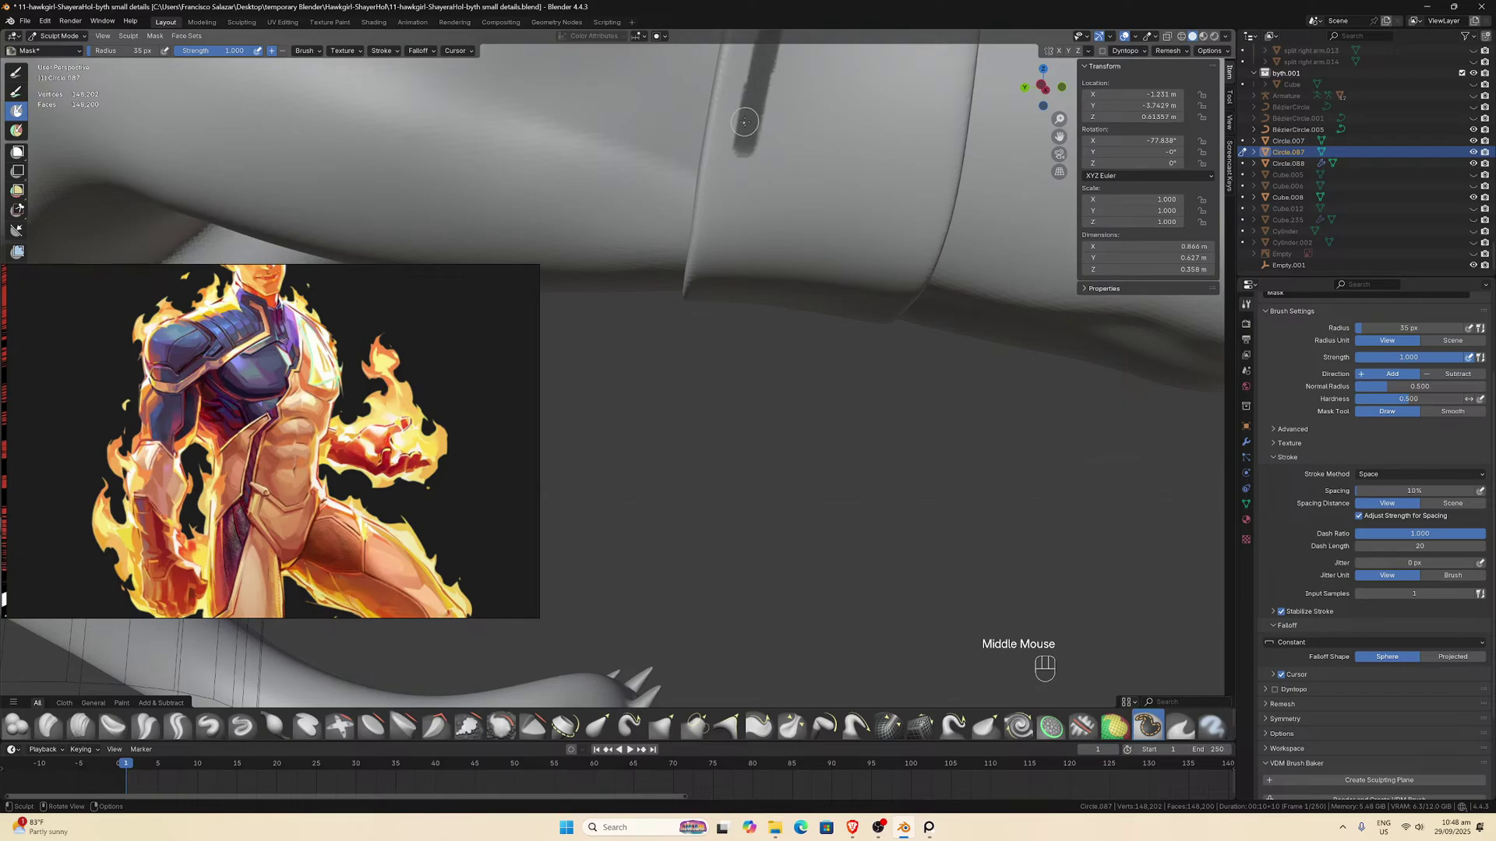
pyautogui.moveTo(749, 127); pyautogui.dragTo(728, 240)
# Try to continue the mask line around the other side of the arm band, and undo that stroke.
pyautogui.press('KP_Decimal')
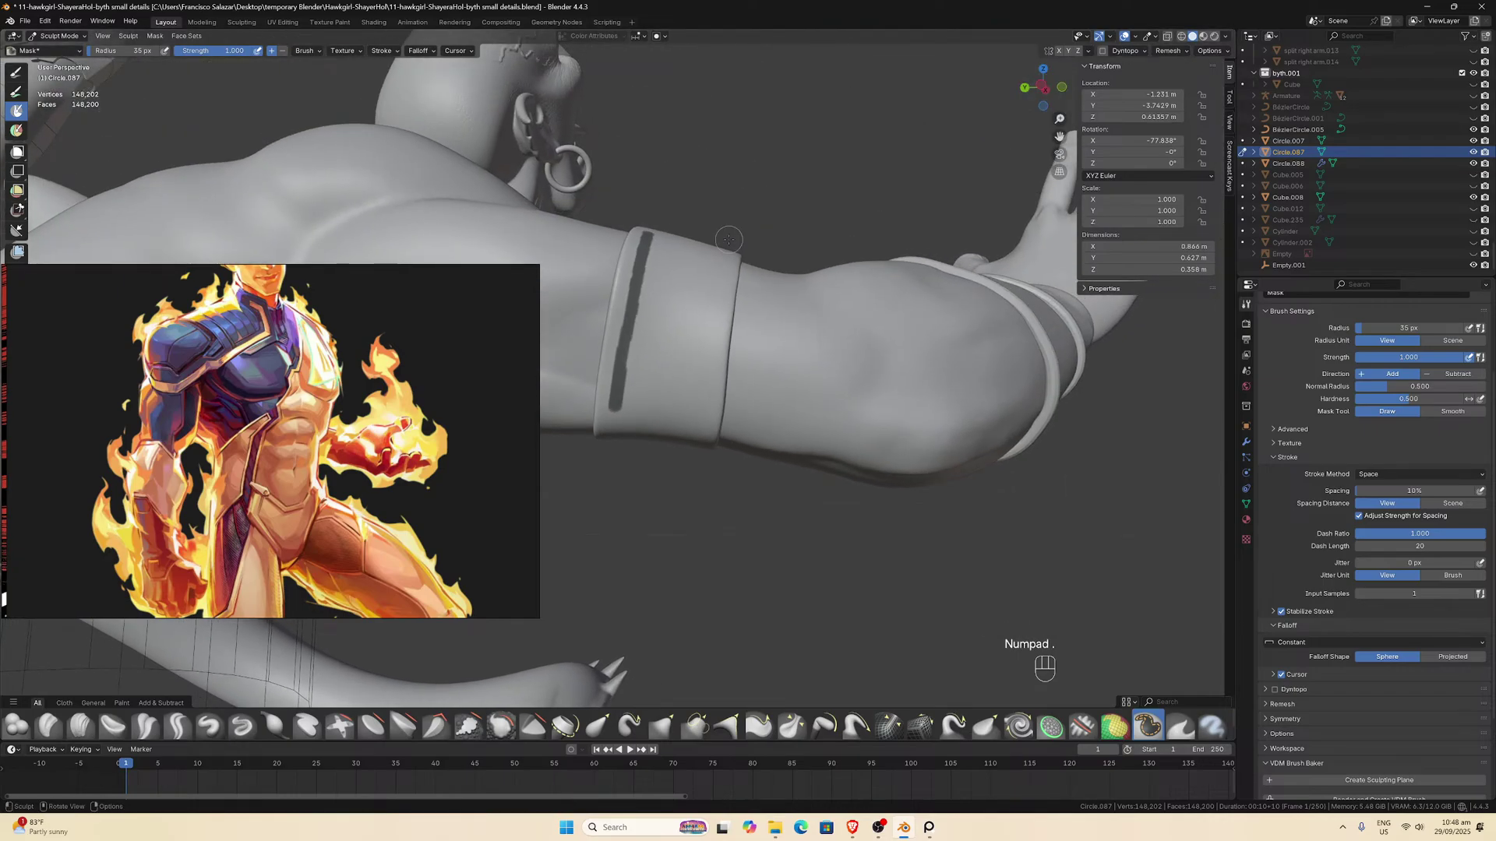
pyautogui.moveTo(655, 300); pyautogui.dragTo(615, 378, button='middle')
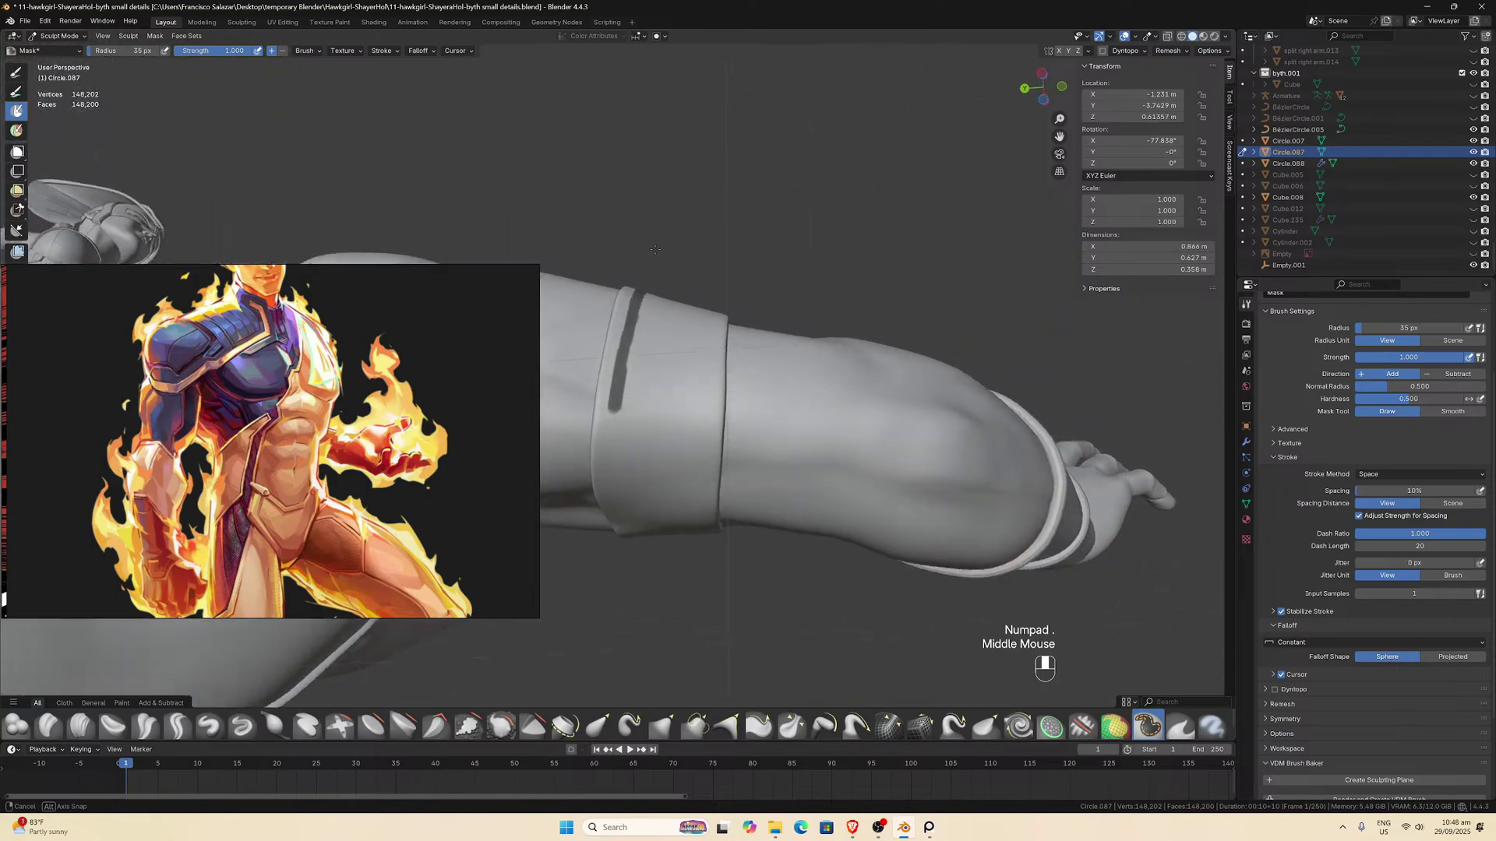
pyautogui.scroll(2, 609, 395)
pyautogui.moveTo(613, 406); pyautogui.dragTo(606, 594)
pyautogui.hotkey('ctrl', 'z')
pyautogui.scroll(3, 606, 461)
pyautogui.moveTo(606, 594); pyautogui.dragTo(632, 499, button='middle')
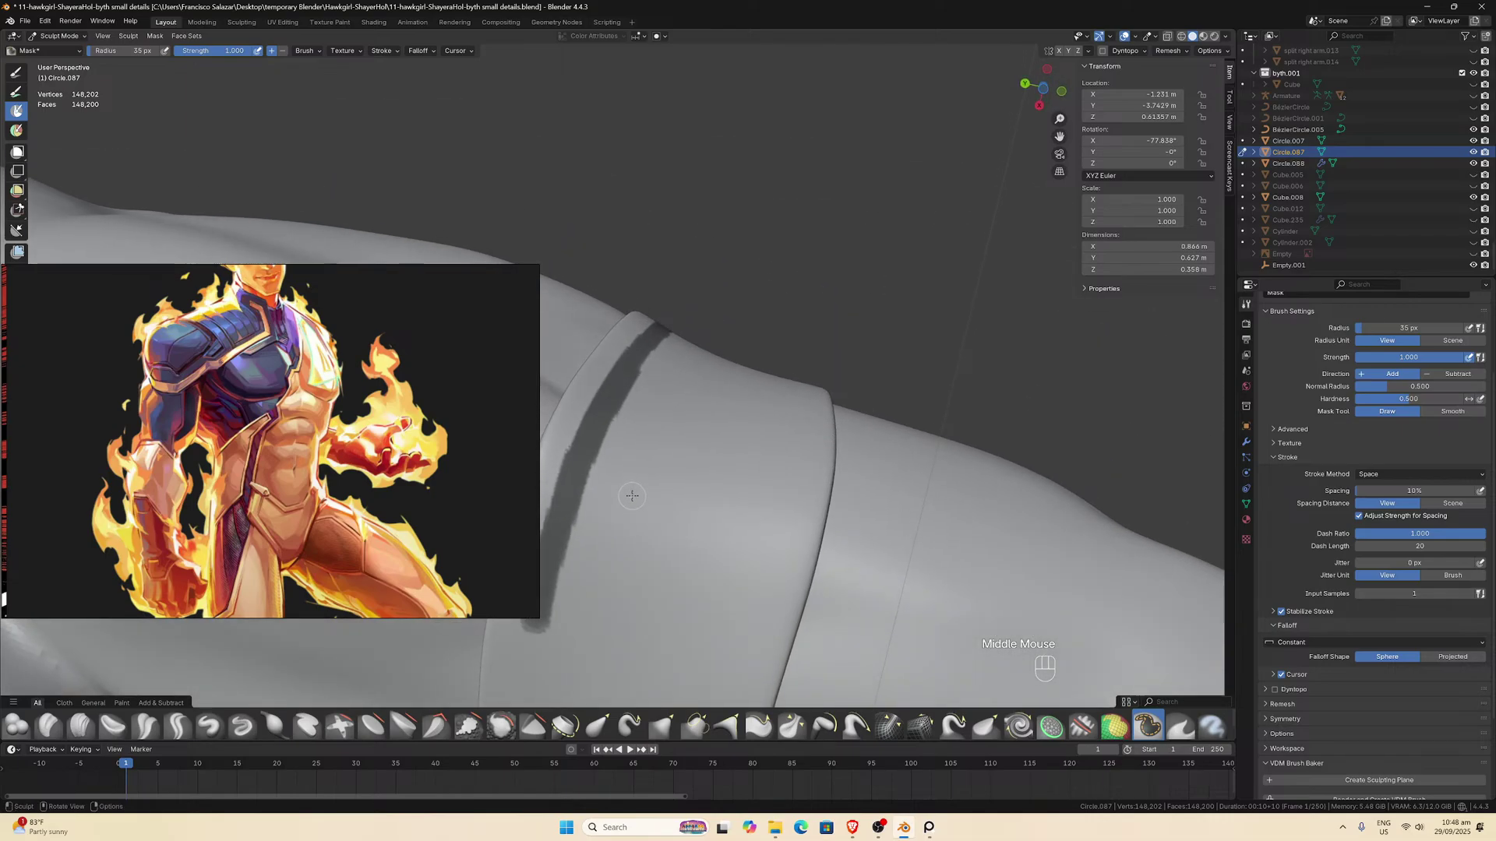
# Isolate the arm band in local view and extend the mask line further down along its shoulder-side edge.
pyautogui.press('/')
pyautogui.moveTo(1059, 137); pyautogui.dragTo(1169, 144)
pyautogui.moveTo(727, 304); pyautogui.dragTo(706, 407)
pyautogui.hotkey('ctrl', 'z')
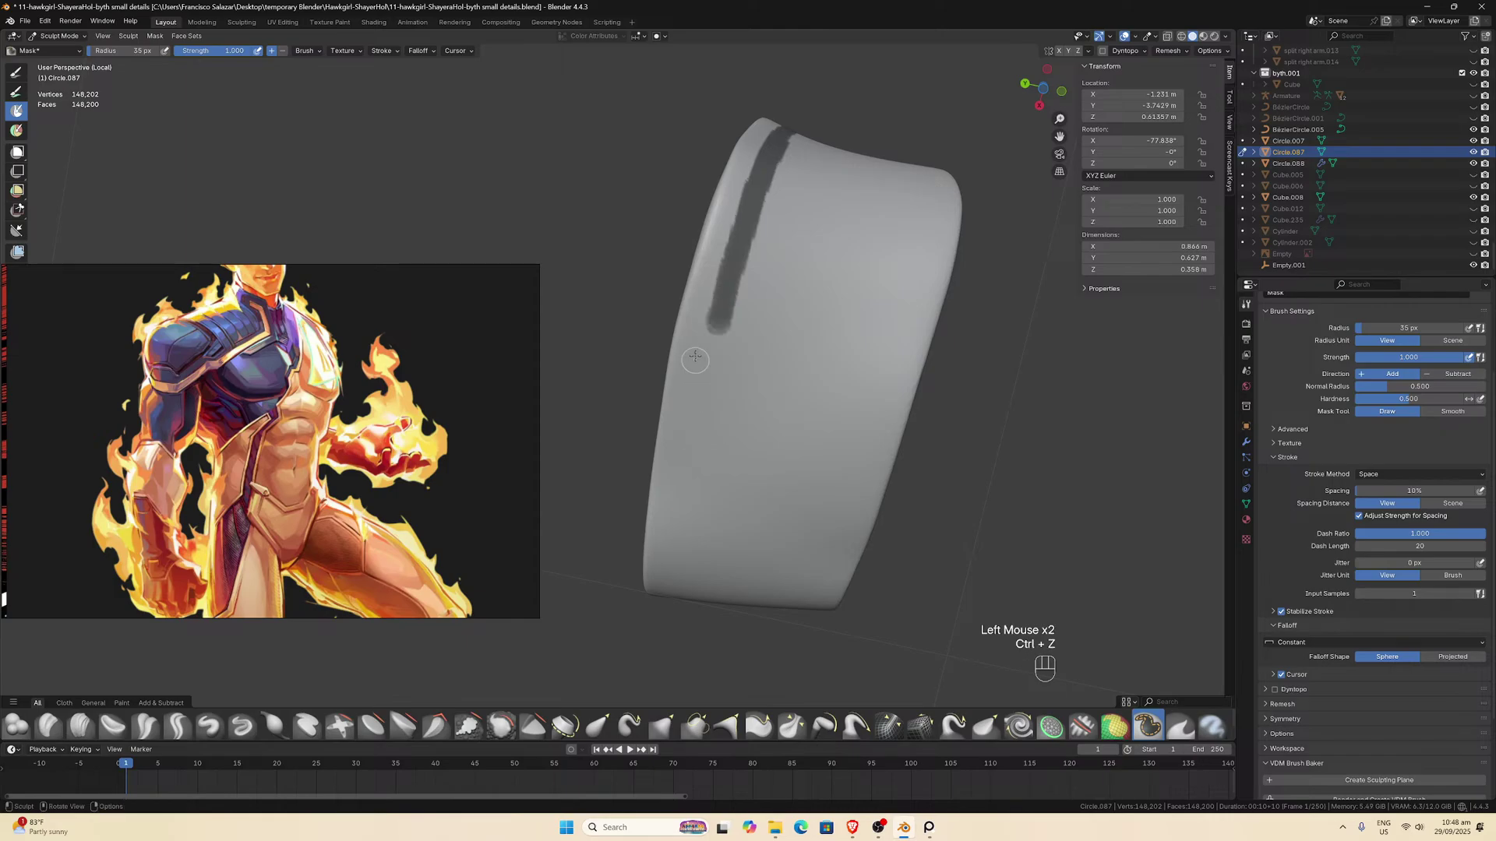
pyautogui.moveTo(716, 326); pyautogui.dragTo(720, 331)
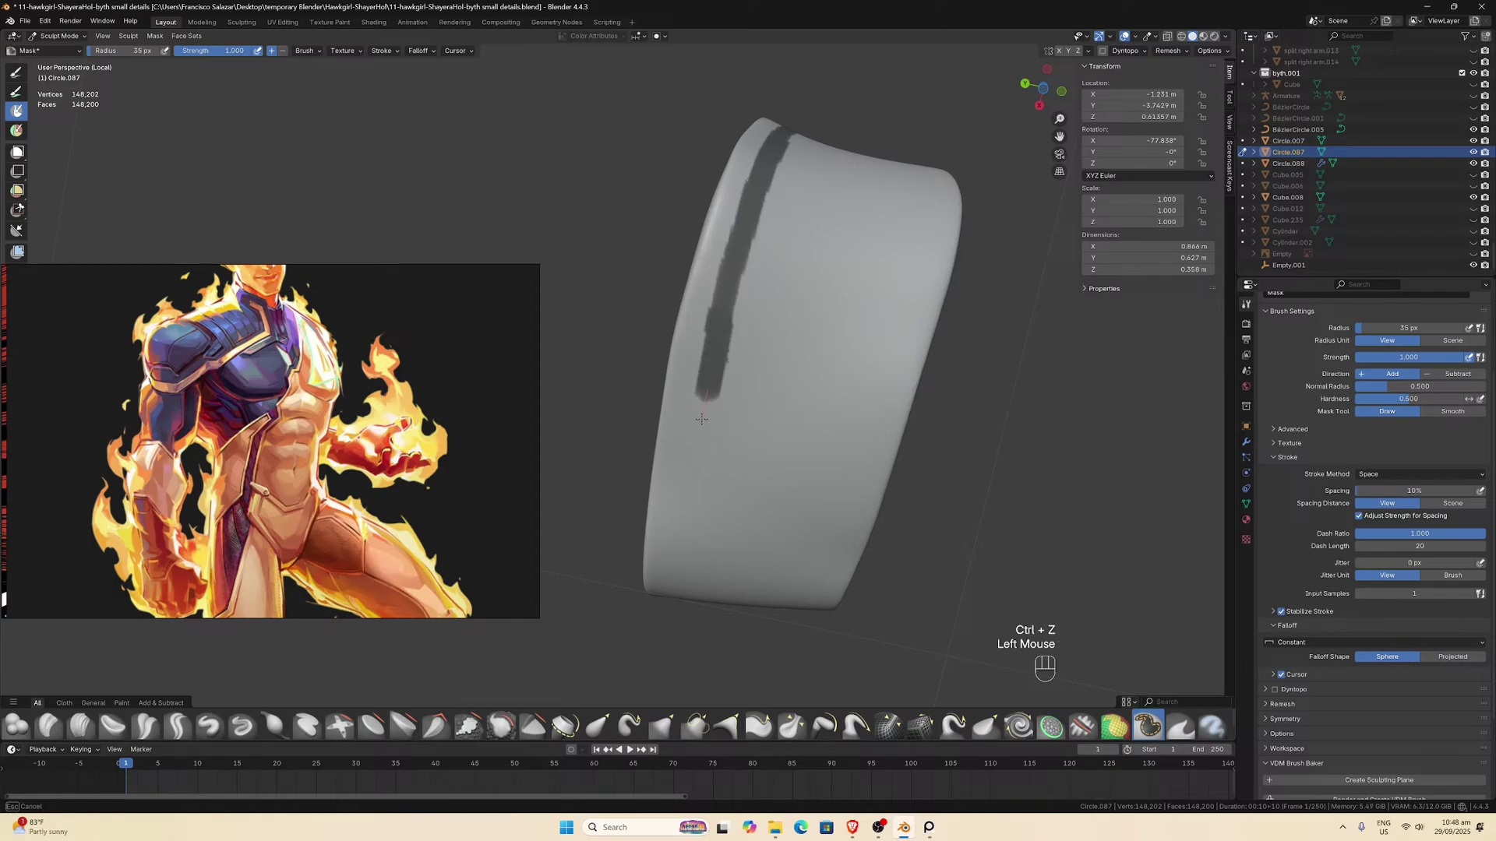
pyautogui.moveTo(701, 419); pyautogui.dragTo(698, 452)
pyautogui.moveTo(686, 535); pyautogui.dragTo(687, 538)
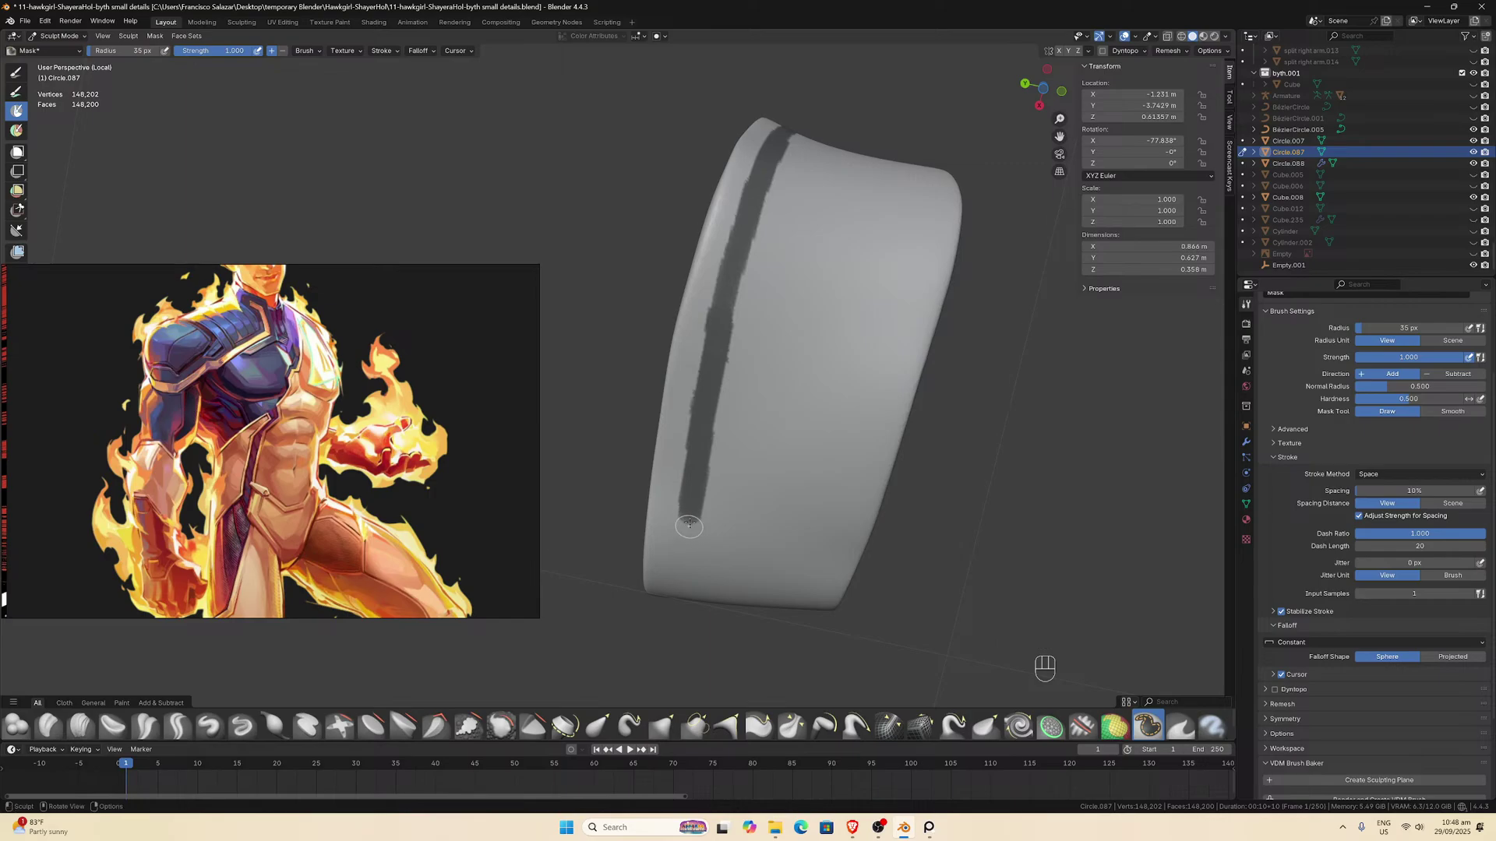
# Continue the mask line along the arm band's shoulder-side edge, carrying it around the underside with successive freehand strokes.
pyautogui.moveTo(687, 537); pyautogui.dragTo(677, 440, button='middle')
pyautogui.moveTo(677, 440); pyautogui.dragTo(661, 580)
pyautogui.moveTo(661, 581); pyautogui.dragTo(698, 344, button='middle')
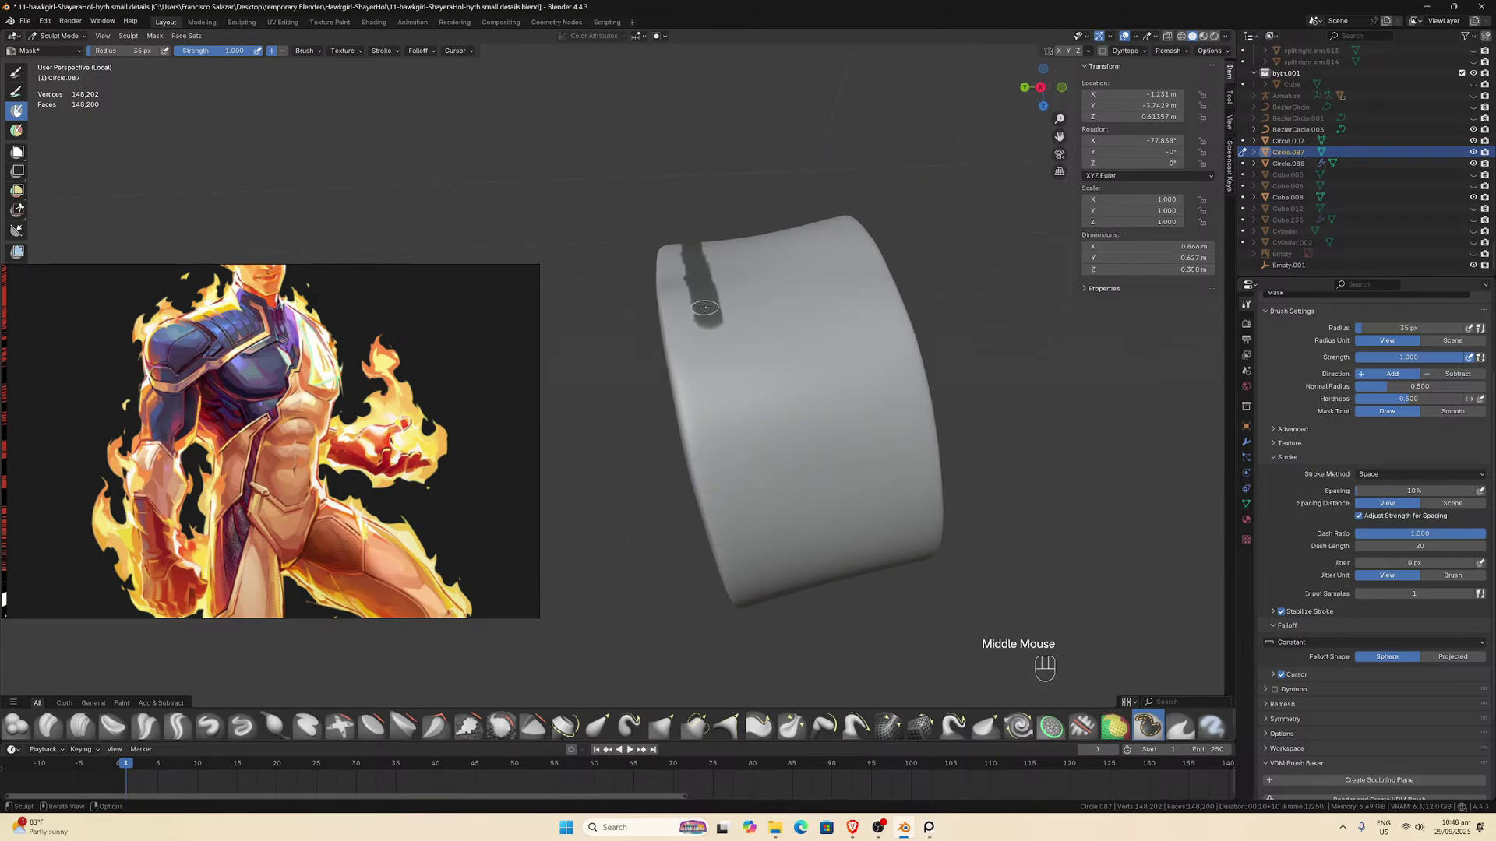
pyautogui.moveTo(705, 308); pyautogui.dragTo(757, 485)
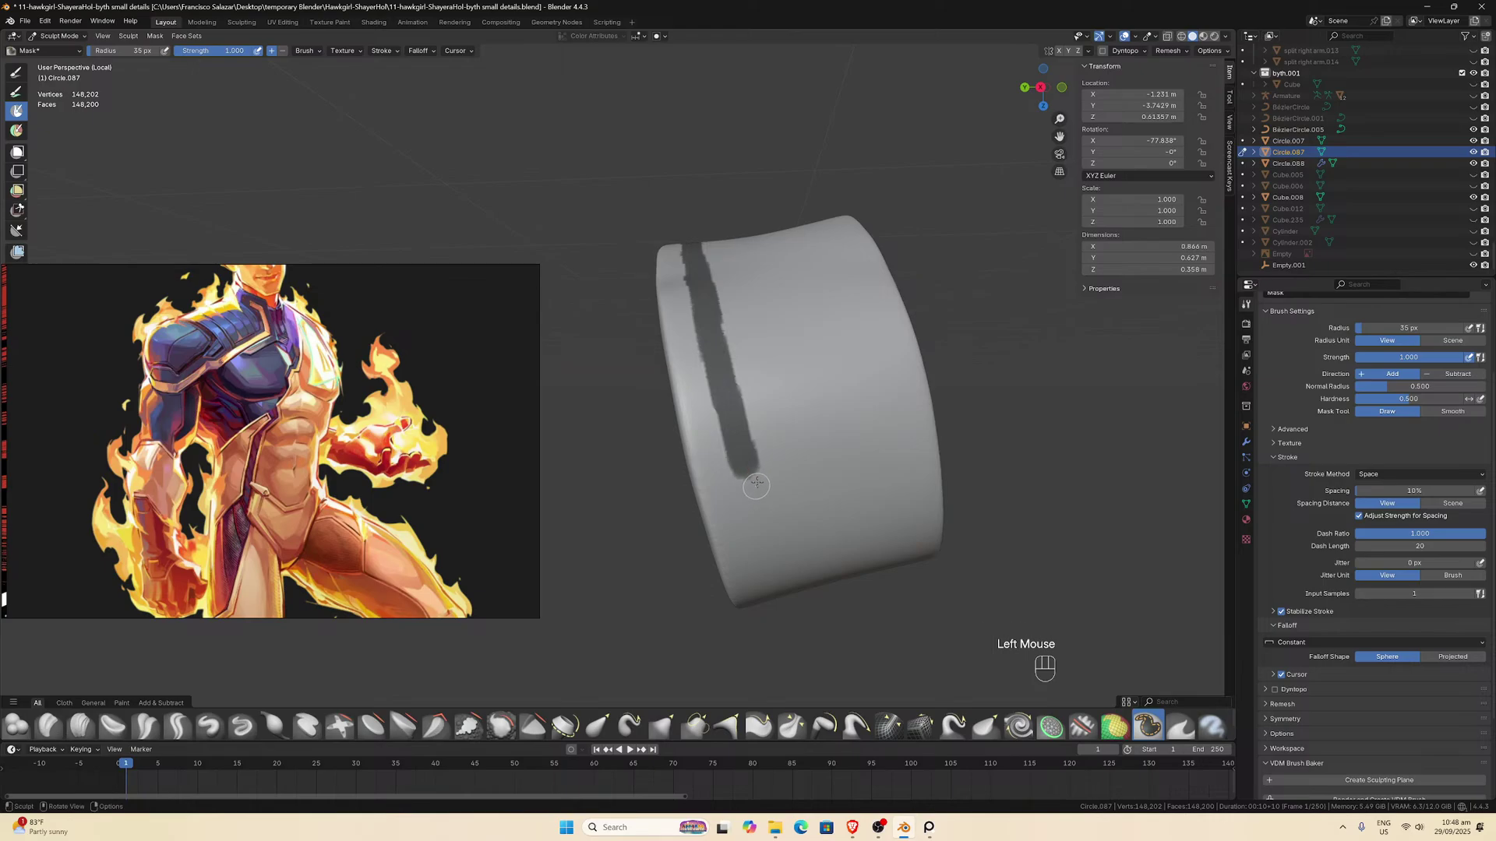
pyautogui.moveTo(756, 485); pyautogui.dragTo(738, 390, button='middle')
pyautogui.moveTo(696, 283); pyautogui.dragTo(769, 469)
pyautogui.moveTo(782, 484); pyautogui.dragTo(740, 419, button='middle')
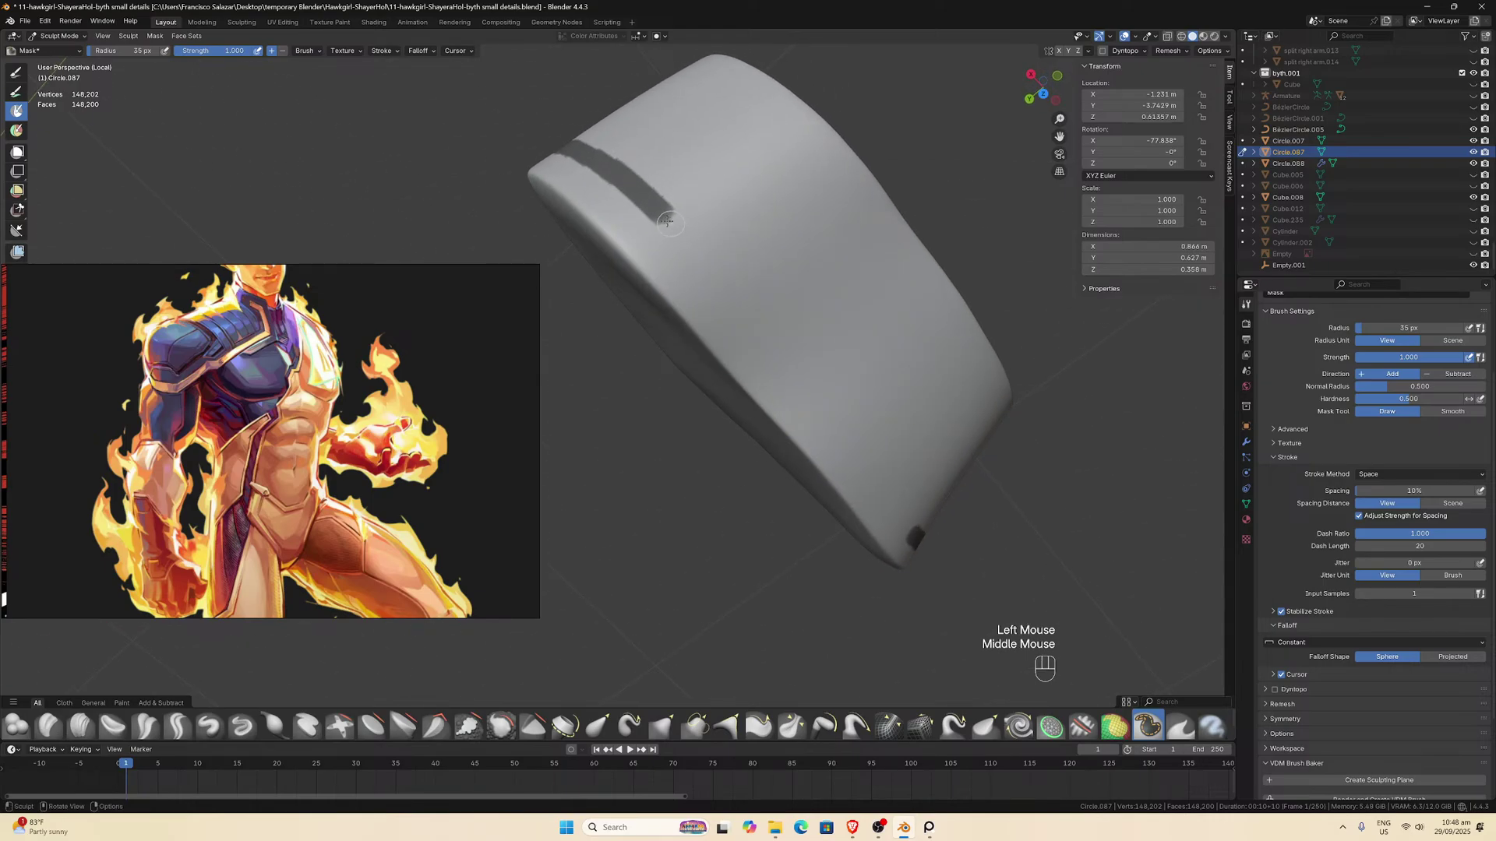
# Paint the remaining gap in the shoulder-side mask line so it forms a closed ring around the arm band.
pyautogui.moveTo(667, 222); pyautogui.dragTo(828, 404)
pyautogui.moveTo(828, 404); pyautogui.dragTo(724, 389, button='middle')
pyautogui.scroll(-2, 718, 389)
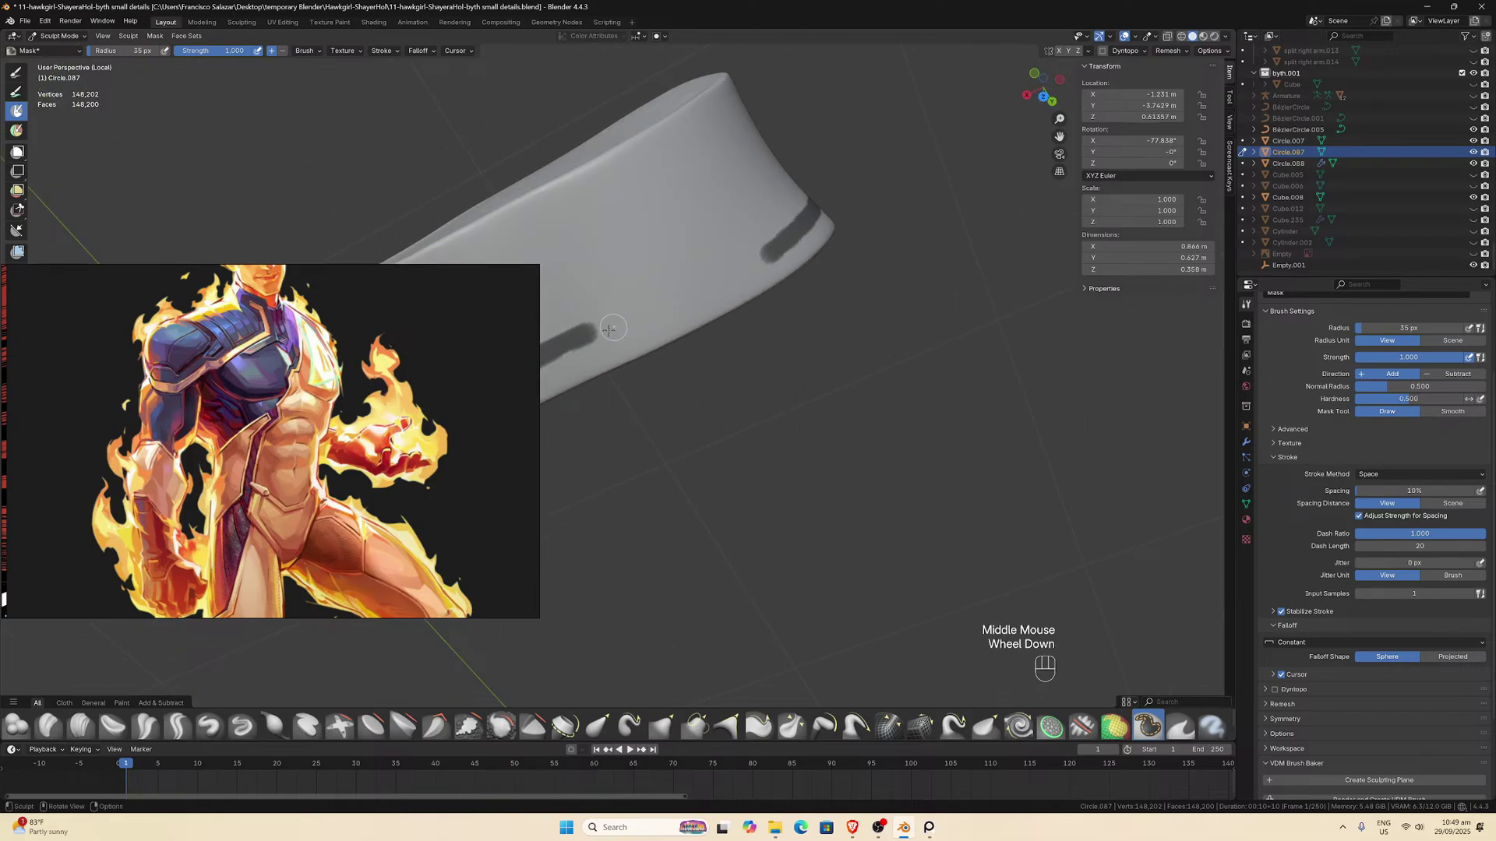
pyautogui.moveTo(576, 340)
pyautogui.mouseDown()
pyautogui.moveTo(662, 308)
pyautogui.moveTo(596, 327)
pyautogui.moveTo(634, 295)
pyautogui.moveTo(823, 207)
pyautogui.mouseUp()
pyautogui.hotkey('ctrl', 'z')
pyautogui.scroll(1, 595, 331)
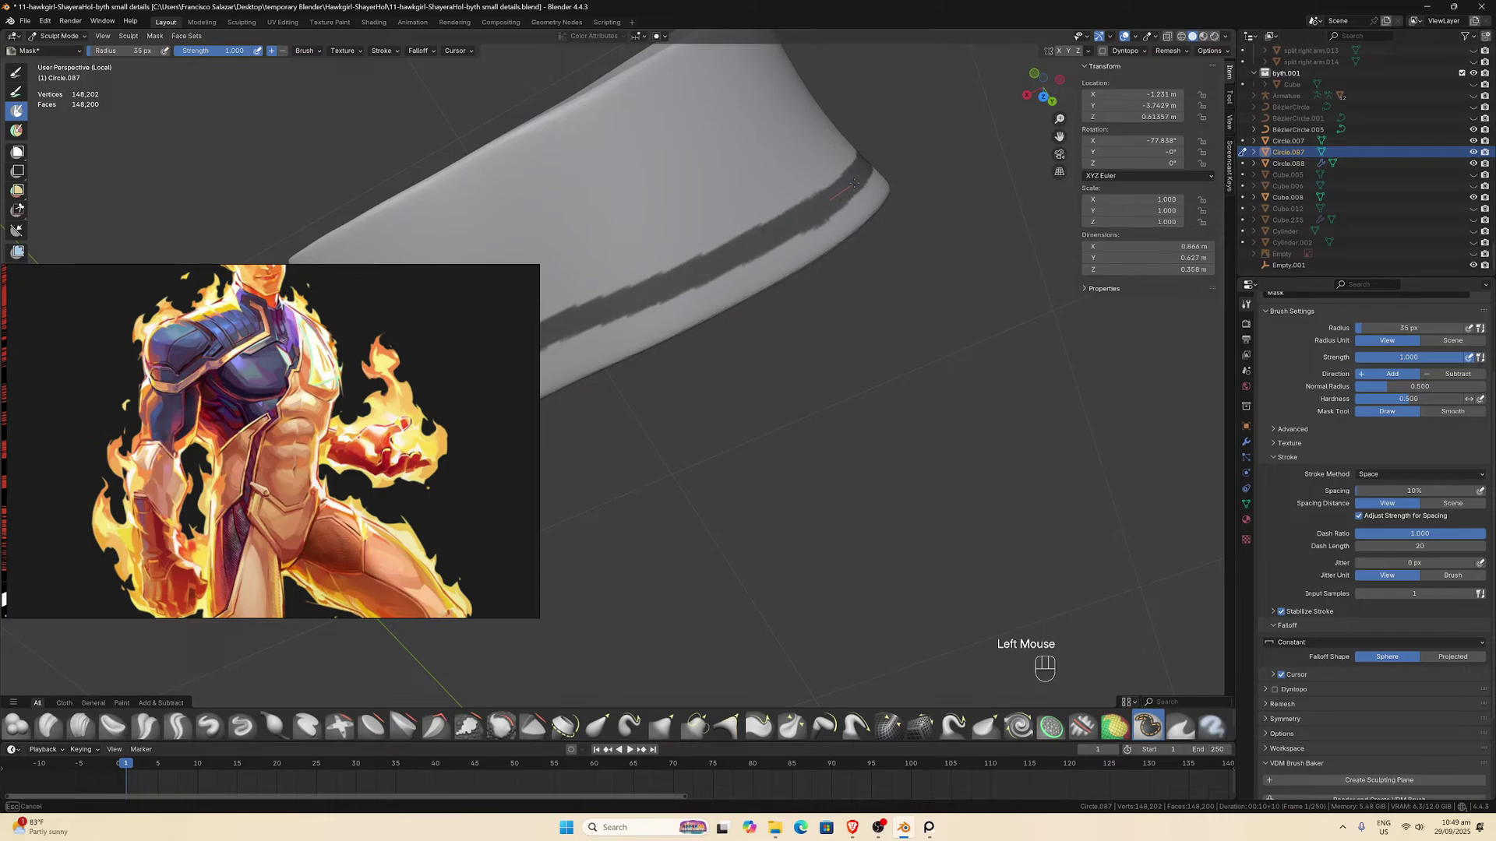
pyautogui.moveTo(854, 184); pyautogui.dragTo(849, 187, button='middle')
pyautogui.scroll(-4, 849, 187)
pyautogui.moveTo(779, 249); pyautogui.dragTo(714, 441, button='middle')
pyautogui.scroll(4, 712, 393)
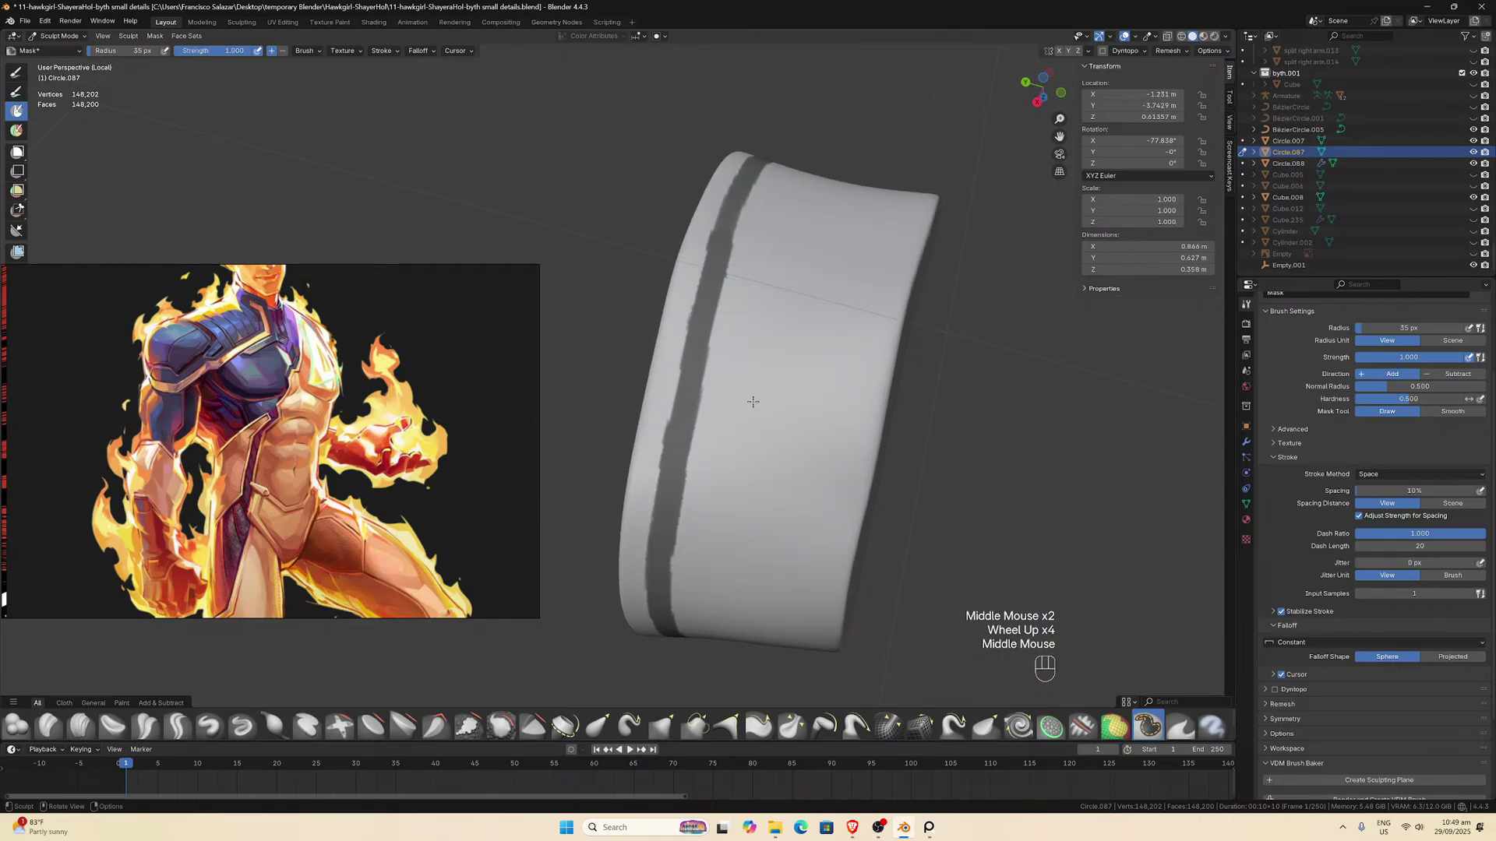
# Start a second mask line near the arm band's elbow-side edge, bending it with an angled jog toward that edge.
pyautogui.scroll(-2, 753, 401)
pyautogui.moveTo(734, 385); pyautogui.dragTo(751, 368, button='middle')
pyautogui.scroll(2, 751, 369)
pyautogui.moveTo(775, 296)
pyautogui.mouseDown()
pyautogui.moveTo(714, 521)
pyautogui.moveTo(763, 561)
pyautogui.mouseUp()
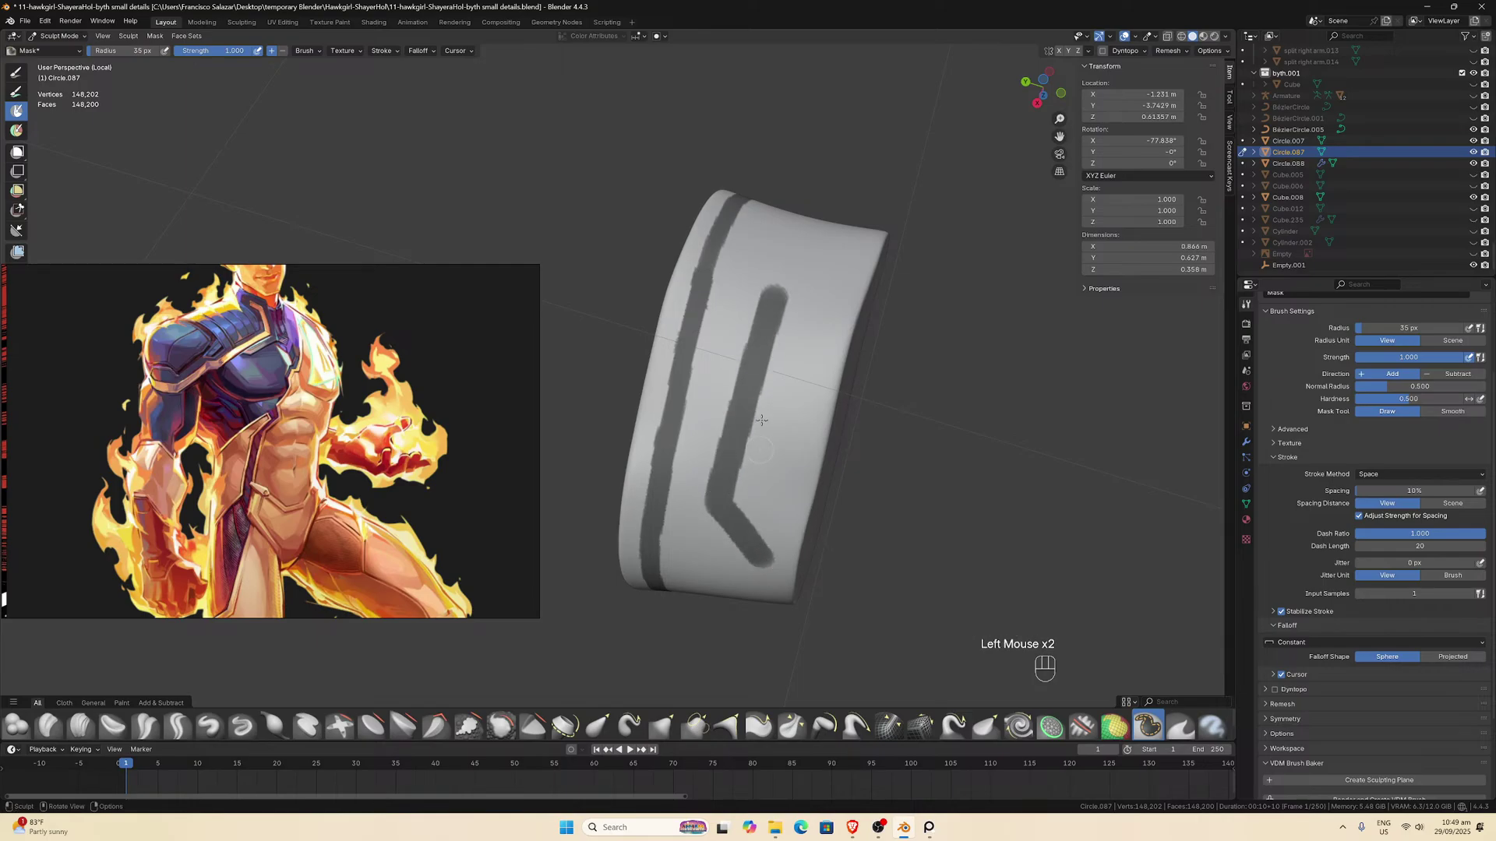
pyautogui.moveTo(761, 420); pyautogui.dragTo(715, 431, button='middle')
pyautogui.moveTo(781, 466); pyautogui.dragTo(861, 473)
pyautogui.moveTo(860, 473); pyautogui.dragTo(753, 484, button='middle')
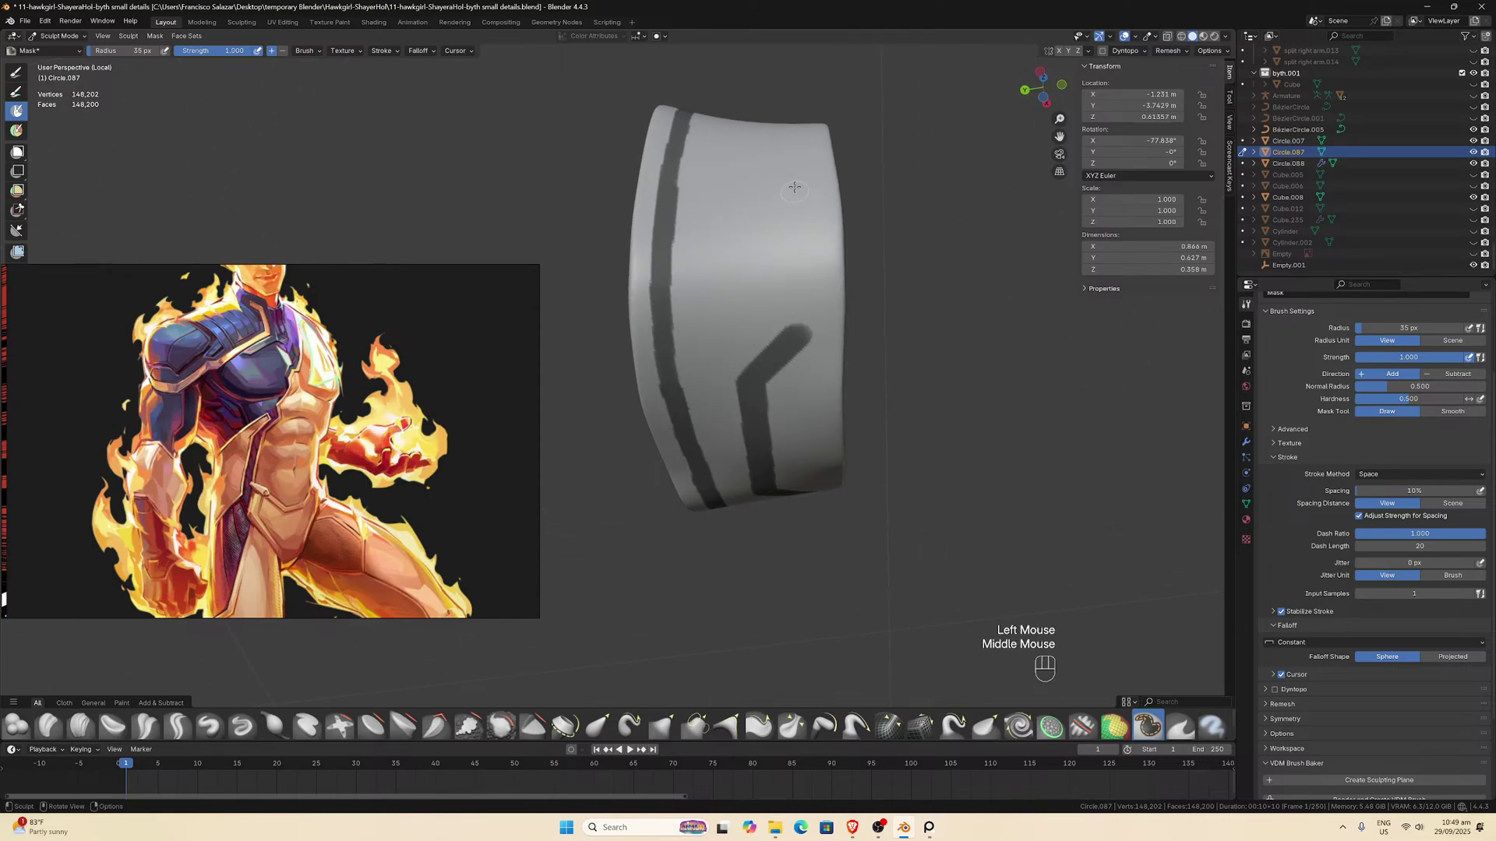
# Extend the elbow-side mask line from both ends of the angled jog, parallel to the band's edge, redoing the misplaced stroke.
pyautogui.moveTo(795, 188); pyautogui.dragTo(794, 327)
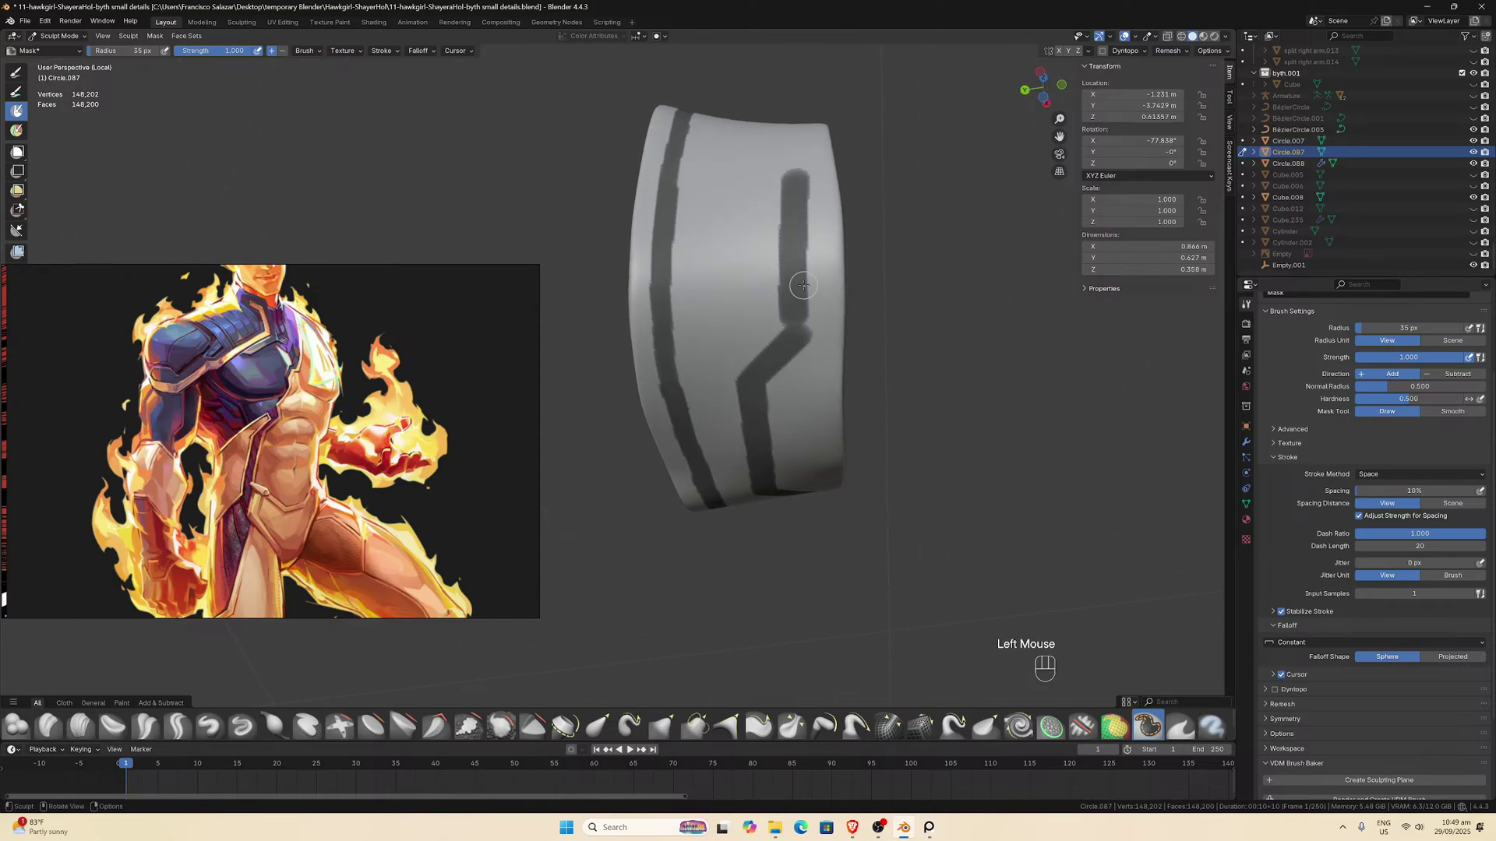
pyautogui.hotkey('ctrl', 'z')
pyautogui.moveTo(788, 189); pyautogui.dragTo(802, 323)
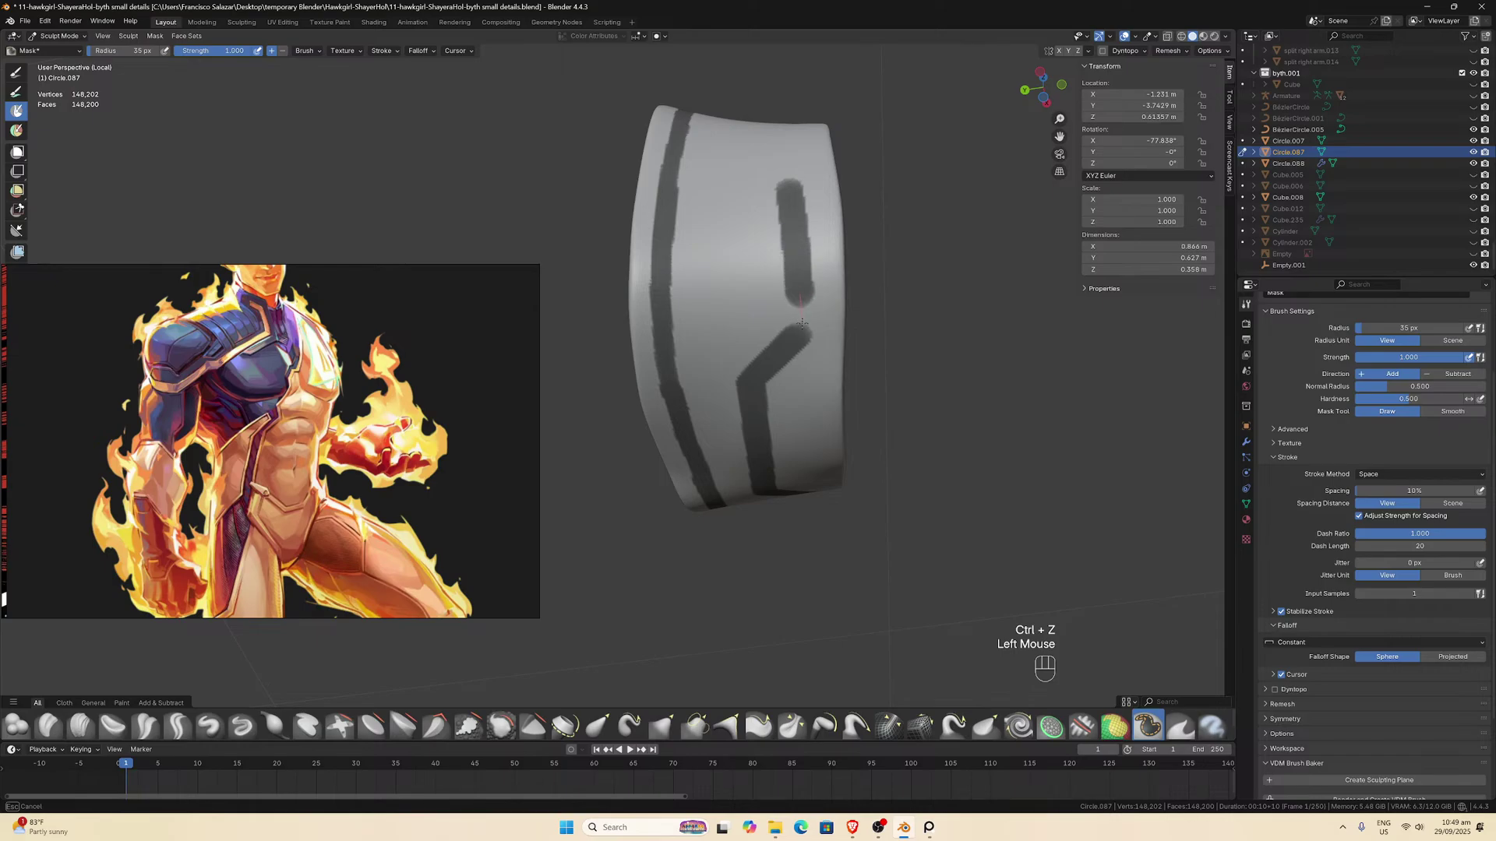
pyautogui.moveTo(799, 353); pyautogui.dragTo(796, 280, button='middle')
pyautogui.moveTo(796, 281); pyautogui.dragTo(773, 486)
pyautogui.moveTo(773, 425); pyautogui.dragTo(791, 352, button='middle')
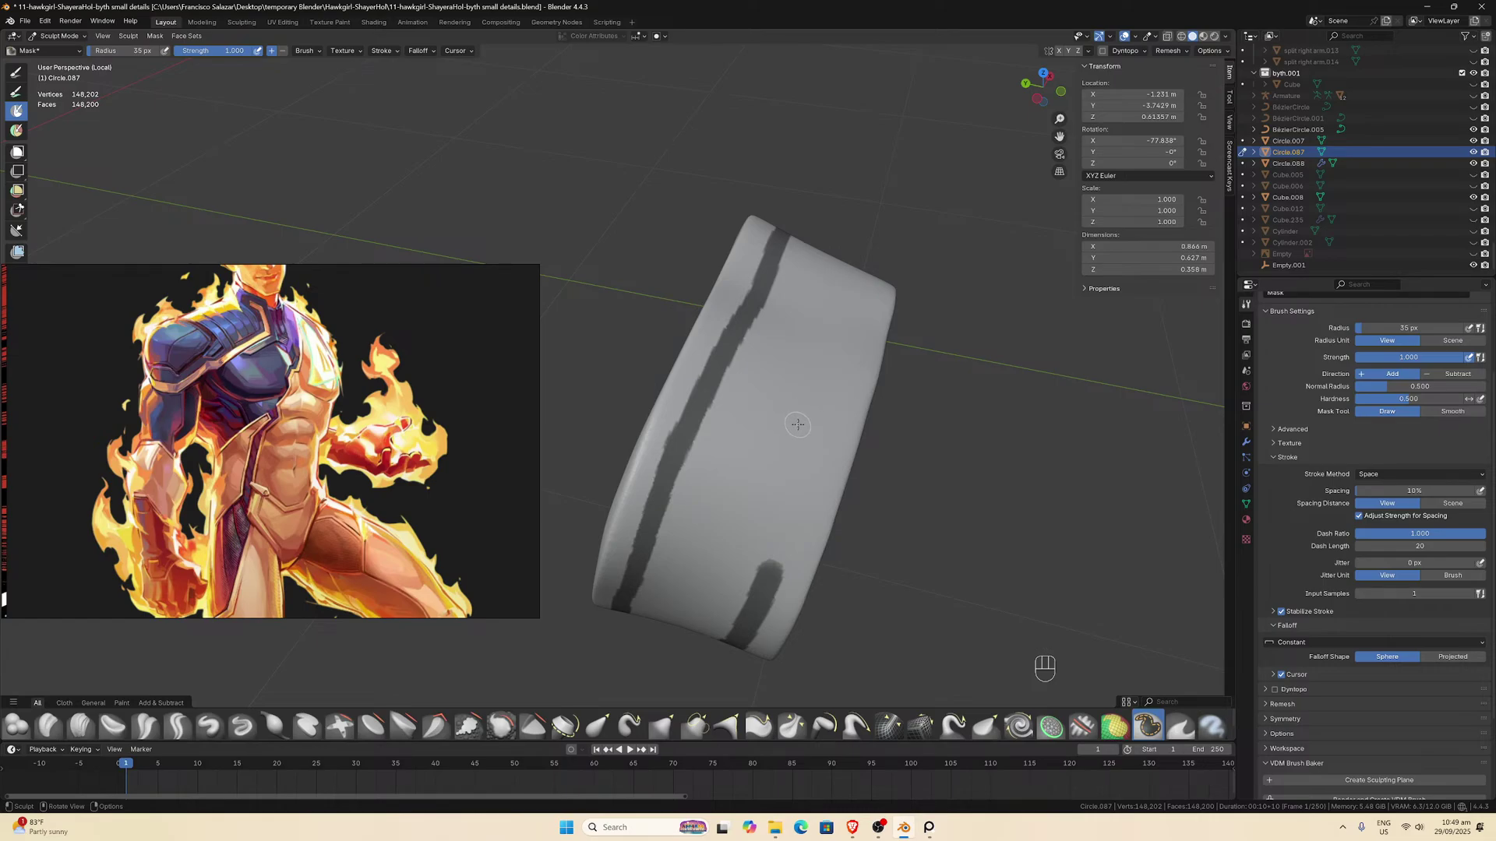
pyautogui.moveTo(831, 390); pyautogui.dragTo(763, 604)
pyautogui.moveTo(767, 577); pyautogui.dragTo(782, 282, button='middle')
pyautogui.scroll(2, 825, 361)
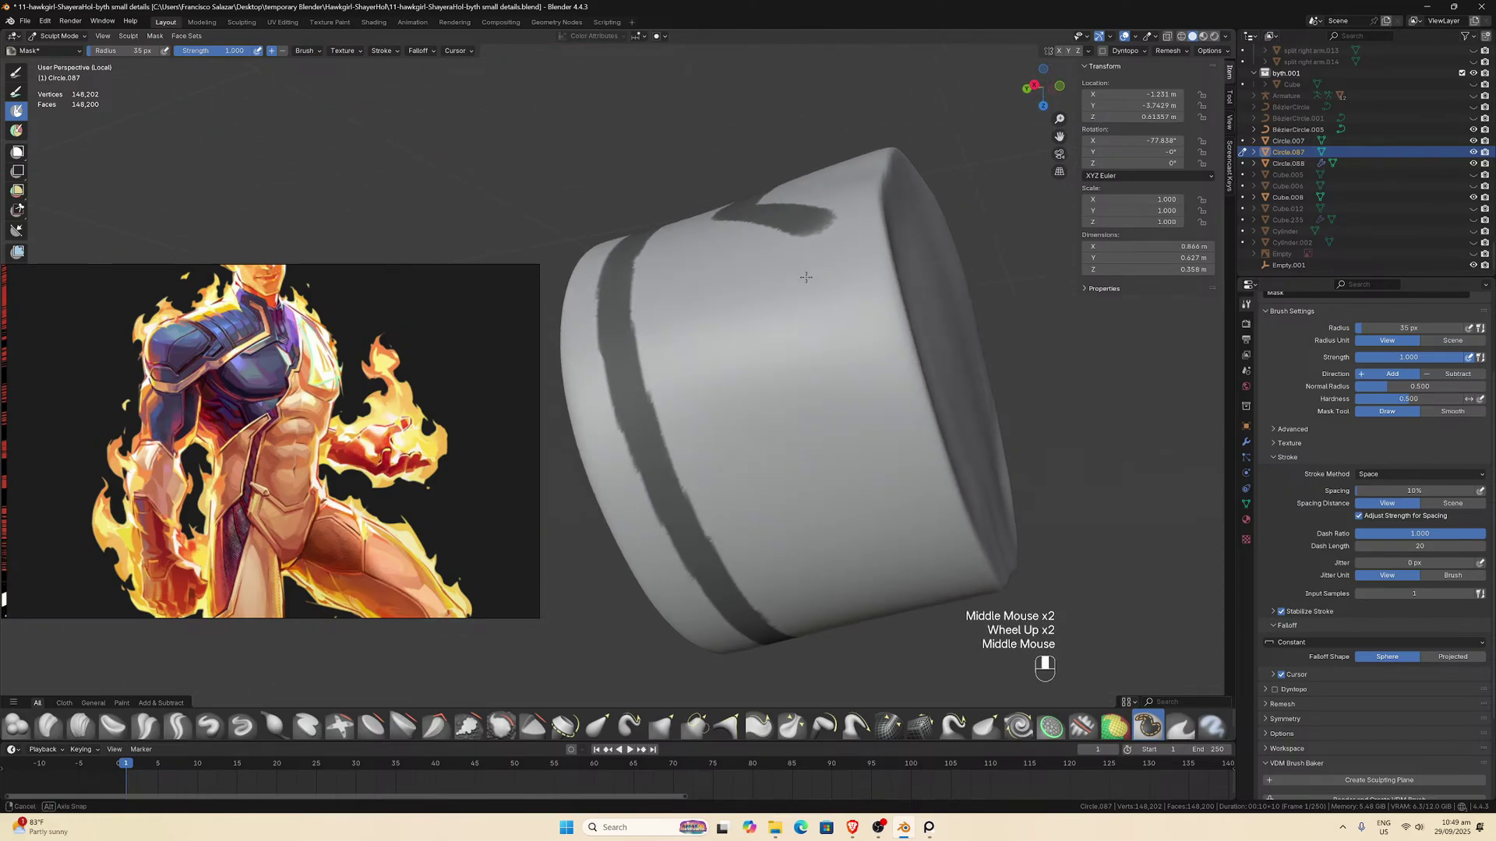
# Carry the elbow-side mask line around the rest of the arm band until its ends meet.
pyautogui.scroll(-1, 783, 282)
pyautogui.moveTo(767, 255)
pyautogui.mouseDown()
pyautogui.moveTo(799, 420)
pyautogui.moveTo(852, 542)
pyautogui.mouseUp()
pyautogui.moveTo(852, 542); pyautogui.dragTo(609, 243, button='middle')
pyautogui.moveTo(598, 224)
pyautogui.mouseDown()
pyautogui.moveTo(682, 274)
pyautogui.moveTo(943, 376)
pyautogui.mouseUp()
pyautogui.scroll(-2, 944, 375)
pyautogui.moveTo(944, 375); pyautogui.dragTo(725, 245, button='middle')
pyautogui.scroll(3, 996, 165)
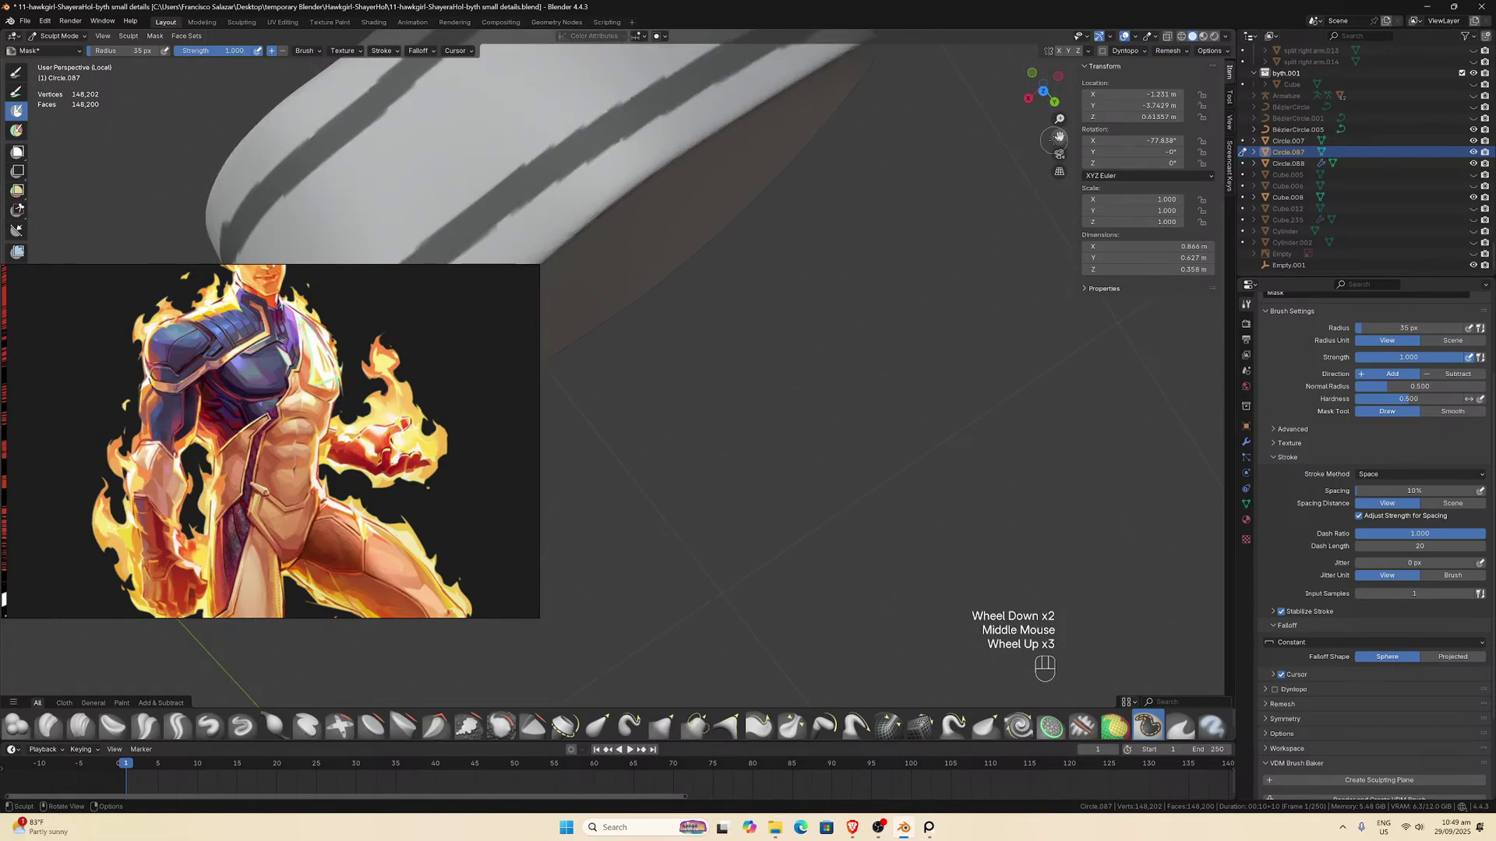
# Even out the mask line's ragged edges with short masking and erasing strokes, and leave local view to show the whole arm.
pyautogui.moveTo(1057, 139); pyautogui.dragTo(1169, 413)
pyautogui.scroll(1, 744, 280)
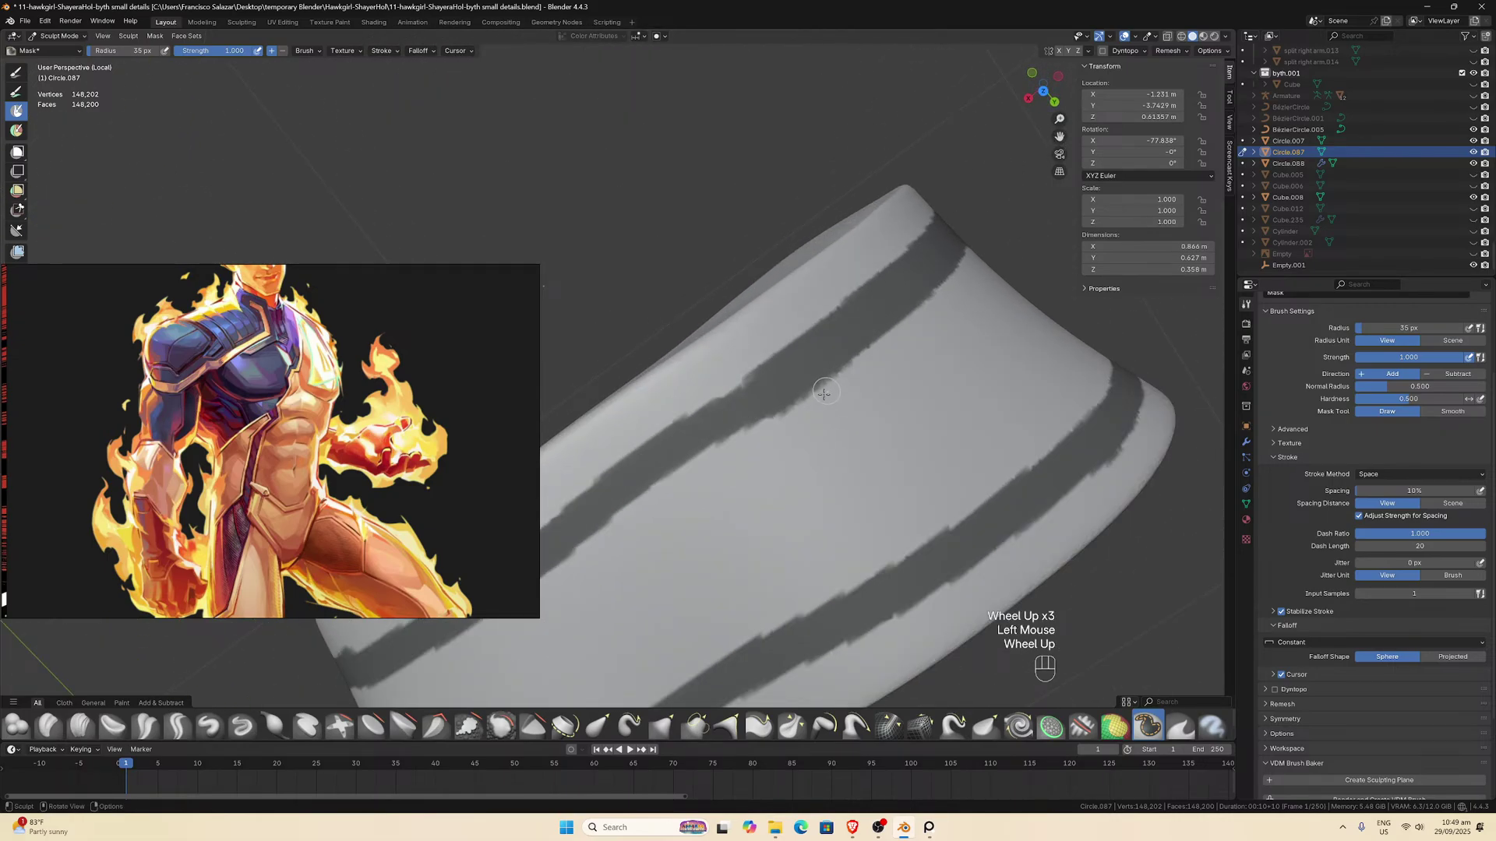
pyautogui.keyDown('ctrl'); pyautogui.moveTo(795, 424); pyautogui.dragTo(745, 445); pyautogui.keyUp('ctrl')
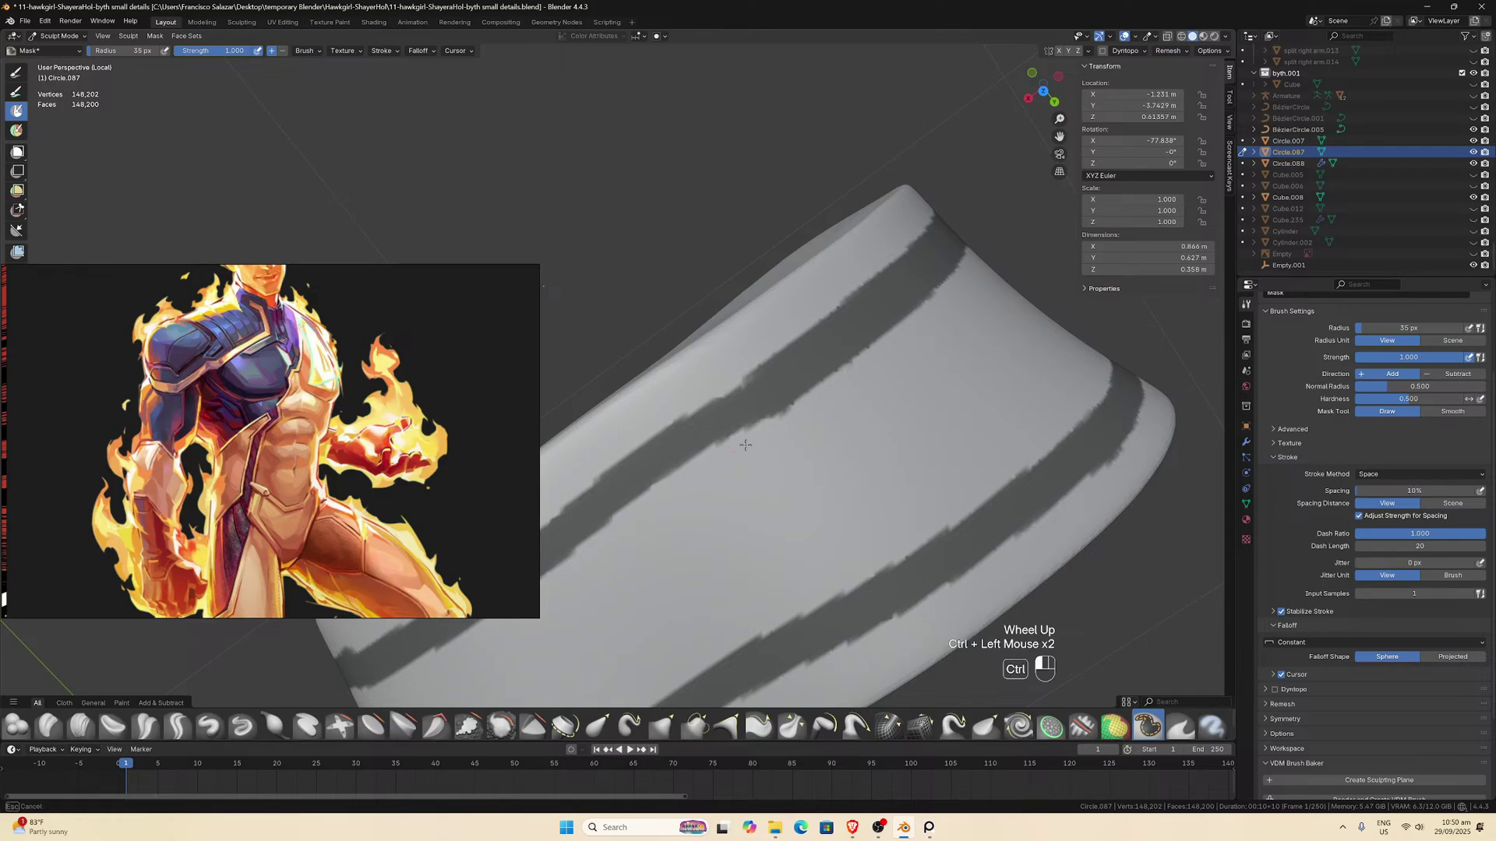
pyautogui.moveTo(814, 371); pyautogui.dragTo(742, 407)
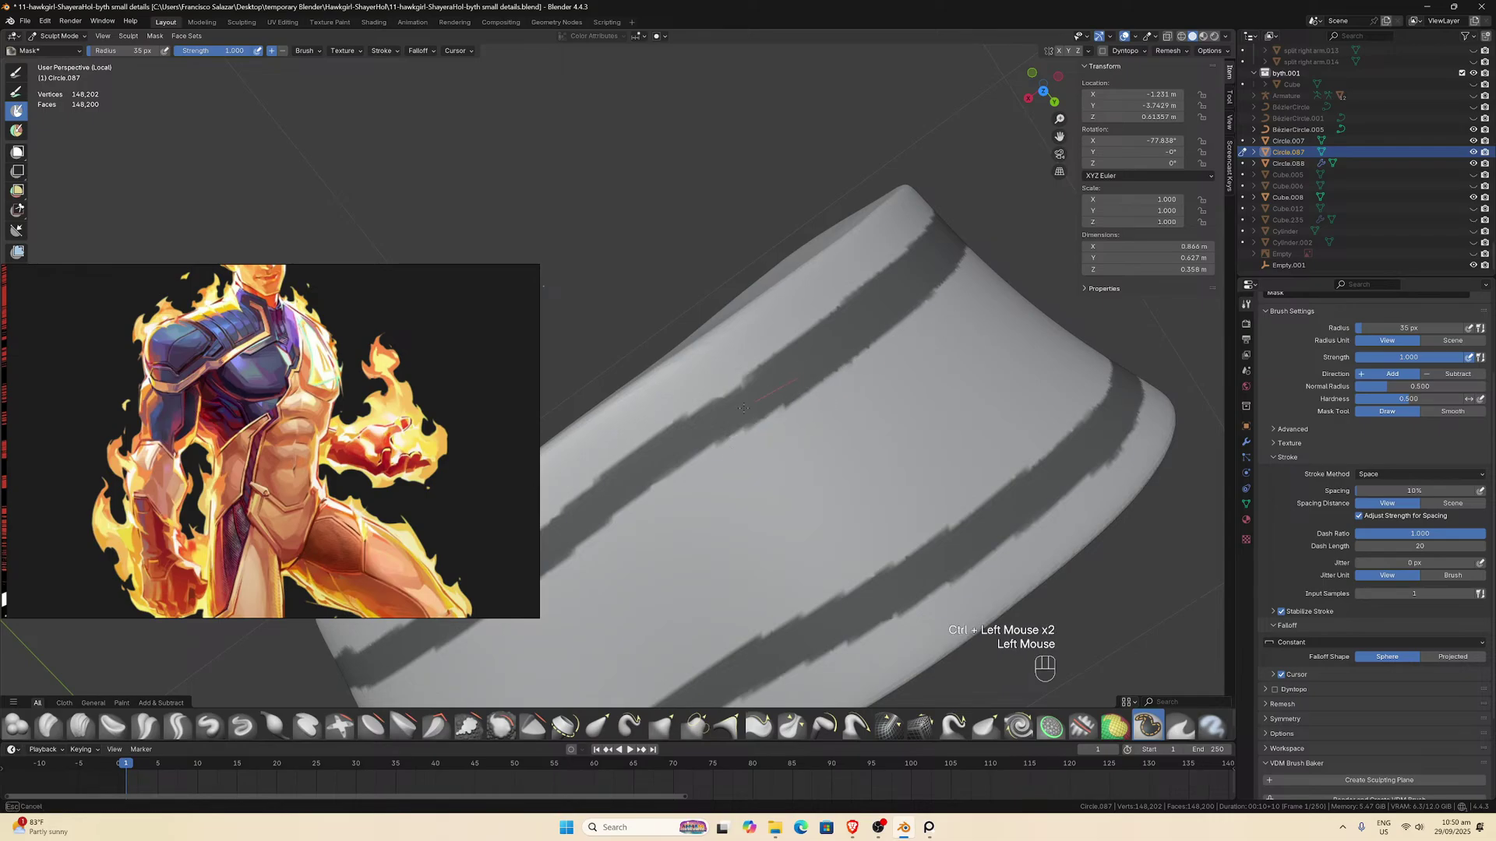
pyautogui.moveTo(656, 465); pyautogui.dragTo(601, 501)
pyautogui.scroll(-1, 721, 397)
pyautogui.moveTo(722, 398); pyautogui.dragTo(674, 434)
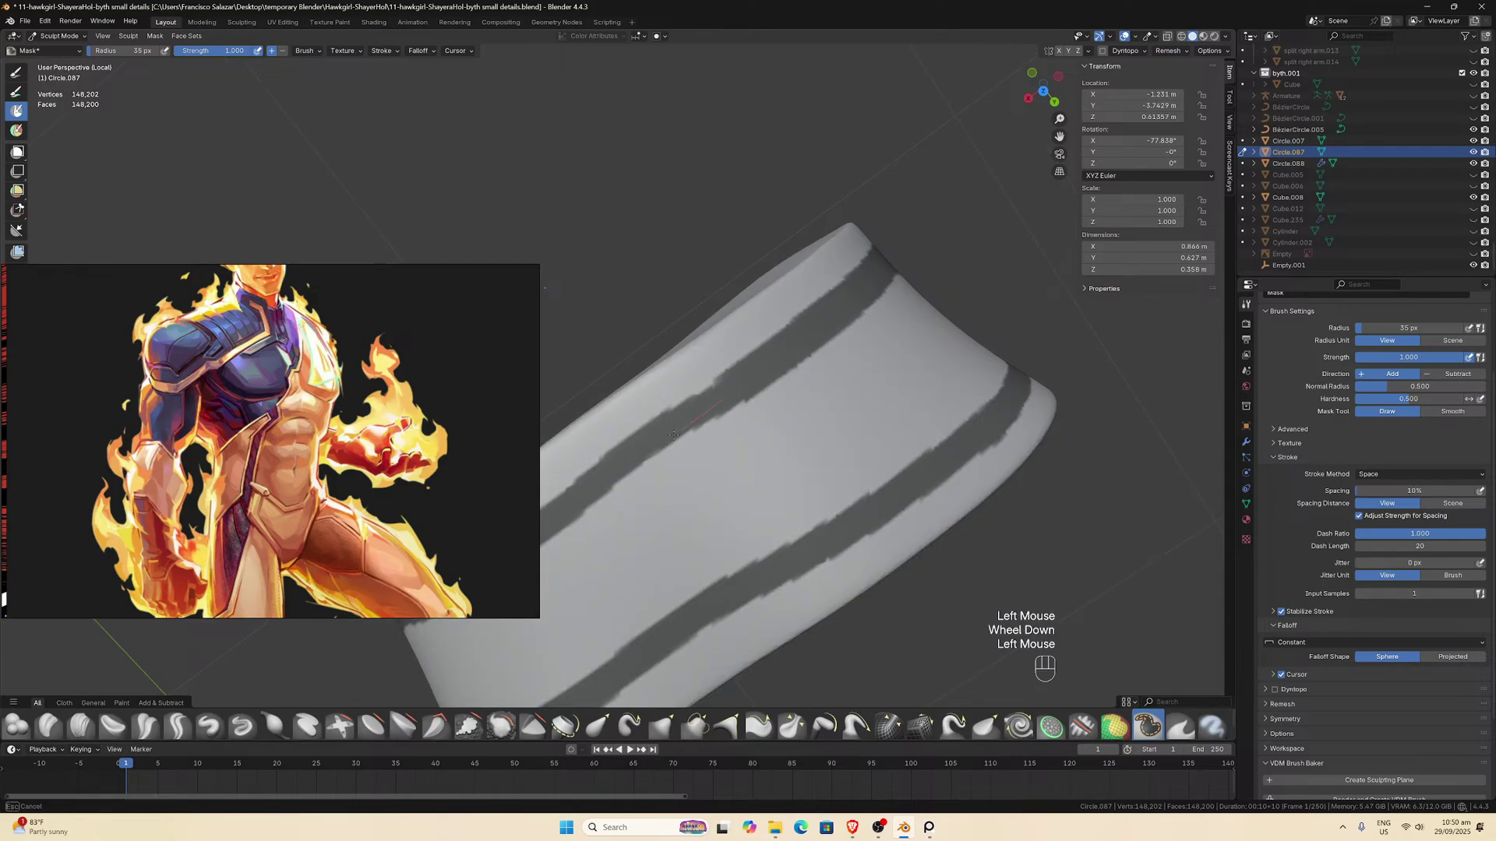
pyautogui.scroll(-2, 713, 435)
pyautogui.moveTo(714, 436)
pyautogui.mouseDown(button='middle')
pyautogui.moveTo(852, 427)
pyautogui.moveTo(733, 406)
pyautogui.mouseUp(button='middle')
pyautogui.scroll(-2, 733, 407)
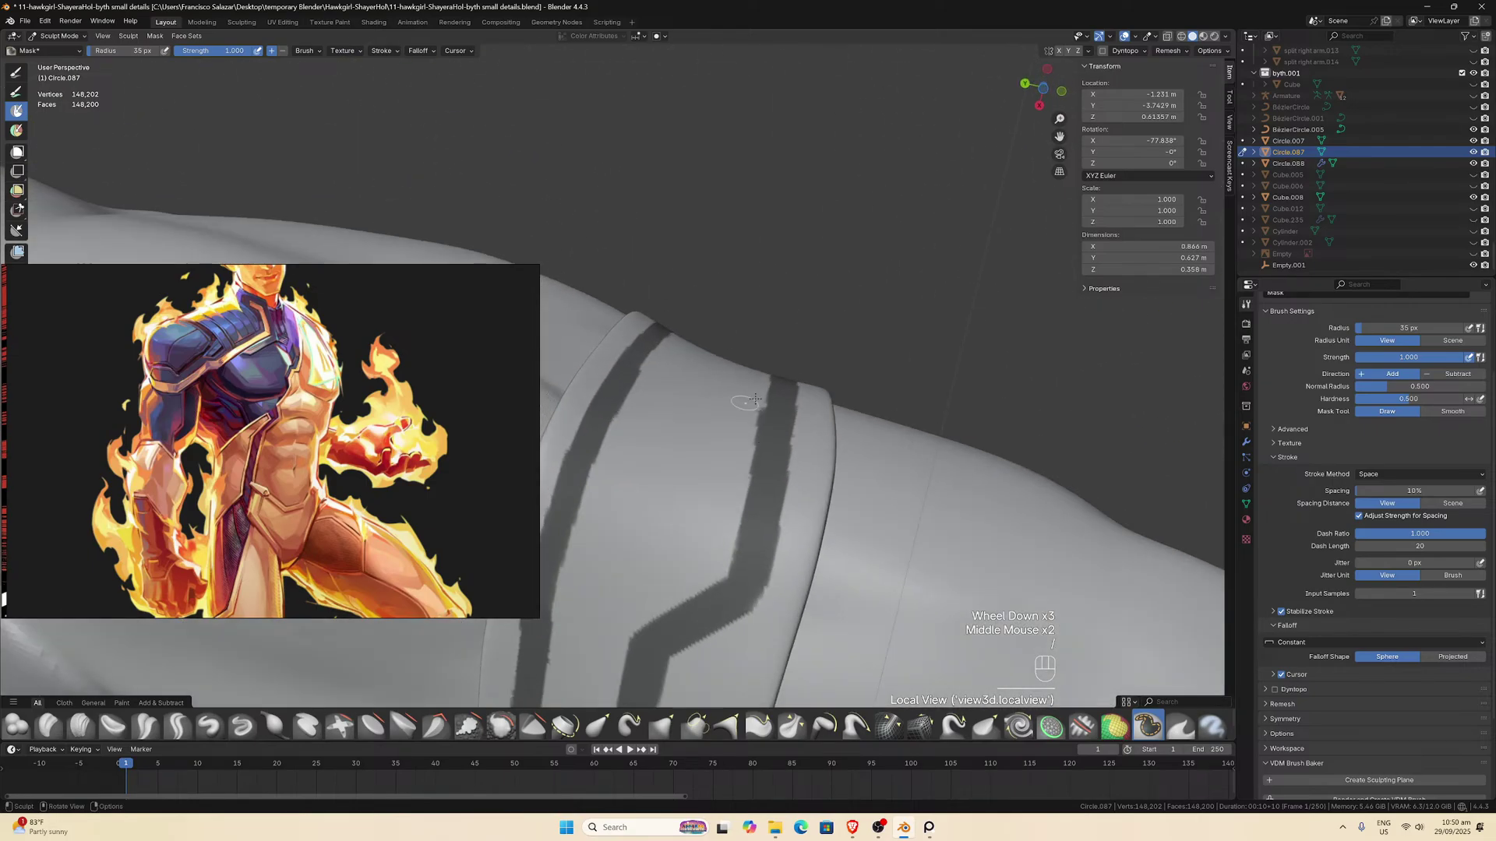
pyautogui.press('KP_Divide')
# Try diagonal mask strokes rising from the elbow-side line on the inner face of the arm band, and undo them.
pyautogui.scroll(4, 631, 421)
pyautogui.moveTo(611, 472); pyautogui.dragTo(651, 363, button='middle')
pyautogui.scroll(1, 650, 363)
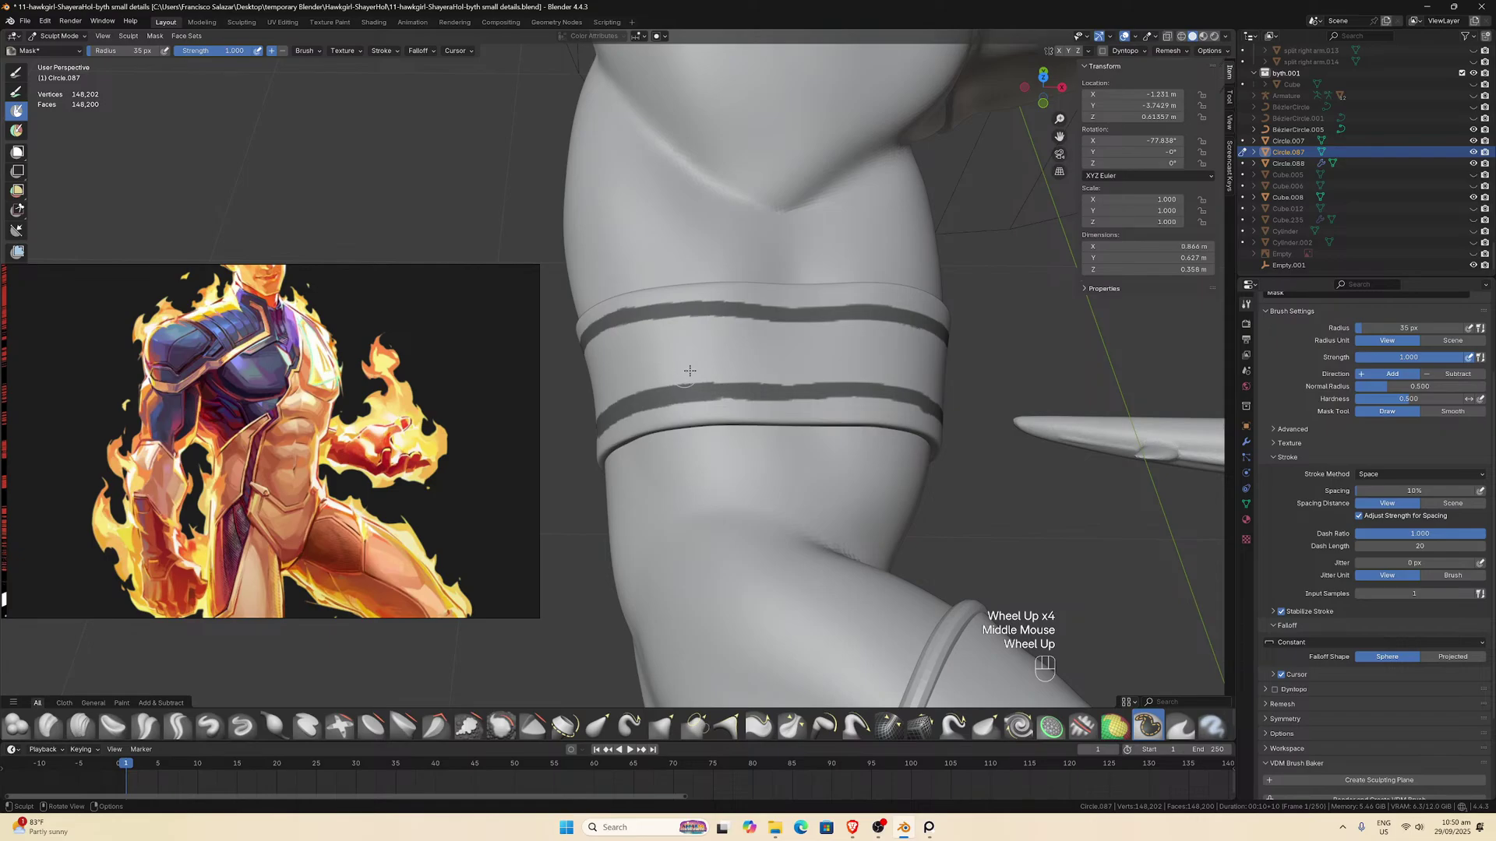
pyautogui.moveTo(701, 341); pyautogui.dragTo(638, 407)
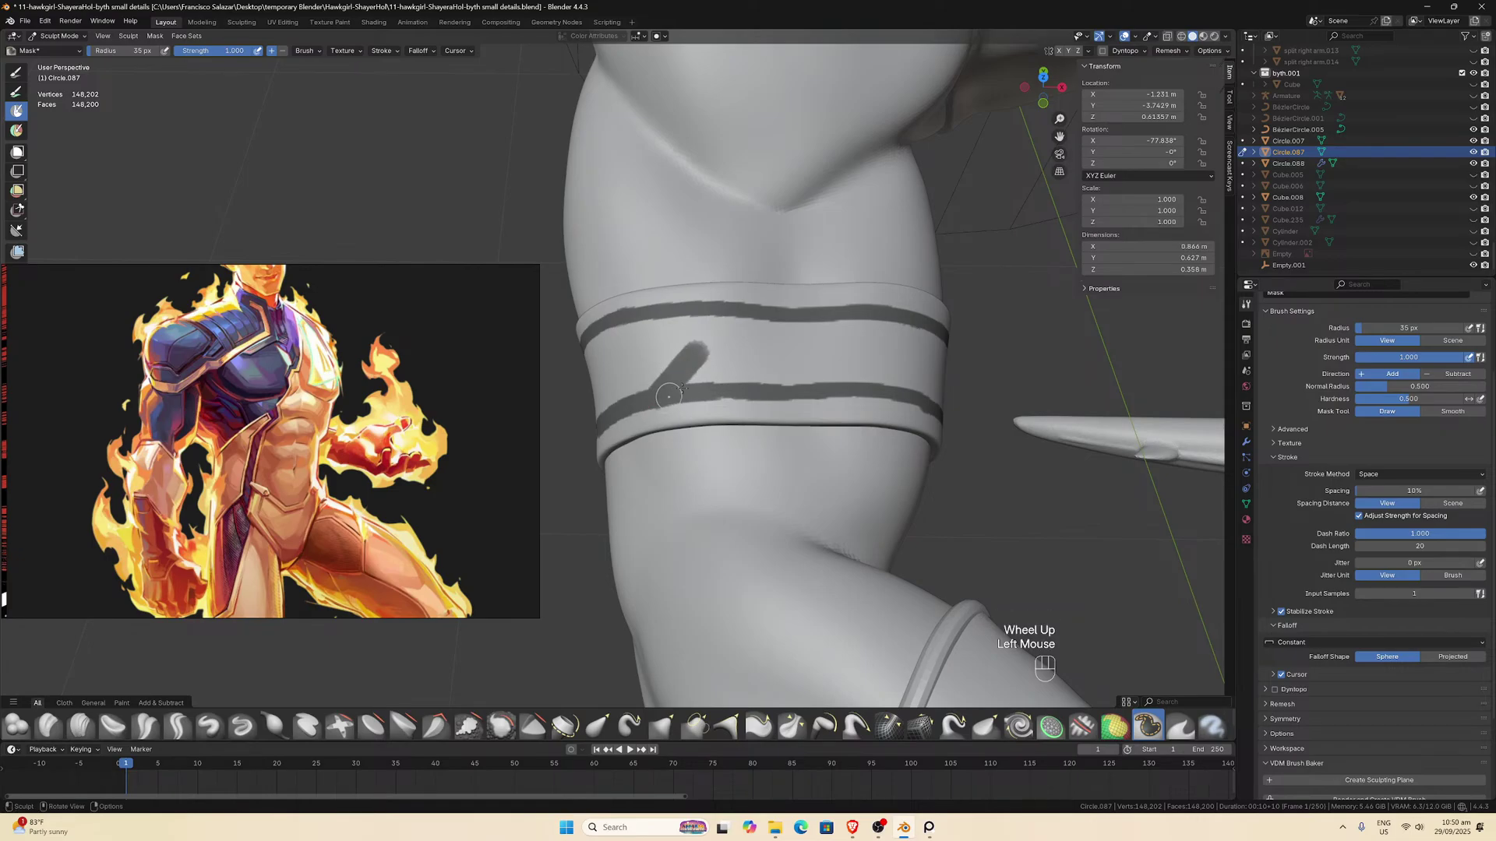
pyautogui.scroll(2, 637, 394)
pyautogui.hotkey('ctrl', 'z')
pyautogui.moveTo(764, 331); pyautogui.dragTo(687, 393)
pyautogui.scroll(-1, 688, 396)
pyautogui.hotkey('ctrl', 'z')
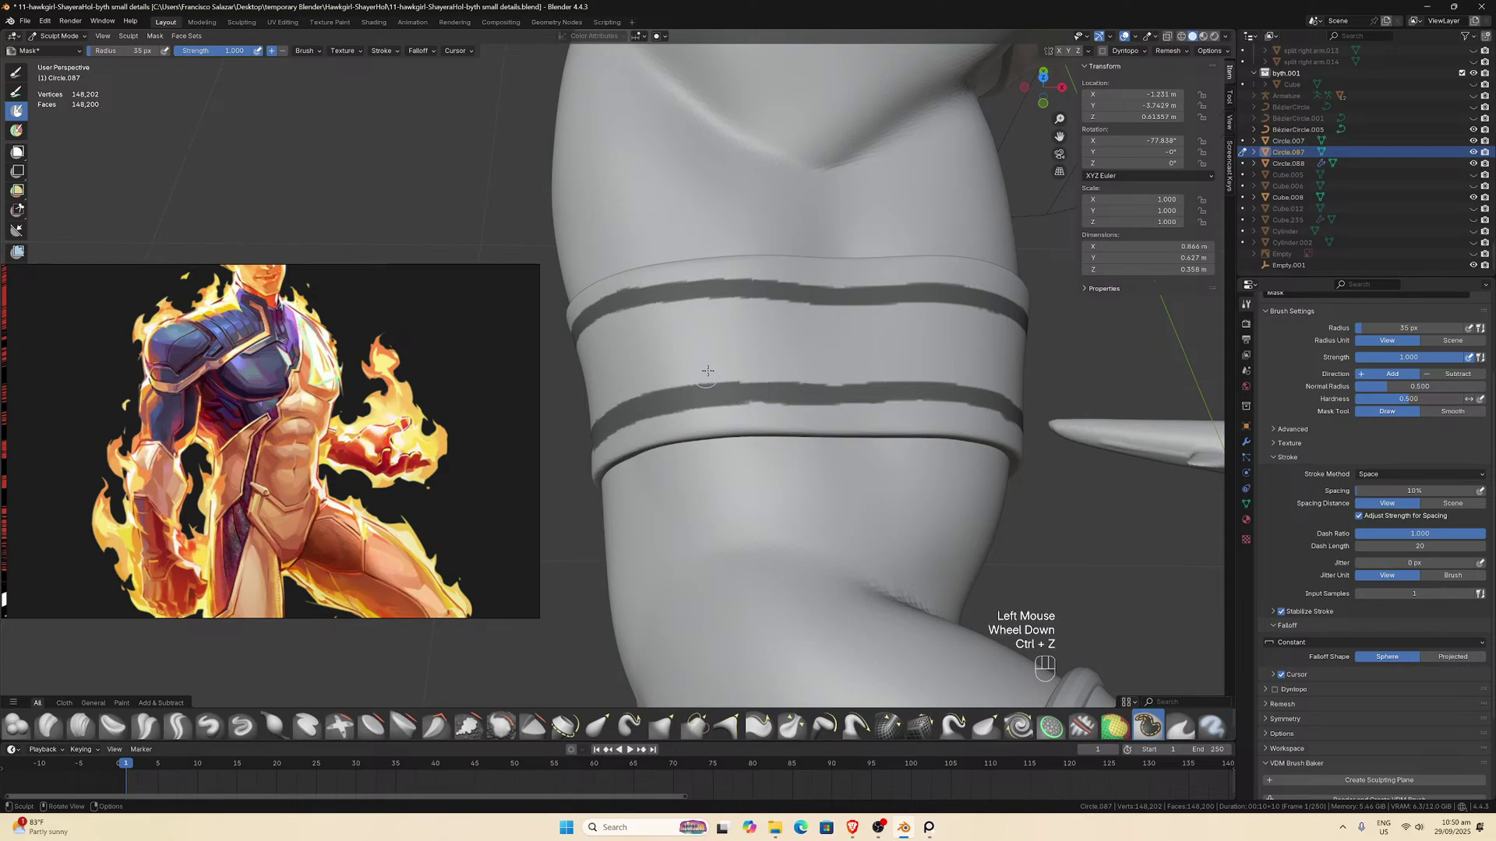
# Paint a raised trapezoid bend into the elbow-side mask line on the inner arm and erase the straight segment beneath it.
pyautogui.moveTo(733, 345)
pyautogui.mouseDown()
pyautogui.moveTo(674, 387)
pyautogui.moveTo(775, 348)
pyautogui.moveTo(947, 348)
pyautogui.moveTo(927, 349)
pyautogui.moveTo(980, 411)
pyautogui.mouseUp()
pyautogui.moveTo(736, 391)
pyautogui.keyDown('ctrl'); pyautogui.mouseDown()
pyautogui.moveTo(680, 438)
pyautogui.moveTo(721, 398)
pyautogui.moveTo(686, 434)
pyautogui.moveTo(737, 399)
pyautogui.moveTo(896, 392)
pyautogui.moveTo(744, 403)
pyautogui.mouseUp(); pyautogui.keyUp('ctrl')
pyautogui.hotkey('ctrl', 'z')
pyautogui.keyDown('ctrl'); pyautogui.click(728, 391); pyautogui.keyUp('ctrl')
pyautogui.hotkey('ctrl', 'z')
pyautogui.keyDown('ctrl'); pyautogui.moveTo(877, 404); pyautogui.dragTo(877, 404); pyautogui.keyUp('ctrl')
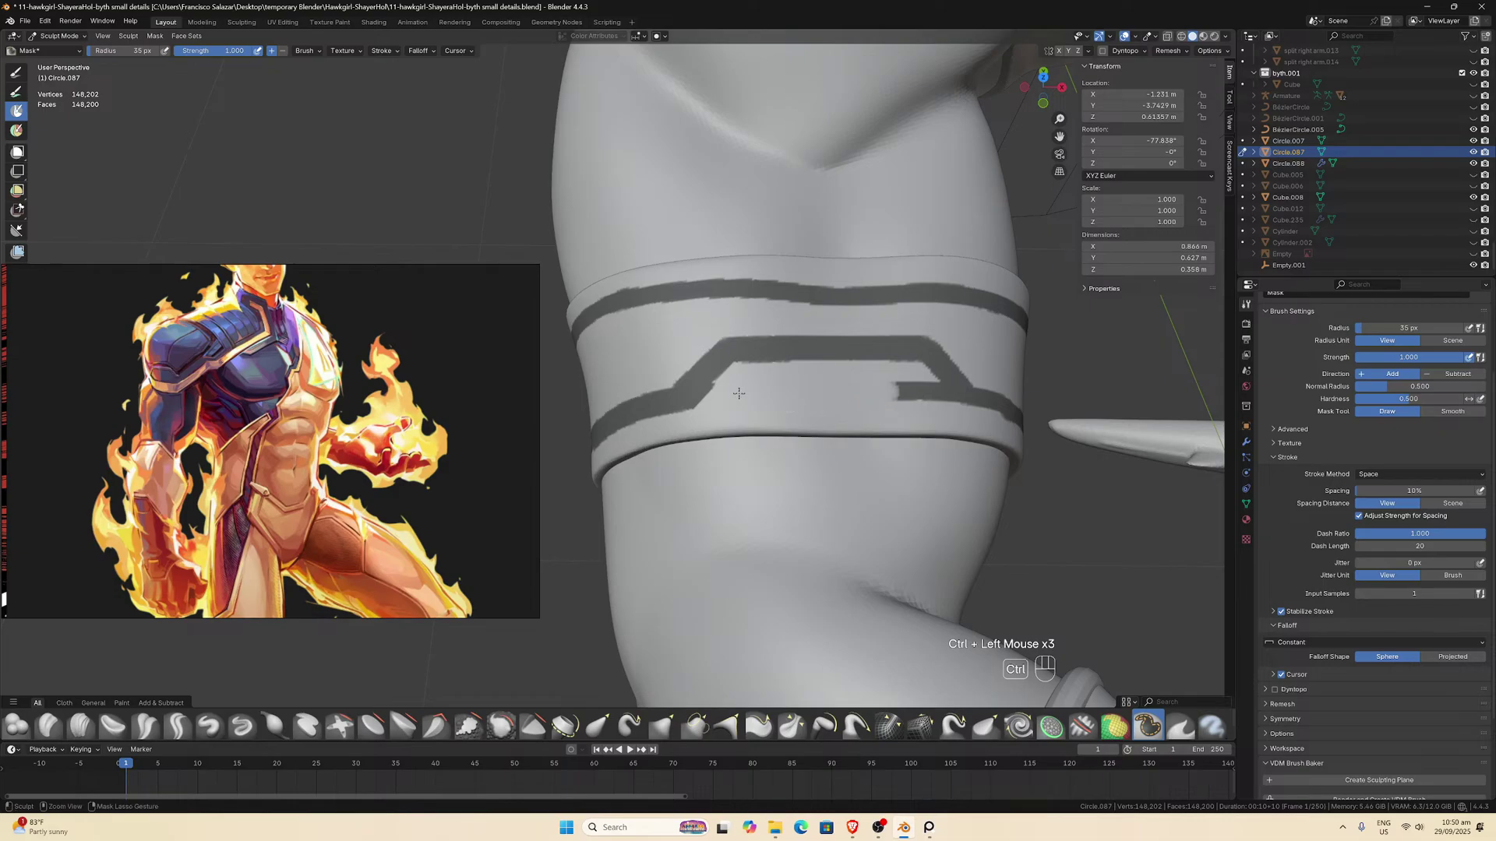
pyautogui.keyDown('ctrl'); pyautogui.moveTo(732, 403); pyautogui.dragTo(756, 382); pyautogui.keyUp('ctrl')
pyautogui.moveTo(917, 384)
pyautogui.keyDown('ctrl'); pyautogui.mouseDown()
pyautogui.moveTo(952, 397)
pyautogui.moveTo(877, 400)
pyautogui.mouseUp(); pyautogui.keyUp('ctrl')
pyautogui.scroll(-3, 789, 398)
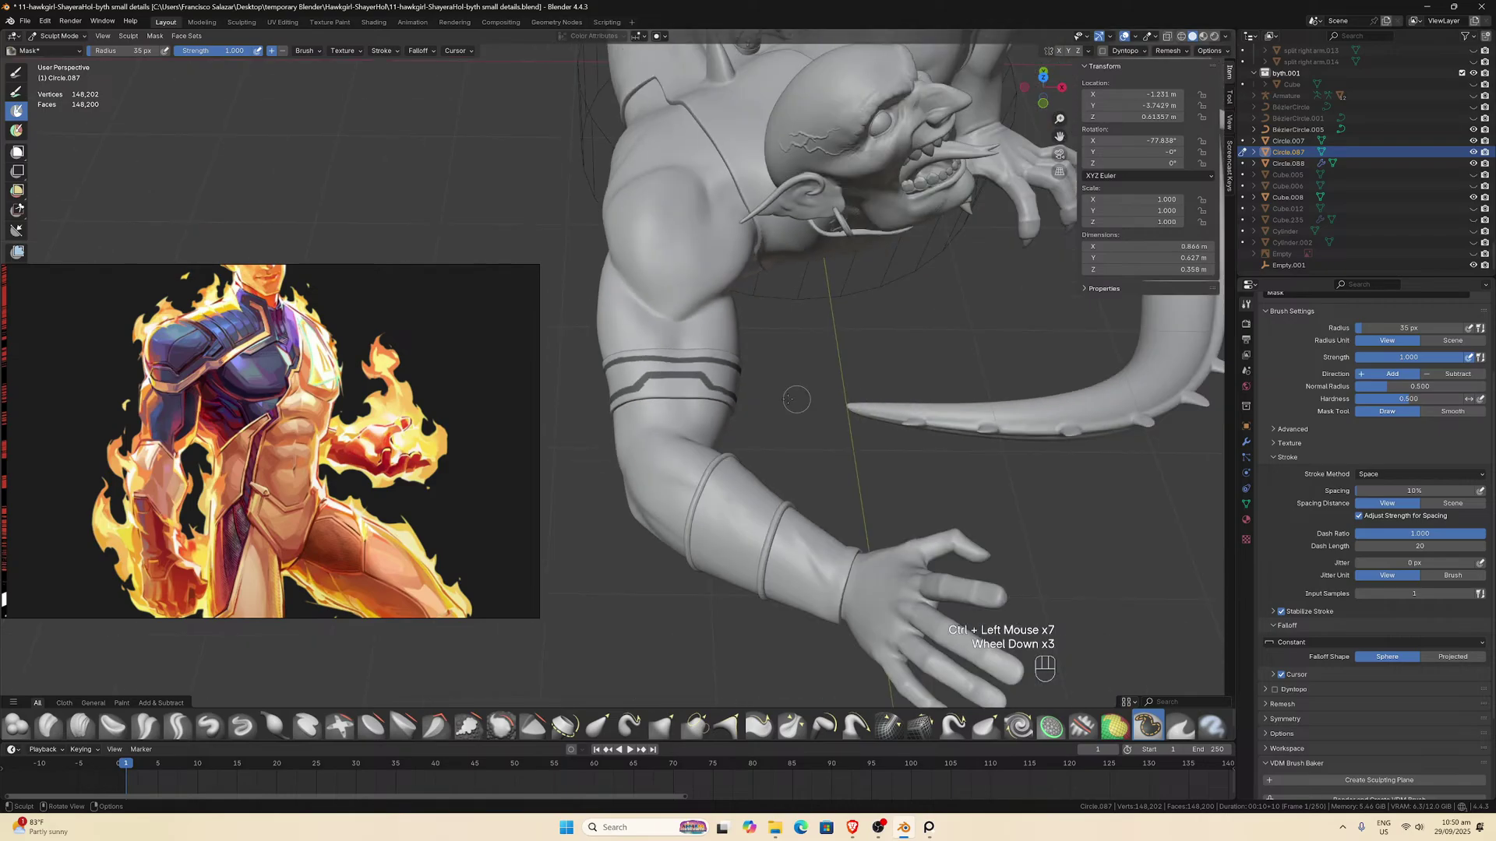
# Try to thicken the elbow-side mask line just past its angled jog, and undo the stroke.
pyautogui.moveTo(789, 399); pyautogui.dragTo(1008, 167, button='middle')
pyautogui.scroll(4, 729, 392)
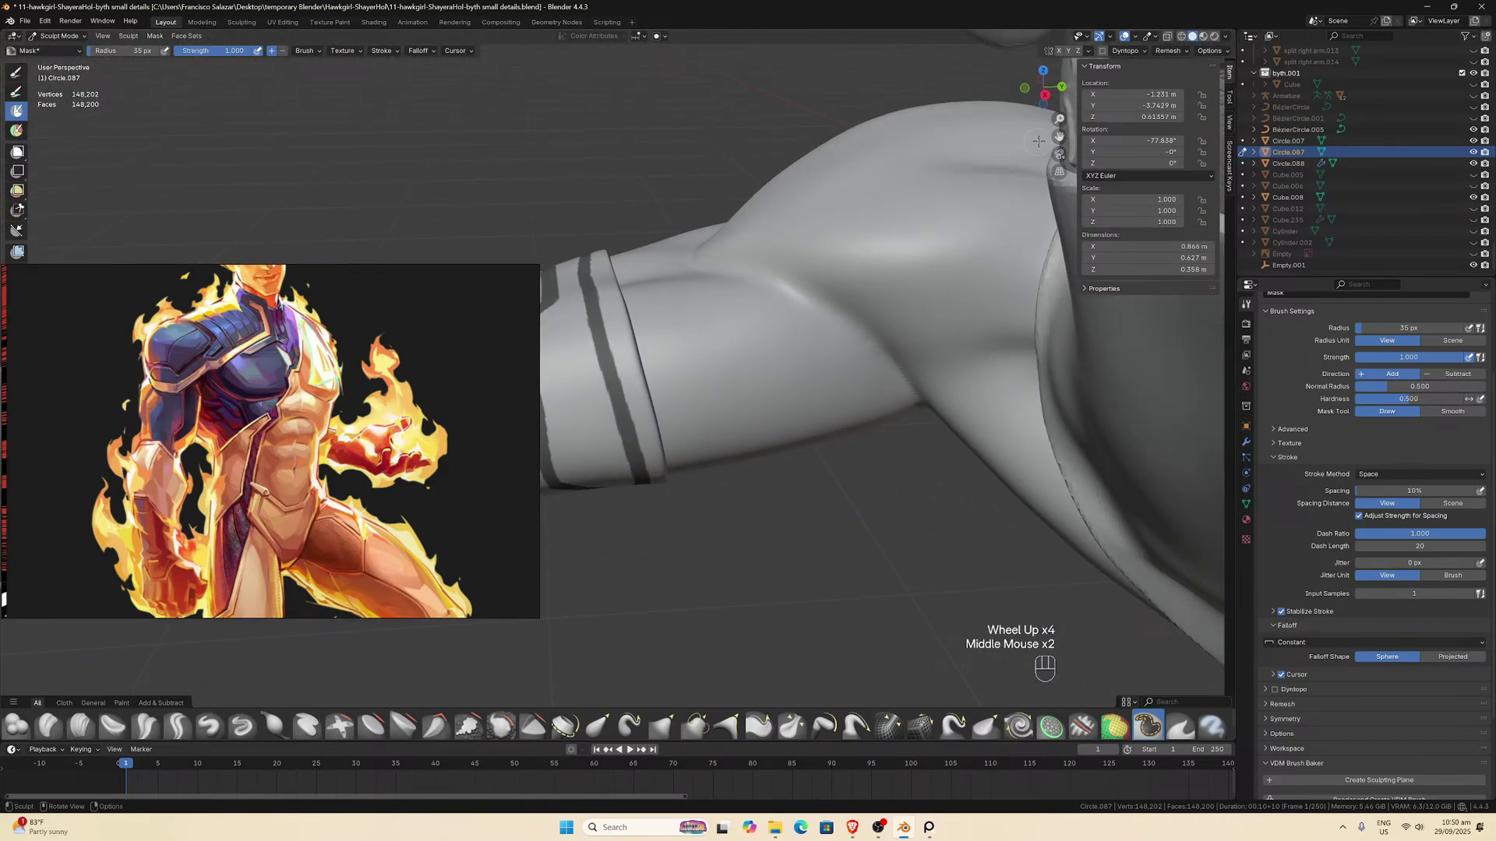
pyautogui.moveTo(1060, 137); pyautogui.dragTo(1205, 144)
pyautogui.moveTo(686, 355); pyautogui.dragTo(669, 356, button='middle')
pyautogui.scroll(1, 669, 356)
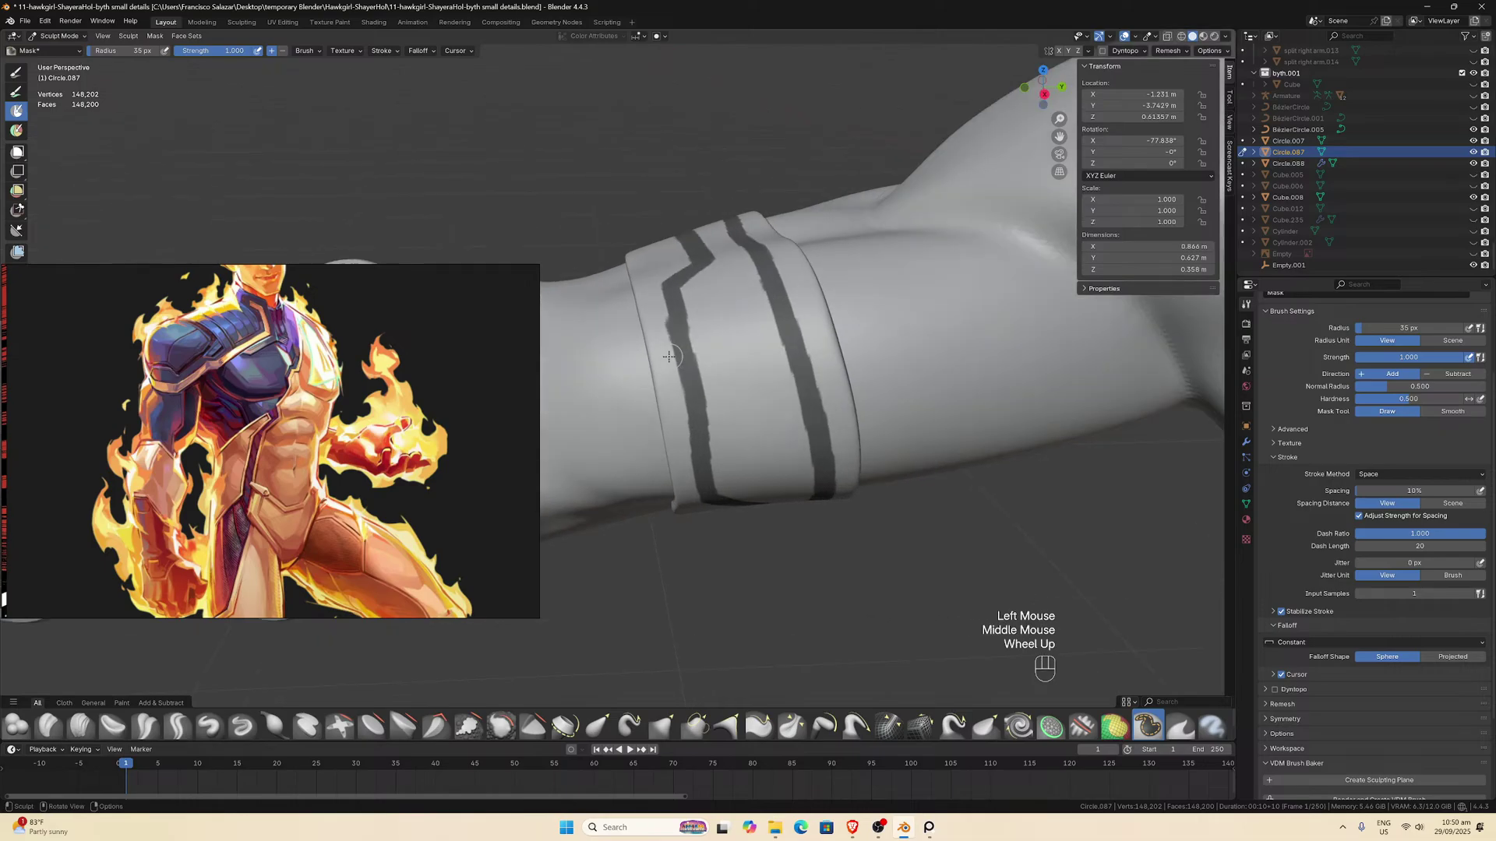
pyautogui.moveTo(673, 299); pyautogui.dragTo(671, 365)
pyautogui.hotkey('ctrl', 'z')
pyautogui.scroll(1, 690, 388)
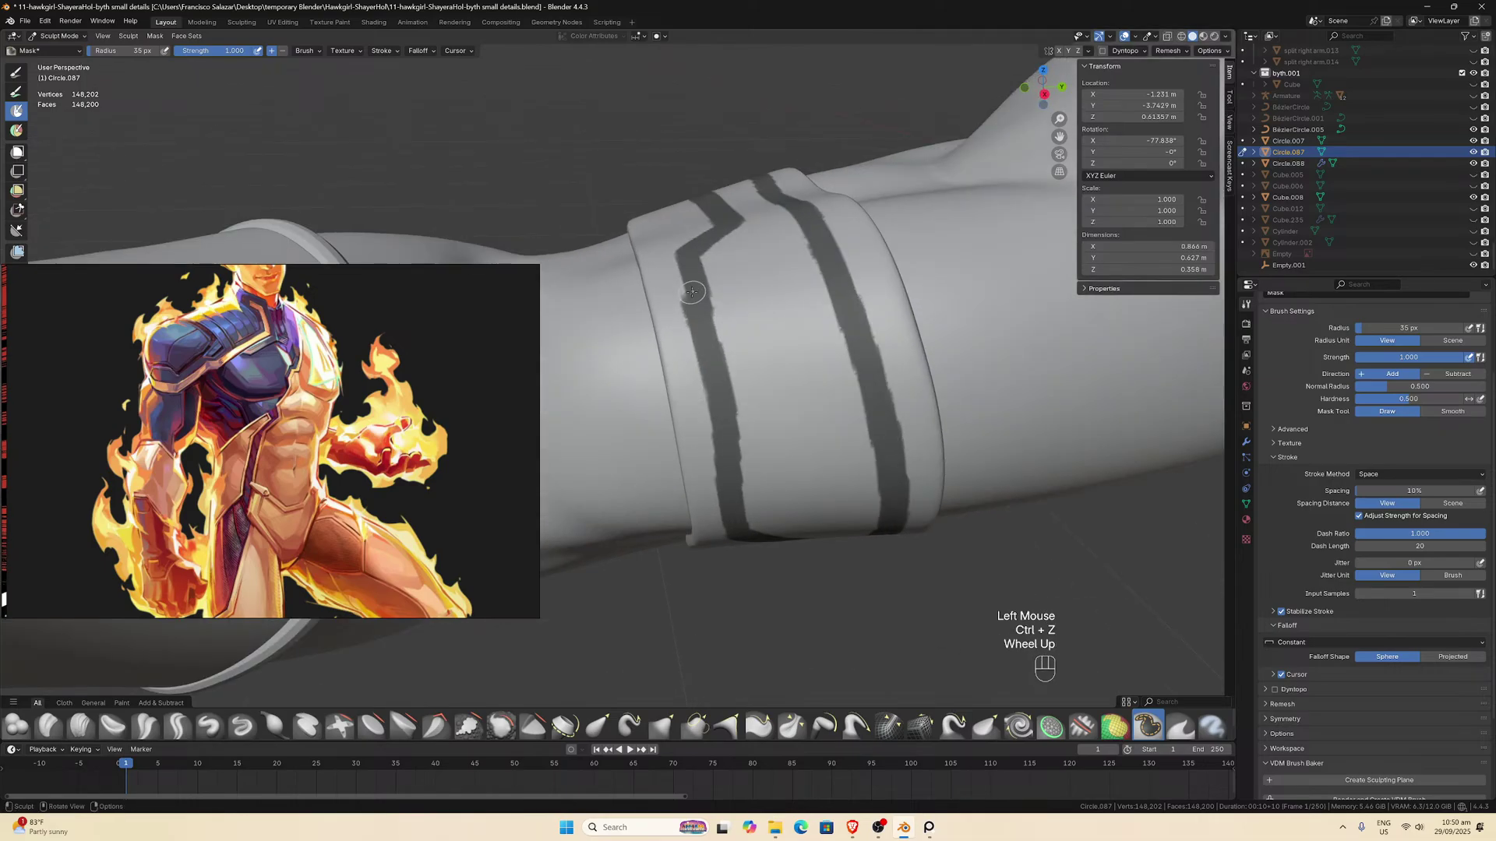
# Smooth the ragged edges of the elbow-side mask line past the jog with short strokes, undoing the misplaced ones.
pyautogui.moveTo(692, 291); pyautogui.dragTo(698, 314)
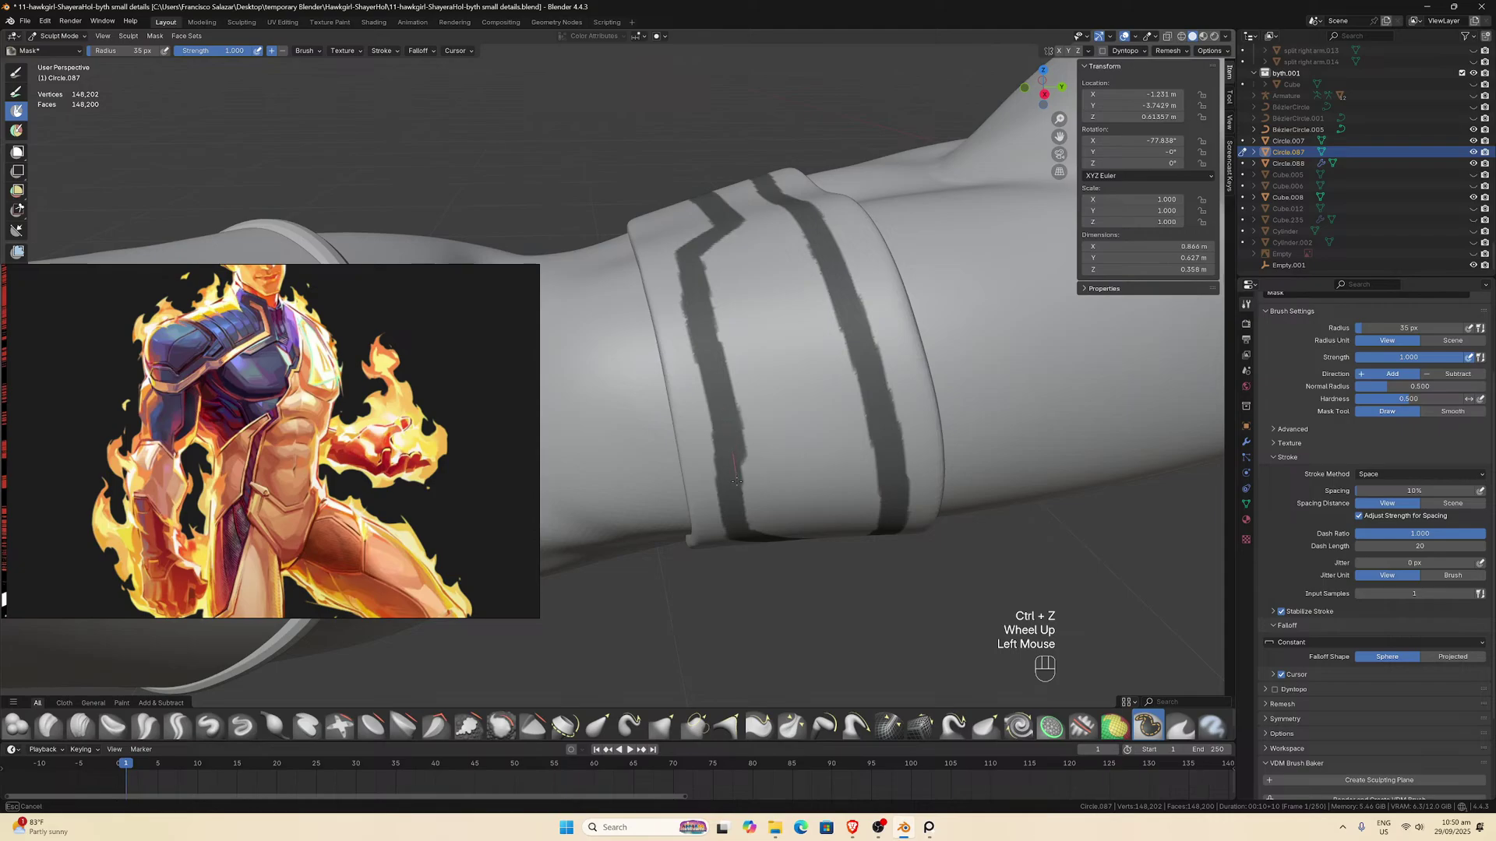
pyautogui.moveTo(736, 481); pyautogui.dragTo(733, 470)
pyautogui.hotkey('ctrl', 'z')
pyautogui.moveTo(689, 282); pyautogui.dragTo(700, 331)
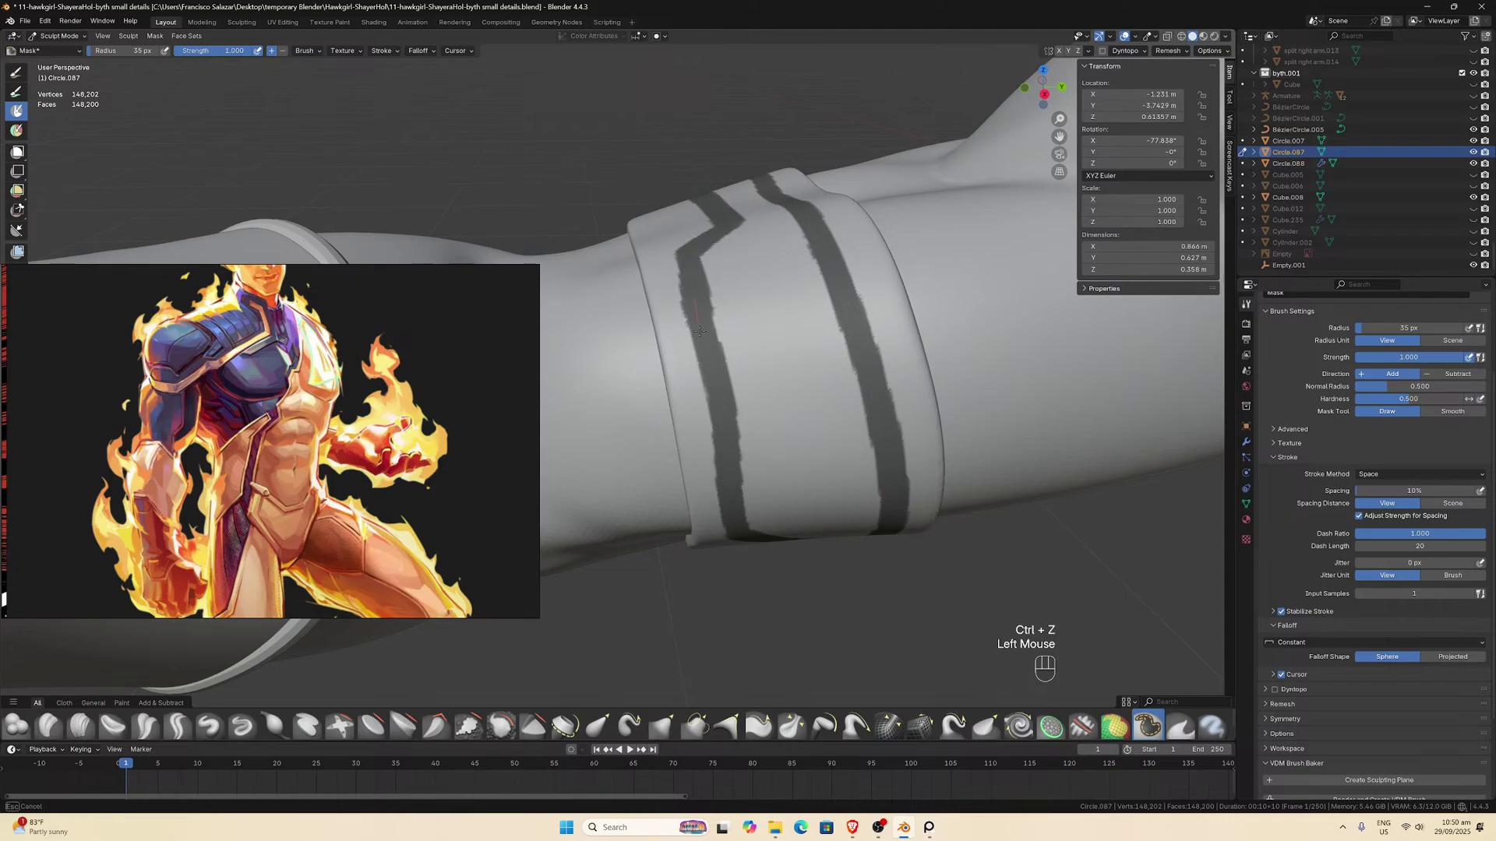
pyautogui.moveTo(733, 498); pyautogui.dragTo(721, 389)
pyautogui.hotkey('ctrl', 'z')
pyautogui.moveTo(696, 268); pyautogui.dragTo(713, 368)
pyautogui.moveTo(726, 487); pyautogui.dragTo(728, 494)
pyautogui.hotkey('ctrl', 'z')
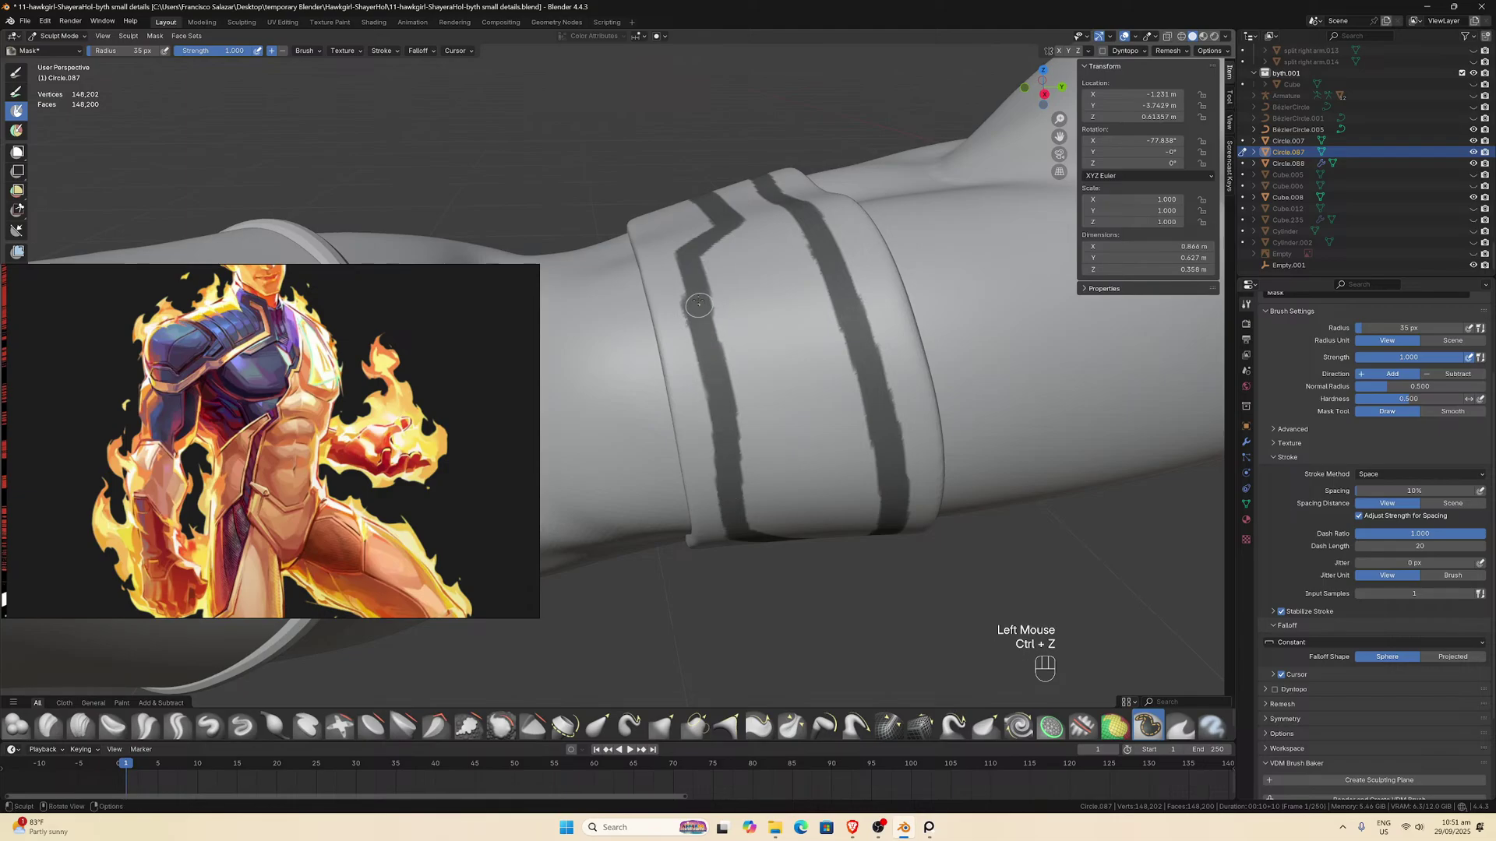
pyautogui.moveTo(693, 282); pyautogui.dragTo(699, 311)
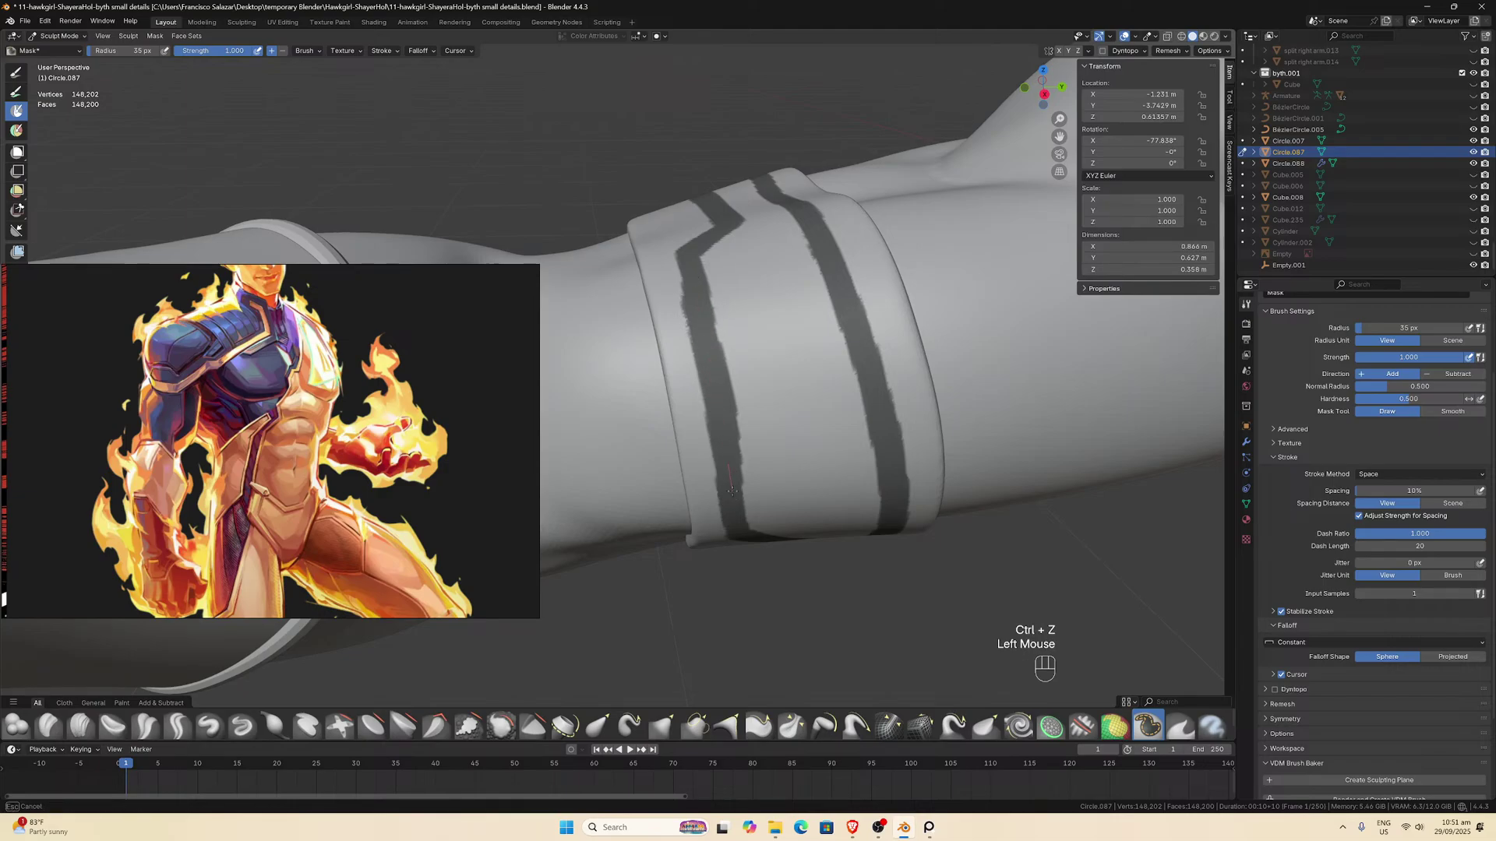
# Isolate the arm band in local view and turn it to show both mask lines clear of the reference image.
pyautogui.scroll(-3, 732, 490)
pyautogui.moveTo(732, 491); pyautogui.dragTo(736, 281, button='middle')
pyautogui.scroll(2, 788, 371)
pyautogui.scroll(1, 788, 371)
pyautogui.scroll(1, 768, 320)
pyautogui.scroll(2, 733, 276)
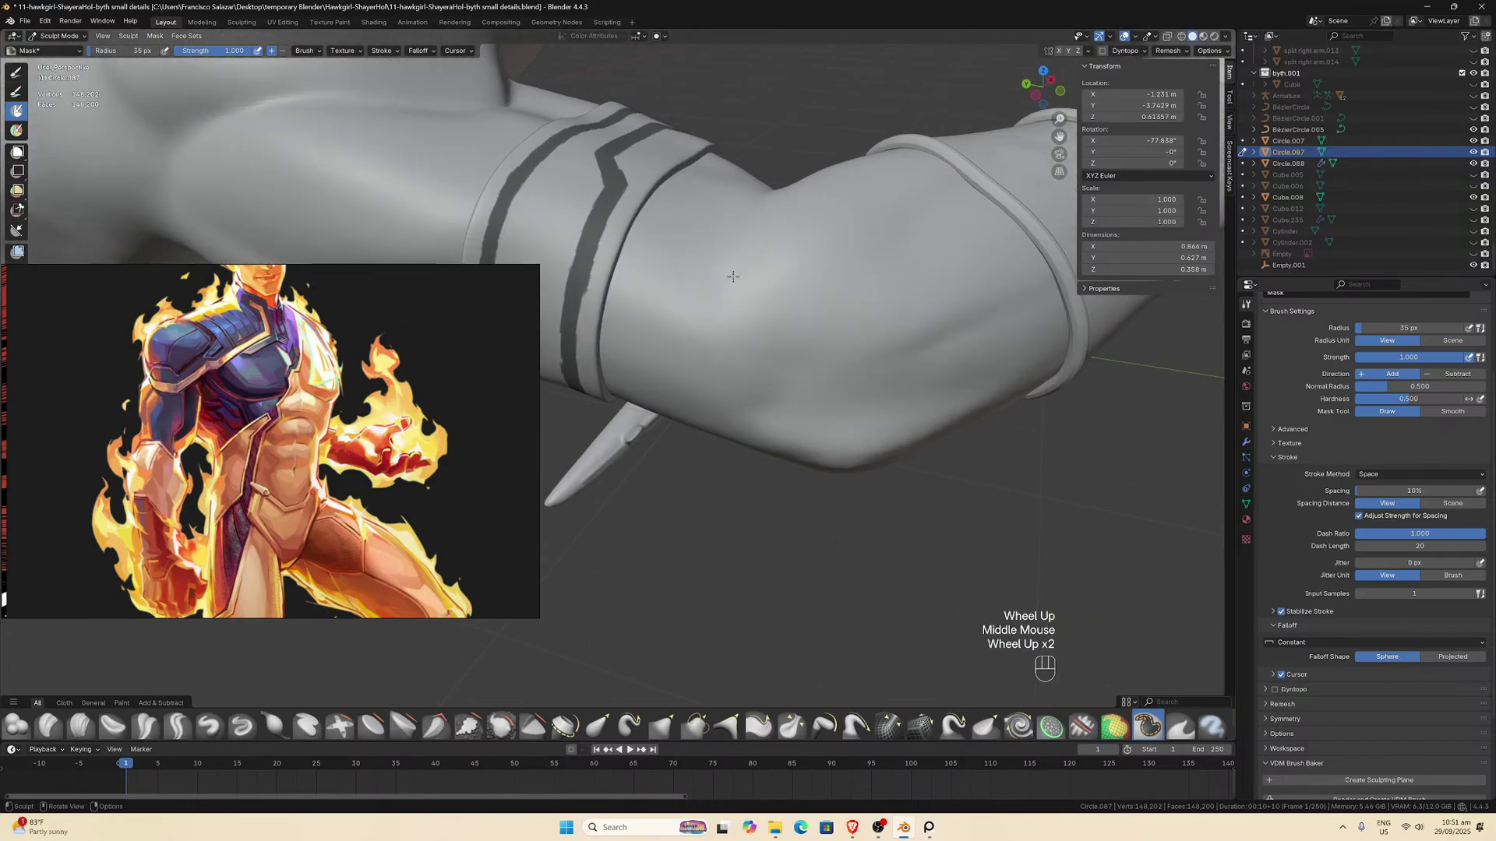
pyautogui.moveTo(1060, 136); pyautogui.dragTo(1042, 148)
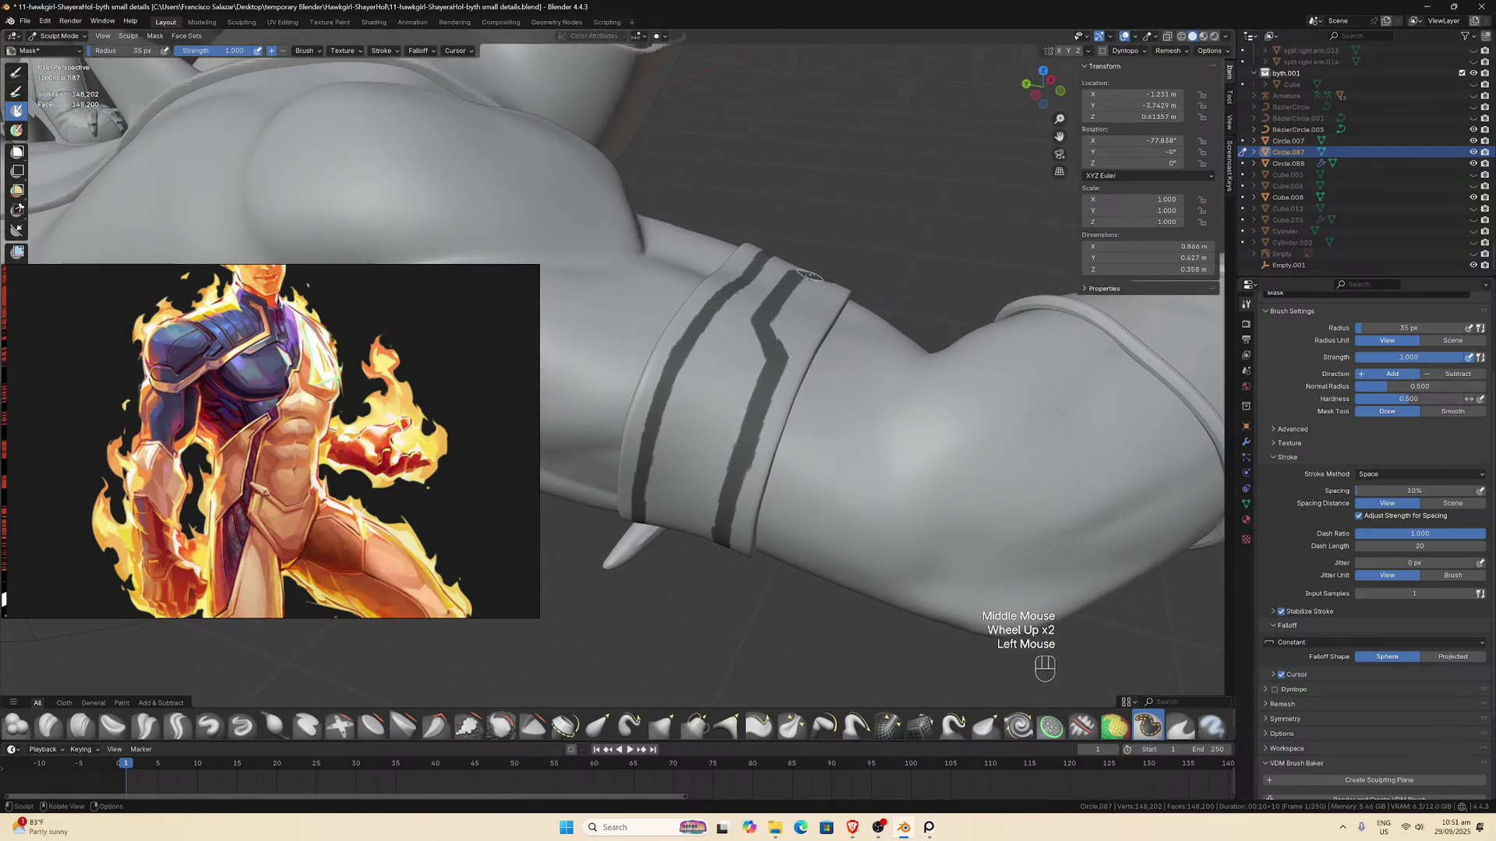
pyautogui.press('KP_Divide')
pyautogui.moveTo(437, 374); pyautogui.dragTo(620, 315, button='middle')
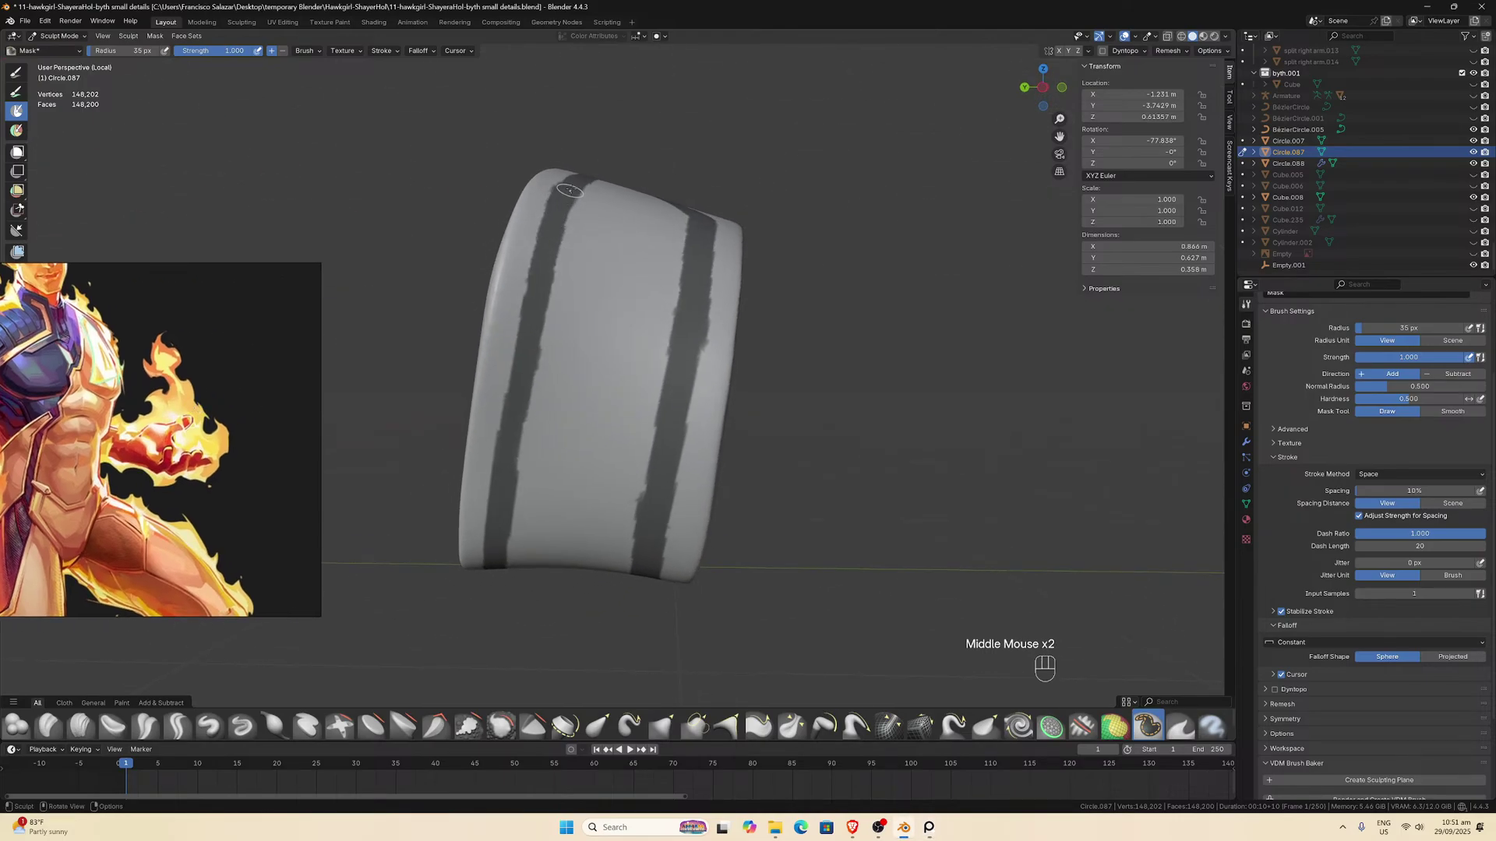
# Even out the straight mask line along the band's ragged section by painting down its length and erasing spill on its rim side.
pyautogui.moveTo(570, 190); pyautogui.dragTo(563, 218, button='middle')
pyautogui.moveTo(564, 220)
pyautogui.mouseDown()
pyautogui.moveTo(522, 317)
pyautogui.moveTo(489, 568)
pyautogui.mouseUp()
pyautogui.moveTo(526, 372); pyautogui.dragTo(530, 318, button='middle')
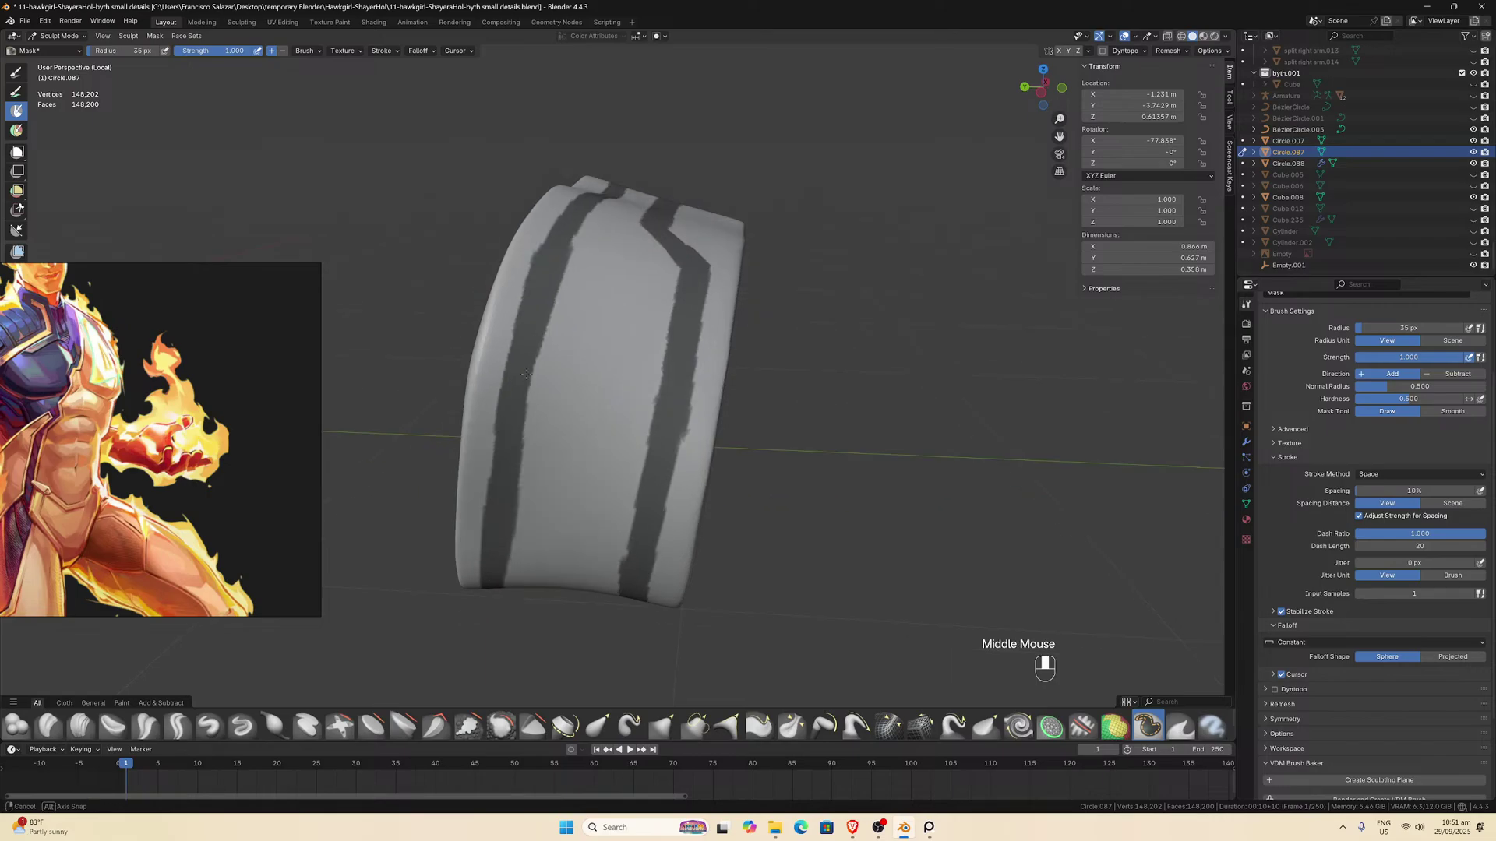
pyautogui.keyDown('ctrl'); pyautogui.click(531, 229); pyautogui.keyUp('ctrl')
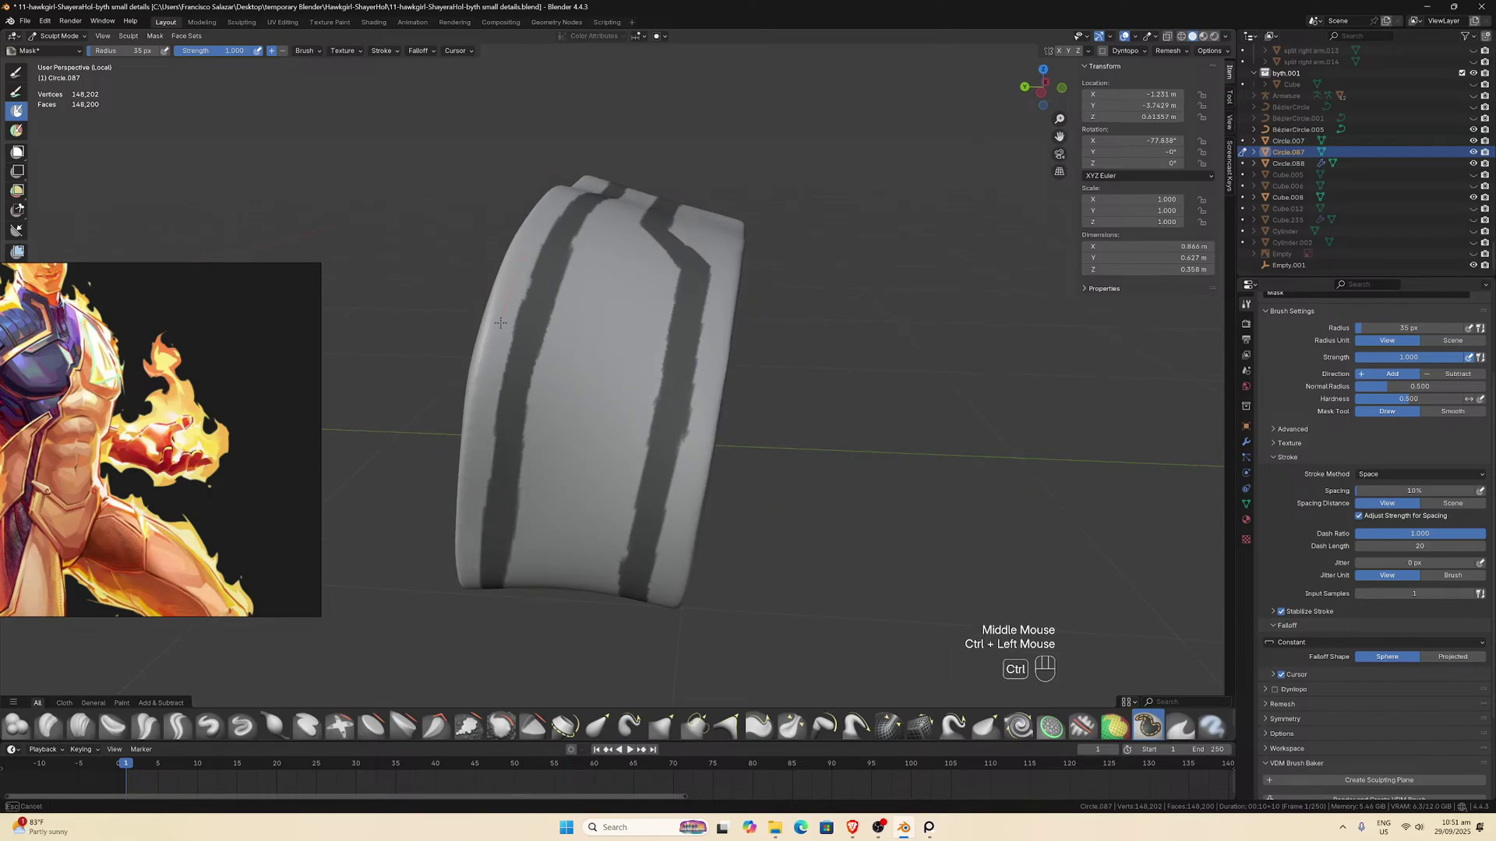
pyautogui.keyDown('ctrl'); pyautogui.moveTo(487, 366); pyautogui.dragTo(472, 462); pyautogui.keyUp('ctrl')
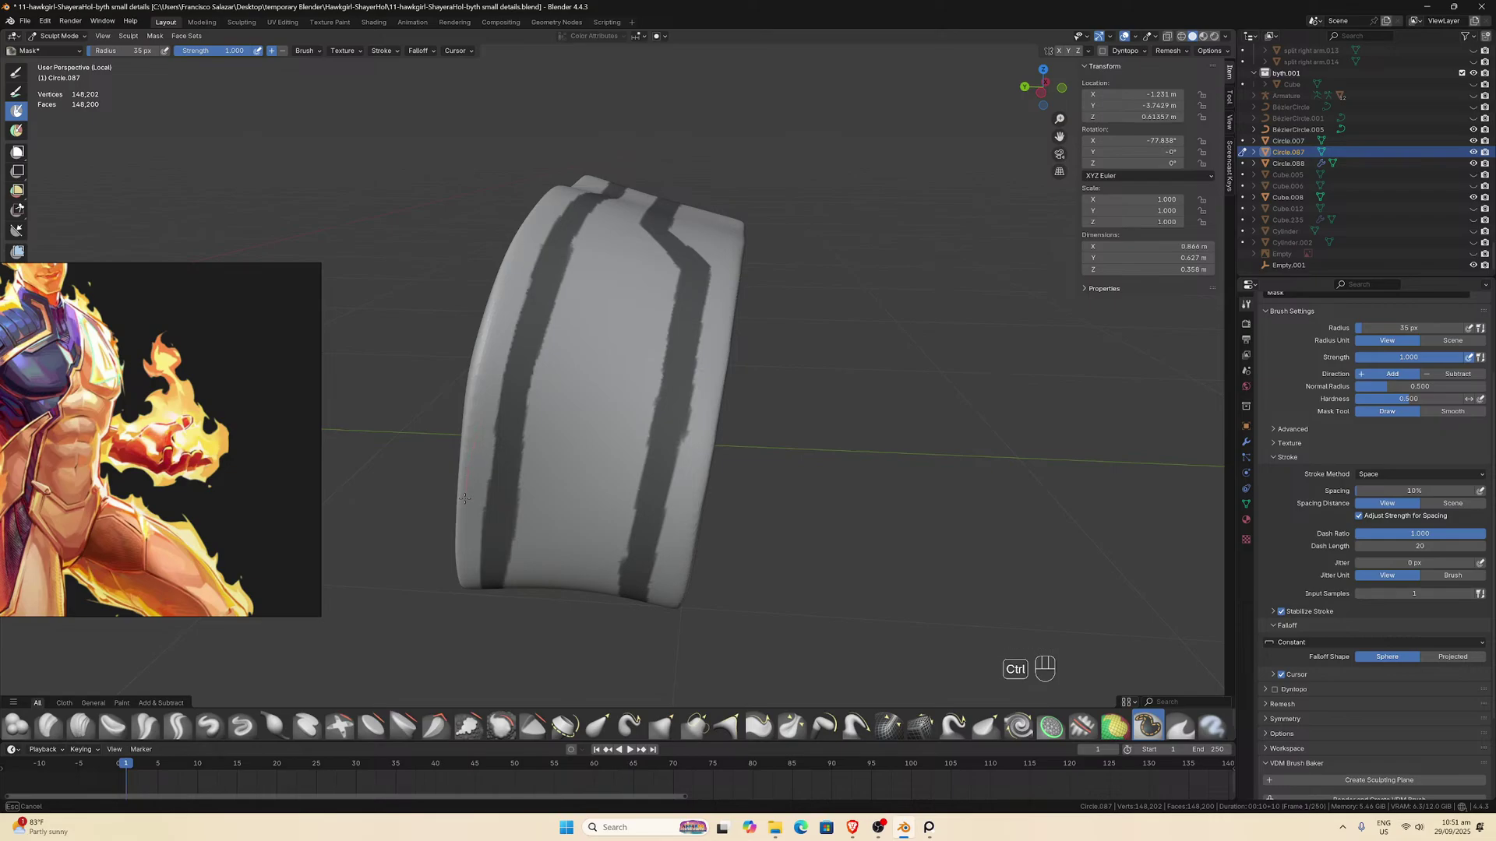
# Trim the rim-side edge of the straight mask line on the next stretch of the band and repaint its thin spots.
pyautogui.moveTo(472, 461); pyautogui.dragTo(509, 301, button='middle')
pyautogui.keyDown('ctrl'); pyautogui.moveTo(525, 265); pyautogui.dragTo(516, 274); pyautogui.keyUp('ctrl')
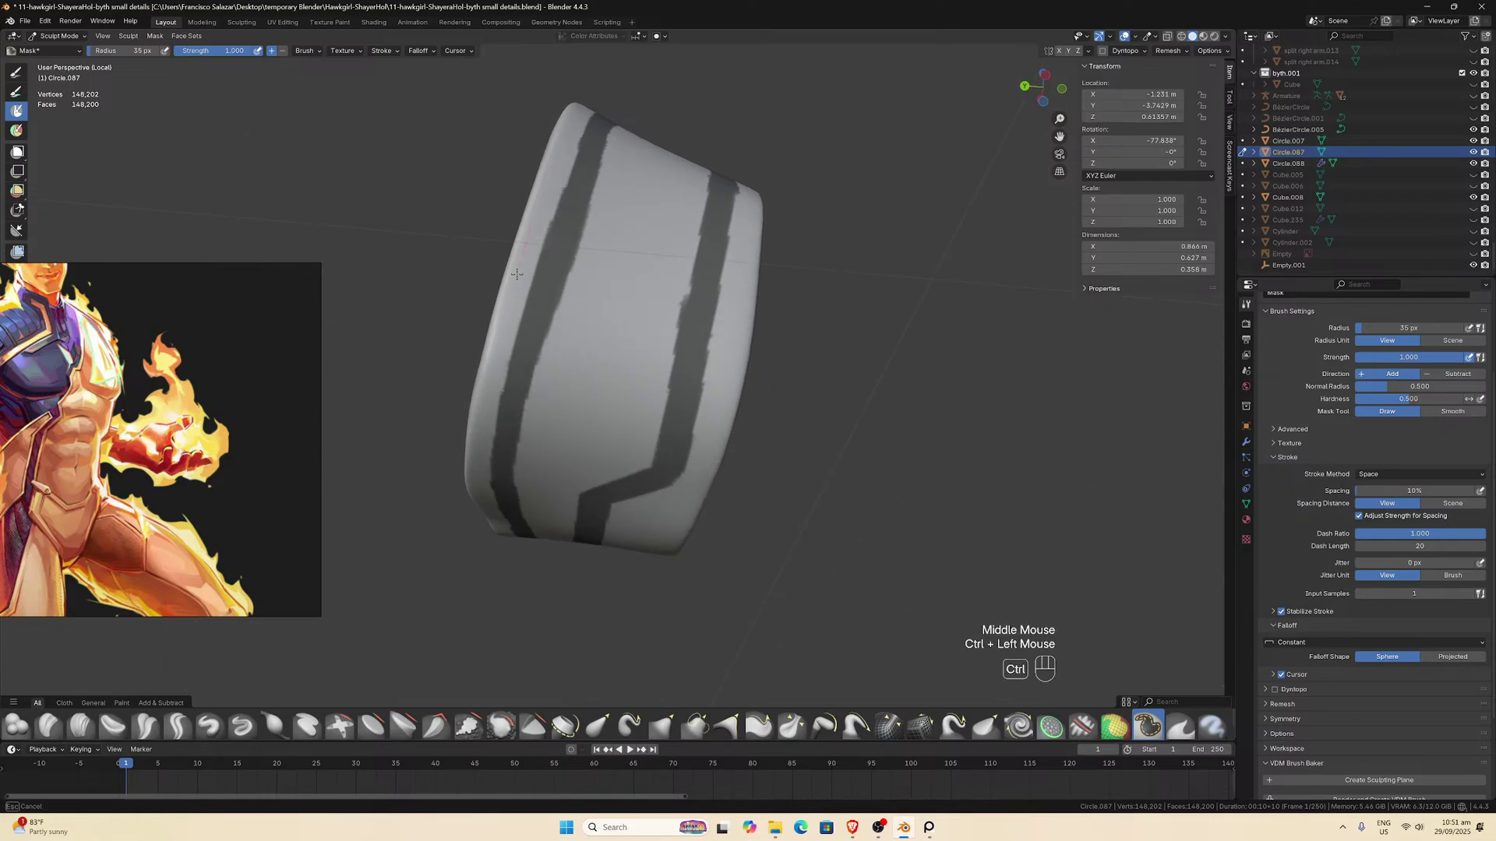
pyautogui.keyDown('ctrl'); pyautogui.moveTo(492, 376); pyautogui.dragTo(483, 413); pyautogui.keyUp('ctrl')
pyautogui.keyDown('ctrl'); pyautogui.moveTo(470, 498); pyautogui.dragTo(480, 462); pyautogui.keyUp('ctrl')
pyautogui.moveTo(541, 285); pyautogui.dragTo(544, 310)
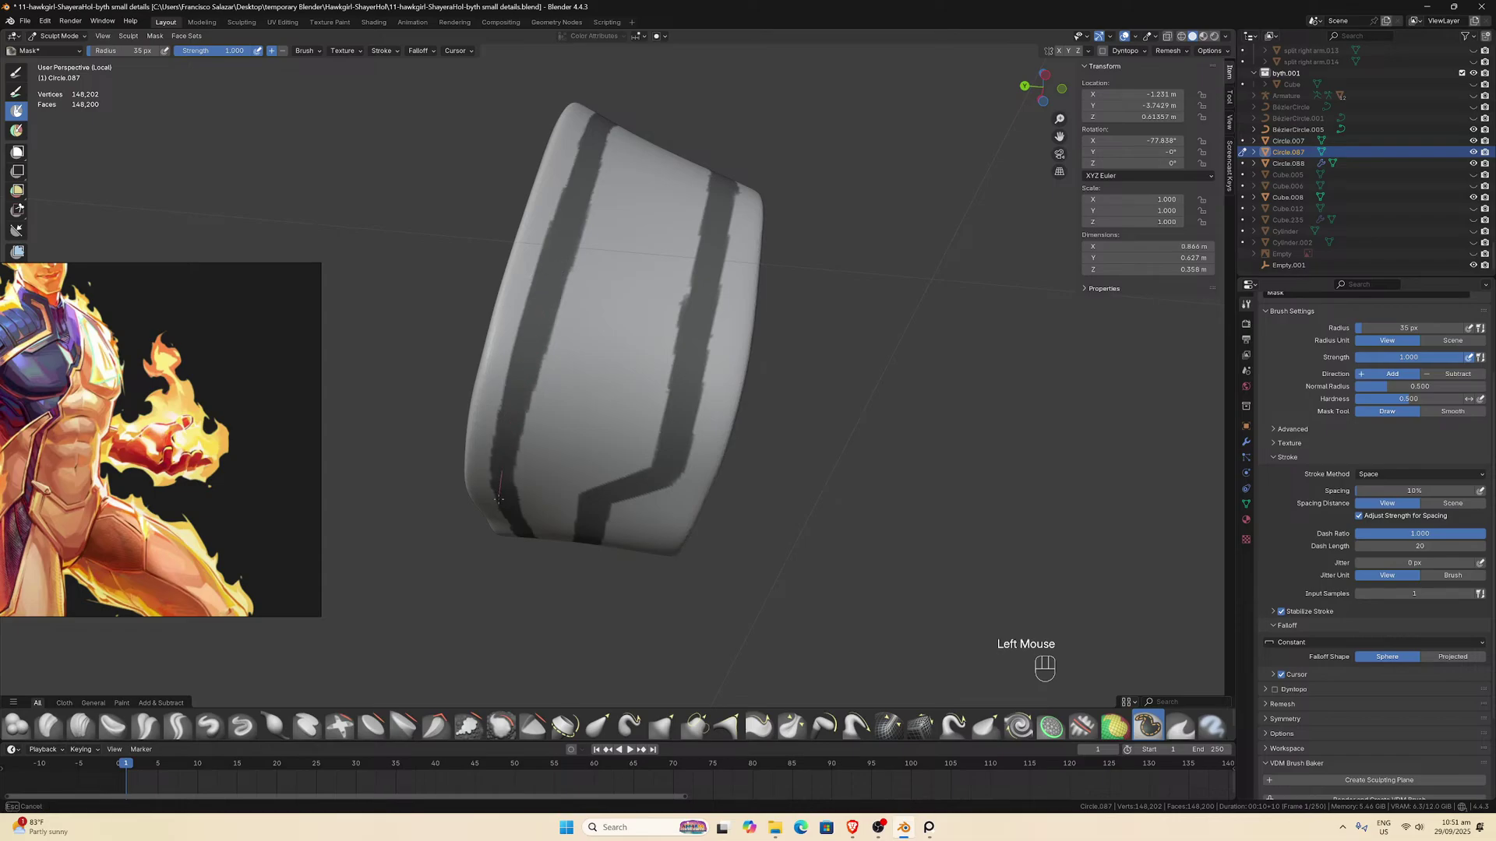
pyautogui.moveTo(503, 514); pyautogui.dragTo(503, 513)
# Erase the rough rim-side edge of the straight mask line beside the angled jog, undoing the misplaced thickening stroke.
pyautogui.moveTo(503, 512); pyautogui.dragTo(557, 234, button='middle')
pyautogui.scroll(-1, 557, 234)
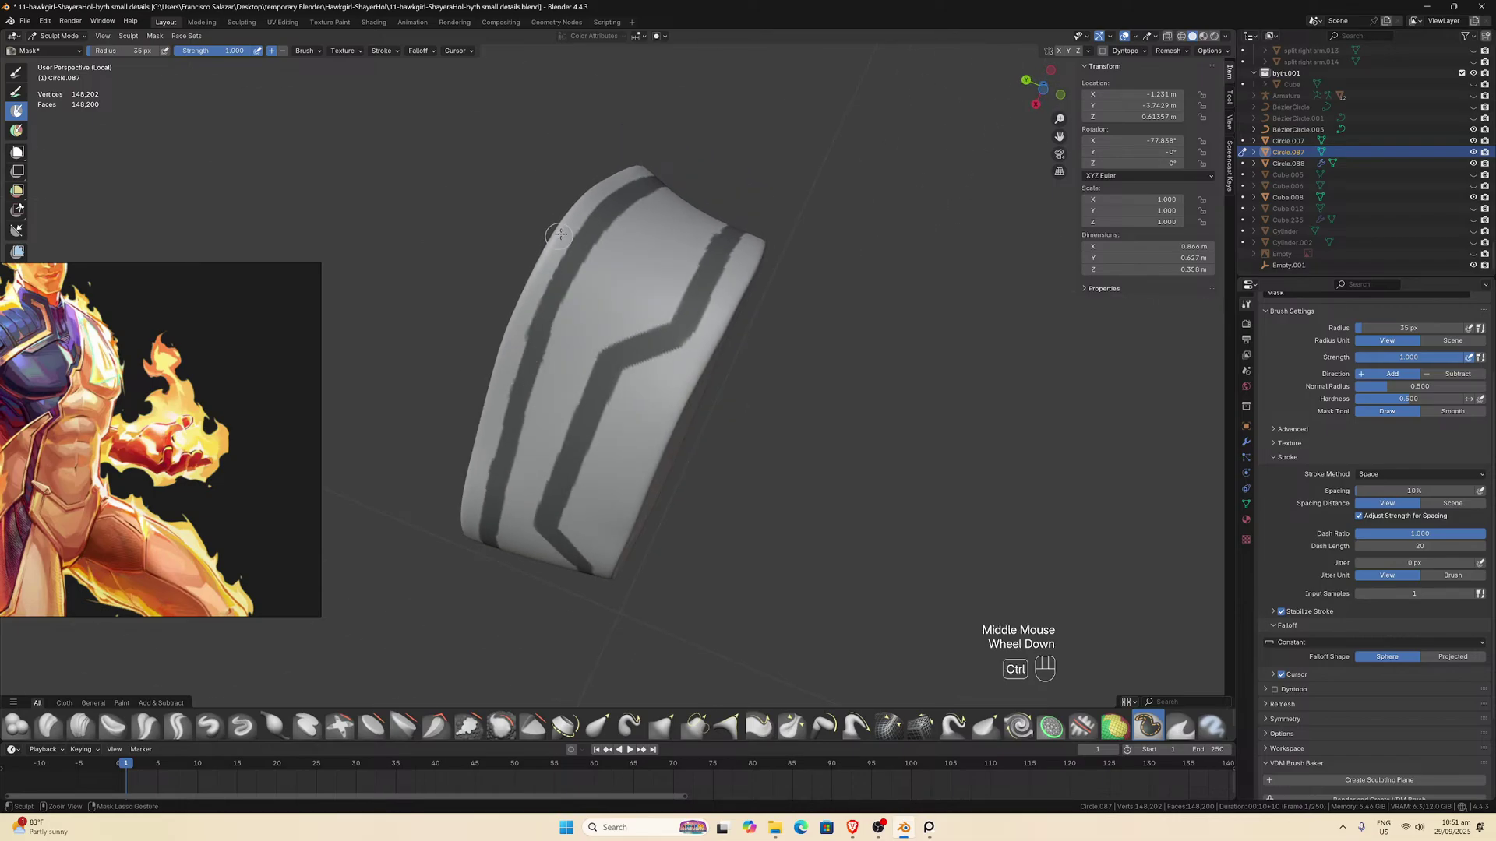
pyautogui.keyDown('ctrl'); pyautogui.moveTo(568, 222); pyautogui.dragTo(501, 364); pyautogui.keyUp('ctrl')
pyautogui.moveTo(615, 216); pyautogui.dragTo(535, 350)
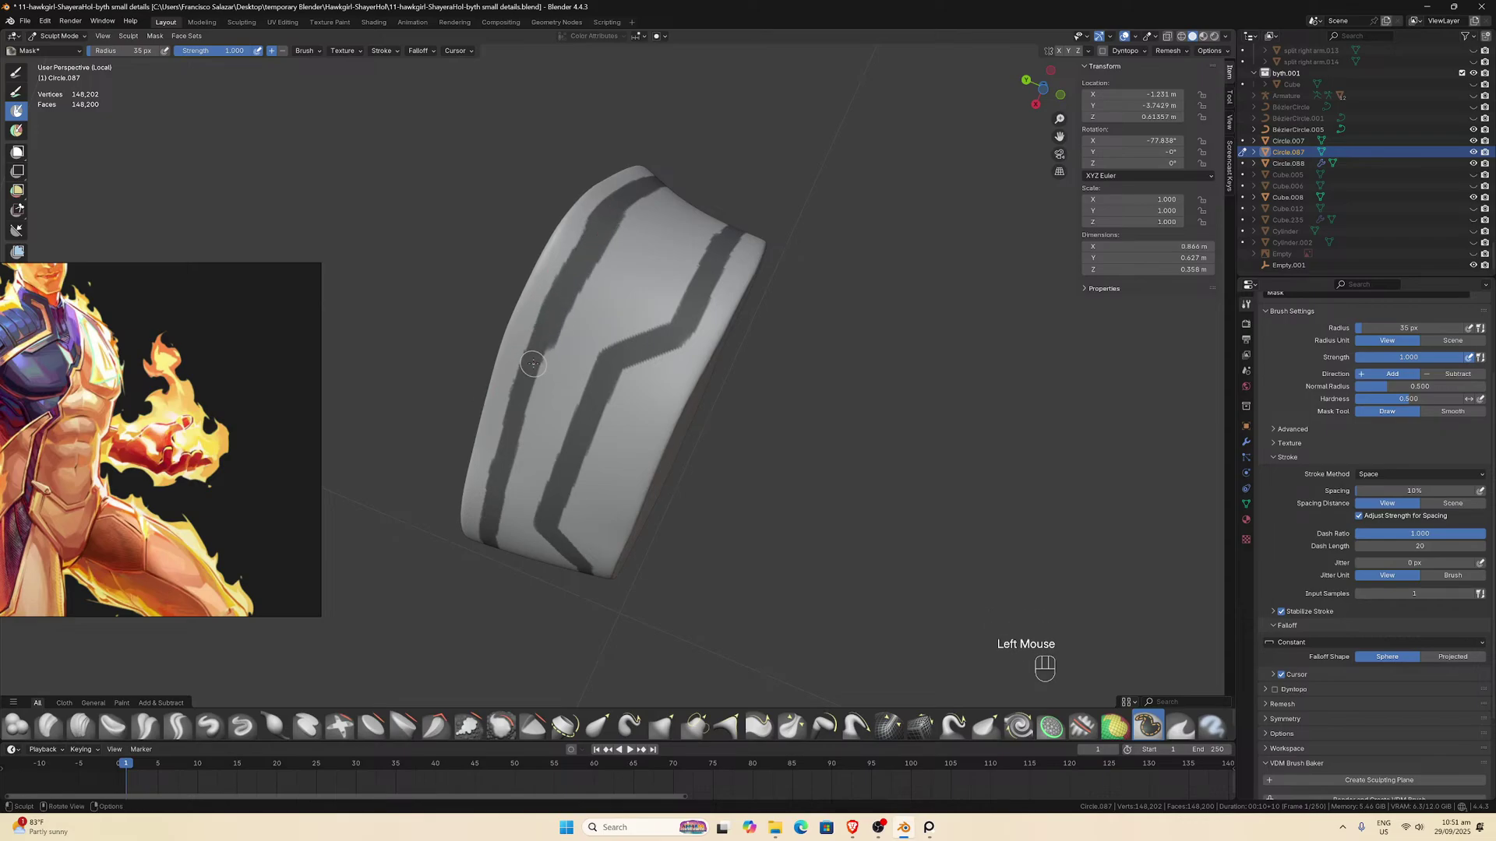
pyautogui.hotkey('ctrl', 'z')
# Repaint the straight mask line beside the angled jog with short strokes to even its width.
pyautogui.scroll(1, 608, 223)
pyautogui.moveTo(608, 222); pyautogui.dragTo(584, 244, button='middle')
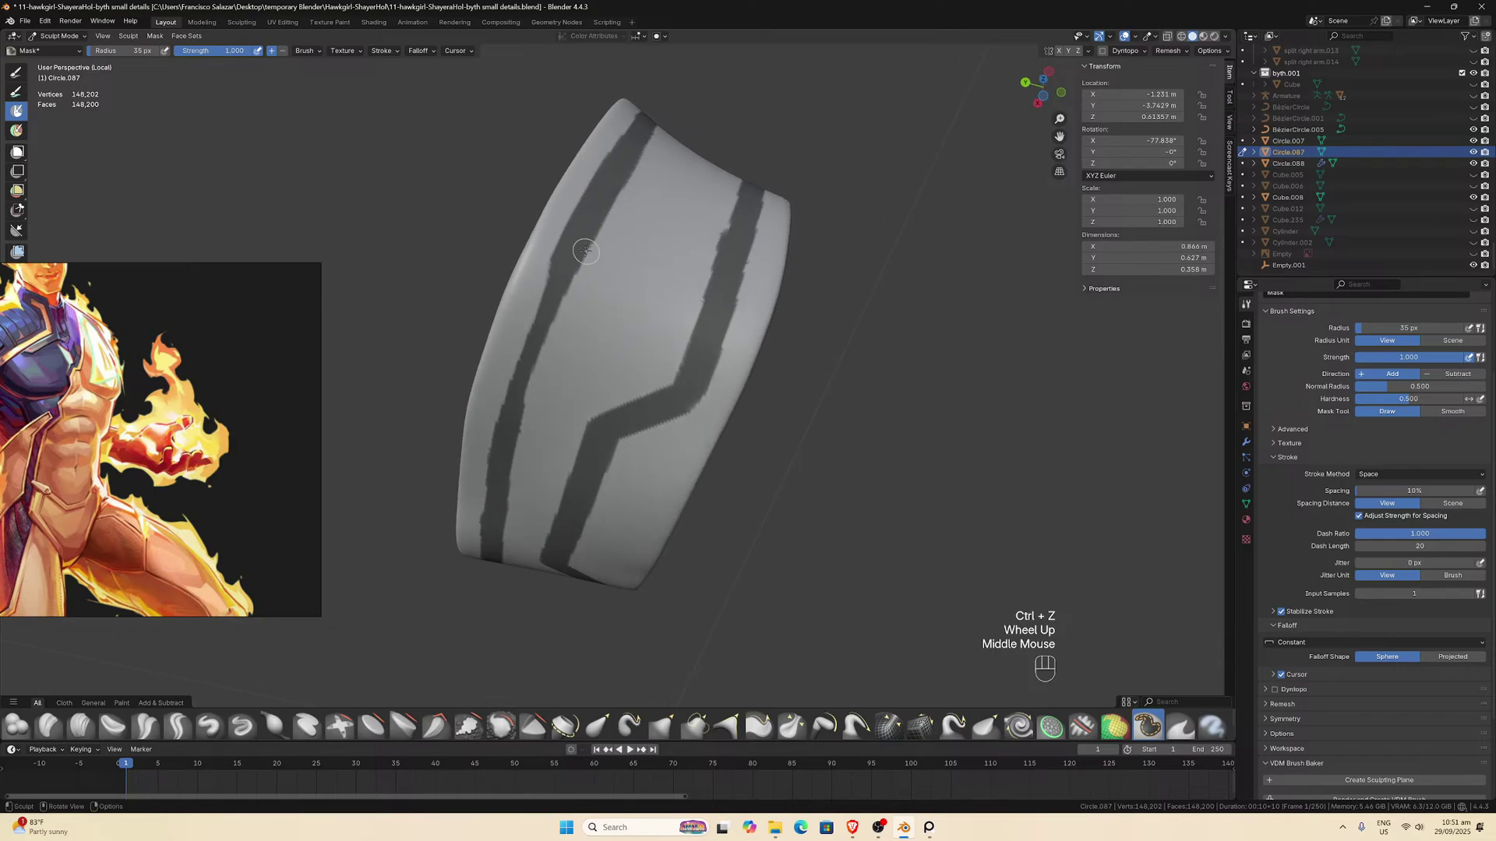
pyautogui.moveTo(584, 244); pyautogui.dragTo(578, 243)
pyautogui.moveTo(543, 324)
pyautogui.mouseDown()
pyautogui.moveTo(531, 385)
pyautogui.moveTo(502, 401)
pyautogui.moveTo(499, 467)
pyautogui.mouseUp()
pyautogui.scroll(-1, 518, 394)
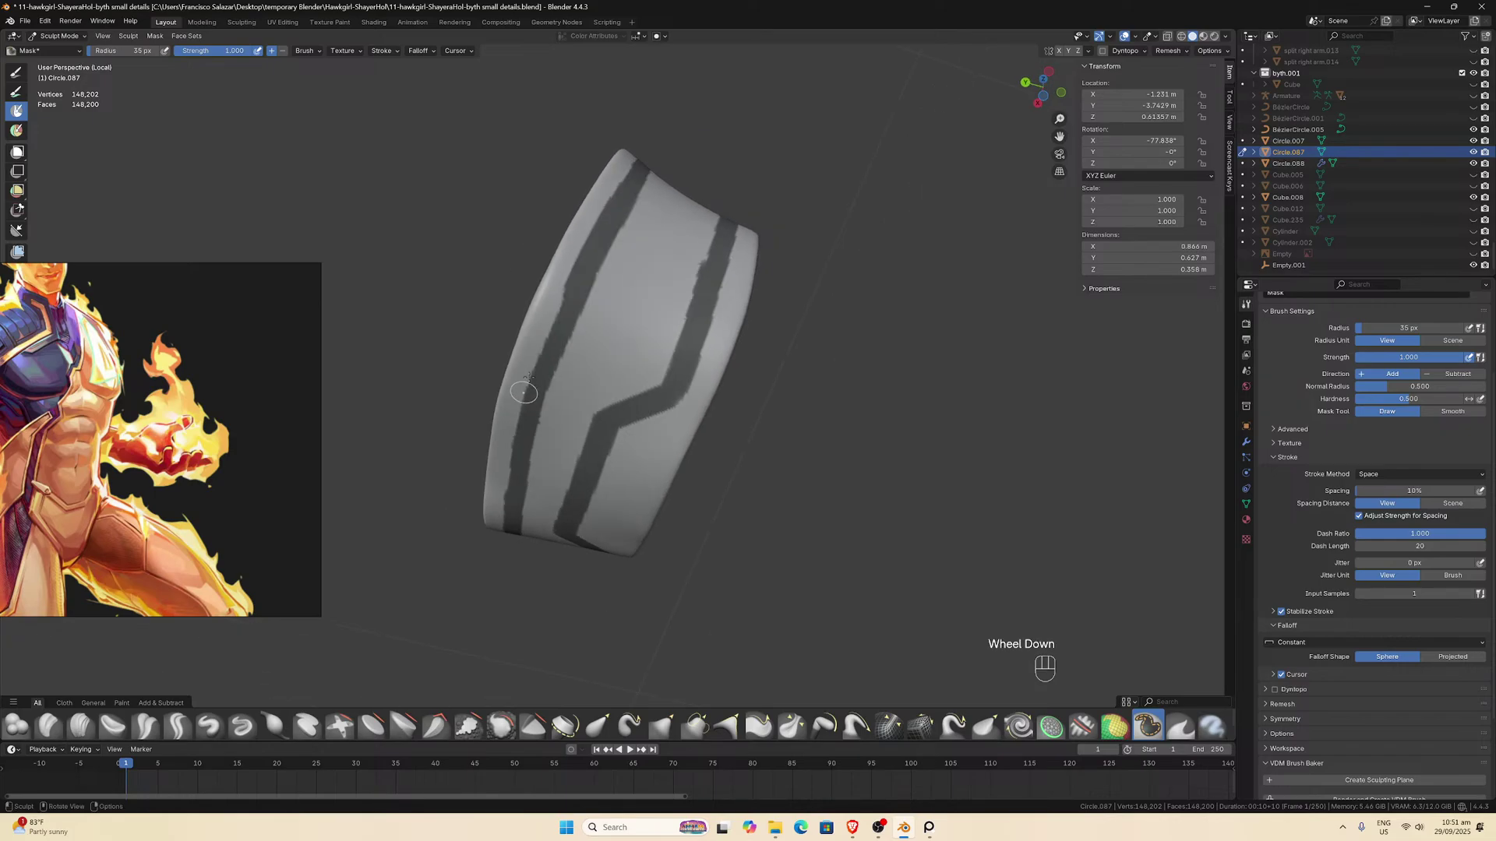
# Check both mask lines around the arm band and save the file.
pyautogui.moveTo(518, 394)
pyautogui.mouseDown(button='middle')
pyautogui.moveTo(556, 322)
pyautogui.moveTo(645, 377)
pyautogui.moveTo(748, 316)
pyautogui.mouseUp(button='middle')
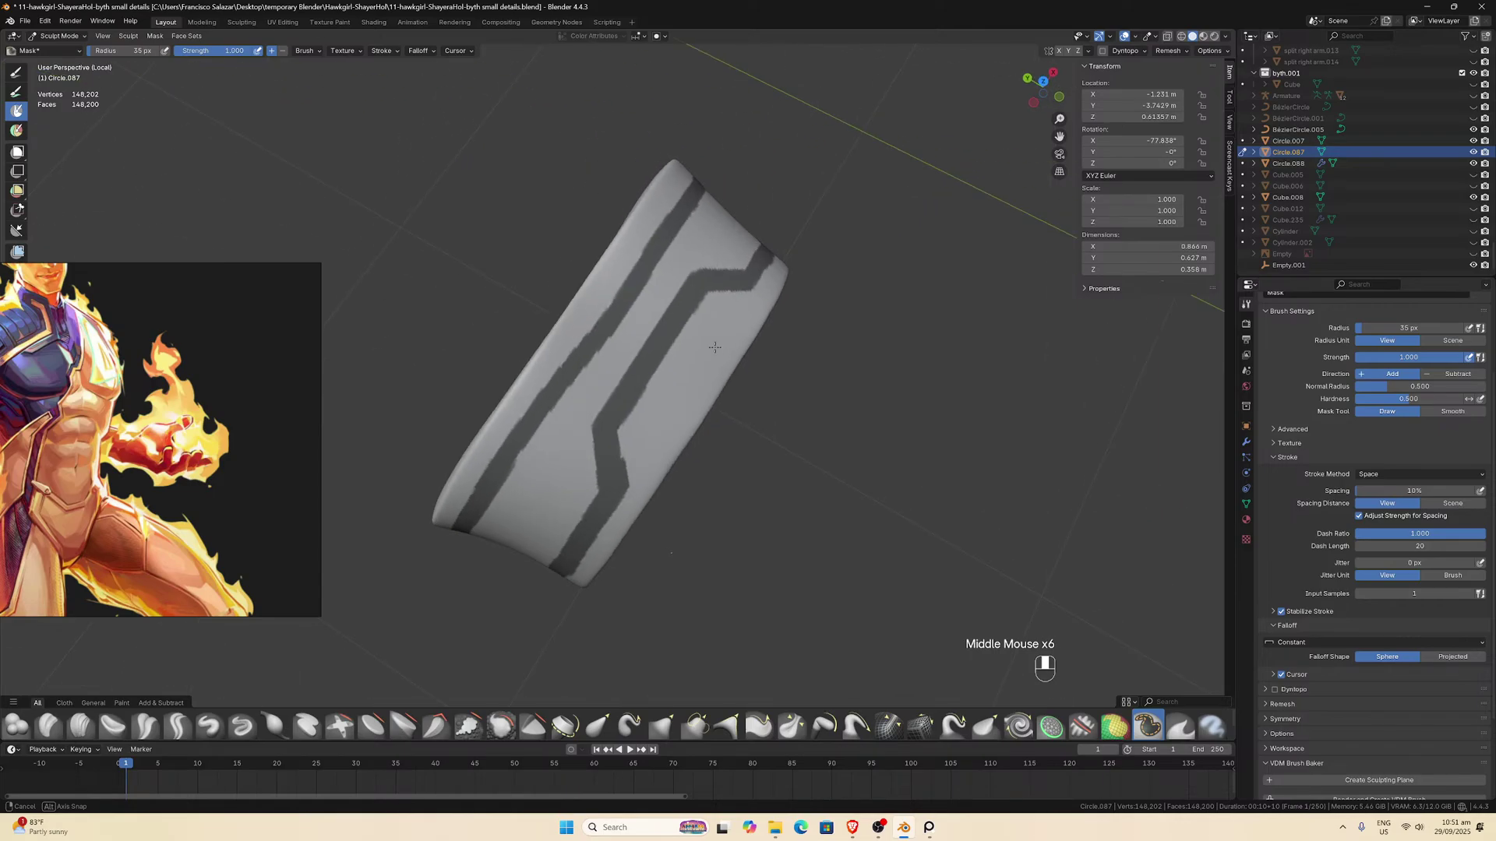
pyautogui.click(155, 35)
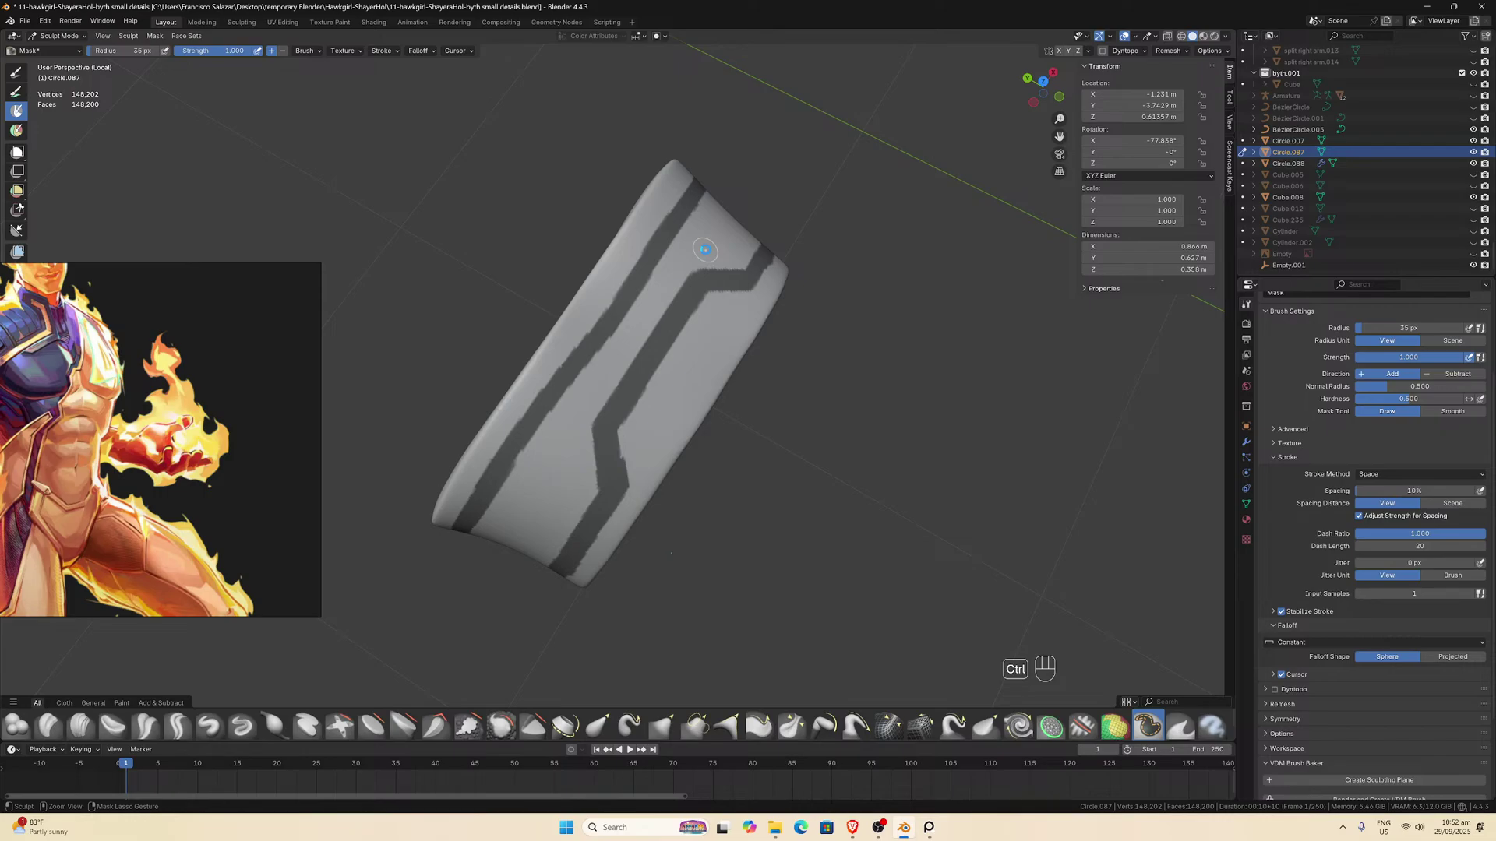
pyautogui.hotkey('ctrl', 's')
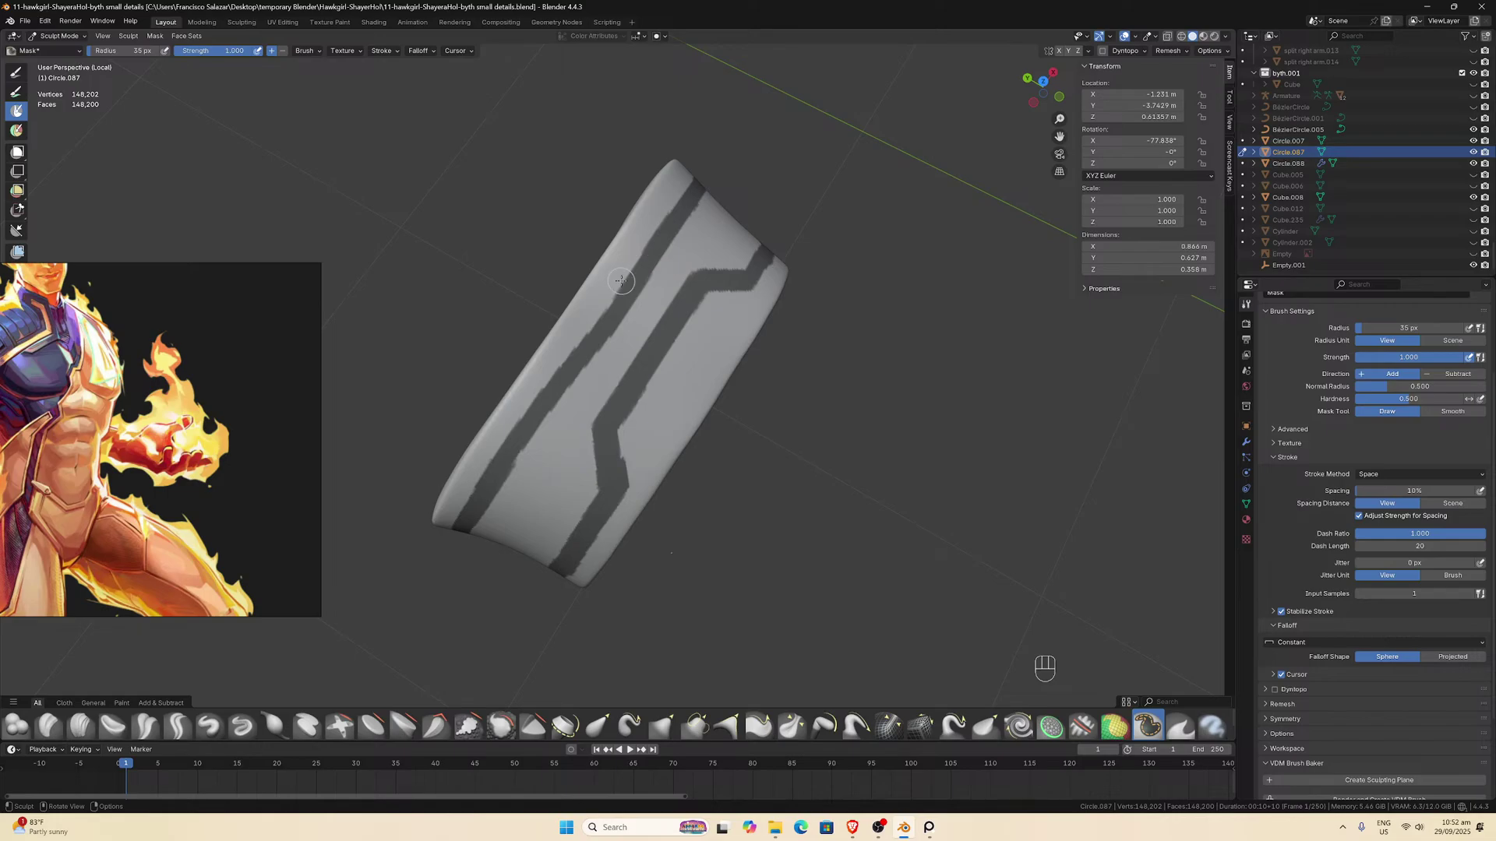
# Try to engrave the straight line by inverting the mask and carving along the exposed strip with the Clay brush in subtract direction.
pyautogui.click(156, 36)
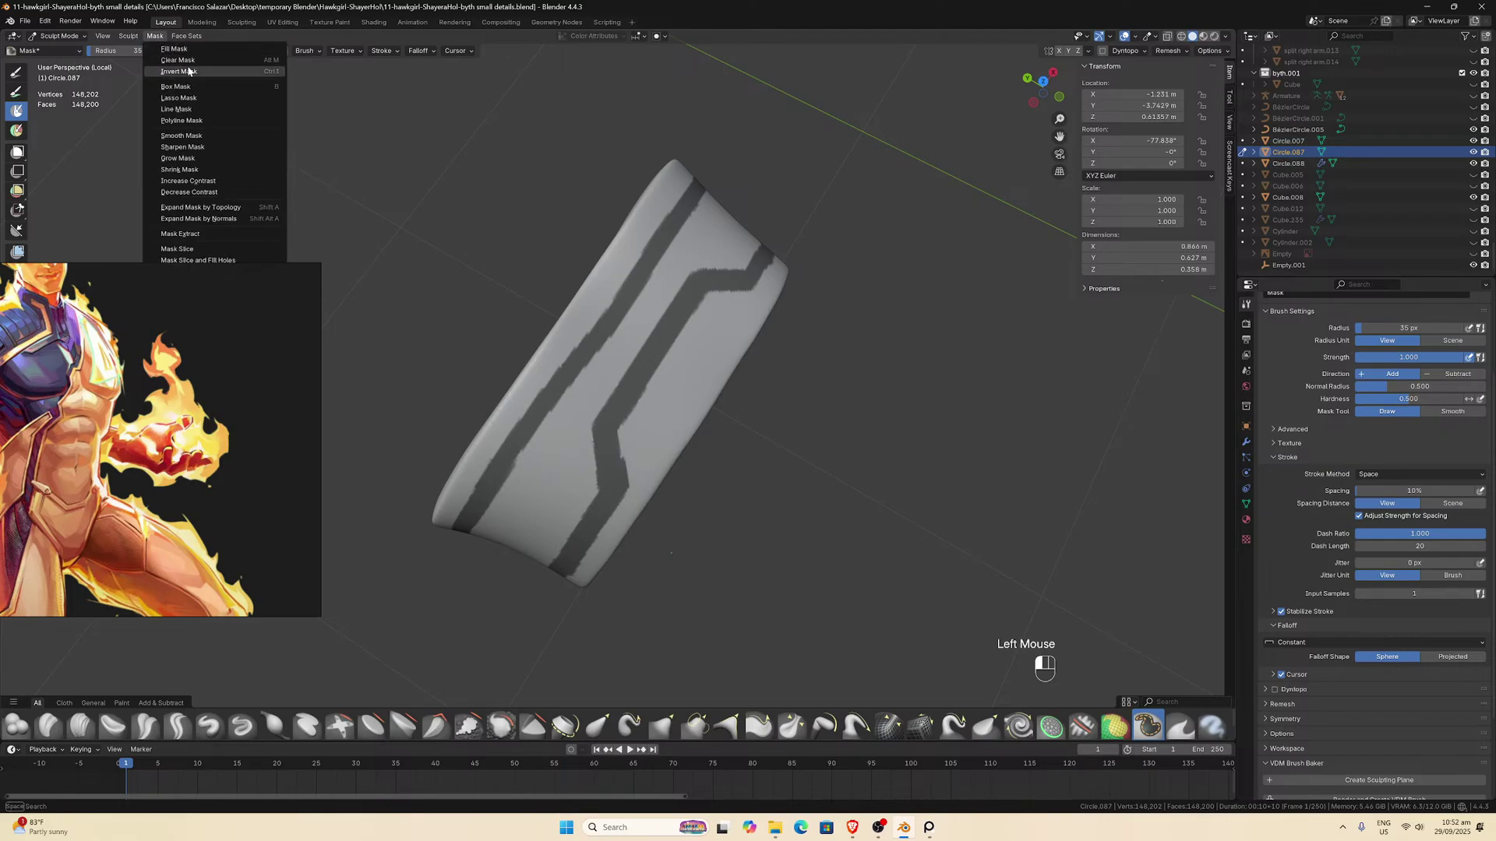
pyautogui.click(188, 71)
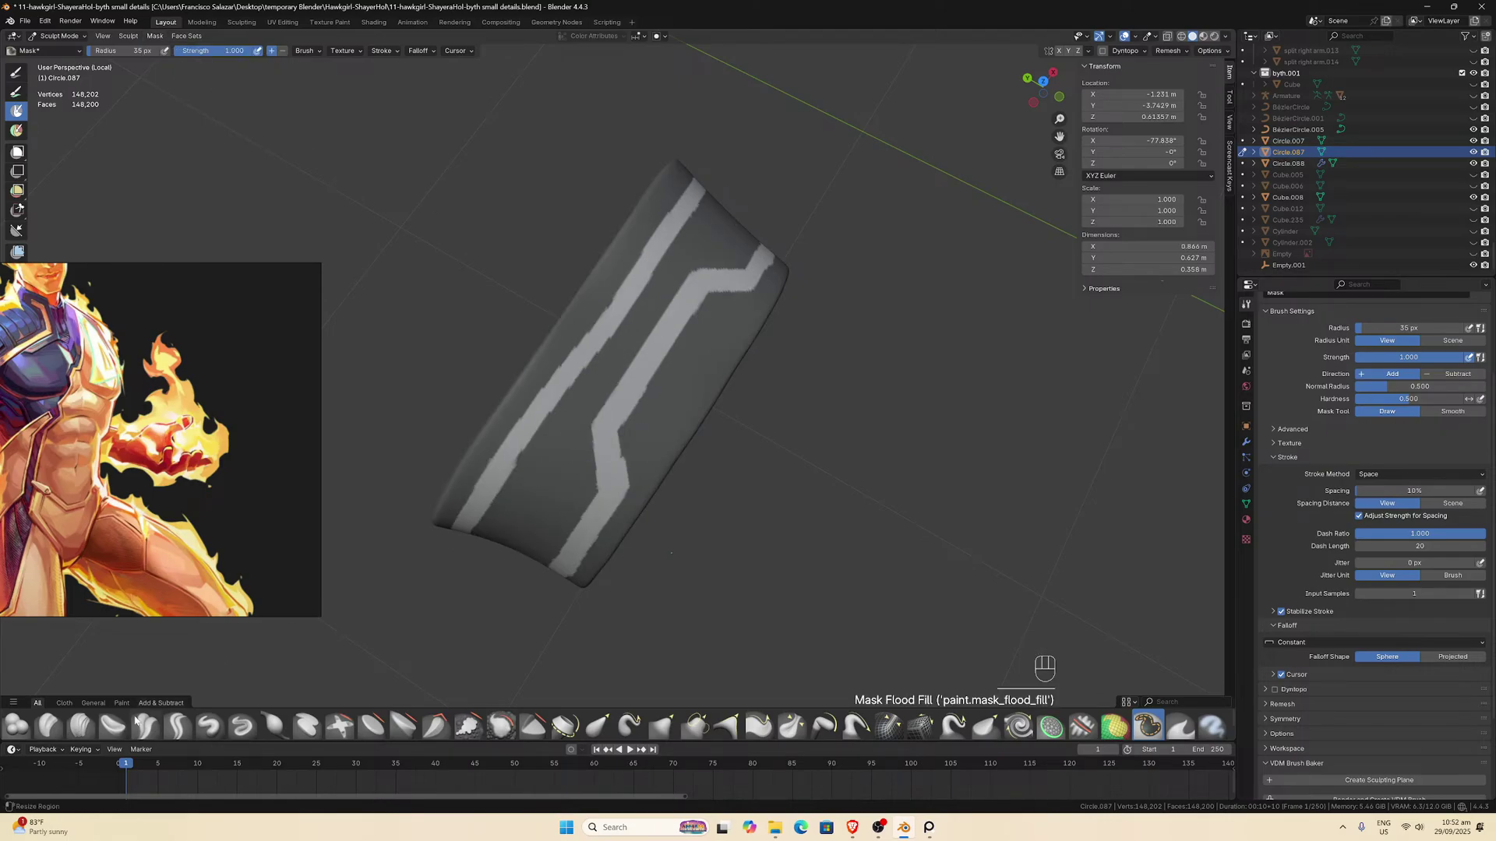
pyautogui.click(47, 728)
pyautogui.scroll(-1, 539, 383)
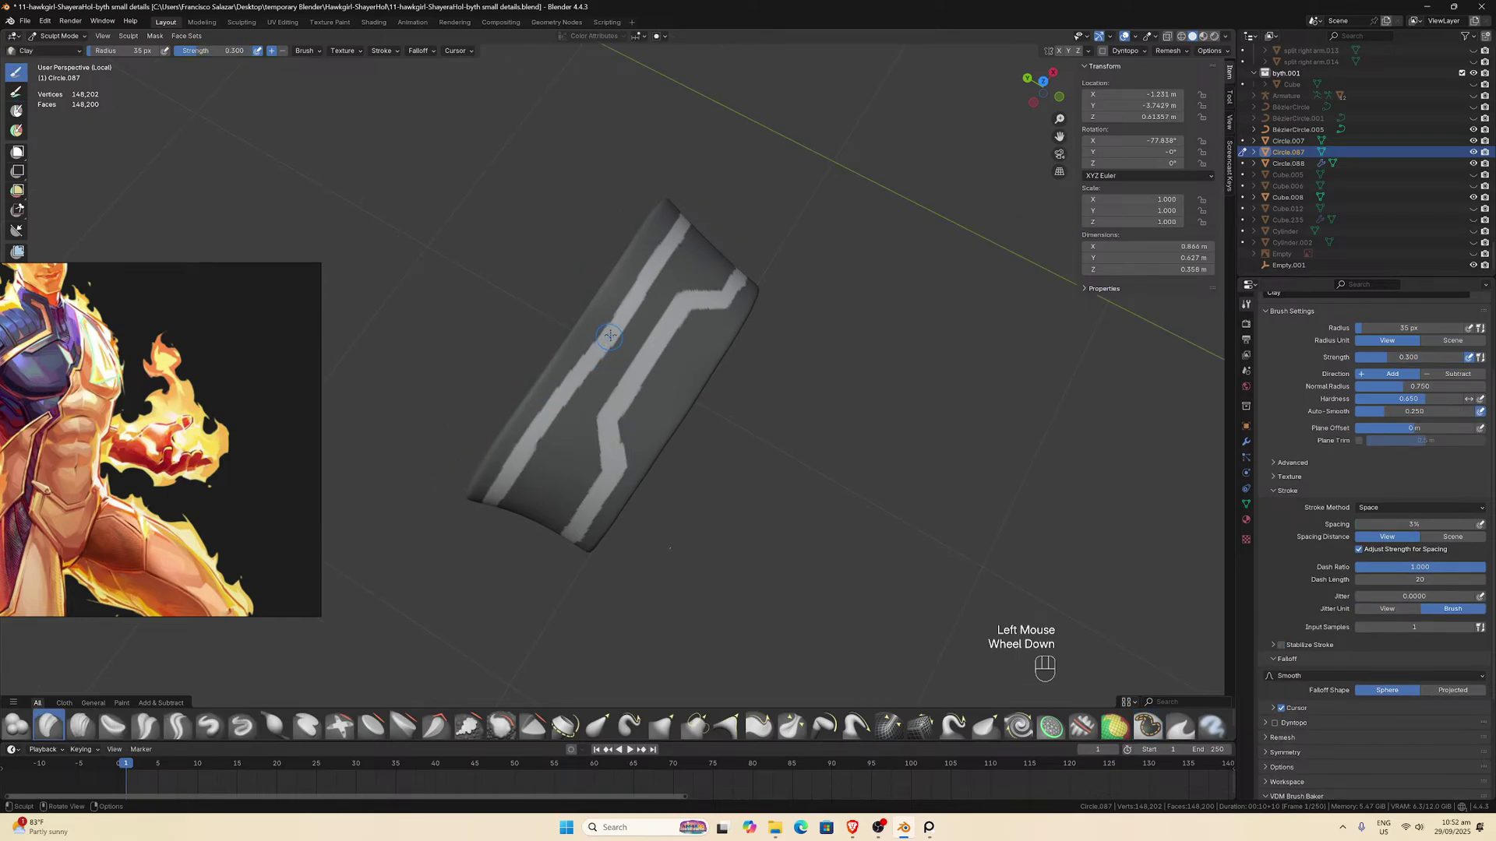
pyautogui.keyDown('ctrl'); pyautogui.moveTo(610, 336); pyautogui.dragTo(496, 502); pyautogui.keyUp('ctrl')
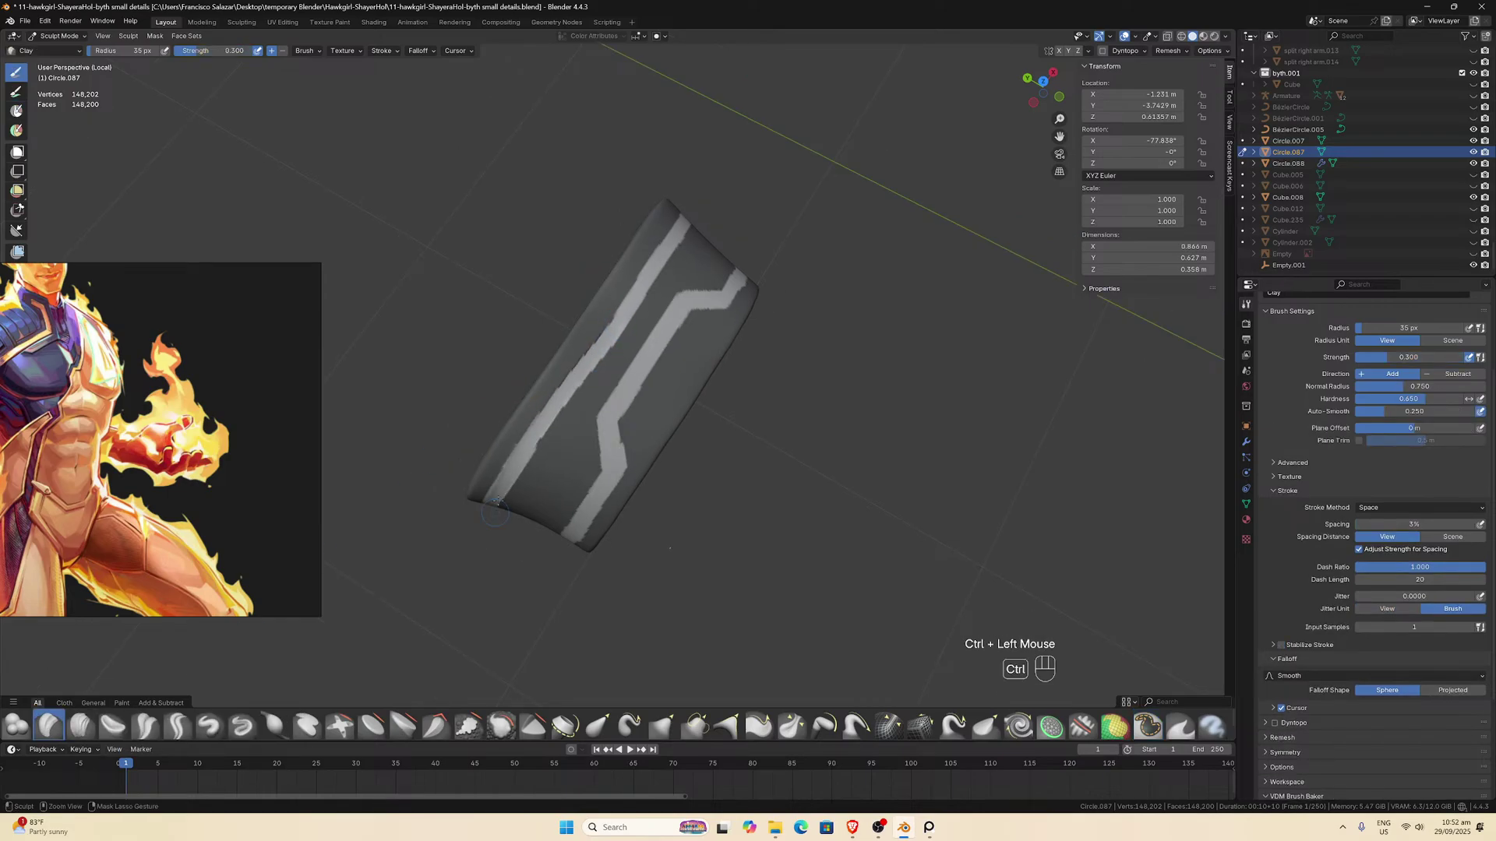
# Undo the Clay carving and the mask inversion on the arm band.
pyautogui.scroll(-1, 496, 503)
pyautogui.moveTo(496, 502); pyautogui.dragTo(551, 527, button='middle')
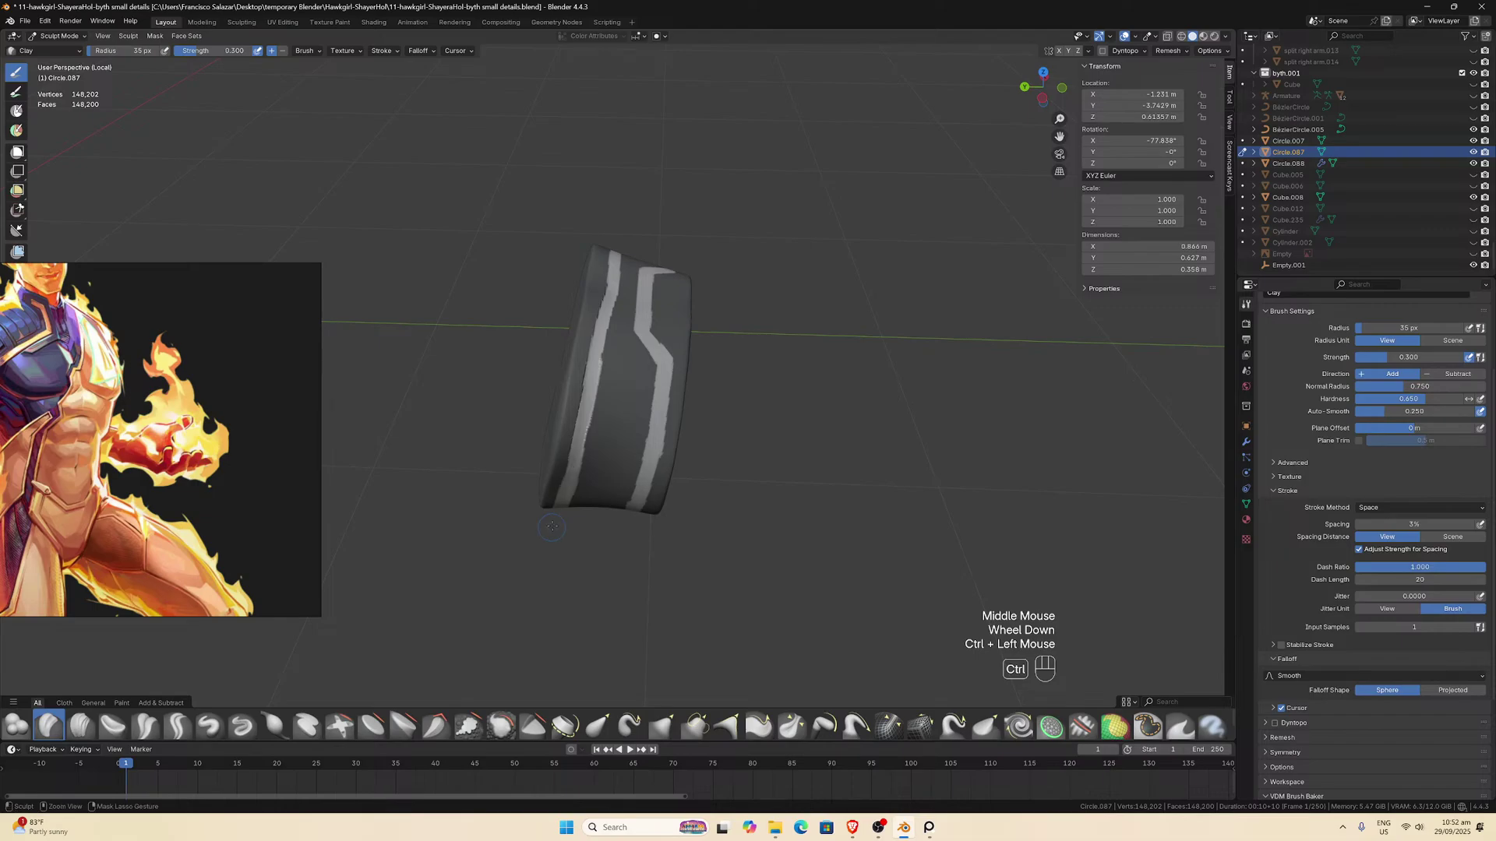
pyautogui.hotkey('ctrl', 'z')
pyautogui.hotkey('ctrl', 'z')
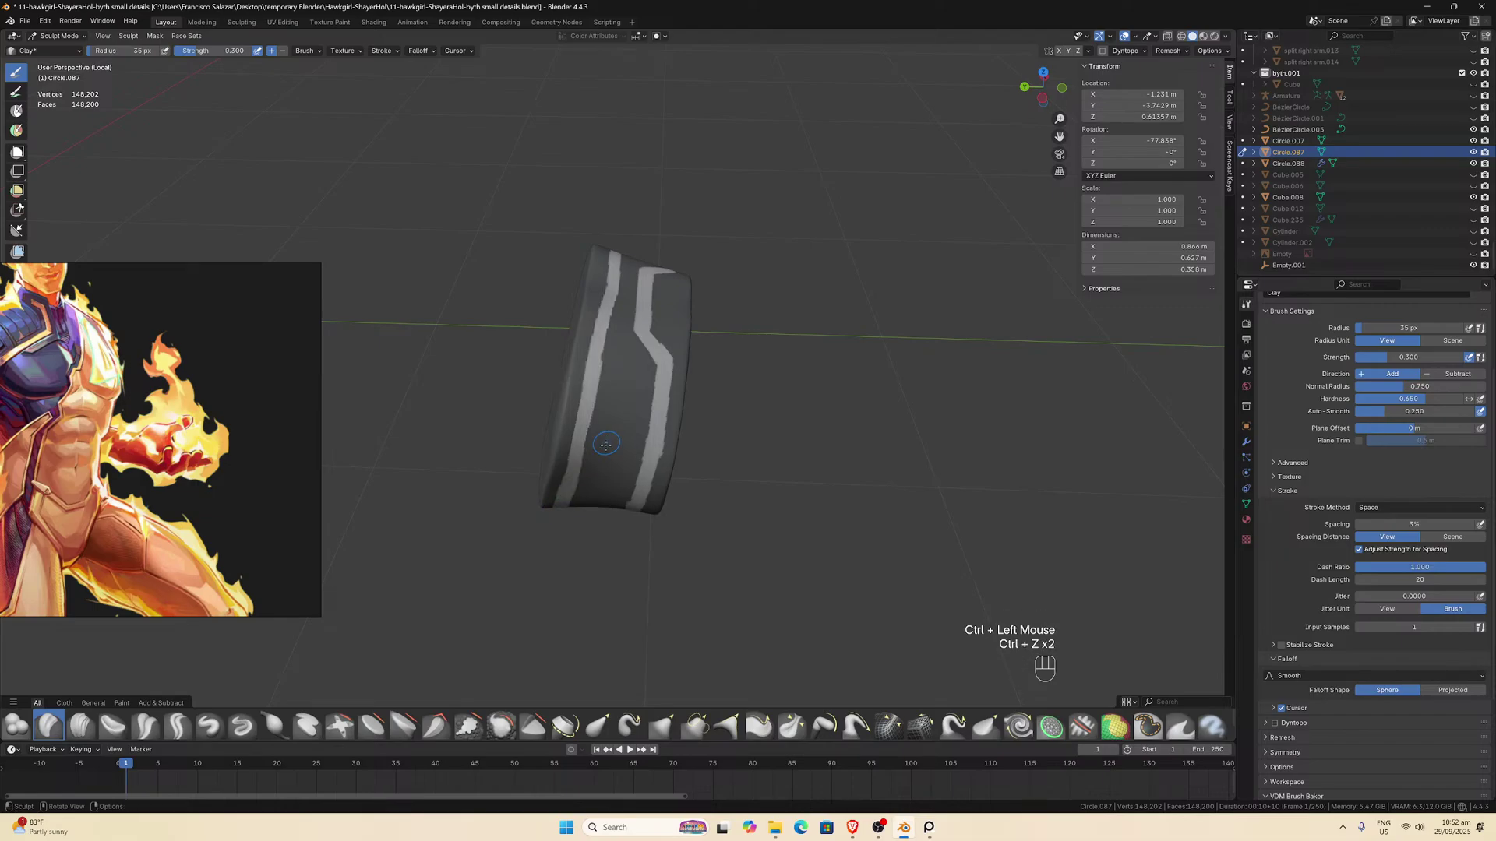
pyautogui.moveTo(605, 444); pyautogui.dragTo(590, 514, button='middle')
pyautogui.hotkey('ctrl', 'z')
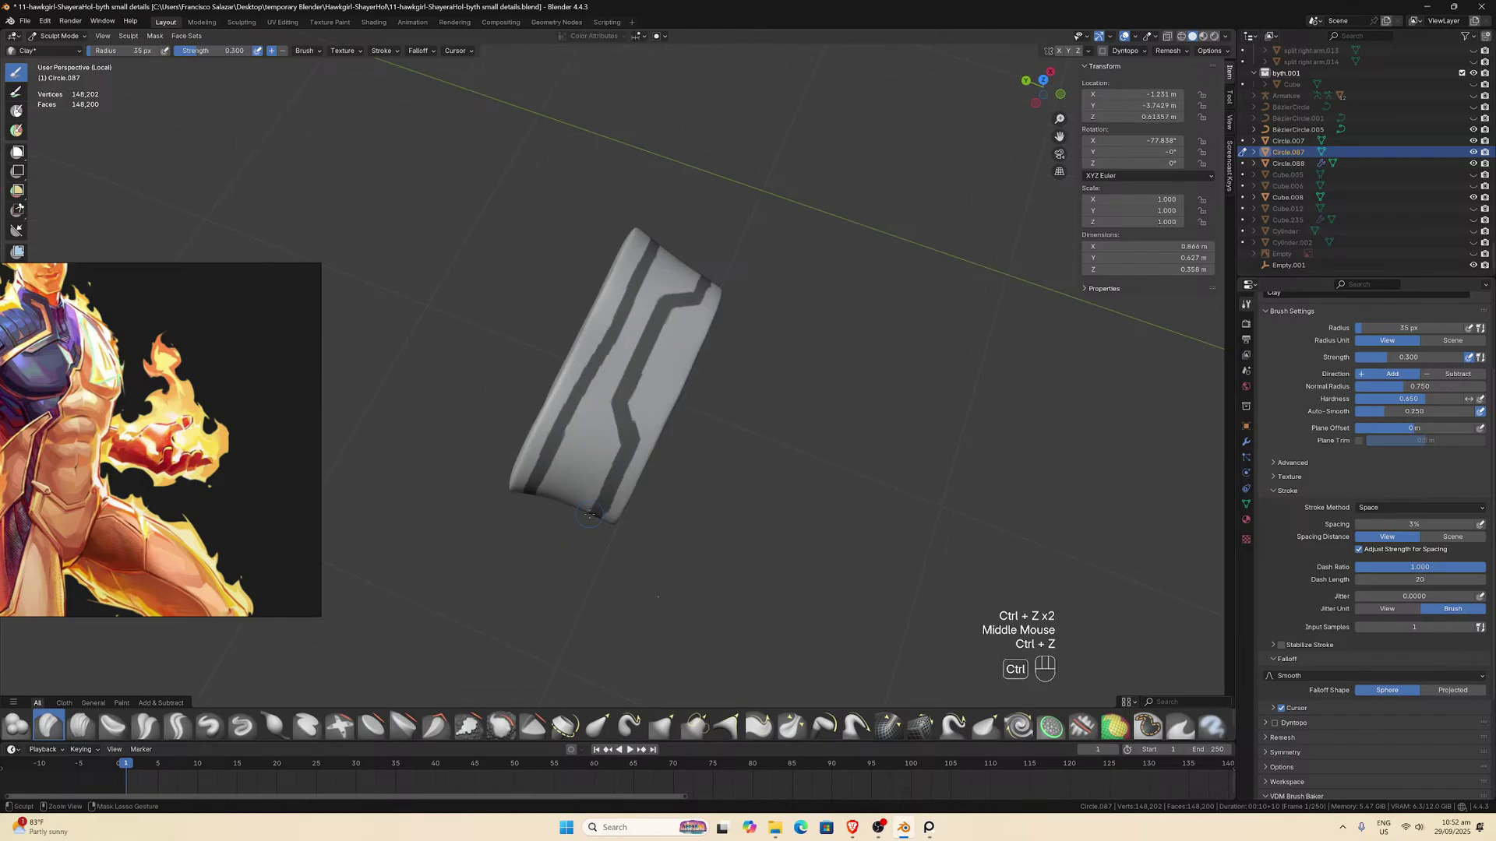
# Extract the masked lines as a solid mesh with threshold 0.5, boundary loop, 4 smooth iterations and projection to the sculpt.
pyautogui.click(155, 36)
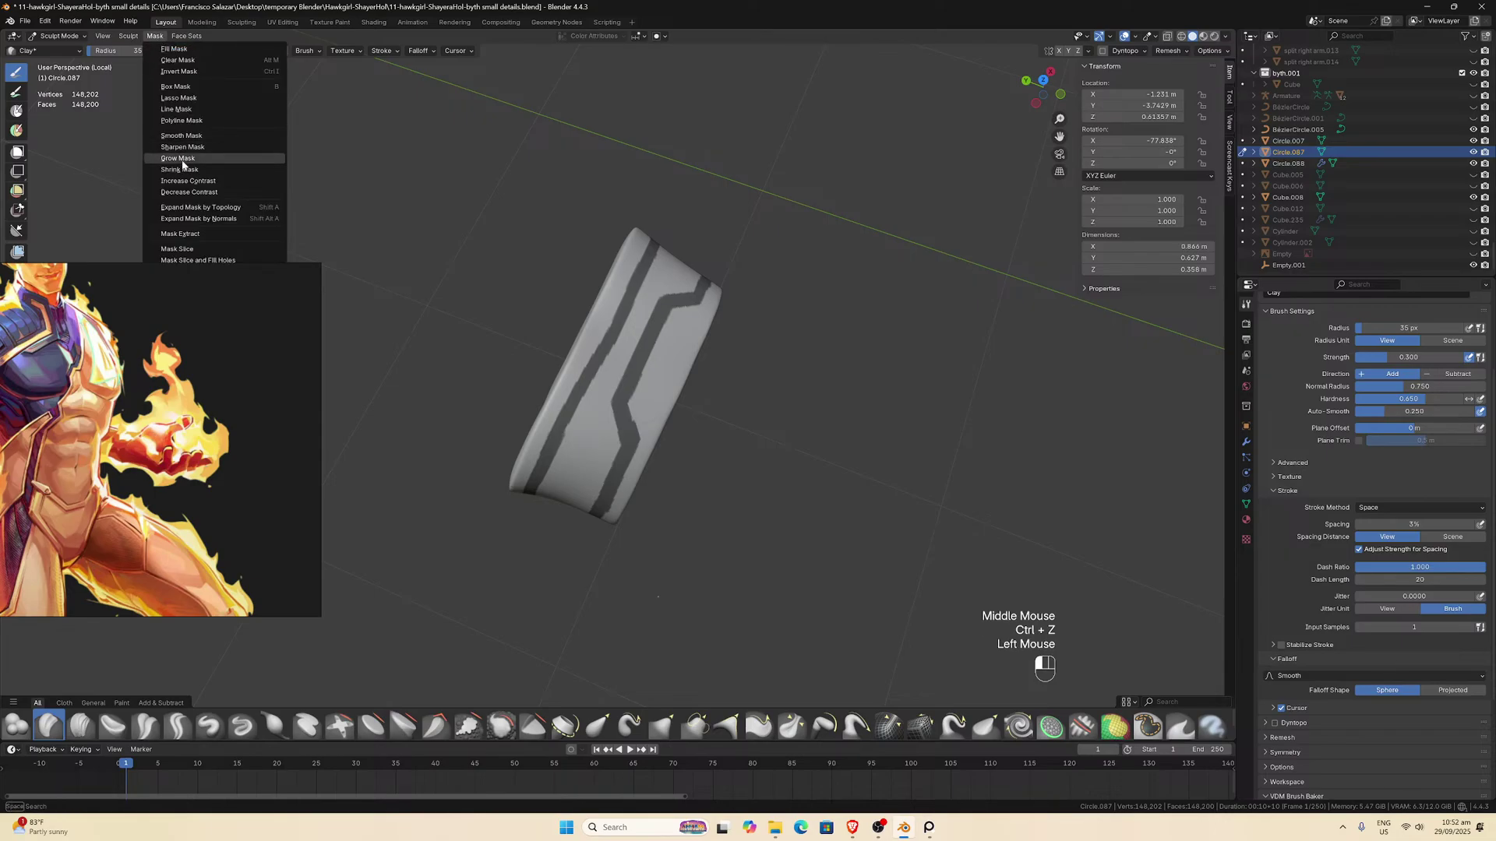
pyautogui.click(190, 235)
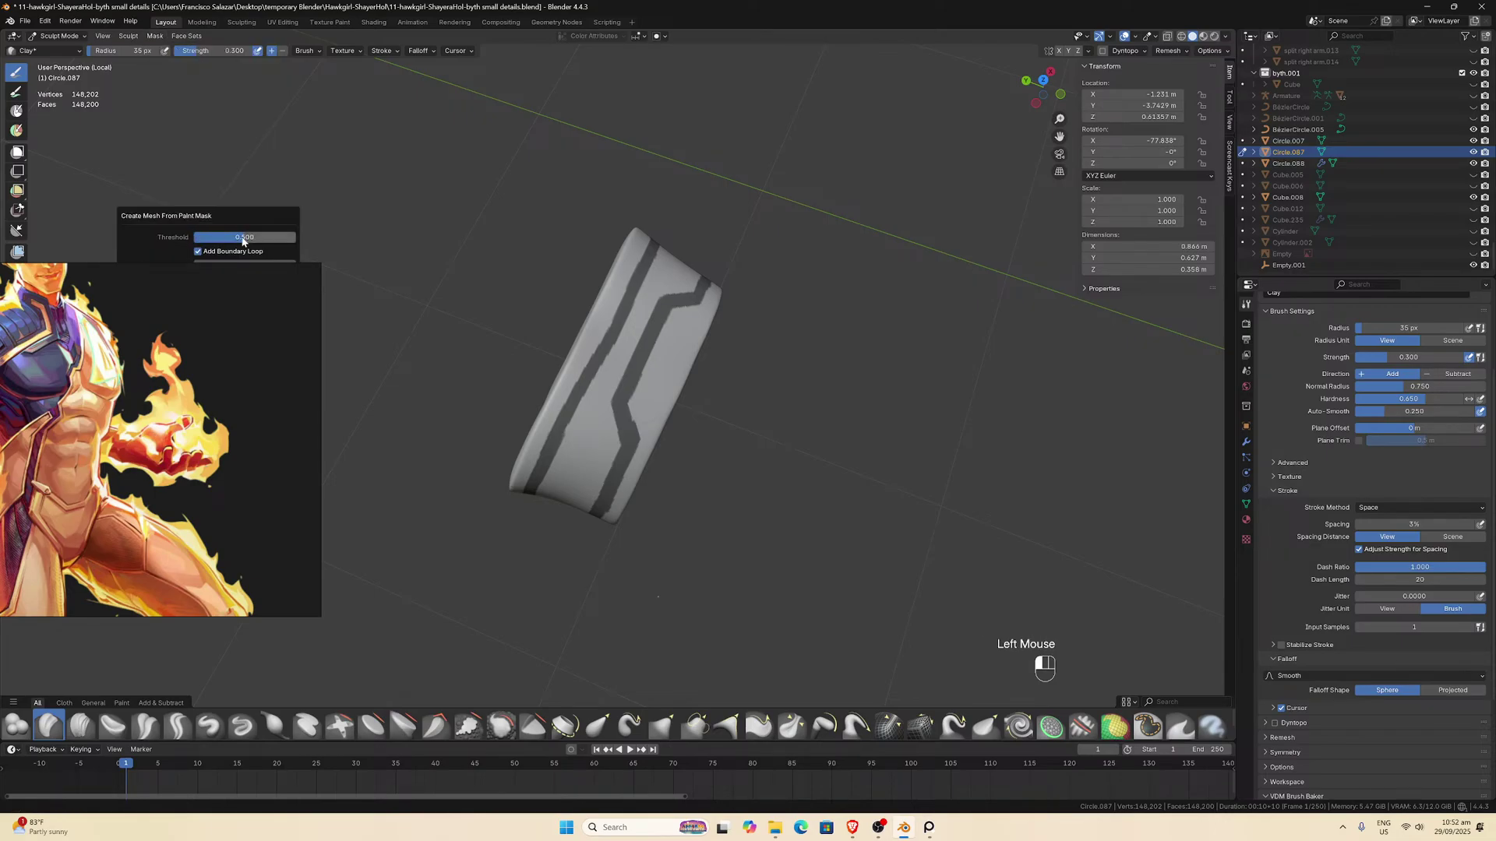
pyautogui.moveTo(163, 268); pyautogui.dragTo(132, 343)
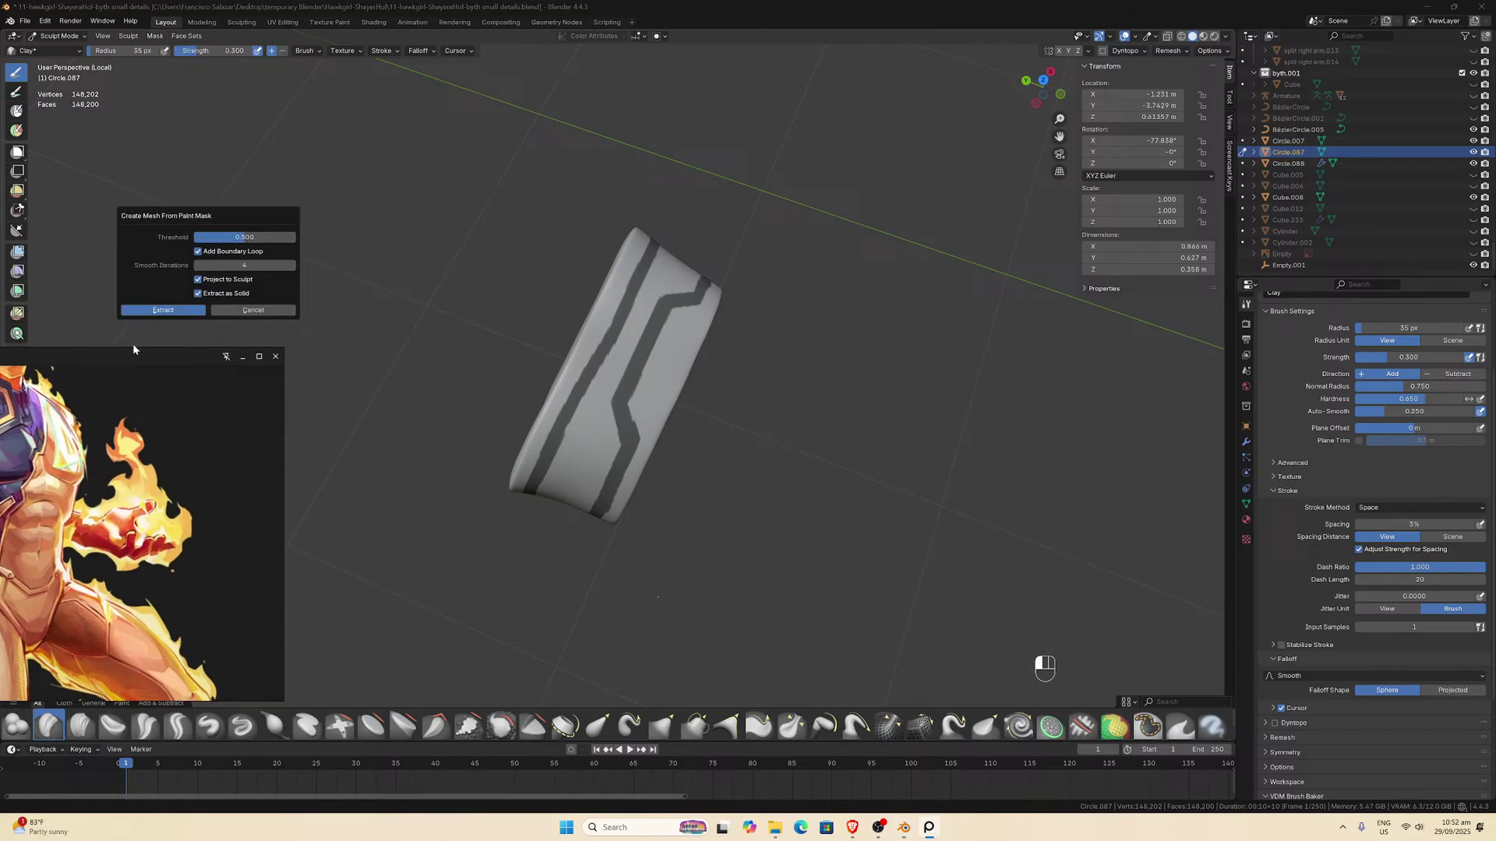
pyautogui.click(163, 310)
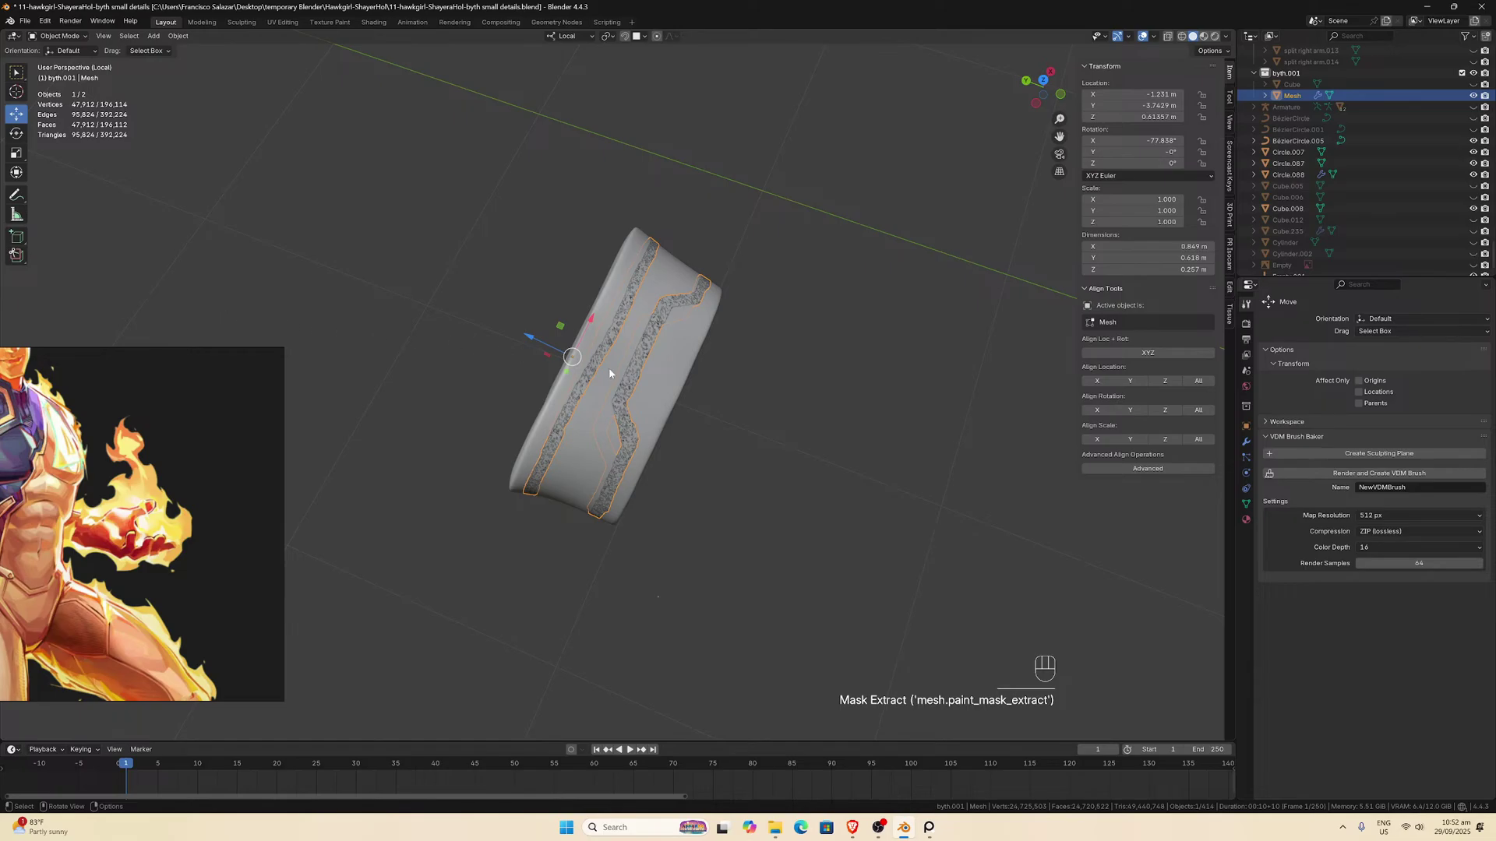
# Set the extracted mesh's solidify modifier to a thickness of 0.02 m and an offset of 0.
pyautogui.scroll(4, 851, 421)
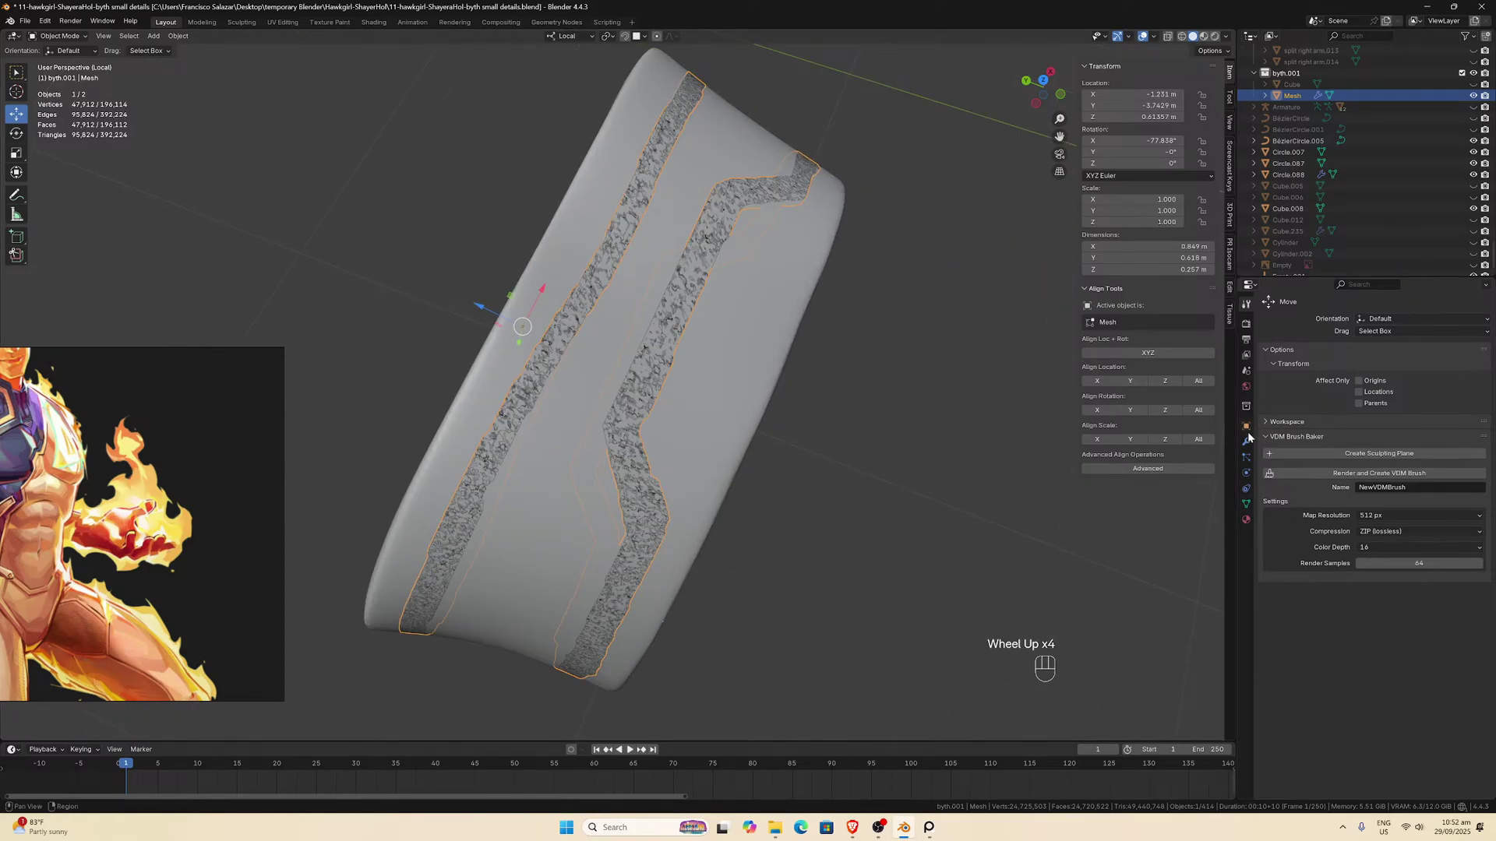
pyautogui.click(1246, 441)
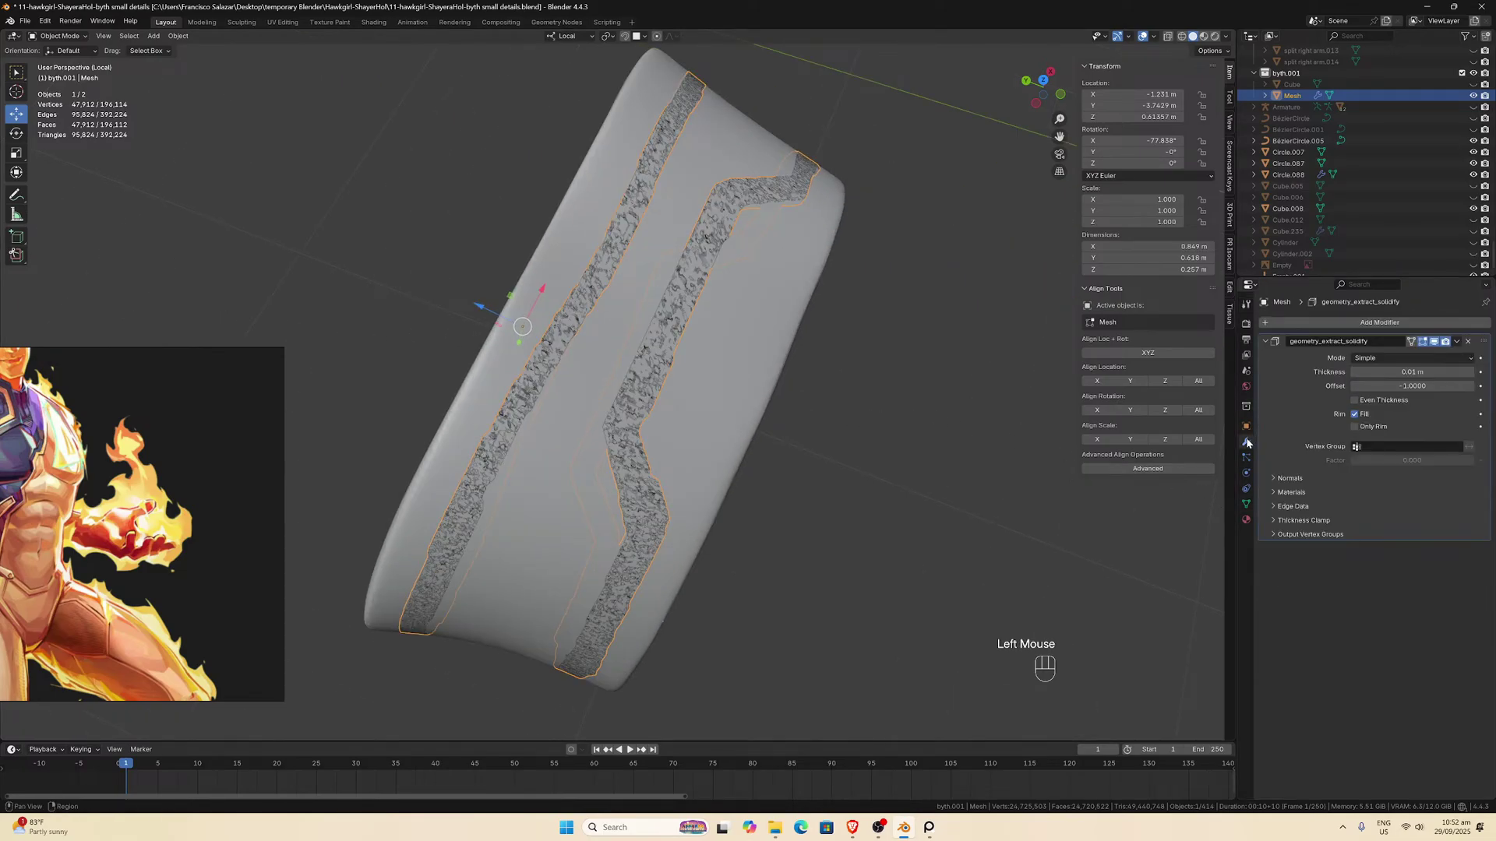
pyautogui.click(1469, 376)
pyautogui.moveTo(810, 468); pyautogui.dragTo(838, 409, button='middle')
pyautogui.click(1429, 387)
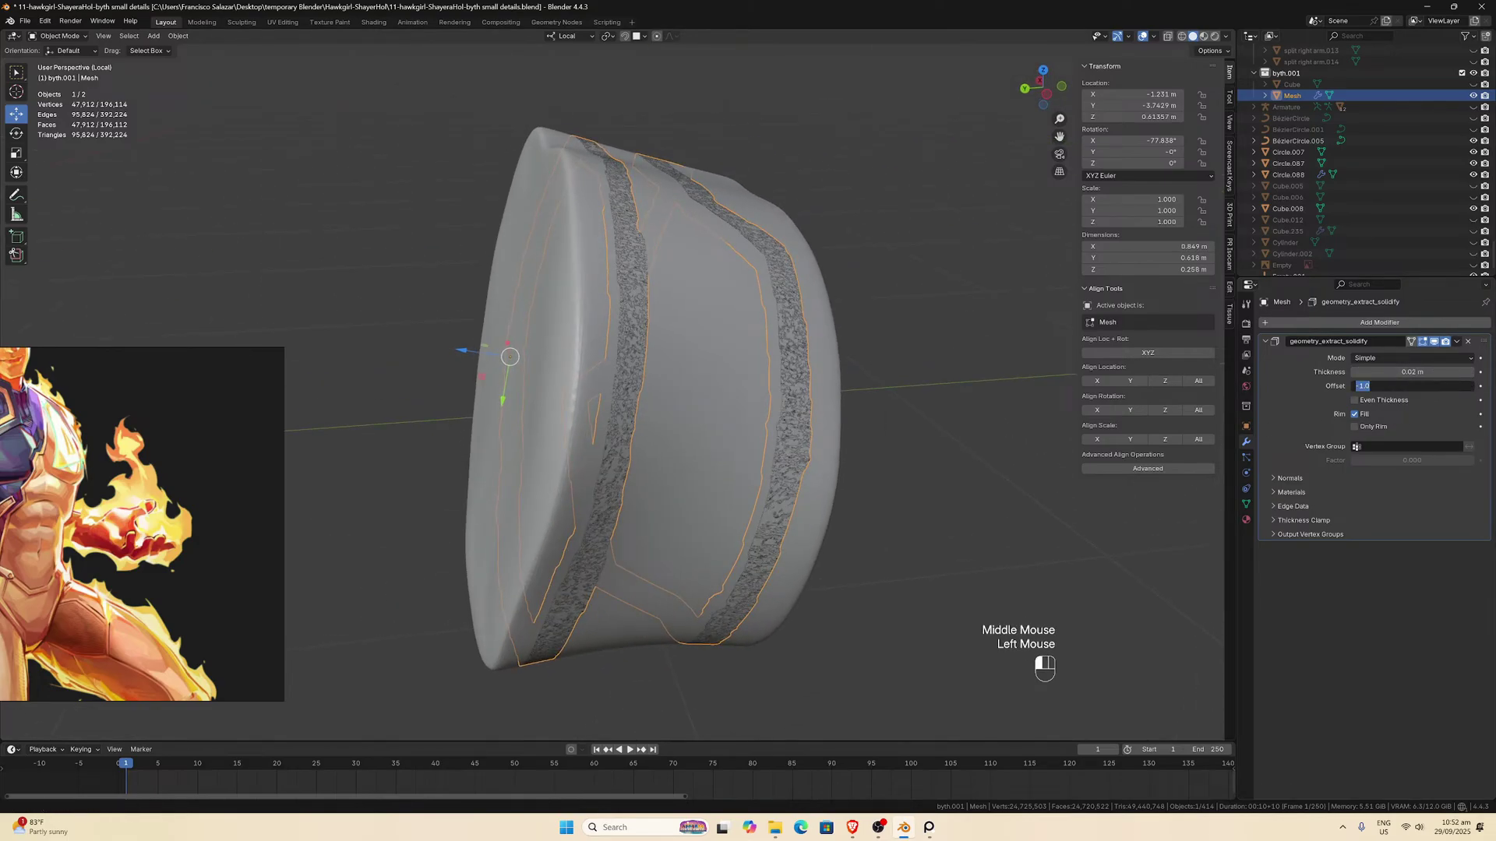
pyautogui.write('0')
pyautogui.press('Return')
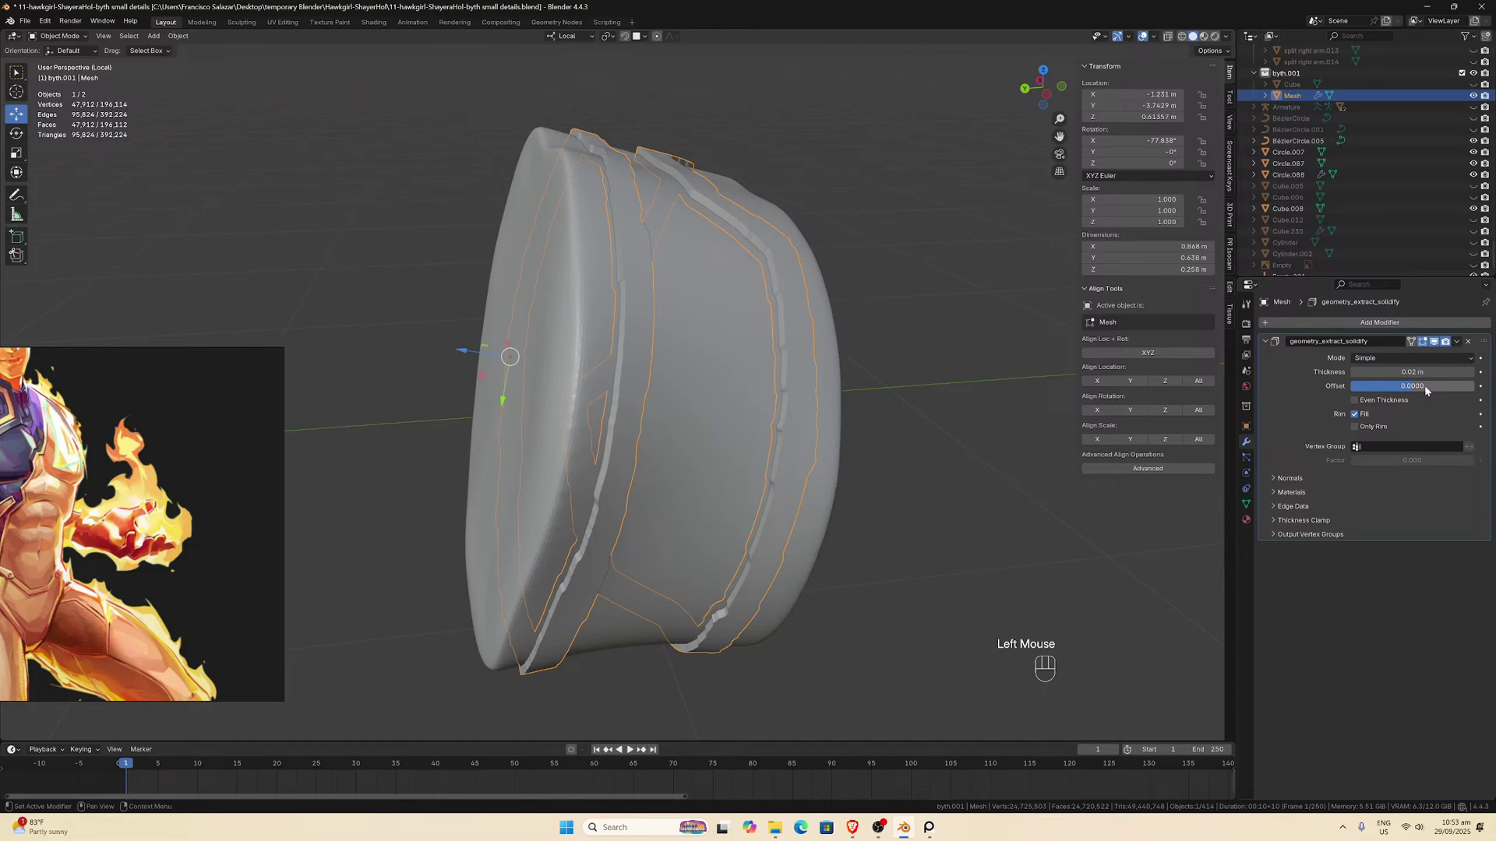
# Try a solidify thickness of 0.2 m on the extracted lines, and return it to 0.02 m.
pyautogui.moveTo(1045, 410); pyautogui.dragTo(931, 372, button='middle')
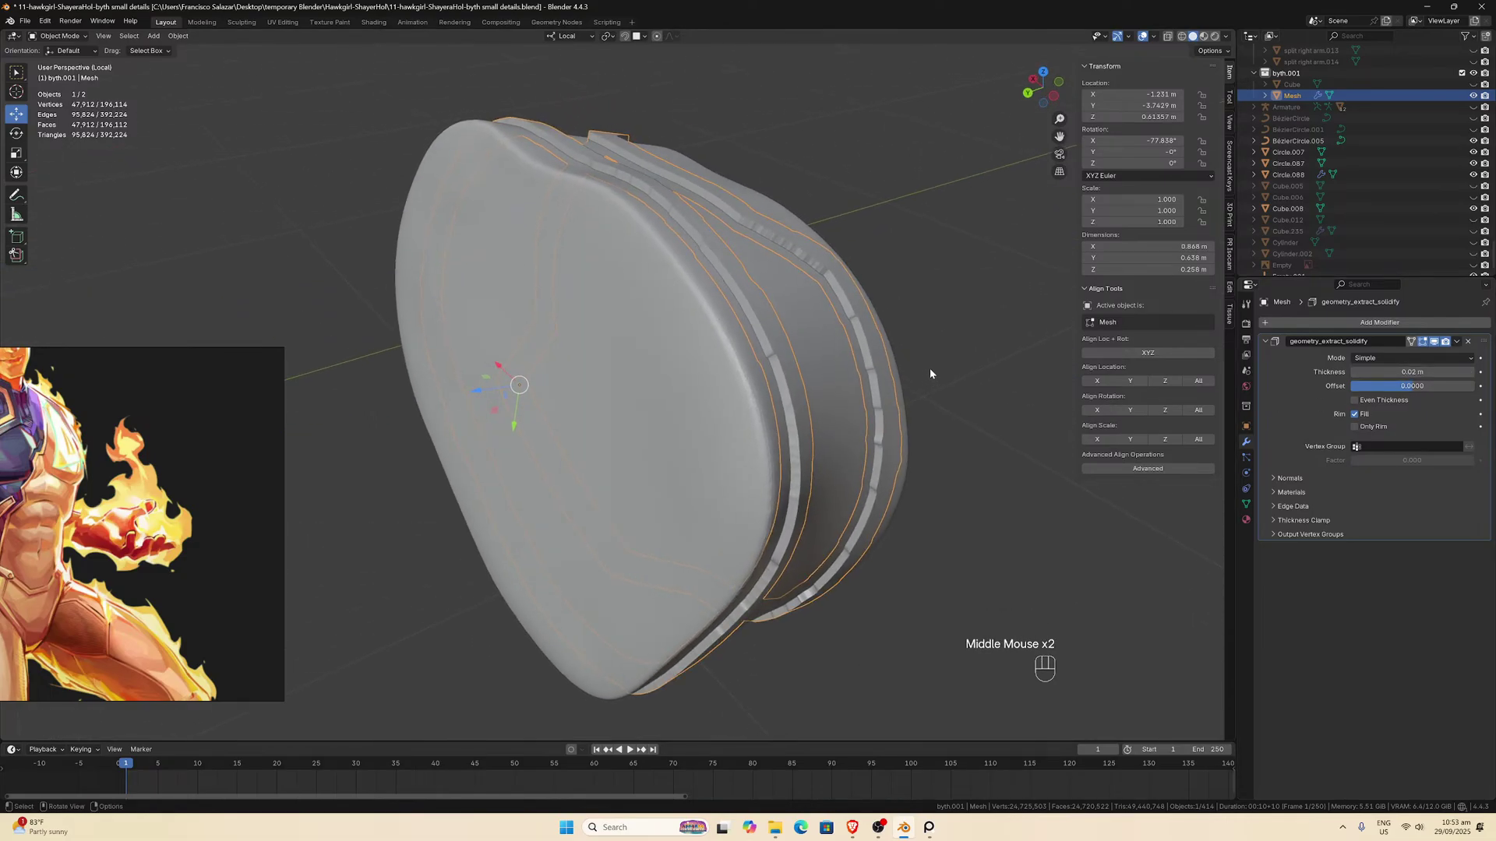
pyautogui.click(1410, 372)
pyautogui.click(1365, 372)
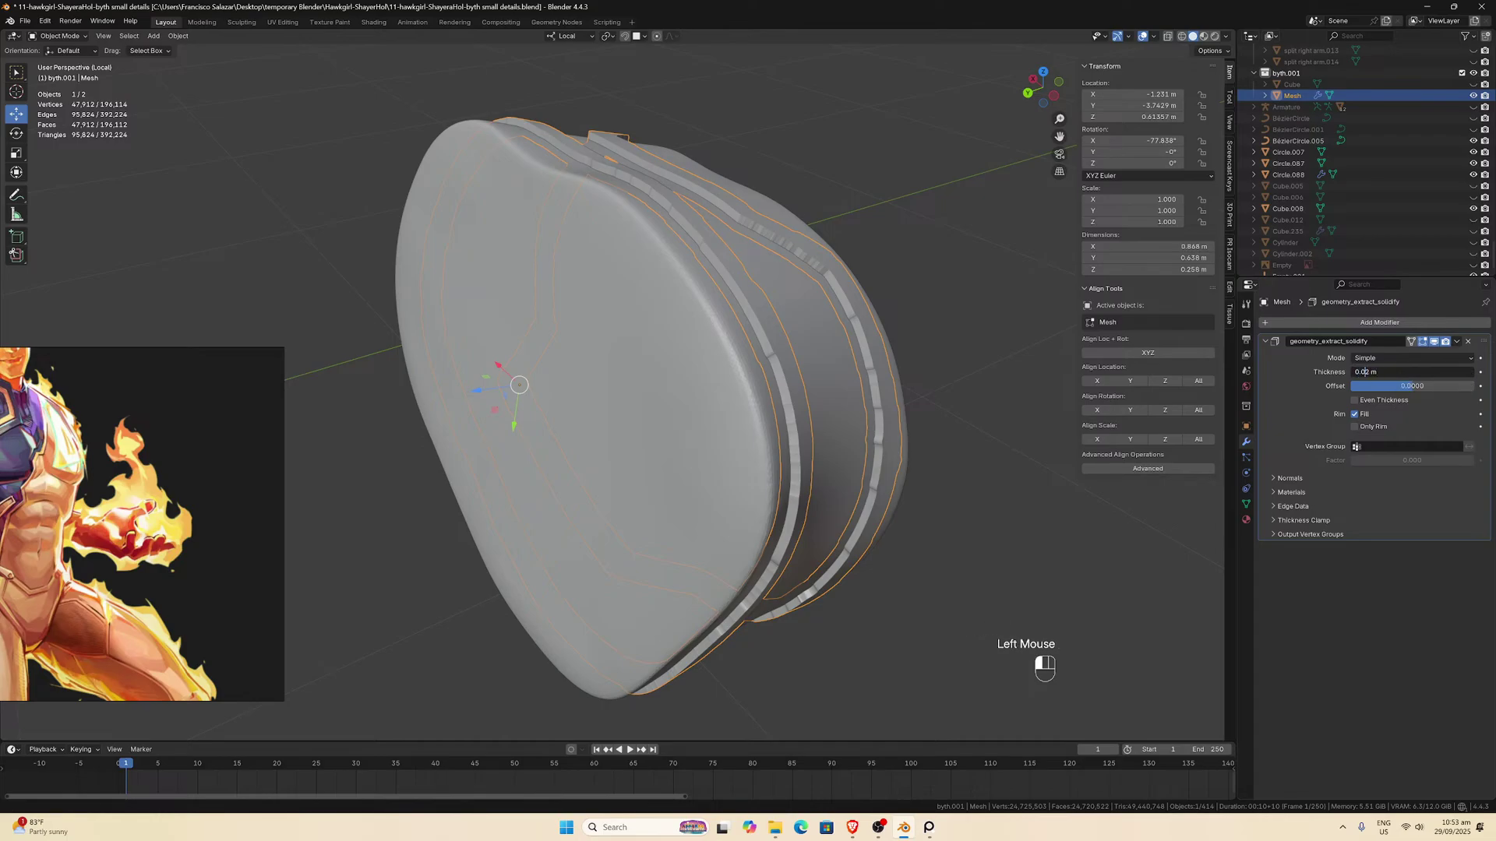
pyautogui.press('BackSpace')
pyautogui.press('Return')
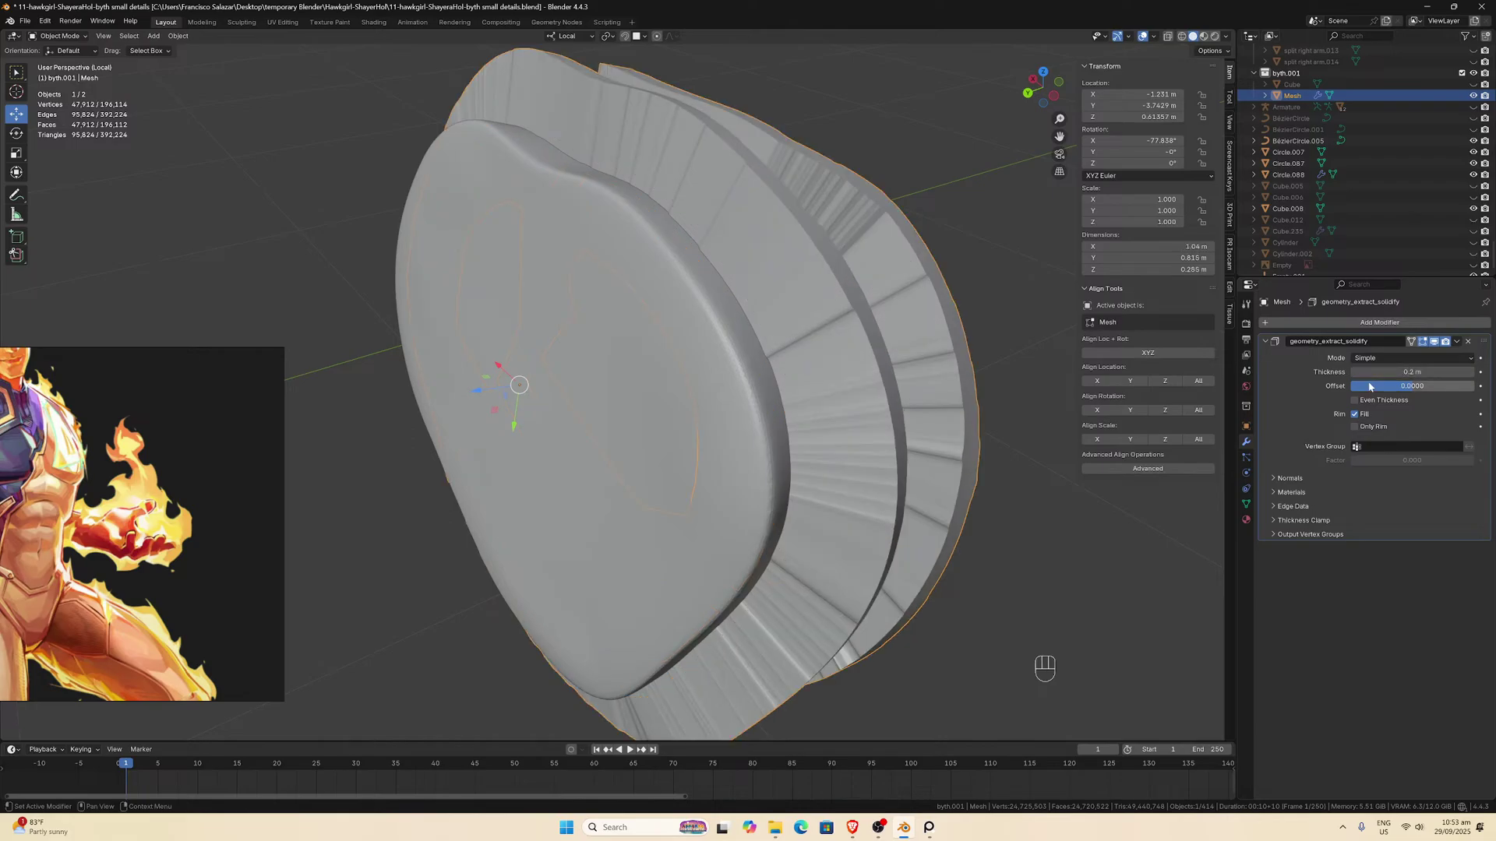
pyautogui.click(1365, 371)
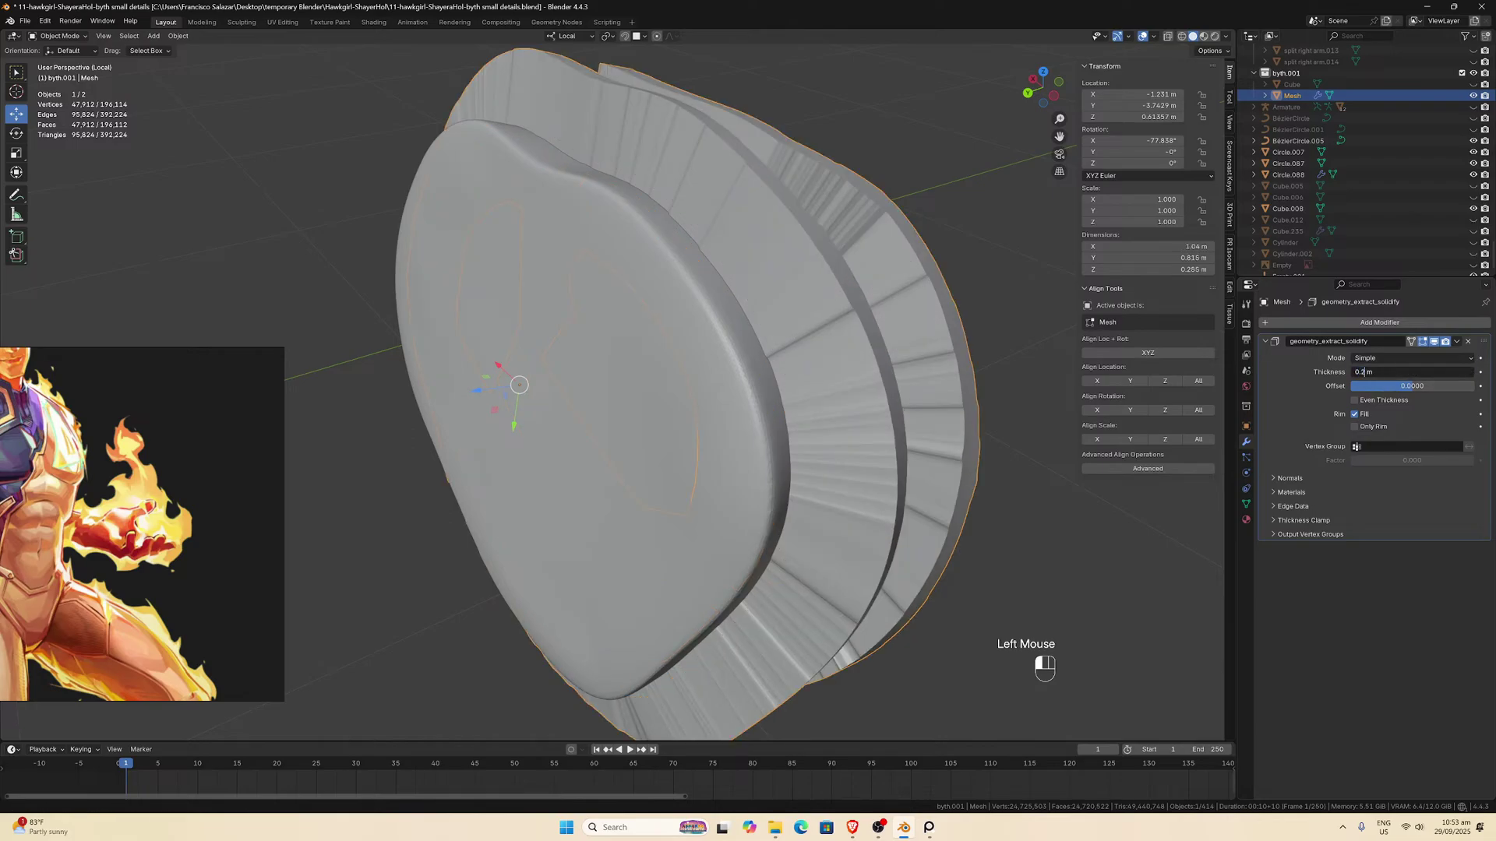
pyautogui.press('Return')
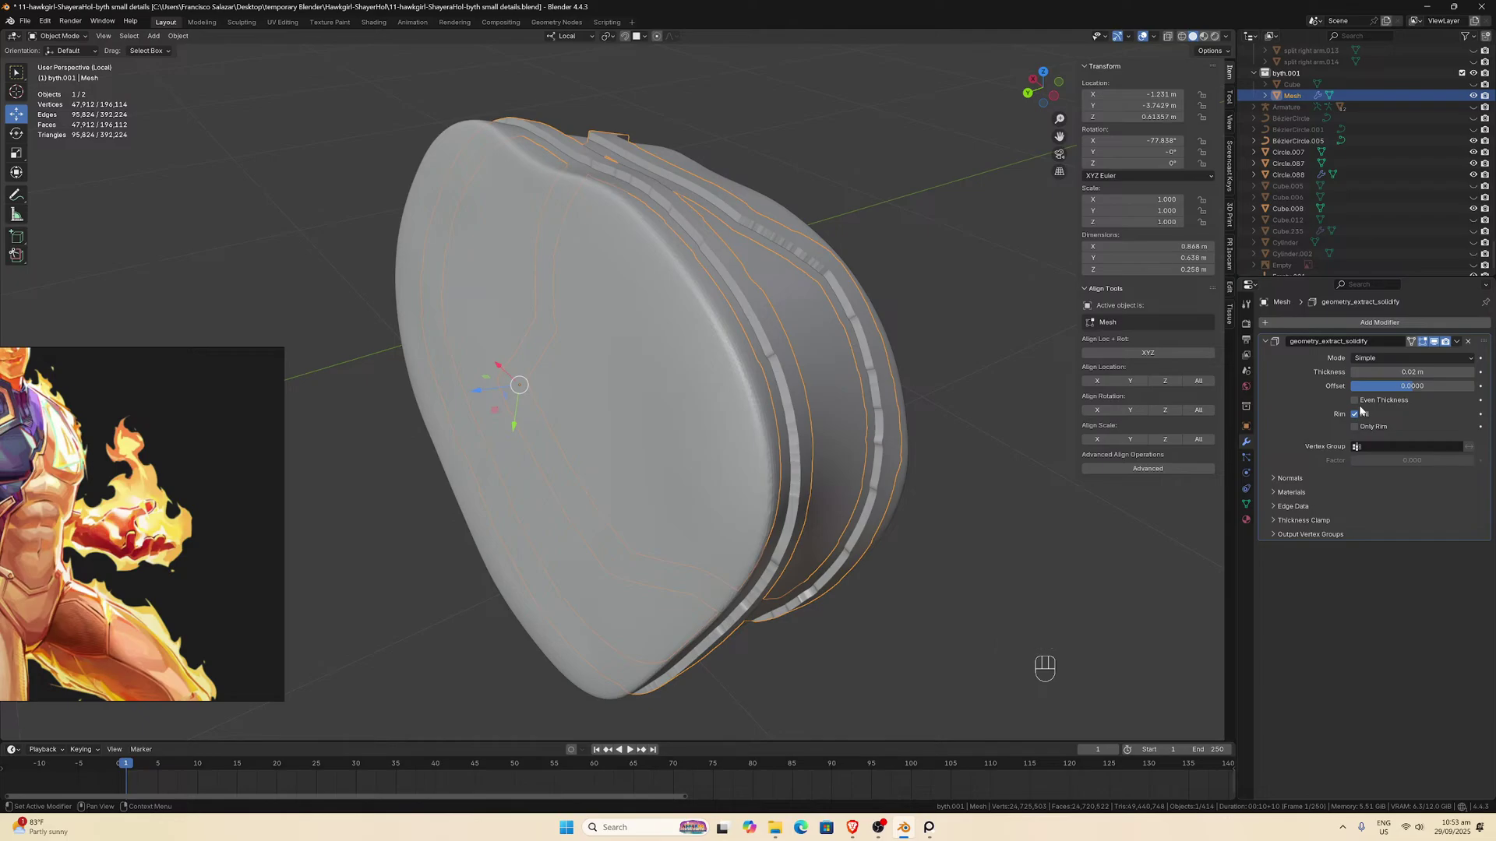
# Apply the solidify modifier to the extracted line mesh and open the mesh in Edit Mode.
pyautogui.moveTo(768, 425); pyautogui.dragTo(791, 302, button='middle')
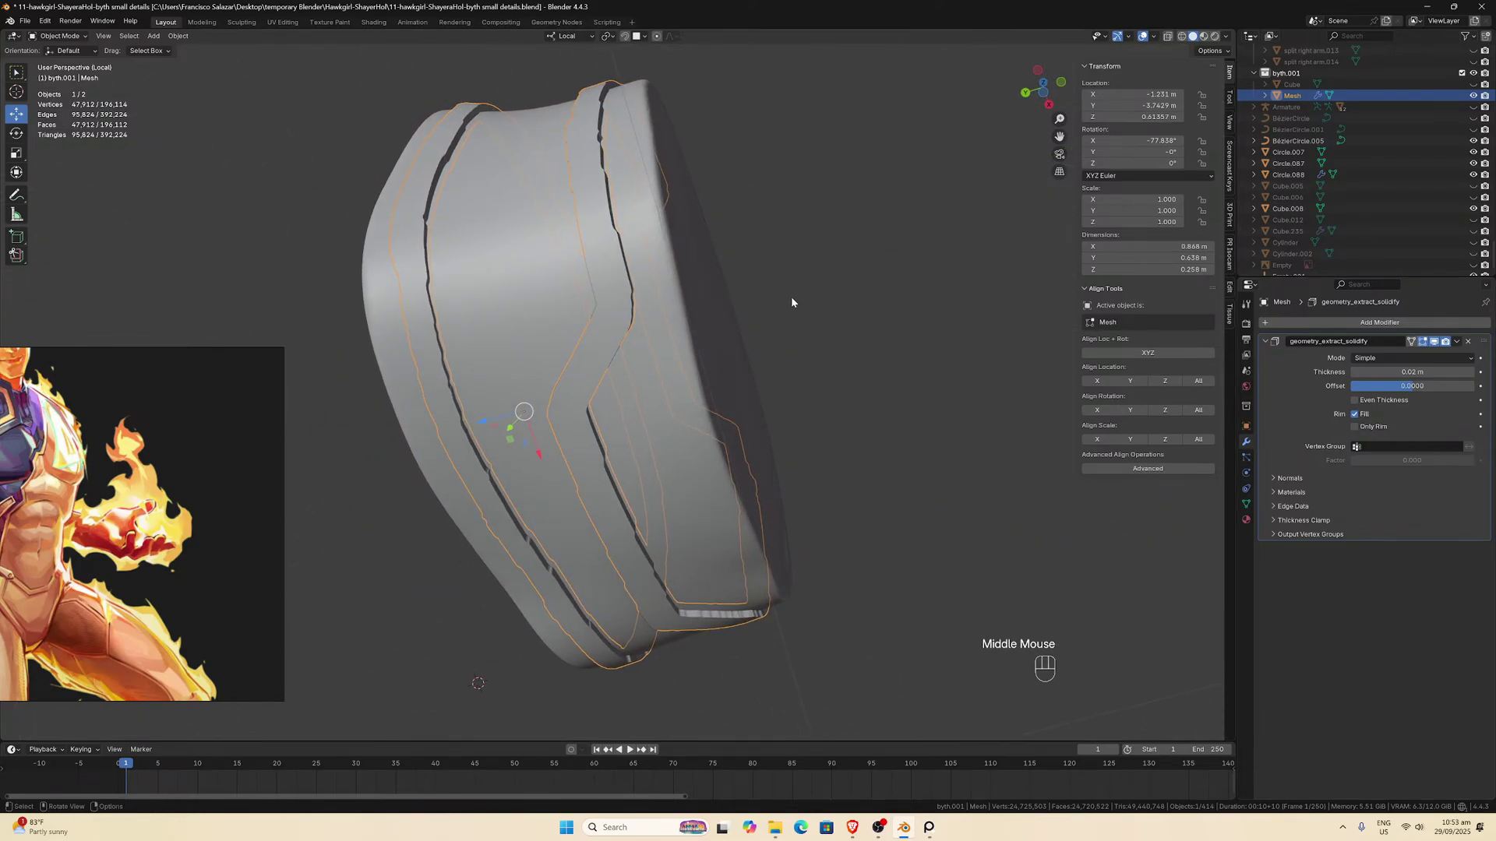
pyautogui.click(1453, 342)
pyautogui.click(1416, 356)
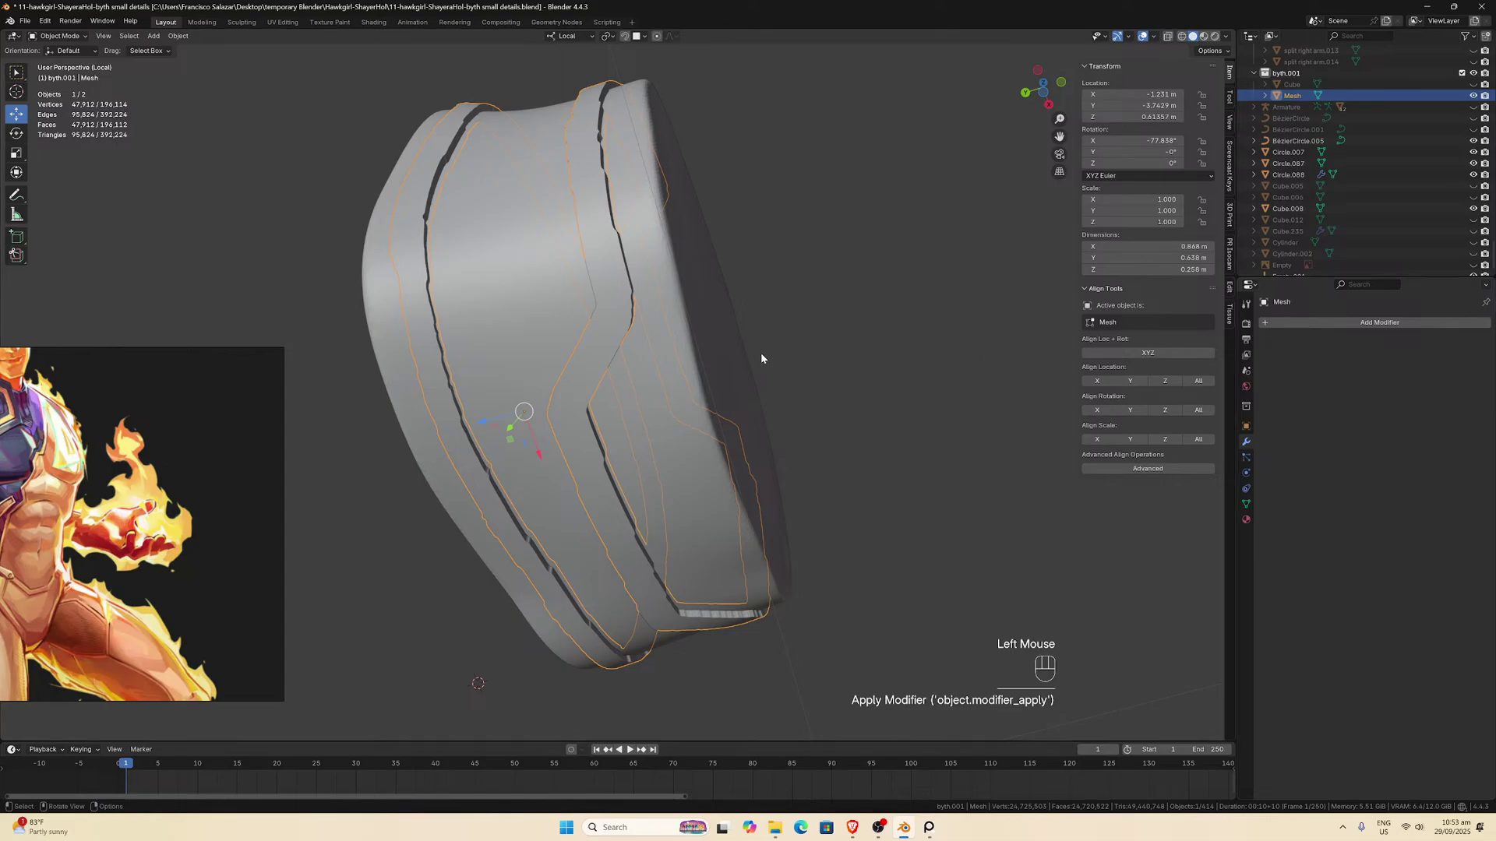
pyautogui.moveTo(760, 352); pyautogui.dragTo(768, 377, button='middle')
pyautogui.press('Tab')
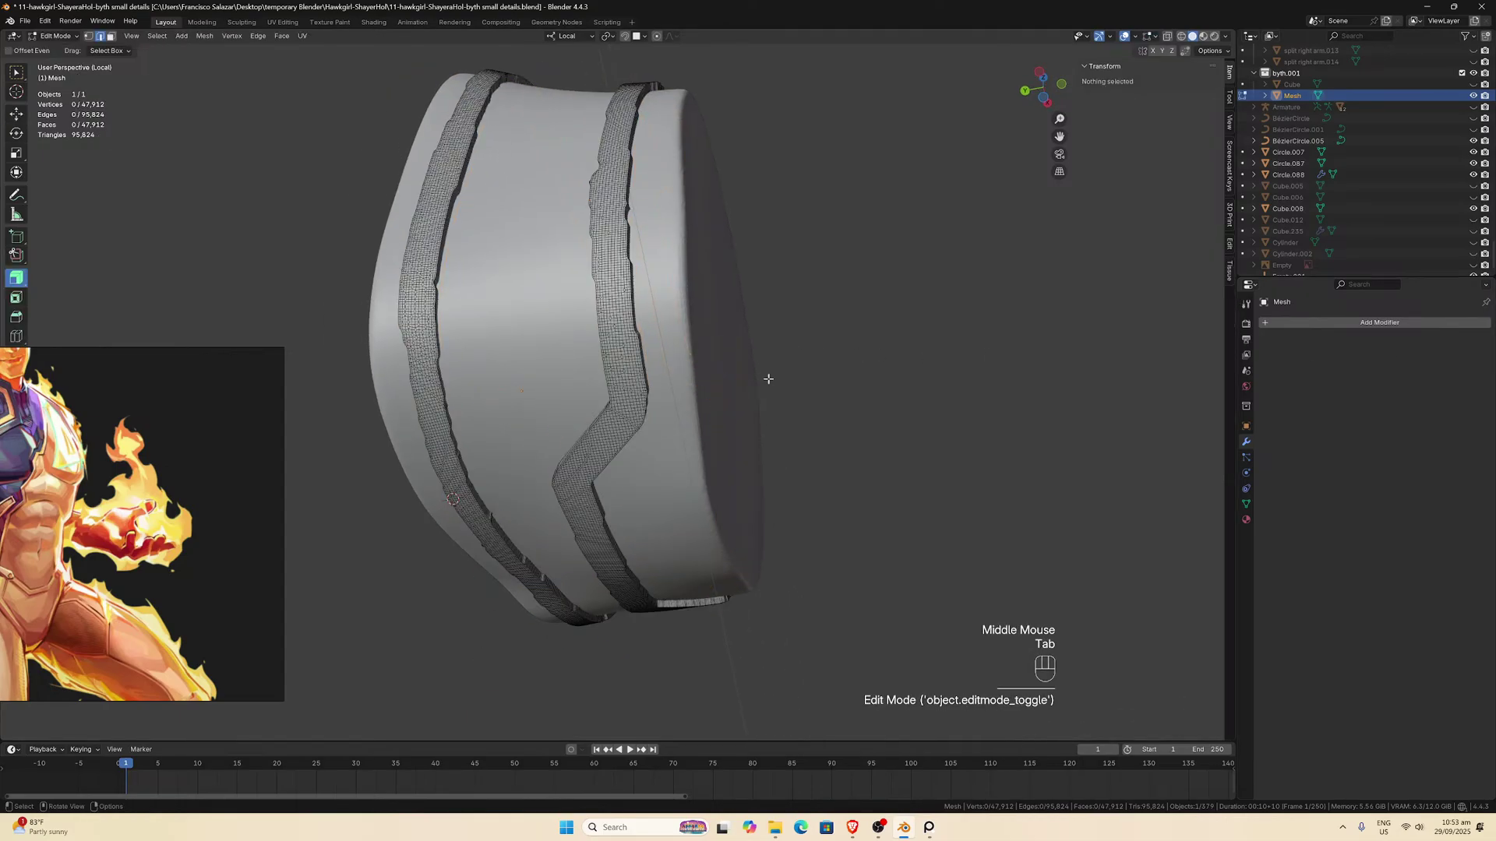
# Switch the extracted line mesh to Sculpt Mode, try the Inflate mesh filter on it, and undo the filter.
pyautogui.press('Tab')
pyautogui.moveTo(768, 380); pyautogui.dragTo(632, 449, button='middle')
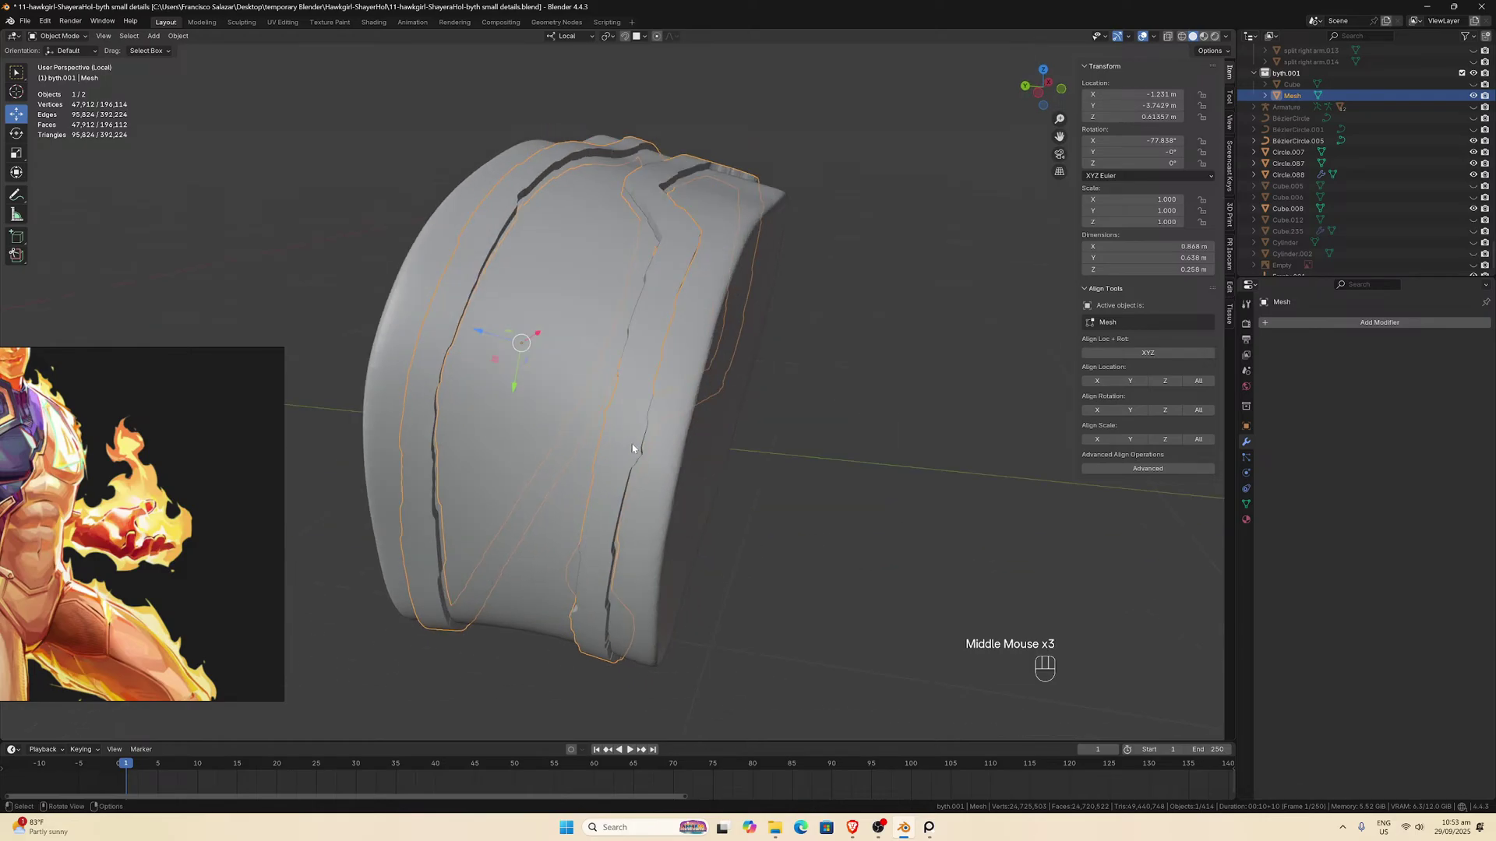
pyautogui.click(61, 36)
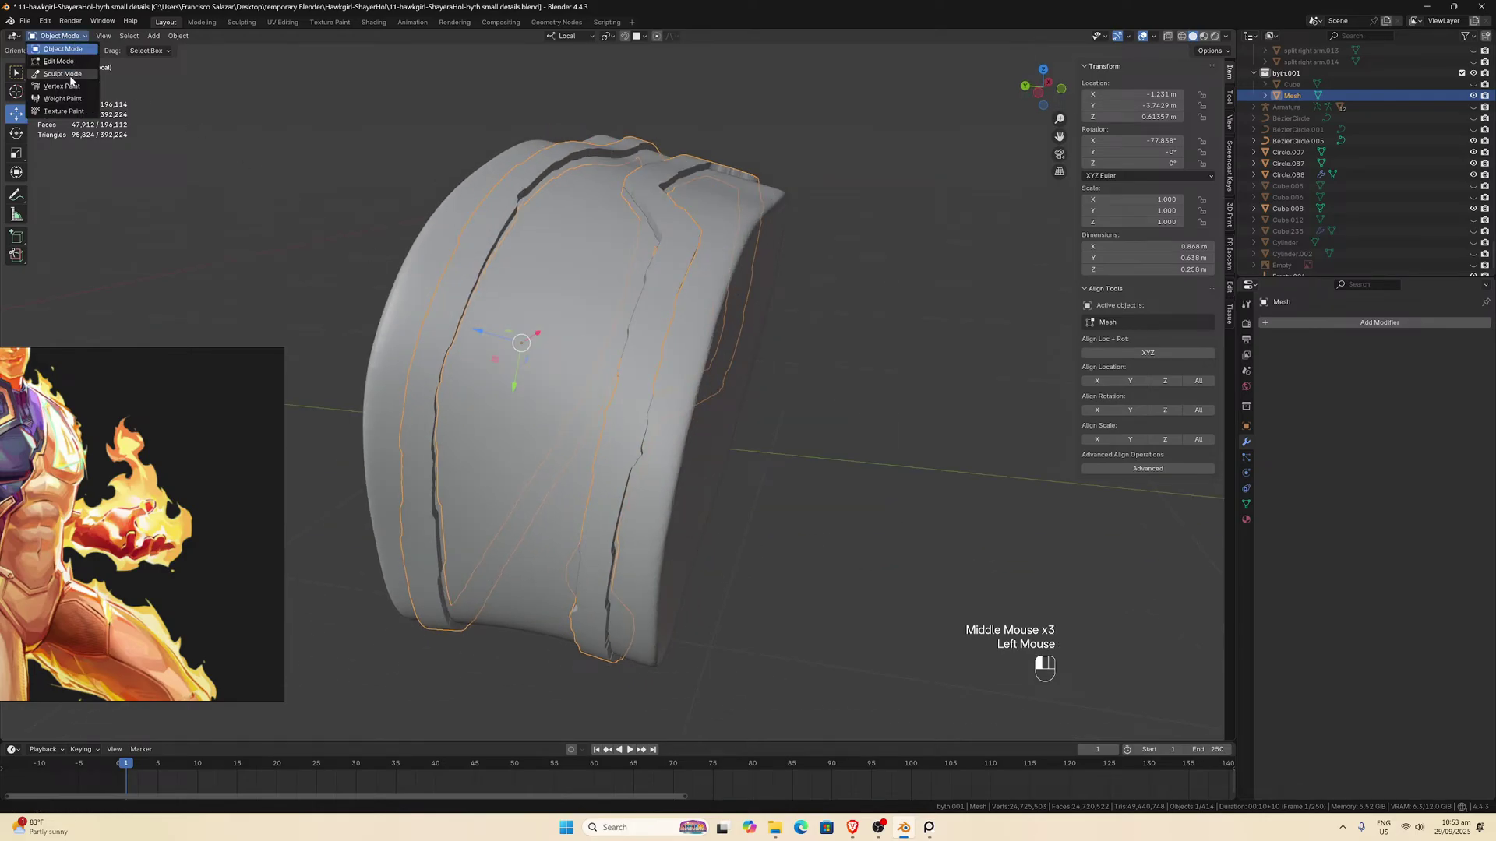
pyautogui.click(63, 73)
pyautogui.moveTo(96, 350)
pyautogui.mouseDown()
pyautogui.moveTo(212, 385)
pyautogui.moveTo(471, 400)
pyautogui.moveTo(425, 371)
pyautogui.mouseUp()
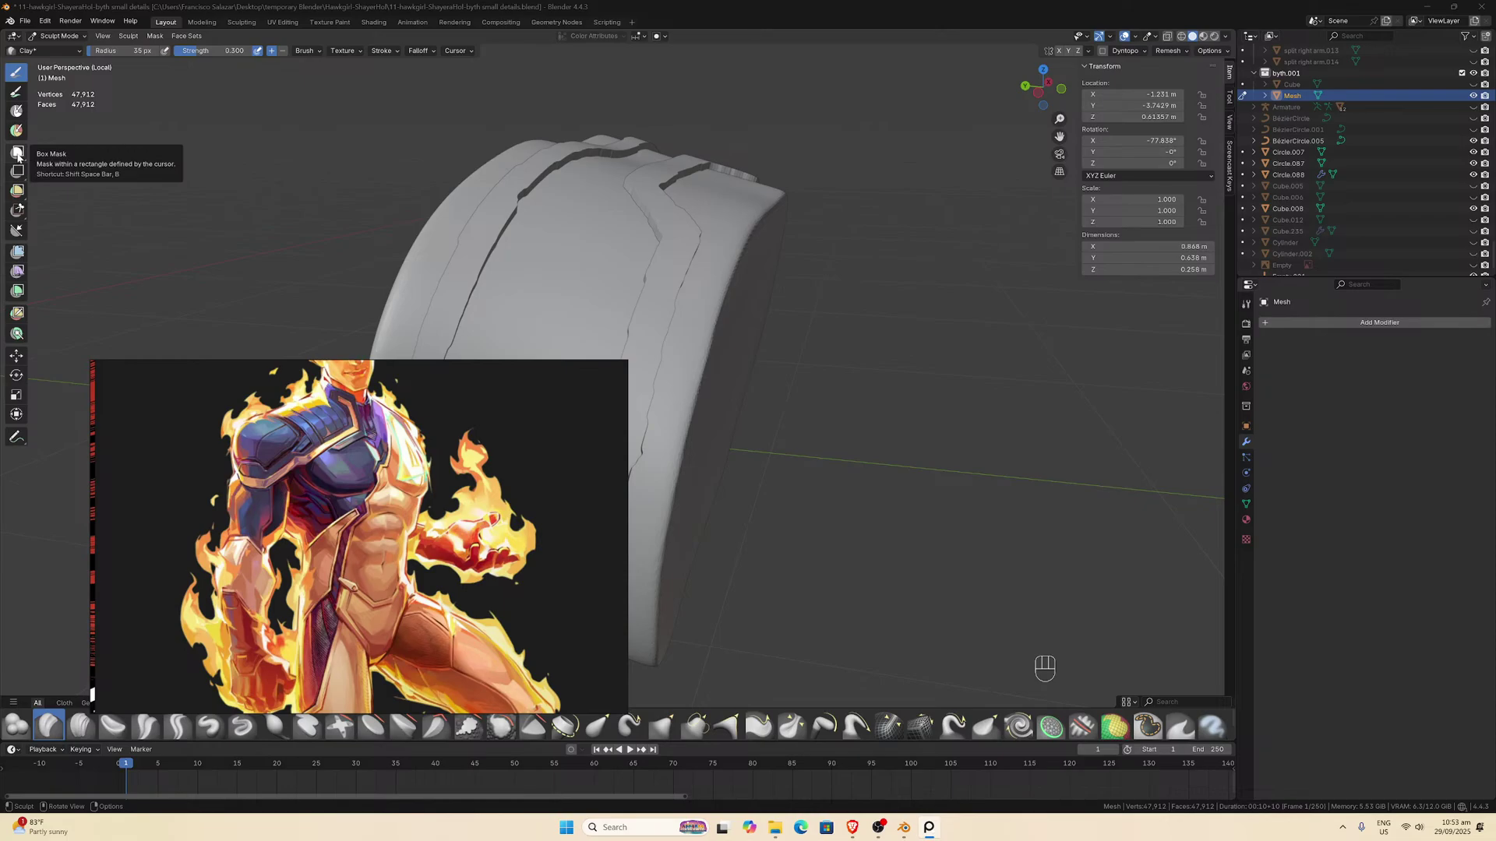
pyautogui.click(19, 250)
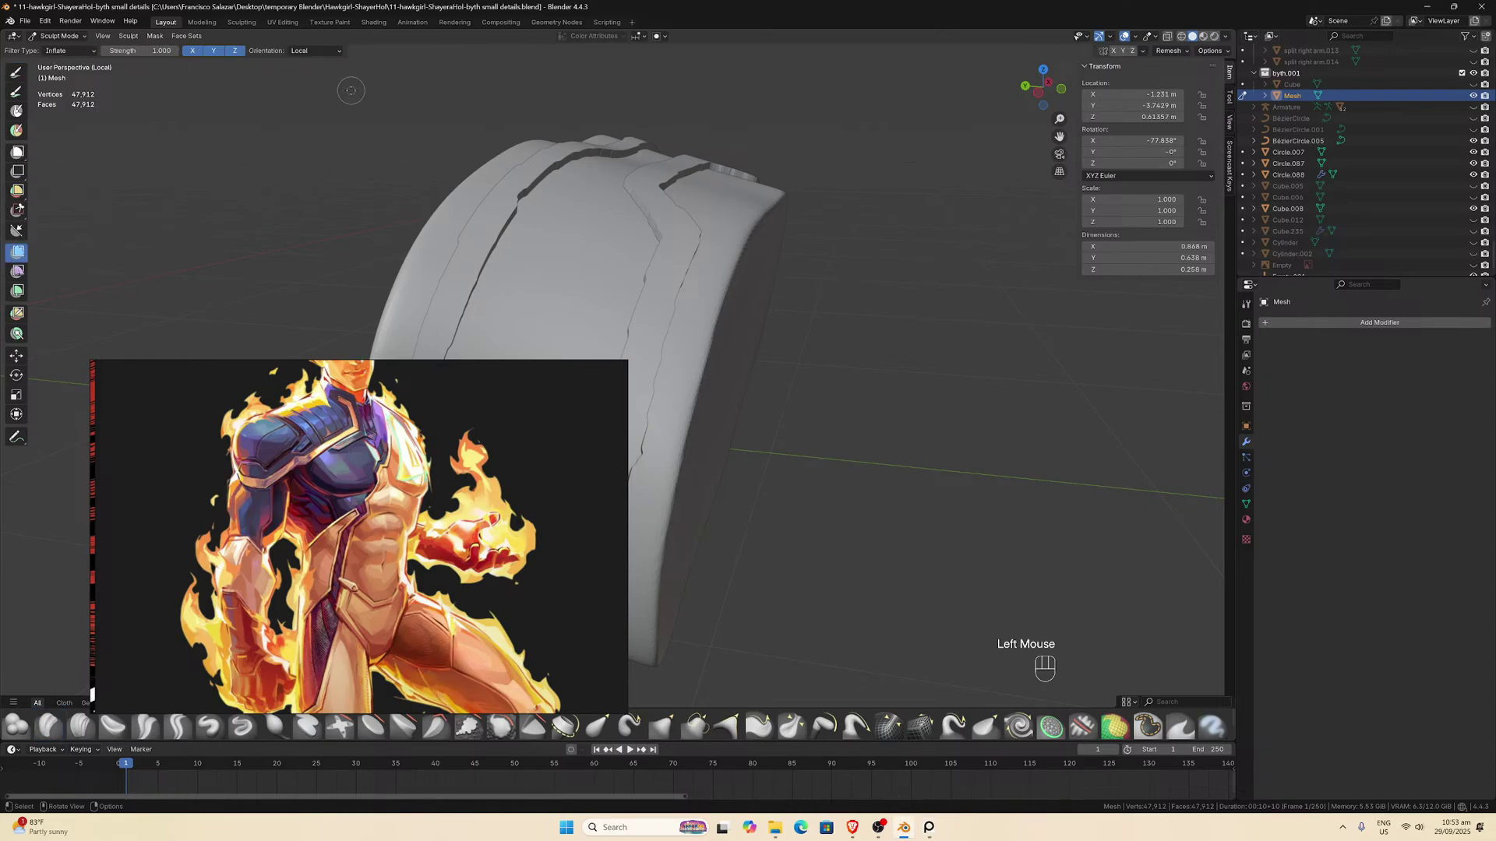
pyautogui.moveTo(352, 90); pyautogui.dragTo(234, 117)
pyautogui.hotkey('ctrl', 'z')
# Try the Smooth mesh filter on the extracted lines, and undo the sculpting changes back to Object Mode.
pyautogui.click(70, 50)
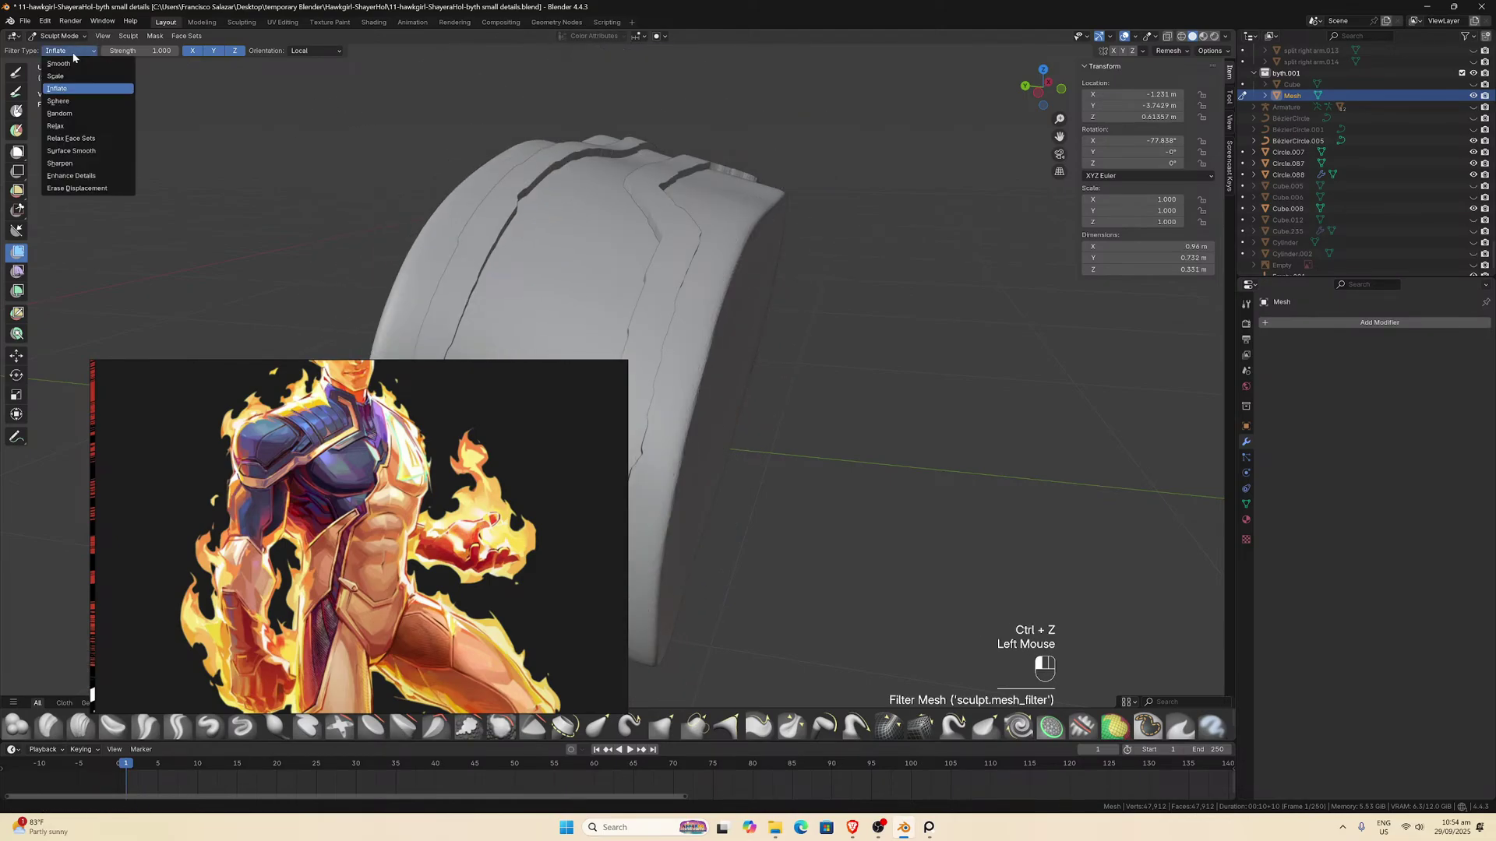
pyautogui.click(66, 65)
pyautogui.moveTo(335, 94); pyautogui.dragTo(414, 98)
pyautogui.moveTo(483, 376); pyautogui.dragTo(189, 353)
pyautogui.moveTo(521, 351)
pyautogui.mouseDown(button='middle')
pyautogui.moveTo(502, 393)
pyautogui.moveTo(514, 438)
pyautogui.mouseUp(button='middle')
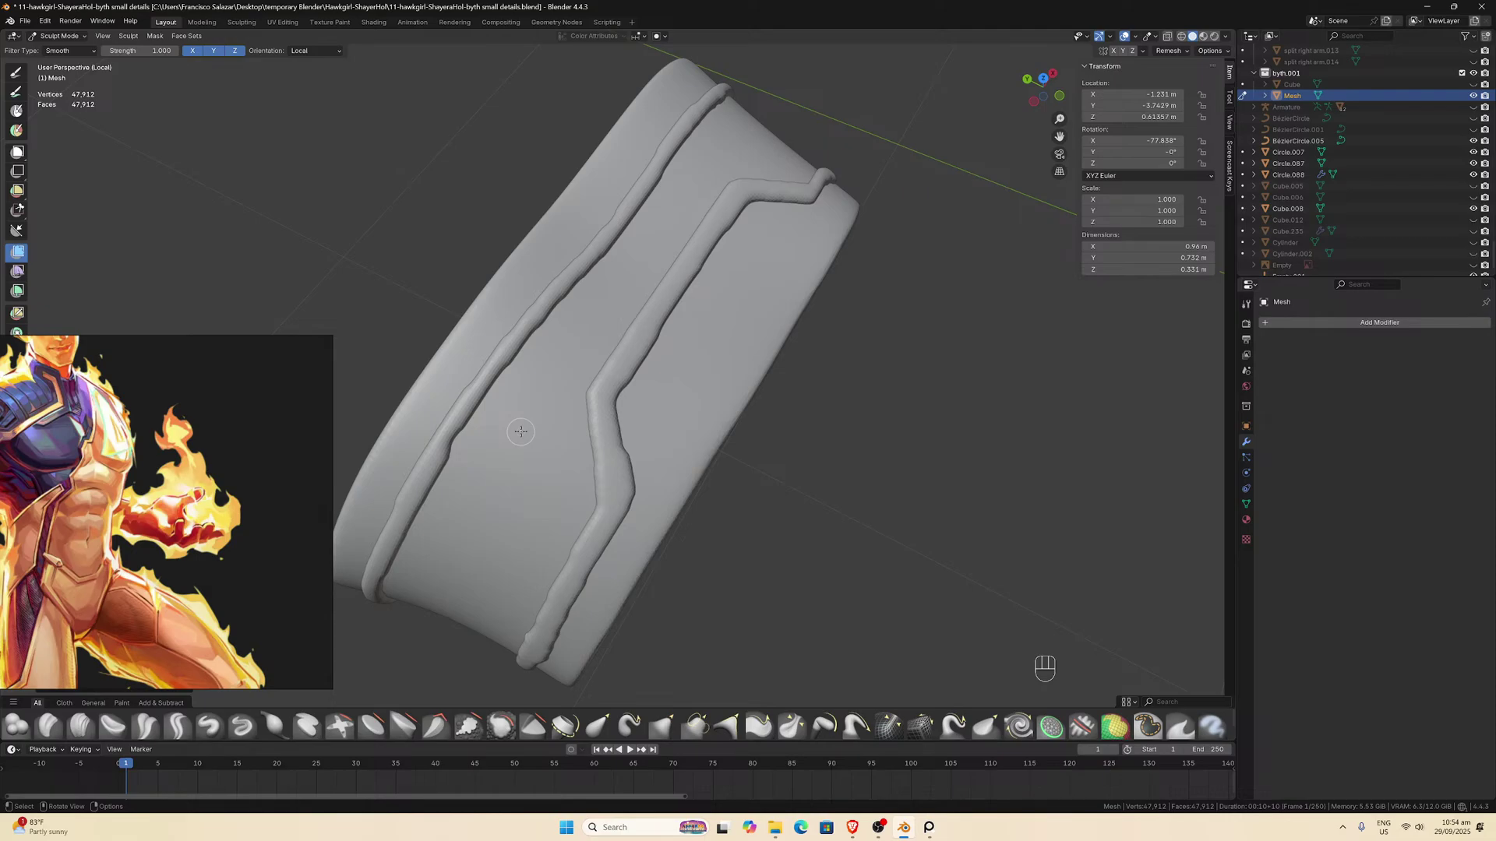
pyautogui.hotkey('ctrl', 'z')
pyautogui.hotkey('ctrl', 'z')
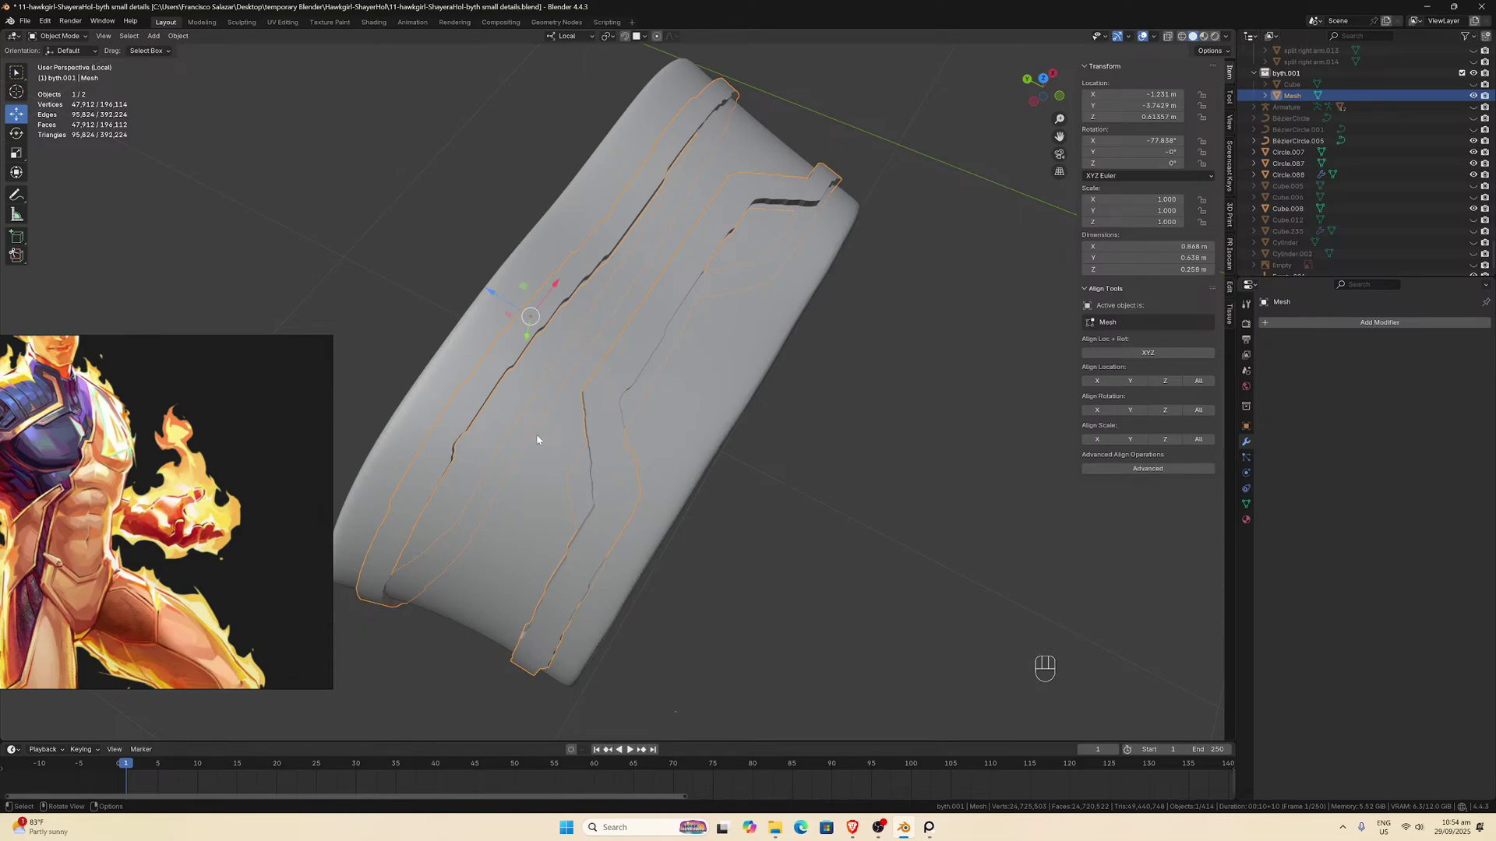
# Add a Remesh modifier to the extracted line mesh in Sharp mode with an octree depth of 6.
pyautogui.click(1264, 324)
pyautogui.moveTo(1243, 366)
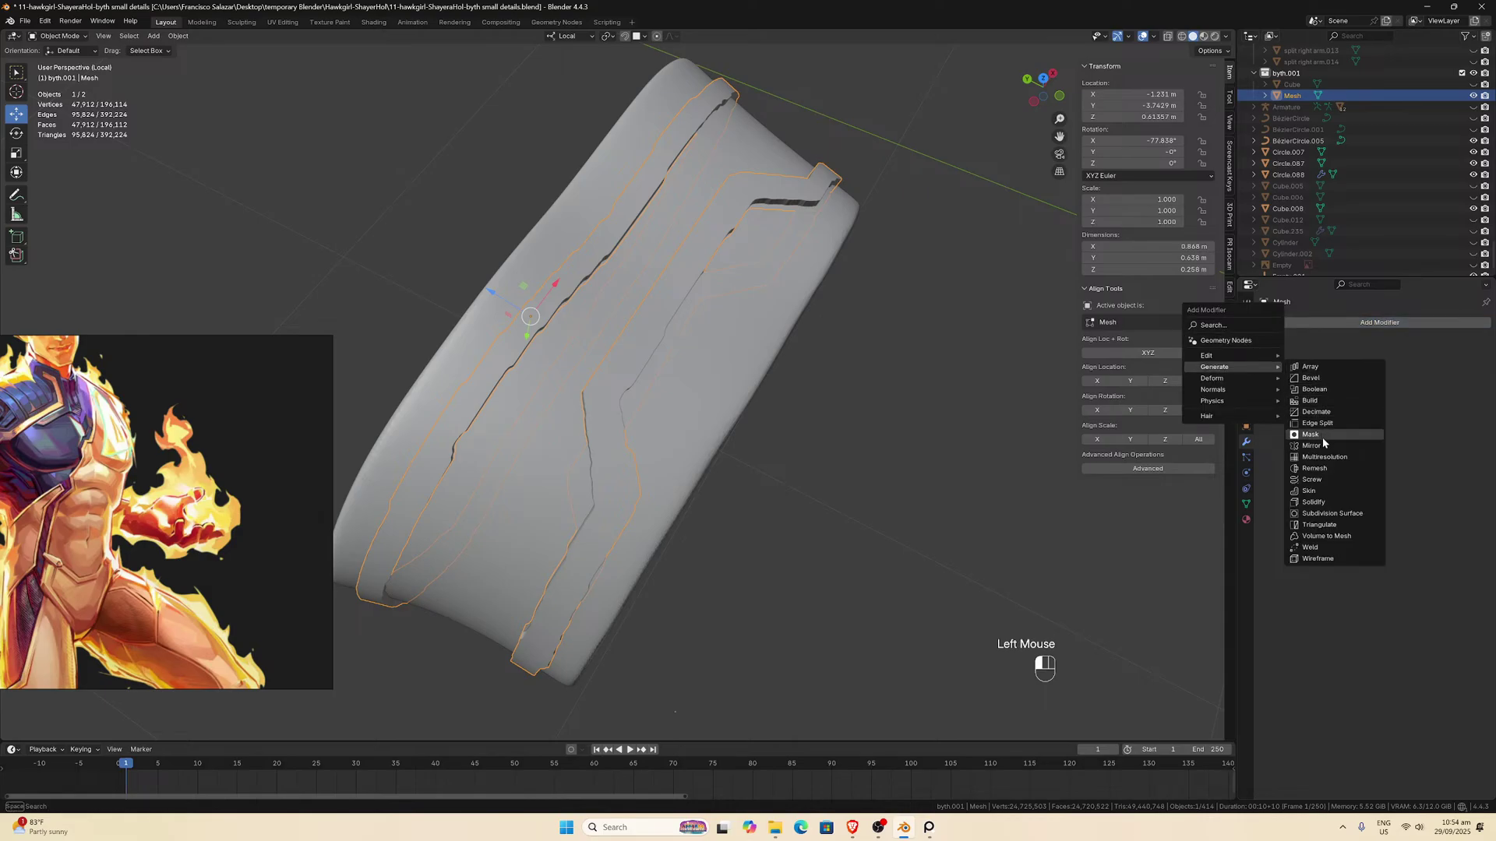
pyautogui.click(1318, 466)
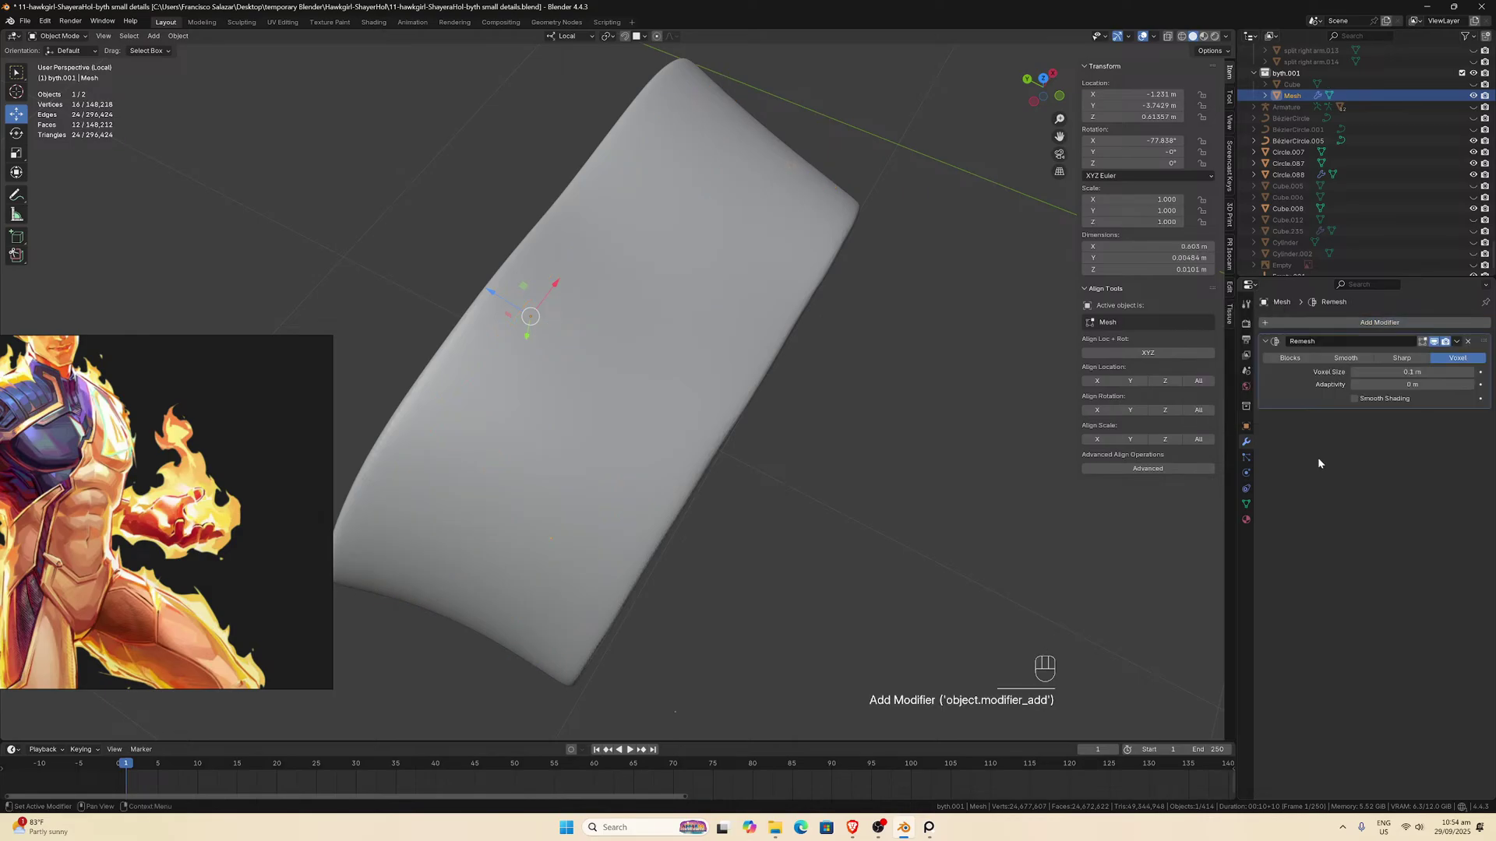
pyautogui.click(1402, 359)
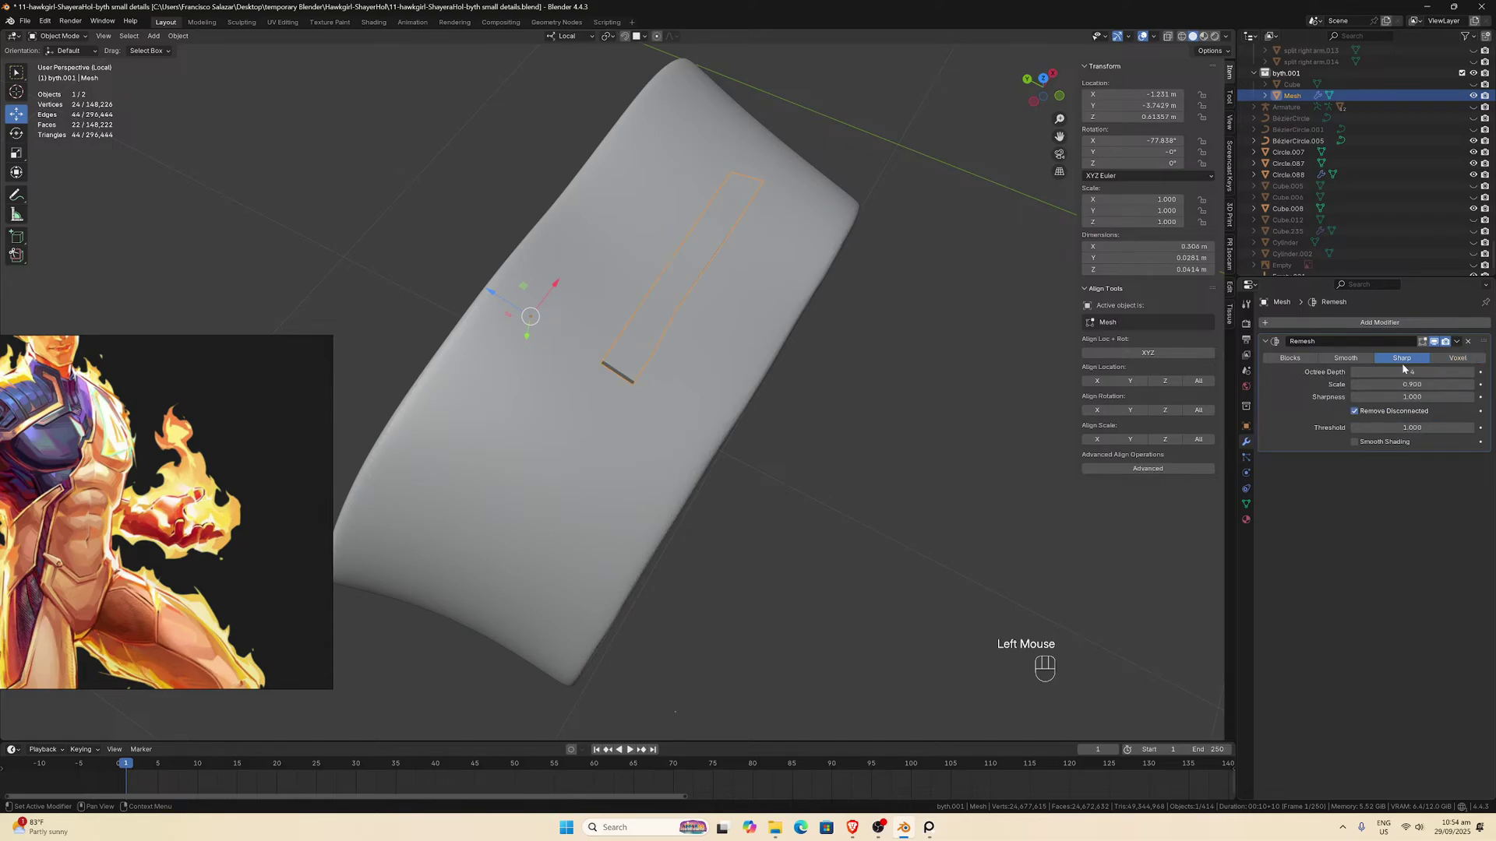
pyautogui.click(1471, 372)
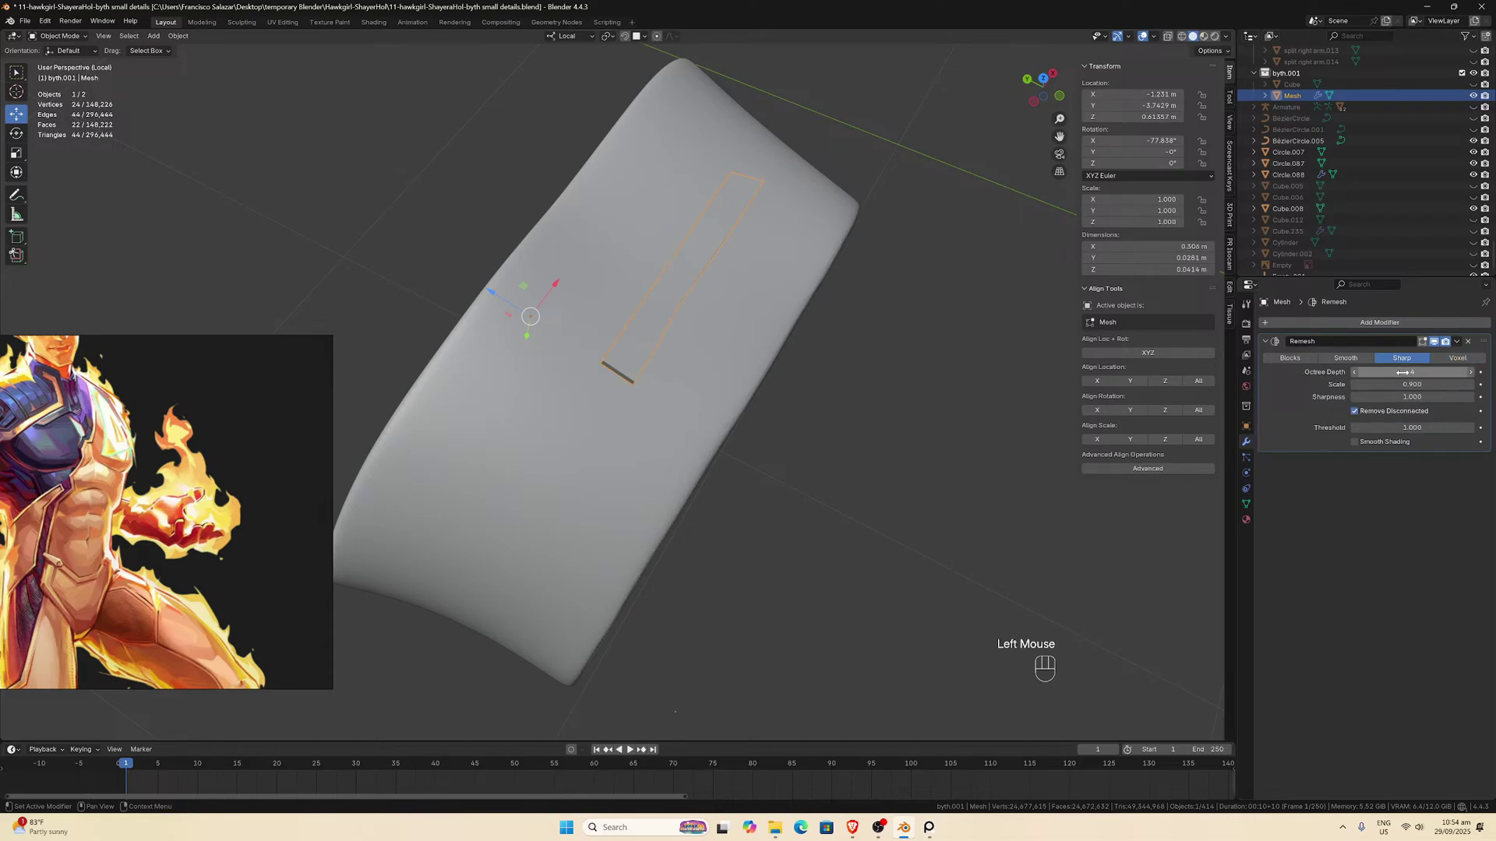
pyautogui.click(1471, 372)
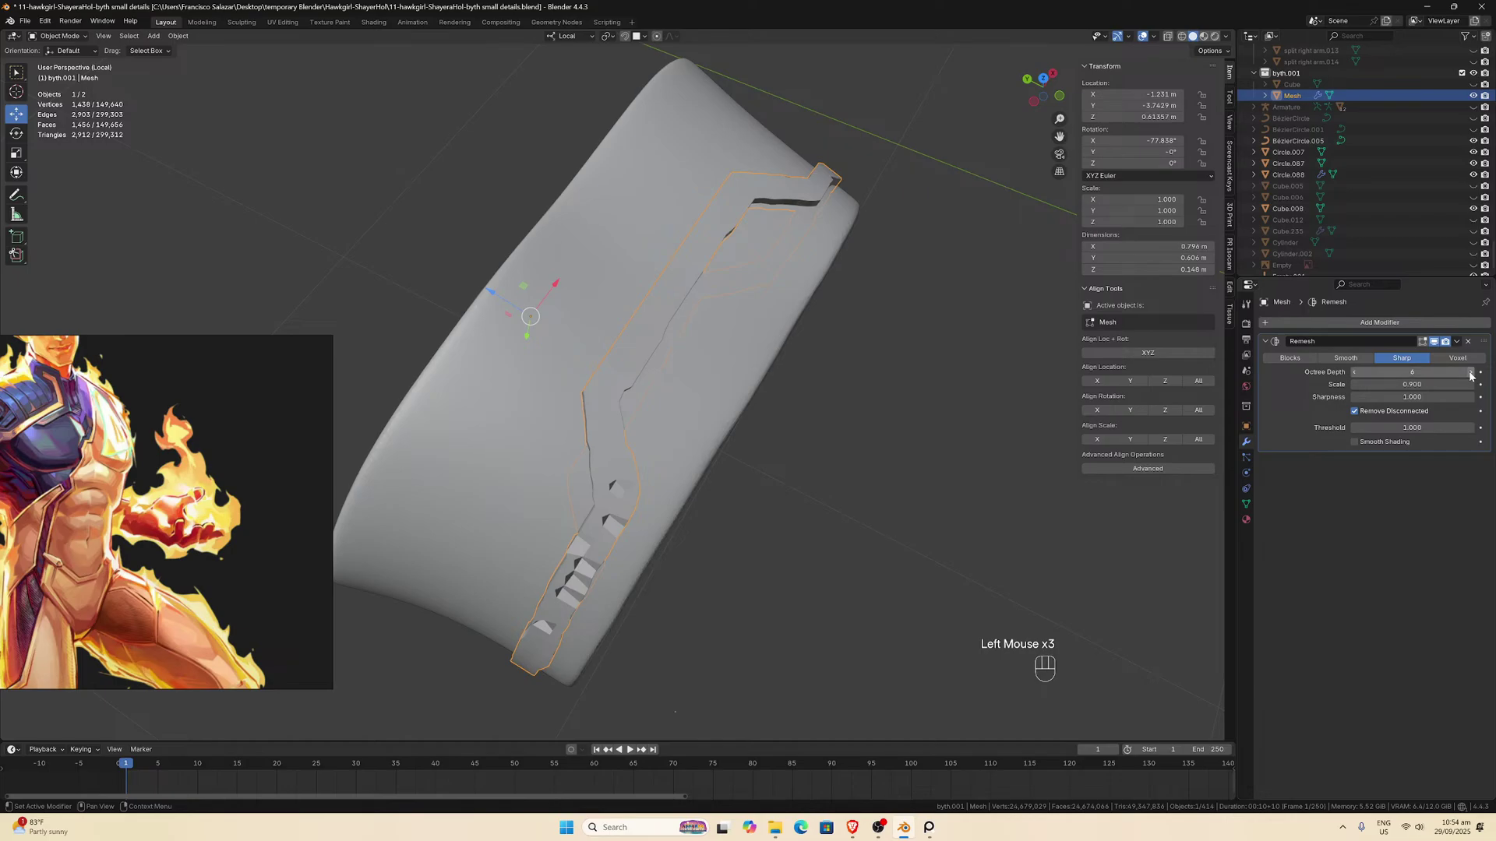
pyautogui.moveTo(754, 419); pyautogui.dragTo(826, 407, button='middle')
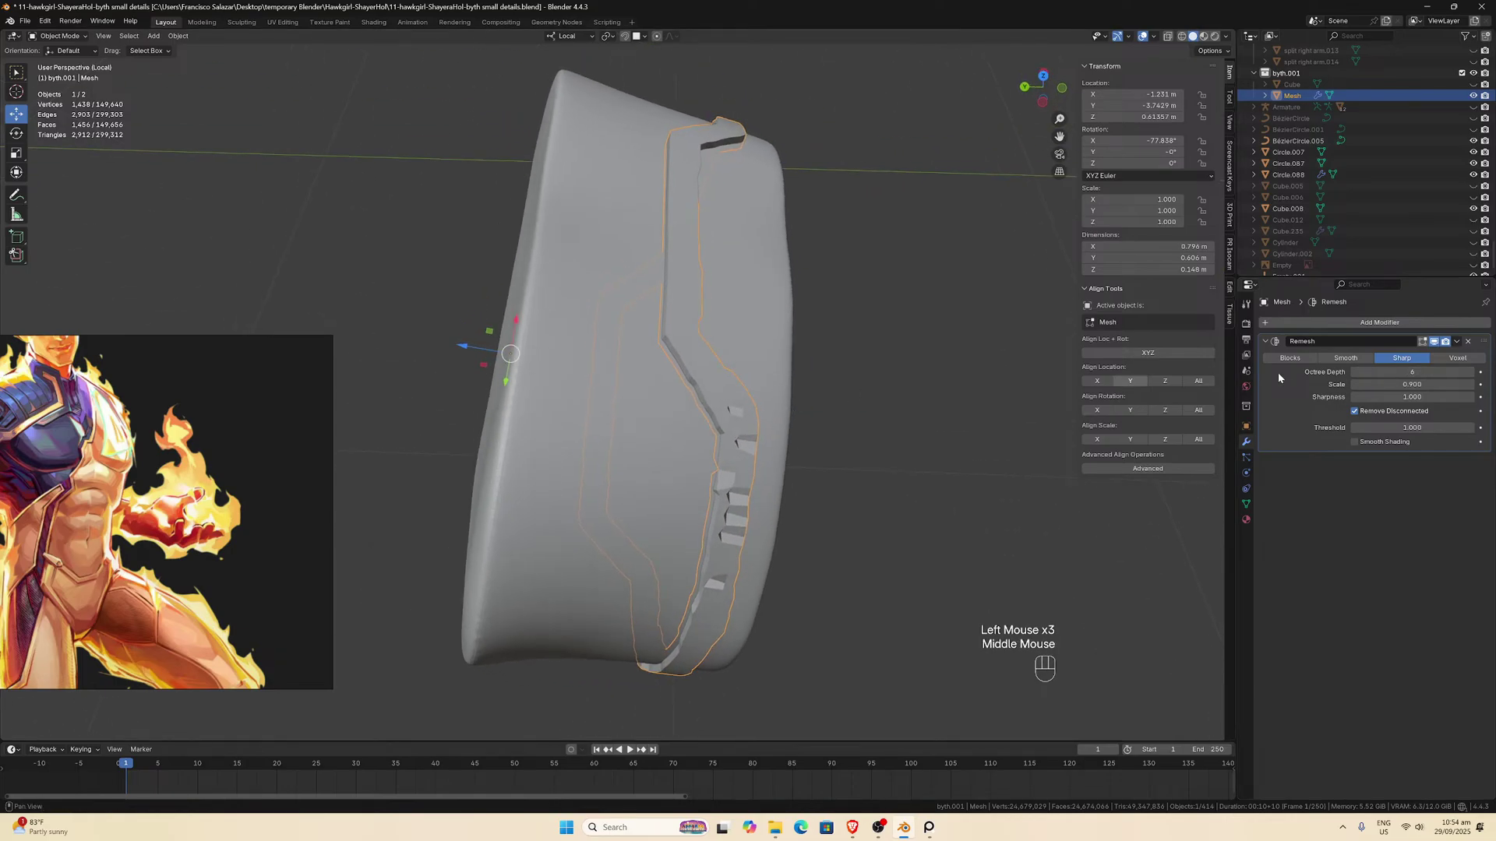
# Try the Smooth and Blocks remesh modes on the extracted line mesh.
pyautogui.click(1345, 360)
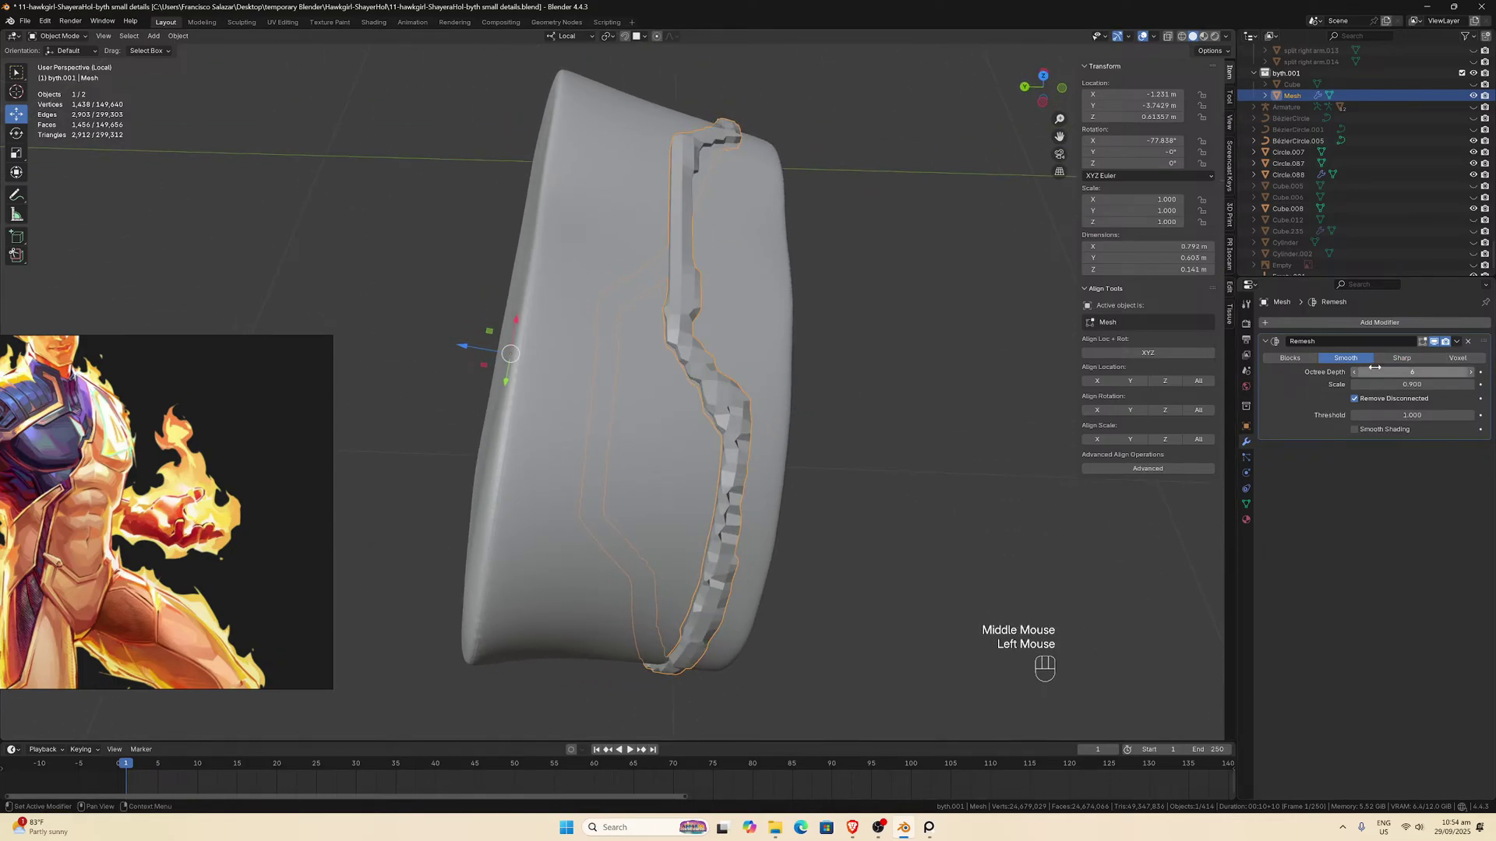
pyautogui.click(1390, 359)
pyautogui.click(1290, 359)
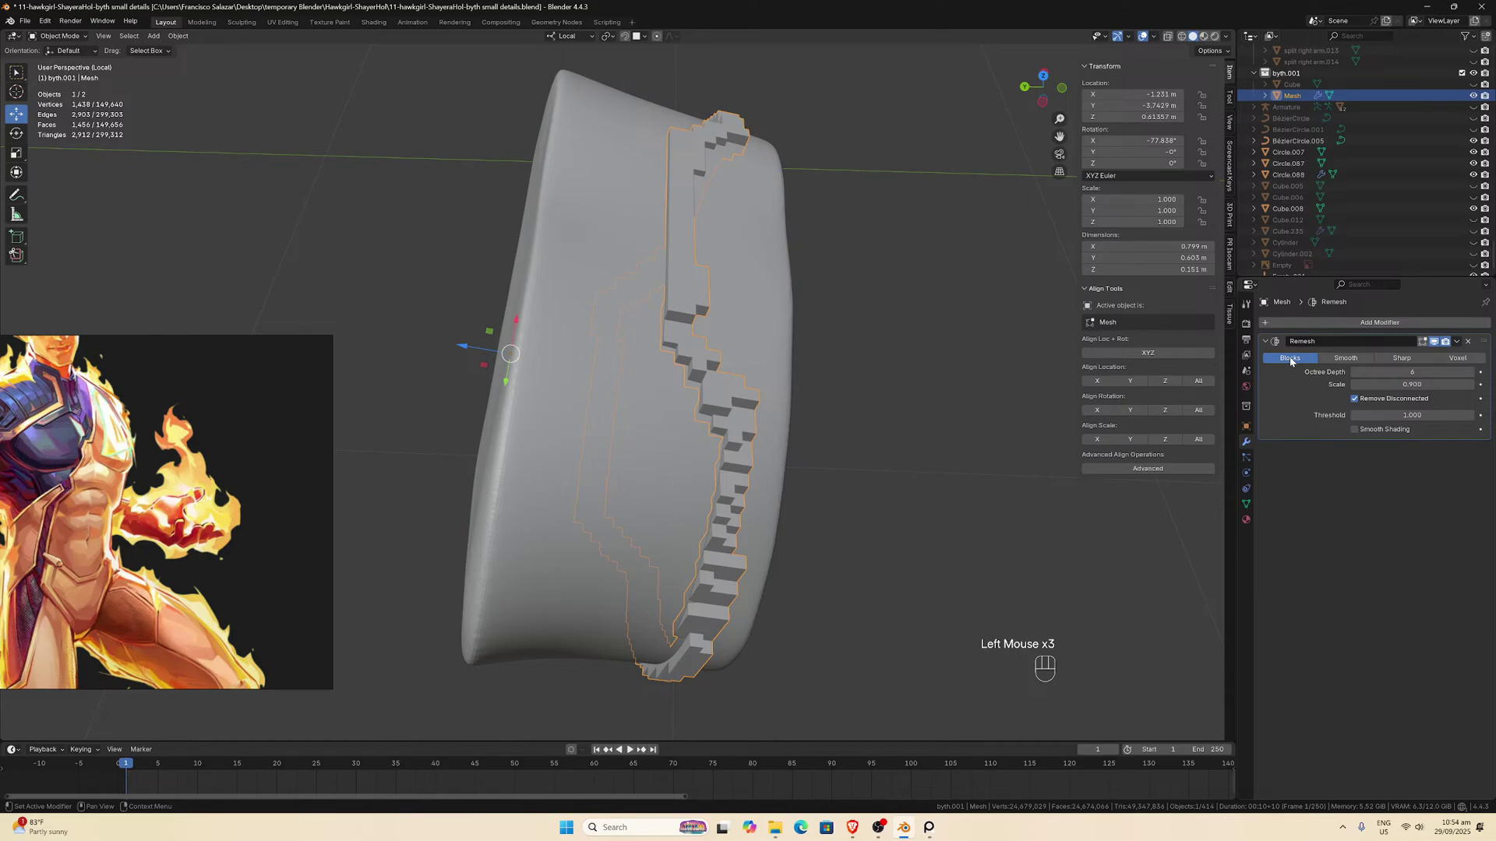
# Try Voxel remeshing with different voxel sizes on the extracted lines, and remove the Remesh modifier.
pyautogui.click(1457, 357)
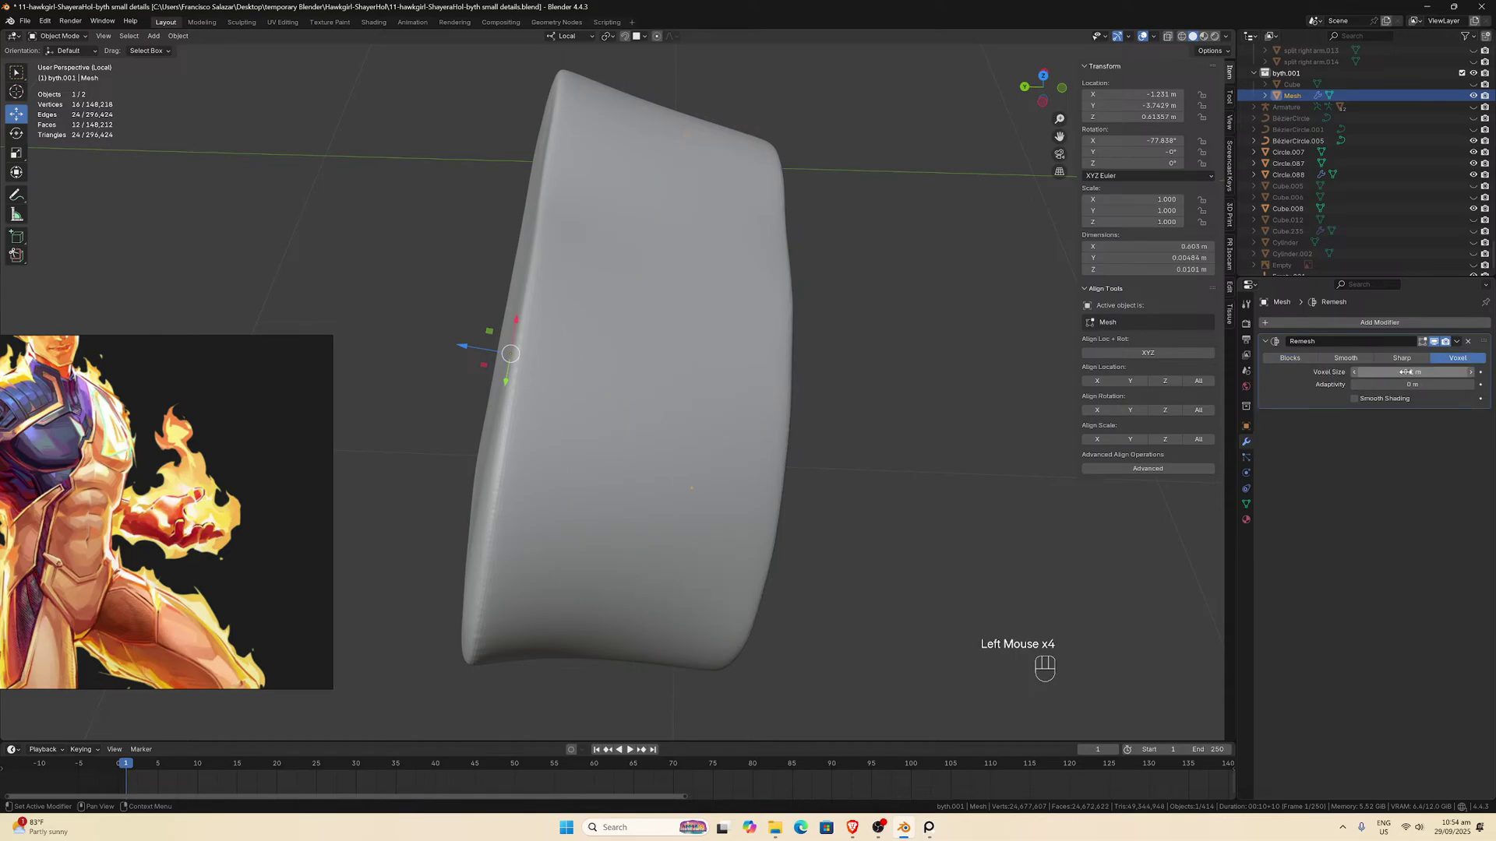
pyautogui.click(1471, 372)
pyautogui.click(1471, 372)
pyautogui.click(1470, 371)
pyautogui.click(1471, 371)
pyautogui.click(1471, 371)
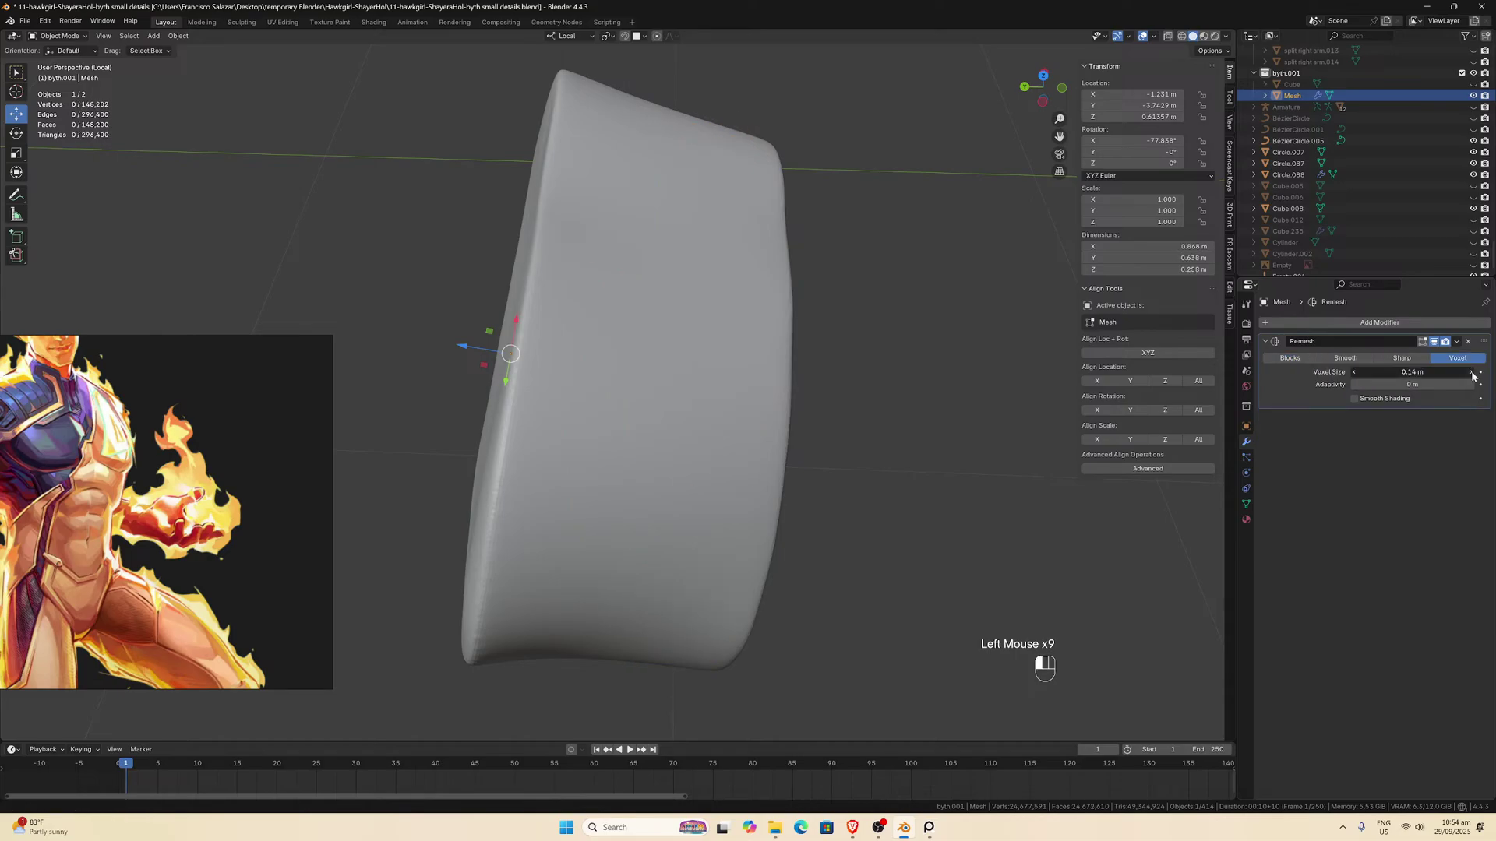
pyautogui.click(1471, 372)
pyautogui.click(1470, 372)
pyautogui.moveTo(1411, 372); pyautogui.dragTo(1333, 372)
pyautogui.click(1468, 341)
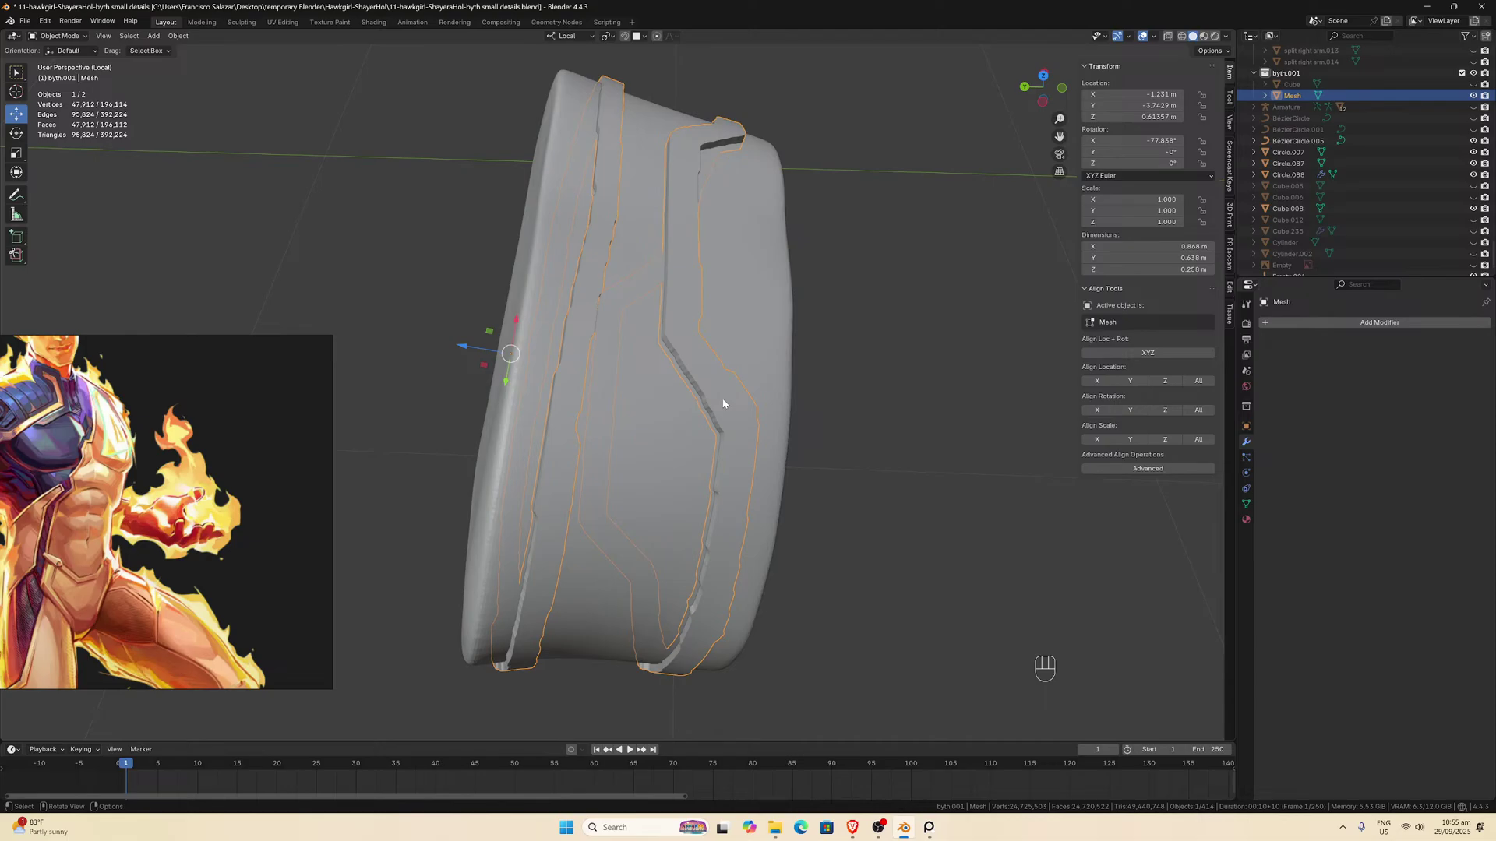
# Delete the extracted line mesh from the arm band.
pyautogui.moveTo(723, 404); pyautogui.dragTo(578, 494, button='middle')
pyautogui.scroll(-1, 578, 494)
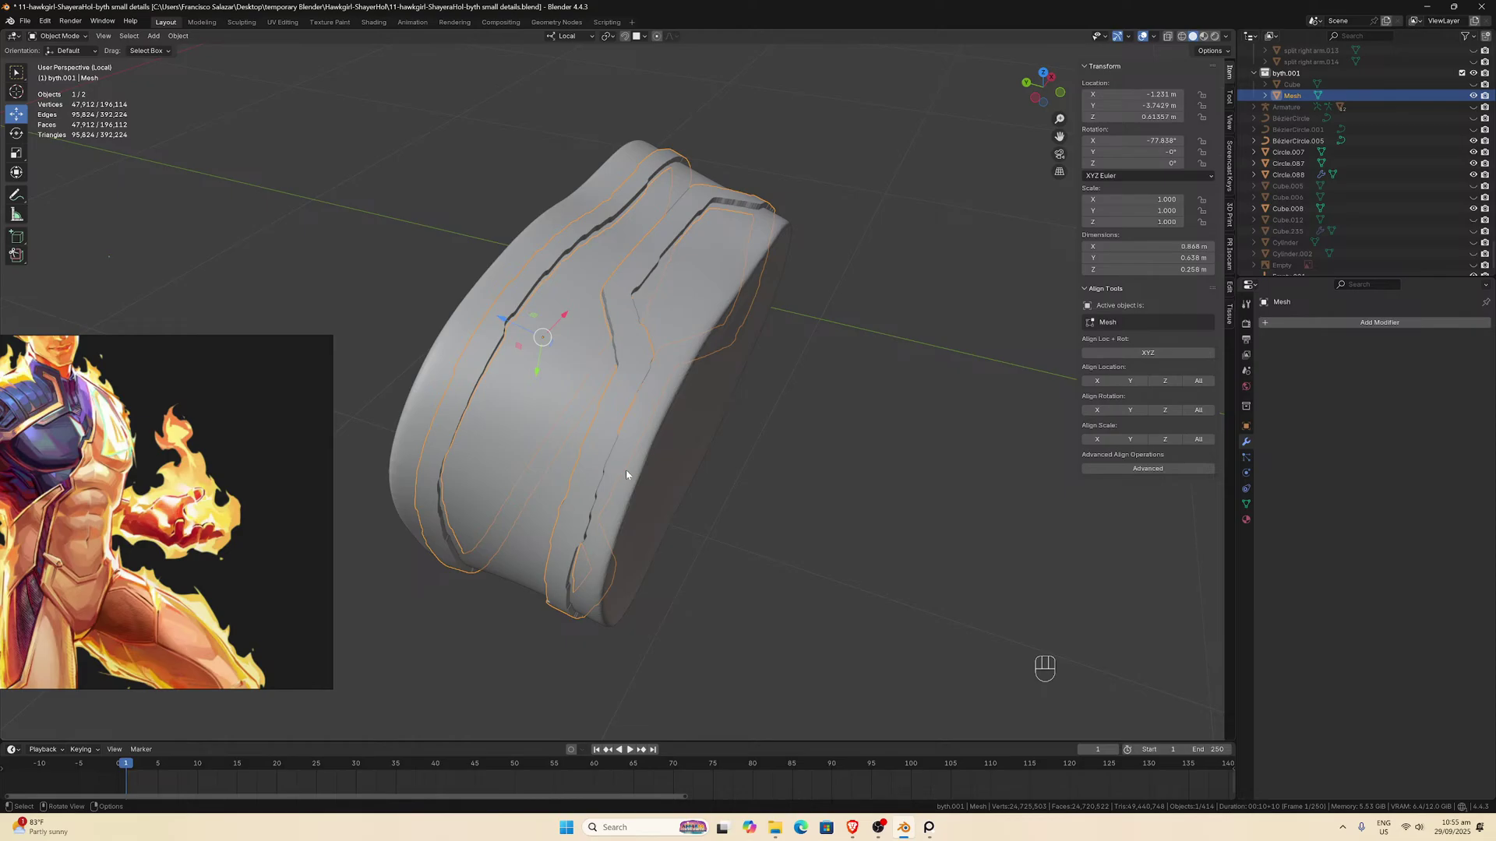
pyautogui.moveTo(627, 474); pyautogui.dragTo(661, 479, button='middle')
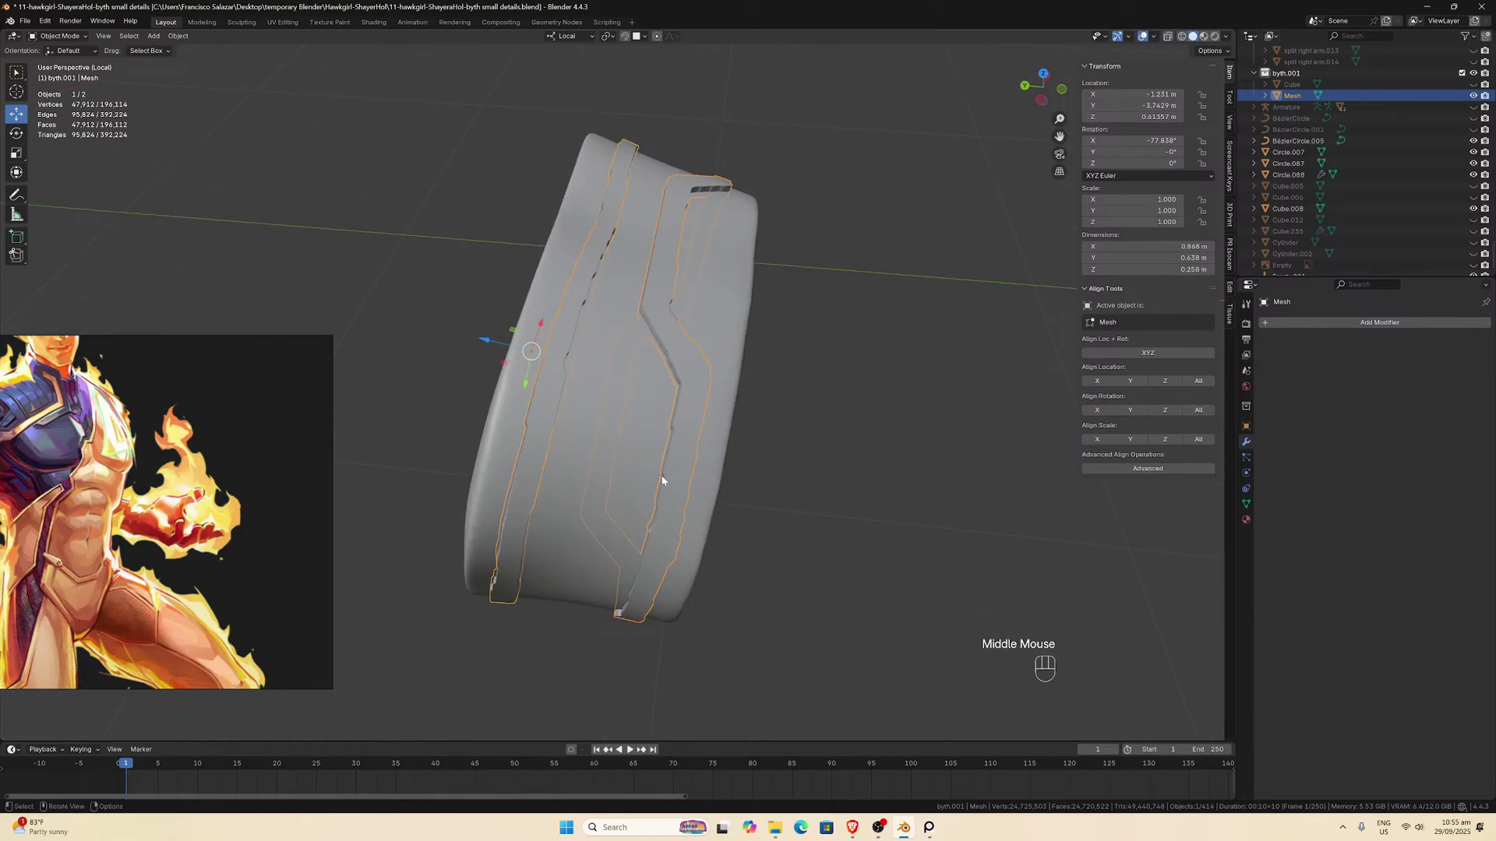
pyautogui.press('x')
pyautogui.click(661, 475)
# Select the arm band, switch it to Sculpt Mode, and clear its mask.
pyautogui.click(647, 460)
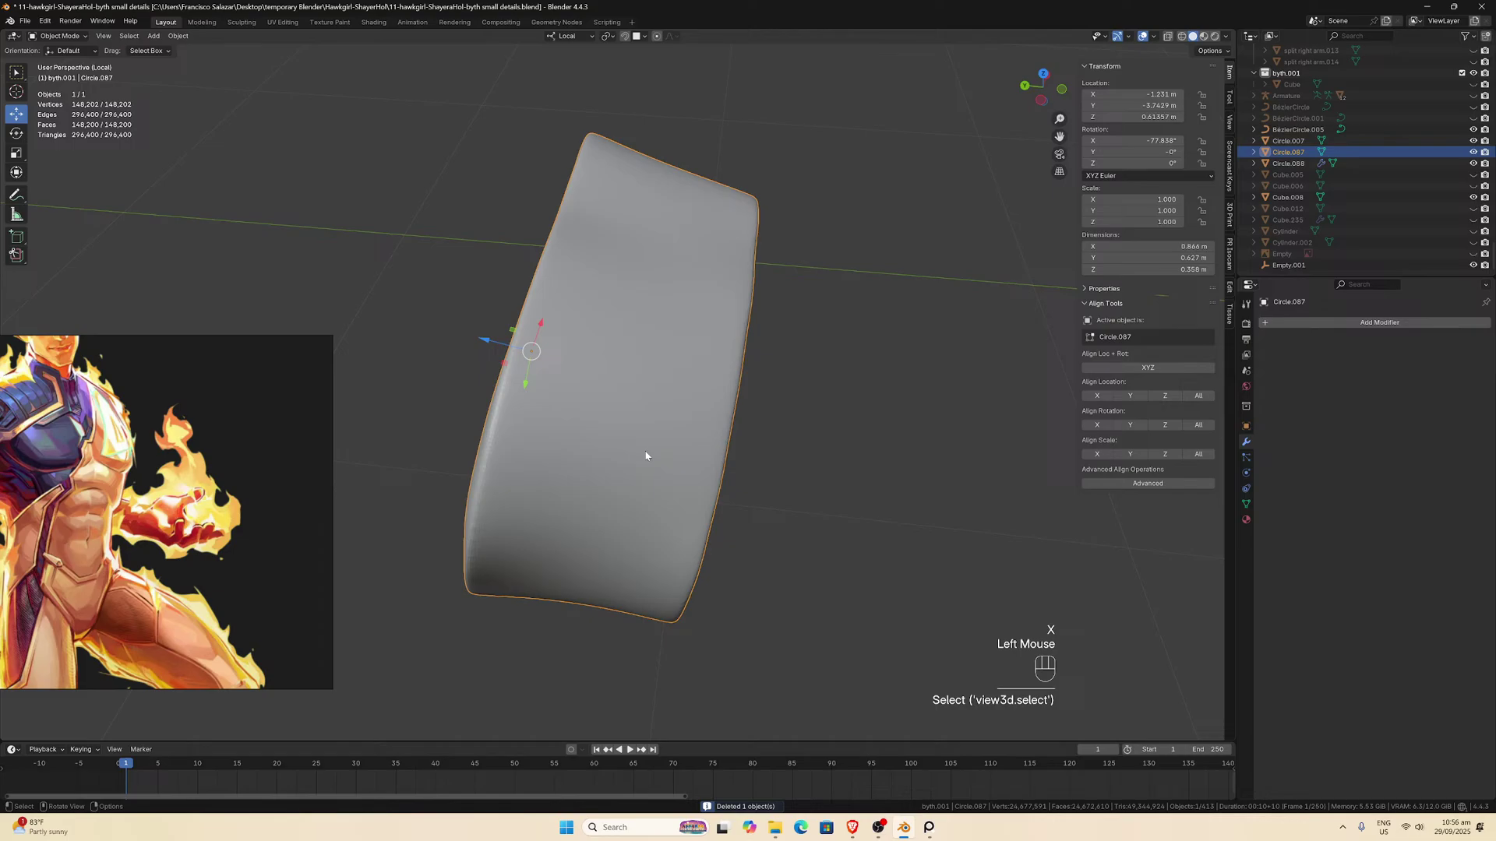
pyautogui.click(59, 36)
pyautogui.click(59, 74)
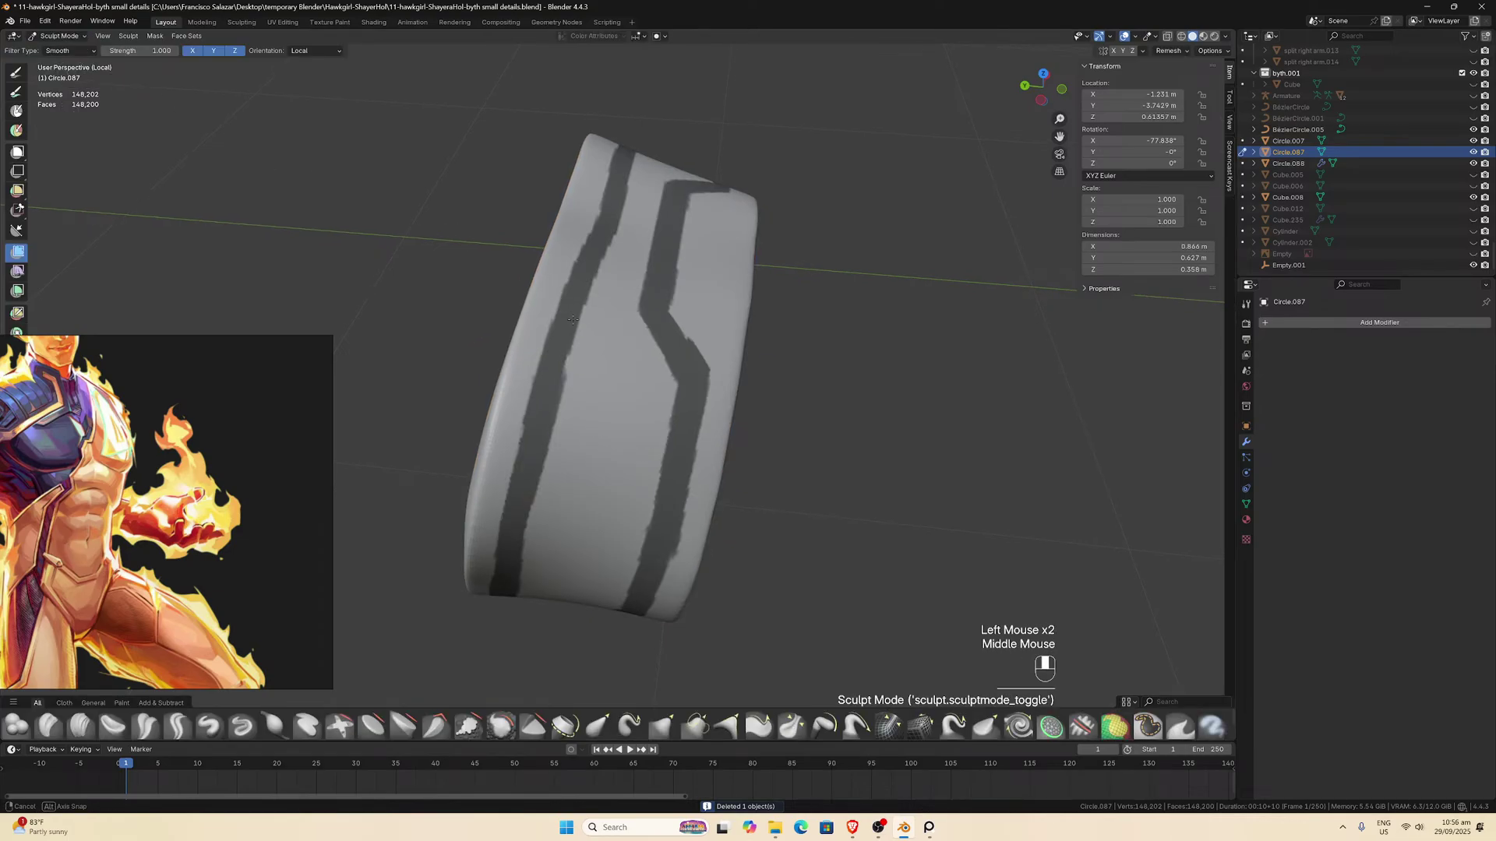
pyautogui.moveTo(572, 320); pyautogui.dragTo(450, 260, button='middle')
pyautogui.click(155, 36)
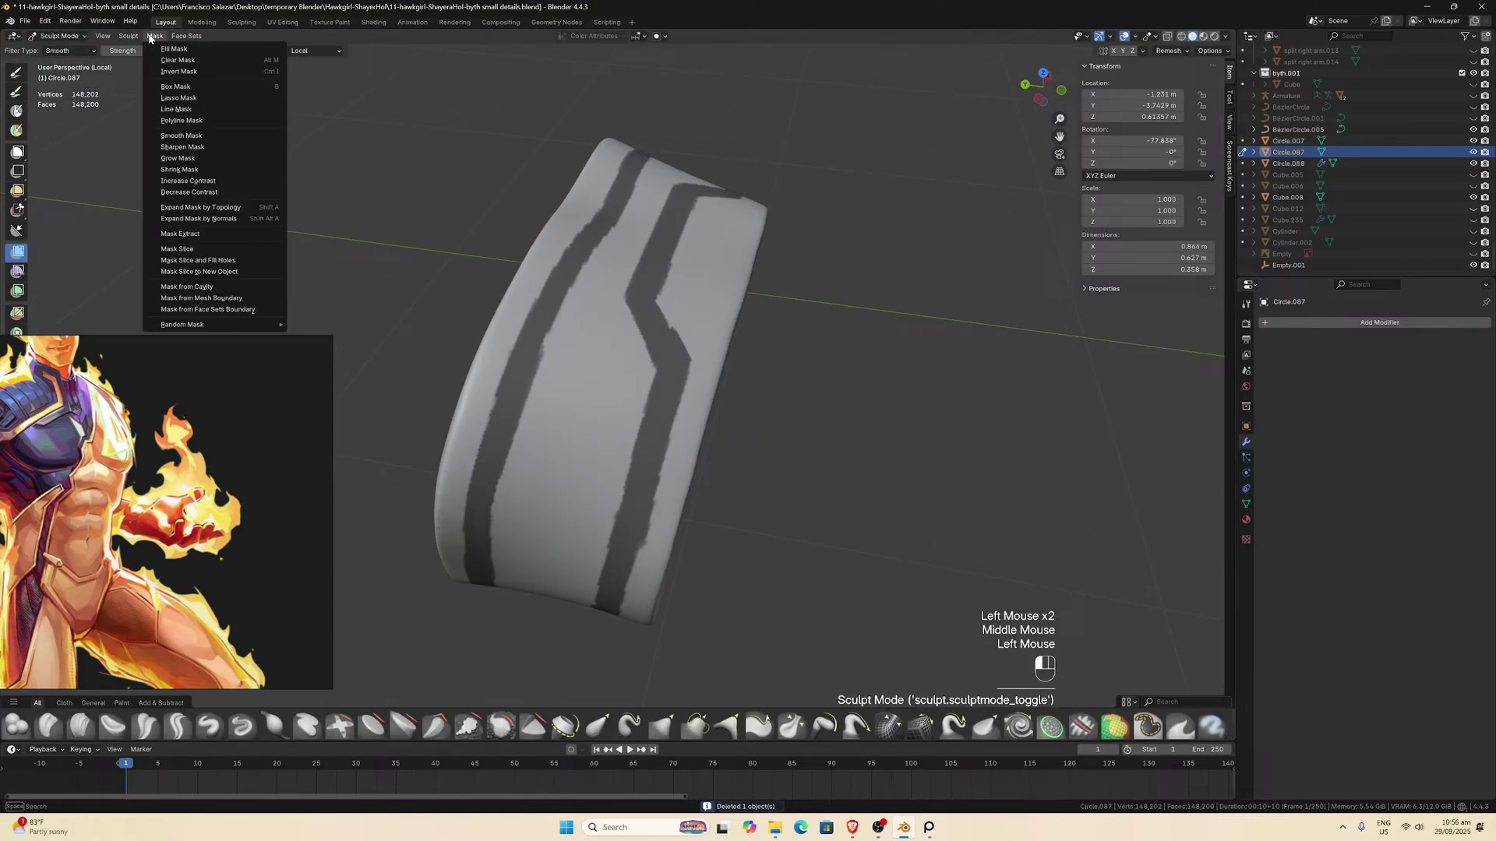
pyautogui.click(179, 61)
pyautogui.moveTo(767, 425); pyautogui.dragTo(732, 442, button='middle')
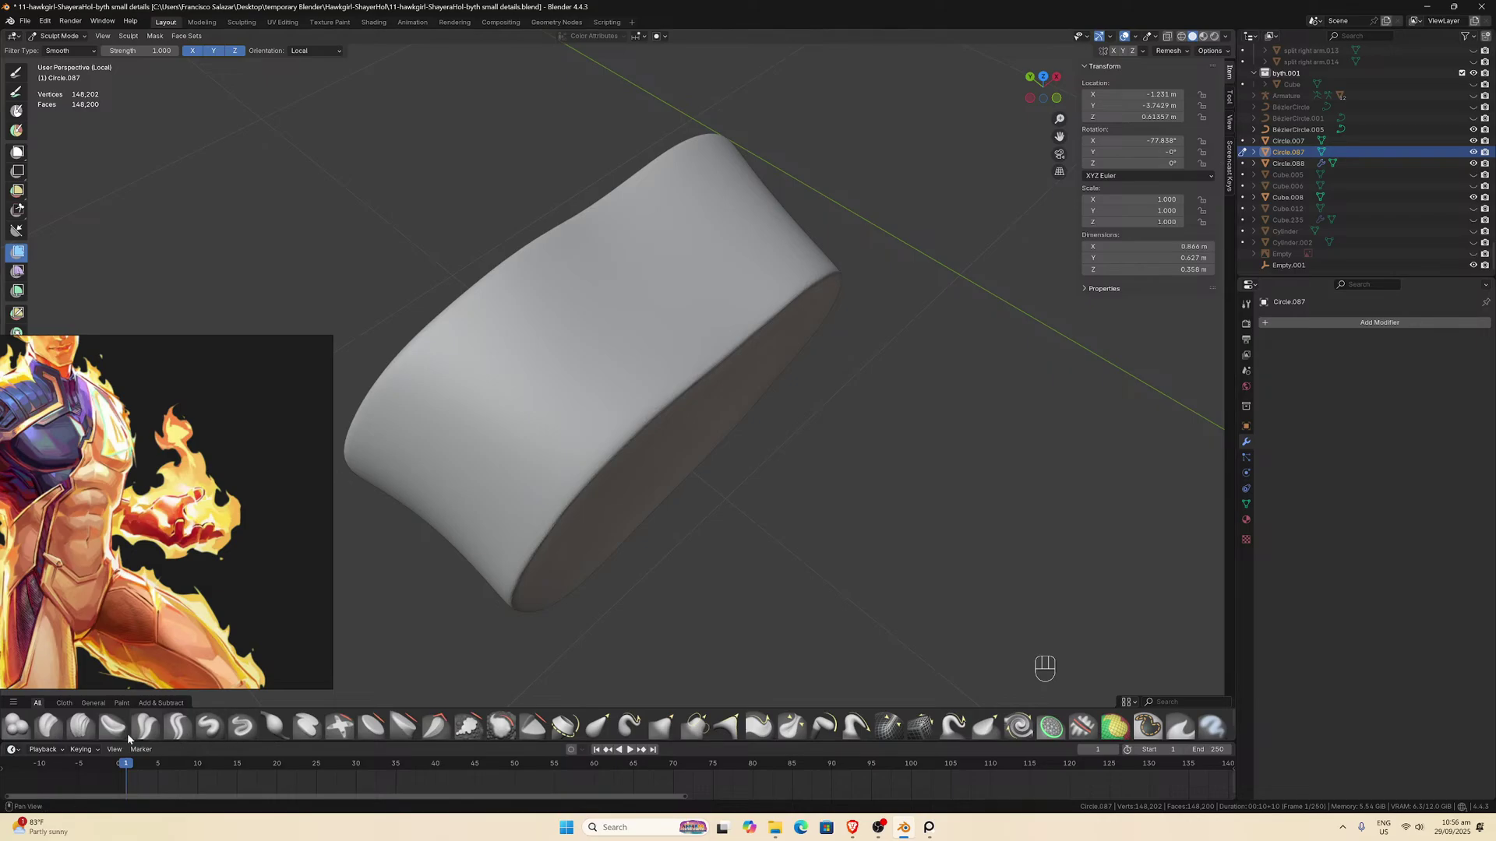
# Try a Clay Strips stroke on the plain surface of the arm band, and undo it.
pyautogui.click(80, 726)
pyautogui.moveTo(658, 348)
pyautogui.mouseDown()
pyautogui.moveTo(701, 333)
pyautogui.moveTo(563, 431)
pyautogui.moveTo(593, 436)
pyautogui.mouseUp()
pyautogui.hotkey('ctrl', 'z')
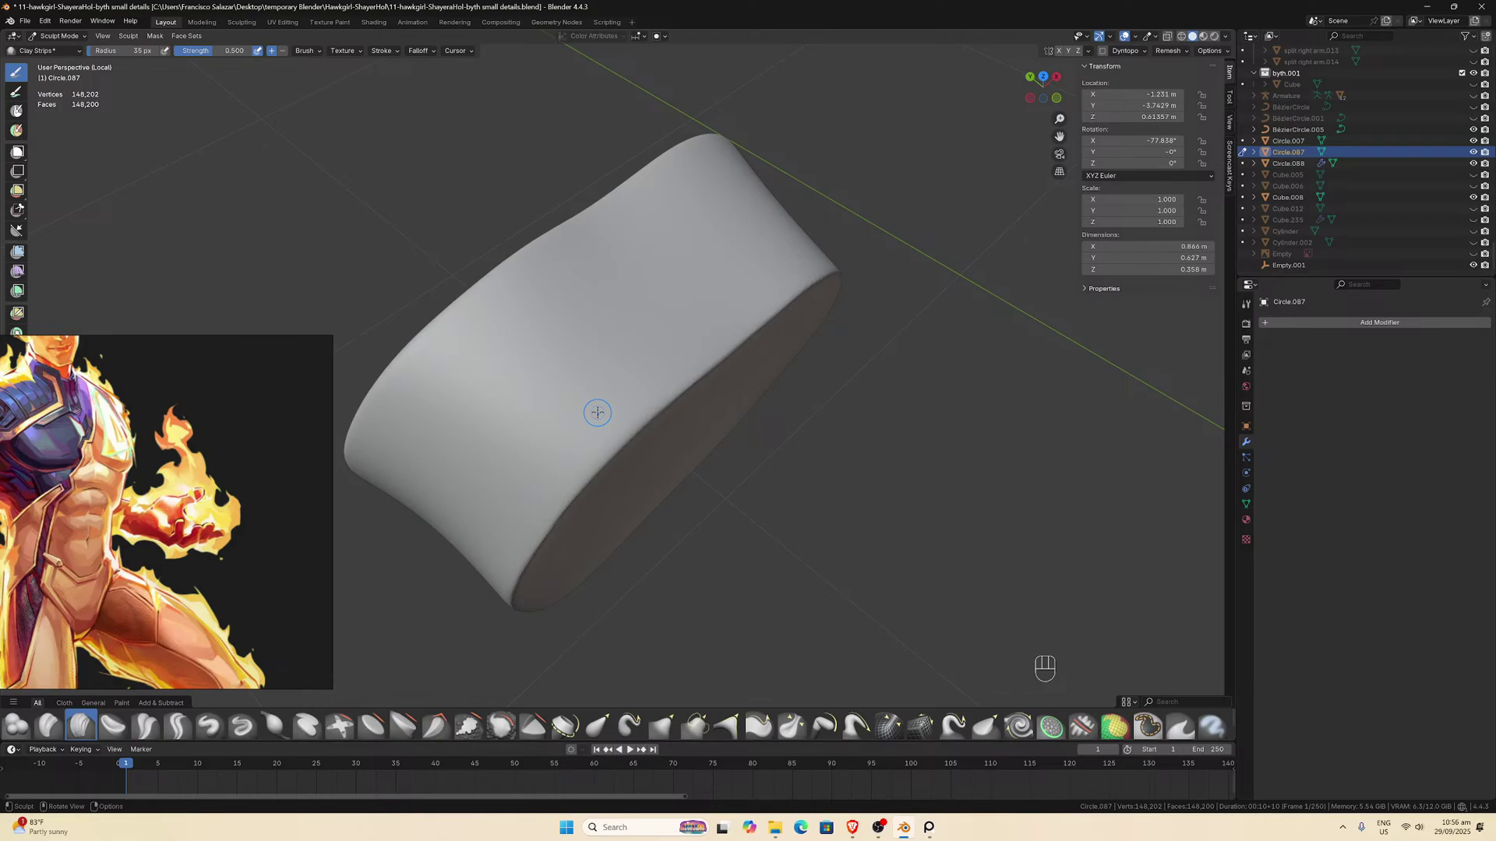
# Leave local view to show the whole sculpture, and return the arm band to Object Mode.
pyautogui.press('/')
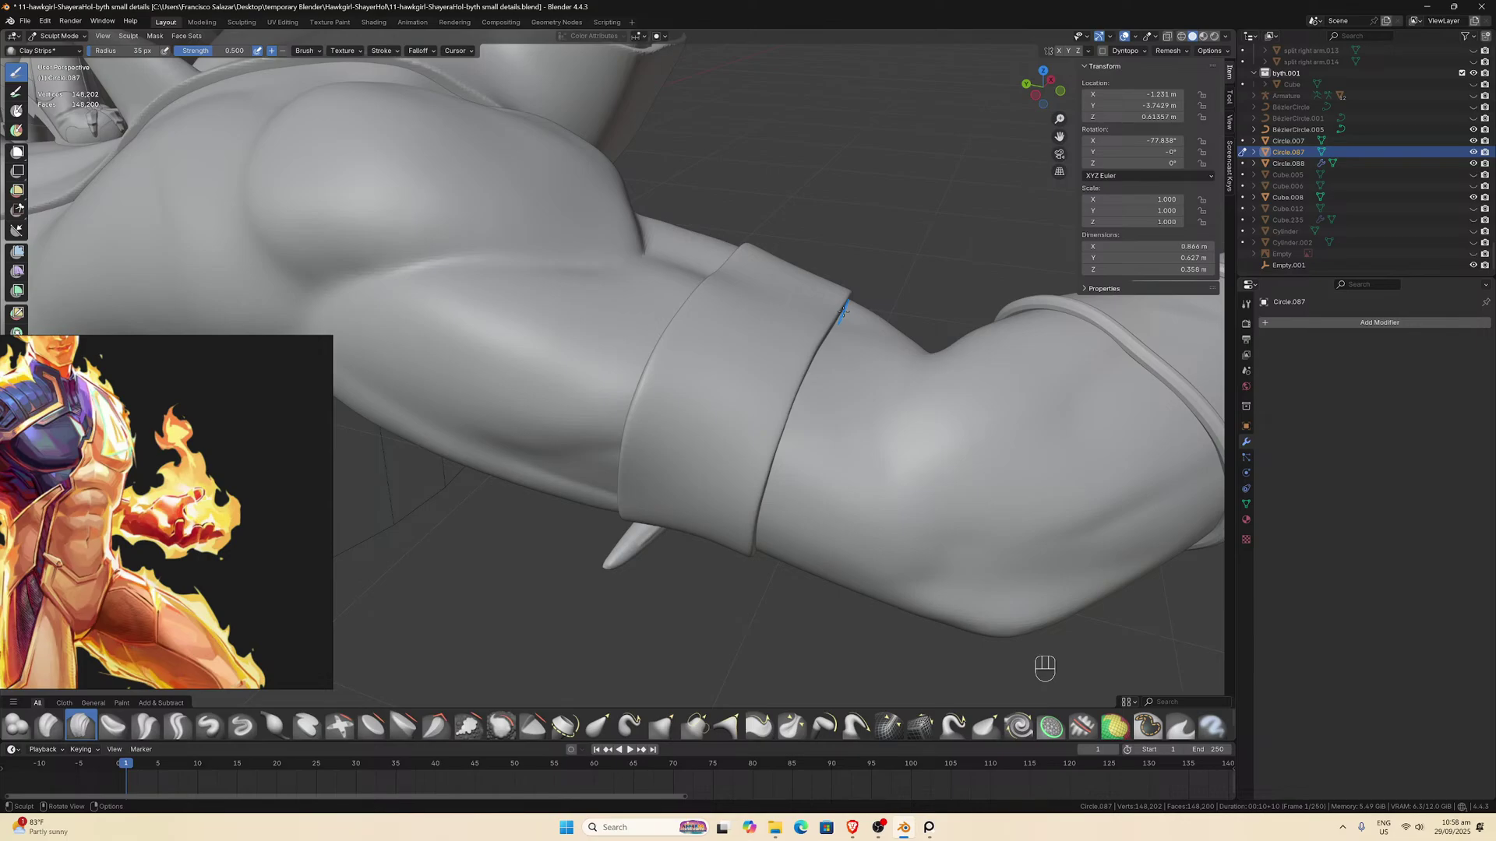
pyautogui.scroll(-2, 843, 310)
pyautogui.moveTo(843, 310); pyautogui.dragTo(814, 365, button='middle')
pyautogui.scroll(-1, 814, 367)
pyautogui.scroll(4, 753, 350)
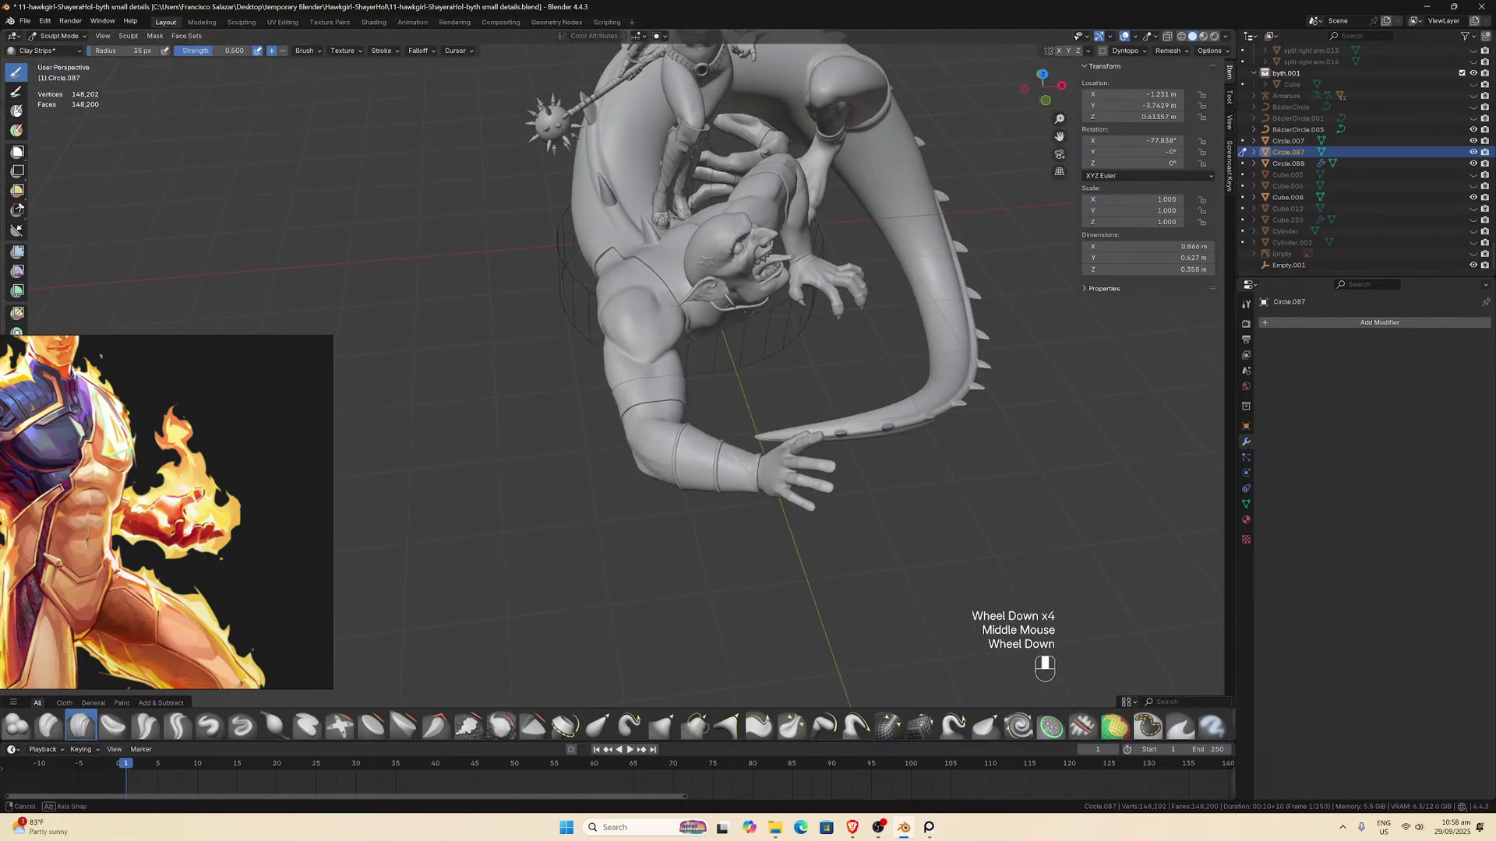
pyautogui.click(58, 36)
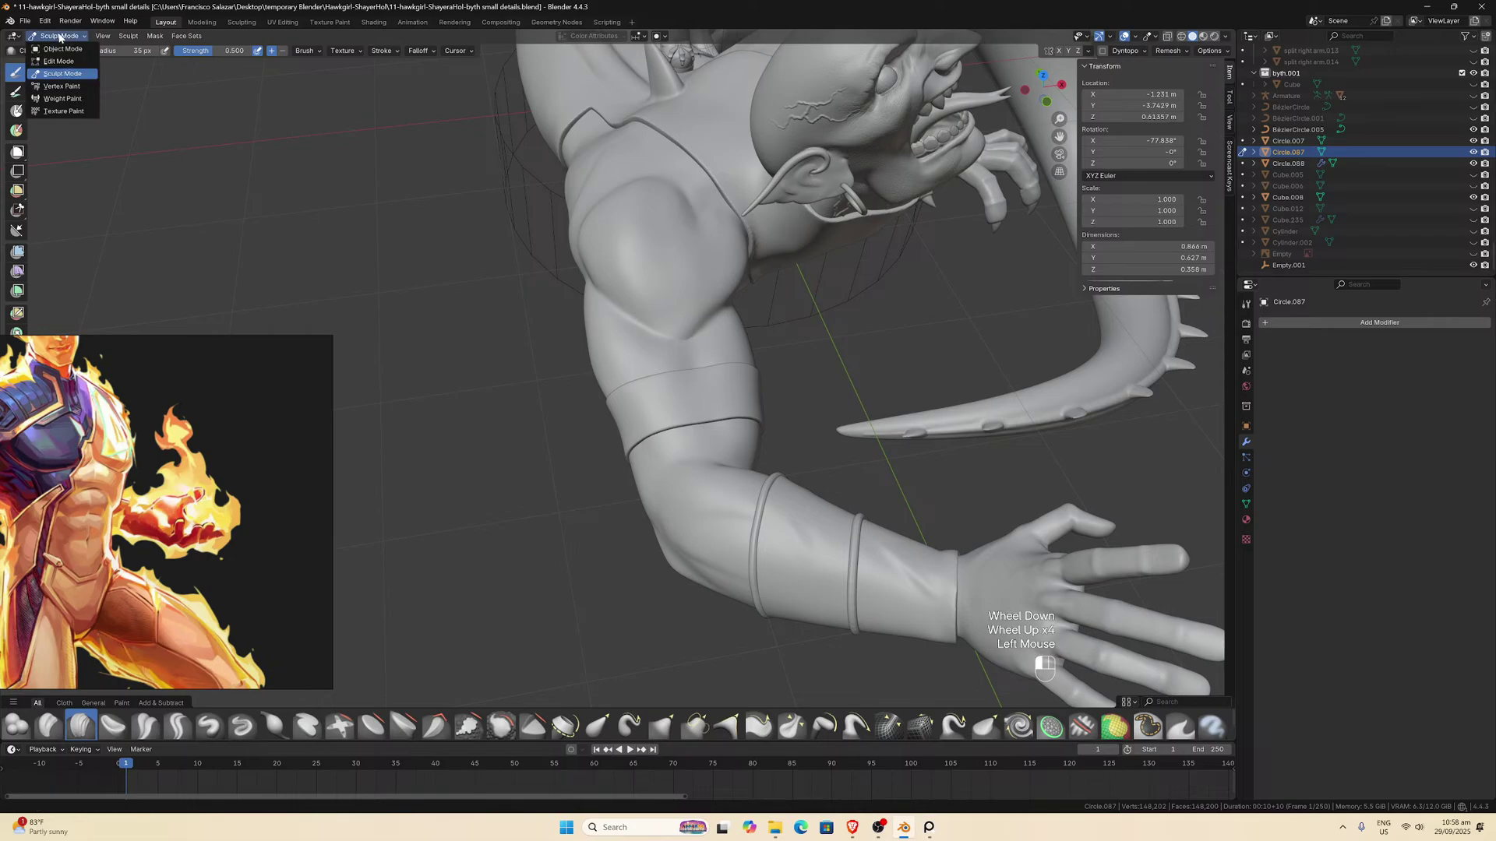
pyautogui.click(59, 50)
# Examine the creature's head, left leg and arms from above and from the front.
pyautogui.moveTo(731, 286); pyautogui.dragTo(692, 271, button='middle')
pyautogui.moveTo(774, 408); pyautogui.dragTo(824, 411, button='middle')
pyautogui.moveTo(1060, 135)
pyautogui.mouseDown()
pyautogui.moveTo(842, 269)
pyautogui.moveTo(1045, 152)
pyautogui.mouseUp()
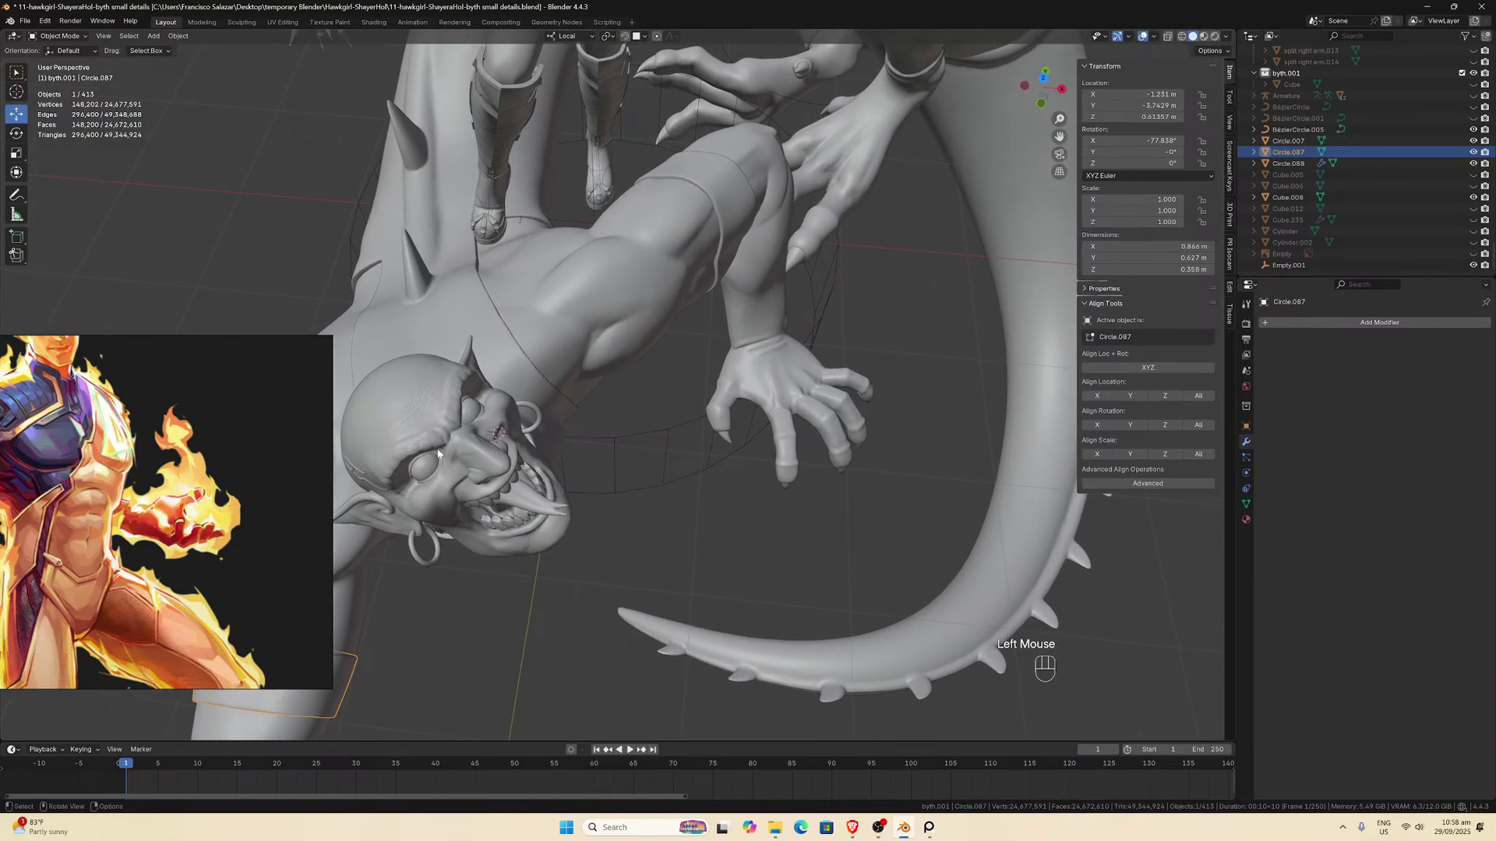
pyautogui.click(413, 431)
pyautogui.click(861, 149)
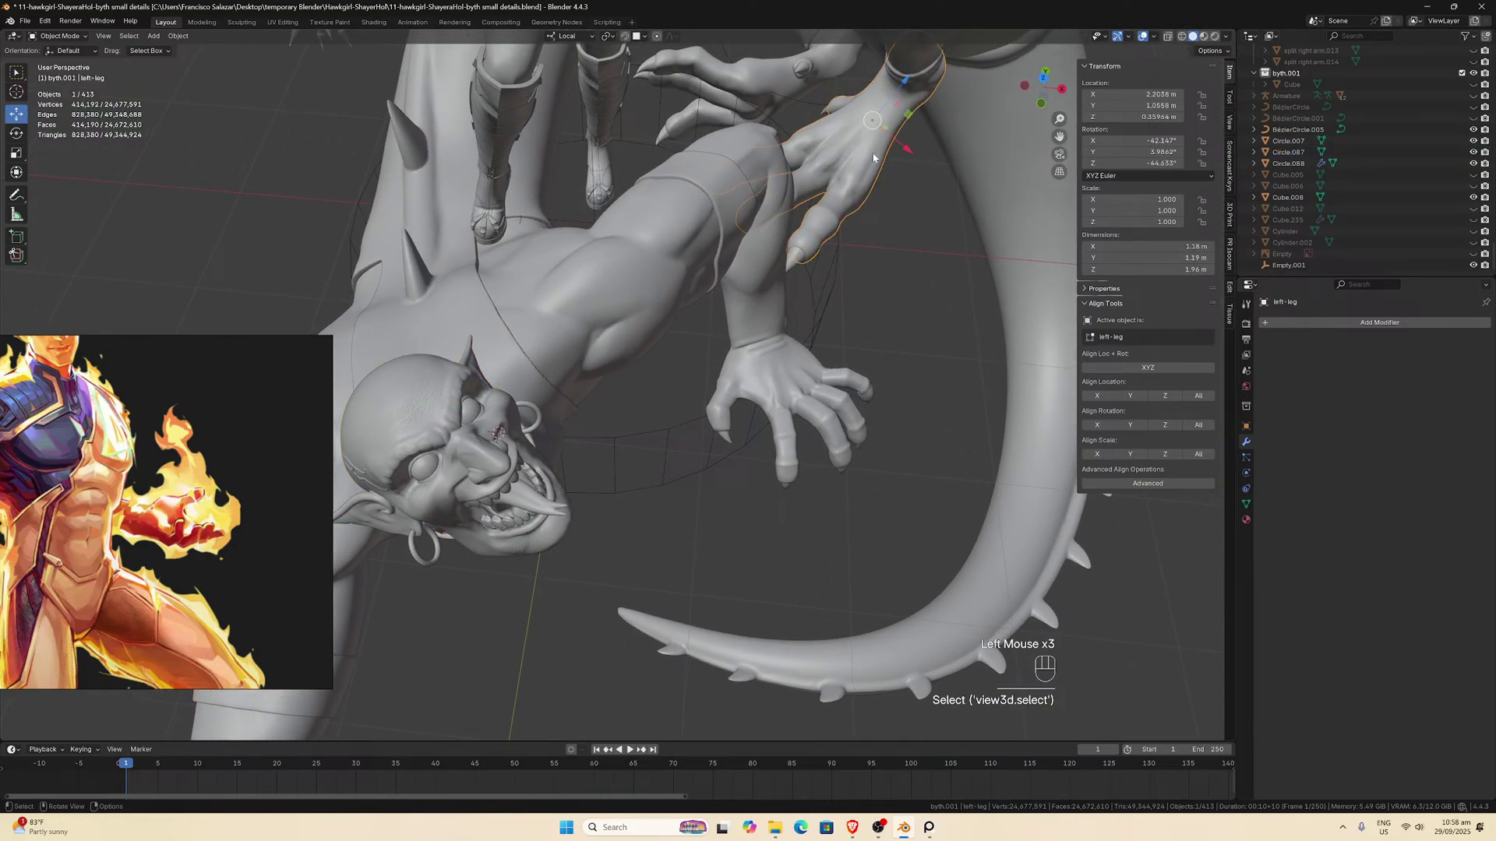
pyautogui.scroll(-2, 744, 431)
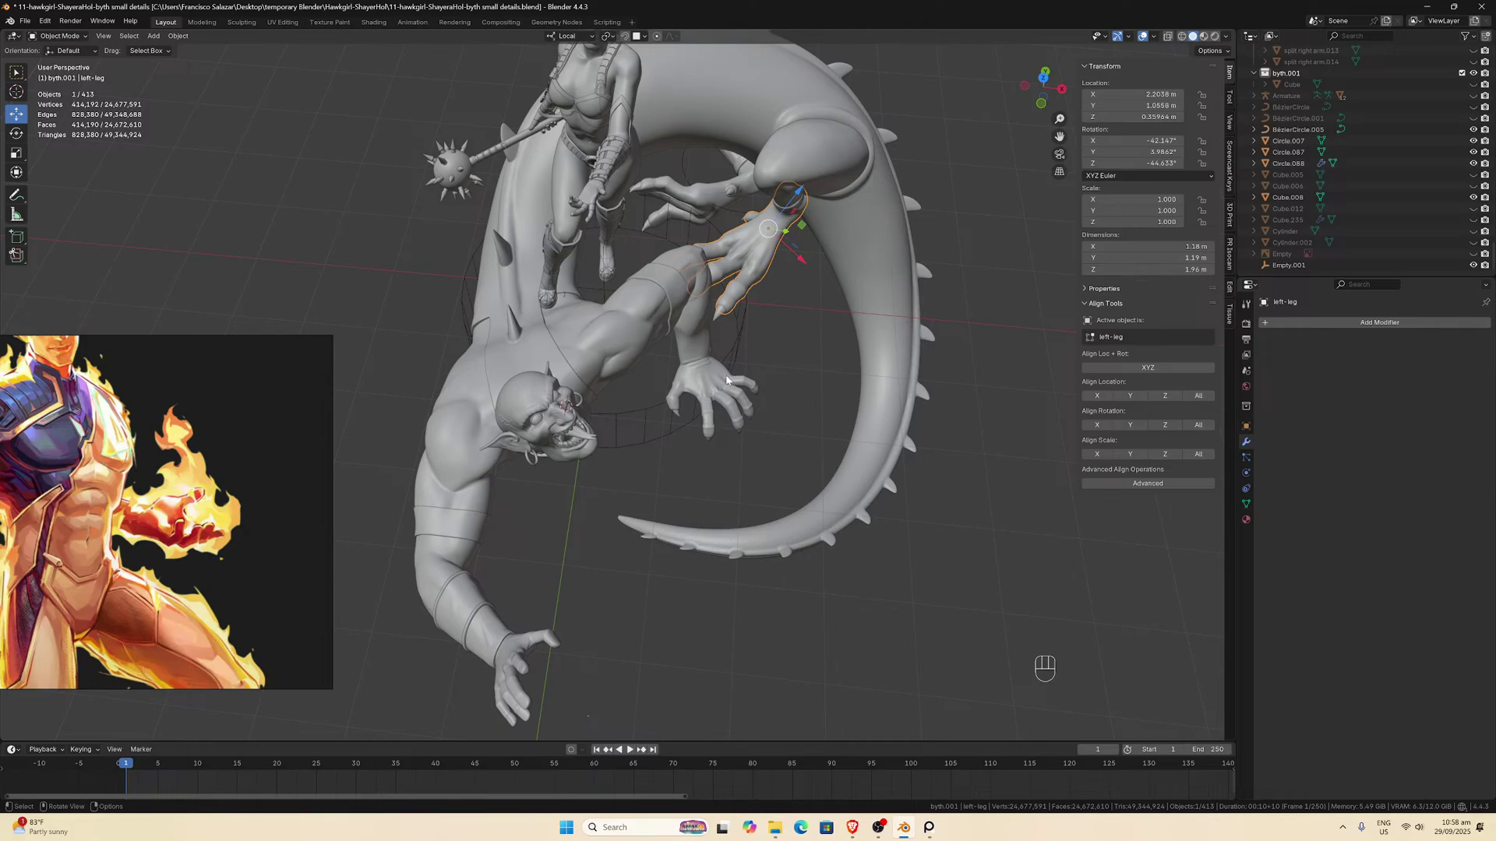
pyautogui.moveTo(726, 380)
pyautogui.mouseDown(button='middle')
pyautogui.moveTo(648, 310)
pyautogui.moveTo(702, 245)
pyautogui.moveTo(698, 274)
pyautogui.moveTo(657, 260)
pyautogui.mouseUp(button='middle')
pyautogui.scroll(3, 691, 324)
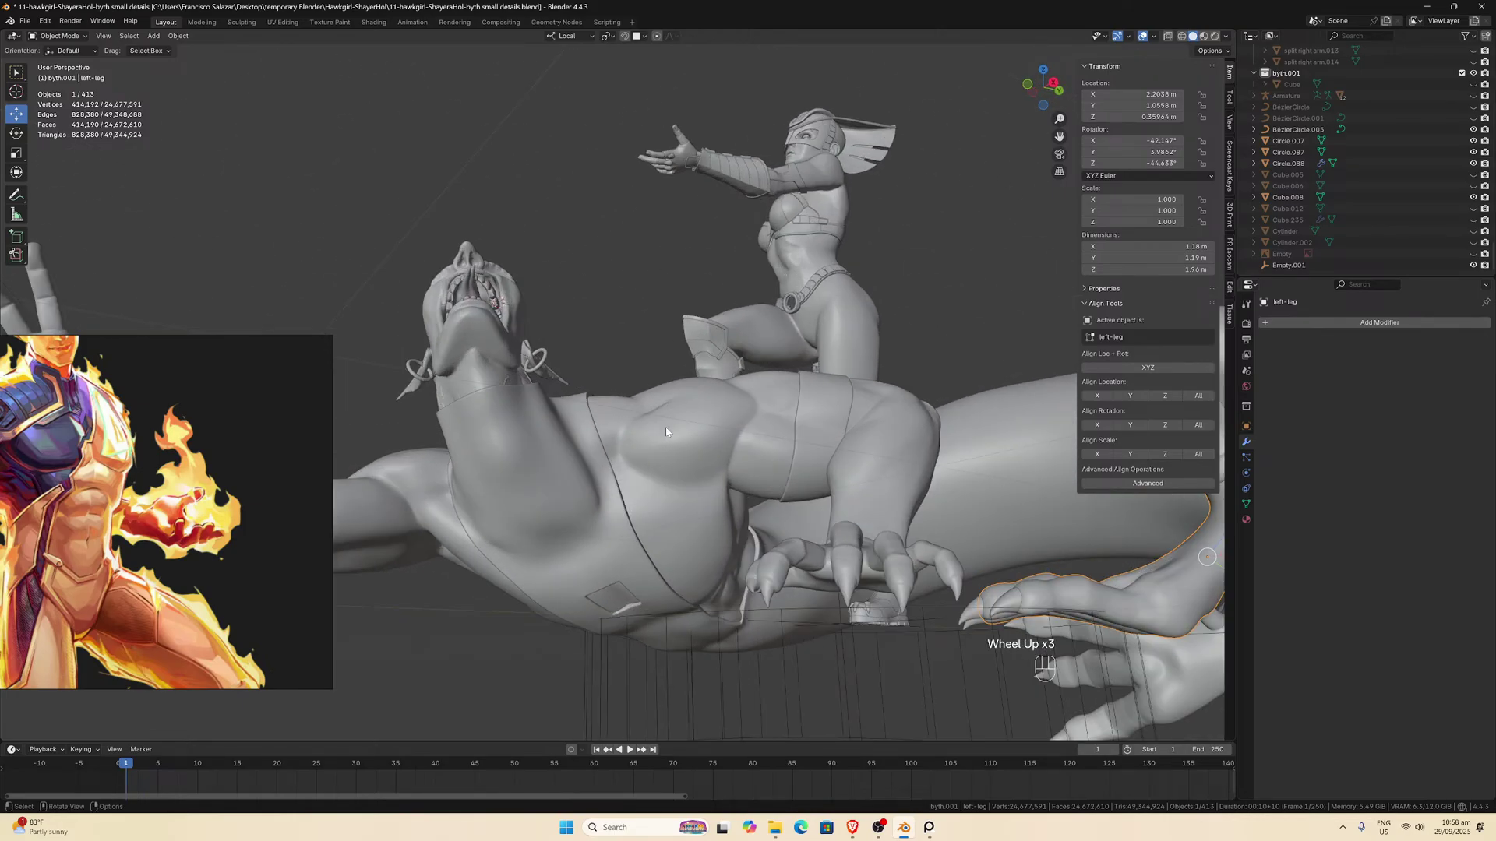
# Select the creature's torso and inspect the torso and arm bands from several sides.
pyautogui.click(685, 434)
pyautogui.moveTo(685, 434)
pyautogui.mouseDown(button='middle')
pyautogui.moveTo(483, 489)
pyautogui.moveTo(822, 476)
pyautogui.mouseUp(button='middle')
pyautogui.scroll(-2, 483, 489)
pyautogui.scroll(2, 821, 476)
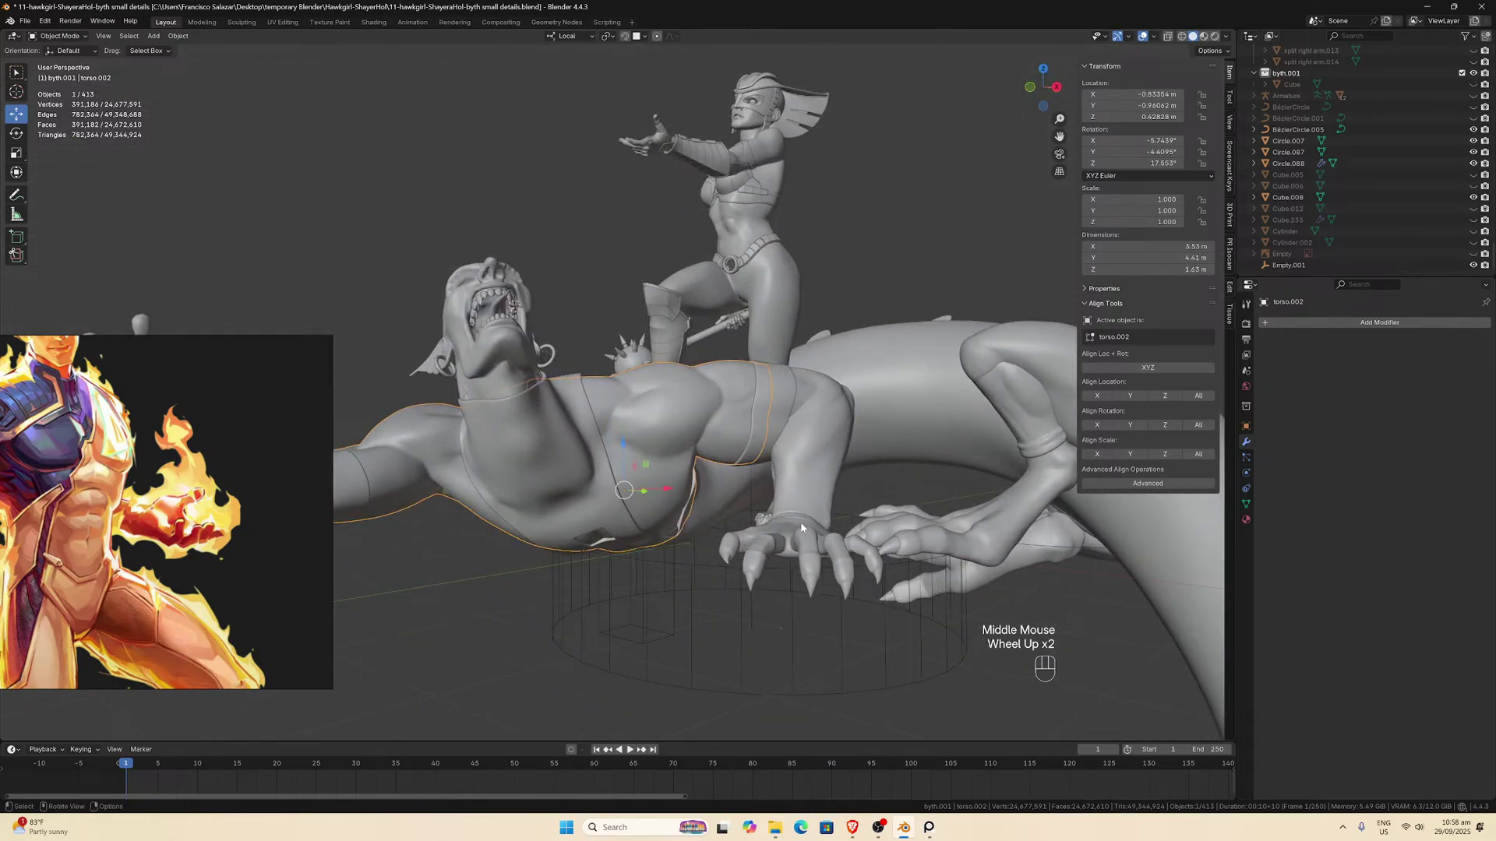
pyautogui.moveTo(807, 523)
pyautogui.mouseDown(button='middle')
pyautogui.moveTo(811, 567)
pyautogui.moveTo(736, 446)
pyautogui.moveTo(768, 441)
pyautogui.mouseUp(button='middle')
pyautogui.scroll(-2, 793, 522)
pyautogui.scroll(2, 768, 441)
pyautogui.scroll(1, 671, 484)
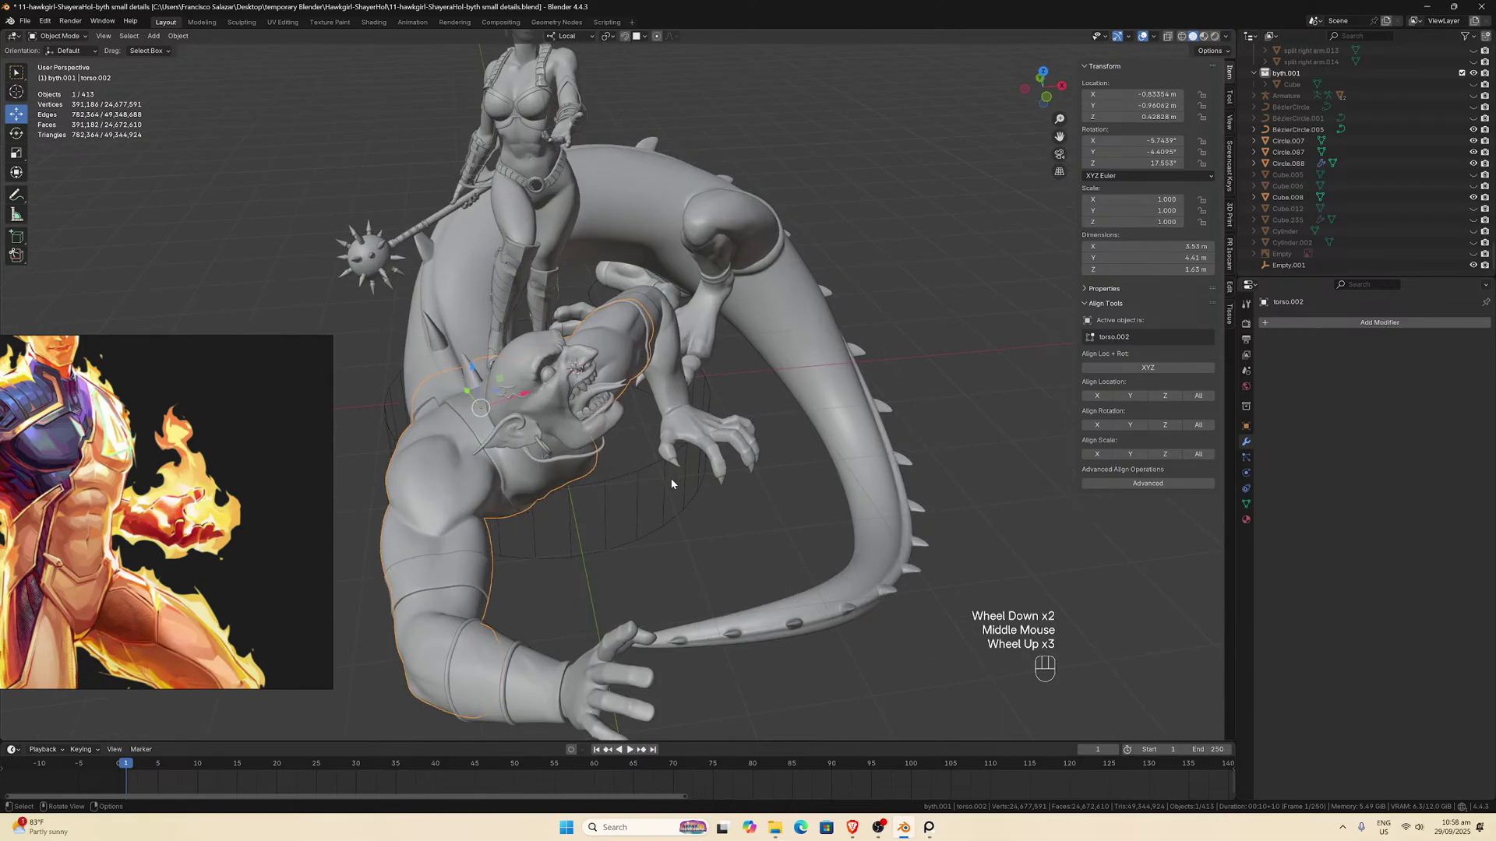
pyautogui.scroll(1, 649, 468)
pyautogui.moveTo(649, 468); pyautogui.dragTo(539, 504, button='middle')
pyautogui.scroll(-1, 539, 504)
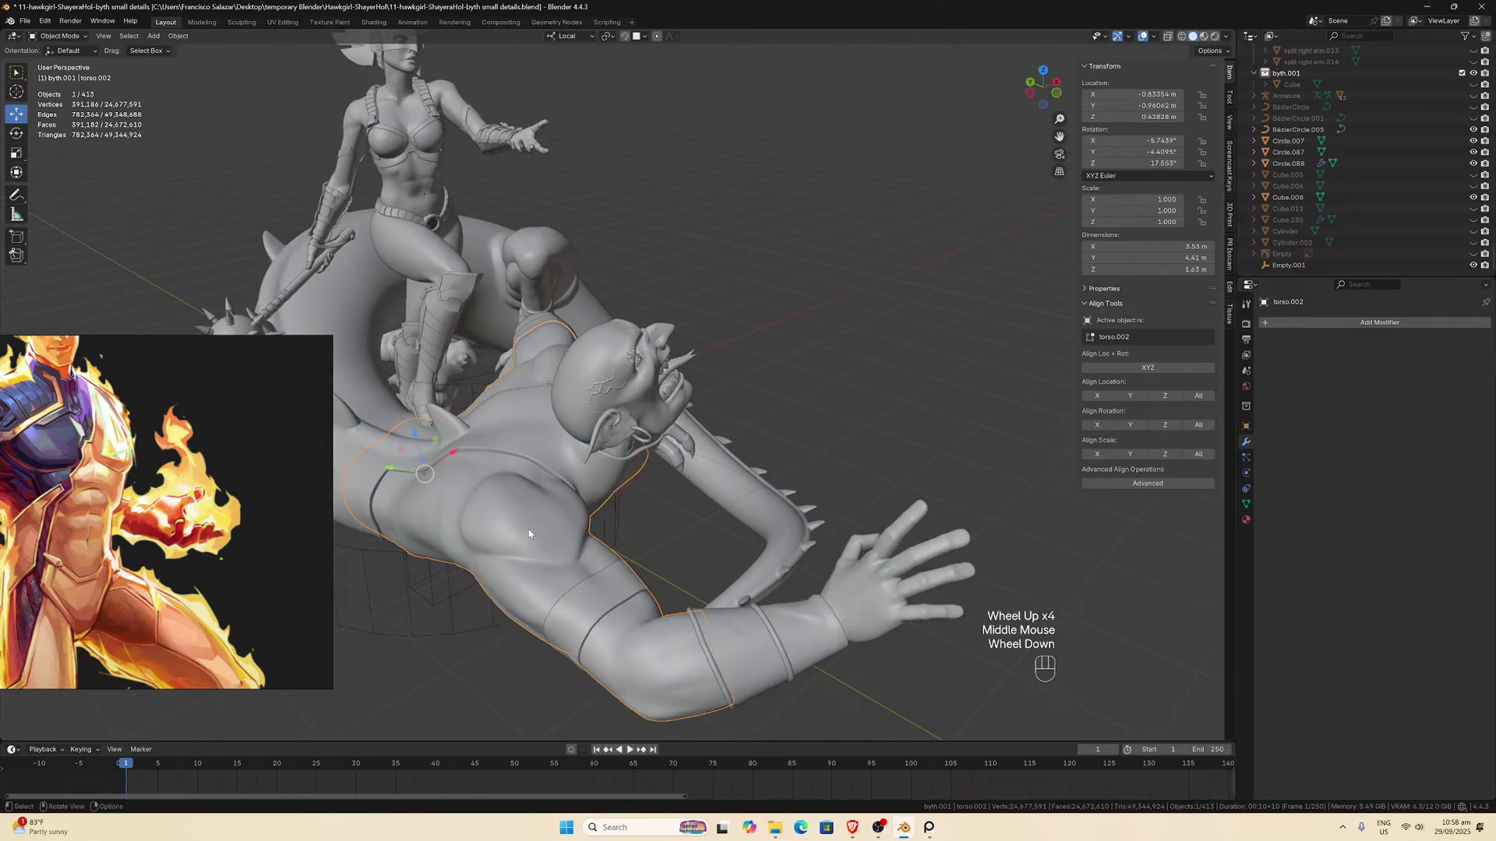
# Isolate the creature's torso in local view, with the reference image moved aside, and switch it to Sculpt Mode.
pyautogui.press('KP_Divide')
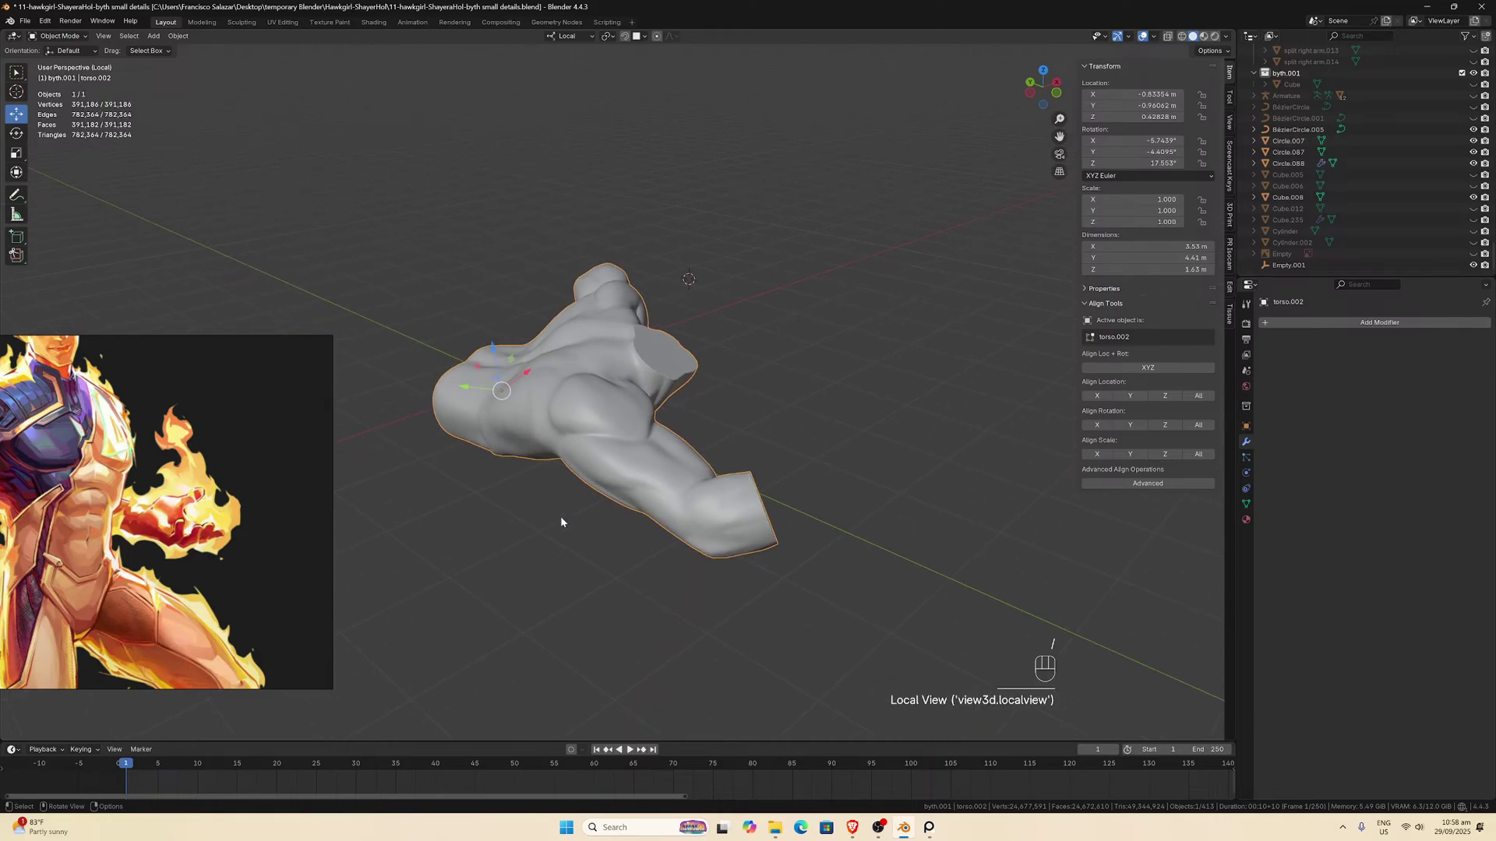
pyautogui.moveTo(559, 515); pyautogui.dragTo(670, 534, button='middle')
pyautogui.scroll(3, 669, 535)
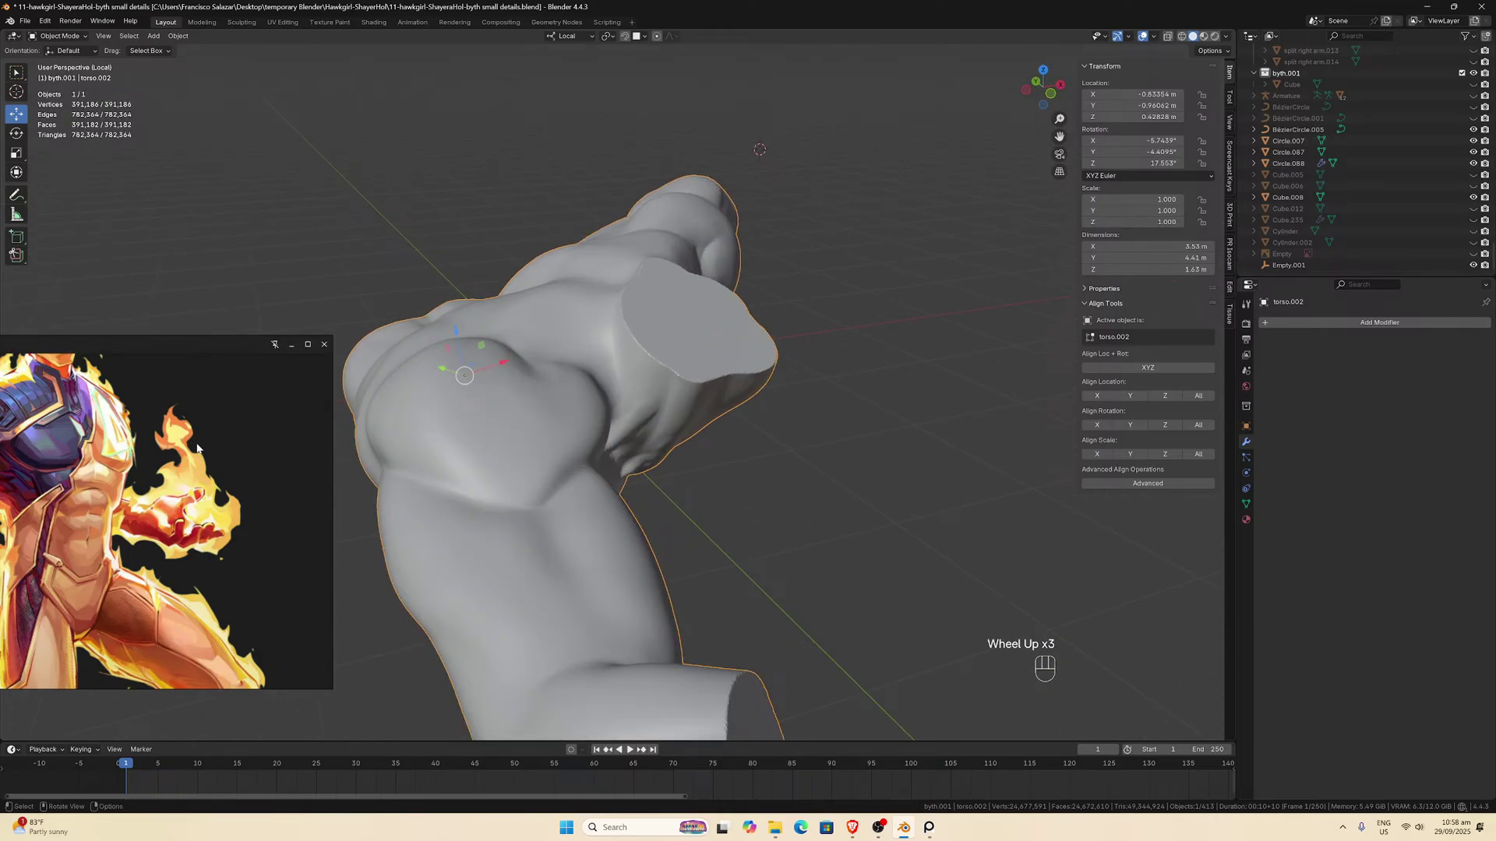
pyautogui.moveTo(220, 343); pyautogui.dragTo(110, 313)
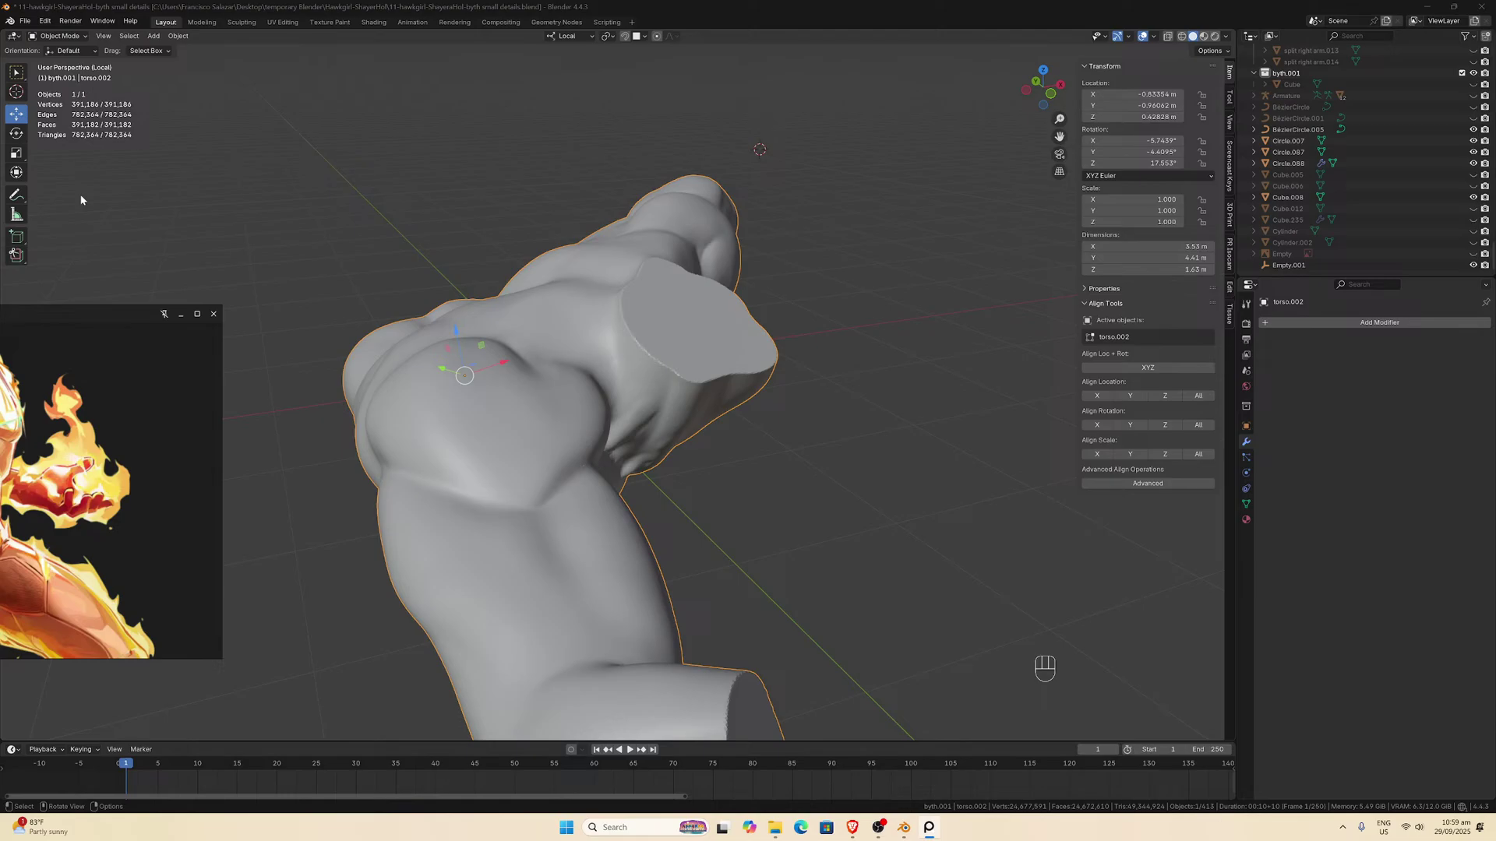
pyautogui.click(58, 35)
pyautogui.click(63, 72)
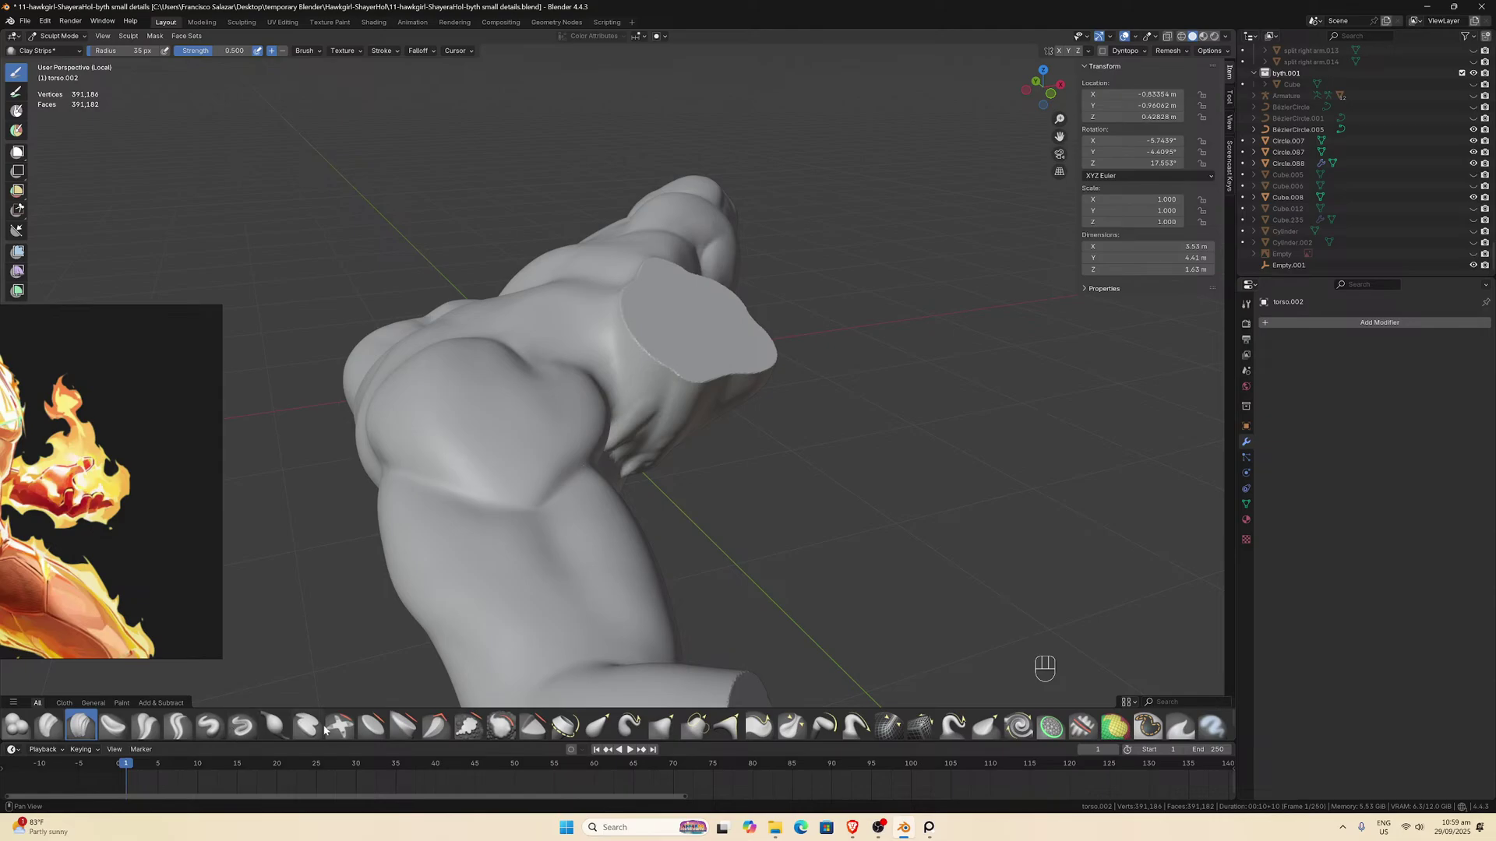
# Create a new Image or Movie texture for the Draw brush and open the file browser to load its image.
pyautogui.click(209, 726)
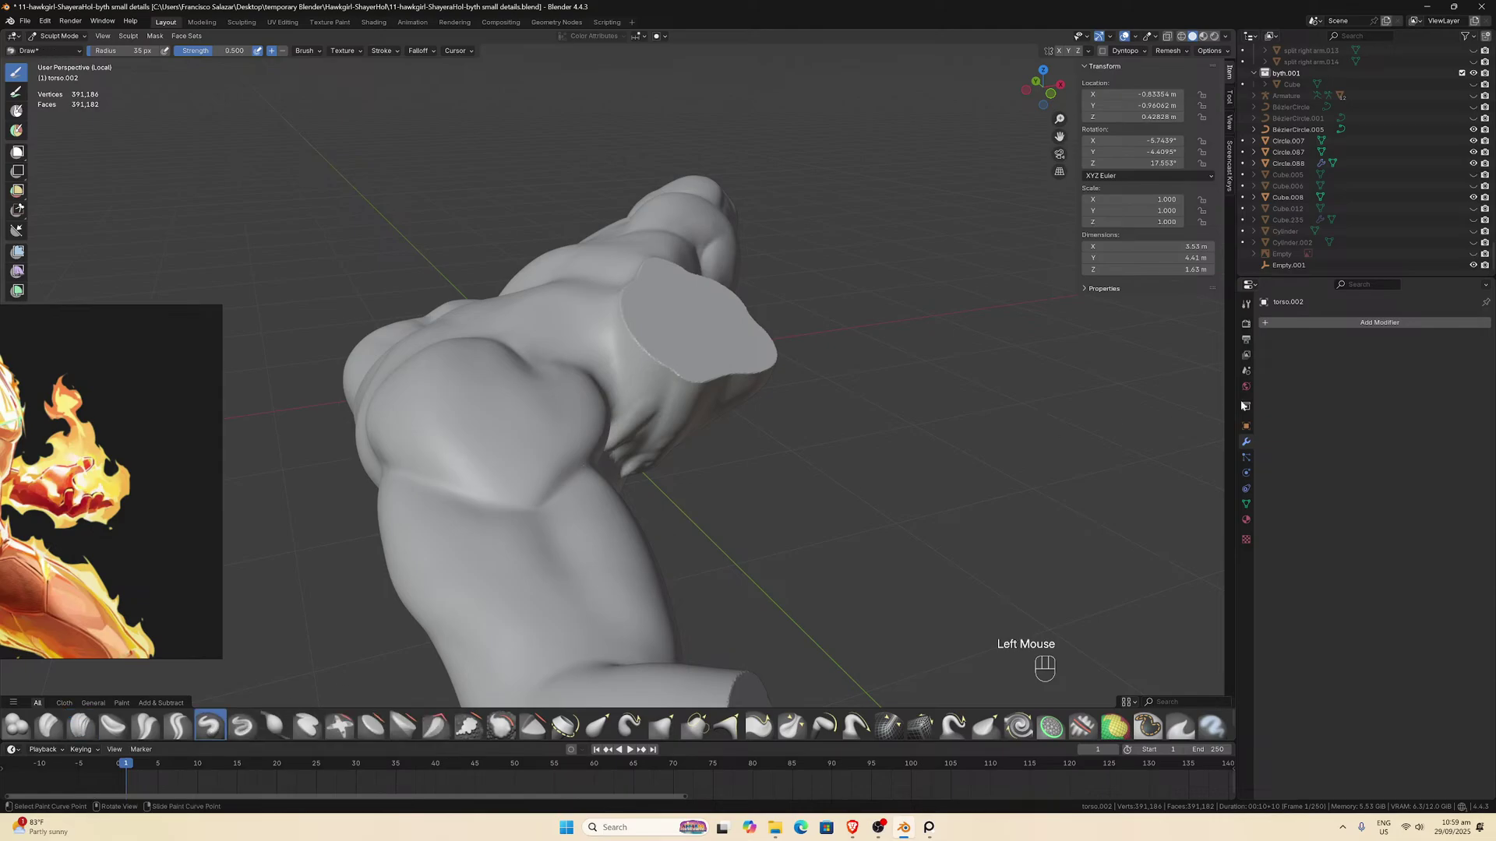
pyautogui.click(1246, 539)
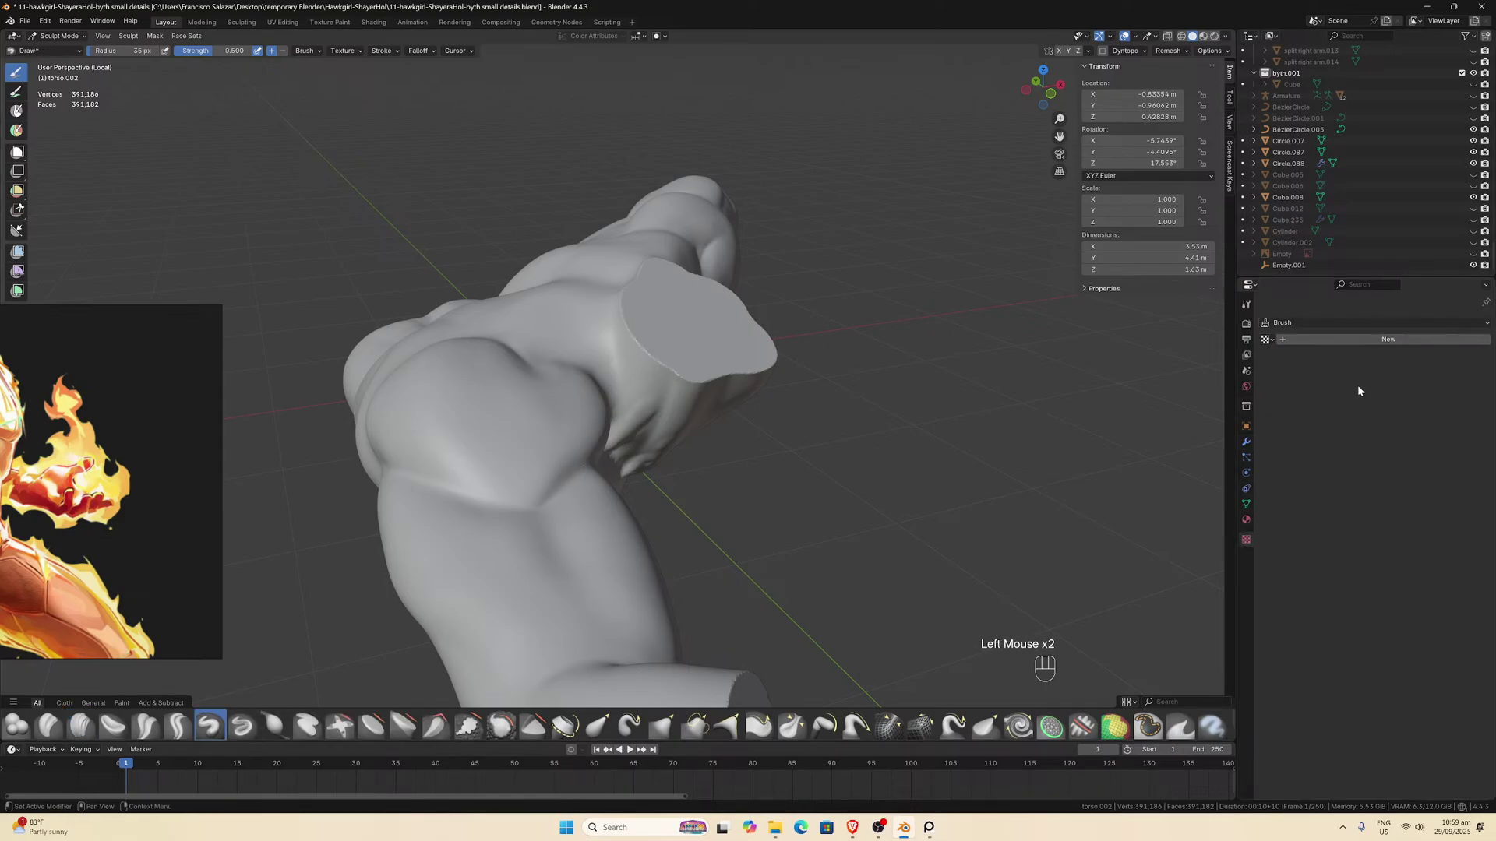
pyautogui.click(1371, 340)
pyautogui.click(1424, 521)
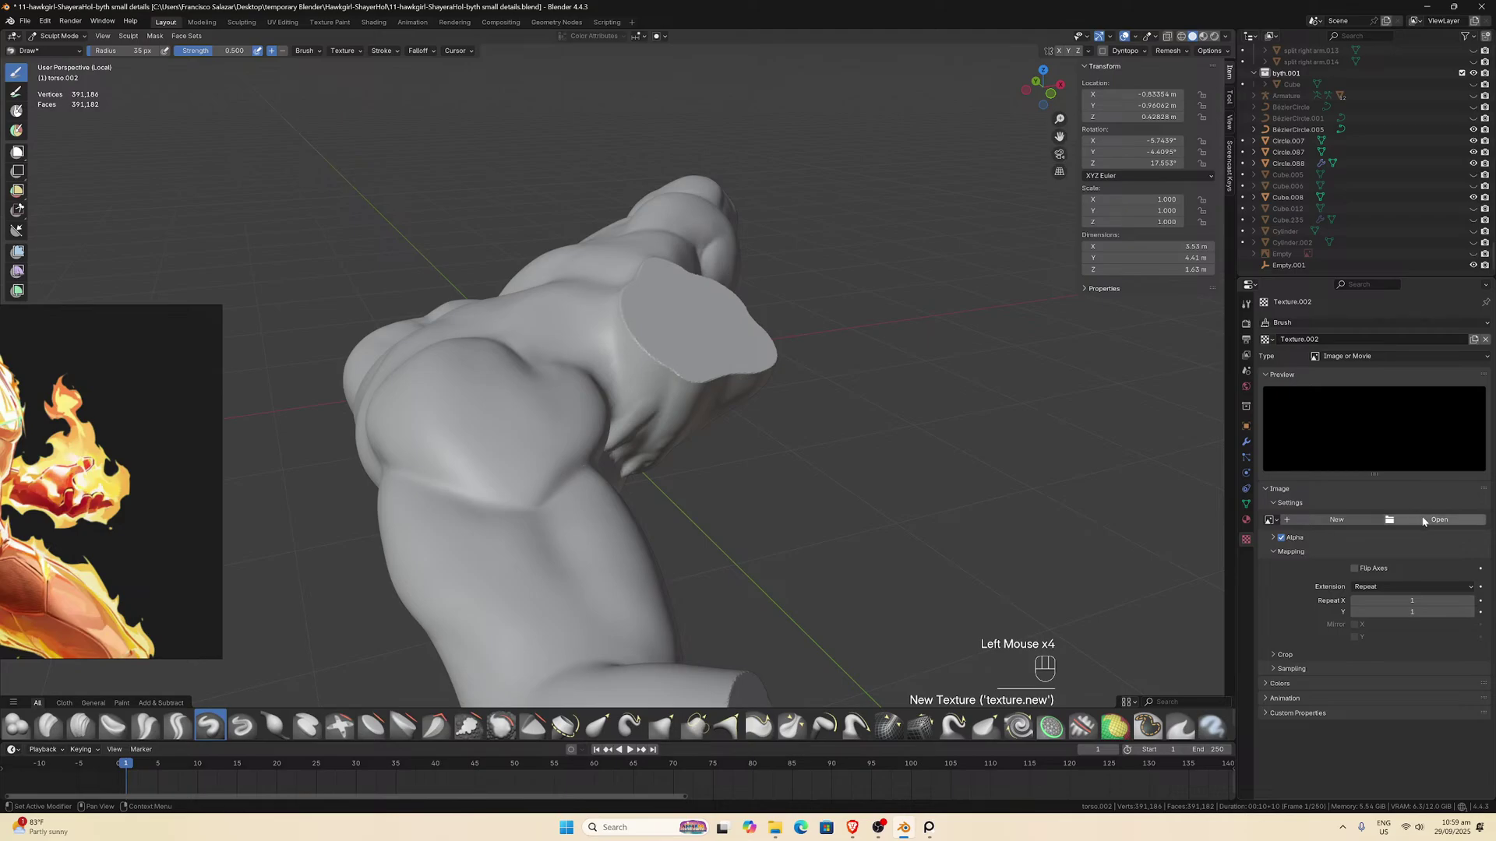
pyautogui.click(1423, 520)
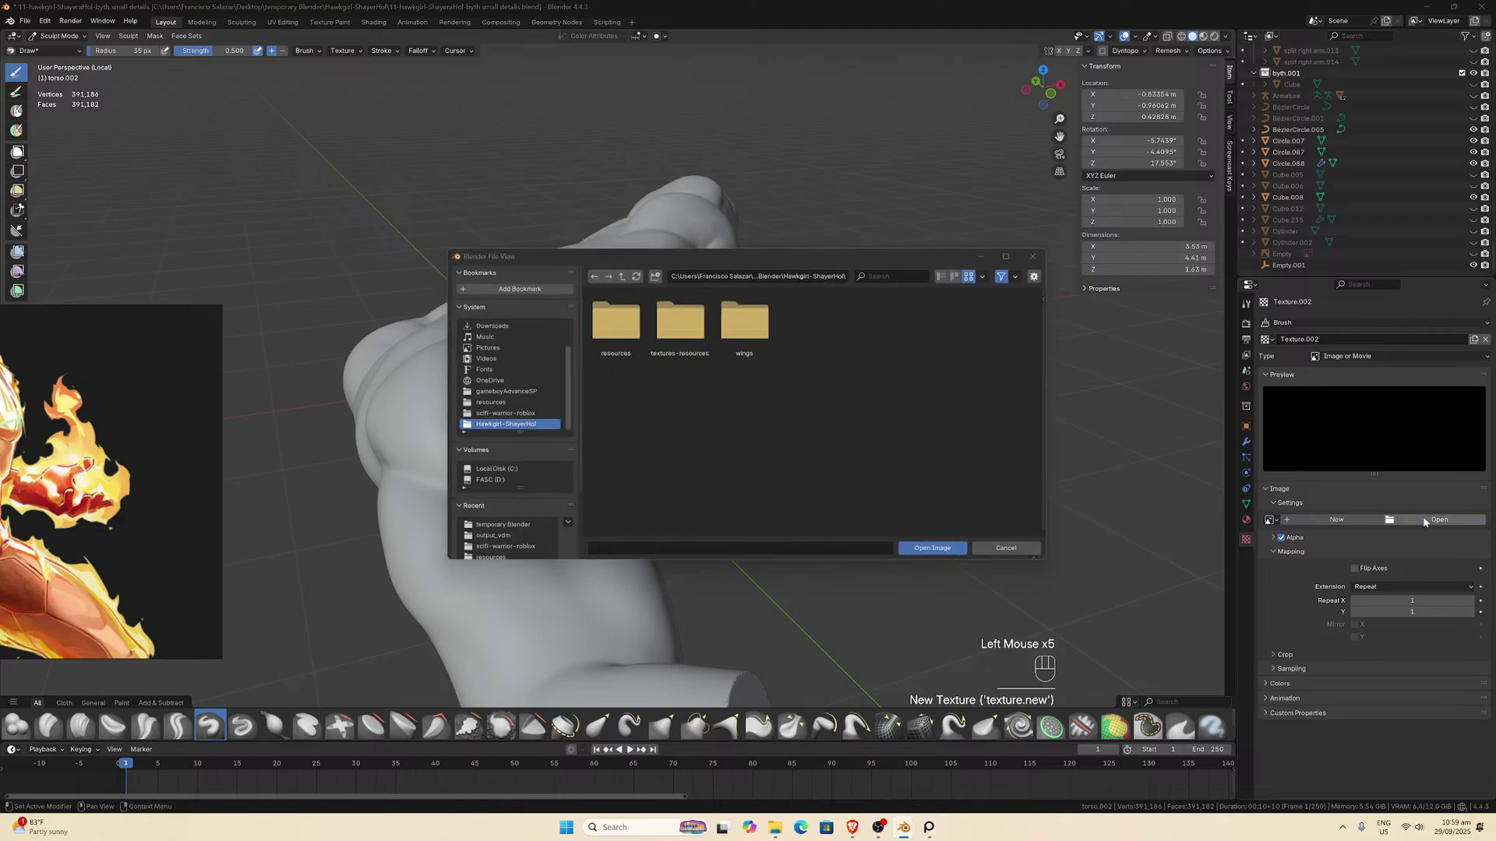
# Load the image Alpha Rock and Stone (4).jpg from the G Force rock and stone alphas into the new brush texture.
pyautogui.click(589, 272)
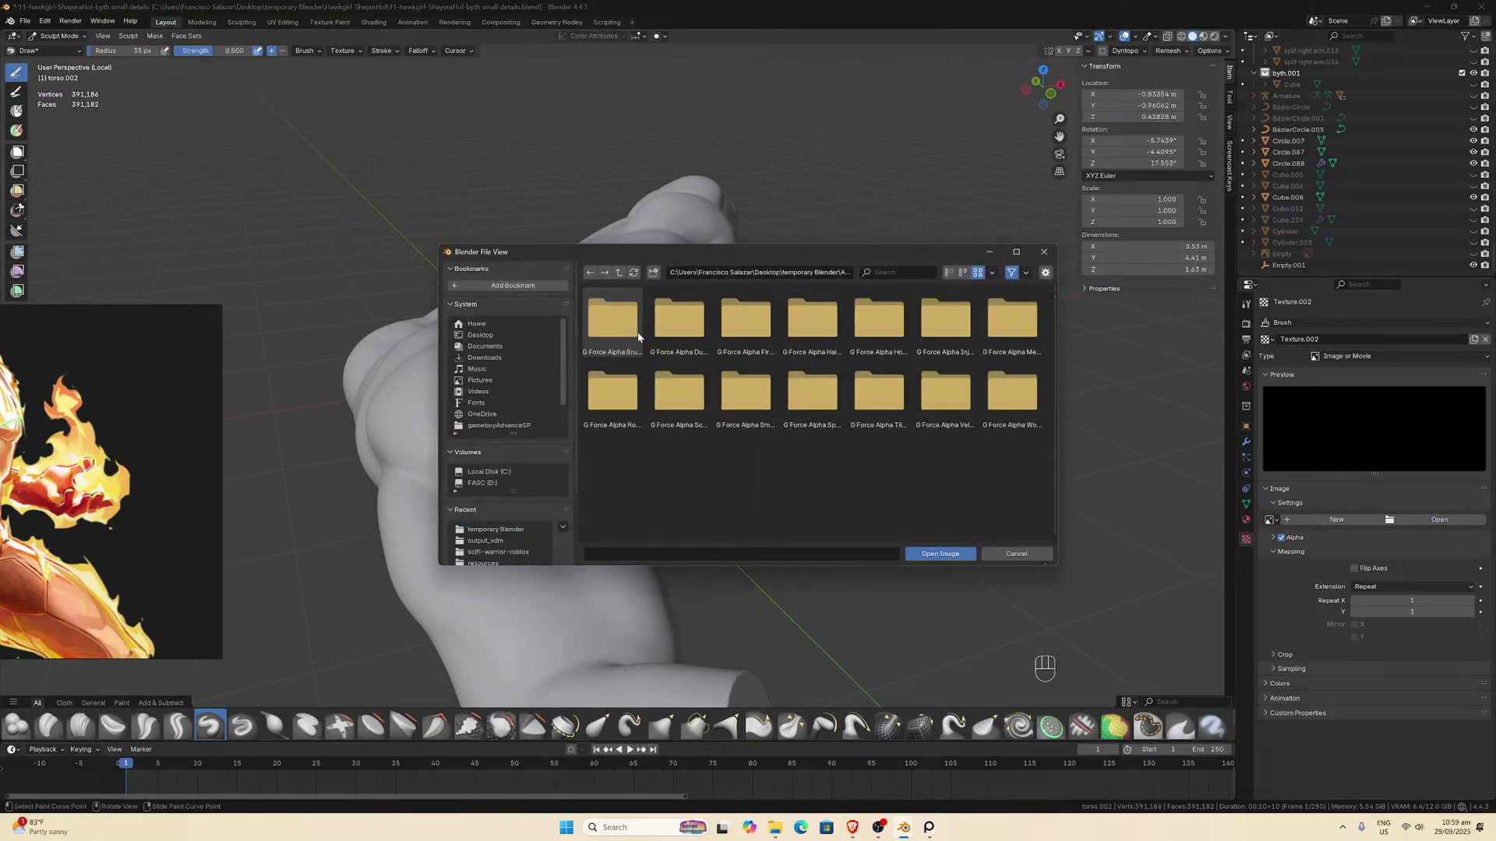
pyautogui.doubleClick(612, 391)
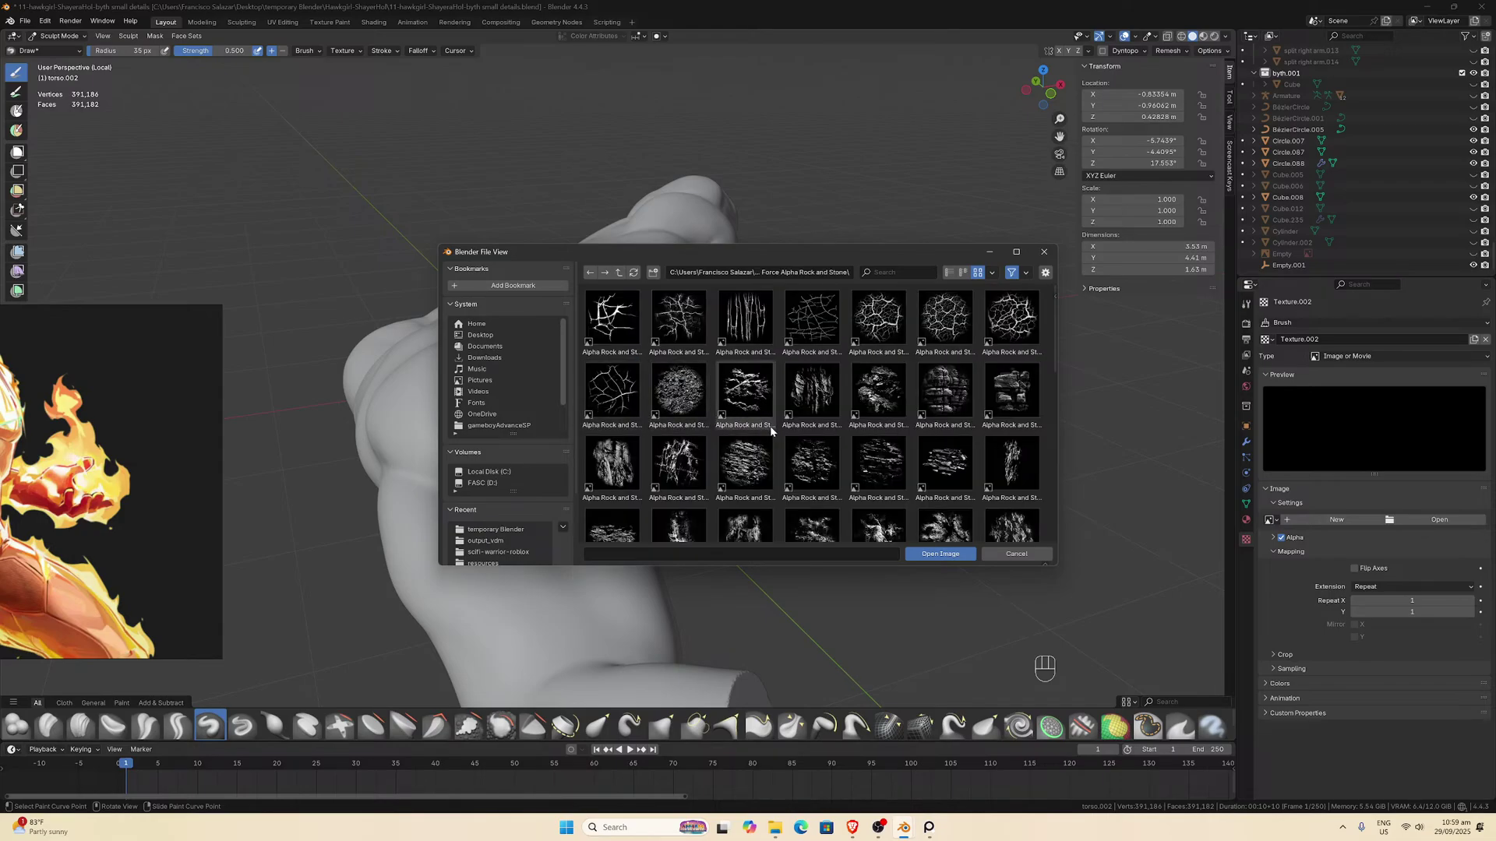
pyautogui.scroll(-1, 770, 427)
pyautogui.scroll(1, 769, 427)
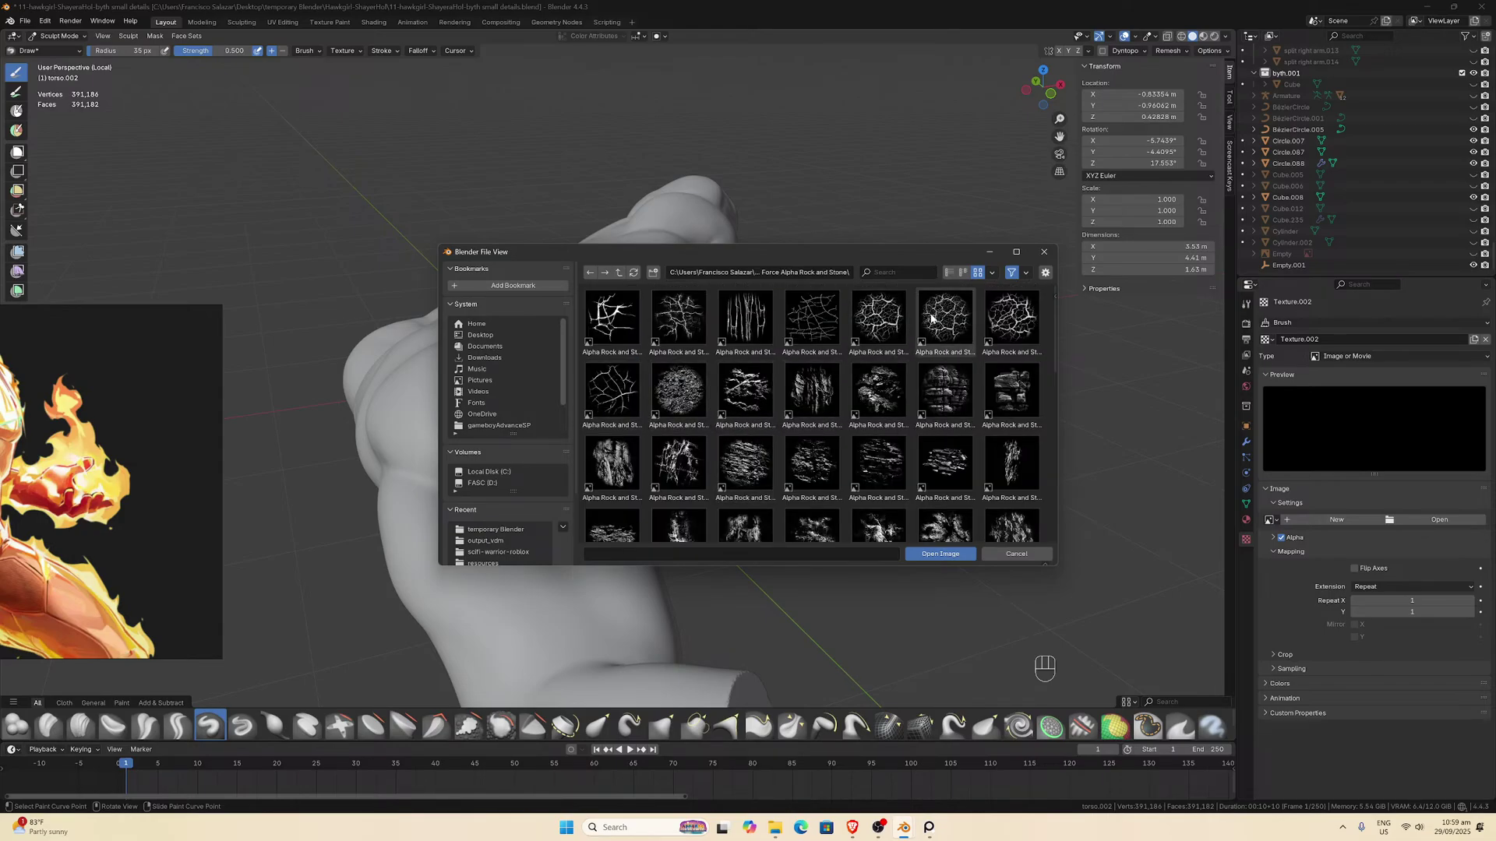
pyautogui.doubleClick(795, 313)
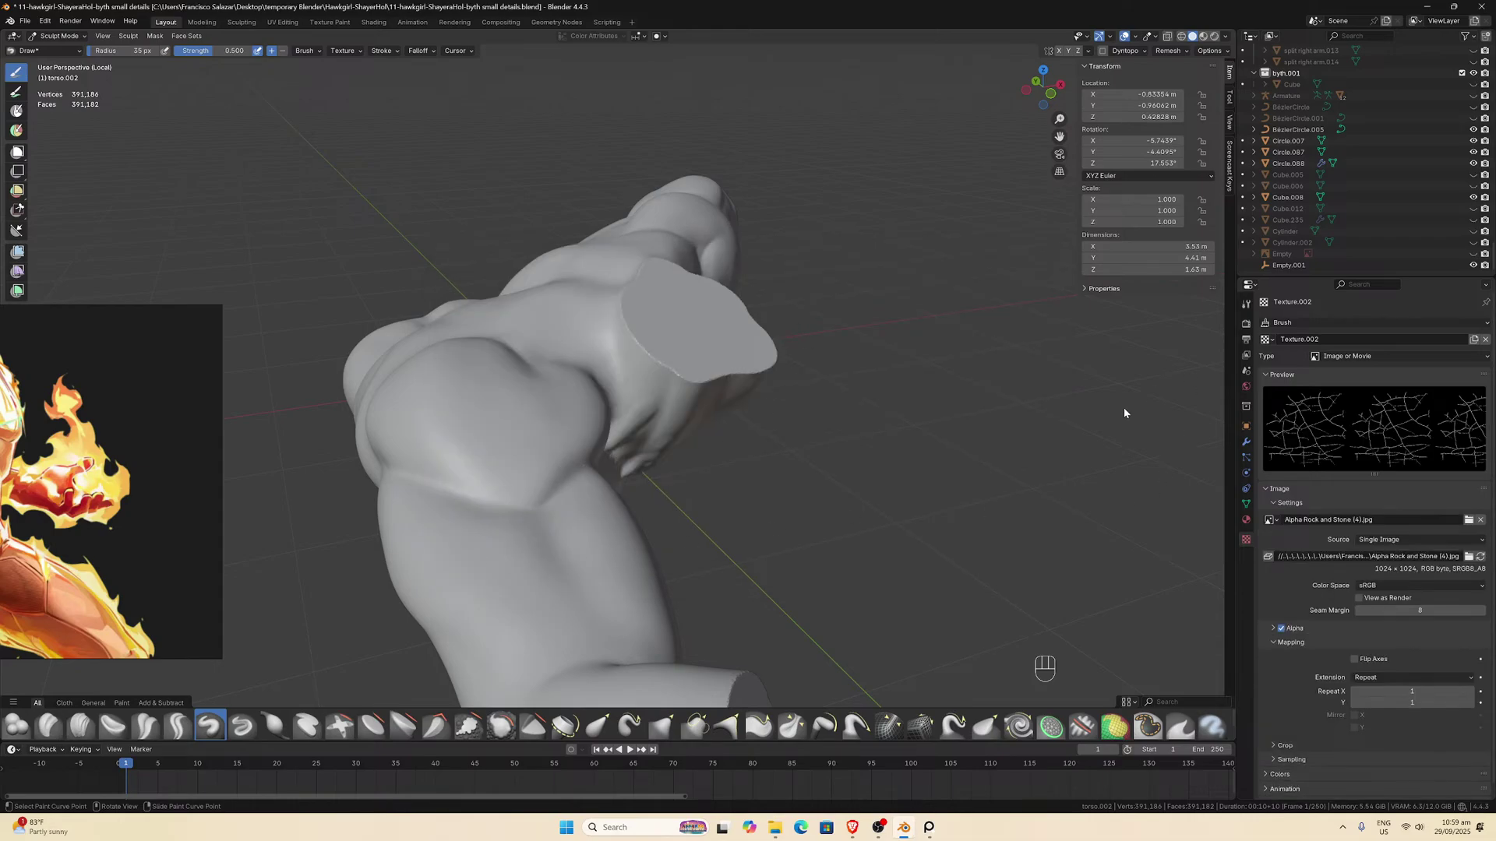
# Set the Draw brush's stroke method to Space and its falloff curve to Constant.
pyautogui.press('n')
pyautogui.press('n')
pyautogui.click(1247, 305)
pyautogui.scroll(-4, 1305, 527)
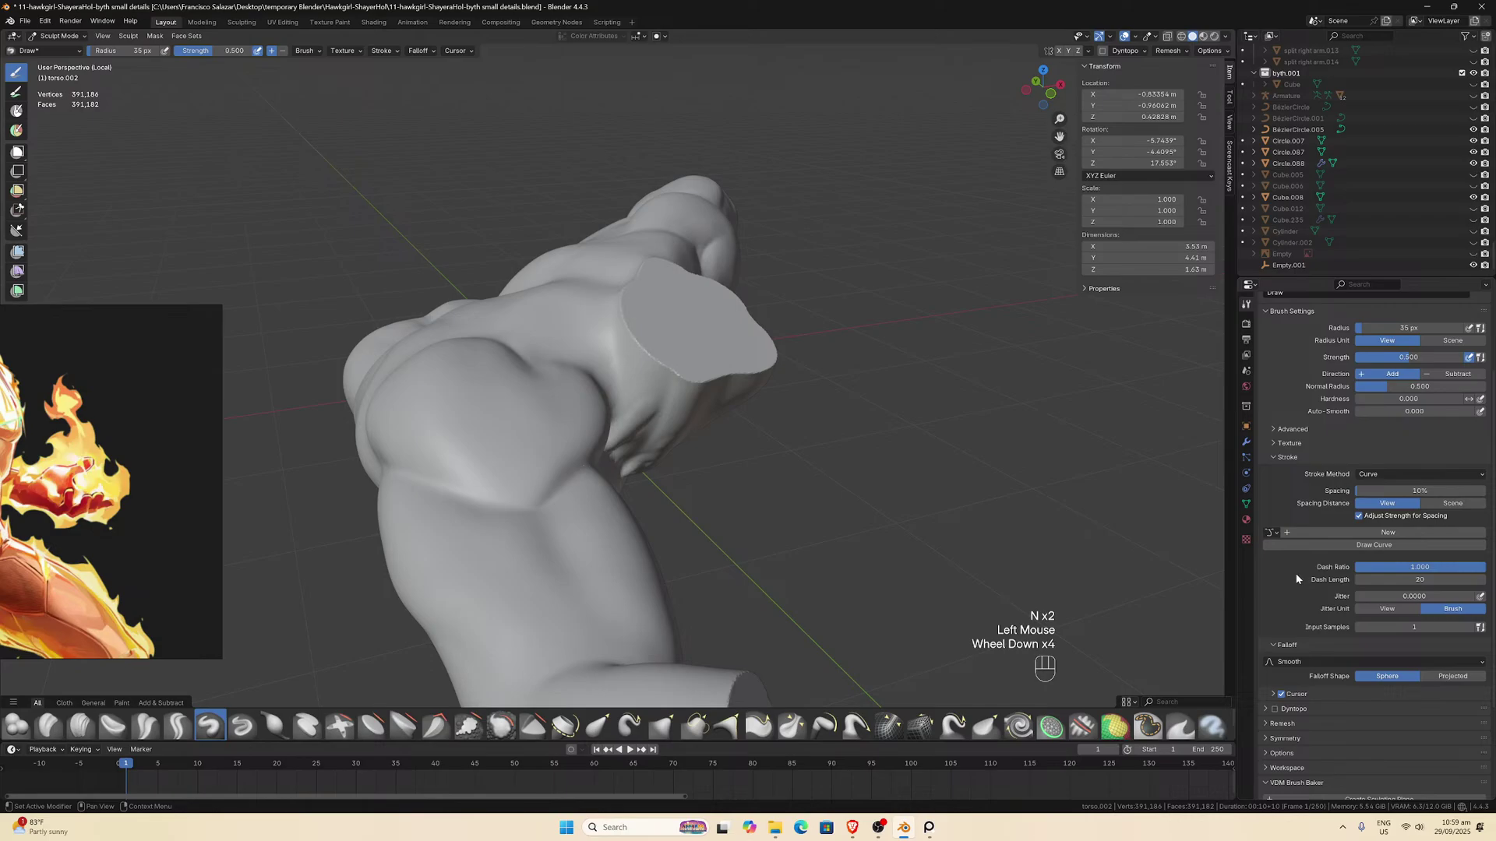
pyautogui.scroll(-1, 1297, 579)
pyautogui.click(1379, 450)
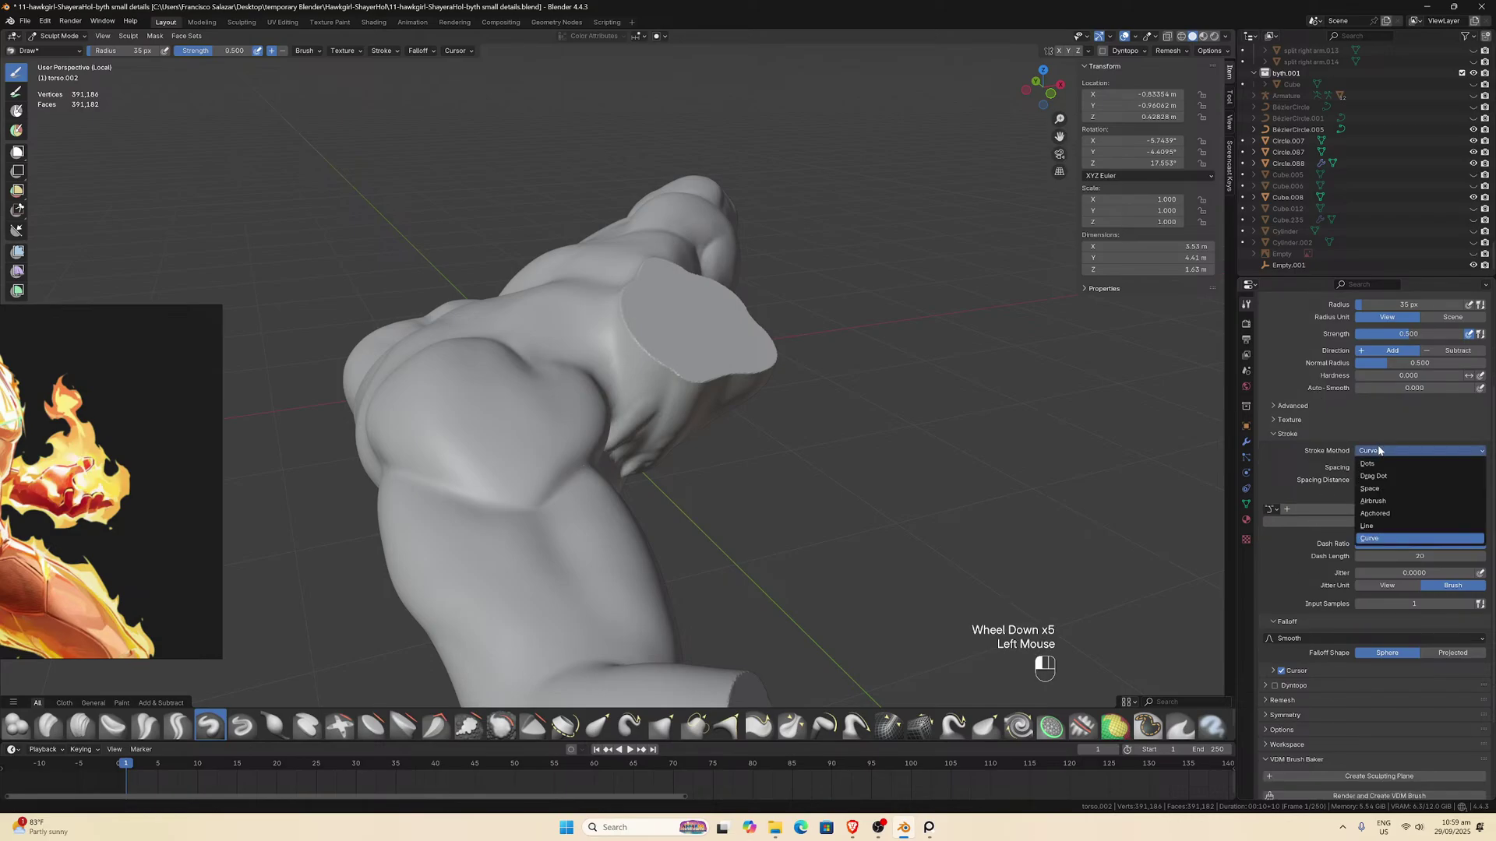
pyautogui.click(1372, 488)
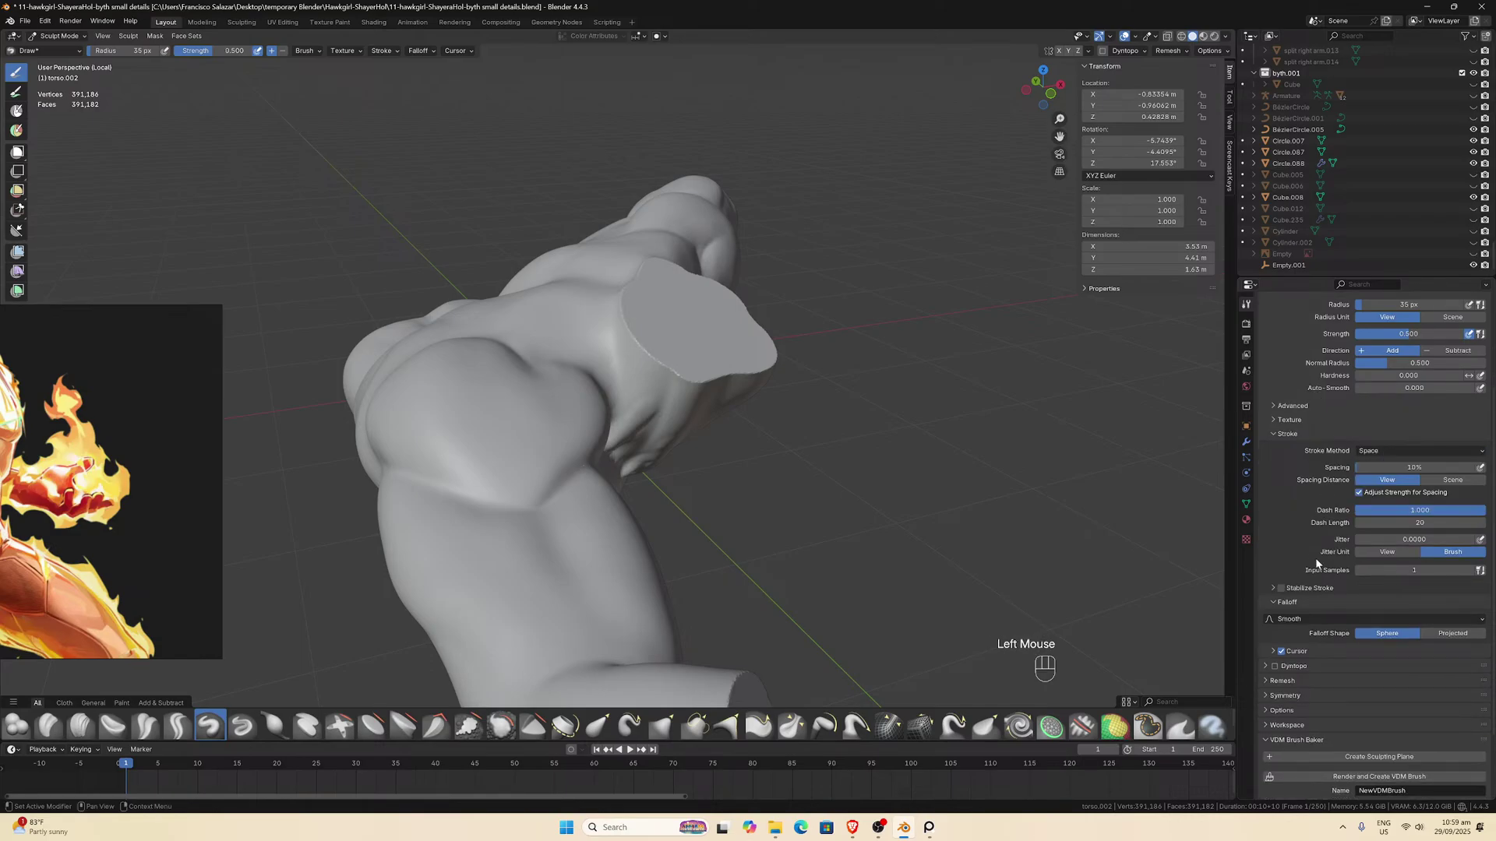
pyautogui.click(1289, 620)
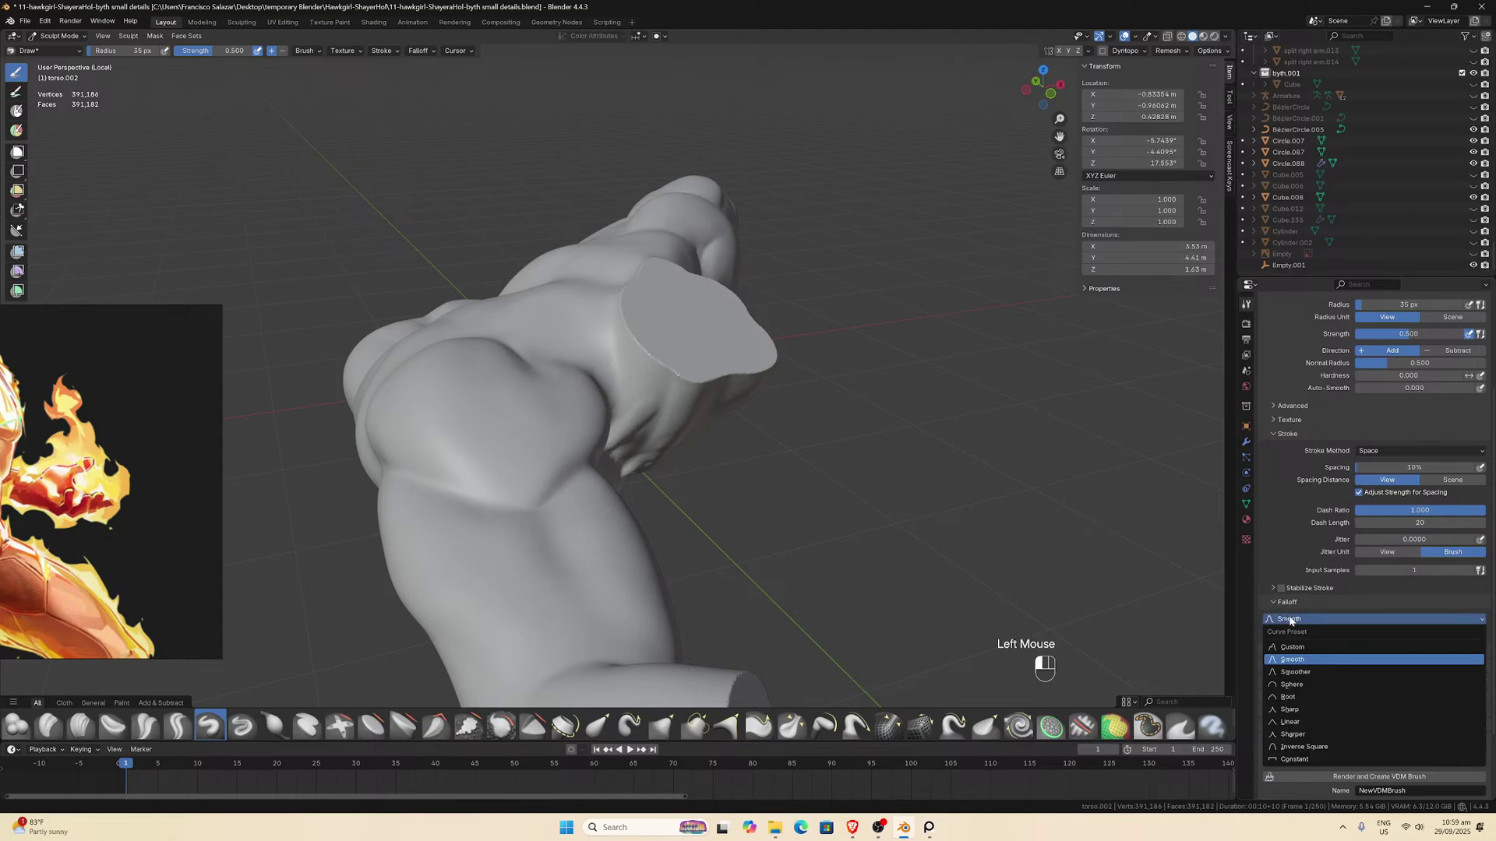
pyautogui.click(1293, 759)
# Change the Draw brush's stroke method to Anchored.
pyautogui.click(1273, 651)
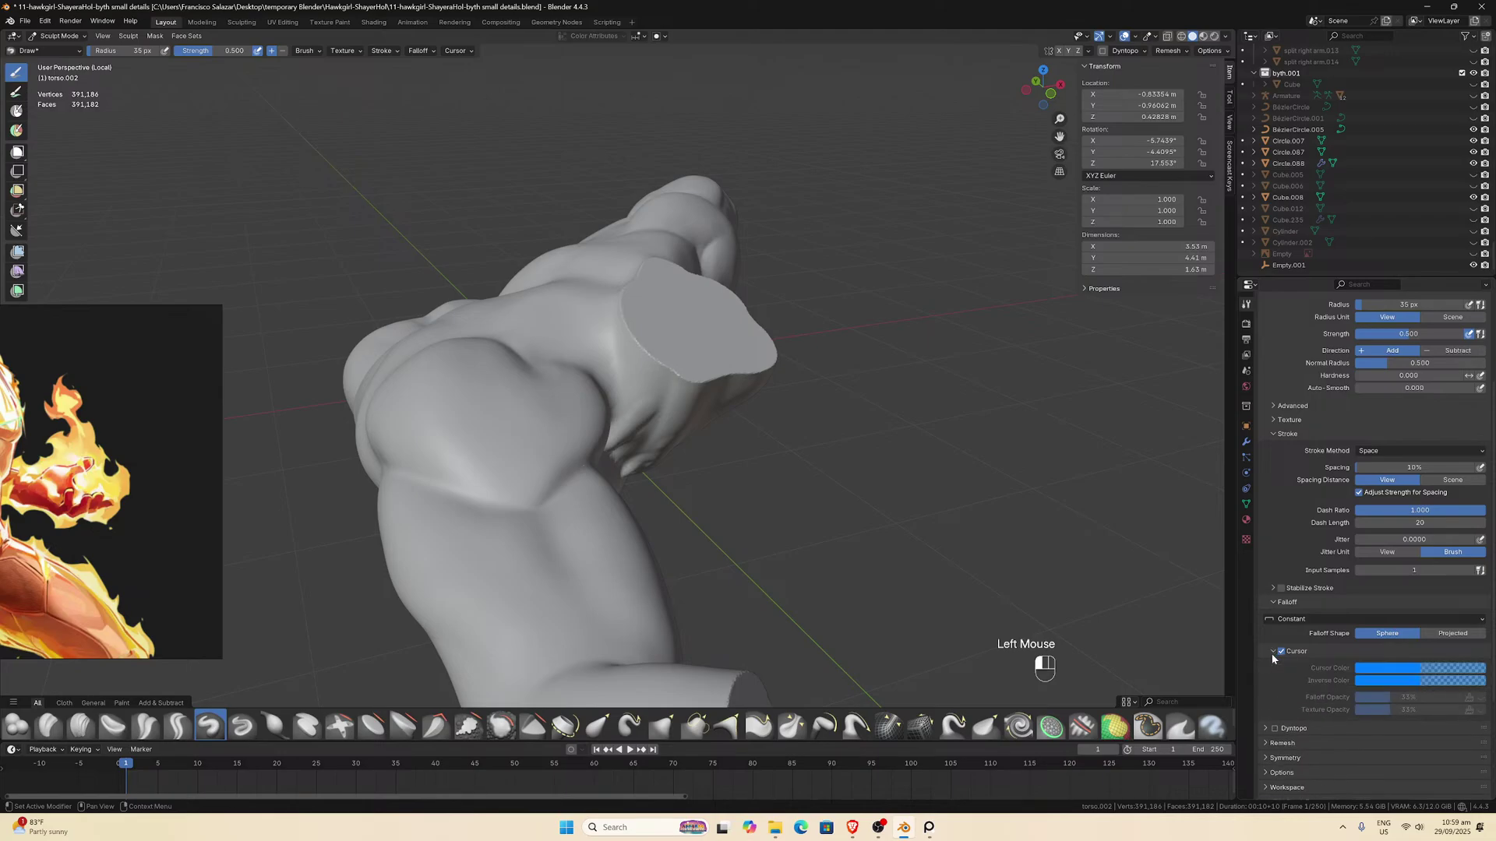
pyautogui.click(1273, 654)
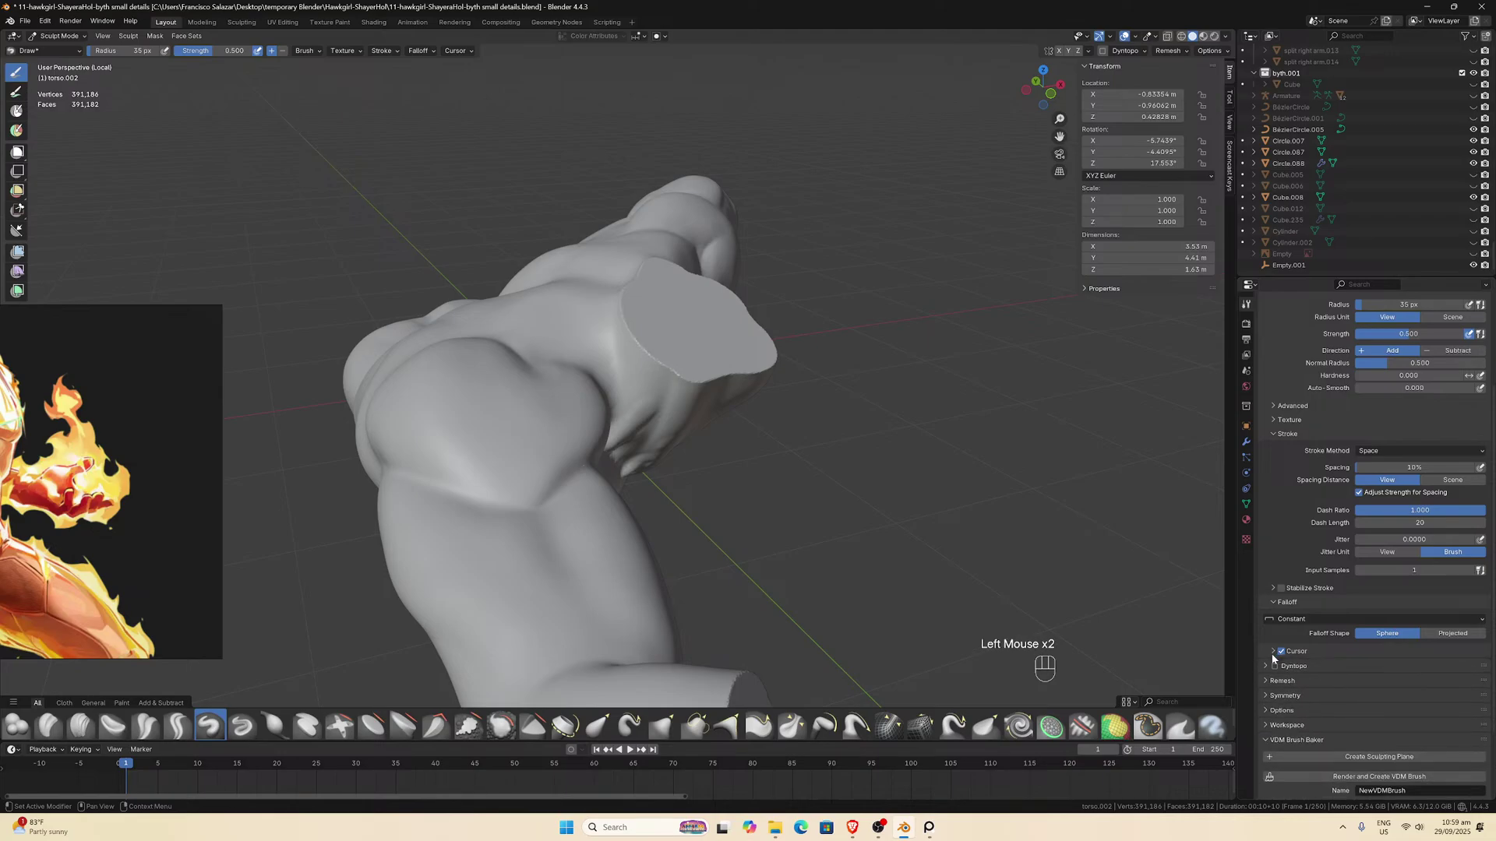
pyautogui.click(1371, 451)
pyautogui.click(1378, 514)
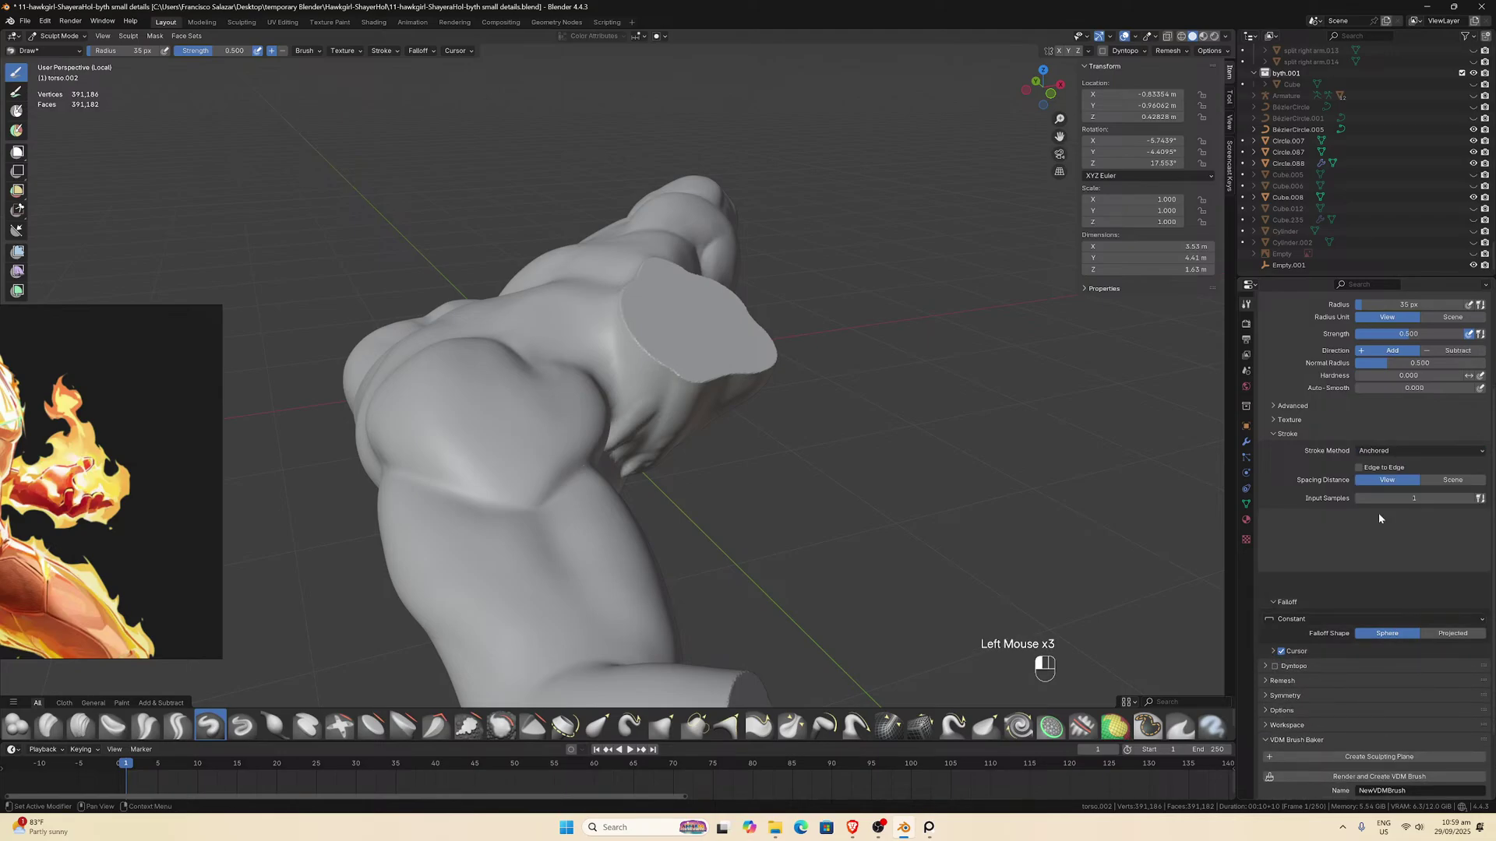
pyautogui.scroll(4, 1308, 507)
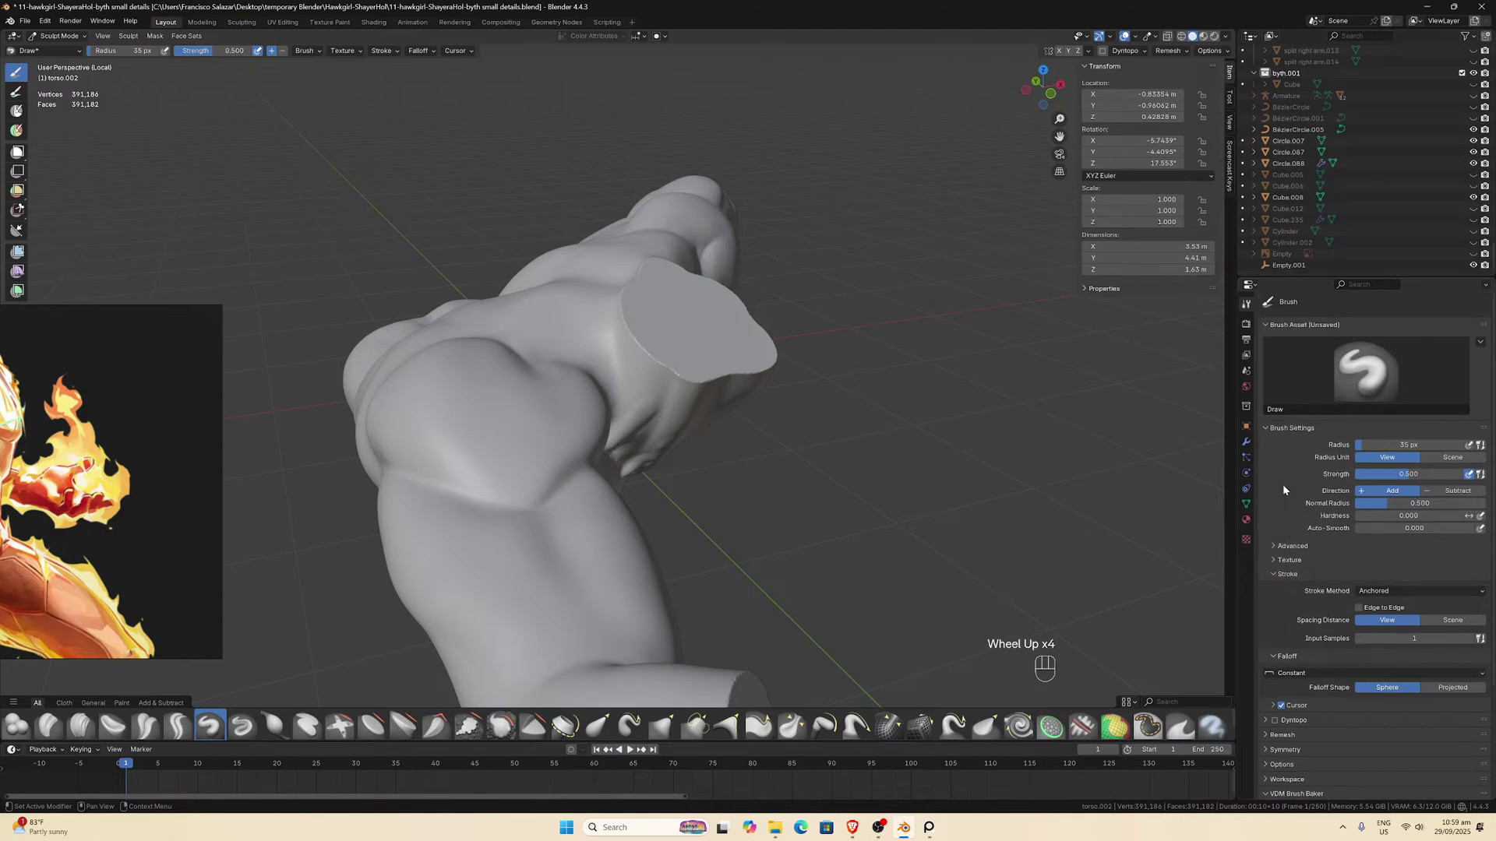
pyautogui.scroll(-1, 1293, 505)
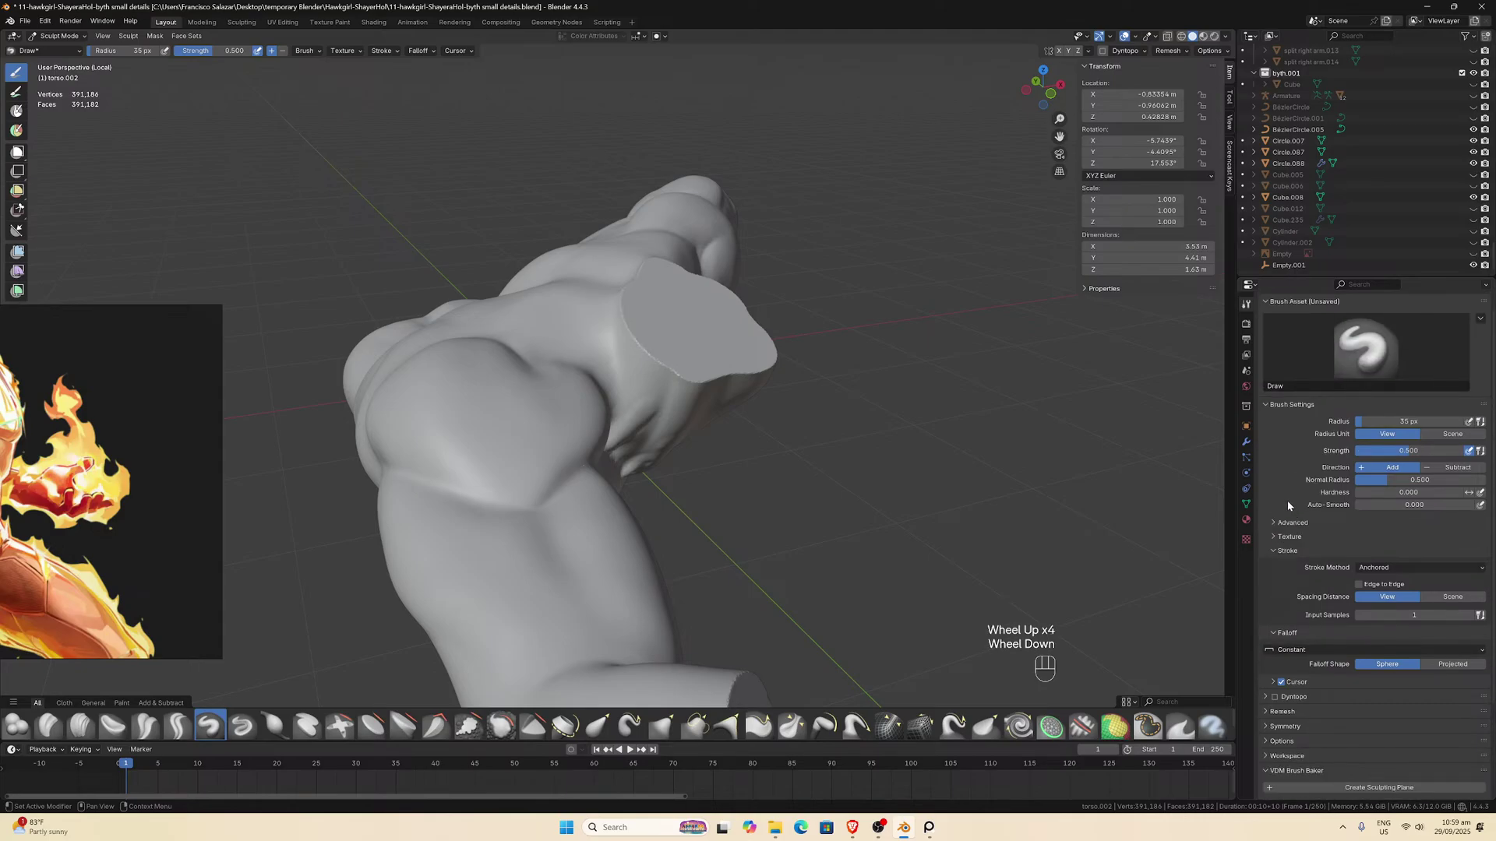
# Examine the Draw brush's advanced, texture, stroke and falloff settings.
pyautogui.click(1230, 97)
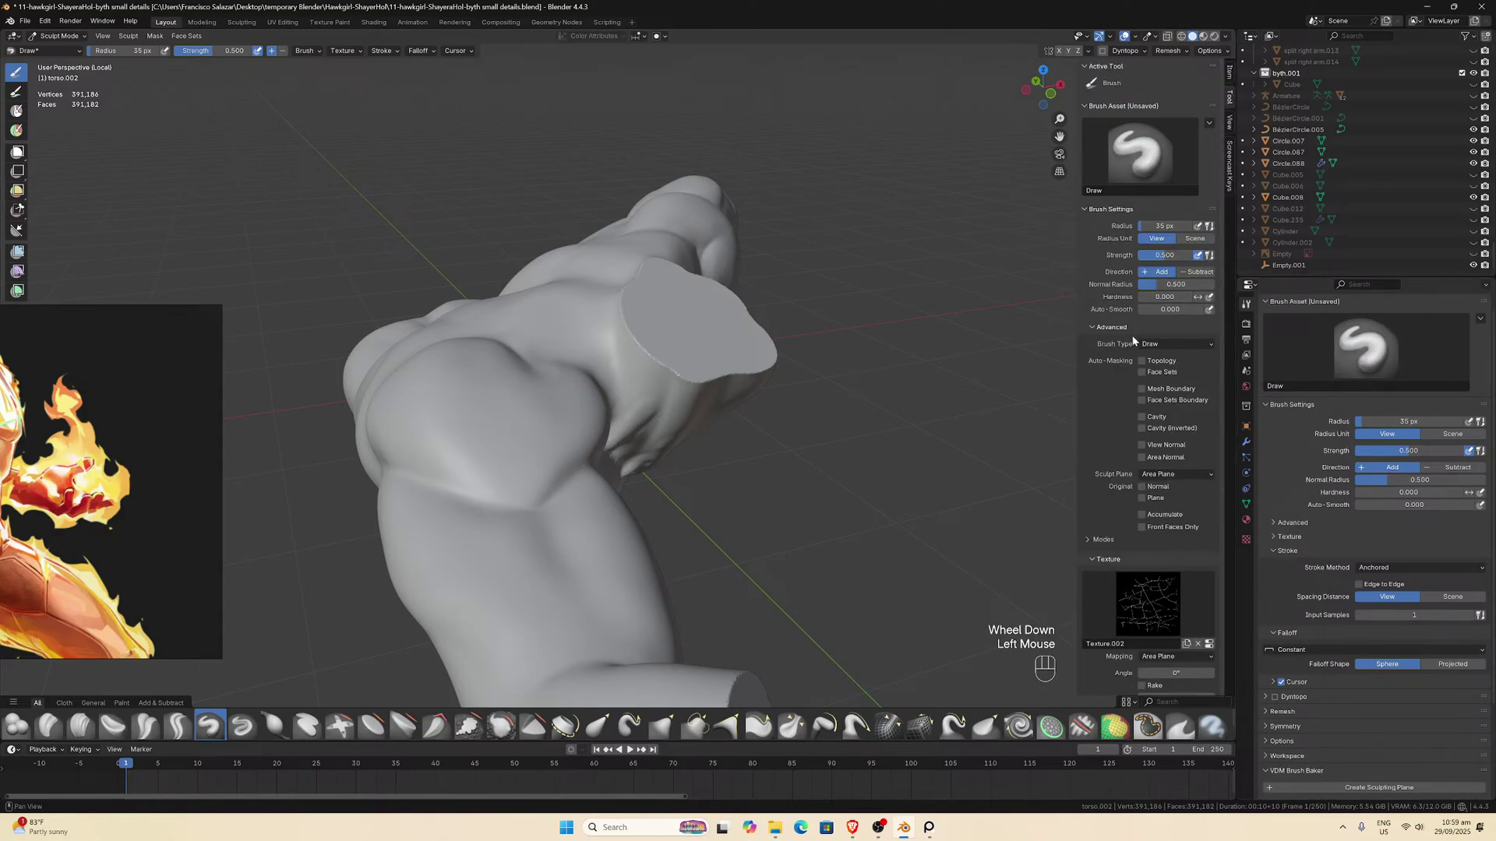
pyautogui.scroll(2, 1125, 387)
pyautogui.scroll(-2, 1124, 387)
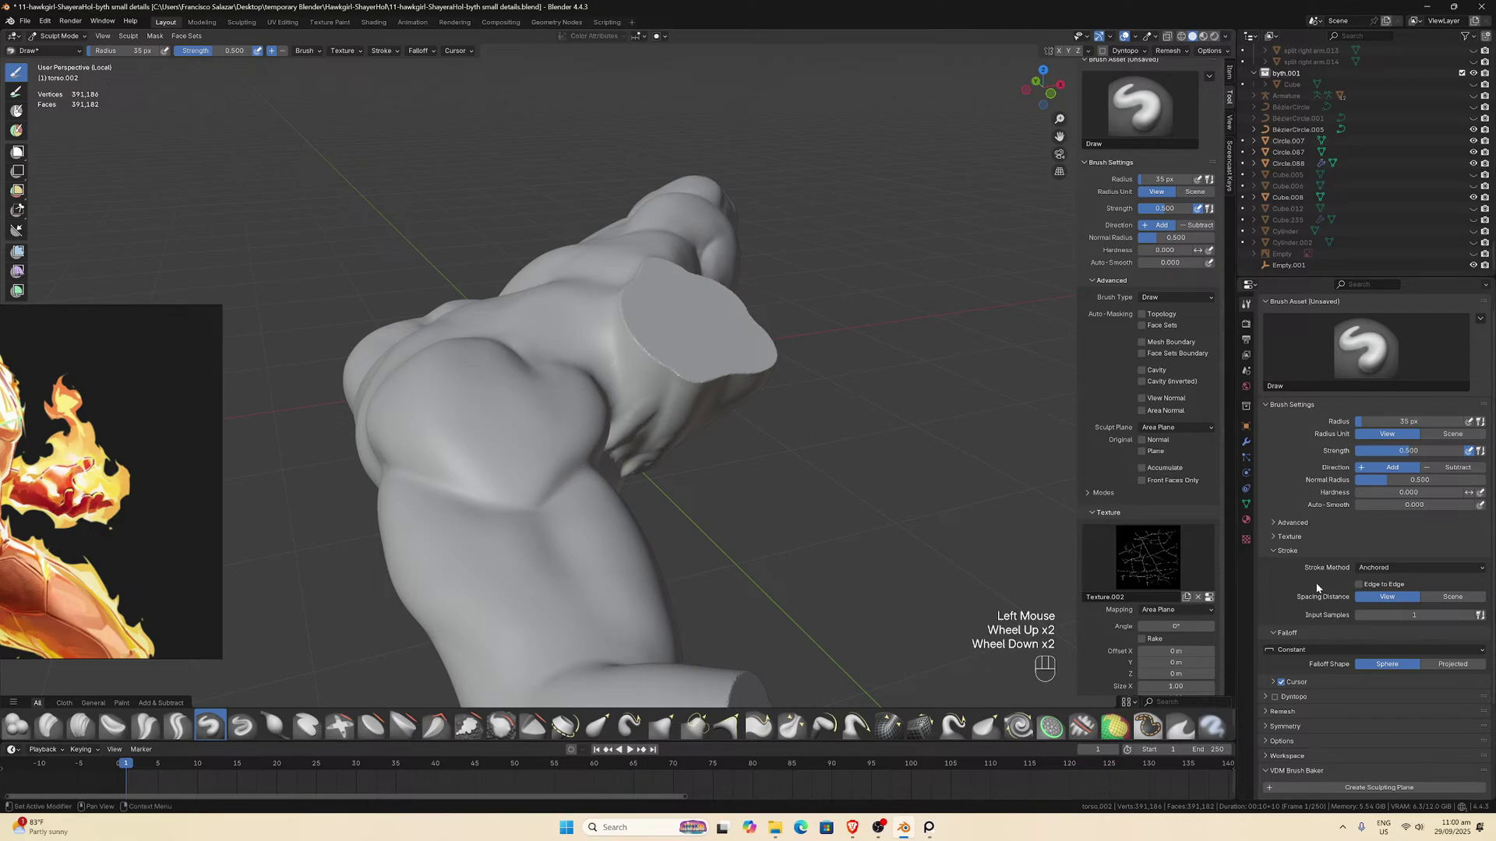
pyautogui.scroll(-5, 1293, 629)
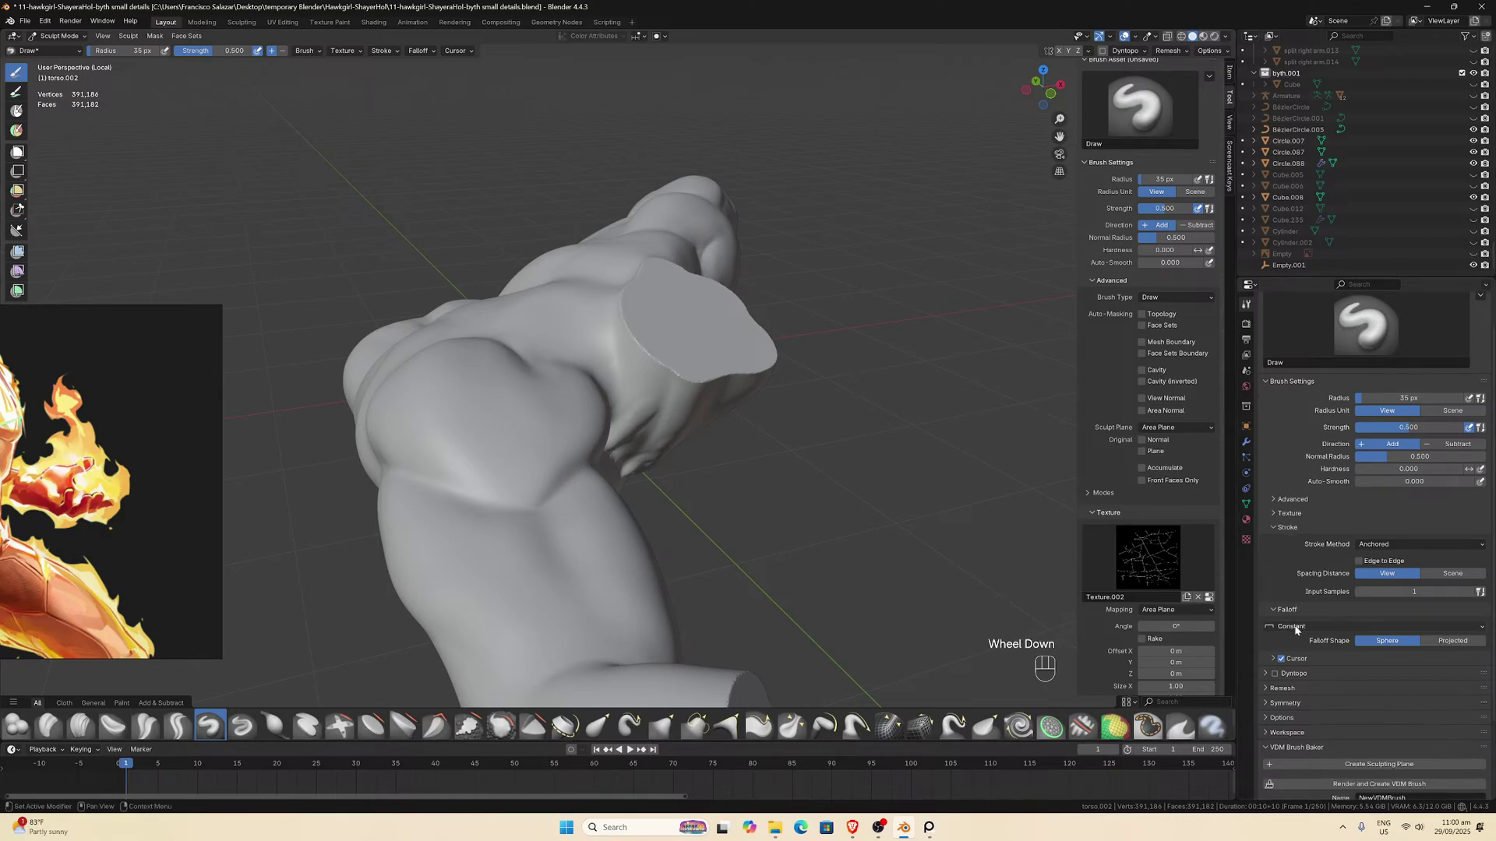
pyautogui.scroll(1, 1289, 711)
pyautogui.scroll(3, 1289, 705)
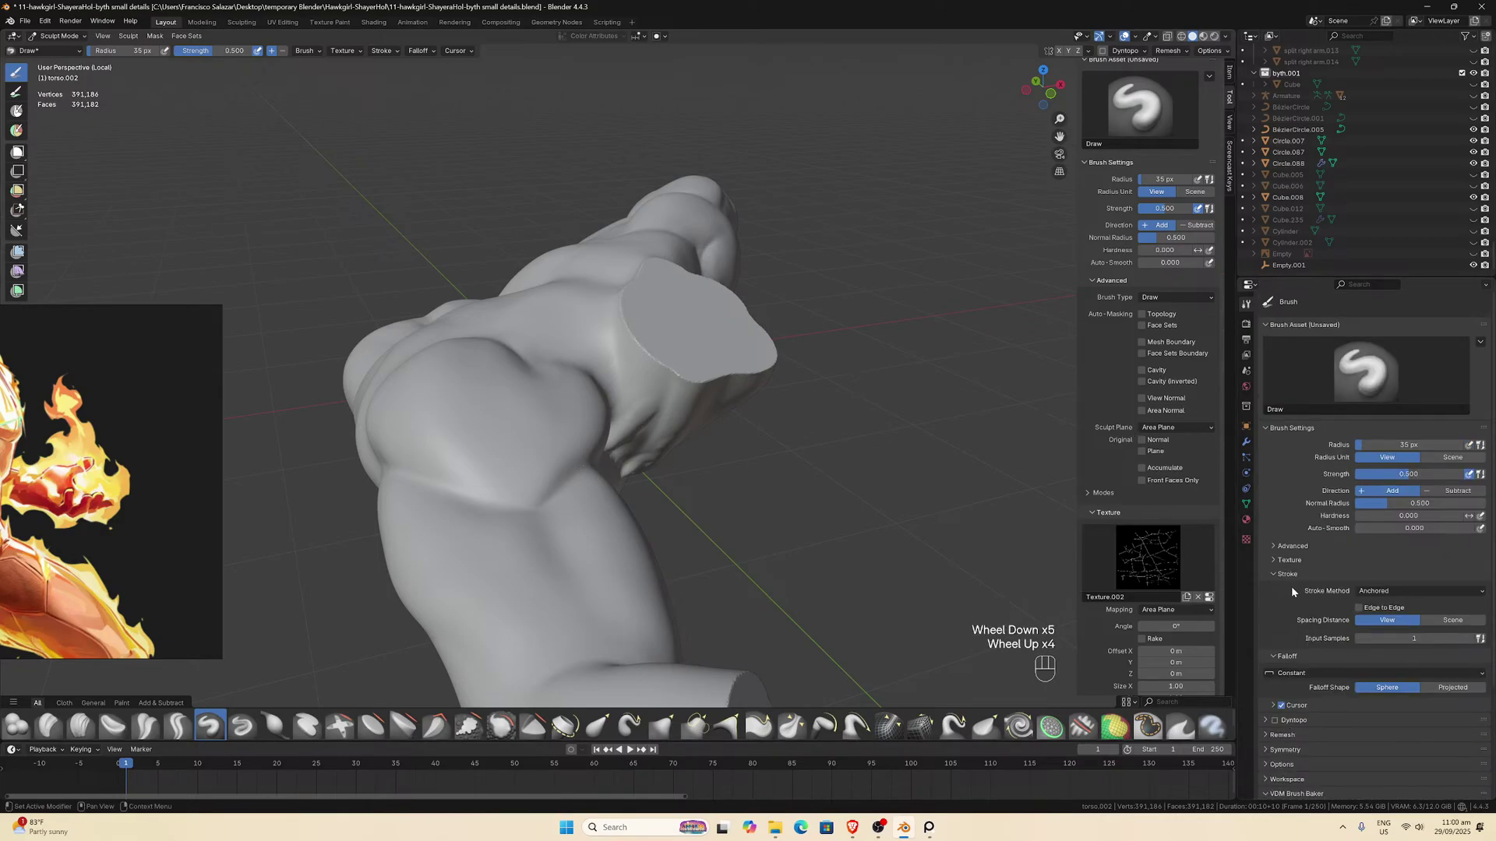
pyautogui.click(1275, 548)
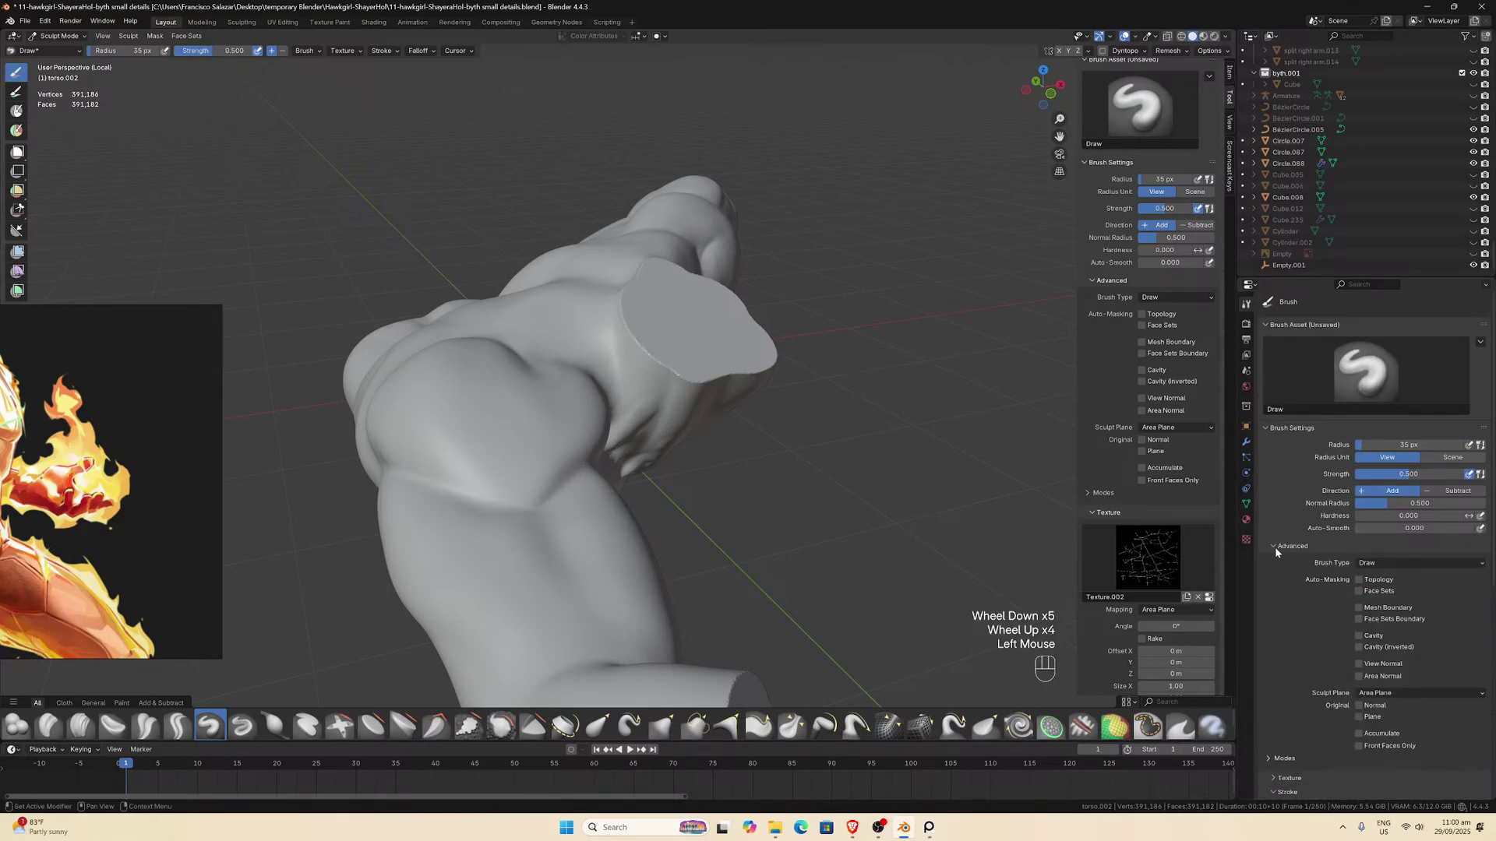
pyautogui.click(1390, 567)
pyautogui.click(1395, 564)
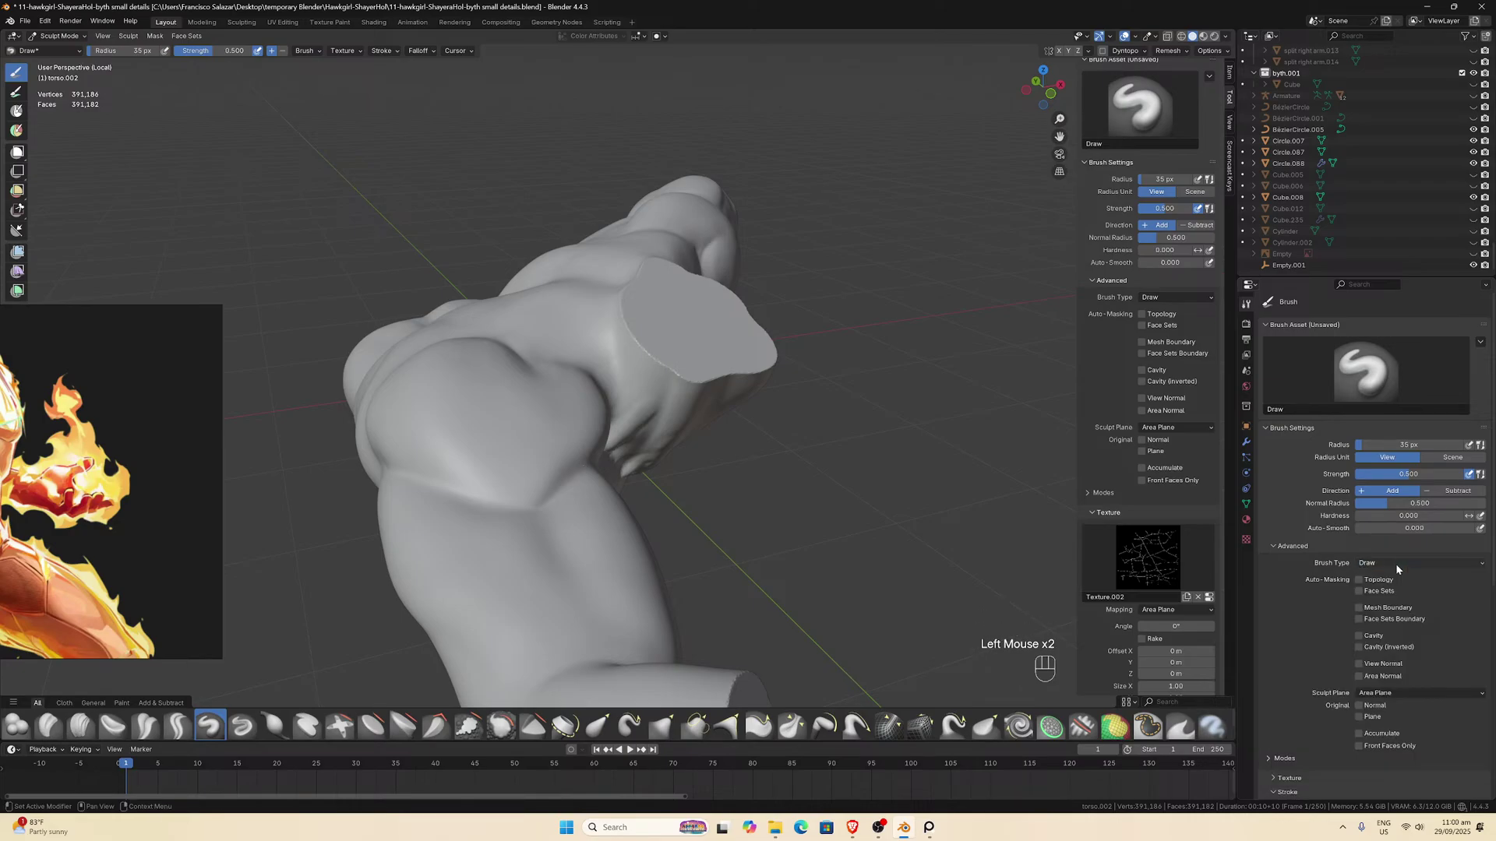
pyautogui.click(1406, 692)
pyautogui.click(1282, 547)
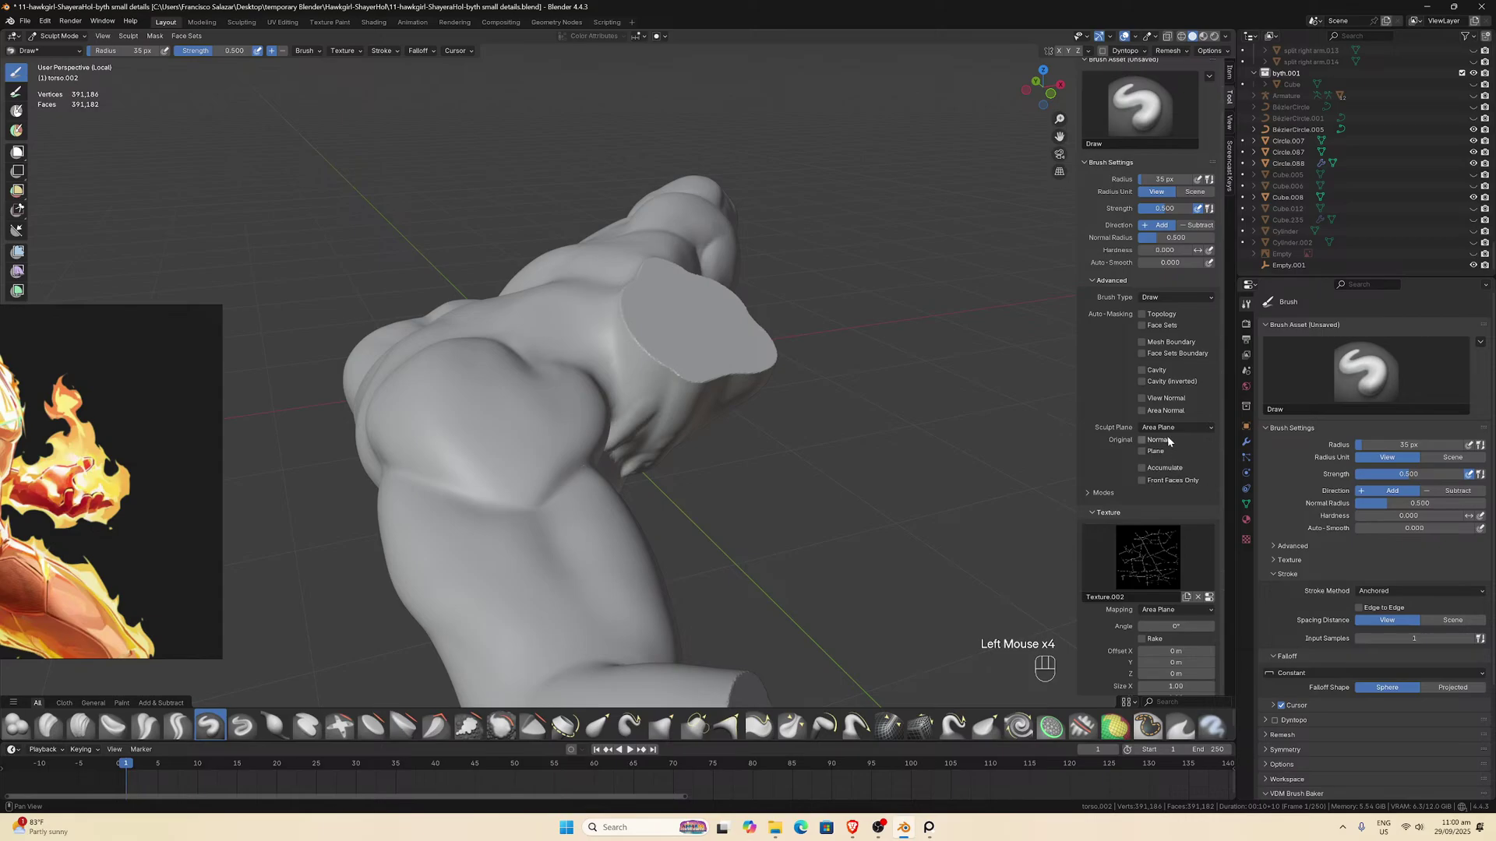
pyautogui.scroll(-5, 1097, 545)
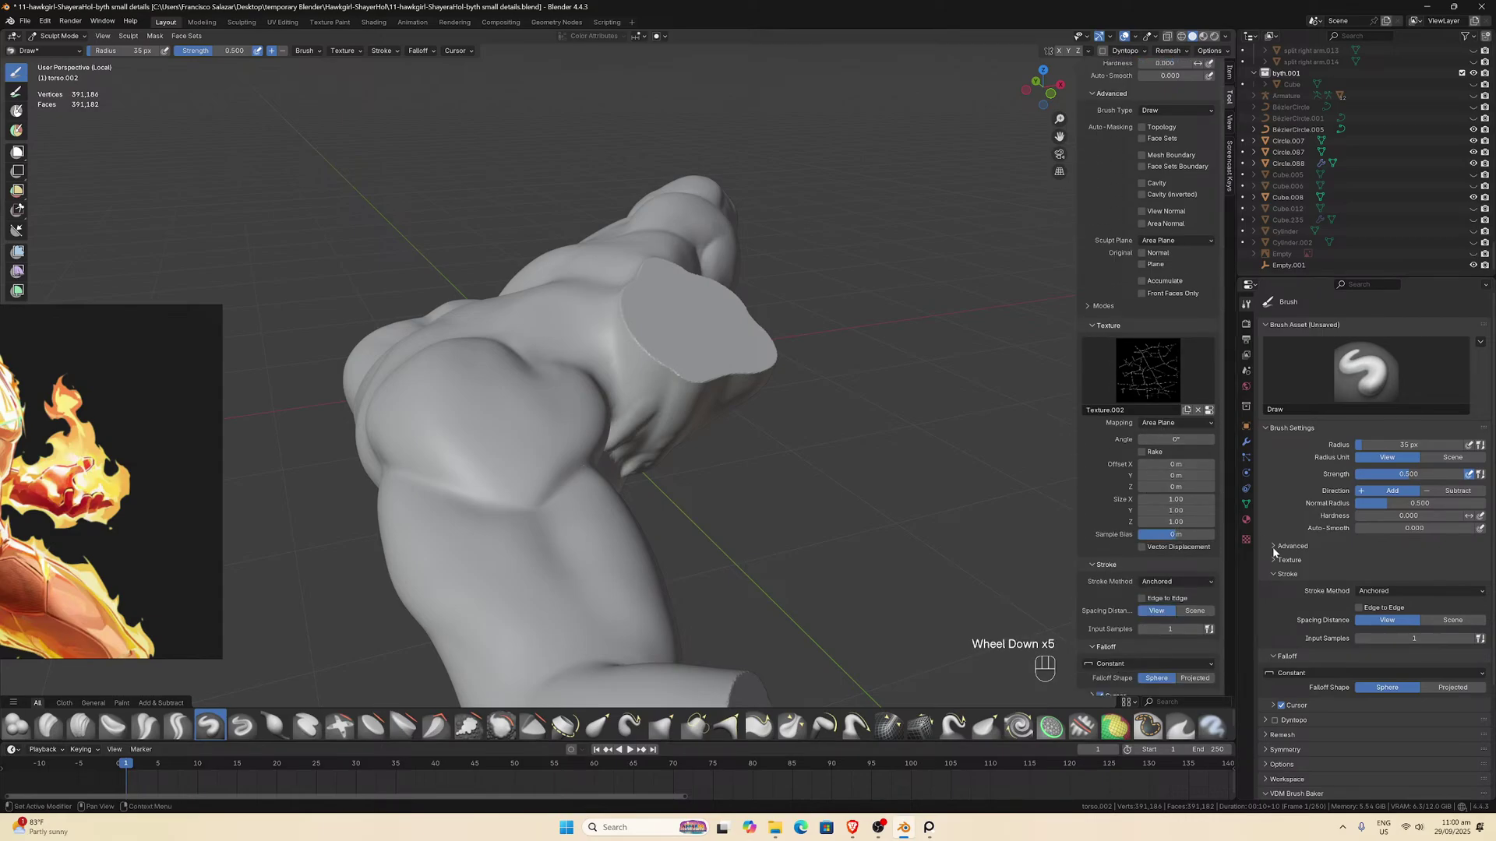
pyautogui.scroll(-7, 1244, 543)
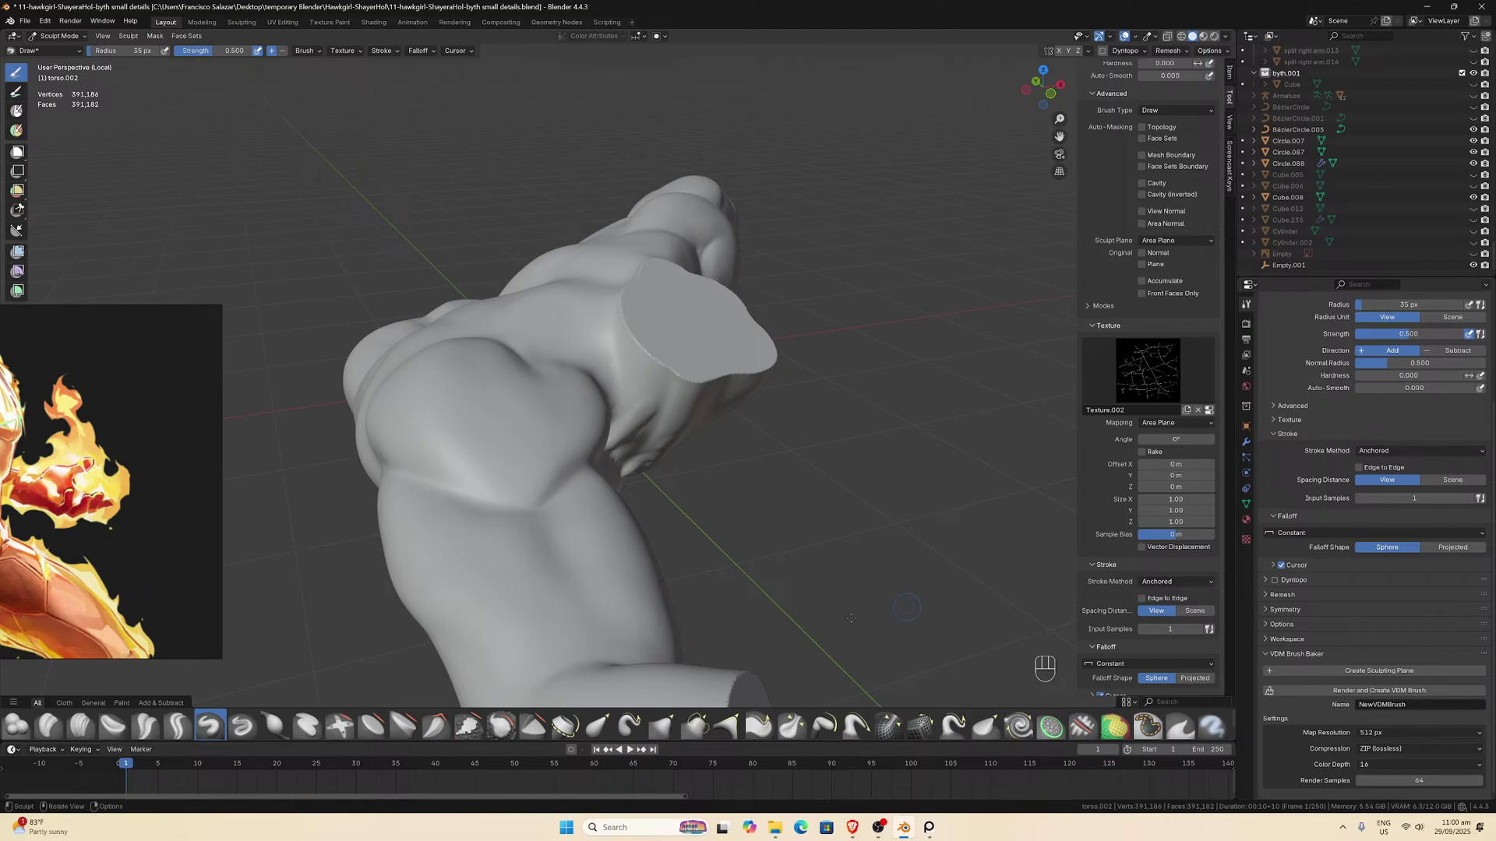
# Try an anchored stroke with the crack-textured Draw brush on the torso's near limb.
pyautogui.moveTo(549, 556); pyautogui.dragTo(551, 562, button='middle')
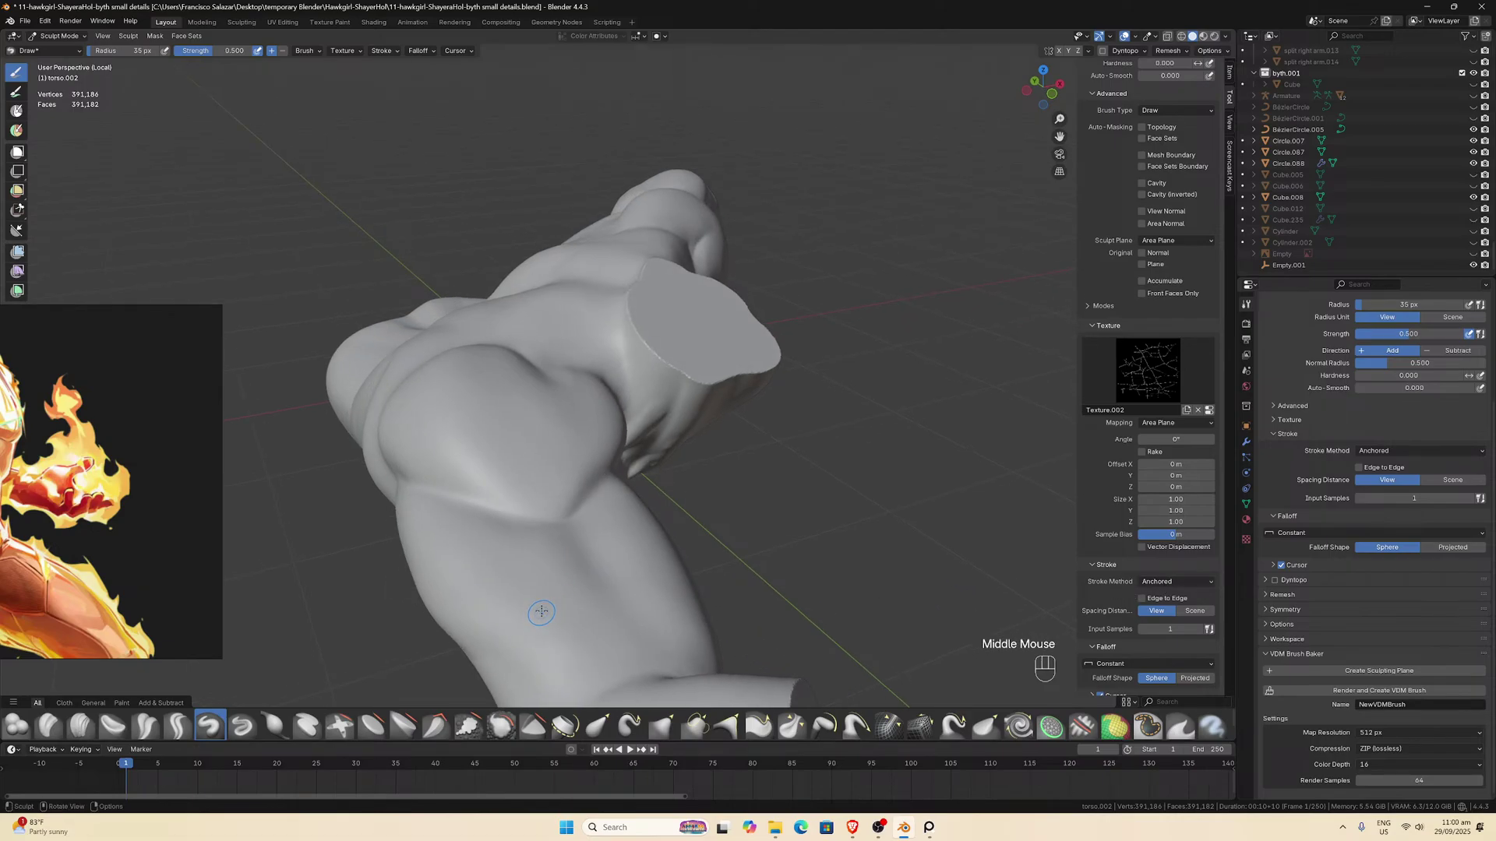
pyautogui.moveTo(549, 612)
pyautogui.mouseDown()
pyautogui.moveTo(597, 633)
pyautogui.moveTo(554, 609)
pyautogui.moveTo(634, 624)
pyautogui.mouseUp()
pyautogui.hotkey('ctrl', 'z')
pyautogui.moveTo(717, 526)
pyautogui.mouseDown(button='middle')
pyautogui.moveTo(756, 566)
pyautogui.moveTo(737, 521)
pyautogui.mouseUp(button='middle')
pyautogui.scroll(-2, 756, 567)
pyautogui.hotkey('ctrl', 'z')
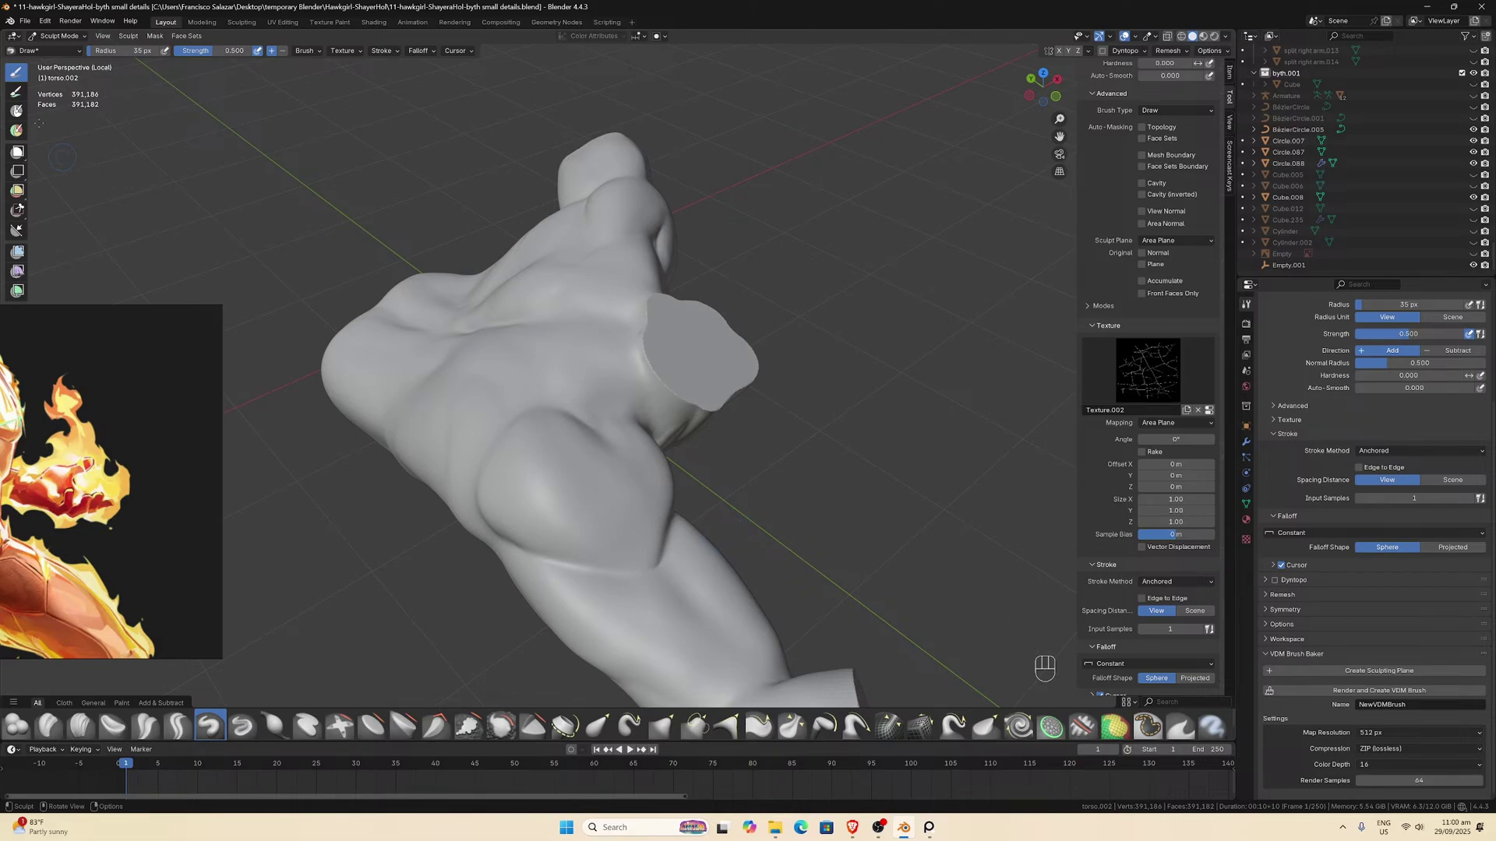
# Switch the torso to Object Mode and back to Sculpt Mode.
pyautogui.click(59, 36)
pyautogui.click(59, 83)
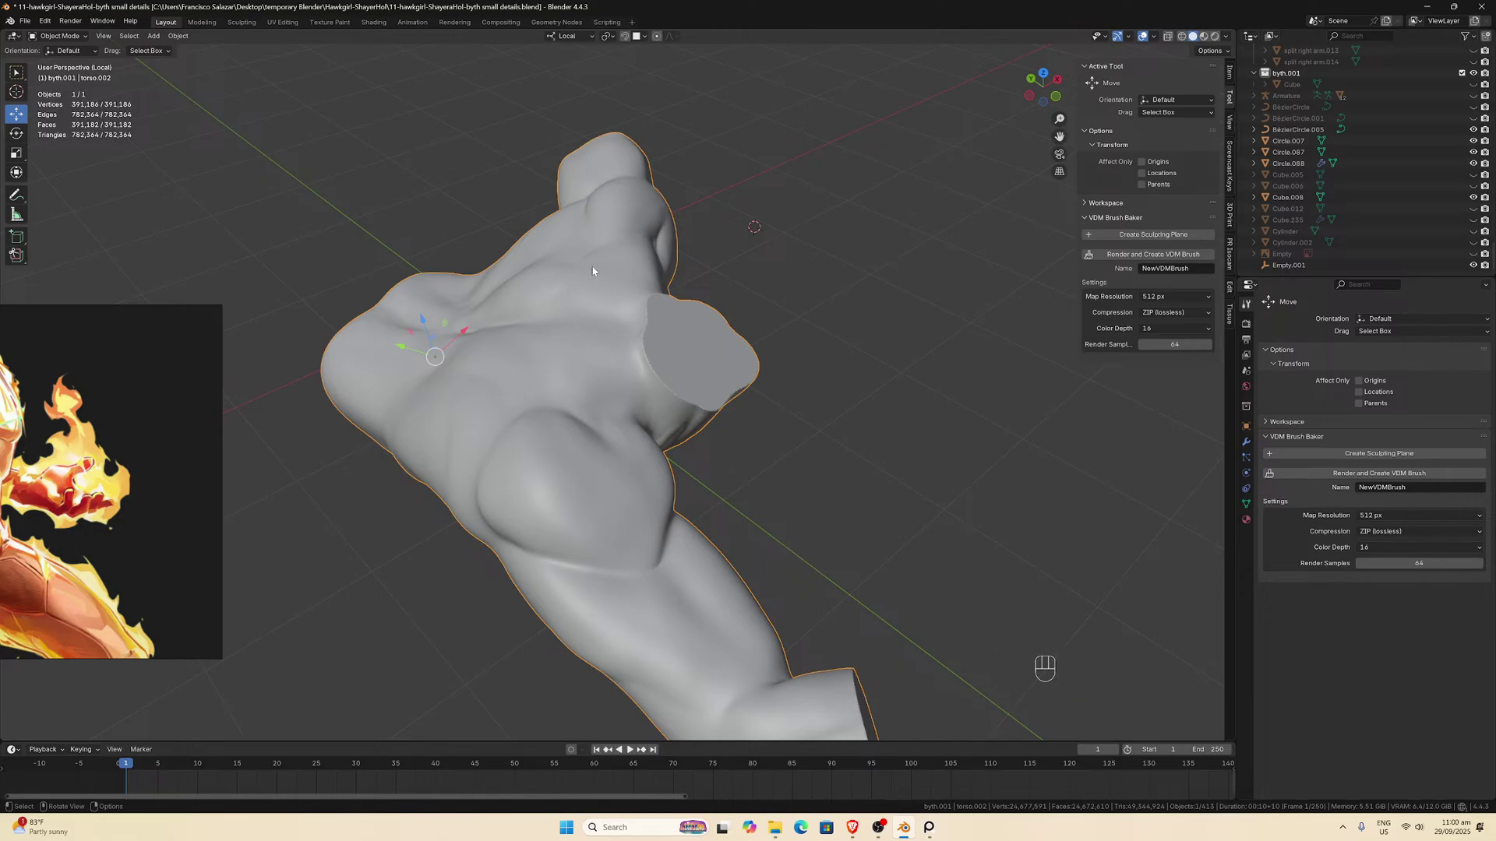
pyautogui.scroll(-1, 614, 307)
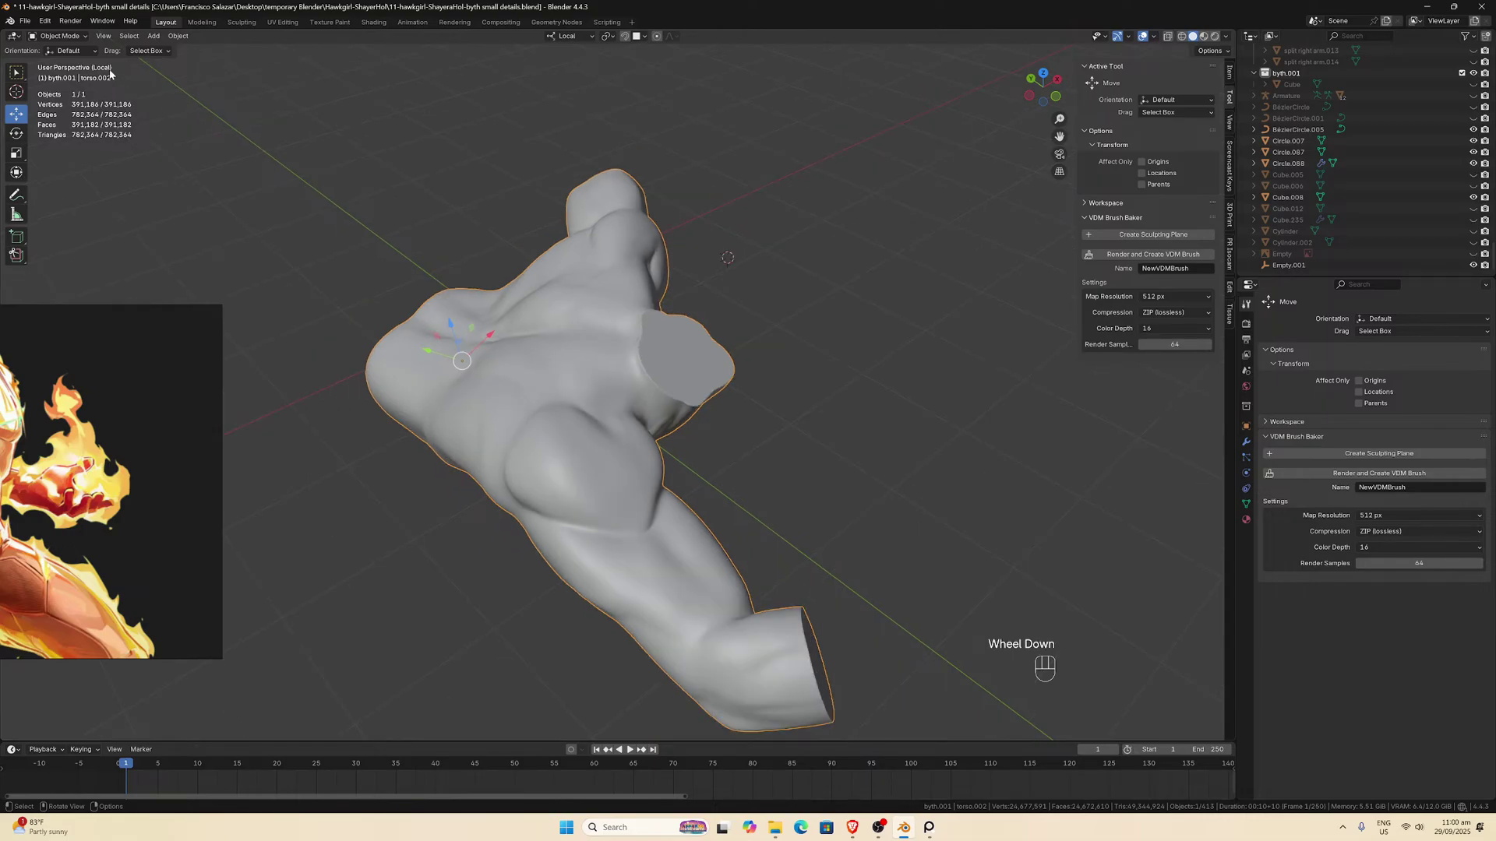
pyautogui.click(59, 36)
pyautogui.click(62, 76)
pyautogui.scroll(2, 560, 575)
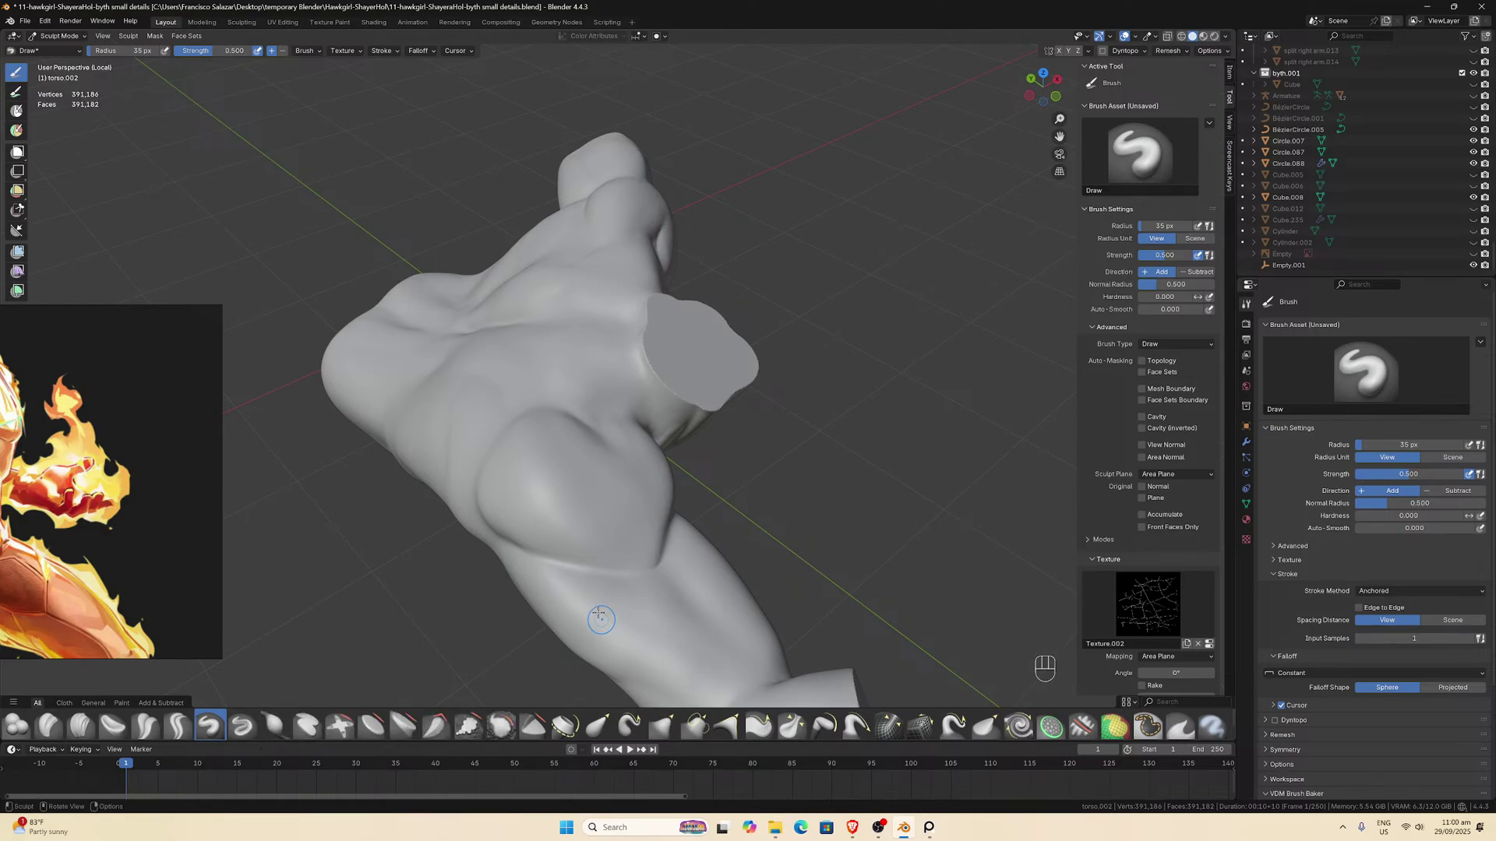
# Test the textured Draw brush and the Clay brush with one stroke each on the near limb.
pyautogui.moveTo(590, 600); pyautogui.dragTo(631, 629)
pyautogui.hotkey('ctrl', 'z')
pyautogui.click(49, 726)
pyautogui.moveTo(585, 612); pyautogui.dragTo(654, 640)
pyautogui.hotkey('ctrl', 'z')
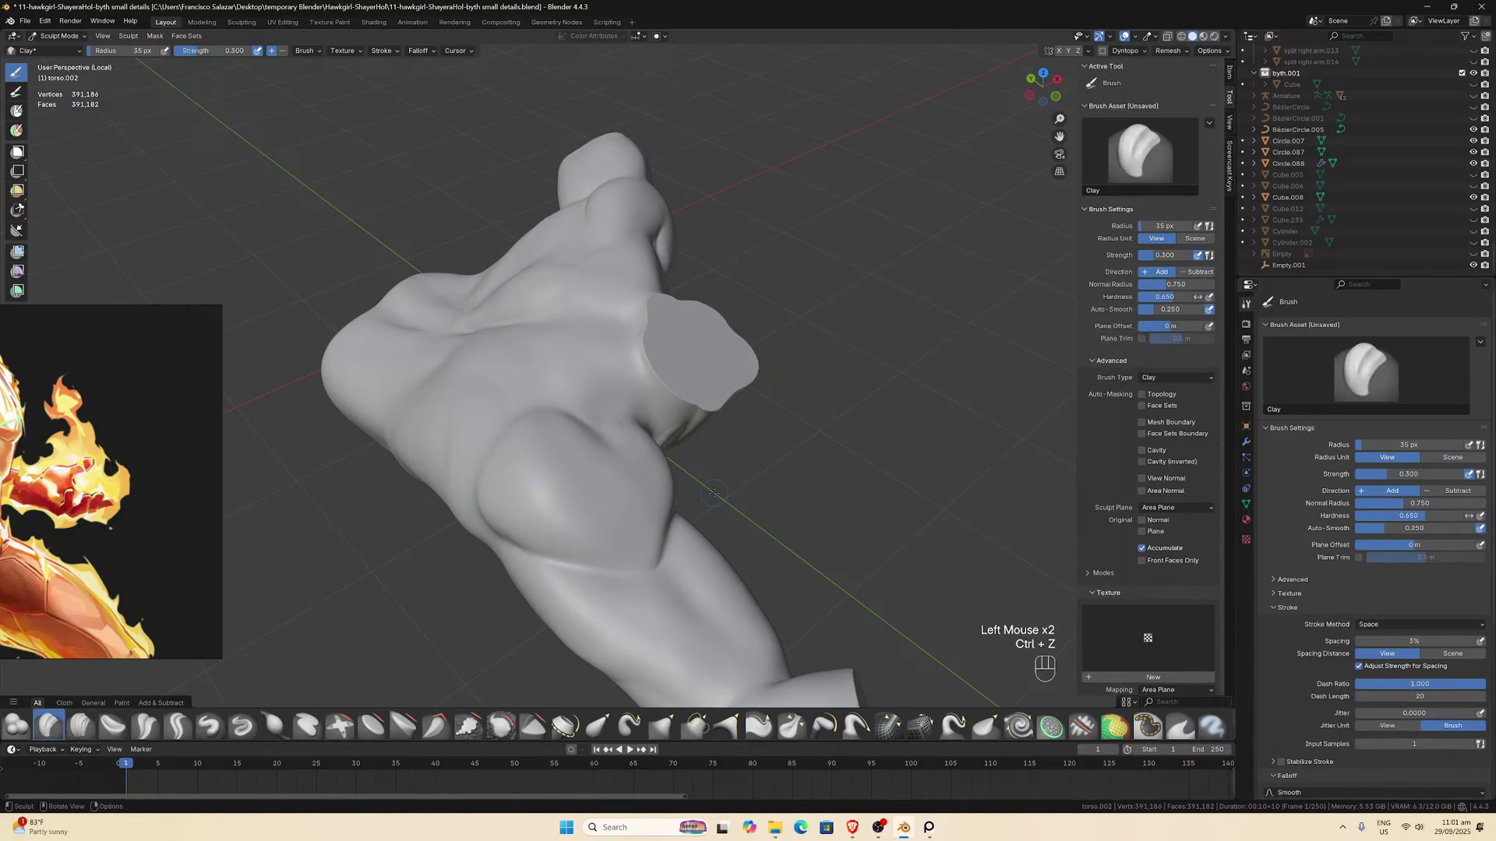
# Reposition the flaming character reference image so its torso and legs show beside the sculpt.
pyautogui.scroll(1, 713, 493)
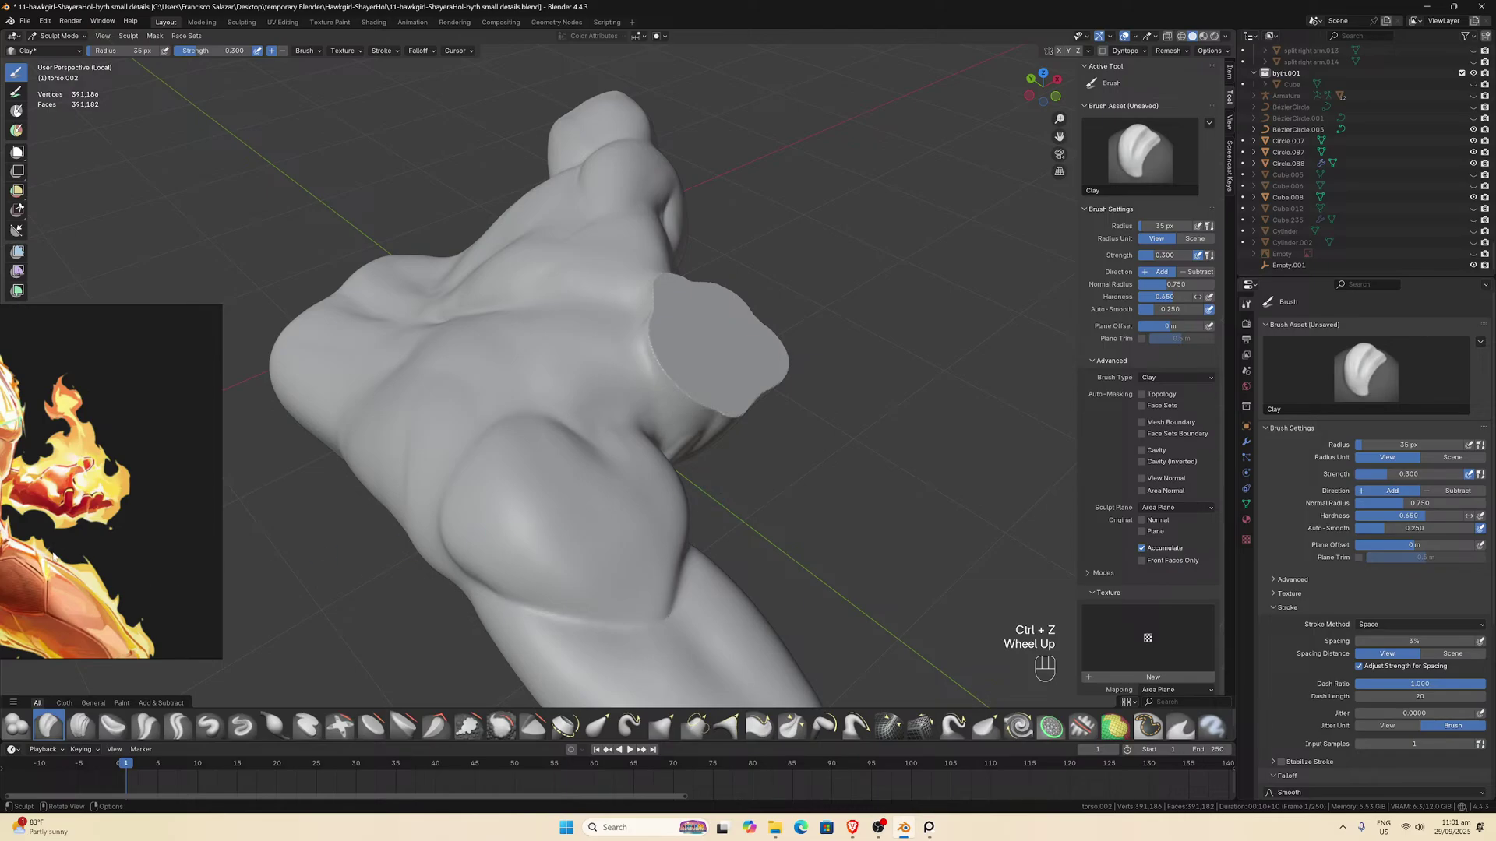
pyautogui.moveTo(50, 553); pyautogui.dragTo(384, 534)
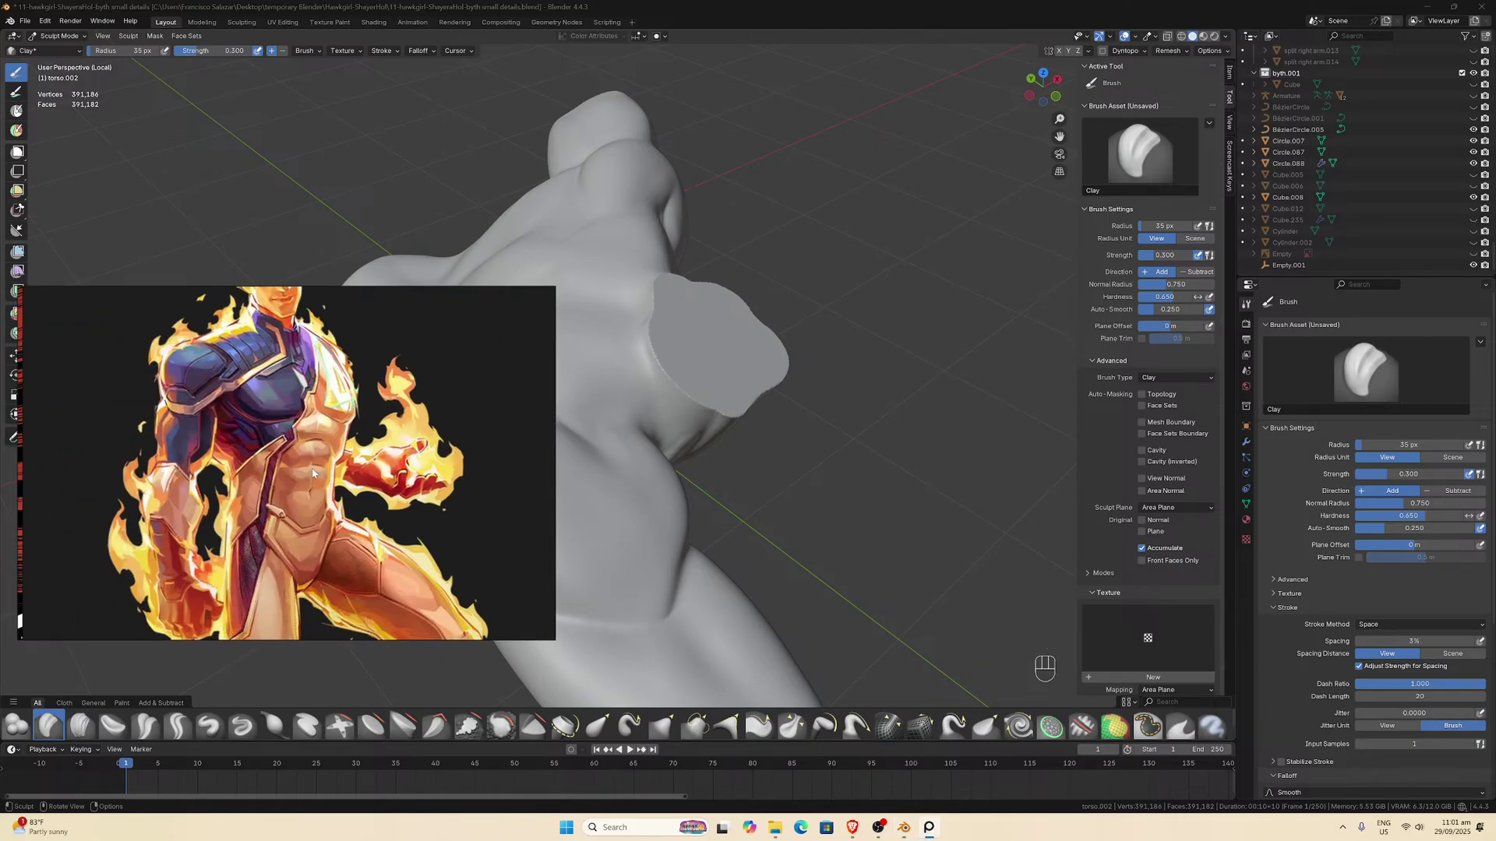
pyautogui.moveTo(321, 478); pyautogui.dragTo(125, 460)
pyautogui.scroll(1, 417, 484)
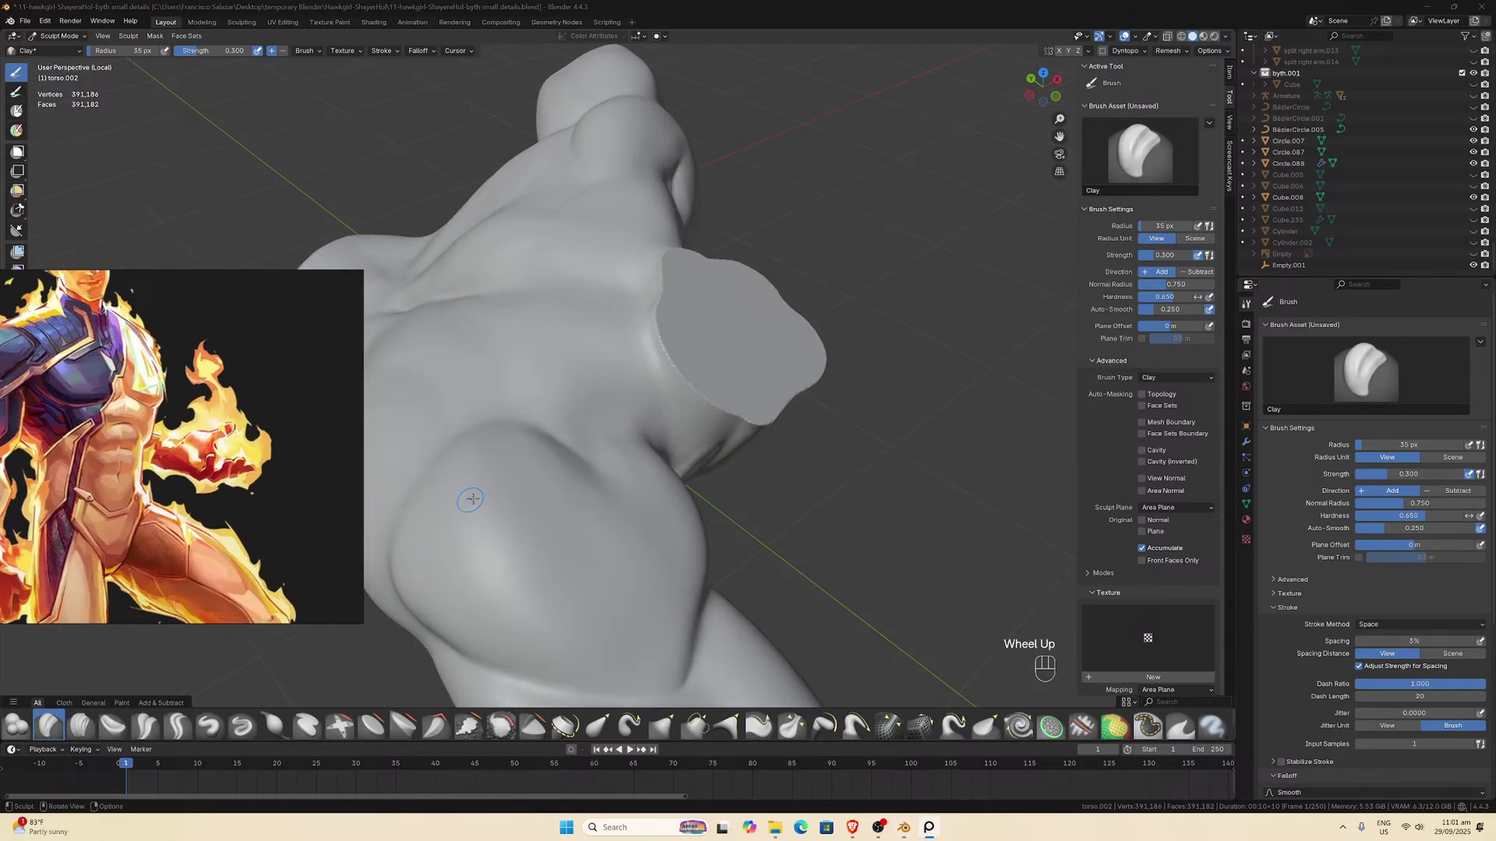
pyautogui.moveTo(470, 500); pyautogui.dragTo(500, 480, button='middle')
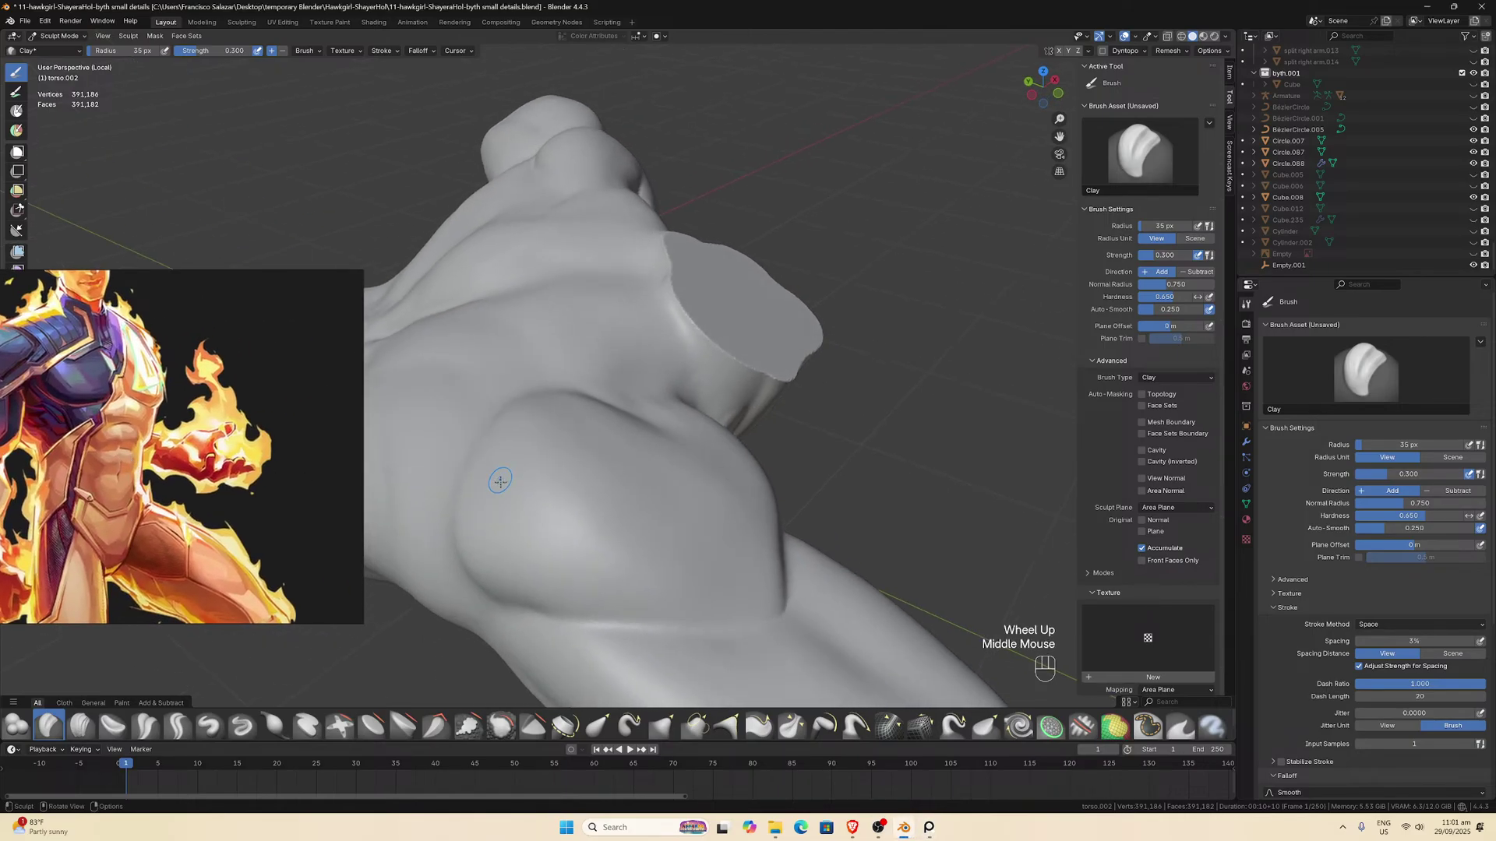
# Select the Crease Sharp brush for the torso, and return the torso to Object Mode.
pyautogui.click(177, 726)
pyautogui.moveTo(456, 581); pyautogui.dragTo(484, 546, button='middle')
pyautogui.scroll(1, 471, 545)
pyautogui.scroll(-1, 478, 536)
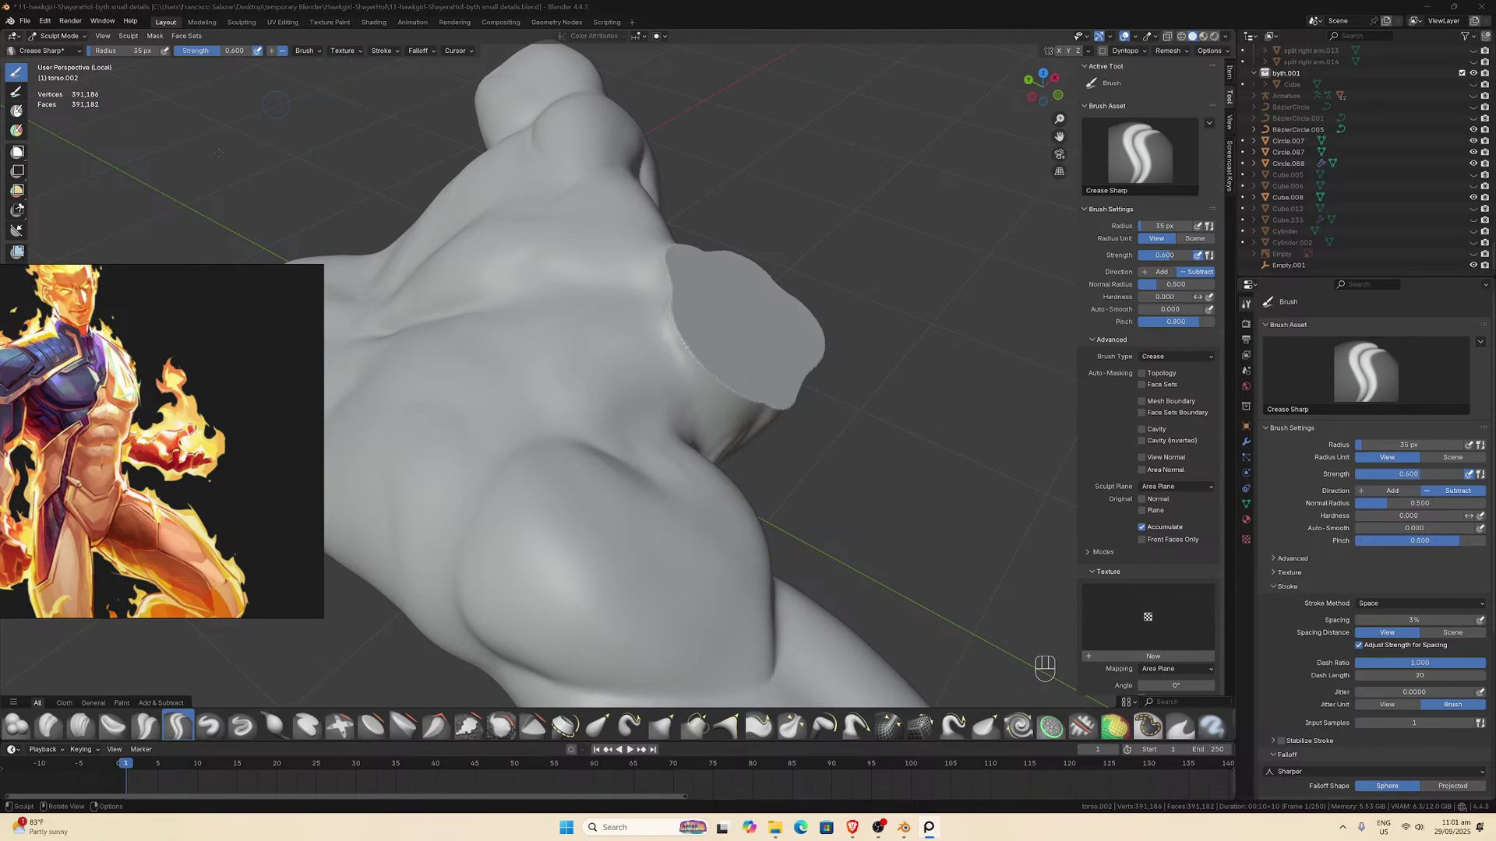
pyautogui.scroll(-2, 543, 387)
pyautogui.moveTo(543, 386); pyautogui.dragTo(526, 378, button='middle')
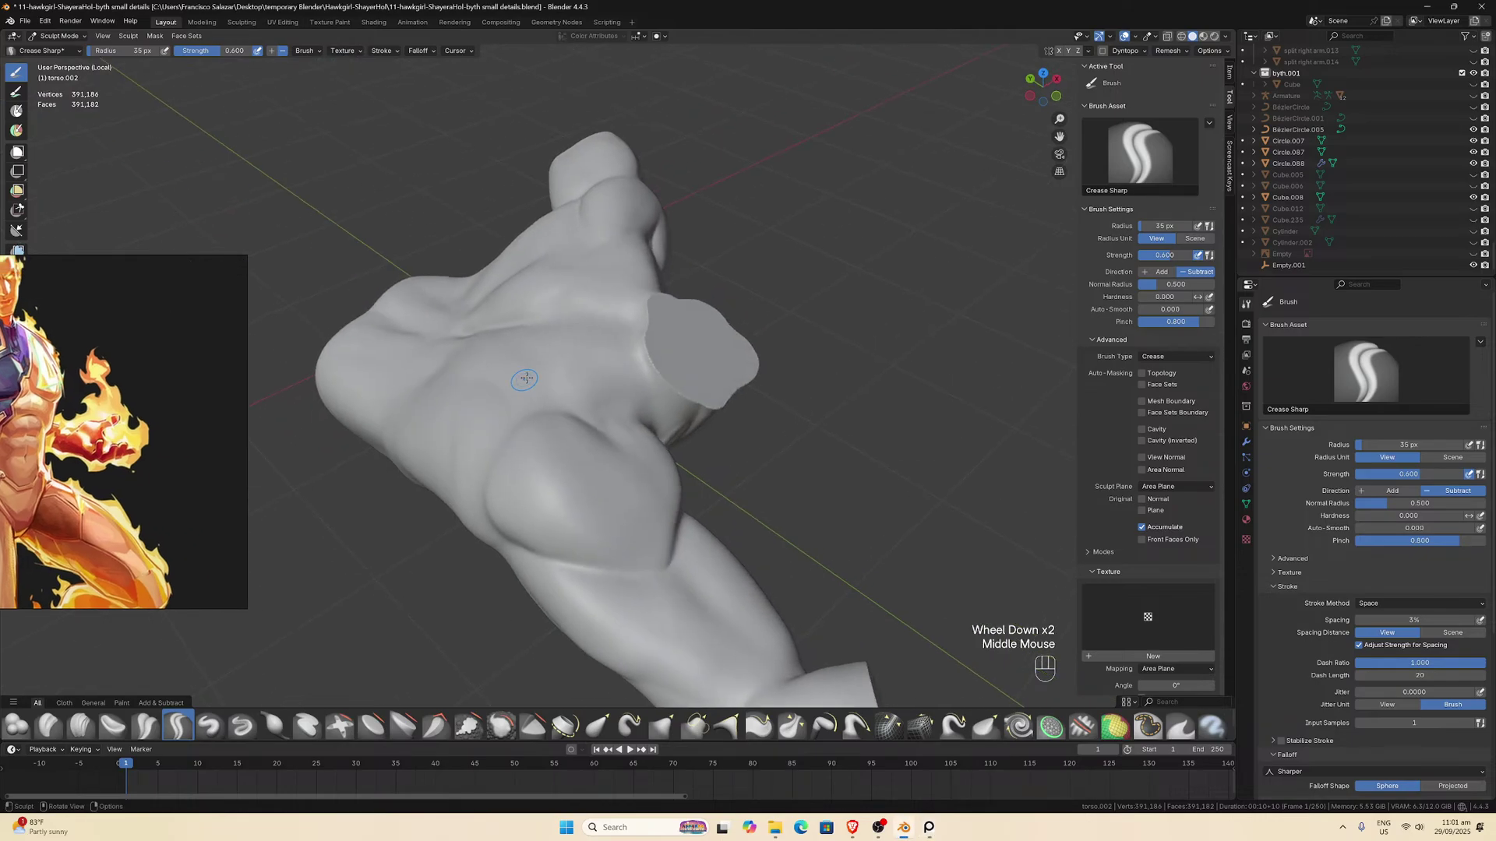
pyautogui.click(55, 36)
pyautogui.click(55, 52)
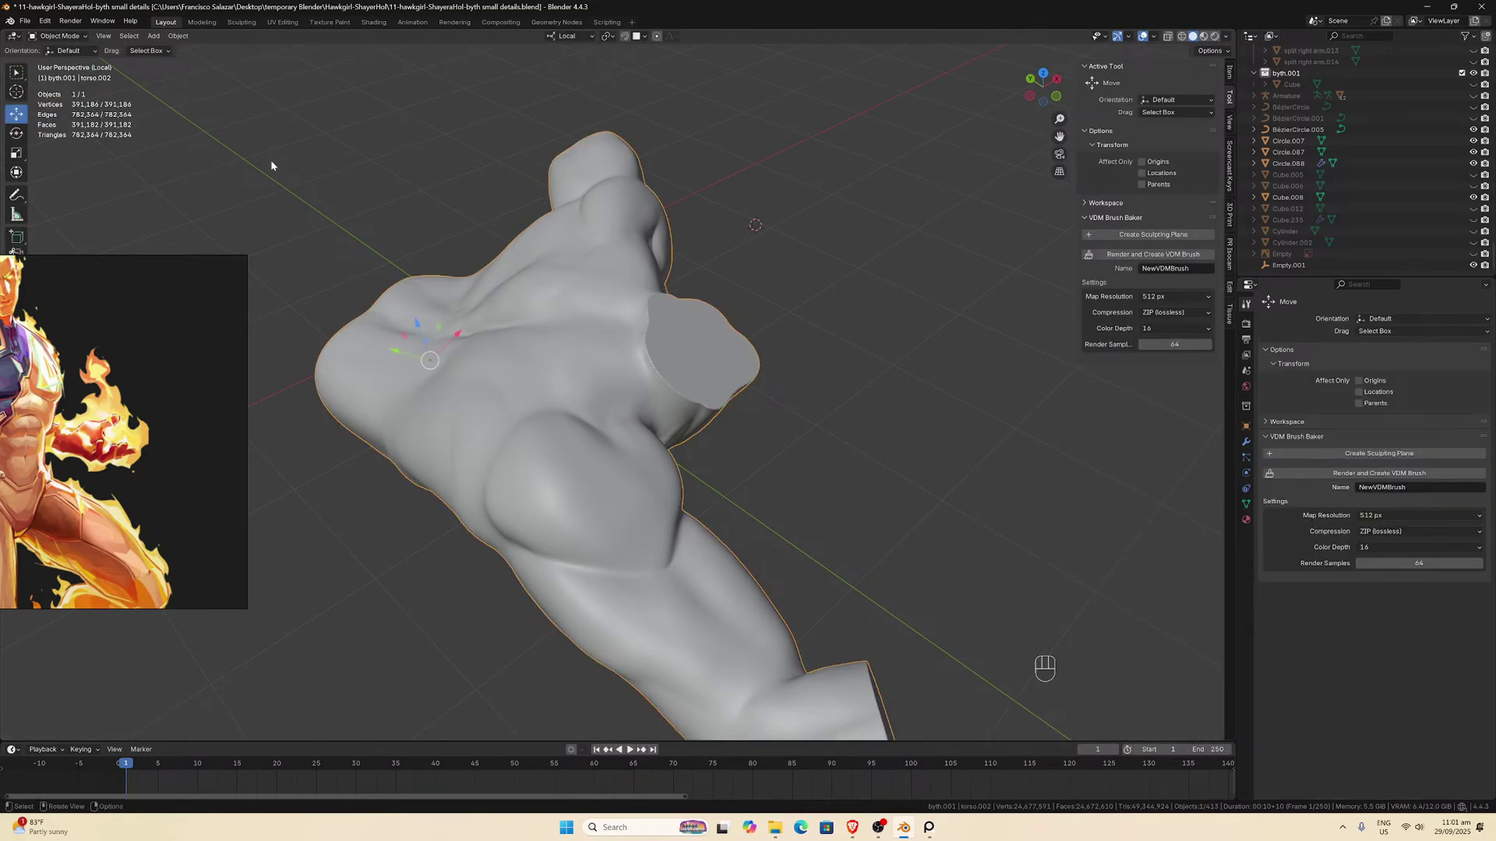
# Switch the torso to Sculpt Mode and set its remesh voxel size to 0.008 m.
pyautogui.click(58, 36)
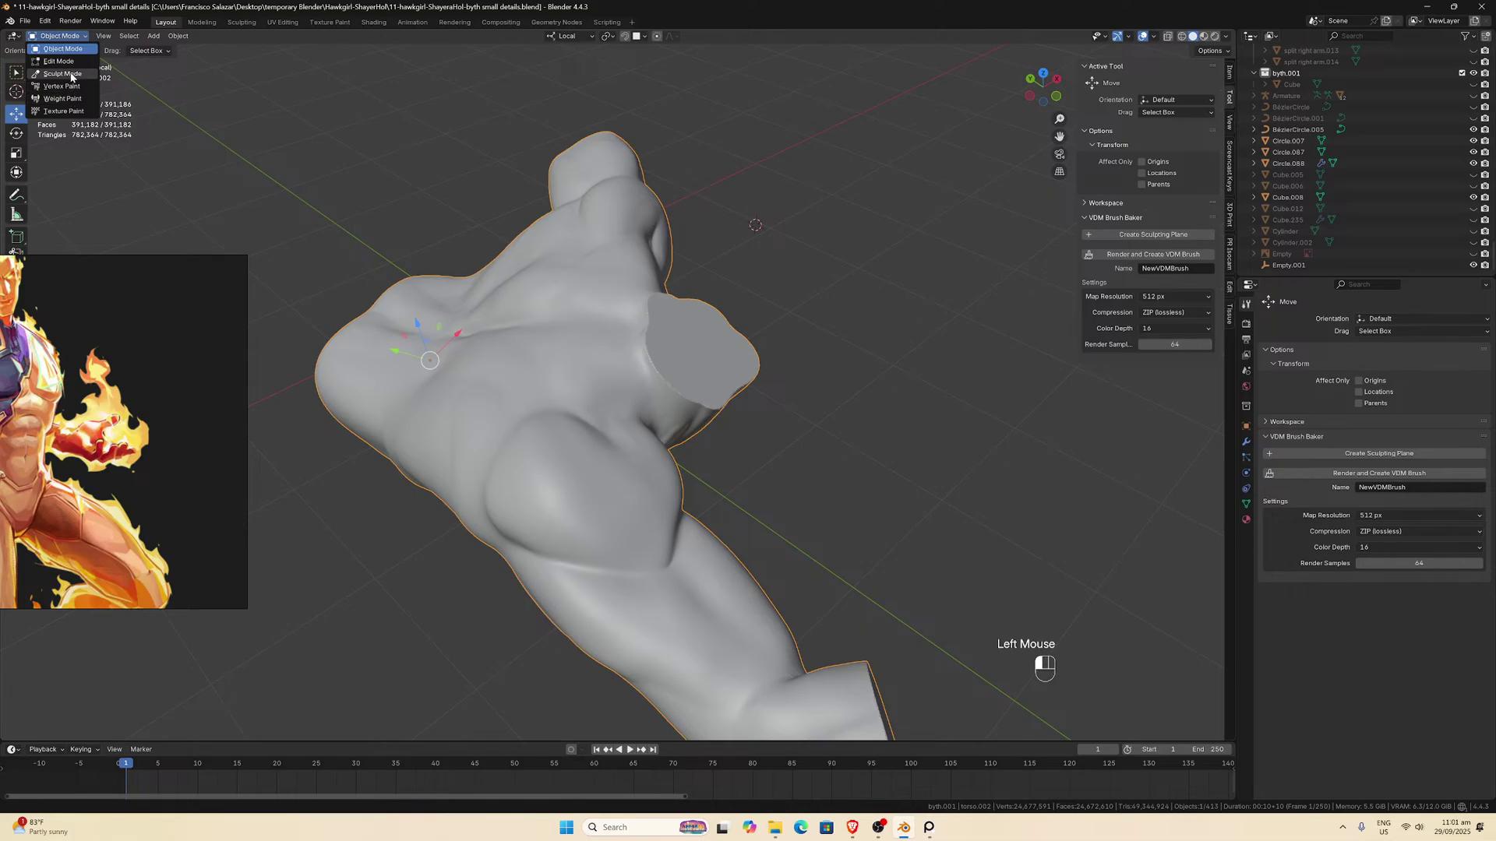
pyautogui.click(74, 86)
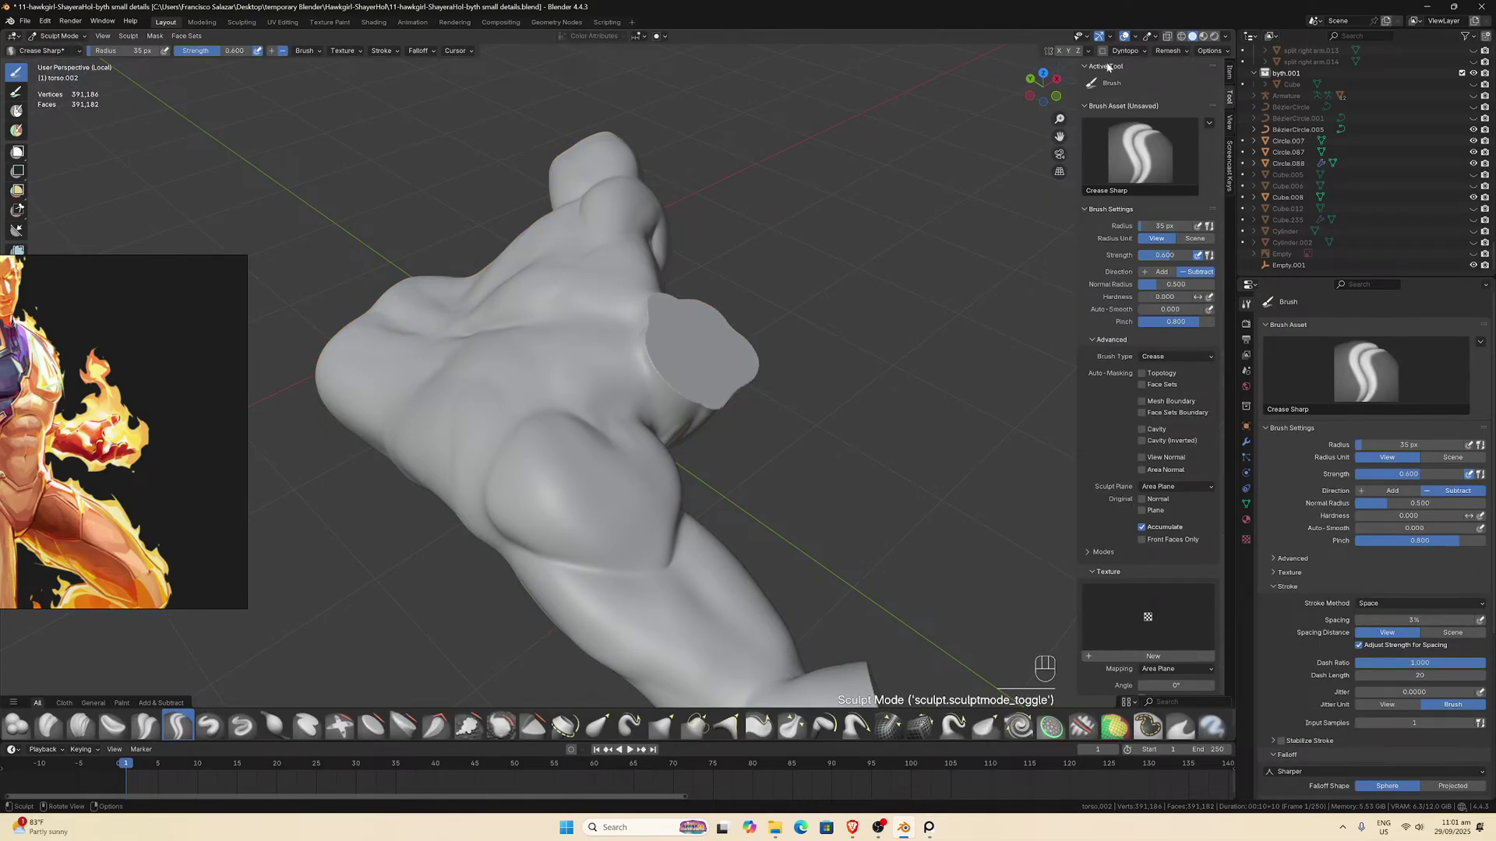
pyautogui.click(1175, 51)
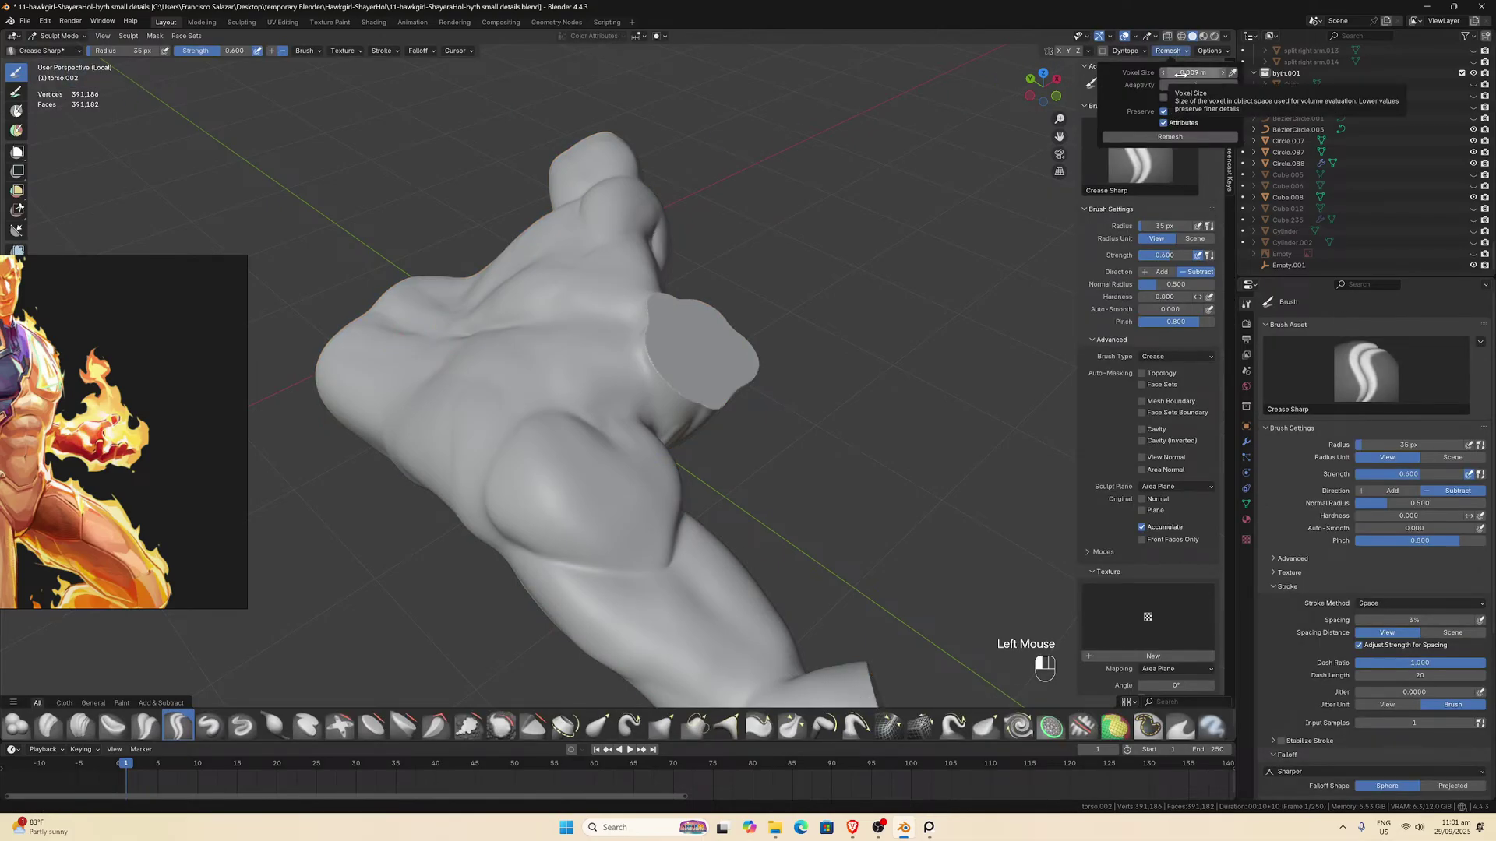
pyautogui.click(1177, 73)
pyautogui.click(1182, 72)
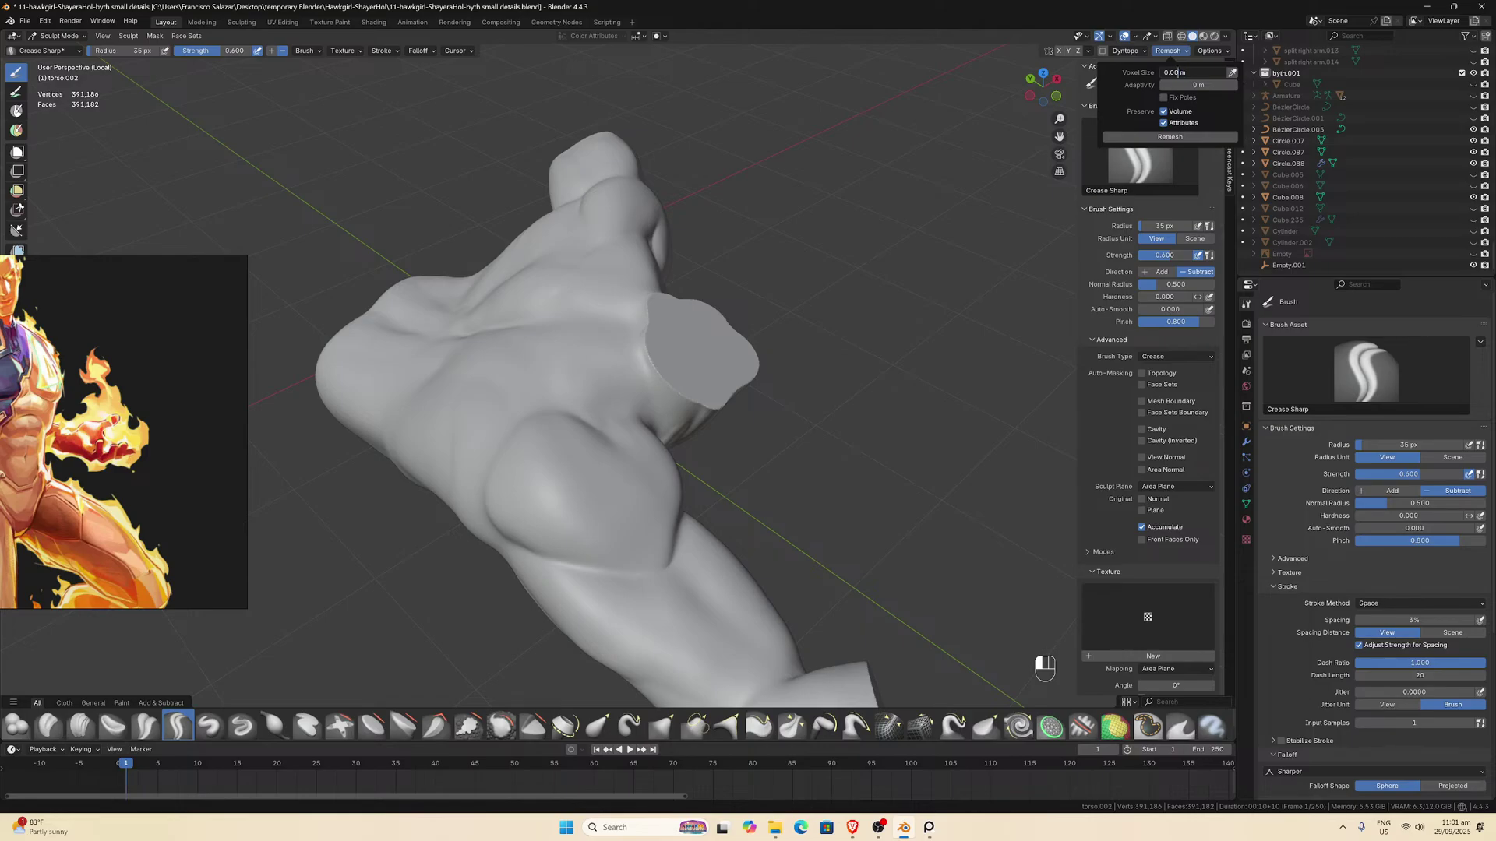
pyautogui.press('Return')
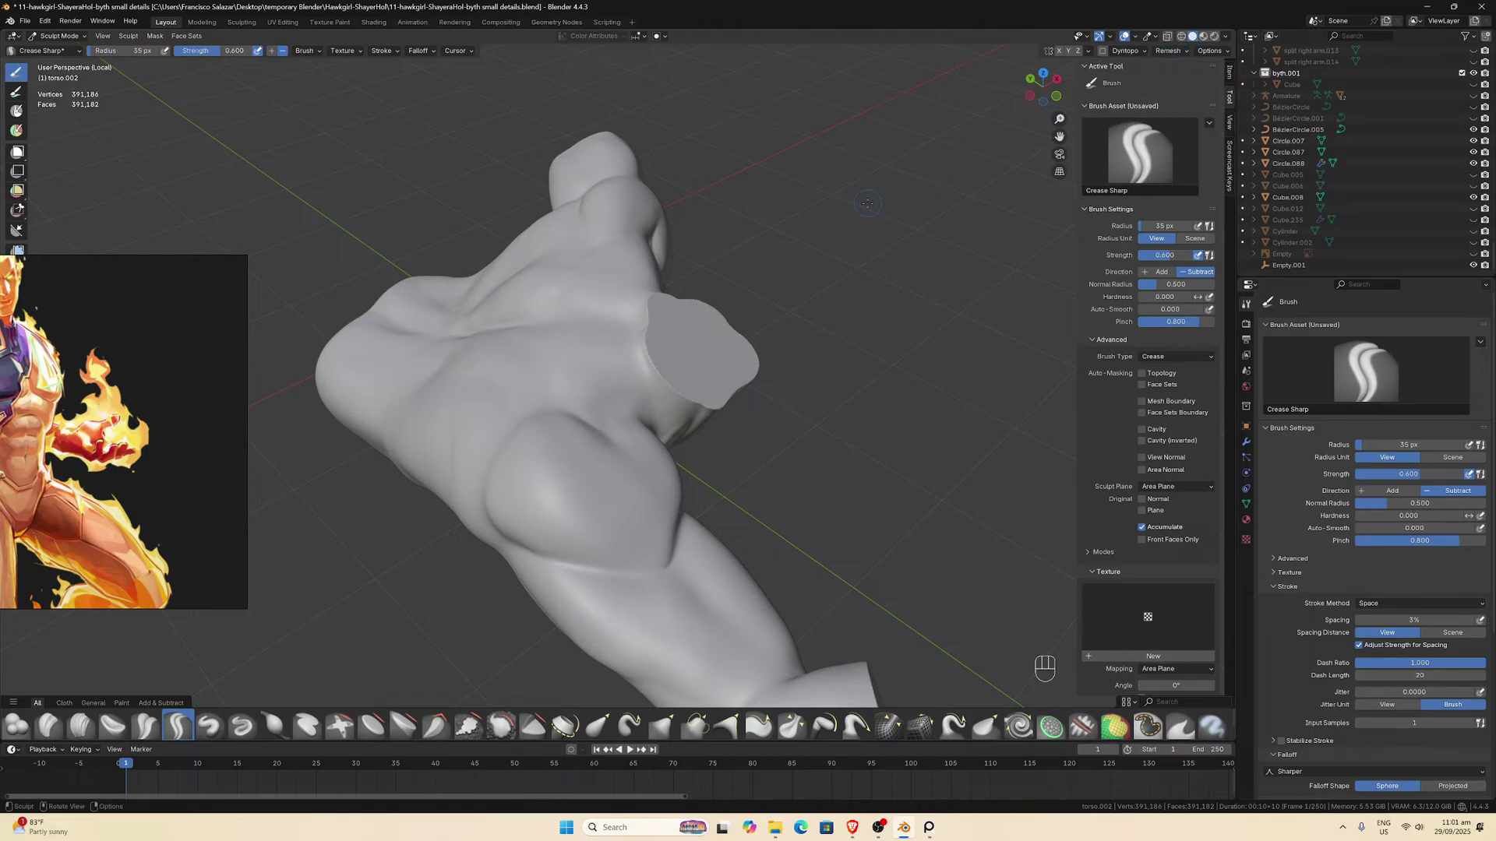
# Save the file, and try a voxel remesh of the torso before undoing it.
pyautogui.hotkey('ctrl', 'r')
pyautogui.hotkey('ctrl', 's')
pyautogui.click(1161, 51)
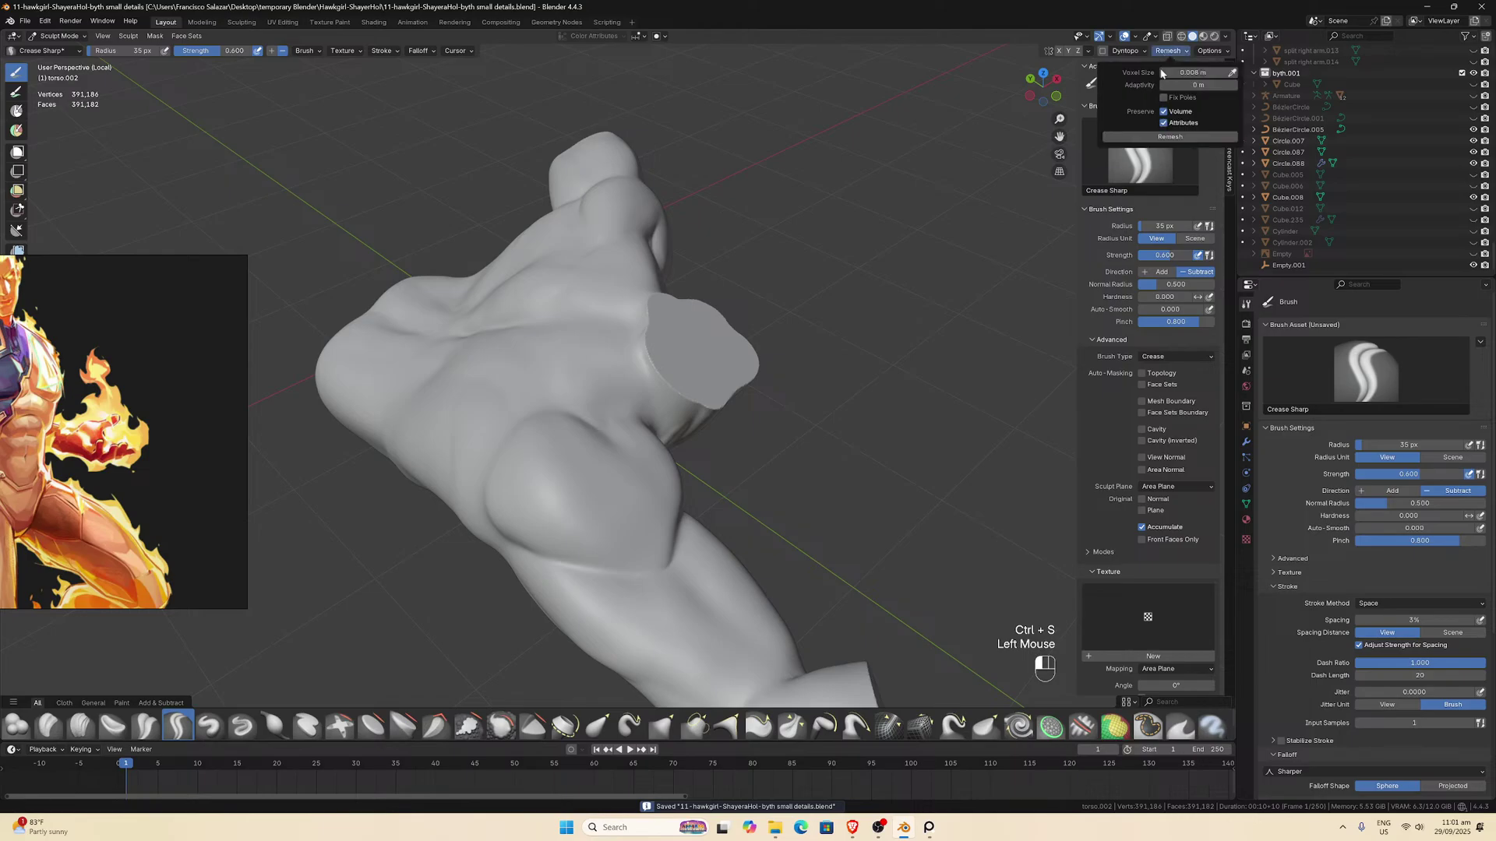
pyautogui.click(1153, 137)
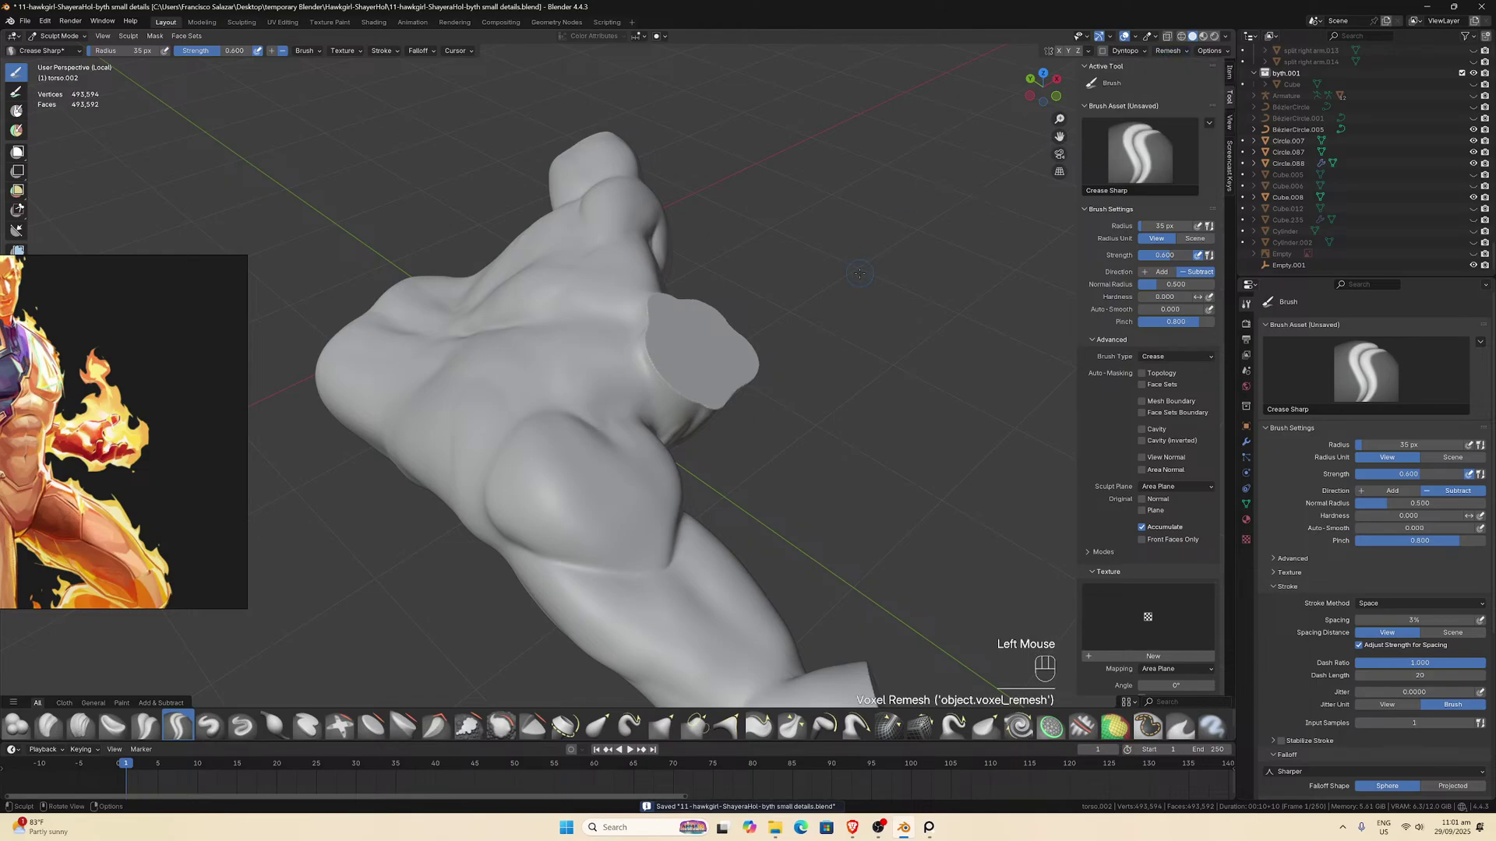
pyautogui.hotkey('ctrl', 'z')
# Set the remesh voxel size to 0.006 m and remesh the torso.
pyautogui.click(1166, 52)
pyautogui.click(1180, 72)
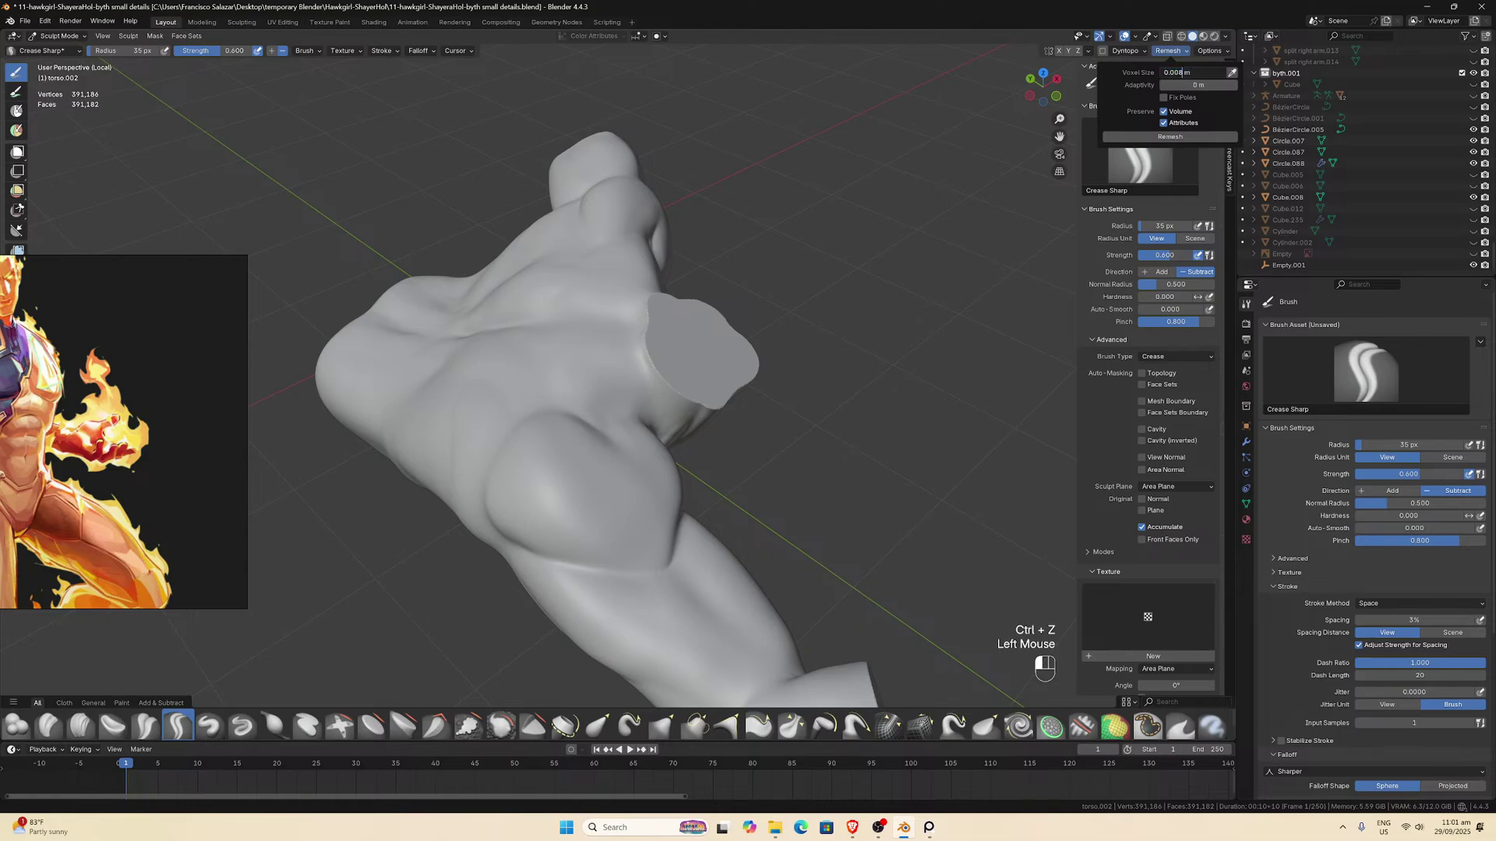
pyautogui.press('BackSpace')
pyautogui.write('6')
pyautogui.press('Return')
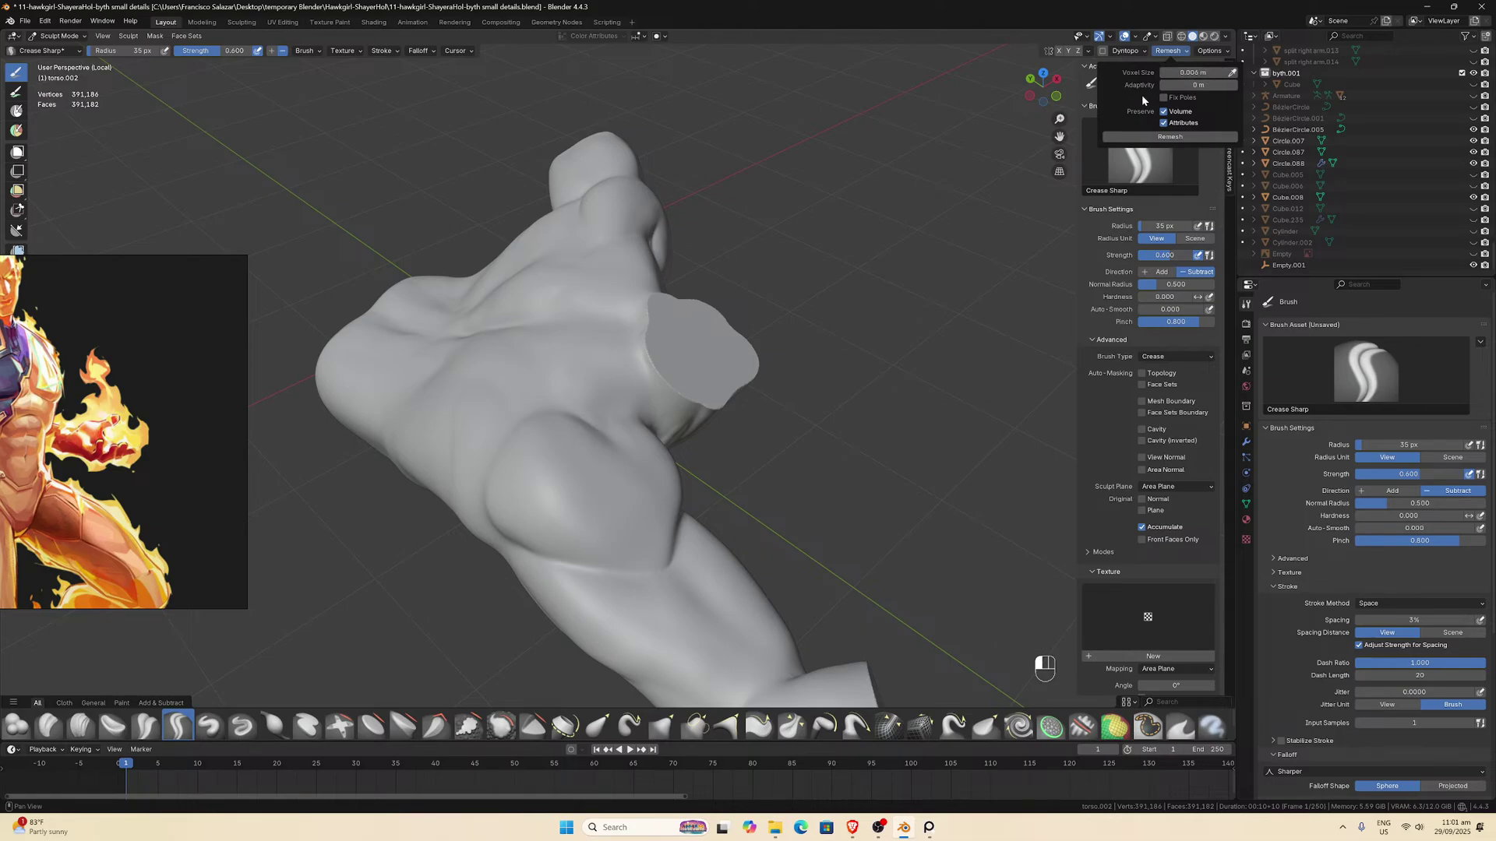
pyautogui.click(1144, 137)
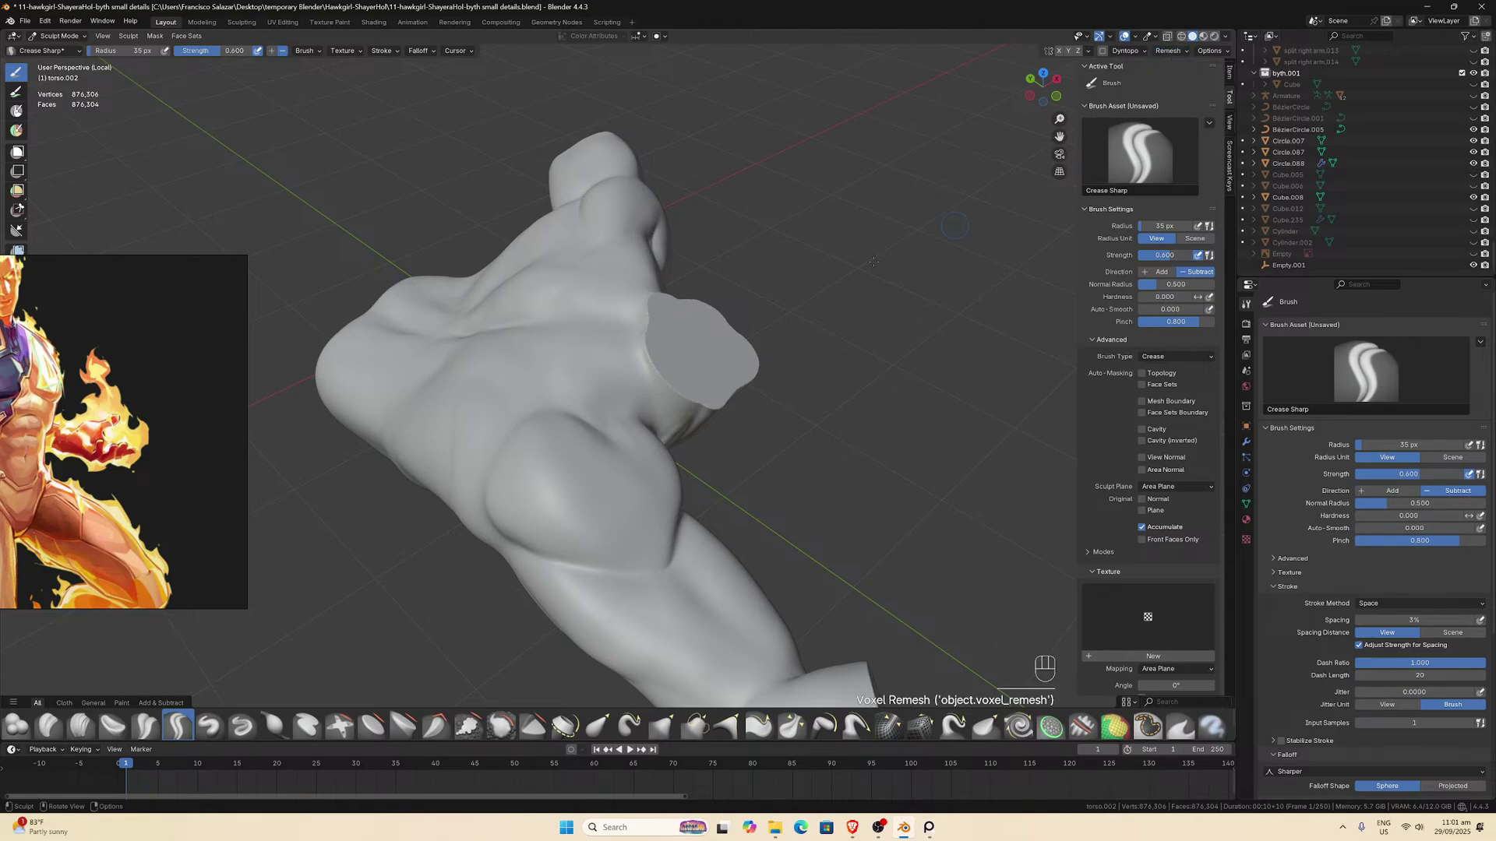
# Select the textured Draw brush, test it with one stroke on the near shoulder, and undo the stroke.
pyautogui.scroll(1, 603, 505)
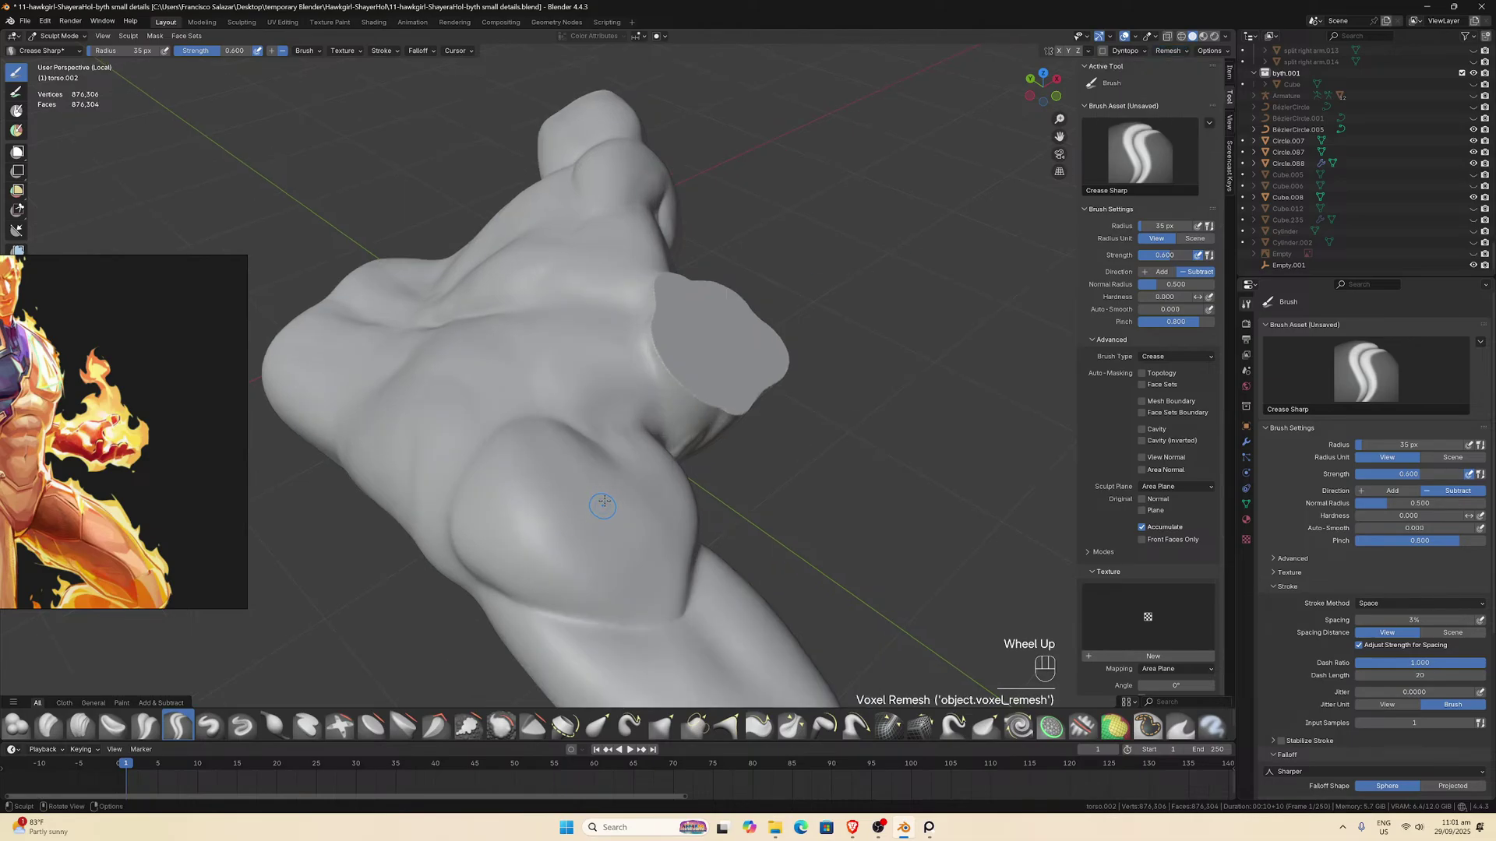
pyautogui.click(209, 725)
pyautogui.moveTo(569, 533)
pyautogui.mouseDown()
pyautogui.moveTo(616, 573)
pyautogui.moveTo(600, 580)
pyautogui.mouseUp()
pyautogui.scroll(3, 590, 587)
pyautogui.moveTo(590, 587); pyautogui.dragTo(592, 562, button='middle')
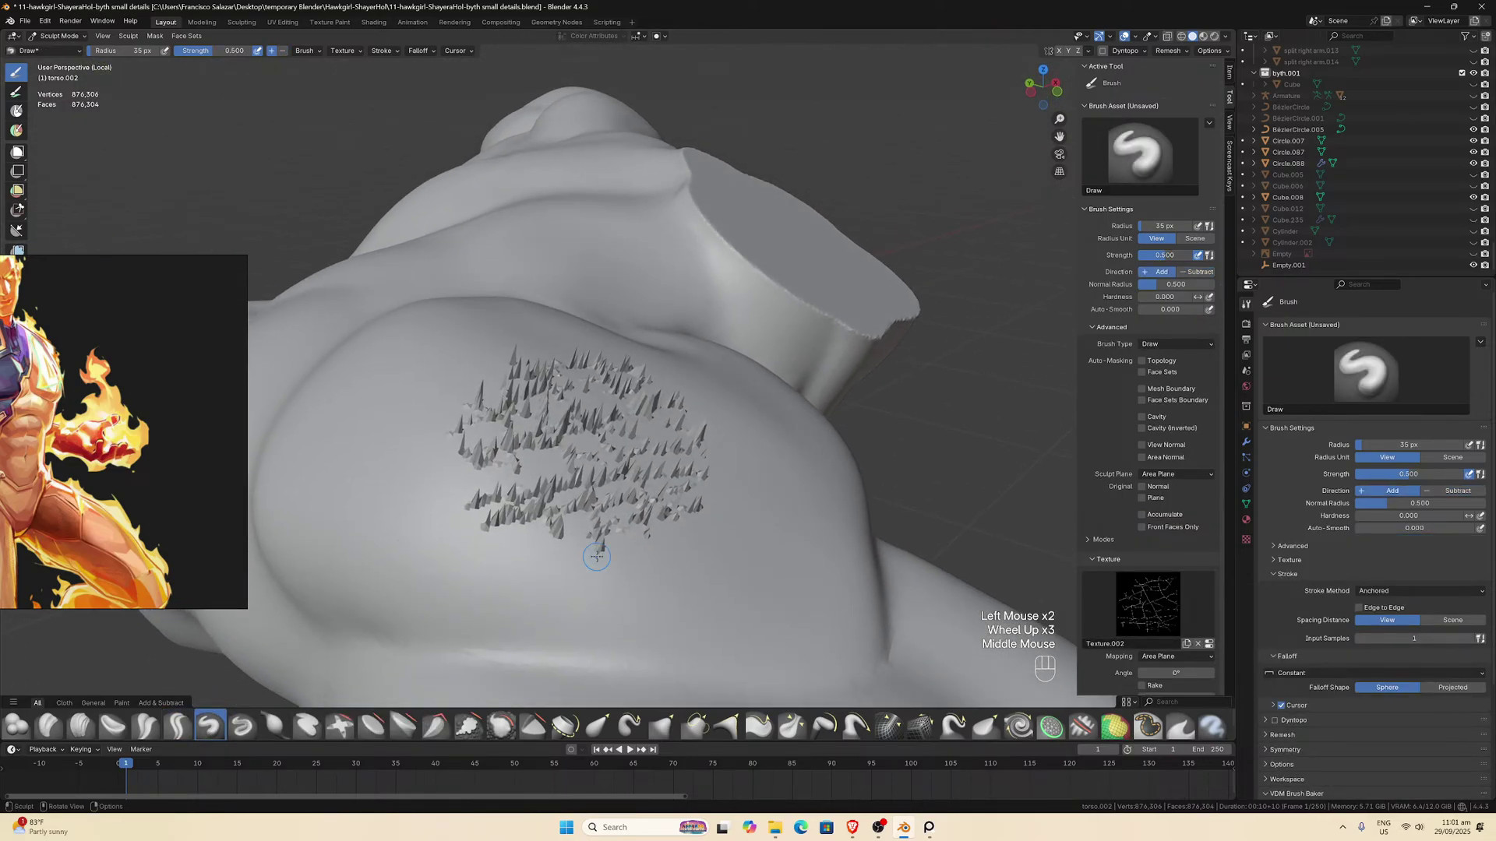
pyautogui.hotkey('ctrl', 'z')
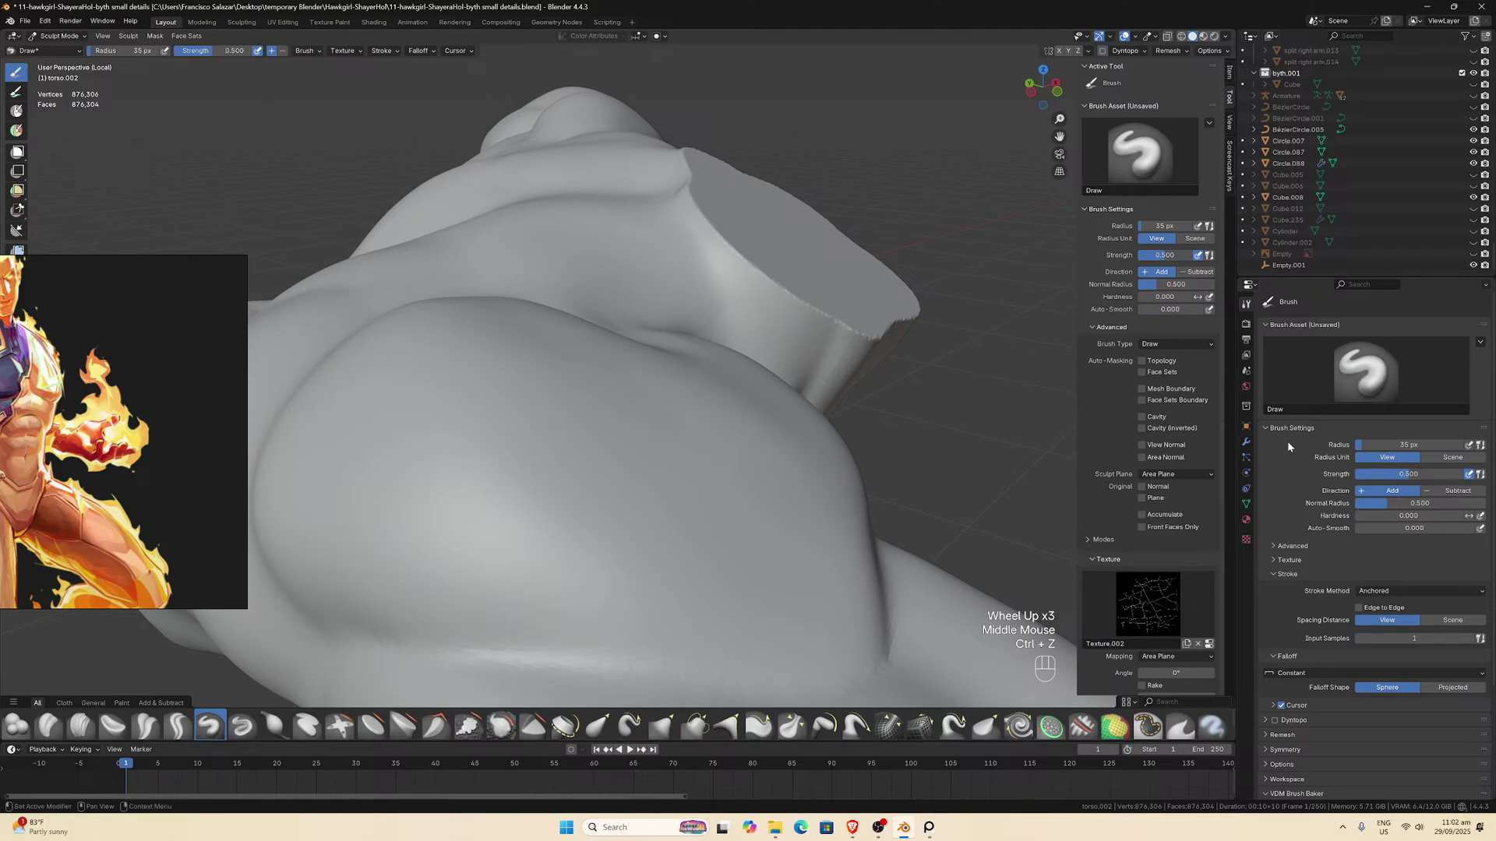
# Set the Draw brush strength to 0.100, and test the crack texture on the near shoulder before undoing it.
pyautogui.click(238, 53)
pyautogui.press('Return')
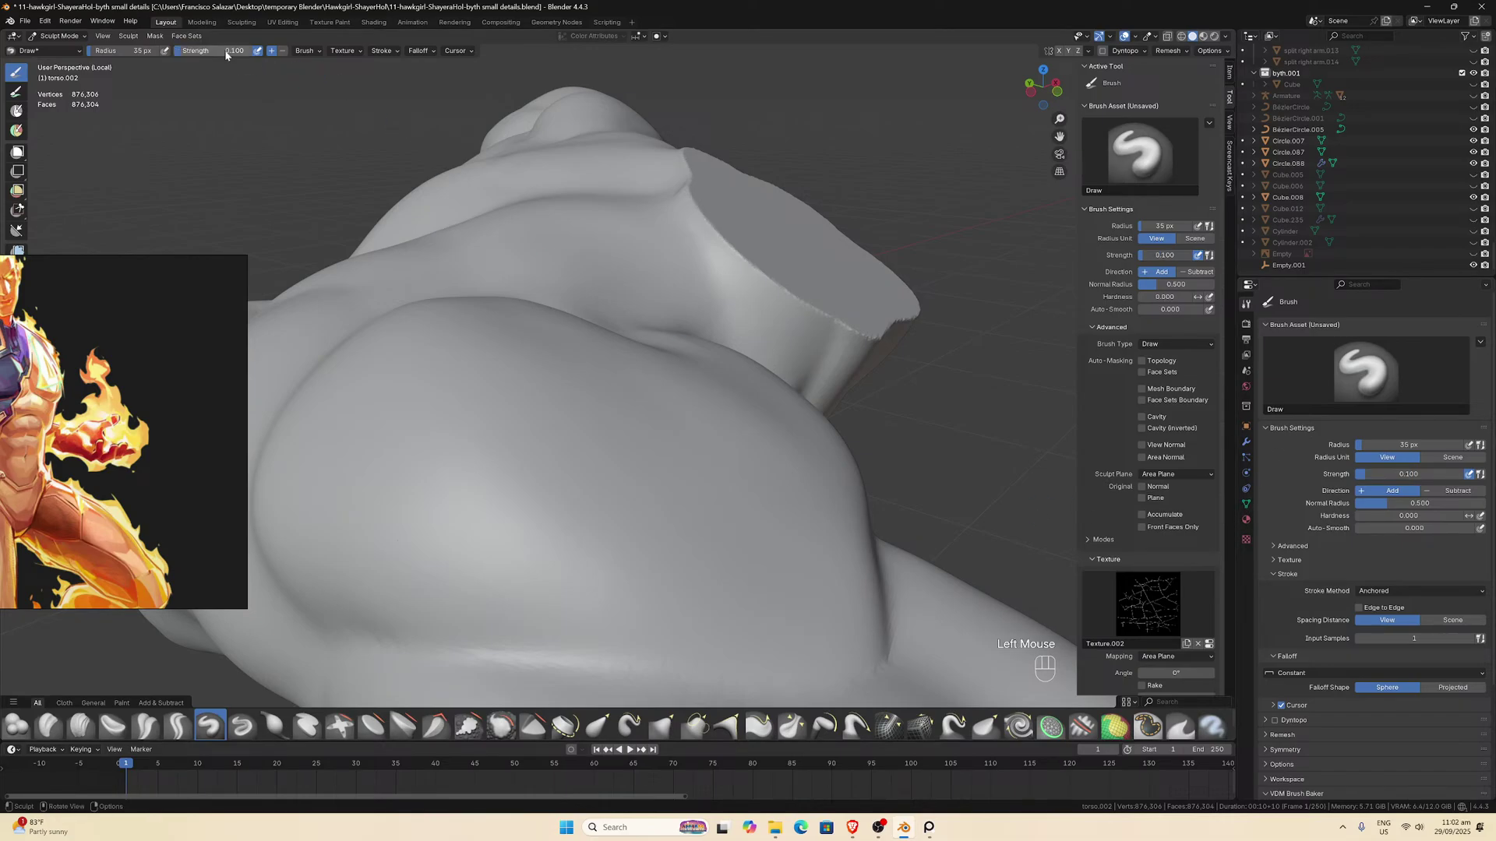
pyautogui.click(567, 434)
pyautogui.click(612, 508)
pyautogui.moveTo(612, 508)
pyautogui.mouseDown()
pyautogui.moveTo(498, 545)
pyautogui.moveTo(553, 491)
pyautogui.mouseUp()
pyautogui.scroll(-2, 553, 498)
pyautogui.moveTo(553, 499); pyautogui.dragTo(601, 533, button='middle')
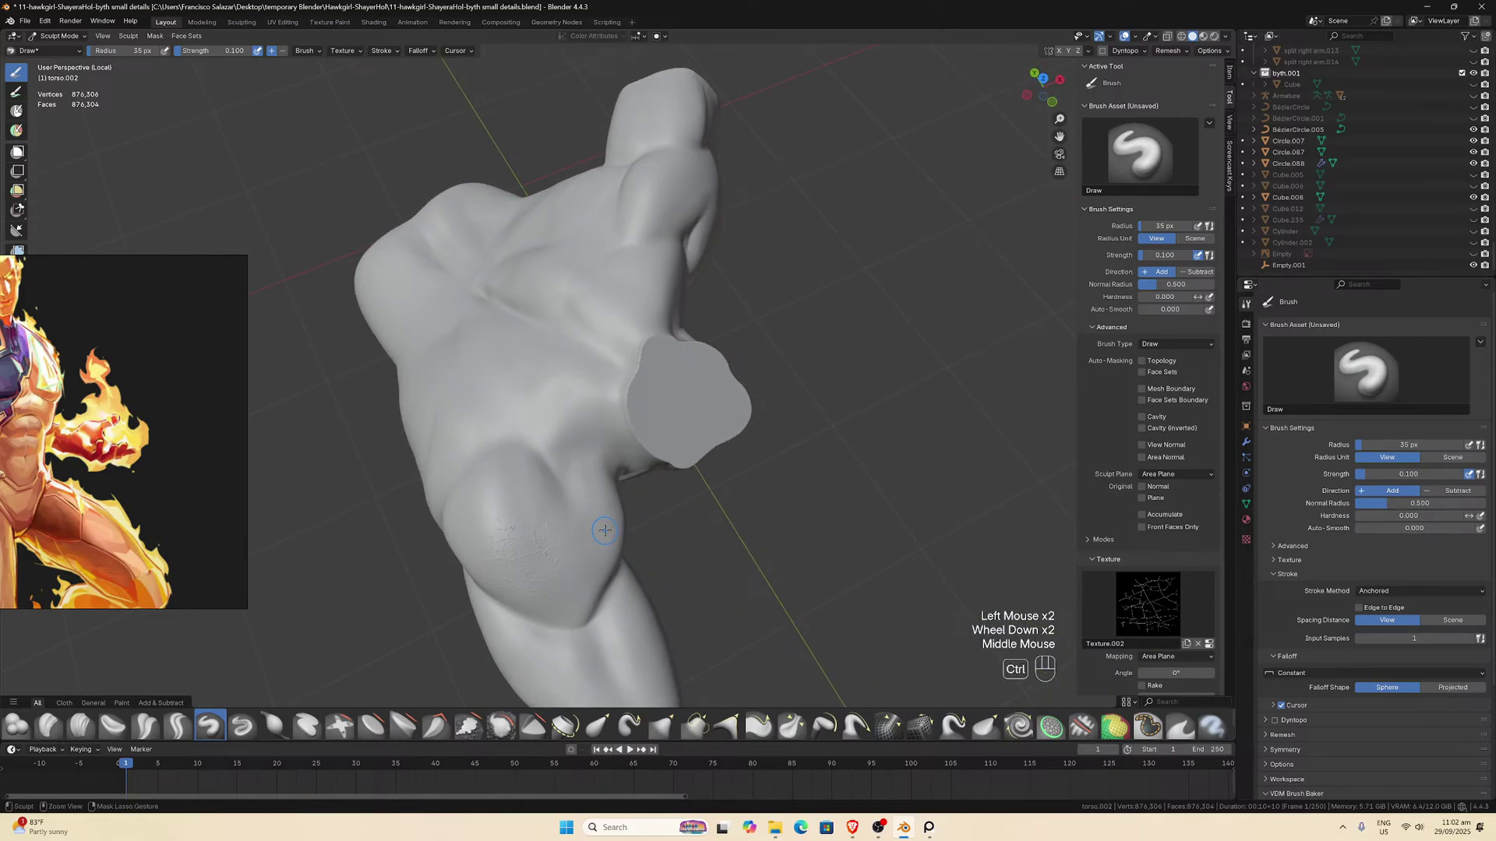
pyautogui.hotkey('ctrl', 'z')
# Set the remesh voxel size to 0.005 m and remesh the torso.
pyautogui.click(1166, 51)
pyautogui.click(1178, 72)
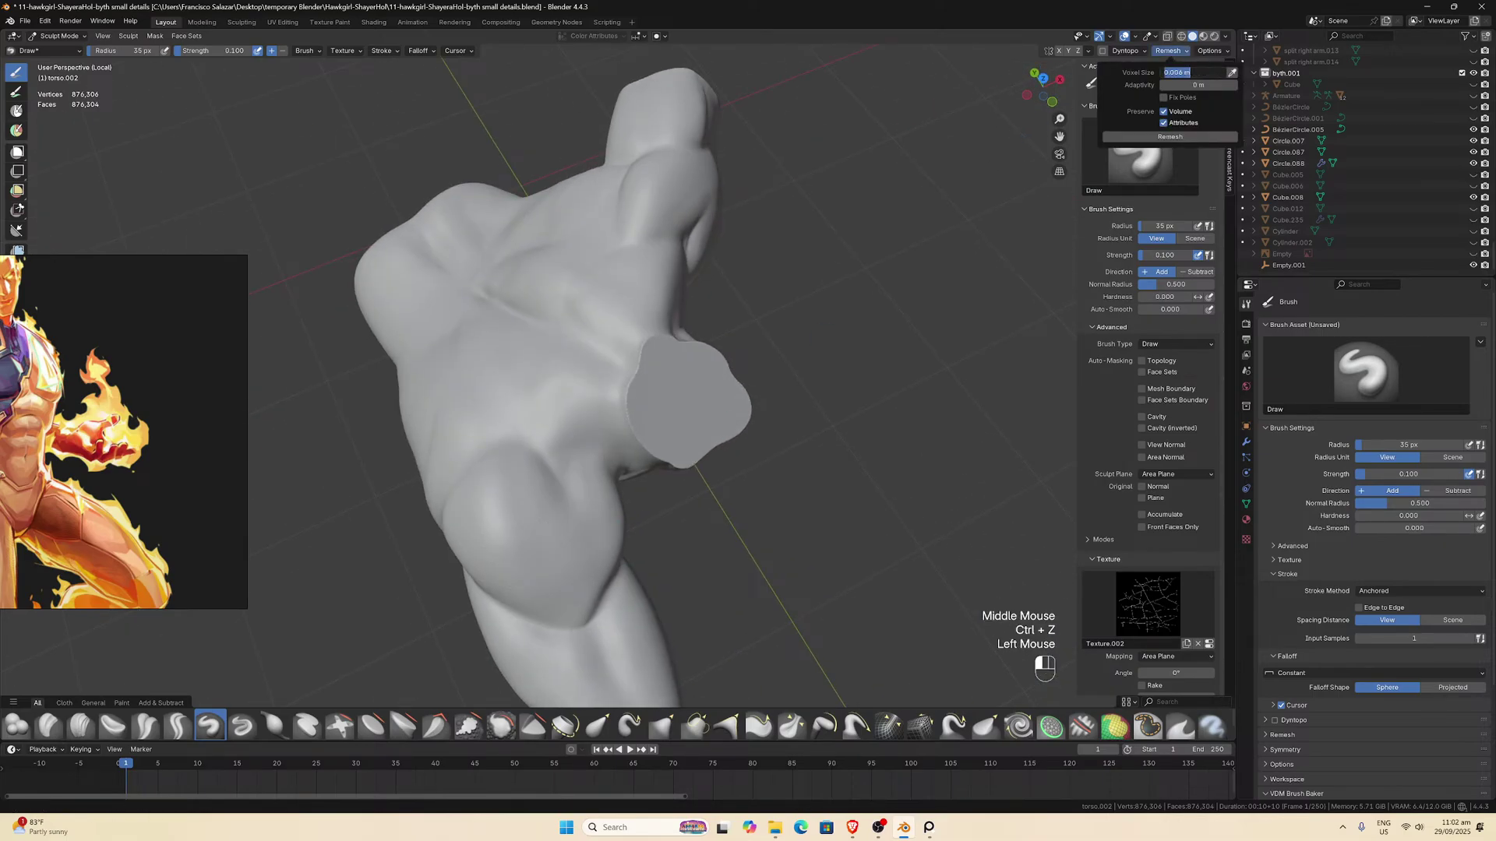
pyautogui.click(1182, 72)
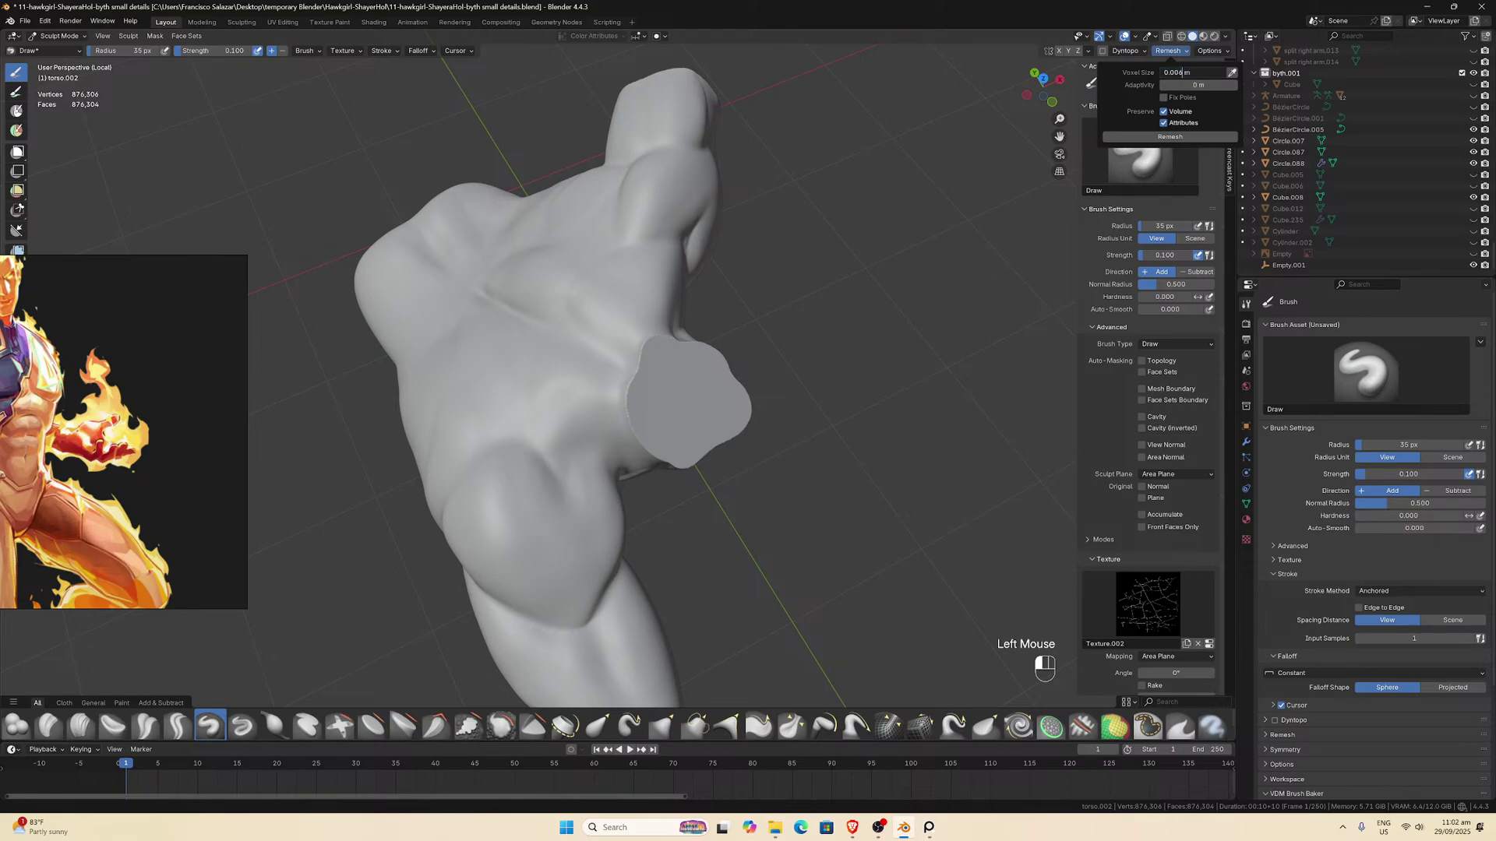
pyautogui.press('Return')
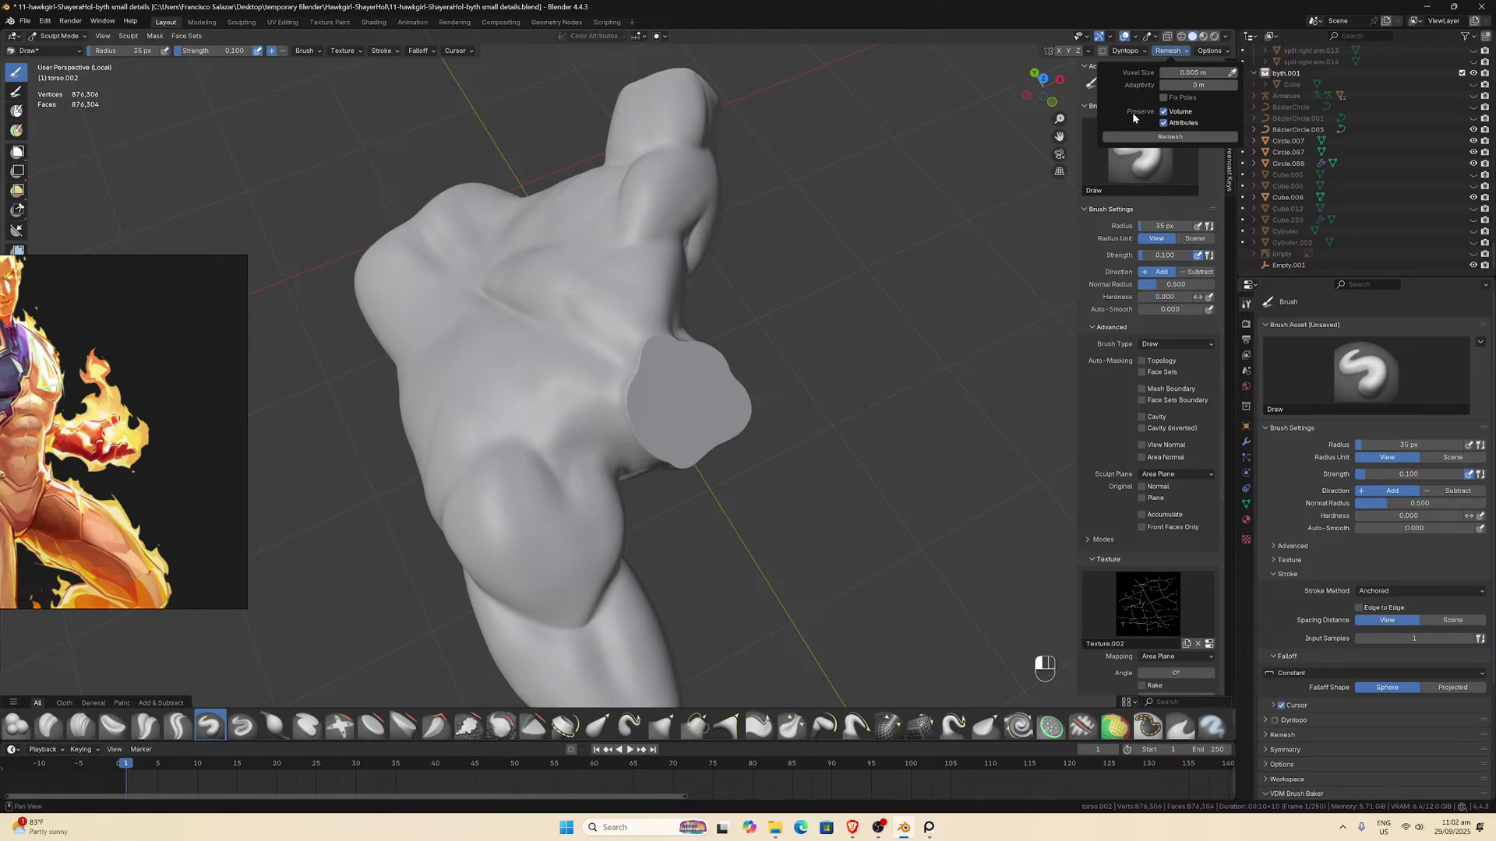
pyautogui.click(1169, 137)
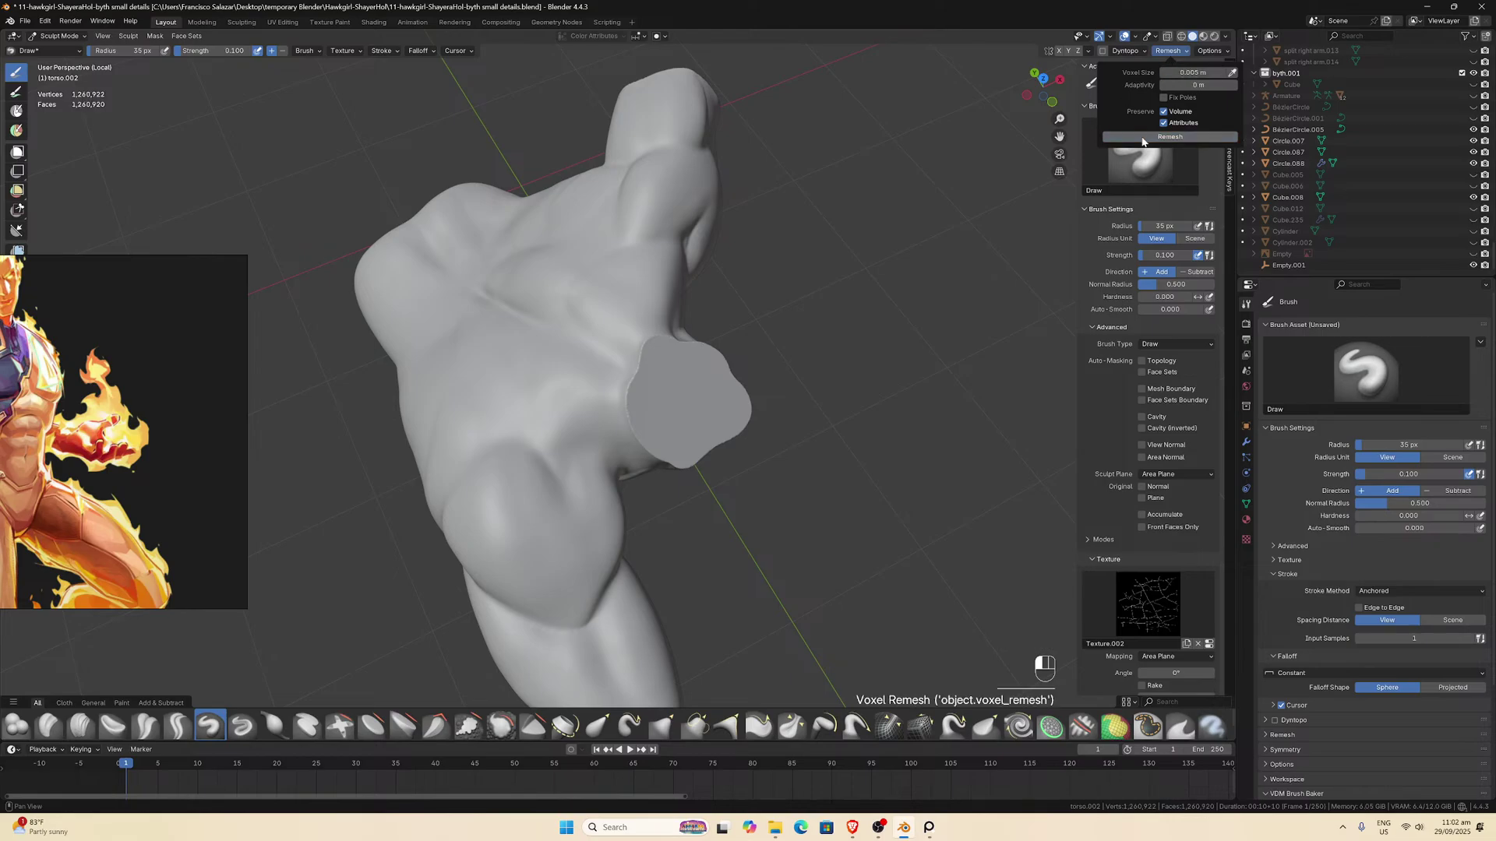
# Test the crack texture across the near shoulder of the remeshed torso with one Draw stroke, and undo it.
pyautogui.moveTo(592, 467); pyautogui.dragTo(600, 498, button='middle')
pyautogui.scroll(2, 600, 499)
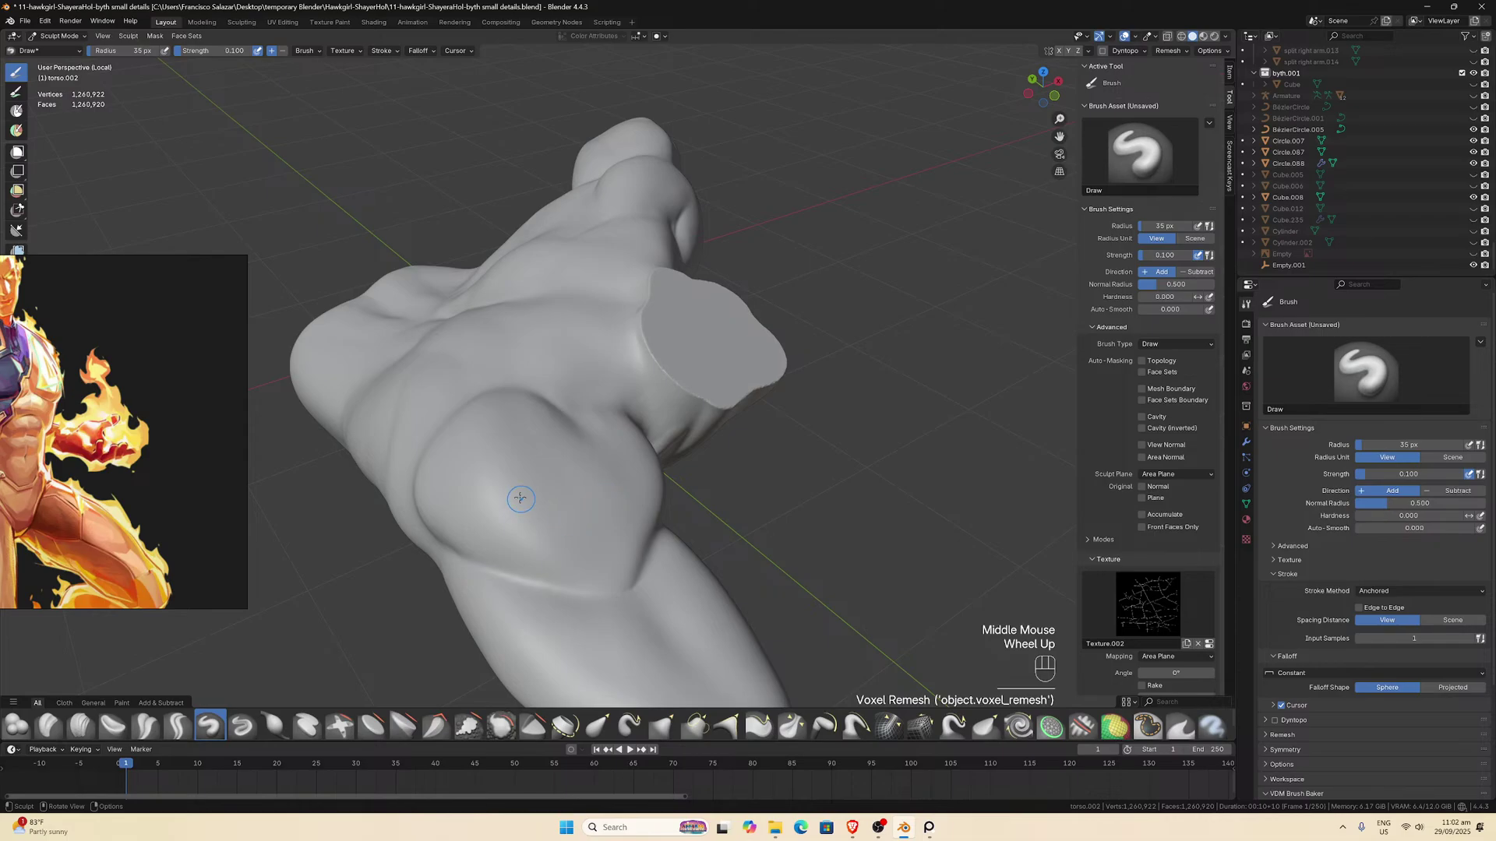
pyautogui.keyDown('ctrl'); pyautogui.moveTo(528, 496); pyautogui.dragTo(584, 555); pyautogui.keyUp('ctrl')
pyautogui.scroll(2, 585, 557)
pyautogui.moveTo(586, 557); pyautogui.dragTo(598, 539, button='middle')
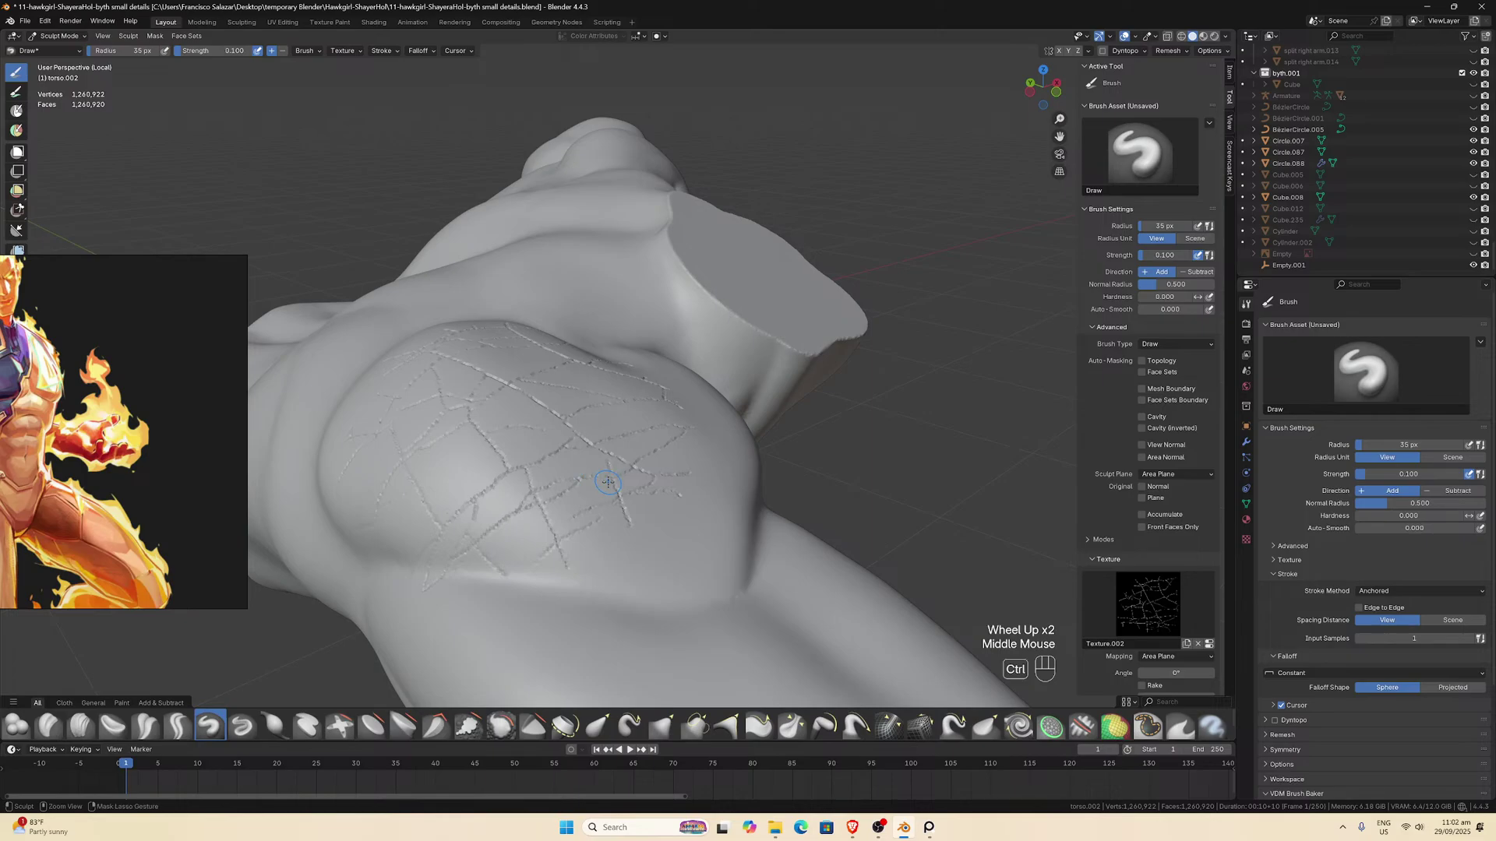
pyautogui.hotkey('ctrl', 'z')
pyautogui.scroll(-2, 660, 487)
pyautogui.moveTo(659, 487); pyautogui.dragTo(656, 488, button='middle')
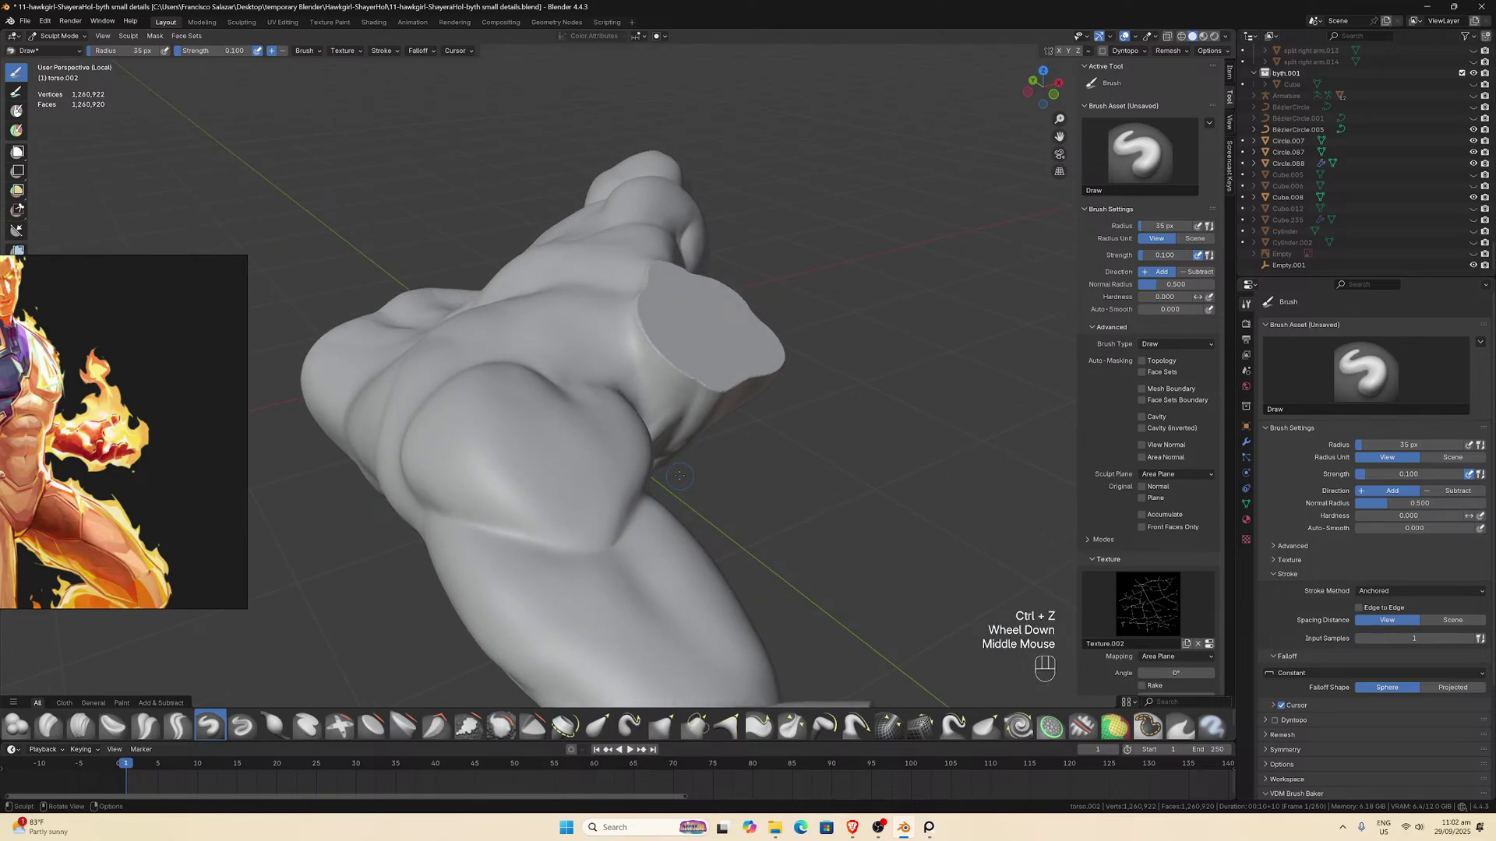
# Set the remesh voxel size to 0.004 m and remesh the torso.
pyautogui.click(1168, 50)
pyautogui.click(1185, 73)
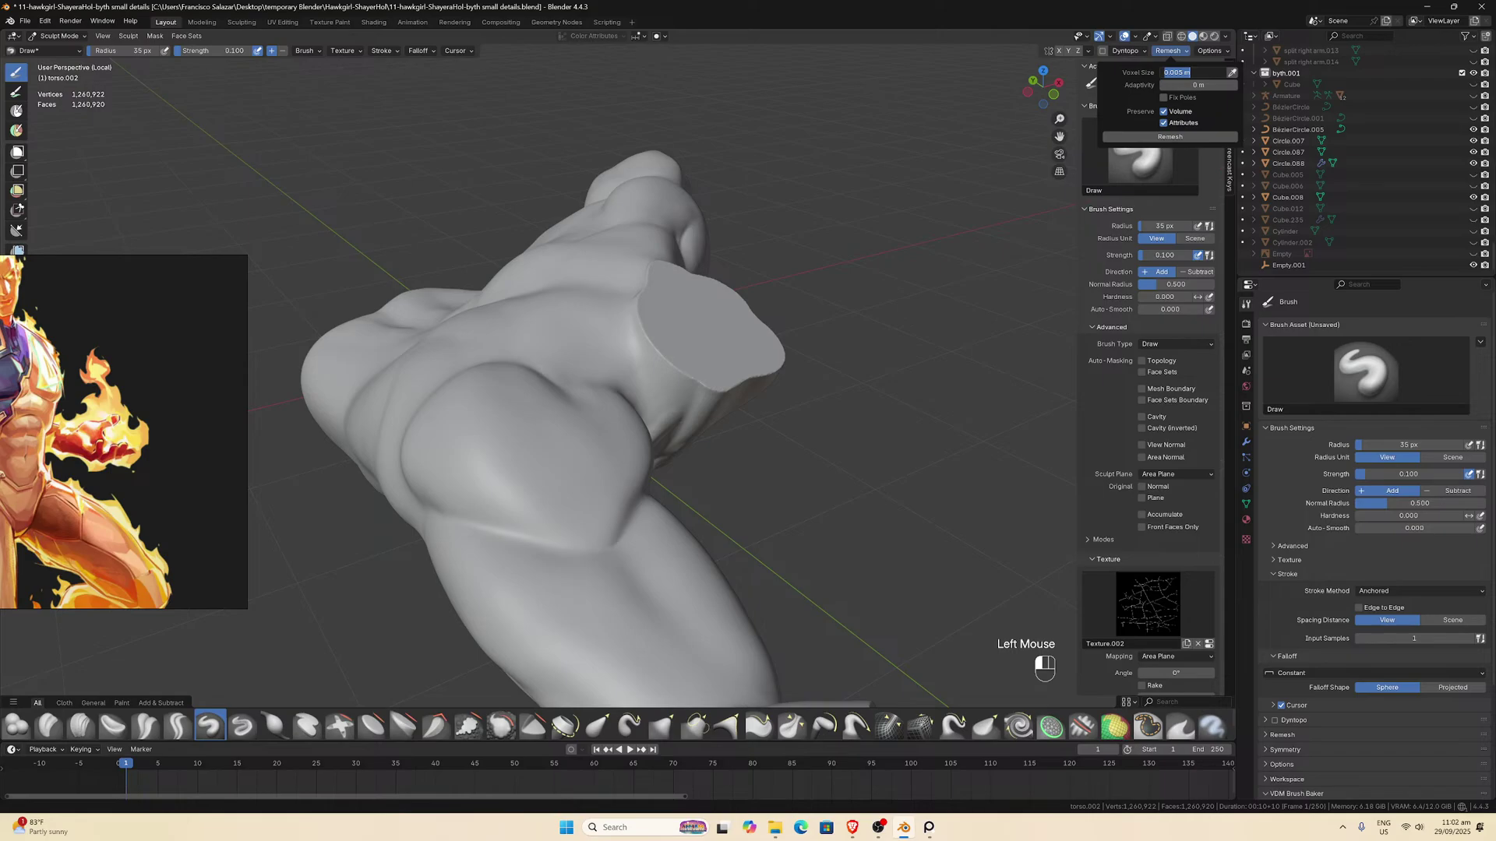
pyautogui.click(1181, 72)
pyautogui.press('Return')
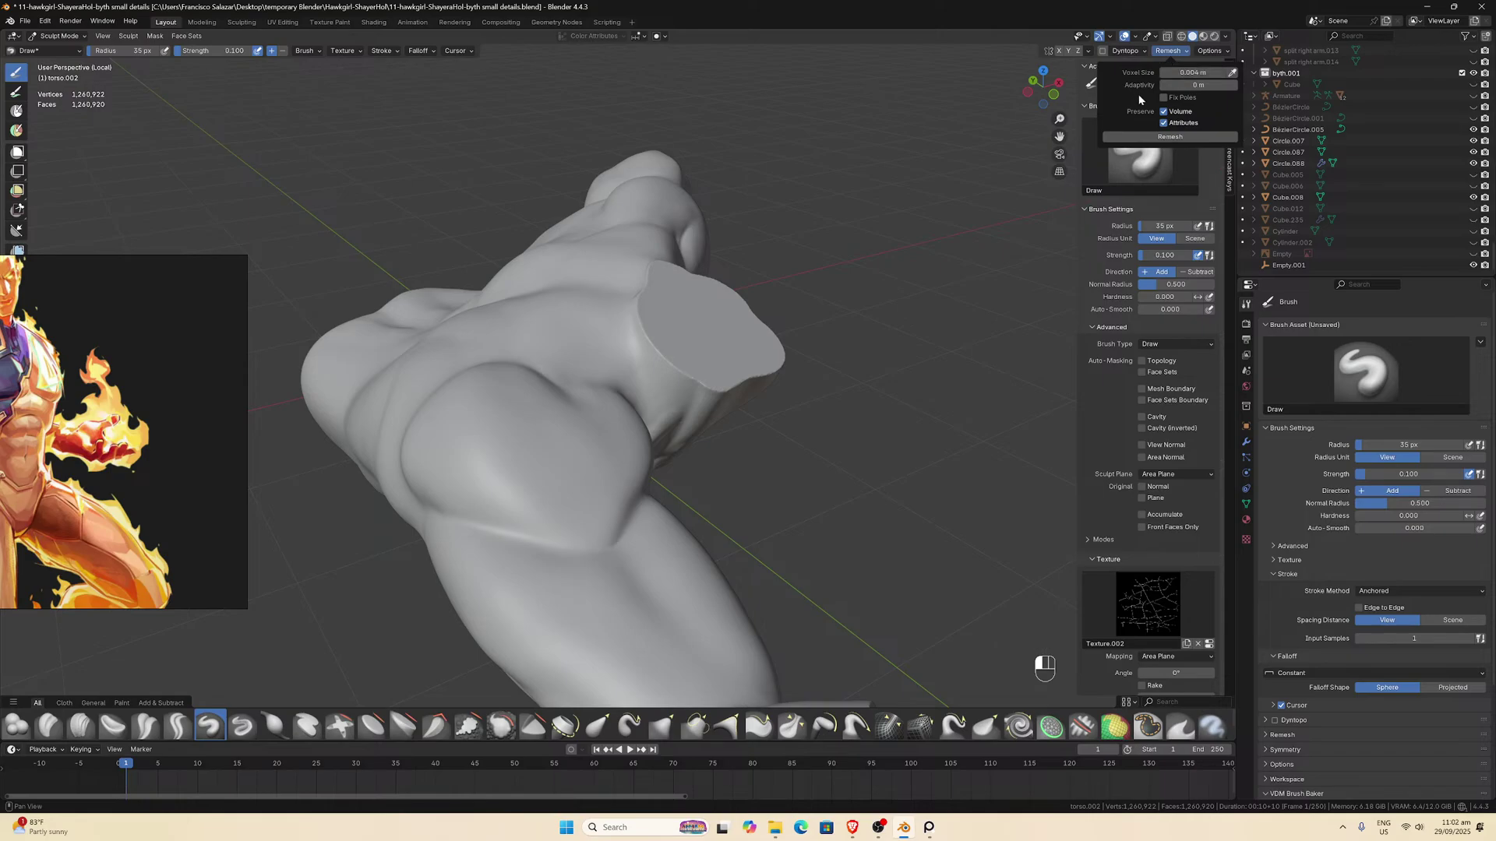
pyautogui.click(1149, 138)
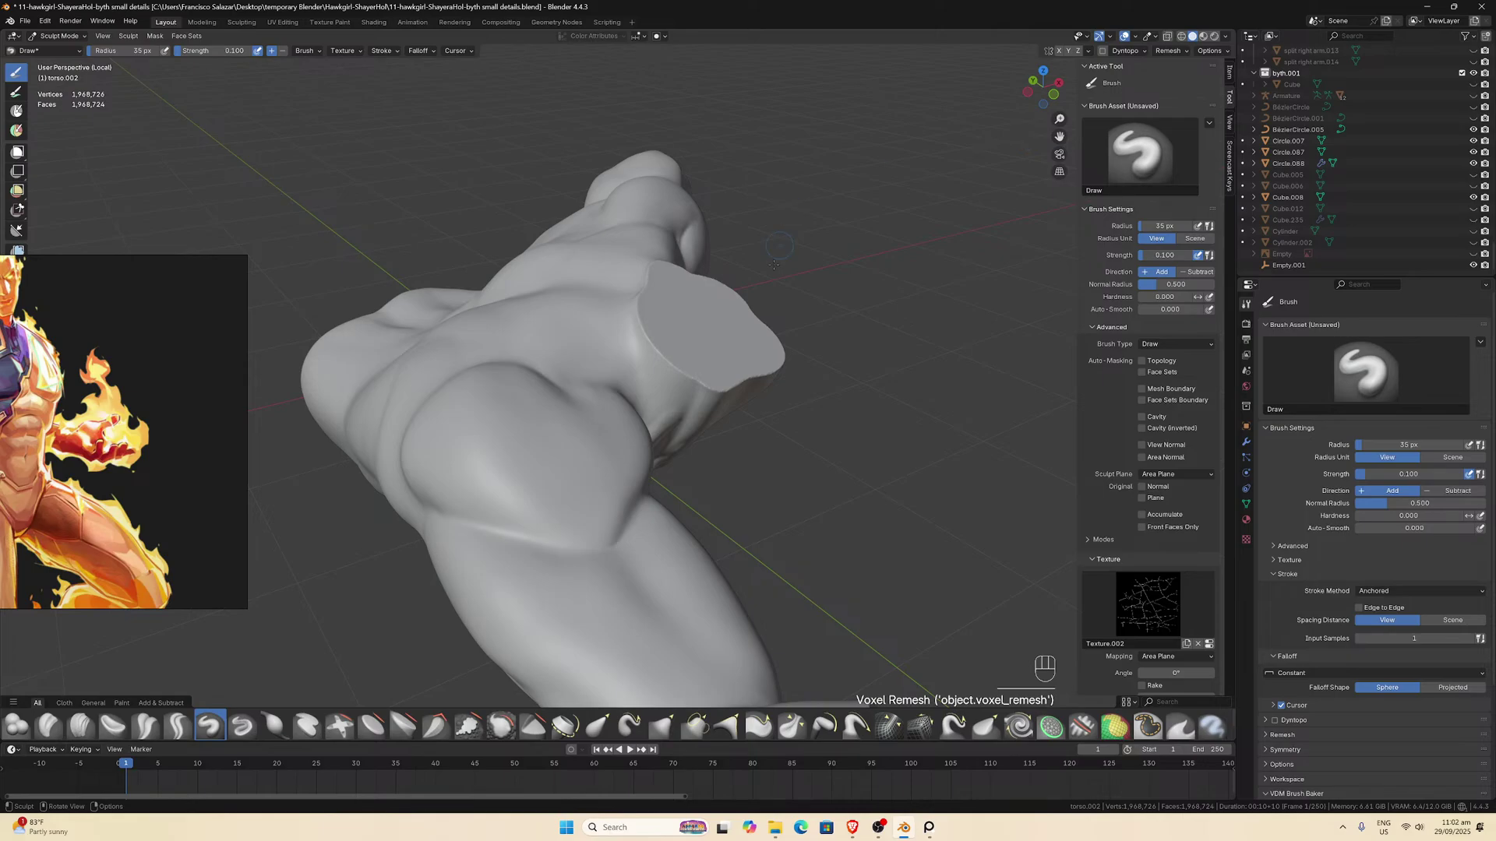
# Return the torso to Object Mode and leave local view to show the whole scene.
pyautogui.click(58, 36)
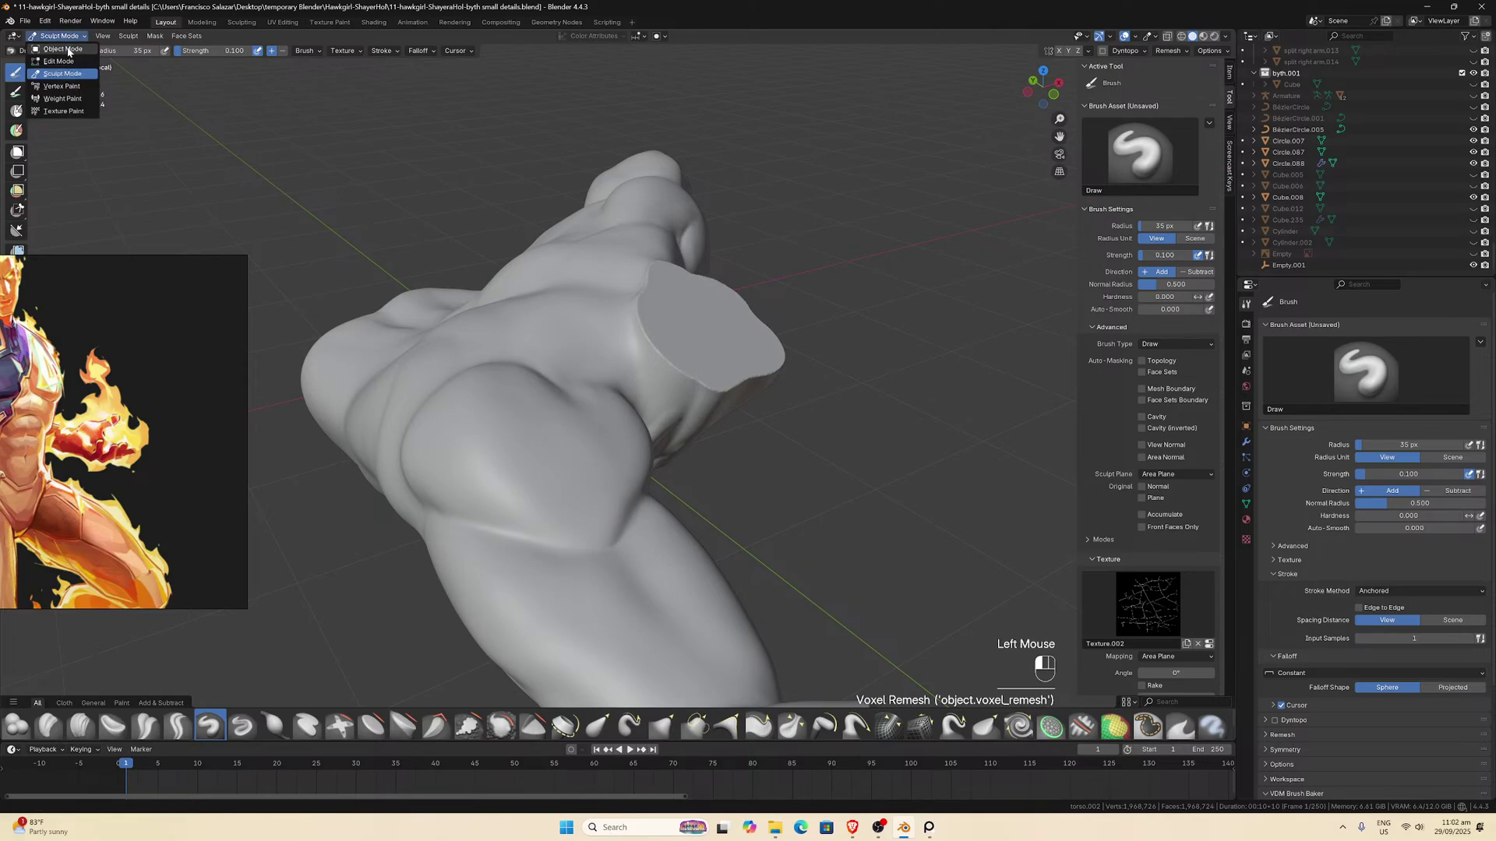
pyautogui.click(59, 48)
pyautogui.press('KP_Divide')
# Put the creature's head into Sculpt Mode to check its vertex and face counts, and return it to Object Mode.
pyautogui.click(615, 381)
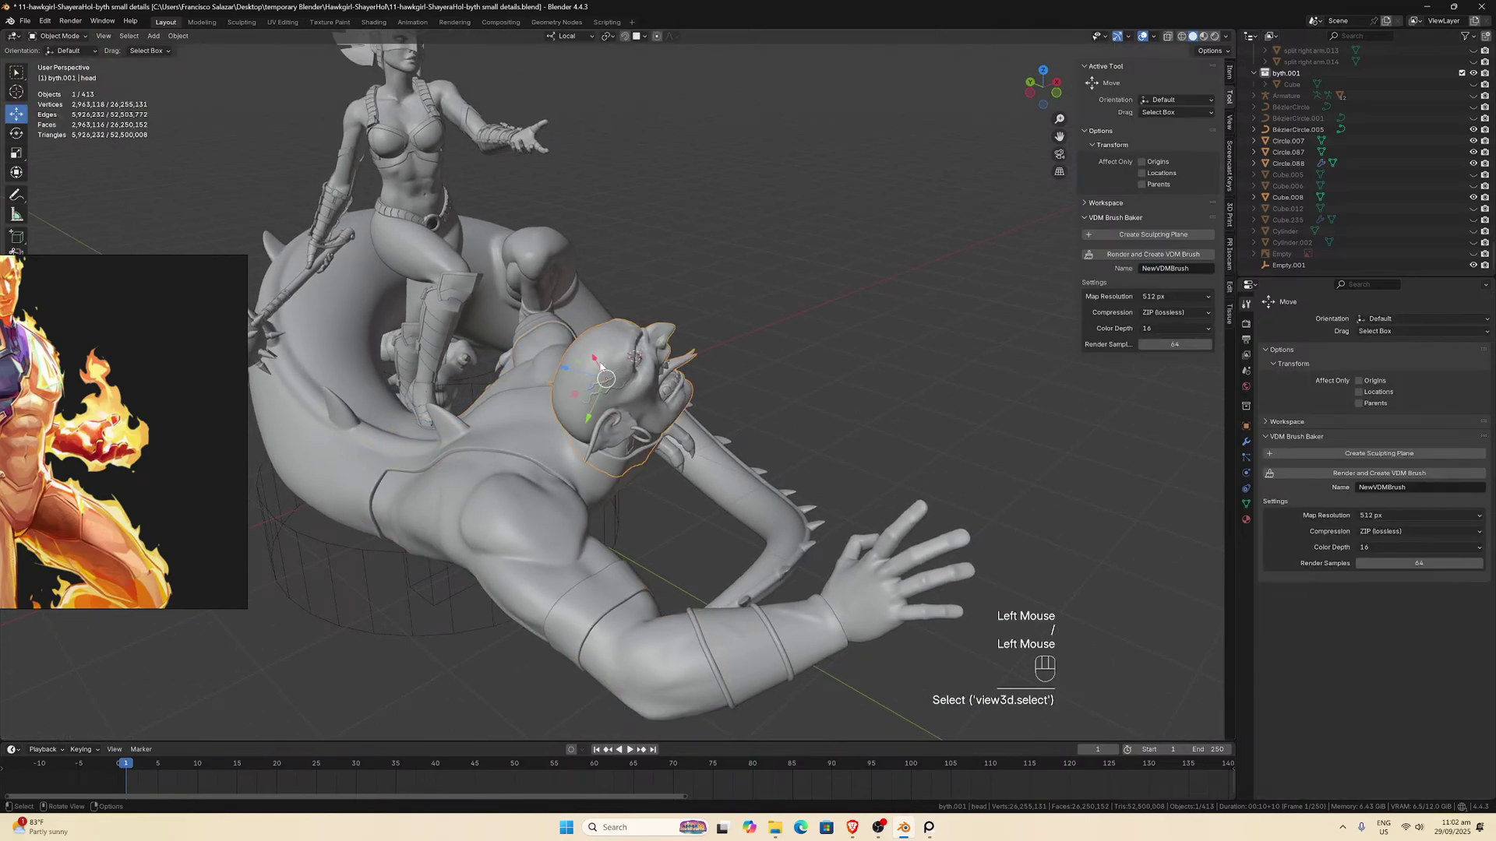
pyautogui.click(68, 36)
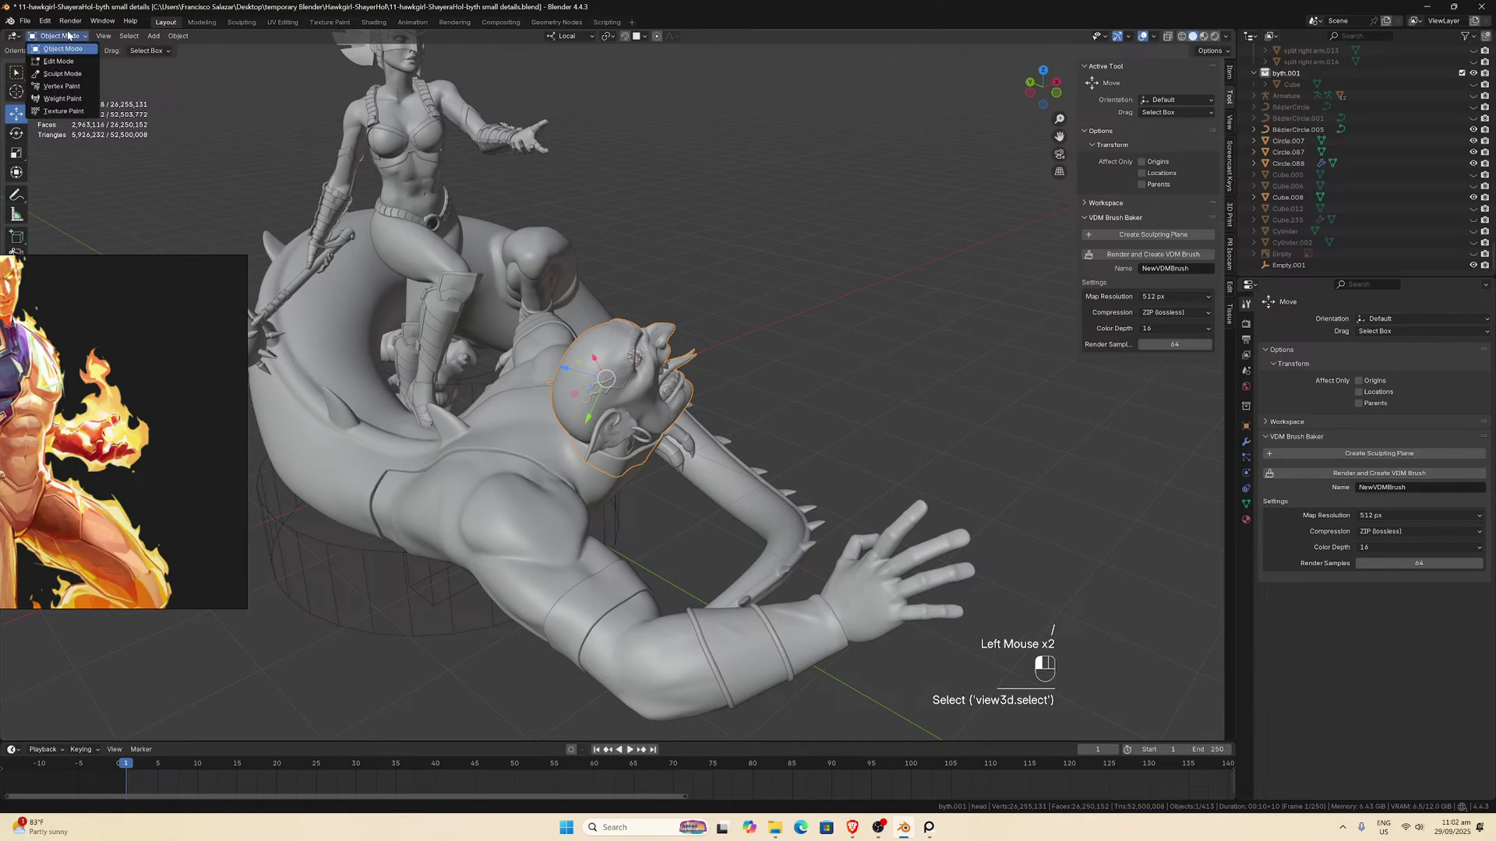
pyautogui.click(74, 73)
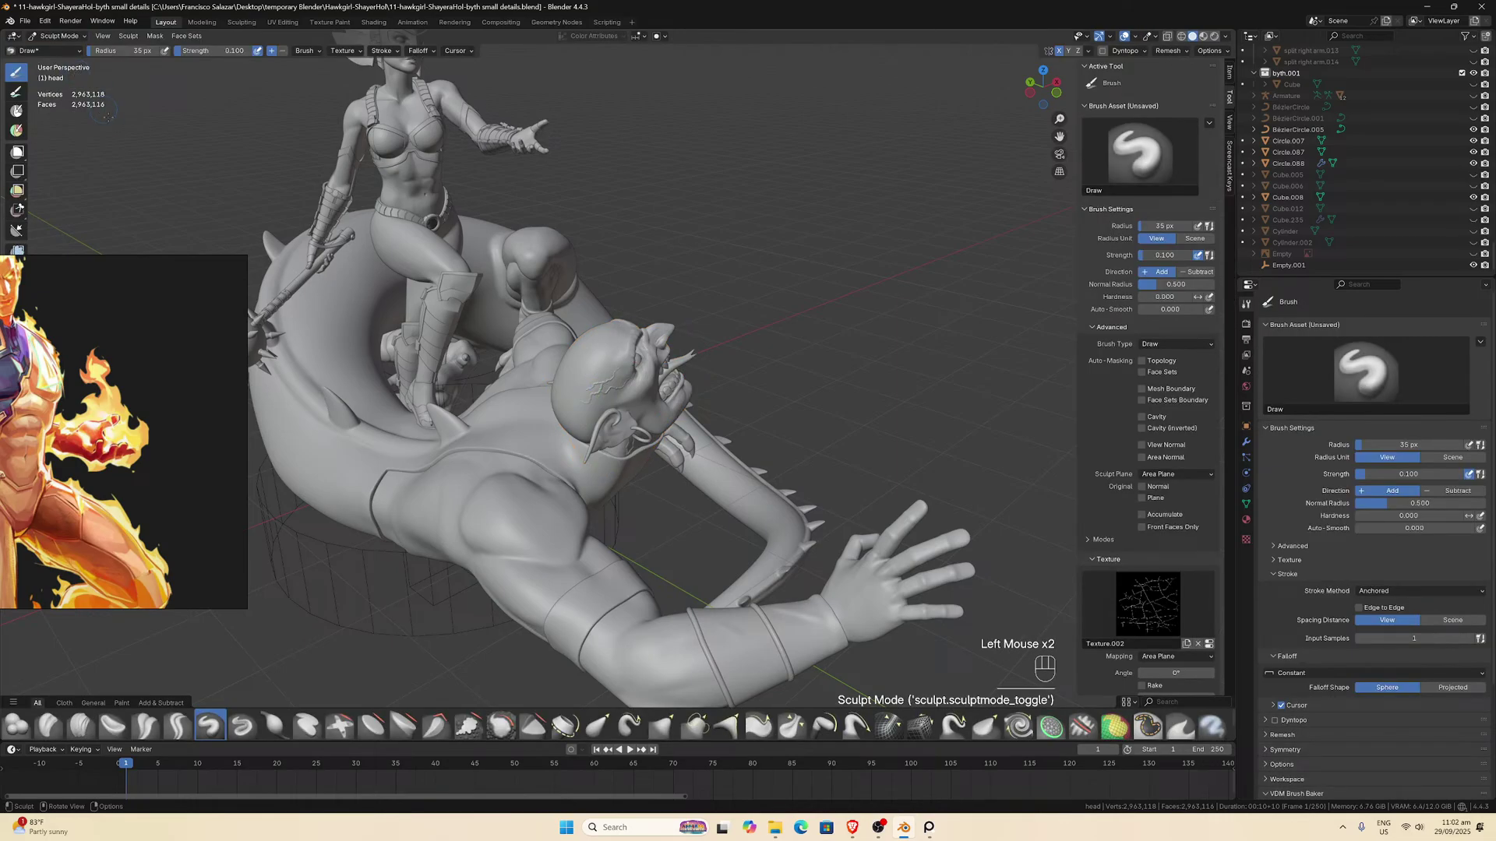
pyautogui.click(72, 35)
pyautogui.click(66, 48)
# Select the creature's torso and isolate it in local view.
pyautogui.doubleClick(550, 521)
pyautogui.moveTo(550, 521); pyautogui.dragTo(546, 514, button='middle')
pyautogui.scroll(1, 541, 512)
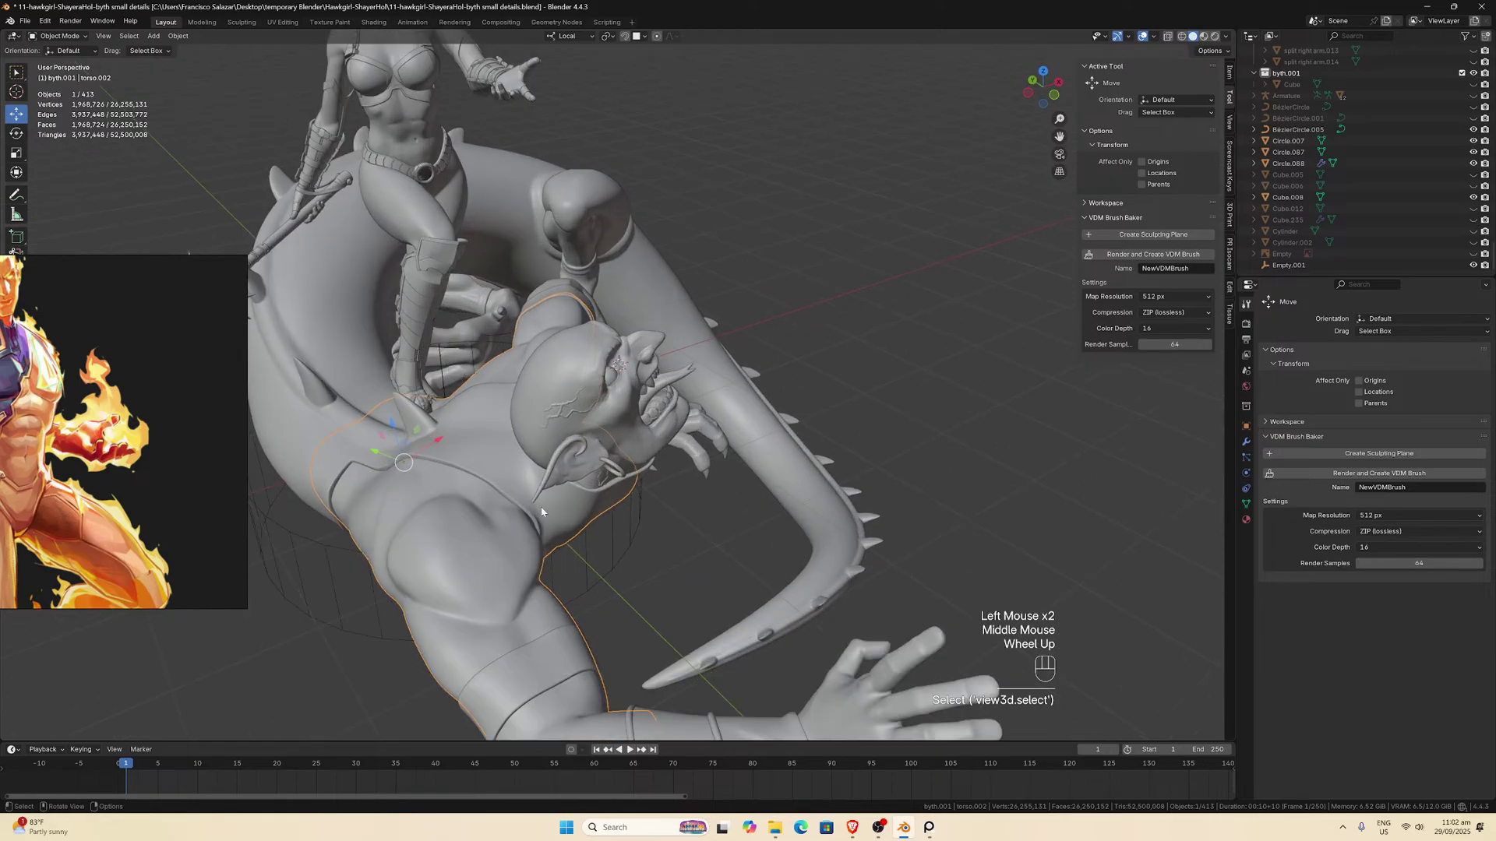
pyautogui.scroll(1, 542, 512)
pyautogui.moveTo(1059, 136); pyautogui.dragTo(1038, 155)
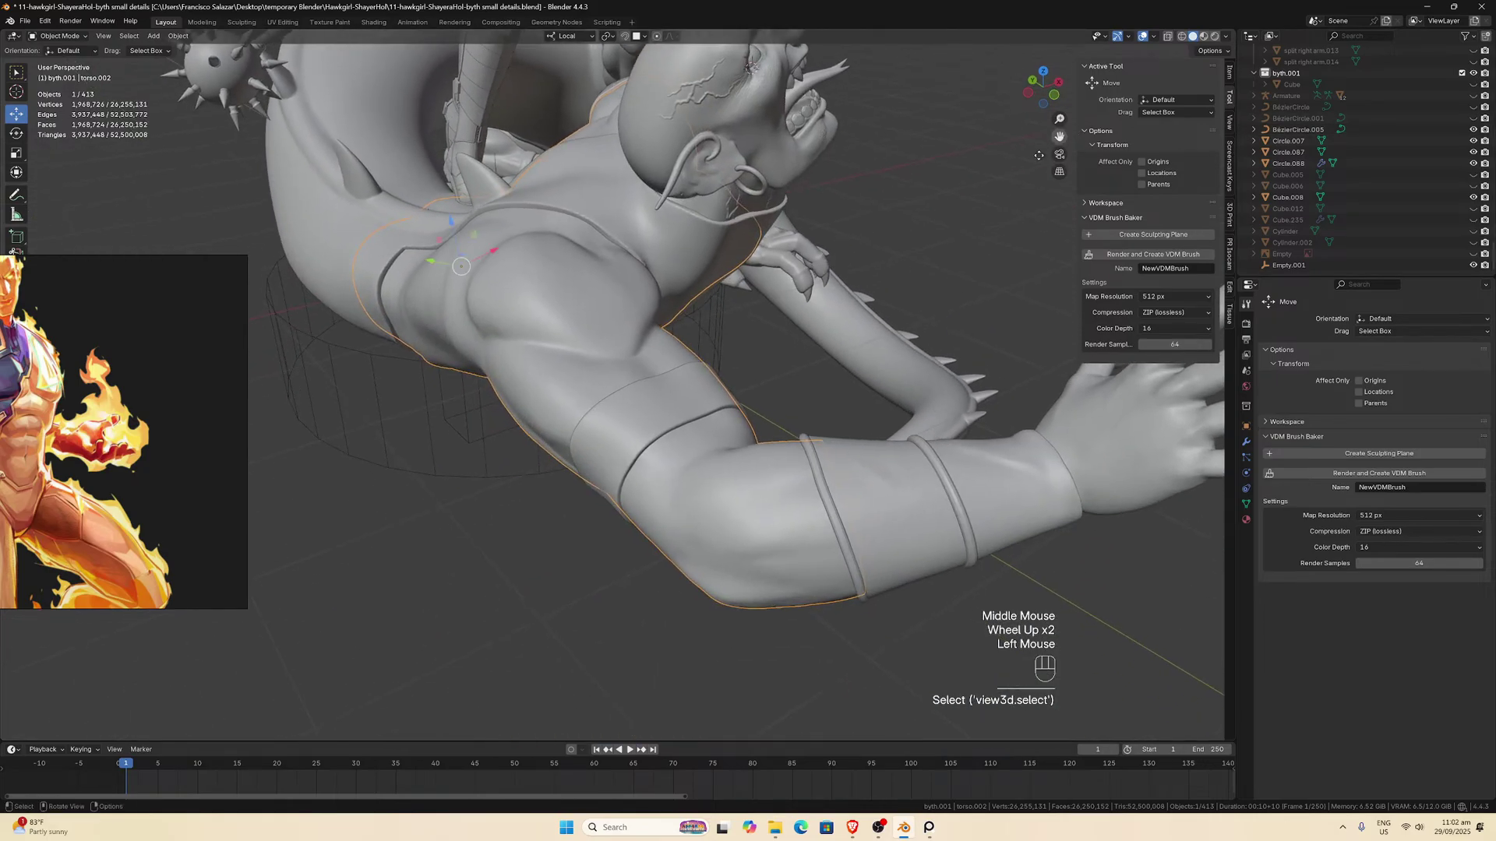
pyautogui.scroll(3, 865, 325)
pyautogui.moveTo(880, 312); pyautogui.dragTo(865, 326, button='middle')
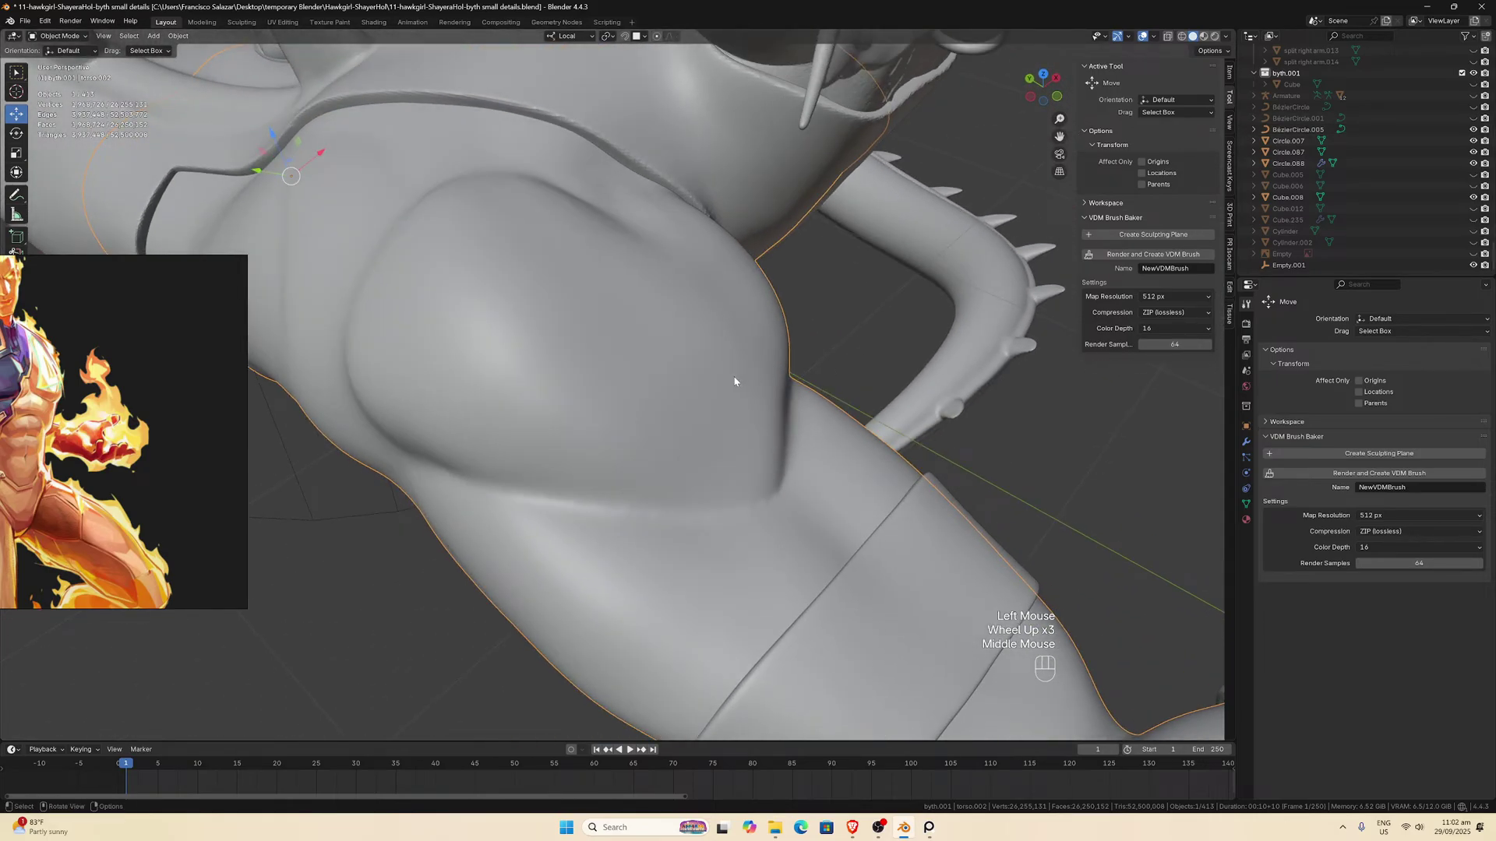
pyautogui.press('KP_Divide')
pyautogui.click(601, 407)
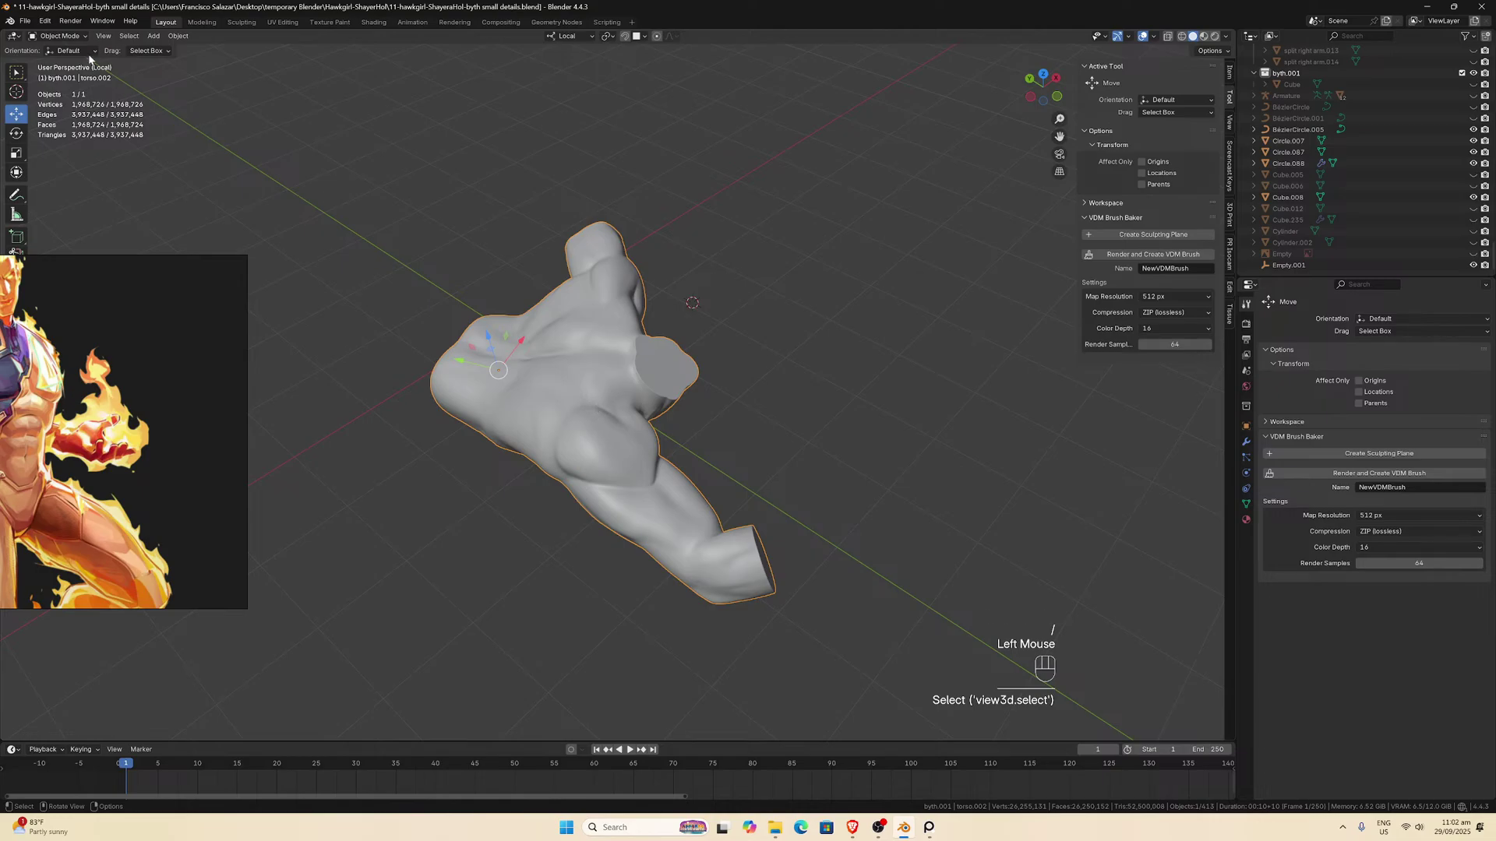
# Switch the isolated torso to Sculpt Mode and examine its near shoulder and arm.
pyautogui.click(59, 36)
pyautogui.click(62, 76)
pyautogui.scroll(1, 665, 442)
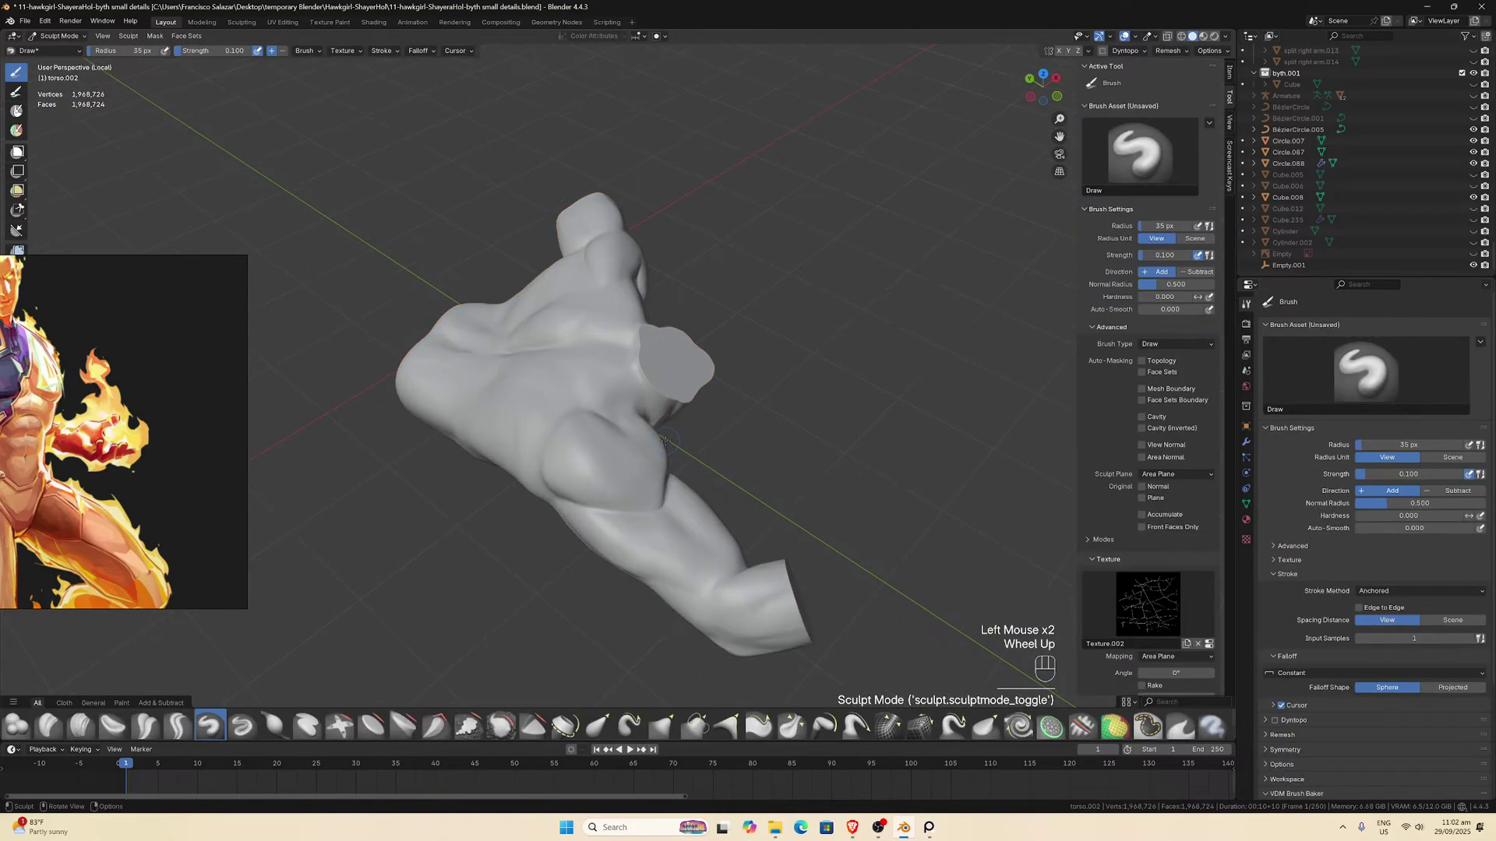
pyautogui.scroll(2, 665, 442)
pyautogui.scroll(-2, 651, 501)
pyautogui.moveTo(651, 501); pyautogui.dragTo(608, 479, button='middle')
pyautogui.scroll(-1, 607, 479)
pyautogui.scroll(2, 659, 534)
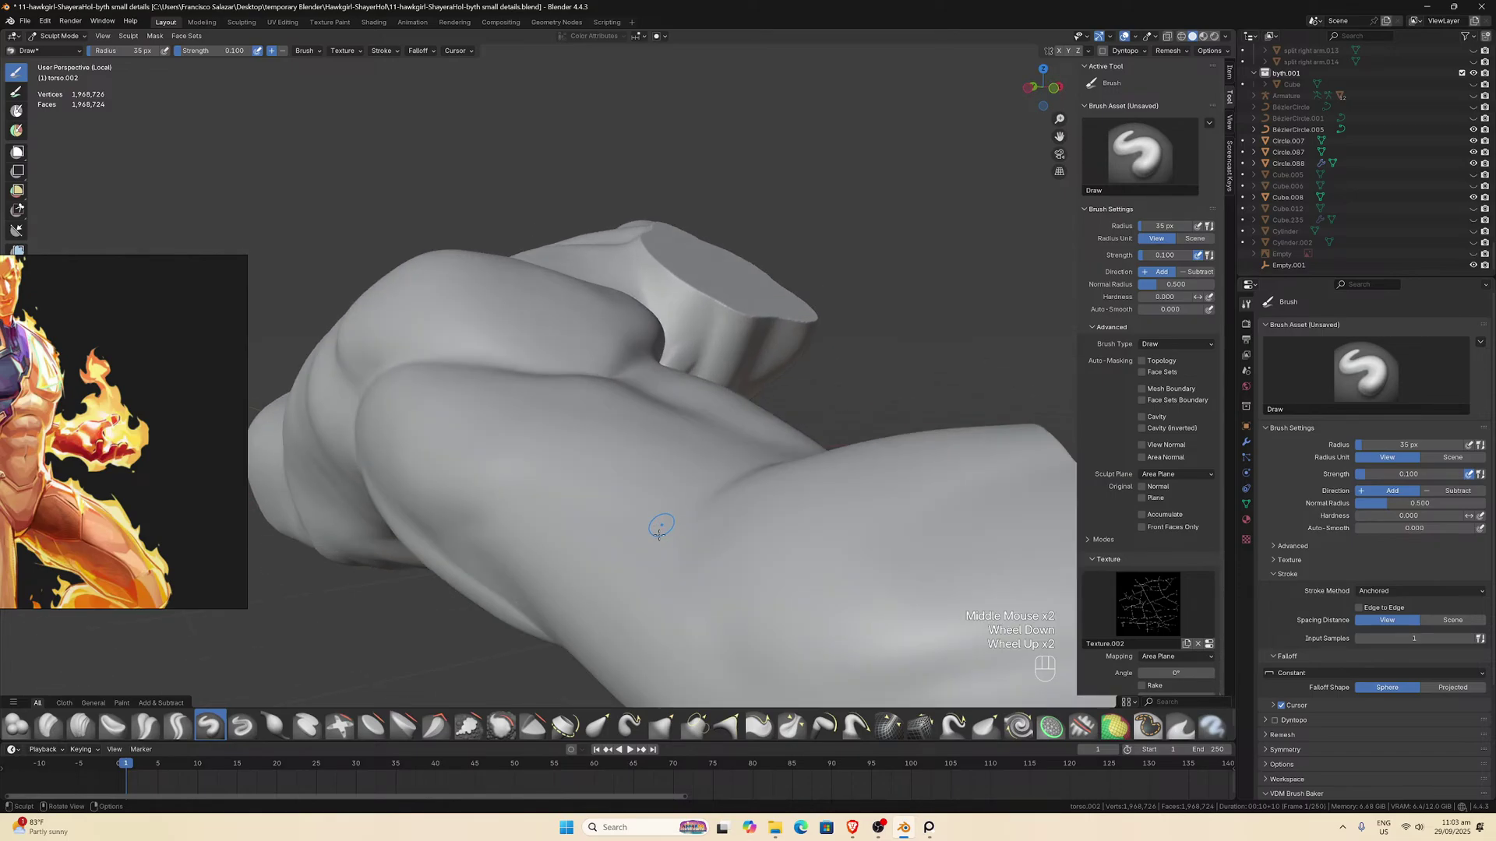
# Choose the Smooth brush and move the reference image aside to uncover more of the torso.
pyautogui.click(501, 726)
pyautogui.moveTo(561, 366)
pyautogui.mouseDown(button='middle')
pyautogui.moveTo(543, 288)
pyautogui.moveTo(643, 278)
pyautogui.moveTo(640, 335)
pyautogui.mouseUp(button='middle')
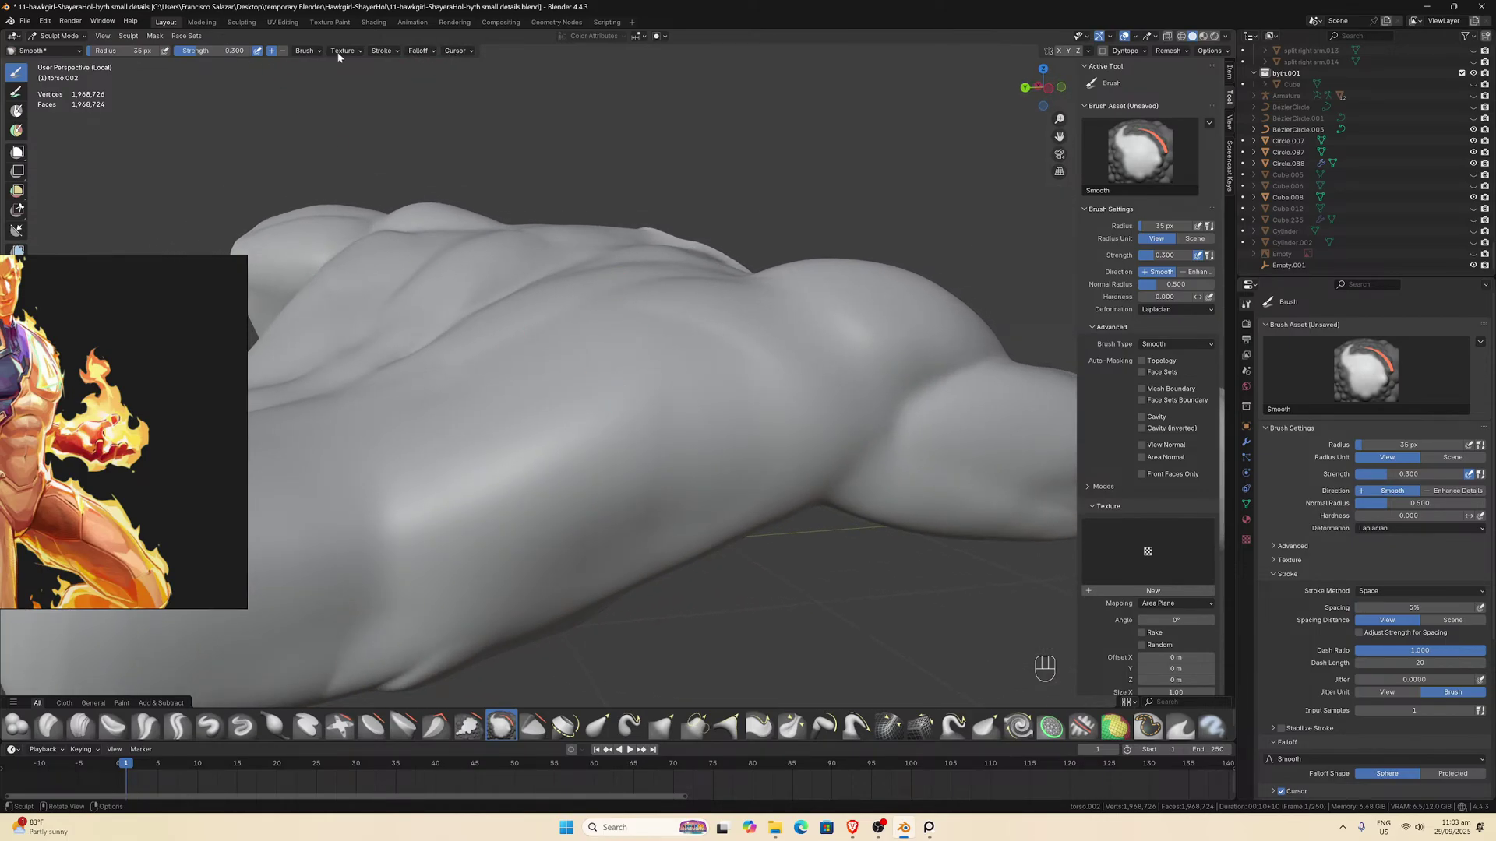
pyautogui.moveTo(158, 263); pyautogui.dragTo(53, 275)
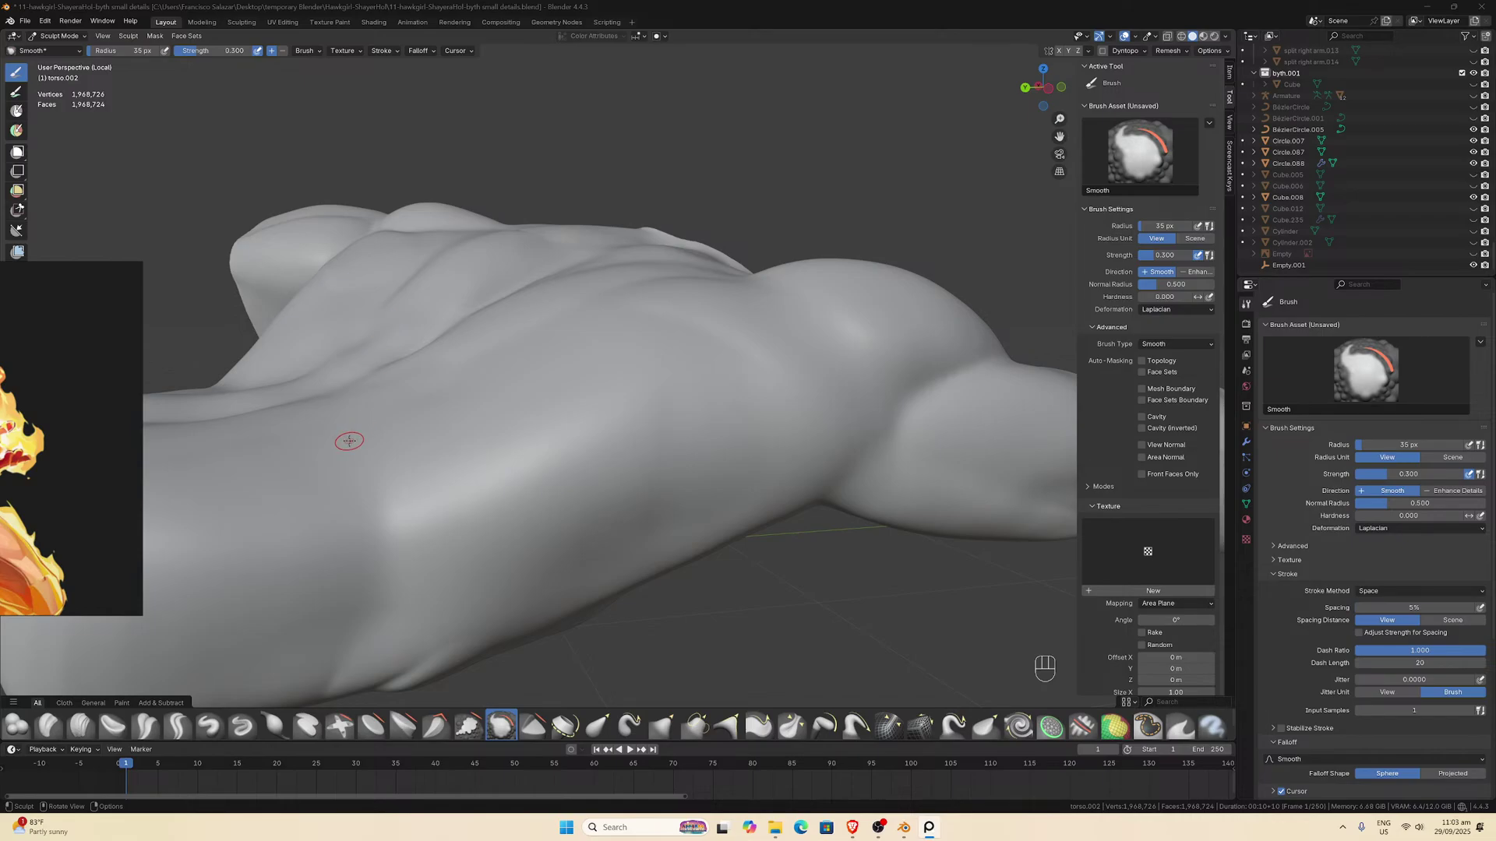
pyautogui.moveTo(501, 426); pyautogui.dragTo(544, 470, button='middle')
pyautogui.scroll(-1, 548, 473)
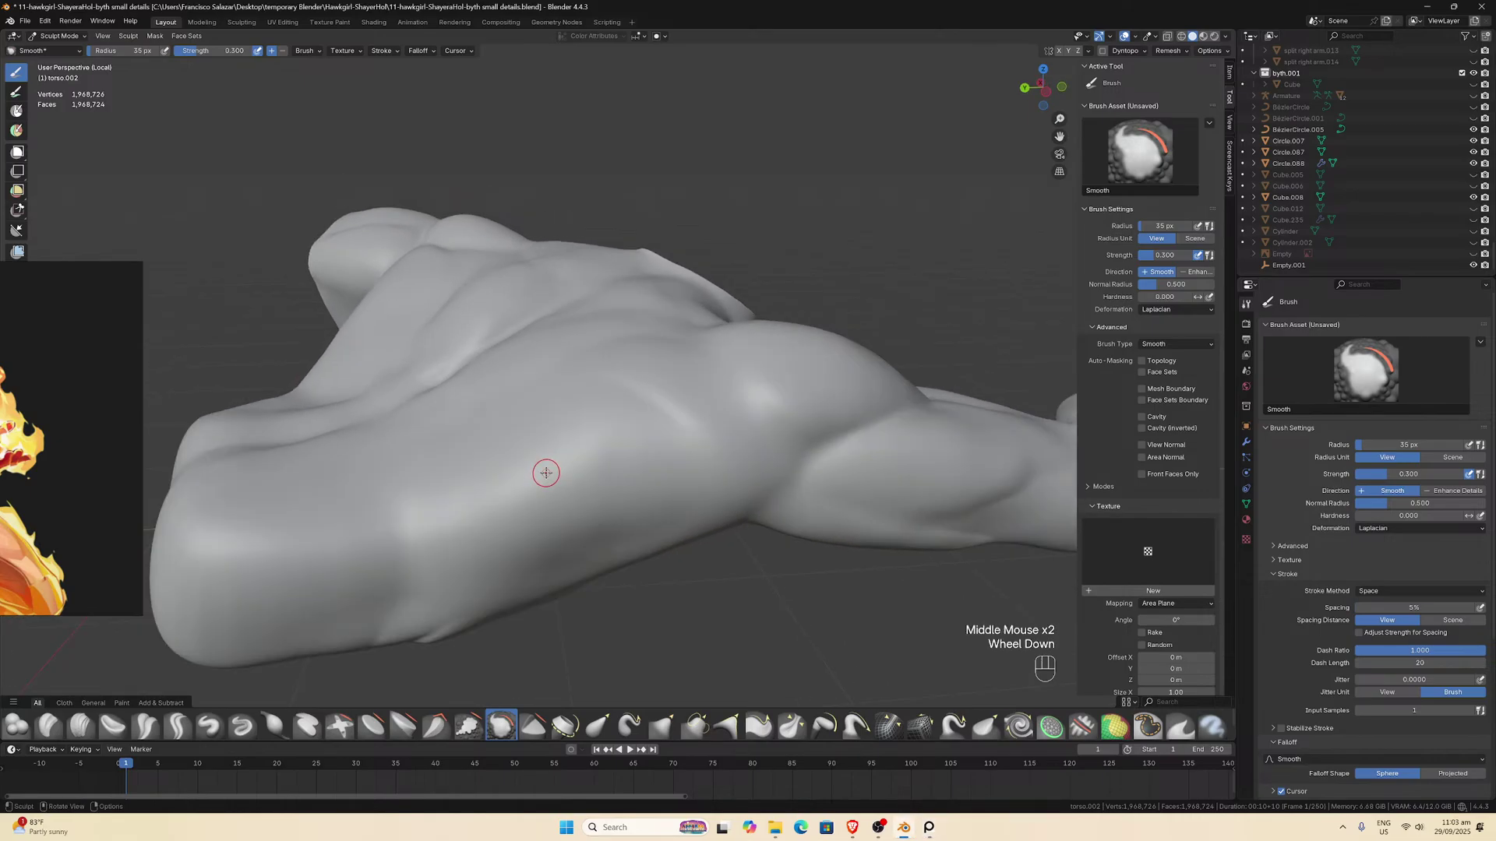
pyautogui.moveTo(548, 472); pyautogui.dragTo(531, 465, button='middle')
pyautogui.scroll(1, 520, 468)
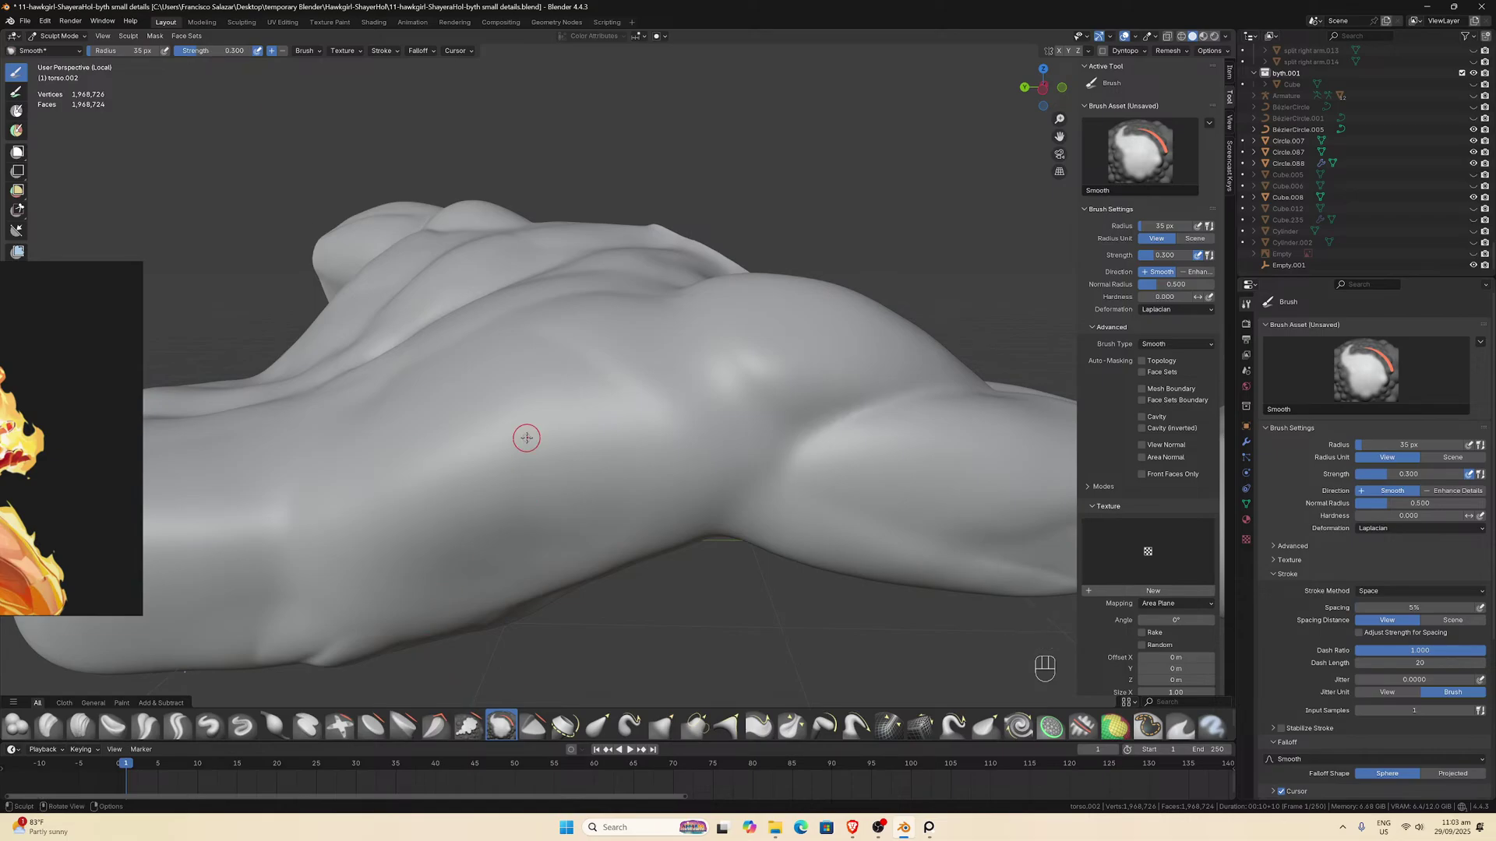
# Activate the Grab brush with a 372 px radius and smooth the torso's flank and waist.
pyautogui.press('g')
pyautogui.press('f')
pyautogui.click(621, 520)
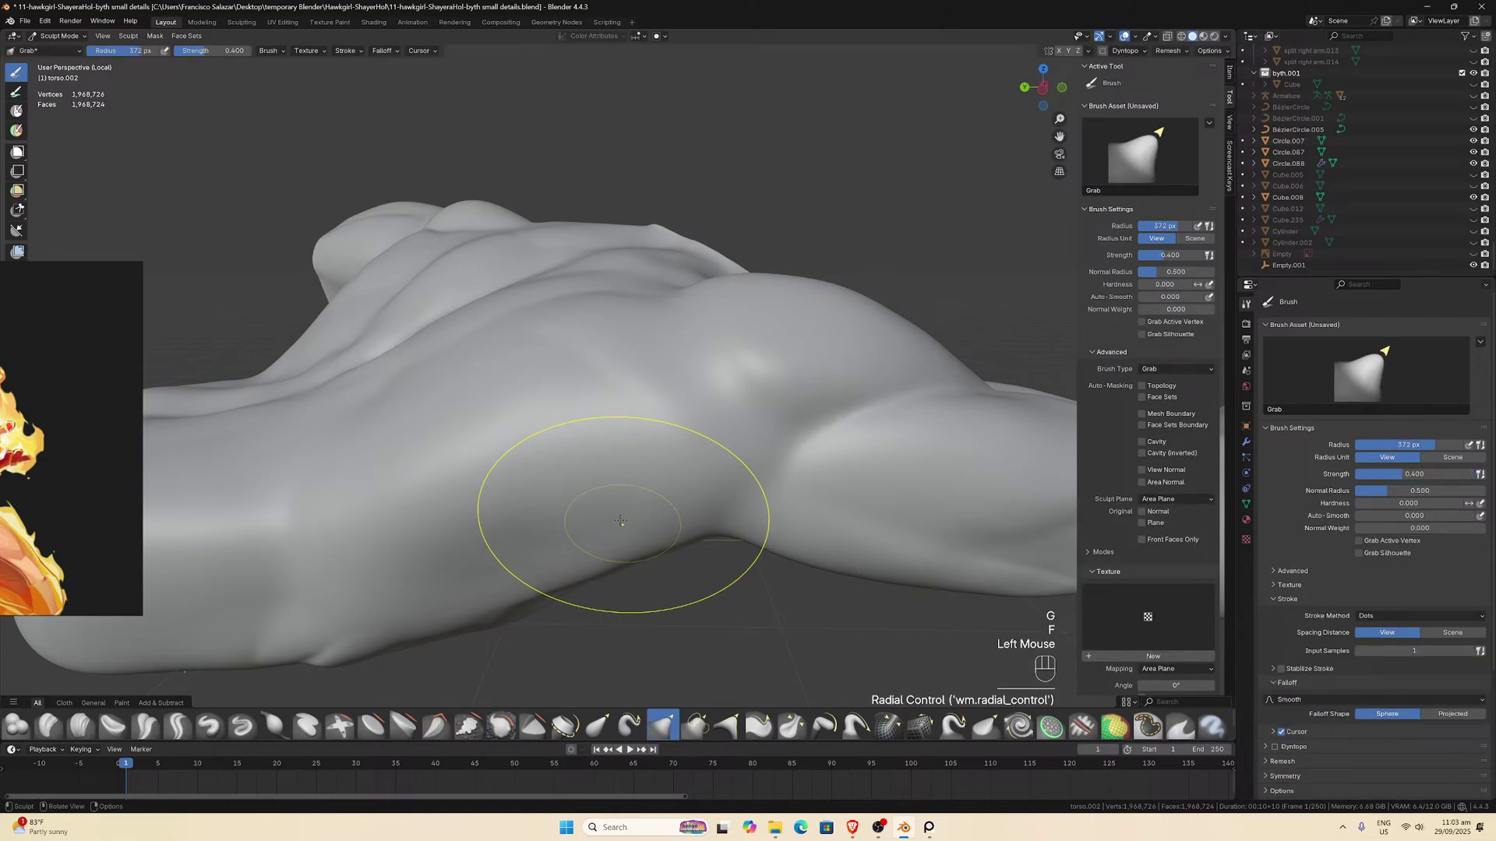
pyautogui.keyDown('shift'); pyautogui.moveTo(621, 520); pyautogui.dragTo(533, 420, button='middle'); pyautogui.keyUp('shift')
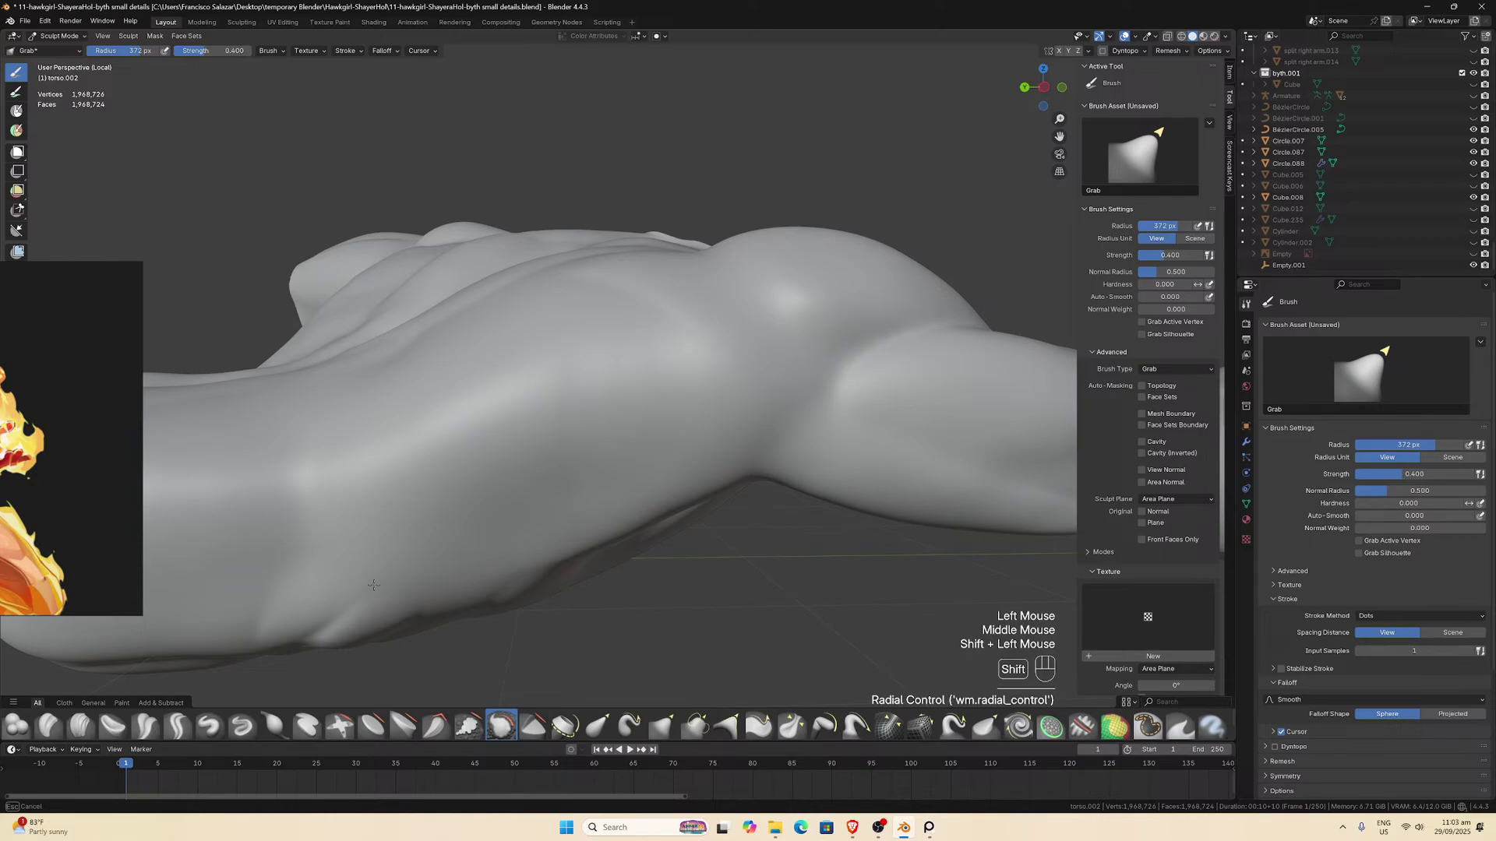
pyautogui.scroll(-2, 374, 585)
pyautogui.moveTo(374, 580); pyautogui.dragTo(404, 522, button='middle')
pyautogui.scroll(3, 403, 498)
pyautogui.keyDown('shift'); pyautogui.moveTo(402, 395); pyautogui.dragTo(551, 444); pyautogui.keyUp('shift')
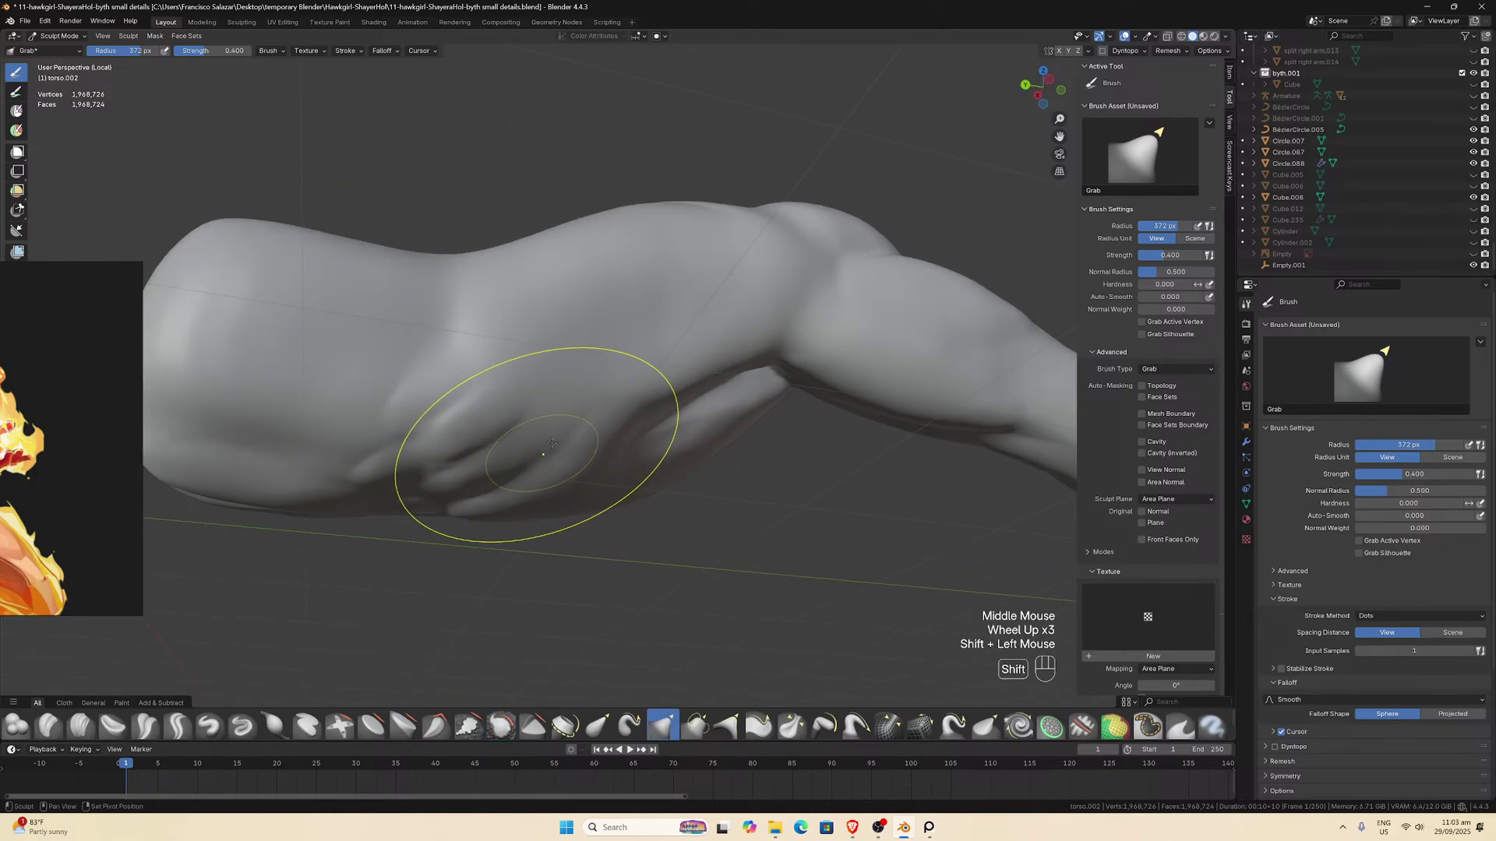
# Smooth the upper arm, the armpit area and the neighbouring side of the chest.
pyautogui.moveTo(552, 444); pyautogui.dragTo(490, 317, button='middle')
pyautogui.keyDown('shift'); pyautogui.moveTo(490, 317); pyautogui.dragTo(516, 474); pyautogui.keyUp('shift')
pyautogui.moveTo(553, 207)
pyautogui.mouseDown(button='middle')
pyautogui.moveTo(531, 528)
pyautogui.moveTo(437, 451)
pyautogui.mouseUp(button='middle')
pyautogui.scroll(2, 421, 444)
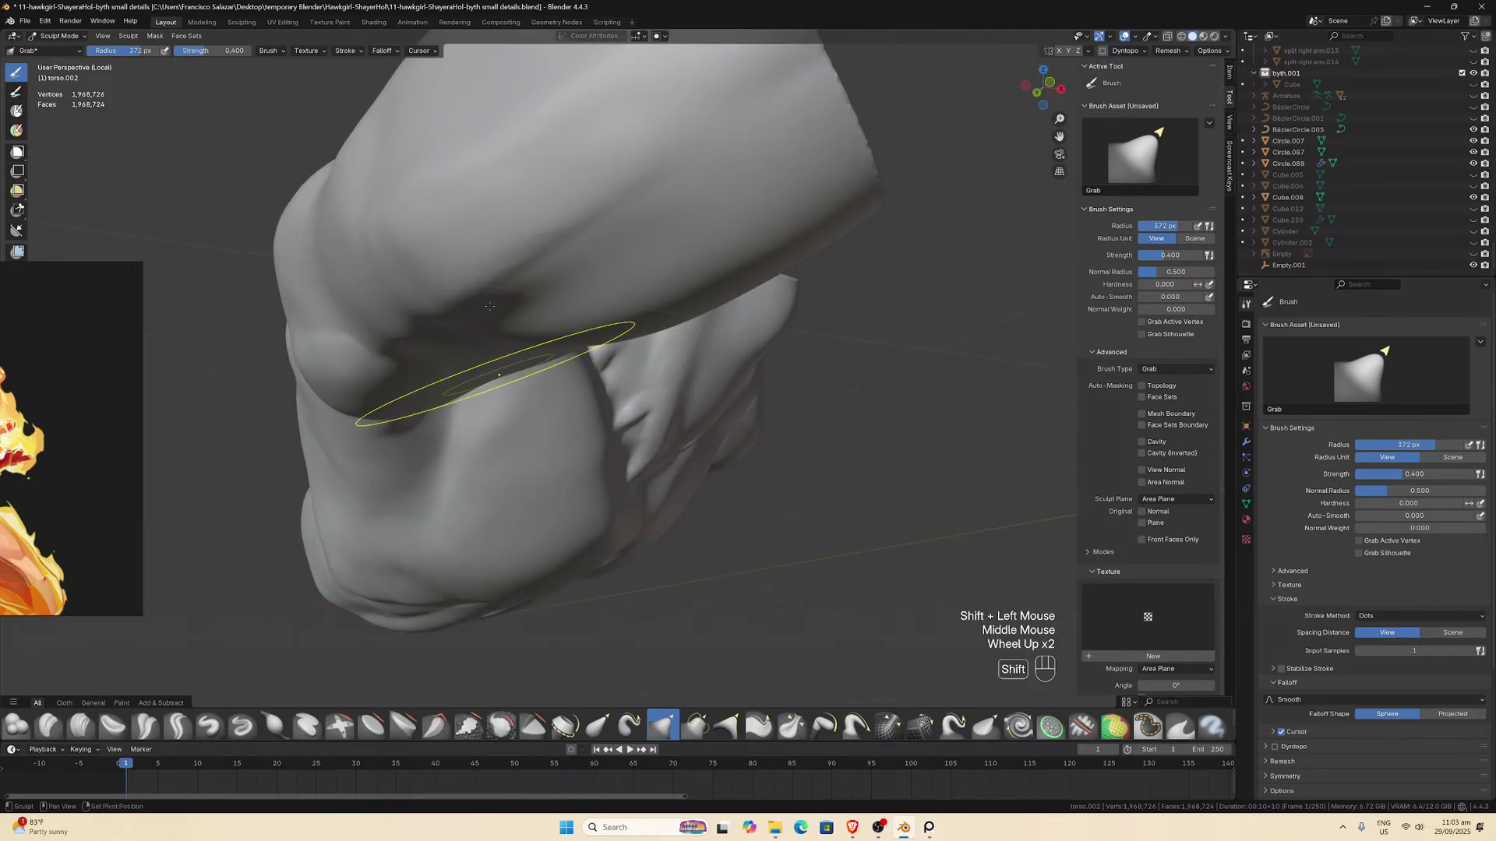
pyautogui.keyDown('shift'); pyautogui.moveTo(421, 444); pyautogui.dragTo(408, 442); pyautogui.keyUp('shift')
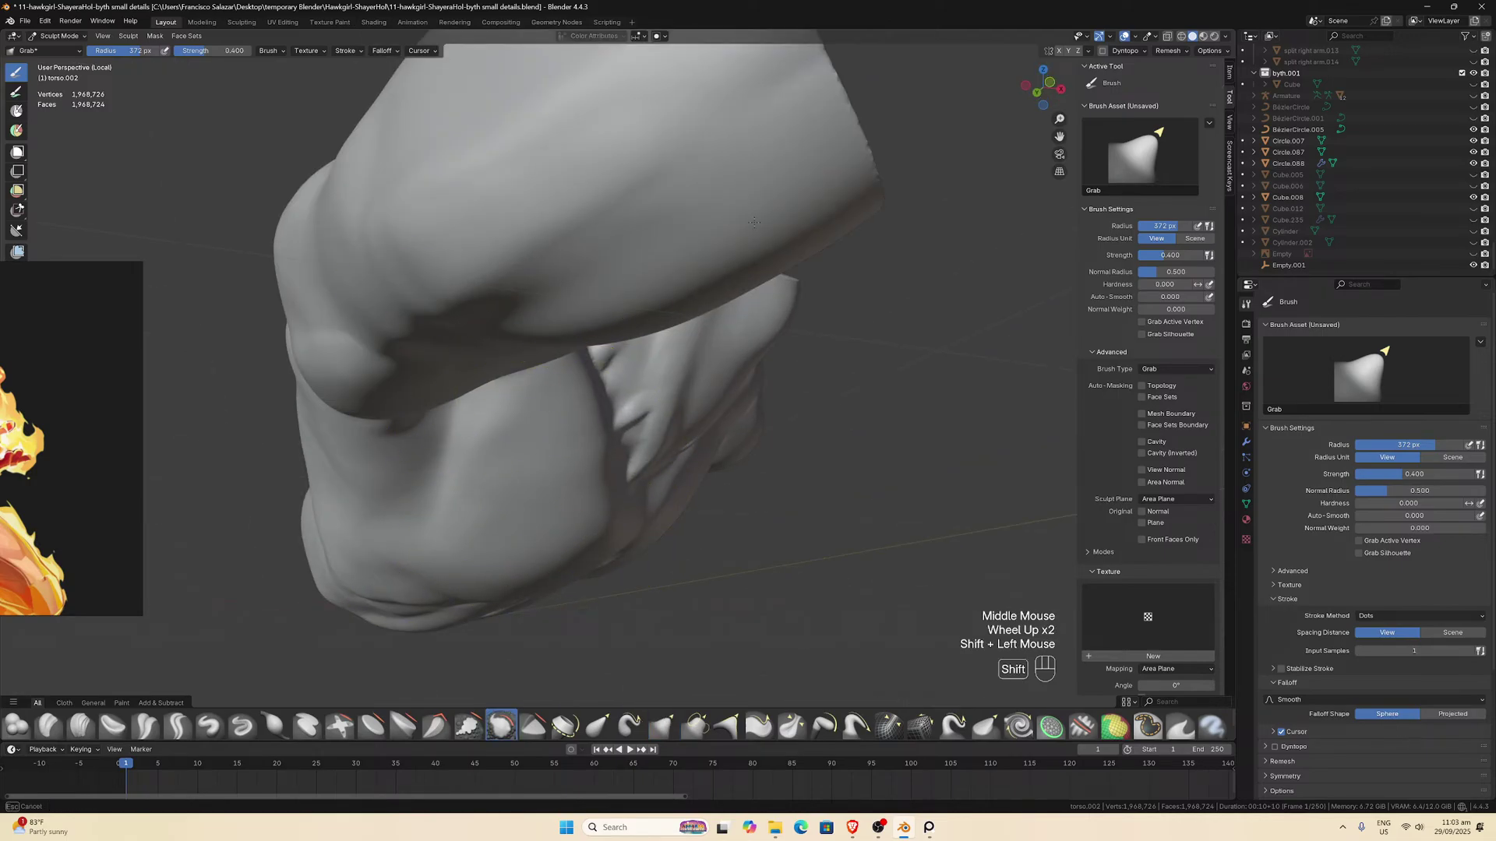
pyautogui.moveTo(754, 223)
pyautogui.mouseDown(button='middle')
pyautogui.moveTo(654, 328)
pyautogui.moveTo(546, 405)
pyautogui.mouseUp(button='middle')
pyautogui.keyDown('shift'); pyautogui.moveTo(545, 405); pyautogui.dragTo(548, 423); pyautogui.keyUp('shift')
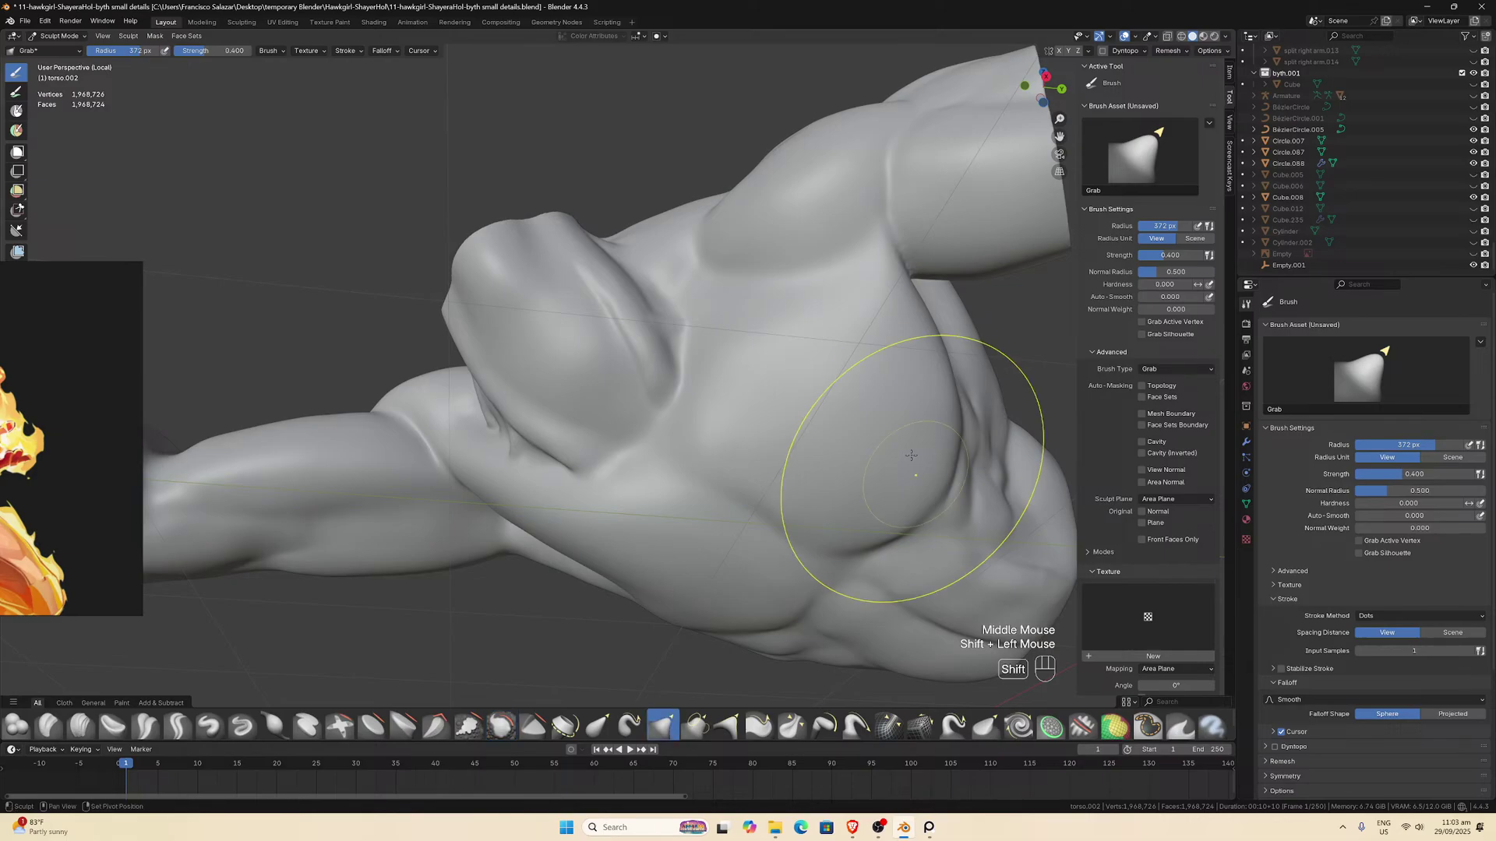
# Smooth the upper back around the shoulder blades, the shoulder cap and the area beside the neck.
pyautogui.moveTo(908, 467); pyautogui.dragTo(807, 487, button='middle')
pyautogui.keyDown('shift'); pyautogui.moveTo(806, 487); pyautogui.dragTo(733, 348); pyautogui.keyUp('shift')
pyautogui.scroll(-2, 887, 479)
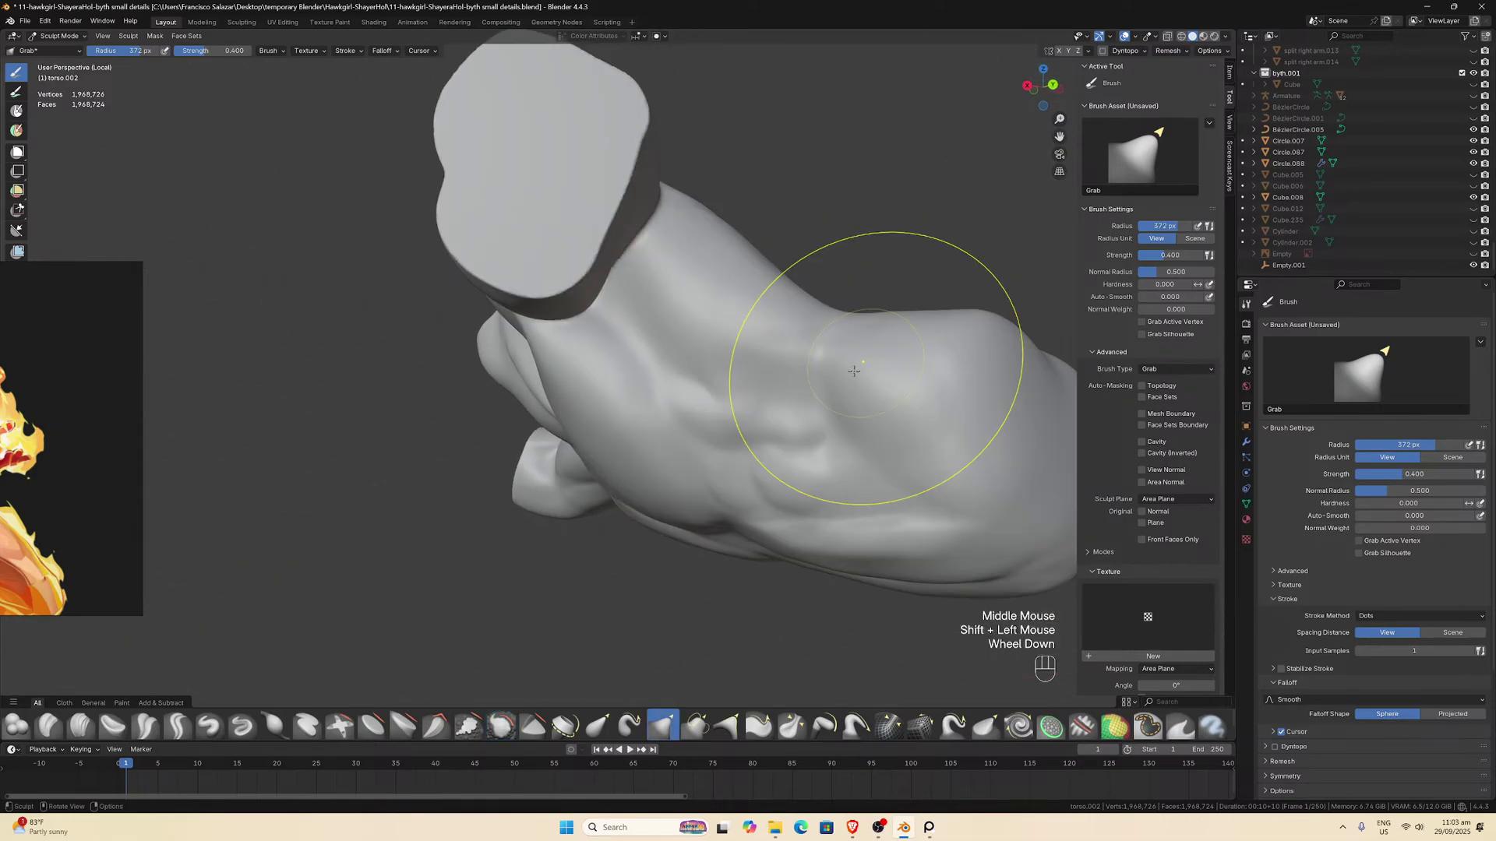
pyautogui.moveTo(861, 367); pyautogui.dragTo(785, 484, button='middle')
pyautogui.scroll(3, 785, 485)
pyautogui.keyDown('shift'); pyautogui.moveTo(786, 485); pyautogui.dragTo(601, 559); pyautogui.keyUp('shift')
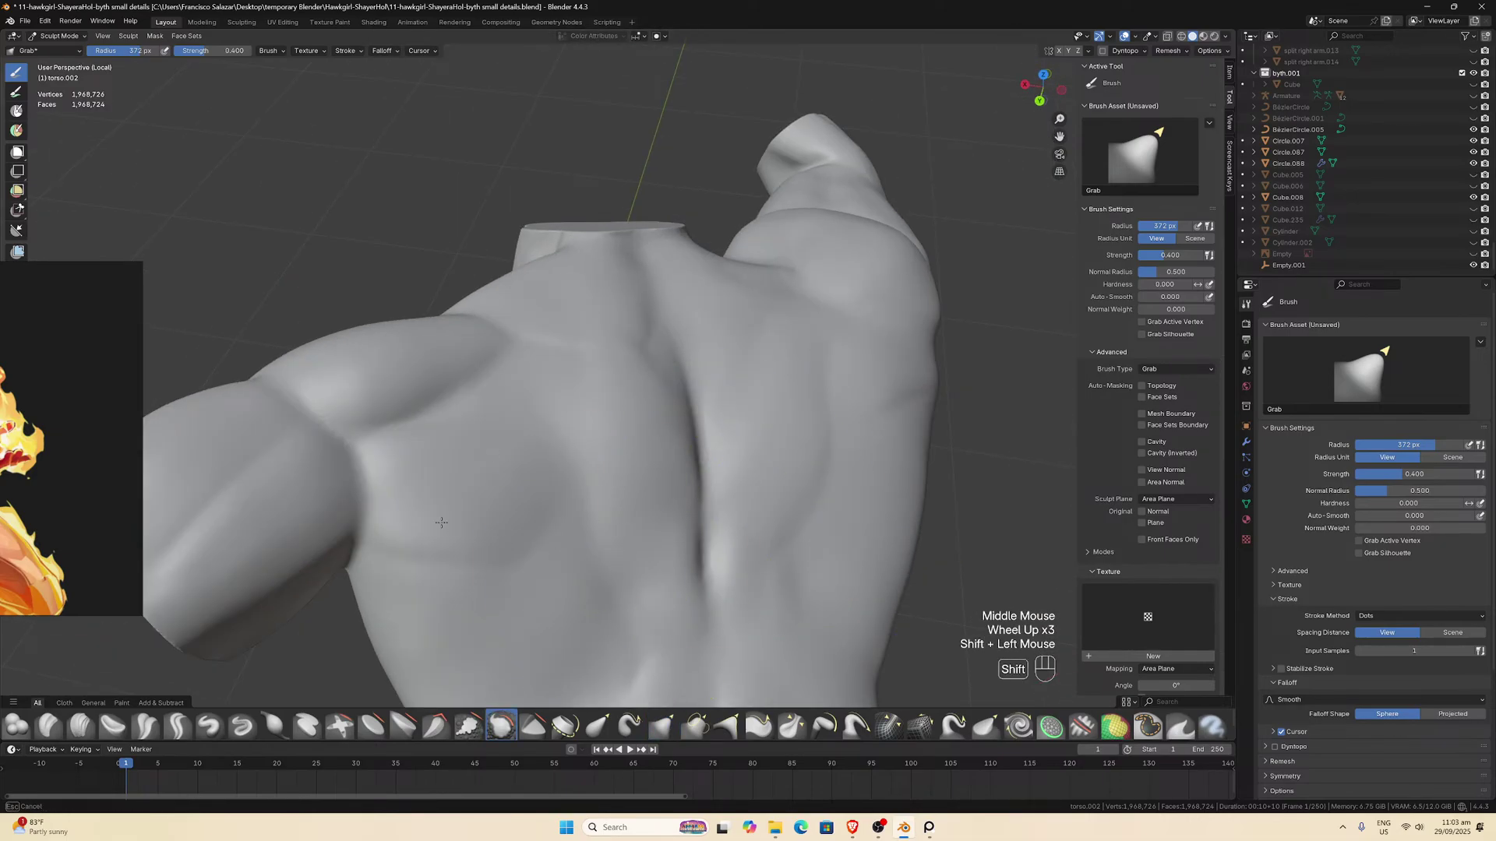
pyautogui.moveTo(761, 460); pyautogui.dragTo(821, 432, button='middle')
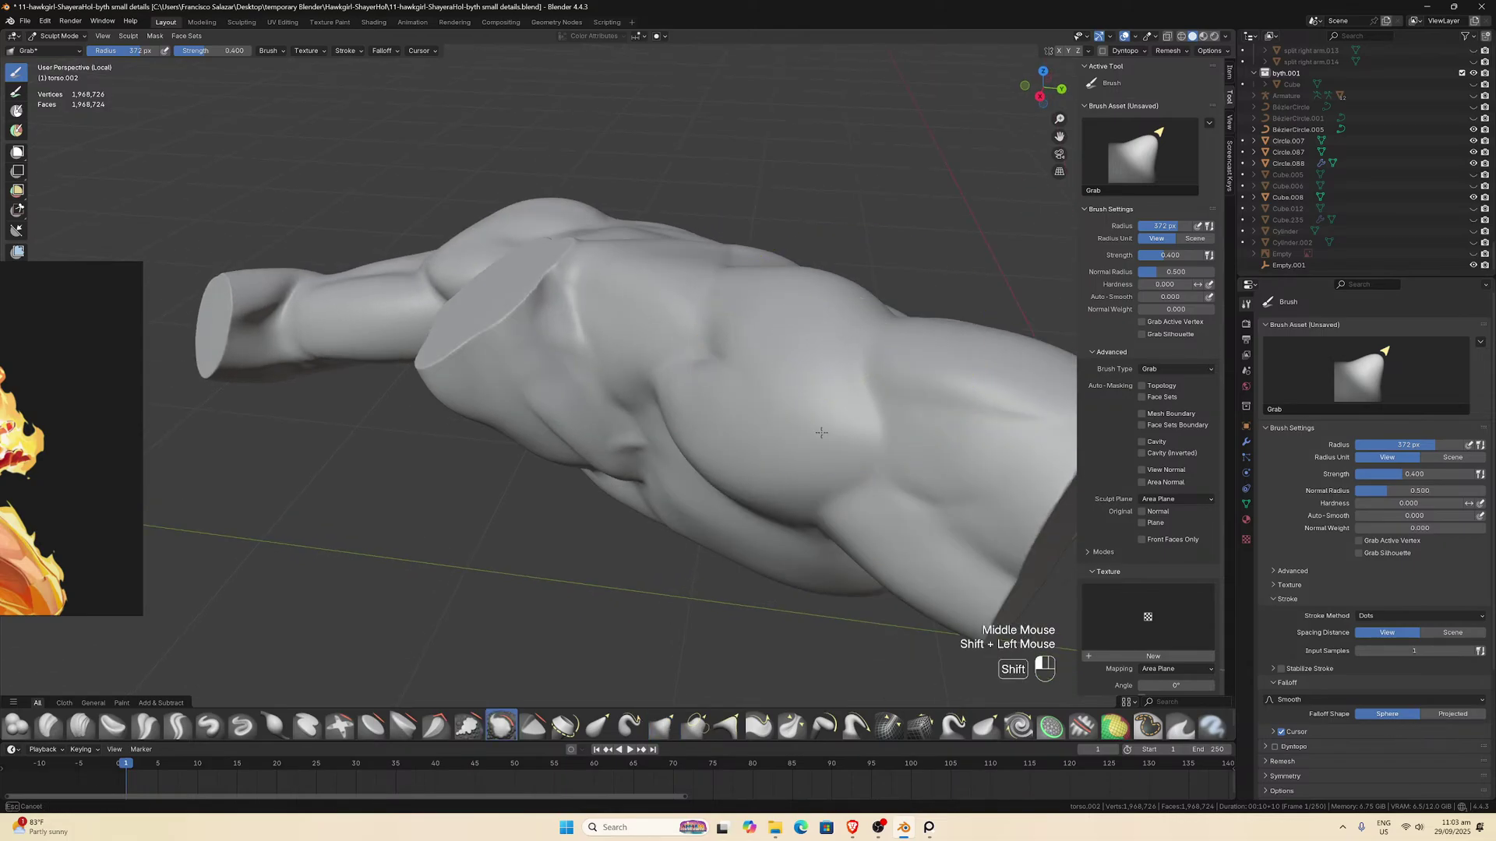
pyautogui.keyDown('shift'); pyautogui.moveTo(940, 385); pyautogui.dragTo(904, 405); pyautogui.keyUp('shift')
pyautogui.moveTo(902, 405); pyautogui.dragTo(954, 345, button='middle')
pyautogui.keyDown('shift'); pyautogui.moveTo(818, 300); pyautogui.dragTo(757, 277); pyautogui.keyUp('shift')
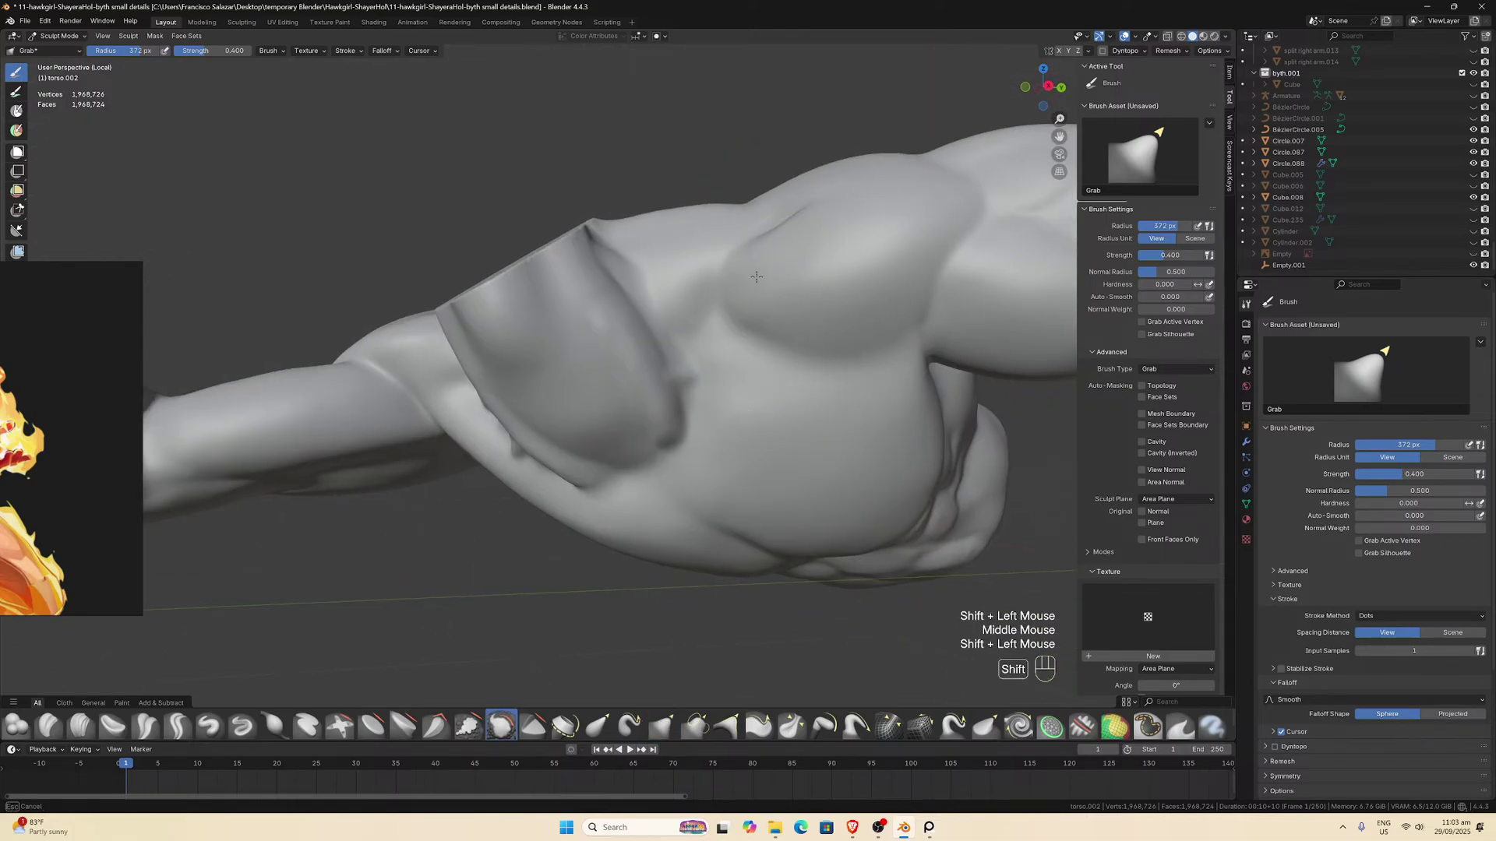
pyautogui.keyDown('shift'); pyautogui.moveTo(726, 363); pyautogui.dragTo(728, 402); pyautogui.keyUp('shift')
# Smooth the base of the neck, the near shoulder and the back along the spine groove.
pyautogui.moveTo(818, 351)
pyautogui.mouseDown(button='middle')
pyautogui.moveTo(851, 194)
pyautogui.moveTo(592, 264)
pyautogui.mouseUp(button='middle')
pyautogui.scroll(2, 852, 194)
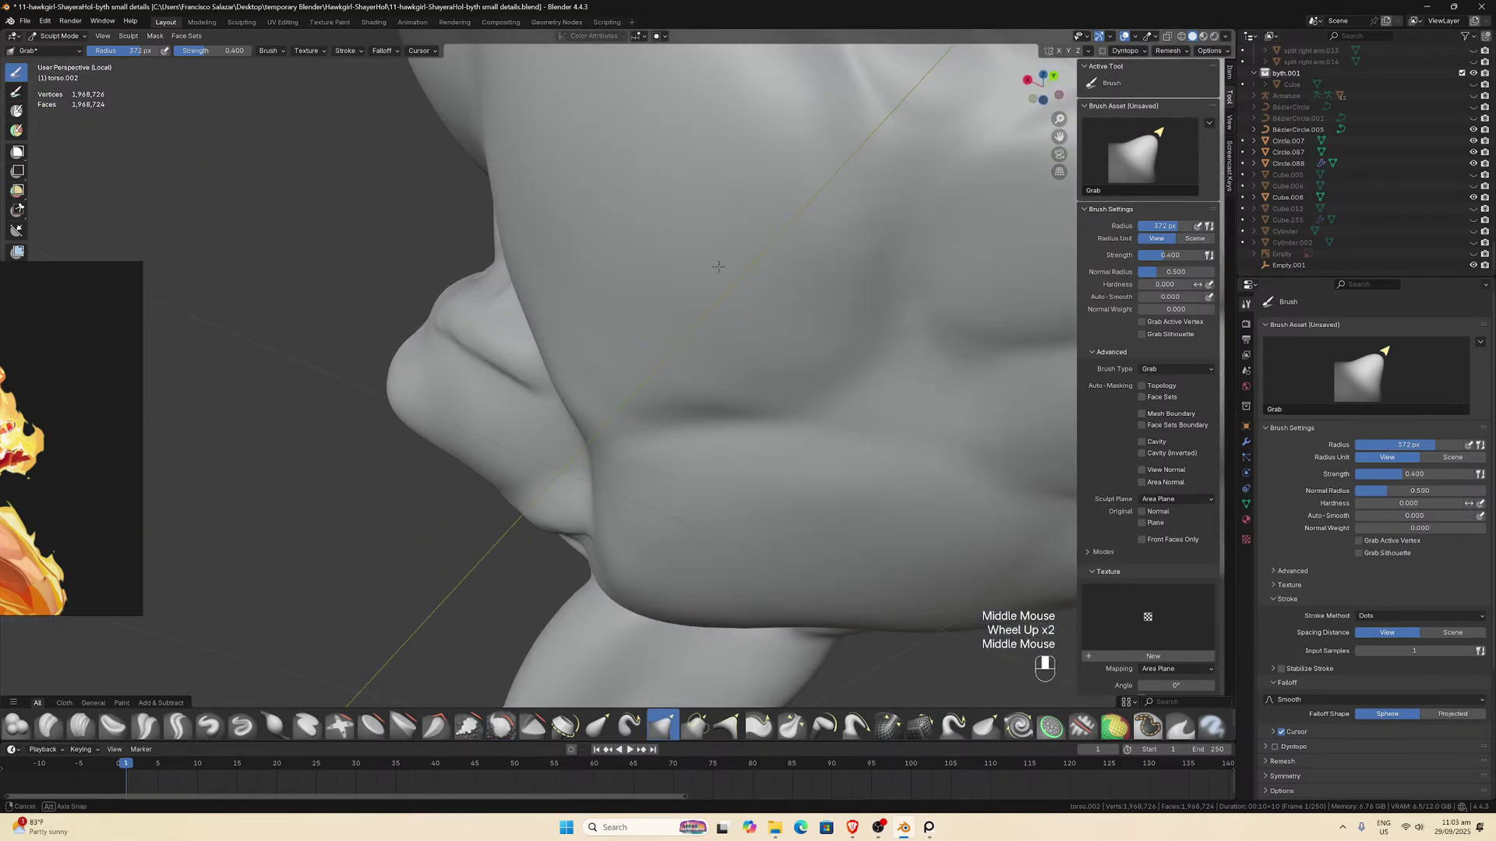
pyautogui.scroll(-1, 574, 258)
pyautogui.moveTo(575, 258)
pyautogui.keyDown('shift'); pyautogui.mouseDown()
pyautogui.moveTo(437, 195)
pyautogui.moveTo(340, 227)
pyautogui.mouseUp(); pyautogui.keyUp('shift')
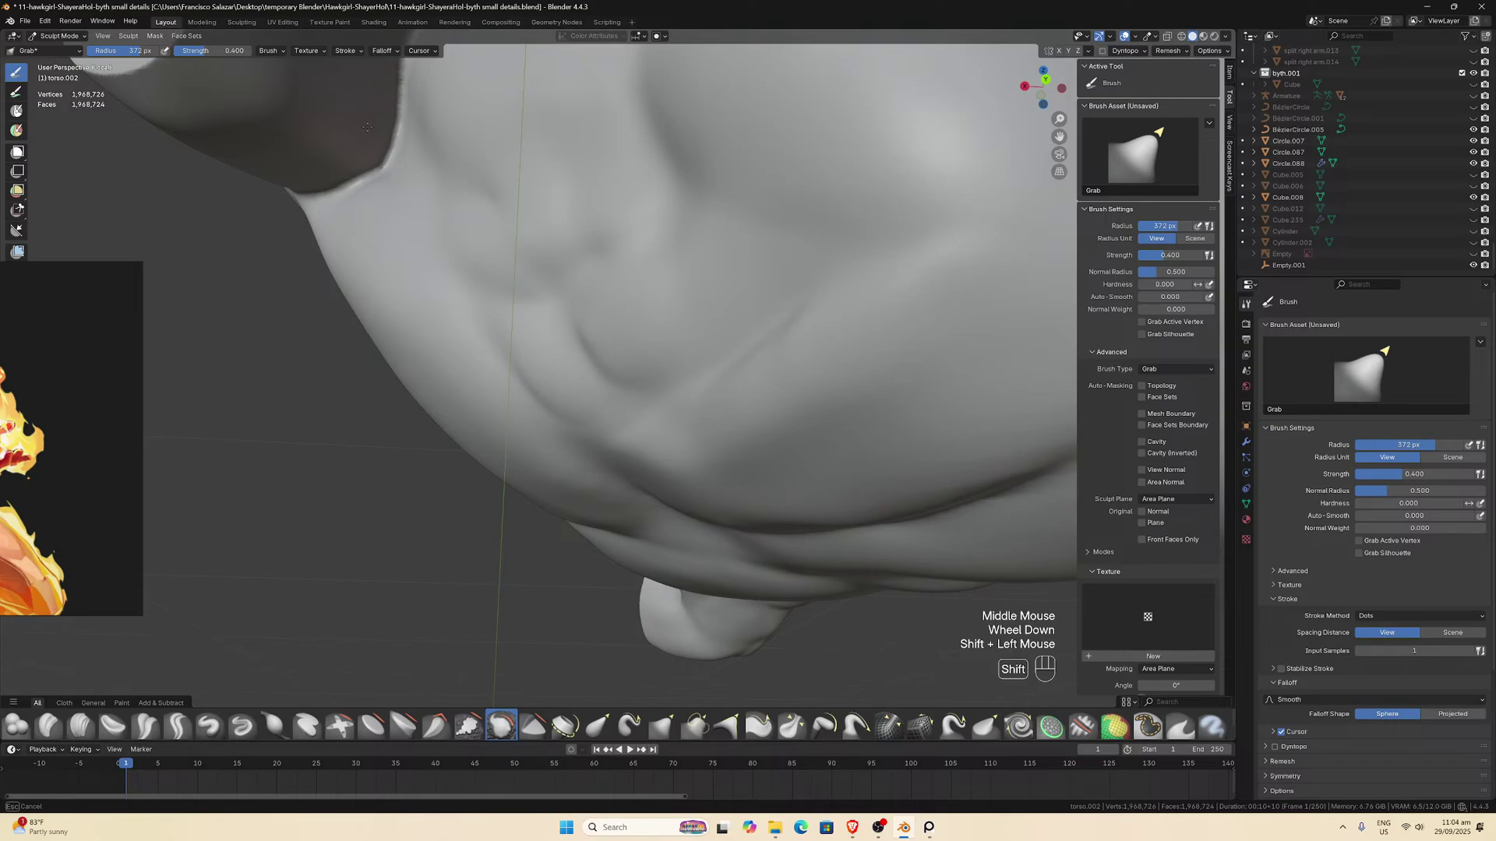
pyautogui.scroll(-3, 434, 274)
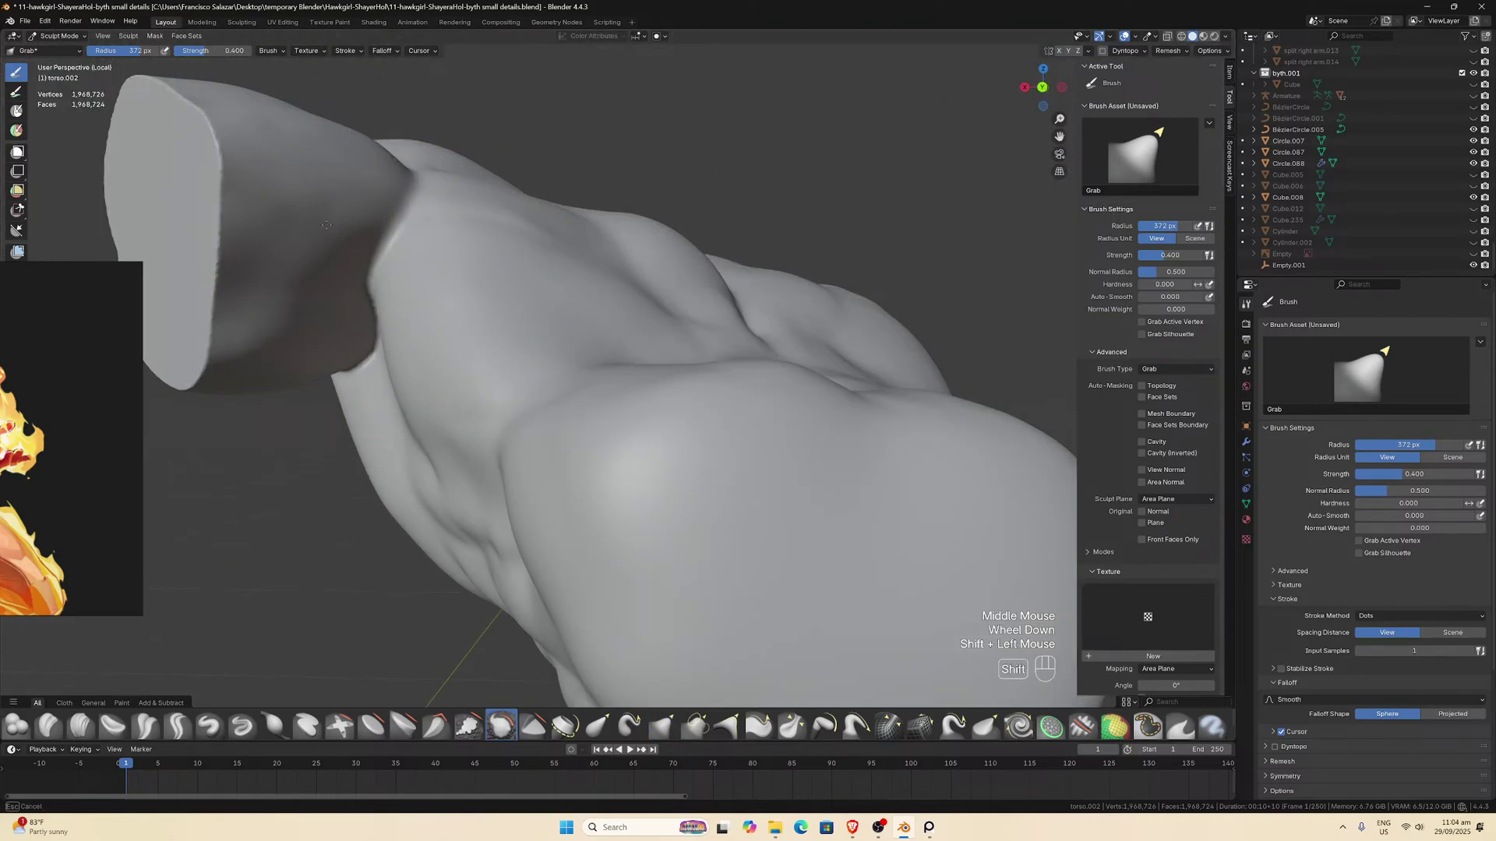
pyautogui.keyDown('shift'); pyautogui.moveTo(670, 630); pyautogui.dragTo(759, 569); pyautogui.keyUp('shift')
pyautogui.moveTo(821, 436); pyautogui.dragTo(764, 475, button='middle')
pyautogui.scroll(-2, 764, 475)
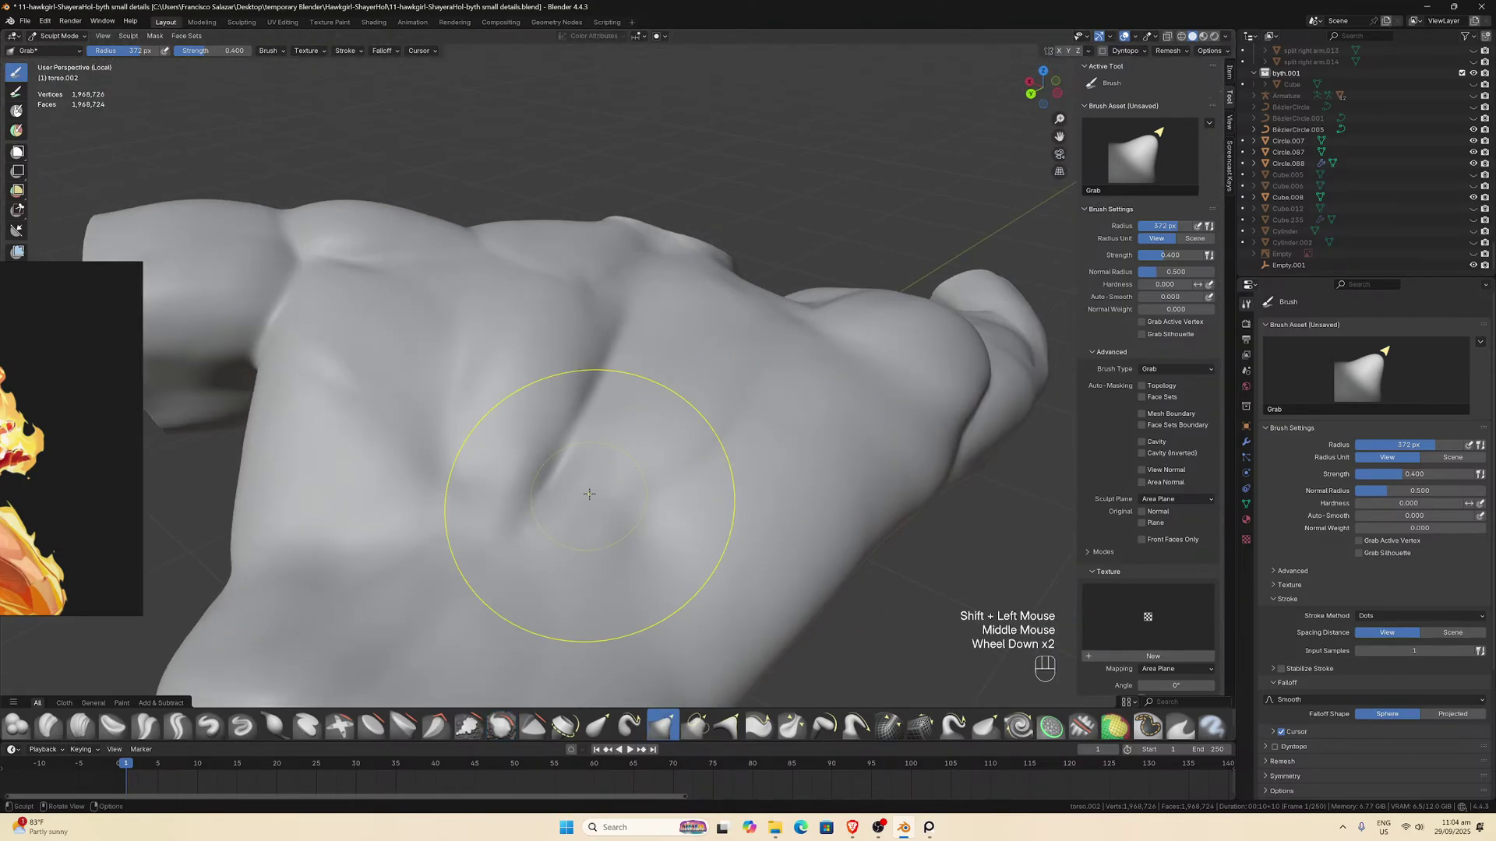
pyautogui.scroll(-2, 685, 504)
pyautogui.keyDown('shift'); pyautogui.moveTo(537, 499); pyautogui.dragTo(564, 420); pyautogui.keyUp('shift')
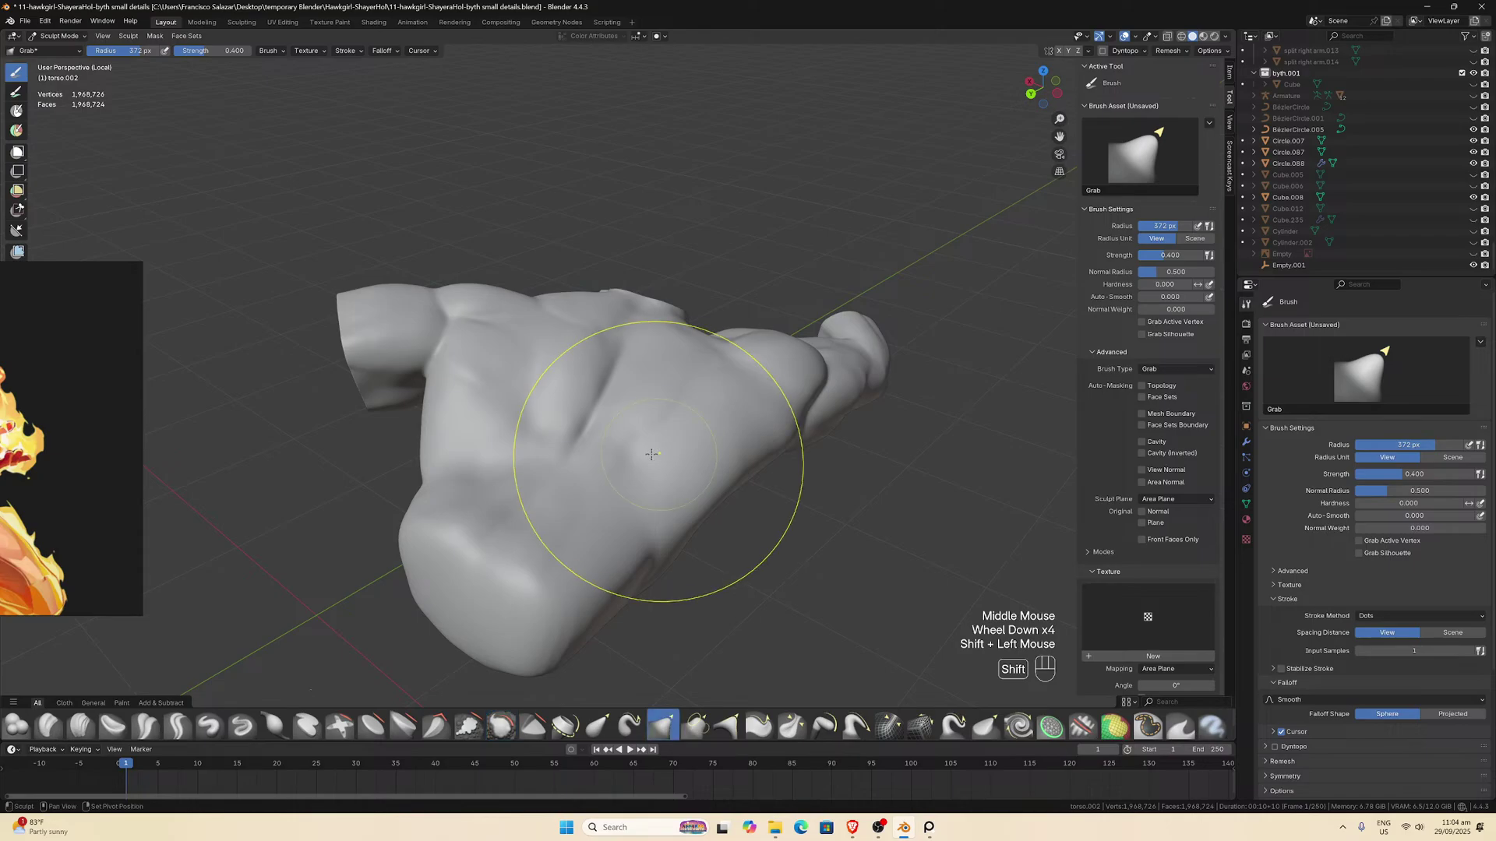
# Smooth the upper chest and the creased folds where the front of the neck meets it.
pyautogui.moveTo(651, 440); pyautogui.dragTo(688, 444, button='middle')
pyautogui.scroll(2, 774, 395)
pyautogui.scroll(2, 689, 445)
pyautogui.keyDown('shift'); pyautogui.moveTo(689, 444); pyautogui.dragTo(768, 398); pyautogui.keyUp('shift')
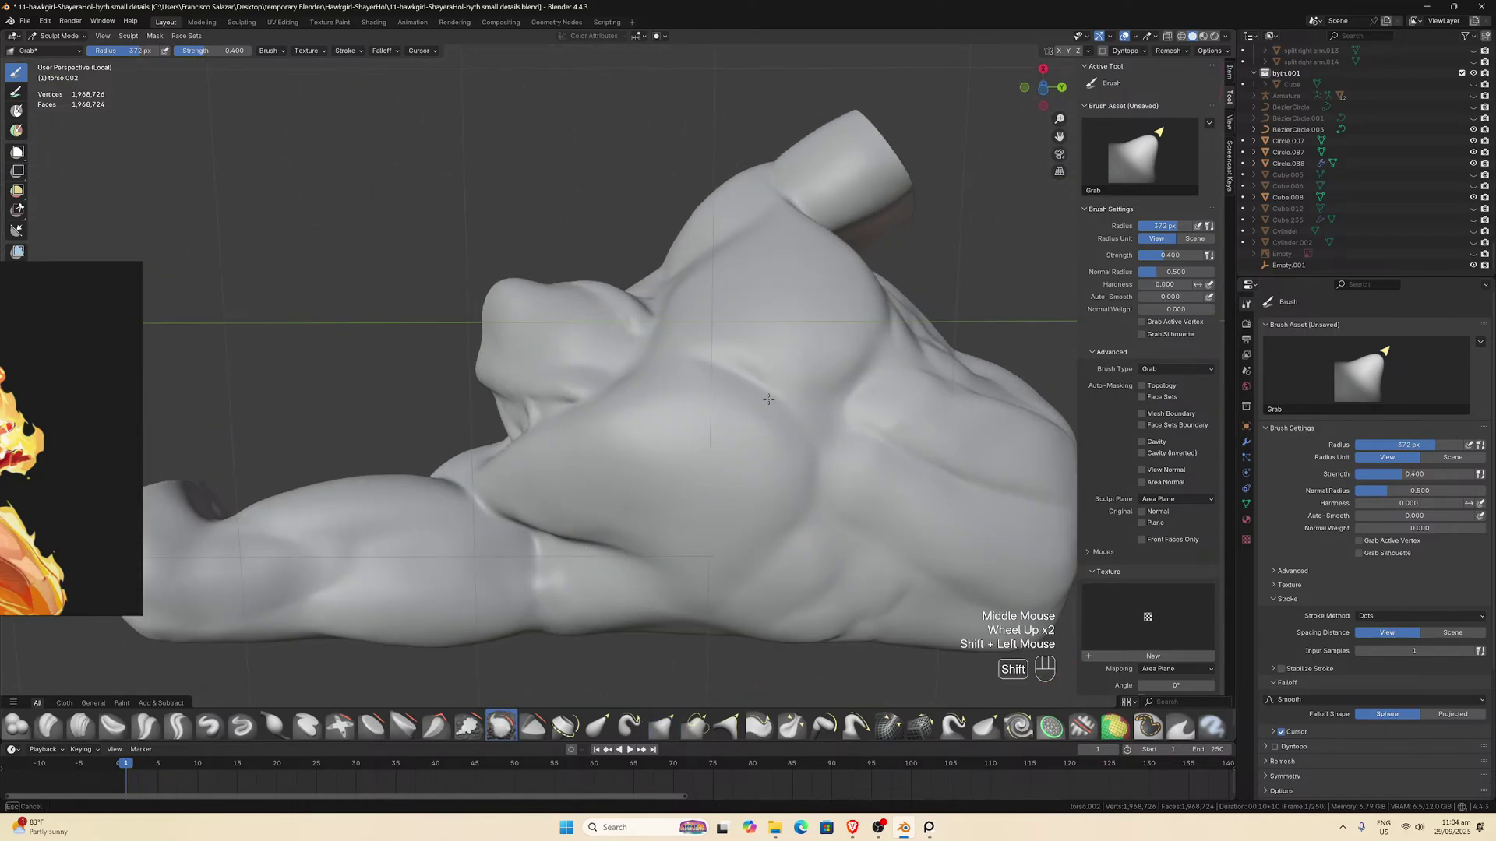
pyautogui.keyDown('shift'); pyautogui.moveTo(971, 510); pyautogui.dragTo(971, 510); pyautogui.keyUp('shift')
pyautogui.moveTo(970, 510); pyautogui.dragTo(541, 351, button='middle')
pyautogui.scroll(4, 540, 350)
pyautogui.keyDown('shift'); pyautogui.moveTo(541, 351); pyautogui.dragTo(539, 438); pyautogui.keyUp('shift')
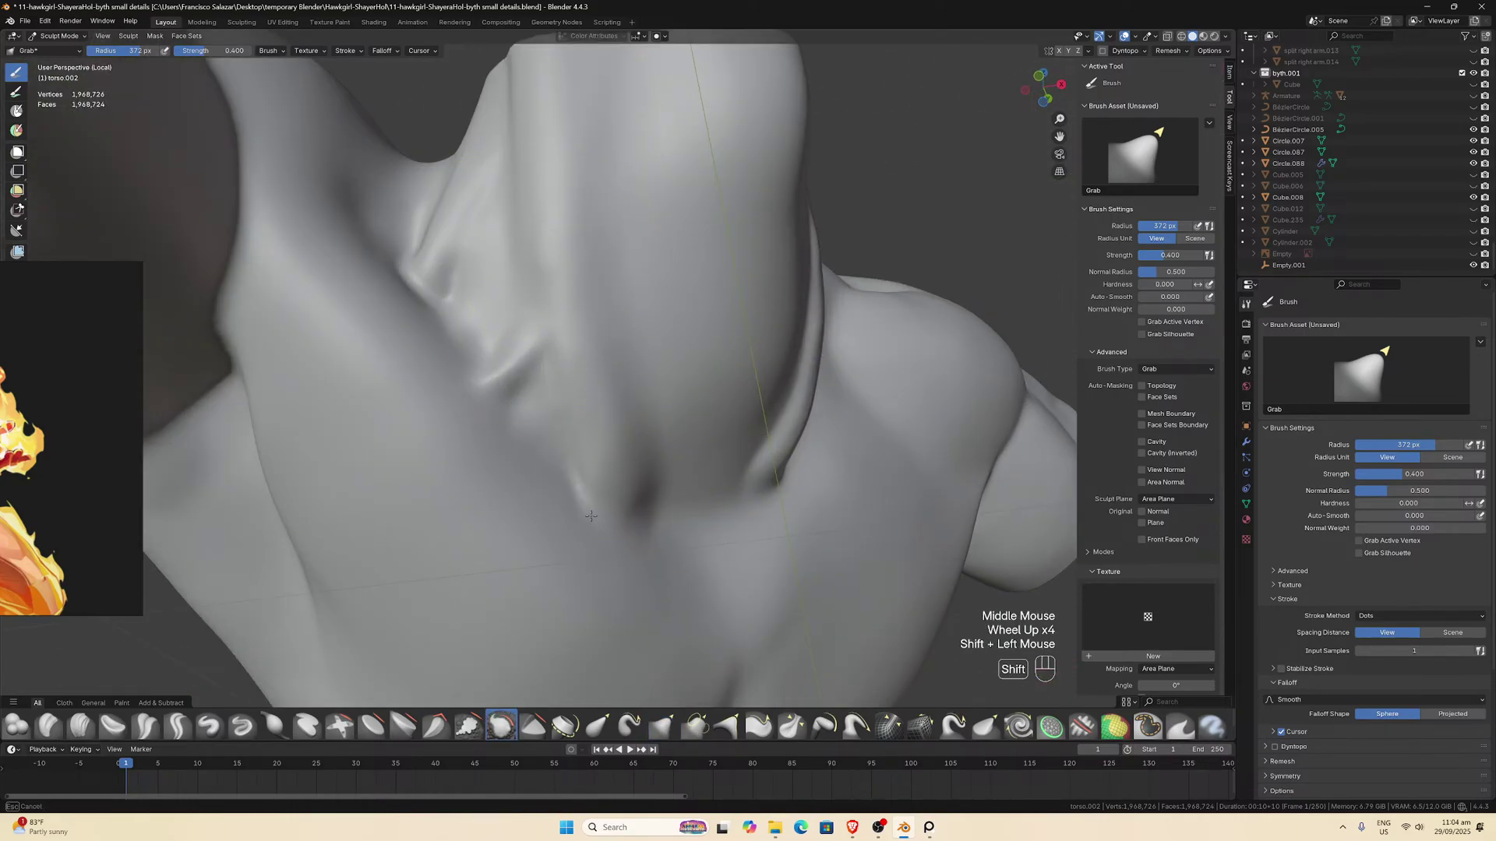
pyautogui.moveTo(539, 438); pyautogui.dragTo(561, 468, button='middle')
pyautogui.scroll(-1, 561, 468)
pyautogui.keyDown('shift'); pyautogui.moveTo(566, 474); pyautogui.dragTo(566, 474); pyautogui.keyUp('shift')
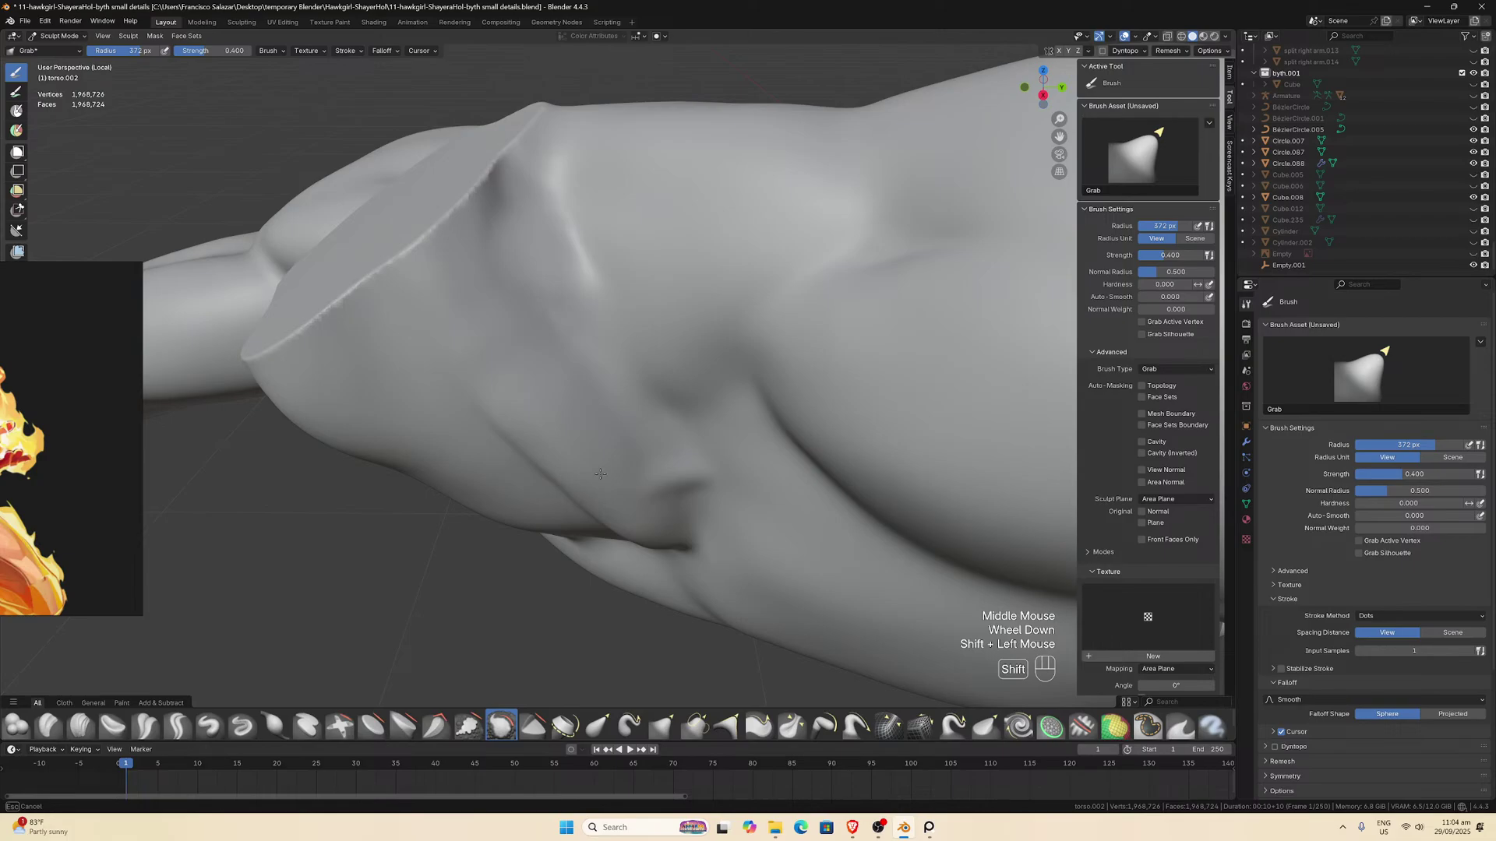
# Smooth the upper arm below the shoulder and the broad surface of the upper back.
pyautogui.scroll(-3, 600, 474)
pyautogui.moveTo(618, 335); pyautogui.dragTo(537, 444, button='middle')
pyautogui.scroll(2, 534, 451)
pyautogui.keyDown('shift'); pyautogui.click(484, 520); pyautogui.keyUp('shift')
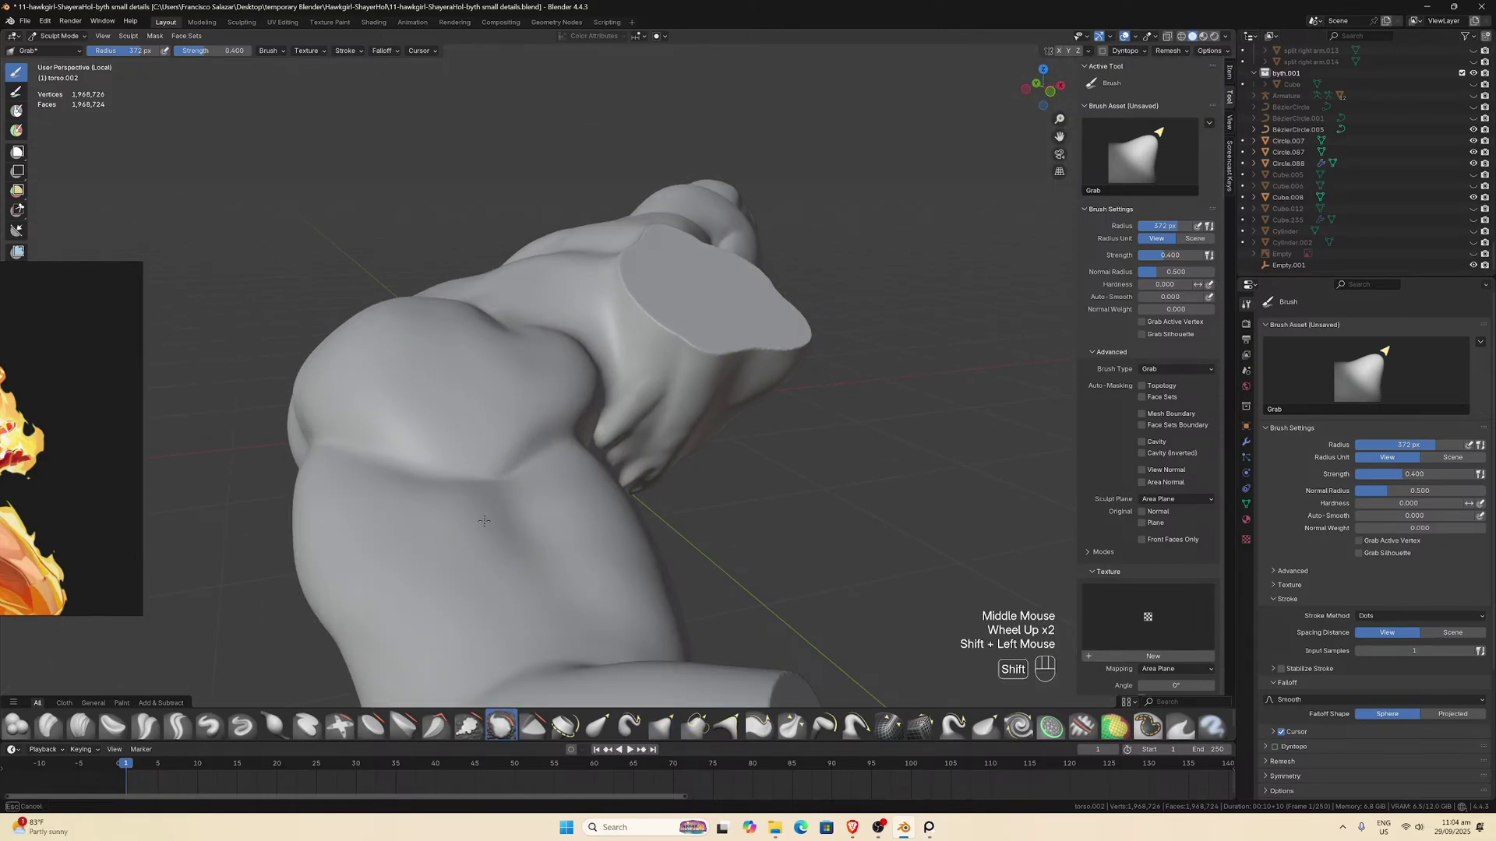
pyautogui.moveTo(517, 291); pyautogui.dragTo(600, 538, button='middle')
pyautogui.keyDown('shift'); pyautogui.click(601, 538); pyautogui.keyUp('shift')
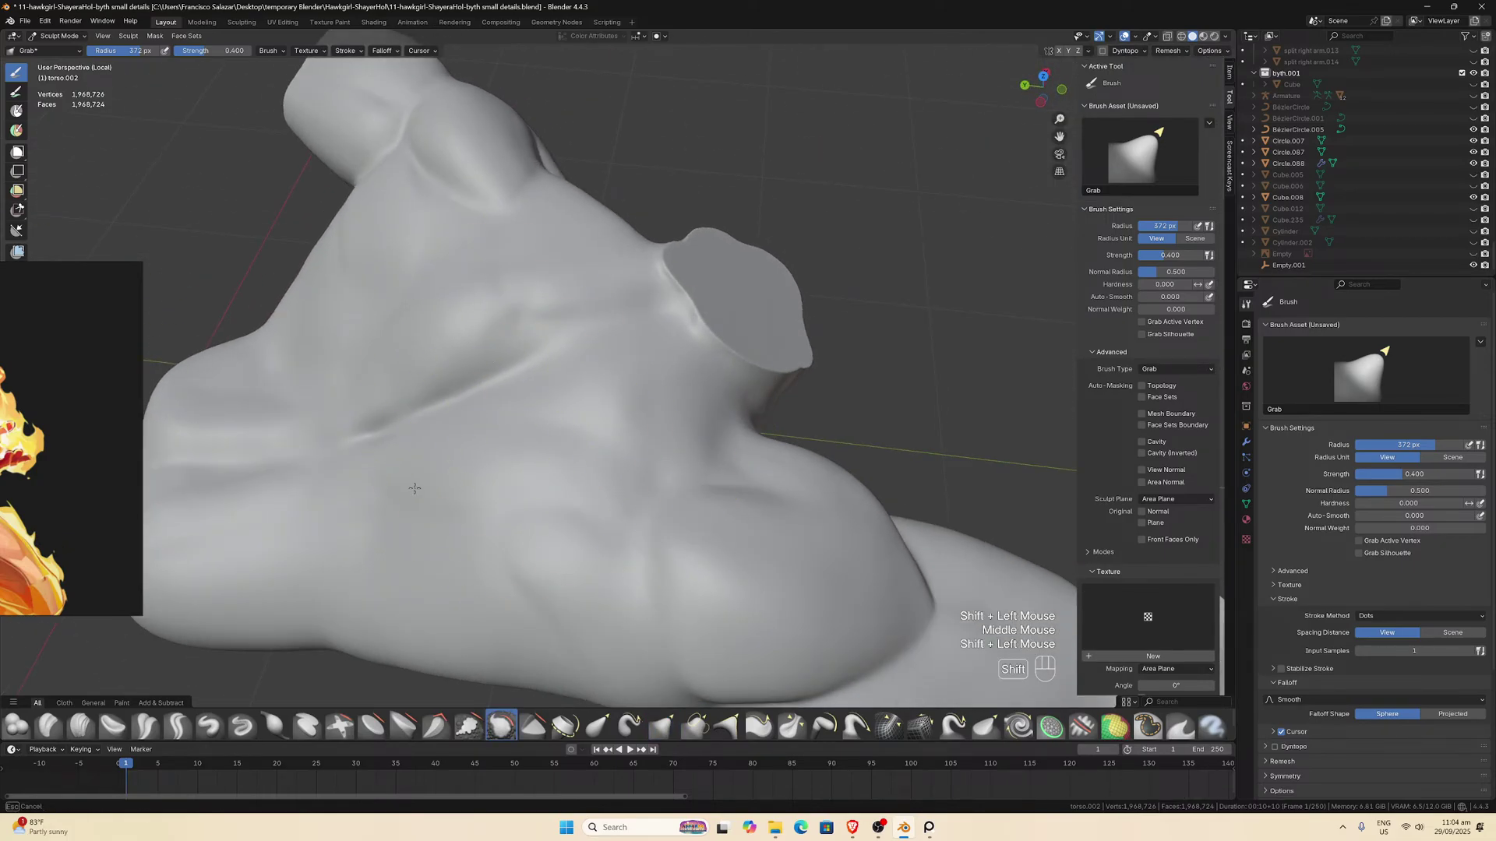
pyautogui.moveTo(570, 421)
pyautogui.mouseDown(button='middle')
pyautogui.moveTo(422, 328)
pyautogui.moveTo(460, 307)
pyautogui.moveTo(550, 367)
pyautogui.moveTo(561, 397)
pyautogui.moveTo(628, 307)
pyautogui.moveTo(668, 317)
pyautogui.moveTo(646, 374)
pyautogui.moveTo(694, 261)
pyautogui.moveTo(654, 304)
pyautogui.mouseUp(button='middle')
# Leave local view and examine the smoothed shoulder and arm together with the rest of the creature.
pyautogui.scroll(-2, 422, 328)
pyautogui.scroll(3, 550, 367)
pyautogui.scroll(1, 631, 337)
pyautogui.press('/')
pyautogui.scroll(-3, 635, 301)
pyautogui.scroll(3, 646, 311)
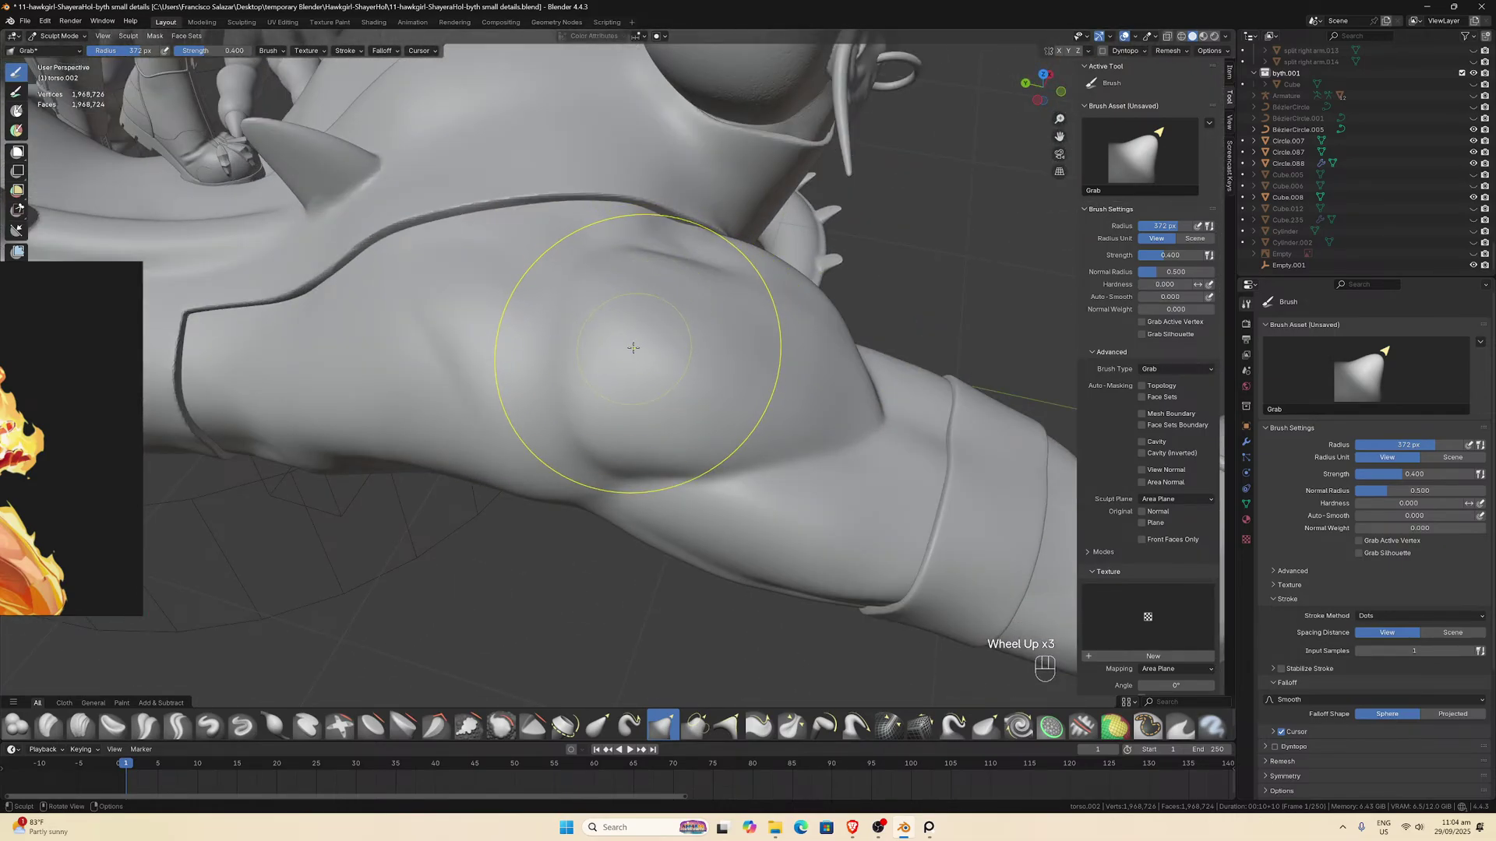
pyautogui.scroll(-1, 632, 347)
pyautogui.moveTo(550, 394); pyautogui.dragTo(494, 350, button='middle')
pyautogui.scroll(1, 464, 414)
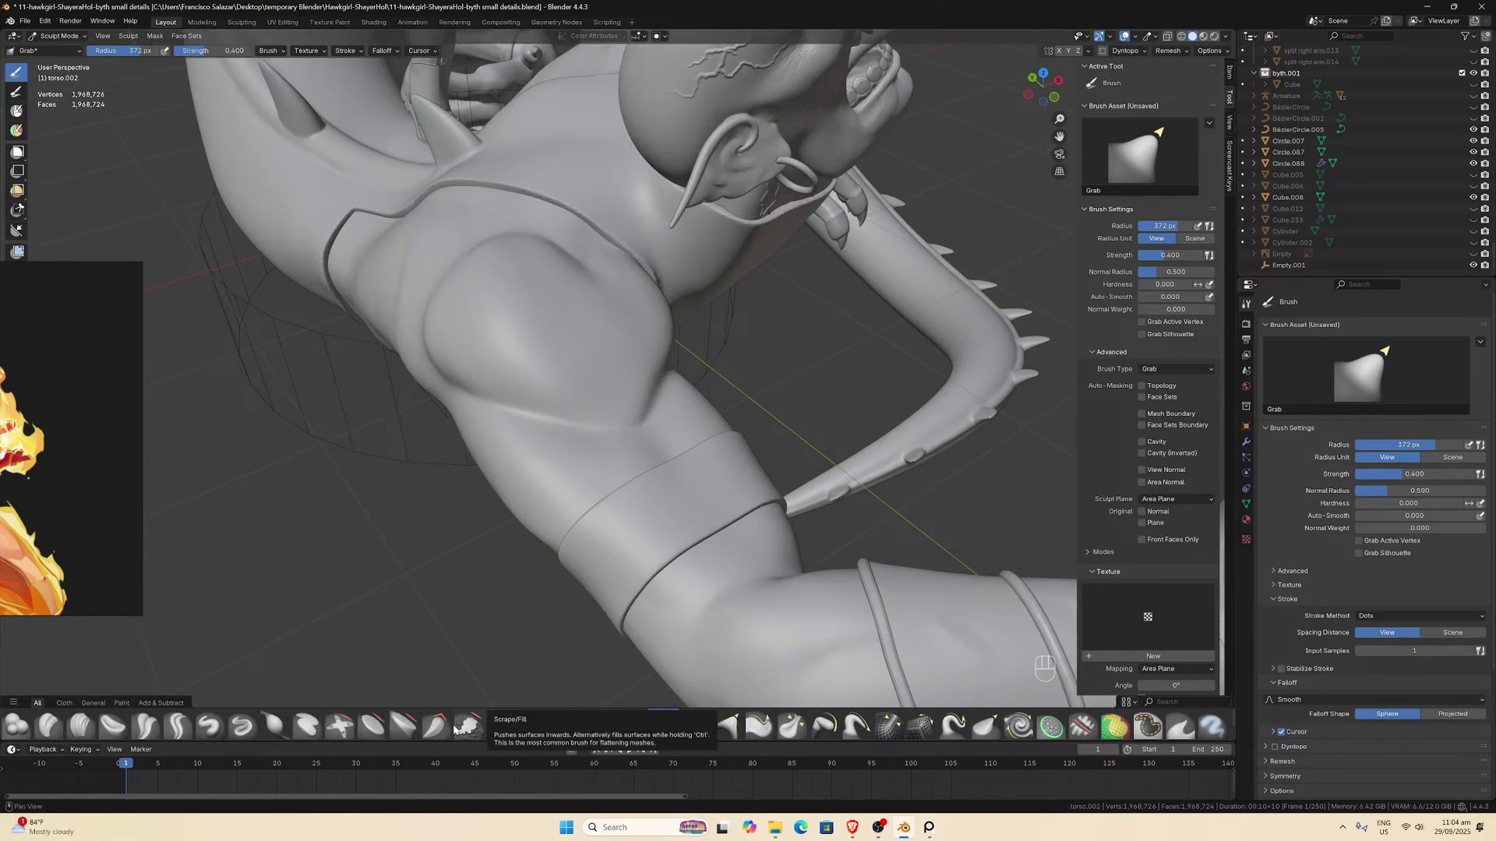
# Try stamping the crack texture over the shoulder with the Draw brush, and undo the stamp.
pyautogui.click(204, 731)
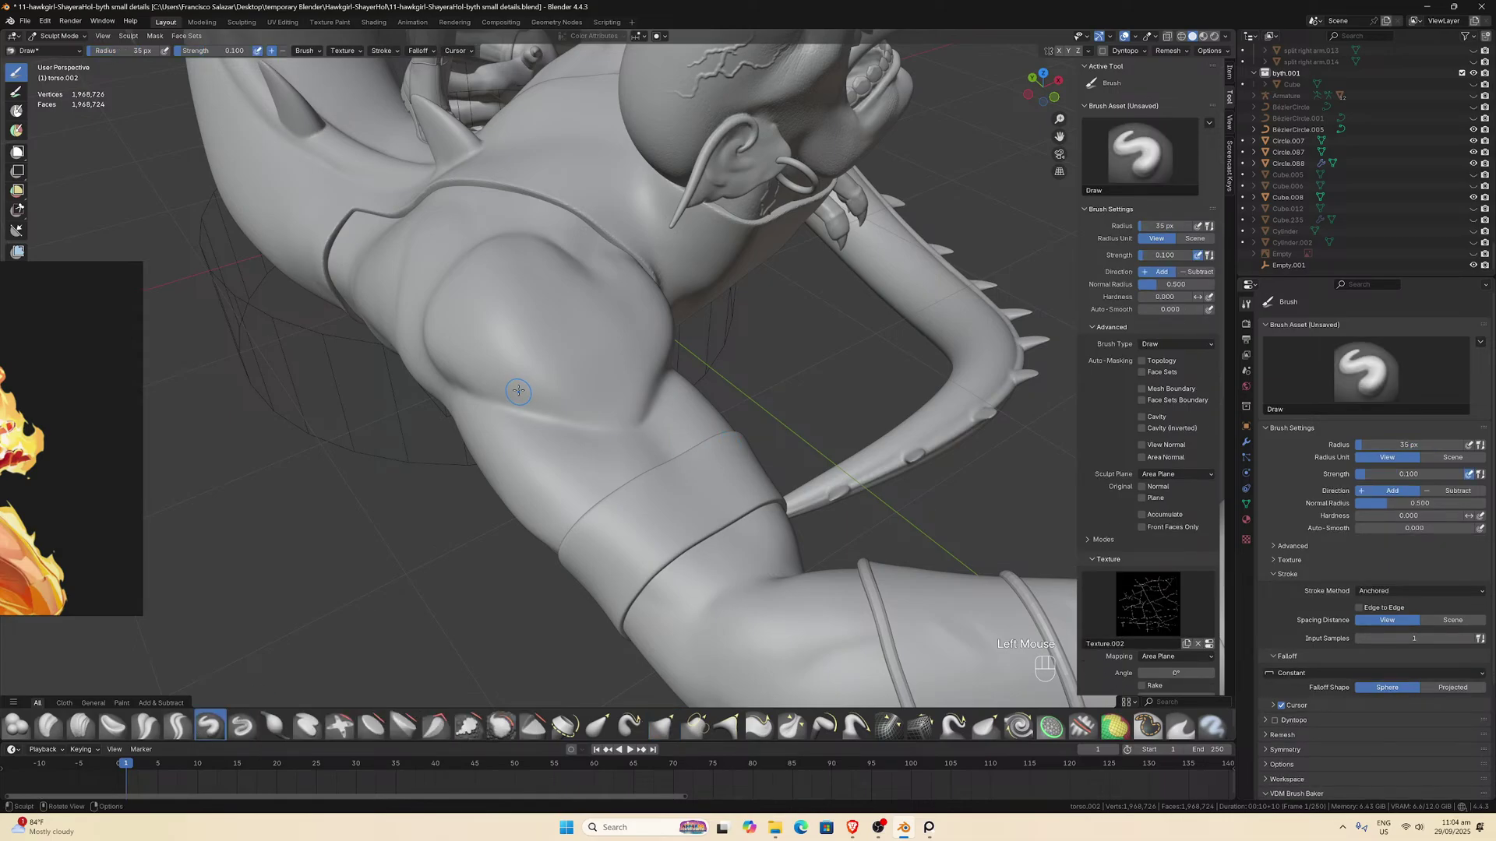
pyautogui.scroll(-1, 518, 391)
pyautogui.moveTo(549, 359); pyautogui.dragTo(564, 380)
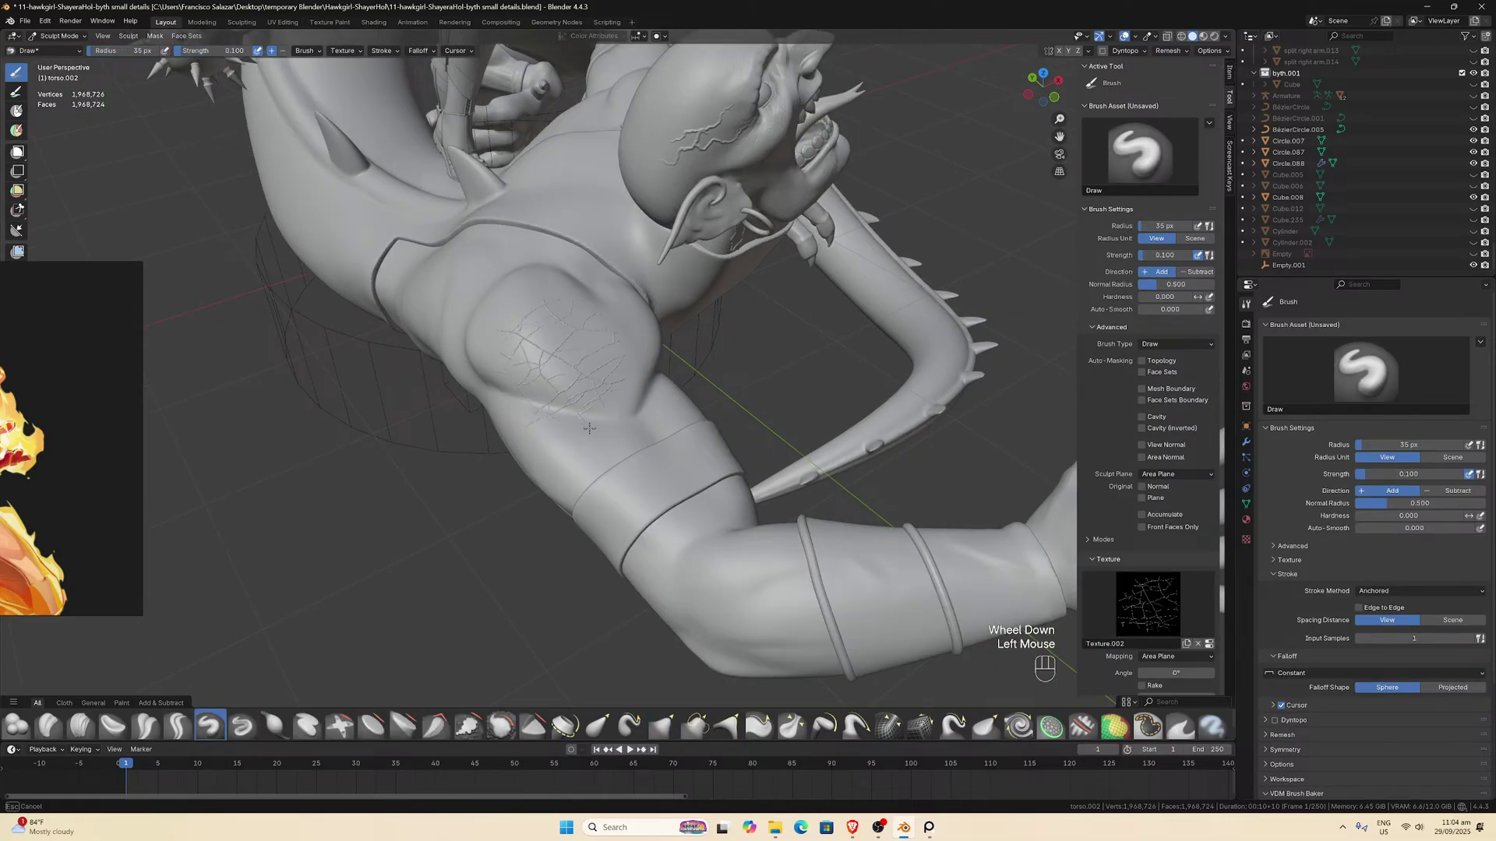
pyautogui.moveTo(590, 429); pyautogui.dragTo(601, 456)
pyautogui.scroll(2, 601, 456)
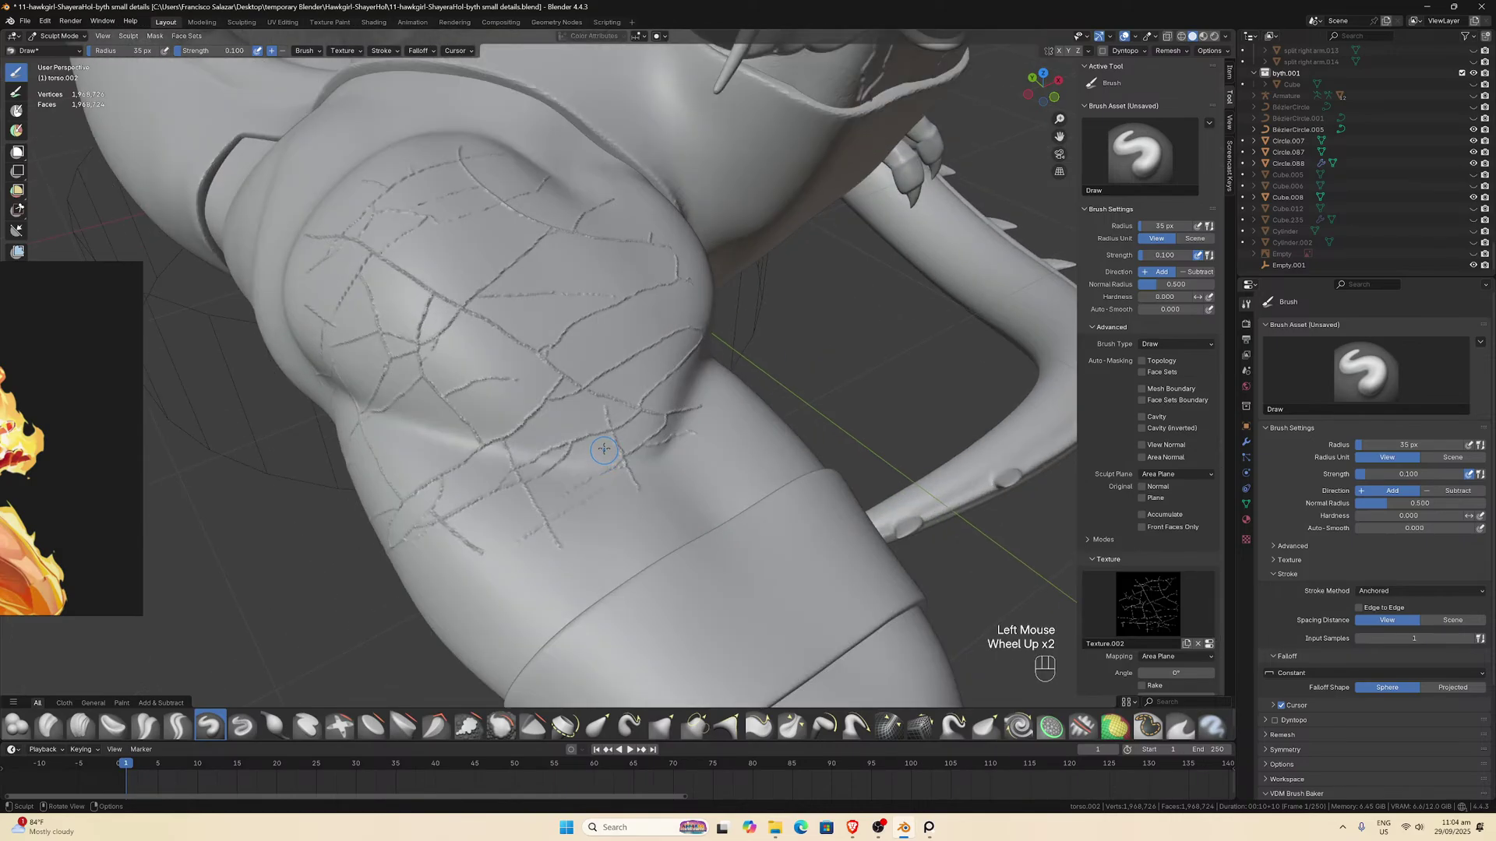
pyautogui.scroll(2, 603, 449)
pyautogui.scroll(-3, 468, 418)
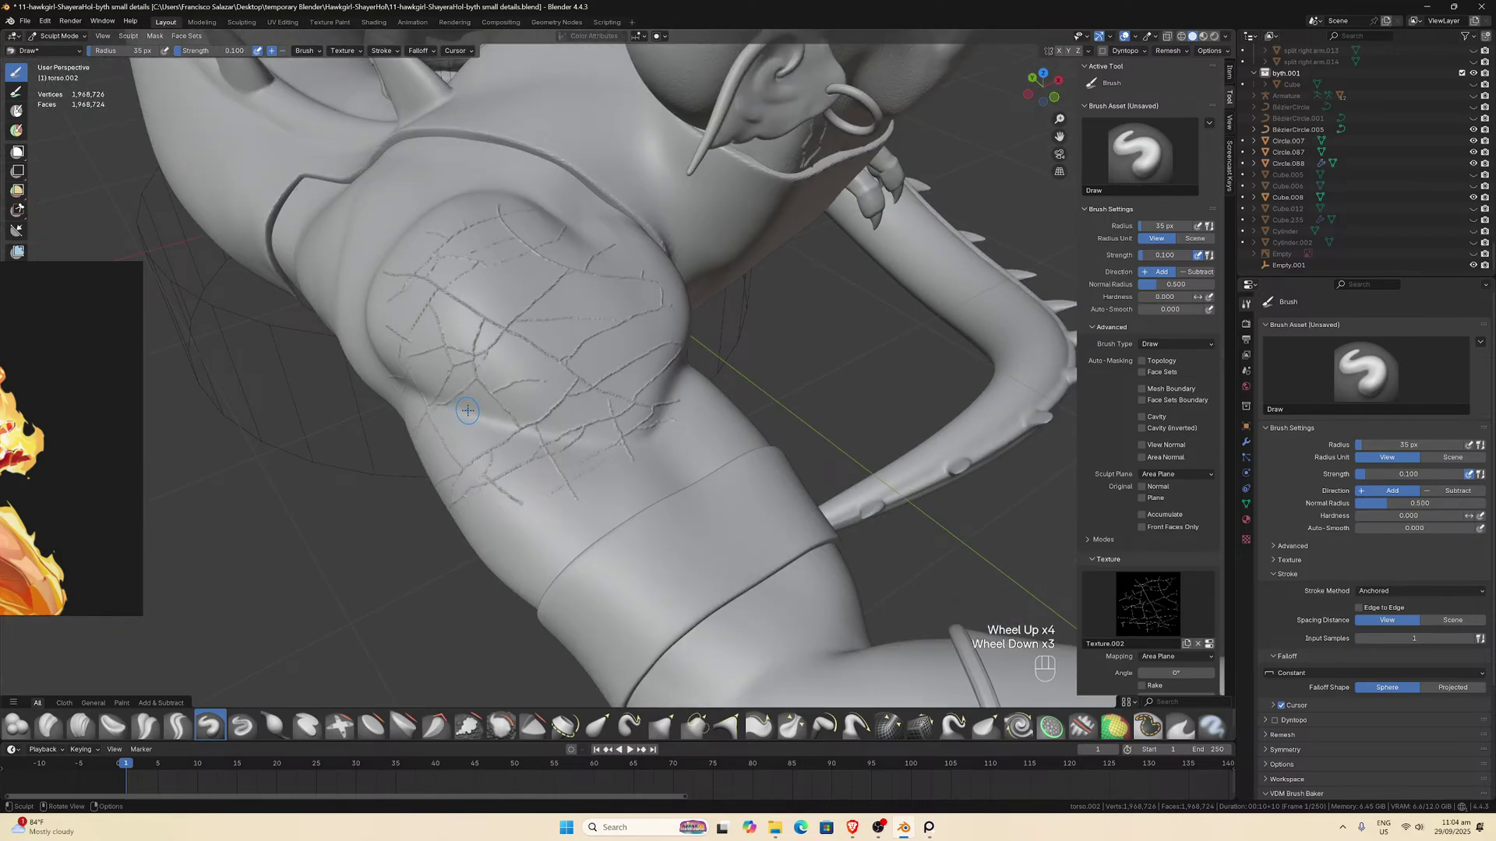
pyautogui.hotkey('ctrl', 'z')
pyautogui.scroll(-1, 553, 404)
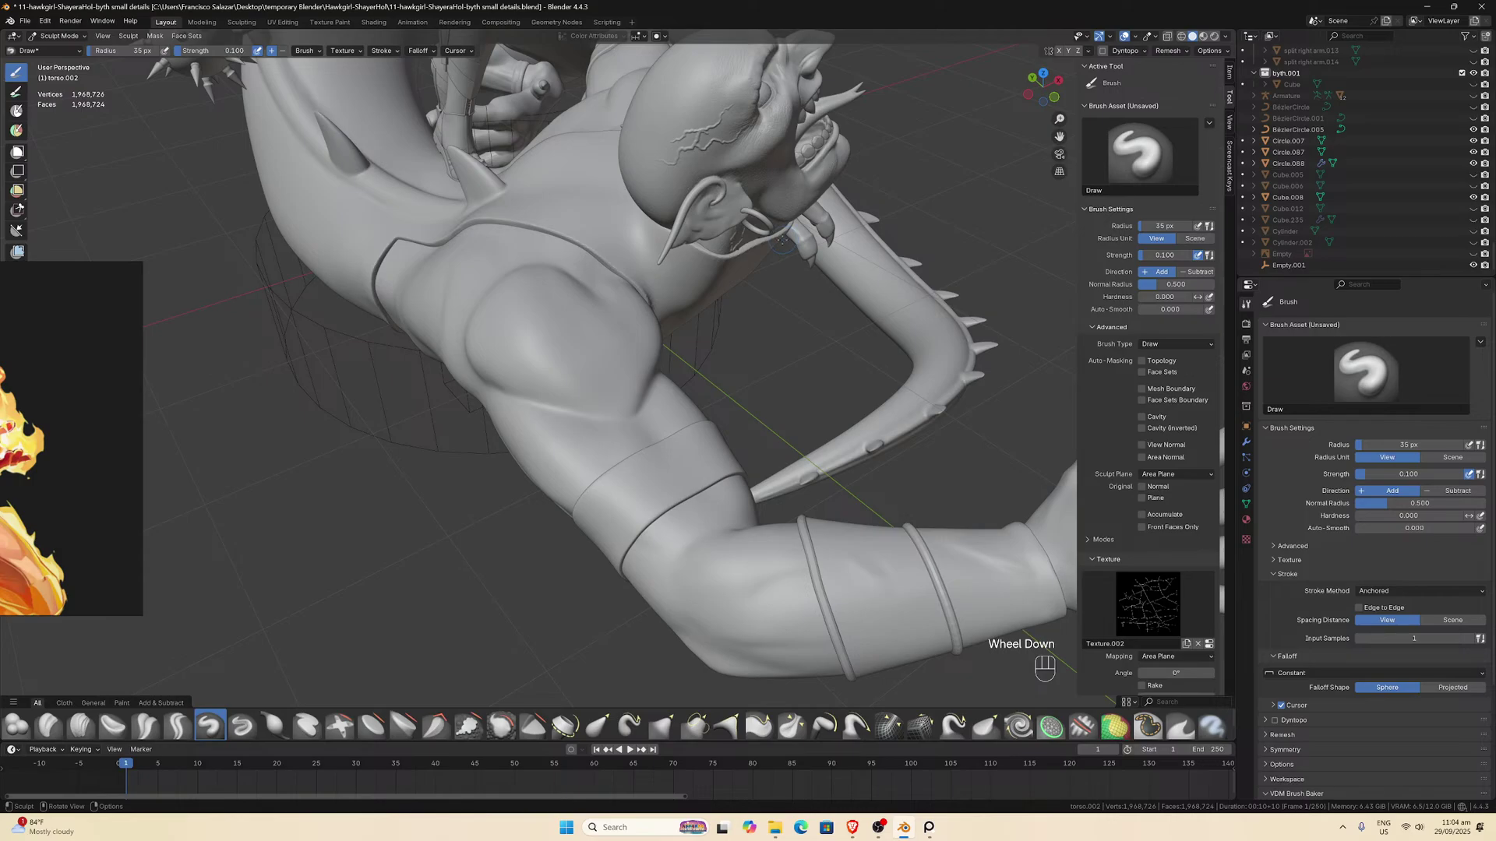
# Isolate the torso, try a voxel remesh with a voxel size of 0.003 m, and undo the remesh.
pyautogui.press('/')
pyautogui.click(1170, 51)
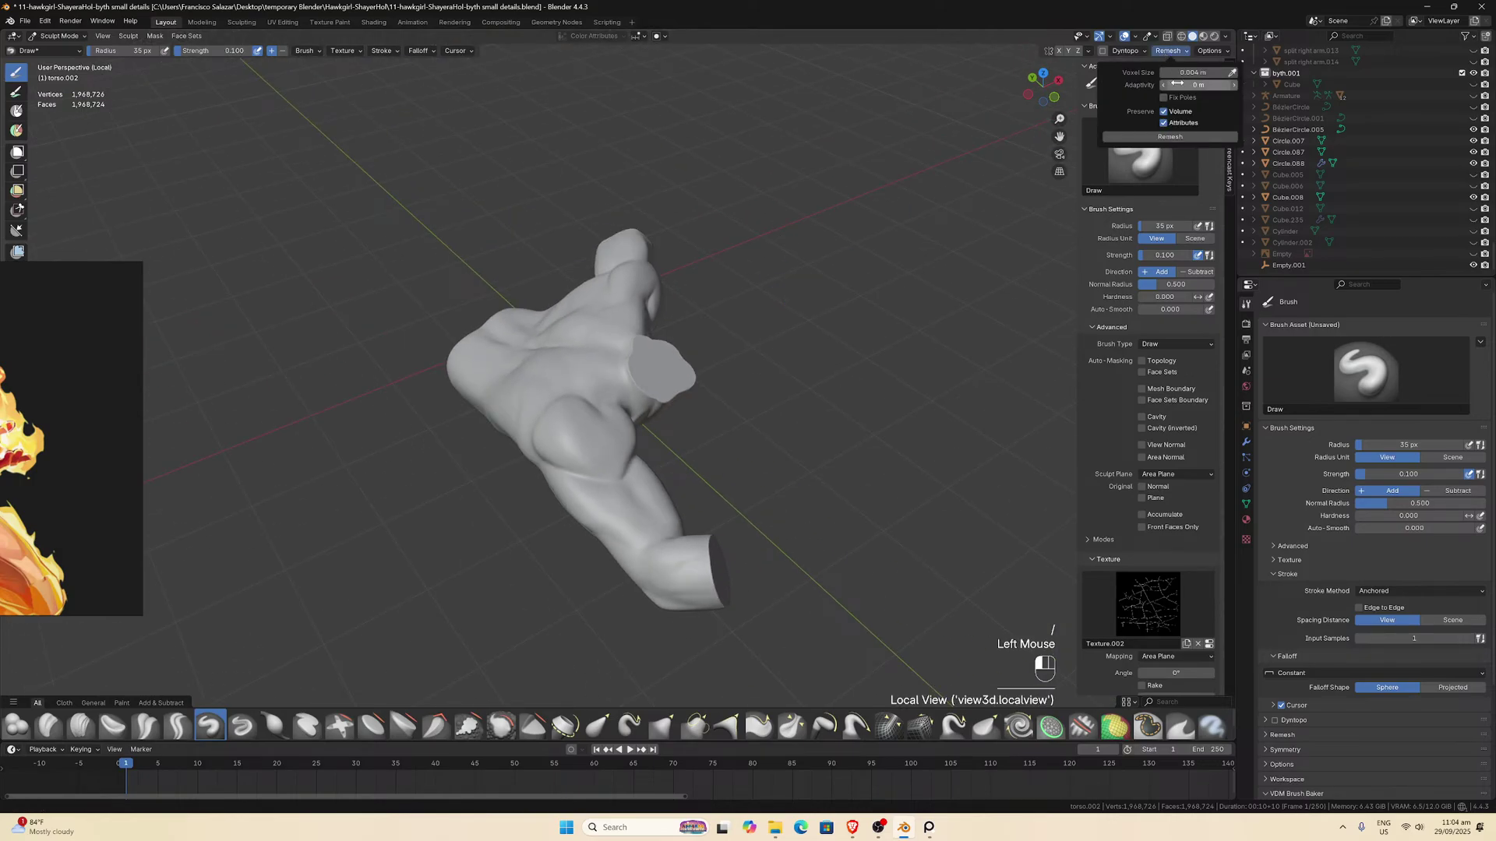
pyautogui.click(1184, 73)
pyautogui.click(1177, 72)
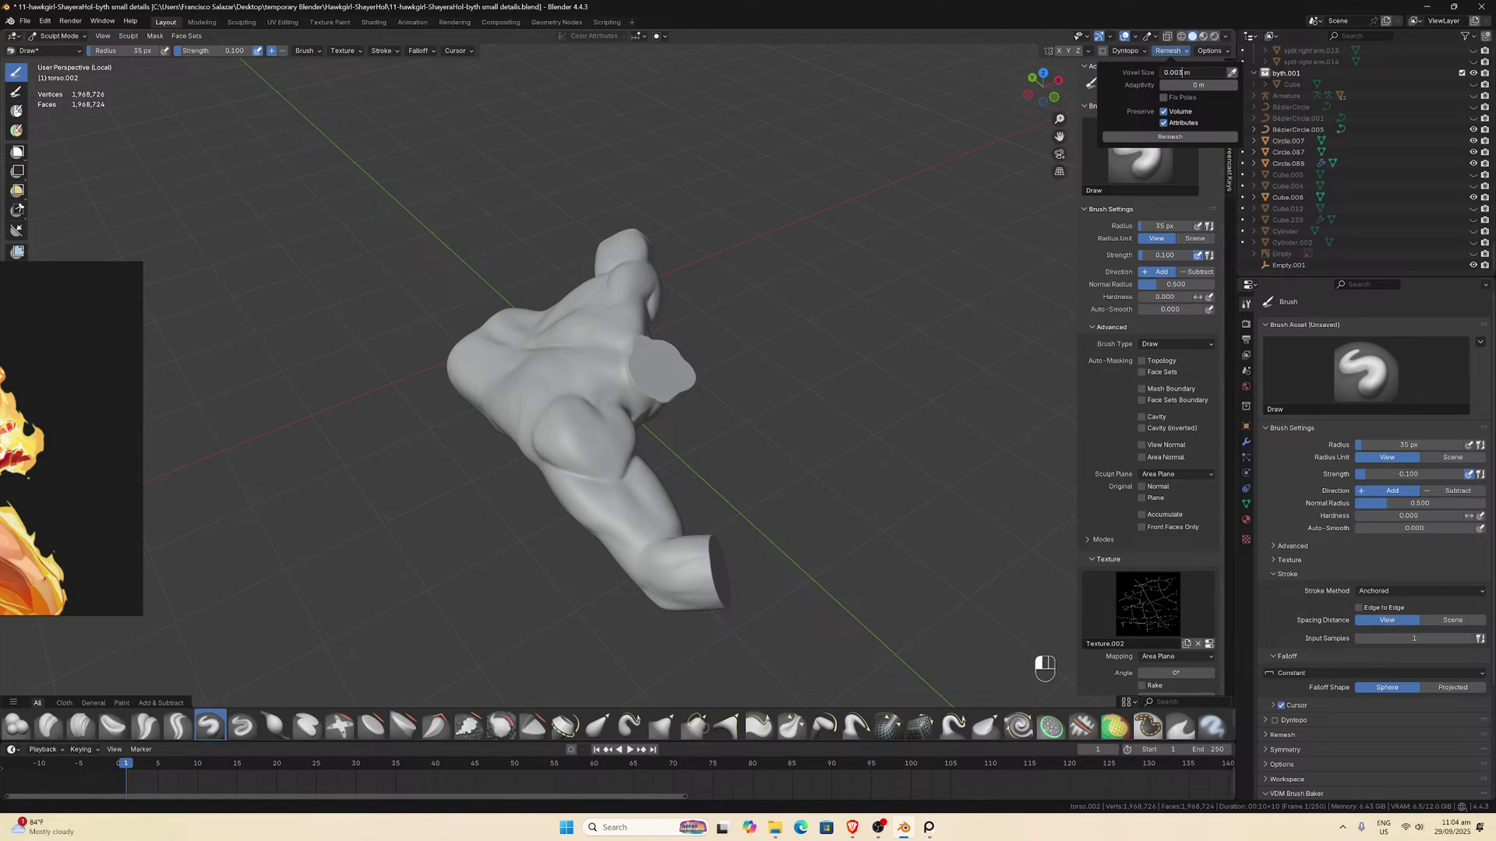
pyautogui.write('3')
pyautogui.press('Return')
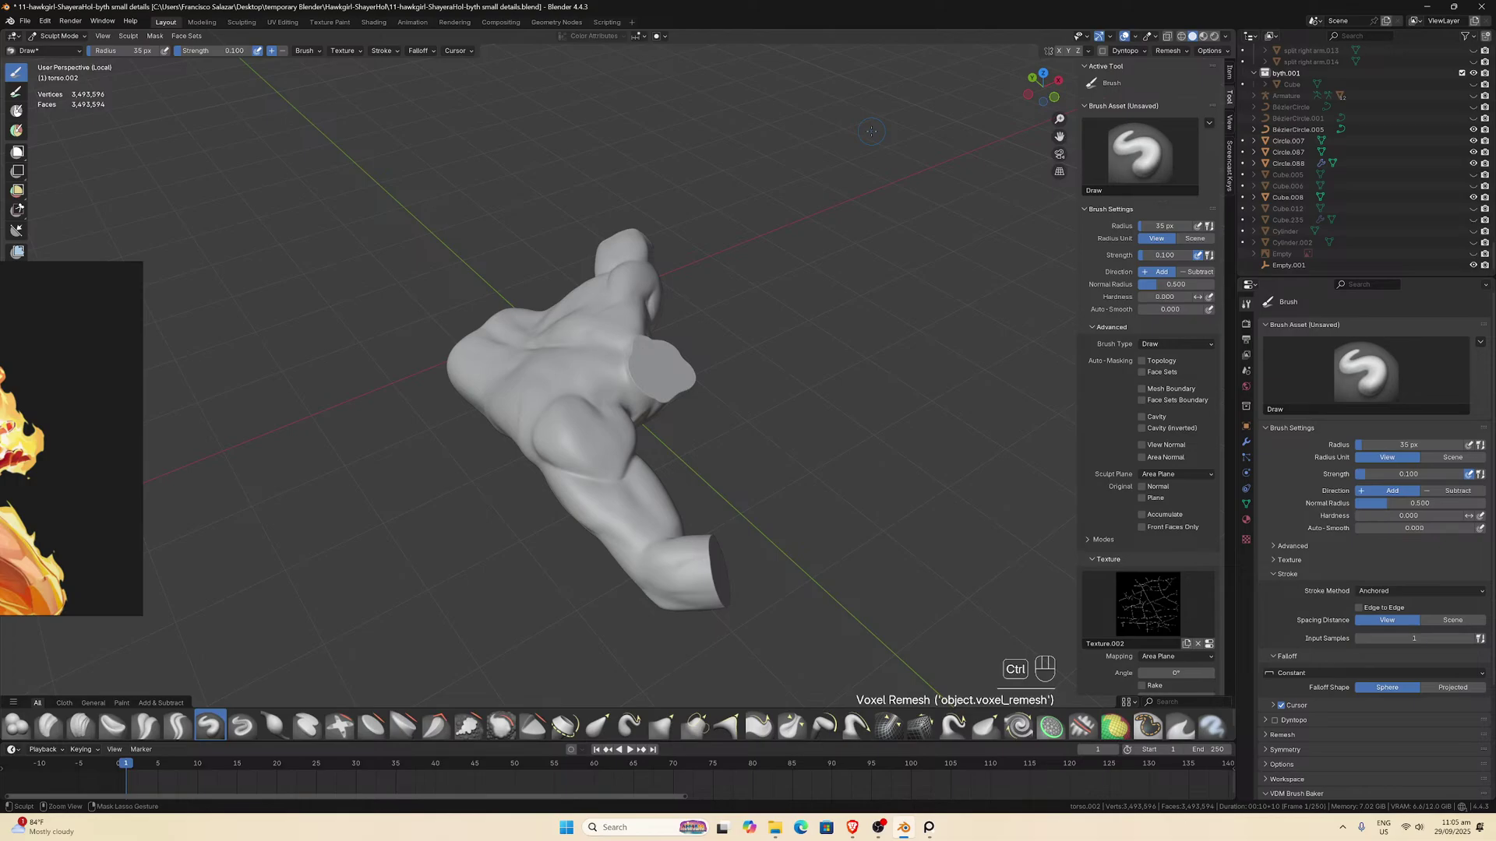
pyautogui.hotkey('ctrl', 'z')
# Voxel remesh the torso with a voxel size of 0.0035 m.
pyautogui.click(1173, 52)
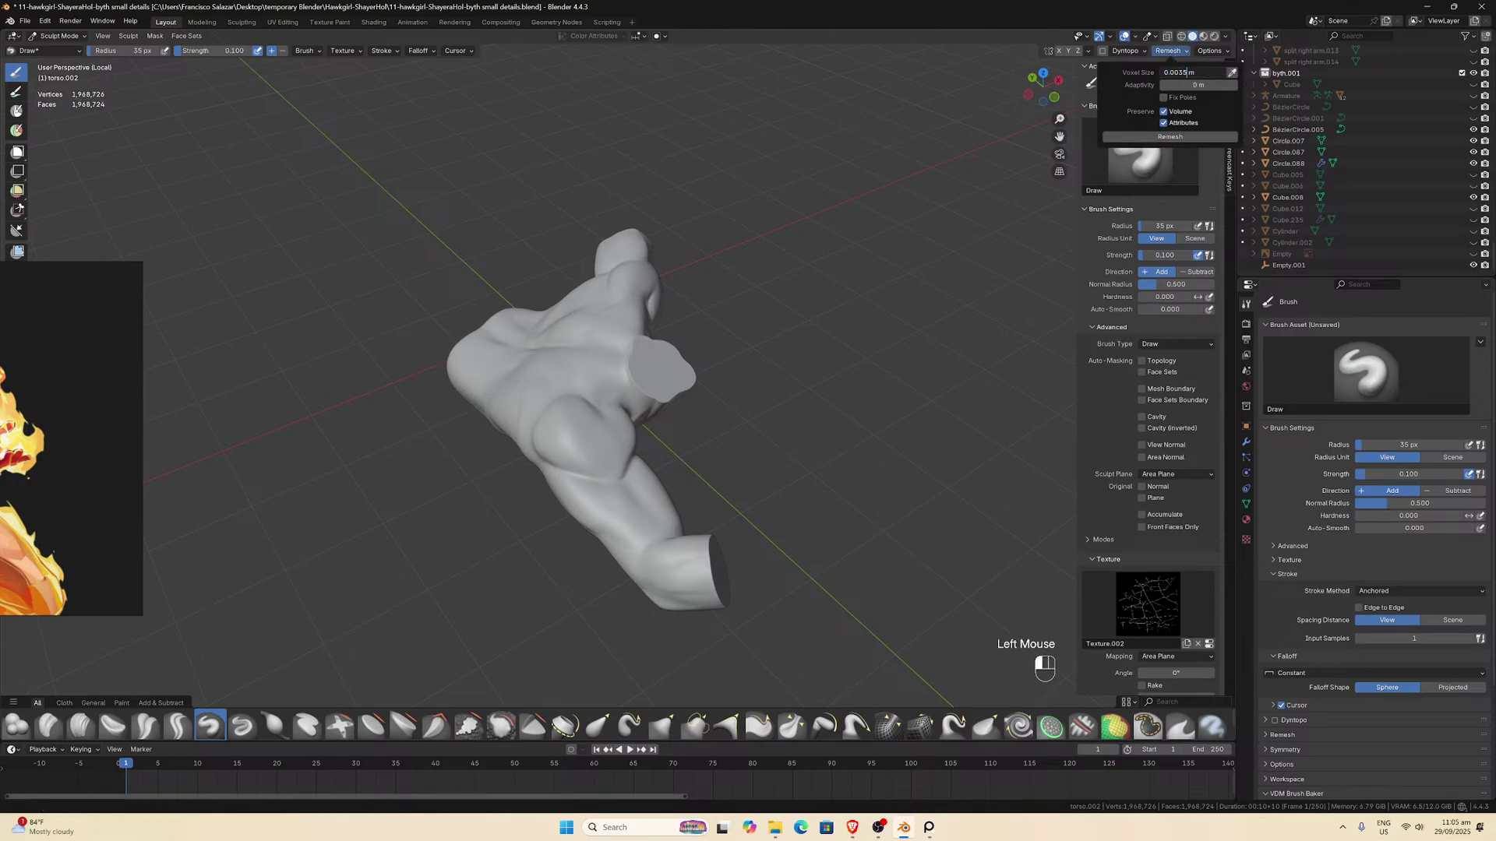
pyautogui.click(1132, 114)
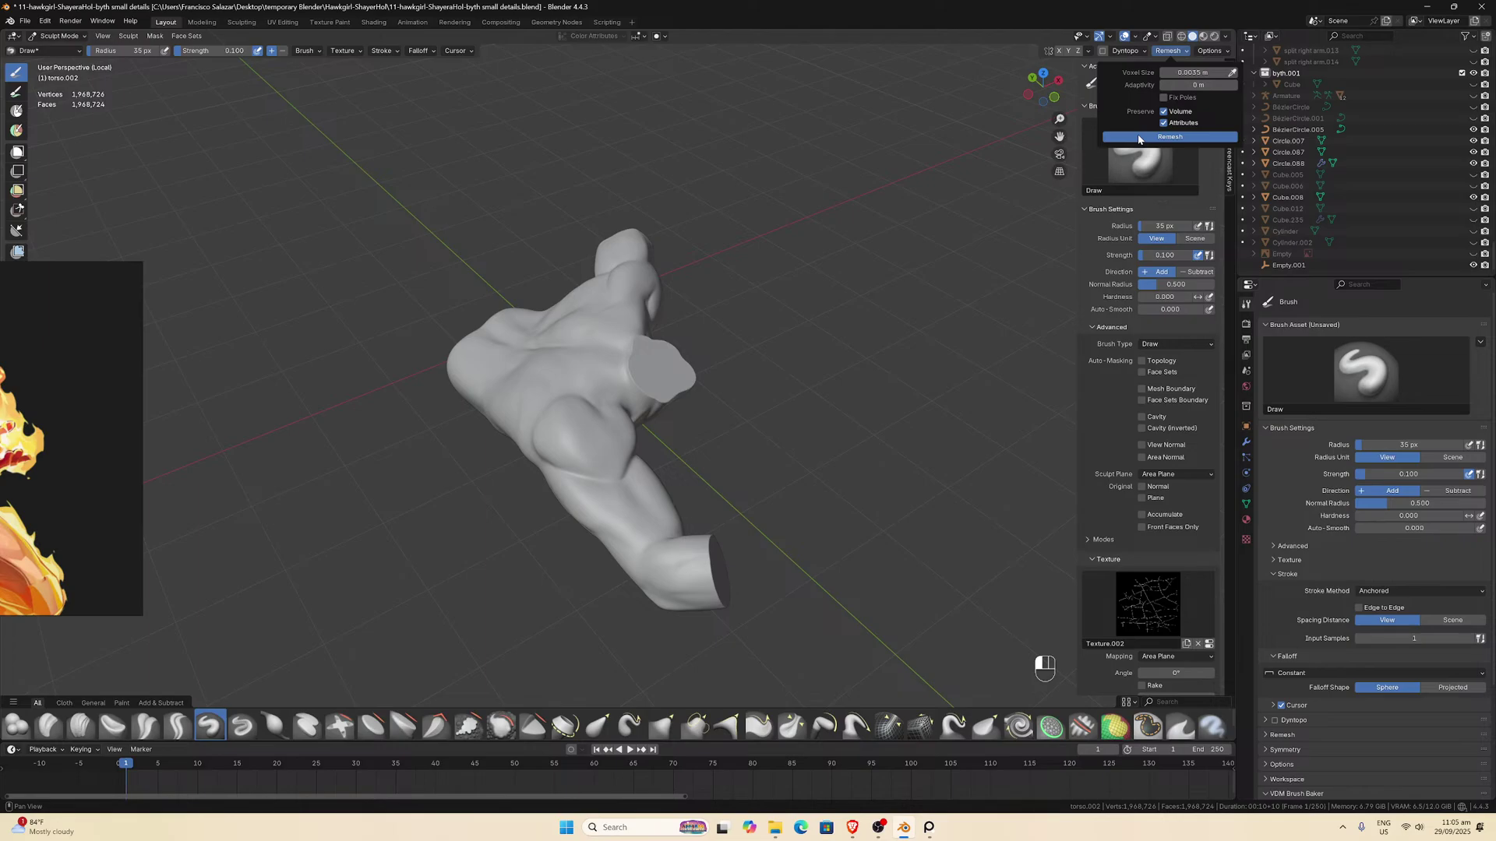
pyautogui.click(1138, 139)
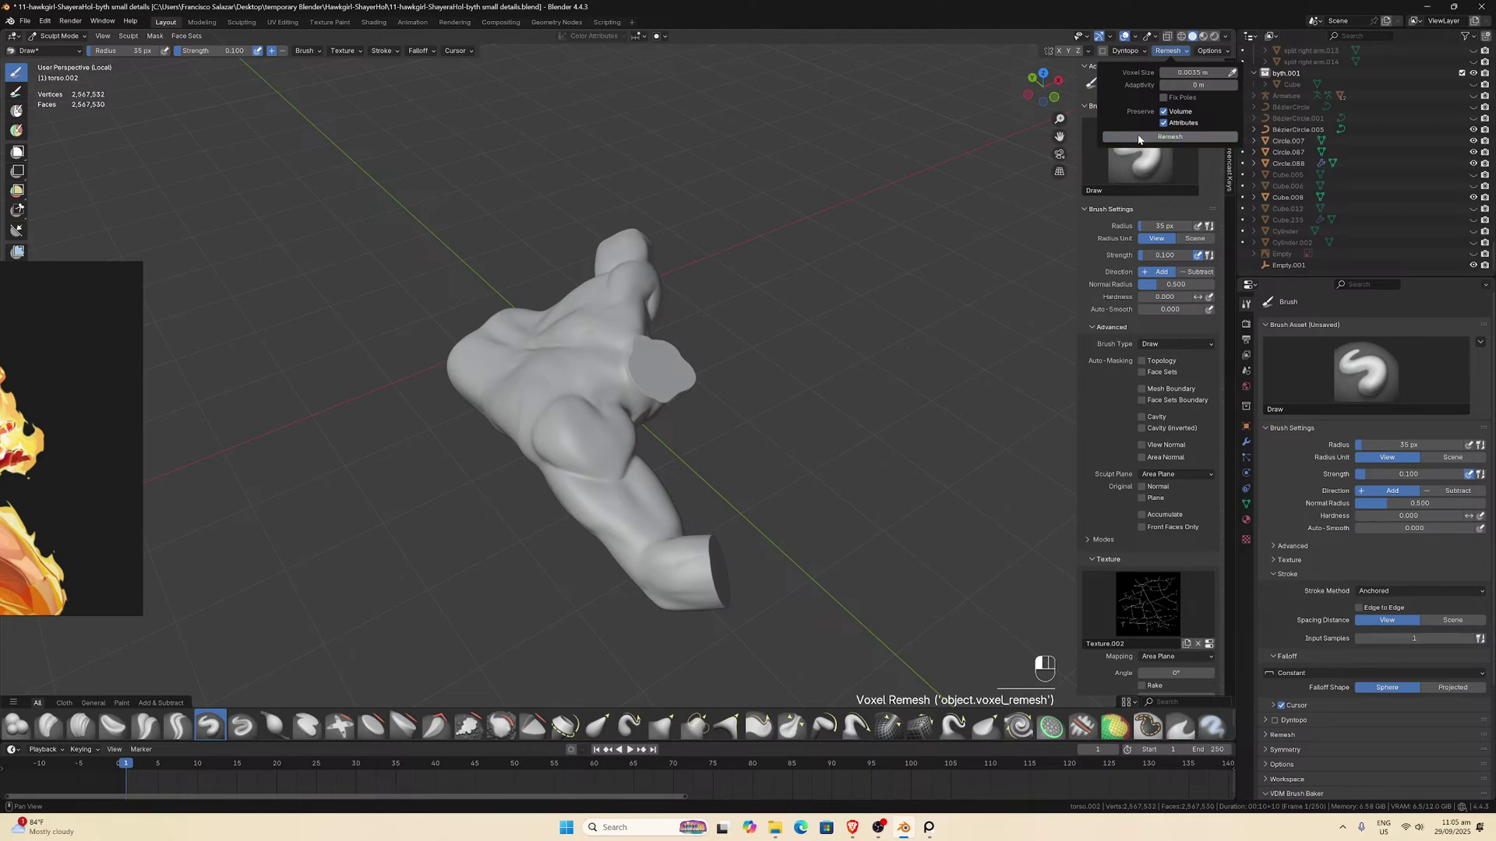
# Try stamping the thin crack texture over the shoulder with the Draw brush.
pyautogui.moveTo(670, 436)
pyautogui.mouseDown(button='middle')
pyautogui.moveTo(626, 515)
pyautogui.moveTo(576, 502)
pyautogui.mouseUp(button='middle')
pyautogui.scroll(2, 627, 515)
pyautogui.scroll(2, 631, 498)
pyautogui.scroll(-2, 577, 466)
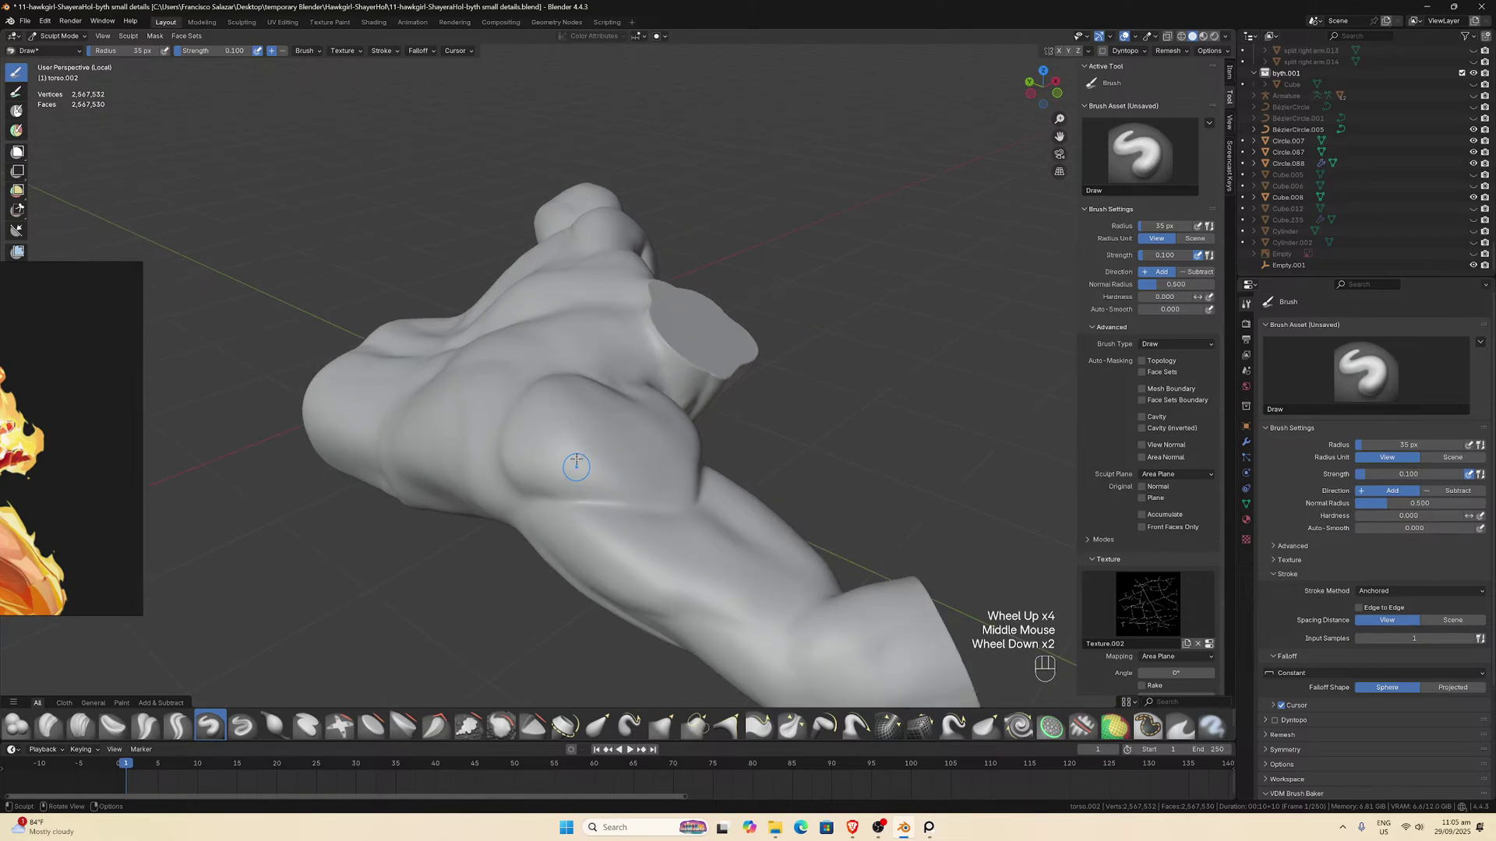
pyautogui.moveTo(576, 466)
pyautogui.mouseDown()
pyautogui.moveTo(610, 479)
pyautogui.moveTo(621, 510)
pyautogui.mouseUp()
pyautogui.scroll(3, 621, 510)
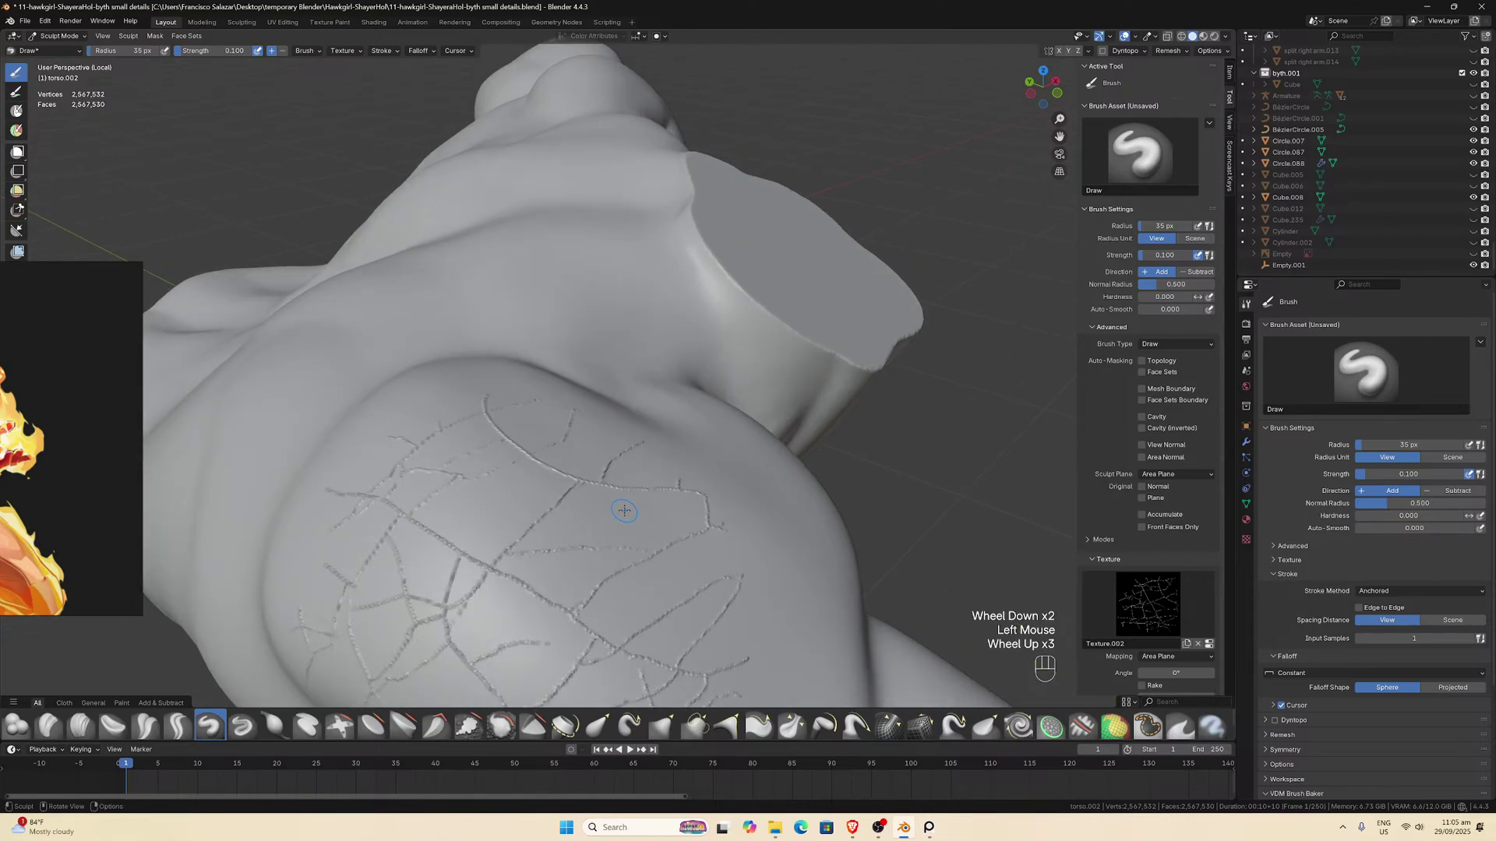
pyautogui.scroll(-2, 621, 510)
pyautogui.moveTo(621, 510)
pyautogui.mouseDown(button='middle')
pyautogui.moveTo(615, 536)
pyautogui.moveTo(649, 475)
pyautogui.moveTo(638, 506)
pyautogui.mouseUp(button='middle')
pyautogui.scroll(2, 627, 514)
pyautogui.scroll(-3, 639, 491)
# Try smoothing the stamped cracks on the shoulder, and undo both the smoothing and the stamp.
pyautogui.press('g')
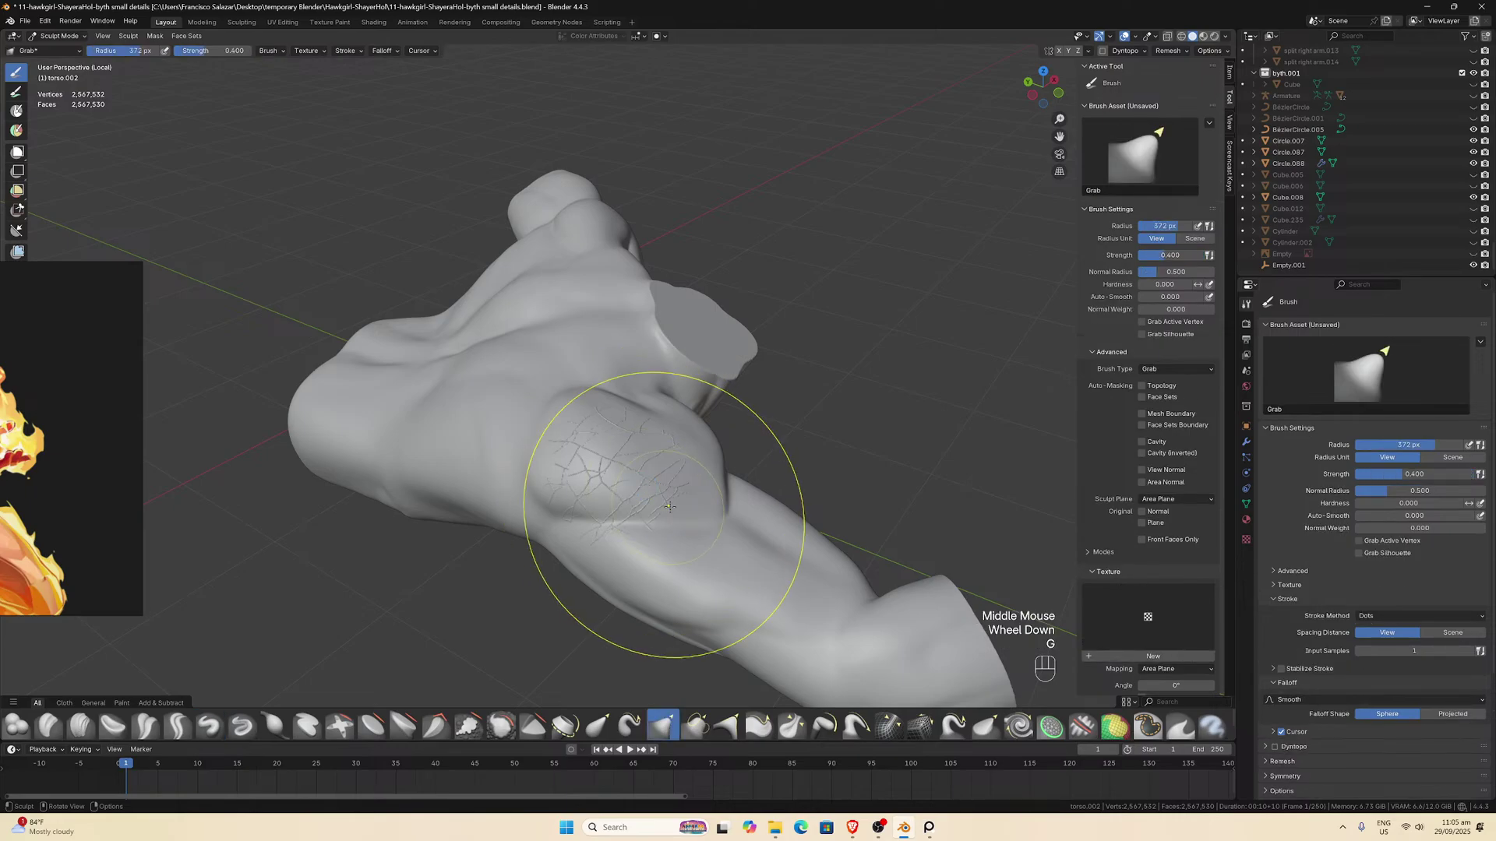
pyautogui.click(632, 592)
pyautogui.scroll(2, 610, 475)
pyautogui.keyDown('shift'); pyautogui.moveTo(610, 475); pyautogui.dragTo(635, 553); pyautogui.keyUp('shift')
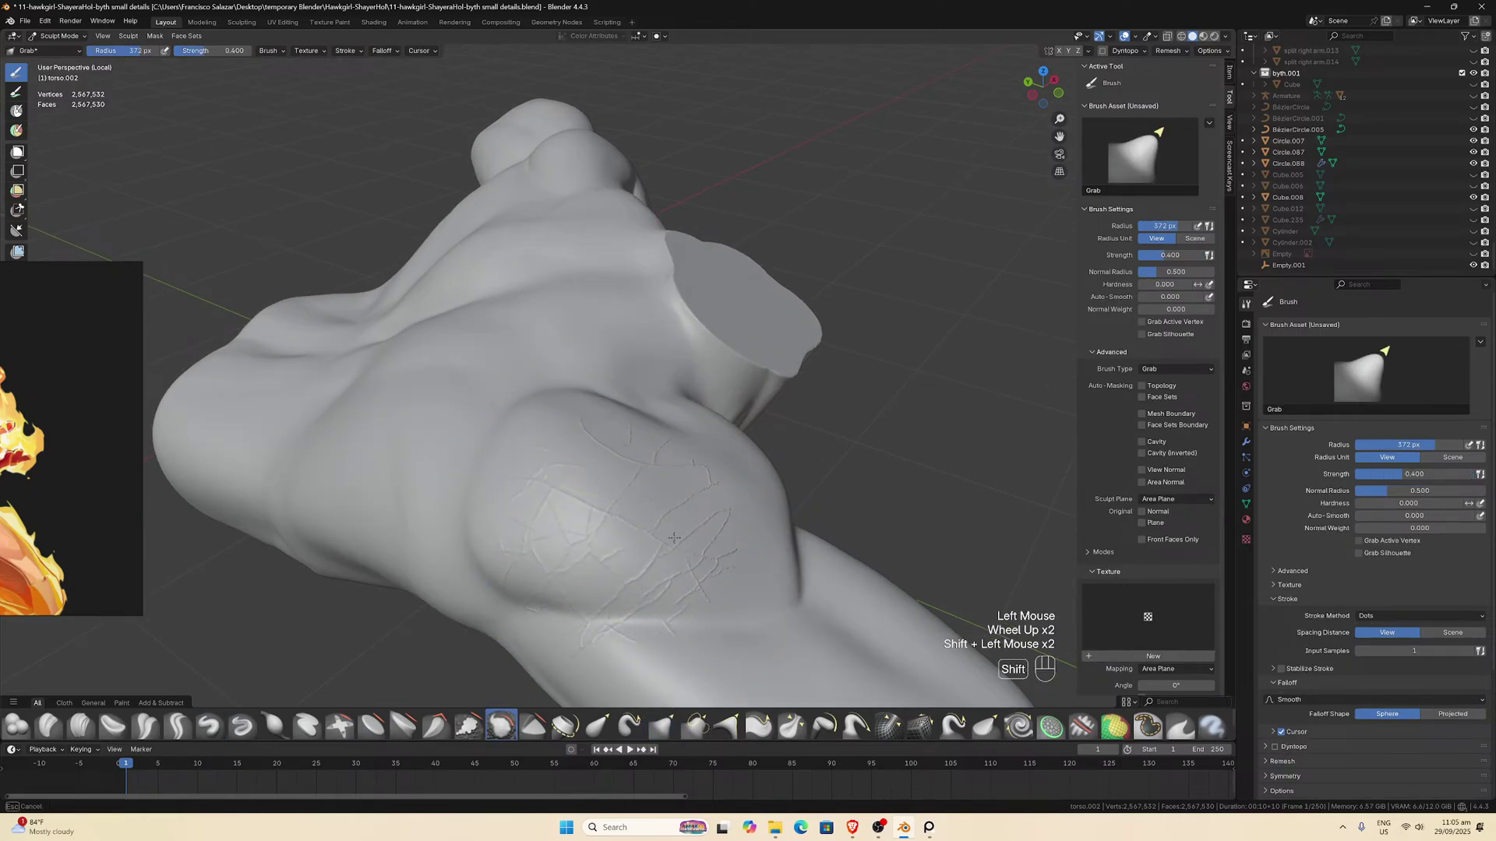
pyautogui.scroll(-2, 634, 549)
pyautogui.moveTo(634, 549)
pyautogui.mouseDown(button='middle')
pyautogui.moveTo(846, 479)
pyautogui.moveTo(831, 484)
pyautogui.mouseUp(button='middle')
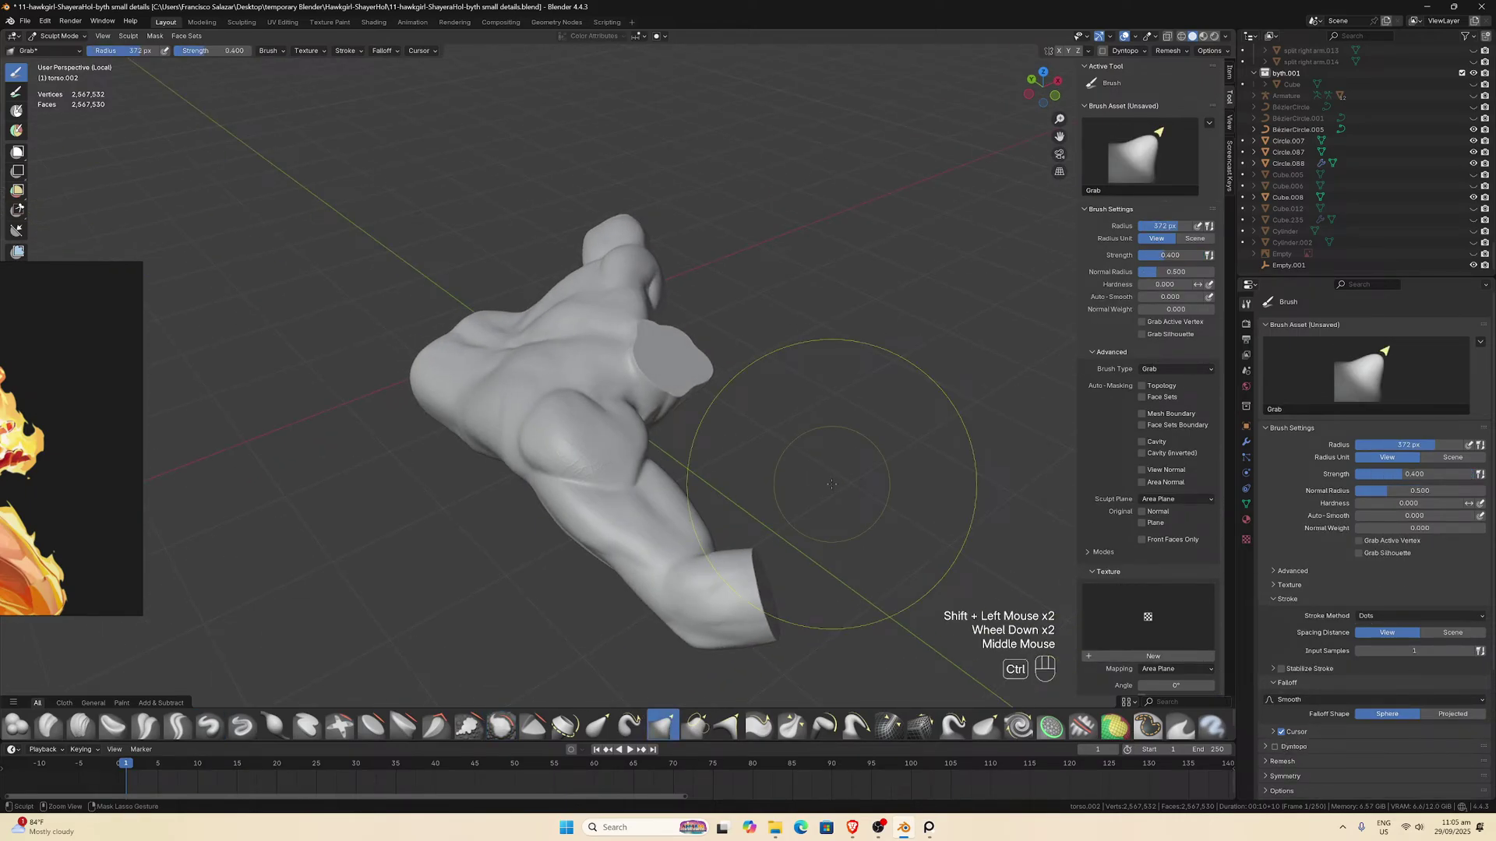
pyautogui.hotkey('ctrl', 'z')
pyautogui.hotkey('ctrl', 'z')
pyautogui.scroll(4, 831, 483)
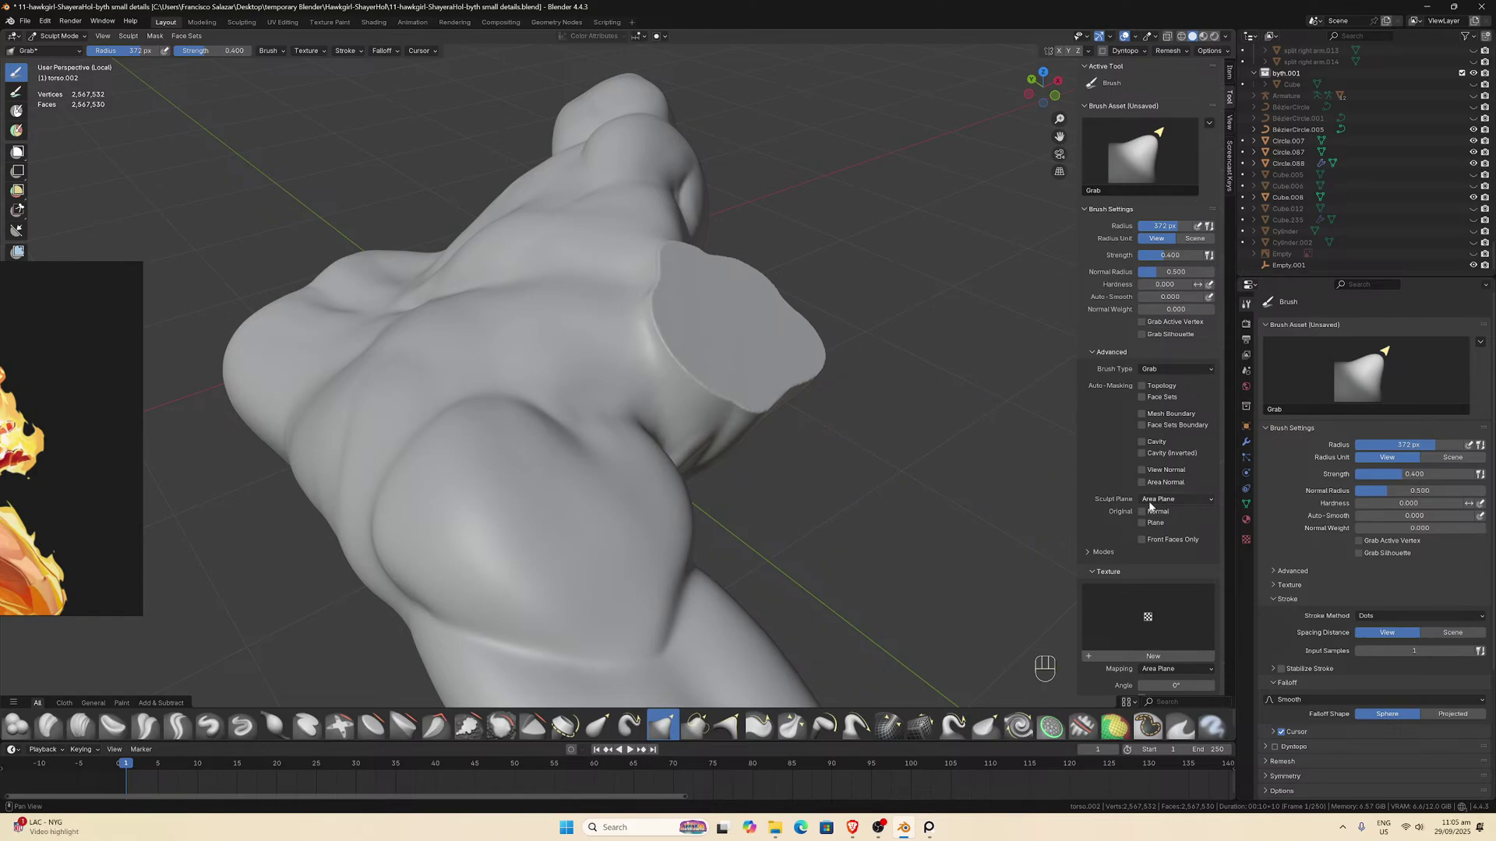
# Reposition the floating character reference image so the figure's torso and raised hand show beside the model.
pyautogui.moveTo(91, 478); pyautogui.dragTo(413, 450)
pyautogui.moveTo(322, 448); pyautogui.dragTo(136, 409)
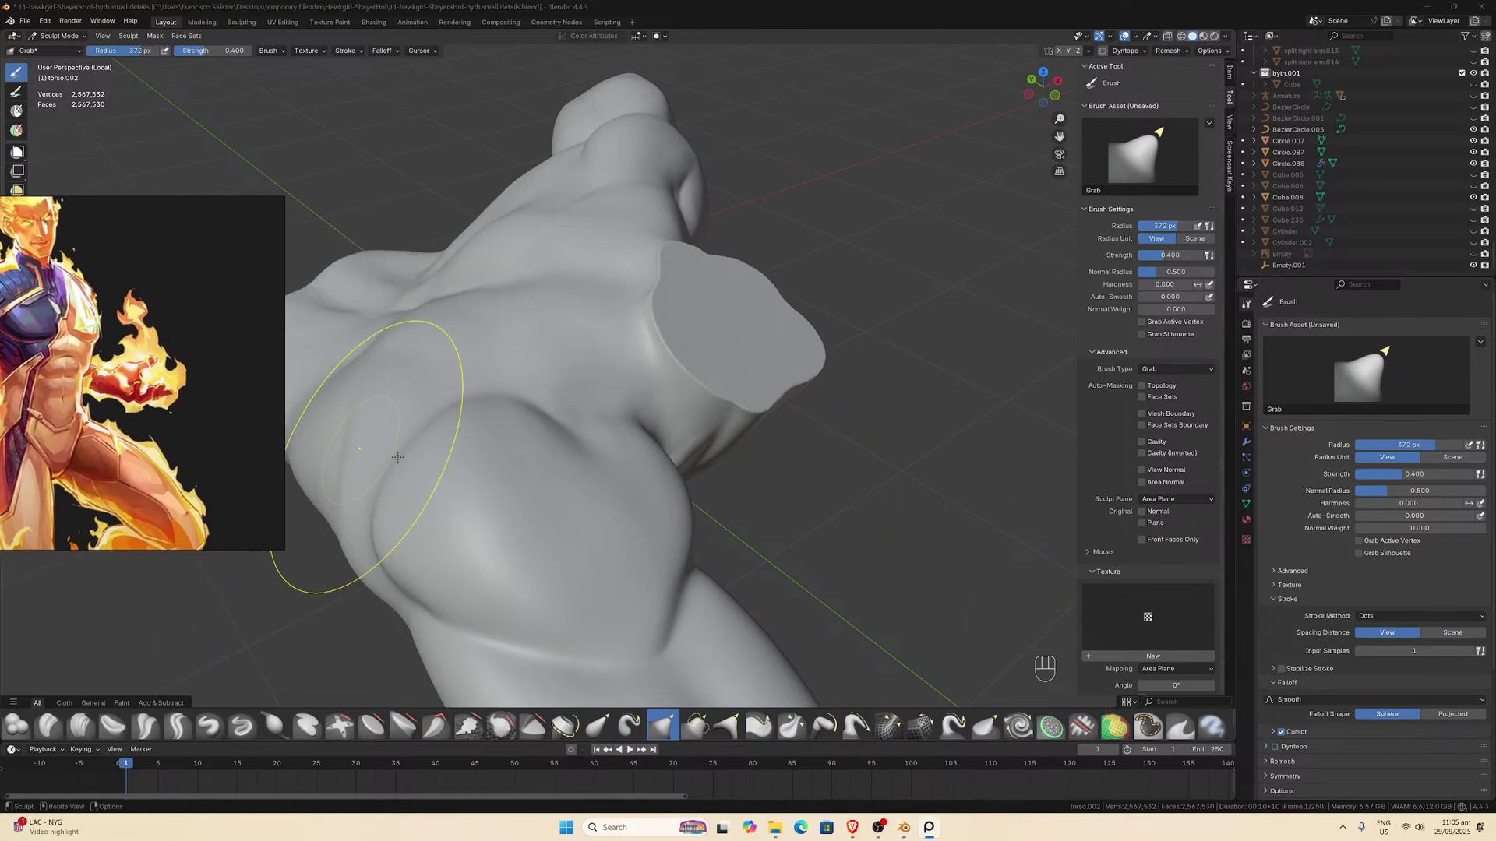
pyautogui.scroll(-1, 343, 467)
pyautogui.moveTo(344, 468); pyautogui.dragTo(588, 497, button='middle')
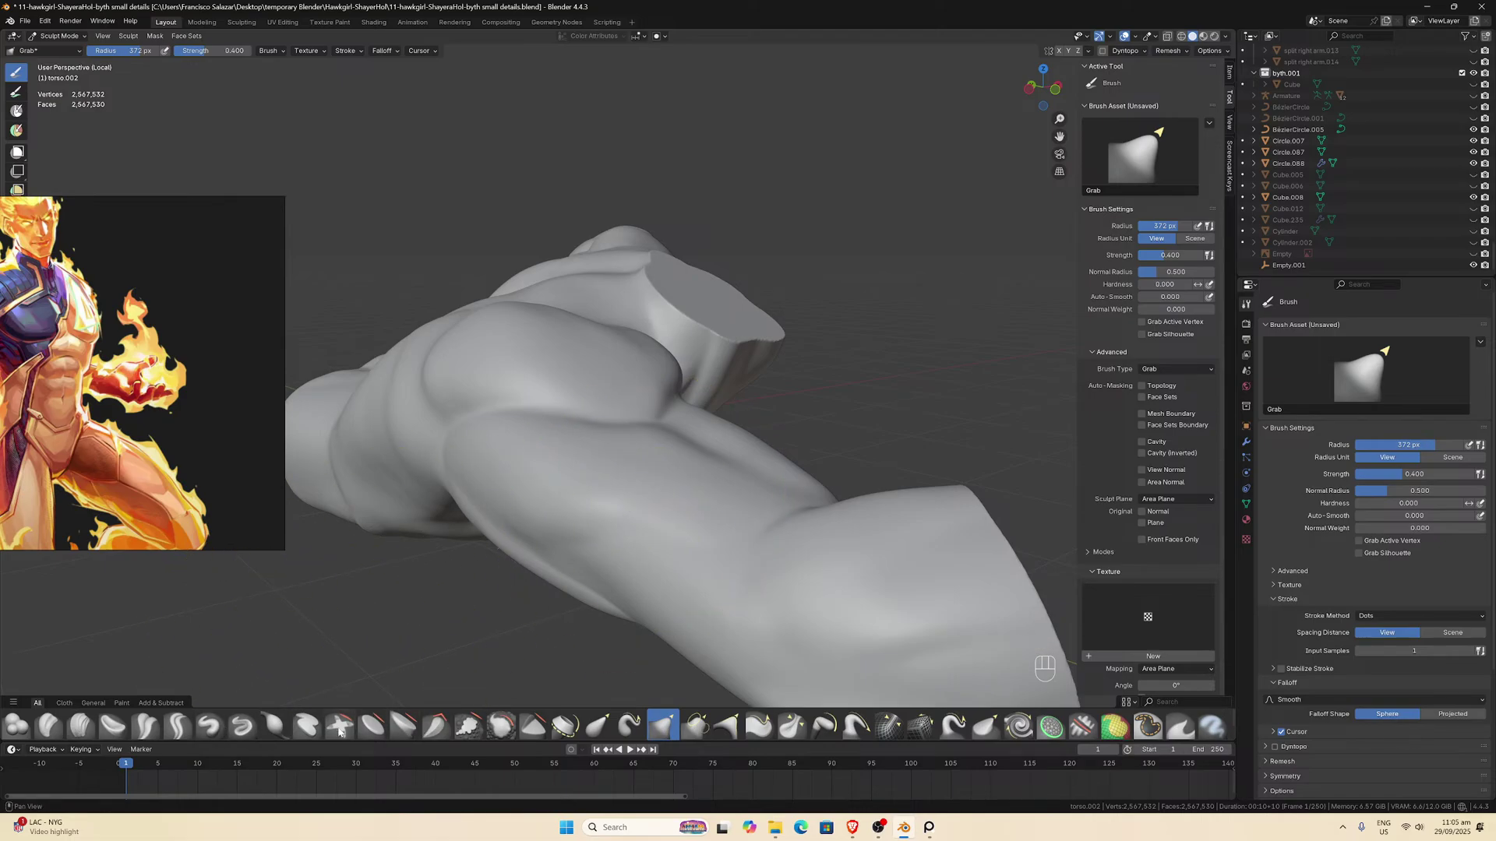
# Activate the Draw brush and load Alpha Rock and Stone (58).jpg as its texture image.
pyautogui.click(209, 726)
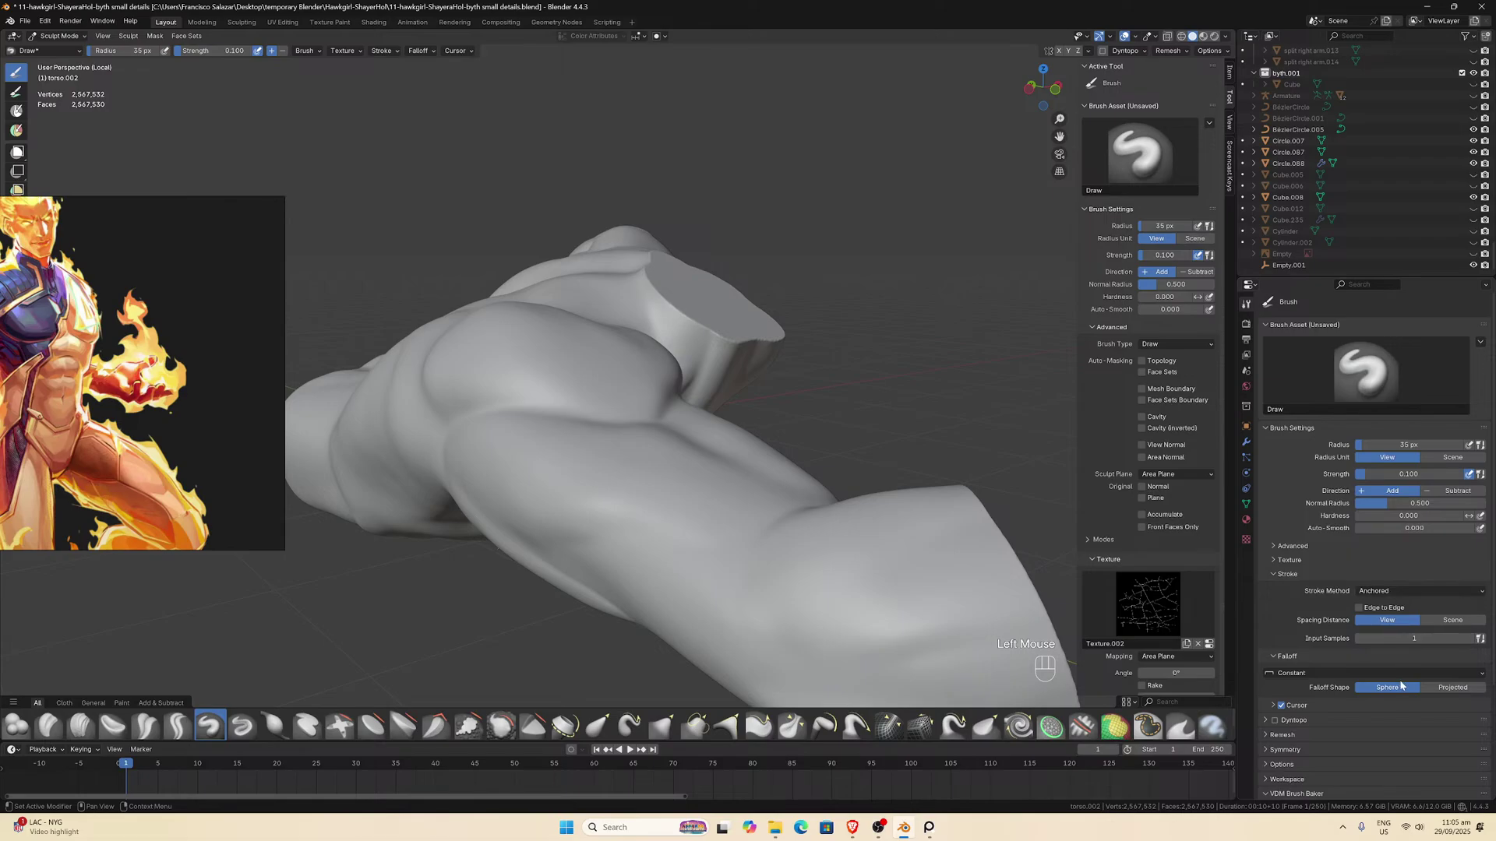
pyautogui.click(1246, 539)
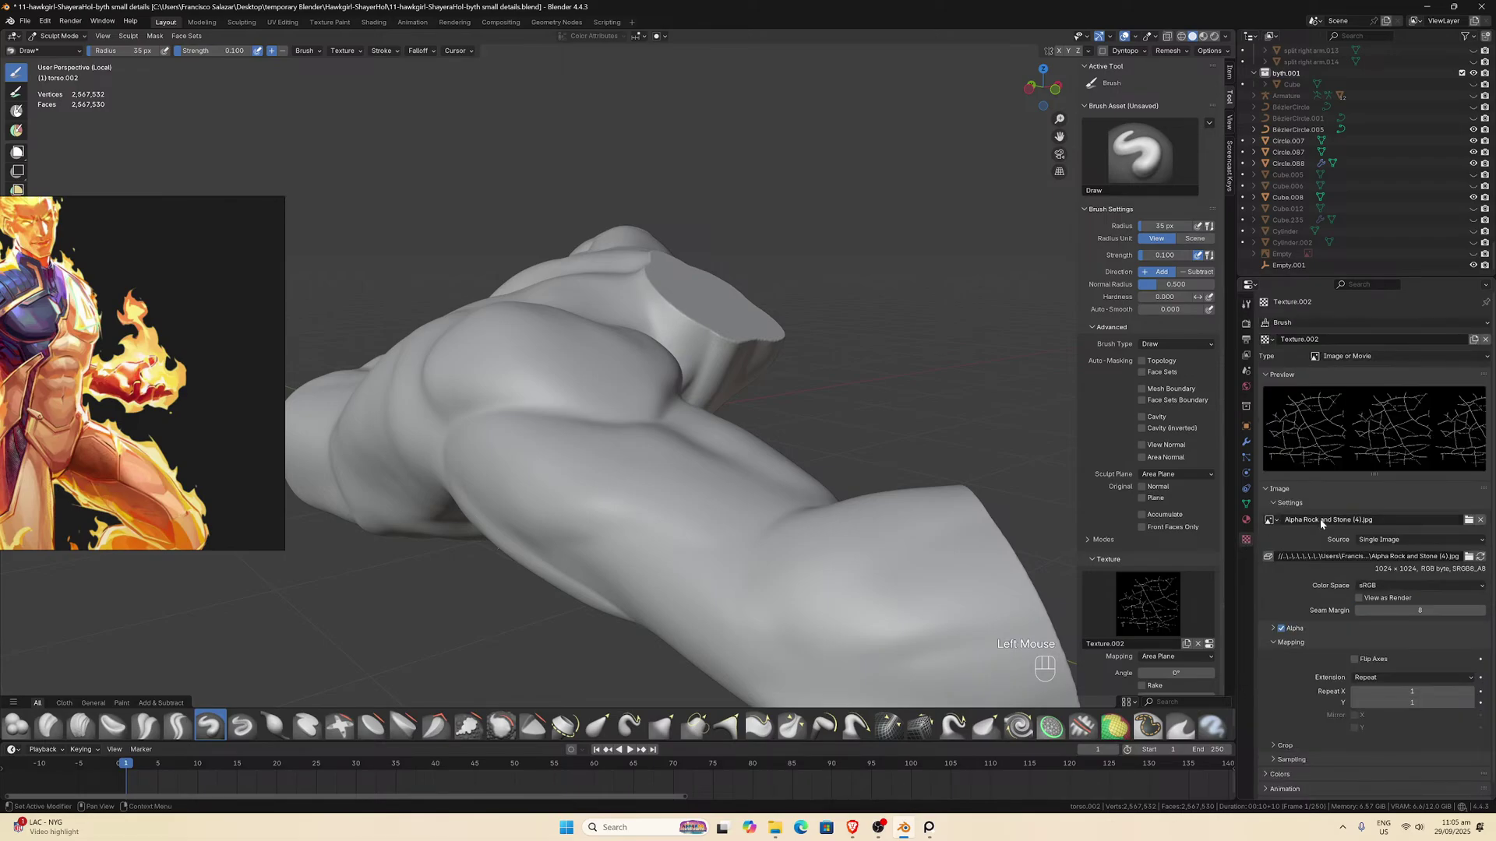
pyautogui.click(1468, 520)
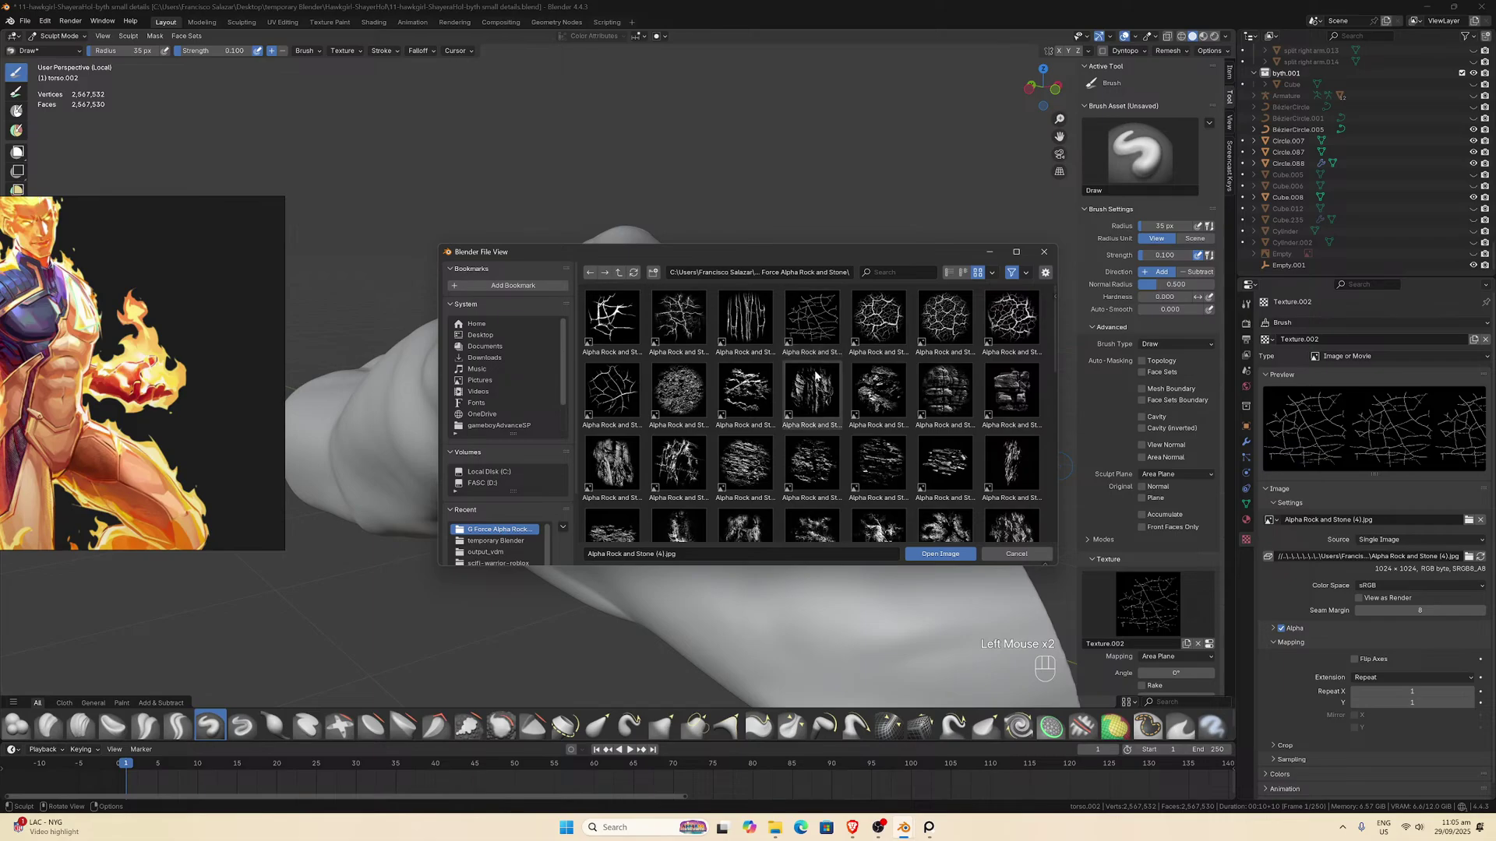
pyautogui.scroll(-5, 832, 429)
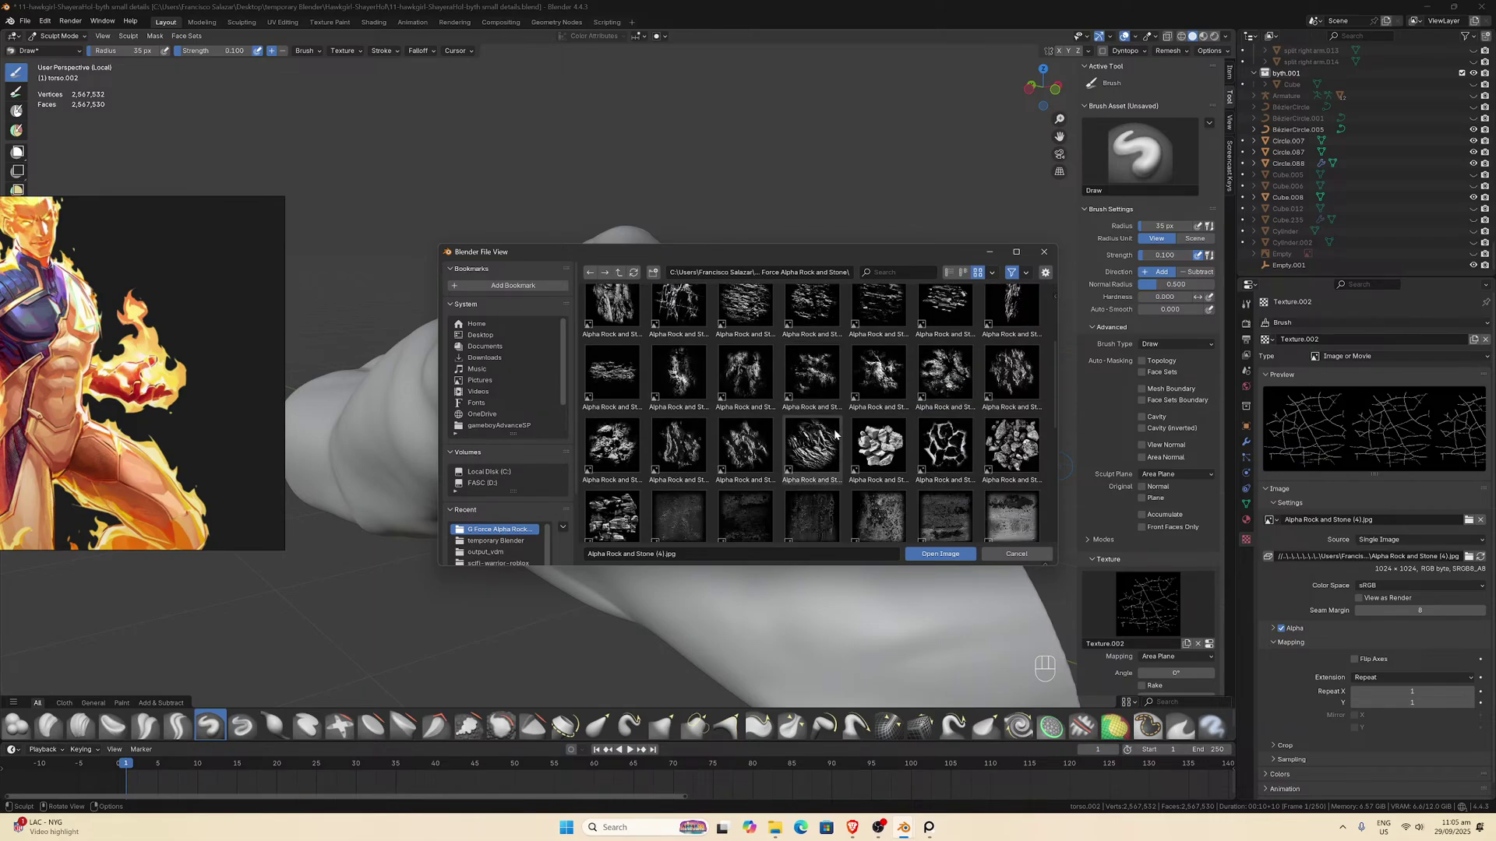
pyautogui.scroll(-6, 835, 433)
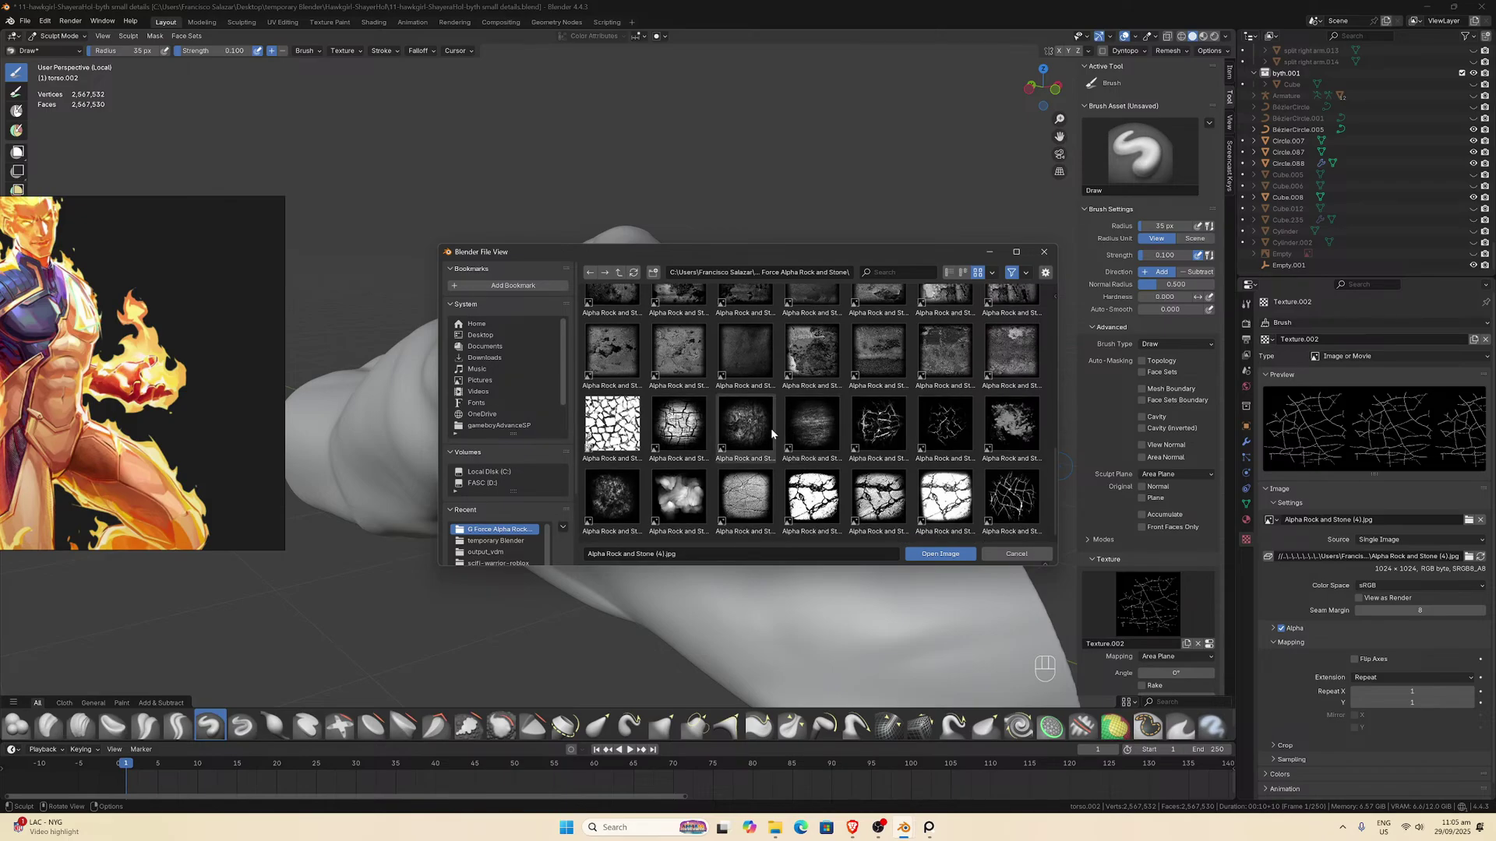
pyautogui.click(613, 423)
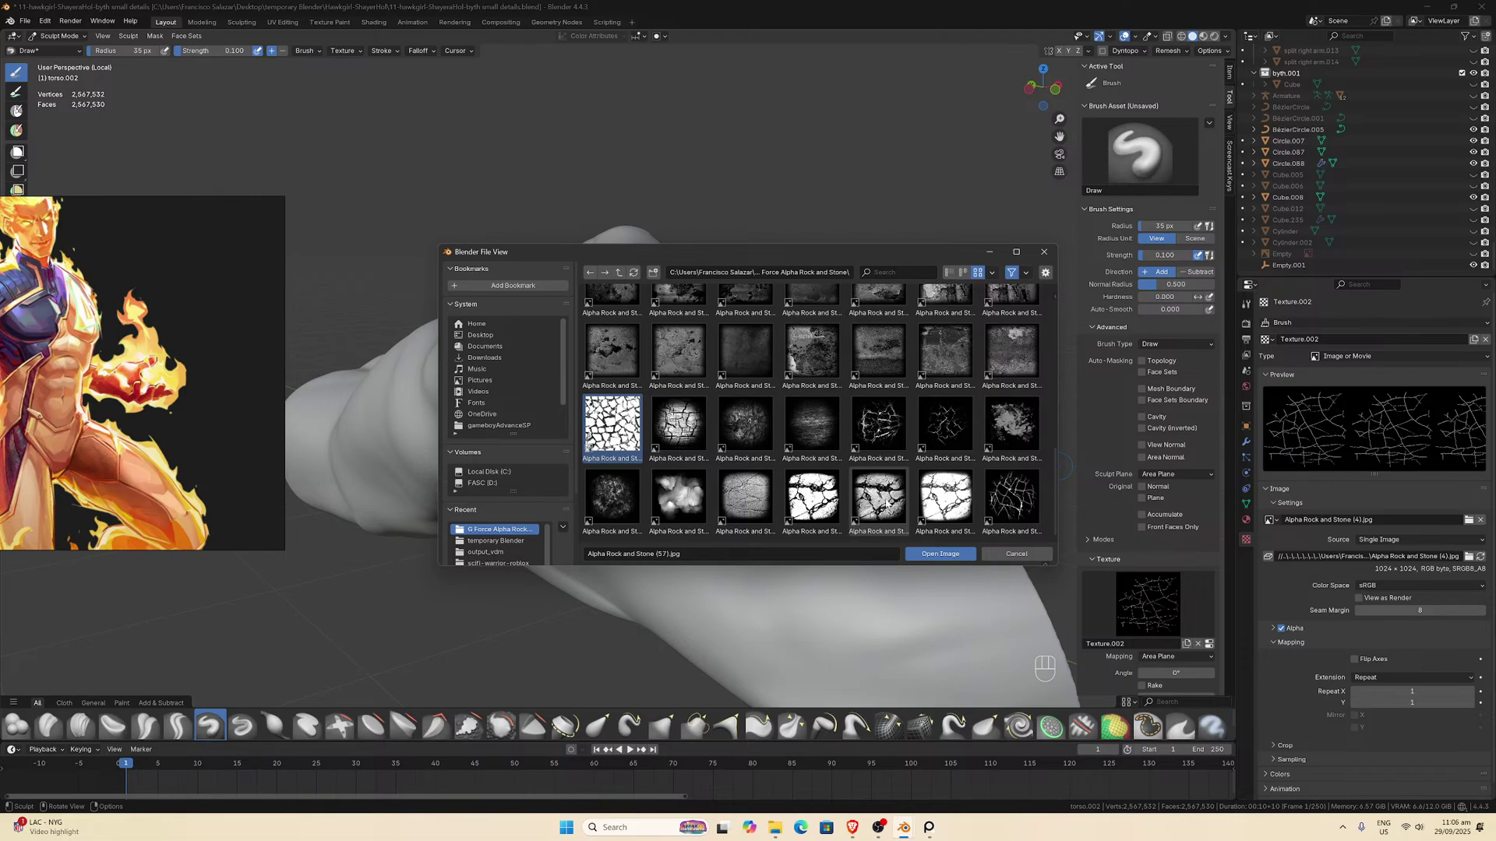
pyautogui.scroll(-5, 887, 473)
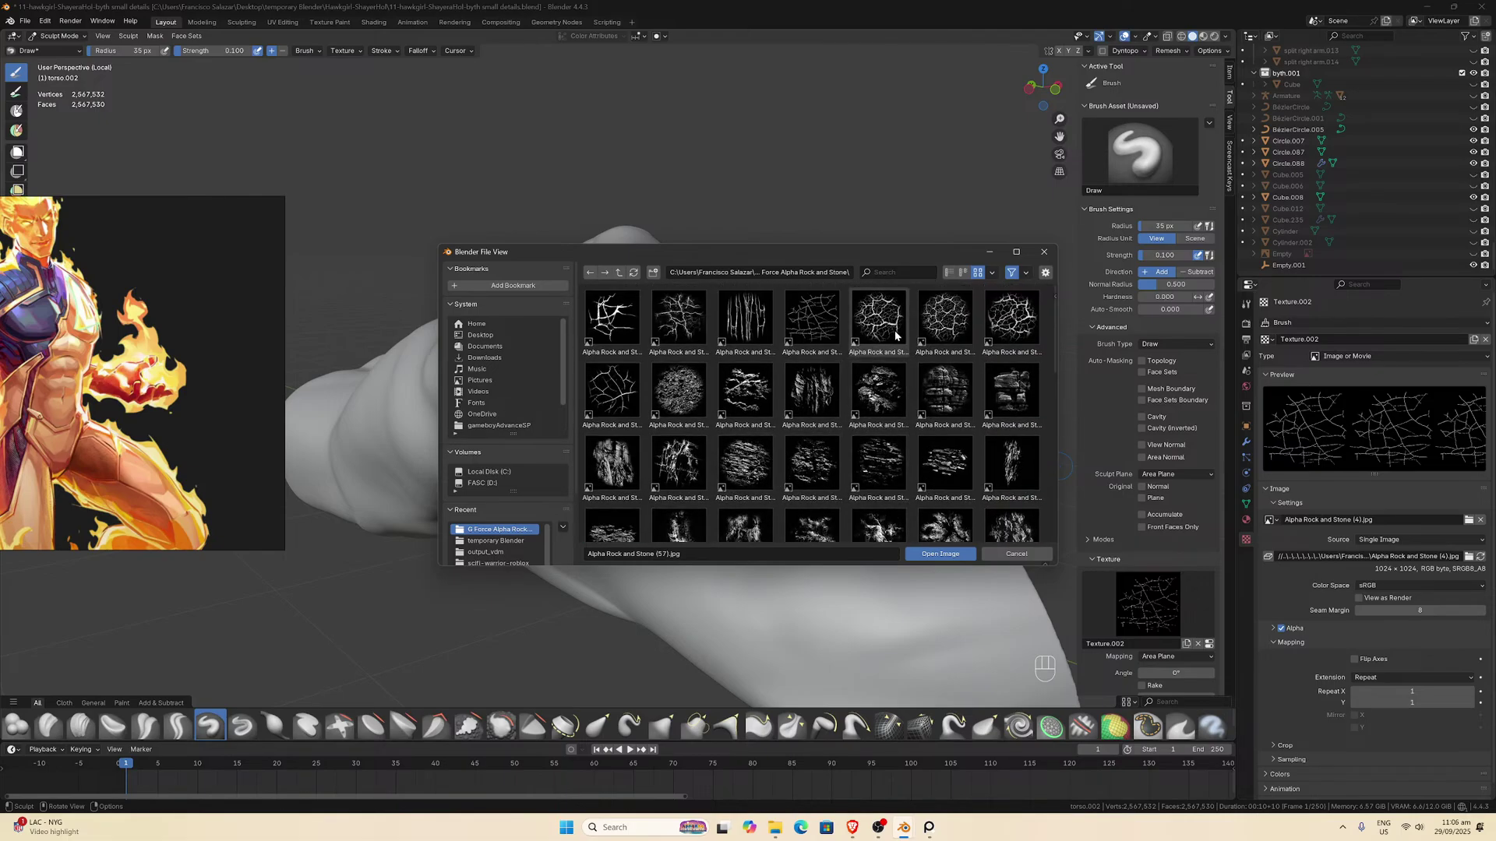
pyautogui.scroll(-5, 794, 444)
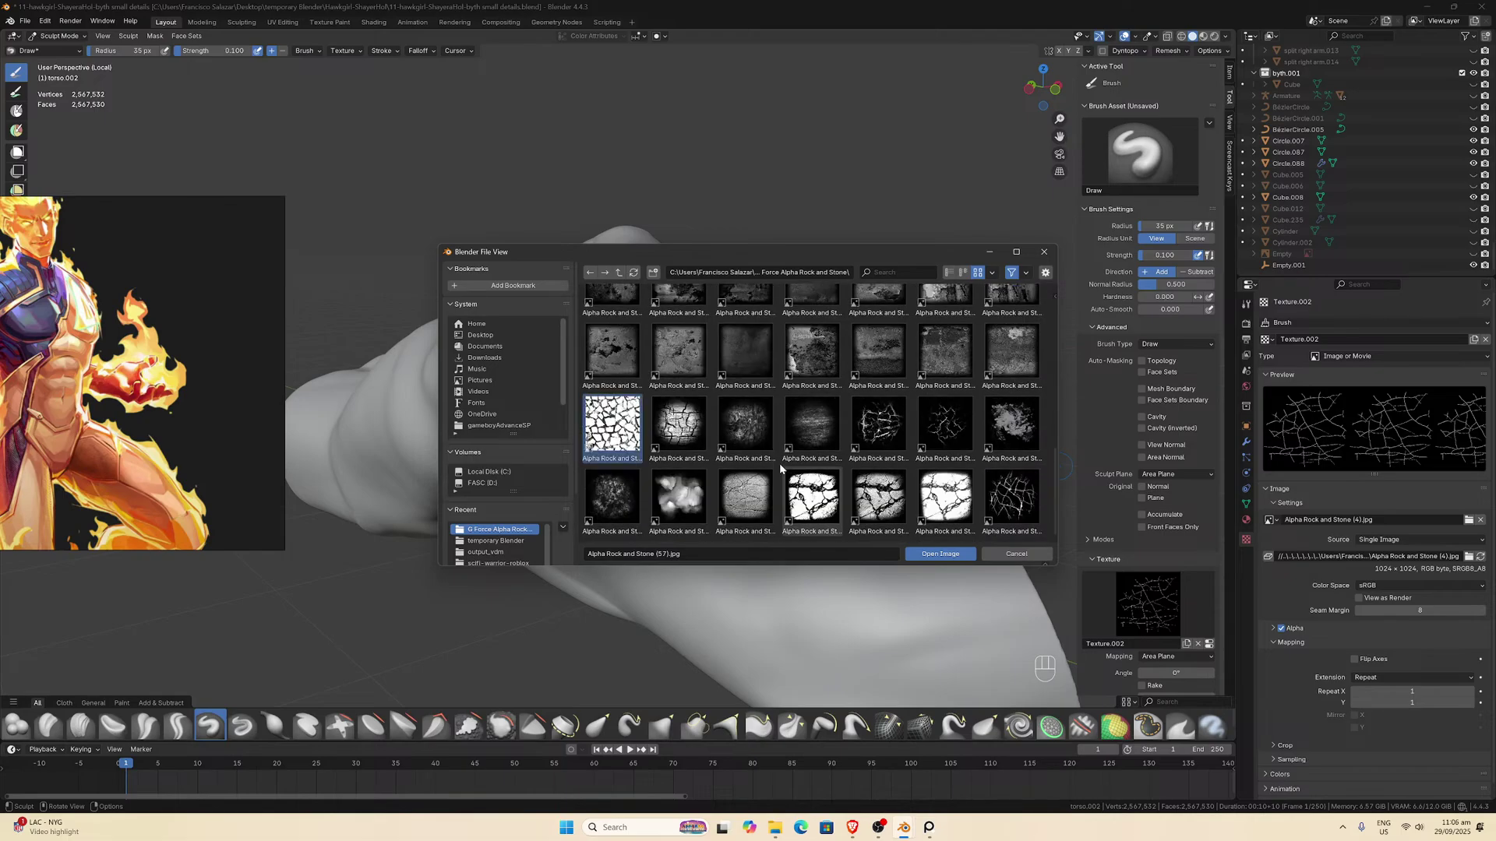
pyautogui.click(693, 444)
pyautogui.click(940, 554)
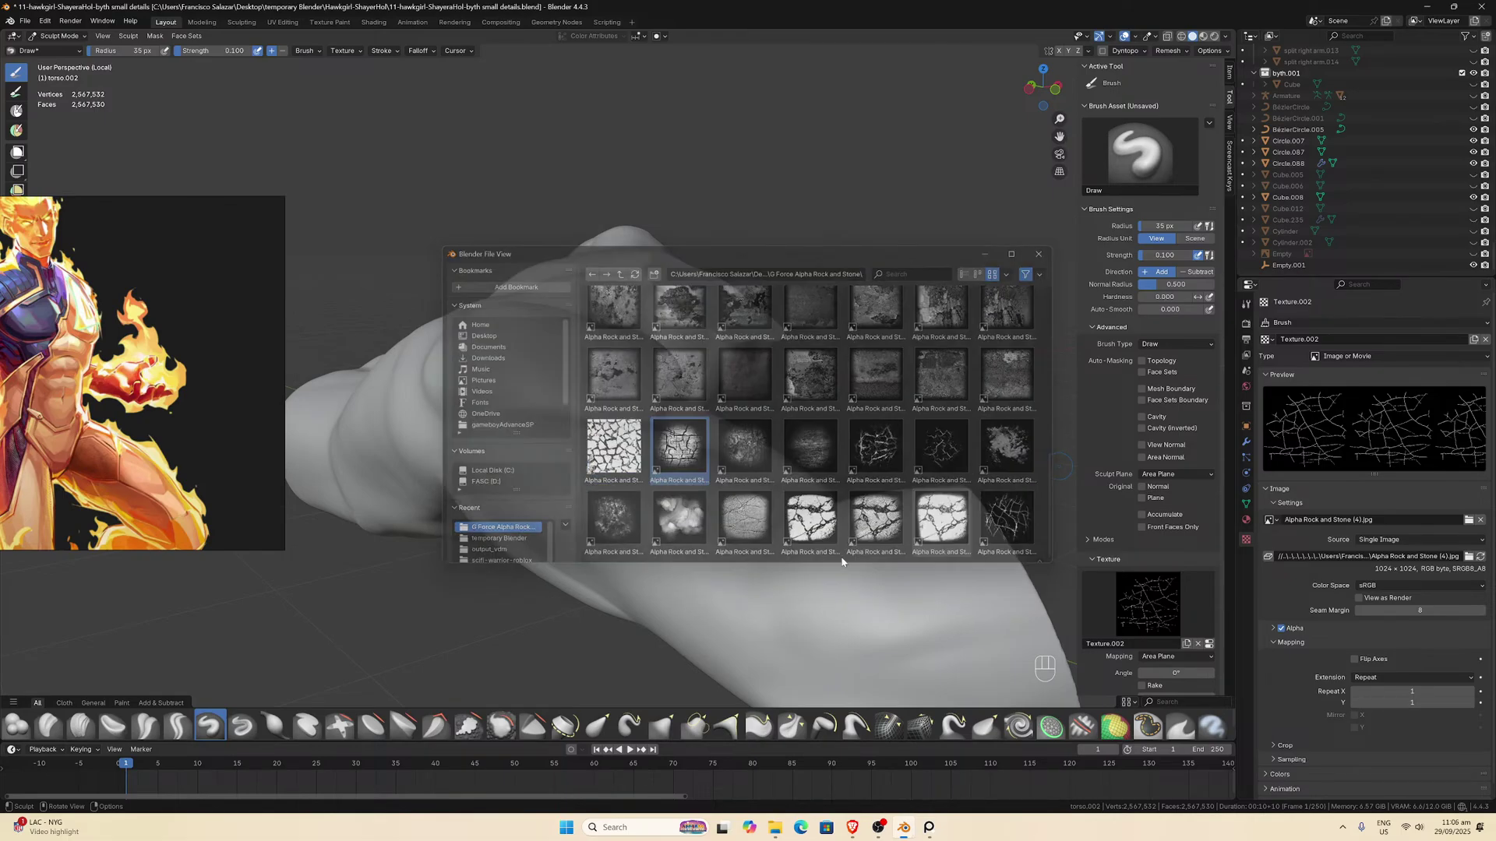
# Enlarge the Draw brush radius to 108 px over the upper arm.
pyautogui.scroll(-2, 650, 481)
pyautogui.moveTo(651, 481); pyautogui.dragTo(654, 503, button='middle')
pyautogui.scroll(1, 654, 507)
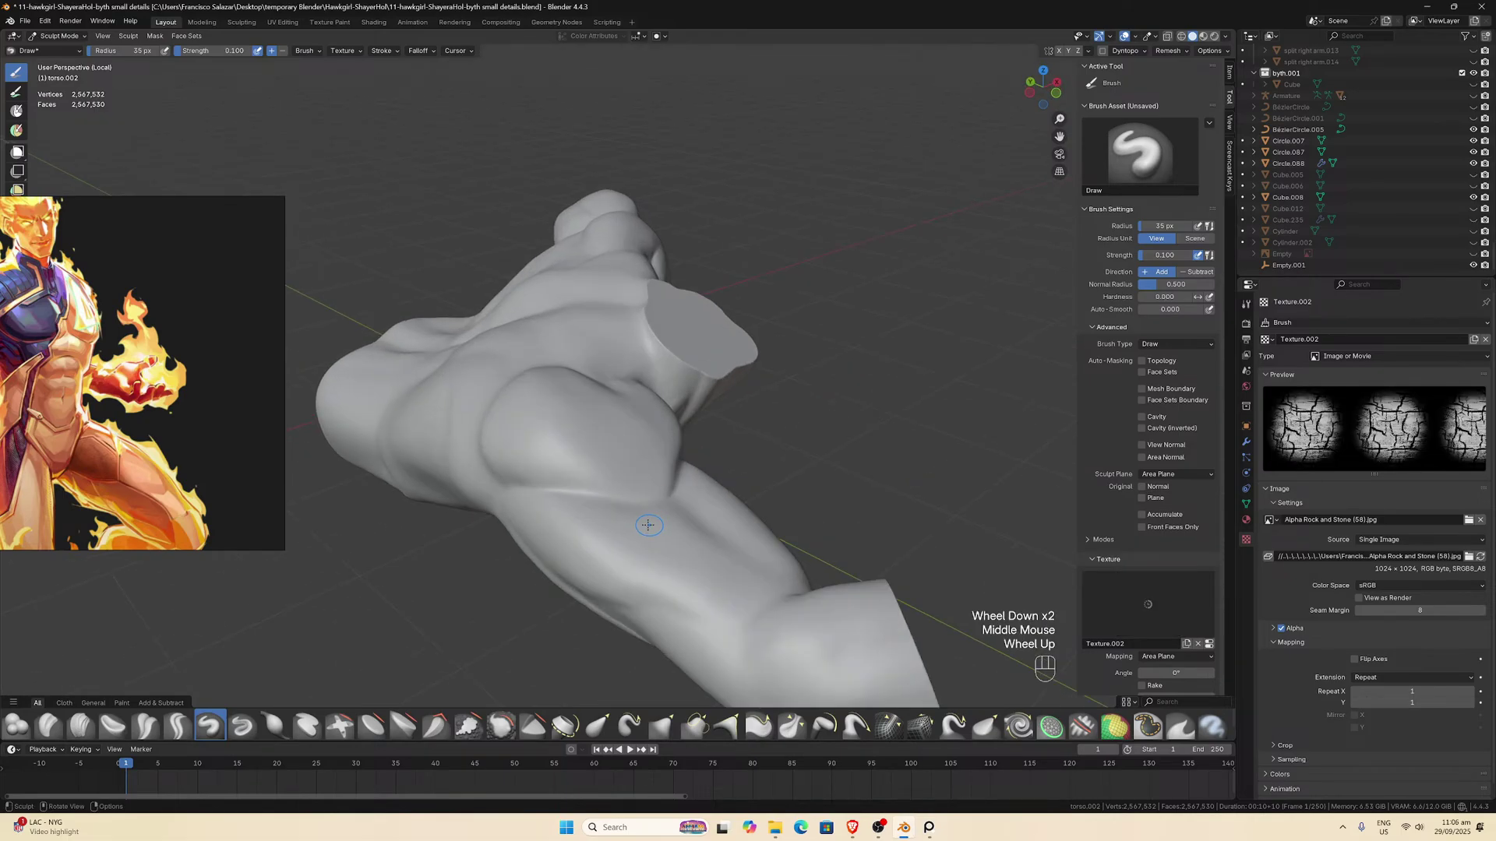
pyautogui.press('f')
pyautogui.click(671, 547)
# Try stamping the cracked-stone texture over the upper arm and shoulder, and undo the stamps.
pyautogui.click(631, 536)
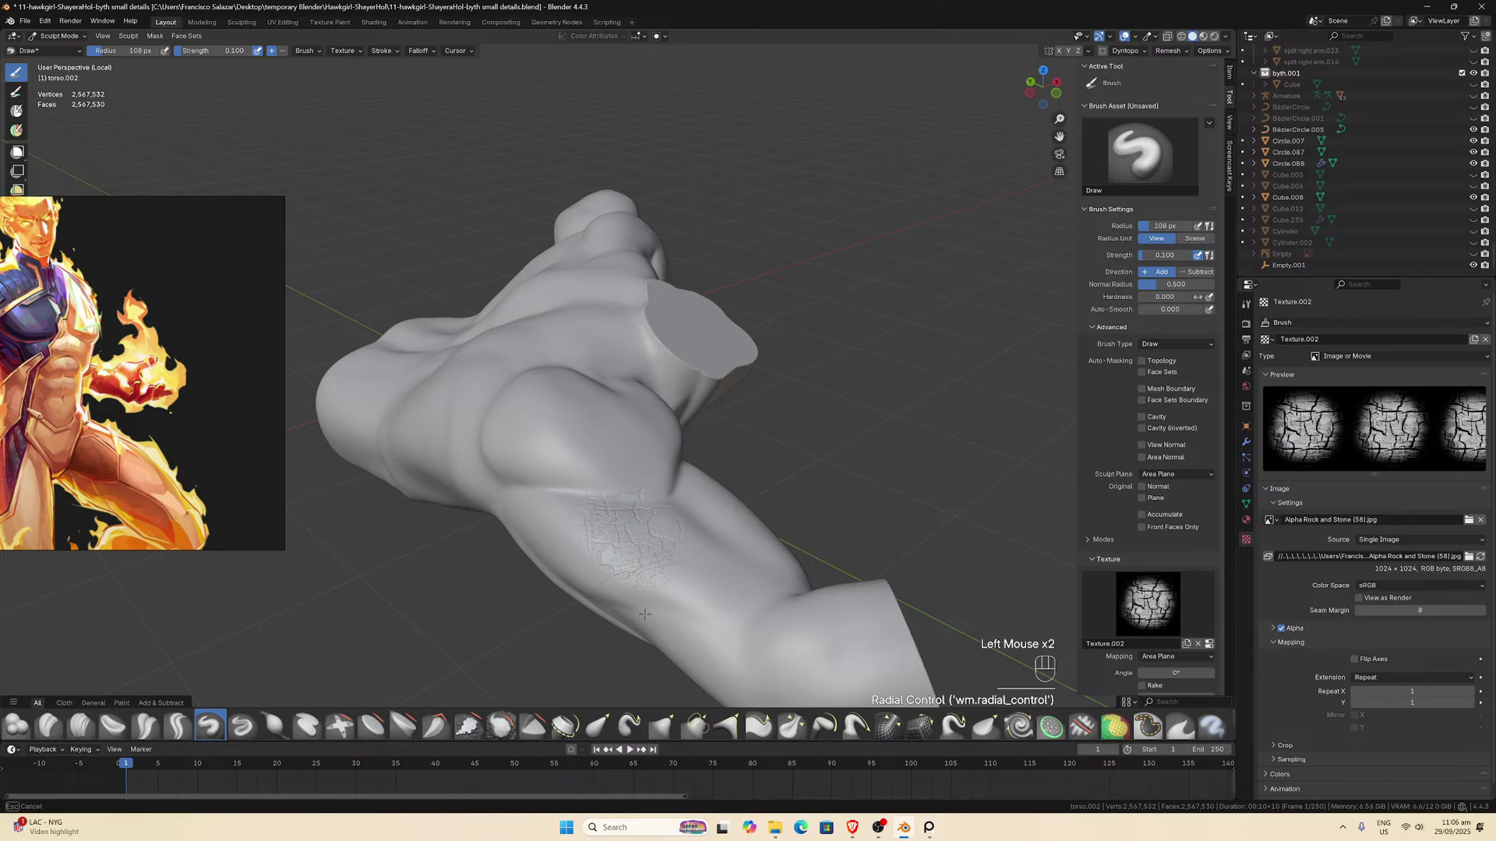
pyautogui.moveTo(645, 615); pyautogui.dragTo(632, 515, button='middle')
pyautogui.moveTo(623, 506); pyautogui.dragTo(708, 594)
pyautogui.moveTo(711, 584); pyautogui.dragTo(588, 569, button='middle')
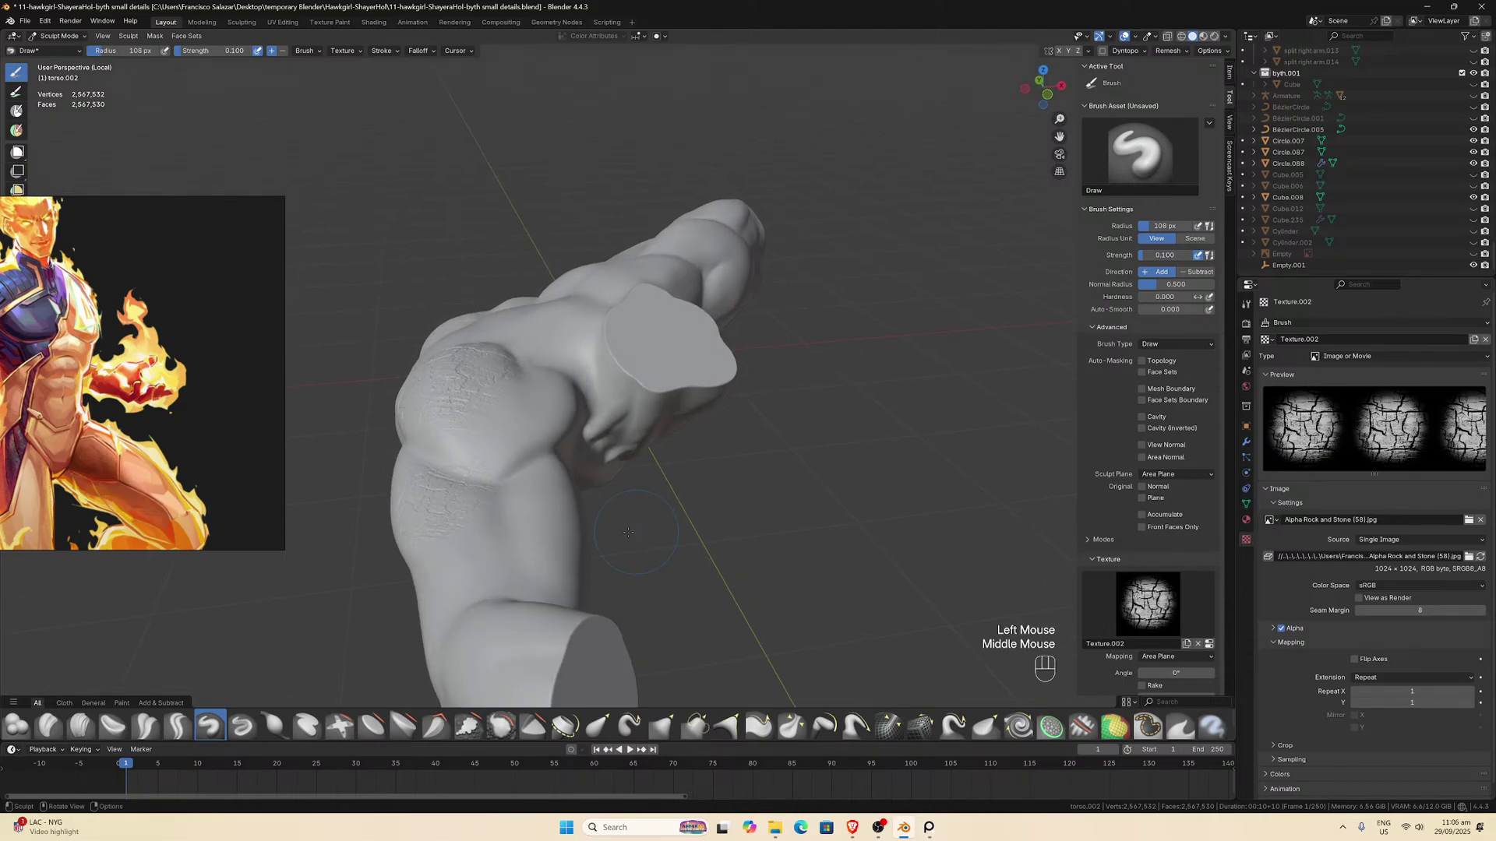
pyautogui.moveTo(588, 570); pyautogui.dragTo(589, 569)
pyautogui.moveTo(589, 569); pyautogui.dragTo(612, 528, button='middle')
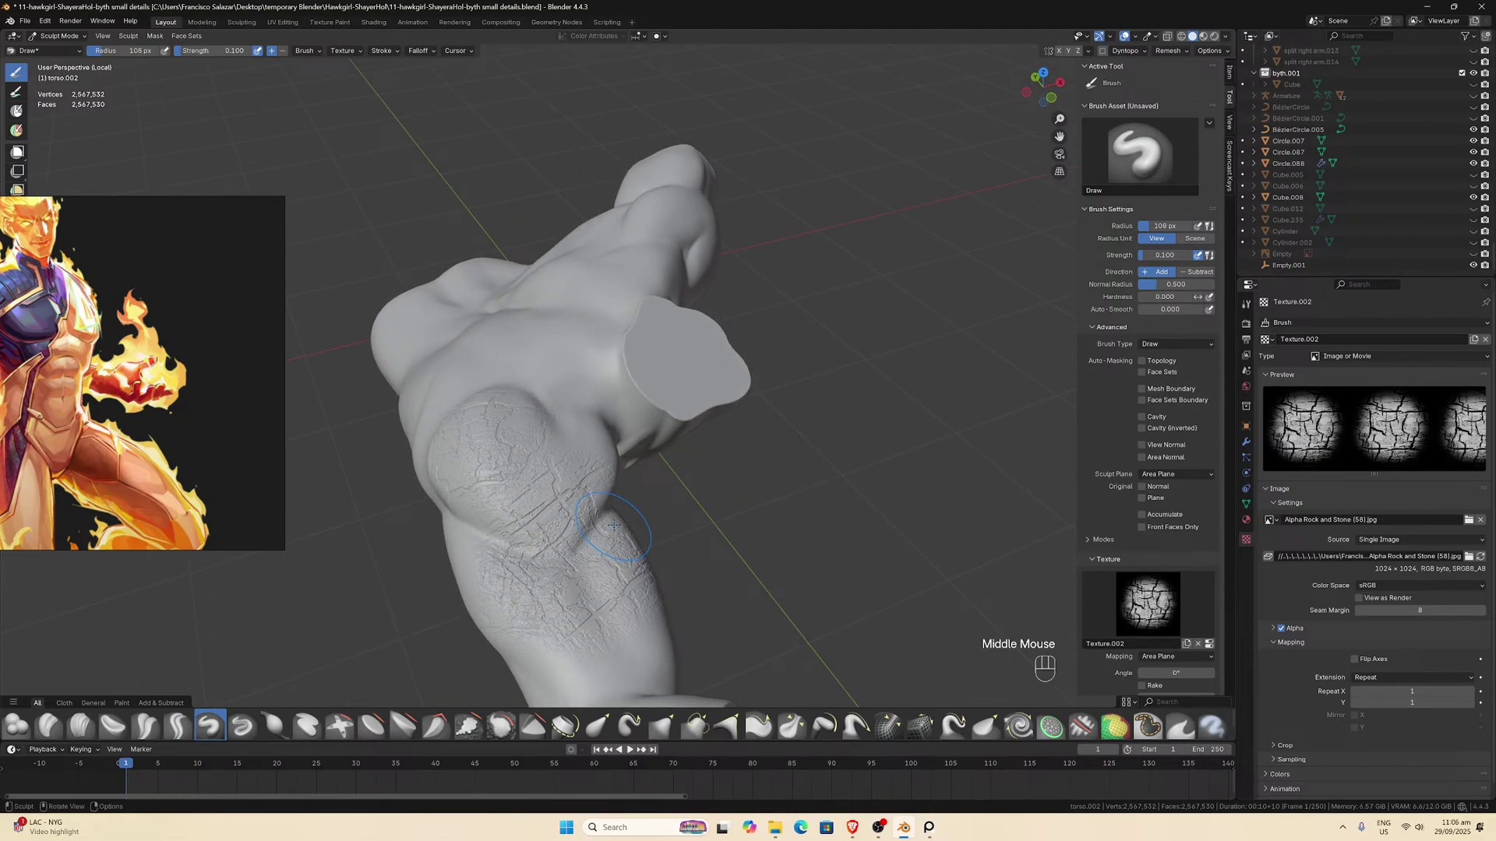
pyautogui.hotkey('ctrl', 'z')
pyautogui.hotkey('ctrl', 'z')
pyautogui.hotkey('ctrl', 'z')
pyautogui.hotkey('ctrl', 'z')
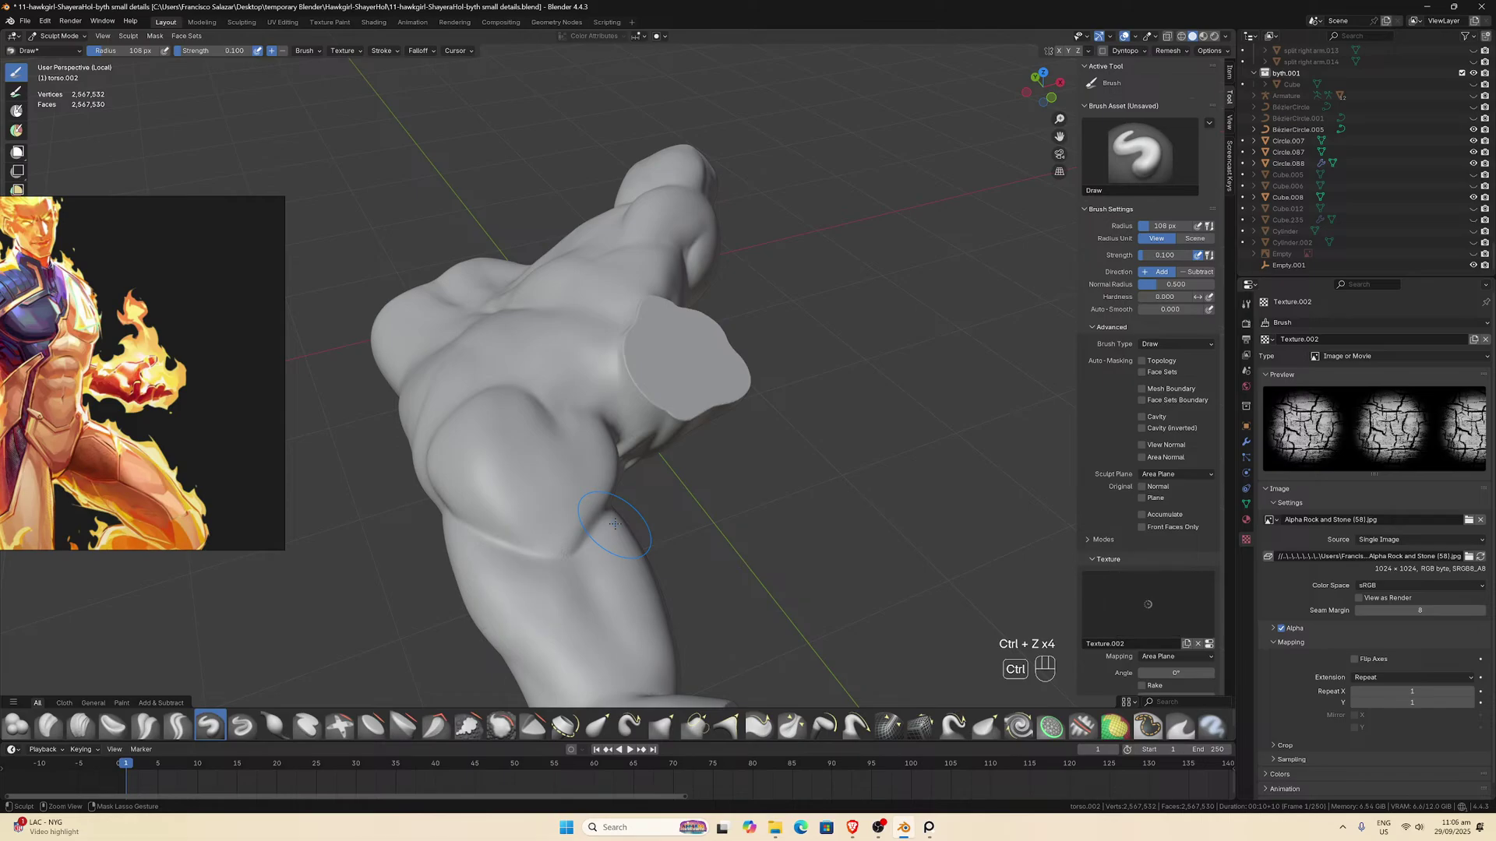
pyautogui.hotkey('ctrl', 'shift', 'z')
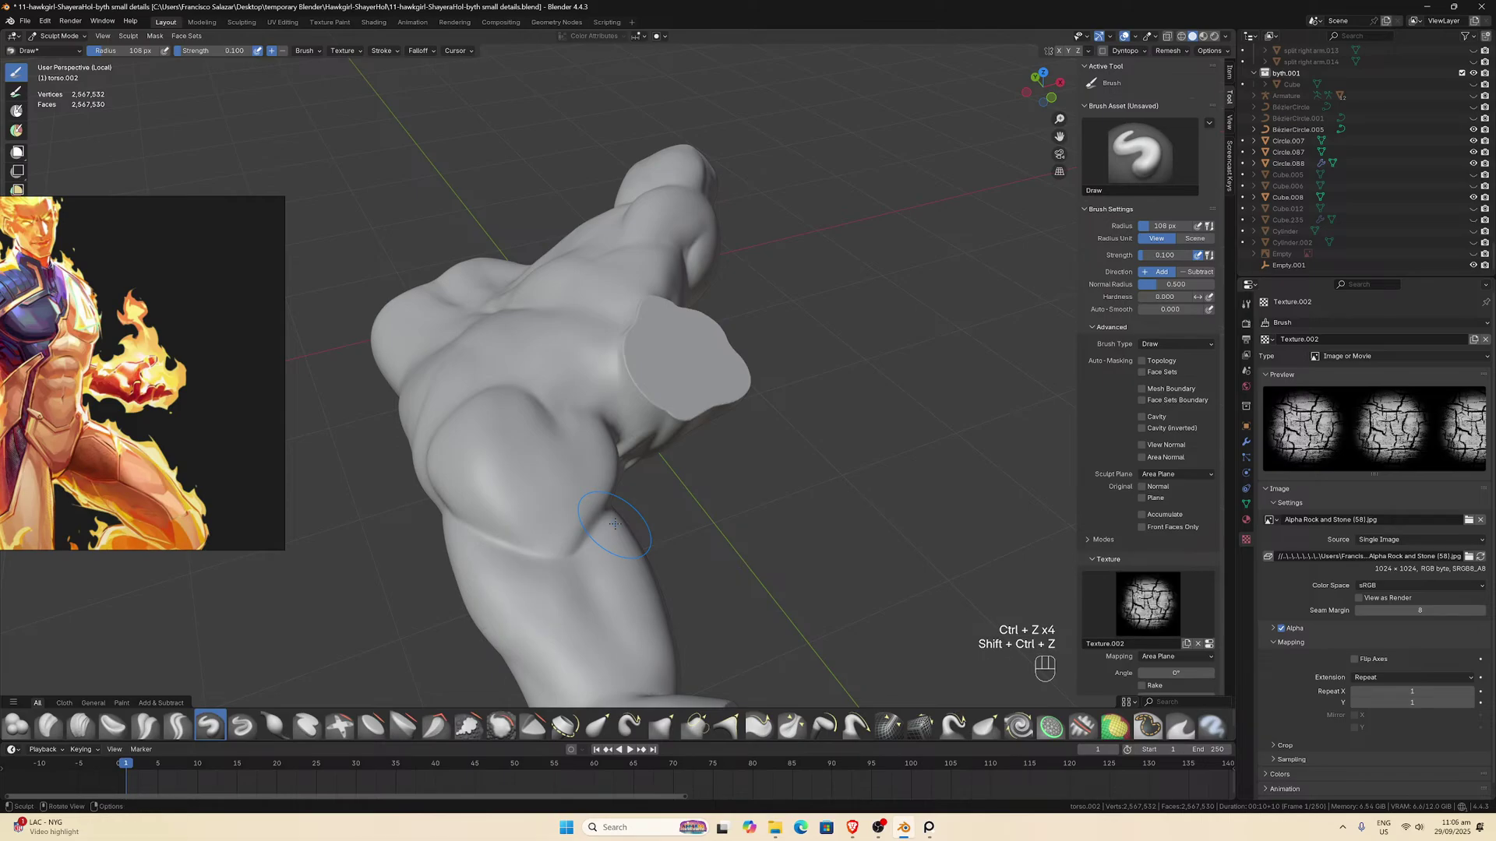
# Replace the brush texture image with Alpha Scales and Skin (29).jpg from the G Force Alpha Scales and Skin folder.
pyautogui.moveTo(720, 534); pyautogui.dragTo(748, 514, button='middle')
pyautogui.scroll(1, 748, 514)
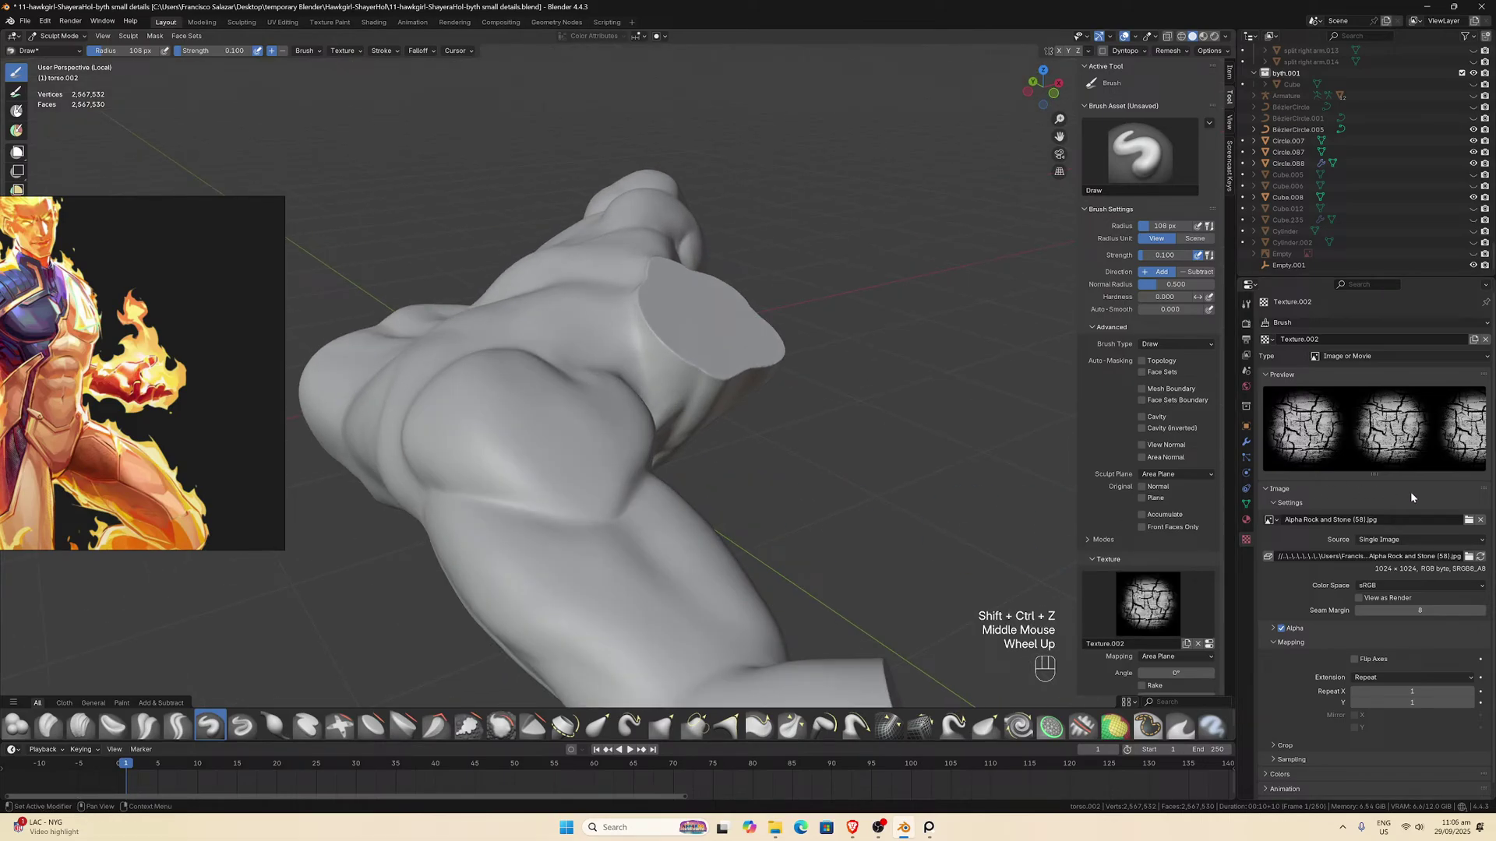
pyautogui.click(1467, 521)
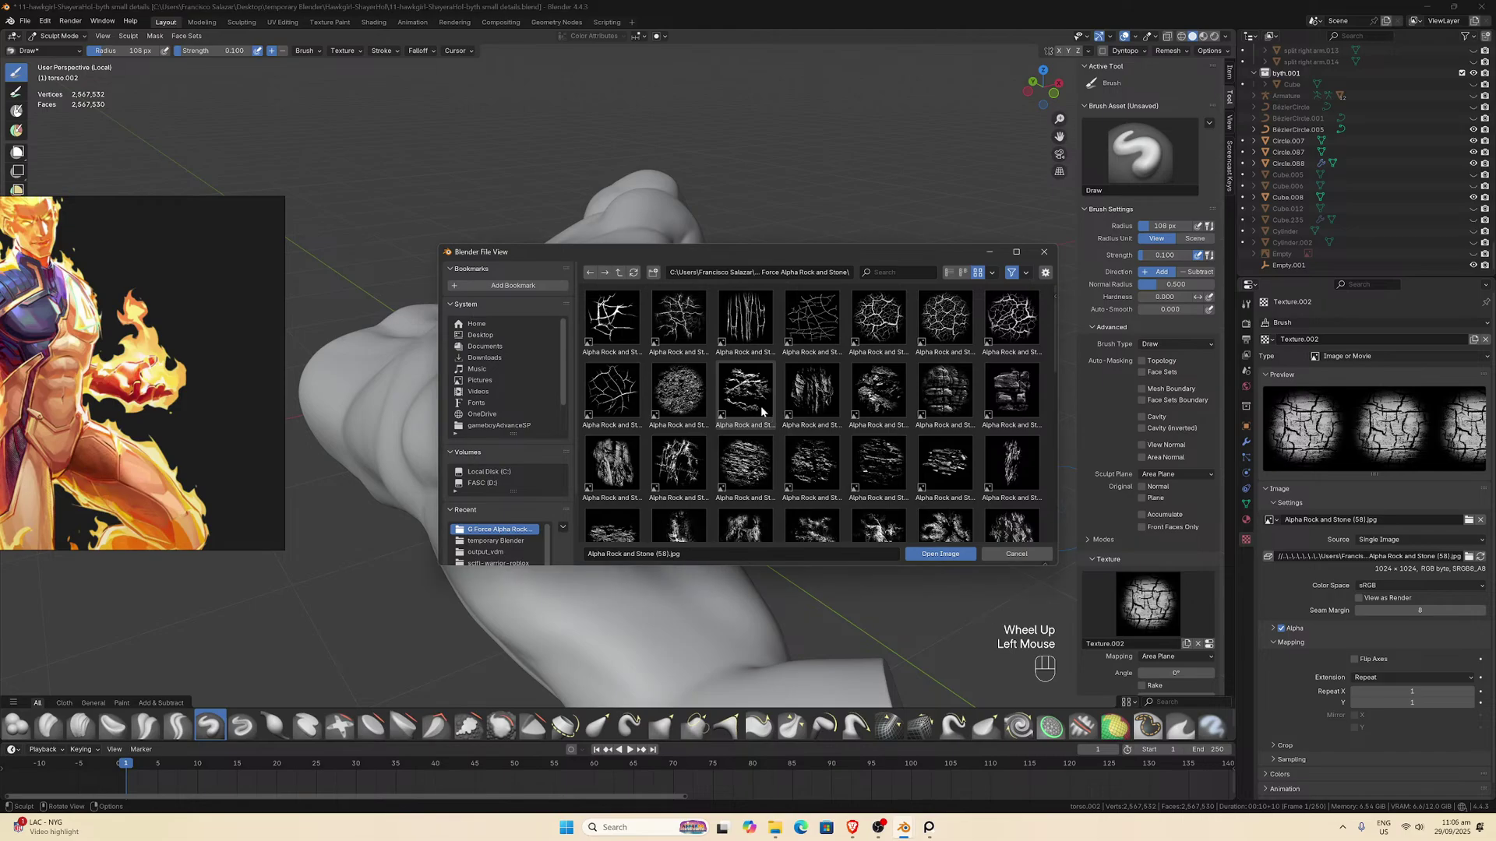
pyautogui.scroll(-4, 785, 405)
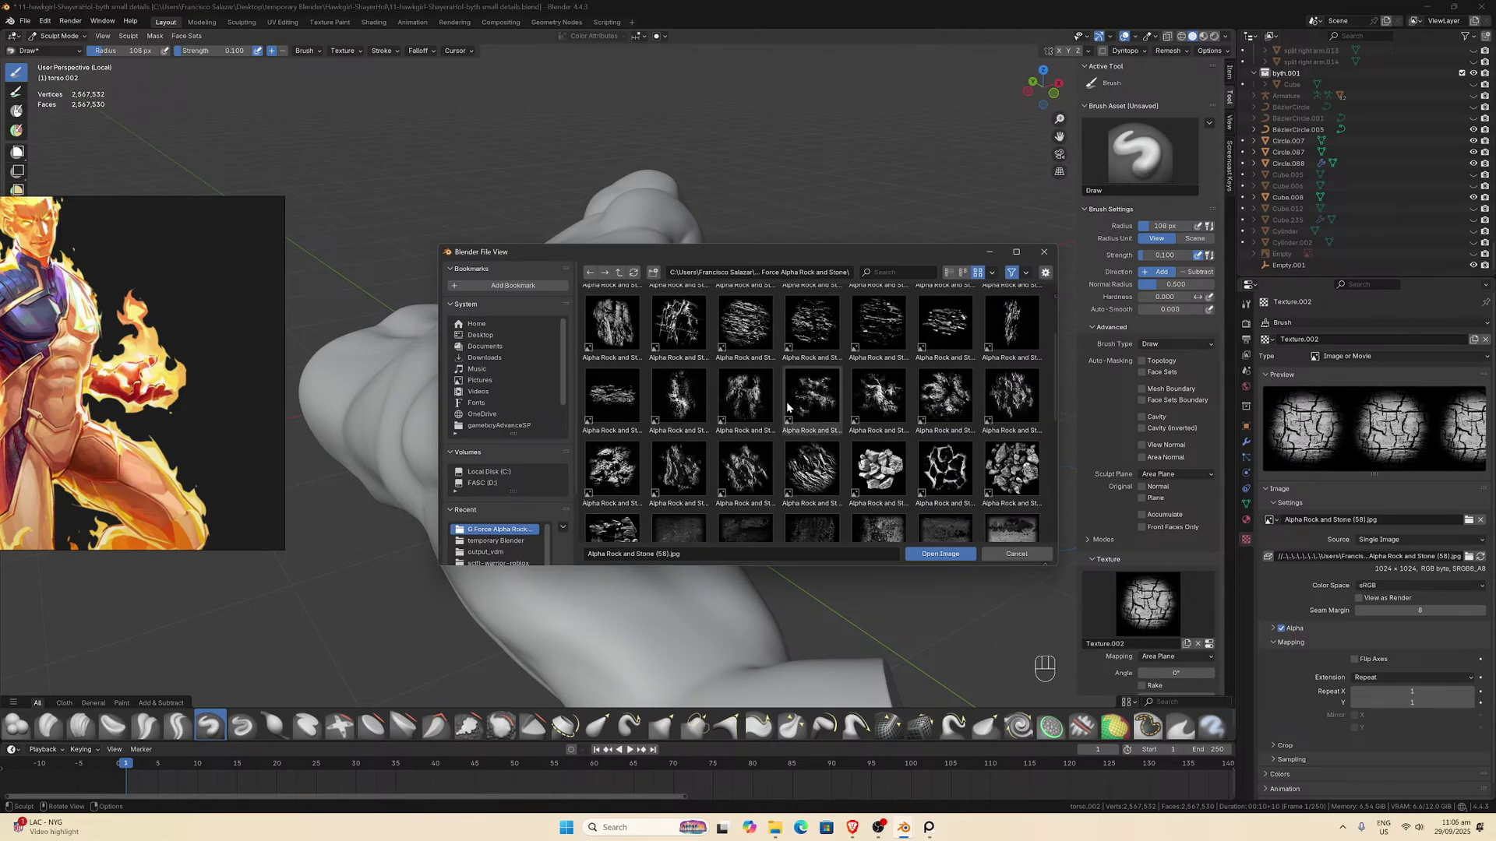
pyautogui.scroll(1, 668, 333)
pyautogui.click(618, 272)
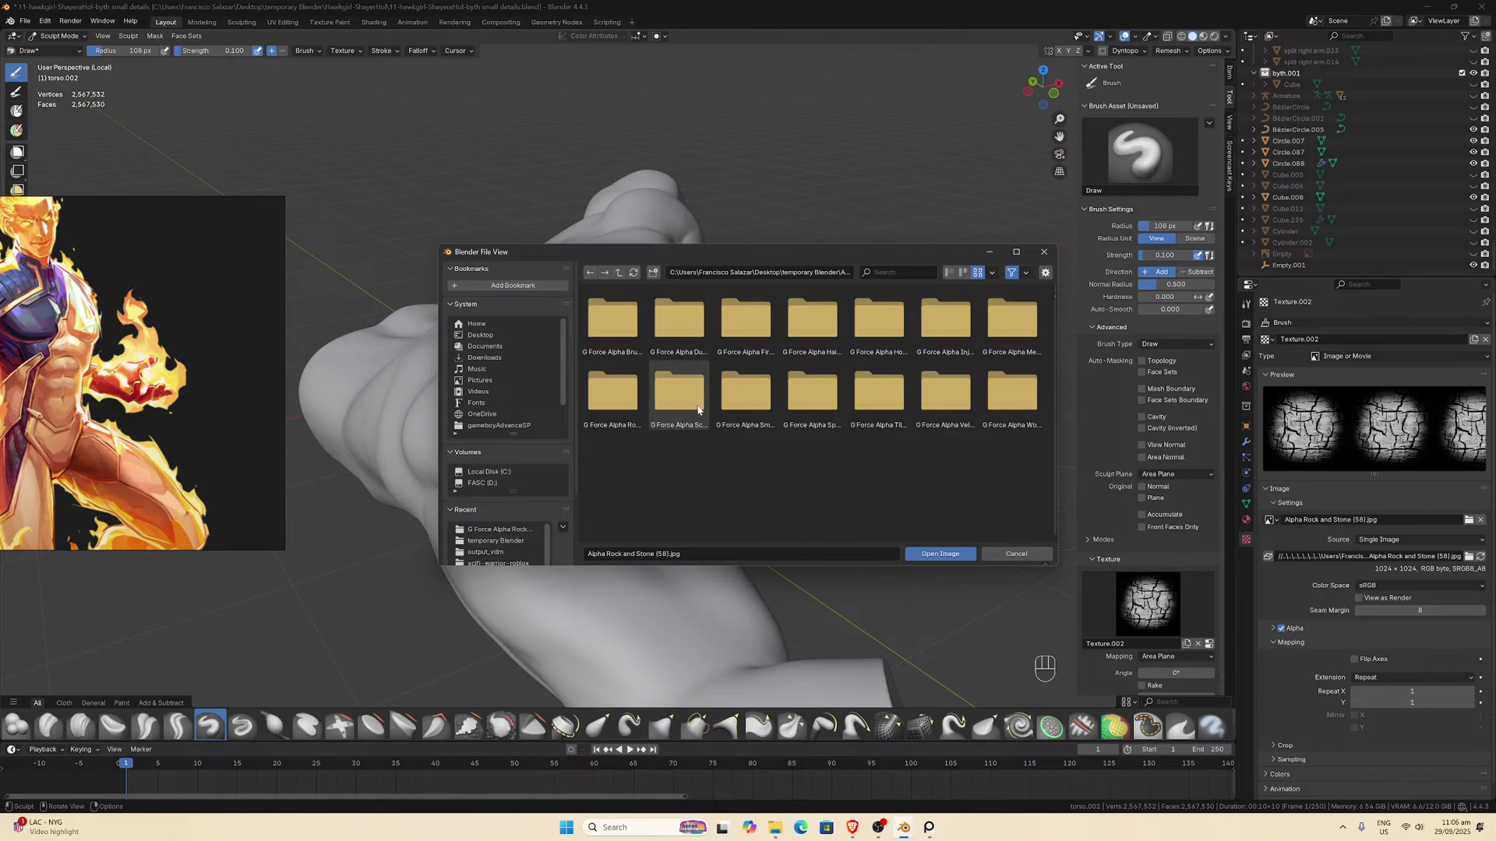
pyautogui.click(666, 409)
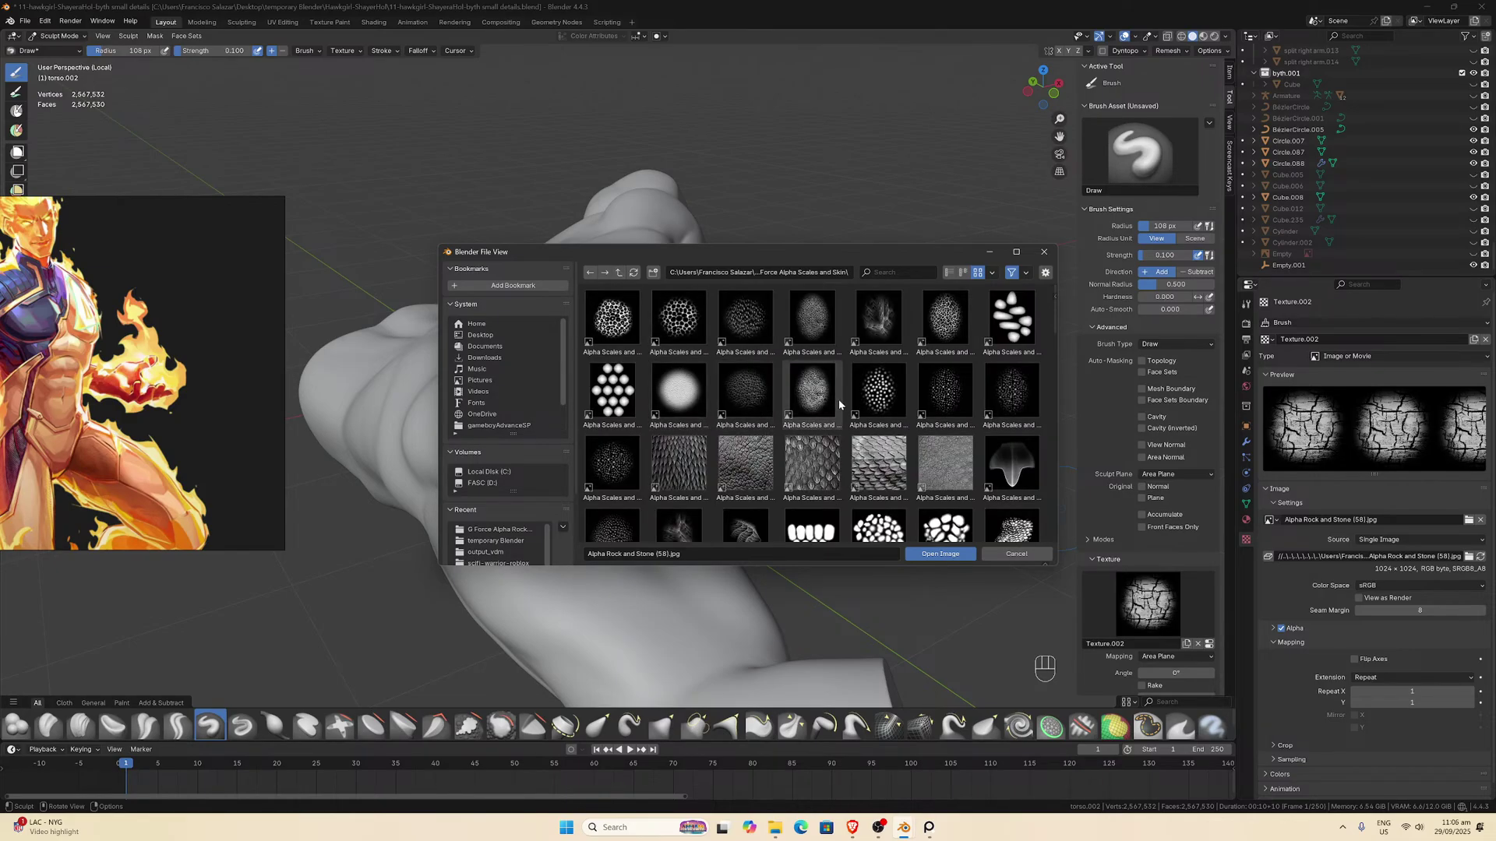
pyautogui.scroll(-1, 843, 402)
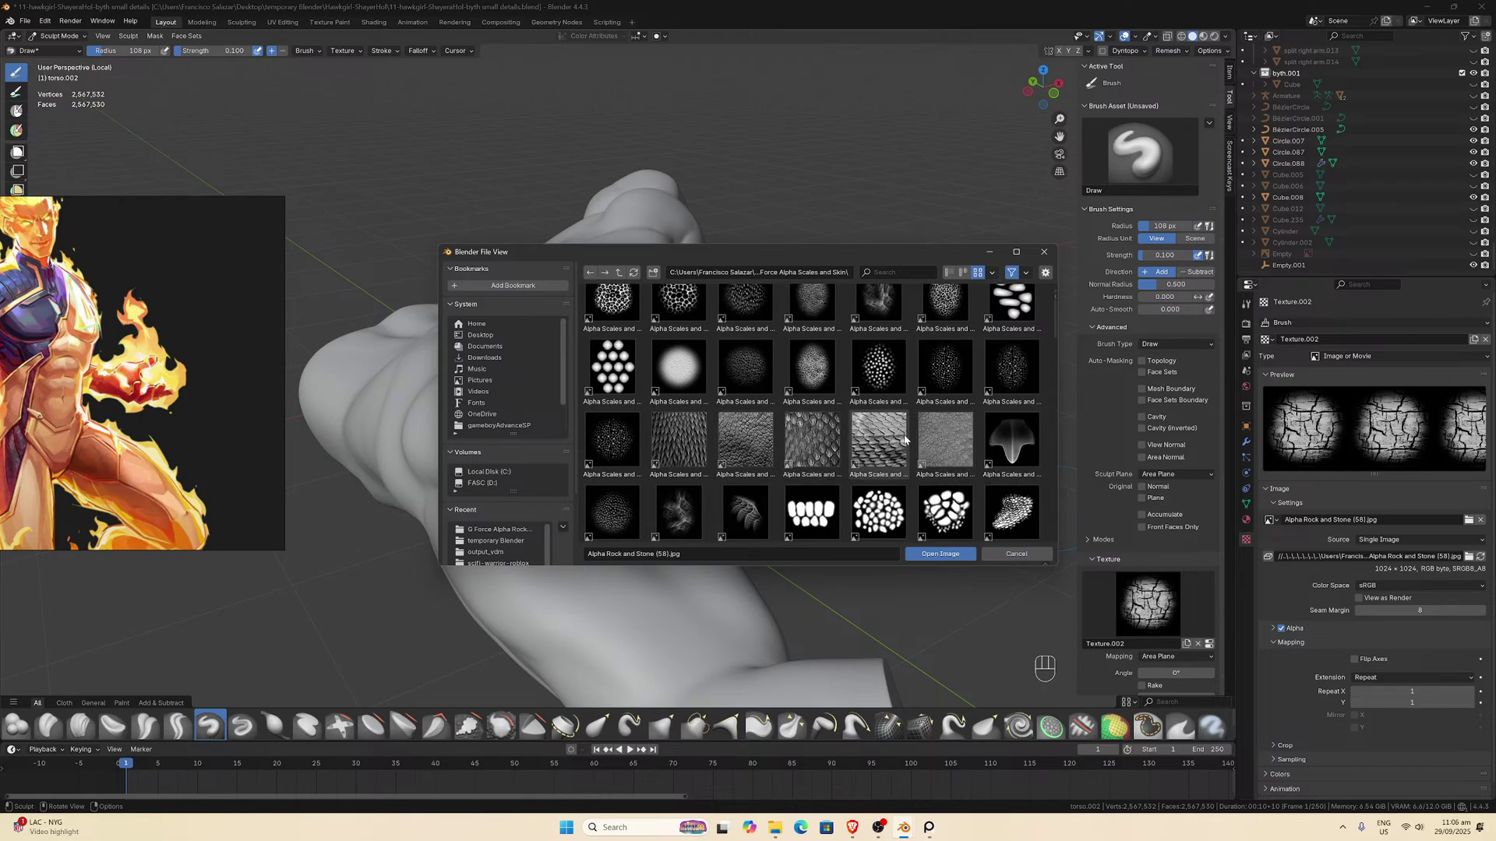
pyautogui.scroll(-4, 904, 433)
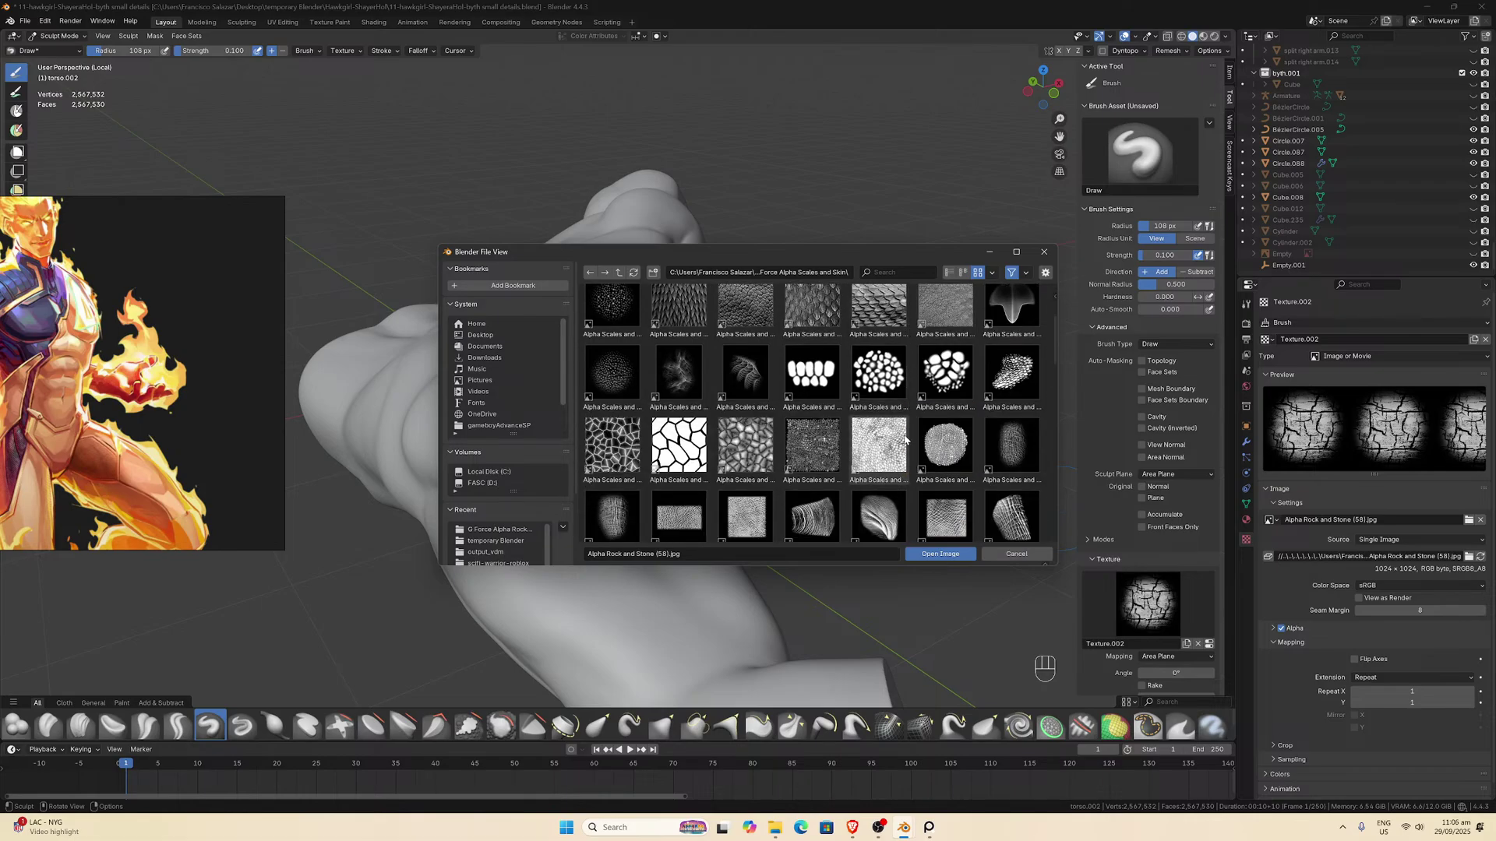
pyautogui.scroll(-1, 904, 440)
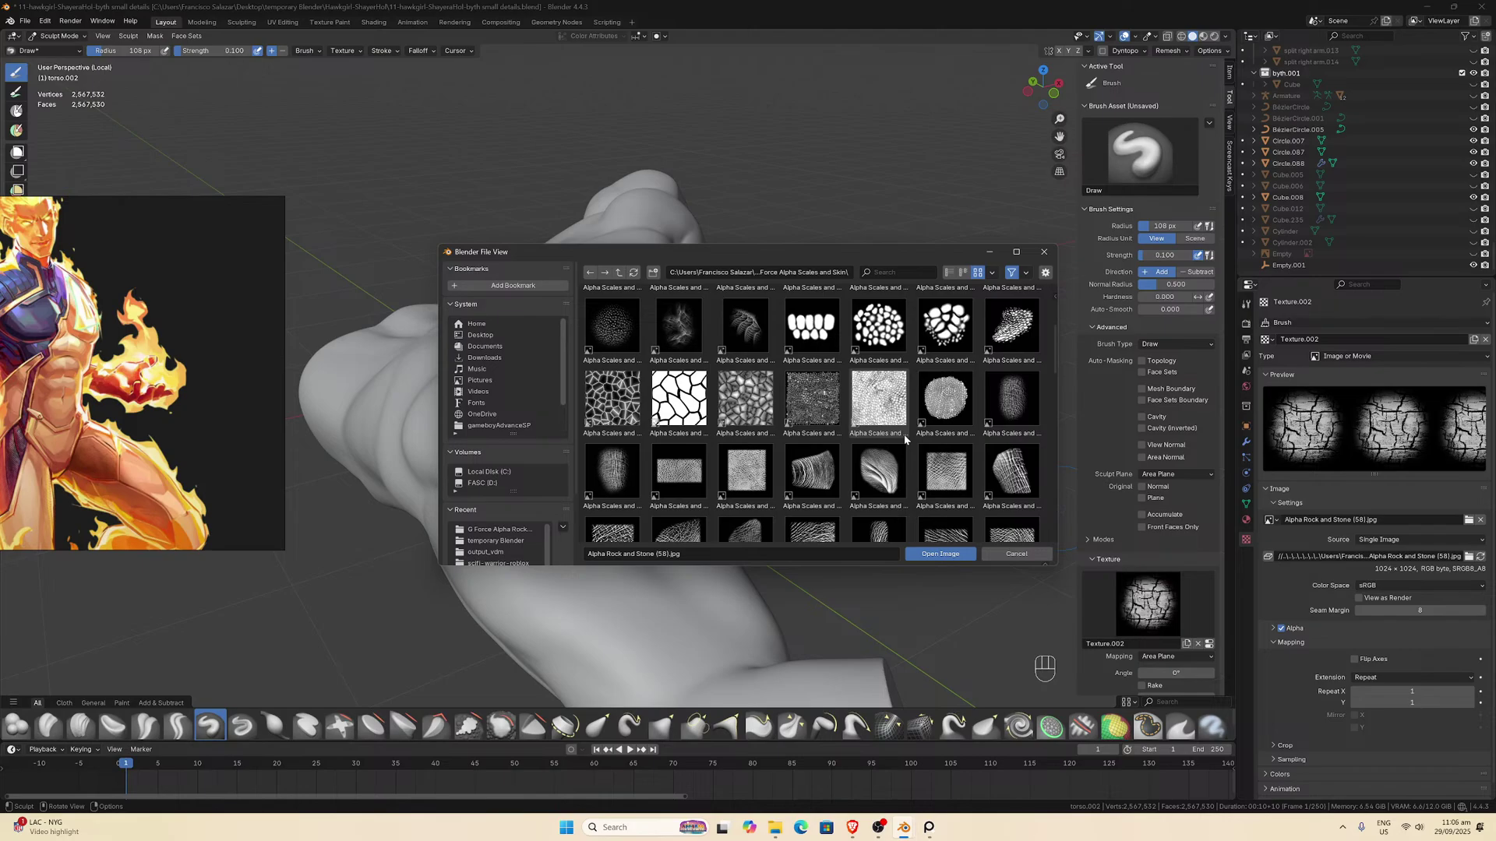
pyautogui.doubleClick(625, 410)
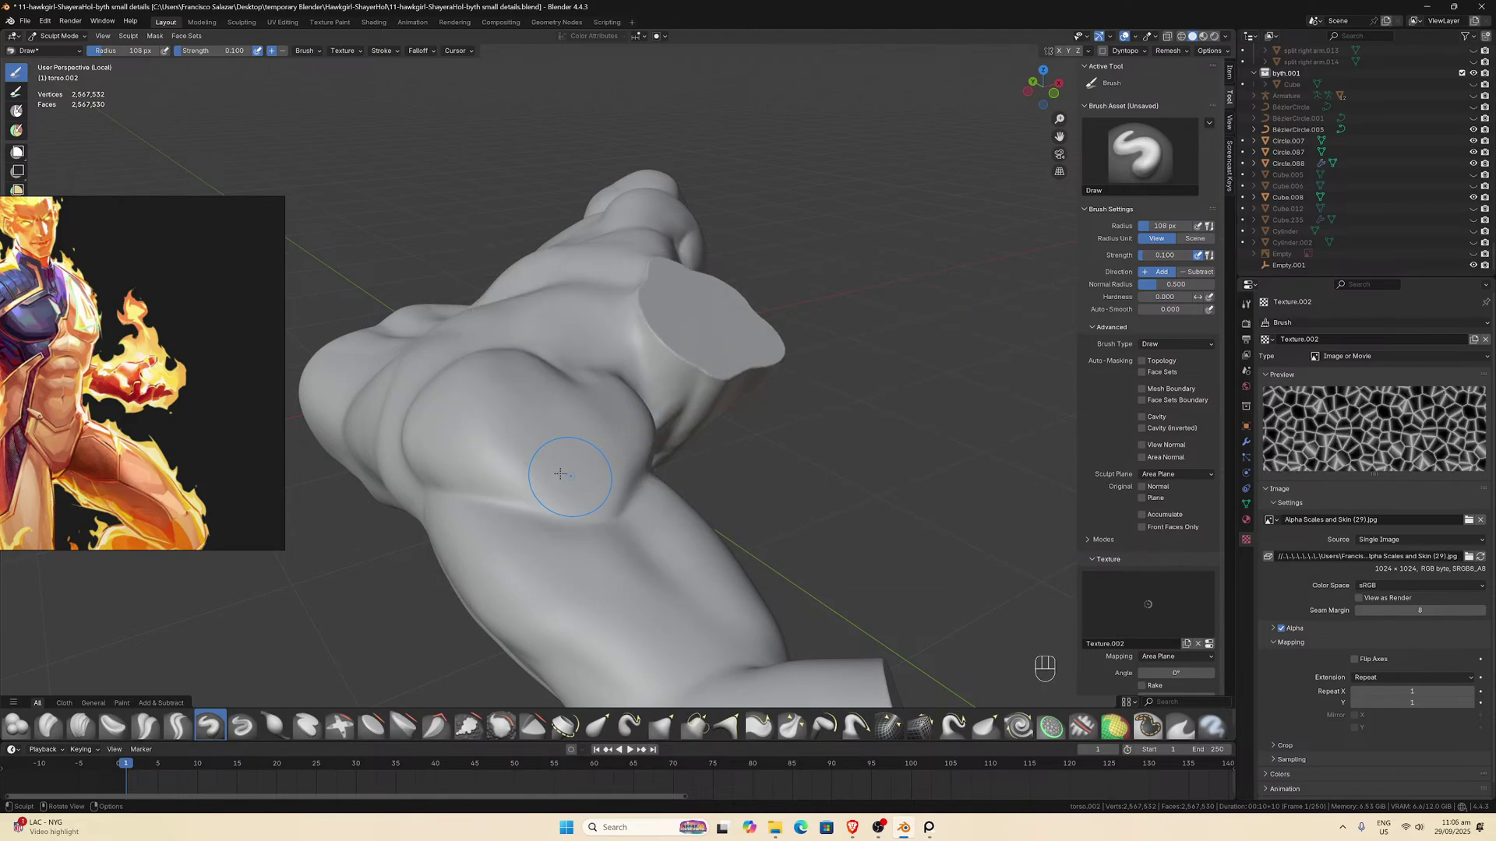
# Try stamping the Alpha Scales and Skin (29) texture over the shoulder and upper arm, and undo the stamps.
pyautogui.moveTo(560, 474); pyautogui.dragTo(546, 483)
pyautogui.moveTo(567, 544); pyautogui.dragTo(571, 559)
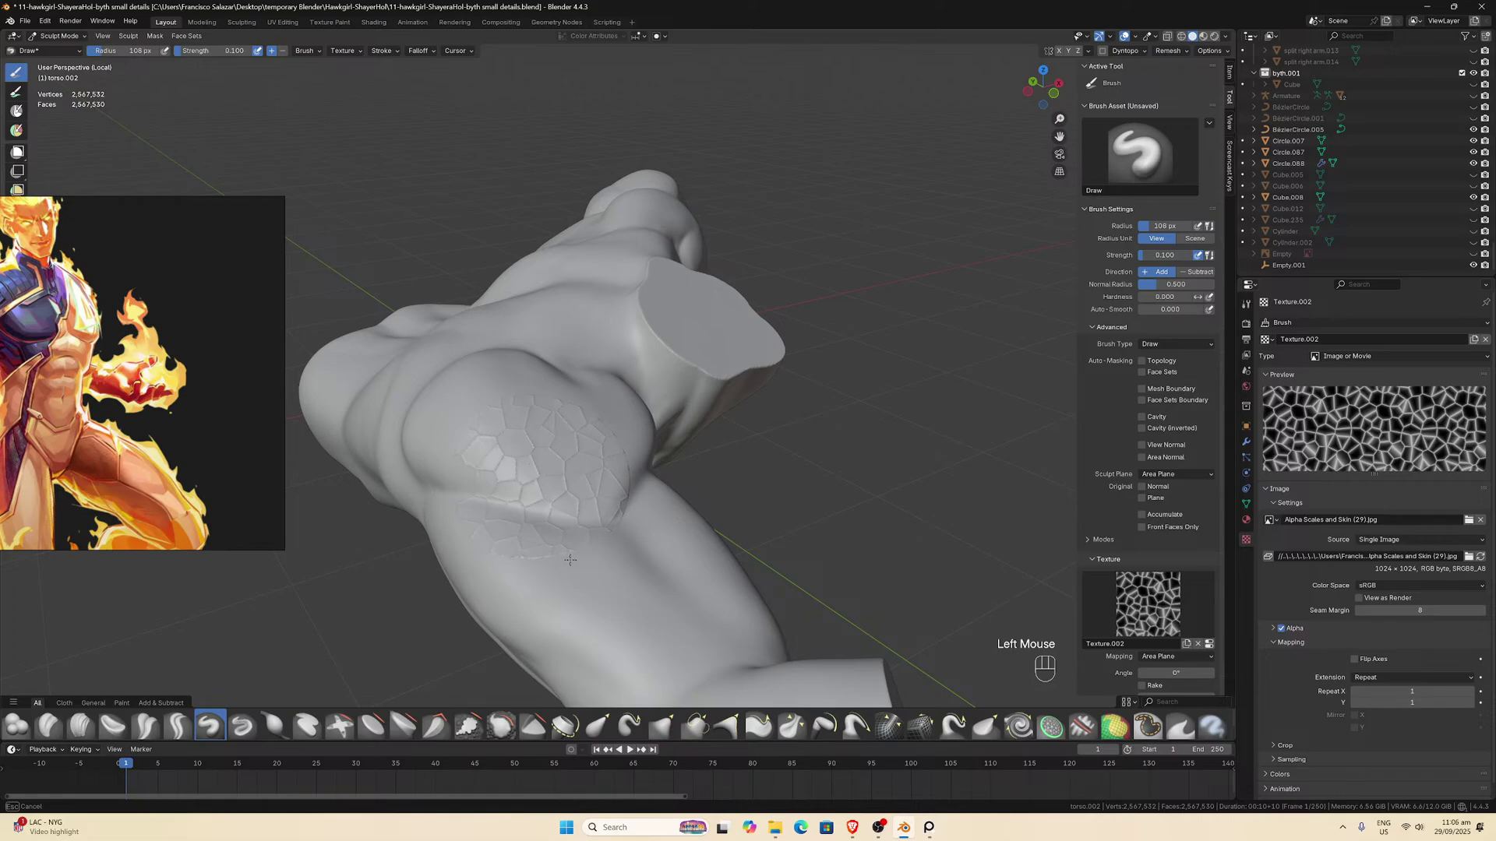
pyautogui.scroll(3, 614, 467)
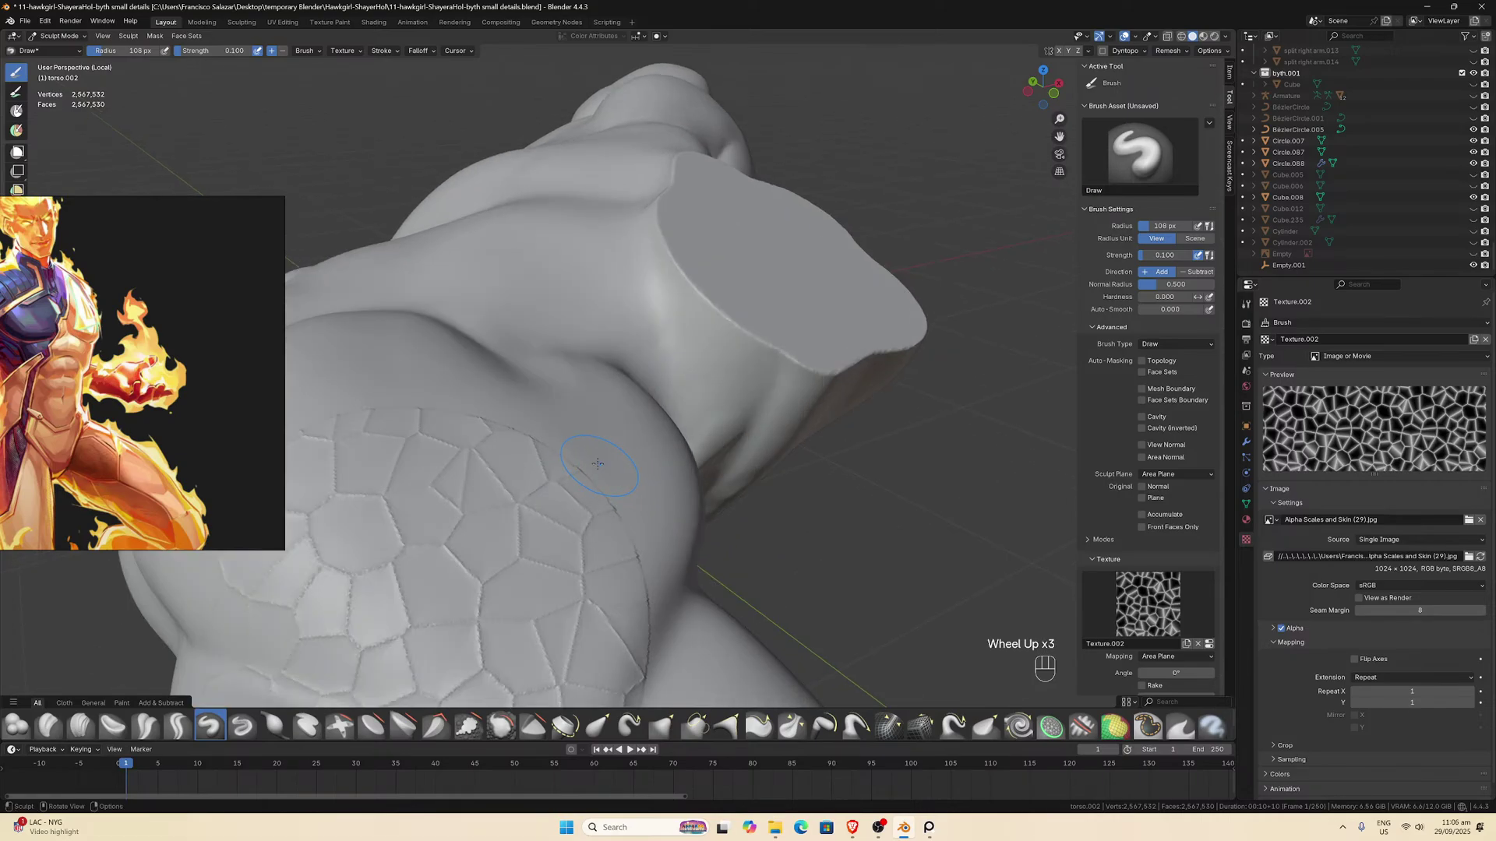
pyautogui.hotkey('ctrl', 'z')
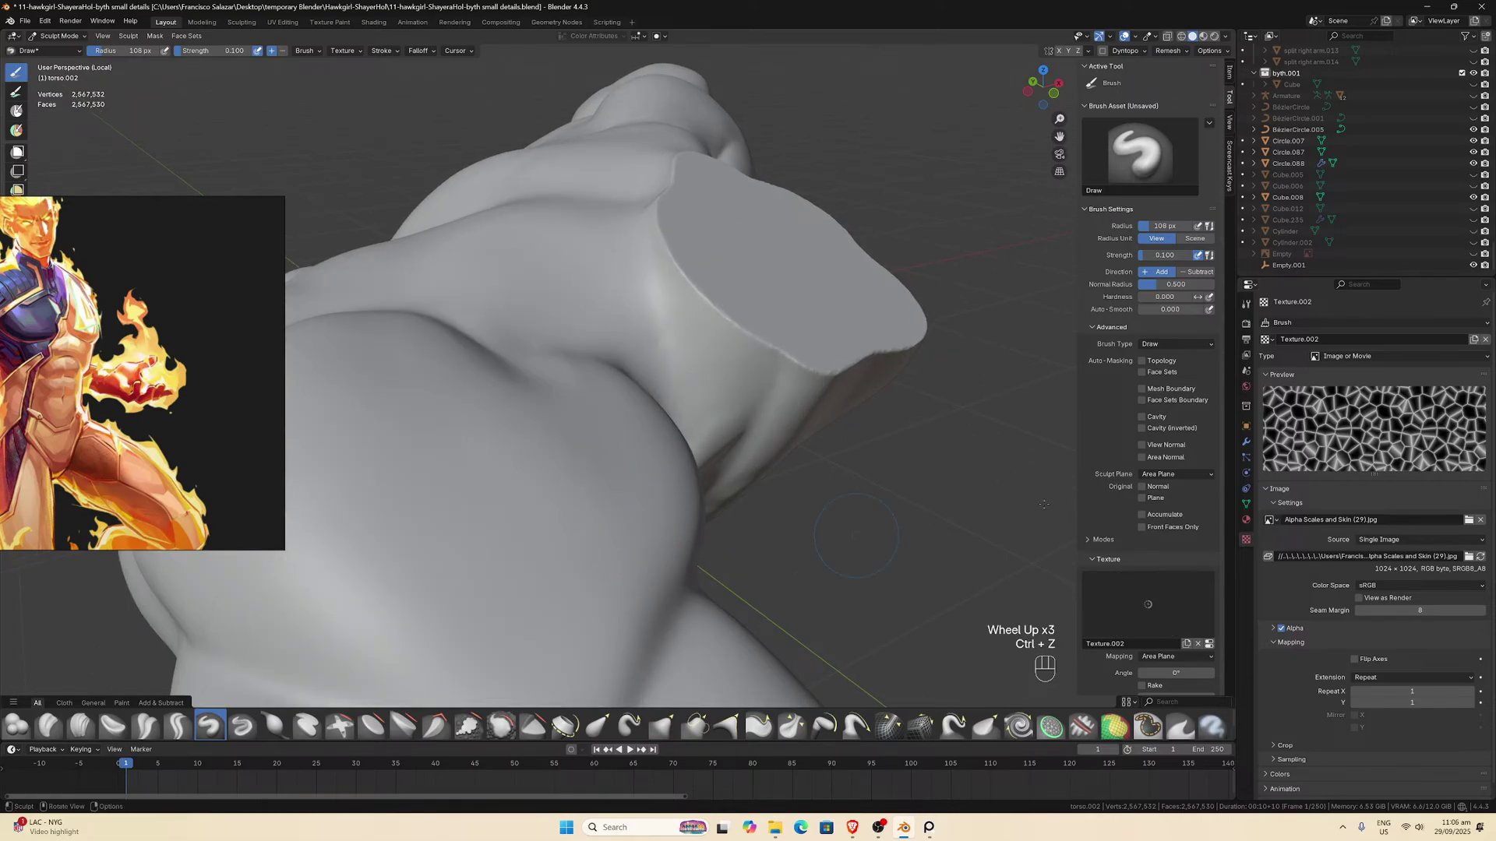
# Replace the brush texture image with the fine scale pattern Alpha Scales and Skin (86).jpg.
pyautogui.click(1468, 520)
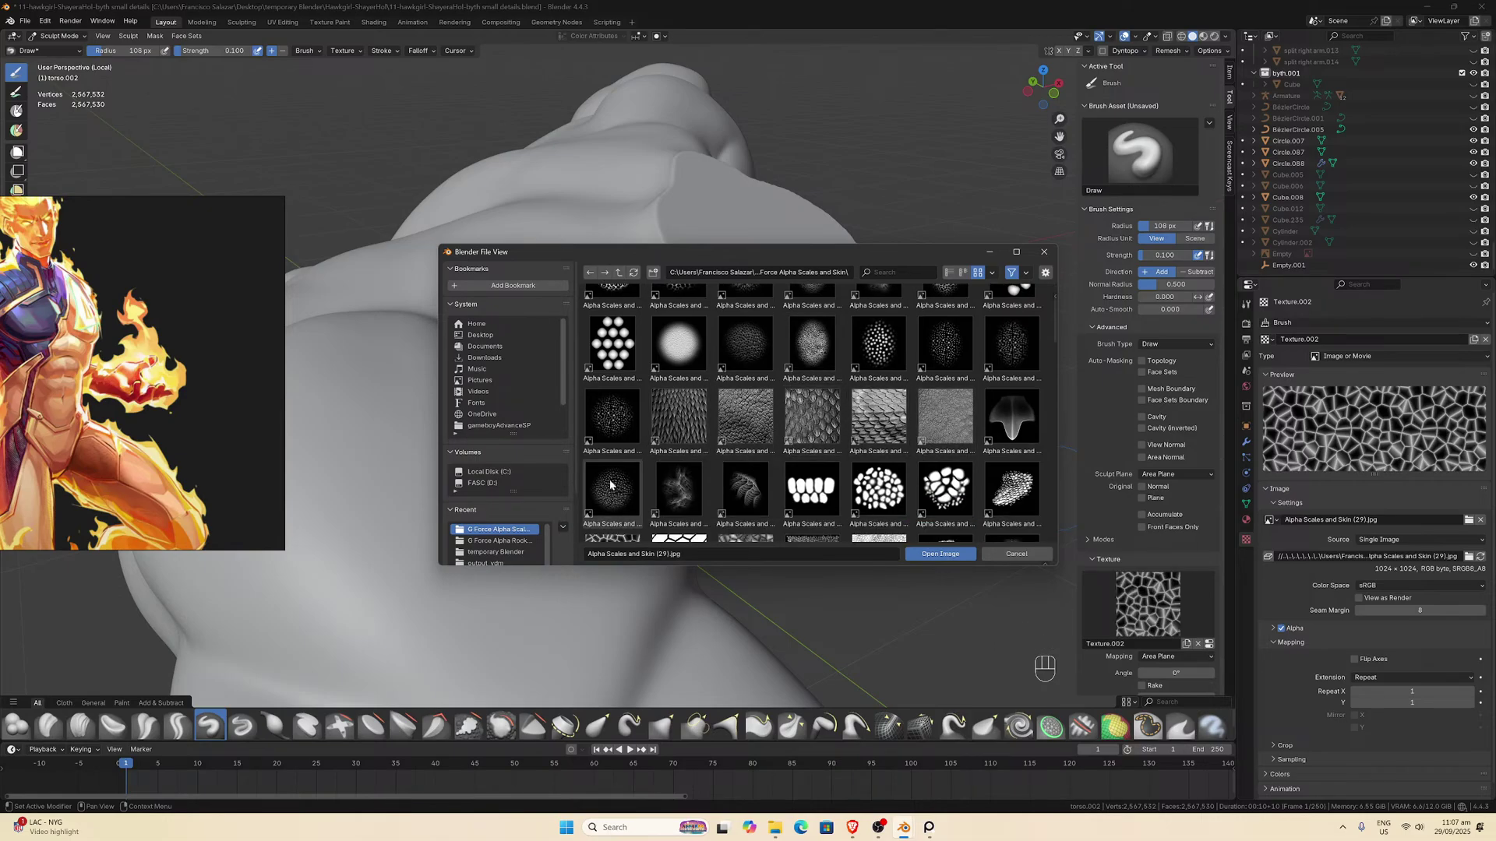
pyautogui.scroll(-2, 803, 472)
pyautogui.scroll(-2, 803, 471)
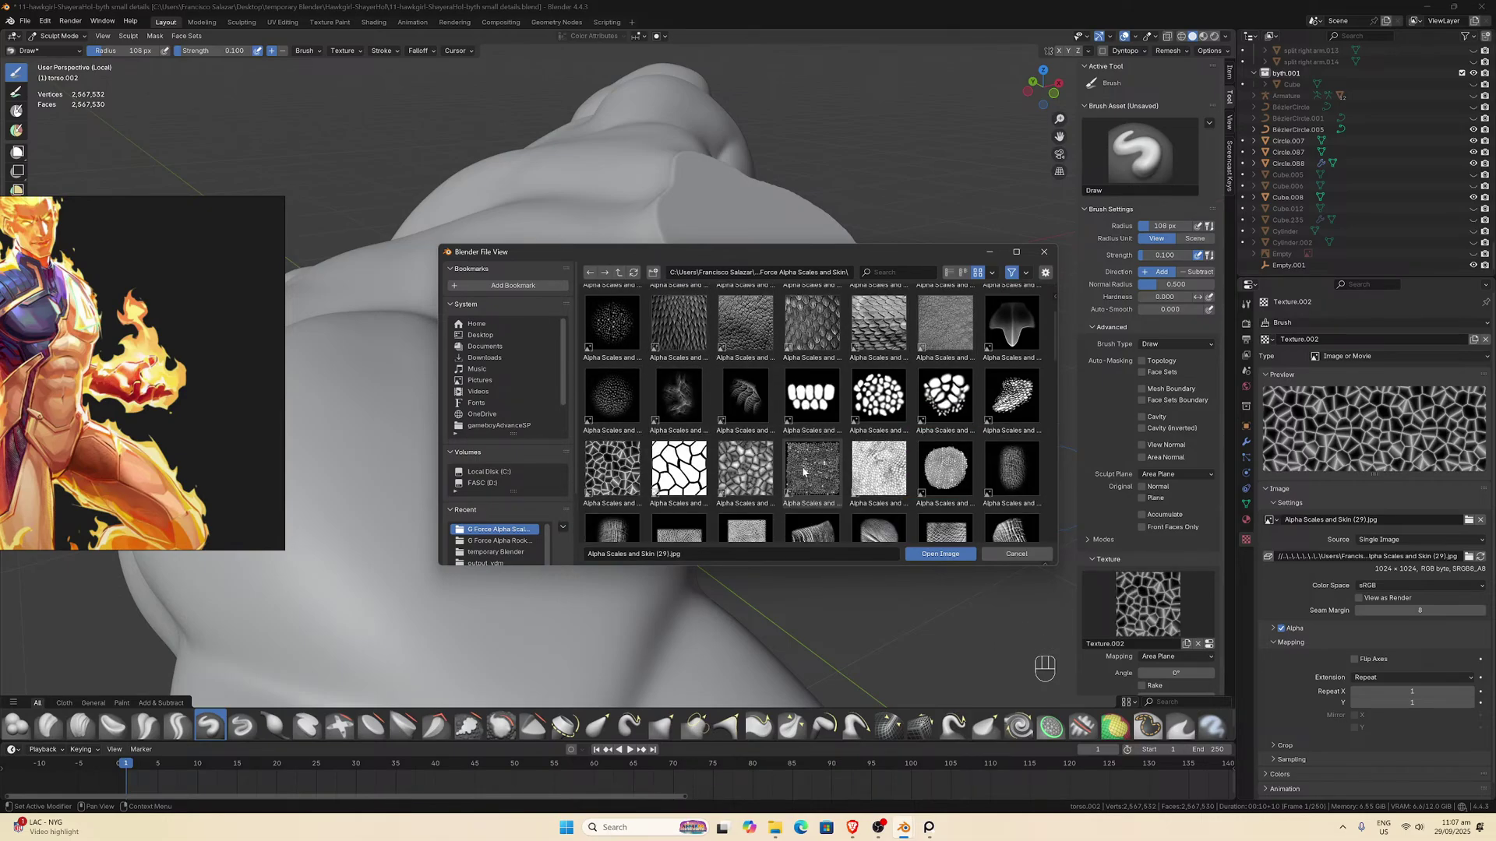
pyautogui.scroll(-2, 804, 471)
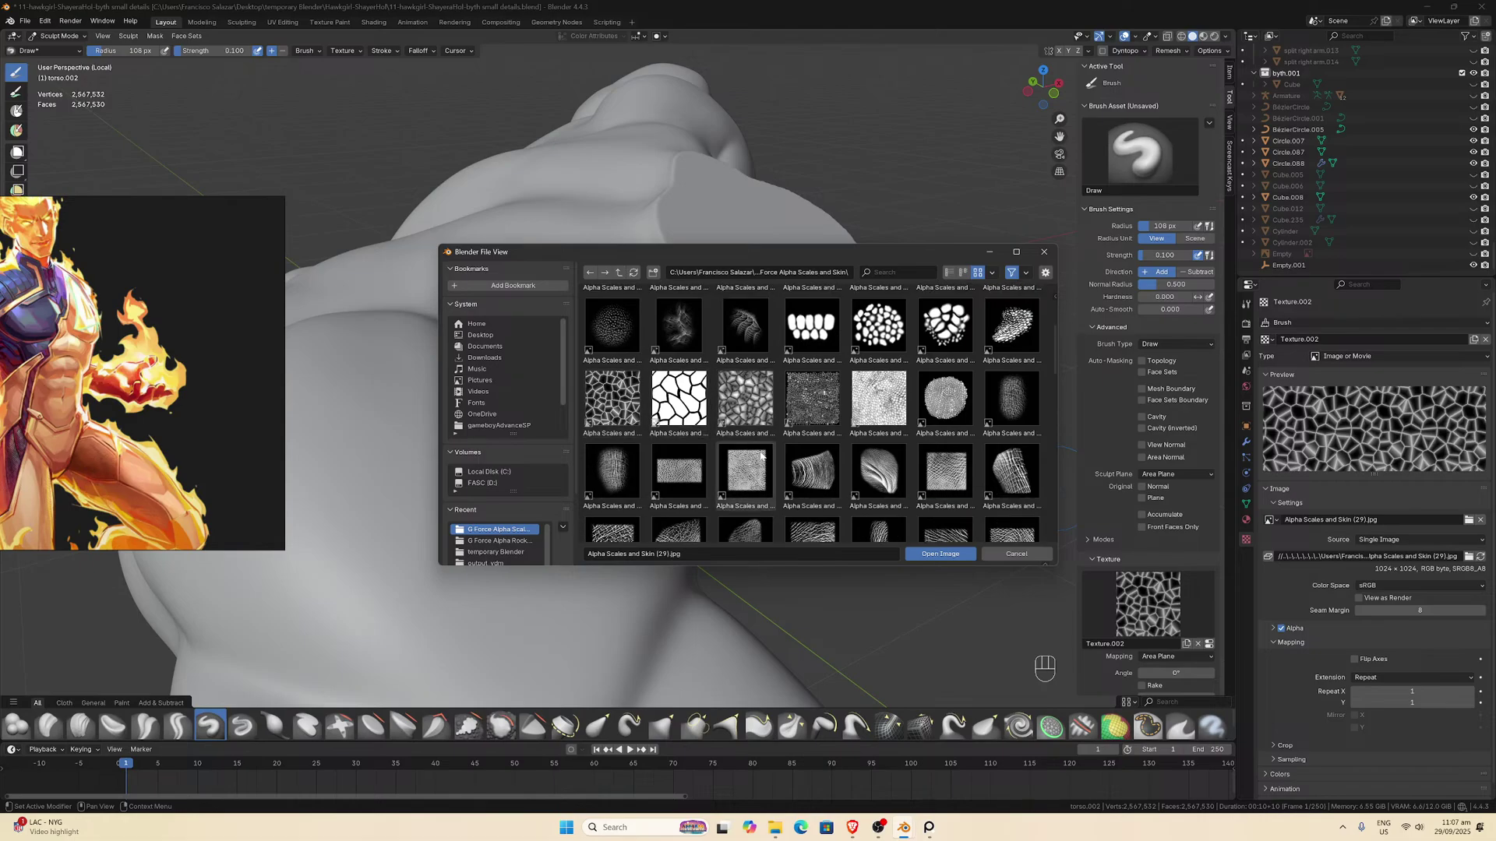
pyautogui.scroll(-2, 878, 436)
pyautogui.scroll(-5, 898, 437)
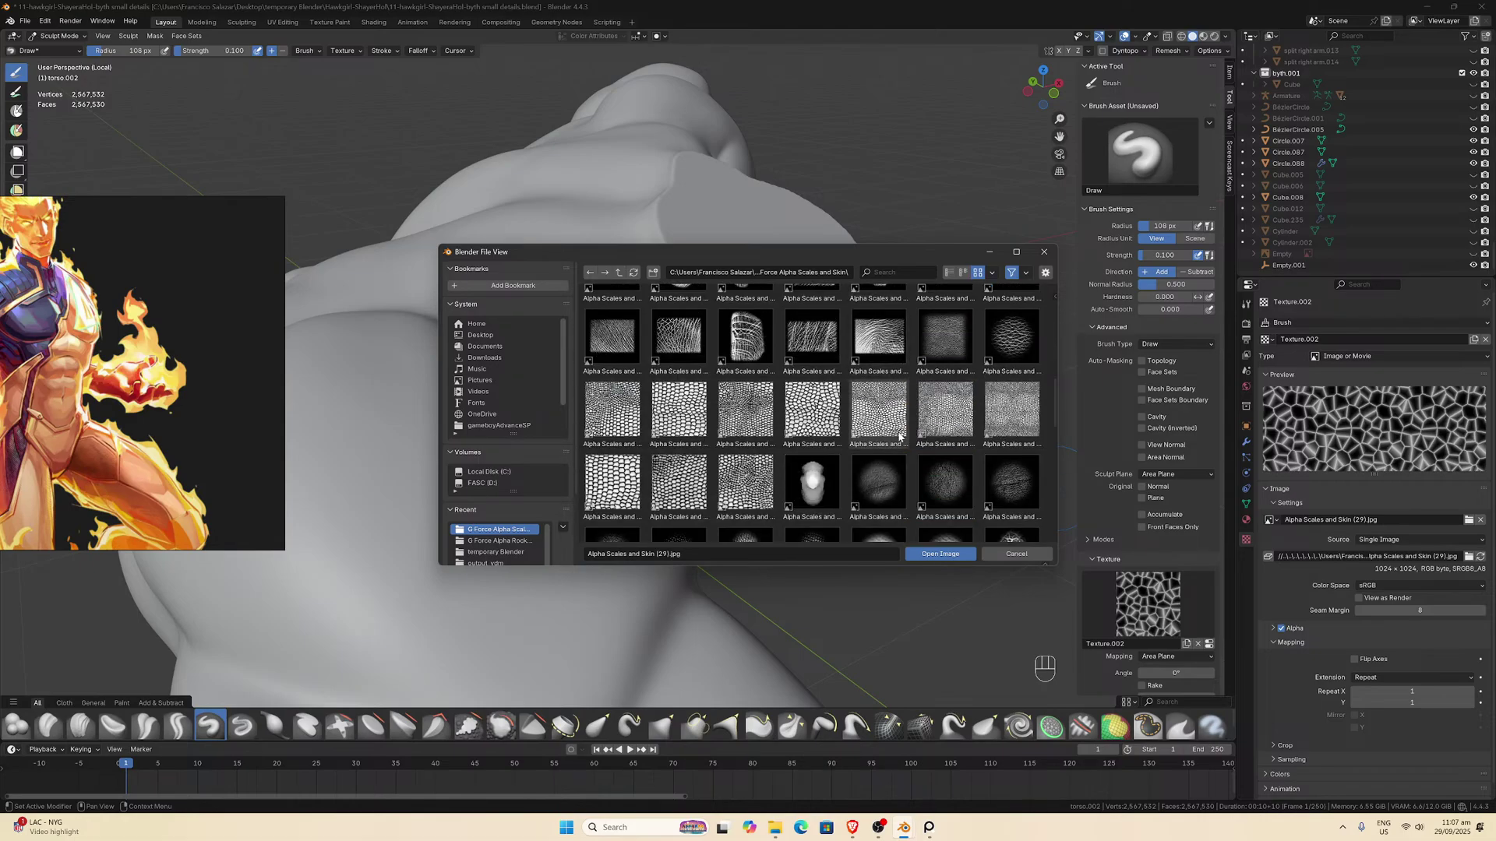
pyautogui.scroll(-2, 900, 437)
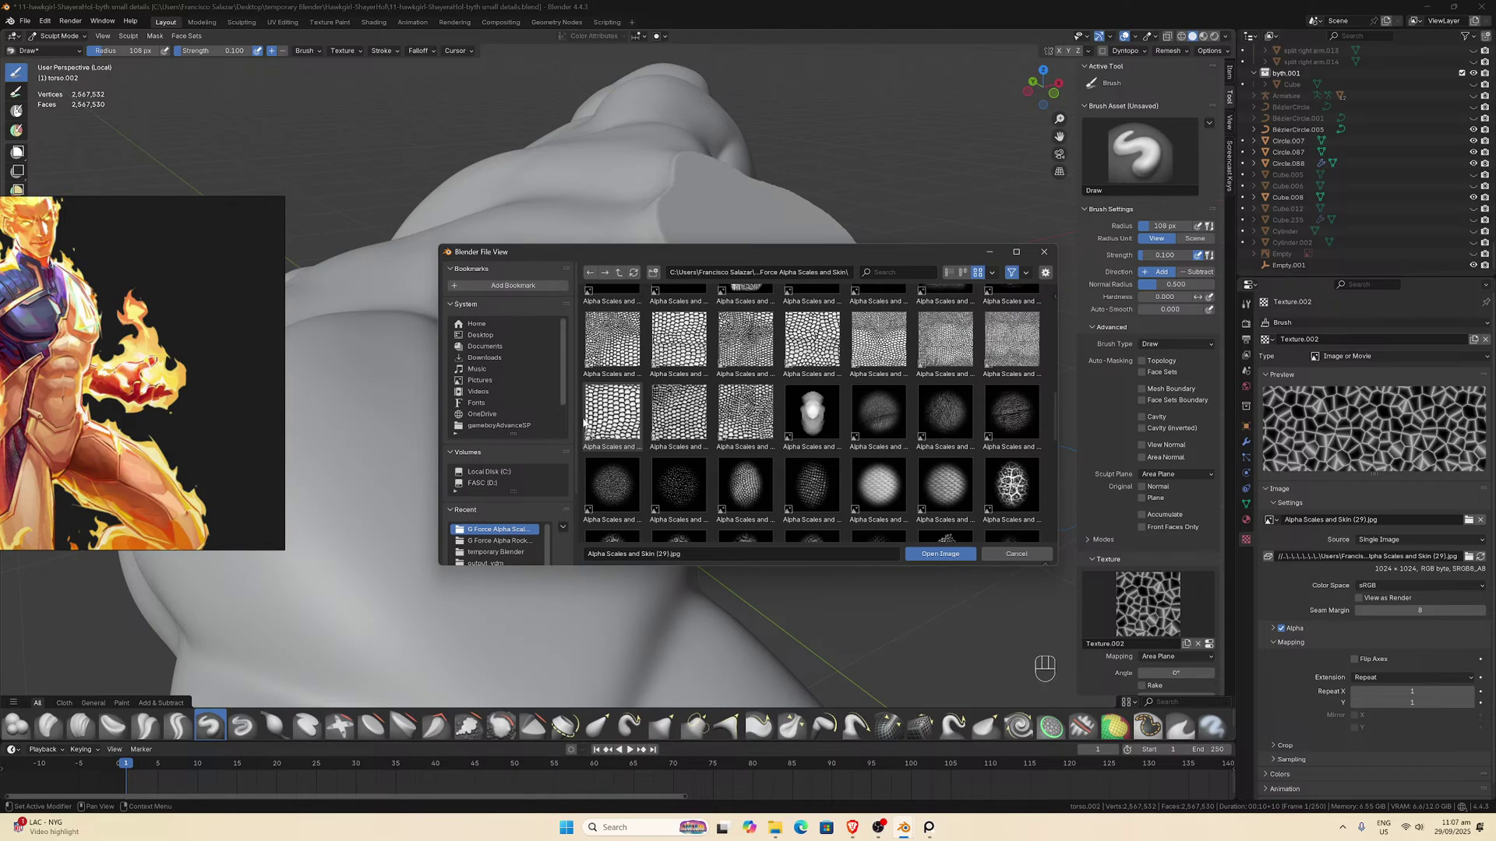
pyautogui.scroll(-3, 804, 406)
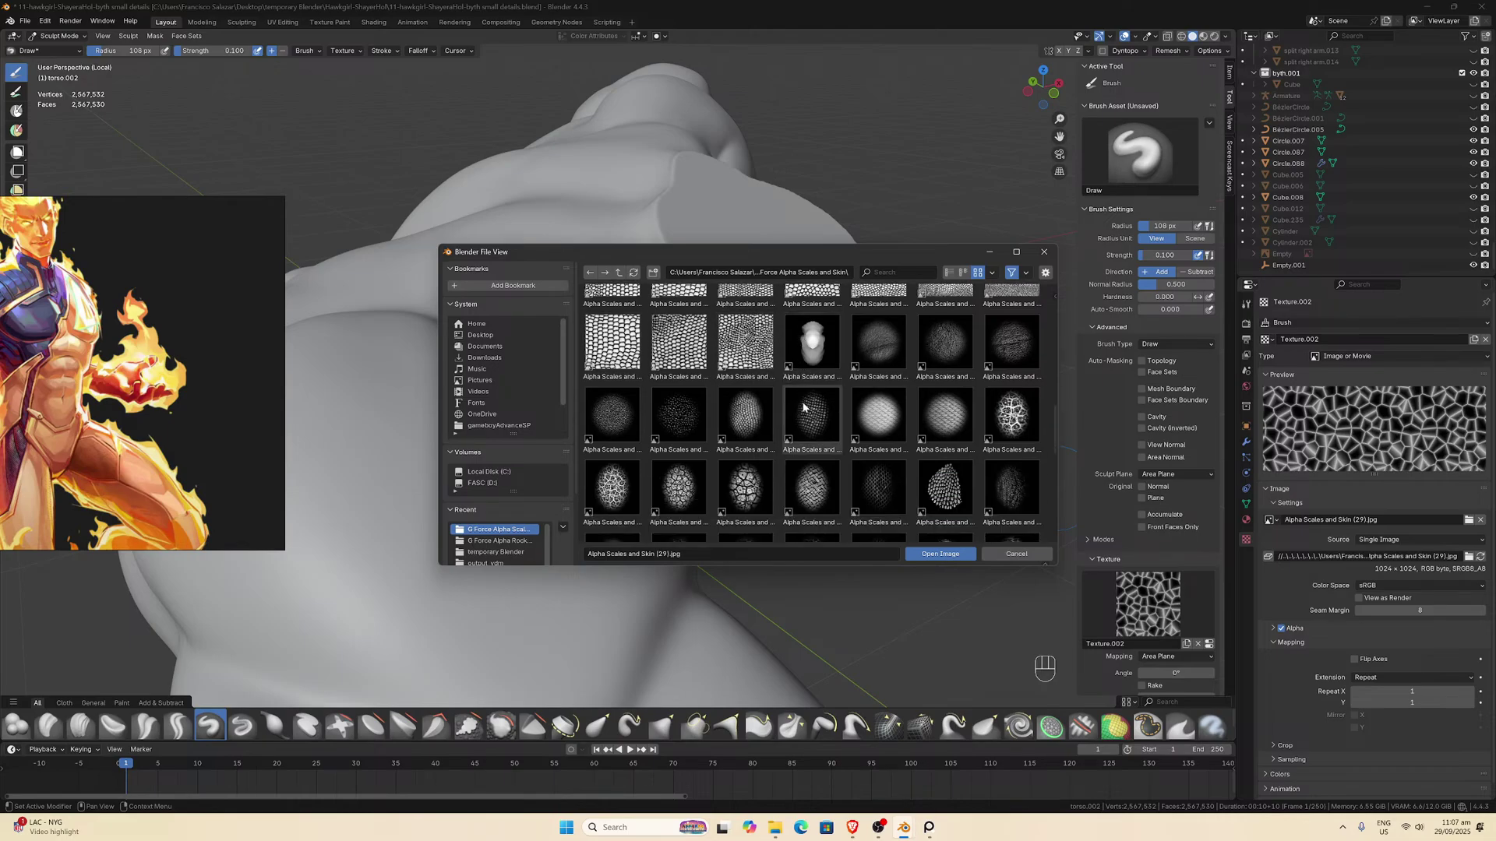
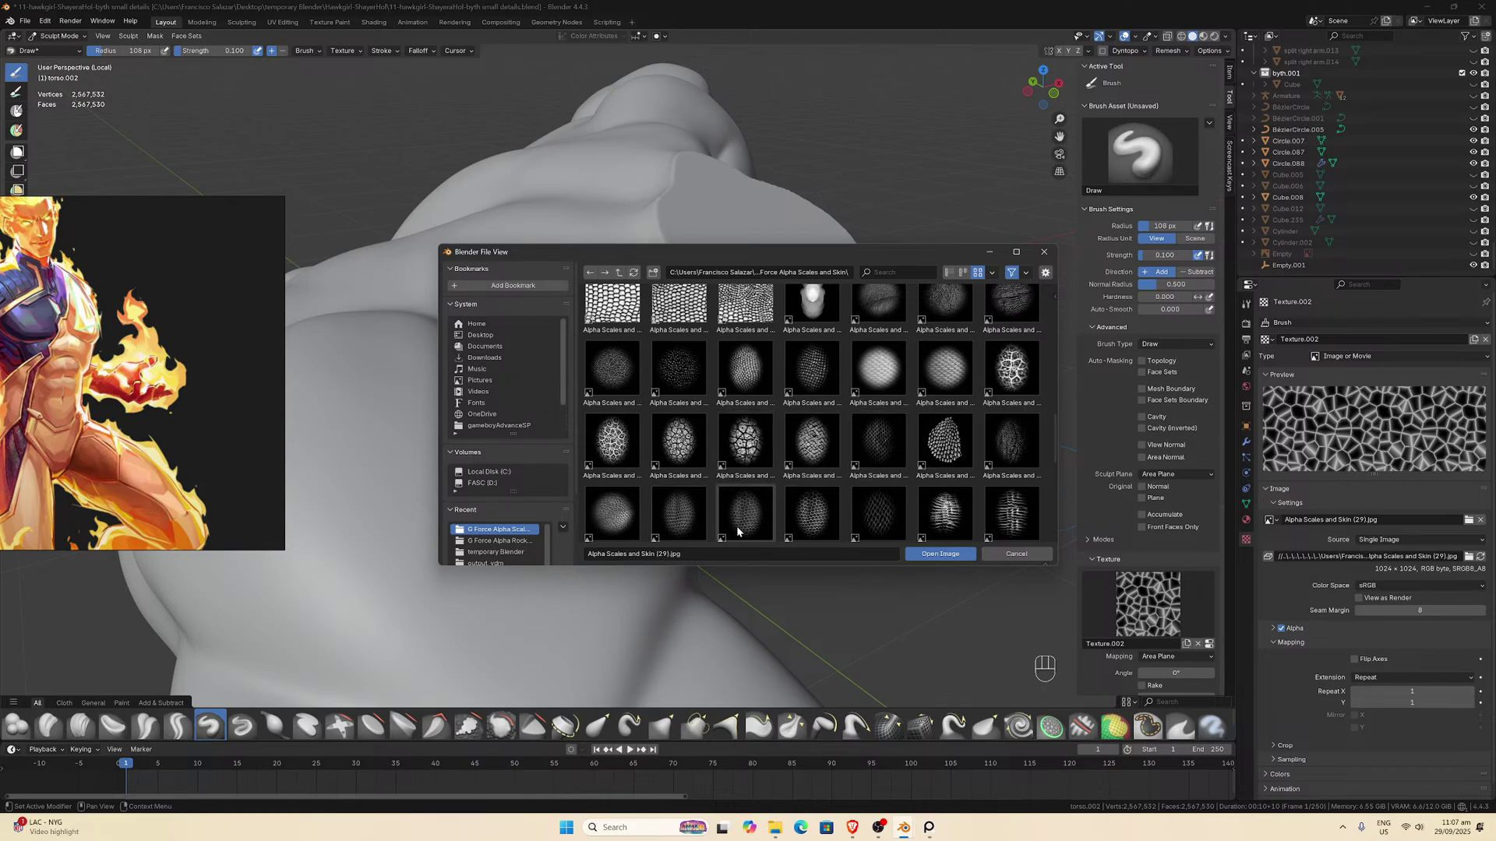
pyautogui.doubleClick(683, 529)
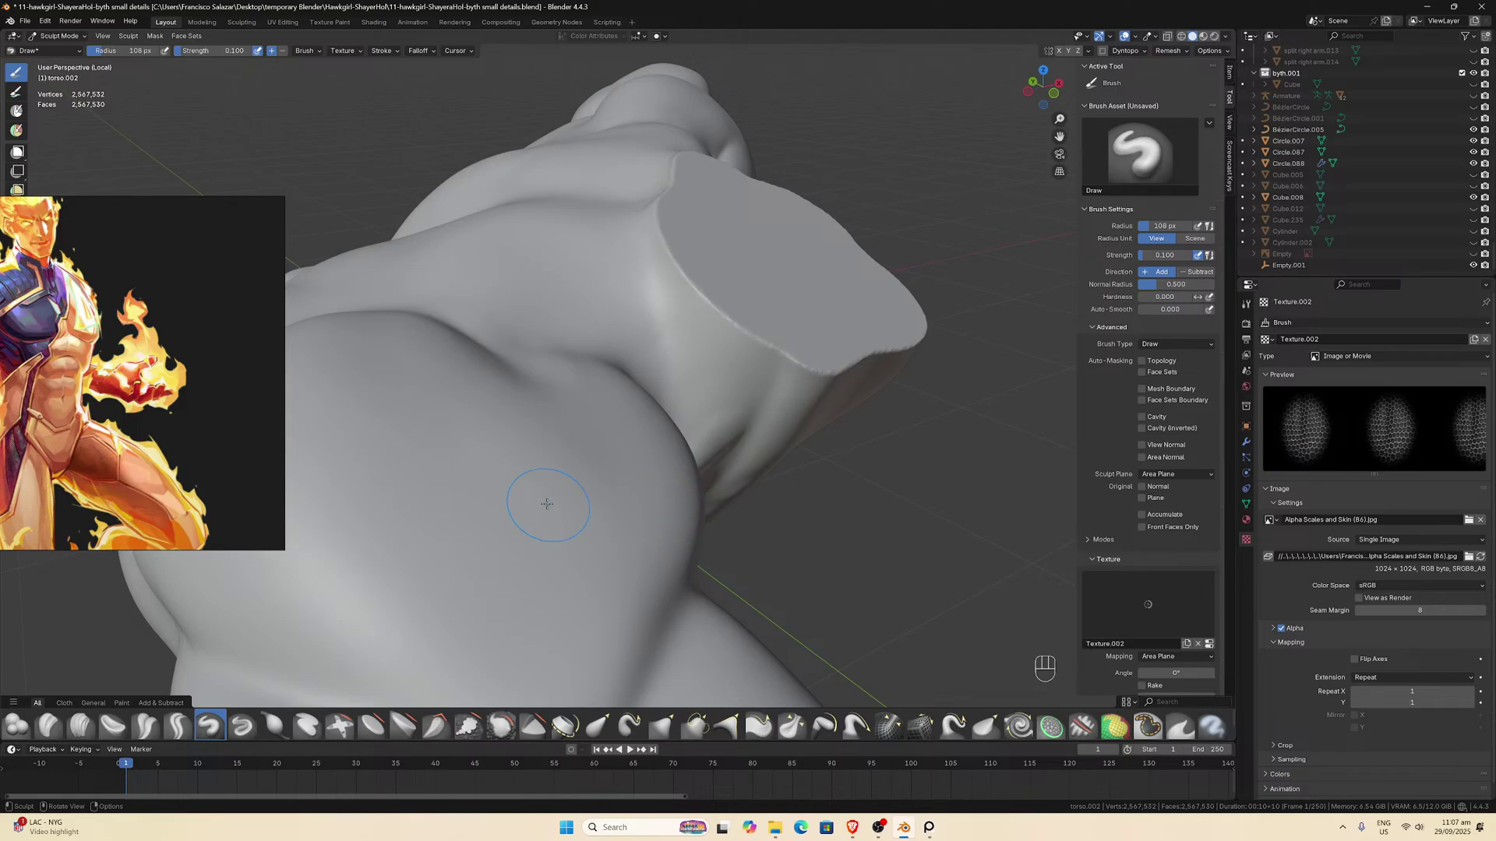
# Try painting the fine scale texture over the shoulder and upper arm, and undo the strokes.
pyautogui.scroll(-3, 547, 504)
pyautogui.scroll(1, 517, 434)
pyautogui.click(543, 476)
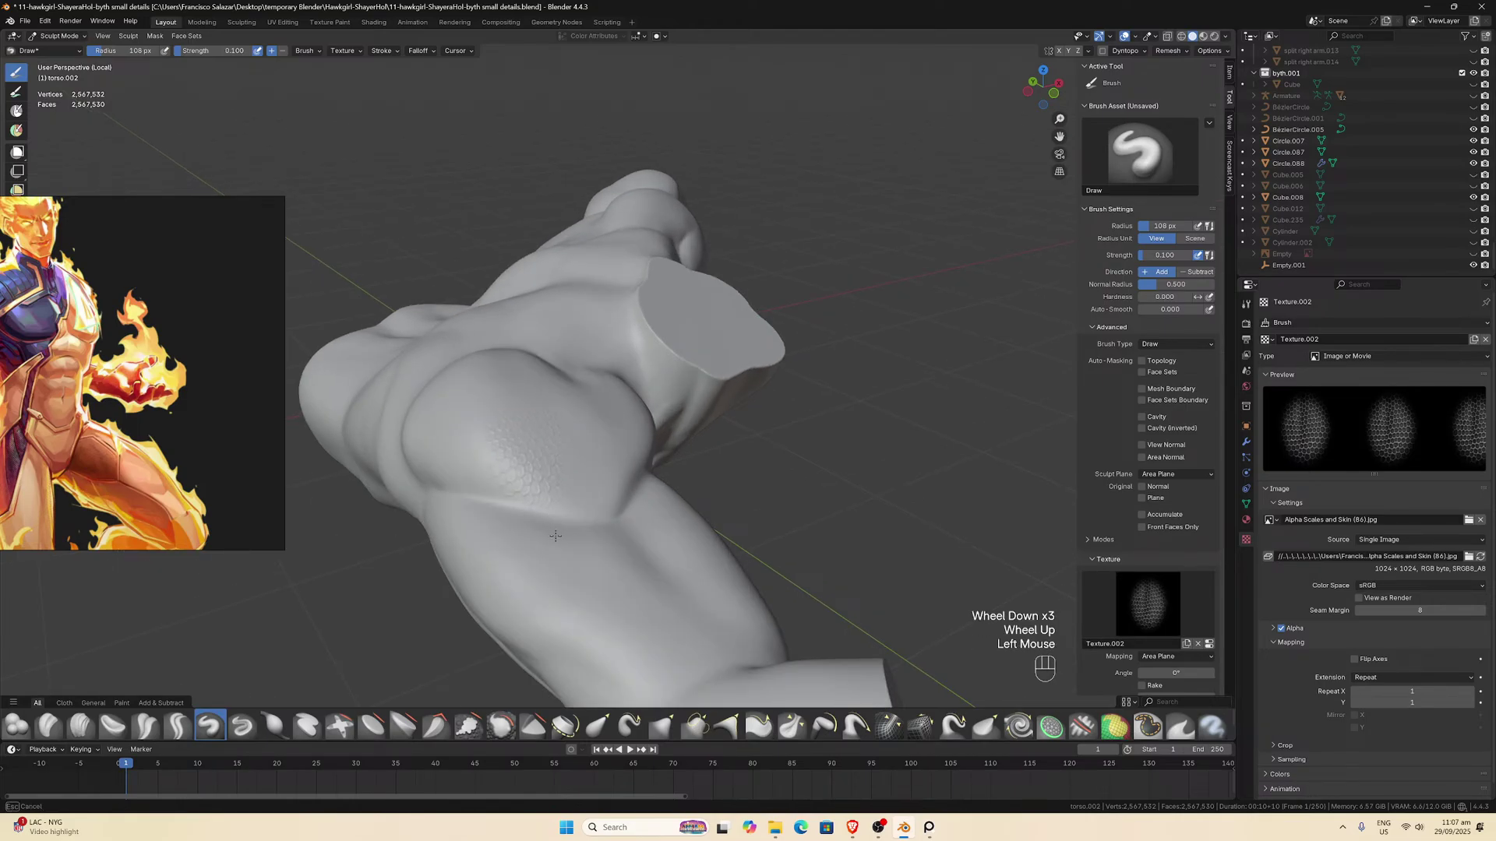
pyautogui.moveTo(552, 554); pyautogui.dragTo(607, 507, button='middle')
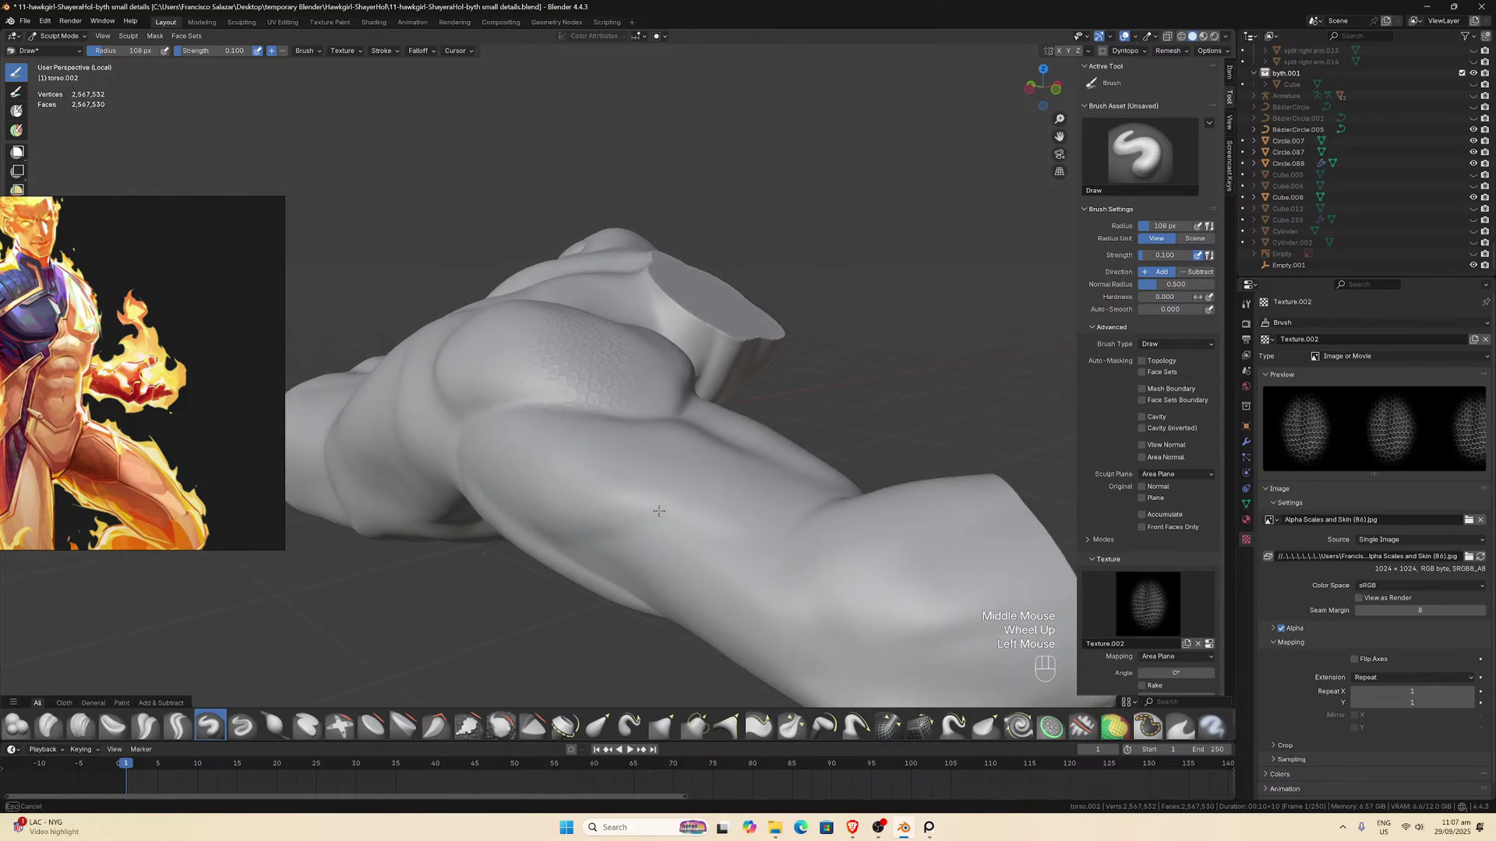
pyautogui.moveTo(705, 564); pyautogui.dragTo(695, 562, button='middle')
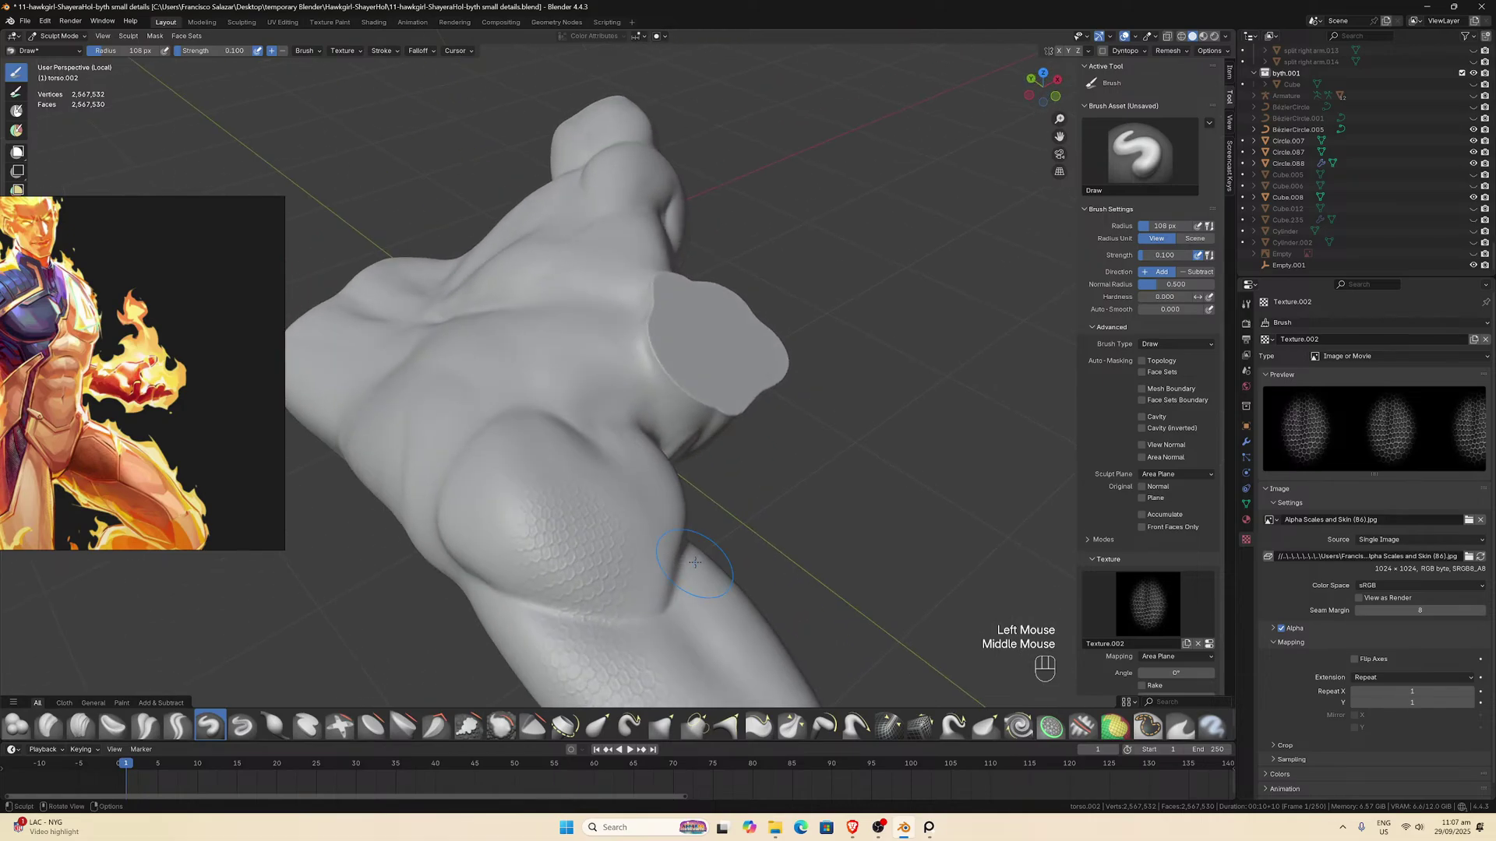
pyautogui.hotkey('ctrl', 'z')
pyautogui.hotkey('ctrl', 'z')
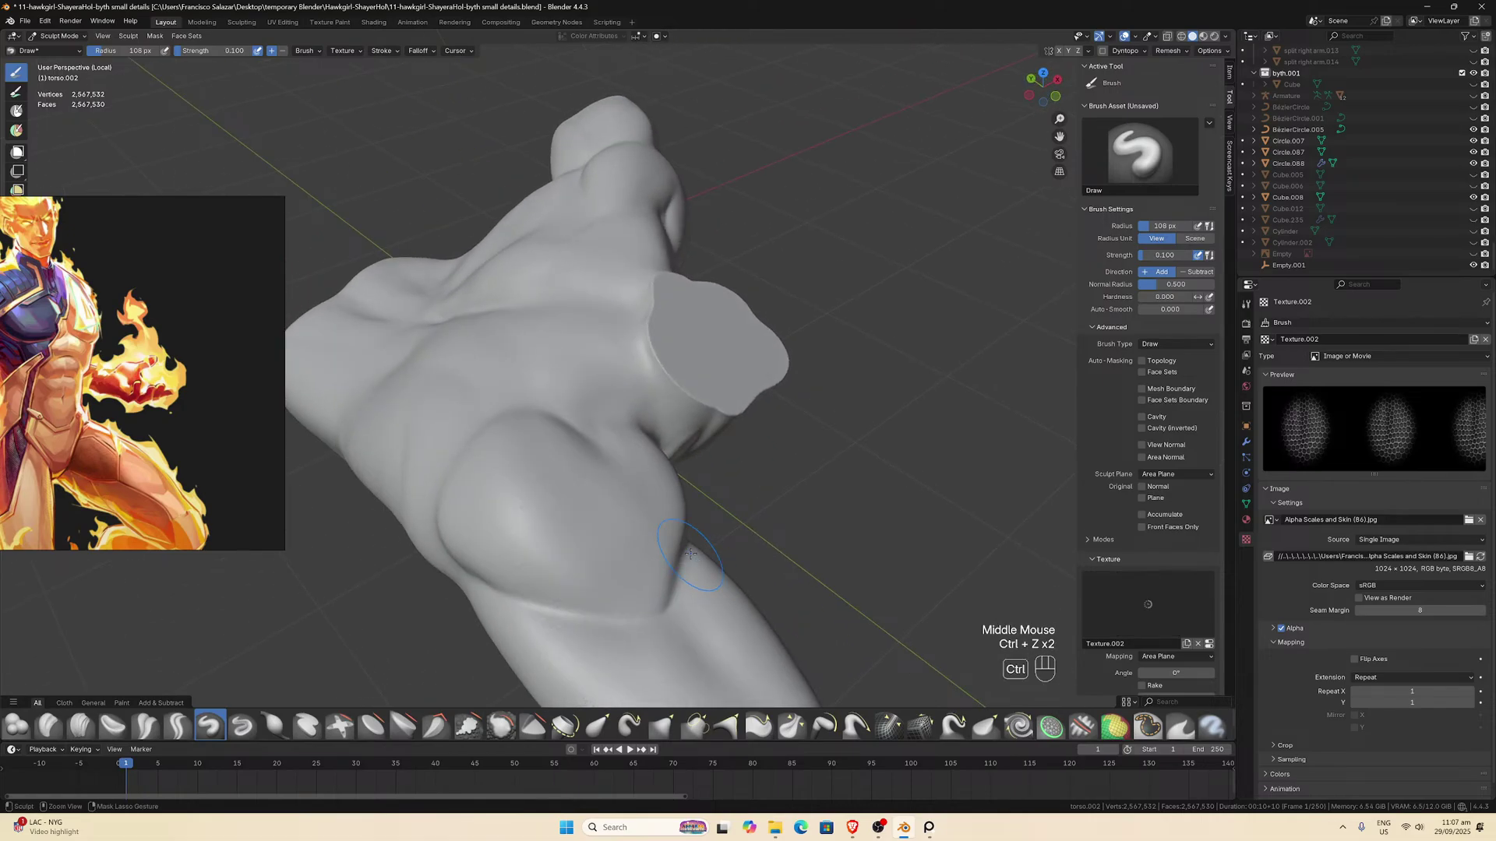
# Set the Draw brush strength to 0.2 and paint scales over the whole shoulder muscle.
pyautogui.click(226, 52)
pyautogui.write('0.2')
pyautogui.press('Return')
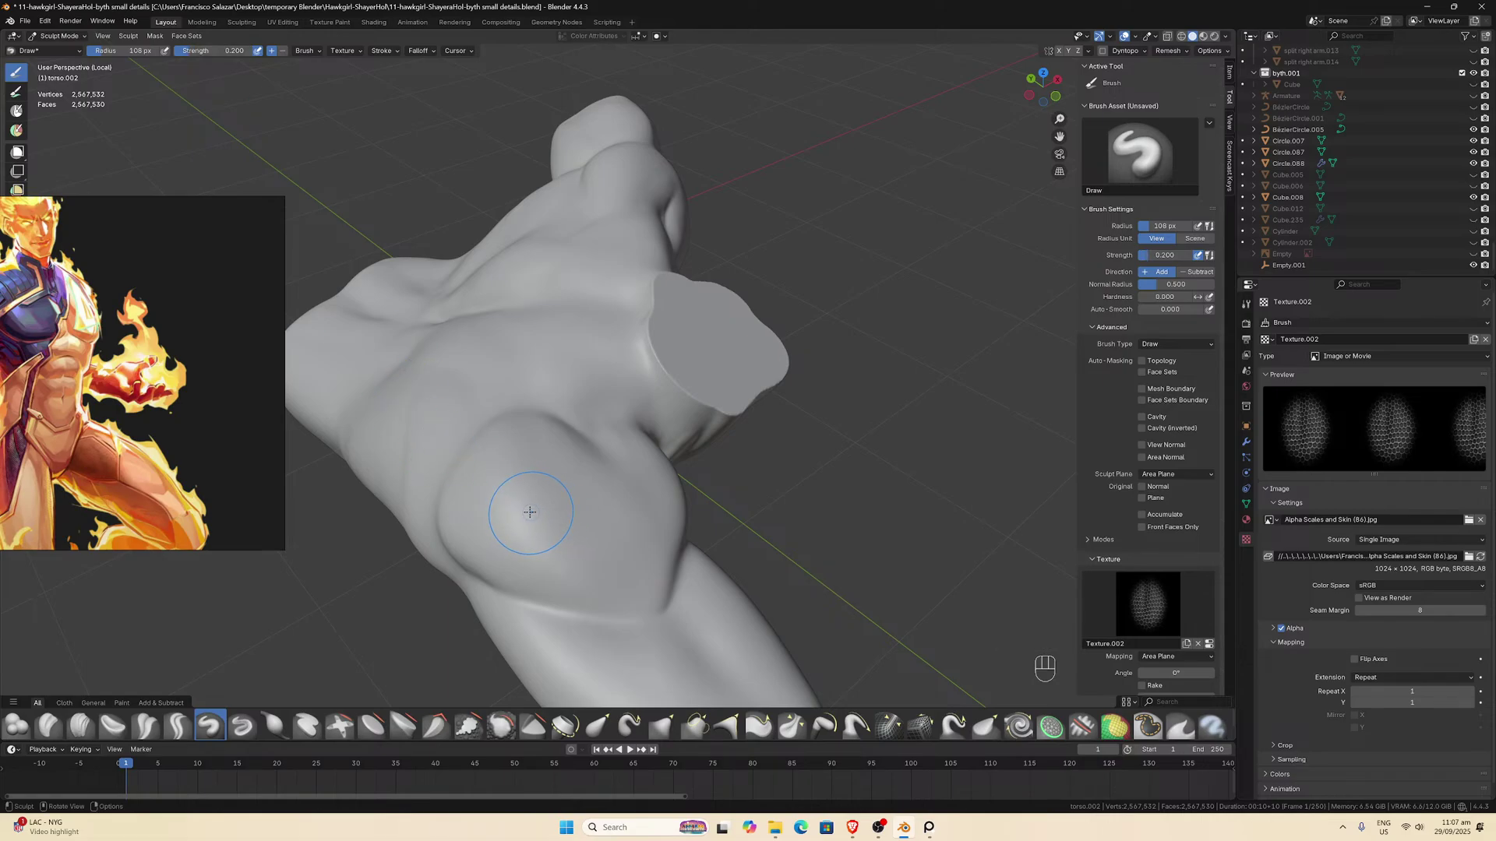
pyautogui.moveTo(524, 517); pyautogui.dragTo(498, 524, button='middle')
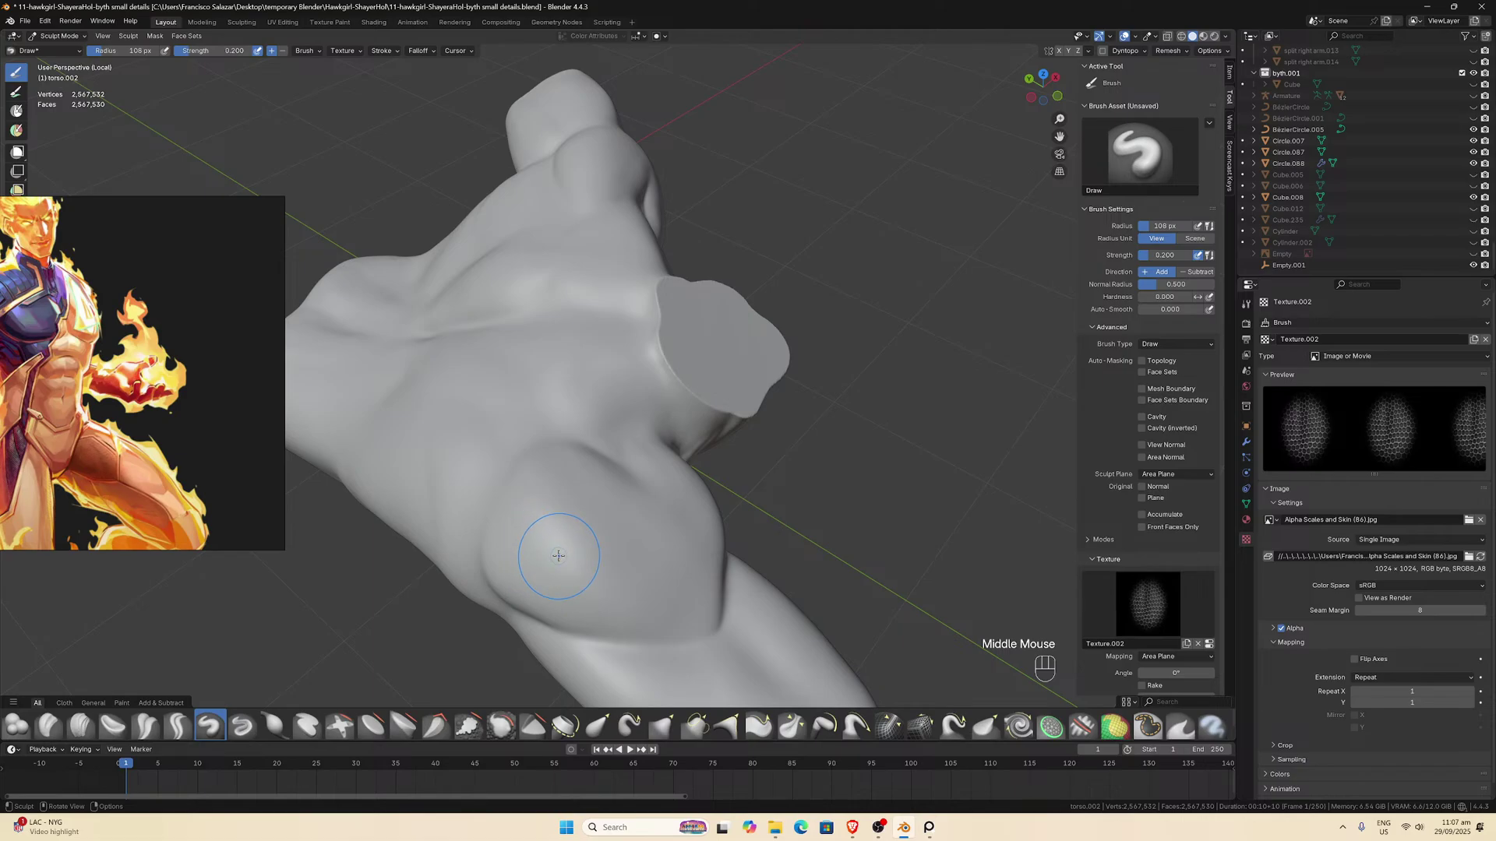
pyautogui.moveTo(534, 538); pyautogui.dragTo(631, 620)
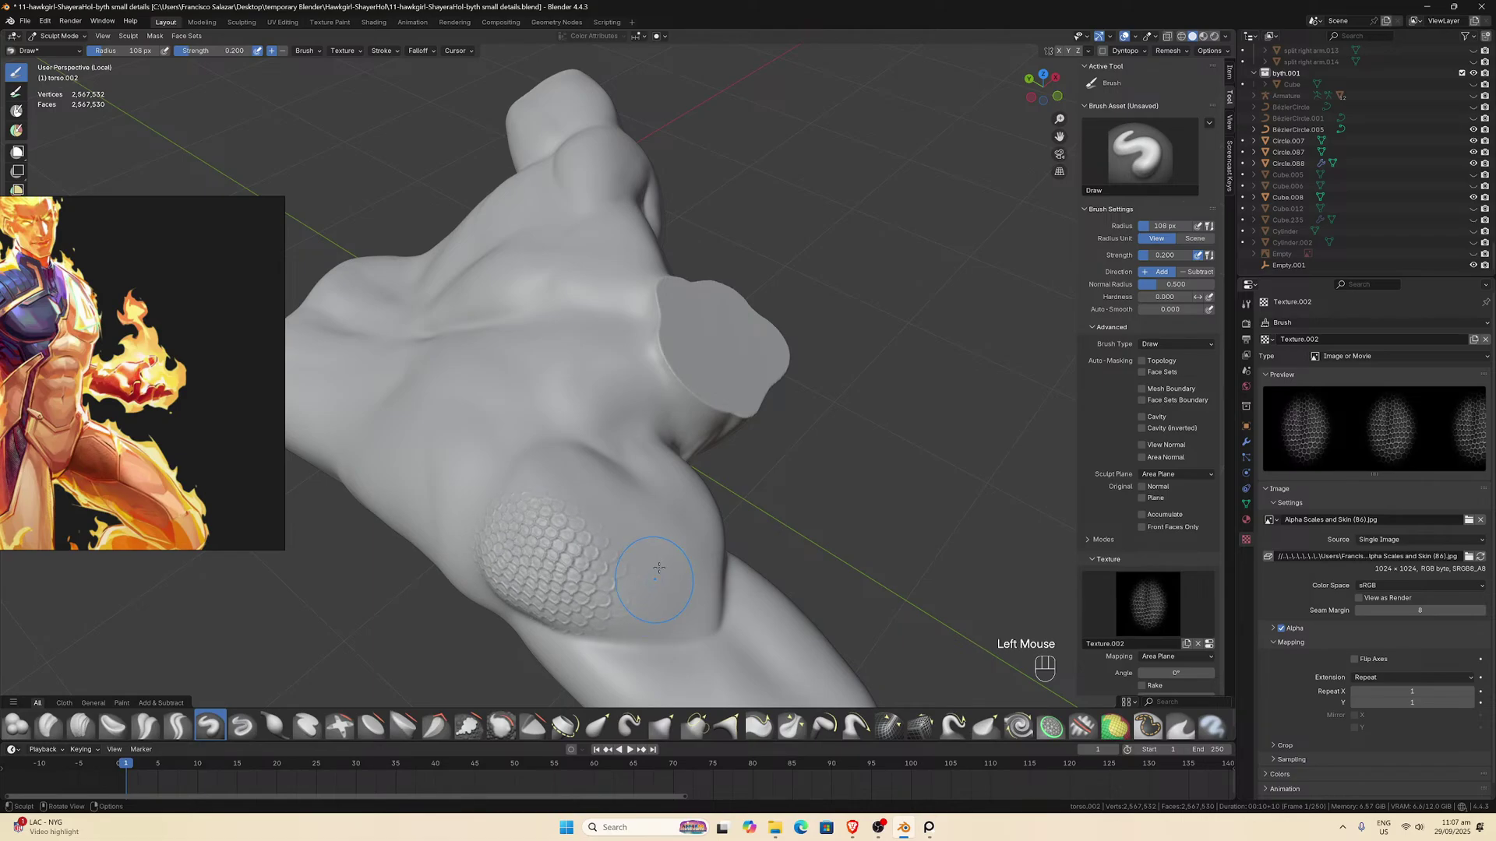
pyautogui.moveTo(660, 514)
pyautogui.mouseDown()
pyautogui.moveTo(662, 499)
pyautogui.moveTo(624, 483)
pyautogui.moveTo(711, 629)
pyautogui.mouseUp()
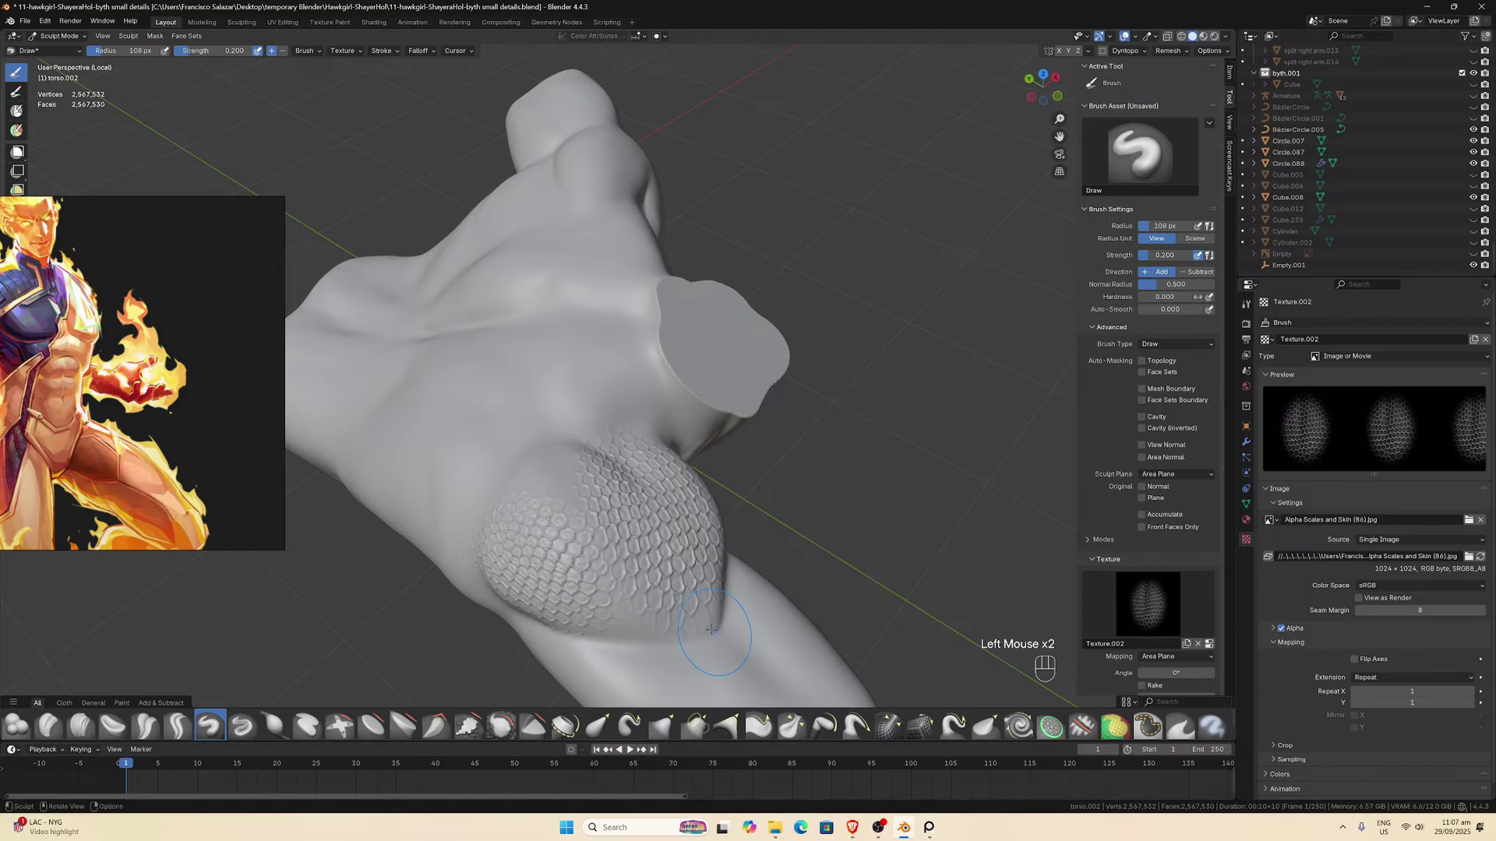
# Leave local view to show the full figure and paint scales over the upper arm down to the armband.
pyautogui.moveTo(711, 629); pyautogui.dragTo(709, 522, button='middle')
pyautogui.press('KP_Divide')
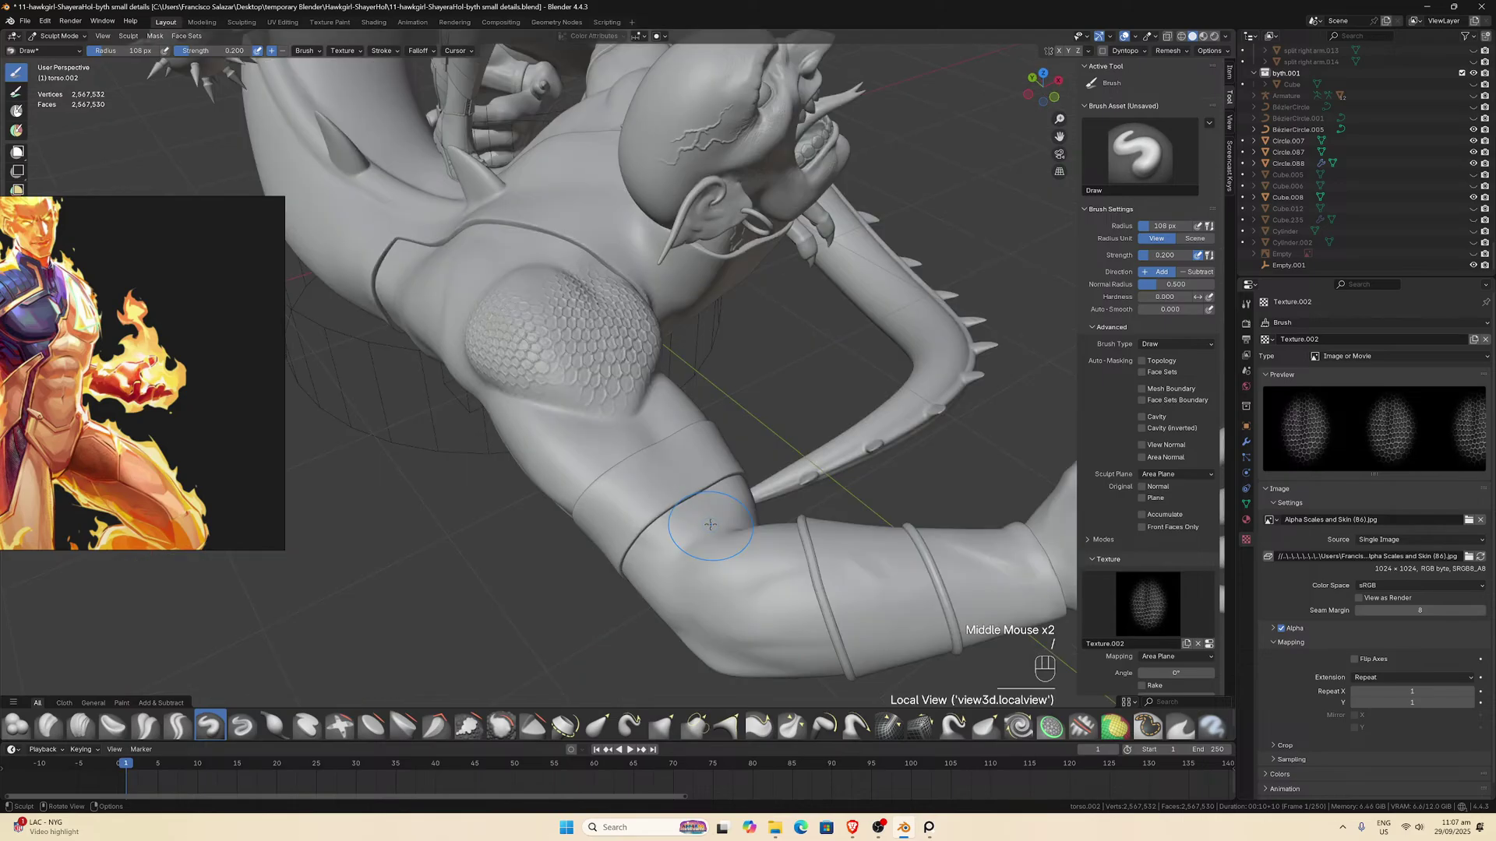
pyautogui.moveTo(680, 462); pyautogui.dragTo(650, 417, button='middle')
pyautogui.scroll(2, 644, 408)
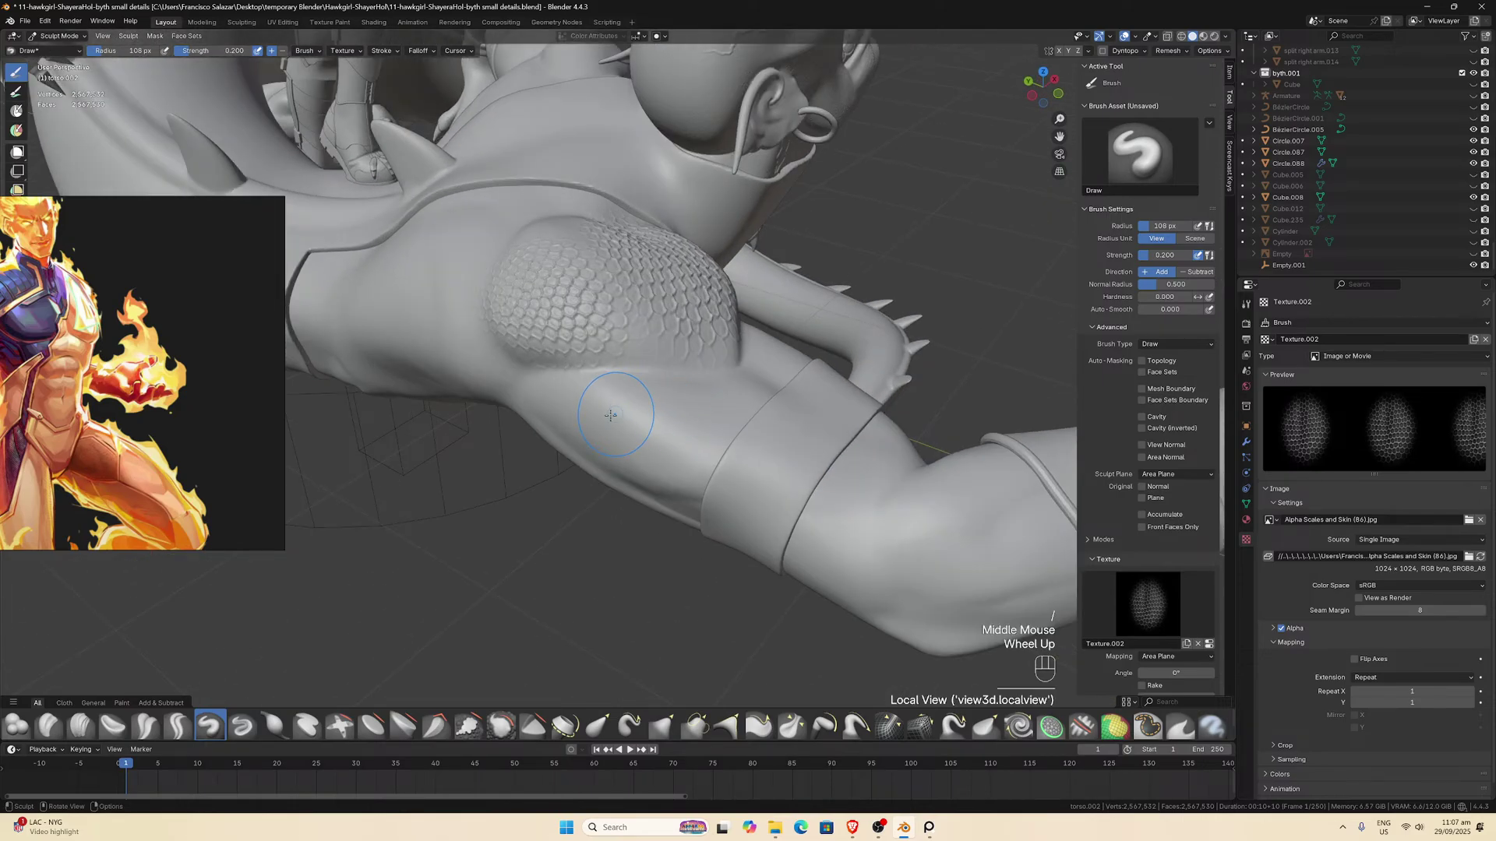
pyautogui.moveTo(610, 415)
pyautogui.mouseDown()
pyautogui.moveTo(627, 425)
pyautogui.moveTo(616, 444)
pyautogui.moveTo(646, 436)
pyautogui.mouseUp()
pyautogui.moveTo(646, 437); pyautogui.dragTo(697, 449, button='middle')
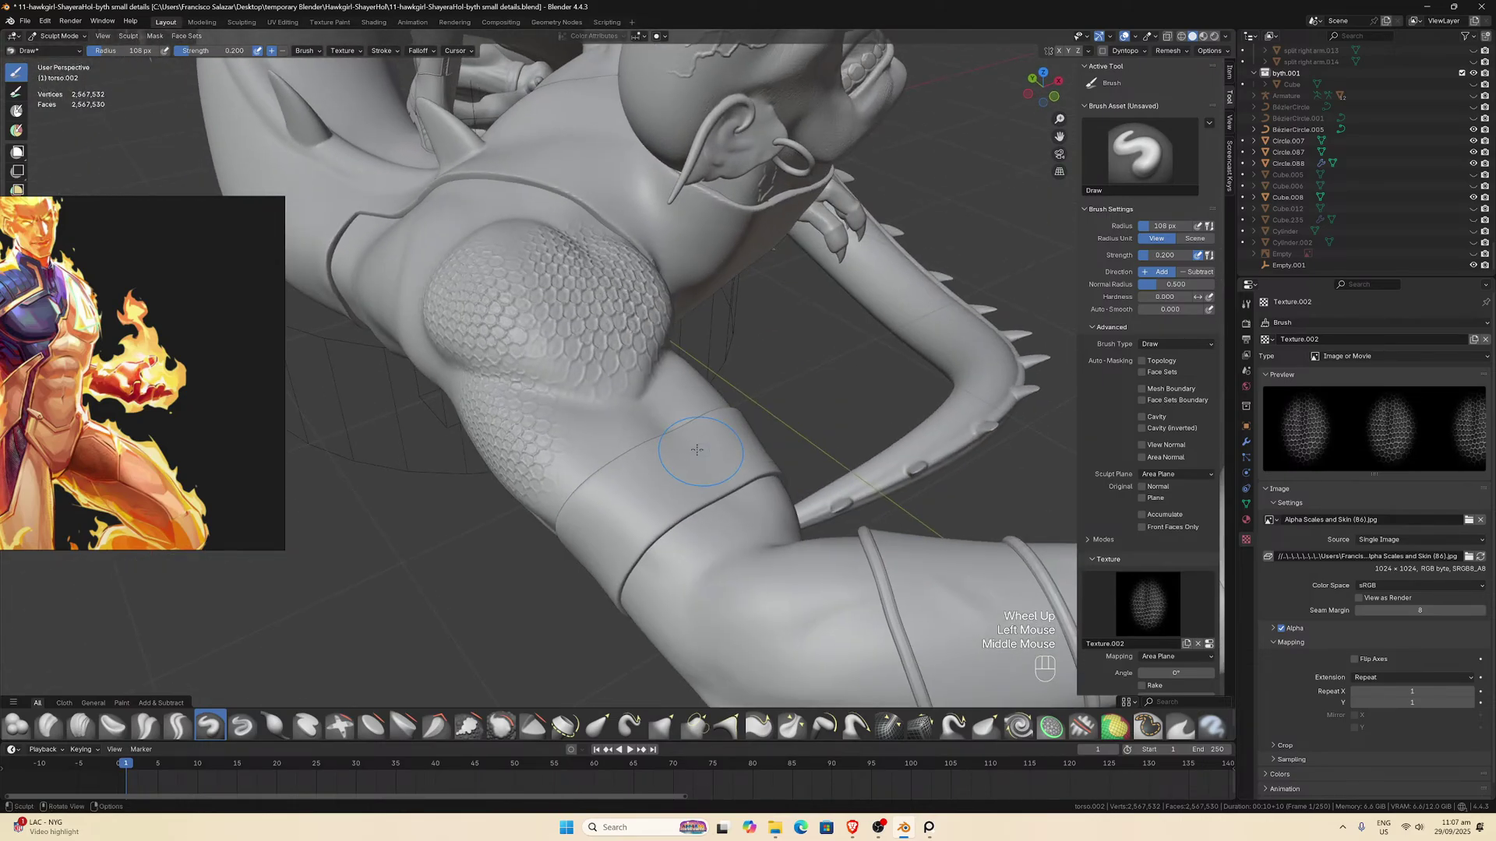
pyautogui.moveTo(634, 471)
pyautogui.mouseDown()
pyautogui.moveTo(624, 477)
pyautogui.moveTo(677, 578)
pyautogui.mouseUp()
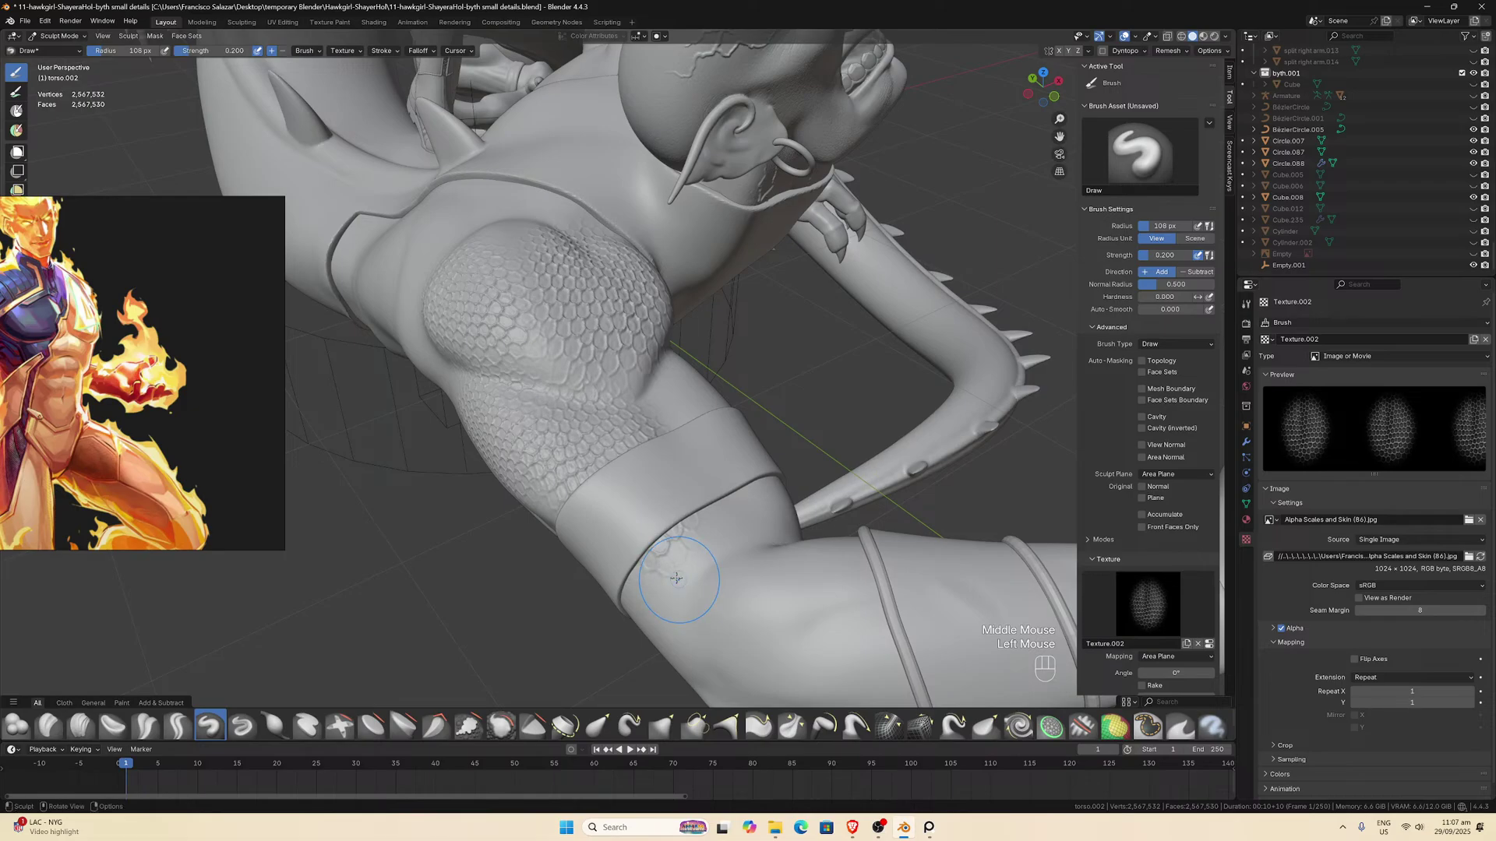
# Cover the elbow area with scales between the armband and the first forearm ring.
pyautogui.moveTo(676, 578)
pyautogui.mouseDown(button='middle')
pyautogui.moveTo(641, 418)
pyautogui.moveTo(708, 343)
pyautogui.mouseUp(button='middle')
pyautogui.scroll(-2, 659, 459)
pyautogui.moveTo(709, 343)
pyautogui.mouseDown()
pyautogui.moveTo(705, 374)
pyautogui.moveTo(789, 406)
pyautogui.mouseUp()
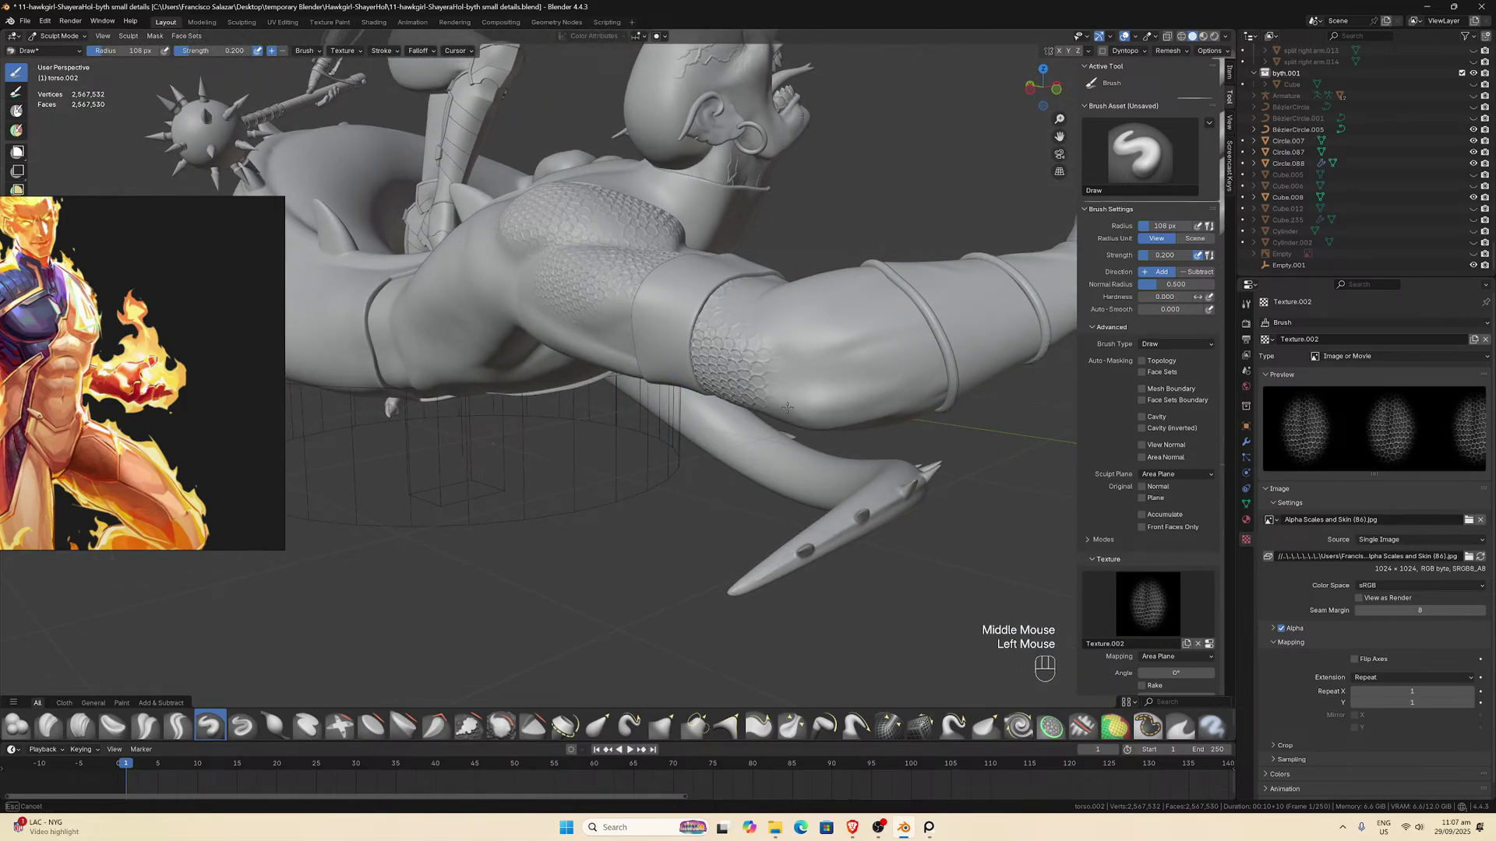
pyautogui.moveTo(755, 374)
pyautogui.mouseDown(button='middle')
pyautogui.moveTo(715, 361)
pyautogui.moveTo(685, 468)
pyautogui.mouseUp(button='middle')
pyautogui.moveTo(684, 469)
pyautogui.mouseDown()
pyautogui.moveTo(660, 478)
pyautogui.moveTo(863, 520)
pyautogui.mouseUp()
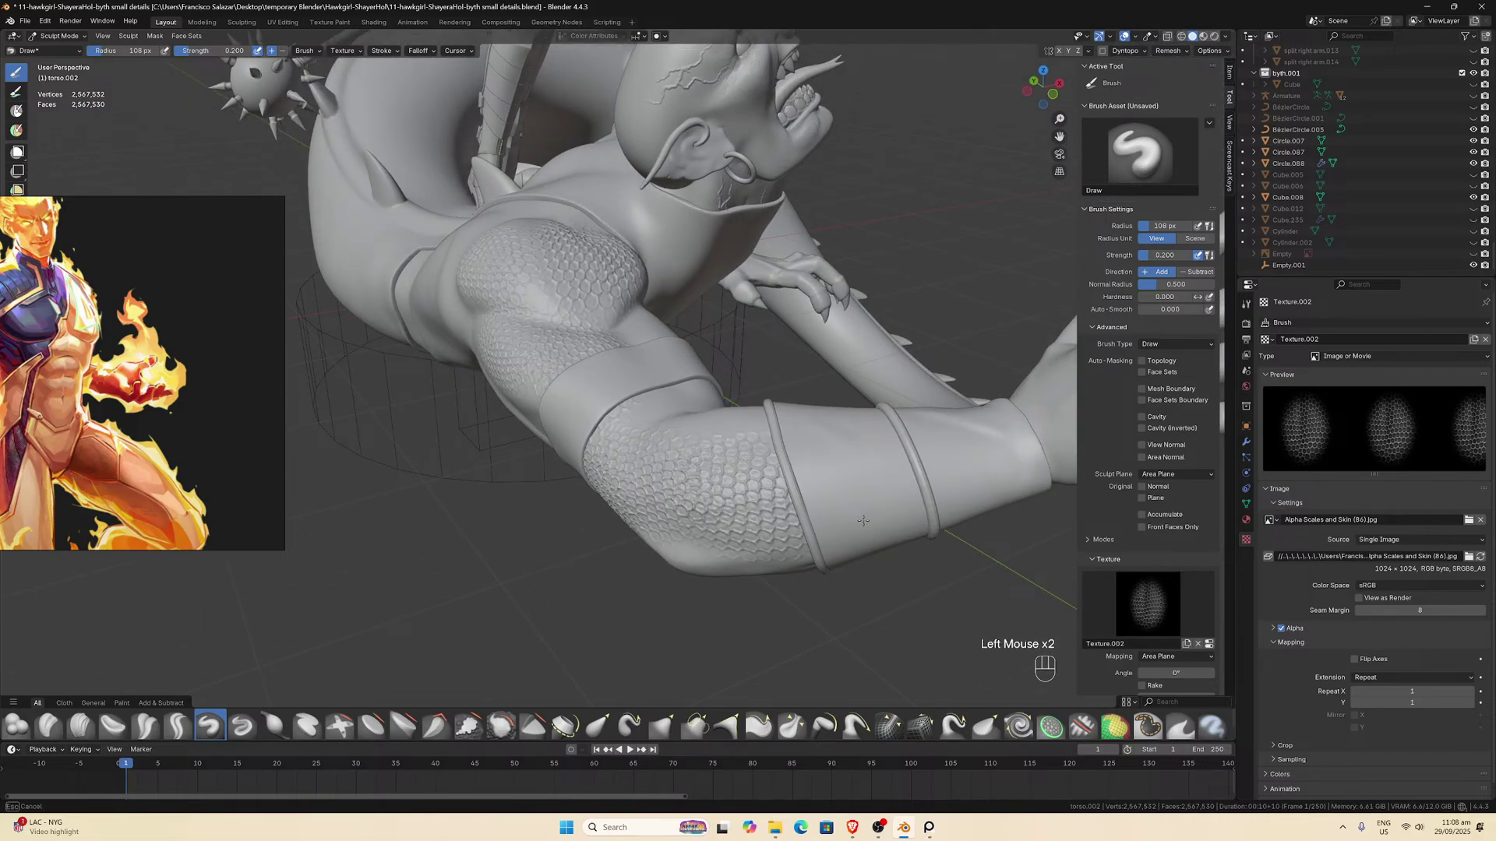
pyautogui.moveTo(859, 528); pyautogui.dragTo(644, 540, button='middle')
pyautogui.moveTo(598, 504)
pyautogui.mouseDown()
pyautogui.moveTo(626, 538)
pyautogui.moveTo(586, 510)
pyautogui.moveTo(600, 538)
pyautogui.moveTo(627, 487)
pyautogui.mouseUp()
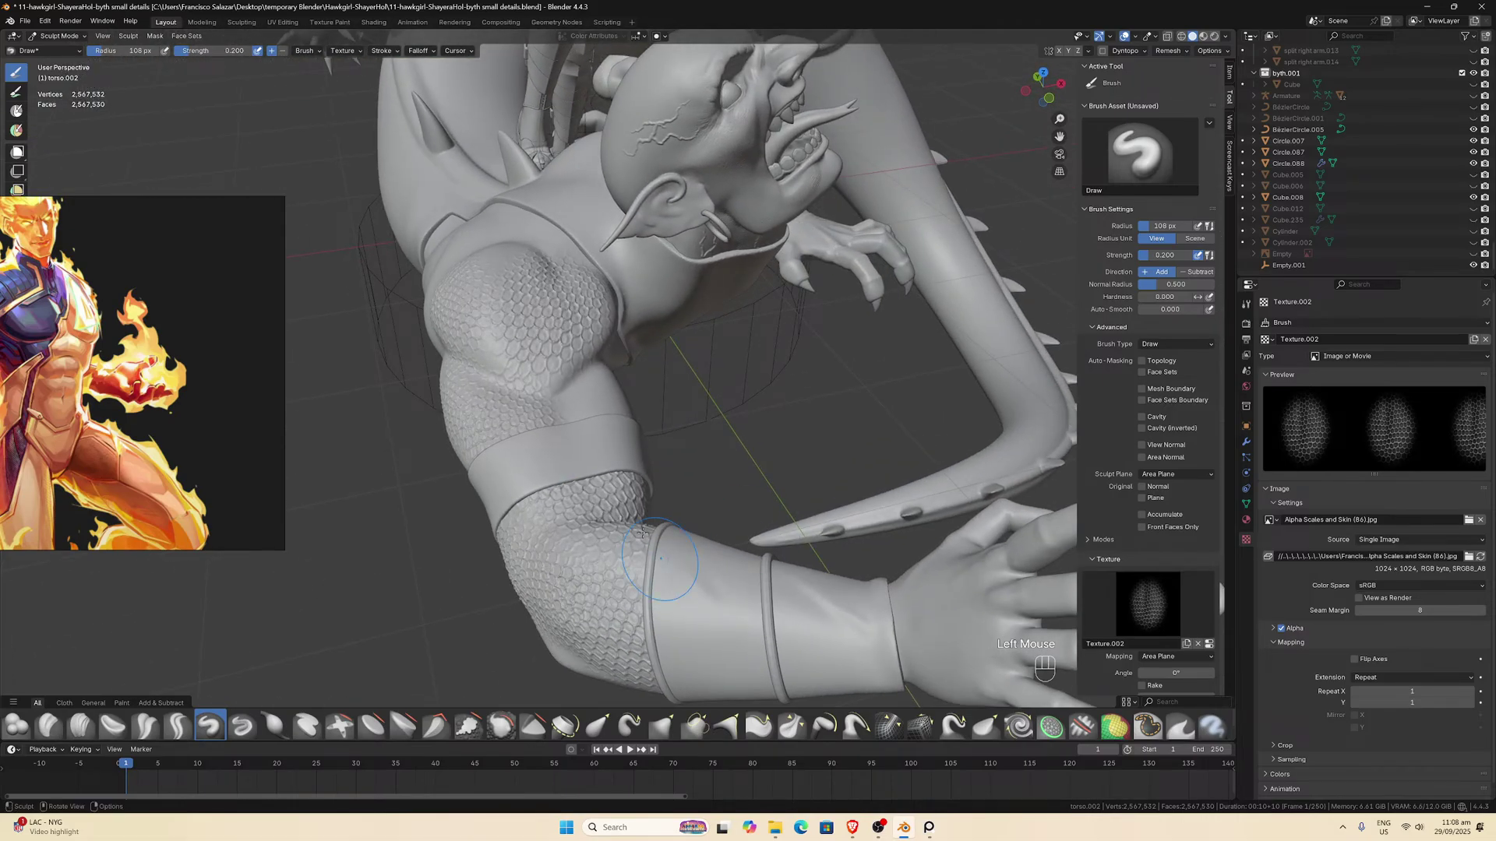
pyautogui.moveTo(624, 537)
pyautogui.mouseDown(button='middle')
pyautogui.moveTo(610, 553)
pyautogui.moveTo(592, 538)
pyautogui.mouseUp(button='middle')
pyautogui.moveTo(561, 506)
pyautogui.mouseDown()
pyautogui.moveTo(546, 468)
pyautogui.moveTo(555, 561)
pyautogui.mouseUp()
# Paint scales over the back of the upper arm and the torso area behind the armpit.
pyautogui.moveTo(556, 562); pyautogui.dragTo(701, 425, button='middle')
pyautogui.scroll(-1, 647, 467)
pyautogui.scroll(2, 705, 420)
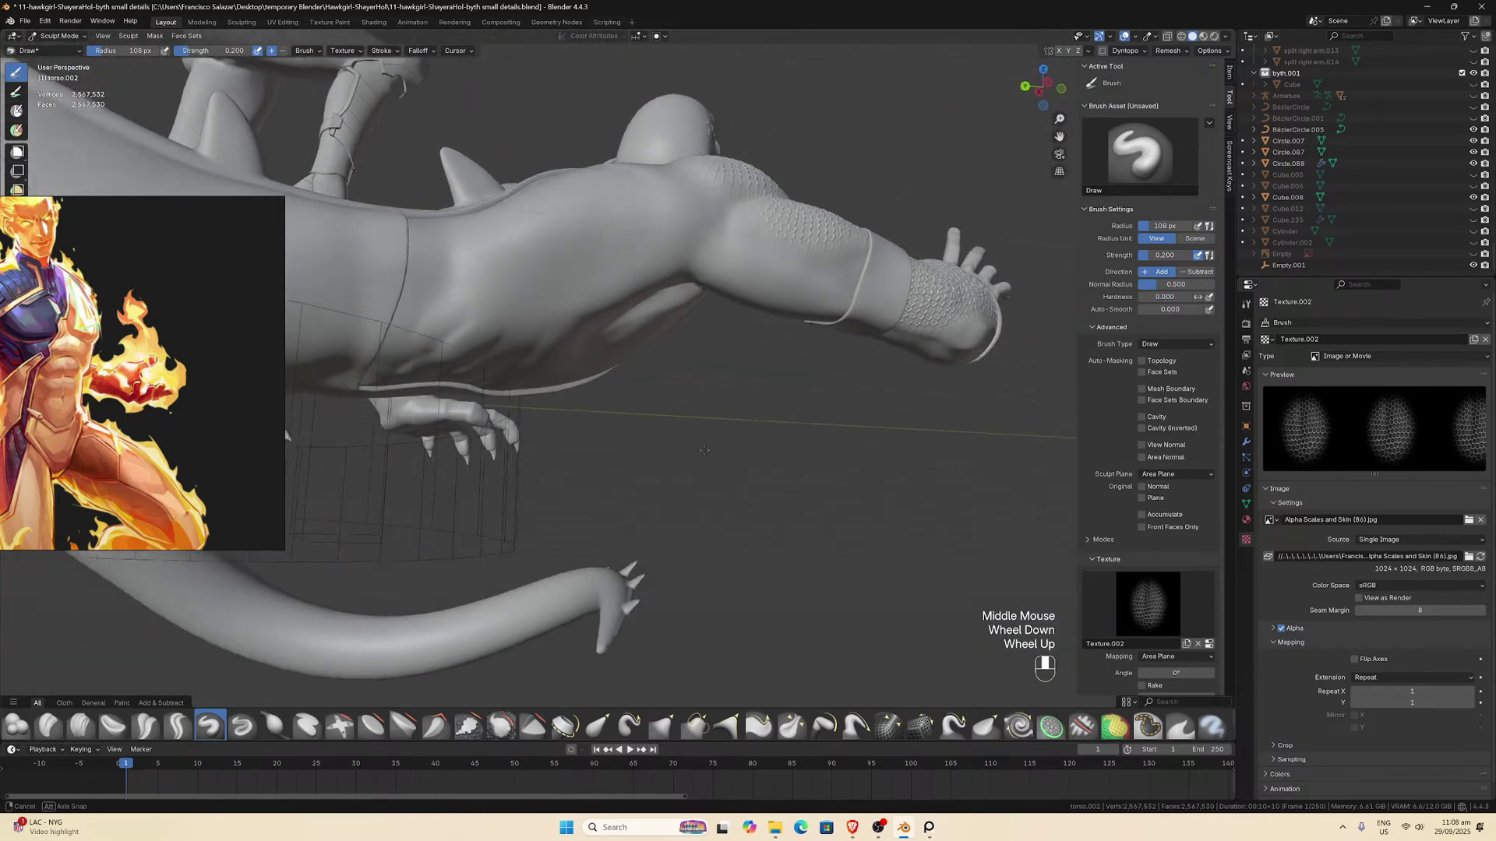
pyautogui.moveTo(811, 226); pyautogui.dragTo(771, 222)
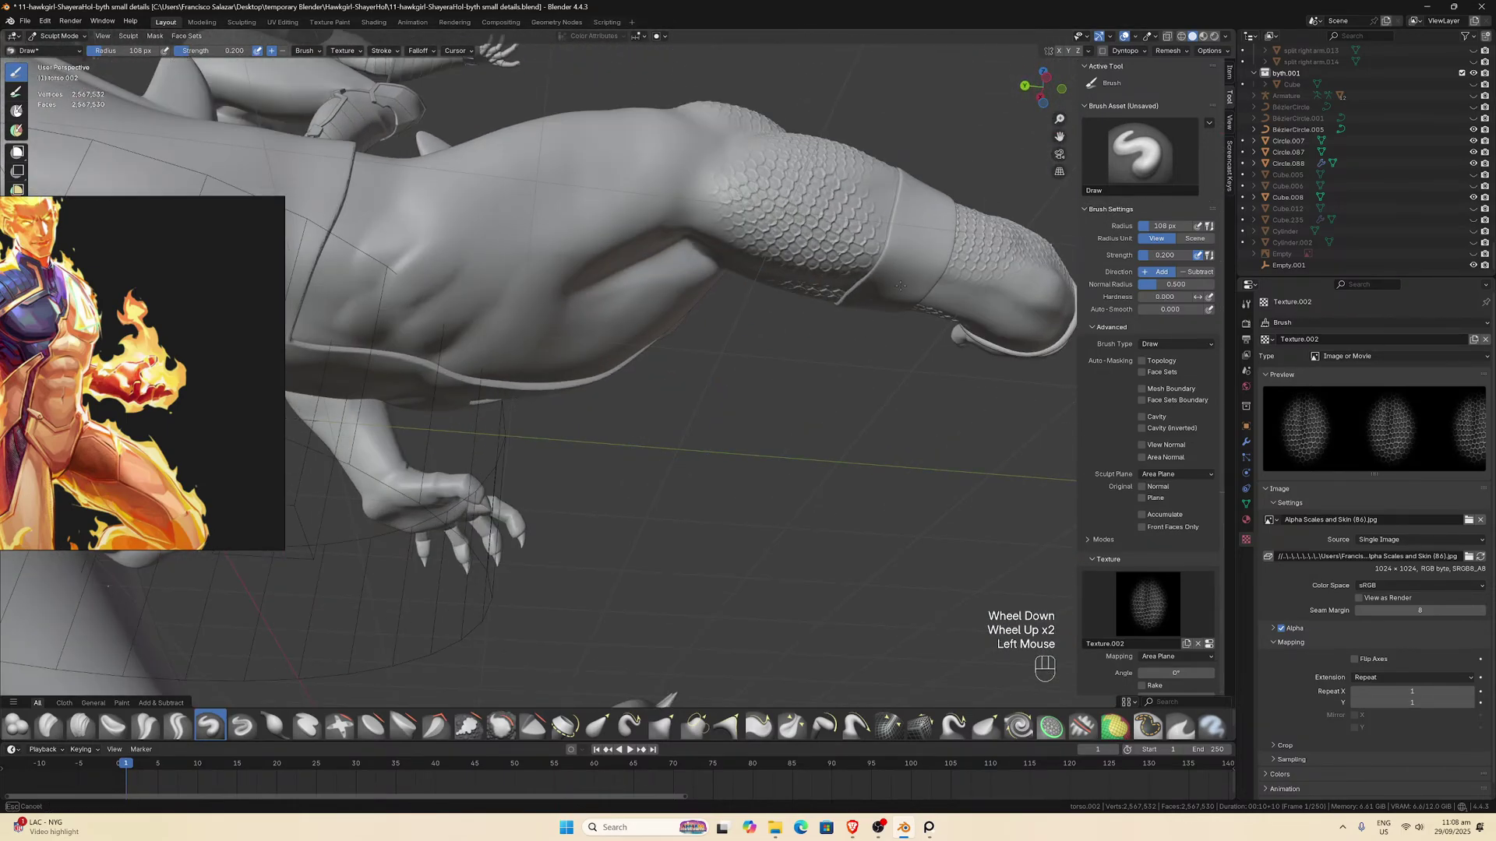
pyautogui.moveTo(771, 222); pyautogui.dragTo(839, 224, button='middle')
pyautogui.moveTo(701, 226); pyautogui.dragTo(639, 269, button='middle')
pyautogui.moveTo(639, 269); pyautogui.dragTo(623, 273)
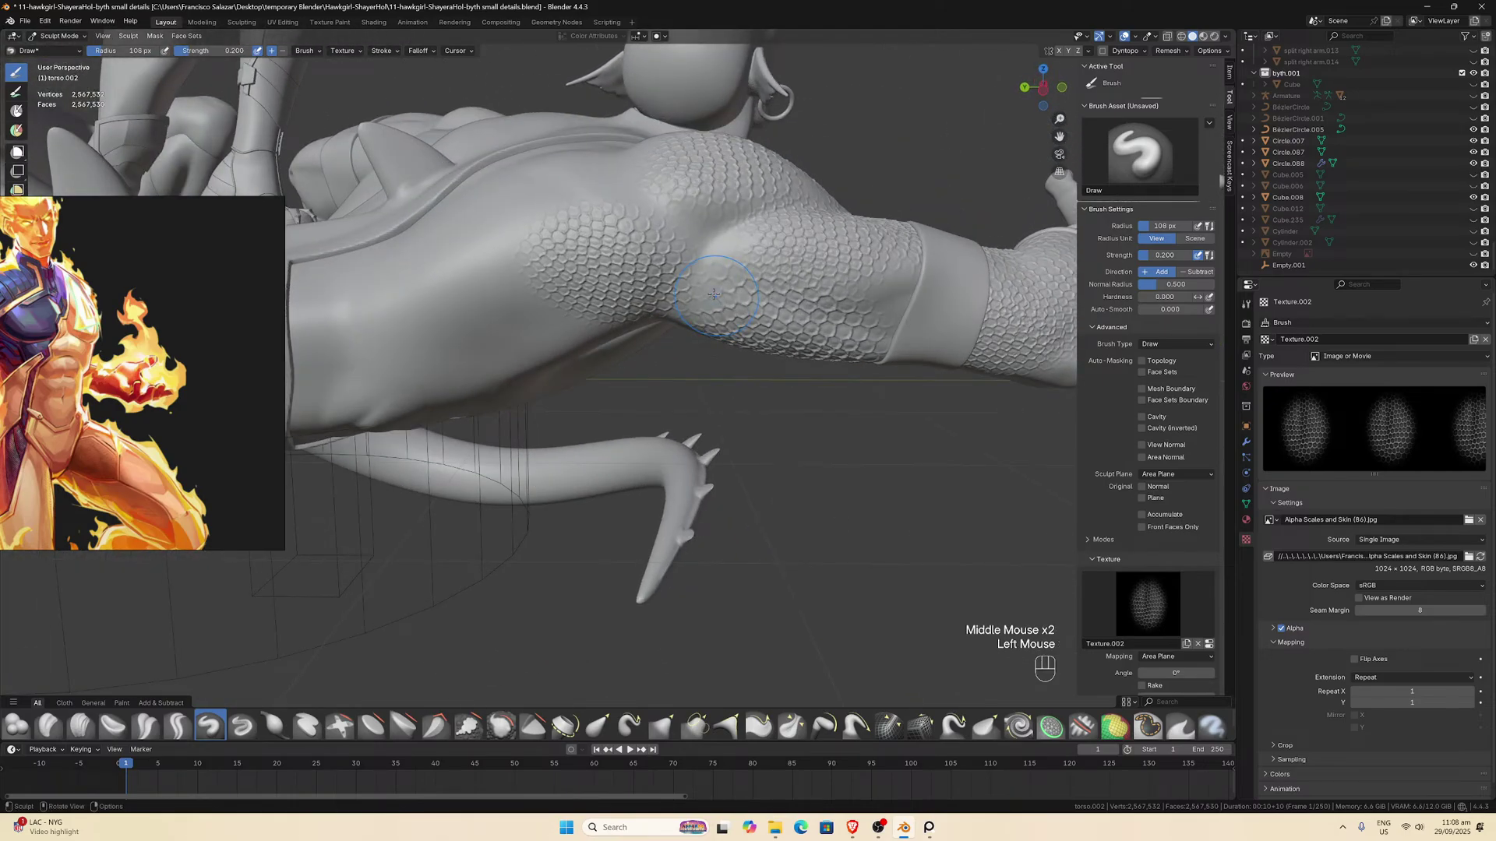
# Extend the scales over the rear shoulder and shoulder blade up to the garment seam on the back.
pyautogui.moveTo(623, 273); pyautogui.dragTo(631, 288, button='middle')
pyautogui.scroll(-1, 631, 288)
pyautogui.moveTo(631, 294)
pyautogui.mouseDown()
pyautogui.moveTo(623, 307)
pyautogui.moveTo(661, 330)
pyautogui.mouseUp()
pyautogui.moveTo(660, 330); pyautogui.dragTo(701, 363, button='middle')
pyautogui.moveTo(658, 302); pyautogui.dragTo(662, 327)
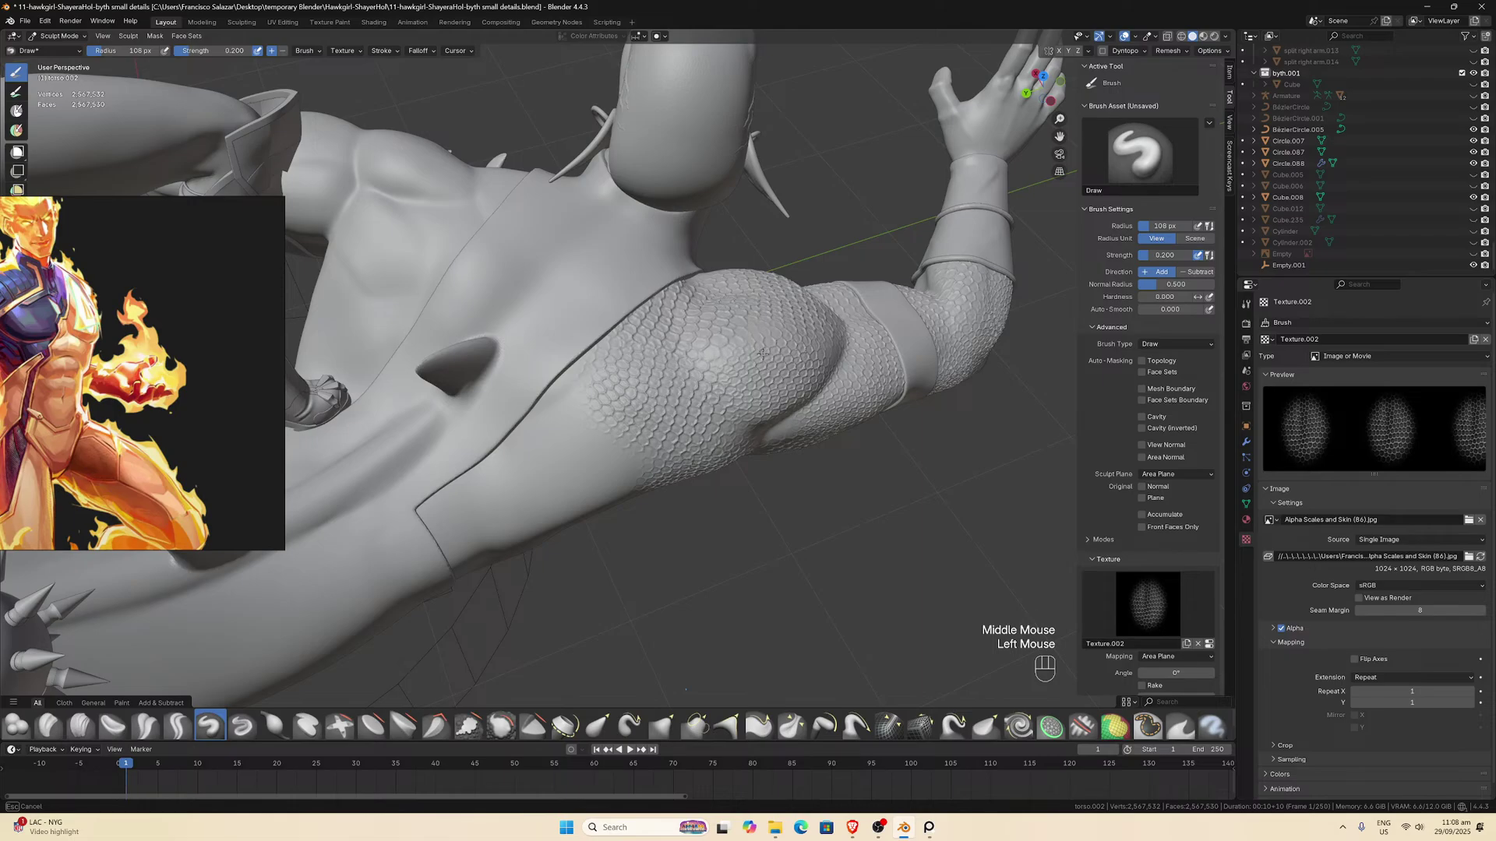
pyautogui.moveTo(662, 327); pyautogui.dragTo(572, 312, button='middle')
pyautogui.moveTo(572, 312)
pyautogui.mouseDown()
pyautogui.moveTo(553, 331)
pyautogui.moveTo(615, 278)
pyautogui.mouseUp()
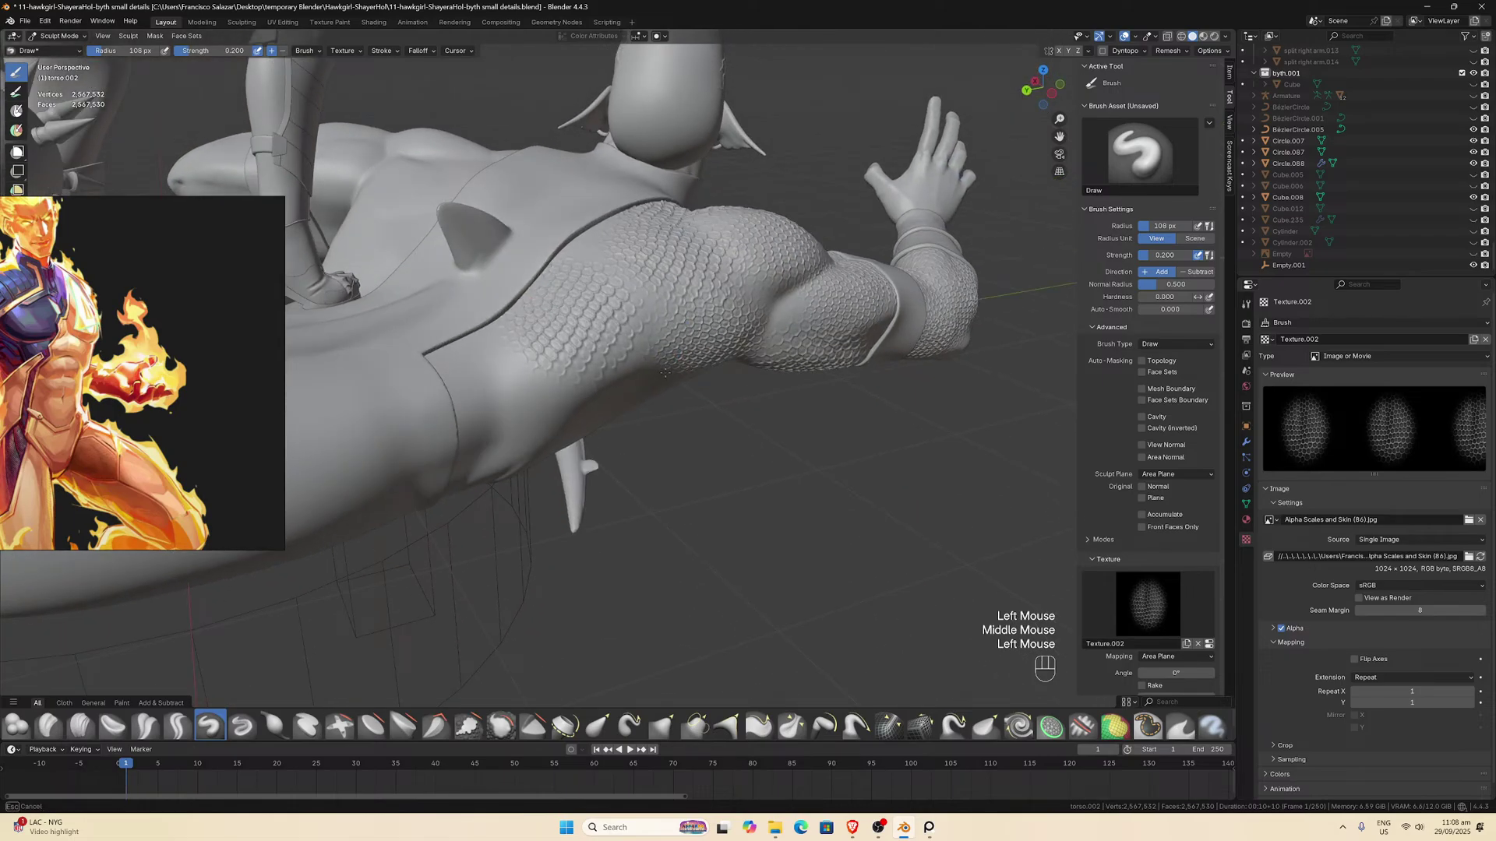
pyautogui.moveTo(552, 218); pyautogui.dragTo(616, 294)
# Paint scales down the side of the torso to the waist seam and the front garment edge.
pyautogui.moveTo(615, 294); pyautogui.dragTo(499, 296, button='middle')
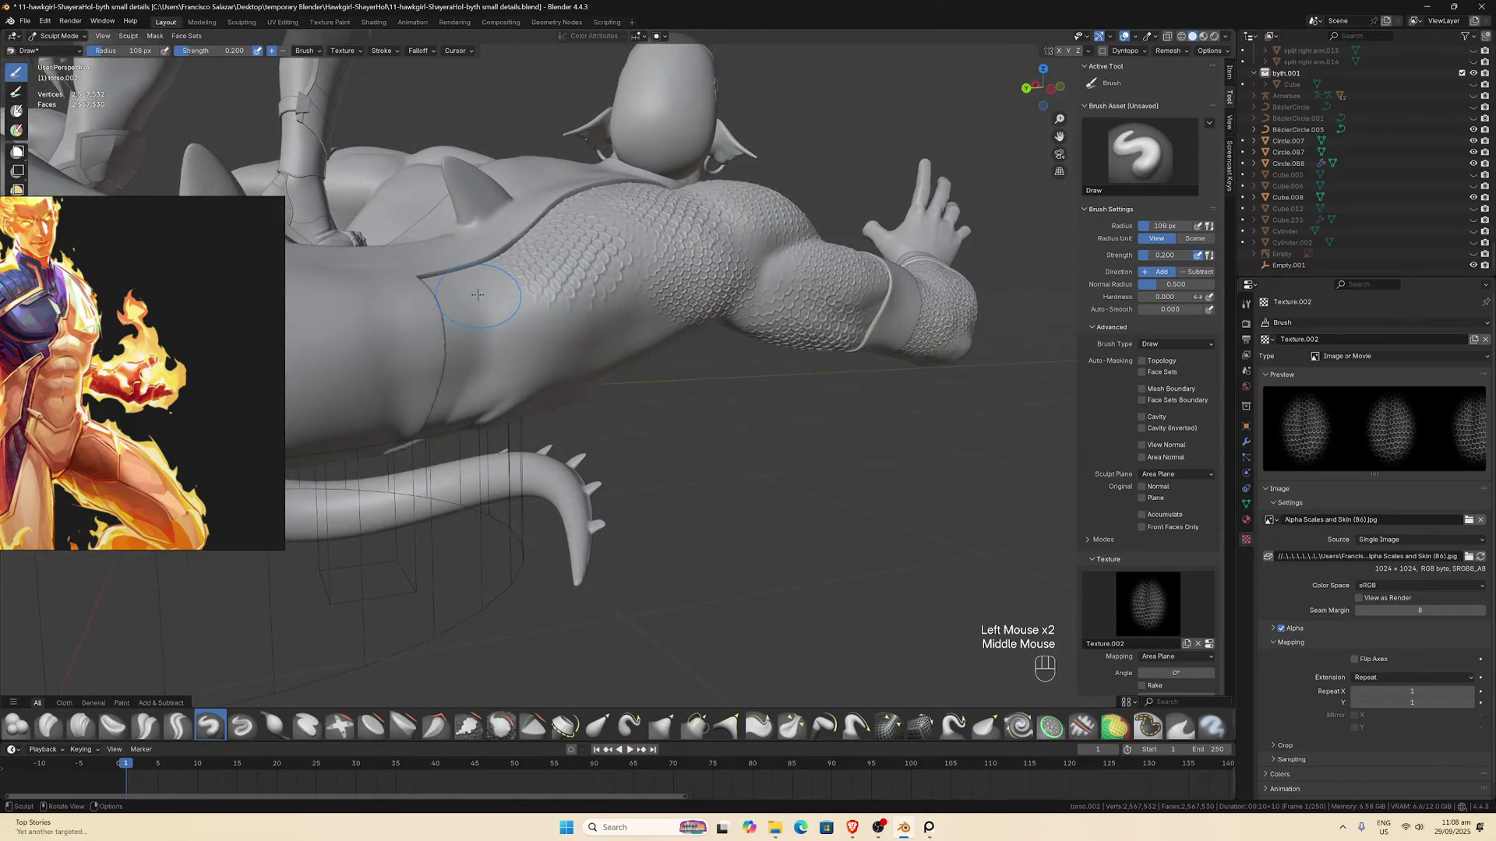
pyautogui.moveTo(499, 296)
pyautogui.mouseDown()
pyautogui.moveTo(467, 303)
pyautogui.moveTo(533, 337)
pyautogui.mouseUp()
pyautogui.moveTo(534, 337); pyautogui.dragTo(467, 312, button='middle')
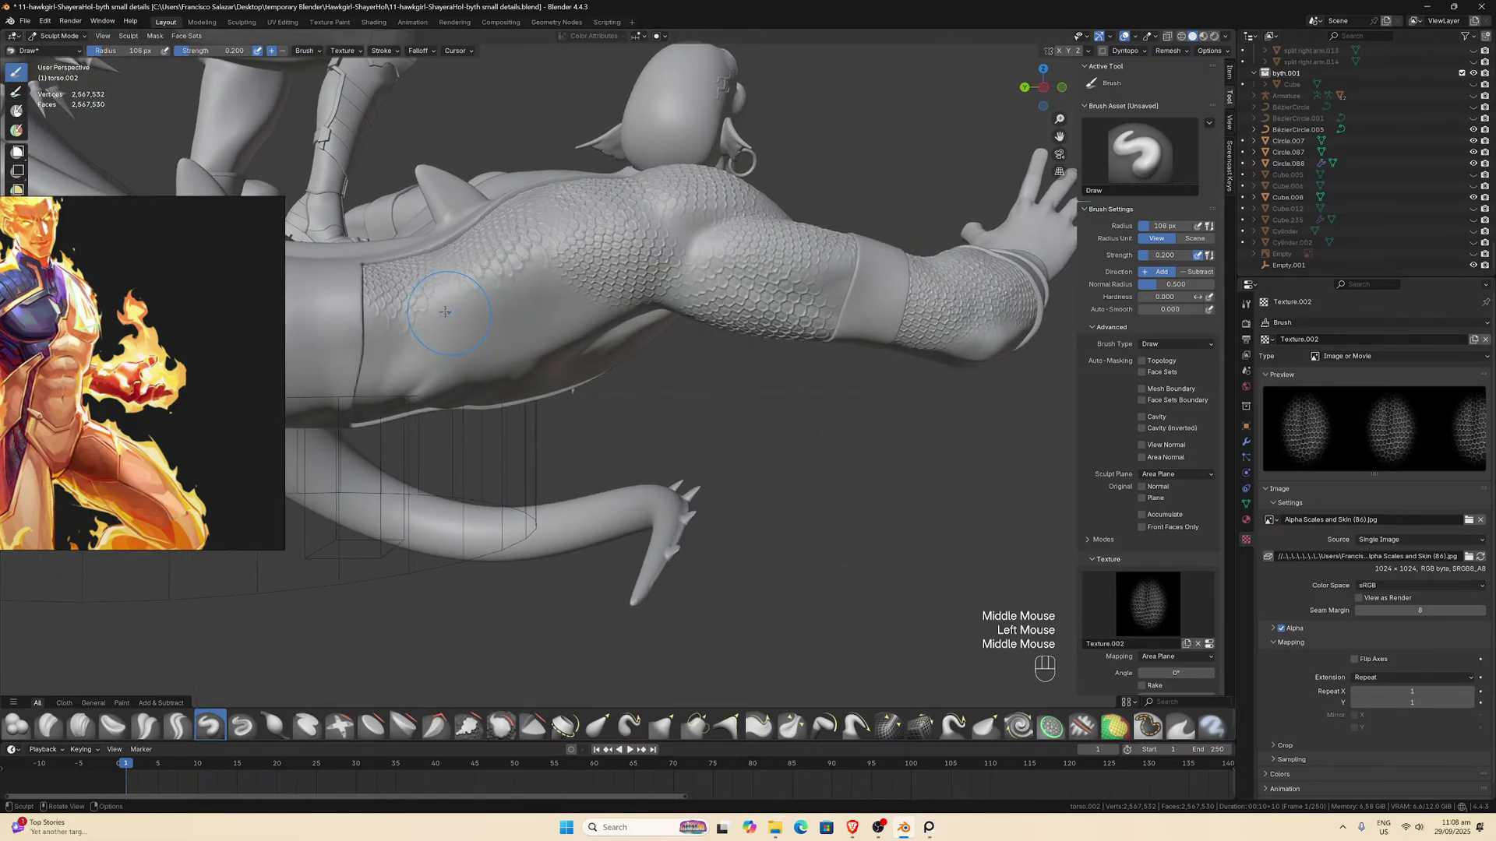
pyautogui.moveTo(437, 304)
pyautogui.mouseDown()
pyautogui.moveTo(531, 341)
pyautogui.moveTo(545, 312)
pyautogui.mouseUp()
pyautogui.moveTo(546, 312); pyautogui.dragTo(430, 267, button='middle')
pyautogui.moveTo(430, 267)
pyautogui.mouseDown()
pyautogui.moveTo(405, 285)
pyautogui.moveTo(405, 327)
pyautogui.moveTo(471, 382)
pyautogui.mouseUp()
pyautogui.moveTo(471, 382); pyautogui.dragTo(467, 335, button='middle')
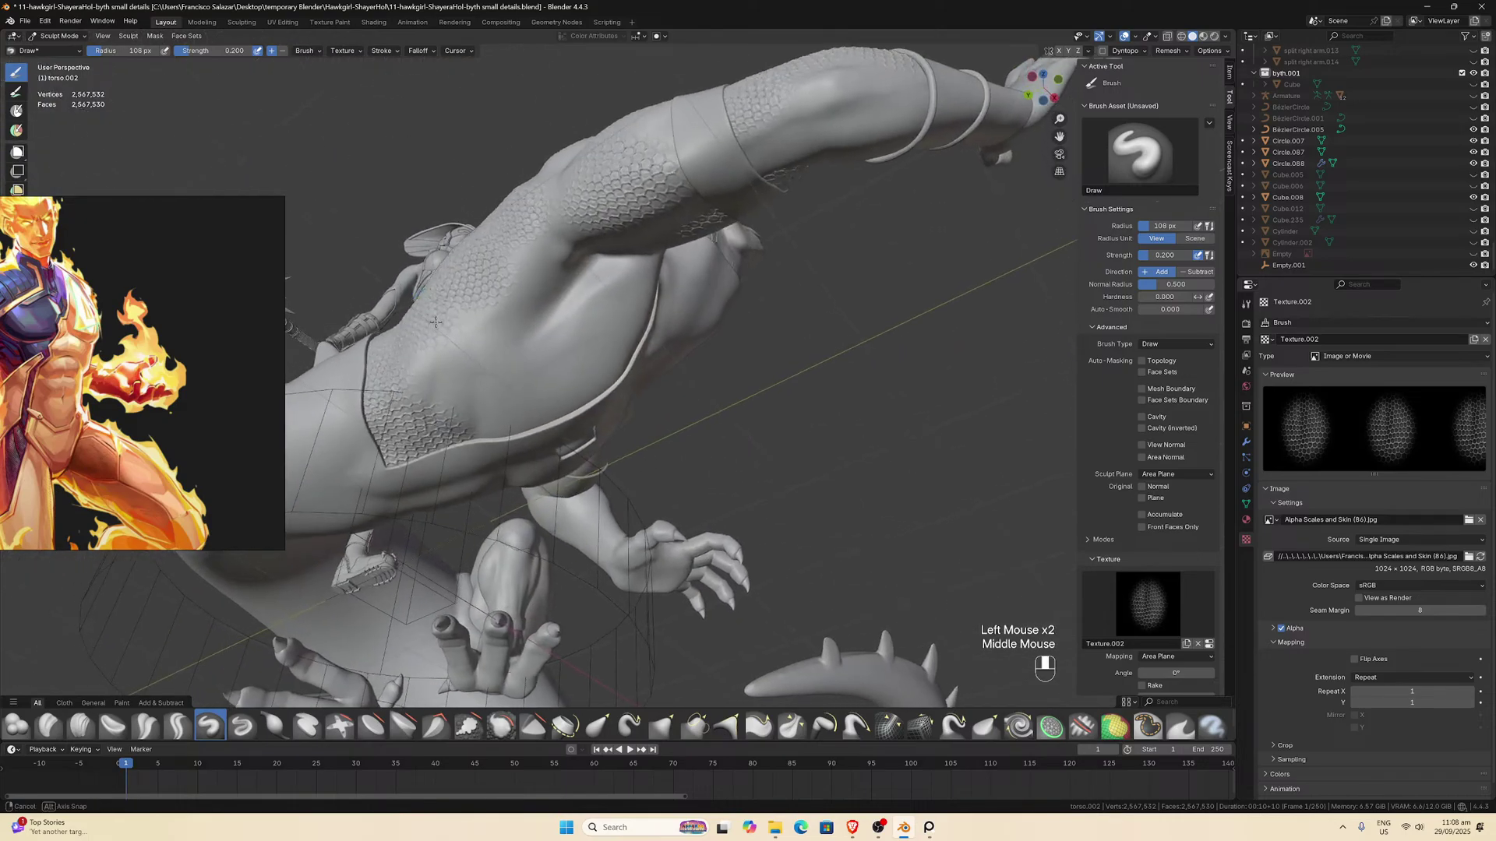
pyautogui.moveTo(467, 335); pyautogui.dragTo(565, 424)
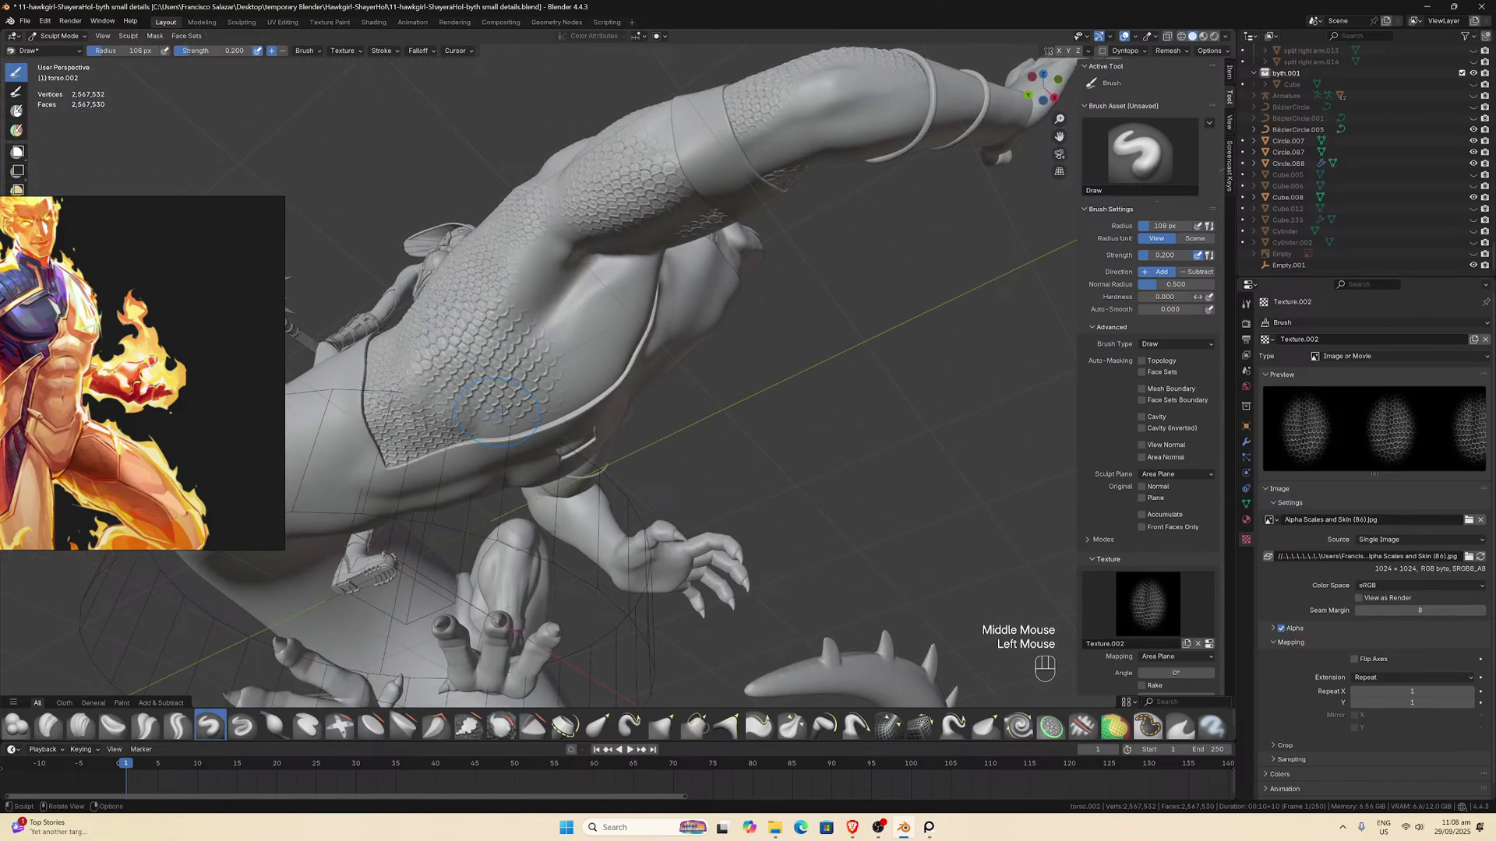
# Paint scales over the side of the chest below the armpit, up to the front garment edge.
pyautogui.moveTo(503, 409); pyautogui.dragTo(506, 319, button='middle')
pyautogui.moveTo(506, 319); pyautogui.dragTo(549, 374)
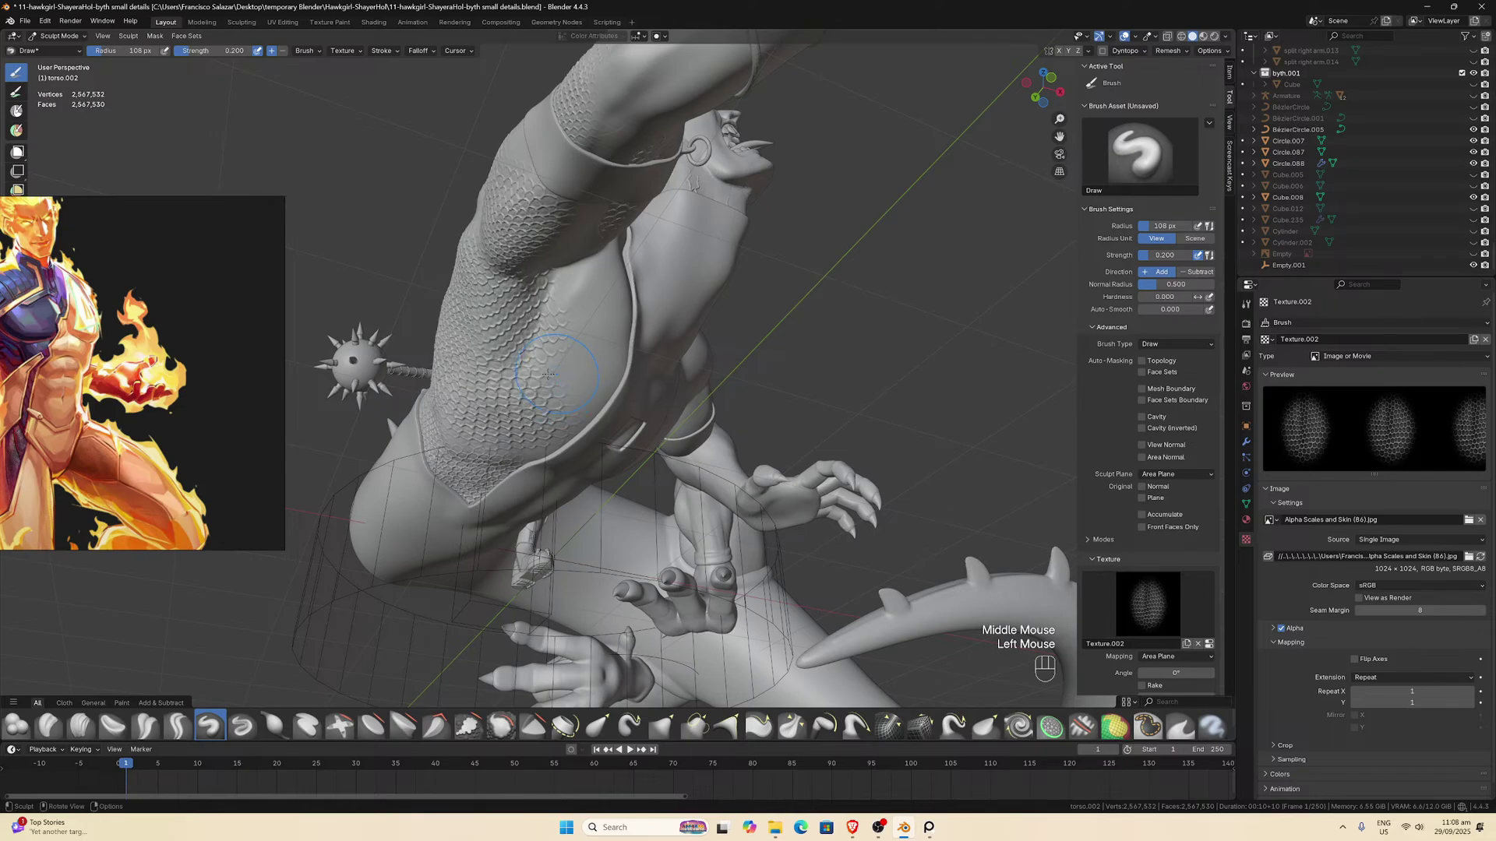
pyautogui.moveTo(549, 374); pyautogui.dragTo(569, 327, button='middle')
pyautogui.moveTo(568, 327)
pyautogui.mouseDown()
pyautogui.moveTo(636, 414)
pyautogui.moveTo(592, 397)
pyautogui.mouseUp()
pyautogui.moveTo(592, 398)
pyautogui.mouseDown(button='middle')
pyautogui.moveTo(649, 463)
pyautogui.moveTo(635, 400)
pyautogui.moveTo(594, 426)
pyautogui.mouseUp(button='middle')
pyautogui.scroll(-2, 643, 440)
pyautogui.scroll(2, 634, 400)
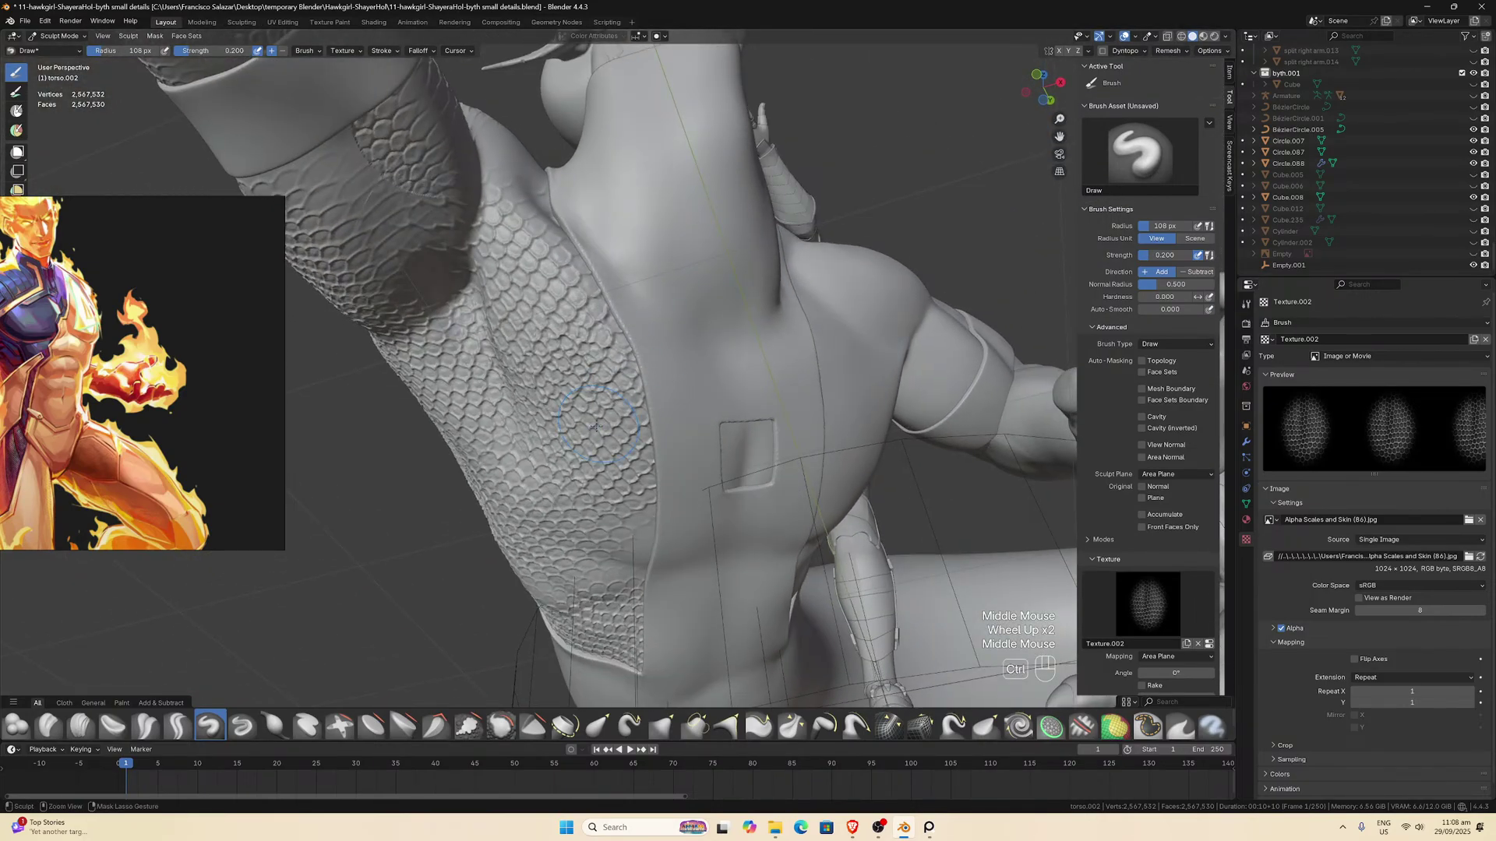
# Undo the last two chest strokes and repaint the scales down the chest beside the garment edge.
pyautogui.hotkey('ctrl', 'z')
pyautogui.hotkey('ctrl', 'z')
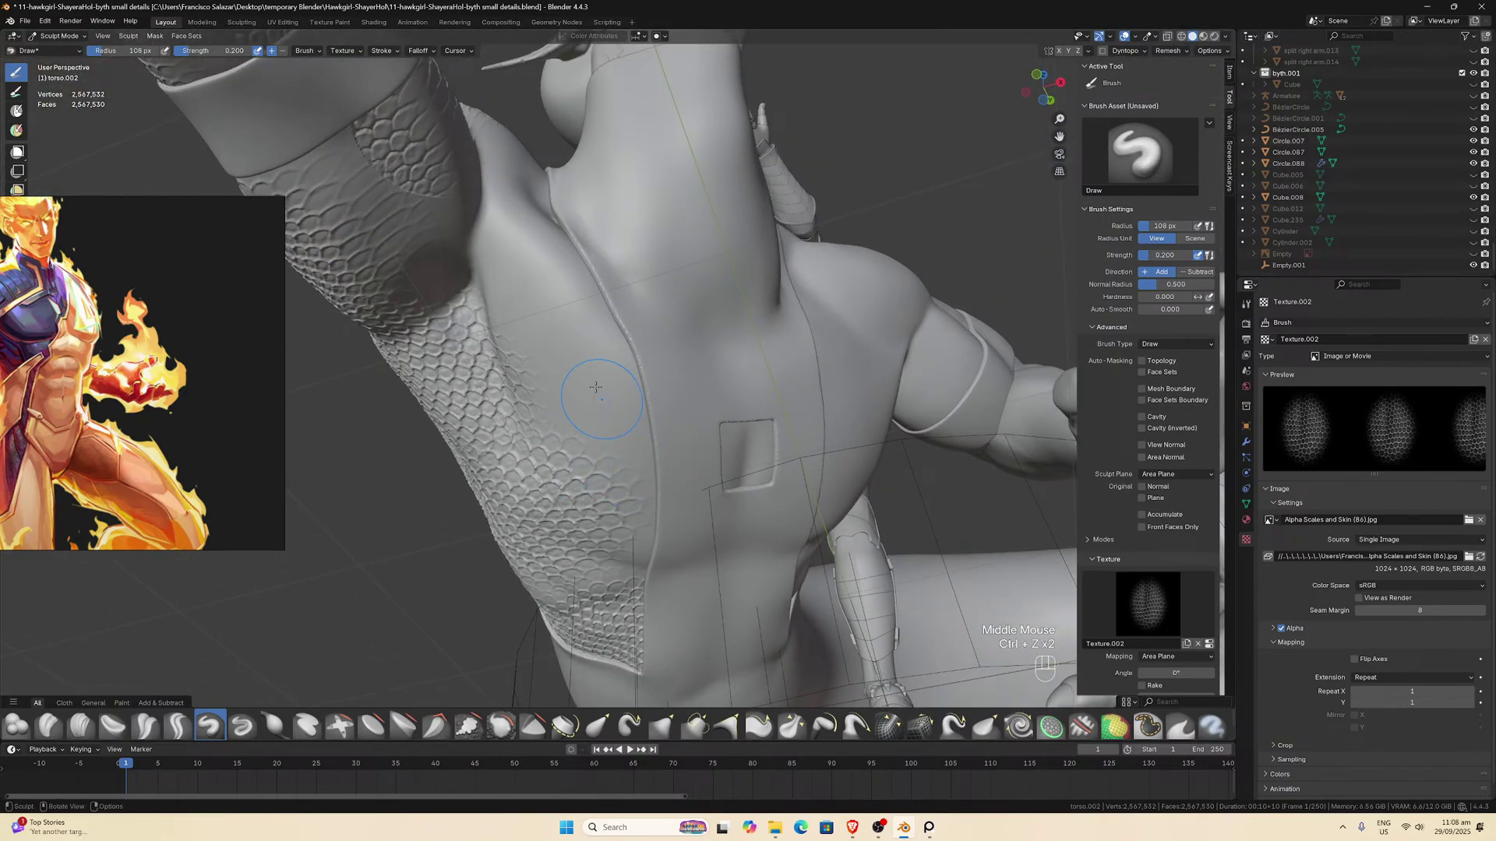
pyautogui.moveTo(580, 347)
pyautogui.mouseDown()
pyautogui.moveTo(643, 370)
pyautogui.moveTo(592, 257)
pyautogui.moveTo(631, 452)
pyautogui.mouseUp()
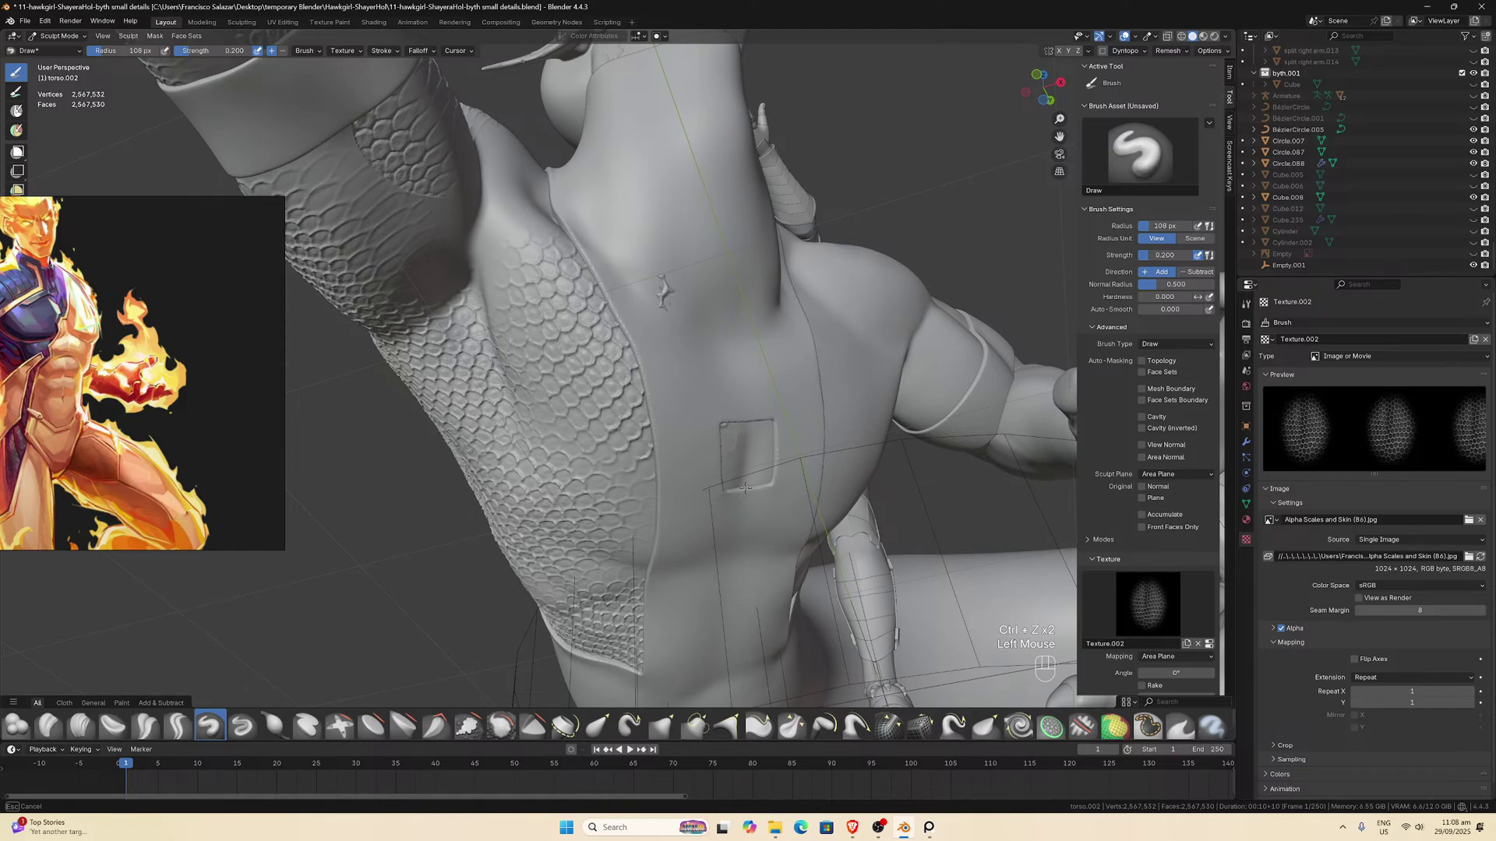
# Paint scales inside the small square opening on the chest and smooth out the stray mark on the garment above it.
pyautogui.scroll(-1, 745, 487)
pyautogui.moveTo(746, 486); pyautogui.dragTo(812, 533, button='middle')
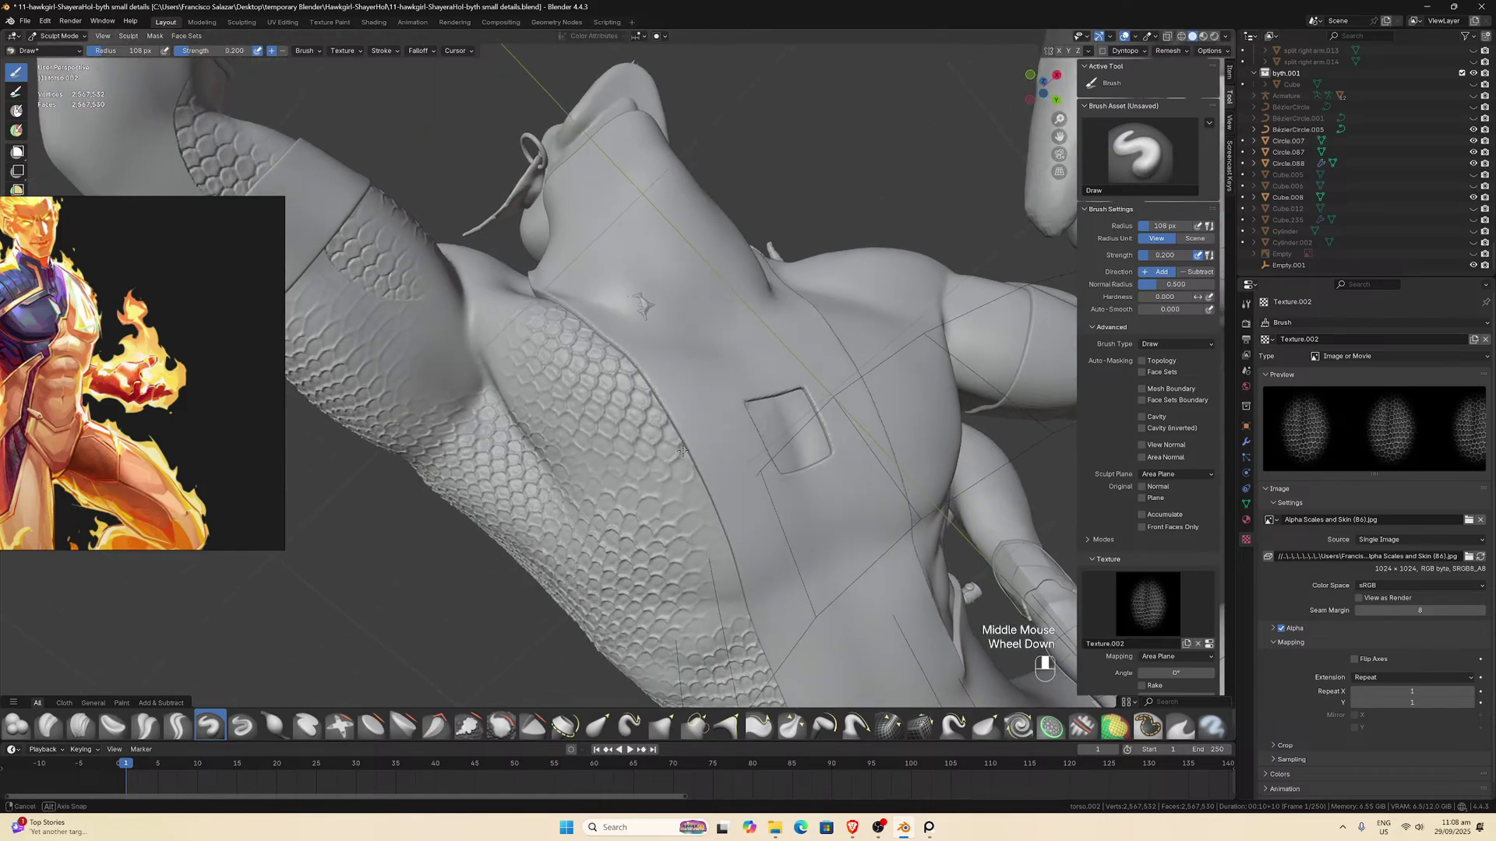
pyautogui.moveTo(810, 460)
pyautogui.mouseDown()
pyautogui.moveTo(783, 425)
pyautogui.moveTo(787, 444)
pyautogui.mouseUp()
pyautogui.moveTo(943, 680); pyautogui.dragTo(694, 343, button='middle')
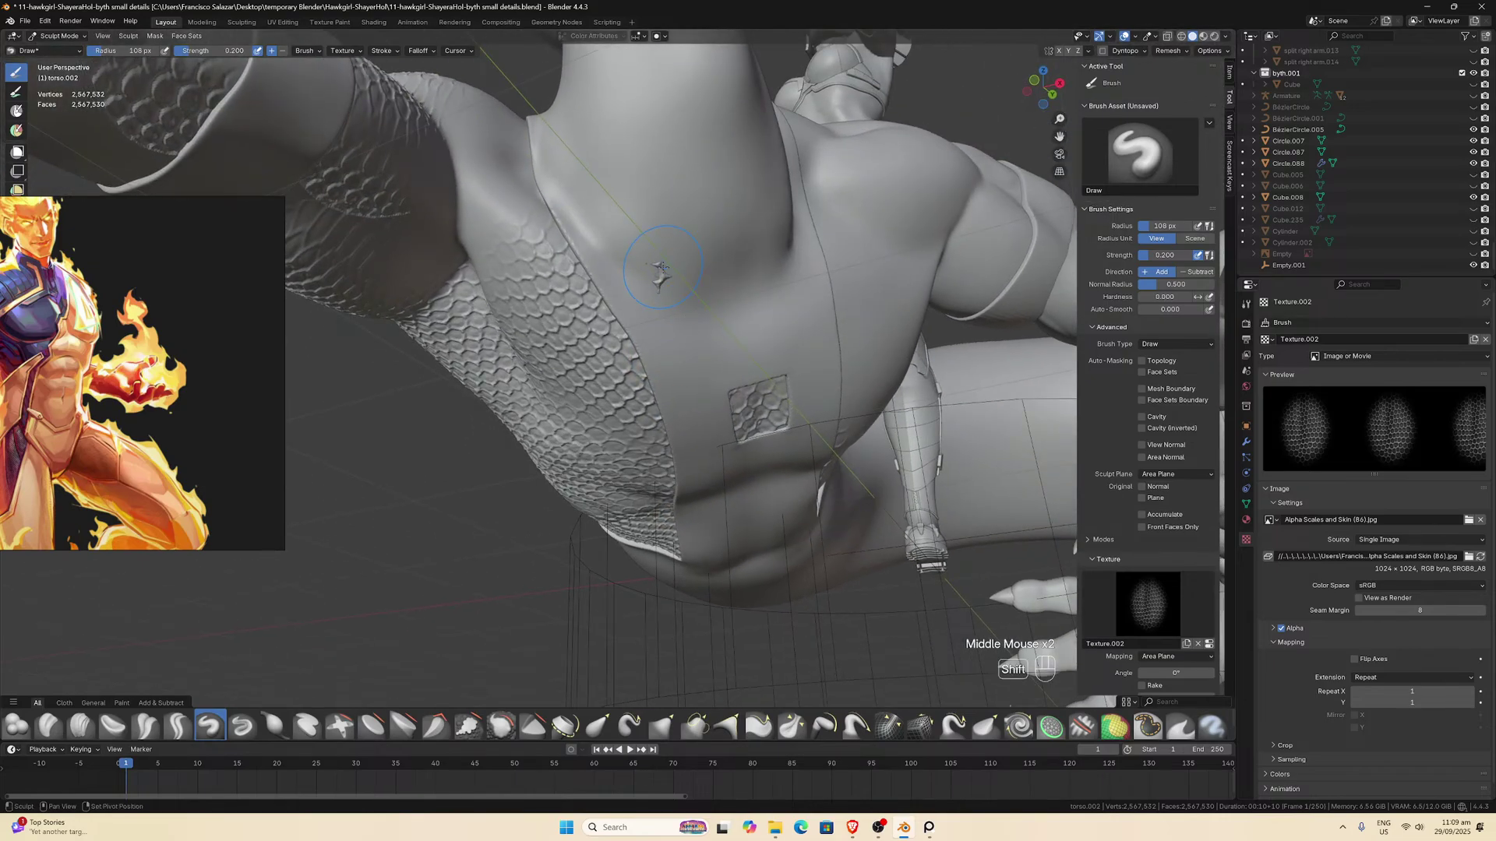
pyautogui.keyDown('shift'); pyautogui.moveTo(661, 269); pyautogui.dragTo(662, 274); pyautogui.keyUp('shift')
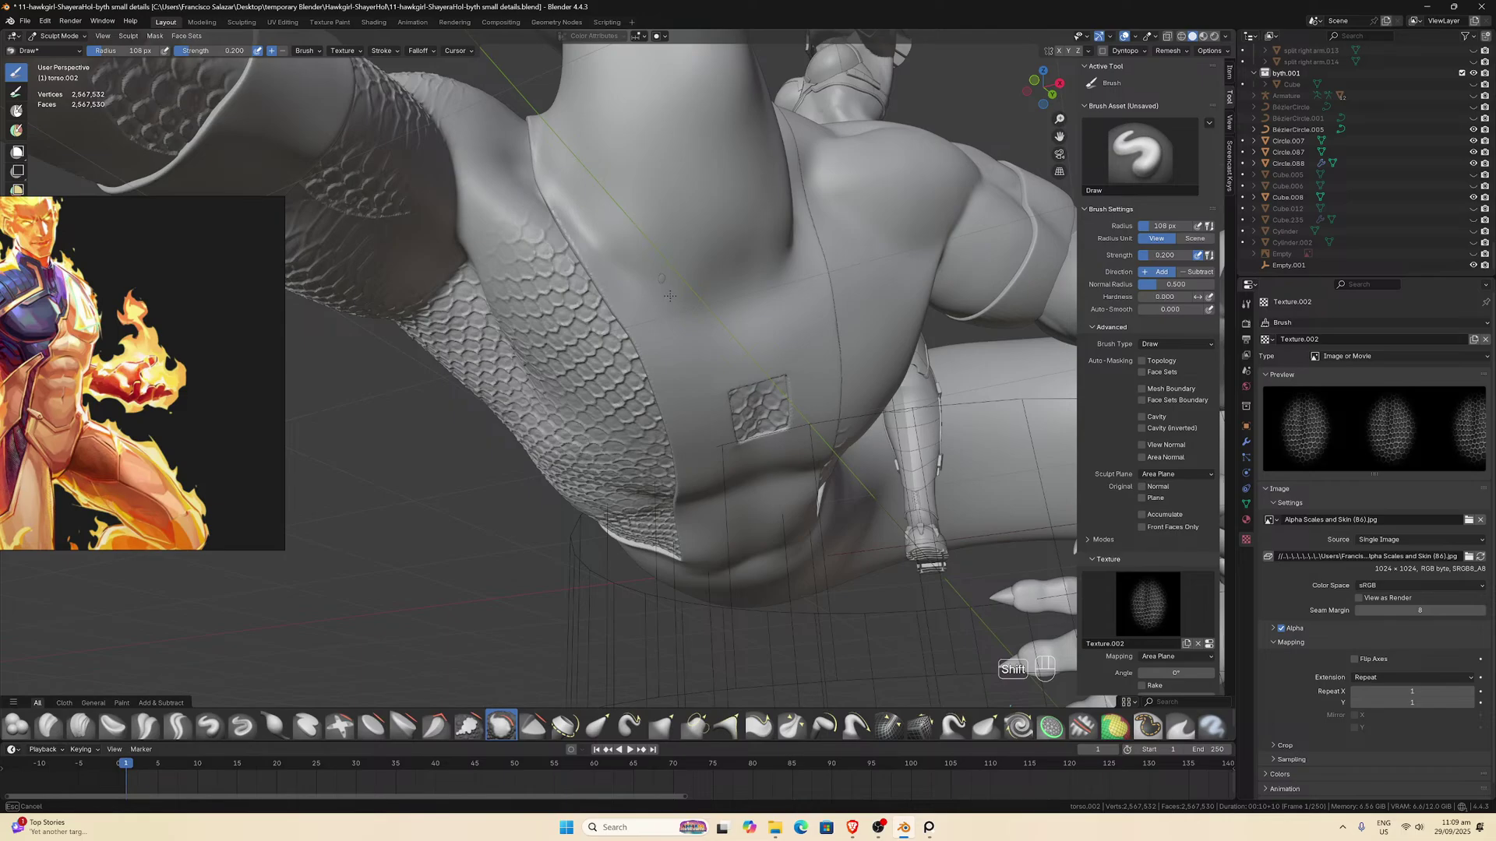
pyautogui.keyDown('shift'); pyautogui.moveTo(652, 264); pyautogui.dragTo(655, 268); pyautogui.keyUp('shift')
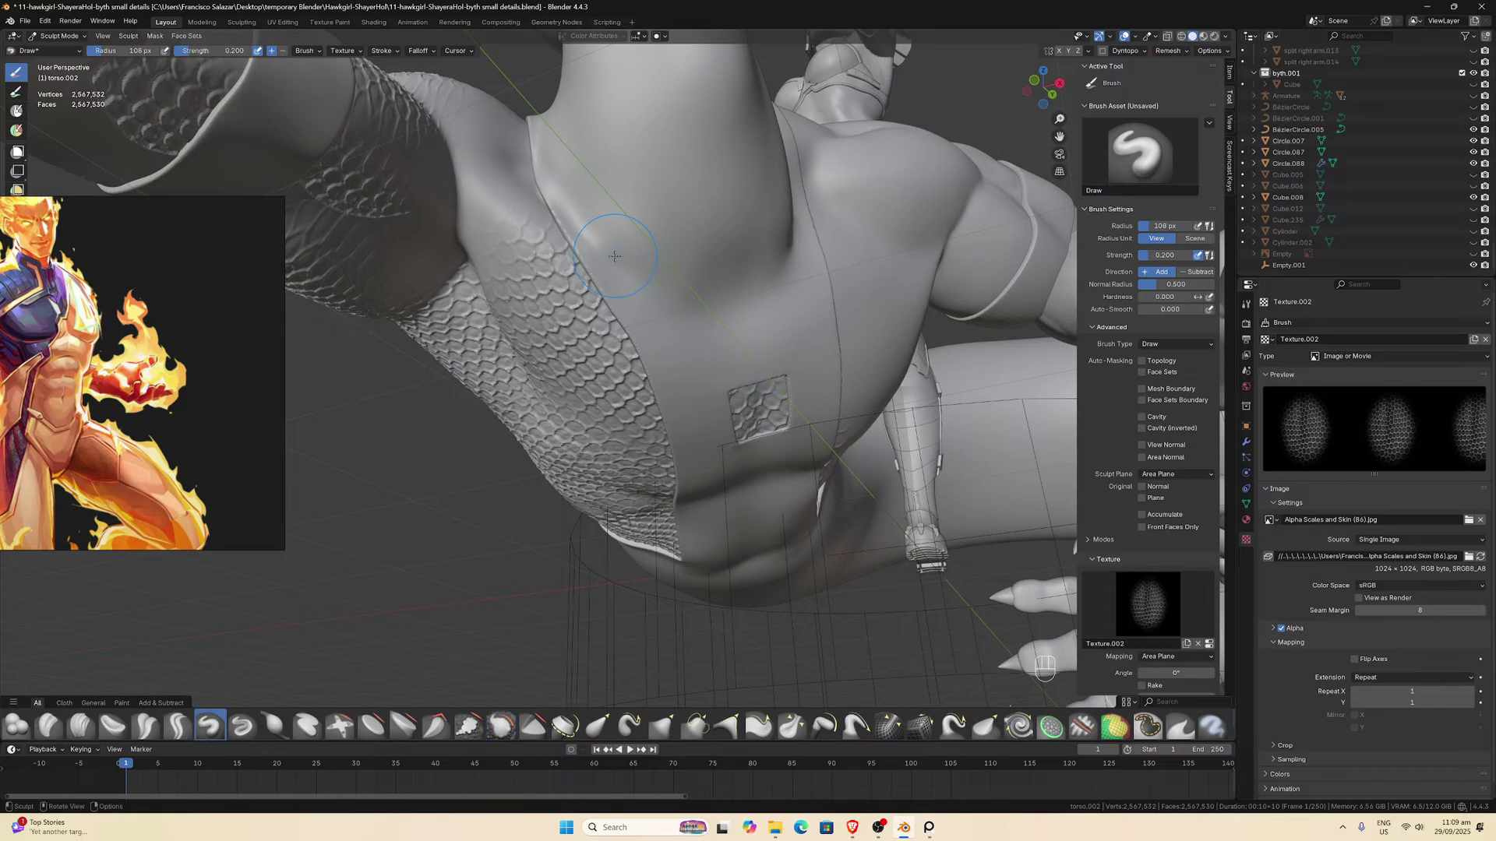
# Fill the armpit and the inner side of the upper arm with scales up to the armband.
pyautogui.scroll(-2, 654, 268)
pyautogui.moveTo(655, 269); pyautogui.dragTo(485, 257, button='middle')
pyautogui.scroll(1, 486, 257)
pyautogui.moveTo(485, 257)
pyautogui.mouseDown()
pyautogui.moveTo(498, 203)
pyautogui.moveTo(610, 296)
pyautogui.mouseUp()
pyautogui.moveTo(611, 294); pyautogui.dragTo(567, 172, button='middle')
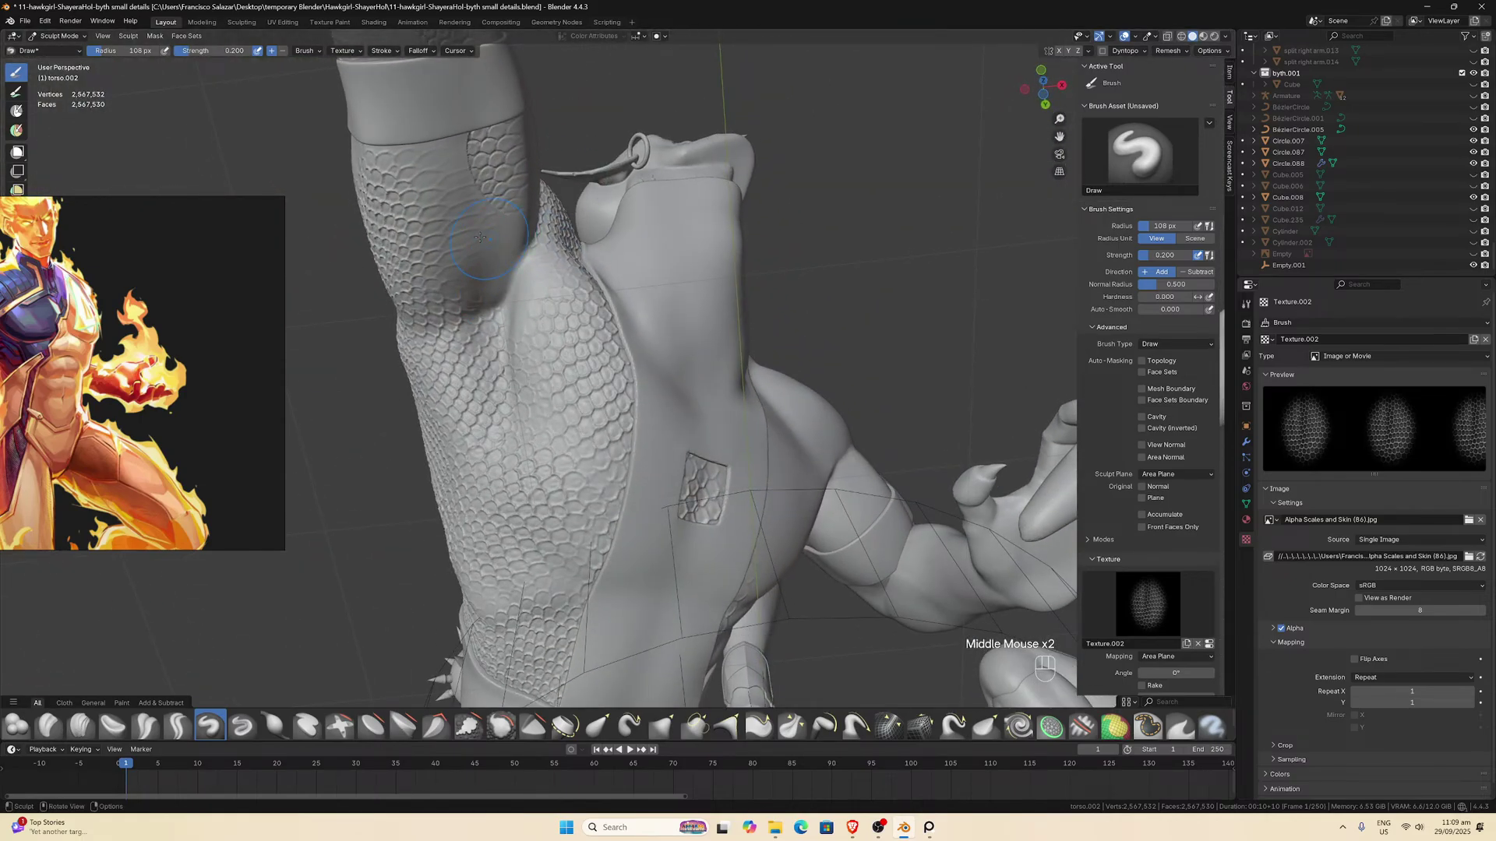
pyautogui.moveTo(480, 238); pyautogui.dragTo(483, 257, button='middle')
pyautogui.moveTo(468, 234)
pyautogui.mouseDown()
pyautogui.moveTo(489, 326)
pyautogui.moveTo(532, 366)
pyautogui.moveTo(552, 433)
pyautogui.mouseUp()
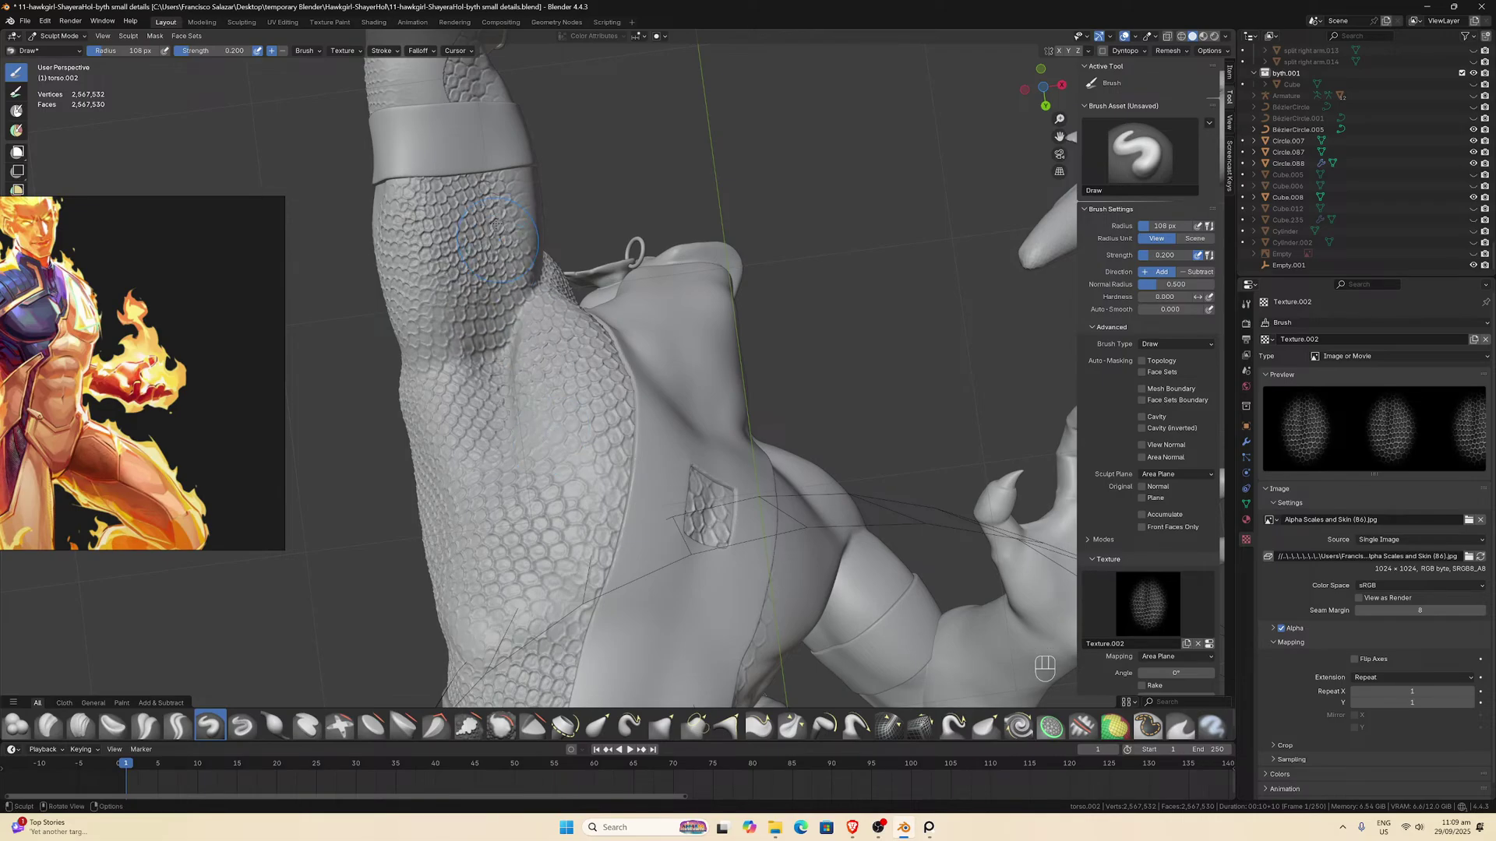
# Extend the scales over the upper arm and inner elbow around the armband, and lightly smooth the scales at the elbow.
pyautogui.scroll(-2, 496, 225)
pyautogui.moveTo(495, 225); pyautogui.dragTo(615, 280, button='middle')
pyautogui.scroll(1, 572, 275)
pyautogui.scroll(-1, 518, 271)
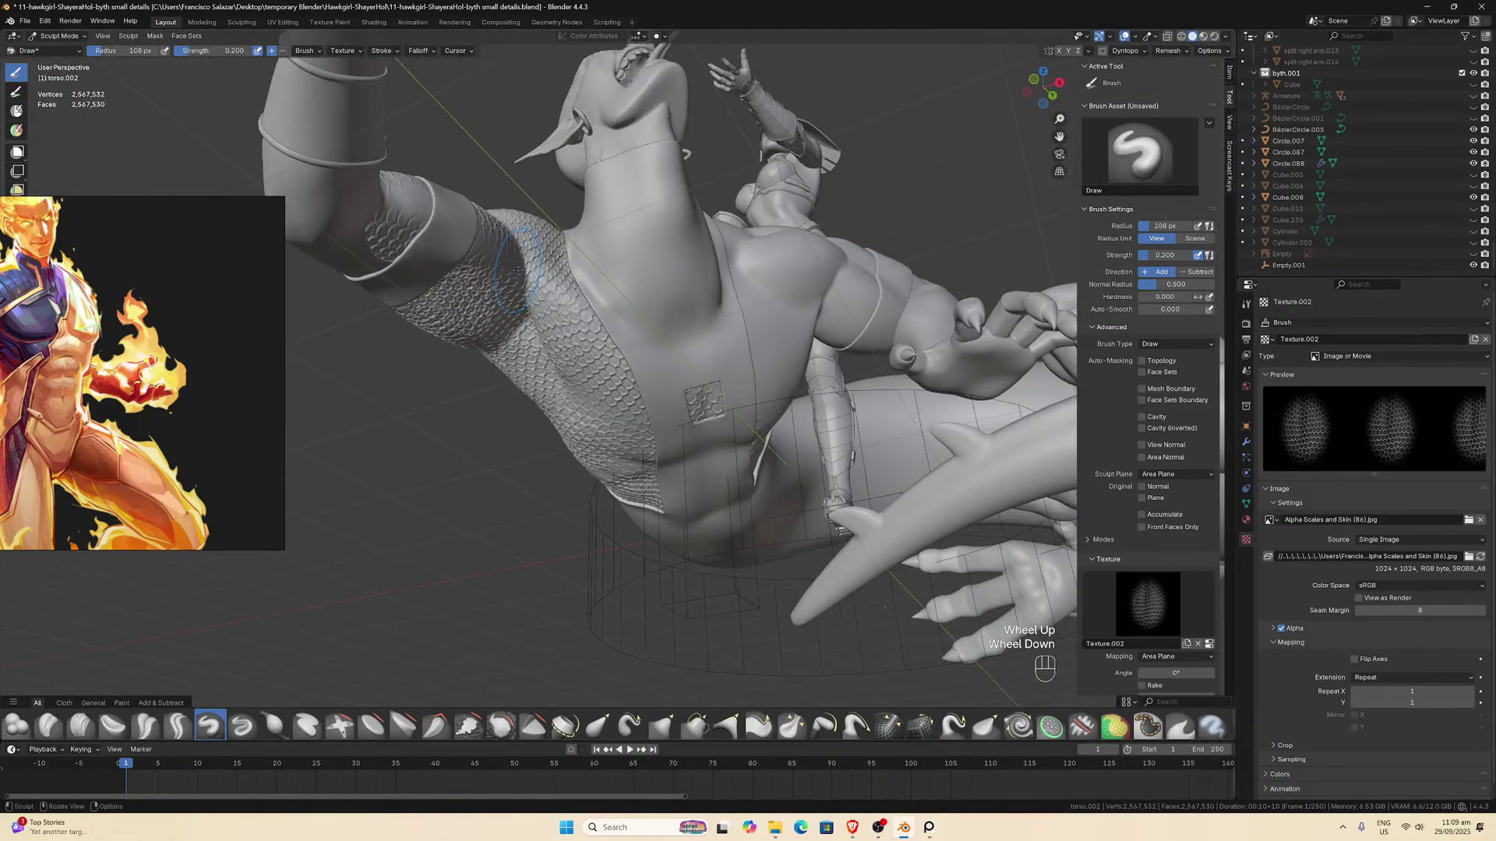
pyautogui.scroll(1, 518, 270)
pyautogui.moveTo(518, 270); pyautogui.dragTo(1051, 200, button='middle')
pyautogui.moveTo(545, 335)
pyautogui.mouseDown(button='middle')
pyautogui.moveTo(650, 338)
pyautogui.moveTo(650, 320)
pyautogui.mouseUp(button='middle')
pyautogui.scroll(2, 650, 319)
pyautogui.scroll(-1, 649, 319)
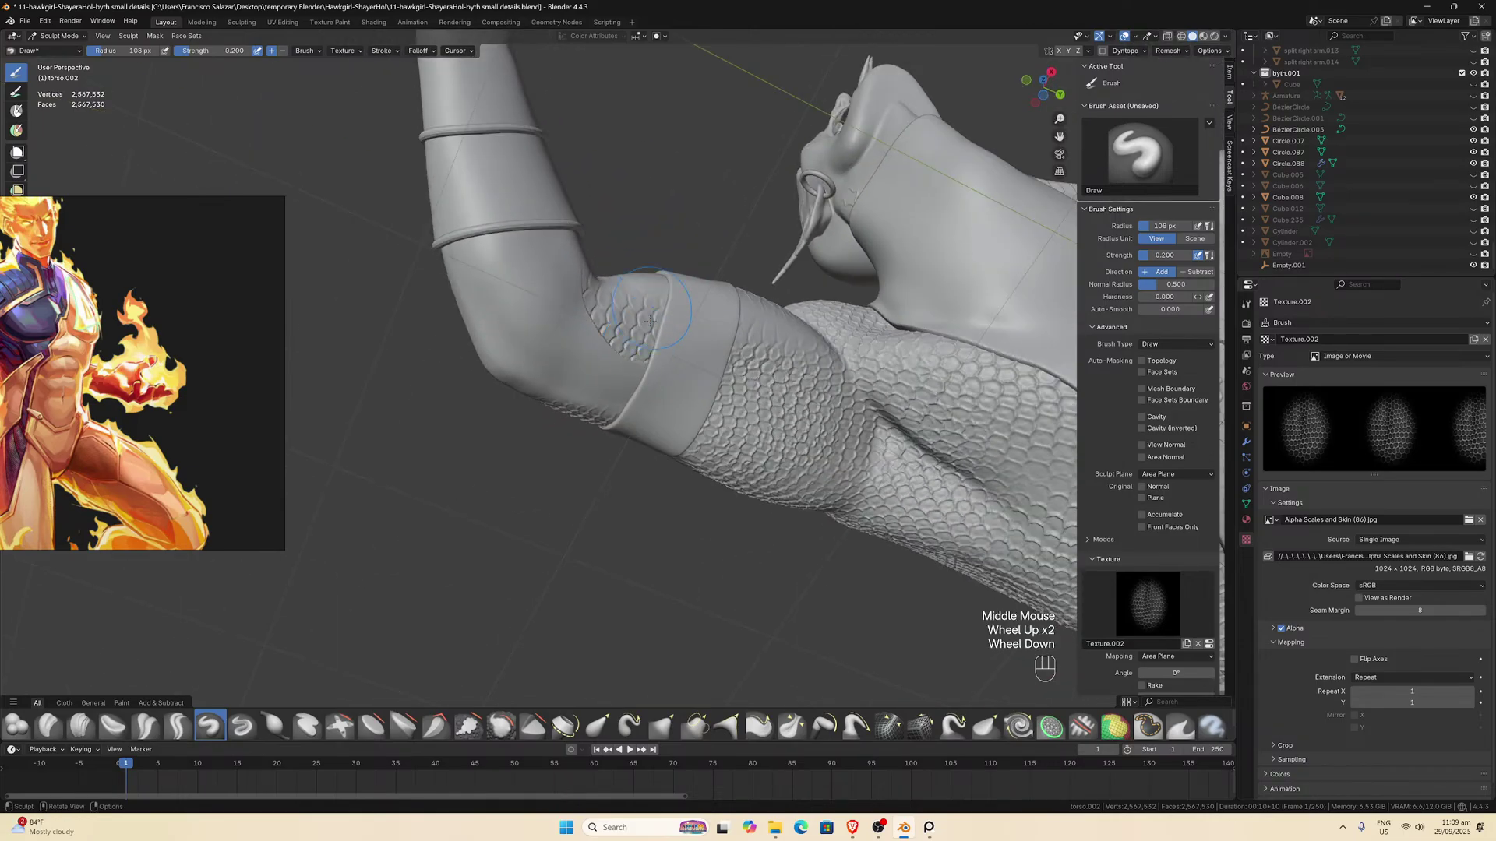
pyautogui.moveTo(613, 377)
pyautogui.mouseDown()
pyautogui.moveTo(592, 366)
pyautogui.moveTo(713, 441)
pyautogui.mouseUp()
pyautogui.scroll(2, 633, 359)
pyautogui.keyDown('shift'); pyautogui.click(634, 359); pyautogui.keyUp('shift')
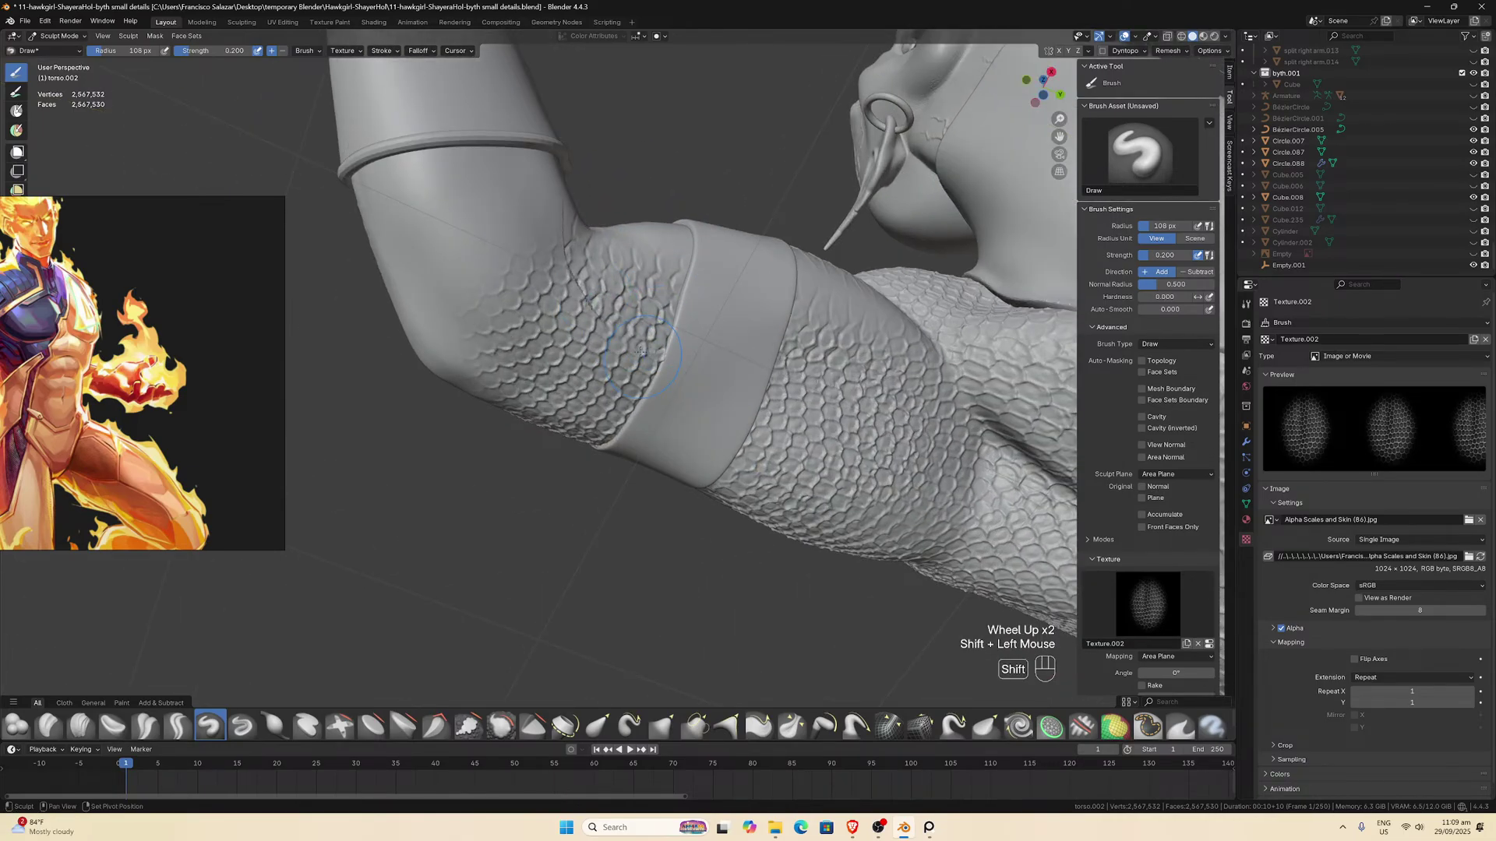
pyautogui.keyDown('shift'); pyautogui.click(633, 359); pyautogui.keyUp('shift')
# Undo all the scale strokes on the torso, shoulder and arm until the skin is smooth, and save the file.
pyautogui.scroll(-1, 590, 282)
pyautogui.moveTo(590, 282); pyautogui.dragTo(675, 343, button='middle')
pyautogui.scroll(-1, 680, 355)
pyautogui.scroll(2, 676, 342)
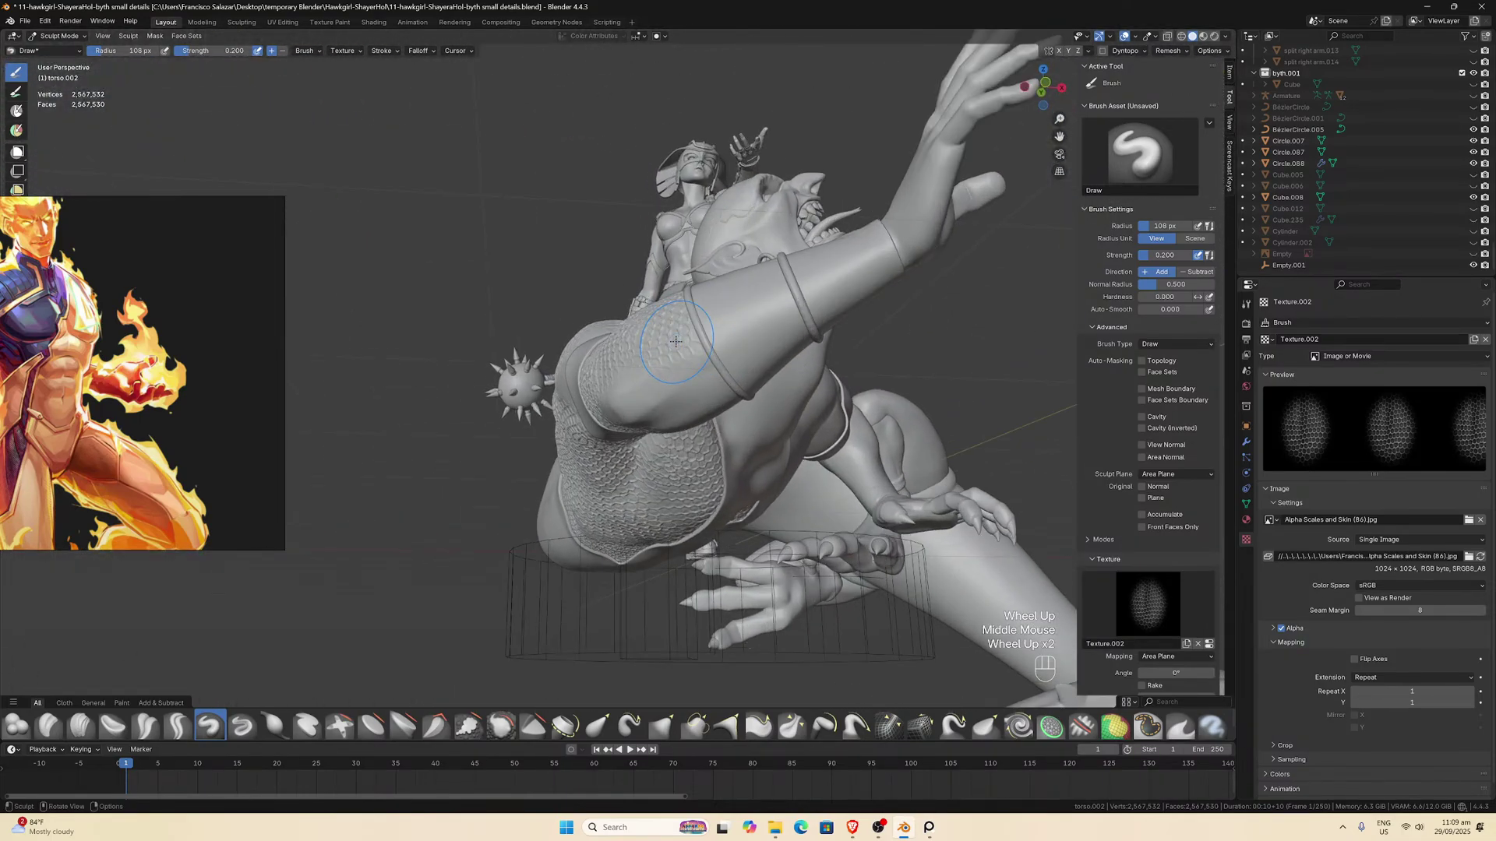
pyautogui.hotkey('ctrl', 'z')
pyautogui.hotkey('ctrl', 'z')
pyautogui.hotkey('ctrl', 'z')
pyautogui.hotkey('ctrl', 'z')
pyautogui.hotkey('ctrl', 'z')
pyautogui.hotkey('ctrl', 'z')
pyautogui.hotkey('ctrl', 'z')
pyautogui.hotkey('ctrl', 'z')
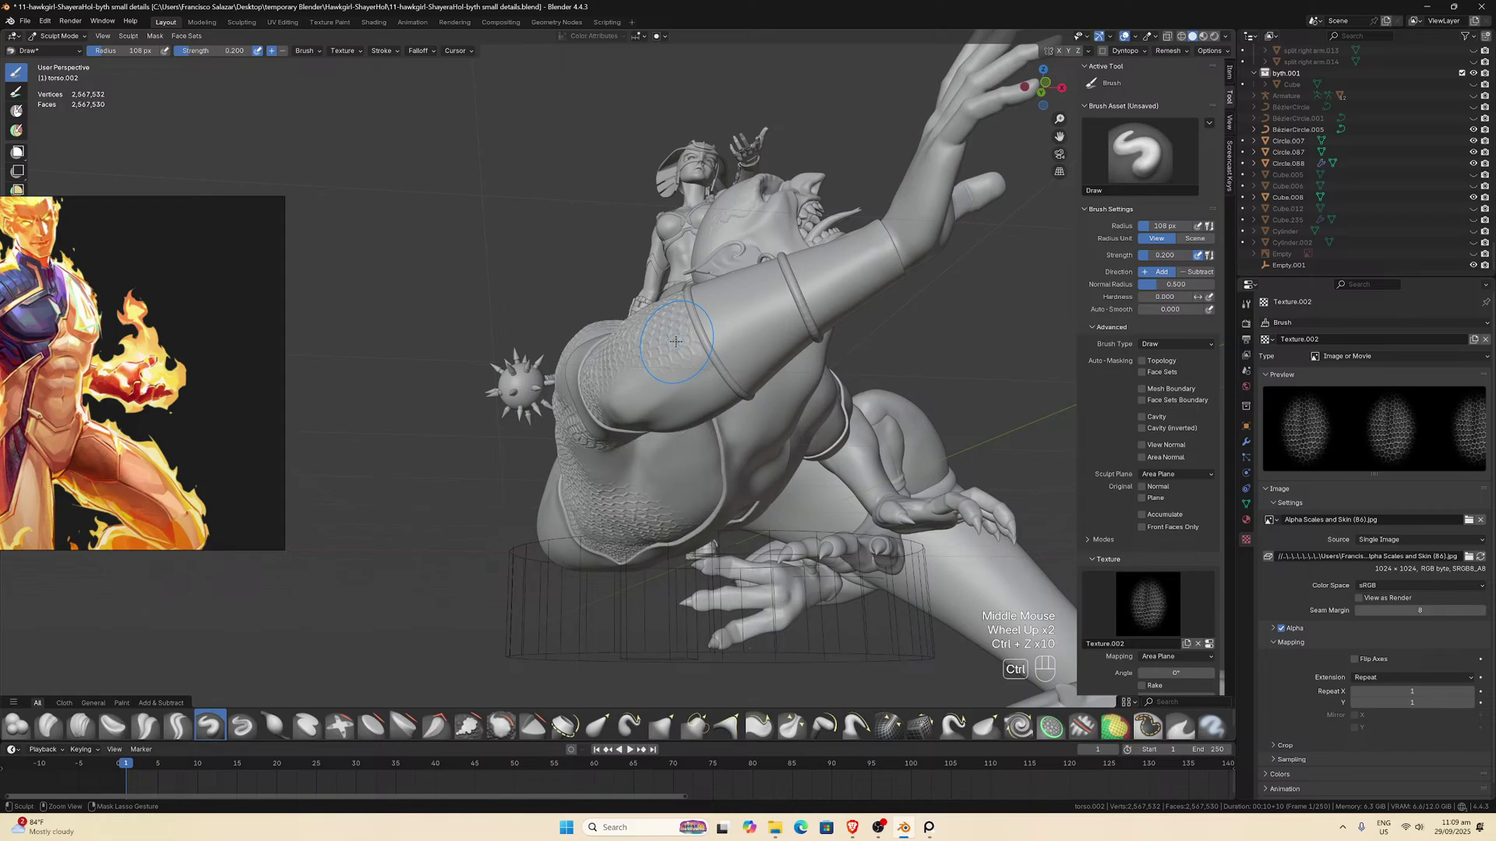
pyautogui.hotkey('ctrl', 'z')
pyautogui.hotkey('ctrl', 'z')
pyautogui.hotkey('ctrl', 'z')
pyautogui.hotkey('ctrl', 'z')
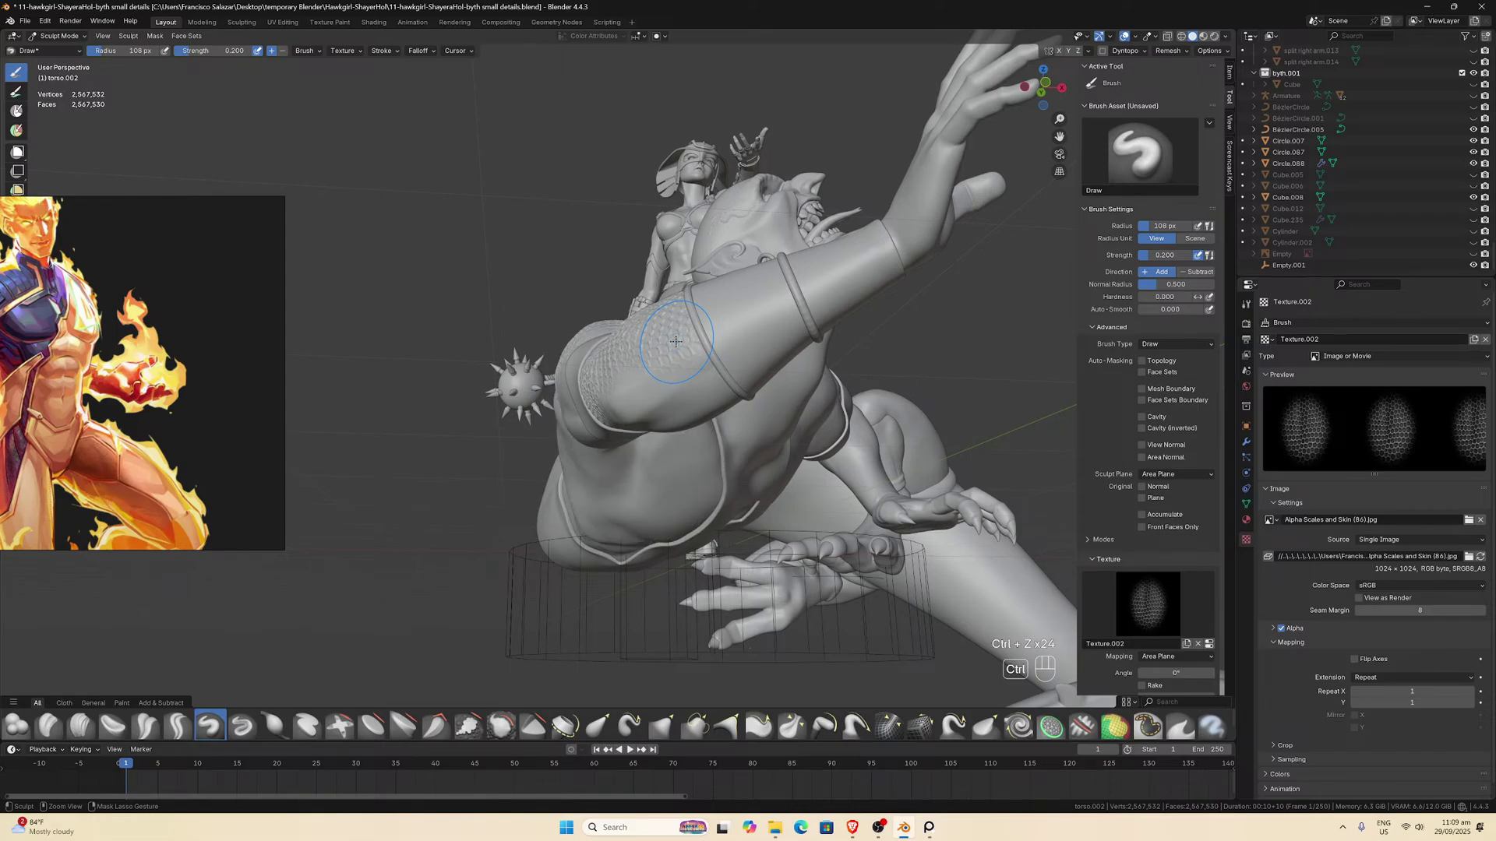
pyautogui.hotkey('ctrl', 'z')
pyautogui.hotkey('ctrl', 'z')
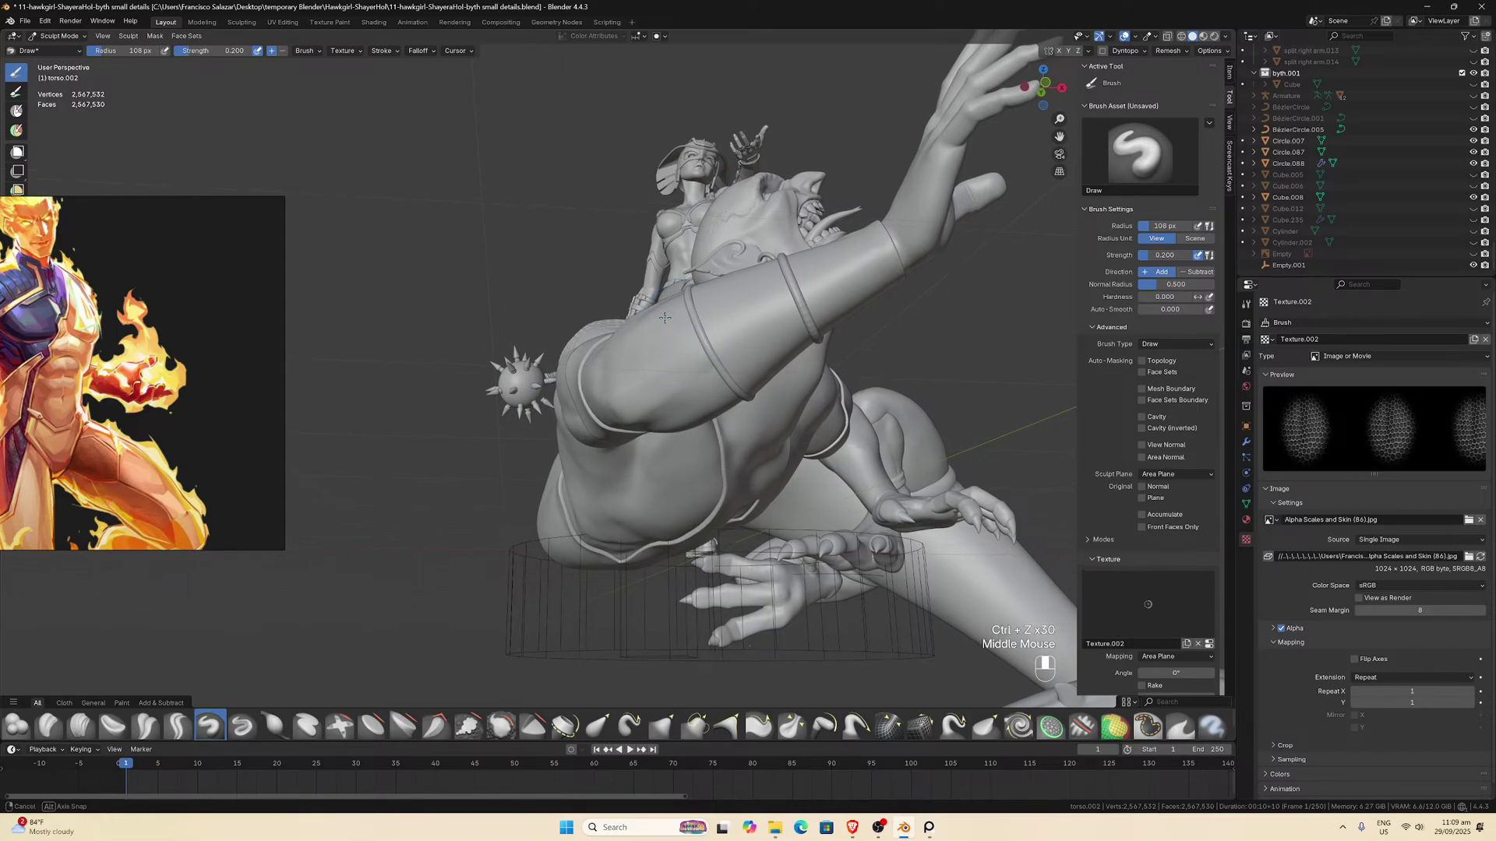
pyautogui.moveTo(676, 342); pyautogui.dragTo(664, 395, button='middle')
pyautogui.hotkey('ctrl', 'z')
pyautogui.hotkey('ctrl', 'z')
pyautogui.hotkey('ctrl', 'z')
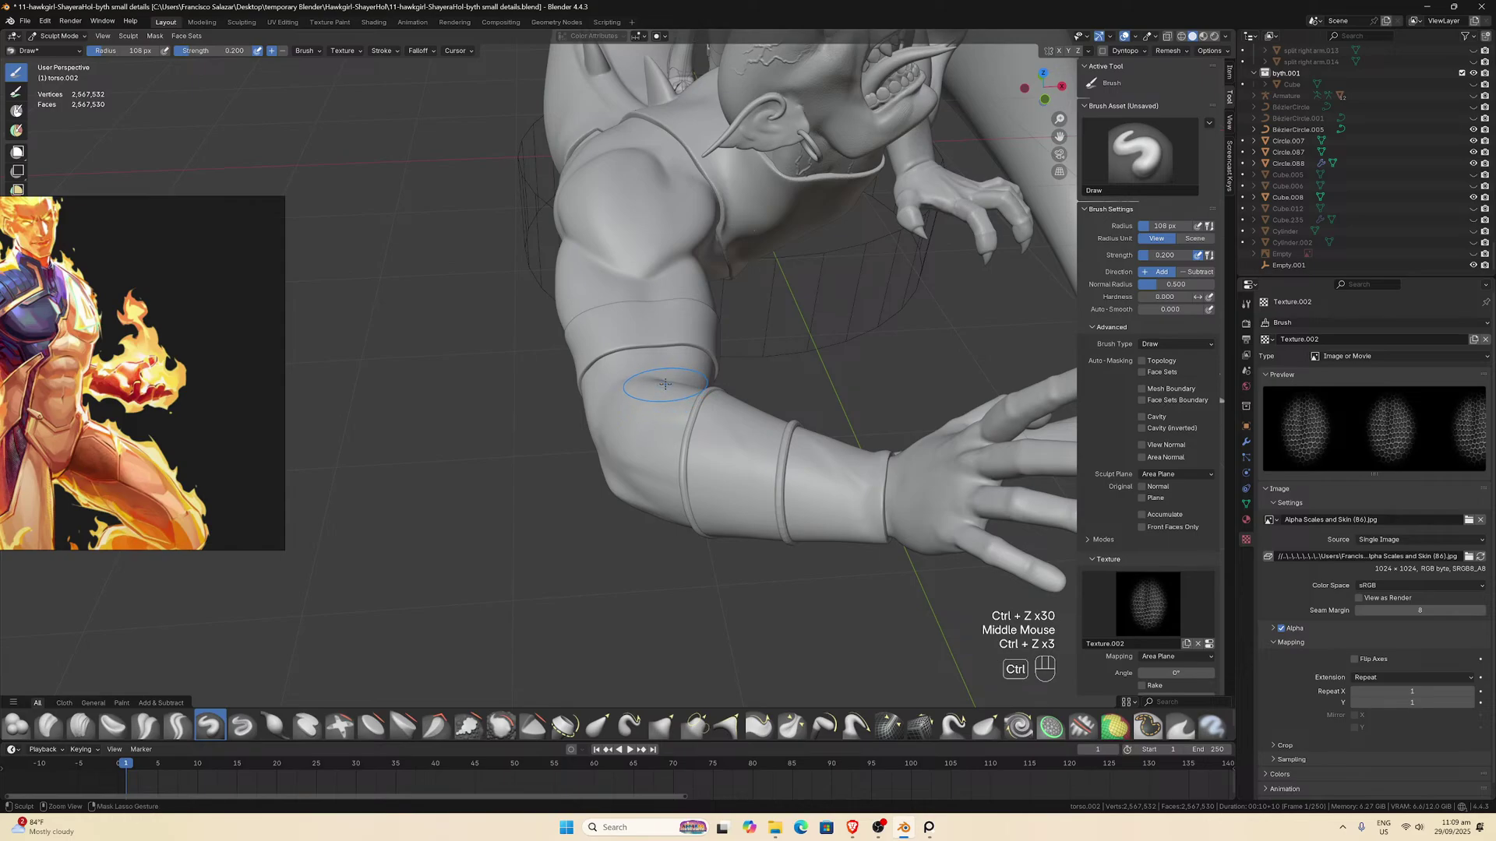
pyautogui.hotkey('ctrl', 'shift', 'z')
pyautogui.hotkey('ctrl', 'z')
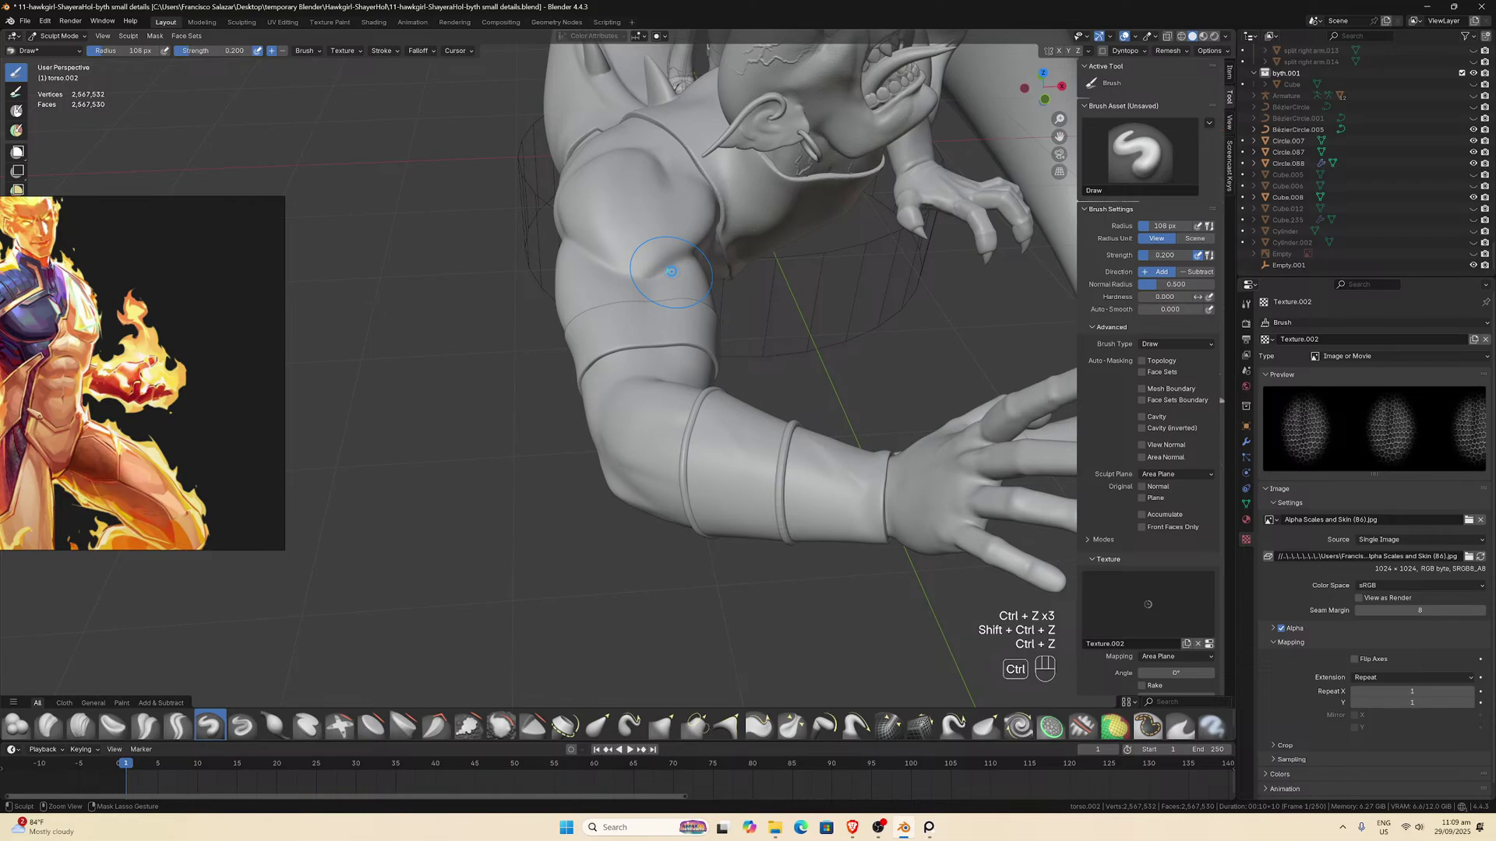
pyautogui.hotkey('ctrl', 's')
# Move the reference image so that more of the flaming character shows beside the upper arm.
pyautogui.moveTo(635, 374)
pyautogui.mouseDown(button='middle')
pyautogui.moveTo(608, 363)
pyautogui.moveTo(607, 393)
pyautogui.moveTo(585, 407)
pyautogui.moveTo(668, 426)
pyautogui.moveTo(682, 449)
pyautogui.mouseUp(button='middle')
pyautogui.scroll(2, 632, 375)
pyautogui.scroll(-1, 609, 363)
pyautogui.scroll(1, 624, 412)
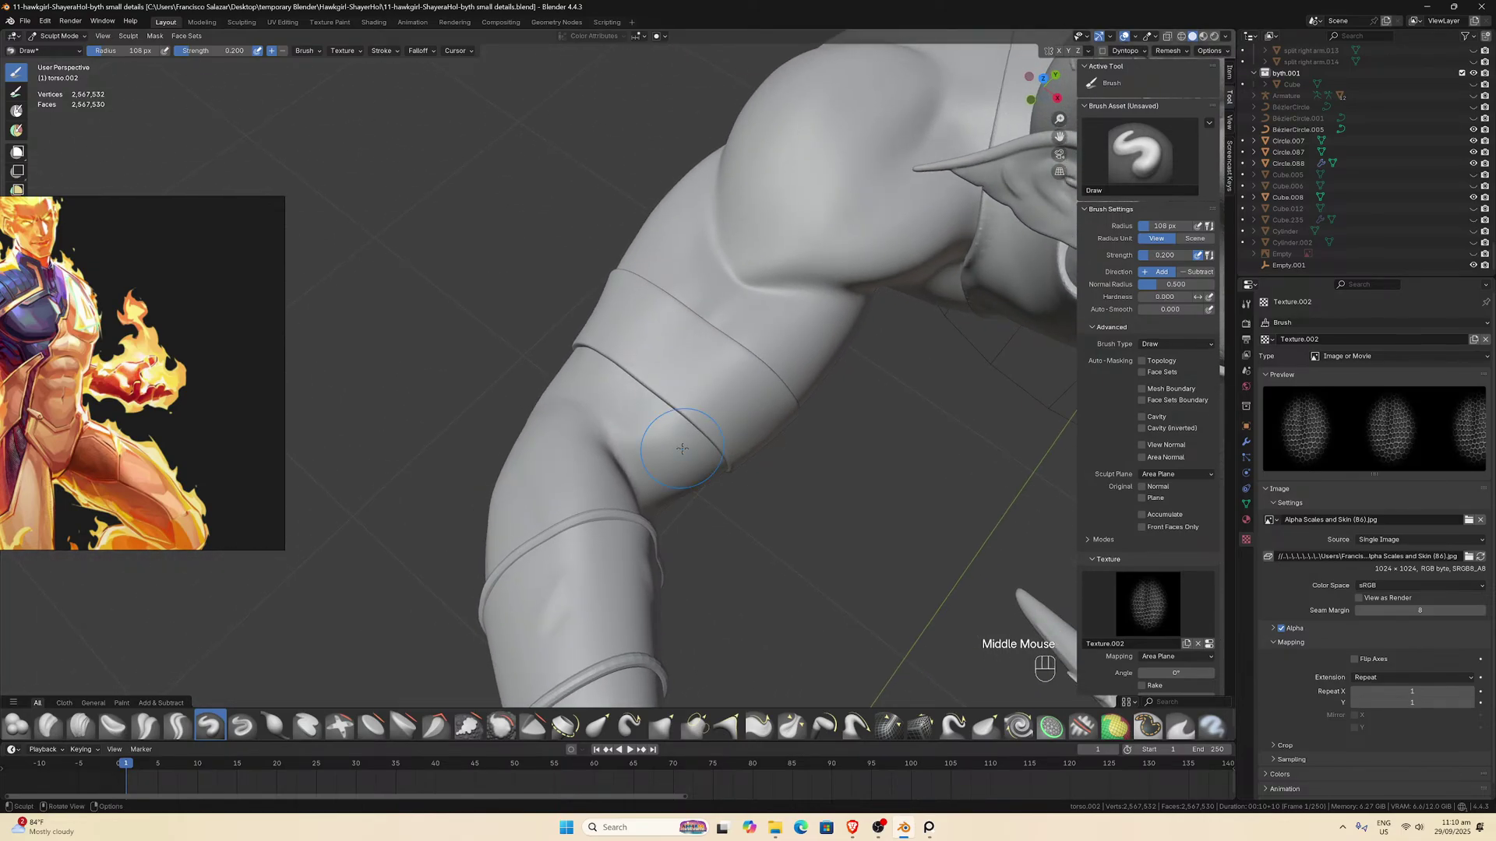
pyautogui.moveTo(141, 381); pyautogui.dragTo(225, 387)
pyautogui.moveTo(754, 341); pyautogui.dragTo(717, 334, button='middle')
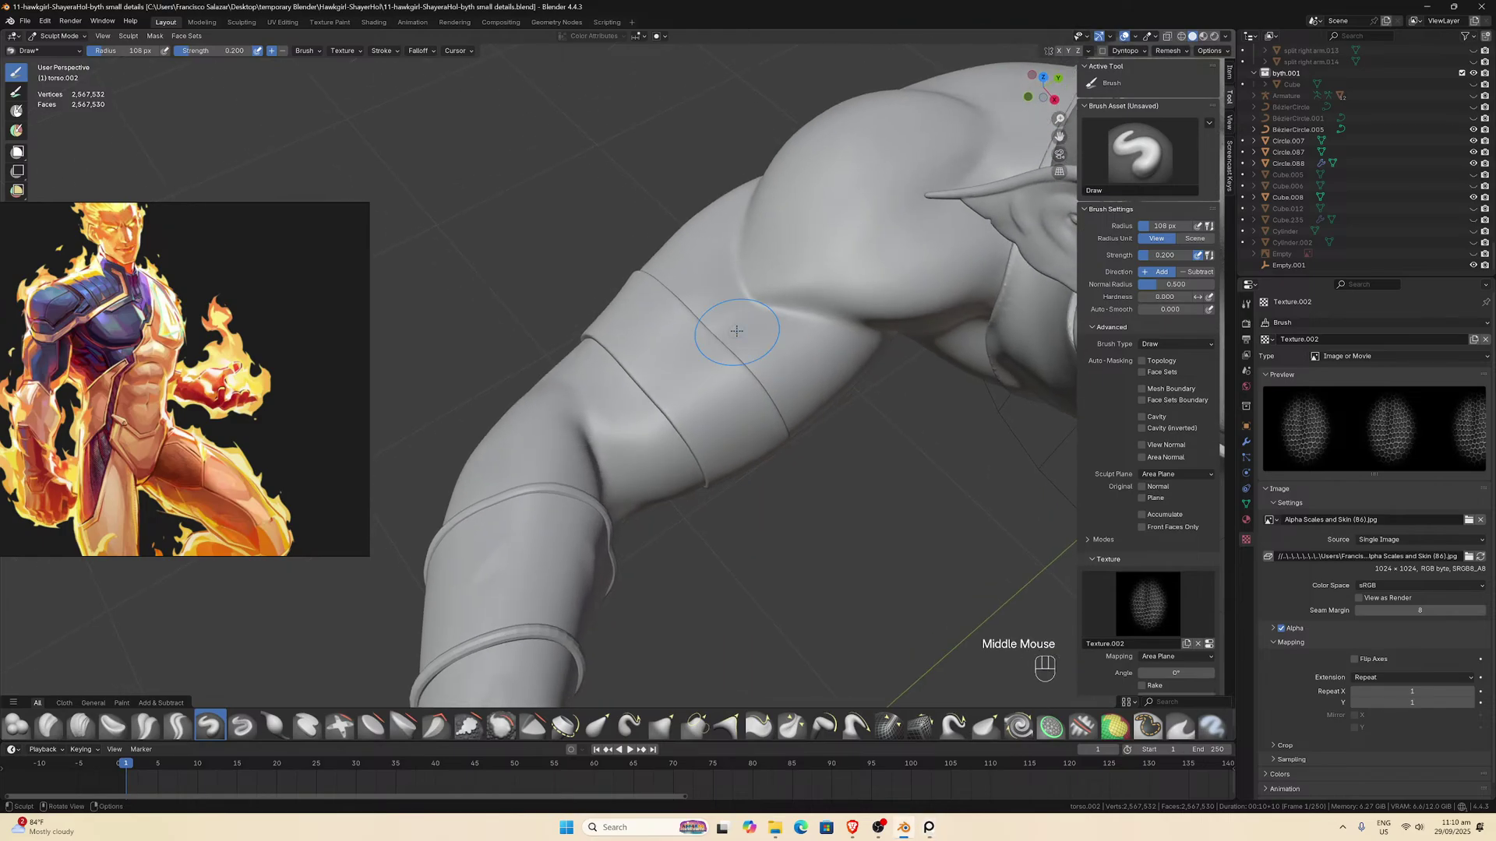
# Switch to the Crease Sharp brush, enable Stabilize Stroke and shift the reference image aside.
pyautogui.click(178, 728)
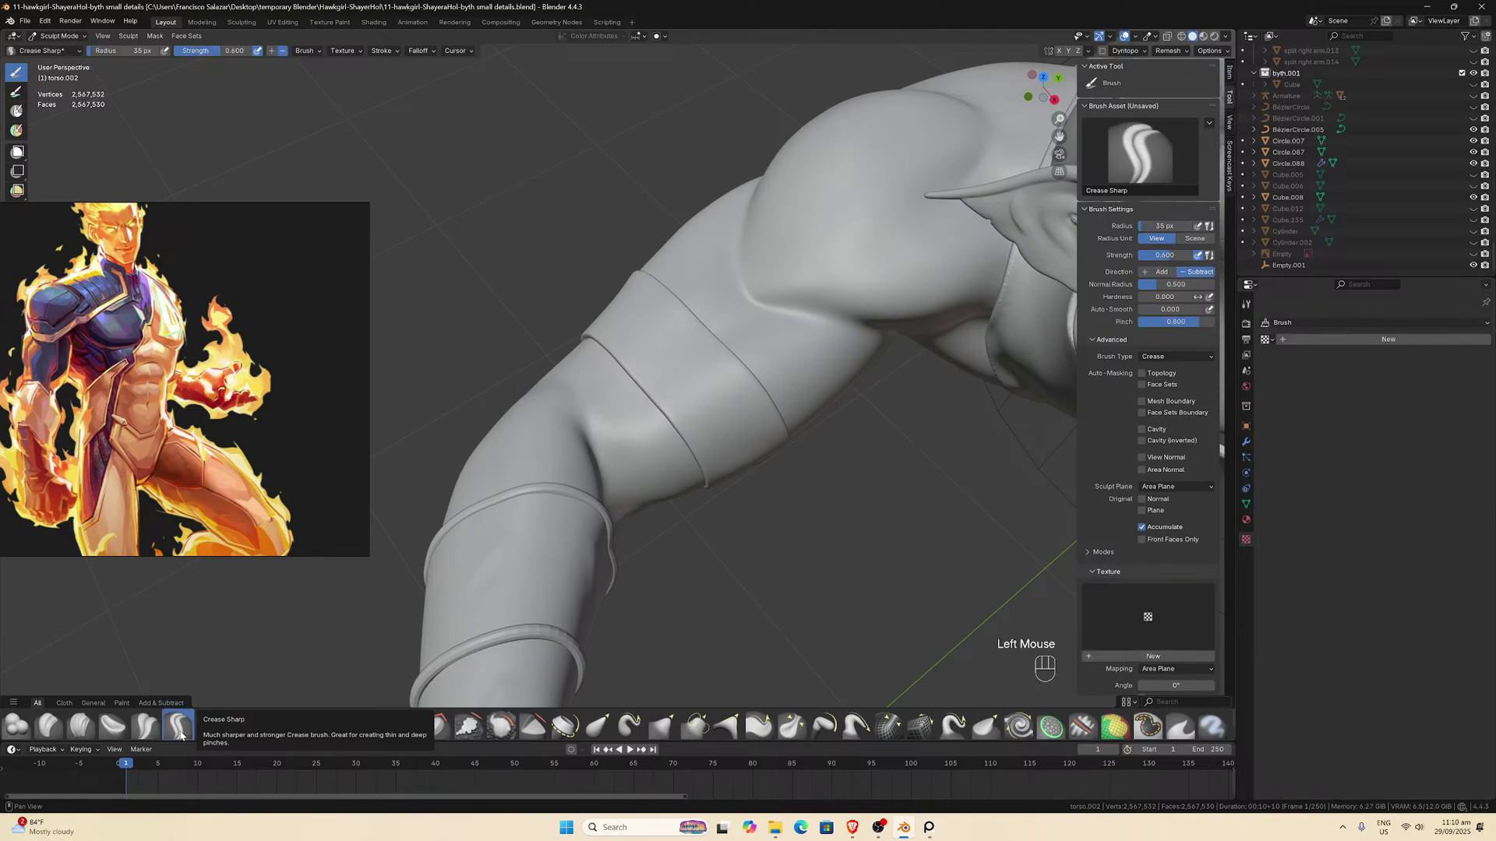
pyautogui.click(381, 51)
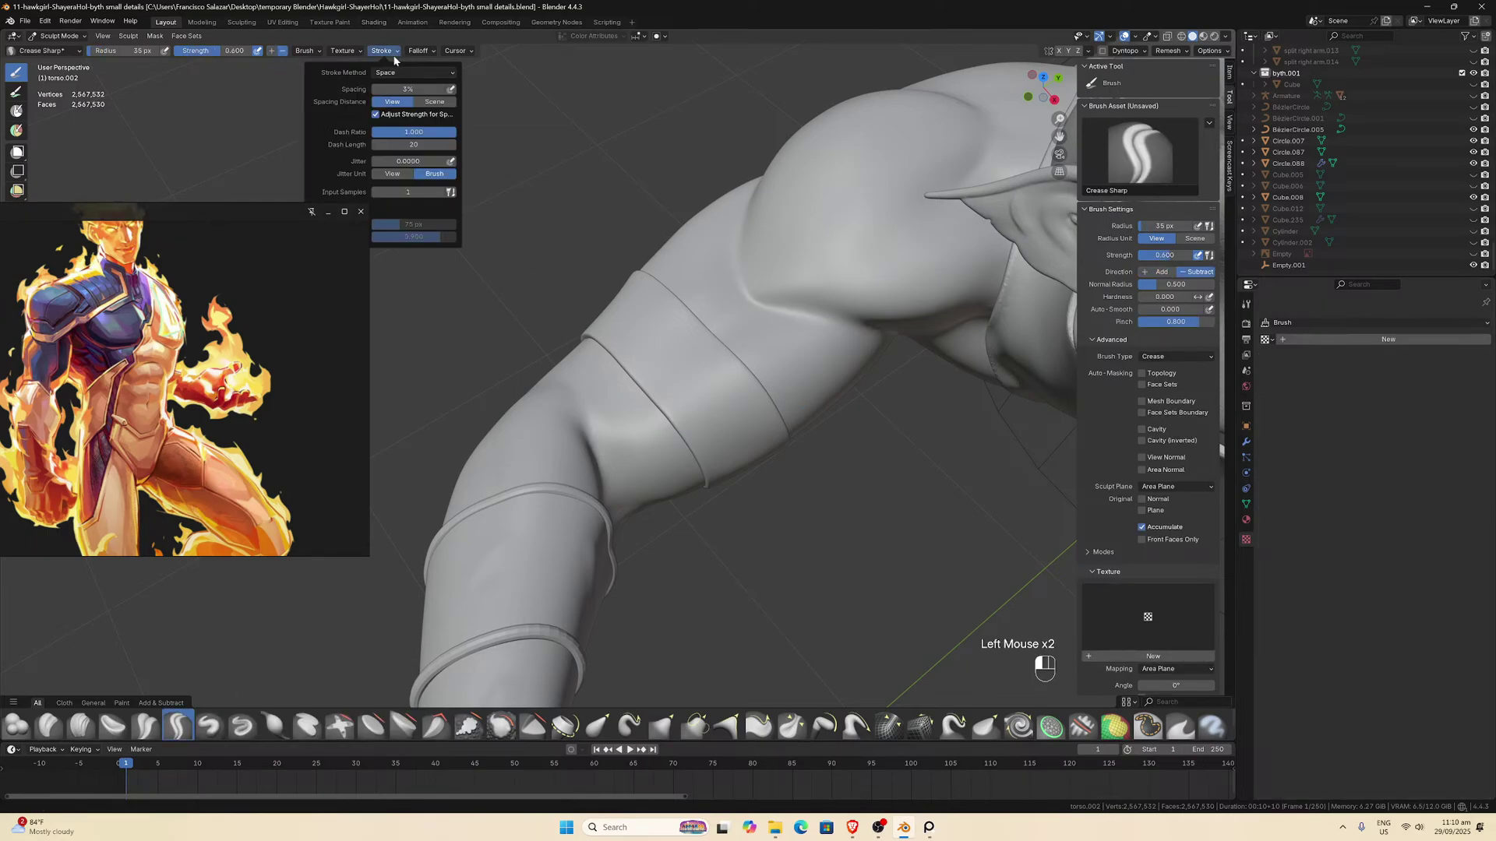
pyautogui.moveTo(293, 214); pyautogui.dragTo(226, 215)
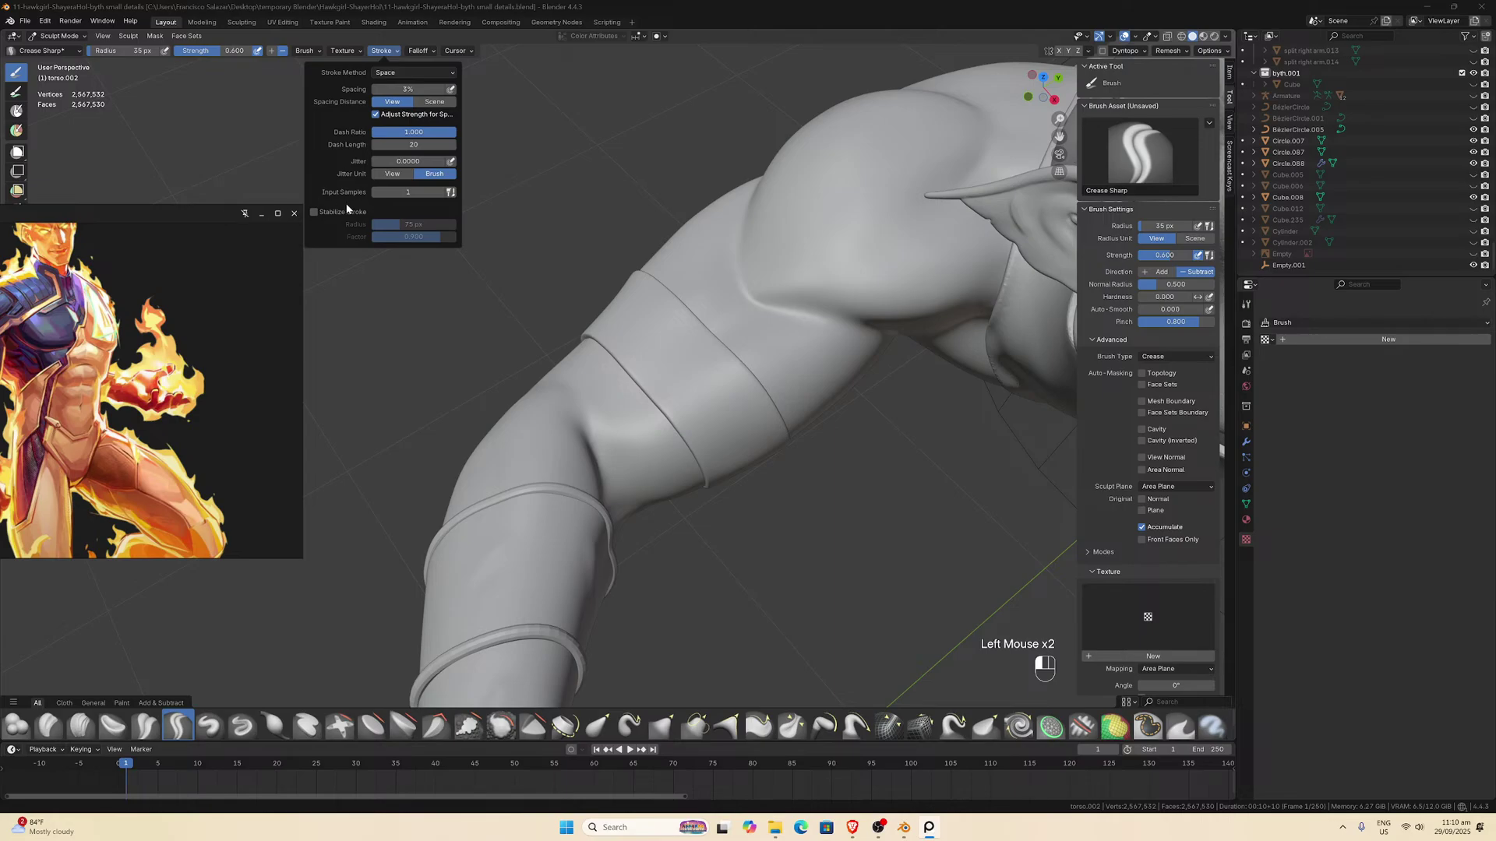
pyautogui.moveTo(801, 341); pyautogui.dragTo(989, 434, button='middle')
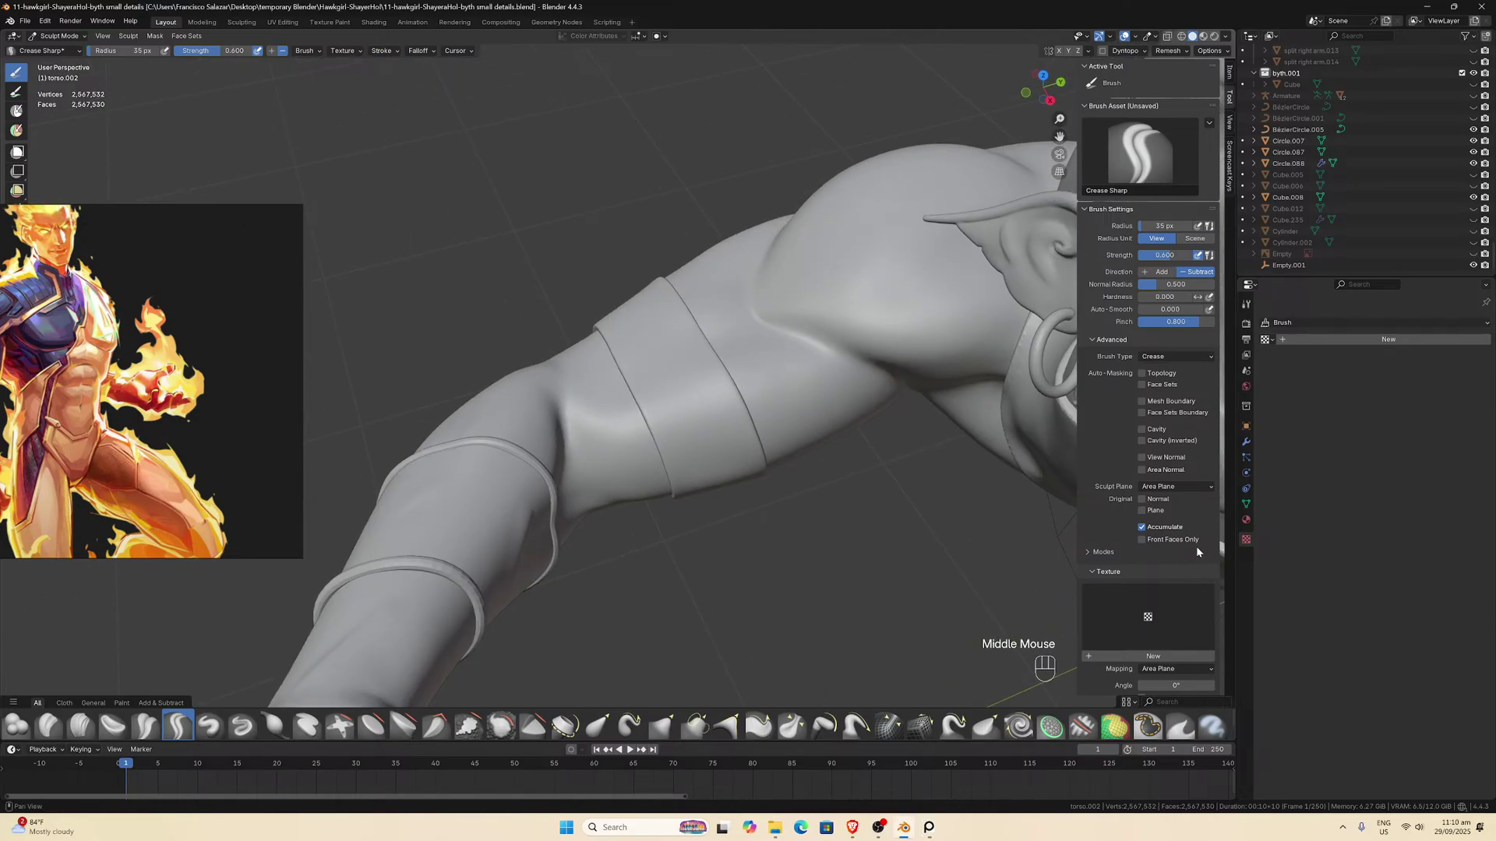
# Set the Crease Sharp brush's falloff curve to Constant.
pyautogui.scroll(-13, 1120, 418)
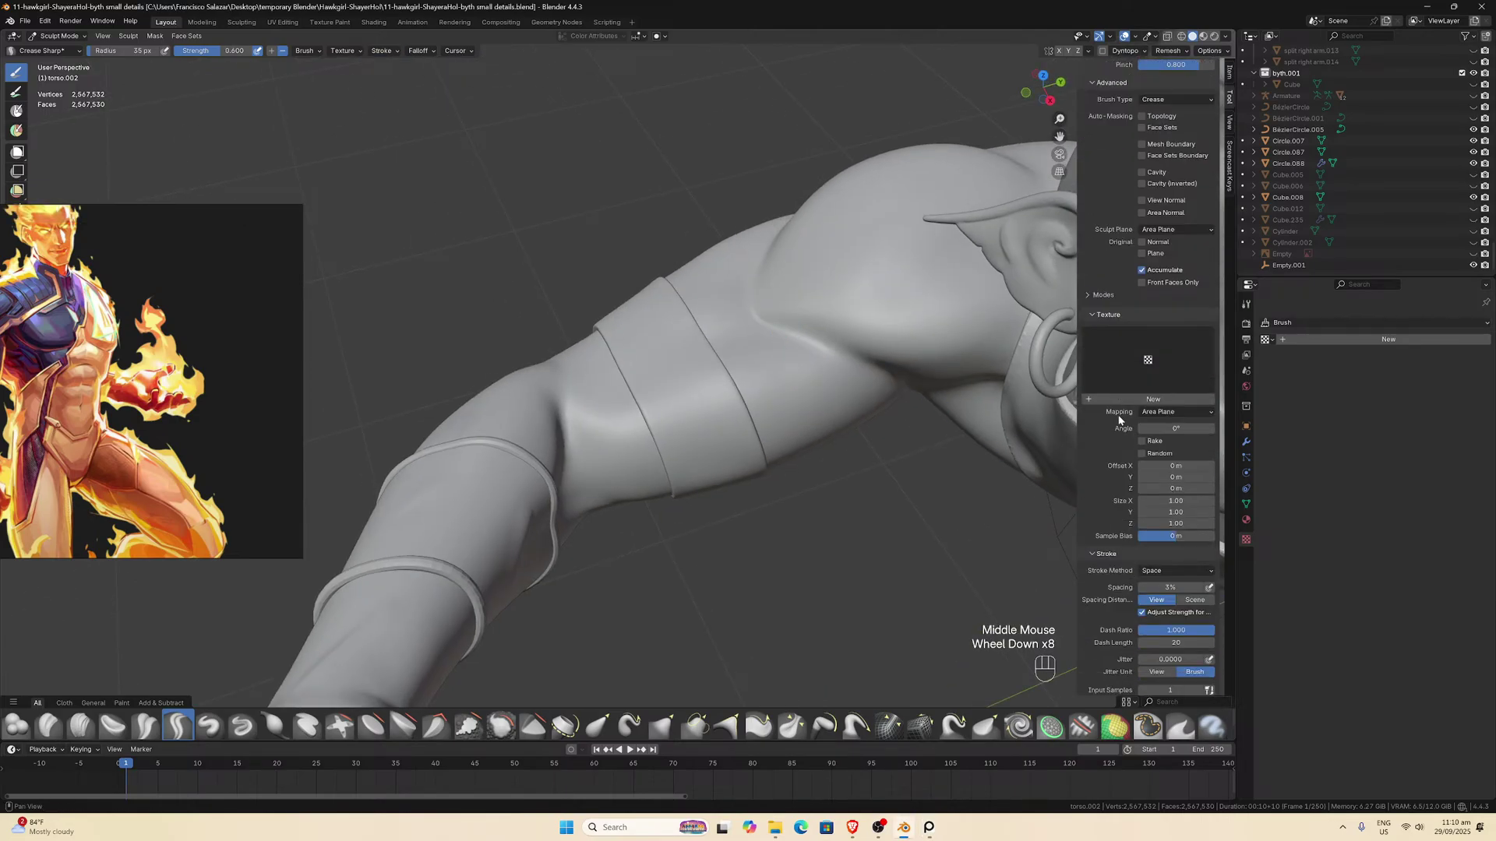
pyautogui.scroll(-3, 1120, 523)
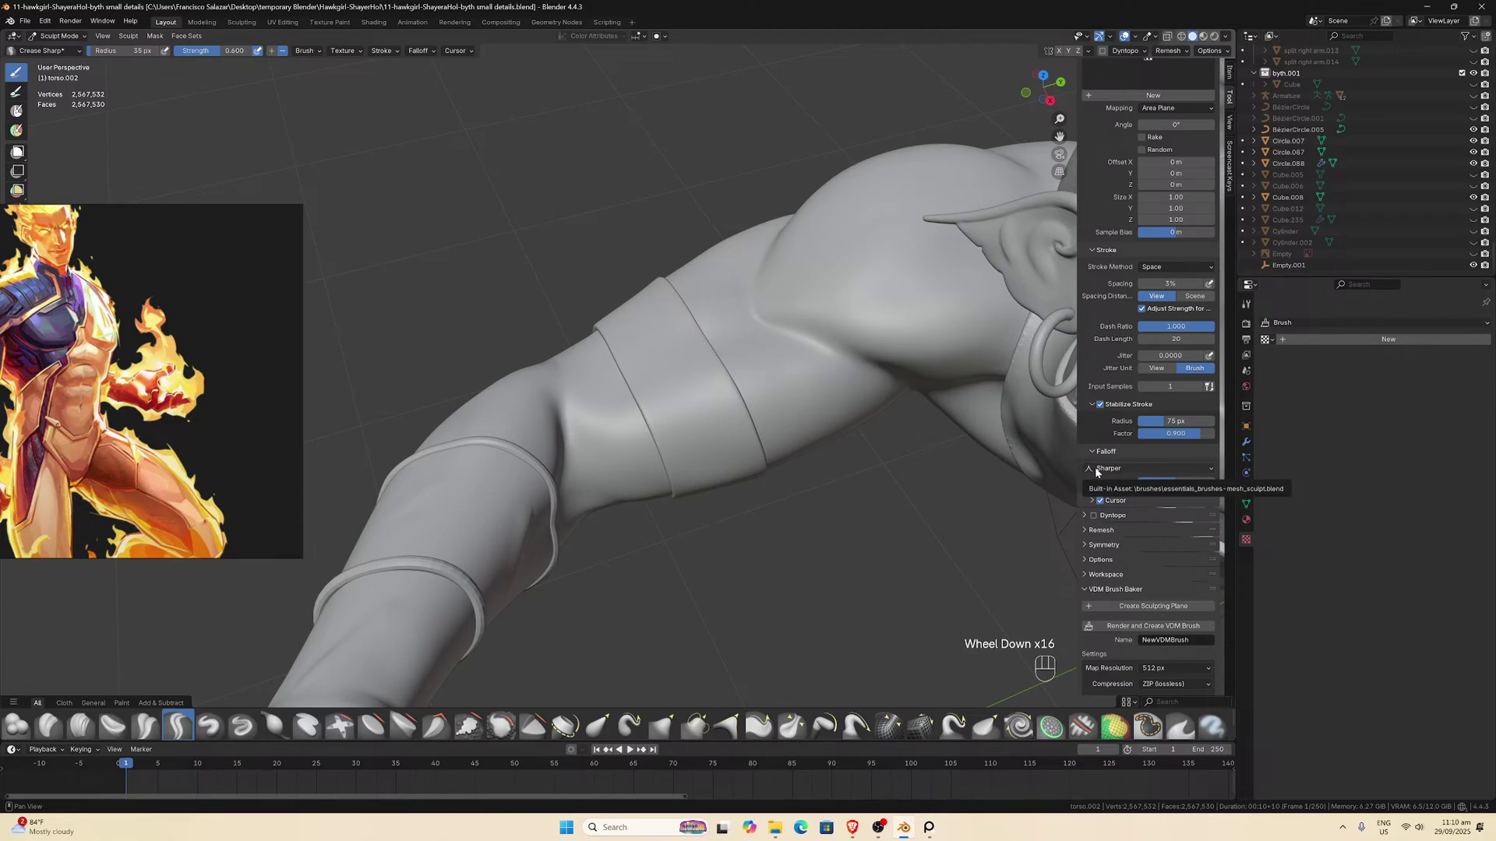
pyautogui.moveTo(1096, 469); pyautogui.dragTo(1108, 612)
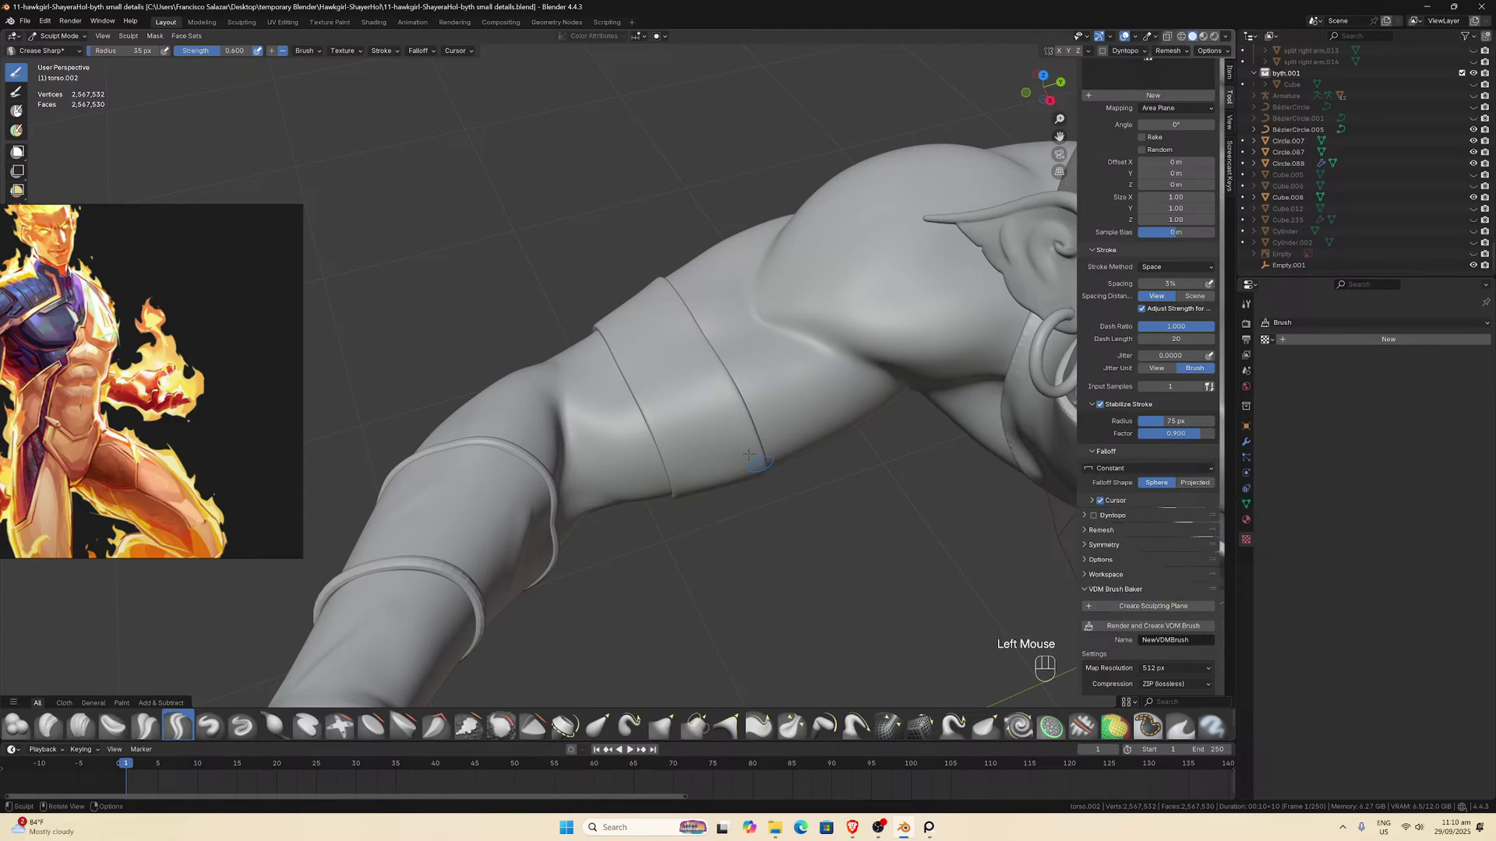
# Test a crease stroke on the upper arm below the shoulder, undo it and set the brush radius to 18 px.
pyautogui.scroll(2, 657, 401)
pyautogui.moveTo(658, 401); pyautogui.dragTo(665, 424, button='middle')
pyautogui.moveTo(838, 342); pyautogui.dragTo(865, 379, button='middle')
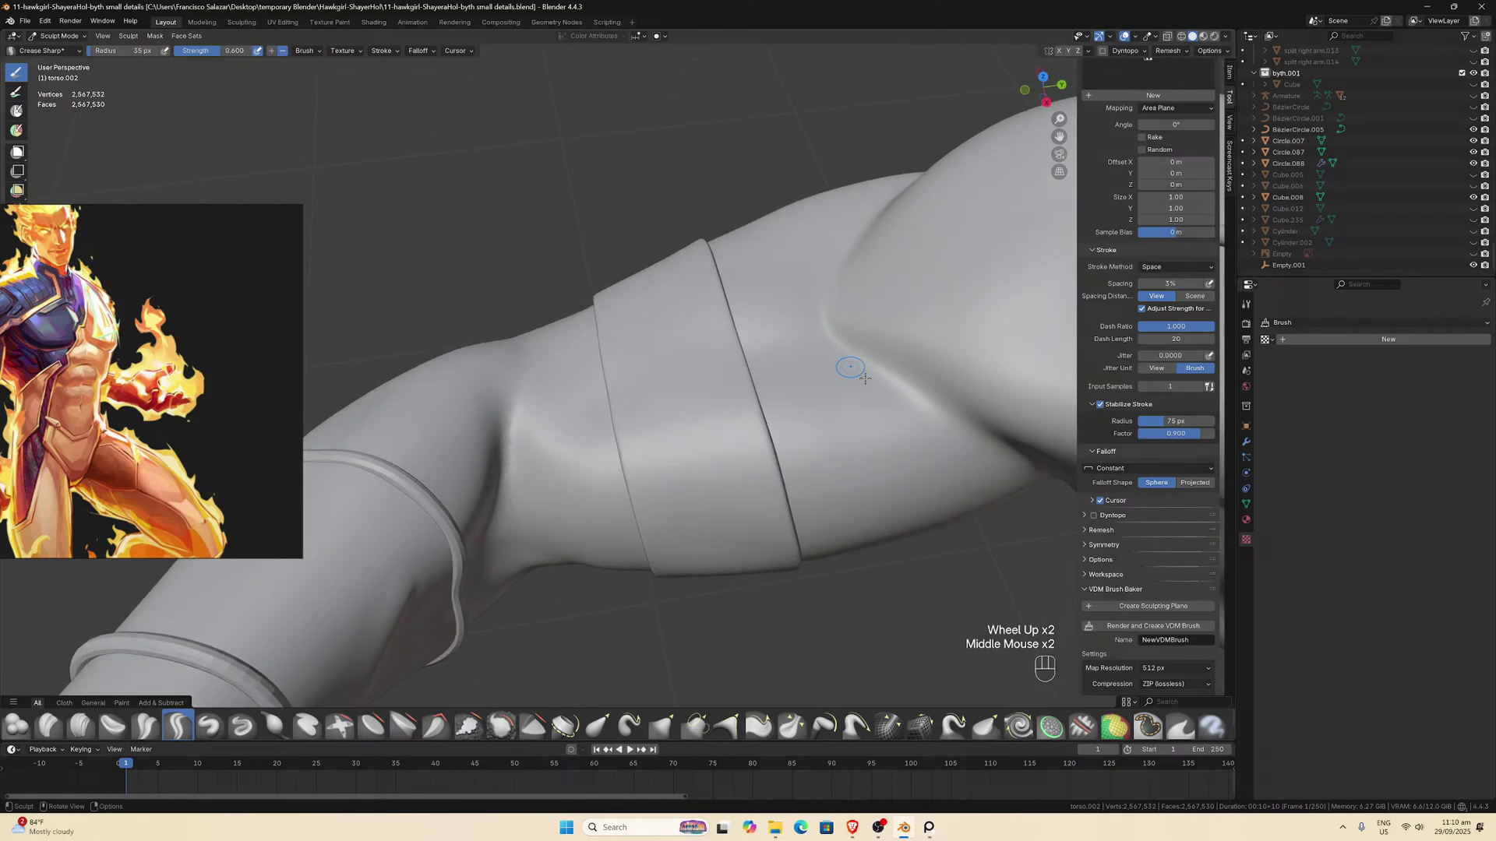
pyautogui.moveTo(910, 402); pyautogui.dragTo(853, 375)
pyautogui.hotkey('ctrl', 'z')
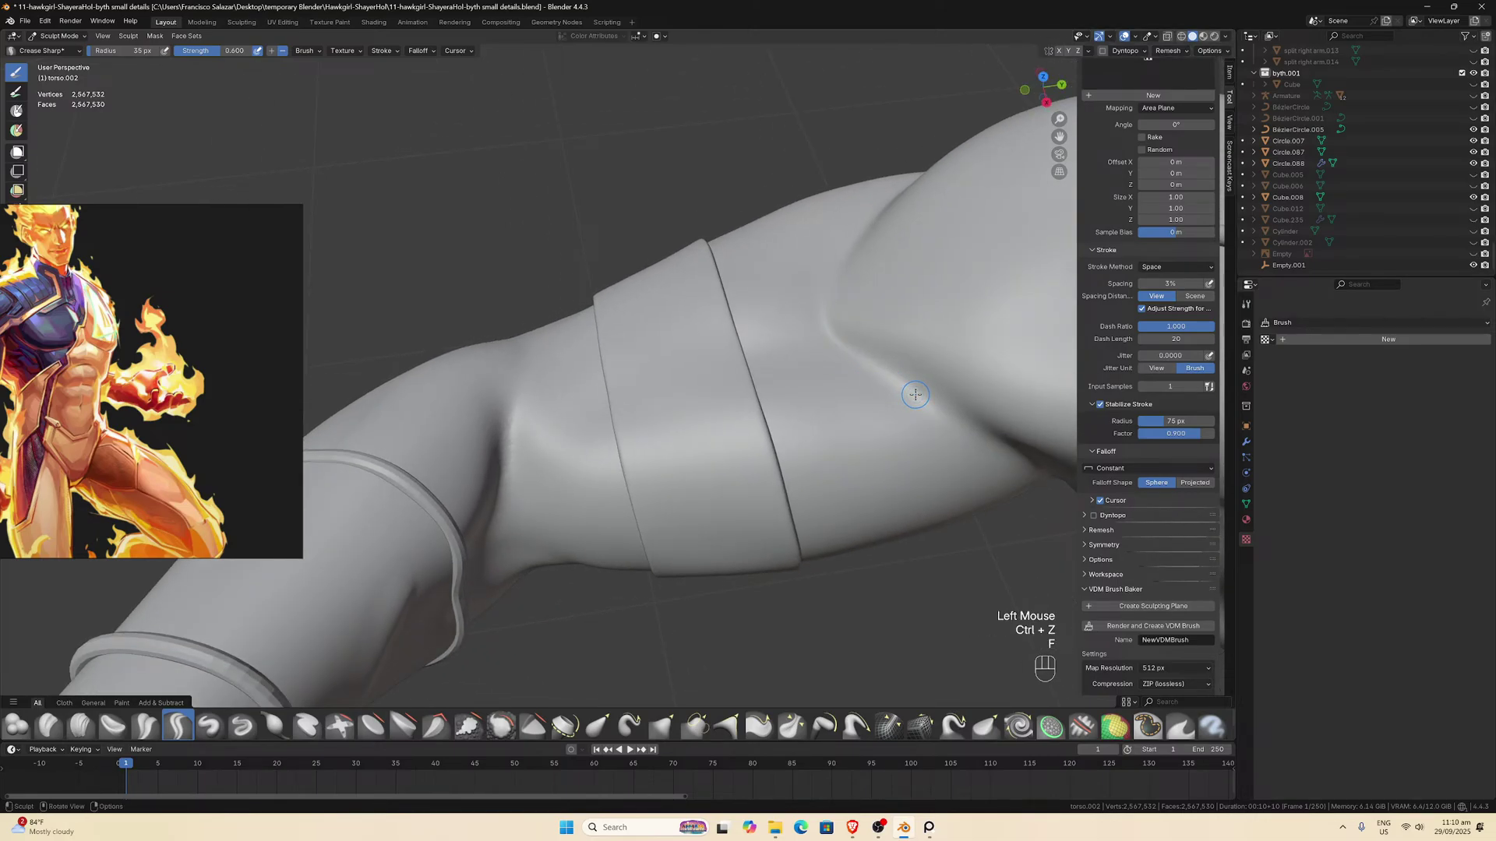
pyautogui.press('f')
pyautogui.click(863, 398)
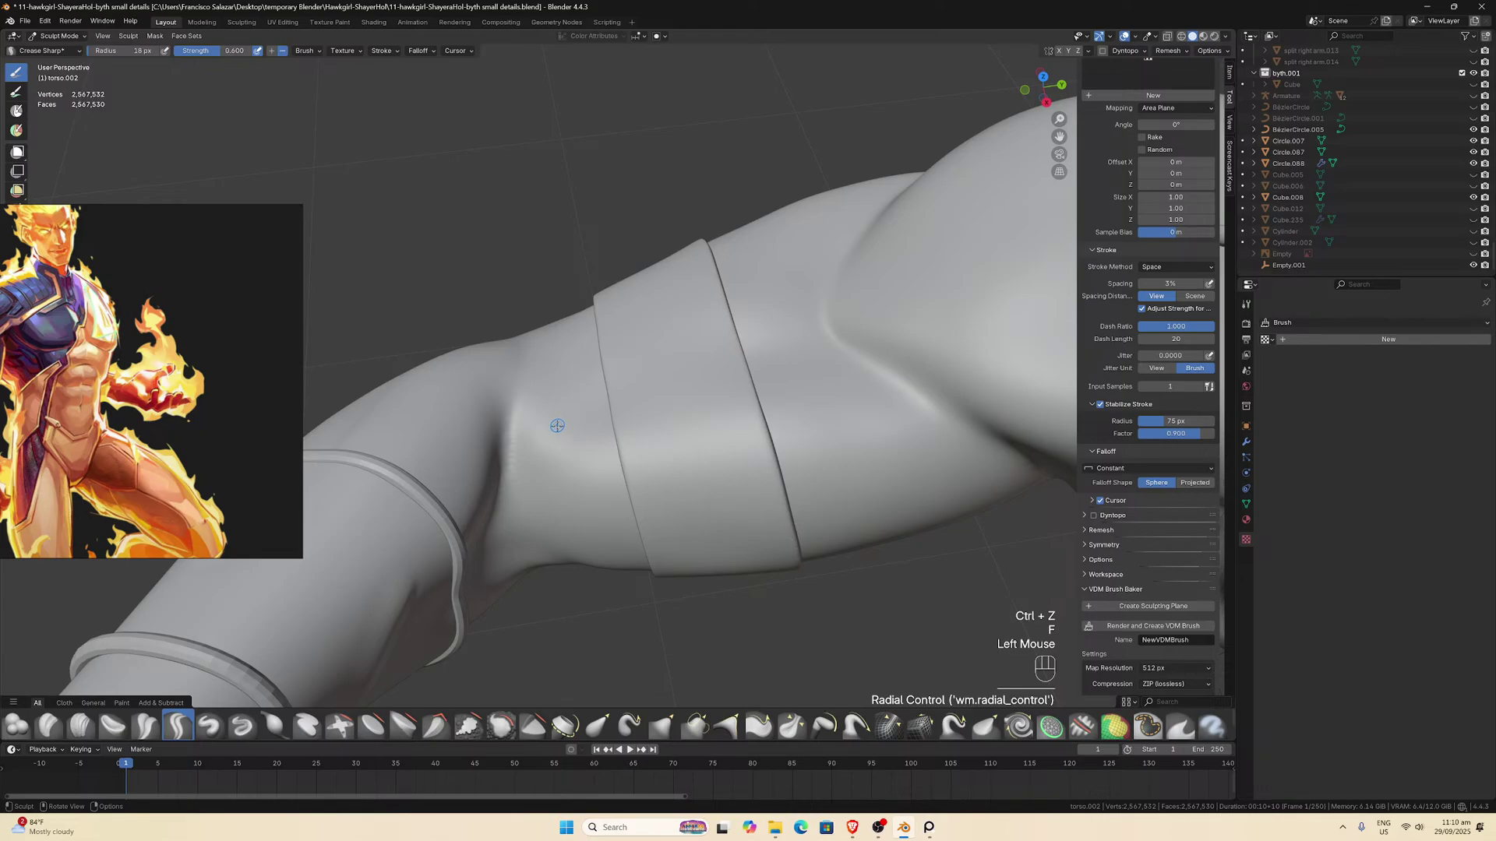
# Try a crease line along the upper arm, running from the inner elbow past the armband to the shoulder crease.
pyautogui.moveTo(557, 426); pyautogui.dragTo(595, 410)
pyautogui.moveTo(779, 386); pyautogui.dragTo(865, 387)
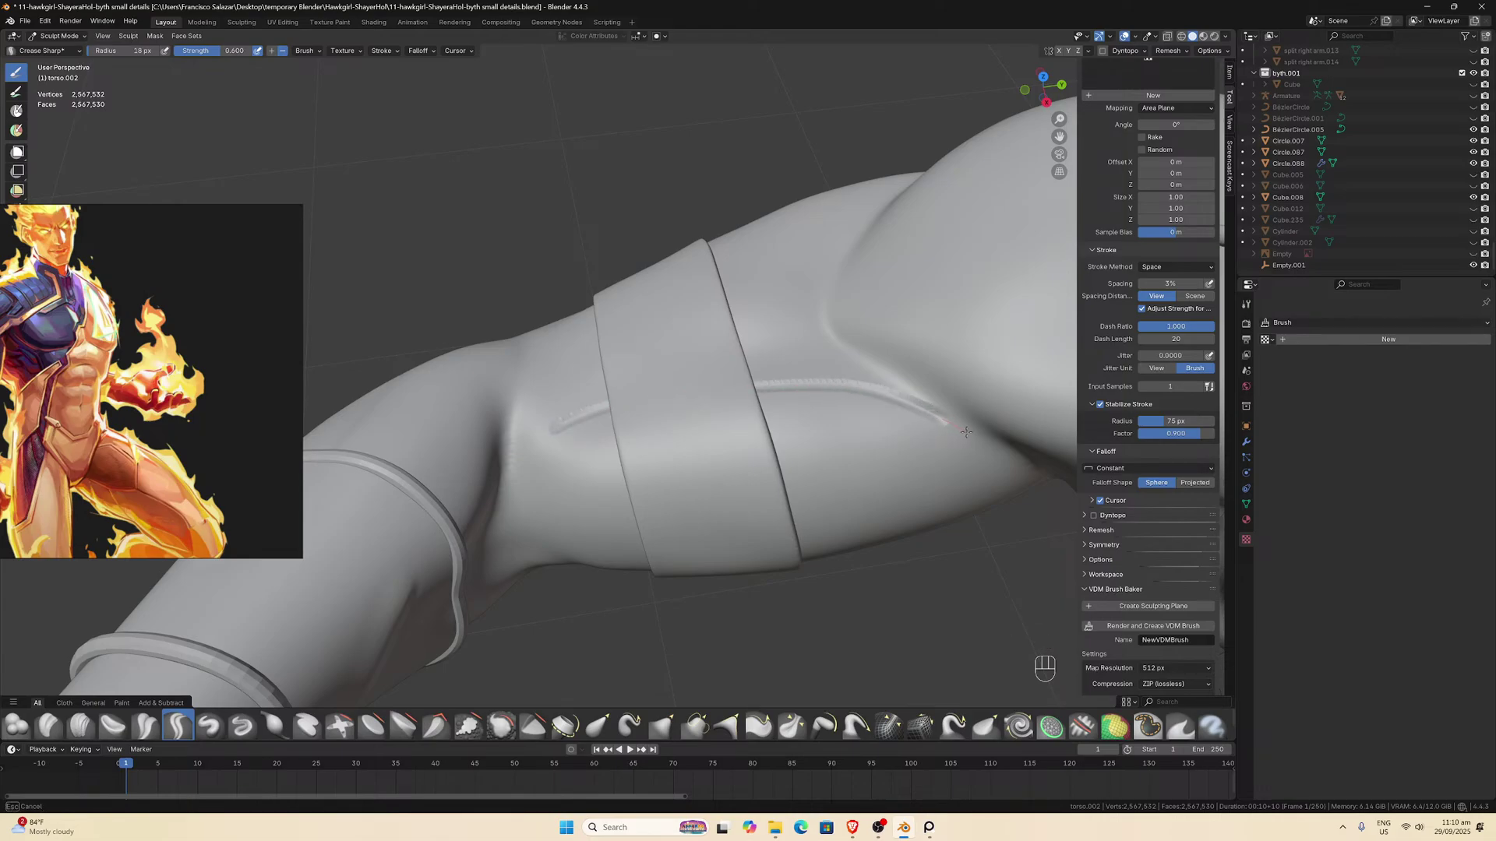
pyautogui.scroll(-2, 980, 445)
pyautogui.moveTo(980, 446); pyautogui.dragTo(875, 451, button='middle')
pyautogui.scroll(2, 911, 456)
pyautogui.hotkey('ctrl', 'z')
# Set the Crease Sharp brush's falloff curve to Sharper.
pyautogui.scroll(3, 911, 456)
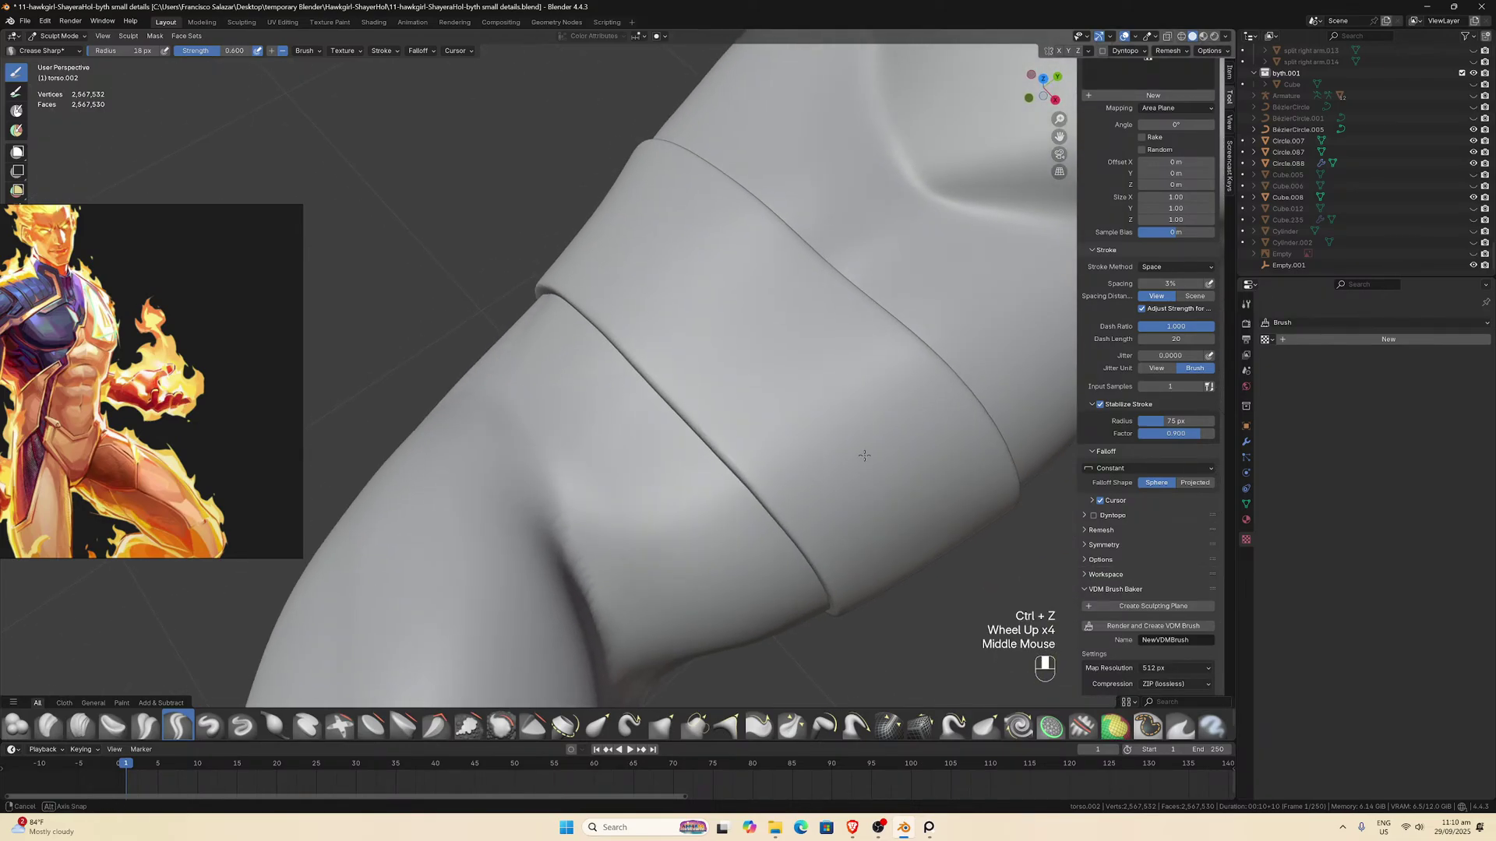
pyautogui.click(1128, 470)
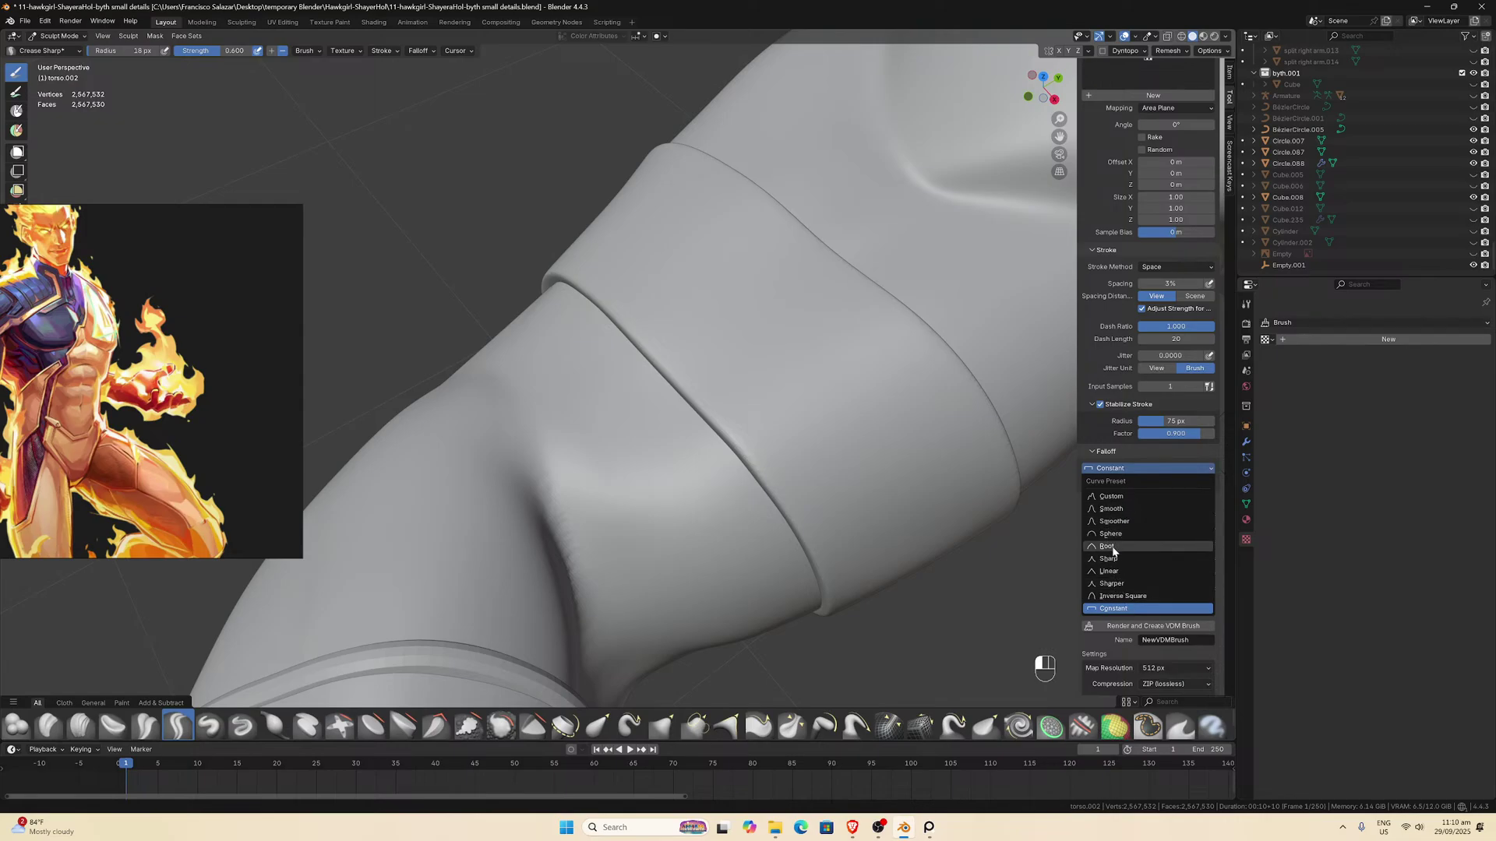
pyautogui.click(1112, 584)
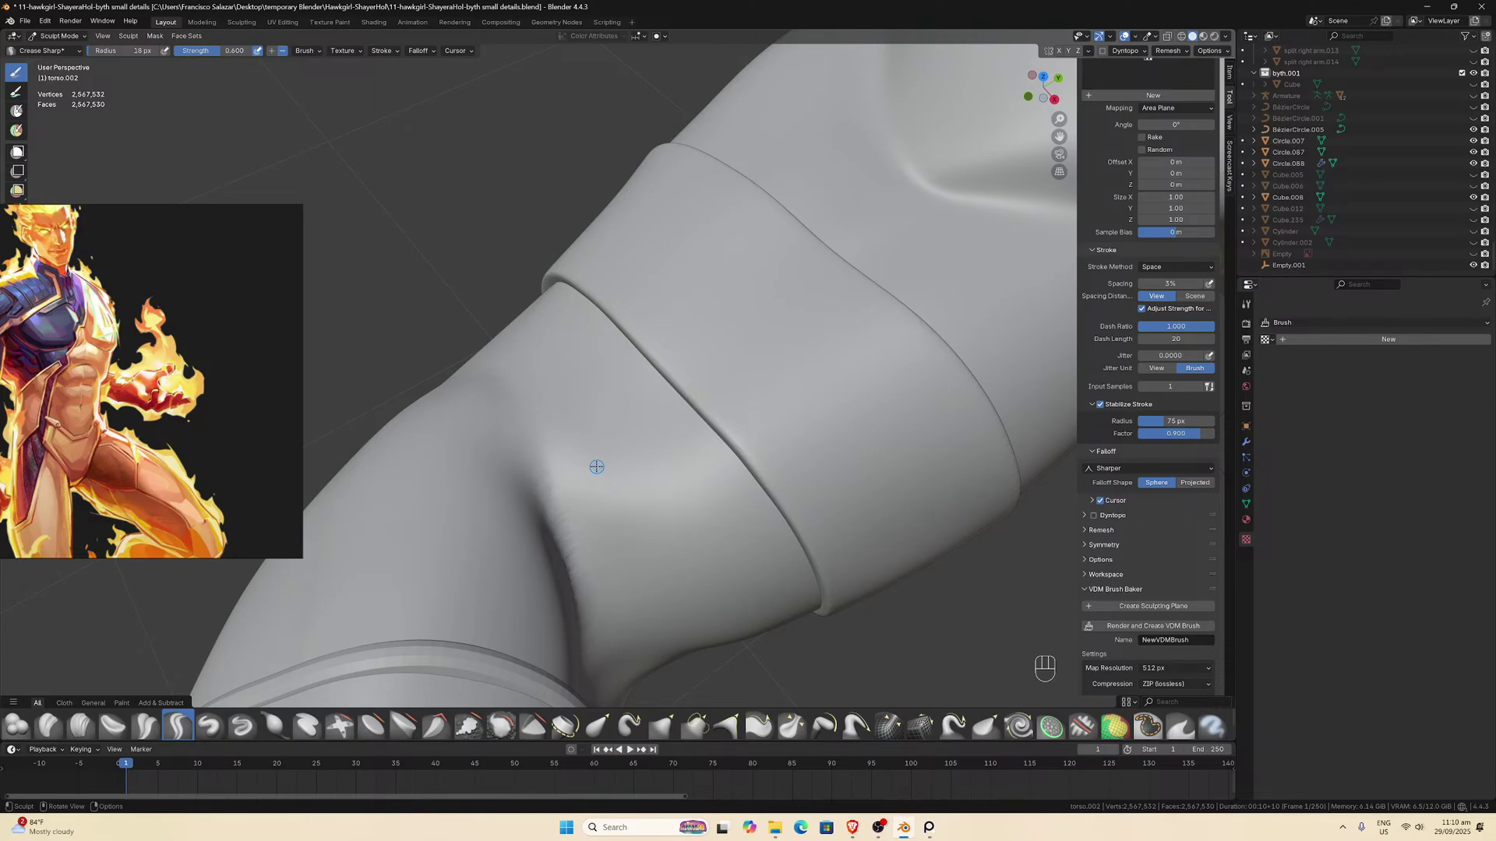
# Try a crease line along the upper arm from the inner elbow past the armband, angling along the shoulder crease.
pyautogui.moveTo(597, 466); pyautogui.dragTo(661, 416)
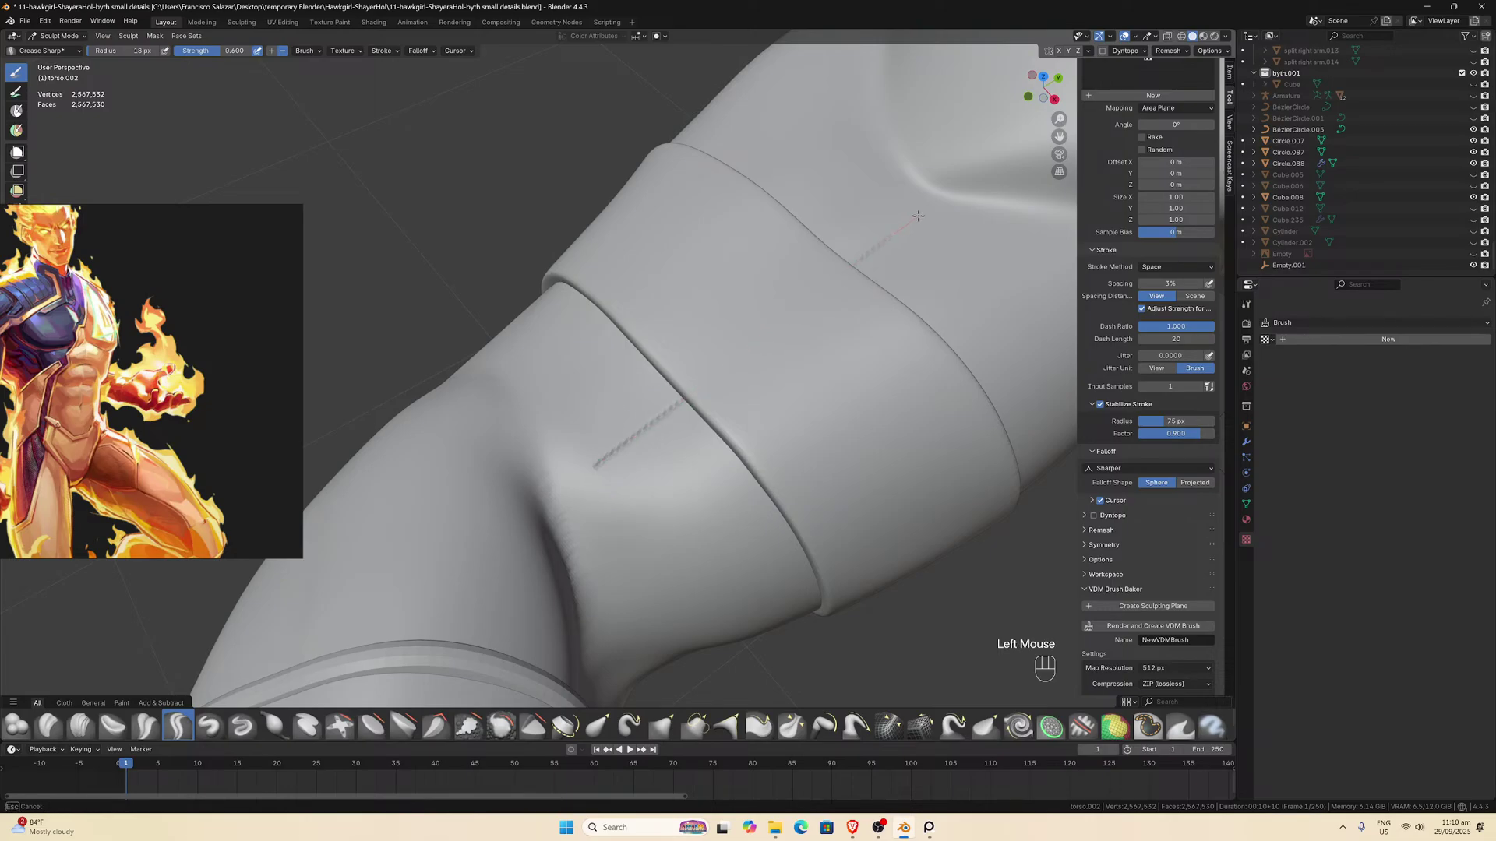
pyautogui.moveTo(918, 216); pyautogui.dragTo(892, 237)
pyautogui.scroll(-2, 888, 240)
pyautogui.scroll(3, 888, 241)
pyautogui.moveTo(888, 241); pyautogui.dragTo(788, 402, button='middle')
pyautogui.scroll(-2, 788, 402)
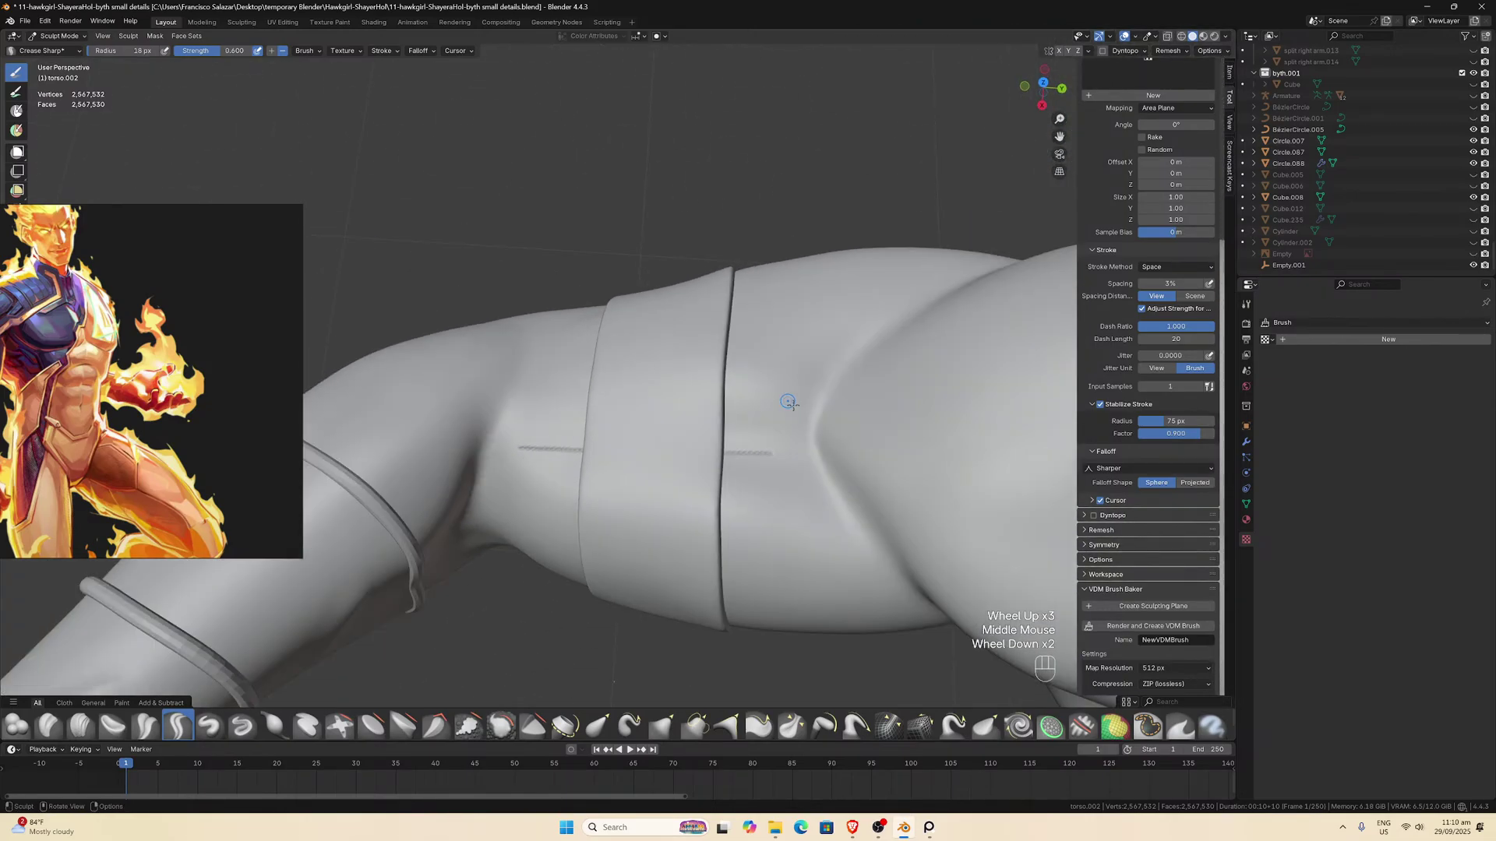
pyautogui.moveTo(775, 454); pyautogui.dragTo(825, 510)
pyautogui.moveTo(893, 606); pyautogui.dragTo(895, 608)
pyautogui.scroll(-1, 817, 444)
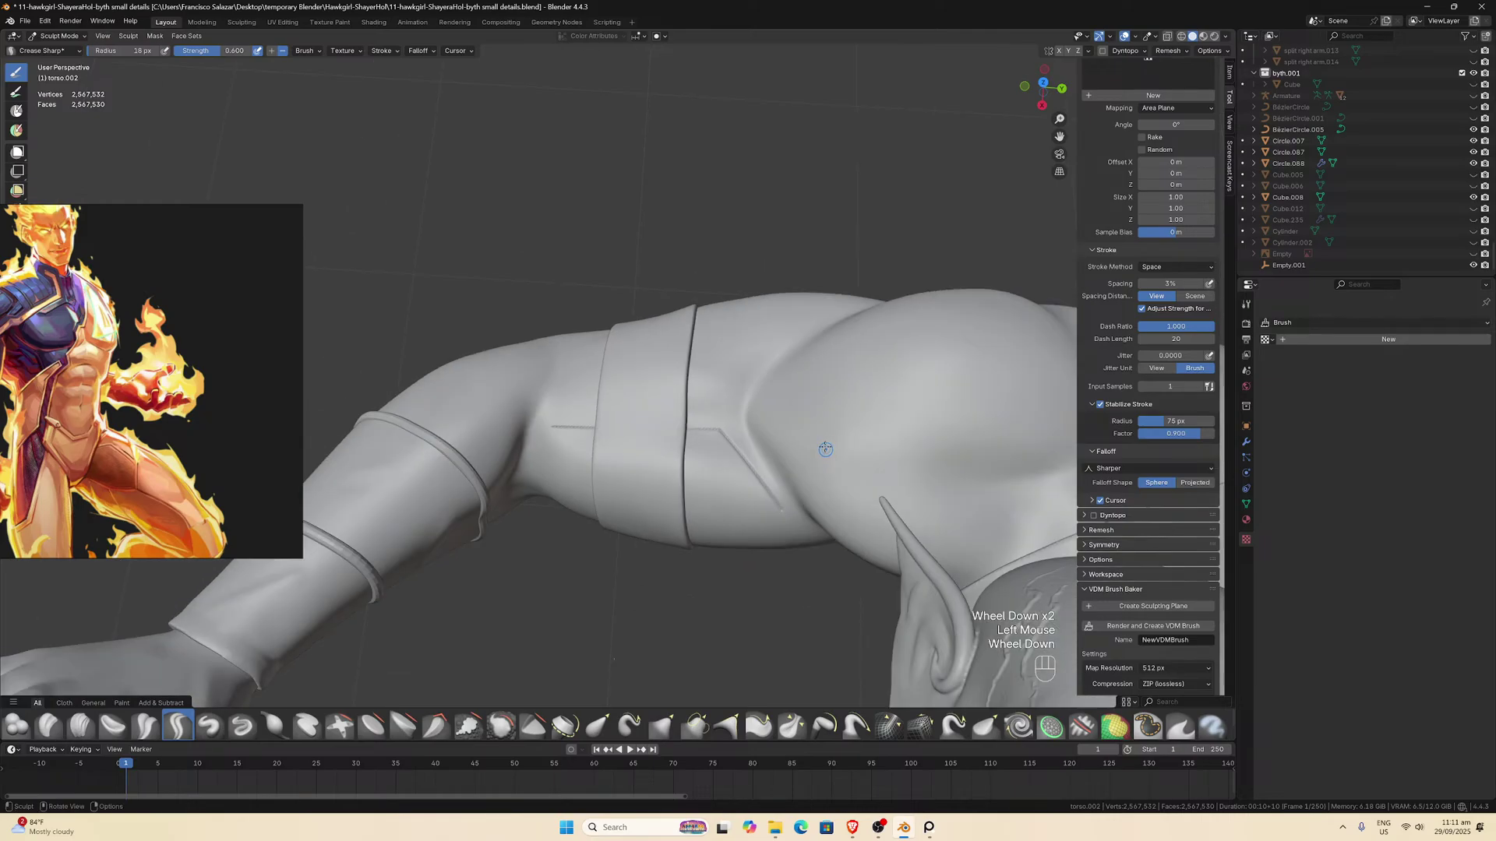
# Try continuing the crease line diagonally beneath the shoulder muscle toward the armpit.
pyautogui.moveTo(818, 444)
pyautogui.mouseDown(button='middle')
pyautogui.moveTo(807, 356)
pyautogui.moveTo(787, 337)
pyautogui.moveTo(838, 326)
pyautogui.mouseUp(button='middle')
pyautogui.scroll(1, 806, 356)
pyautogui.scroll(2, 788, 311)
pyautogui.scroll(-2, 798, 343)
pyautogui.scroll(-2, 797, 343)
pyautogui.scroll(1, 801, 327)
pyautogui.scroll(1, 841, 324)
pyautogui.scroll(1, 840, 319)
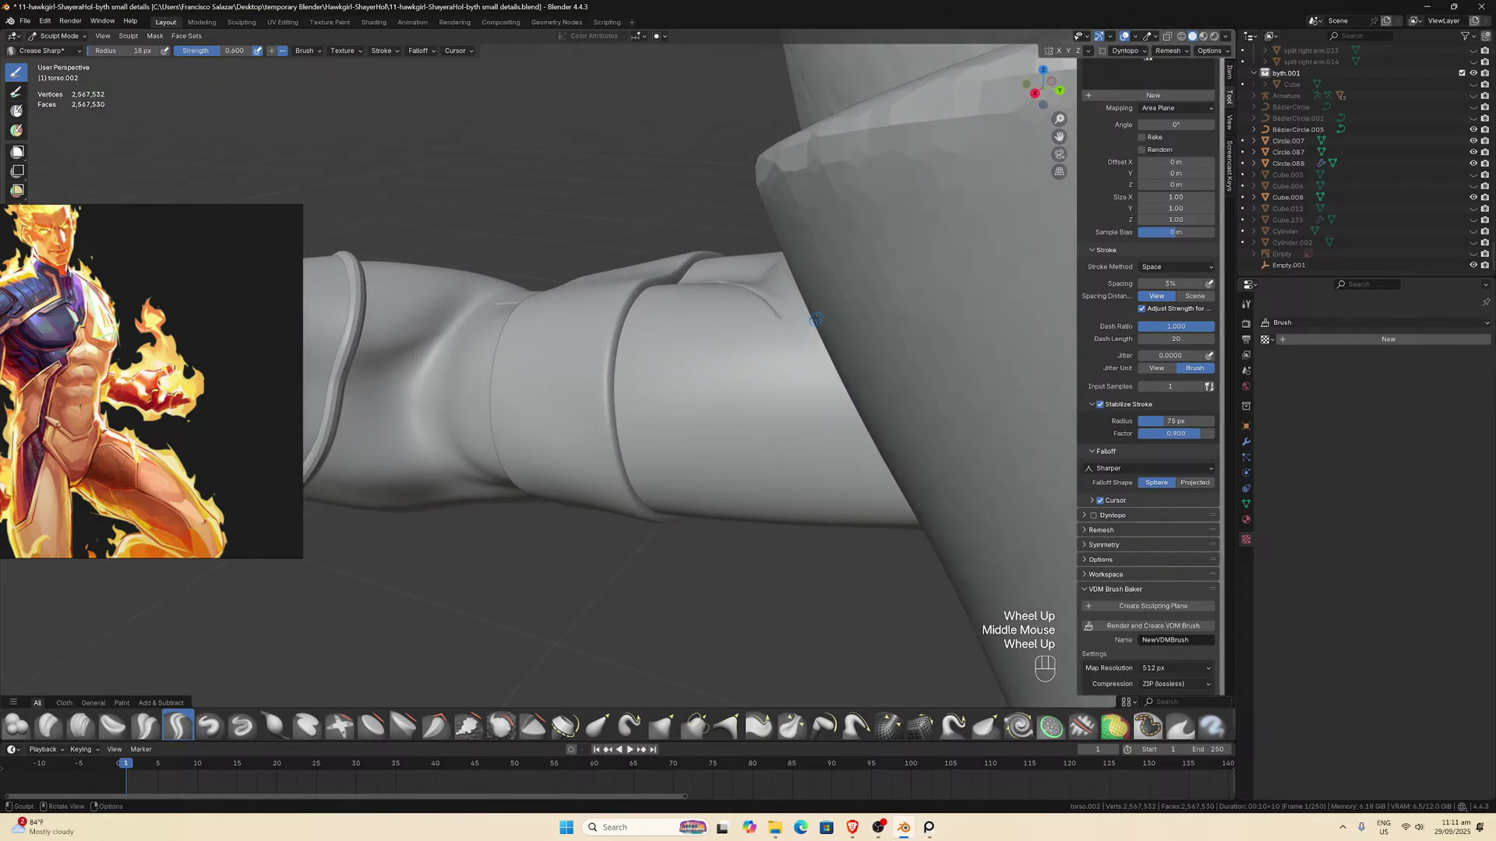
pyautogui.moveTo(828, 285); pyautogui.dragTo(897, 356)
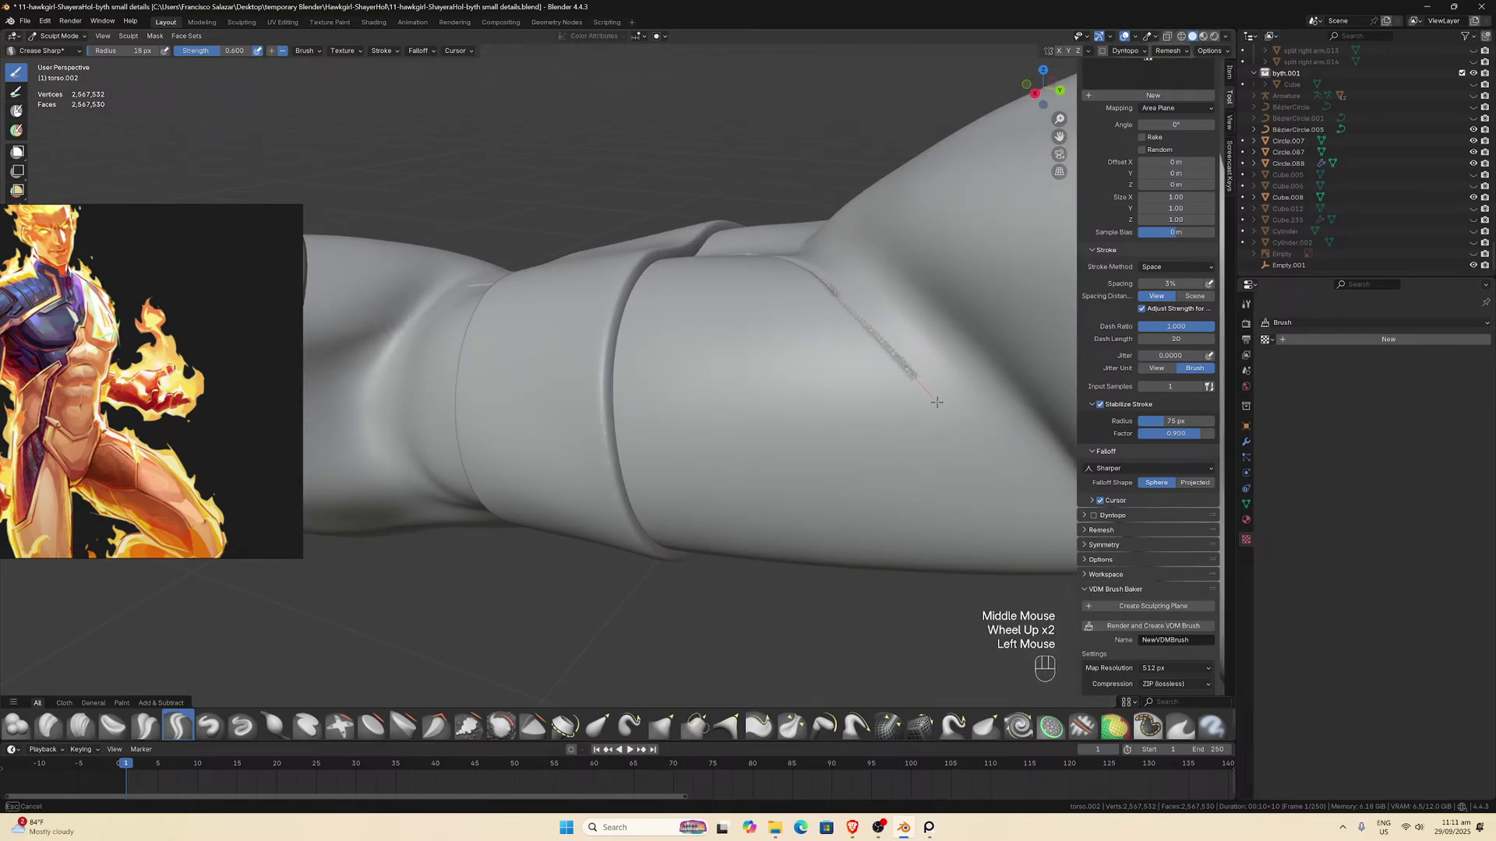
# Try crease strokes that outline a panel below the armband and along the arm's underside above it.
pyautogui.scroll(-2, 987, 476)
pyautogui.moveTo(987, 476)
pyautogui.mouseDown(button='middle')
pyautogui.moveTo(896, 436)
pyautogui.moveTo(628, 460)
pyautogui.mouseUp(button='middle')
pyautogui.scroll(2, 859, 418)
pyautogui.scroll(-1, 571, 387)
pyautogui.moveTo(571, 387); pyautogui.dragTo(578, 418, button='middle')
pyautogui.scroll(1, 577, 417)
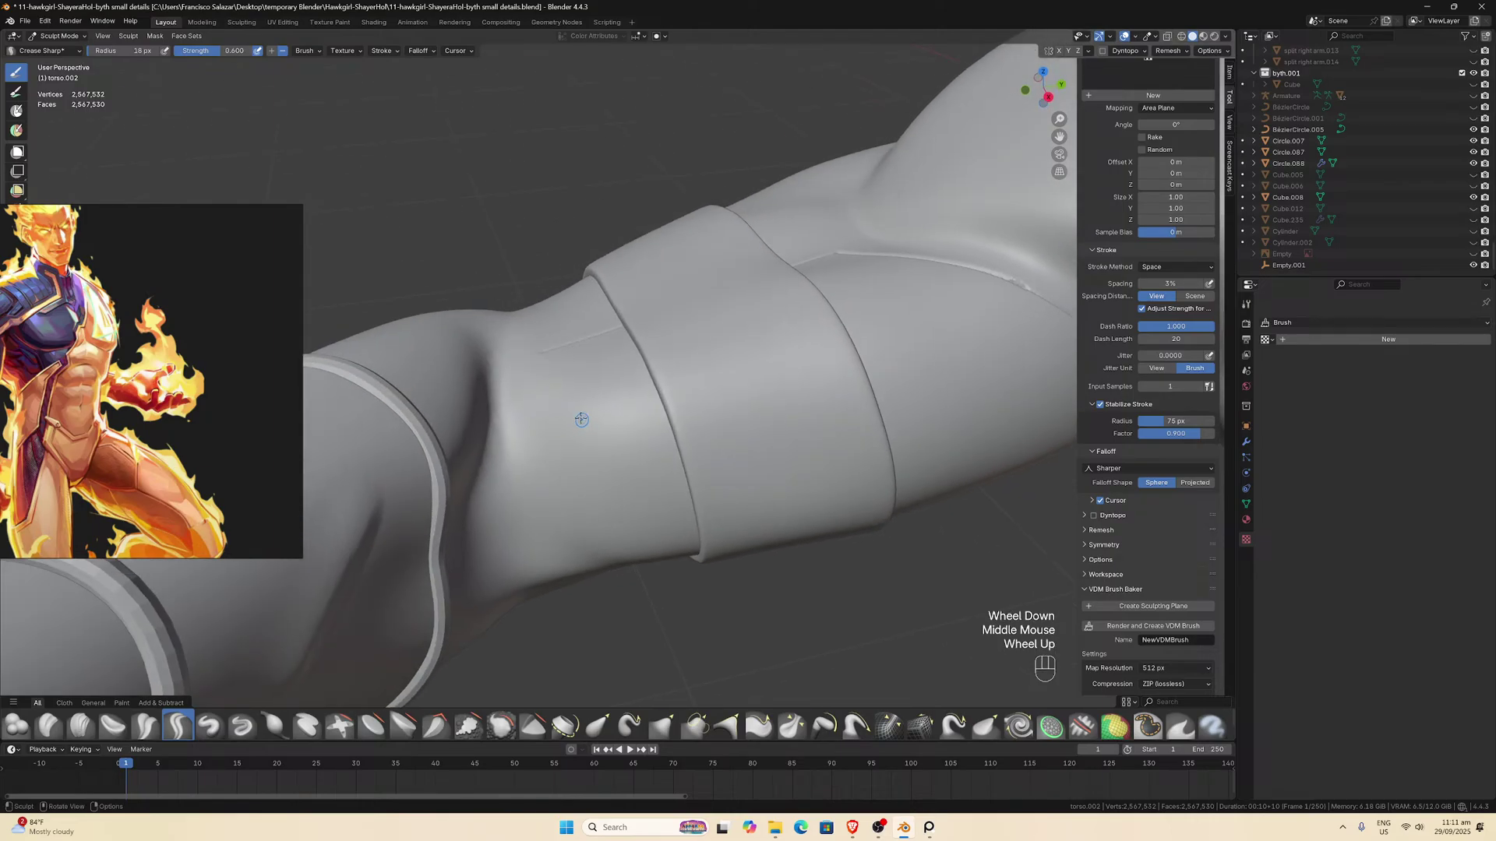
pyautogui.scroll(-1, 549, 365)
pyautogui.moveTo(548, 364); pyautogui.dragTo(556, 363)
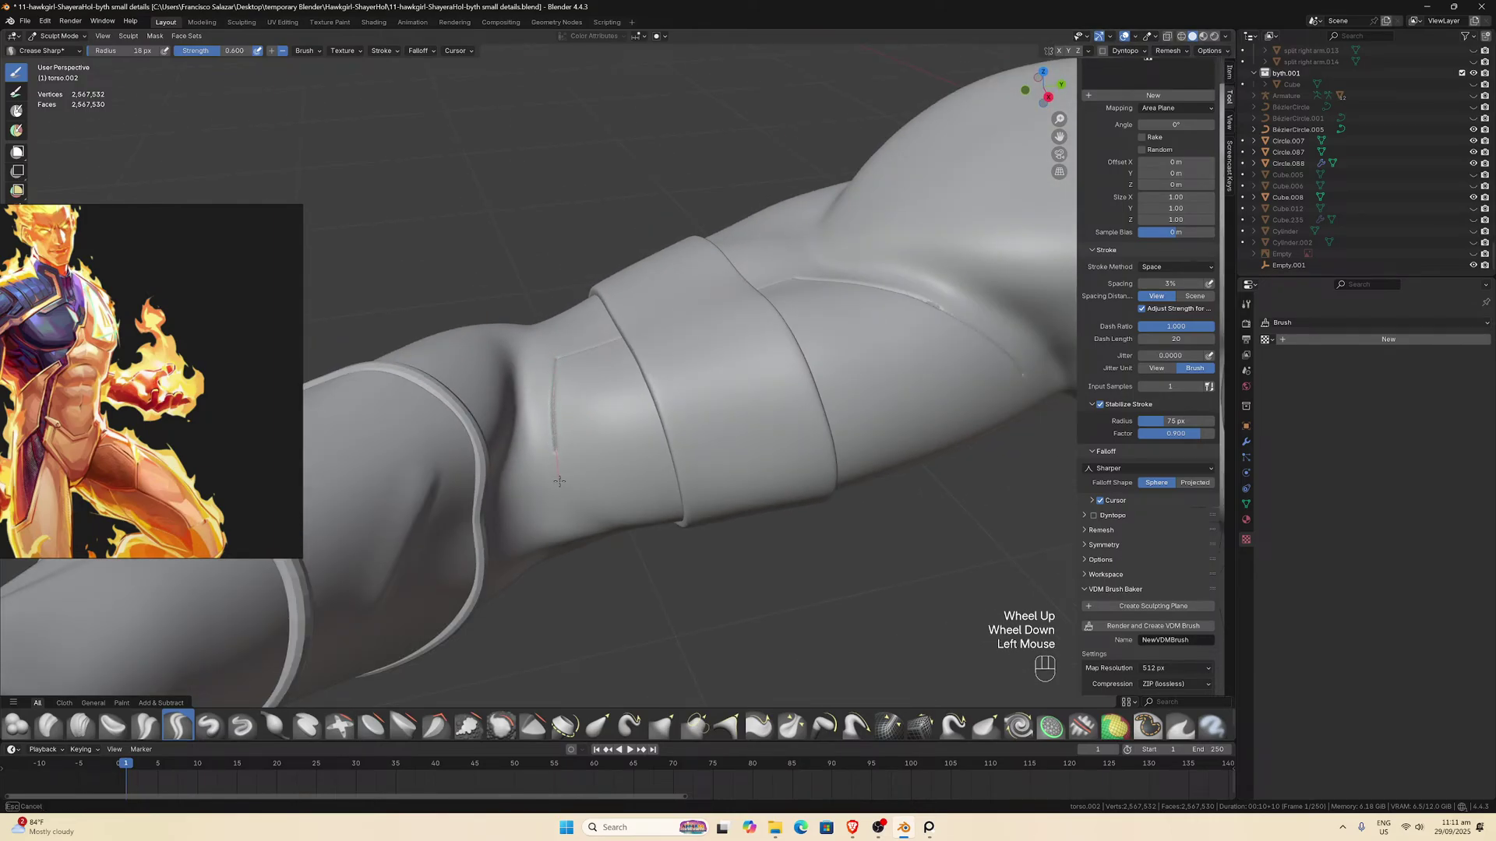
pyautogui.moveTo(607, 496); pyautogui.dragTo(477, 352, button='middle')
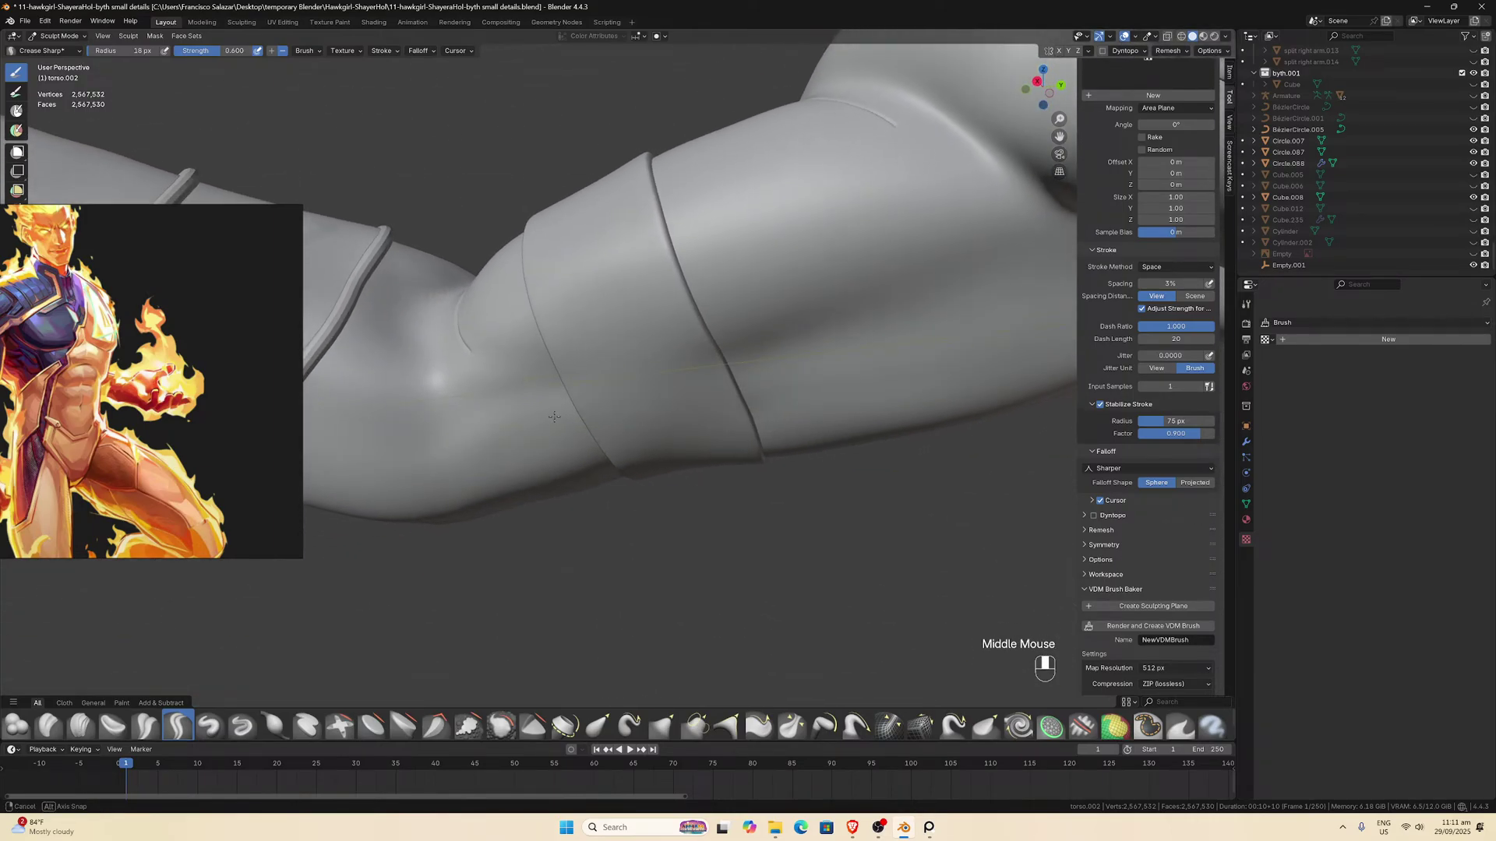
pyautogui.moveTo(474, 350); pyautogui.dragTo(473, 350)
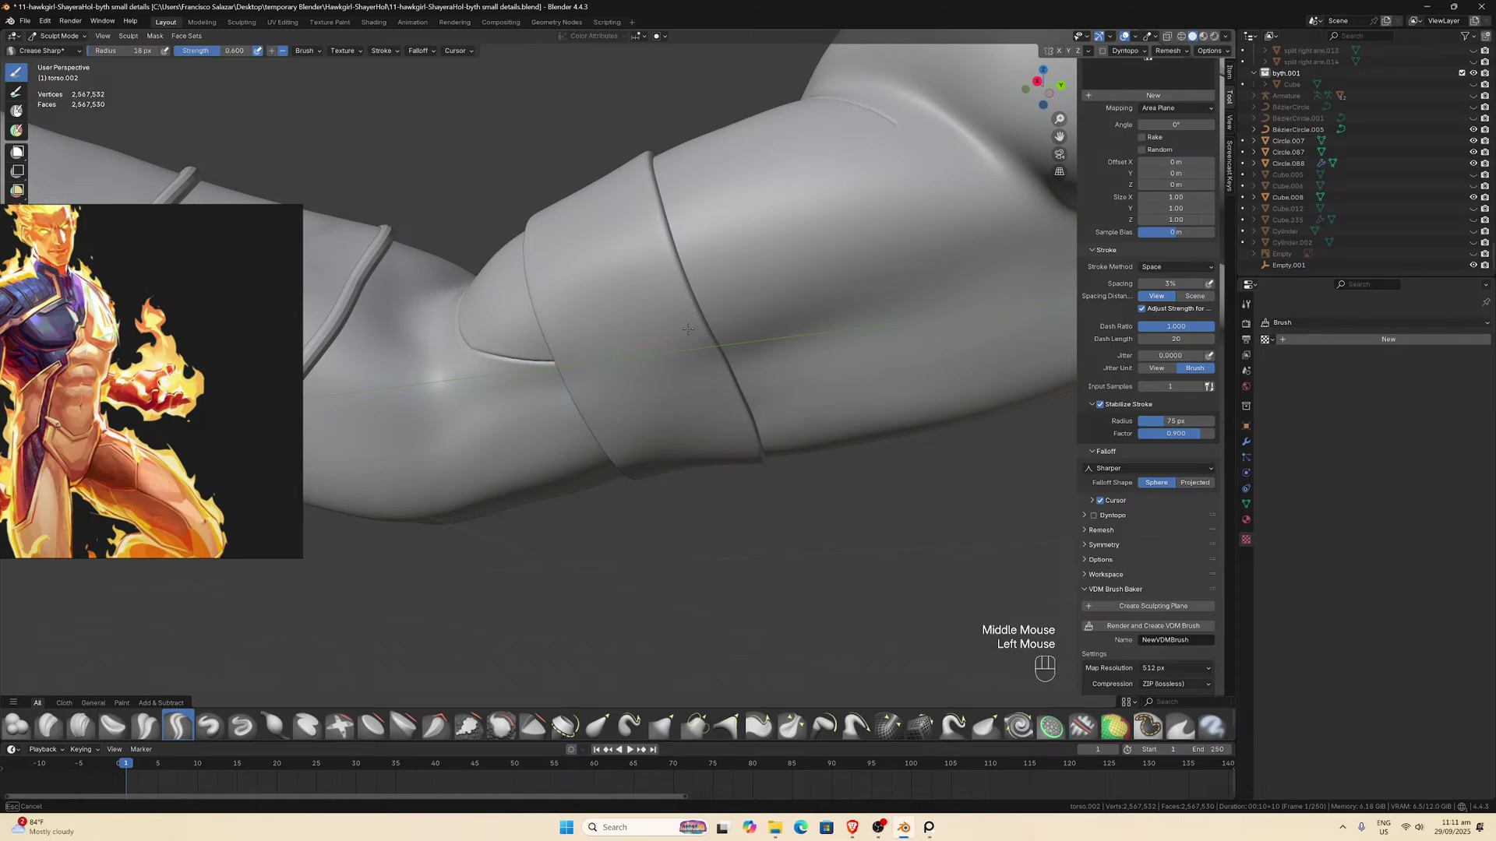
pyautogui.moveTo(806, 286); pyautogui.dragTo(886, 259)
pyautogui.moveTo(975, 224); pyautogui.dragTo(974, 225)
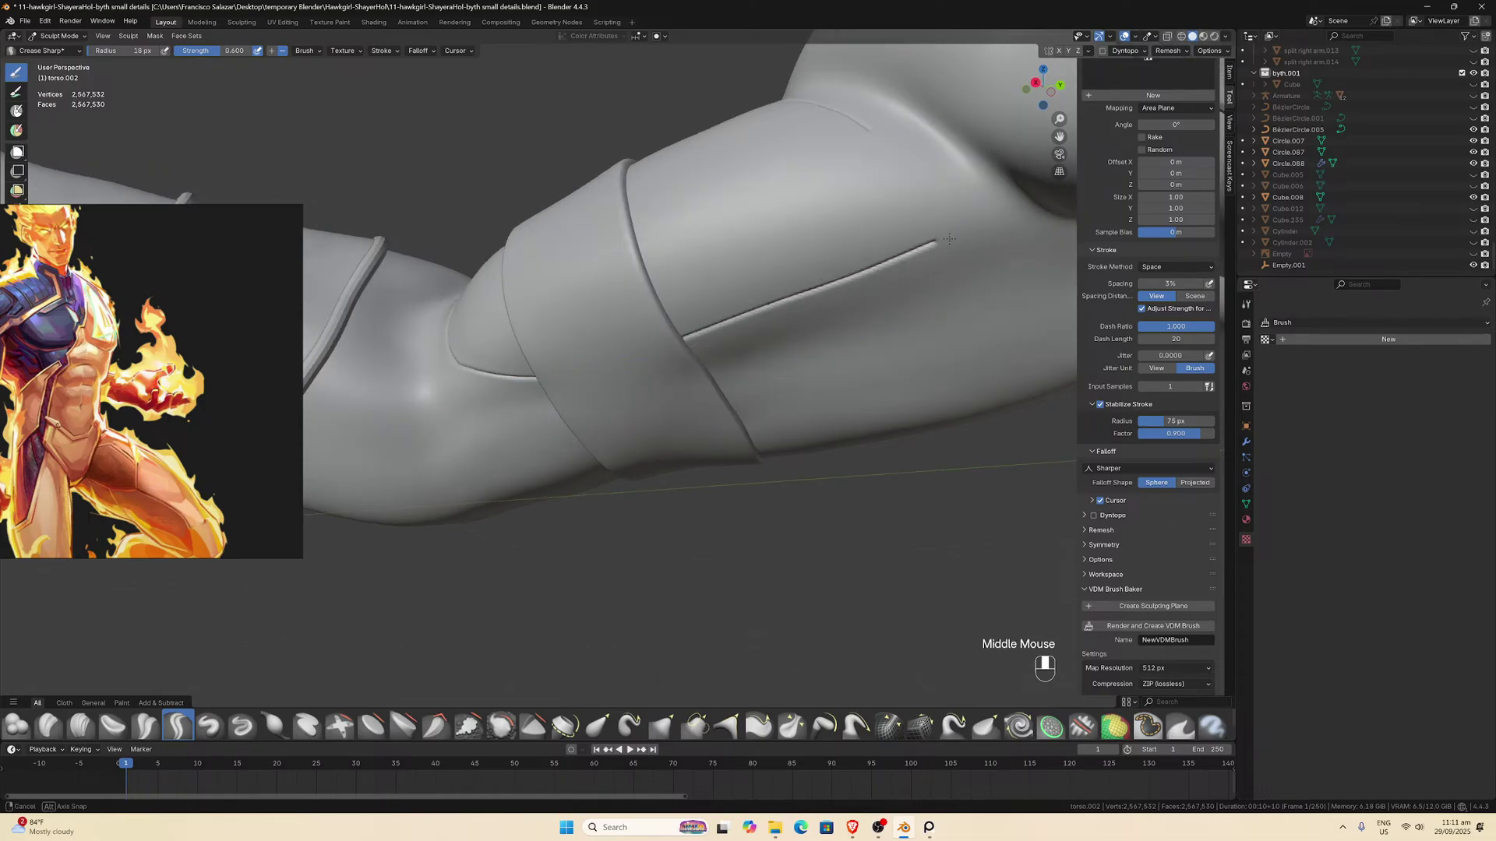
# Try closing the panel outline above the armband with a crease from the shoulder line to the corner near the armpit.
pyautogui.moveTo(974, 224); pyautogui.dragTo(834, 255, button='middle')
pyautogui.moveTo(751, 193); pyautogui.dragTo(778, 222)
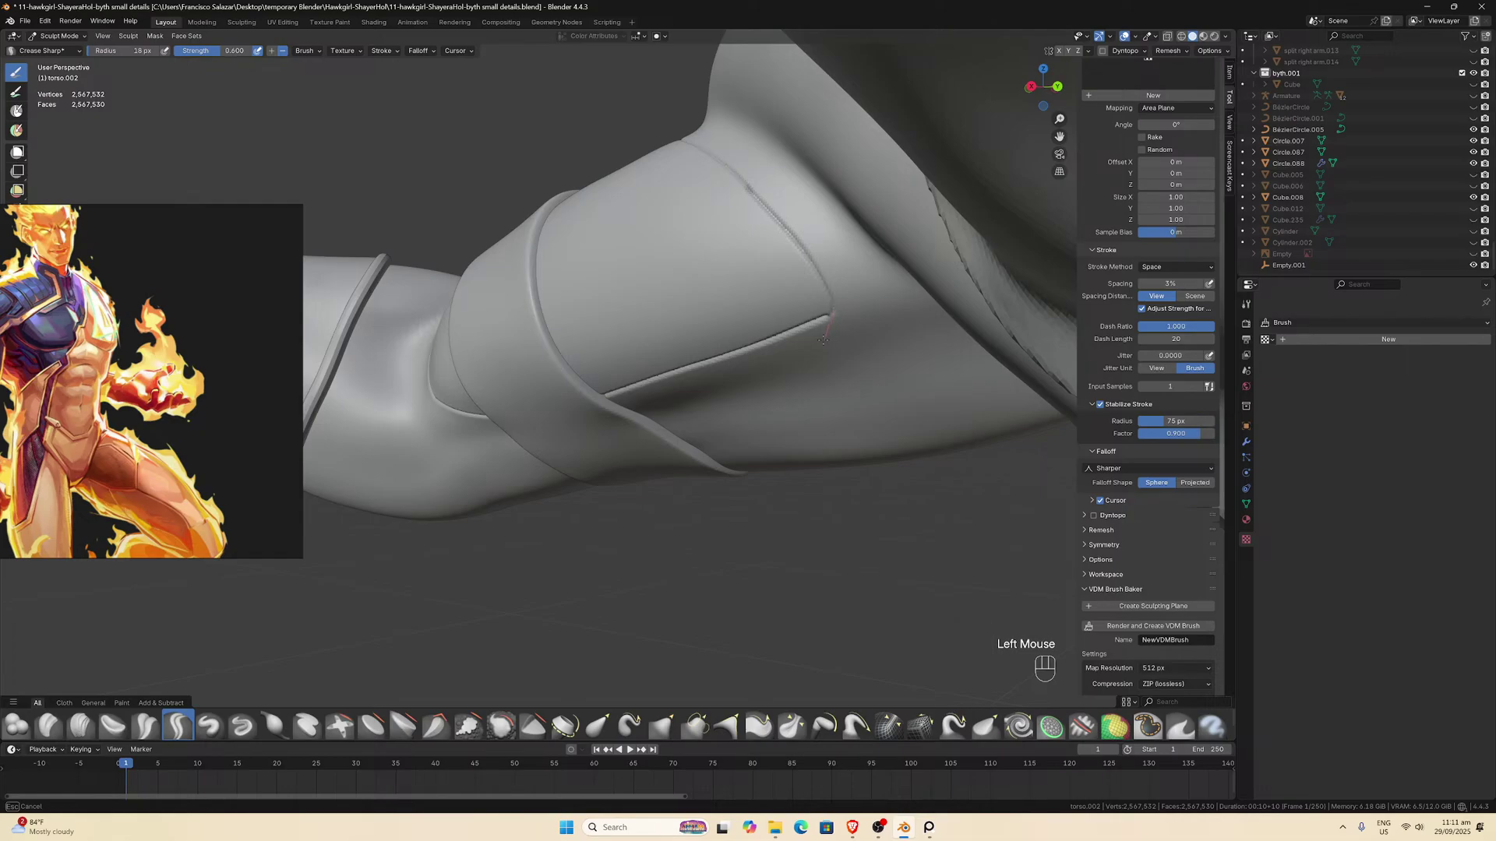
pyautogui.scroll(2, 793, 297)
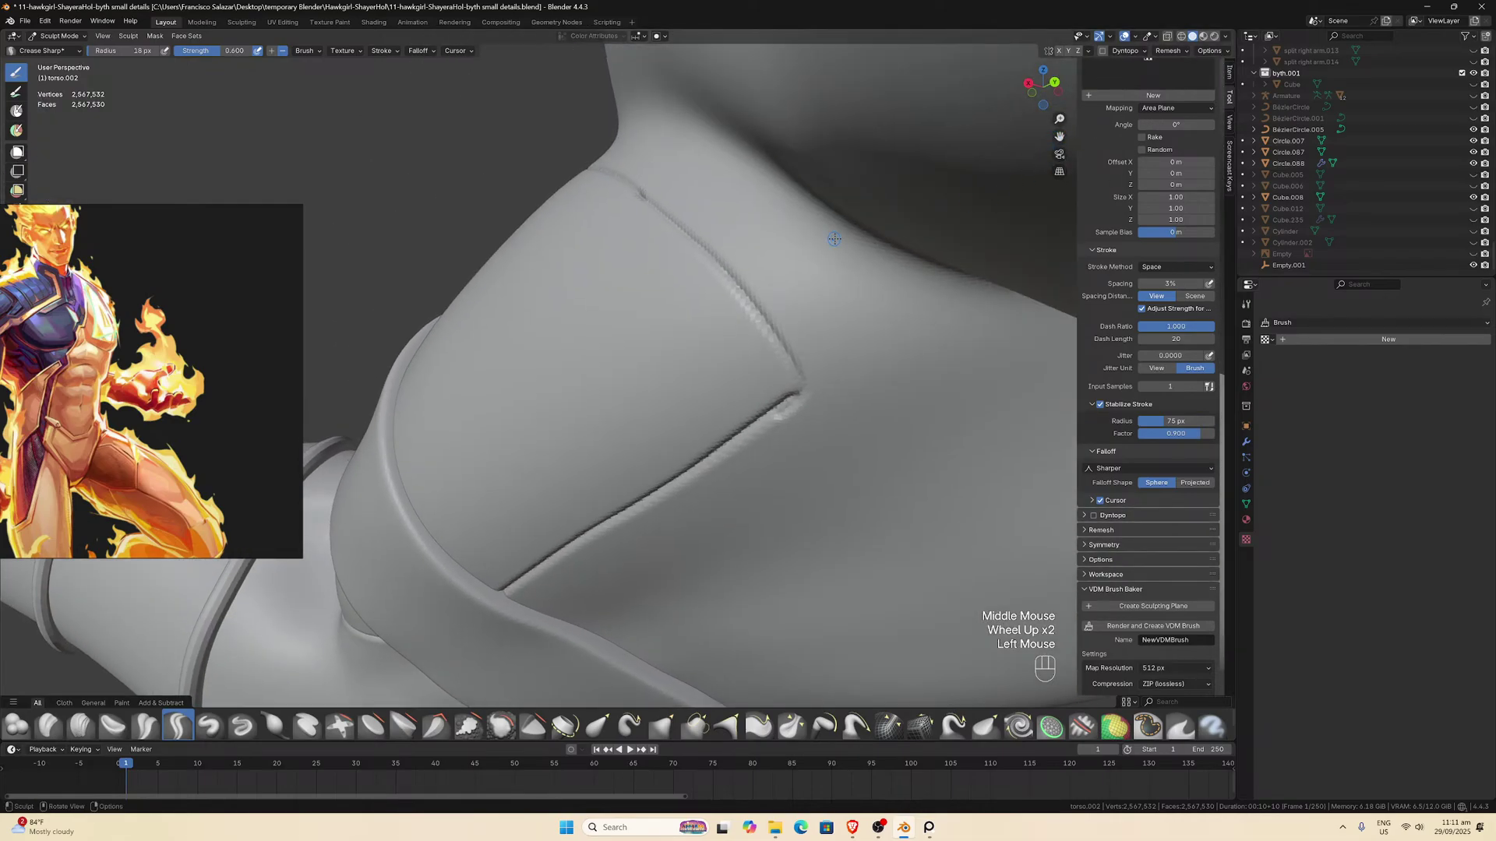
pyautogui.moveTo(834, 240)
pyautogui.mouseDown(button='middle')
pyautogui.moveTo(848, 240)
pyautogui.moveTo(834, 250)
pyautogui.mouseUp(button='middle')
pyautogui.scroll(1, 847, 246)
pyautogui.scroll(-2, 811, 261)
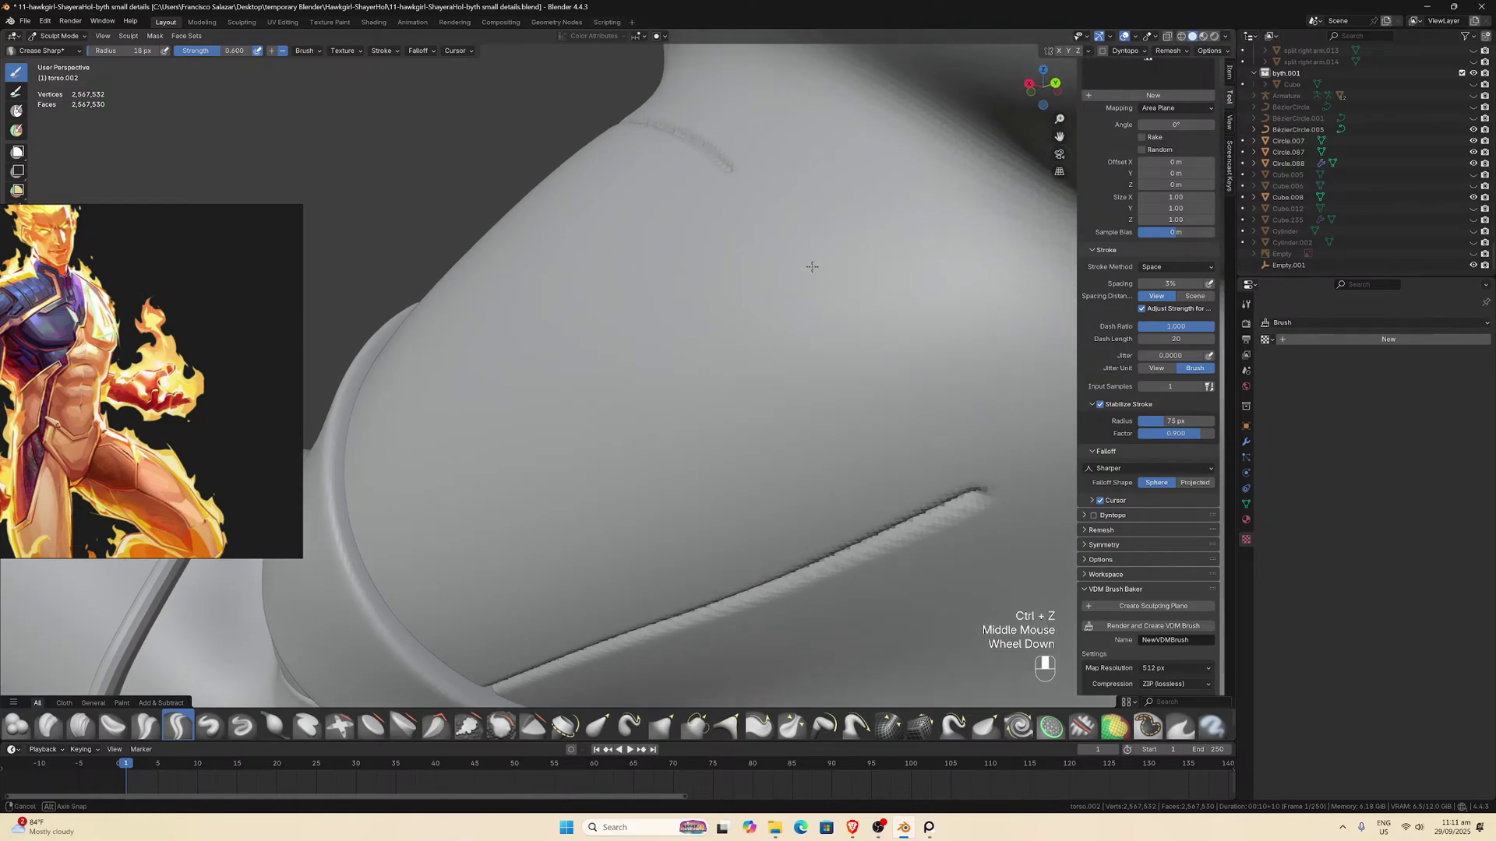
pyautogui.moveTo(733, 179); pyautogui.dragTo(778, 214)
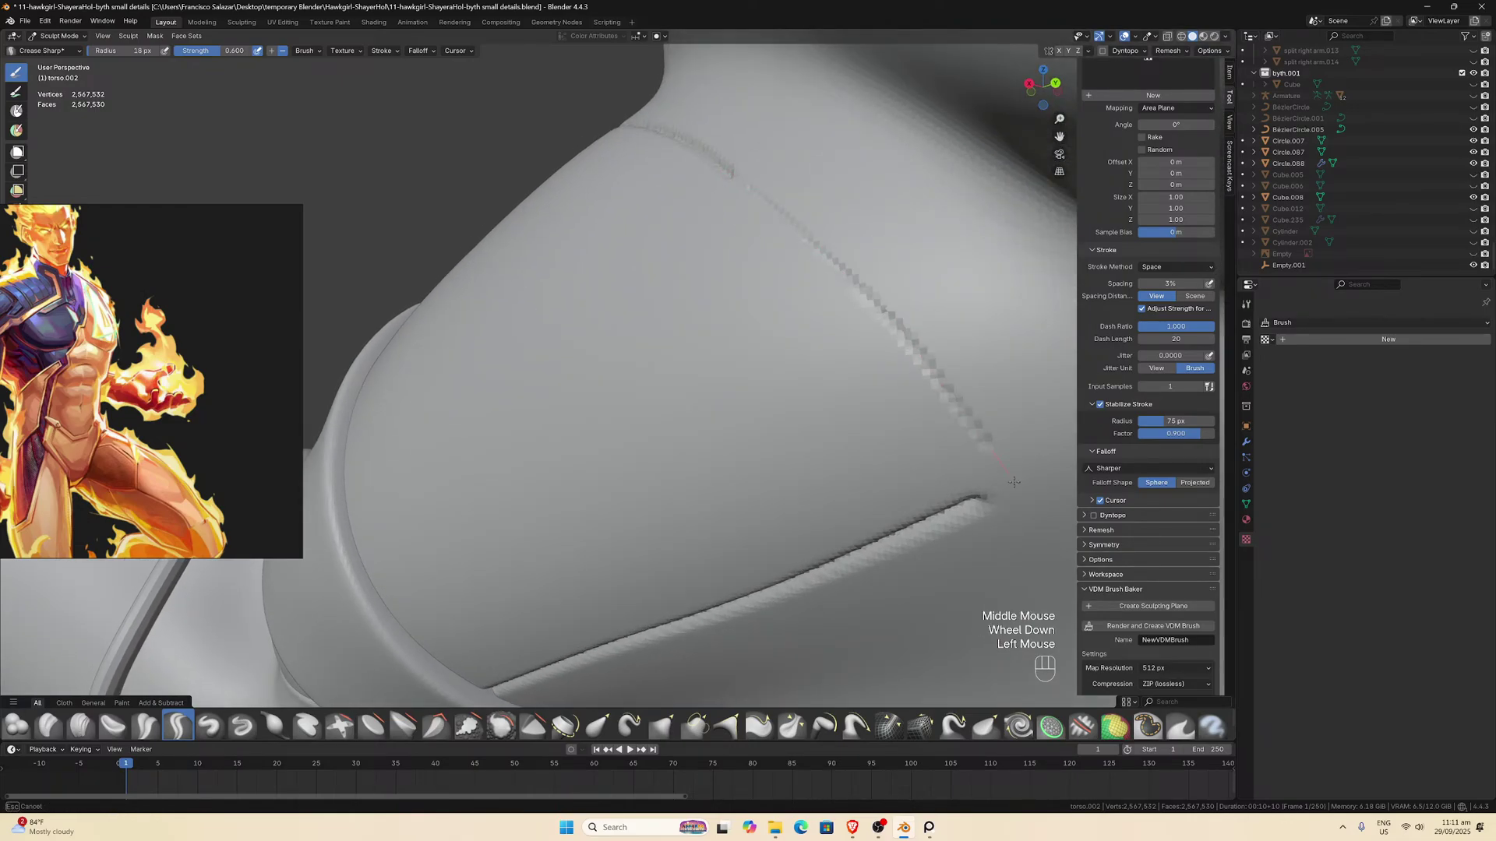
pyautogui.moveTo(979, 514); pyautogui.dragTo(980, 508)
pyautogui.scroll(-2, 979, 510)
pyautogui.moveTo(979, 511)
pyautogui.mouseDown(button='middle')
pyautogui.moveTo(924, 343)
pyautogui.moveTo(823, 362)
pyautogui.mouseUp(button='middle')
pyautogui.scroll(-2, 823, 363)
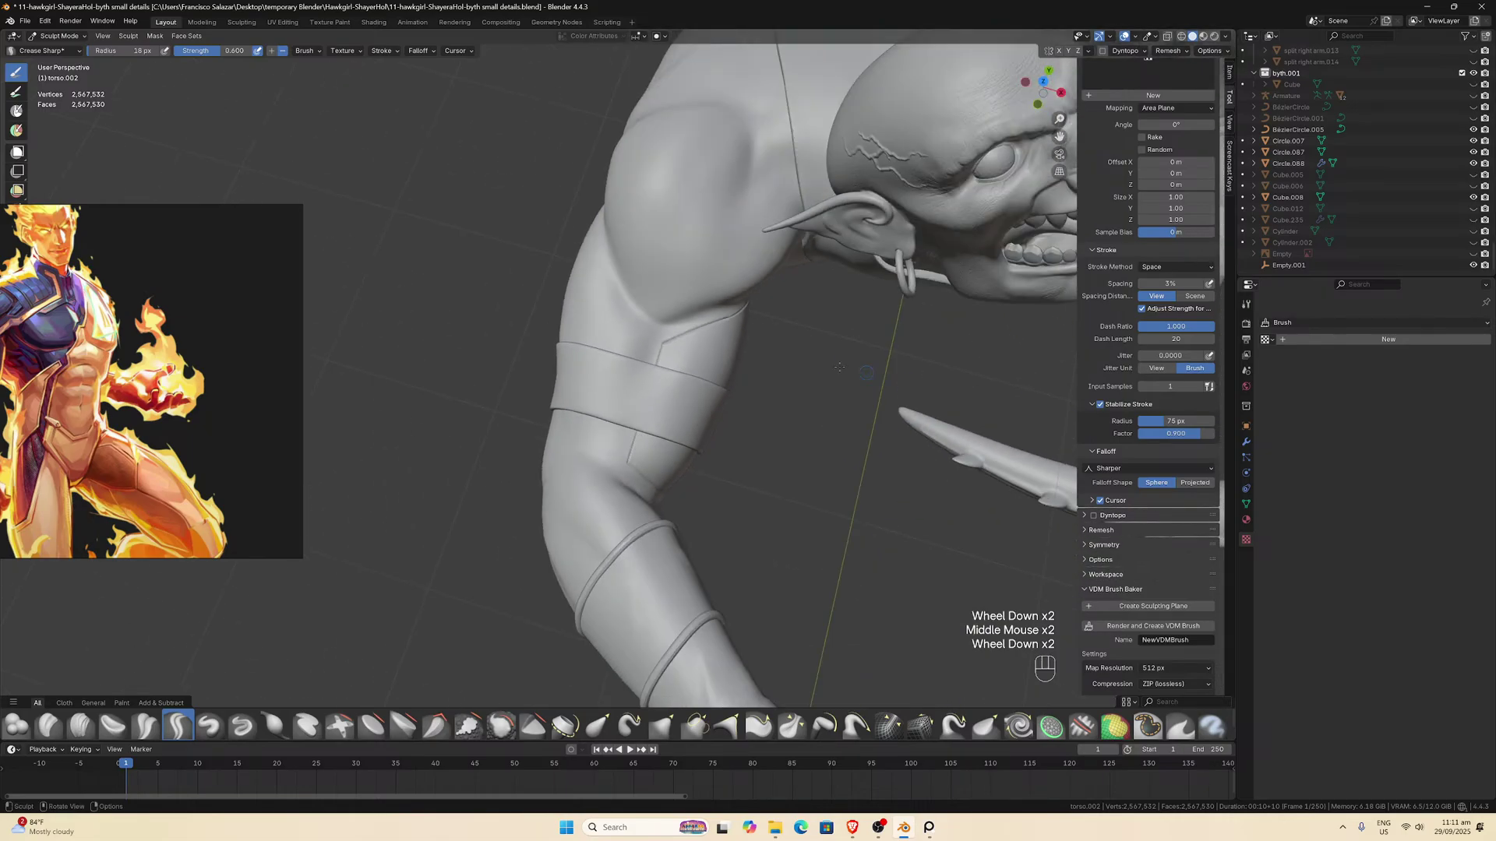
# Undo all the crease strokes that outline the upper-arm panel.
pyautogui.hotkey('ctrl', 'z')
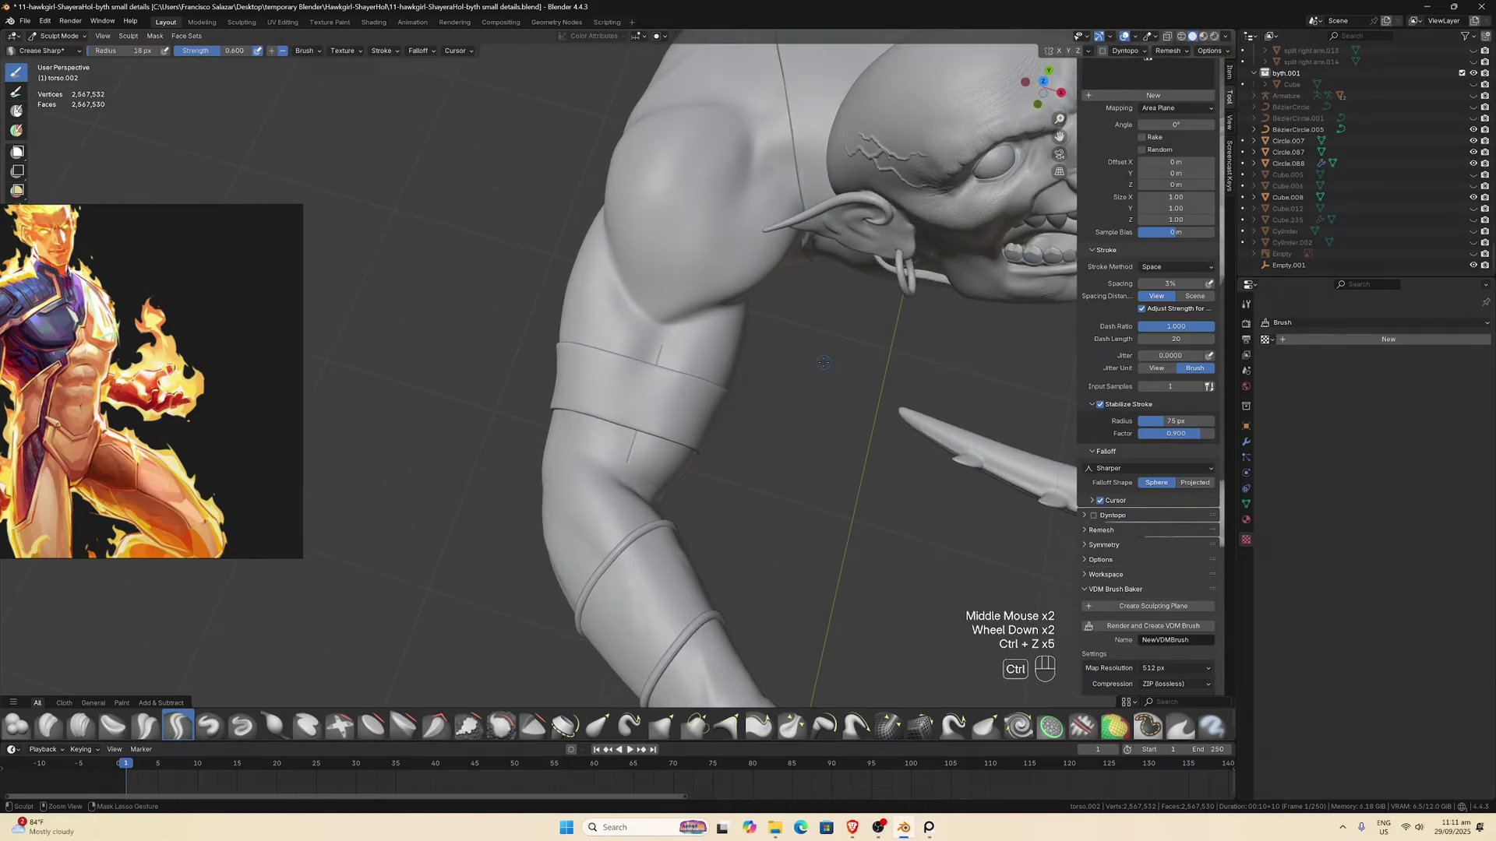
pyautogui.hotkey('ctrl', 'shift', 'z')
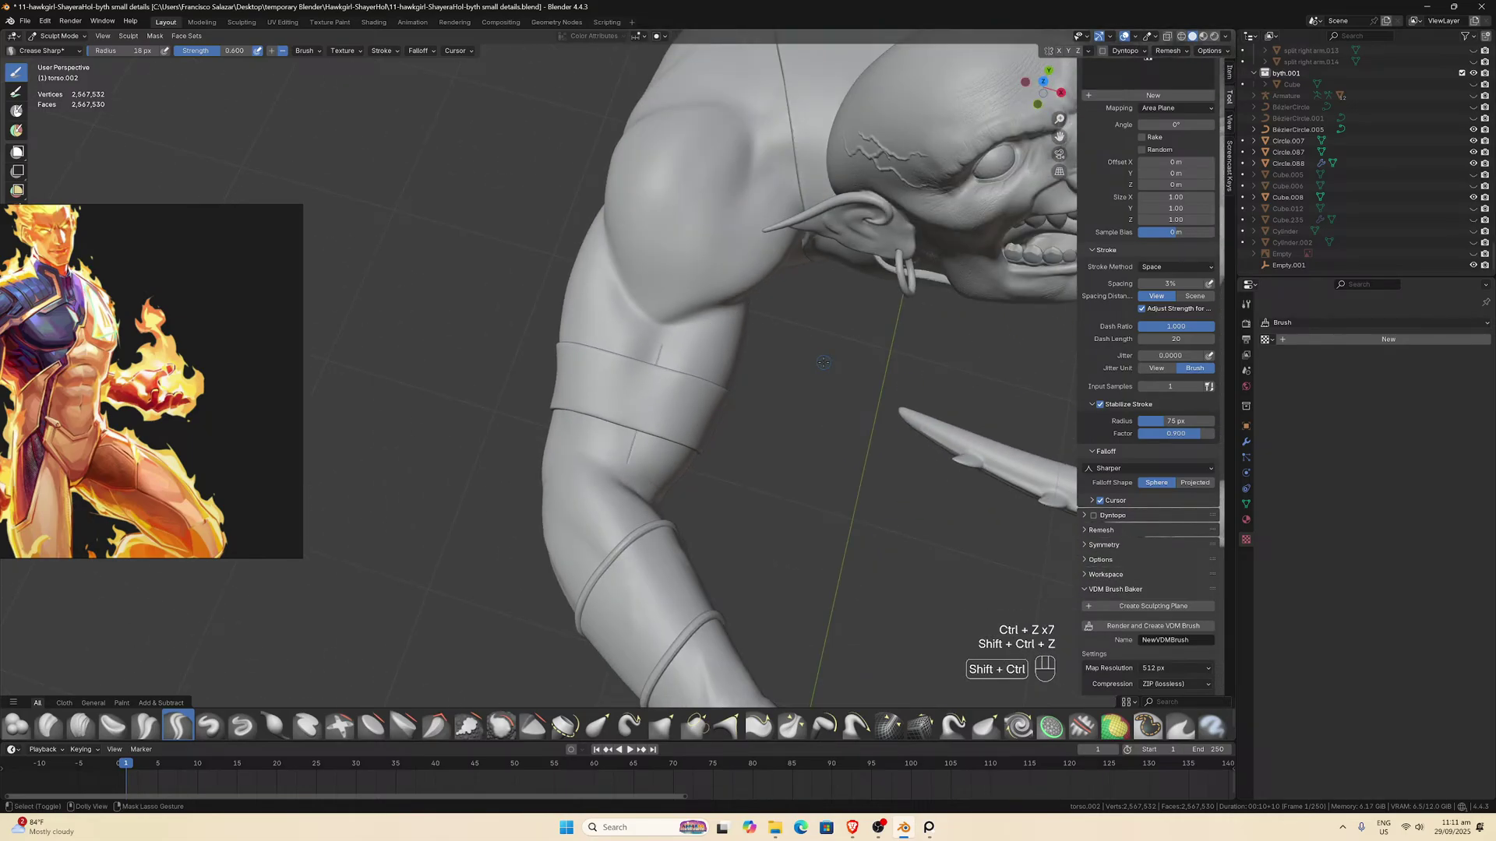
pyautogui.hotkey('ctrl', 'z')
pyautogui.scroll(1, 823, 362)
pyautogui.scroll(2, 773, 360)
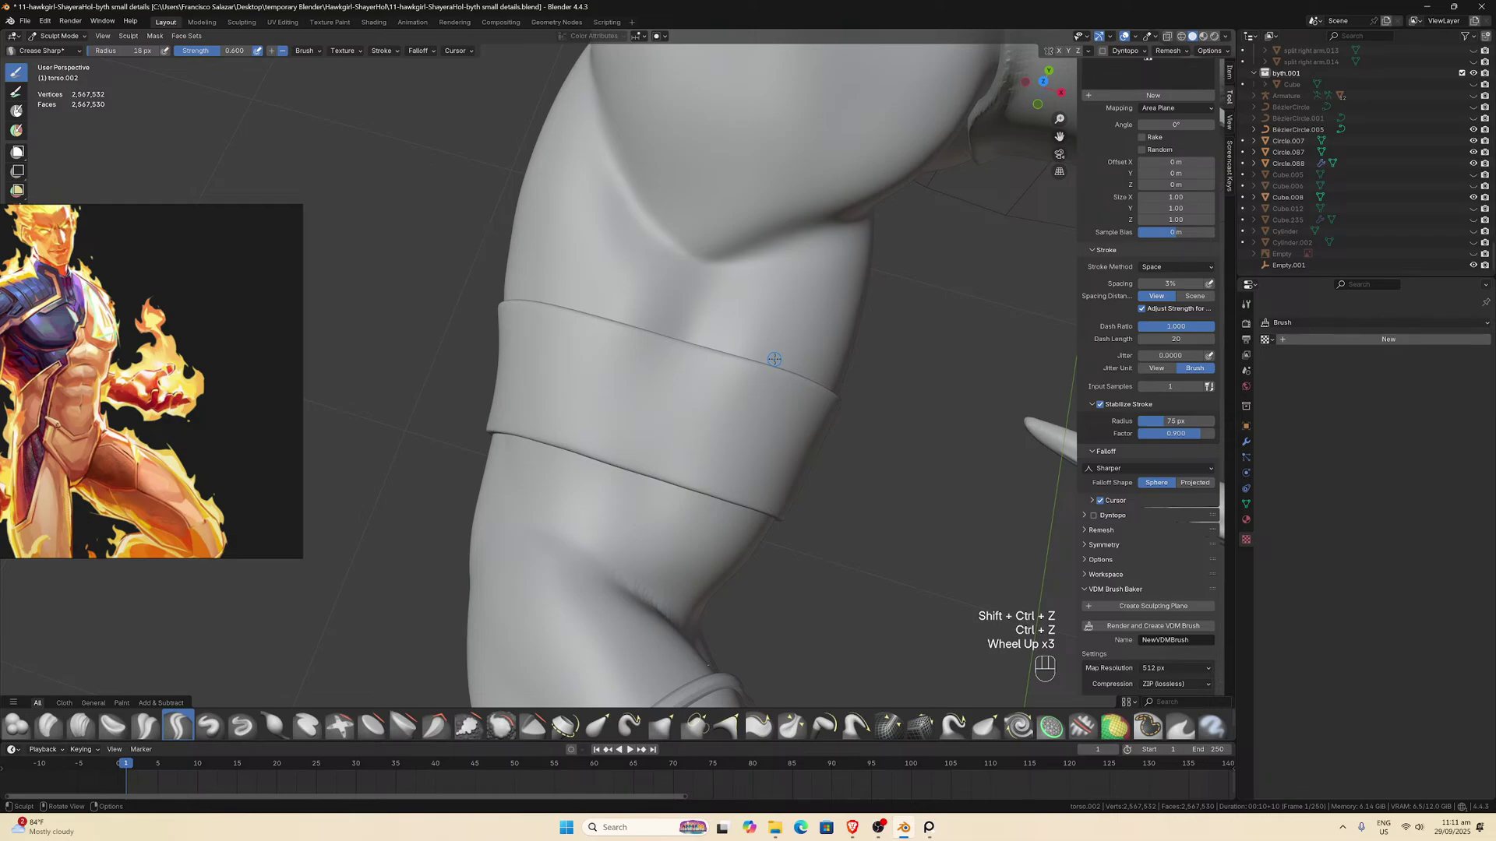
# Switch to the Draw brush with its scale texture and stamp scales on the arm just below and just above the armband.
pyautogui.moveTo(755, 361); pyautogui.dragTo(701, 382, button='middle')
pyautogui.scroll(-1, 727, 350)
pyautogui.scroll(3, 702, 382)
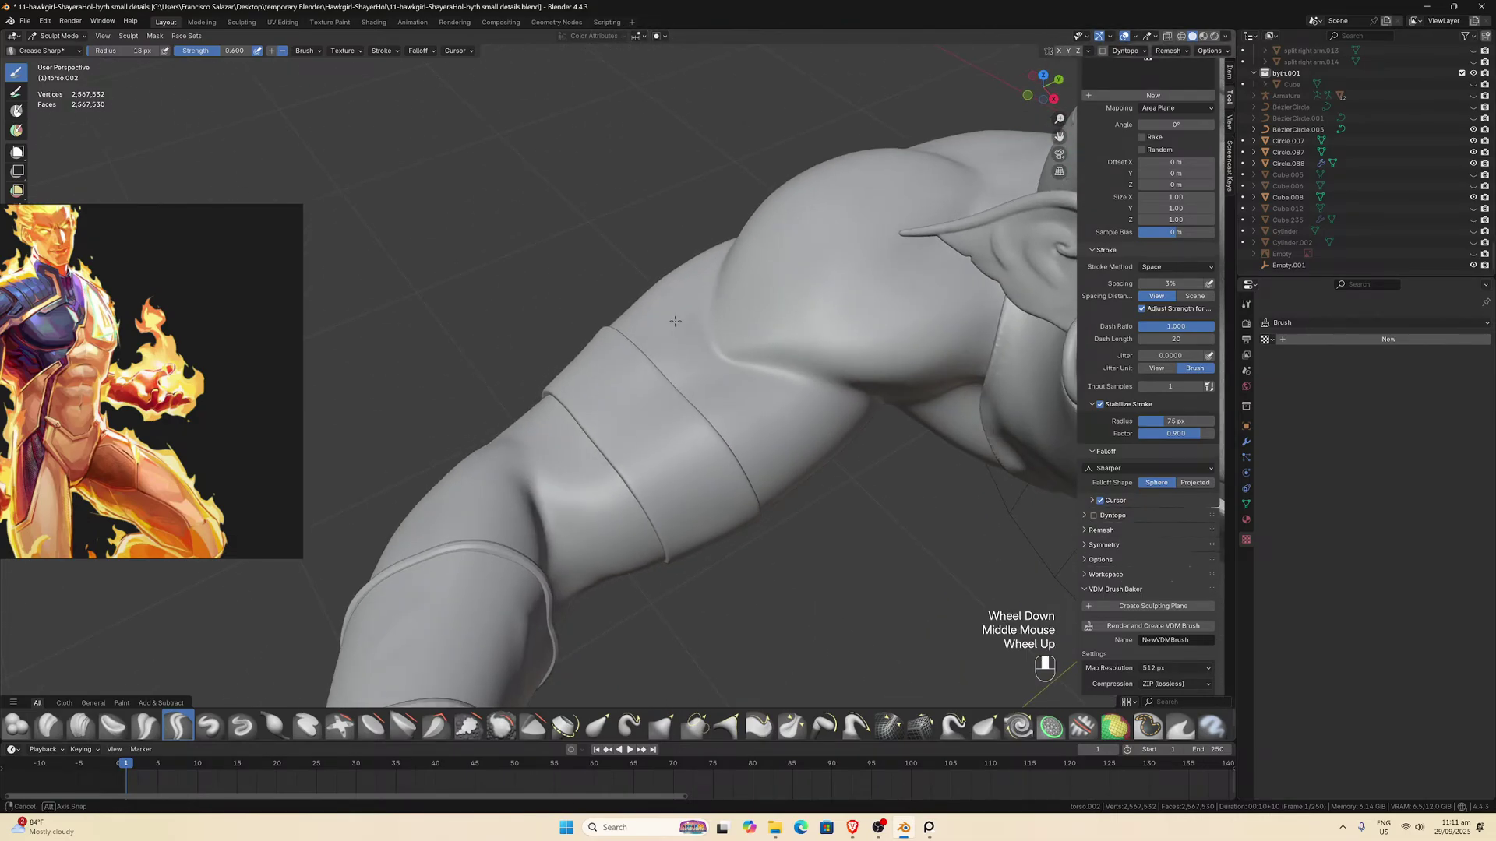
pyautogui.moveTo(631, 461); pyautogui.dragTo(678, 437, button='middle')
pyautogui.scroll(-4, 677, 437)
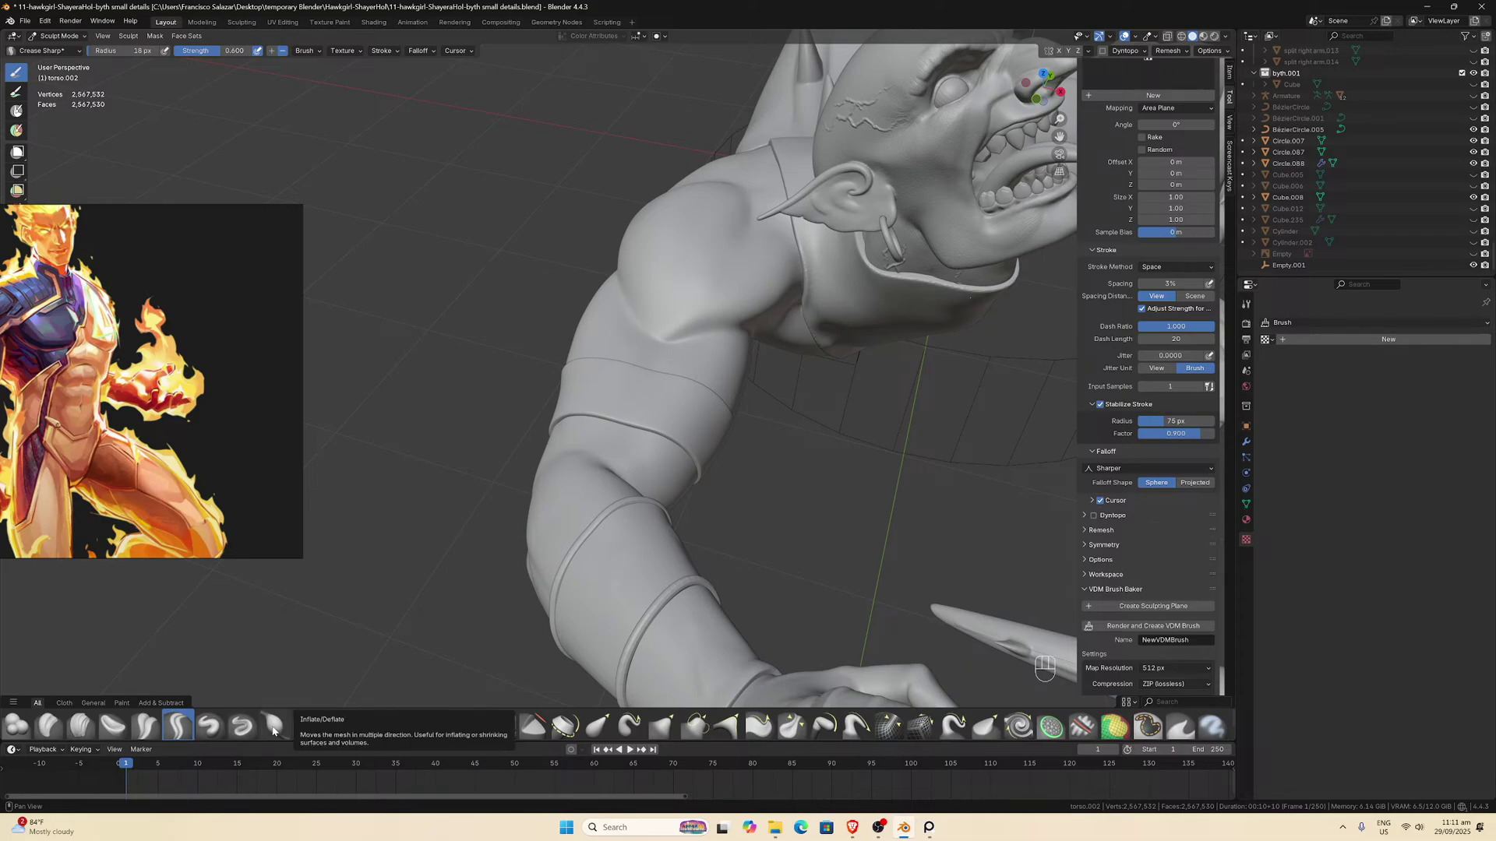
pyautogui.click(208, 726)
pyautogui.moveTo(724, 468)
pyautogui.mouseDown(button='middle')
pyautogui.moveTo(756, 485)
pyautogui.moveTo(694, 448)
pyautogui.moveTo(629, 470)
pyautogui.mouseUp(button='middle')
pyautogui.scroll(2, 756, 485)
pyautogui.scroll(-1, 590, 534)
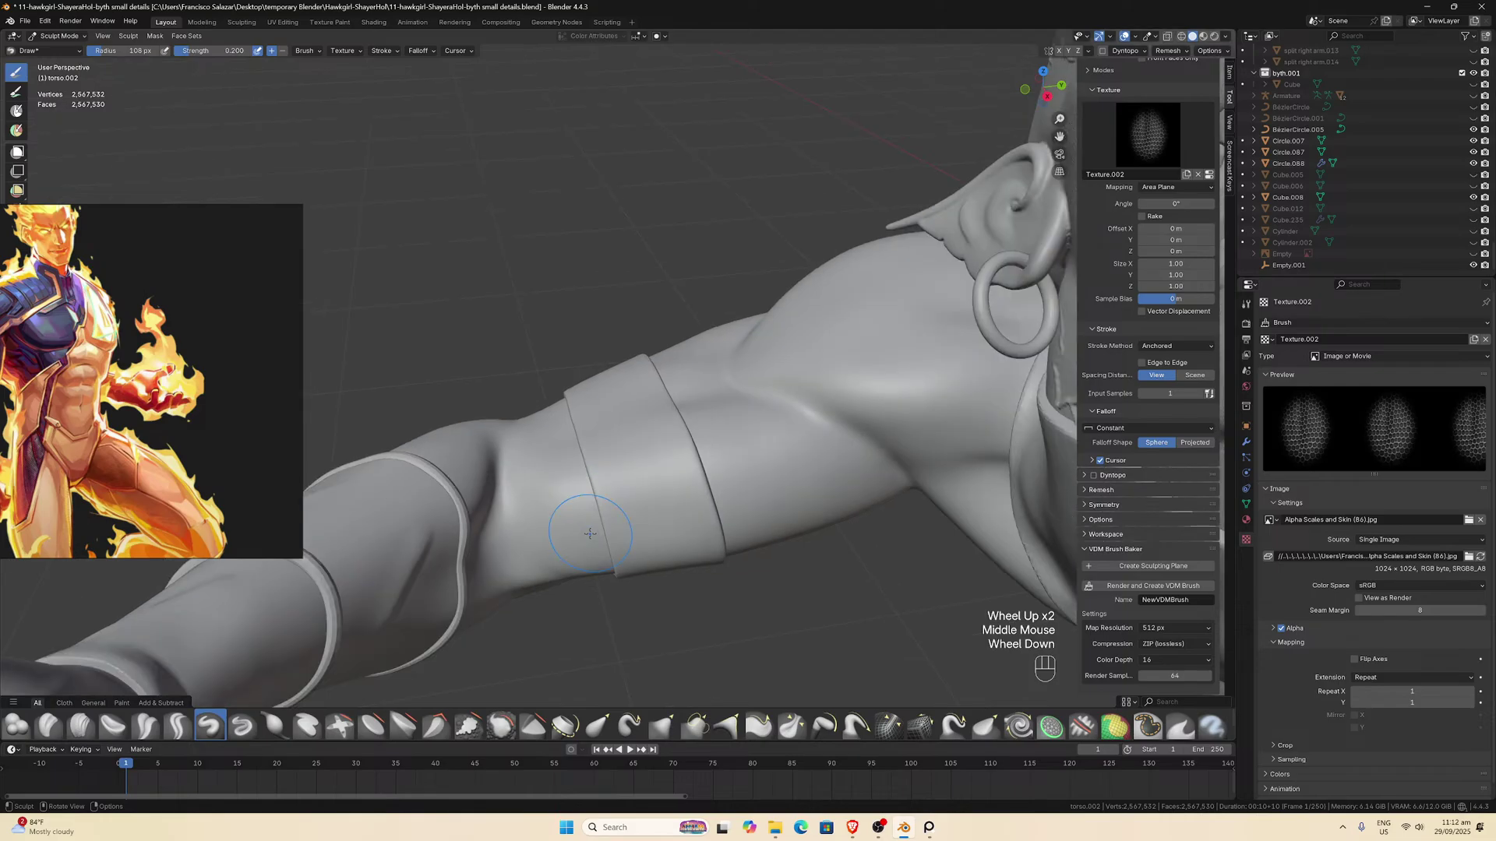
pyautogui.moveTo(578, 528)
pyautogui.mouseDown()
pyautogui.moveTo(692, 529)
pyautogui.moveTo(669, 518)
pyautogui.mouseUp()
pyautogui.moveTo(670, 518); pyautogui.dragTo(635, 495, button='middle')
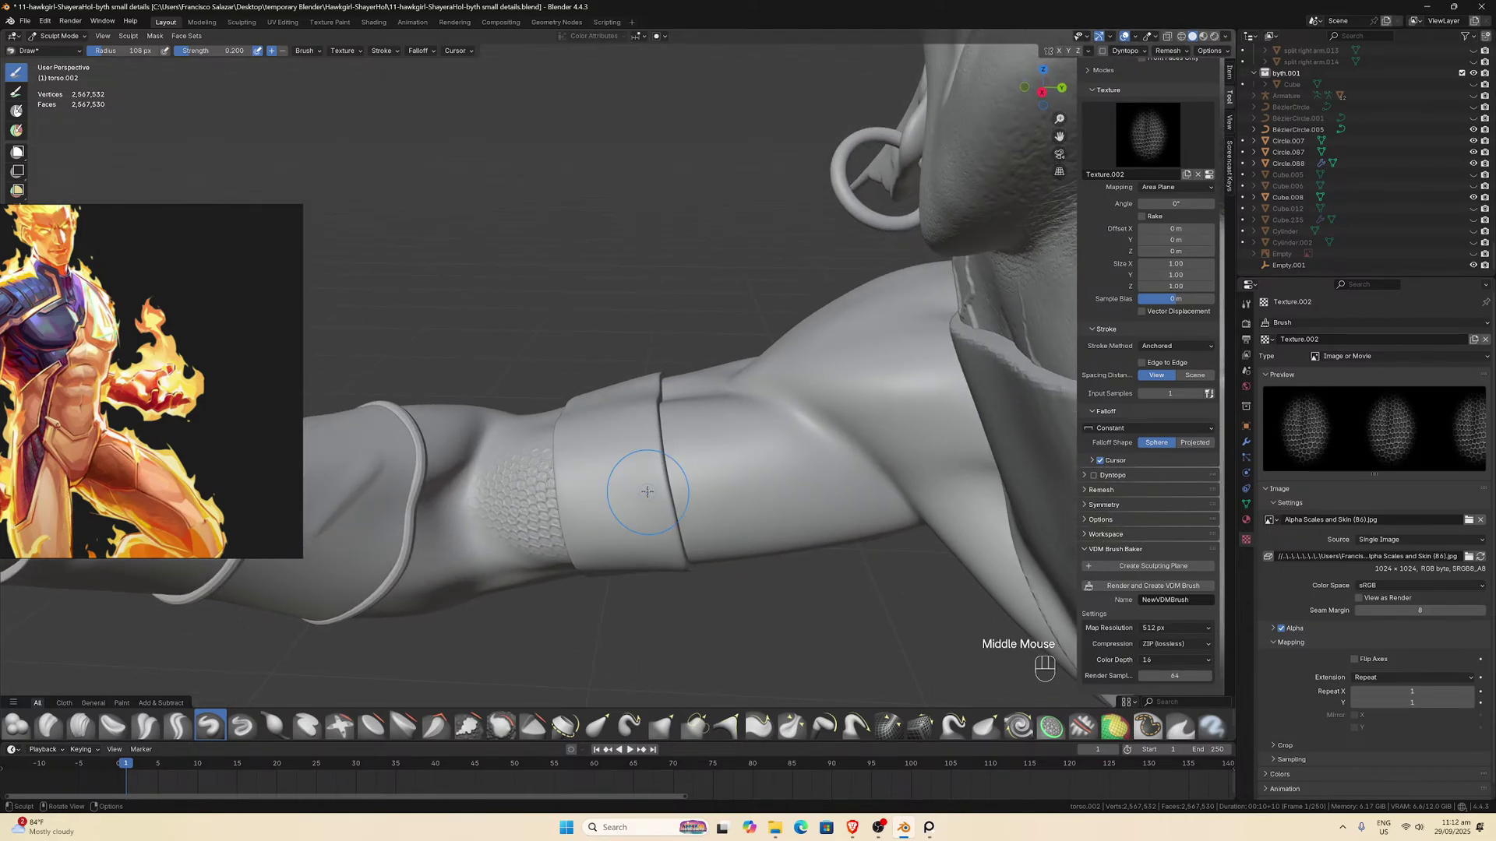
pyautogui.moveTo(662, 493)
pyautogui.mouseDown()
pyautogui.moveTo(787, 522)
pyautogui.moveTo(744, 475)
pyautogui.mouseUp()
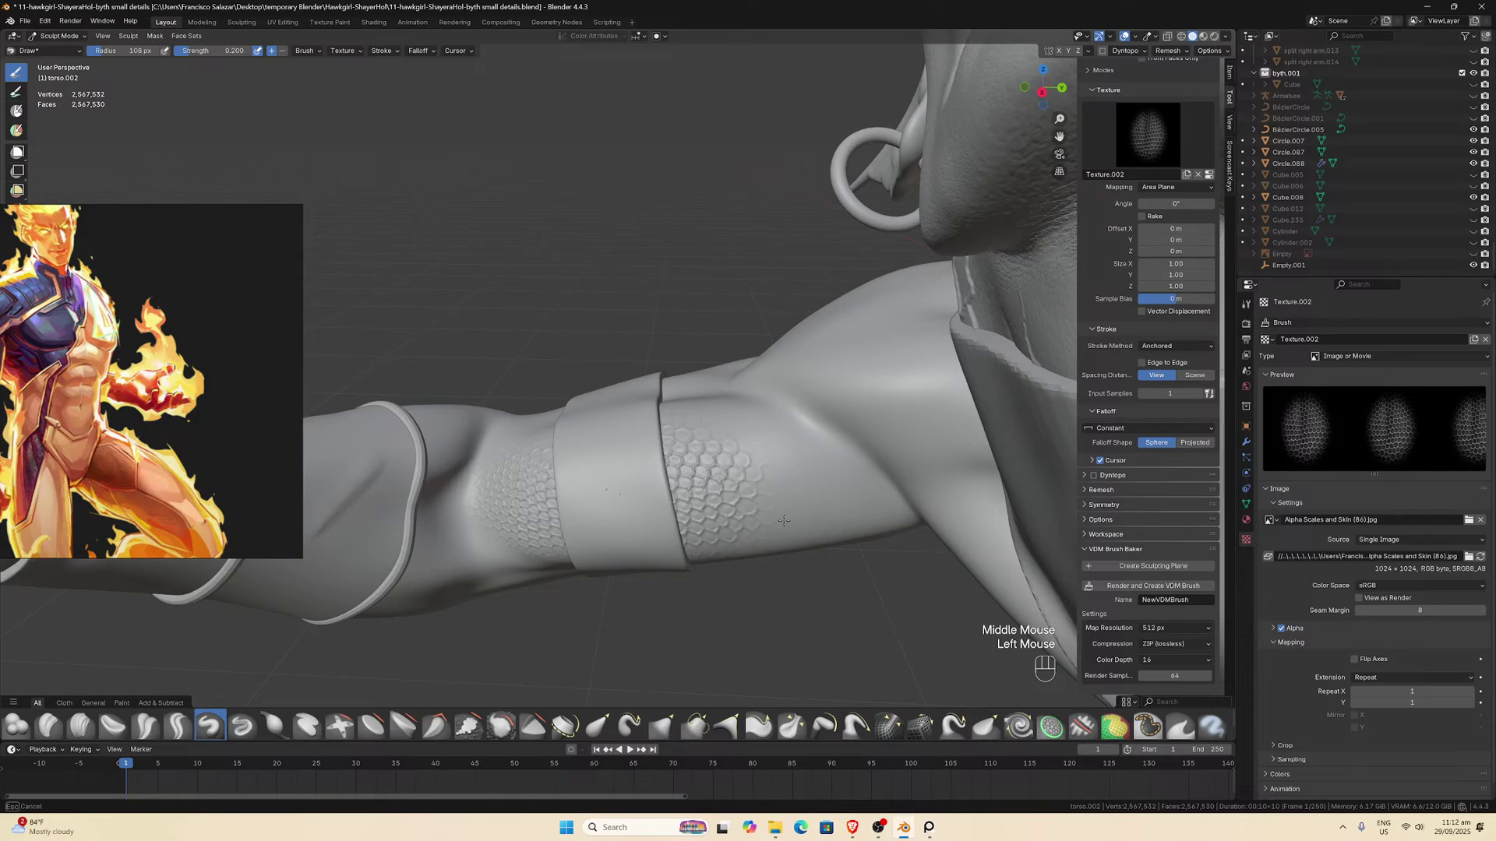
# Stamp scales across the underside of the upper arm between the armband and the armpit.
pyautogui.moveTo(744, 476)
pyautogui.mouseDown(button='middle')
pyautogui.moveTo(775, 490)
pyautogui.moveTo(759, 405)
pyautogui.mouseUp(button='middle')
pyautogui.moveTo(759, 405); pyautogui.dragTo(892, 419)
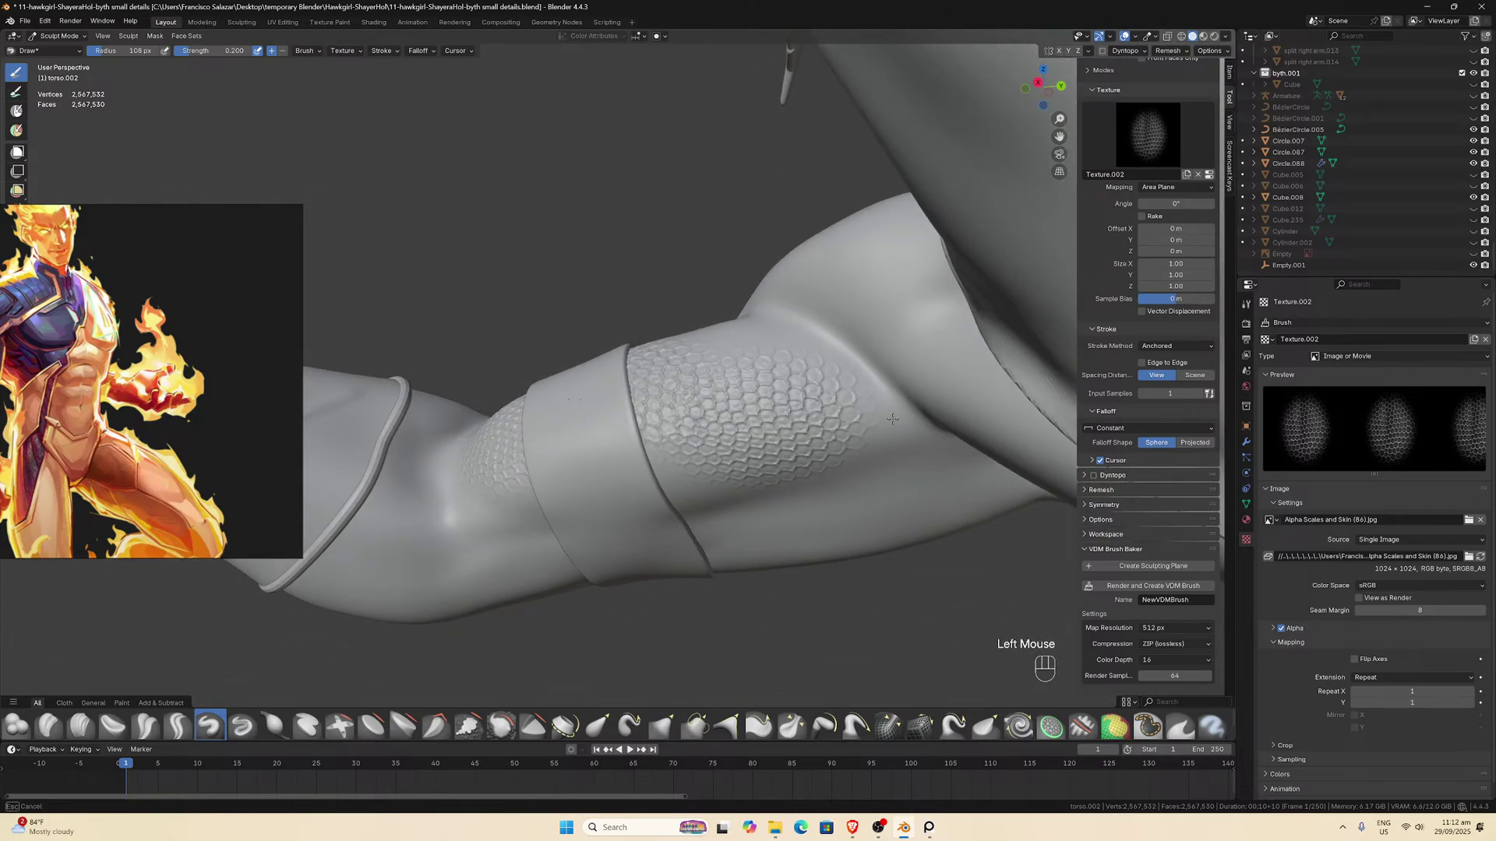
pyautogui.moveTo(892, 419); pyautogui.dragTo(623, 367, button='middle')
pyautogui.moveTo(587, 371)
pyautogui.mouseDown()
pyautogui.moveTo(783, 401)
pyautogui.moveTo(728, 391)
pyautogui.mouseUp()
# Extend the scales over the inner side of the arm just below the armband.
pyautogui.scroll(-2, 693, 405)
pyautogui.moveTo(728, 392)
pyautogui.mouseDown(button='middle')
pyautogui.moveTo(660, 396)
pyautogui.moveTo(634, 467)
pyautogui.mouseUp(button='middle')
pyautogui.scroll(2, 666, 391)
pyautogui.scroll(2, 630, 481)
pyautogui.scroll(-1, 631, 482)
pyautogui.moveTo(596, 461)
pyautogui.mouseDown()
pyautogui.moveTo(665, 497)
pyautogui.moveTo(698, 545)
pyautogui.mouseUp()
pyautogui.moveTo(699, 546); pyautogui.dragTo(666, 467, button='middle')
pyautogui.scroll(-1, 664, 465)
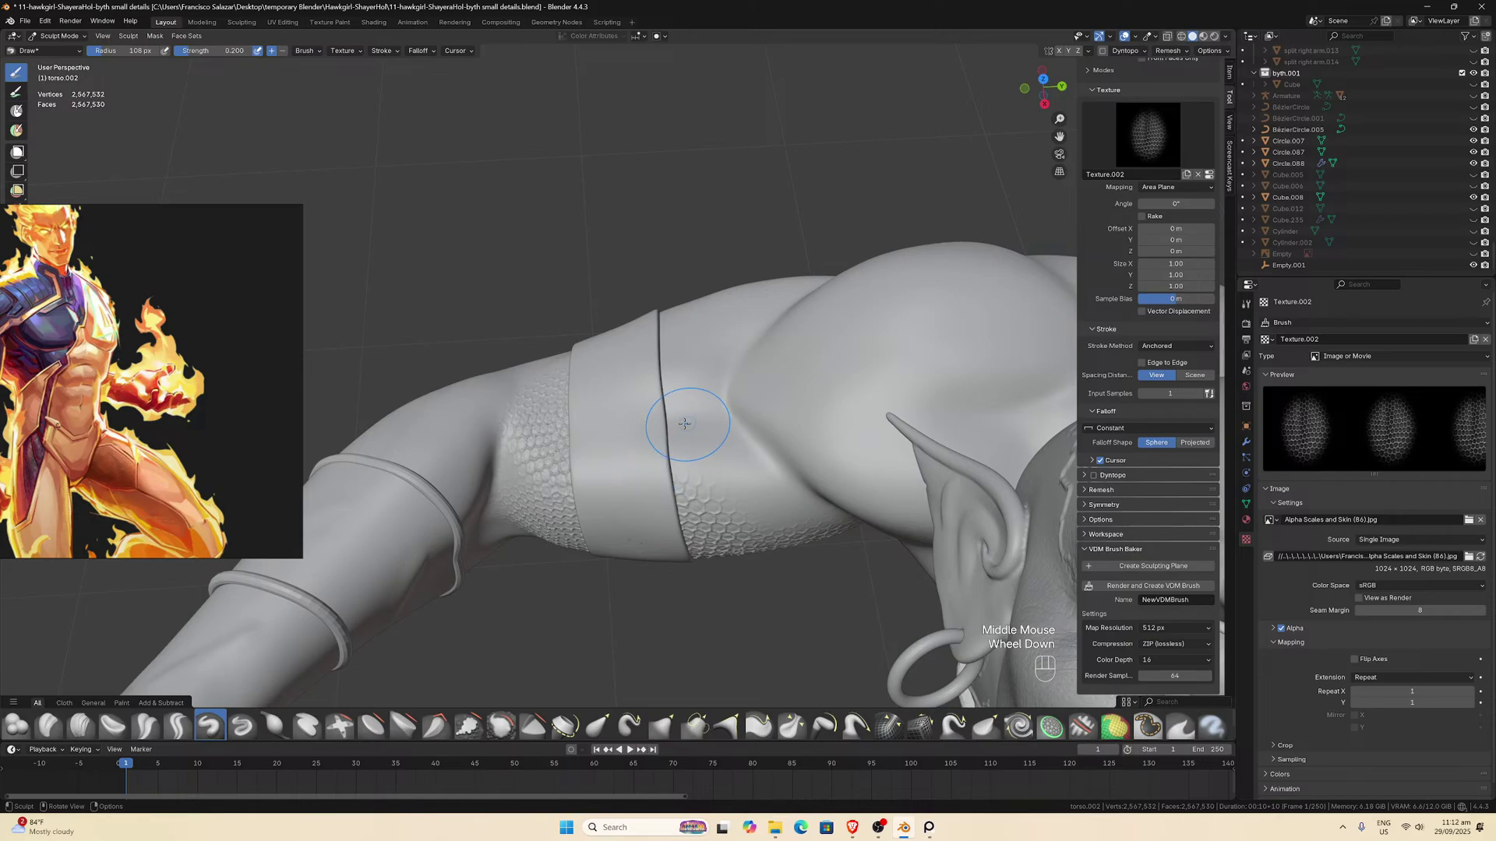
# Fill the bare skin between the armband and the shoulder crease with more scale stamps.
pyautogui.scroll(1, 701, 437)
pyautogui.moveTo(726, 466); pyautogui.dragTo(795, 539)
pyautogui.moveTo(795, 539); pyautogui.dragTo(776, 449, button='middle')
pyautogui.scroll(1, 783, 491)
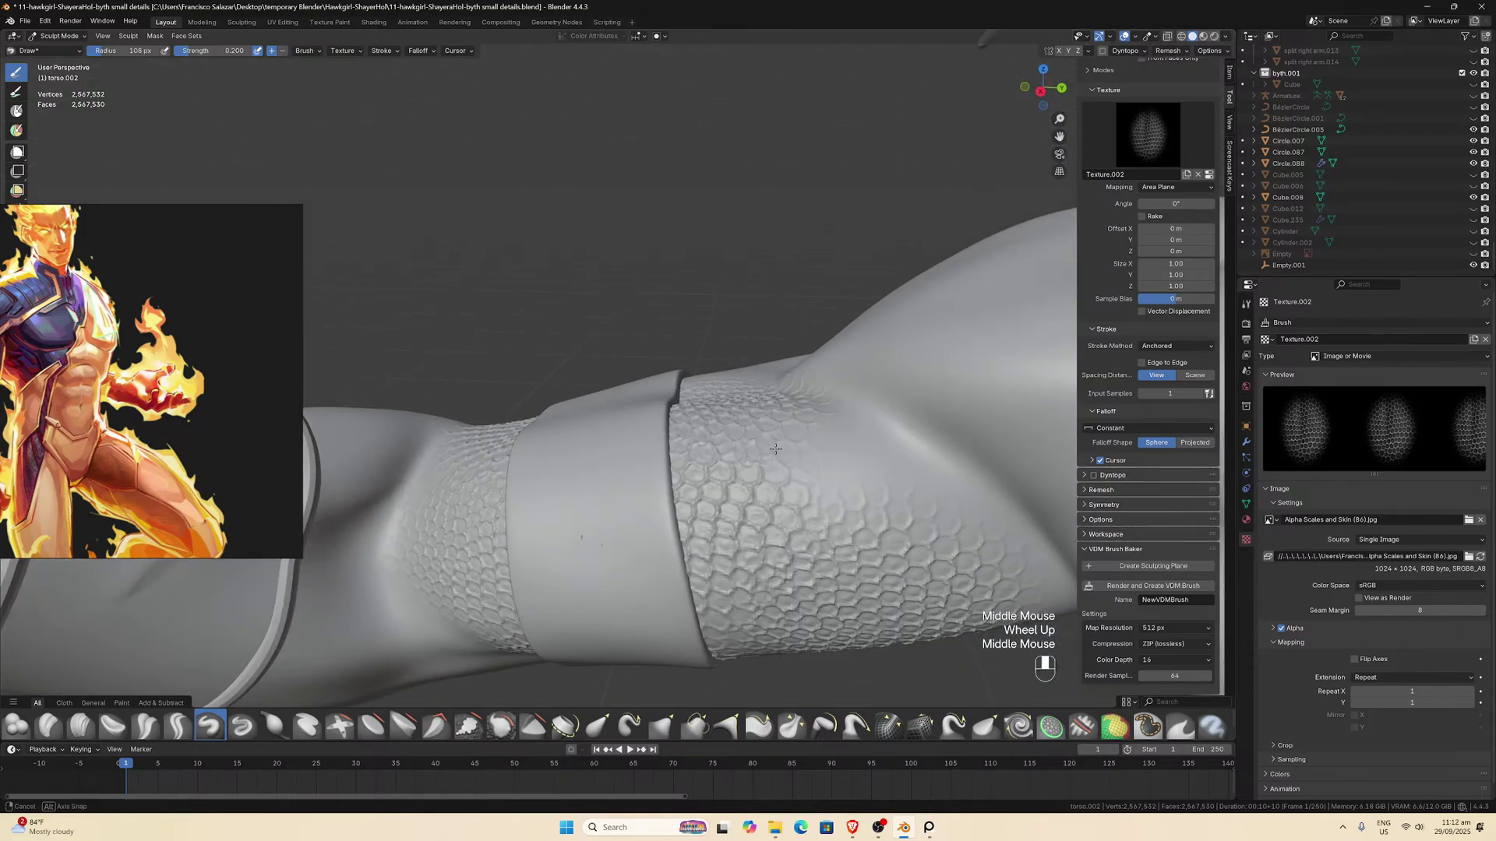
pyautogui.scroll(-1, 787, 453)
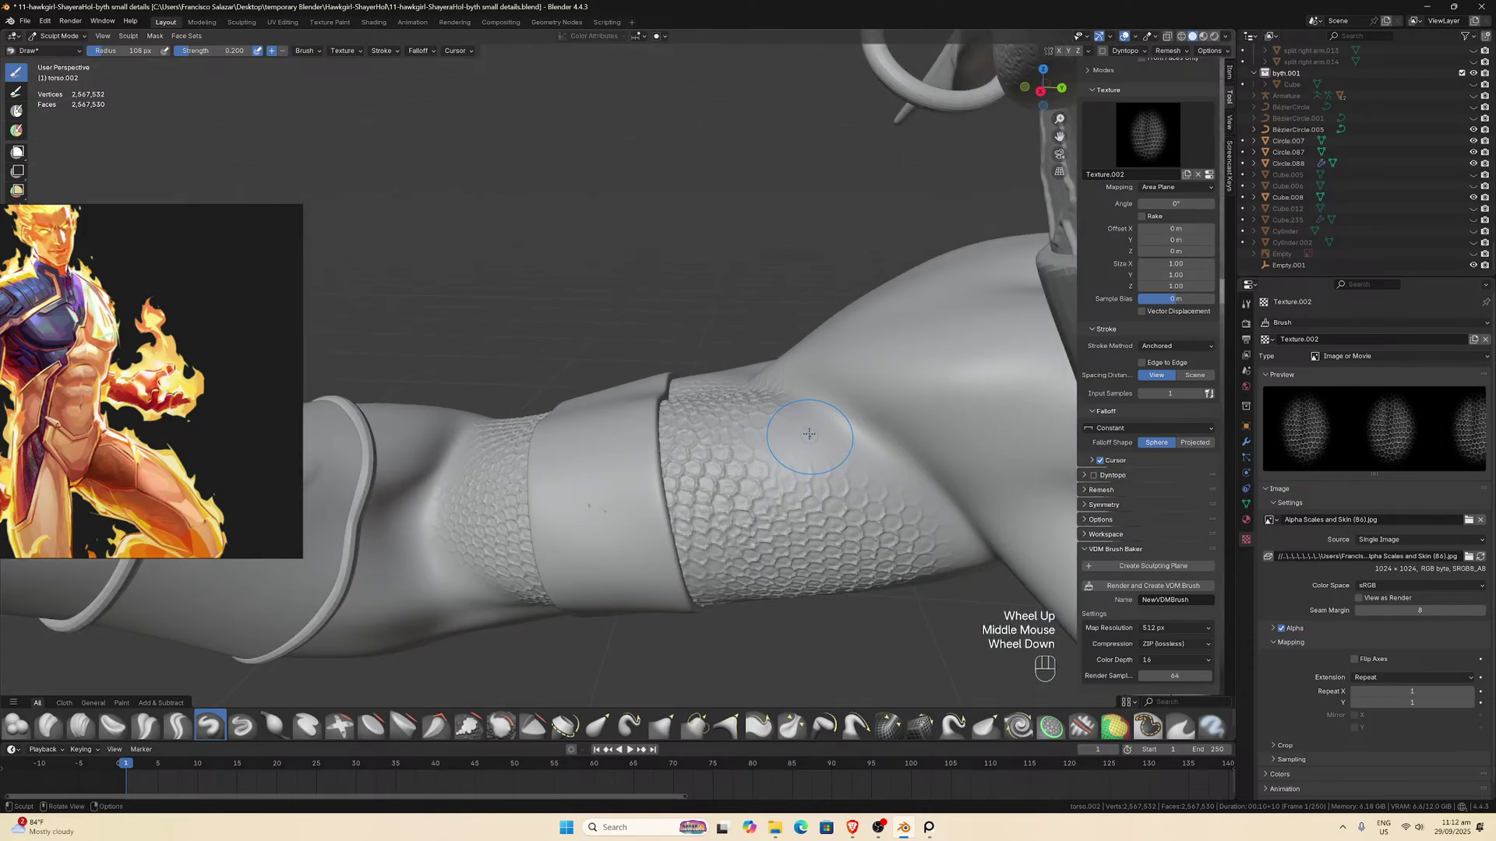
pyautogui.moveTo(798, 450)
pyautogui.mouseDown()
pyautogui.moveTo(906, 467)
pyautogui.moveTo(926, 501)
pyautogui.mouseUp()
# Stamp scales on the outer upper arm between the armband and the shoulder muscle, undoing and repeating misplaced stamps.
pyautogui.moveTo(926, 500)
pyautogui.mouseDown(button='middle')
pyautogui.moveTo(661, 334)
pyautogui.moveTo(601, 324)
pyautogui.mouseUp(button='middle')
pyautogui.moveTo(490, 357); pyautogui.dragTo(585, 379)
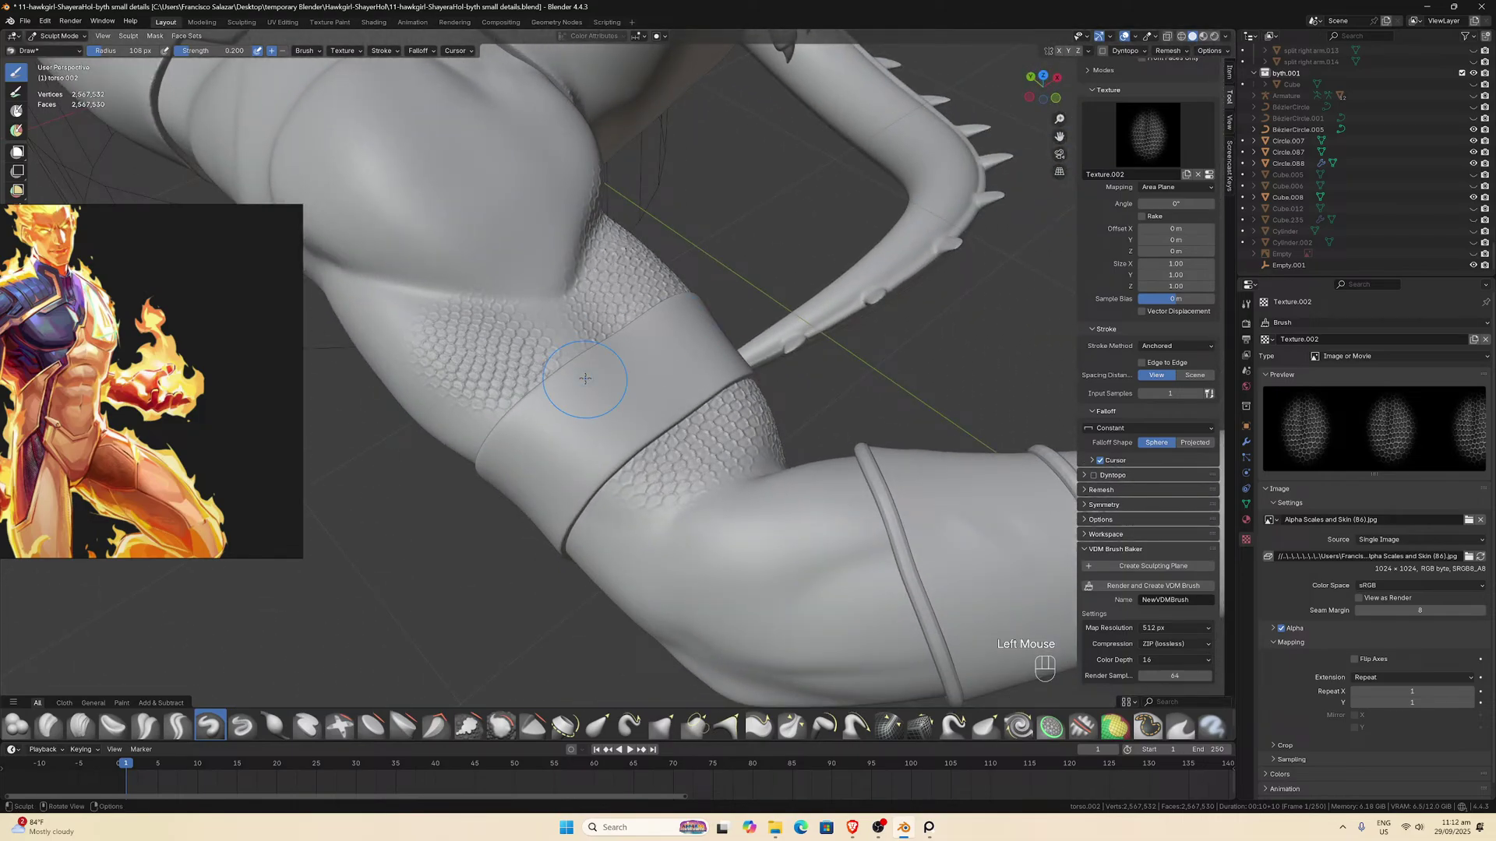
pyautogui.hotkey('ctrl', 'z')
pyautogui.moveTo(517, 344)
pyautogui.mouseDown()
pyautogui.moveTo(625, 398)
pyautogui.moveTo(577, 400)
pyautogui.mouseUp()
pyautogui.moveTo(576, 400); pyautogui.dragTo(483, 462, button='middle')
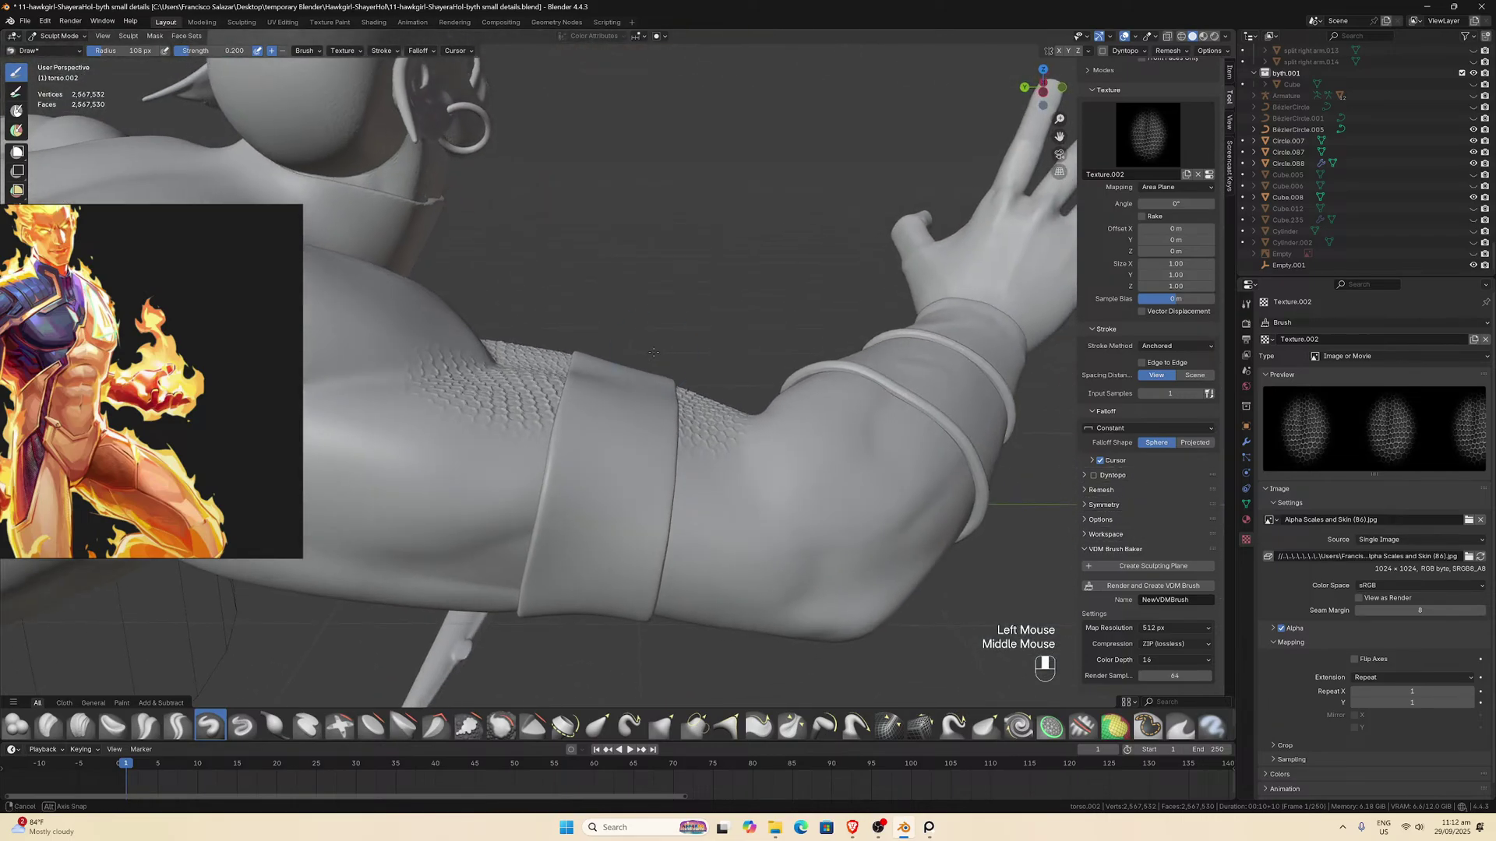
pyautogui.scroll(-1, 420, 480)
pyautogui.moveTo(472, 444); pyautogui.dragTo(600, 467)
pyautogui.hotkey('ctrl', 'z')
# Stamp scales on the outer side of the arm around the armband, extending the patch just below it.
pyautogui.moveTo(600, 467); pyautogui.dragTo(631, 472, button='middle')
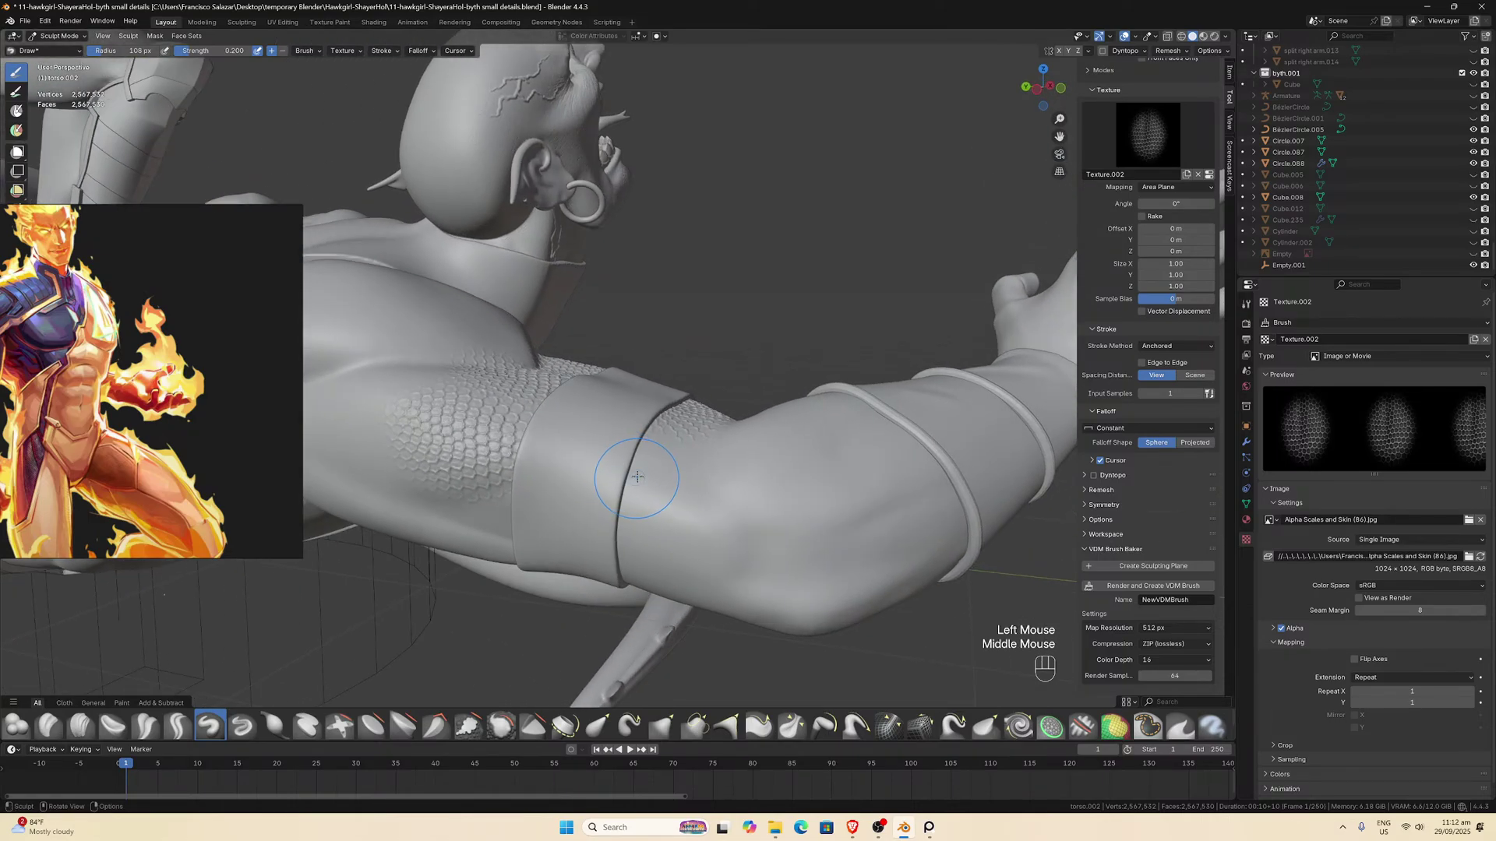
pyautogui.moveTo(671, 479); pyautogui.dragTo(736, 536)
pyautogui.moveTo(737, 536)
pyautogui.mouseDown(button='middle')
pyautogui.moveTo(701, 521)
pyautogui.moveTo(647, 436)
pyautogui.mouseUp(button='middle')
pyautogui.moveTo(546, 444); pyautogui.dragTo(661, 512)
pyautogui.moveTo(661, 512); pyautogui.dragTo(627, 479, button='middle')
pyautogui.scroll(-1, 627, 478)
pyautogui.moveTo(627, 479); pyautogui.dragTo(744, 506)
# Stamp scales over the back of the elbow, undoing the first stamp and placing it closer to the armband.
pyautogui.moveTo(744, 506)
pyautogui.mouseDown(button='middle')
pyautogui.moveTo(702, 499)
pyautogui.moveTo(624, 537)
pyautogui.moveTo(721, 513)
pyautogui.moveTo(701, 440)
pyautogui.mouseUp(button='middle')
pyautogui.scroll(-3, 701, 499)
pyautogui.scroll(3, 624, 537)
pyautogui.scroll(1, 716, 508)
pyautogui.scroll(-1, 715, 508)
pyautogui.scroll(-1, 713, 503)
pyautogui.moveTo(717, 427); pyautogui.dragTo(838, 437)
pyautogui.hotkey('ctrl', 'z')
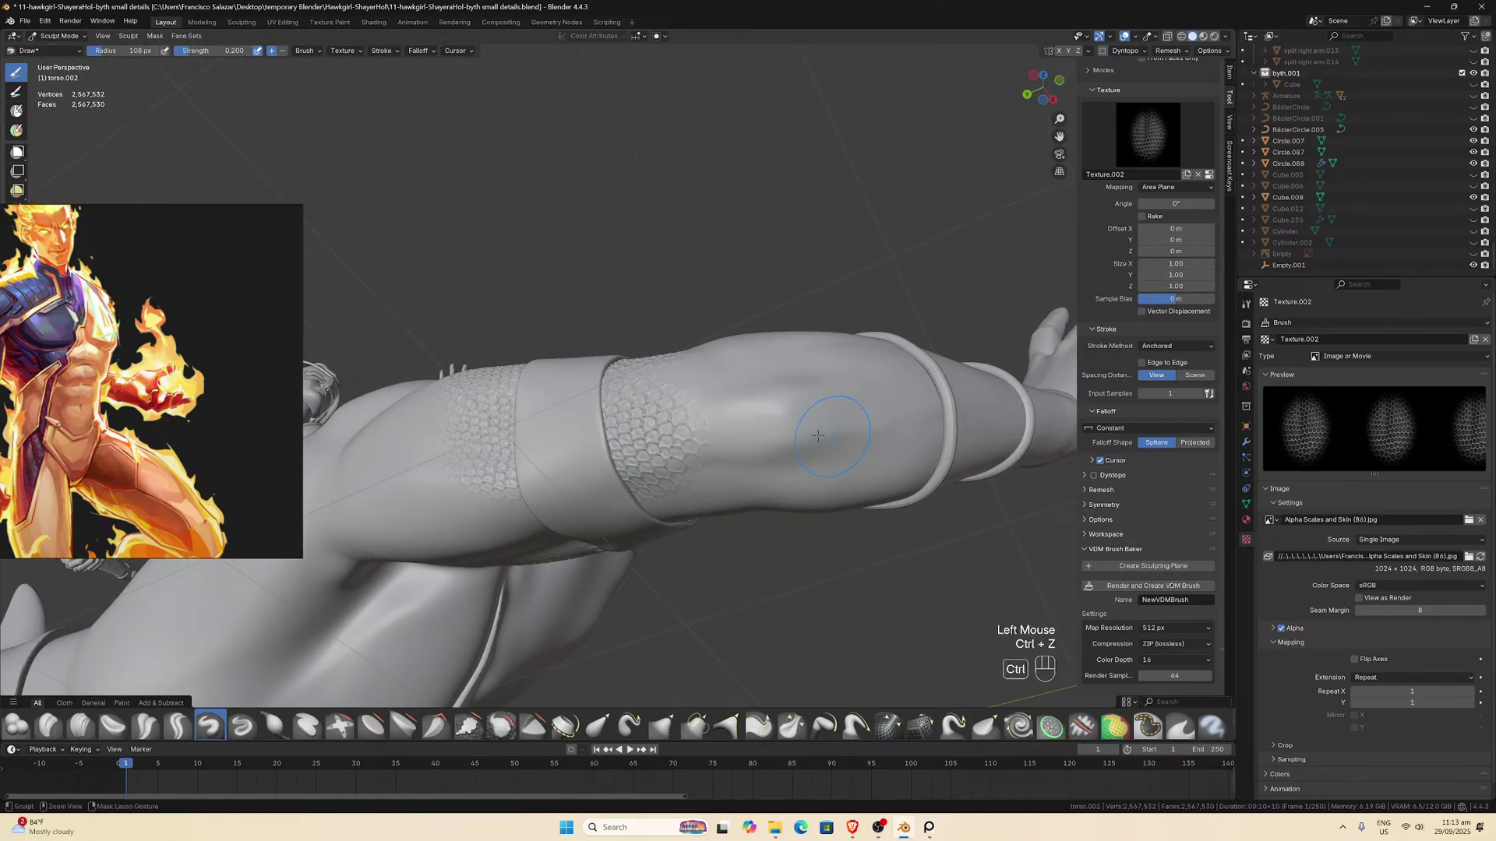
pyautogui.moveTo(752, 421); pyautogui.dragTo(892, 420)
# Fill the bare gap below the armband between the elbow scales and the inner-elbow scales with another scale stamp.
pyautogui.moveTo(790, 449); pyautogui.dragTo(783, 382, button='middle')
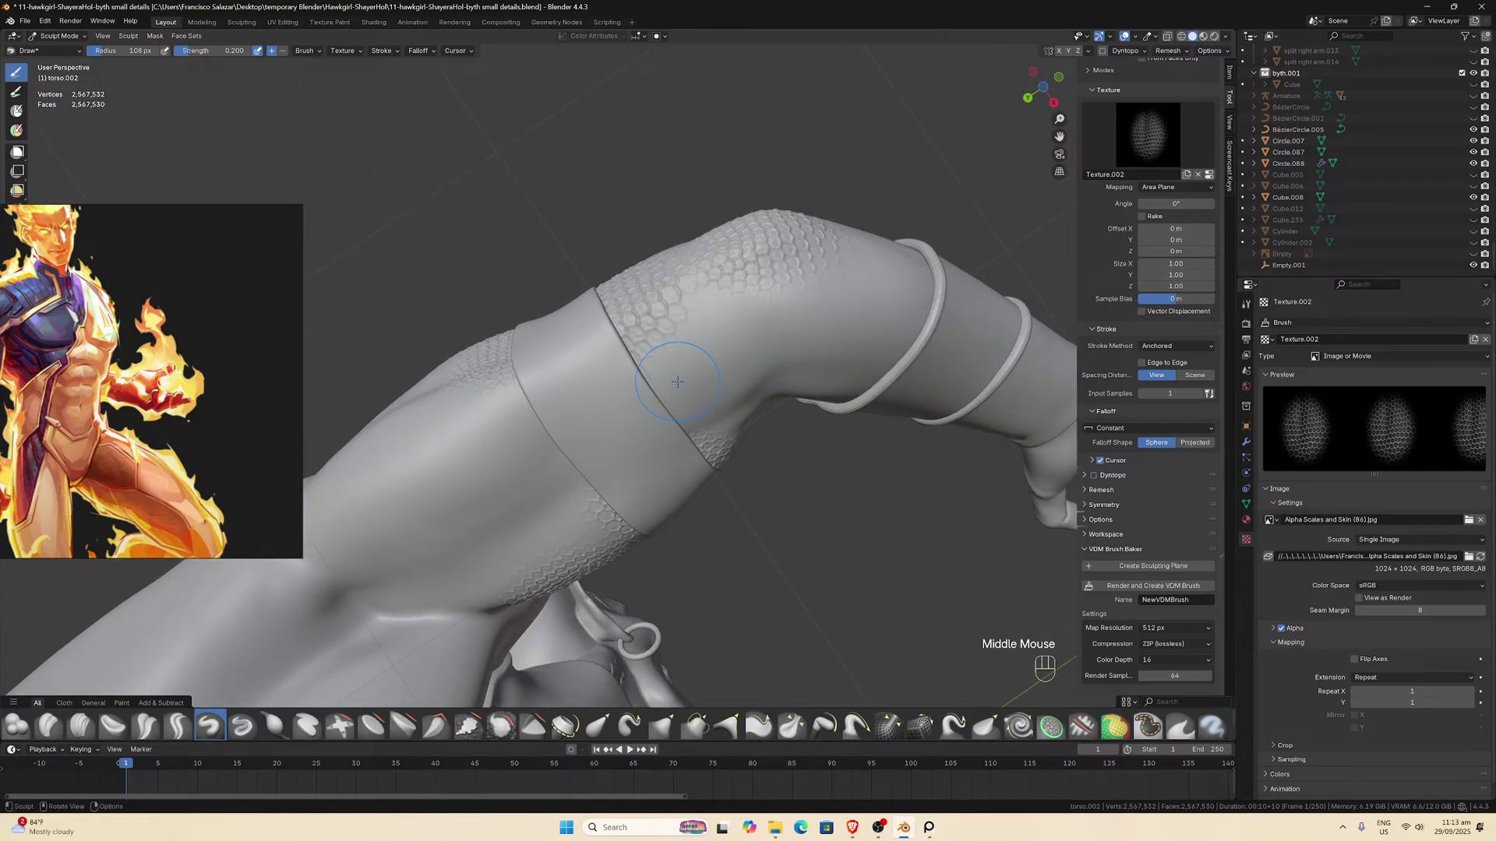
pyautogui.moveTo(677, 381); pyautogui.dragTo(772, 419)
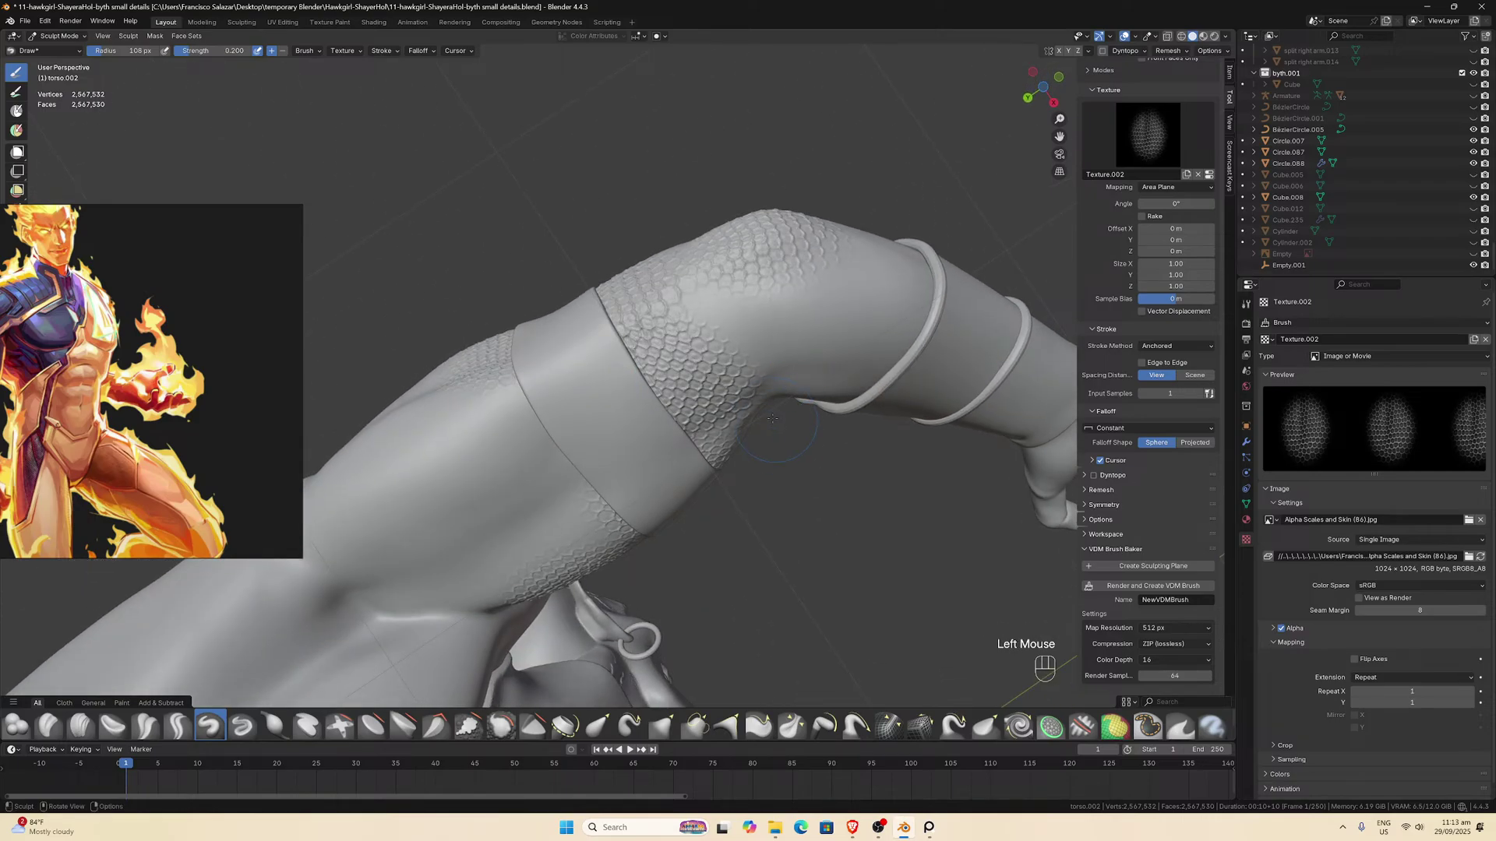
pyautogui.moveTo(772, 419); pyautogui.dragTo(722, 392, button='middle')
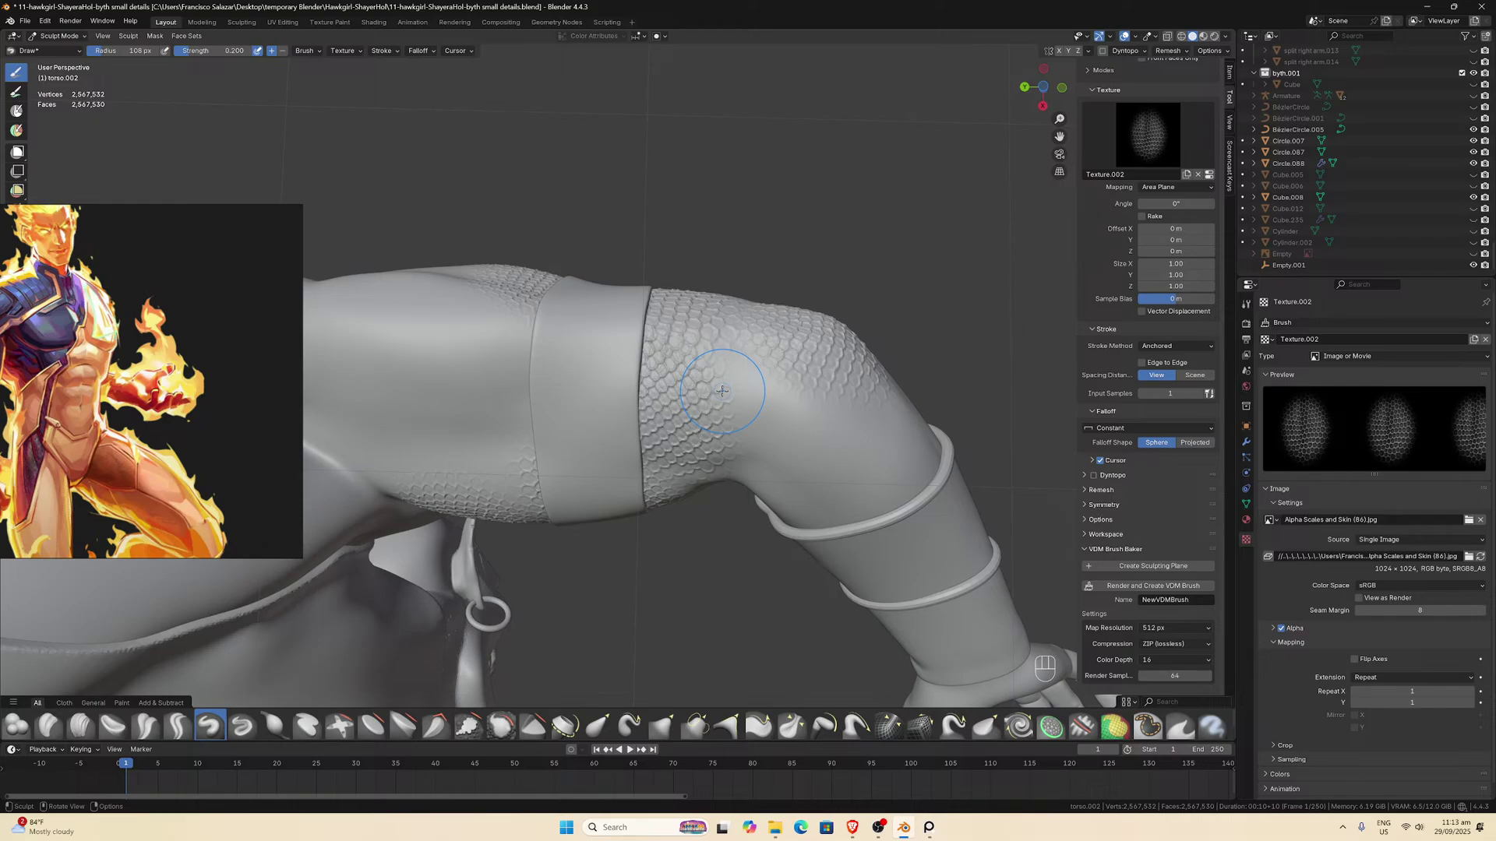
pyautogui.scroll(3, 740, 436)
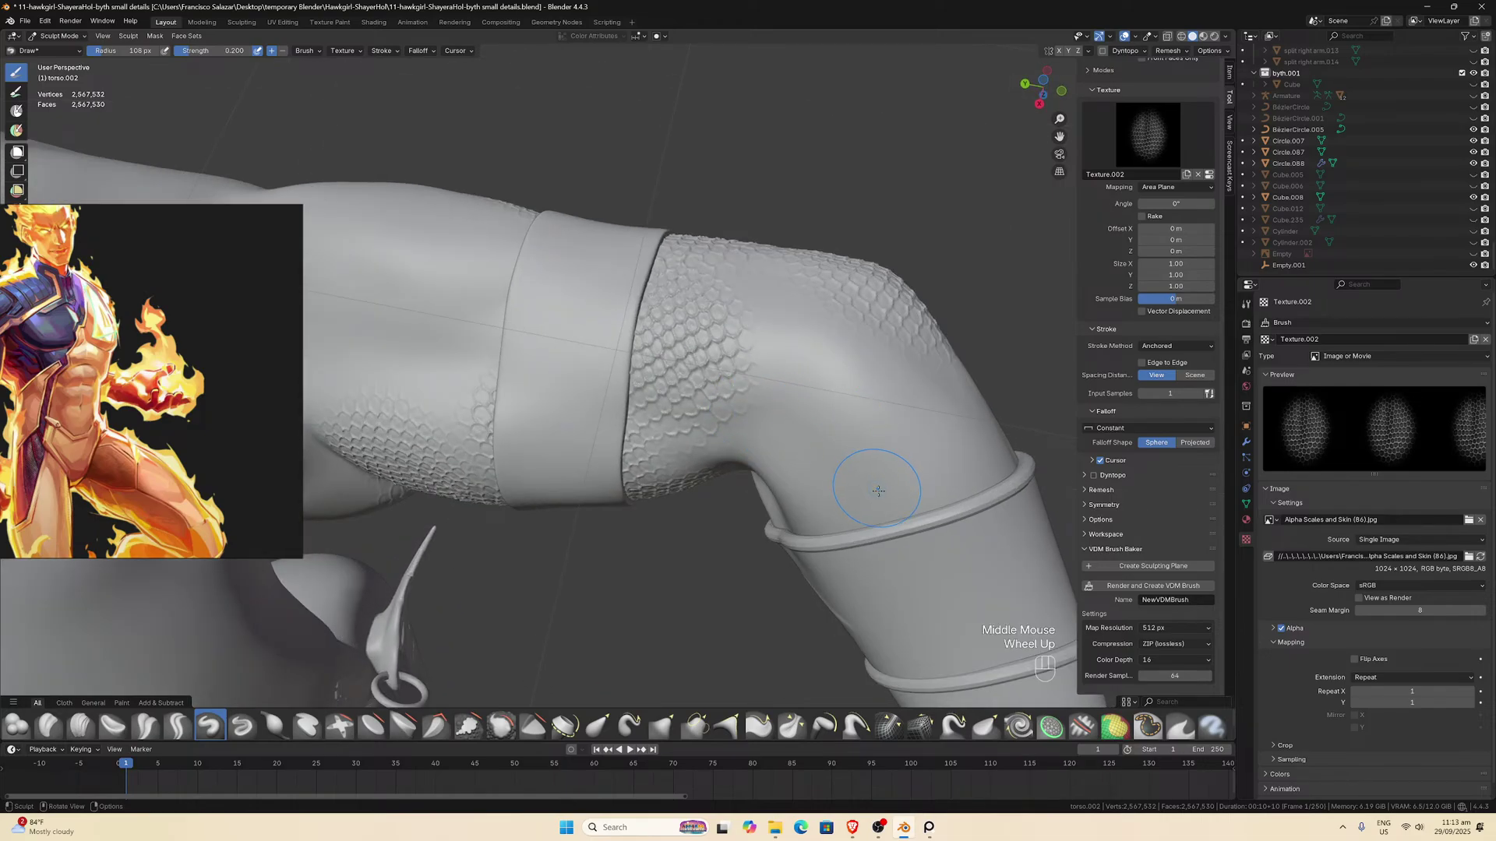
# Stamp scales over the inner forearm and elbow, filling the bare skin between the forearm cuff and the existing elbow scales.
pyautogui.moveTo(878, 490); pyautogui.dragTo(956, 604)
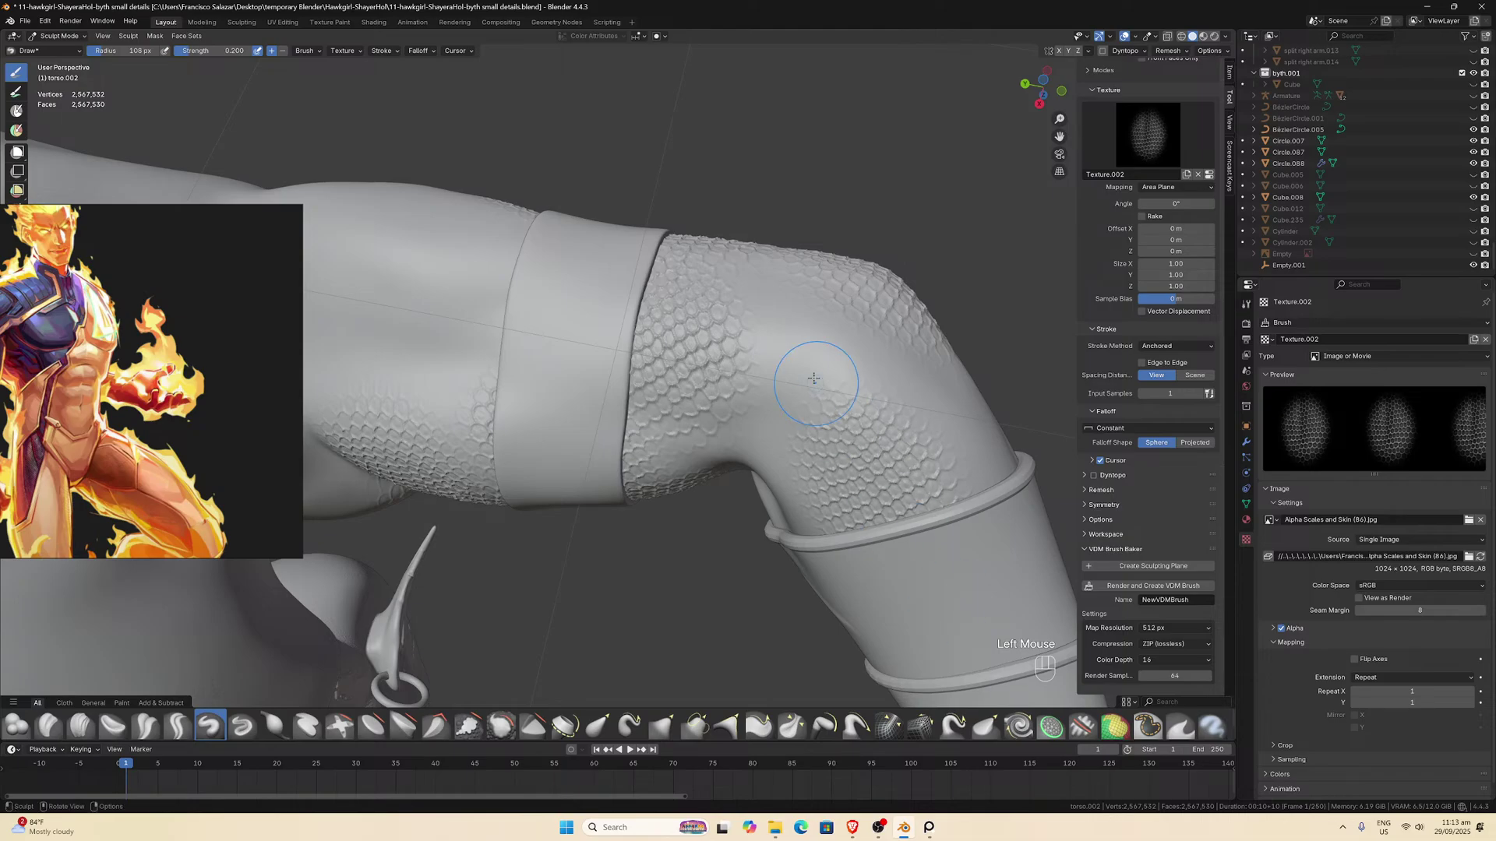
pyautogui.moveTo(813, 379); pyautogui.dragTo(890, 451)
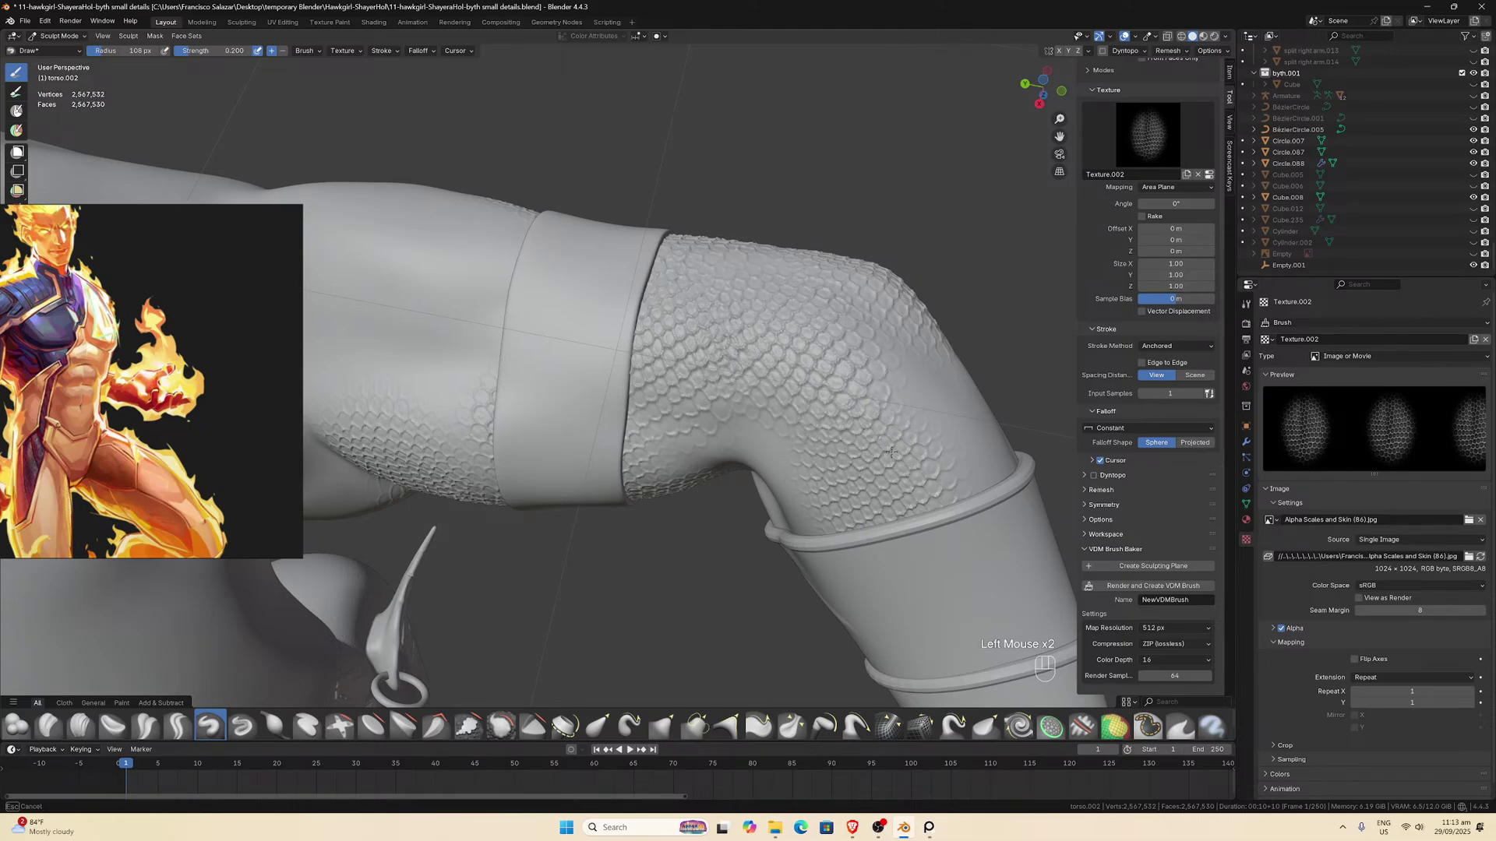
pyautogui.moveTo(890, 451)
pyautogui.mouseDown(button='middle')
pyautogui.moveTo(822, 331)
pyautogui.moveTo(846, 257)
pyautogui.mouseUp(button='middle')
pyautogui.scroll(2, 823, 331)
pyautogui.scroll(-2, 846, 257)
pyautogui.moveTo(849, 243)
pyautogui.mouseDown()
pyautogui.moveTo(949, 342)
pyautogui.moveTo(935, 335)
pyautogui.mouseUp()
pyautogui.moveTo(779, 229); pyautogui.dragTo(862, 335)
# Continue the scale stamps around the other side of the elbow bend toward the forearm cuff.
pyautogui.moveTo(857, 335); pyautogui.dragTo(835, 253, button='middle')
pyautogui.moveTo(813, 288); pyautogui.dragTo(916, 331)
pyautogui.moveTo(916, 332); pyautogui.dragTo(818, 331, button='middle')
pyautogui.moveTo(818, 331)
pyautogui.mouseDown()
pyautogui.moveTo(850, 339)
pyautogui.moveTo(878, 446)
pyautogui.mouseUp()
pyautogui.moveTo(776, 399); pyautogui.dragTo(797, 506)
# Stamp scales around the back of the forearm along the rim of the cuff.
pyautogui.moveTo(798, 506)
pyautogui.mouseDown(button='middle')
pyautogui.moveTo(785, 372)
pyautogui.moveTo(577, 404)
pyautogui.mouseUp(button='middle')
pyautogui.scroll(-2, 785, 372)
pyautogui.scroll(-1, 734, 380)
pyautogui.scroll(1, 670, 389)
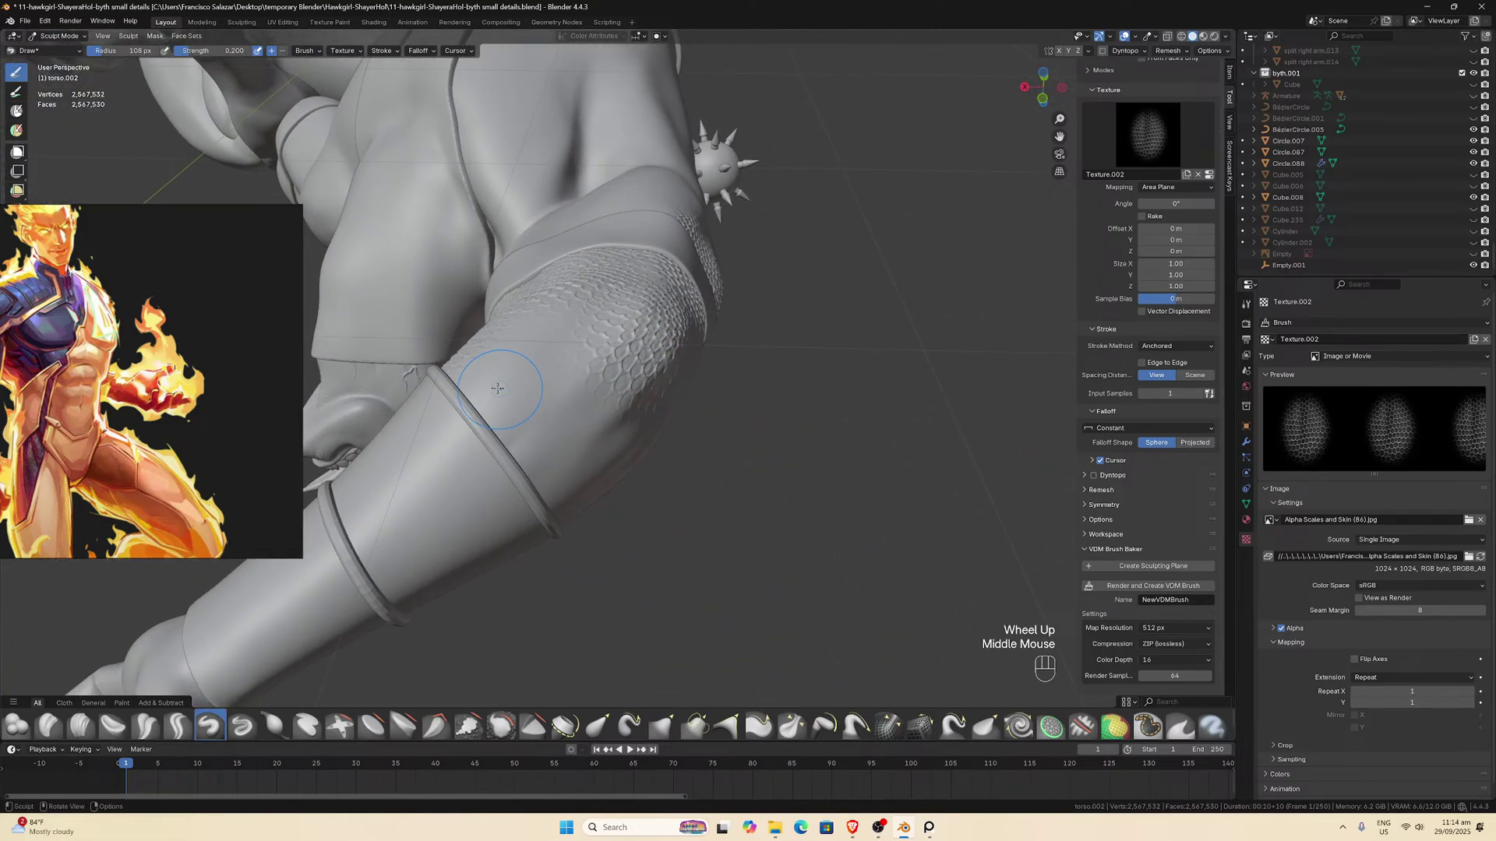
pyautogui.moveTo(497, 388)
pyautogui.mouseDown()
pyautogui.moveTo(545, 472)
pyautogui.moveTo(537, 459)
pyautogui.moveTo(585, 466)
pyautogui.mouseUp()
pyautogui.moveTo(585, 465); pyautogui.dragTo(578, 491, button='middle')
pyautogui.moveTo(570, 448); pyautogui.dragTo(637, 554)
pyautogui.moveTo(637, 553); pyautogui.dragTo(521, 299, button='middle')
pyautogui.moveTo(521, 299)
pyautogui.mouseDown()
pyautogui.moveTo(532, 325)
pyautogui.moveTo(534, 311)
pyautogui.mouseUp()
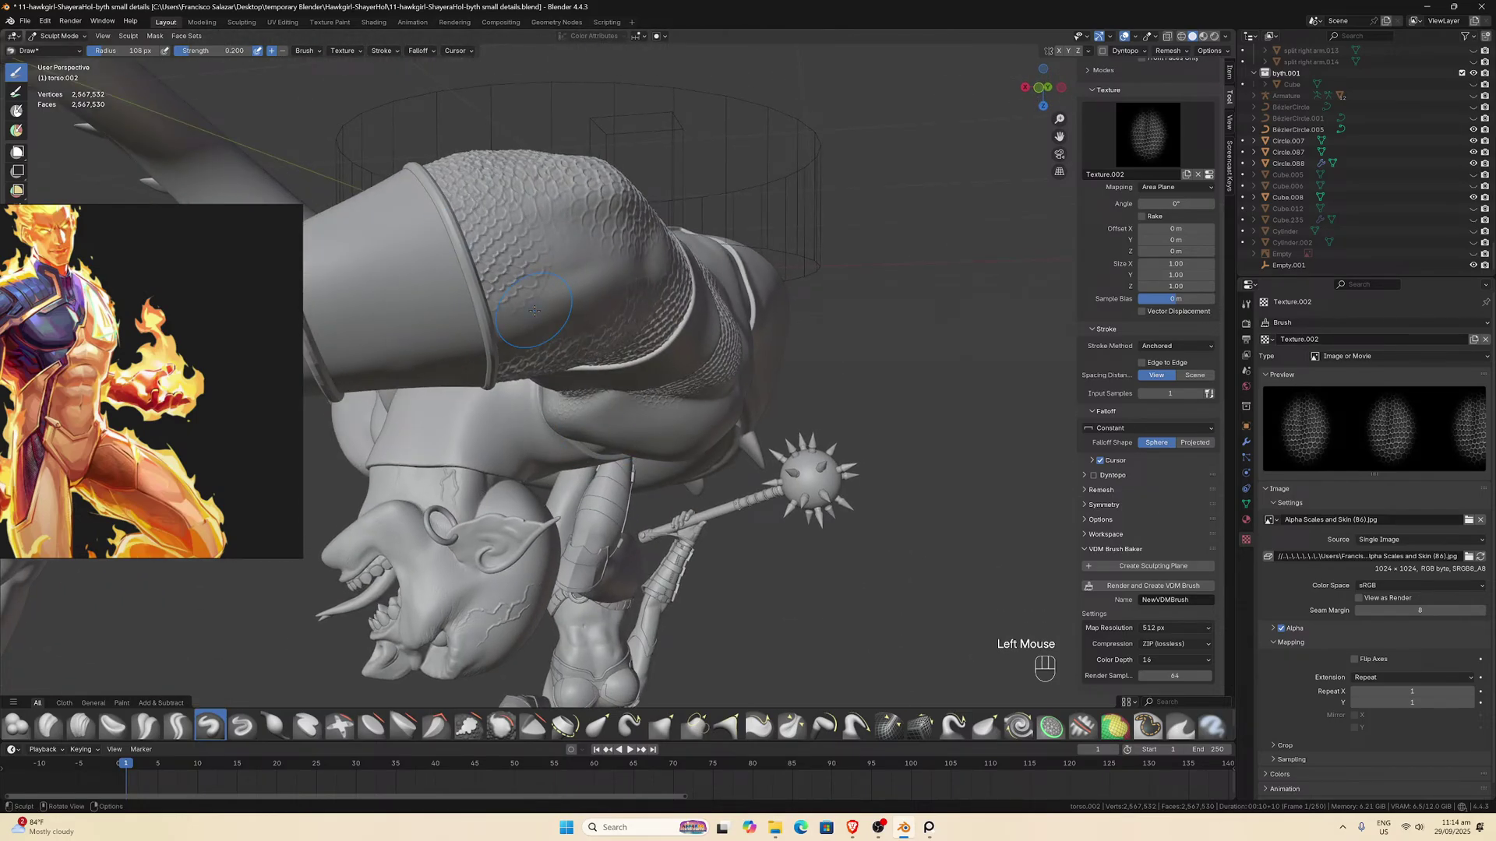
pyautogui.moveTo(534, 311); pyautogui.dragTo(499, 309, button='middle')
pyautogui.scroll(2, 477, 306)
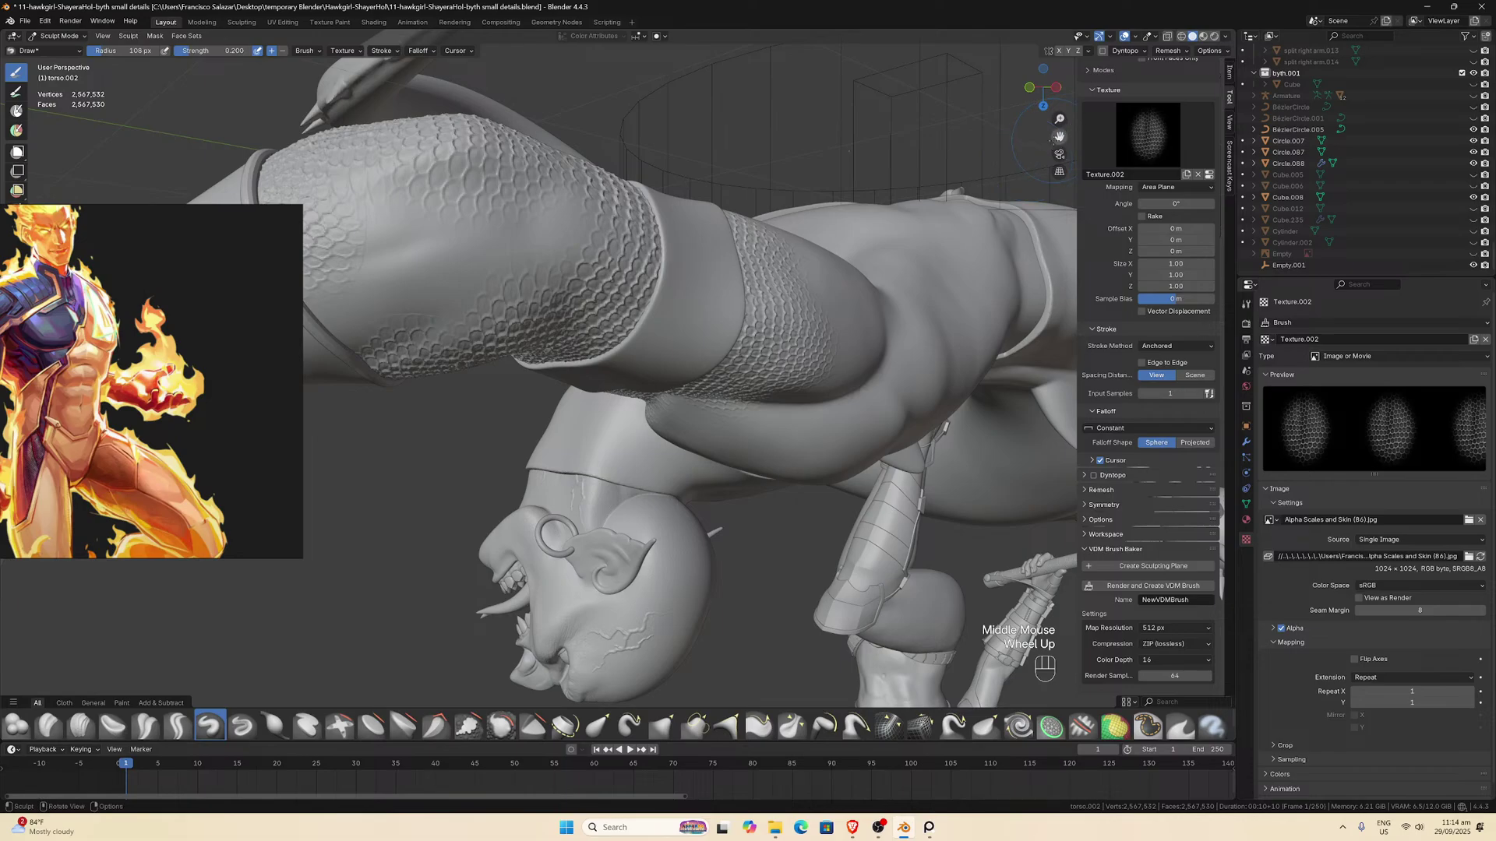
# Undo the latest scale stamps beside the cuff and place a smaller stamp there instead.
pyautogui.hotkey('ctrl', 'z')
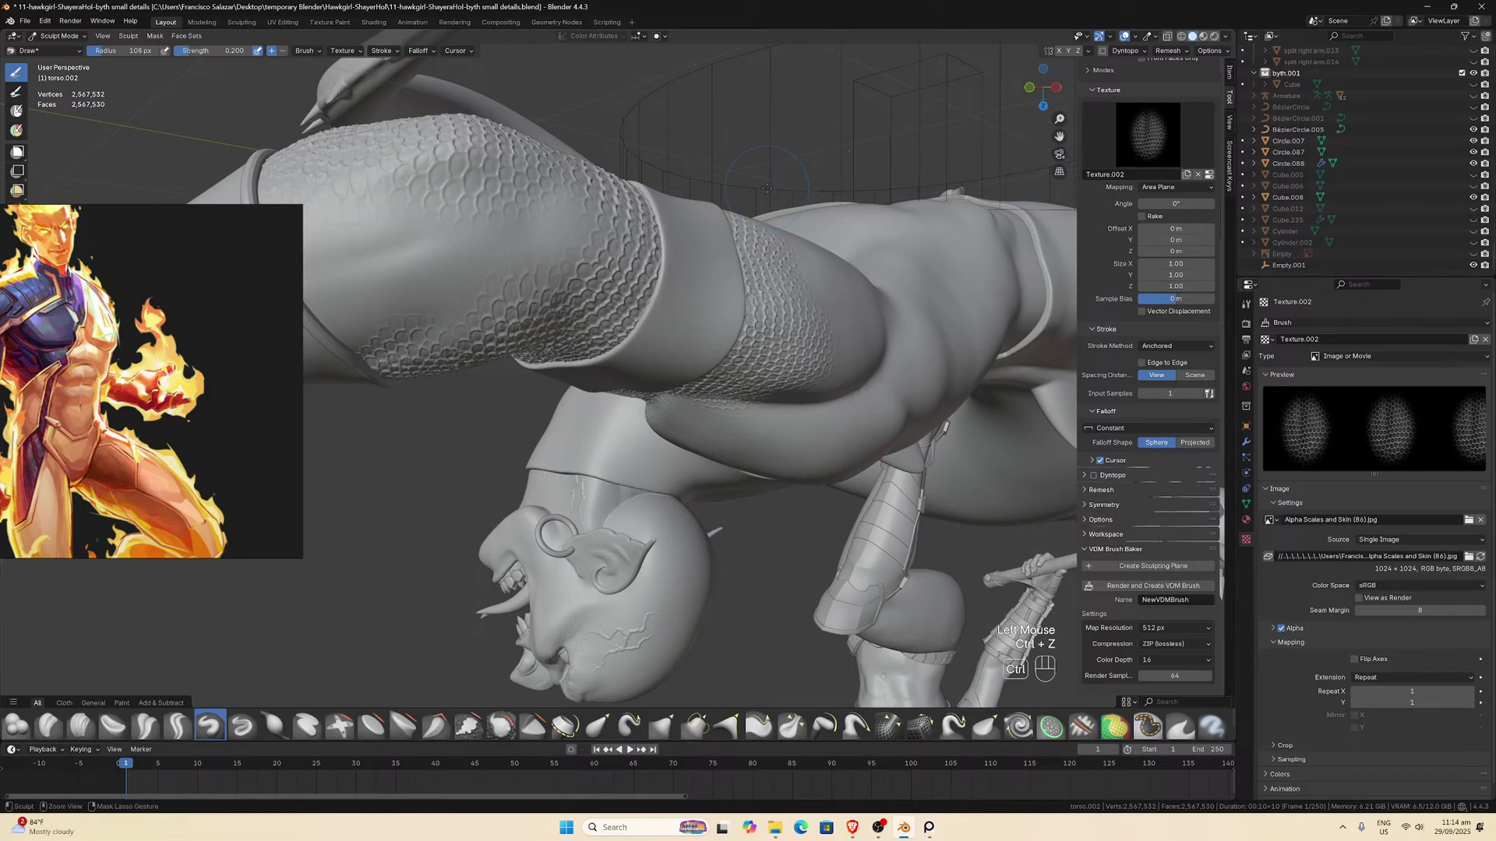
pyautogui.moveTo(1042, 138); pyautogui.dragTo(680, 308, button='middle')
pyautogui.hotkey('ctrl', 'z')
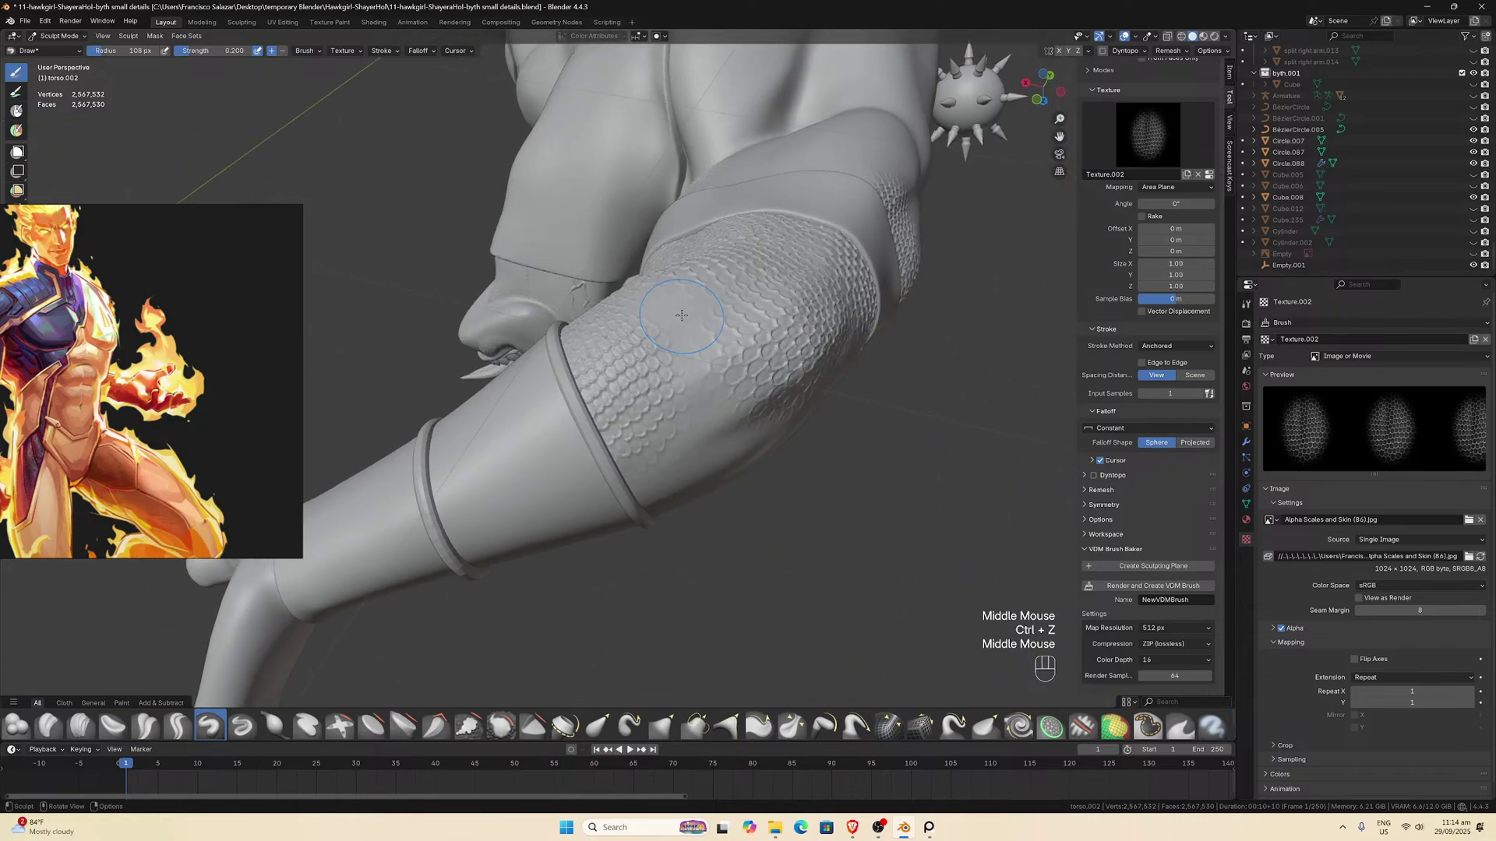
pyautogui.scroll(-1, 663, 335)
pyautogui.hotkey('ctrl', 'z')
pyautogui.scroll(1, 634, 375)
pyautogui.moveTo(635, 375); pyautogui.dragTo(680, 417)
pyautogui.moveTo(679, 418); pyautogui.dragTo(678, 382, button='middle')
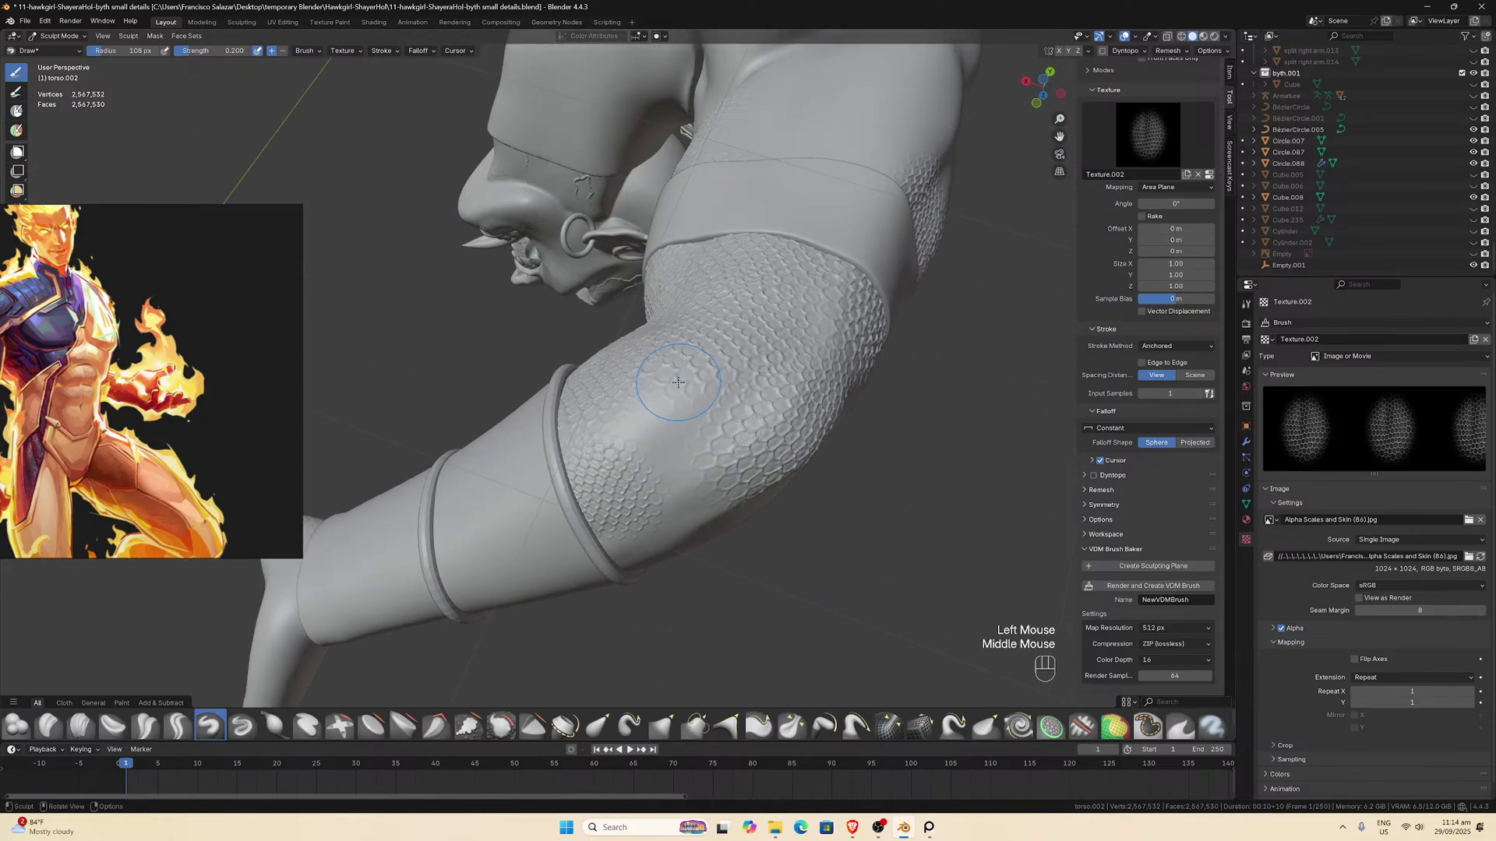
# Fill the remaining bare skin at the back of the elbow with scale stamps, undoing and redoing one stamp.
pyautogui.moveTo(662, 447); pyautogui.dragTo(762, 480)
pyautogui.moveTo(762, 480); pyautogui.dragTo(663, 338, button='middle')
pyautogui.moveTo(569, 292); pyautogui.dragTo(670, 321)
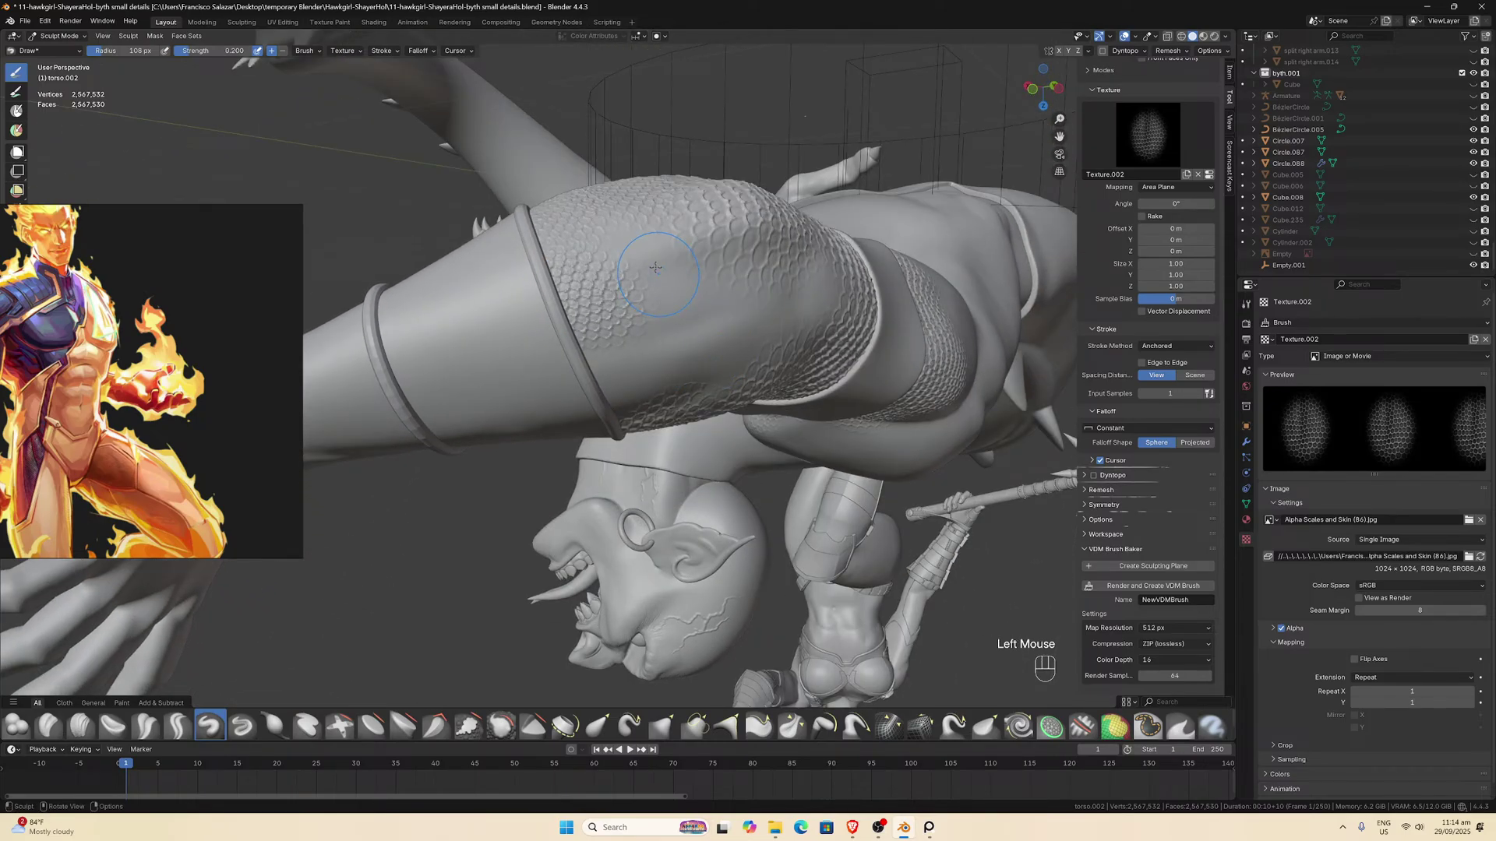
pyautogui.moveTo(656, 268); pyautogui.dragTo(746, 314)
pyautogui.moveTo(745, 314); pyautogui.dragTo(686, 287, button='middle')
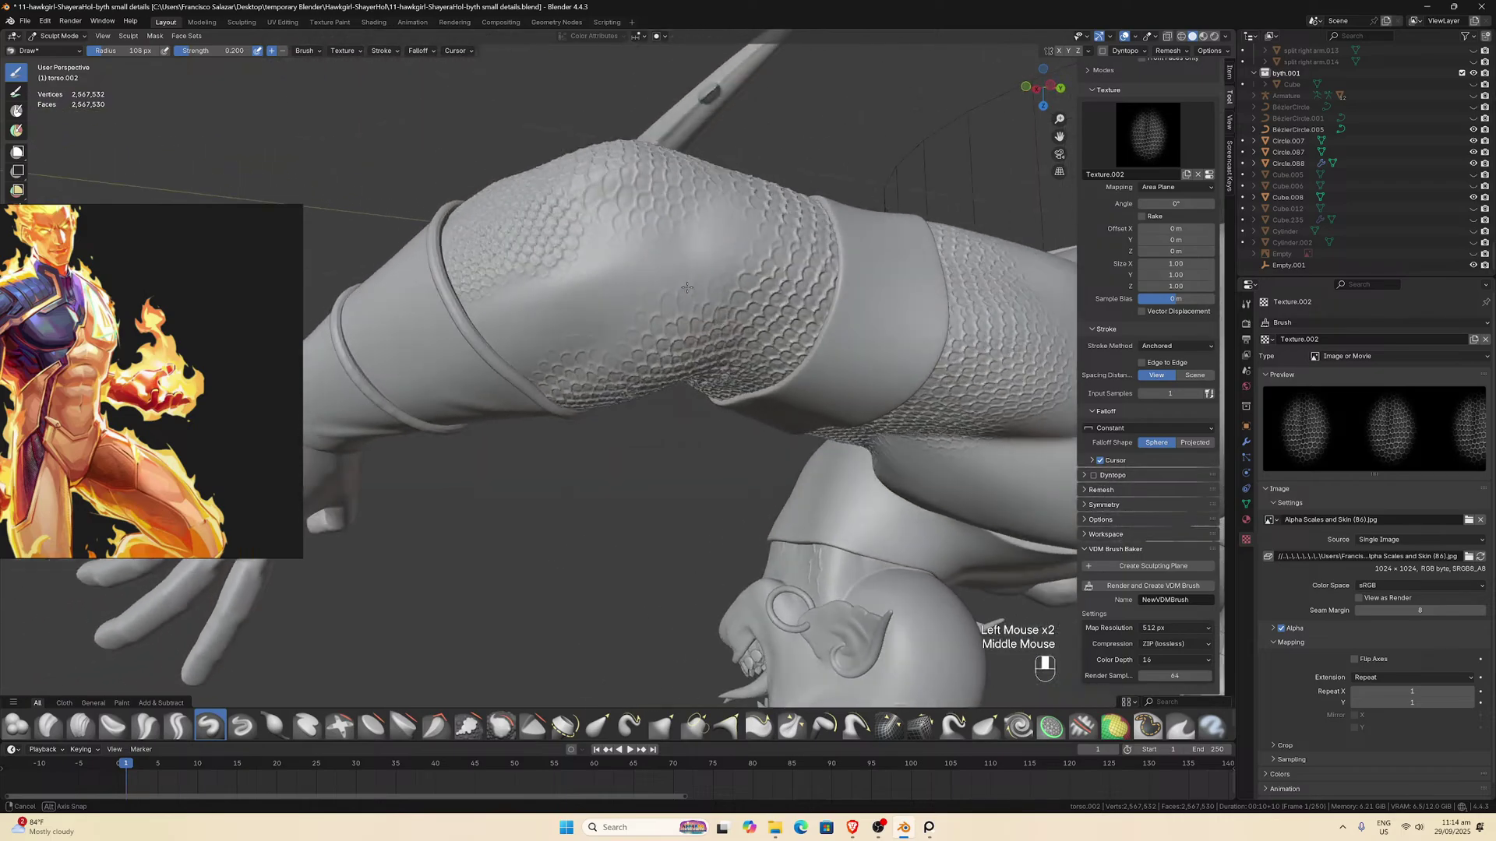
pyautogui.moveTo(623, 248)
pyautogui.mouseDown()
pyautogui.moveTo(748, 290)
pyautogui.moveTo(740, 248)
pyautogui.moveTo(733, 269)
pyautogui.moveTo(800, 301)
pyautogui.moveTo(748, 273)
pyautogui.mouseUp()
pyautogui.hotkey('ctrl', 'z')
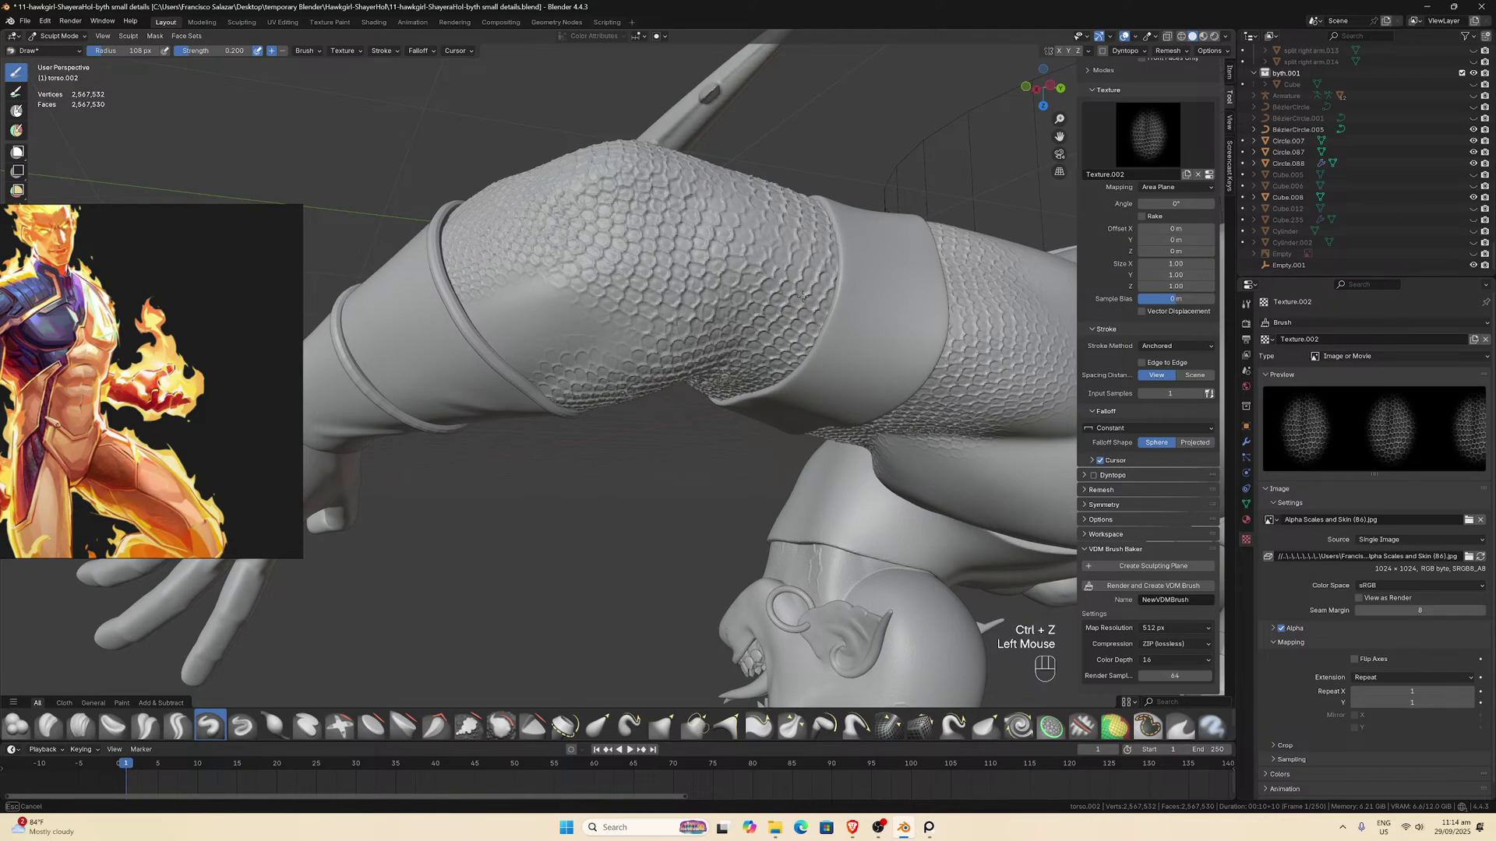
pyautogui.moveTo(748, 273); pyautogui.dragTo(511, 245, button='middle')
pyautogui.moveTo(510, 246); pyautogui.dragTo(667, 264)
# Stamp scales on the back of the upper arm, extending the armband patch up under the shoulder muscle.
pyautogui.scroll(-2, 668, 264)
pyautogui.moveTo(668, 265)
pyautogui.mouseDown(button='middle')
pyautogui.moveTo(835, 217)
pyautogui.moveTo(791, 359)
pyautogui.moveTo(473, 388)
pyautogui.mouseUp(button='middle')
pyautogui.scroll(-1, 740, 366)
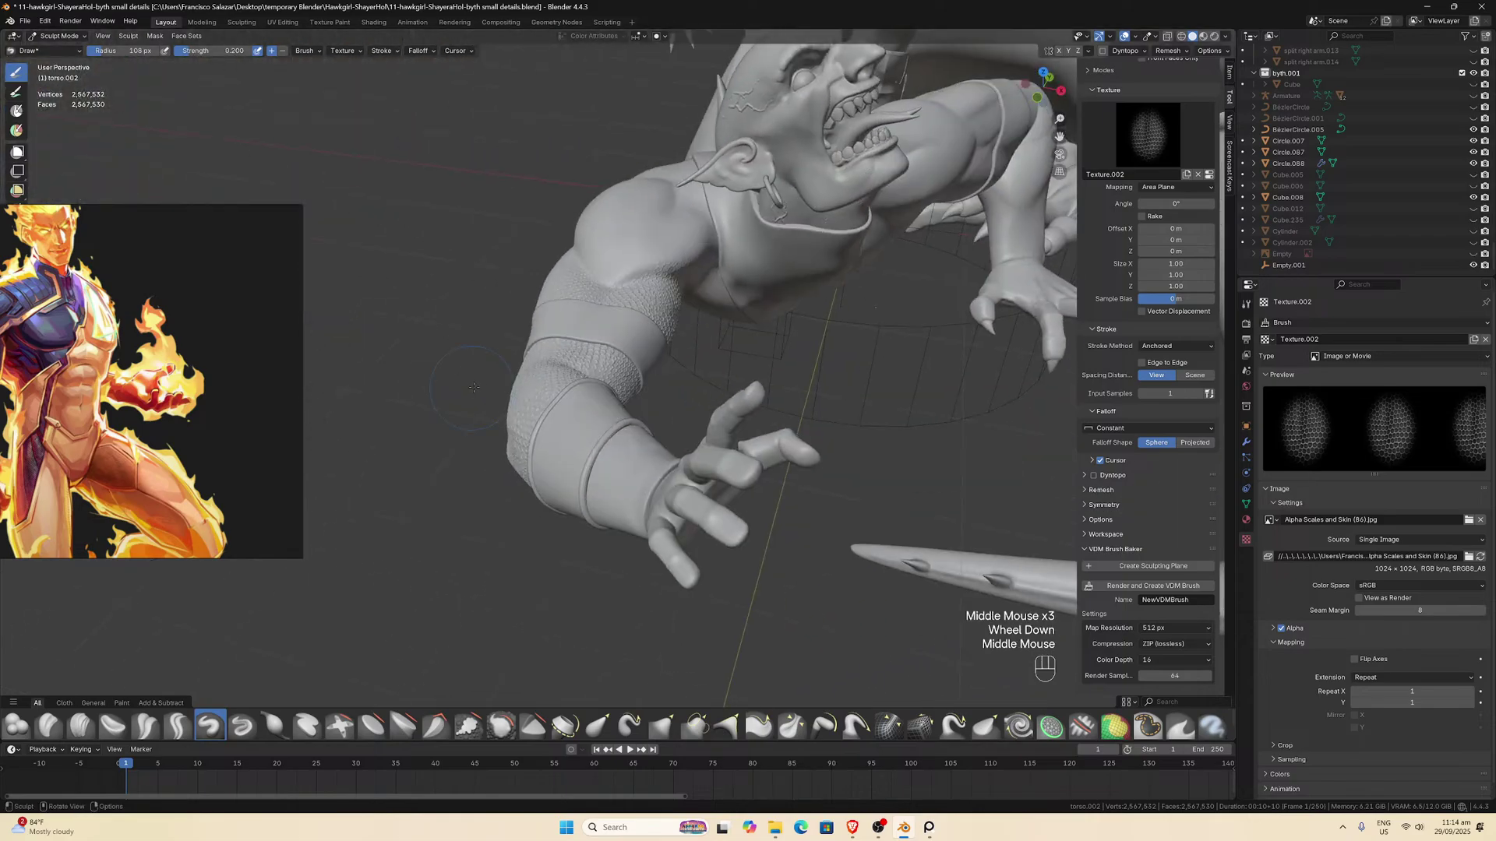
pyautogui.moveTo(718, 291); pyautogui.dragTo(1012, 168, button='middle')
pyautogui.scroll(1, 1018, 166)
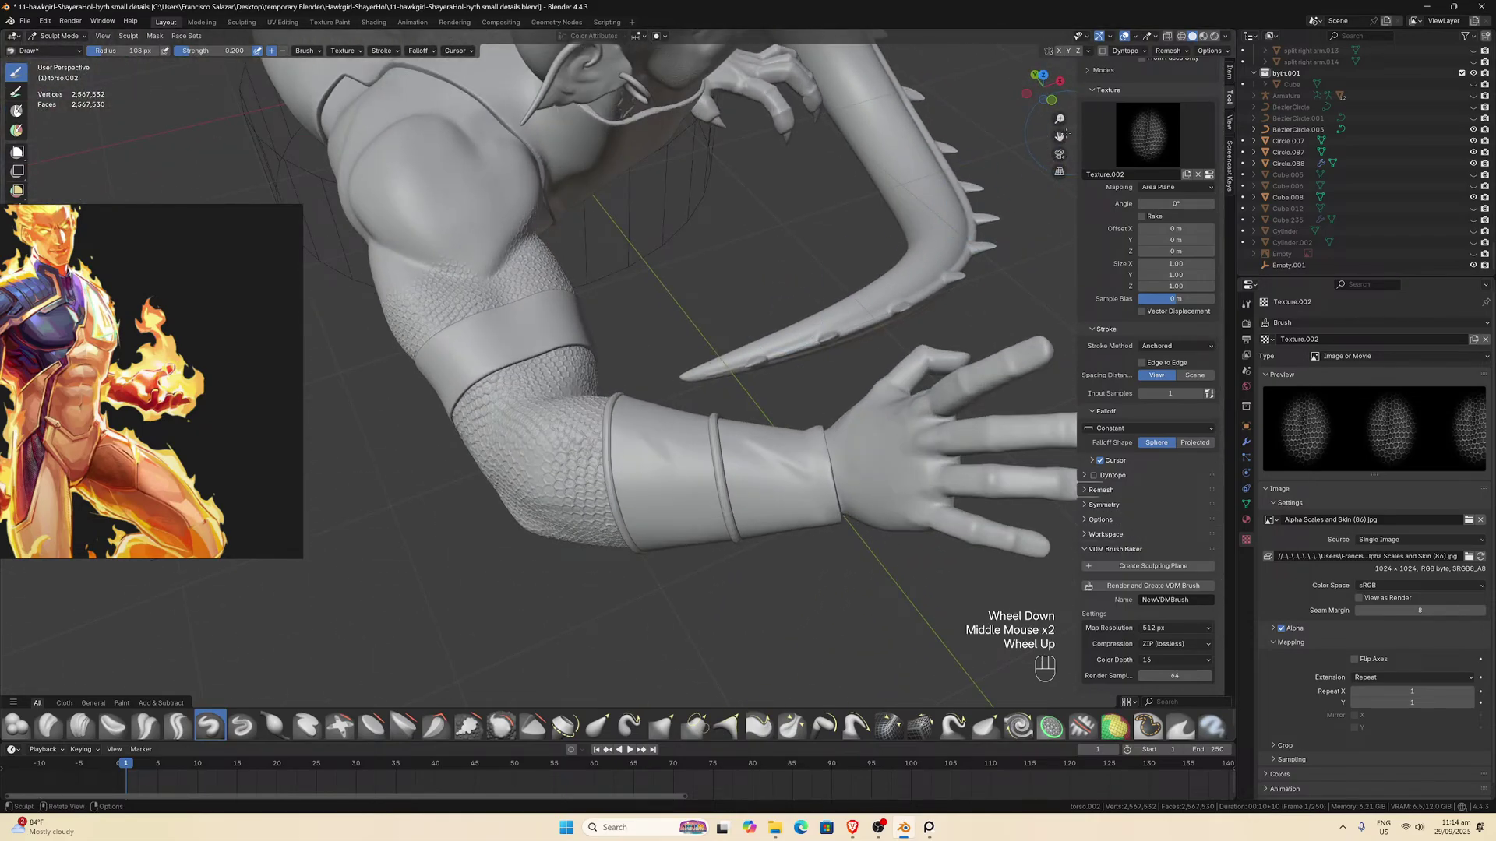
pyautogui.moveTo(1059, 136); pyautogui.dragTo(1060, 136)
pyautogui.moveTo(857, 226); pyautogui.dragTo(815, 245, button='middle')
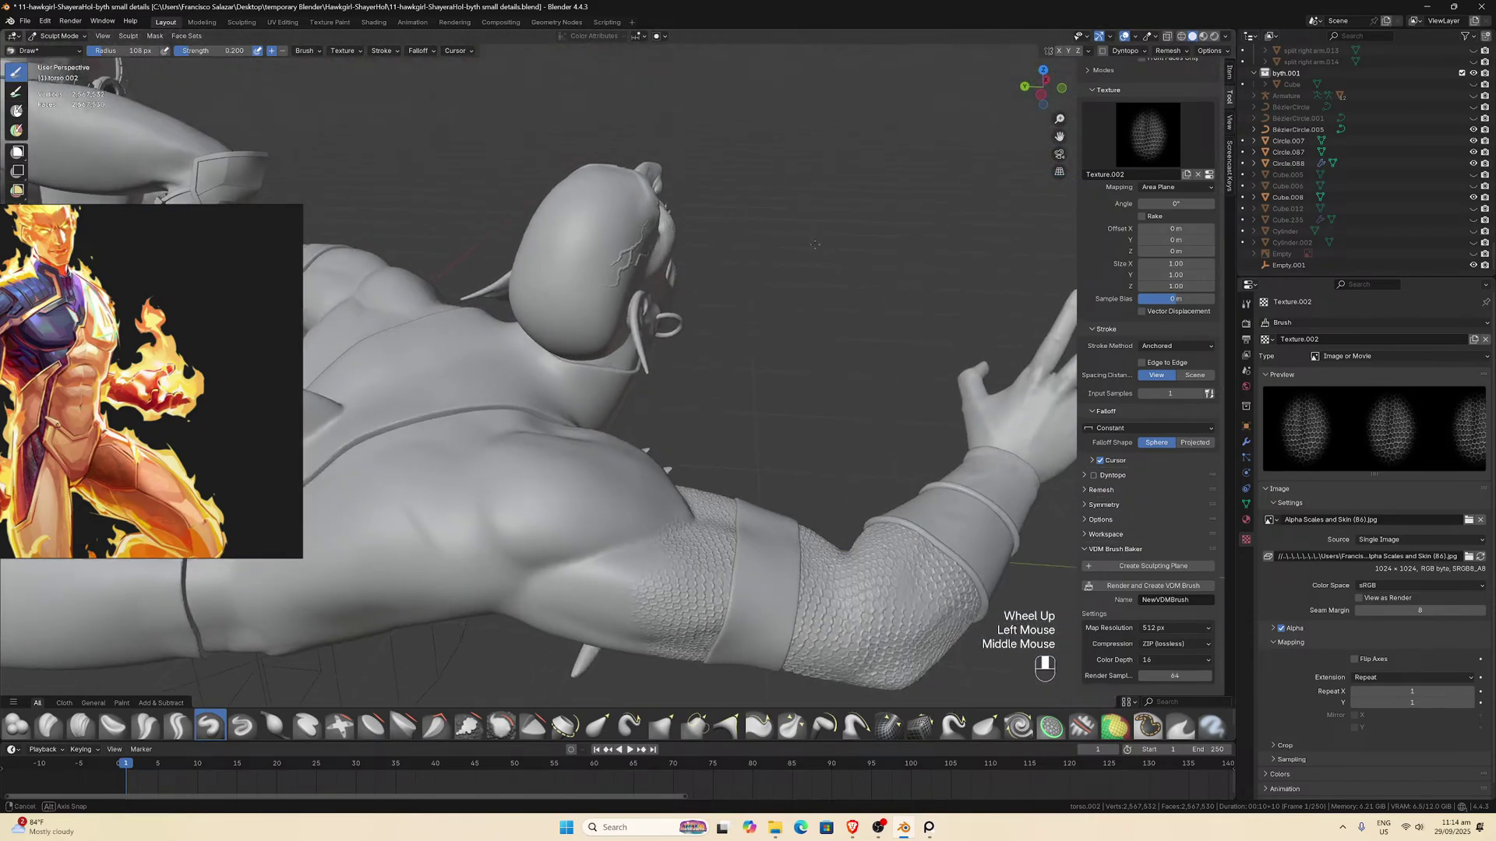
pyautogui.scroll(2, 623, 546)
pyautogui.scroll(-2, 624, 576)
pyautogui.moveTo(567, 590)
pyautogui.mouseDown()
pyautogui.moveTo(673, 603)
pyautogui.moveTo(635, 575)
pyautogui.mouseUp()
pyautogui.moveTo(635, 575); pyautogui.dragTo(640, 570, button='middle')
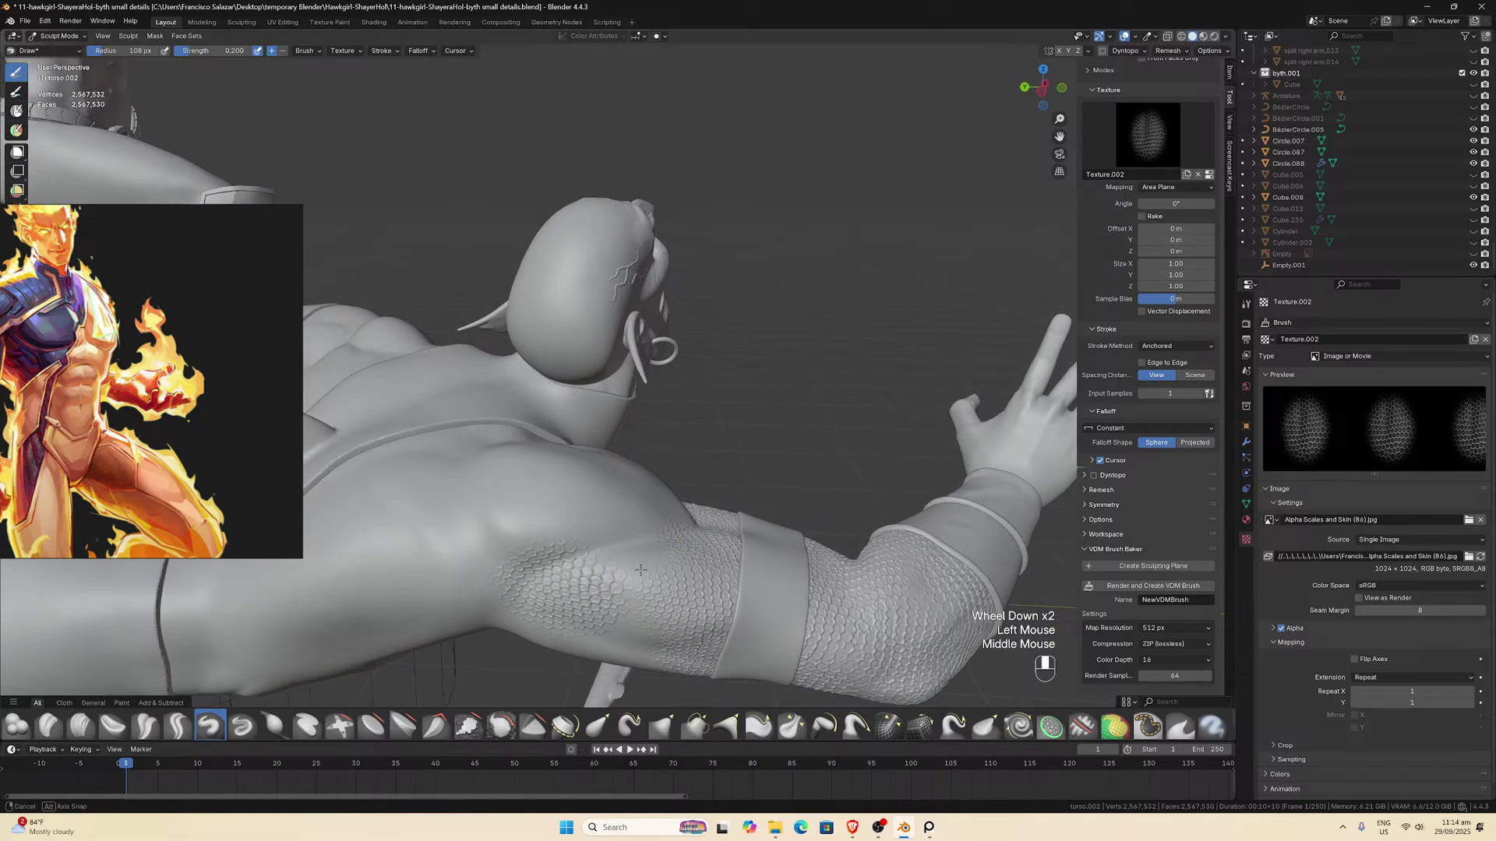
pyautogui.scroll(2, 635, 580)
pyautogui.moveTo(587, 606); pyautogui.dragTo(681, 603)
# Stamp scales over the rounded shoulder muscle and onto its rear side.
pyautogui.moveTo(681, 603); pyautogui.dragTo(615, 551, button='middle')
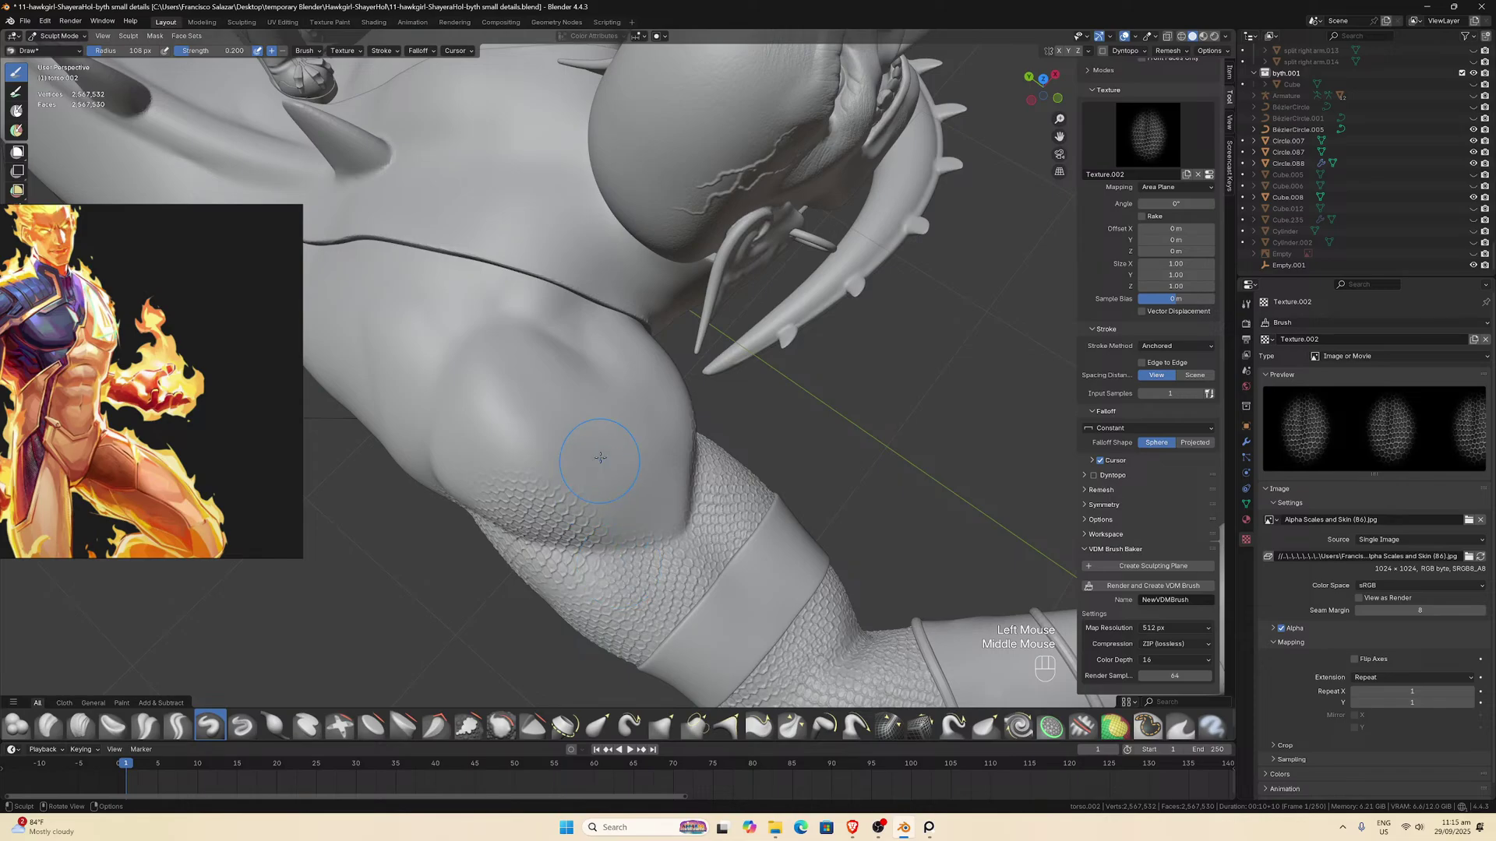
pyautogui.moveTo(599, 457); pyautogui.dragTo(670, 491)
pyautogui.moveTo(670, 491); pyautogui.dragTo(492, 564, button='middle')
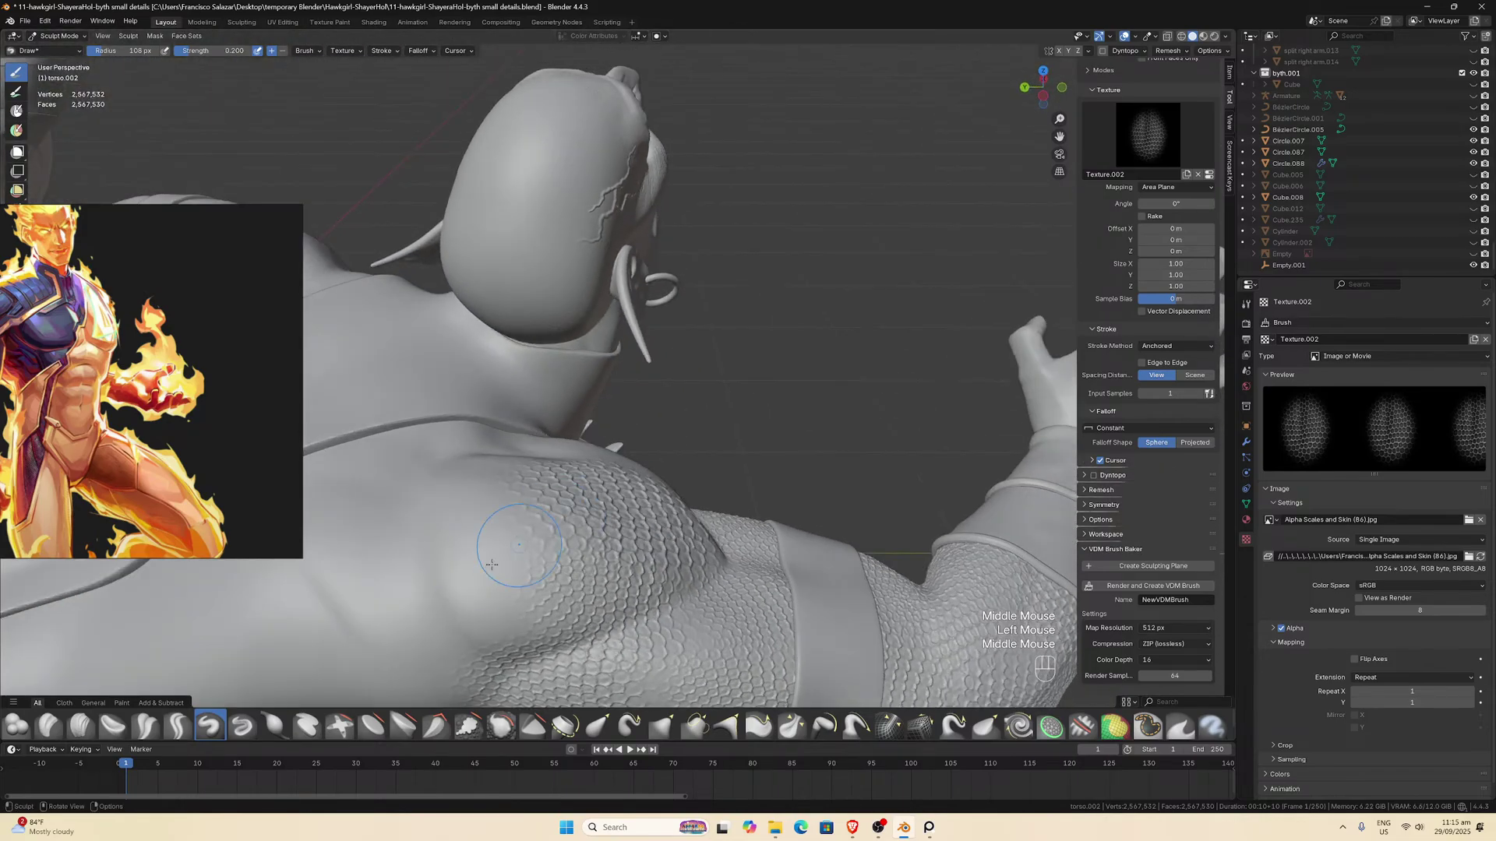
pyautogui.moveTo(438, 575)
pyautogui.mouseDown()
pyautogui.moveTo(604, 608)
pyautogui.moveTo(584, 591)
pyautogui.mouseUp()
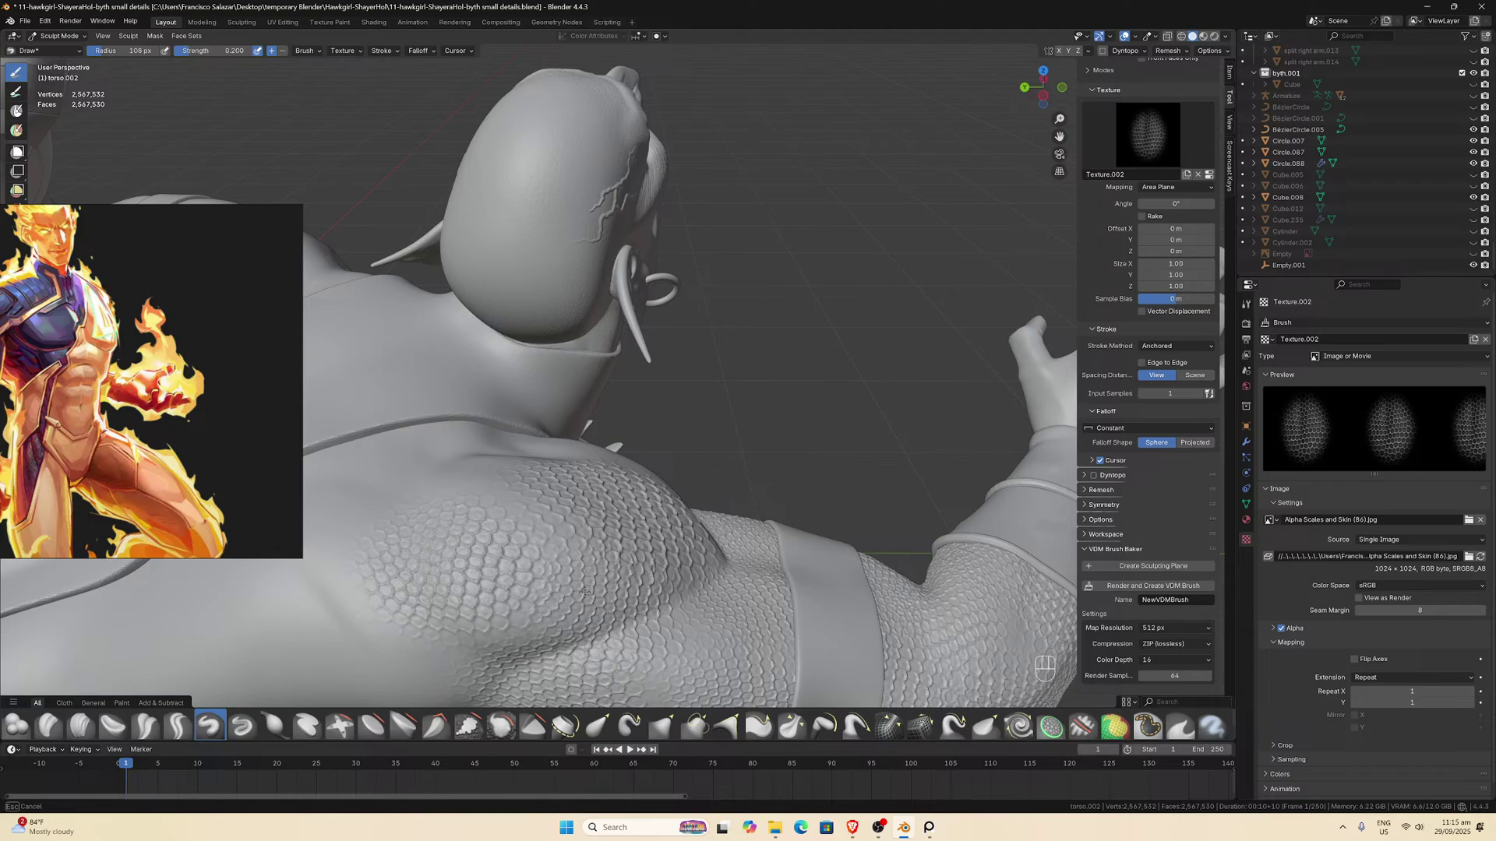
# Stamp scales on the front of the shoulder toward the suit's edge, undoing the first stamp and repeating it from another angle.
pyautogui.moveTo(580, 575); pyautogui.dragTo(682, 578, button='middle')
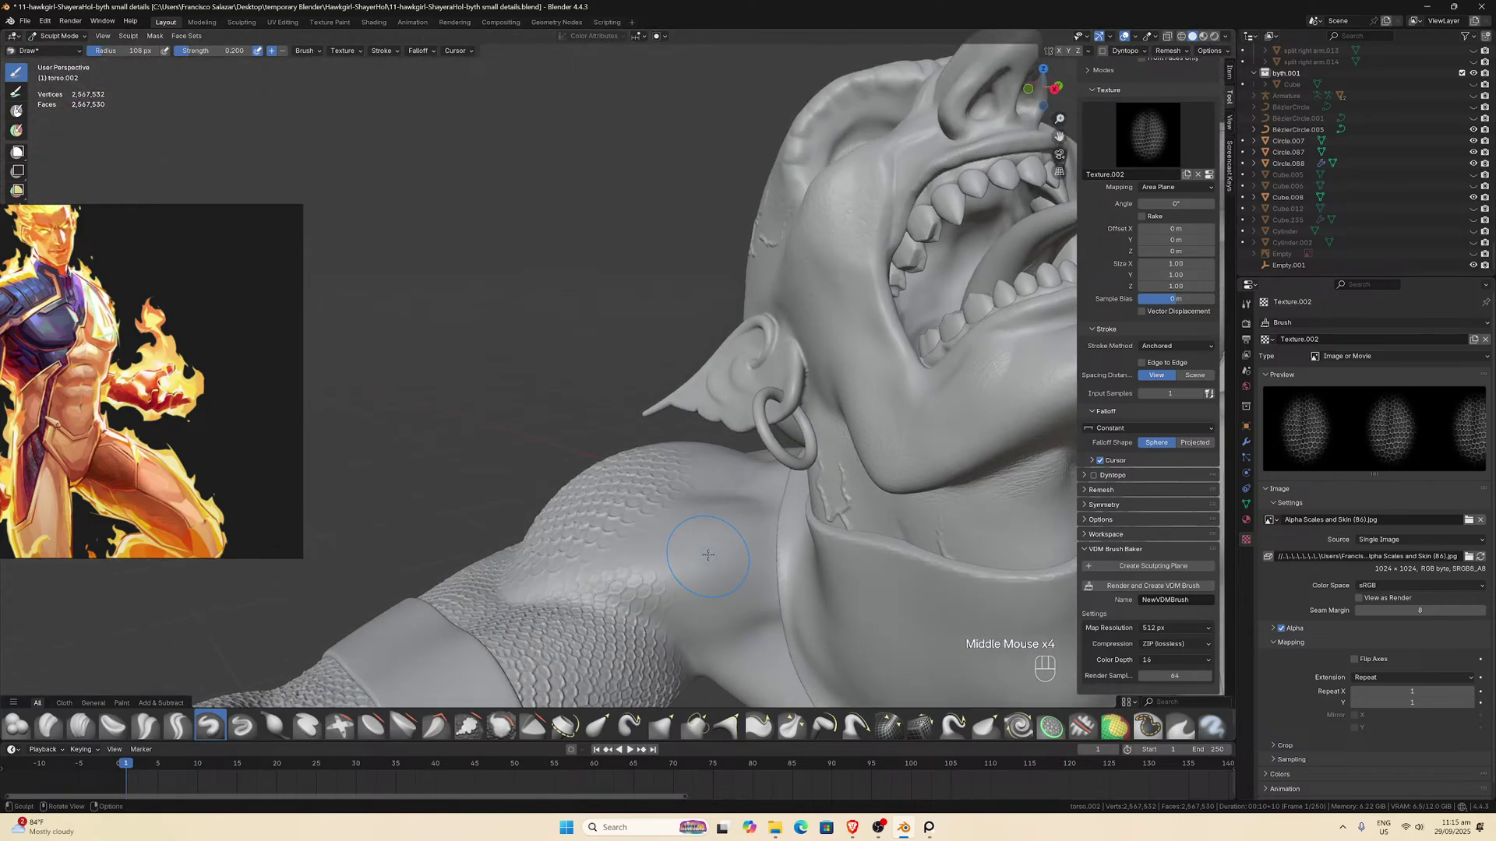
pyautogui.moveTo(682, 578); pyautogui.dragTo(820, 559)
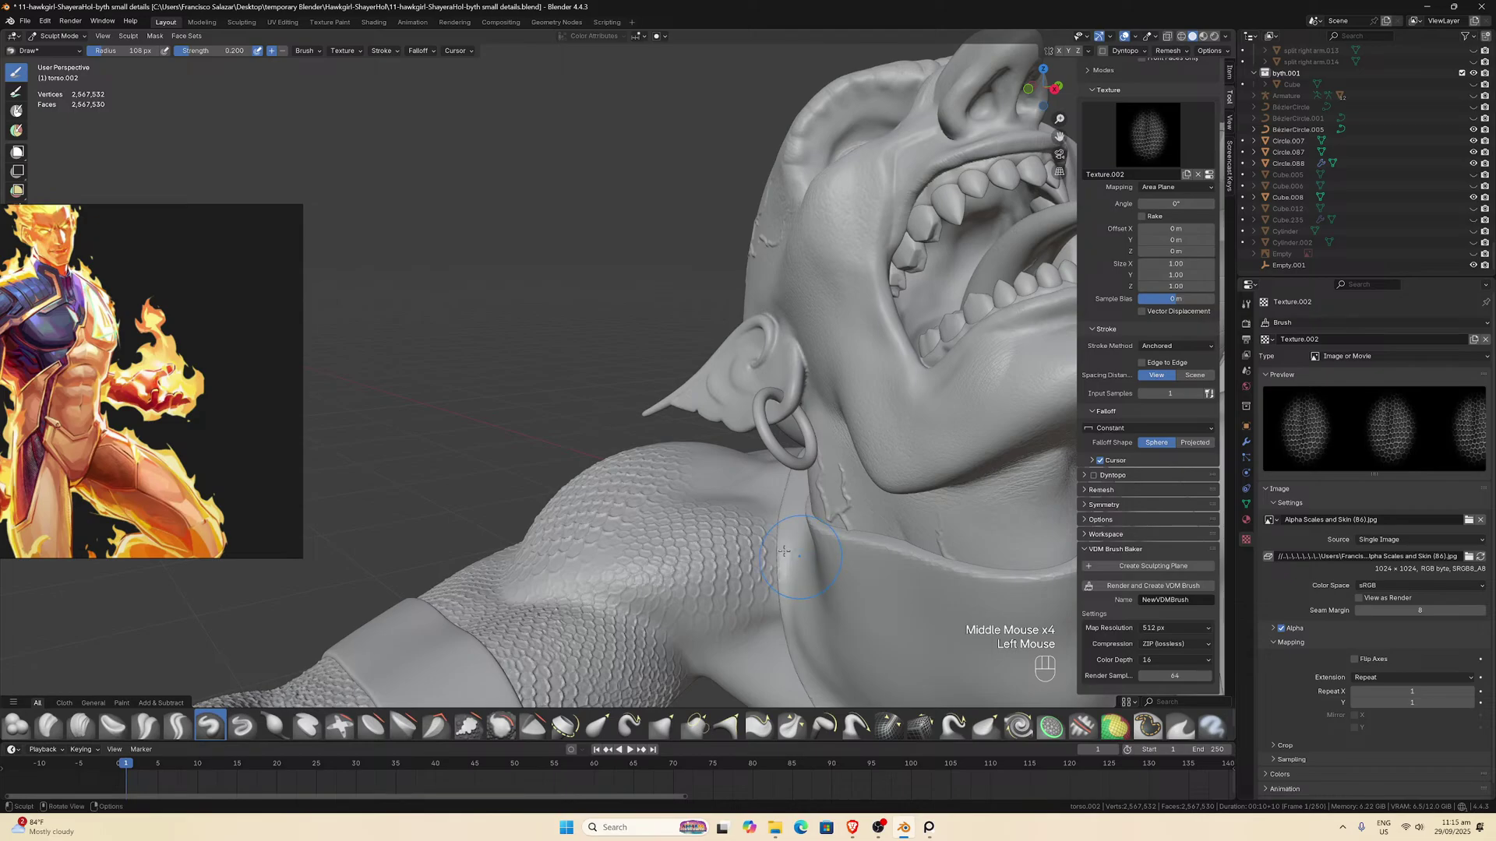
pyautogui.moveTo(785, 551)
pyautogui.mouseDown(button='middle')
pyautogui.moveTo(690, 511)
pyautogui.moveTo(657, 521)
pyautogui.mouseUp(button='middle')
pyautogui.scroll(1, 679, 526)
pyautogui.hotkey('ctrl', 'z')
pyautogui.moveTo(684, 569); pyautogui.dragTo(815, 570)
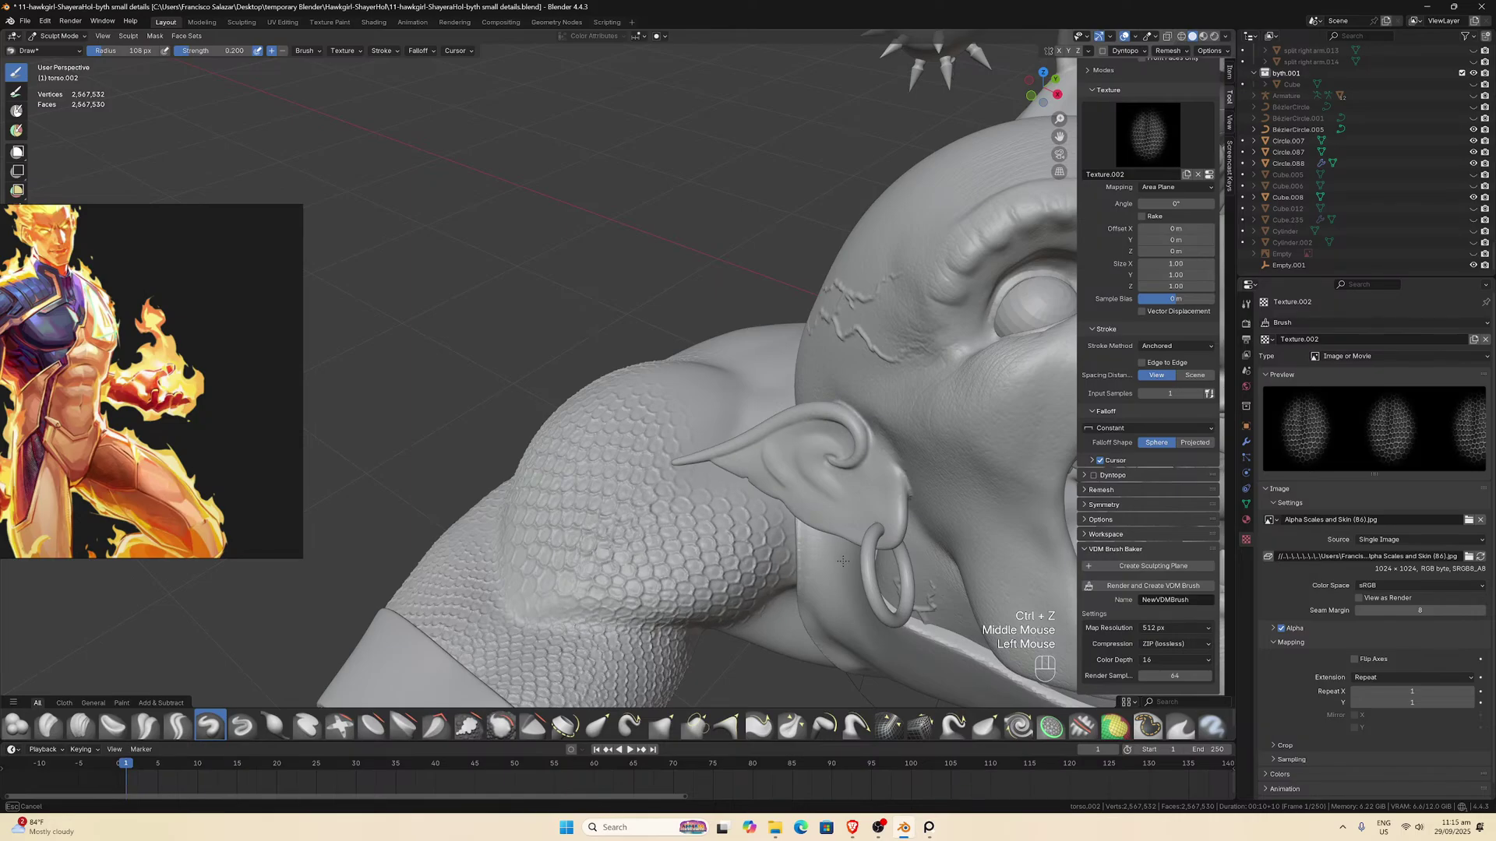
# Undo the front shoulder stamp and re-stamp the scales closer to the suit's edge below the ear.
pyautogui.scroll(-1, 841, 561)
pyautogui.moveTo(841, 562); pyautogui.dragTo(765, 588, button='middle')
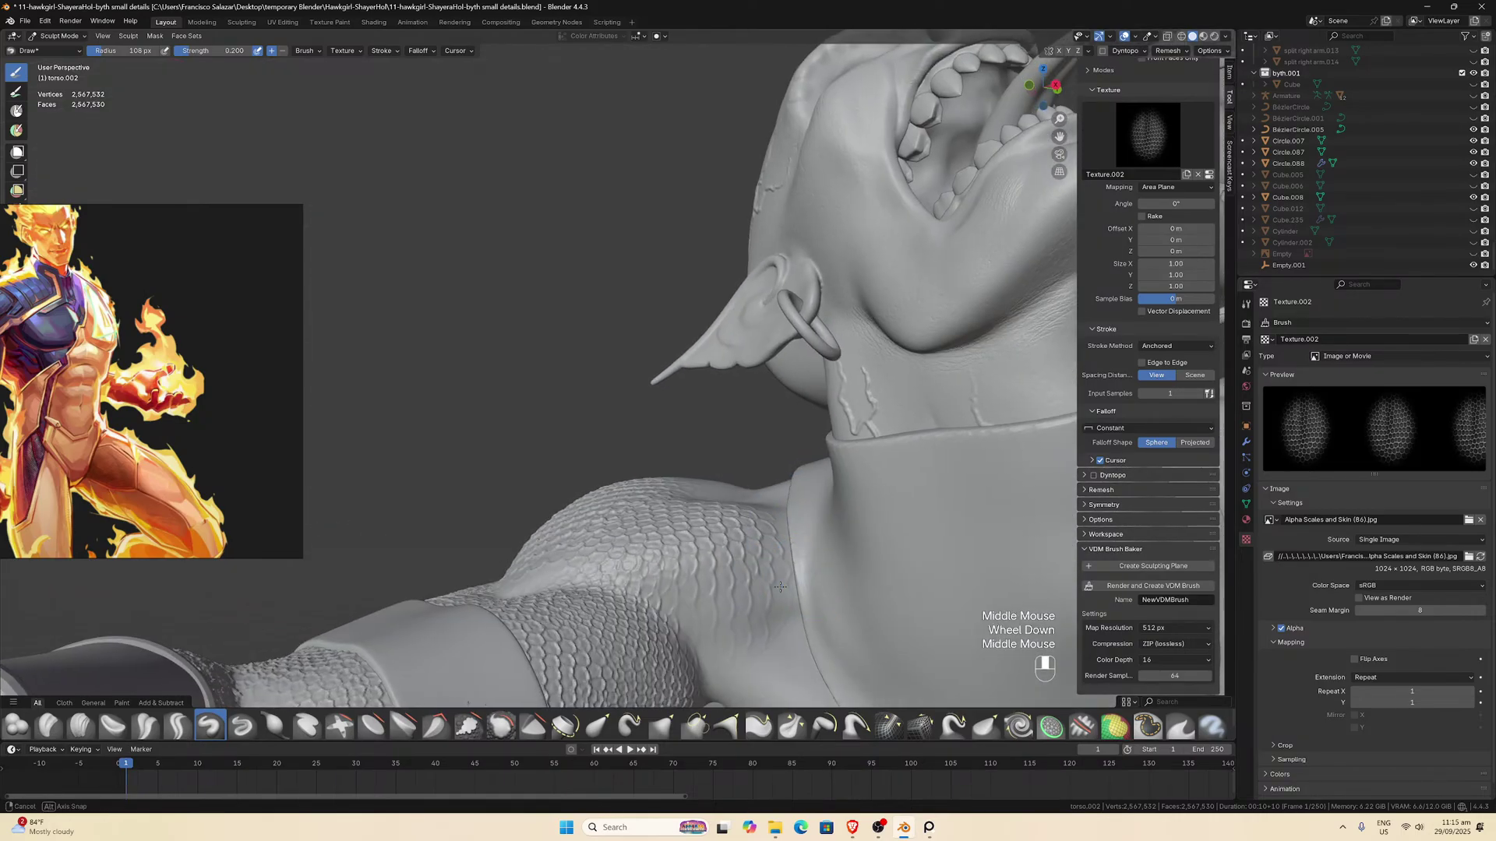
pyautogui.scroll(-1, 766, 588)
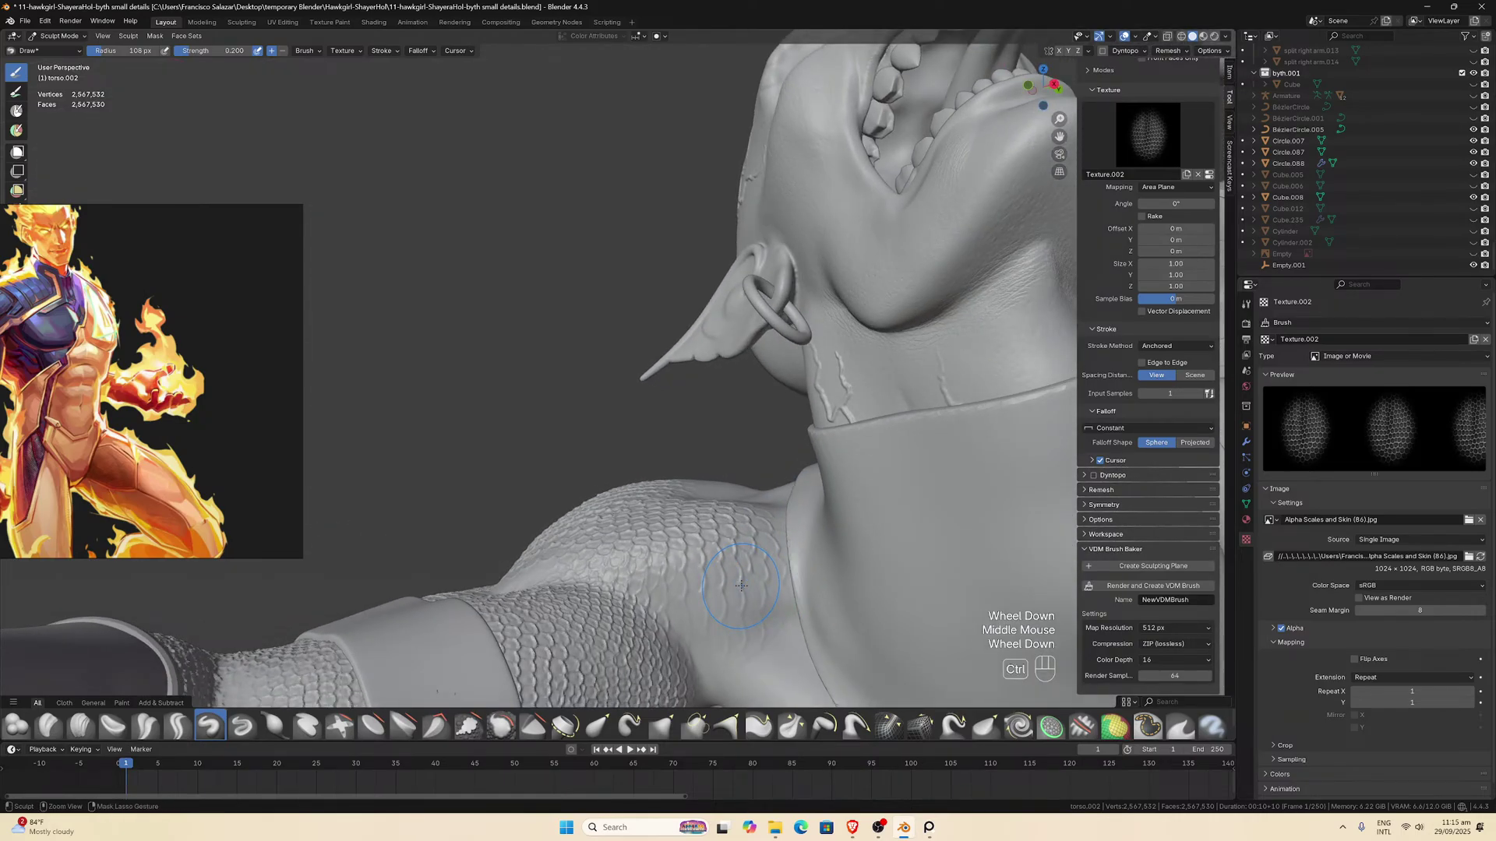
pyautogui.hotkey('ctrl', 'z')
pyautogui.moveTo(728, 551); pyautogui.dragTo(684, 544, button='middle')
pyautogui.moveTo(687, 546); pyautogui.dragTo(690, 548)
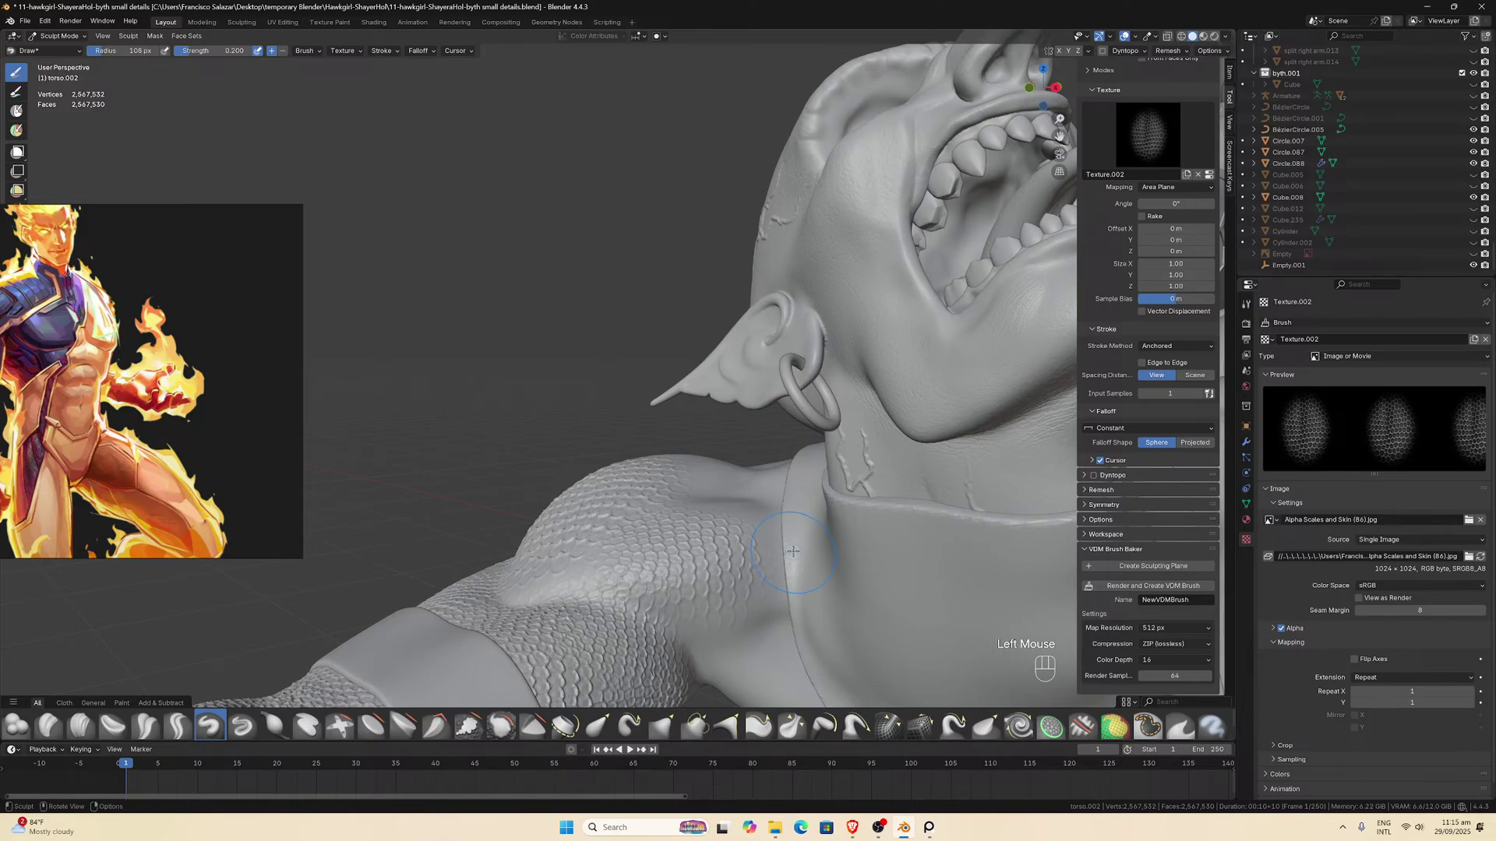
pyautogui.hotkey('ctrl', 'z')
pyautogui.moveTo(794, 551); pyautogui.dragTo(799, 558)
# Extend the scales from the front of the shoulder onto the upper chest with two more stamps.
pyautogui.moveTo(800, 558); pyautogui.dragTo(763, 560, button='middle')
pyautogui.scroll(-2, 763, 560)
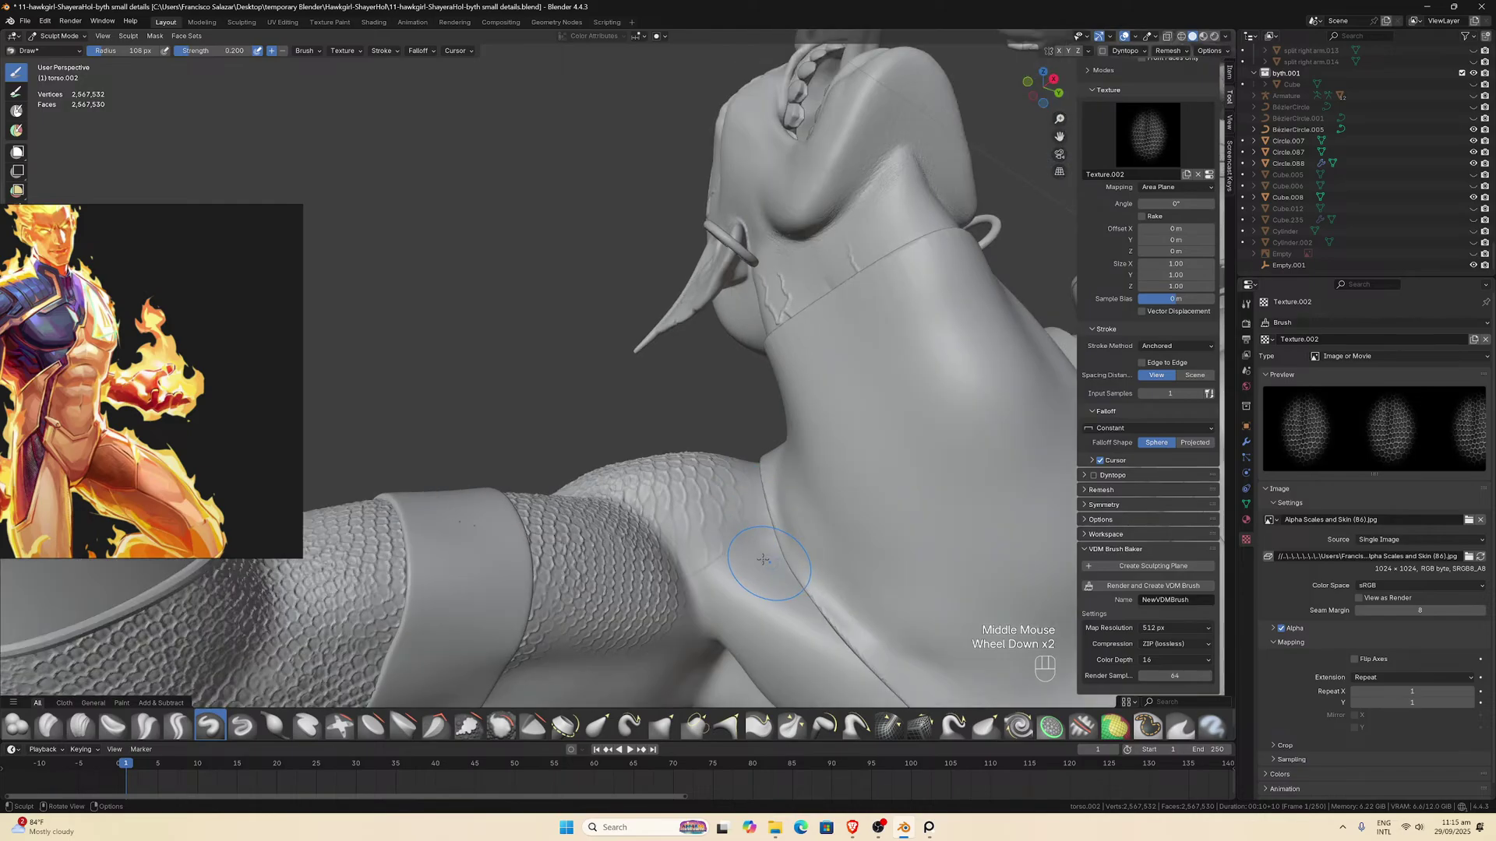
pyautogui.moveTo(762, 559); pyautogui.dragTo(840, 584)
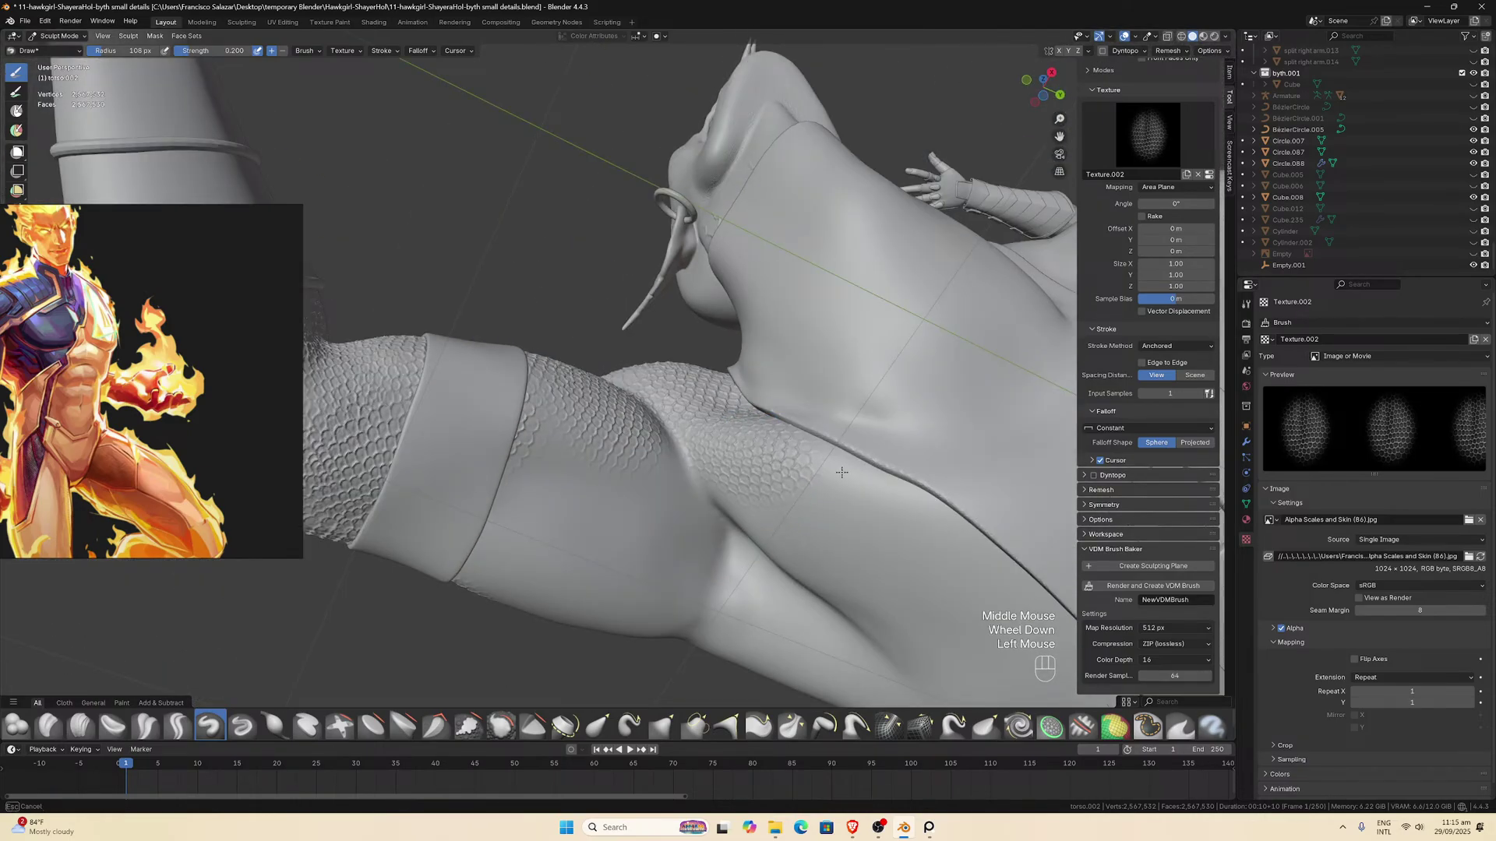
pyautogui.moveTo(861, 494)
pyautogui.mouseDown()
pyautogui.moveTo(944, 545)
pyautogui.moveTo(935, 534)
pyautogui.mouseUp()
# Stamp scales farther down the bare chest along the suit's edge and toward the armpit.
pyautogui.scroll(-1, 935, 534)
pyautogui.scroll(1, 927, 468)
pyautogui.scroll(-1, 927, 467)
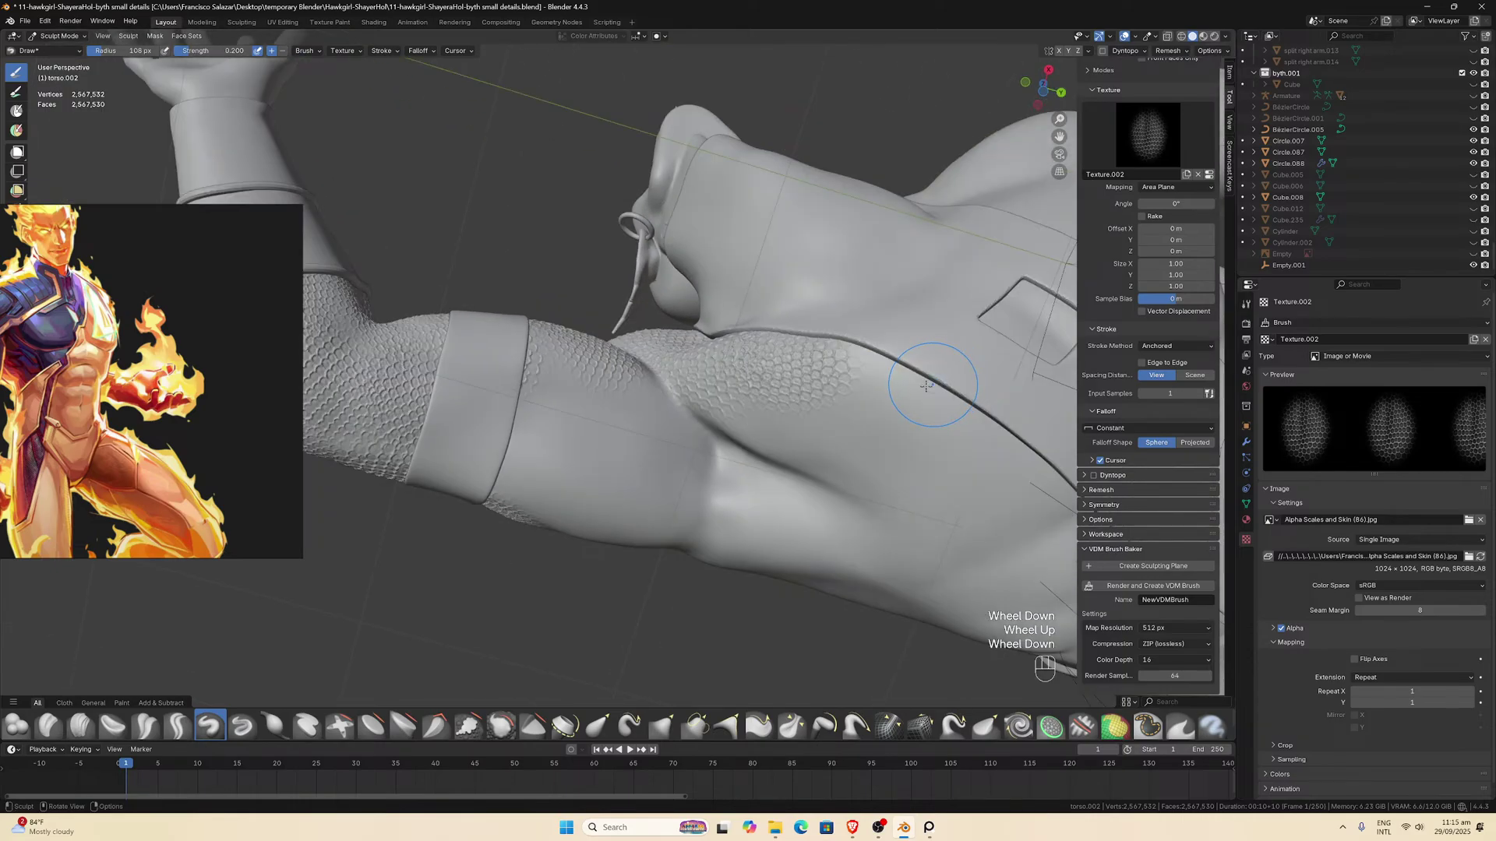
pyautogui.moveTo(925, 386); pyautogui.dragTo(955, 441)
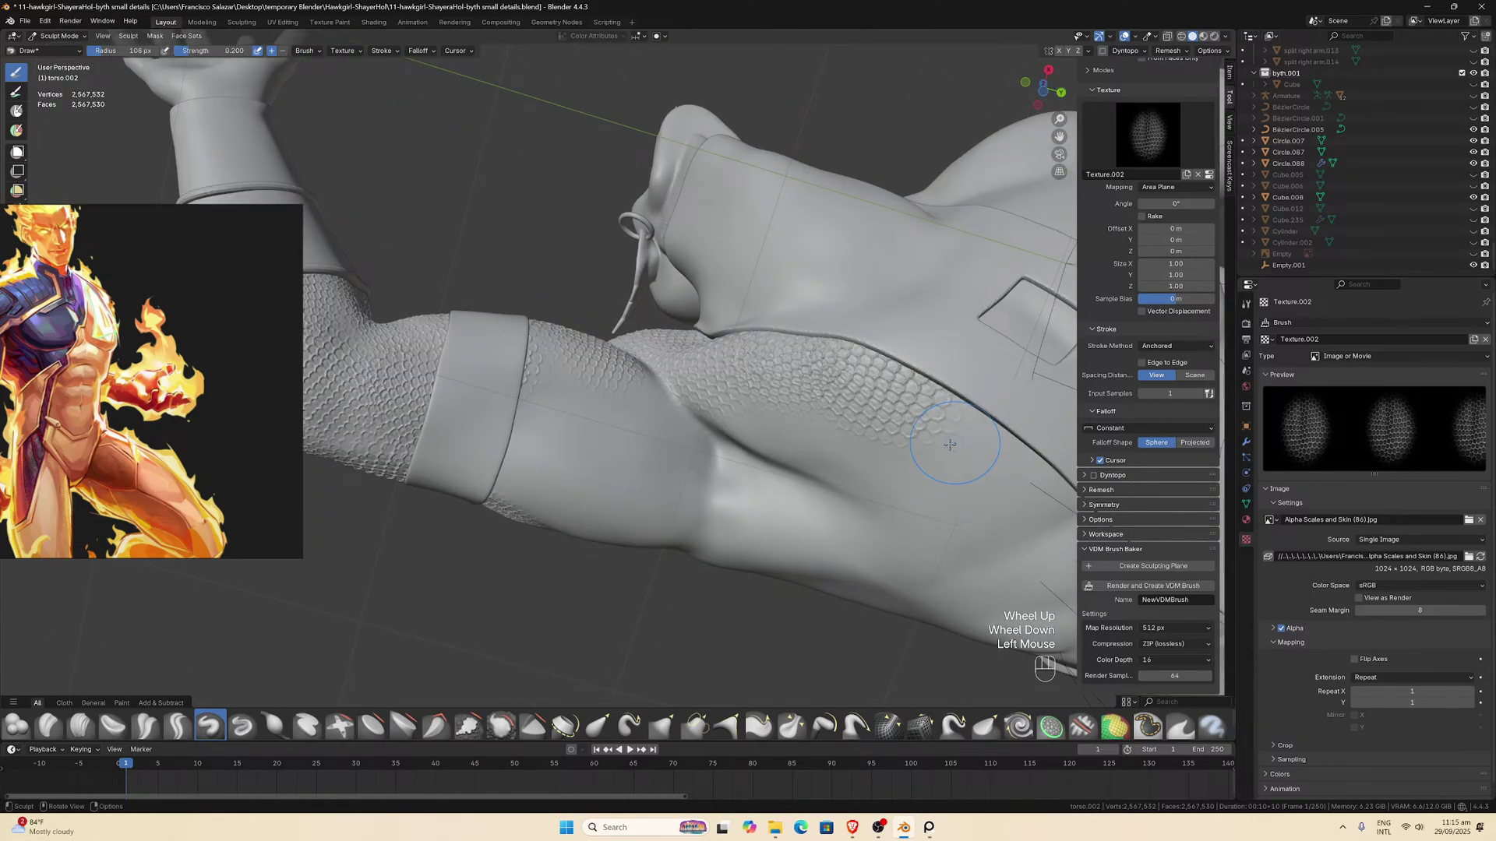
pyautogui.moveTo(798, 436)
pyautogui.mouseDown()
pyautogui.moveTo(882, 449)
pyautogui.moveTo(868, 445)
pyautogui.mouseUp()
pyautogui.moveTo(868, 445)
pyautogui.mouseDown(button='middle')
pyautogui.moveTo(875, 427)
pyautogui.moveTo(873, 471)
pyautogui.mouseUp(button='middle')
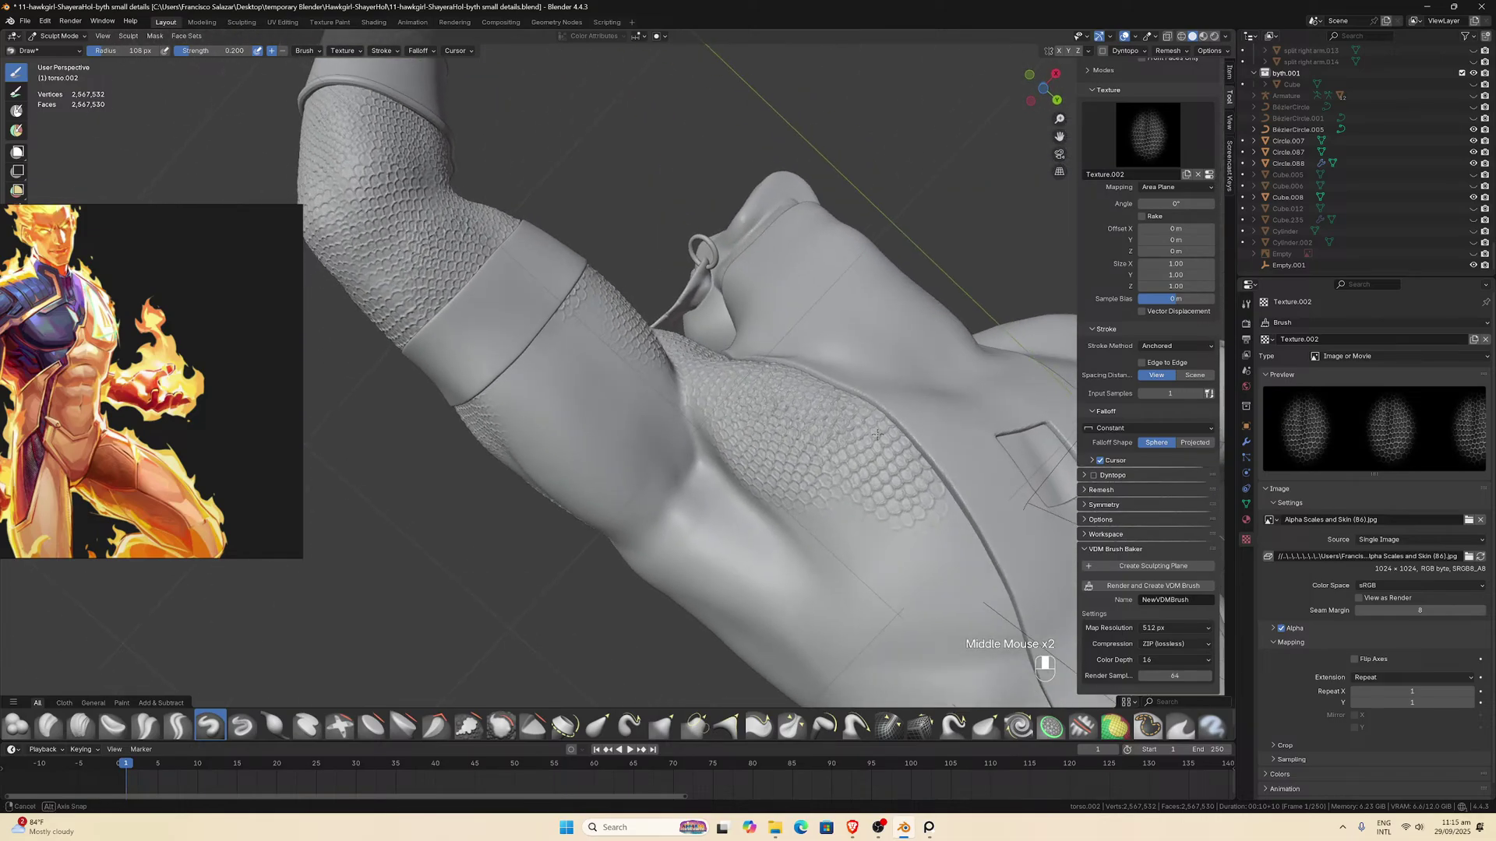
pyautogui.moveTo(892, 548); pyautogui.dragTo(819, 555)
# Cover the bare inner upper arm between the armband and the armpit with scale stamps.
pyautogui.moveTo(820, 555); pyautogui.dragTo(560, 366, button='middle')
pyautogui.scroll(2, 551, 357)
pyautogui.moveTo(507, 335)
pyautogui.mouseDown()
pyautogui.moveTo(617, 400)
pyautogui.moveTo(622, 372)
pyautogui.mouseUp()
pyautogui.moveTo(622, 372); pyautogui.dragTo(596, 348, button='middle')
pyautogui.moveTo(596, 348); pyautogui.dragTo(623, 324)
pyautogui.moveTo(624, 323)
pyautogui.mouseDown(button='middle')
pyautogui.moveTo(700, 354)
pyautogui.moveTo(569, 413)
pyautogui.mouseUp(button='middle')
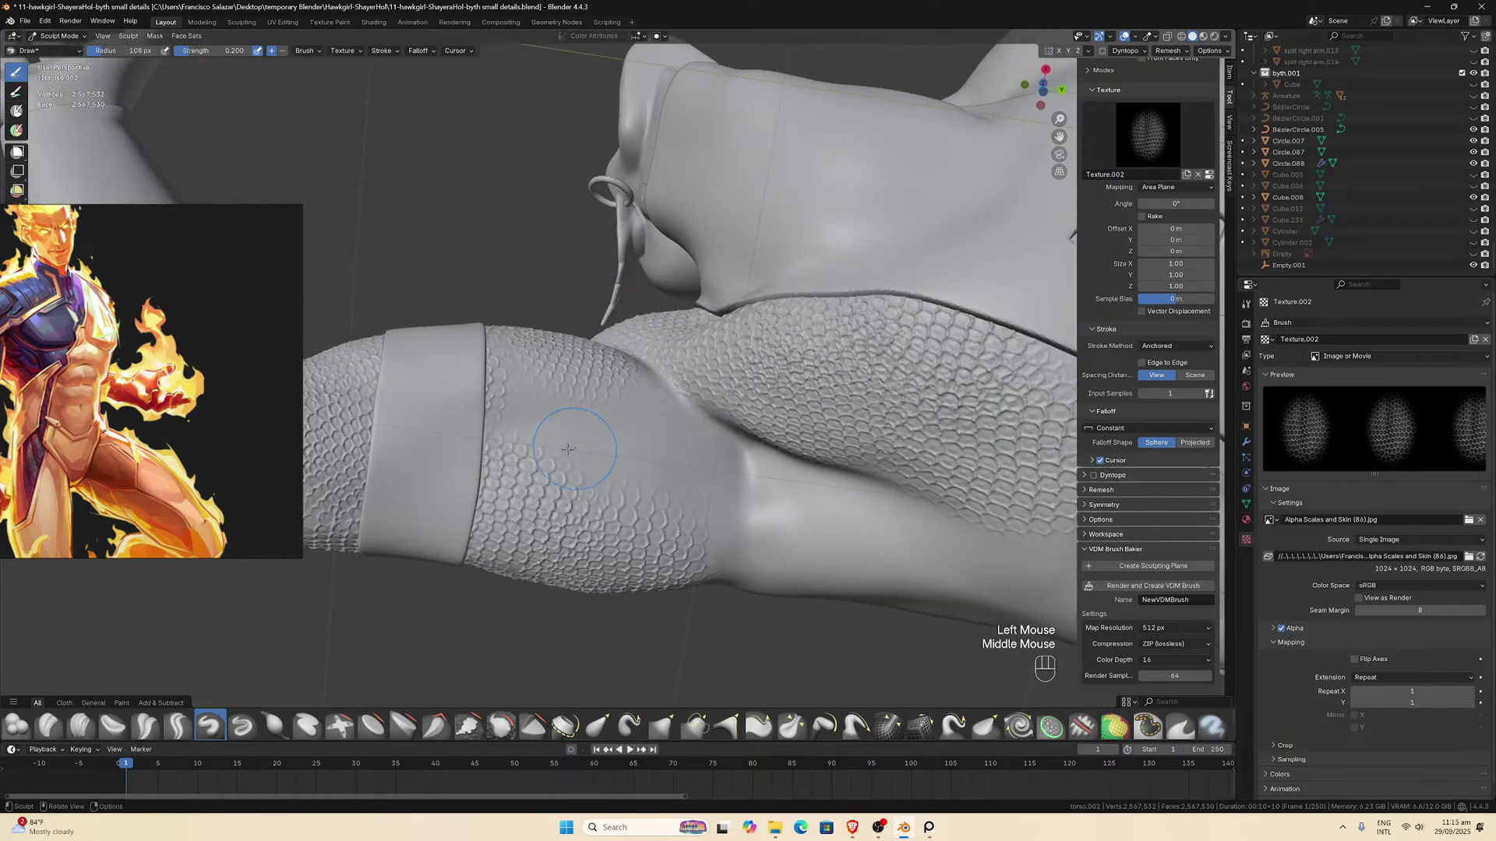
pyautogui.moveTo(569, 413)
pyautogui.mouseDown()
pyautogui.moveTo(615, 460)
pyautogui.moveTo(659, 476)
pyautogui.moveTo(686, 460)
pyautogui.moveTo(774, 501)
pyautogui.mouseUp()
pyautogui.moveTo(775, 501); pyautogui.dragTo(750, 472, button='middle')
pyautogui.scroll(-2, 750, 471)
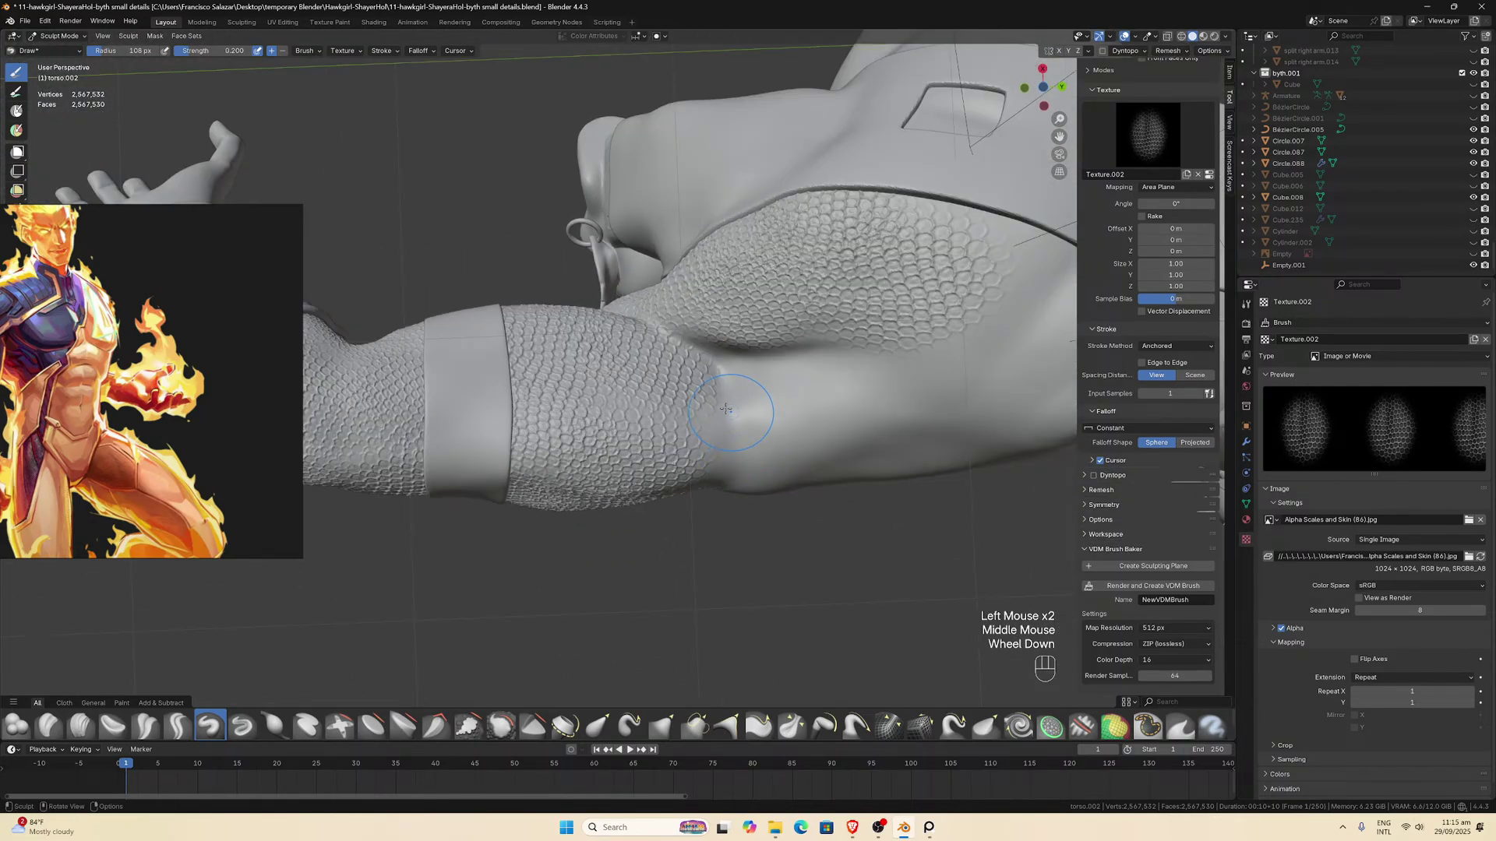
# Stamp scales across the armpit, joining the inner-arm scales to the side of the torso.
pyautogui.moveTo(744, 417); pyautogui.dragTo(818, 455)
pyautogui.moveTo(817, 455); pyautogui.dragTo(830, 310, button='middle')
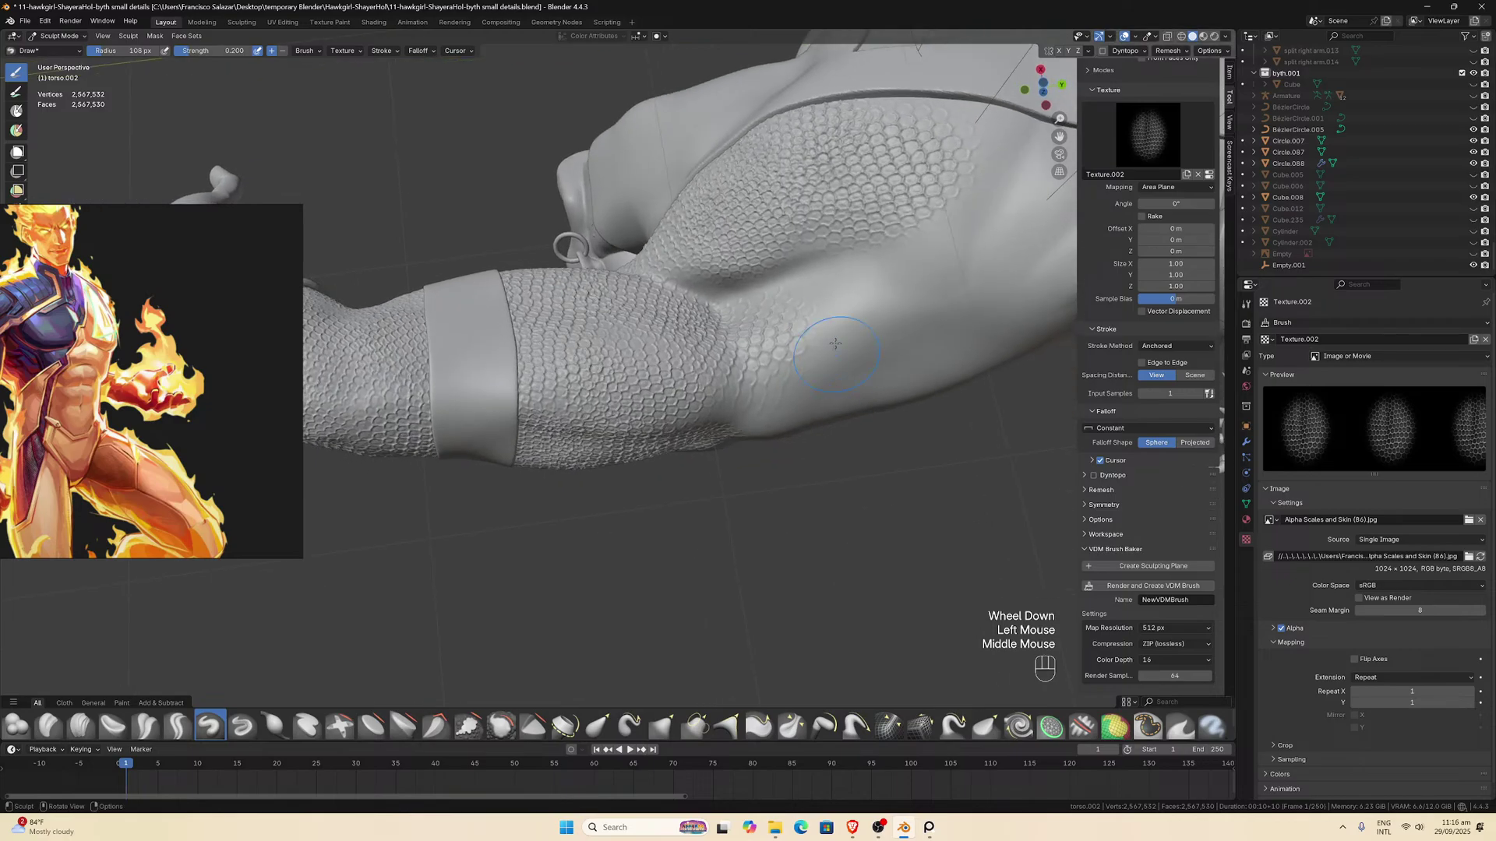
pyautogui.moveTo(830, 310); pyautogui.dragTo(897, 302)
pyautogui.moveTo(896, 302)
pyautogui.mouseDown(button='middle')
pyautogui.moveTo(896, 337)
pyautogui.moveTo(876, 303)
pyautogui.mouseUp(button='middle')
pyautogui.moveTo(678, 365); pyautogui.dragTo(655, 420)
pyautogui.moveTo(655, 421); pyautogui.dragTo(759, 324, button='middle')
# Continue the scale stamps along the side of the torso toward the suit's seam.
pyautogui.moveTo(759, 324)
pyautogui.mouseDown()
pyautogui.moveTo(818, 320)
pyautogui.moveTo(801, 318)
pyautogui.mouseUp()
pyautogui.moveTo(800, 317); pyautogui.dragTo(759, 243, button='middle')
pyautogui.moveTo(759, 244); pyautogui.dragTo(779, 261)
pyautogui.moveTo(779, 261); pyautogui.dragTo(814, 248, button='middle')
pyautogui.scroll(-1, 815, 247)
pyautogui.moveTo(814, 248)
pyautogui.mouseDown()
pyautogui.moveTo(819, 215)
pyautogui.moveTo(964, 181)
pyautogui.mouseUp()
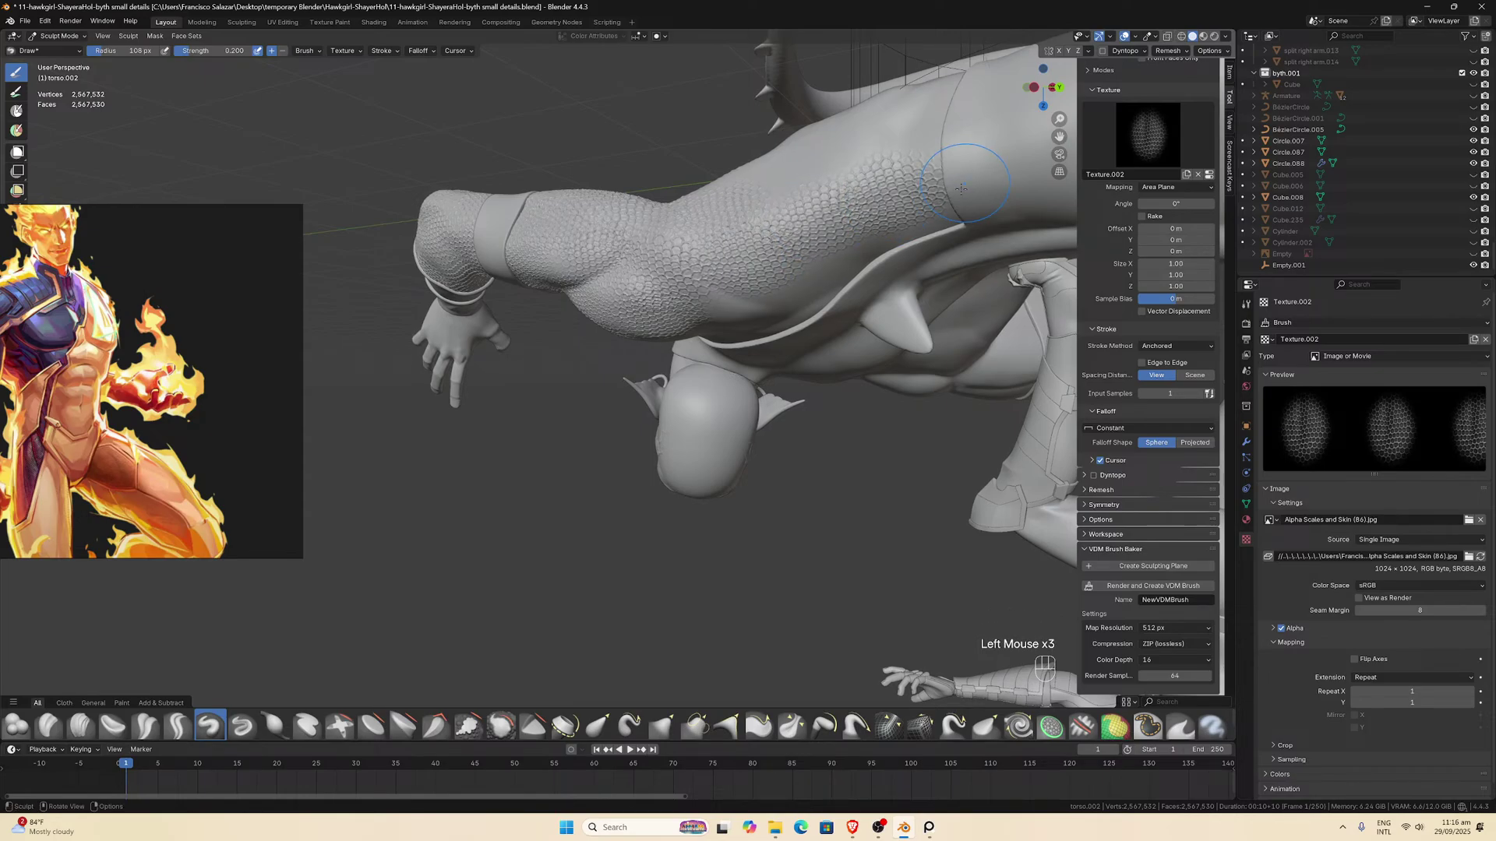
# Fill the remaining bare skin on the side of the torso with further scale stamps.
pyautogui.moveTo(962, 188)
pyautogui.mouseDown(button='middle')
pyautogui.moveTo(761, 218)
pyautogui.moveTo(744, 424)
pyautogui.mouseUp(button='middle')
pyautogui.scroll(2, 779, 210)
pyautogui.moveTo(744, 425)
pyautogui.mouseDown()
pyautogui.moveTo(834, 436)
pyautogui.moveTo(744, 427)
pyautogui.mouseUp()
pyautogui.moveTo(736, 328)
pyautogui.mouseDown()
pyautogui.moveTo(796, 340)
pyautogui.moveTo(825, 370)
pyautogui.mouseUp()
pyautogui.moveTo(825, 370); pyautogui.dragTo(981, 201, button='middle')
pyautogui.scroll(-1, 710, 251)
pyautogui.scroll(-1, 993, 196)
pyautogui.moveTo(1045, 140); pyautogui.dragTo(946, 282)
pyautogui.moveTo(704, 515)
pyautogui.mouseDown()
pyautogui.moveTo(774, 509)
pyautogui.moveTo(710, 482)
pyautogui.mouseUp()
pyautogui.hotkey('ctrl', 'z')
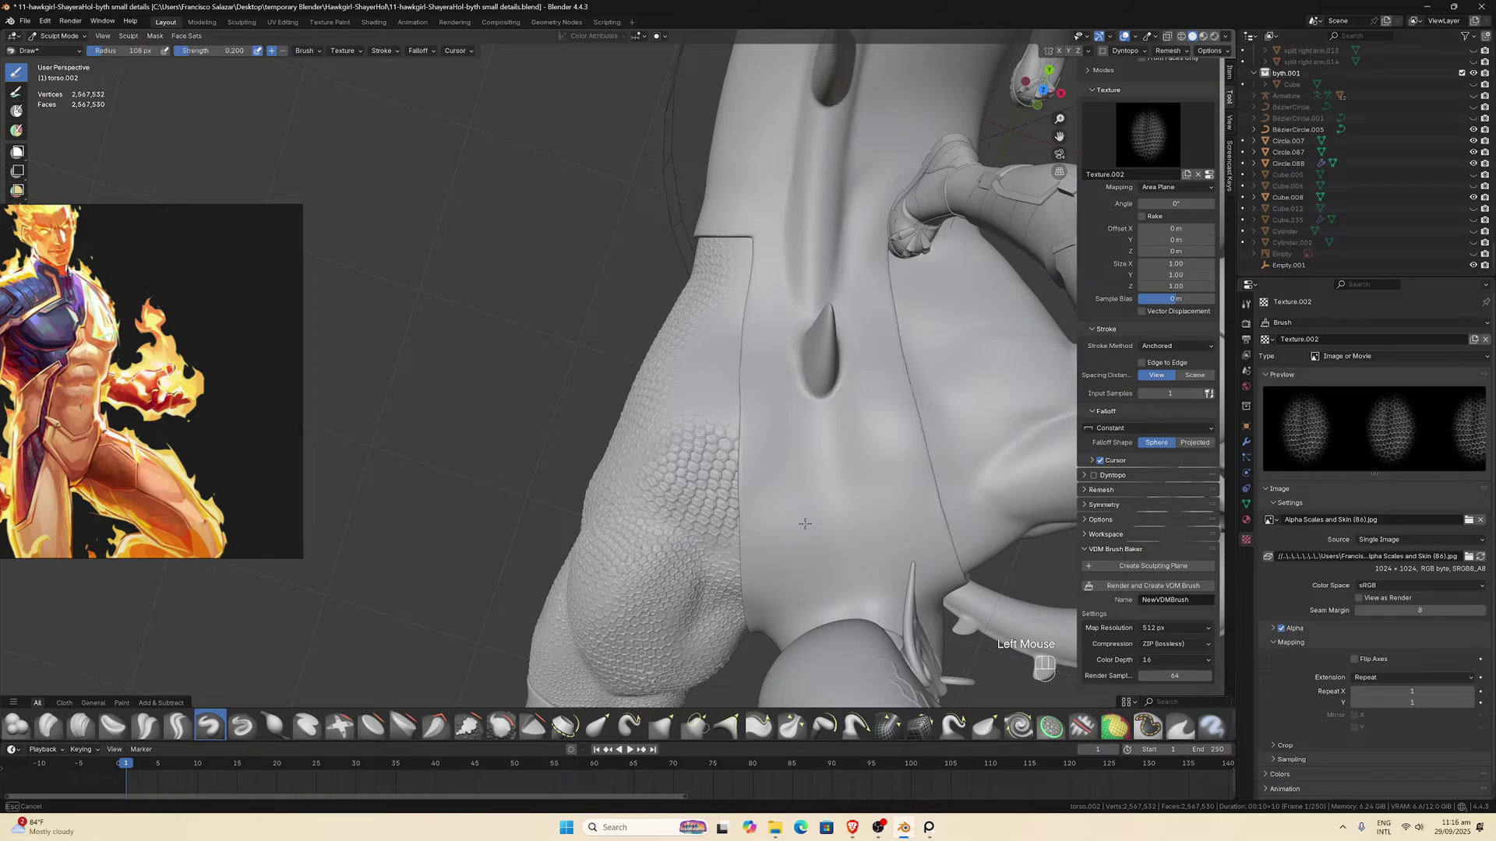
pyautogui.moveTo(805, 523); pyautogui.dragTo(804, 524)
pyautogui.hotkey('ctrl', 'z')
pyautogui.moveTo(717, 491); pyautogui.dragTo(795, 552)
pyautogui.hotkey('ctrl', 'z')
pyautogui.moveTo(712, 496)
pyautogui.mouseDown()
pyautogui.moveTo(748, 528)
pyautogui.moveTo(710, 496)
pyautogui.mouseUp()
pyautogui.hotkey('ctrl', 'z')
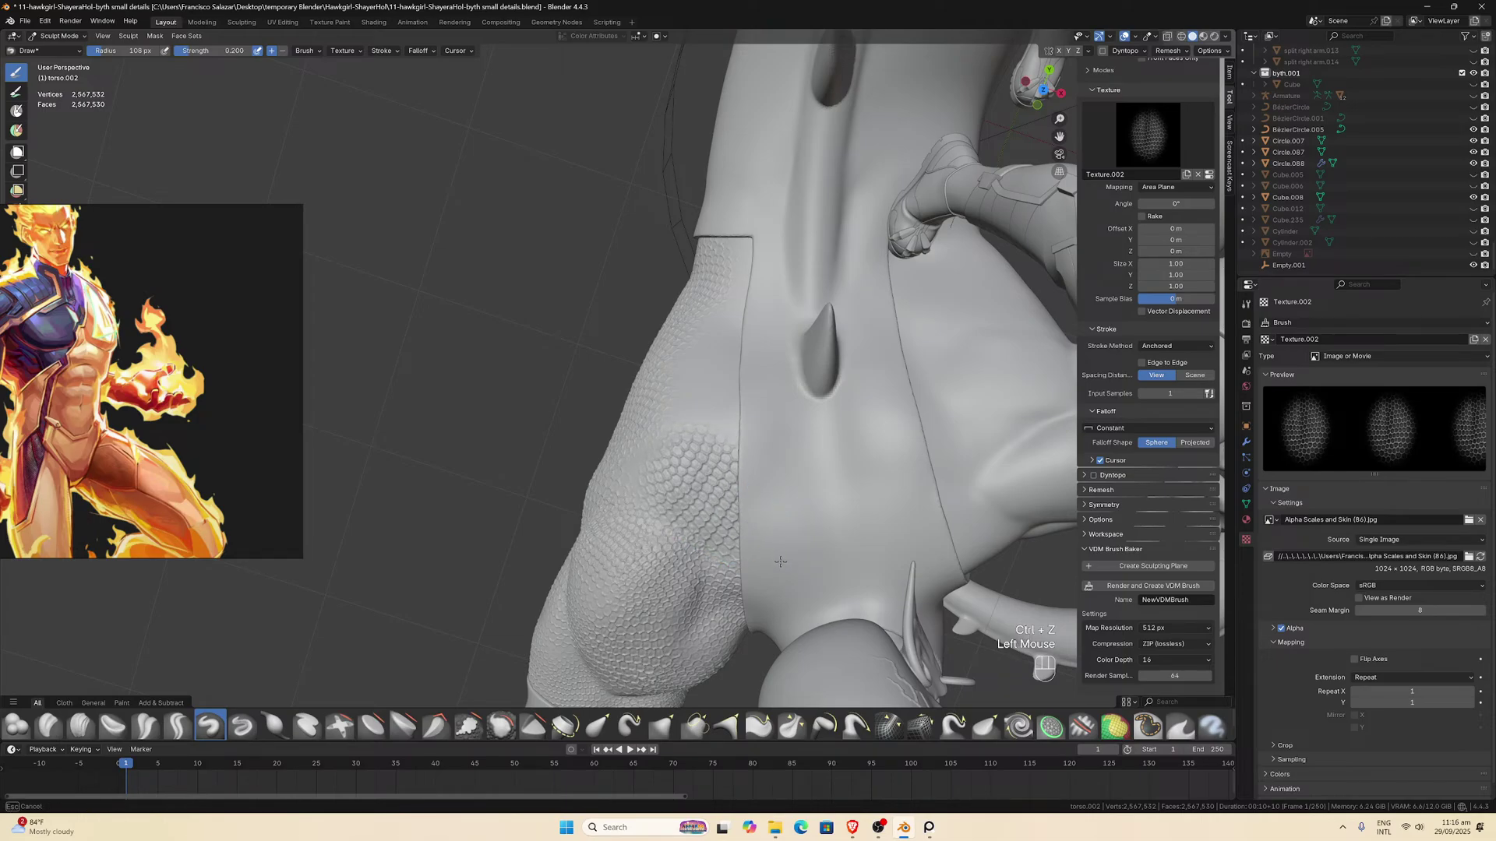
# Stamp scales over the bare strip of upper back beside the suit's edge, up to the corner of its seam.
pyautogui.moveTo(780, 562); pyautogui.dragTo(779, 561)
pyautogui.moveTo(779, 562); pyautogui.dragTo(747, 517, button='middle')
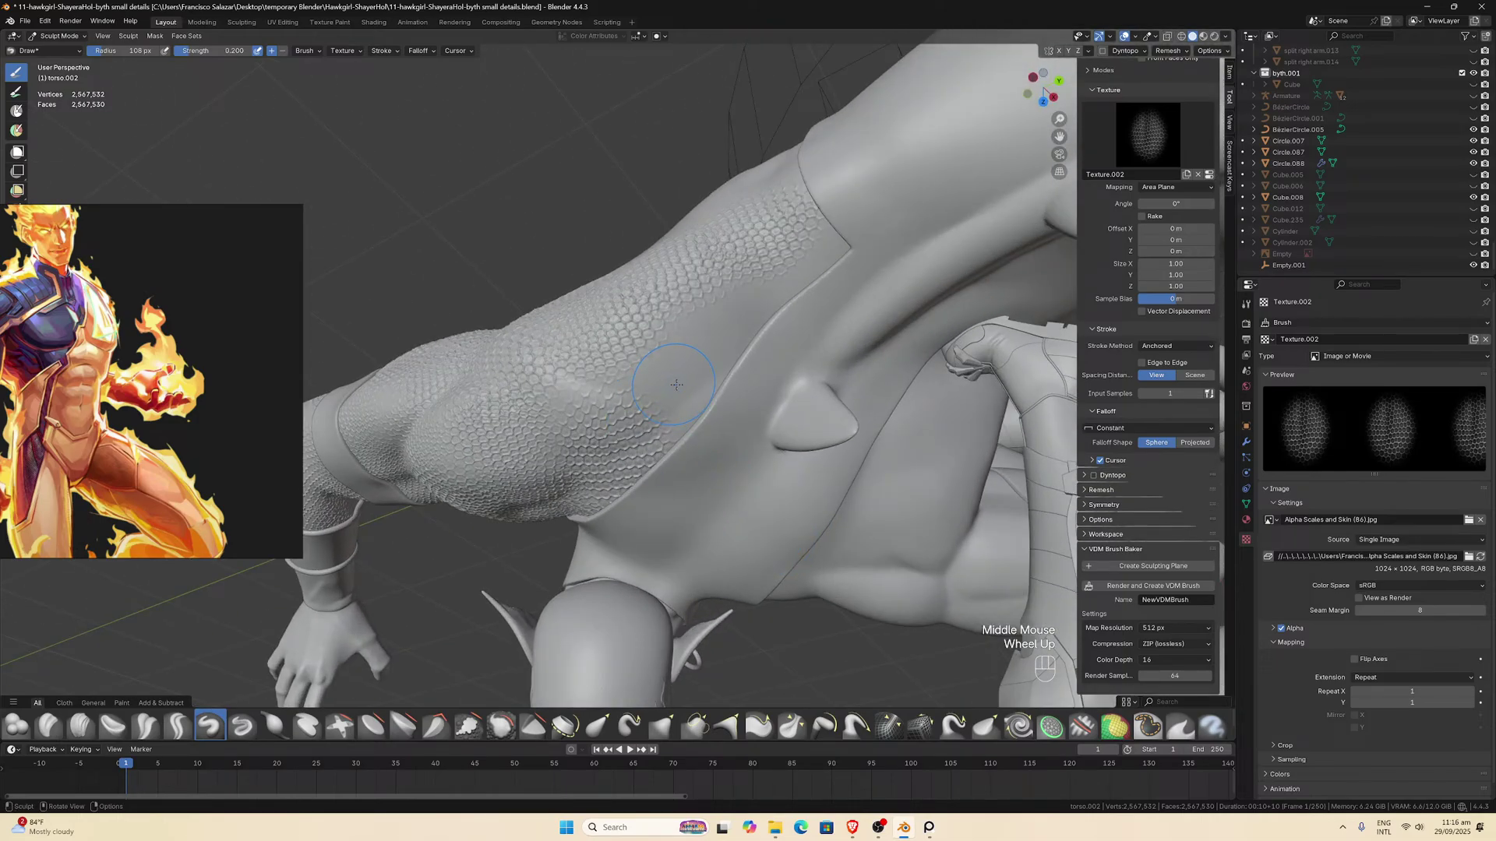
pyautogui.moveTo(677, 384); pyautogui.dragTo(781, 382)
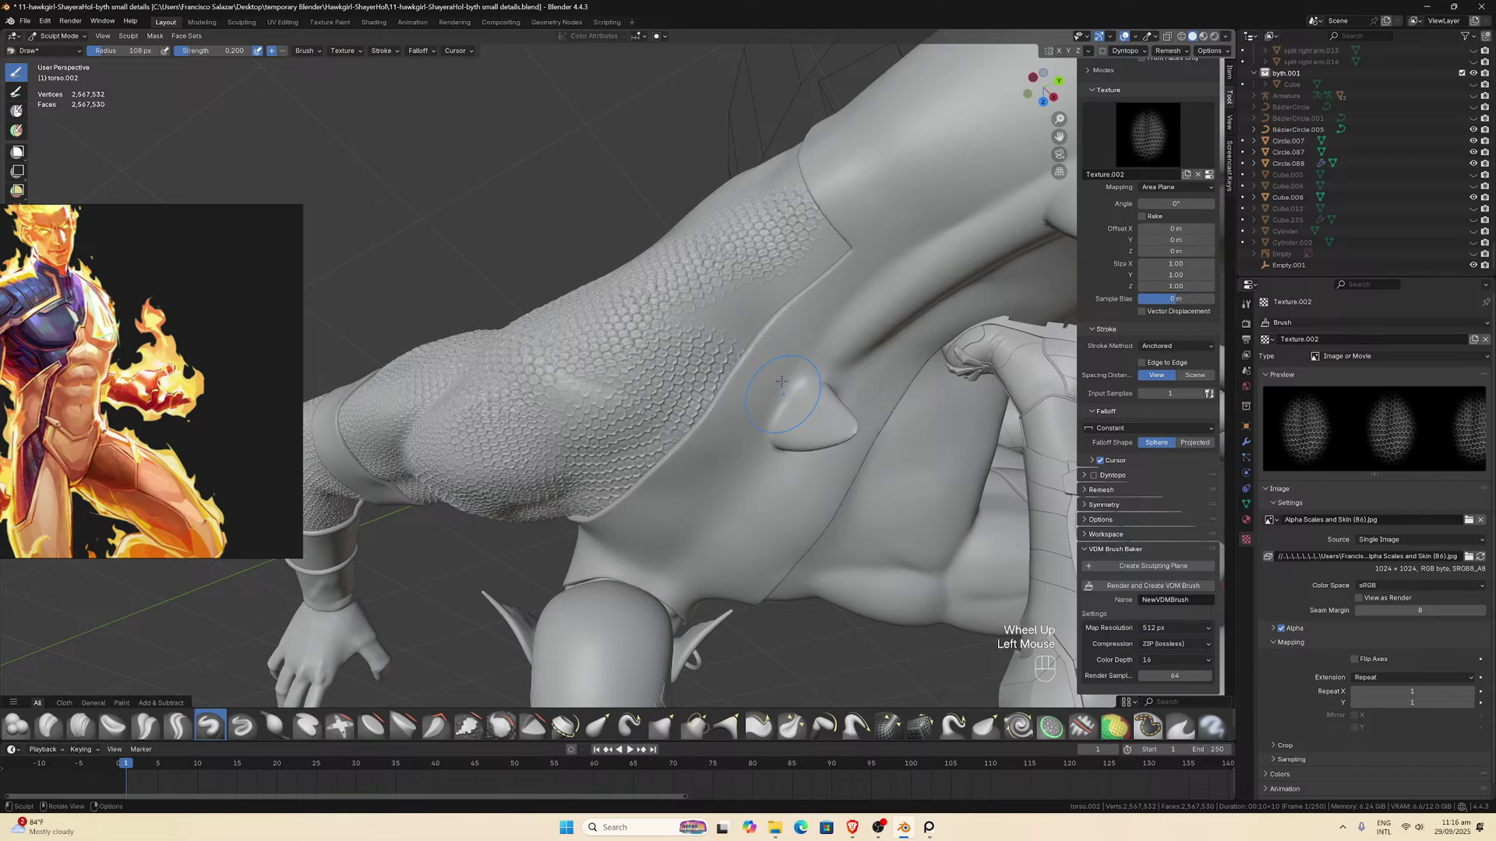
pyautogui.moveTo(750, 315); pyautogui.dragTo(850, 350)
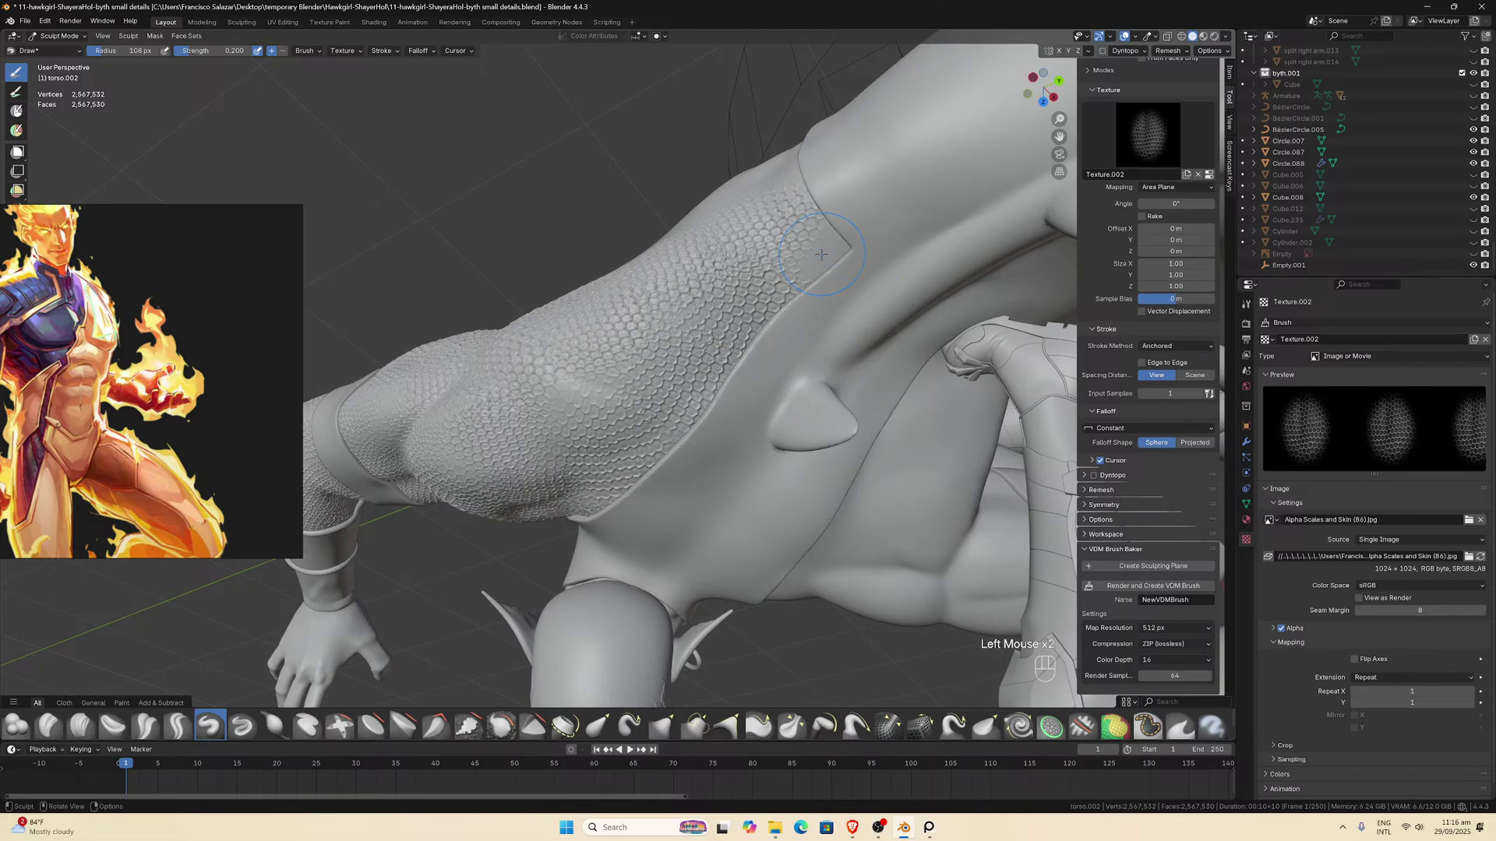
pyautogui.moveTo(874, 281); pyautogui.dragTo(902, 304)
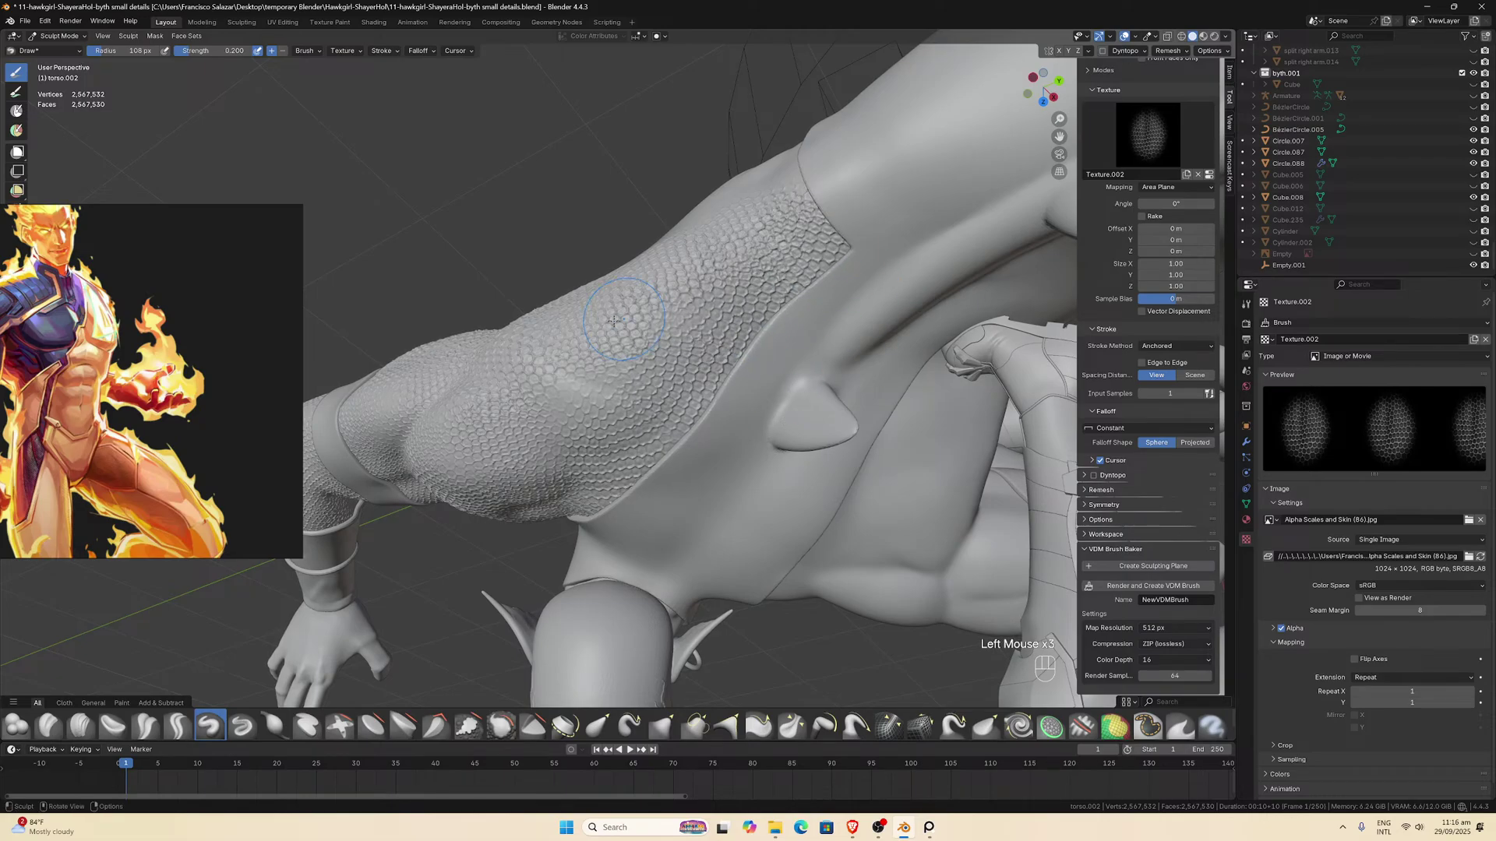
# Stamp larger scales on the side of the torso below the shoulder blade.
pyautogui.moveTo(614, 320); pyautogui.dragTo(655, 422, button='middle')
pyautogui.scroll(-2, 607, 366)
pyautogui.scroll(-1, 600, 450)
pyautogui.scroll(2, 616, 444)
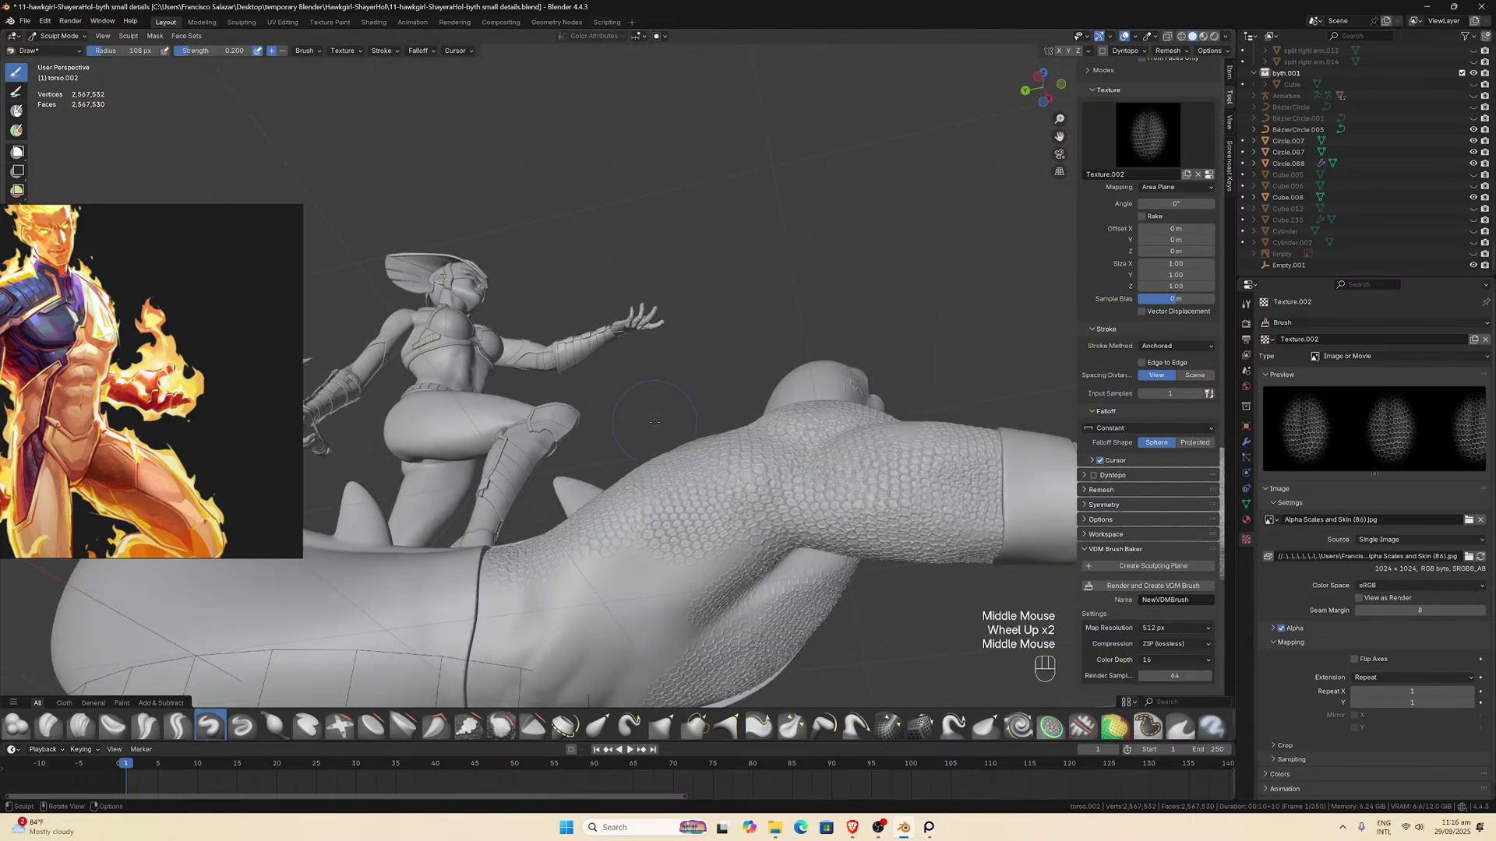
pyautogui.moveTo(1059, 136); pyautogui.dragTo(1069, 16)
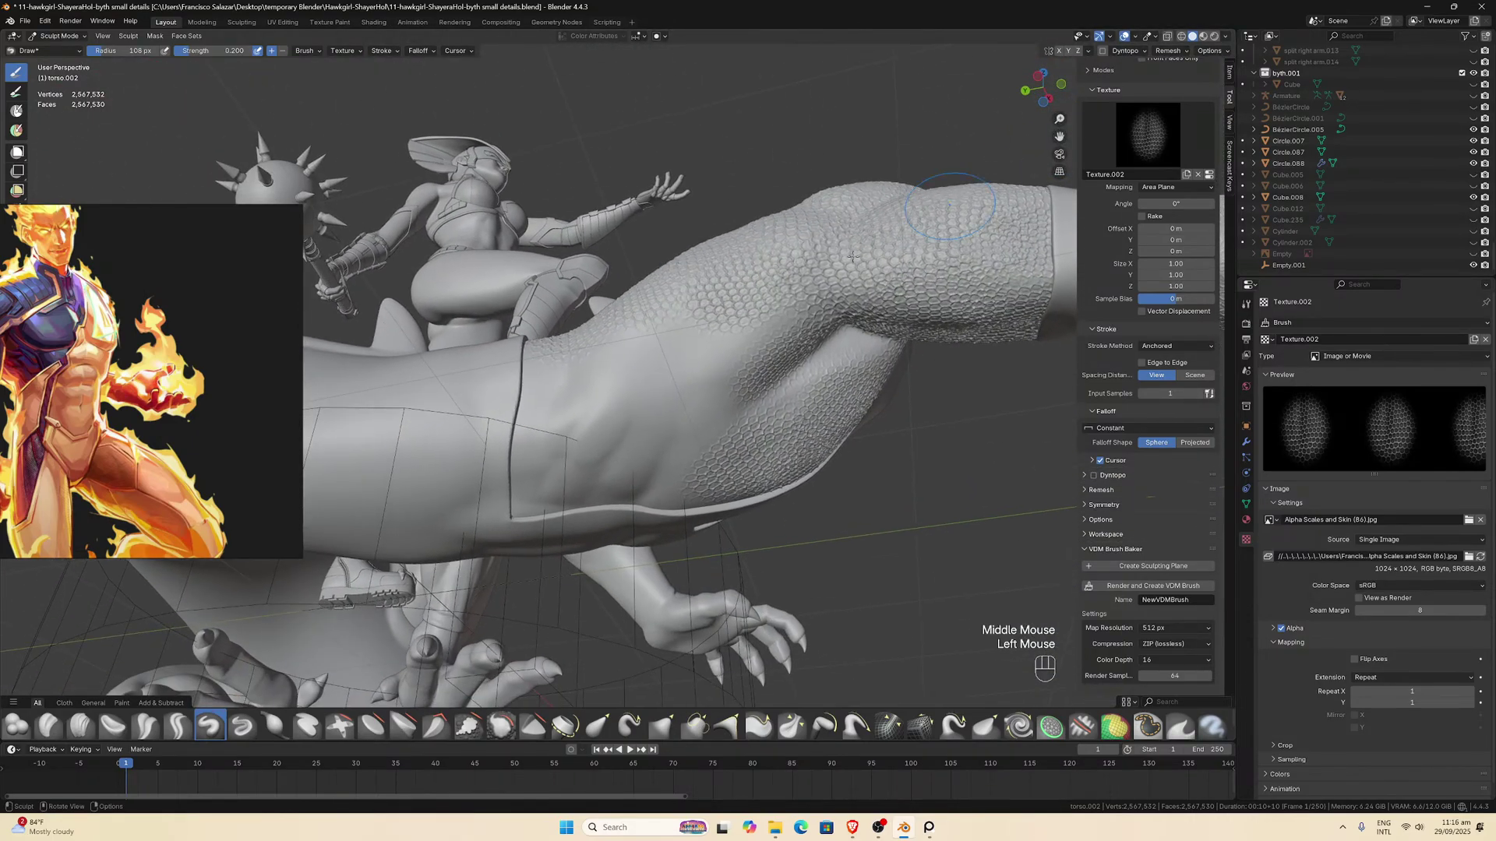
pyautogui.scroll(2, 744, 321)
pyautogui.moveTo(748, 324)
pyautogui.mouseDown()
pyautogui.moveTo(845, 414)
pyautogui.moveTo(911, 308)
pyautogui.moveTo(840, 300)
pyautogui.moveTo(907, 272)
pyautogui.mouseUp()
pyautogui.hotkey('ctrl', 'z')
pyautogui.moveTo(709, 322); pyautogui.dragTo(660, 356, button='middle')
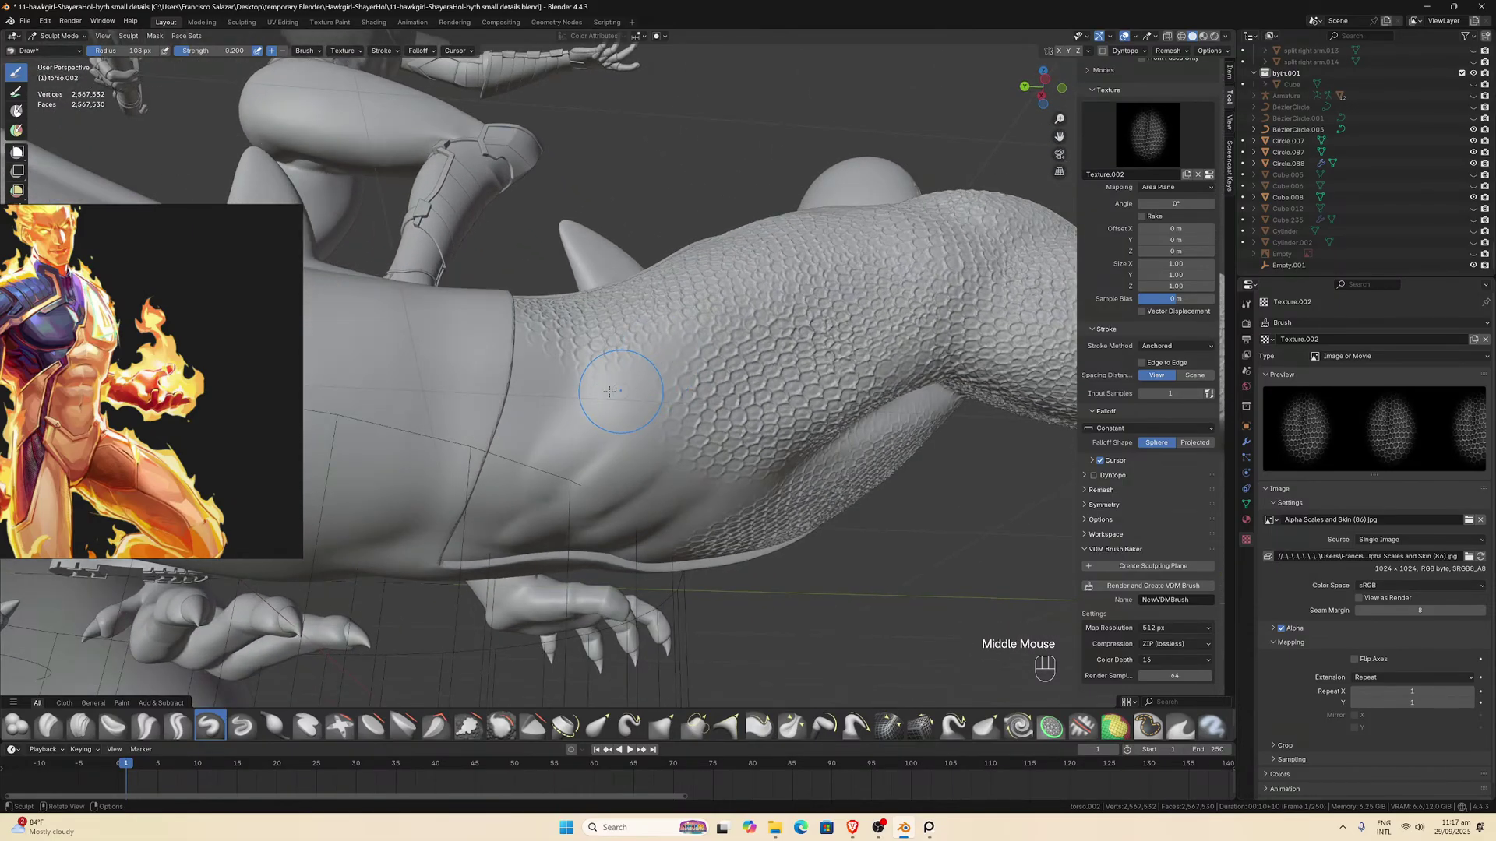
# Cover the bare skin in the waist-side corner of the suit opening with scale stamps.
pyautogui.moveTo(551, 384); pyautogui.dragTo(728, 381)
pyautogui.moveTo(728, 381); pyautogui.dragTo(700, 316, button='middle')
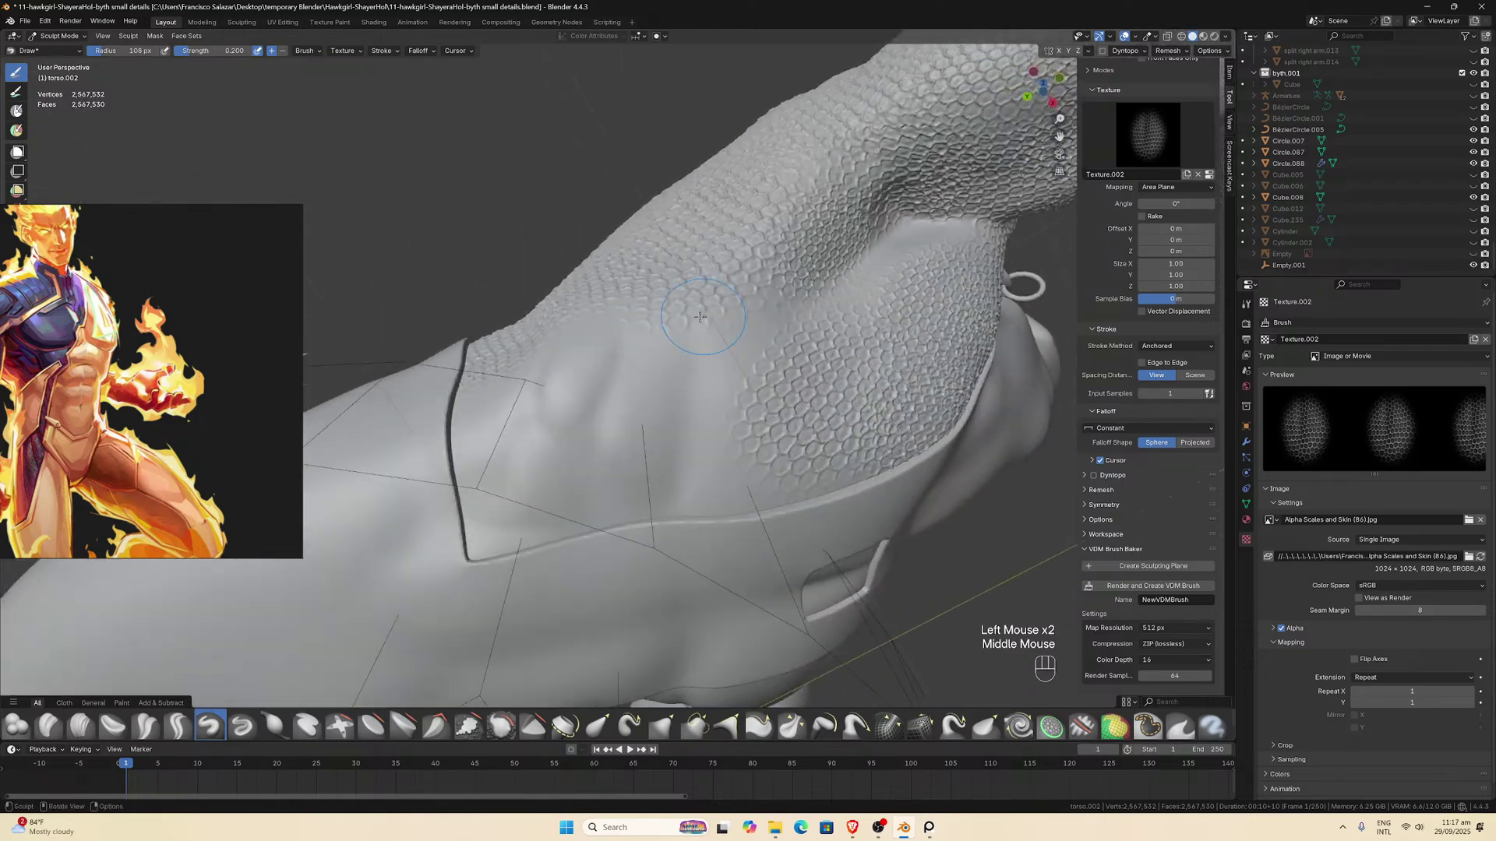
pyautogui.moveTo(526, 527); pyautogui.dragTo(622, 508)
pyautogui.moveTo(547, 414); pyautogui.dragTo(525, 385, button='middle')
pyautogui.moveTo(486, 438); pyautogui.dragTo(590, 434)
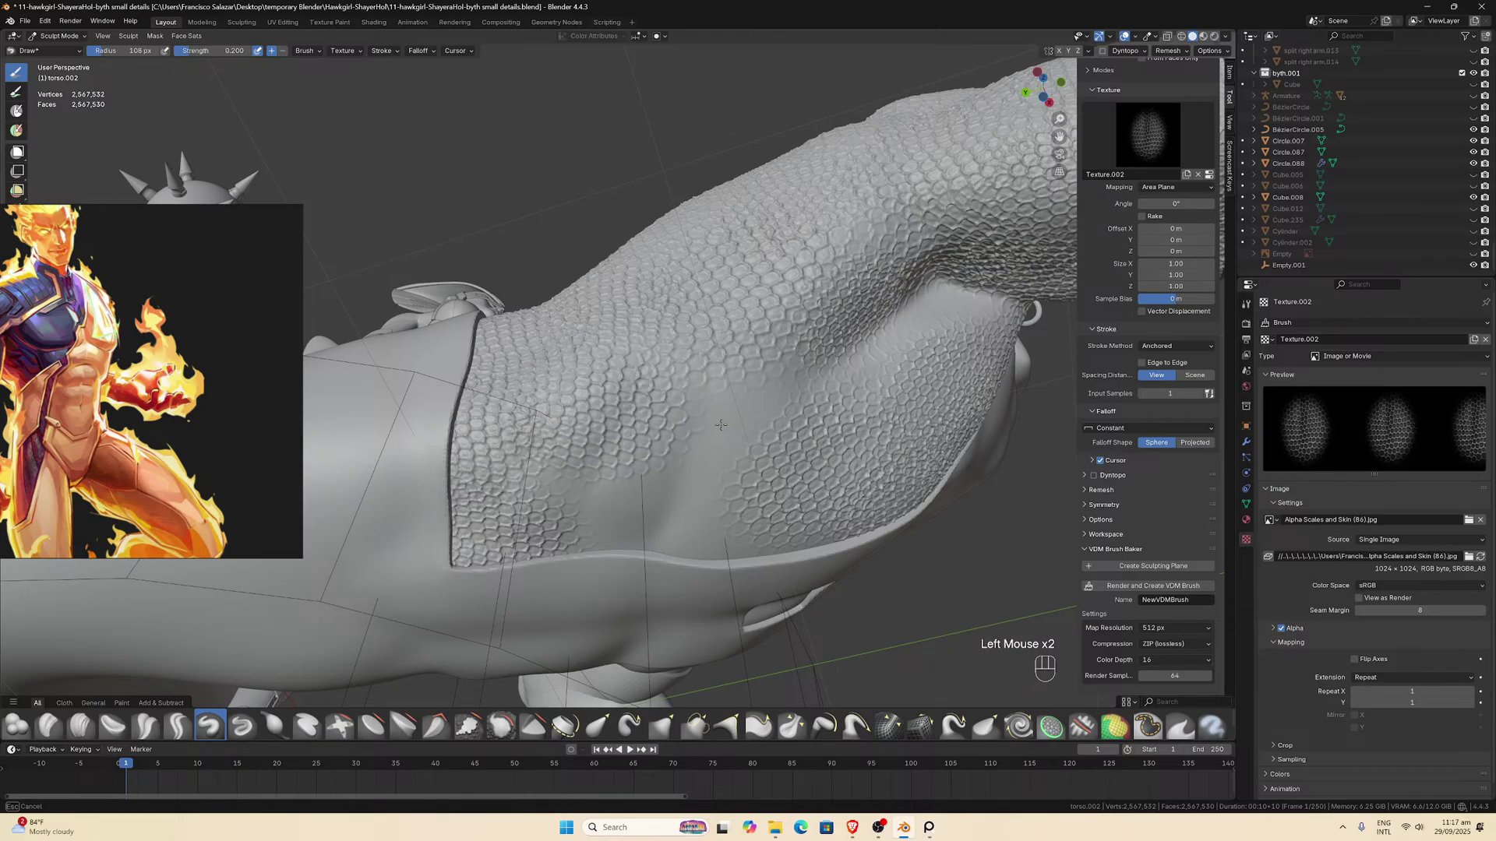
# Fill the remaining bare patches on the ribs, joining the waist scales to those below the armpit.
pyautogui.moveTo(715, 423); pyautogui.dragTo(675, 408, button='middle')
pyautogui.moveTo(657, 500); pyautogui.dragTo(839, 460)
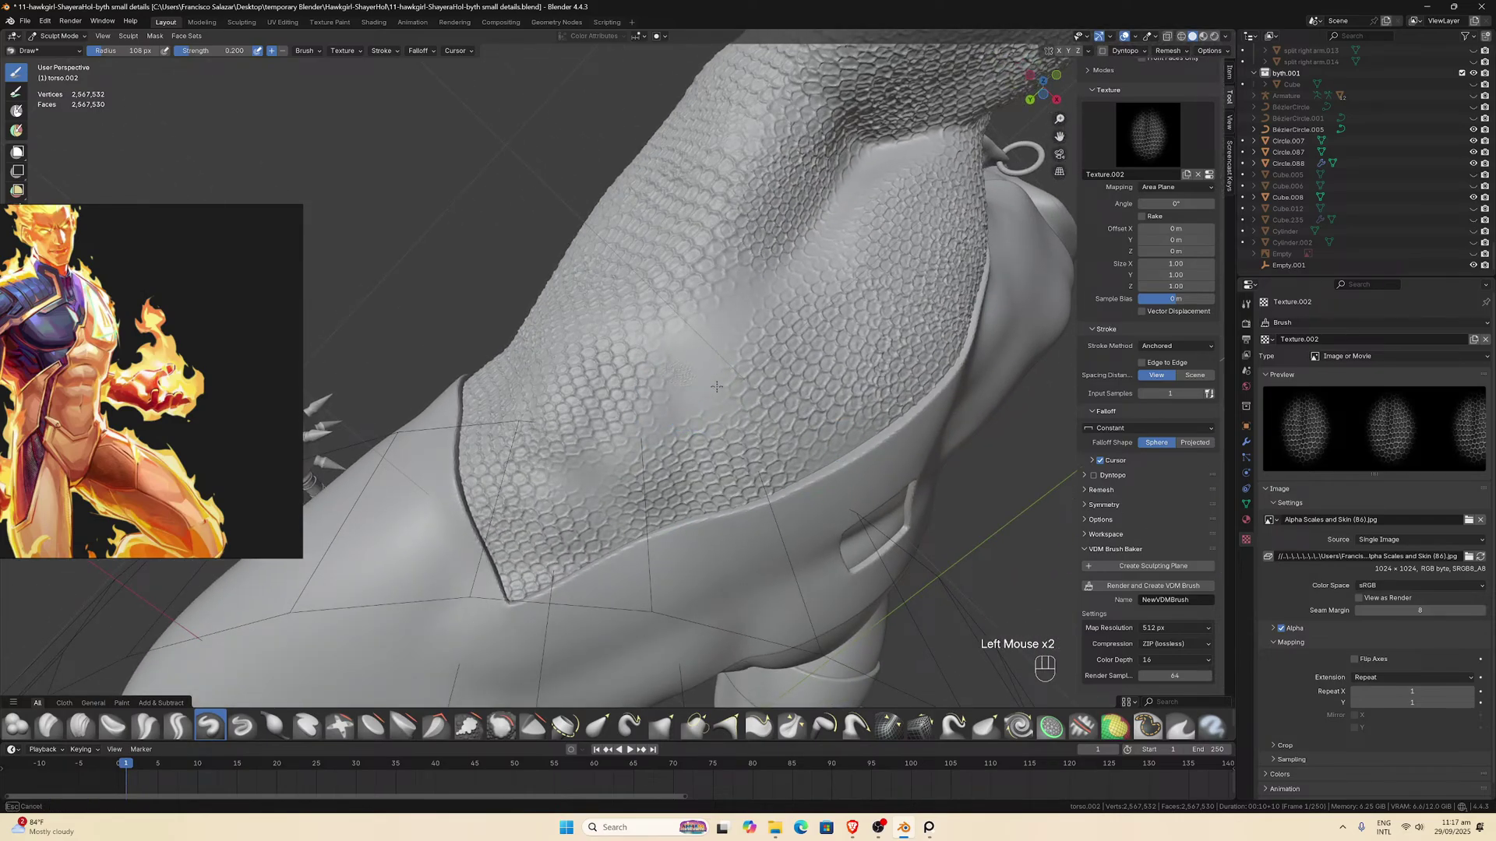
pyautogui.moveTo(768, 418); pyautogui.dragTo(796, 293)
pyautogui.moveTo(796, 293); pyautogui.dragTo(601, 398, button='middle')
pyautogui.moveTo(592, 408); pyautogui.dragTo(615, 439)
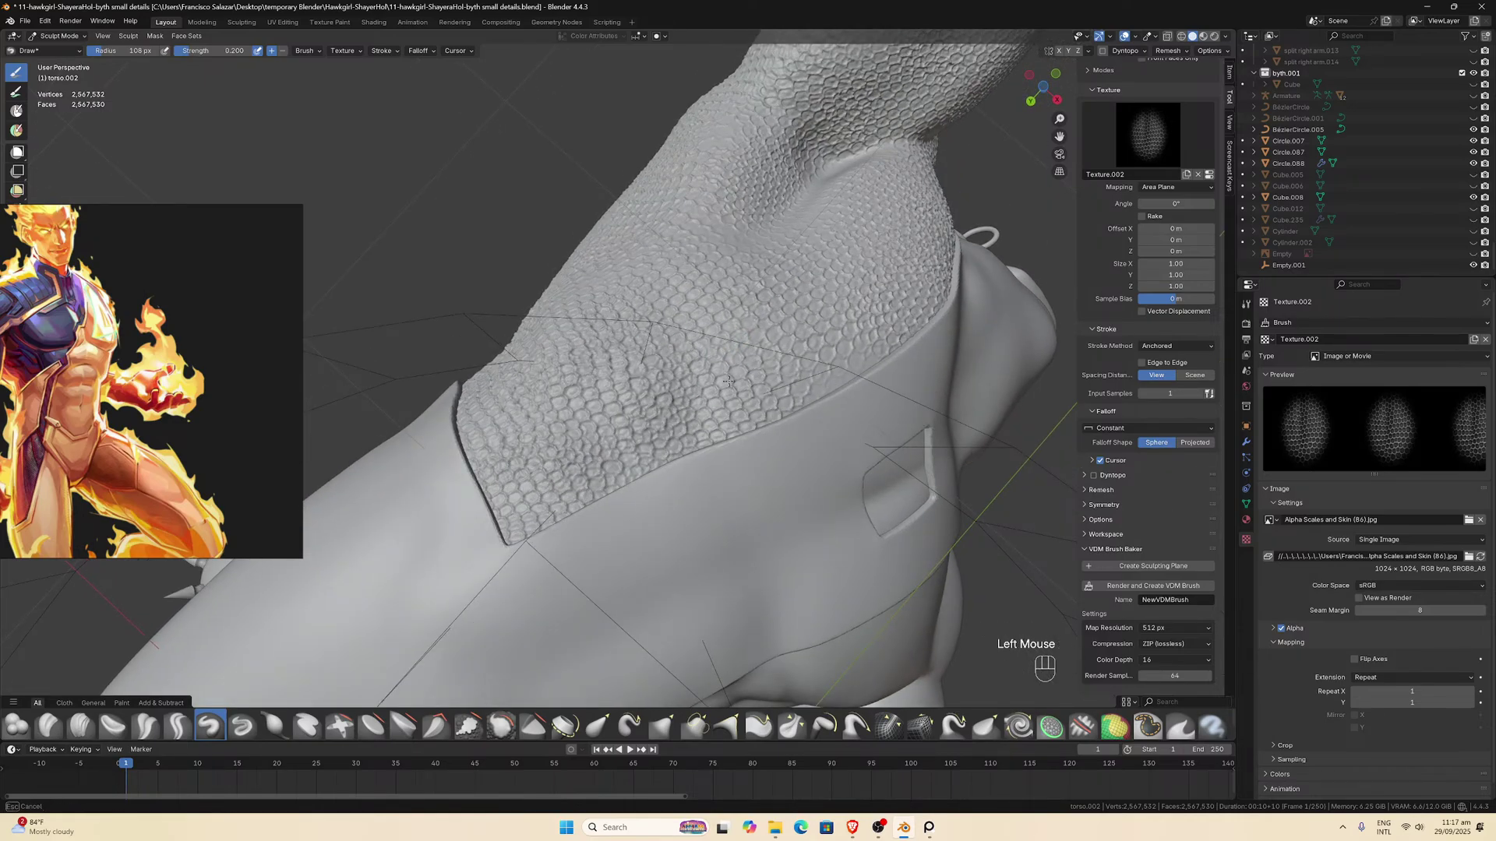
pyautogui.moveTo(718, 370); pyautogui.dragTo(717, 370)
# Stamp scales inside the small rectangular cutout on the front of the suit.
pyautogui.moveTo(717, 370)
pyautogui.mouseDown(button='middle')
pyautogui.moveTo(679, 442)
pyautogui.moveTo(663, 415)
pyautogui.moveTo(689, 234)
pyautogui.mouseUp(button='middle')
pyautogui.scroll(-2, 669, 425)
pyautogui.scroll(1, 690, 234)
pyautogui.moveTo(690, 207)
pyautogui.mouseDown()
pyautogui.moveTo(762, 268)
pyautogui.moveTo(762, 311)
pyautogui.mouseUp()
pyautogui.scroll(-2, 763, 313)
# Stamp scales on the opposite side of the torso along the suit's lower seam, from the chest to the waist corner.
pyautogui.moveTo(762, 313); pyautogui.dragTo(645, 342, button='middle')
pyautogui.moveTo(636, 324); pyautogui.dragTo(613, 248)
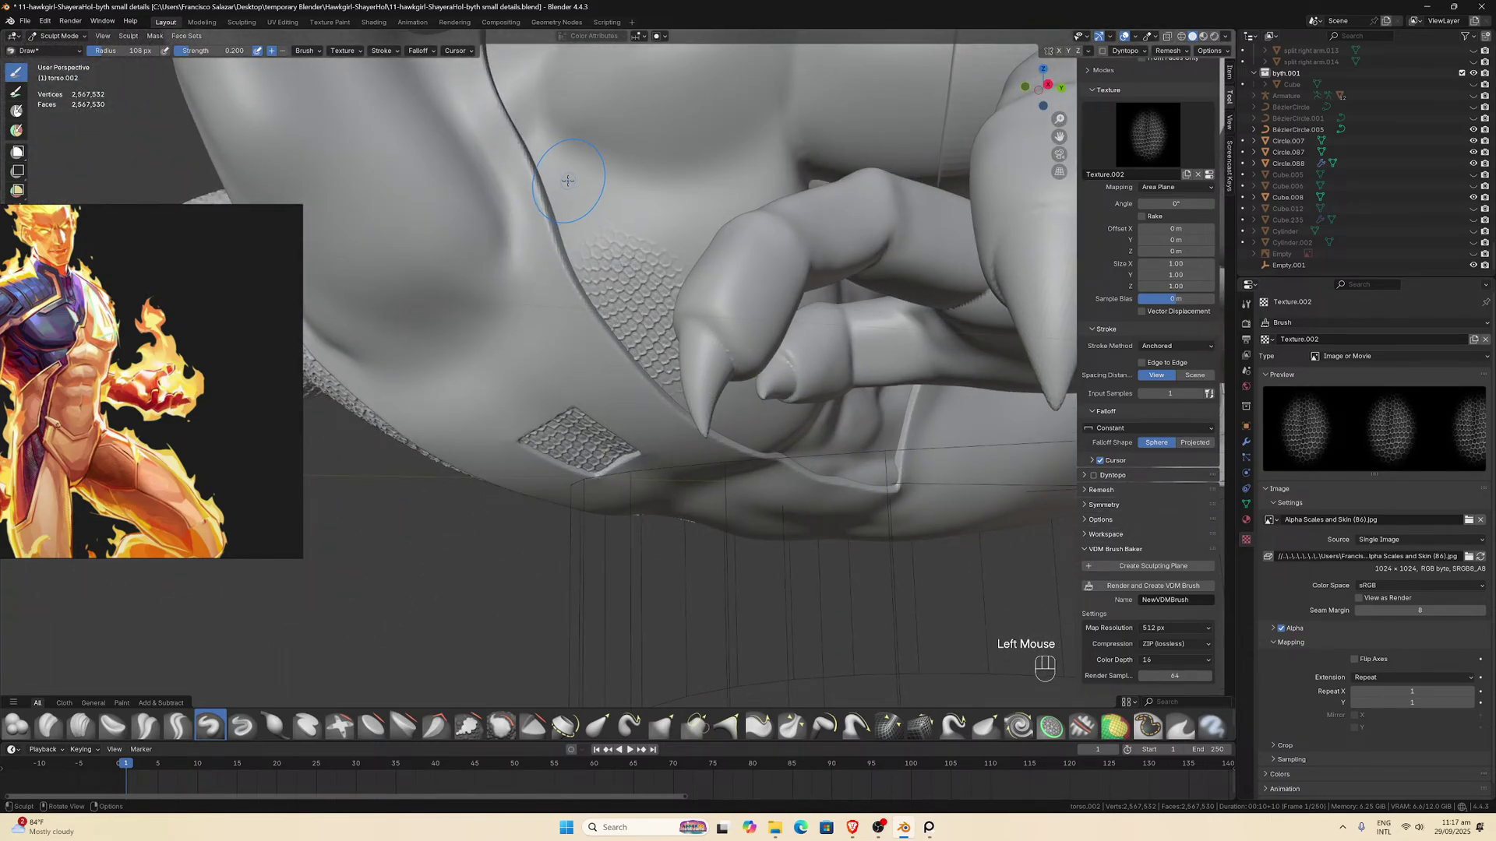
pyautogui.moveTo(568, 180); pyautogui.dragTo(533, 109)
pyautogui.moveTo(533, 109); pyautogui.dragTo(661, 206, button='middle')
pyautogui.scroll(-1, 661, 206)
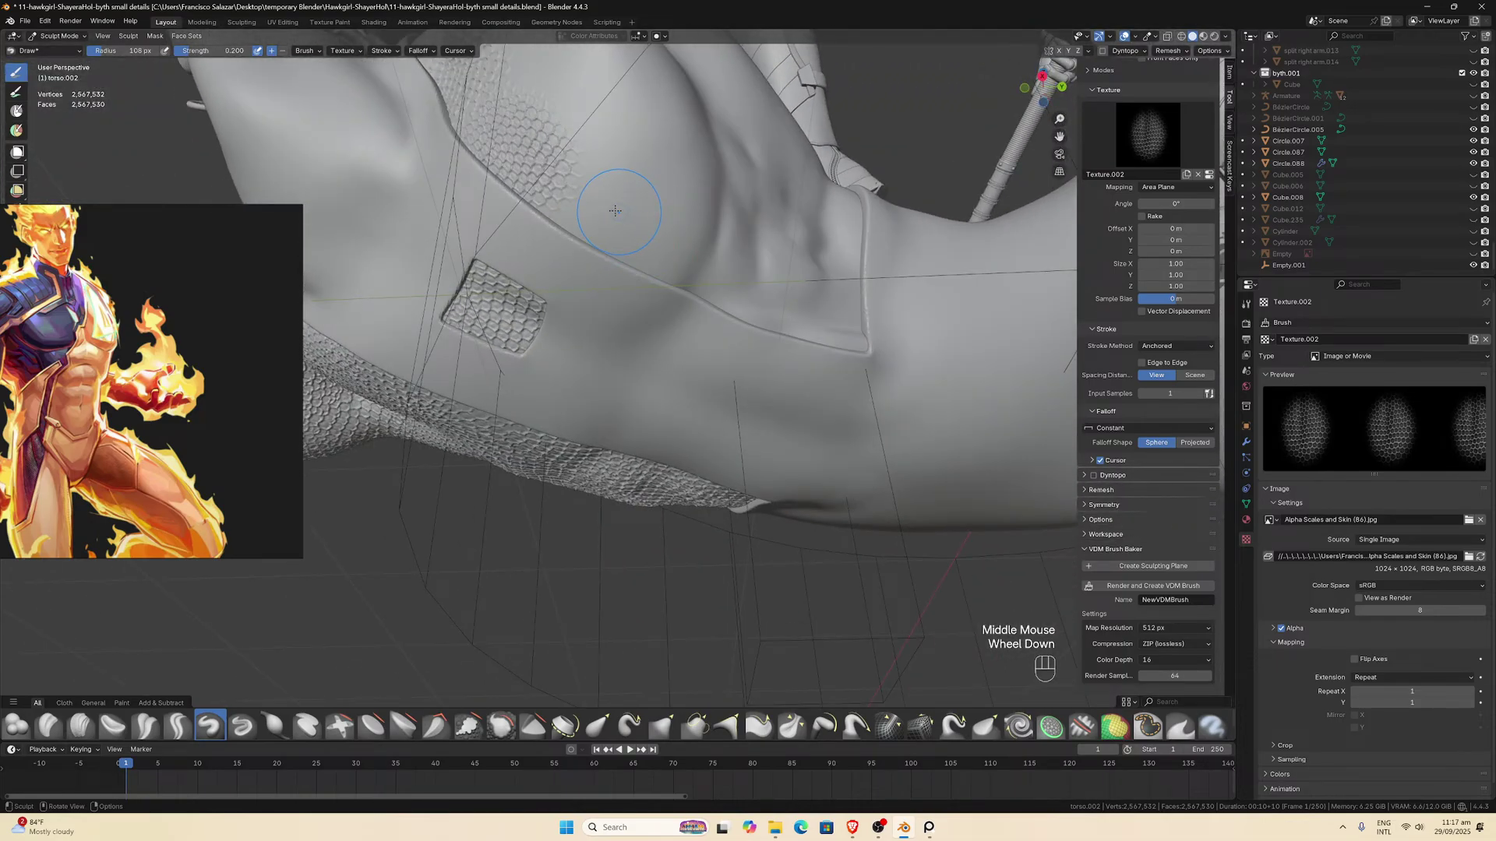
pyautogui.moveTo(616, 212)
pyautogui.mouseDown()
pyautogui.moveTo(721, 260)
pyautogui.moveTo(784, 311)
pyautogui.moveTo(906, 346)
pyautogui.mouseUp()
pyautogui.moveTo(907, 346); pyautogui.dragTo(858, 367, button='middle')
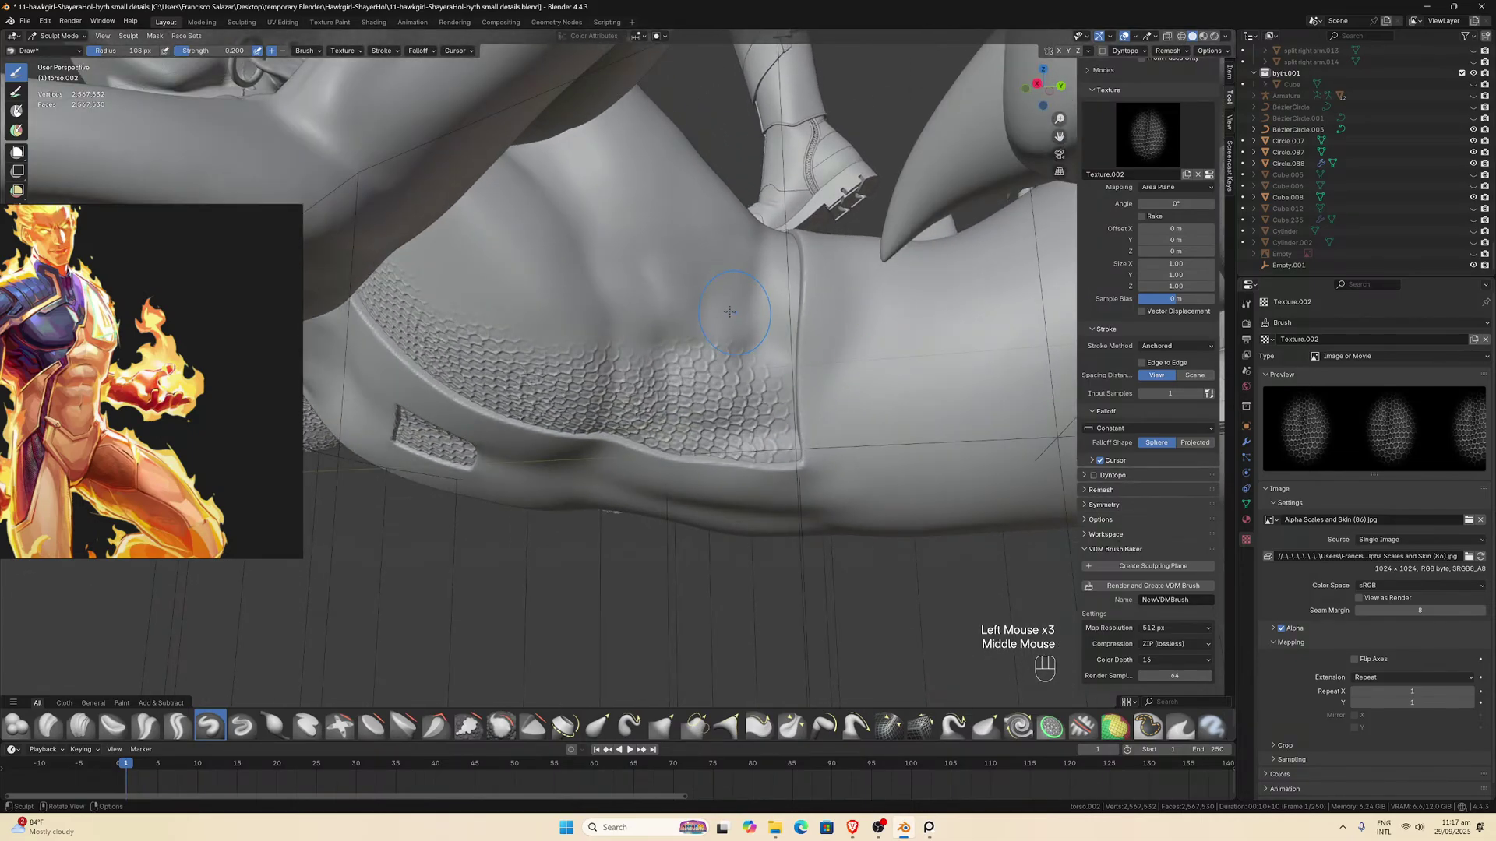
# Stamp scales up the waist edge of the suit opening, above its lower corner.
pyautogui.moveTo(729, 313); pyautogui.dragTo(799, 354)
pyautogui.hotkey('ctrl', 'z')
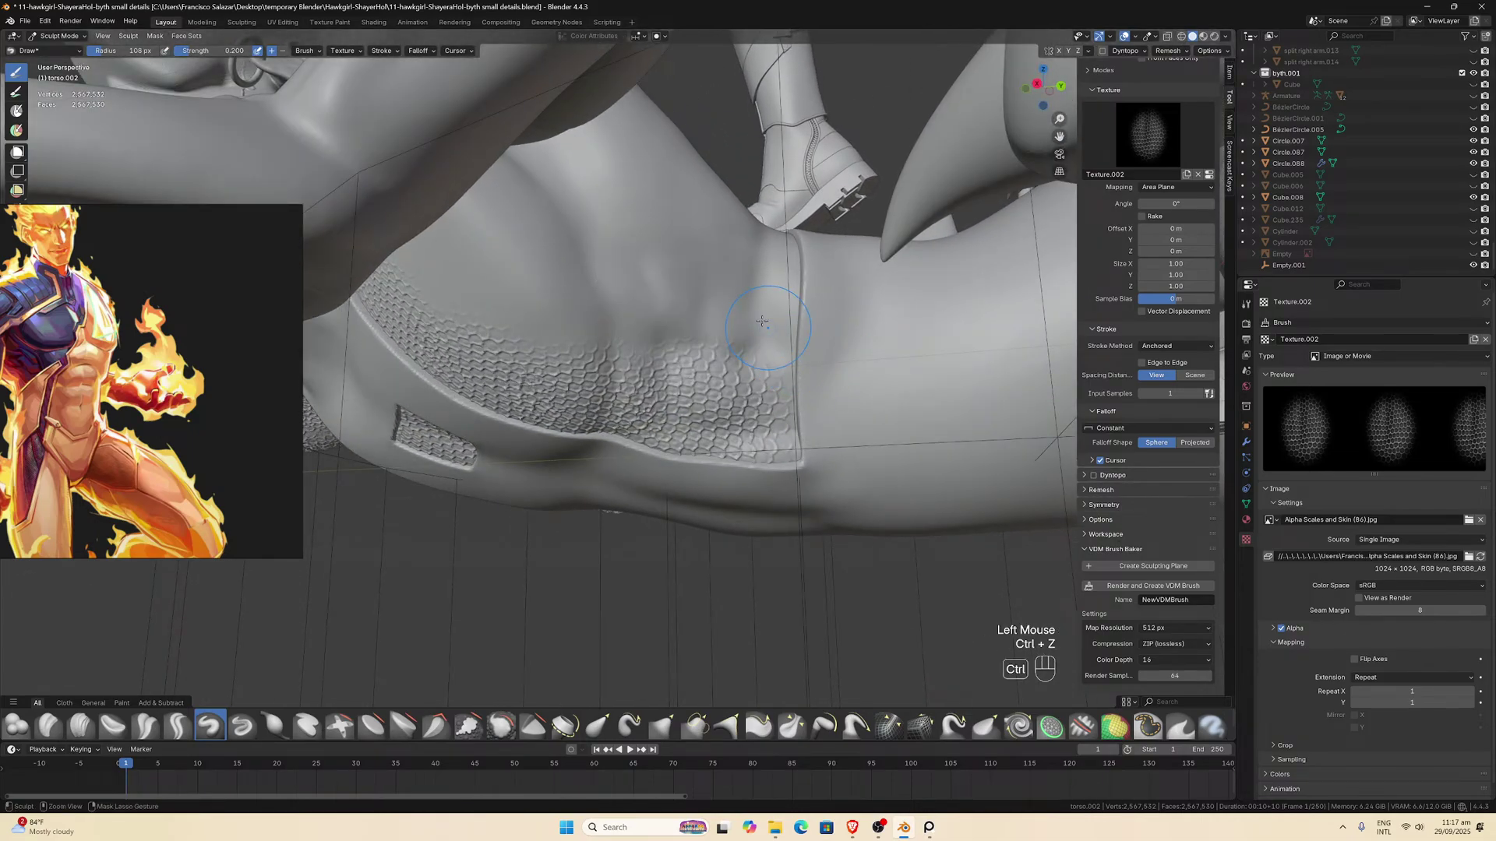
pyautogui.moveTo(725, 307); pyautogui.dragTo(830, 354)
pyautogui.moveTo(830, 355); pyautogui.dragTo(613, 466, button='middle')
pyautogui.scroll(-2, 764, 389)
pyautogui.moveTo(613, 467); pyautogui.dragTo(685, 499)
pyautogui.hotkey('ctrl', 'z')
# Continue the scale stamps up the waist edge to the skin beside the boot on the back.
pyautogui.moveTo(685, 499); pyautogui.dragTo(704, 483, button='middle')
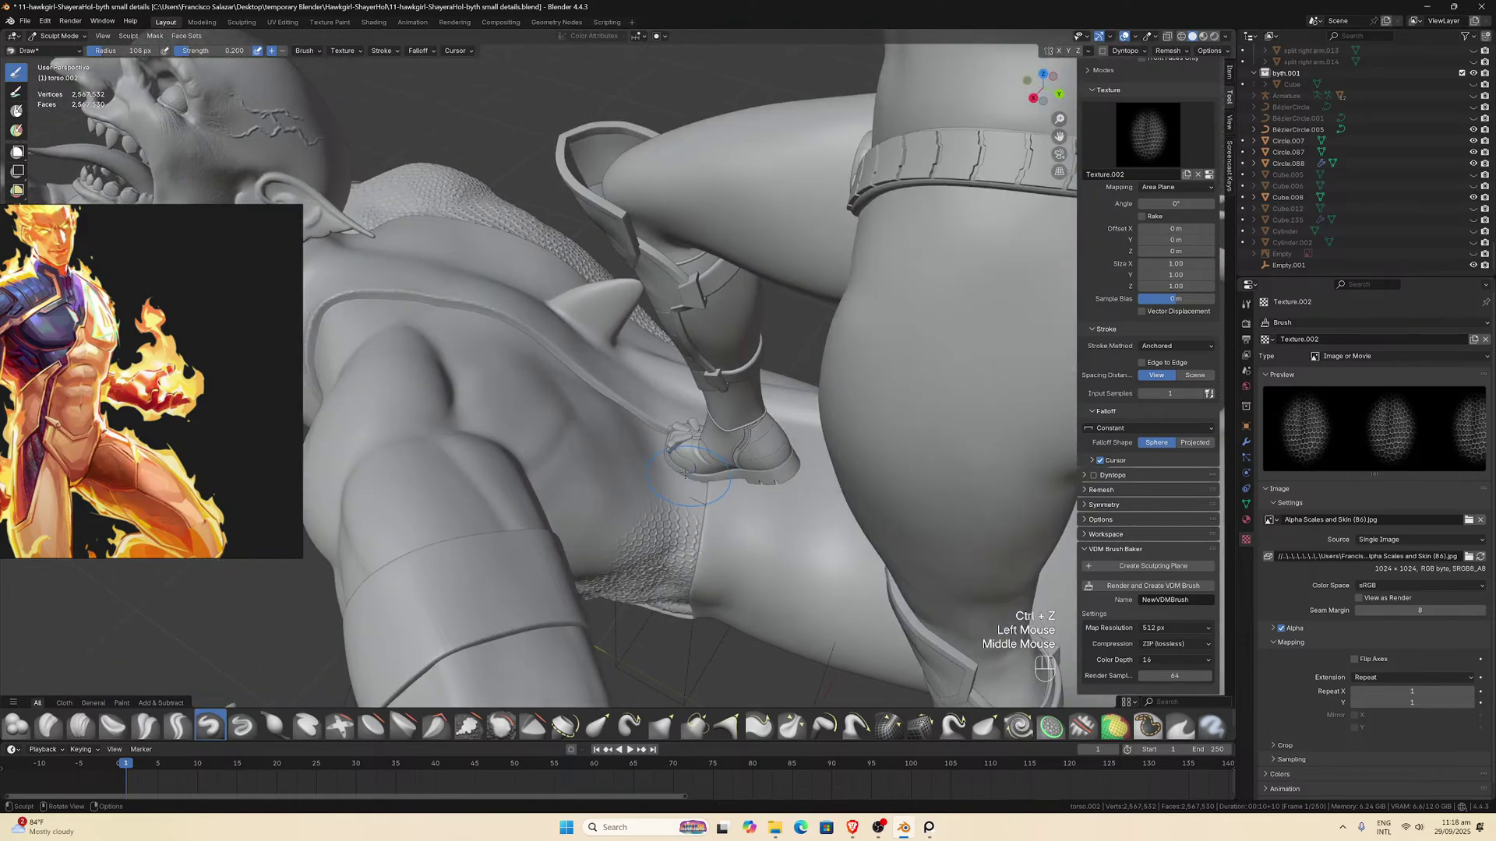
pyautogui.moveTo(704, 483); pyautogui.dragTo(726, 514)
pyautogui.moveTo(726, 515); pyautogui.dragTo(670, 478, button='middle')
pyautogui.scroll(2, 696, 505)
pyautogui.hotkey('ctrl', 'z')
pyautogui.moveTo(670, 478); pyautogui.dragTo(670, 478)
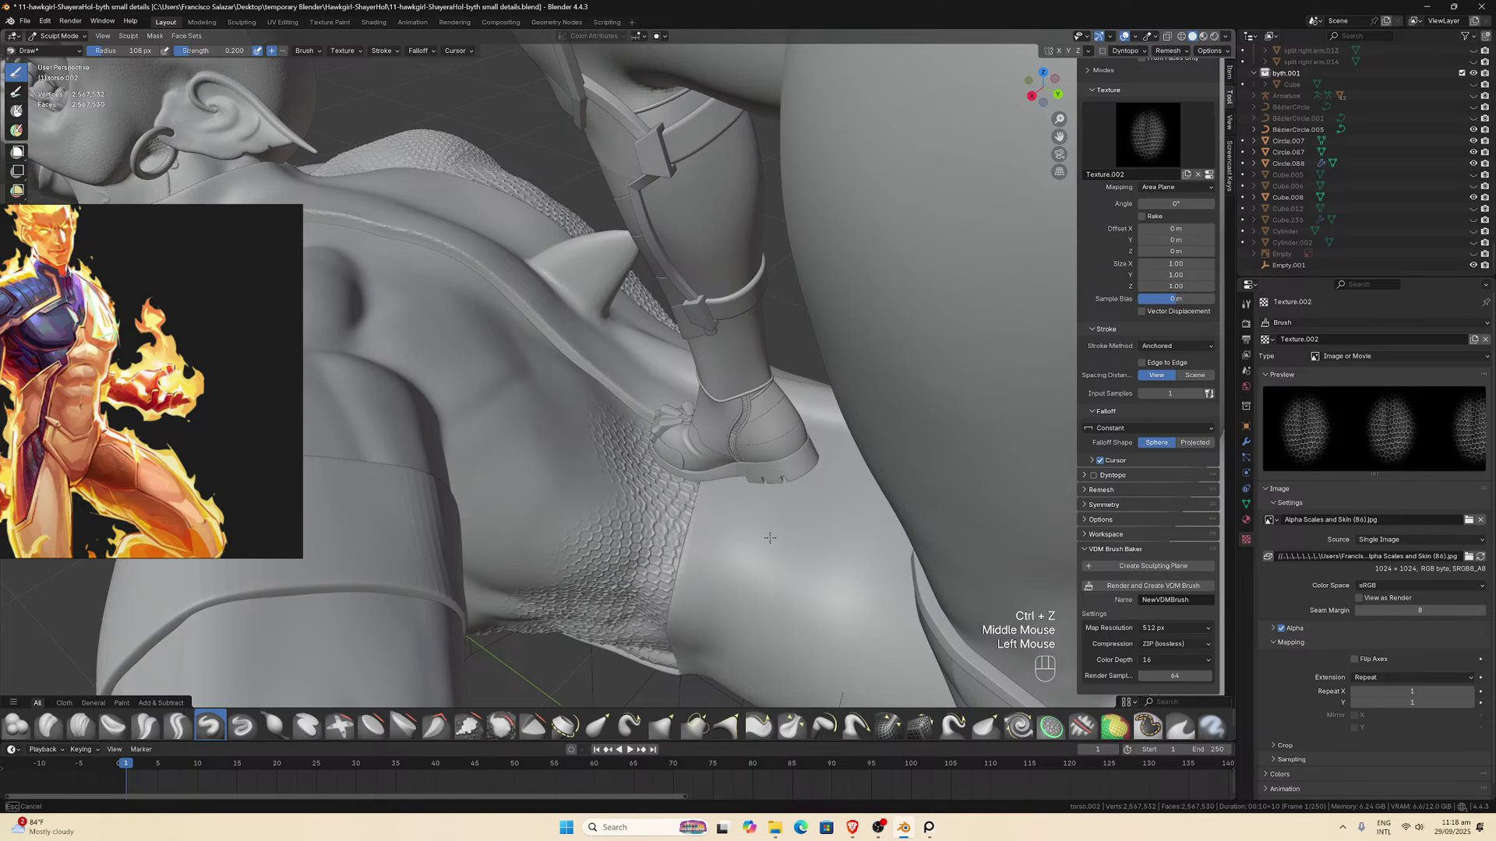
pyautogui.moveTo(765, 538); pyautogui.dragTo(765, 539)
# Stamp scales on the bare ribs between the chest scales and the waist scales.
pyautogui.moveTo(765, 539)
pyautogui.mouseDown(button='middle')
pyautogui.moveTo(685, 327)
pyautogui.moveTo(645, 115)
pyautogui.mouseUp(button='middle')
pyautogui.scroll(1, 685, 327)
pyautogui.scroll(-2, 645, 115)
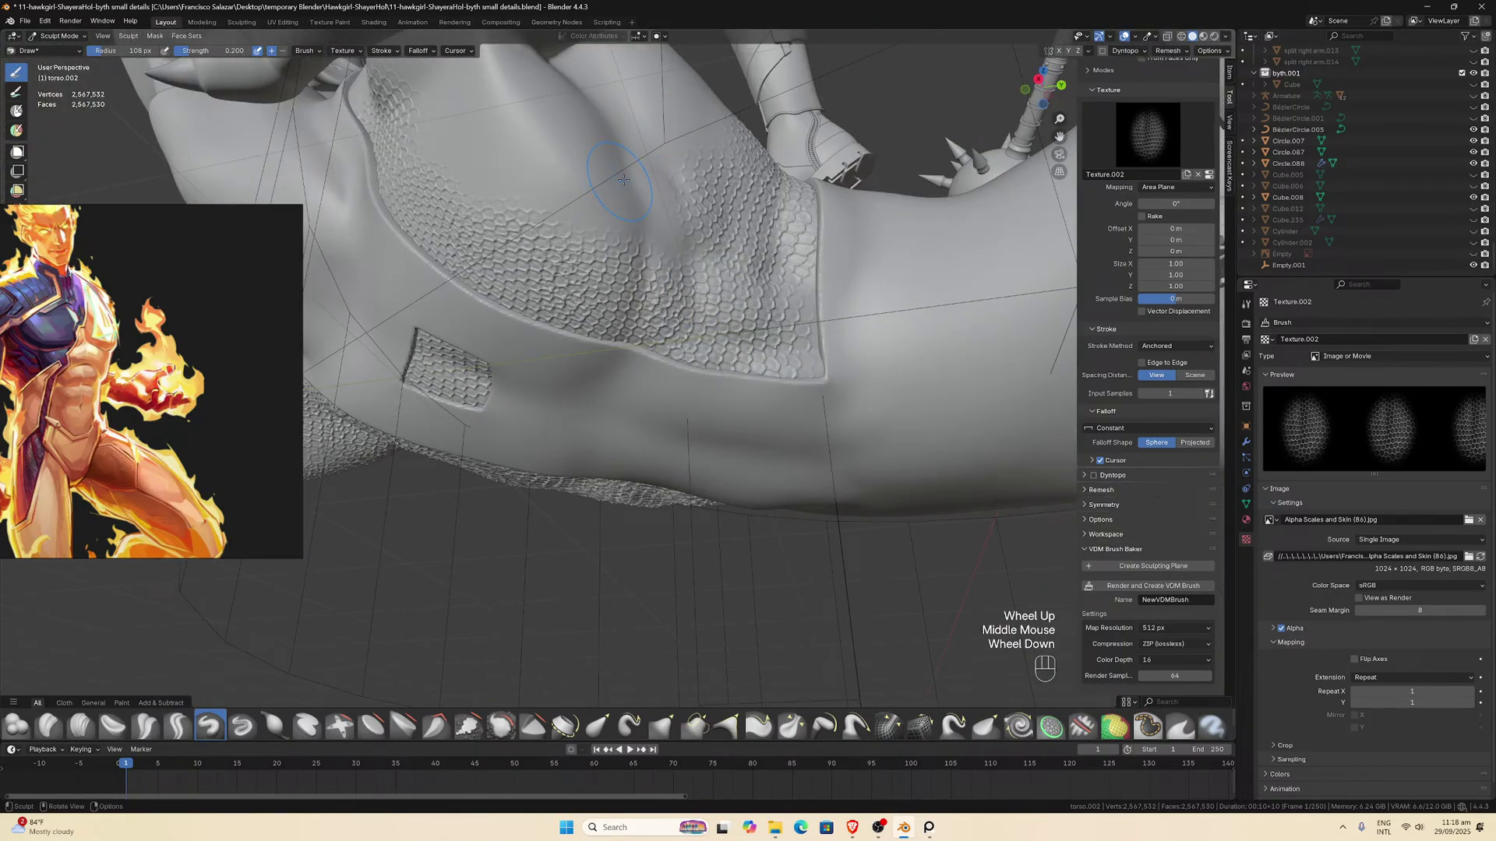
pyautogui.moveTo(624, 180); pyautogui.dragTo(659, 215)
# Stamp scales on the front and top of the opposite shoulder along the curved edge of the suit.
pyautogui.moveTo(658, 214); pyautogui.dragTo(585, 431, button='middle')
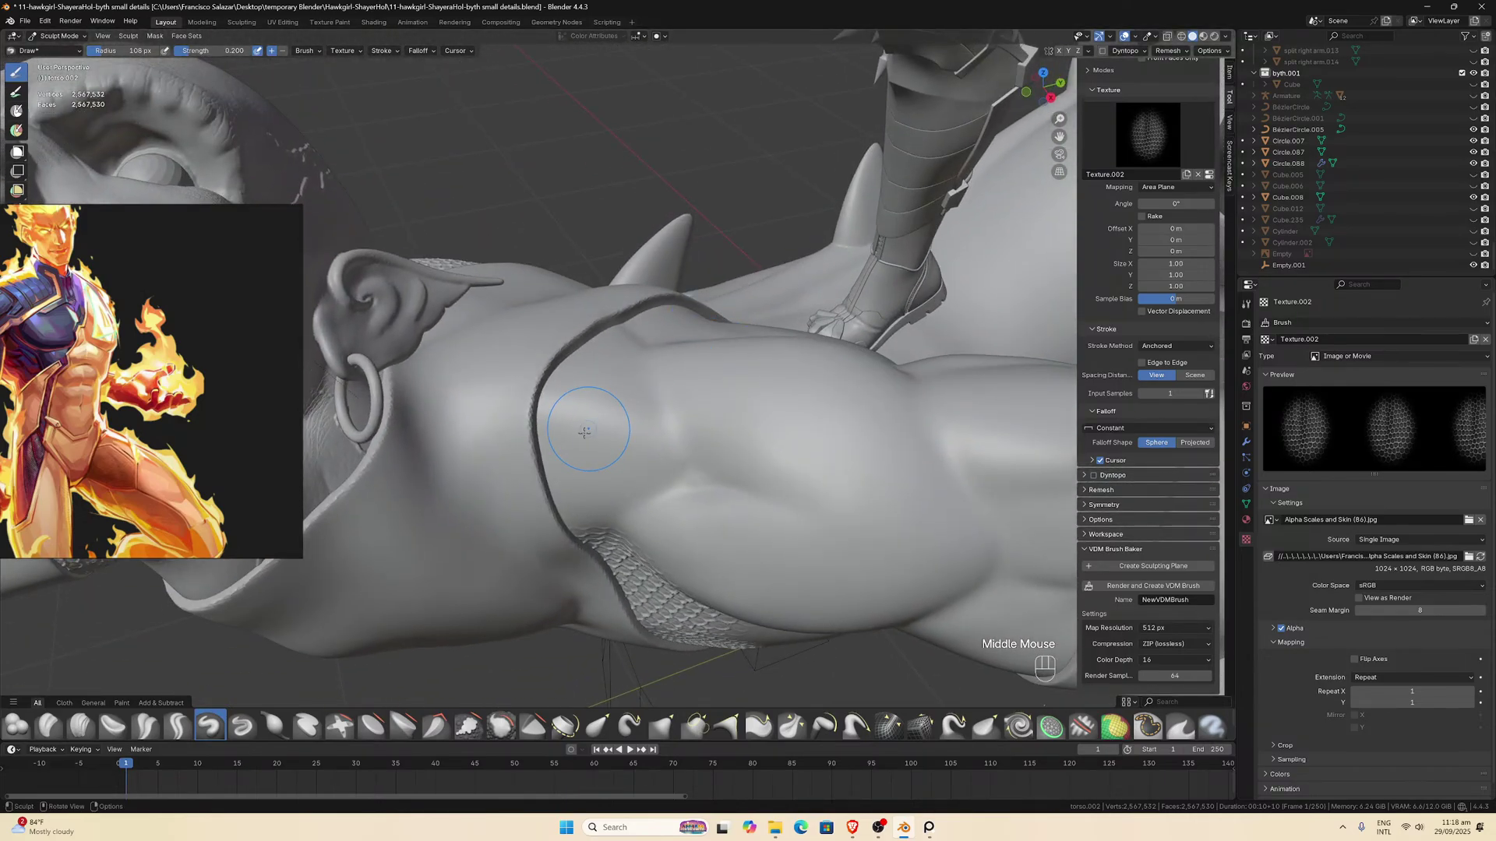
pyautogui.moveTo(572, 477); pyautogui.dragTo(696, 483)
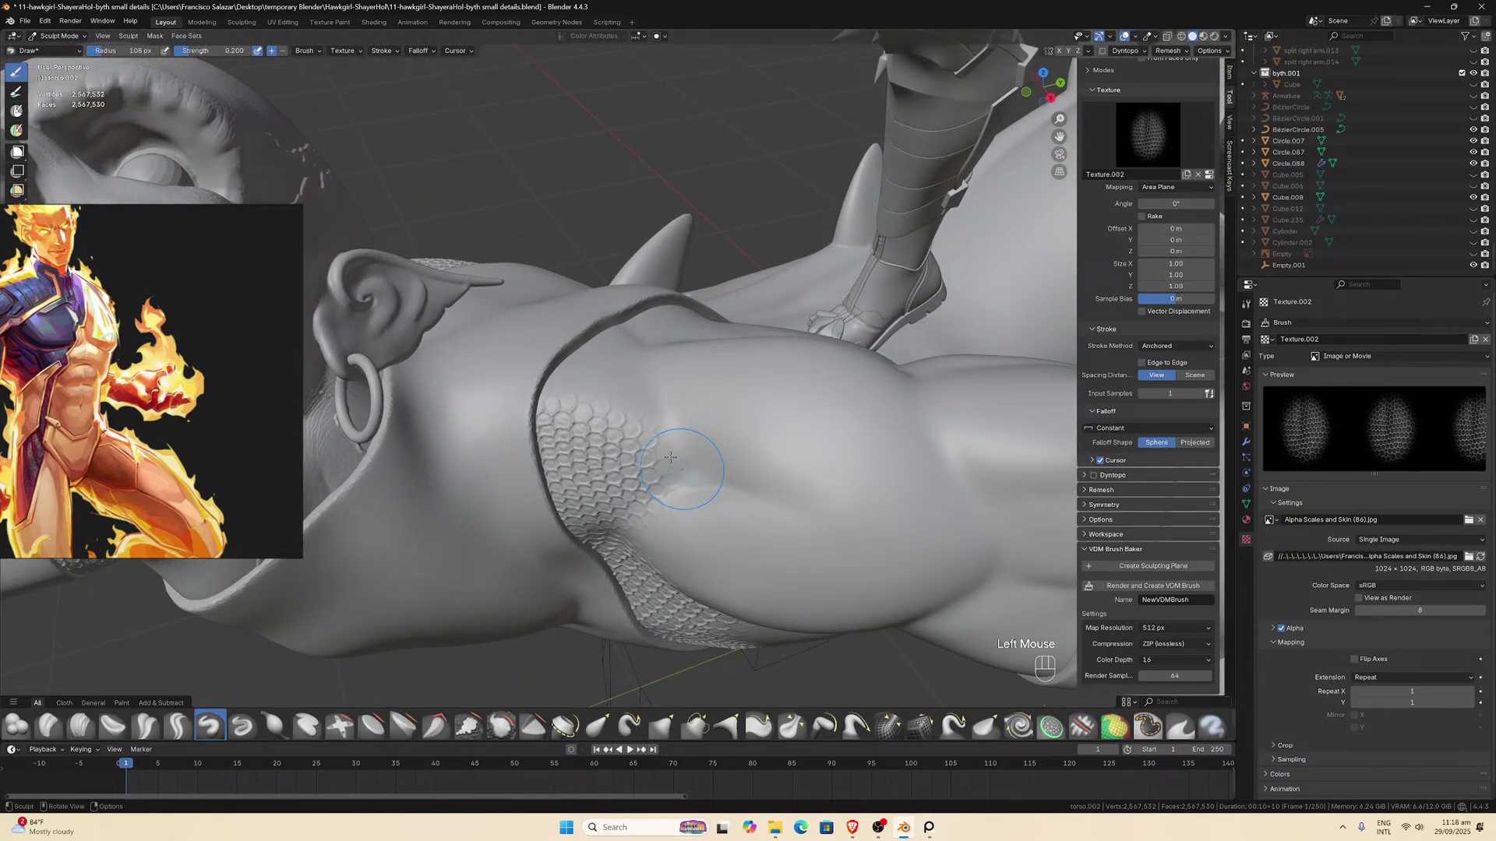
pyautogui.moveTo(670, 457); pyautogui.dragTo(660, 486, button='middle')
pyautogui.moveTo(576, 506); pyautogui.dragTo(643, 516)
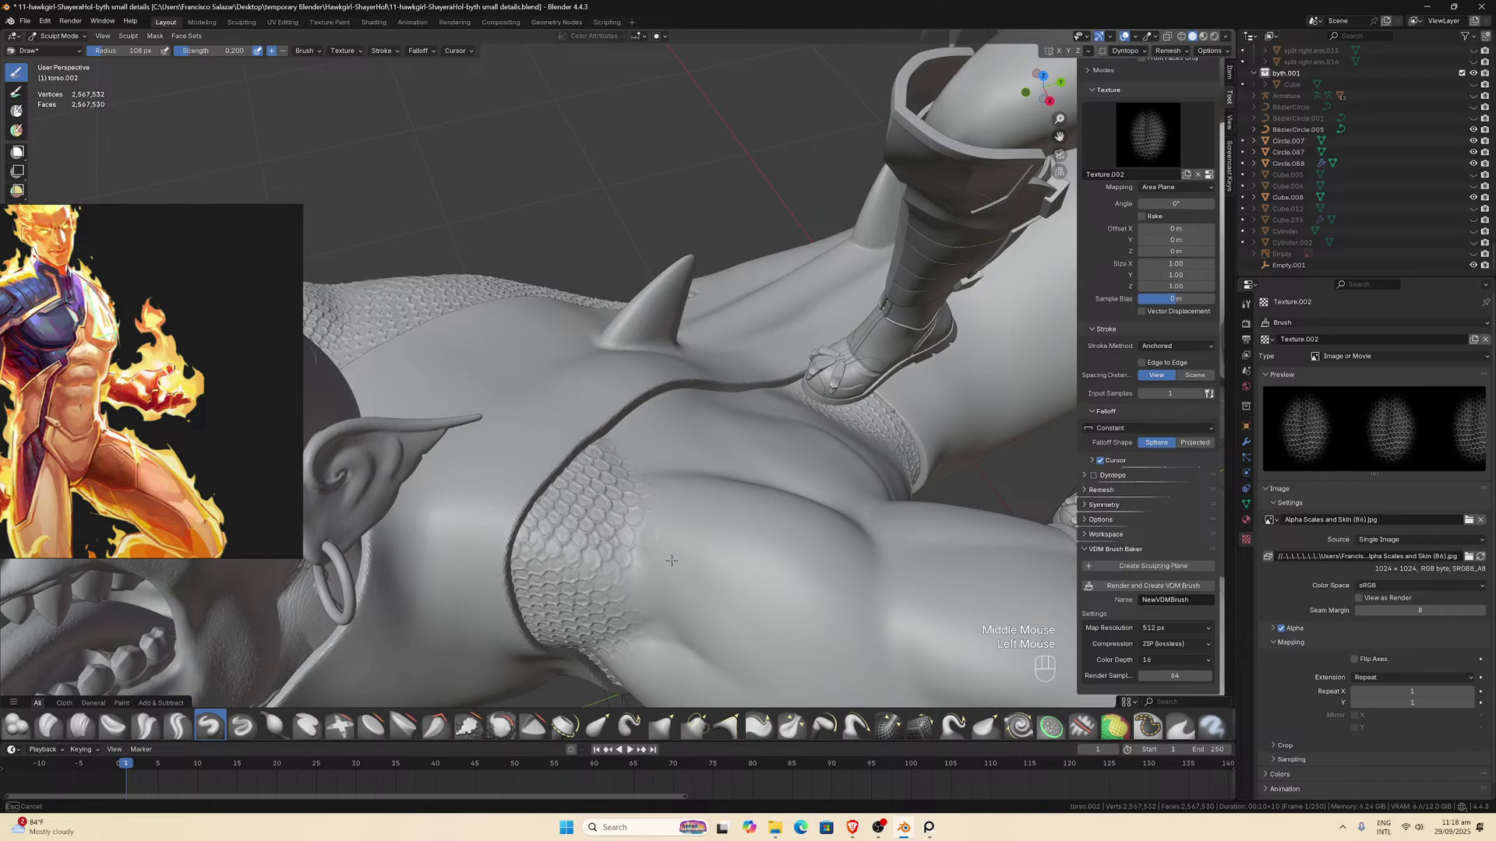
pyautogui.moveTo(643, 516); pyautogui.dragTo(639, 524, button='middle')
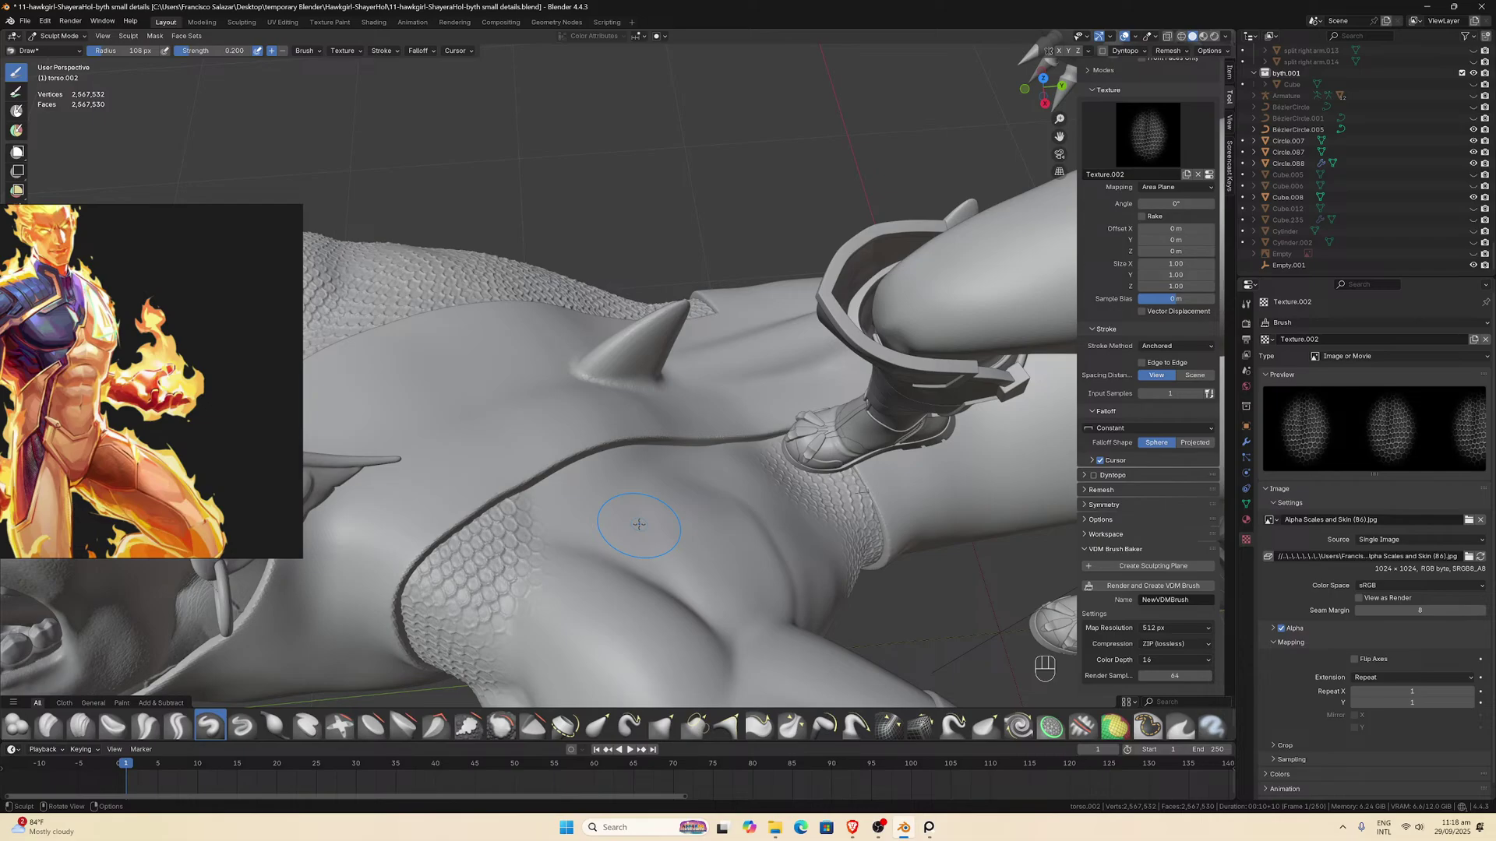
# Stamp scales on the upper back along the suit's edge, between the shoulder and the boot.
pyautogui.scroll(-1, 639, 511)
pyautogui.scroll(1, 639, 511)
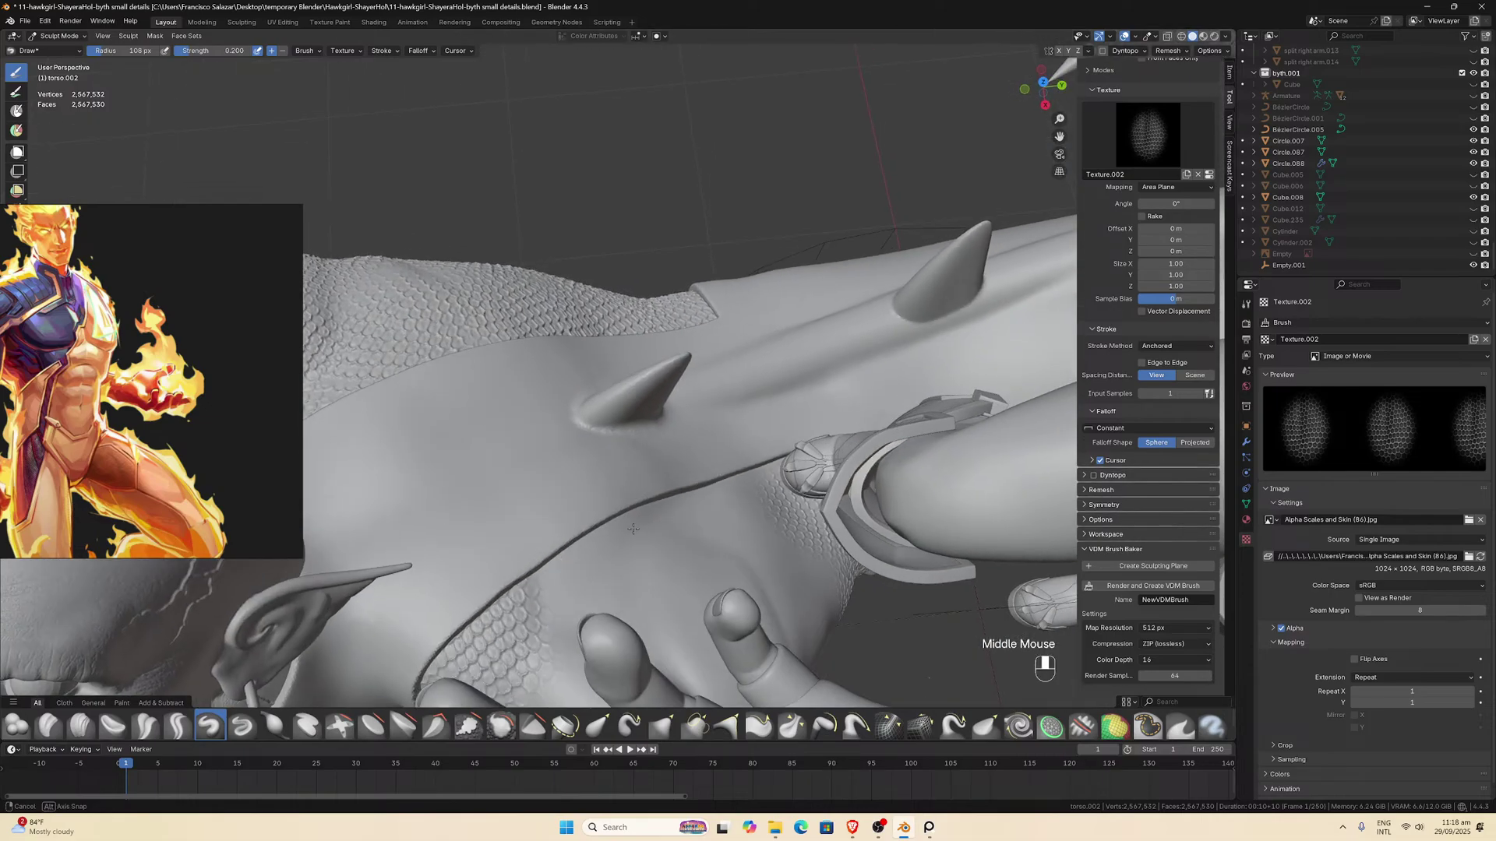
pyautogui.moveTo(638, 511)
pyautogui.mouseDown(button='middle')
pyautogui.moveTo(520, 588)
pyautogui.moveTo(473, 446)
pyautogui.mouseUp(button='middle')
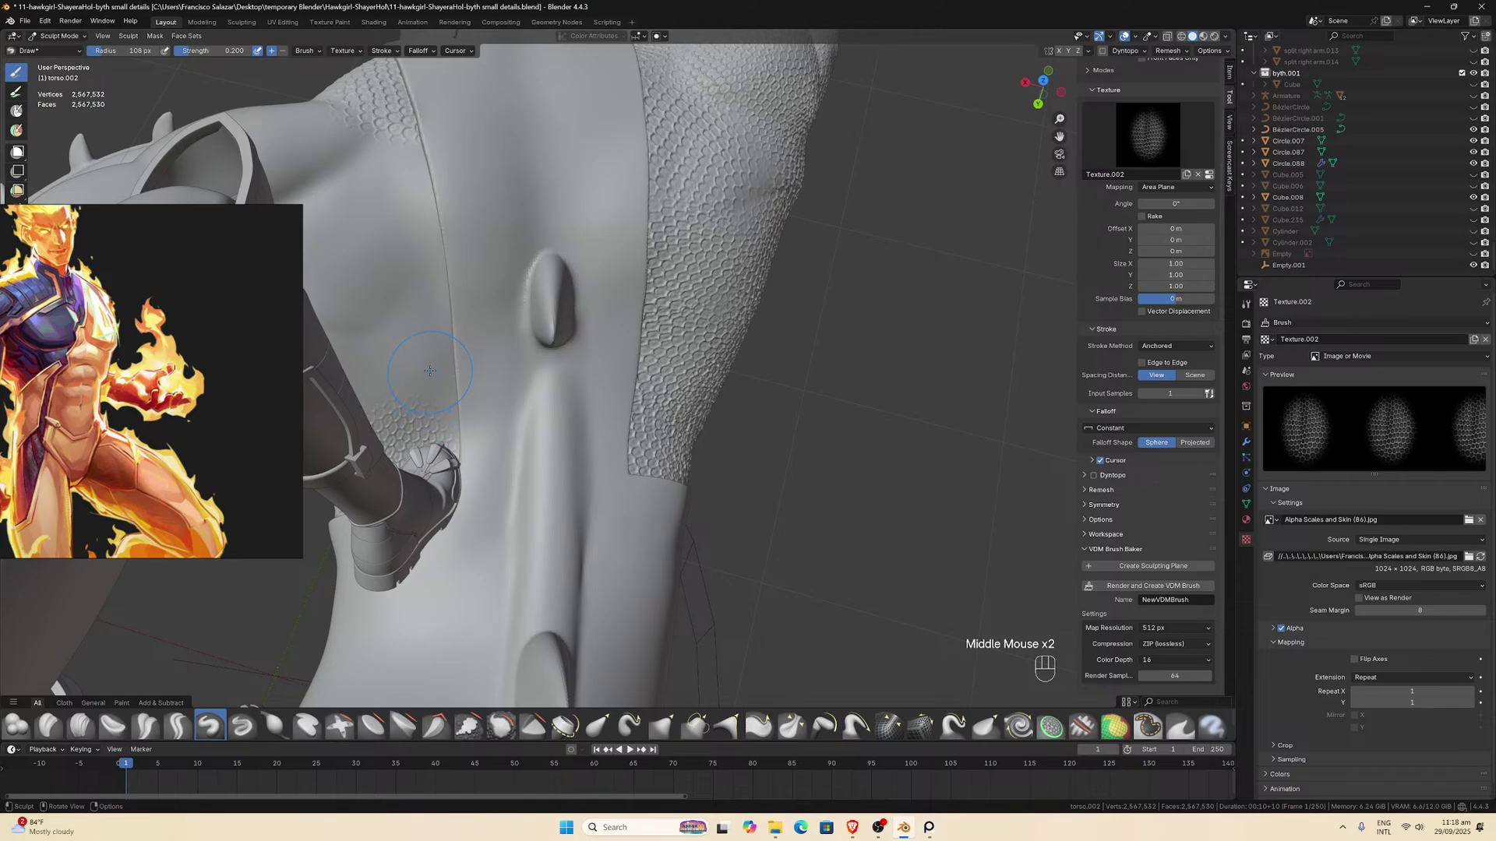
pyautogui.moveTo(443, 389); pyautogui.dragTo(459, 447)
pyautogui.moveTo(399, 208); pyautogui.dragTo(434, 321)
pyautogui.scroll(-2, 428, 306)
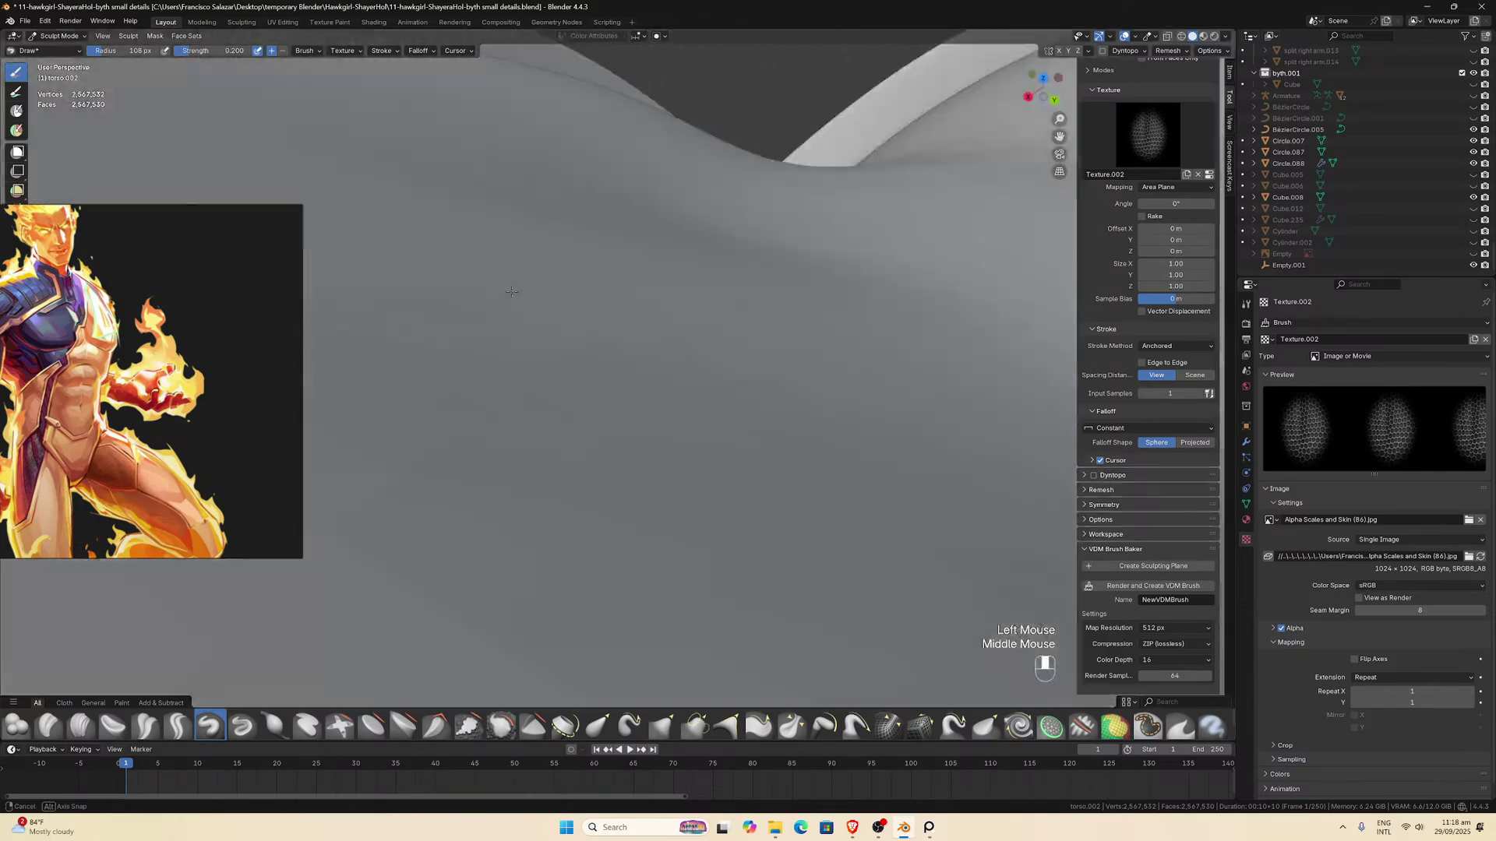
# Stamp scales on the opposite upper arm beside the armband.
pyautogui.moveTo(428, 306)
pyautogui.mouseDown(button='middle')
pyautogui.moveTo(634, 387)
pyautogui.moveTo(818, 396)
pyautogui.mouseUp(button='middle')
pyautogui.scroll(-2, 633, 387)
pyautogui.moveTo(866, 377)
pyautogui.mouseDown()
pyautogui.moveTo(869, 500)
pyautogui.moveTo(824, 499)
pyautogui.mouseUp()
pyautogui.moveTo(825, 499)
pyautogui.mouseDown(button='middle')
pyautogui.moveTo(810, 305)
pyautogui.moveTo(771, 327)
pyautogui.mouseUp(button='middle')
pyautogui.scroll(-2, 811, 305)
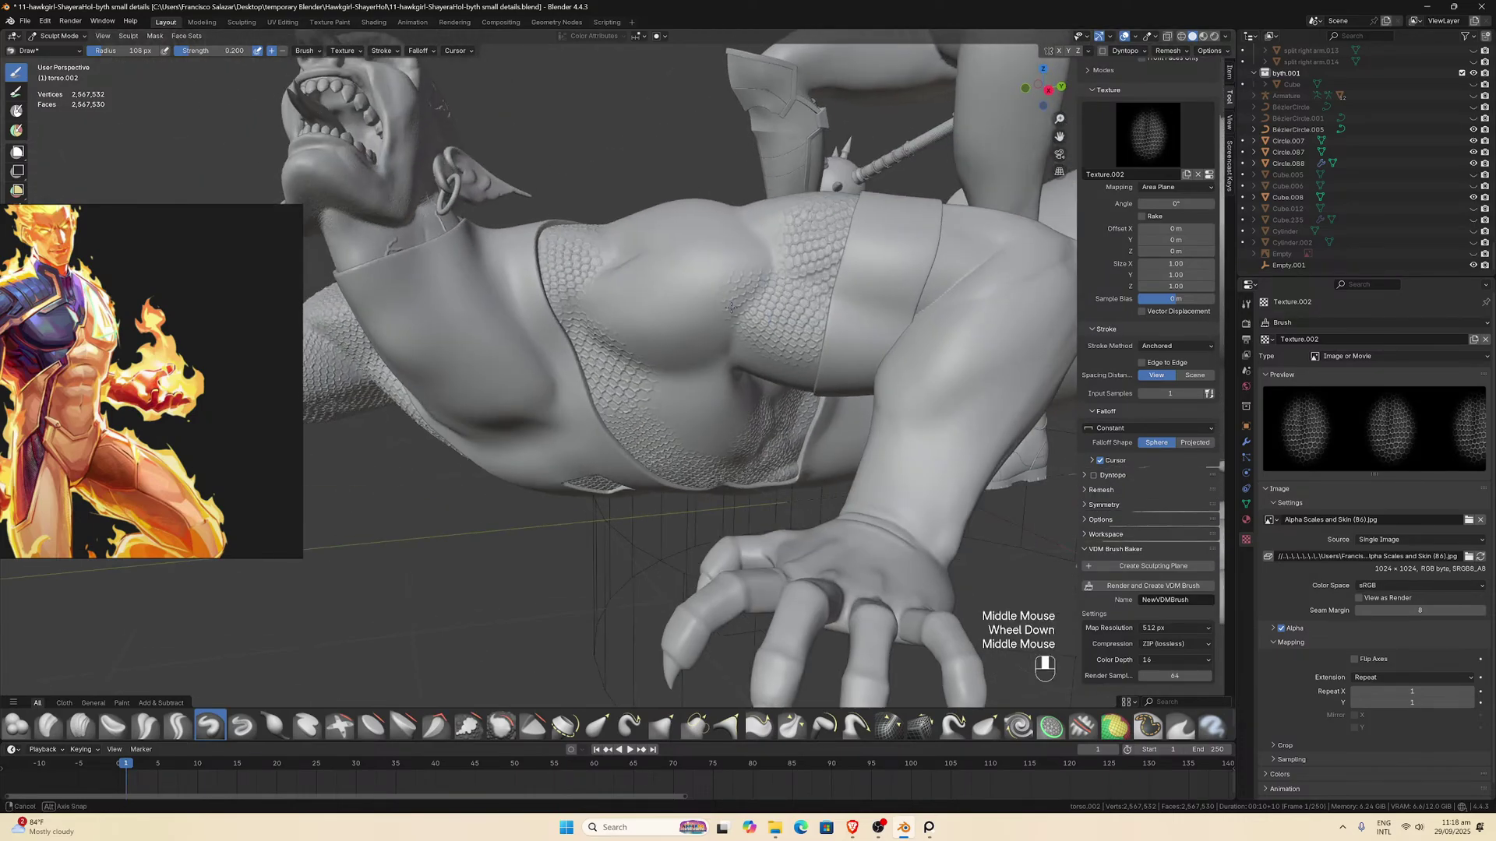
# Cover the outer shoulder muscle with scales, between the suit's edge and the armband.
pyautogui.scroll(2, 771, 328)
pyautogui.moveTo(771, 328); pyautogui.dragTo(769, 325)
pyautogui.moveTo(770, 325)
pyautogui.mouseDown(button='middle')
pyautogui.moveTo(798, 303)
pyautogui.moveTo(779, 312)
pyautogui.mouseUp(button='middle')
pyautogui.moveTo(674, 334); pyautogui.dragTo(787, 324)
pyautogui.moveTo(787, 324); pyautogui.dragTo(763, 338, button='middle')
pyautogui.moveTo(635, 435); pyautogui.dragTo(740, 487)
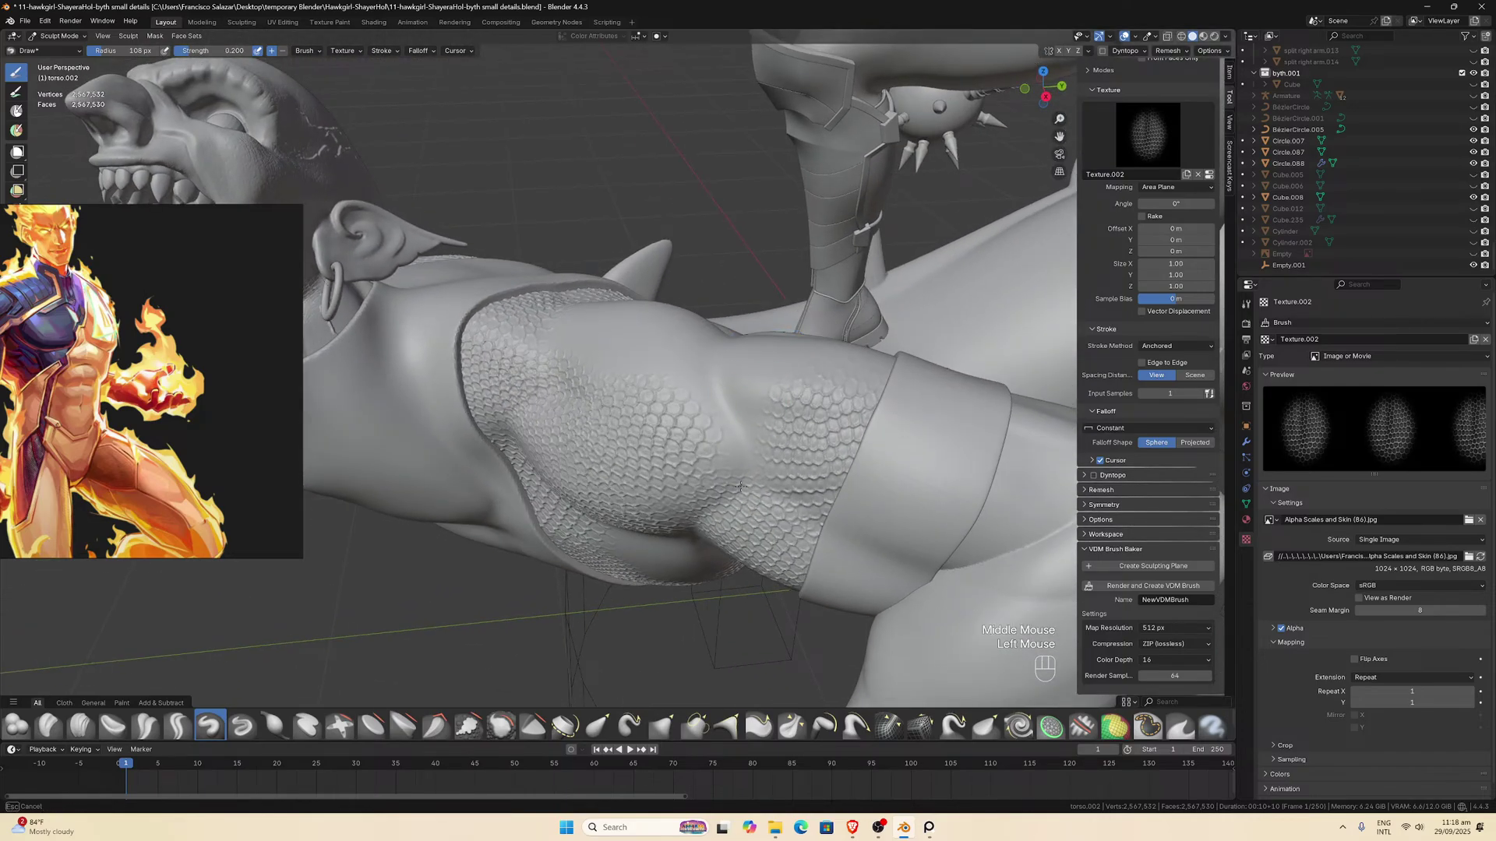
pyautogui.moveTo(709, 430); pyautogui.dragTo(663, 477, button='middle')
# Extend the scale stamps over the top and back of the shoulder and down the upper arm to the armband.
pyautogui.moveTo(575, 495); pyautogui.dragTo(639, 546)
pyautogui.moveTo(639, 545); pyautogui.dragTo(632, 553, button='middle')
pyautogui.moveTo(506, 532); pyautogui.dragTo(592, 616)
pyautogui.moveTo(592, 616); pyautogui.dragTo(583, 476, button='middle')
pyautogui.moveTo(583, 476); pyautogui.dragTo(627, 510)
pyautogui.moveTo(627, 510); pyautogui.dragTo(557, 566, button='middle')
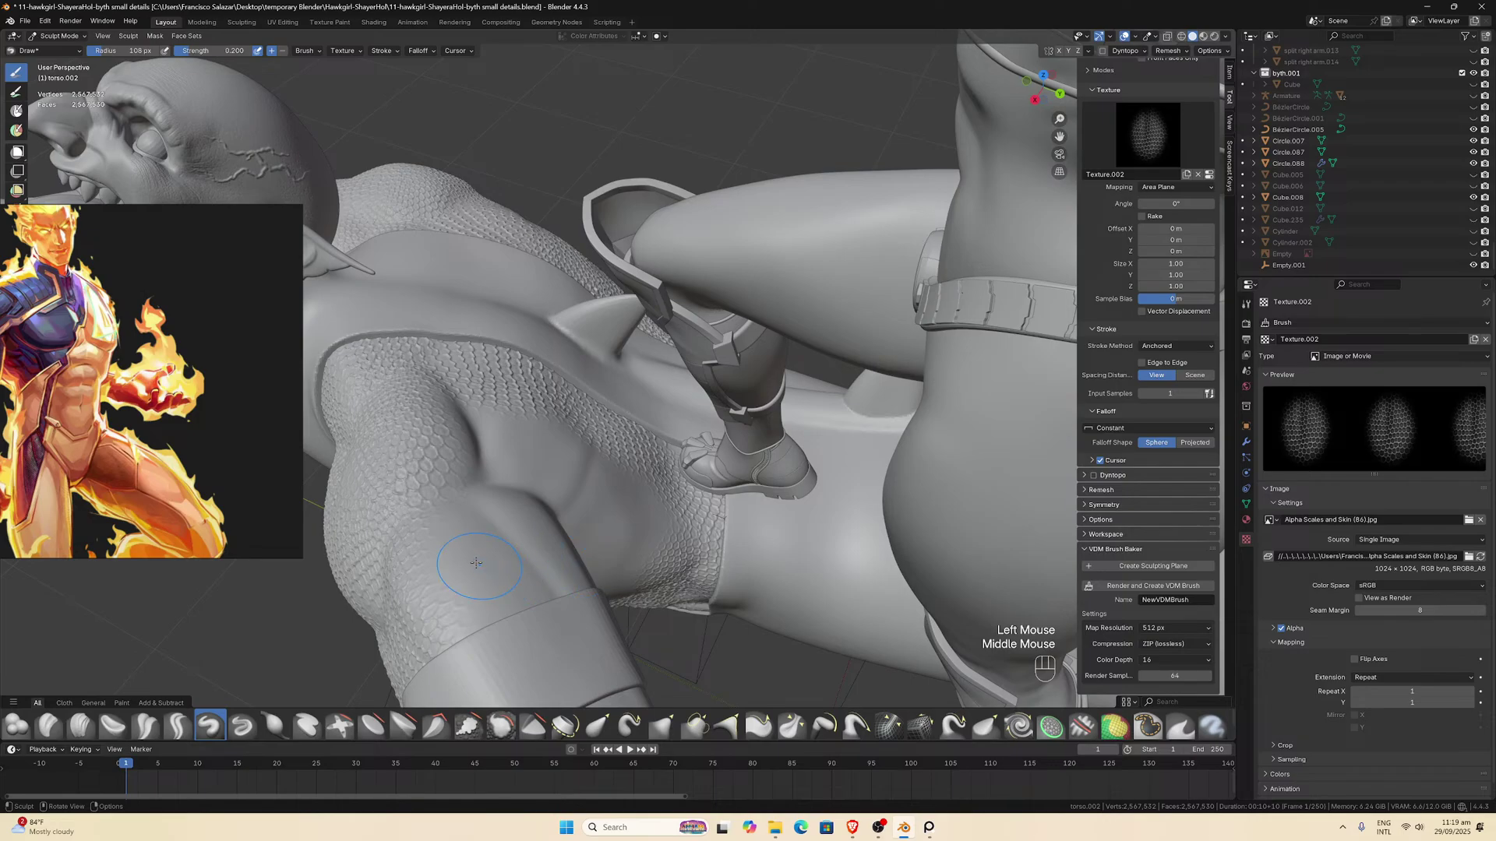
pyautogui.moveTo(476, 563)
pyautogui.mouseDown()
pyautogui.moveTo(518, 615)
pyautogui.moveTo(574, 641)
pyautogui.mouseUp()
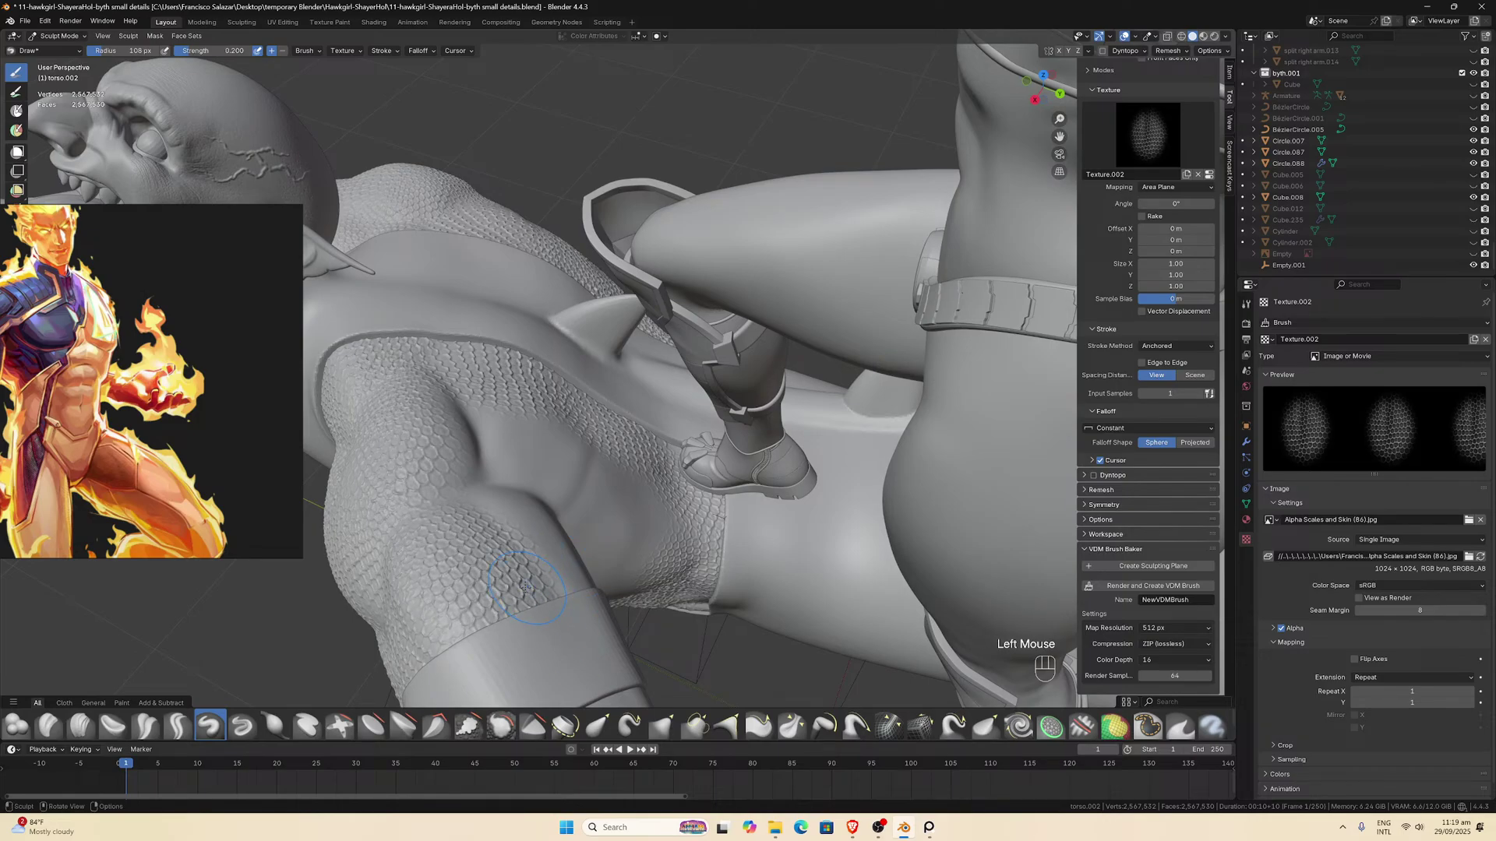
# Stamp scales on the shoulder blade area behind the arm.
pyautogui.moveTo(525, 587); pyautogui.dragTo(466, 500, button='middle')
pyautogui.moveTo(452, 440); pyautogui.dragTo(571, 455)
pyautogui.scroll(1, 571, 456)
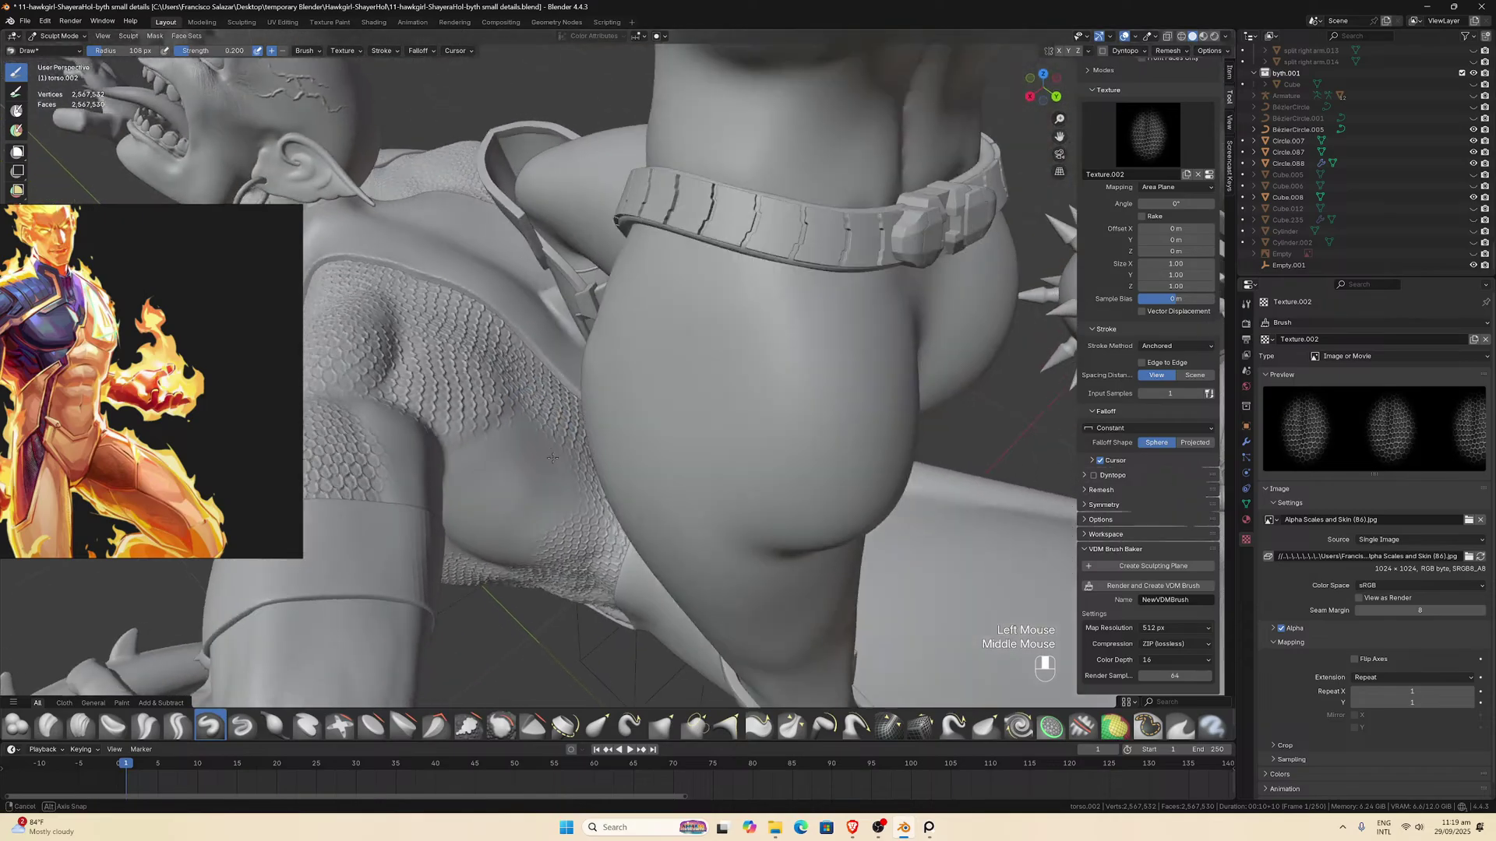
# Isolate the torso in Local View and stamp scales across the bare chest toward the armpit.
pyautogui.moveTo(571, 457)
pyautogui.mouseDown(button='middle')
pyautogui.moveTo(632, 387)
pyautogui.moveTo(785, 303)
pyautogui.moveTo(677, 397)
pyautogui.mouseUp(button='middle')
pyautogui.scroll(-2, 631, 387)
pyautogui.press('KP_Divide')
pyautogui.scroll(4, 740, 342)
pyautogui.scroll(-1, 678, 390)
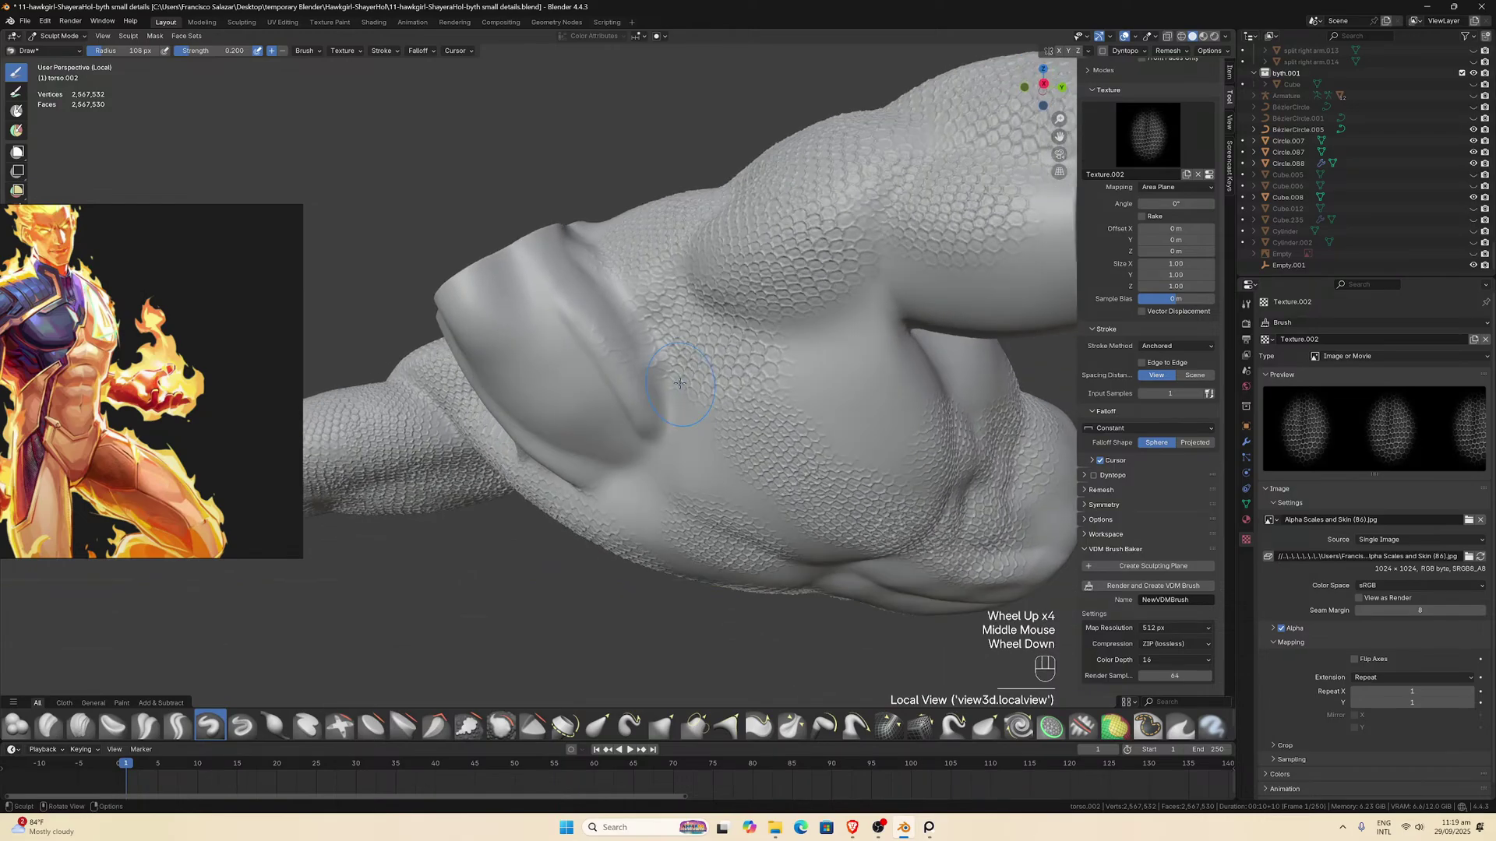
pyautogui.moveTo(793, 350); pyautogui.dragTo(857, 382)
pyautogui.moveTo(857, 382); pyautogui.dragTo(763, 361, button='middle')
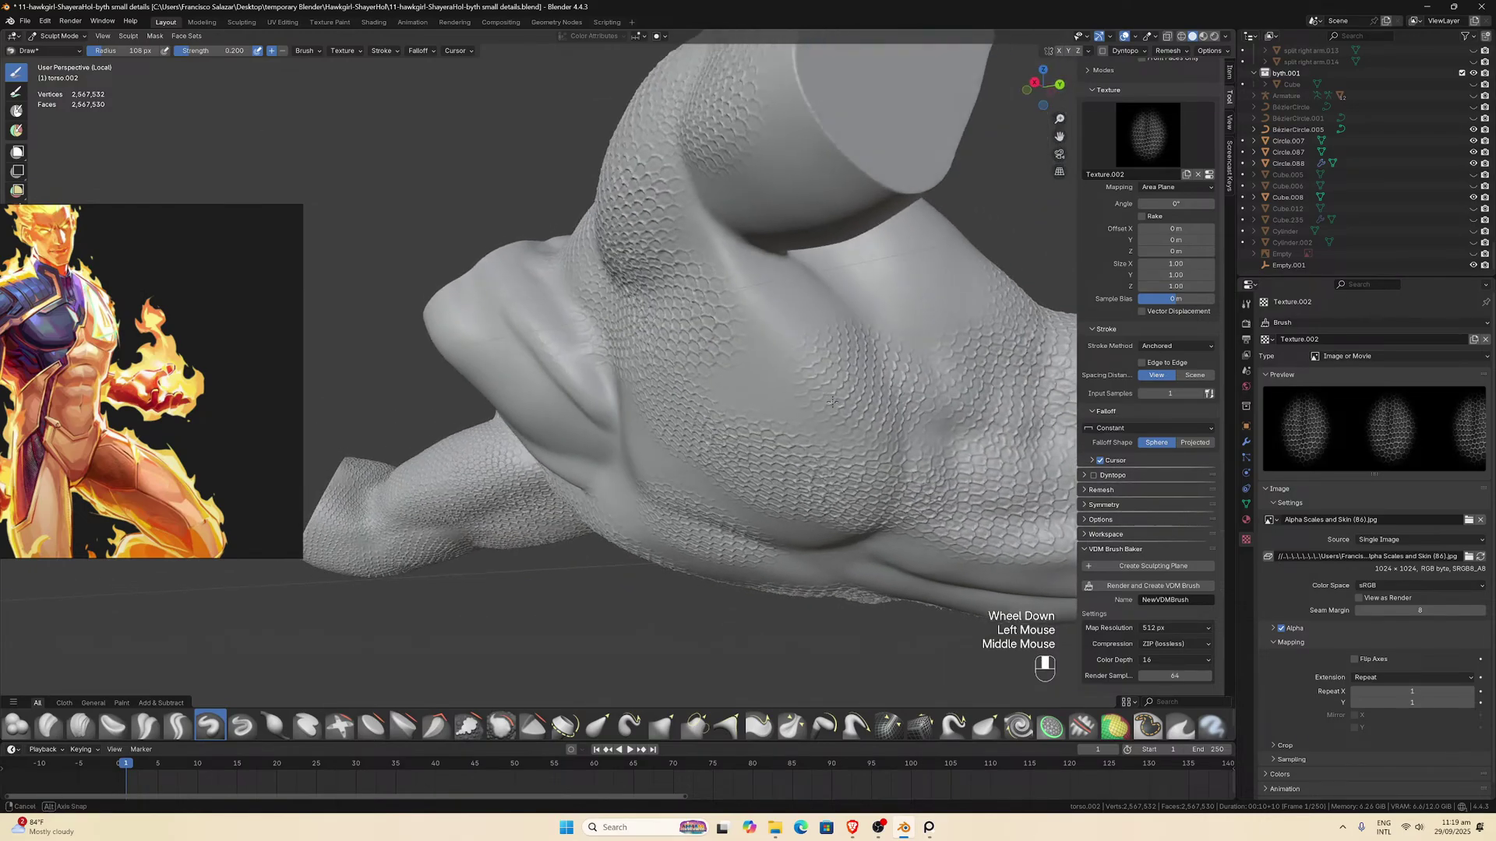
pyautogui.scroll(-1, 764, 360)
pyautogui.moveTo(764, 361); pyautogui.dragTo(709, 319)
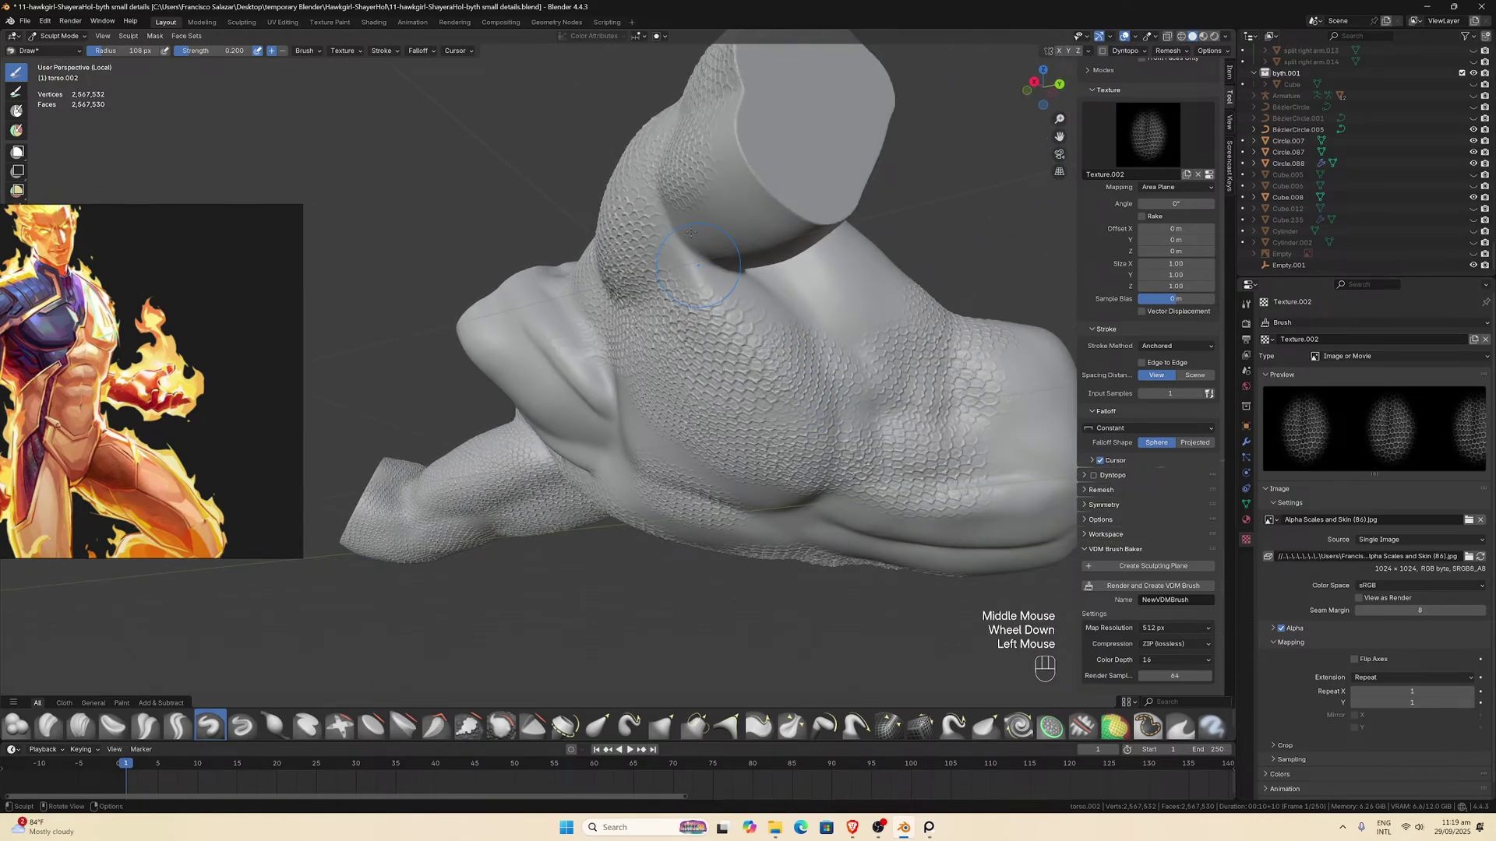
# Stamp scales over the bare underside of the short upper arm, beside the armpit.
pyautogui.moveTo(709, 319); pyautogui.dragTo(789, 224, button='middle')
pyautogui.moveTo(753, 248); pyautogui.dragTo(760, 268)
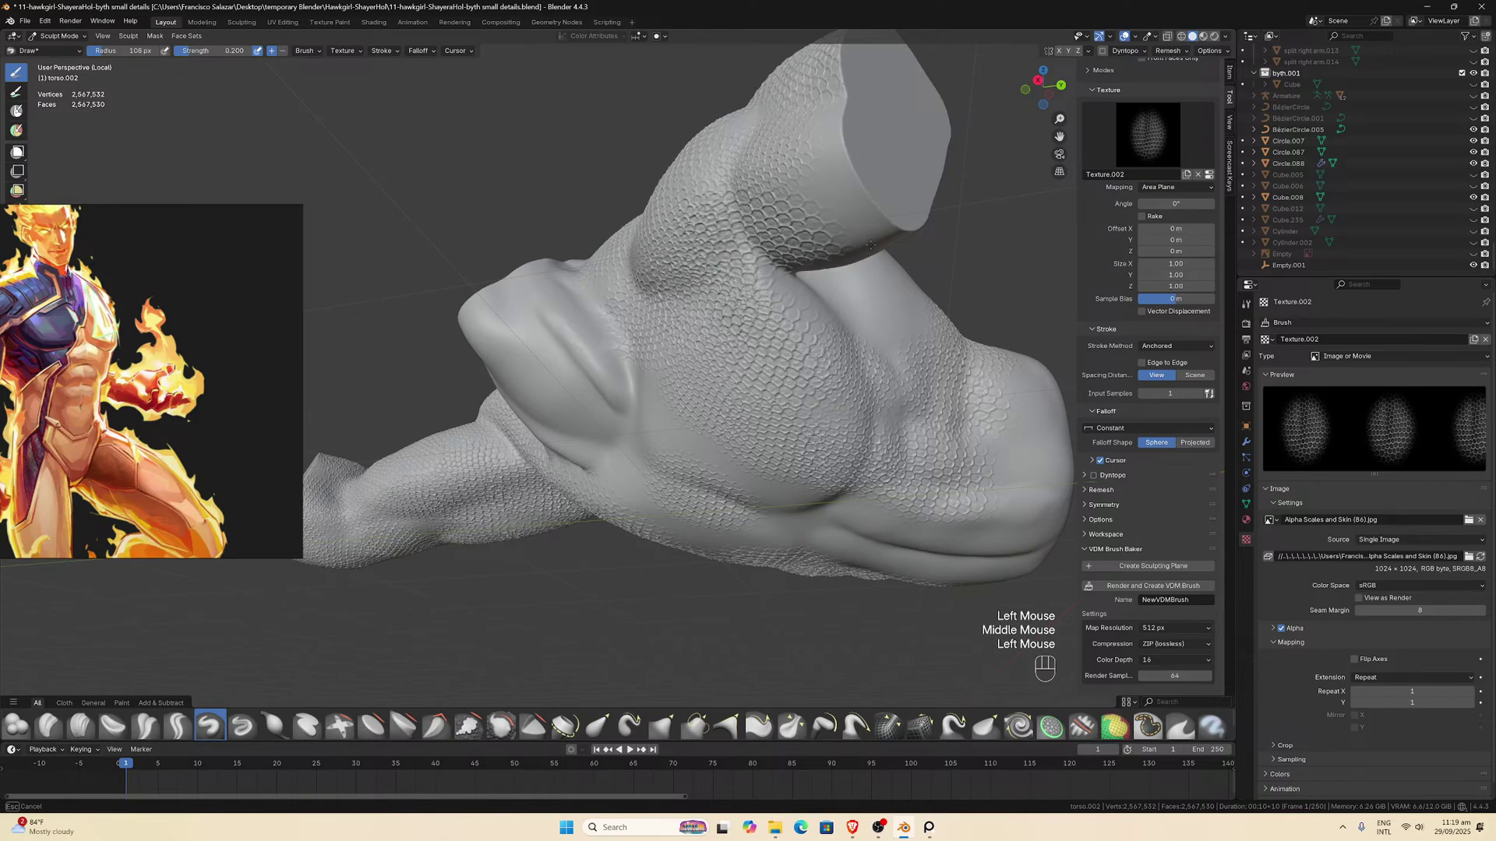
pyautogui.moveTo(760, 269)
pyautogui.mouseDown(button='middle')
pyautogui.moveTo(772, 263)
pyautogui.moveTo(577, 307)
pyautogui.mouseUp(button='middle')
pyautogui.moveTo(545, 312)
pyautogui.mouseDown()
pyautogui.moveTo(635, 300)
pyautogui.moveTo(676, 326)
pyautogui.mouseUp()
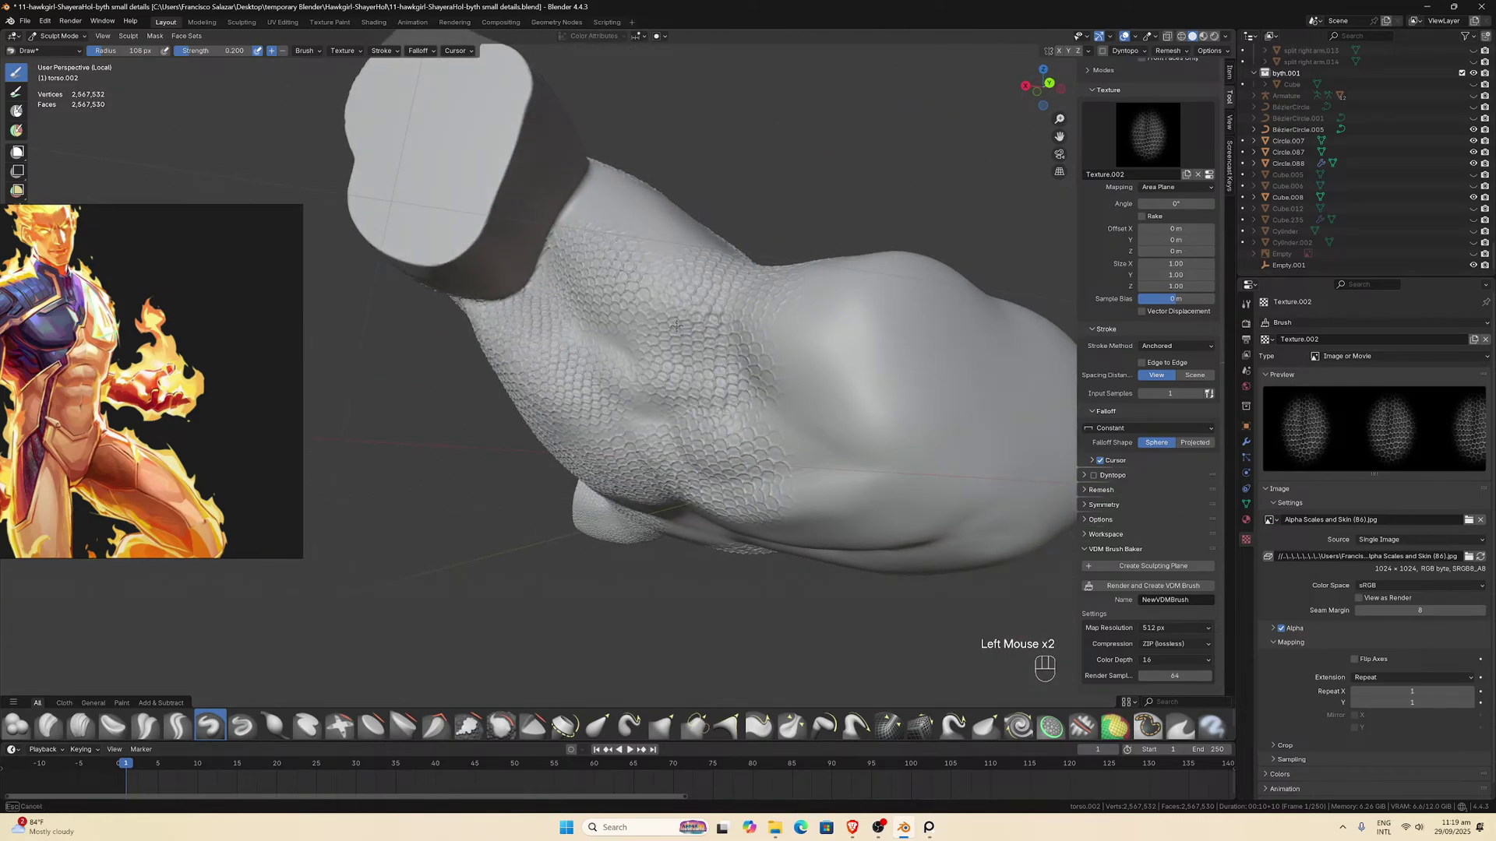
# Extend the scale stamps from the armpit across the adjoining side of the torso and around the upper arm.
pyautogui.moveTo(673, 307); pyautogui.dragTo(660, 352, button='middle')
pyautogui.moveTo(614, 437); pyautogui.dragTo(617, 465)
pyautogui.moveTo(617, 464); pyautogui.dragTo(624, 460, button='middle')
pyautogui.moveTo(497, 488); pyautogui.dragTo(485, 418)
pyautogui.moveTo(485, 418)
pyautogui.mouseDown(button='middle')
pyautogui.moveTo(893, 205)
pyautogui.moveTo(740, 327)
pyautogui.moveTo(806, 463)
pyautogui.moveTo(578, 374)
pyautogui.mouseUp(button='middle')
pyautogui.click(806, 464)
pyautogui.moveTo(545, 409); pyautogui.dragTo(641, 401)
pyautogui.moveTo(617, 373); pyautogui.dragTo(595, 365, button='middle')
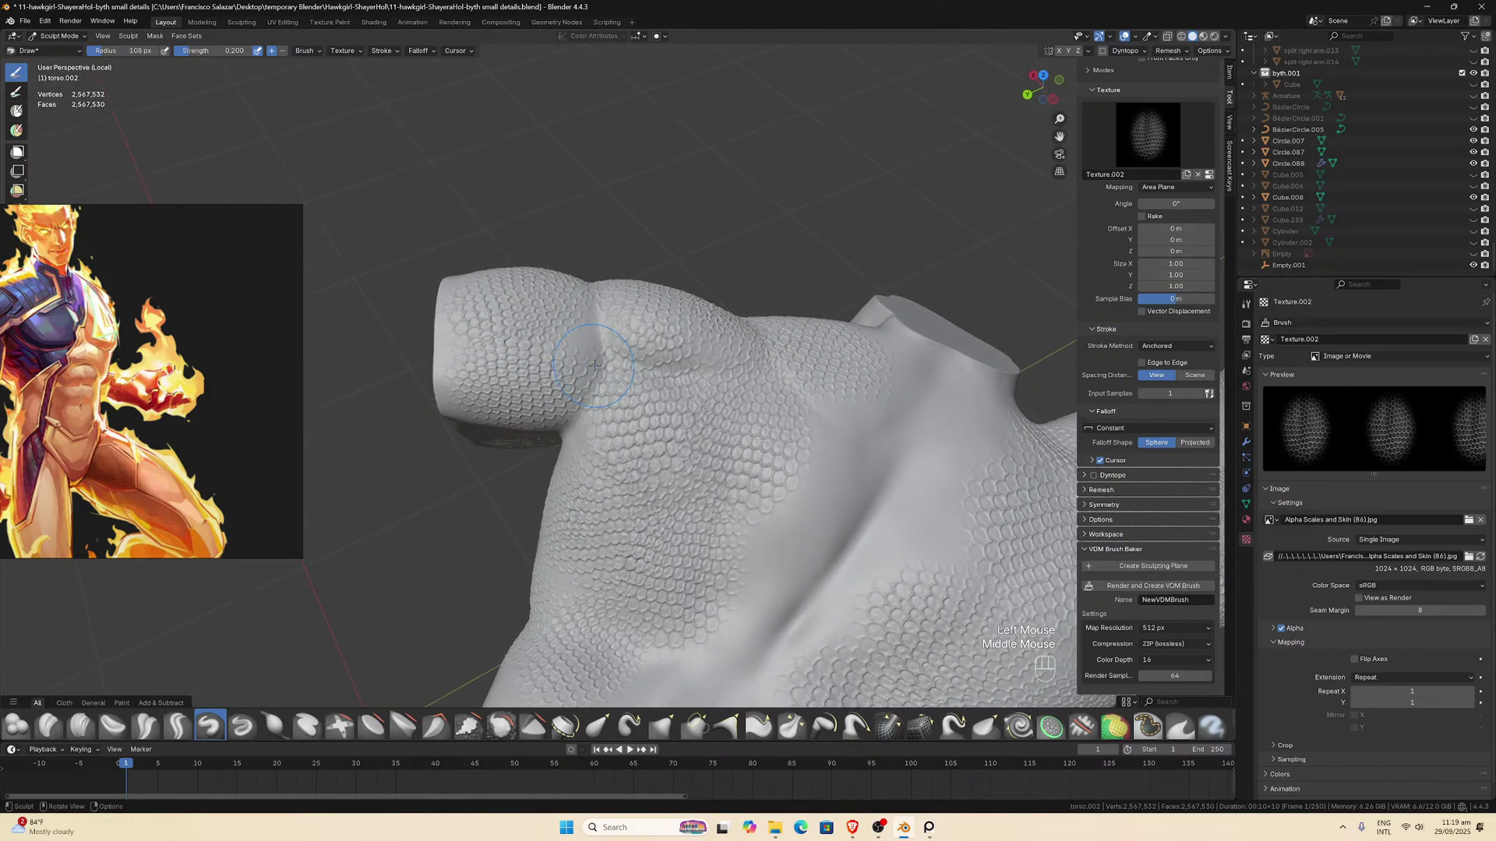
# Undo the last stamp and restamp scales along the crease between arm and torso and on the arm's underside.
pyautogui.hotkey('ctrl', 'z')
pyautogui.moveTo(537, 387)
pyautogui.mouseDown()
pyautogui.moveTo(627, 358)
pyautogui.moveTo(609, 344)
pyautogui.mouseUp()
pyautogui.moveTo(609, 344); pyautogui.dragTo(642, 265, button='middle')
pyautogui.scroll(2, 645, 258)
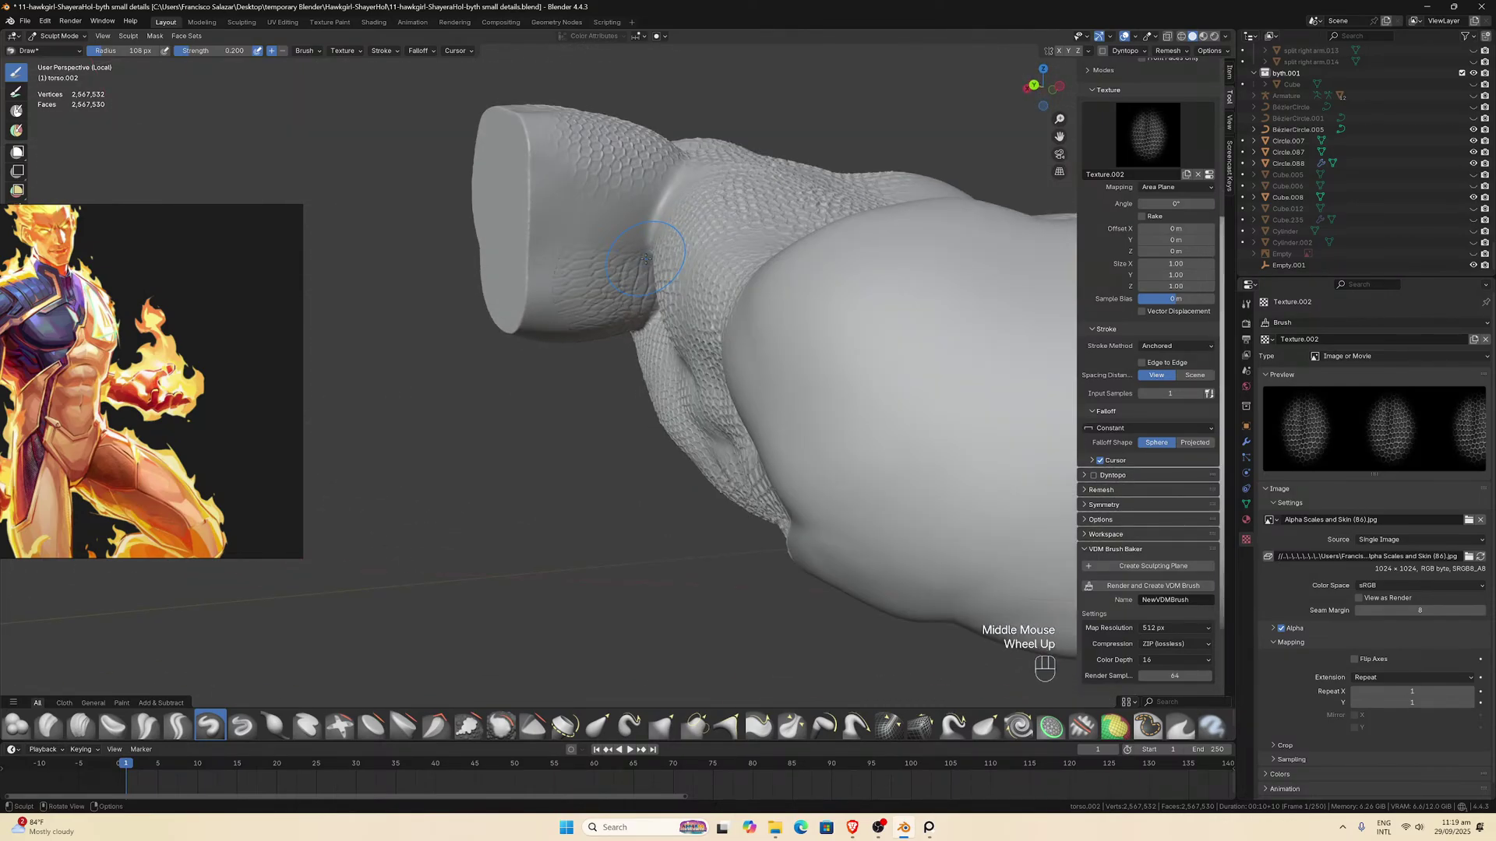
pyautogui.moveTo(600, 224); pyautogui.dragTo(646, 271)
pyautogui.moveTo(646, 271)
pyautogui.mouseDown(button='middle')
pyautogui.moveTo(663, 257)
pyautogui.moveTo(627, 234)
pyautogui.mouseUp(button='middle')
pyautogui.scroll(-2, 639, 249)
pyautogui.scroll(-1, 627, 234)
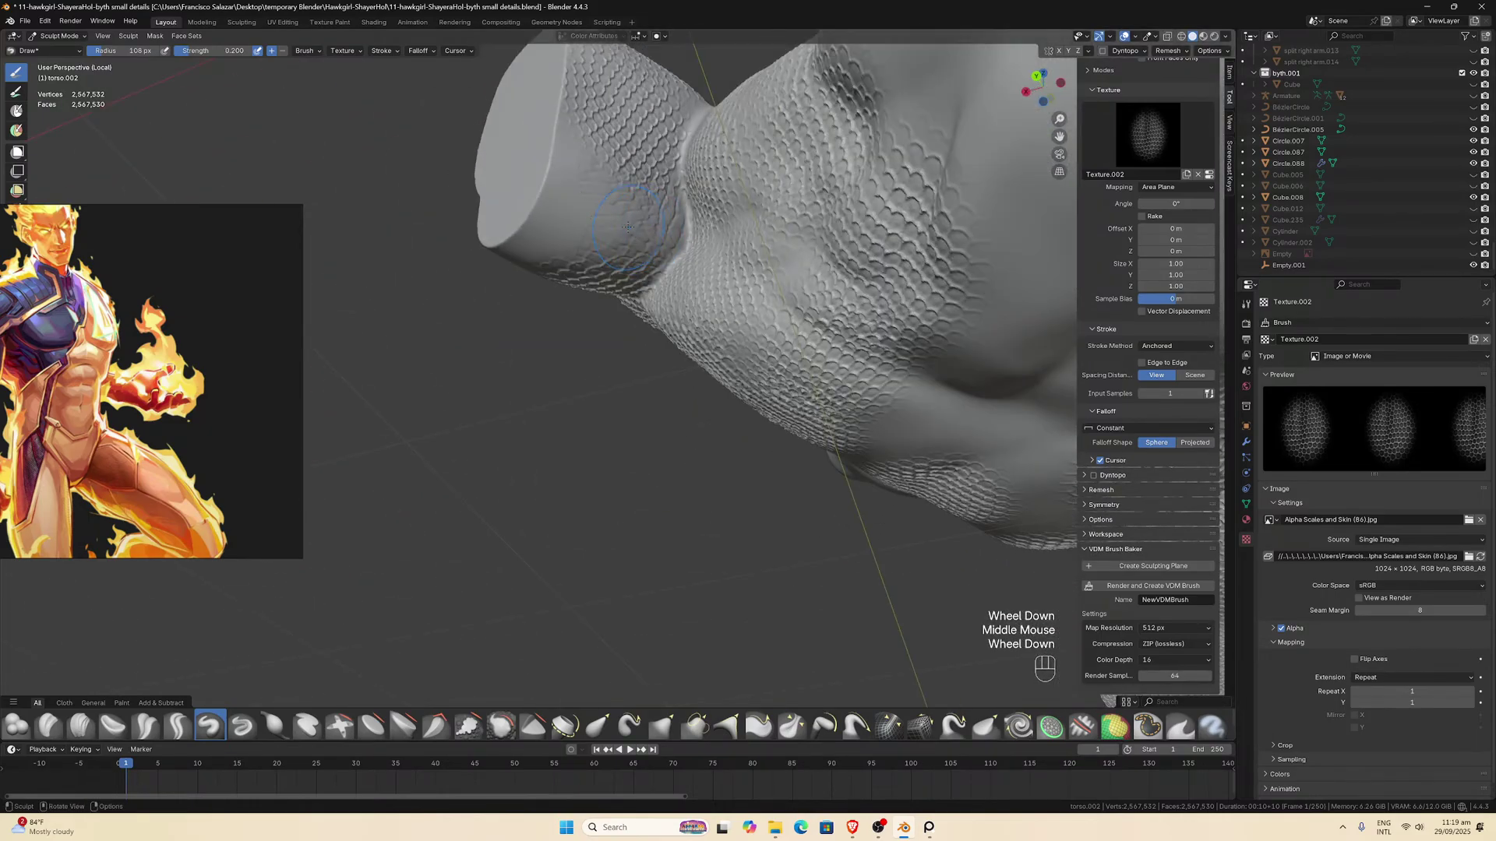
pyautogui.moveTo(623, 227); pyautogui.dragTo(673, 223)
pyautogui.moveTo(674, 224); pyautogui.dragTo(701, 234, button='middle')
pyautogui.scroll(2, 740, 250)
# Exit Local View, return the torso to Object Mode and save the file.
pyautogui.moveTo(779, 265); pyautogui.dragTo(821, 381, button='middle')
pyautogui.scroll(-1, 833, 284)
pyautogui.press('/')
pyautogui.scroll(-2, 832, 285)
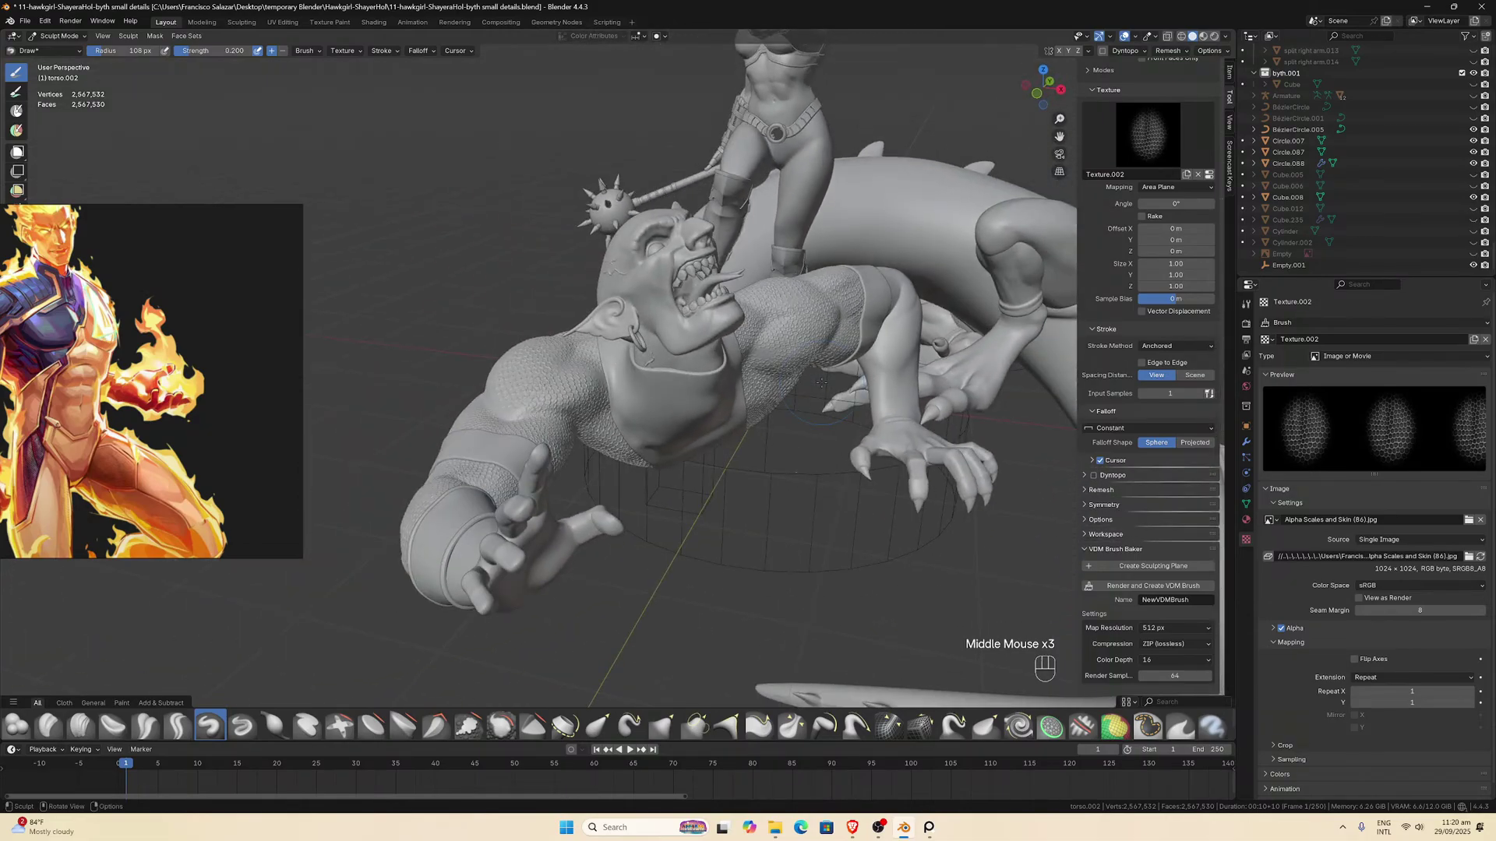
pyautogui.click(66, 35)
pyautogui.click(55, 48)
pyautogui.scroll(3, 615, 370)
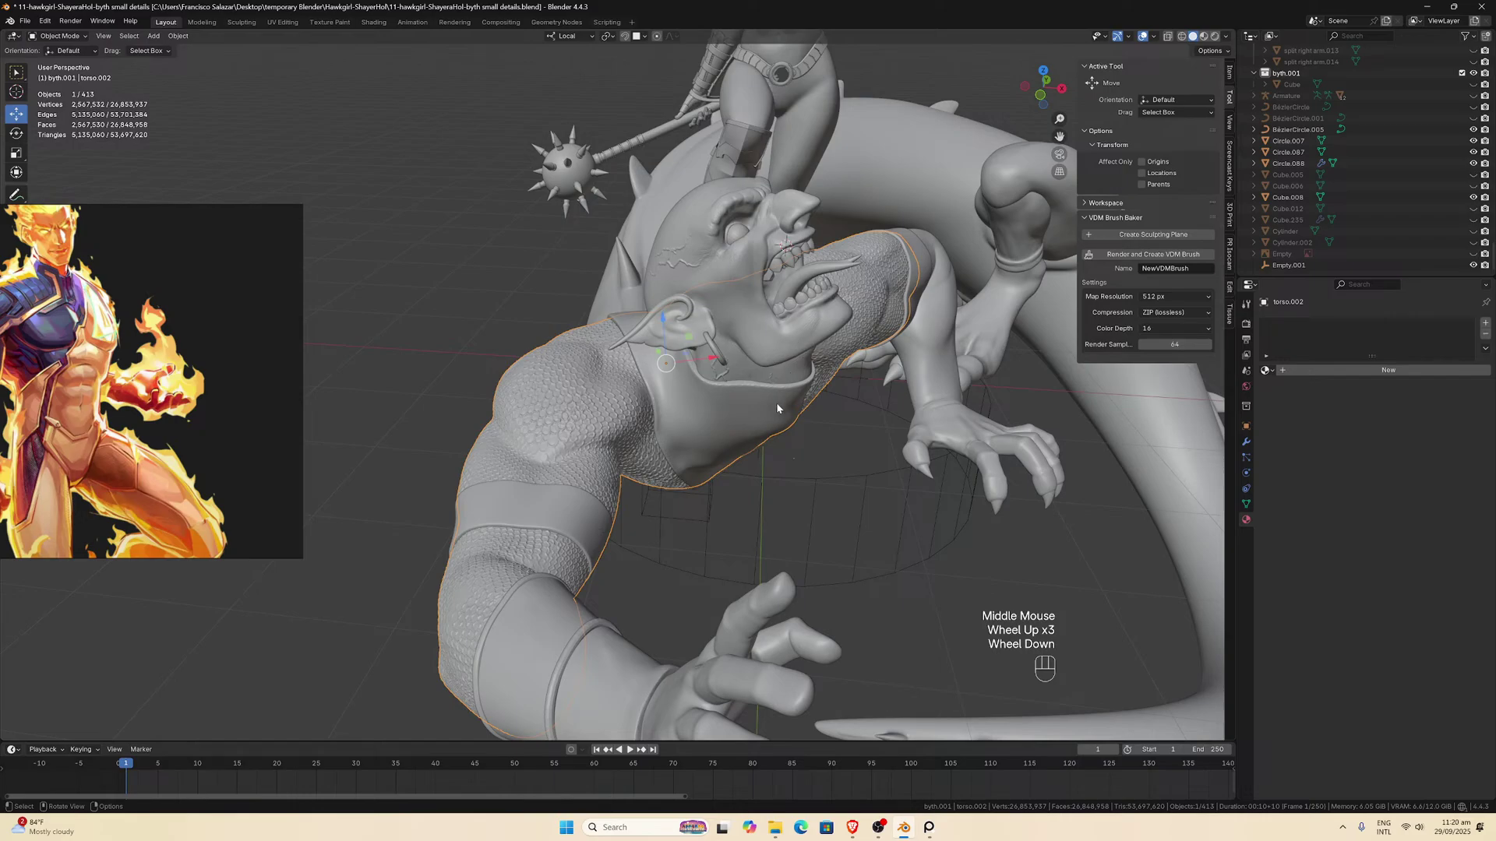
pyautogui.hotkey('ctrl', 's')
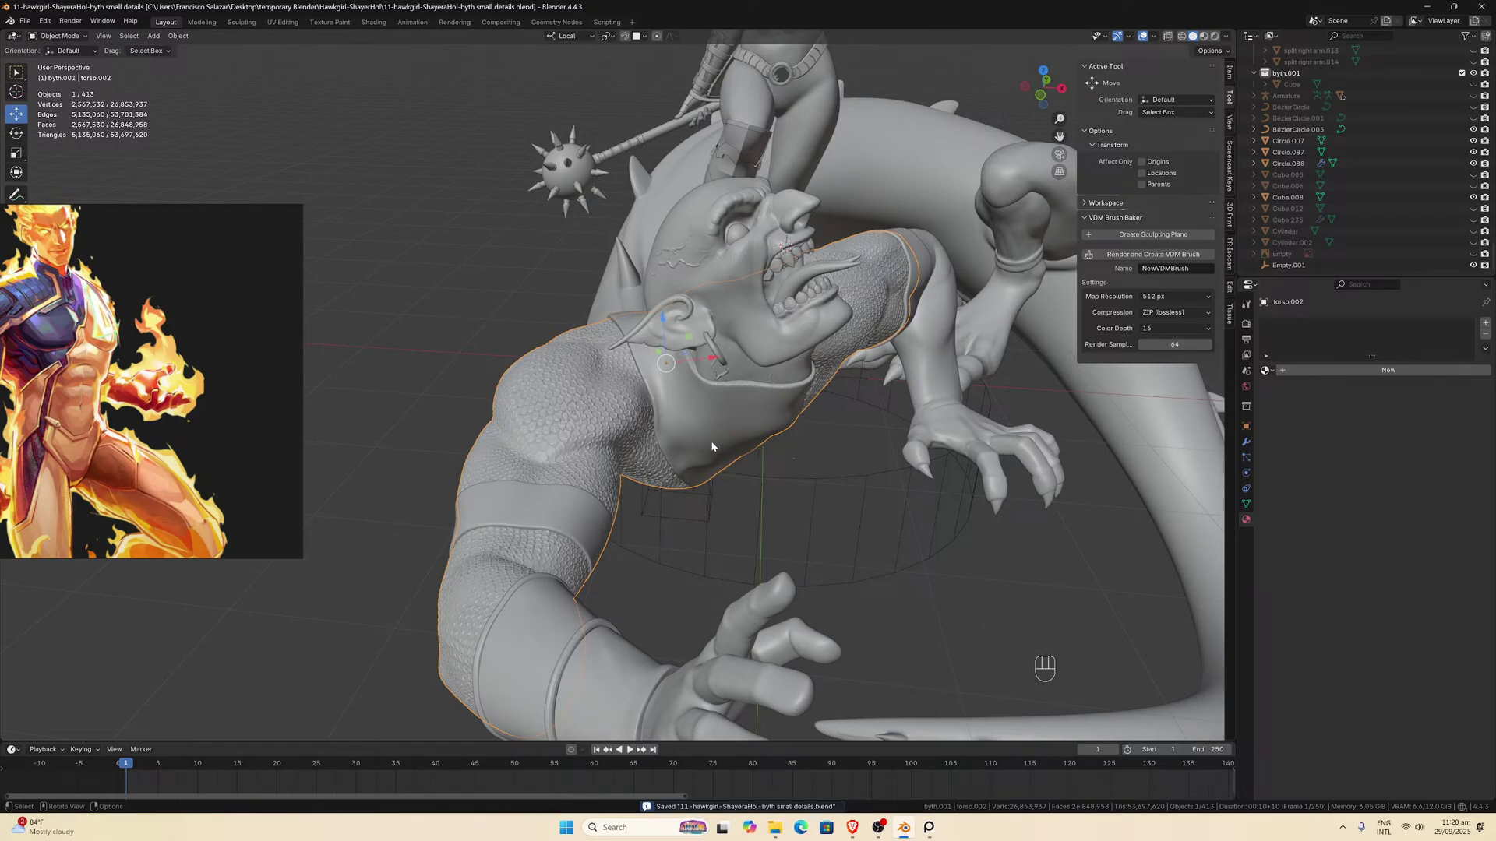
# Examine the scaled chest, shoulders and arms together with the suit and armbands from several angles.
pyautogui.moveTo(712, 402); pyautogui.dragTo(684, 414, button='middle')
pyautogui.scroll(2, 682, 417)
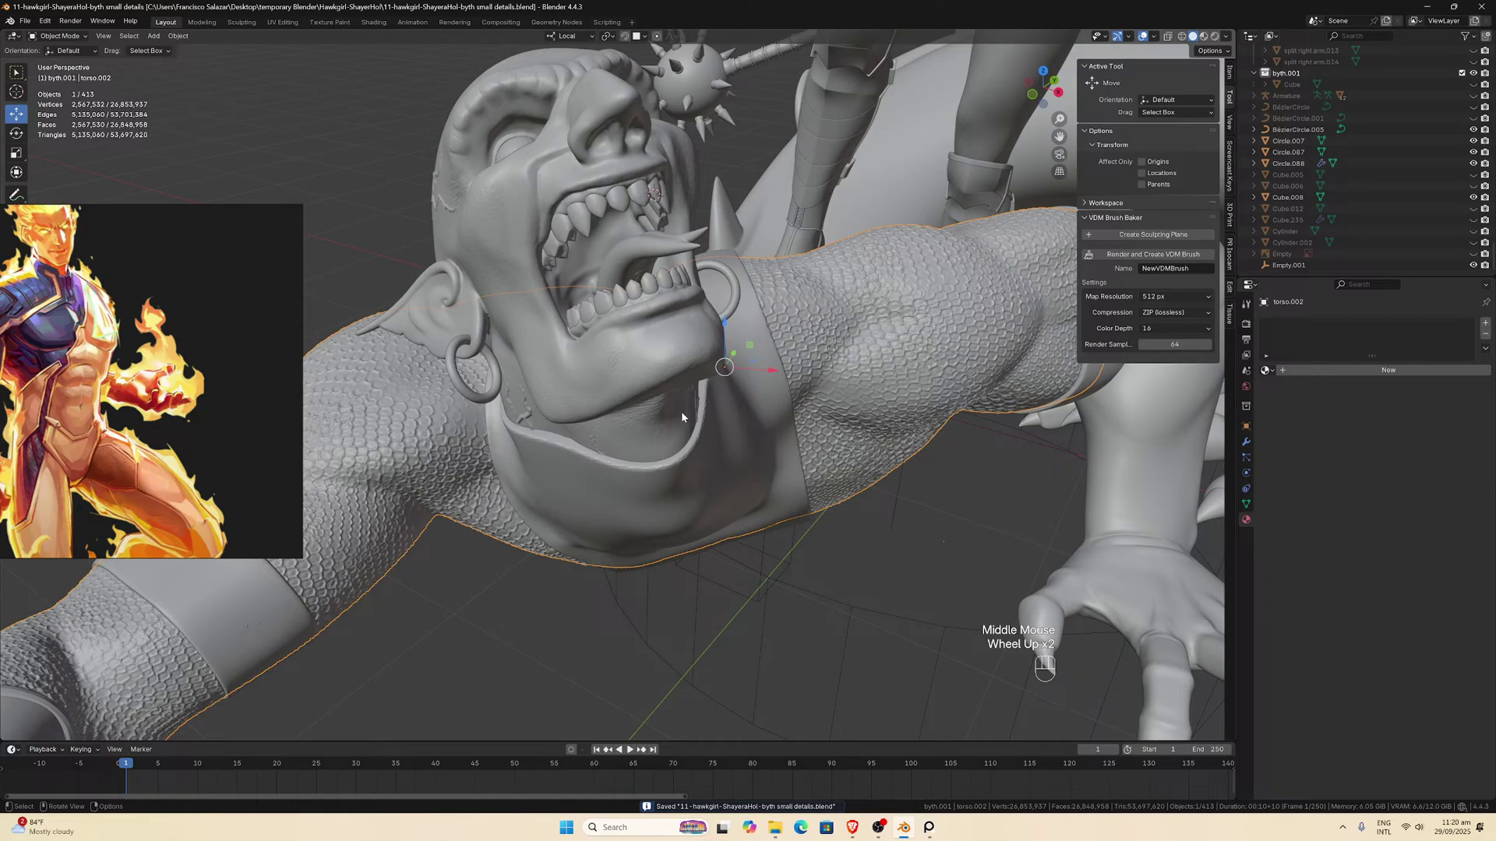
pyautogui.scroll(-2, 595, 446)
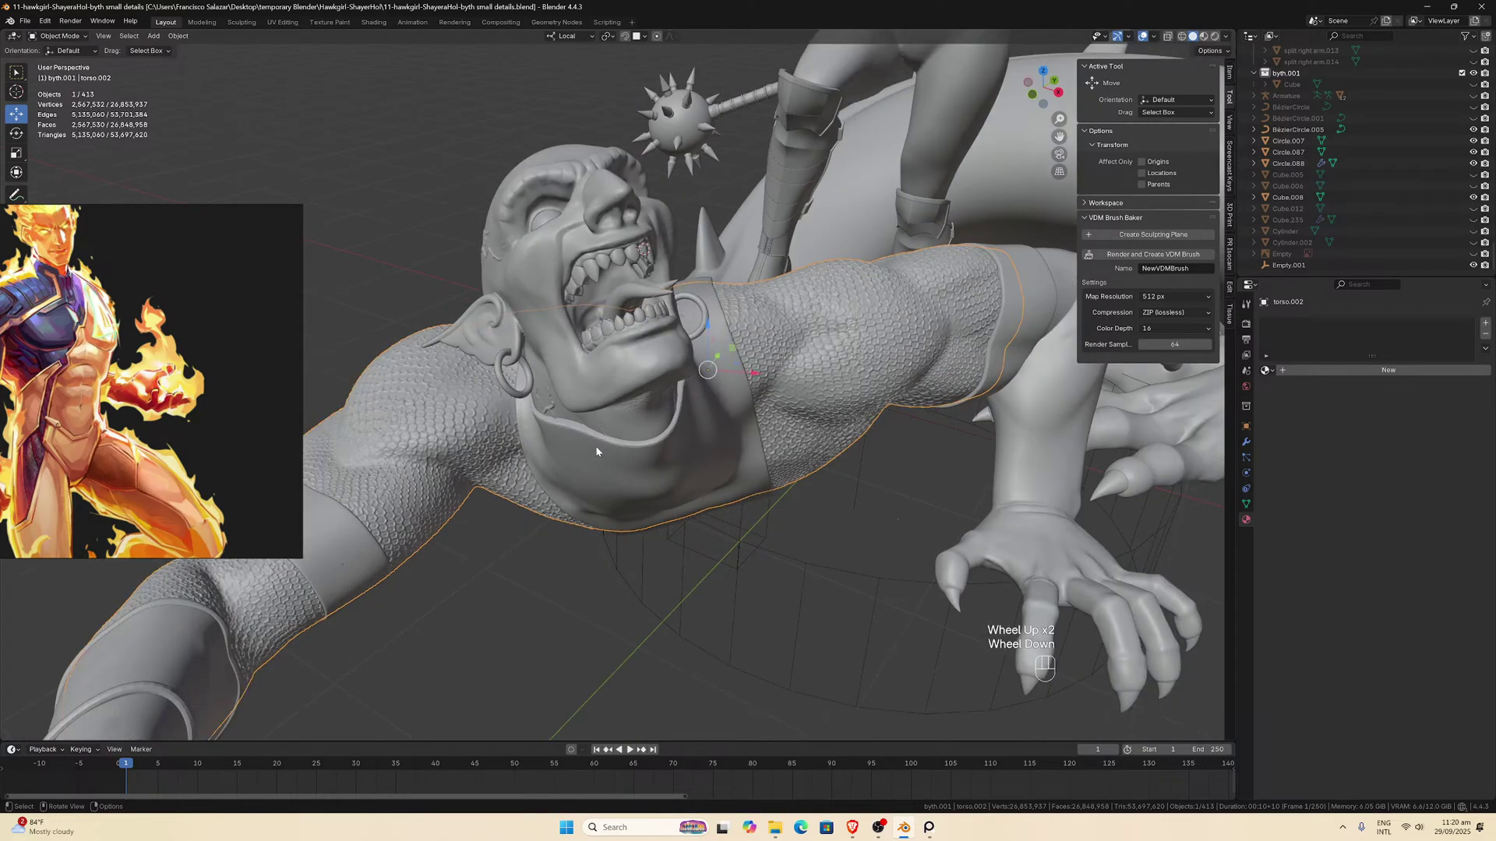
pyautogui.moveTo(586, 448)
pyautogui.mouseDown(button='middle')
pyautogui.moveTo(637, 439)
pyautogui.moveTo(587, 474)
pyautogui.mouseUp(button='middle')
pyautogui.scroll(1, 636, 439)
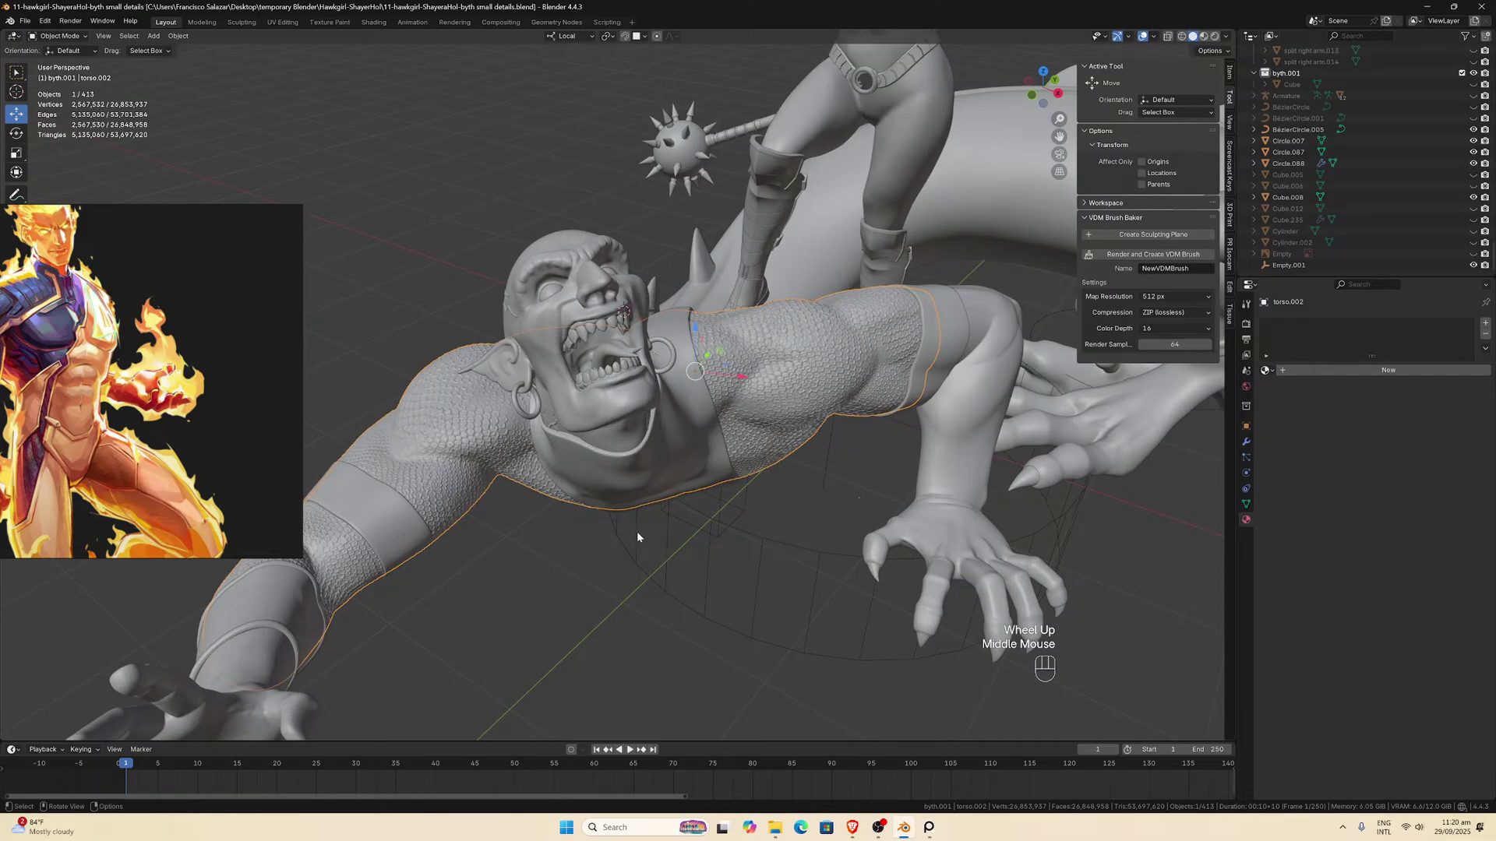
pyautogui.moveTo(686, 445); pyautogui.dragTo(751, 407, button='middle')
pyautogui.scroll(2, 751, 407)
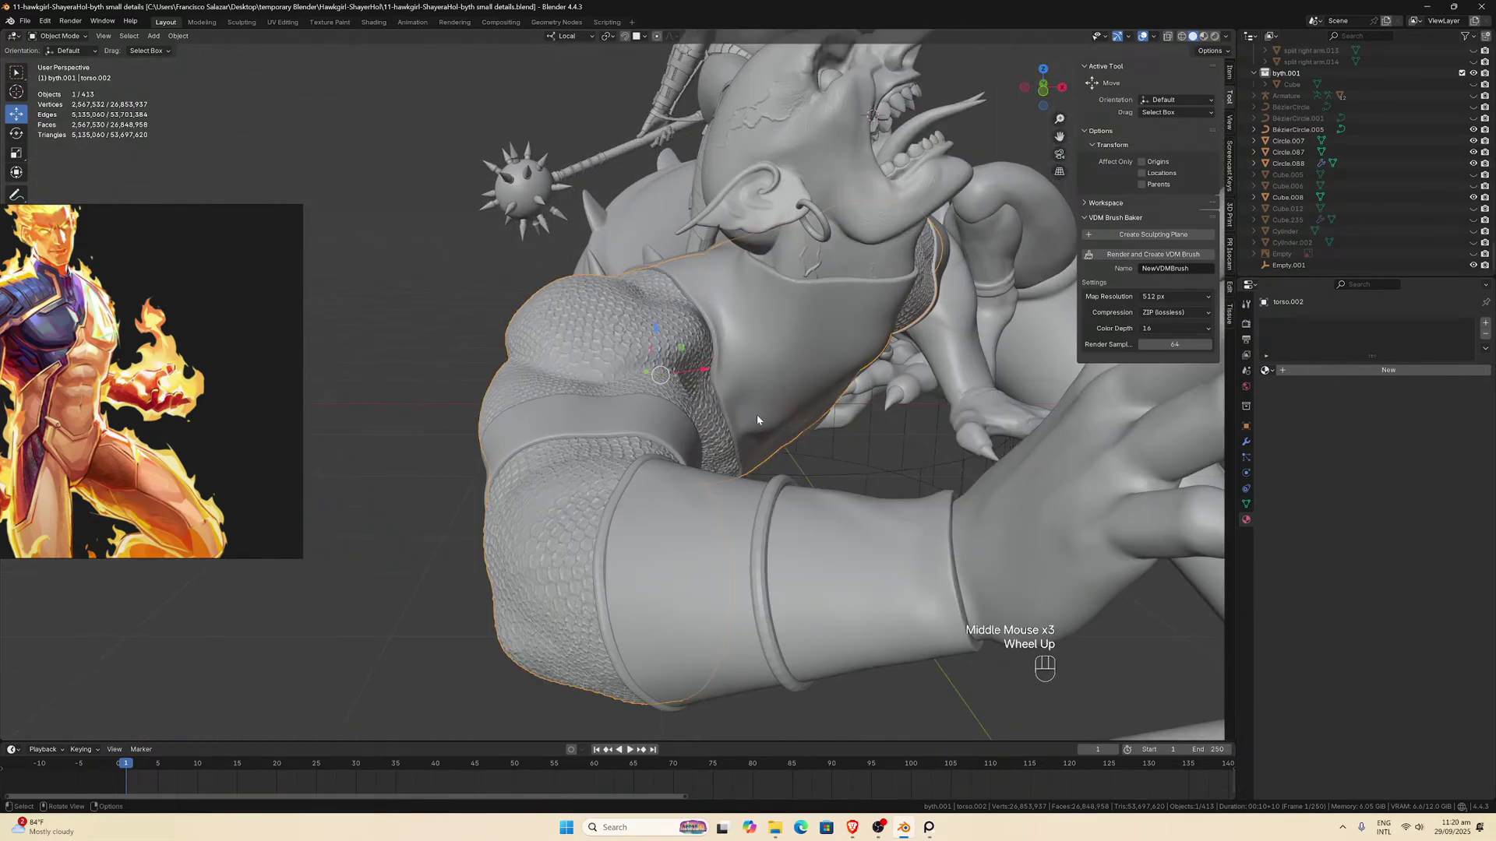
pyautogui.click(773, 532)
pyautogui.moveTo(773, 529); pyautogui.dragTo(678, 524, button='middle')
pyautogui.scroll(-1, 783, 520)
pyautogui.scroll(2, 734, 518)
pyautogui.scroll(-2, 735, 484)
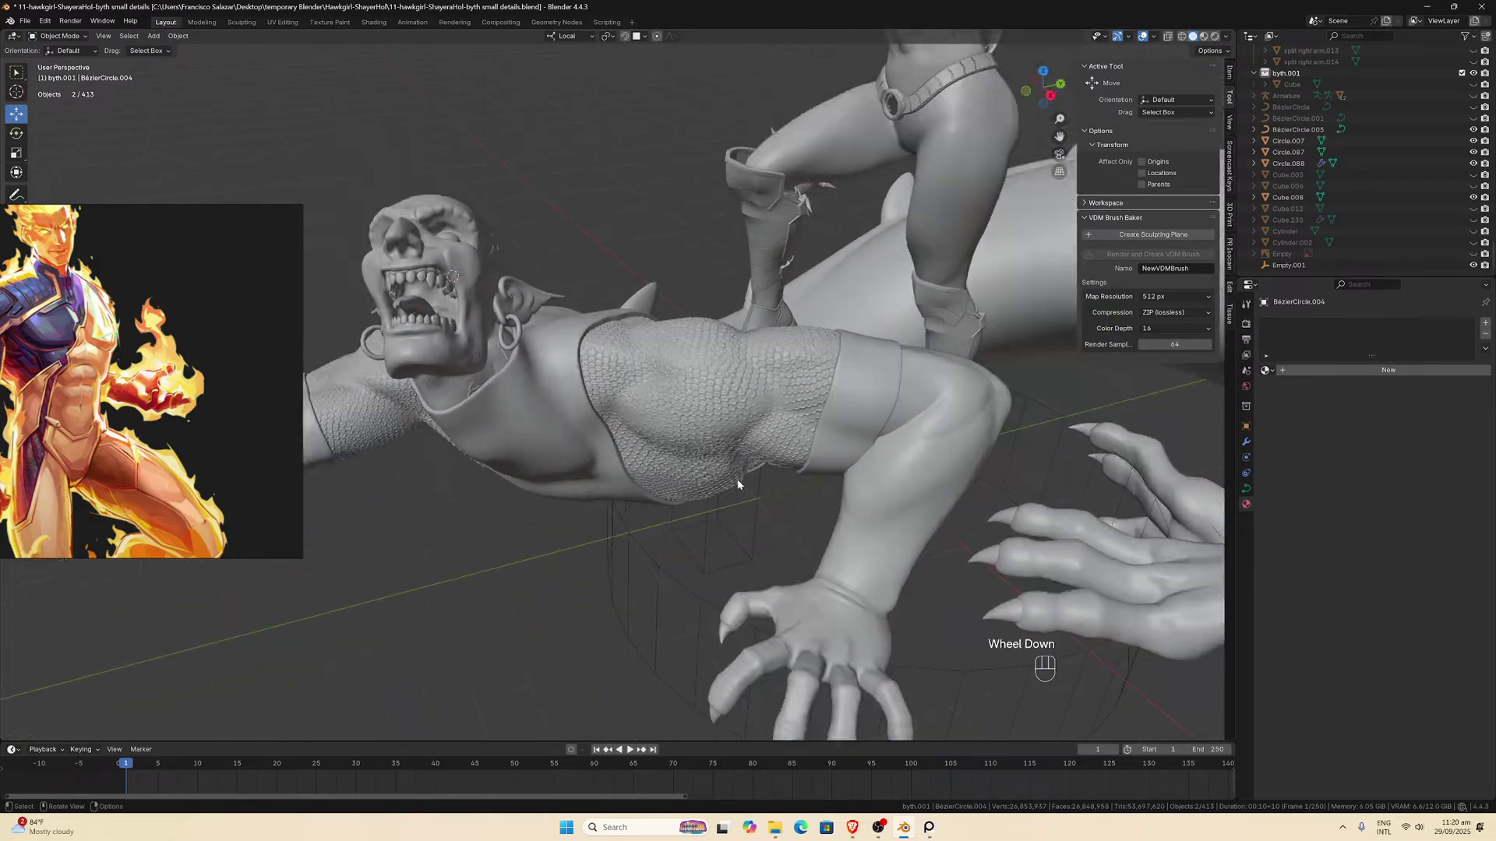
pyautogui.moveTo(735, 484); pyautogui.dragTo(784, 470, button='middle')
pyautogui.scroll(3, 692, 456)
pyautogui.scroll(-2, 717, 438)
pyautogui.scroll(2, 726, 424)
pyautogui.scroll(-2, 726, 424)
# Select the upper armband and examine the scaled shoulder, head and overall body up close and from afar.
pyautogui.click(759, 527)
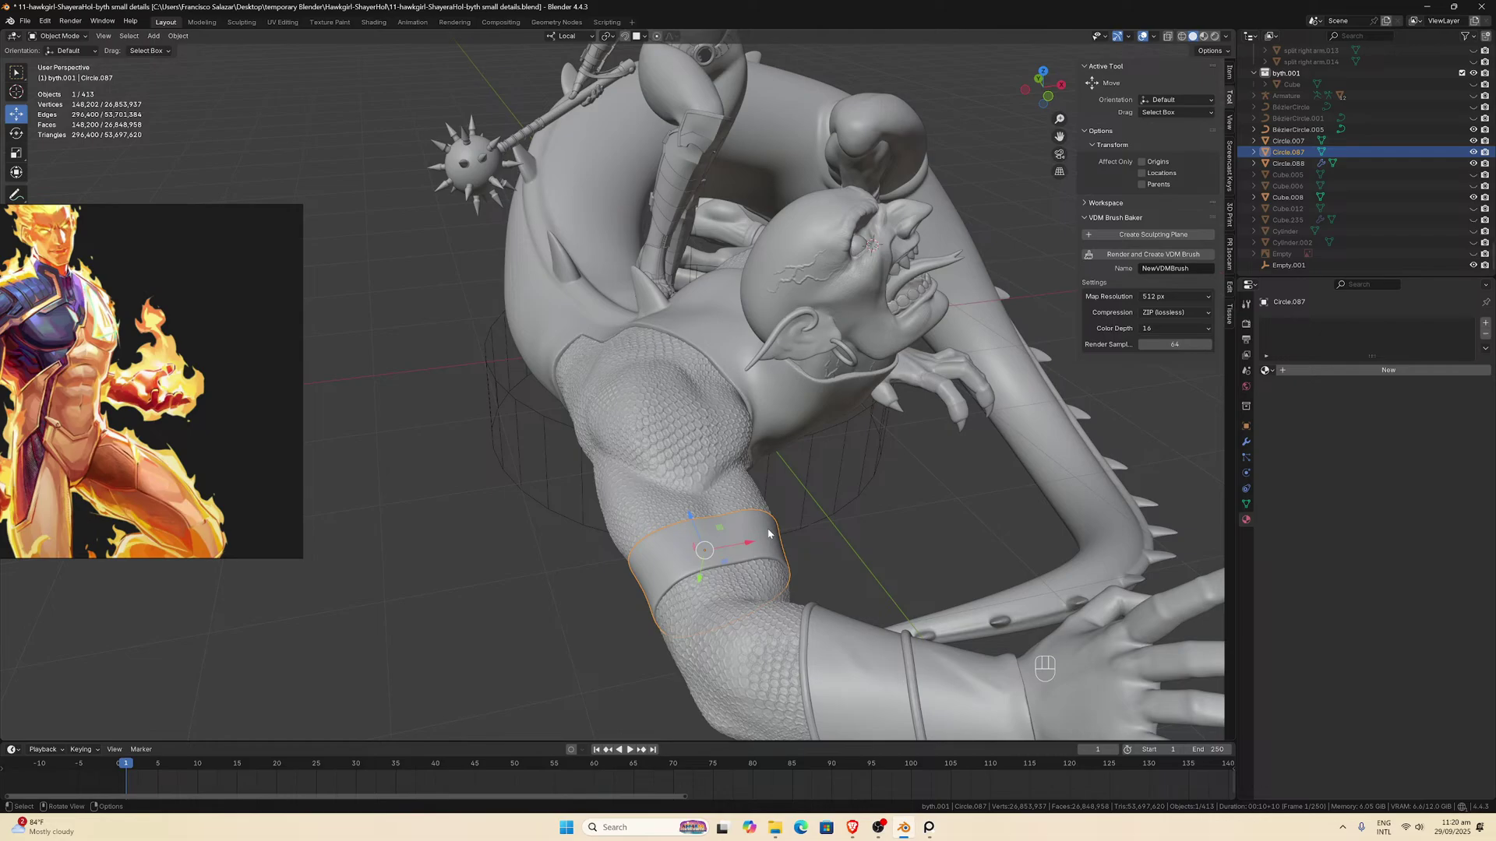
pyautogui.moveTo(774, 530); pyautogui.dragTo(728, 518, button='middle')
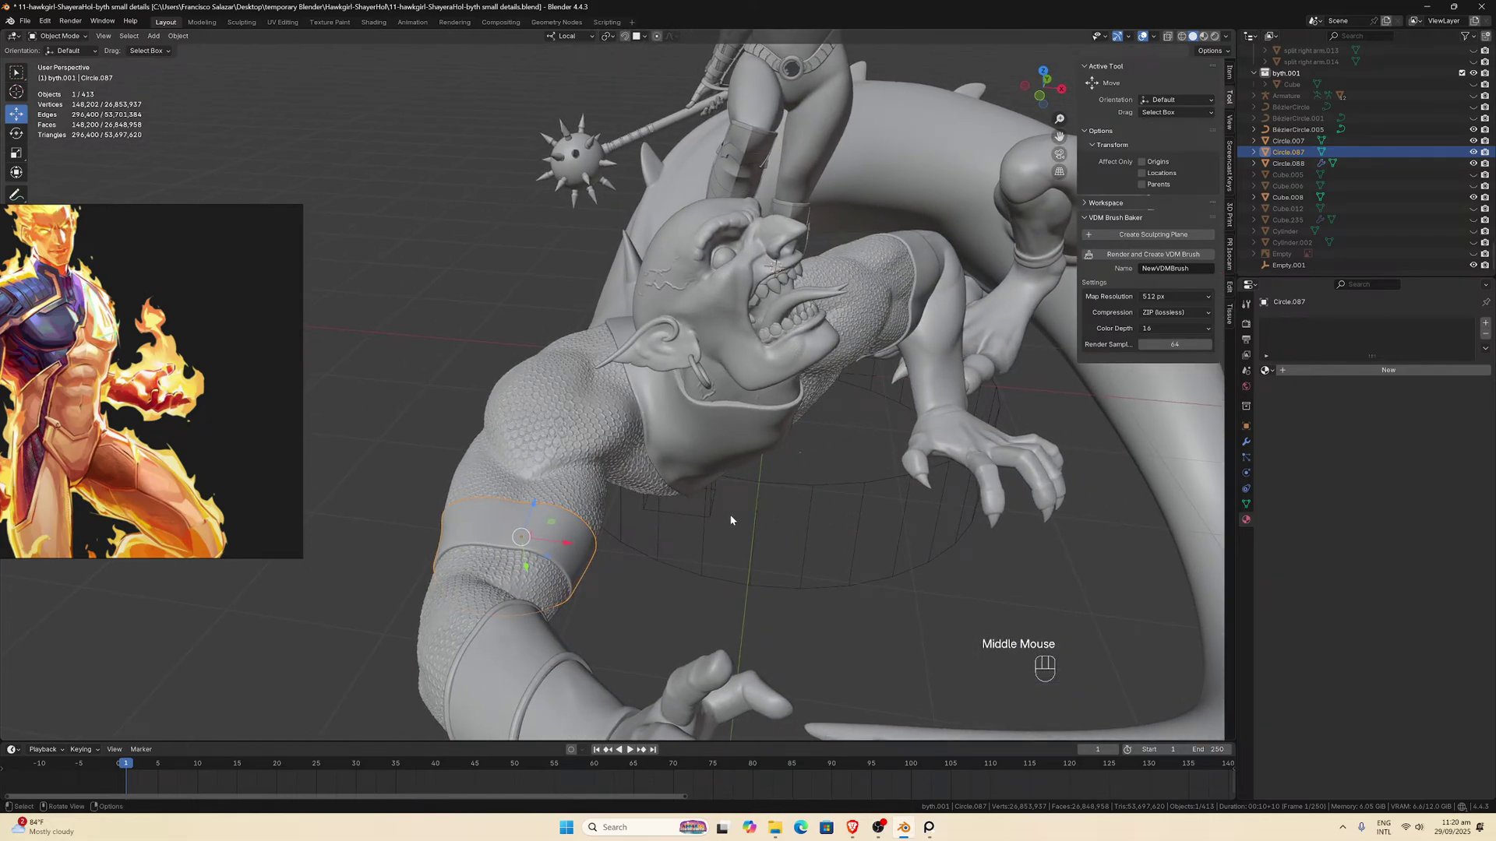
pyautogui.moveTo(735, 509); pyautogui.dragTo(771, 518, button='middle')
pyautogui.scroll(2, 771, 518)
pyautogui.scroll(-2, 823, 477)
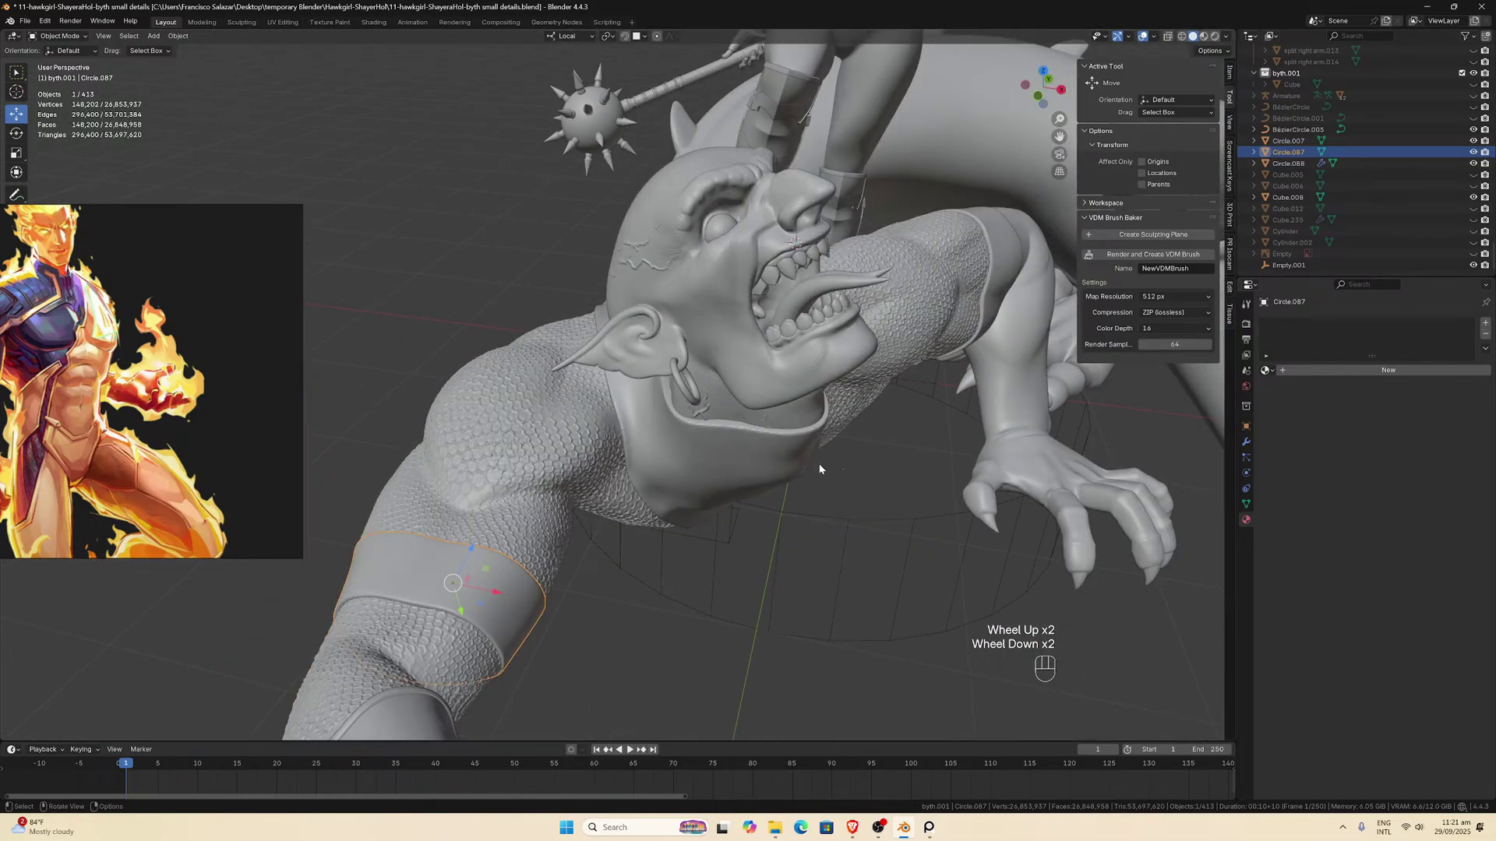
pyautogui.moveTo(818, 467); pyautogui.dragTo(855, 394, button='middle')
pyautogui.scroll(1, 828, 486)
pyautogui.scroll(-2, 820, 423)
pyautogui.scroll(2, 762, 441)
pyautogui.scroll(-2, 787, 444)
pyautogui.scroll(-2, 830, 442)
pyautogui.scroll(3, 830, 439)
pyautogui.scroll(-1, 883, 380)
pyautogui.scroll(1, 888, 381)
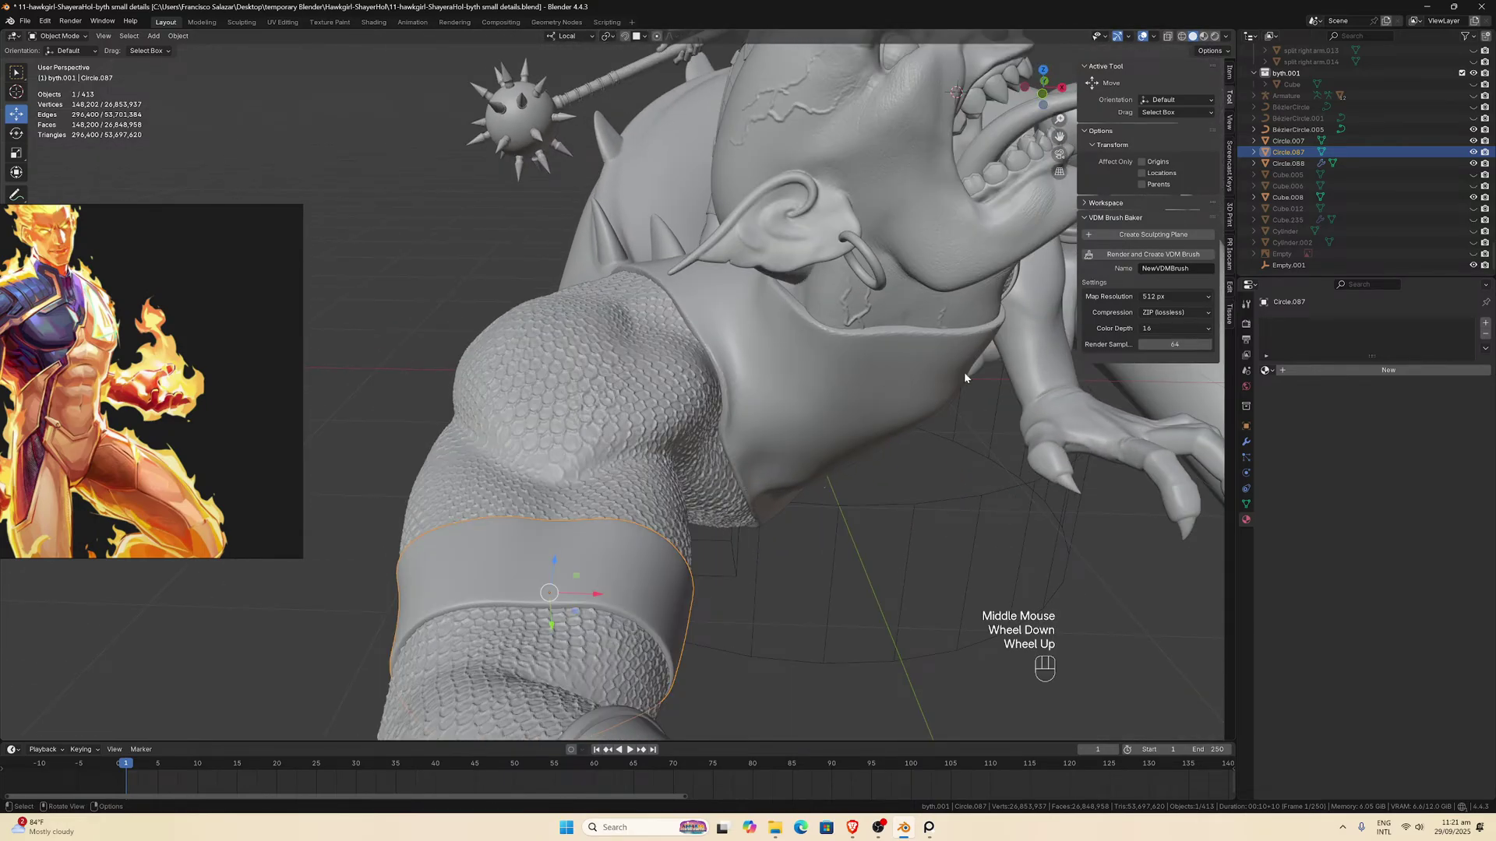
pyautogui.moveTo(964, 371); pyautogui.dragTo(917, 373, button='middle')
pyautogui.scroll(1, 916, 374)
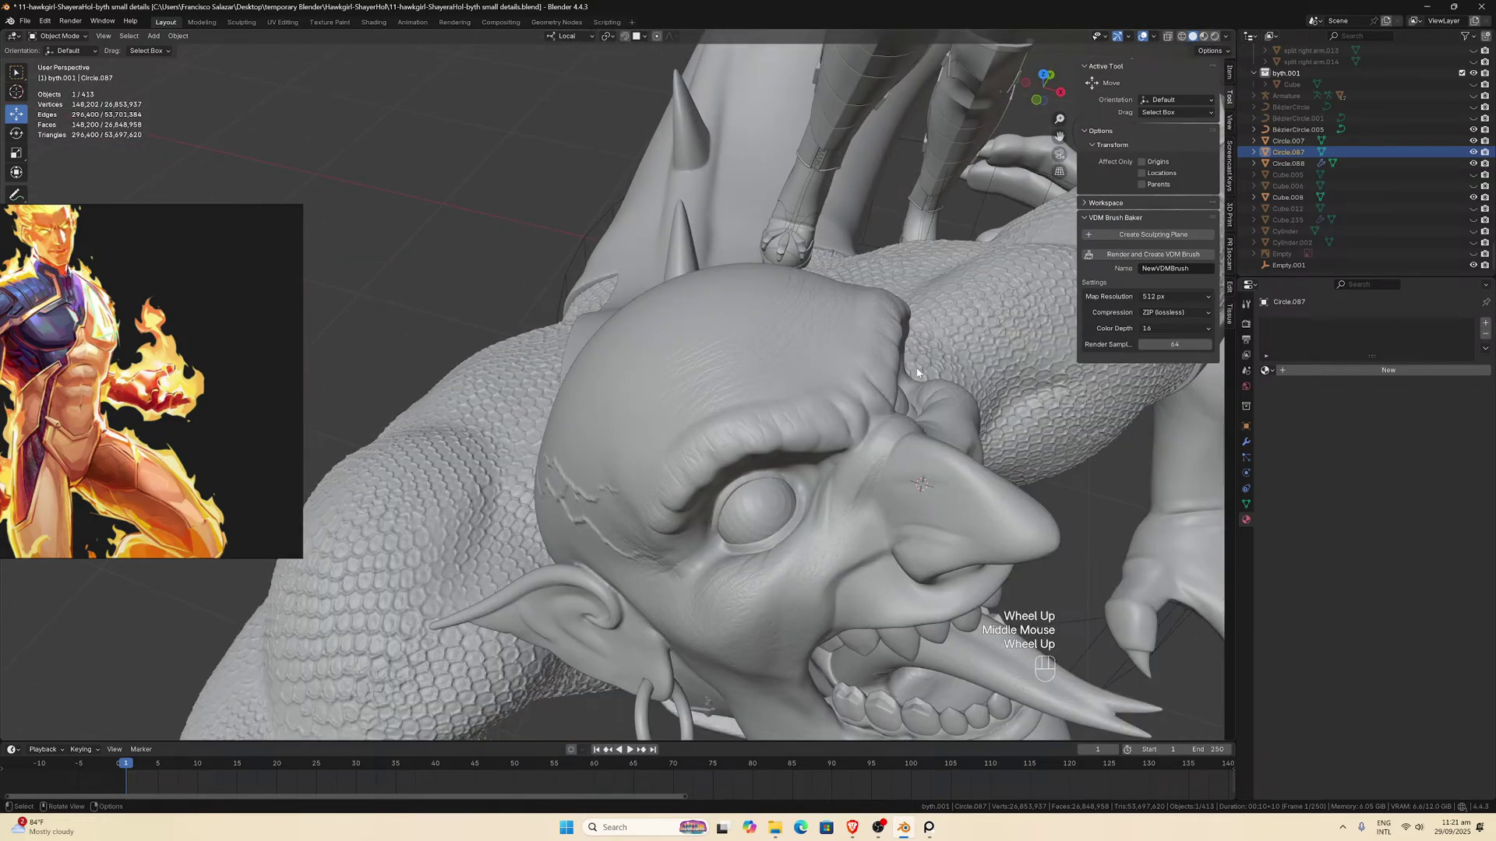
pyautogui.scroll(-2, 917, 366)
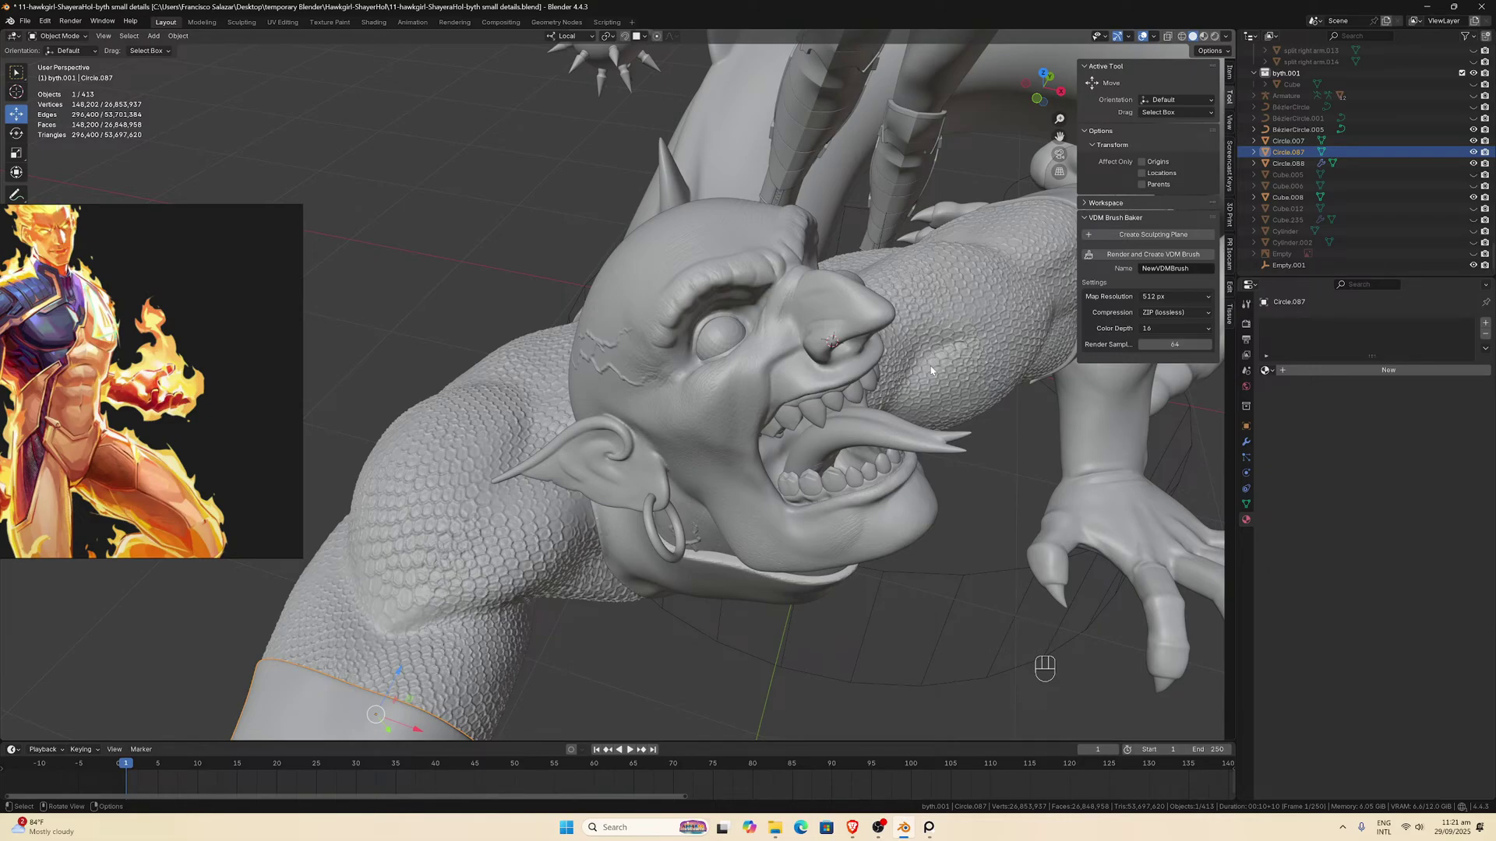
pyautogui.scroll(-2, 945, 396)
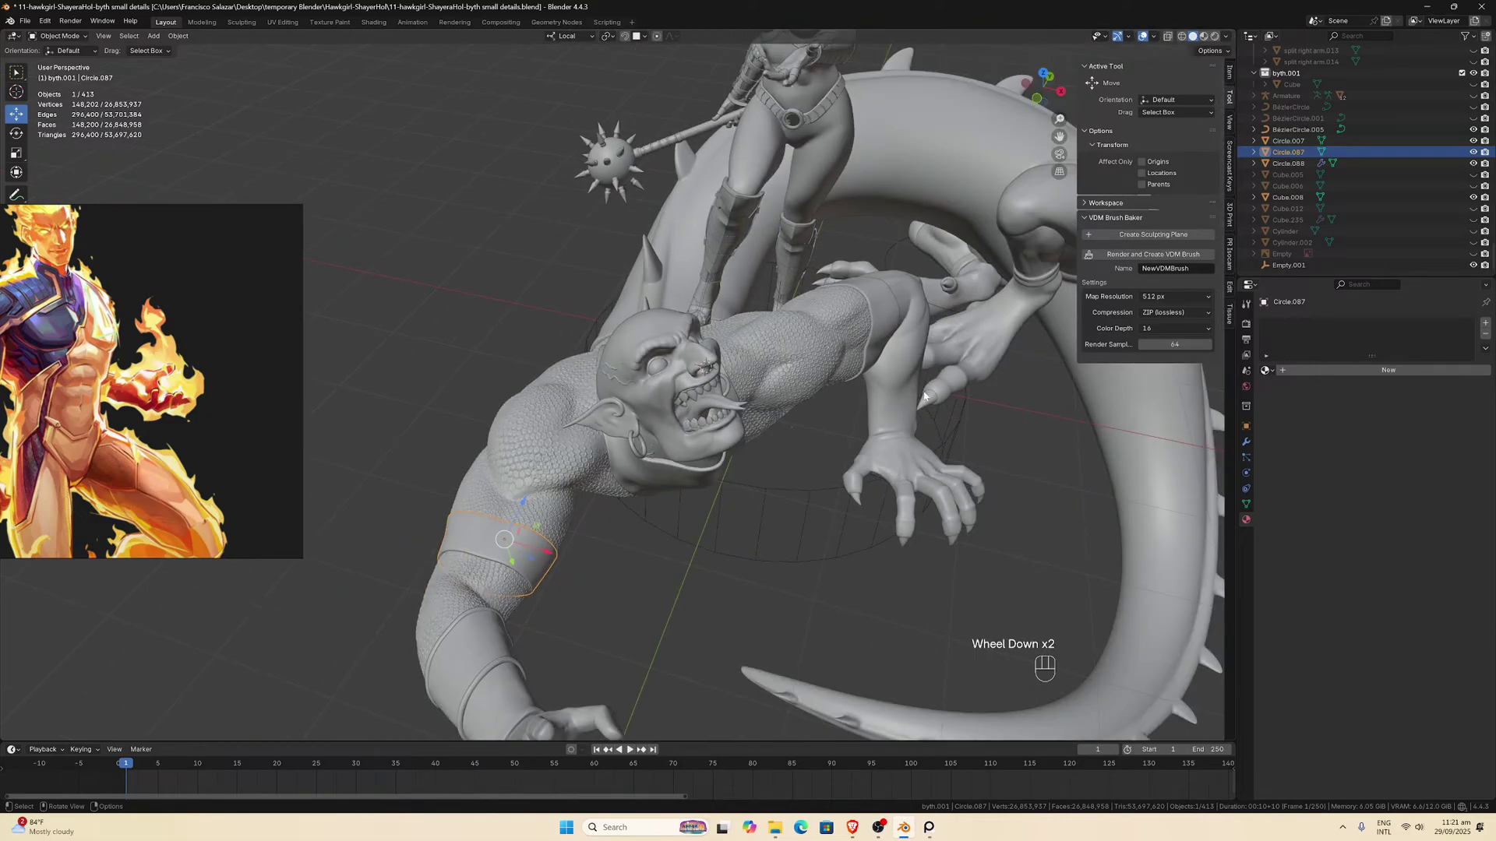
# Select the smooth clawed forearm and compare it with the scaled upper arm and the torso armor.
pyautogui.moveTo(945, 397); pyautogui.dragTo(838, 384, button='middle')
pyautogui.scroll(1, 838, 384)
pyautogui.click(888, 456)
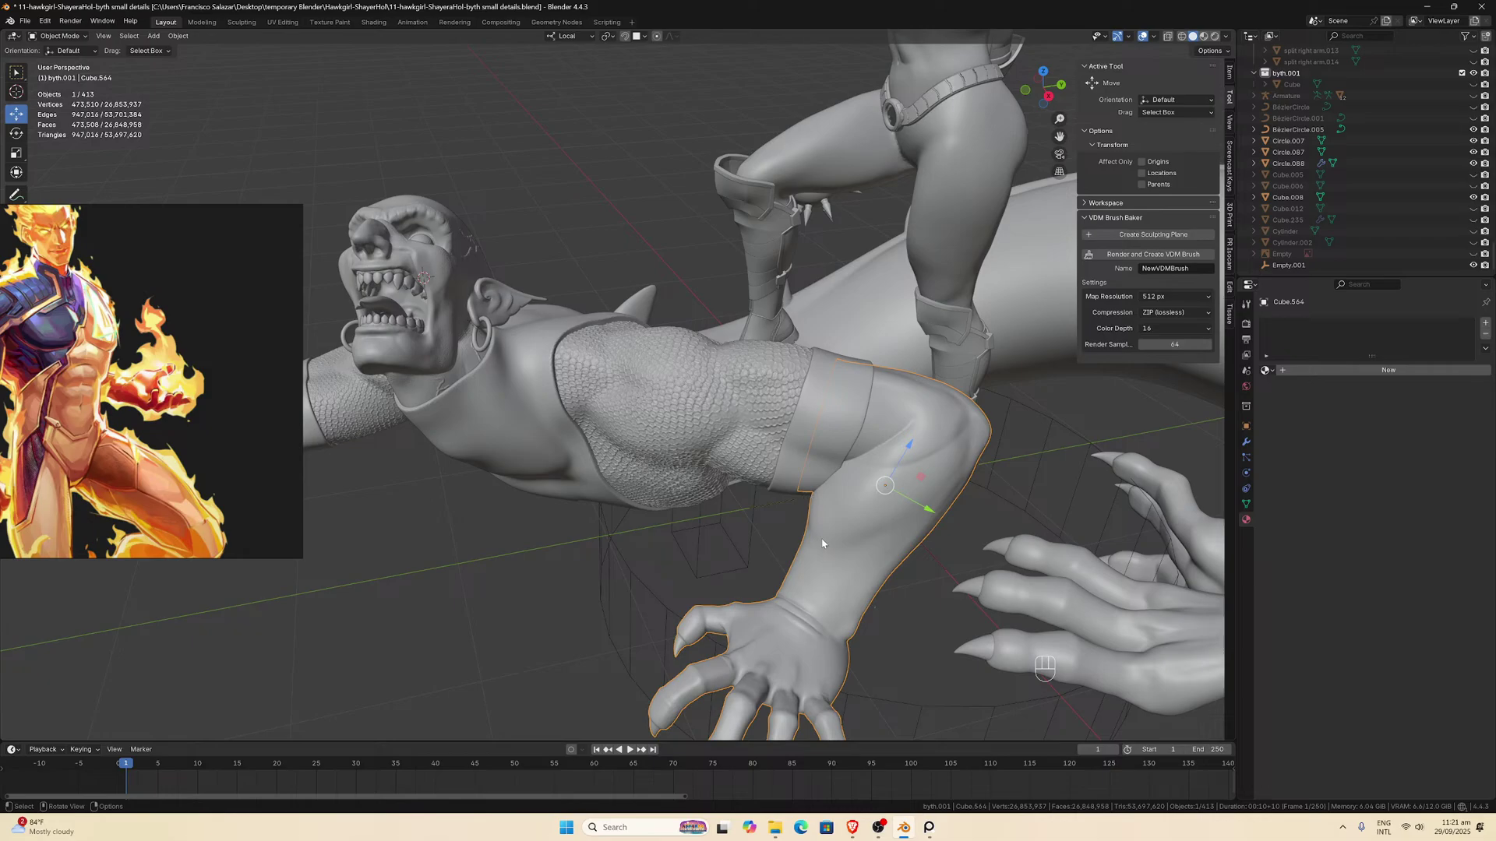
pyautogui.moveTo(828, 535); pyautogui.dragTo(754, 500, button='middle')
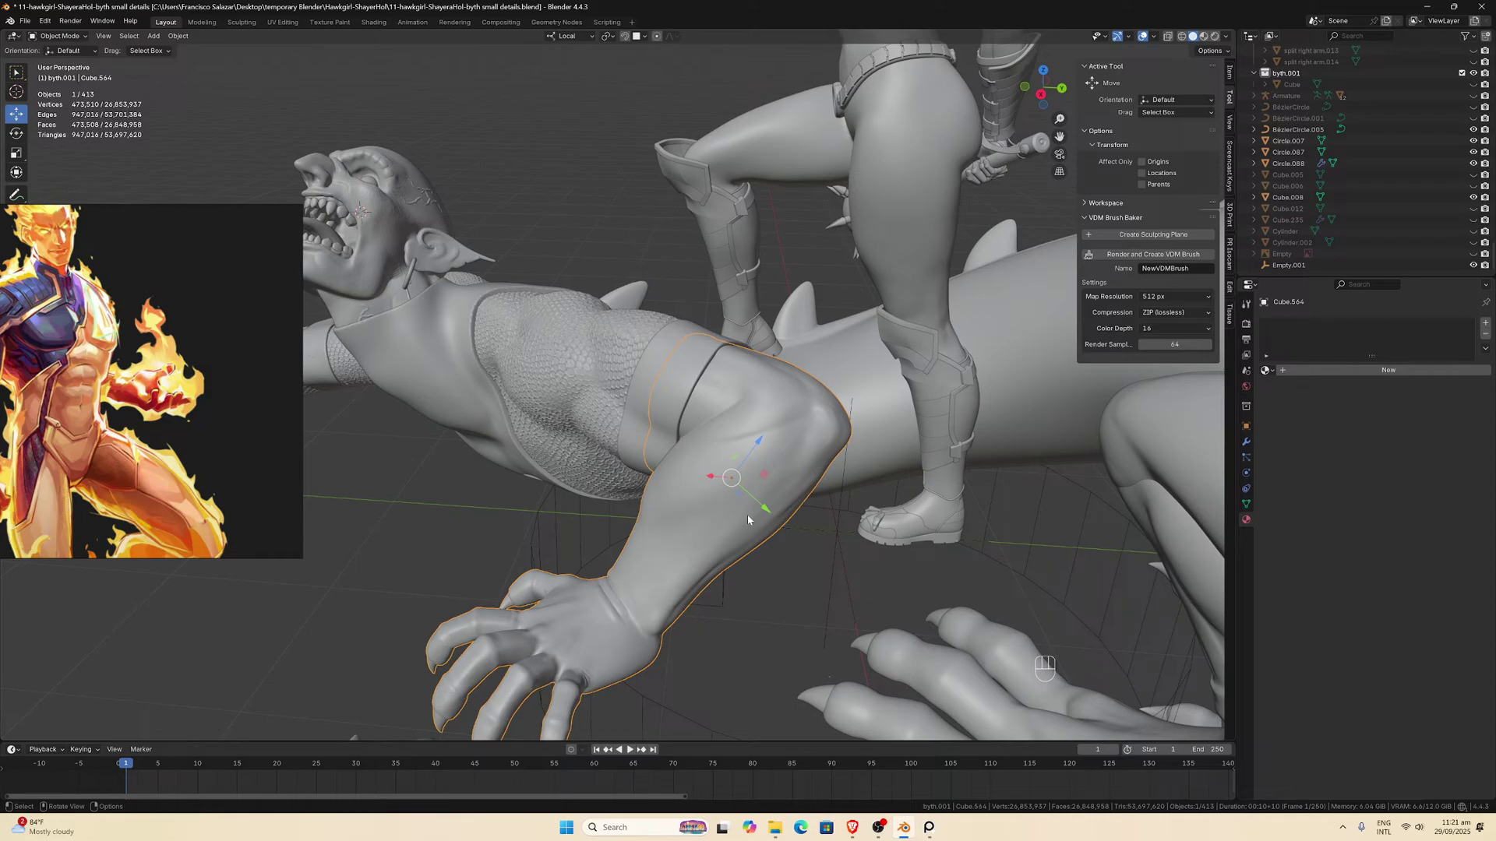
pyautogui.moveTo(748, 519); pyautogui.dragTo(818, 499, button='middle')
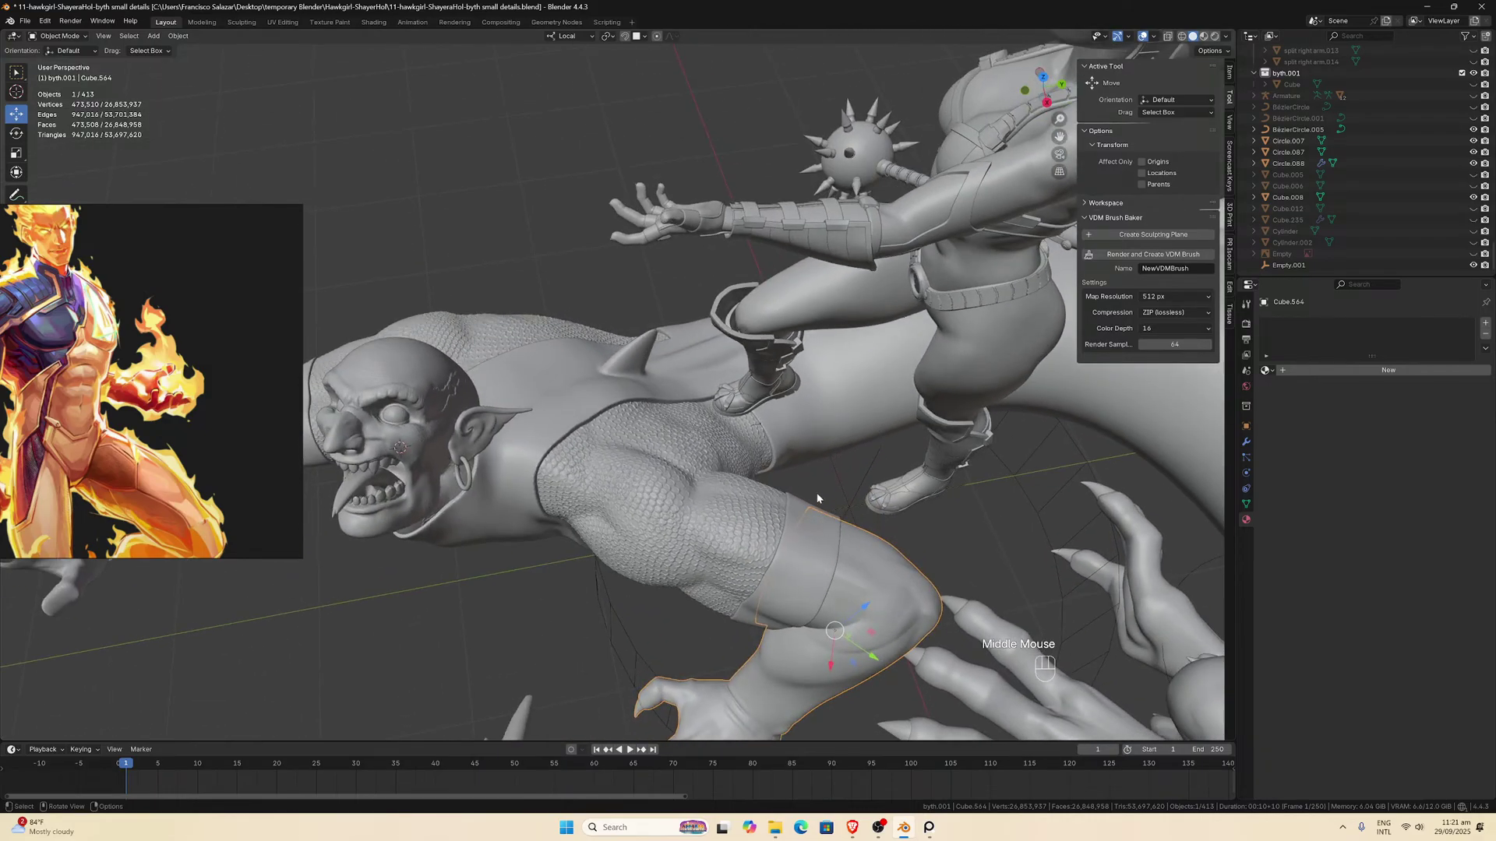
pyautogui.click(831, 391)
pyautogui.moveTo(855, 446); pyautogui.dragTo(849, 446, button='middle')
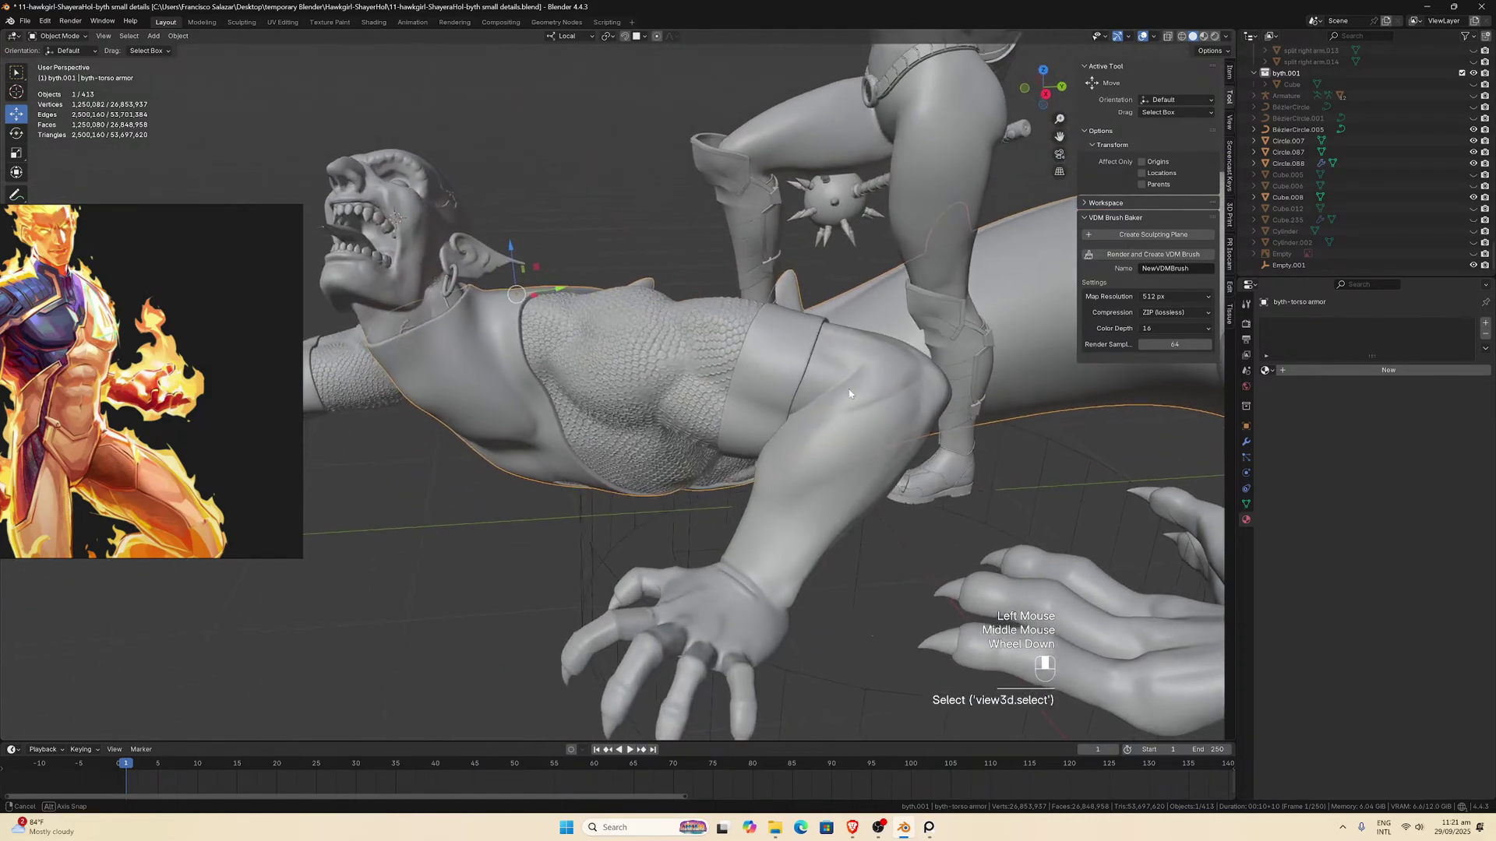
pyautogui.scroll(-1, 849, 445)
pyautogui.click(848, 448)
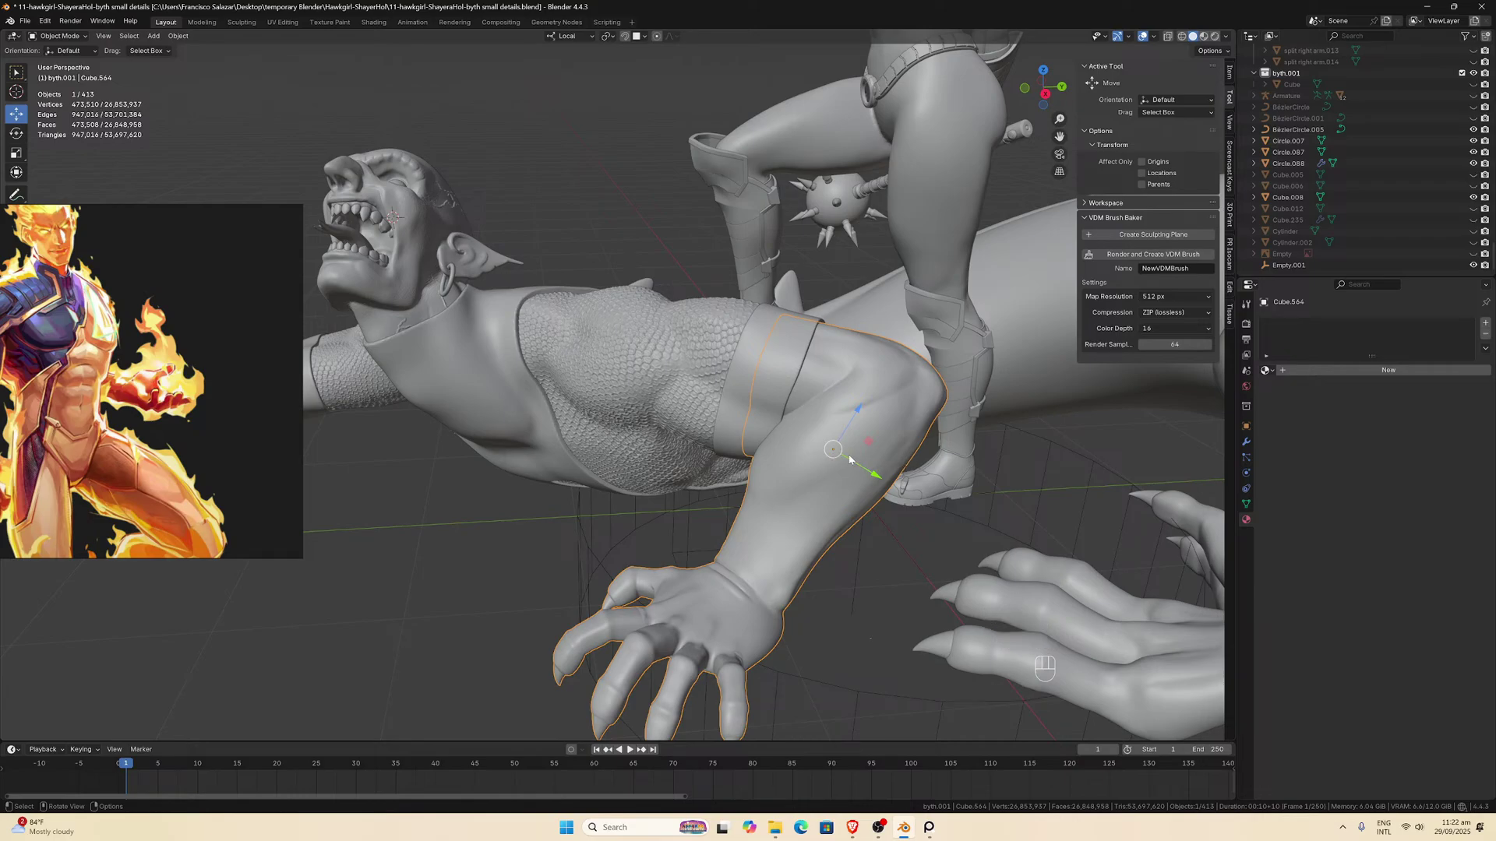
pyautogui.moveTo(849, 460); pyautogui.dragTo(944, 506, button='middle')
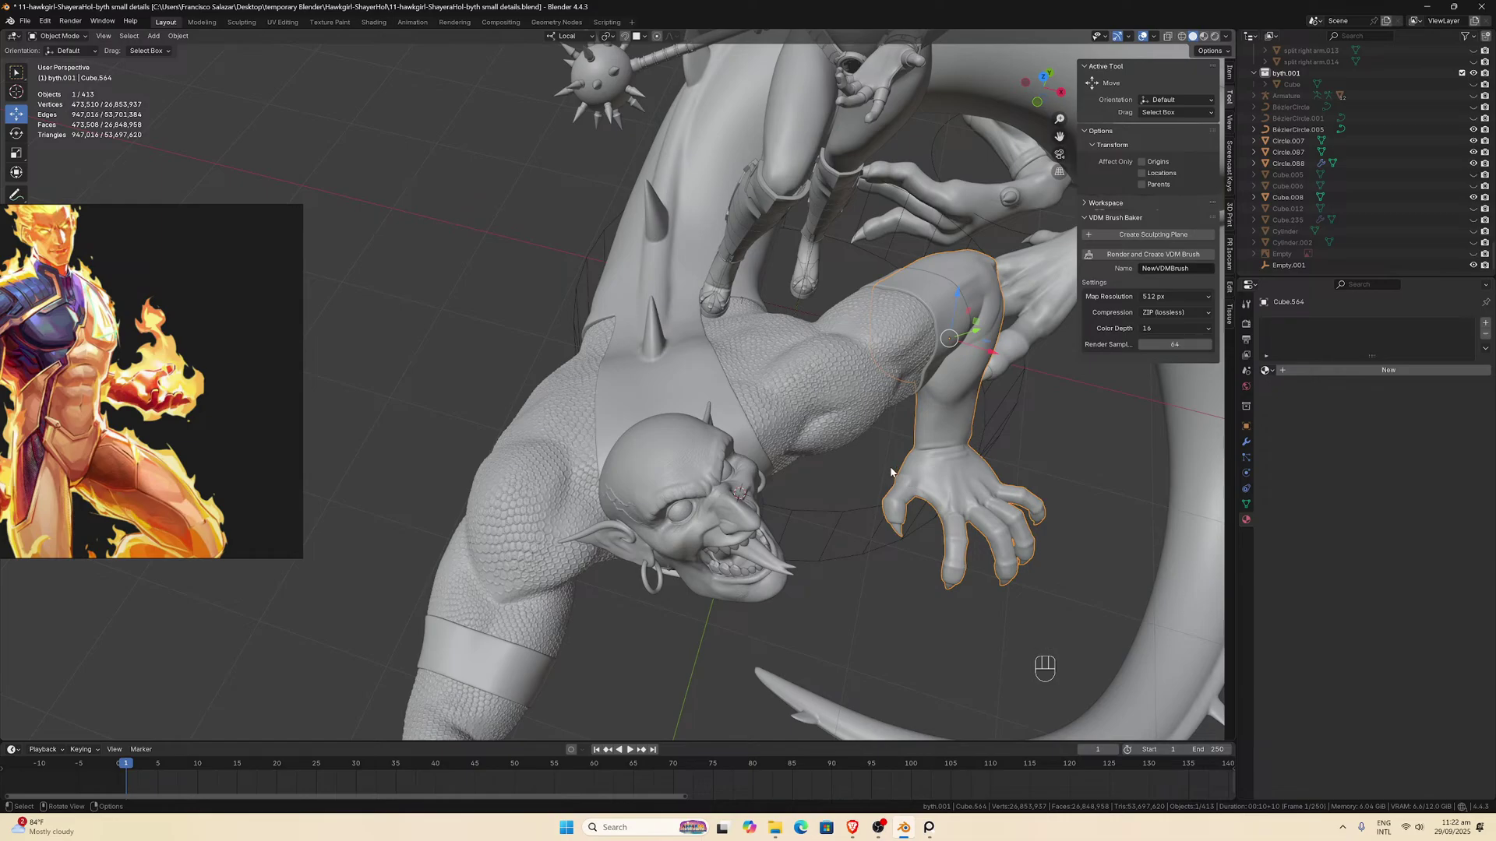
# Switch to the reference board and look through its statue, reptile and dragon images.
pyautogui.scroll(-5, 166, 537)
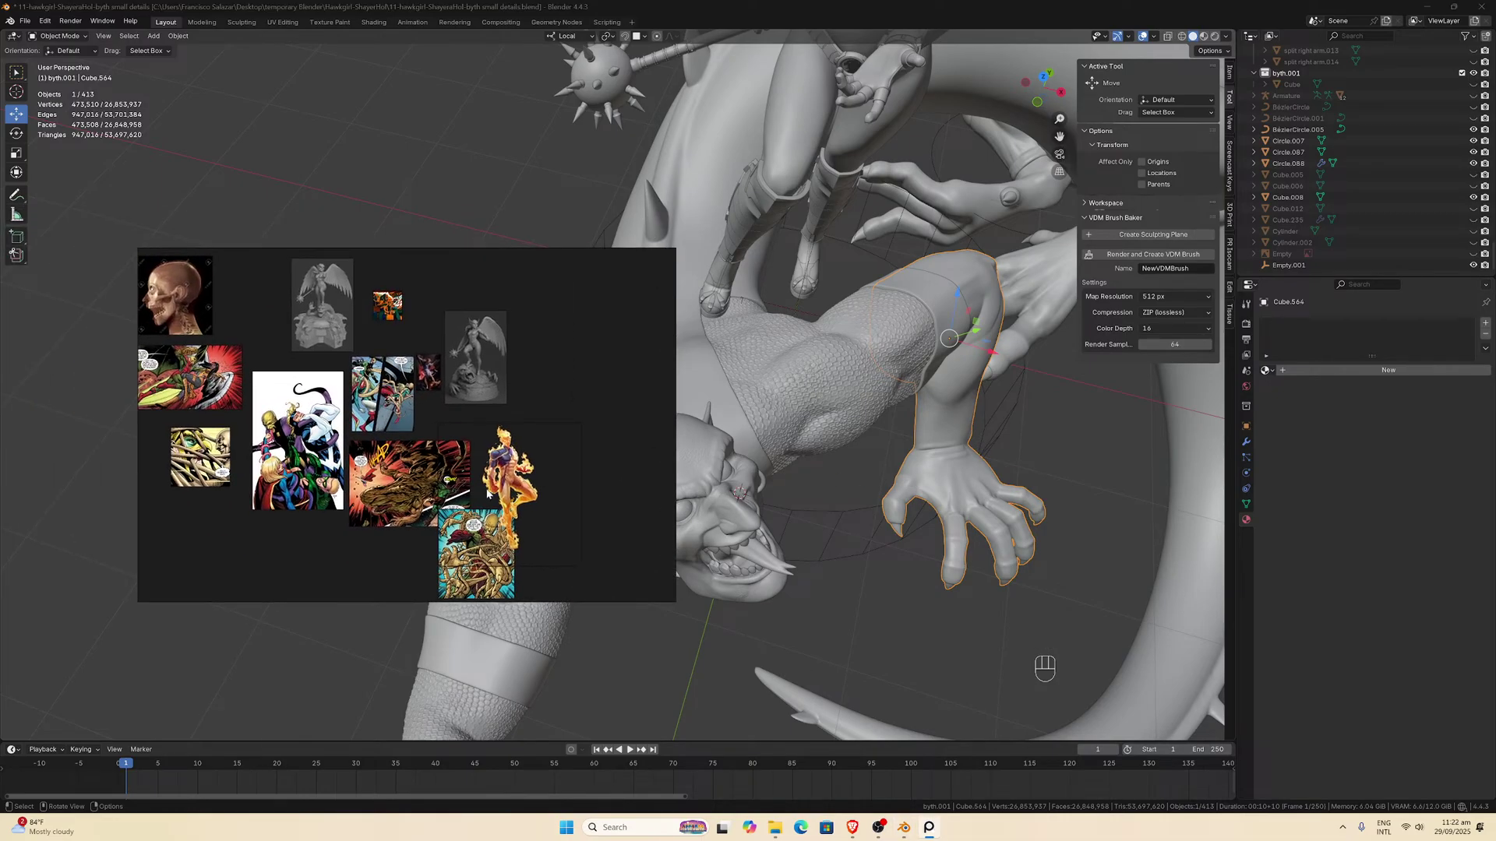
pyautogui.scroll(-3, 538, 460)
pyautogui.moveTo(616, 436); pyautogui.dragTo(394, 434, button='middle')
pyautogui.scroll(4, 395, 434)
pyautogui.scroll(-3, 394, 435)
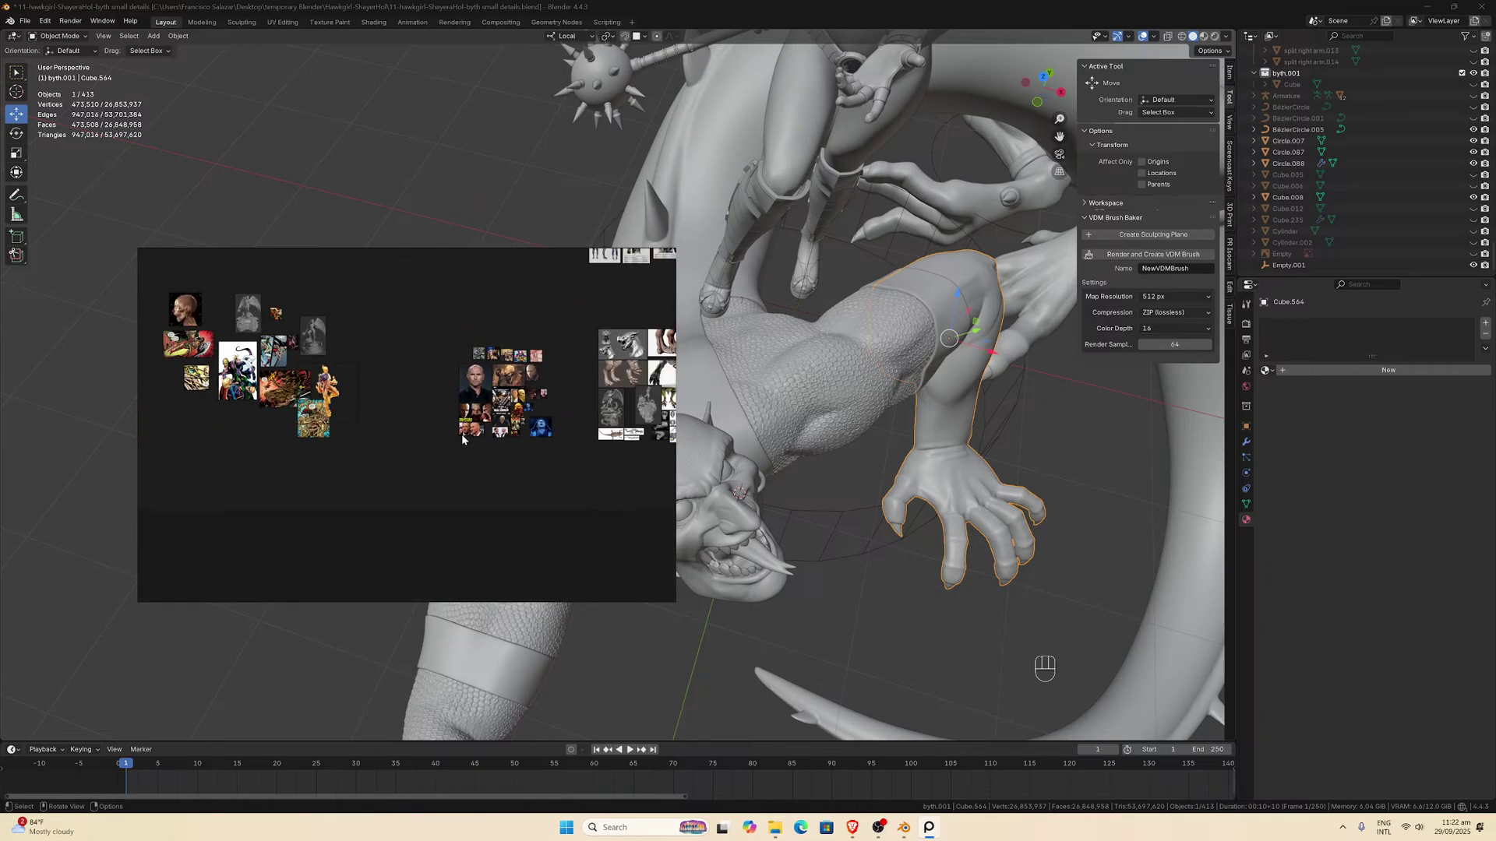
pyautogui.scroll(6, 284, 449)
pyautogui.scroll(3, 363, 421)
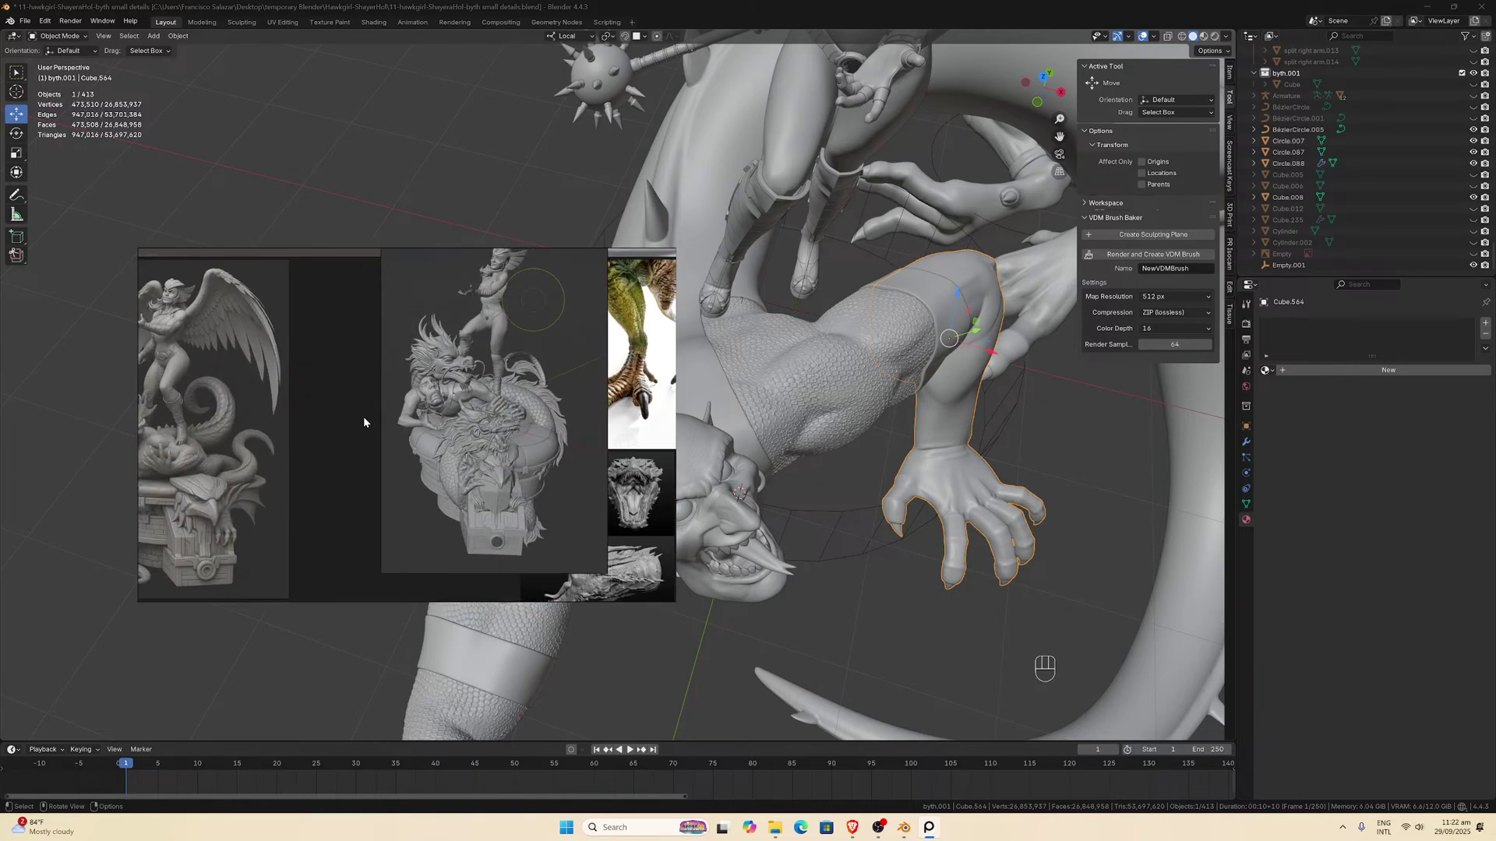
pyautogui.scroll(-3, 524, 419)
pyautogui.moveTo(522, 419); pyautogui.dragTo(339, 371, button='middle')
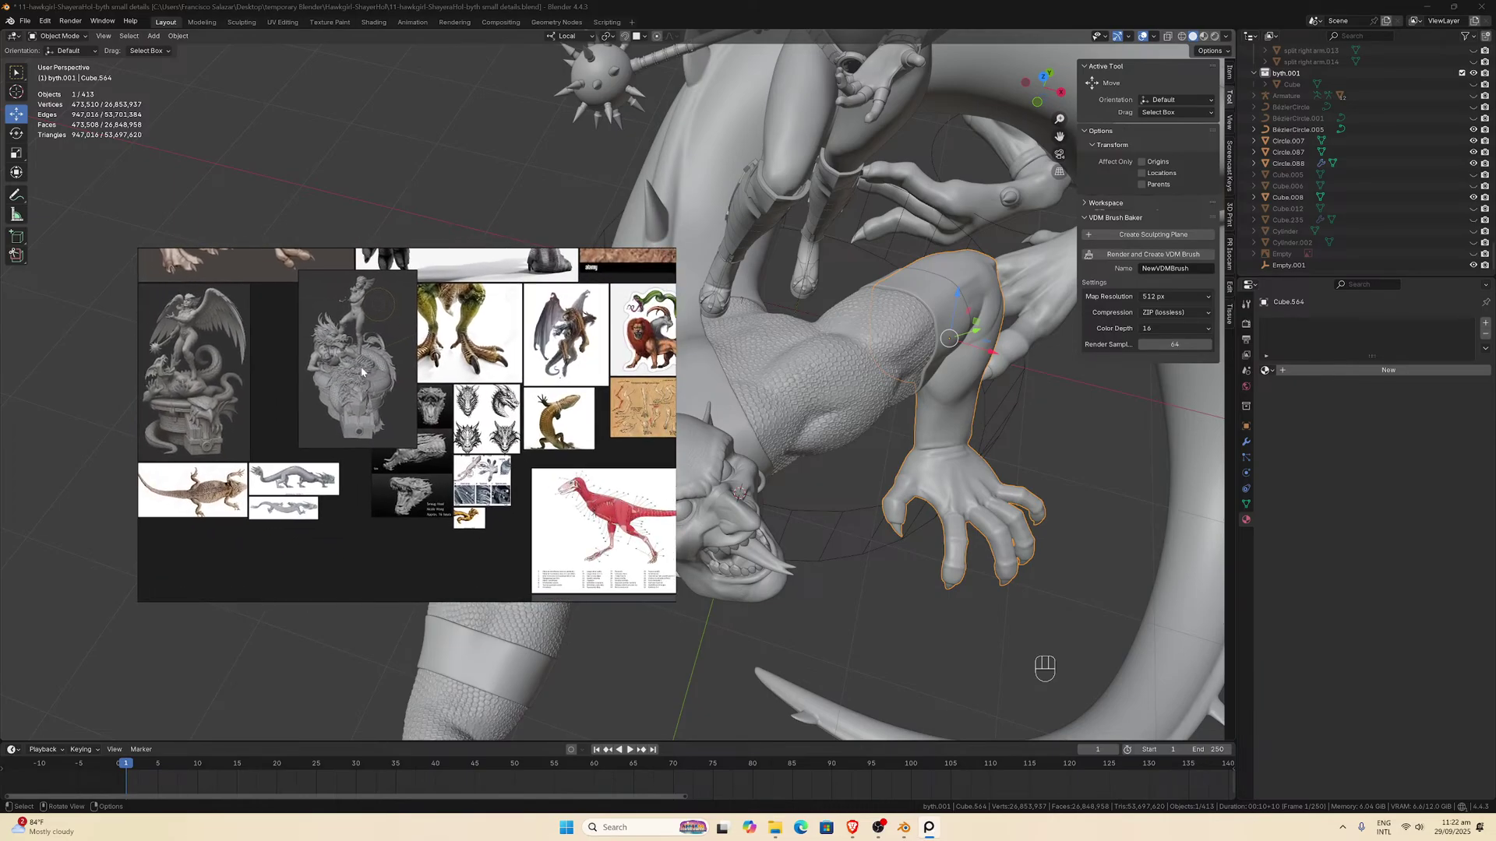
pyautogui.scroll(4, 467, 430)
pyautogui.scroll(2, 467, 430)
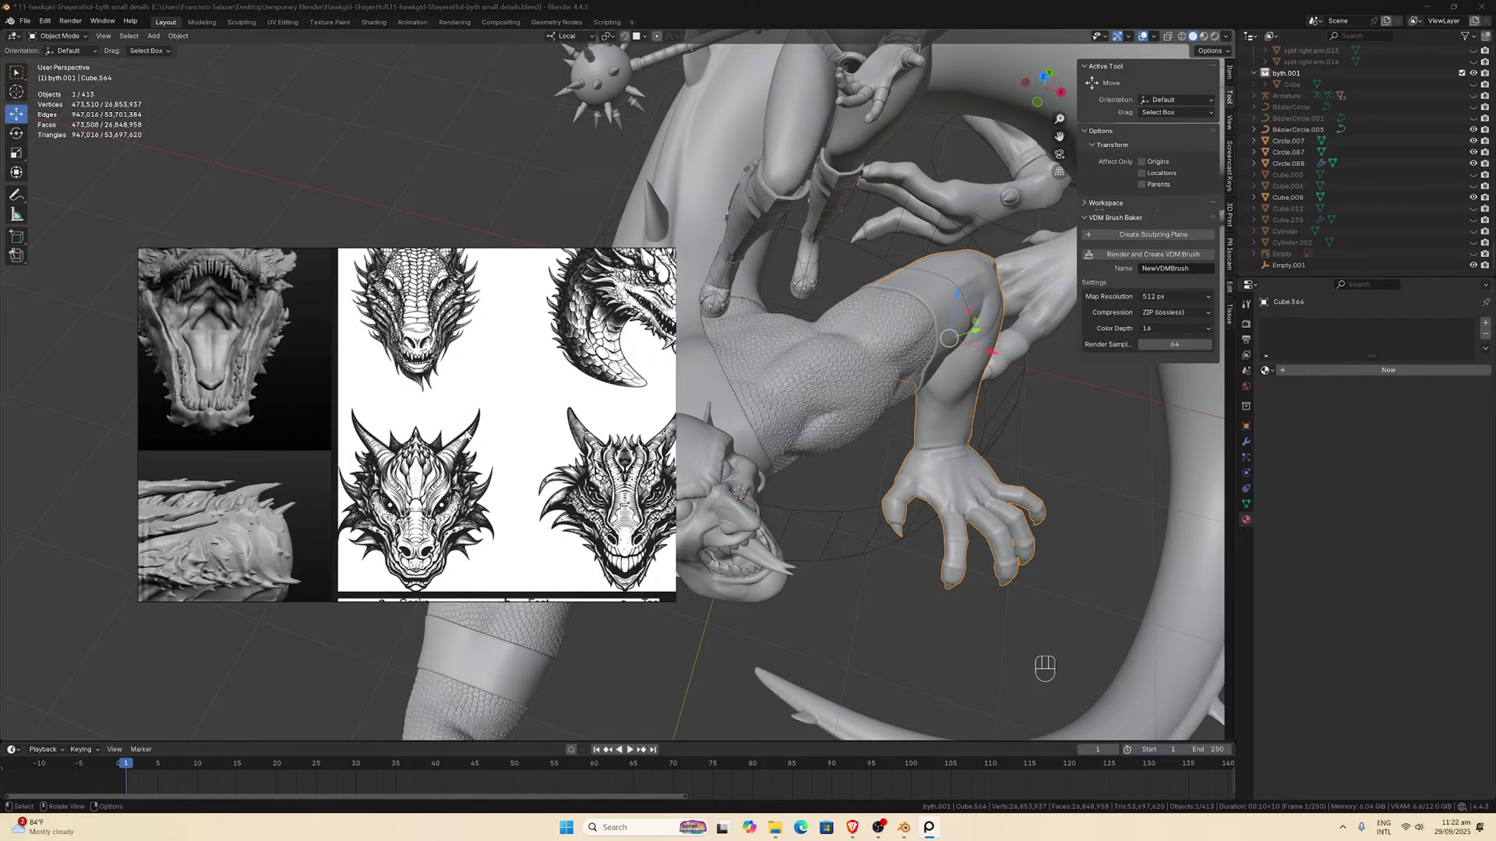
# Examine the clawed-leg references and enlarge the horned dragon sculpt to study its neck scales.
pyautogui.scroll(-3, 457, 408)
pyautogui.scroll(4, 453, 439)
pyautogui.moveTo(455, 439); pyautogui.dragTo(468, 481, button='middle')
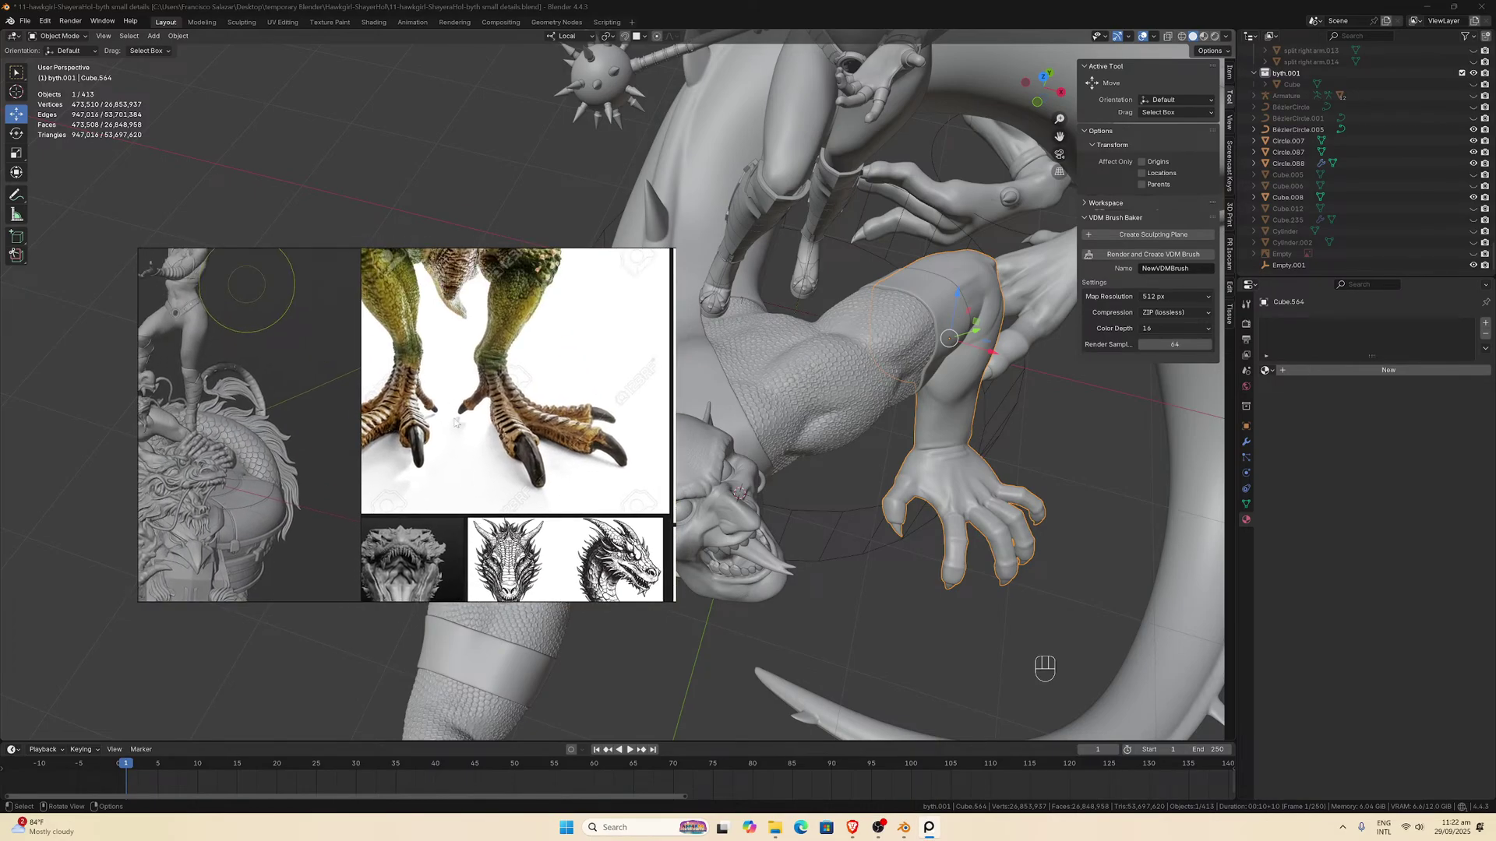
pyautogui.scroll(-1, 459, 436)
pyautogui.moveTo(448, 382); pyautogui.dragTo(477, 507, button='middle')
pyautogui.scroll(-1, 459, 436)
pyautogui.scroll(-1, 458, 412)
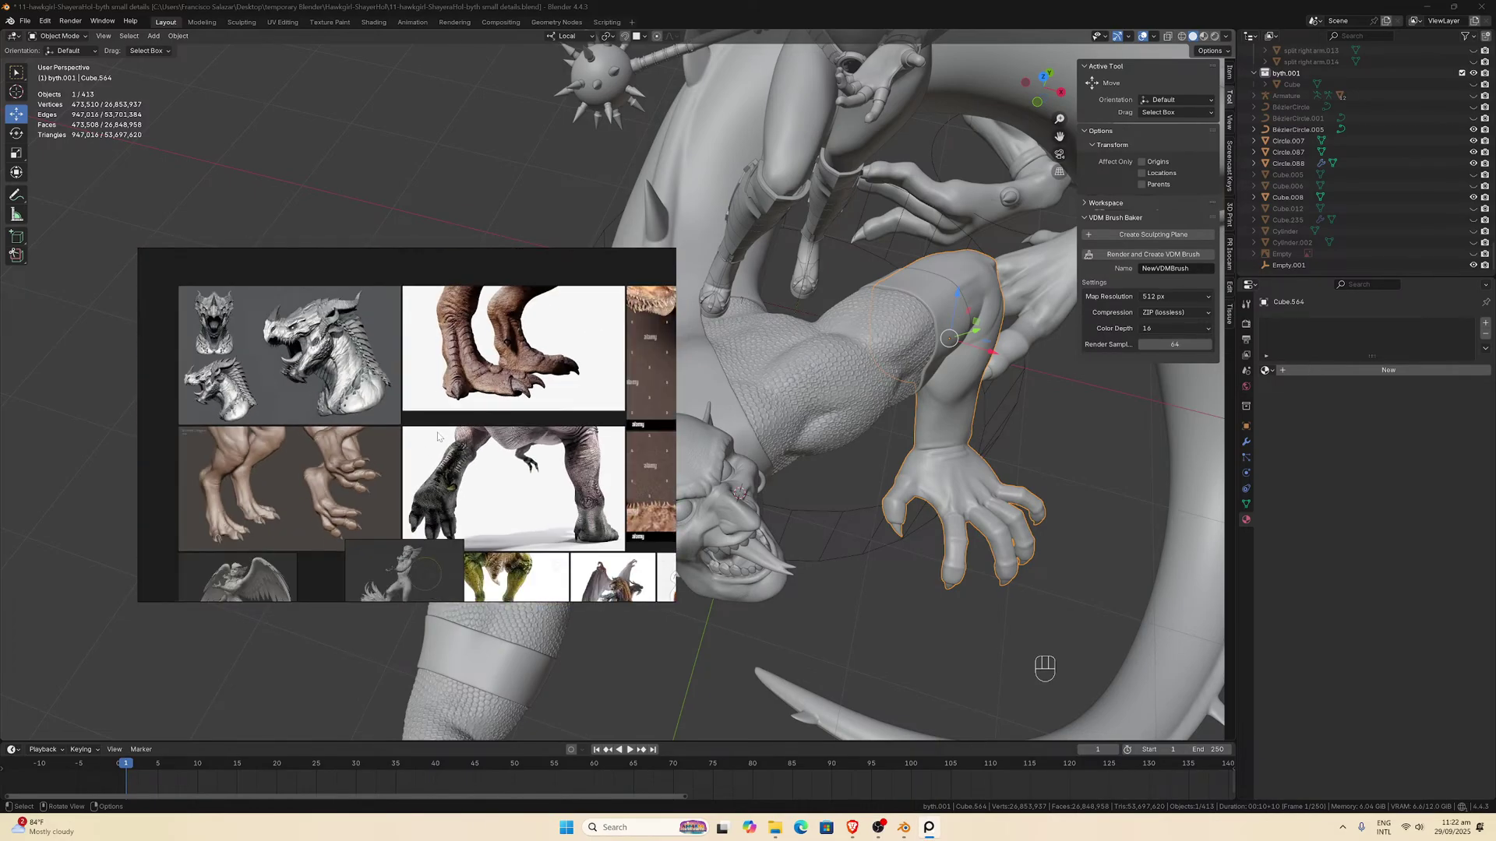
pyautogui.scroll(-1, 437, 467)
pyautogui.scroll(4, 379, 429)
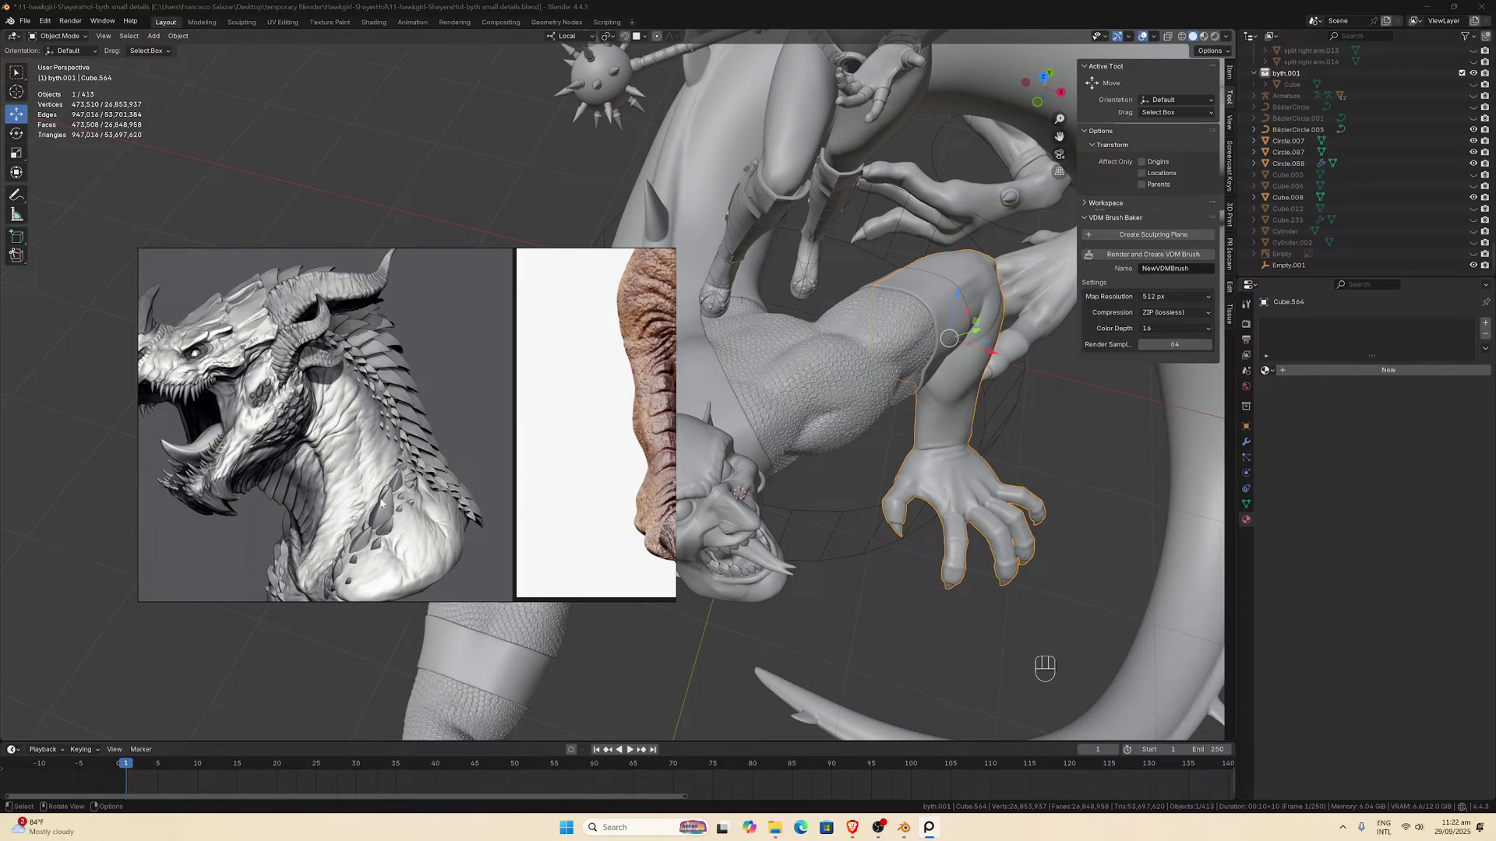
pyautogui.moveTo(373, 416); pyautogui.dragTo(456, 420, button='middle')
pyautogui.scroll(3, 447, 425)
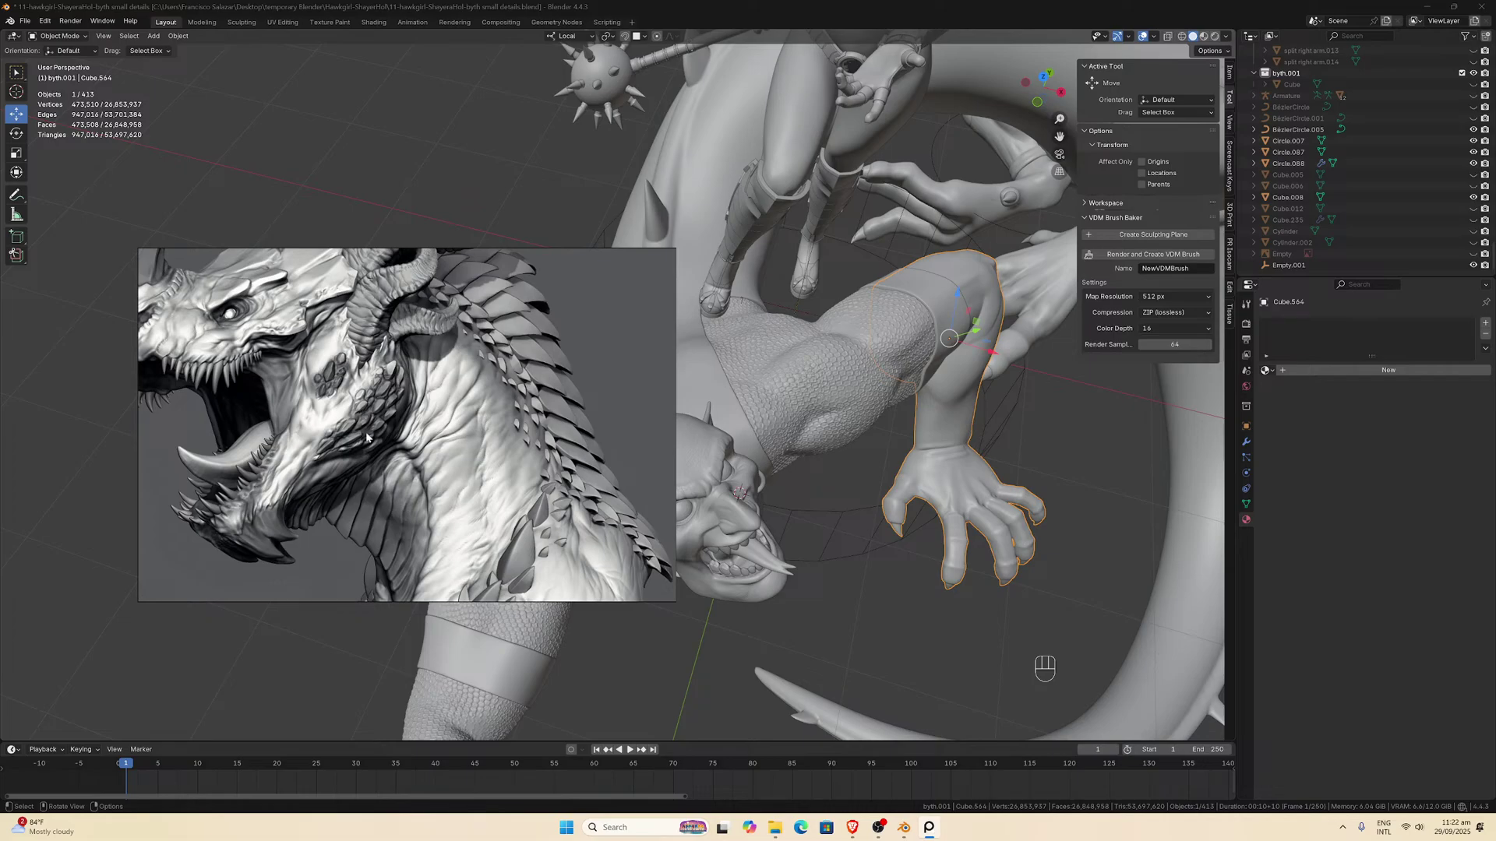
# Move the dragon reference aside so the clawed forearm is unobstructed, and save the Blender file.
pyautogui.moveTo(366, 437); pyautogui.dragTo(120, 420)
pyautogui.scroll(-2, 646, 418)
pyautogui.moveTo(647, 419); pyautogui.dragTo(760, 471, button='middle')
pyautogui.scroll(1, 765, 476)
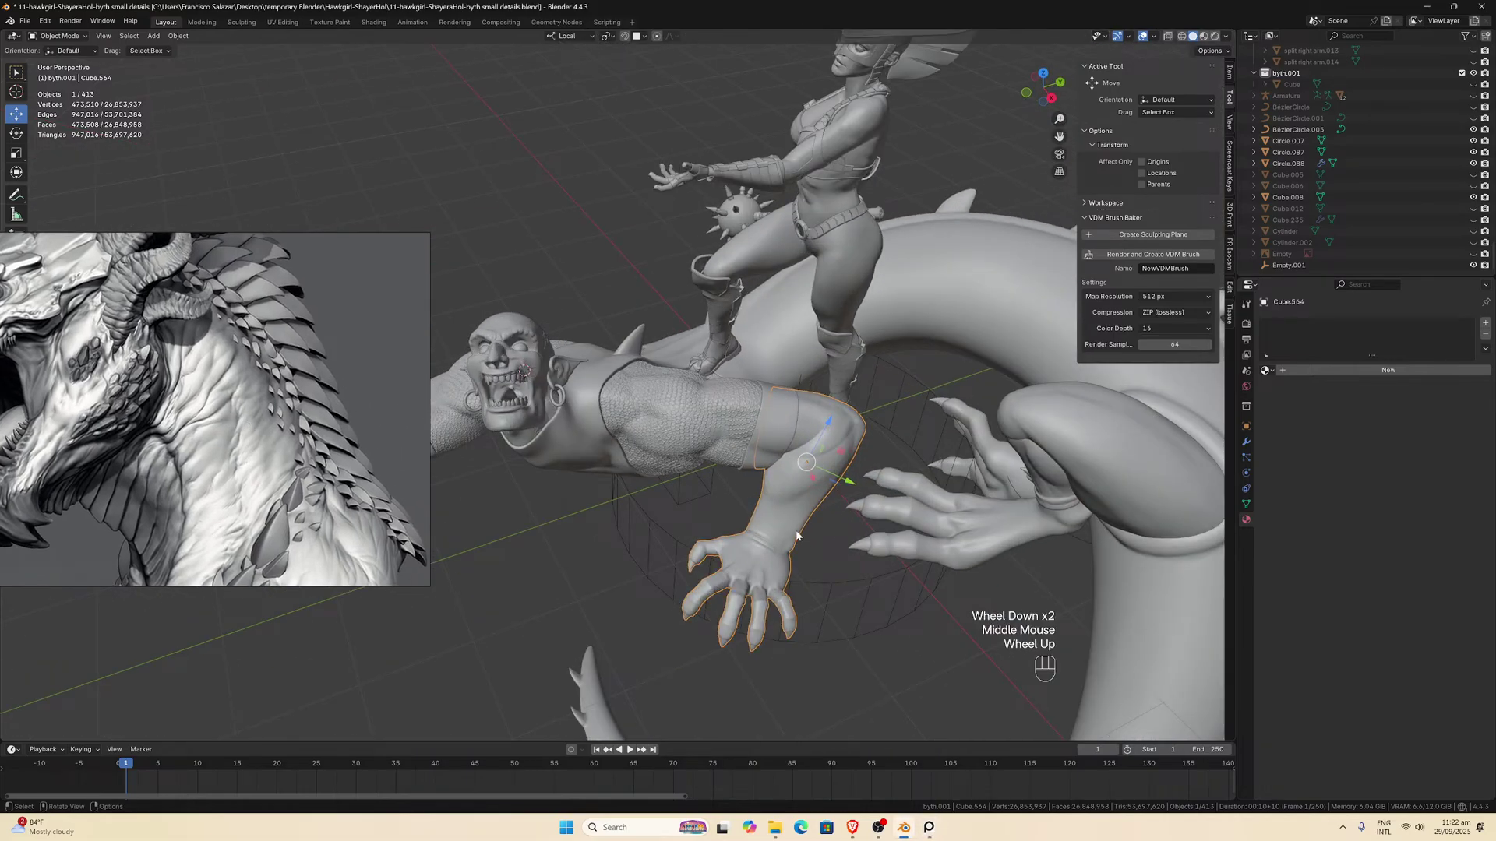
pyautogui.press('ctrl')
pyautogui.hotkey('ctrl', 's')
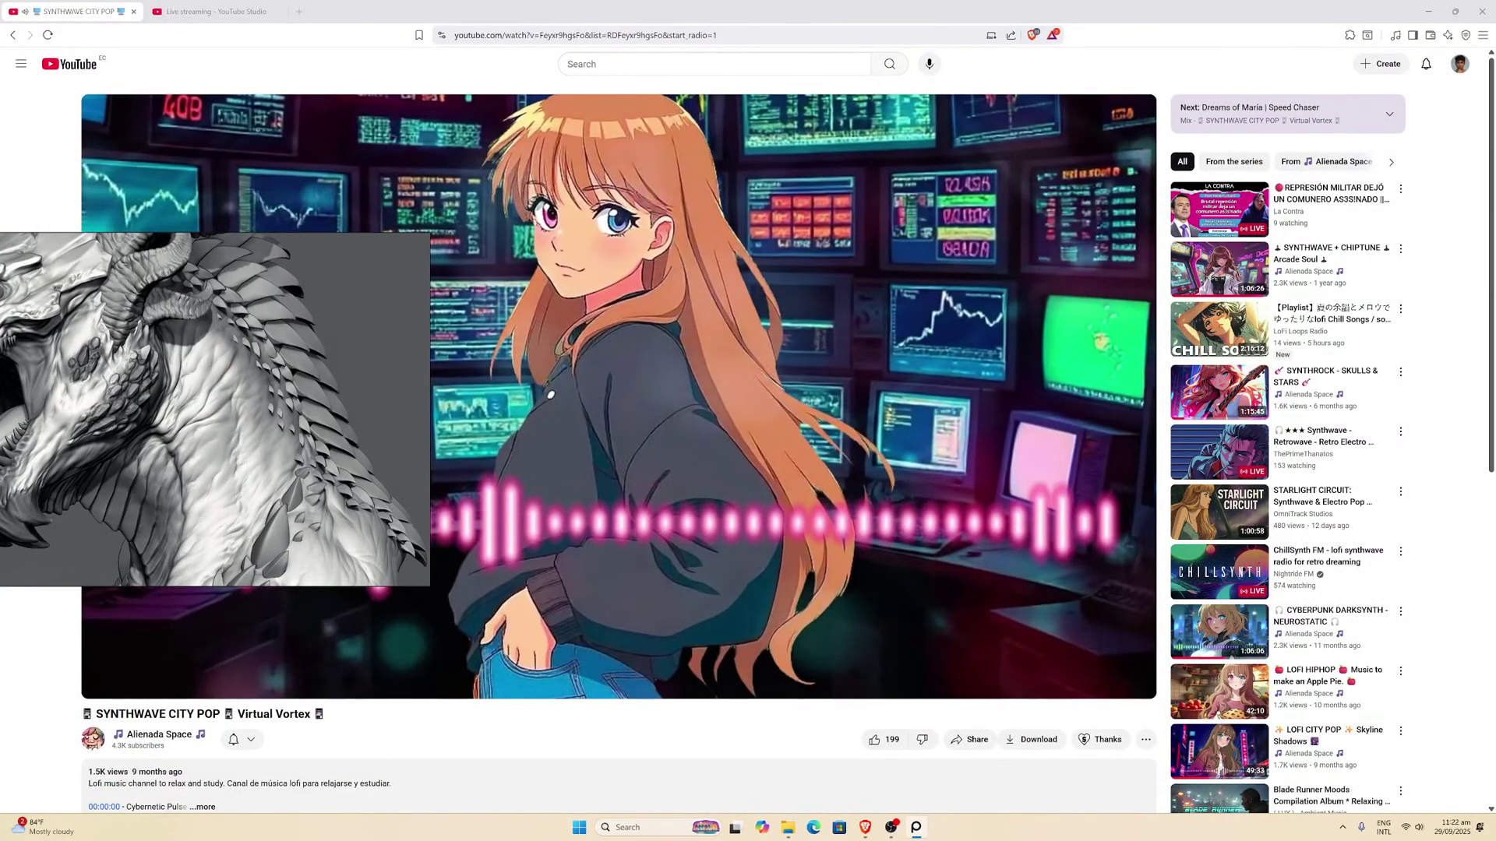
# Relaunch Blender from the system search.
pyautogui.click(640, 827)
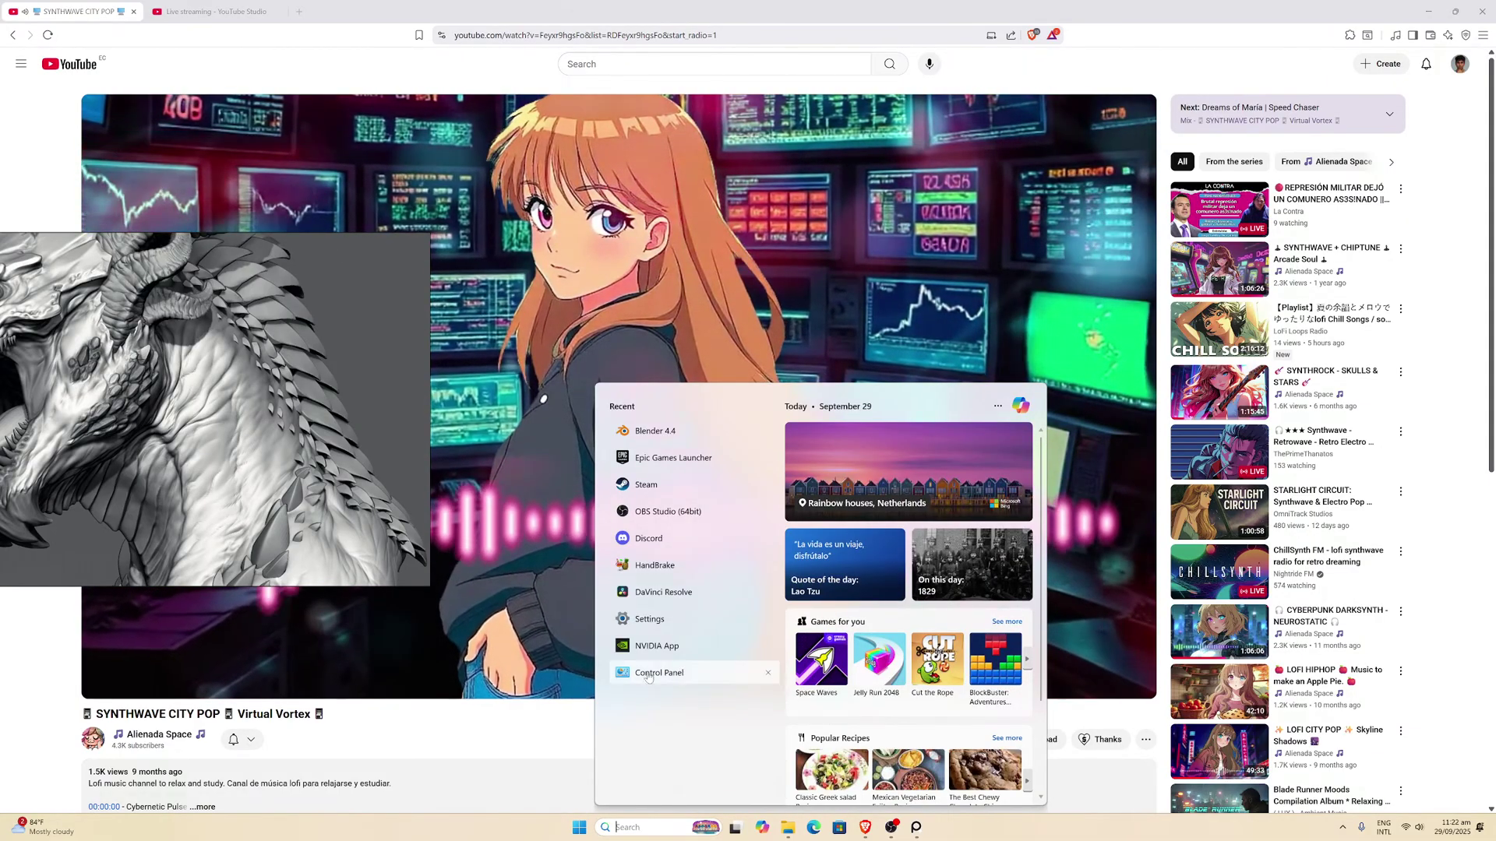
pyautogui.press('Escape')
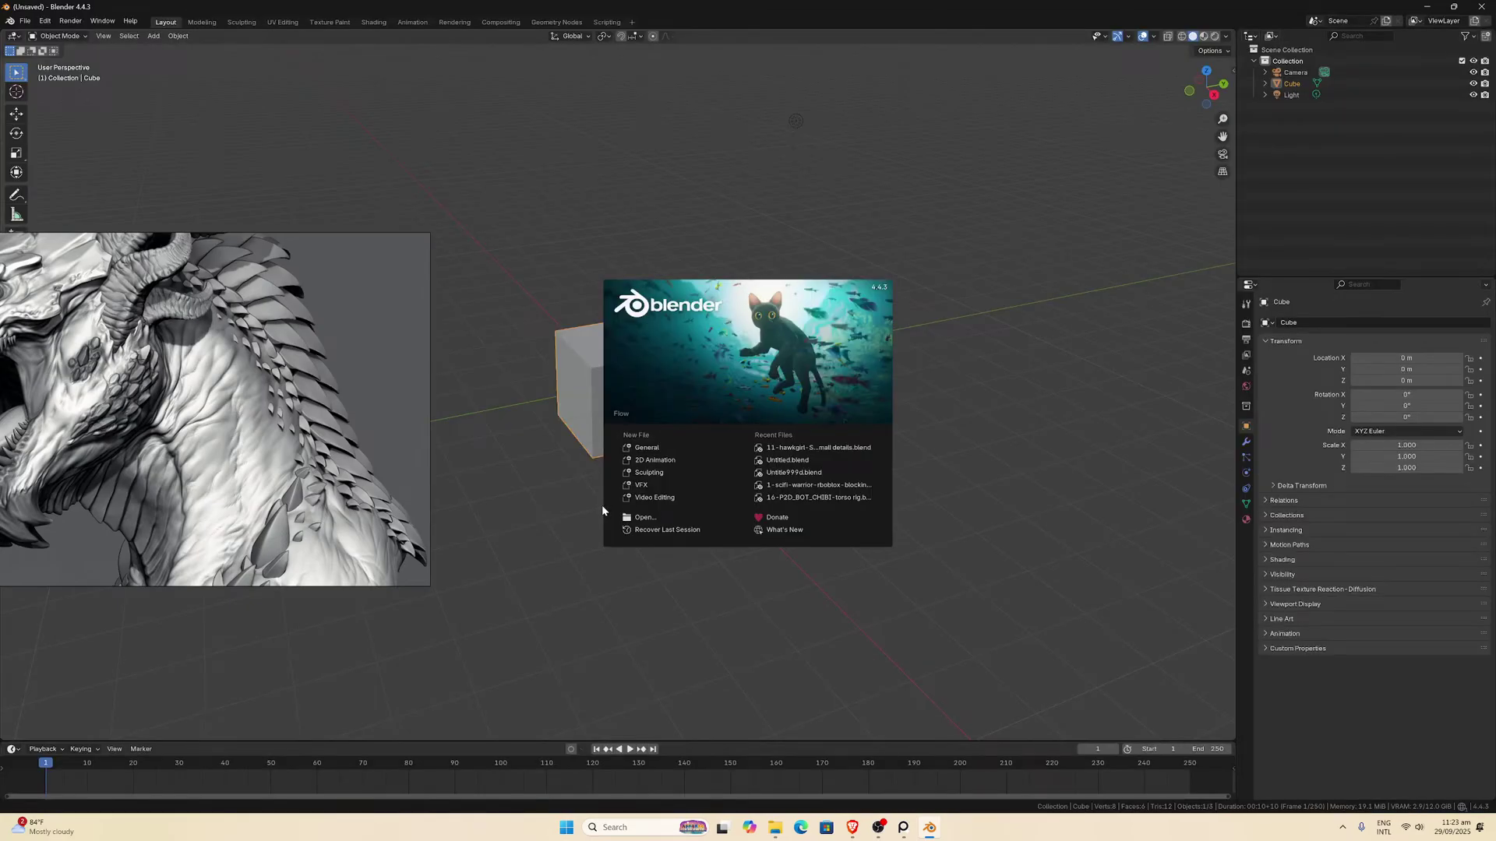
# Start a General scene and delete all of its default objects.
pyautogui.click(646, 448)
pyautogui.press('a')
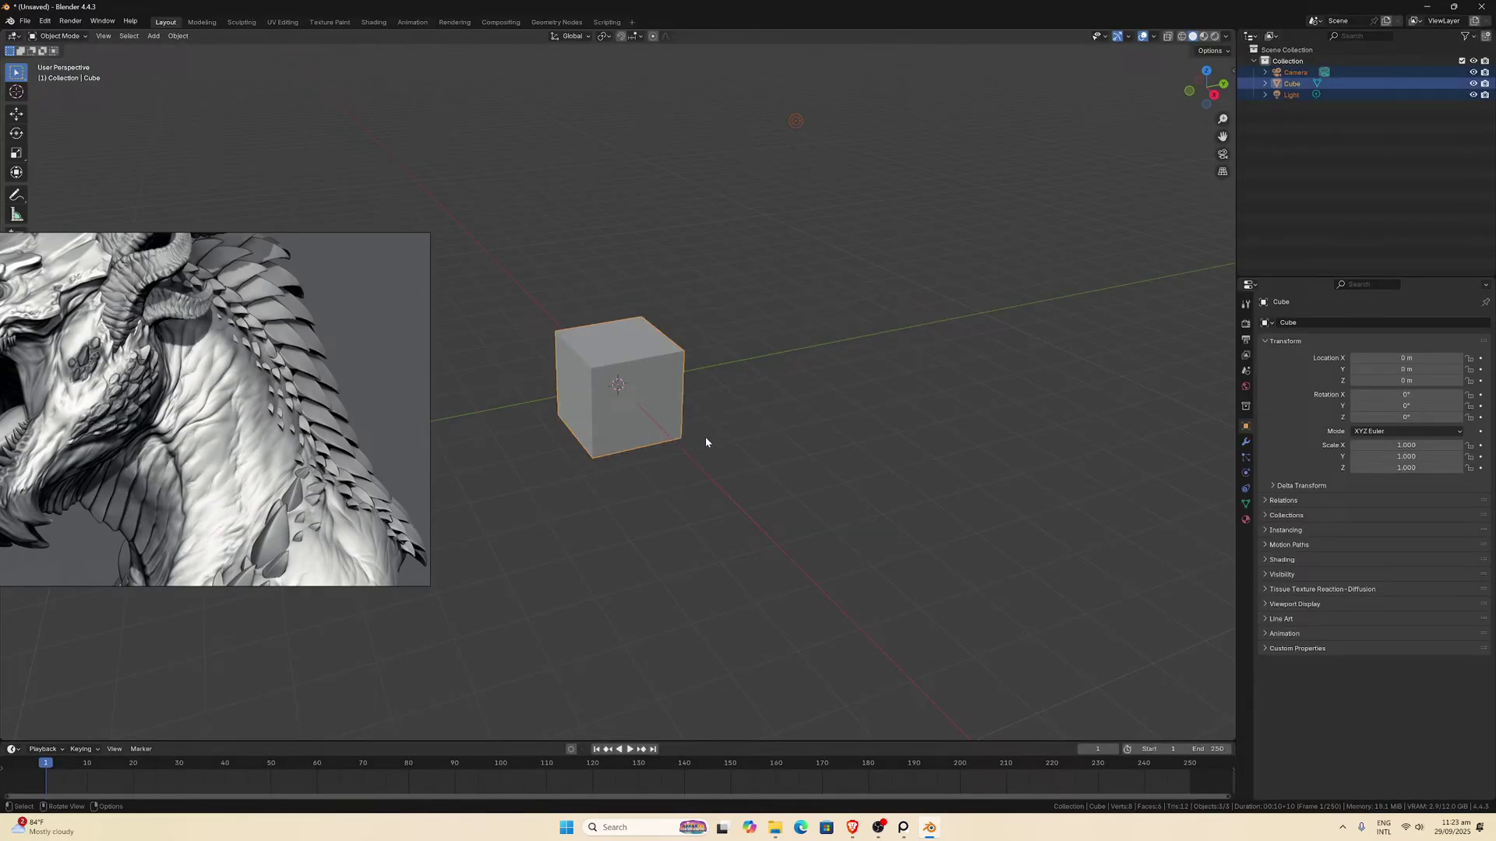
pyautogui.press('x')
pyautogui.click(706, 440)
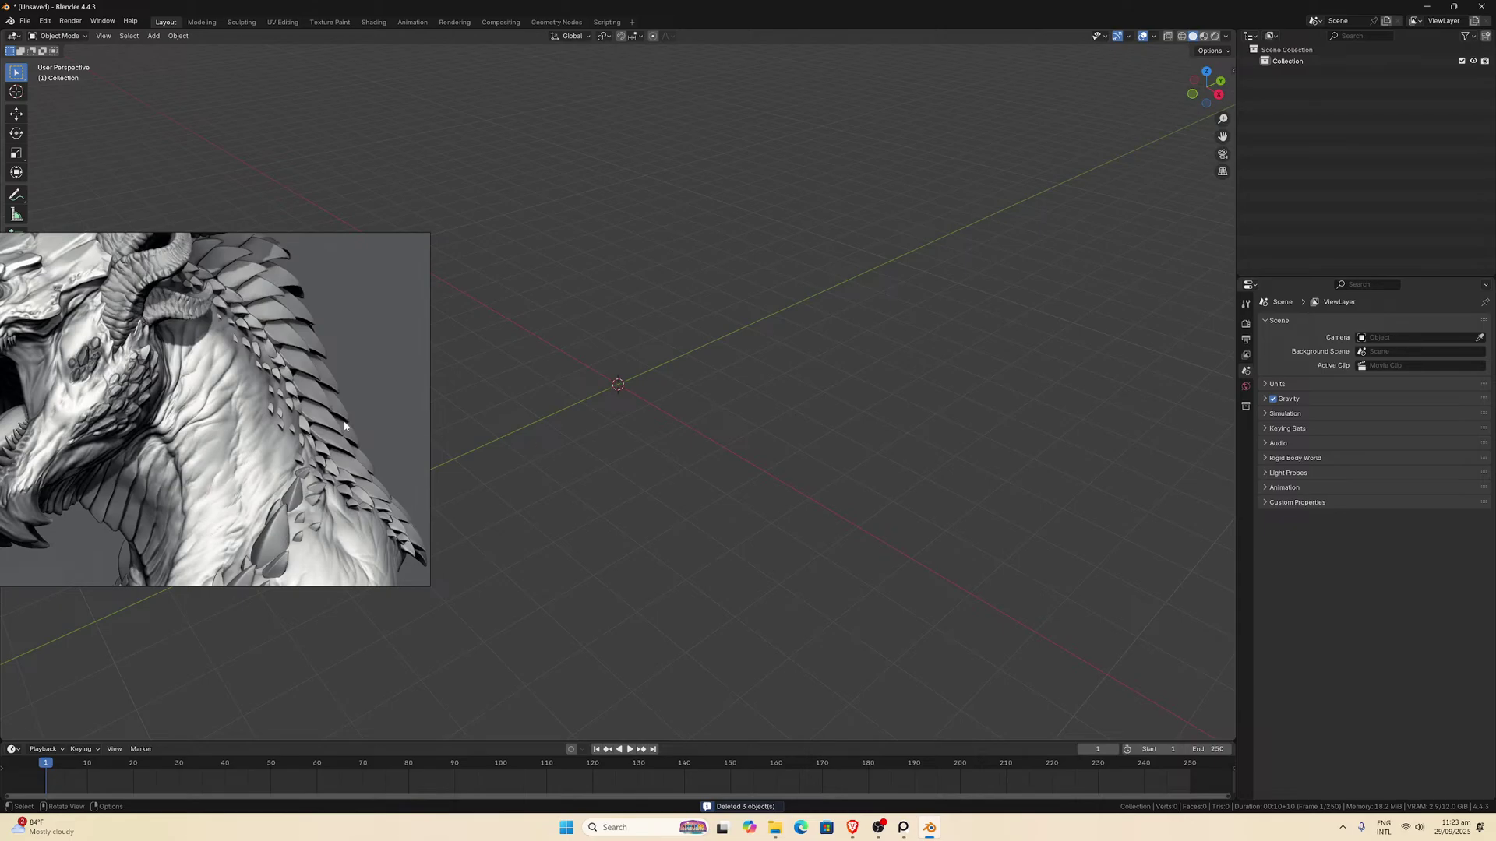
# Search the extensions in the preferences for "VD" to check for the VDM Brush Baker add-on, and close the preferences.
pyautogui.moveTo(406, 424); pyautogui.dragTo(539, 437, button='middle')
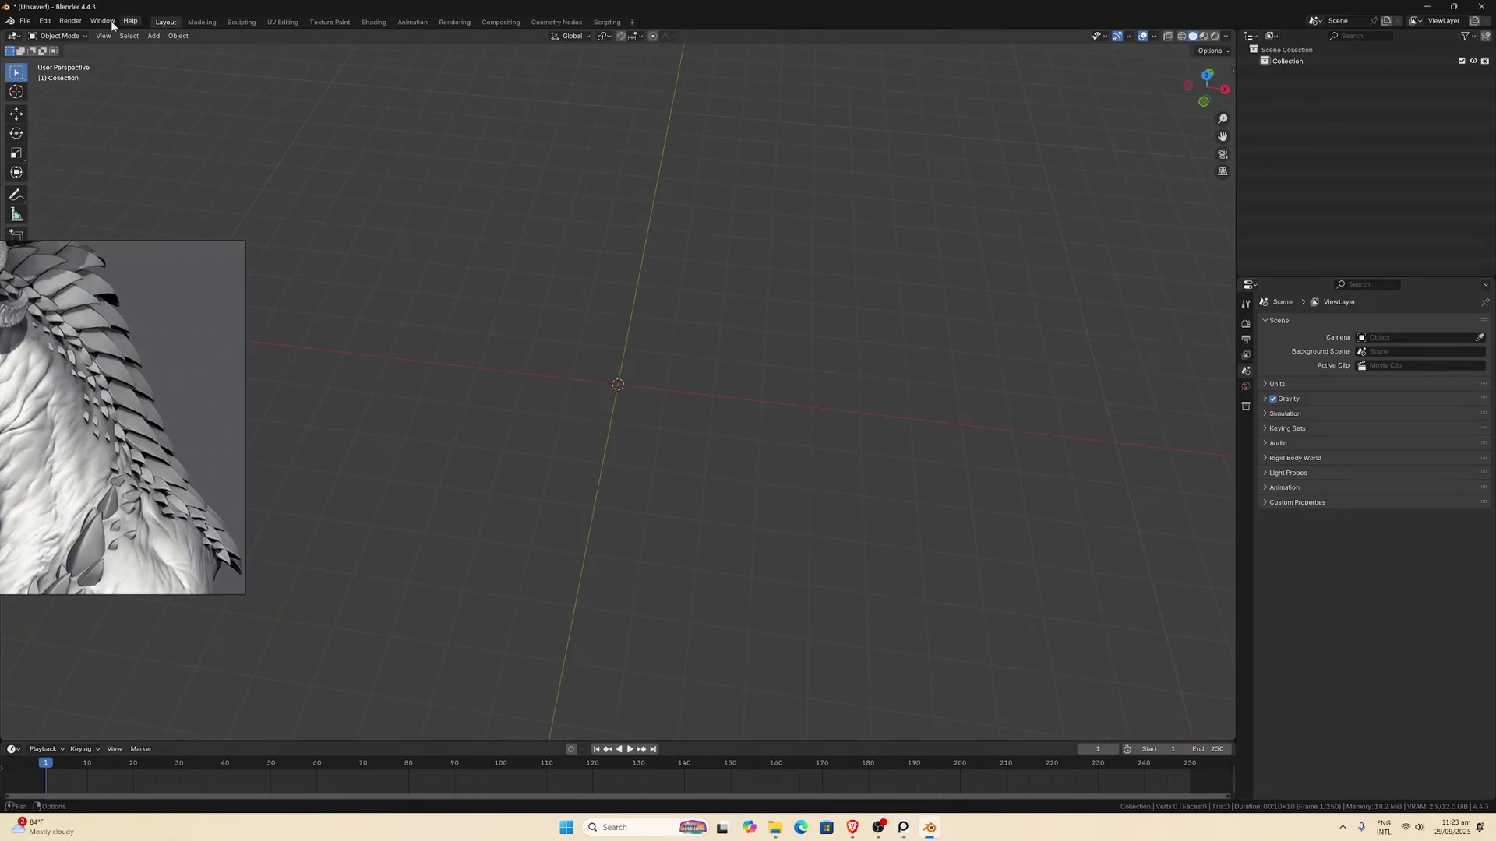
pyautogui.click(45, 21)
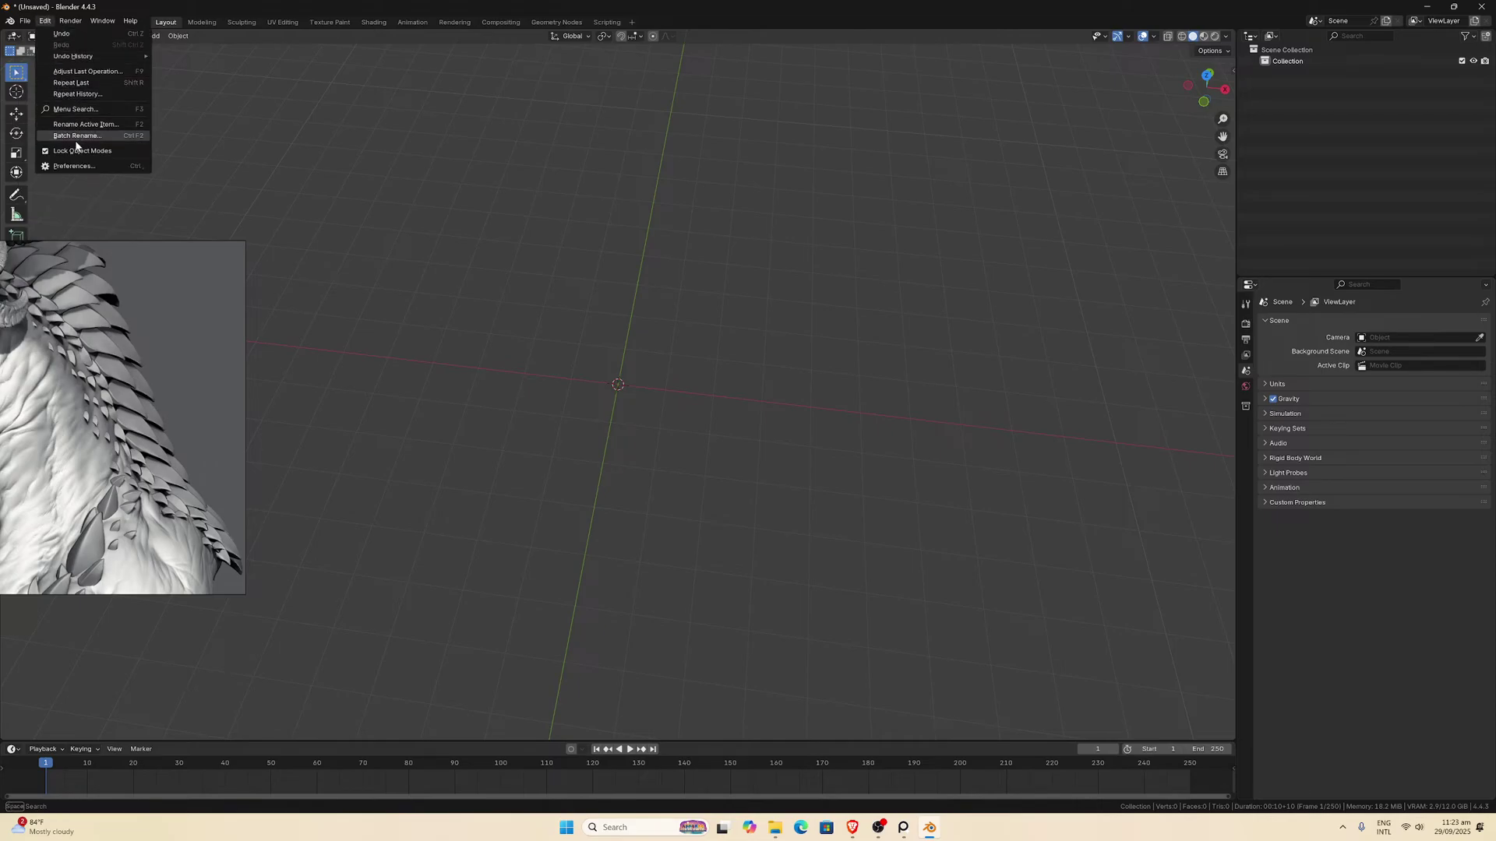
pyautogui.click(78, 165)
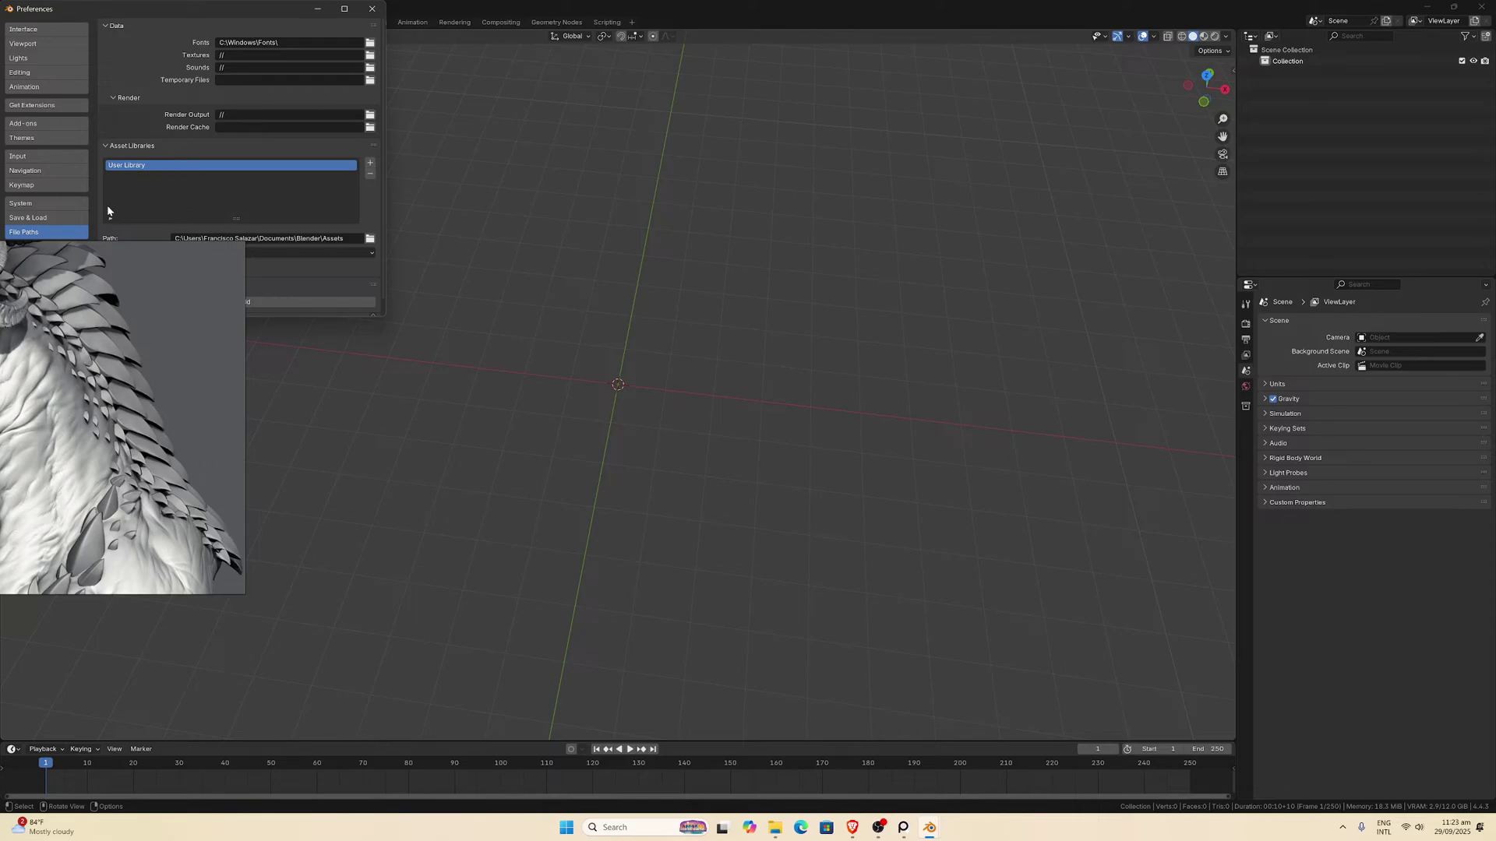
pyautogui.click(41, 107)
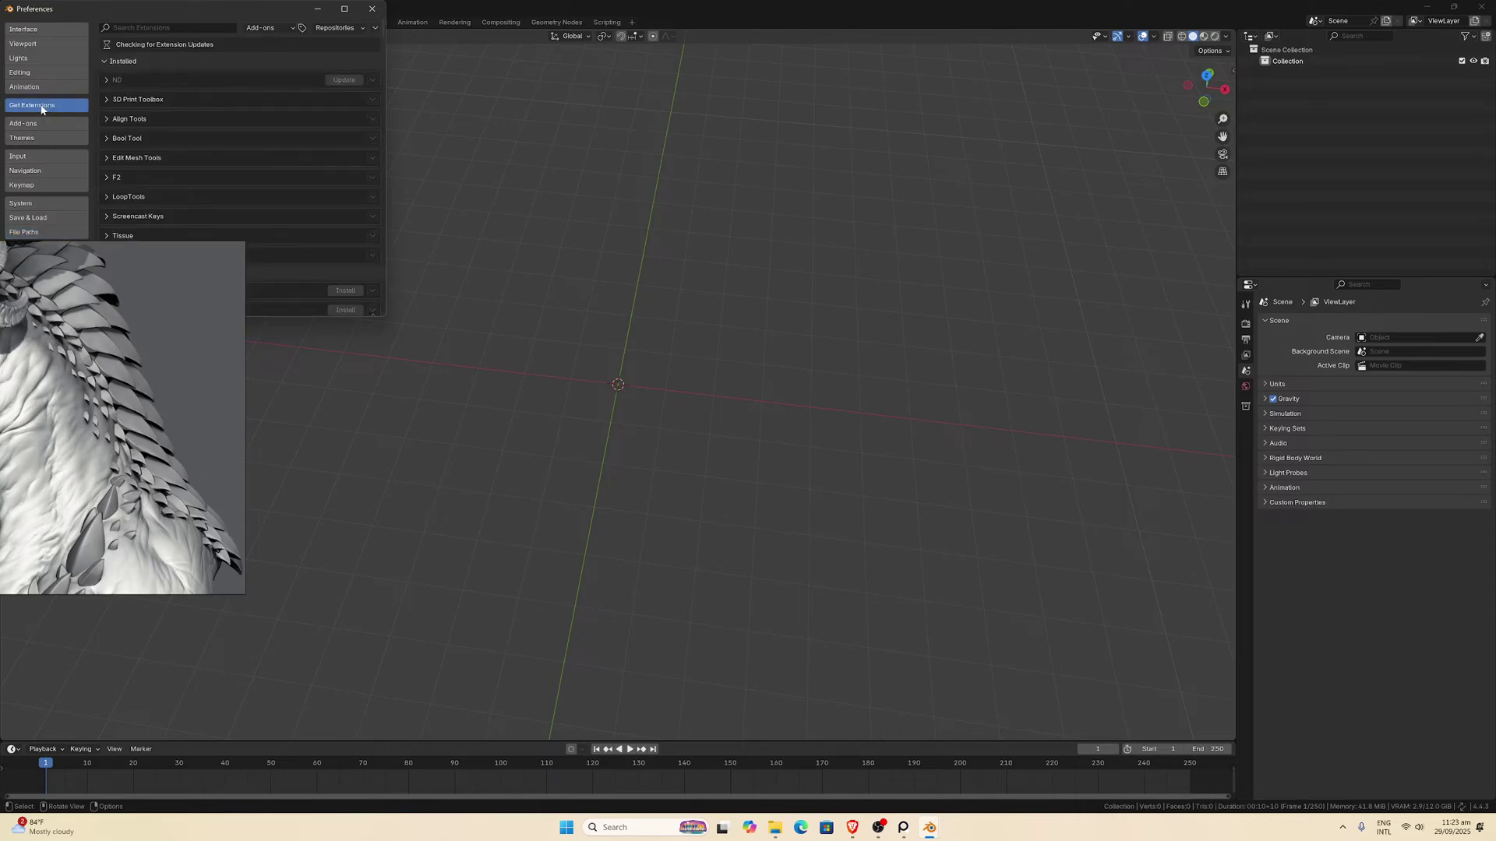
pyautogui.click(175, 27)
pyautogui.write('VD')
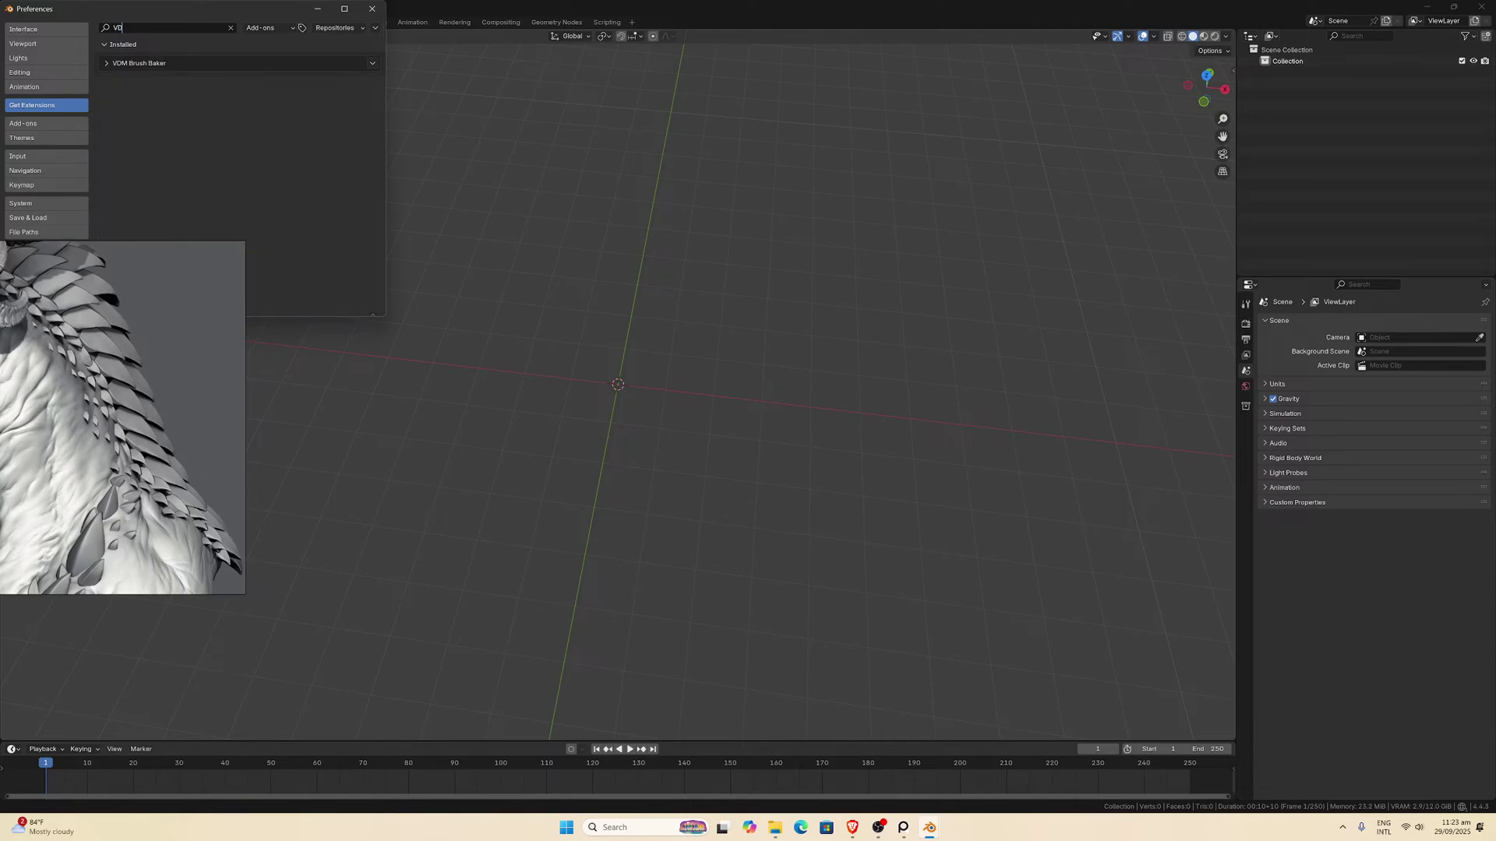
pyautogui.click(372, 9)
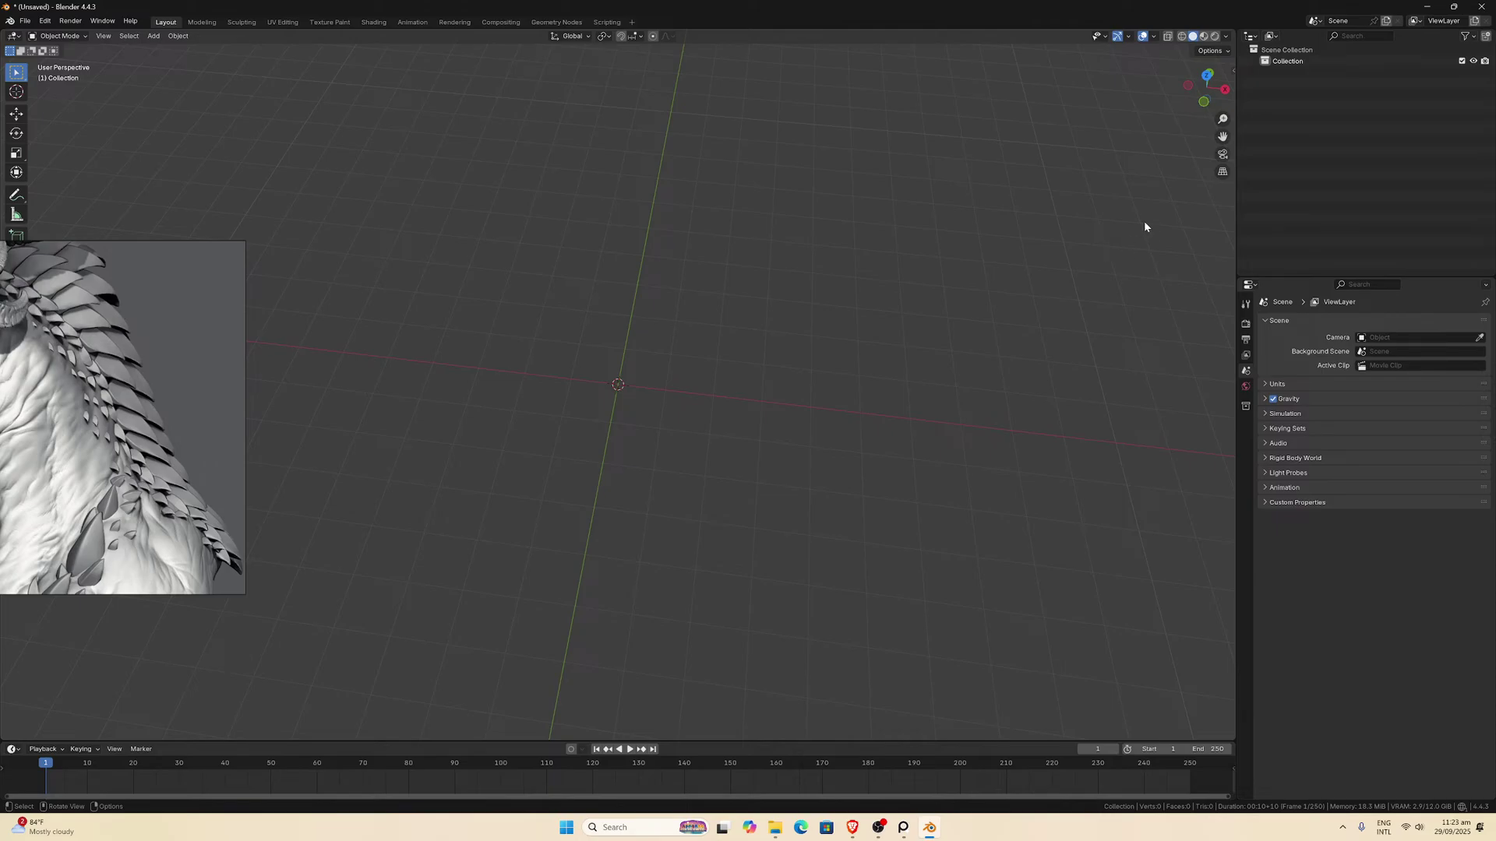
# Create a sculpting plane with VDM Brush Baker and inspect its mesh in Edit Mode.
pyautogui.press('n')
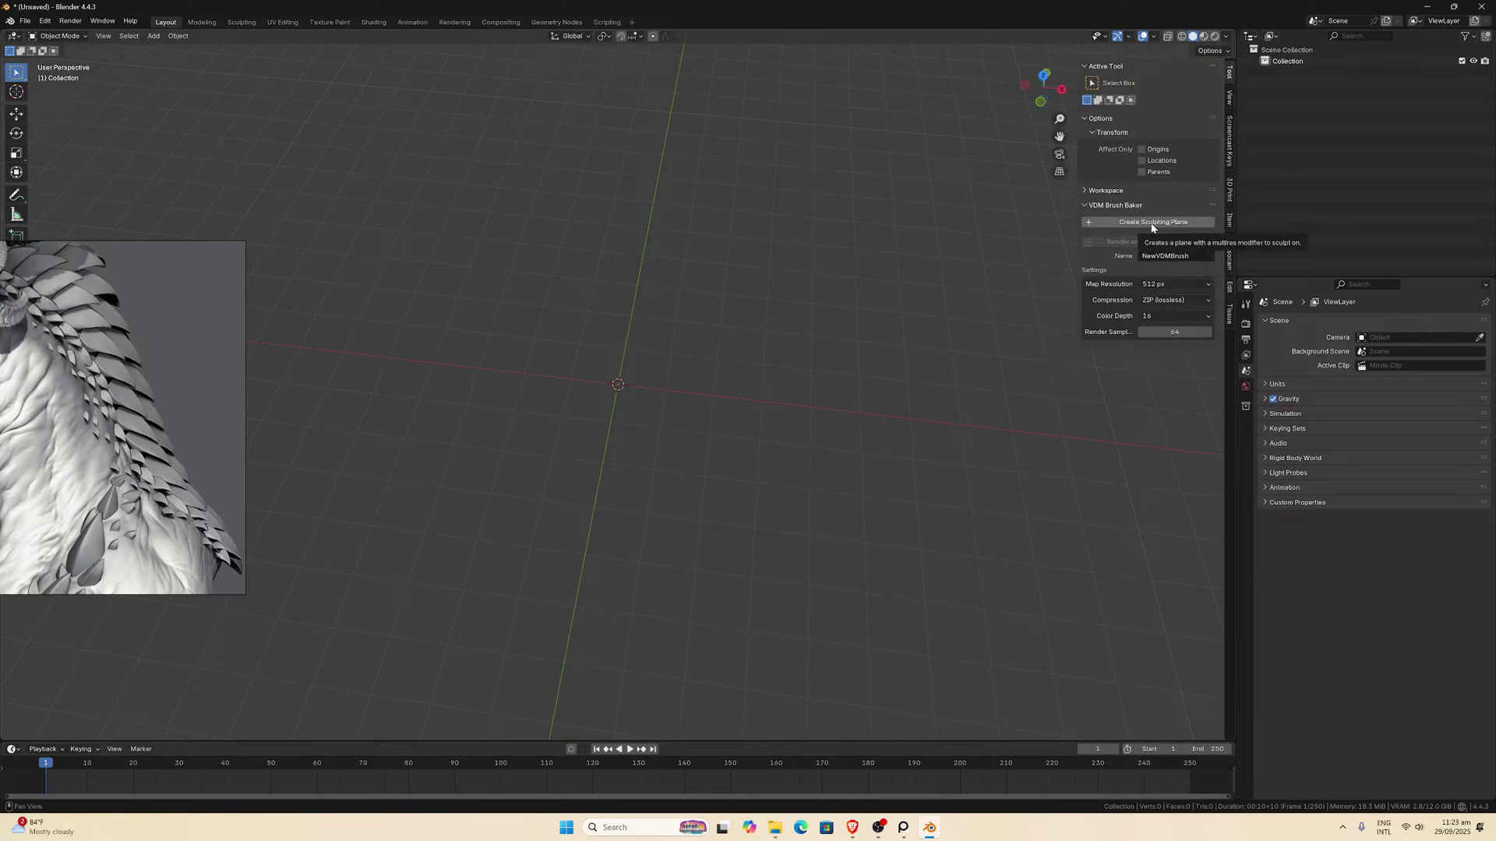
pyautogui.click(1152, 223)
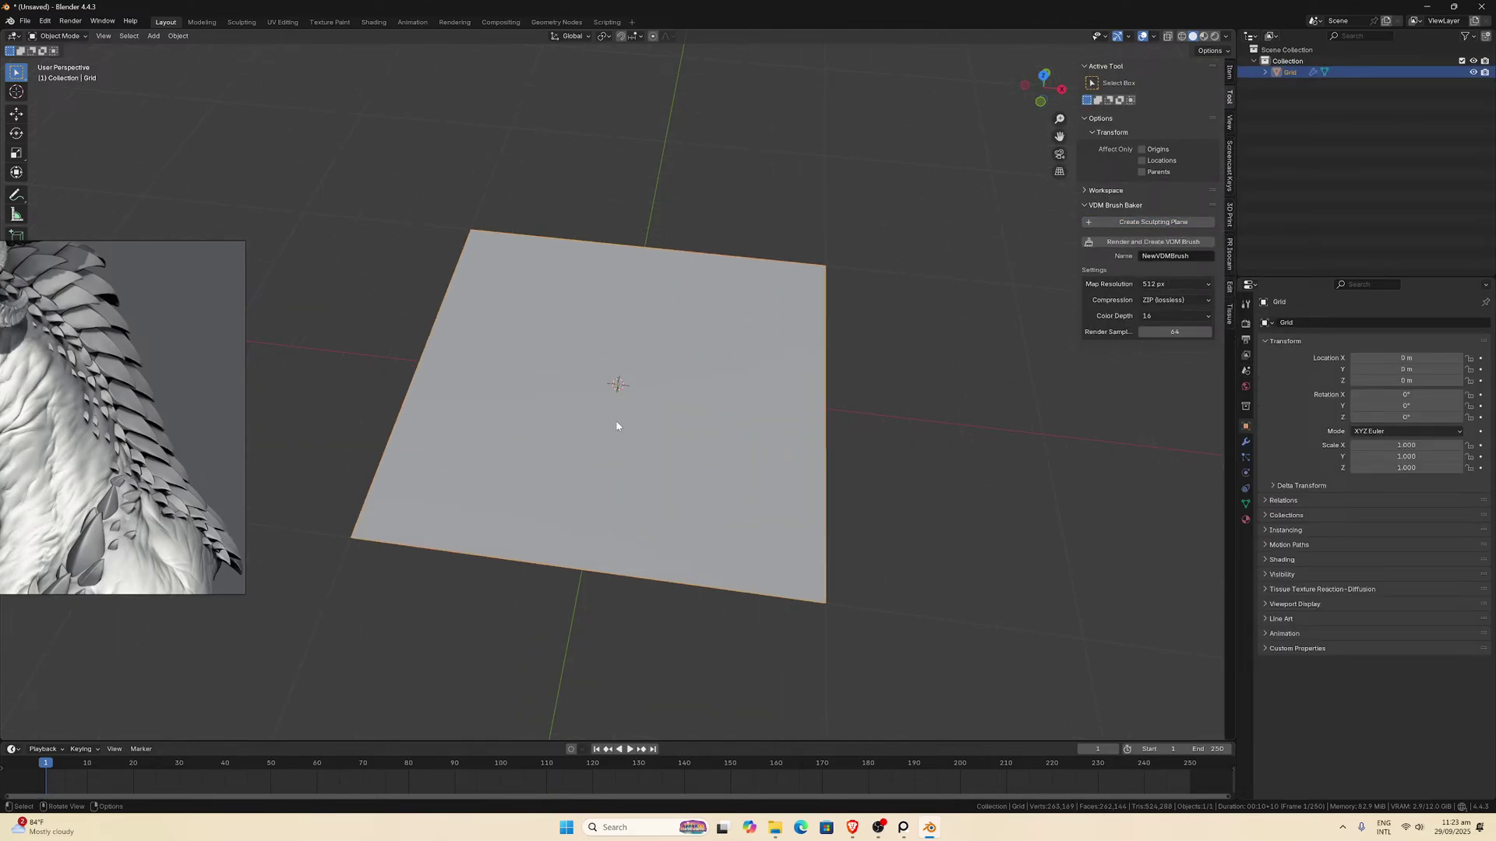
pyautogui.press('Tab')
pyautogui.scroll(5, 509, 453)
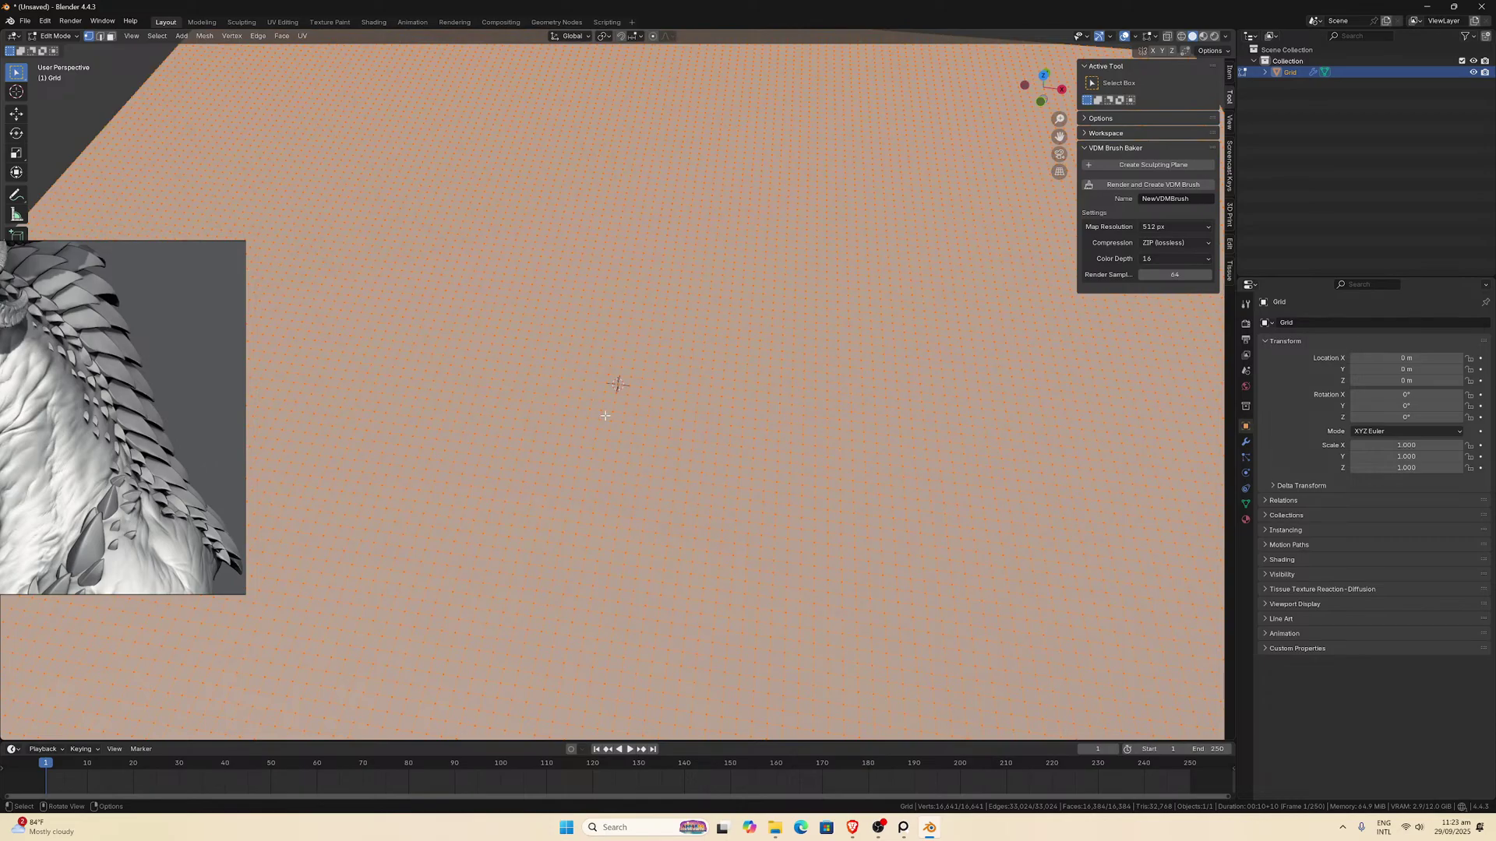
pyautogui.scroll(-5, 604, 416)
pyautogui.press('Tab')
# Turn on the Statistics overlay and show the sculpting plane's MultiresVDM modifier settings.
pyautogui.click(1155, 36)
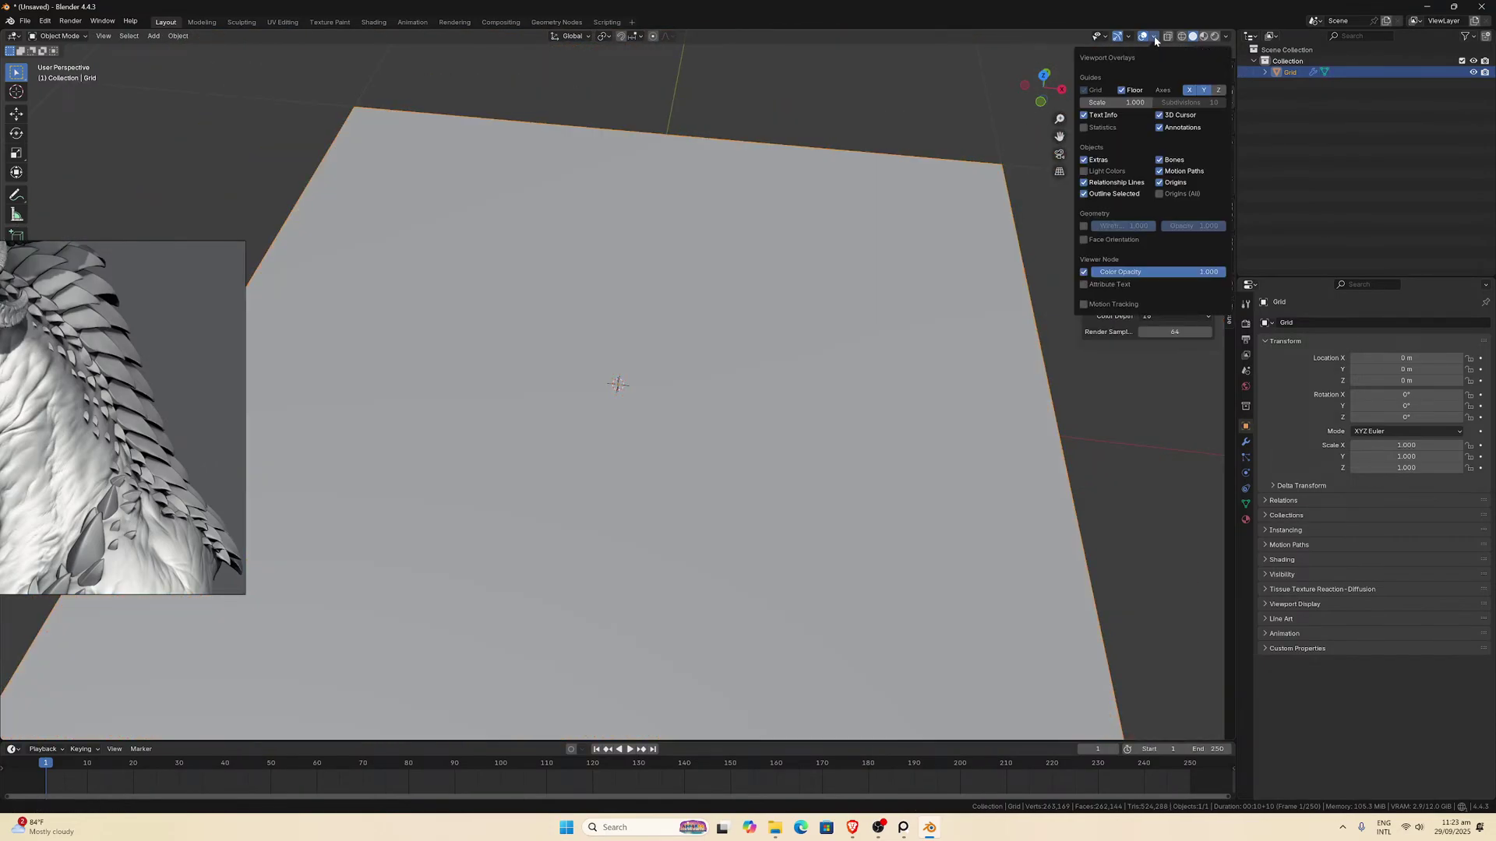
pyautogui.click(1090, 128)
pyautogui.moveTo(223, 251)
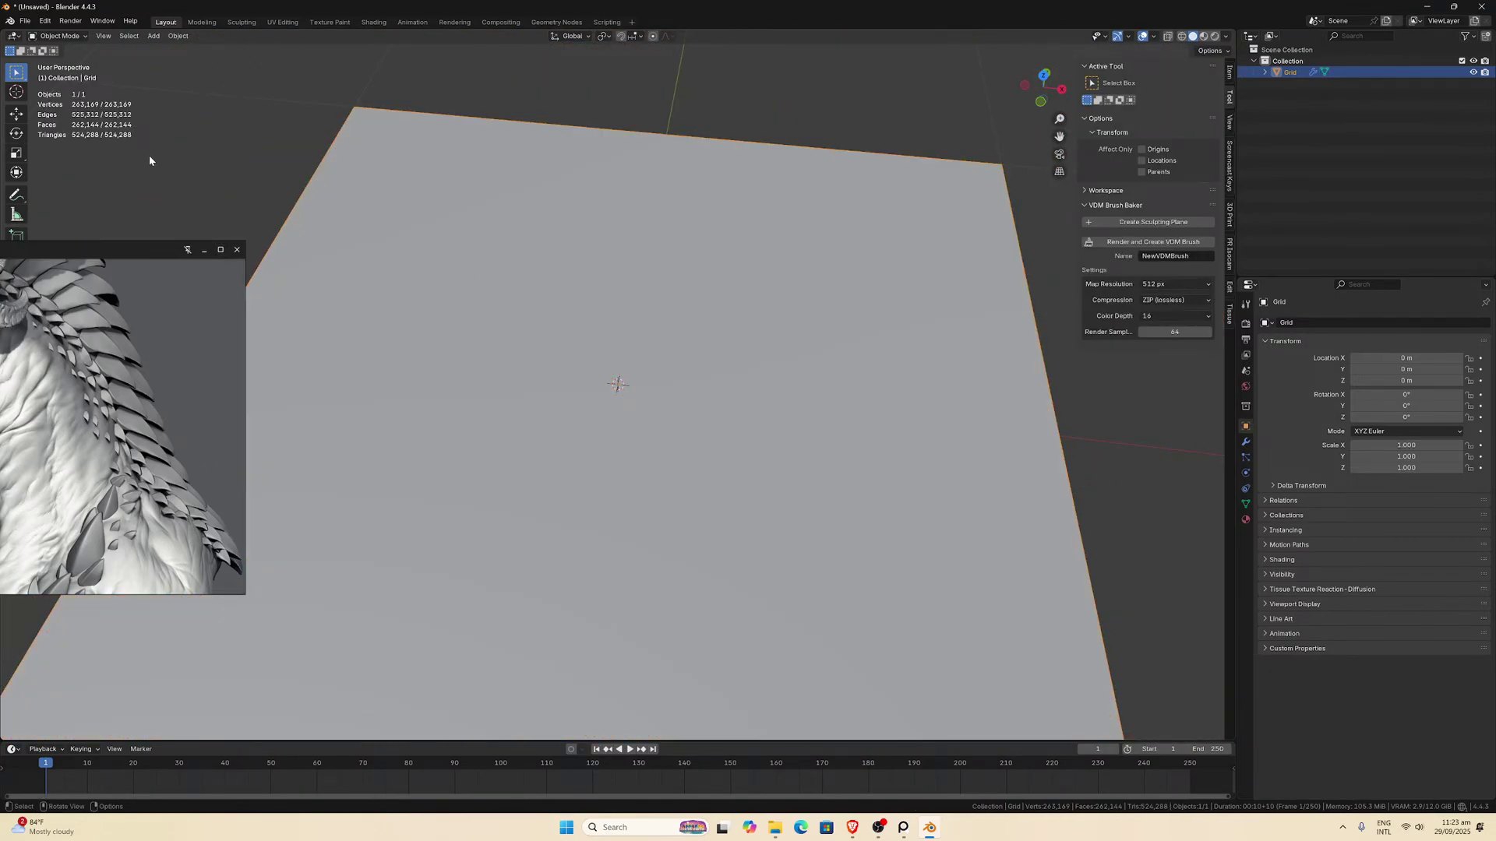
pyautogui.scroll(-4, 662, 307)
pyautogui.scroll(4, 711, 394)
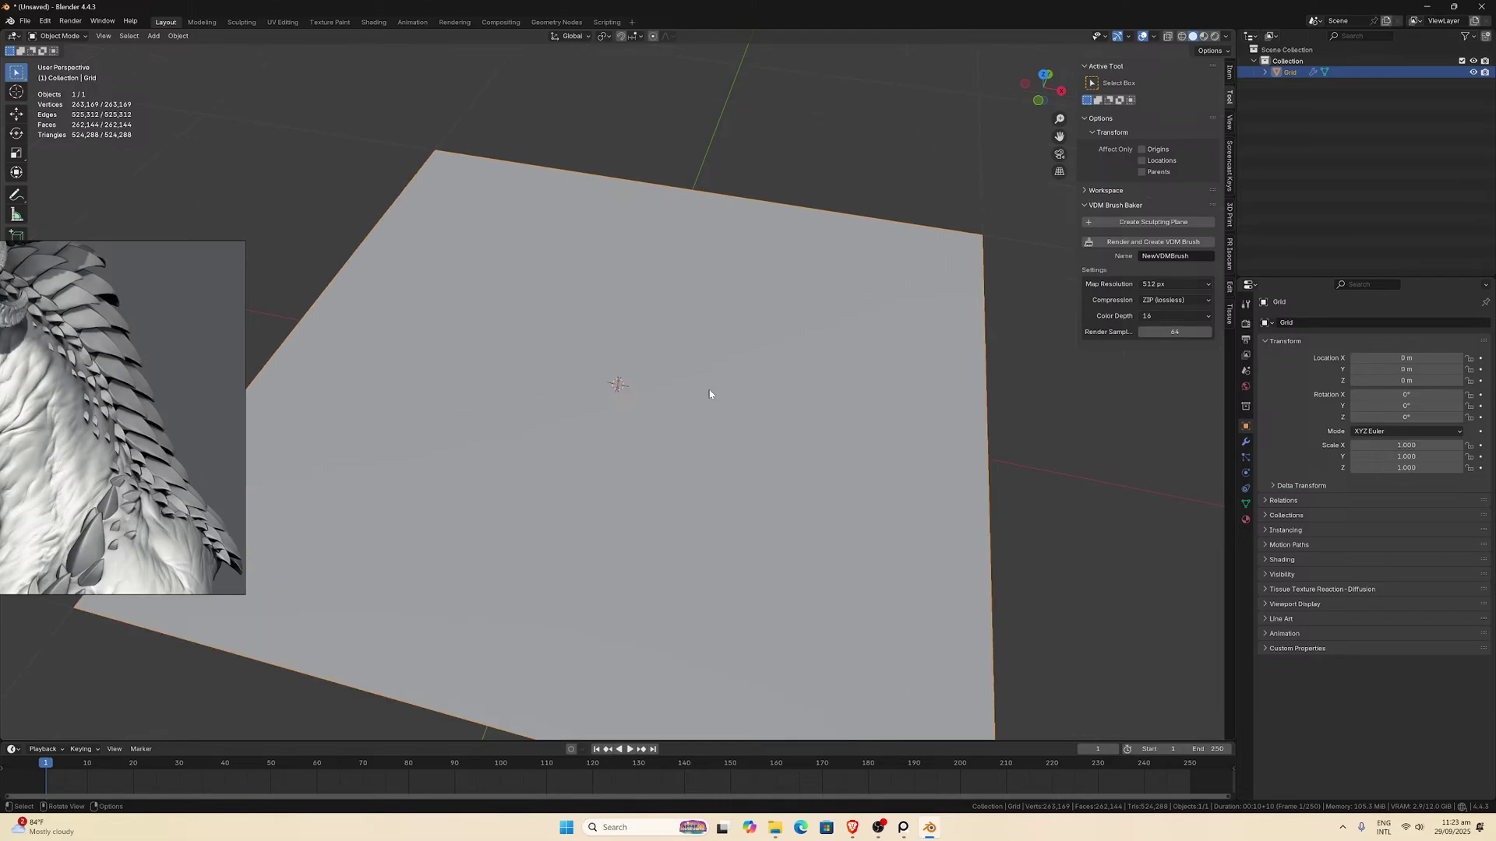
pyautogui.press('Tab')
pyautogui.press('Tab')
pyautogui.click(1245, 442)
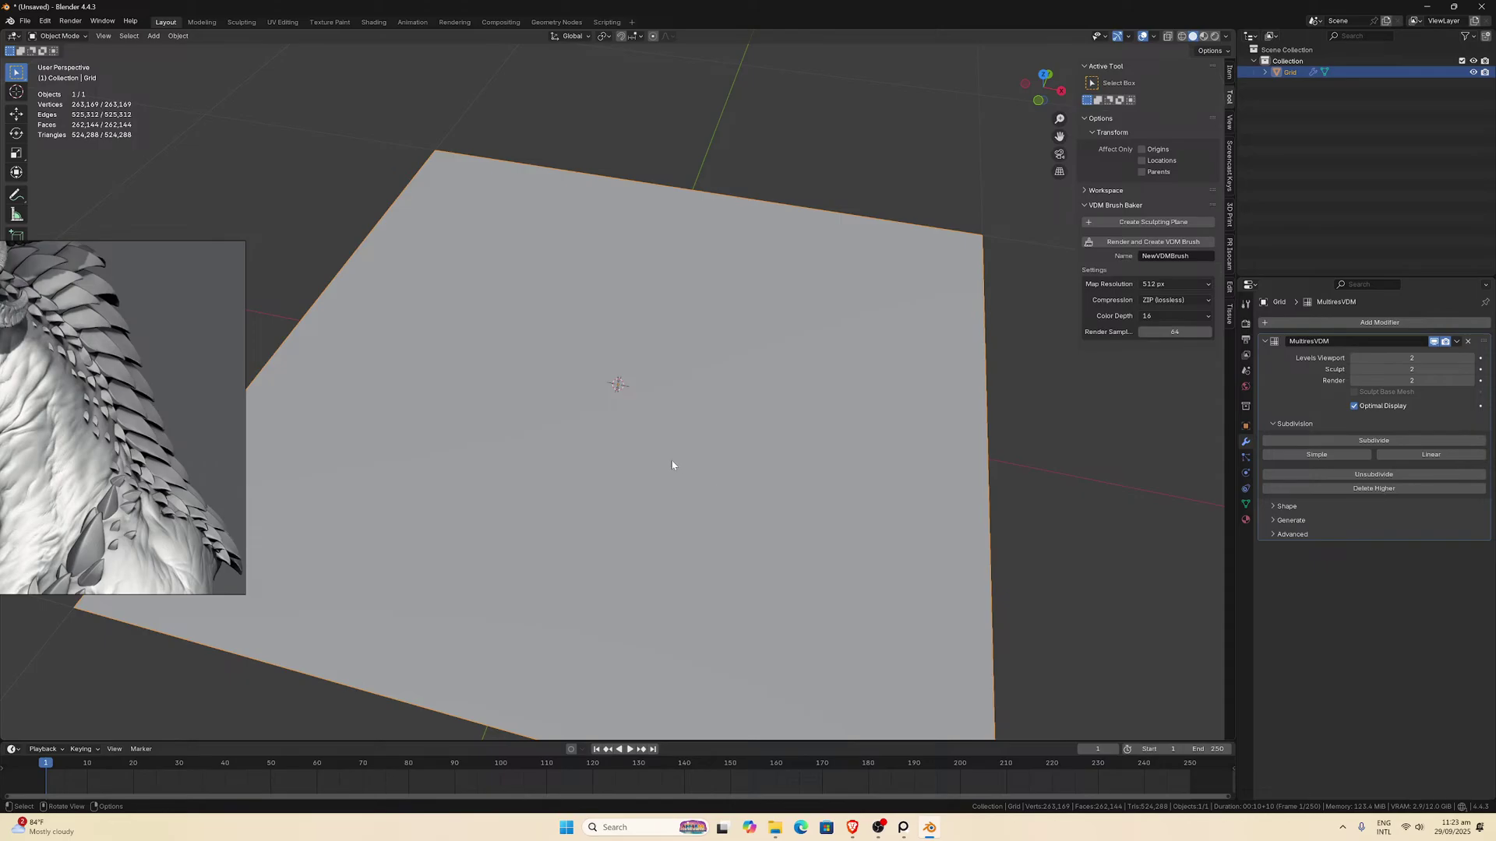
# Switch the plane to Sculpt Mode and frame it in the top orthographic view.
pyautogui.scroll(-2, 672, 465)
pyautogui.moveTo(666, 468); pyautogui.dragTo(621, 474, button='middle')
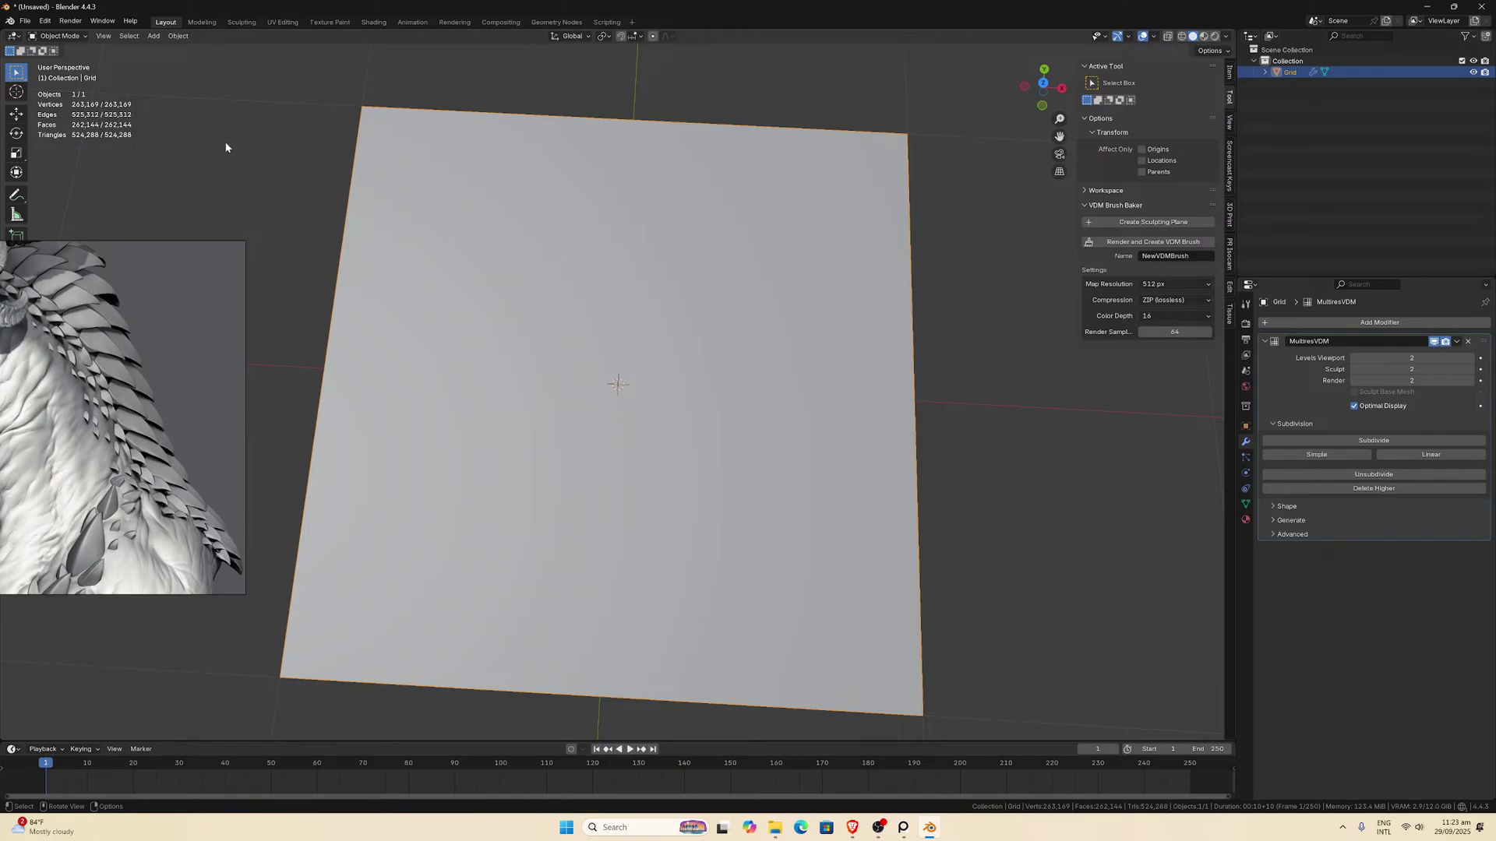
pyautogui.click(67, 37)
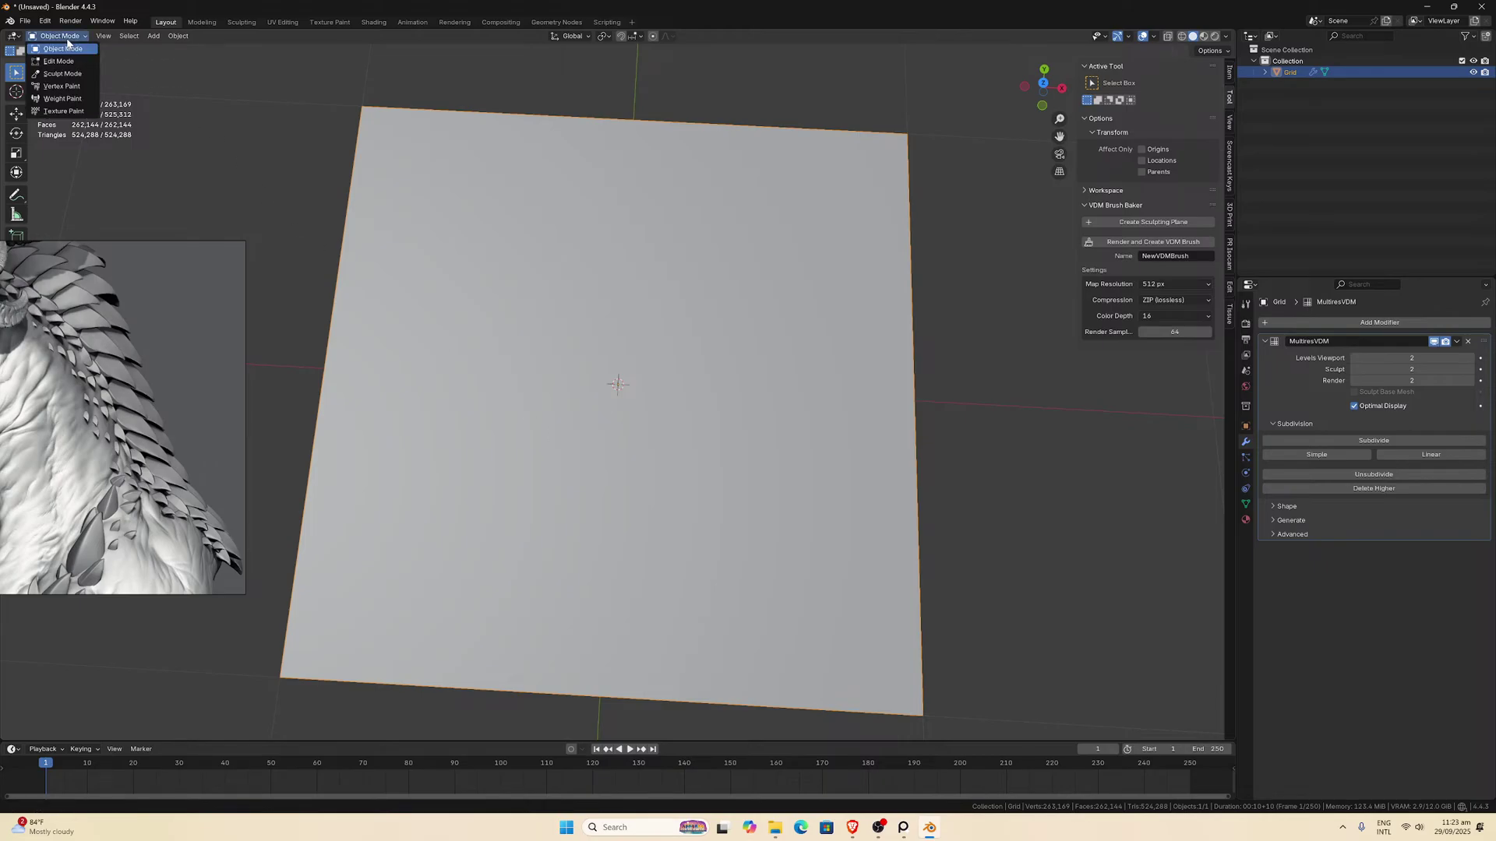
pyautogui.click(84, 67)
pyautogui.moveTo(534, 293); pyautogui.dragTo(587, 337, button='middle')
pyautogui.press('KP_7')
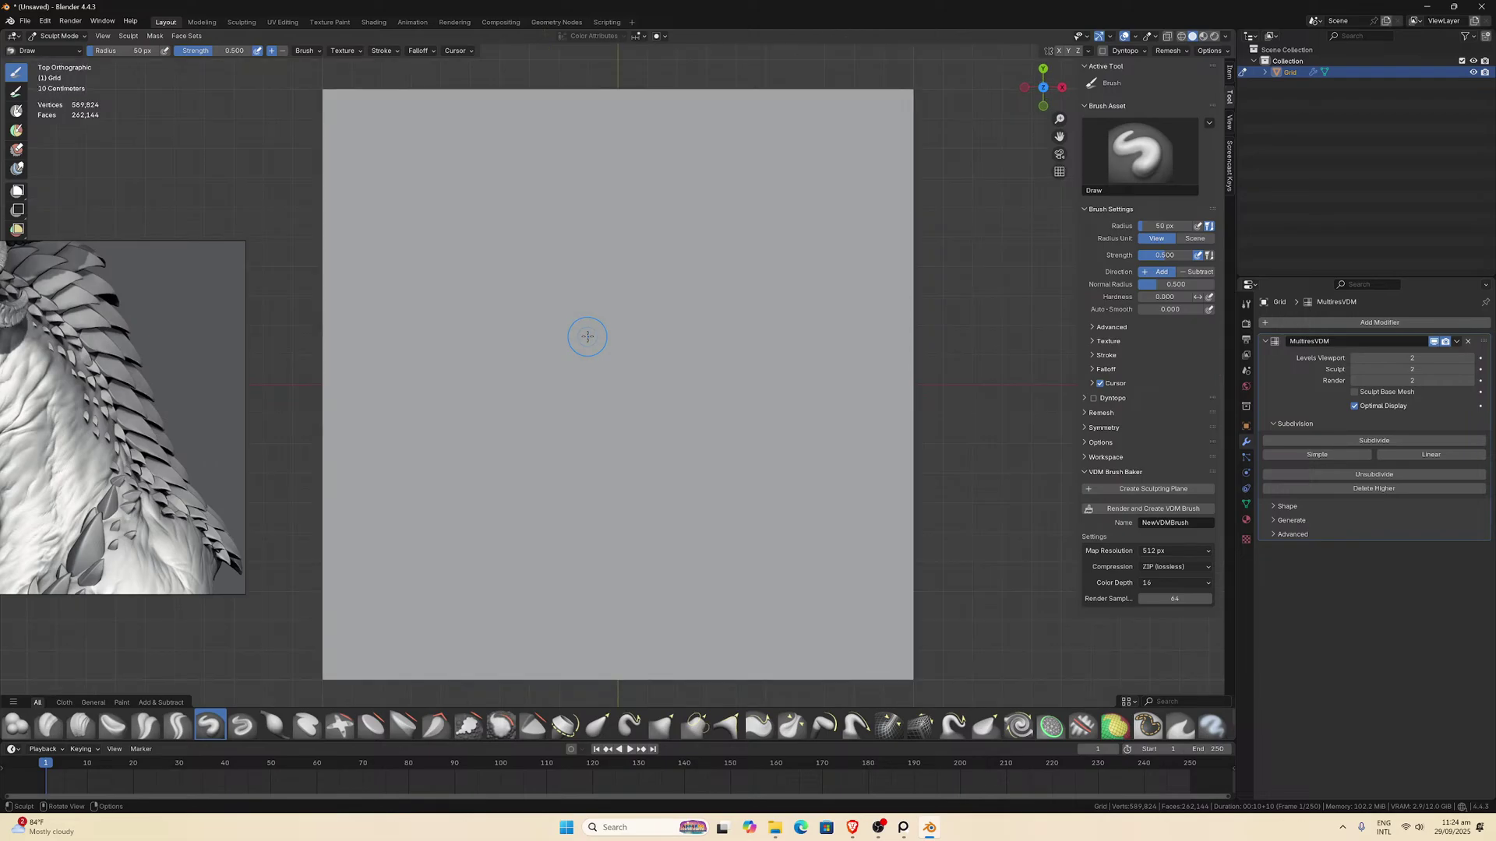
pyautogui.scroll(-3, 587, 336)
pyautogui.scroll(2, 608, 384)
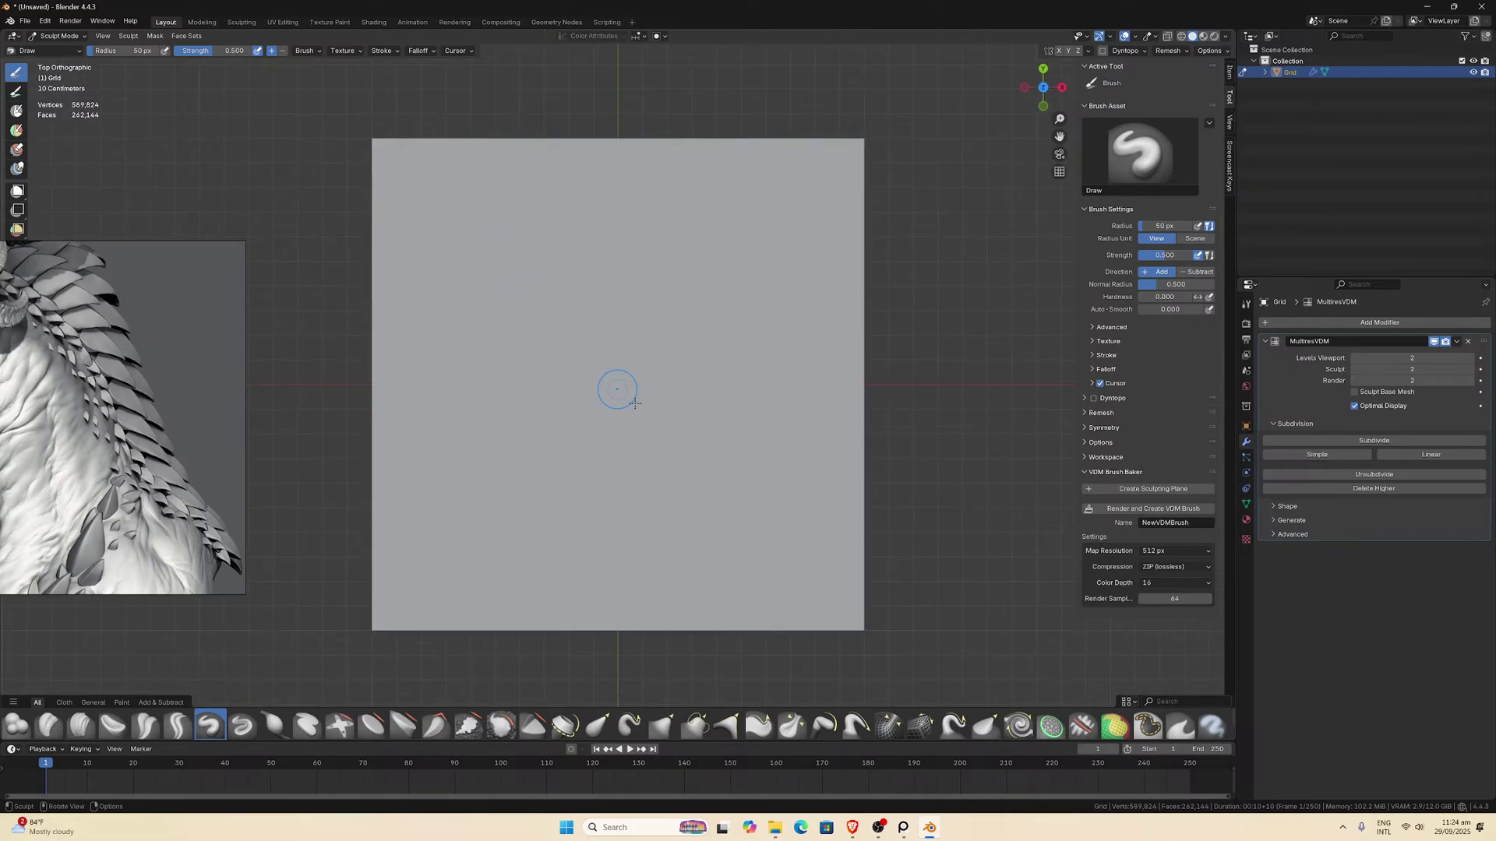
pyautogui.scroll(1, 654, 378)
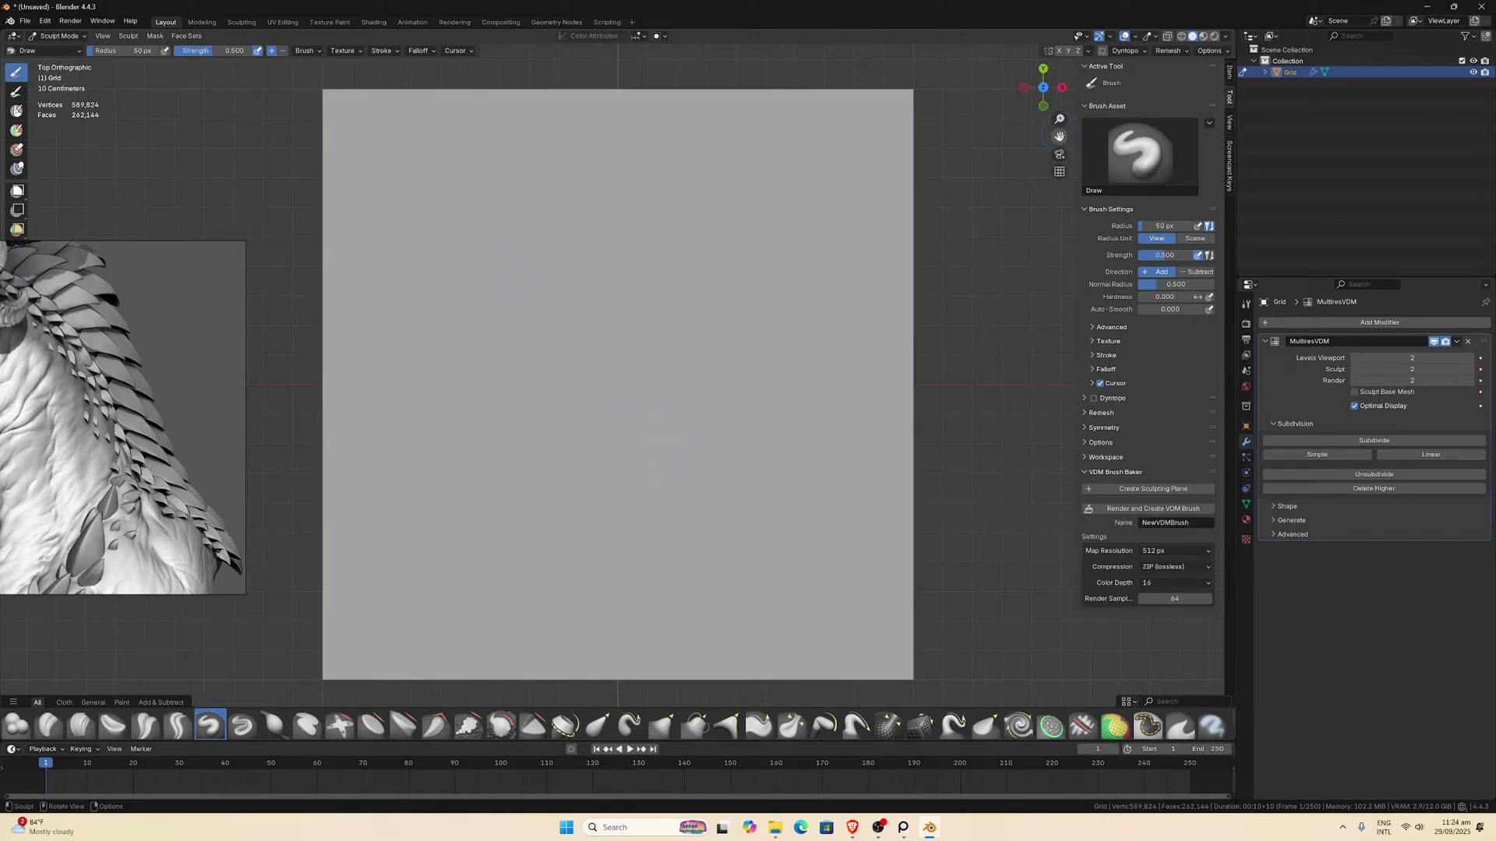
pyautogui.moveTo(1060, 136); pyautogui.dragTo(1175, 159)
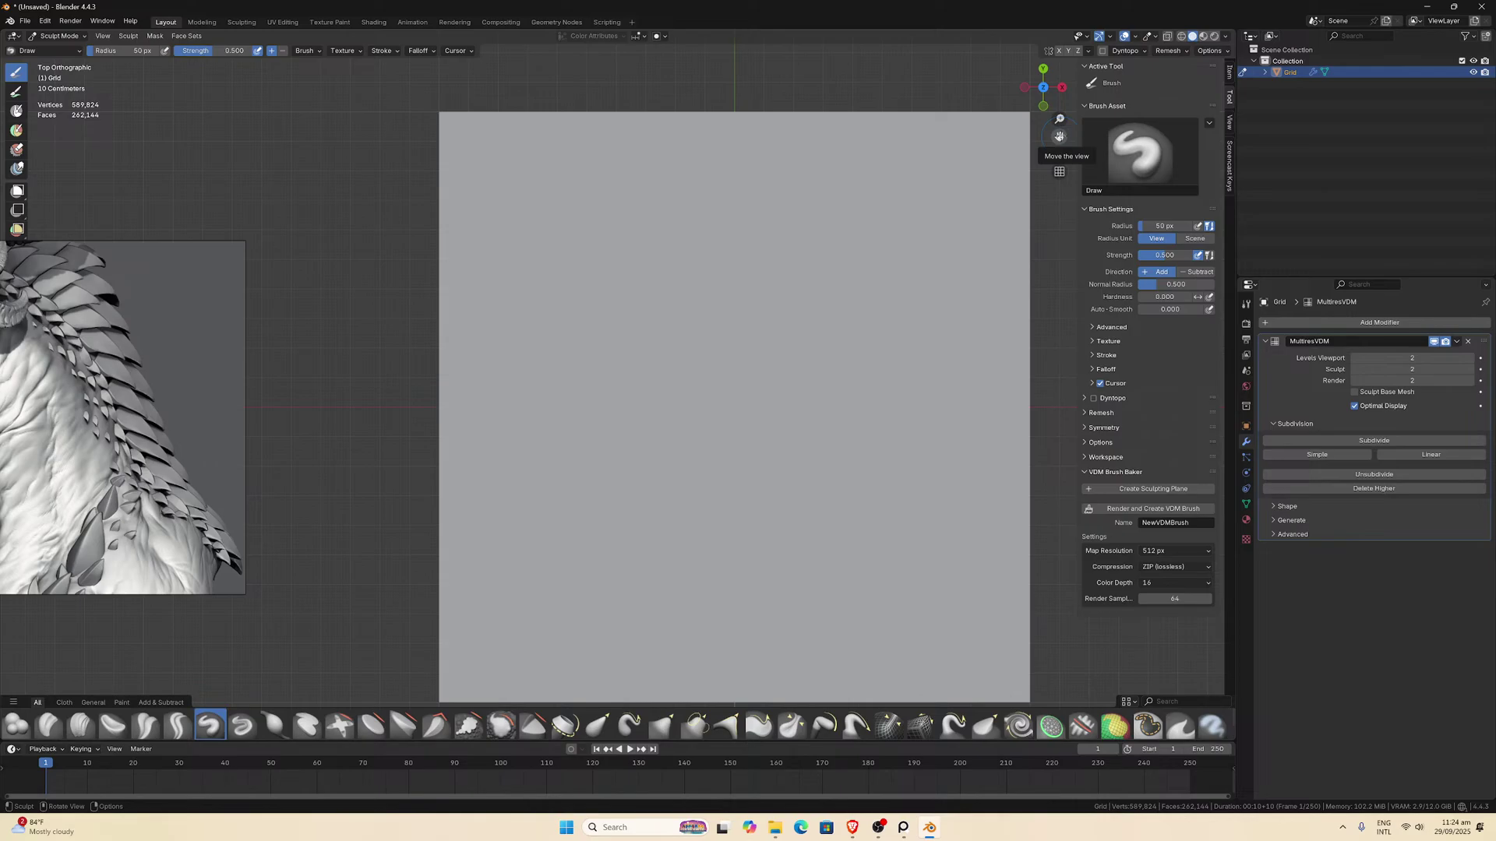
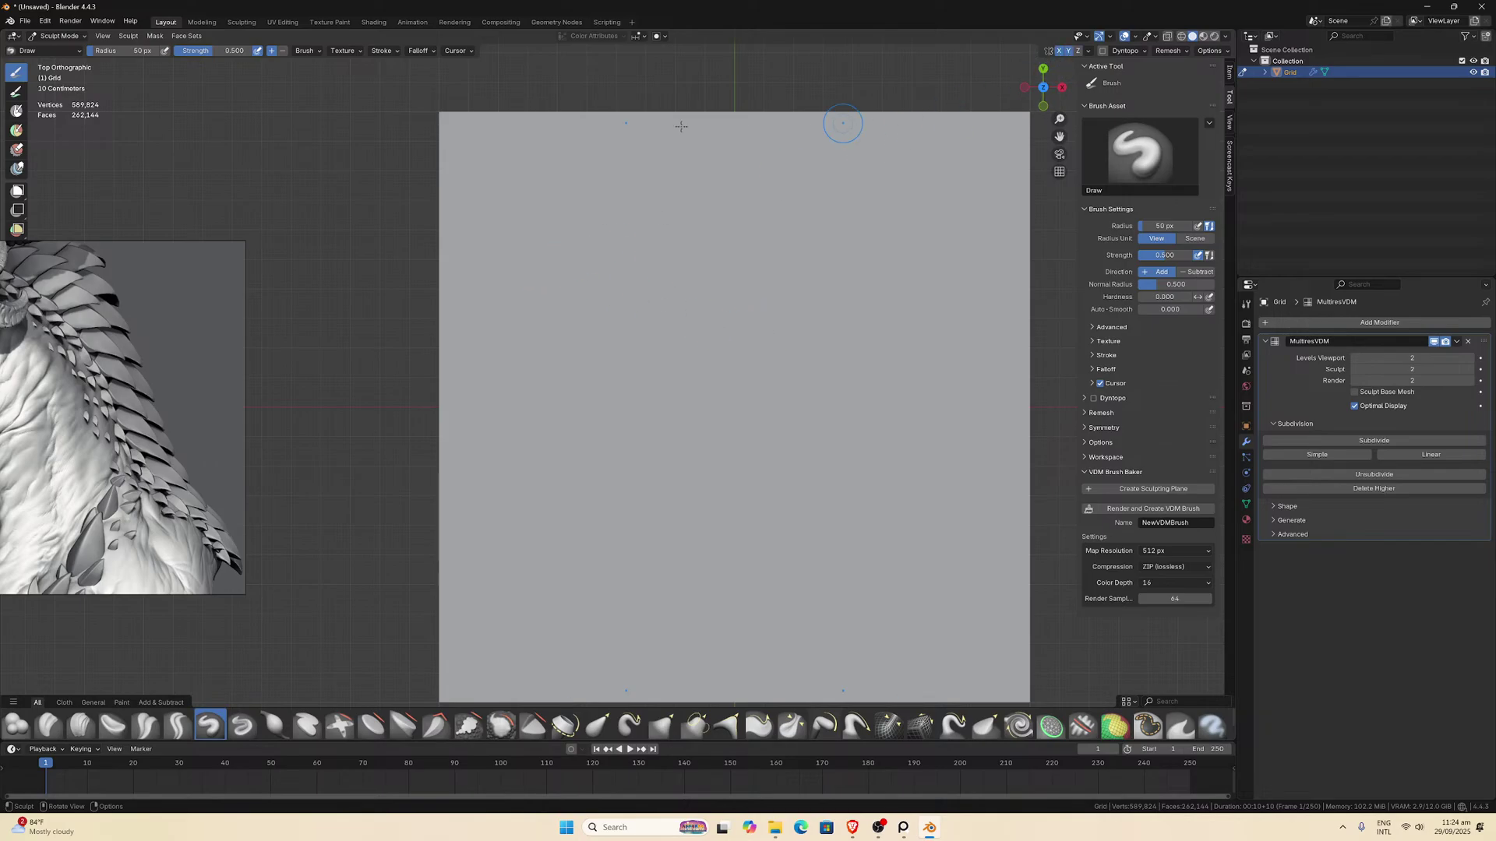
# Choose the Mask brush and set its stroke method to Anchored.
pyautogui.click(17, 111)
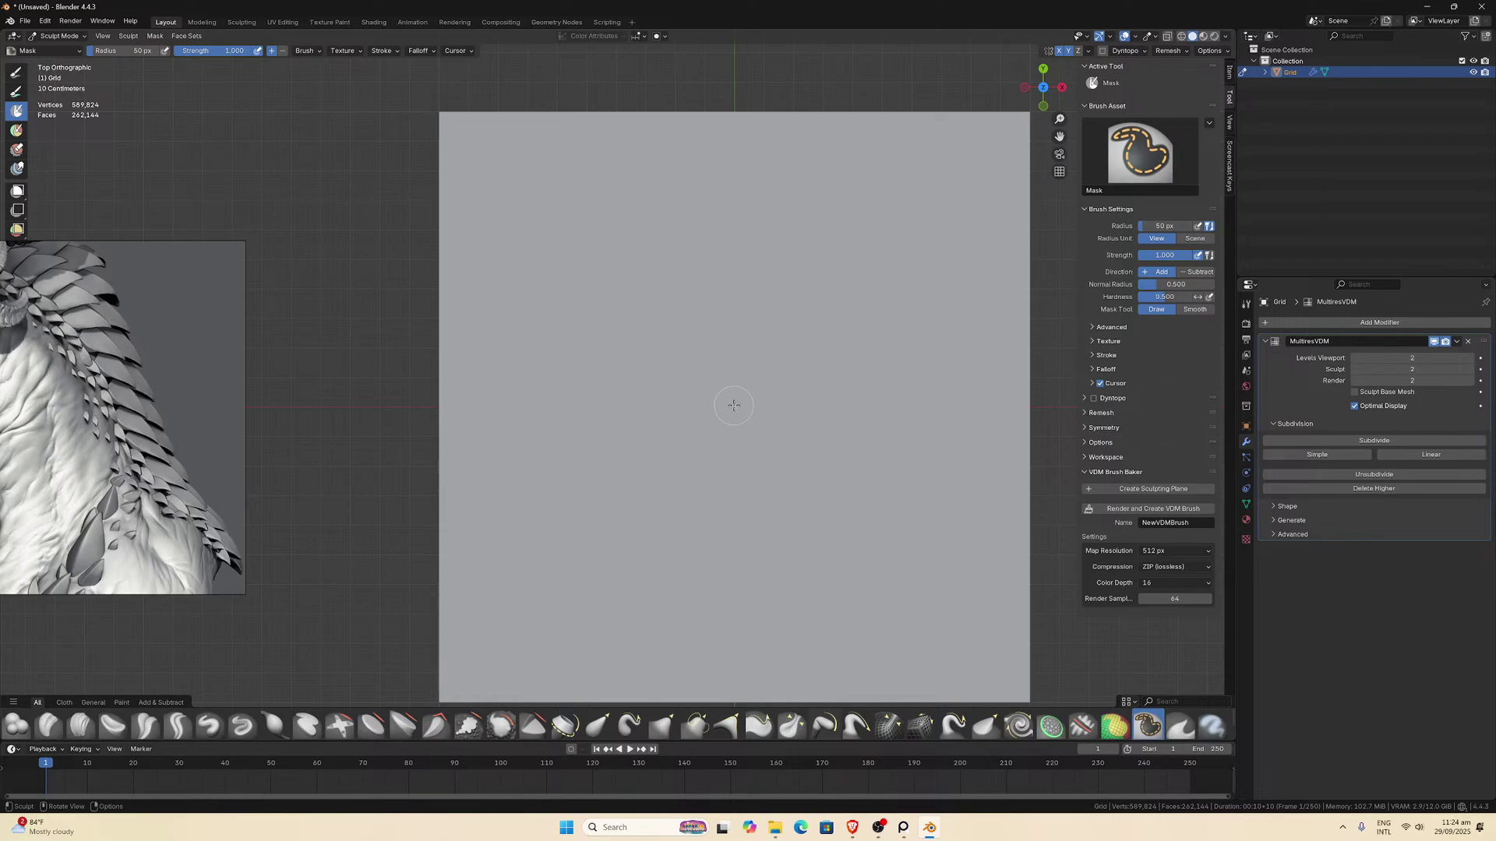
pyautogui.click(1091, 342)
pyautogui.click(1091, 327)
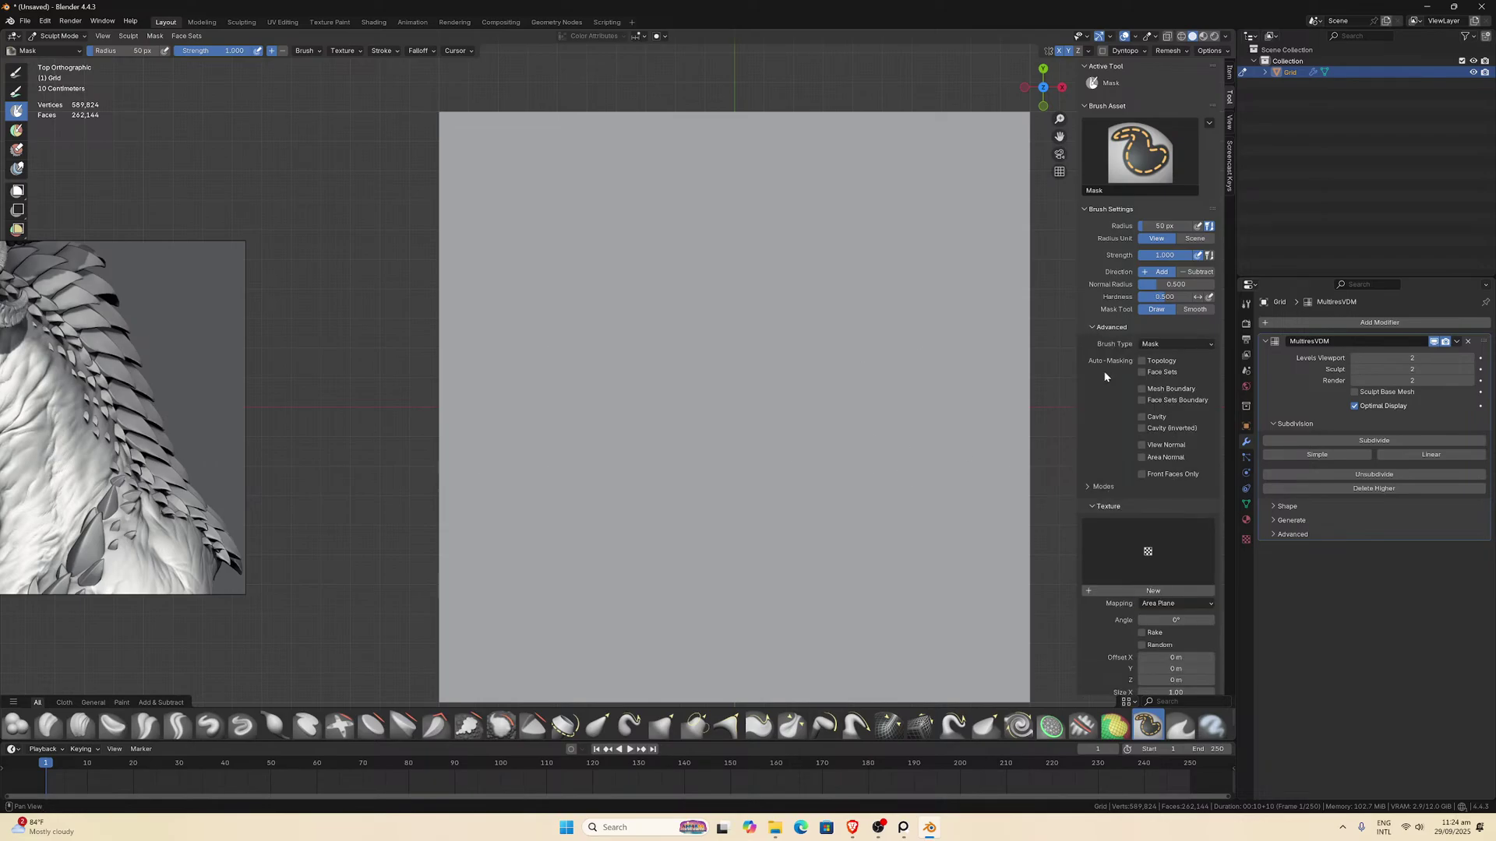
pyautogui.scroll(-4, 1125, 449)
pyautogui.click(1163, 486)
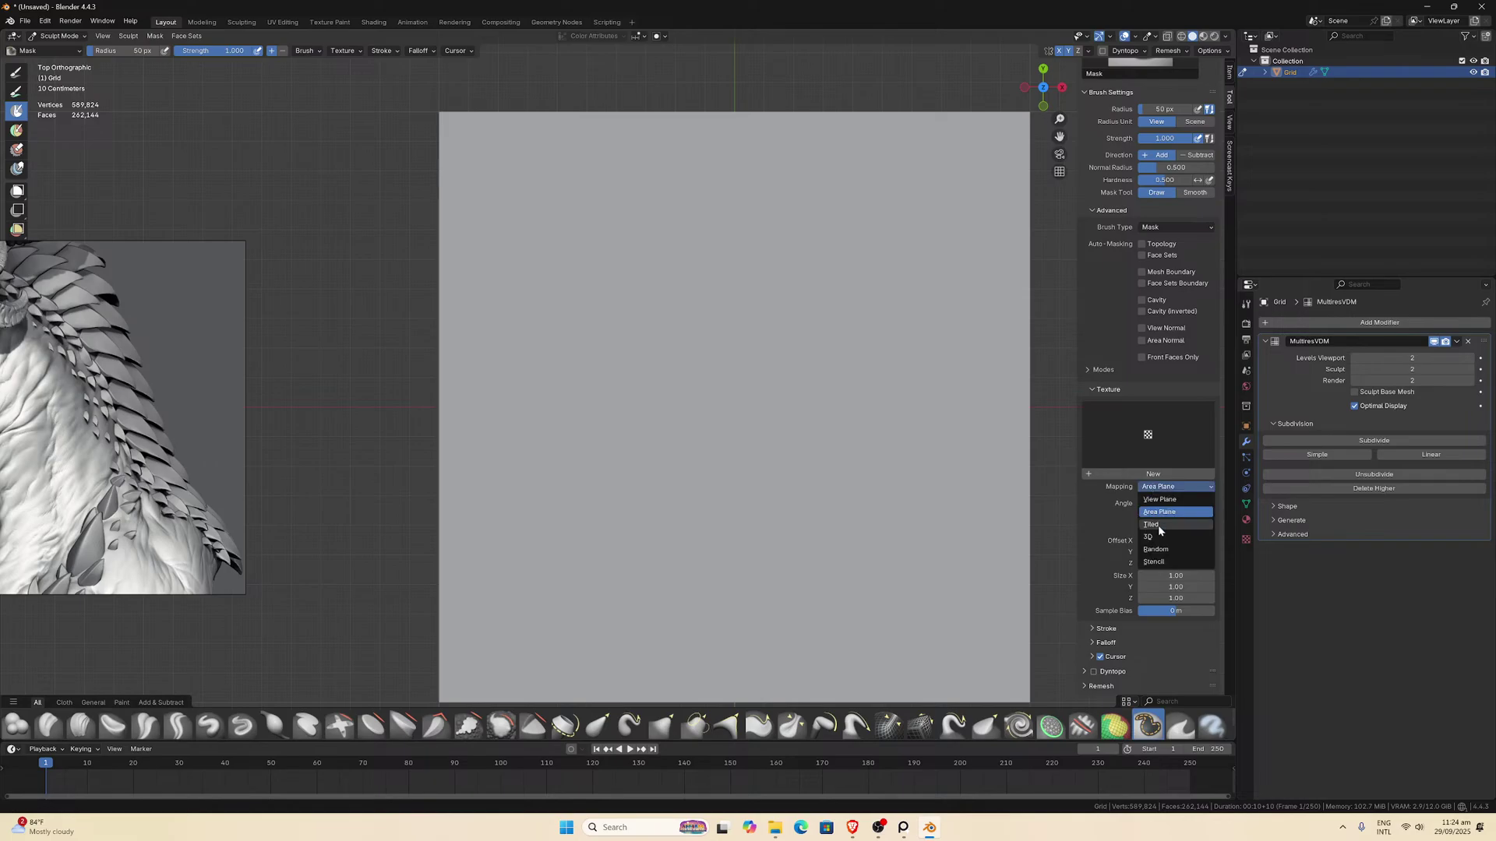
pyautogui.scroll(4, 1124, 311)
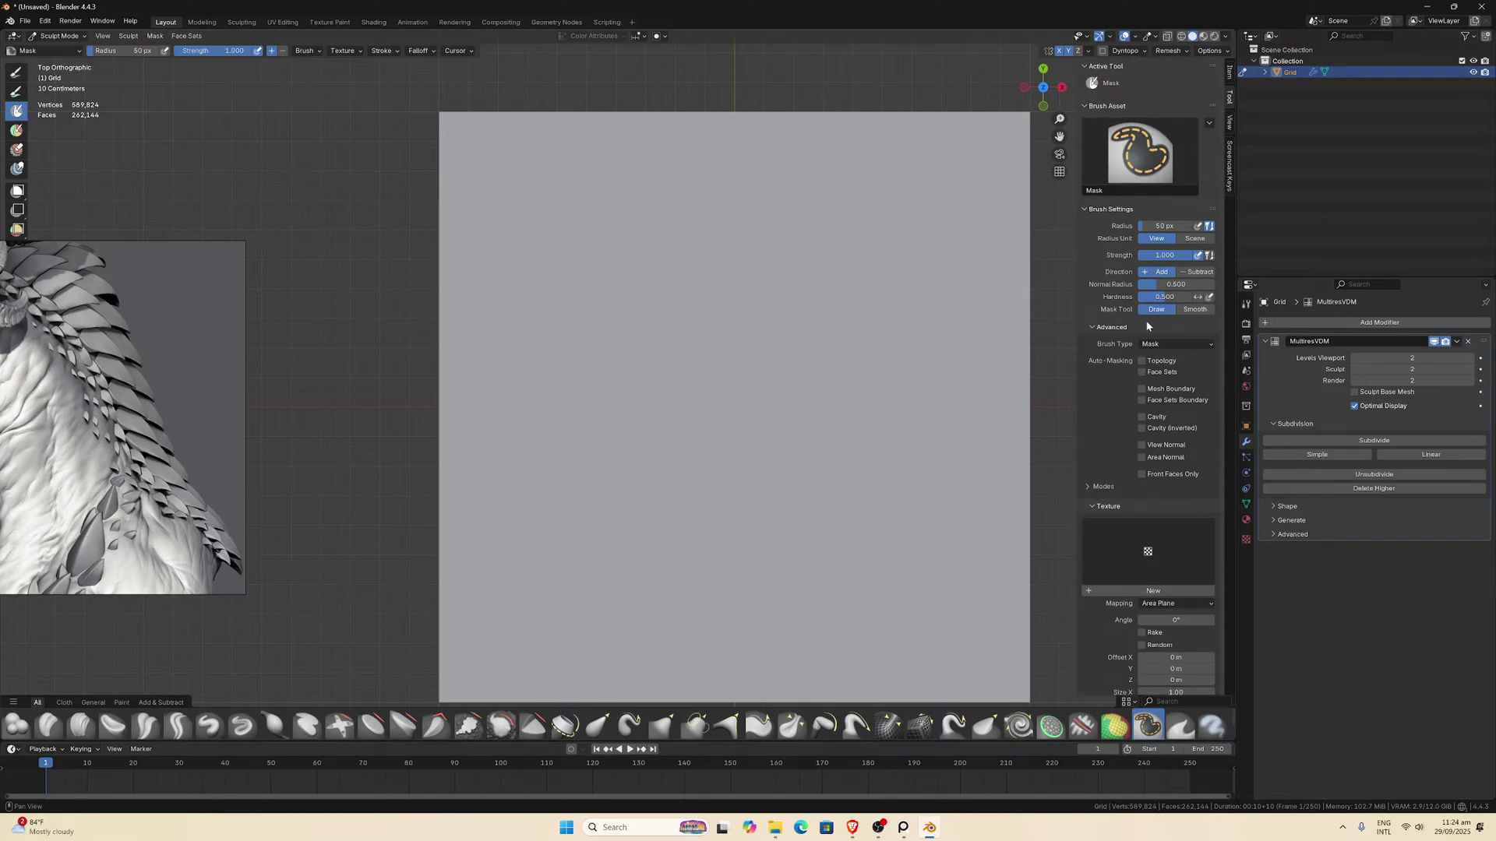
pyautogui.click(1161, 347)
pyautogui.click(1164, 344)
pyautogui.scroll(-5, 1109, 419)
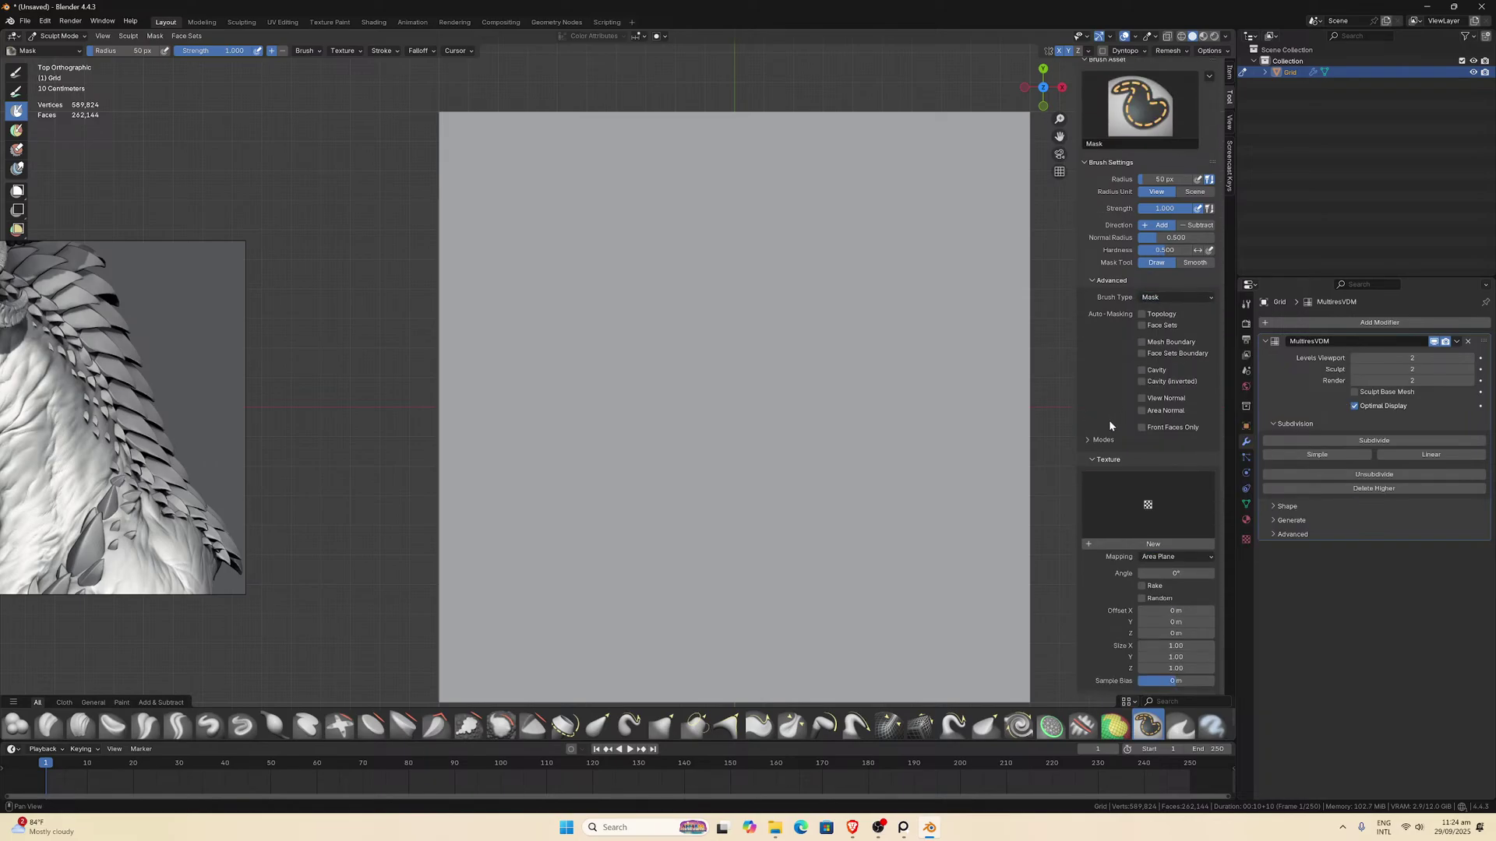
pyautogui.scroll(-5, 1117, 462)
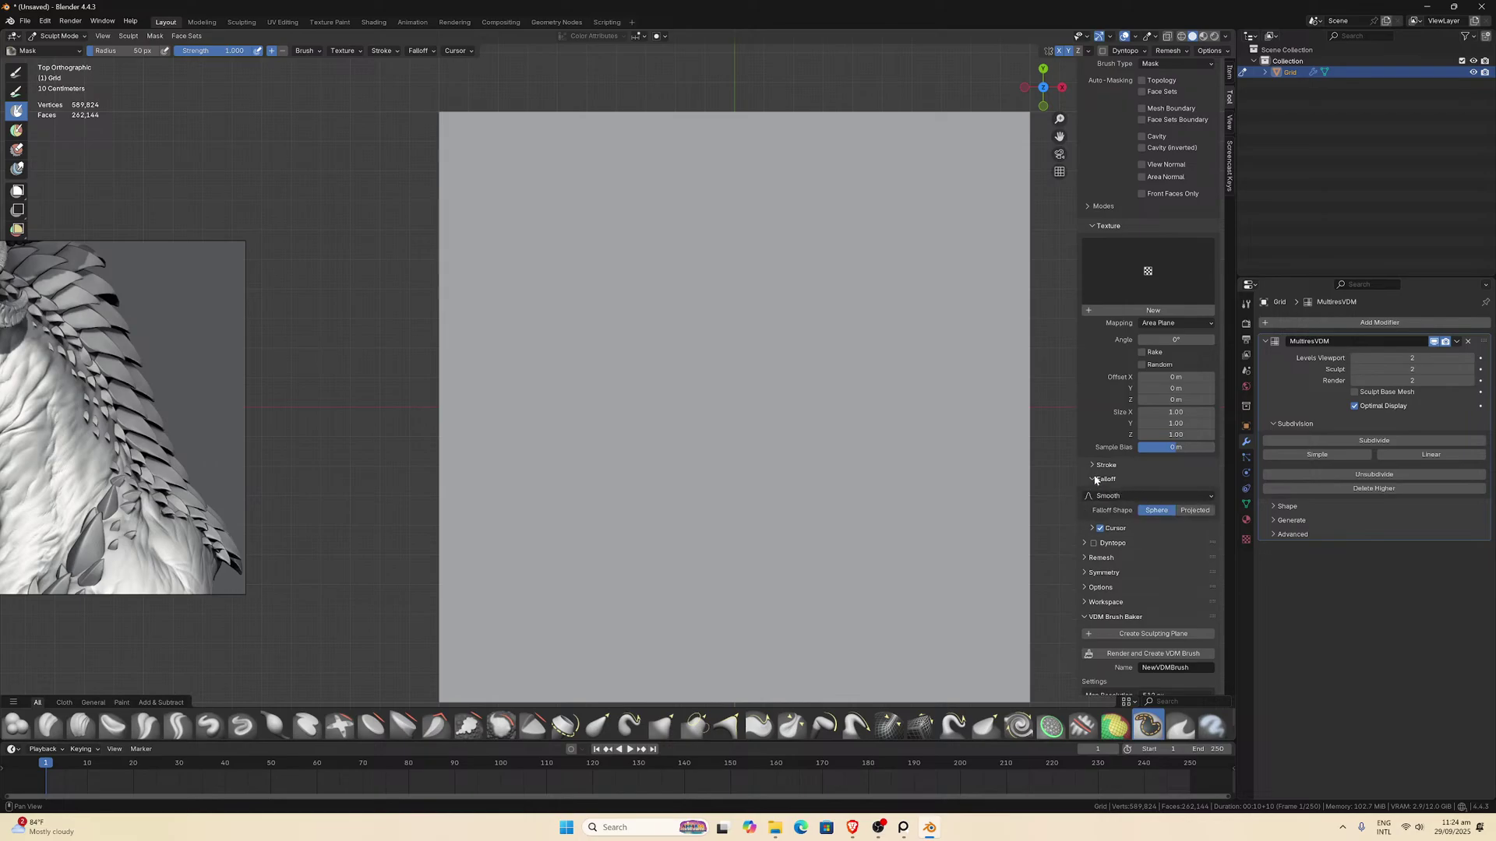
pyautogui.click(1093, 466)
pyautogui.click(1149, 483)
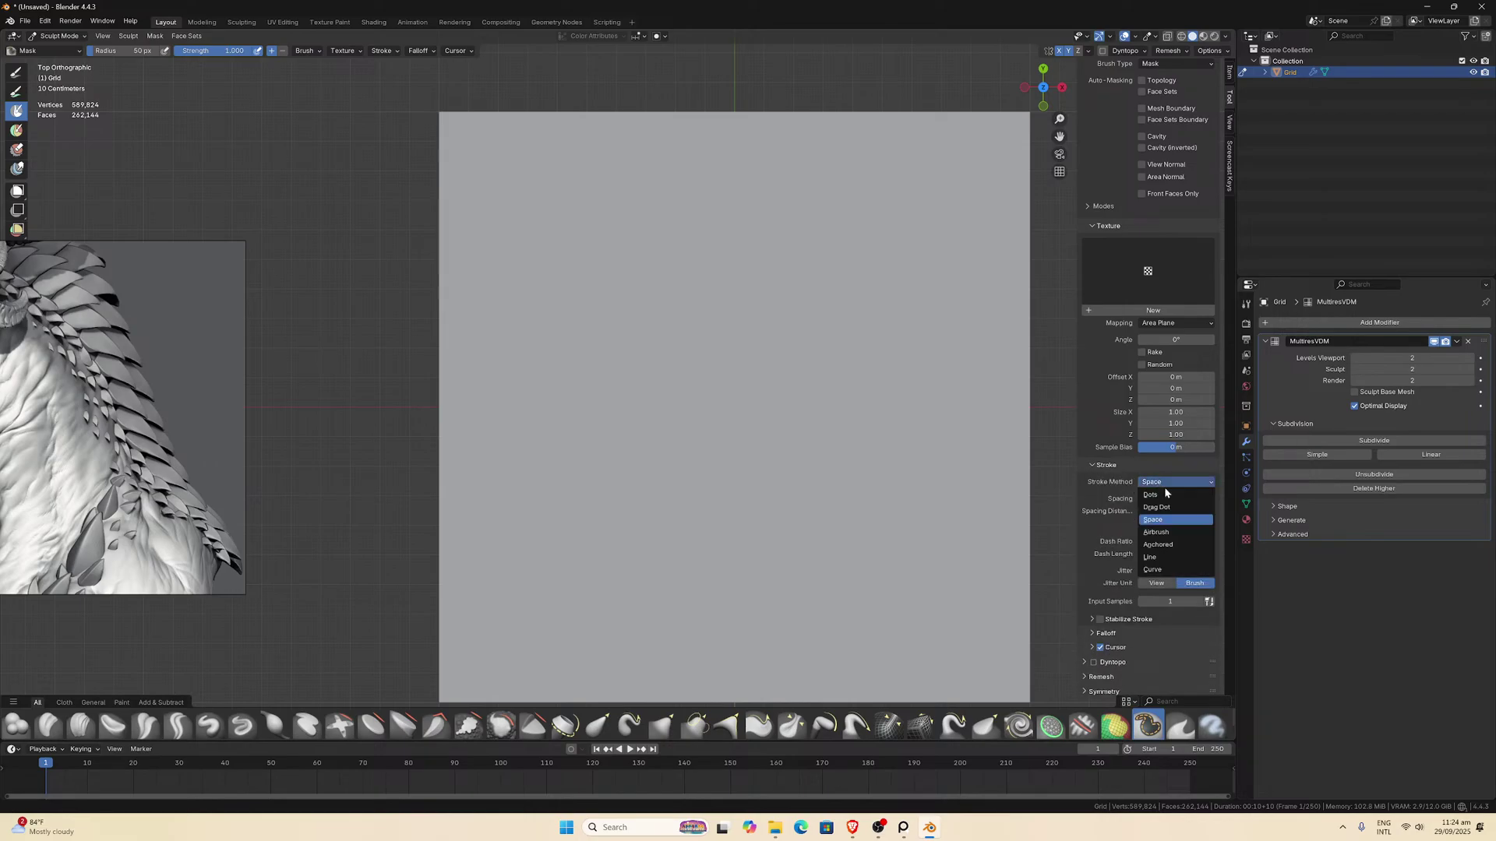
pyautogui.click(1168, 547)
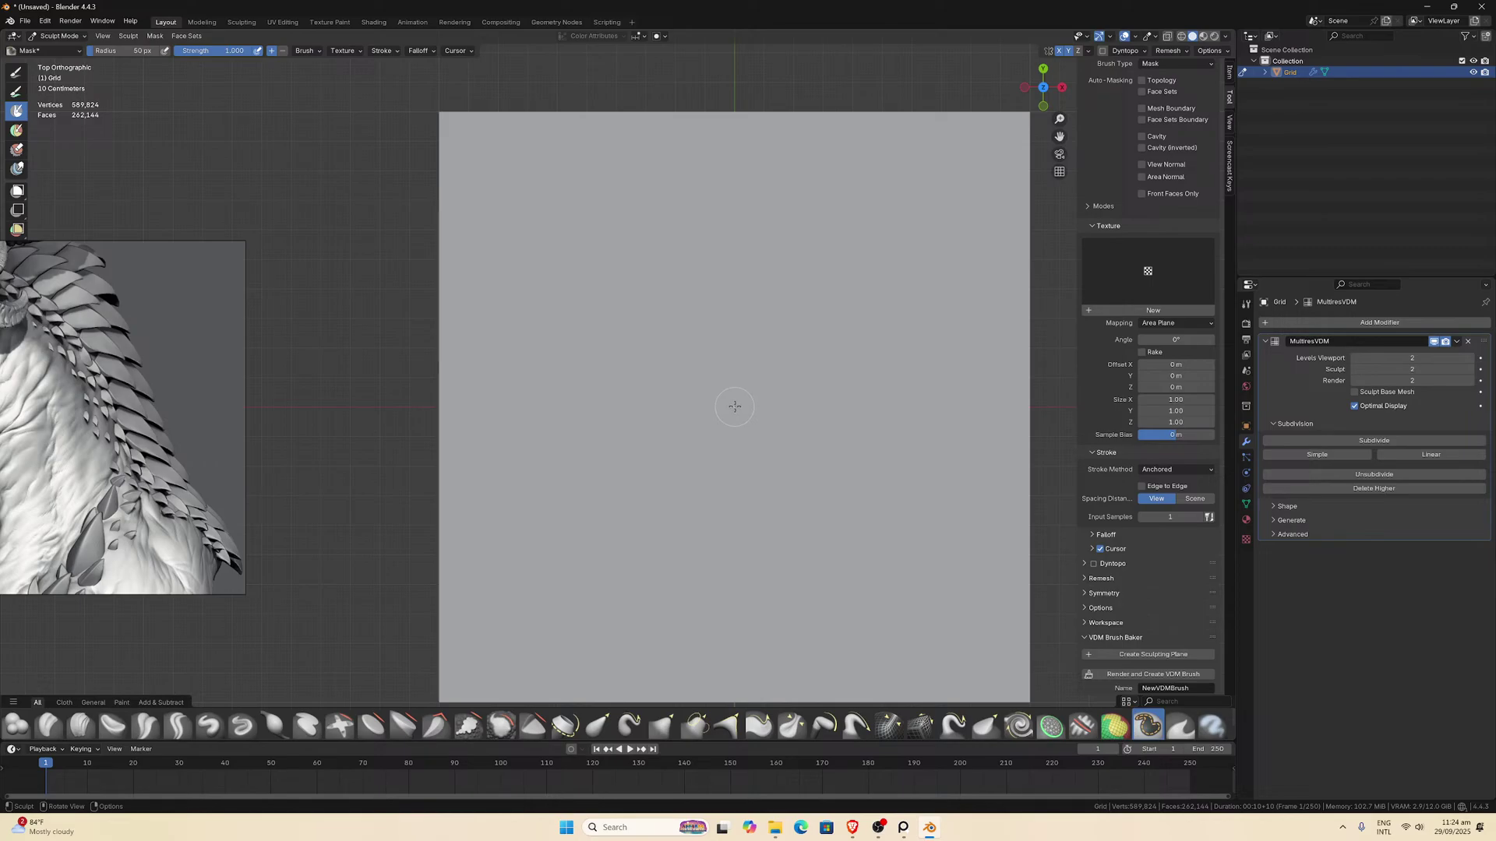
# Try a soft-edged anchored mask outward from the plane's centre and undo it.
pyautogui.scroll(-1, 735, 406)
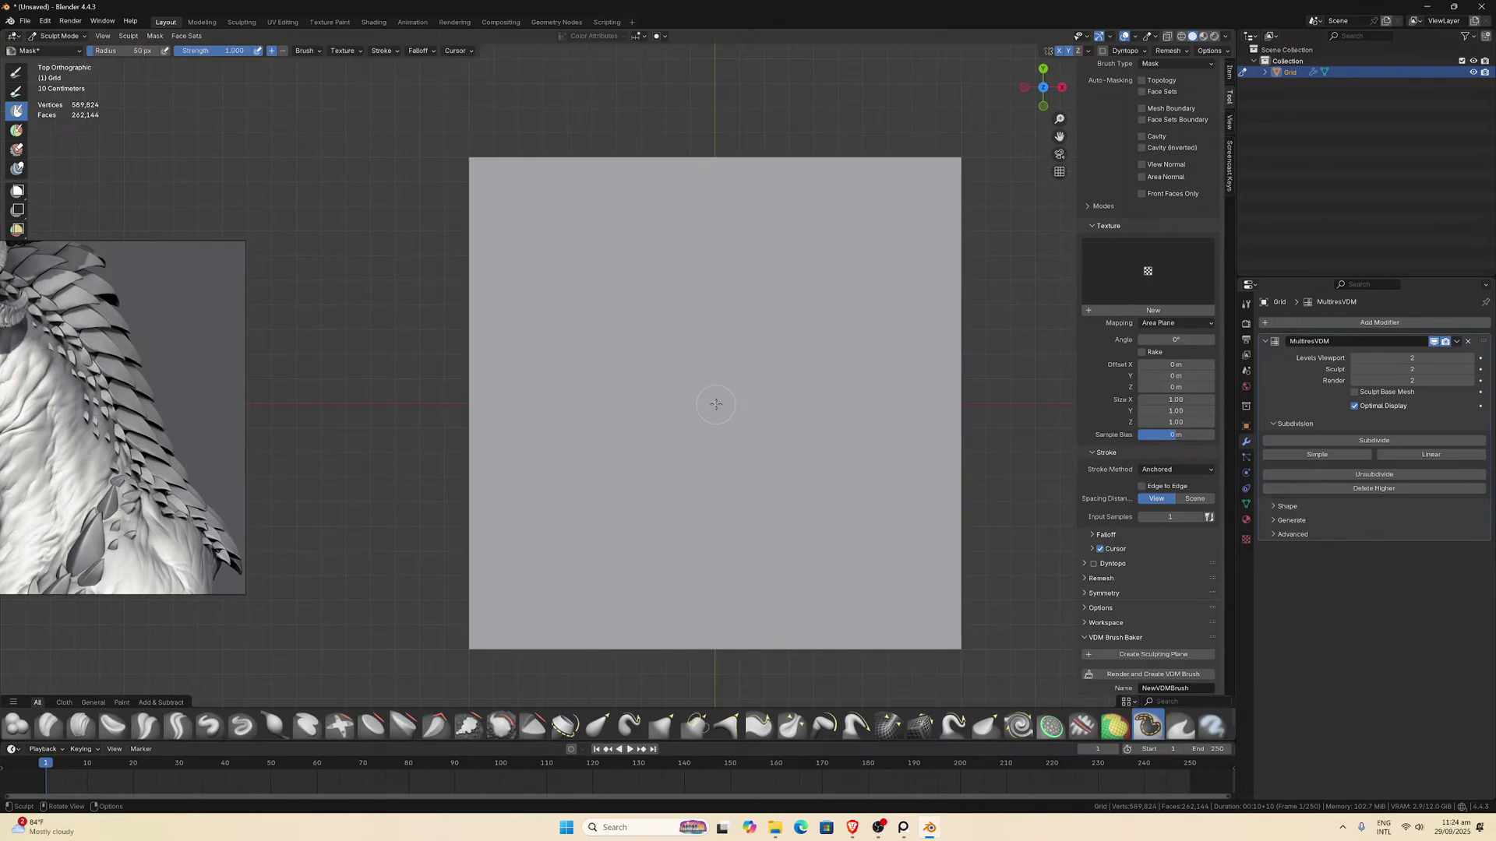
pyautogui.moveTo(715, 404); pyautogui.dragTo(832, 533)
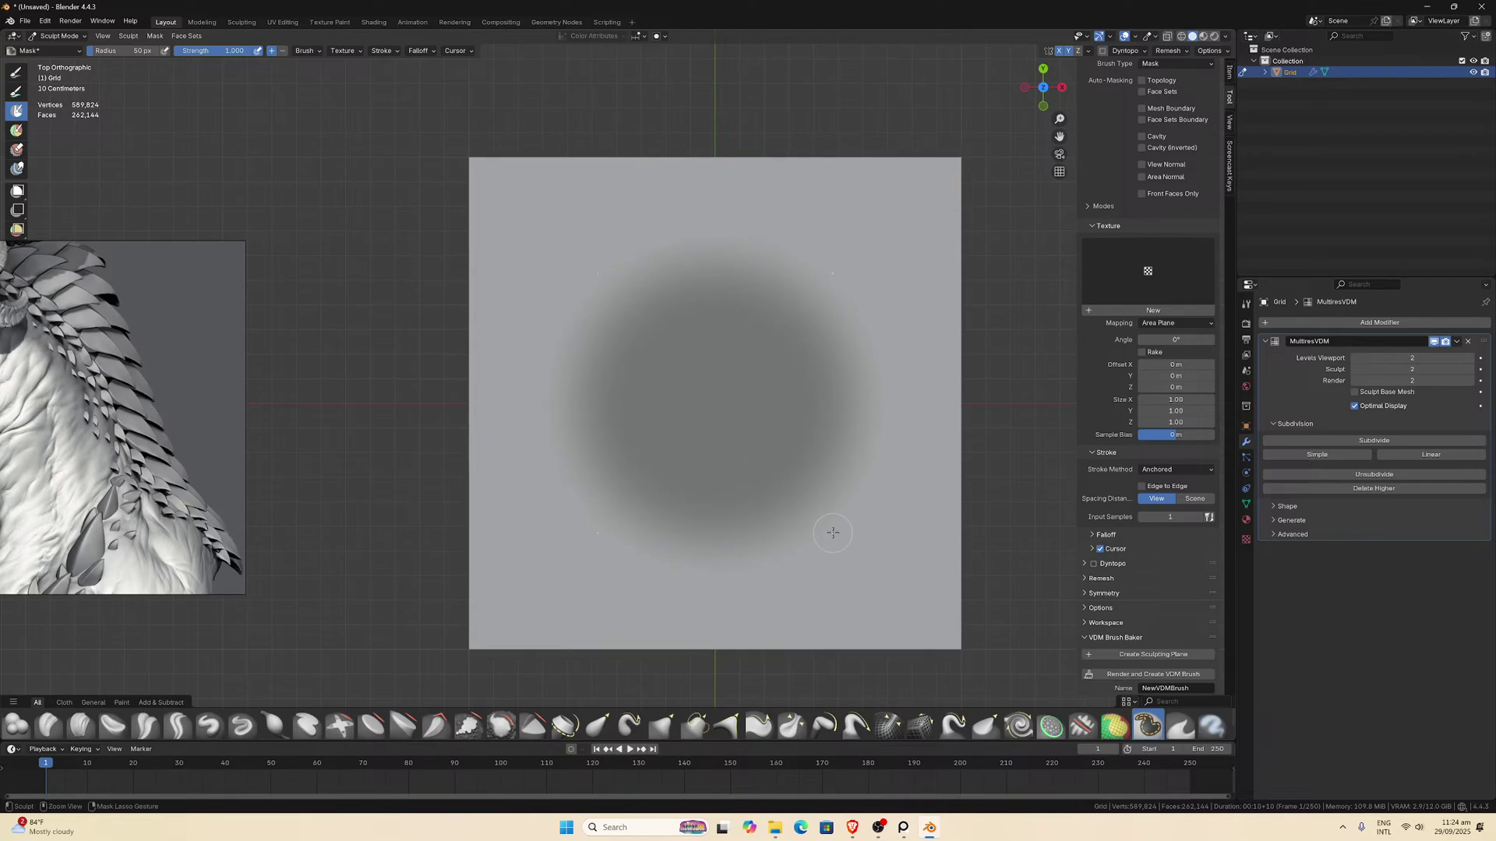
pyautogui.hotkey('ctrl', 'z')
# Set the Mask brush falloff to Constant and mask a large hard-edged circle centred on the plane.
pyautogui.scroll(-3, 1110, 610)
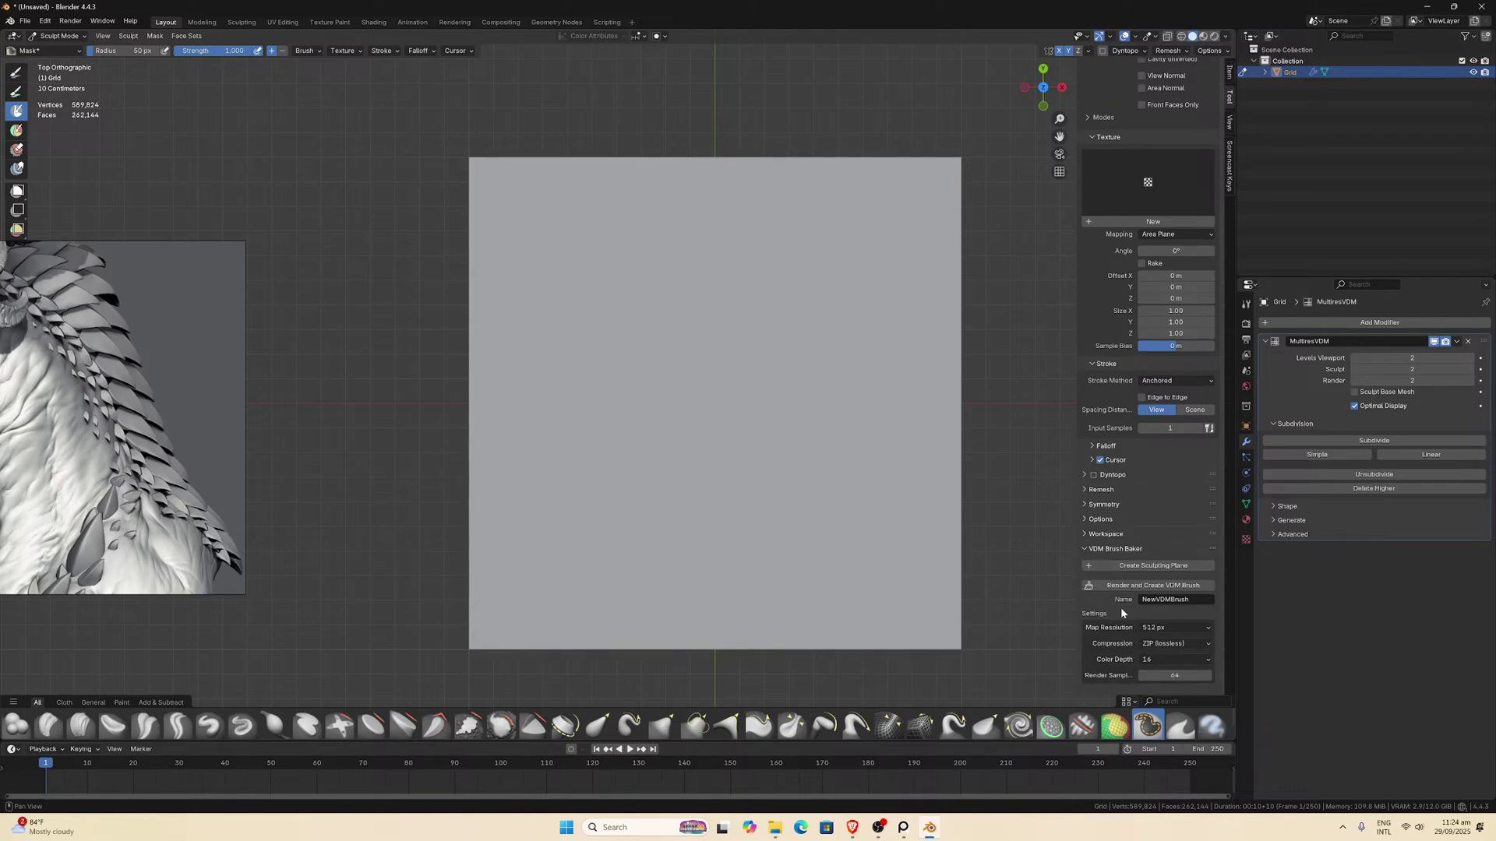
pyautogui.scroll(2, 1111, 499)
pyautogui.click(1105, 493)
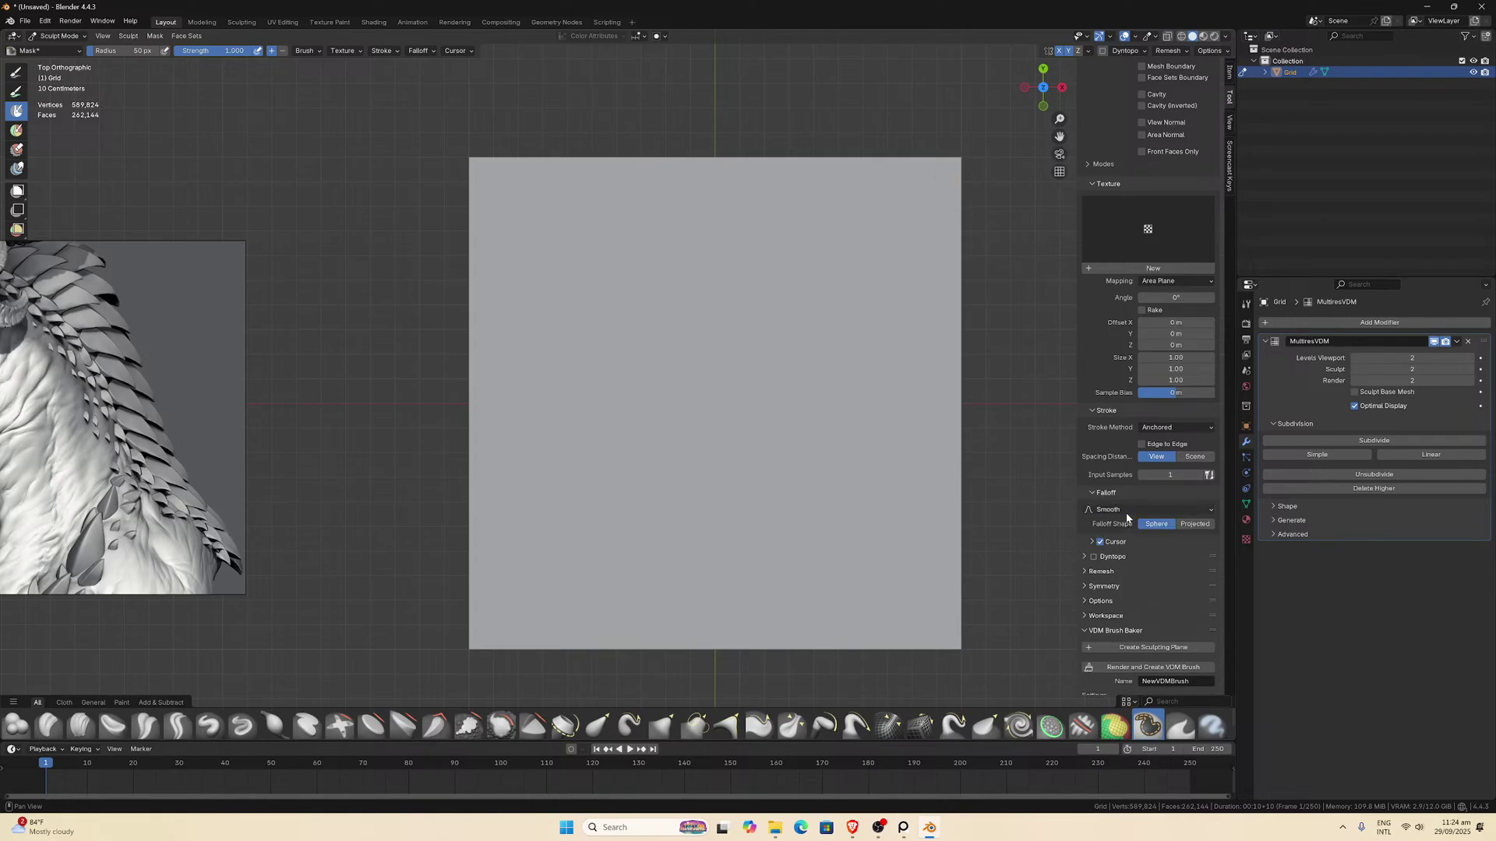
pyautogui.click(1114, 509)
pyautogui.click(1110, 648)
pyautogui.moveTo(713, 402); pyautogui.dragTo(881, 538)
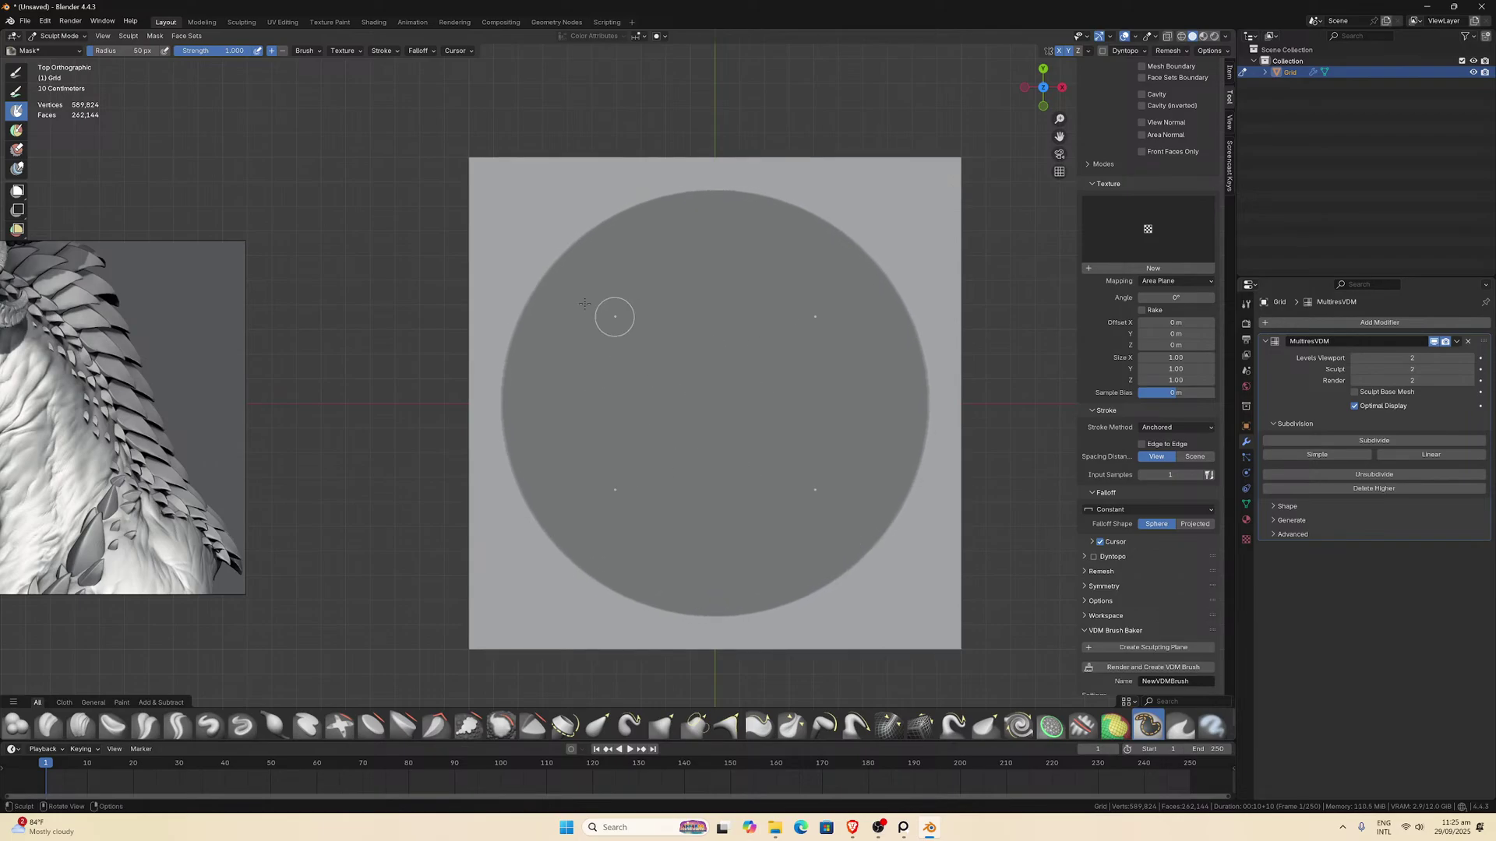
# Smooth the edge of the circular mask three times and invert the mask so only the circle can be sculpted.
pyautogui.click(155, 36)
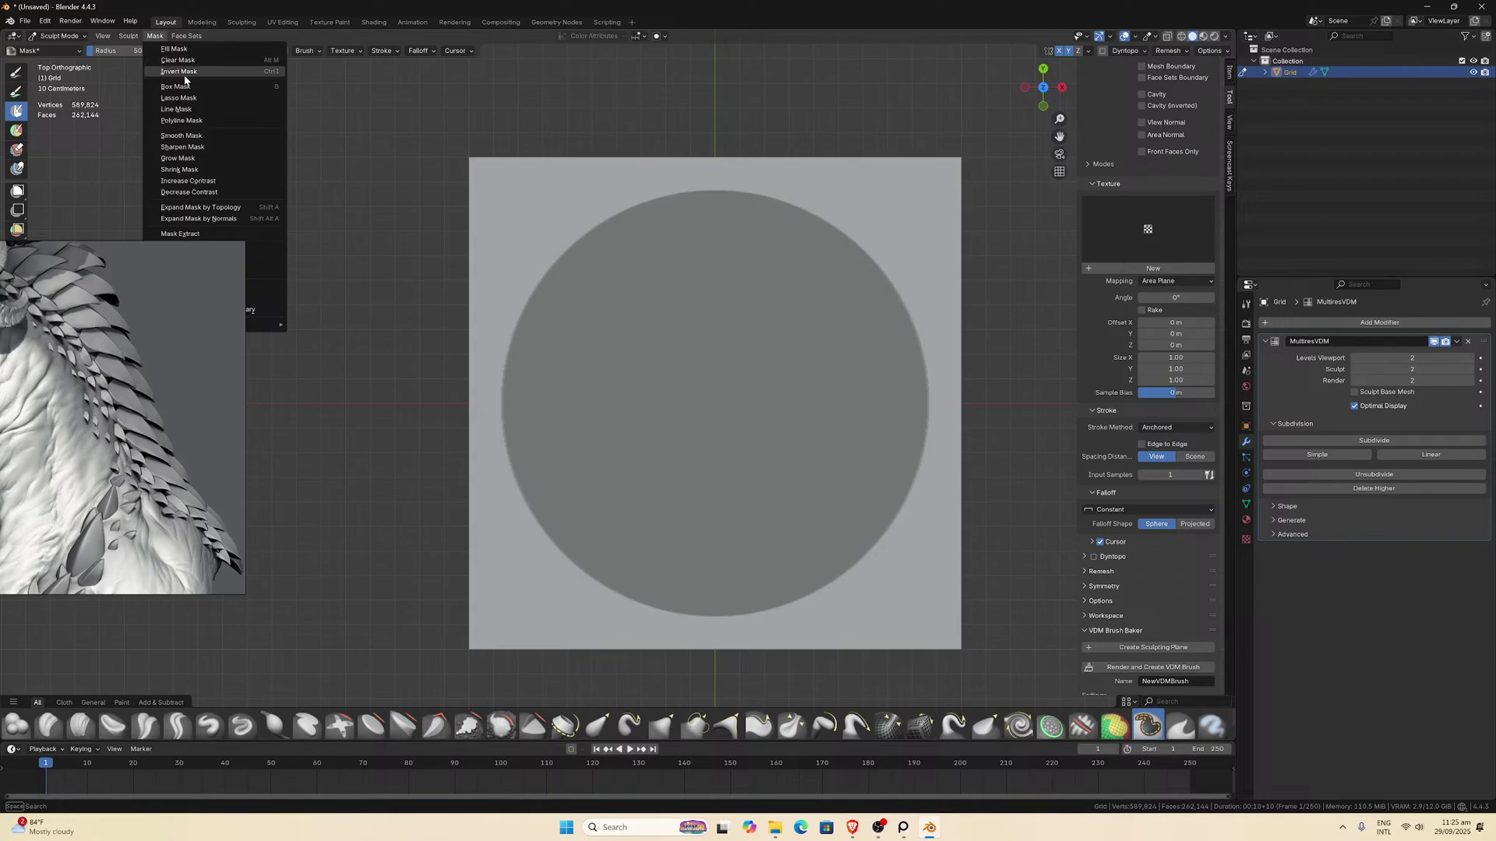
pyautogui.click(190, 138)
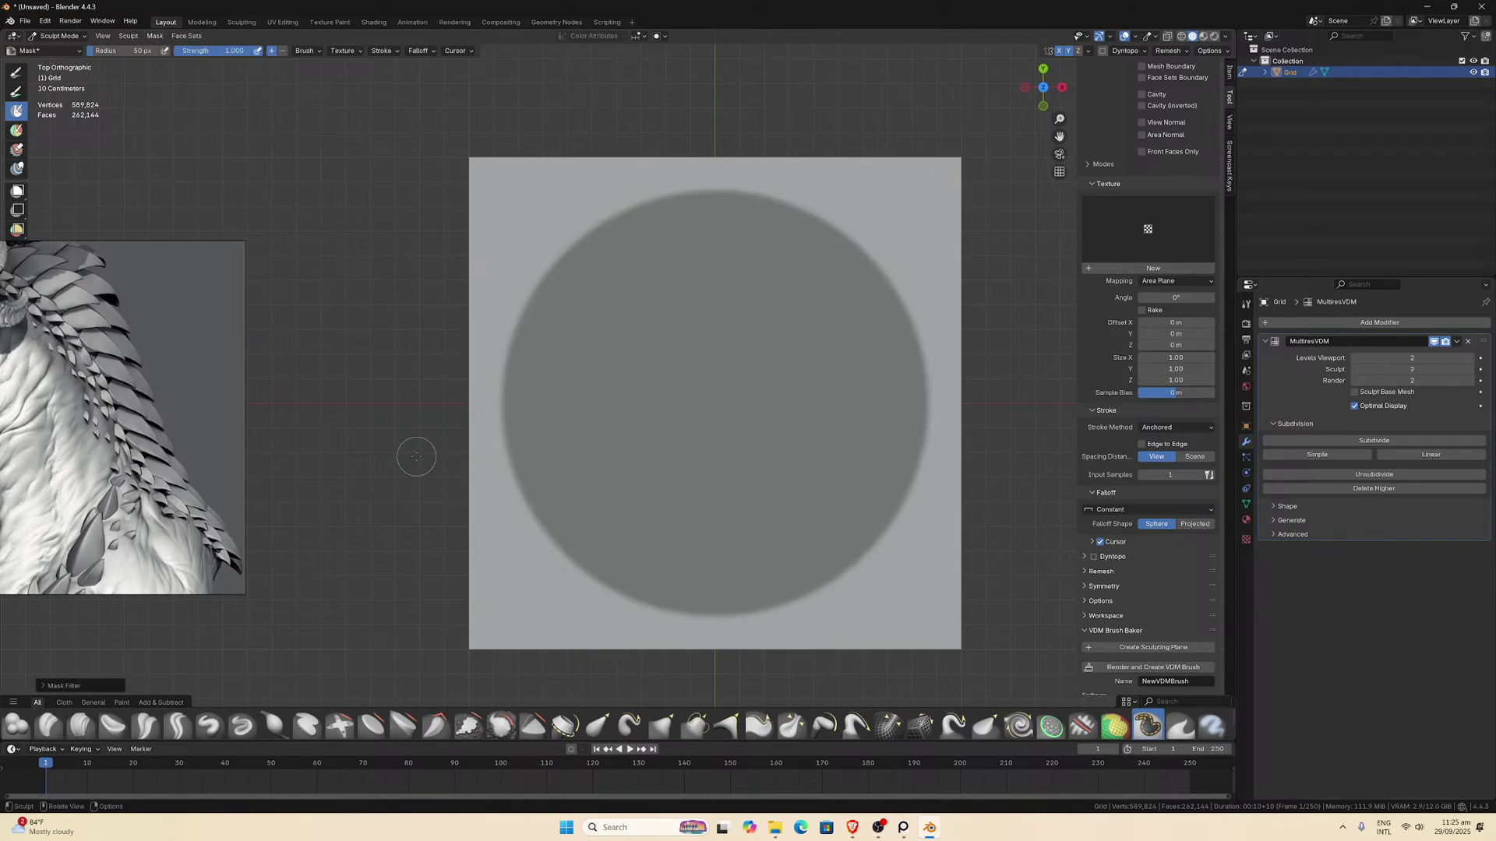
pyautogui.click(155, 36)
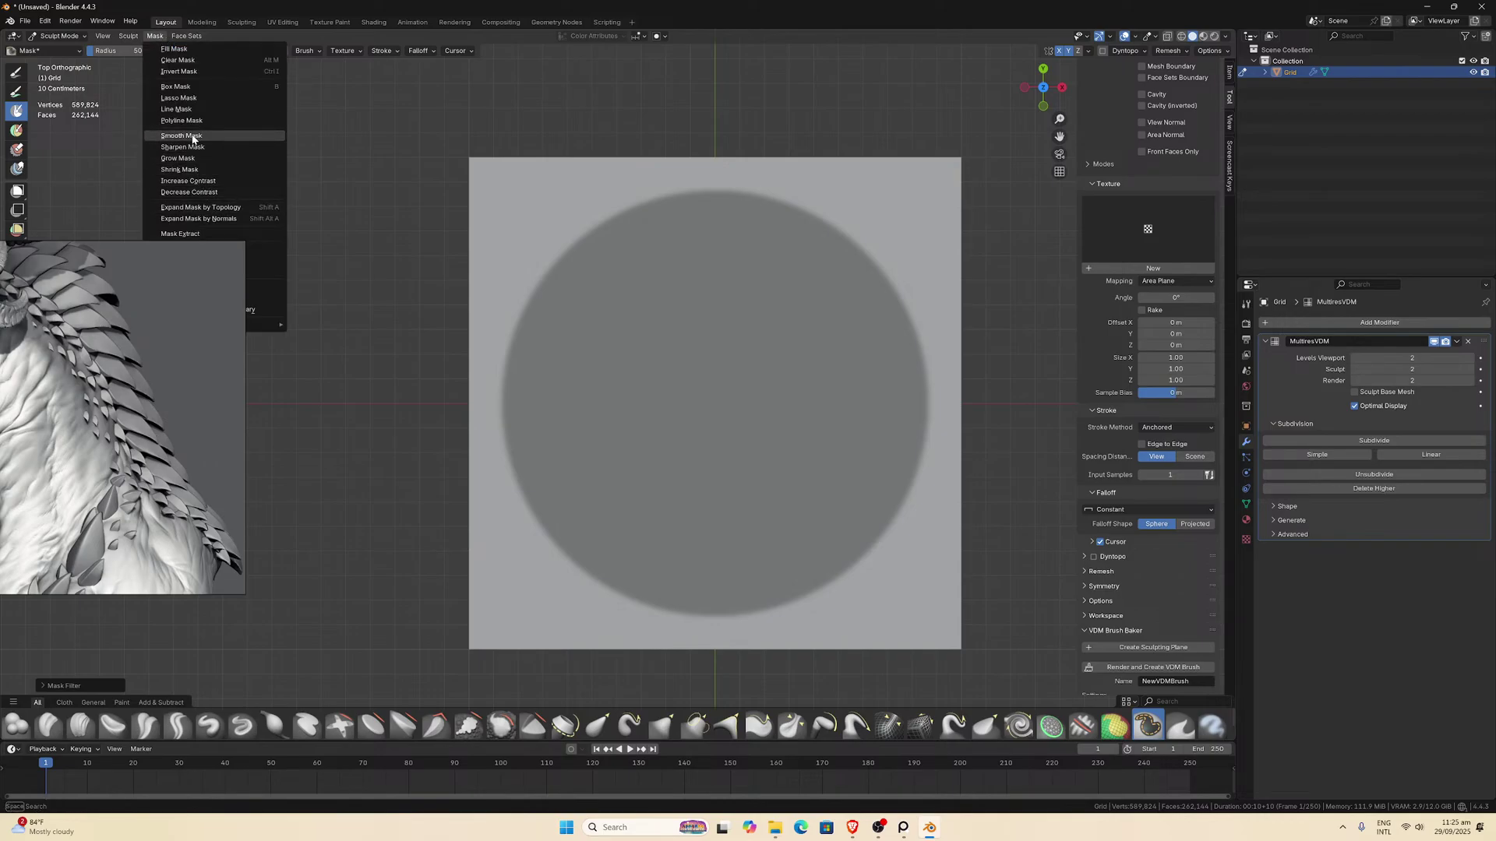
pyautogui.click(195, 137)
pyautogui.click(155, 36)
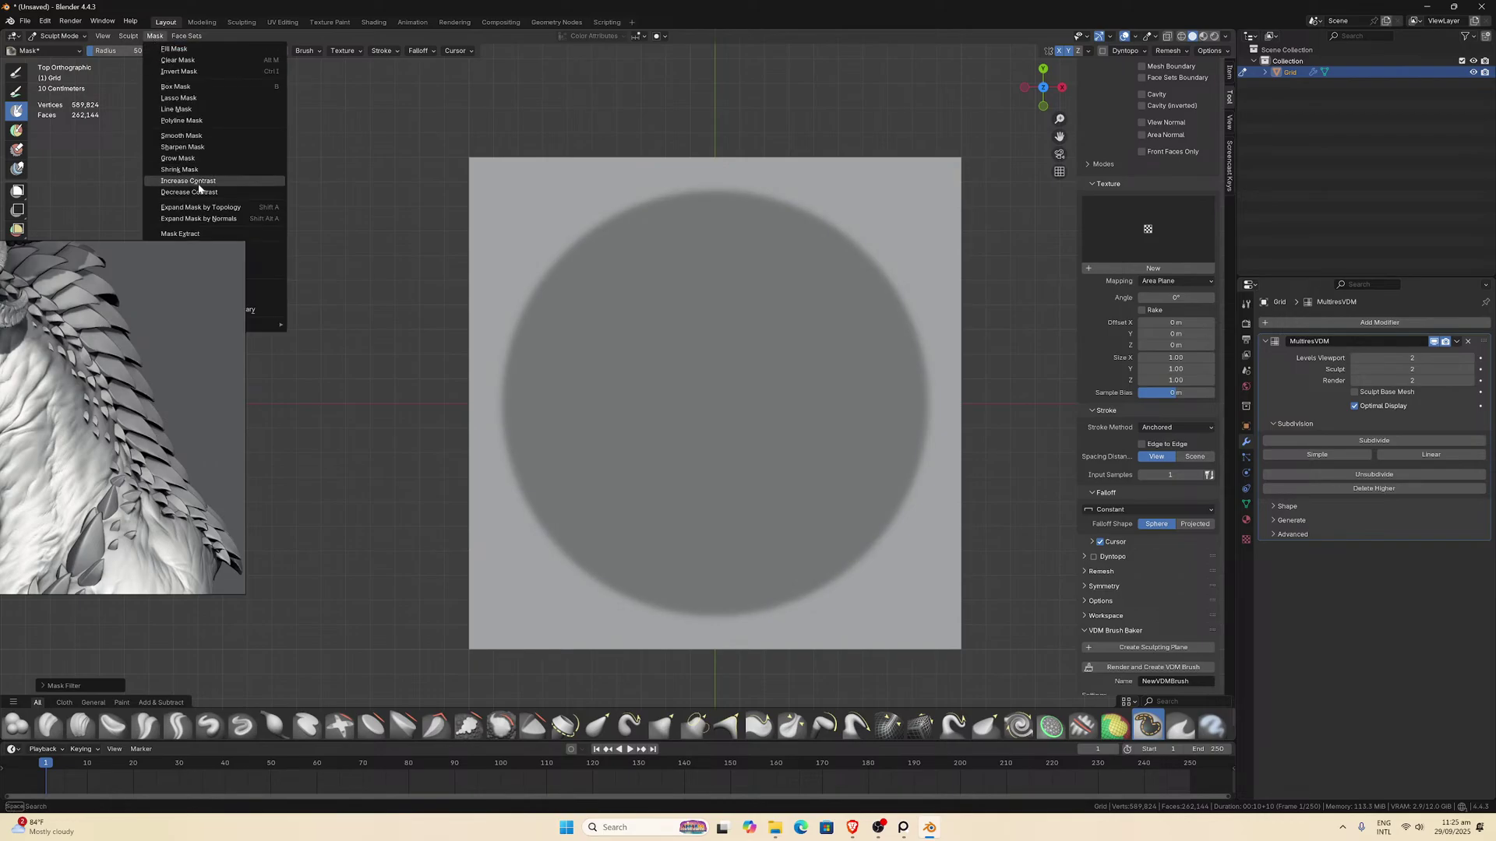
pyautogui.click(188, 137)
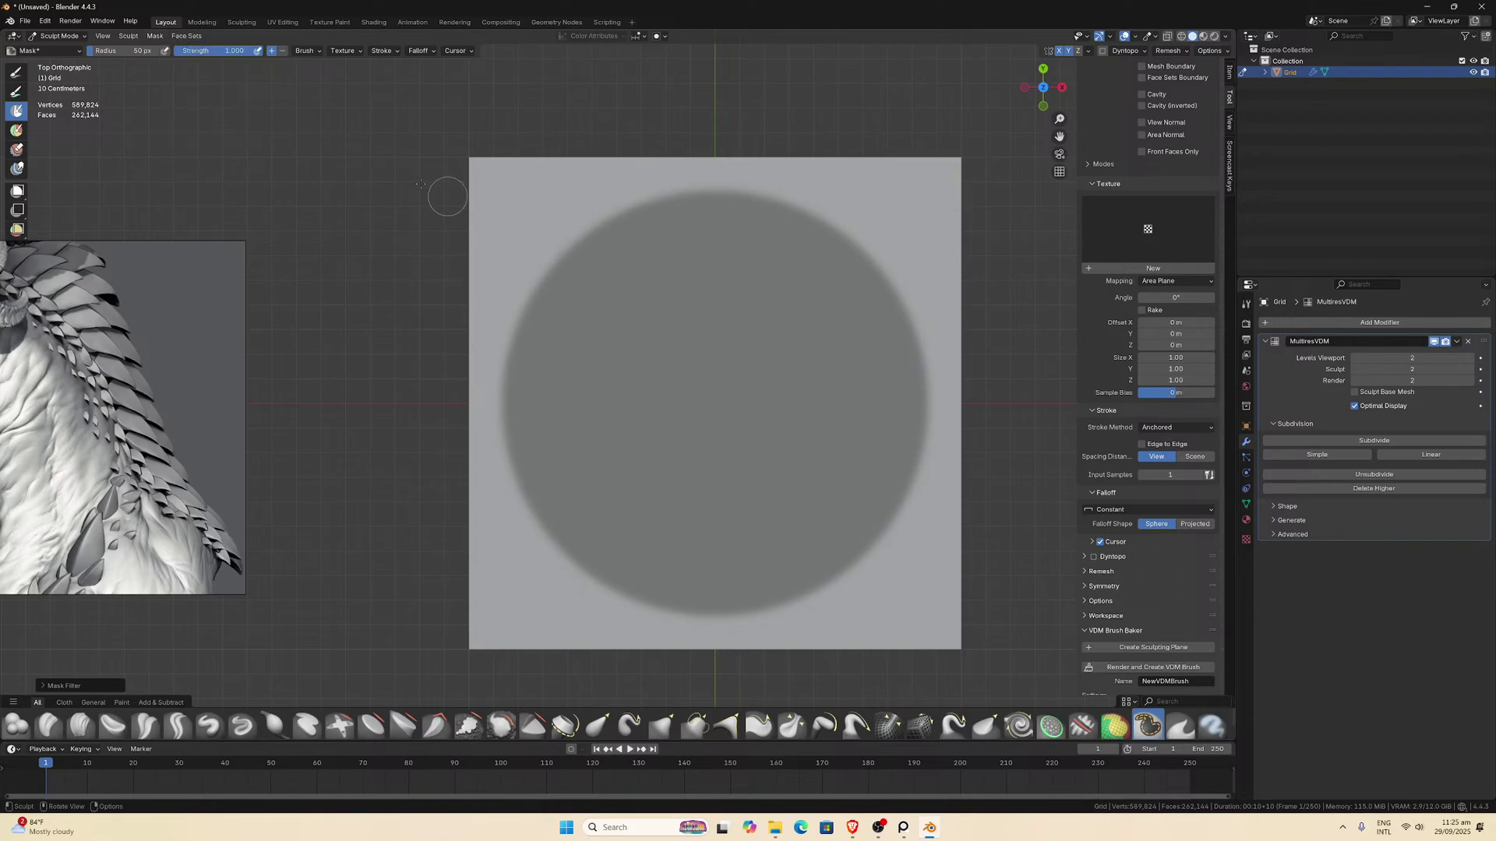
pyautogui.click(155, 37)
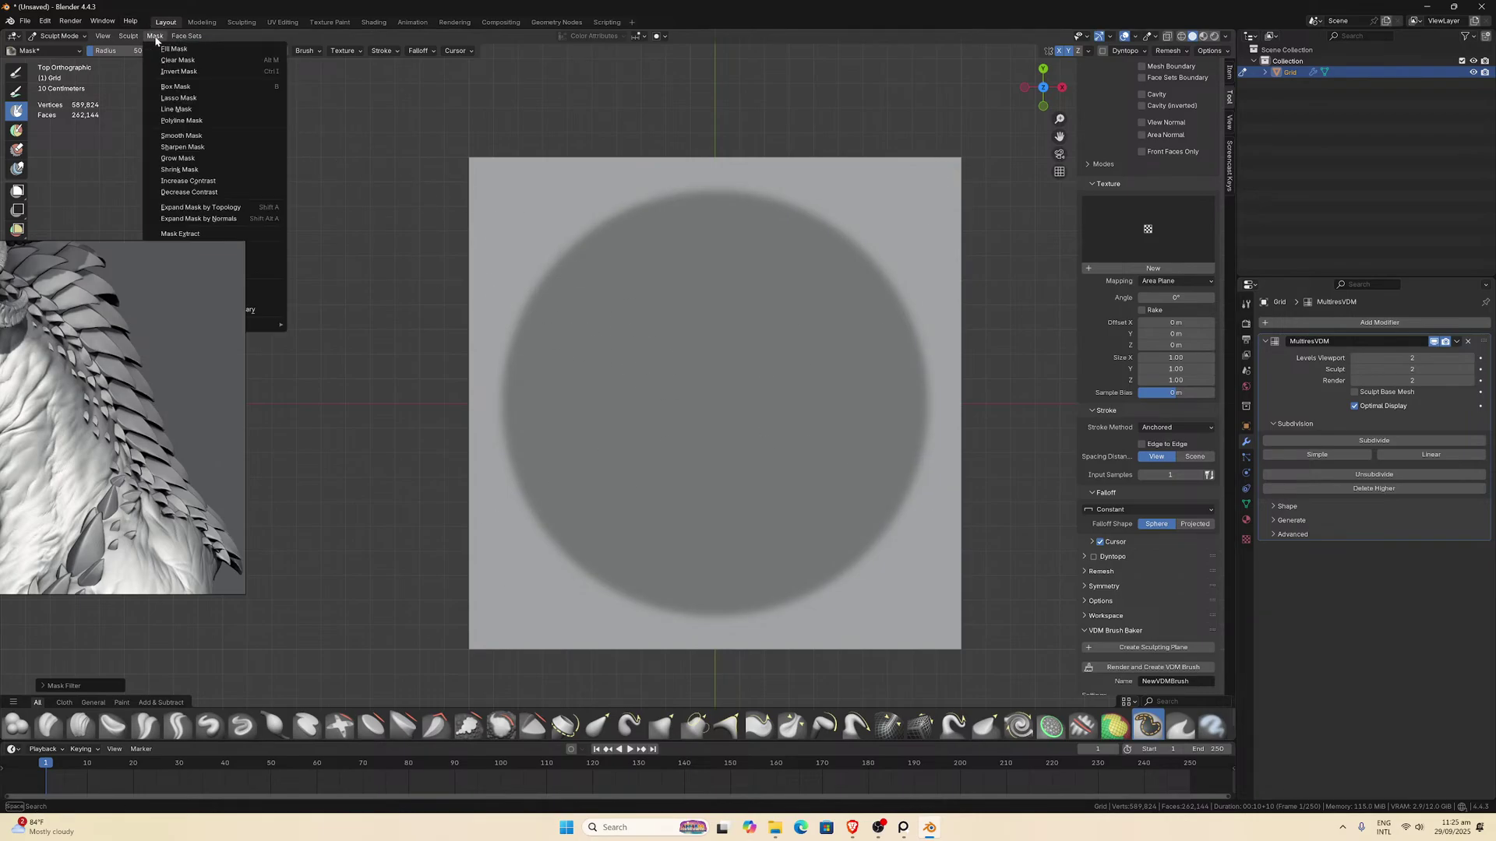
pyautogui.click(178, 71)
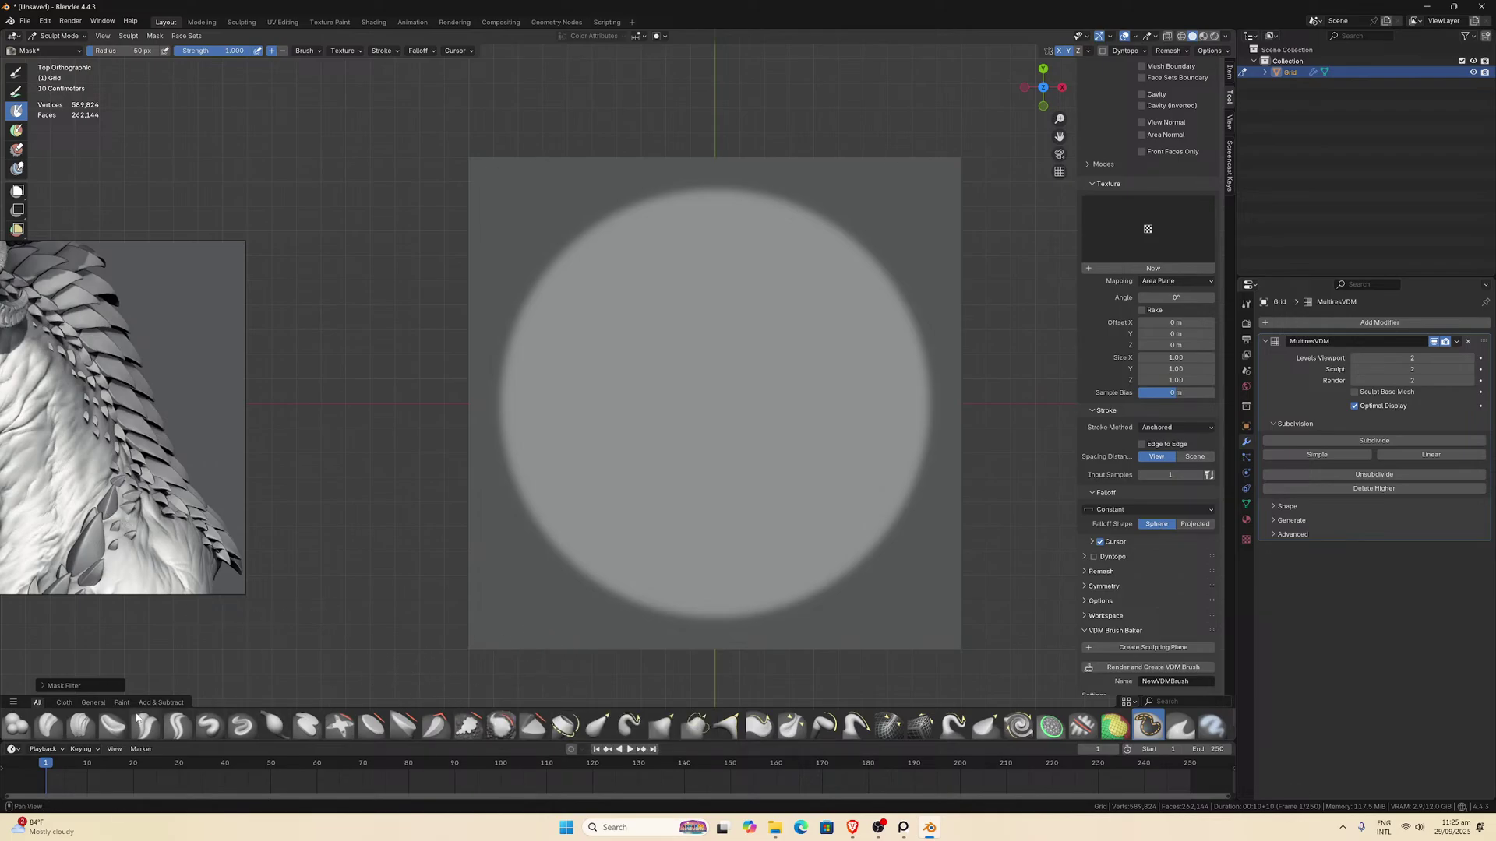
# Turn off X and Y sculpt symmetry and try a Clay Strips stroke inside the unmasked circle, undoing the stroke.
pyautogui.click(76, 733)
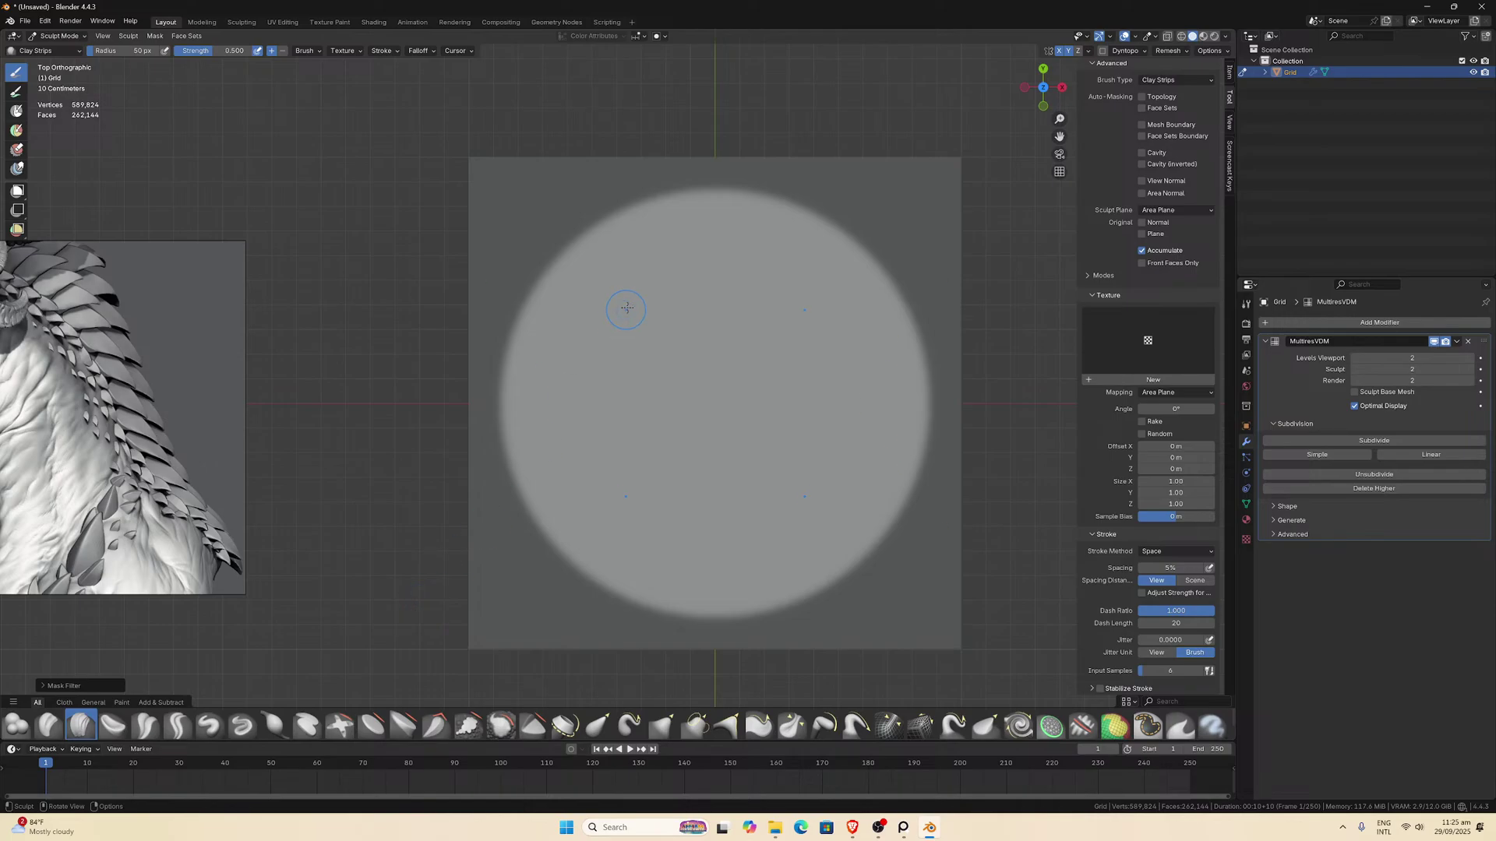
pyautogui.scroll(3, 627, 309)
pyautogui.scroll(-4, 657, 317)
pyautogui.moveTo(667, 343); pyautogui.dragTo(698, 335, button='middle')
pyautogui.scroll(3, 698, 334)
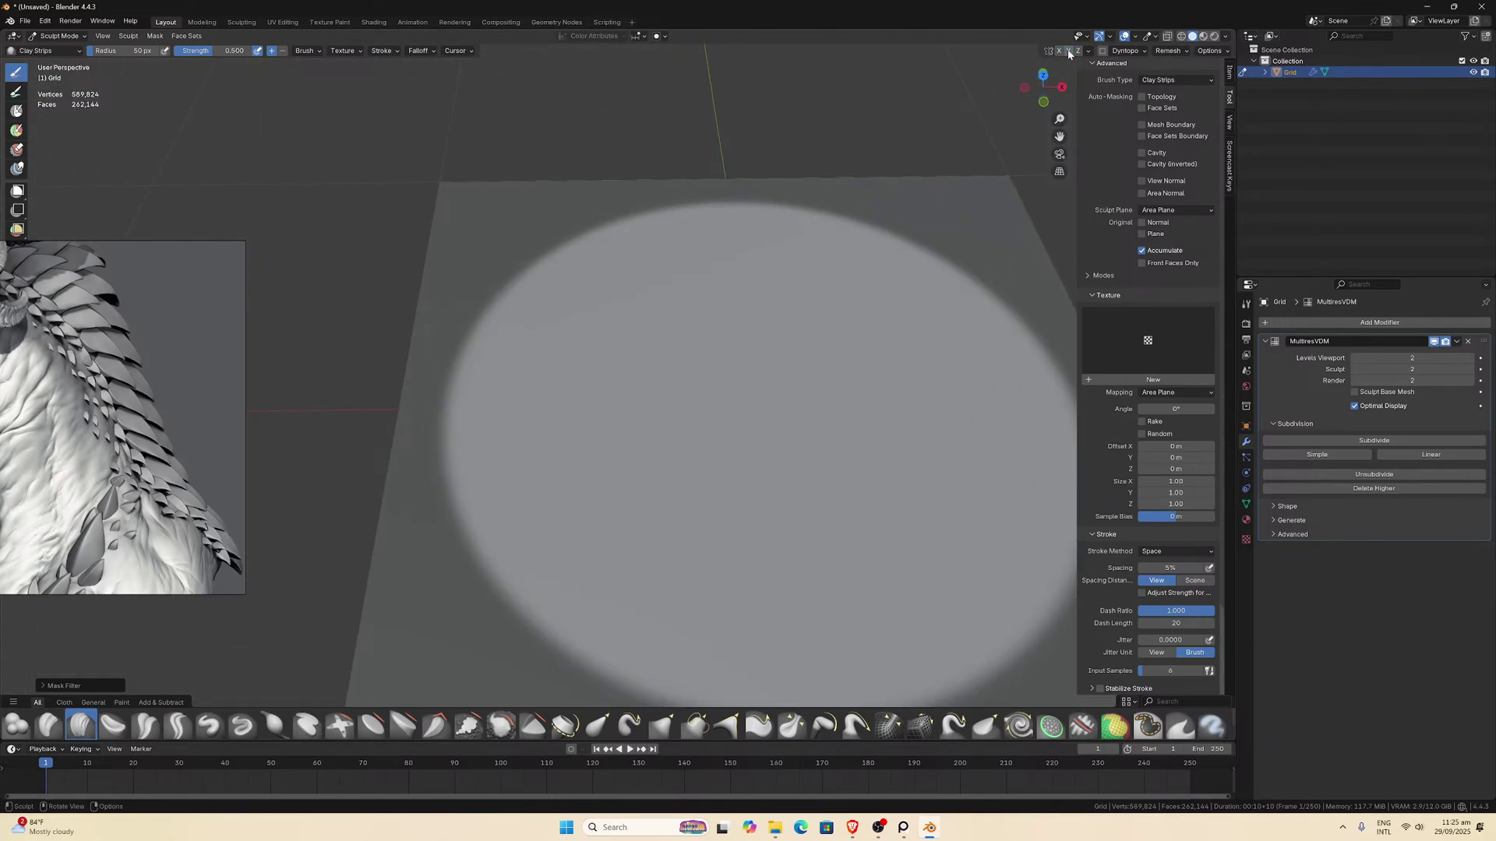
pyautogui.moveTo(791, 365)
pyautogui.mouseDown()
pyautogui.moveTo(762, 398)
pyautogui.moveTo(776, 437)
pyautogui.mouseUp()
pyautogui.hotkey('ctrl', 'z')
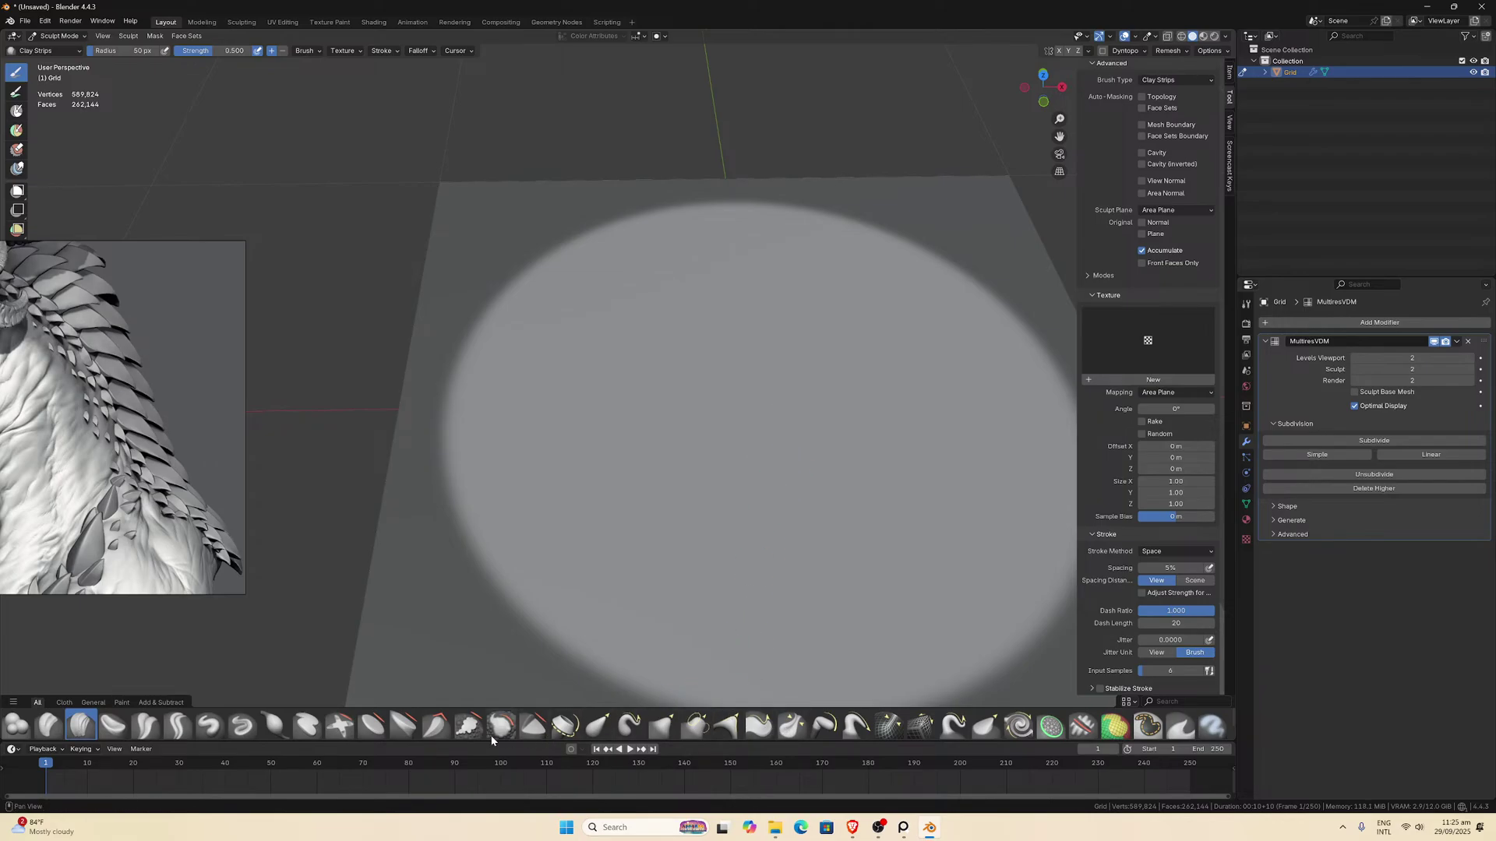
# Choose the Layer brush, enlarge its radius to 203 px and raise a small round bump near the circle's centre.
pyautogui.click(306, 725)
pyautogui.moveTo(731, 413); pyautogui.dragTo(733, 477)
pyautogui.moveTo(734, 476)
pyautogui.mouseDown(button='middle')
pyautogui.moveTo(702, 499)
pyautogui.moveTo(748, 477)
pyautogui.mouseUp(button='middle')
pyautogui.hotkey('ctrl', 'z')
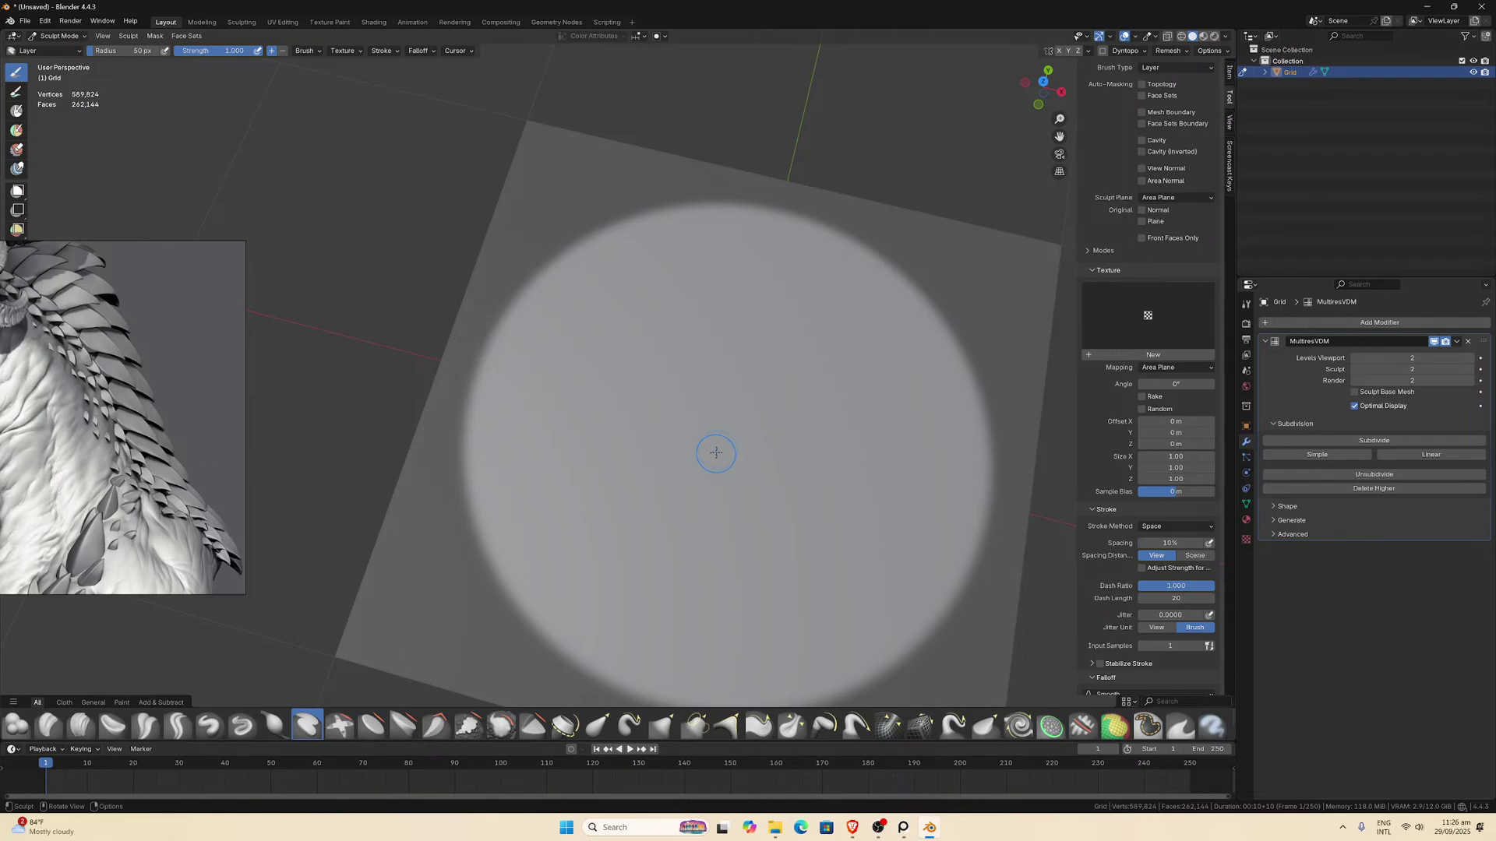
pyautogui.press('f')
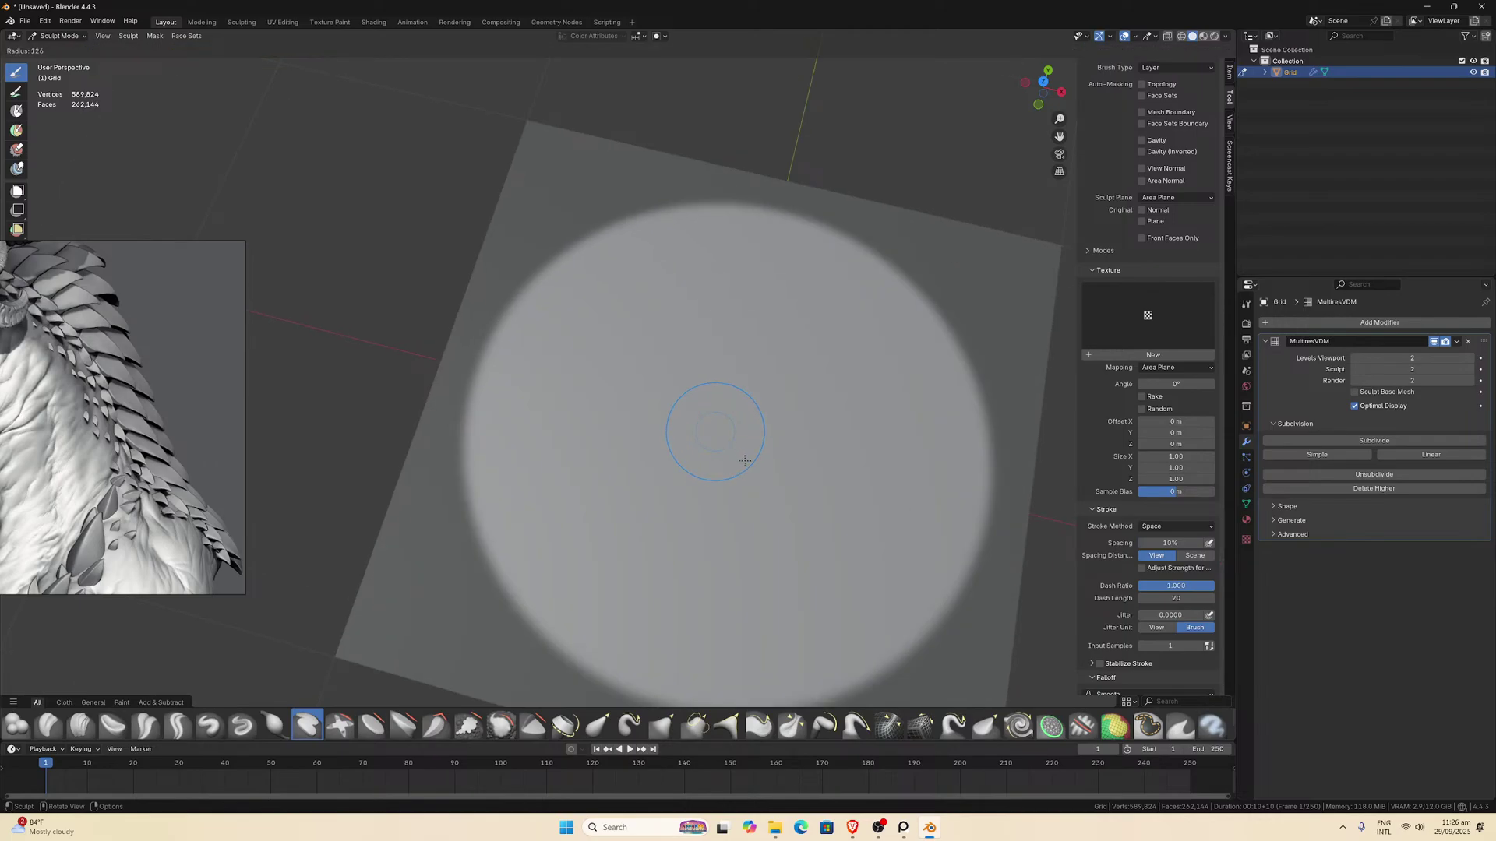
pyautogui.click(745, 461)
pyautogui.moveTo(748, 441); pyautogui.dragTo(743, 469)
pyautogui.moveTo(743, 469)
pyautogui.mouseDown(button='middle')
pyautogui.moveTo(736, 384)
pyautogui.moveTo(794, 415)
pyautogui.moveTo(868, 417)
pyautogui.mouseUp(button='middle')
# Try pulling the central bump upward with the Grab brush and undo it.
pyautogui.press('g')
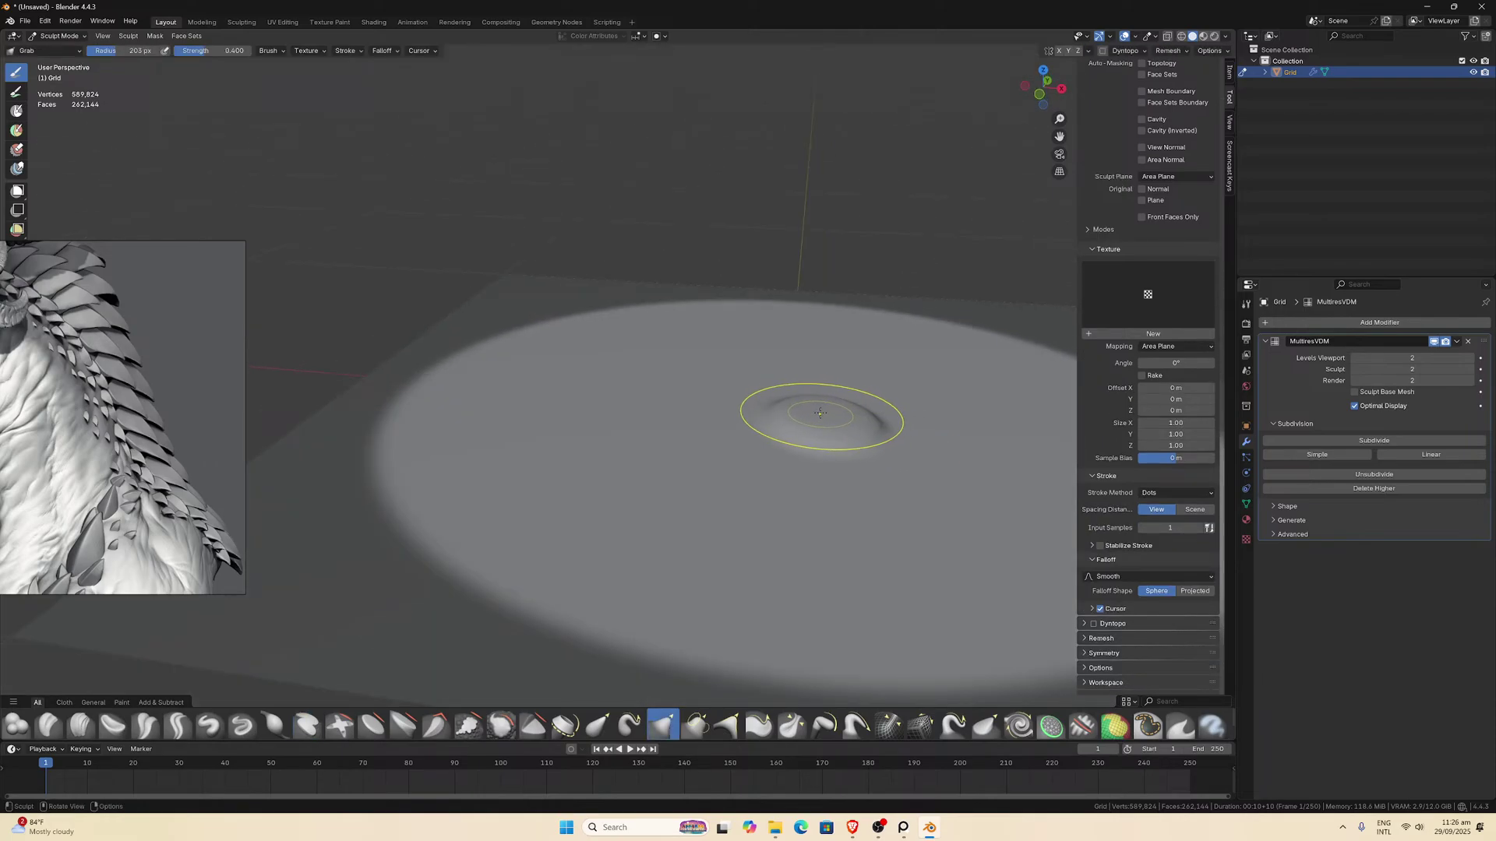
pyautogui.moveTo(818, 416); pyautogui.dragTo(871, 140)
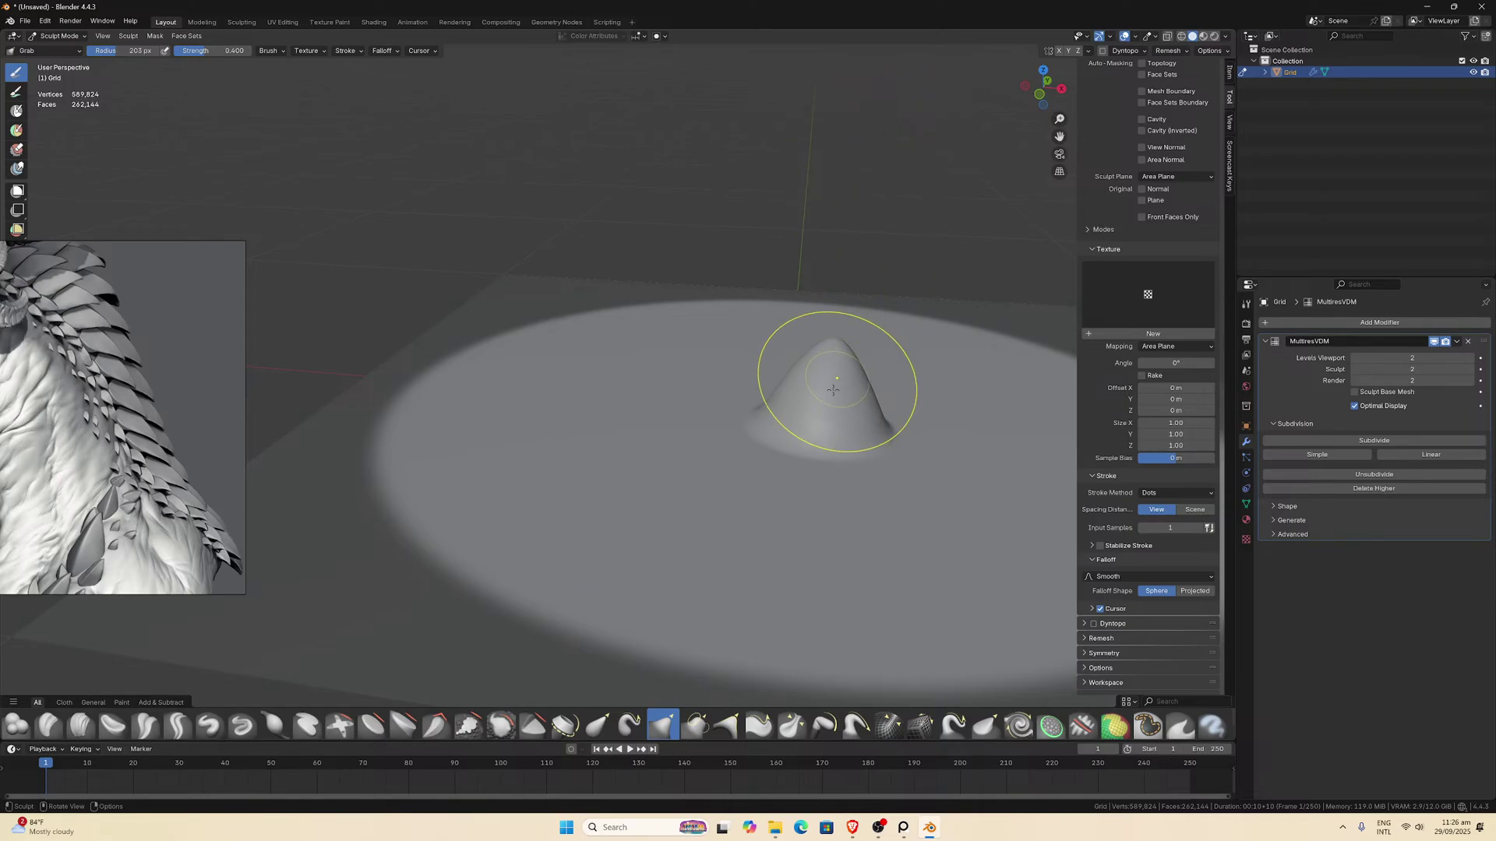
pyautogui.hotkey('ctrl', 'z')
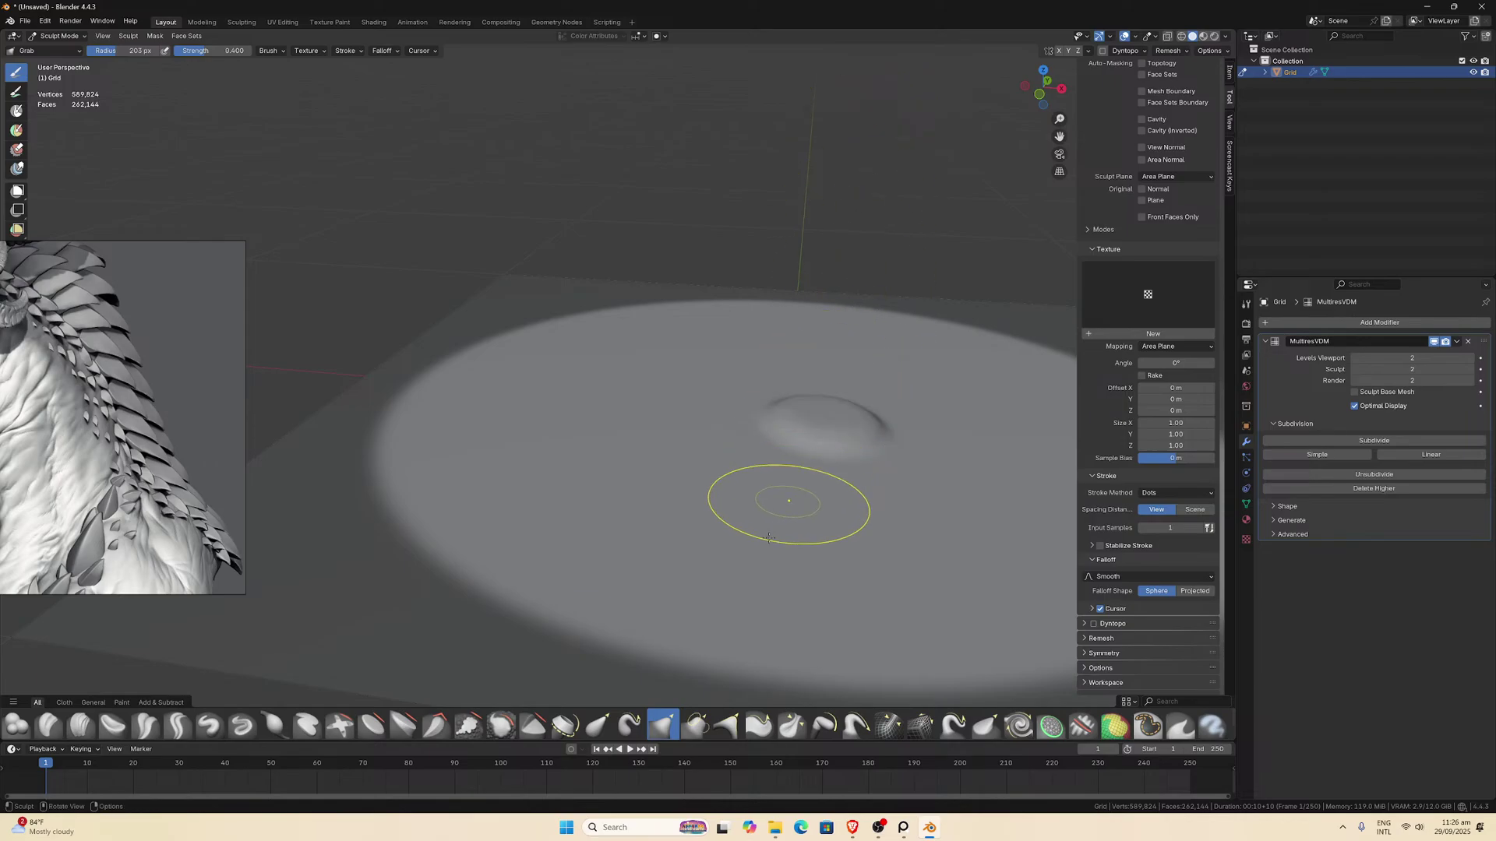
# Pull the central bump up into a tall pointed peak with the Elastic Snake Hook brush.
pyautogui.click(630, 724)
pyautogui.moveTo(818, 416); pyautogui.dragTo(829, 199)
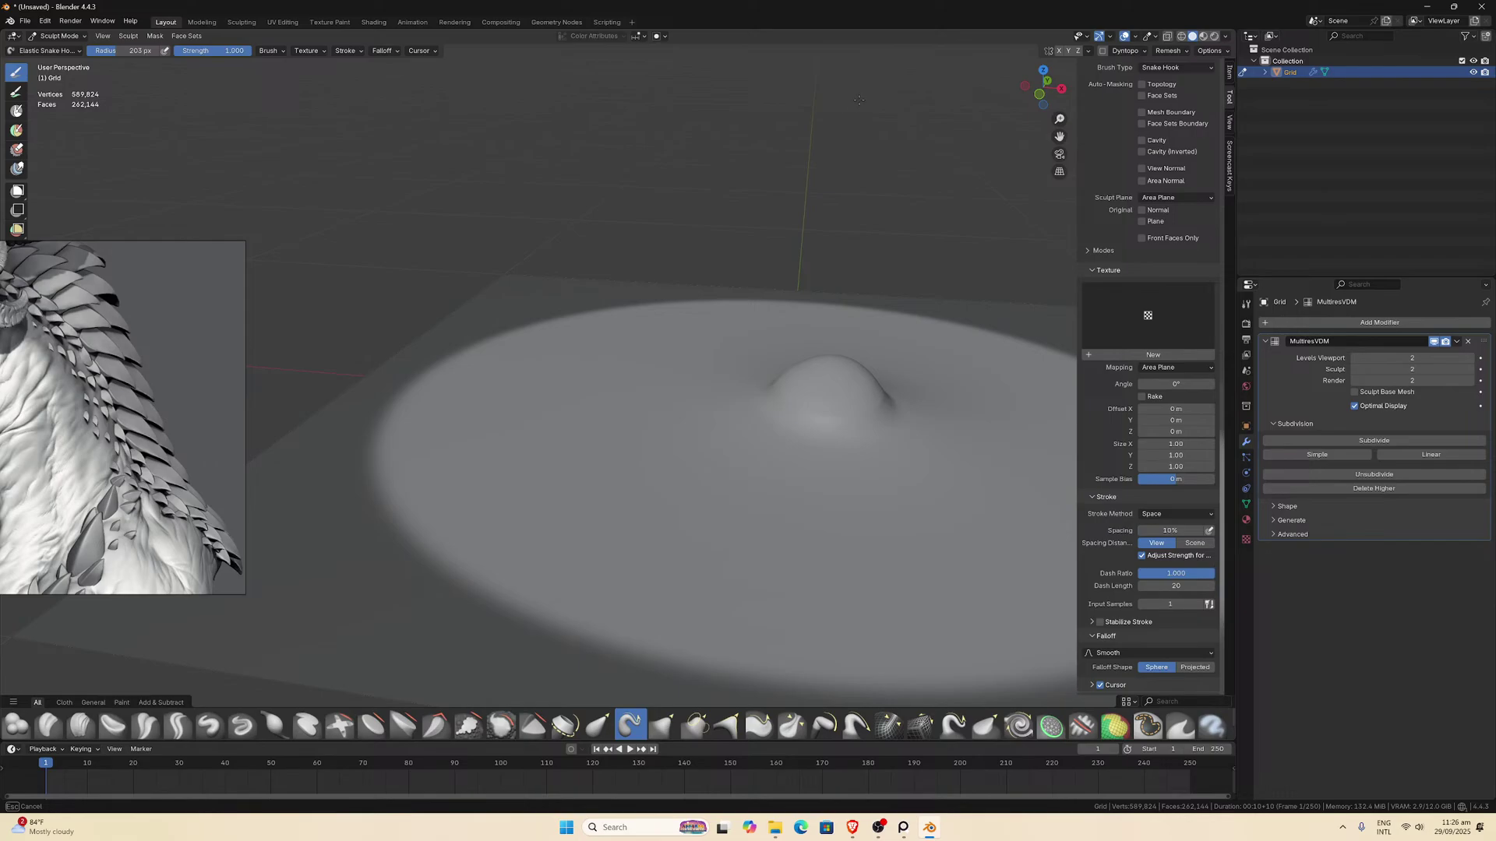
pyautogui.moveTo(860, 147)
pyautogui.mouseDown()
pyautogui.moveTo(815, 280)
pyautogui.moveTo(818, 354)
pyautogui.moveTo(855, 252)
pyautogui.mouseUp()
pyautogui.moveTo(855, 252); pyautogui.dragTo(834, 265, button='middle')
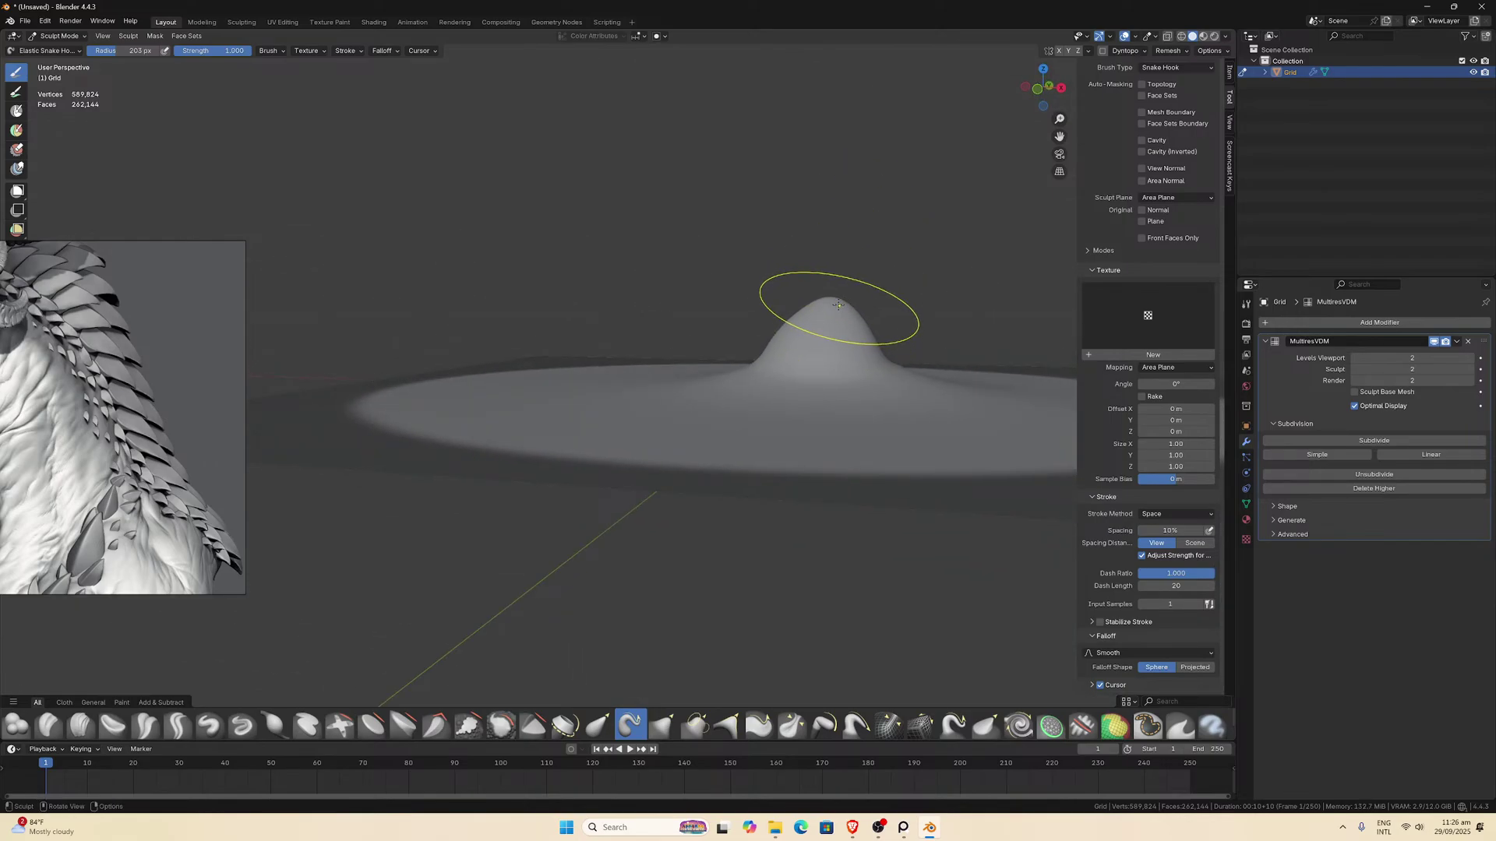
pyautogui.moveTo(841, 240); pyautogui.dragTo(830, 250)
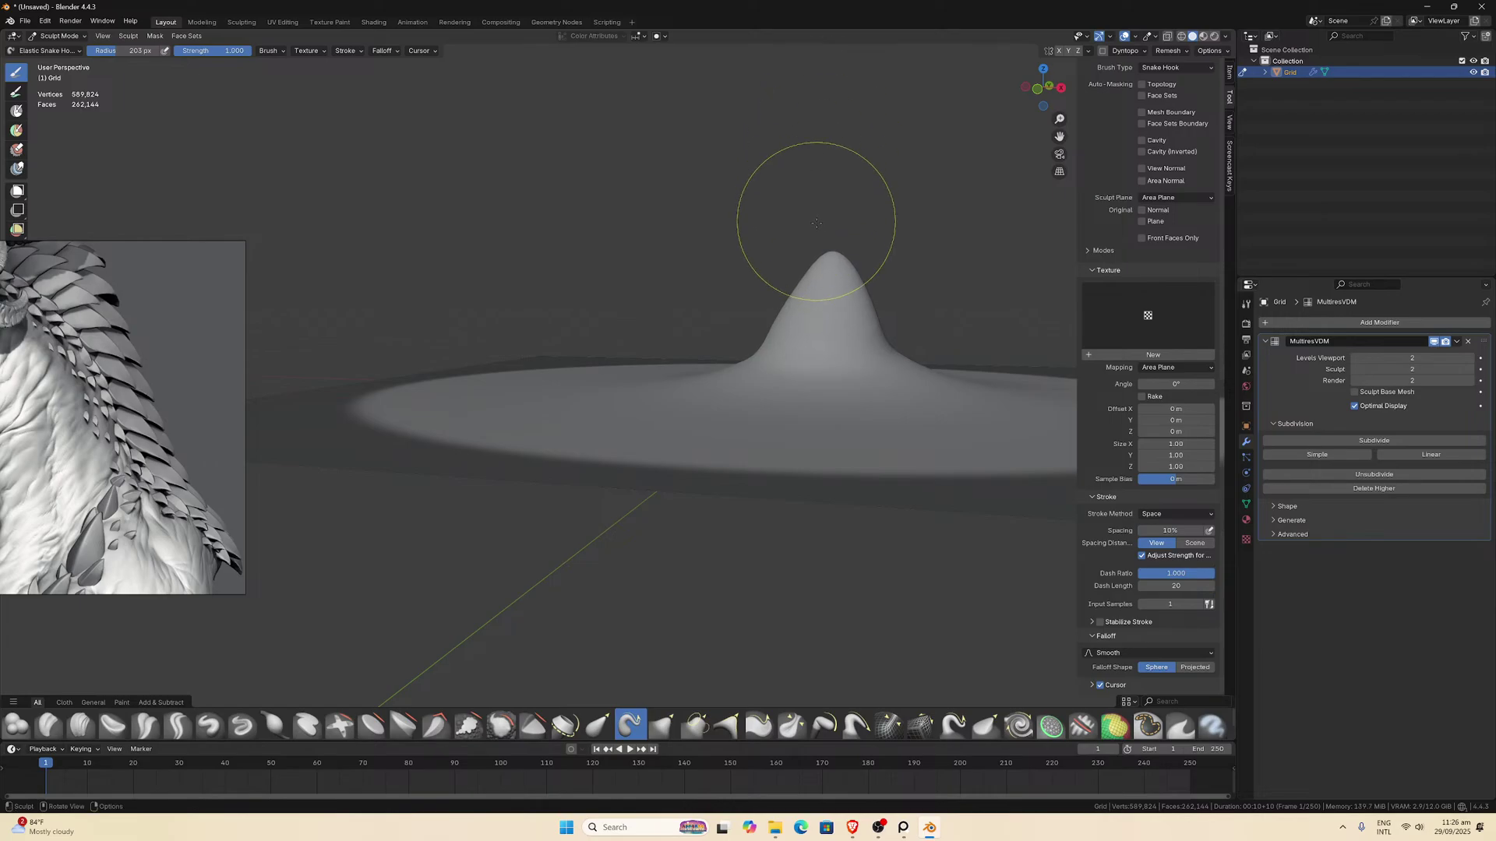
pyautogui.moveTo(828, 256); pyautogui.dragTo(835, 428, button='middle')
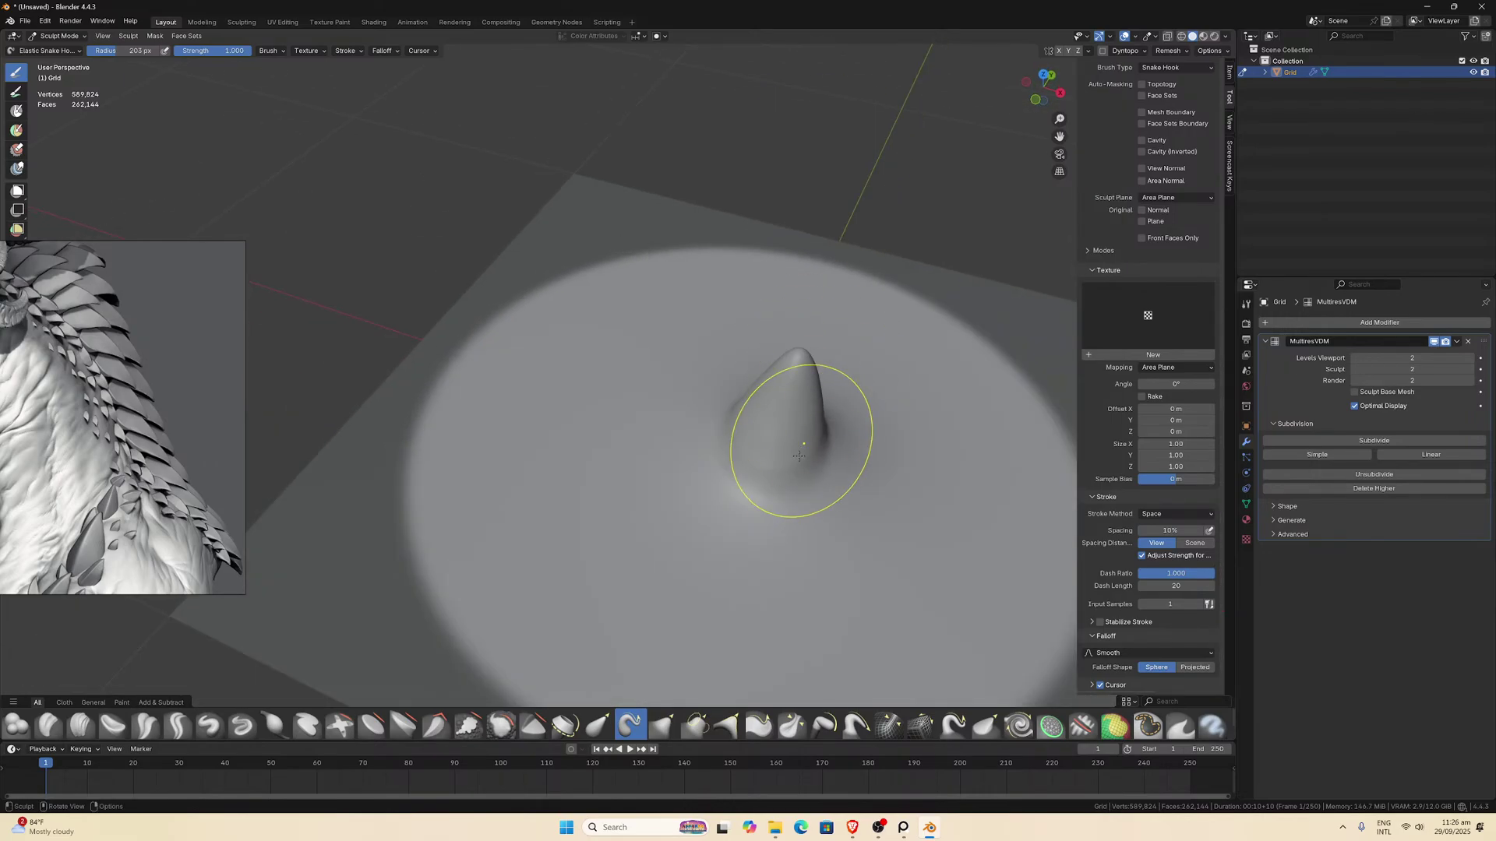
# Refine the central peak with the Grab brush from several sides, making it taller and adjusting its tip, flanks and base.
pyautogui.moveTo(718, 463); pyautogui.dragTo(601, 396, button='middle')
pyautogui.press('g')
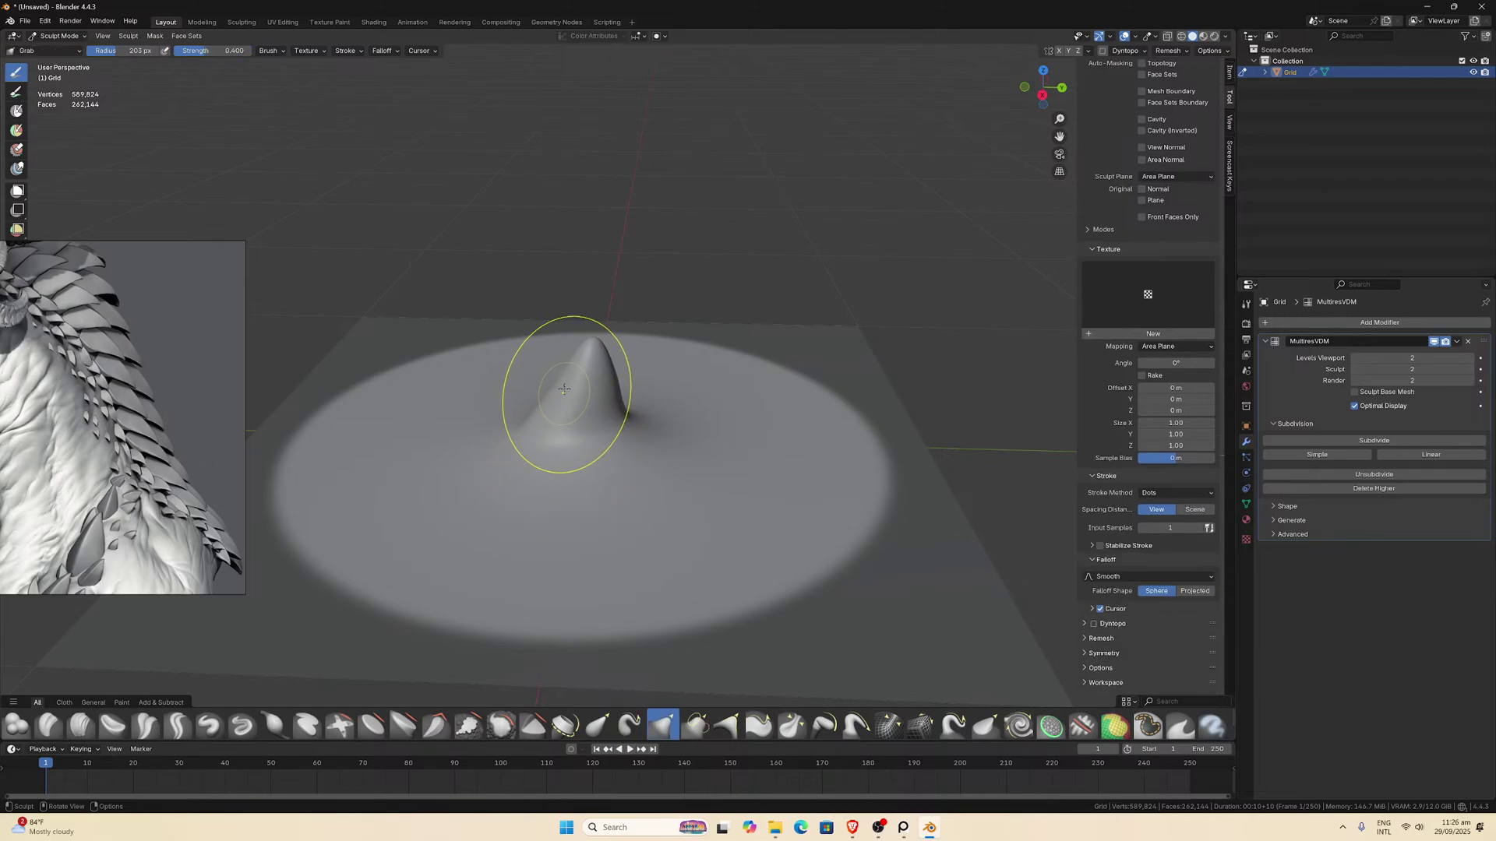
pyautogui.moveTo(551, 400)
pyautogui.mouseDown()
pyautogui.moveTo(563, 378)
pyautogui.moveTo(551, 343)
pyautogui.moveTo(596, 286)
pyautogui.mouseUp()
pyautogui.moveTo(617, 393); pyautogui.dragTo(602, 387)
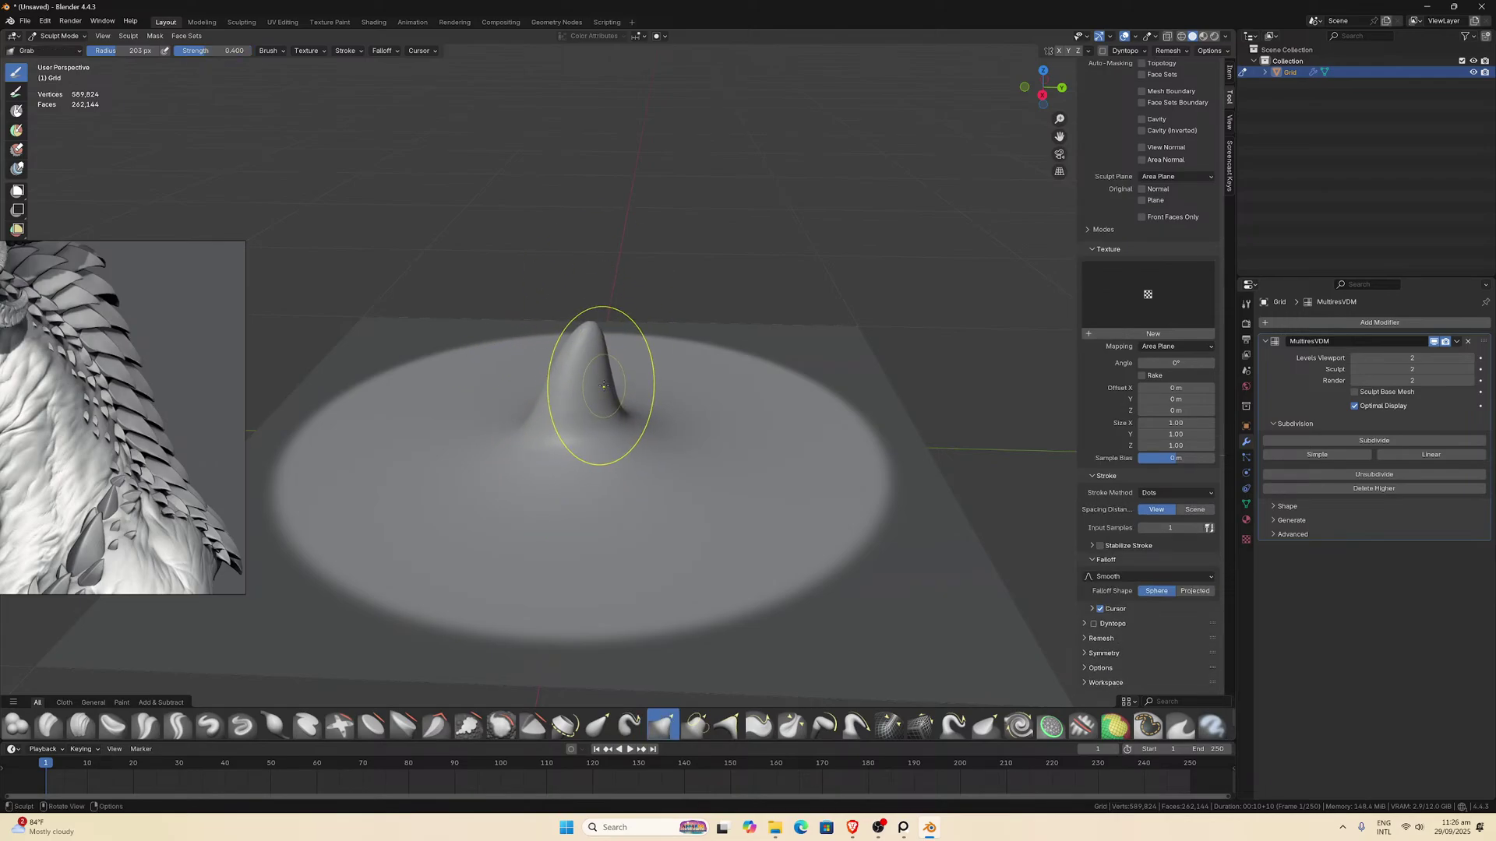
pyautogui.moveTo(599, 385)
pyautogui.mouseDown(button='middle')
pyautogui.moveTo(711, 417)
pyautogui.moveTo(697, 374)
pyautogui.moveTo(711, 344)
pyautogui.moveTo(760, 354)
pyautogui.mouseUp(button='middle')
pyautogui.moveTo(718, 348)
pyautogui.mouseDown()
pyautogui.moveTo(808, 317)
pyautogui.moveTo(815, 290)
pyautogui.moveTo(866, 334)
pyautogui.mouseUp()
pyautogui.scroll(3, 760, 317)
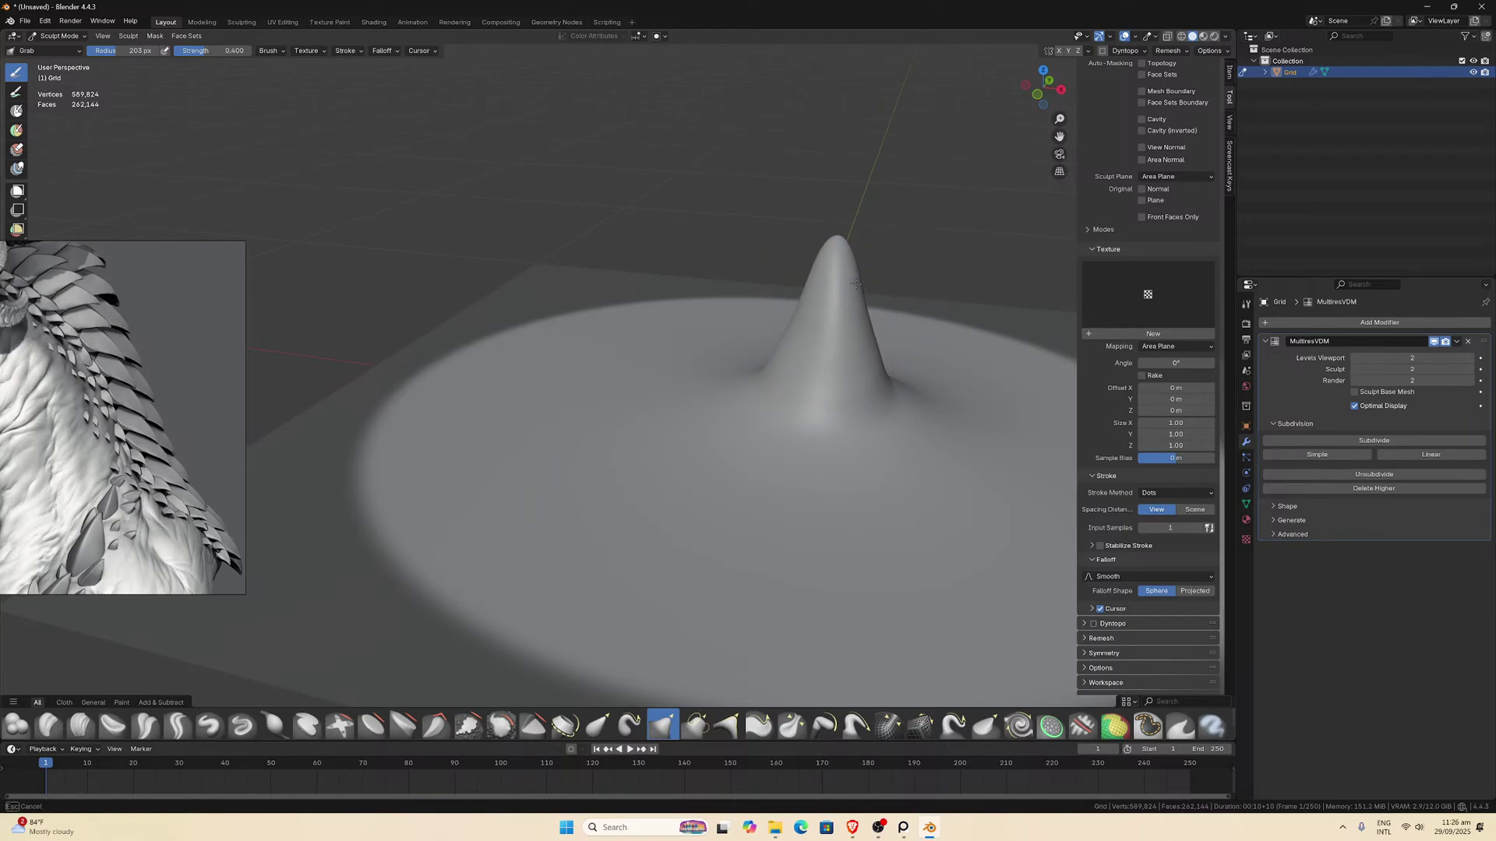
pyautogui.moveTo(856, 284)
pyautogui.mouseDown()
pyautogui.moveTo(818, 324)
pyautogui.moveTo(818, 250)
pyautogui.moveTo(835, 243)
pyautogui.mouseUp()
pyautogui.moveTo(818, 251)
pyautogui.mouseDown(button='middle')
pyautogui.moveTo(692, 259)
pyautogui.moveTo(701, 250)
pyautogui.mouseUp(button='middle')
pyautogui.moveTo(561, 343)
pyautogui.mouseDown()
pyautogui.moveTo(527, 231)
pyautogui.moveTo(541, 193)
pyautogui.mouseUp()
pyautogui.moveTo(542, 192); pyautogui.dragTo(645, 215, button='middle')
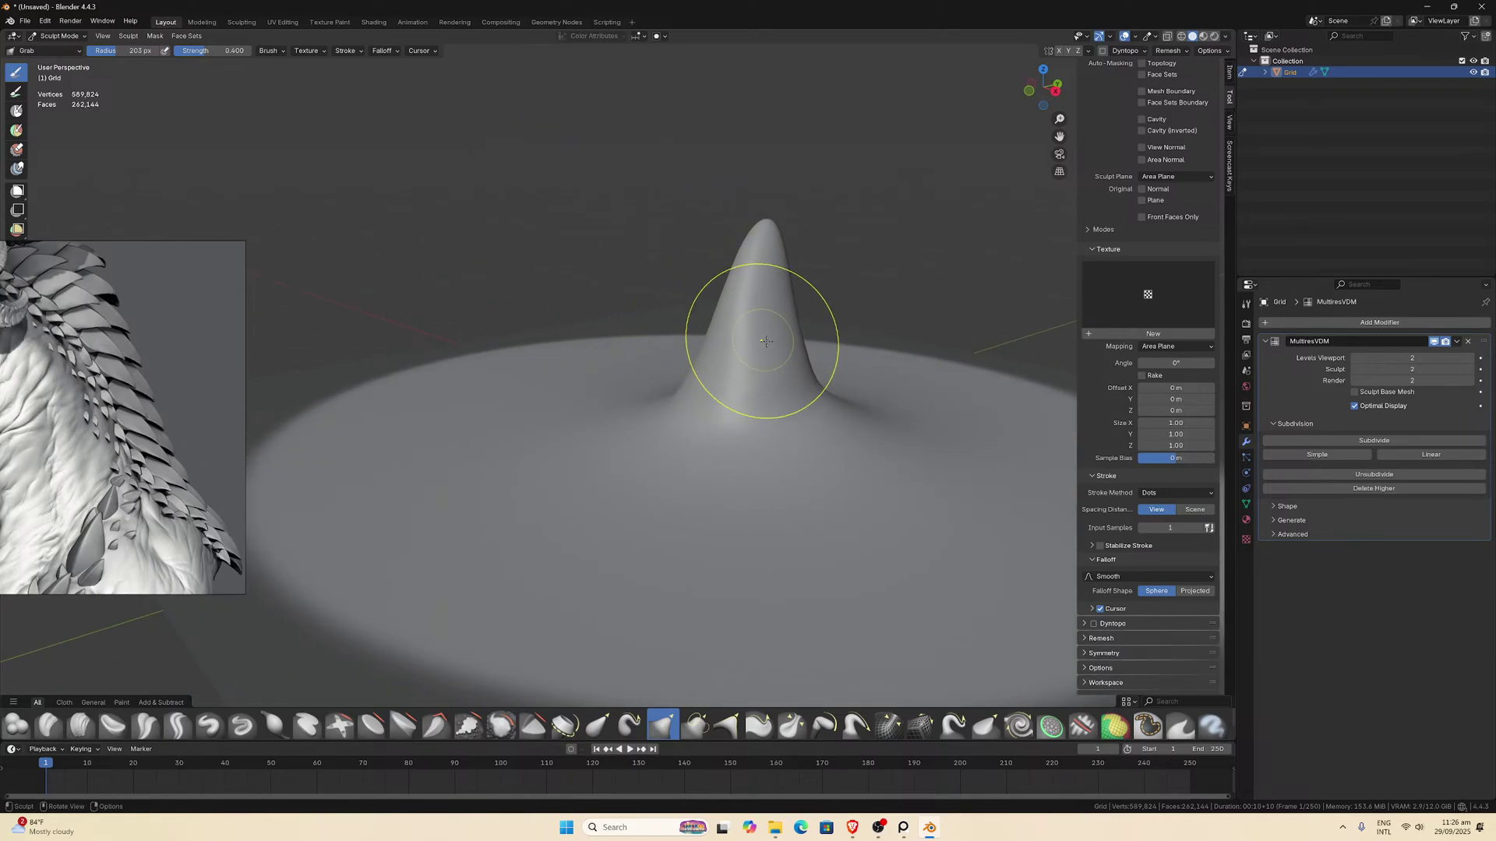
pyautogui.moveTo(777, 352); pyautogui.dragTo(781, 356)
pyautogui.moveTo(796, 388); pyautogui.dragTo(815, 401)
# Raise a broad, smooth hill beside the central peak with the Elastic Grab brush.
pyautogui.moveTo(813, 402); pyautogui.dragTo(801, 468, button='middle')
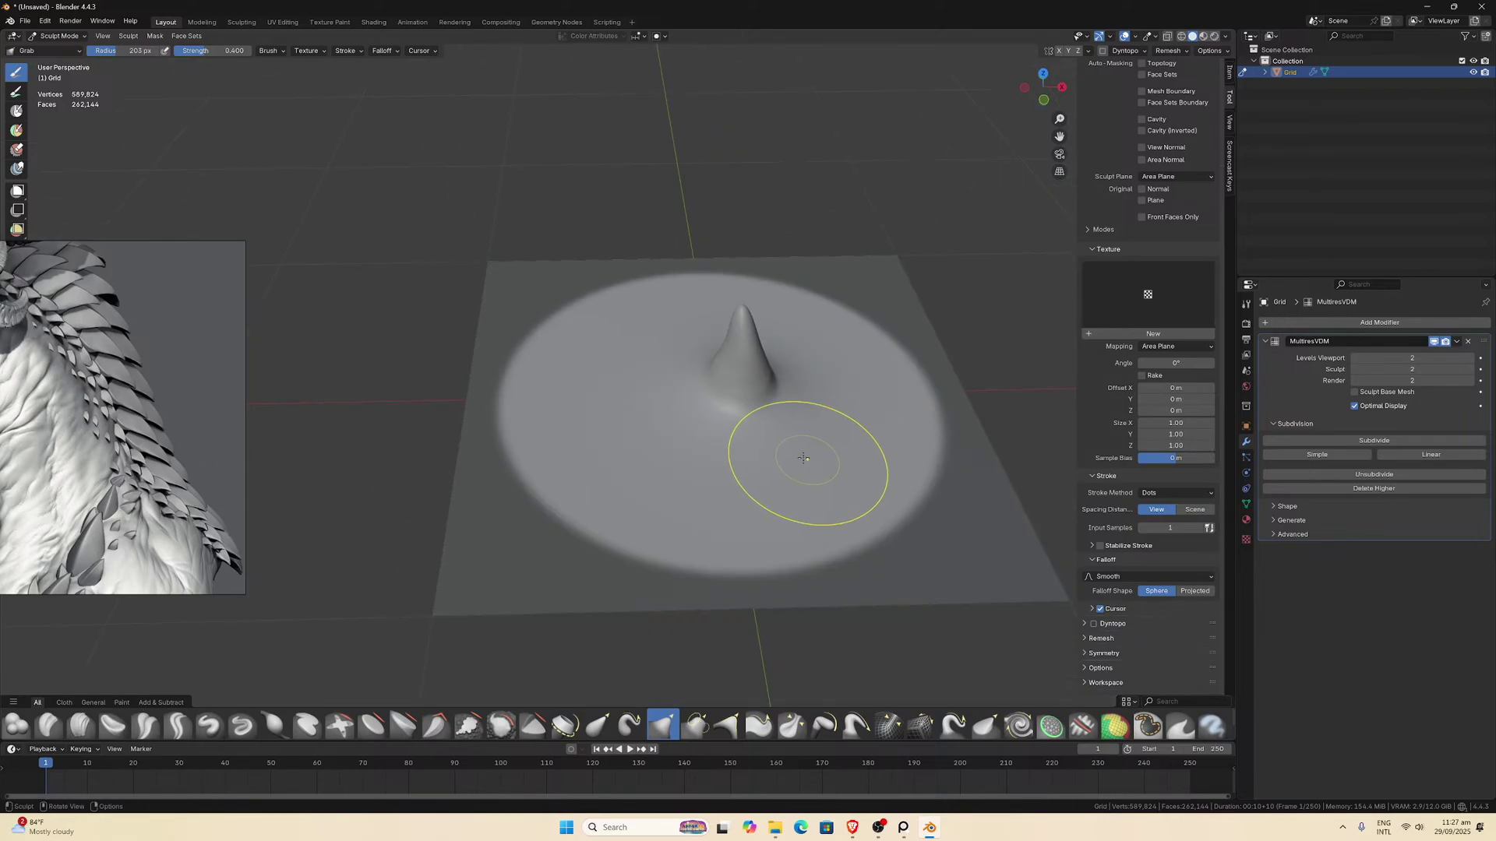
pyautogui.scroll(2, 763, 464)
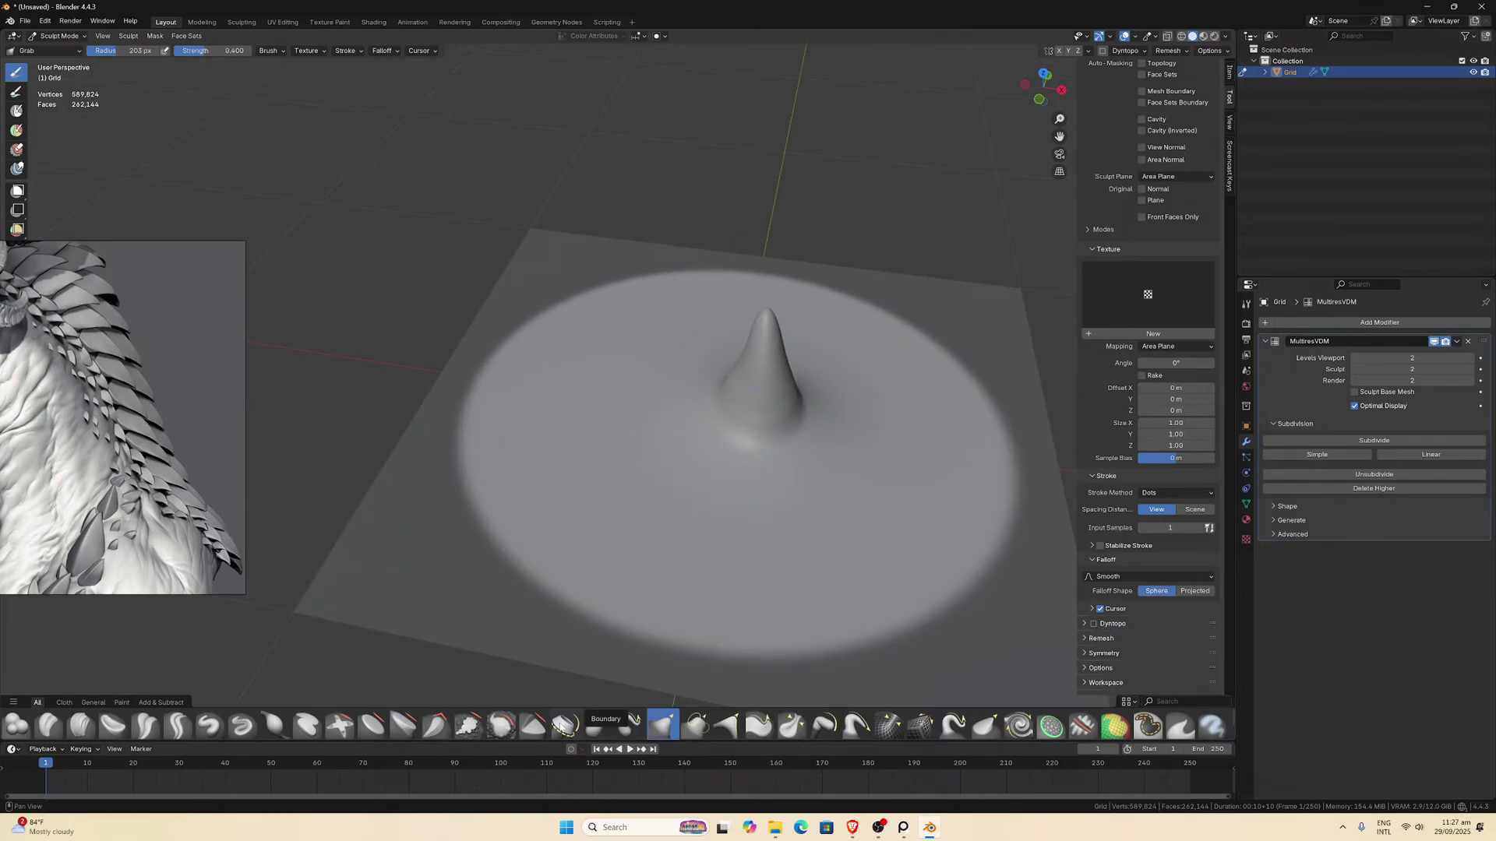
pyautogui.click(598, 726)
pyautogui.moveTo(635, 492); pyautogui.dragTo(632, 446, button='middle')
pyautogui.scroll(1, 632, 446)
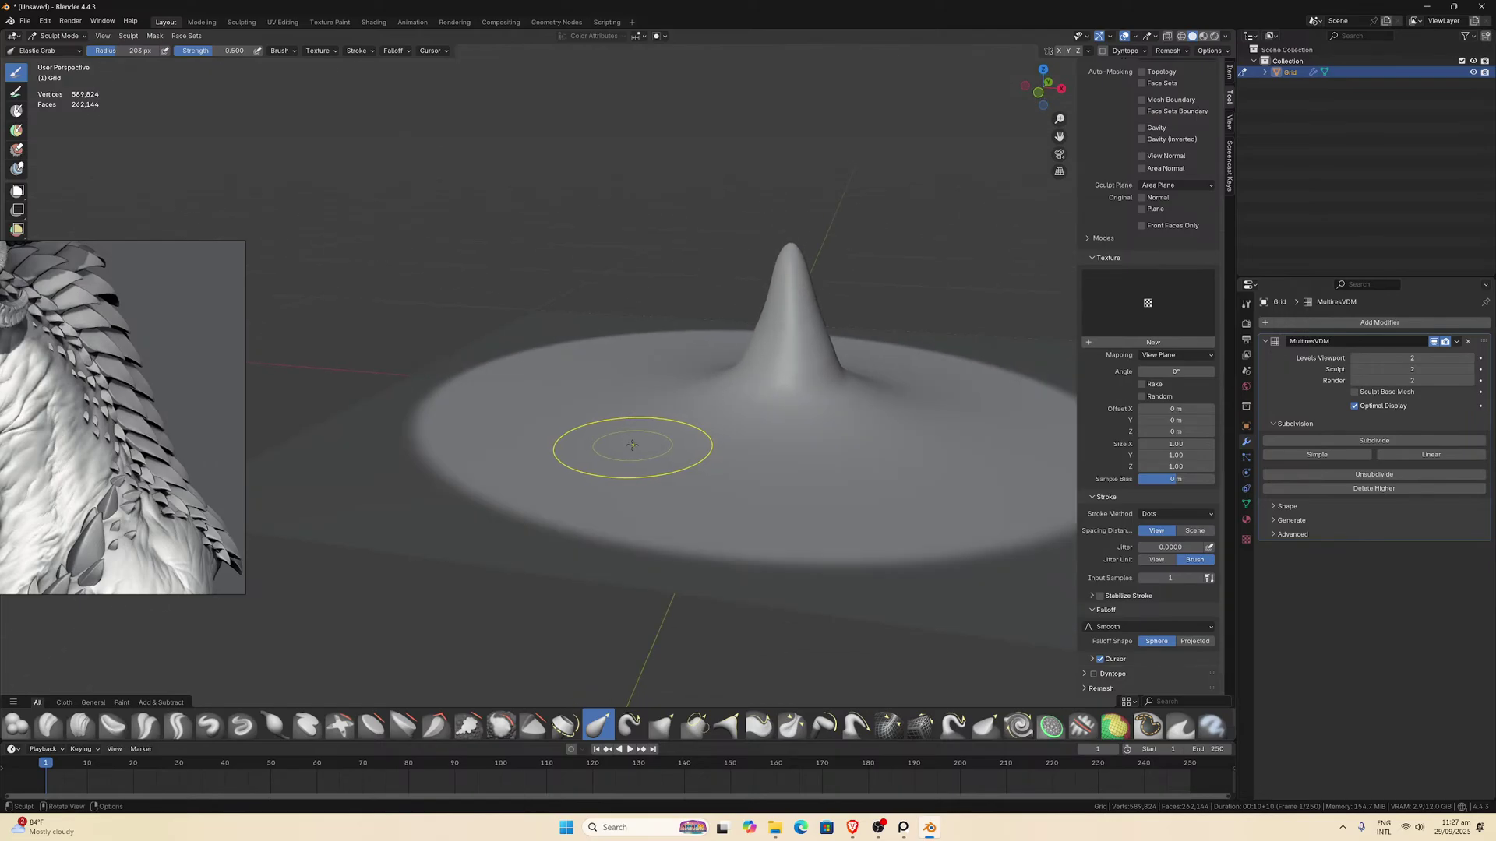
pyautogui.moveTo(631, 448); pyautogui.dragTo(623, 269)
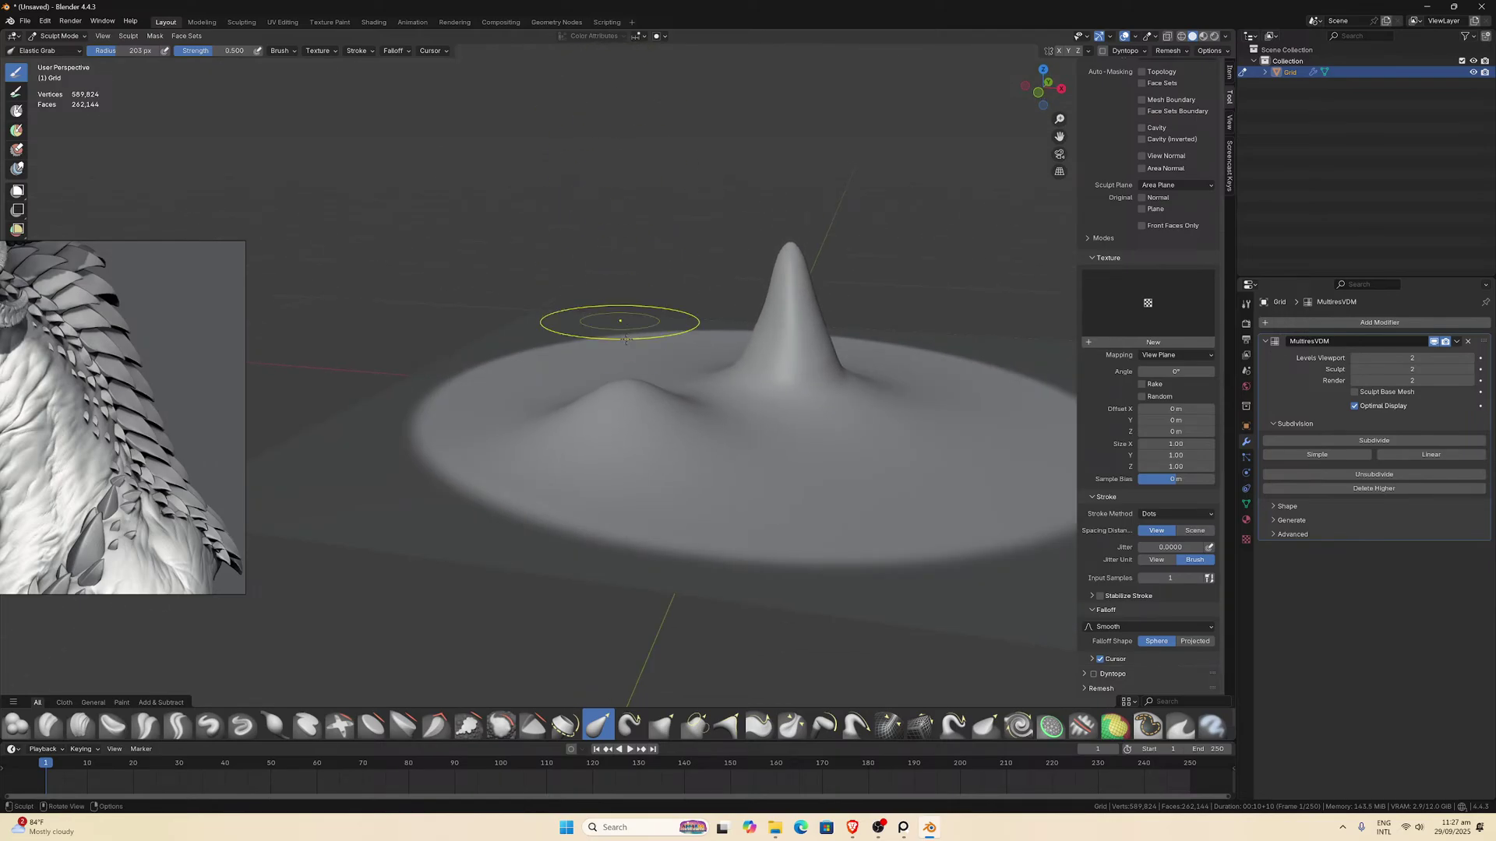
pyautogui.moveTo(618, 374); pyautogui.dragTo(598, 72)
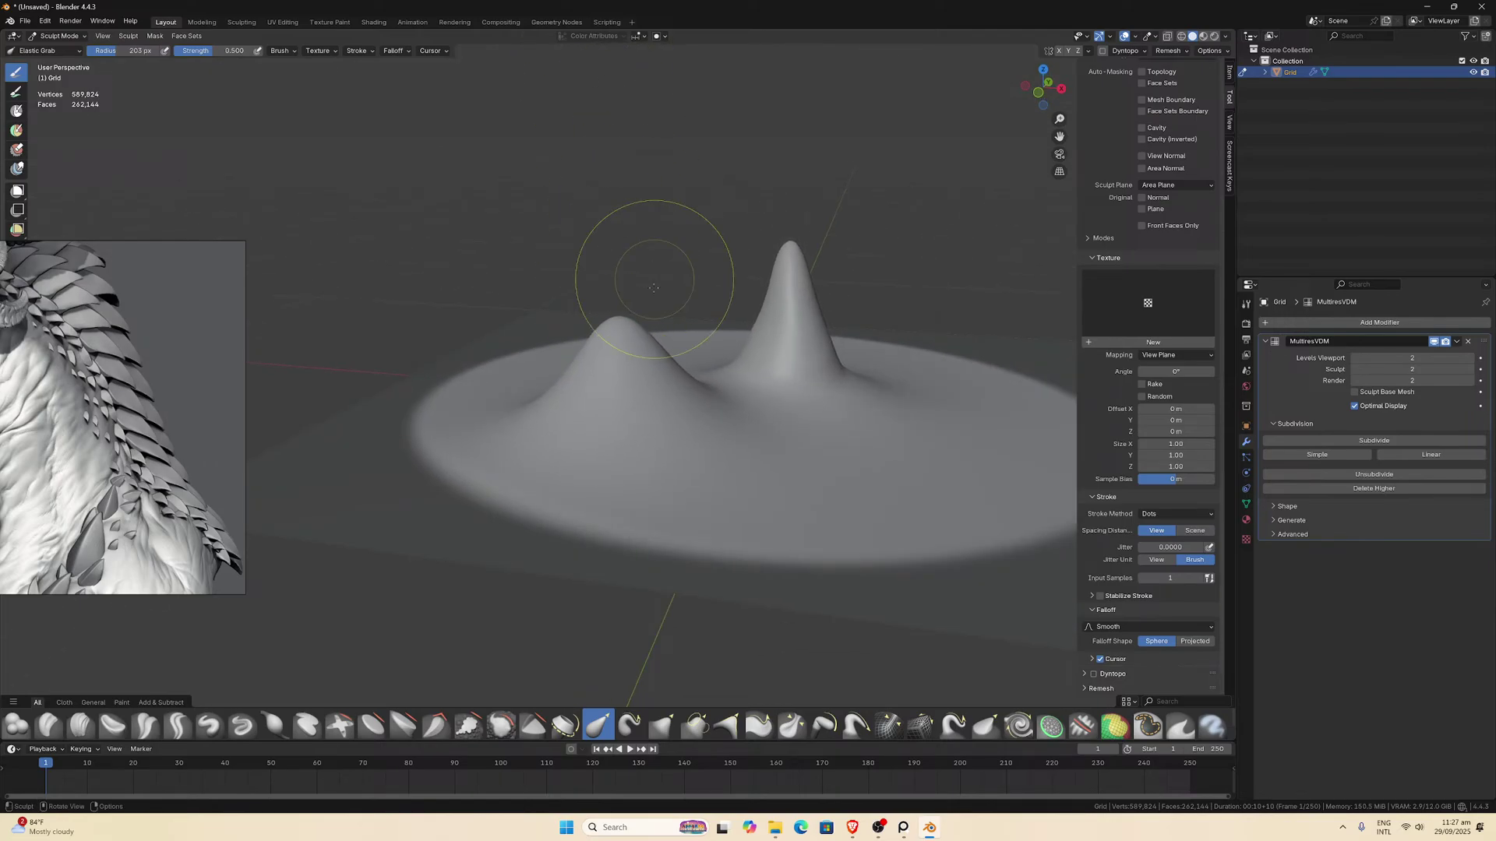
# Pull up three more broad hills around the central peak with Elastic Grab, spacing them around the circle.
pyautogui.moveTo(654, 287)
pyautogui.mouseDown(button='middle')
pyautogui.moveTo(595, 348)
pyautogui.moveTo(623, 312)
pyautogui.moveTo(654, 437)
pyautogui.moveTo(695, 405)
pyautogui.moveTo(701, 431)
pyautogui.mouseUp(button='middle')
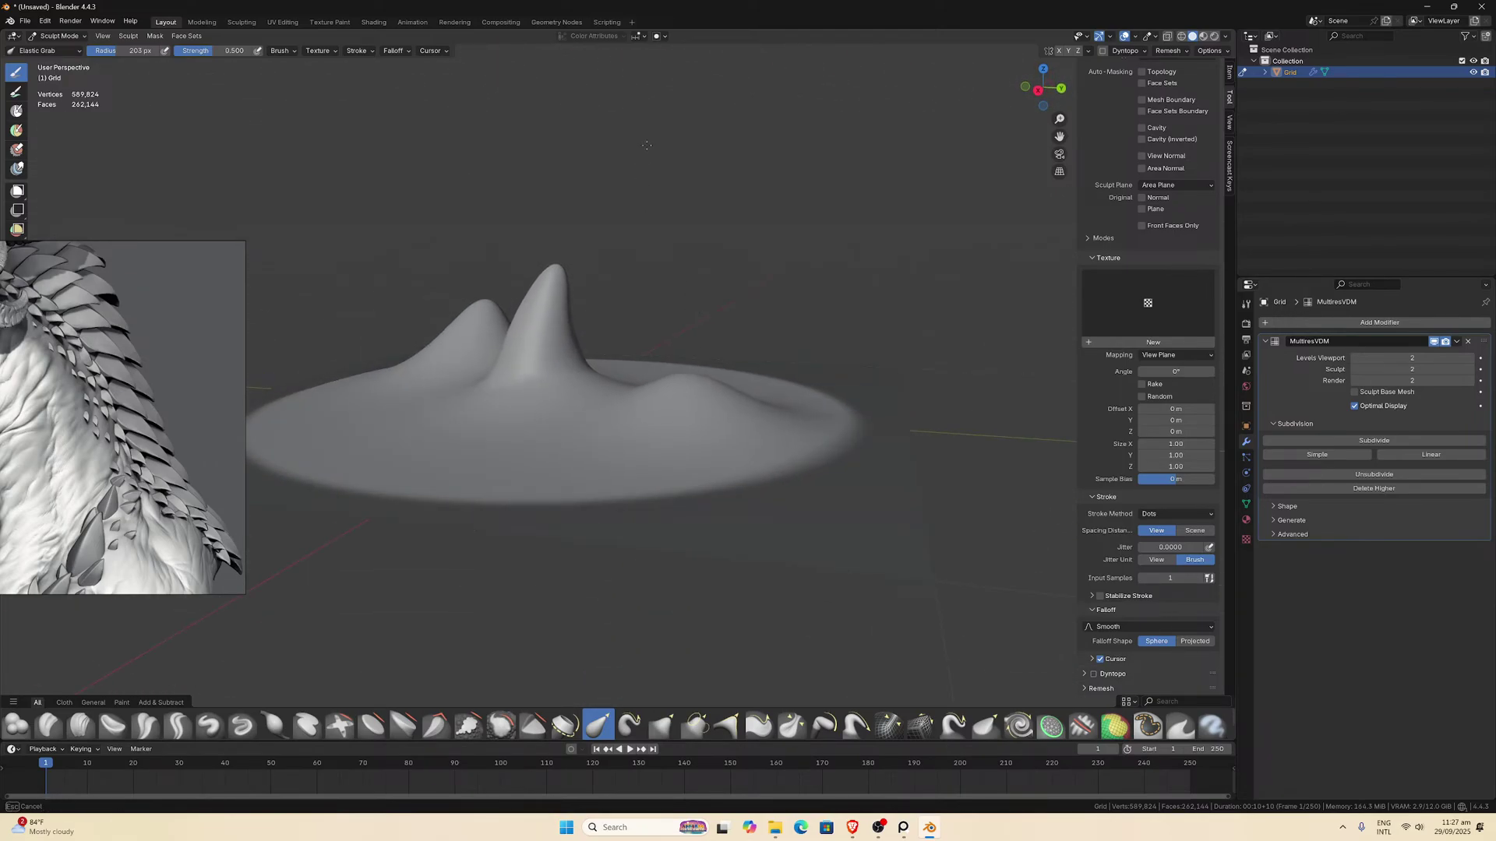
pyautogui.moveTo(647, 145); pyautogui.dragTo(706, 343, button='middle')
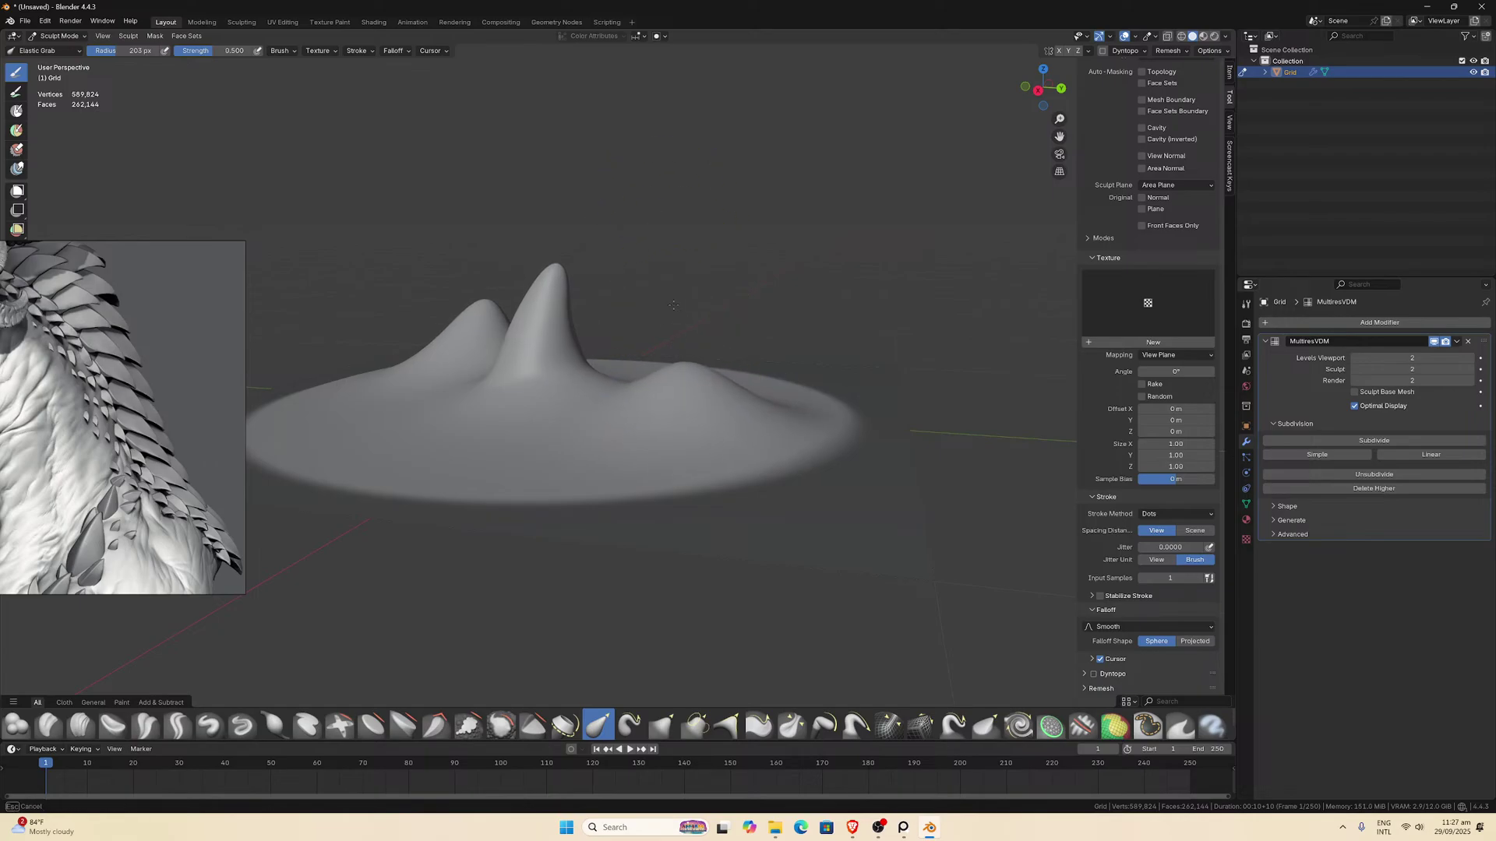
pyautogui.moveTo(660, 233)
pyautogui.mouseDown(button='middle')
pyautogui.moveTo(668, 373)
pyautogui.moveTo(594, 408)
pyautogui.moveTo(616, 401)
pyautogui.moveTo(612, 385)
pyautogui.mouseUp(button='middle')
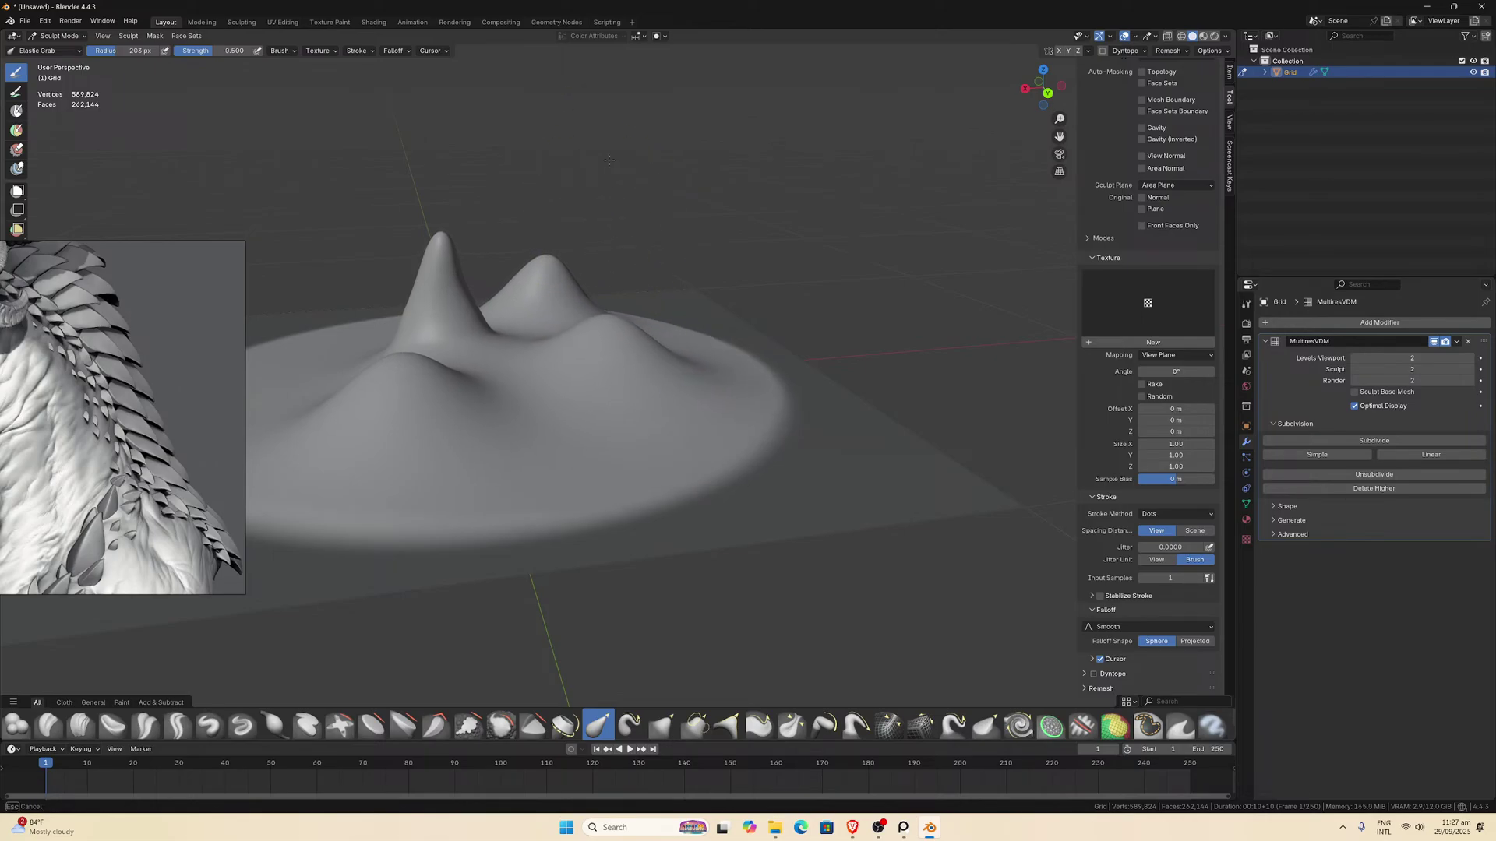
pyautogui.moveTo(626, 310)
pyautogui.mouseDown(button='middle')
pyautogui.moveTo(718, 343)
pyautogui.moveTo(593, 381)
pyautogui.moveTo(571, 436)
pyautogui.mouseUp(button='middle')
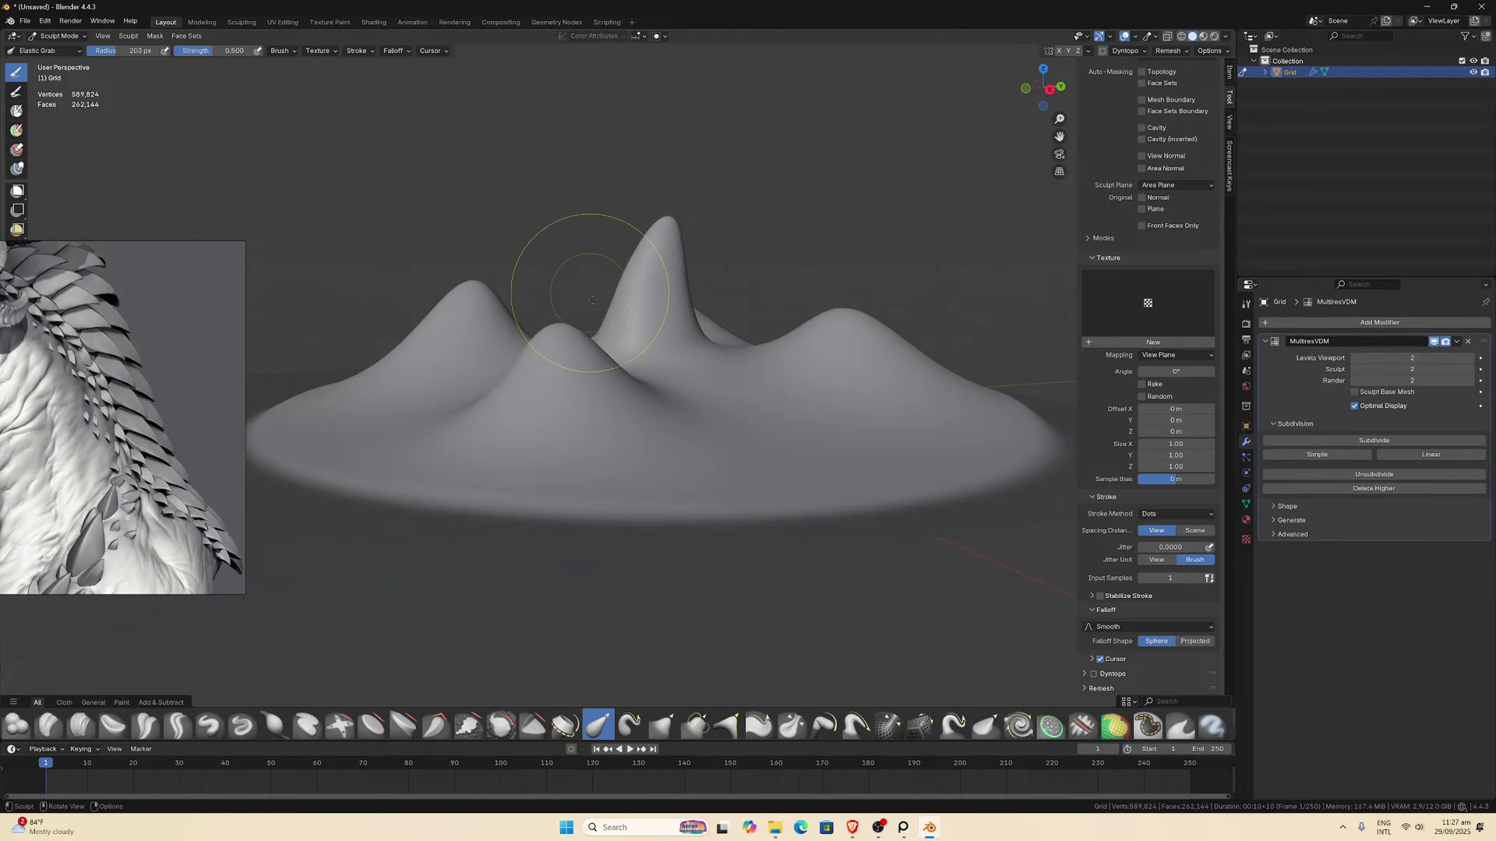
pyautogui.moveTo(593, 301)
pyautogui.mouseDown(button='middle')
pyautogui.moveTo(609, 396)
pyautogui.moveTo(569, 358)
pyautogui.moveTo(544, 394)
pyautogui.moveTo(517, 374)
pyautogui.moveTo(541, 366)
pyautogui.mouseUp(button='middle')
# Narrow and raise two neighbouring outer hills into pointed peaks with the Grab brush, working from several sides.
pyautogui.press('g')
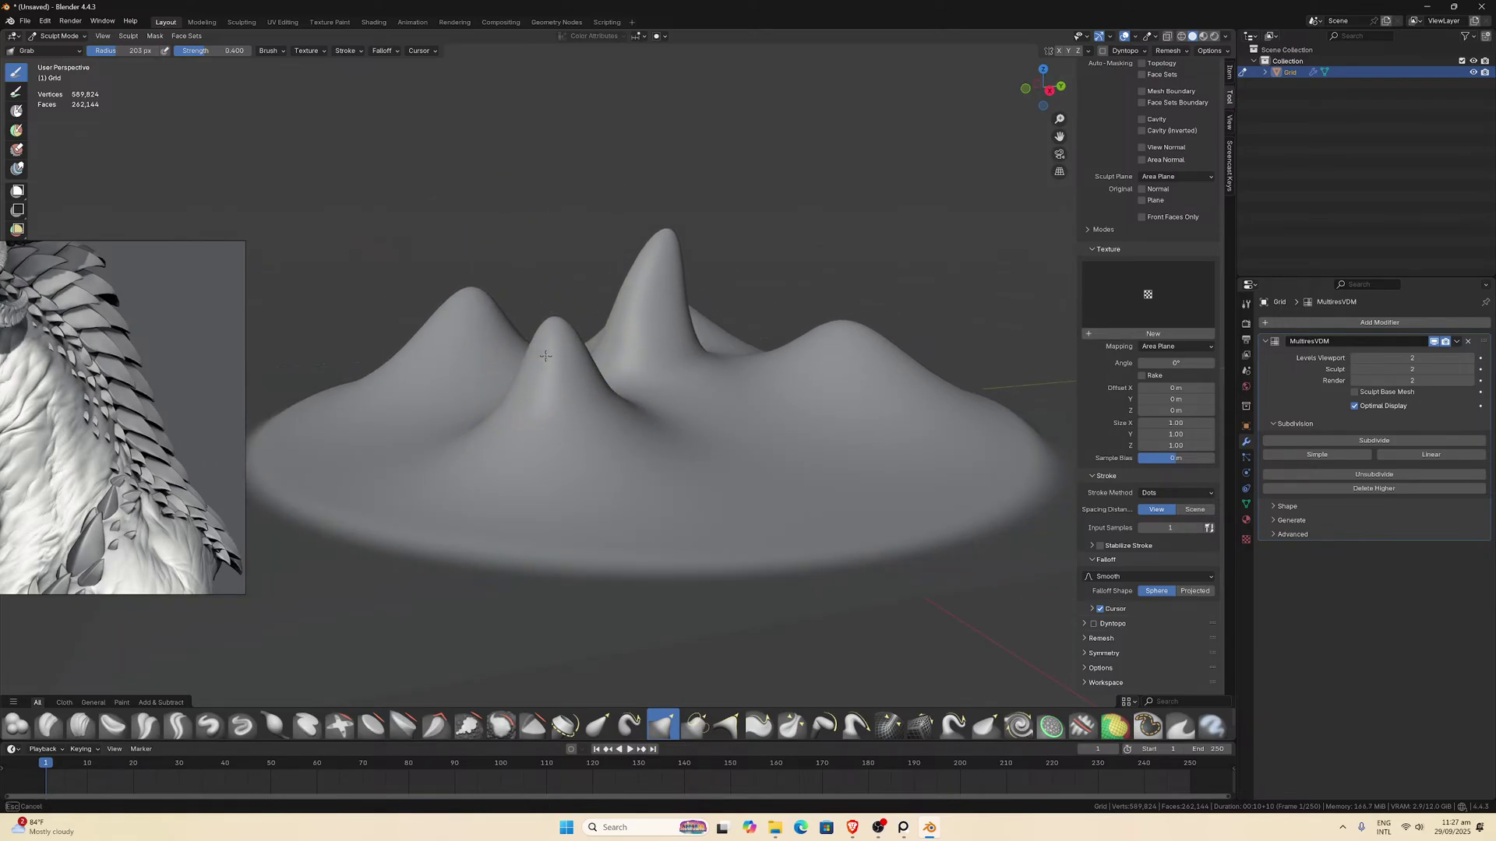
pyautogui.moveTo(601, 391)
pyautogui.mouseDown(button='middle')
pyautogui.moveTo(808, 390)
pyautogui.moveTo(799, 367)
pyautogui.mouseUp(button='middle')
pyautogui.moveTo(678, 374); pyautogui.dragTo(584, 357, button='middle')
pyautogui.moveTo(584, 343); pyautogui.dragTo(581, 306)
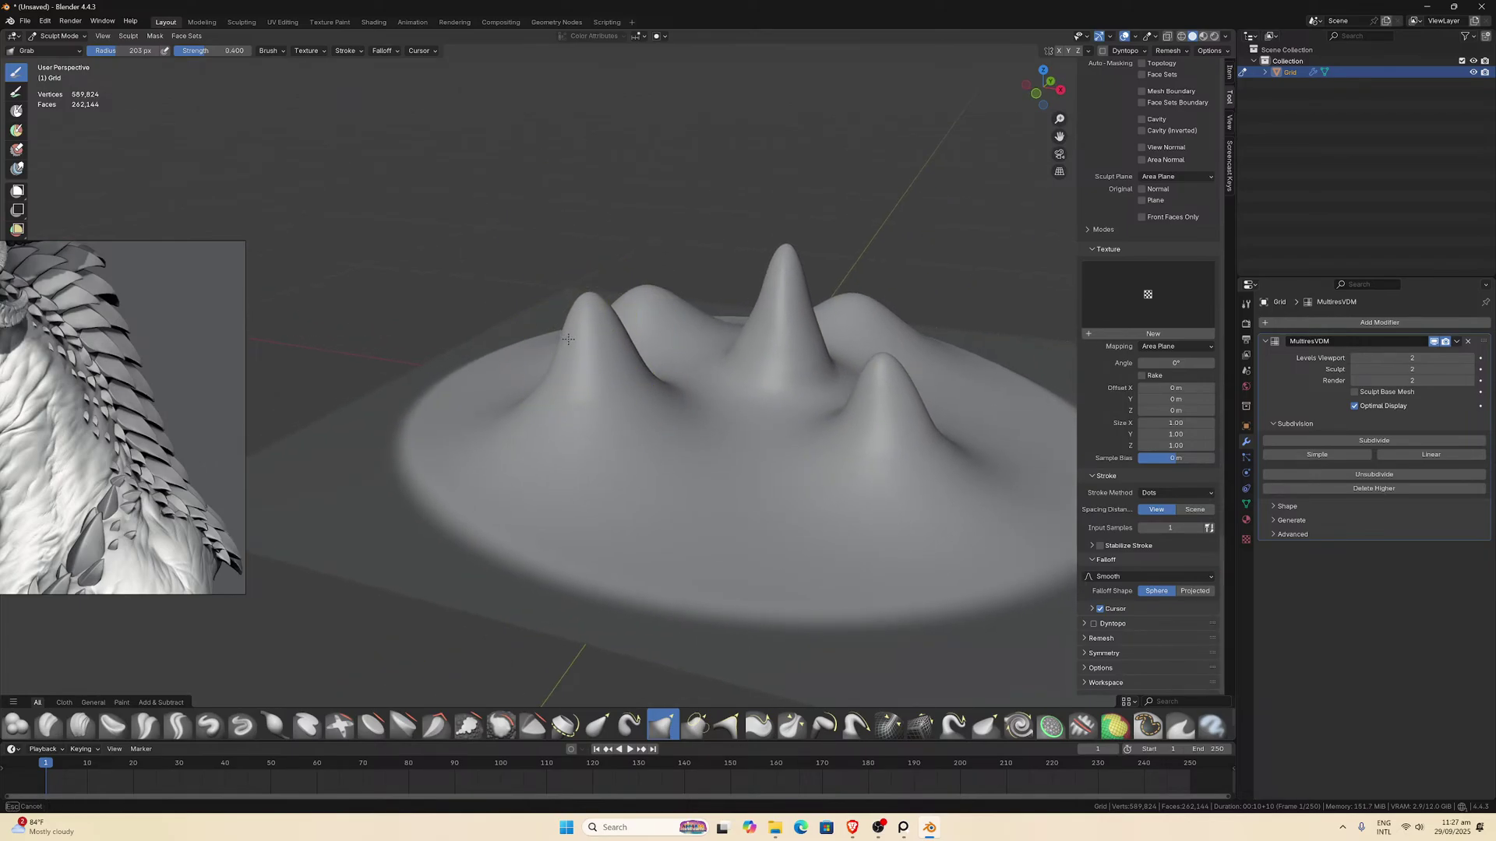
pyautogui.moveTo(594, 334)
pyautogui.mouseDown(button='middle')
pyautogui.moveTo(584, 343)
pyautogui.moveTo(545, 312)
pyautogui.moveTo(697, 304)
pyautogui.mouseUp(button='middle')
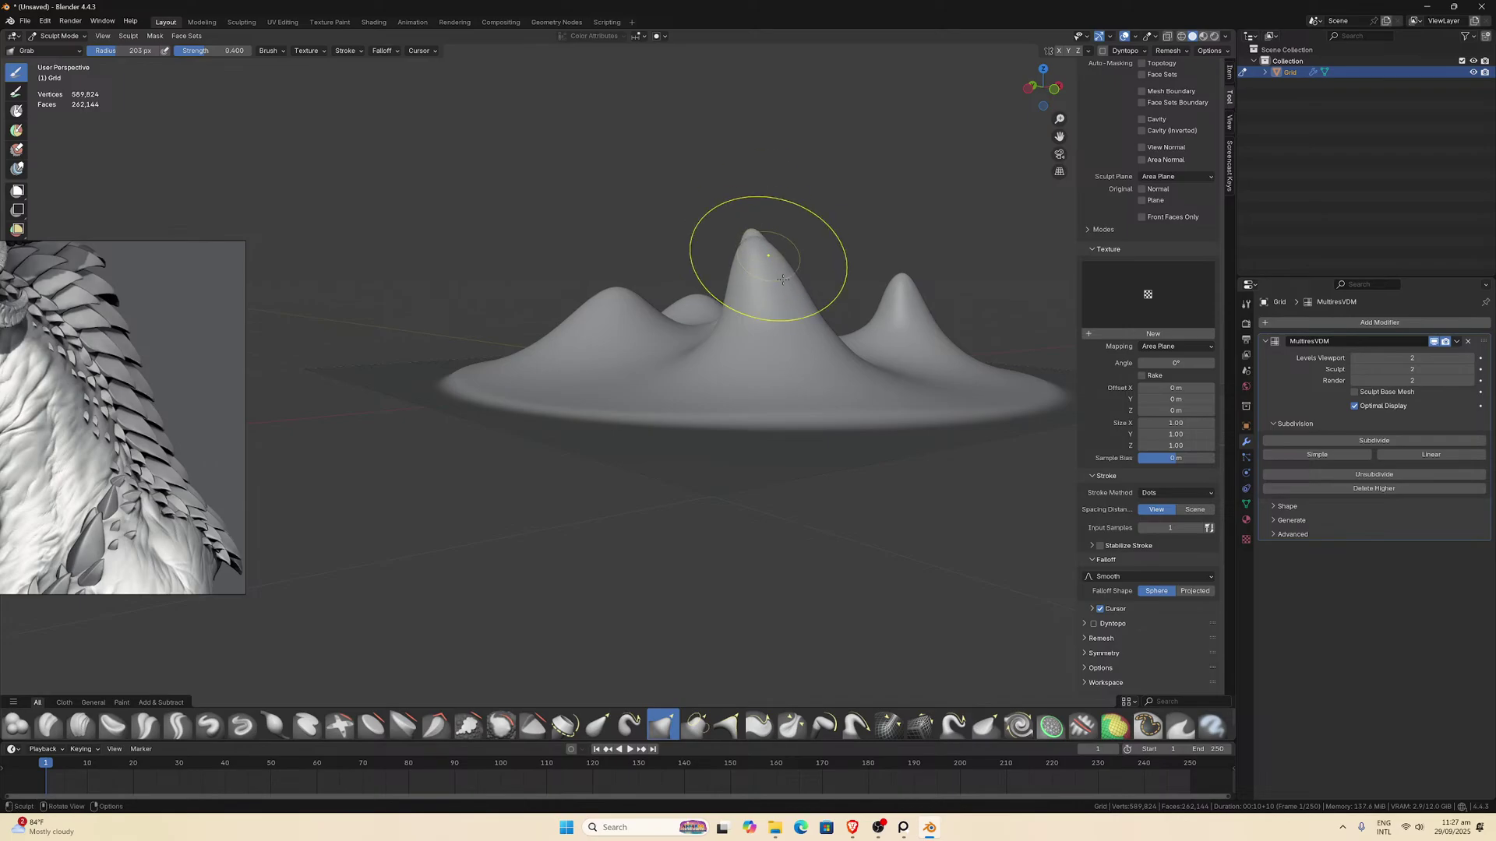
pyautogui.moveTo(768, 260)
pyautogui.mouseDown(button='middle')
pyautogui.moveTo(821, 354)
pyautogui.moveTo(880, 371)
pyautogui.mouseUp(button='middle')
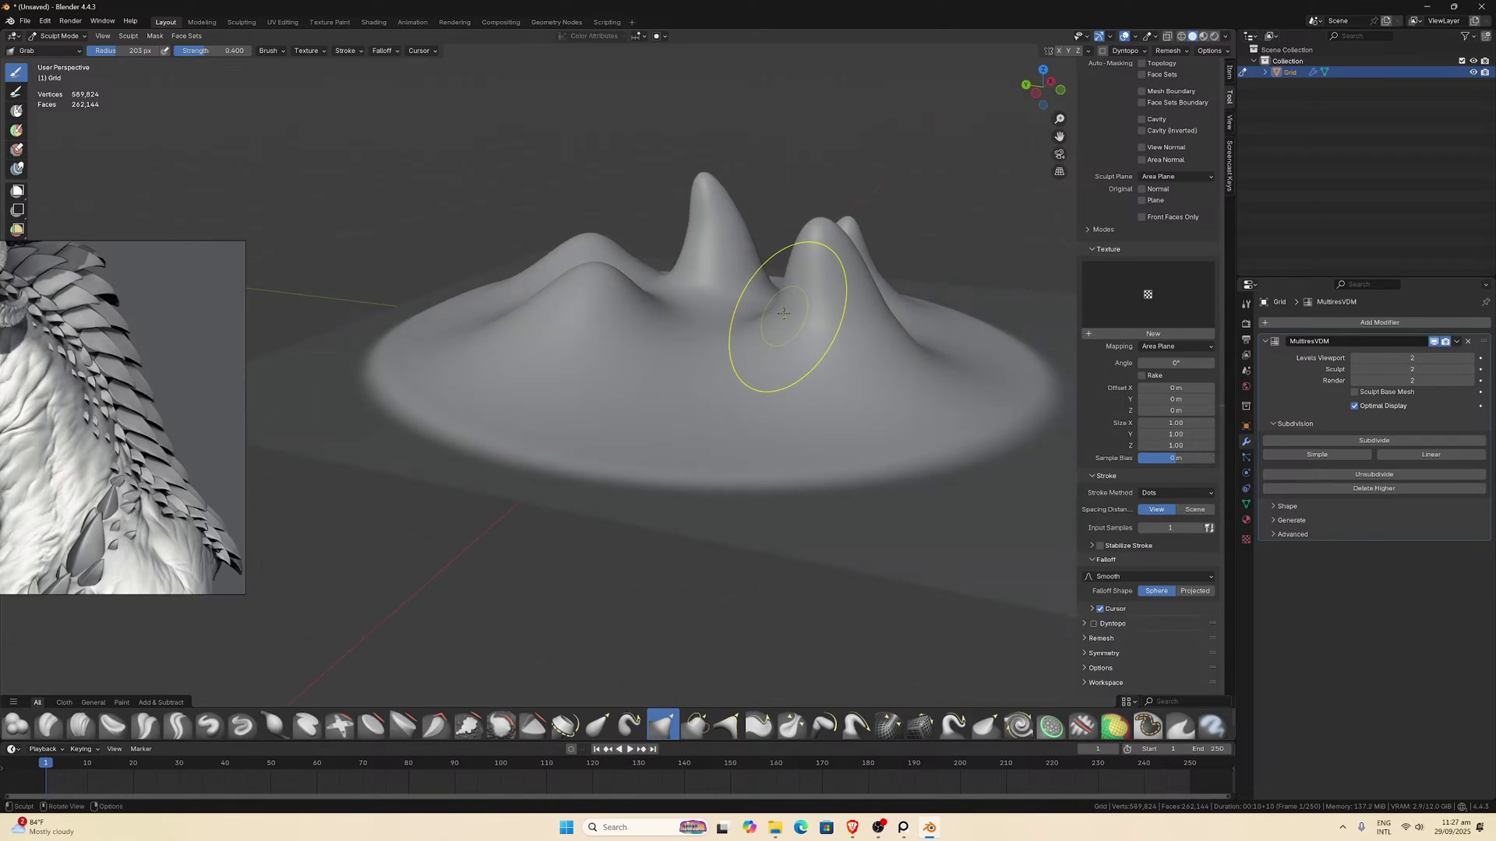
pyautogui.moveTo(783, 333); pyautogui.dragTo(834, 305, button='middle')
pyautogui.moveTo(744, 273); pyautogui.dragTo(759, 261, button='middle')
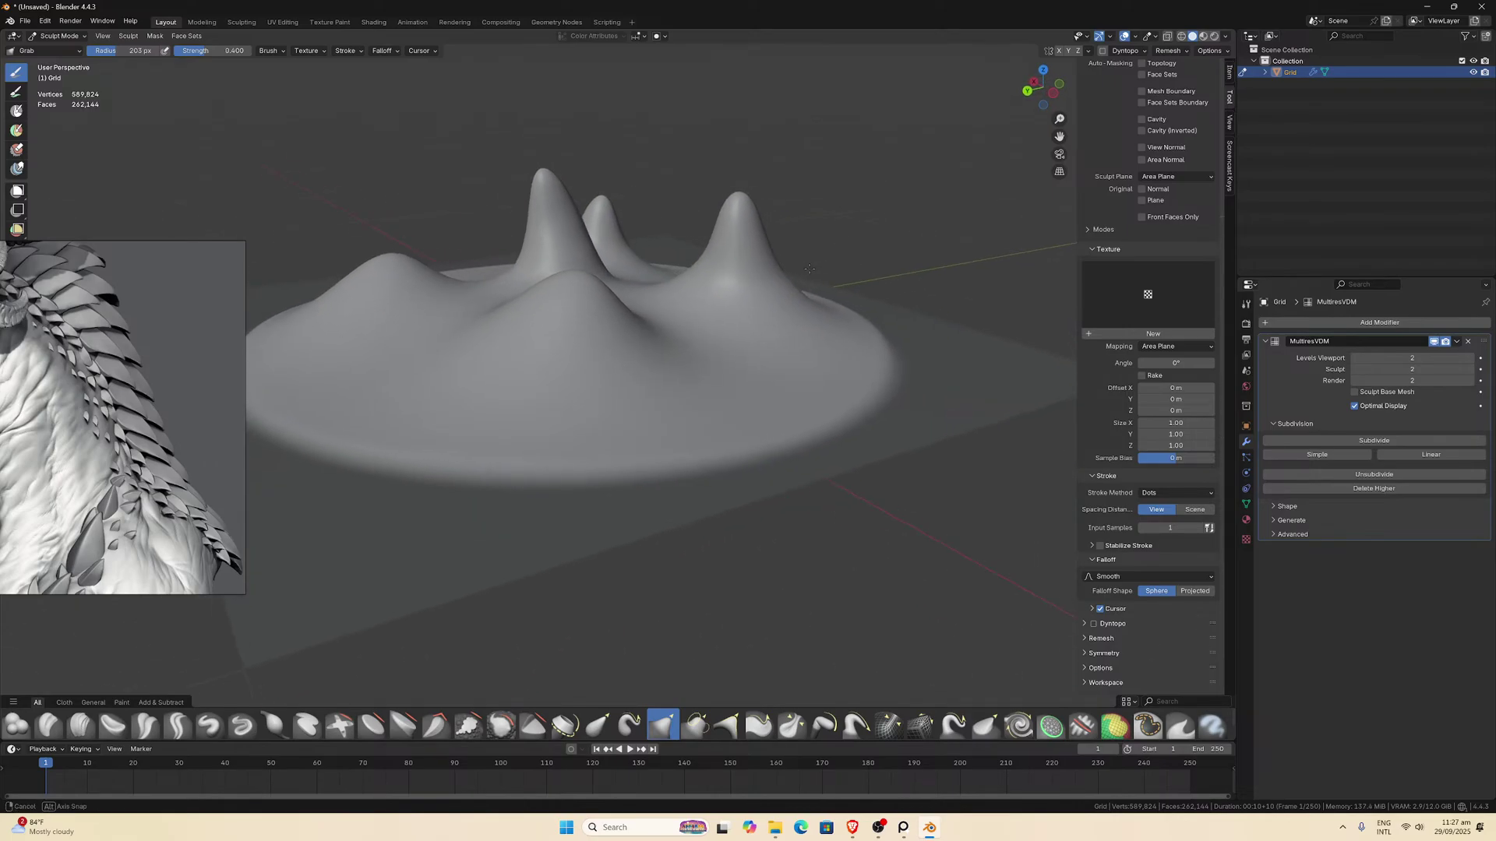
# Reshape the third outer hill into a steep, pointed peak with the Grab brush.
pyautogui.scroll(3, 775, 250)
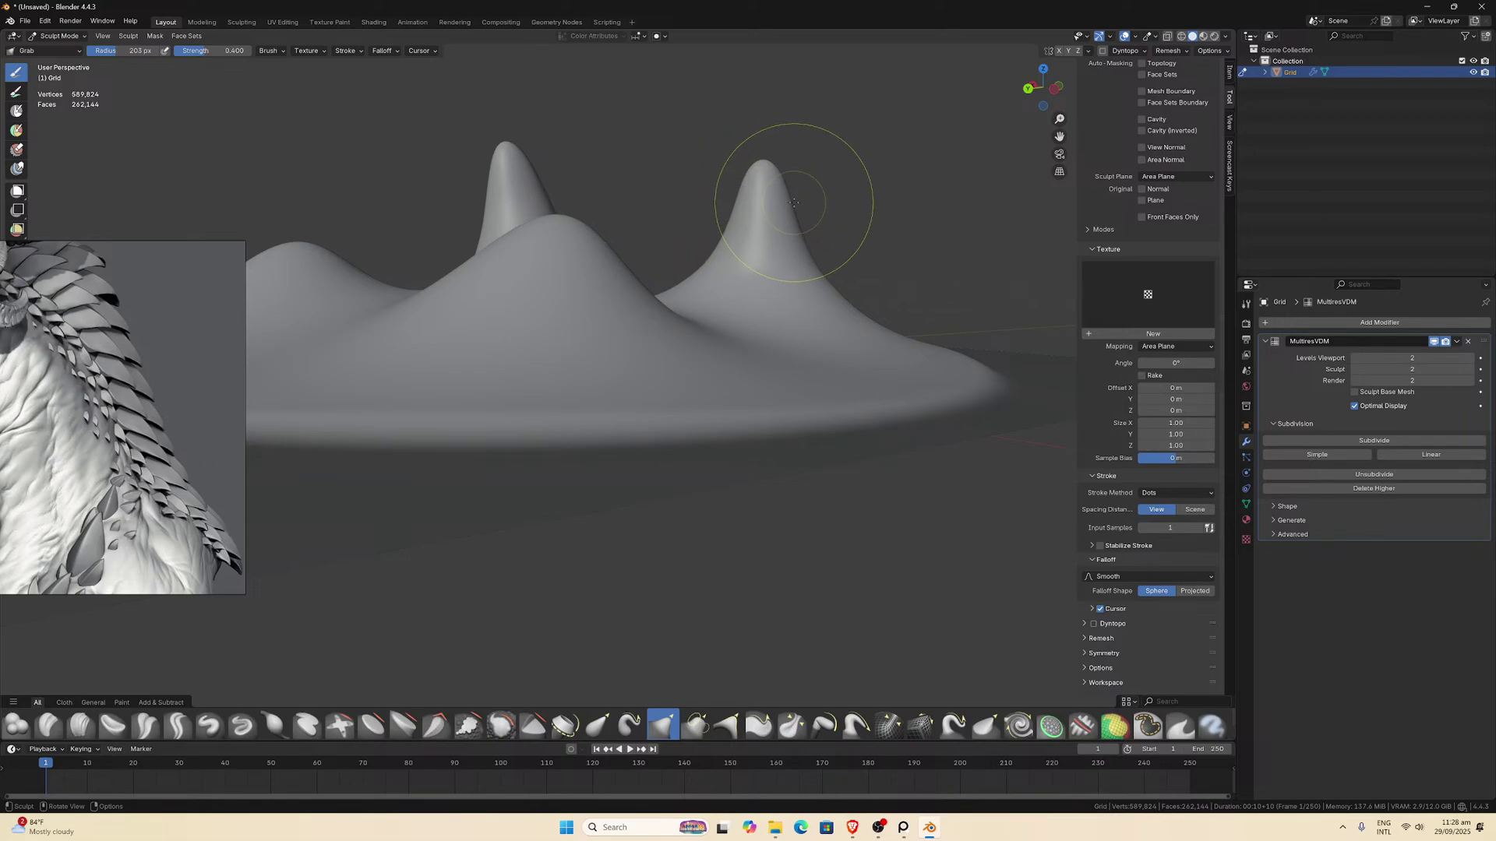
pyautogui.moveTo(780, 191); pyautogui.dragTo(697, 248, button='middle')
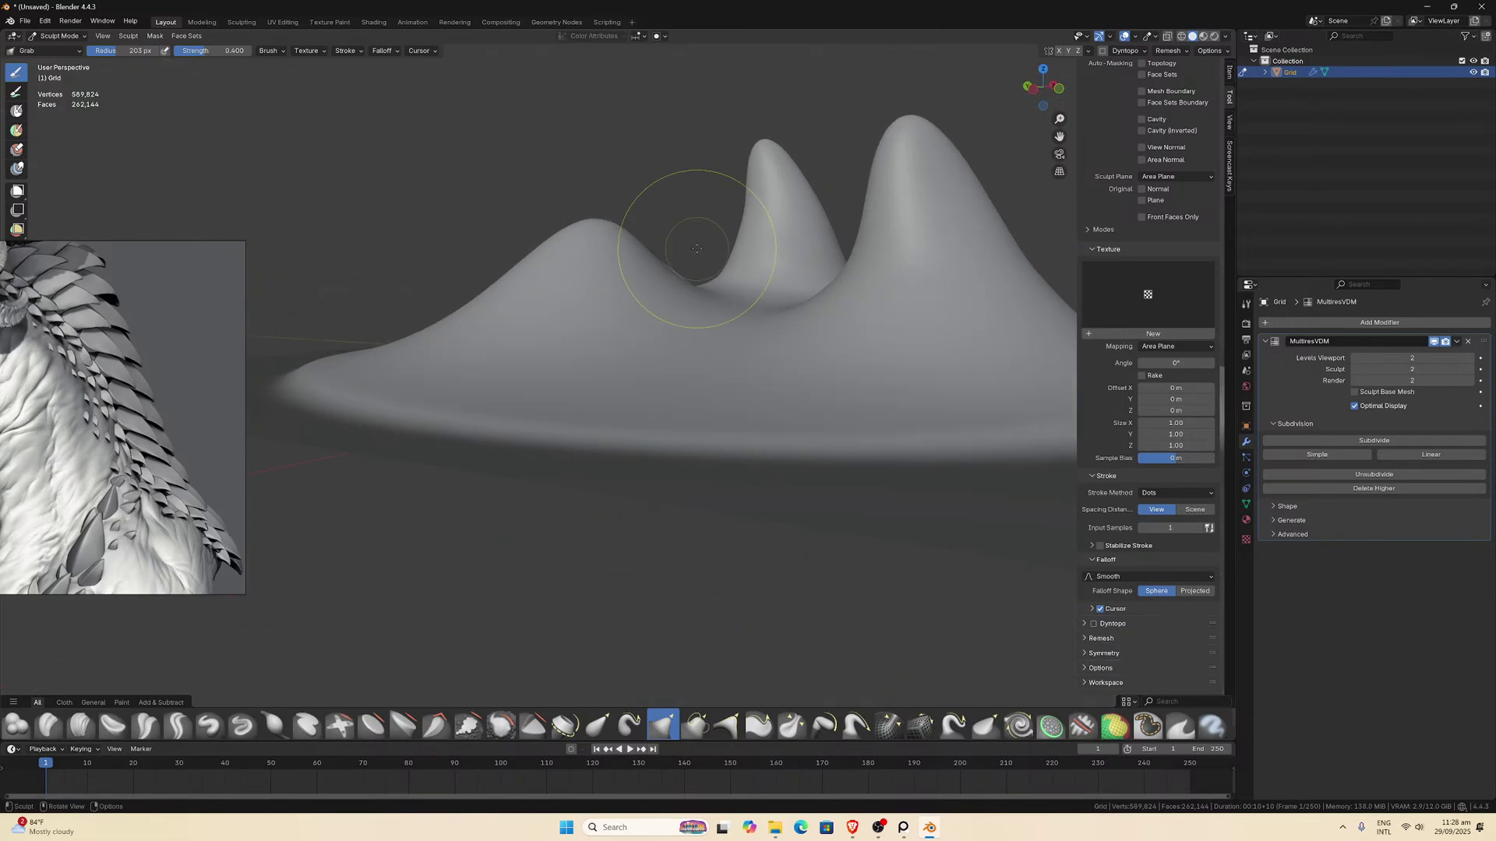
pyautogui.scroll(-2, 558, 252)
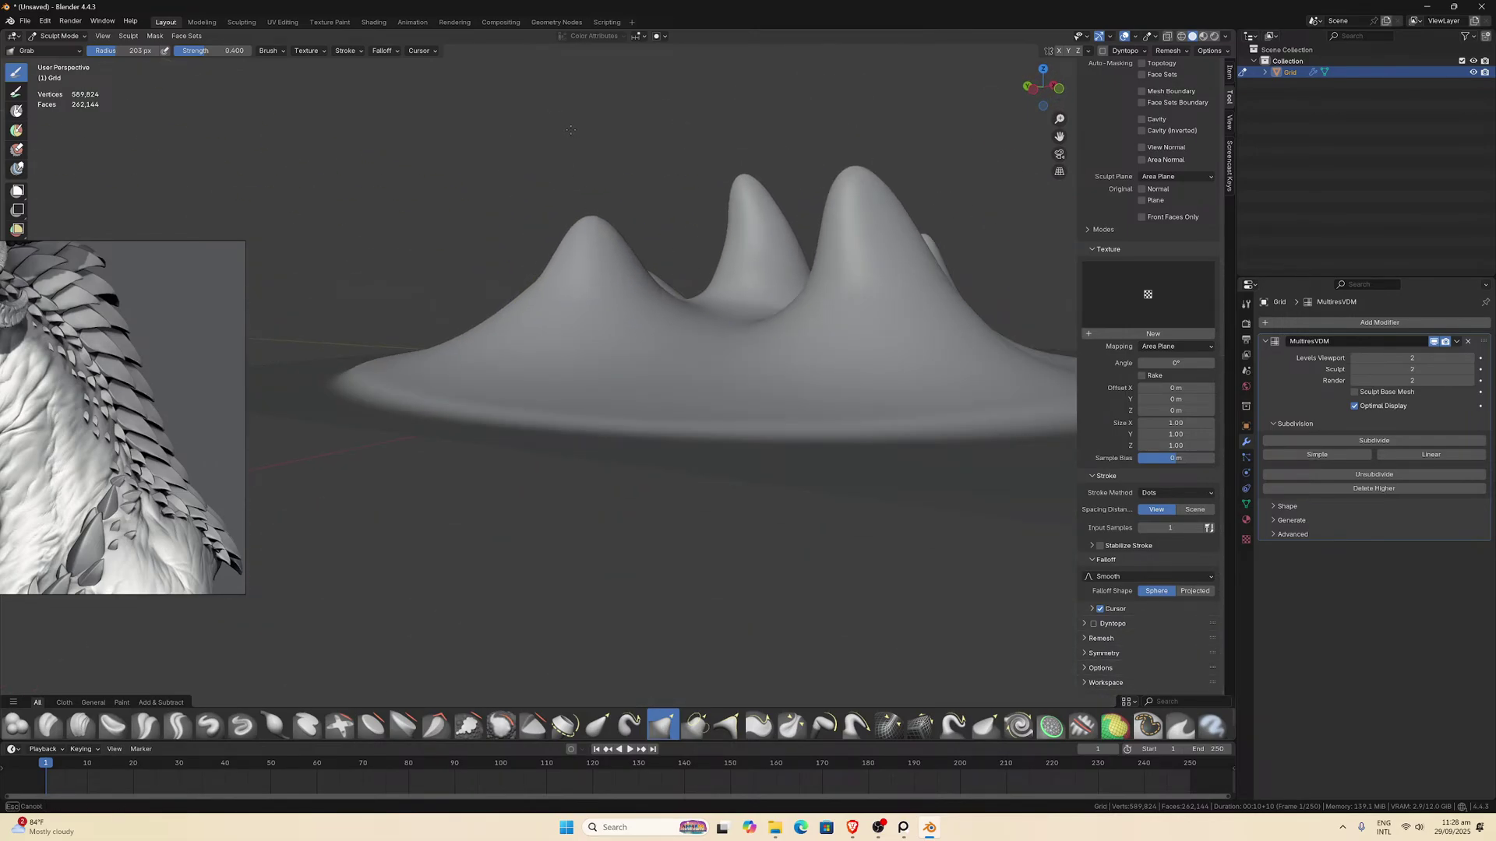
pyautogui.moveTo(569, 105); pyautogui.dragTo(621, 315, button='middle')
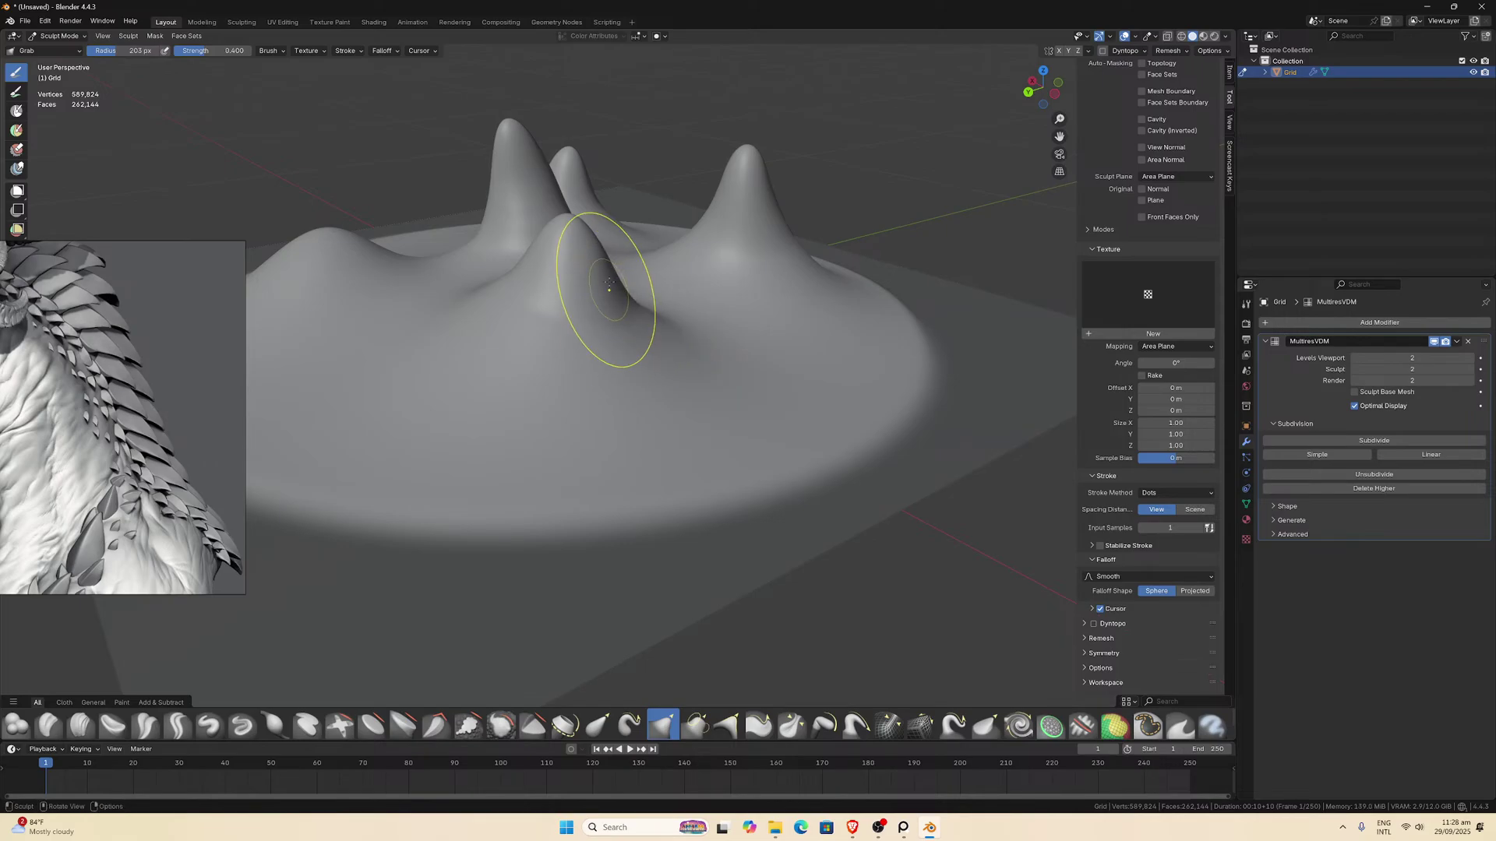
pyautogui.moveTo(599, 271)
pyautogui.mouseDown(button='middle')
pyautogui.moveTo(516, 297)
pyautogui.moveTo(544, 283)
pyautogui.moveTo(523, 286)
pyautogui.mouseUp(button='middle')
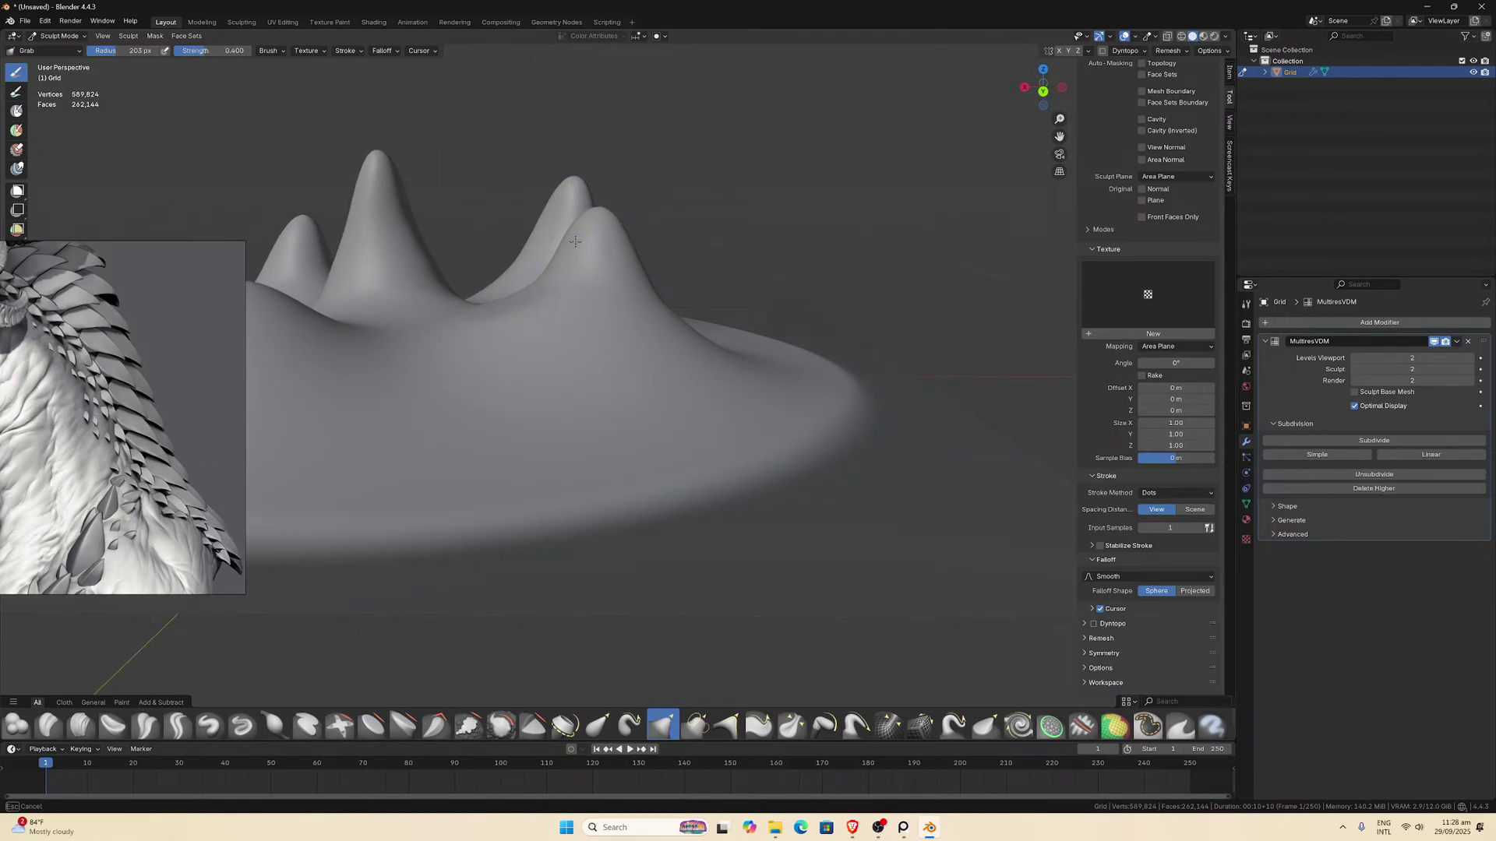
pyautogui.moveTo(579, 235)
pyautogui.mouseDown(button='middle')
pyautogui.moveTo(554, 257)
pyautogui.moveTo(598, 252)
pyautogui.mouseUp(button='middle')
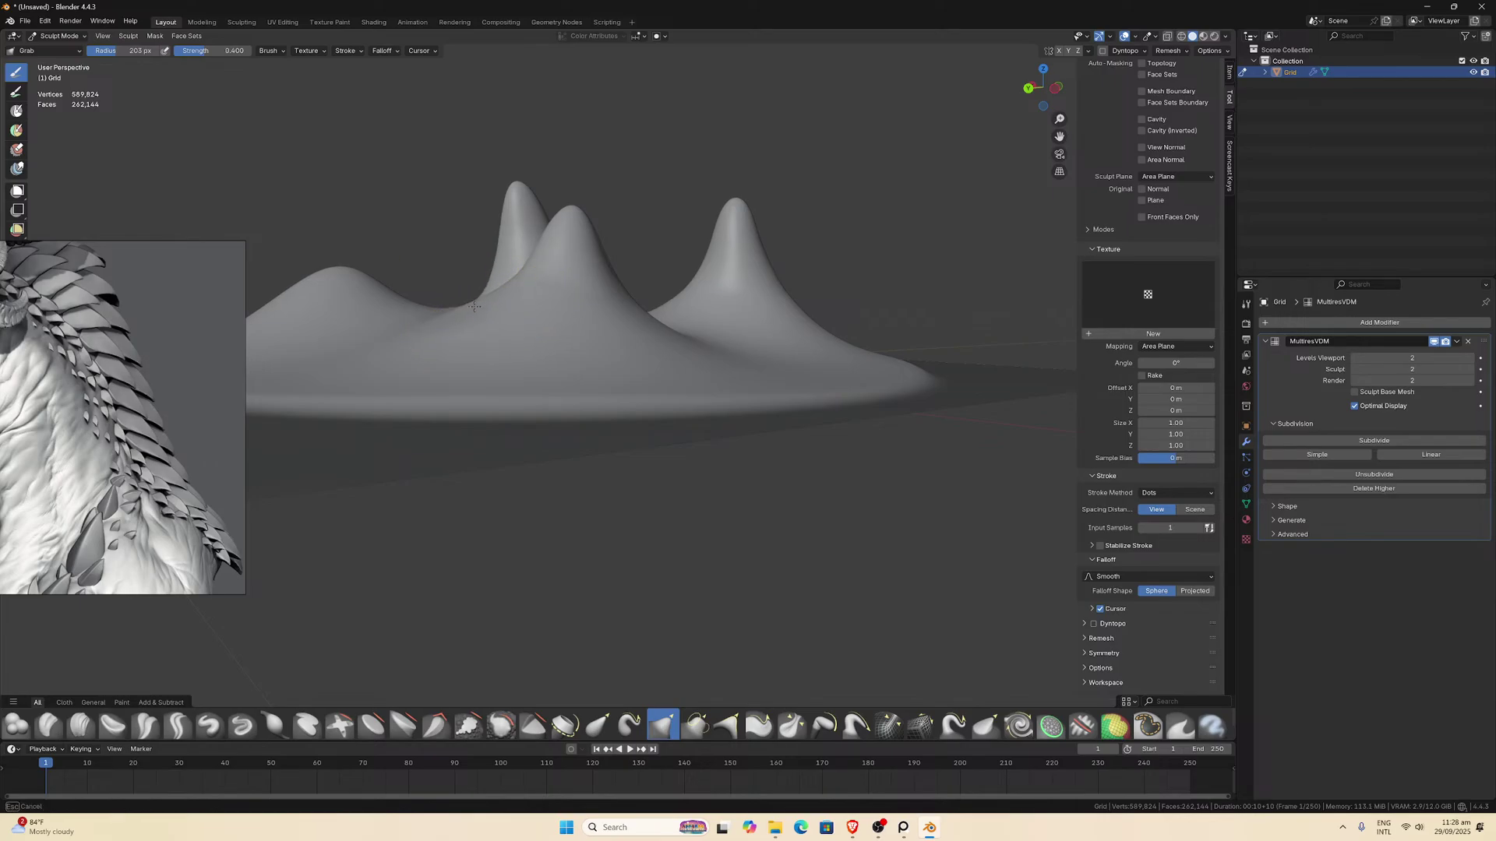
pyautogui.click(501, 725)
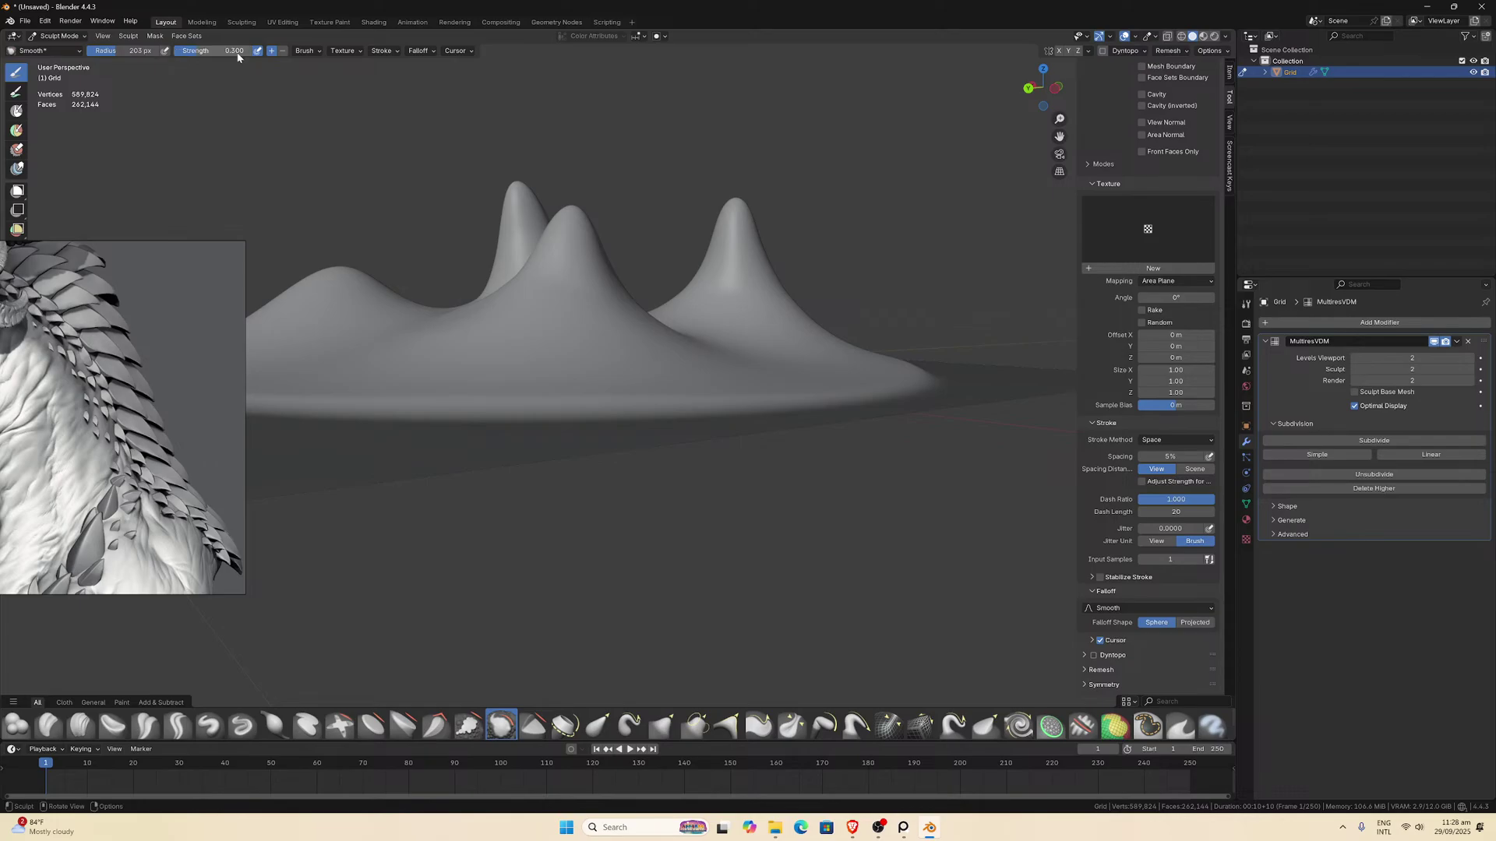
pyautogui.scroll(3, 634, 355)
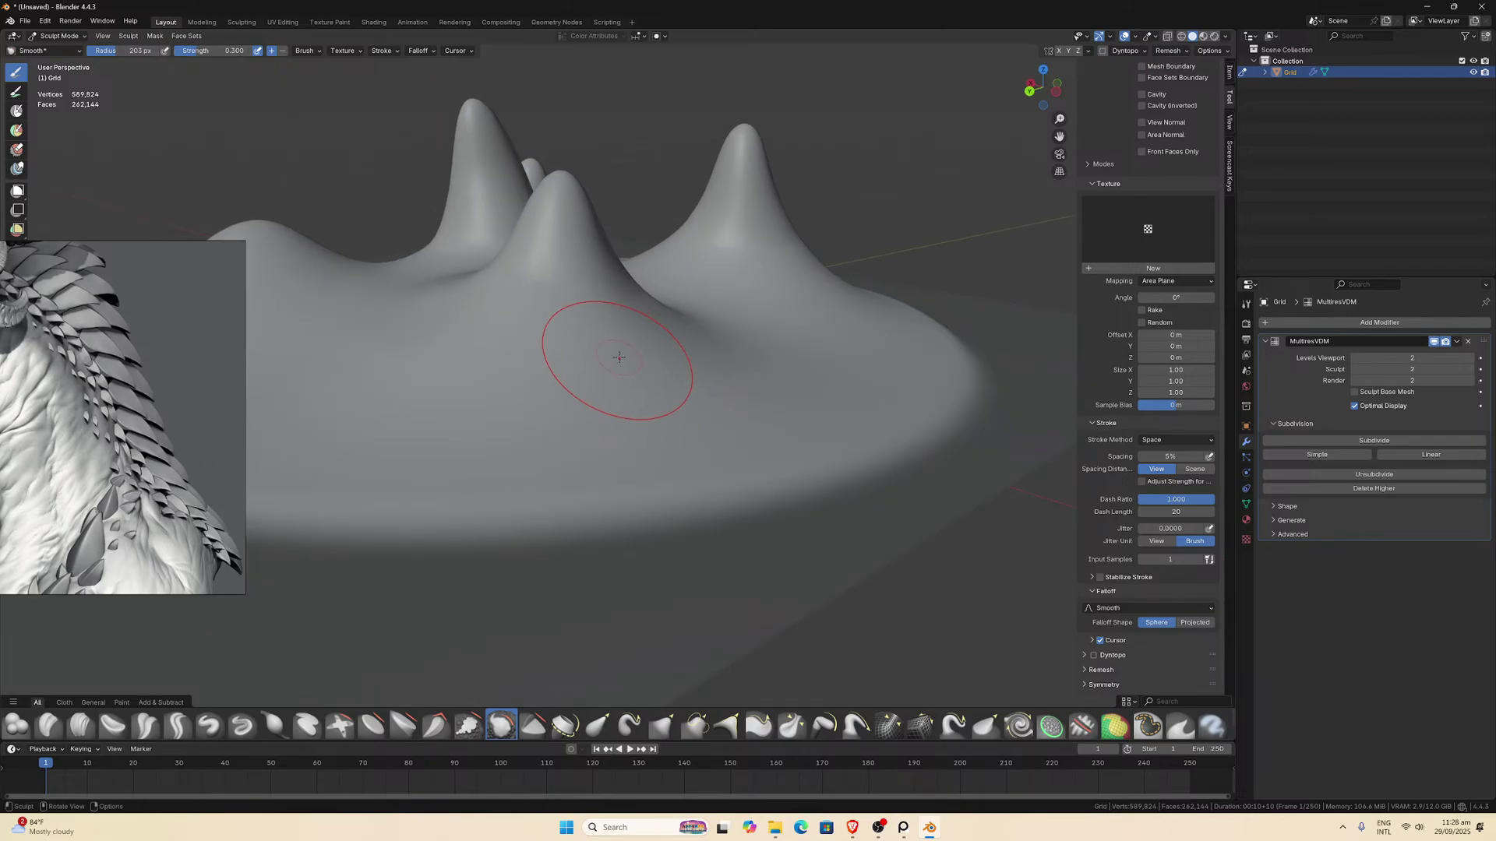
pyautogui.press('g')
pyautogui.moveTo(585, 344); pyautogui.dragTo(531, 267, button='middle')
pyautogui.press('super')
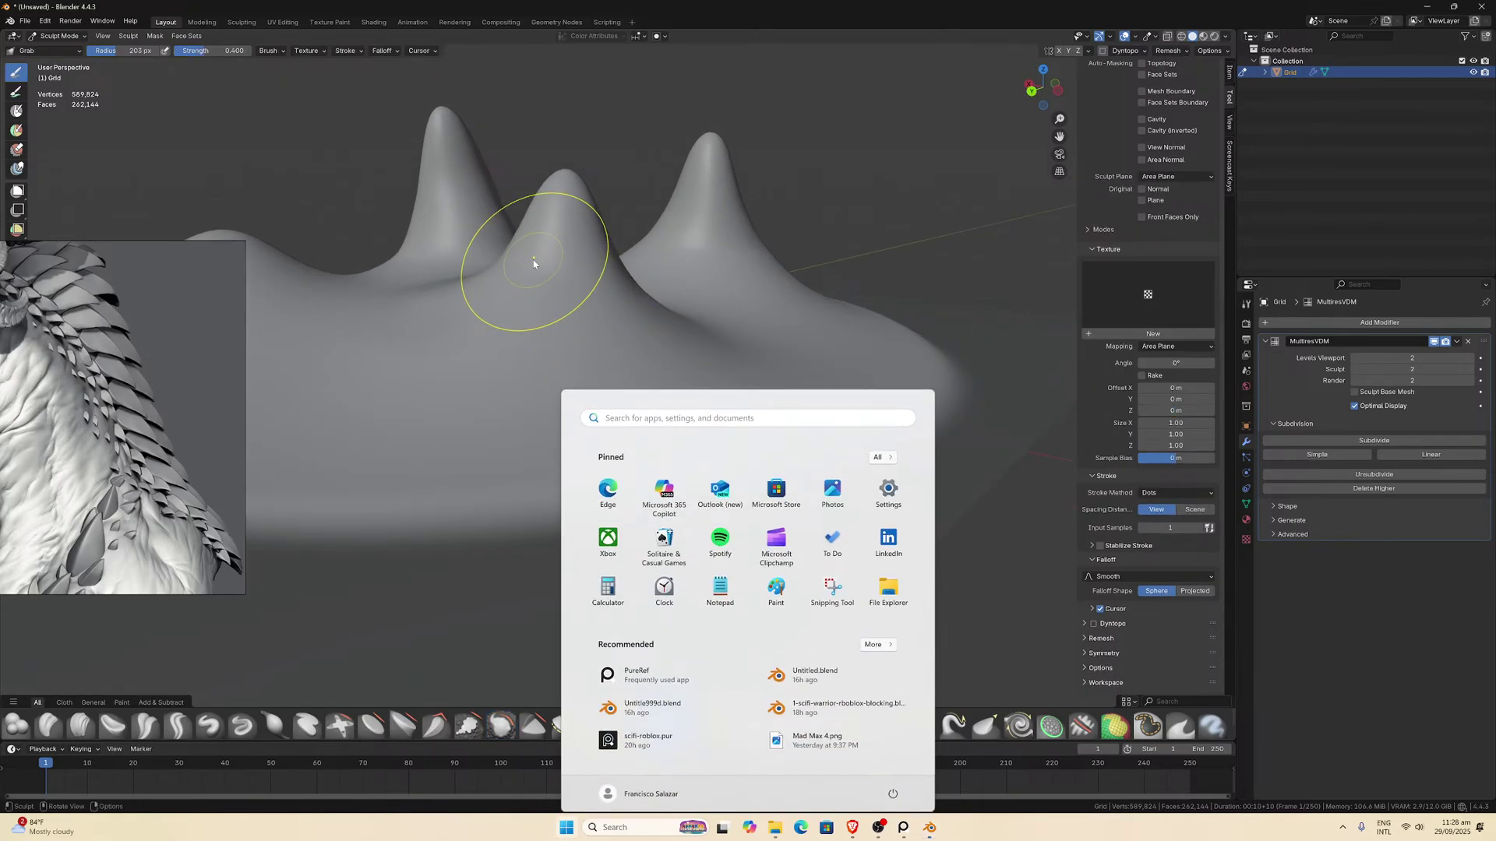
pyautogui.press('super')
# Refine the tip, flanks and base of the third outer peak with the Grab brush from several angles.
pyautogui.moveTo(536, 253); pyautogui.dragTo(557, 338)
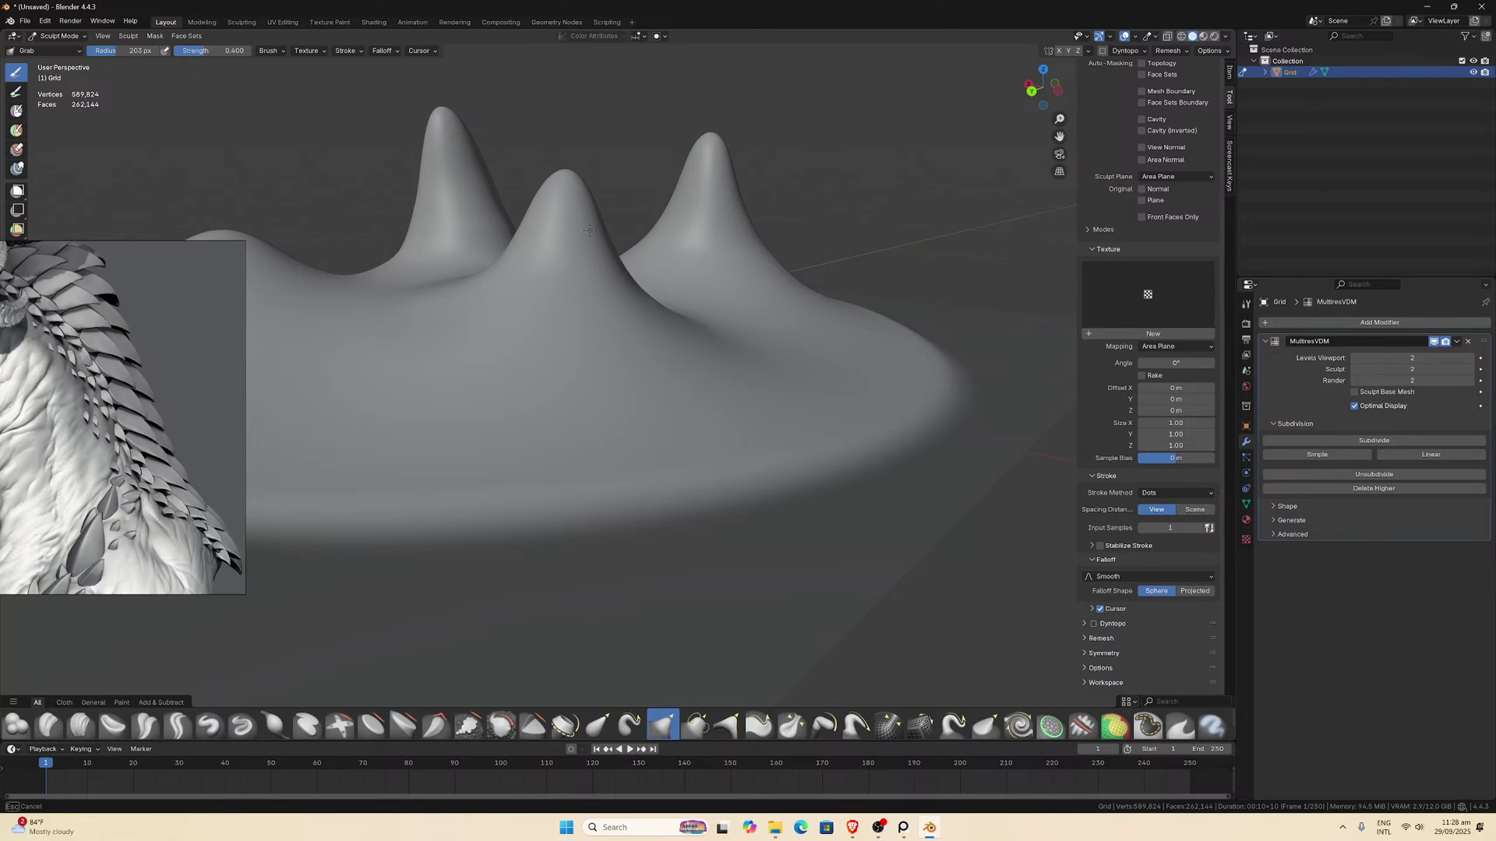
pyautogui.moveTo(559, 299); pyautogui.dragTo(553, 206, button='middle')
pyautogui.moveTo(624, 267)
pyautogui.mouseDown()
pyautogui.moveTo(514, 157)
pyautogui.moveTo(609, 160)
pyautogui.moveTo(624, 203)
pyautogui.moveTo(604, 252)
pyautogui.mouseUp()
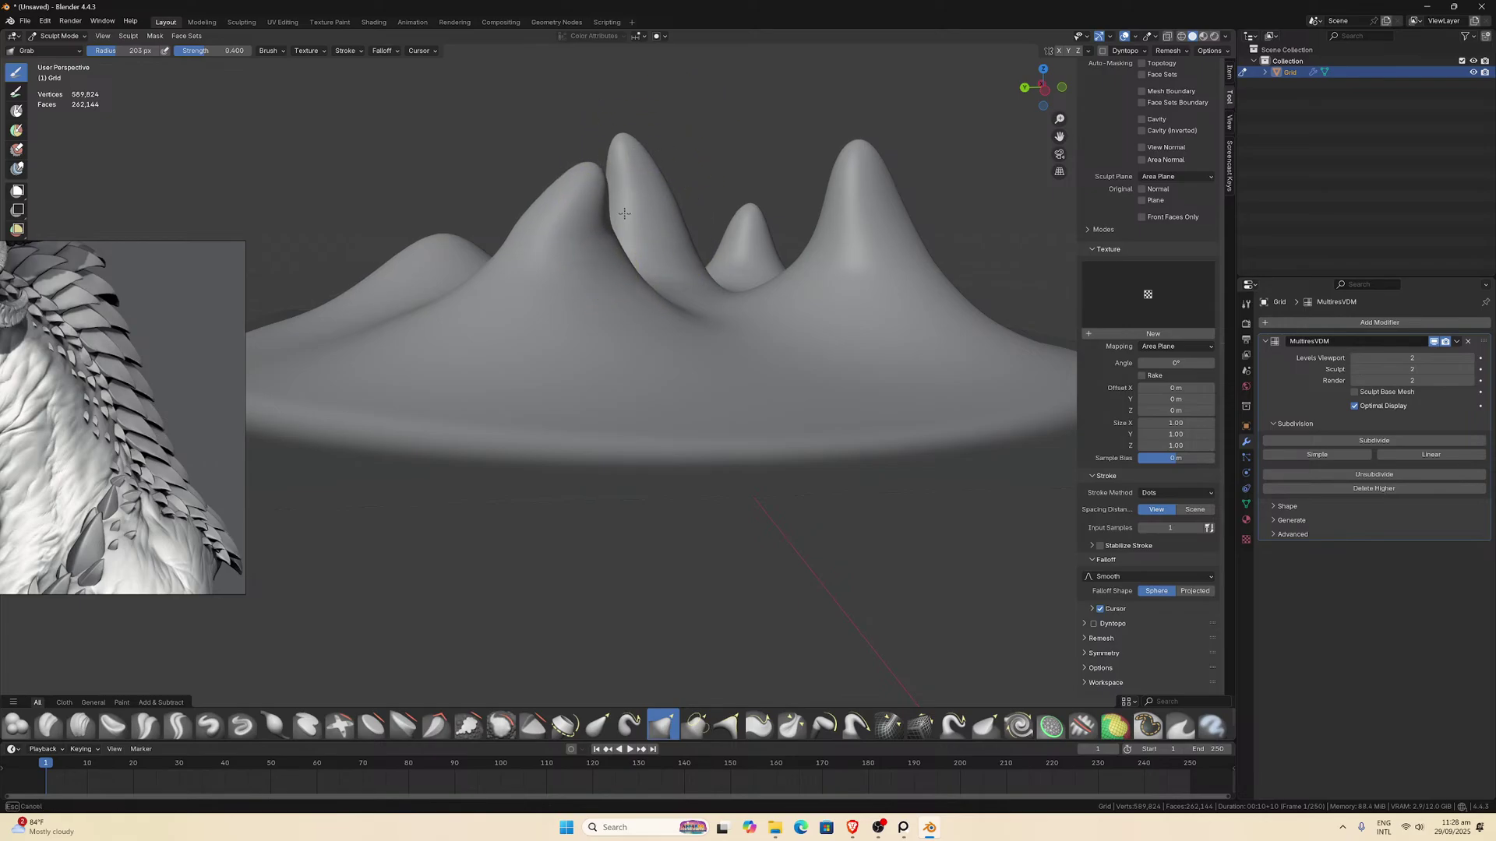
pyautogui.moveTo(619, 210); pyautogui.dragTo(604, 162, button='middle')
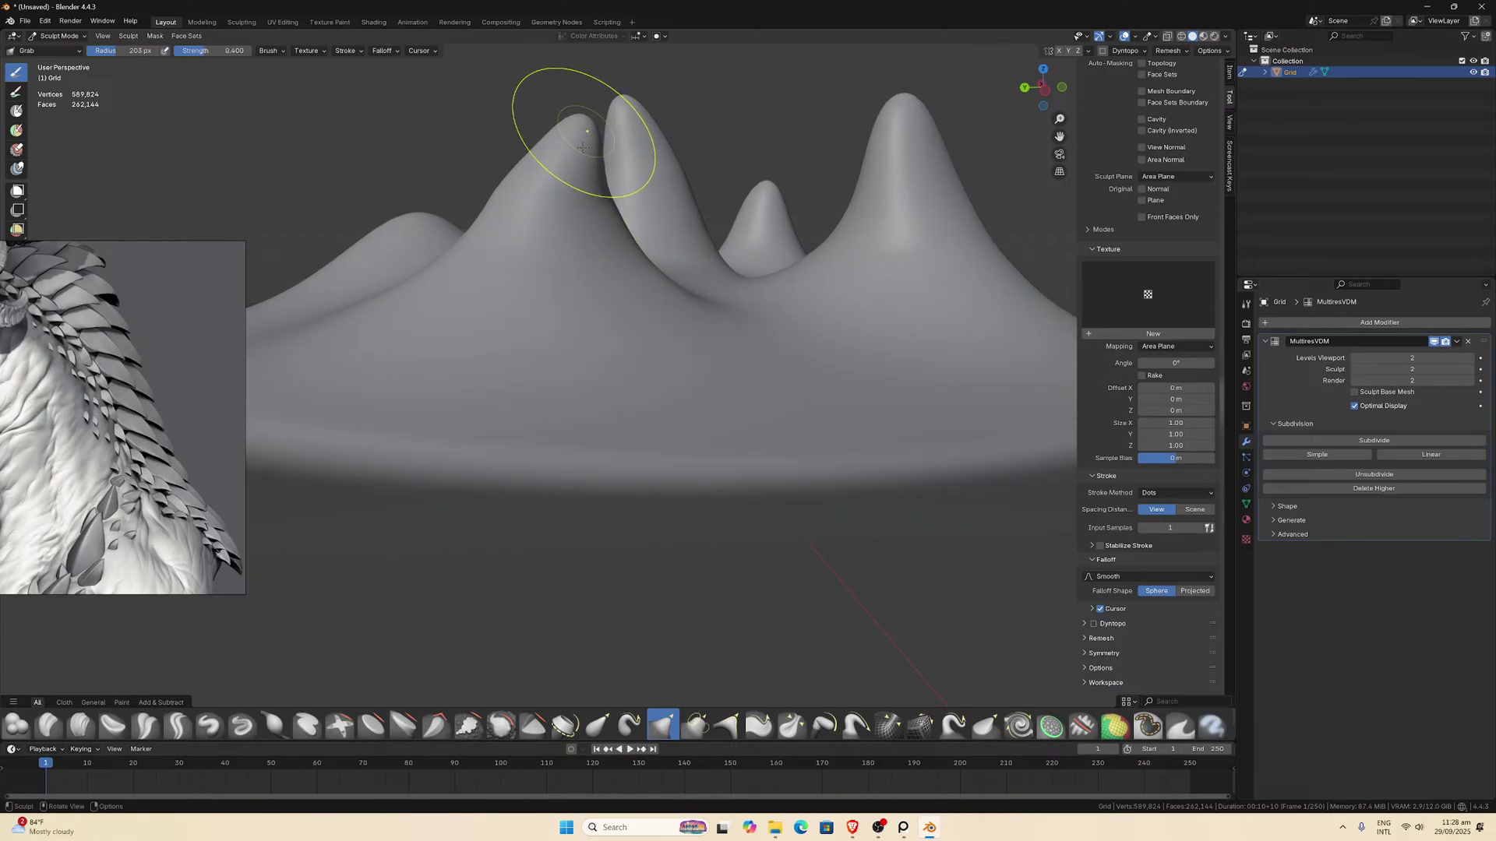
pyautogui.moveTo(513, 202)
pyautogui.mouseDown(button='middle')
pyautogui.moveTo(518, 286)
pyautogui.moveTo(550, 291)
pyautogui.moveTo(530, 286)
pyautogui.moveTo(574, 246)
pyautogui.moveTo(559, 215)
pyautogui.mouseUp(button='middle')
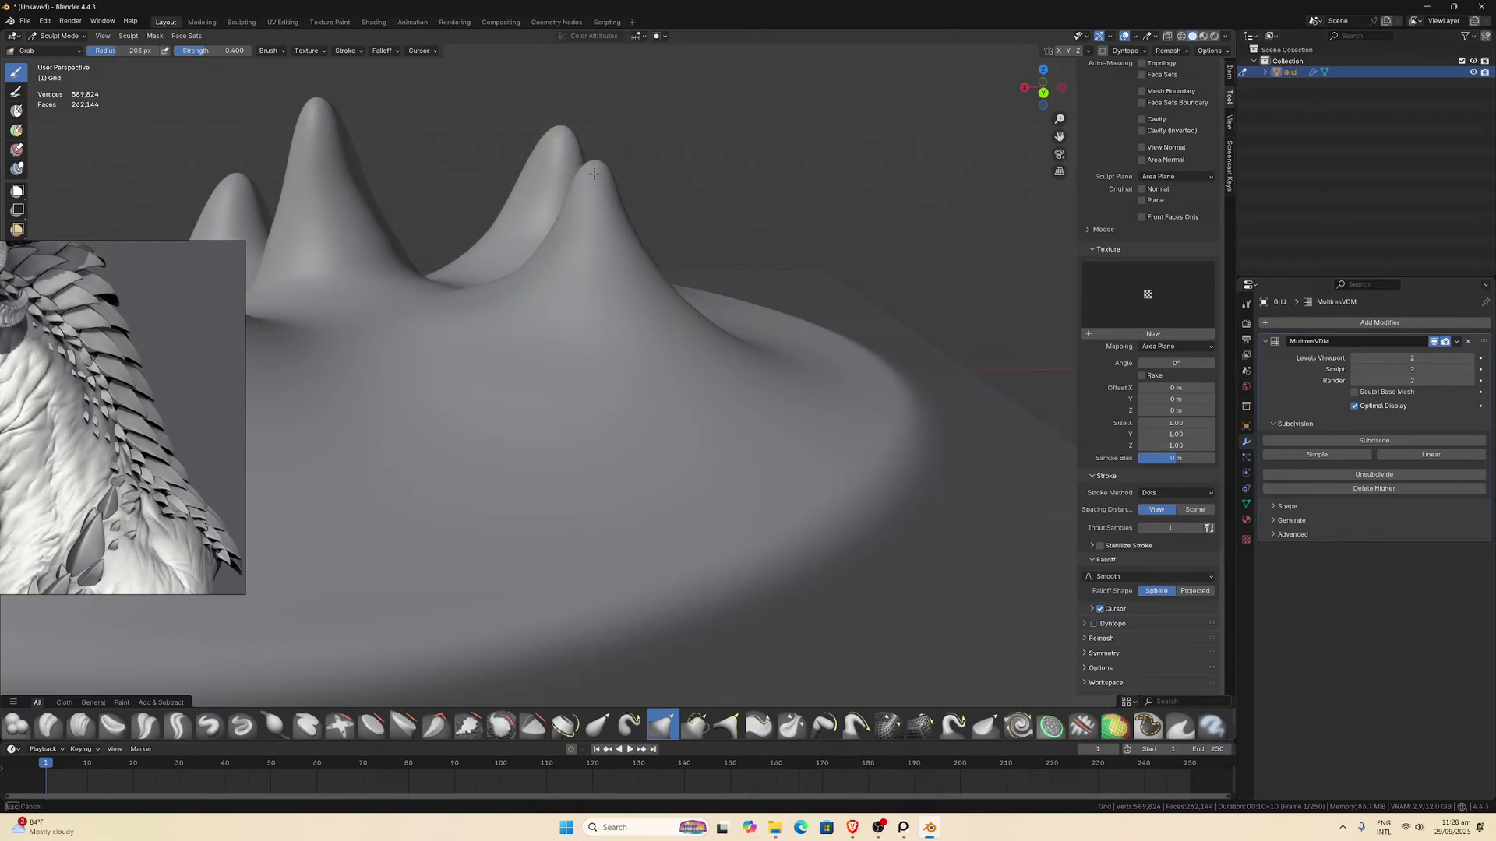
pyautogui.moveTo(594, 172)
pyautogui.mouseDown(button='middle')
pyautogui.moveTo(517, 356)
pyautogui.moveTo(538, 326)
pyautogui.mouseUp(button='middle')
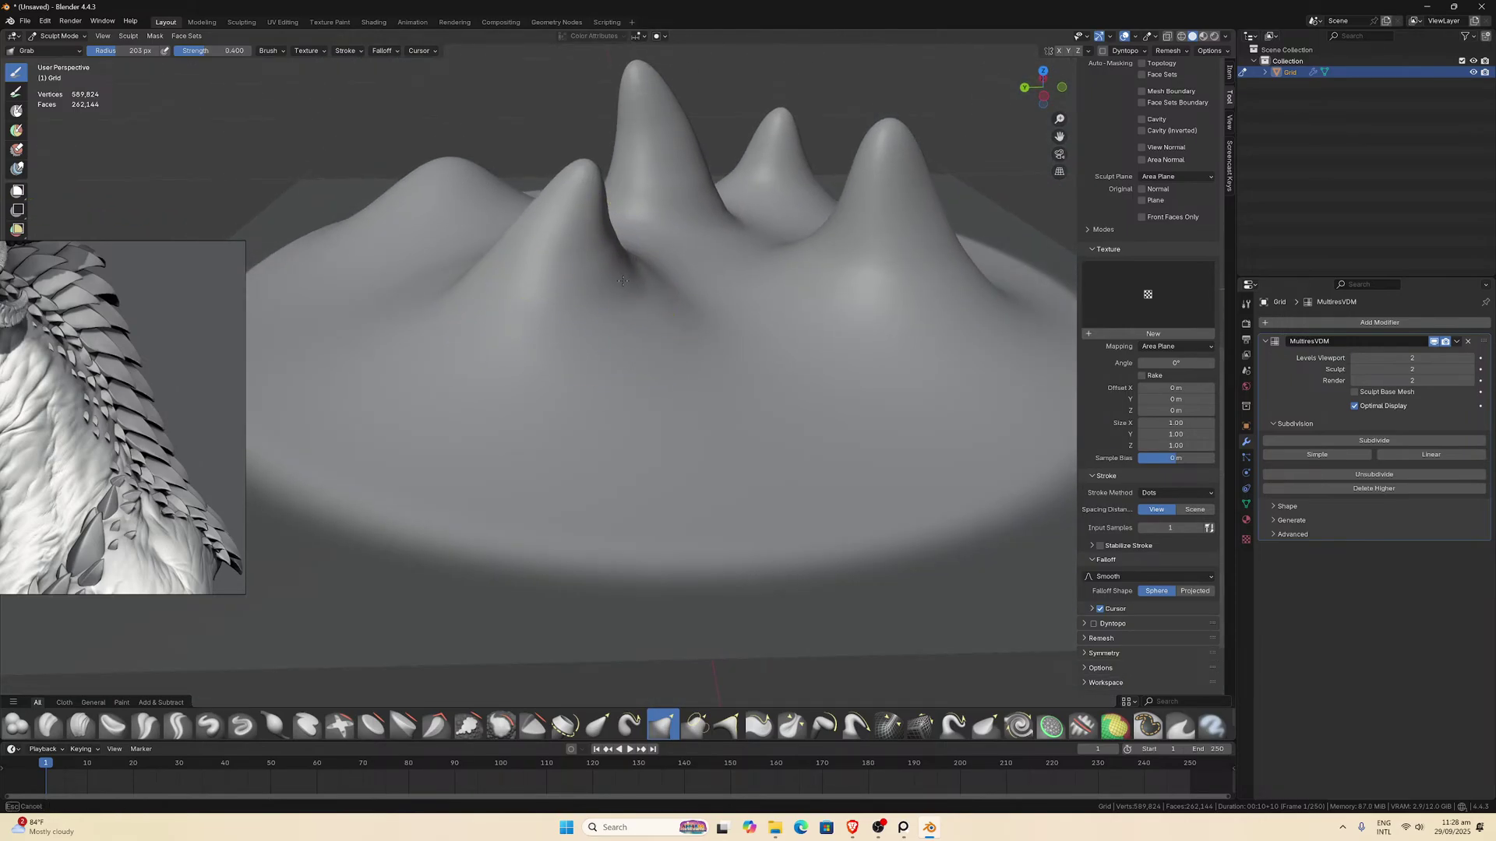
# Adjust the slope and lean of the outer peak in front of the central peak with the Grab brush.
pyautogui.moveTo(639, 282)
pyautogui.mouseDown(button='middle')
pyautogui.moveTo(703, 395)
pyautogui.moveTo(695, 312)
pyautogui.moveTo(747, 337)
pyautogui.mouseUp(button='middle')
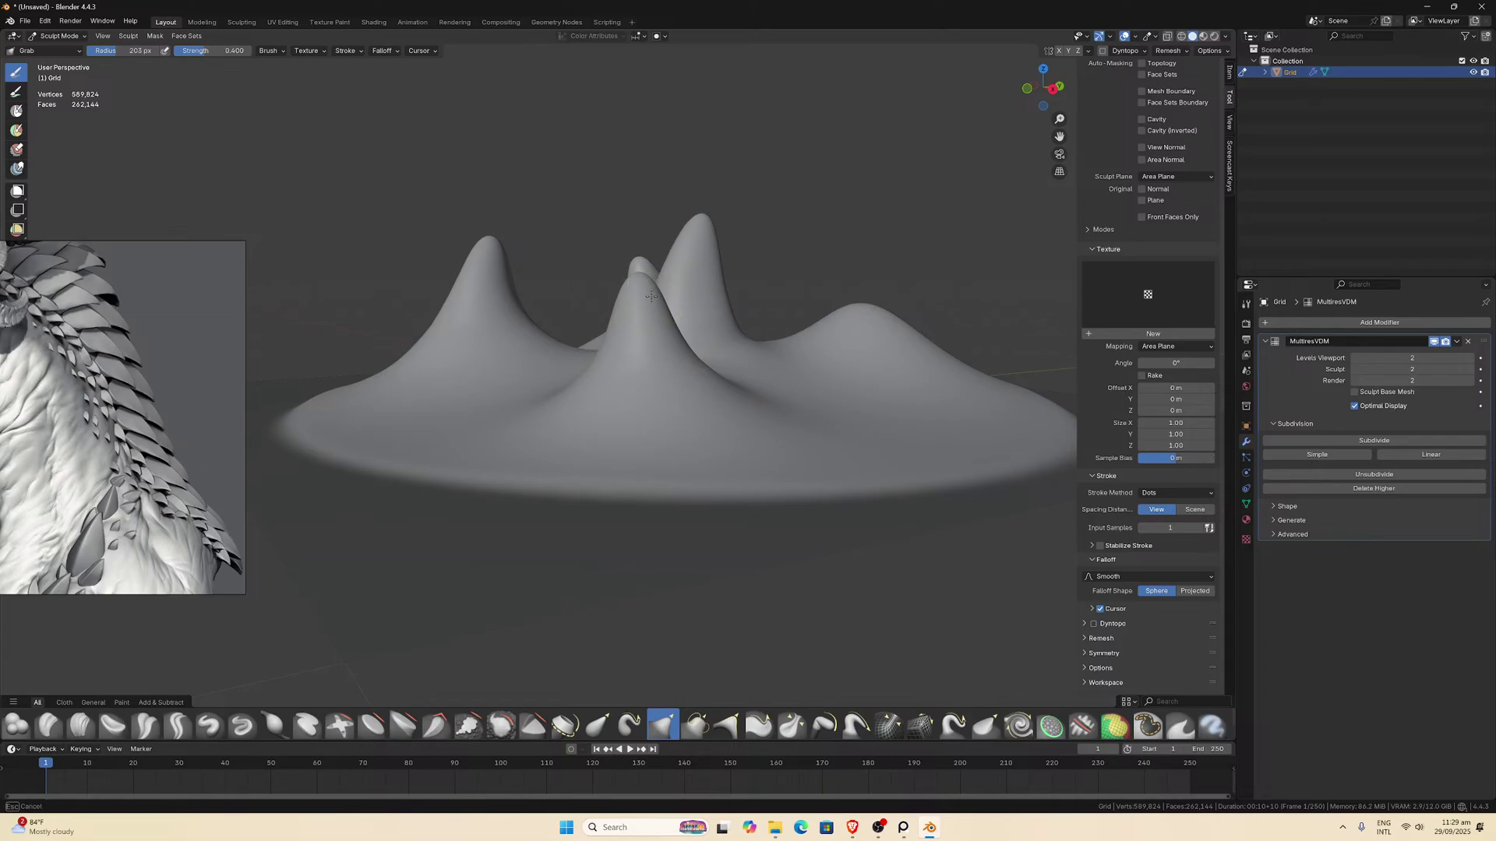
pyautogui.moveTo(649, 293); pyautogui.dragTo(660, 293, button='middle')
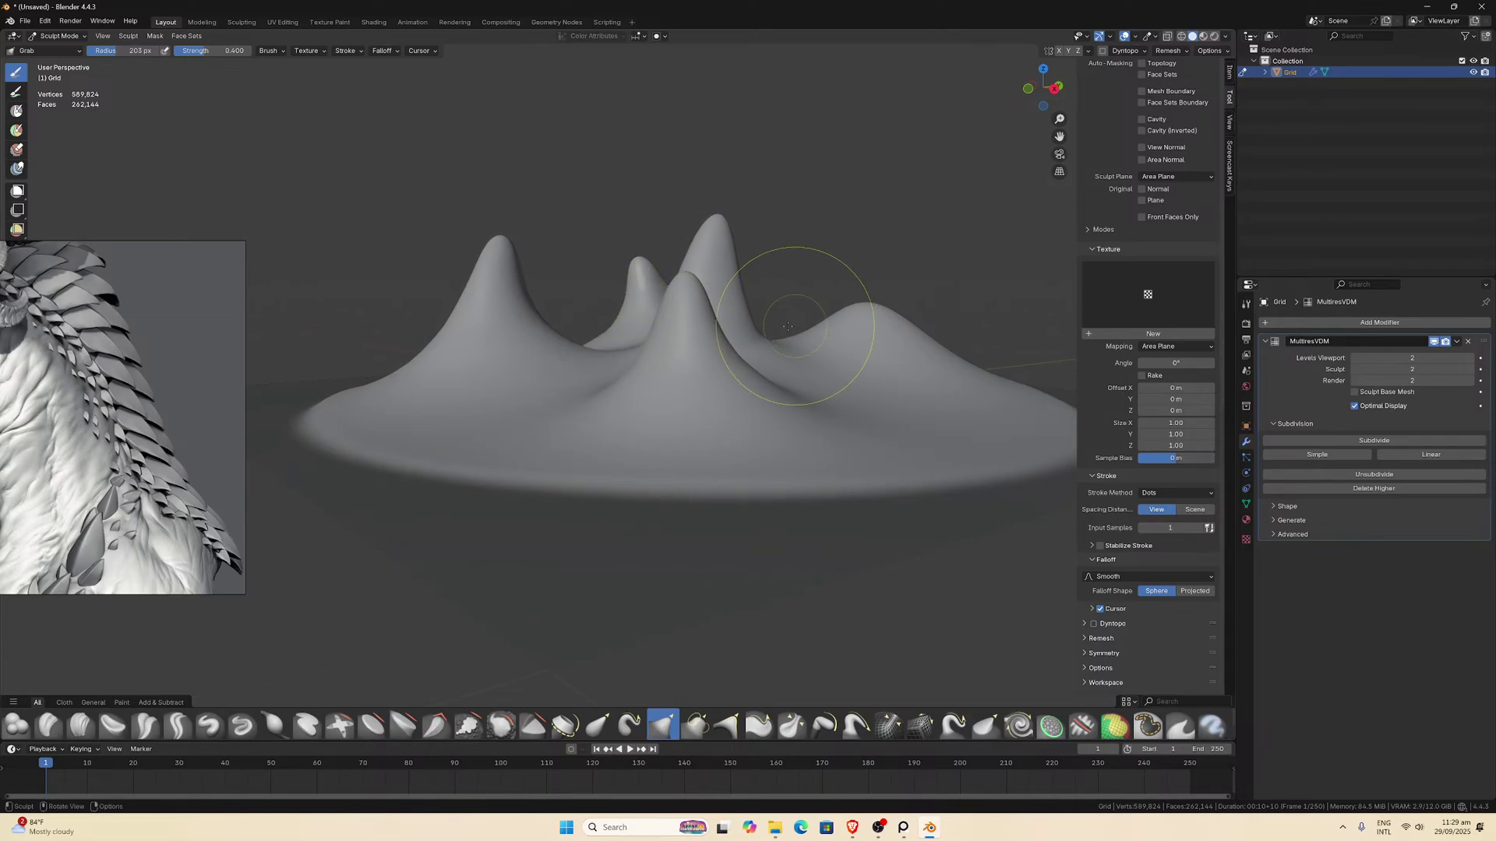
pyautogui.moveTo(789, 327)
pyautogui.mouseDown(button='middle')
pyautogui.moveTo(751, 331)
pyautogui.moveTo(754, 279)
pyautogui.mouseUp(button='middle')
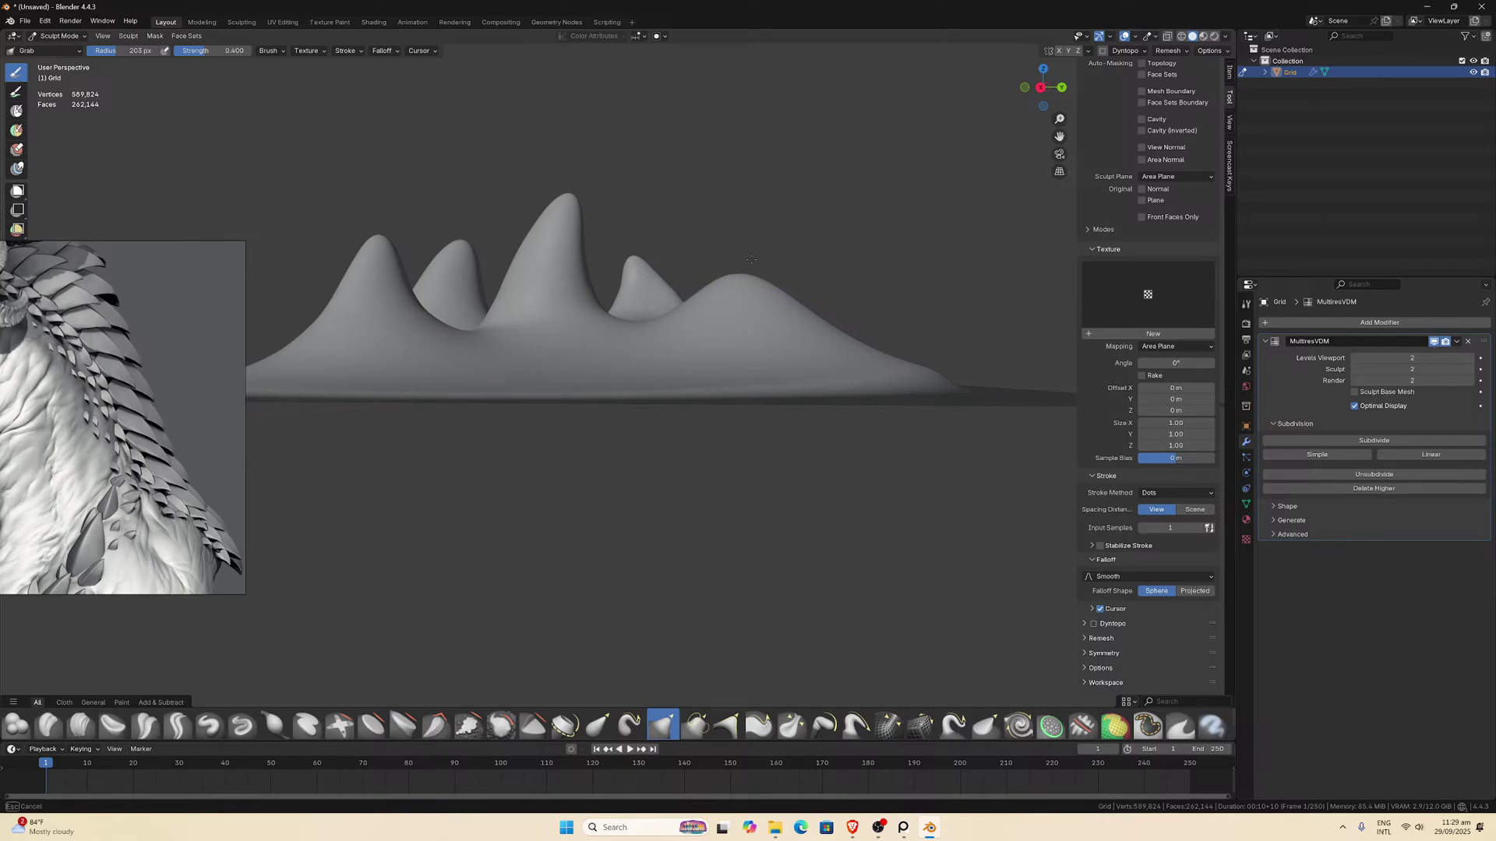
# Pull in the flanks of the remaining broad outer hill with the Grab brush to form a narrower peak.
pyautogui.moveTo(744, 105)
pyautogui.mouseDown(button='middle')
pyautogui.moveTo(467, 301)
pyautogui.moveTo(483, 334)
pyautogui.moveTo(502, 333)
pyautogui.mouseUp(button='middle')
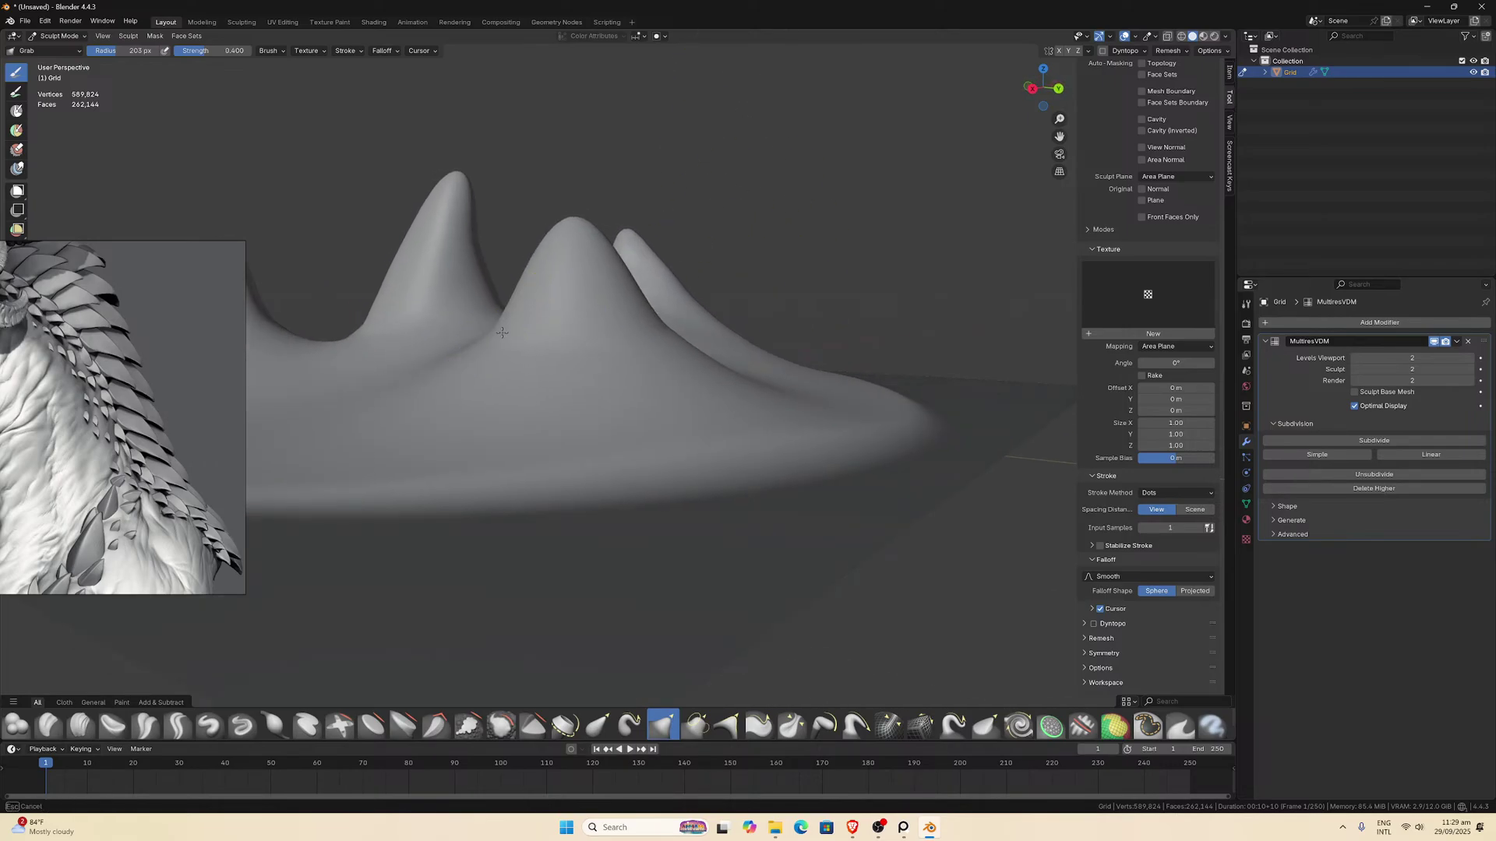
pyautogui.moveTo(556, 270); pyautogui.dragTo(558, 271, button='middle')
pyautogui.moveTo(591, 258); pyautogui.dragTo(595, 251)
pyautogui.moveTo(605, 254)
pyautogui.mouseDown()
pyautogui.moveTo(624, 314)
pyautogui.moveTo(617, 271)
pyautogui.mouseUp()
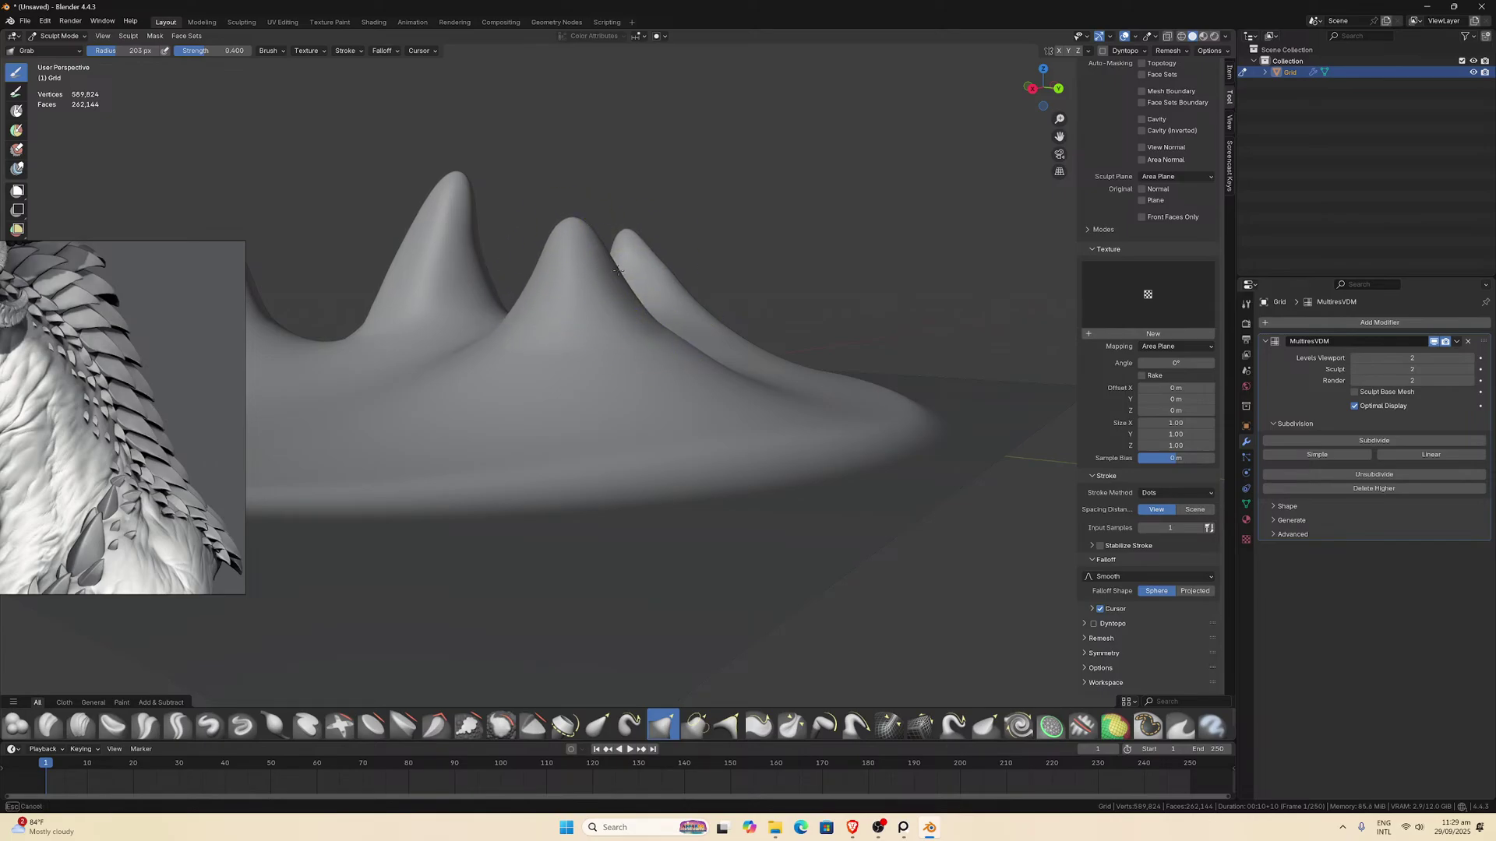
pyautogui.moveTo(615, 270); pyautogui.dragTo(546, 354, button='middle')
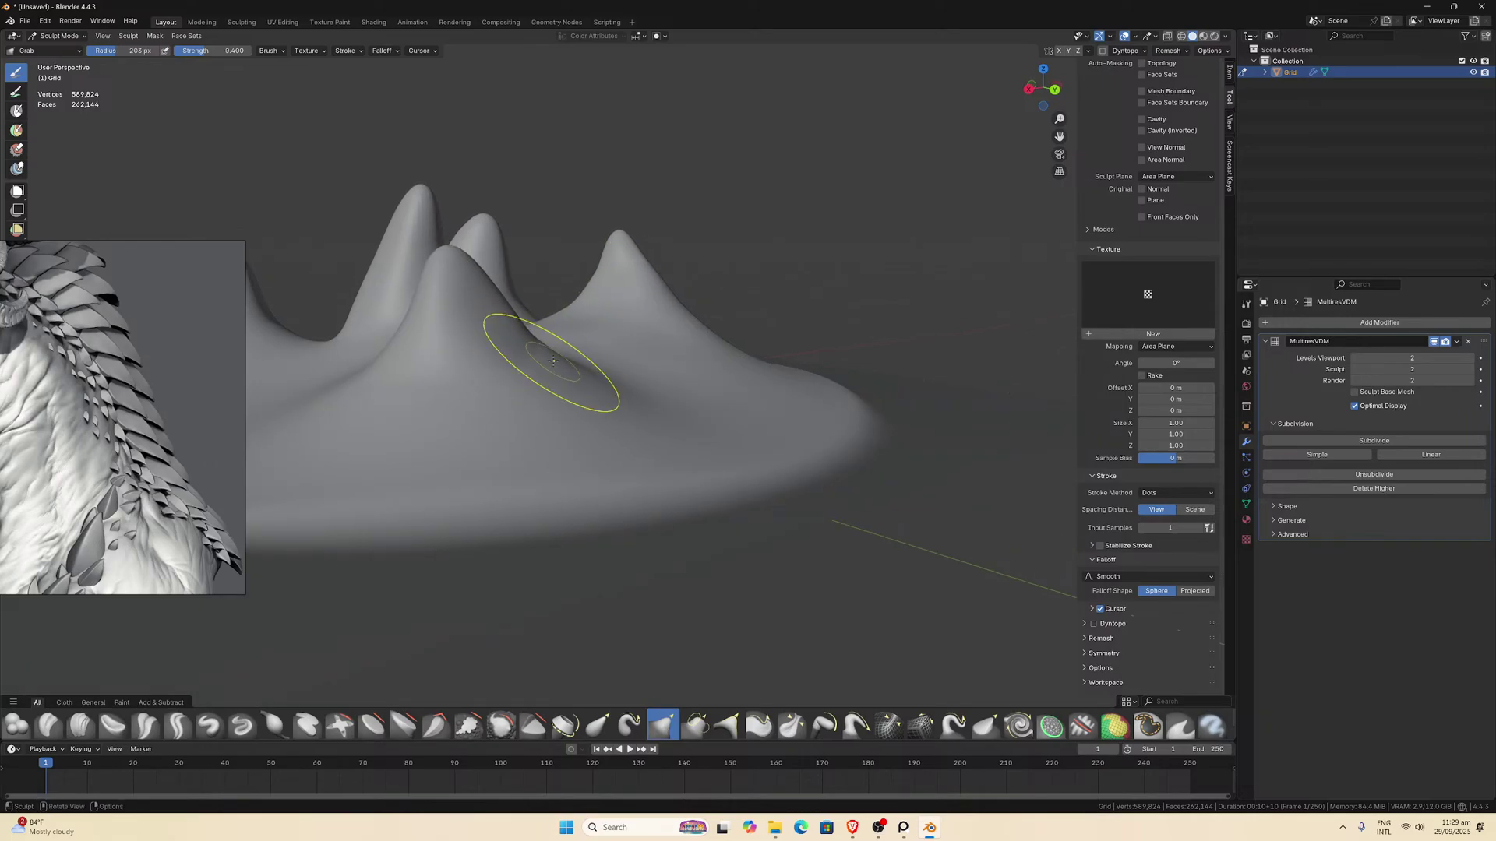
pyautogui.moveTo(553, 360); pyautogui.dragTo(550, 362)
pyautogui.moveTo(522, 332)
pyautogui.mouseDown(button='middle')
pyautogui.moveTo(480, 327)
pyautogui.moveTo(436, 366)
pyautogui.moveTo(459, 353)
pyautogui.mouseUp(button='middle')
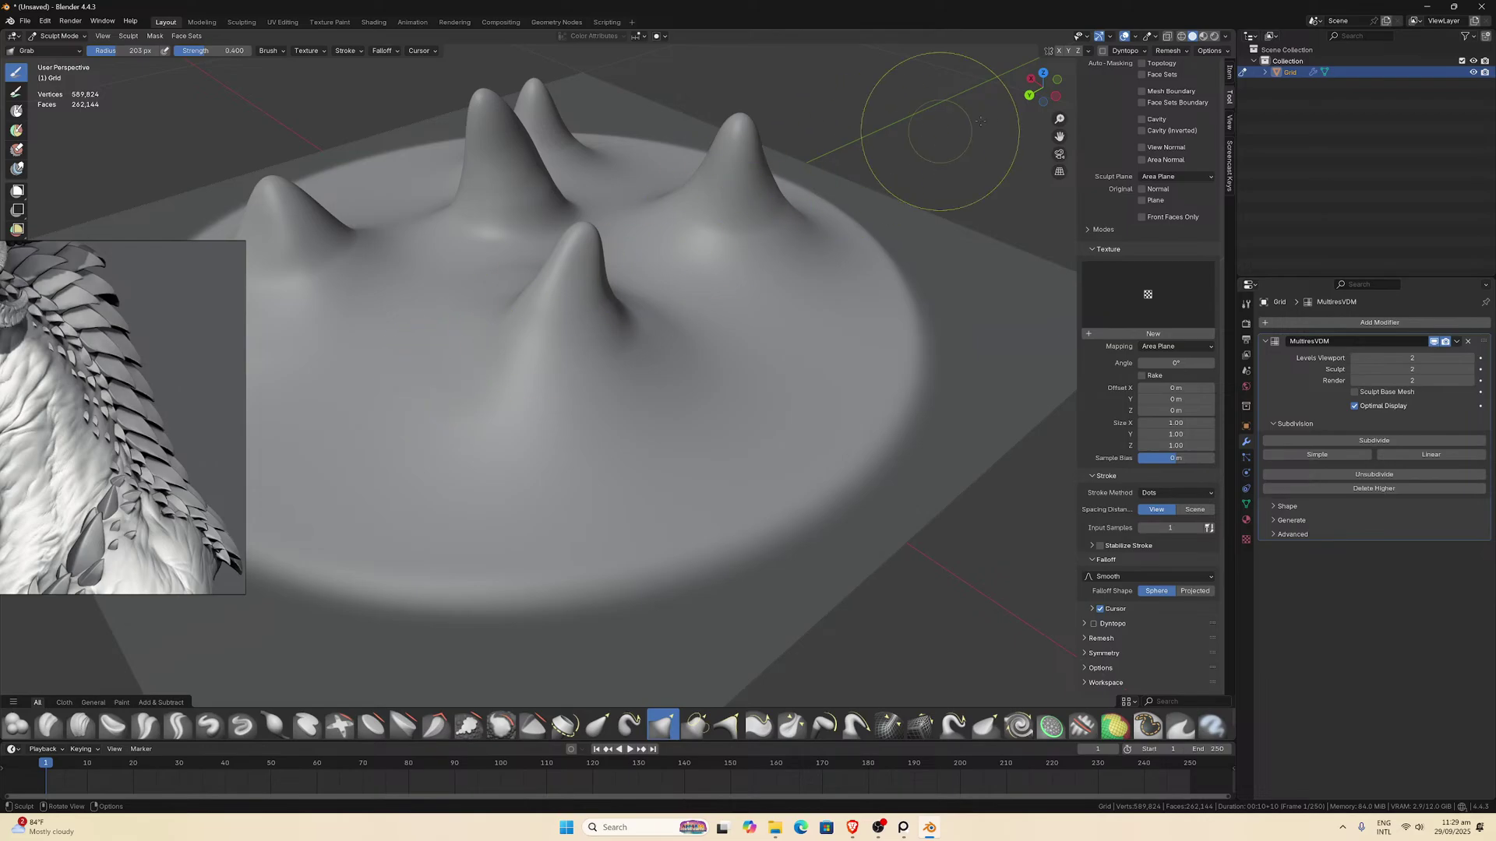
# Pull the last outer peak's tip higher and tighten its sides and base with the Grab brush.
pyautogui.moveTo(1060, 137); pyautogui.dragTo(1274, 205)
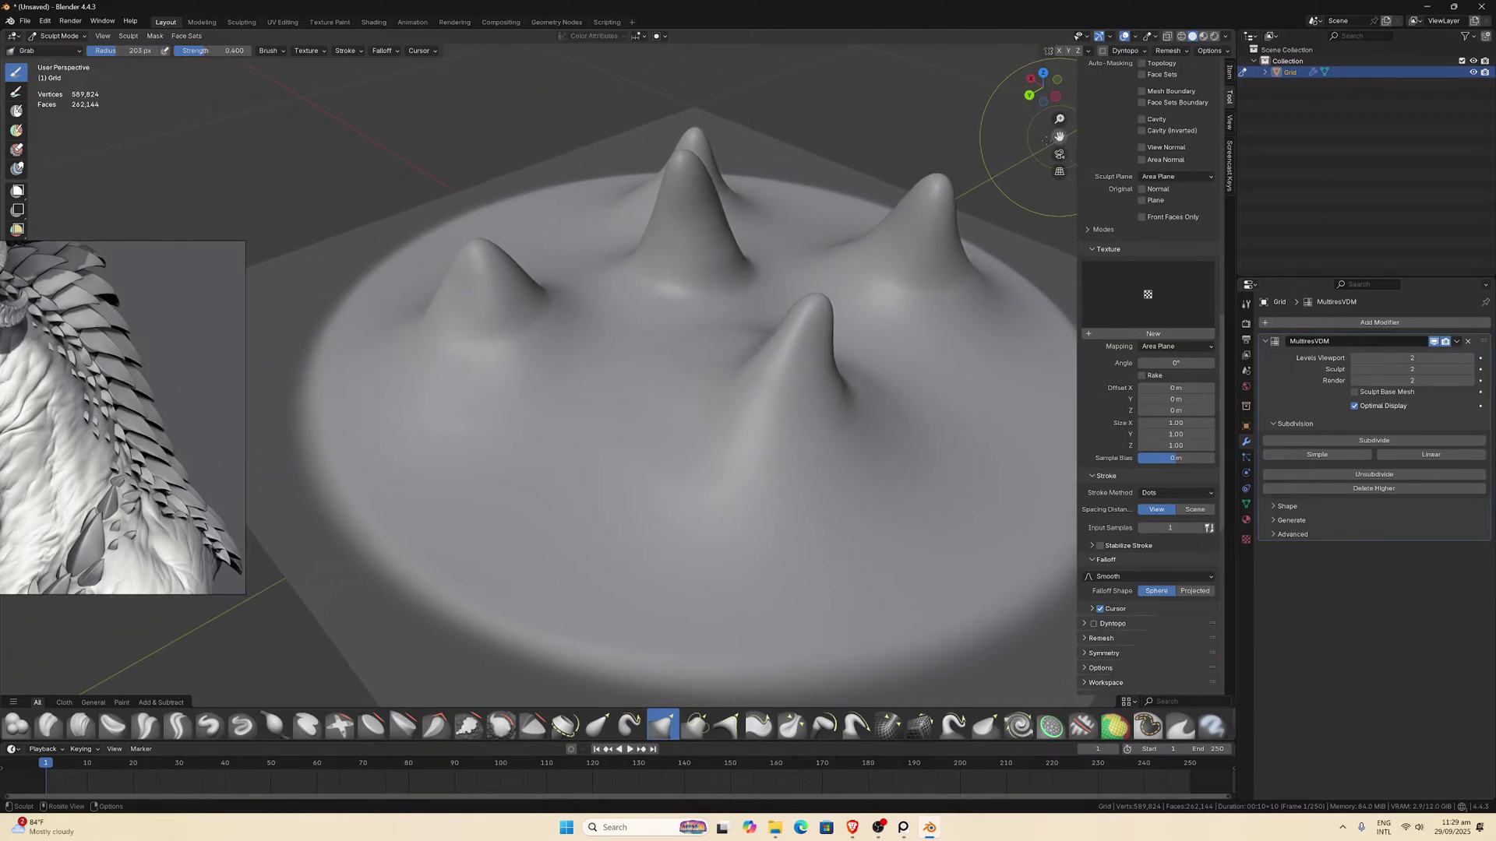
pyautogui.moveTo(751, 226); pyautogui.dragTo(685, 234, button='middle')
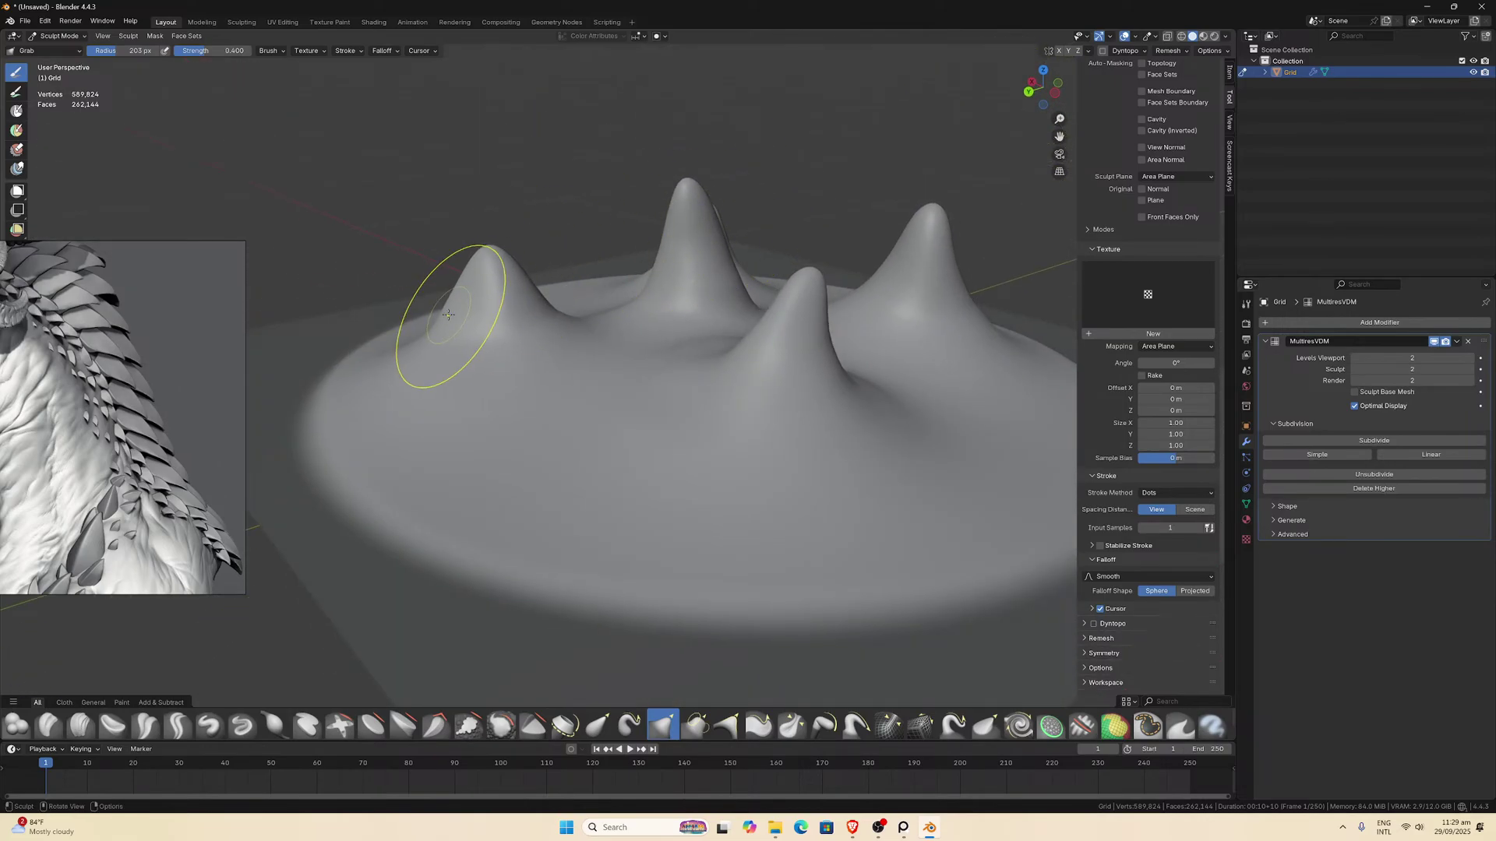
pyautogui.scroll(2, 436, 301)
pyautogui.moveTo(418, 301); pyautogui.dragTo(389, 319, button='middle')
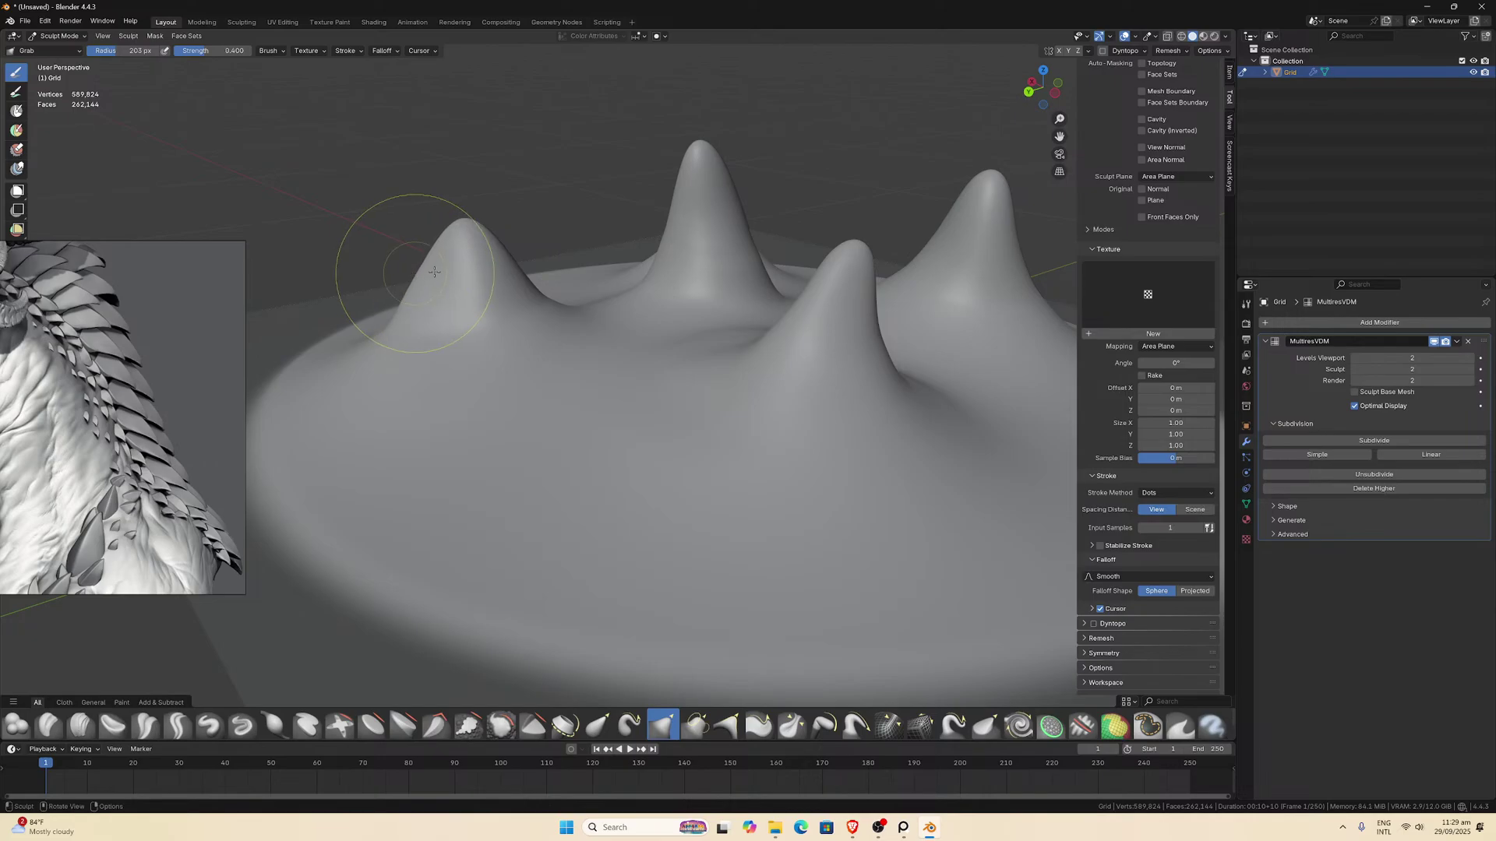
pyautogui.moveTo(519, 273)
pyautogui.mouseDown()
pyautogui.moveTo(493, 284)
pyautogui.moveTo(467, 240)
pyautogui.moveTo(472, 179)
pyautogui.mouseUp()
pyautogui.moveTo(473, 179); pyautogui.dragTo(501, 344, button='middle')
pyautogui.moveTo(468, 354); pyautogui.dragTo(459, 358)
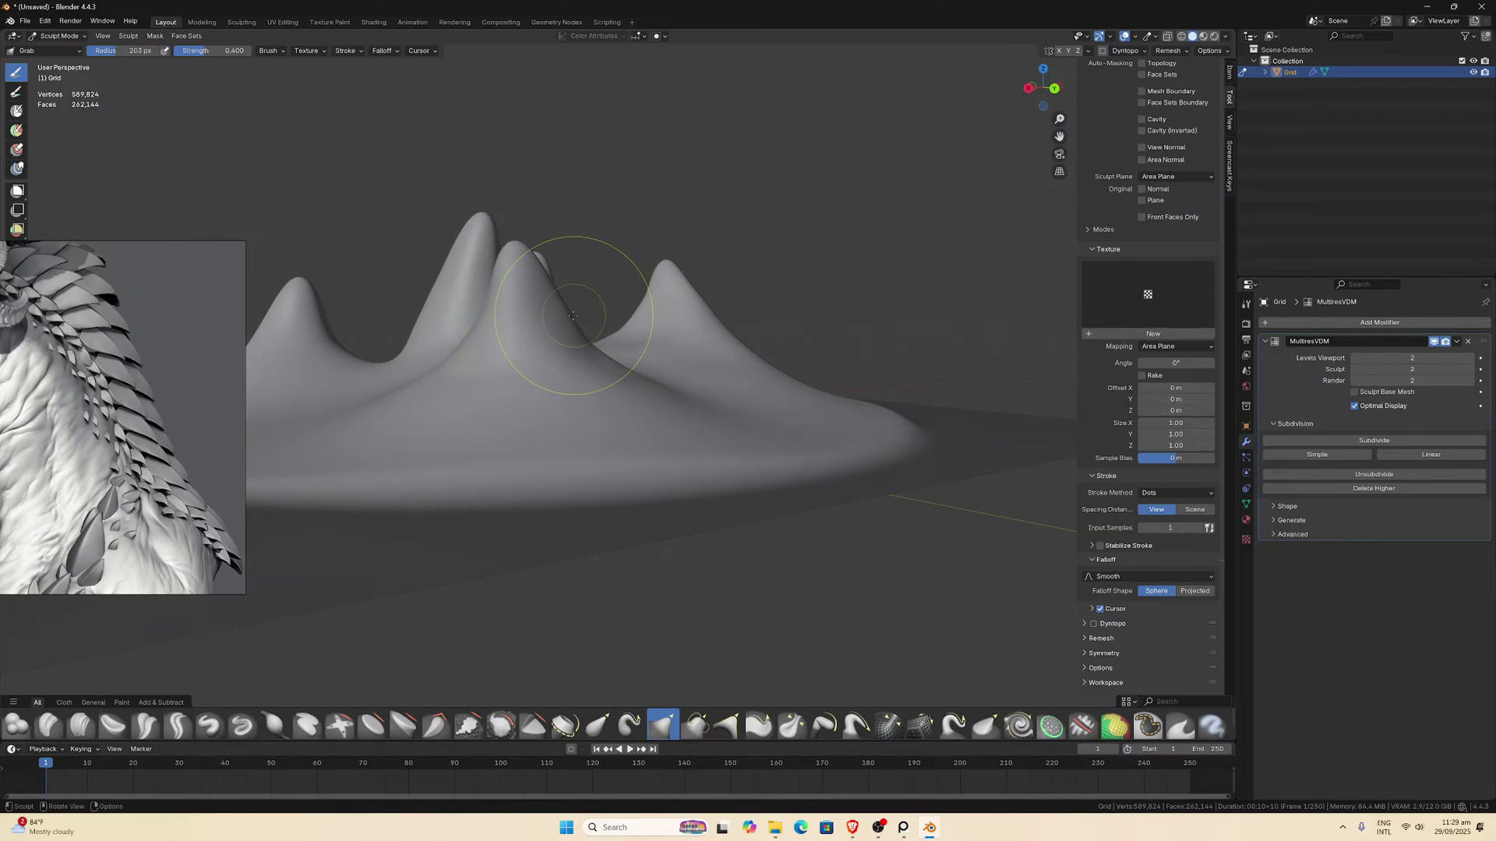
# Steepen the last outer peak's slopes and sharpen its tip with further Grab strokes from different sides.
pyautogui.moveTo(560, 317); pyautogui.dragTo(536, 280)
pyautogui.moveTo(536, 281); pyautogui.dragTo(645, 310, button='middle')
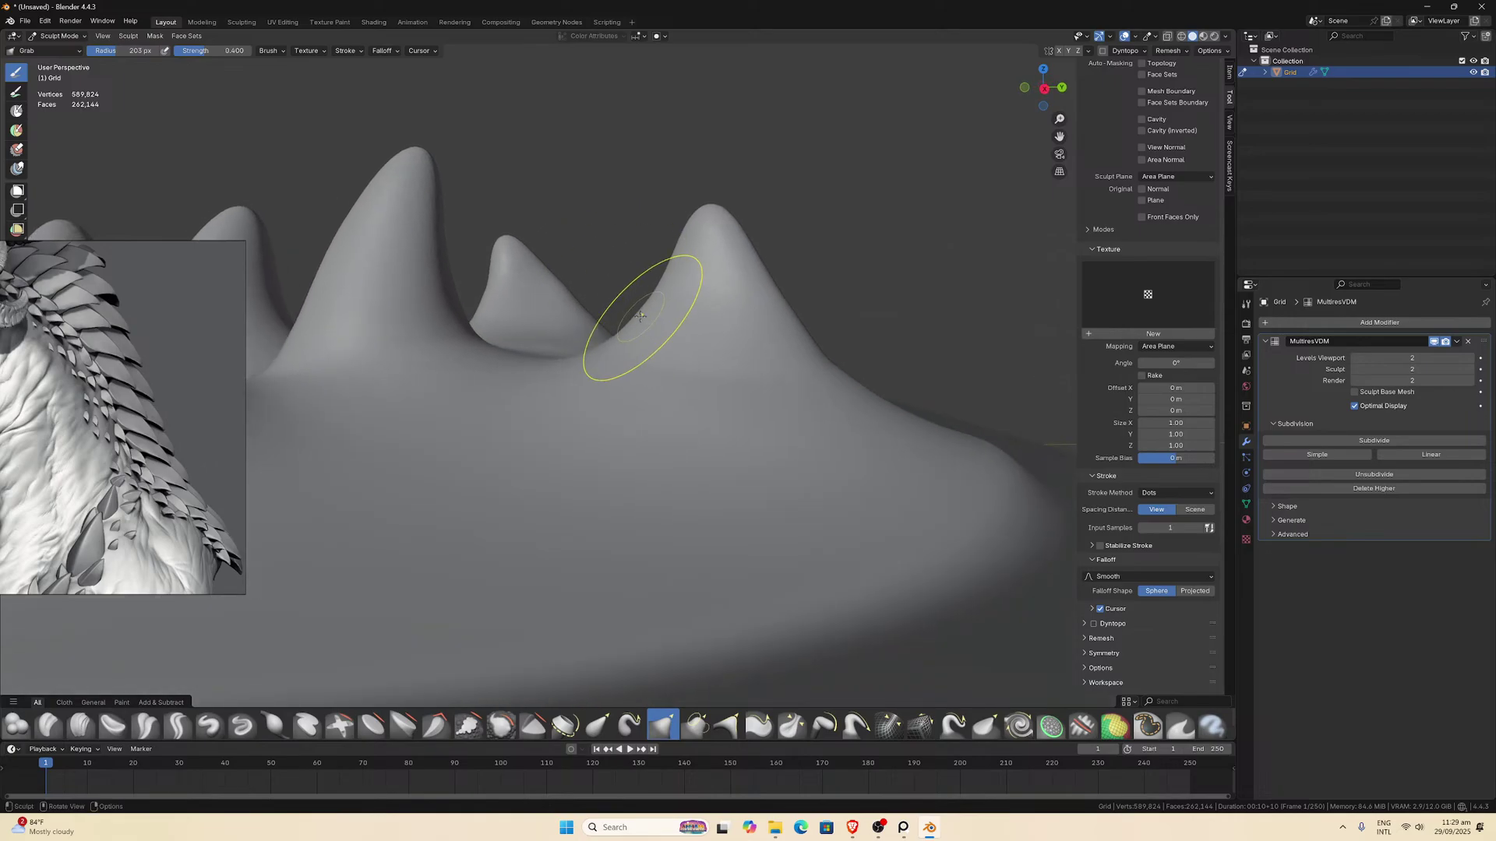
pyautogui.moveTo(744, 280); pyautogui.dragTo(752, 278, button='middle')
pyautogui.moveTo(752, 278)
pyautogui.mouseDown()
pyautogui.moveTo(819, 126)
pyautogui.moveTo(845, 117)
pyautogui.mouseUp()
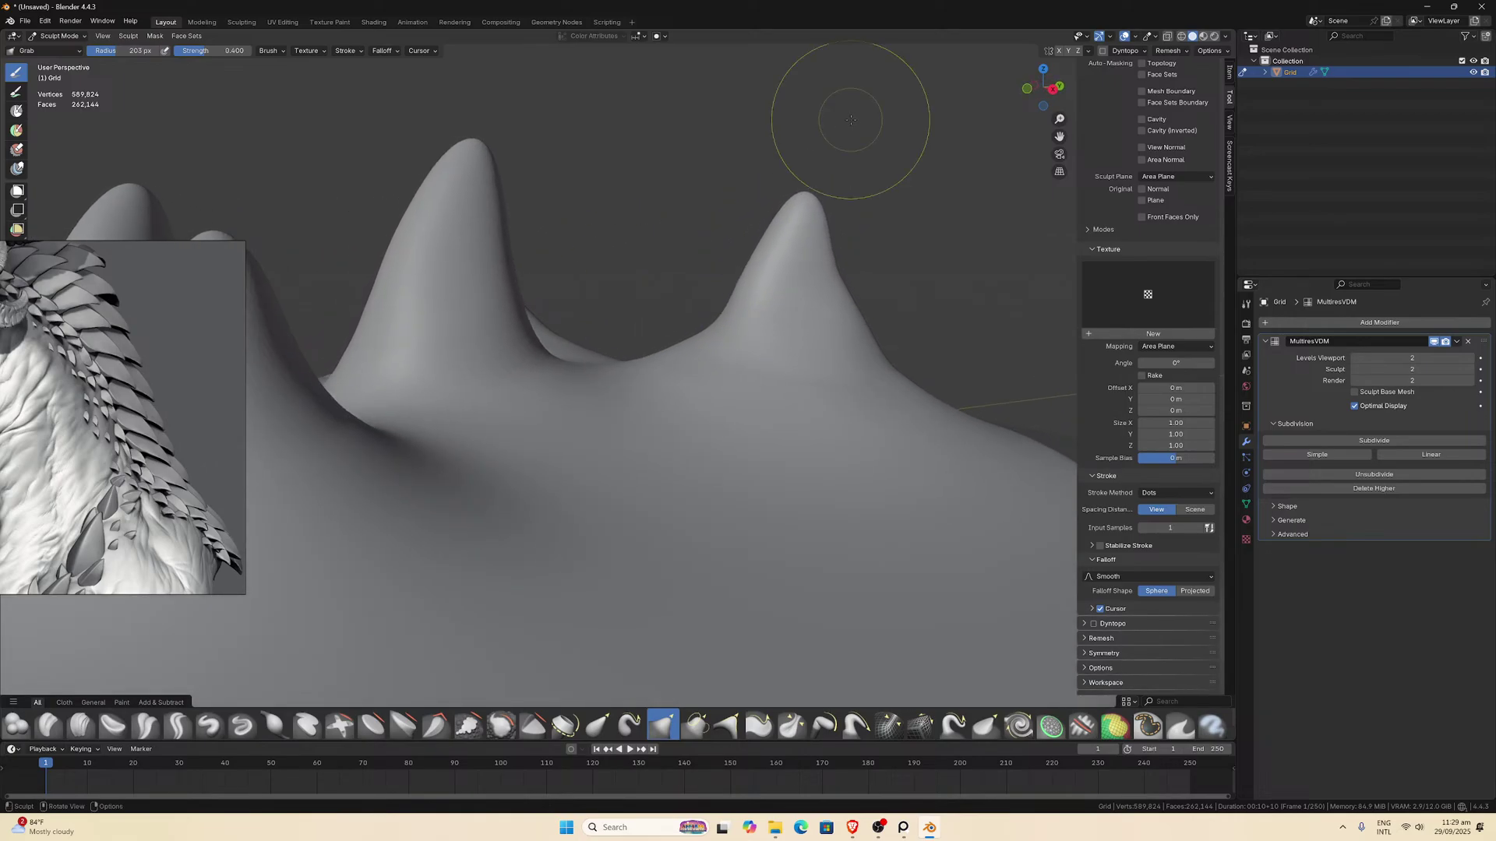
pyautogui.moveTo(864, 295); pyautogui.dragTo(827, 327)
pyautogui.moveTo(827, 327); pyautogui.dragTo(646, 306, button='middle')
pyautogui.moveTo(621, 247); pyautogui.dragTo(548, 294, button='middle')
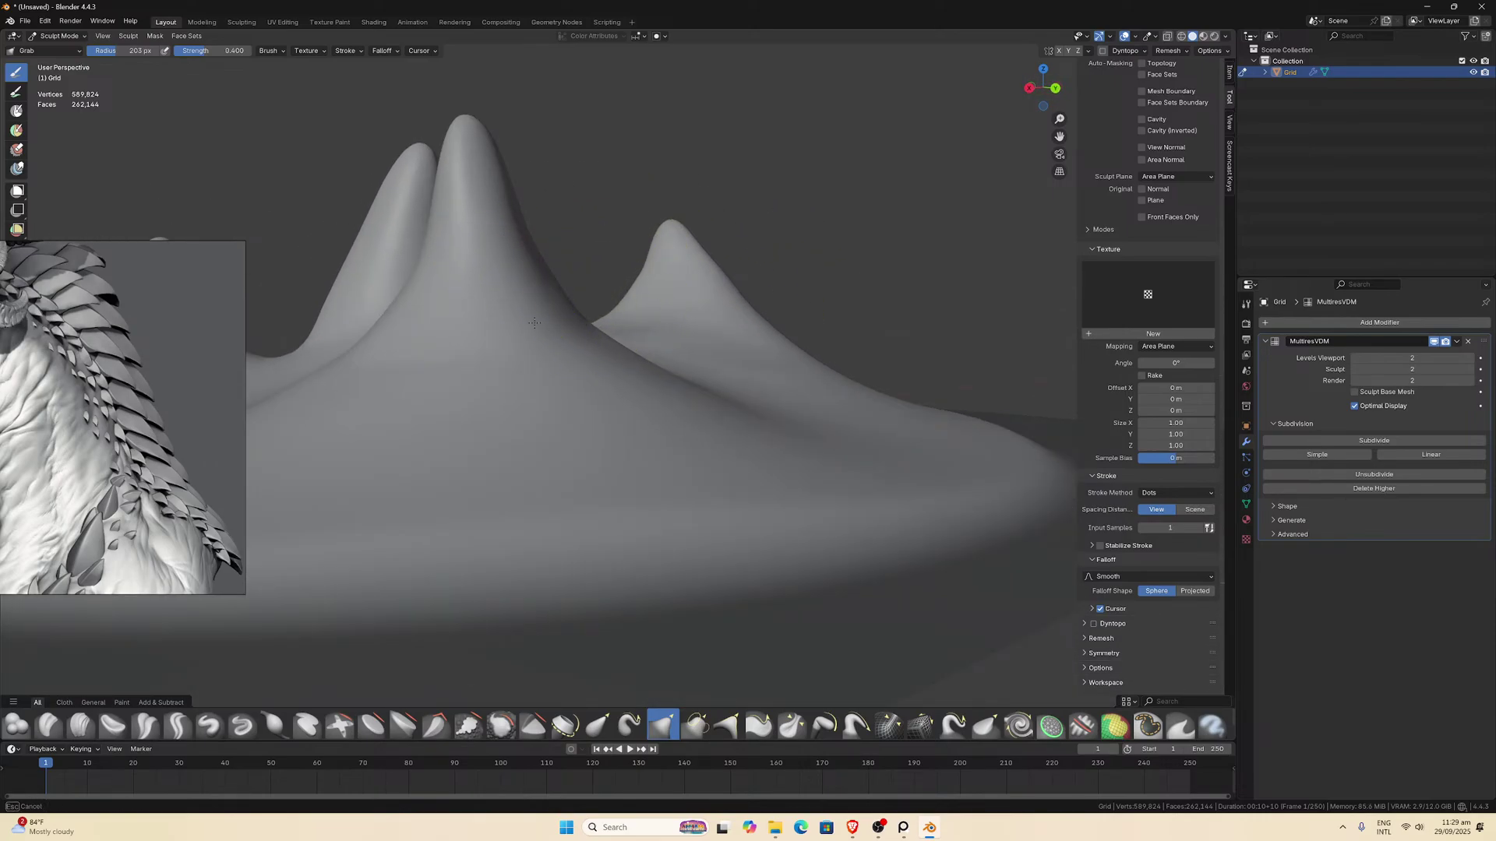
# Switch to the Clay Strips brush with a 96 px radius and build narrow ridges down an outer peak's inner slope.
pyautogui.moveTo(561, 313); pyautogui.dragTo(686, 363, button='middle')
pyautogui.scroll(3, 618, 361)
pyautogui.scroll(-3, 358, 600)
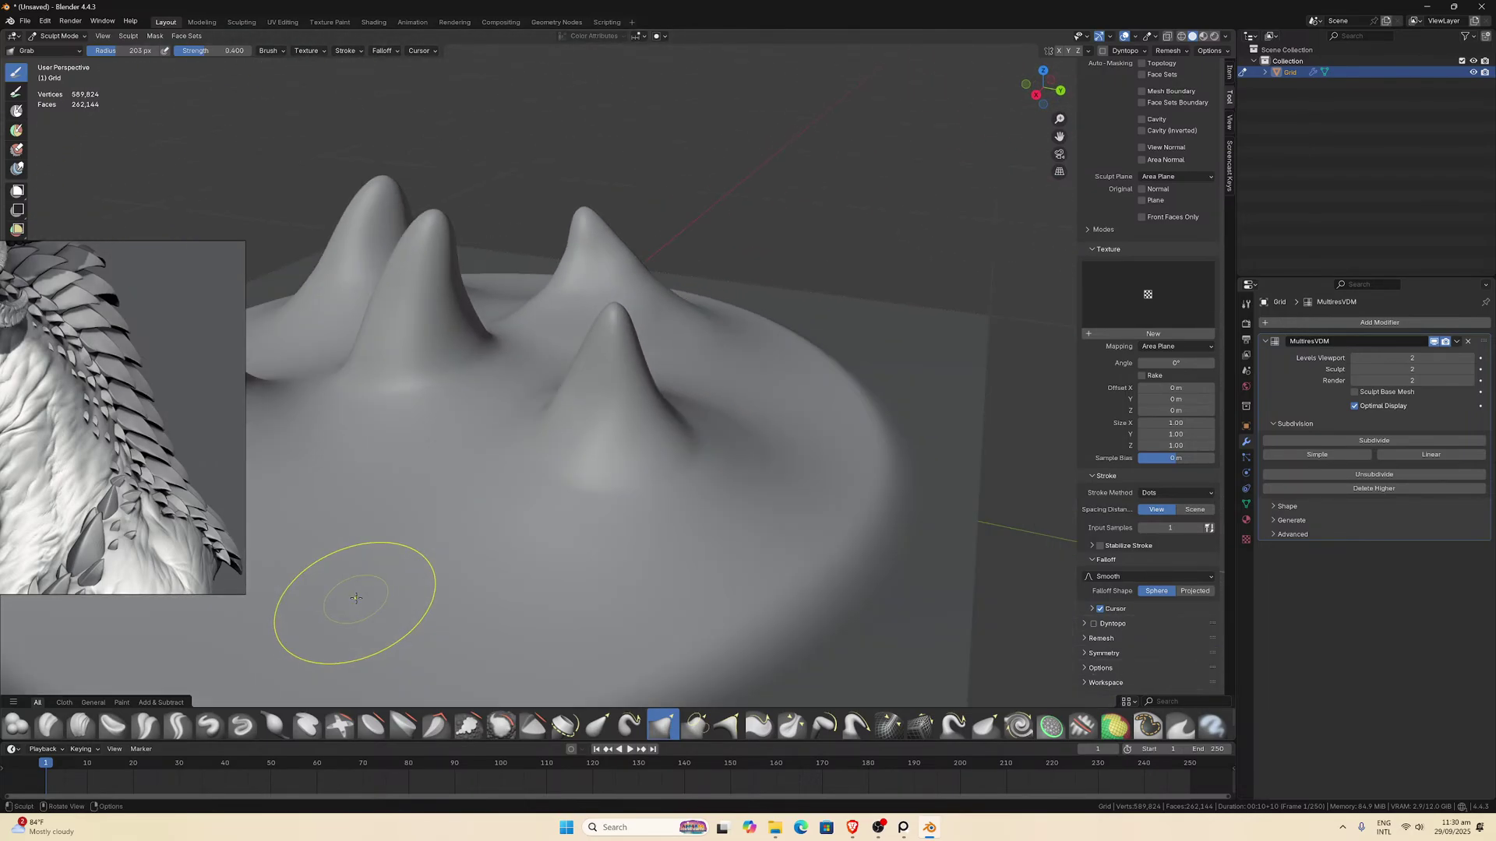
pyautogui.click(81, 726)
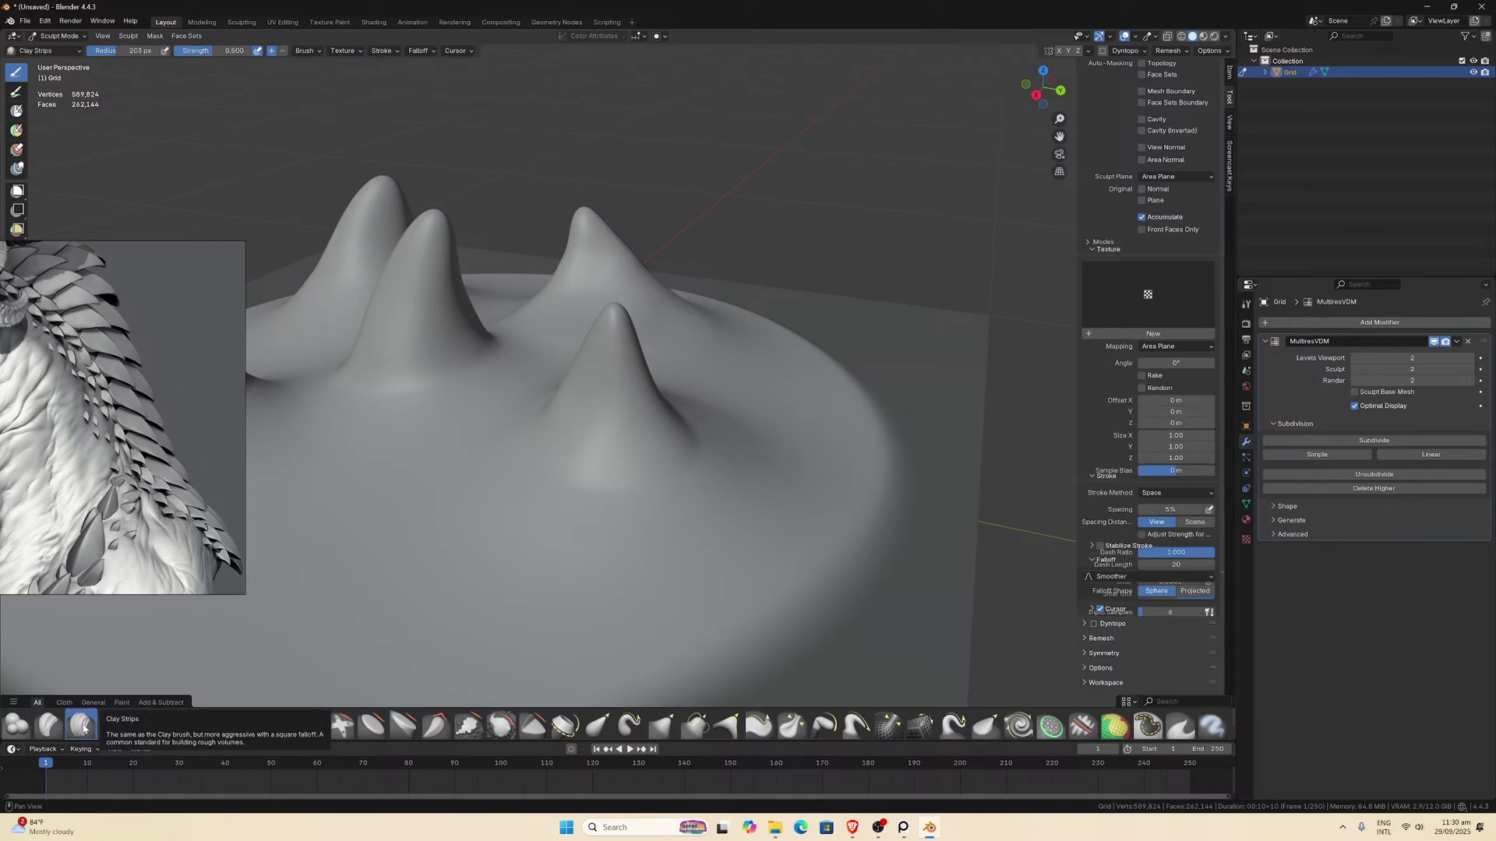
pyautogui.moveTo(498, 467)
pyautogui.mouseDown(button='middle')
pyautogui.moveTo(605, 480)
pyautogui.moveTo(867, 298)
pyautogui.mouseUp(button='middle')
pyautogui.press('f')
pyautogui.click(834, 287)
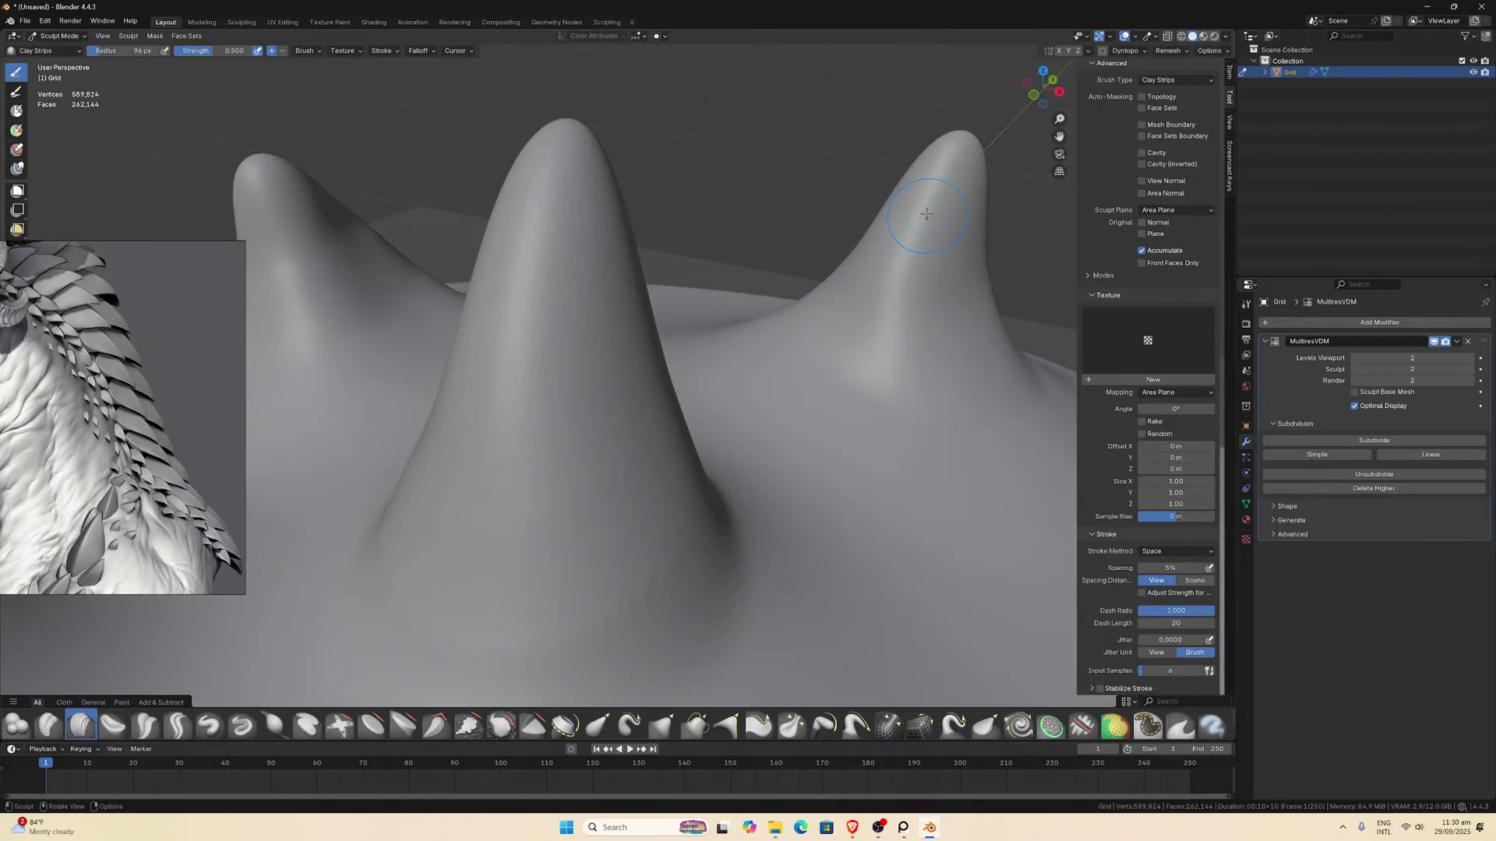
pyautogui.moveTo(888, 233)
pyautogui.mouseDown()
pyautogui.moveTo(849, 382)
pyautogui.moveTo(927, 269)
pyautogui.mouseUp()
pyautogui.moveTo(927, 268); pyautogui.dragTo(825, 273, button='middle')
pyautogui.moveTo(825, 273)
pyautogui.mouseDown()
pyautogui.moveTo(763, 390)
pyautogui.moveTo(809, 298)
pyautogui.mouseUp()
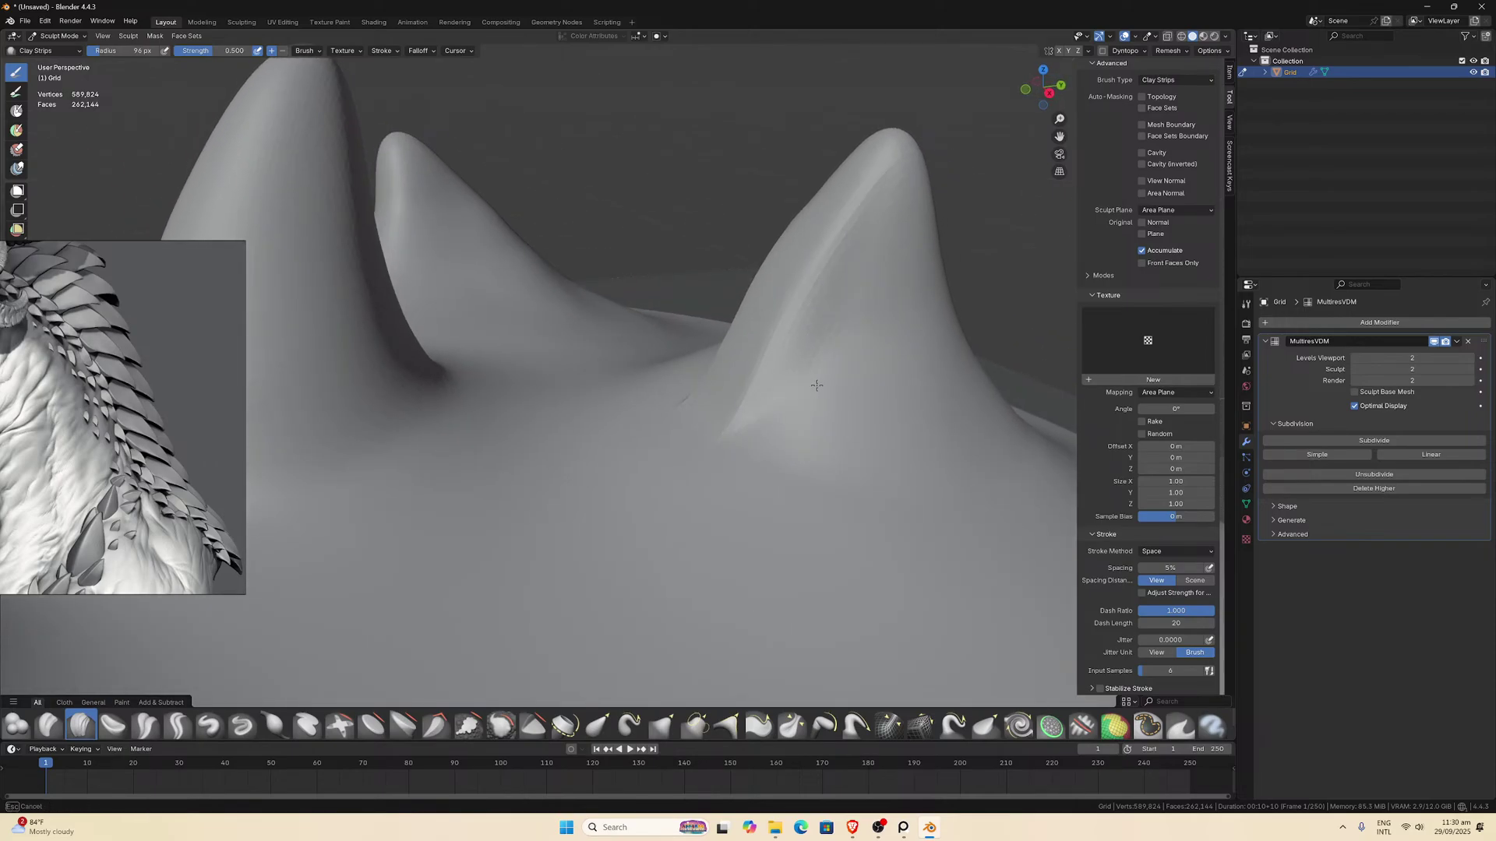
# Build sharp ridges running from tip to base on the central peak with Clay Strips strokes from several sides.
pyautogui.moveTo(815, 300); pyautogui.dragTo(709, 166, button='middle')
pyautogui.moveTo(709, 166)
pyautogui.mouseDown()
pyautogui.moveTo(705, 112)
pyautogui.moveTo(795, 323)
pyautogui.mouseUp()
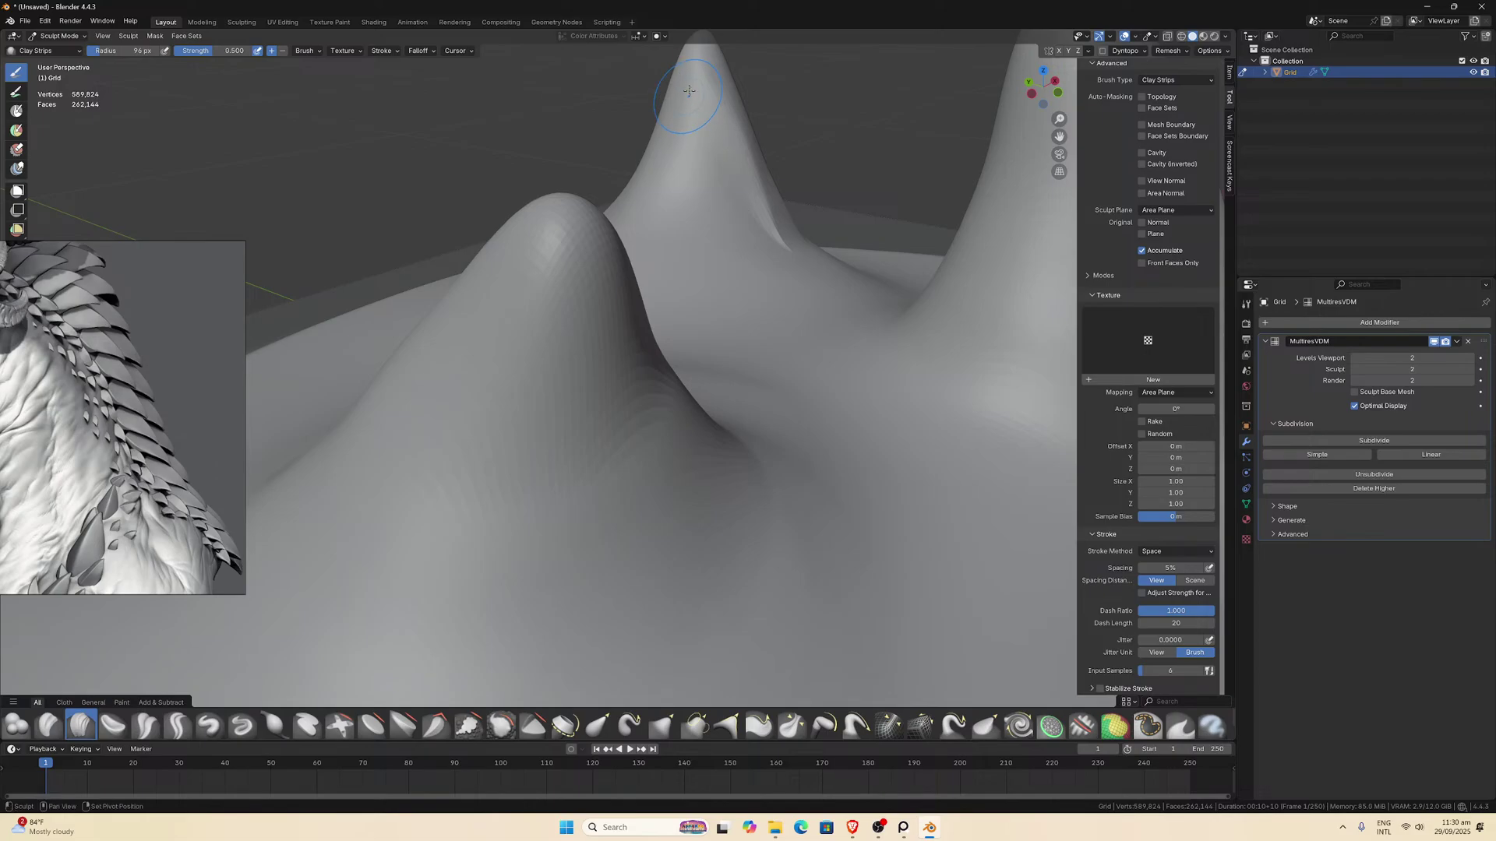
pyautogui.moveTo(801, 333)
pyautogui.mouseDown(button='middle')
pyautogui.moveTo(729, 339)
pyautogui.moveTo(701, 324)
pyautogui.mouseUp(button='middle')
pyautogui.moveTo(701, 323)
pyautogui.mouseDown()
pyautogui.moveTo(724, 336)
pyautogui.moveTo(760, 437)
pyautogui.mouseUp()
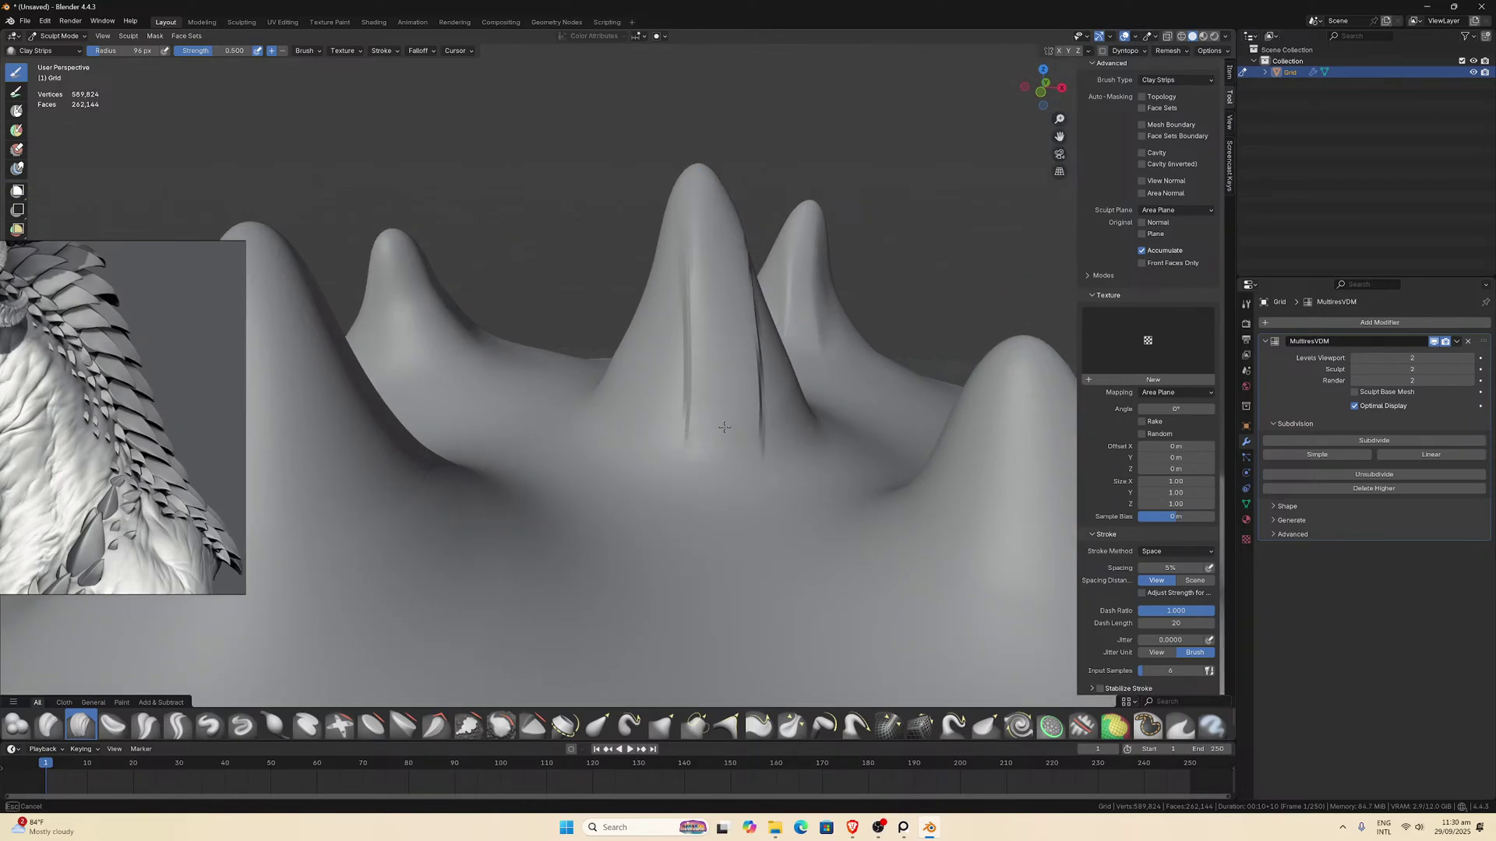
pyautogui.moveTo(760, 436); pyautogui.dragTo(405, 405, button='middle')
pyautogui.moveTo(405, 405)
pyautogui.mouseDown()
pyautogui.moveTo(381, 504)
pyautogui.moveTo(477, 324)
pyautogui.mouseUp()
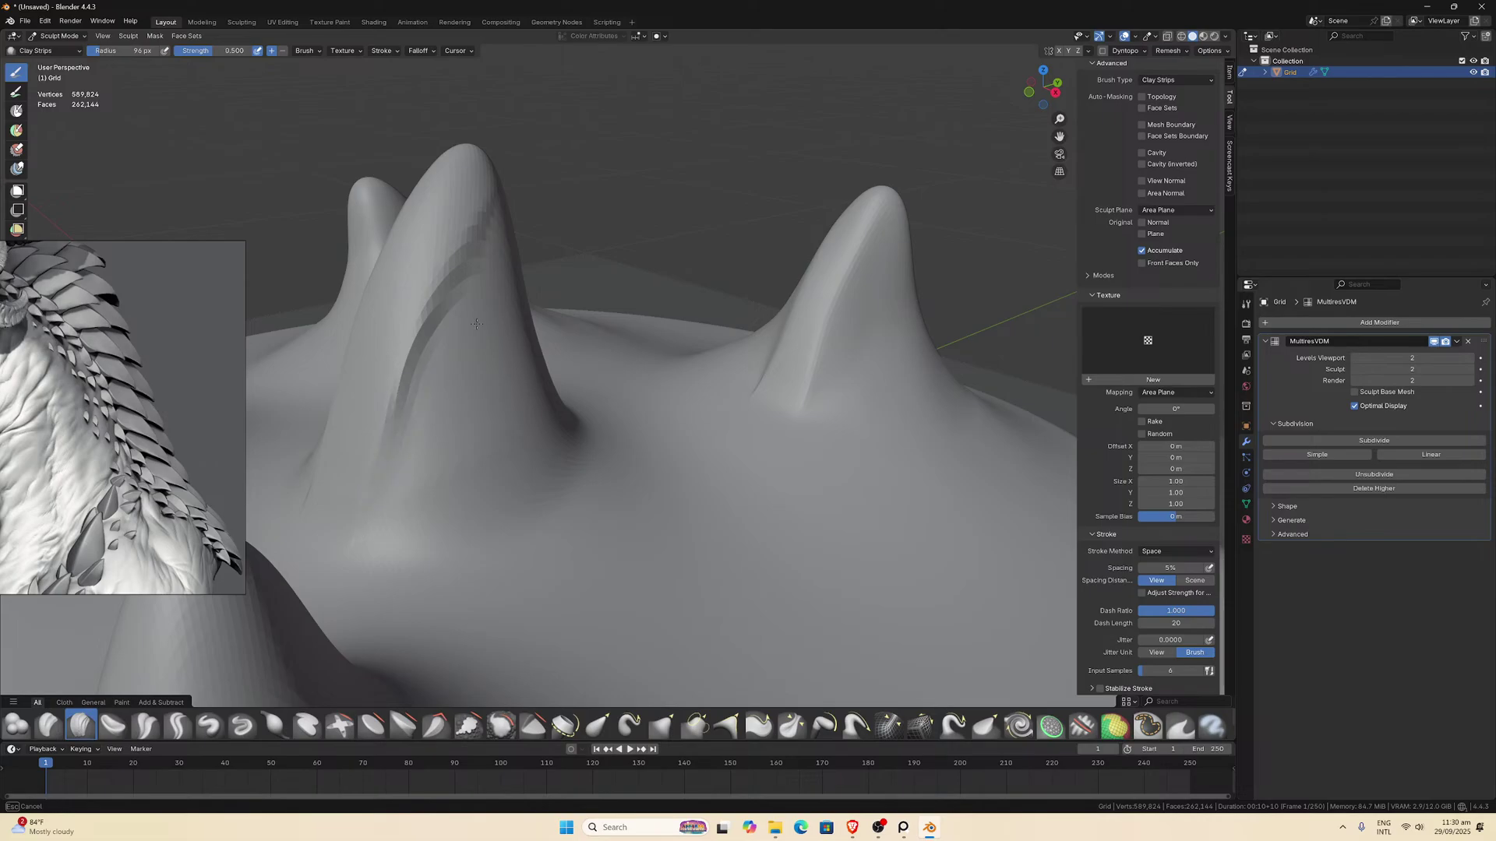
pyautogui.moveTo(492, 224); pyautogui.dragTo(489, 230)
pyautogui.moveTo(489, 230); pyautogui.dragTo(857, 303, button='middle')
pyautogui.moveTo(888, 433); pyautogui.dragTo(890, 440)
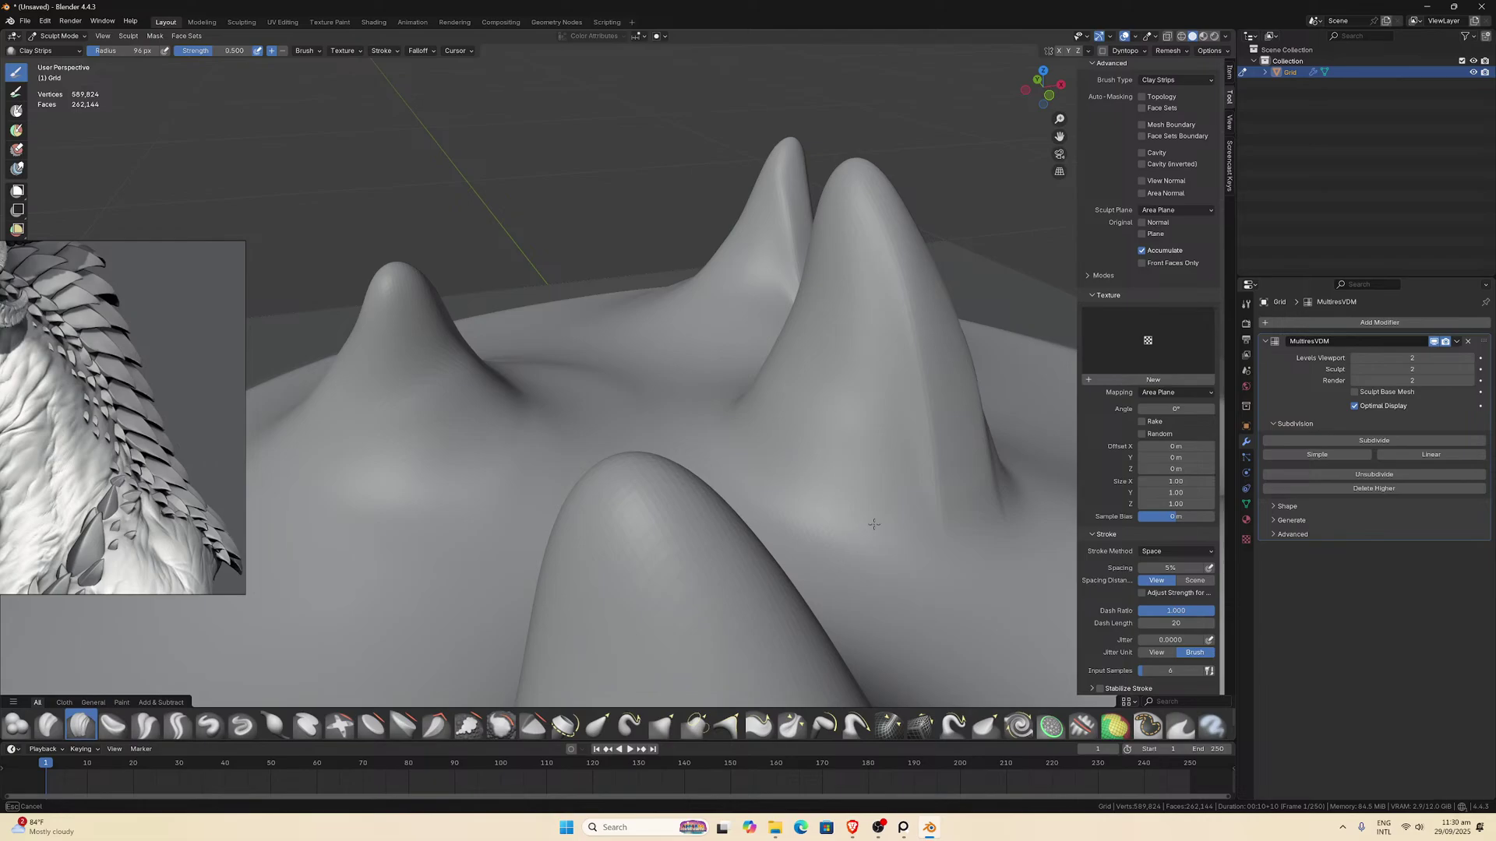
pyautogui.moveTo(873, 524); pyautogui.dragTo(869, 520)
pyautogui.moveTo(868, 521)
pyautogui.mouseDown(button='middle')
pyautogui.moveTo(768, 467)
pyautogui.moveTo(623, 445)
pyautogui.mouseUp(button='middle')
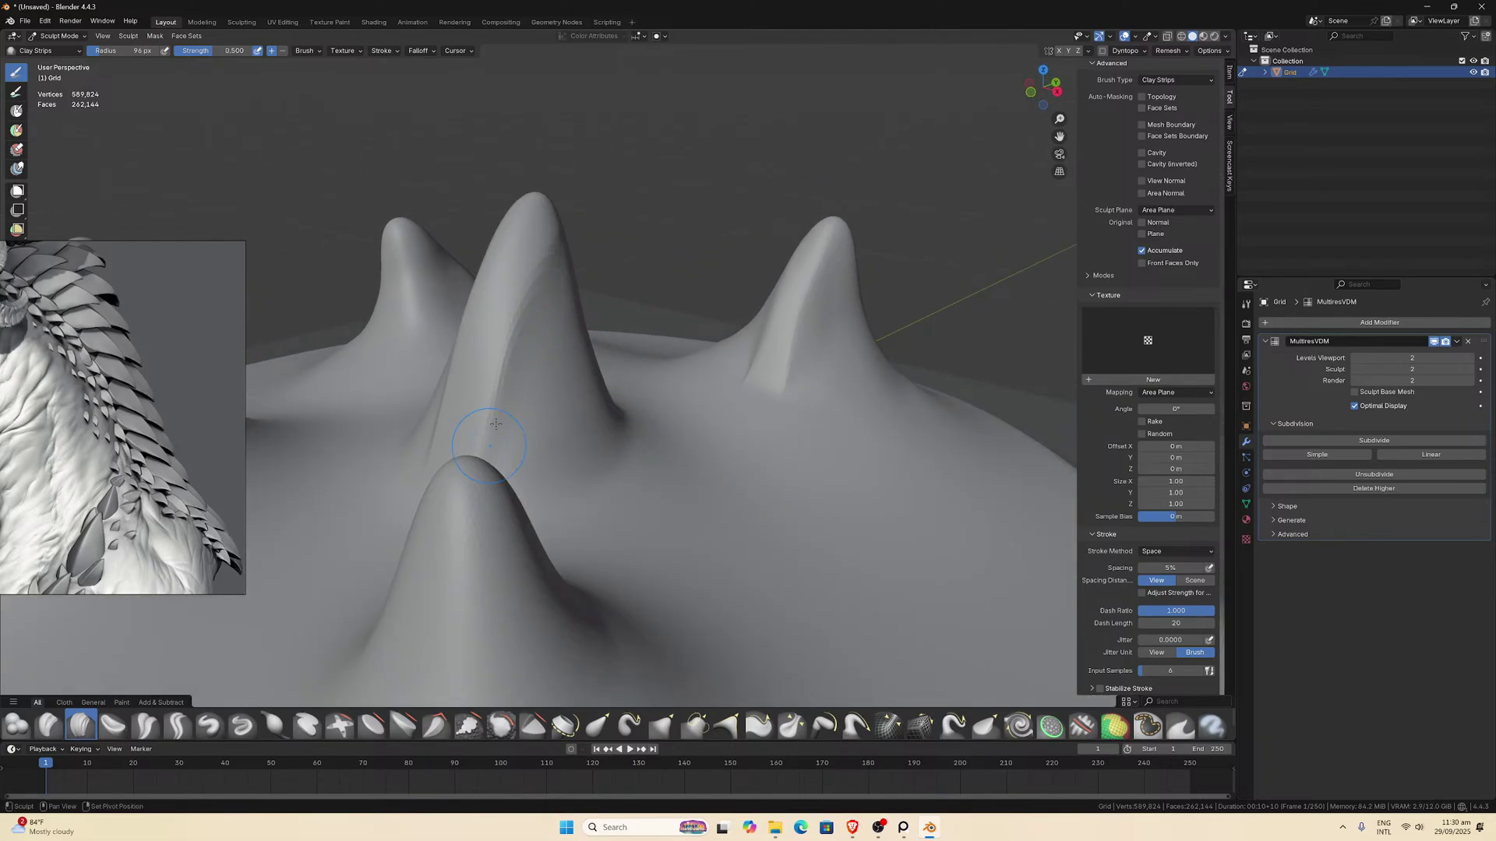
# Sculpt long ridges down the slope of the broad outer peak near the circle's edge with Clay Strips, then soften them.
pyautogui.moveTo(496, 423); pyautogui.dragTo(565, 325, button='middle')
pyautogui.moveTo(566, 326); pyautogui.dragTo(583, 431)
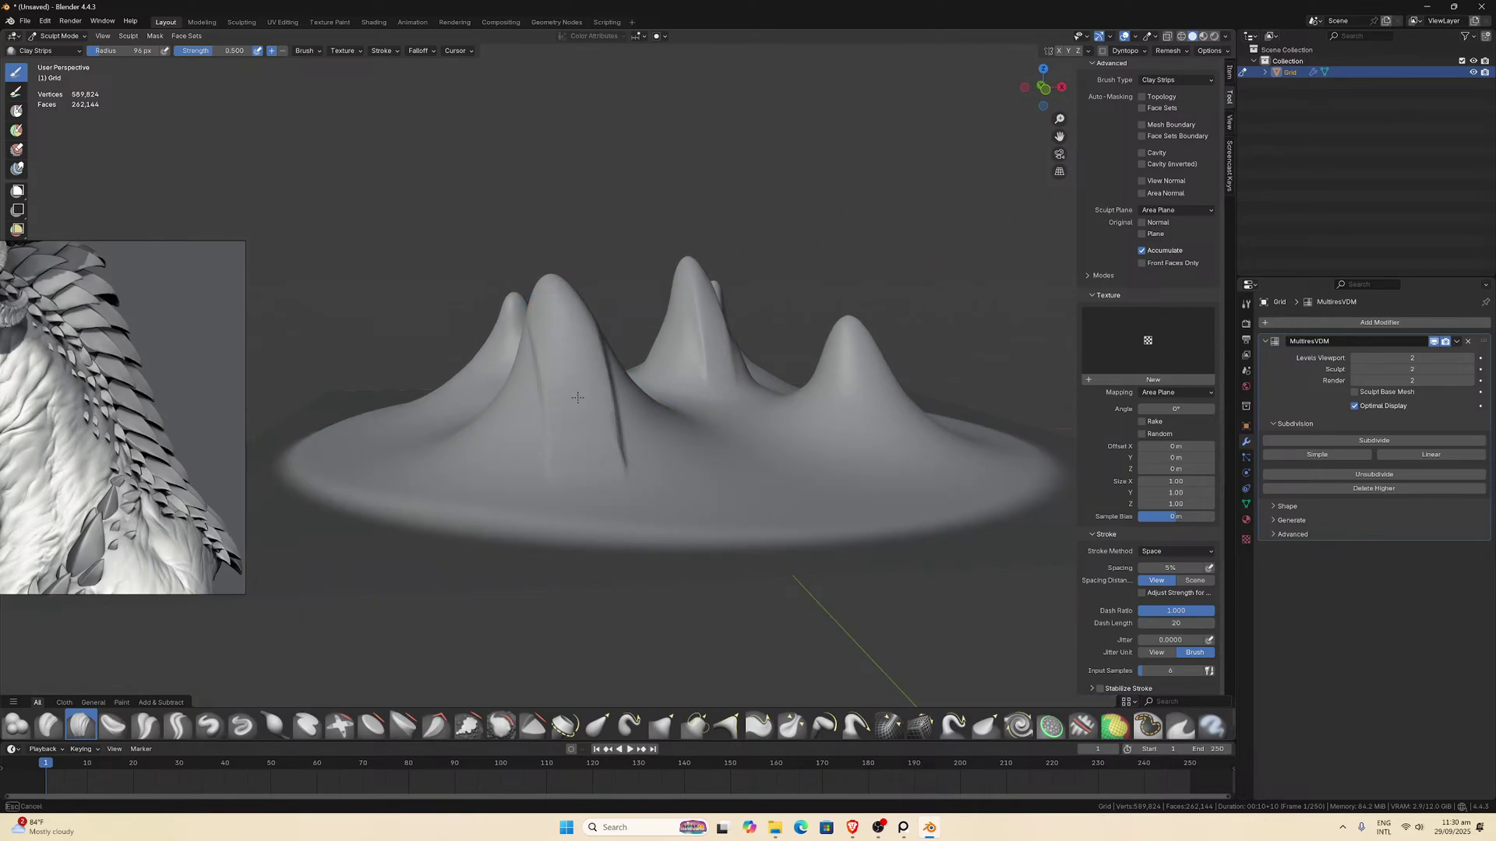
pyautogui.scroll(3, 577, 397)
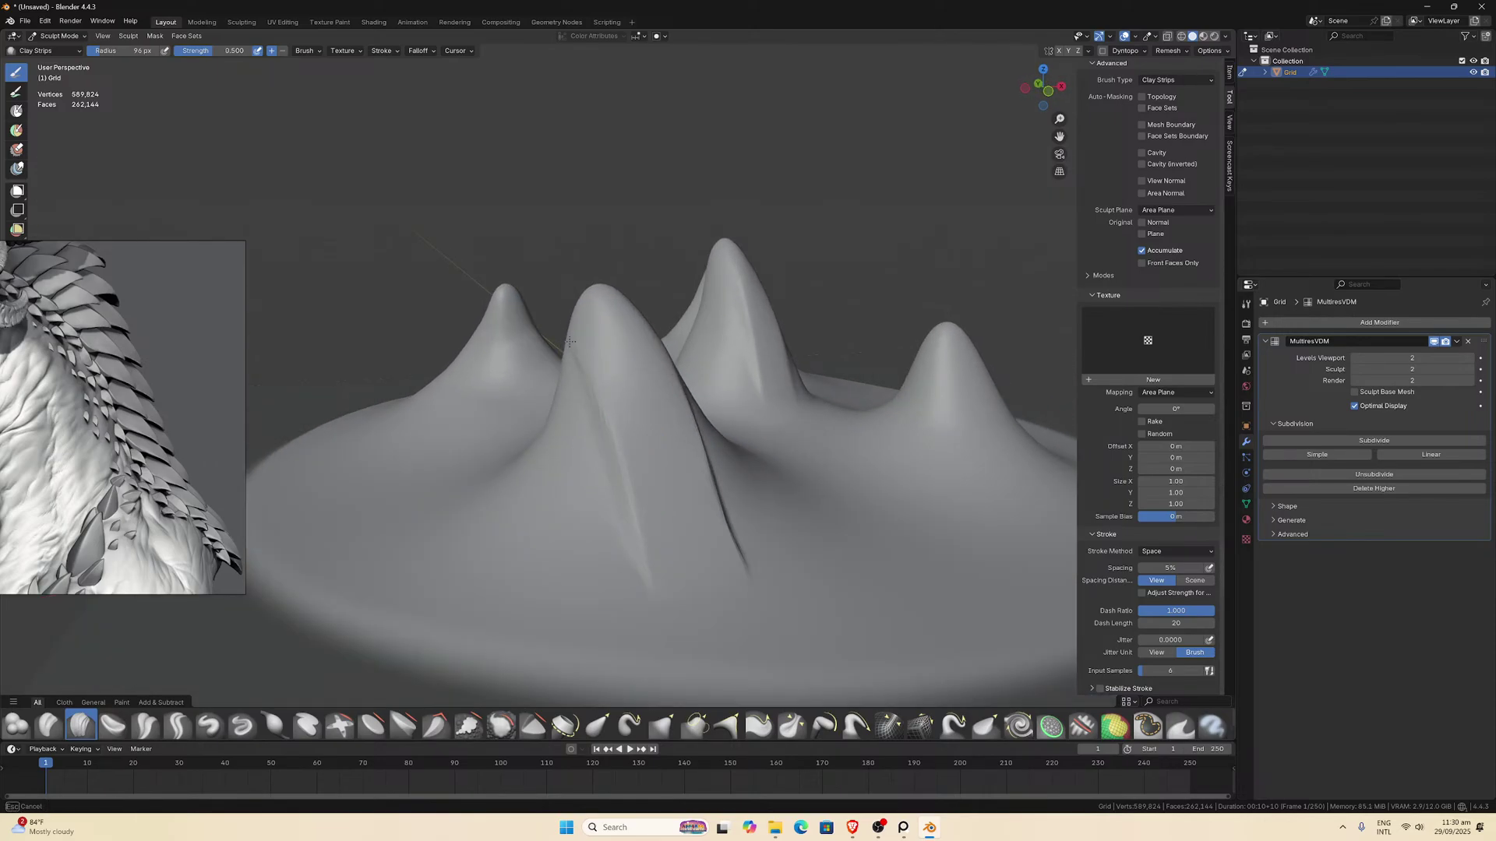
pyautogui.moveTo(632, 571)
pyautogui.mouseDown(button='middle')
pyautogui.moveTo(506, 530)
pyautogui.moveTo(401, 412)
pyautogui.mouseUp(button='middle')
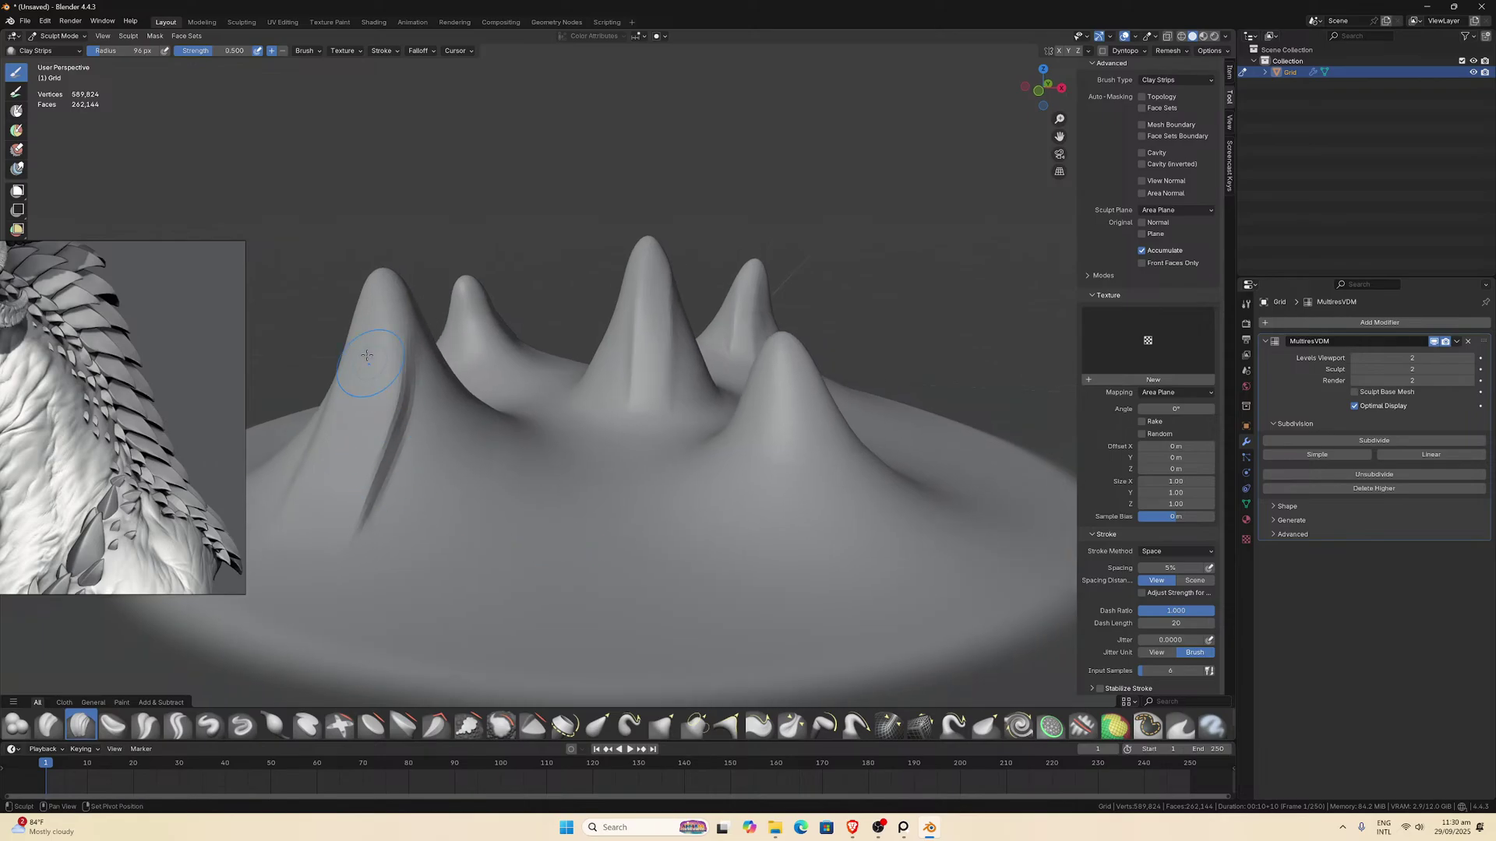
pyautogui.moveTo(402, 413); pyautogui.dragTo(408, 474)
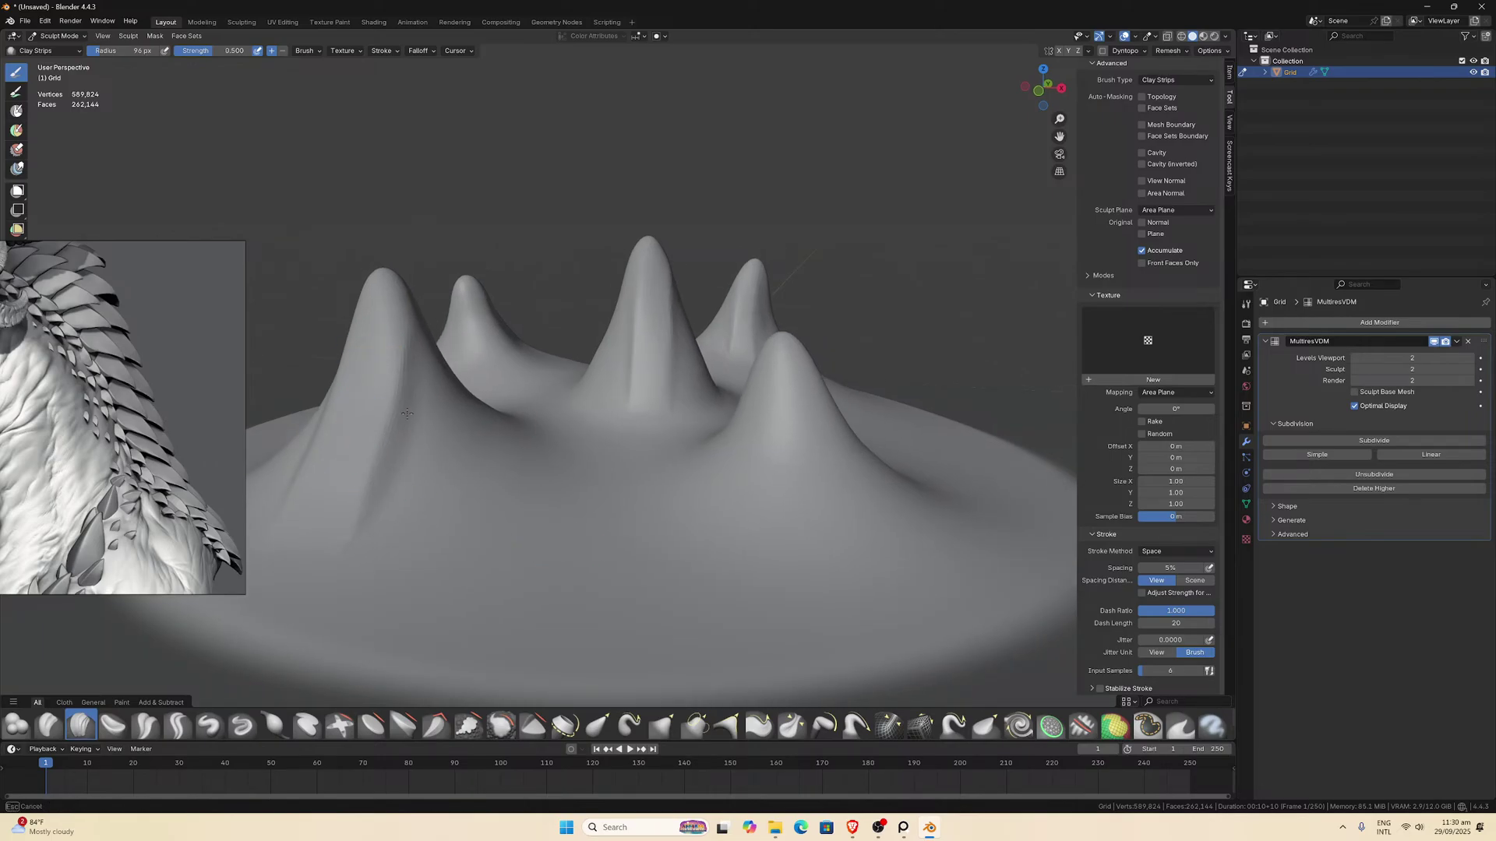
# Adjust the tip of the ridged outer peak behind the central peak with the Grab brush.
pyautogui.moveTo(408, 413); pyautogui.dragTo(777, 452, button='middle')
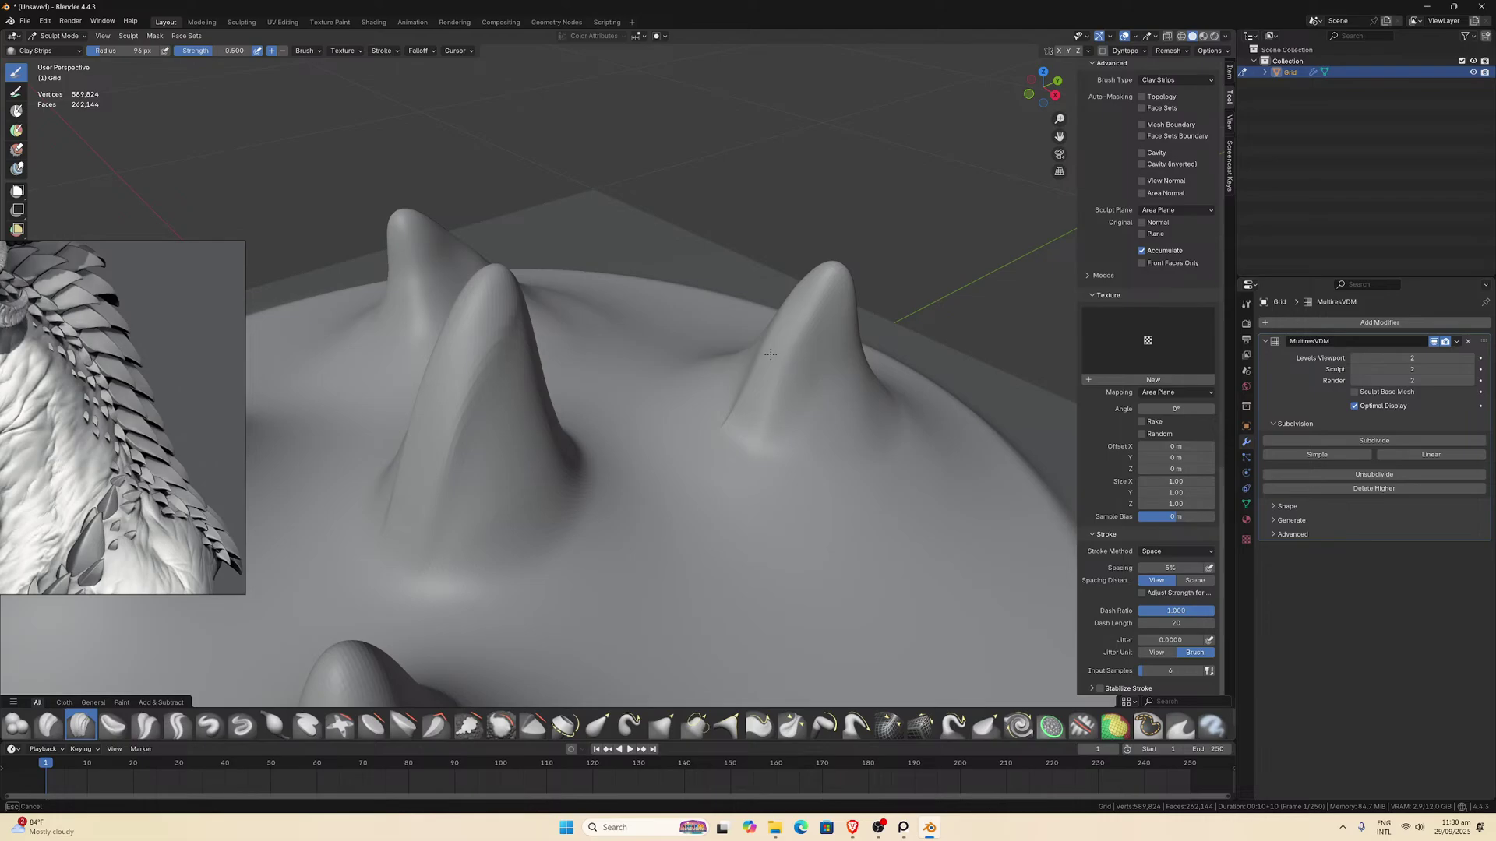
pyautogui.moveTo(770, 355); pyautogui.dragTo(795, 318, button='middle')
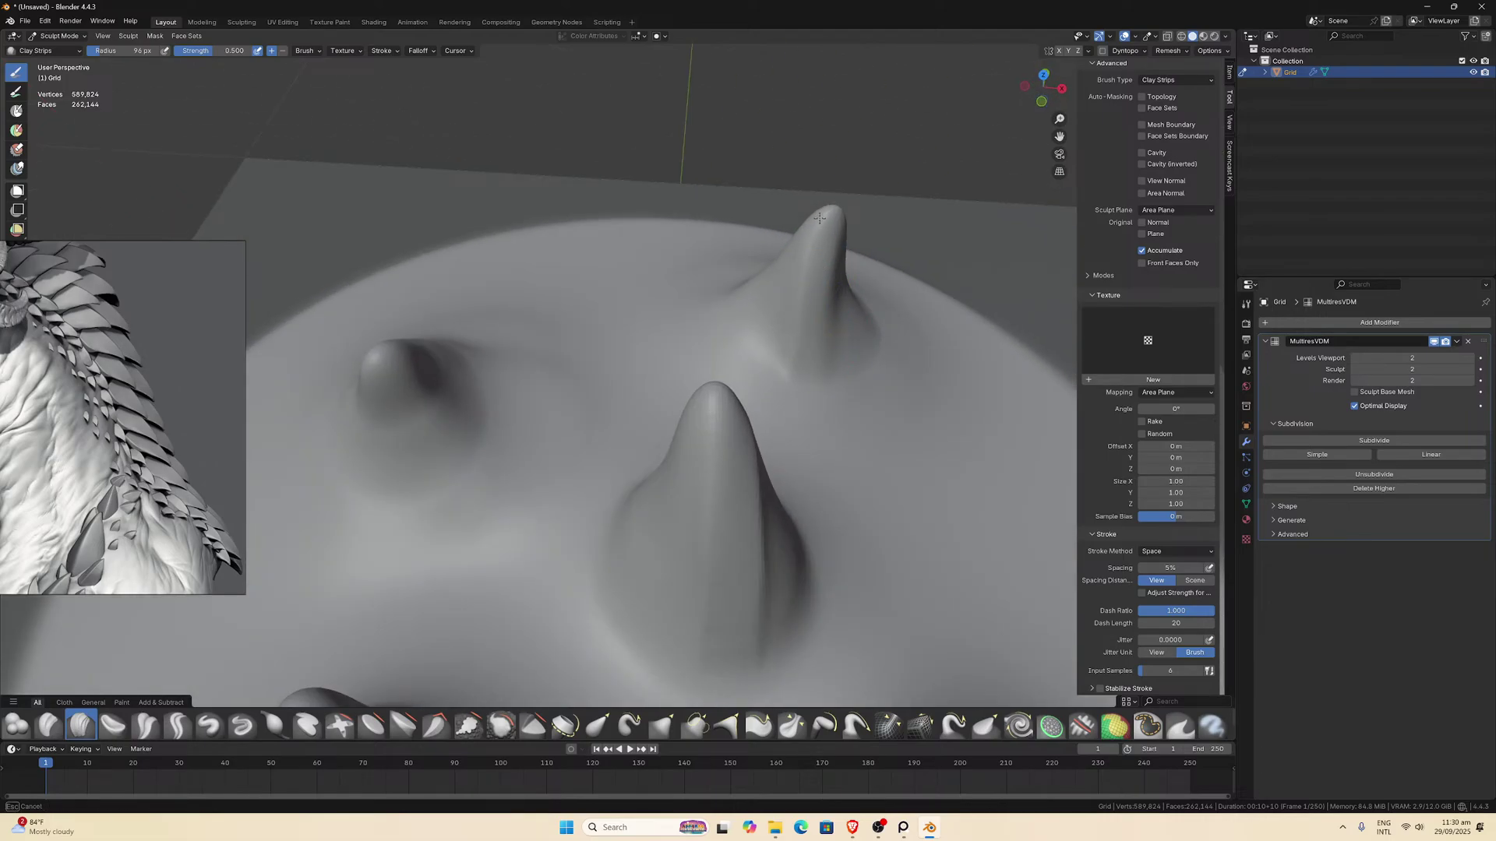
pyautogui.moveTo(819, 218); pyautogui.dragTo(838, 206, button='middle')
pyautogui.press('g')
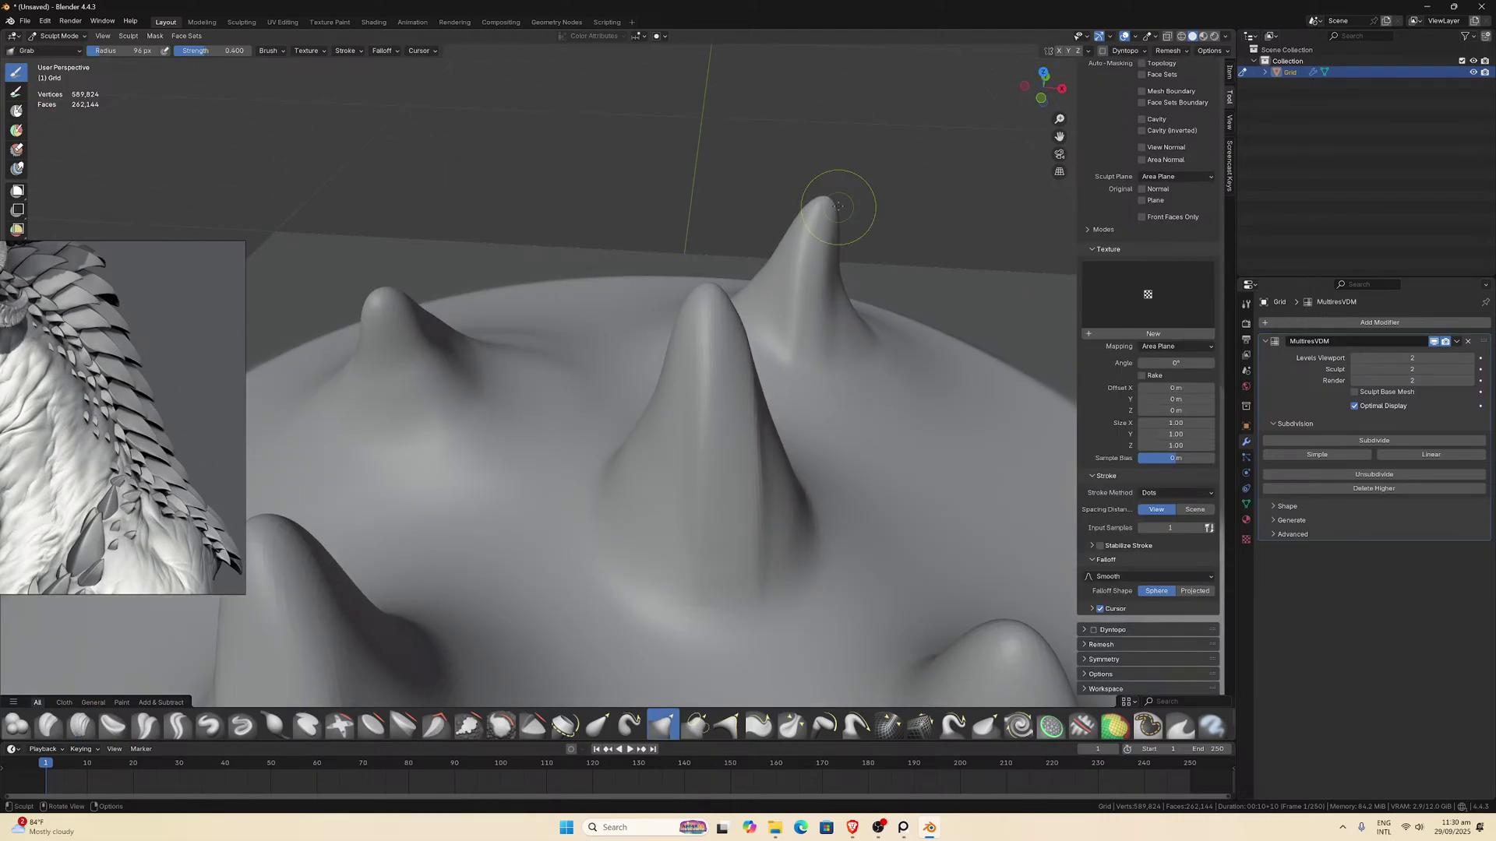
pyautogui.moveTo(824, 200); pyautogui.dragTo(812, 198)
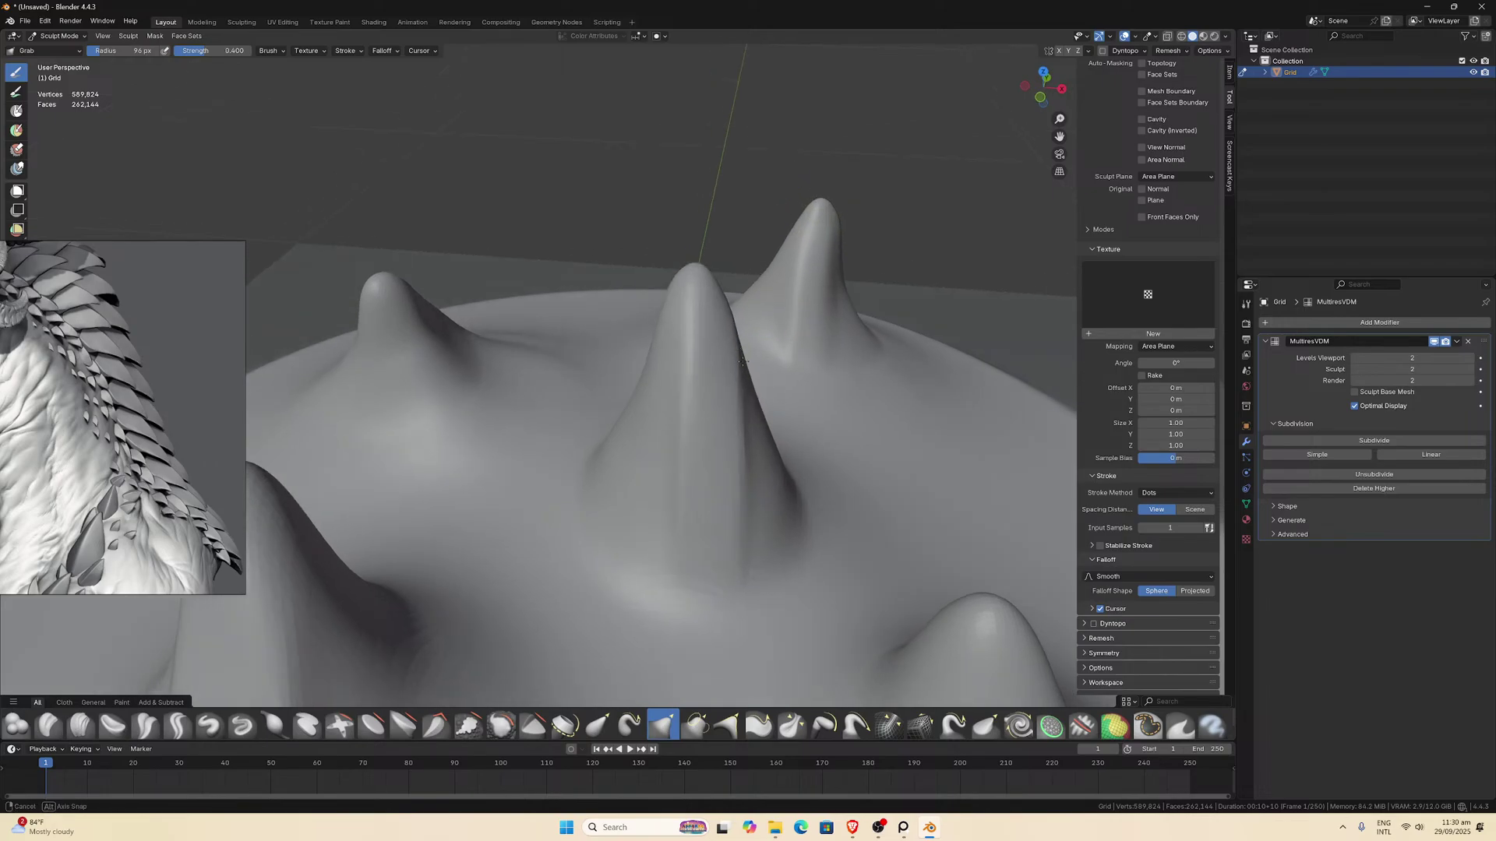
# Refine the central peak's ridged slopes and base with short Grab strokes from two sides.
pyautogui.moveTo(813, 199)
pyautogui.mouseDown(button='middle')
pyautogui.moveTo(694, 384)
pyautogui.moveTo(667, 377)
pyautogui.mouseUp(button='middle')
pyautogui.moveTo(600, 315); pyautogui.dragTo(593, 349)
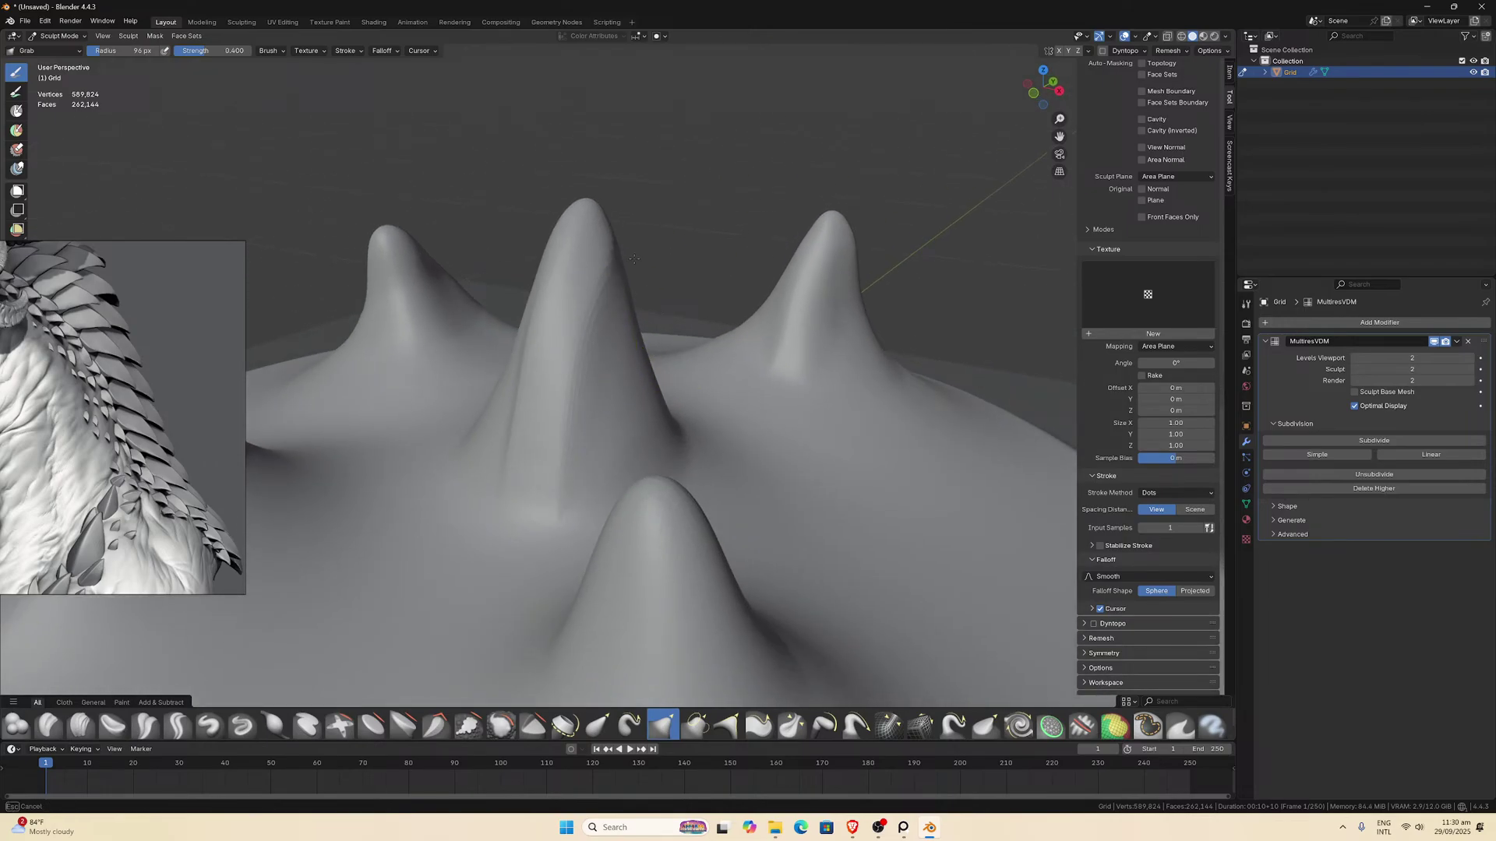
pyautogui.moveTo(618, 290); pyautogui.dragTo(611, 284)
pyautogui.moveTo(612, 284); pyautogui.dragTo(712, 294, button='middle')
pyautogui.moveTo(805, 287); pyautogui.dragTo(804, 288)
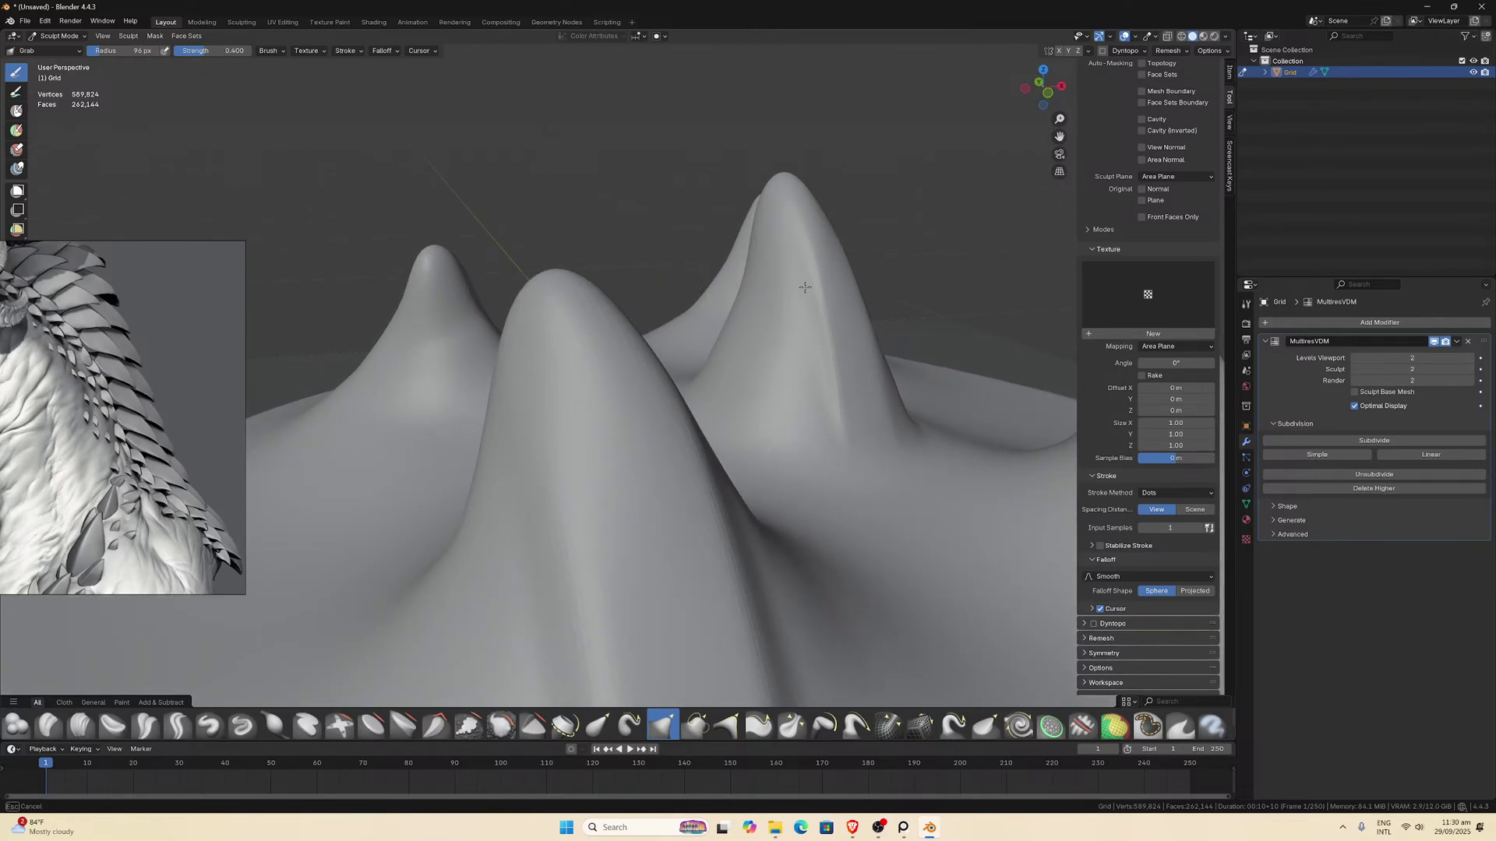
pyautogui.moveTo(833, 455); pyautogui.dragTo(818, 477)
# Reshape the long ridges and foot of the broad outer peak near the circle's edge with the Grab brush.
pyautogui.moveTo(818, 477); pyautogui.dragTo(772, 475, button='middle')
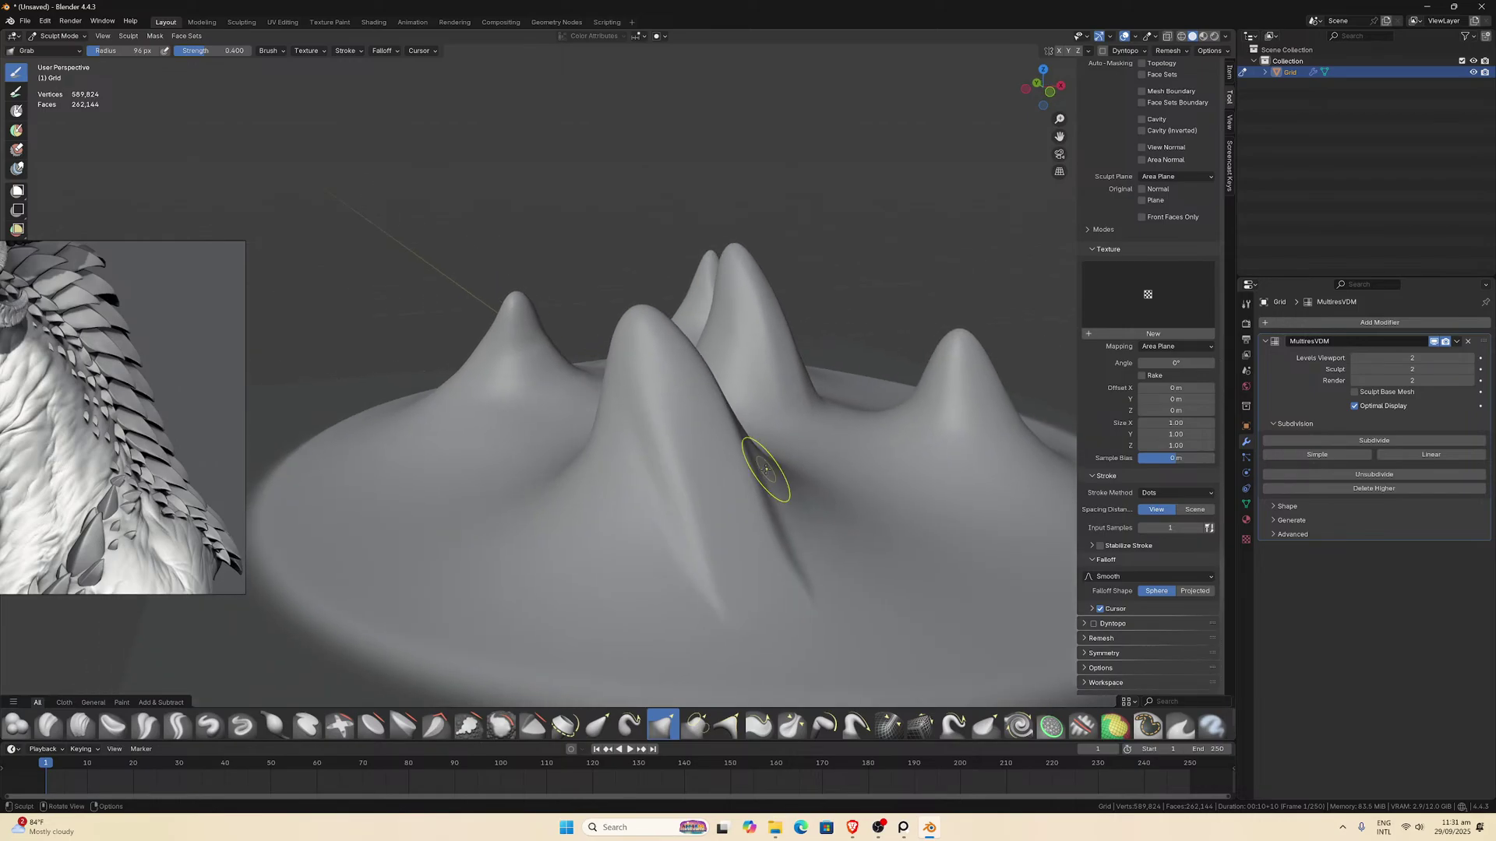
pyautogui.moveTo(685, 518); pyautogui.dragTo(685, 518)
pyautogui.moveTo(715, 614); pyautogui.dragTo(711, 568)
pyautogui.moveTo(711, 568); pyautogui.dragTo(499, 530, button='middle')
pyautogui.moveTo(388, 483); pyautogui.dragTo(388, 483)
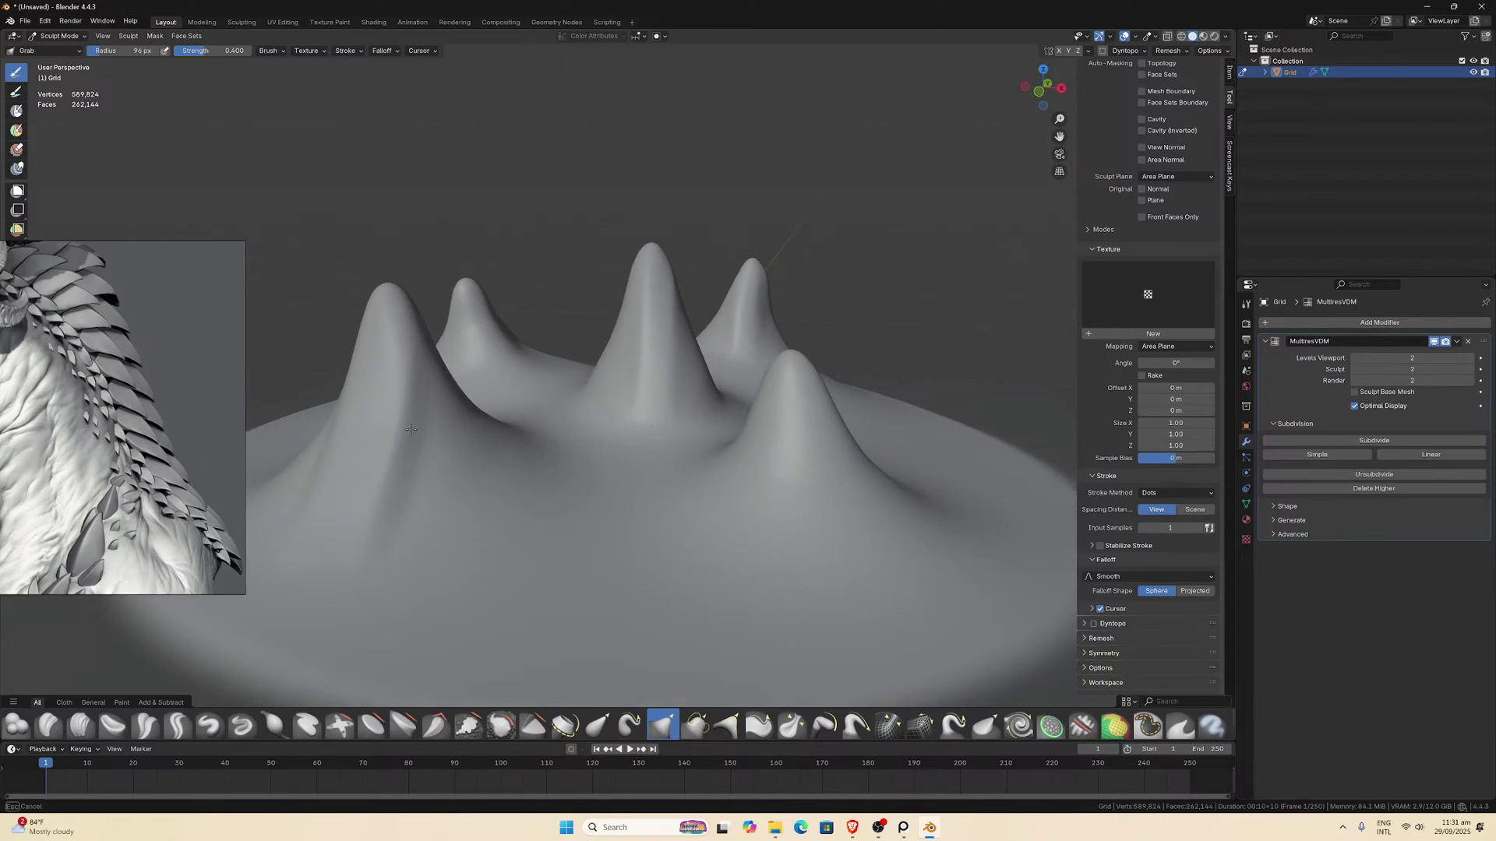
pyautogui.moveTo(415, 433); pyautogui.dragTo(413, 428)
# Build diagonal ridges along the leaning slope of the broad outer peak with the Clay Strips brush.
pyautogui.moveTo(414, 428)
pyautogui.mouseDown(button='middle')
pyautogui.moveTo(631, 423)
pyautogui.moveTo(735, 400)
pyautogui.mouseUp(button='middle')
pyautogui.scroll(2, 799, 324)
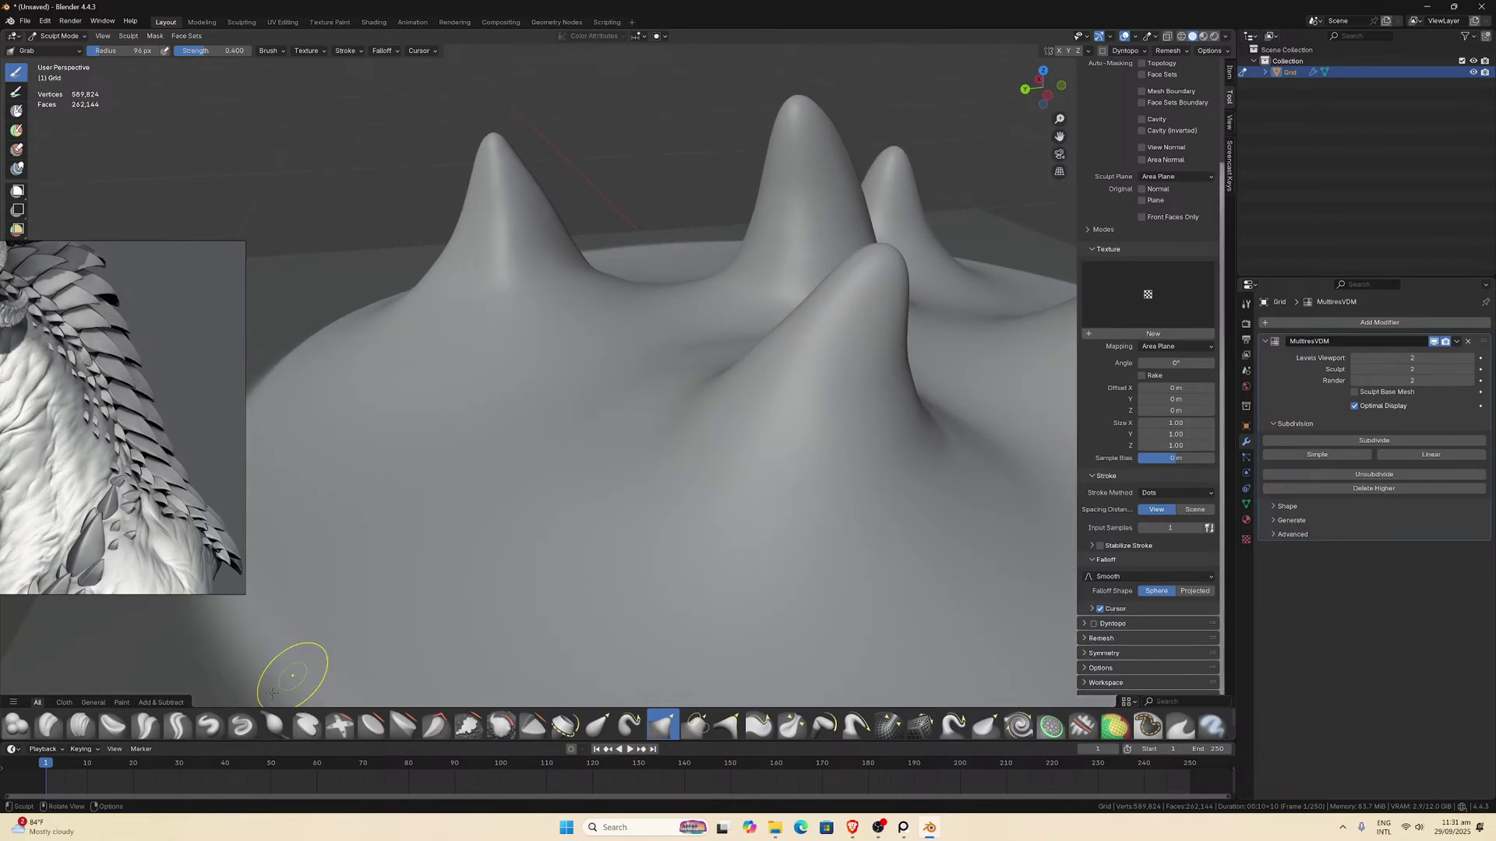
pyautogui.click(81, 726)
pyautogui.moveTo(567, 485); pyautogui.dragTo(799, 378, button='middle')
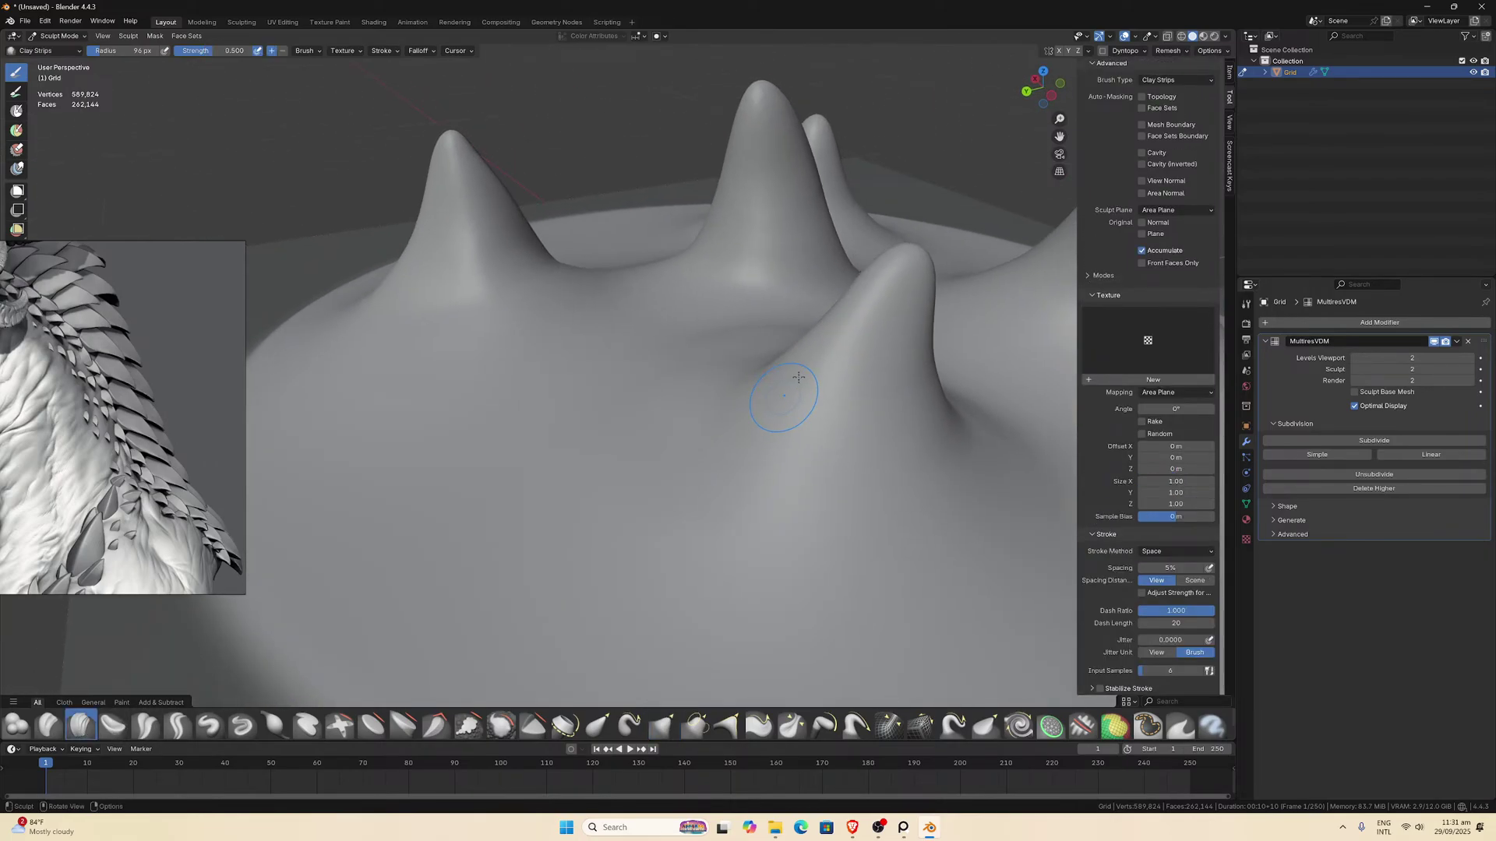
pyautogui.moveTo(869, 285)
pyautogui.mouseDown()
pyautogui.moveTo(788, 406)
pyautogui.moveTo(756, 490)
pyautogui.moveTo(896, 291)
pyautogui.mouseUp()
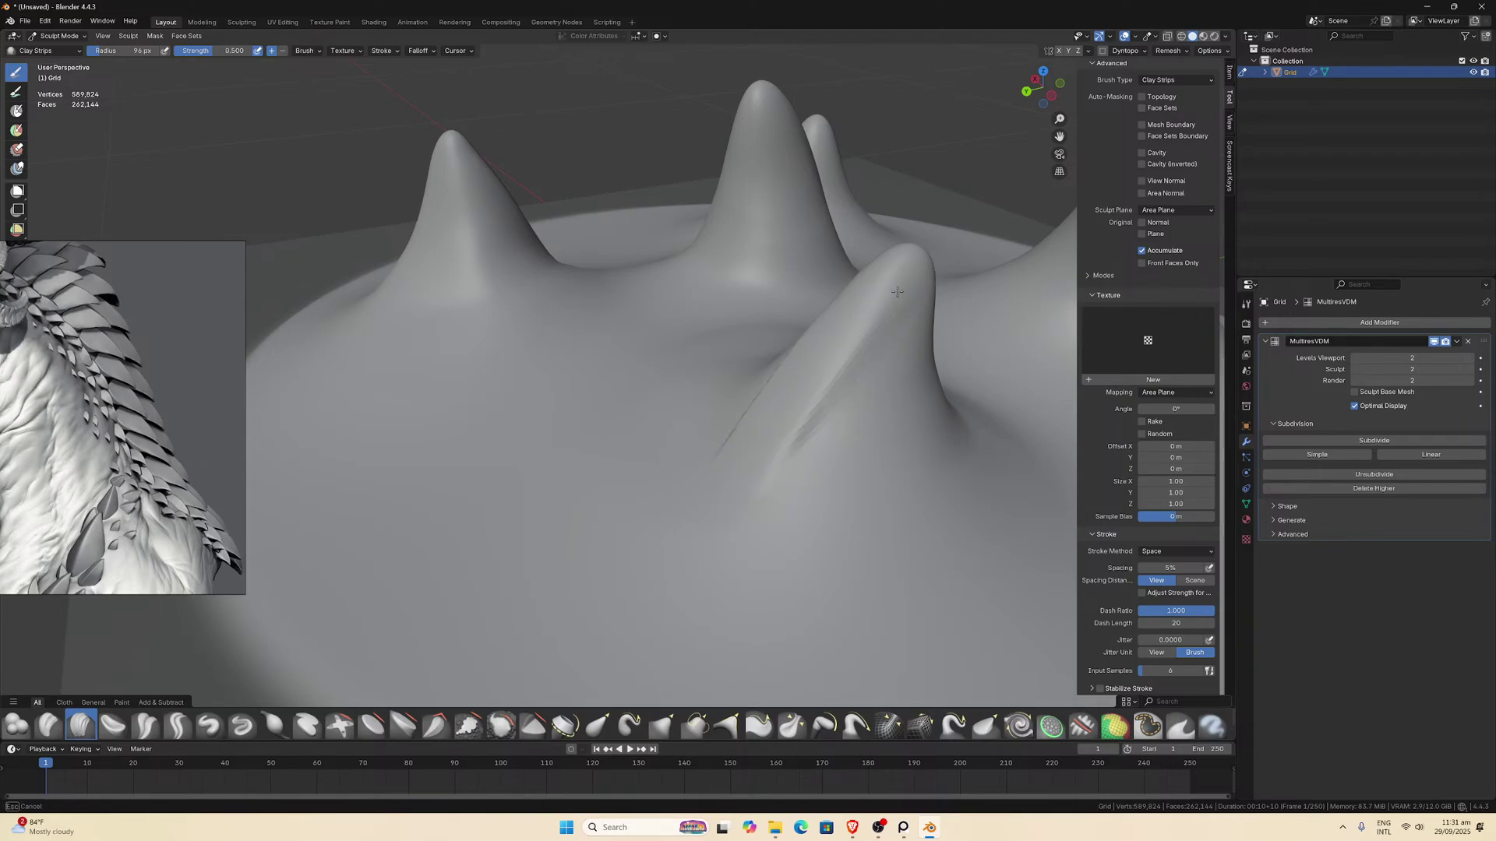
pyautogui.moveTo(853, 357); pyautogui.dragTo(851, 360)
# Add Clay Strips ridges down the slopes of the other outer peaks, working around each from different sides.
pyautogui.moveTo(851, 360); pyautogui.dragTo(732, 191, button='middle')
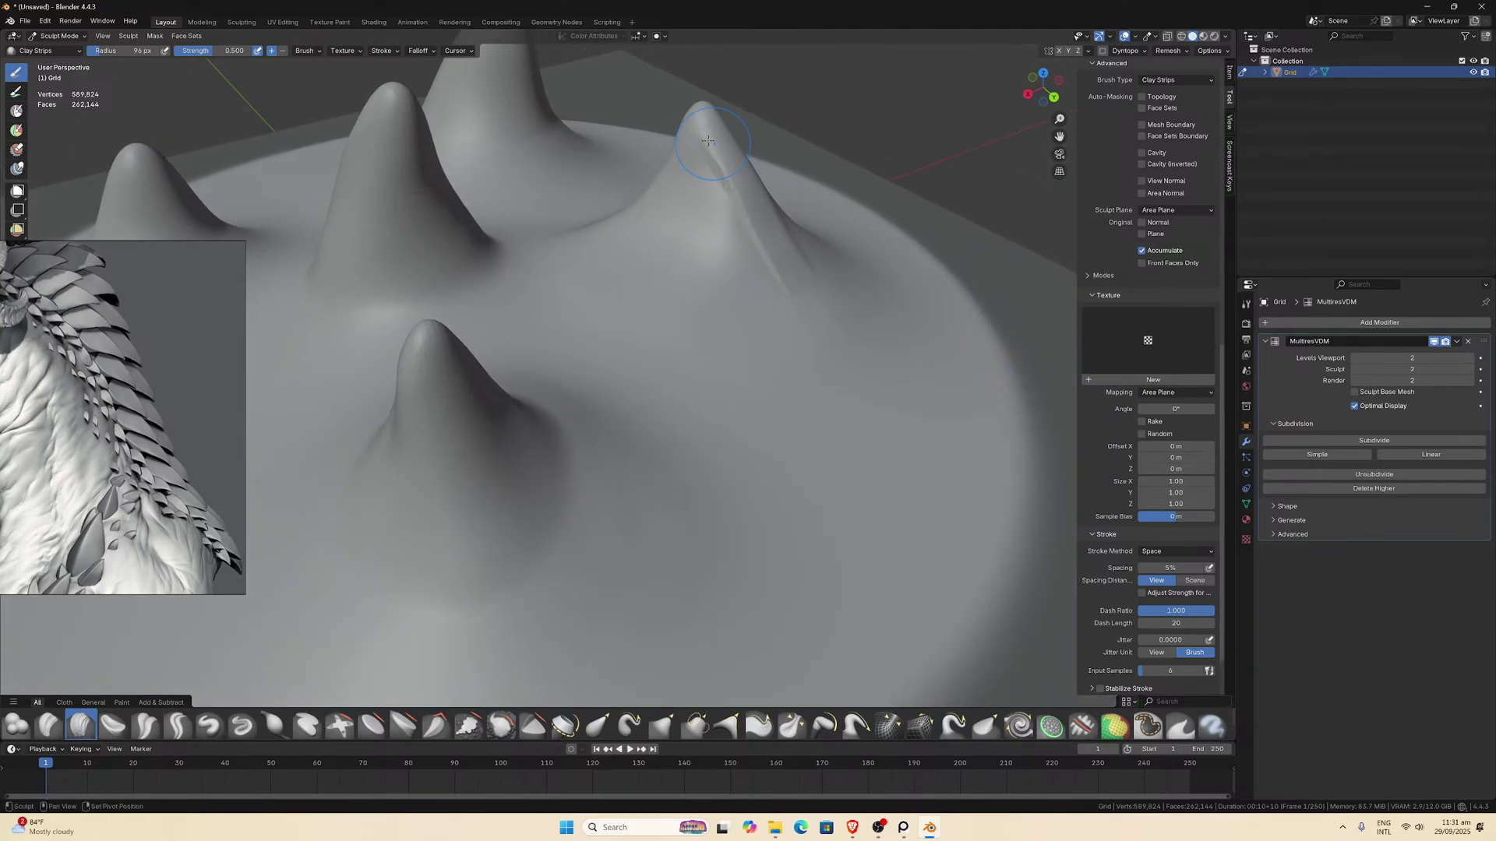
pyautogui.moveTo(732, 191); pyautogui.dragTo(749, 221)
pyautogui.moveTo(807, 299)
pyautogui.mouseDown(button='middle')
pyautogui.moveTo(460, 390)
pyautogui.moveTo(429, 291)
pyautogui.moveTo(694, 241)
pyautogui.mouseUp(button='middle')
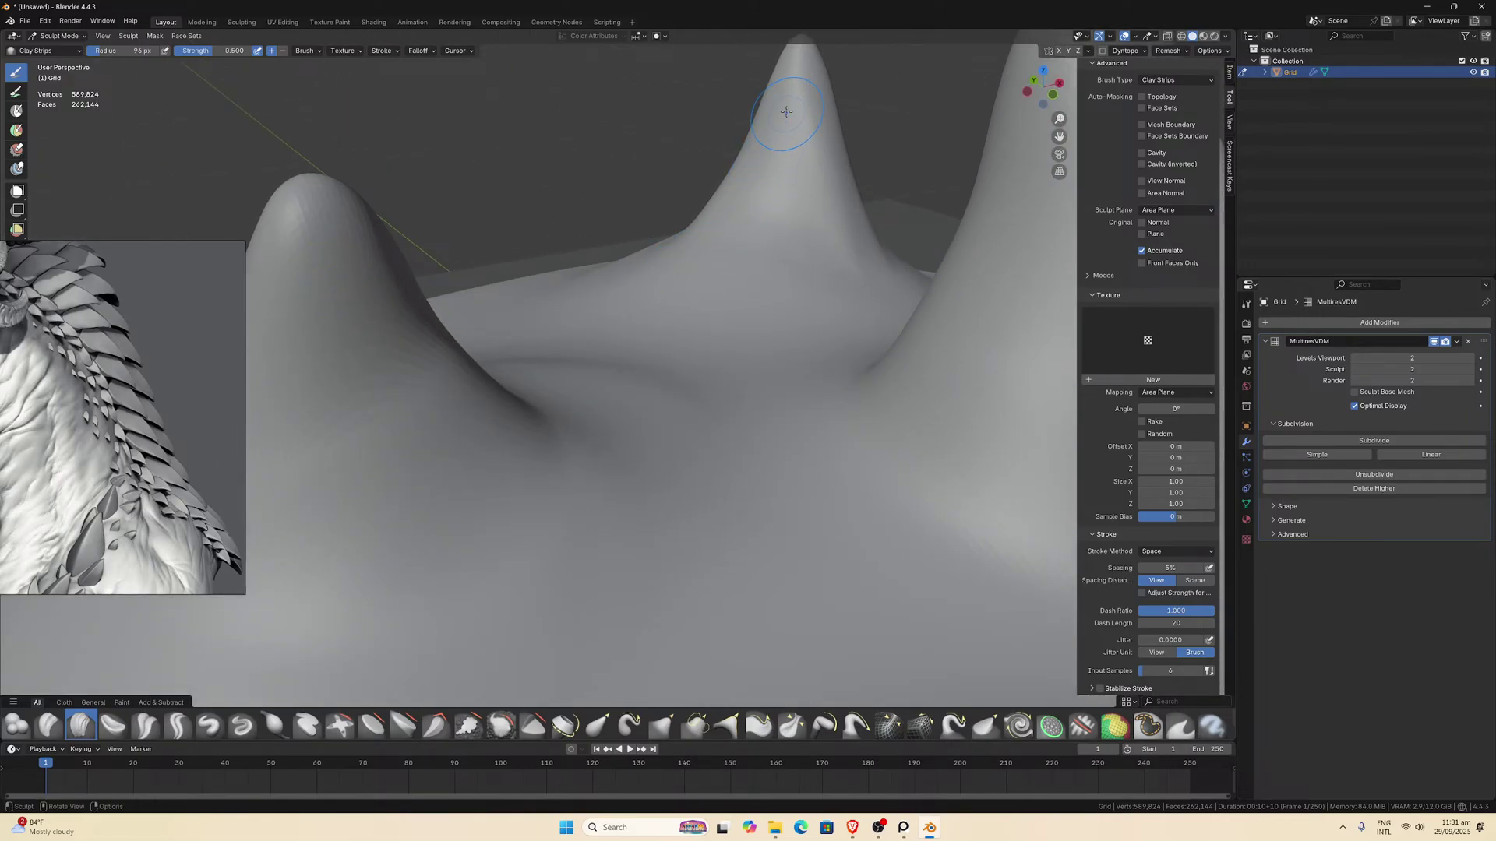
pyautogui.scroll(2, 798, 79)
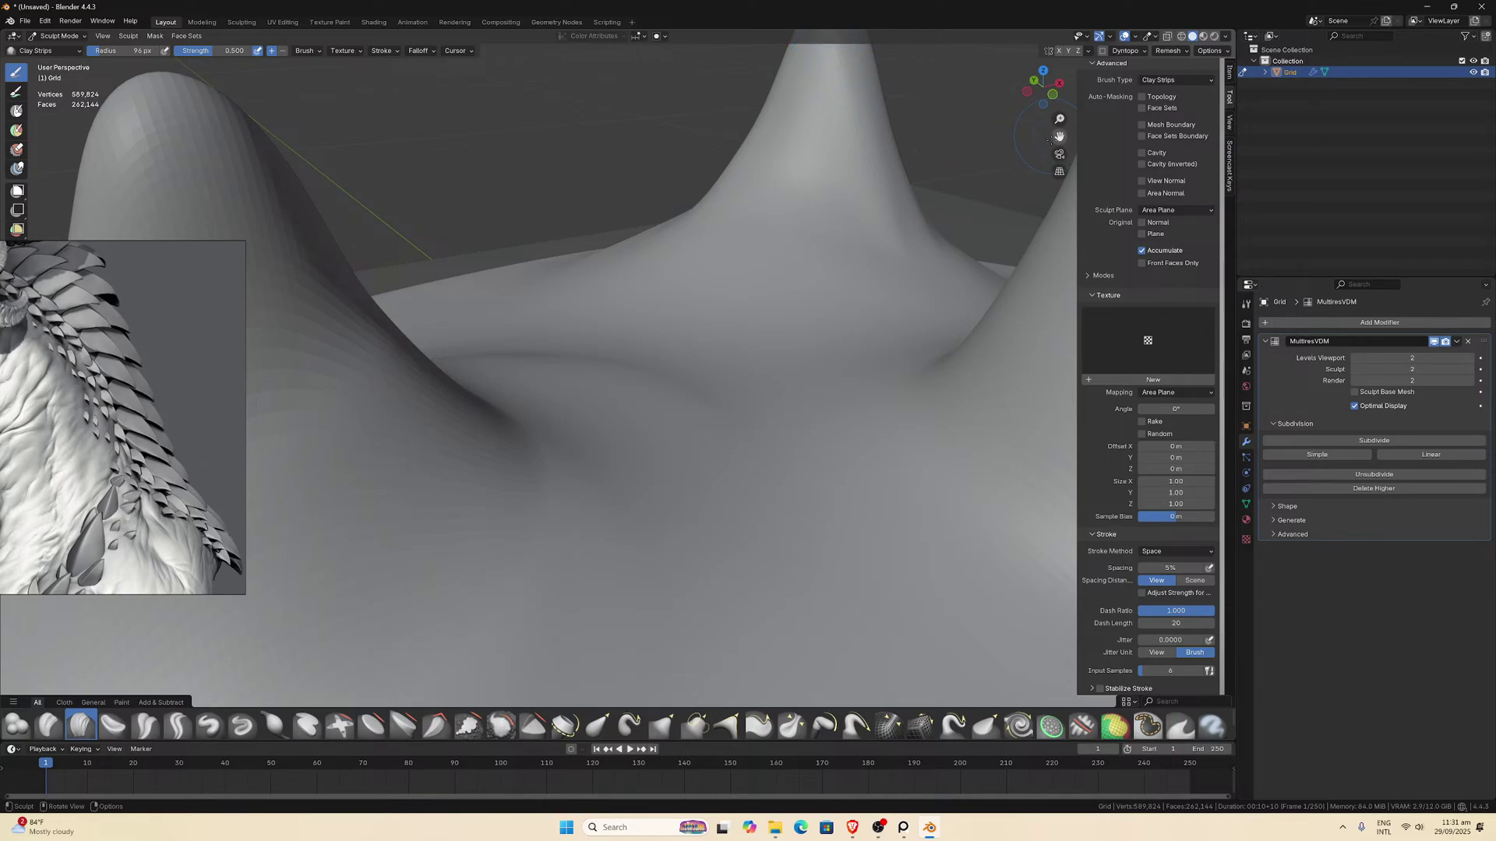
pyautogui.scroll(-2, 1049, 139)
pyautogui.moveTo(758, 135)
pyautogui.mouseDown()
pyautogui.moveTo(767, 335)
pyautogui.moveTo(768, 284)
pyautogui.mouseUp()
pyautogui.moveTo(768, 283)
pyautogui.mouseDown(button='middle')
pyautogui.moveTo(710, 235)
pyautogui.moveTo(954, 273)
pyautogui.mouseUp(button='middle')
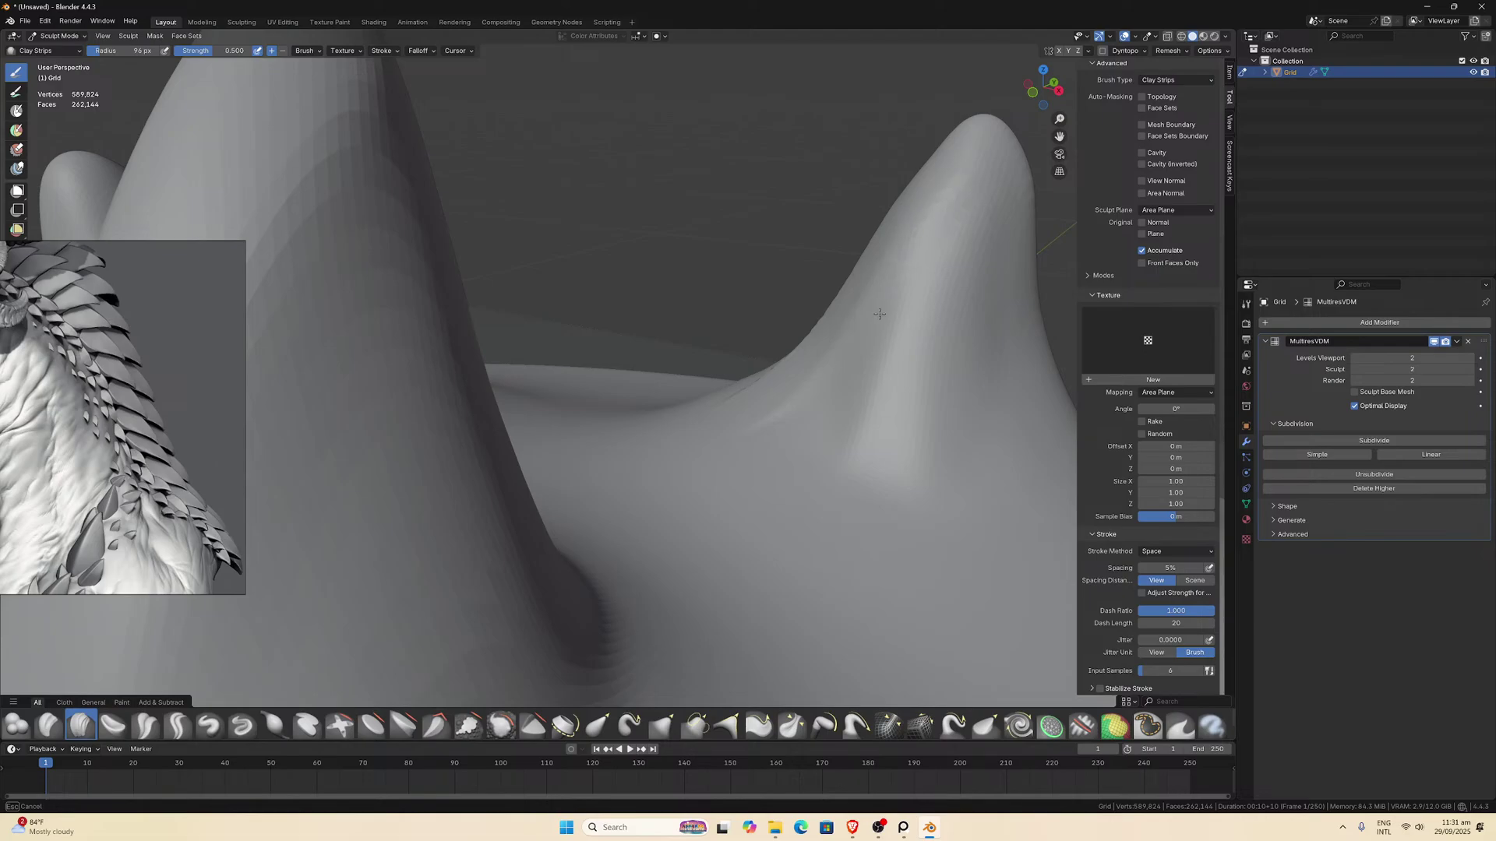
pyautogui.moveTo(794, 406); pyautogui.dragTo(592, 253, button='middle')
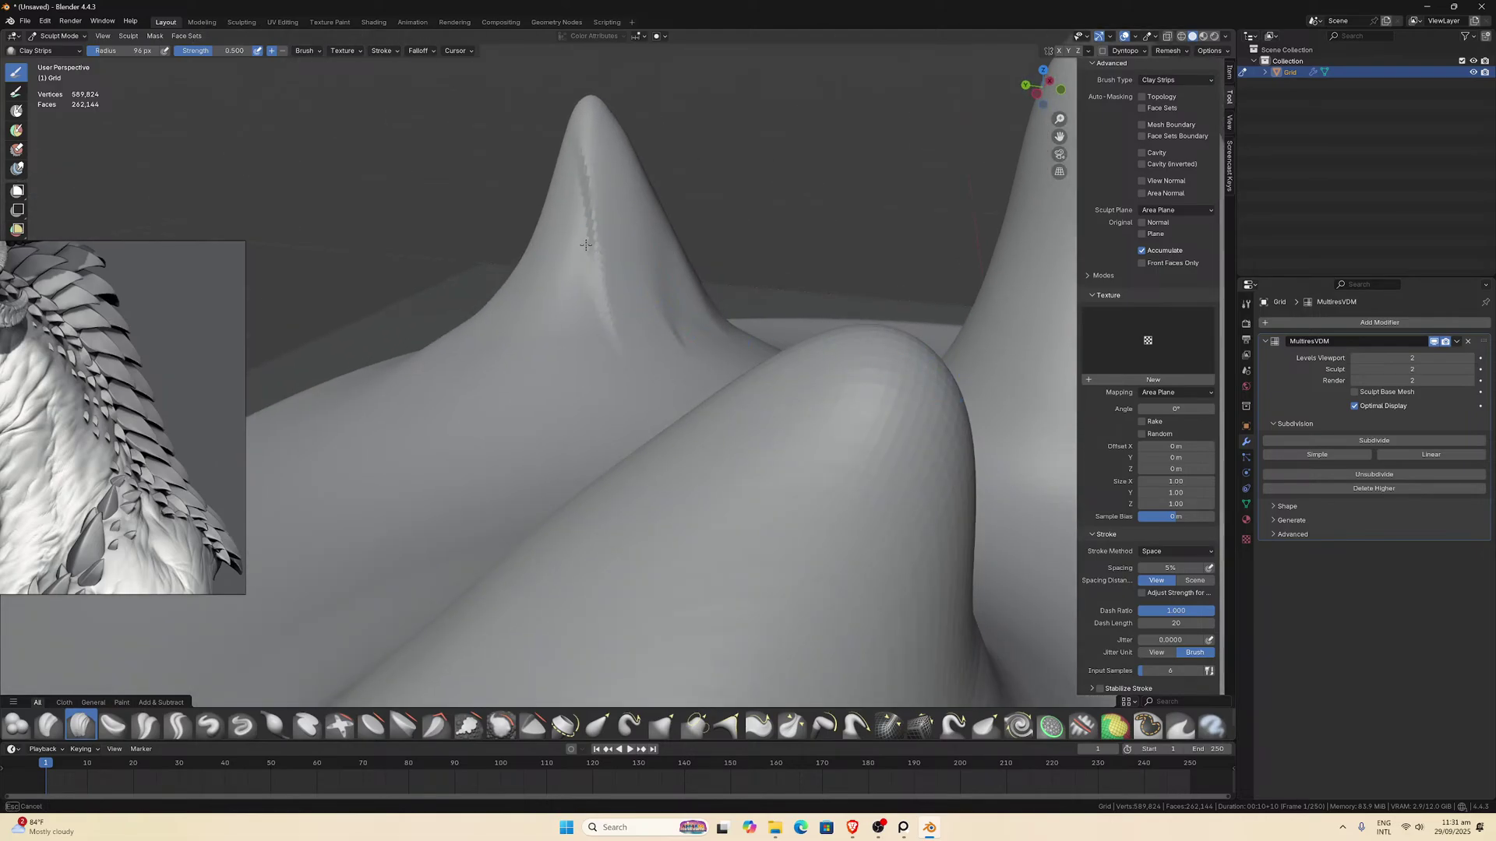
pyautogui.moveTo(650, 317)
pyautogui.mouseDown(button='middle')
pyautogui.moveTo(775, 324)
pyautogui.moveTo(723, 325)
pyautogui.moveTo(792, 361)
pyautogui.moveTo(604, 440)
pyautogui.mouseUp(button='middle')
# Build up small mounds beside the long-ridged outer peak with the Clay brush, working from the top view.
pyautogui.press('KP_7')
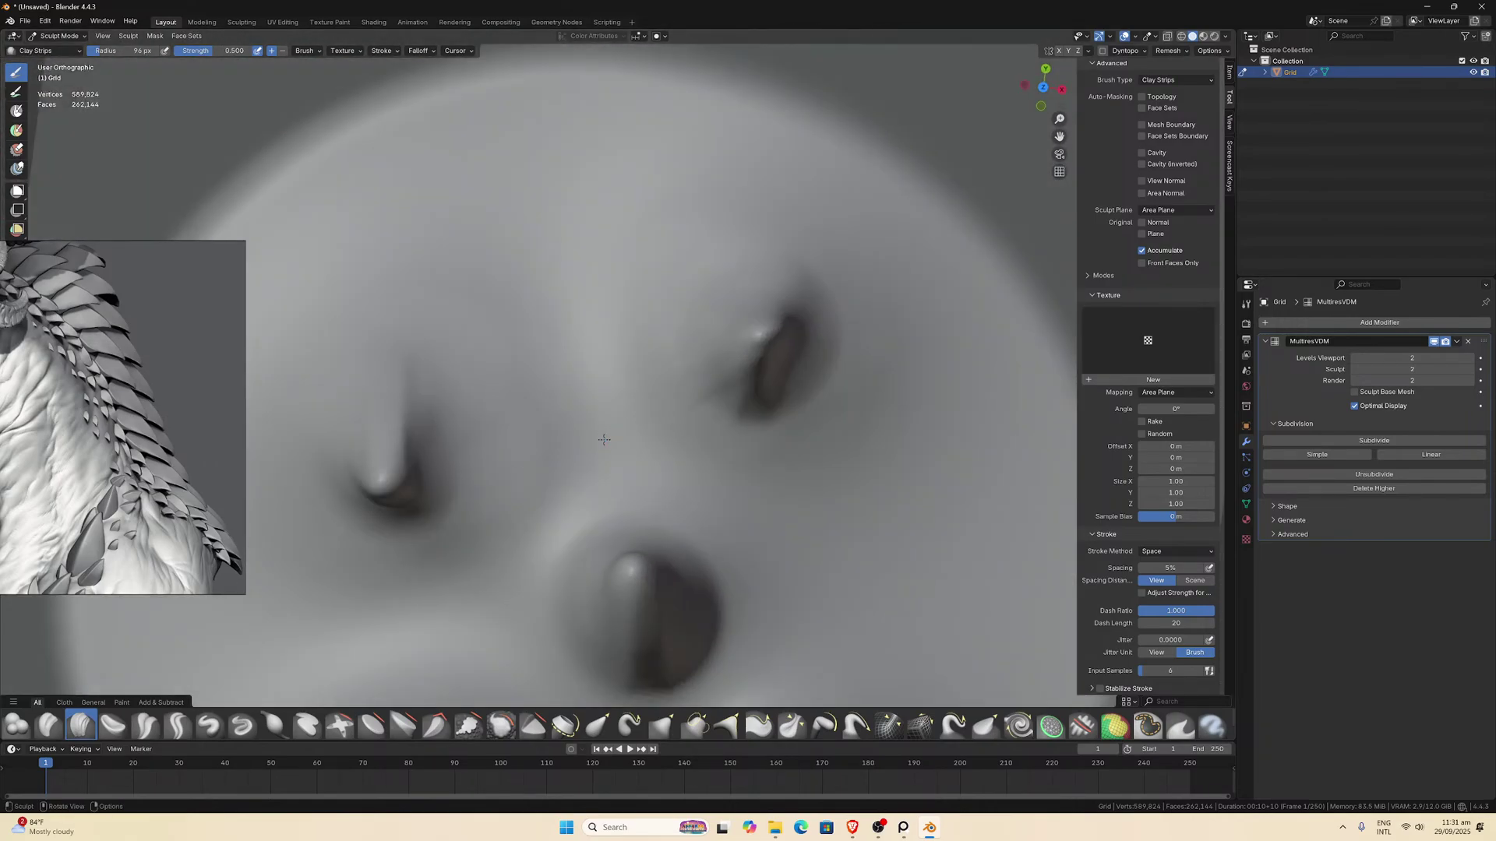
pyautogui.scroll(-4, 615, 448)
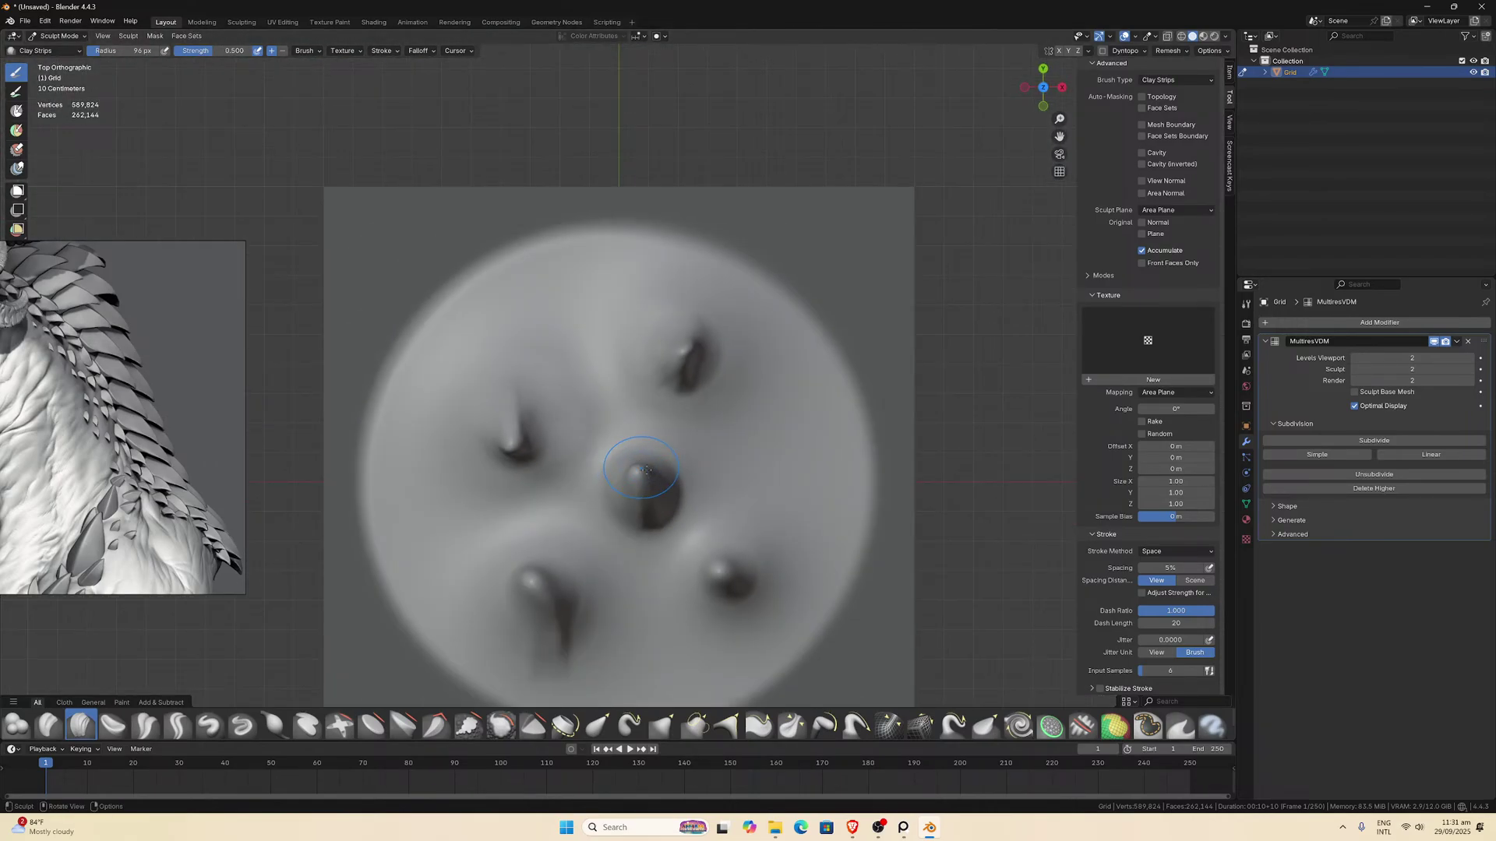
pyautogui.scroll(1, 717, 419)
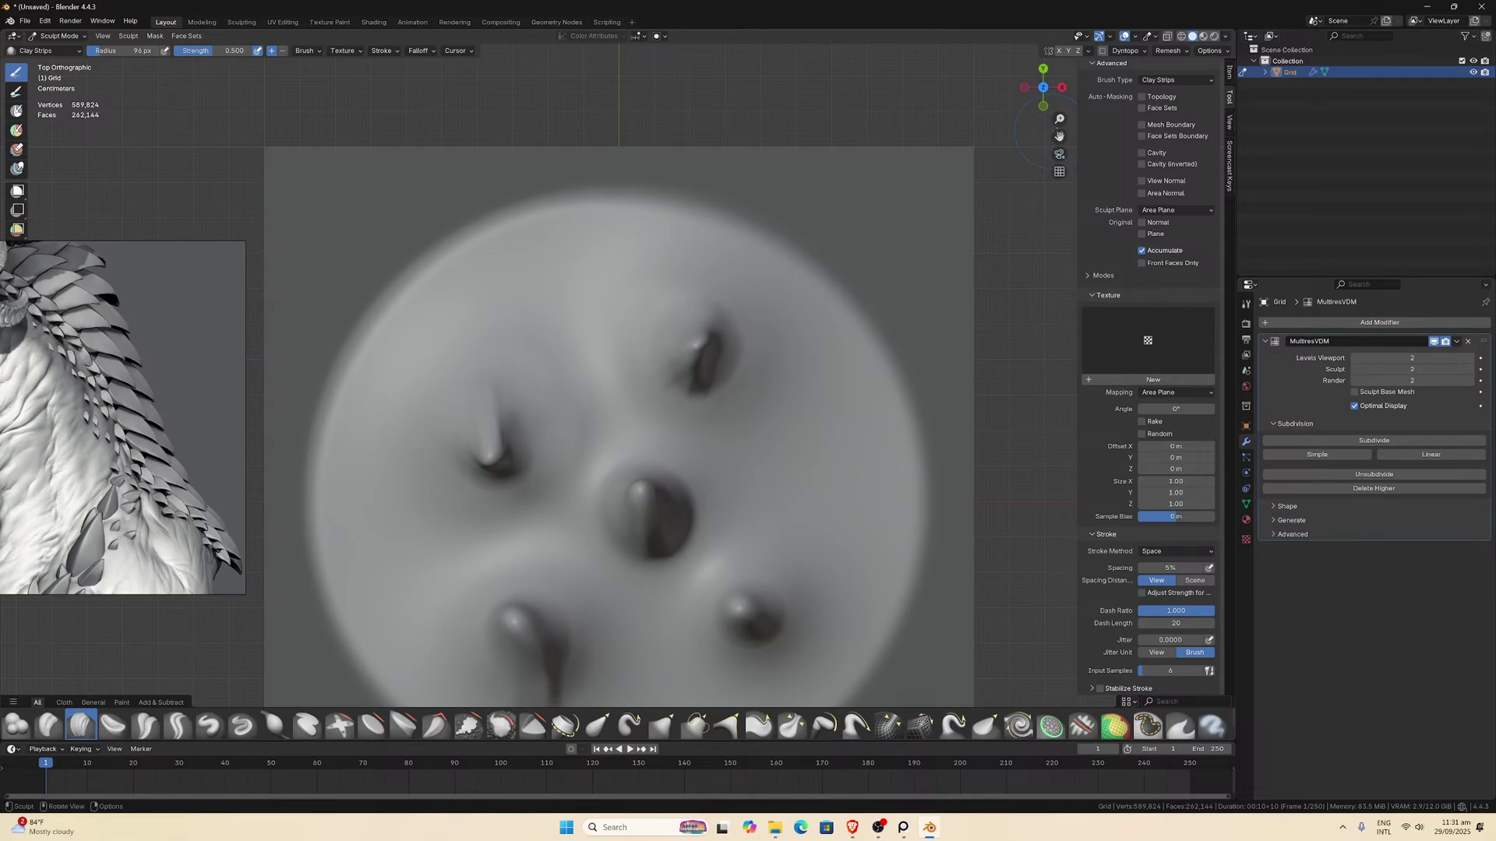
pyautogui.moveTo(1059, 136); pyautogui.dragTo(1065, 0)
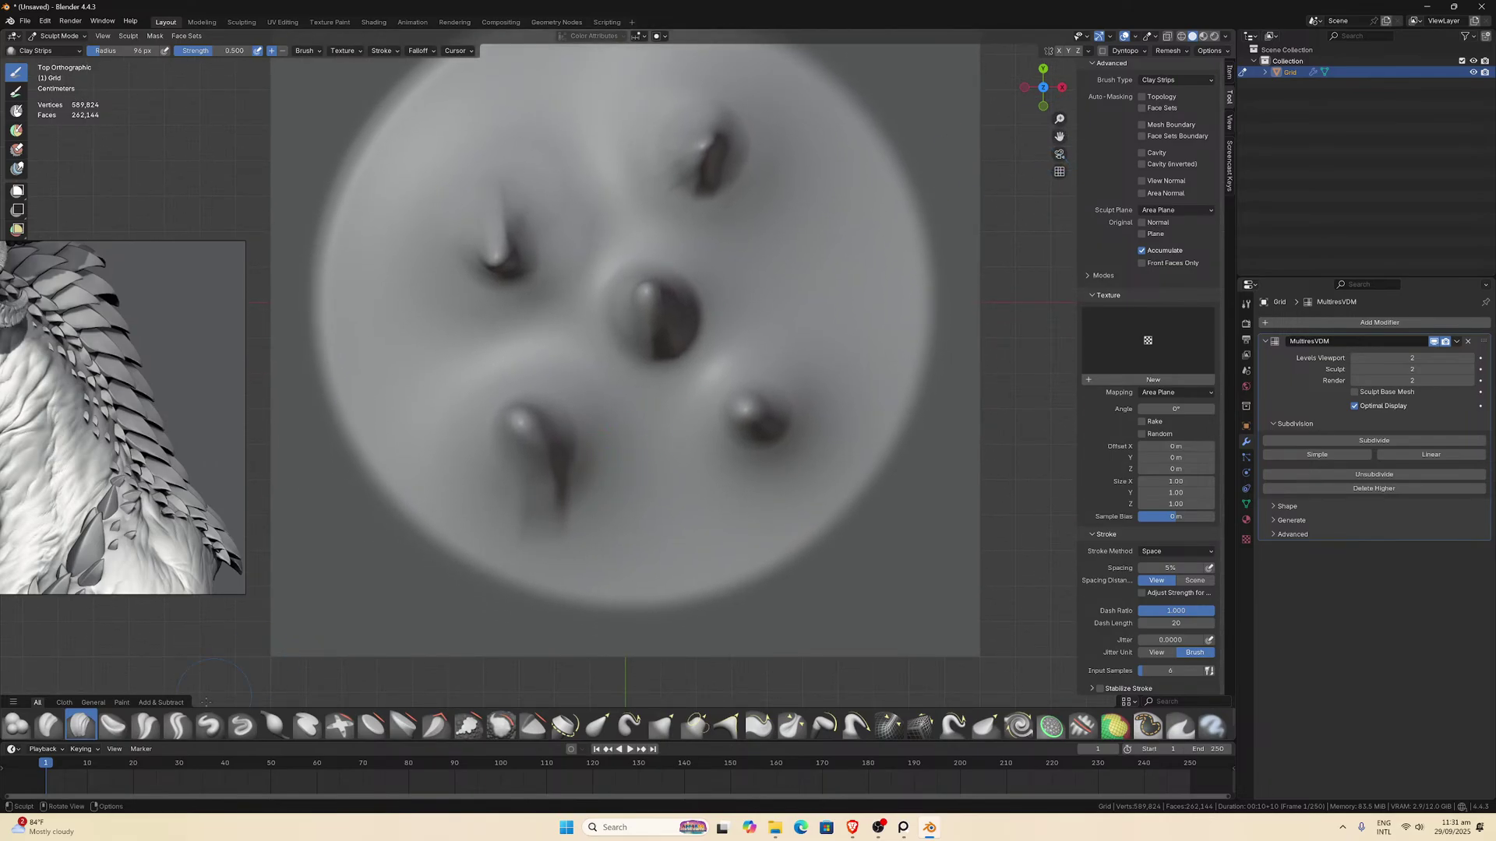
pyautogui.click(49, 725)
pyautogui.scroll(3, 585, 546)
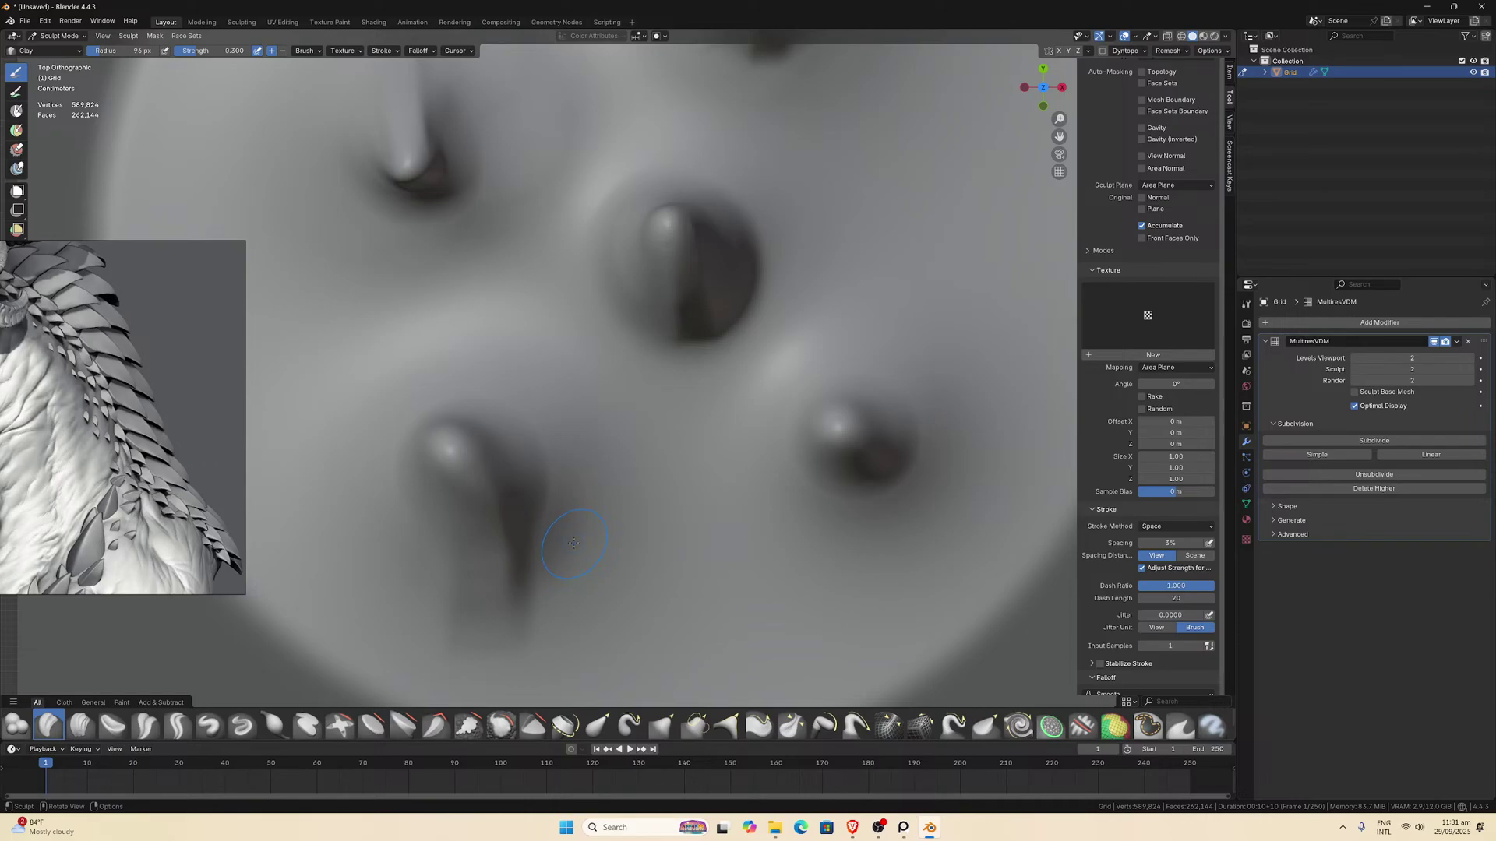
pyautogui.moveTo(574, 543)
pyautogui.mouseDown()
pyautogui.moveTo(596, 538)
pyautogui.moveTo(595, 456)
pyautogui.mouseUp()
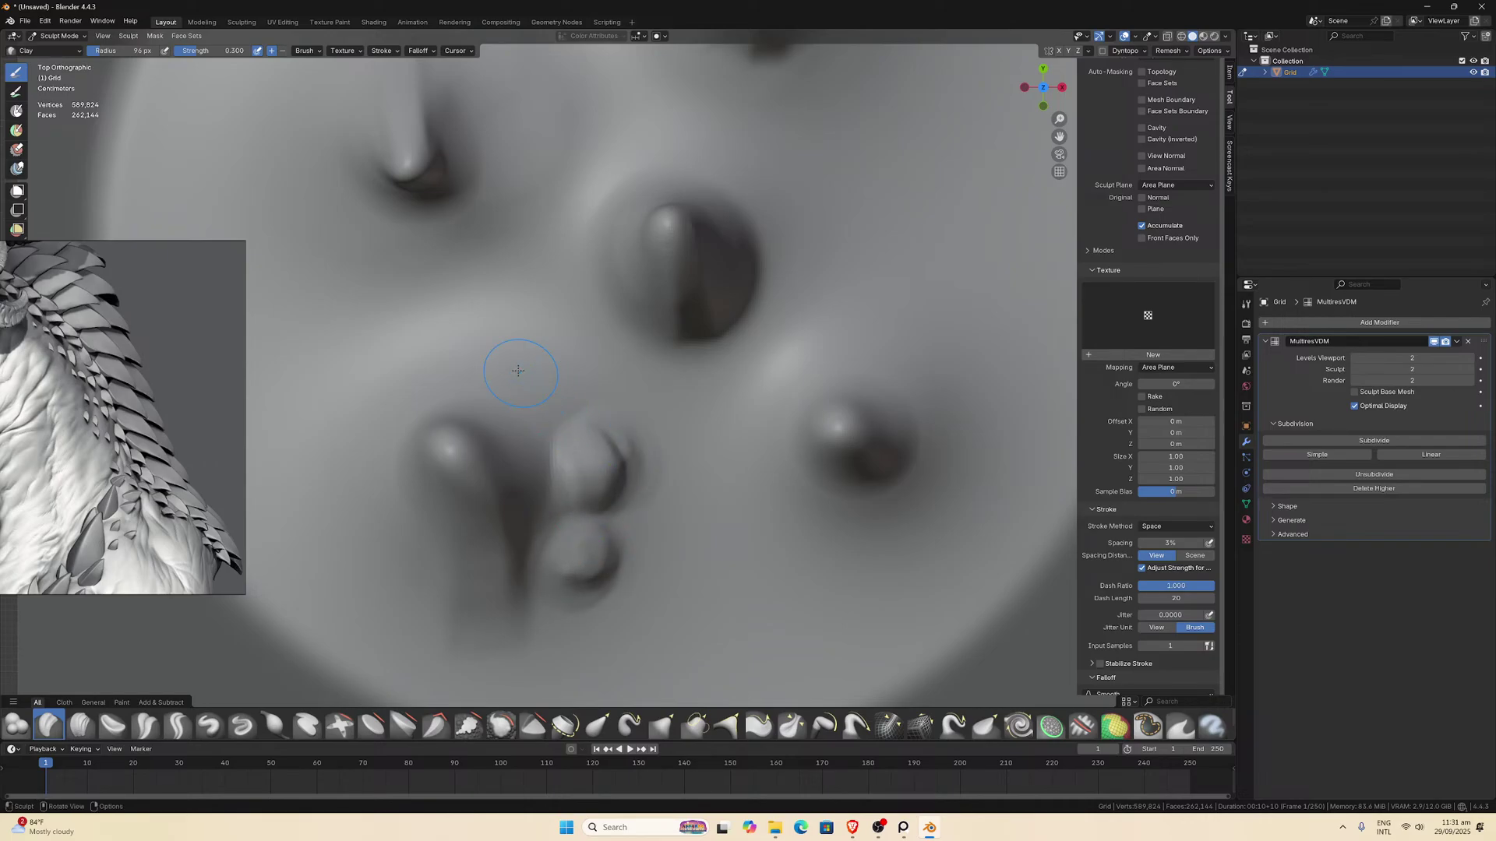
# Complete the ring of small Clay mounds around the long-ridged outer peak and build a similar ring around the neighbouring rounded peak.
pyautogui.moveTo(518, 370)
pyautogui.mouseDown()
pyautogui.moveTo(557, 397)
pyautogui.moveTo(546, 374)
pyautogui.moveTo(470, 359)
pyautogui.moveTo(375, 426)
pyautogui.moveTo(359, 497)
pyautogui.moveTo(416, 627)
pyautogui.moveTo(531, 616)
pyautogui.moveTo(518, 639)
pyautogui.mouseUp()
pyautogui.moveTo(843, 504)
pyautogui.mouseDown()
pyautogui.moveTo(847, 576)
pyautogui.moveTo(865, 545)
pyautogui.moveTo(853, 557)
pyautogui.mouseUp()
pyautogui.moveTo(922, 503)
pyautogui.mouseDown()
pyautogui.moveTo(880, 510)
pyautogui.moveTo(934, 530)
pyautogui.moveTo(943, 506)
pyautogui.mouseUp()
pyautogui.moveTo(954, 447); pyautogui.dragTo(958, 416)
pyautogui.moveTo(887, 362)
pyautogui.mouseDown()
pyautogui.moveTo(931, 343)
pyautogui.moveTo(912, 331)
pyautogui.mouseUp()
pyautogui.moveTo(810, 362)
pyautogui.mouseDown()
pyautogui.moveTo(802, 343)
pyautogui.moveTo(850, 335)
pyautogui.mouseUp()
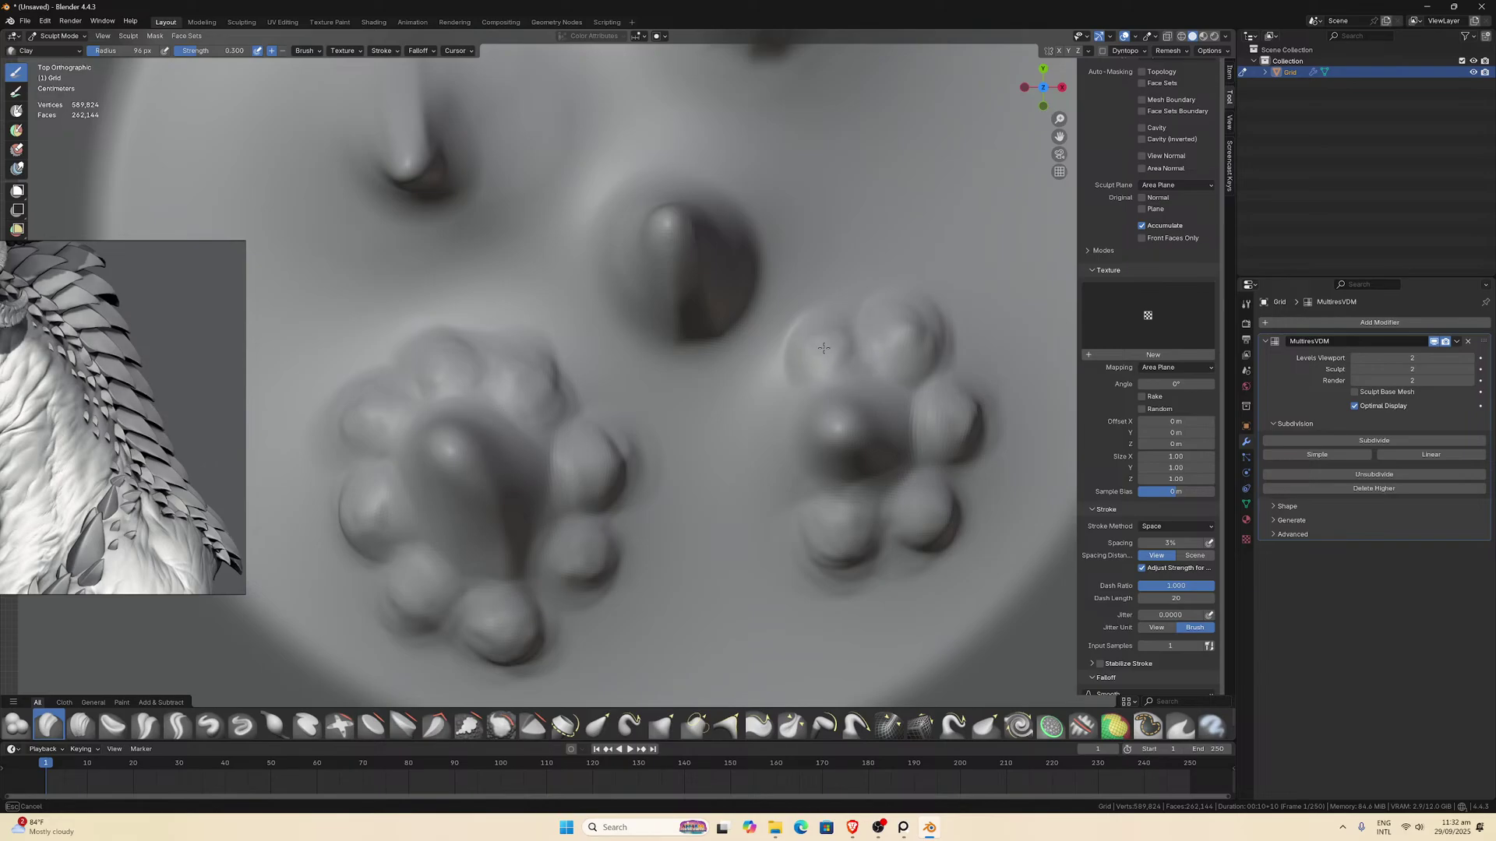
pyautogui.moveTo(750, 389); pyautogui.dragTo(767, 438)
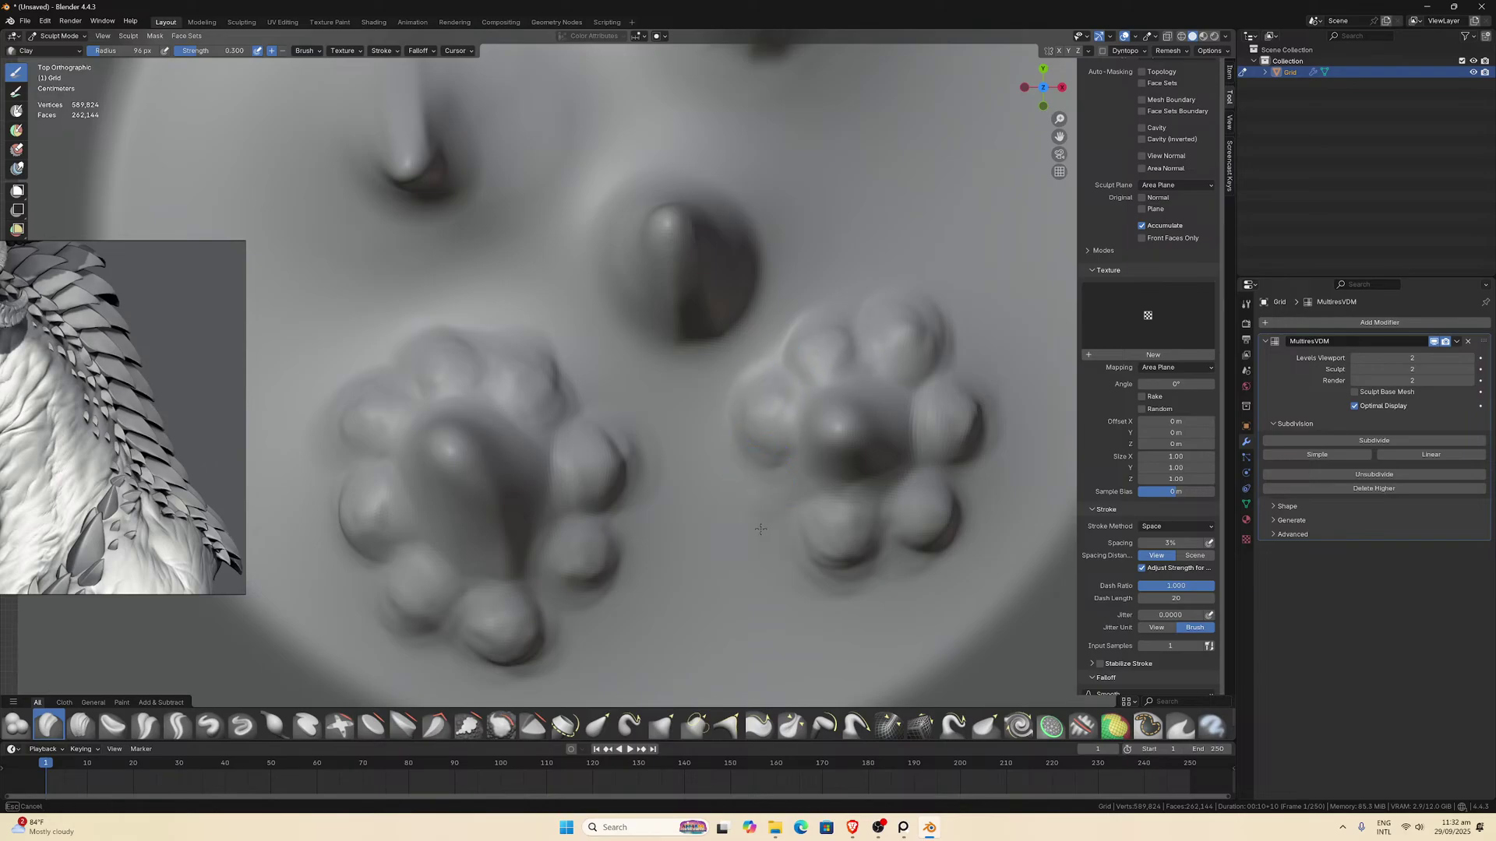
pyautogui.moveTo(763, 530)
pyautogui.mouseDown()
pyautogui.moveTo(775, 546)
pyautogui.moveTo(766, 493)
pyautogui.mouseUp()
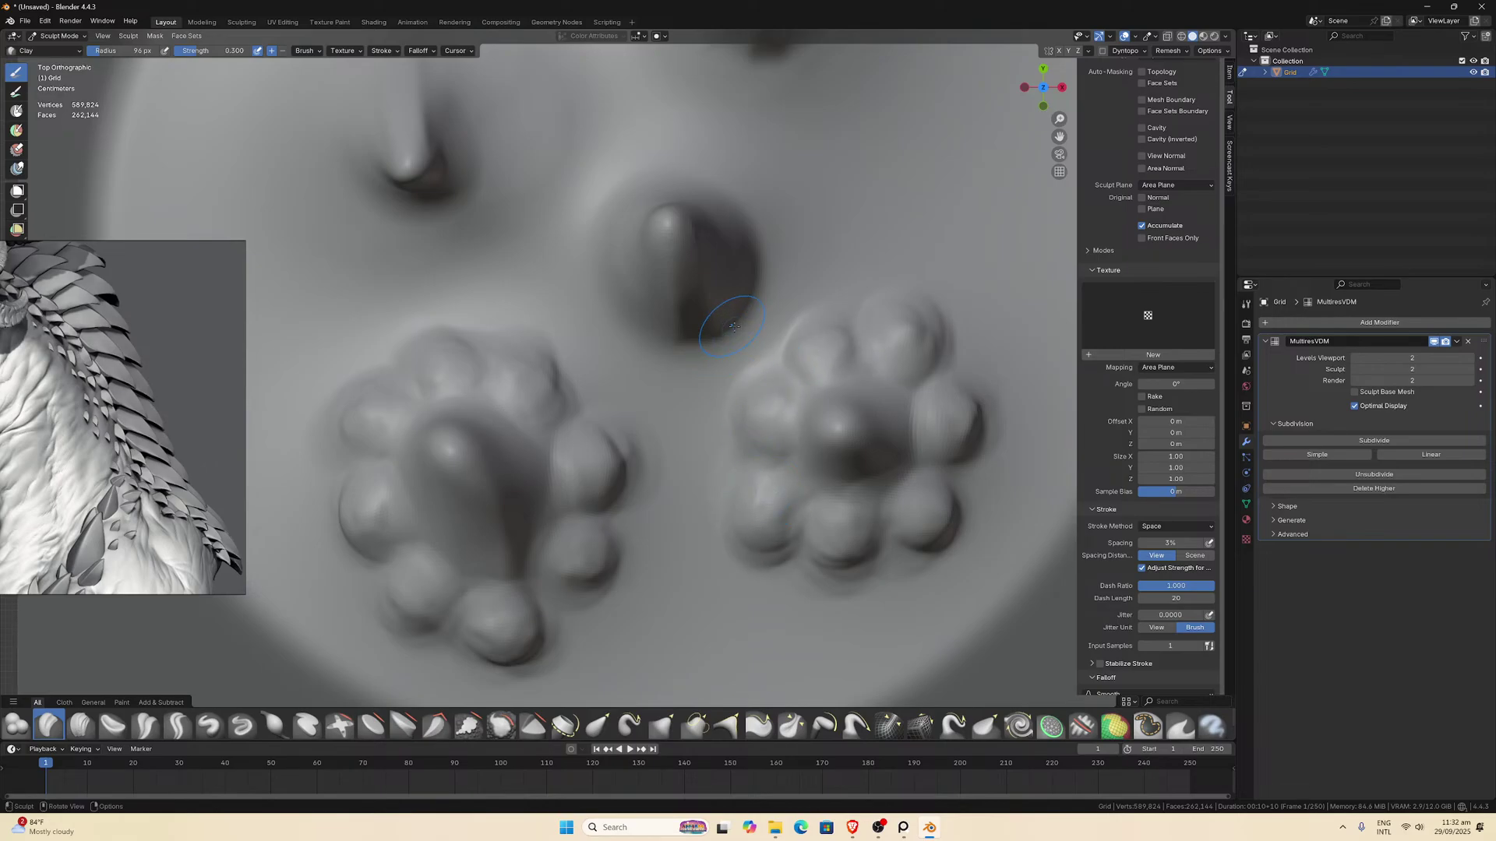
# Build small Clay mounds along the side of the central peak that faces the two ringed peaks.
pyautogui.moveTo(734, 326)
pyautogui.mouseDown()
pyautogui.moveTo(756, 300)
pyautogui.moveTo(767, 319)
pyautogui.moveTo(713, 327)
pyautogui.moveTo(695, 378)
pyautogui.moveTo(707, 365)
pyautogui.moveTo(662, 355)
pyautogui.moveTo(614, 311)
pyautogui.moveTo(609, 333)
pyautogui.mouseUp()
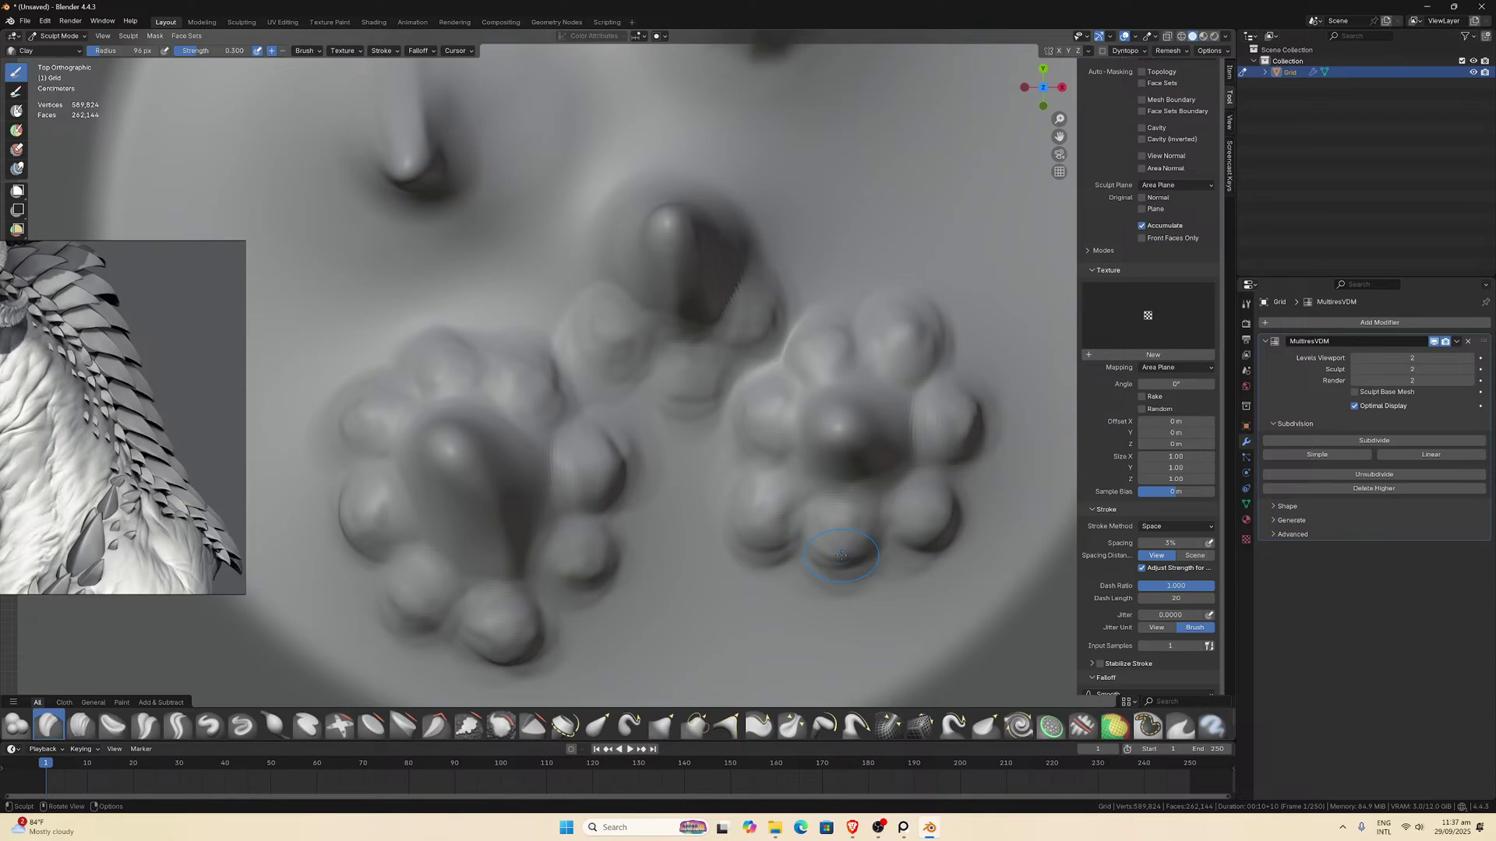
pyautogui.scroll(-3, 807, 517)
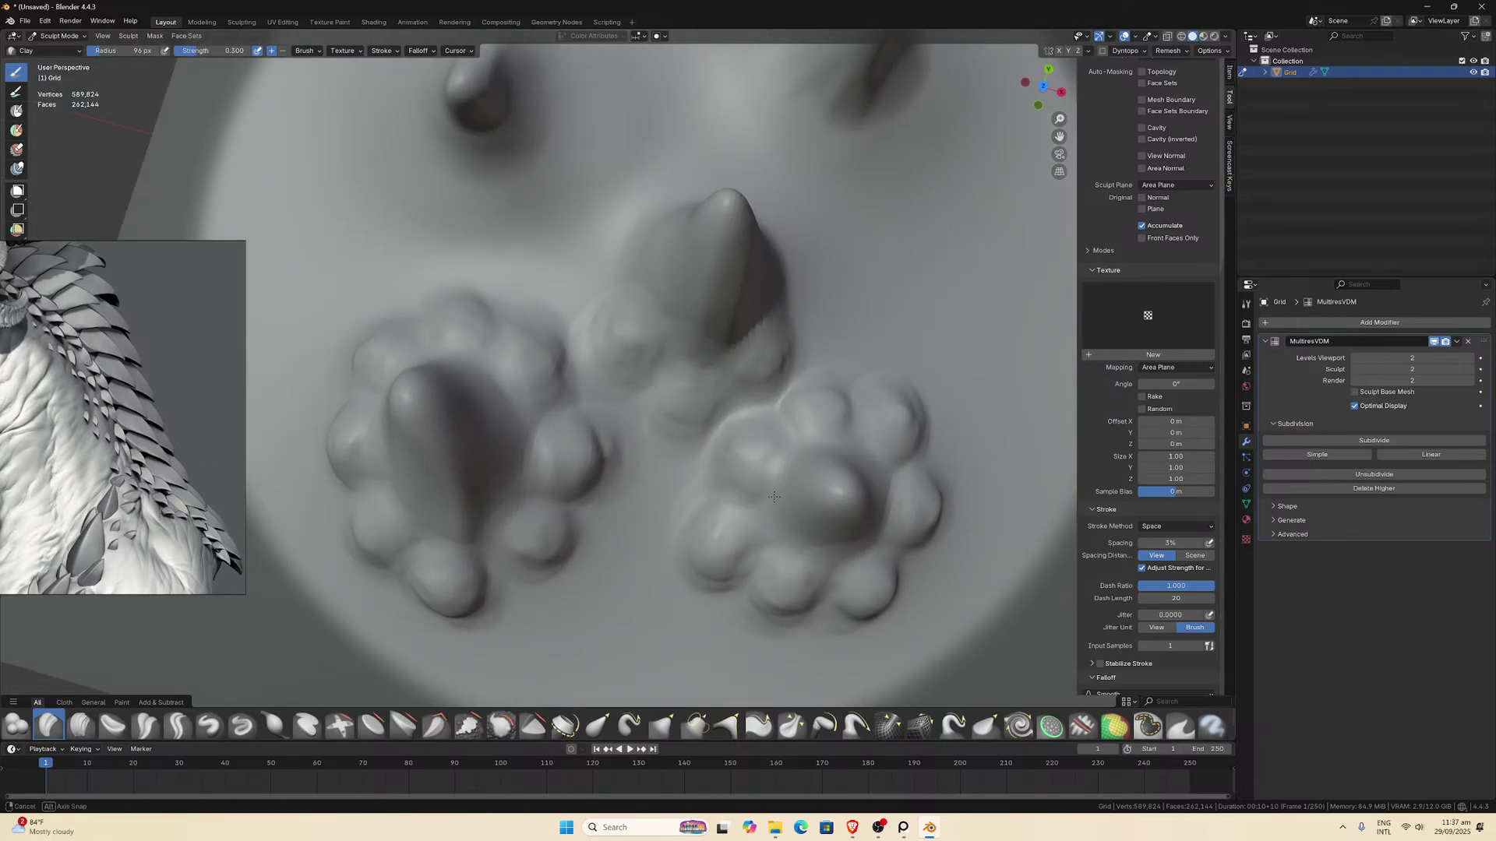
pyautogui.moveTo(807, 517); pyautogui.dragTo(800, 451, button='middle')
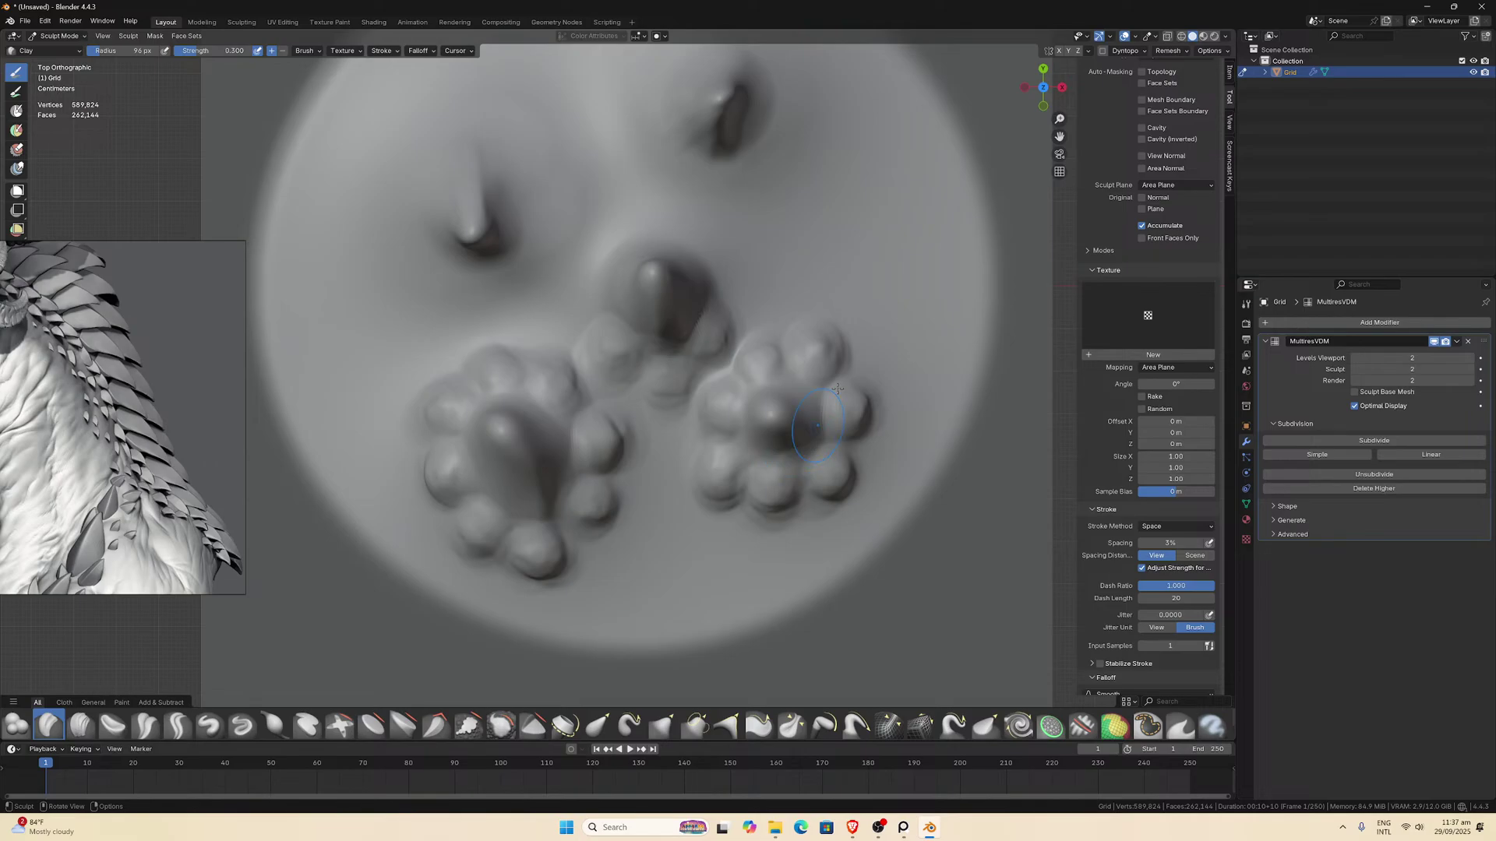
# Build a full ring of small Clay mounds around the narrow leaning outer peak, working from the top view.
pyautogui.moveTo(1060, 136); pyautogui.dragTo(1056, 362)
pyautogui.scroll(1, 538, 401)
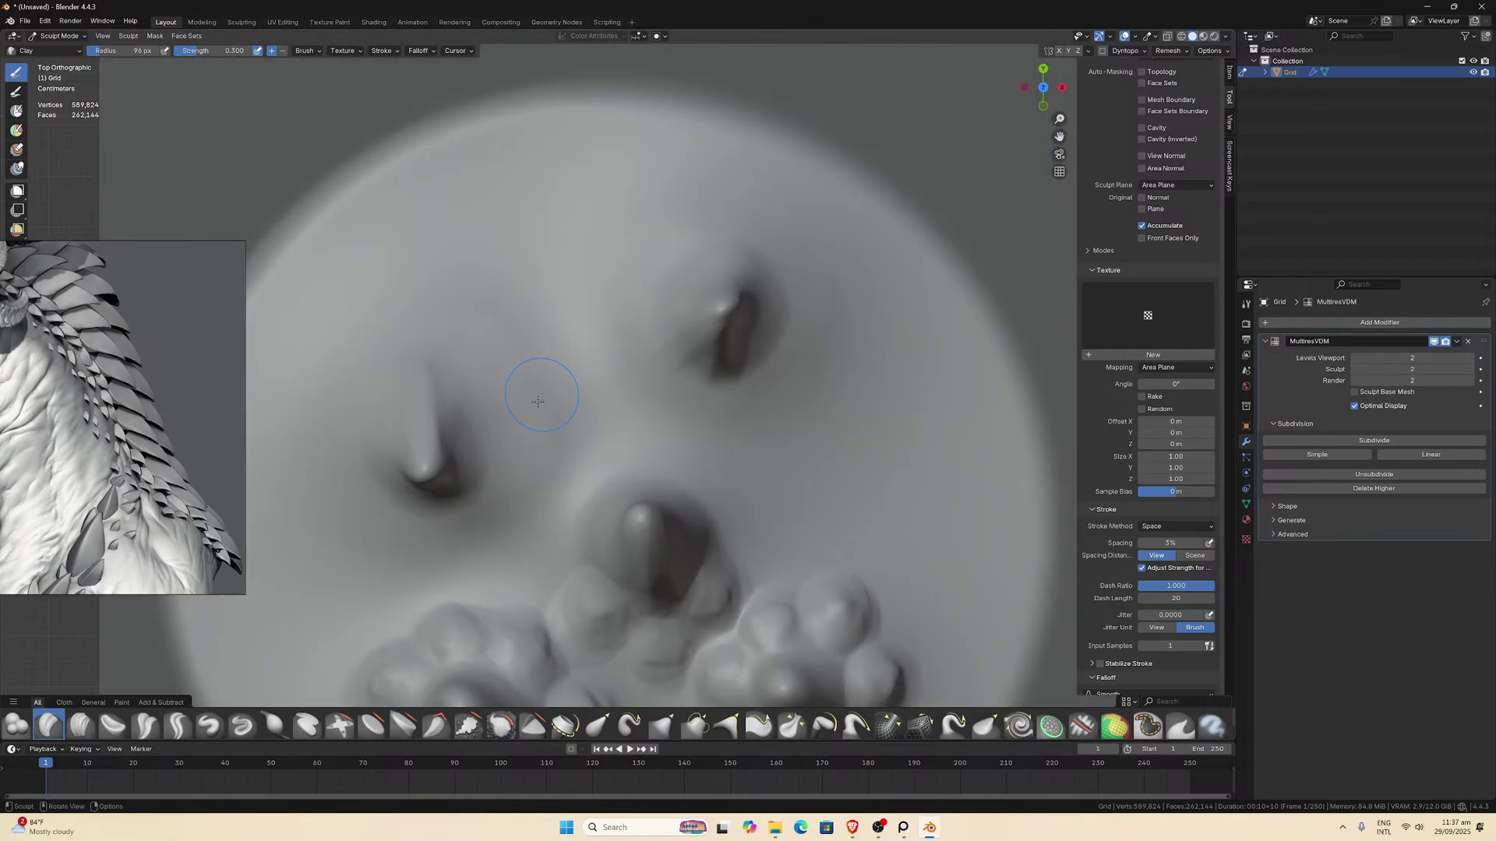
pyautogui.scroll(1, 503, 459)
pyautogui.moveTo(479, 467)
pyautogui.mouseDown()
pyautogui.moveTo(476, 450)
pyautogui.moveTo(497, 456)
pyautogui.moveTo(487, 401)
pyautogui.moveTo(394, 364)
pyautogui.moveTo(400, 335)
pyautogui.moveTo(382, 369)
pyautogui.moveTo(341, 364)
pyautogui.moveTo(329, 381)
pyautogui.mouseUp()
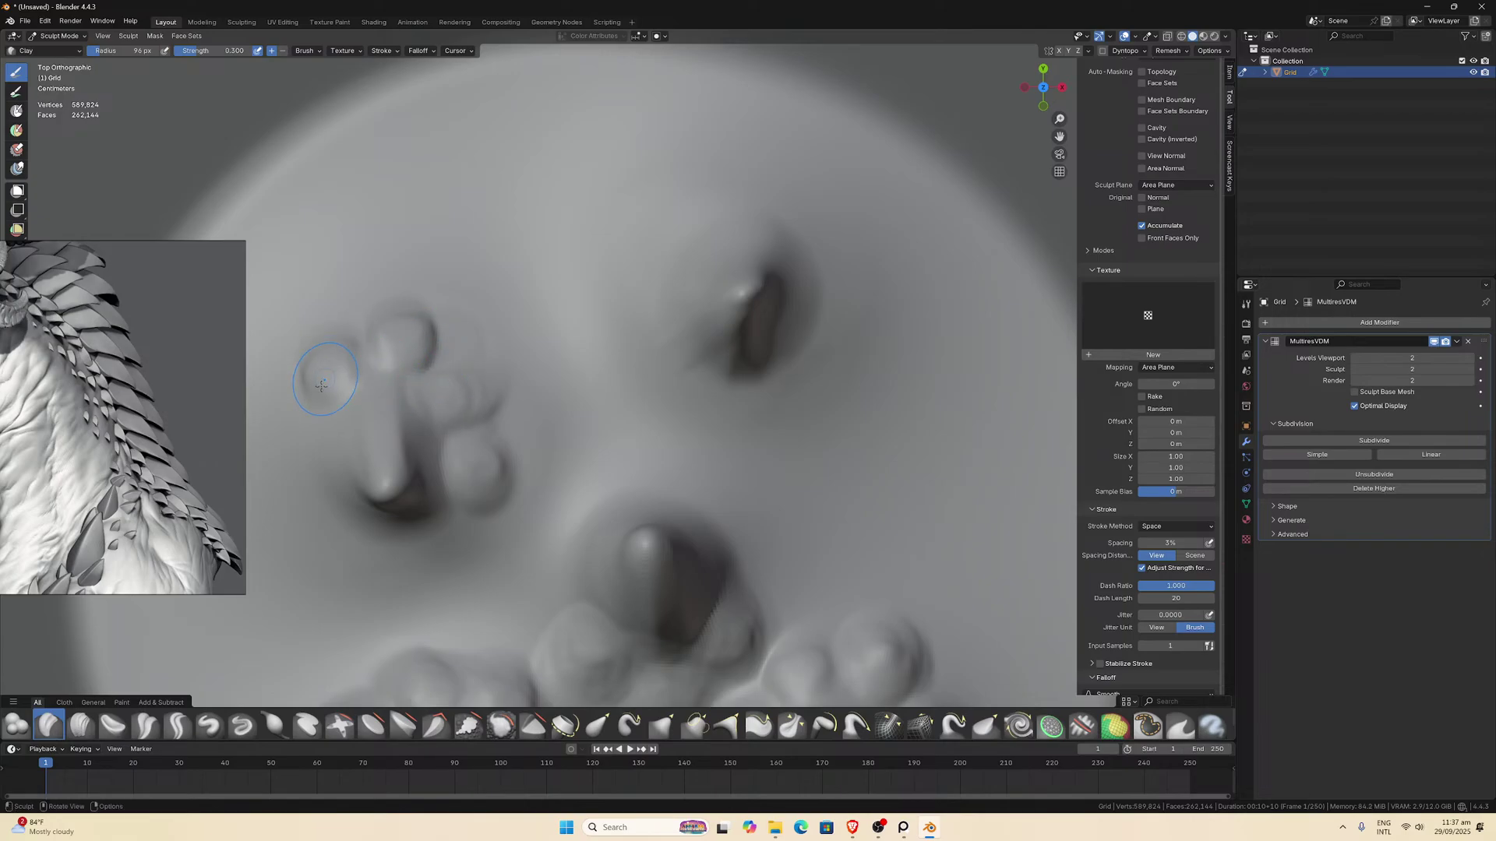
pyautogui.moveTo(318, 438)
pyautogui.mouseDown()
pyautogui.moveTo(311, 465)
pyautogui.moveTo(303, 446)
pyautogui.mouseUp()
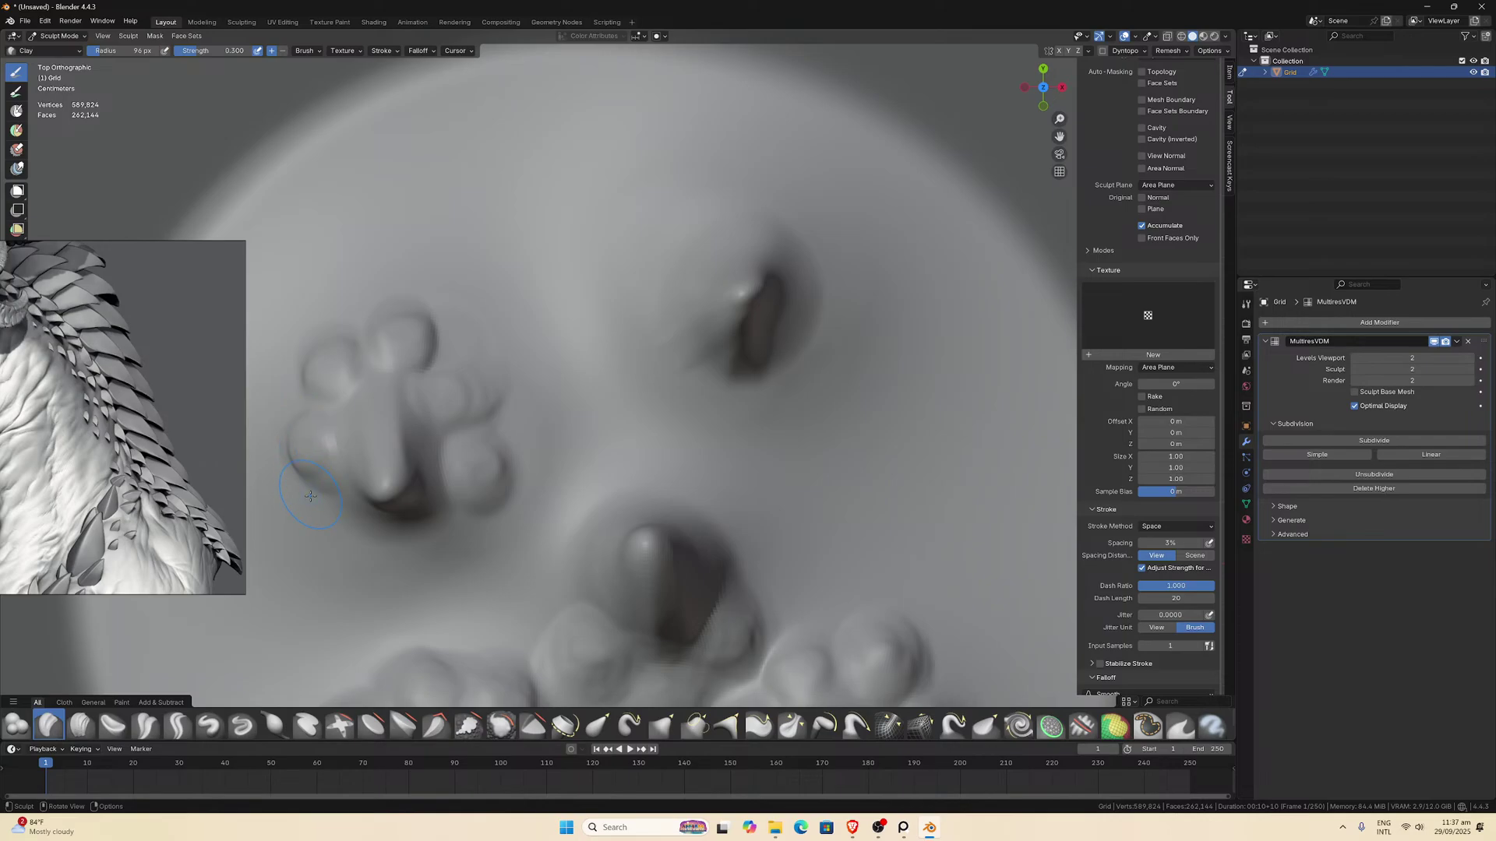
pyautogui.moveTo(314, 519)
pyautogui.mouseDown()
pyautogui.moveTo(310, 540)
pyautogui.moveTo(373, 568)
pyautogui.mouseUp()
pyautogui.moveTo(427, 575)
pyautogui.mouseDown()
pyautogui.moveTo(472, 573)
pyautogui.moveTo(448, 537)
pyautogui.moveTo(459, 557)
pyautogui.mouseUp()
# Add Clay mounds between the central peak and the remaining bare outer peak, and close the ring around the central peak.
pyautogui.moveTo(713, 418)
pyautogui.mouseDown()
pyautogui.moveTo(736, 440)
pyautogui.moveTo(729, 401)
pyautogui.moveTo(705, 405)
pyautogui.mouseUp()
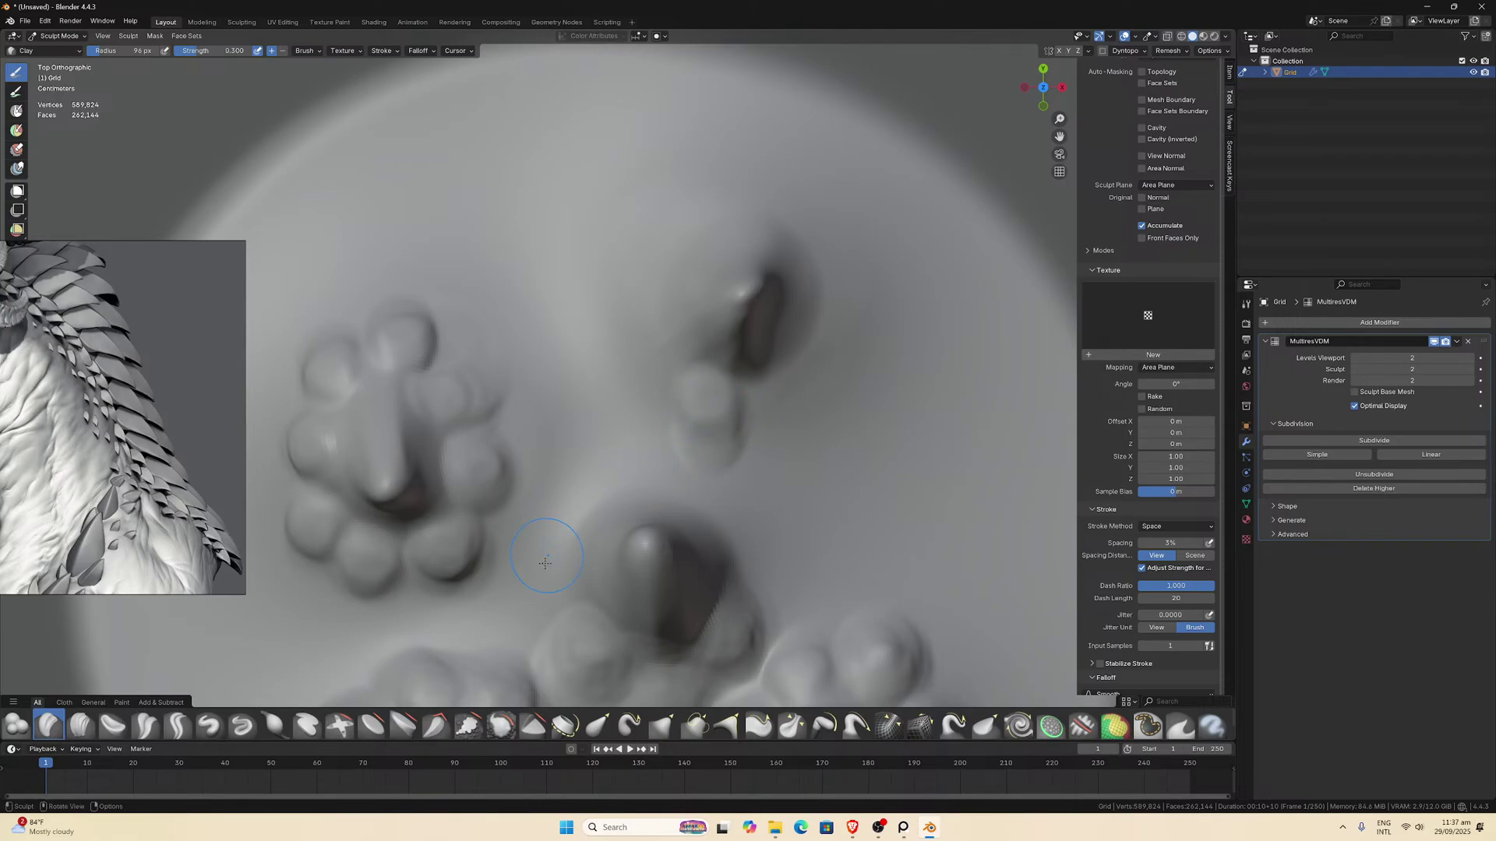
pyautogui.moveTo(543, 573); pyautogui.dragTo(558, 570)
pyautogui.moveTo(555, 508)
pyautogui.mouseDown()
pyautogui.moveTo(557, 530)
pyautogui.moveTo(613, 465)
pyautogui.moveTo(634, 477)
pyautogui.moveTo(670, 444)
pyautogui.moveTo(740, 530)
pyautogui.moveTo(768, 522)
pyautogui.moveTo(757, 514)
pyautogui.mouseUp()
pyautogui.moveTo(759, 584)
pyautogui.mouseDown()
pyautogui.moveTo(771, 572)
pyautogui.moveTo(783, 594)
pyautogui.mouseUp()
# Surround the last bare outer peak with a ring of small Clay mounds and check the peaks from an oblique view.
pyautogui.moveTo(655, 392); pyautogui.dragTo(645, 327)
pyautogui.moveTo(640, 320); pyautogui.dragTo(635, 281)
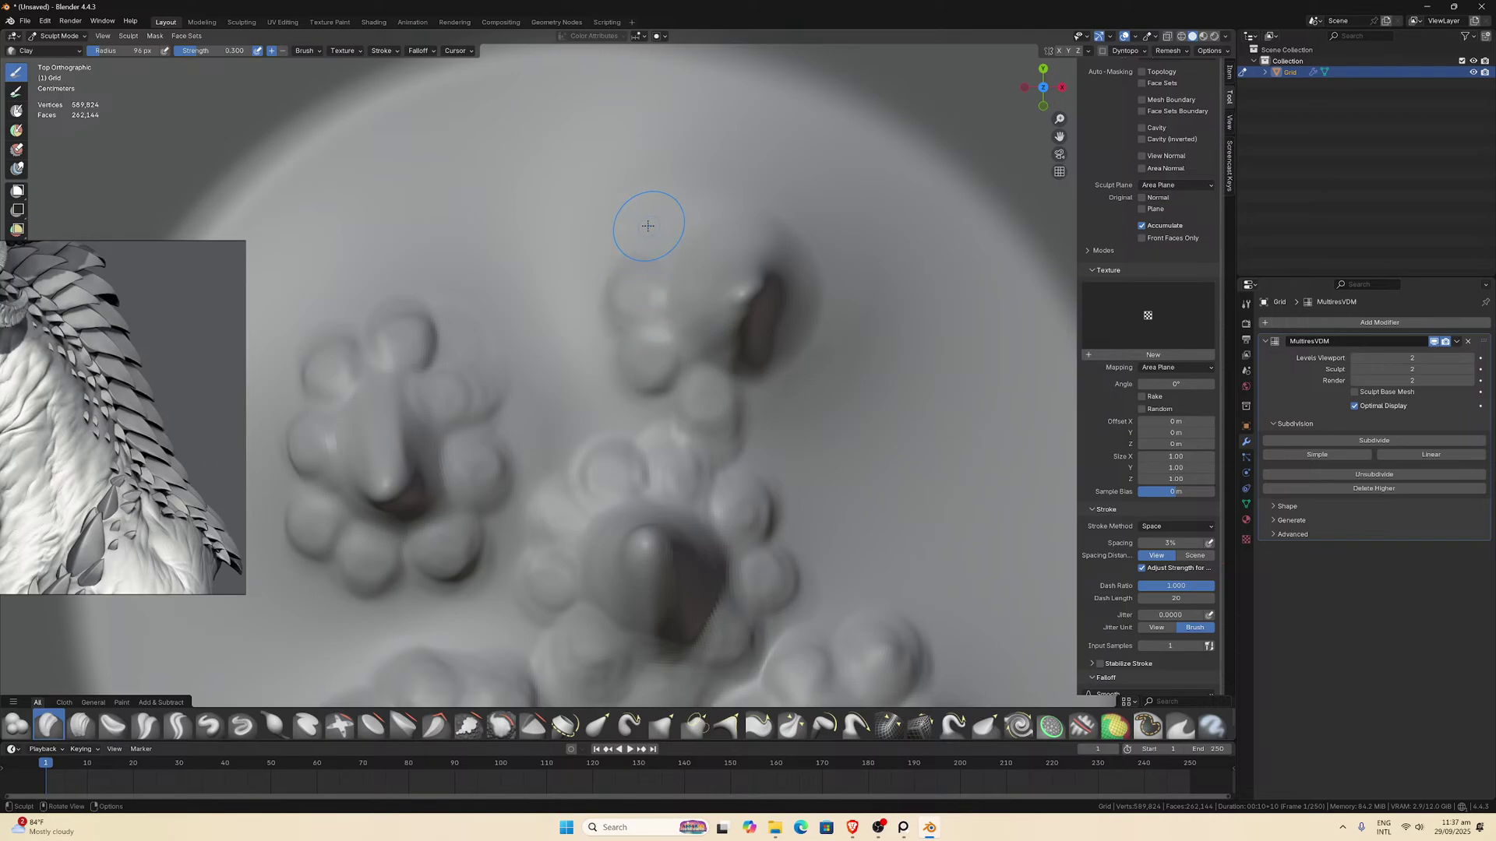
pyautogui.moveTo(648, 225)
pyautogui.mouseDown()
pyautogui.moveTo(637, 208)
pyautogui.moveTo(709, 165)
pyautogui.moveTo(795, 167)
pyautogui.moveTo(821, 230)
pyautogui.moveTo(849, 185)
pyautogui.mouseUp()
pyautogui.moveTo(768, 405)
pyautogui.mouseDown()
pyautogui.moveTo(787, 435)
pyautogui.moveTo(807, 383)
pyautogui.mouseUp()
pyautogui.moveTo(810, 375)
pyautogui.mouseDown()
pyautogui.moveTo(846, 362)
pyautogui.moveTo(855, 336)
pyautogui.moveTo(818, 289)
pyautogui.moveTo(879, 302)
pyautogui.mouseUp()
pyautogui.scroll(-1, 860, 354)
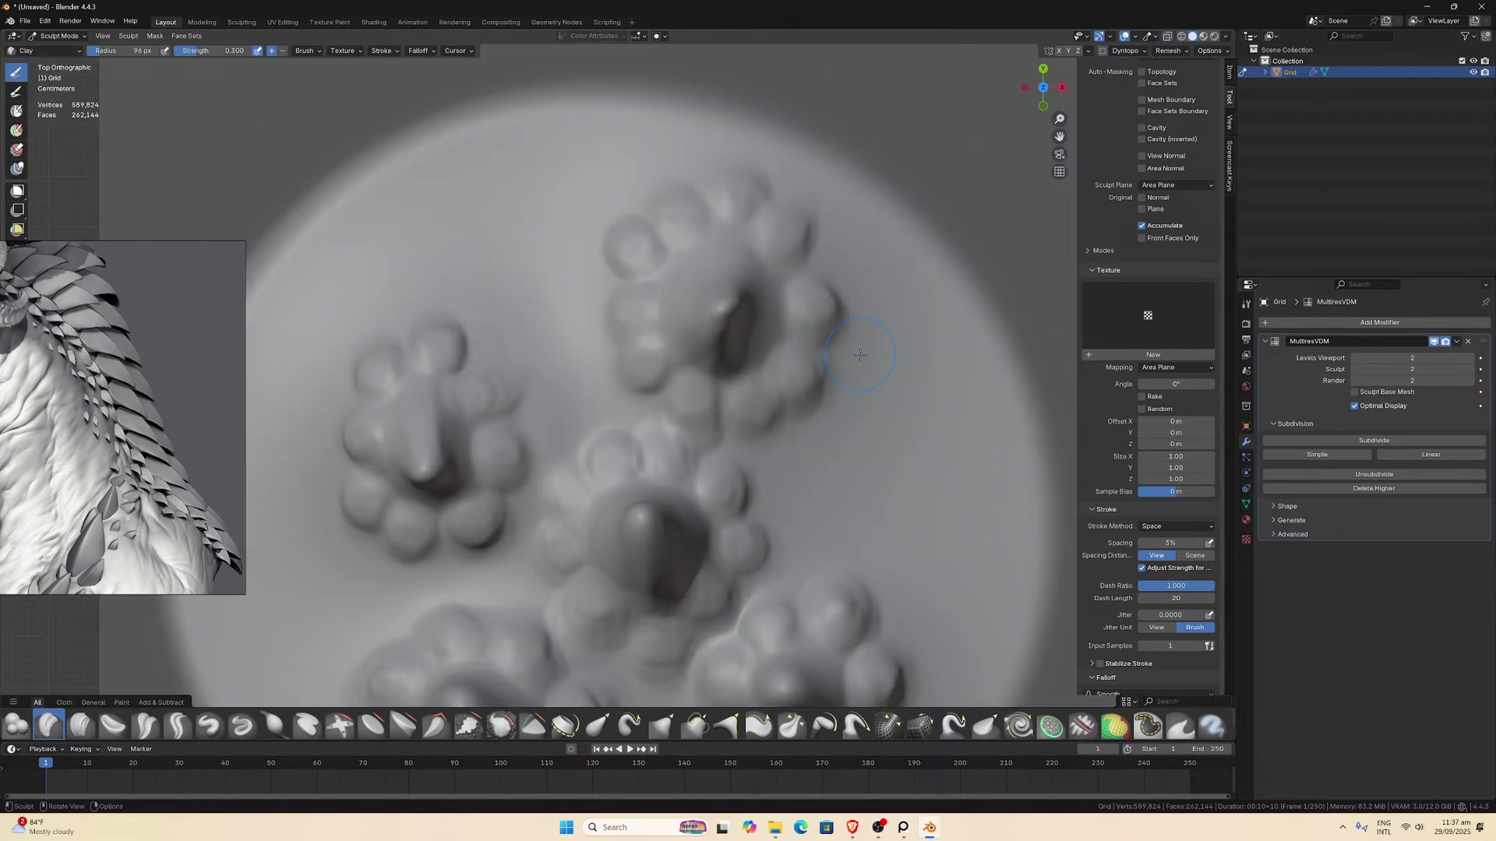
pyautogui.moveTo(785, 434); pyautogui.dragTo(682, 620, button='middle')
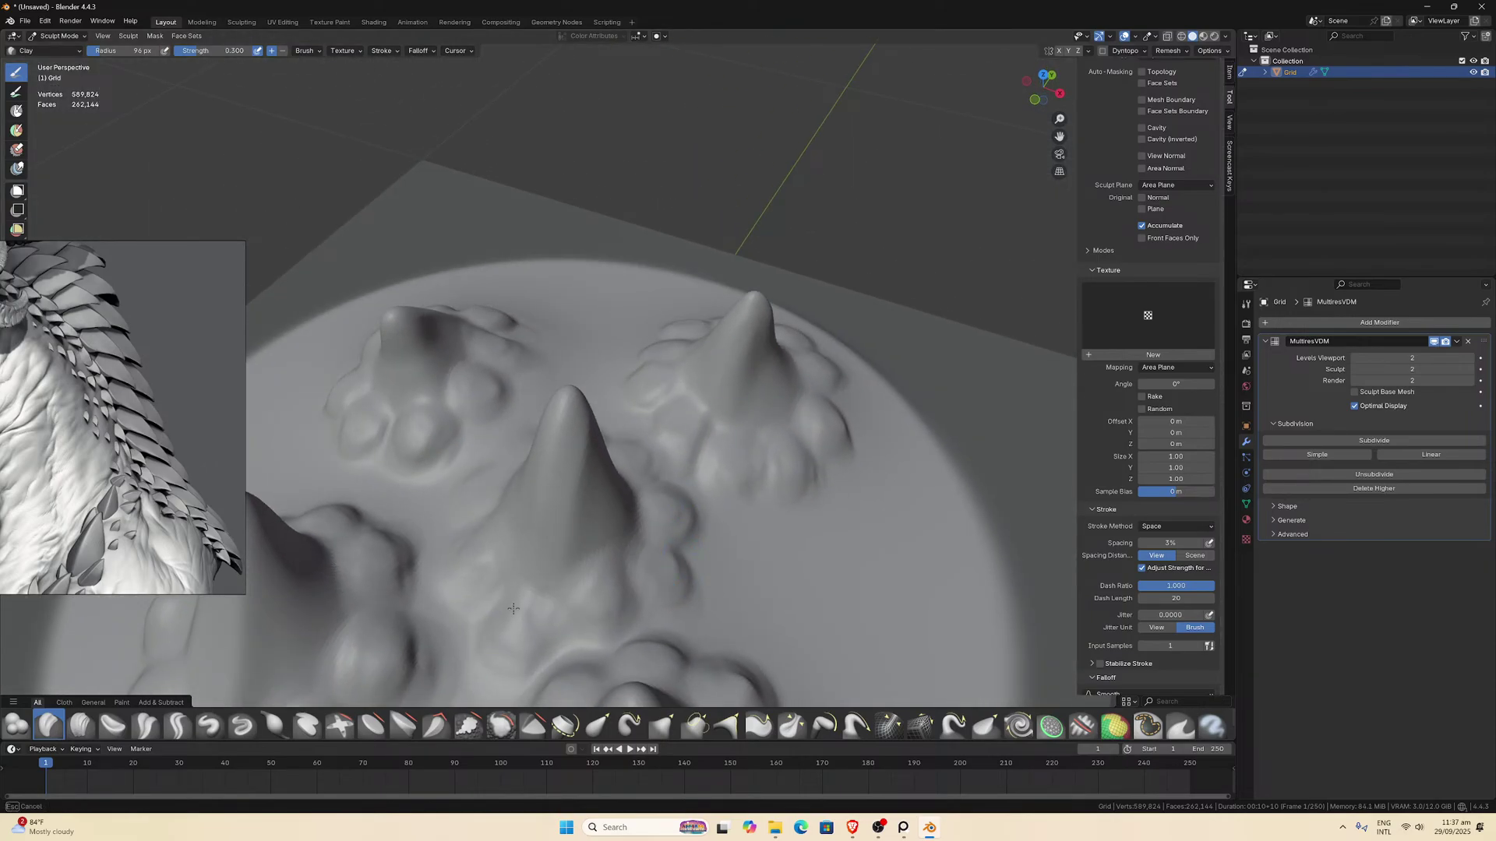
pyautogui.press('KP_7')
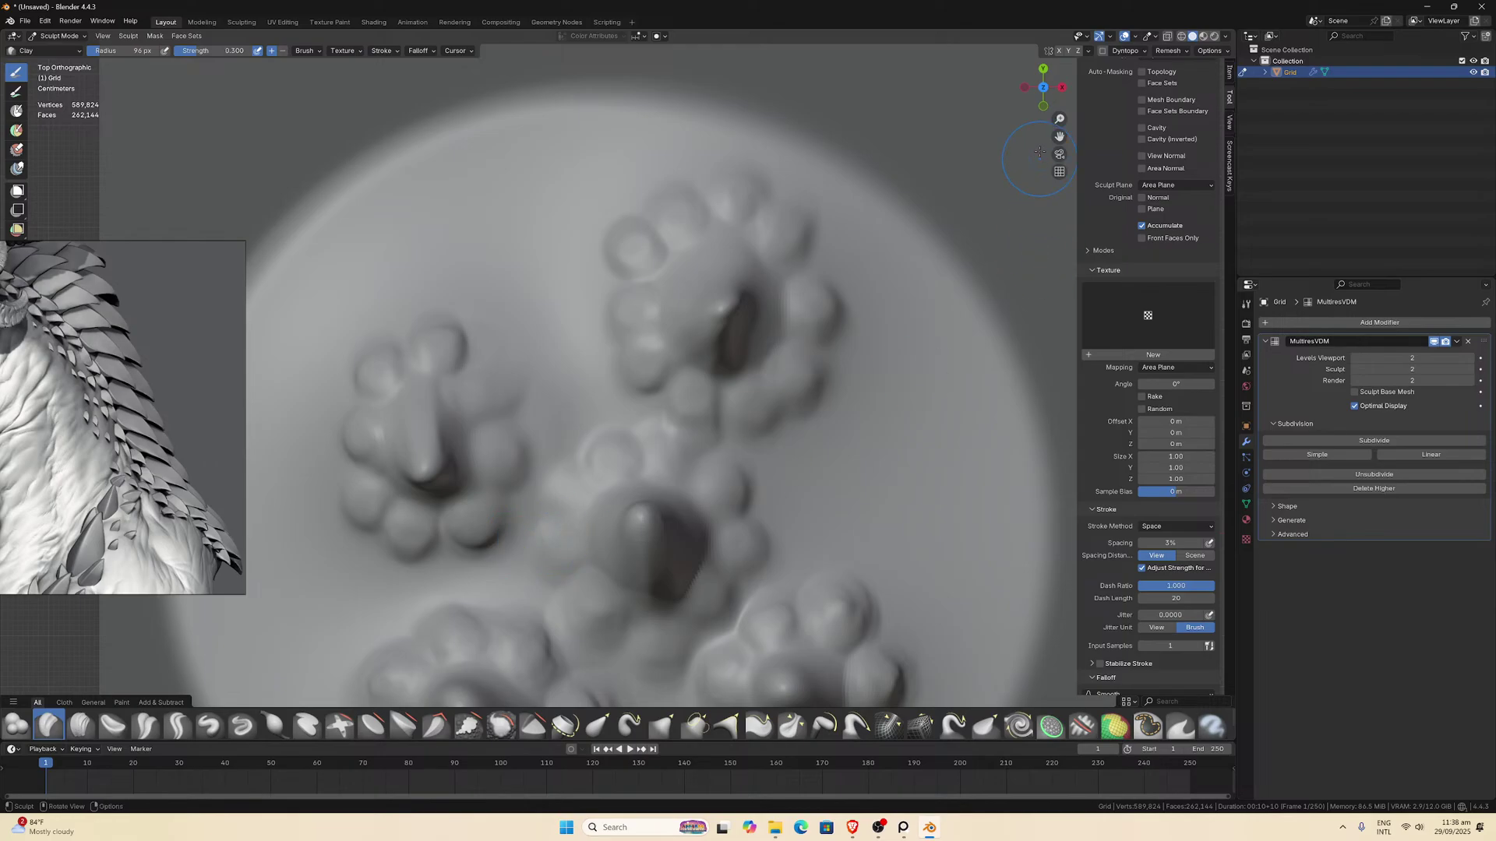
# Build up and lengthen the mounds at the foot of the long-ridged outer peak with the Clay brush from low side views.
pyautogui.moveTo(1059, 137); pyautogui.dragTo(1013, 46)
pyautogui.moveTo(654, 524); pyautogui.dragTo(654, 524)
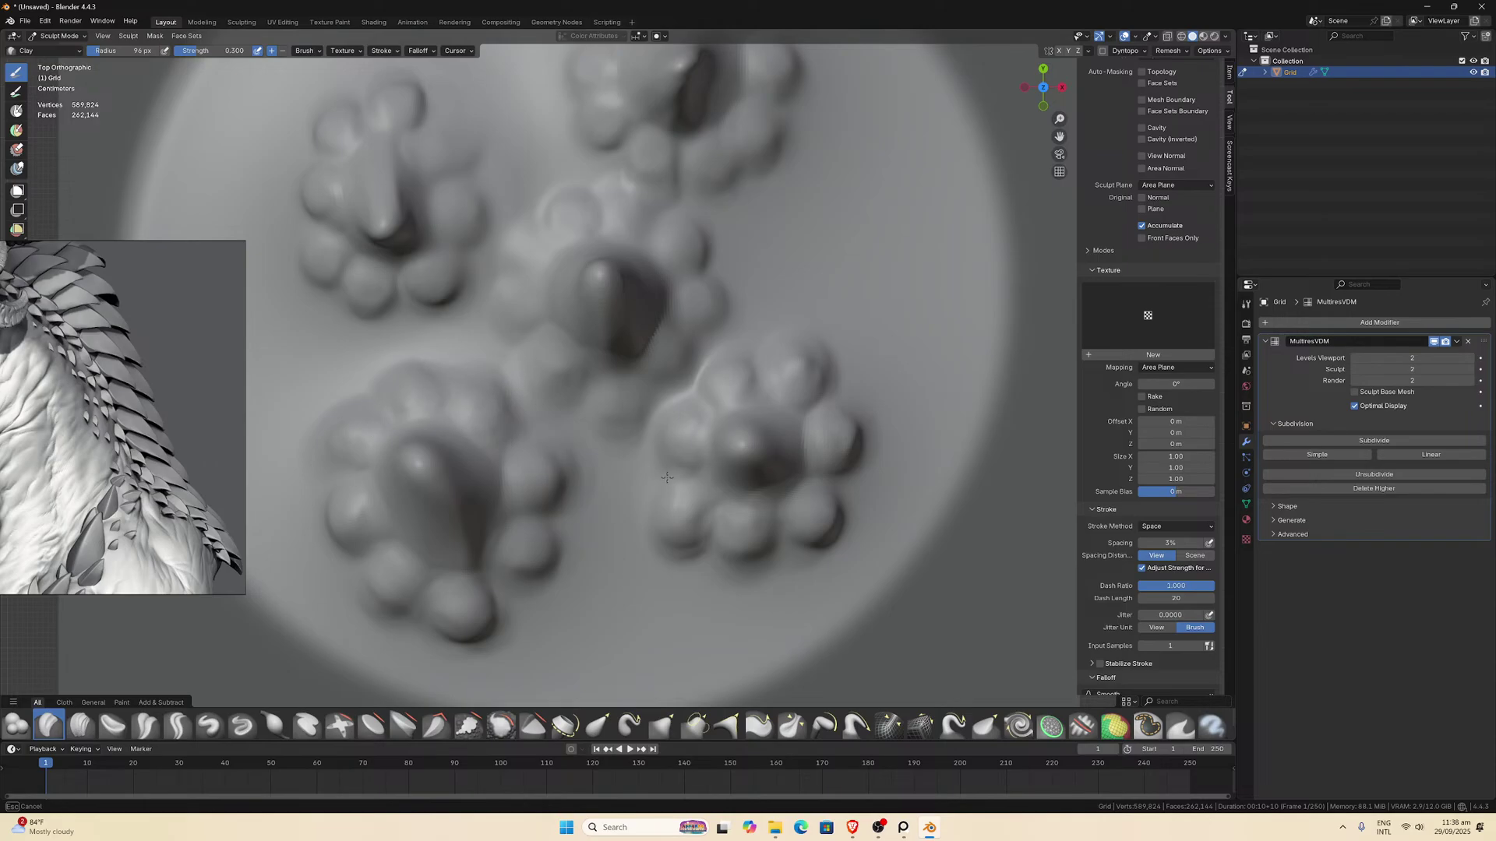
pyautogui.scroll(-6, 590, 528)
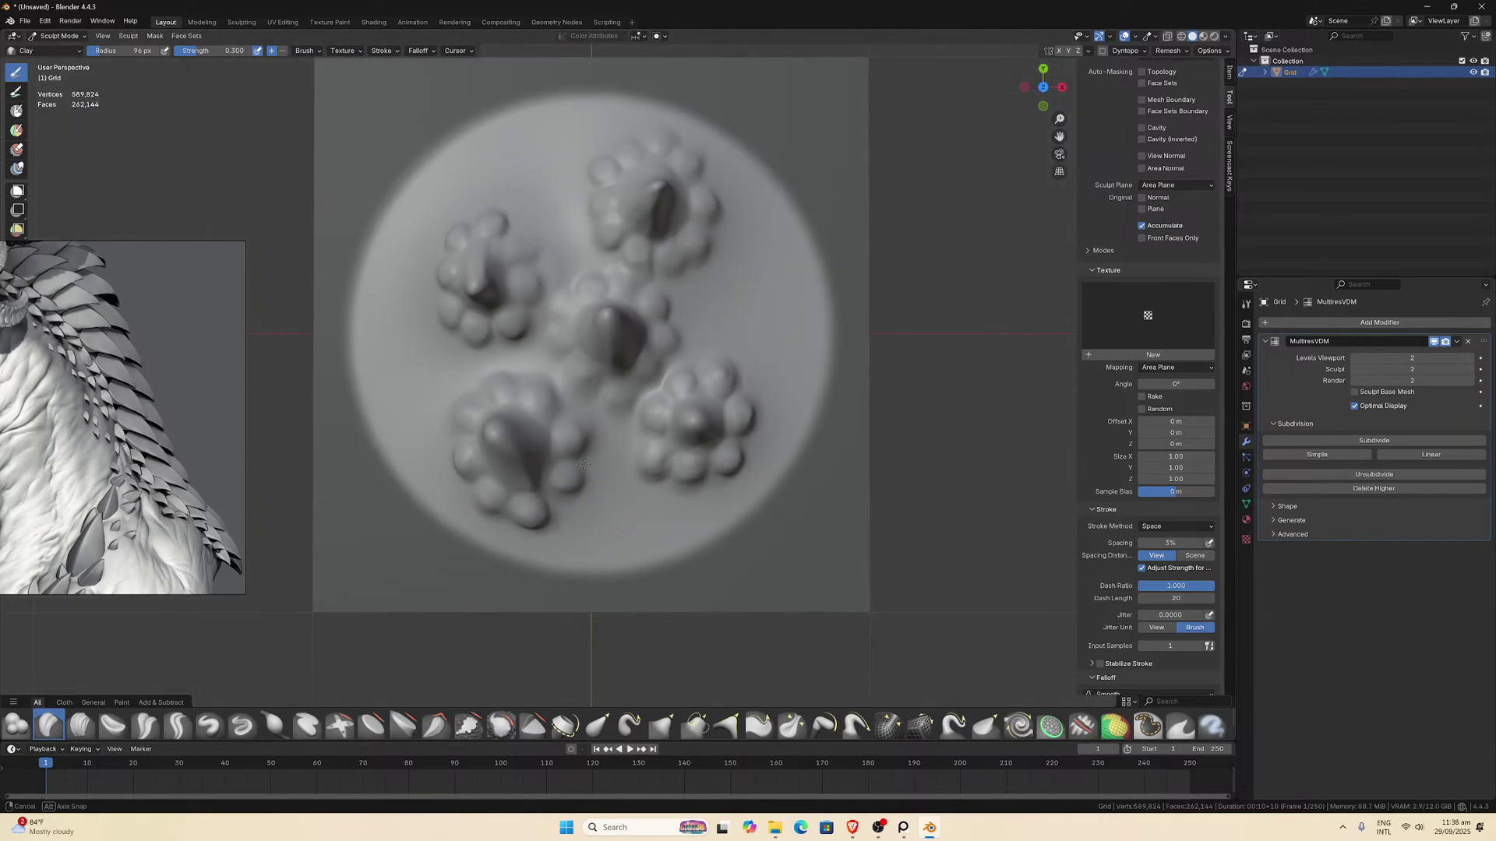
pyautogui.moveTo(590, 527); pyautogui.dragTo(571, 583, button='middle')
pyautogui.scroll(2, 577, 537)
pyautogui.scroll(3, 575, 546)
pyautogui.moveTo(559, 550)
pyautogui.mouseDown()
pyautogui.moveTo(579, 575)
pyautogui.moveTo(561, 549)
pyautogui.mouseUp()
pyautogui.moveTo(602, 598)
pyautogui.mouseDown()
pyautogui.moveTo(623, 557)
pyautogui.moveTo(568, 568)
pyautogui.mouseUp()
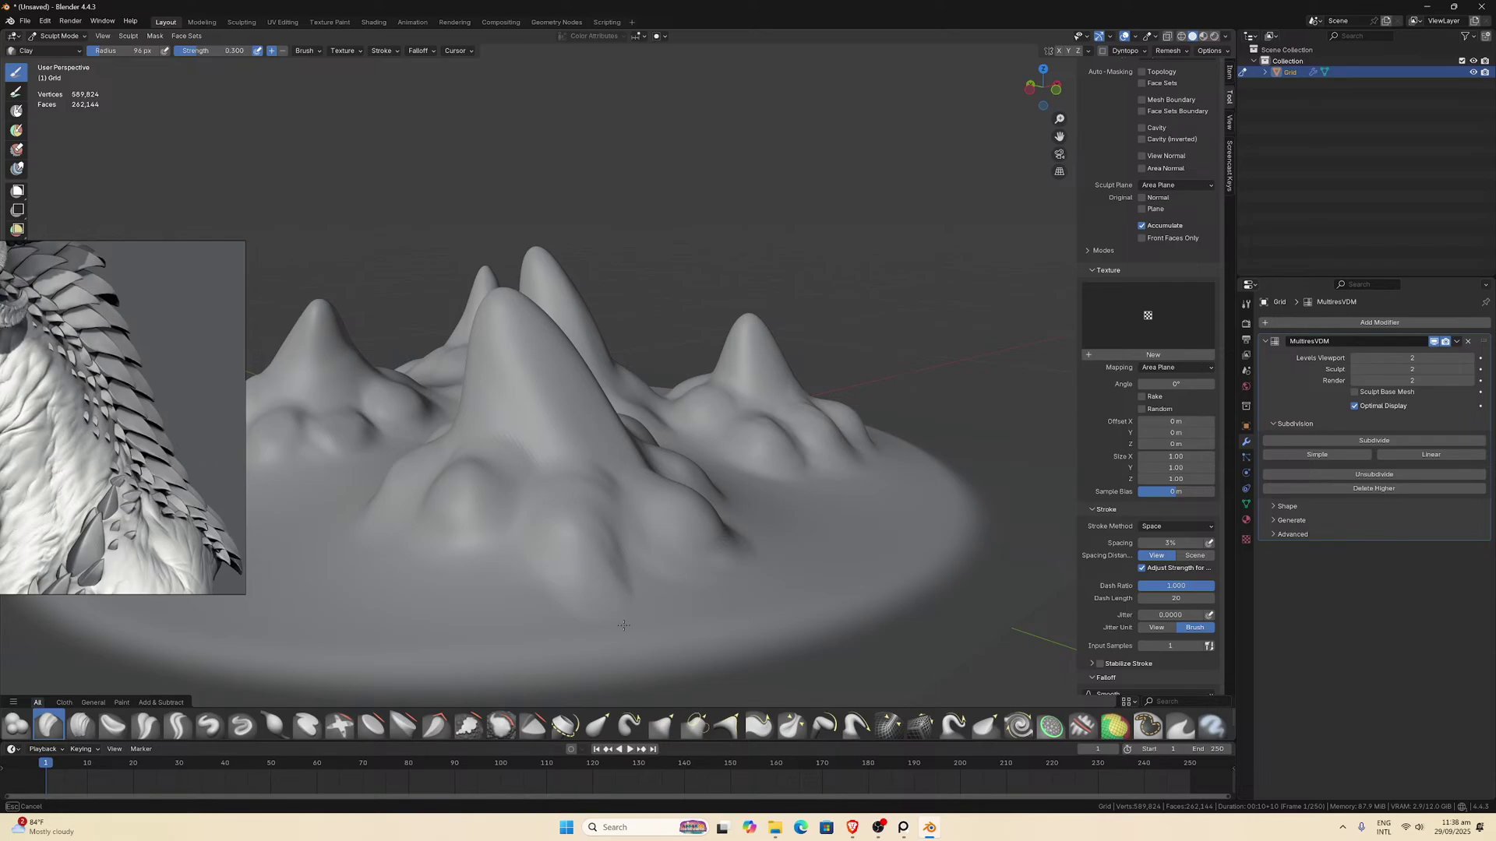
pyautogui.moveTo(597, 494); pyautogui.dragTo(573, 521, button='middle')
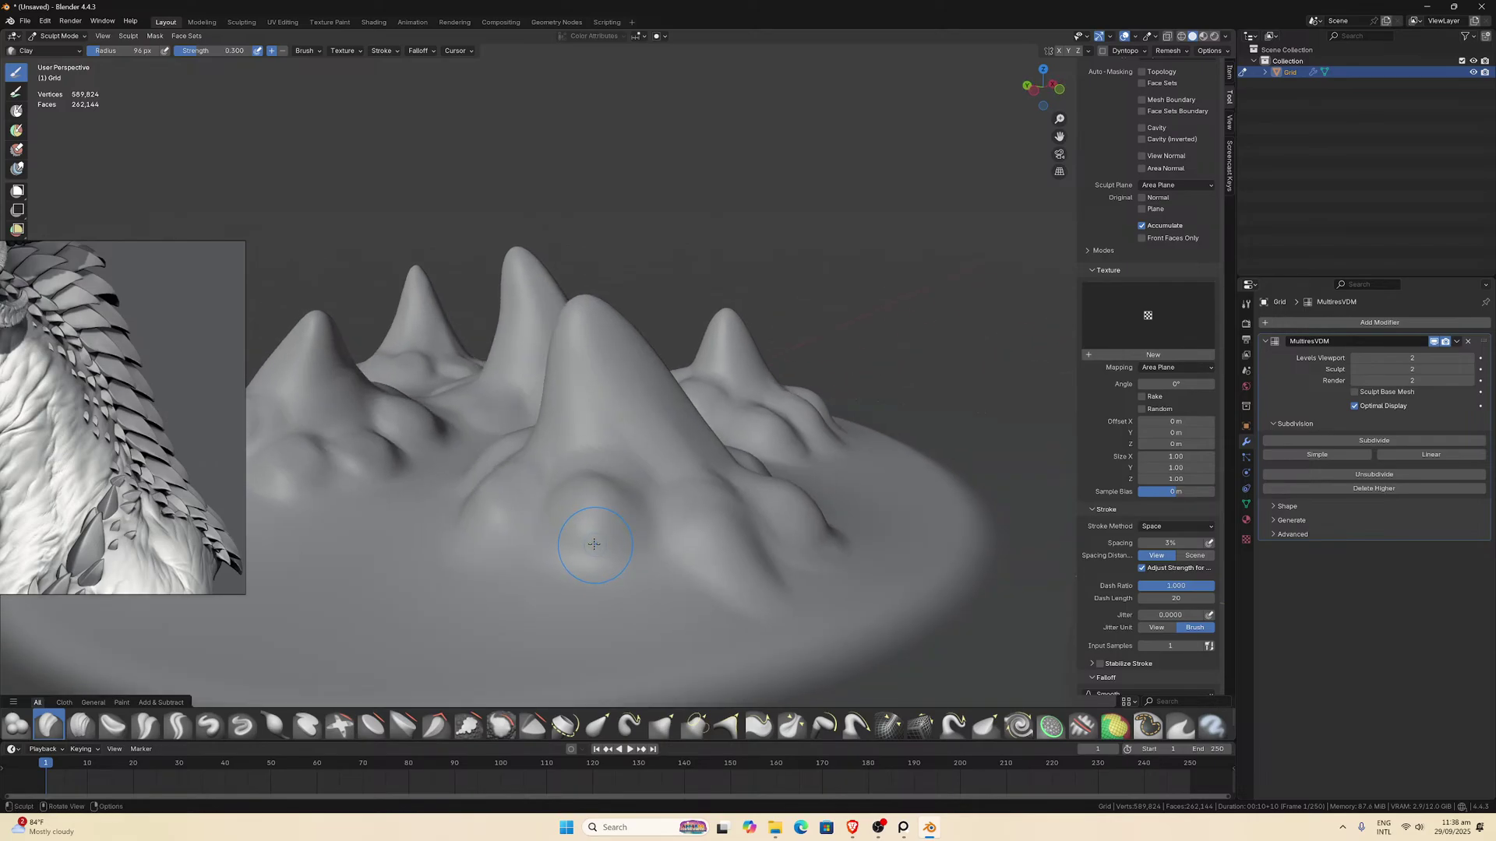
pyautogui.moveTo(564, 542); pyautogui.dragTo(590, 571)
pyautogui.moveTo(614, 559); pyautogui.dragTo(589, 528, button='middle')
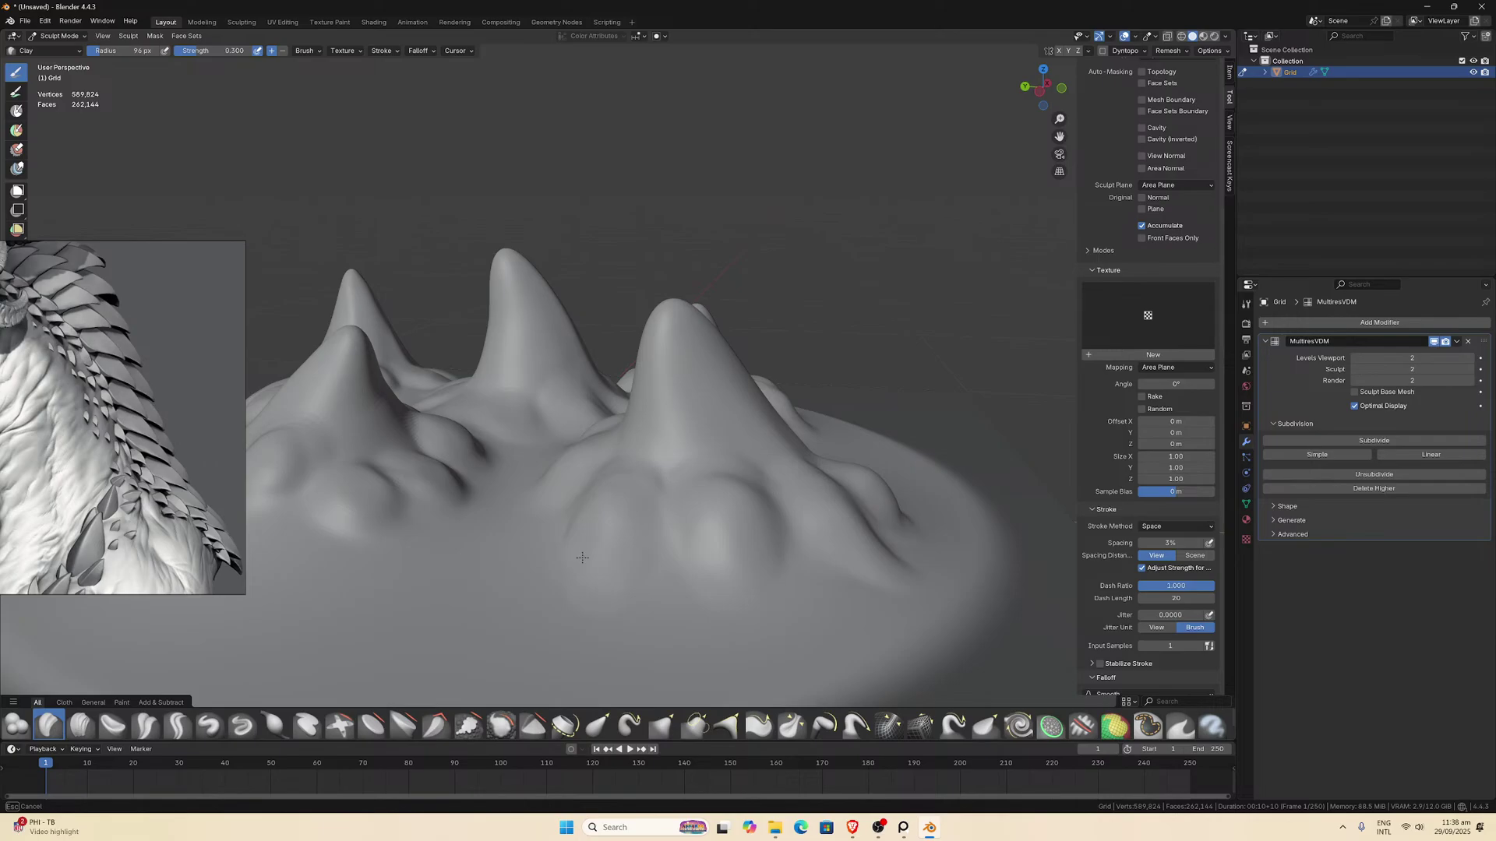
# Extend the mounds around the foot of the narrow leaning peak outward with the Clay brush, working from several low angles.
pyautogui.scroll(3, 662, 524)
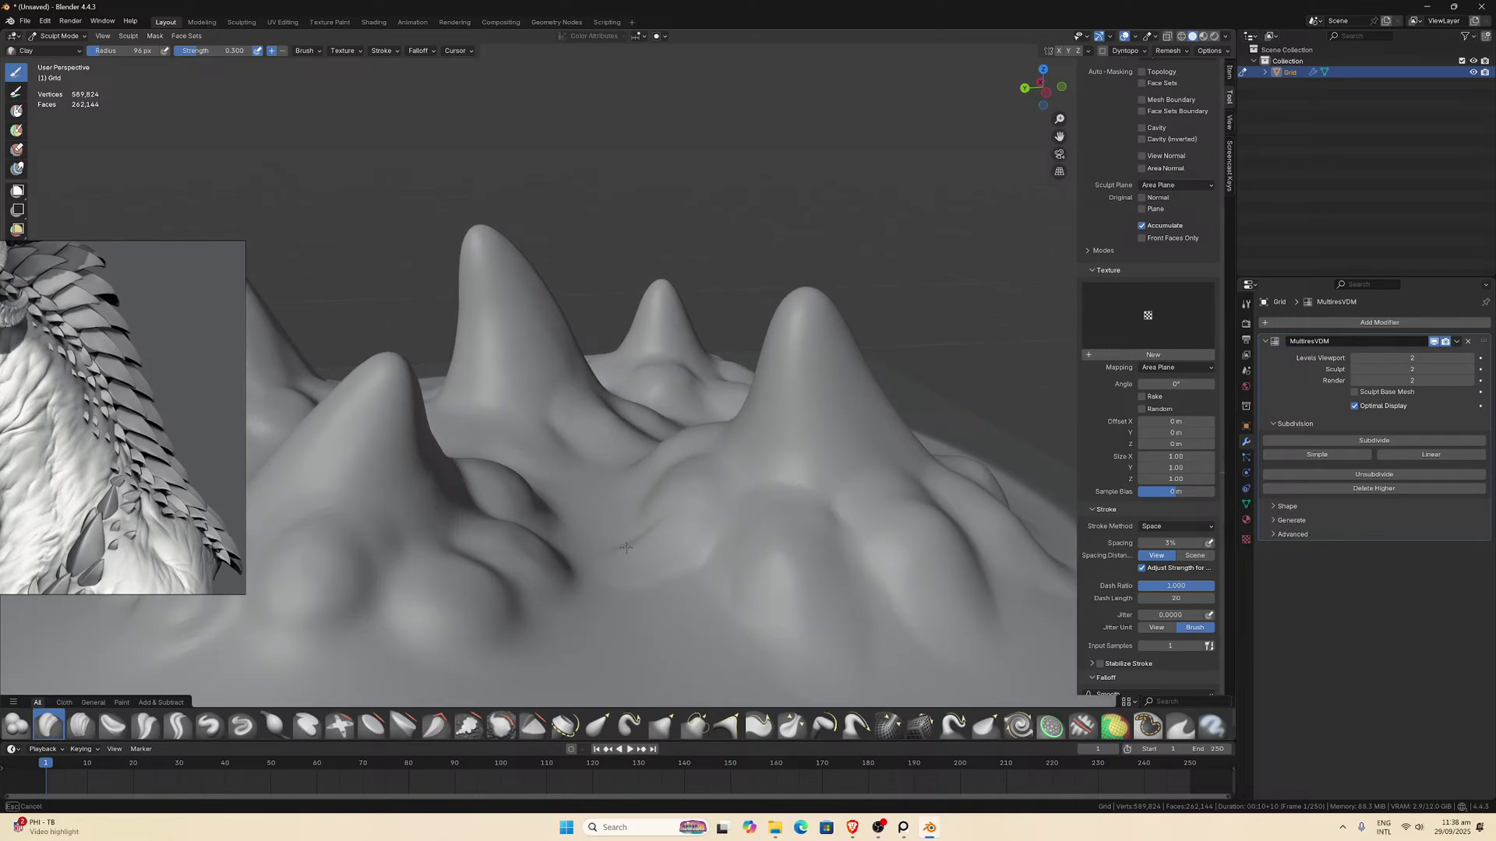
pyautogui.moveTo(677, 488)
pyautogui.mouseDown(button='middle')
pyautogui.moveTo(616, 560)
pyautogui.moveTo(506, 611)
pyautogui.mouseUp(button='middle')
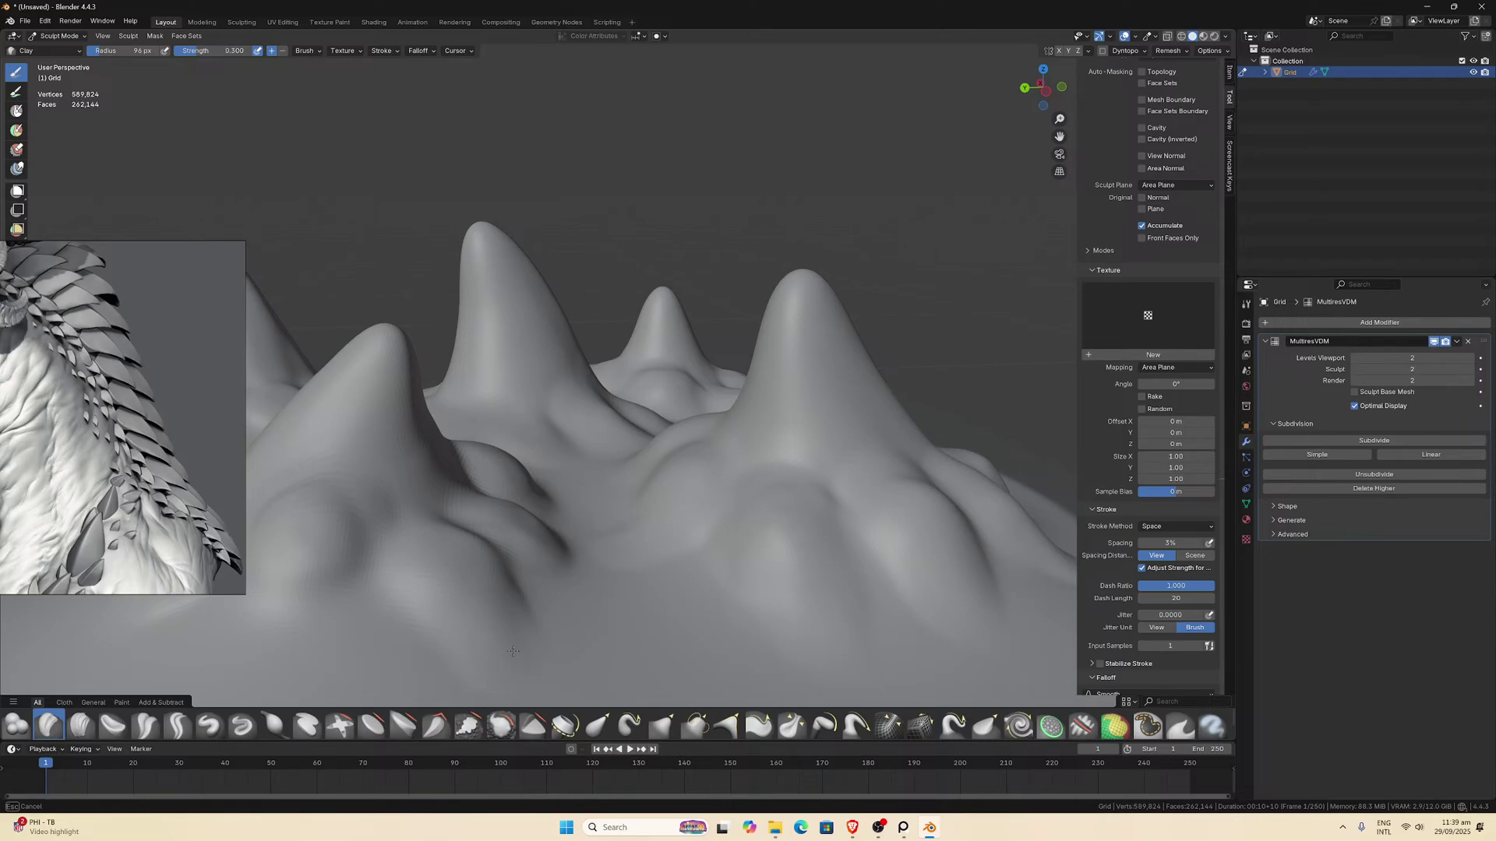
pyautogui.moveTo(512, 651); pyautogui.dragTo(476, 581, button='middle')
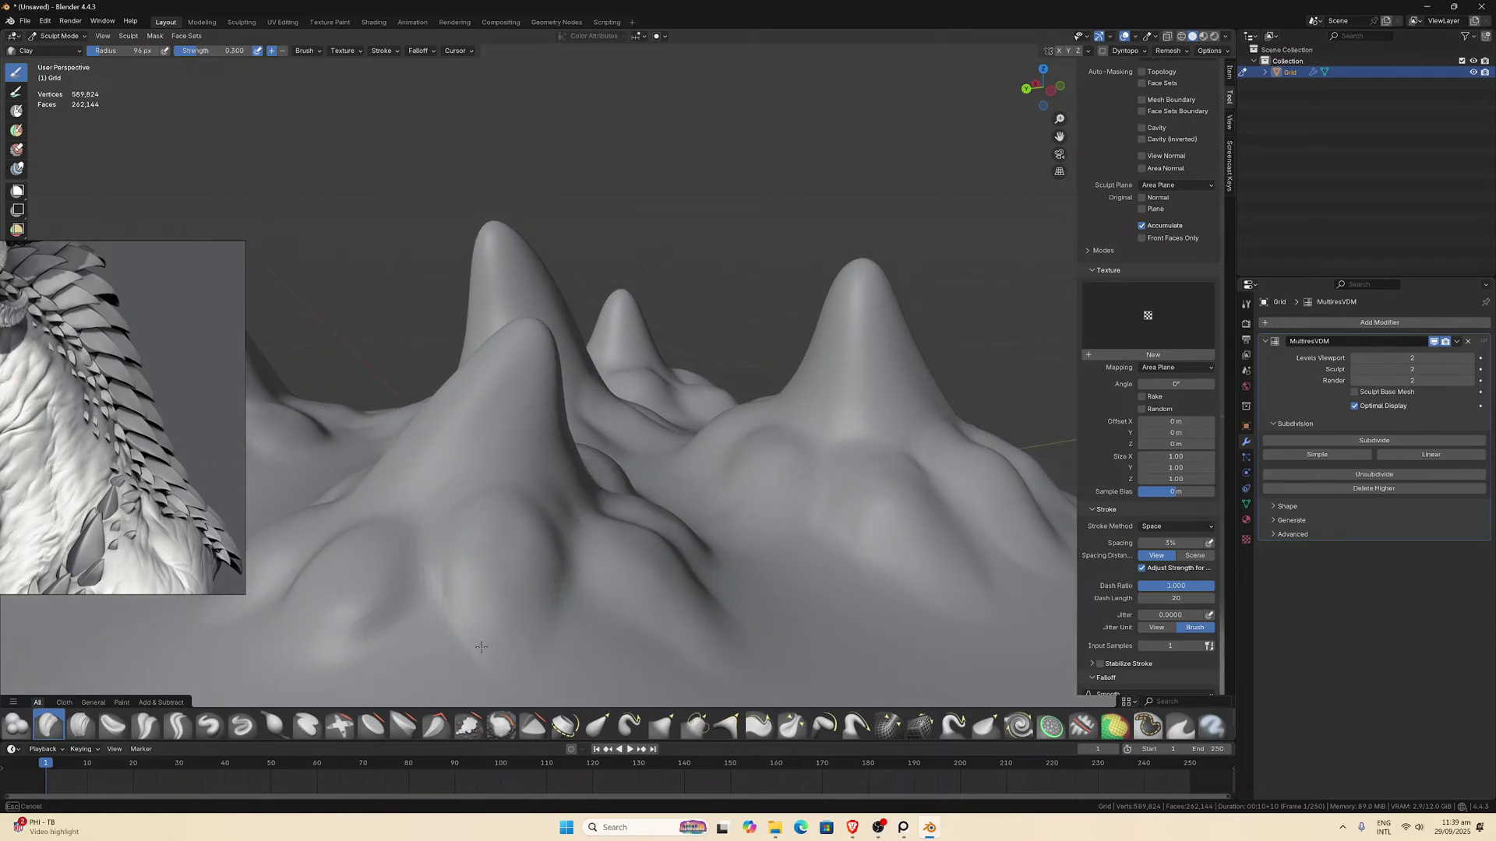
pyautogui.moveTo(549, 551)
pyautogui.mouseDown(button='middle')
pyautogui.moveTo(563, 549)
pyautogui.moveTo(582, 594)
pyautogui.mouseUp(button='middle')
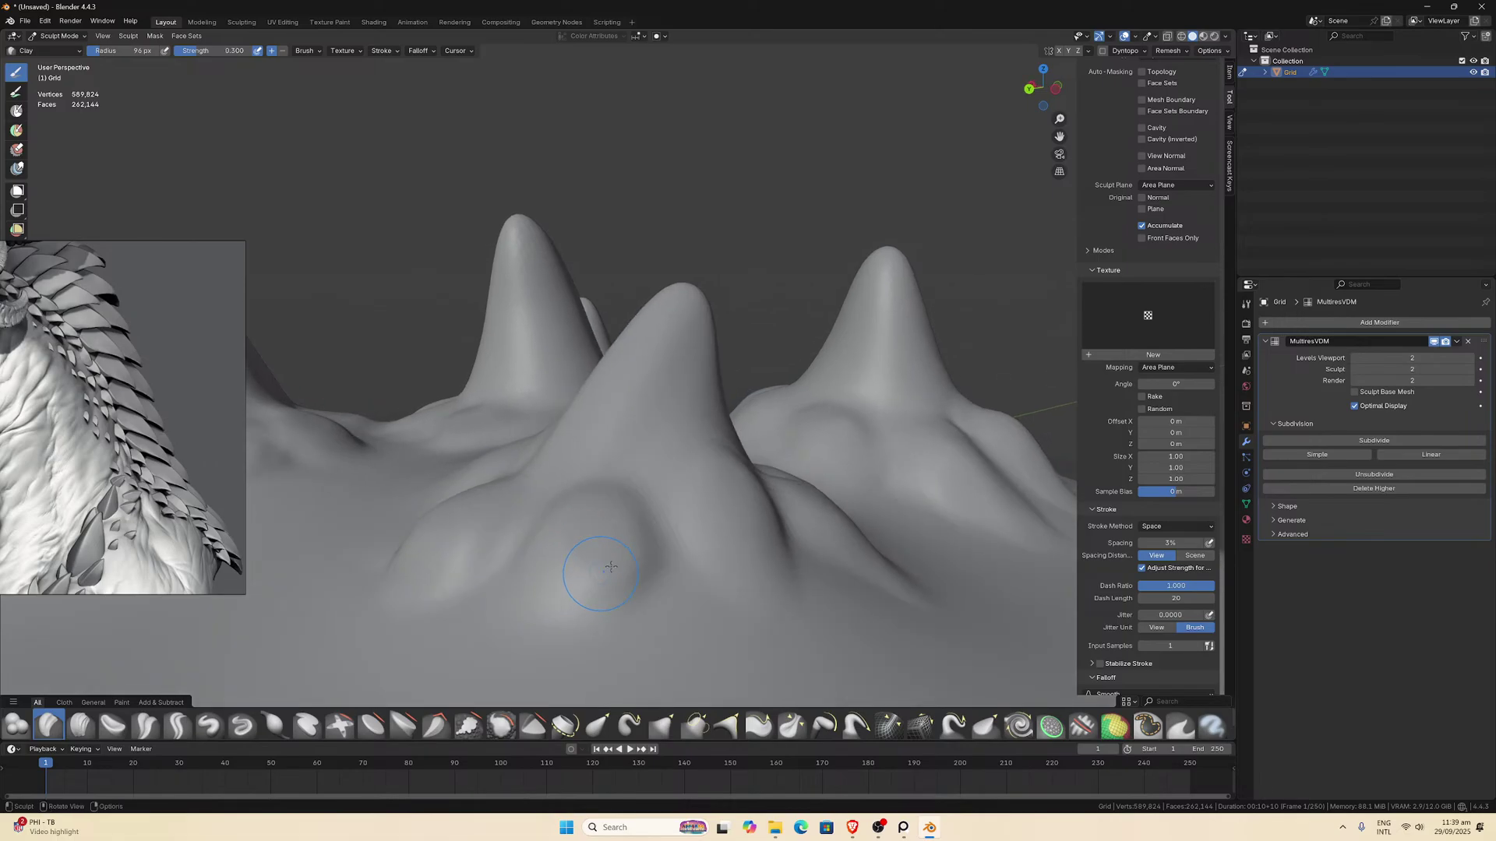
pyautogui.moveTo(559, 632); pyautogui.dragTo(553, 566)
pyautogui.moveTo(633, 578); pyautogui.dragTo(646, 530, button='middle')
pyautogui.moveTo(647, 530)
pyautogui.mouseDown()
pyautogui.moveTo(667, 503)
pyautogui.moveTo(686, 538)
pyautogui.mouseUp()
pyautogui.moveTo(686, 538)
pyautogui.mouseDown(button='middle')
pyautogui.moveTo(670, 553)
pyautogui.moveTo(718, 528)
pyautogui.mouseUp(button='middle')
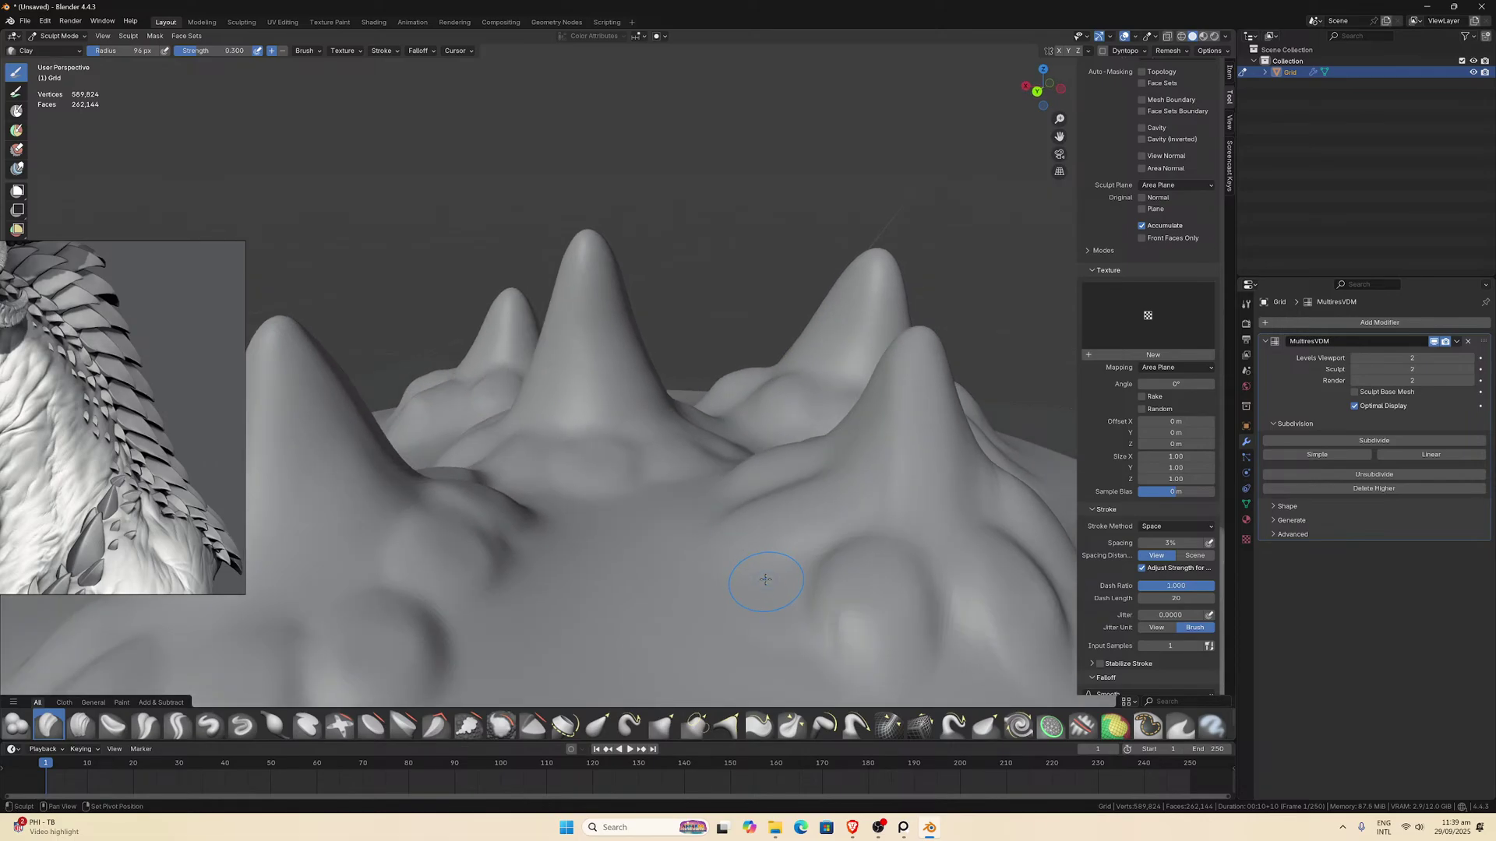
pyautogui.moveTo(765, 575)
pyautogui.mouseDown(button='middle')
pyautogui.moveTo(696, 564)
pyautogui.moveTo(662, 589)
pyautogui.mouseUp(button='middle')
pyautogui.press('KP_7')
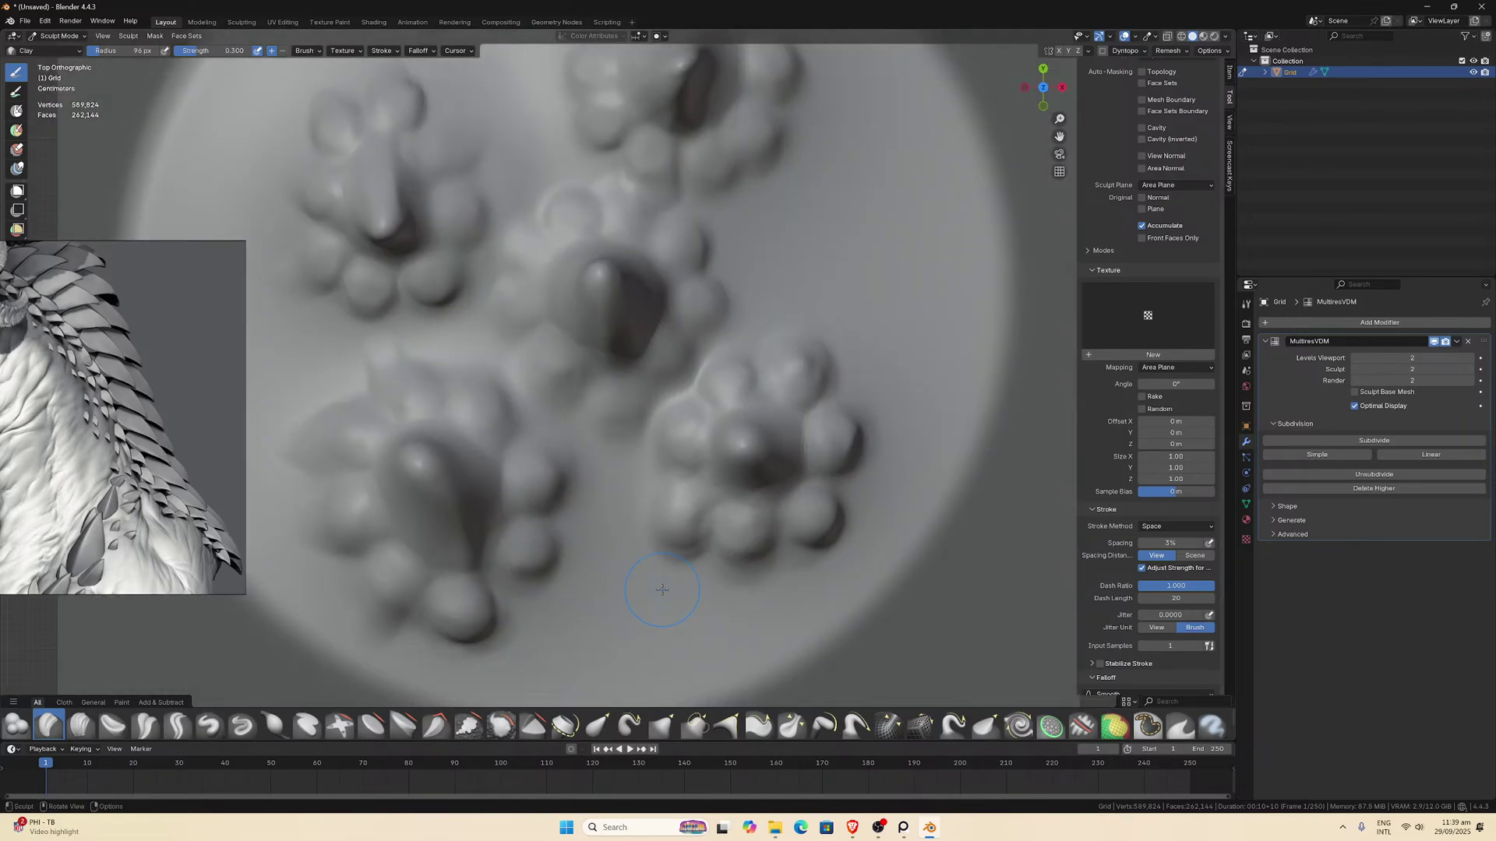
# Smooth the surface between the long-ridged peak and the narrow leaning peak in the top view.
pyautogui.scroll(-3, 662, 590)
pyautogui.scroll(3, 662, 590)
pyautogui.scroll(3, 622, 406)
pyautogui.moveTo(1059, 136); pyautogui.dragTo(1273, 167)
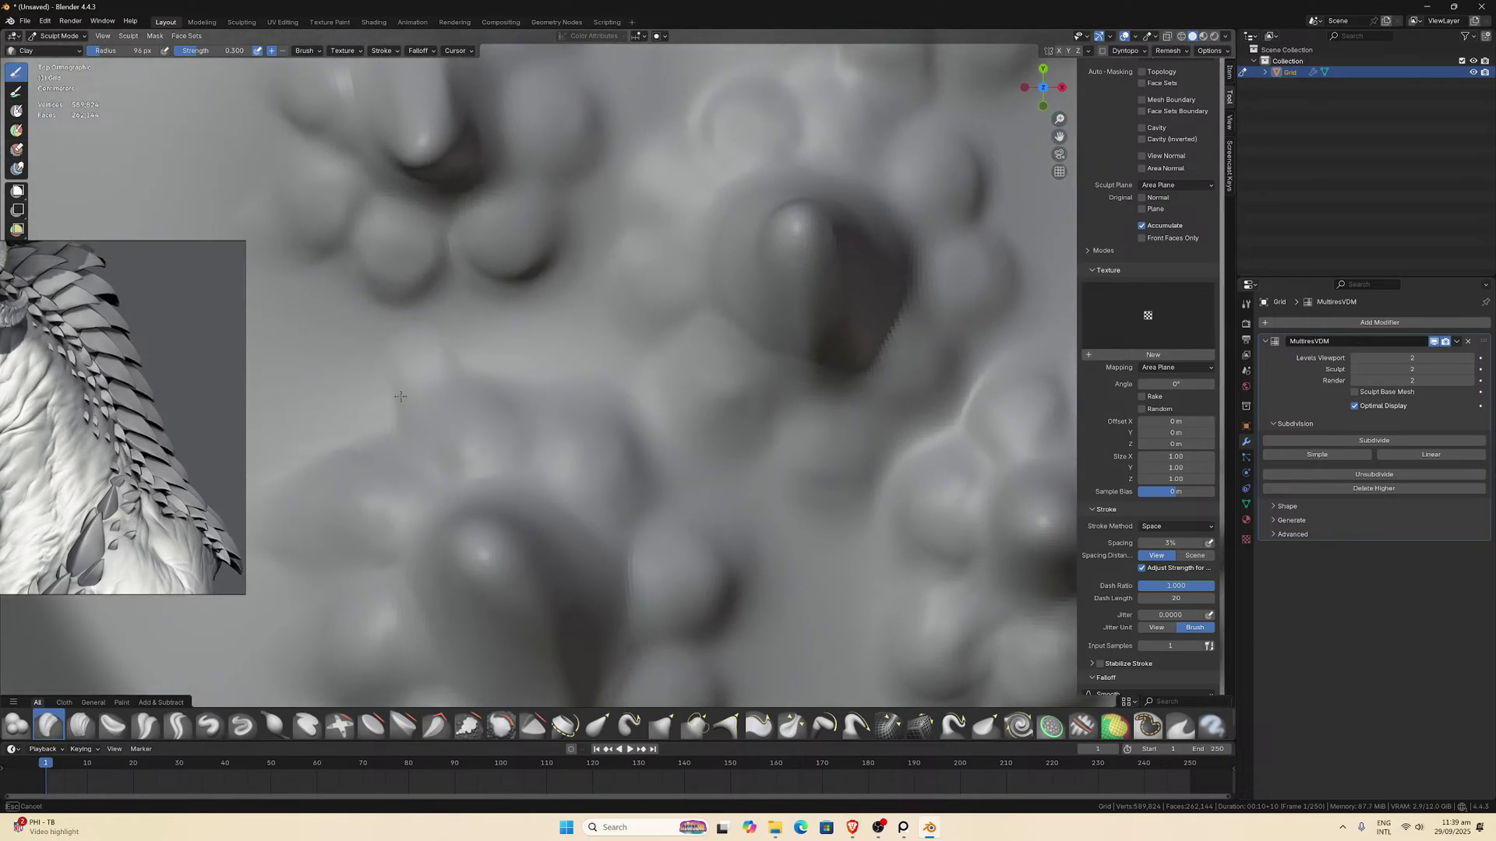
pyautogui.moveTo(416, 340)
pyautogui.keyDown('shift'); pyautogui.mouseDown()
pyautogui.moveTo(460, 378)
pyautogui.moveTo(437, 390)
pyautogui.moveTo(401, 331)
pyautogui.mouseUp(); pyautogui.keyUp('shift')
pyautogui.keyDown('shift'); pyautogui.moveTo(378, 279); pyautogui.dragTo(400, 269); pyautogui.keyUp('shift')
pyautogui.keyDown('shift'); pyautogui.moveTo(360, 276); pyautogui.dragTo(366, 277); pyautogui.keyUp('shift')
# Examine the whole sculpted circle from above and at an angle to judge the peaks and their mound rings.
pyautogui.press('Home')
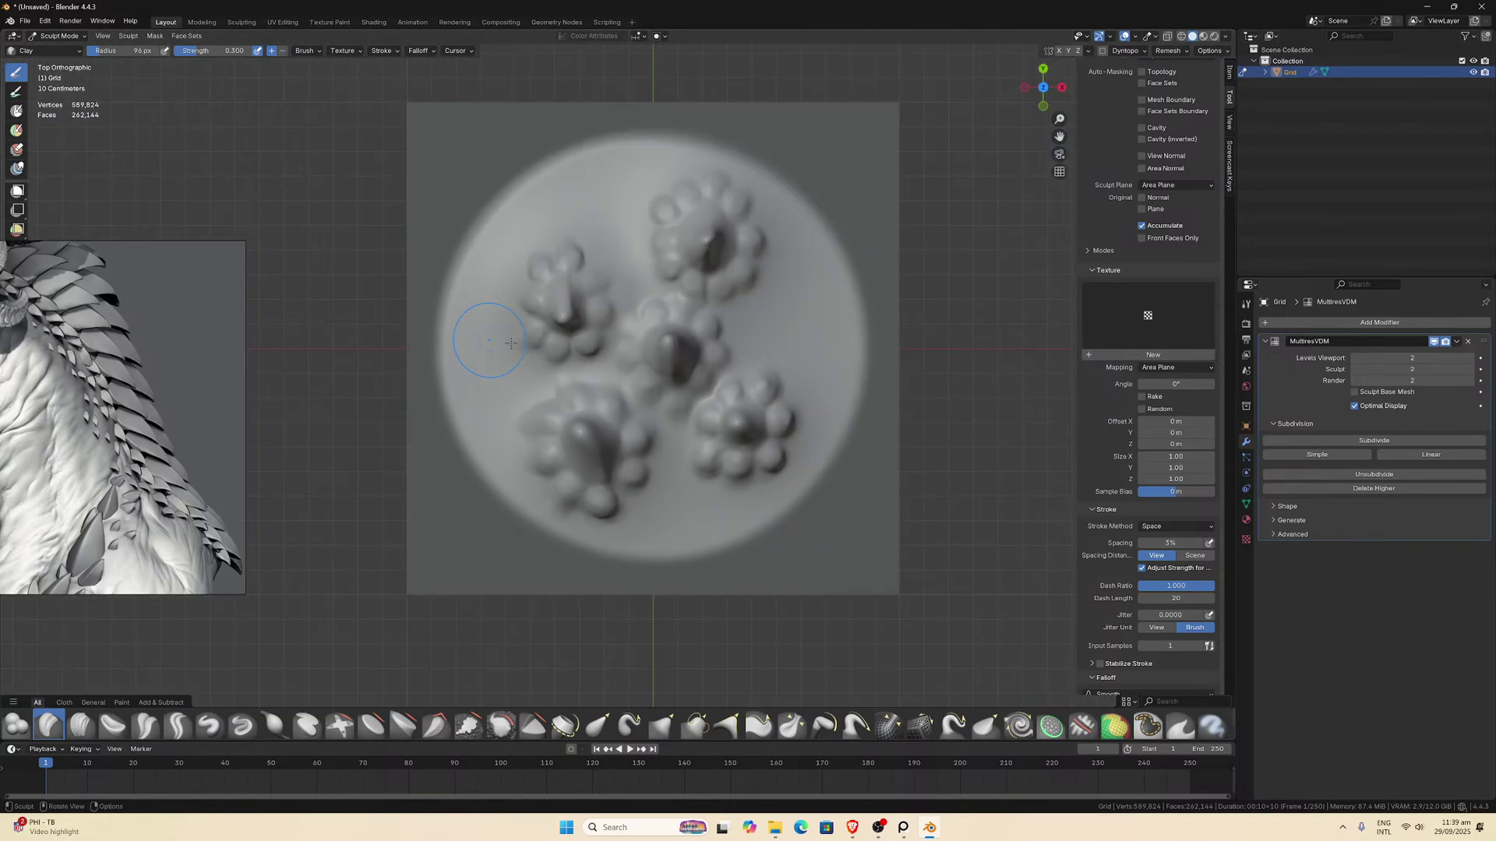
pyautogui.scroll(5, 645, 232)
pyautogui.press('Home')
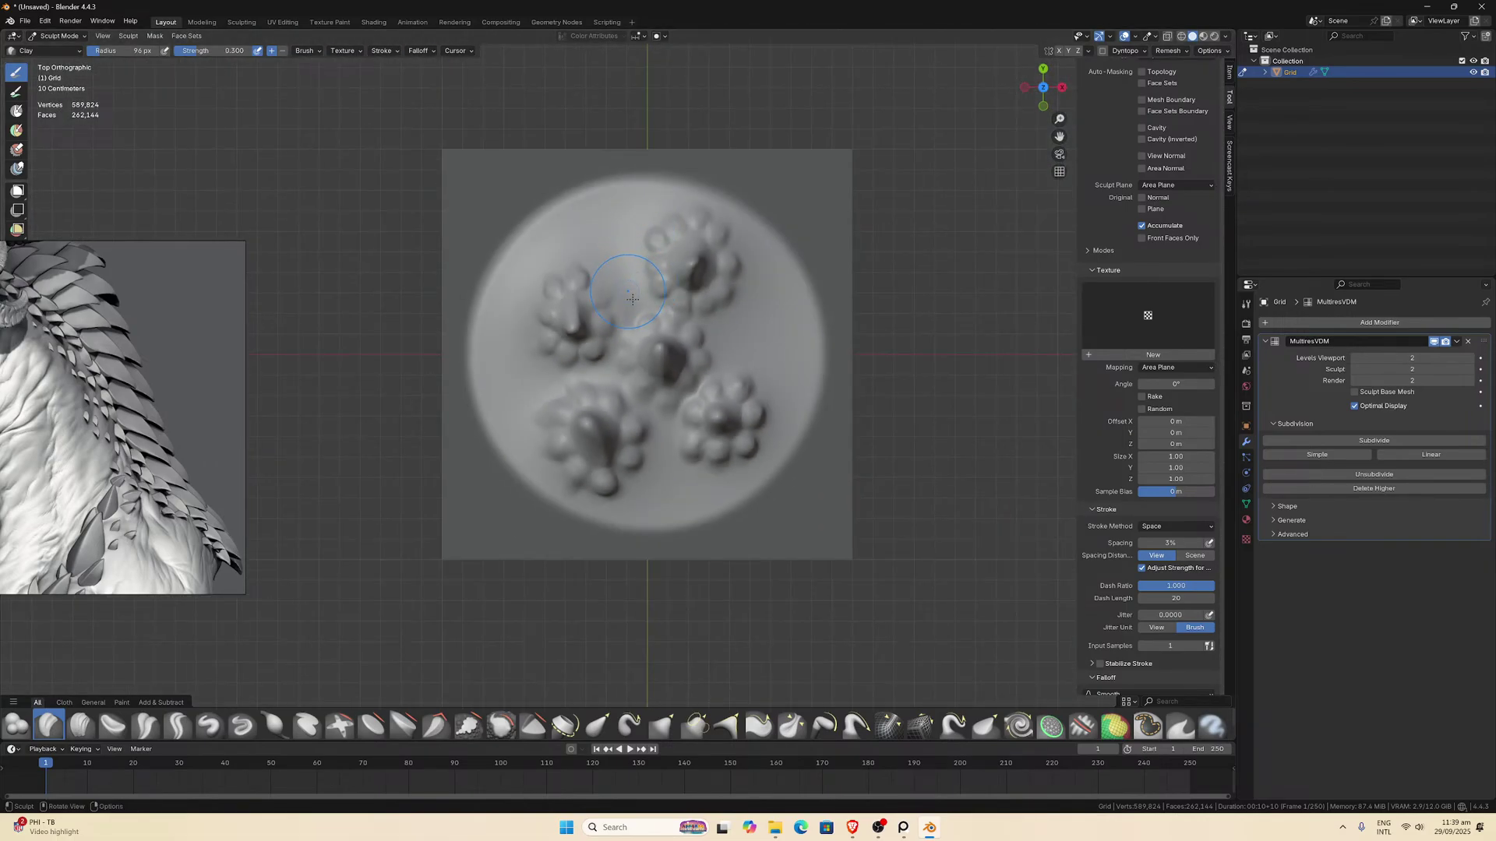
pyautogui.scroll(3, 651, 314)
pyautogui.scroll(1, 651, 314)
pyautogui.scroll(-3, 650, 314)
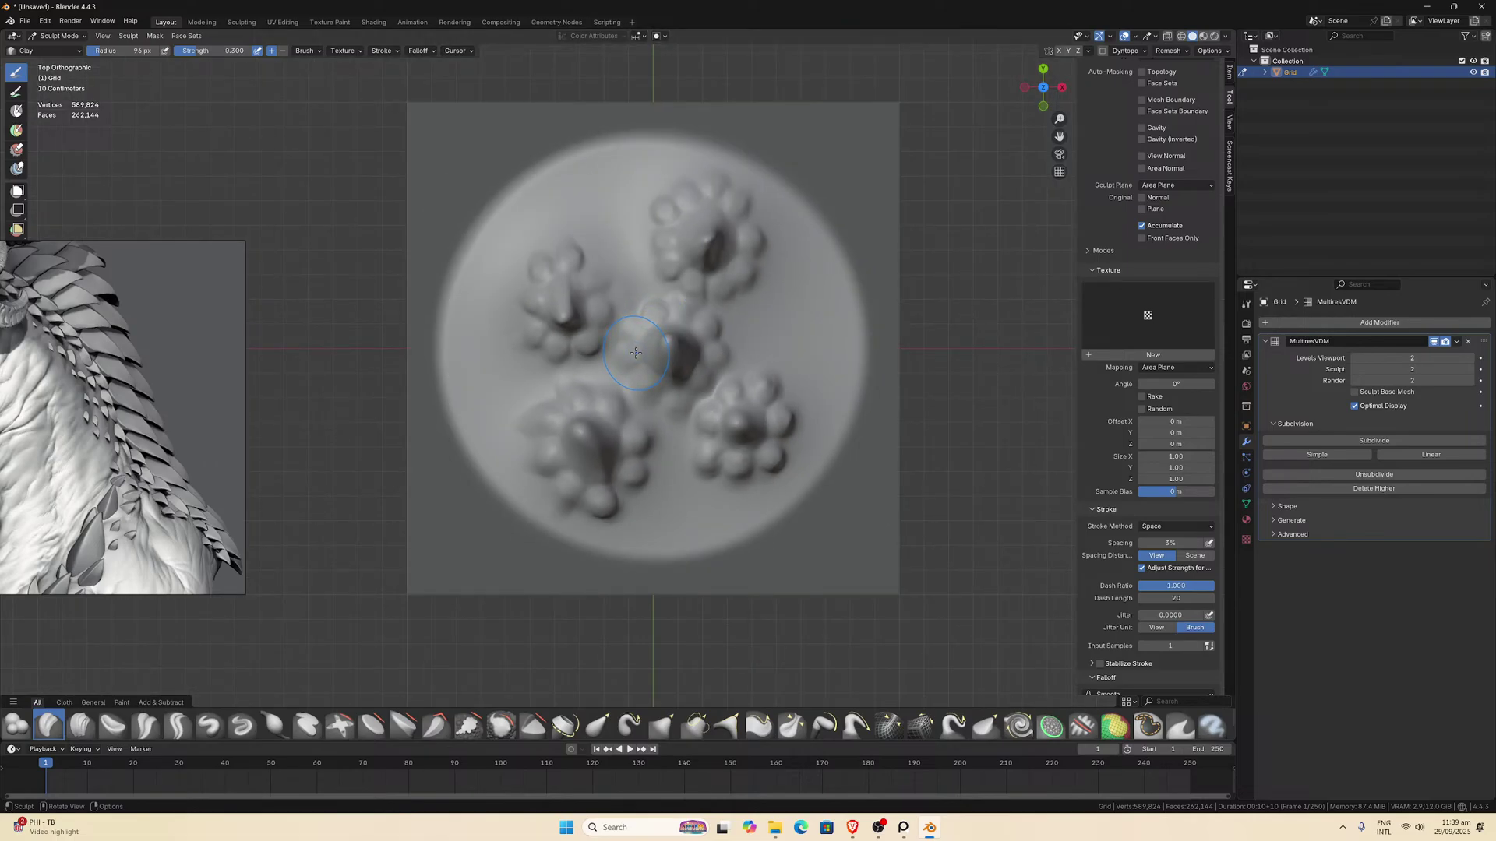
pyautogui.scroll(2, 636, 352)
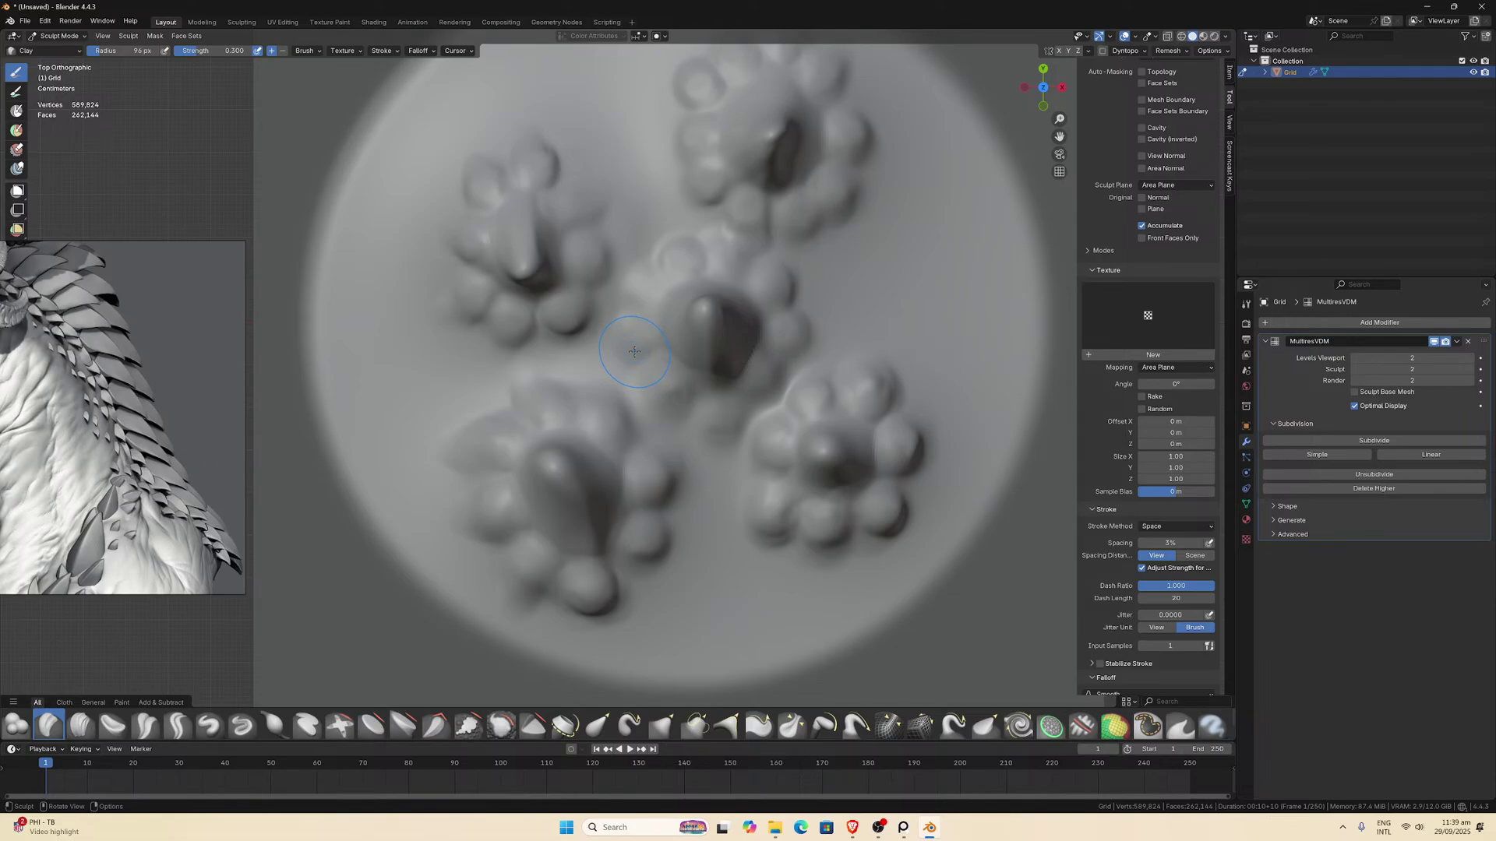
pyautogui.scroll(-6, 635, 352)
pyautogui.moveTo(635, 352)
pyautogui.mouseDown(button='middle')
pyautogui.moveTo(633, 253)
pyautogui.moveTo(647, 327)
pyautogui.moveTo(663, 306)
pyautogui.moveTo(590, 495)
pyautogui.moveTo(604, 505)
pyautogui.moveTo(615, 487)
pyautogui.mouseUp(button='middle')
pyautogui.scroll(4, 624, 270)
pyautogui.press('KP_7')
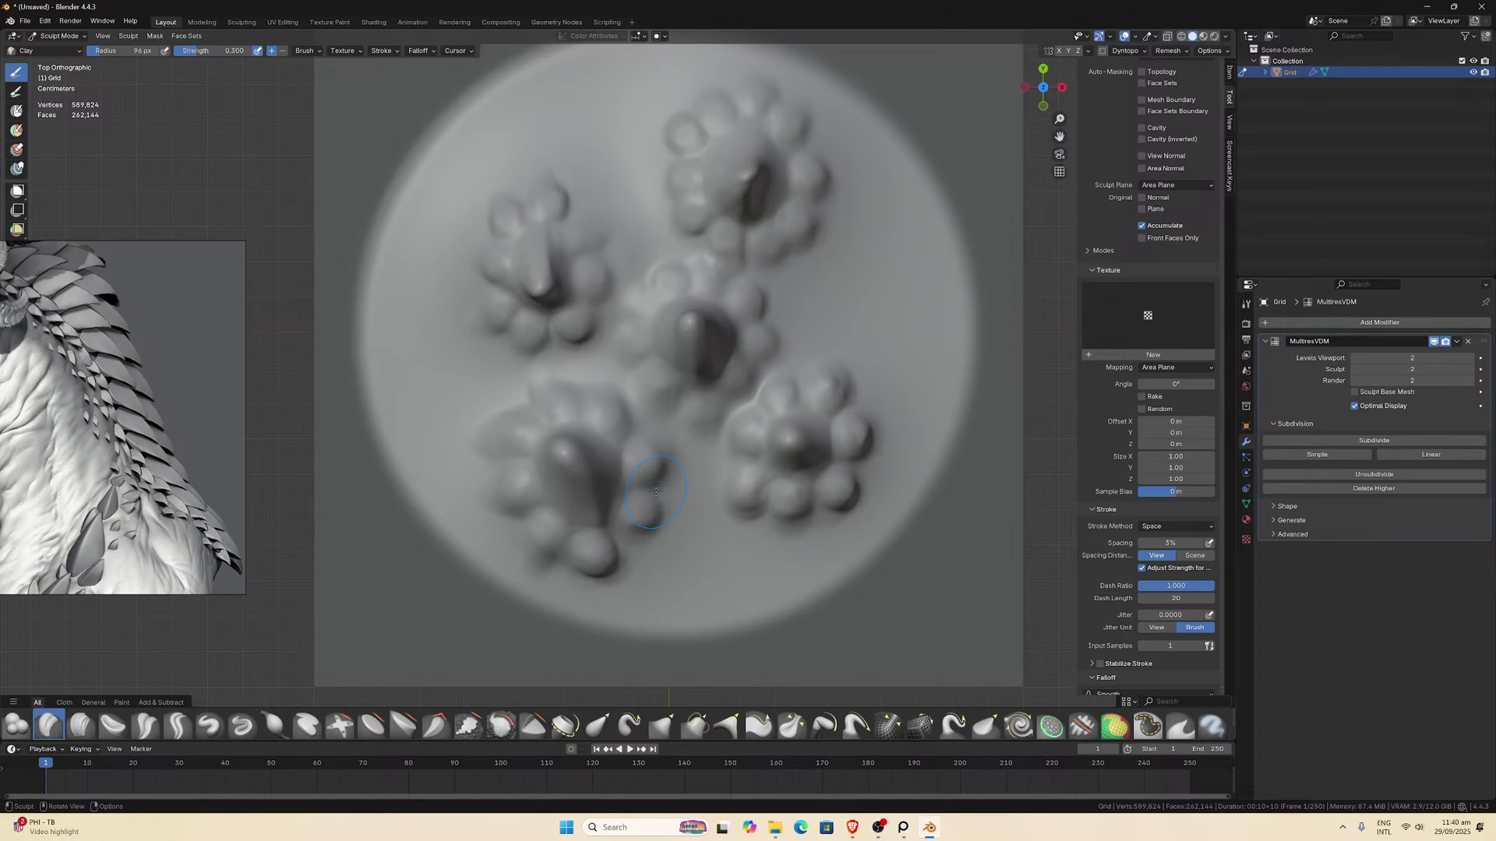
# Soften the mound rings around the central, lower-left and upper-left peaks with the Smooth brush at strength 0.5.
pyautogui.click(499, 729)
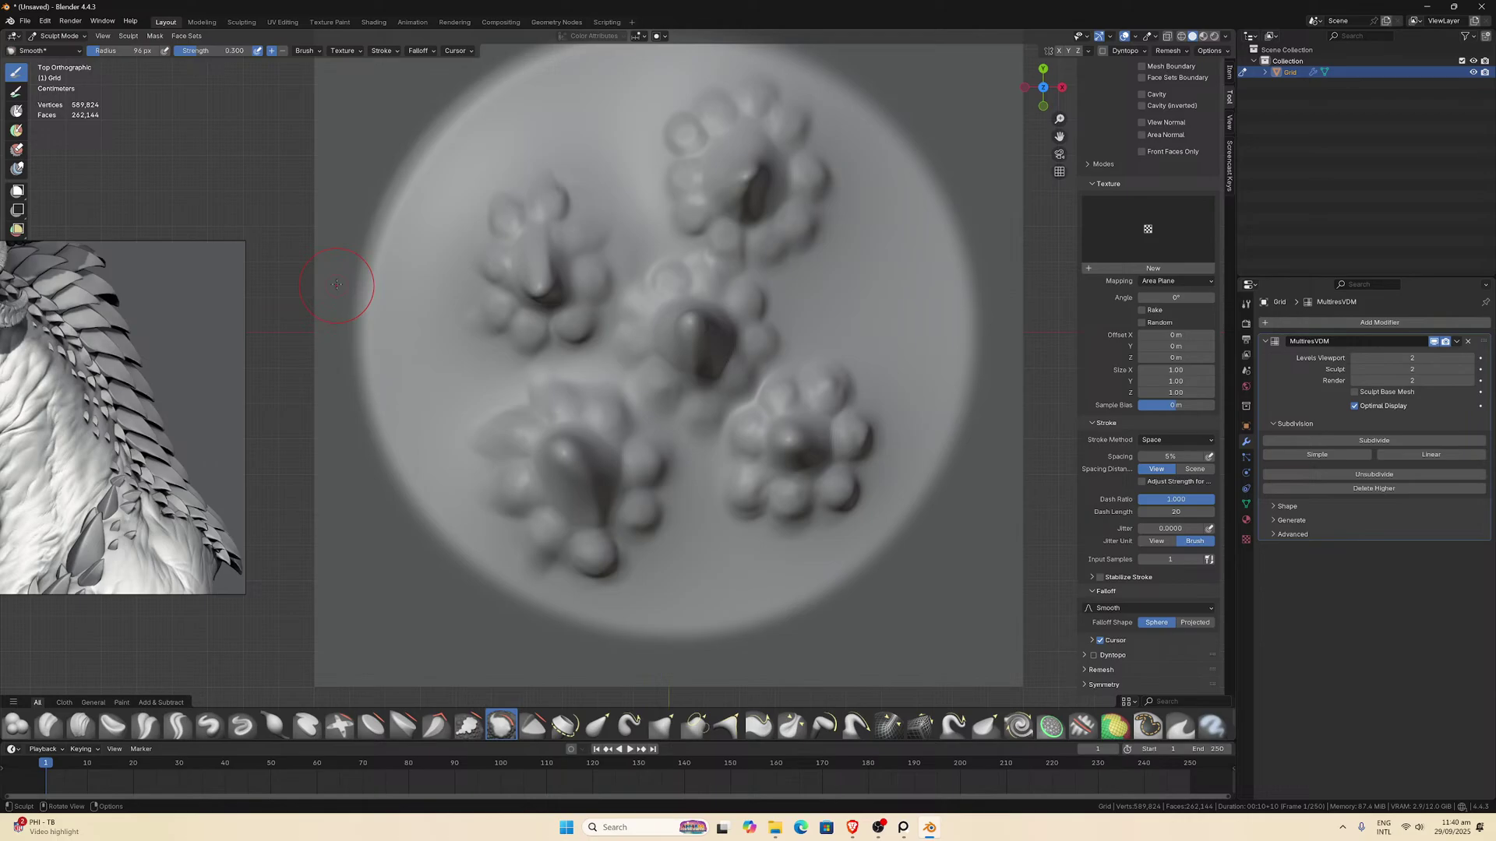
pyautogui.click(222, 51)
pyautogui.write('0.')
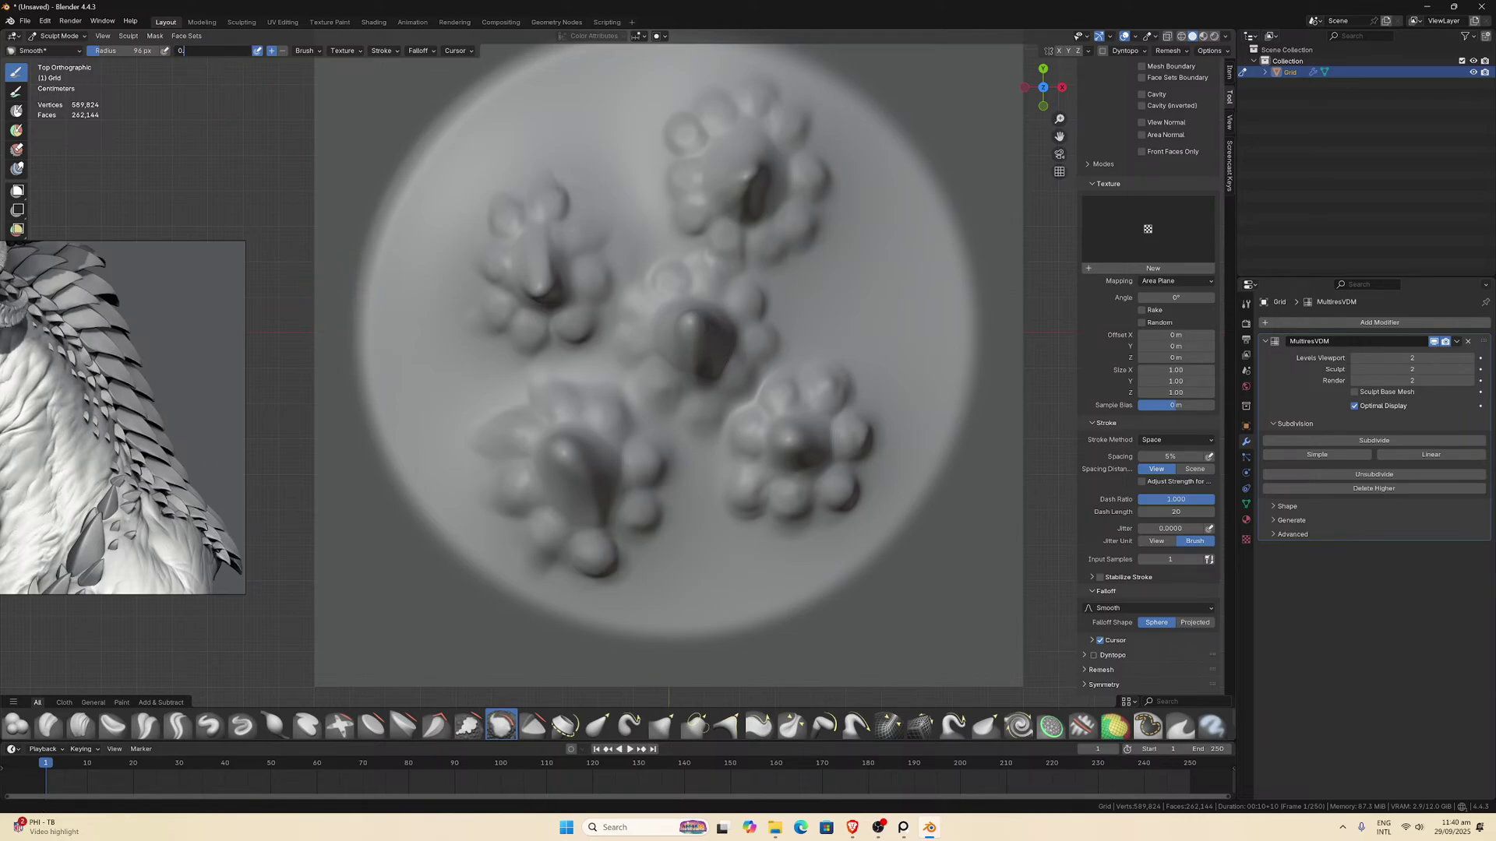
pyautogui.write('5')
pyautogui.press('Return')
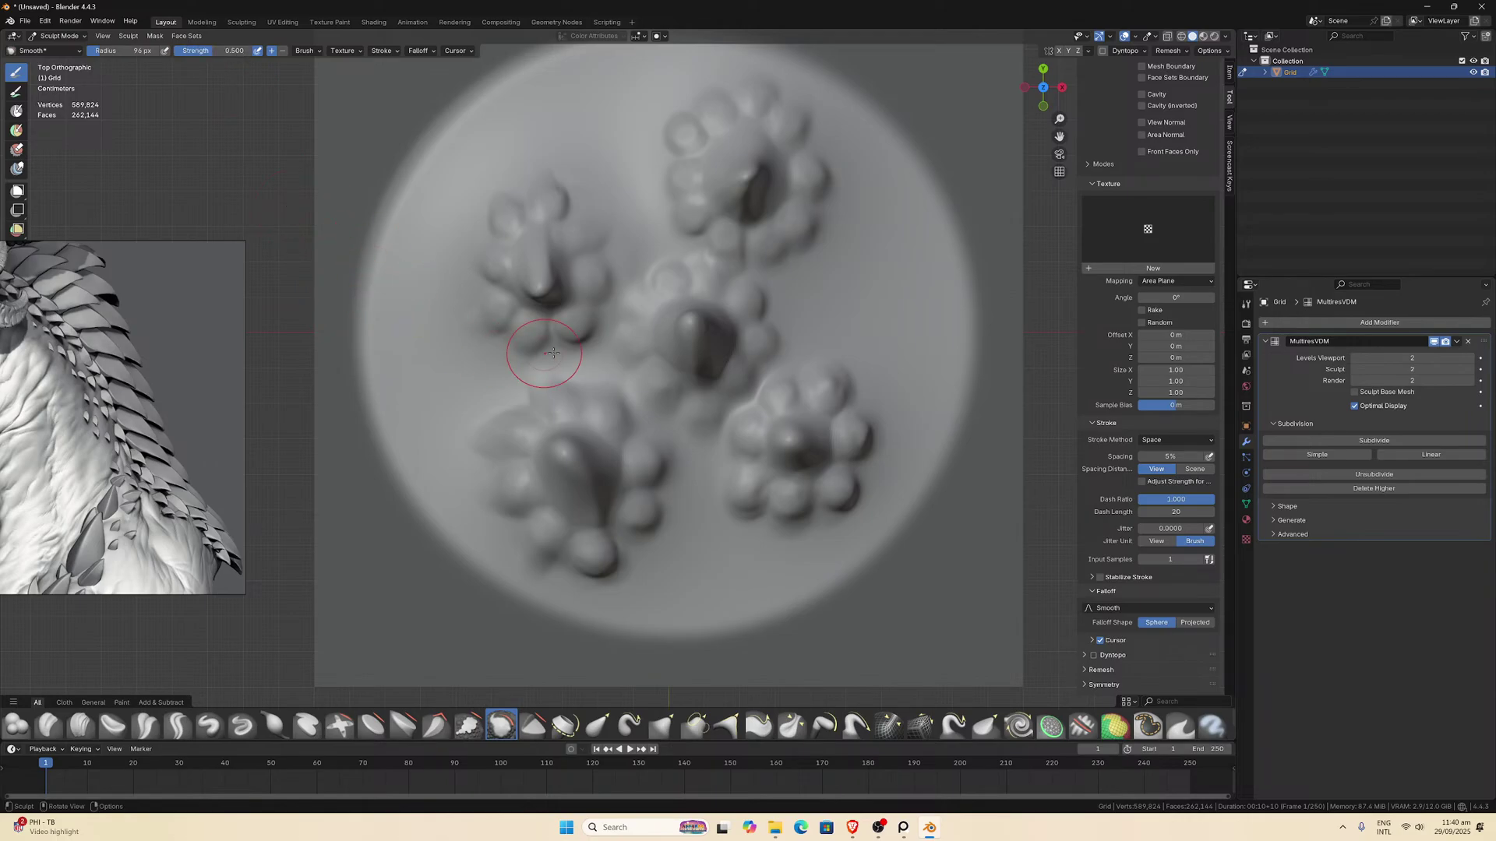
pyautogui.scroll(2, 592, 366)
pyautogui.moveTo(668, 467); pyautogui.dragTo(658, 378)
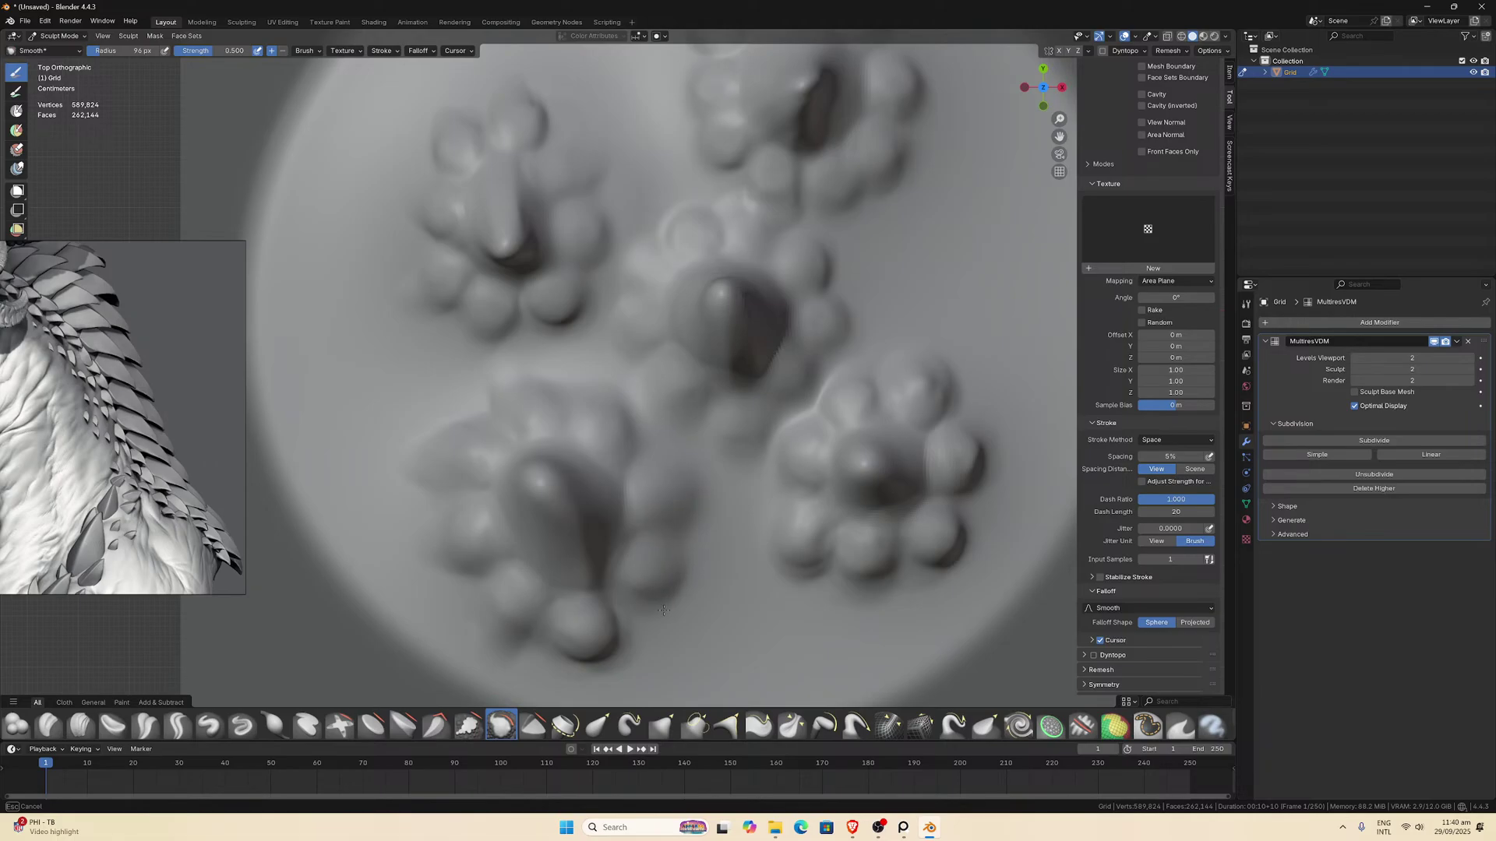
pyautogui.moveTo(603, 387); pyautogui.dragTo(622, 343)
pyautogui.moveTo(803, 411); pyautogui.dragTo(762, 467)
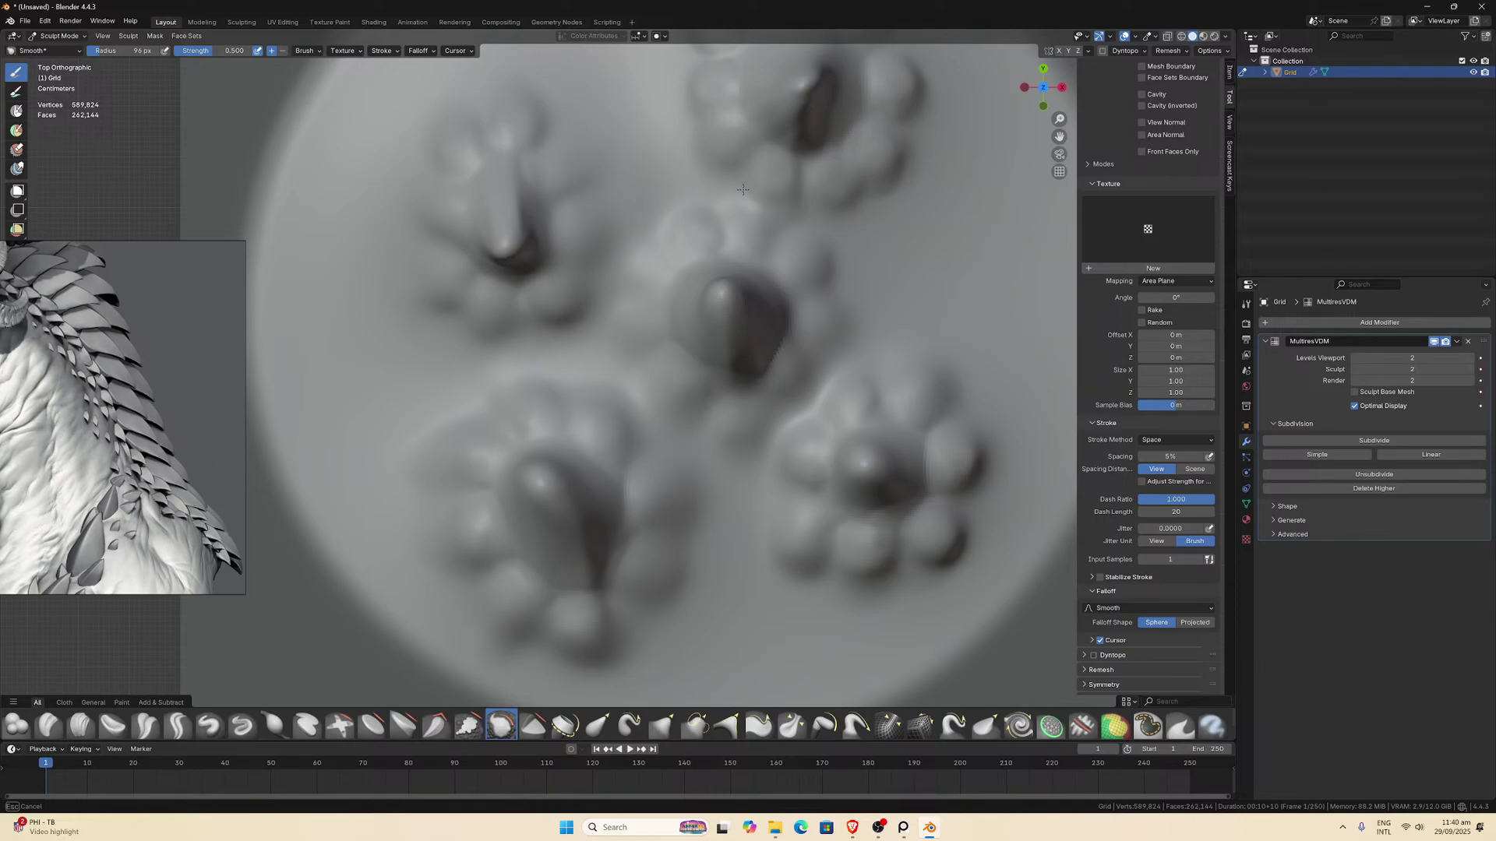
# Smooth the mounds ringing the uppermost peak, then touch up the upper-left peak's ring at the same strength.
pyautogui.moveTo(1061, 138)
pyautogui.mouseDown()
pyautogui.moveTo(1049, 254)
pyautogui.moveTo(538, 174)
pyautogui.mouseUp()
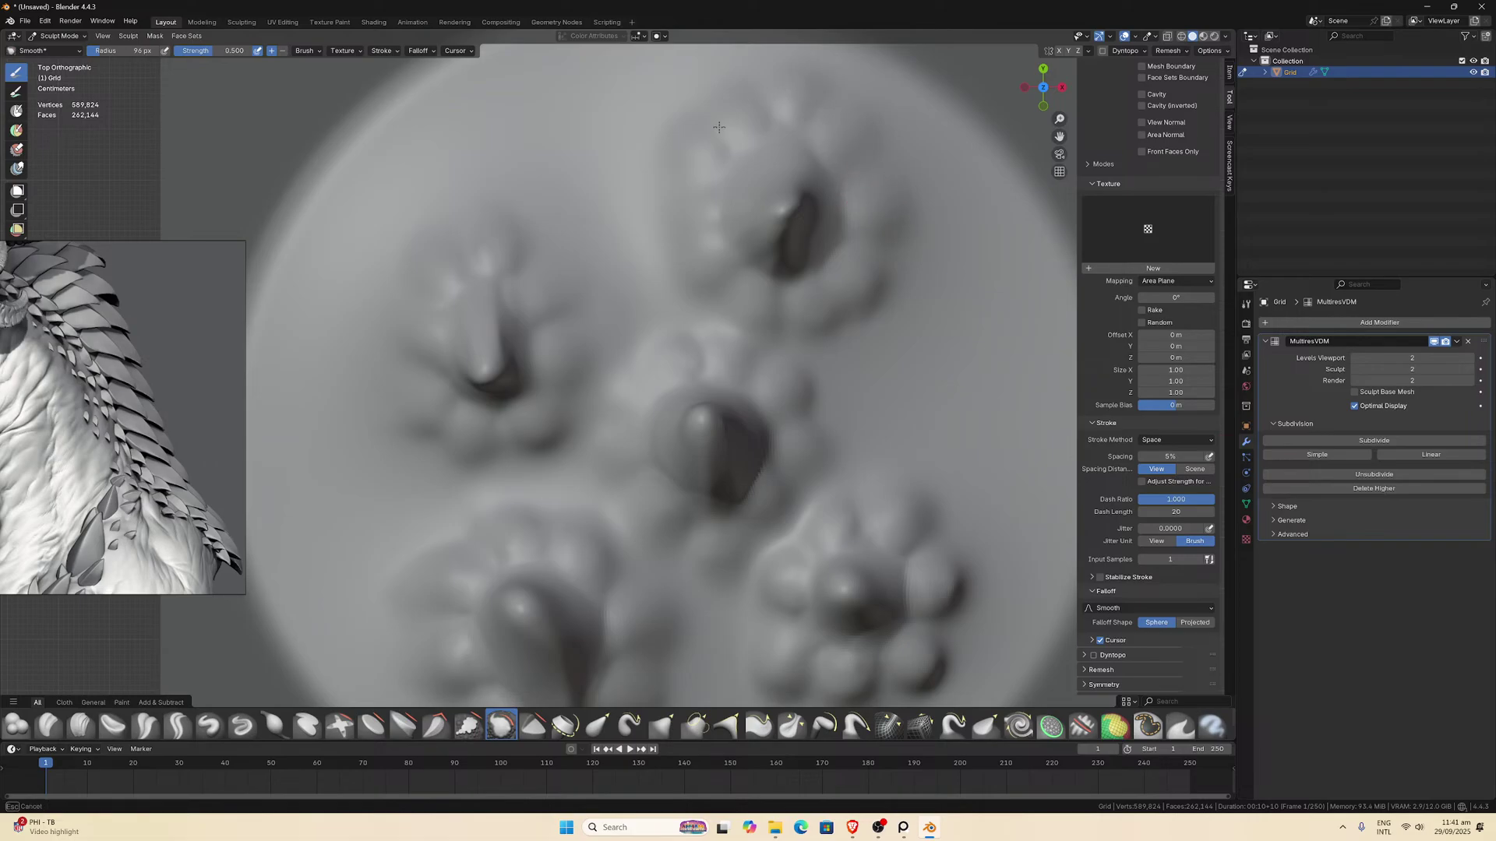
pyautogui.click(501, 243)
pyautogui.click(590, 262)
pyautogui.moveTo(1058, 137); pyautogui.dragTo(1066, 9)
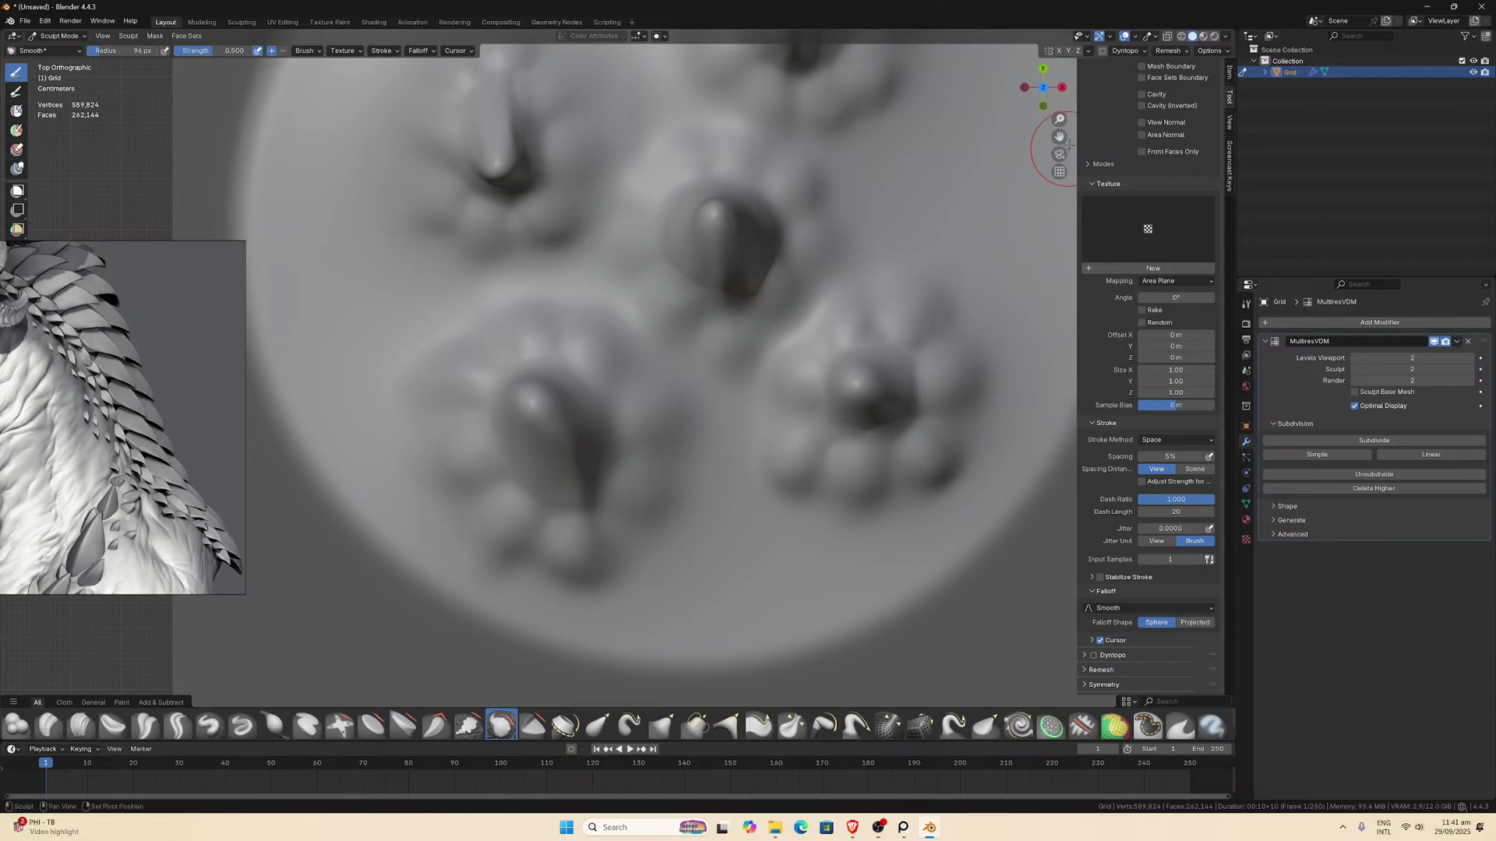
pyautogui.moveTo(1059, 137); pyautogui.dragTo(974, 277)
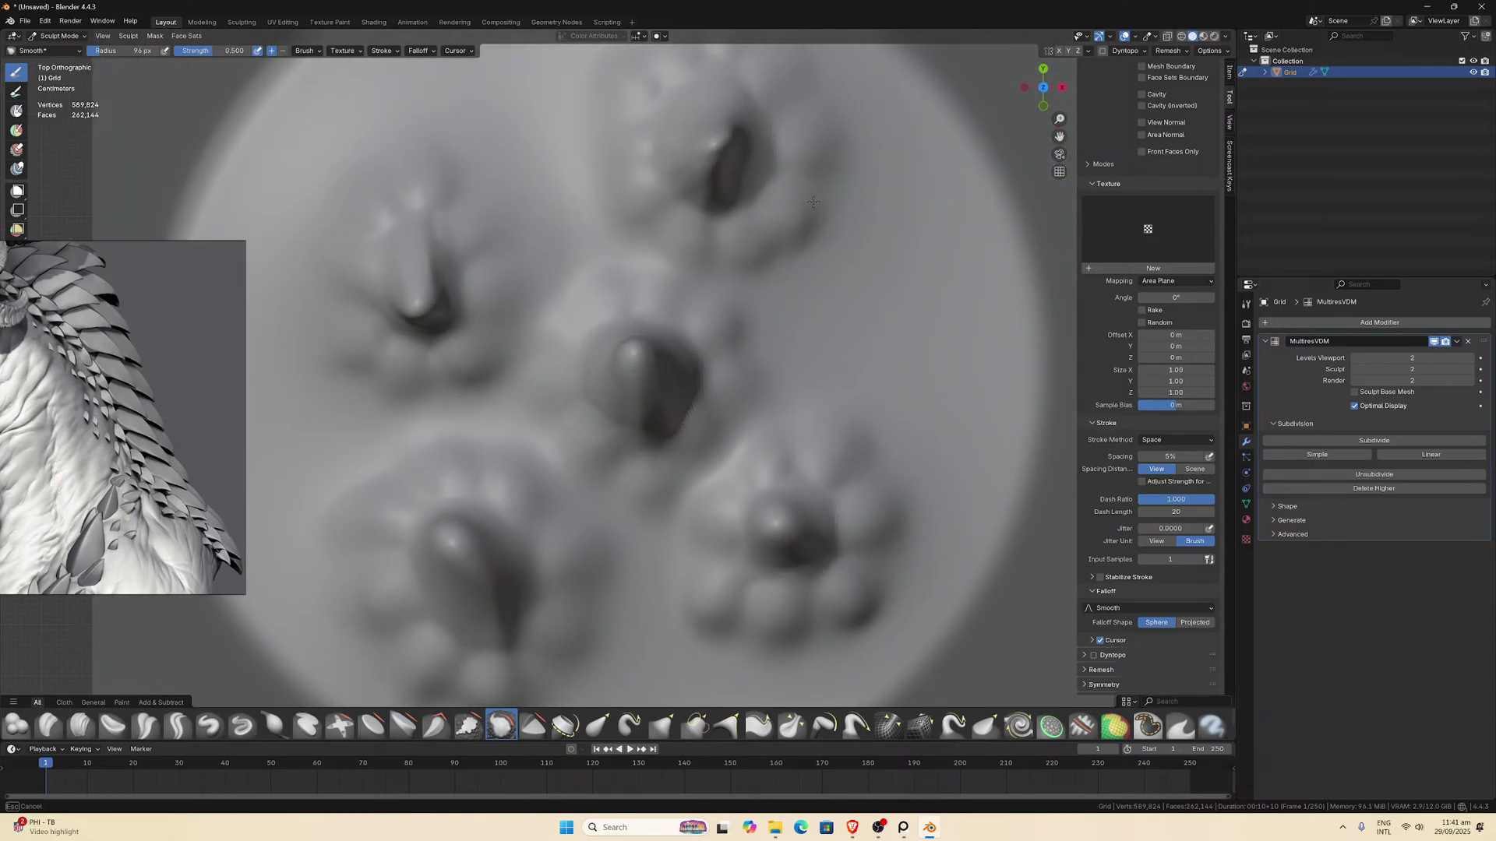
pyautogui.scroll(-7, 701, 233)
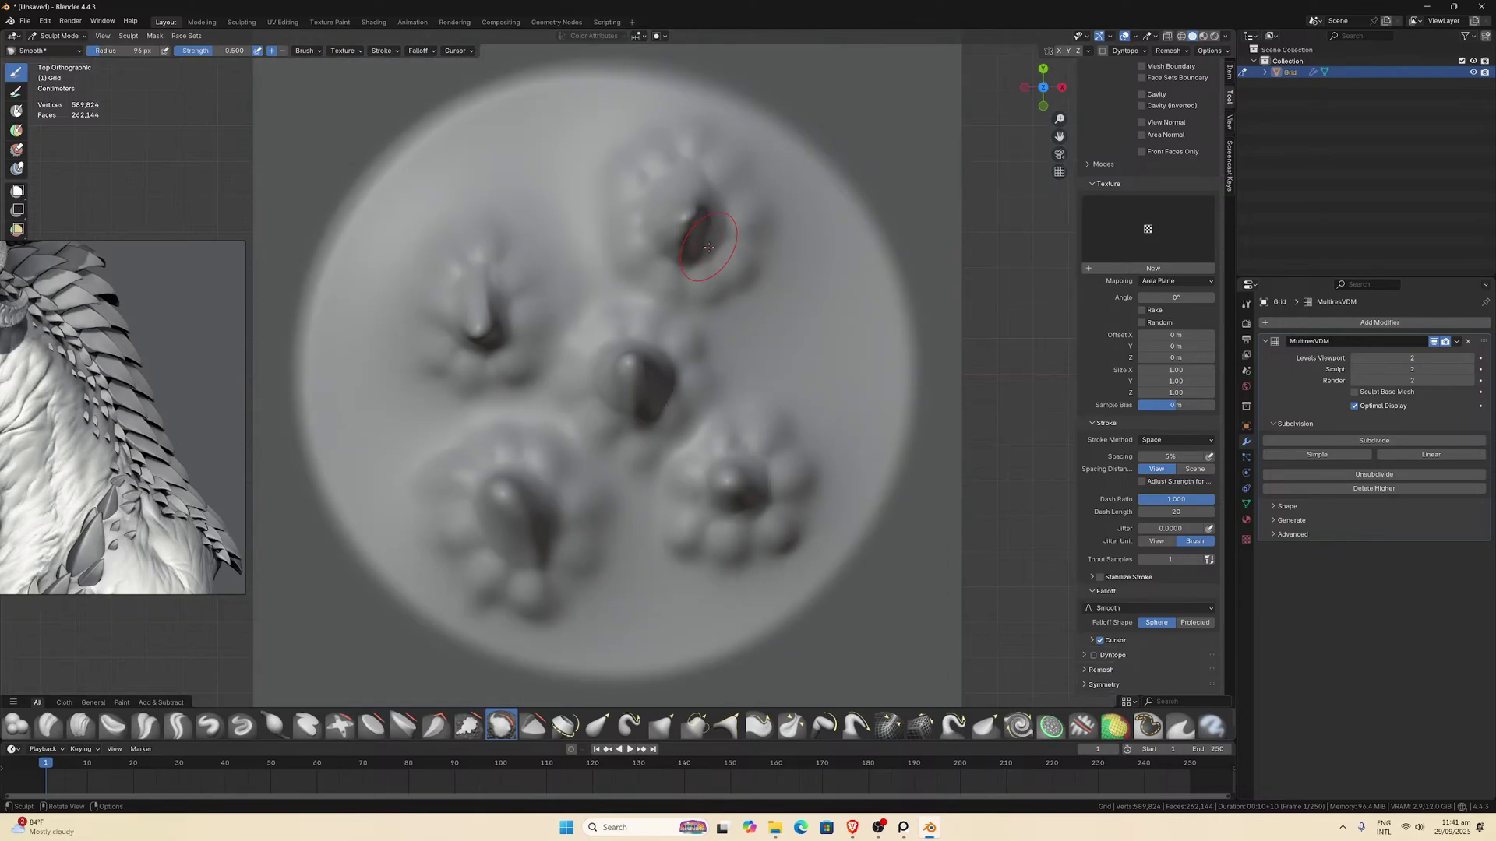
pyautogui.scroll(7, 712, 273)
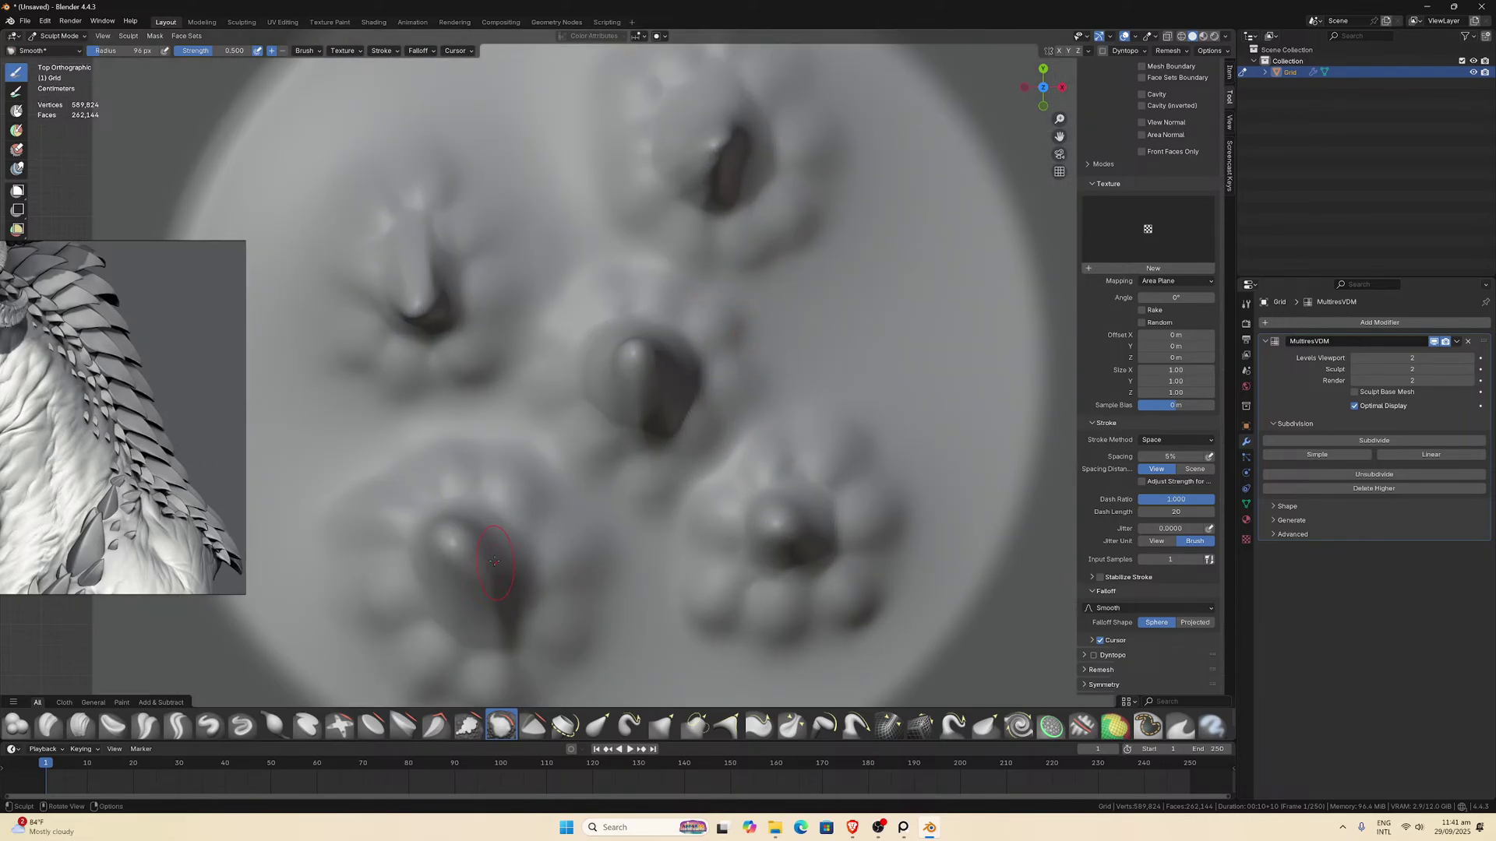
# Raise the Smooth brush strength to 0.7 and fade the mounds around the central, lower-right and lower-left peaks.
pyautogui.click(230, 53)
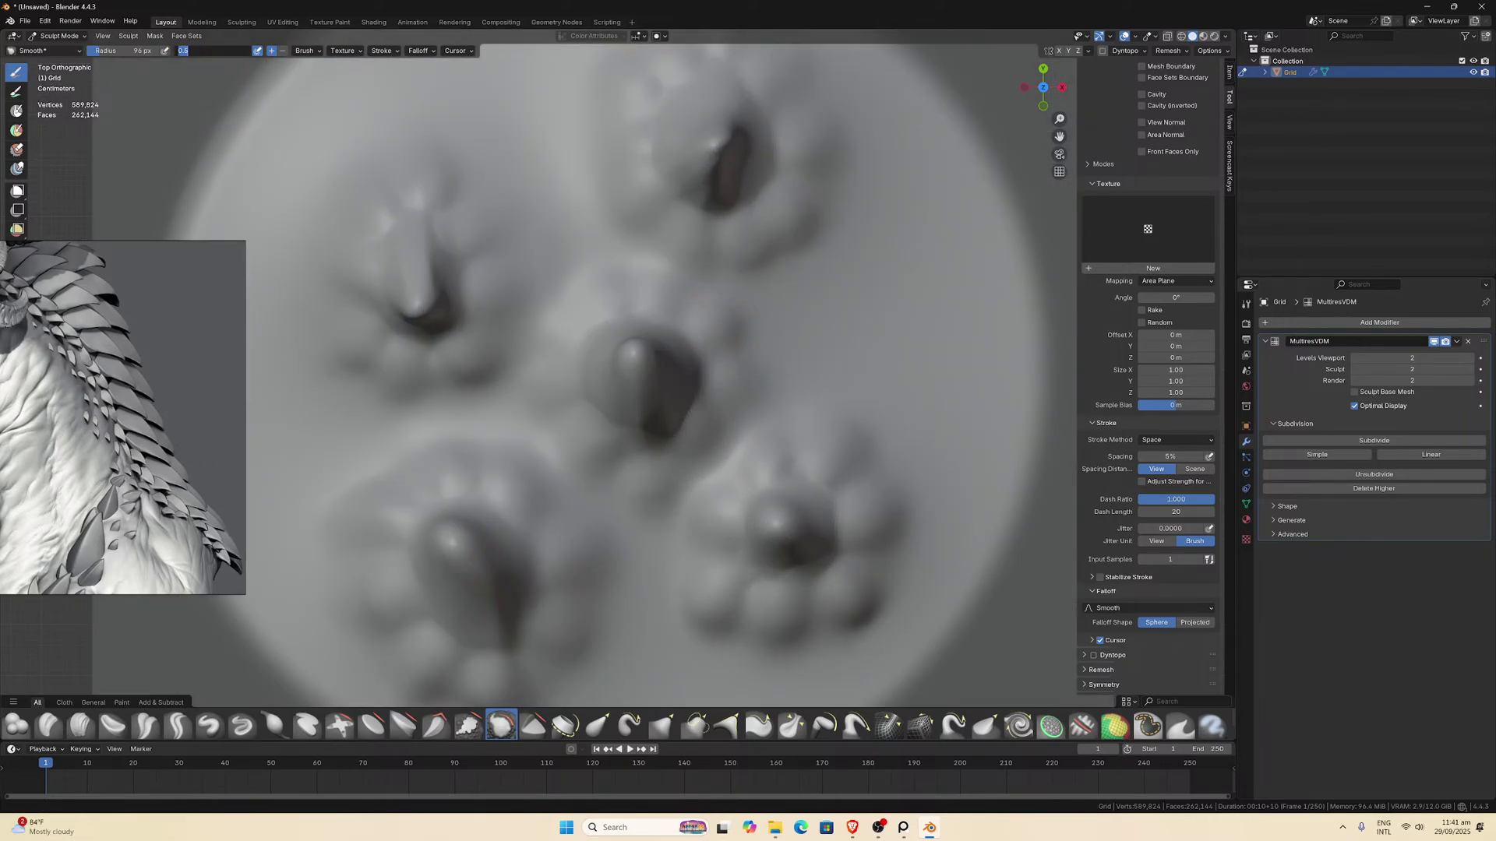
pyautogui.write('0.7')
pyautogui.press('Return')
pyautogui.moveTo(584, 437)
pyautogui.mouseDown()
pyautogui.moveTo(555, 458)
pyautogui.moveTo(549, 439)
pyautogui.mouseUp()
pyautogui.moveTo(669, 476)
pyautogui.mouseDown()
pyautogui.moveTo(741, 454)
pyautogui.moveTo(716, 496)
pyautogui.mouseUp()
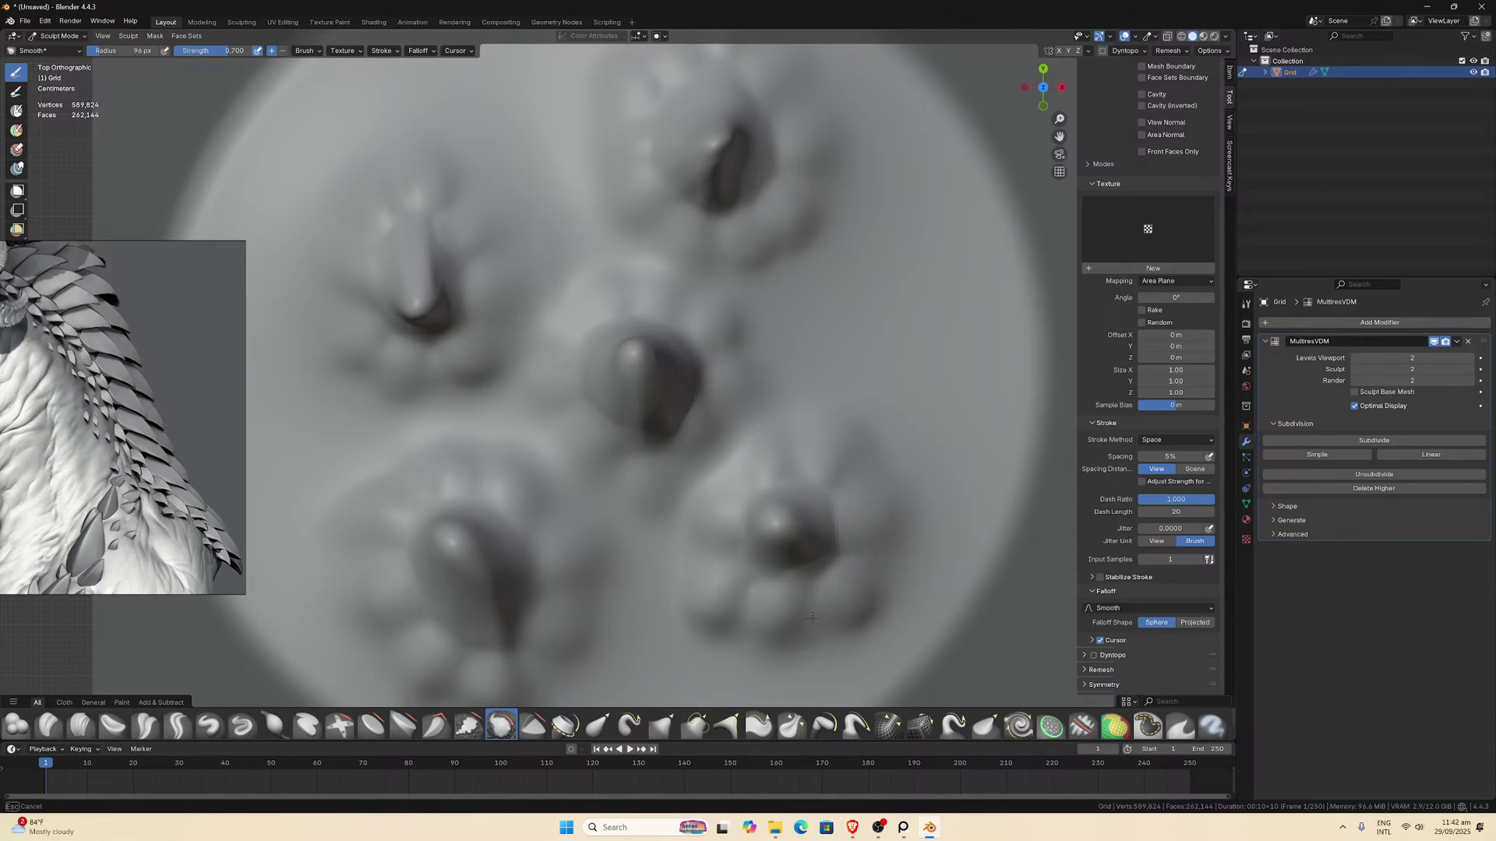
pyautogui.moveTo(686, 593)
pyautogui.mouseDown()
pyautogui.moveTo(674, 560)
pyautogui.moveTo(591, 601)
pyautogui.mouseUp()
pyautogui.moveTo(518, 493); pyautogui.dragTo(424, 463)
pyautogui.moveTo(365, 591); pyautogui.dragTo(374, 585)
# Smooth down the mounds at the lower-left peak's foot and around the lower-right peak.
pyautogui.moveTo(1058, 137); pyautogui.dragTo(985, 197)
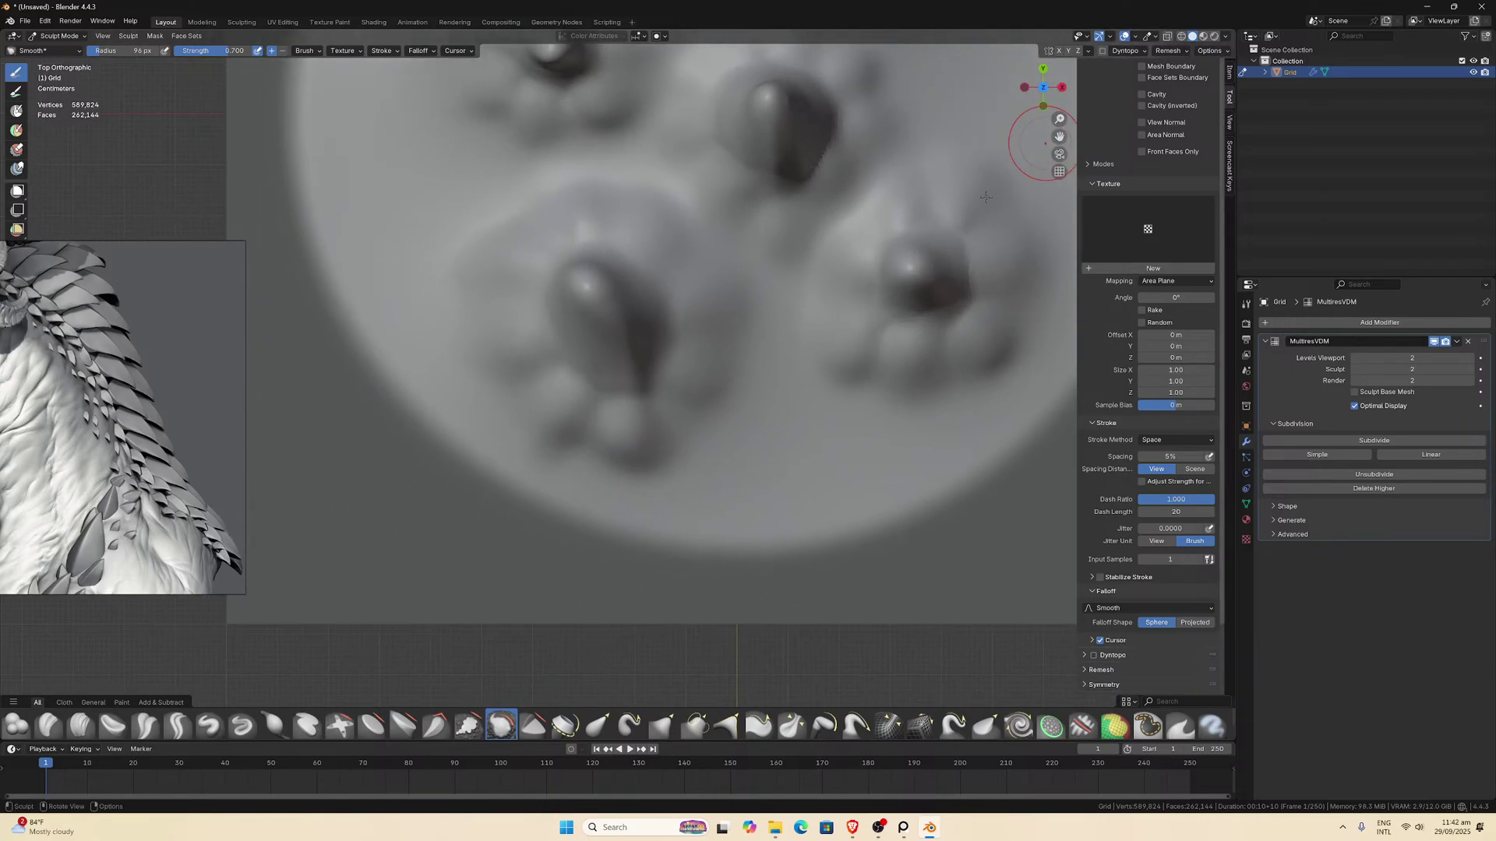
pyautogui.moveTo(508, 418); pyautogui.dragTo(610, 457)
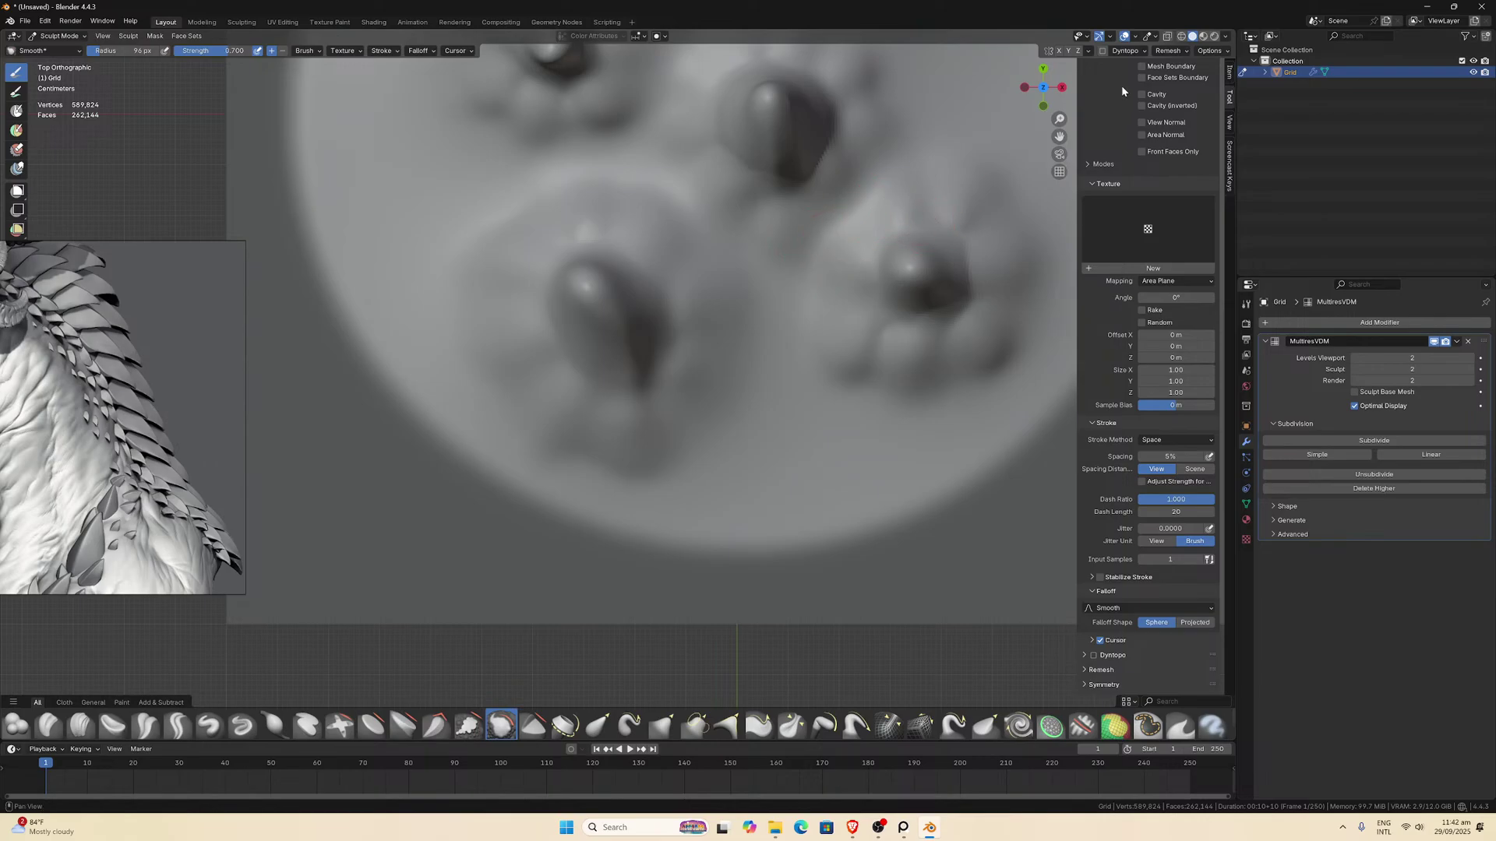
pyautogui.moveTo(1060, 135)
pyautogui.mouseDown()
pyautogui.moveTo(896, 257)
pyautogui.moveTo(849, 348)
pyautogui.mouseUp()
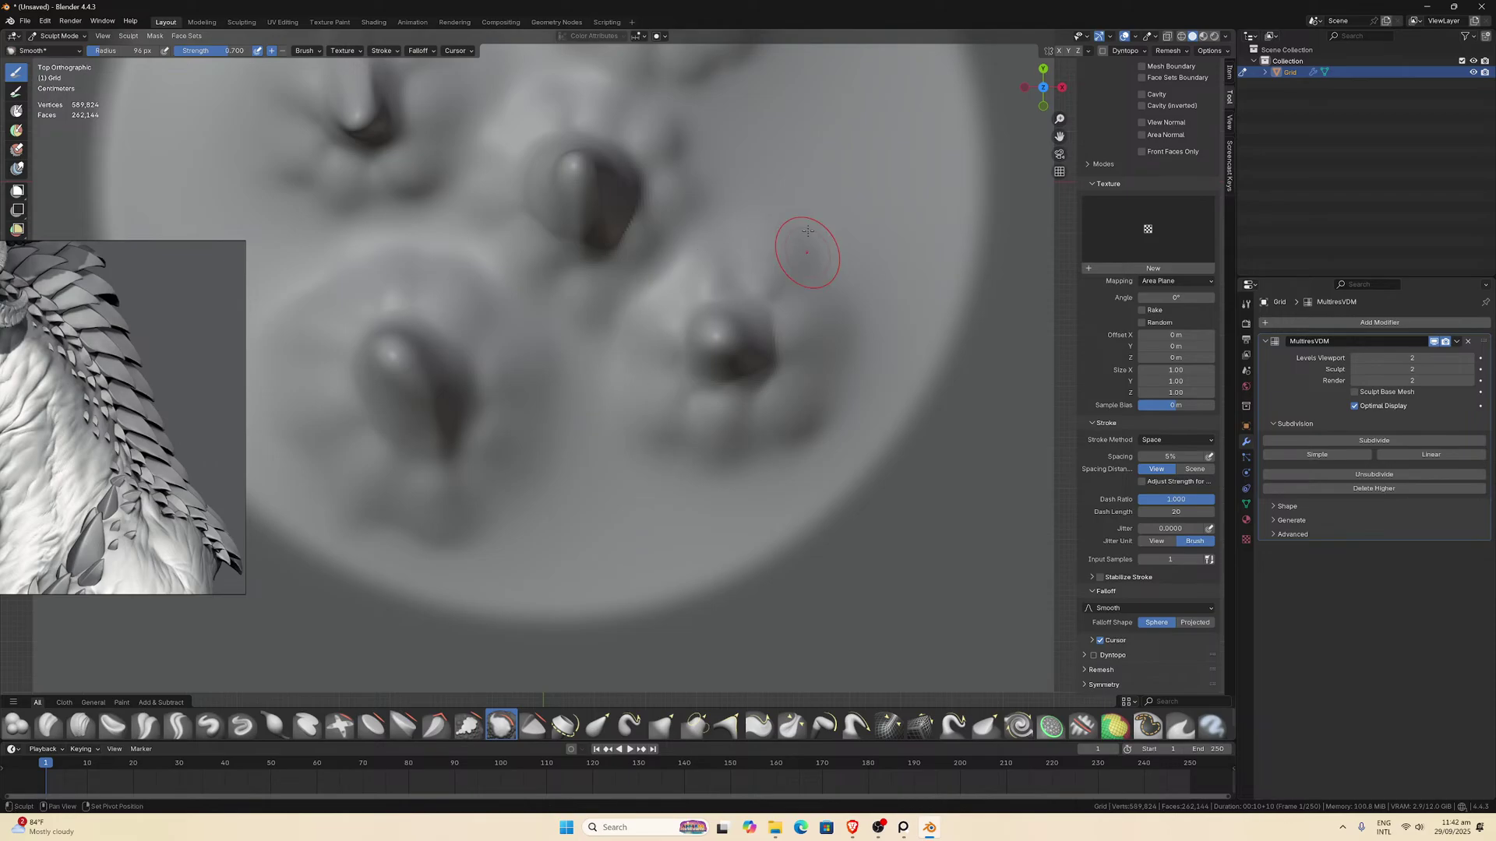
pyautogui.moveTo(689, 166); pyautogui.dragTo(678, 166)
# Smooth away the mounds around the uppermost and upper-left peaks and blend the surface between them.
pyautogui.moveTo(1059, 136); pyautogui.dragTo(1092, 360)
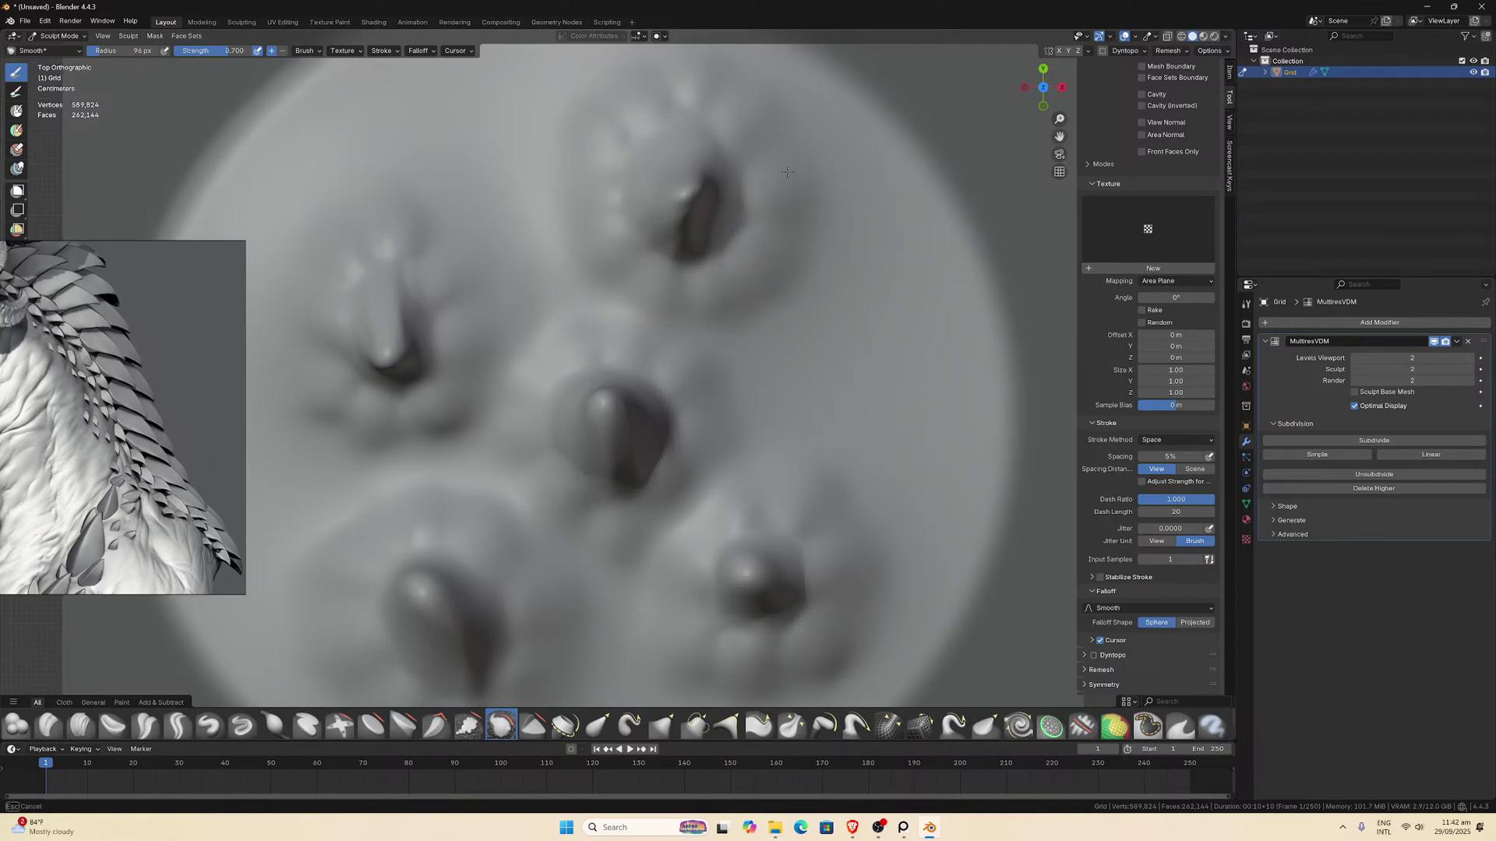
pyautogui.moveTo(612, 83)
pyautogui.mouseDown()
pyautogui.moveTo(534, 240)
pyautogui.moveTo(603, 128)
pyautogui.mouseUp()
pyautogui.moveTo(503, 409)
pyautogui.mouseDown()
pyautogui.moveTo(580, 328)
pyautogui.moveTo(481, 380)
pyautogui.mouseUp()
pyautogui.moveTo(376, 212); pyautogui.dragTo(357, 226)
pyautogui.moveTo(463, 450)
pyautogui.mouseDown()
pyautogui.moveTo(414, 485)
pyautogui.moveTo(561, 460)
pyautogui.moveTo(798, 478)
pyautogui.mouseUp()
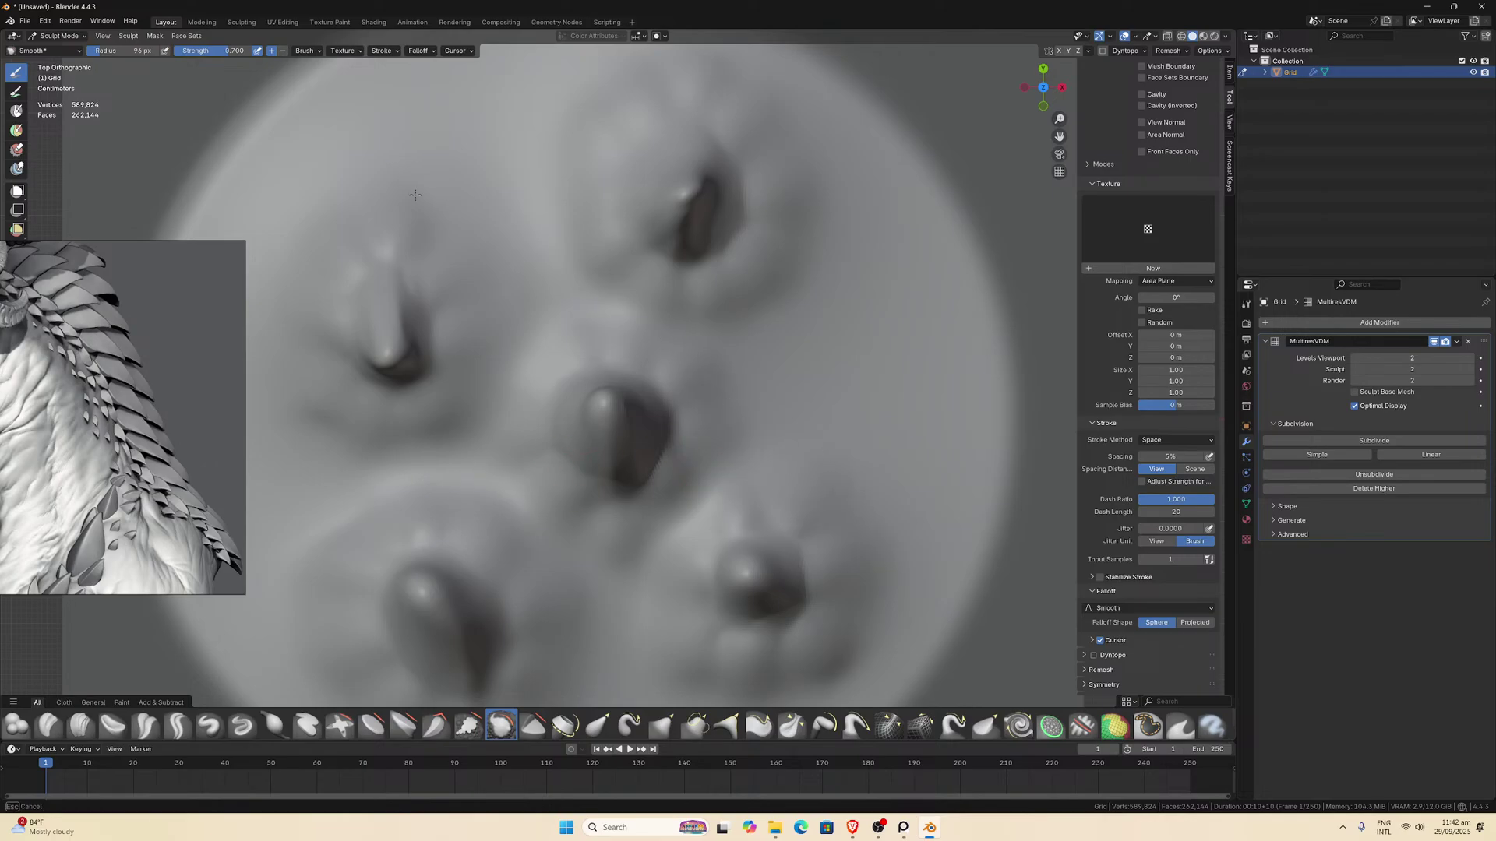
pyautogui.moveTo(302, 270); pyautogui.dragTo(320, 339)
# Blend the remaining bumps around the peak bases into the surface with the Smooth brush, finishing around the lower-left peak.
pyautogui.scroll(-3, 483, 250)
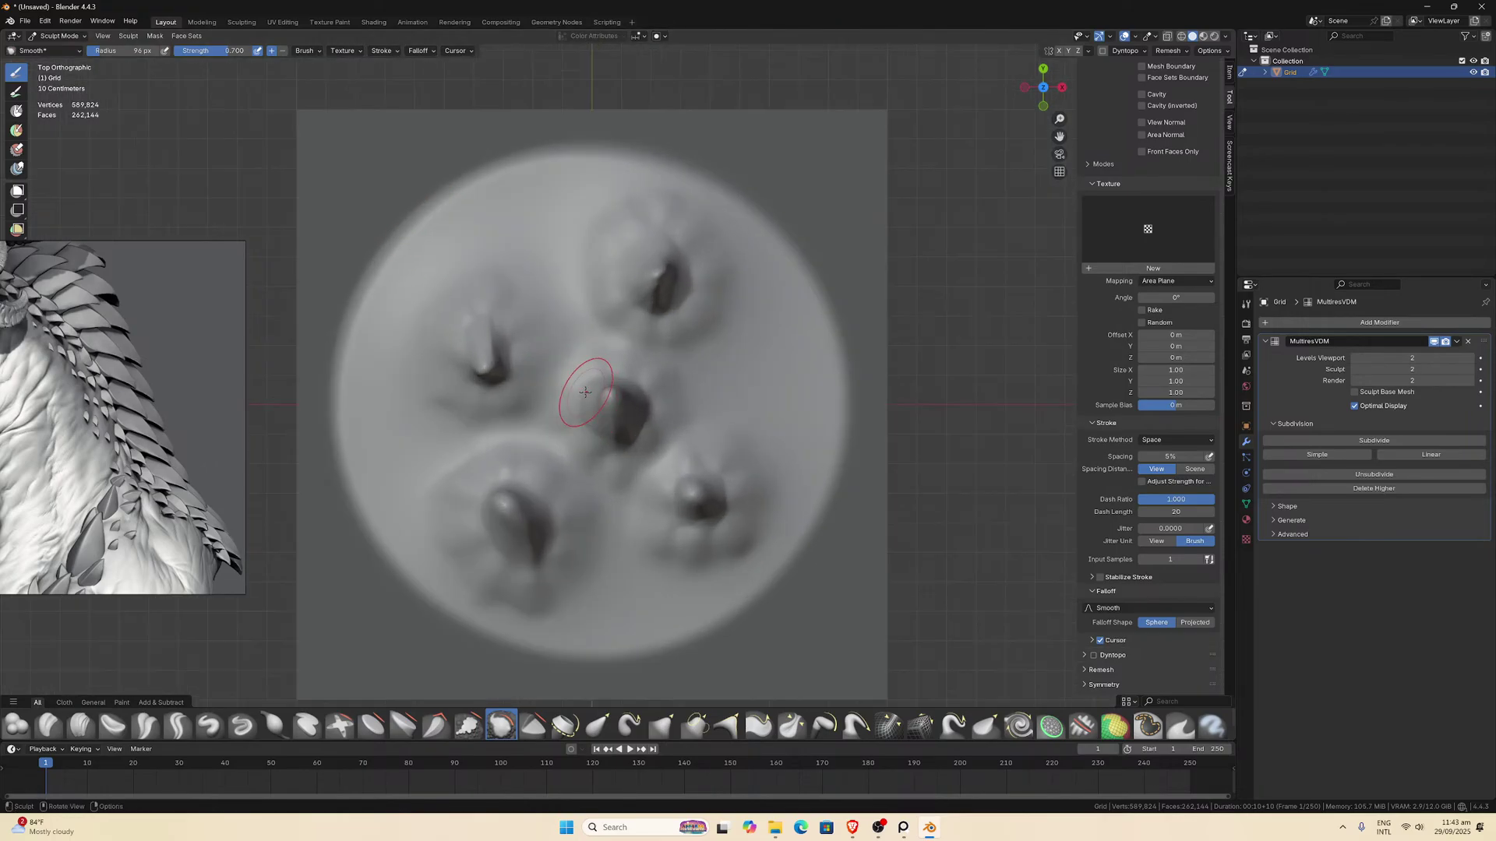
pyautogui.scroll(4, 574, 534)
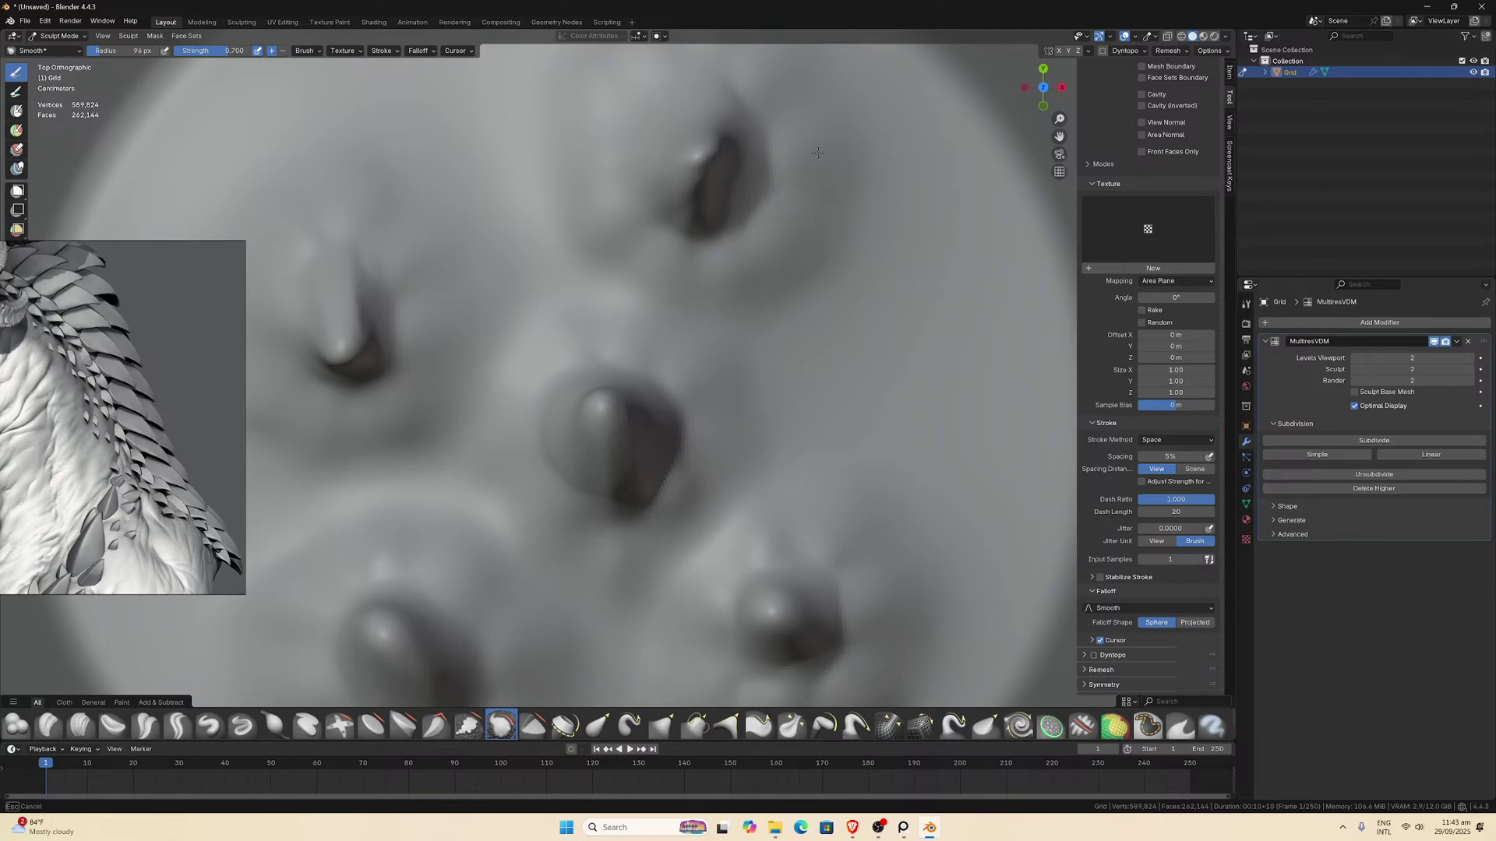
pyautogui.scroll(-5, 851, 227)
pyautogui.scroll(5, 778, 307)
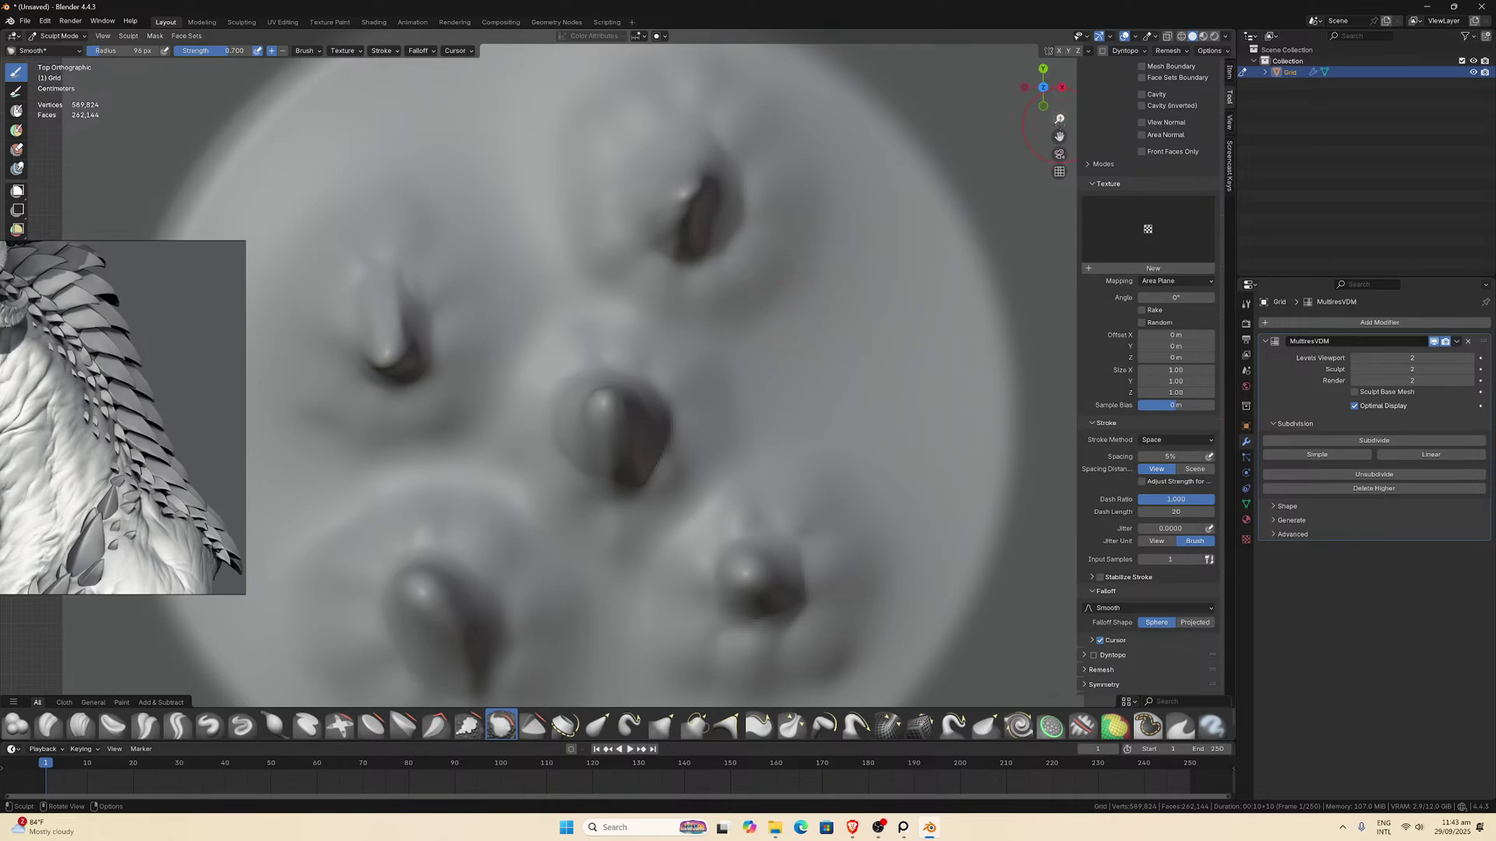
pyautogui.keyDown('shift'); pyautogui.moveTo(688, 557); pyautogui.dragTo(711, 324, button='middle'); pyautogui.keyUp('shift')
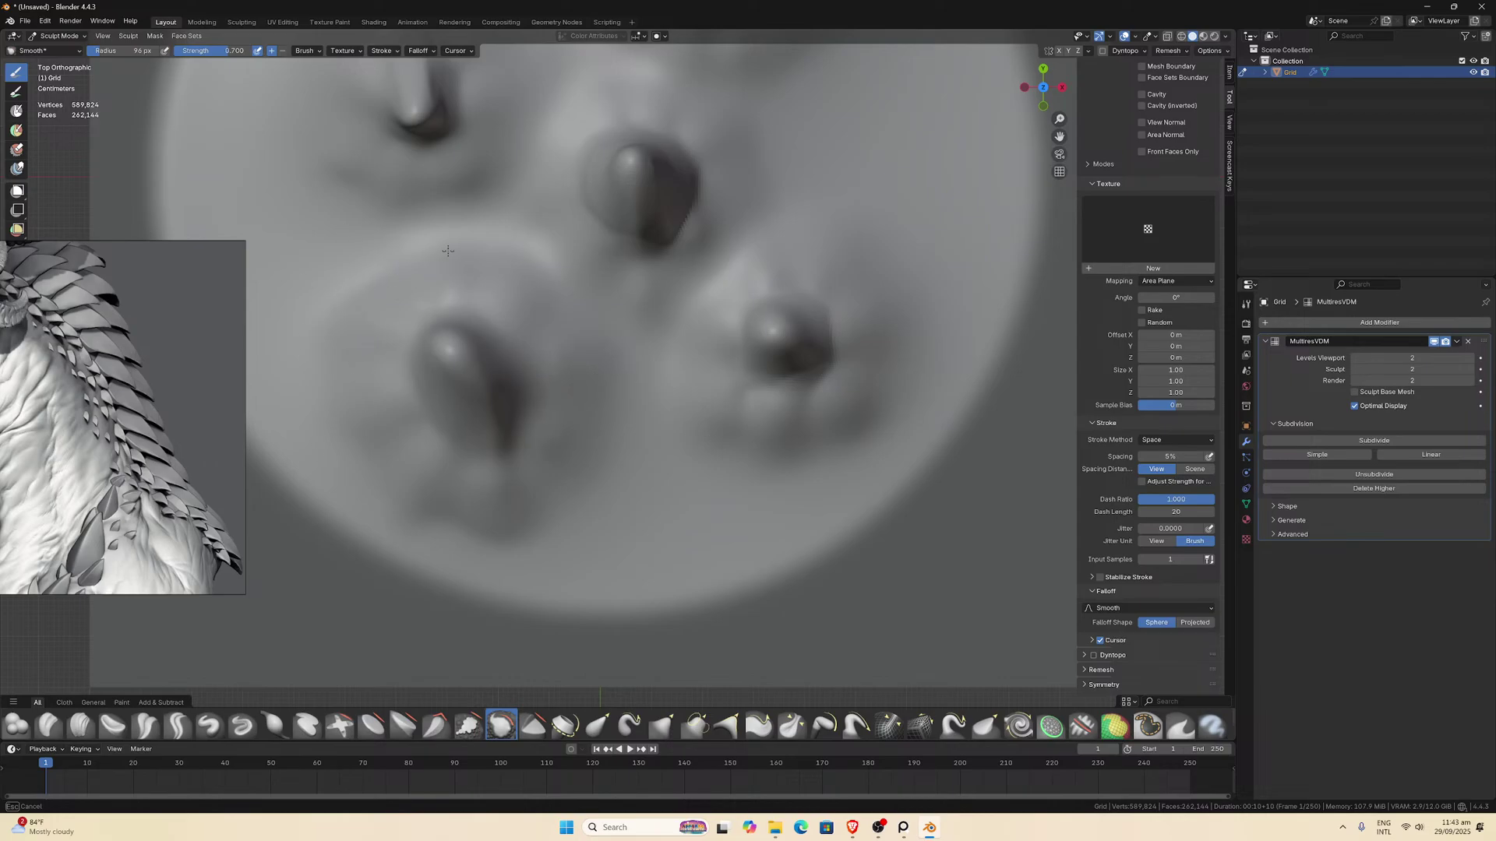
pyautogui.scroll(-3, 537, 172)
pyautogui.scroll(1, 615, 247)
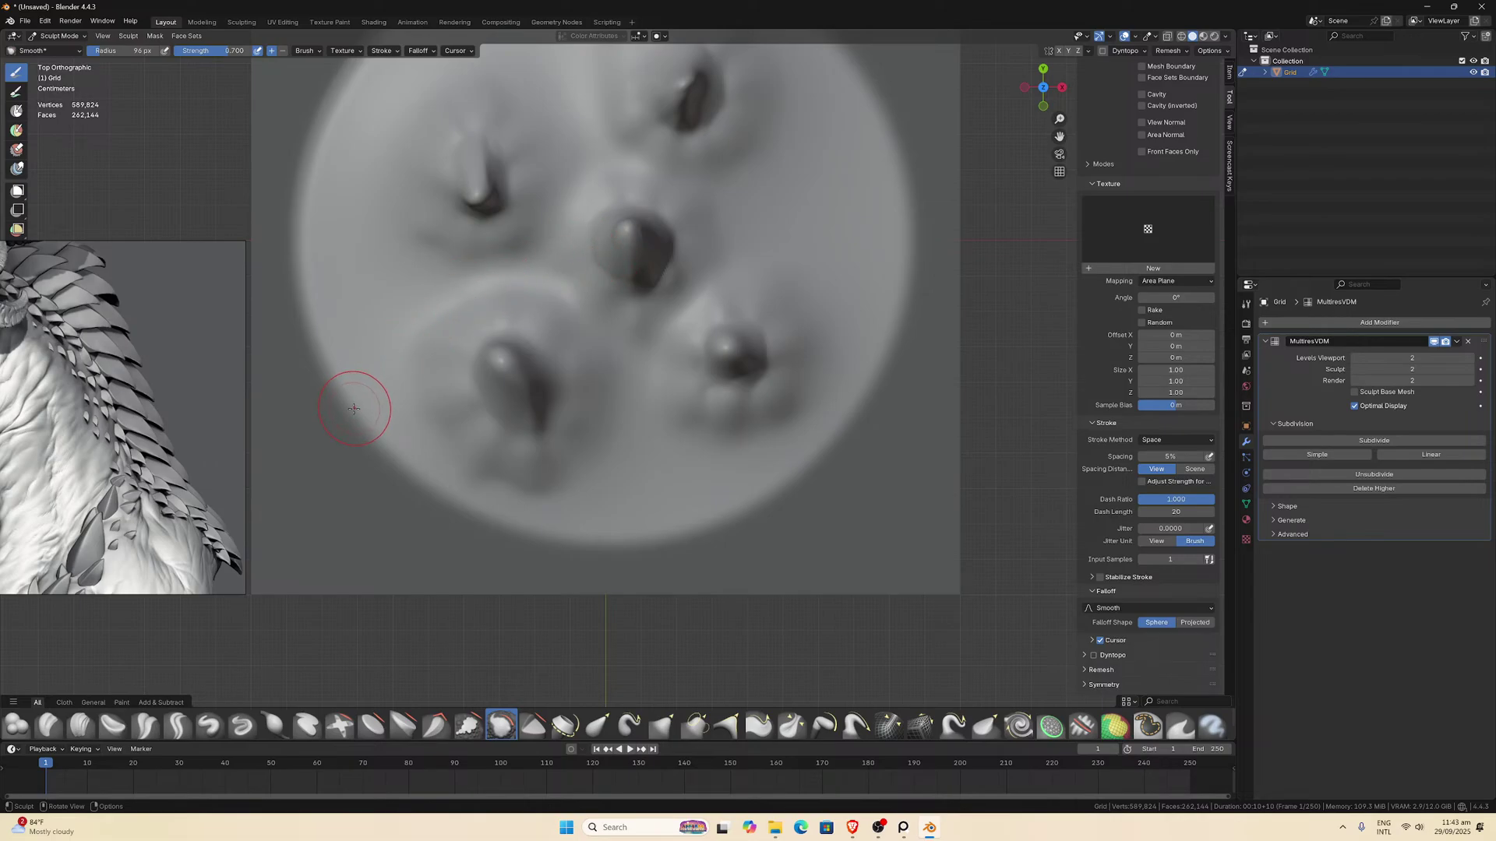
# Build up the flat areas between the peaks and the circle's edge in the lower half with the Clay brush.
pyautogui.click(49, 725)
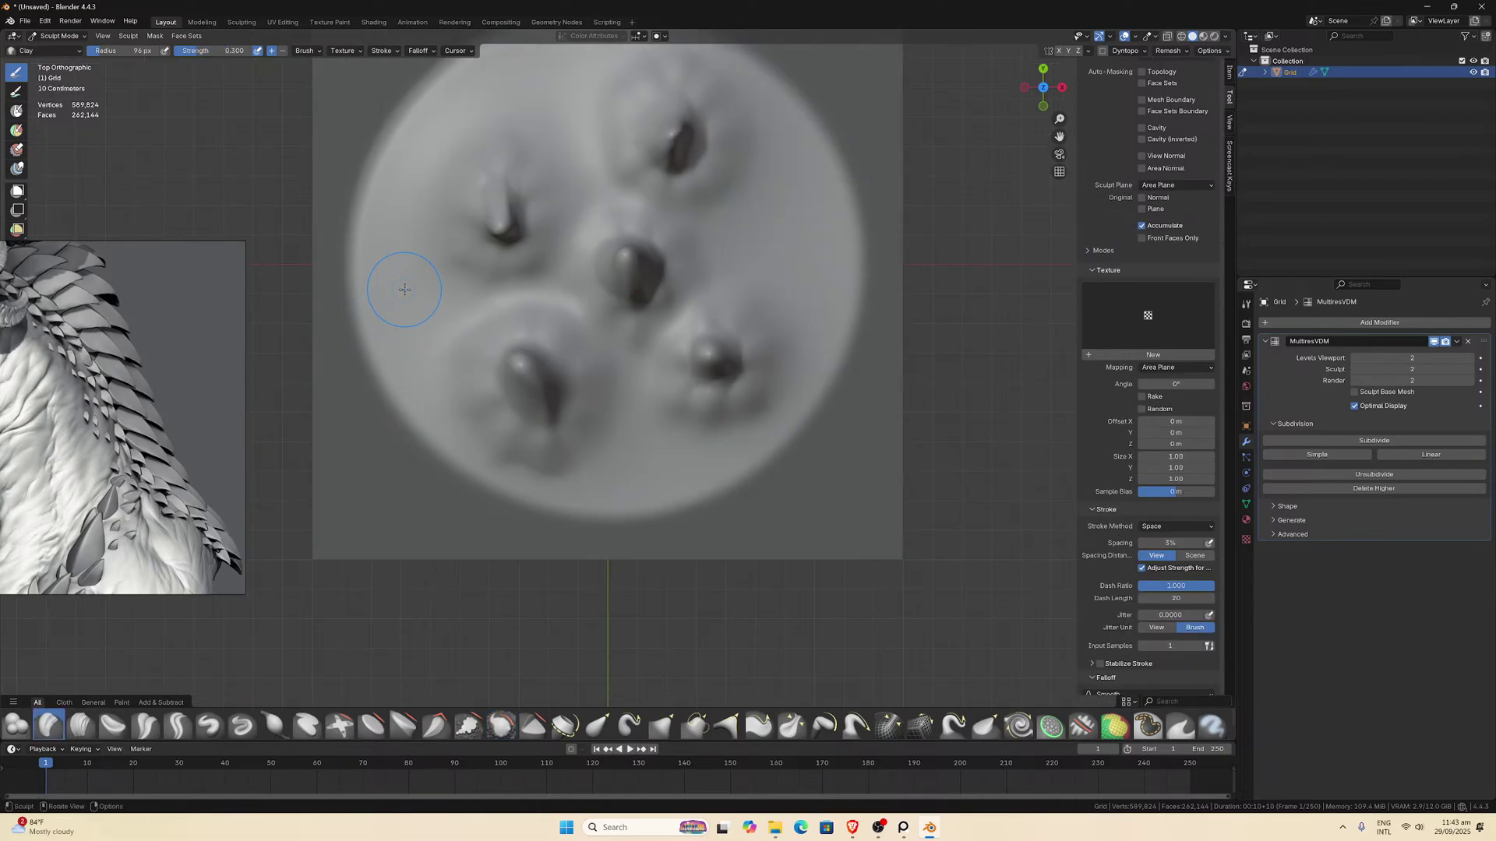
pyautogui.moveTo(392, 271)
pyautogui.mouseDown()
pyautogui.moveTo(420, 243)
pyautogui.moveTo(395, 262)
pyautogui.moveTo(450, 257)
pyautogui.moveTo(675, 450)
pyautogui.moveTo(653, 433)
pyautogui.mouseUp()
pyautogui.moveTo(746, 234)
pyautogui.mouseDown()
pyautogui.moveTo(732, 229)
pyautogui.moveTo(756, 248)
pyautogui.mouseUp()
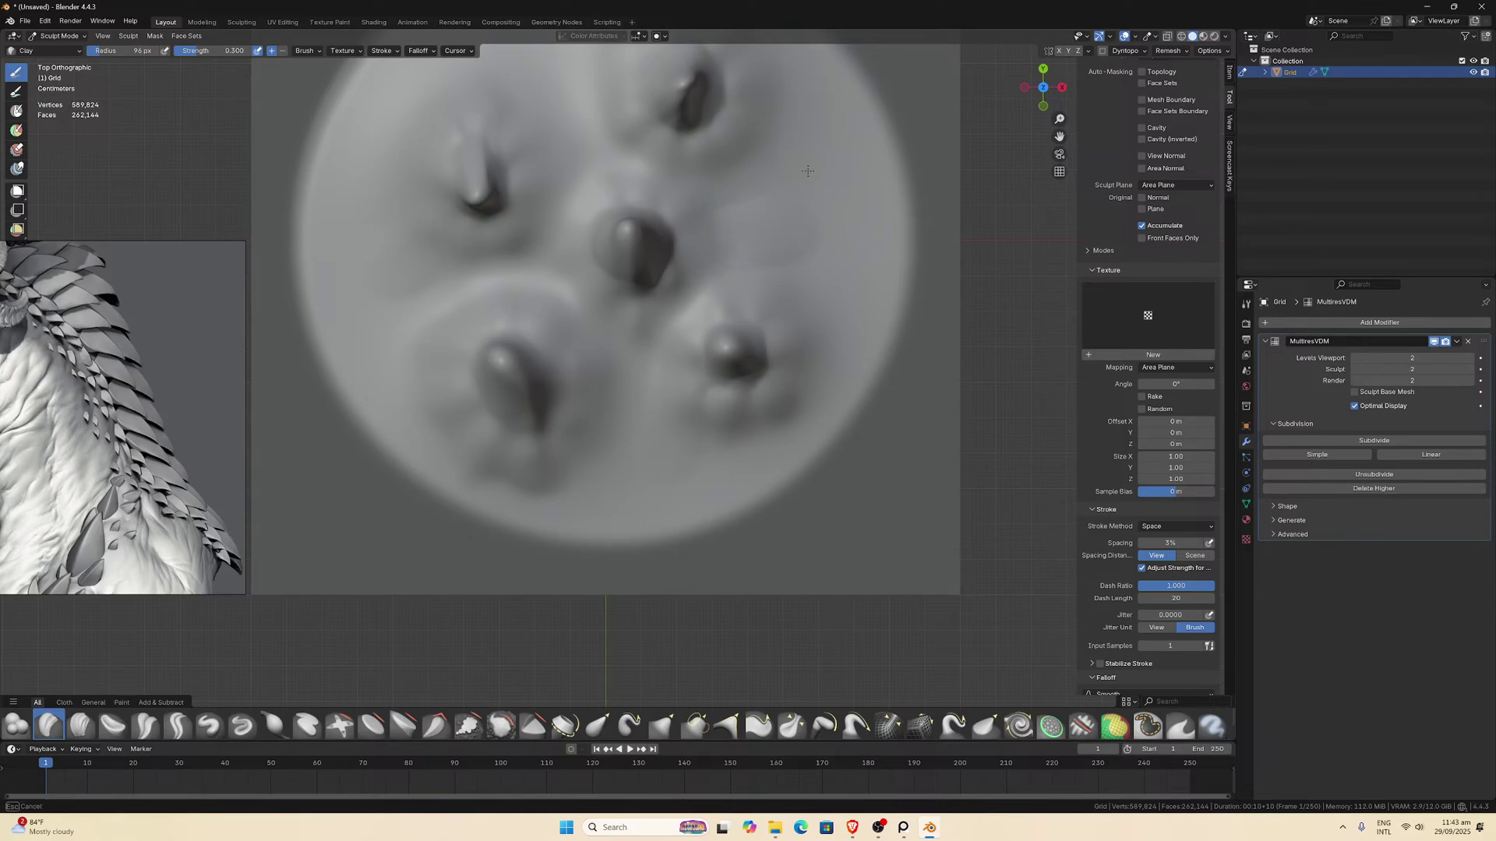
pyautogui.scroll(1, 425, 291)
pyautogui.moveTo(349, 315); pyautogui.dragTo(376, 332)
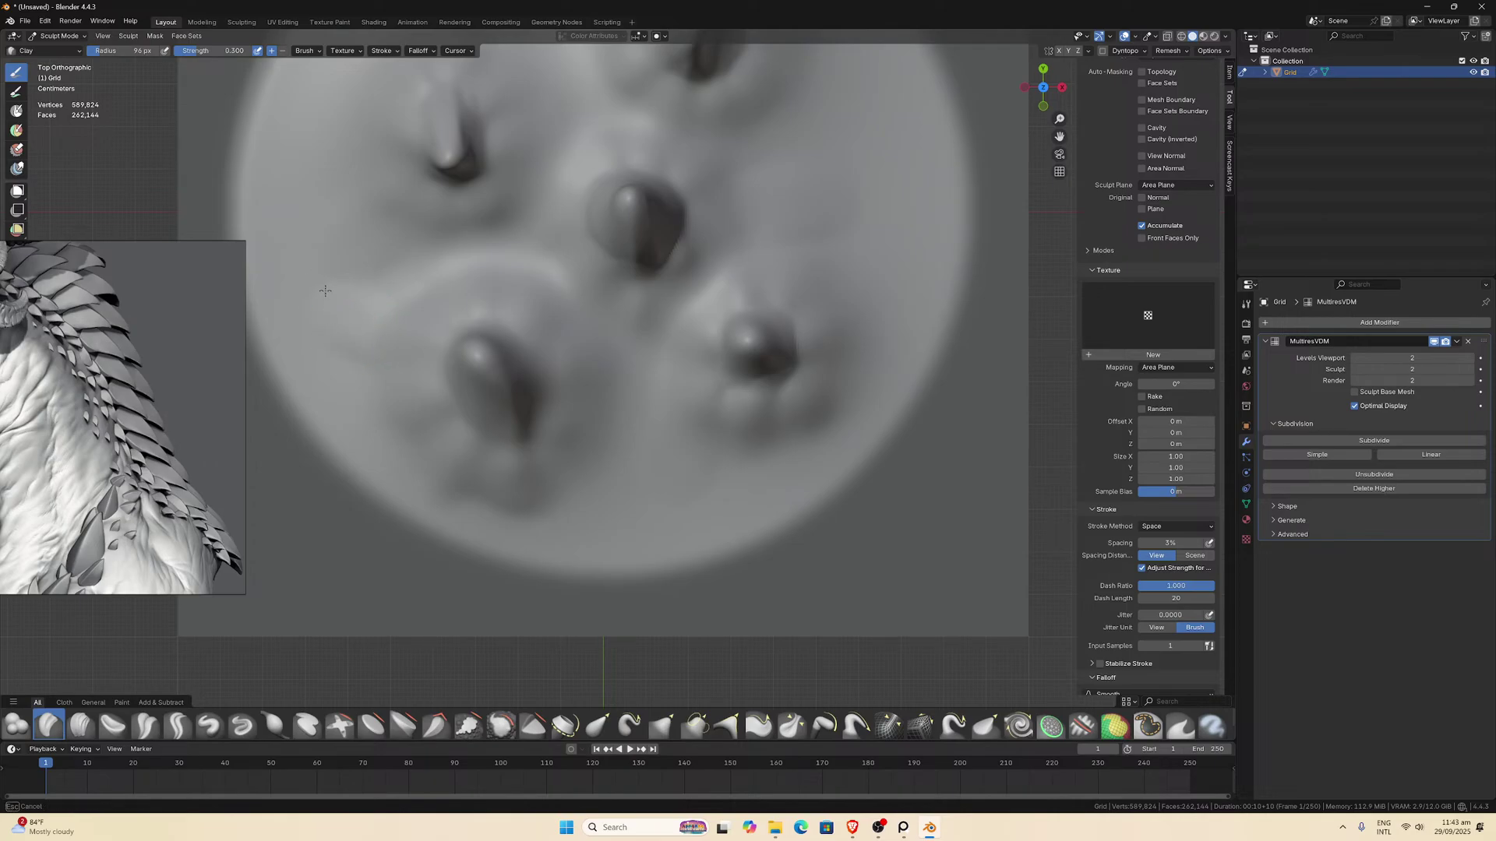
pyautogui.moveTo(427, 410); pyautogui.dragTo(430, 407)
# Add clay strokes to the flat areas around the two upper peaks and along the right side of the circle.
pyautogui.moveTo(1059, 137); pyautogui.dragTo(1018, 446)
pyautogui.moveTo(515, 267)
pyautogui.mouseDown()
pyautogui.moveTo(529, 275)
pyautogui.moveTo(421, 257)
pyautogui.moveTo(452, 303)
pyautogui.mouseUp()
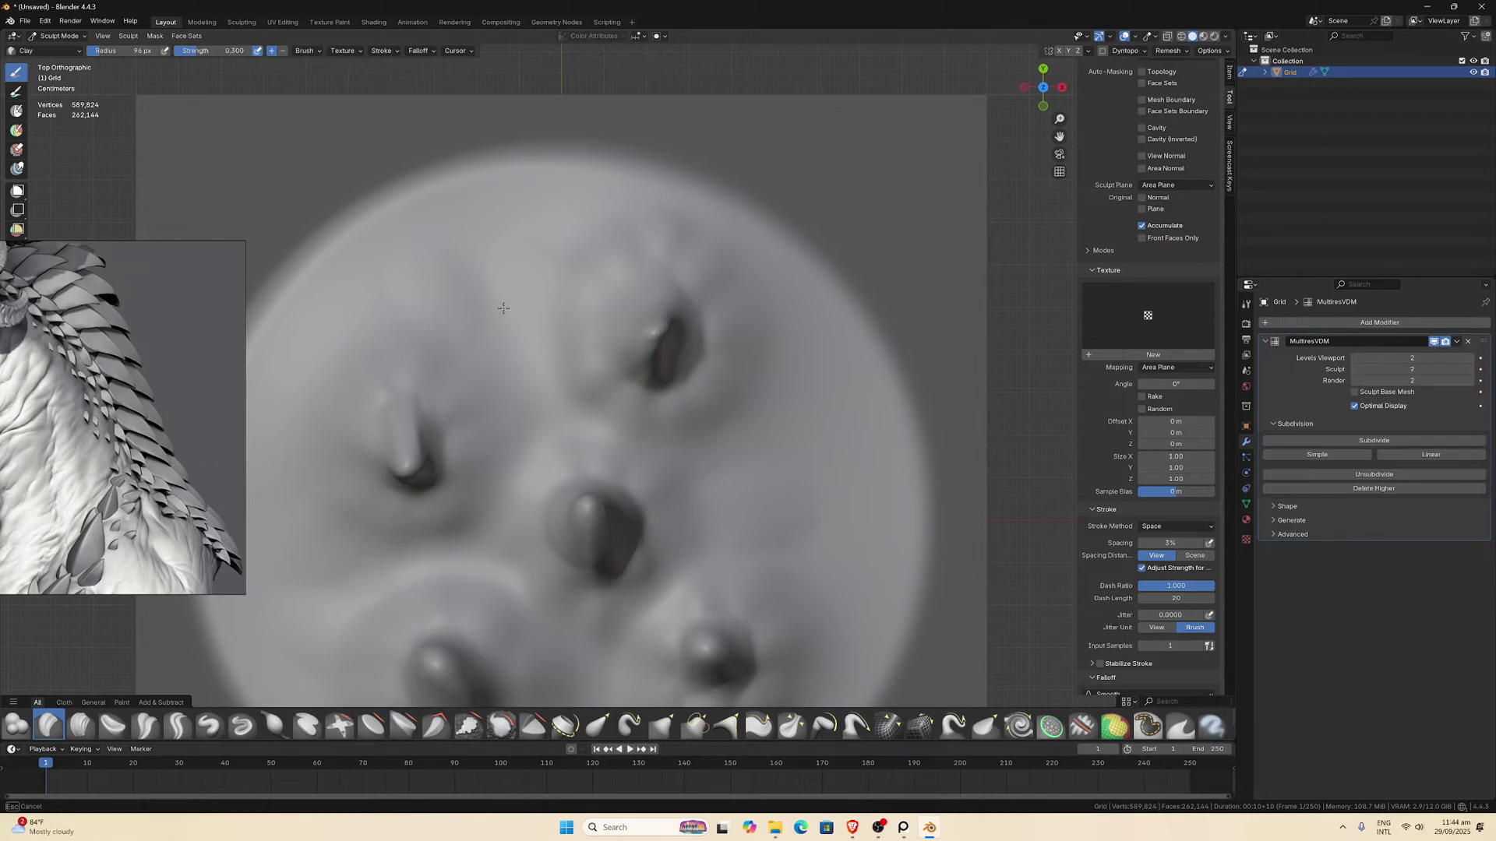
pyautogui.moveTo(437, 312); pyautogui.dragTo(439, 313)
pyautogui.moveTo(786, 373)
pyautogui.mouseDown()
pyautogui.moveTo(775, 358)
pyautogui.moveTo(825, 346)
pyautogui.mouseUp()
pyautogui.moveTo(807, 442); pyautogui.dragTo(814, 359)
# Build up the surface around the lower-right peak and between the two lower peaks with the Clay brush.
pyautogui.moveTo(1059, 139); pyautogui.dragTo(1028, 1)
pyautogui.moveTo(836, 290)
pyautogui.mouseDown()
pyautogui.moveTo(783, 326)
pyautogui.moveTo(795, 335)
pyautogui.moveTo(832, 274)
pyautogui.mouseUp()
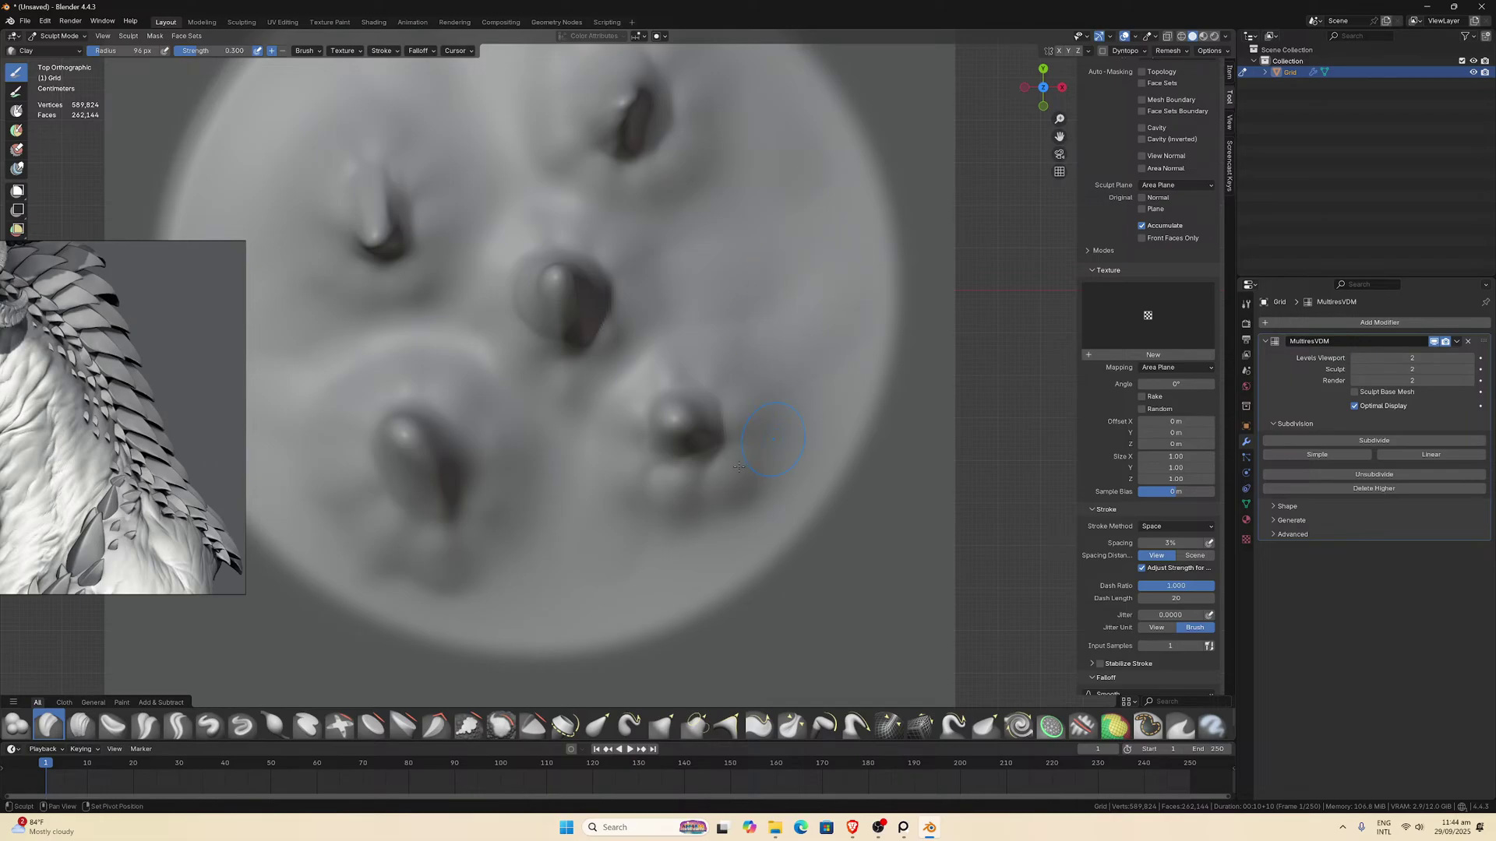
pyautogui.moveTo(608, 560)
pyautogui.mouseDown()
pyautogui.moveTo(522, 561)
pyautogui.moveTo(561, 559)
pyautogui.moveTo(545, 552)
pyautogui.moveTo(557, 603)
pyautogui.mouseUp()
pyautogui.moveTo(557, 462); pyautogui.dragTo(557, 462)
pyautogui.scroll(-4, 557, 462)
pyautogui.scroll(5, 658, 296)
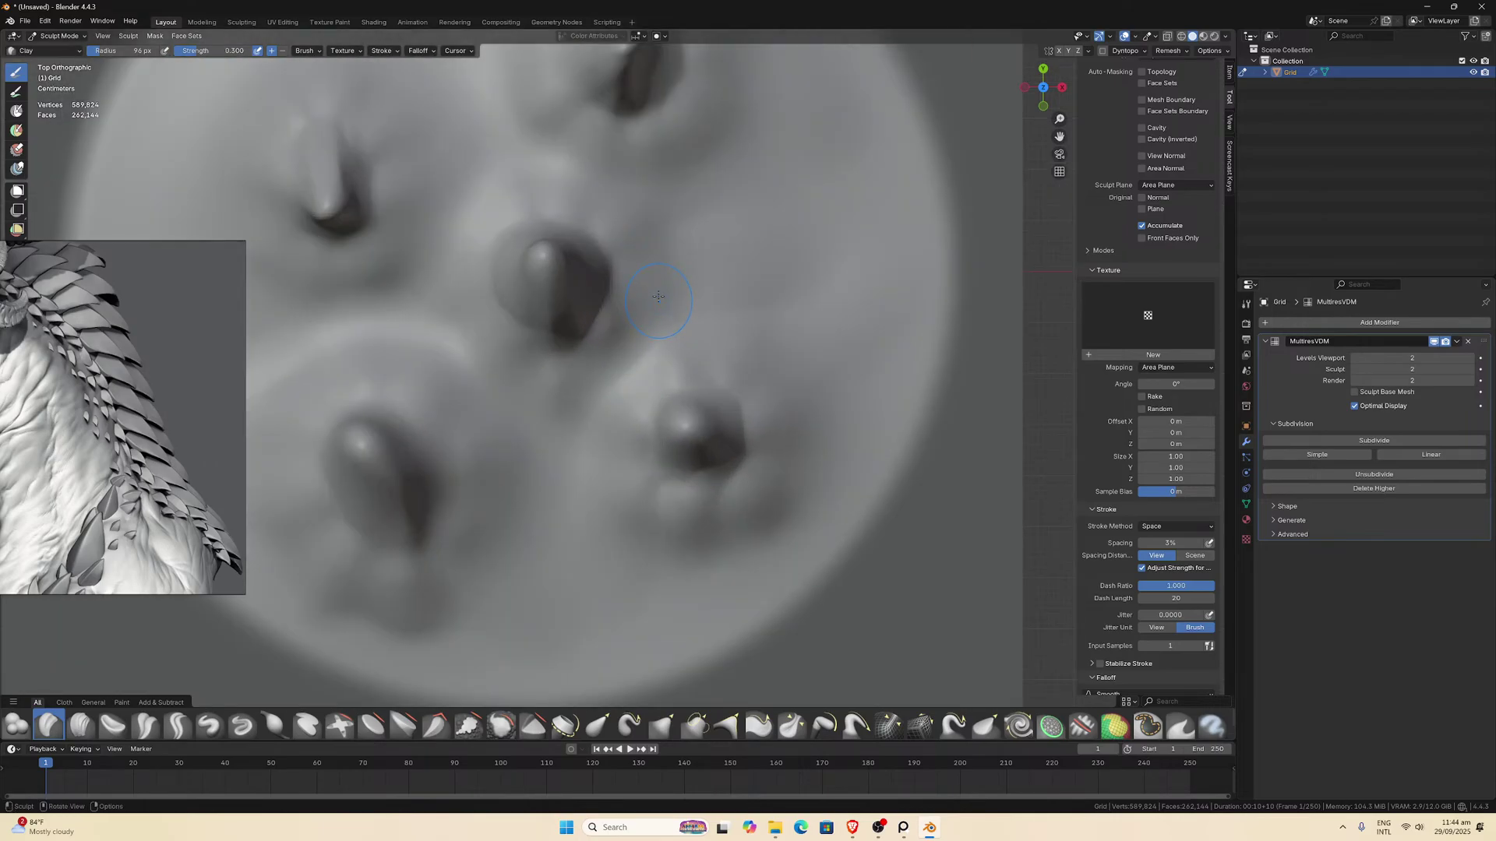
# Flatten the face of the broad outer peak with the Flatten/Contrast brush from a low side view.
pyautogui.click(113, 724)
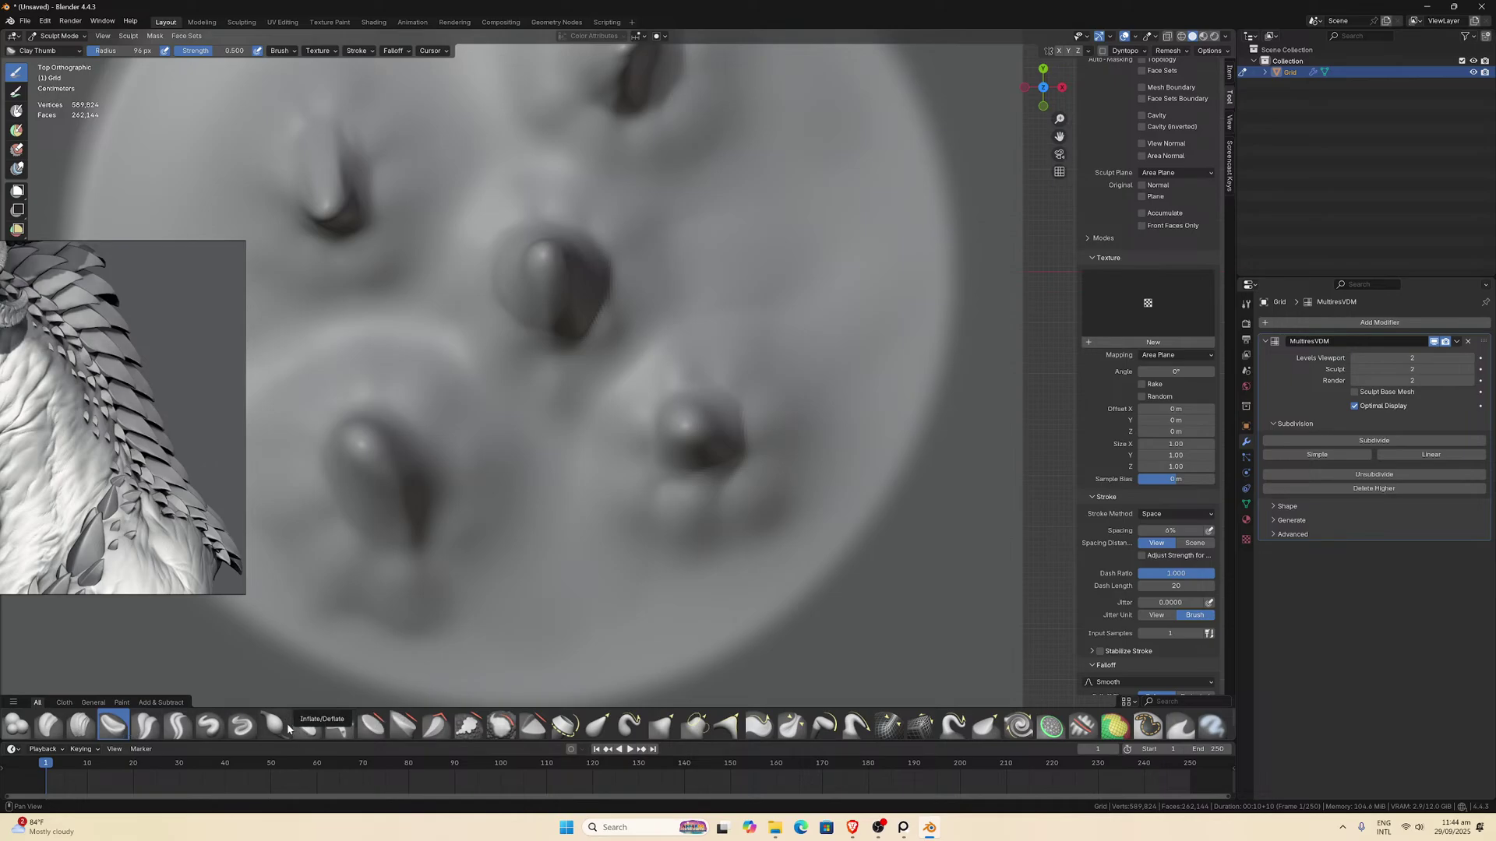
pyautogui.click(372, 725)
pyautogui.moveTo(383, 676); pyautogui.dragTo(484, 401, button='middle')
pyautogui.moveTo(424, 340); pyautogui.dragTo(354, 320, button='middle')
pyautogui.moveTo(354, 320); pyautogui.dragTo(354, 299)
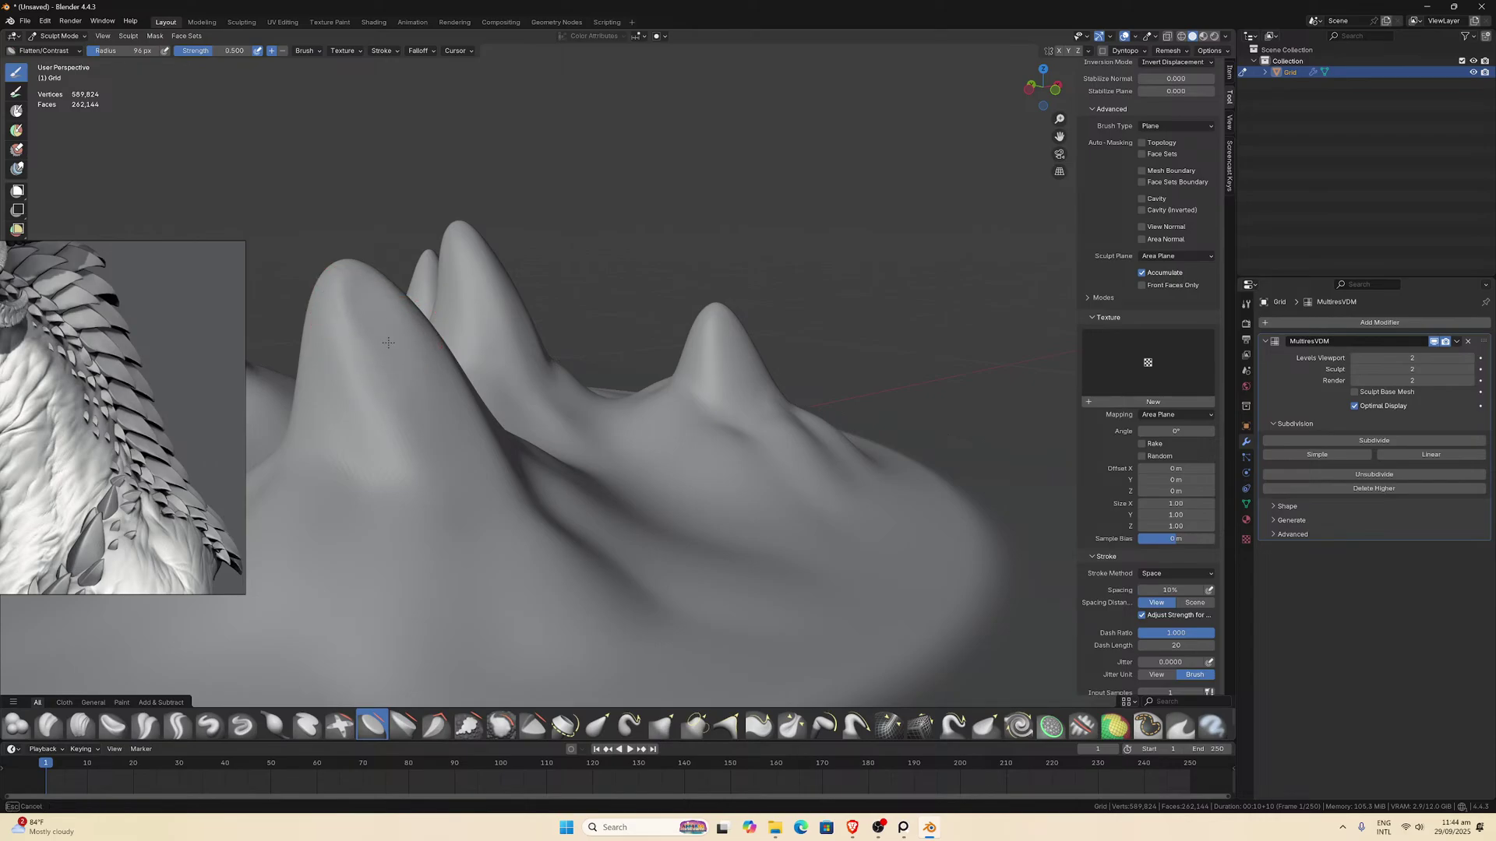
pyautogui.moveTo(399, 392); pyautogui.dragTo(401, 393)
# Flatten the sloping side of the leaning outer peak with the Flatten/Contrast brush from another low angle.
pyautogui.moveTo(400, 394)
pyautogui.mouseDown(button='middle')
pyautogui.moveTo(834, 294)
pyautogui.moveTo(933, 300)
pyautogui.mouseUp(button='middle')
pyautogui.moveTo(1044, 155); pyautogui.dragTo(891, 334, button='middle')
pyautogui.moveTo(891, 335); pyautogui.dragTo(859, 357)
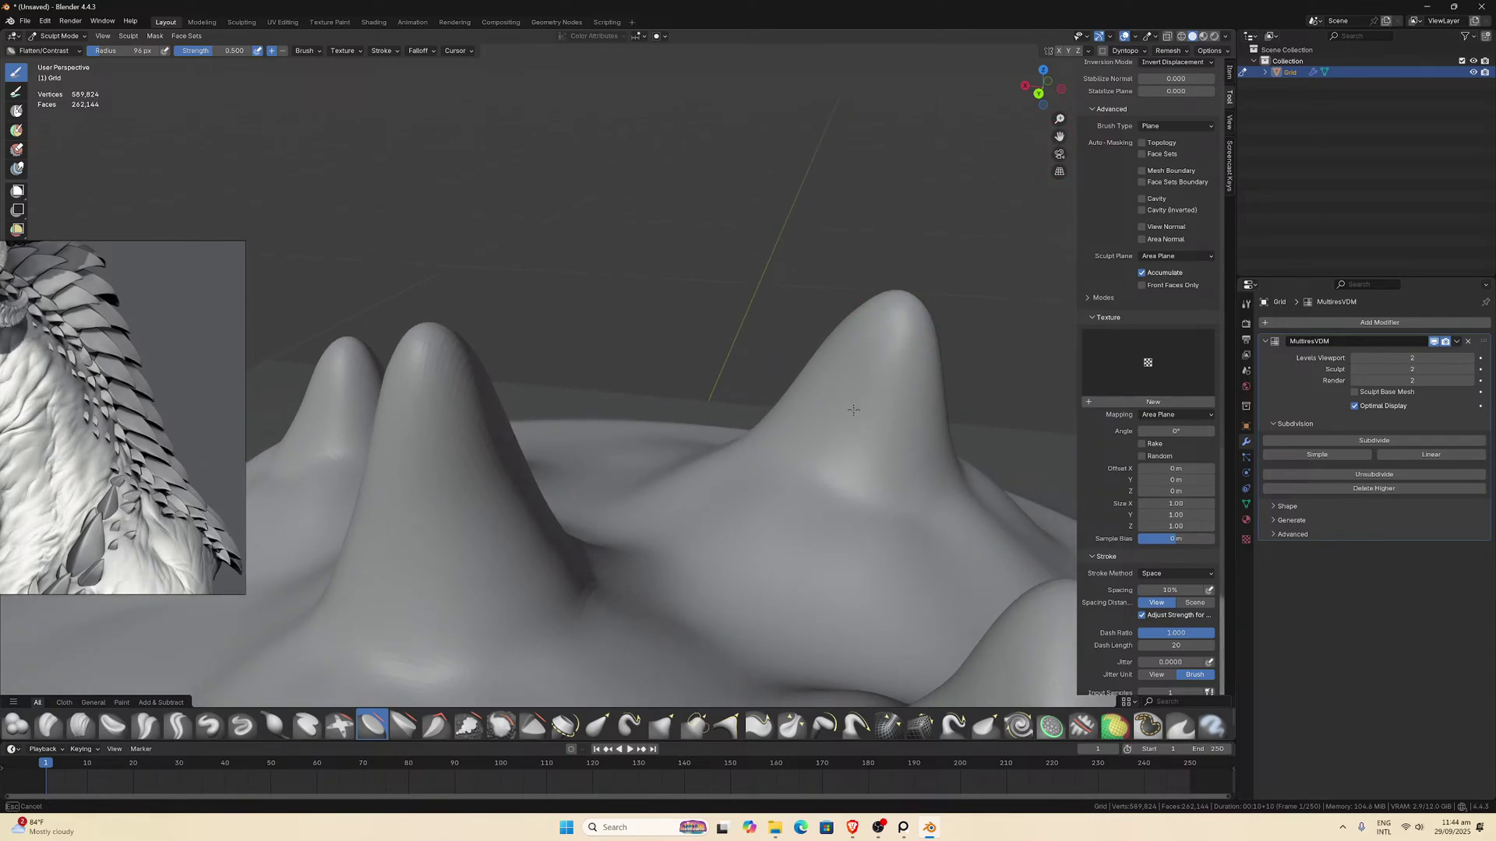
pyautogui.moveTo(871, 410); pyautogui.dragTo(871, 409)
# Flatten the front face of the rounded outer peak from tip to base with the Flatten/Contrast brush.
pyautogui.moveTo(871, 409); pyautogui.dragTo(791, 361, button='middle')
pyautogui.moveTo(790, 361); pyautogui.dragTo(768, 320)
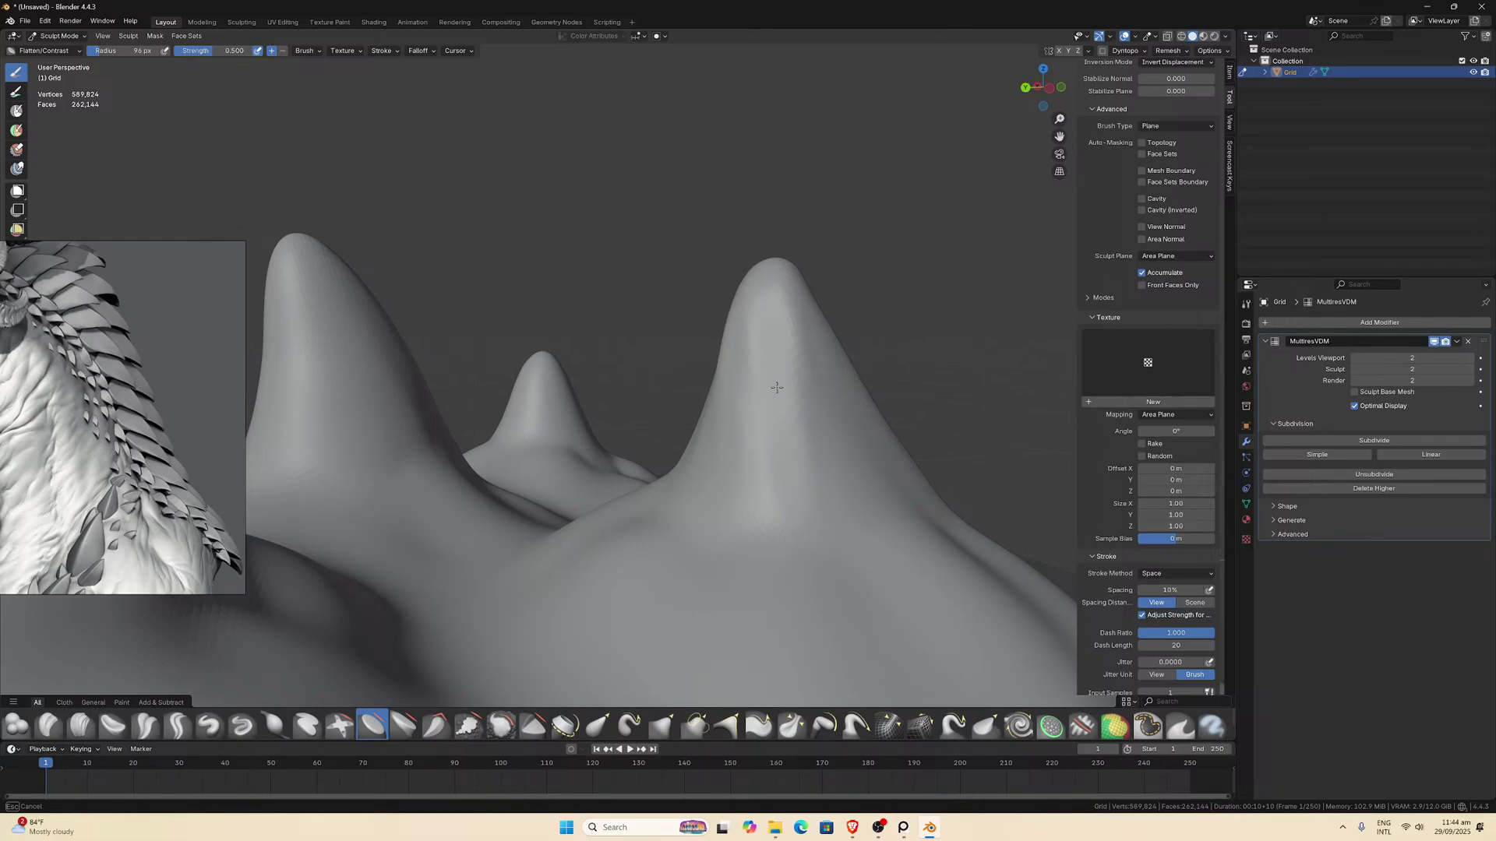
pyautogui.moveTo(746, 472); pyautogui.dragTo(768, 441)
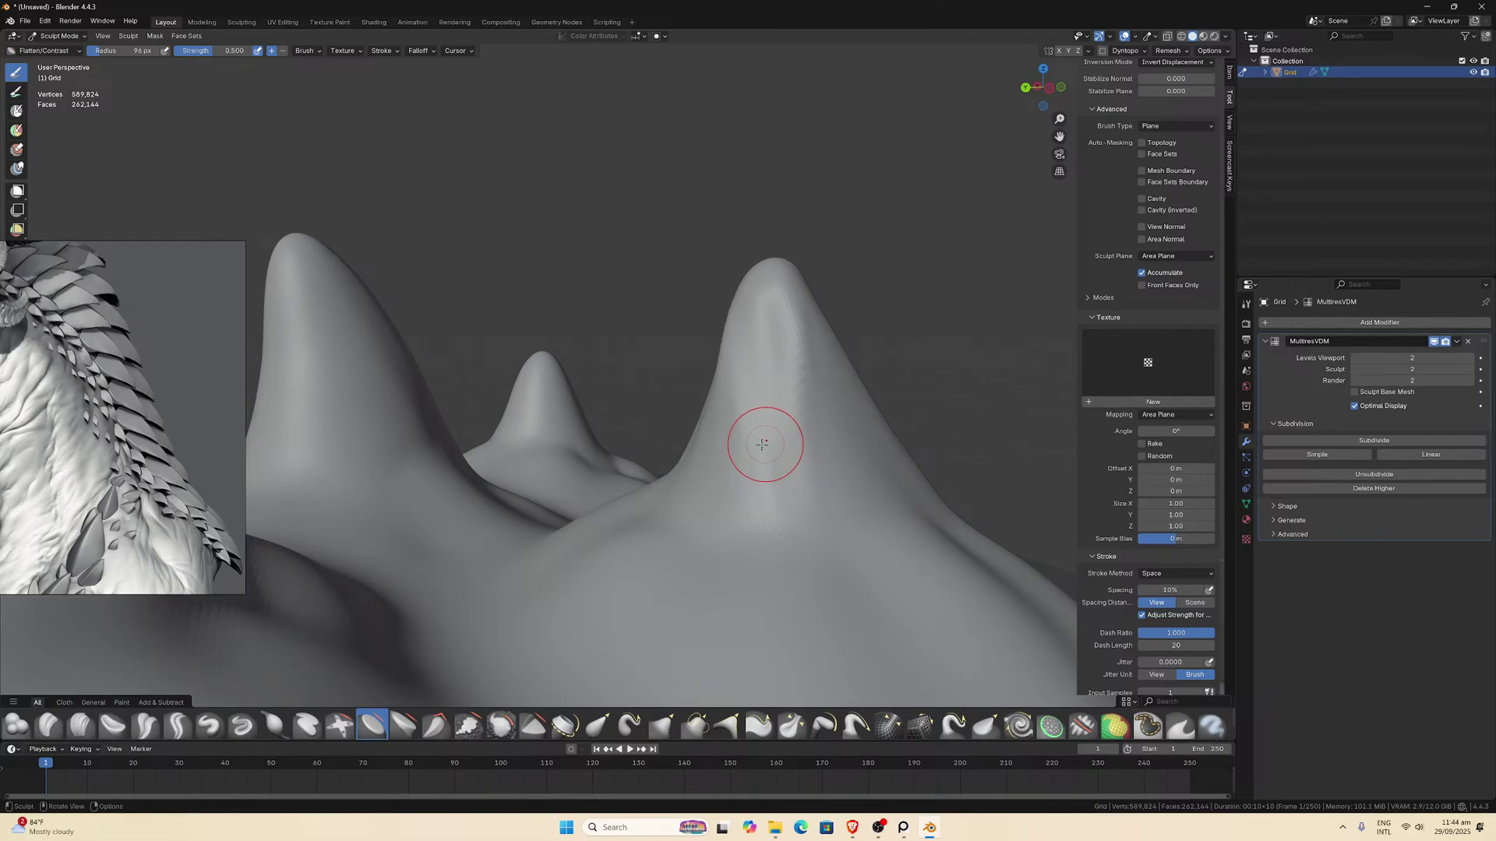
pyautogui.moveTo(768, 441)
pyautogui.mouseDown(button='middle')
pyautogui.moveTo(611, 469)
pyautogui.moveTo(684, 390)
pyautogui.moveTo(736, 226)
pyautogui.mouseUp(button='middle')
pyautogui.moveTo(737, 226)
pyautogui.mouseDown()
pyautogui.moveTo(741, 207)
pyautogui.moveTo(751, 282)
pyautogui.mouseUp()
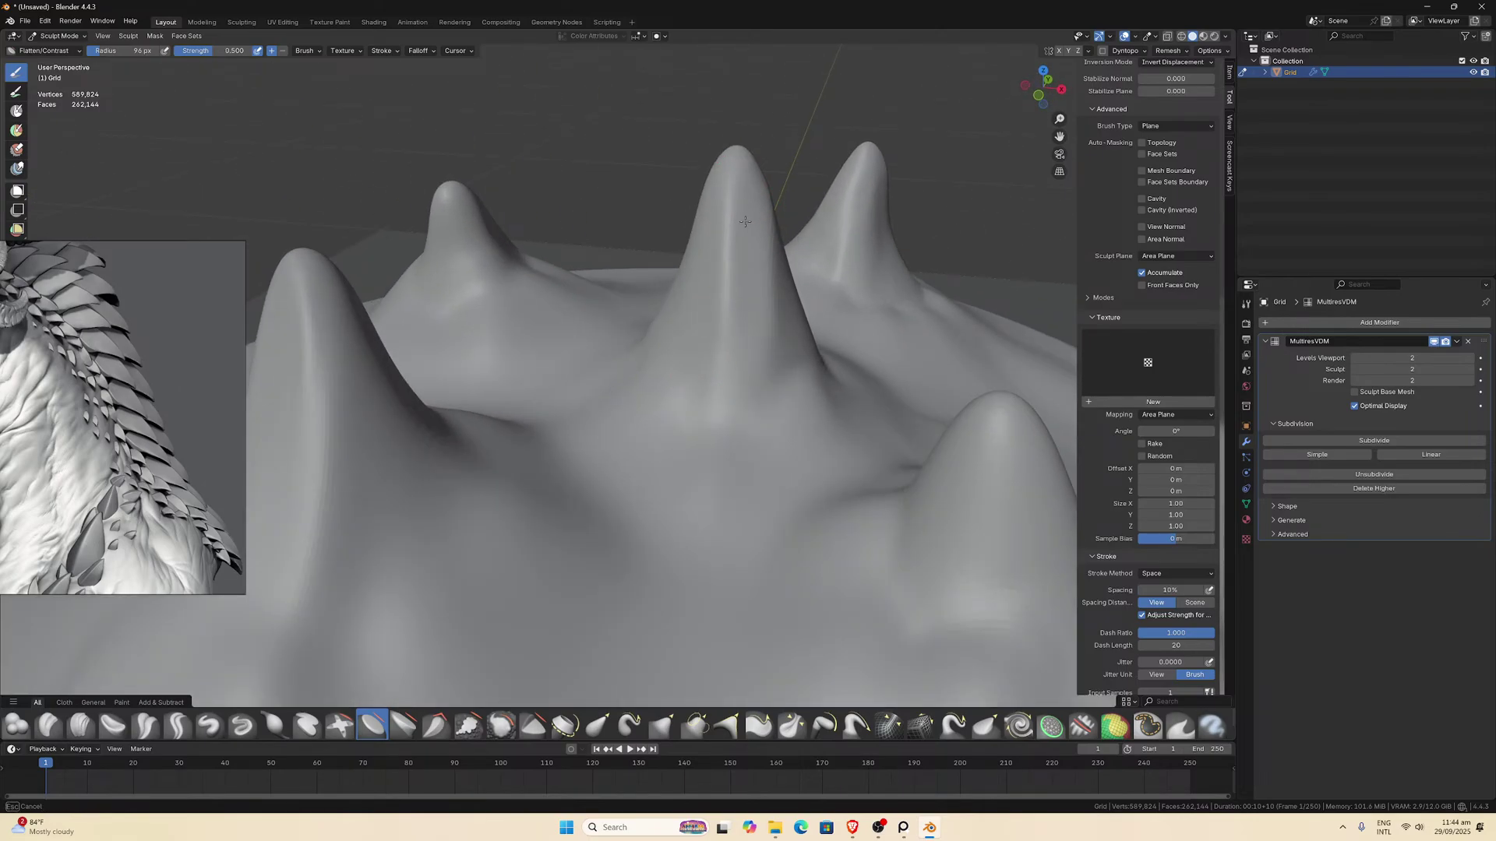
# Flatten the sides of the tall central peak from low side views with the Flatten/Contrast brush.
pyautogui.moveTo(745, 221); pyautogui.dragTo(341, 271, button='middle')
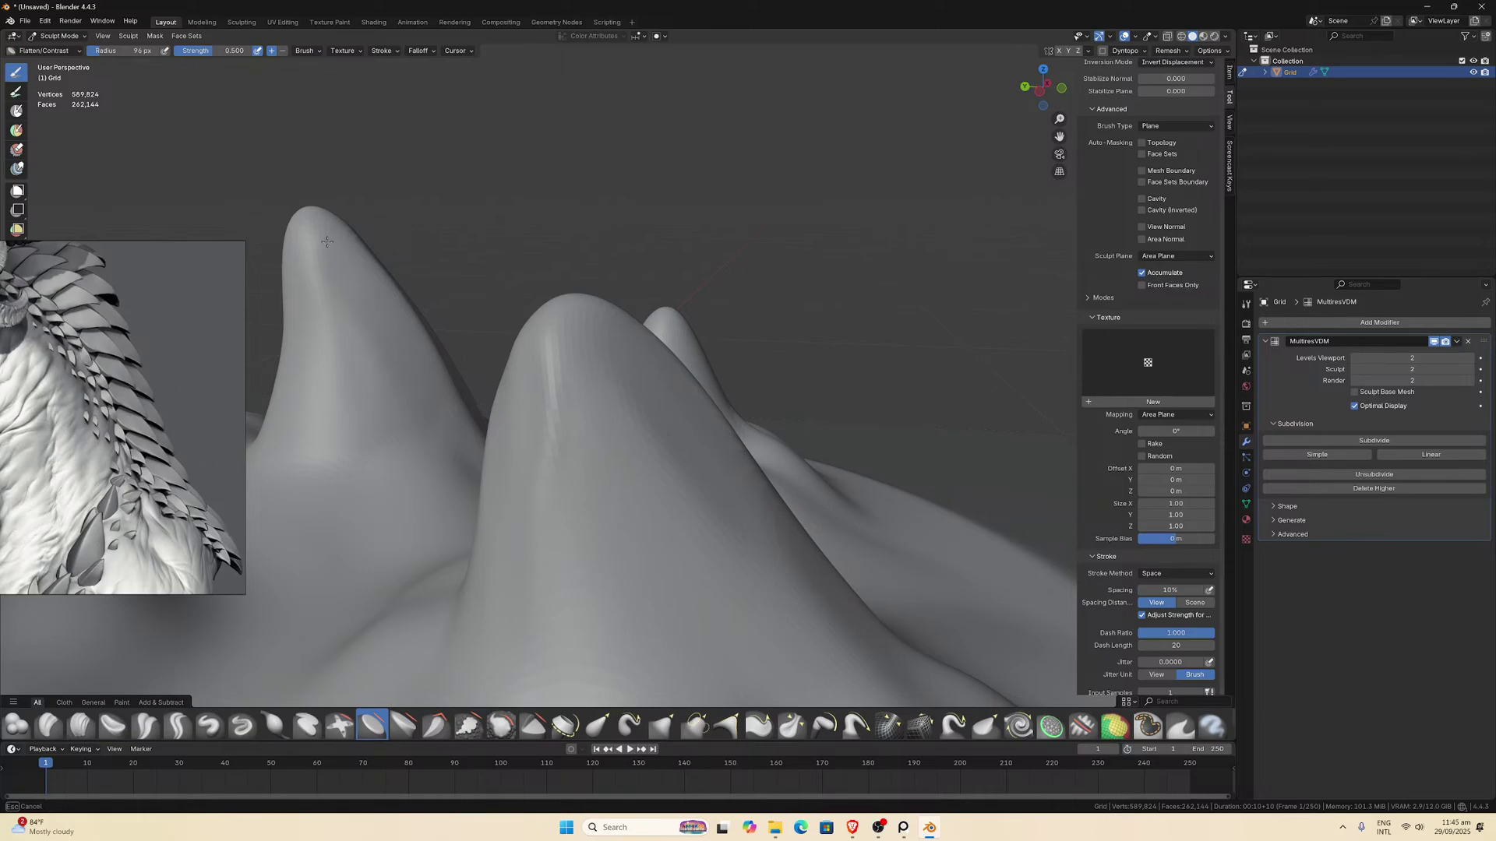
pyautogui.moveTo(366, 391); pyautogui.dragTo(468, 464, button='middle')
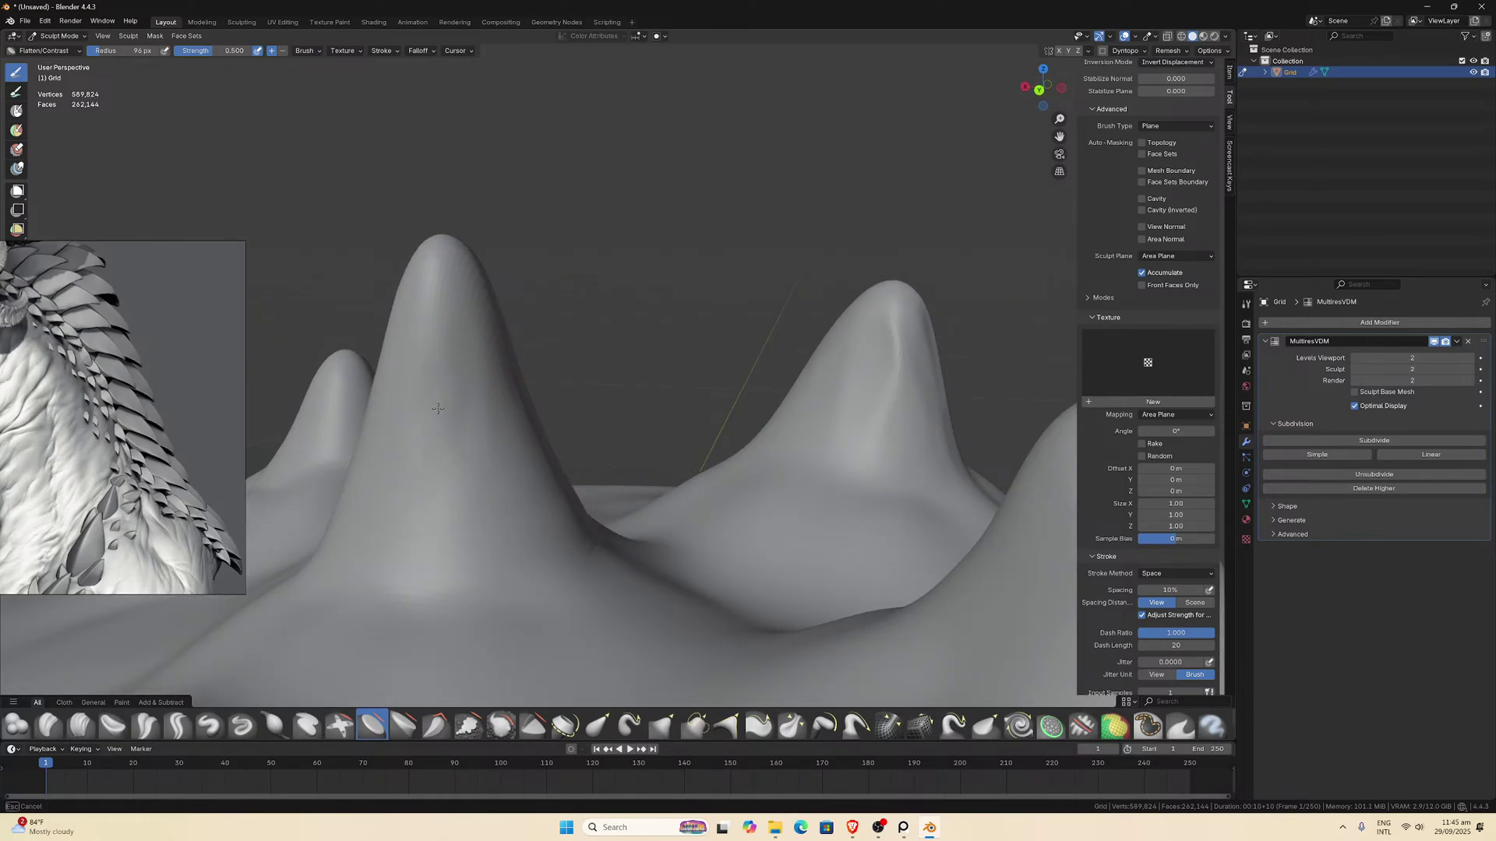
pyautogui.moveTo(461, 321); pyautogui.dragTo(445, 366)
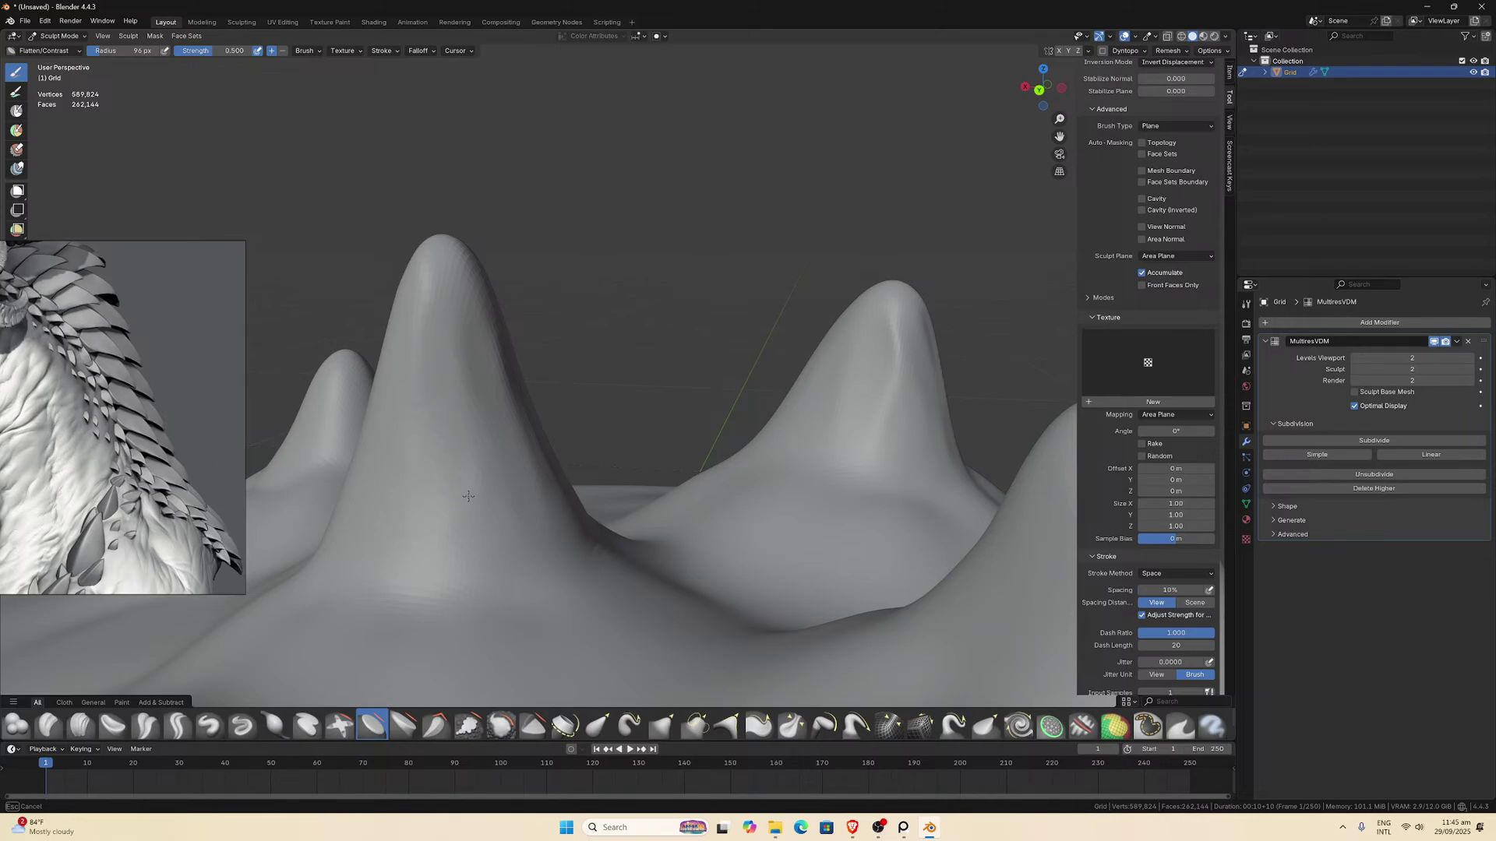
pyautogui.moveTo(462, 434); pyautogui.dragTo(592, 442, button='middle')
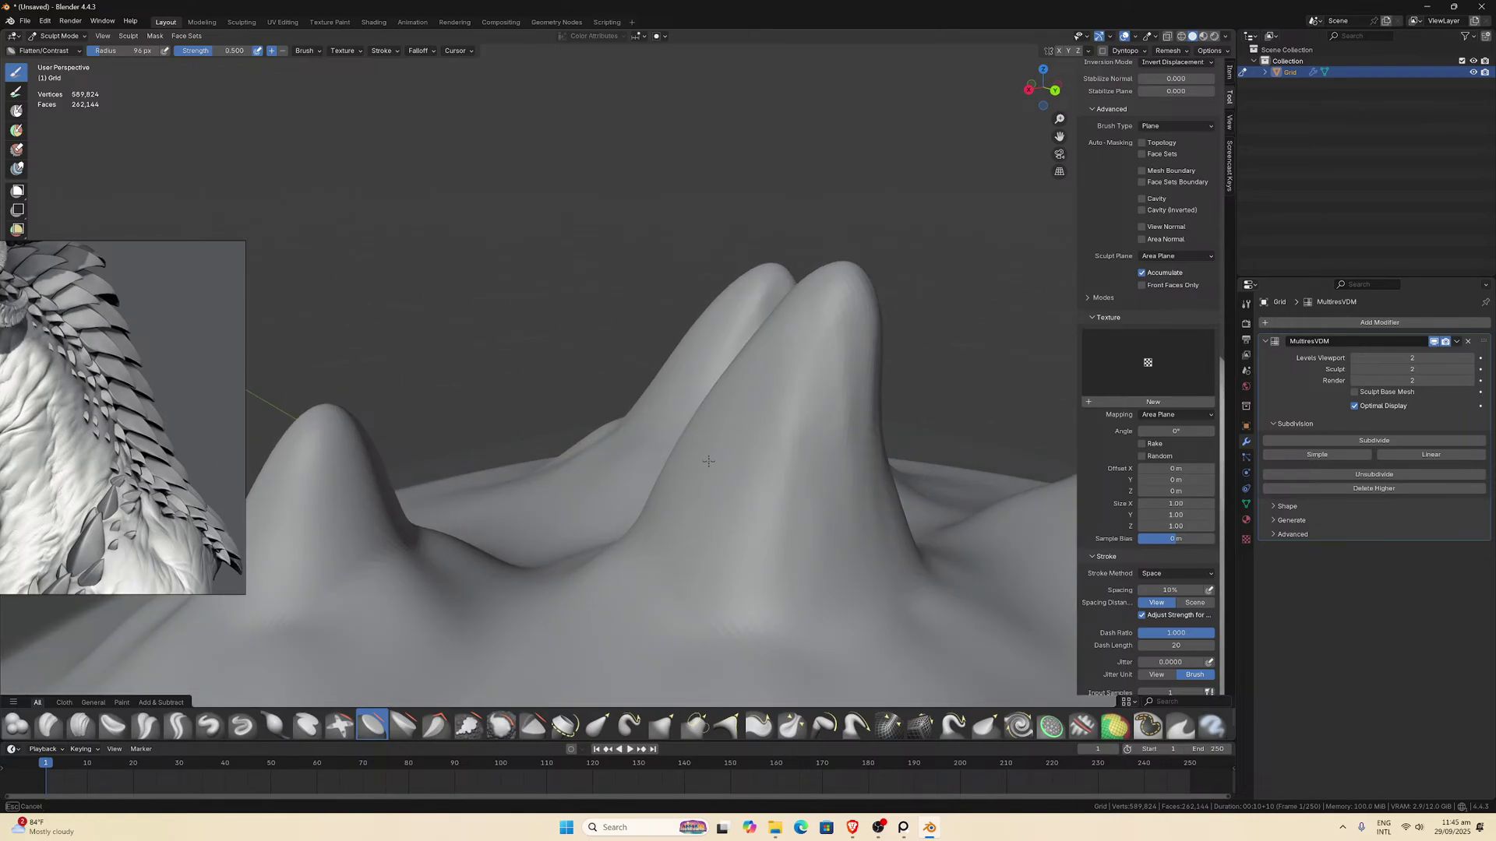
pyautogui.moveTo(785, 419); pyautogui.dragTo(818, 384)
# Flatten further faces of the surrounding peaks with the Flatten/Contrast brush, working from close views around the circle.
pyautogui.moveTo(698, 511)
pyautogui.mouseDown(button='middle')
pyautogui.moveTo(447, 410)
pyautogui.moveTo(857, 440)
pyautogui.moveTo(924, 413)
pyautogui.moveTo(927, 392)
pyautogui.moveTo(617, 451)
pyautogui.moveTo(659, 418)
pyautogui.moveTo(546, 475)
pyautogui.moveTo(518, 452)
pyautogui.mouseUp(button='middle')
pyautogui.moveTo(594, 494); pyautogui.dragTo(505, 450, button='middle')
pyautogui.moveTo(506, 450)
pyautogui.mouseDown()
pyautogui.moveTo(306, 352)
pyautogui.moveTo(317, 324)
pyautogui.mouseUp()
pyautogui.moveTo(317, 324)
pyautogui.mouseDown(button='middle')
pyautogui.moveTo(904, 415)
pyautogui.moveTo(714, 400)
pyautogui.mouseUp(button='middle')
pyautogui.moveTo(714, 400); pyautogui.dragTo(724, 524)
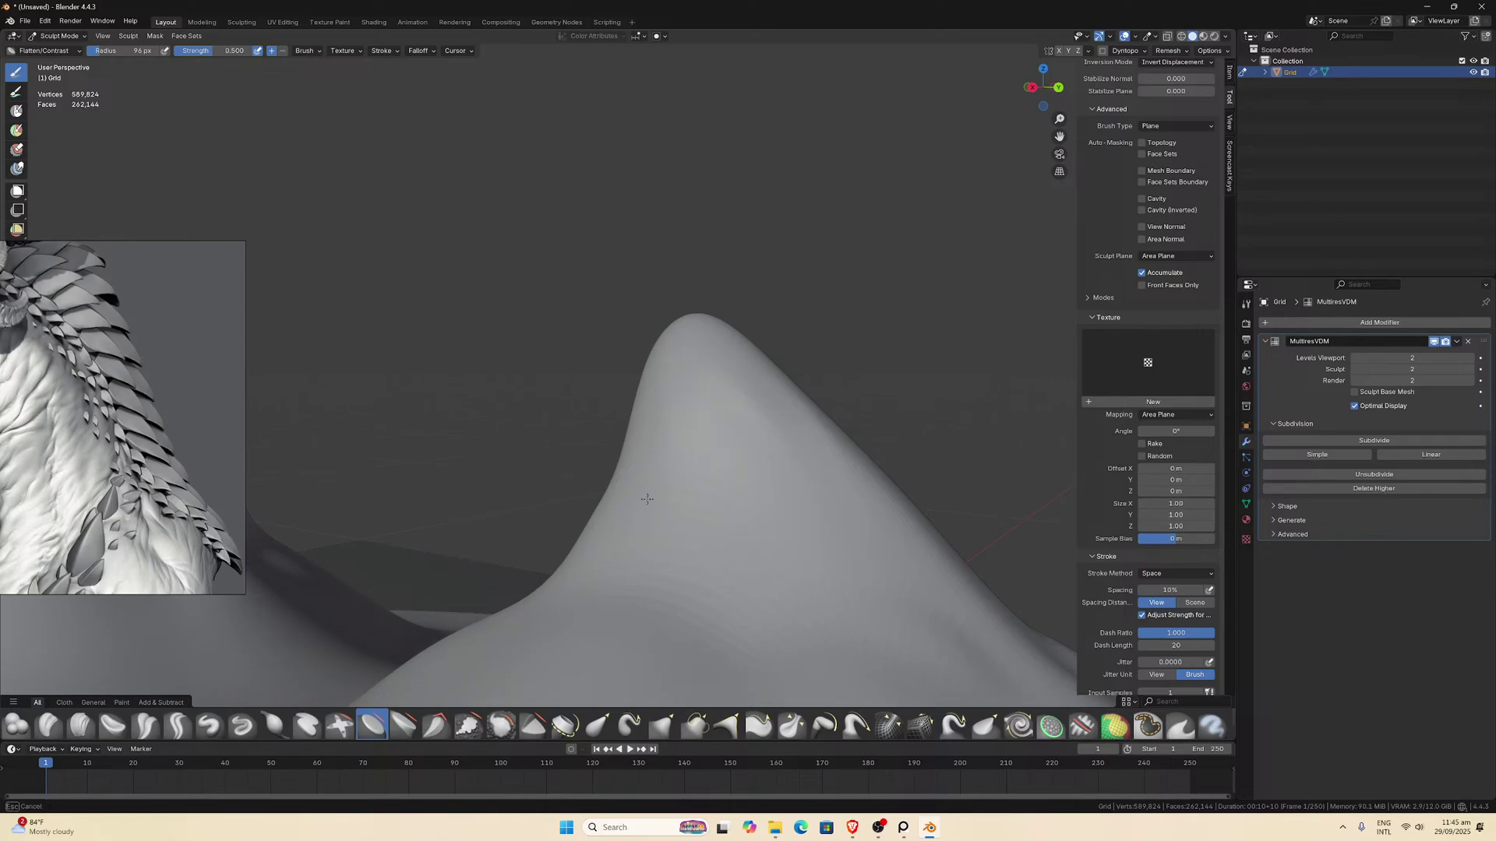
# Flatten the face of the small outer peak and the slope of the neighbouring leaning peak.
pyautogui.moveTo(647, 499); pyautogui.dragTo(979, 468, button='middle')
pyautogui.moveTo(942, 427); pyautogui.dragTo(928, 426)
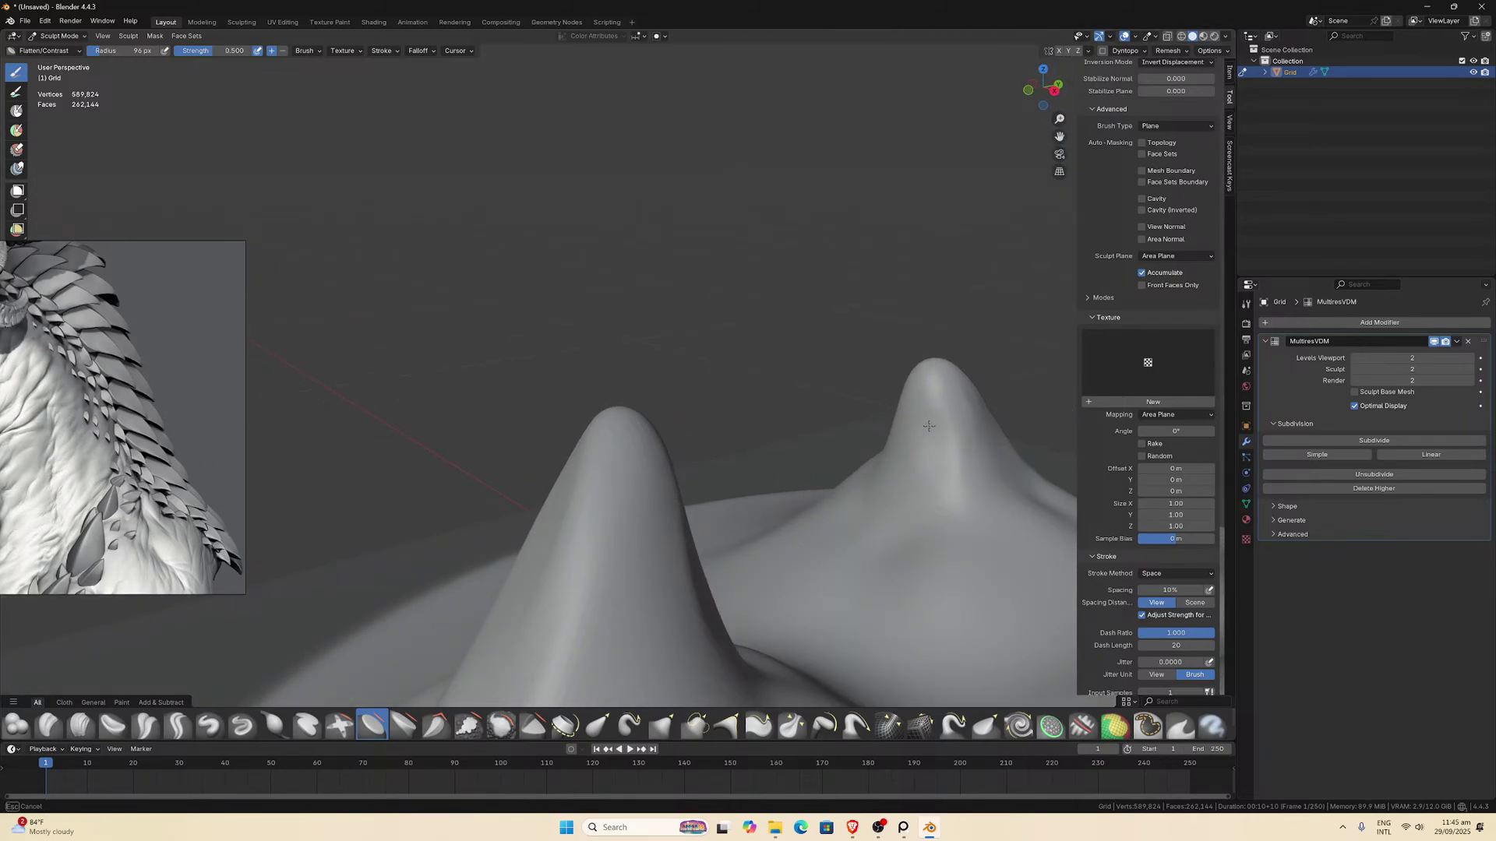
pyautogui.moveTo(931, 482); pyautogui.dragTo(931, 481)
pyautogui.moveTo(930, 481); pyautogui.dragTo(466, 419, button='middle')
pyautogui.moveTo(467, 419); pyautogui.dragTo(443, 458)
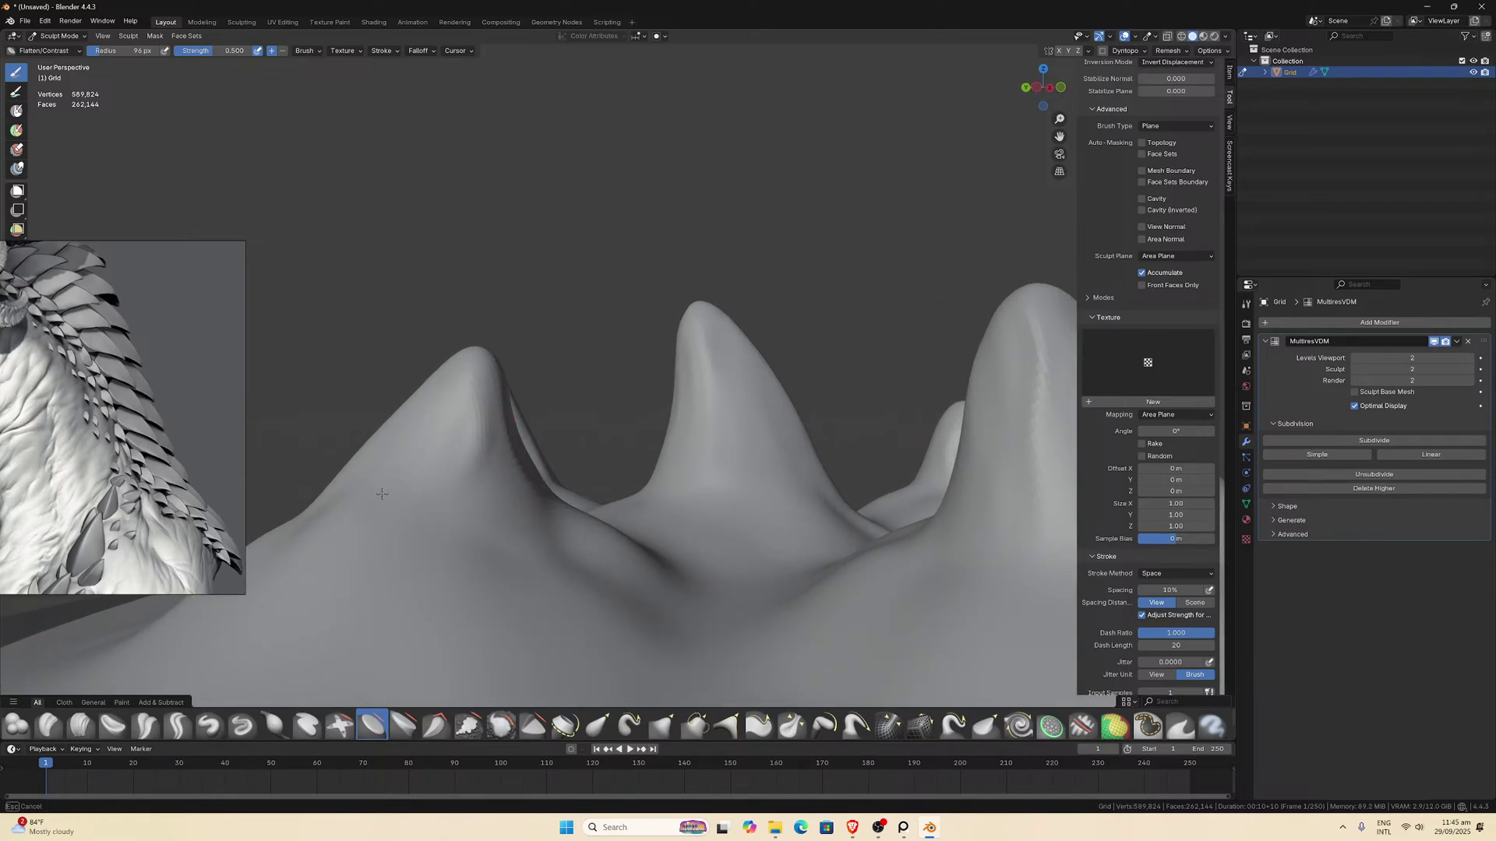
pyautogui.moveTo(444, 396); pyautogui.dragTo(448, 402)
# Flatten the remaining rounded sides of the tall peaks with the Flatten/Contrast brush.
pyautogui.moveTo(447, 401)
pyautogui.mouseDown(button='middle')
pyautogui.moveTo(674, 479)
pyautogui.moveTo(551, 491)
pyautogui.moveTo(567, 458)
pyautogui.moveTo(543, 367)
pyautogui.mouseUp(button='middle')
pyautogui.moveTo(533, 442); pyautogui.dragTo(533, 442)
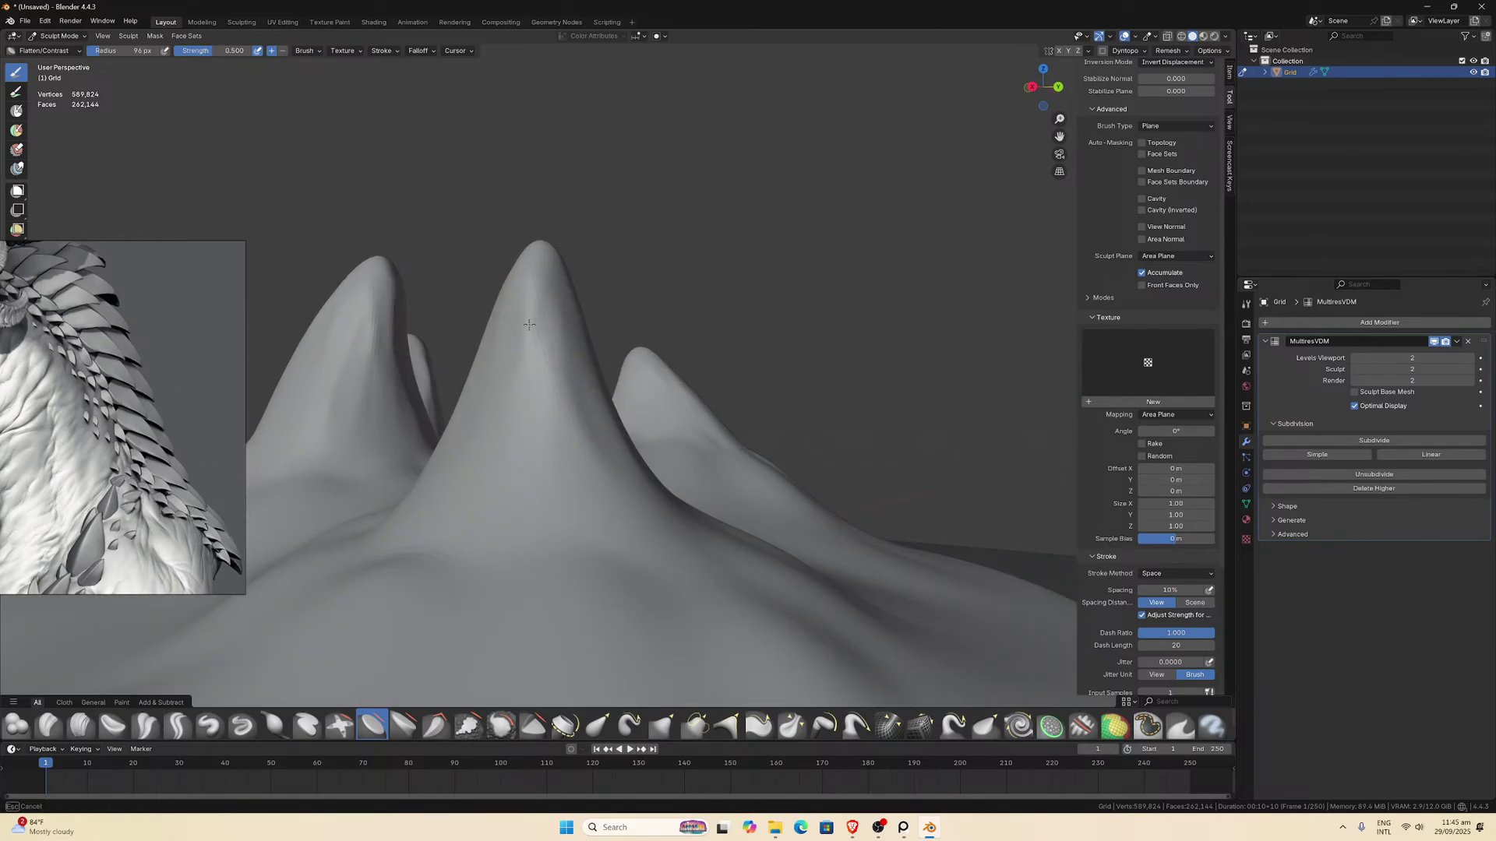
pyautogui.moveTo(544, 444); pyautogui.dragTo(511, 464, button='middle')
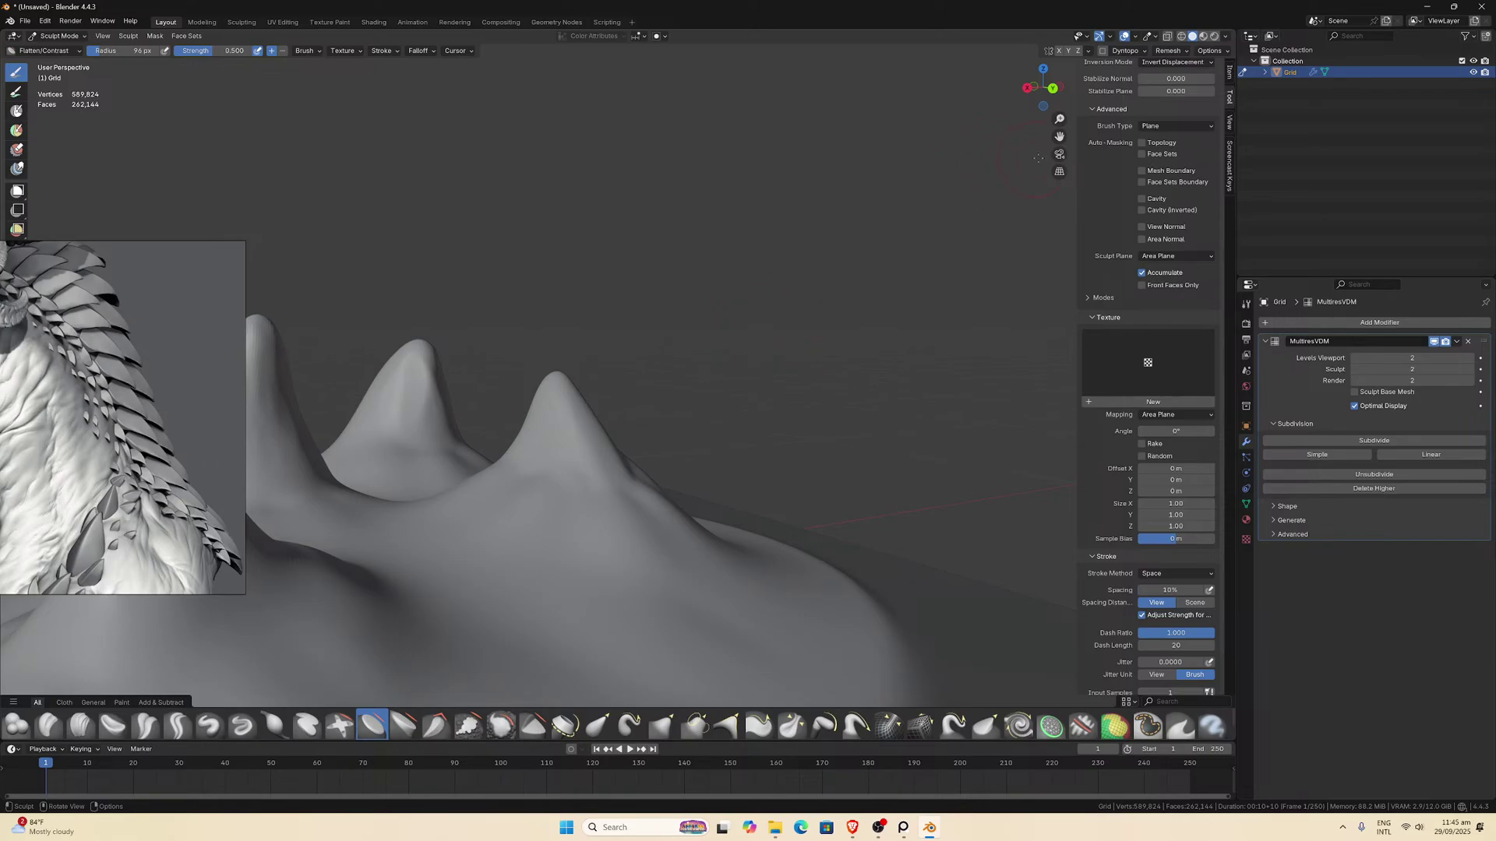
pyautogui.moveTo(1038, 159); pyautogui.dragTo(572, 356, button='middle')
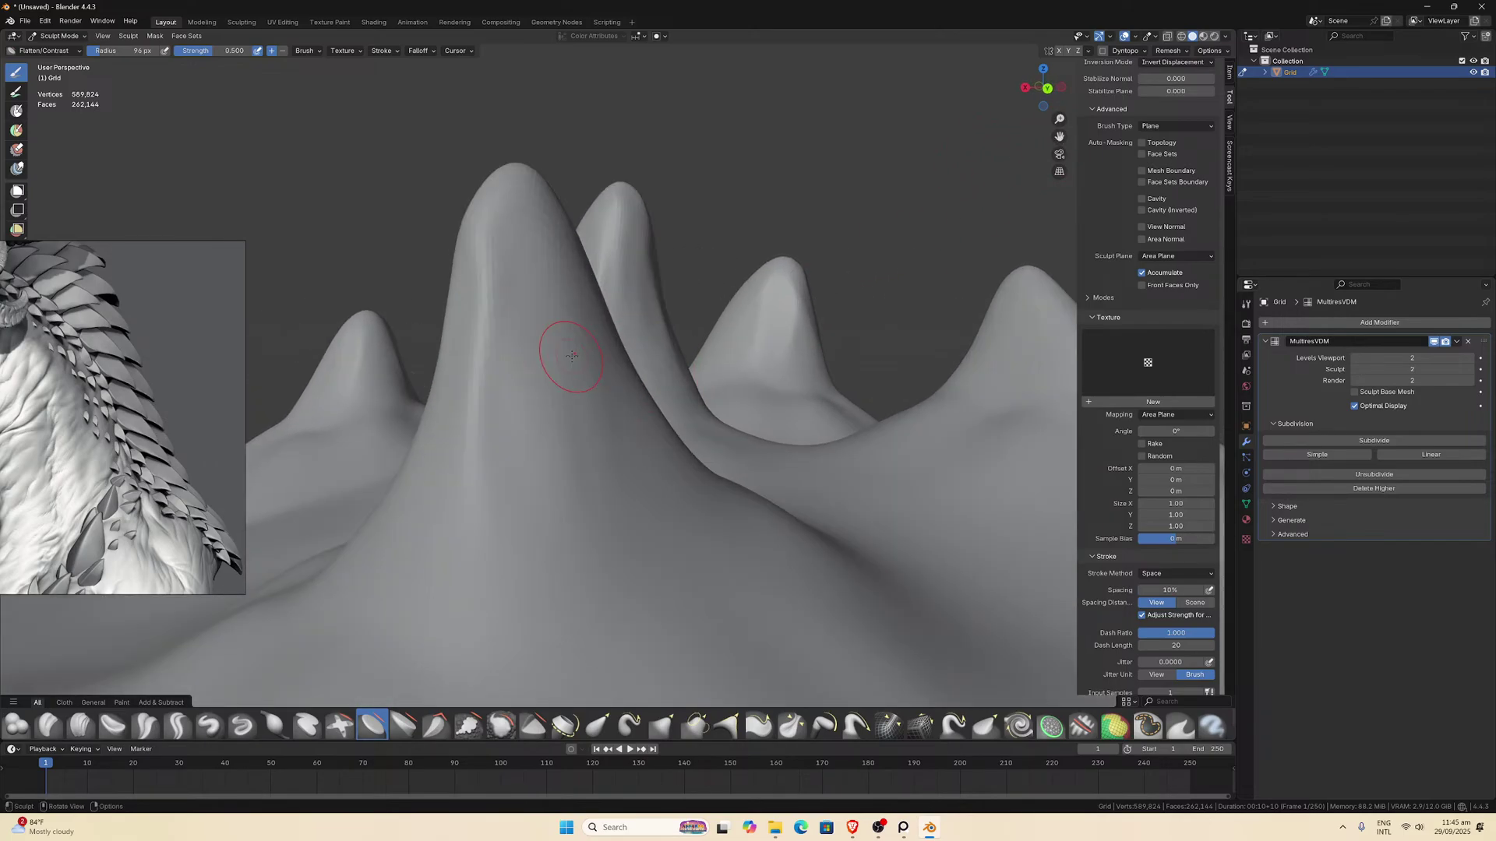
pyautogui.moveTo(572, 356); pyautogui.dragTo(574, 339)
pyautogui.moveTo(544, 258)
pyautogui.mouseDown(button='middle')
pyautogui.moveTo(592, 464)
pyautogui.moveTo(741, 424)
pyautogui.moveTo(727, 424)
pyautogui.moveTo(753, 454)
pyautogui.mouseUp(button='middle')
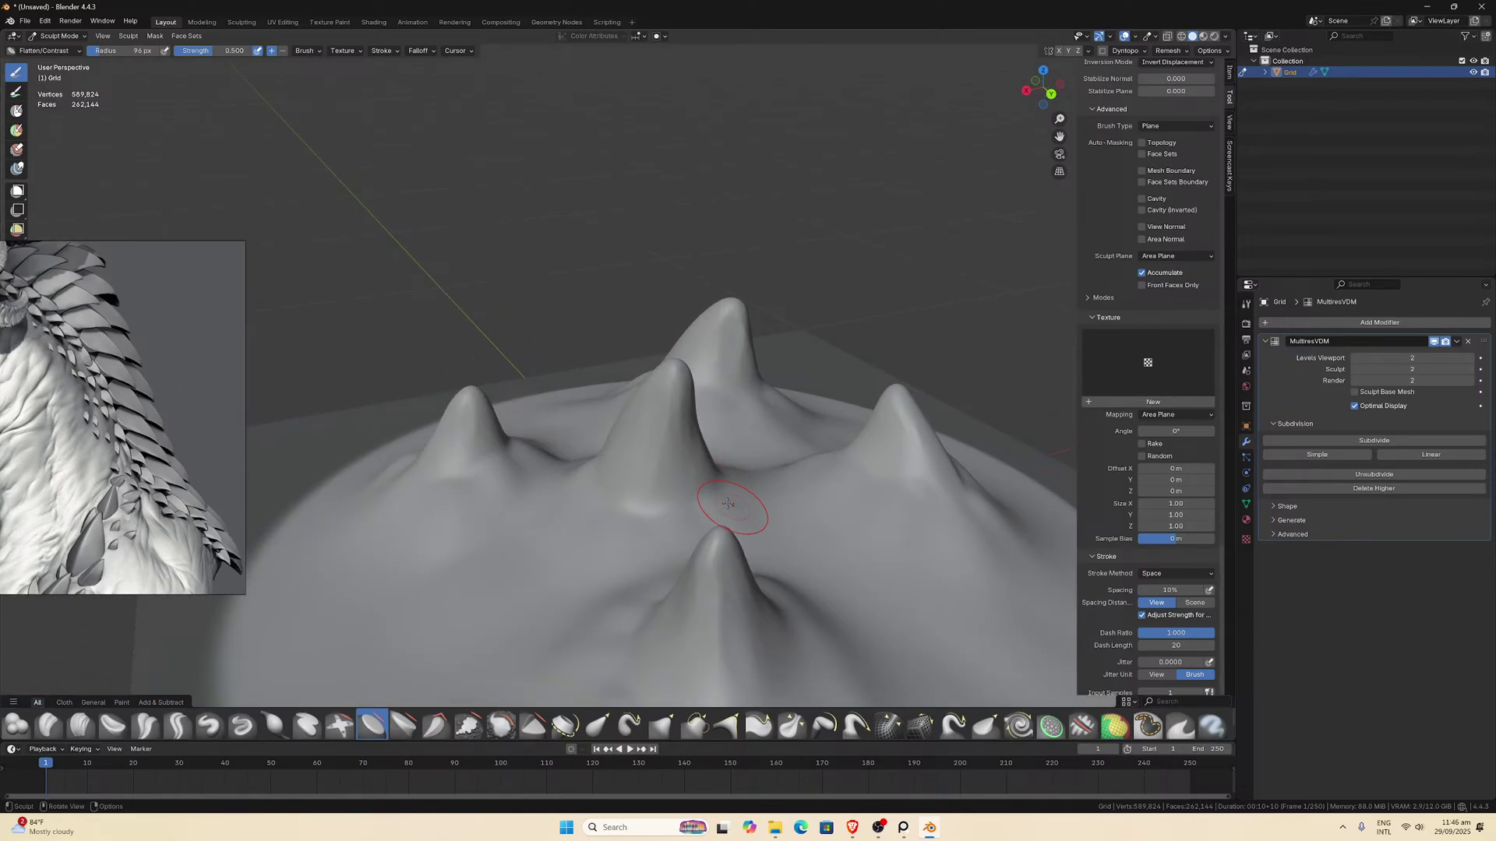
# Switch to the Smooth brush and set its strength to 0.500.
pyautogui.moveTo(748, 511); pyautogui.dragTo(611, 500, button='middle')
pyautogui.click(501, 726)
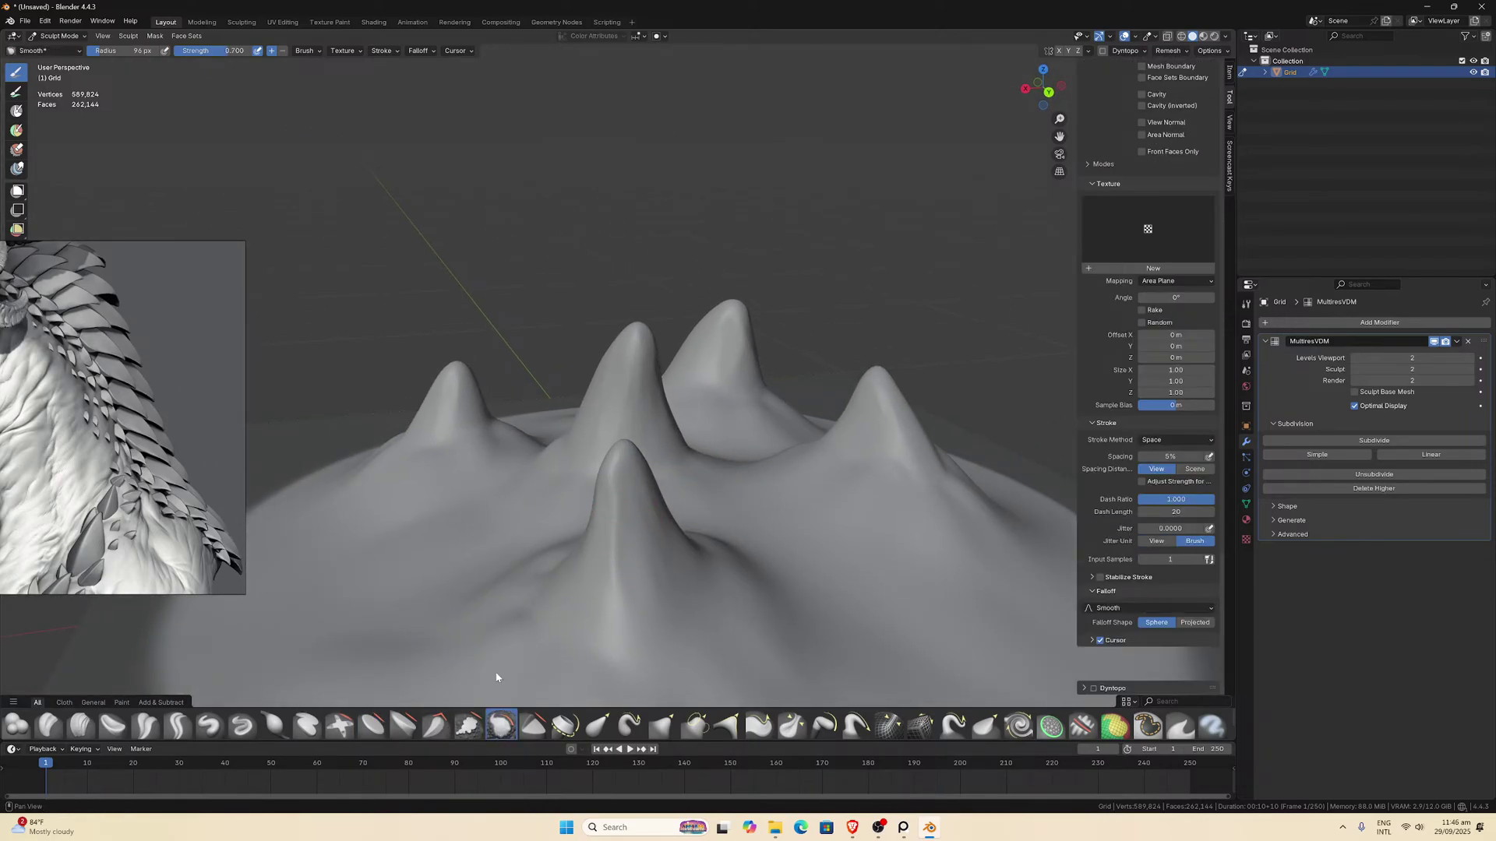
pyautogui.click(211, 51)
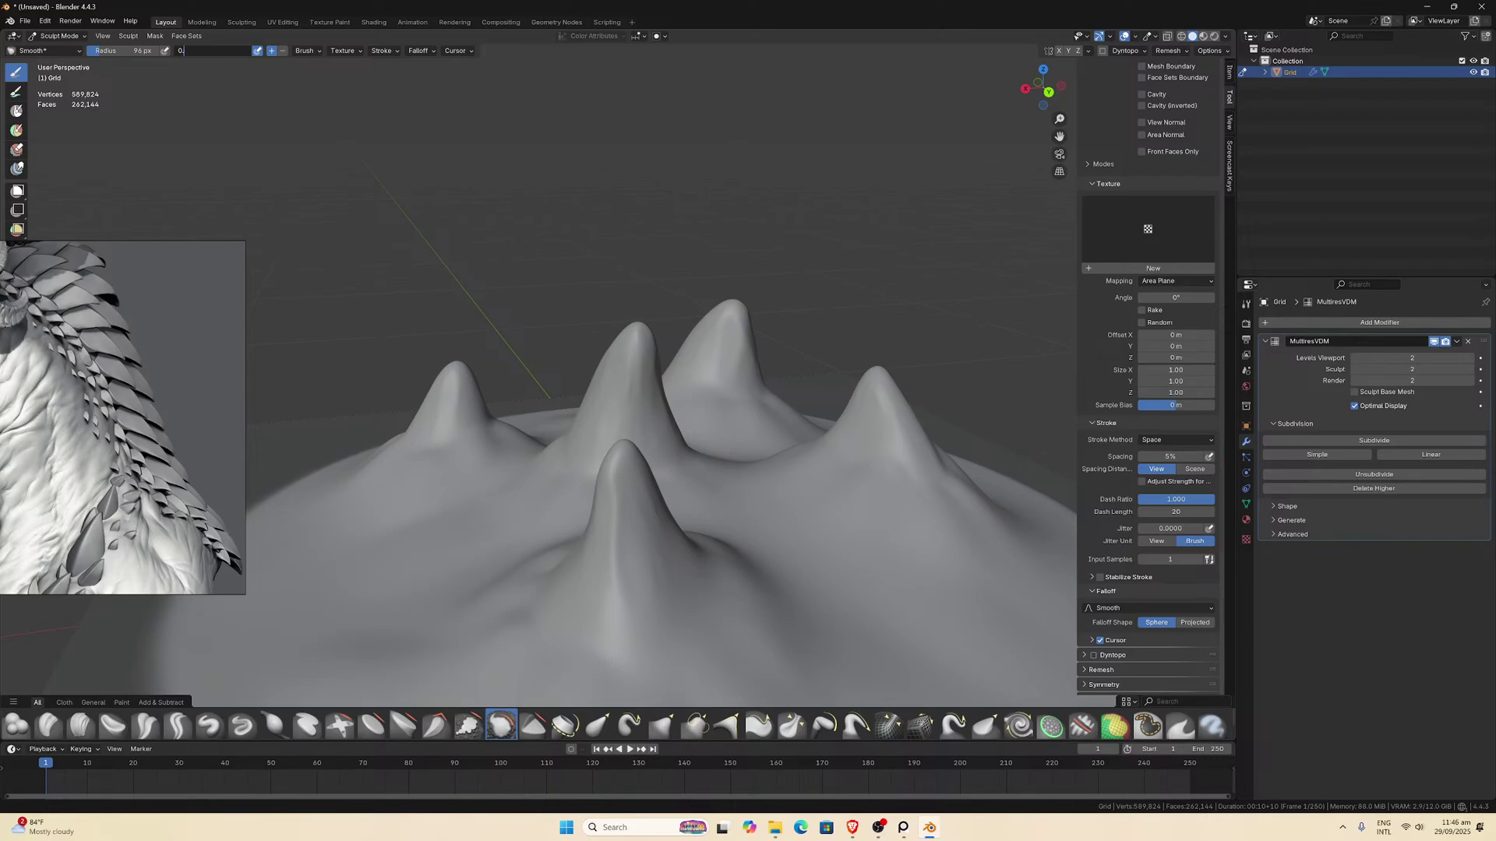
pyautogui.press('Return')
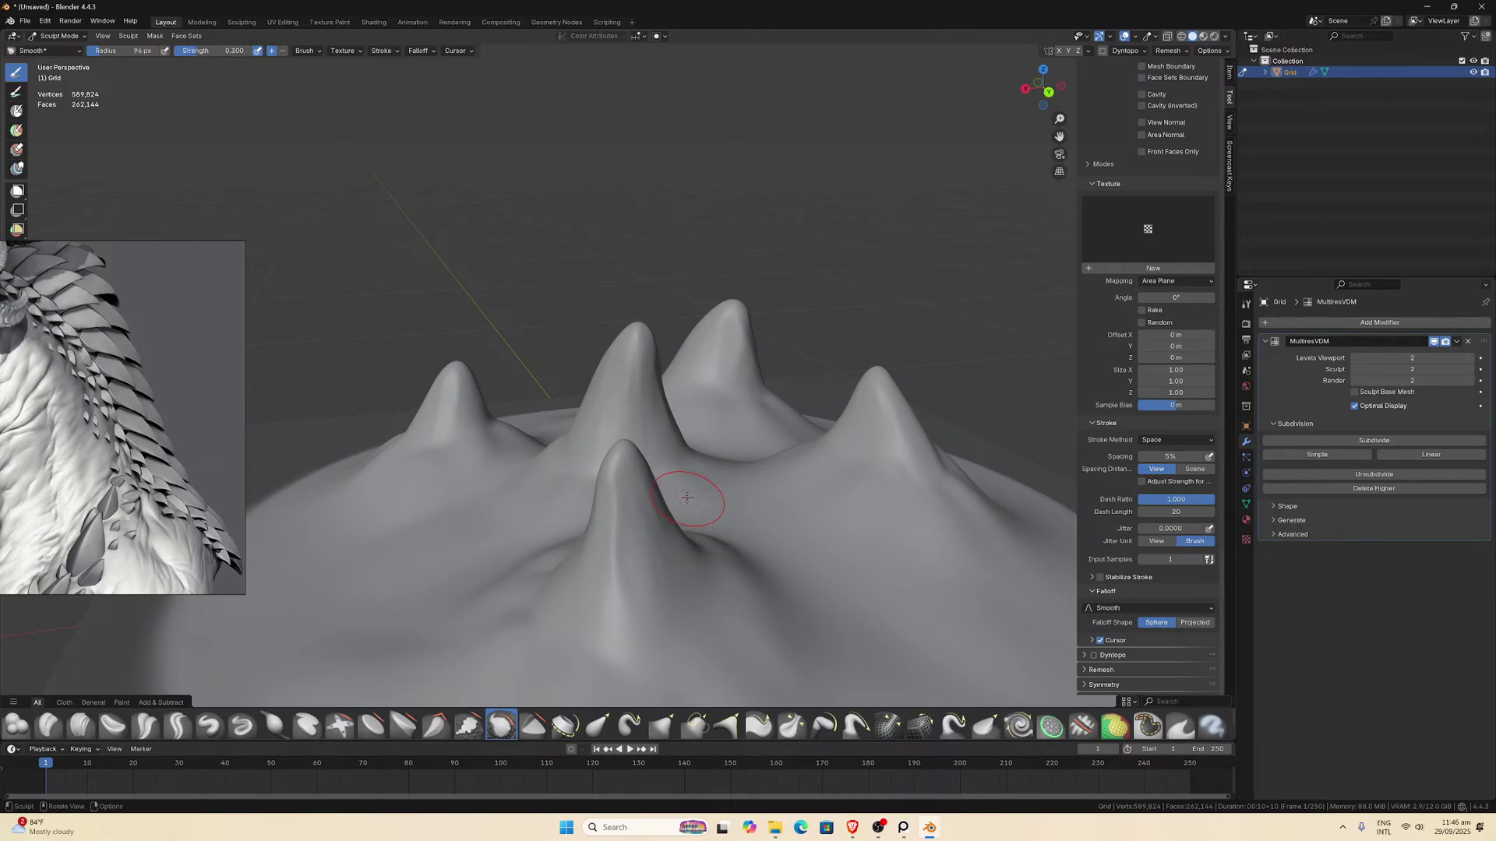
pyautogui.moveTo(688, 498)
pyautogui.mouseDown(button='middle')
pyautogui.moveTo(601, 387)
pyautogui.moveTo(581, 403)
pyautogui.moveTo(489, 346)
pyautogui.moveTo(706, 390)
pyautogui.moveTo(684, 382)
pyautogui.moveTo(551, 428)
pyautogui.moveTo(748, 421)
pyautogui.moveTo(798, 383)
pyautogui.moveTo(839, 387)
pyautogui.moveTo(834, 353)
pyautogui.moveTo(714, 400)
pyautogui.mouseUp(button='middle')
pyautogui.scroll(-4, 896, 353)
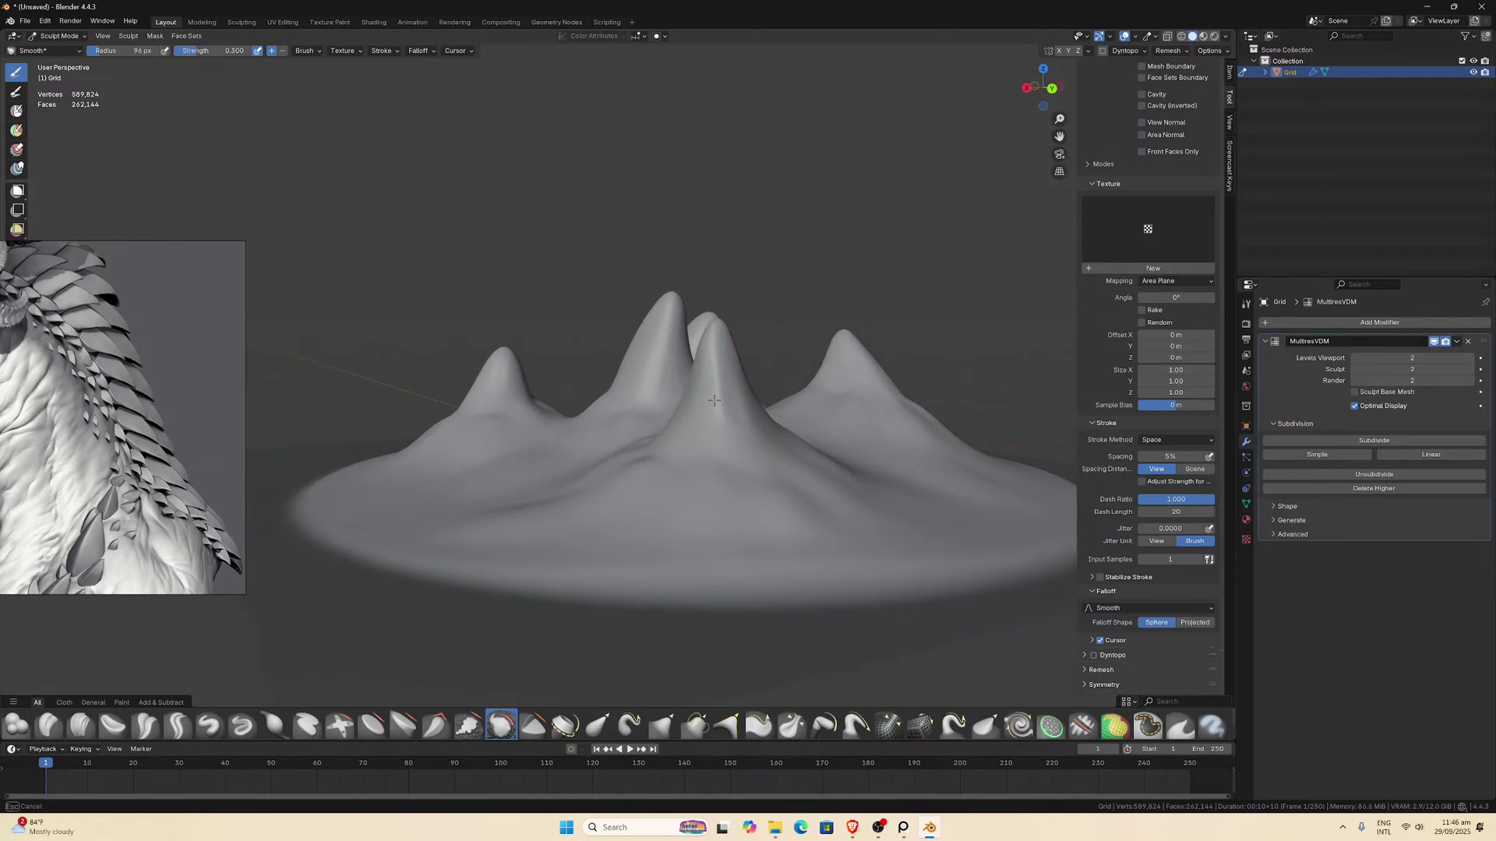
pyautogui.moveTo(716, 340); pyautogui.dragTo(721, 347, button='middle')
# Switch to the Pinch/Magnify brush and pinch the peaks' ridges and tips tighter from all around the circle.
pyautogui.click(790, 726)
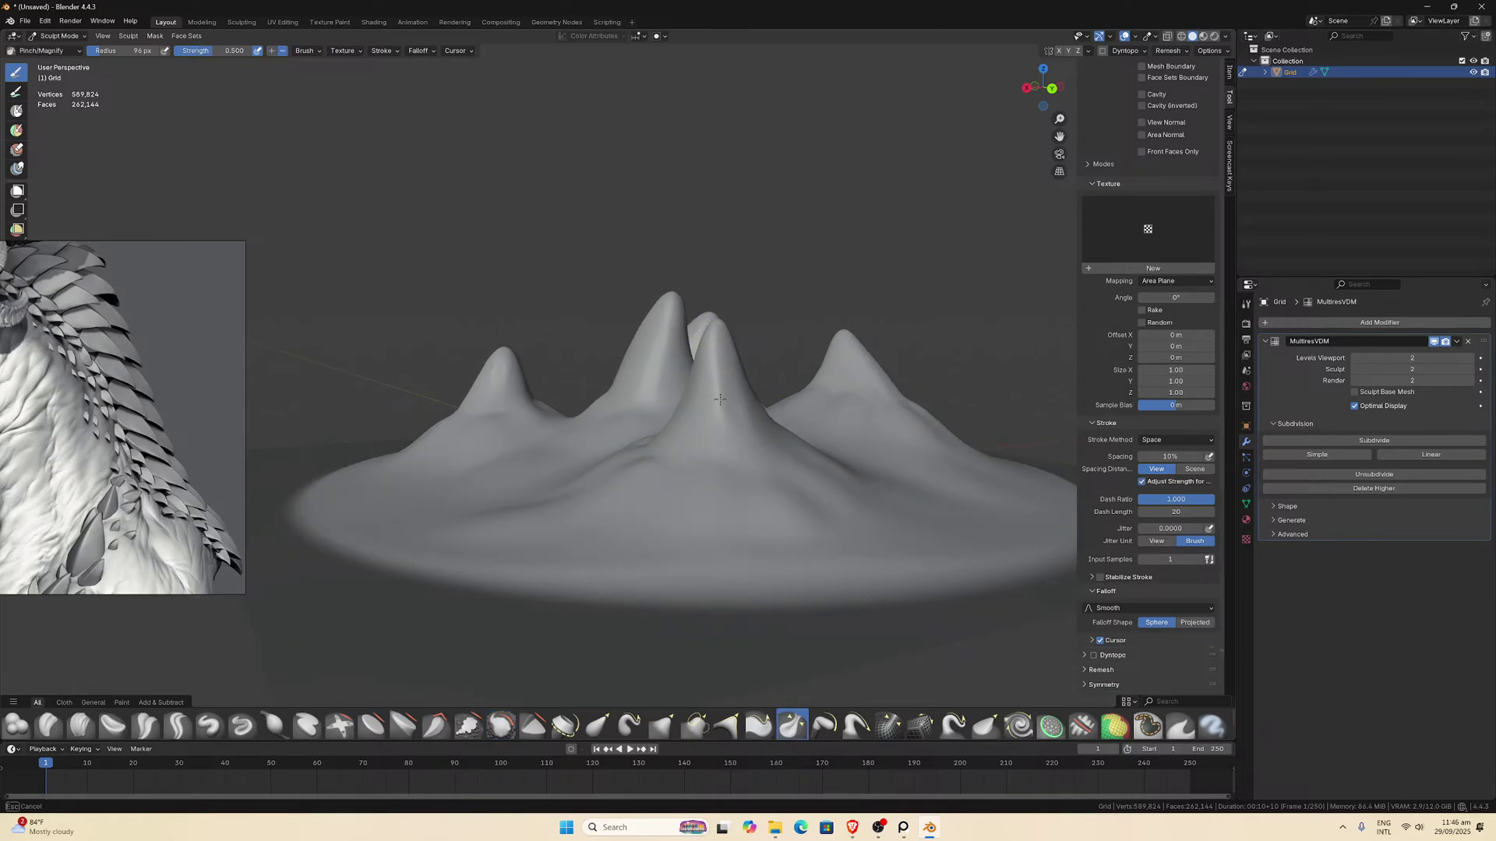
pyautogui.moveTo(720, 401); pyautogui.dragTo(671, 420, button='middle')
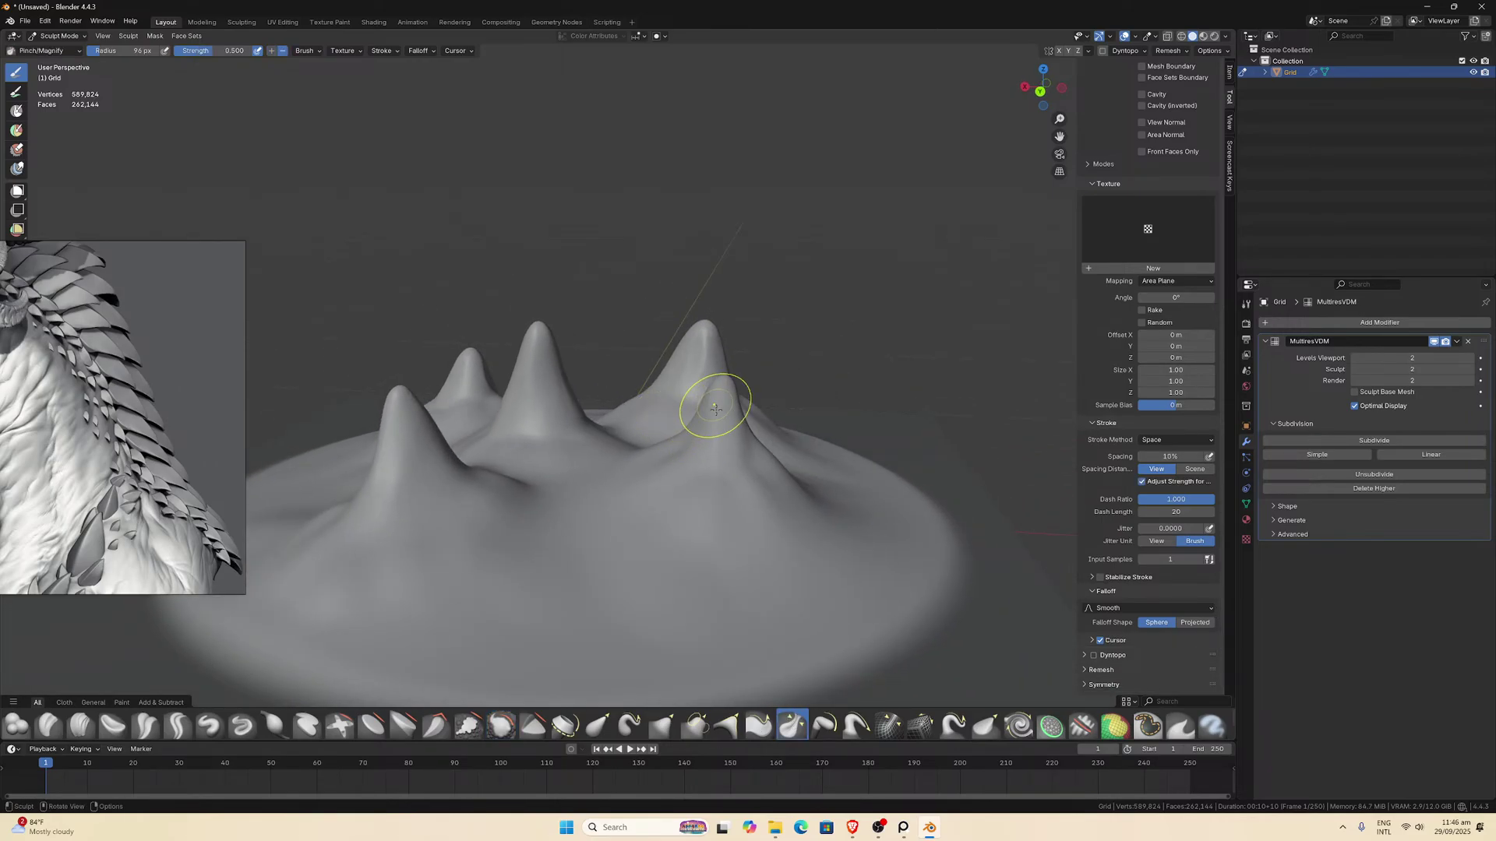
pyautogui.scroll(3, 717, 450)
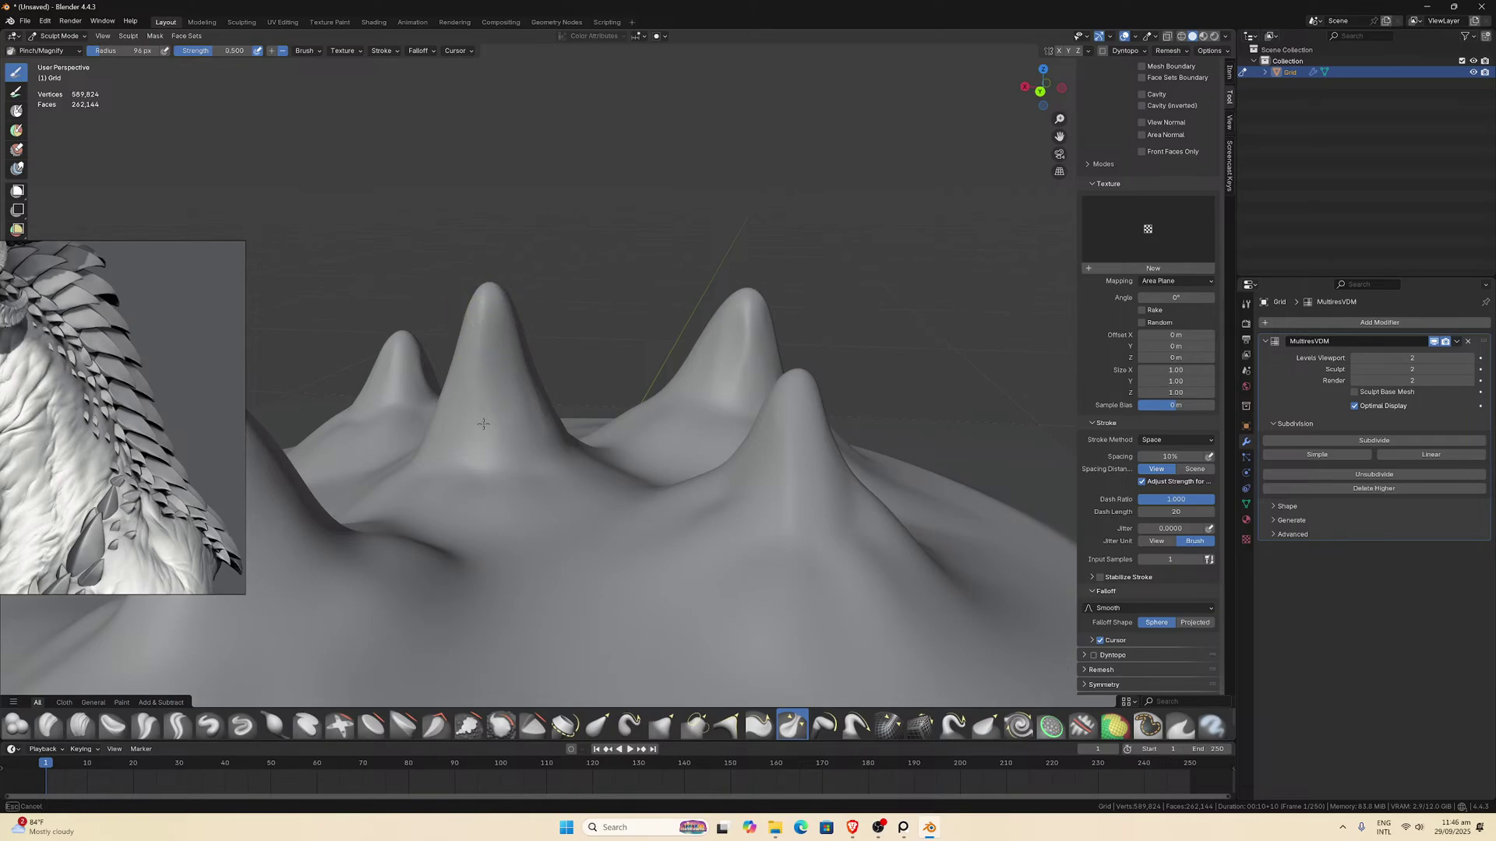
pyautogui.moveTo(491, 421)
pyautogui.mouseDown(button='middle')
pyautogui.moveTo(631, 370)
pyautogui.moveTo(620, 346)
pyautogui.moveTo(558, 343)
pyautogui.moveTo(483, 374)
pyautogui.mouseUp(button='middle')
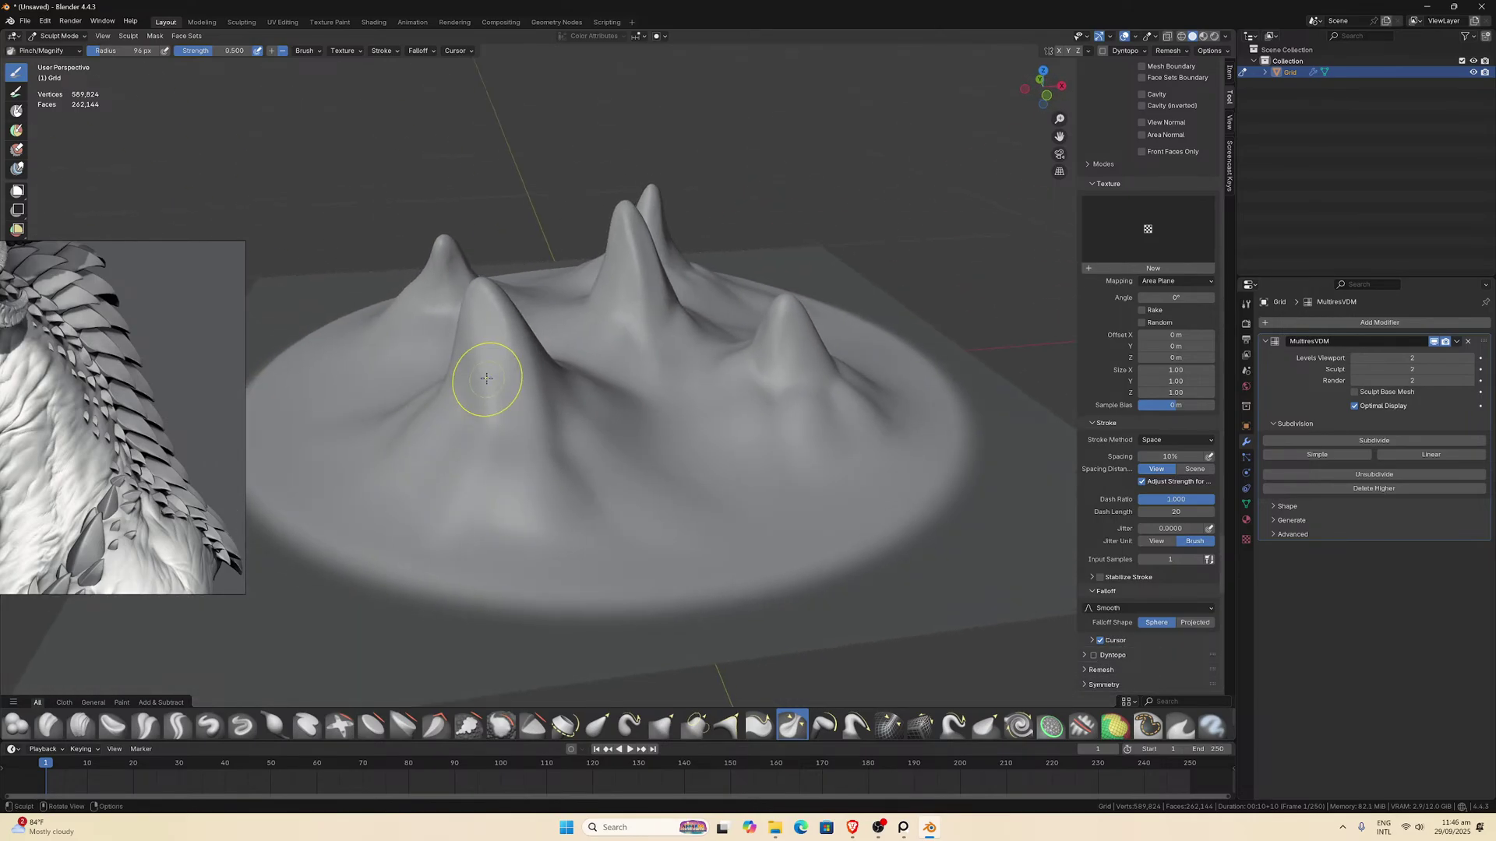
pyautogui.moveTo(600, 405); pyautogui.dragTo(711, 424, button='middle')
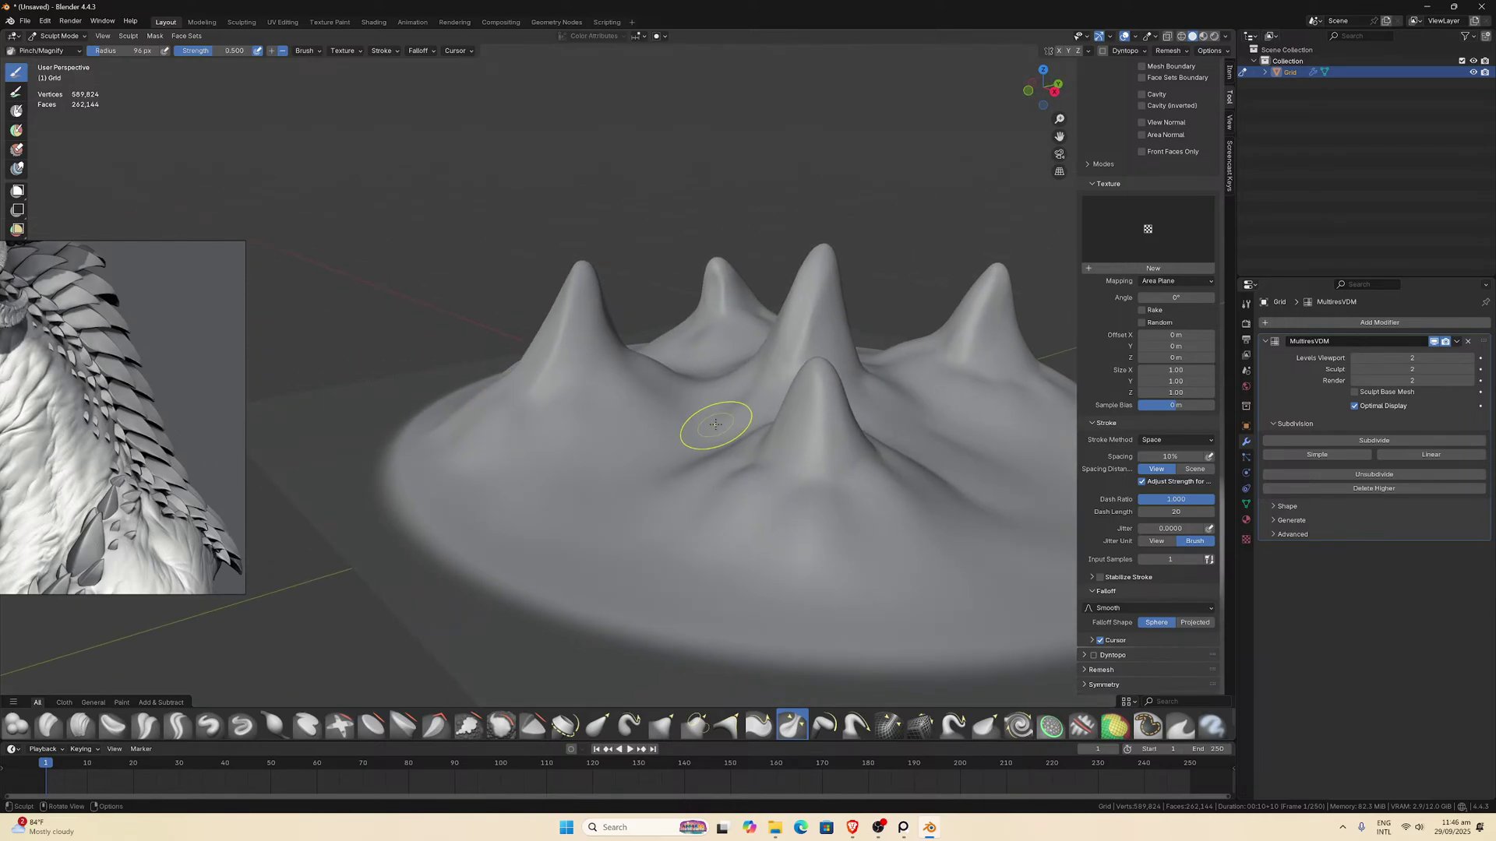
pyautogui.moveTo(811, 458)
pyautogui.mouseDown(button='middle')
pyautogui.moveTo(873, 410)
pyautogui.moveTo(885, 377)
pyautogui.moveTo(716, 370)
pyautogui.mouseUp(button='middle')
pyautogui.scroll(-3, 875, 334)
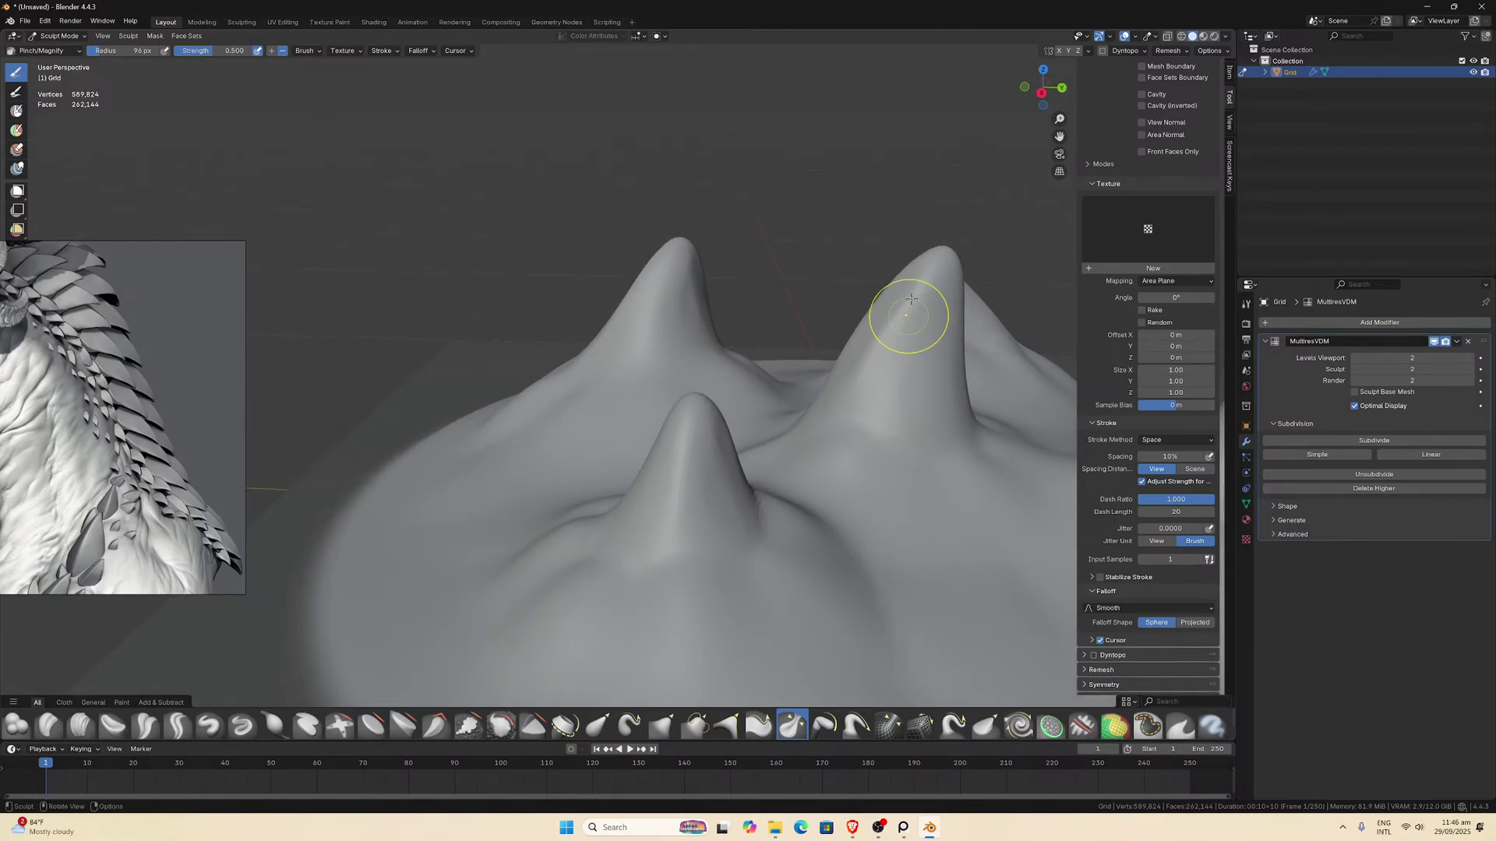
pyautogui.scroll(-4, 909, 411)
pyautogui.moveTo(812, 463); pyautogui.dragTo(785, 457, button='middle')
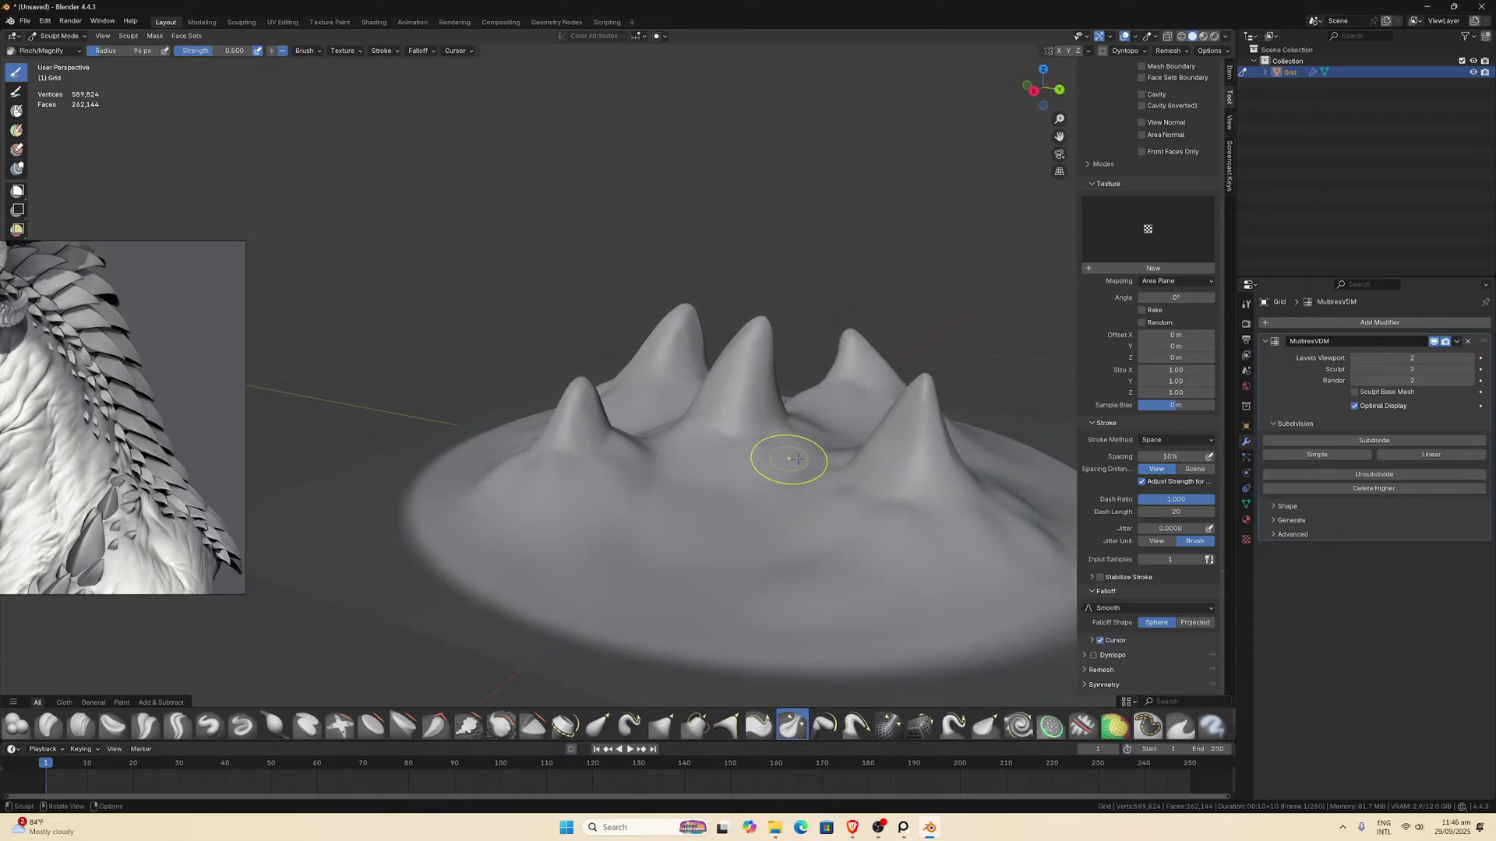
pyautogui.moveTo(918, 424); pyautogui.dragTo(775, 446, button='middle')
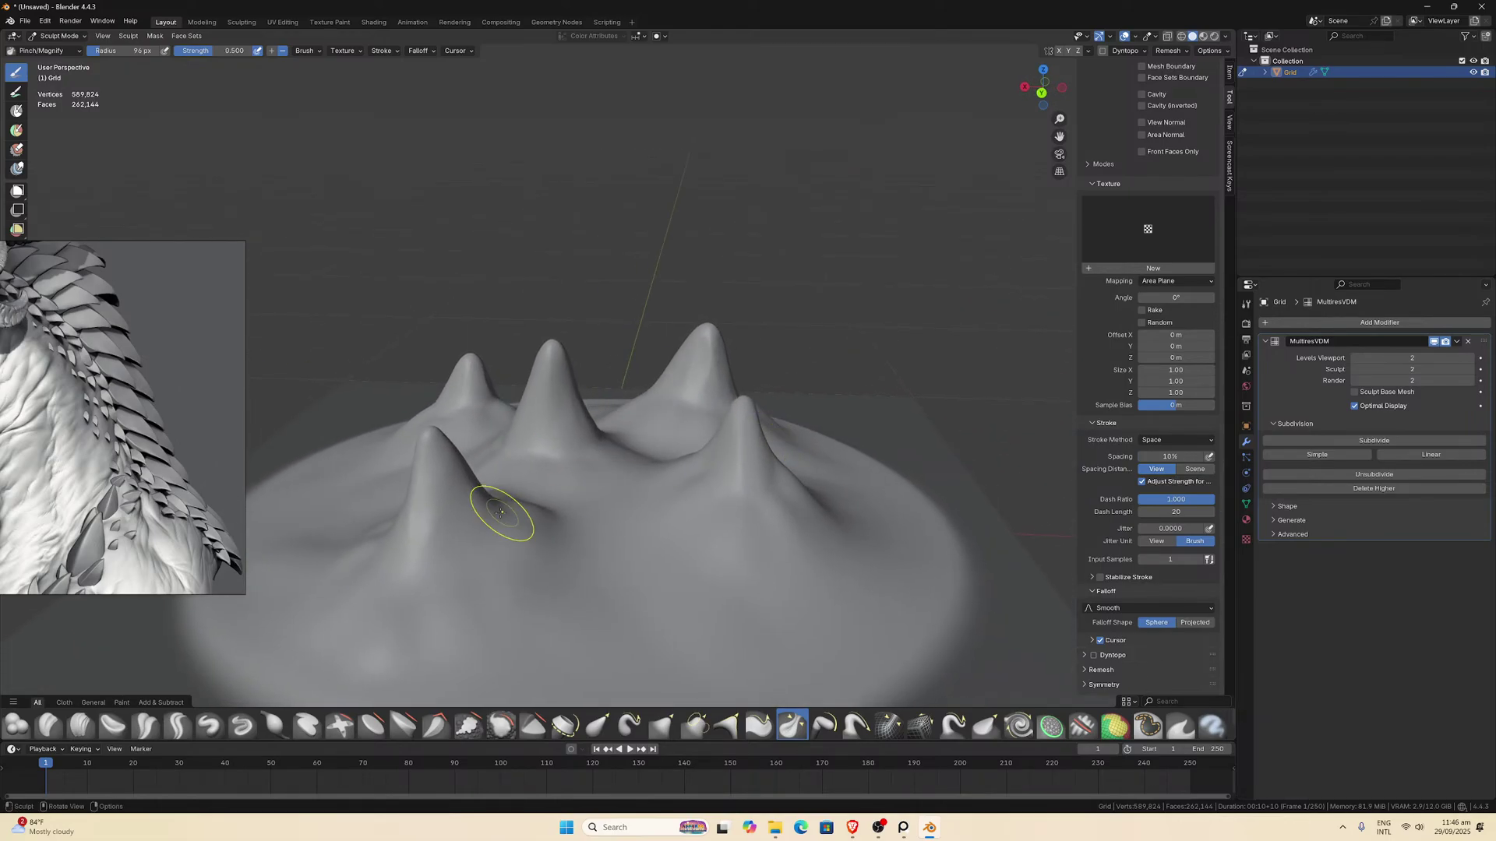
pyautogui.scroll(2, 451, 505)
pyautogui.moveTo(823, 493); pyautogui.dragTo(945, 395, button='middle')
pyautogui.moveTo(946, 454)
pyautogui.mouseDown(button='middle')
pyautogui.moveTo(857, 428)
pyautogui.moveTo(668, 434)
pyautogui.moveTo(710, 412)
pyautogui.moveTo(592, 397)
pyautogui.moveTo(517, 394)
pyautogui.moveTo(523, 430)
pyautogui.mouseUp(button='middle')
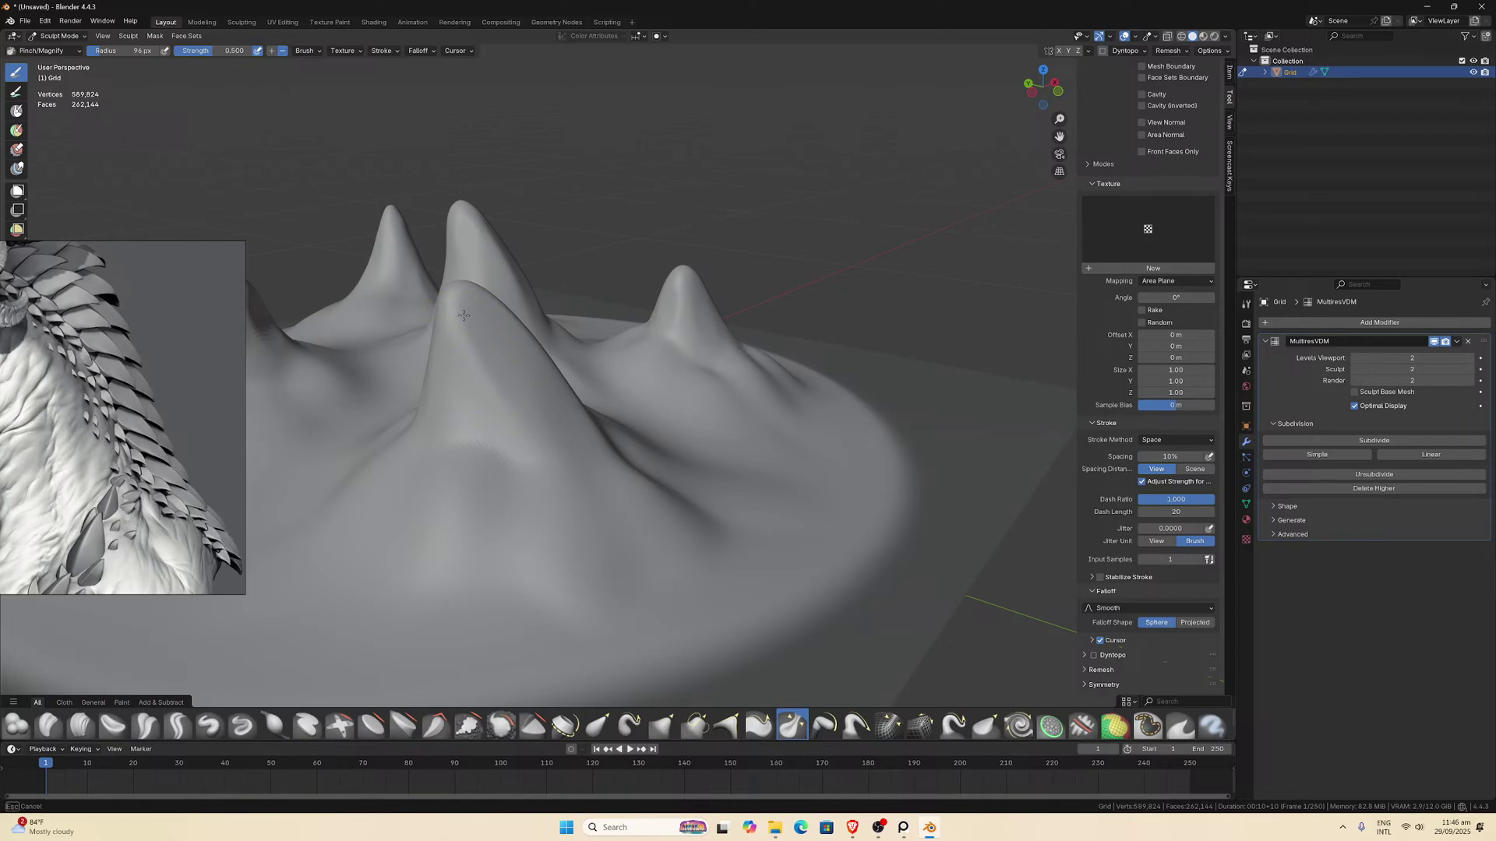
# Switch to the Grab brush, enlarge its radius, and reshape the tips of the broad front peak and small rear peak.
pyautogui.hotkey('shift', 't')
pyautogui.press('f')
pyautogui.click(553, 389)
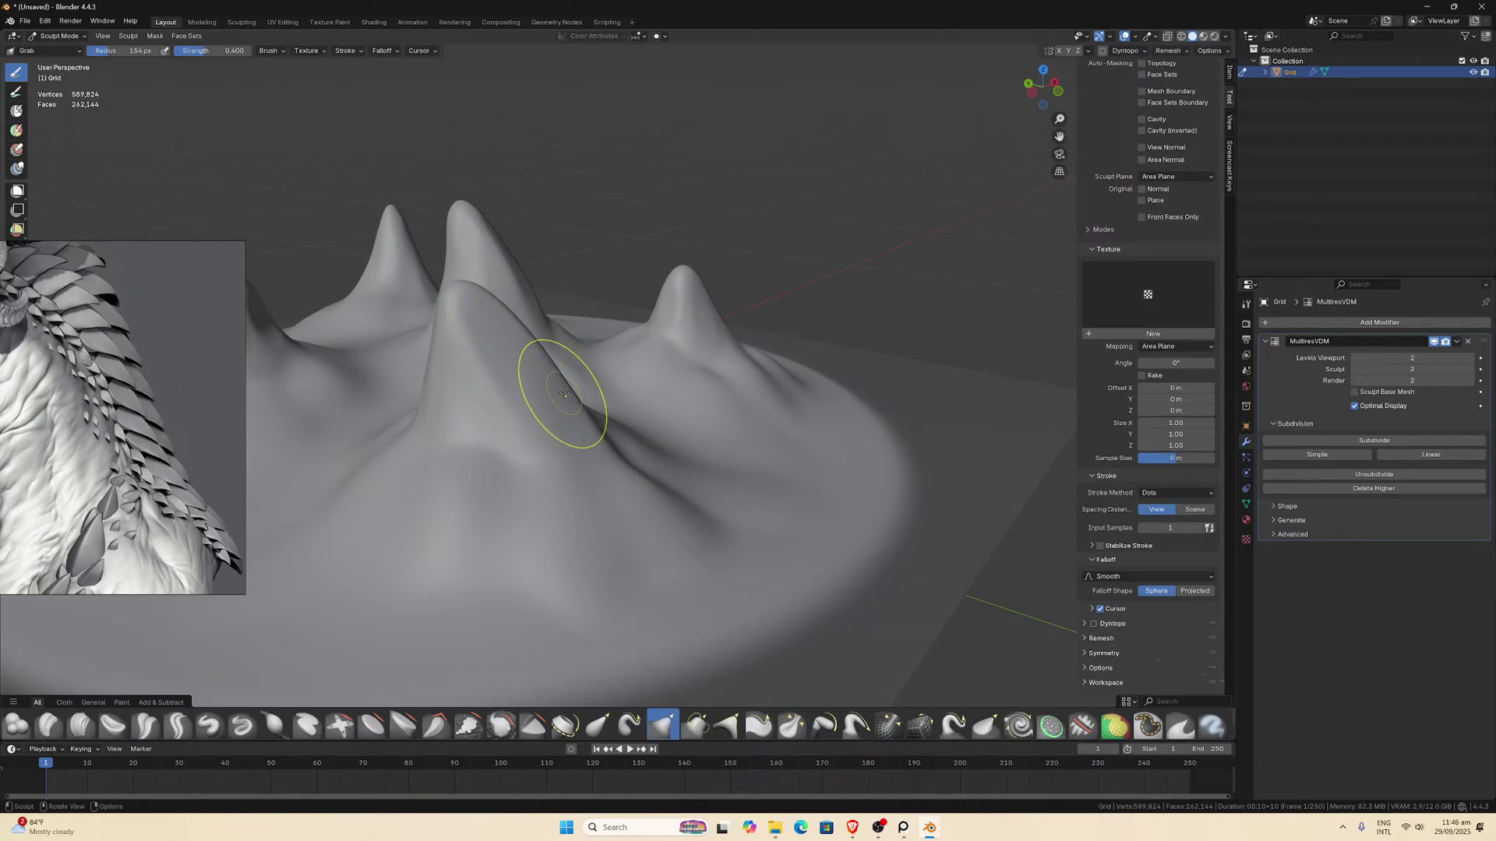
pyautogui.moveTo(561, 378); pyautogui.dragTo(478, 280, button='middle')
pyautogui.moveTo(477, 280)
pyautogui.mouseDown()
pyautogui.moveTo(463, 283)
pyautogui.moveTo(468, 267)
pyautogui.mouseUp()
pyautogui.scroll(3, 467, 266)
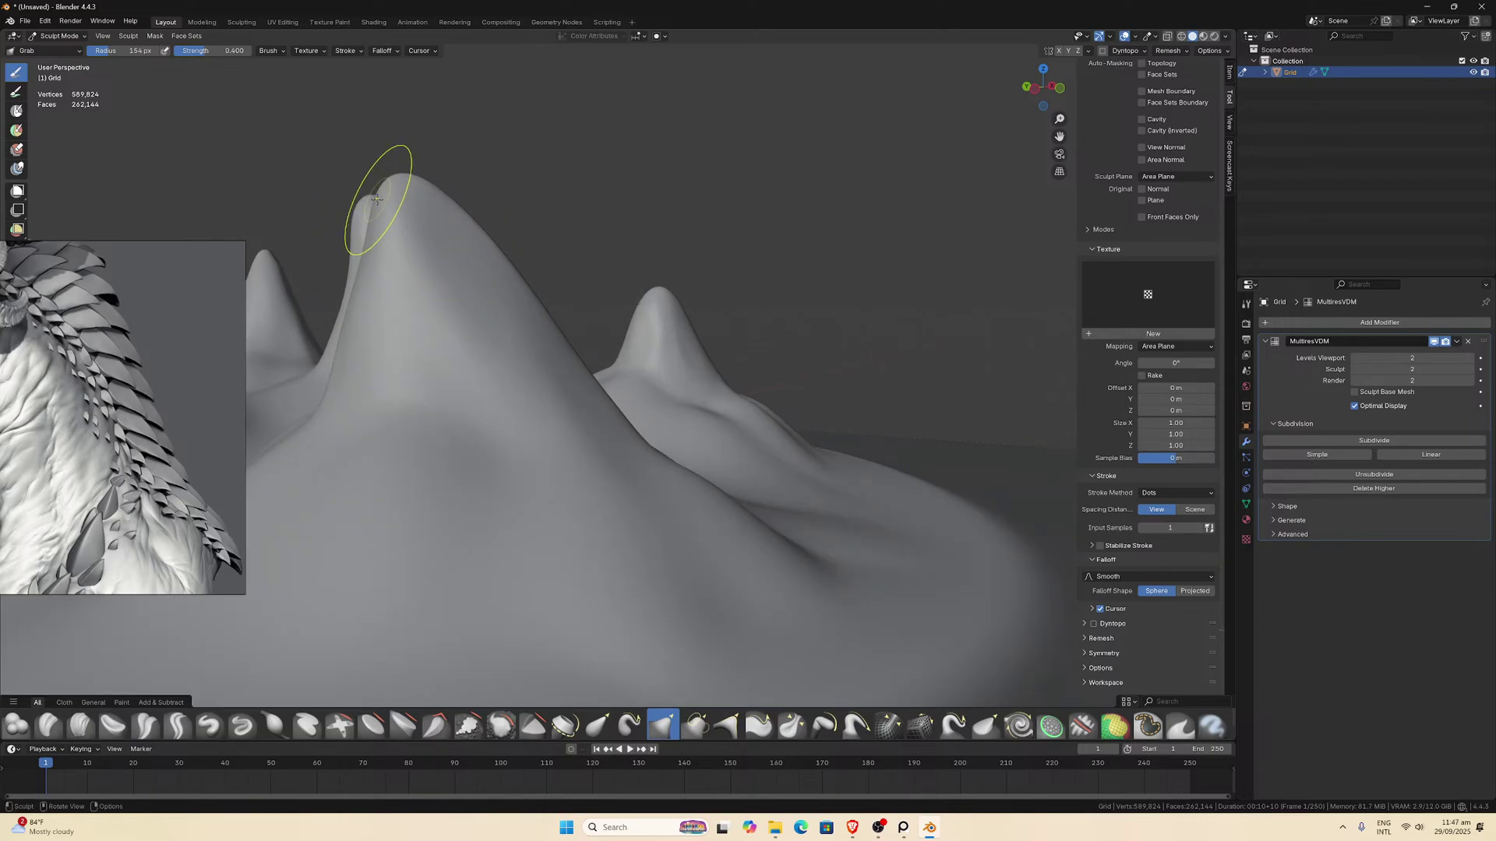
pyautogui.moveTo(388, 165); pyautogui.dragTo(400, 190)
pyautogui.moveTo(420, 201)
pyautogui.mouseDown(button='middle')
pyautogui.moveTo(740, 226)
pyautogui.moveTo(946, 215)
pyautogui.mouseUp(button='middle')
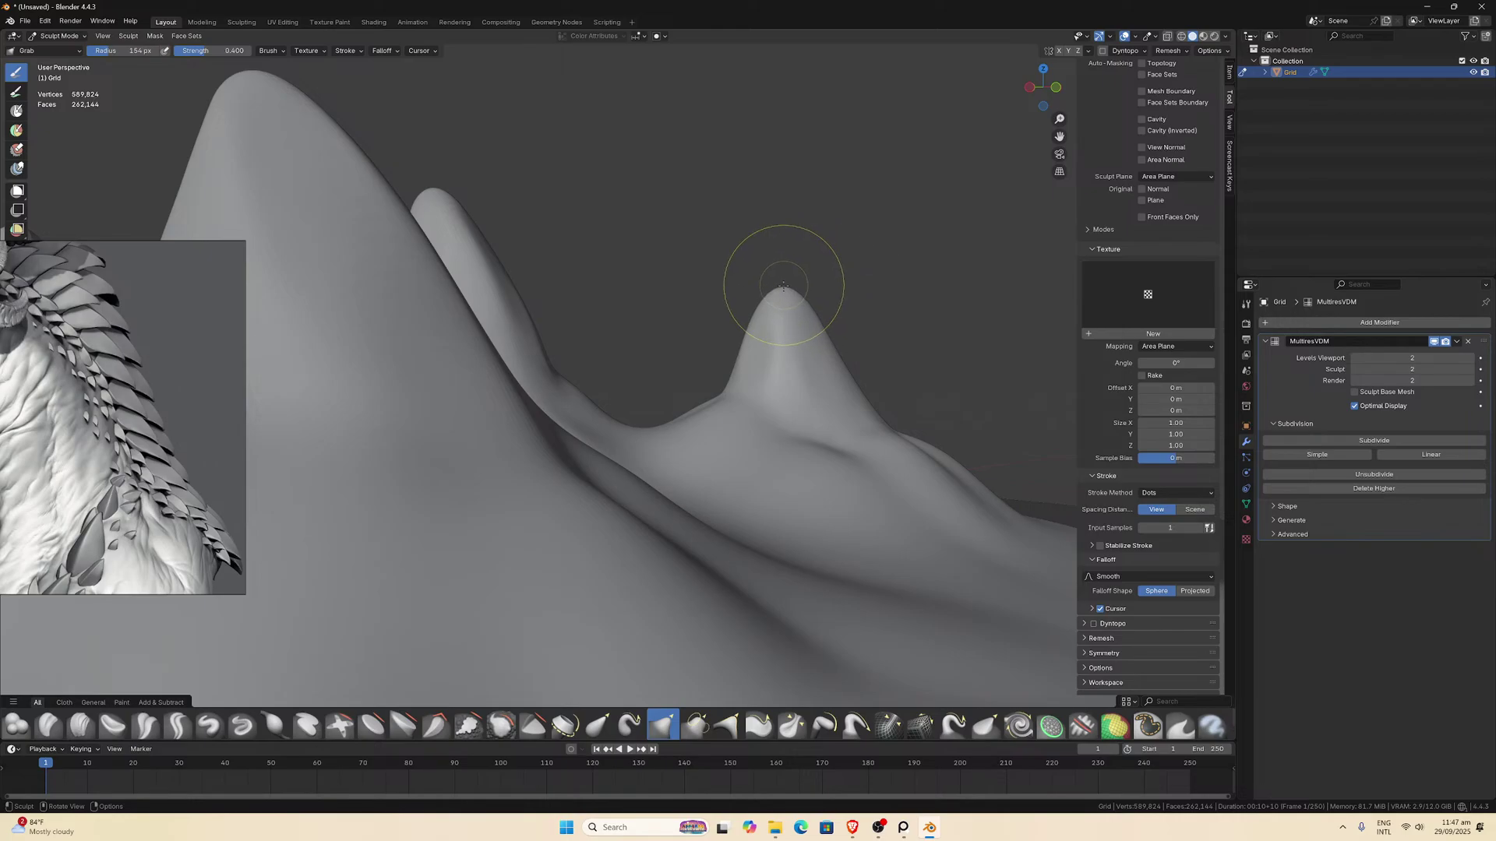
pyautogui.moveTo(774, 268)
pyautogui.mouseDown()
pyautogui.moveTo(781, 289)
pyautogui.moveTo(766, 253)
pyautogui.moveTo(769, 302)
pyautogui.moveTo(788, 288)
pyautogui.moveTo(764, 264)
pyautogui.mouseUp()
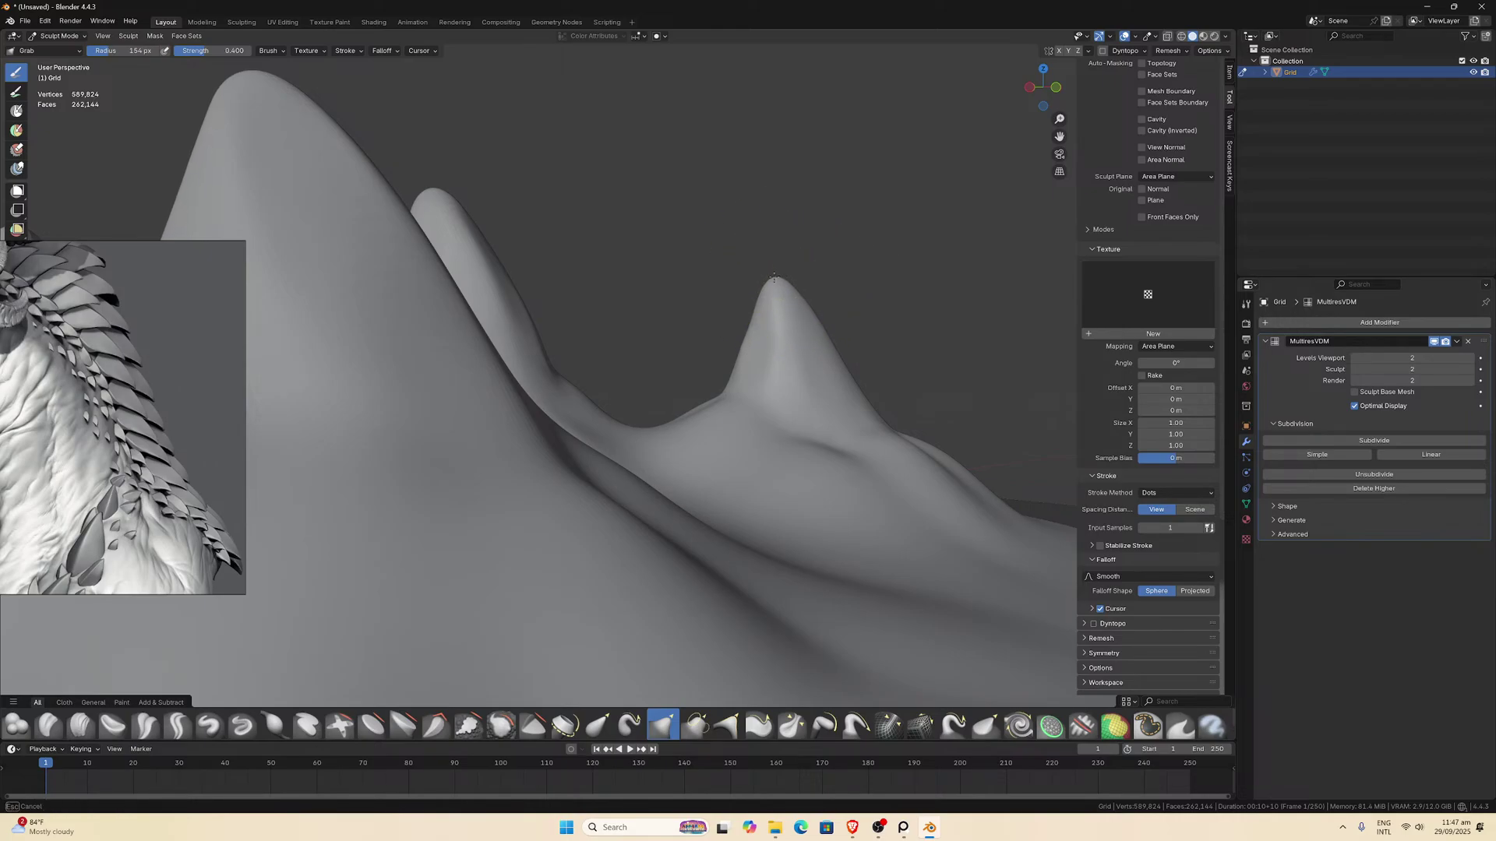
# Pull the tip of the tall leaning peak upward and taper it into a sharper point with the Grab brush.
pyautogui.moveTo(771, 279)
pyautogui.mouseDown(button='middle')
pyautogui.moveTo(516, 287)
pyautogui.moveTo(935, 294)
pyautogui.moveTo(795, 301)
pyautogui.moveTo(801, 250)
pyautogui.moveTo(935, 210)
pyautogui.mouseUp(button='middle')
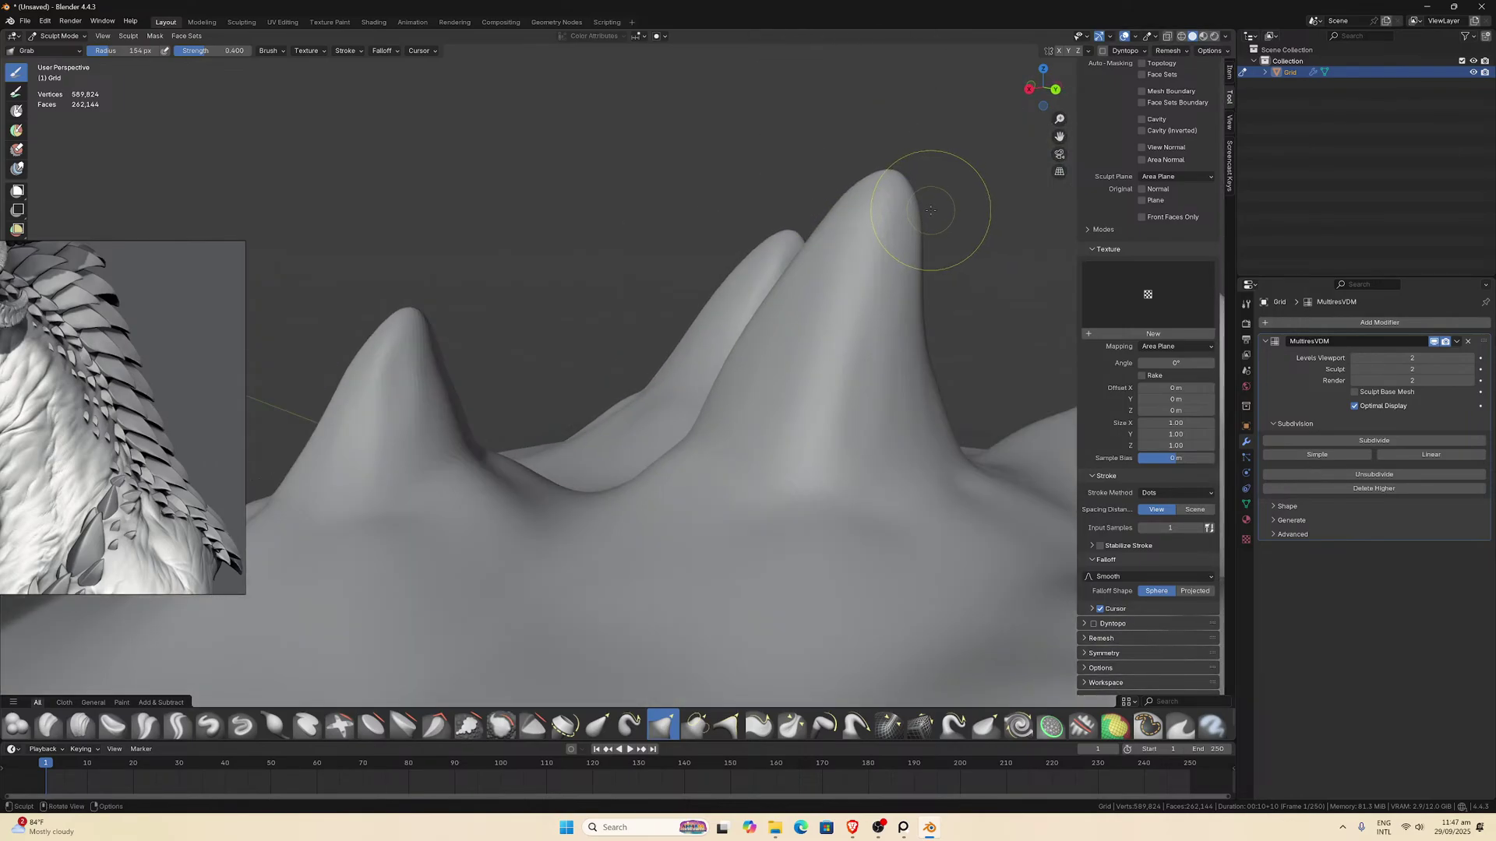
pyautogui.moveTo(934, 211); pyautogui.dragTo(909, 251)
pyautogui.moveTo(910, 251)
pyautogui.mouseDown()
pyautogui.moveTo(916, 278)
pyautogui.moveTo(899, 171)
pyautogui.mouseUp()
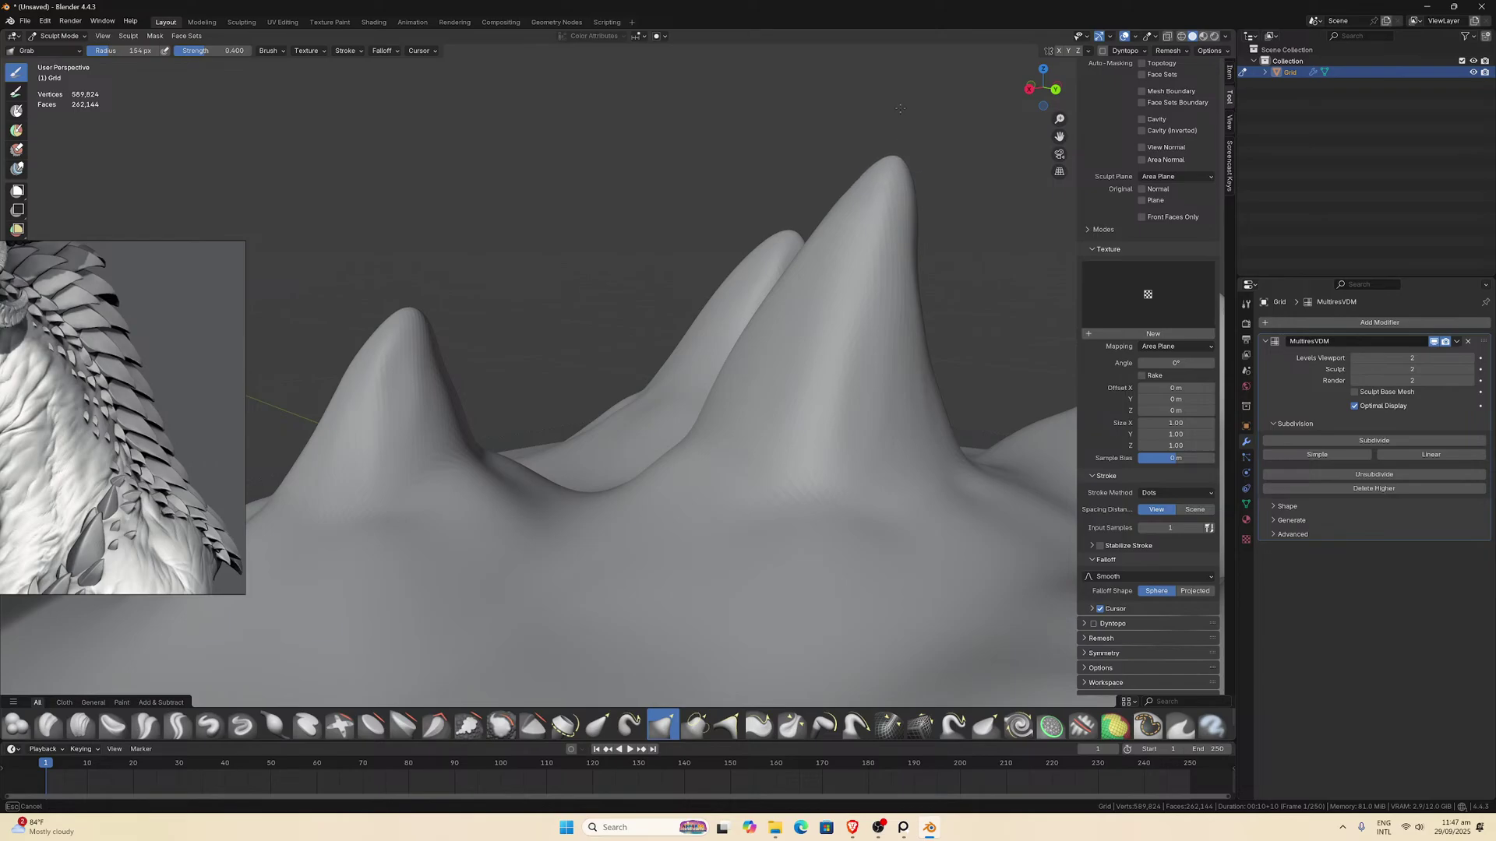
pyautogui.moveTo(900, 108); pyautogui.dragTo(878, 151)
pyautogui.moveTo(878, 150); pyautogui.dragTo(909, 156, button='middle')
pyautogui.moveTo(962, 184)
pyautogui.mouseDown()
pyautogui.moveTo(935, 152)
pyautogui.moveTo(911, 188)
pyautogui.mouseUp()
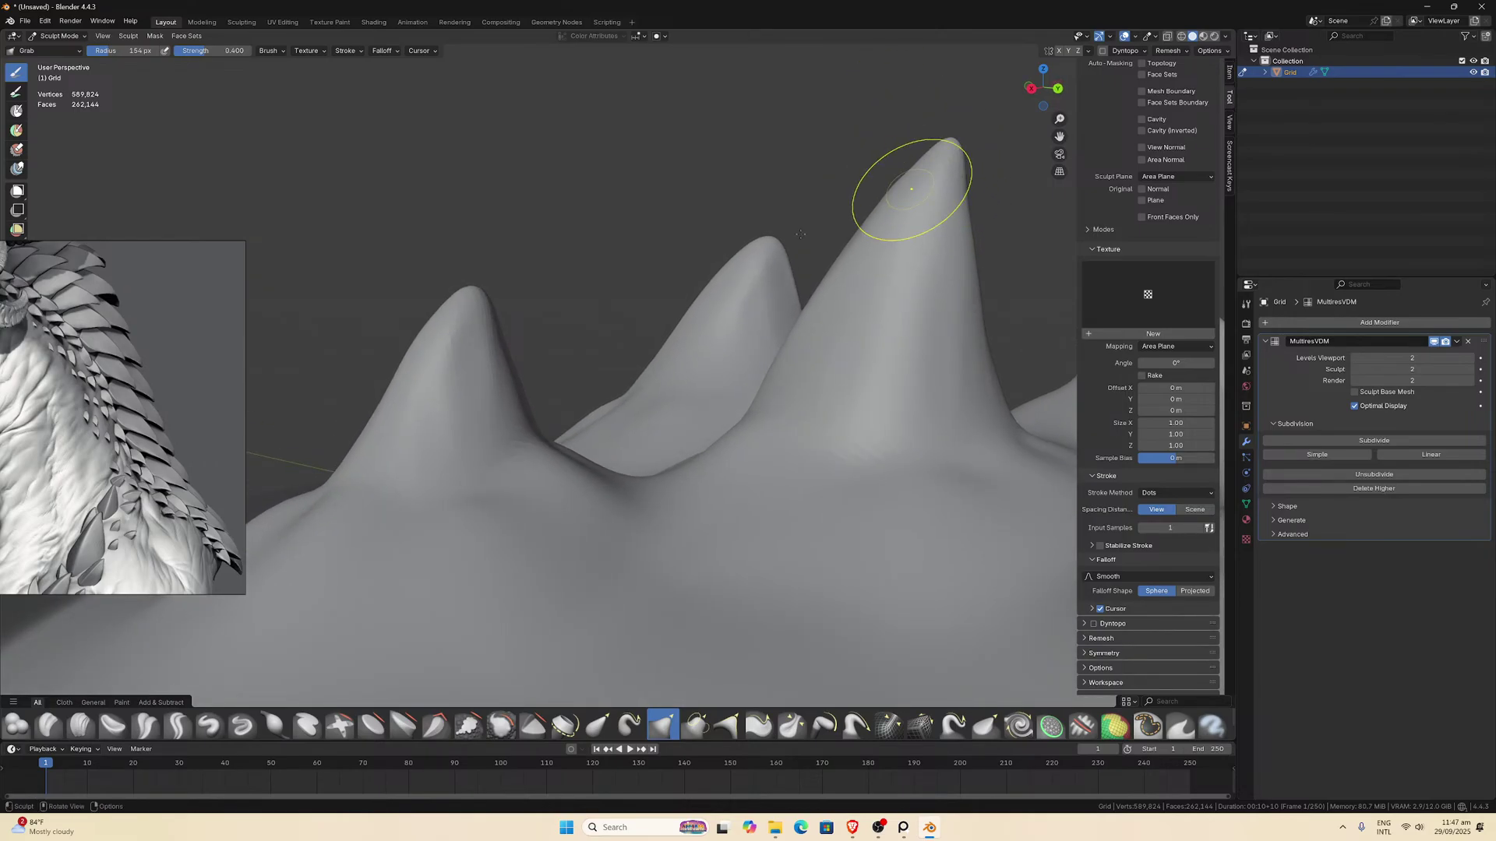
pyautogui.moveTo(487, 334)
pyautogui.mouseDown(button='middle')
pyautogui.moveTo(862, 374)
pyautogui.moveTo(841, 358)
pyautogui.mouseUp(button='middle')
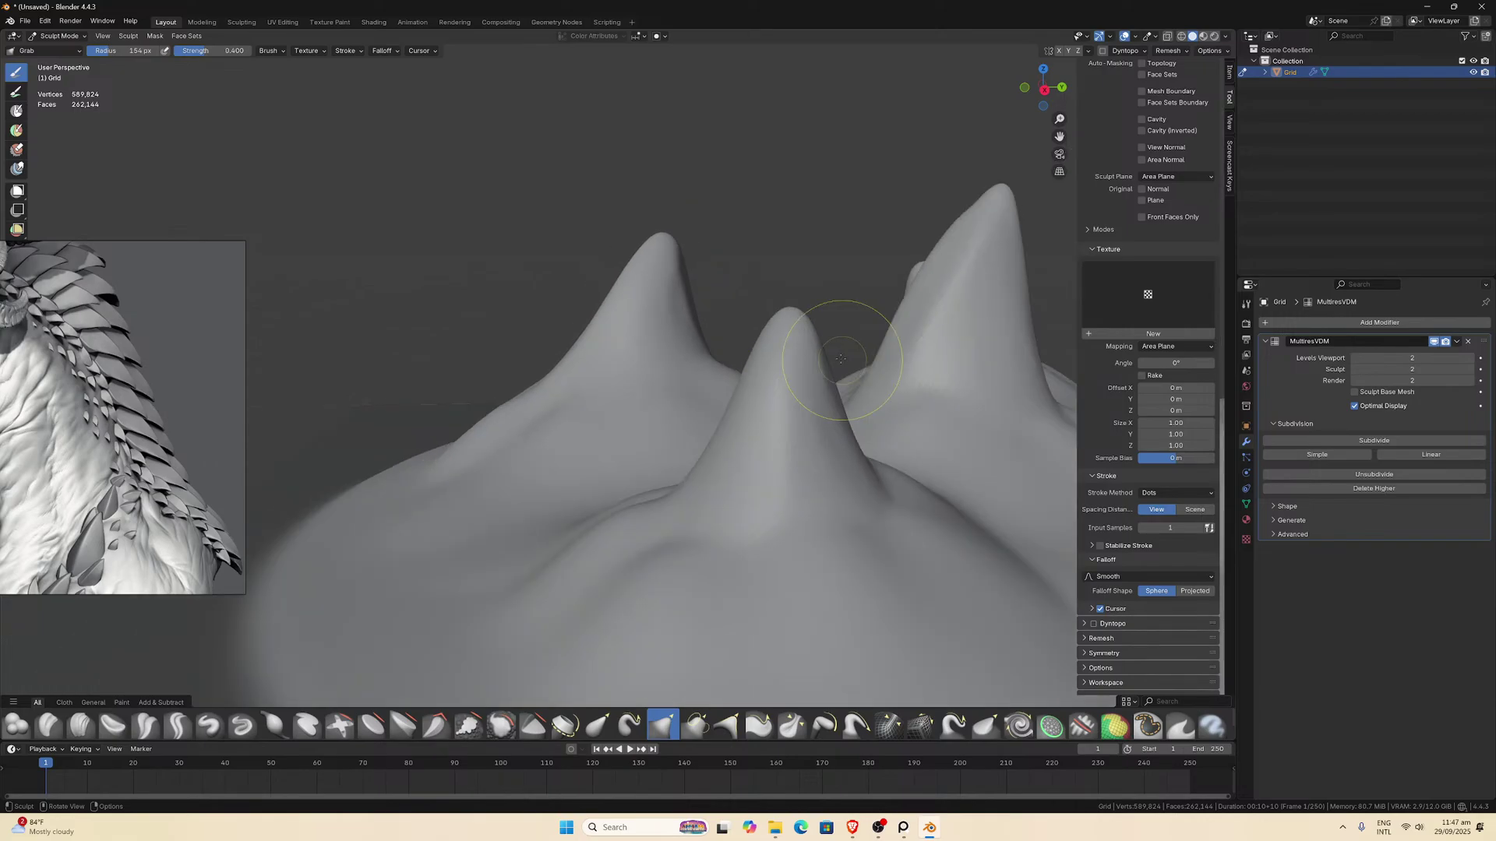
# Slim and sharpen the flanks and tips of the front and tall peaks with the Grab brush from several angles.
pyautogui.moveTo(754, 361)
pyautogui.mouseDown()
pyautogui.moveTo(773, 331)
pyautogui.moveTo(818, 328)
pyautogui.moveTo(804, 328)
pyautogui.mouseUp()
pyautogui.moveTo(851, 334)
pyautogui.mouseDown(button='middle')
pyautogui.moveTo(741, 360)
pyautogui.moveTo(801, 284)
pyautogui.moveTo(775, 333)
pyautogui.moveTo(782, 260)
pyautogui.mouseUp(button='middle')
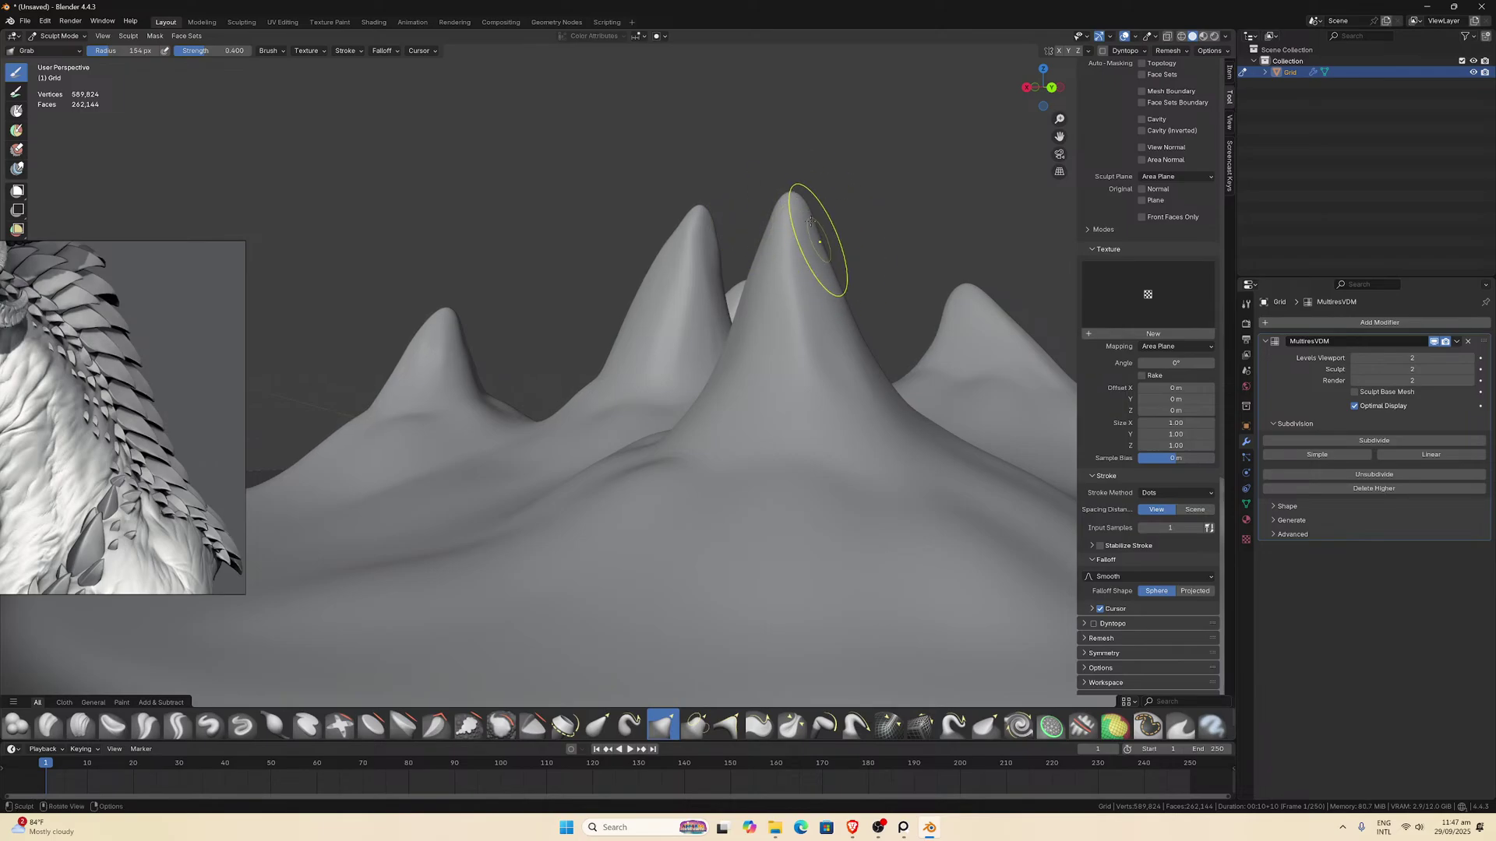
pyautogui.moveTo(817, 242); pyautogui.dragTo(807, 164, button='middle')
pyautogui.moveTo(875, 97)
pyautogui.mouseDown()
pyautogui.moveTo(885, 78)
pyautogui.moveTo(908, 90)
pyautogui.moveTo(930, 116)
pyautogui.moveTo(913, 117)
pyautogui.mouseUp()
pyautogui.moveTo(919, 120)
pyautogui.mouseDown(button='middle')
pyautogui.moveTo(1038, 150)
pyautogui.moveTo(1032, 167)
pyautogui.mouseUp(button='middle')
pyautogui.scroll(3, 934, 187)
pyautogui.keyDown('shift'); pyautogui.moveTo(634, 97); pyautogui.dragTo(751, 241, button='middle'); pyautogui.keyUp('shift')
pyautogui.moveTo(749, 240)
pyautogui.mouseDown()
pyautogui.moveTo(760, 249)
pyautogui.moveTo(765, 223)
pyautogui.moveTo(728, 273)
pyautogui.mouseUp()
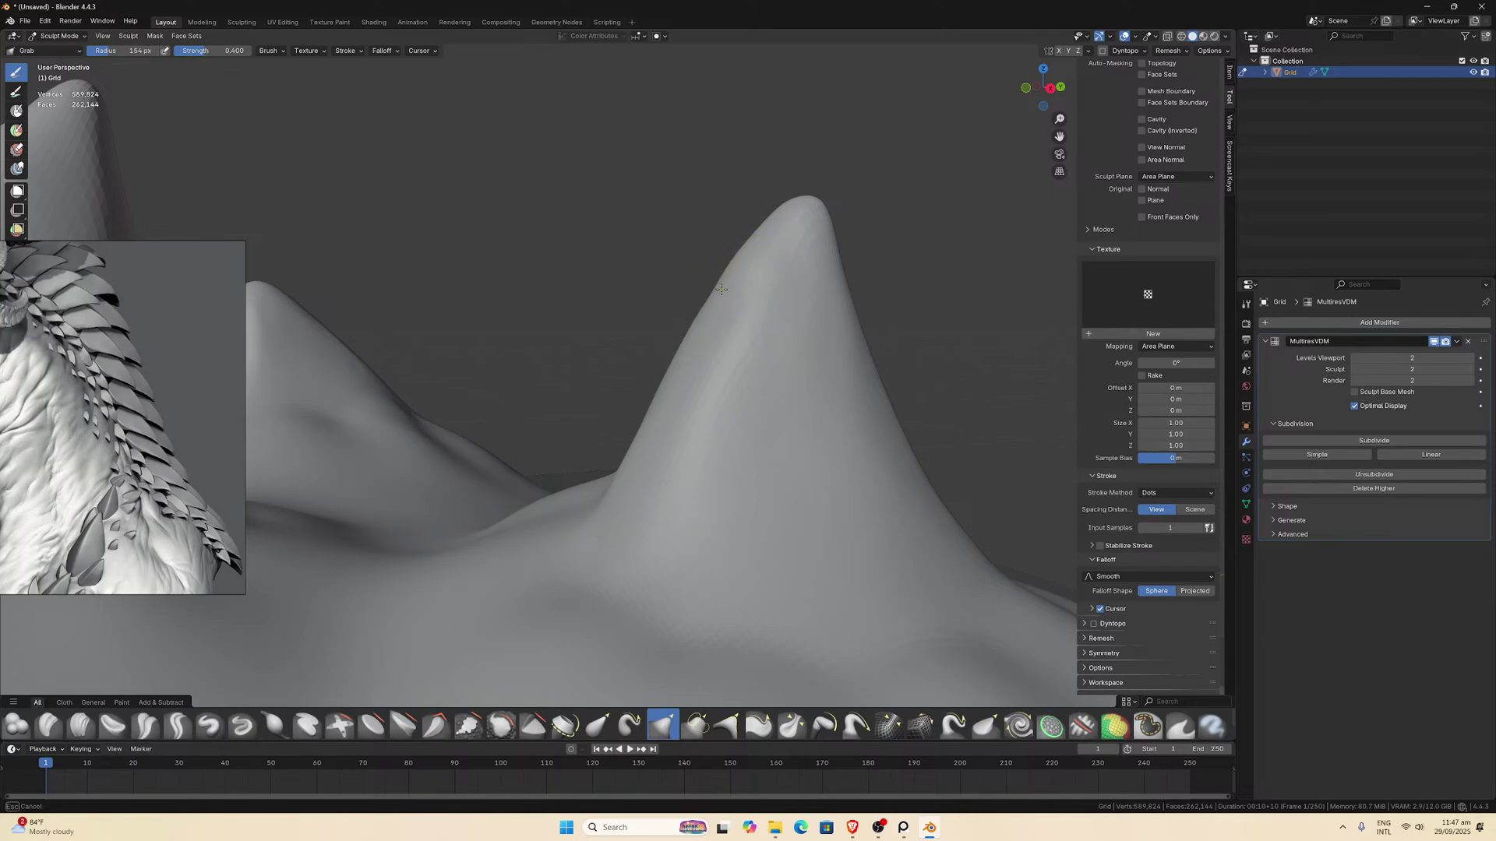
# Push the tip and flanks of the broad peak inward from several sides with the Grab brush to taper it.
pyautogui.moveTo(729, 273)
pyautogui.mouseDown(button='middle')
pyautogui.moveTo(620, 296)
pyautogui.moveTo(811, 334)
pyautogui.mouseUp(button='middle')
pyautogui.scroll(4, 751, 311)
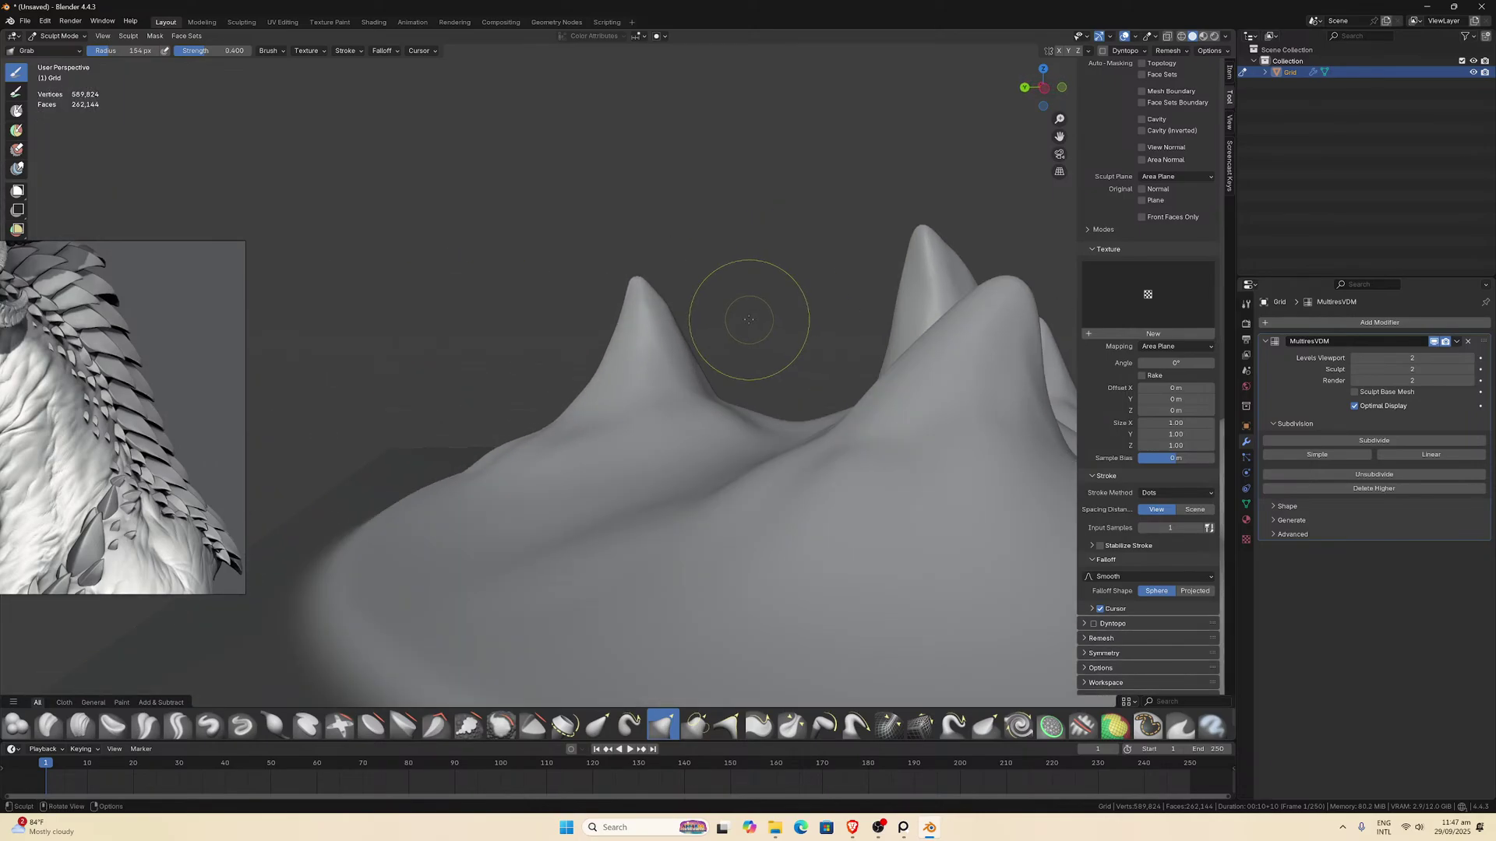
pyautogui.moveTo(1018, 268); pyautogui.dragTo(1028, 301)
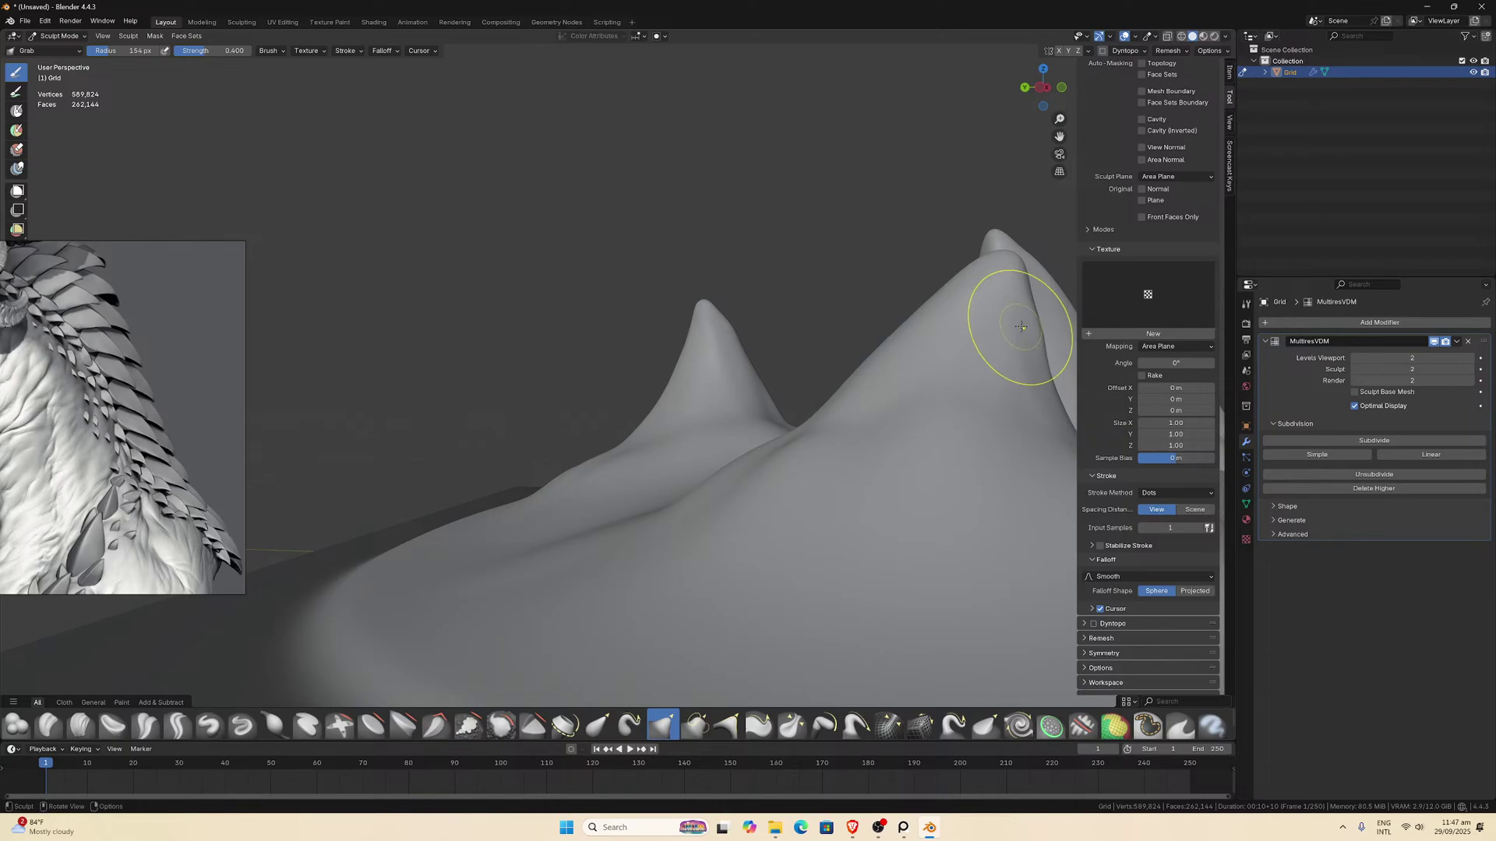
pyautogui.moveTo(1024, 327); pyautogui.dragTo(1013, 332)
pyautogui.moveTo(1002, 260); pyautogui.dragTo(841, 257, button='middle')
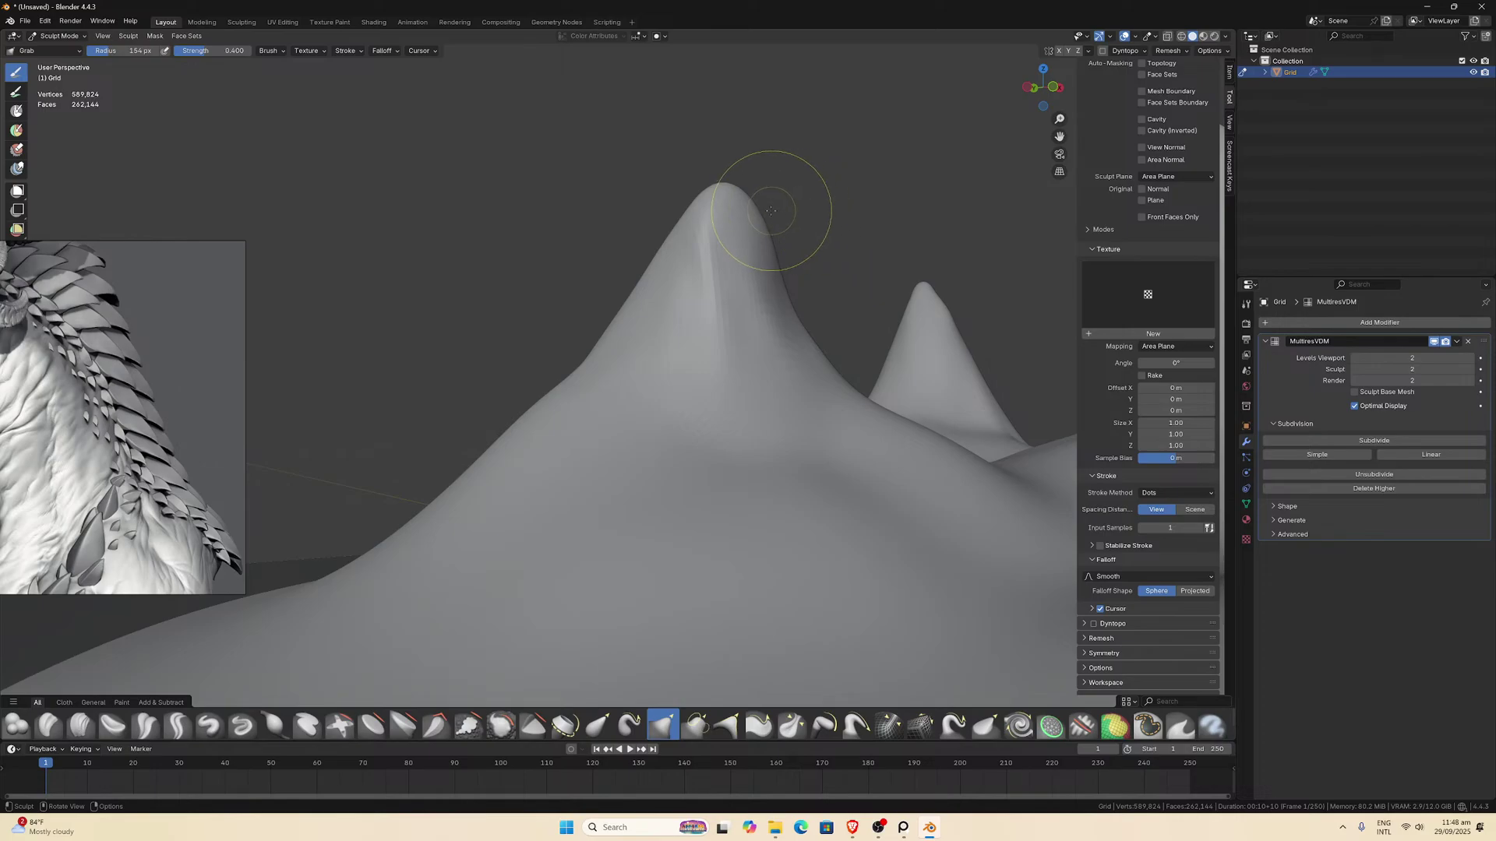
pyautogui.moveTo(774, 200)
pyautogui.mouseDown()
pyautogui.moveTo(746, 213)
pyautogui.moveTo(776, 248)
pyautogui.moveTo(761, 248)
pyautogui.mouseUp()
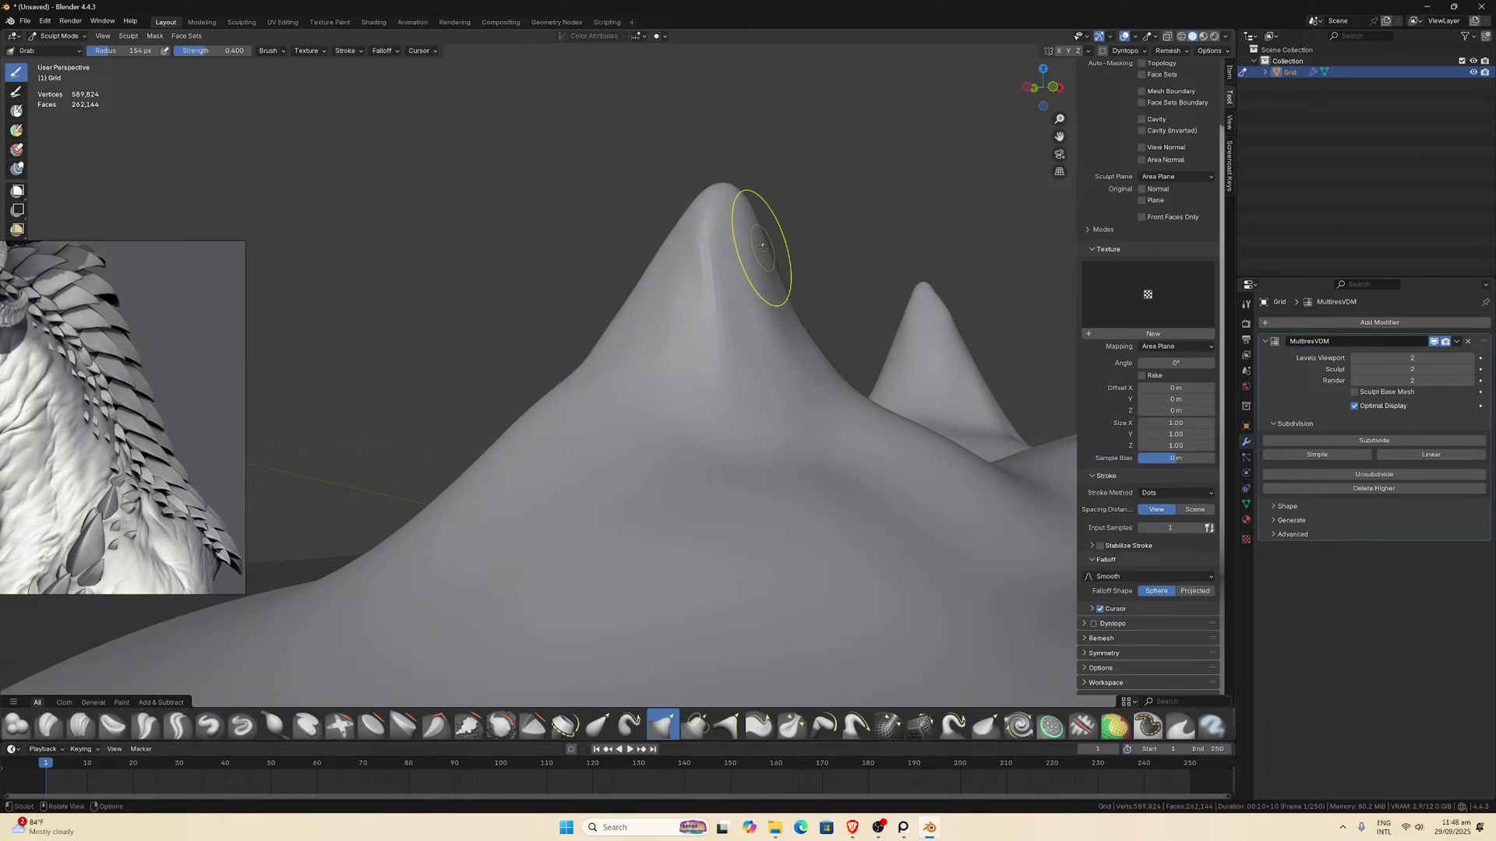
pyautogui.moveTo(768, 250); pyautogui.dragTo(852, 301, button='middle')
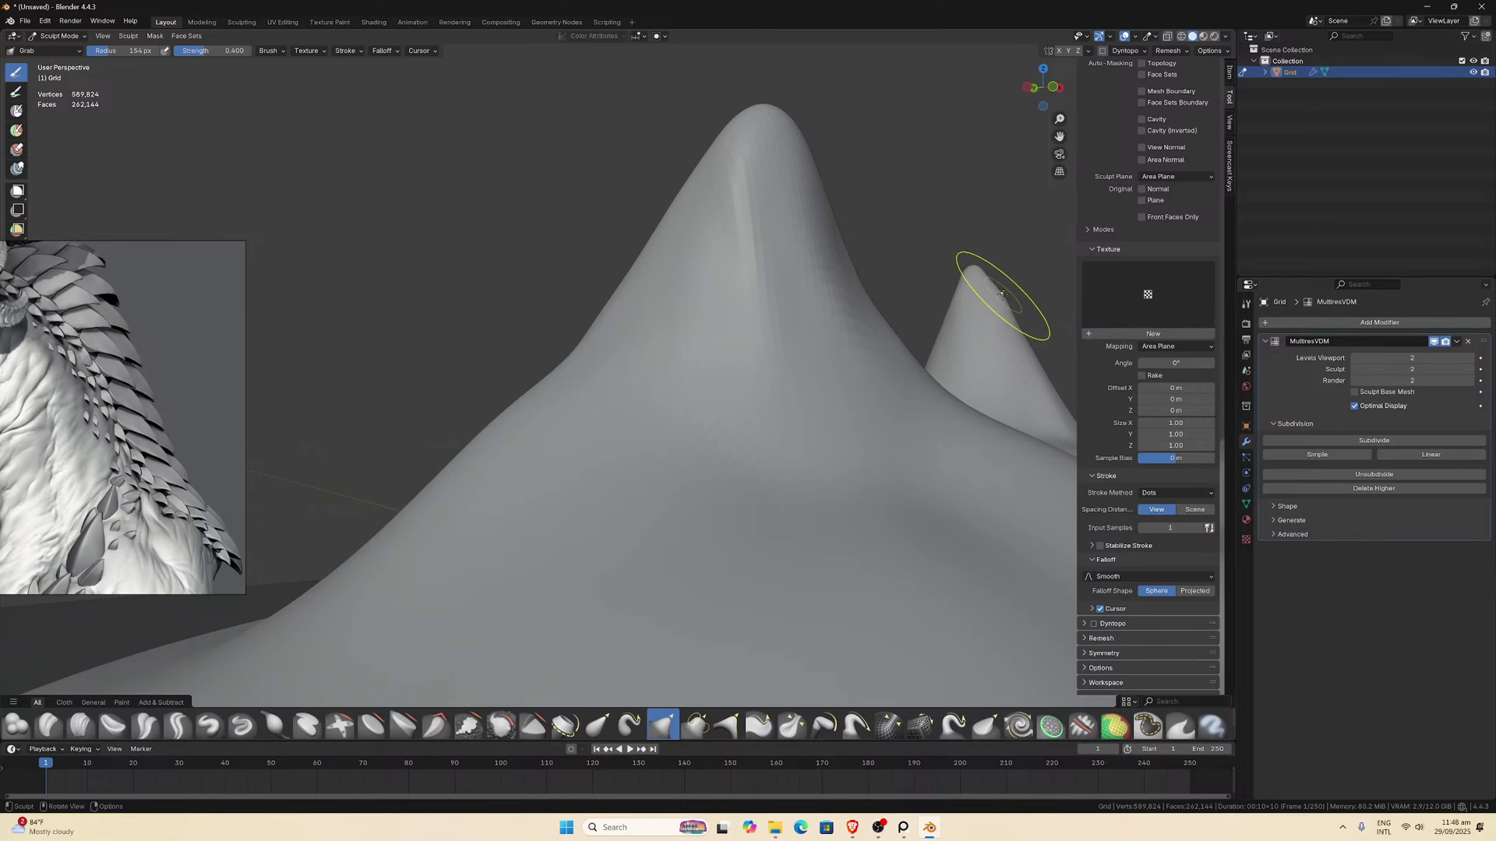
pyautogui.moveTo(1002, 292); pyautogui.dragTo(998, 302)
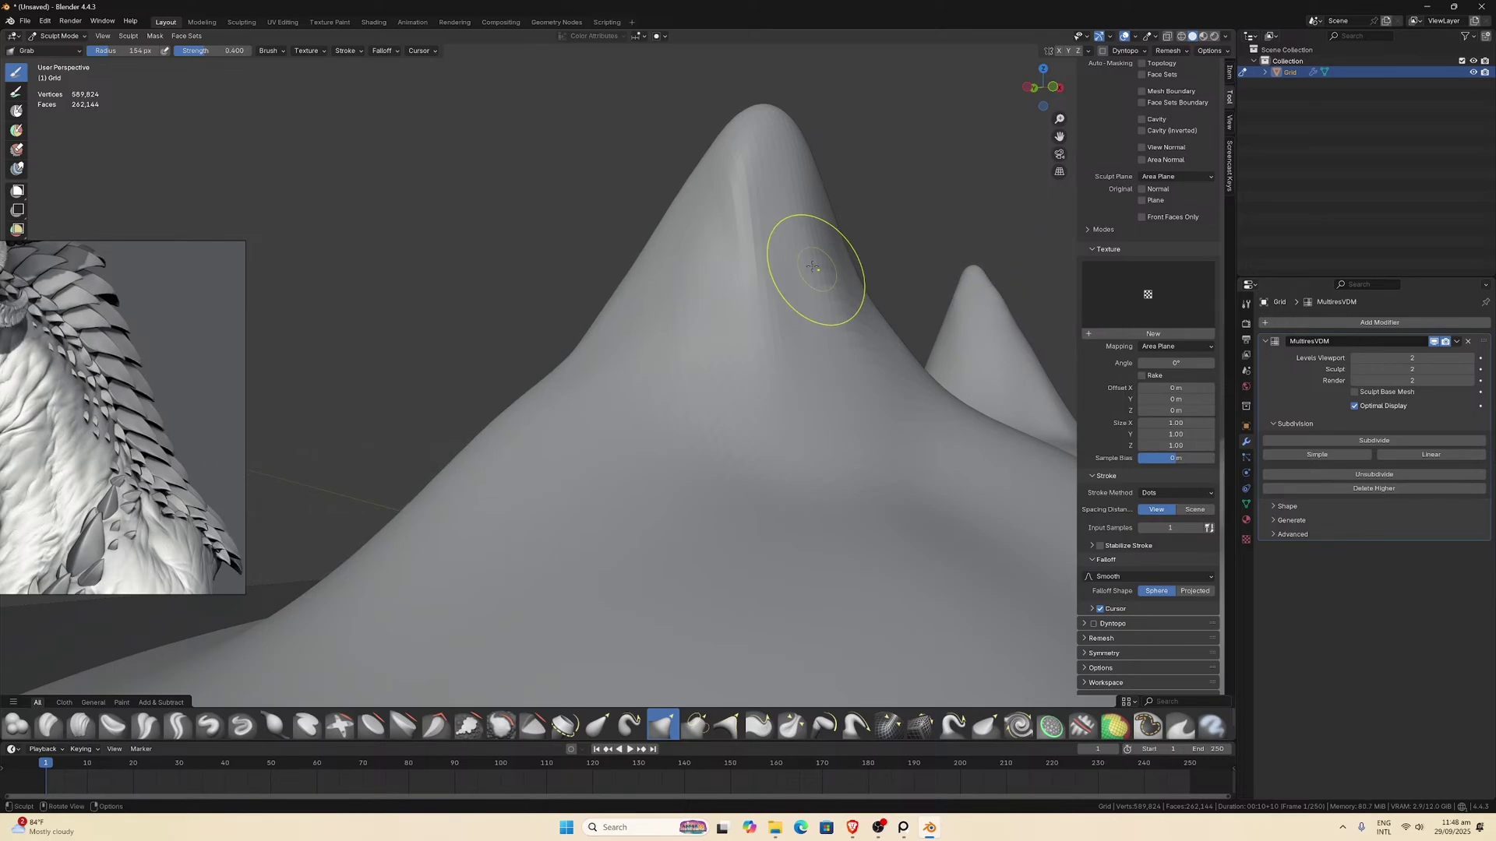
pyautogui.moveTo(818, 266); pyautogui.dragTo(792, 200, button='middle')
pyautogui.moveTo(772, 139)
pyautogui.mouseDown()
pyautogui.moveTo(832, 166)
pyautogui.moveTo(751, 185)
pyautogui.mouseUp()
pyautogui.moveTo(751, 186)
pyautogui.mouseDown(button='middle')
pyautogui.moveTo(908, 254)
pyautogui.moveTo(872, 382)
pyautogui.mouseUp(button='middle')
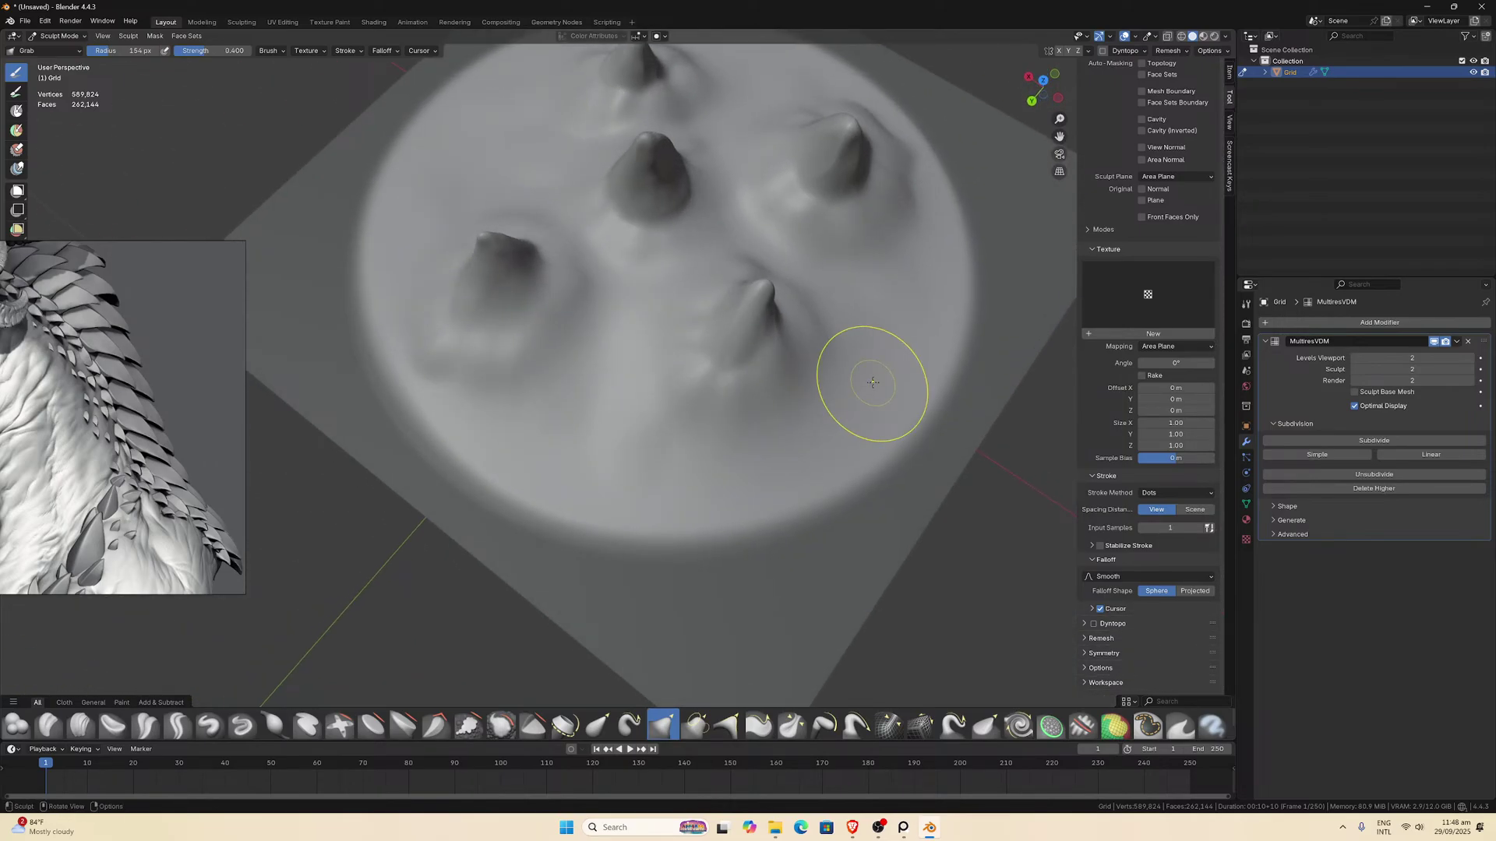
# In top view, switch to the Crease Sharp brush, enable Stabilize Stroke, and reduce the radius to 34 px.
pyautogui.press('KP_7')
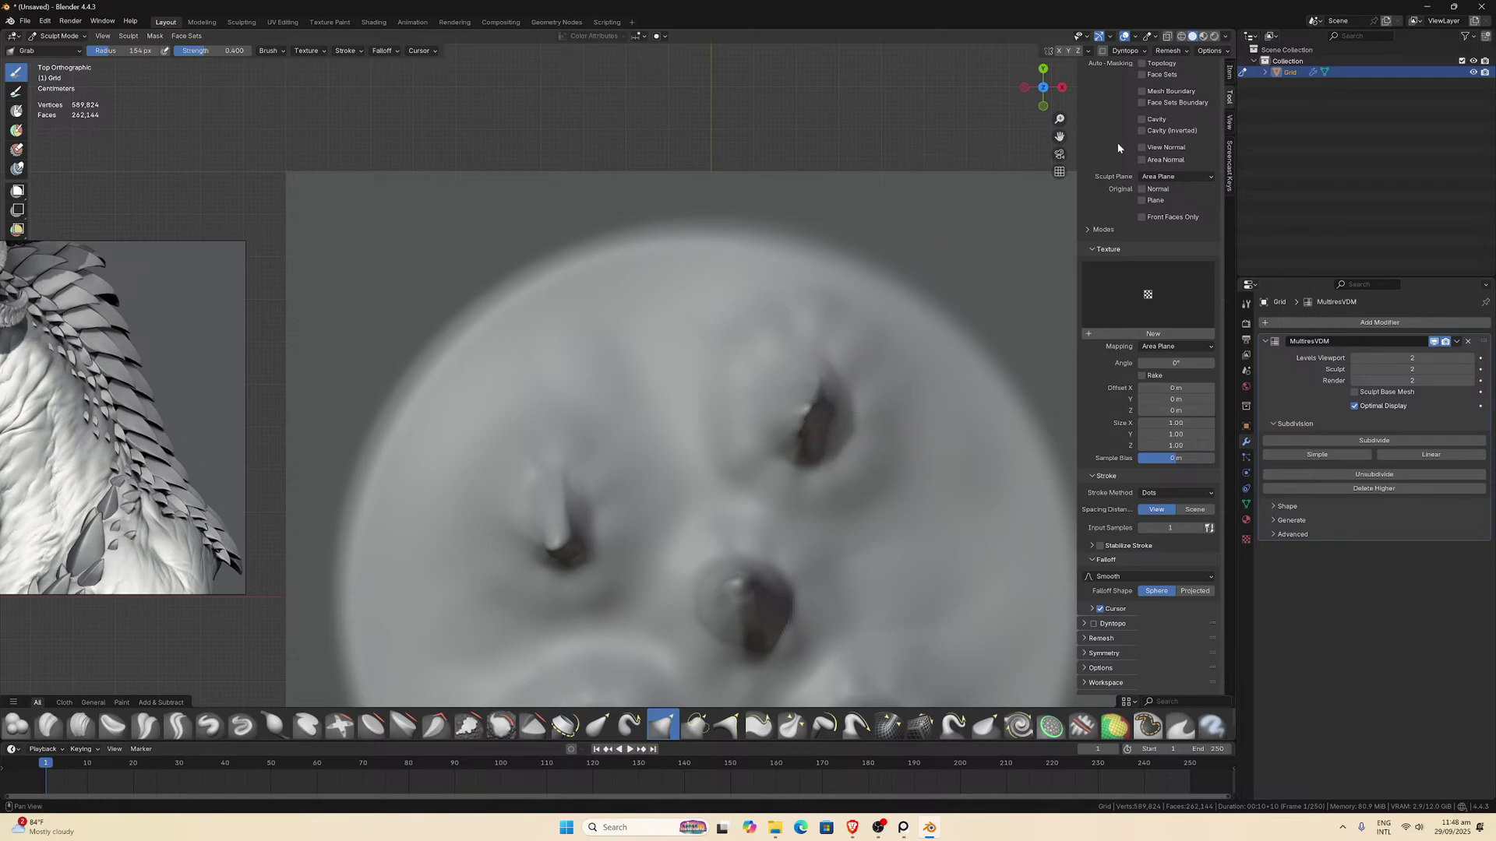
pyautogui.scroll(-3, 1067, 141)
pyautogui.click(178, 726)
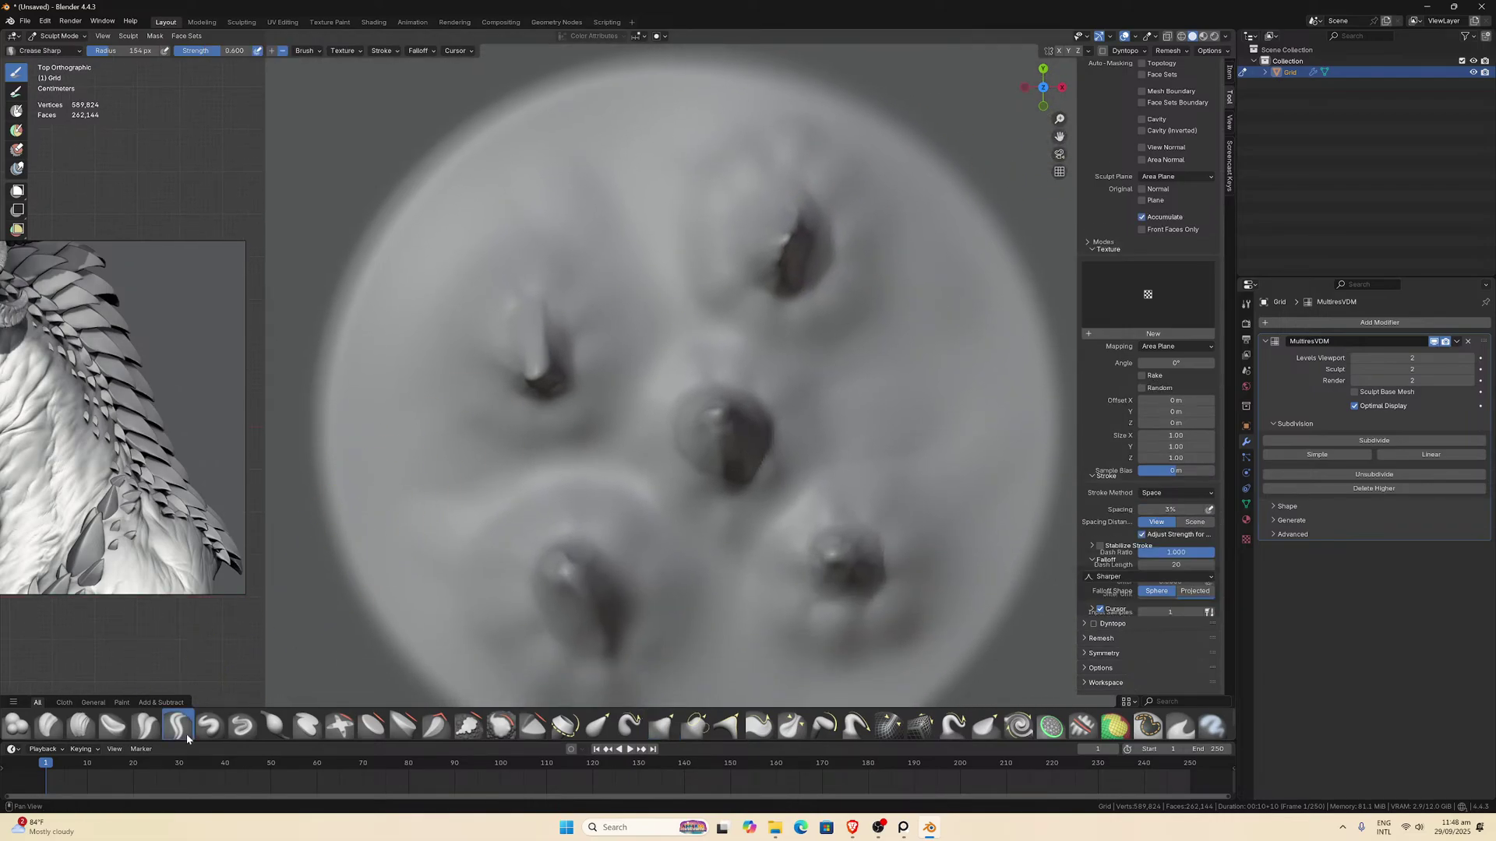
pyautogui.scroll(4, 554, 373)
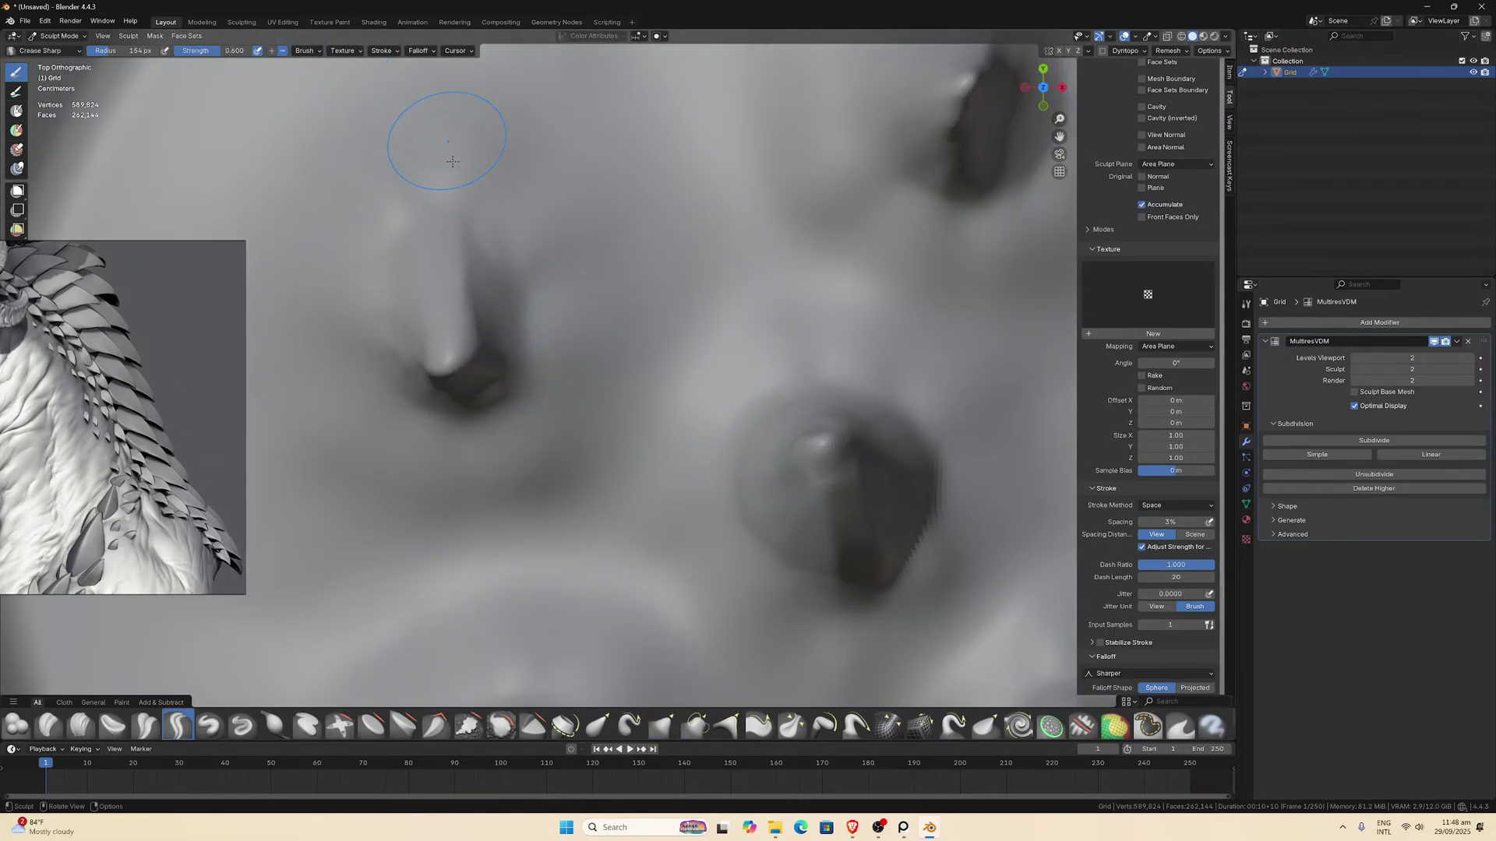
pyautogui.press('f')
pyautogui.click(427, 181)
pyautogui.click(384, 51)
pyautogui.click(315, 212)
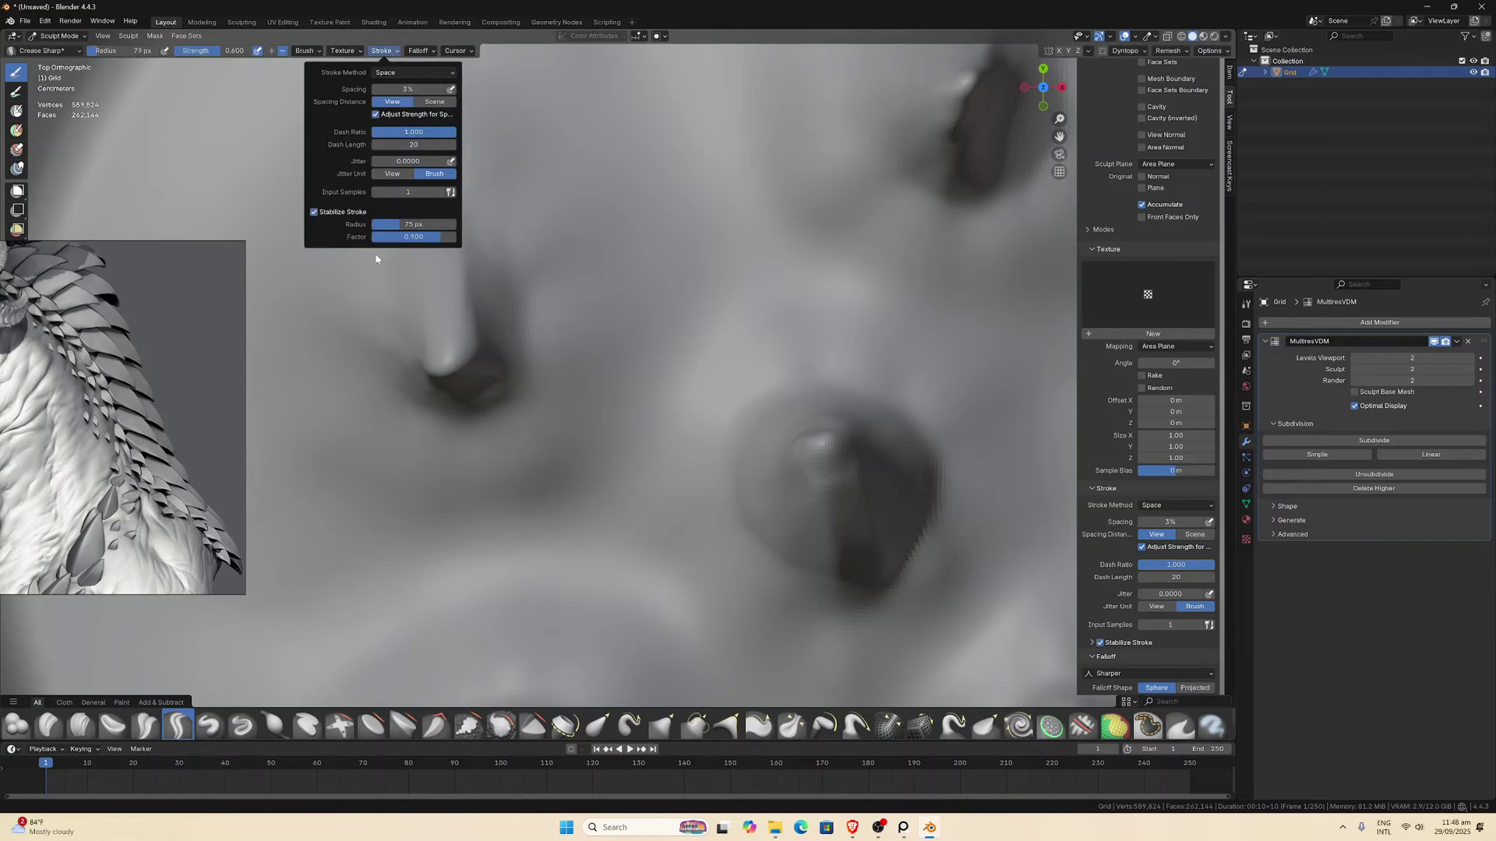
pyautogui.moveTo(376, 254); pyautogui.dragTo(466, 257, button='middle')
pyautogui.press('f')
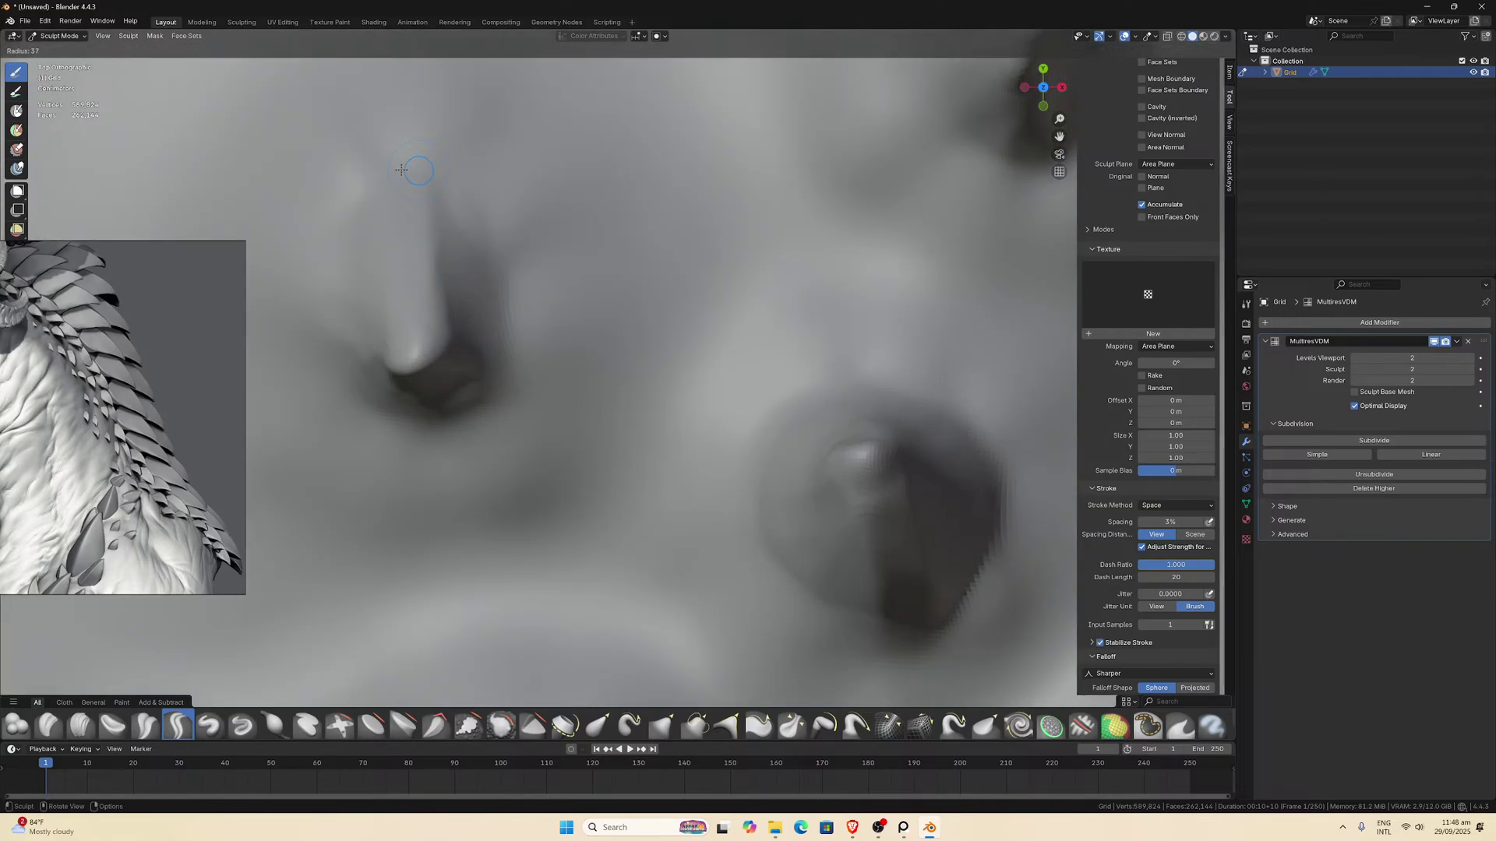
pyautogui.click(414, 172)
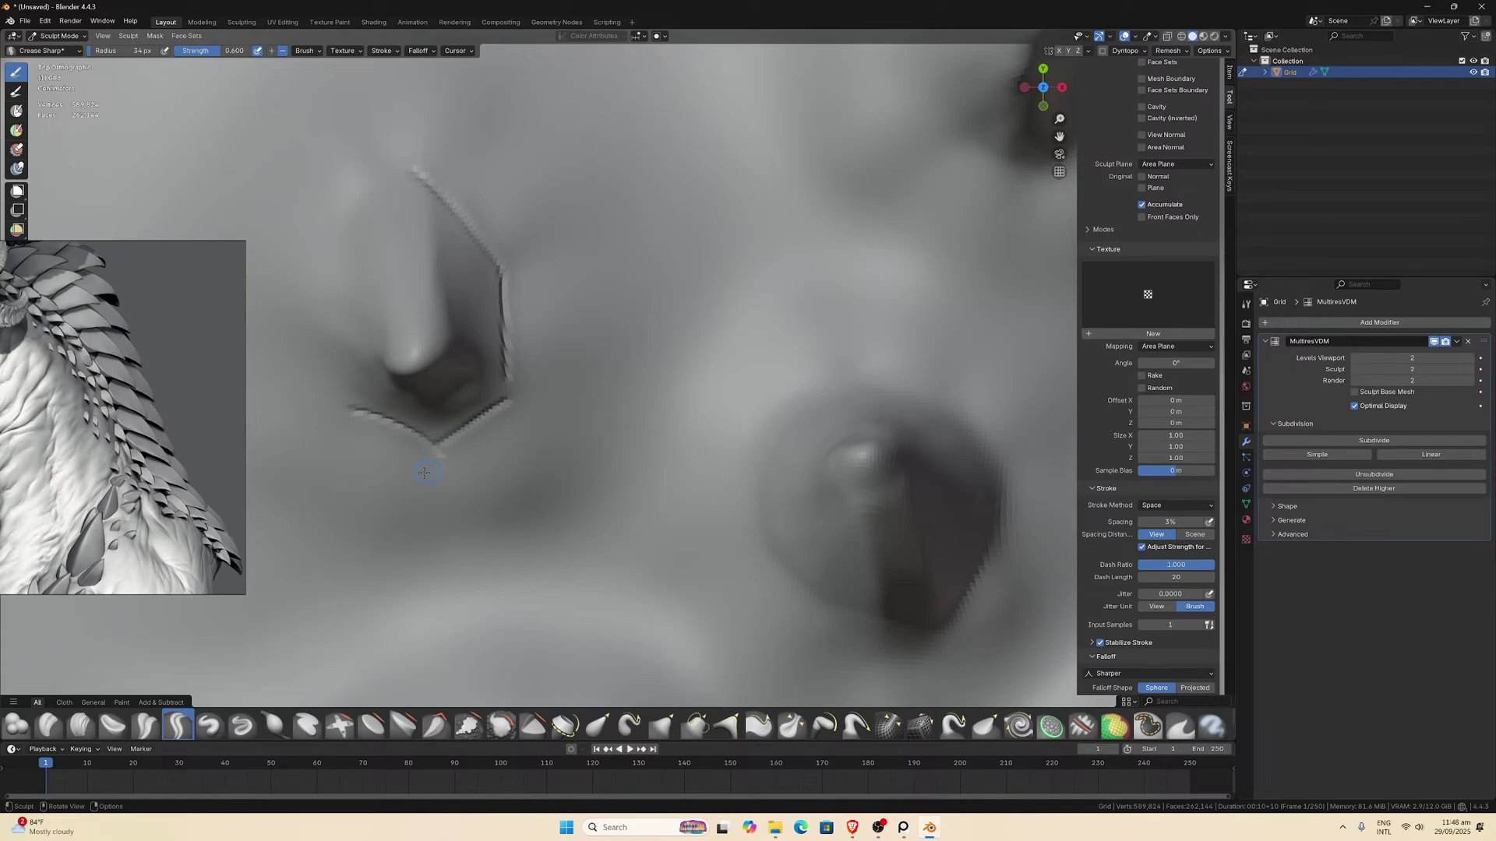
# Try the Clay Strips brush beside the upper-left peak, and switch to the Clay brush.
pyautogui.scroll(-3, 536, 383)
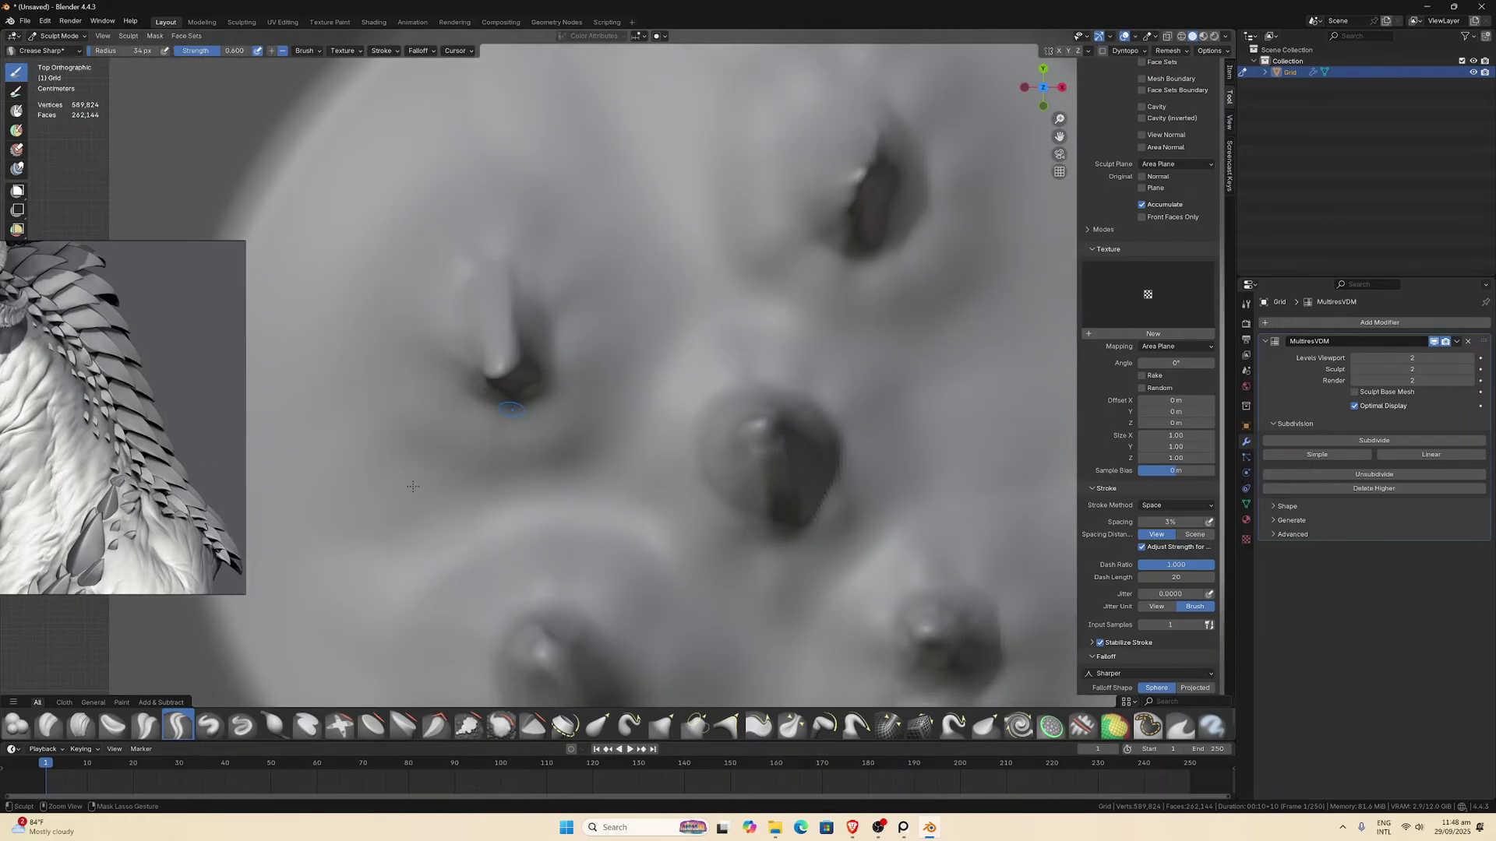
pyautogui.click(74, 728)
pyautogui.scroll(2, 488, 292)
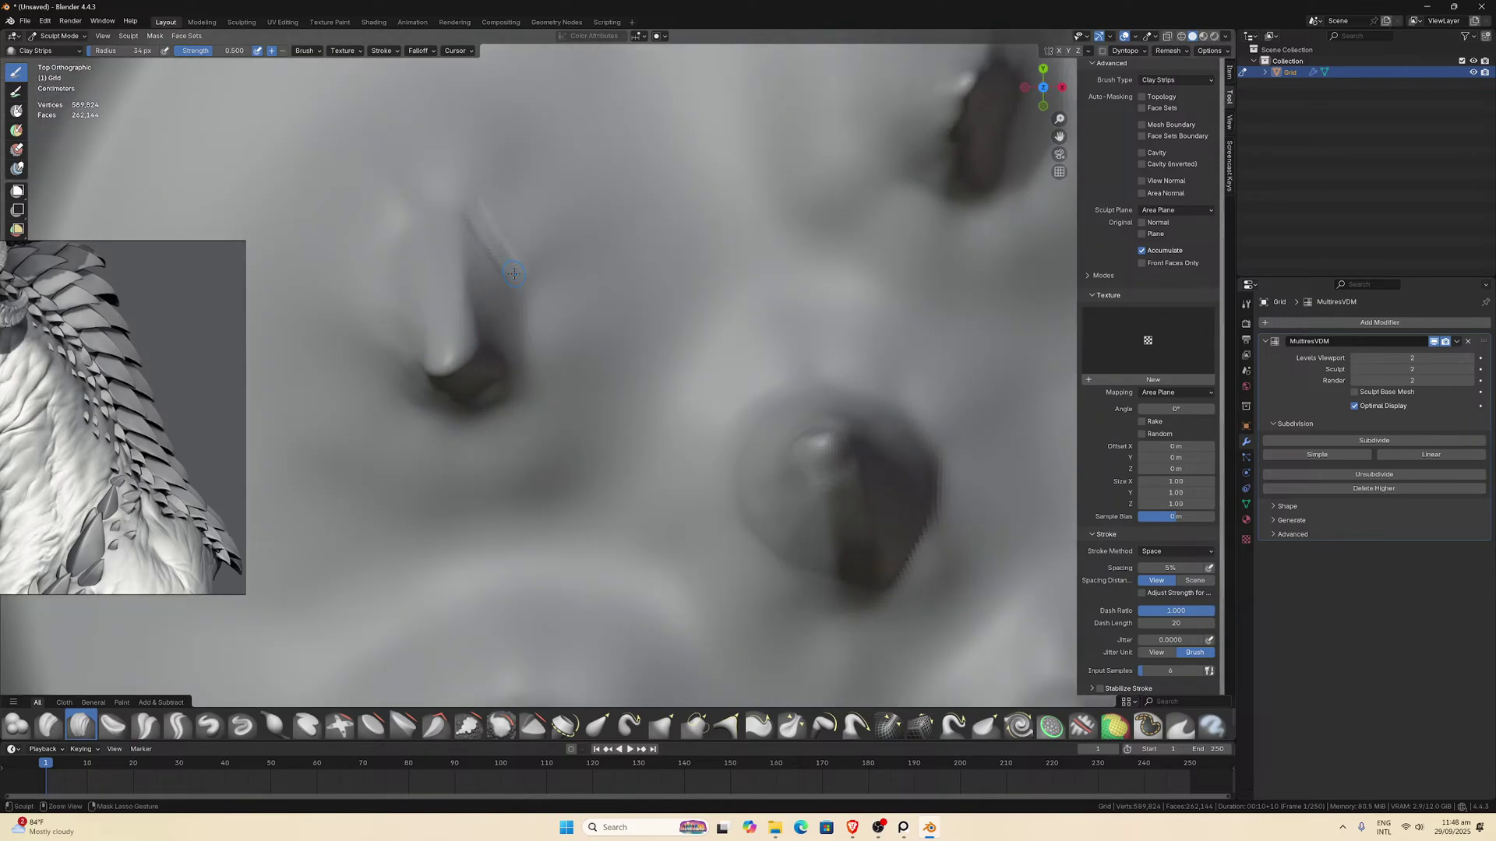
pyautogui.click(52, 727)
pyautogui.scroll(2, 452, 304)
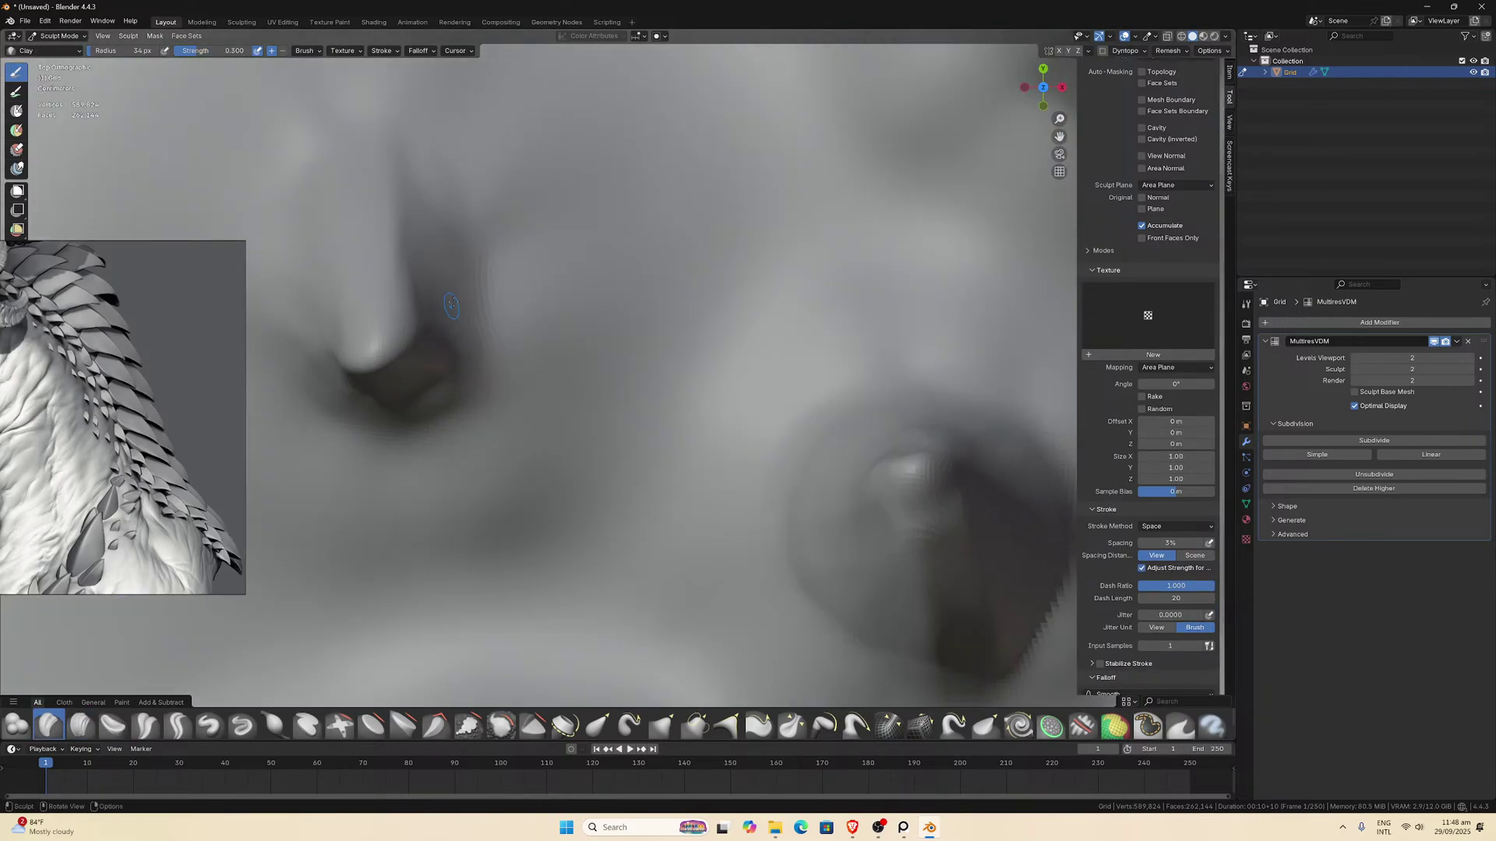
# Try outlining the base of the upper-left peak with Clay strokes, and undo those strokes.
pyautogui.moveTo(420, 165)
pyautogui.mouseDown()
pyautogui.moveTo(466, 222)
pyautogui.moveTo(494, 352)
pyautogui.mouseUp()
pyautogui.moveTo(485, 272)
pyautogui.mouseDown()
pyautogui.moveTo(494, 372)
pyautogui.moveTo(477, 401)
pyautogui.mouseUp()
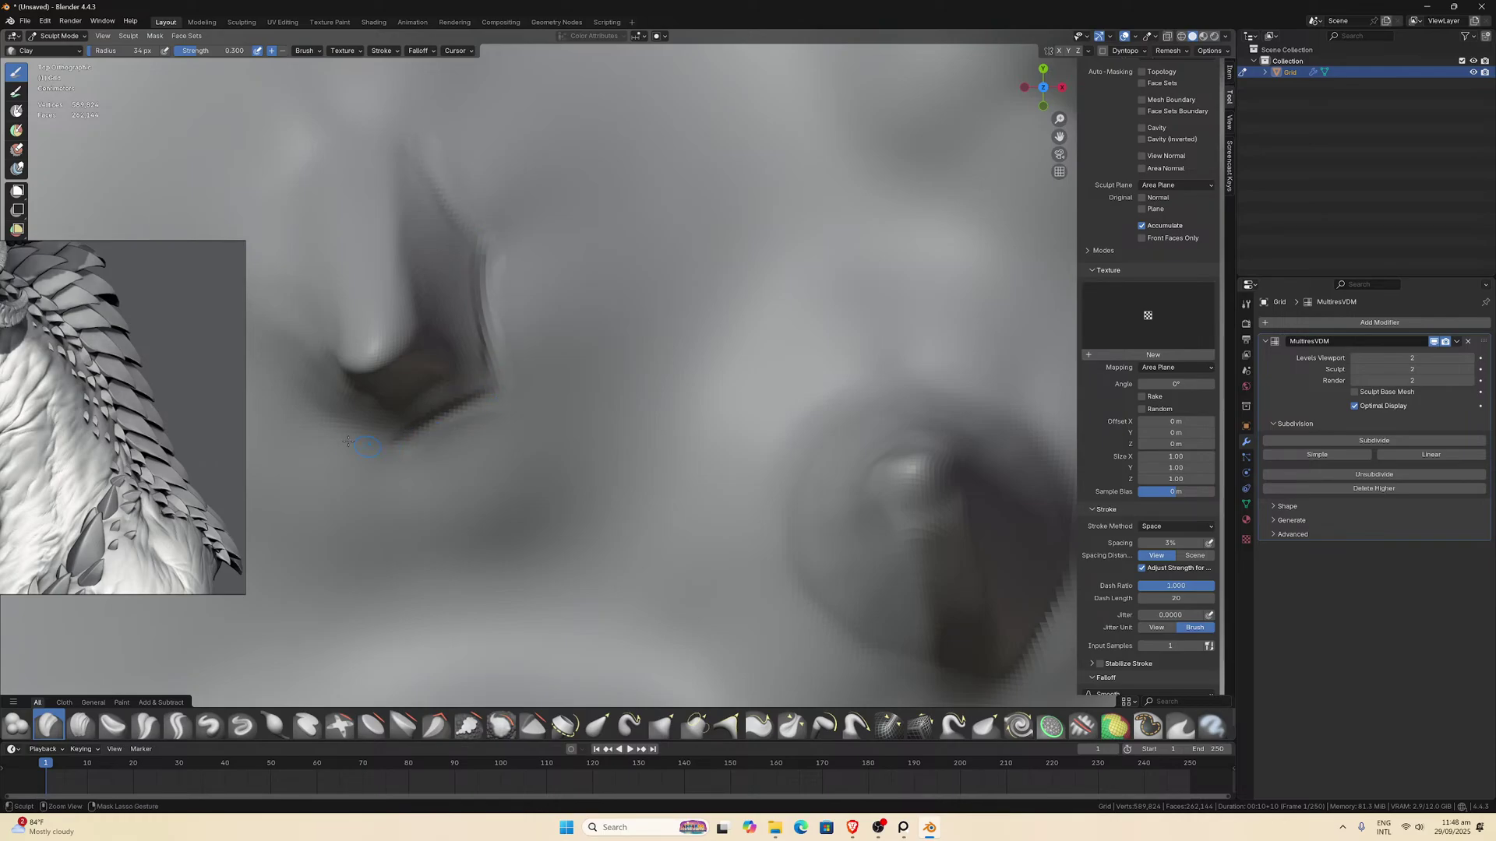
pyautogui.moveTo(348, 441)
pyautogui.mouseDown()
pyautogui.moveTo(353, 423)
pyautogui.moveTo(401, 449)
pyautogui.mouseUp()
pyautogui.hotkey('ctrl', 'z')
pyautogui.hotkey('ctrl', 'z')
pyautogui.hotkey('ctrl', 'z')
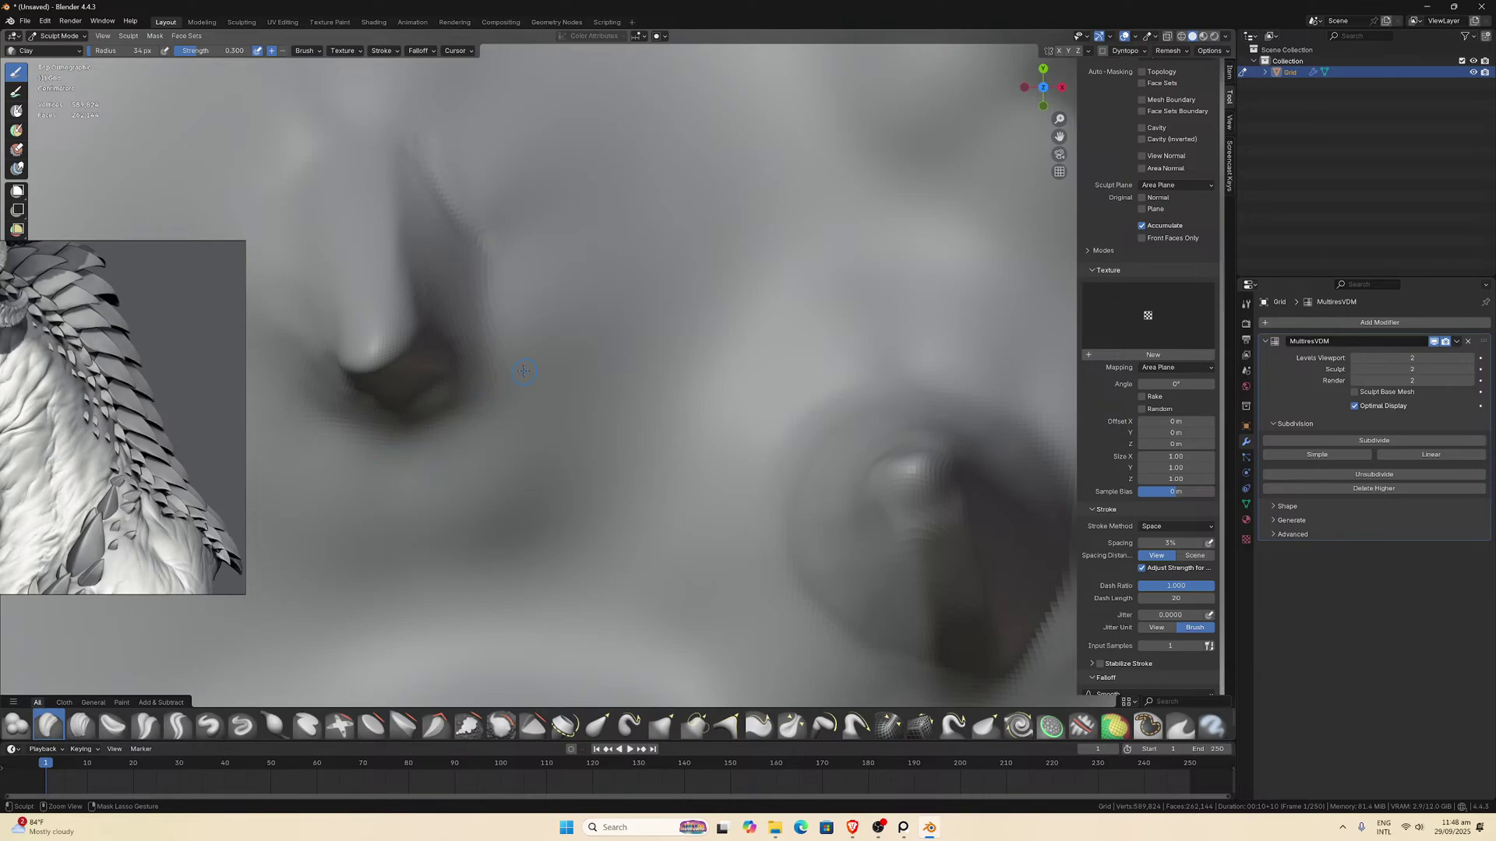
# Brush short Clay strokes along the slope and base of the upper-left peak, and inspect the peaks from the side.
pyautogui.moveTo(399, 139); pyautogui.dragTo(467, 230)
pyautogui.moveTo(410, 139); pyautogui.dragTo(443, 181)
pyautogui.scroll(-2, 443, 180)
pyautogui.moveTo(529, 307); pyautogui.dragTo(541, 359)
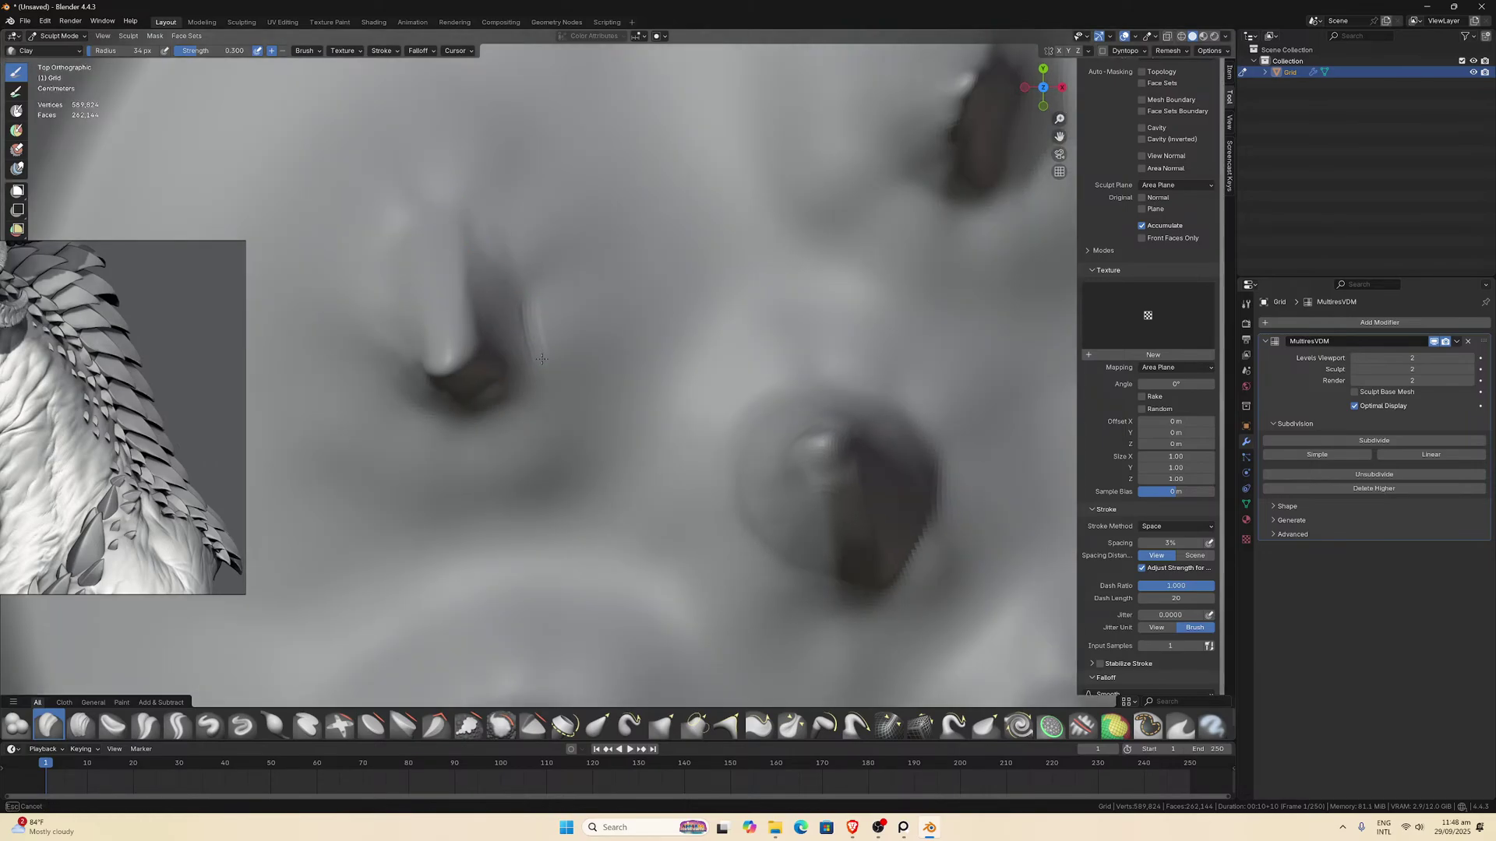
pyautogui.moveTo(525, 293)
pyautogui.mouseDown()
pyautogui.moveTo(536, 343)
pyautogui.moveTo(507, 398)
pyautogui.moveTo(523, 390)
pyautogui.mouseUp()
pyautogui.moveTo(409, 397)
pyautogui.mouseDown()
pyautogui.moveTo(455, 420)
pyautogui.moveTo(386, 343)
pyautogui.moveTo(382, 257)
pyautogui.moveTo(432, 190)
pyautogui.moveTo(479, 210)
pyautogui.moveTo(519, 273)
pyautogui.moveTo(491, 238)
pyautogui.mouseUp()
pyautogui.scroll(-4, 518, 276)
pyautogui.moveTo(518, 276)
pyautogui.mouseDown(button='middle')
pyautogui.moveTo(584, 206)
pyautogui.moveTo(607, 132)
pyautogui.mouseUp(button='middle')
pyautogui.scroll(4, 606, 132)
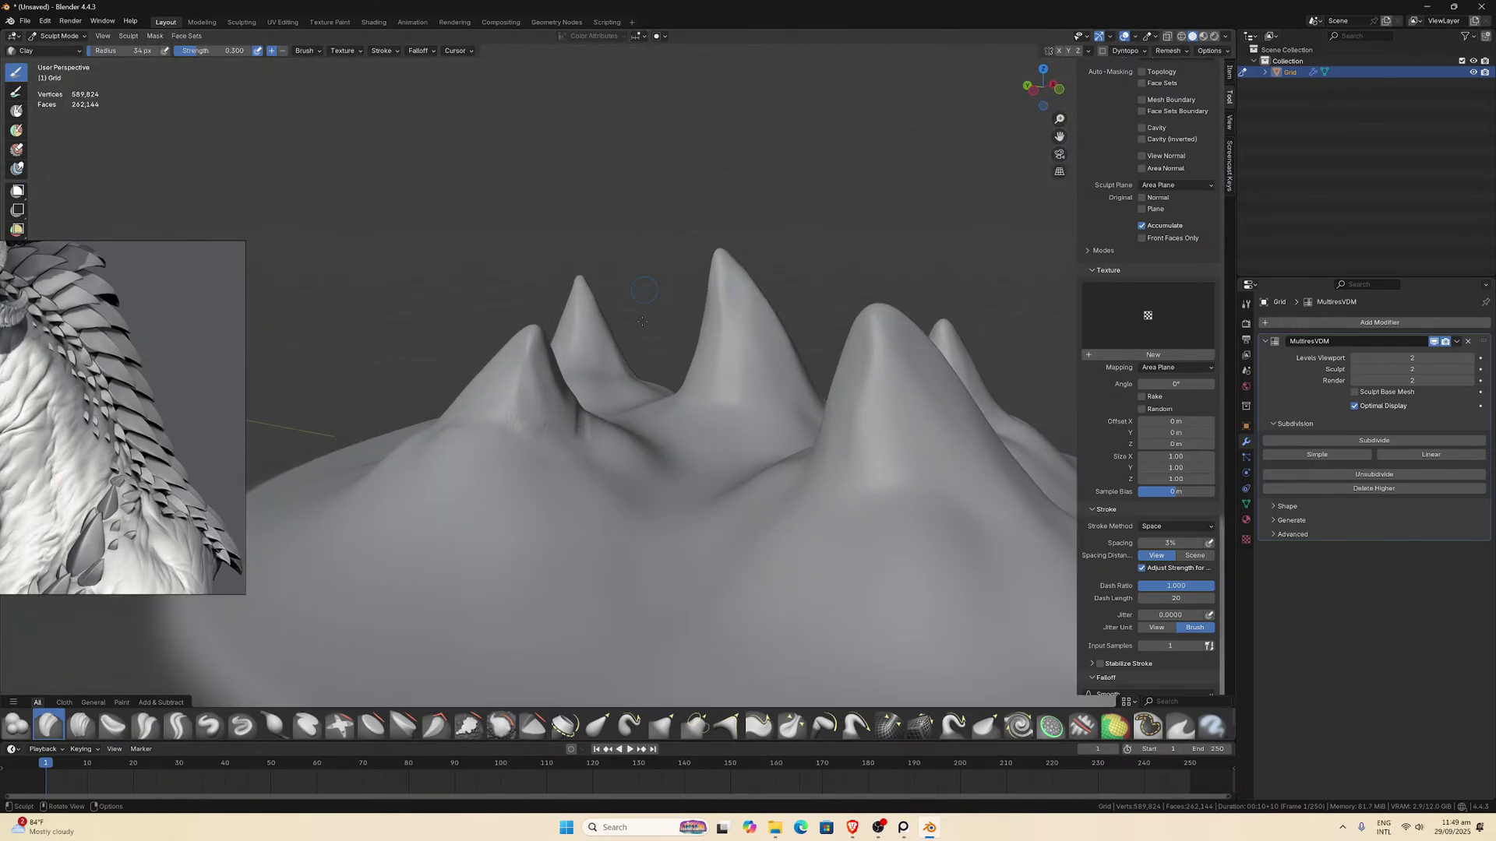
pyautogui.moveTo(625, 348); pyautogui.dragTo(610, 377, button='middle')
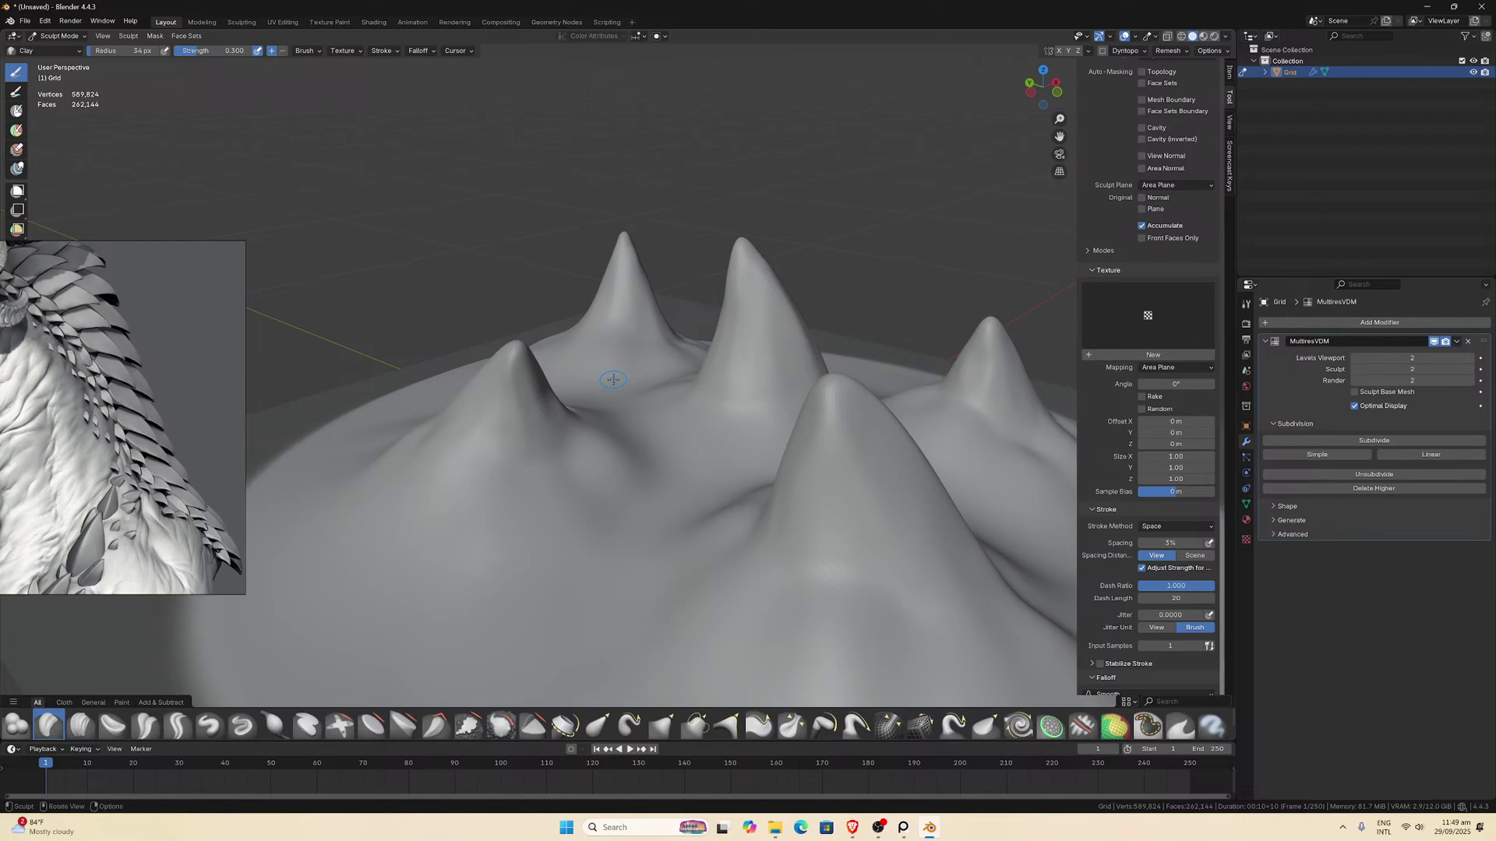
pyautogui.moveTo(613, 380); pyautogui.dragTo(567, 492, button='middle')
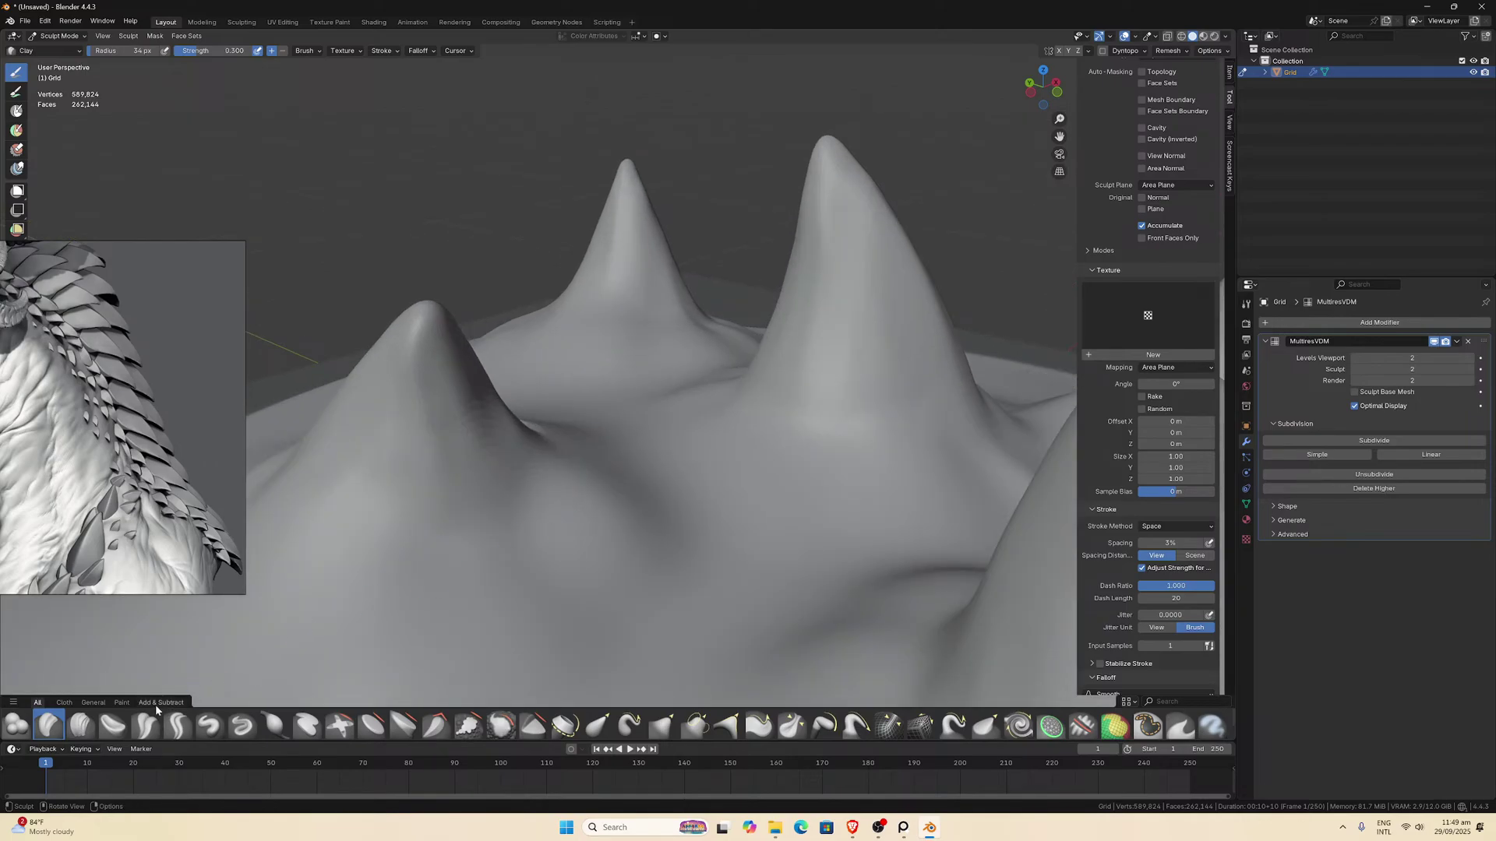
# Switch to the Crease Sharp brush and try creasing the base of the left peak from several angles.
pyautogui.click(177, 726)
pyautogui.moveTo(374, 560); pyautogui.dragTo(433, 526, button='middle')
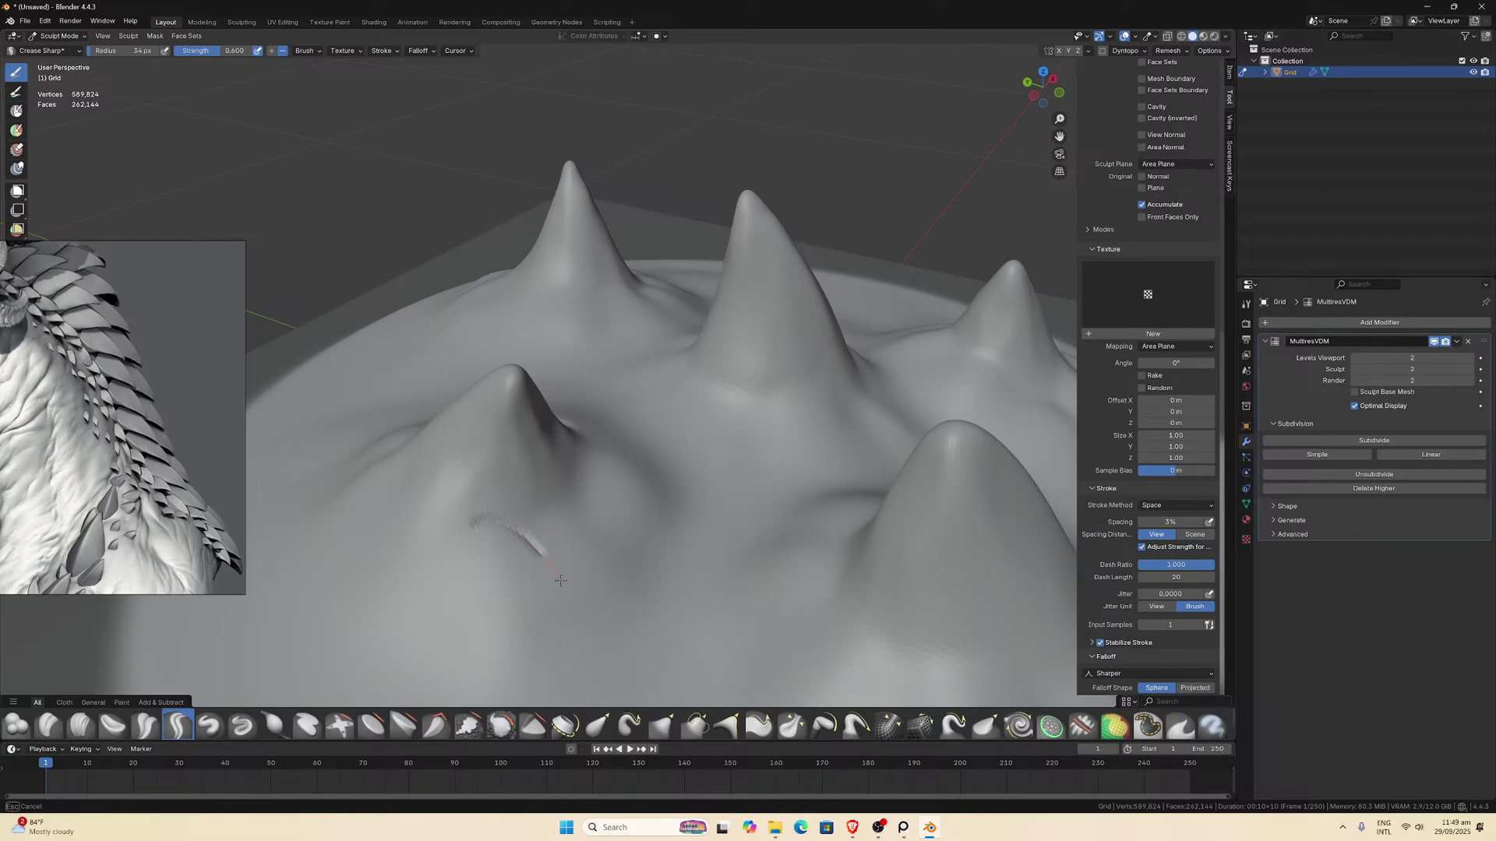
pyautogui.moveTo(545, 533); pyautogui.dragTo(506, 529, button='middle')
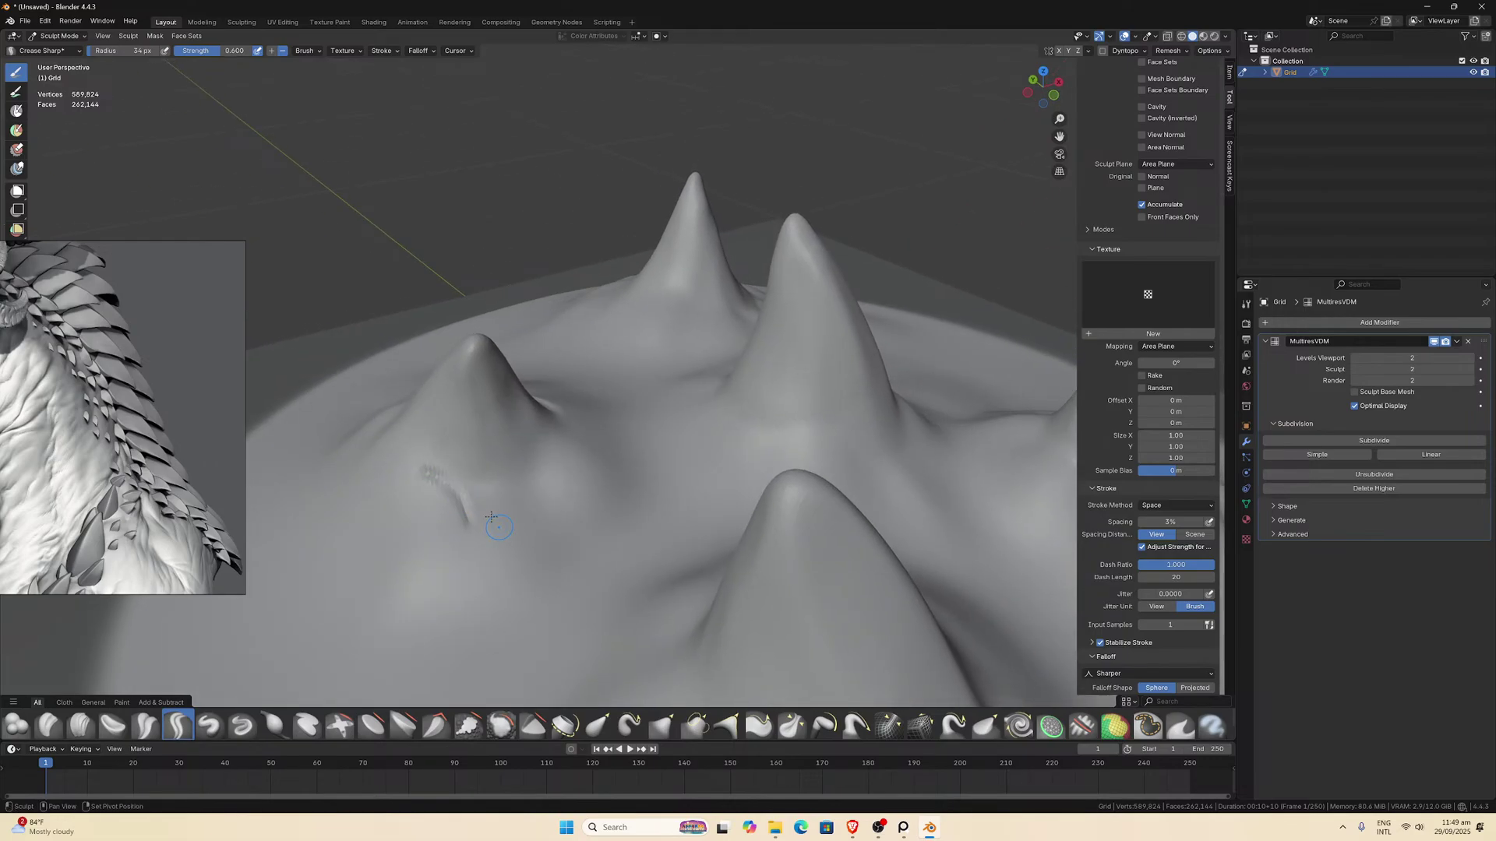
pyautogui.moveTo(491, 516); pyautogui.dragTo(461, 497)
pyautogui.moveTo(414, 443)
pyautogui.mouseDown()
pyautogui.moveTo(491, 535)
pyautogui.moveTo(514, 538)
pyautogui.mouseUp()
pyautogui.moveTo(662, 501)
pyautogui.mouseDown(button='middle')
pyautogui.moveTo(784, 501)
pyautogui.moveTo(611, 418)
pyautogui.moveTo(584, 340)
pyautogui.mouseUp(button='middle')
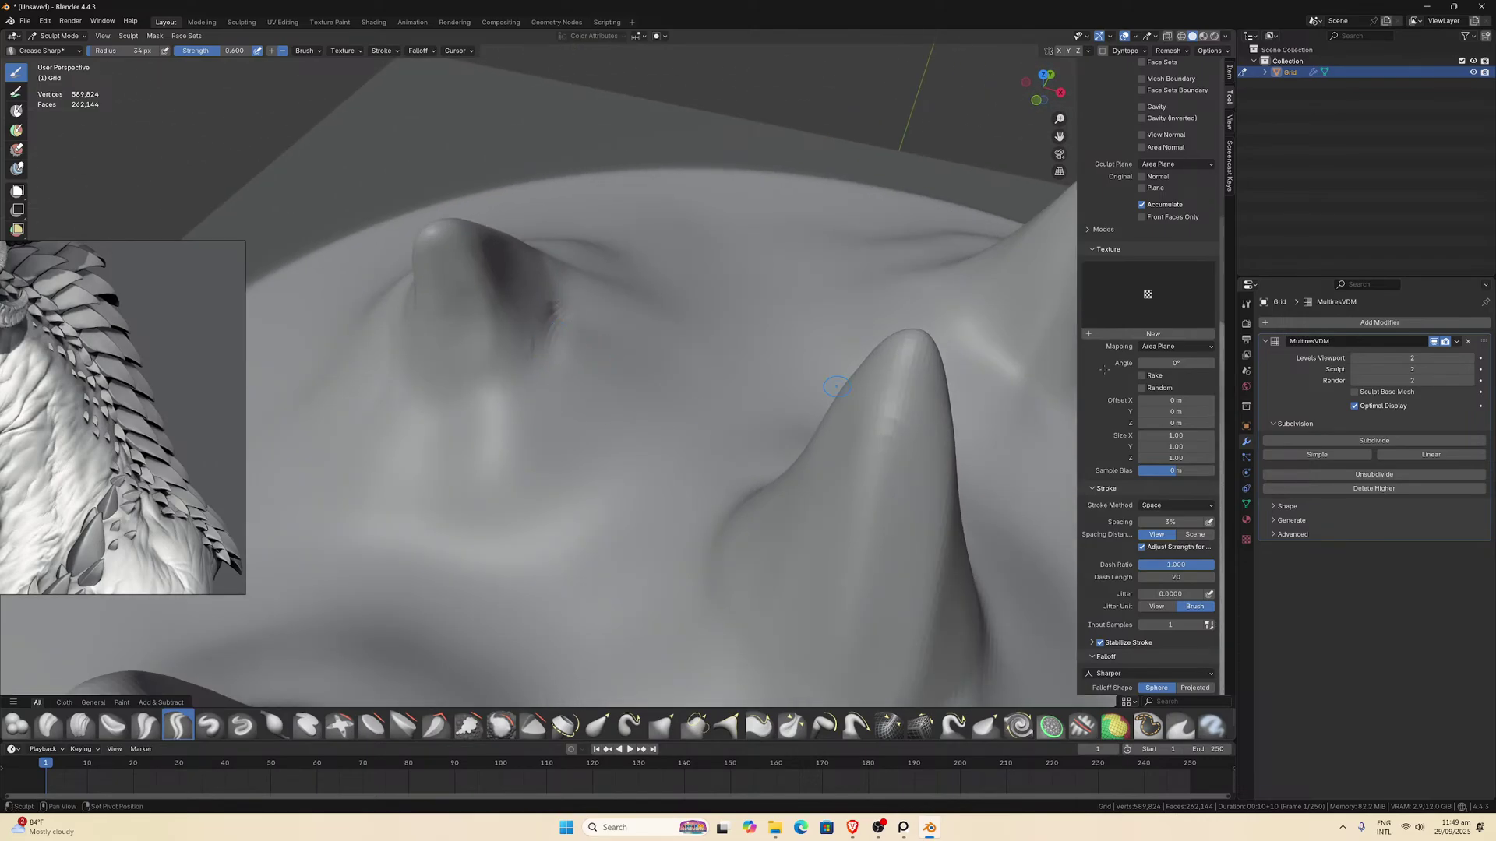
# Subdivide the multires modifier by one level, try a crease along the peak's base, and undo that crease.
pyautogui.click(1417, 441)
pyautogui.moveTo(834, 367)
pyautogui.mouseDown(button='middle')
pyautogui.moveTo(494, 324)
pyautogui.moveTo(646, 295)
pyautogui.mouseUp(button='middle')
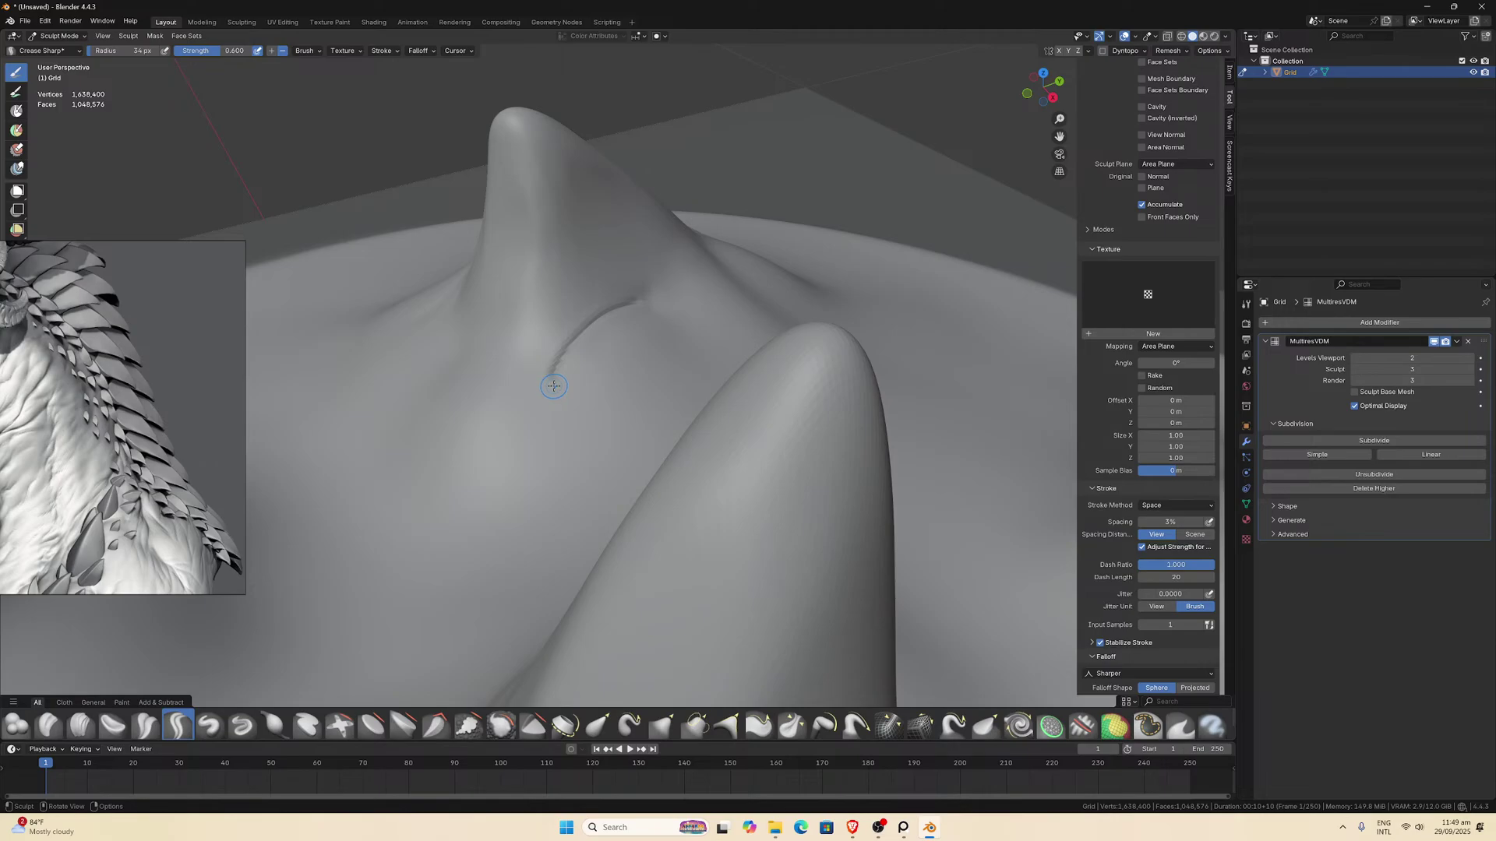
pyautogui.hotkey('ctrl', 'z')
# Enlarge the Crease Sharp radius to 68 px and carve a curved crease around the peak's base.
pyautogui.press('f')
pyautogui.click(596, 355)
pyautogui.moveTo(544, 392); pyautogui.dragTo(544, 390)
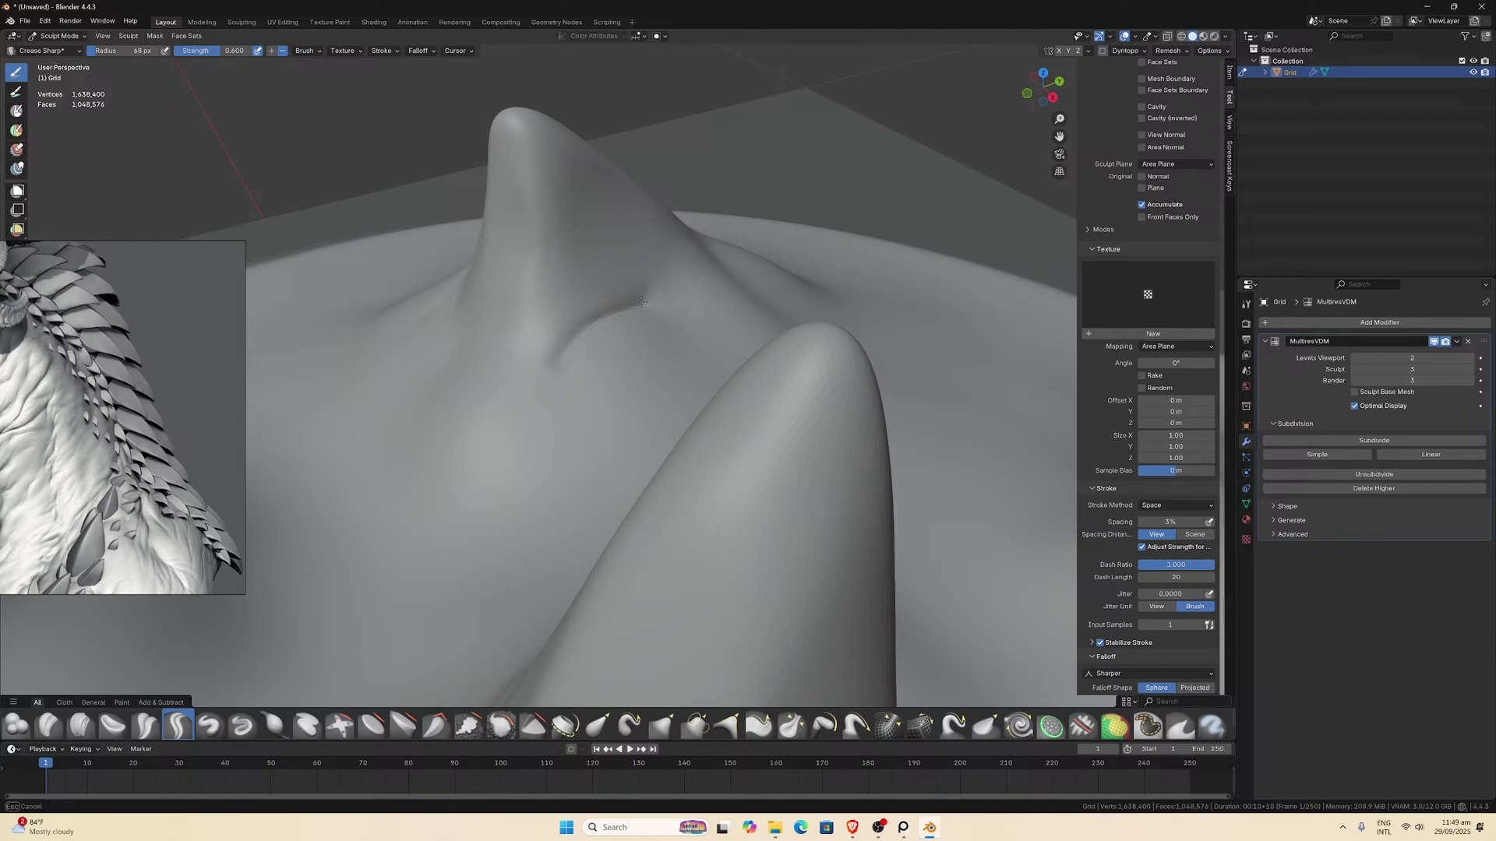
pyautogui.moveTo(641, 302); pyautogui.dragTo(660, 342)
# Switch to the Pinch/Magnify brush and tighten the curved crease at the peak's base.
pyautogui.click(790, 729)
pyautogui.scroll(-1, 624, 381)
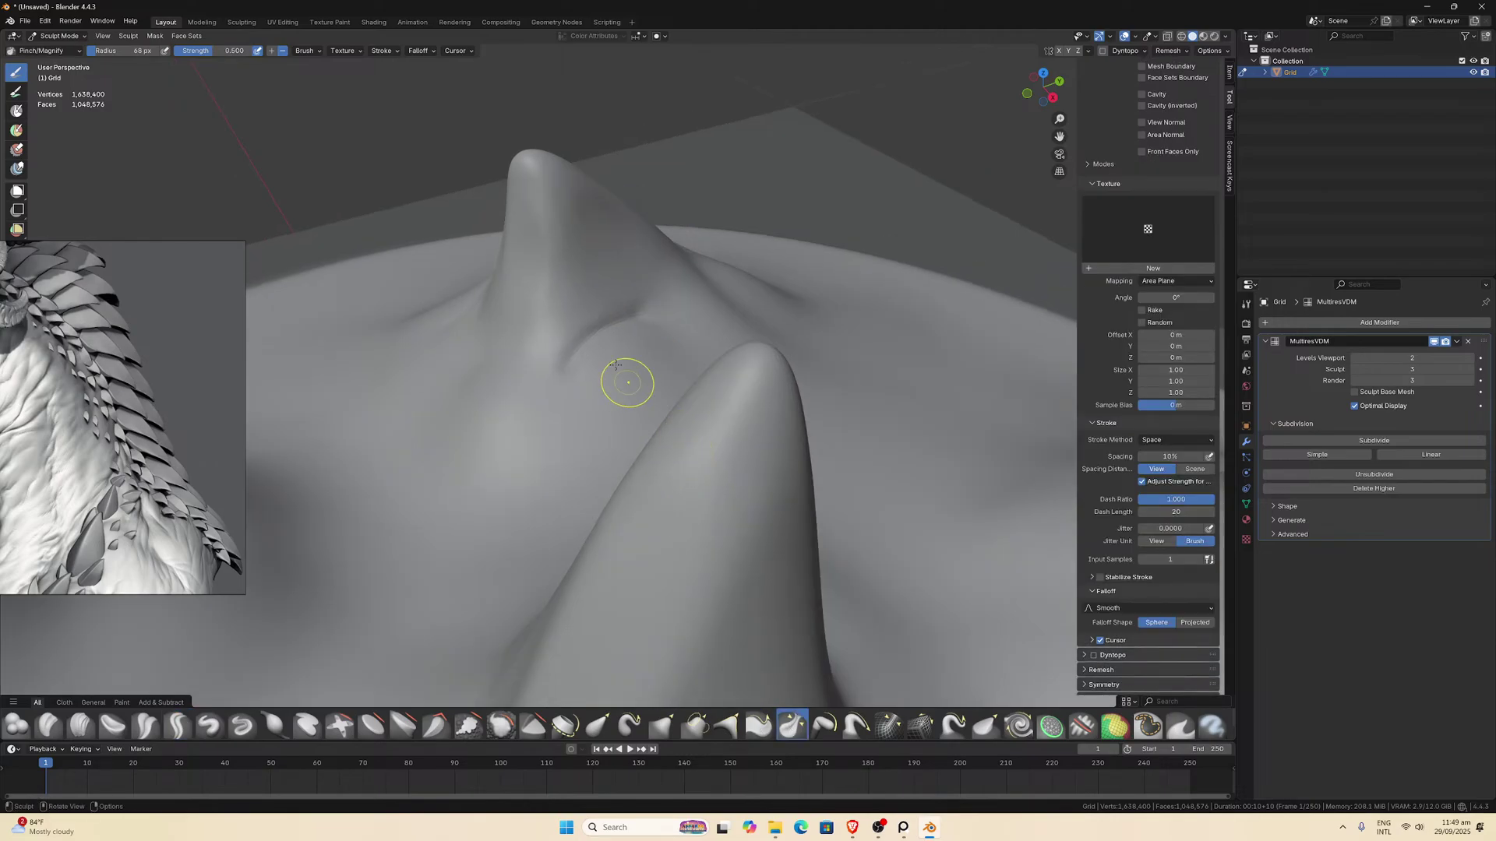
pyautogui.moveTo(564, 360); pyautogui.dragTo(558, 377)
pyautogui.moveTo(601, 315)
pyautogui.mouseDown()
pyautogui.moveTo(650, 311)
pyautogui.moveTo(584, 345)
pyautogui.mouseUp()
pyautogui.moveTo(711, 320); pyautogui.dragTo(790, 515, button='middle')
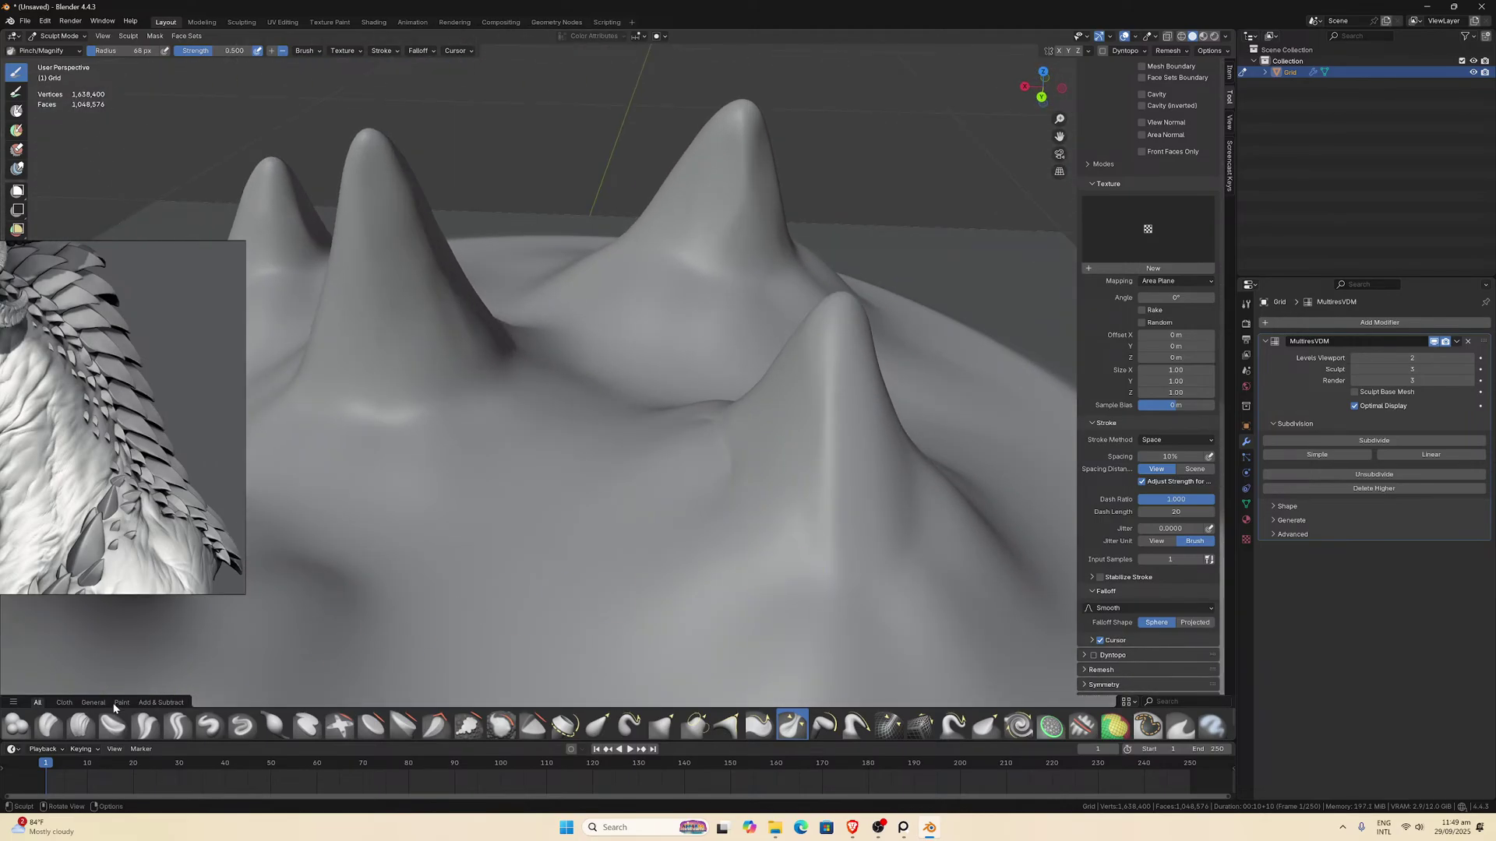
# Switch to the Draw Sharp brush and carve a short curved crease across the front peak's base, replacing the first stroke.
pyautogui.click(243, 726)
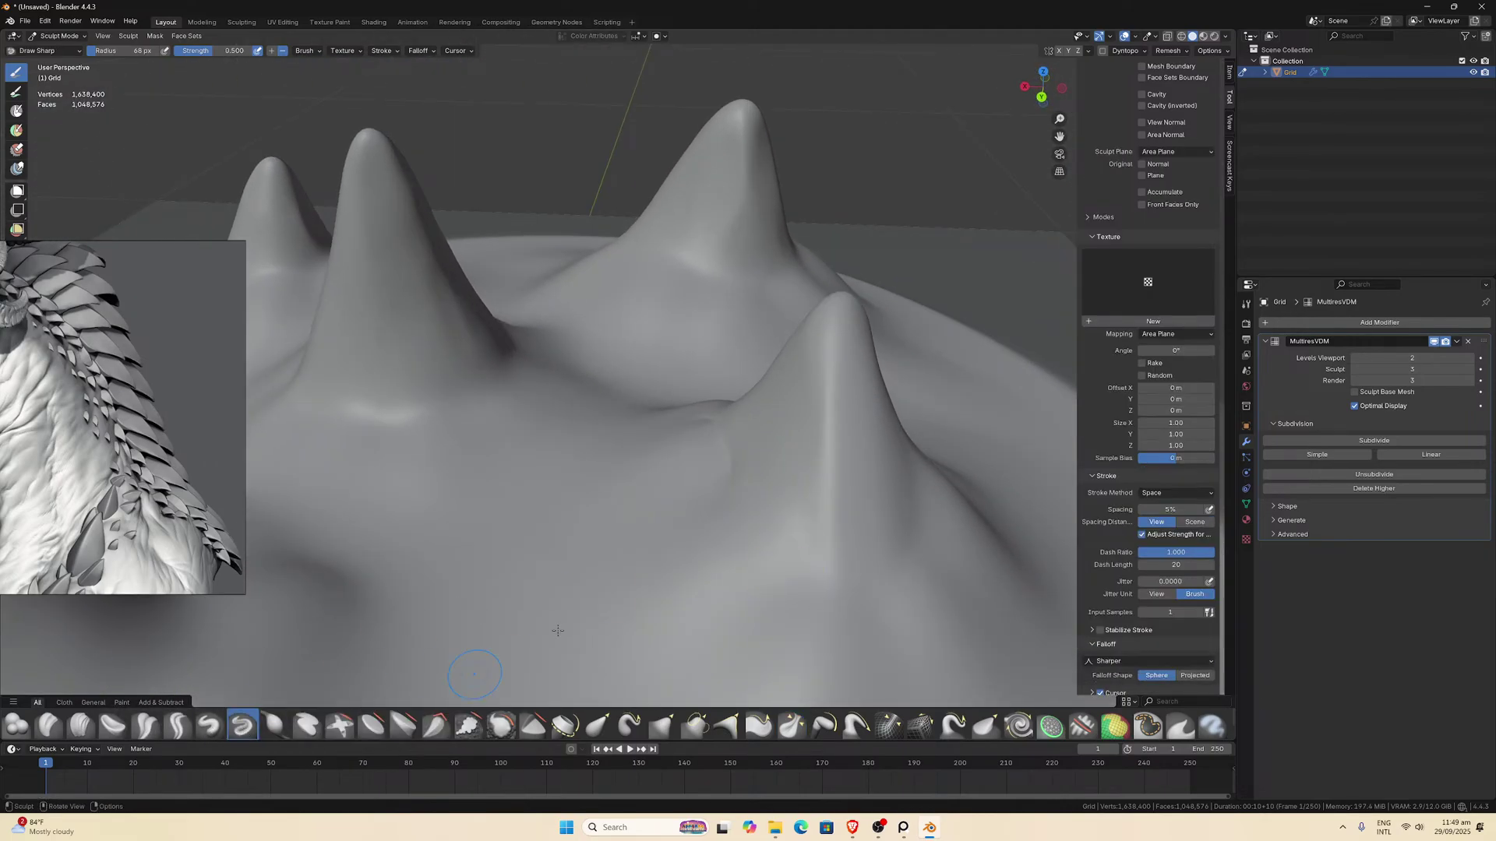
pyautogui.moveTo(740, 555)
pyautogui.mouseDown(button='middle')
pyautogui.moveTo(712, 524)
pyautogui.moveTo(701, 534)
pyautogui.mouseUp(button='middle')
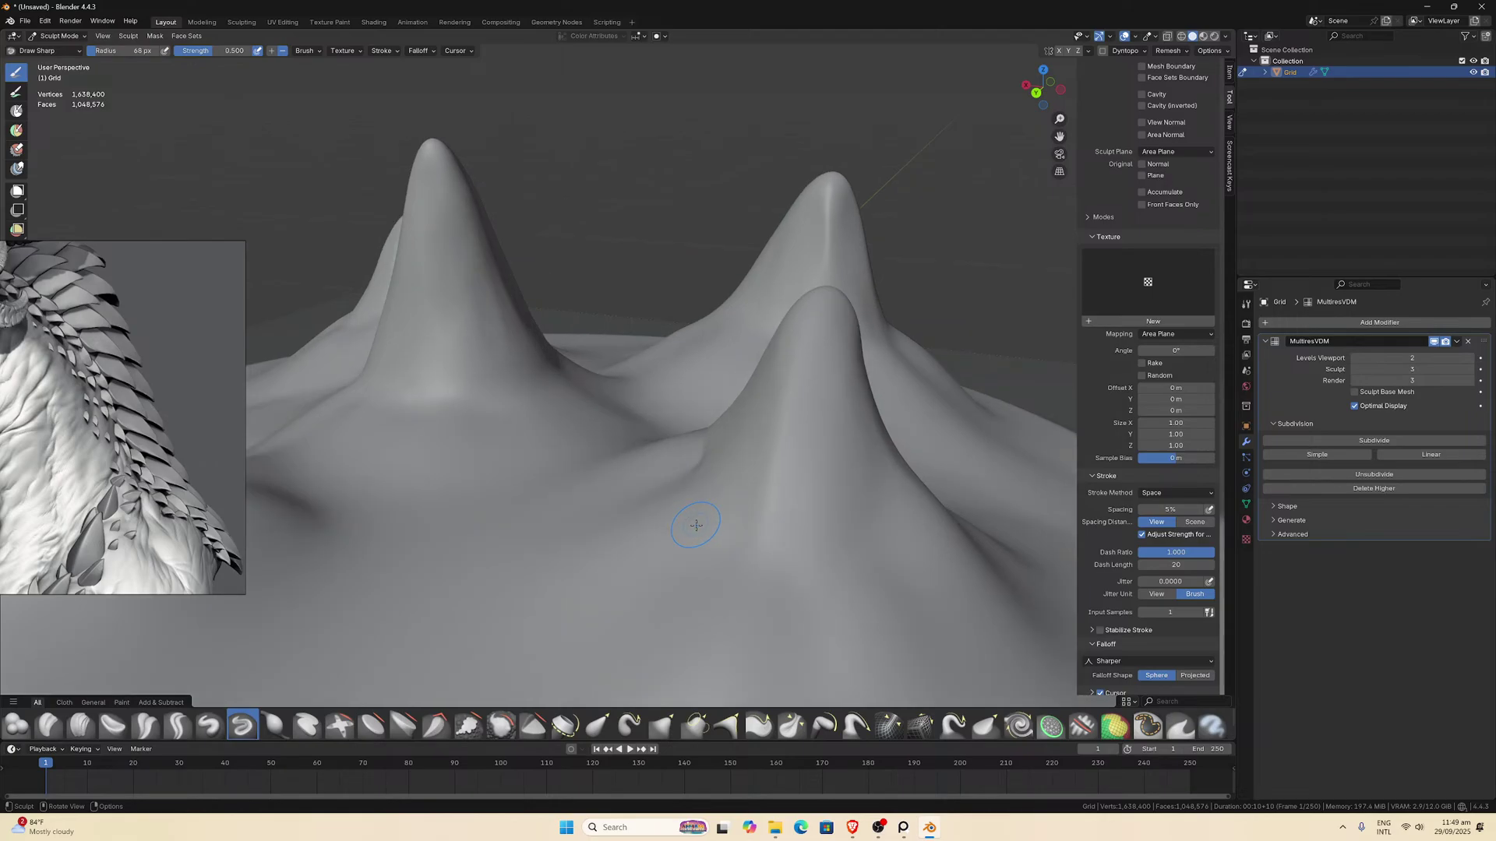
pyautogui.moveTo(713, 556); pyautogui.dragTo(803, 583)
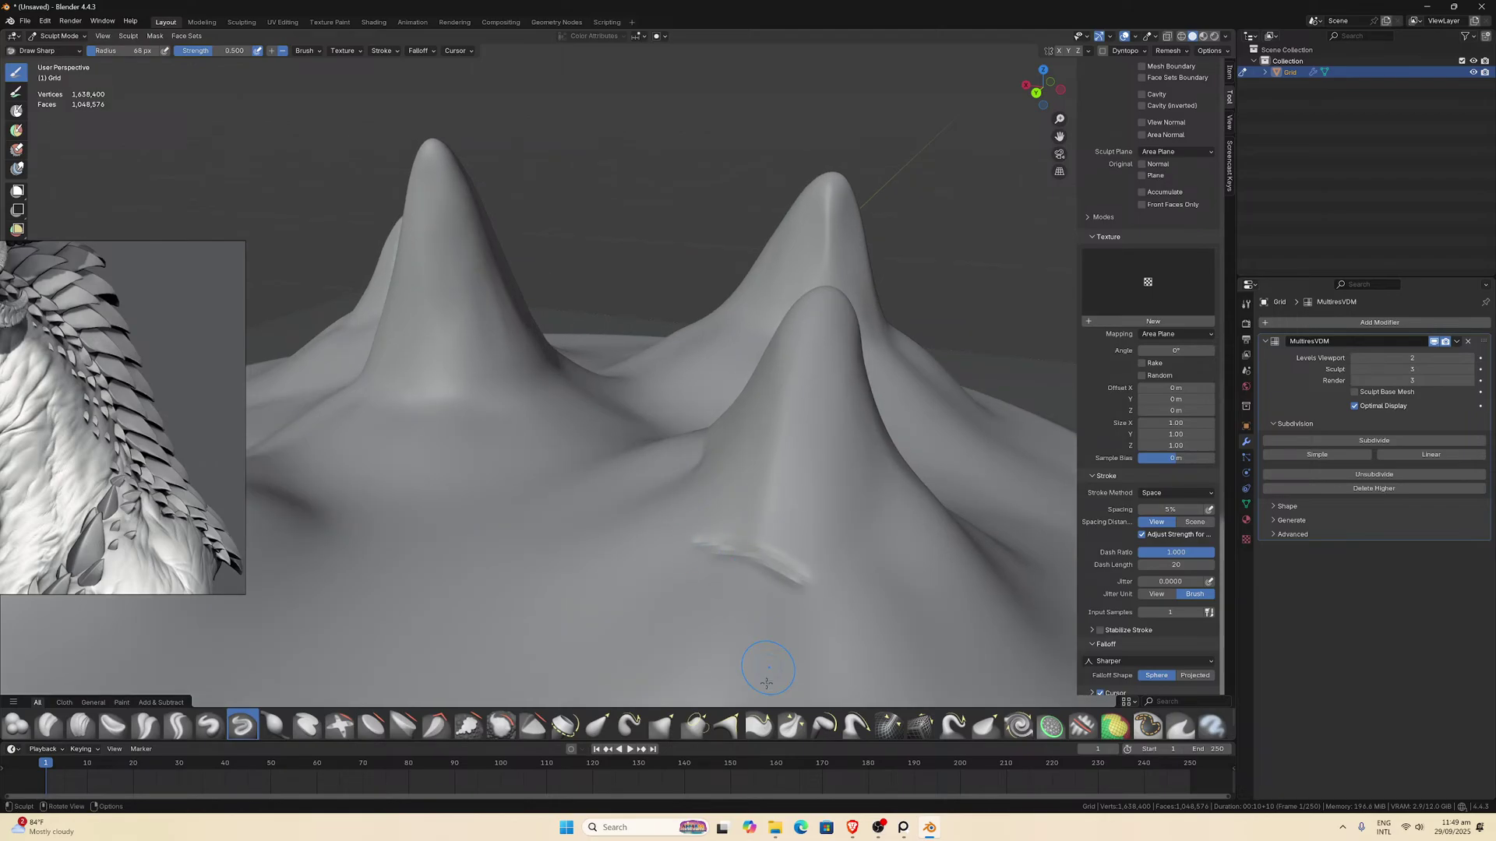
pyautogui.hotkey('ctrl', 'z')
pyautogui.moveTo(713, 554); pyautogui.dragTo(802, 583)
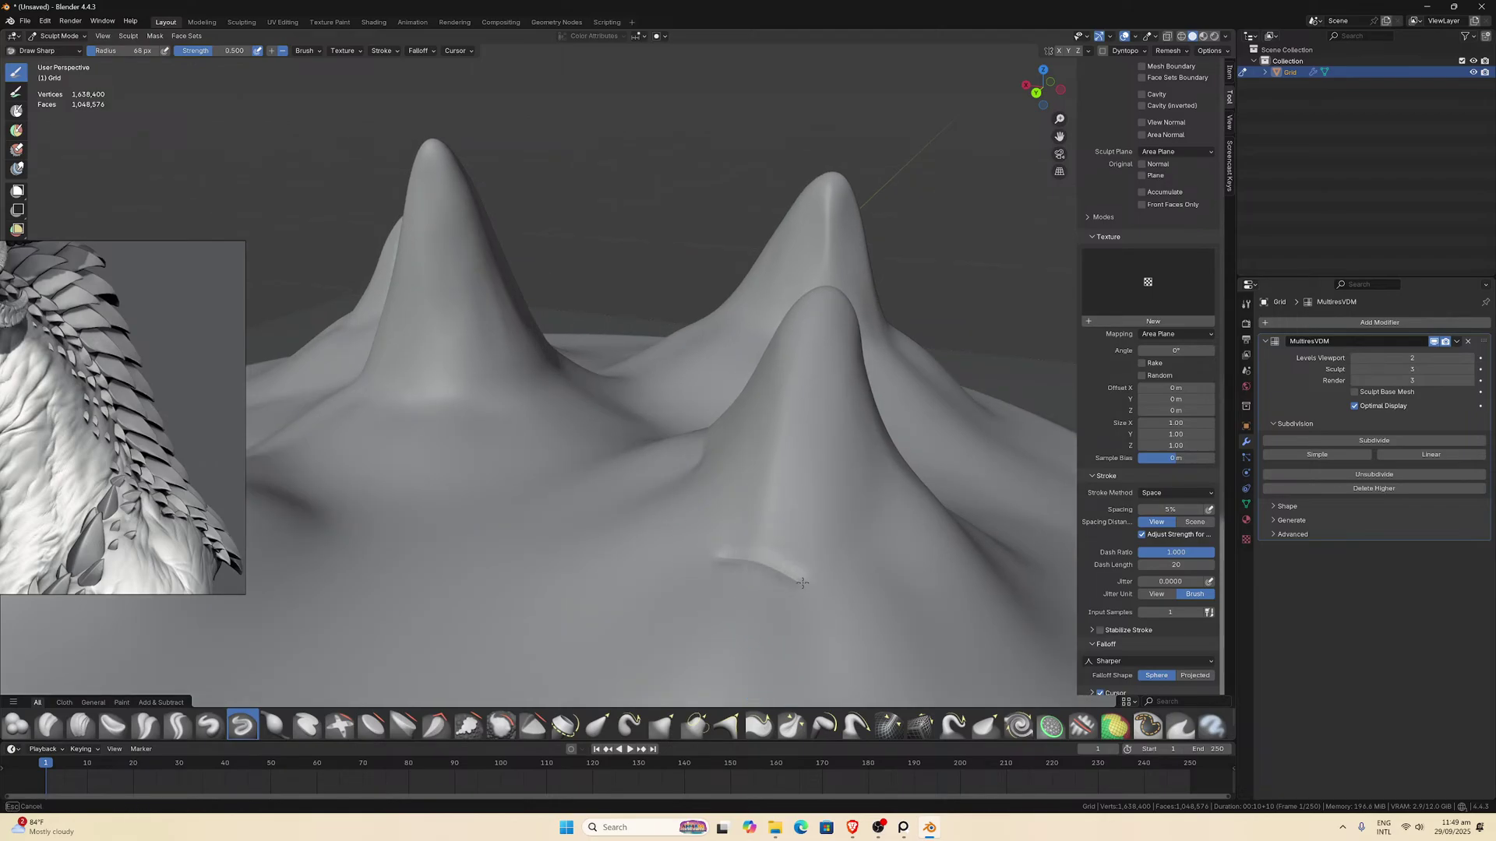
# Switch to the Pinch/Magnify brush and tighten the short crease at the front peak's base.
pyautogui.click(791, 727)
pyautogui.moveTo(771, 592); pyautogui.dragTo(701, 508, button='middle')
pyautogui.moveTo(701, 508)
pyautogui.mouseDown()
pyautogui.moveTo(763, 535)
pyautogui.moveTo(705, 511)
pyautogui.mouseUp()
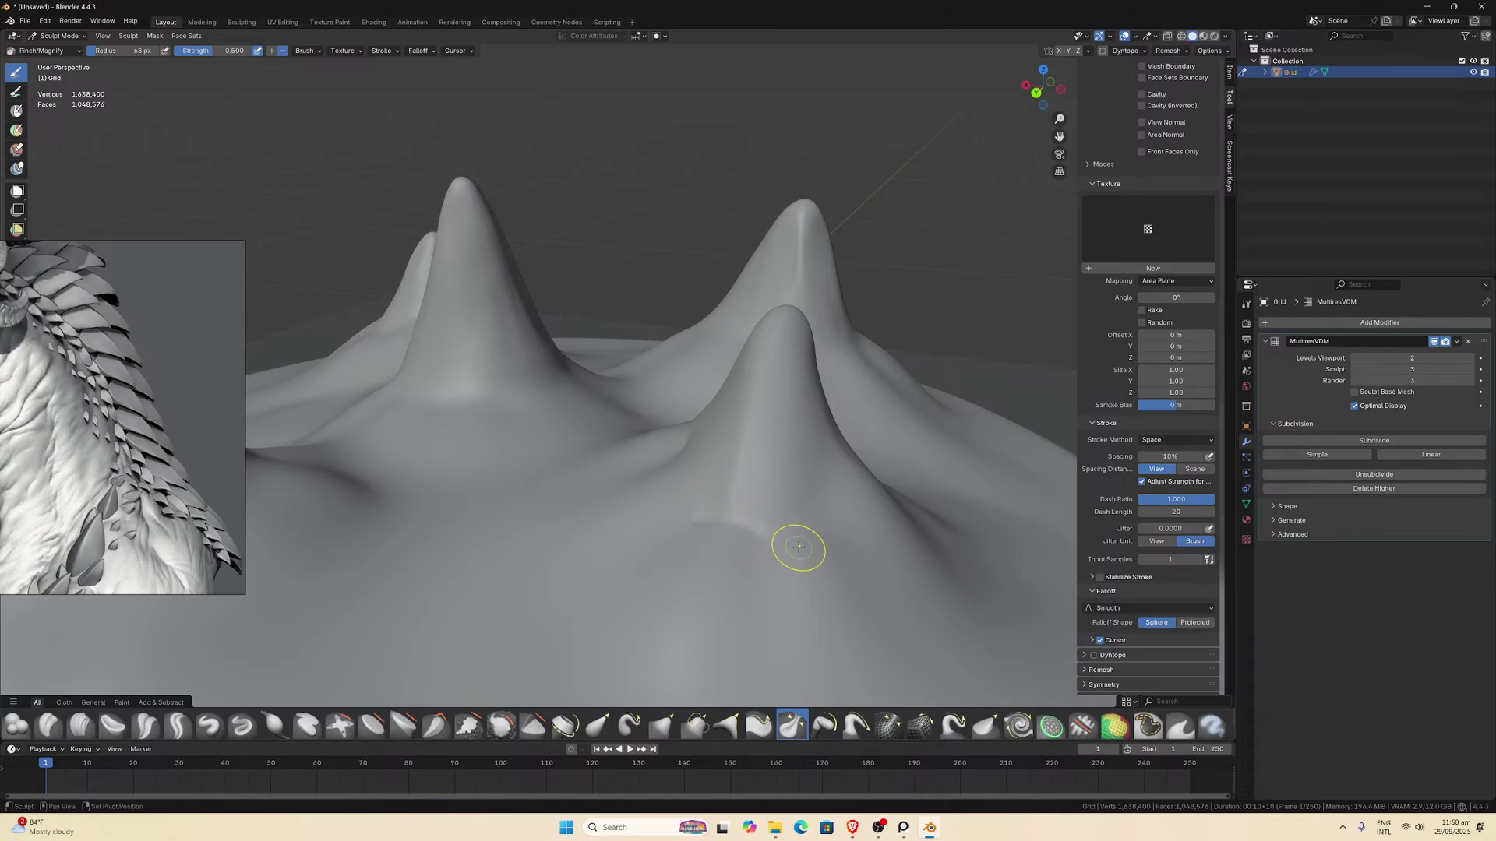
# Examine the peaks and their creased bases from several angles and from above.
pyautogui.moveTo(795, 541)
pyautogui.mouseDown(button='middle')
pyautogui.moveTo(686, 587)
pyautogui.moveTo(661, 567)
pyautogui.moveTo(591, 587)
pyautogui.moveTo(655, 540)
pyautogui.moveTo(420, 544)
pyautogui.mouseUp(button='middle')
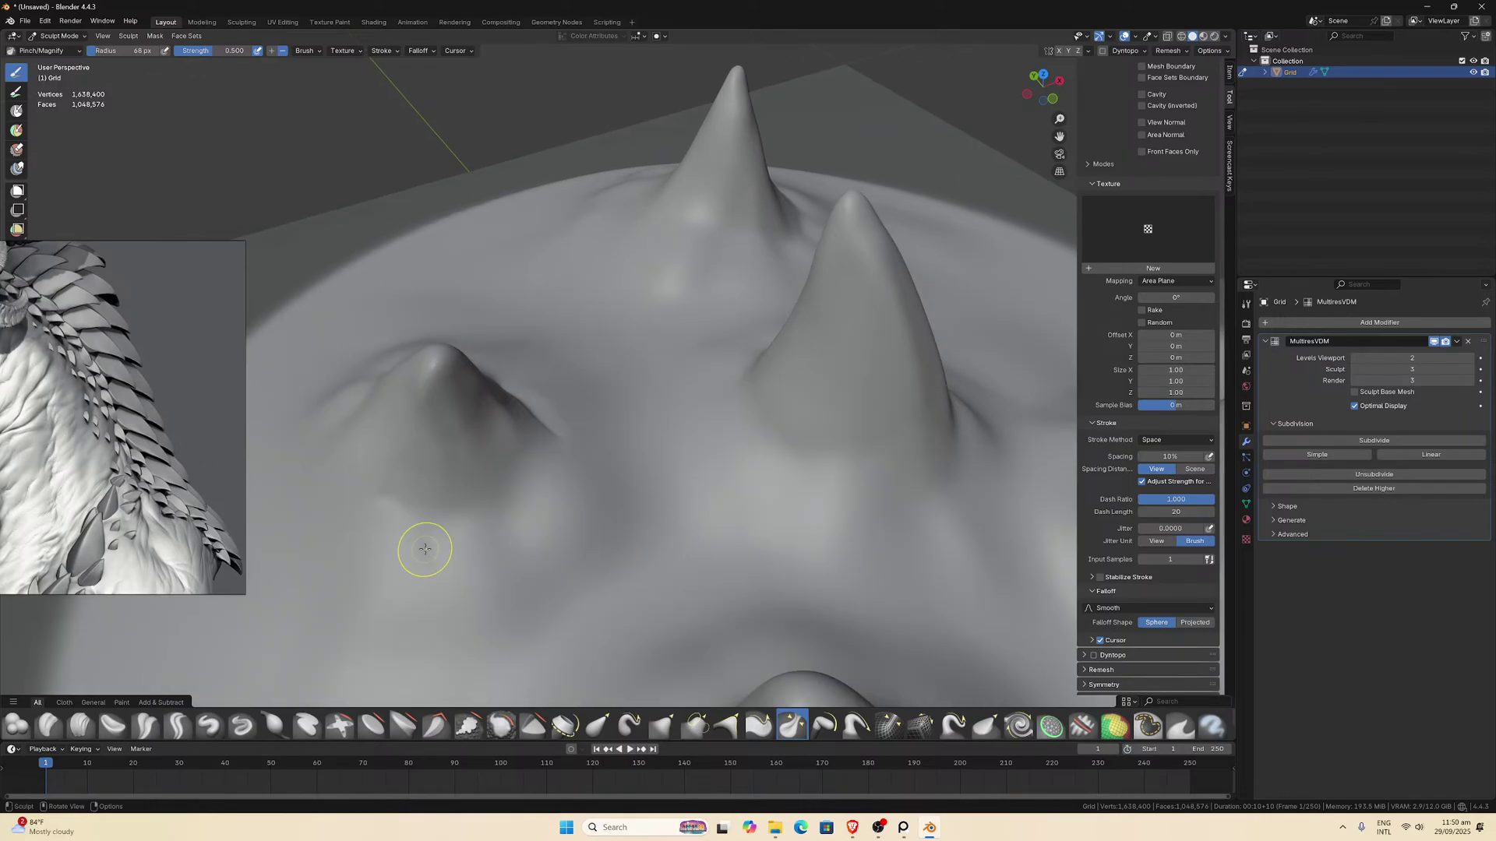
pyautogui.moveTo(382, 485); pyautogui.dragTo(382, 484, button='middle')
pyautogui.moveTo(425, 557)
pyautogui.mouseDown(button='middle')
pyautogui.moveTo(670, 513)
pyautogui.moveTo(694, 494)
pyautogui.mouseUp(button='middle')
pyautogui.scroll(8, 657, 387)
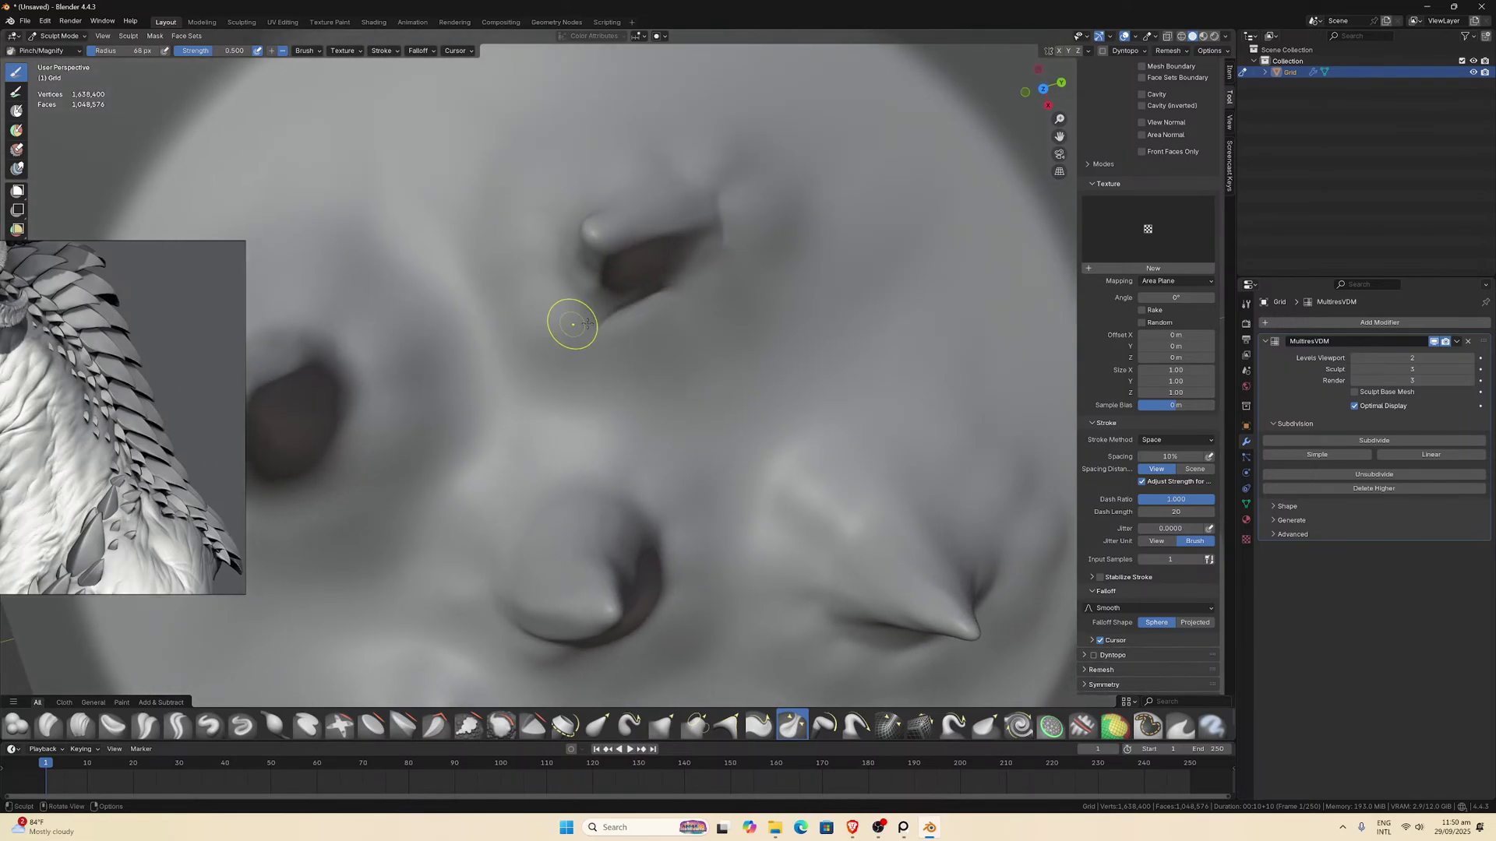
pyautogui.moveTo(654, 292); pyautogui.dragTo(655, 292, button='middle')
pyautogui.moveTo(582, 348)
pyautogui.mouseDown(button='middle')
pyautogui.moveTo(646, 320)
pyautogui.moveTo(645, 334)
pyautogui.mouseUp(button='middle')
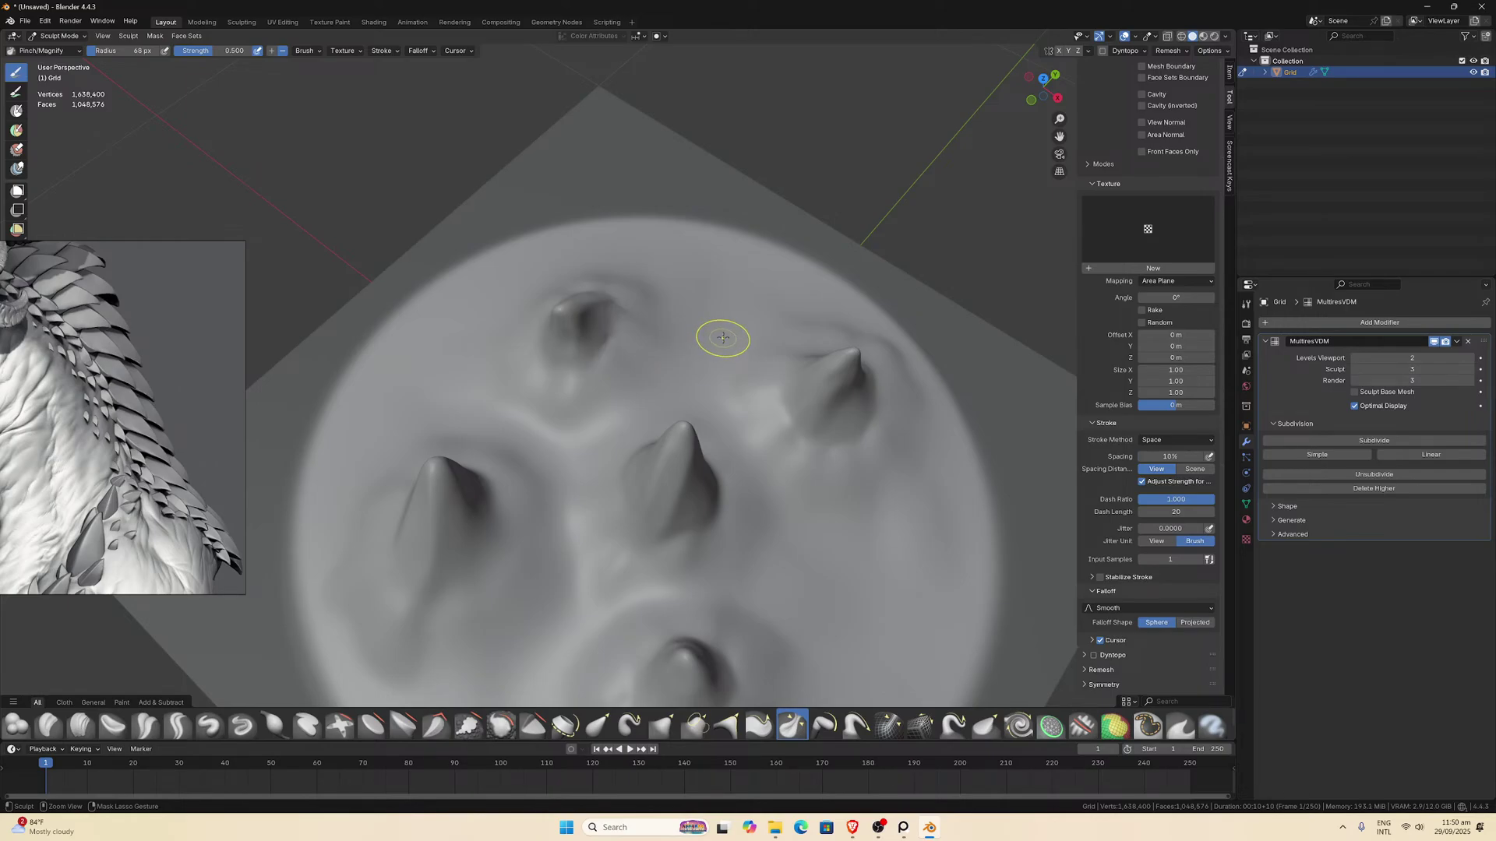
pyautogui.moveTo(723, 338); pyautogui.dragTo(754, 337, button='middle')
pyautogui.moveTo(555, 444); pyautogui.dragTo(585, 420, button='middle')
# Pinch along the lower edge of the left peak's base with the Pinch/Magnify brush.
pyautogui.moveTo(502, 543)
pyautogui.mouseDown()
pyautogui.moveTo(445, 608)
pyautogui.moveTo(395, 546)
pyautogui.mouseUp()
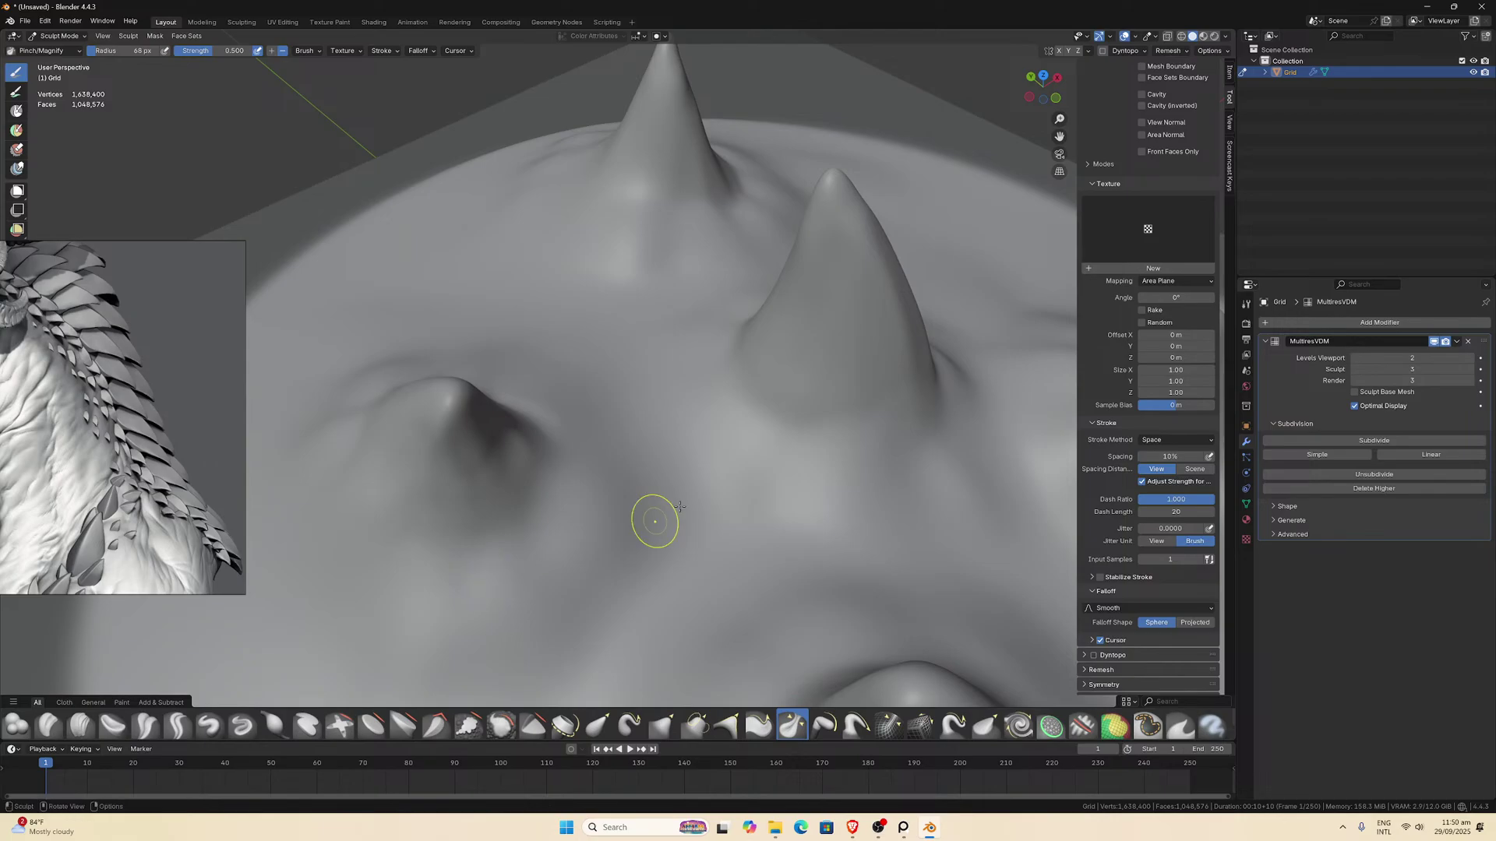
pyautogui.moveTo(654, 518); pyautogui.dragTo(508, 524, button='middle')
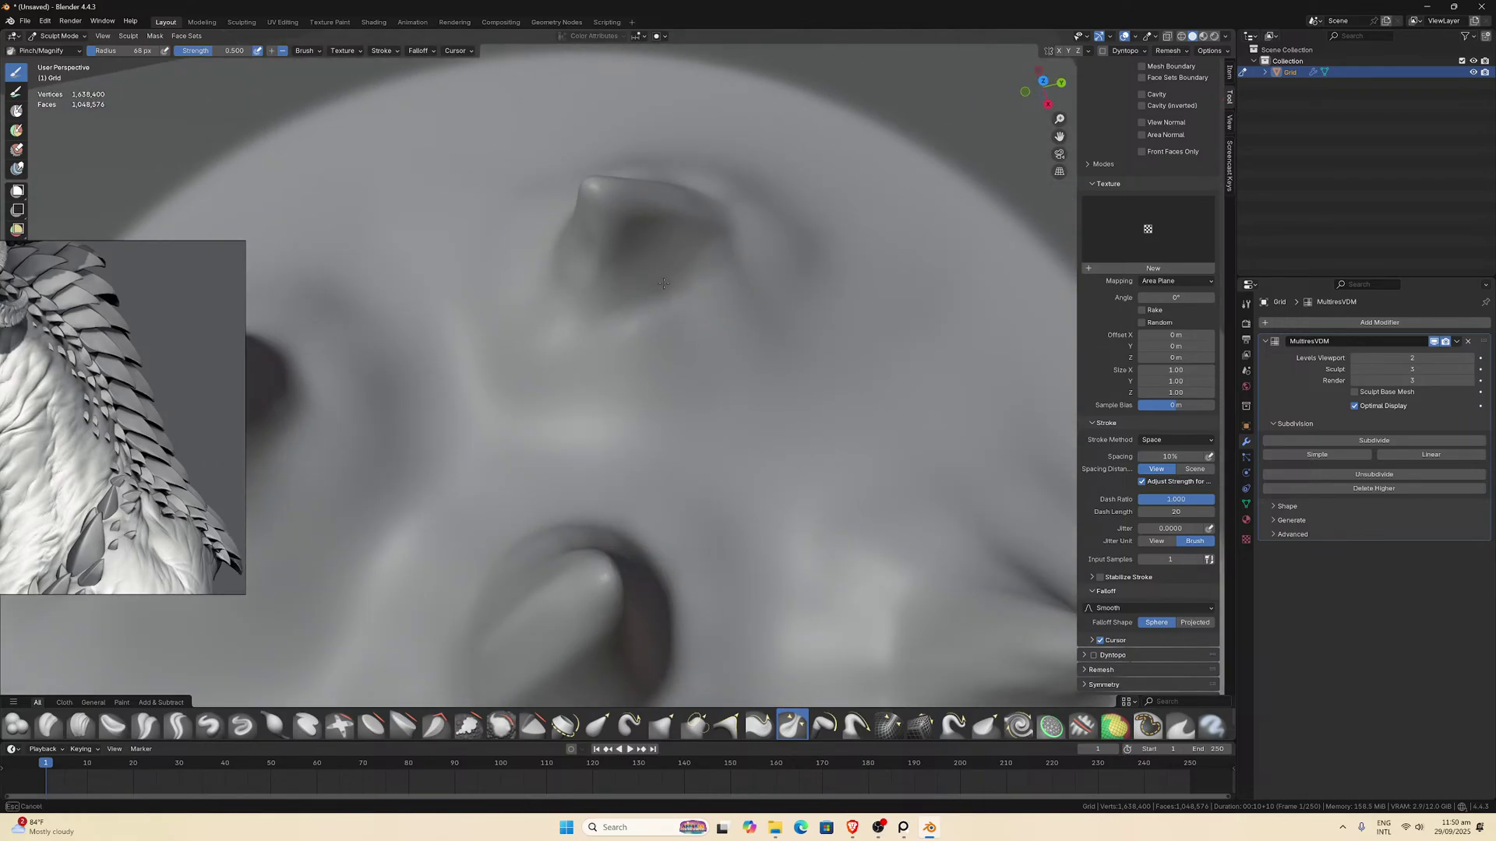
pyautogui.keyDown('ctrl'); pyautogui.moveTo(643, 294); pyautogui.dragTo(879, 423, button='middle'); pyautogui.keyUp('ctrl')
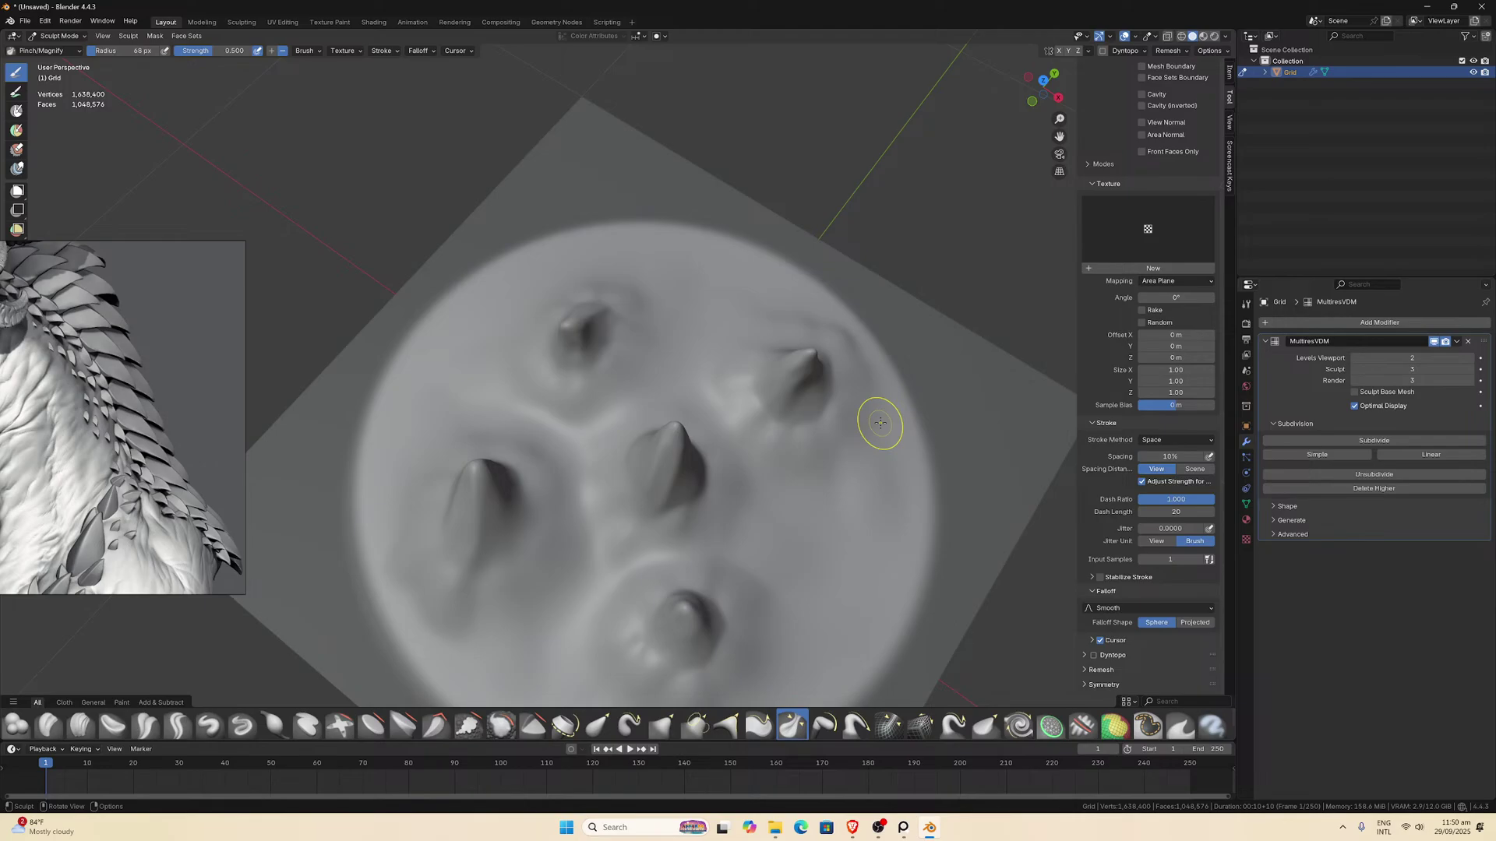
# Switch to the Draw brush and create a new image texture for it.
pyautogui.press('KP_7')
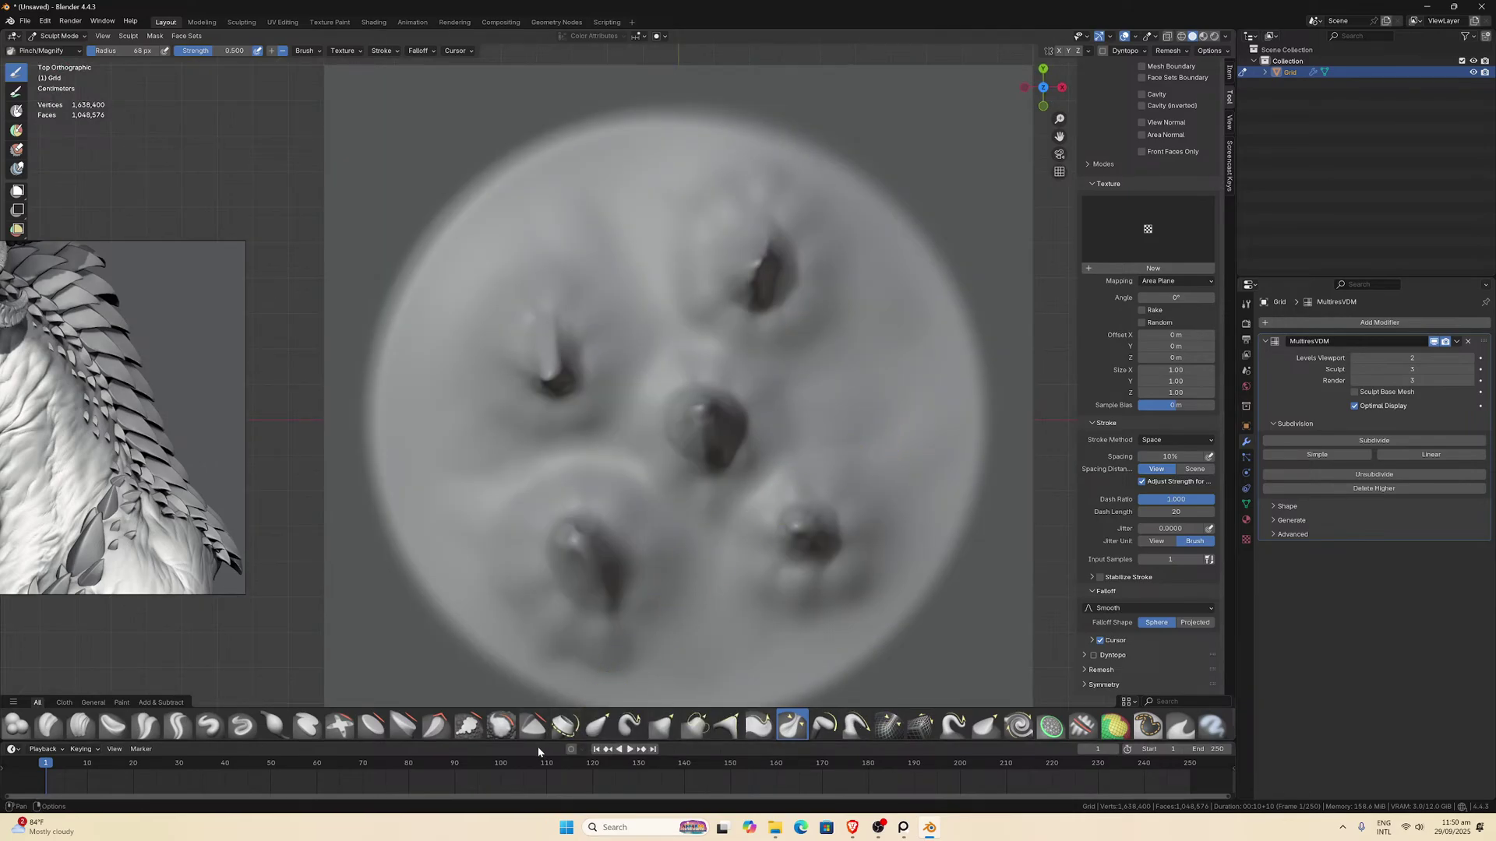
pyautogui.click(210, 726)
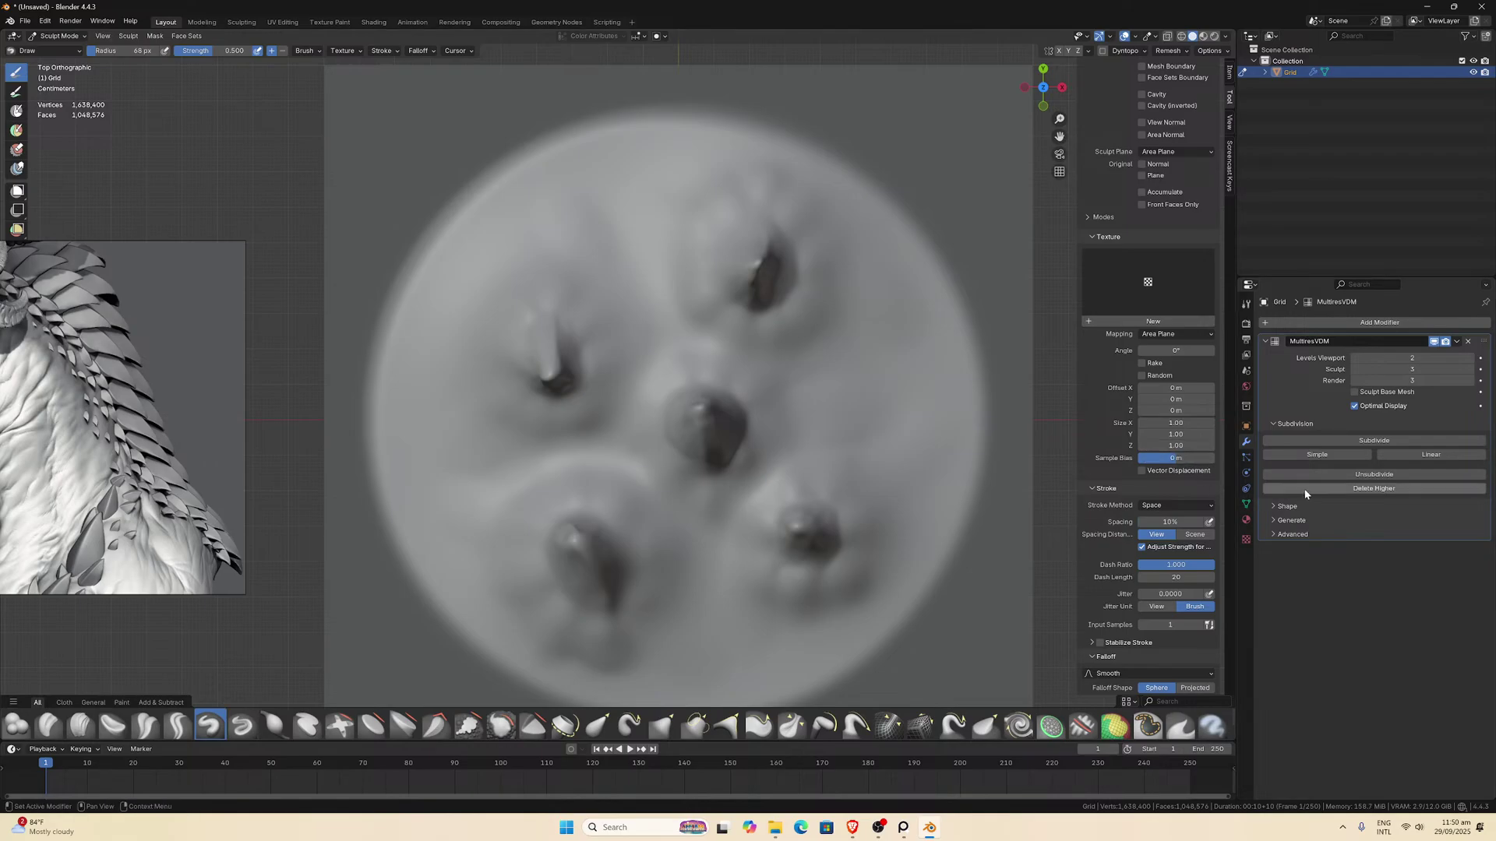
pyautogui.click(1245, 539)
pyautogui.click(1386, 341)
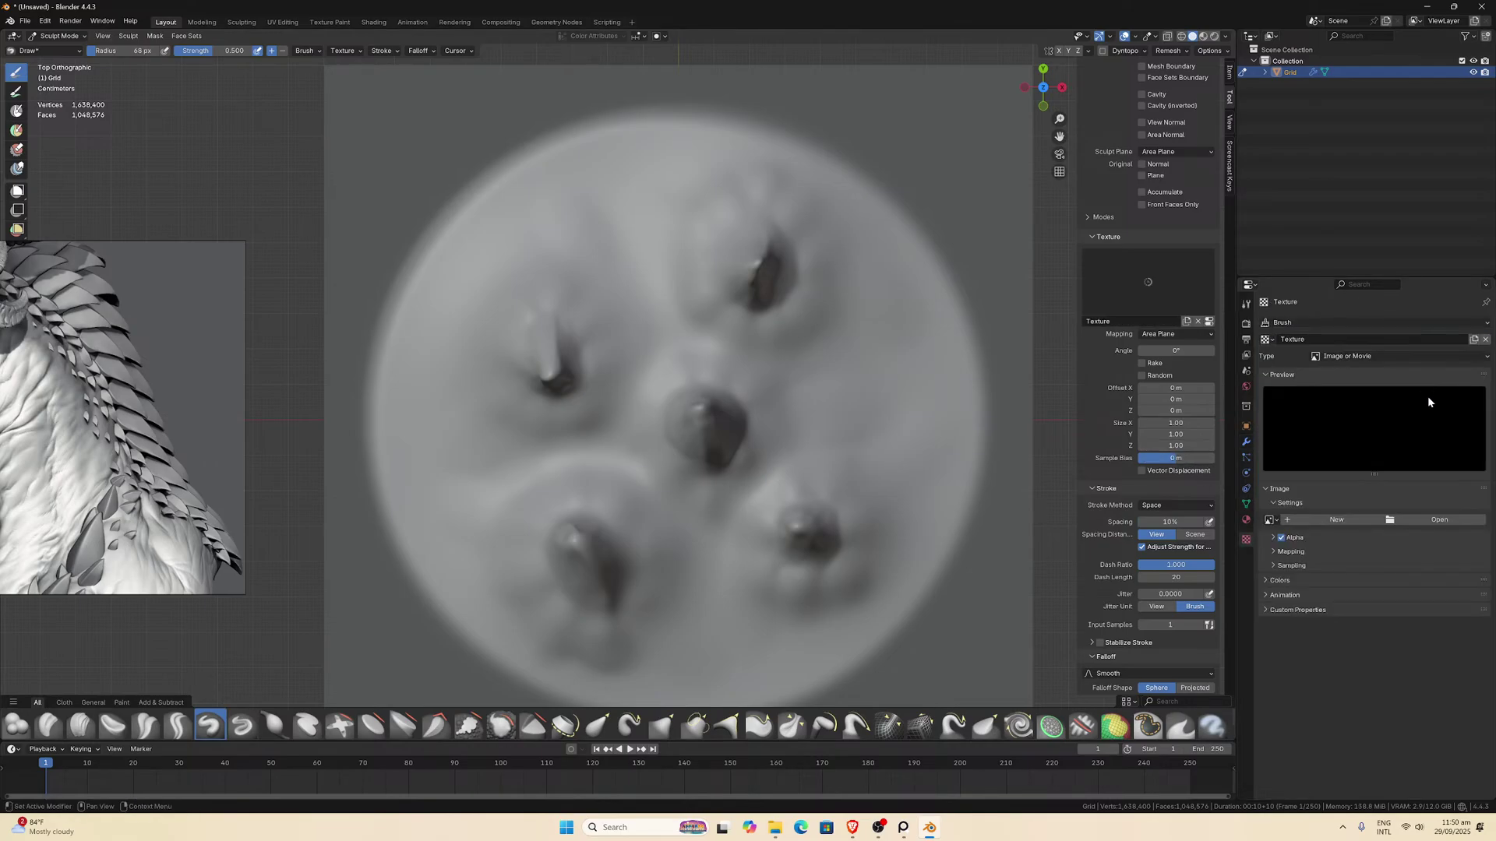
# Load Alpha Rock and Stone (1).jpg from the G Force Alpha Rock and Stone folder as the brush texture's image.
pyautogui.click(1439, 520)
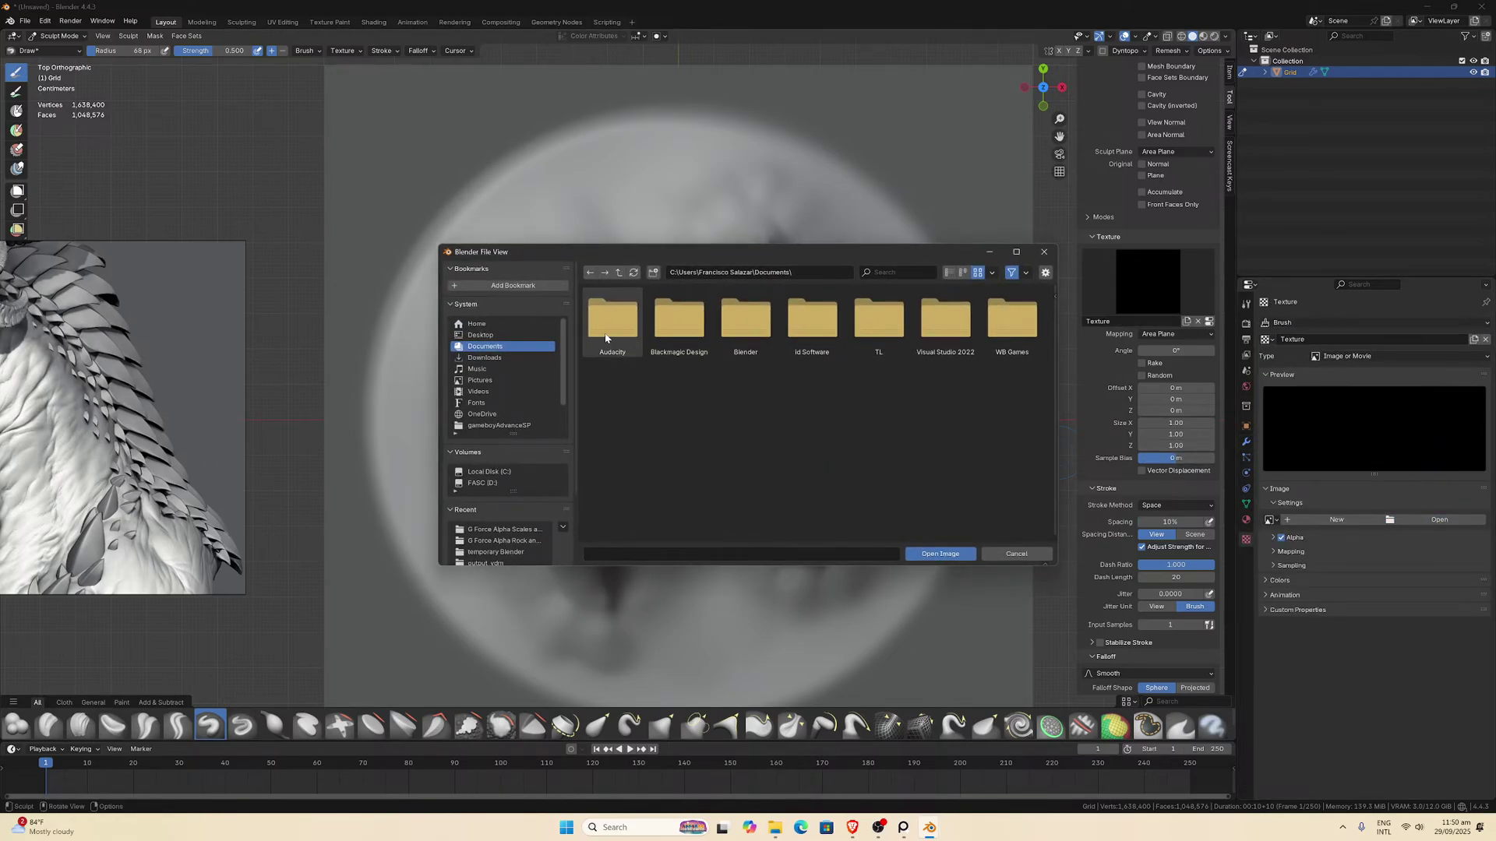
pyautogui.click(478, 335)
pyautogui.doubleClick(679, 319)
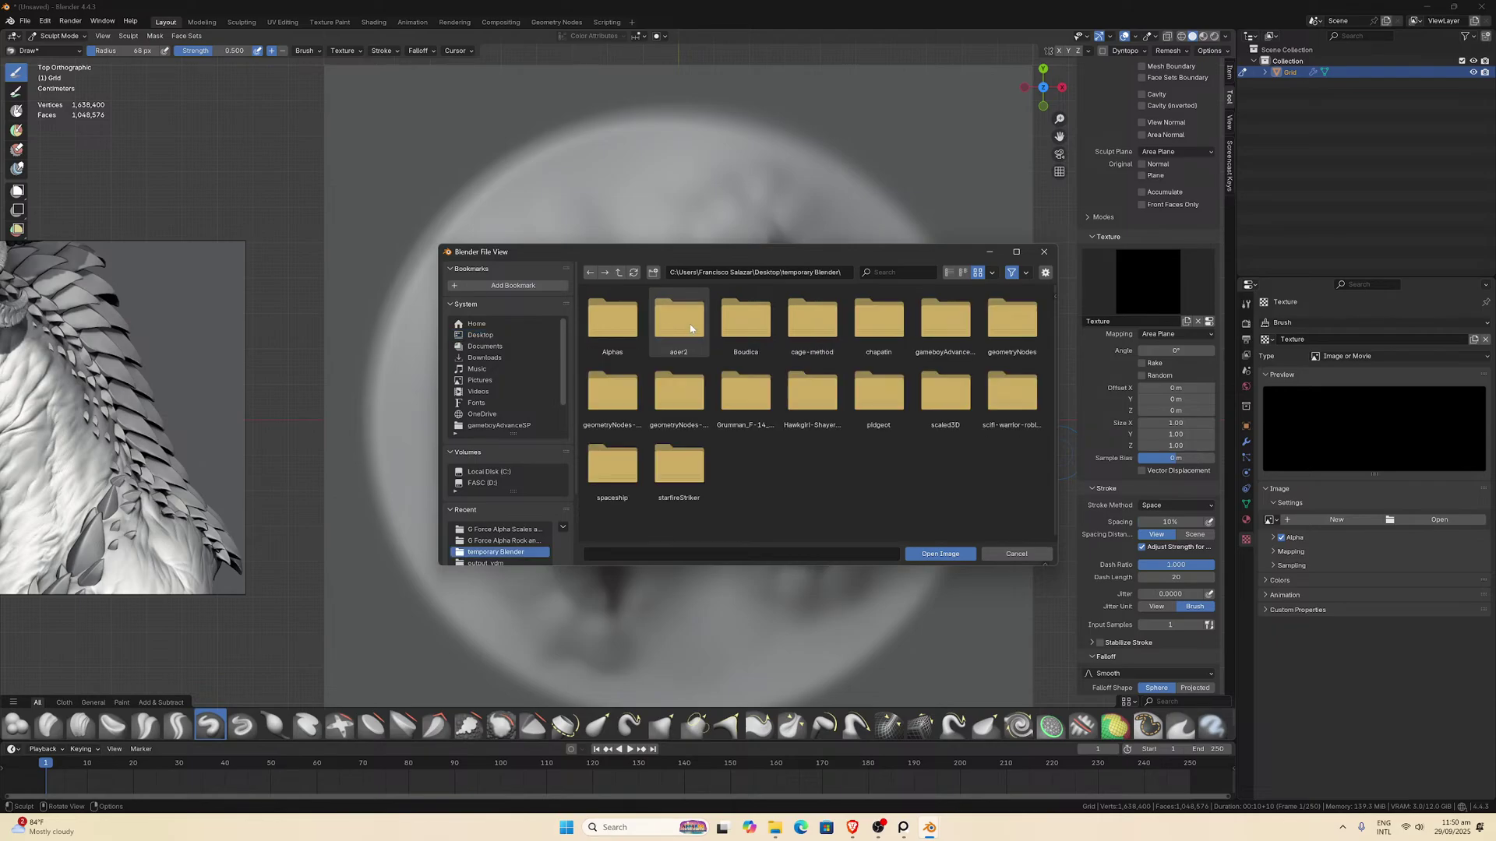
pyautogui.doubleClick(596, 323)
pyautogui.doubleClick(663, 395)
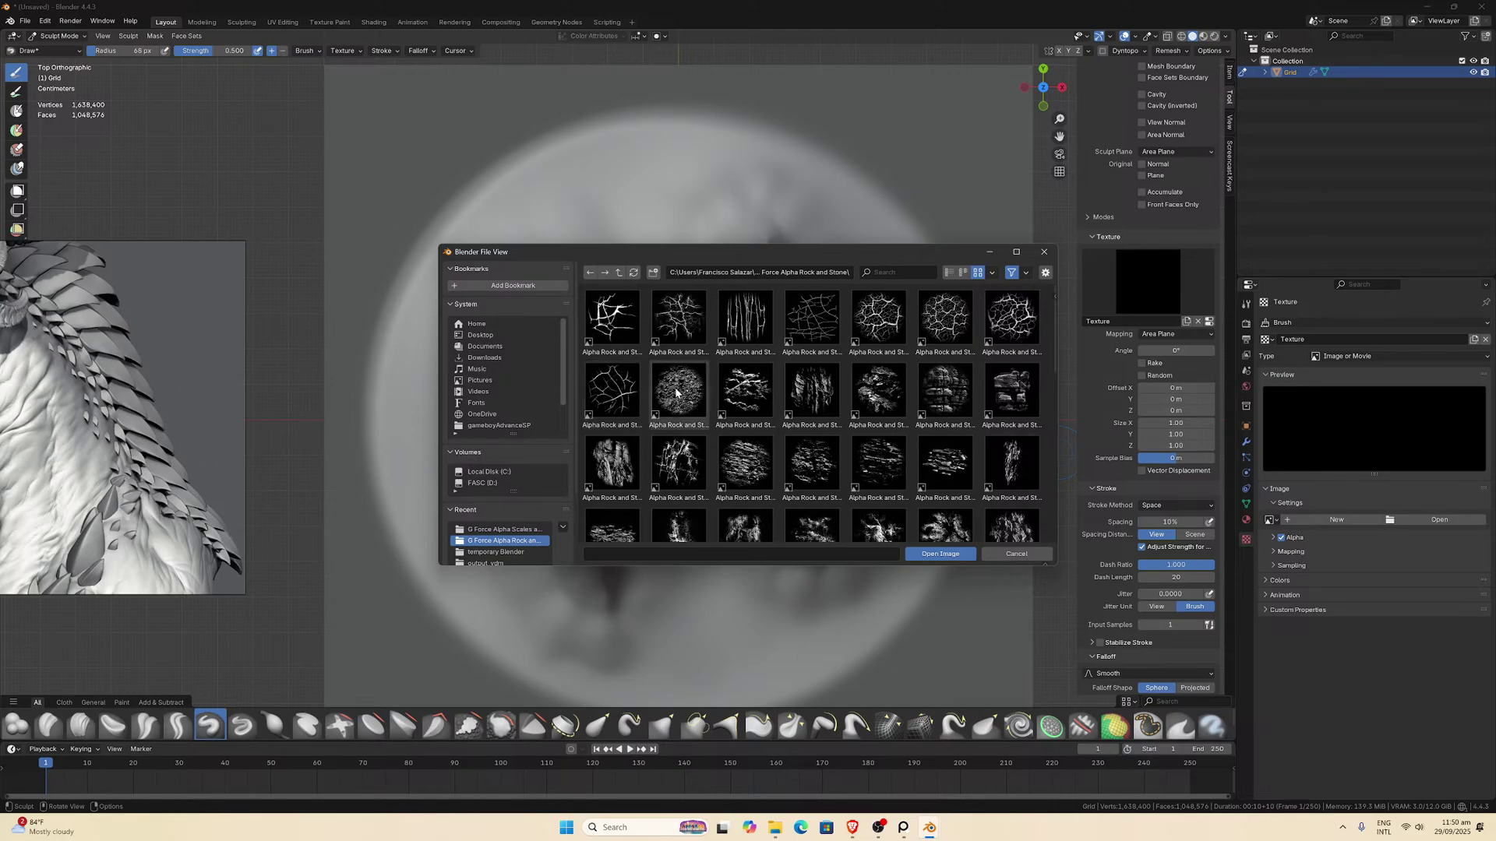
pyautogui.scroll(-10, 618, 385)
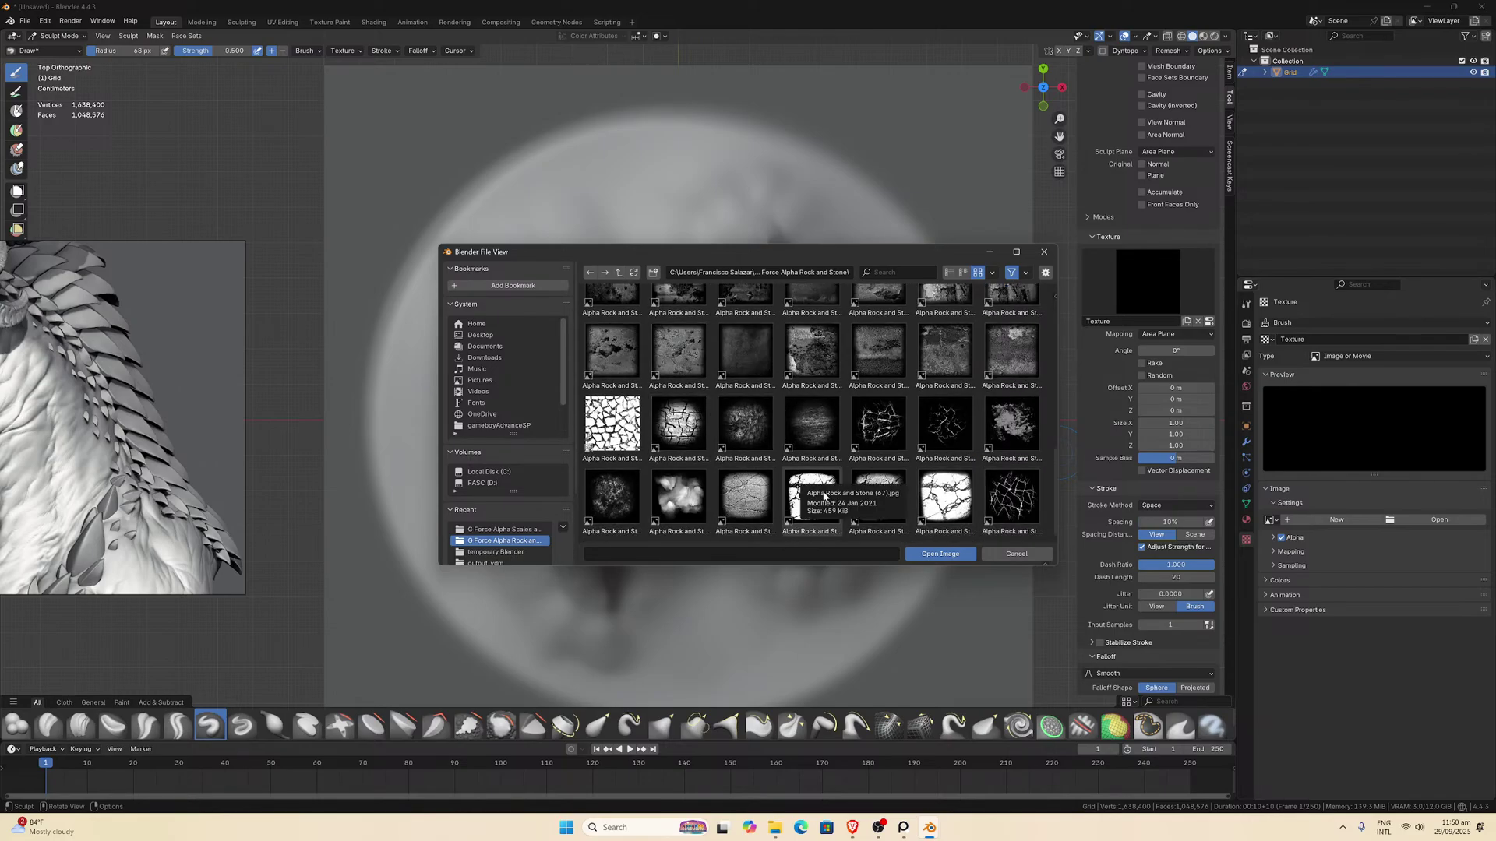
pyautogui.scroll(6, 822, 490)
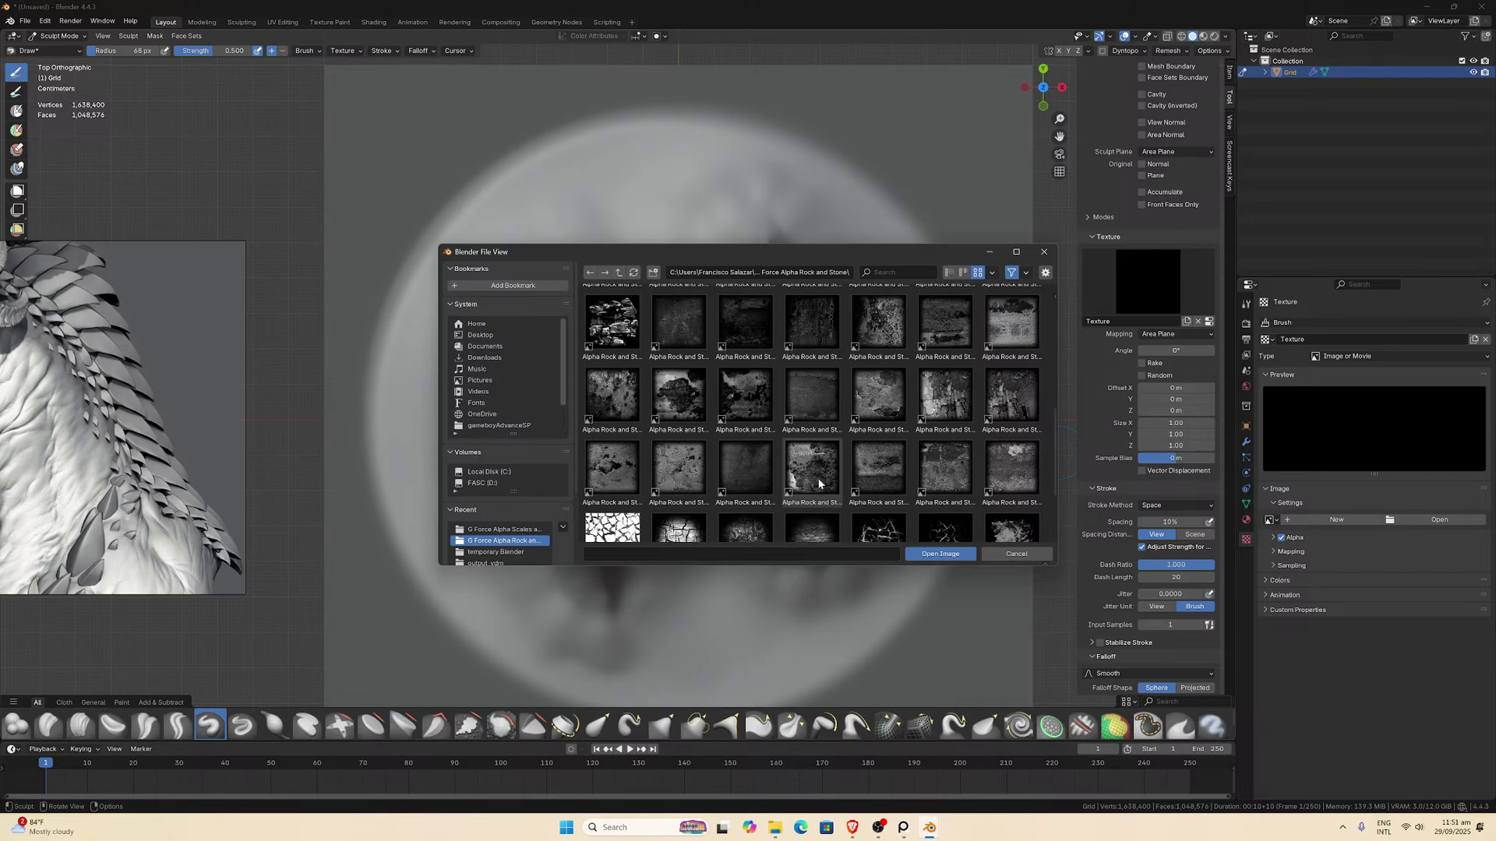
pyautogui.scroll(-6, 818, 483)
pyautogui.scroll(6, 818, 483)
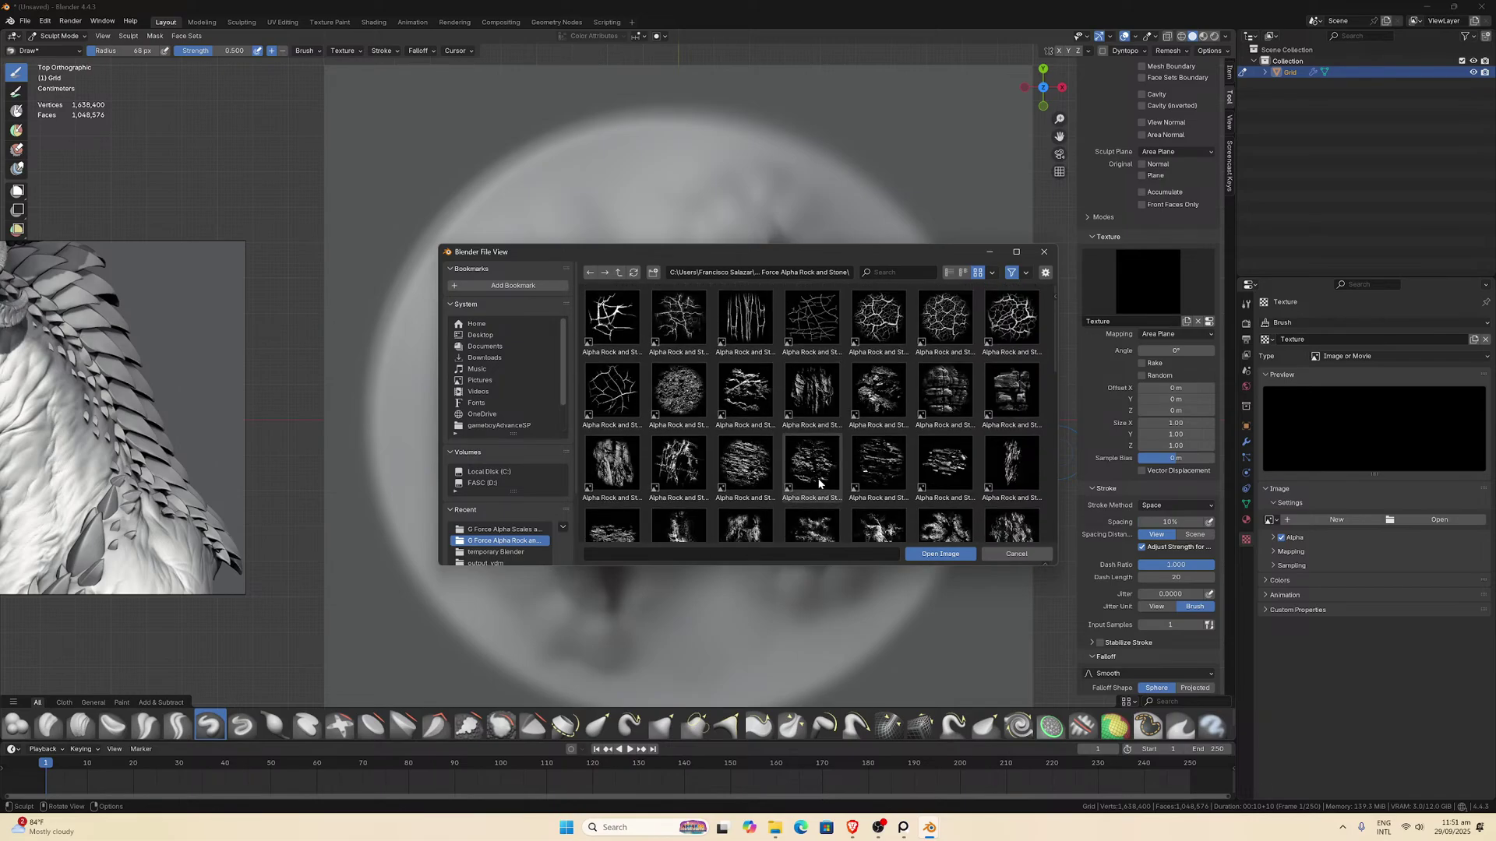
pyautogui.click(612, 327)
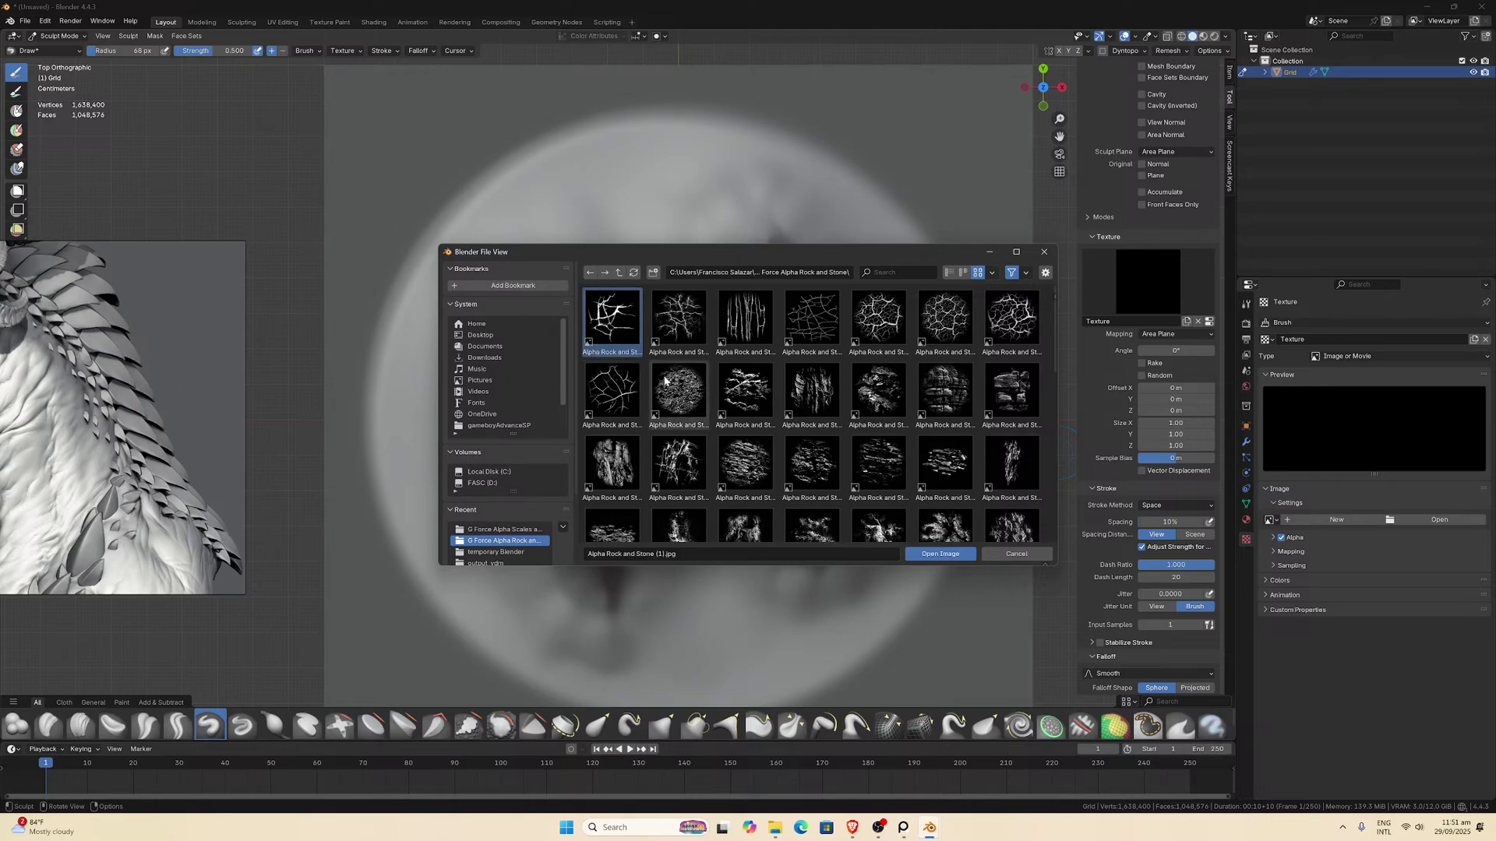
pyautogui.click(940, 554)
# Clear the mask around the sculpted circle on the grid.
pyautogui.moveTo(743, 395); pyautogui.dragTo(599, 431, button='middle')
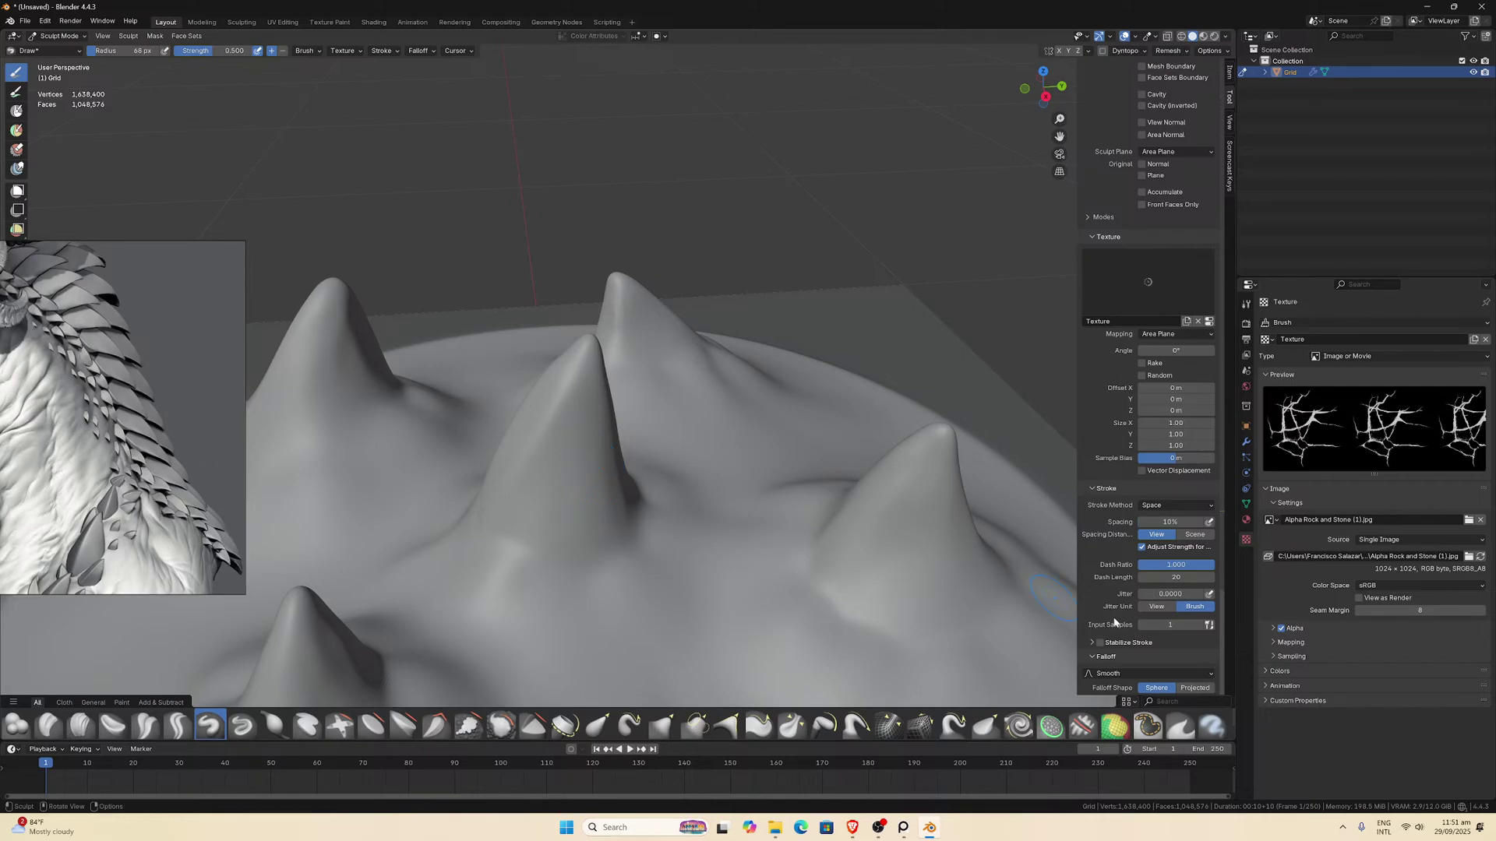
pyautogui.scroll(-3, 1110, 663)
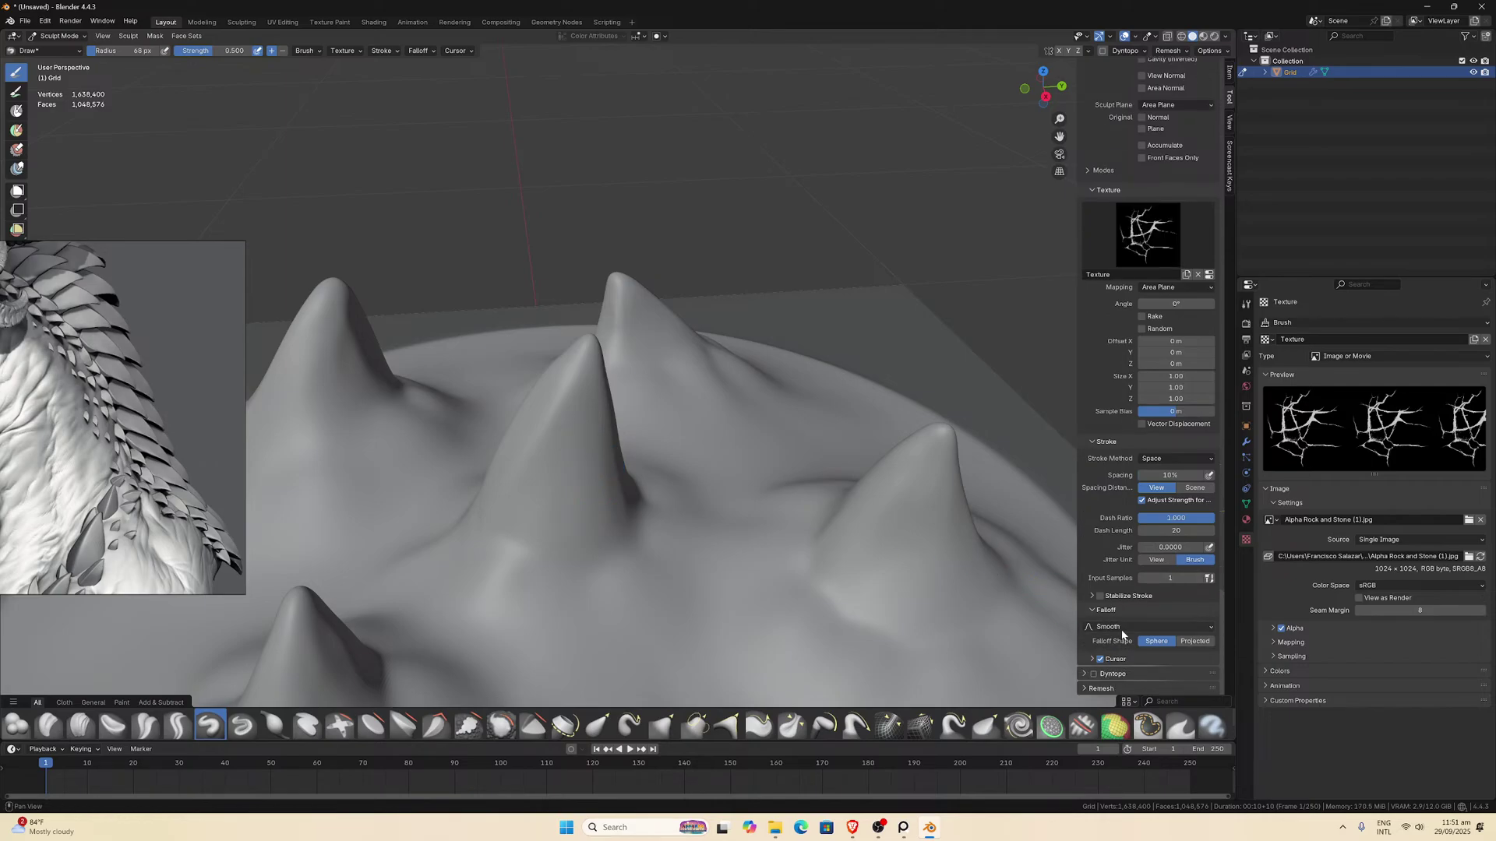
pyautogui.scroll(-5, 745, 466)
pyautogui.moveTo(746, 466); pyautogui.dragTo(670, 366, button='middle')
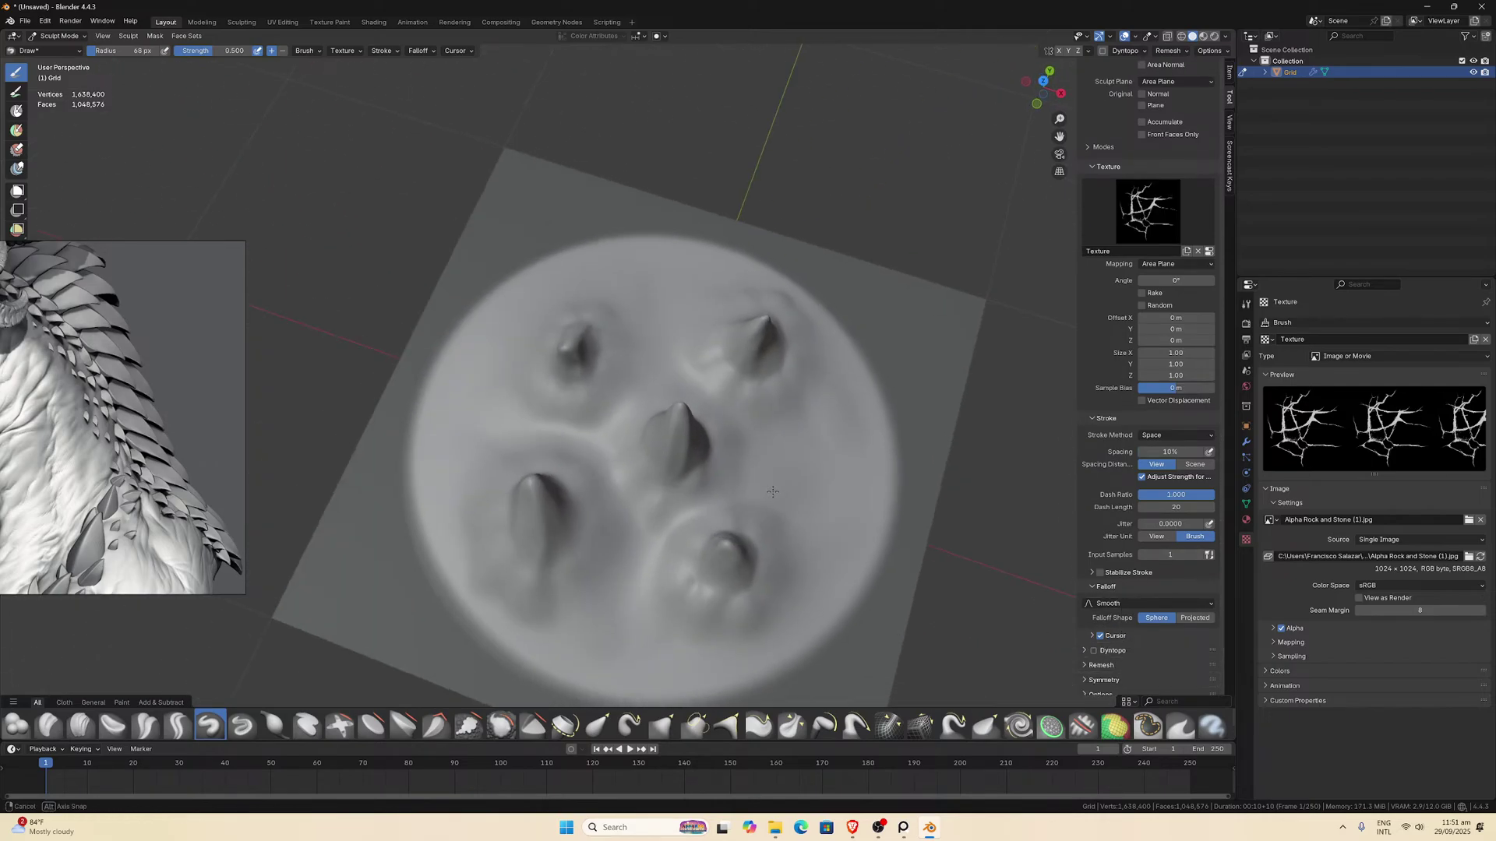
pyautogui.click(149, 35)
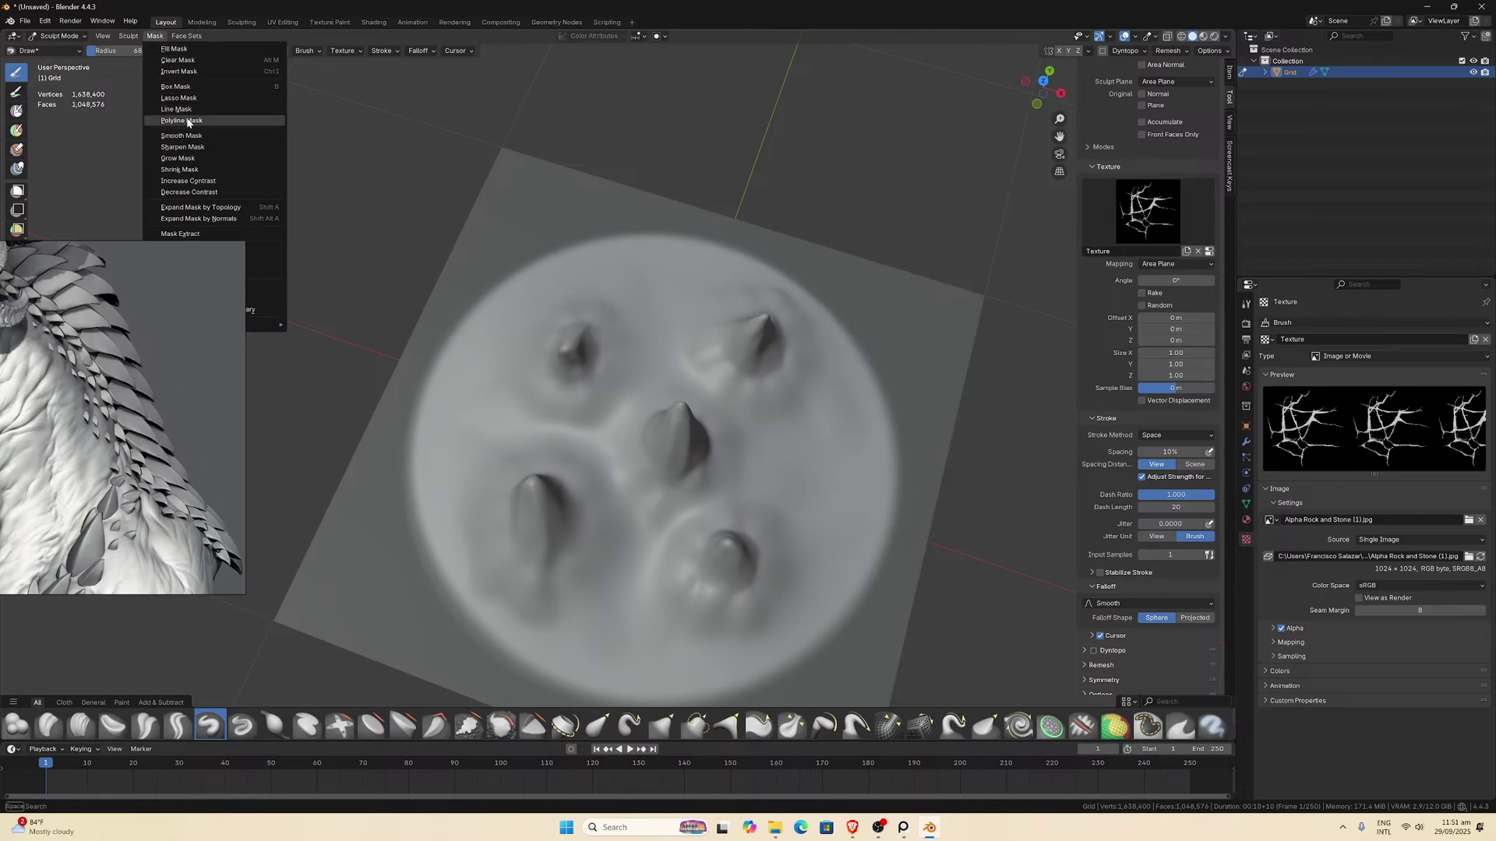
pyautogui.click(193, 61)
pyautogui.moveTo(524, 315); pyautogui.dragTo(578, 363, button='middle')
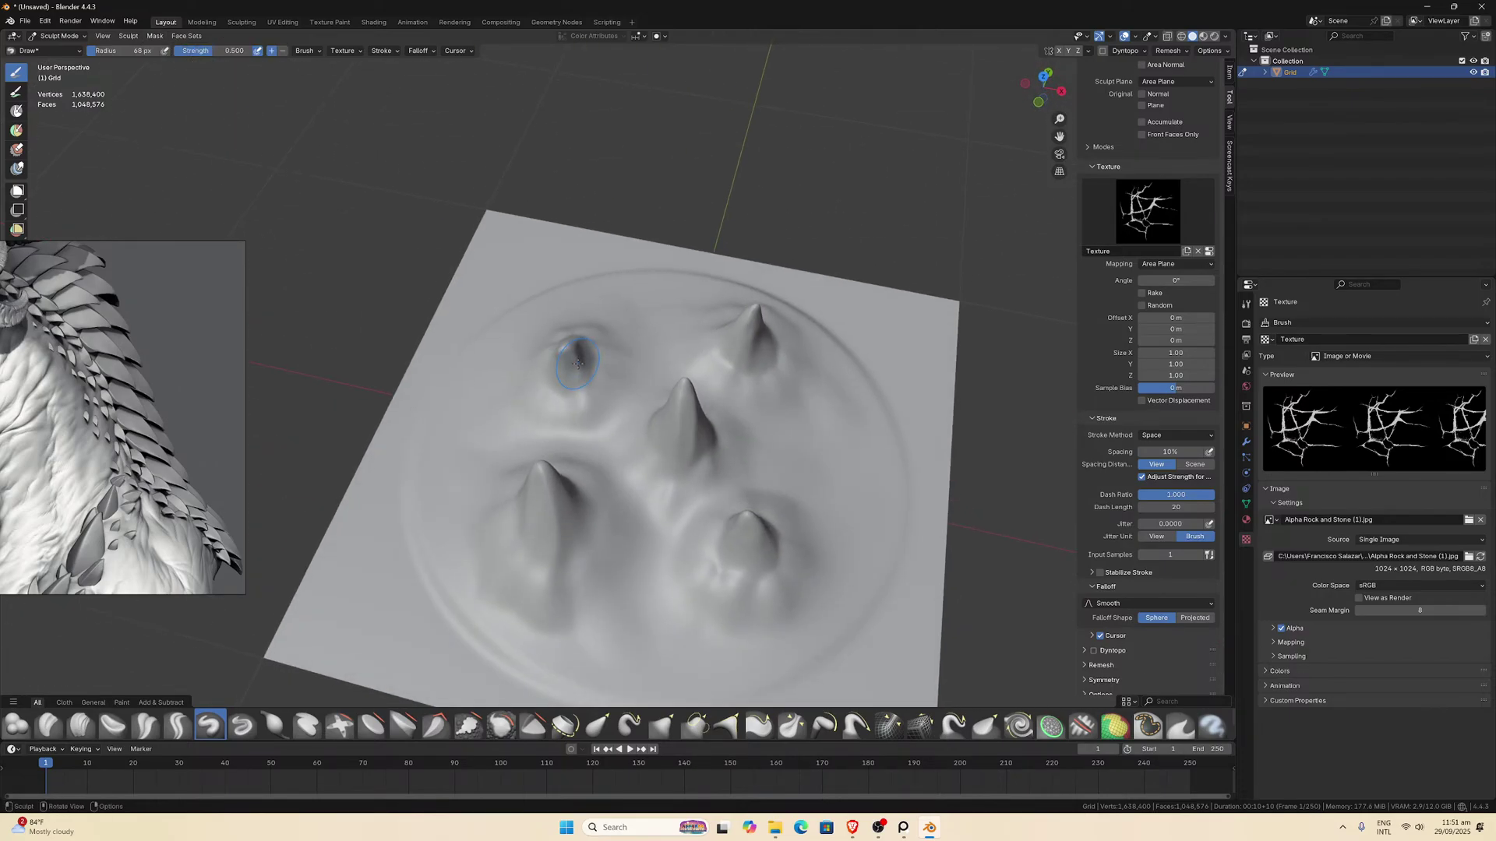
pyautogui.press('KP_7')
pyautogui.scroll(3, 436, 406)
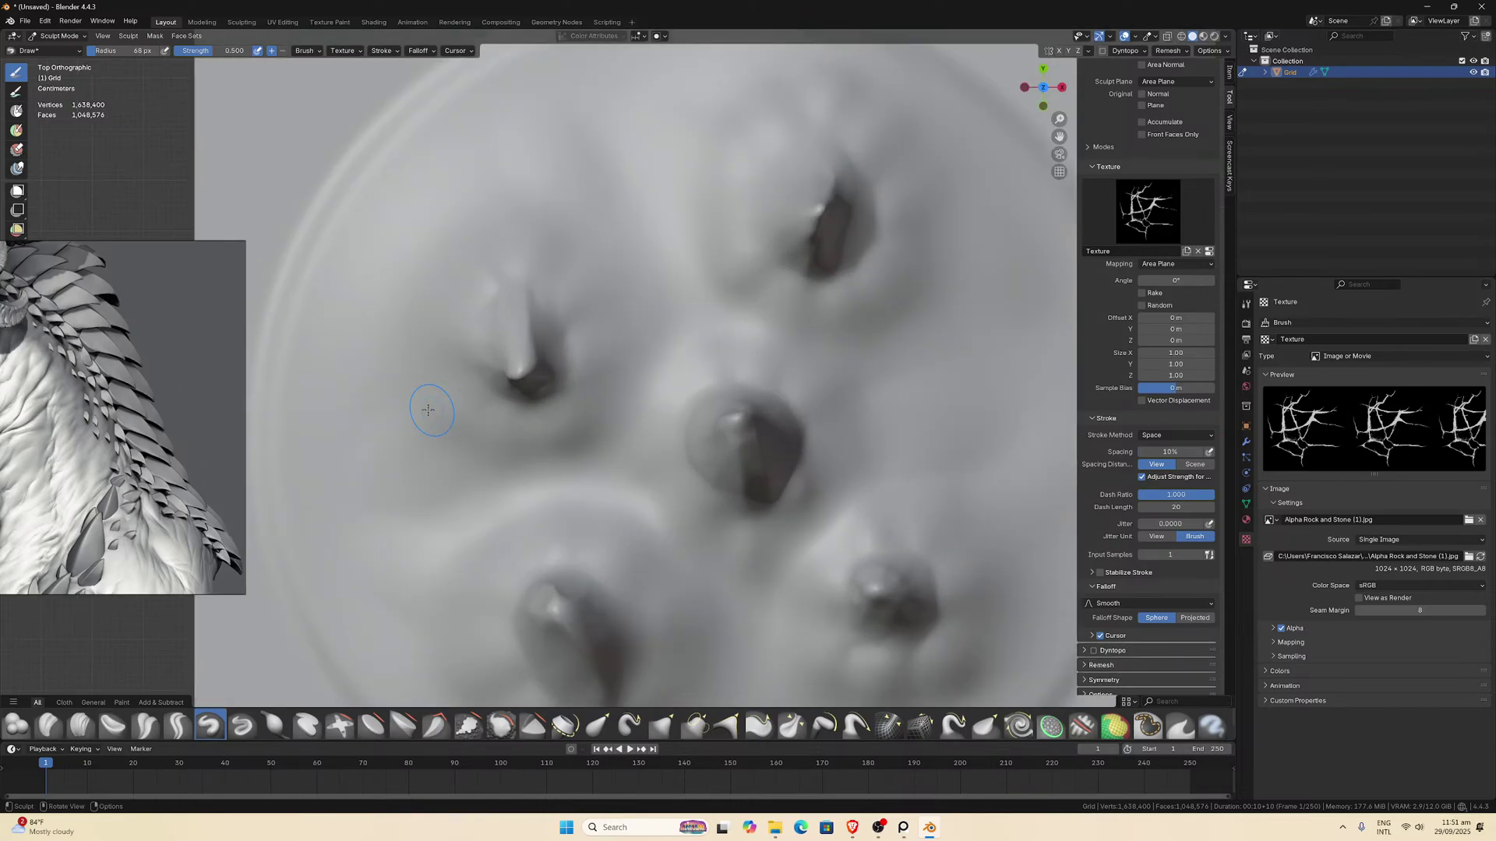
pyautogui.scroll(-1, 935, 200)
pyautogui.scroll(2, 617, 518)
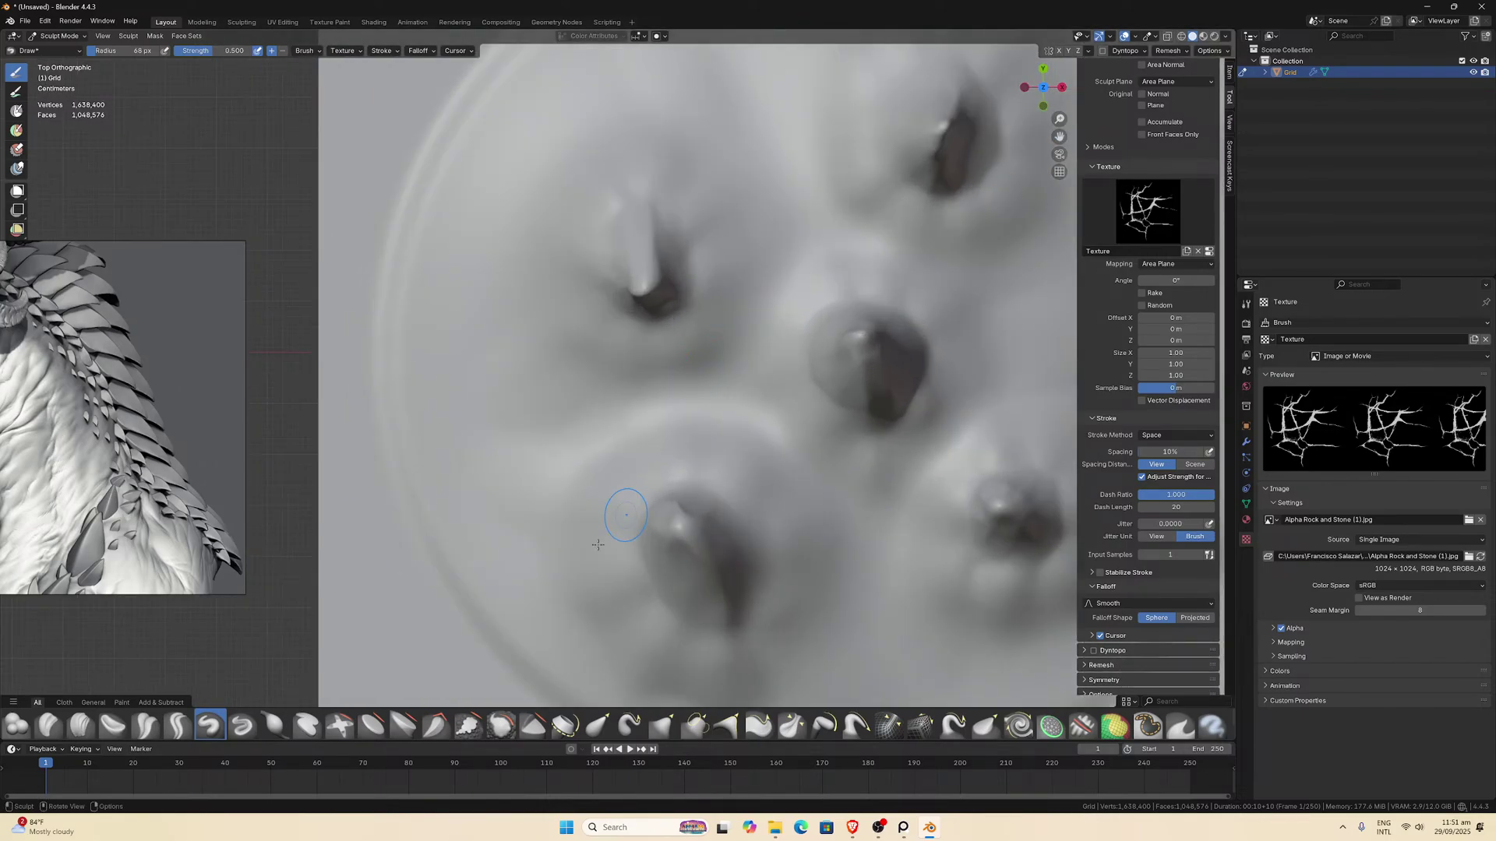
pyautogui.click(49, 724)
pyautogui.scroll(-3, 568, 527)
pyautogui.moveTo(568, 527); pyautogui.dragTo(601, 479, button='middle')
pyautogui.press('KP_7')
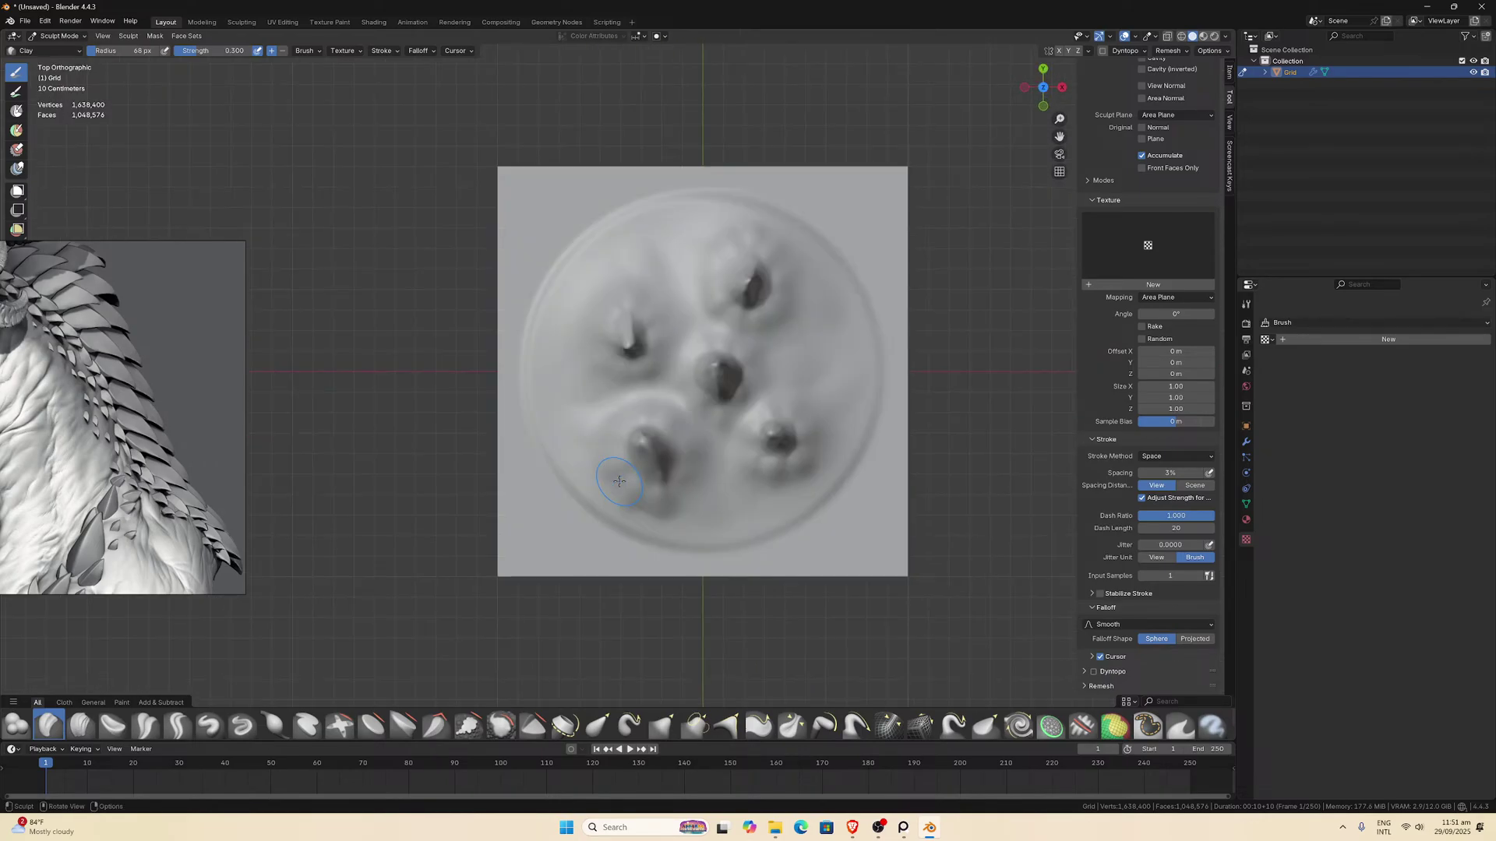
# Switch to the Smooth brush and set its strength to 0.5.
pyautogui.click(502, 724)
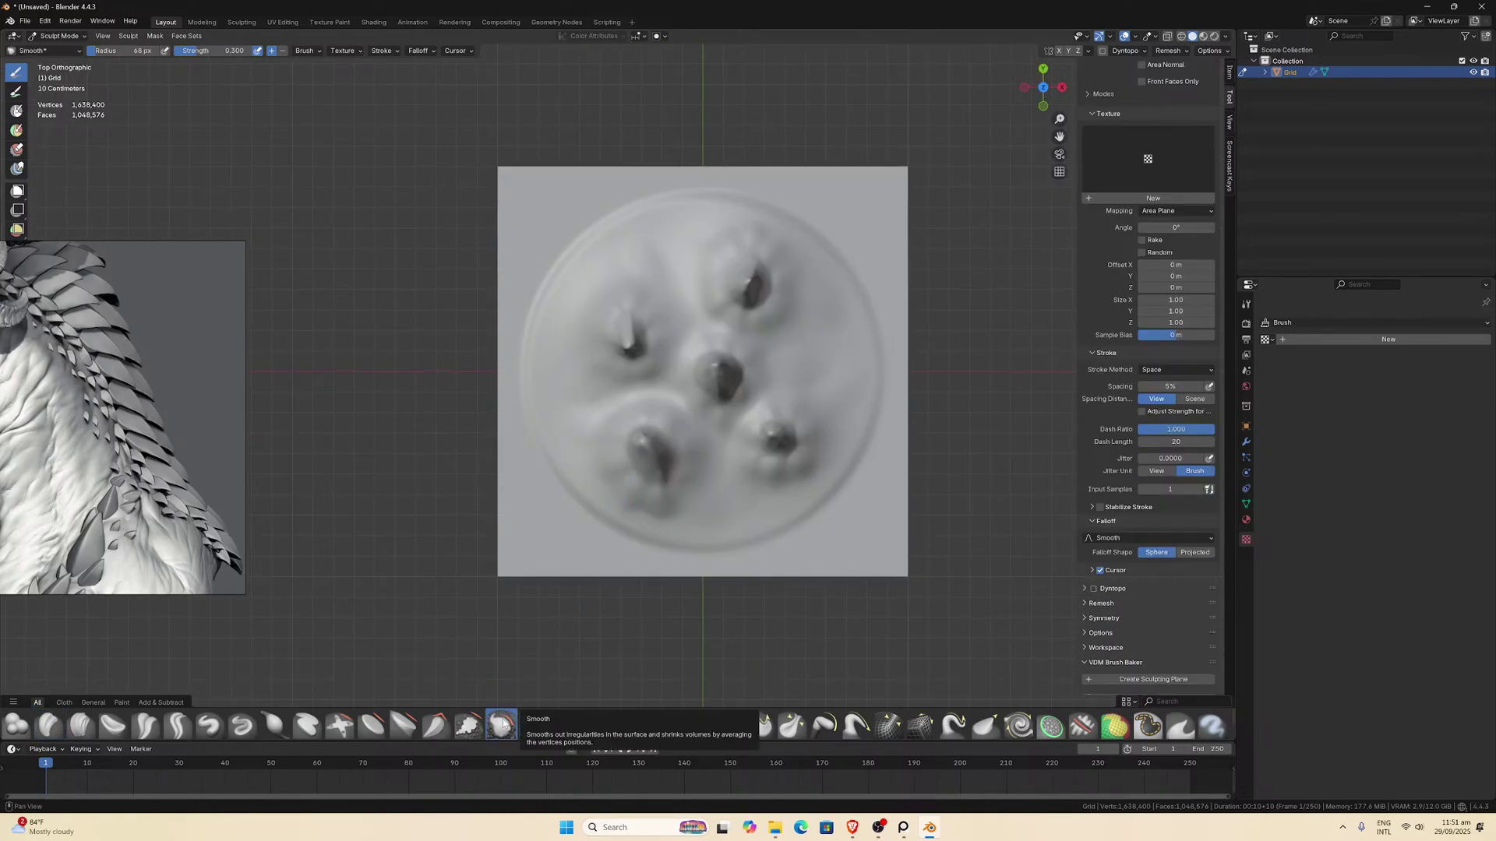
pyautogui.click(214, 51)
pyautogui.write('0.')
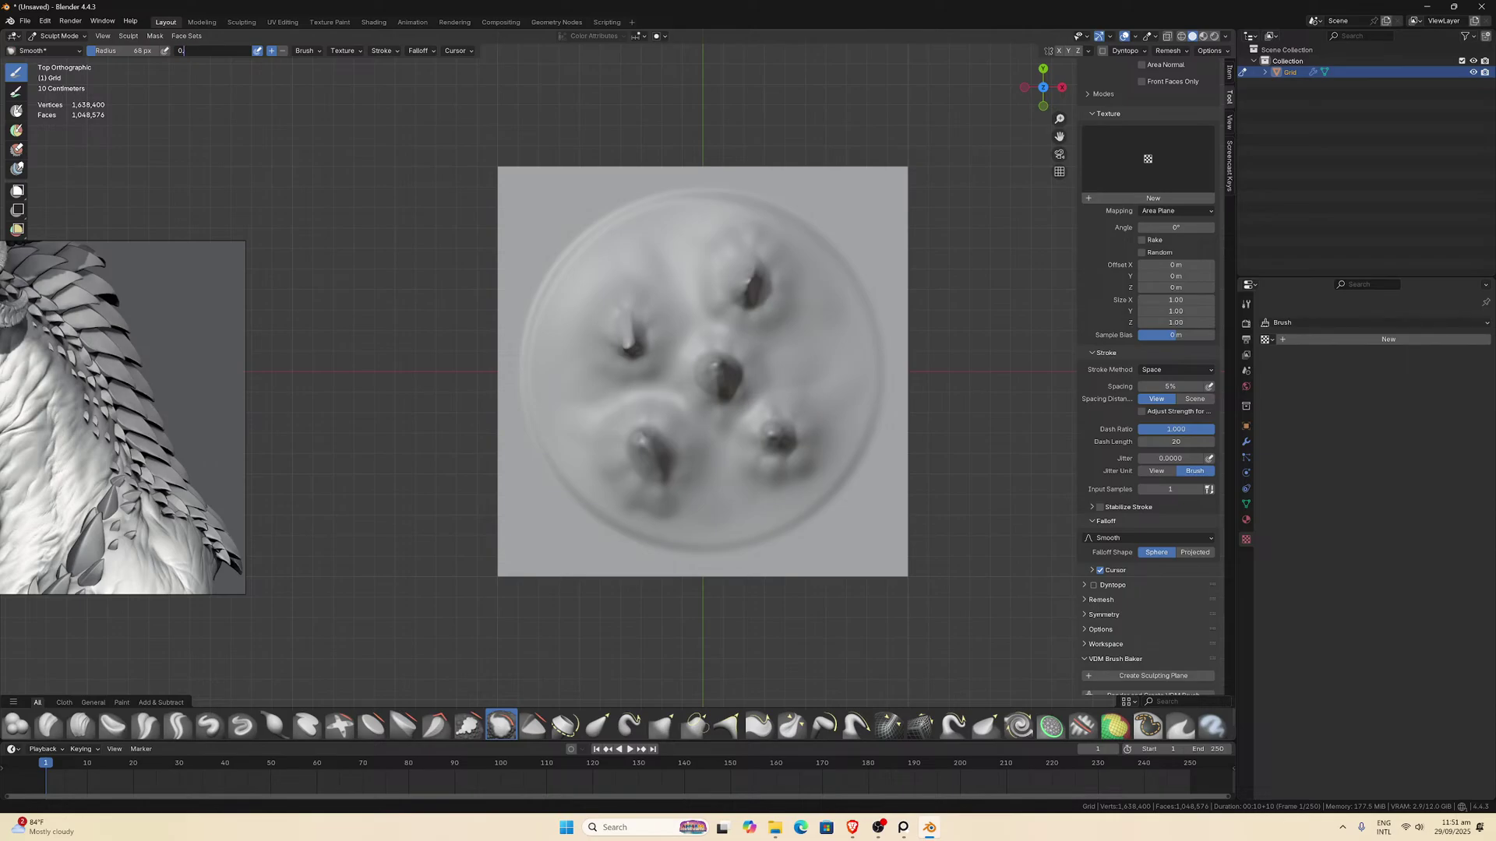
pyautogui.write('5')
pyautogui.press('Return')
# Smooth the ridge along the left rim of the sculpted circle.
pyautogui.scroll(5, 610, 333)
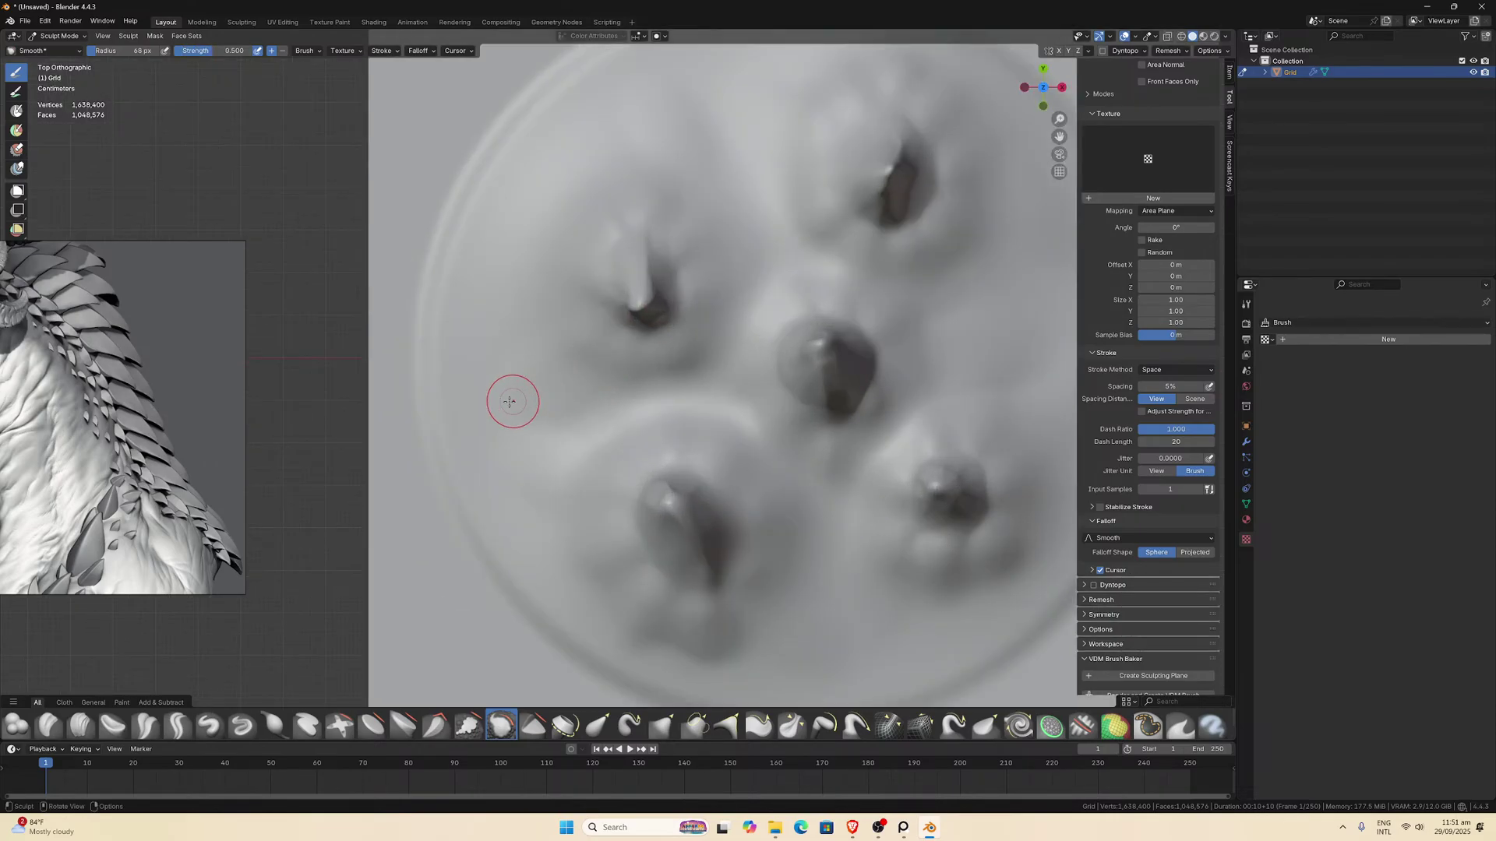
pyautogui.moveTo(342, 350); pyautogui.dragTo(363, 355)
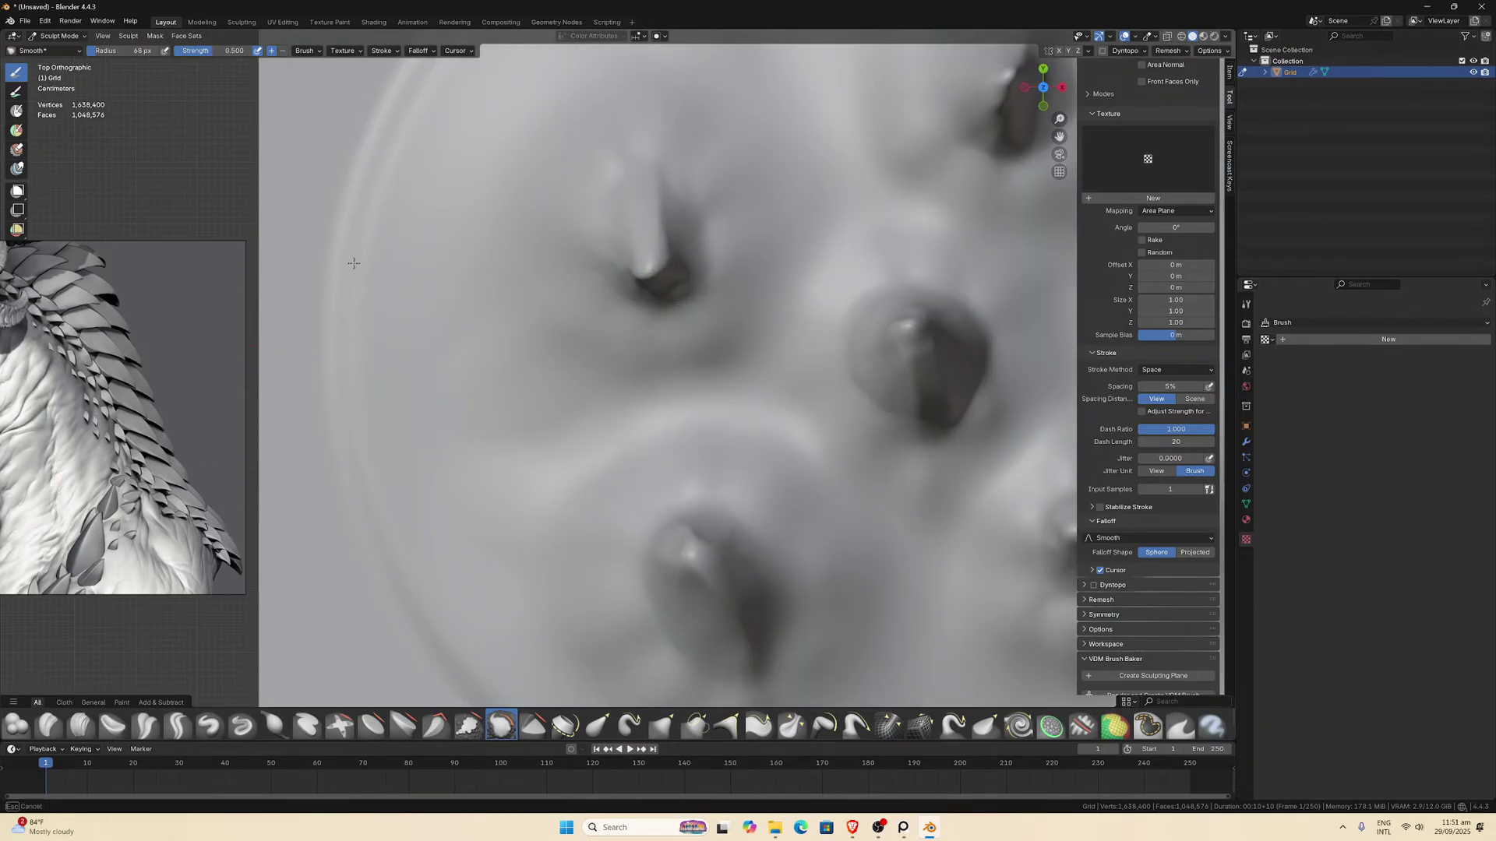
pyautogui.moveTo(345, 151); pyautogui.dragTo(353, 276)
pyautogui.moveTo(385, 143)
pyautogui.mouseDown()
pyautogui.moveTo(388, 93)
pyautogui.moveTo(390, 135)
pyautogui.mouseUp()
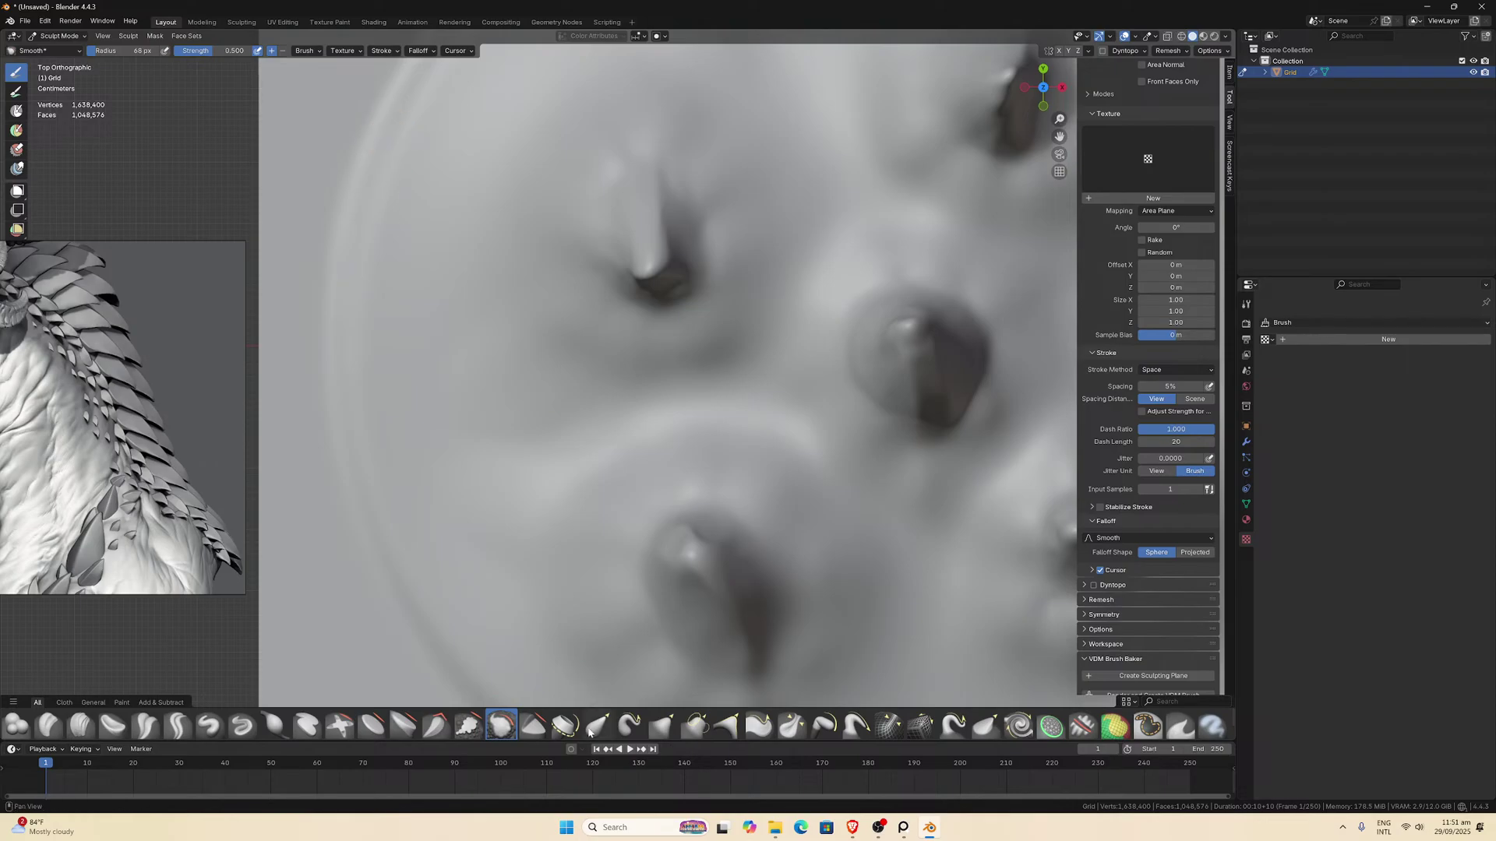
# Set the Smooth brush's strength to 0.7 and enlarge its radius to 119 px.
pyautogui.click(237, 49)
pyautogui.write('0.')
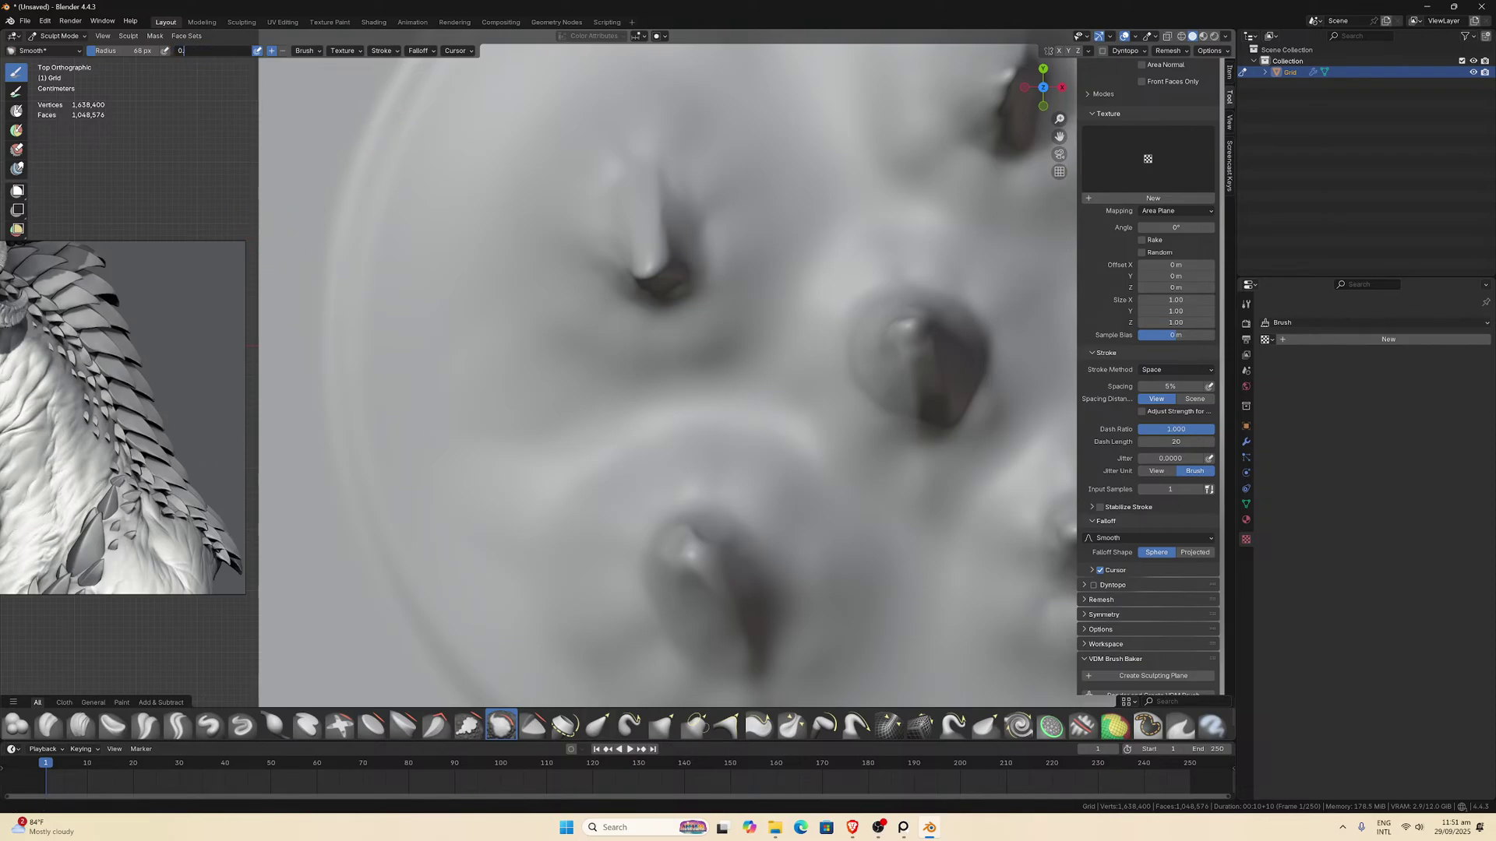
pyautogui.write('7')
pyautogui.press('Return')
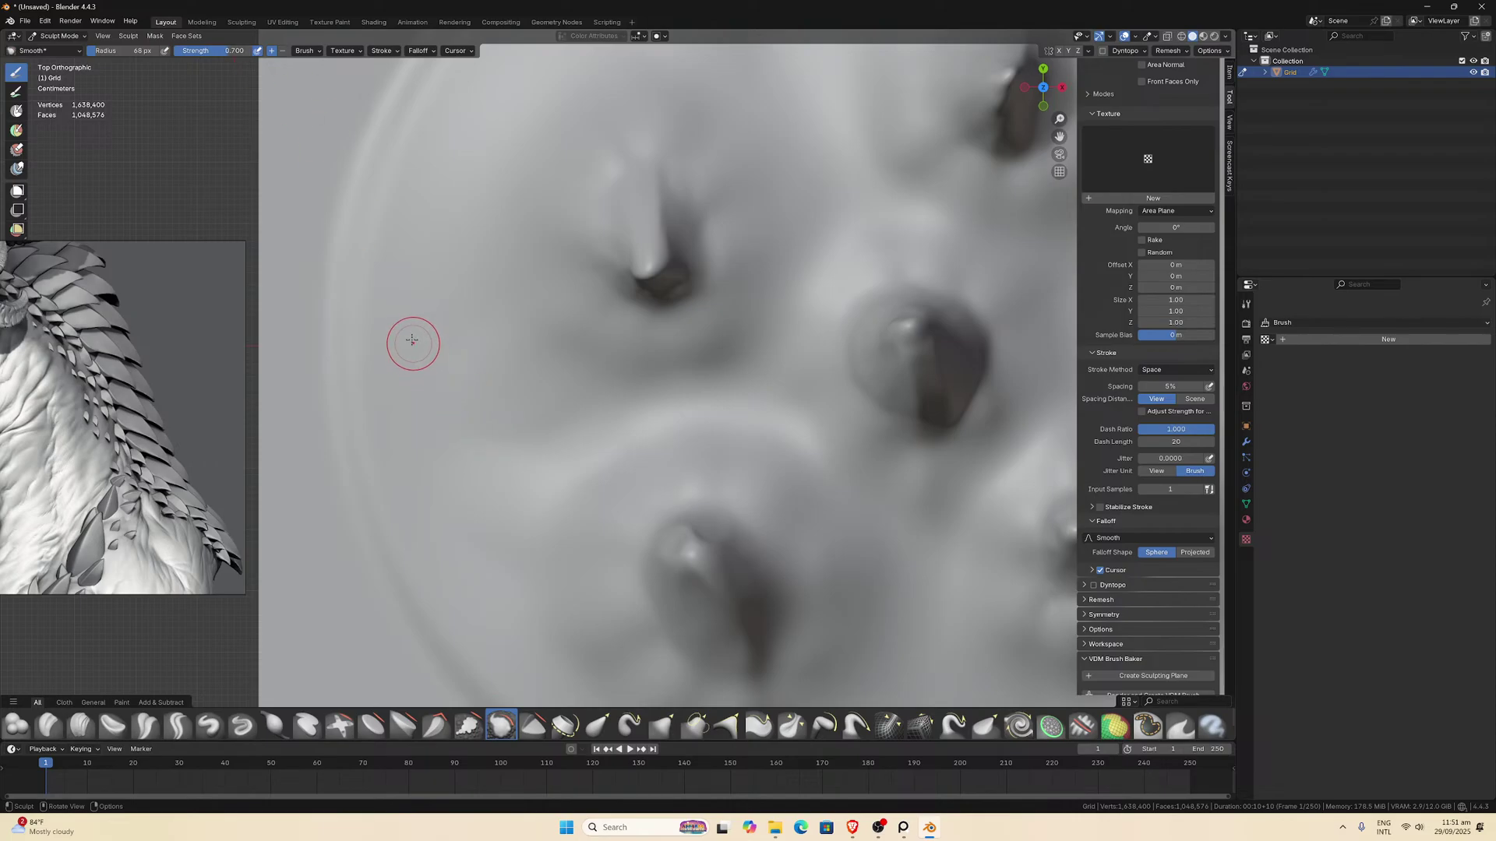
pyautogui.scroll(-2, 411, 337)
pyautogui.press('f')
pyautogui.click(421, 304)
# Smooth the rim of the sculpted circle along its left, bottom and lower-right edges.
pyautogui.scroll(-3, 468, 273)
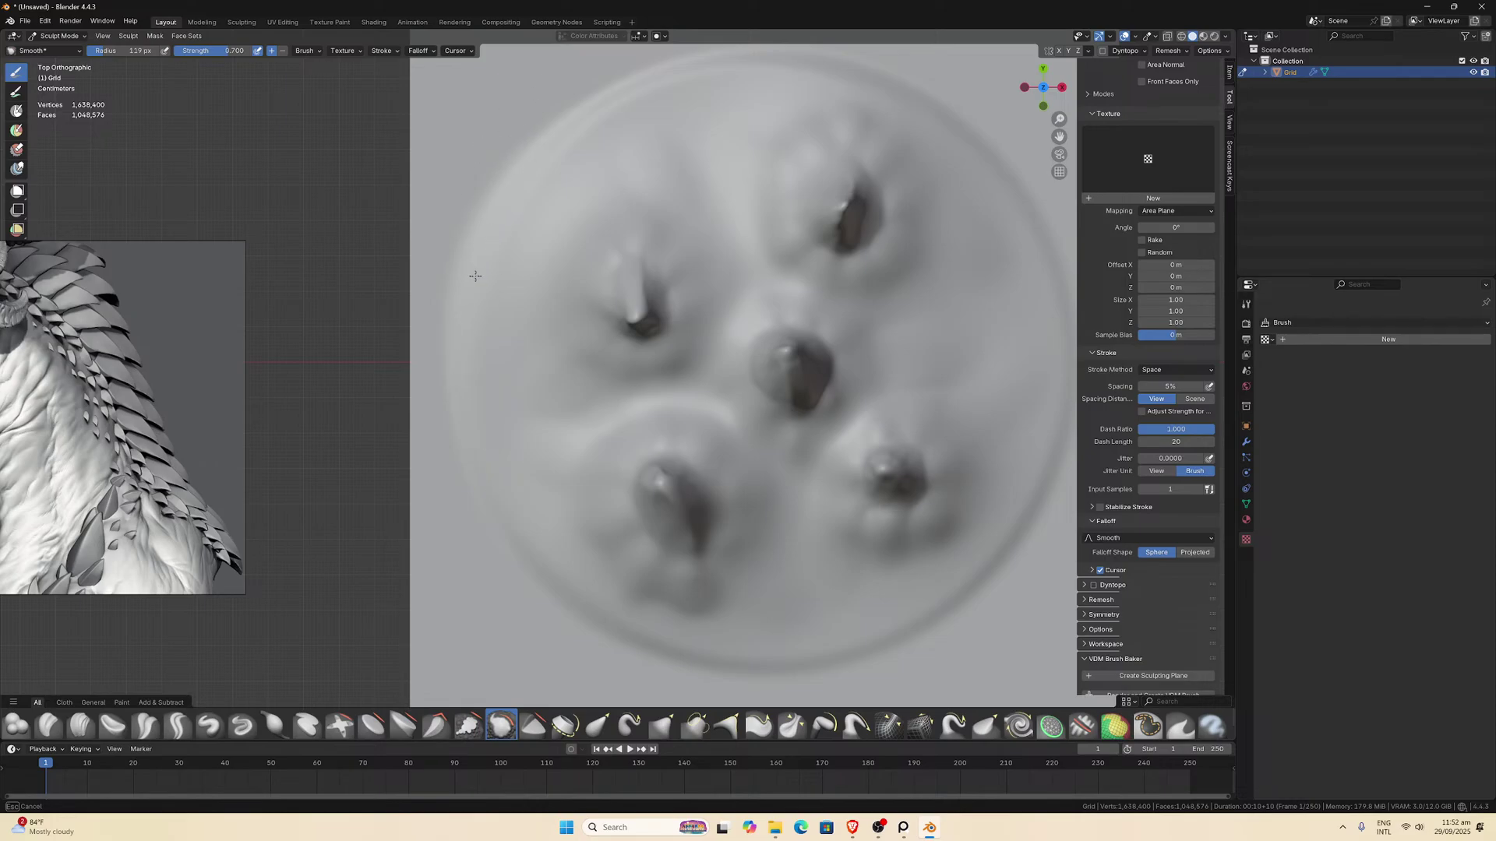
pyautogui.moveTo(1060, 136); pyautogui.dragTo(962, 3)
pyautogui.scroll(3, 828, 478)
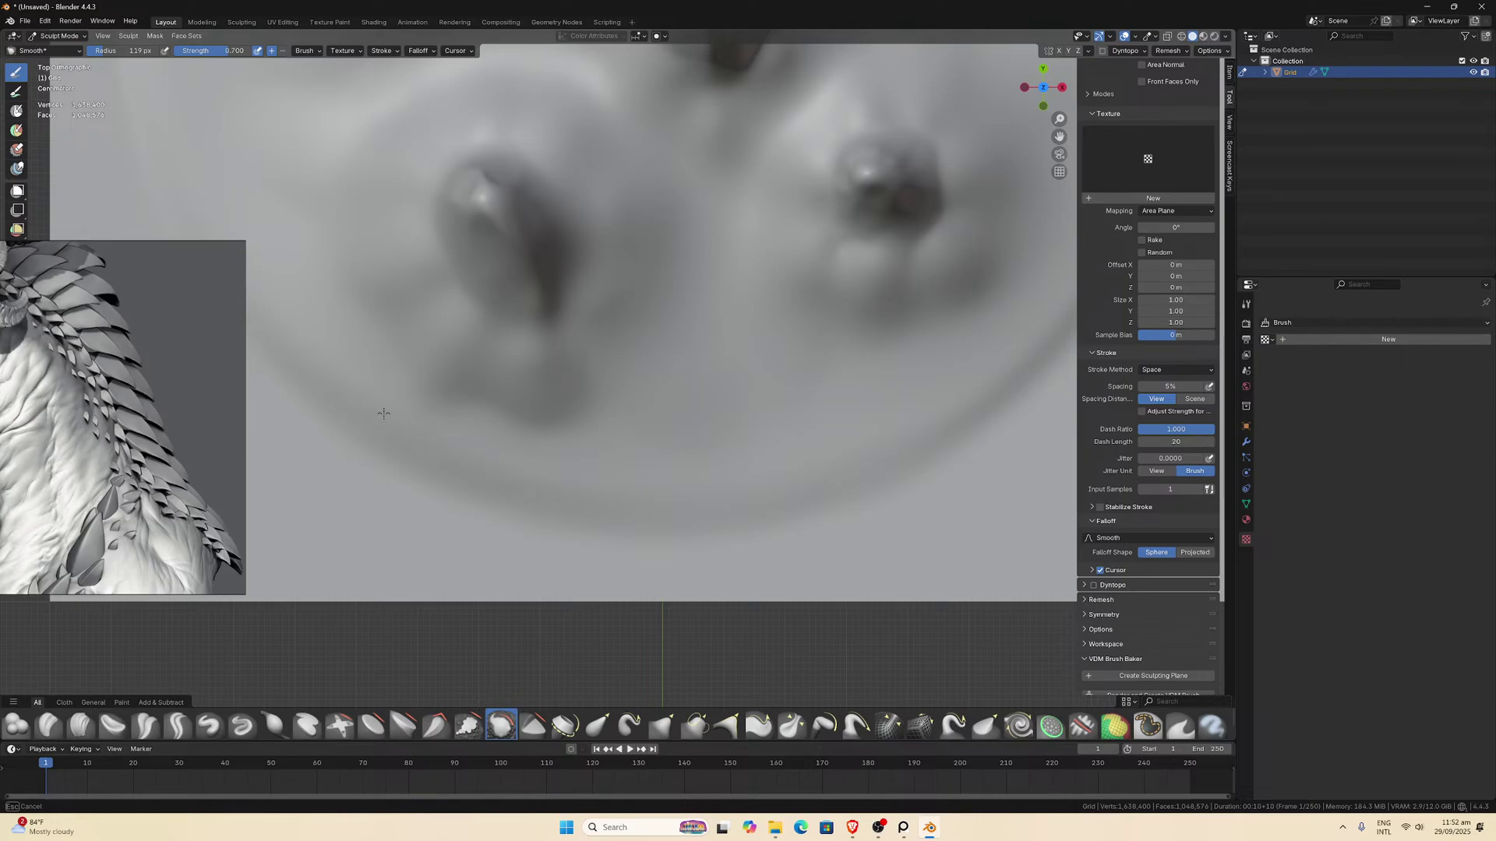
pyautogui.scroll(-3, 285, 332)
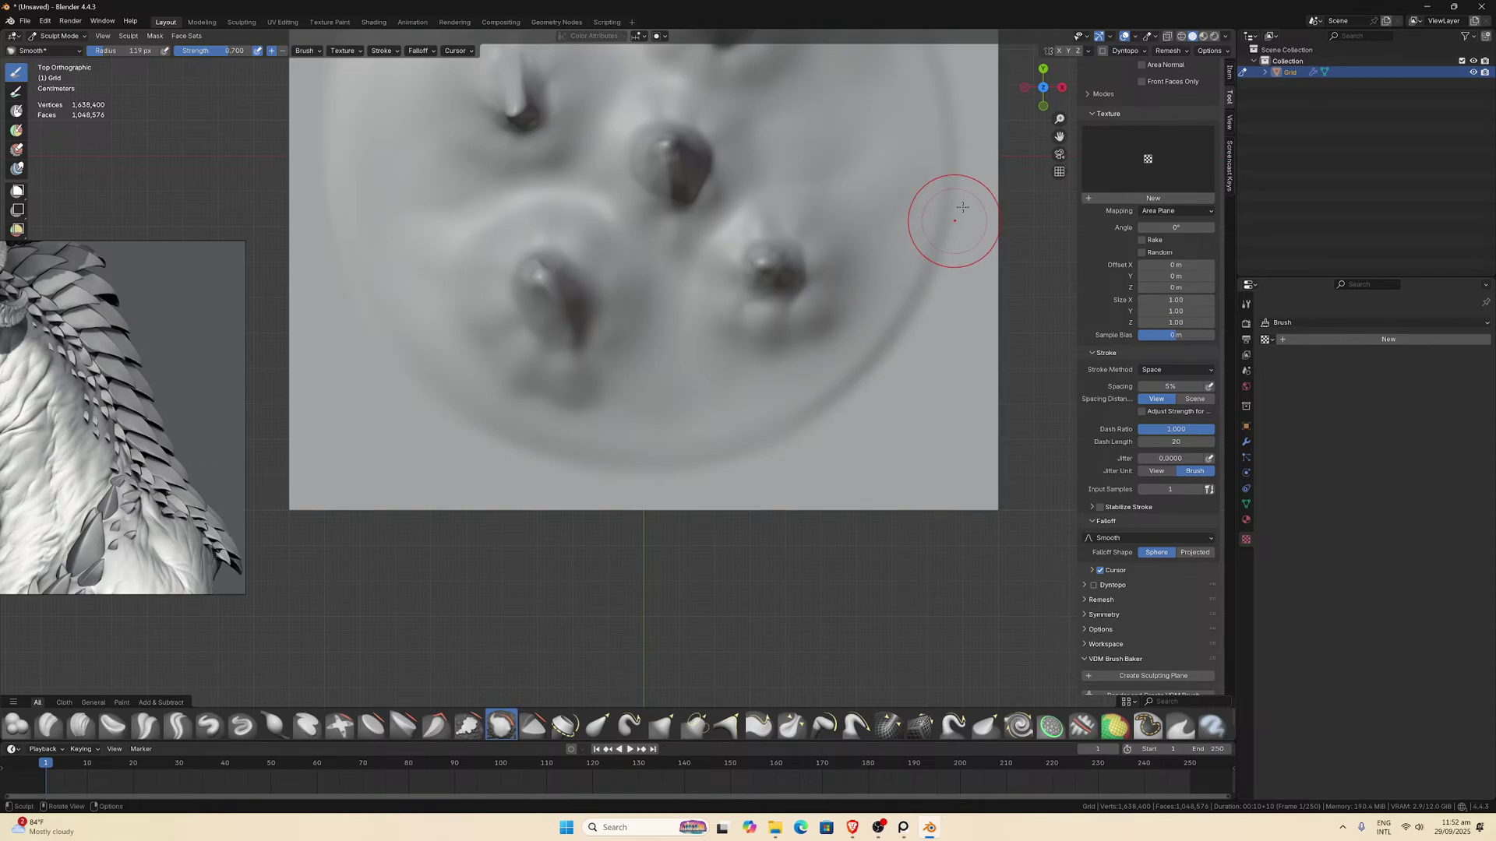
pyautogui.scroll(2, 1013, 155)
pyautogui.scroll(2, 818, 351)
pyautogui.moveTo(780, 383); pyautogui.dragTo(657, 521)
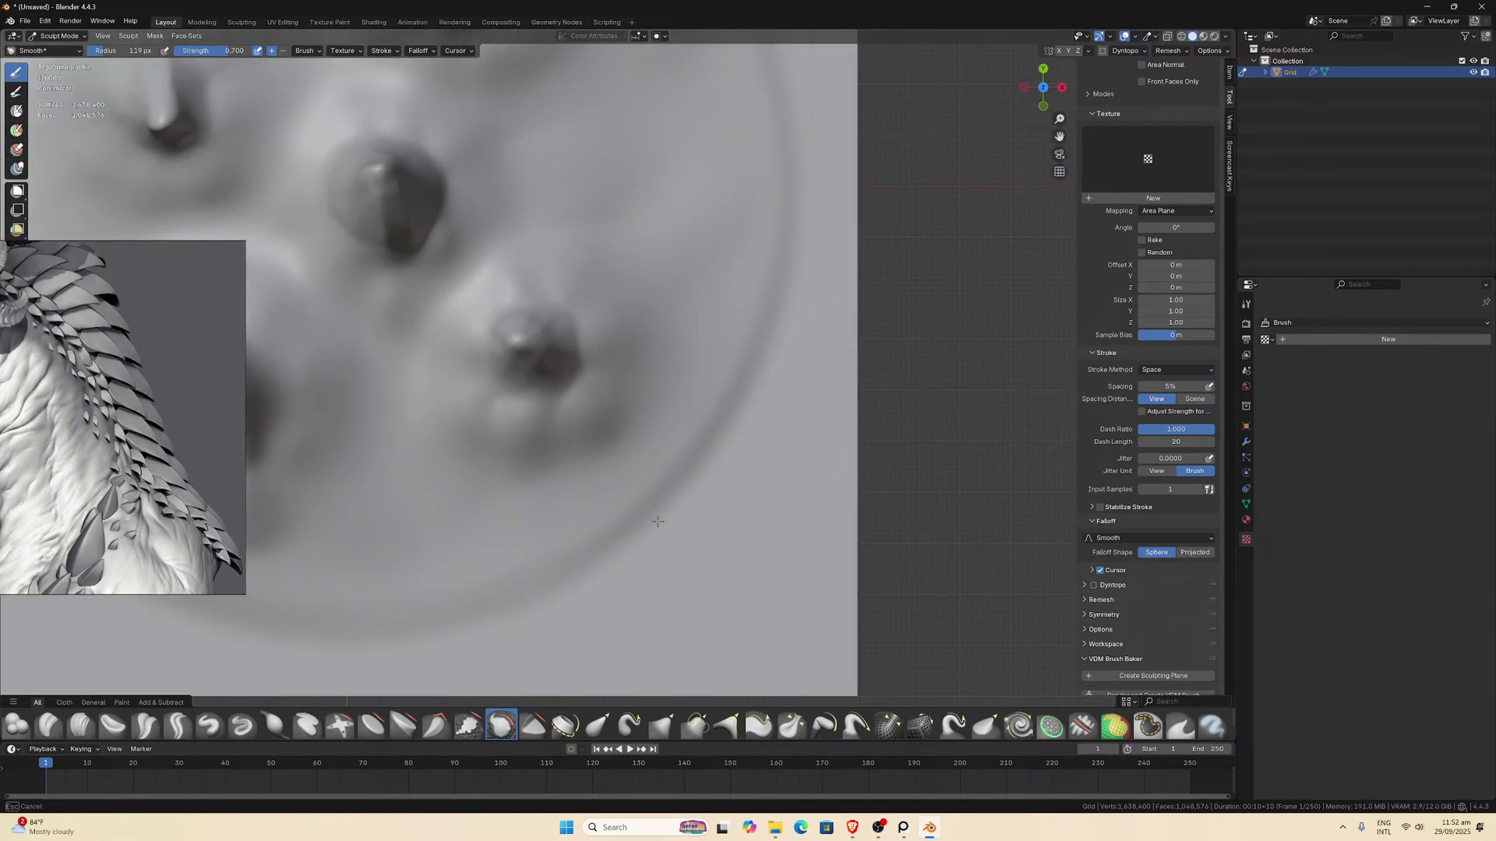
# Build up the lower-right and right rim of the circle with the Clay brush, blending it into the grid.
pyautogui.keyDown('shift'); pyautogui.moveTo(655, 432); pyautogui.dragTo(655, 432); pyautogui.keyUp('shift')
pyautogui.moveTo(581, 532)
pyautogui.mouseDown()
pyautogui.moveTo(623, 560)
pyautogui.moveTo(647, 471)
pyautogui.moveTo(654, 484)
pyautogui.mouseUp()
pyautogui.moveTo(688, 544); pyautogui.dragTo(685, 398)
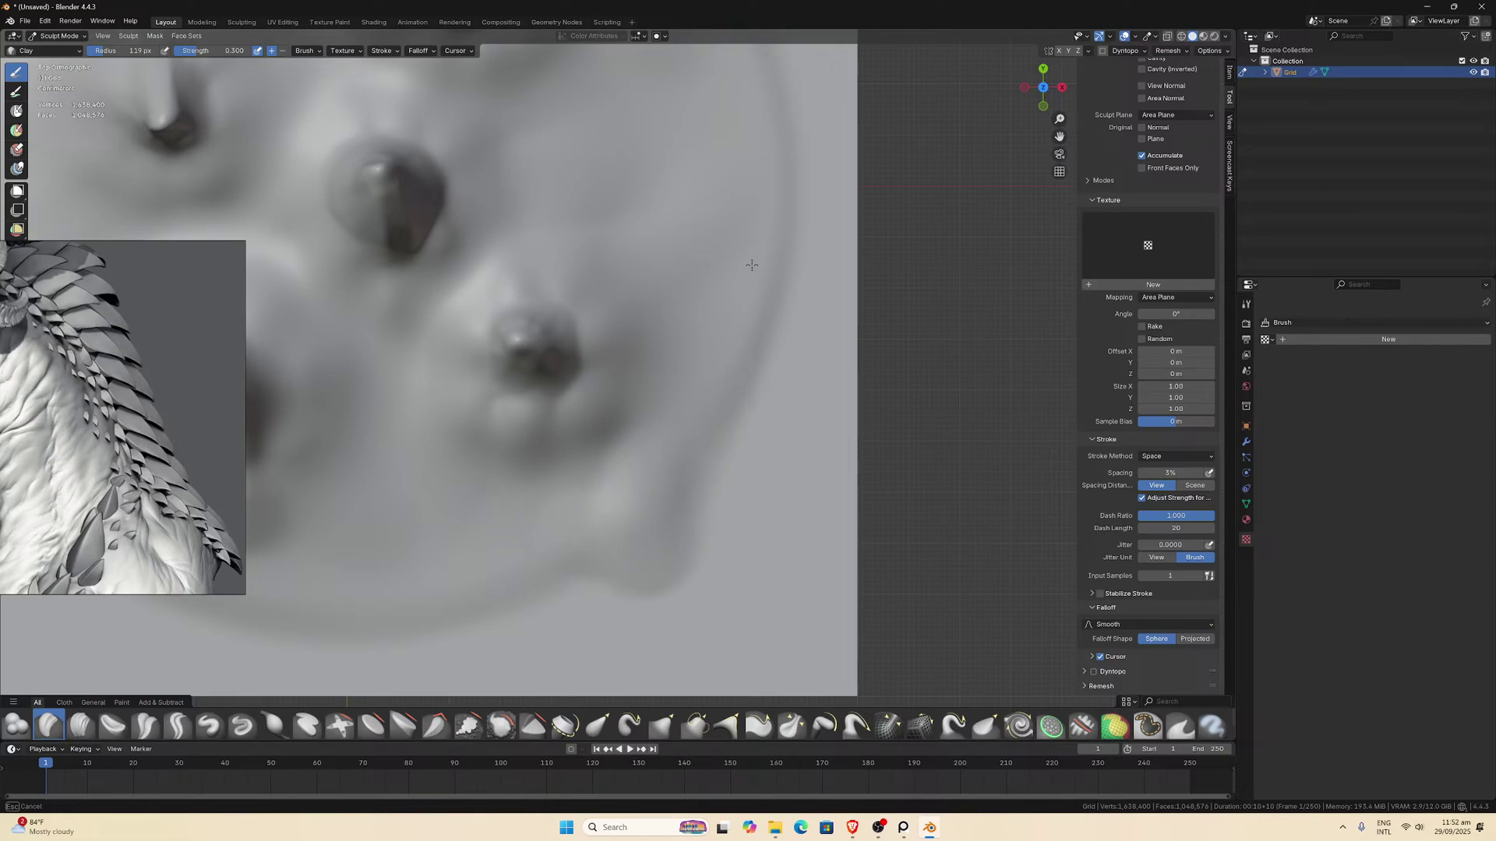
pyautogui.moveTo(732, 307)
pyautogui.mouseDown()
pyautogui.moveTo(748, 390)
pyautogui.moveTo(728, 418)
pyautogui.moveTo(736, 374)
pyautogui.mouseUp()
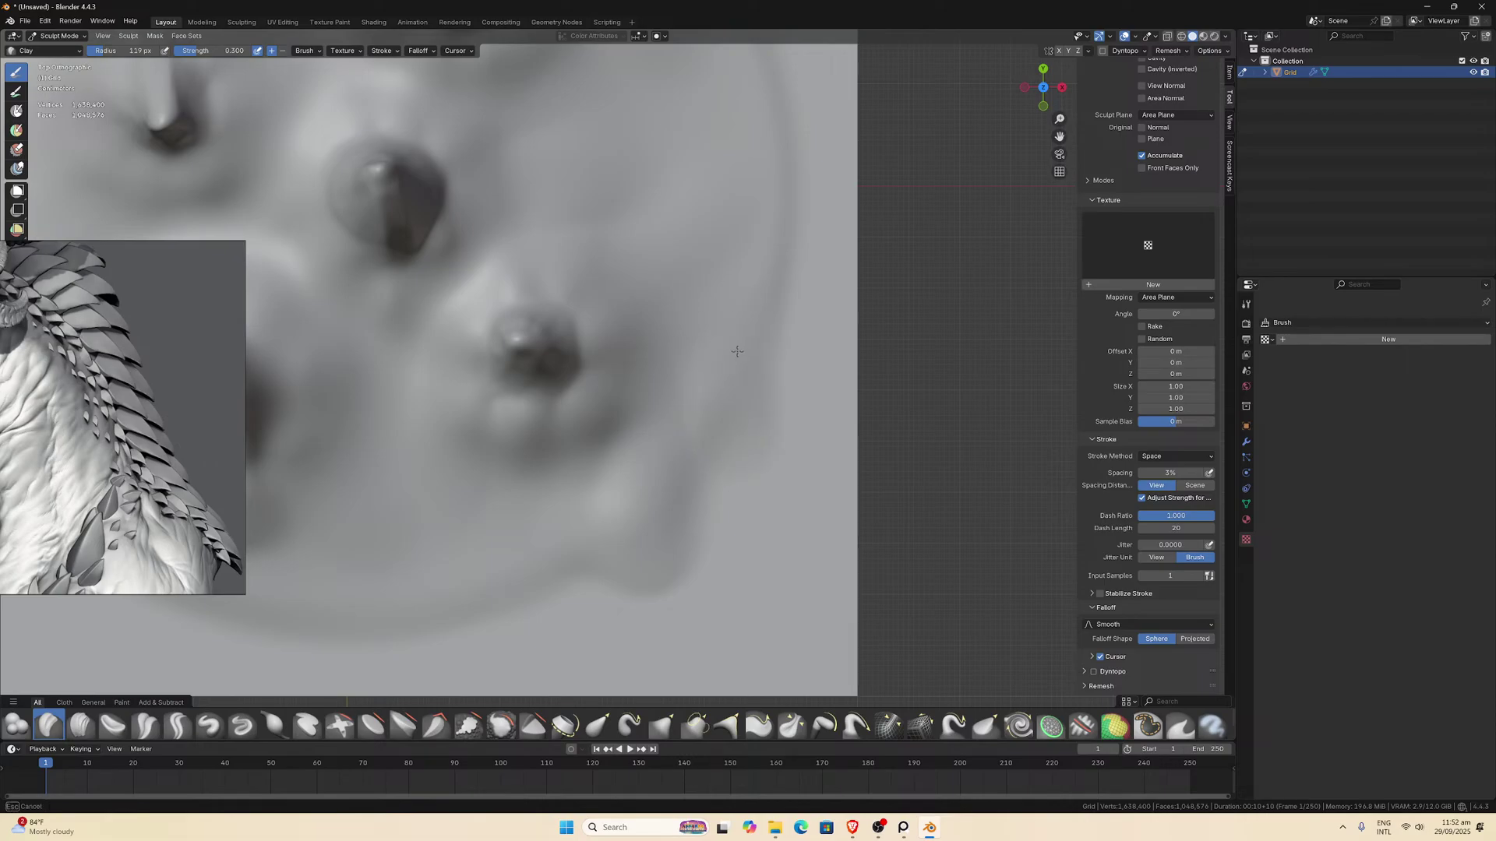
# Extend the Clay buildup along the bottom rim of the circle, below the lower-right peak.
pyautogui.scroll(1, 651, 550)
pyautogui.scroll(-10, 857, 584)
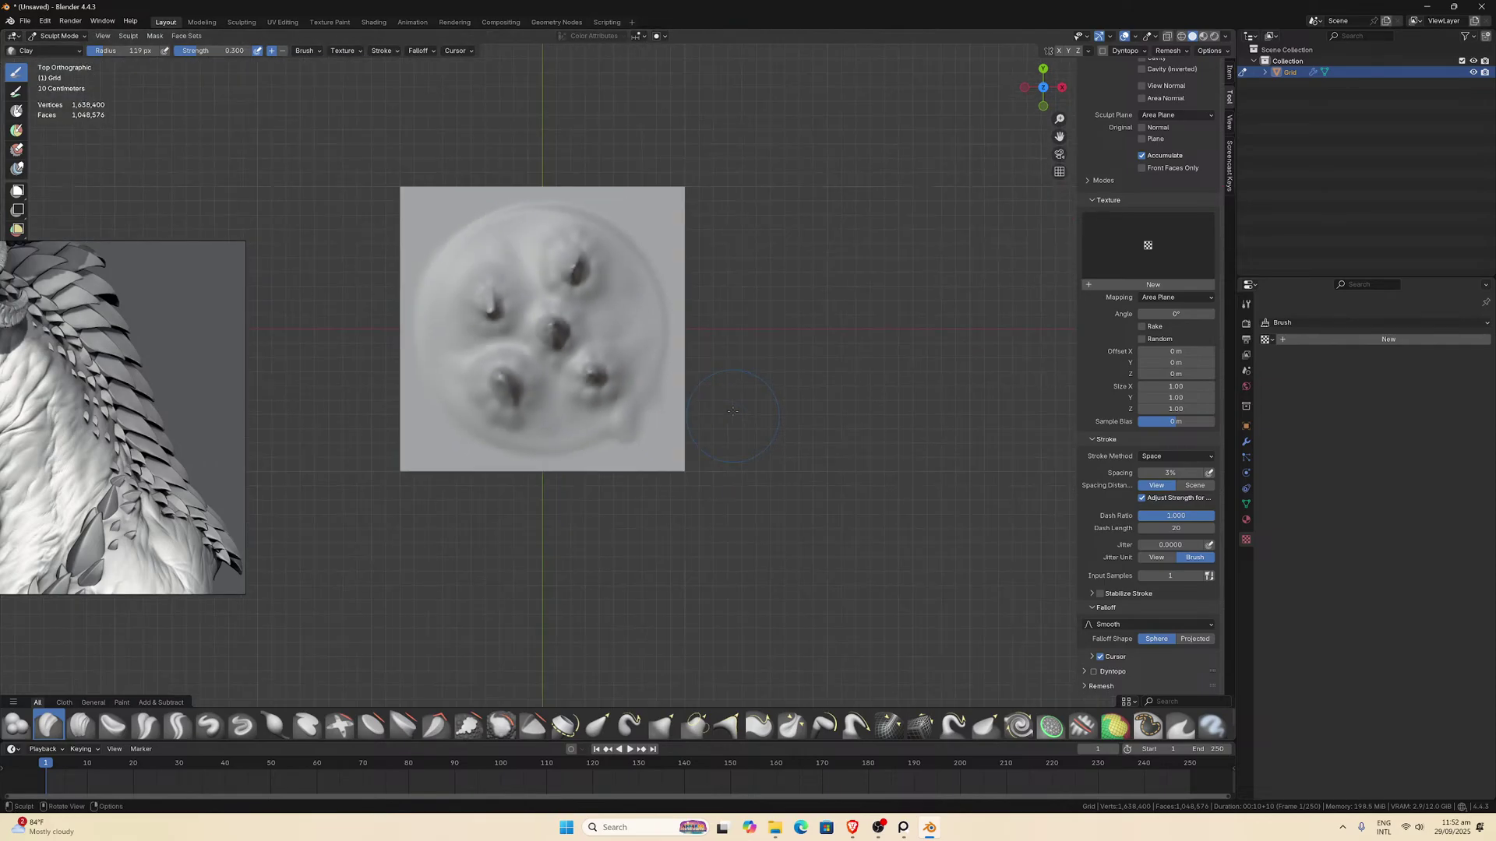
pyautogui.scroll(11, 910, 493)
pyautogui.scroll(-1, 686, 484)
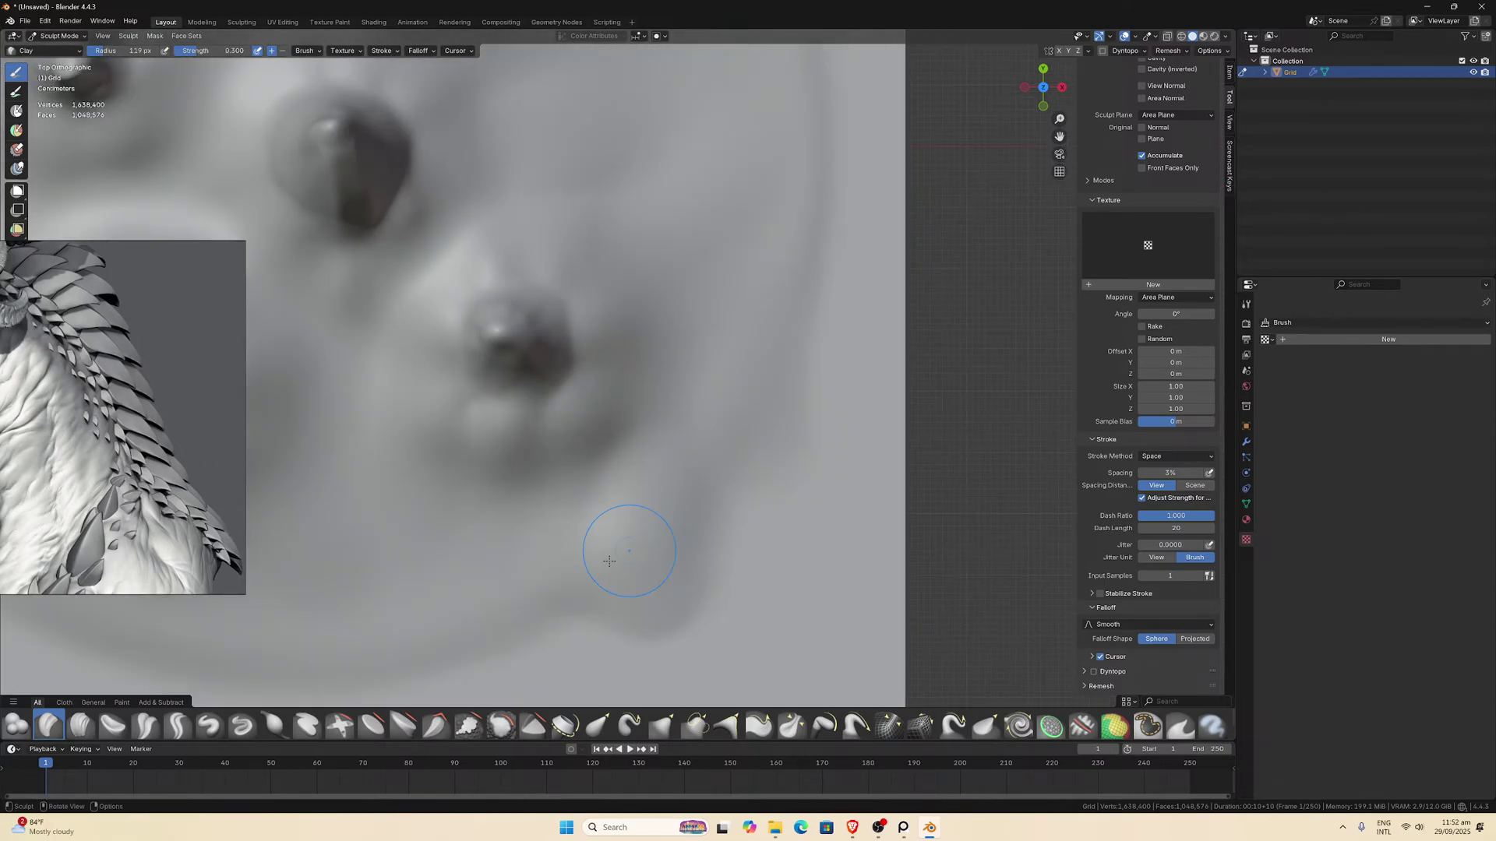
pyautogui.moveTo(400, 634)
pyautogui.mouseDown()
pyautogui.moveTo(550, 644)
pyautogui.moveTo(538, 550)
pyautogui.mouseUp()
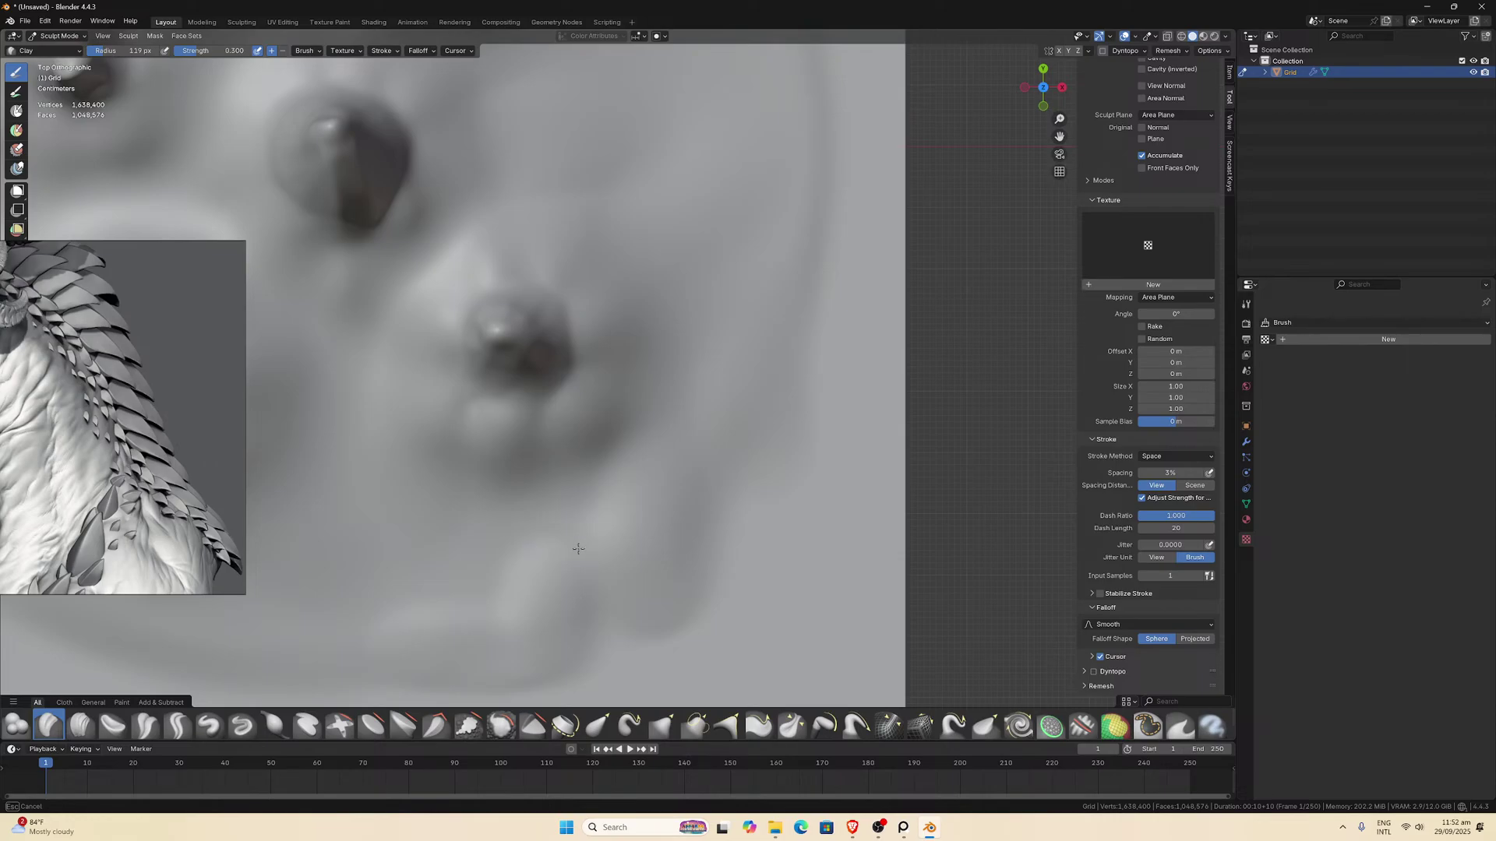
# Switch to the Clay Strips brush and lay short overlapping strokes up the circle's right rim.
pyautogui.press('Home')
pyautogui.moveTo(661, 395)
pyautogui.keyDown('ctrl'); pyautogui.mouseDown(button='middle')
pyautogui.moveTo(537, 613)
pyautogui.moveTo(545, 576)
pyautogui.mouseUp(button='middle'); pyautogui.keyUp('ctrl')
pyautogui.press('Home')
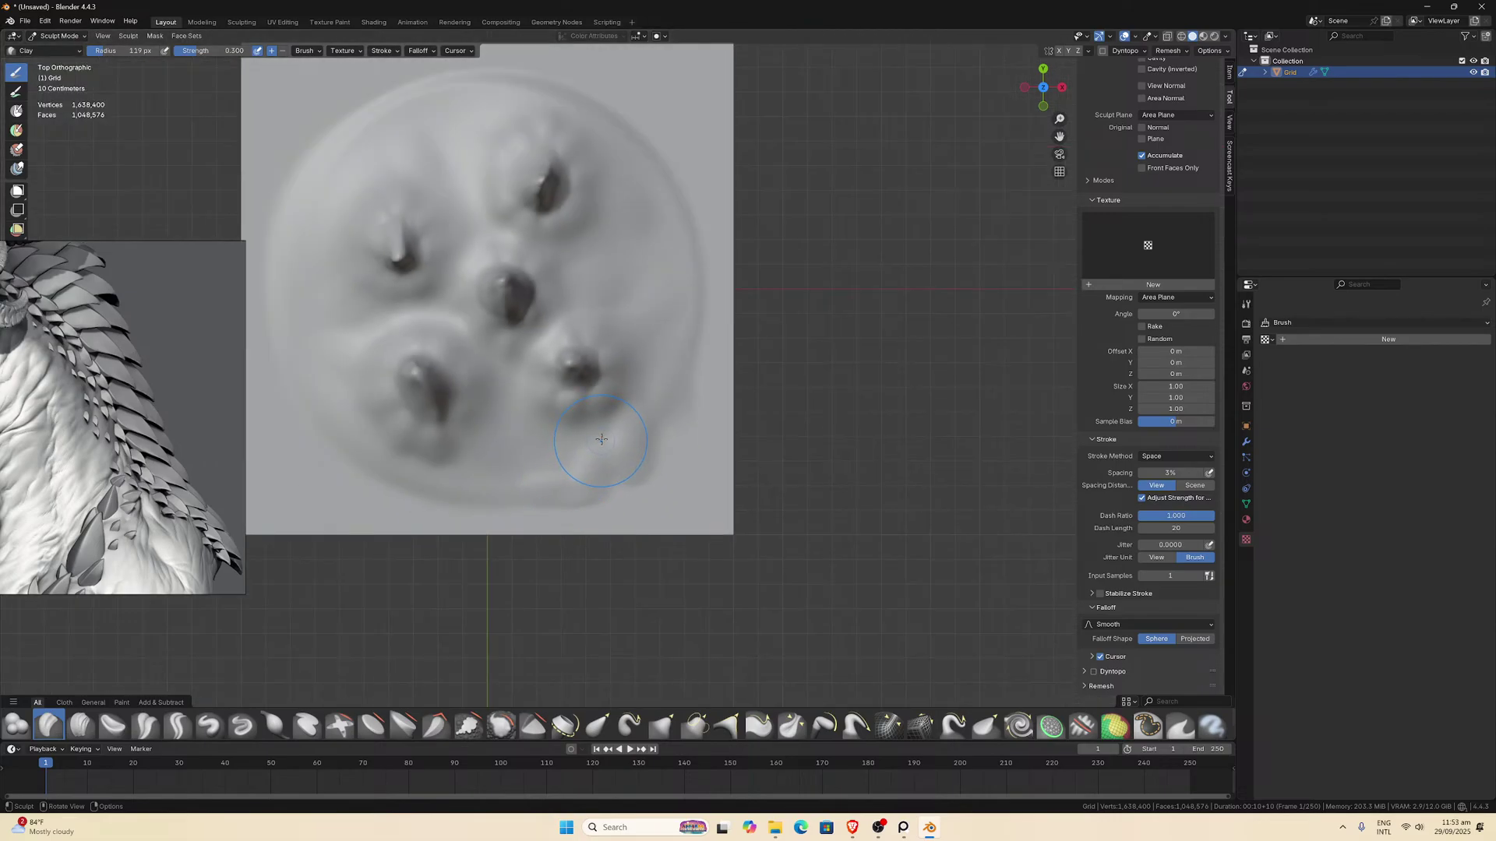
pyautogui.scroll(6, 612, 426)
pyautogui.scroll(3, 602, 534)
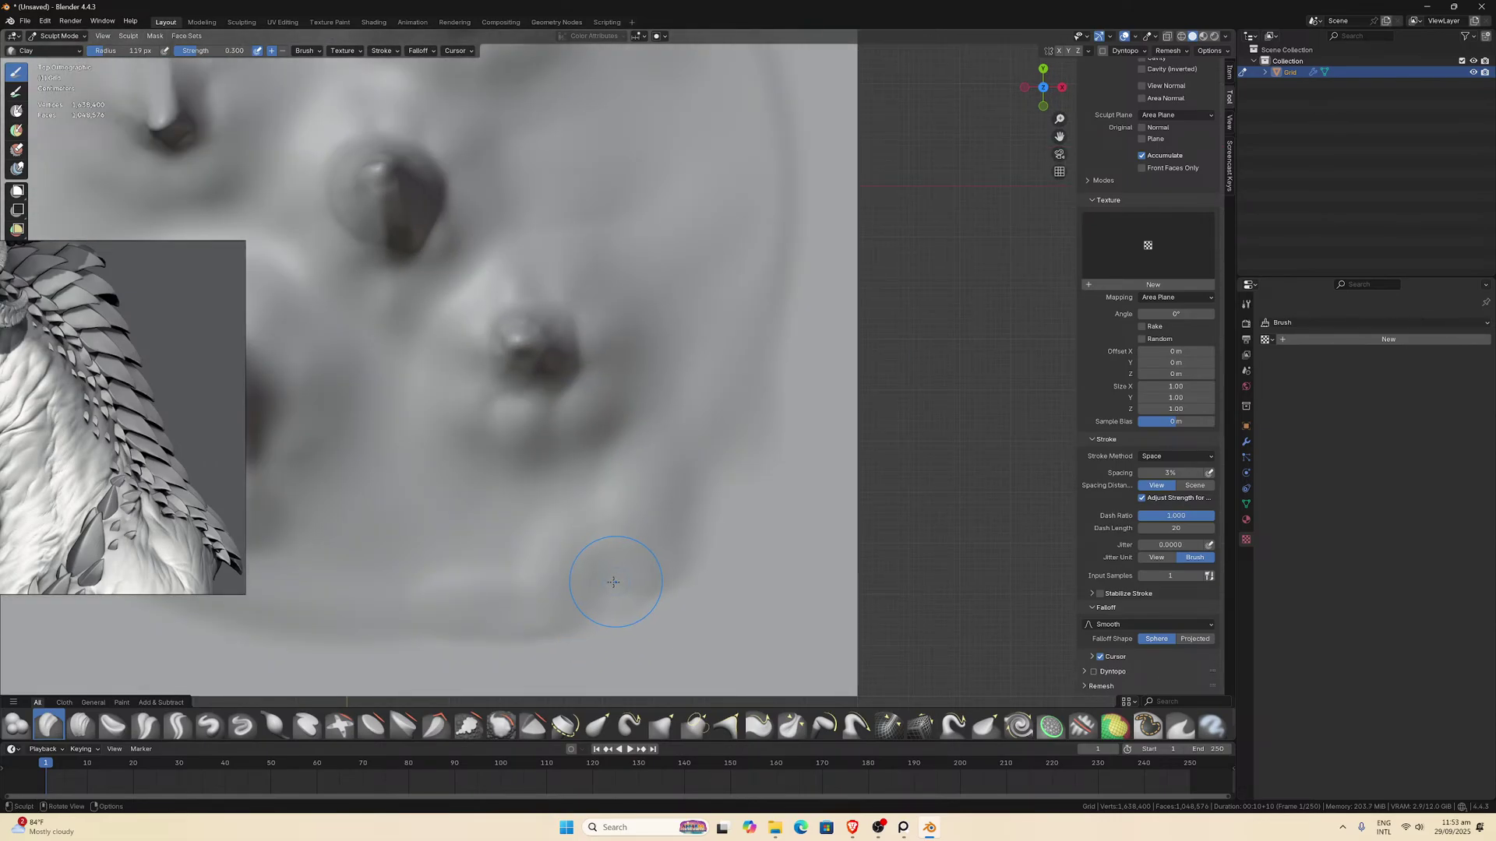
pyautogui.moveTo(611, 581); pyautogui.dragTo(613, 578, button='middle')
pyautogui.click(80, 725)
pyautogui.scroll(1, 724, 389)
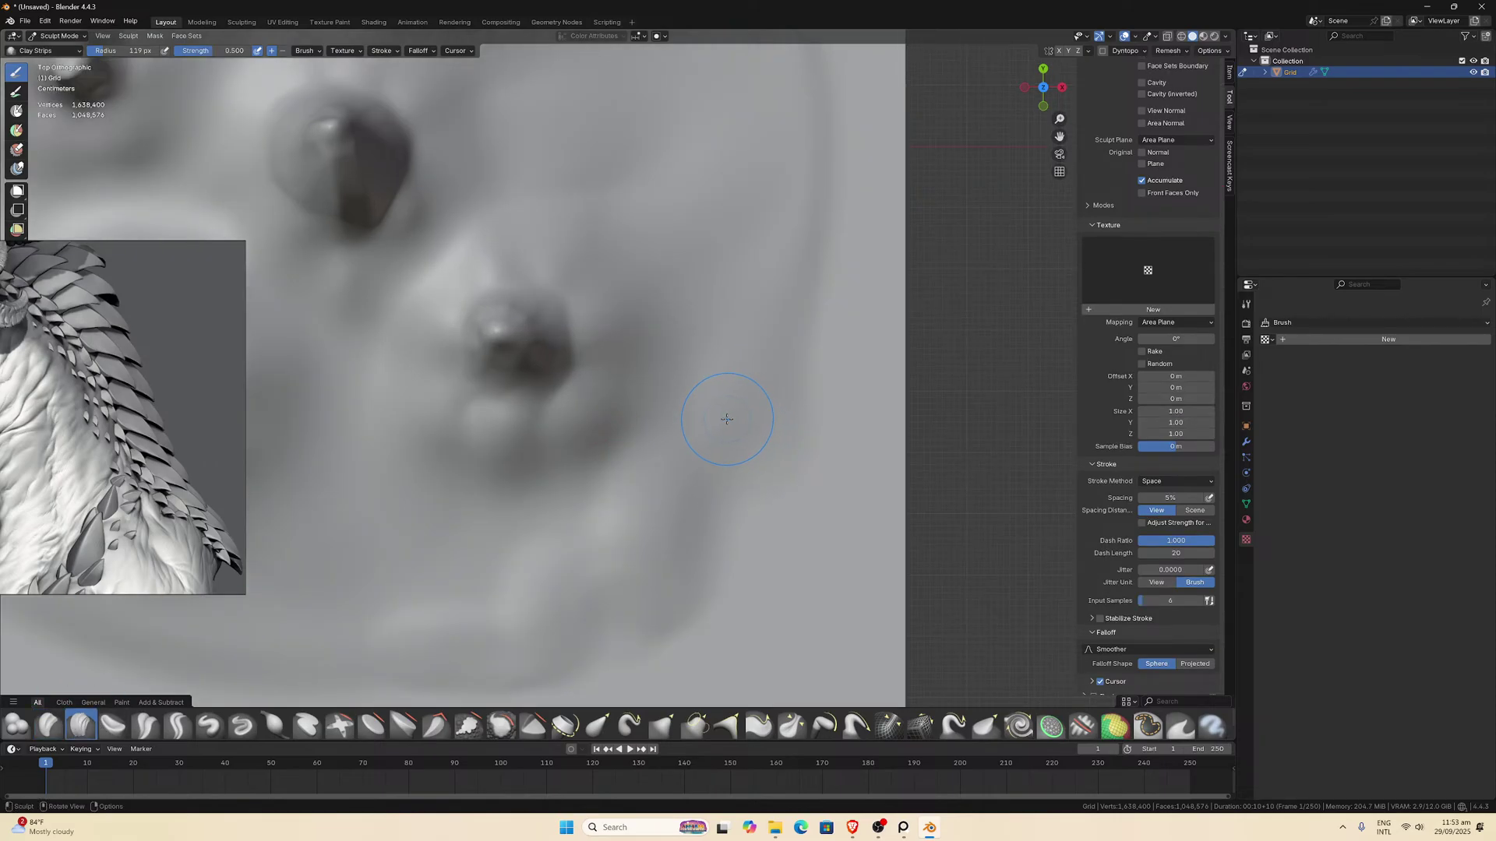
pyautogui.moveTo(726, 420); pyautogui.dragTo(736, 491)
pyautogui.moveTo(802, 339); pyautogui.dragTo(768, 292)
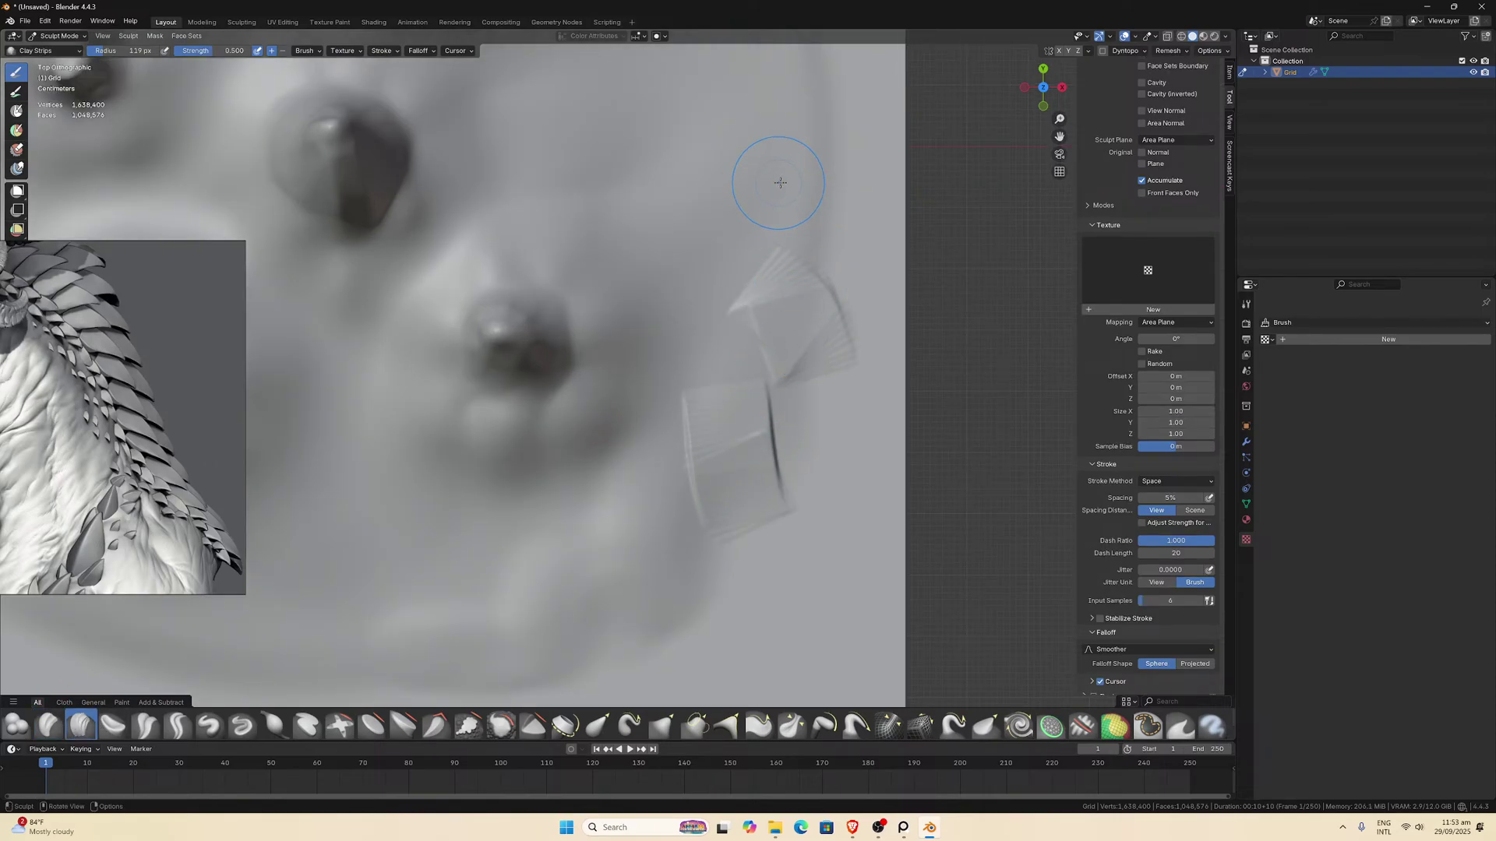
pyautogui.moveTo(780, 182); pyautogui.dragTo(853, 198)
pyautogui.moveTo(1058, 138)
pyautogui.mouseDown()
pyautogui.moveTo(685, 386)
pyautogui.moveTo(701, 382)
pyautogui.mouseUp()
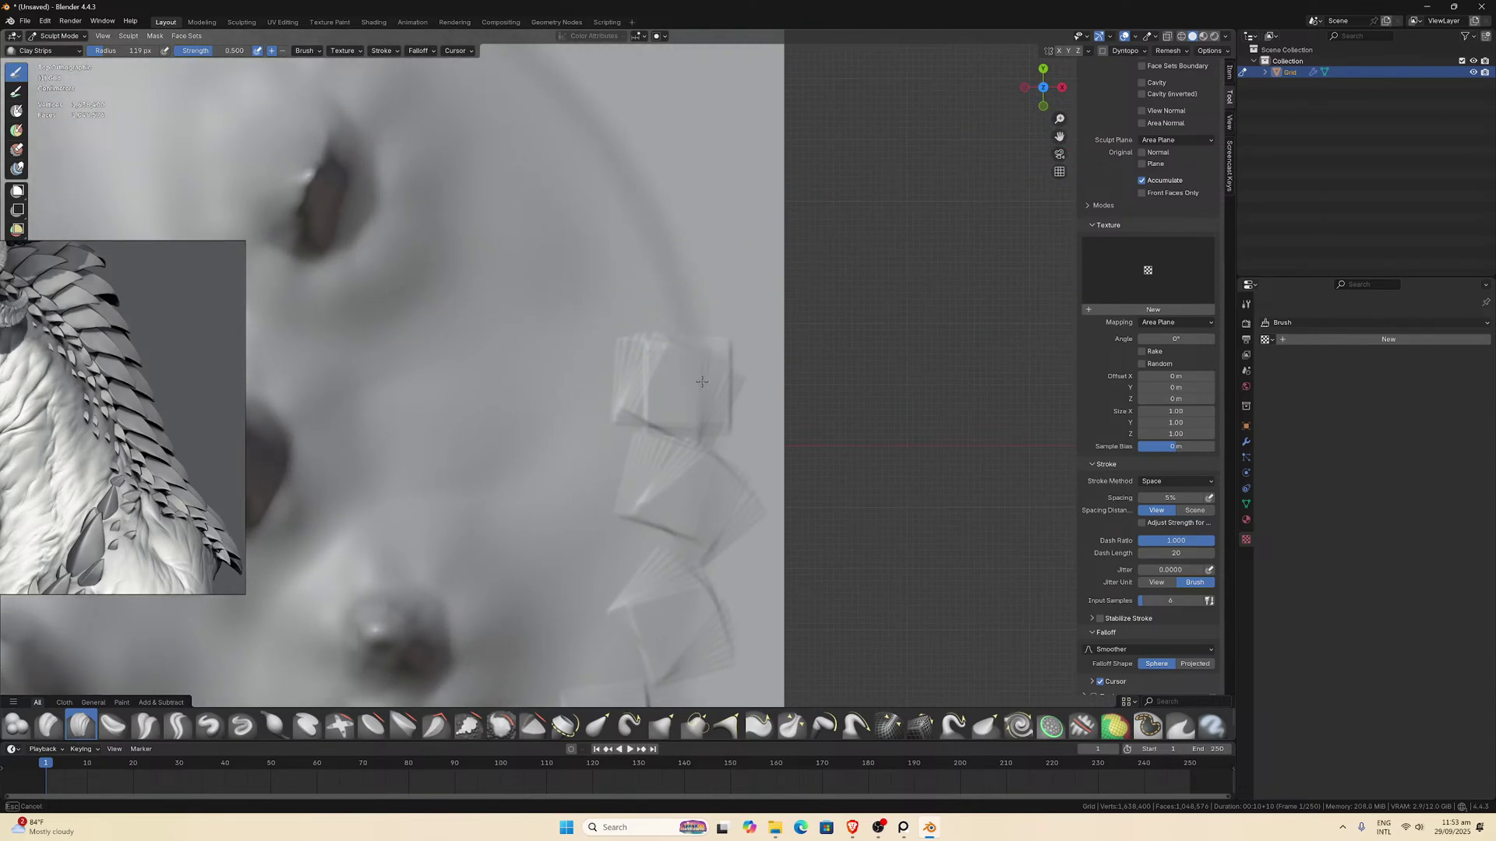
# Smooth out the Clay Strips strokes along the circle's right rim.
pyautogui.hotkey('ctrl', 'z')
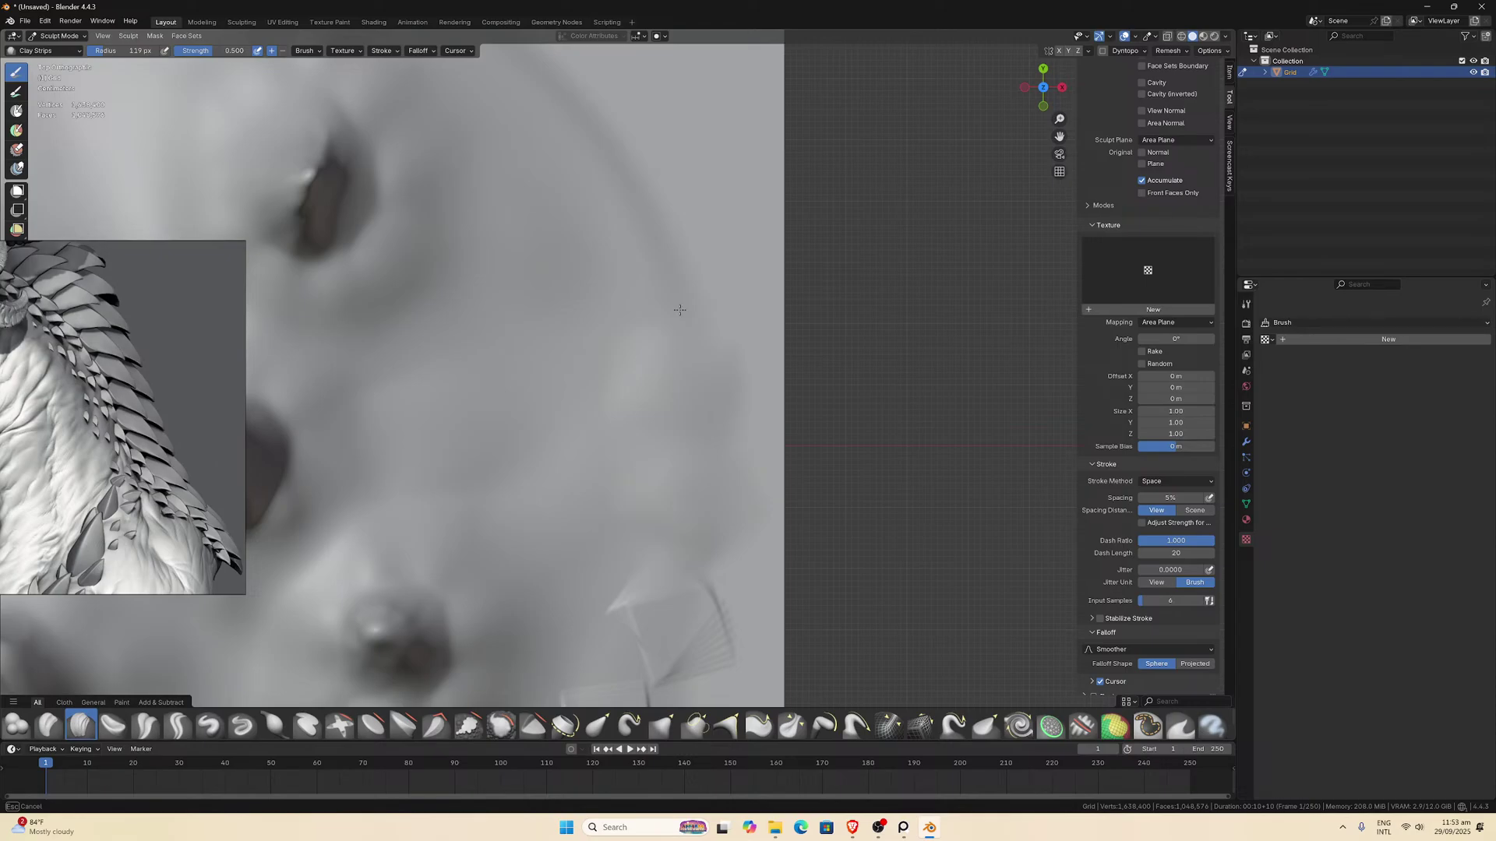
pyautogui.moveTo(703, 532)
pyautogui.keyDown('shift'); pyautogui.mouseDown(button='middle')
pyautogui.moveTo(632, 299)
pyautogui.moveTo(644, 227)
pyautogui.mouseUp(button='middle'); pyautogui.keyUp('shift')
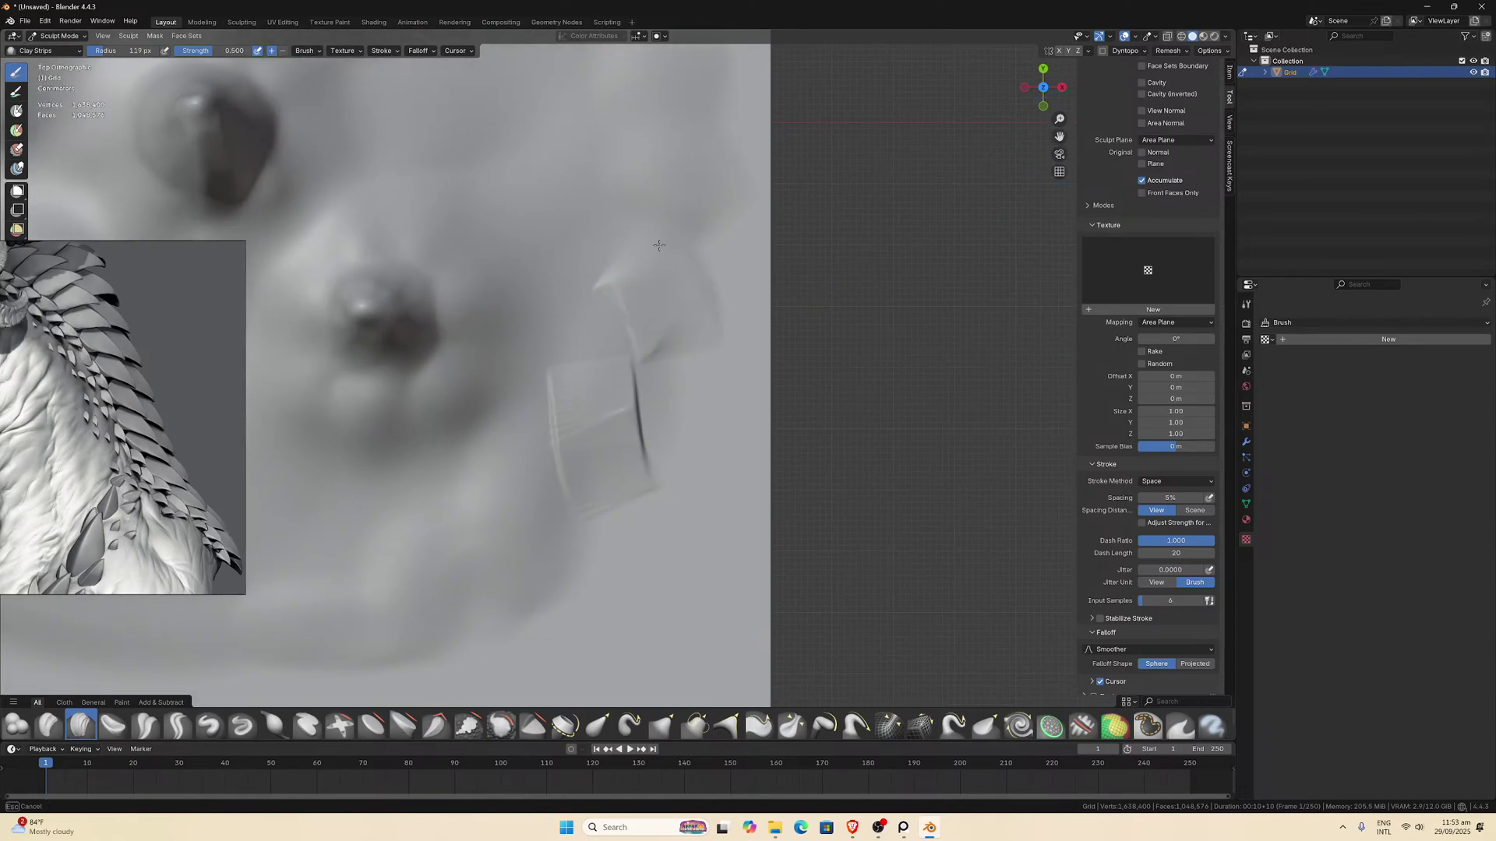
pyautogui.moveTo(634, 242)
pyautogui.keyDown('shift'); pyautogui.mouseDown()
pyautogui.moveTo(673, 384)
pyautogui.moveTo(617, 354)
pyautogui.mouseUp(); pyautogui.keyUp('shift')
pyautogui.moveTo(593, 501)
pyautogui.keyDown('shift'); pyautogui.mouseDown()
pyautogui.moveTo(553, 405)
pyautogui.moveTo(590, 420)
pyautogui.moveTo(634, 351)
pyautogui.moveTo(574, 532)
pyautogui.mouseUp(); pyautogui.keyUp('shift')
# Add Clay Strips strokes outside the lower-right rim and smooth them into the surrounding surface.
pyautogui.moveTo(564, 496)
pyautogui.mouseDown()
pyautogui.moveTo(600, 561)
pyautogui.moveTo(663, 616)
pyautogui.mouseUp()
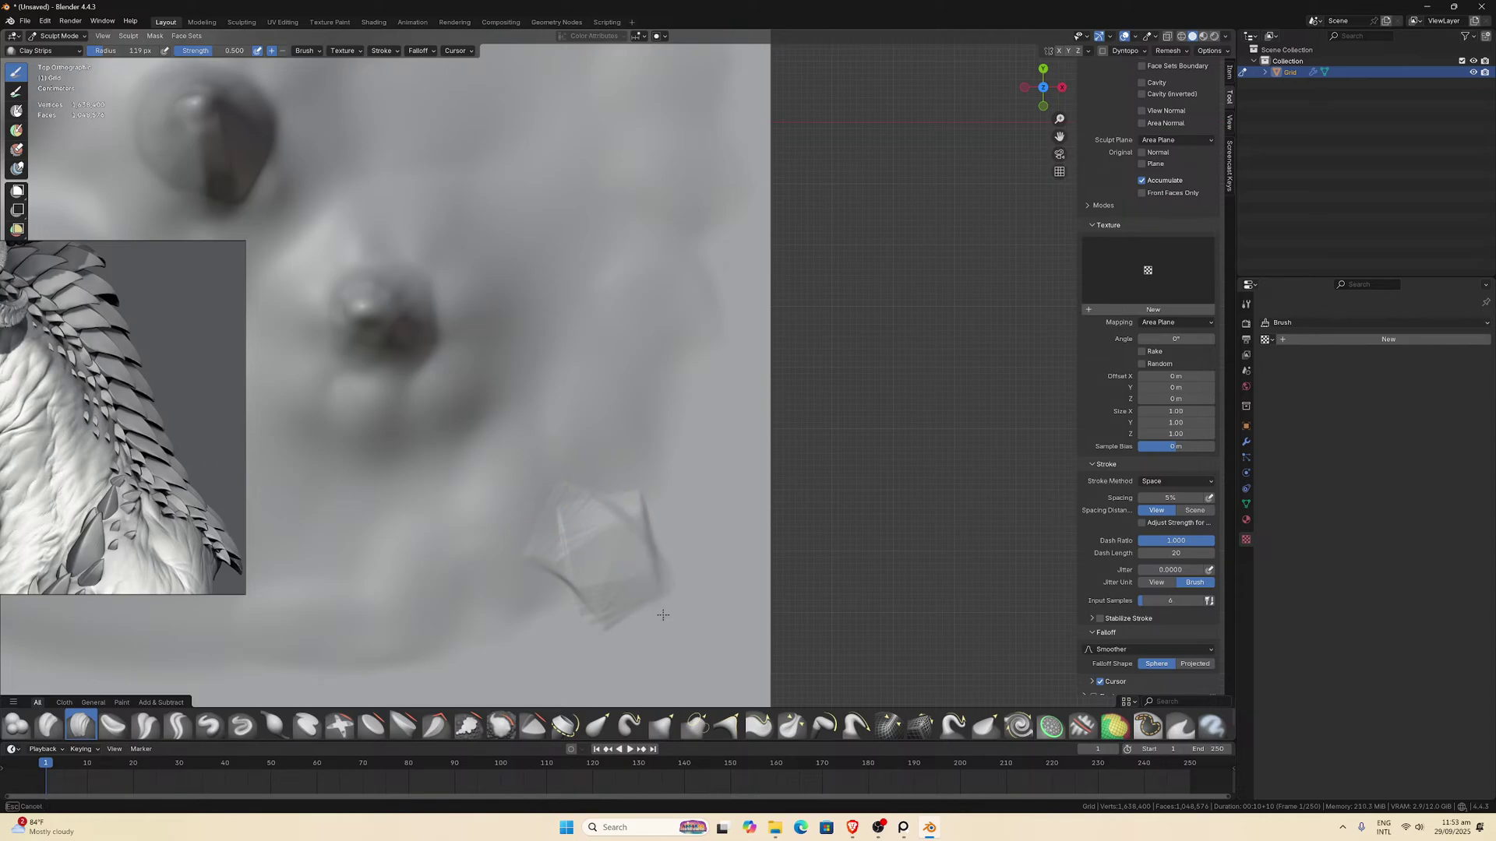
pyautogui.moveTo(645, 511)
pyautogui.keyDown('shift'); pyautogui.mouseDown()
pyautogui.moveTo(580, 592)
pyautogui.moveTo(549, 580)
pyautogui.moveTo(553, 542)
pyautogui.mouseUp(); pyautogui.keyUp('shift')
pyautogui.moveTo(643, 476); pyautogui.dragTo(654, 392)
pyautogui.scroll(-8, 655, 392)
pyautogui.scroll(8, 654, 392)
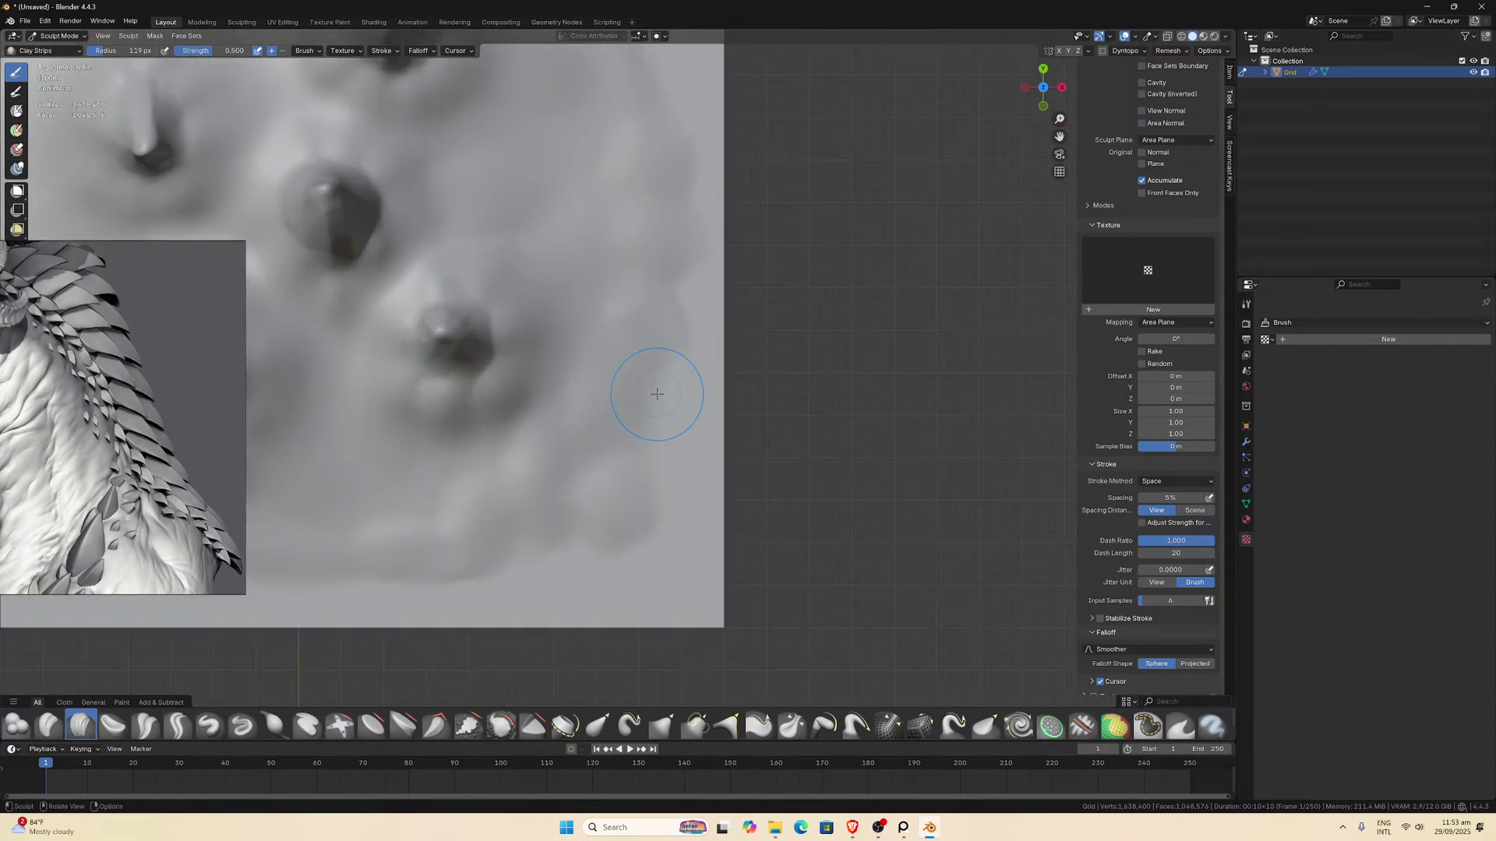
pyautogui.moveTo(573, 350); pyautogui.dragTo(571, 348)
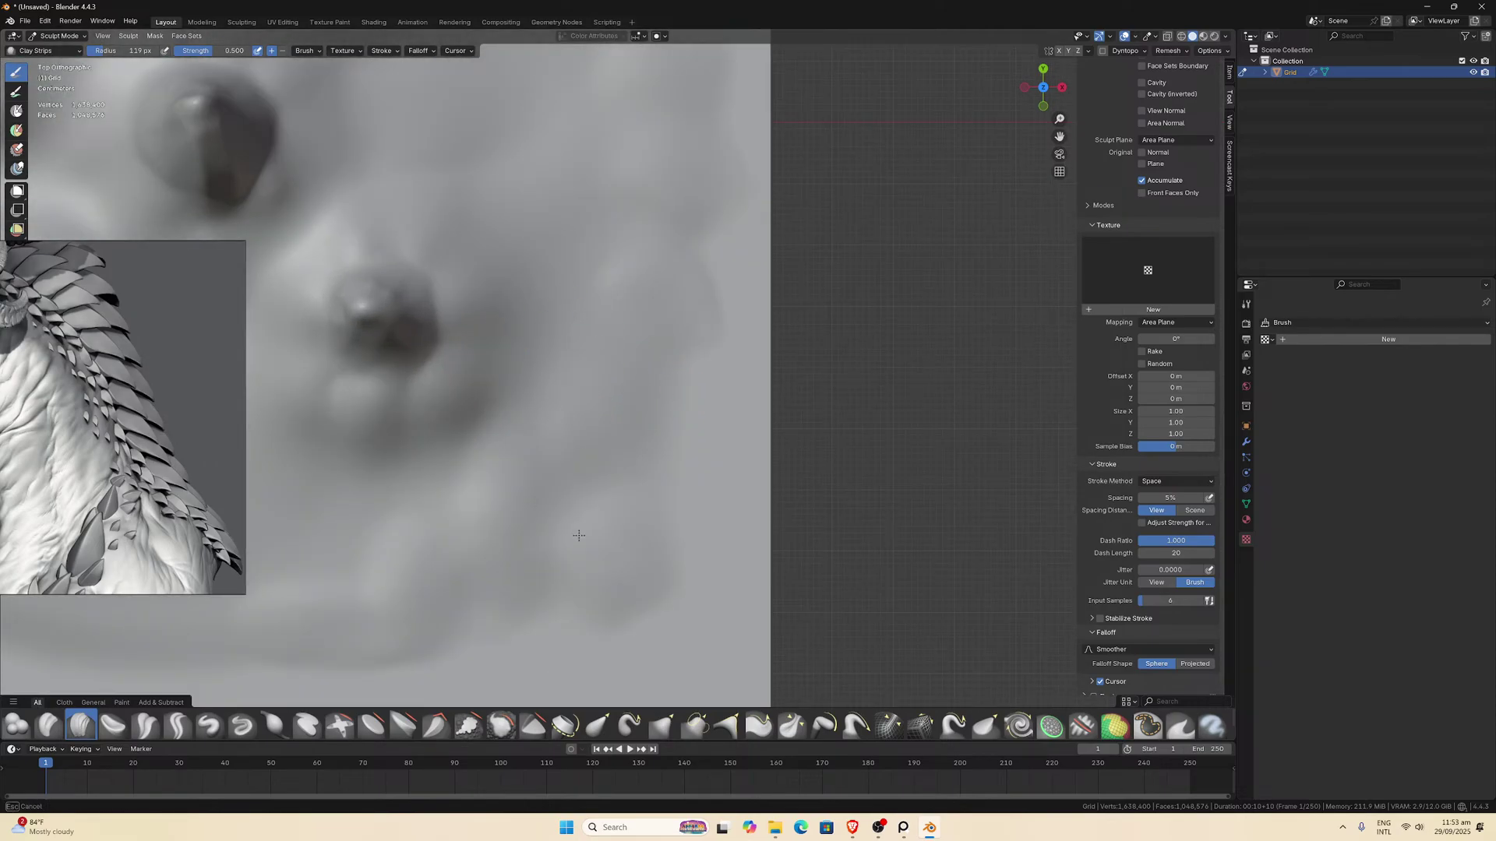
pyautogui.moveTo(579, 535); pyautogui.dragTo(579, 535)
# Try to unsubdivide the grid's MultiresVDM modifier.
pyautogui.click(1245, 442)
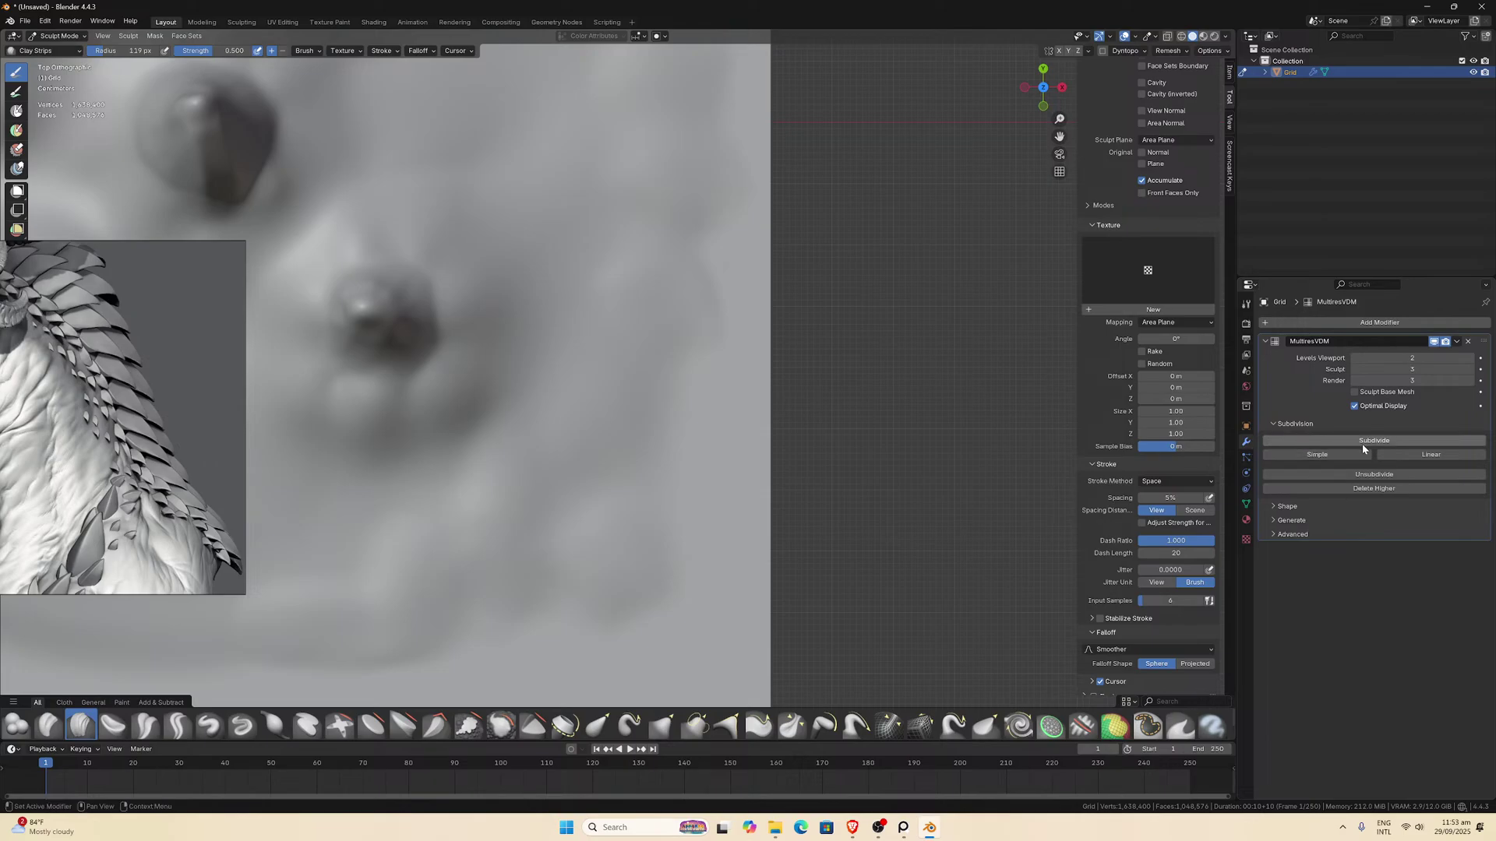
pyautogui.click(1381, 475)
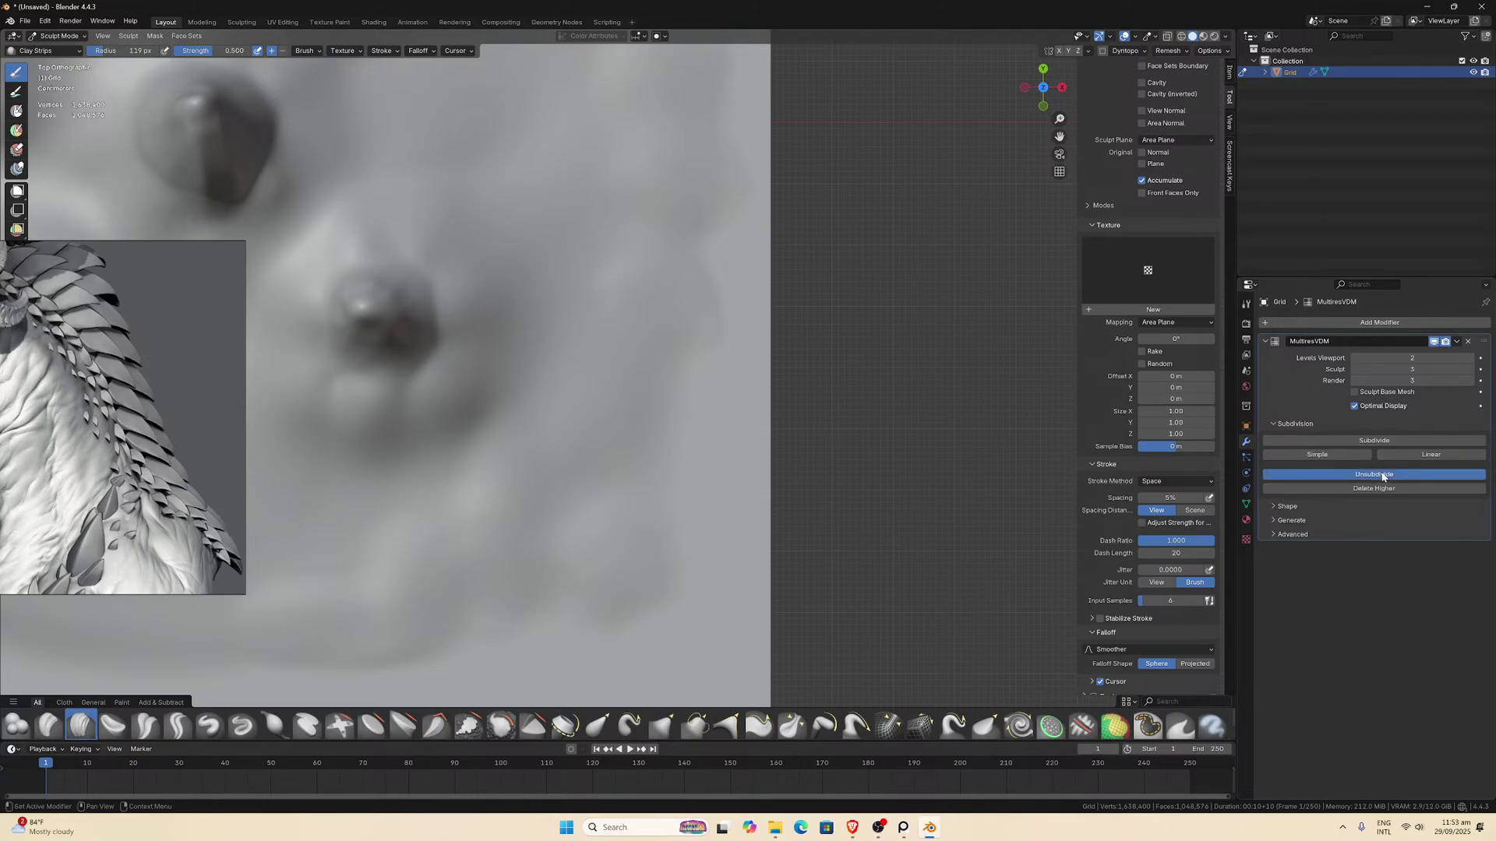
pyautogui.scroll(-6, 538, 436)
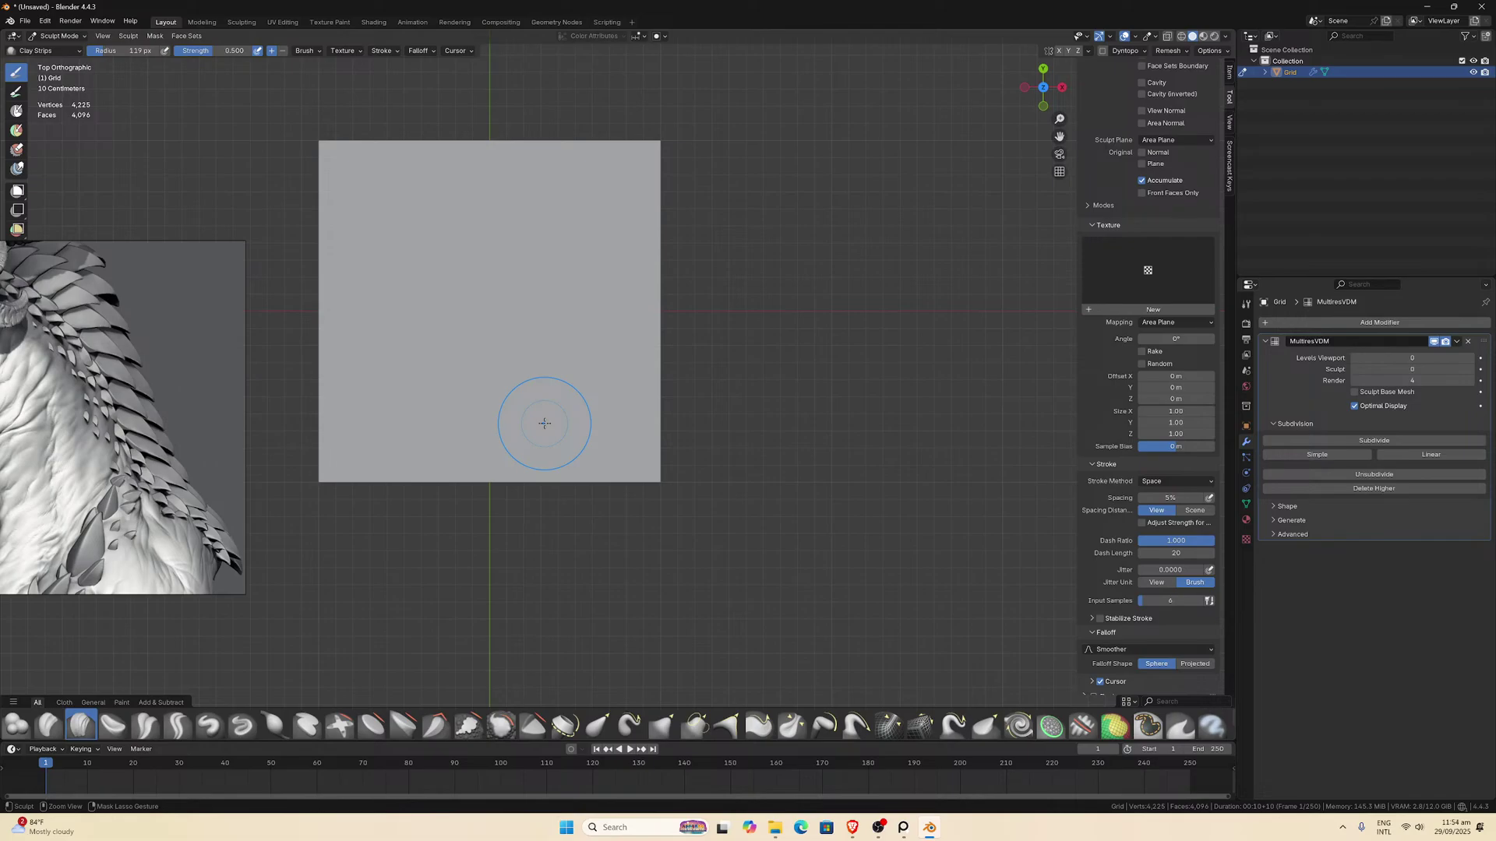
pyautogui.moveTo(544, 422)
pyautogui.mouseDown(button='middle')
pyautogui.moveTo(534, 331)
pyautogui.moveTo(555, 333)
pyautogui.moveTo(545, 377)
pyautogui.mouseUp(button='middle')
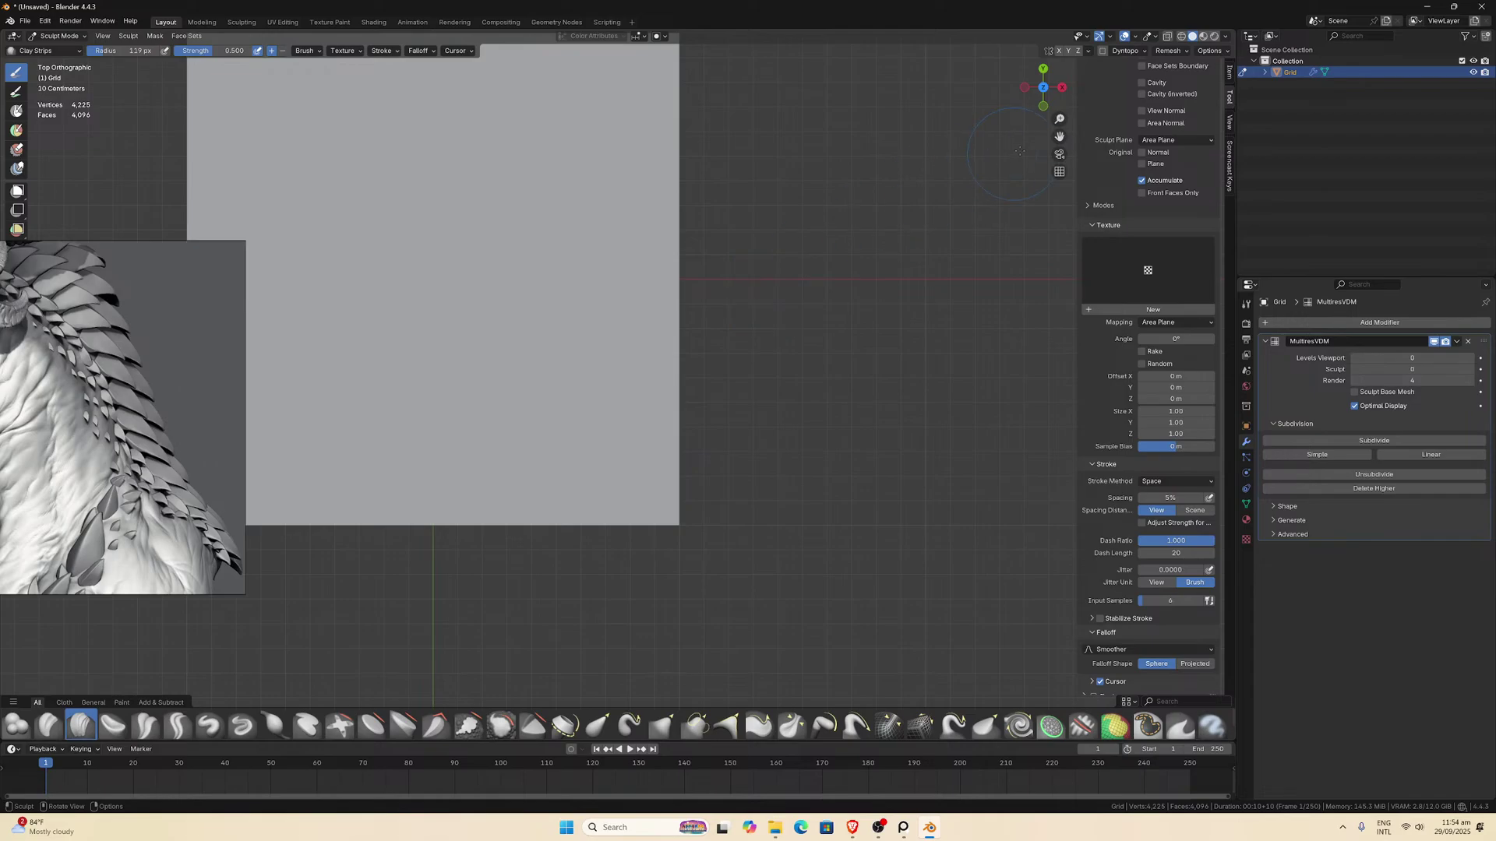
pyautogui.moveTo(1060, 136); pyautogui.dragTo(875, 288)
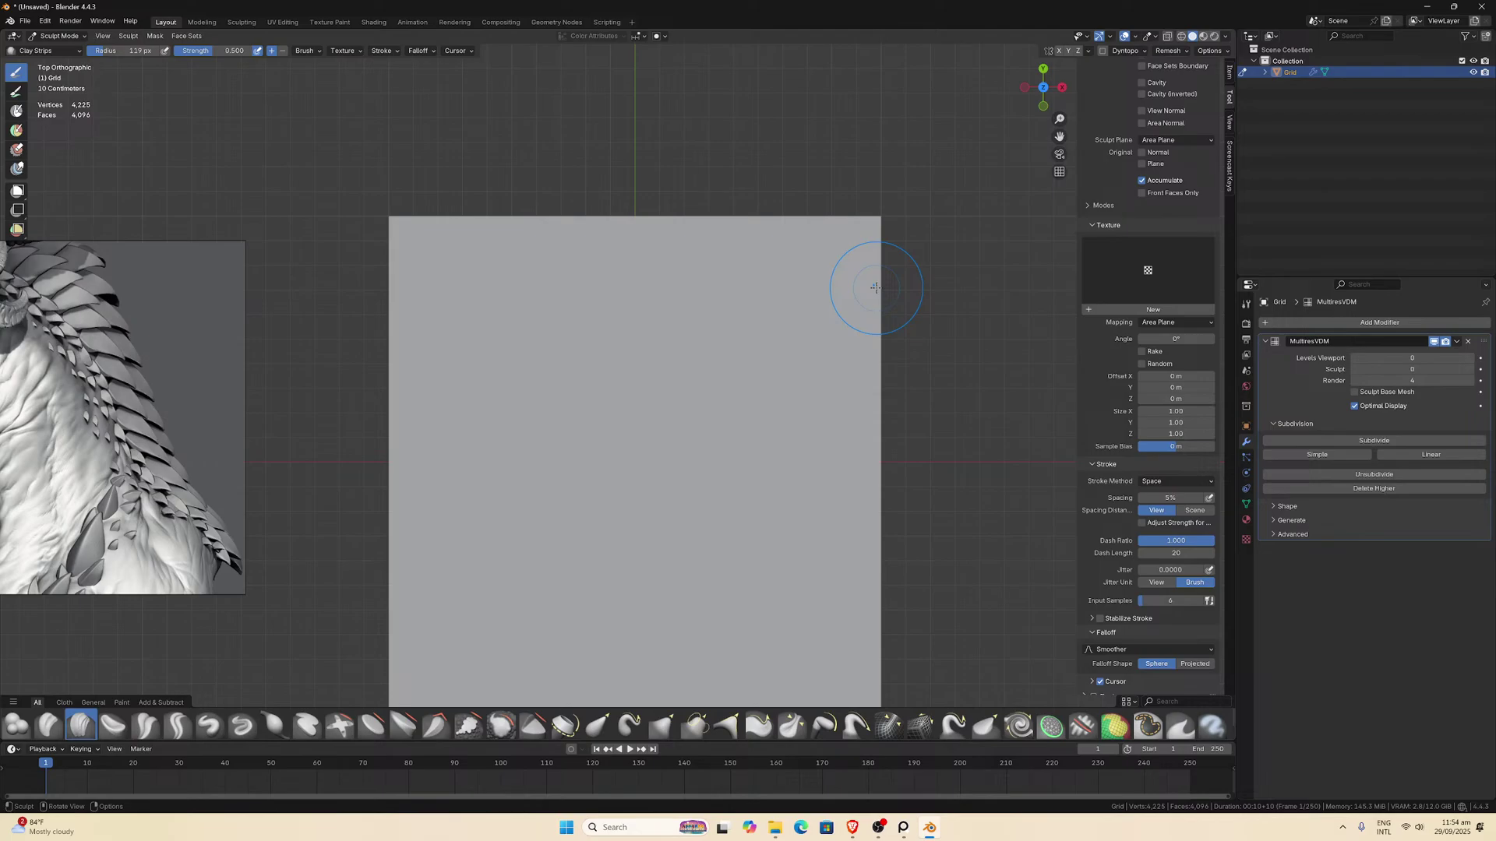
# Subdivide the MultiresVDM modifier once more and set its viewport, sculpt and render levels to 2.
pyautogui.click(1338, 448)
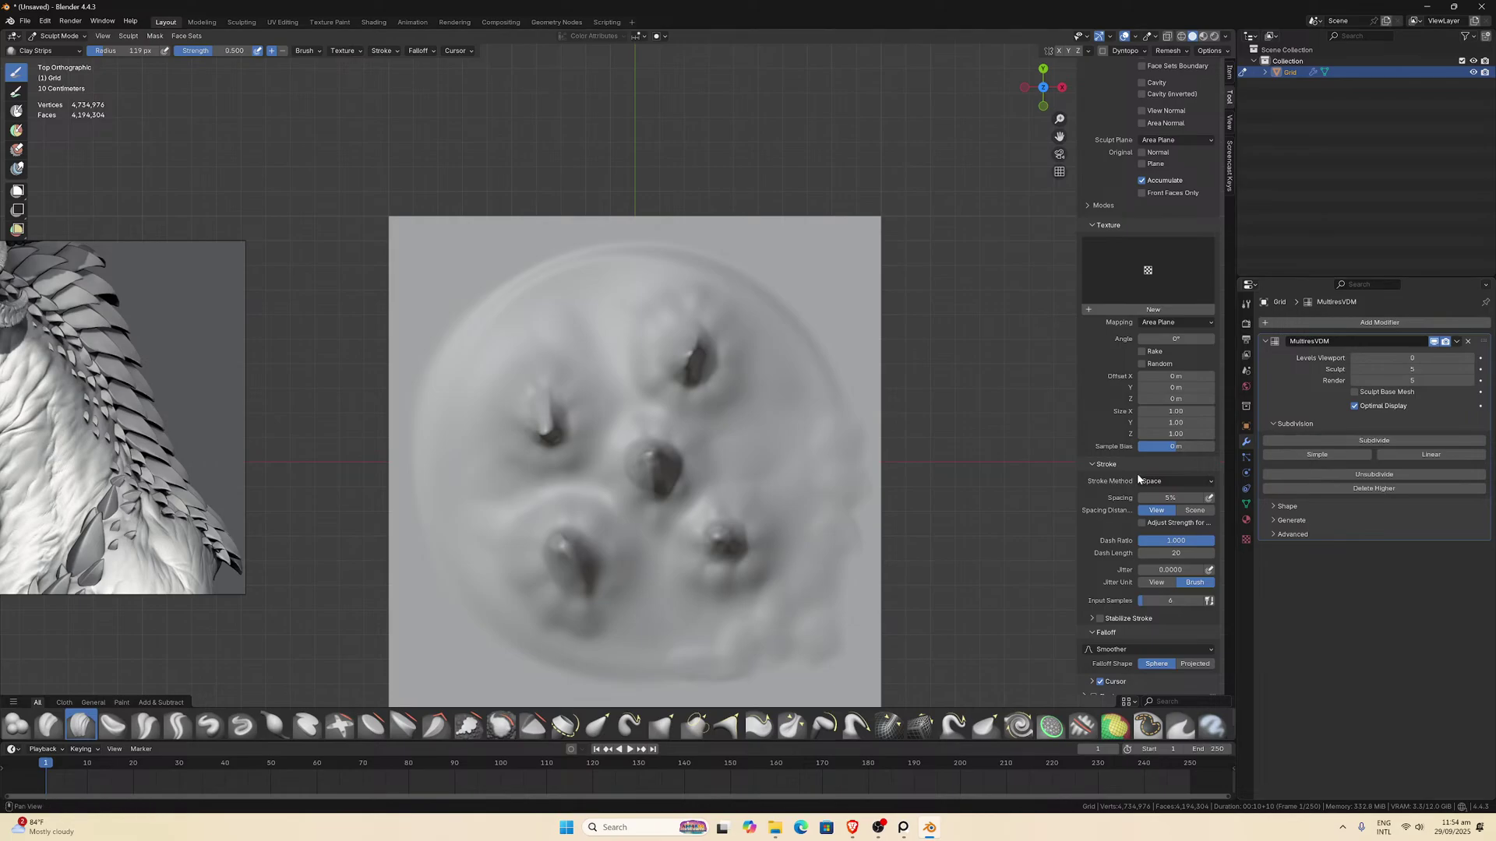
pyautogui.click(1355, 370)
pyautogui.click(1354, 372)
pyautogui.click(1355, 371)
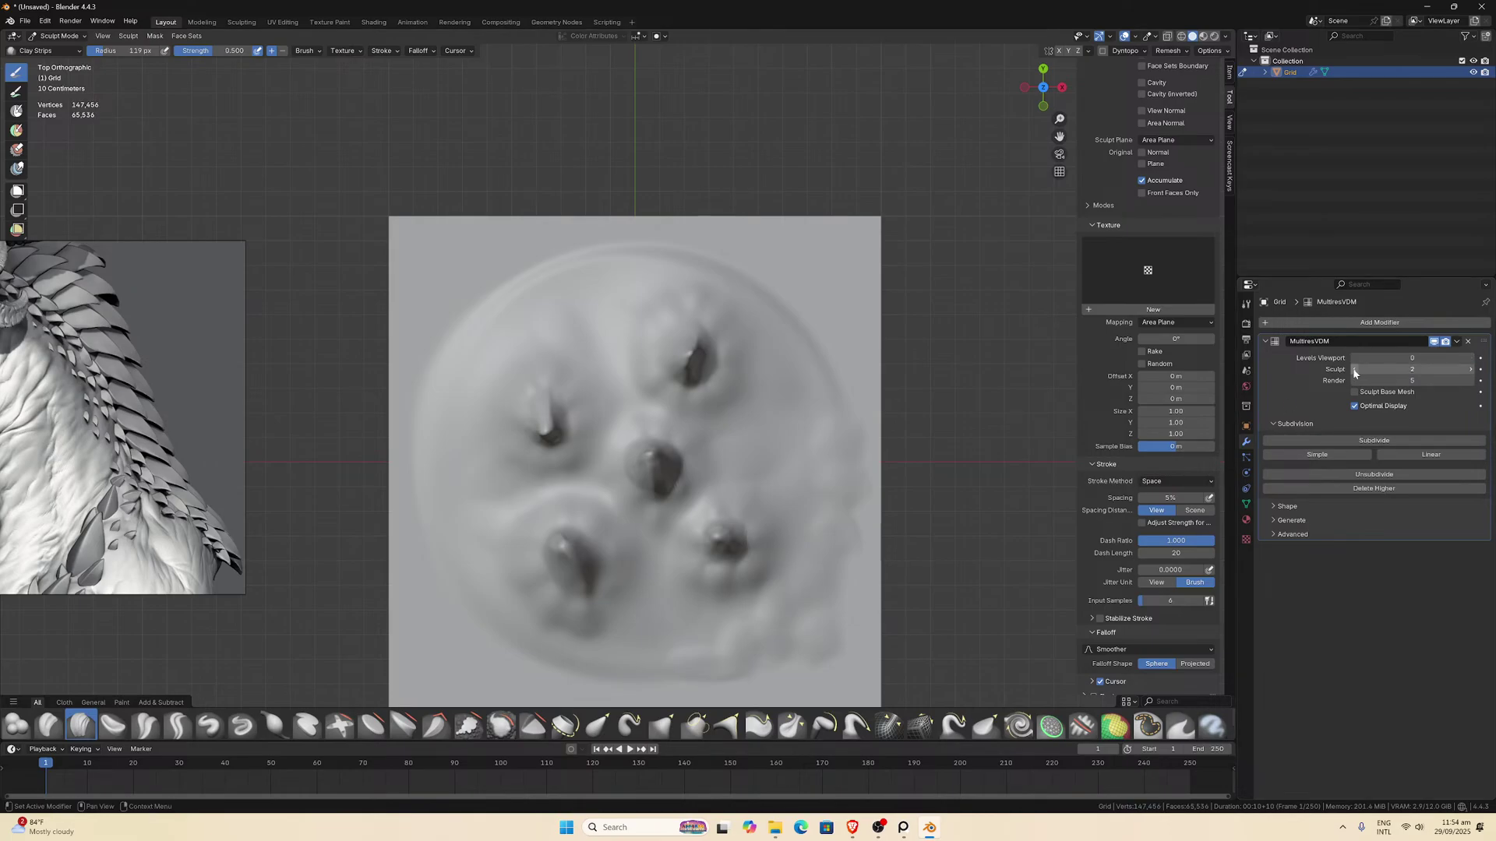
pyautogui.click(1355, 381)
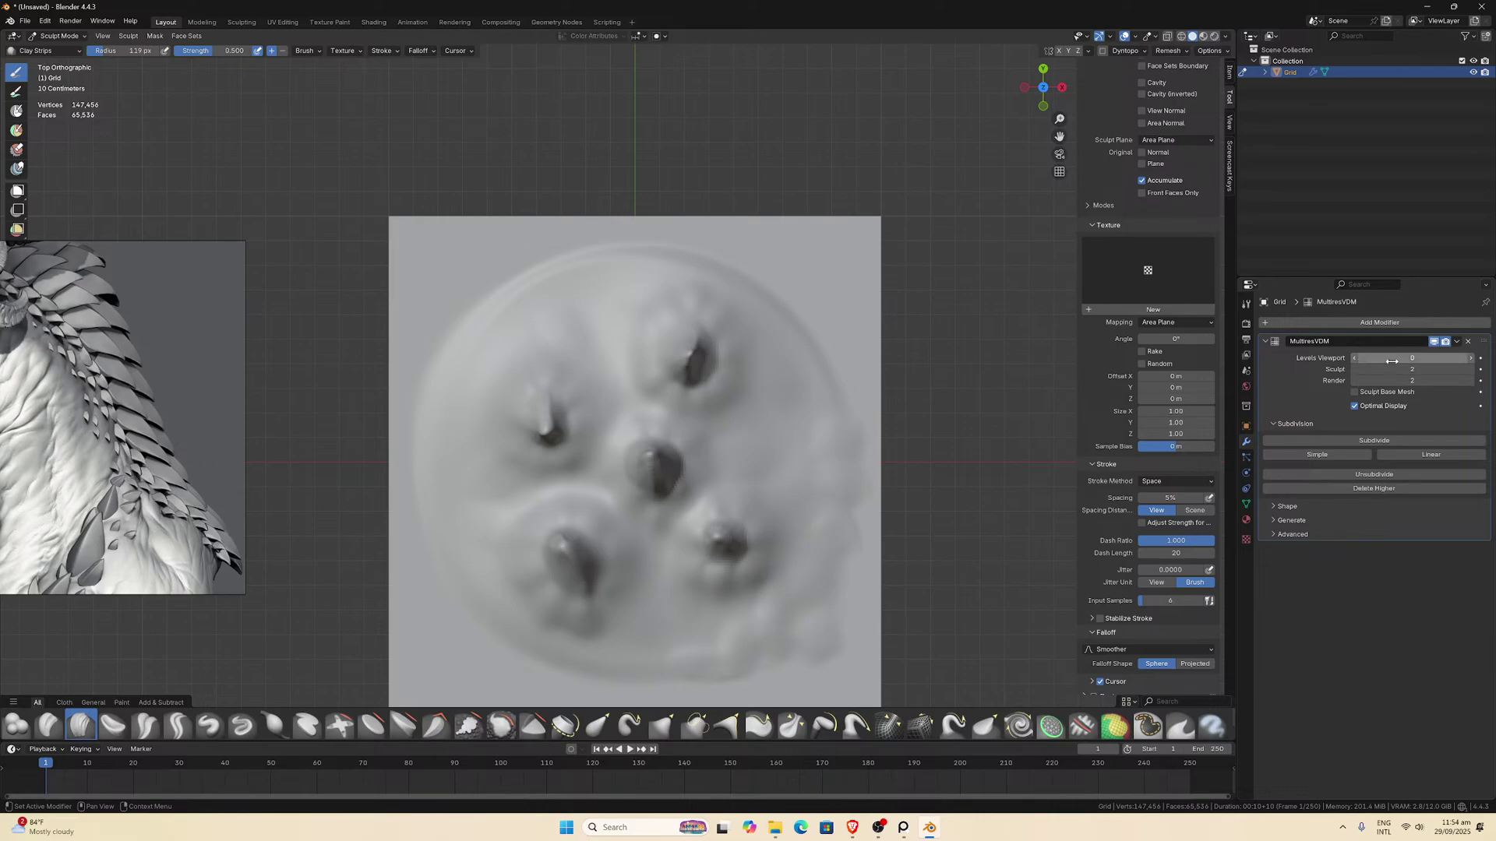
pyautogui.click(1472, 358)
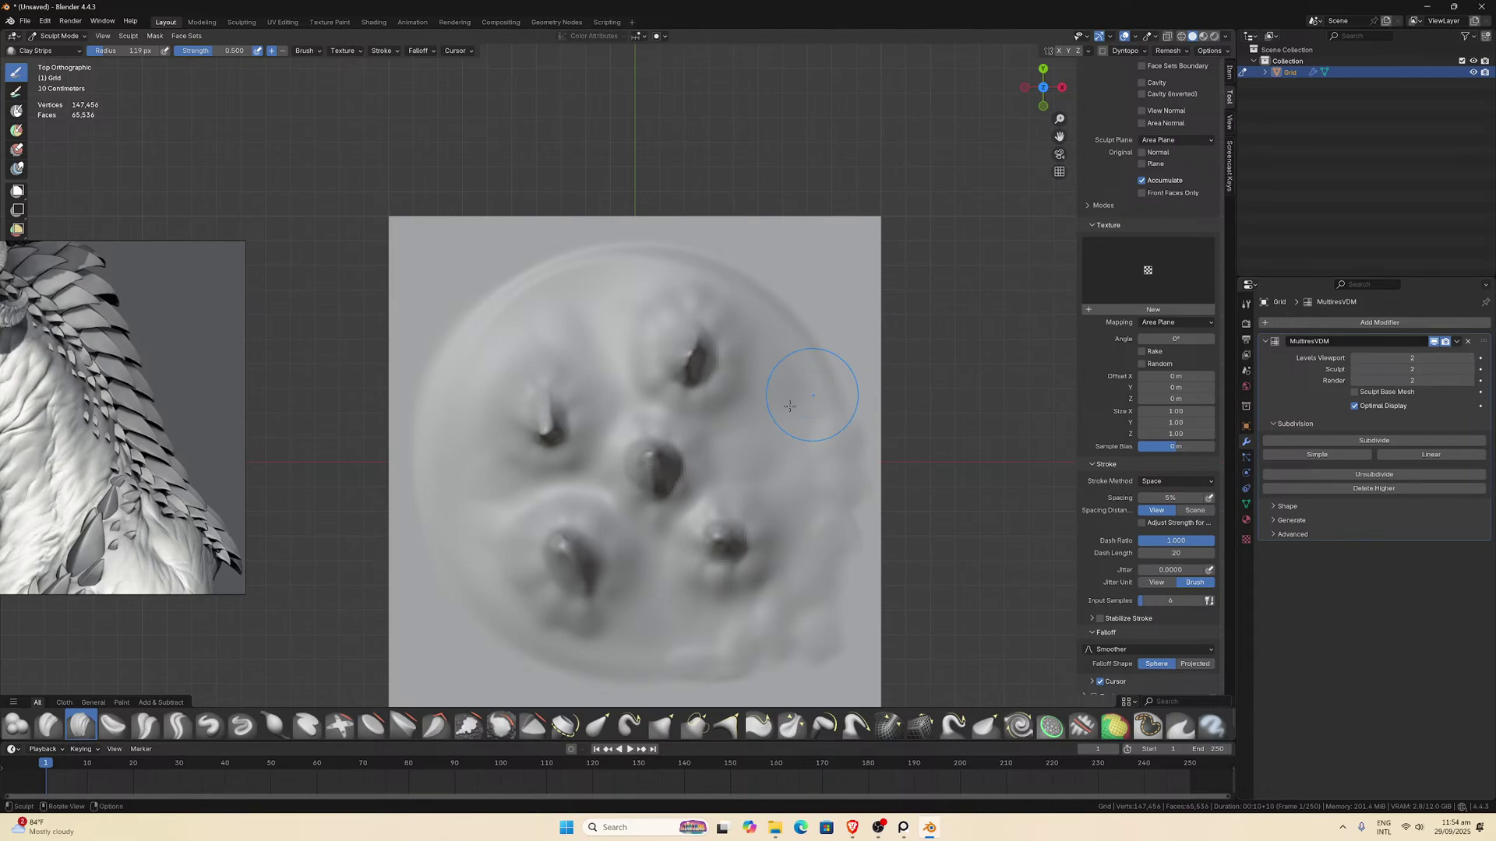
# Blend the right and lower-right rim of the circle into the grid at the reduced sculpt level.
pyautogui.scroll(3, 774, 428)
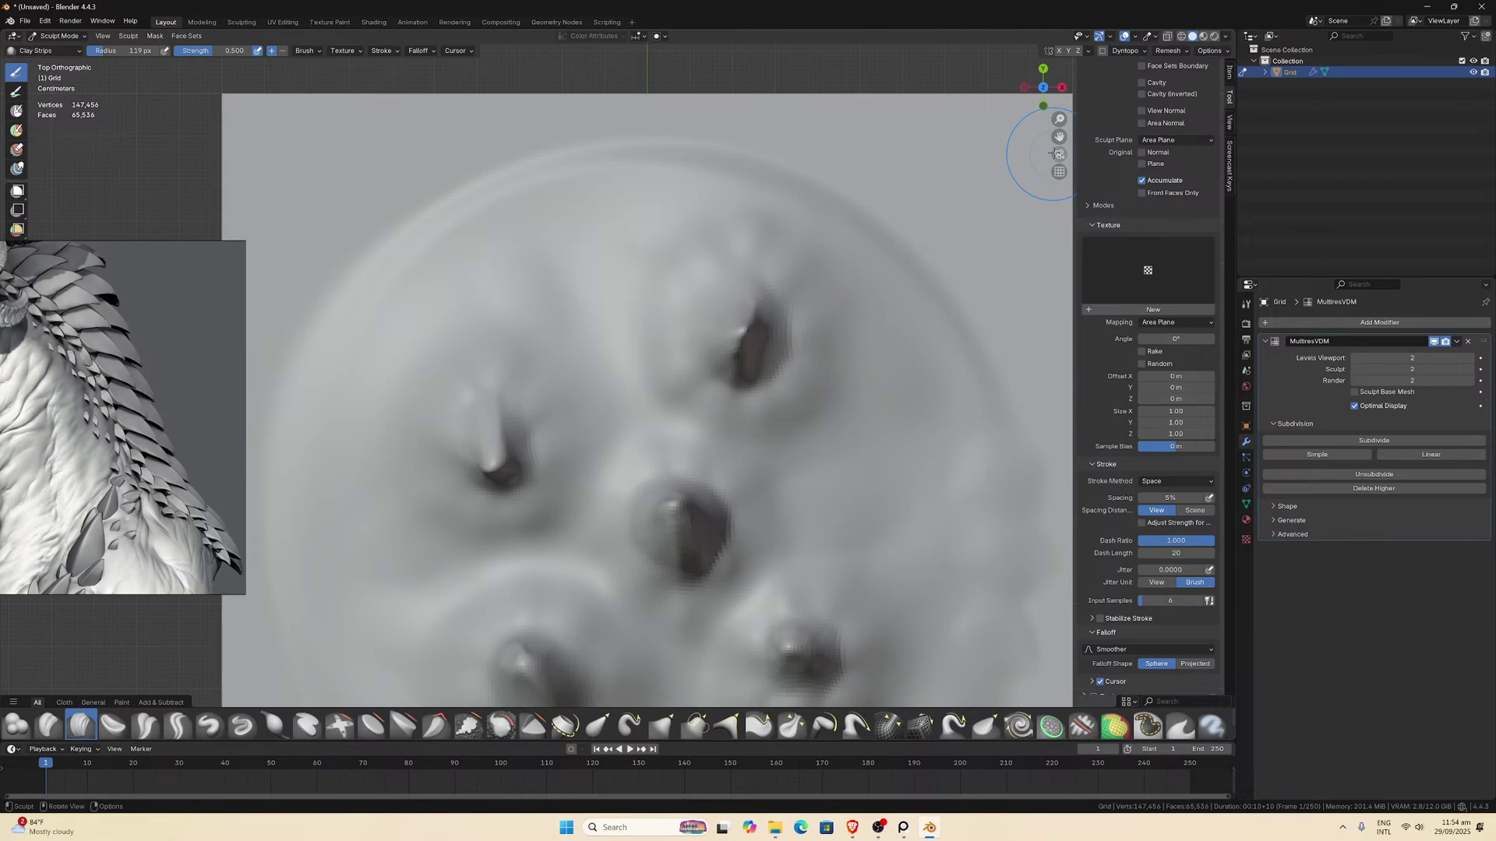
pyautogui.moveTo(1059, 138); pyautogui.dragTo(887, 620)
pyautogui.moveTo(806, 562); pyautogui.dragTo(796, 574)
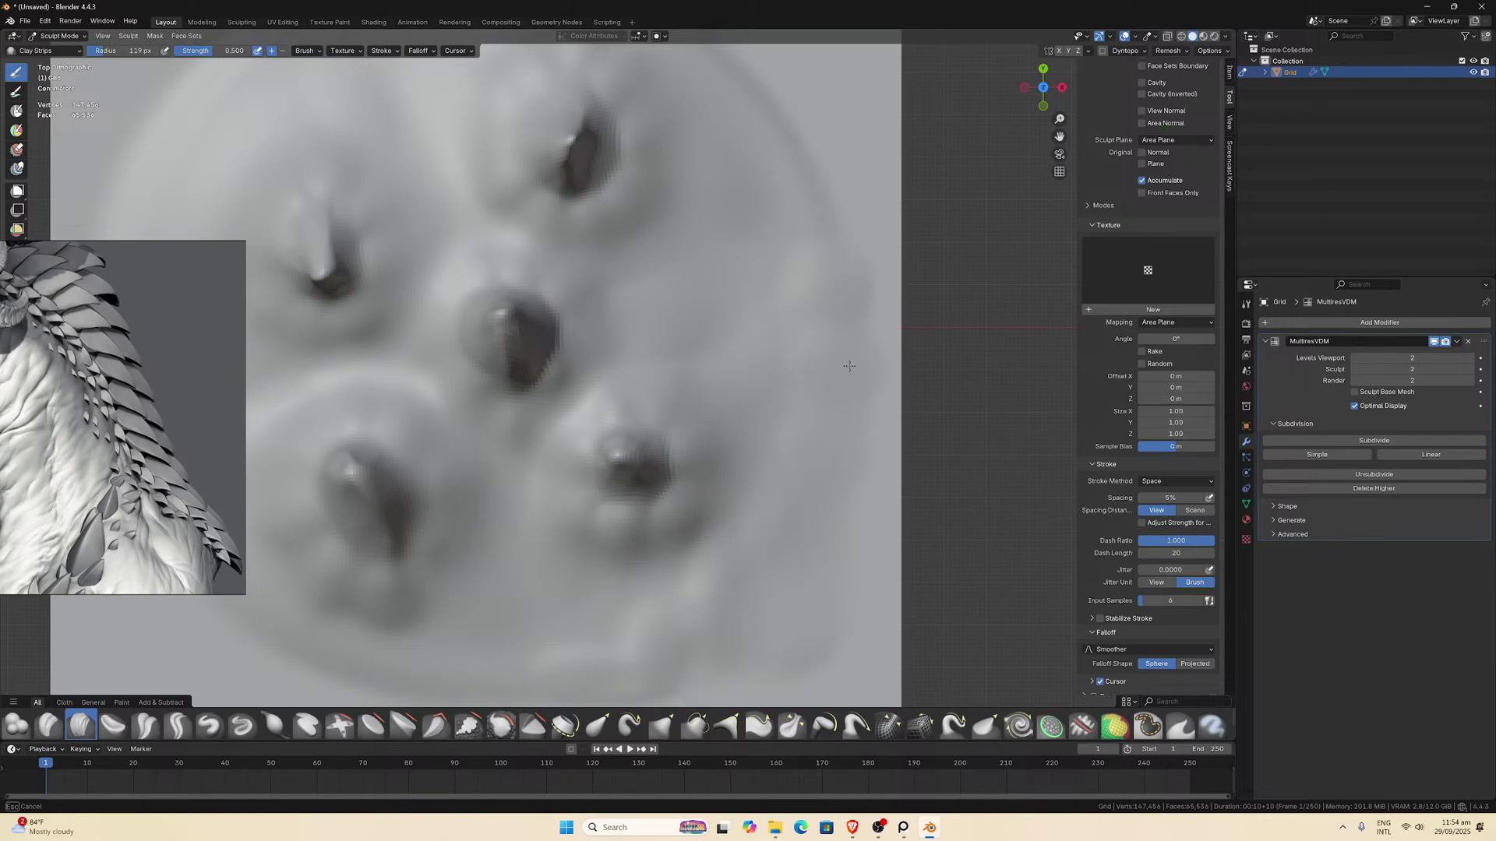
pyautogui.moveTo(840, 241); pyautogui.dragTo(794, 284)
pyautogui.moveTo(766, 187); pyautogui.dragTo(766, 187)
# Blend the upper-right rim of the circle into the grid with Clay Strips and smoothing strokes.
pyautogui.moveTo(1058, 137); pyautogui.dragTo(1020, 412)
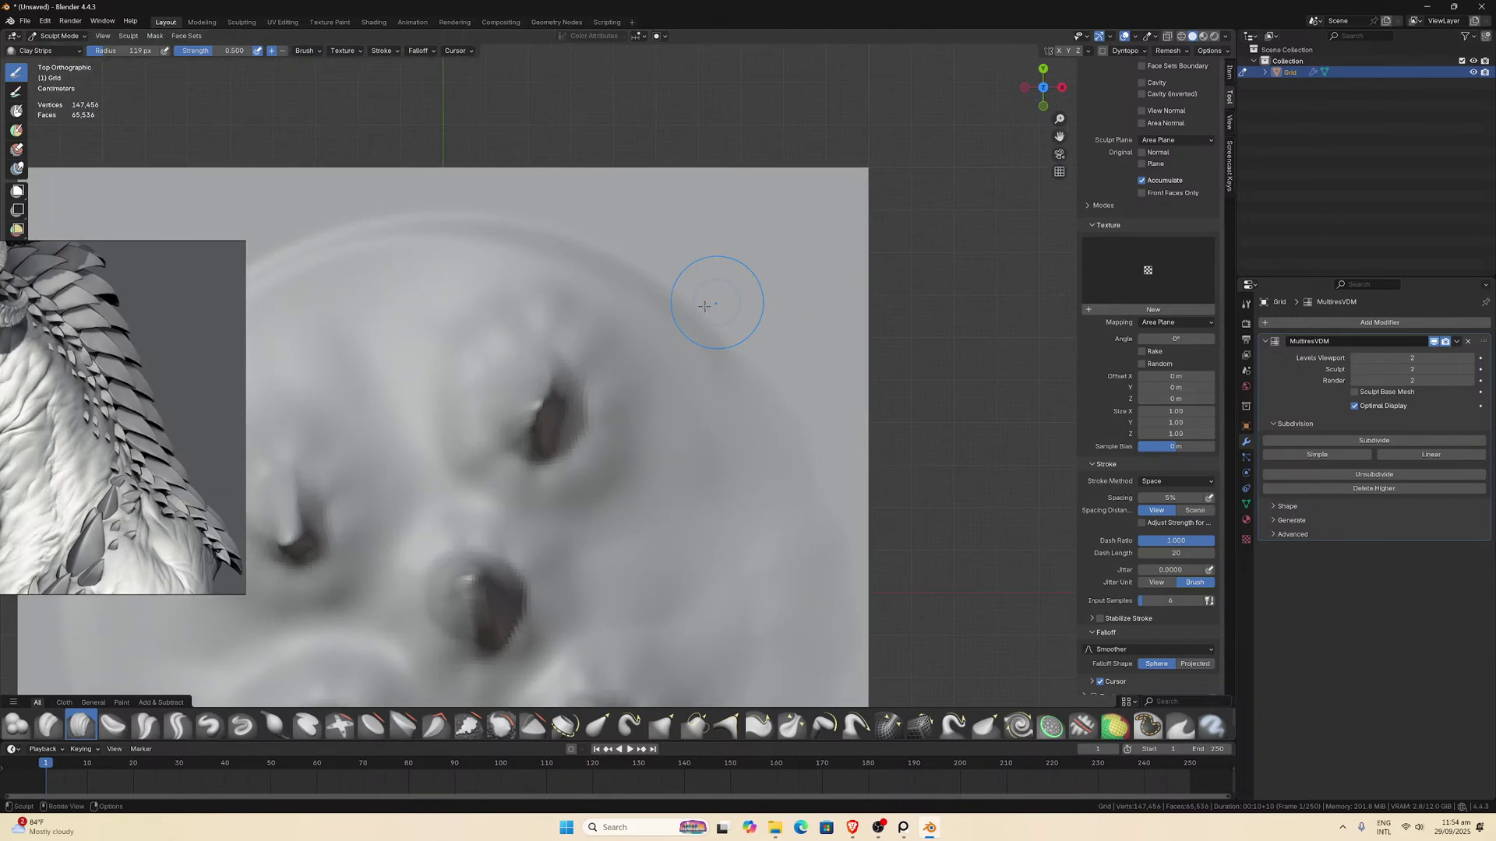
pyautogui.moveTo(716, 300)
pyautogui.mouseDown()
pyautogui.moveTo(726, 292)
pyautogui.moveTo(771, 354)
pyautogui.moveTo(752, 389)
pyautogui.moveTo(686, 307)
pyautogui.moveTo(711, 266)
pyautogui.mouseUp()
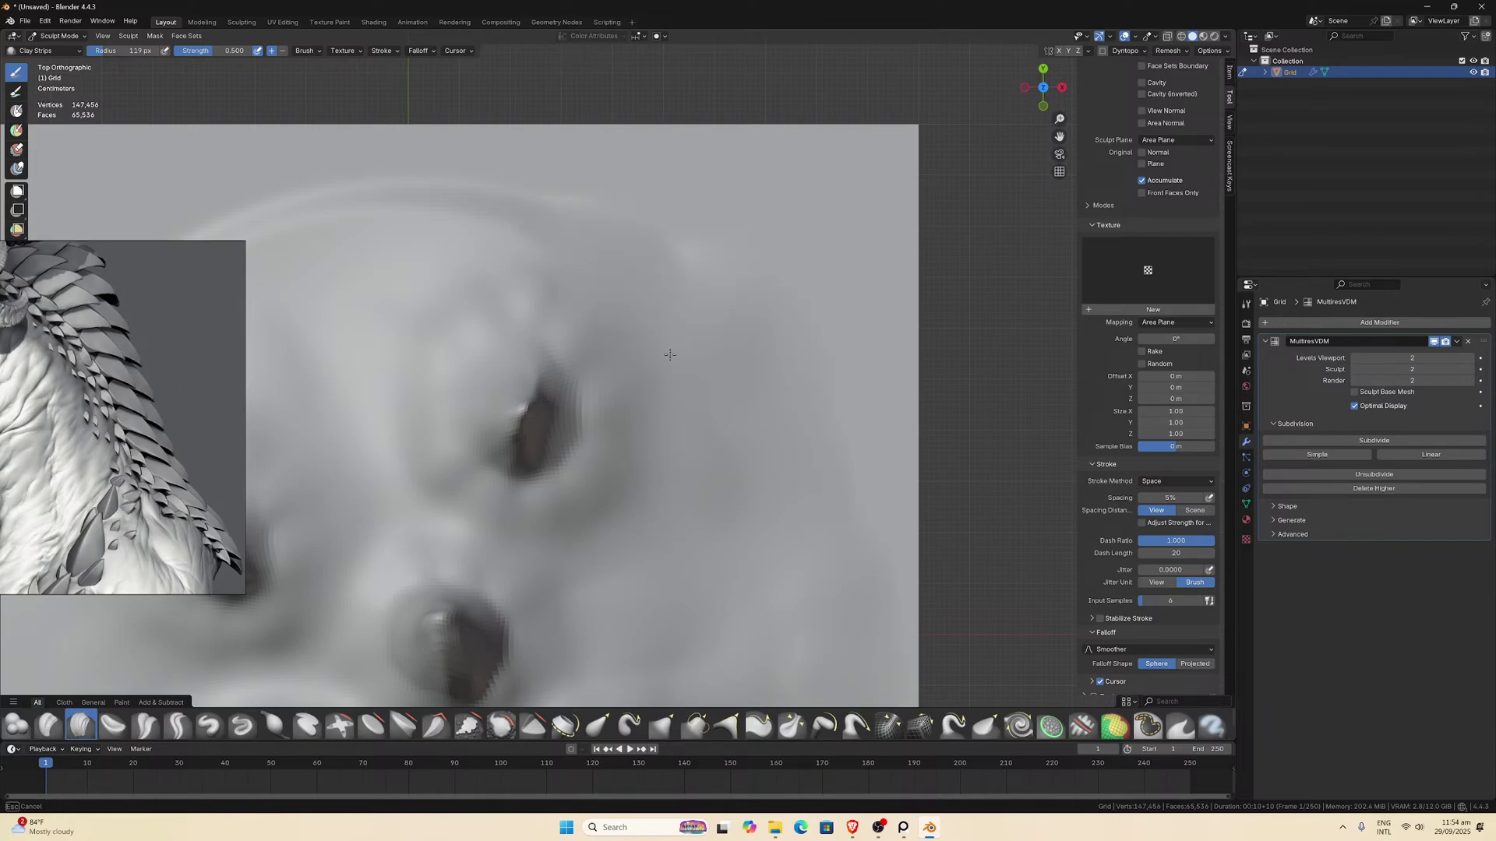
pyautogui.moveTo(696, 392); pyautogui.dragTo(721, 402)
# Build up Clay Strips strokes along the circle's top rim above the upper peak and smooth them into the grid.
pyautogui.moveTo(1060, 136); pyautogui.dragTo(1216, 236)
pyautogui.scroll(2, 618, 317)
pyautogui.moveTo(602, 306)
pyautogui.mouseDown()
pyautogui.moveTo(661, 354)
pyautogui.moveTo(736, 320)
pyautogui.moveTo(697, 257)
pyautogui.moveTo(742, 271)
pyautogui.mouseUp()
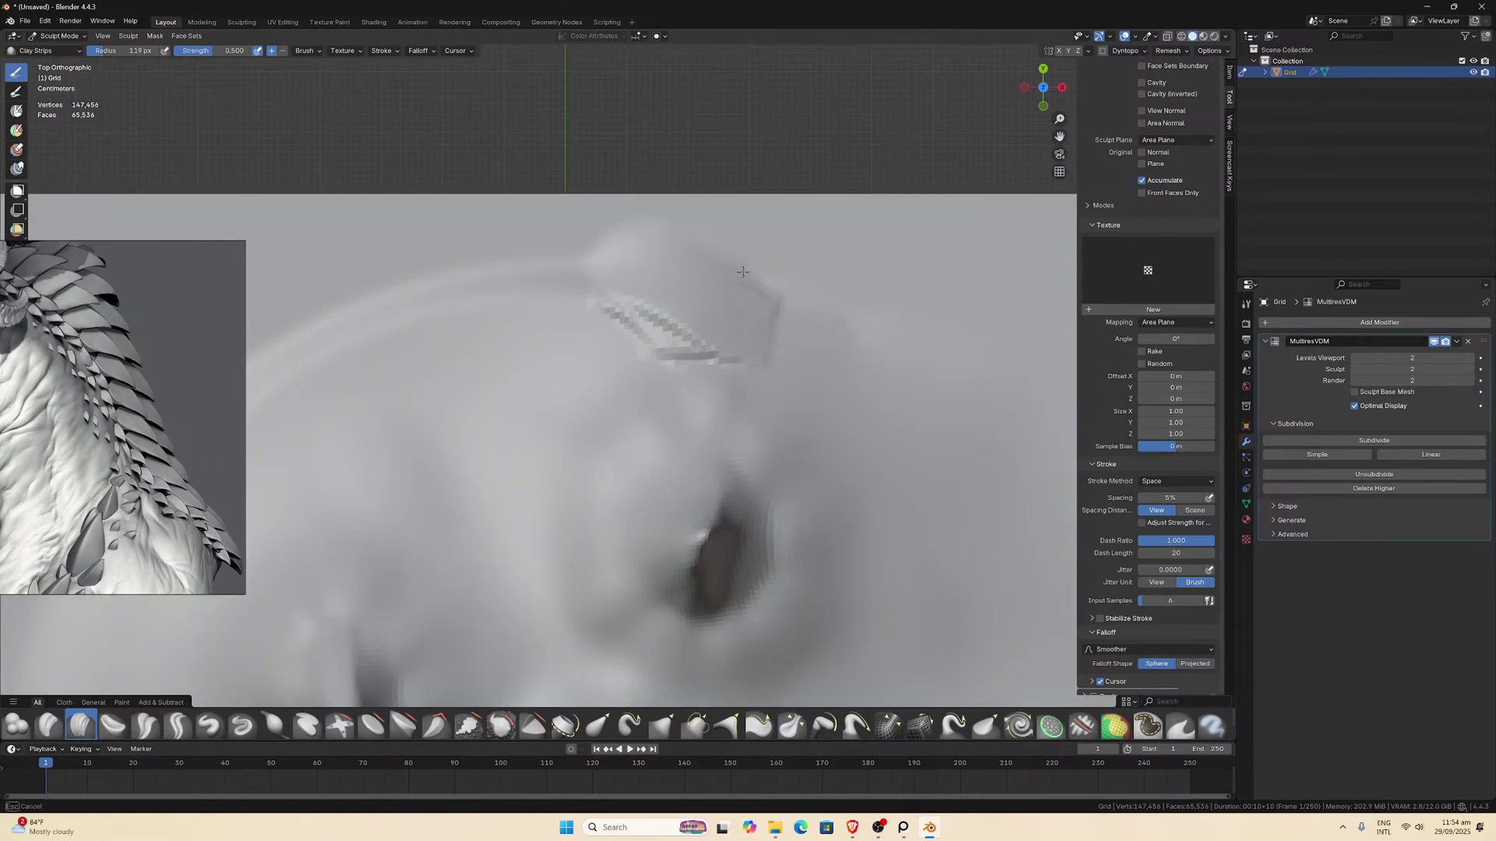
pyautogui.moveTo(748, 326)
pyautogui.mouseDown()
pyautogui.moveTo(639, 327)
pyautogui.moveTo(705, 320)
pyautogui.mouseUp()
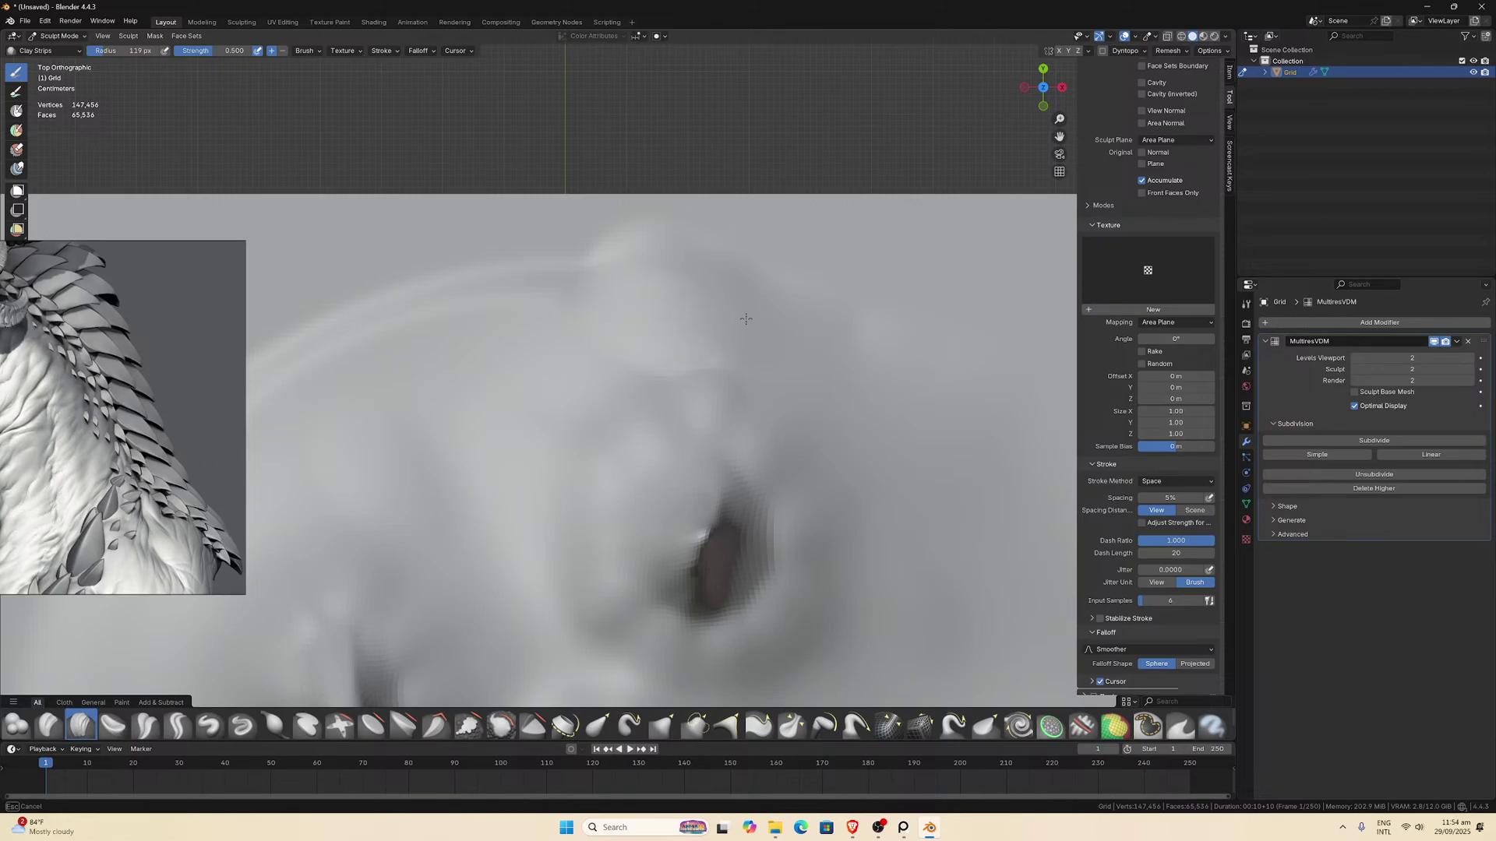
pyautogui.moveTo(616, 281)
pyautogui.mouseDown()
pyautogui.moveTo(568, 264)
pyautogui.moveTo(683, 283)
pyautogui.mouseUp()
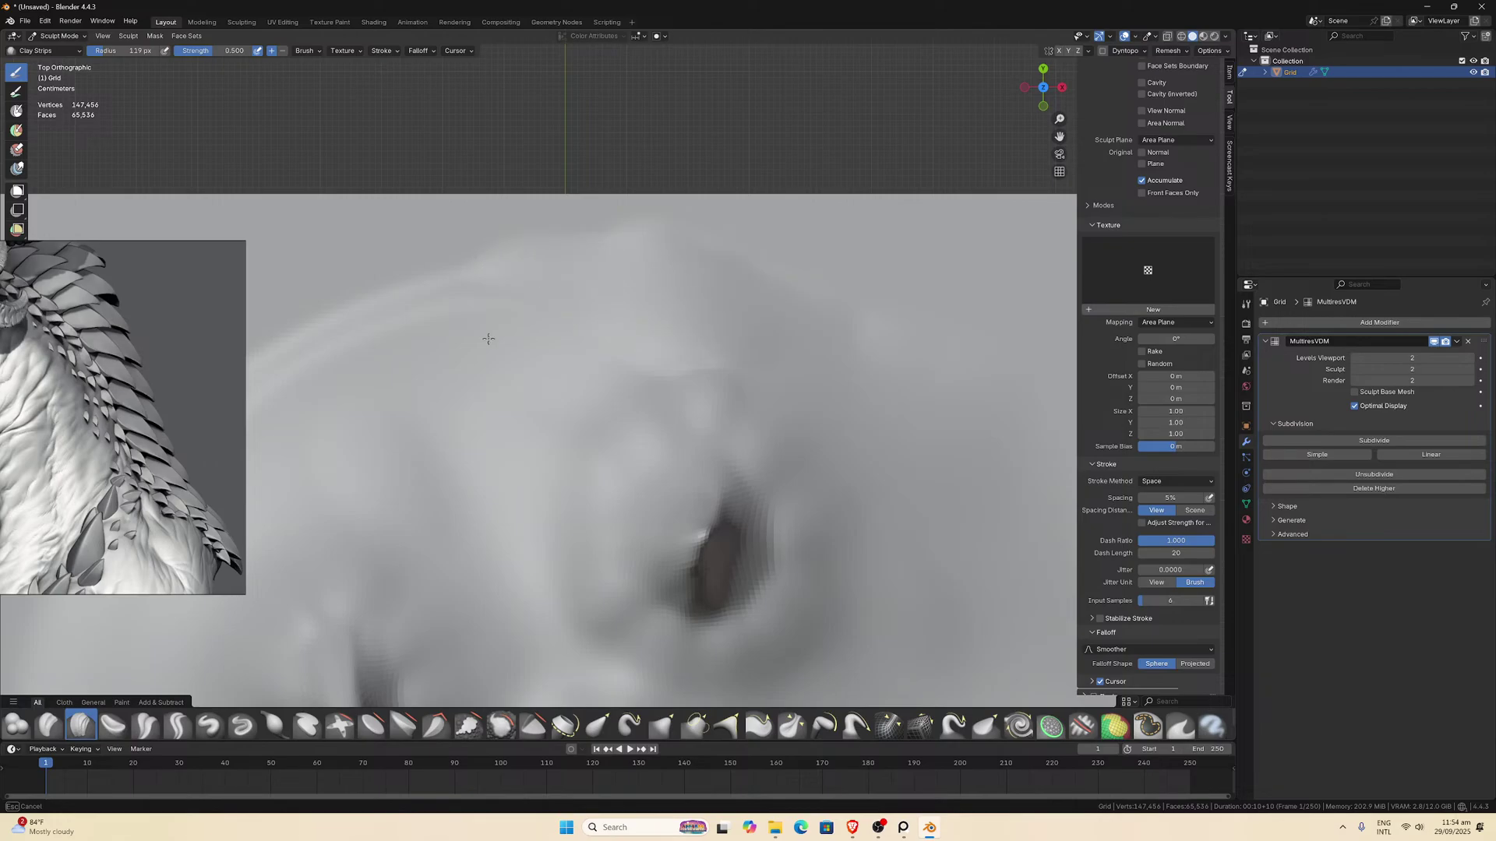
pyautogui.moveTo(488, 339)
pyautogui.mouseDown()
pyautogui.moveTo(585, 321)
pyautogui.moveTo(553, 333)
pyautogui.mouseUp()
# Cover the upper-left rim of the circle with Clay Strips strokes and smooth the added clay into the surrounding surface.
pyautogui.moveTo(1060, 137); pyautogui.dragTo(1254, 152)
pyautogui.moveTo(576, 316); pyautogui.dragTo(670, 319)
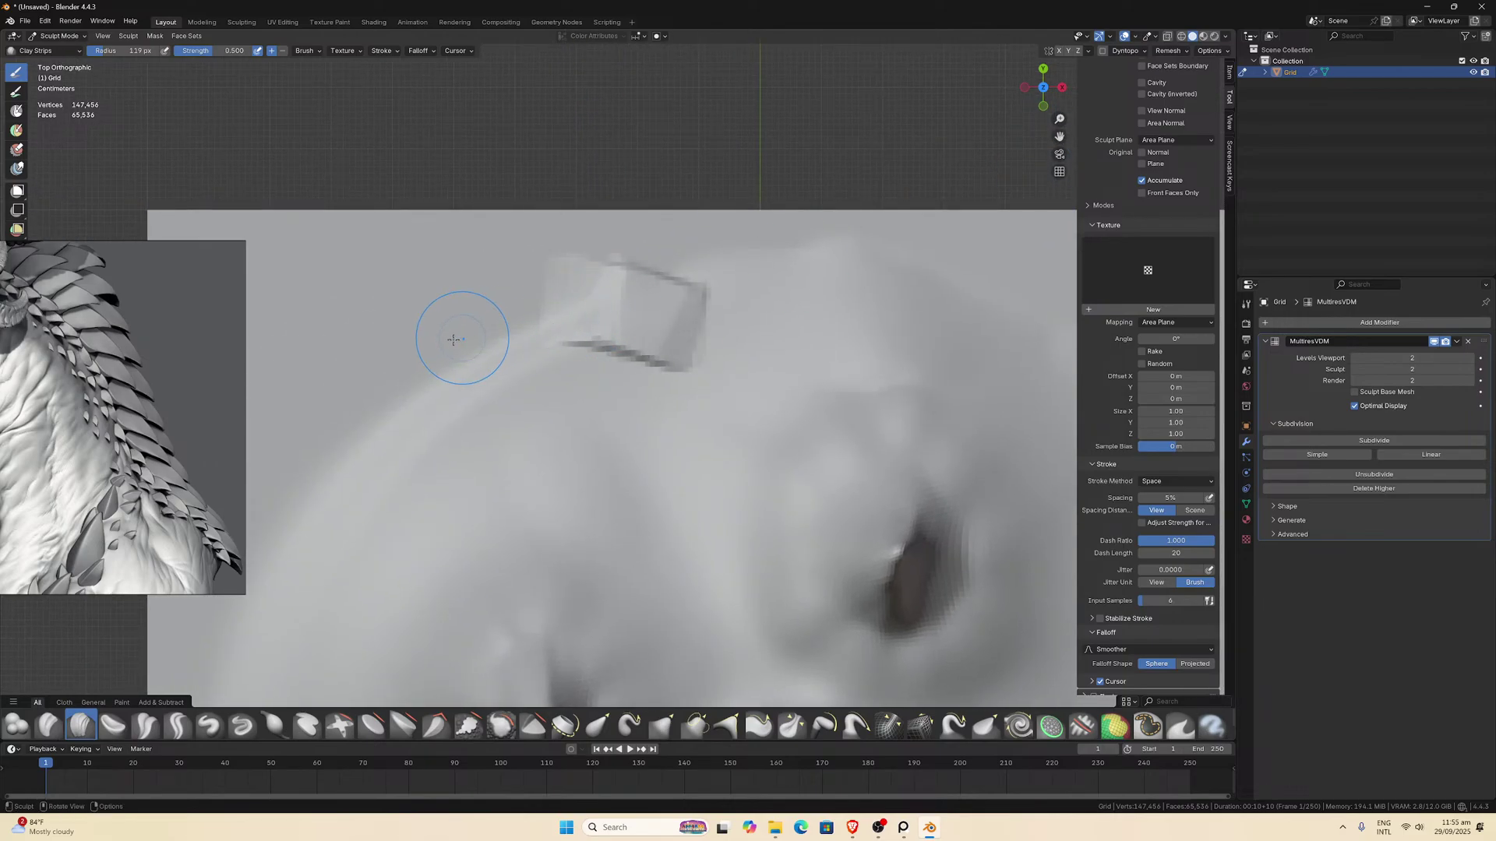
pyautogui.moveTo(453, 339)
pyautogui.mouseDown()
pyautogui.moveTo(460, 389)
pyautogui.moveTo(527, 409)
pyautogui.moveTo(456, 343)
pyautogui.moveTo(390, 390)
pyautogui.moveTo(483, 456)
pyautogui.moveTo(478, 366)
pyautogui.moveTo(639, 360)
pyautogui.moveTo(592, 265)
pyautogui.moveTo(664, 326)
pyautogui.moveTo(606, 360)
pyautogui.moveTo(584, 325)
pyautogui.mouseUp()
pyautogui.keyDown('shift'); pyautogui.moveTo(579, 379); pyautogui.dragTo(486, 469); pyautogui.keyUp('shift')
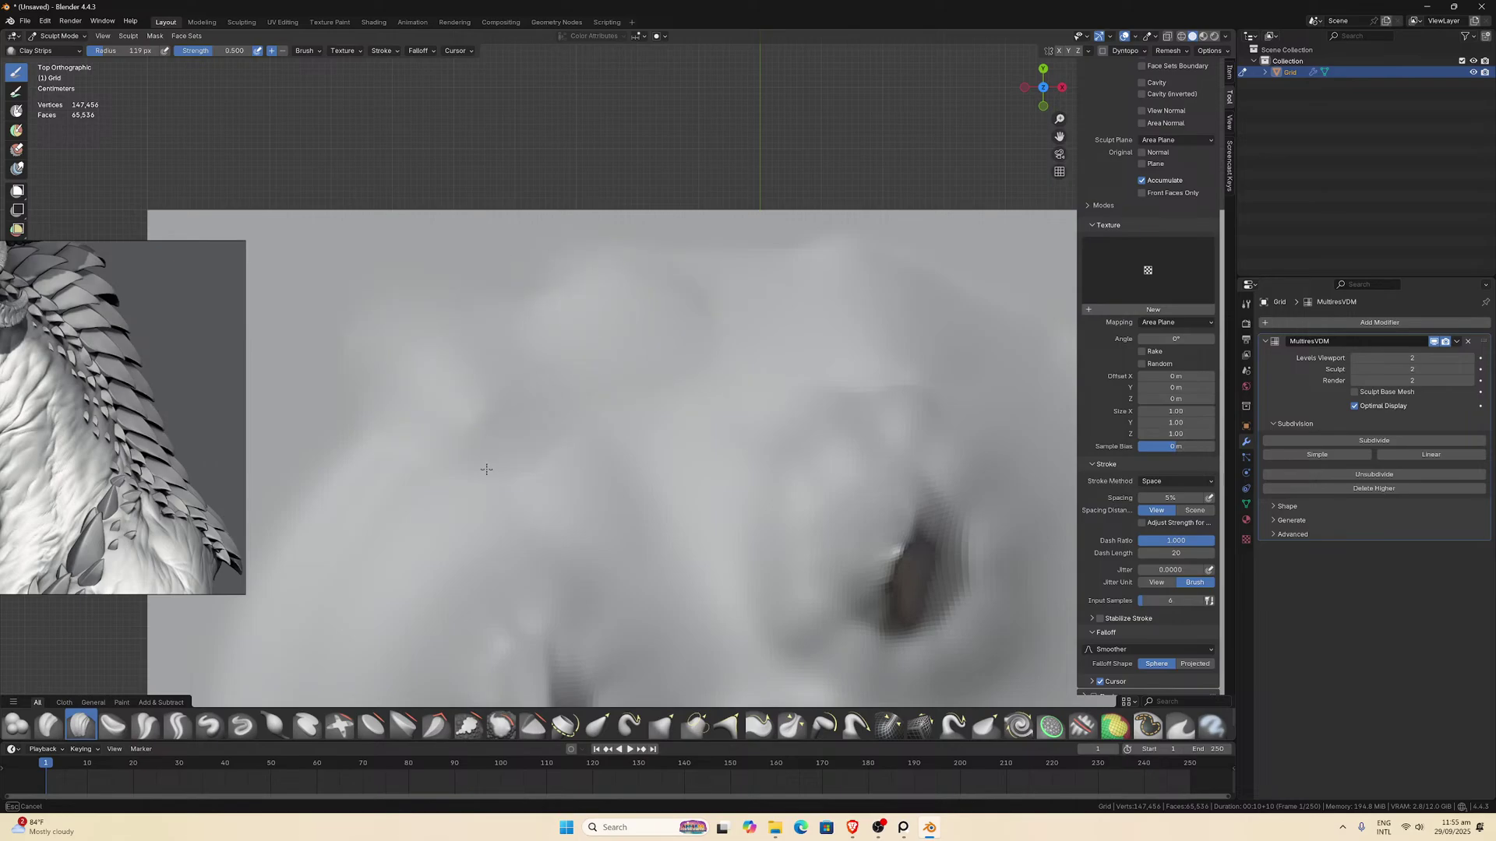
pyautogui.keyDown('shift'); pyautogui.moveTo(429, 395); pyautogui.dragTo(583, 416); pyautogui.keyUp('shift')
pyautogui.moveTo(692, 333)
pyautogui.keyDown('shift'); pyautogui.mouseDown()
pyautogui.moveTo(708, 343)
pyautogui.moveTo(584, 343)
pyautogui.moveTo(600, 301)
pyautogui.moveTo(831, 297)
pyautogui.moveTo(985, 267)
pyautogui.moveTo(928, 234)
pyautogui.mouseUp(); pyautogui.keyUp('shift')
# Soften the rim beside the left peak, working down the circle's left side until it merges with the grid.
pyautogui.moveTo(1058, 136); pyautogui.dragTo(1164, 66)
pyautogui.moveTo(545, 210)
pyautogui.mouseDown()
pyautogui.moveTo(594, 384)
pyautogui.moveTo(595, 221)
pyautogui.moveTo(517, 333)
pyautogui.moveTo(553, 227)
pyautogui.mouseUp()
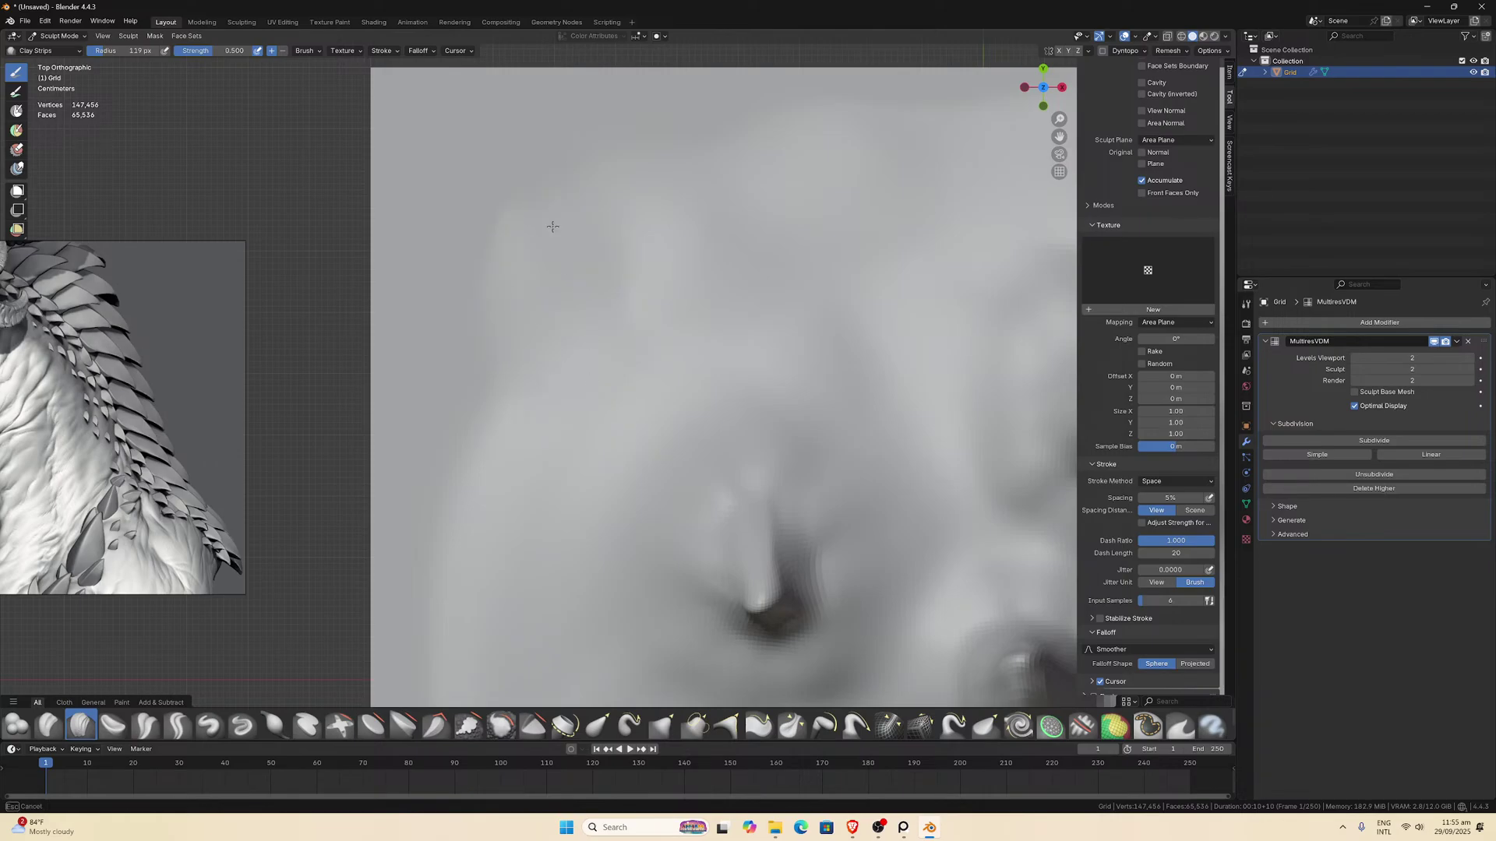
pyautogui.keyDown('shift'); pyautogui.moveTo(634, 279); pyautogui.dragTo(602, 385); pyautogui.keyUp('shift')
pyautogui.moveTo(455, 539)
pyautogui.mouseDown()
pyautogui.moveTo(458, 571)
pyautogui.moveTo(496, 571)
pyautogui.moveTo(442, 528)
pyautogui.moveTo(469, 570)
pyautogui.mouseUp()
# Fill the bottom rim of the circle below the two lower peaks and smooth it into the grid.
pyautogui.scroll(-8, 562, 500)
pyautogui.scroll(1, 962, 301)
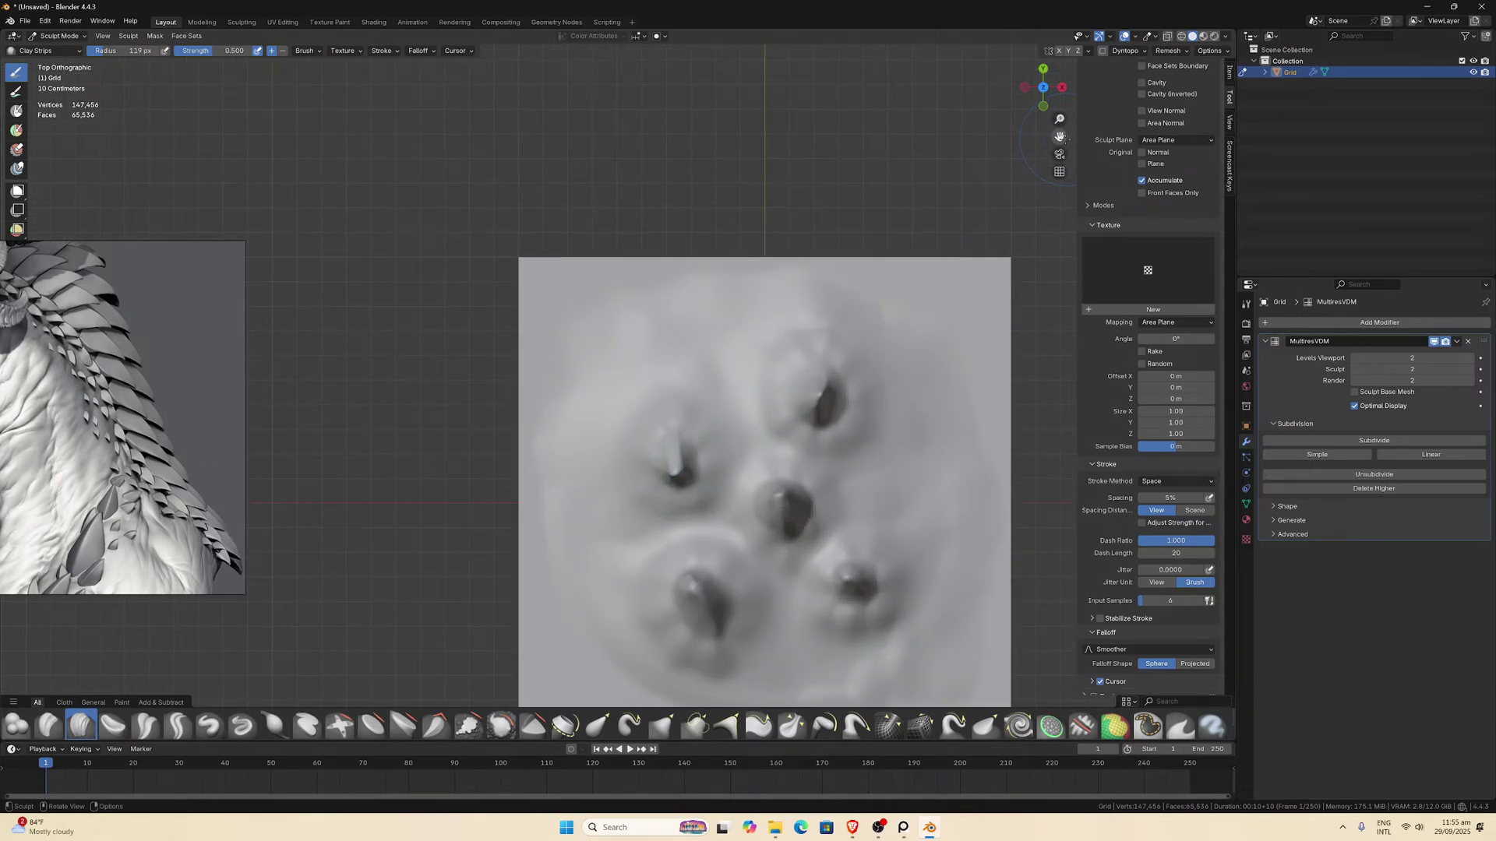
pyautogui.moveTo(1061, 137)
pyautogui.mouseDown()
pyautogui.moveTo(841, 561)
pyautogui.moveTo(735, 367)
pyautogui.moveTo(699, 364)
pyautogui.mouseUp()
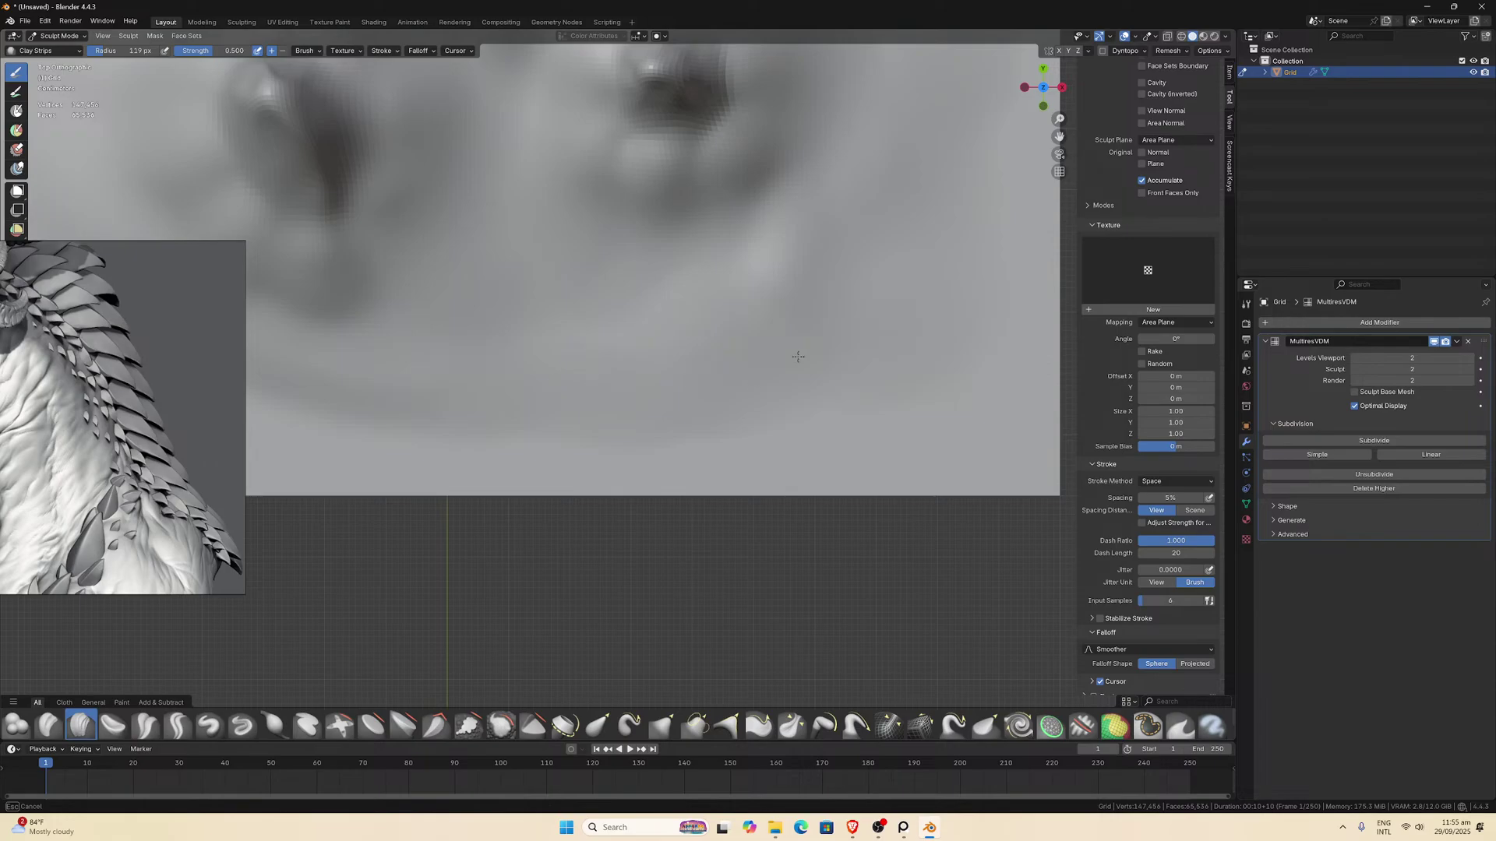
pyautogui.scroll(-1, 575, 337)
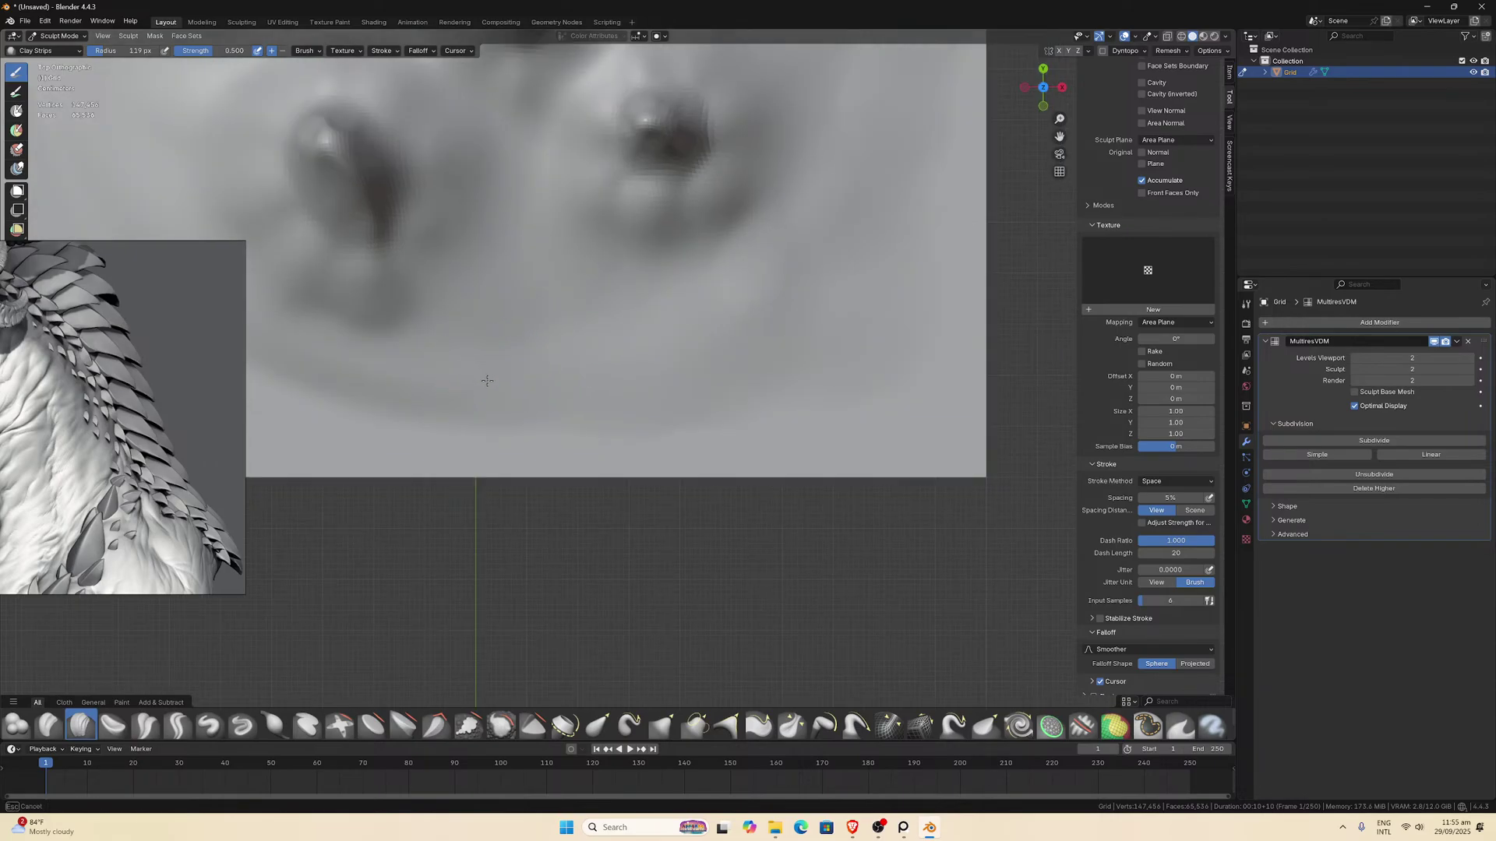
pyautogui.moveTo(498, 401)
pyautogui.mouseDown()
pyautogui.moveTo(547, 400)
pyautogui.moveTo(524, 387)
pyautogui.mouseUp()
pyautogui.keyDown('shift'); pyautogui.moveTo(602, 415); pyautogui.dragTo(454, 414); pyautogui.keyUp('shift')
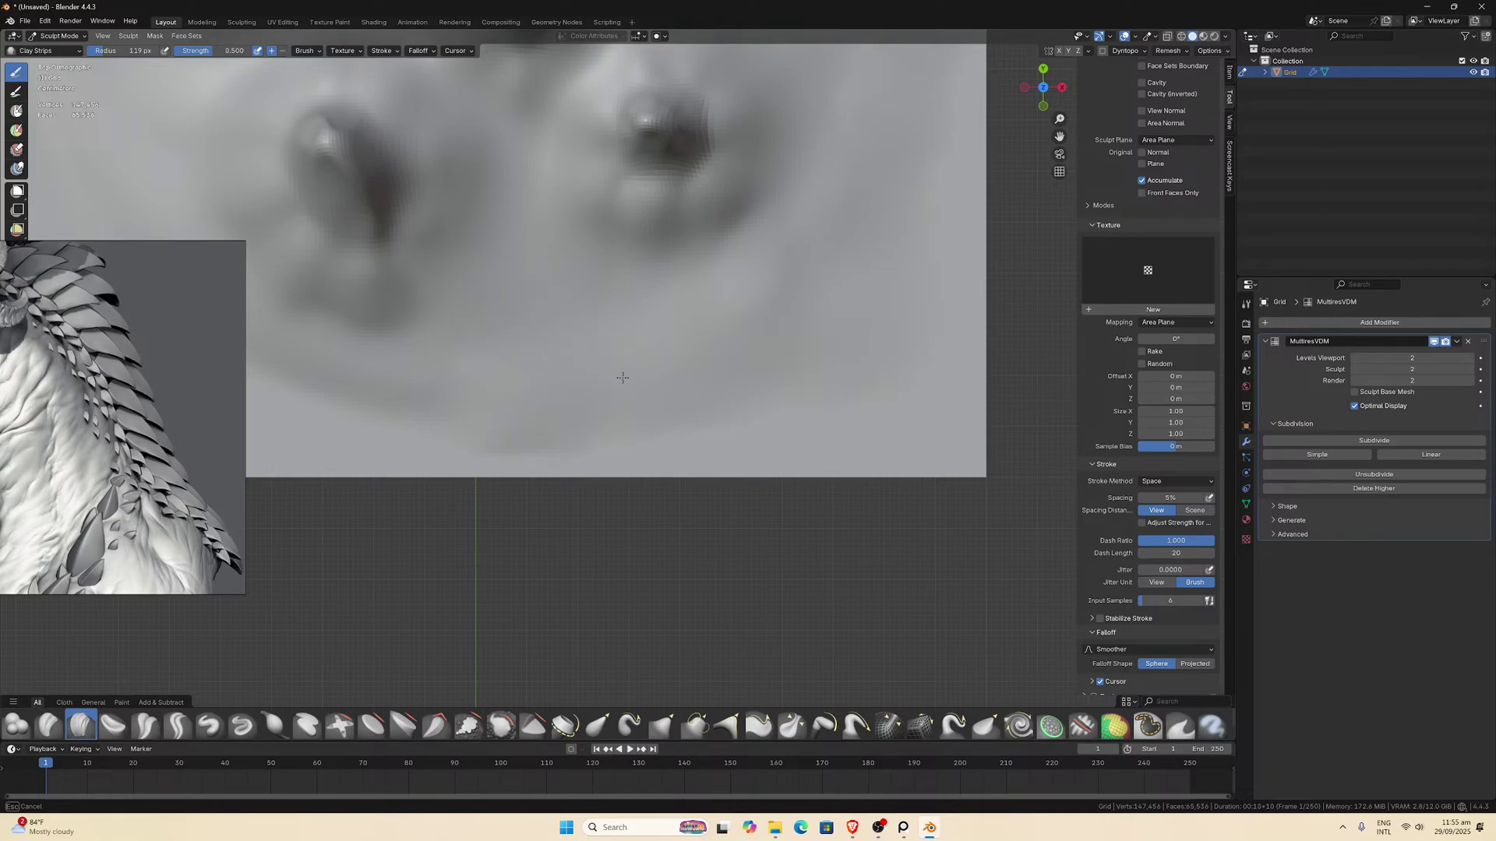
# Blend the circle's lower-left rim around the large lower-left peak into the flat grid surface.
pyautogui.scroll(-5, 796, 340)
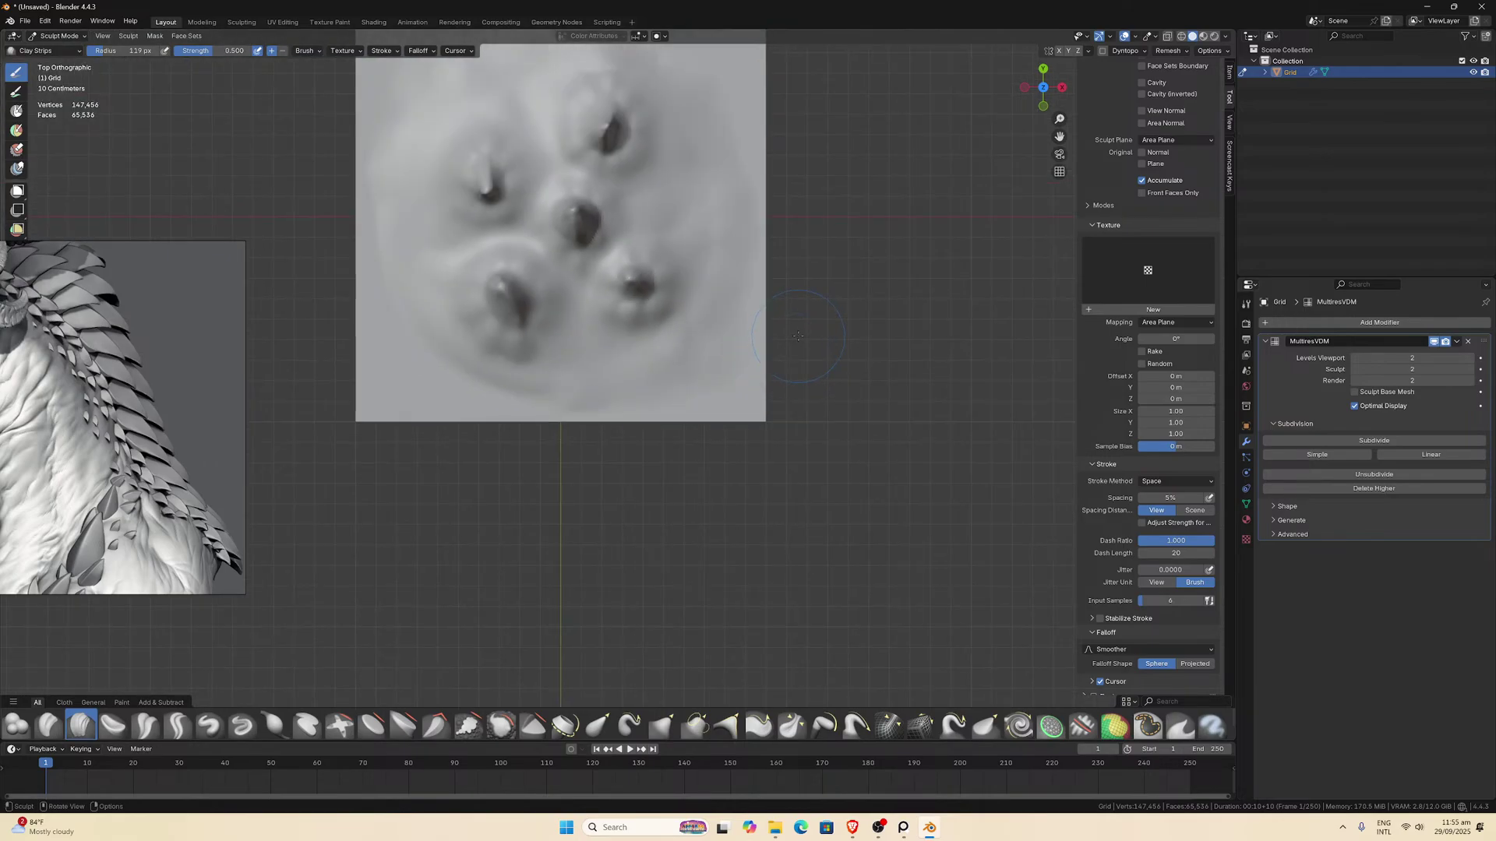
pyautogui.scroll(-3, 798, 335)
pyautogui.scroll(5, 743, 370)
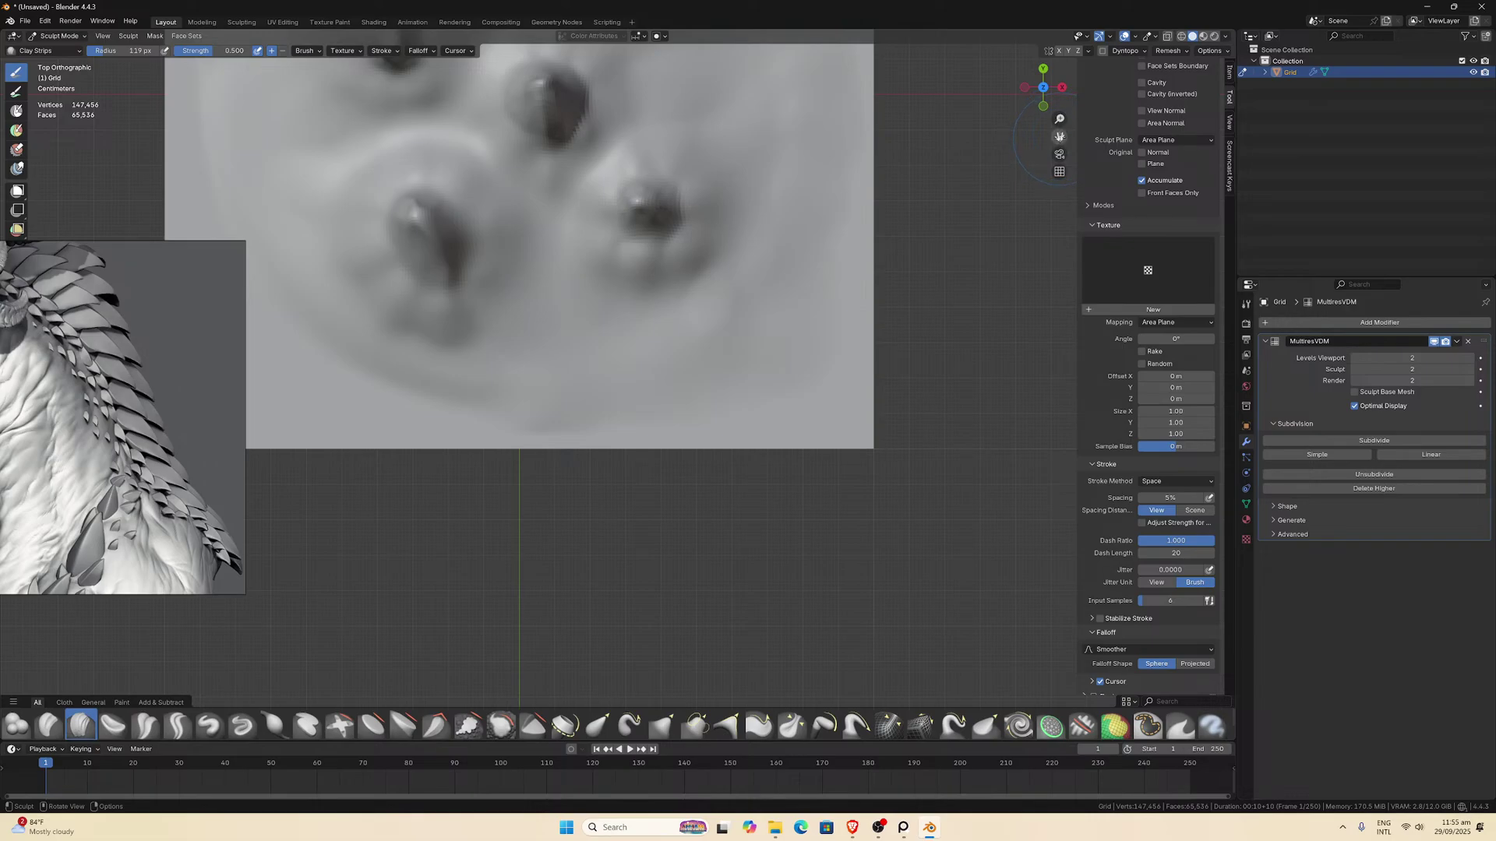
pyautogui.scroll(4, 701, 384)
pyautogui.moveTo(701, 390)
pyautogui.mouseDown()
pyautogui.moveTo(787, 437)
pyautogui.moveTo(801, 421)
pyautogui.moveTo(701, 390)
pyautogui.moveTo(756, 374)
pyautogui.mouseUp()
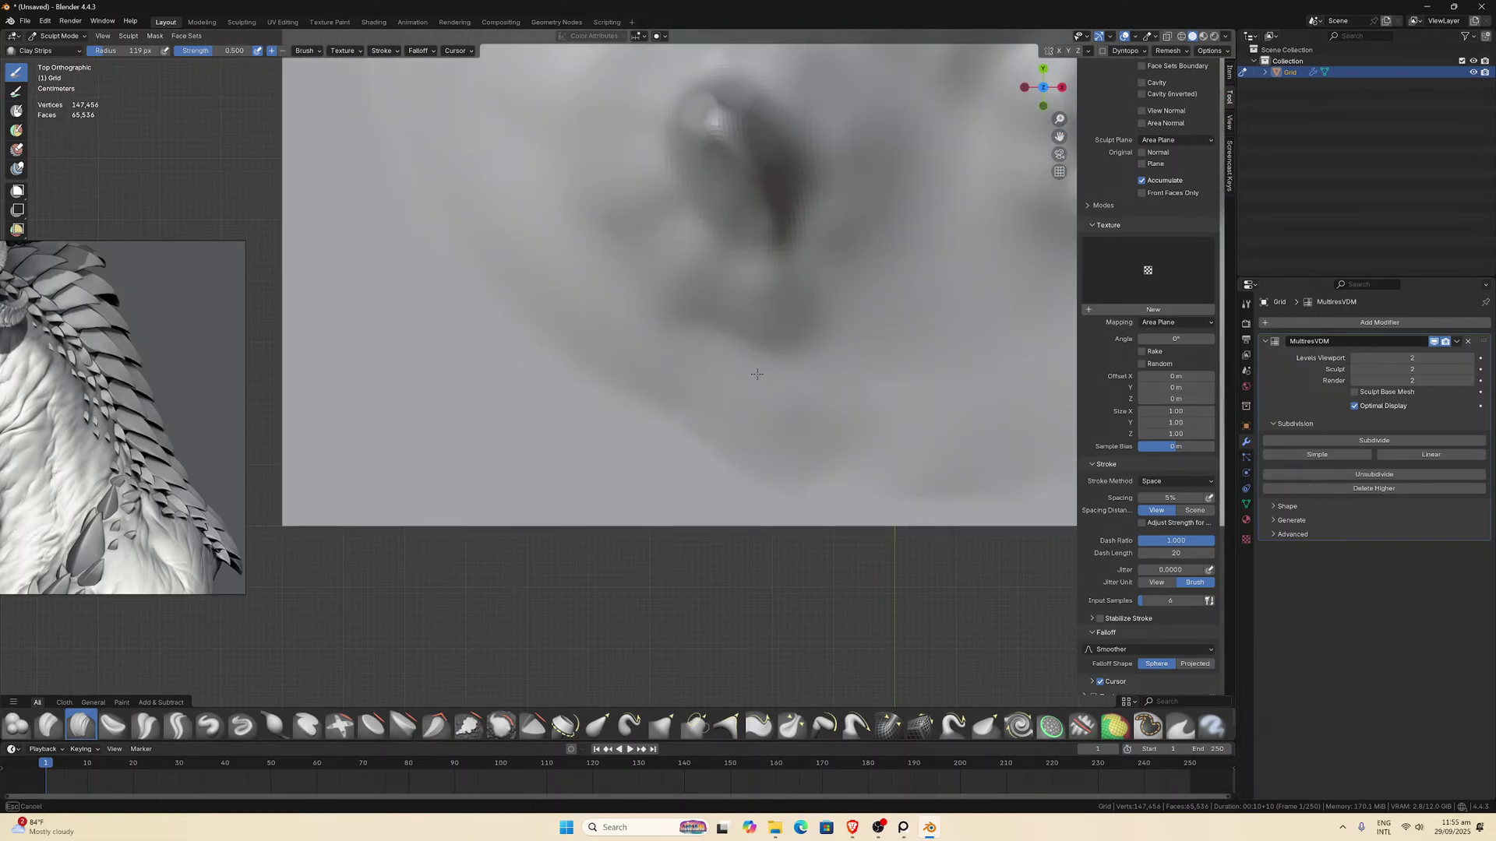
pyautogui.moveTo(623, 436)
pyautogui.mouseDown()
pyautogui.moveTo(572, 308)
pyautogui.moveTo(518, 257)
pyautogui.moveTo(452, 354)
pyautogui.moveTo(538, 390)
pyautogui.moveTo(569, 281)
pyautogui.moveTo(555, 236)
pyautogui.moveTo(633, 410)
pyautogui.moveTo(611, 435)
pyautogui.mouseUp()
pyautogui.moveTo(501, 349)
pyautogui.mouseDown()
pyautogui.moveTo(441, 331)
pyautogui.moveTo(487, 393)
pyautogui.moveTo(448, 281)
pyautogui.moveTo(491, 206)
pyautogui.mouseUp()
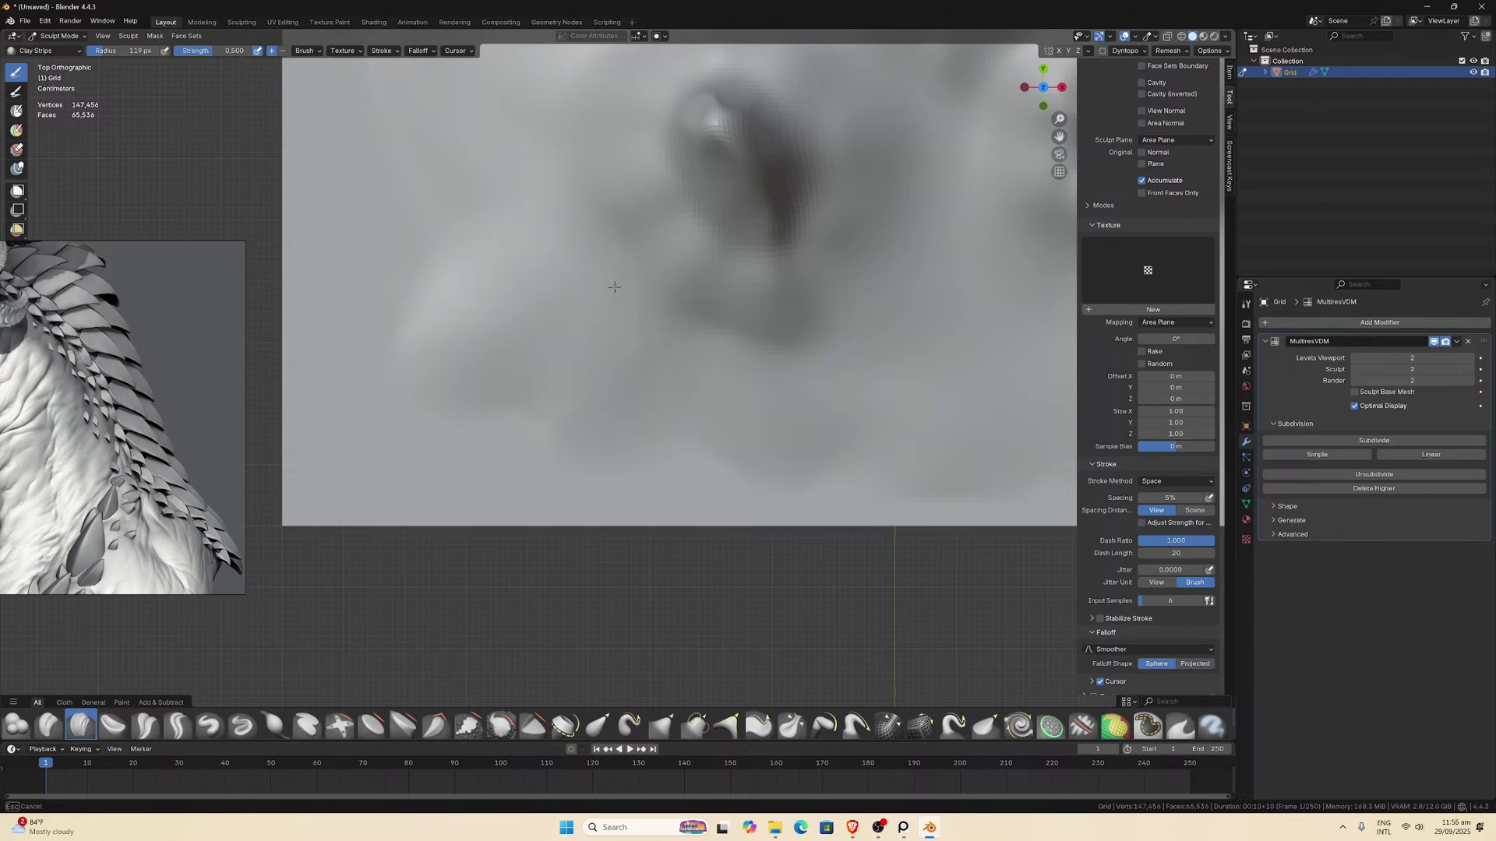
pyautogui.moveTo(476, 288); pyautogui.dragTo(507, 293)
# Even out the remaining rim on the circle's left side between the left peak and the lower-left peak.
pyautogui.scroll(-6, 592, 290)
pyautogui.scroll(5, 786, 284)
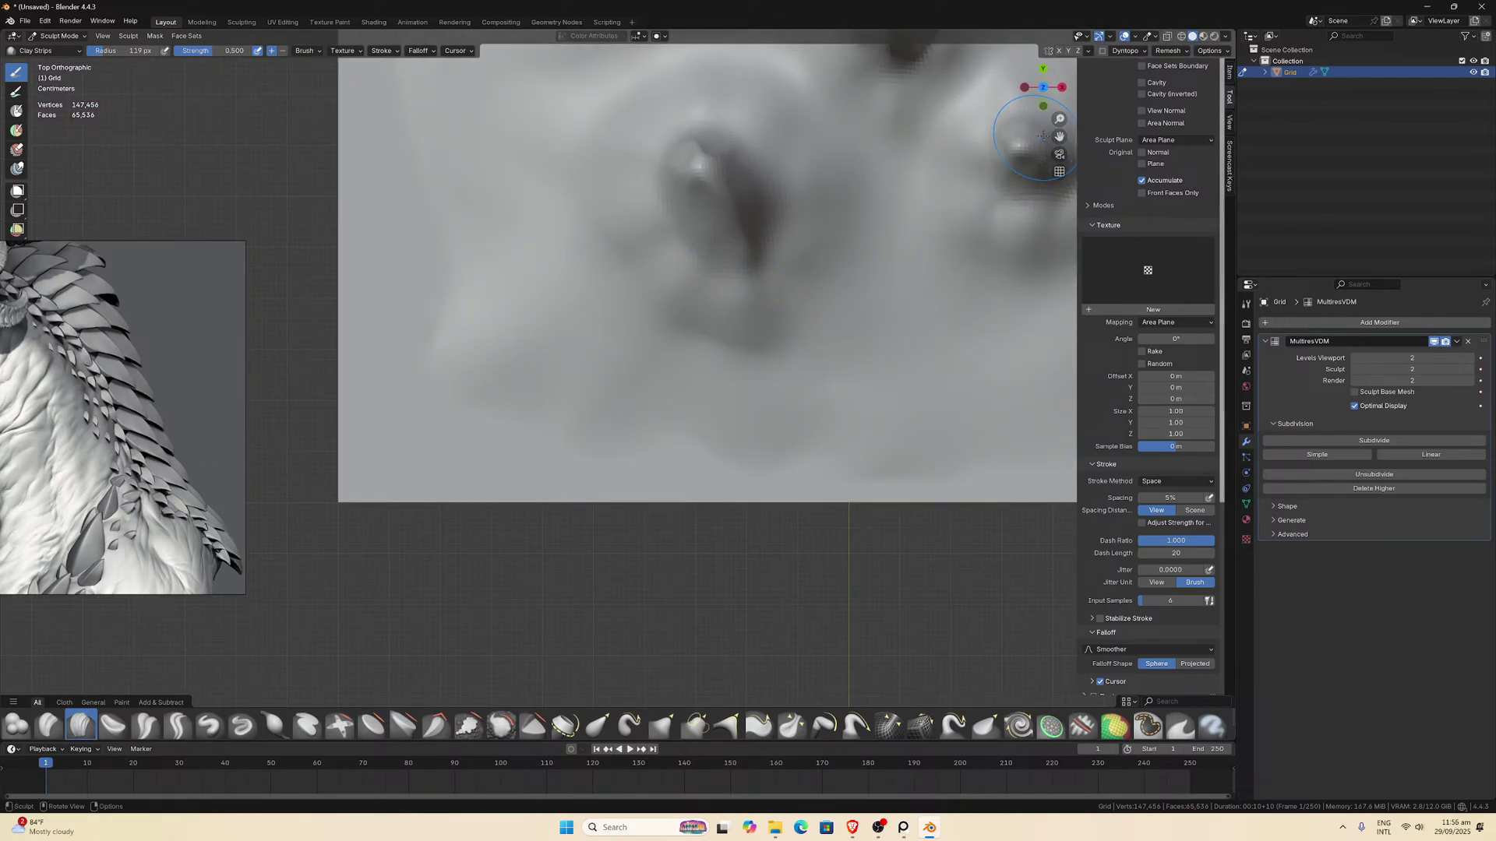
pyautogui.keyDown('shift'); pyautogui.moveTo(522, 171); pyautogui.dragTo(615, 381, button='middle'); pyautogui.keyUp('shift')
pyautogui.moveTo(550, 433)
pyautogui.mouseDown()
pyautogui.moveTo(537, 451)
pyautogui.moveTo(506, 434)
pyautogui.moveTo(528, 309)
pyautogui.moveTo(500, 378)
pyautogui.moveTo(499, 178)
pyautogui.mouseUp()
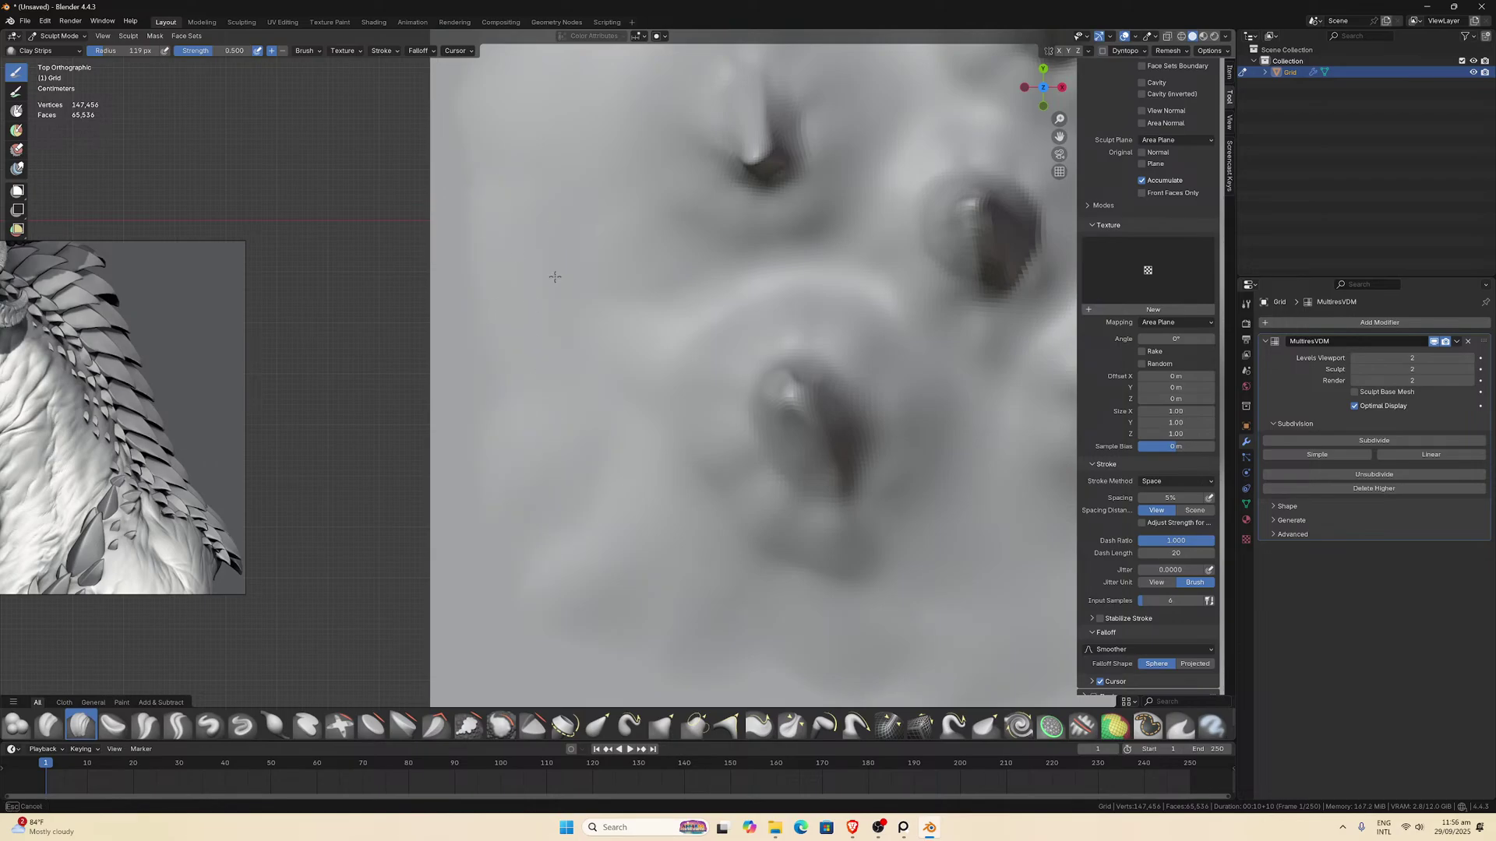
pyautogui.moveTo(554, 277)
pyautogui.mouseDown()
pyautogui.moveTo(598, 551)
pyautogui.moveTo(647, 376)
pyautogui.mouseUp()
pyautogui.scroll(-8, 647, 375)
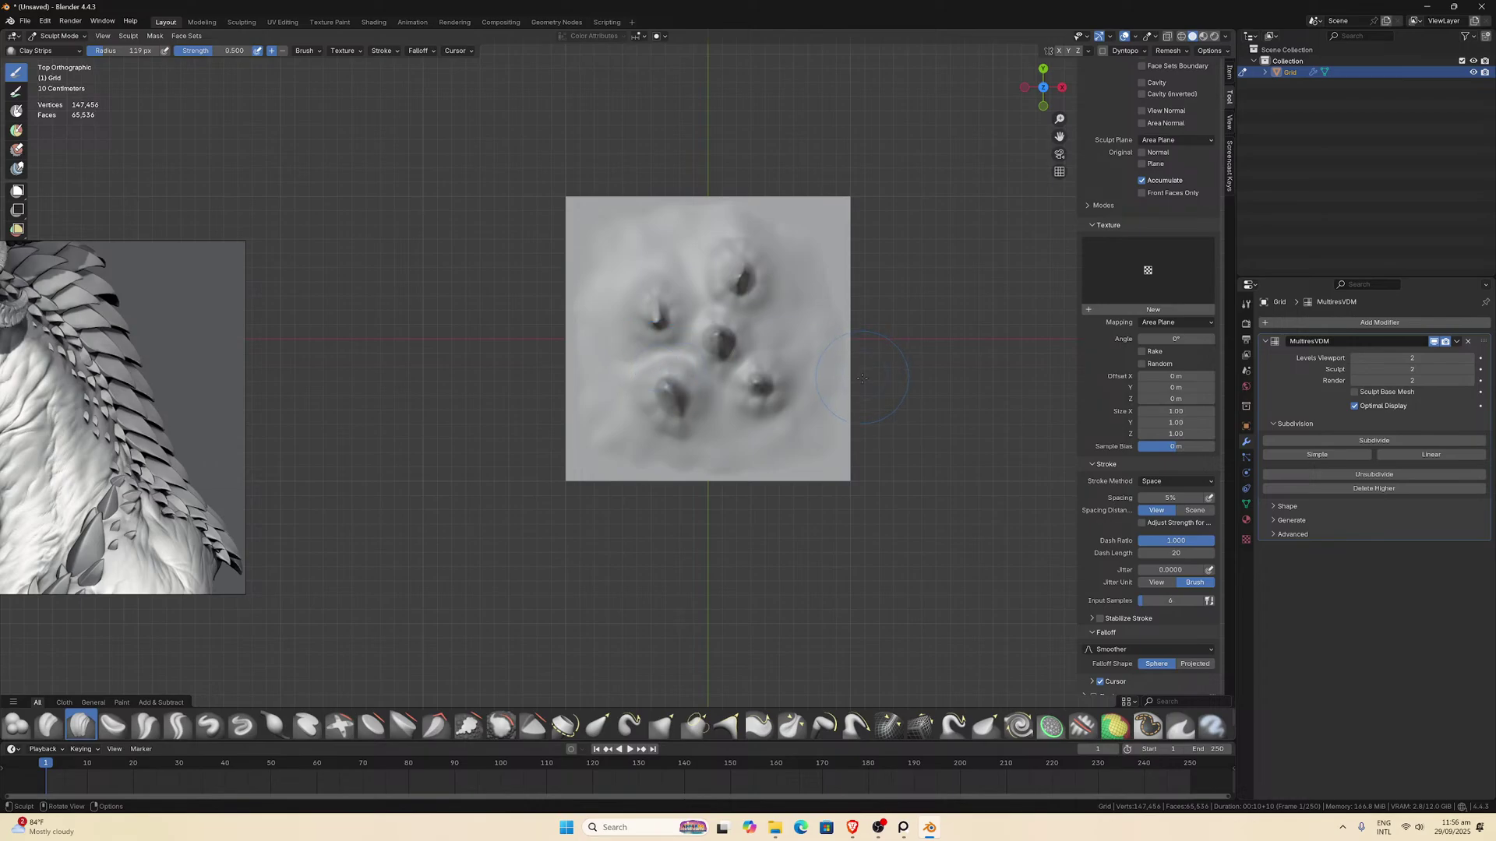
# Refine the surface at the foot of the lower-left peak, working from the top and in perspective.
pyautogui.scroll(7, 860, 380)
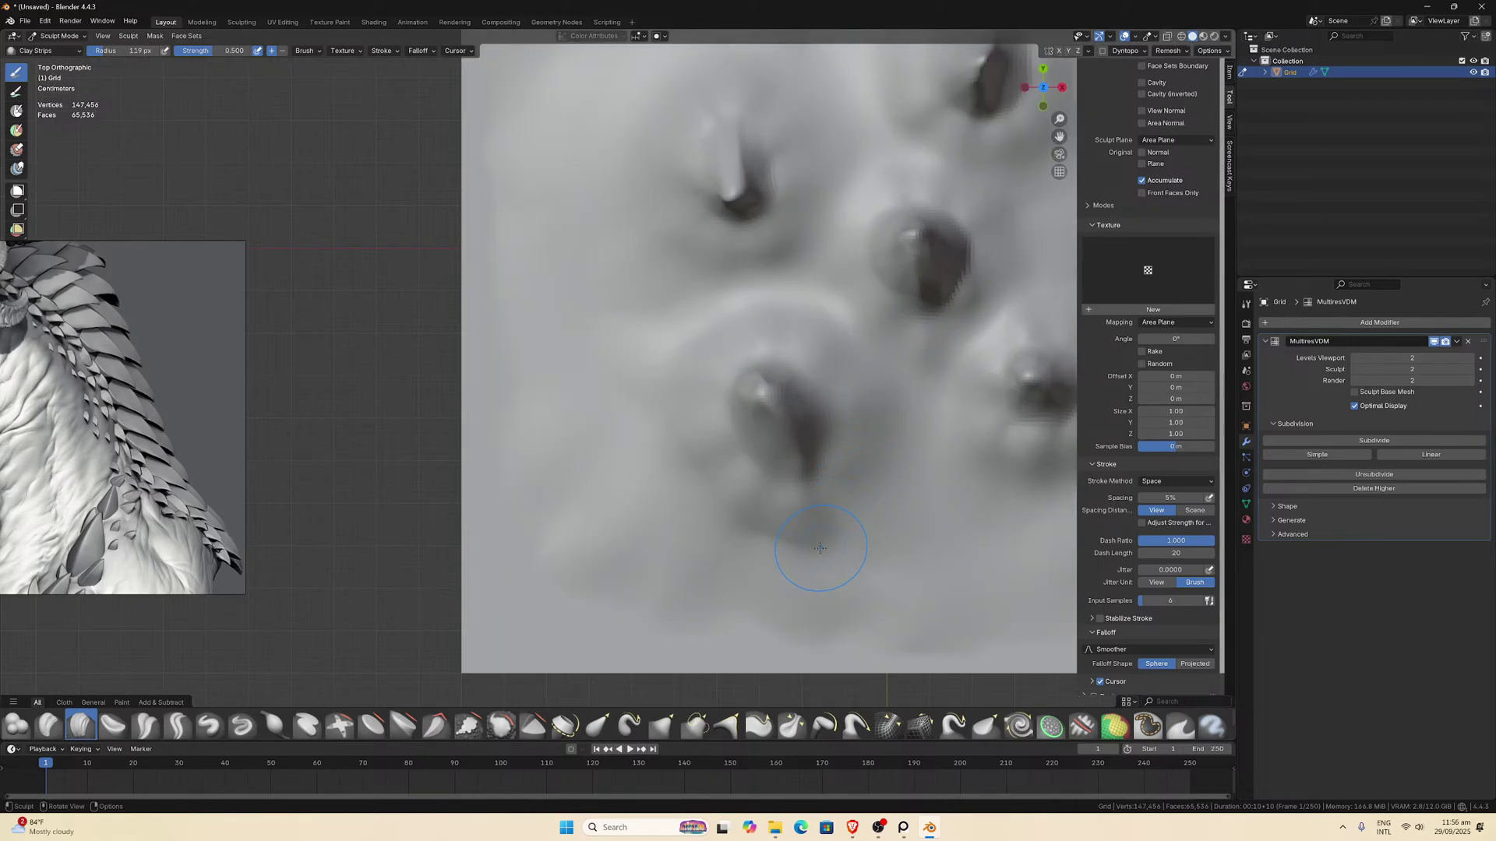
pyautogui.scroll(1, 826, 572)
pyautogui.moveTo(812, 570)
pyautogui.mouseDown()
pyautogui.moveTo(839, 601)
pyautogui.moveTo(832, 574)
pyautogui.mouseUp()
pyautogui.moveTo(832, 574); pyautogui.dragTo(768, 517, button='middle')
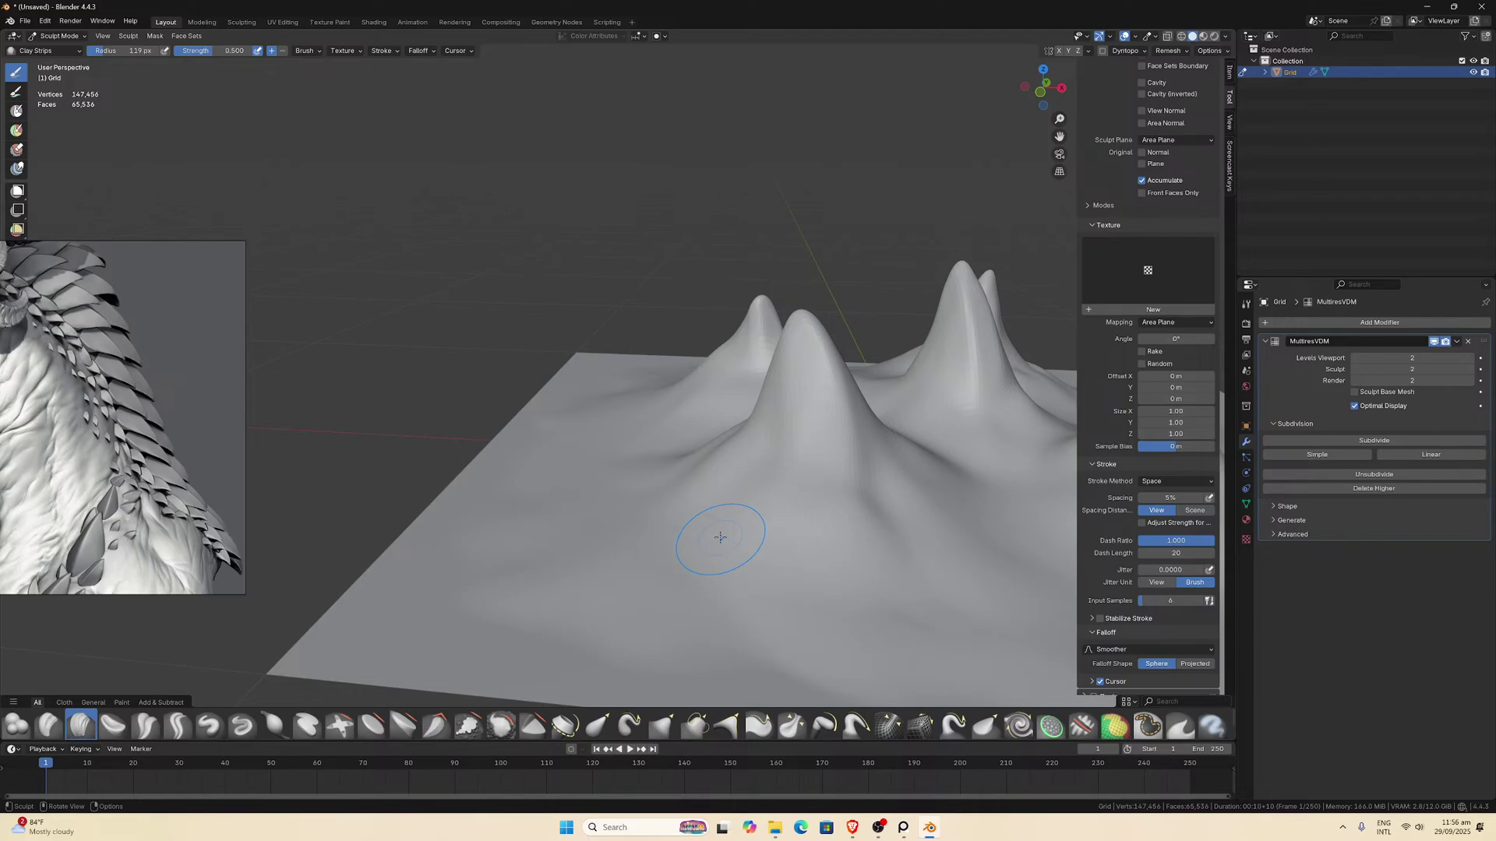
pyautogui.moveTo(719, 537)
pyautogui.mouseDown()
pyautogui.moveTo(705, 568)
pyautogui.moveTo(670, 547)
pyautogui.moveTo(743, 551)
pyautogui.moveTo(727, 601)
pyautogui.moveTo(821, 525)
pyautogui.mouseUp()
# Smooth the uneven slopes around the base of the nearest peak from another side of the grid.
pyautogui.scroll(-3, 821, 524)
pyautogui.moveTo(821, 524); pyautogui.dragTo(718, 510, button='middle')
pyautogui.scroll(3, 718, 510)
pyautogui.scroll(2, 718, 510)
pyautogui.moveTo(747, 562)
pyautogui.mouseDown()
pyautogui.moveTo(776, 567)
pyautogui.moveTo(720, 545)
pyautogui.mouseUp()
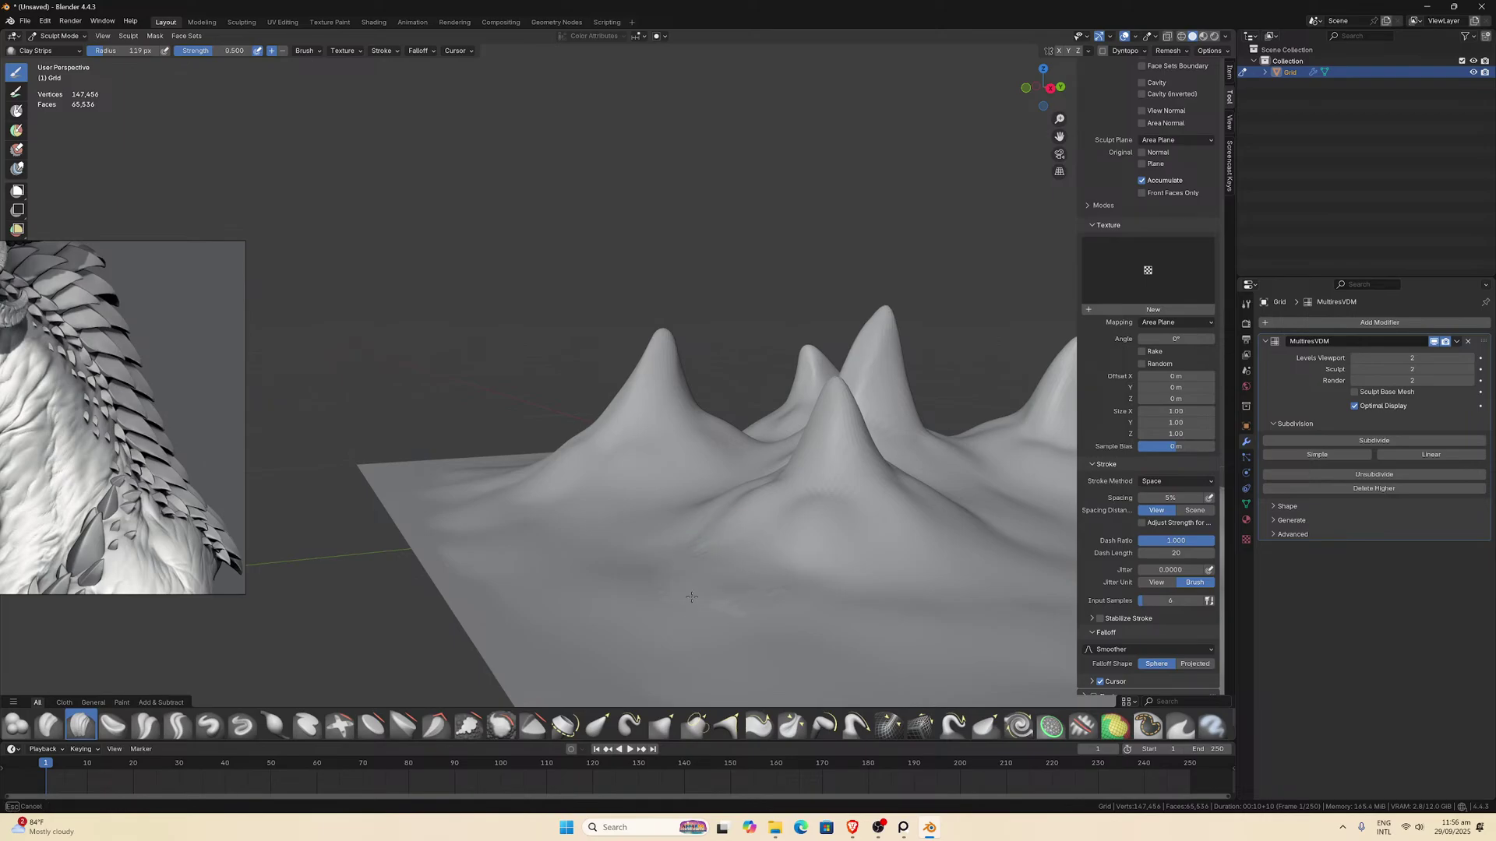
pyautogui.moveTo(813, 561)
pyautogui.mouseDown()
pyautogui.moveTo(794, 547)
pyautogui.moveTo(719, 562)
pyautogui.mouseUp()
pyautogui.scroll(-3, 719, 561)
pyautogui.moveTo(718, 561); pyautogui.dragTo(691, 510, button='middle')
pyautogui.scroll(3, 690, 510)
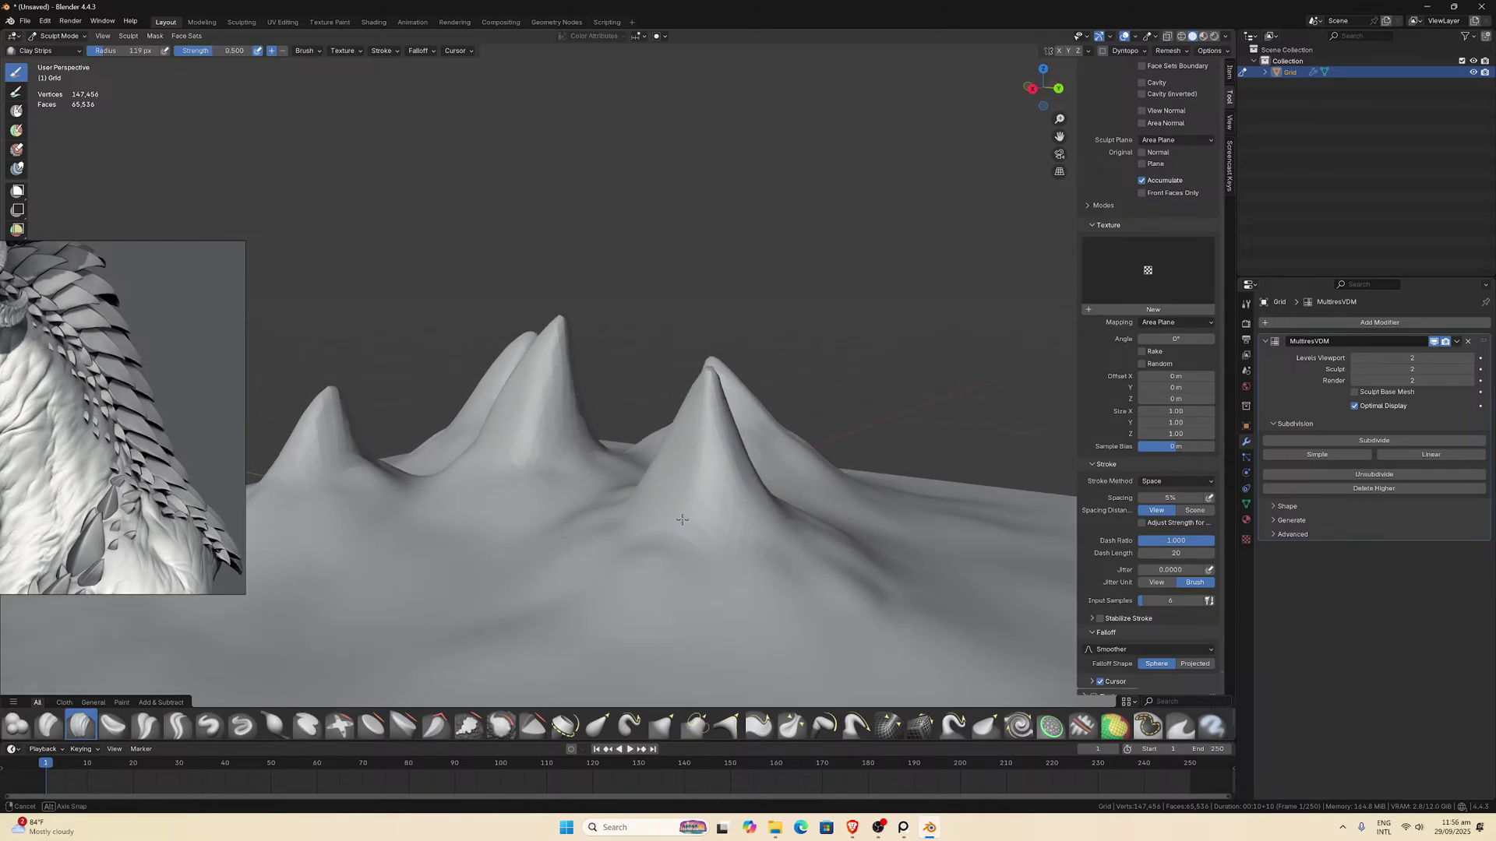
# Sculpt Clay Strips strokes around the bases of the horns to build up the surrounding surface.
pyautogui.moveTo(655, 476)
pyautogui.mouseDown()
pyautogui.moveTo(720, 514)
pyautogui.moveTo(767, 495)
pyautogui.moveTo(748, 474)
pyautogui.moveTo(705, 476)
pyautogui.moveTo(785, 501)
pyautogui.moveTo(734, 454)
pyautogui.mouseUp()
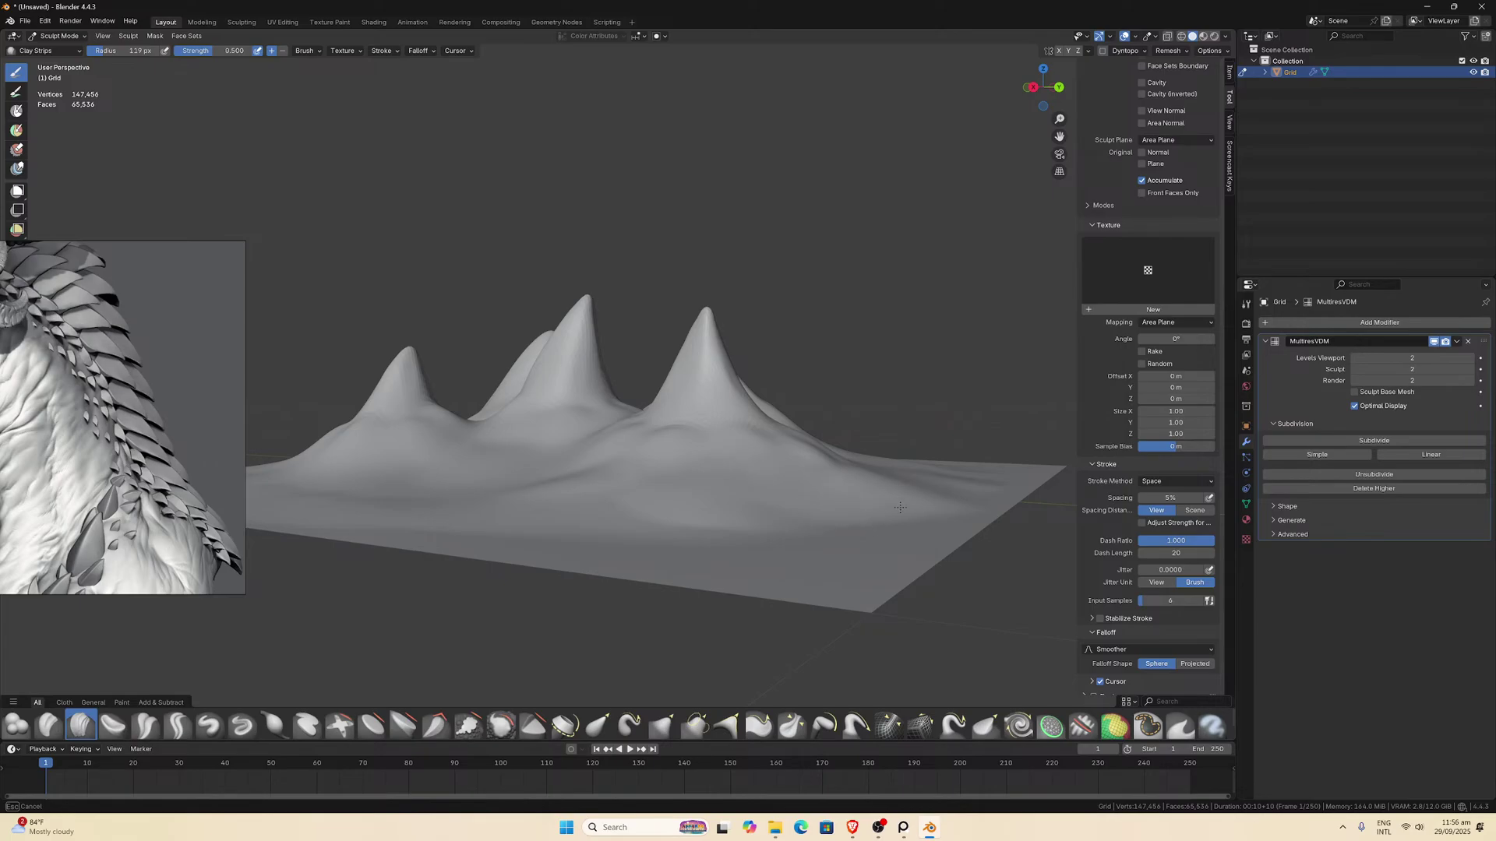
pyautogui.moveTo(650, 476); pyautogui.dragTo(651, 500)
pyautogui.moveTo(651, 500); pyautogui.dragTo(609, 534, button='middle')
pyautogui.moveTo(548, 598)
pyautogui.mouseDown()
pyautogui.moveTo(658, 607)
pyautogui.moveTo(611, 583)
pyautogui.moveTo(592, 617)
pyautogui.mouseUp()
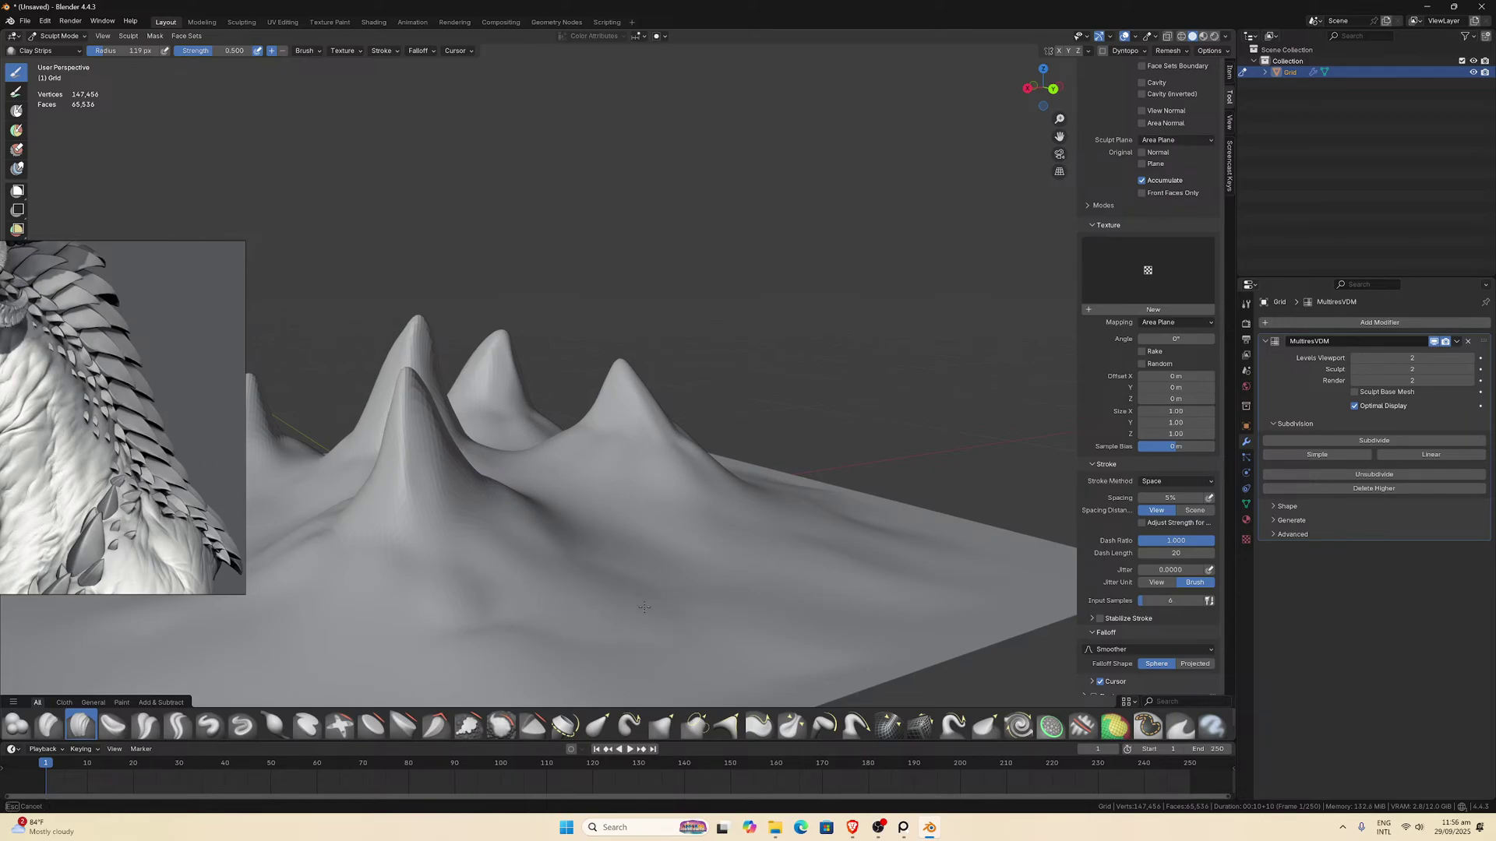
pyautogui.scroll(-3, 651, 623)
pyautogui.moveTo(651, 624)
pyautogui.mouseDown(button='middle')
pyautogui.moveTo(665, 537)
pyautogui.moveTo(684, 561)
pyautogui.moveTo(711, 551)
pyautogui.moveTo(668, 568)
pyautogui.mouseUp(button='middle')
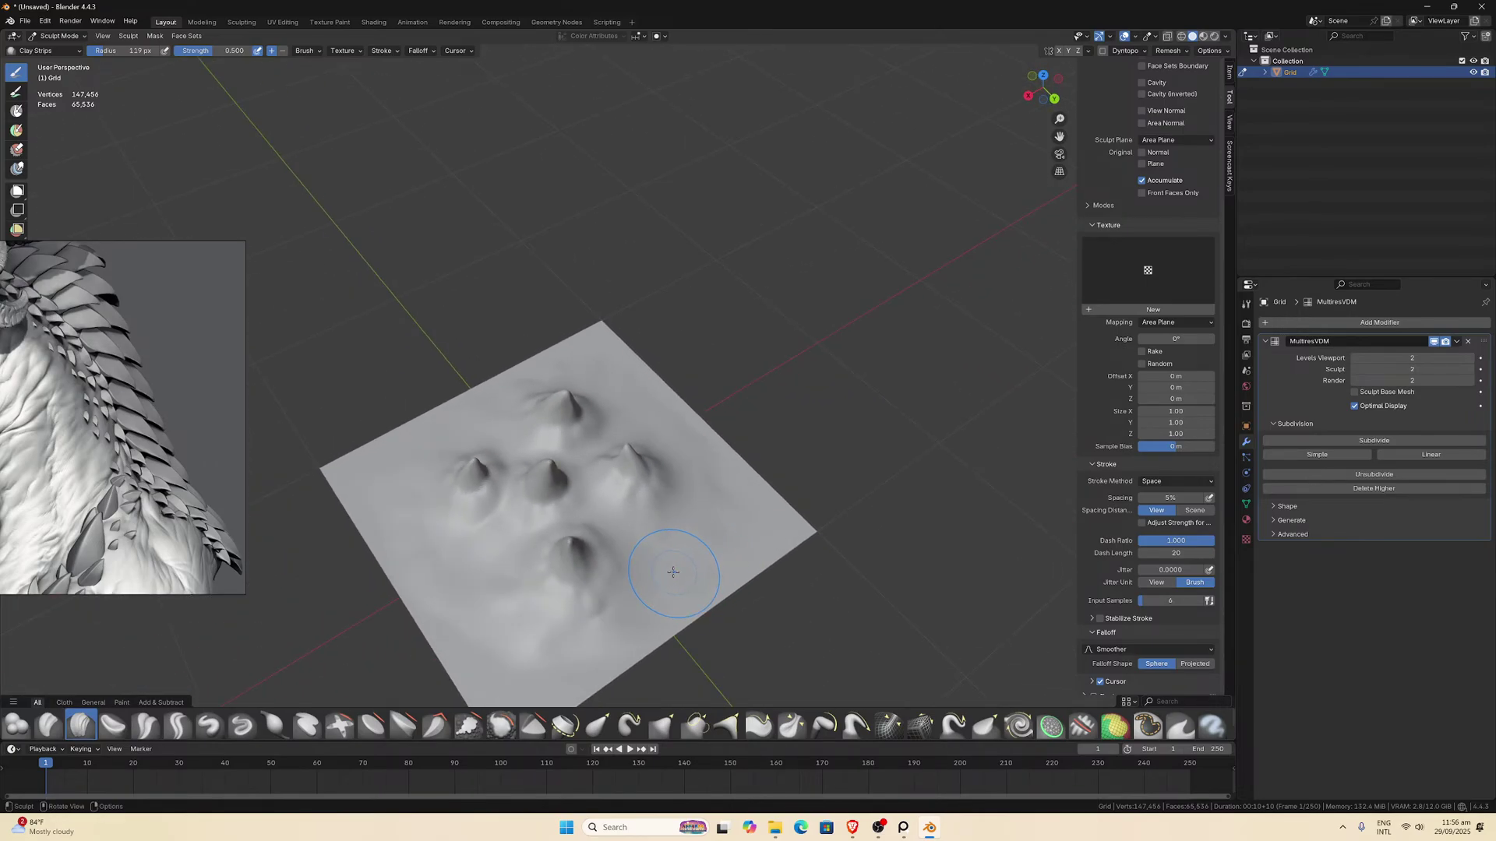
# Examine the five sculpted horns from several angles, finishing in the top view.
pyautogui.scroll(2, 661, 634)
pyautogui.moveTo(1047, 172); pyautogui.dragTo(1005, 160)
pyautogui.scroll(4, 739, 405)
pyautogui.moveTo(740, 405)
pyautogui.mouseDown(button='middle')
pyautogui.moveTo(708, 490)
pyautogui.moveTo(748, 549)
pyautogui.mouseUp(button='middle')
pyautogui.scroll(-8, 717, 530)
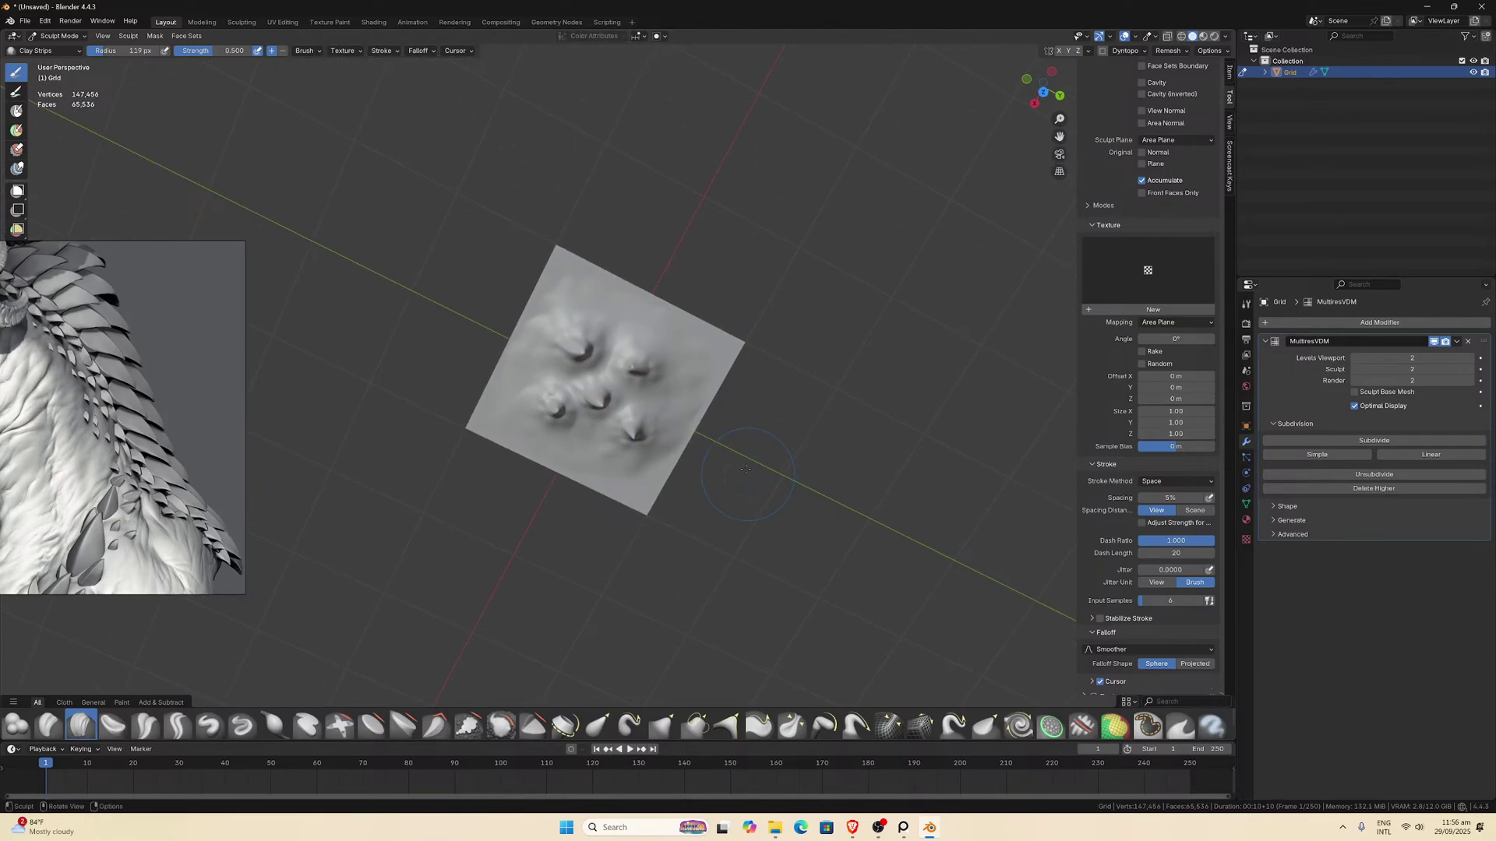
pyautogui.scroll(3, 742, 436)
pyautogui.moveTo(741, 413); pyautogui.dragTo(668, 396, button='middle')
pyautogui.press('KP_7')
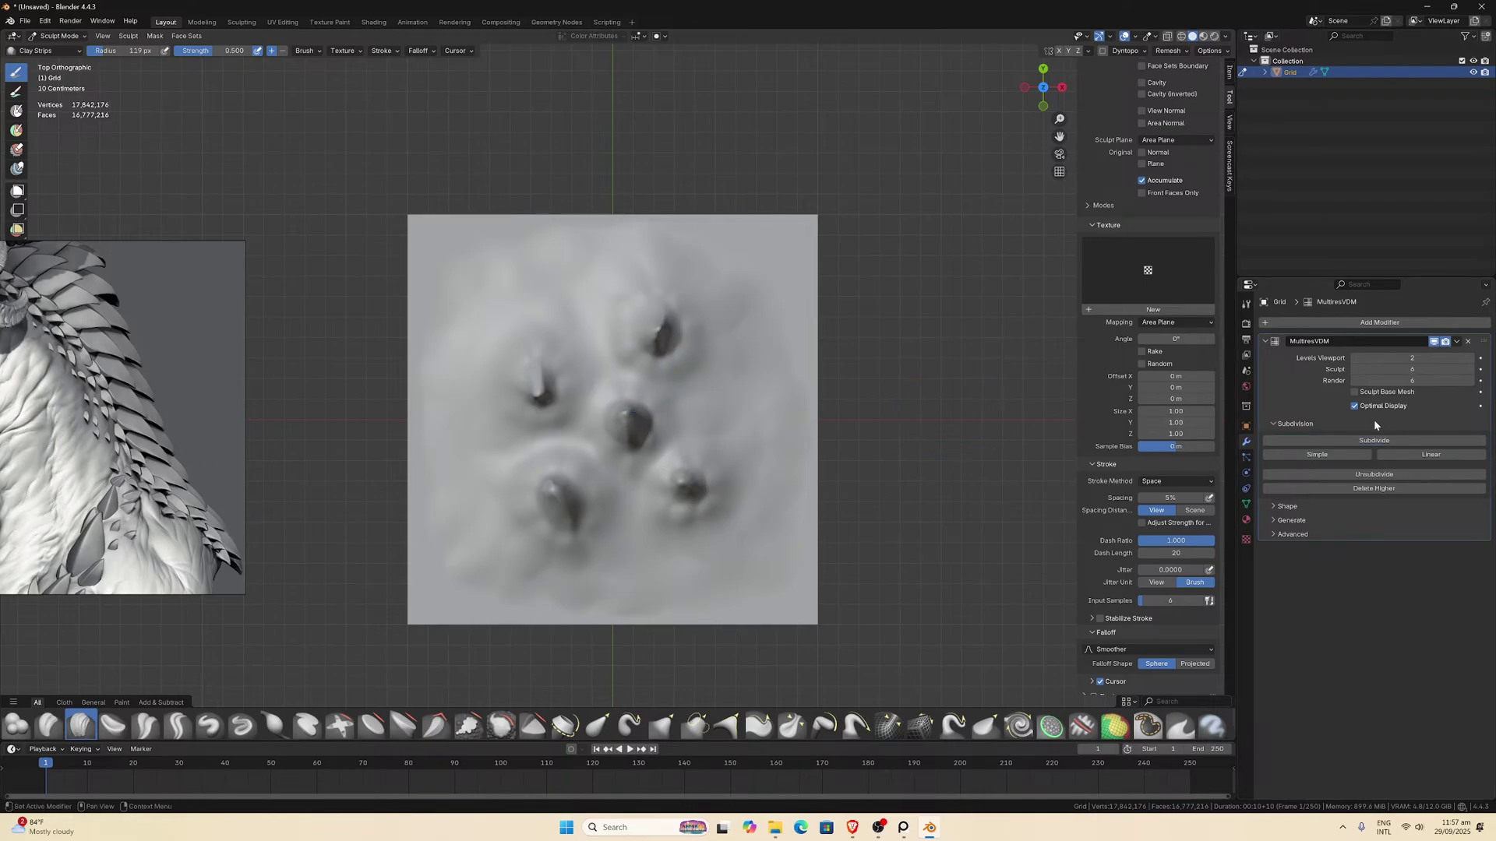
# Set the Multires modifier's viewport, sculpt and render levels to 3.
pyautogui.click(1354, 369)
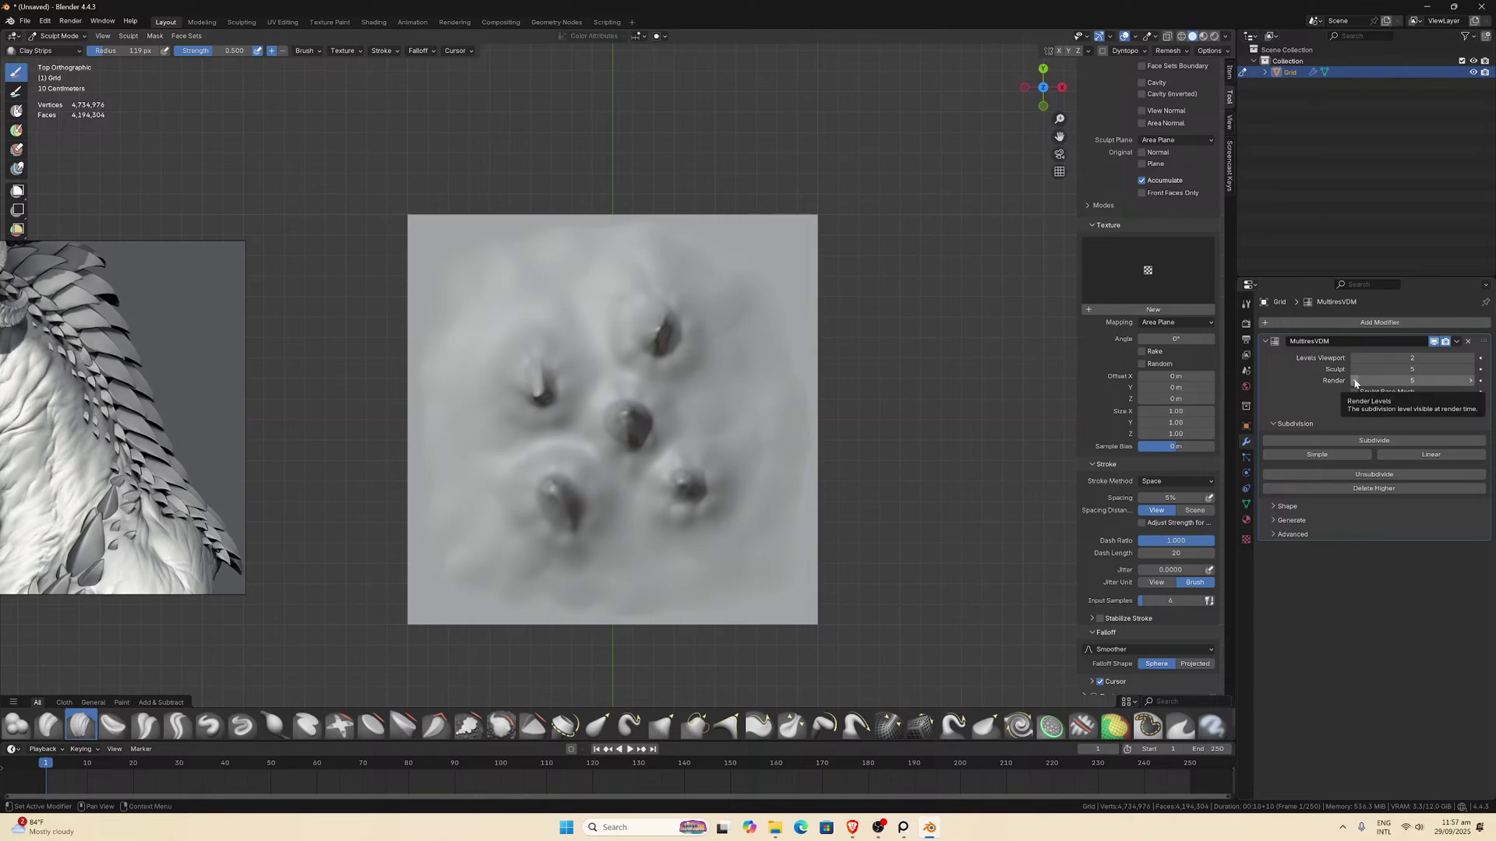
pyautogui.click(1355, 380)
pyautogui.click(1355, 380)
pyautogui.click(1354, 370)
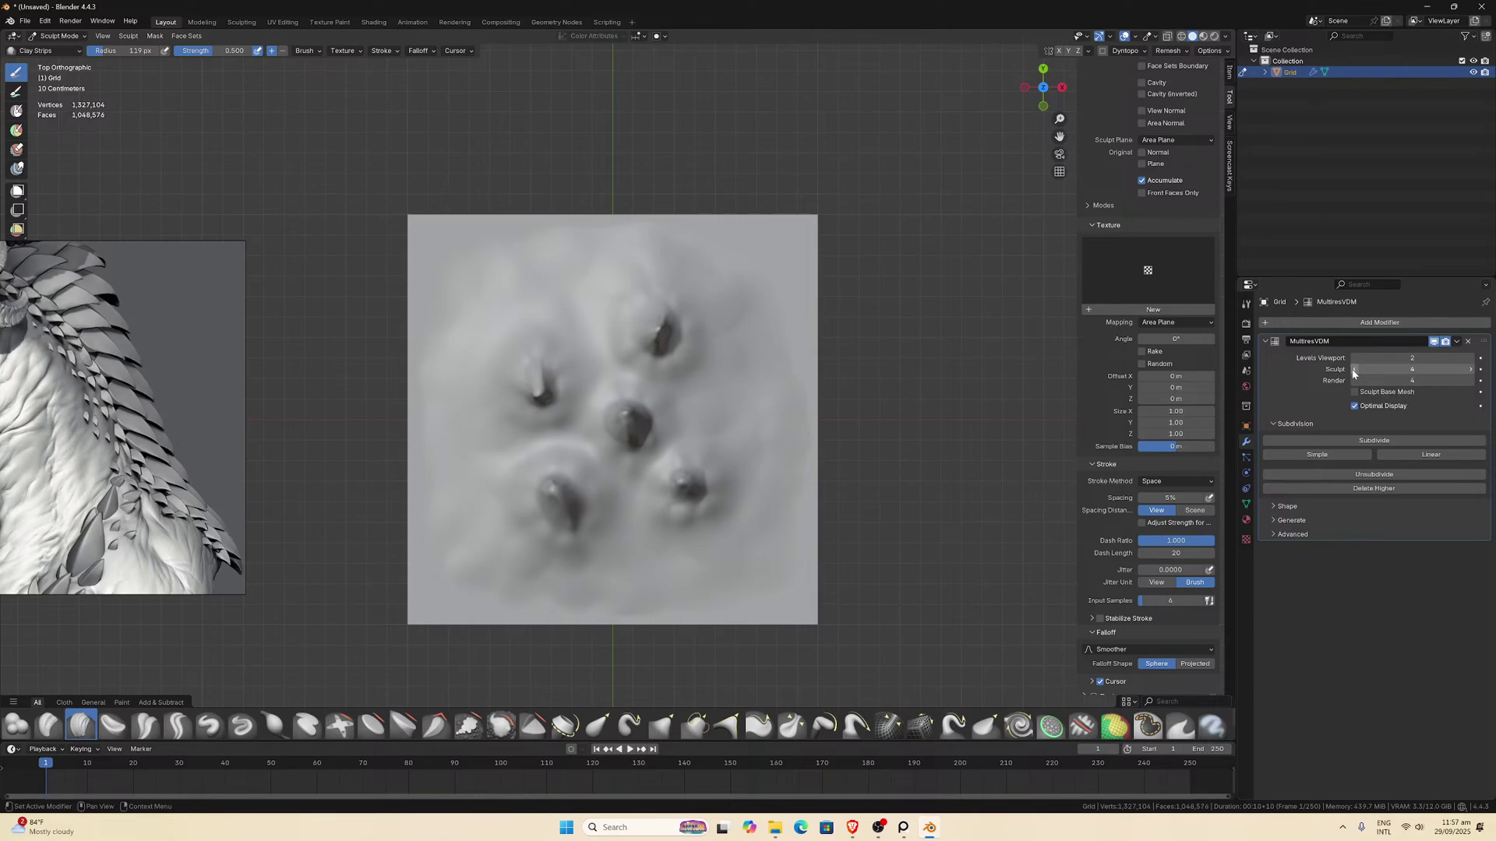
pyautogui.click(1353, 370)
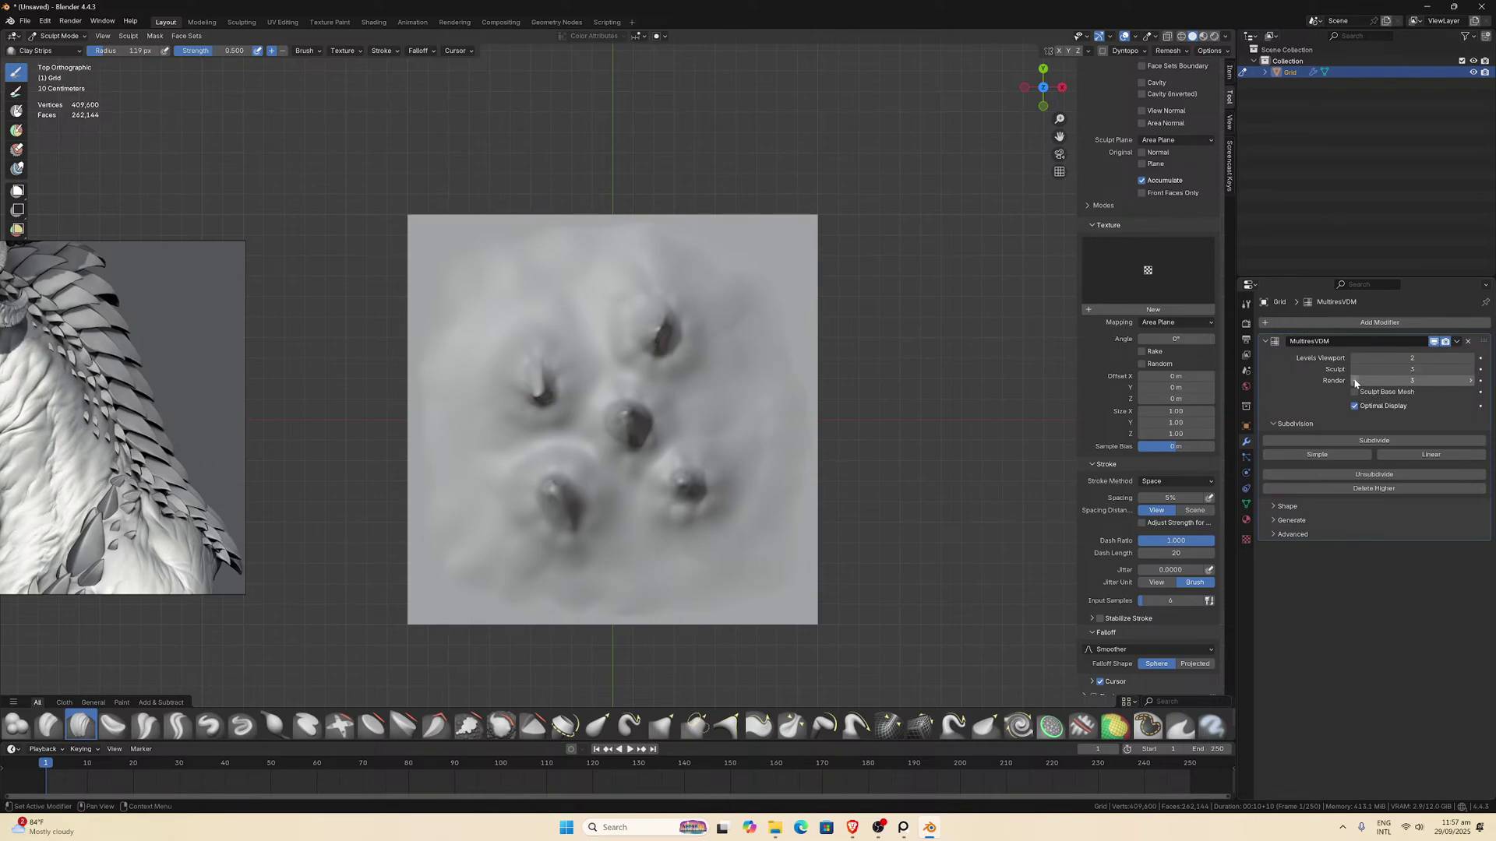
pyautogui.click(1471, 358)
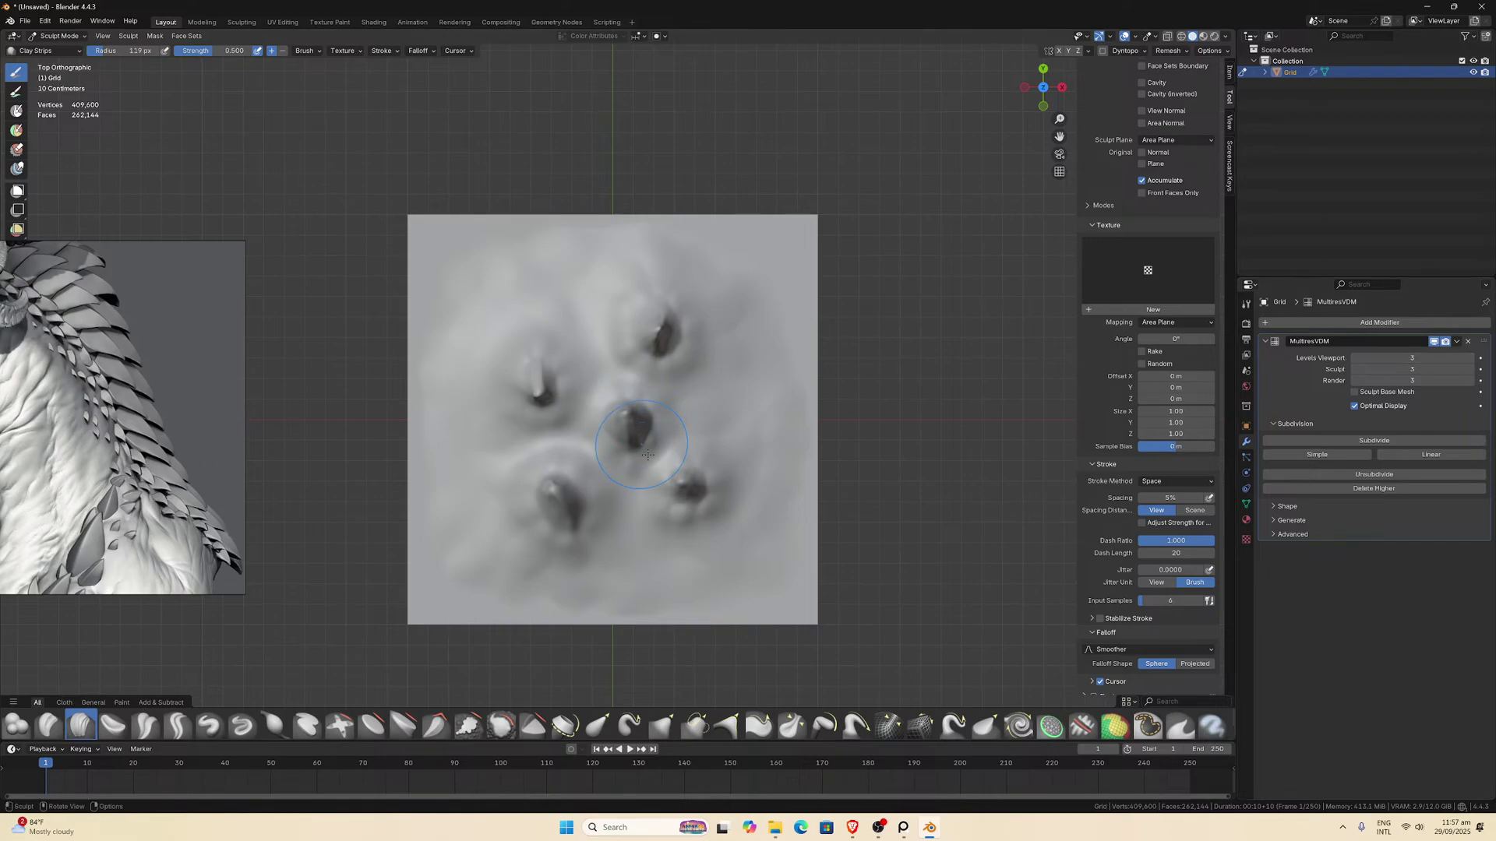
# Choose the Draw brush with its crack texture and set its falloff to Constant and its stroke method to Anchored.
pyautogui.scroll(5, 648, 456)
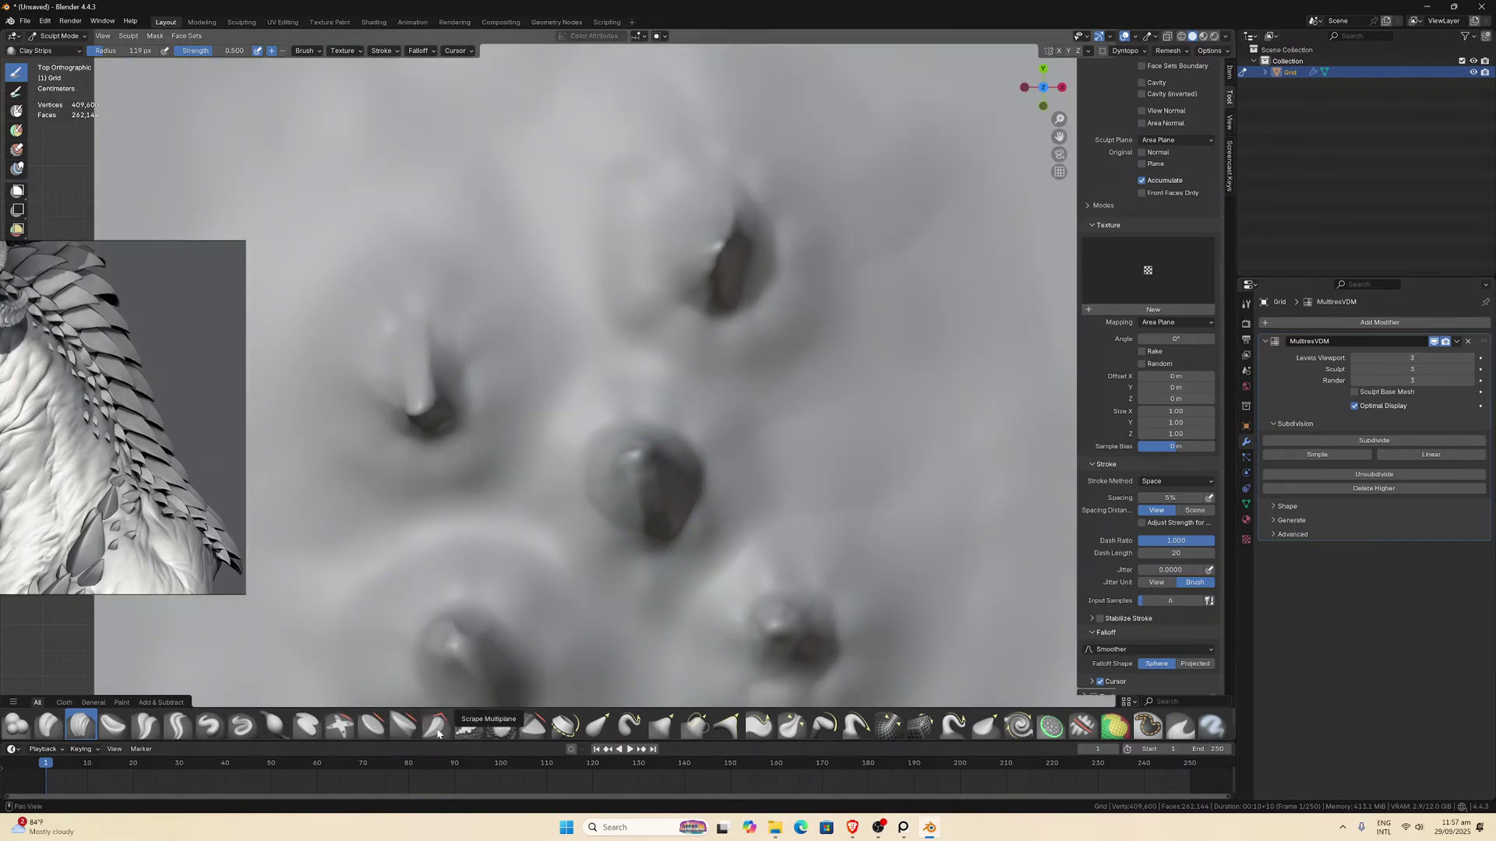
pyautogui.click(209, 729)
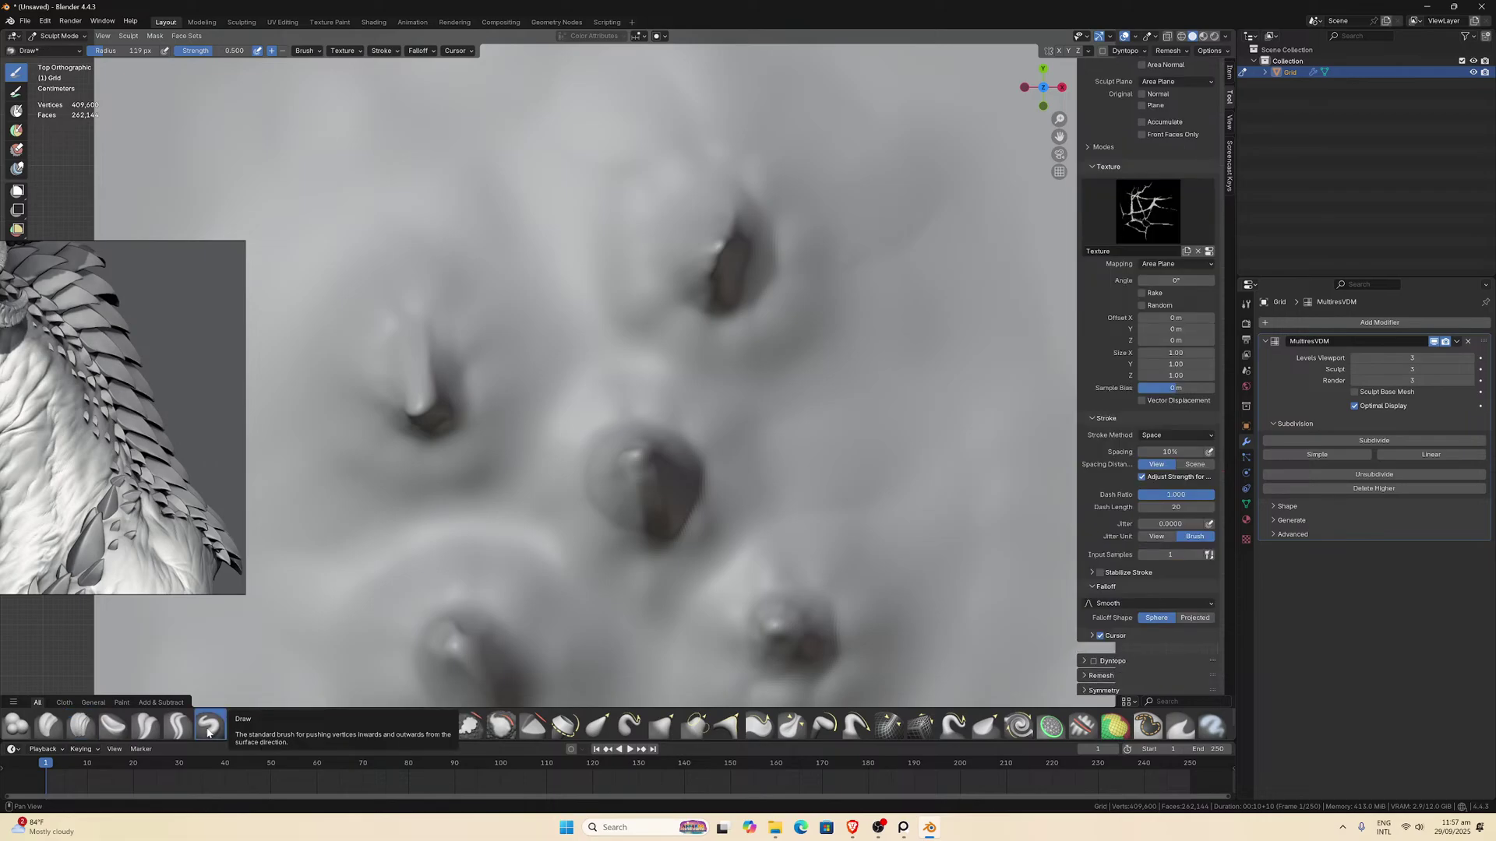
pyautogui.click(1245, 539)
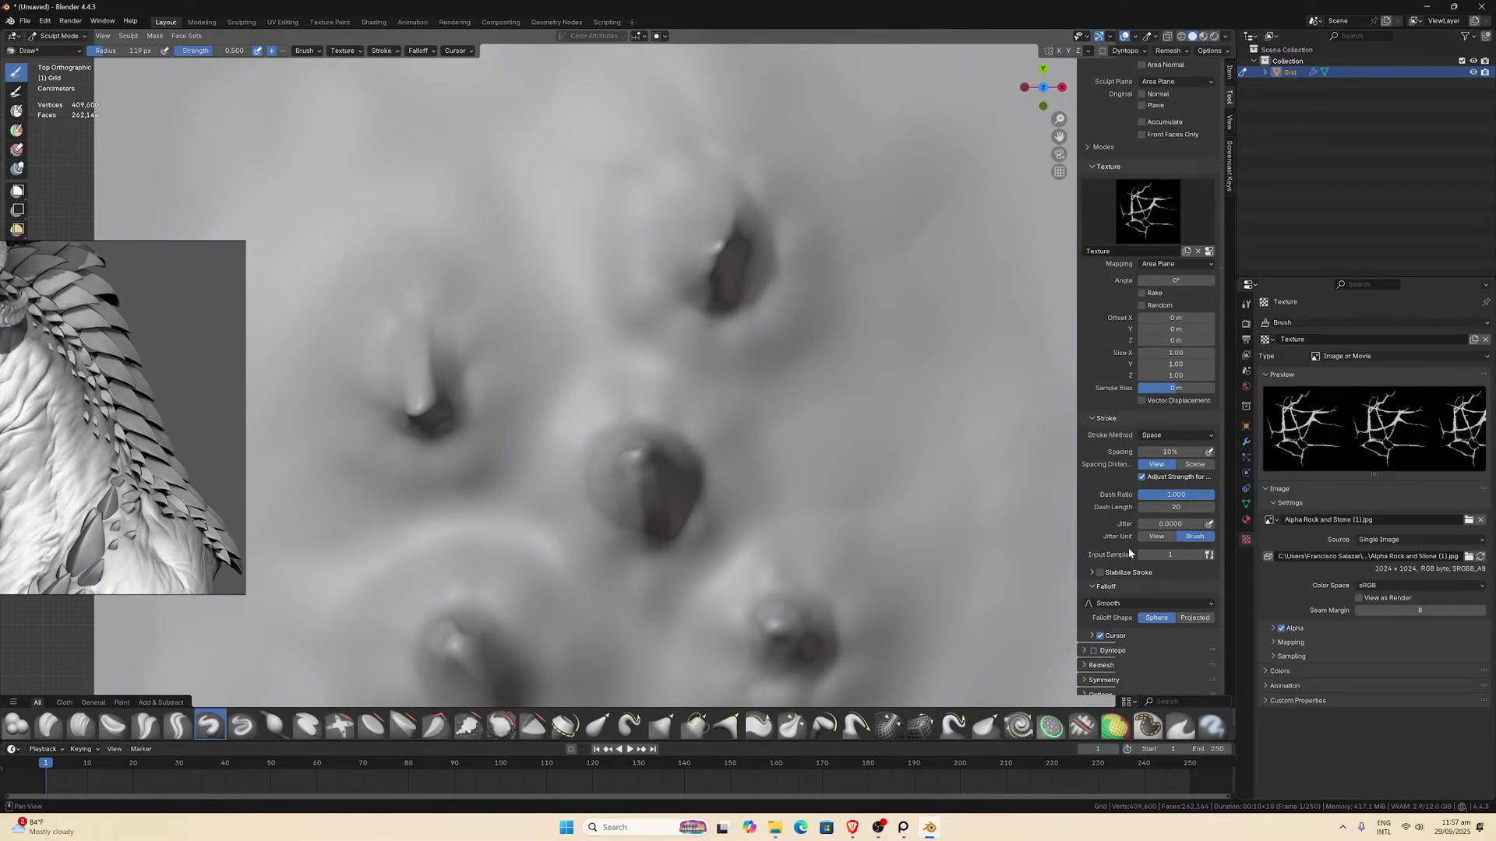
pyautogui.click(1123, 603)
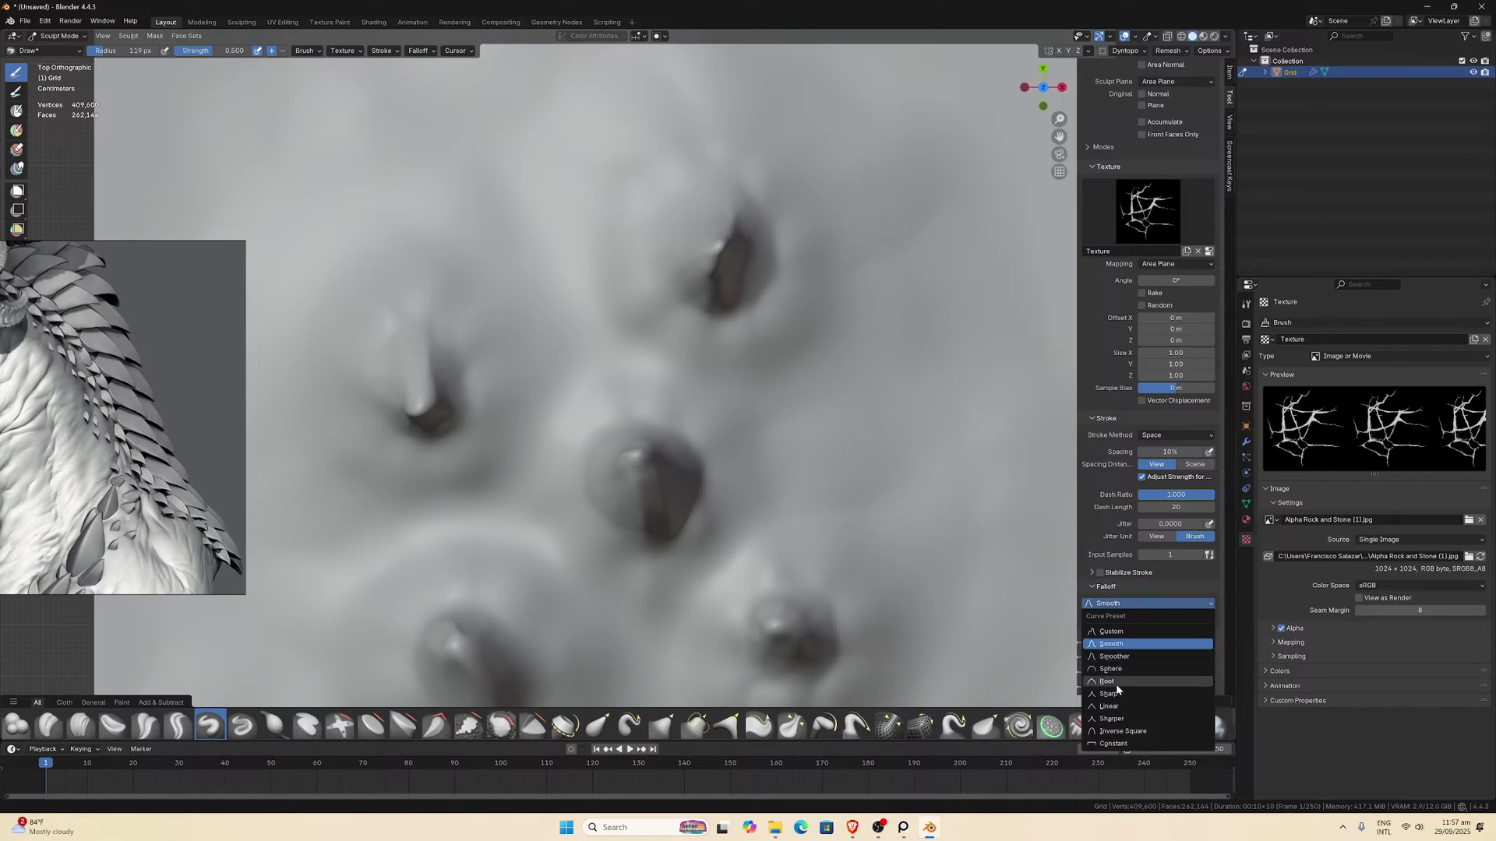
pyautogui.click(1145, 737)
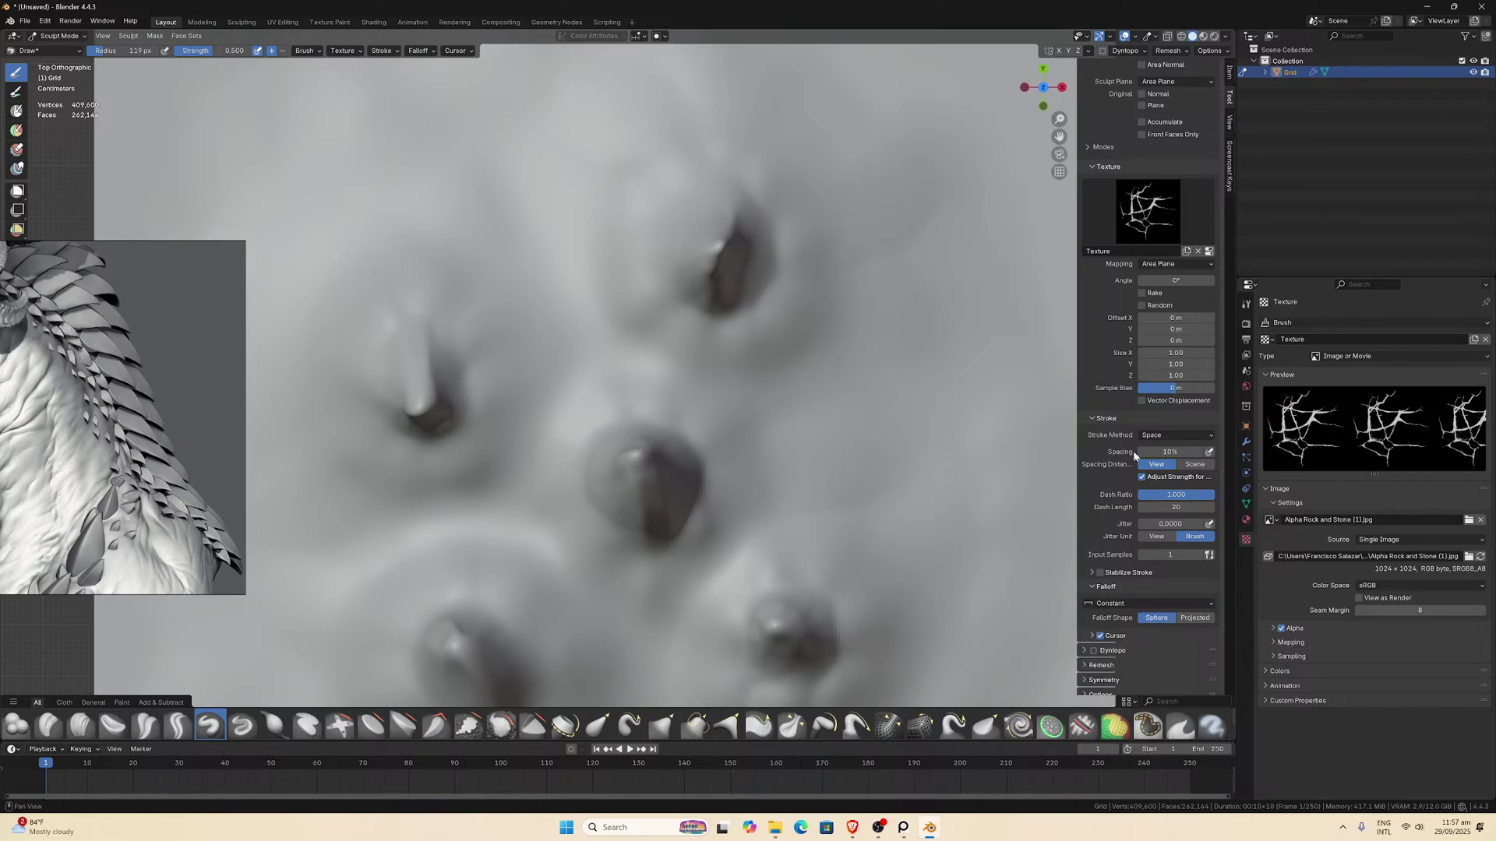
pyautogui.click(1175, 435)
pyautogui.click(1168, 502)
# Try stamping the crack texture onto the side of the central horn and undo it.
pyautogui.moveTo(646, 296)
pyautogui.mouseDown(button='middle')
pyautogui.moveTo(636, 359)
pyautogui.moveTo(577, 233)
pyautogui.mouseUp(button='middle')
pyautogui.moveTo(564, 173); pyautogui.dragTo(595, 226)
pyautogui.moveTo(596, 226); pyautogui.dragTo(688, 229, button='middle')
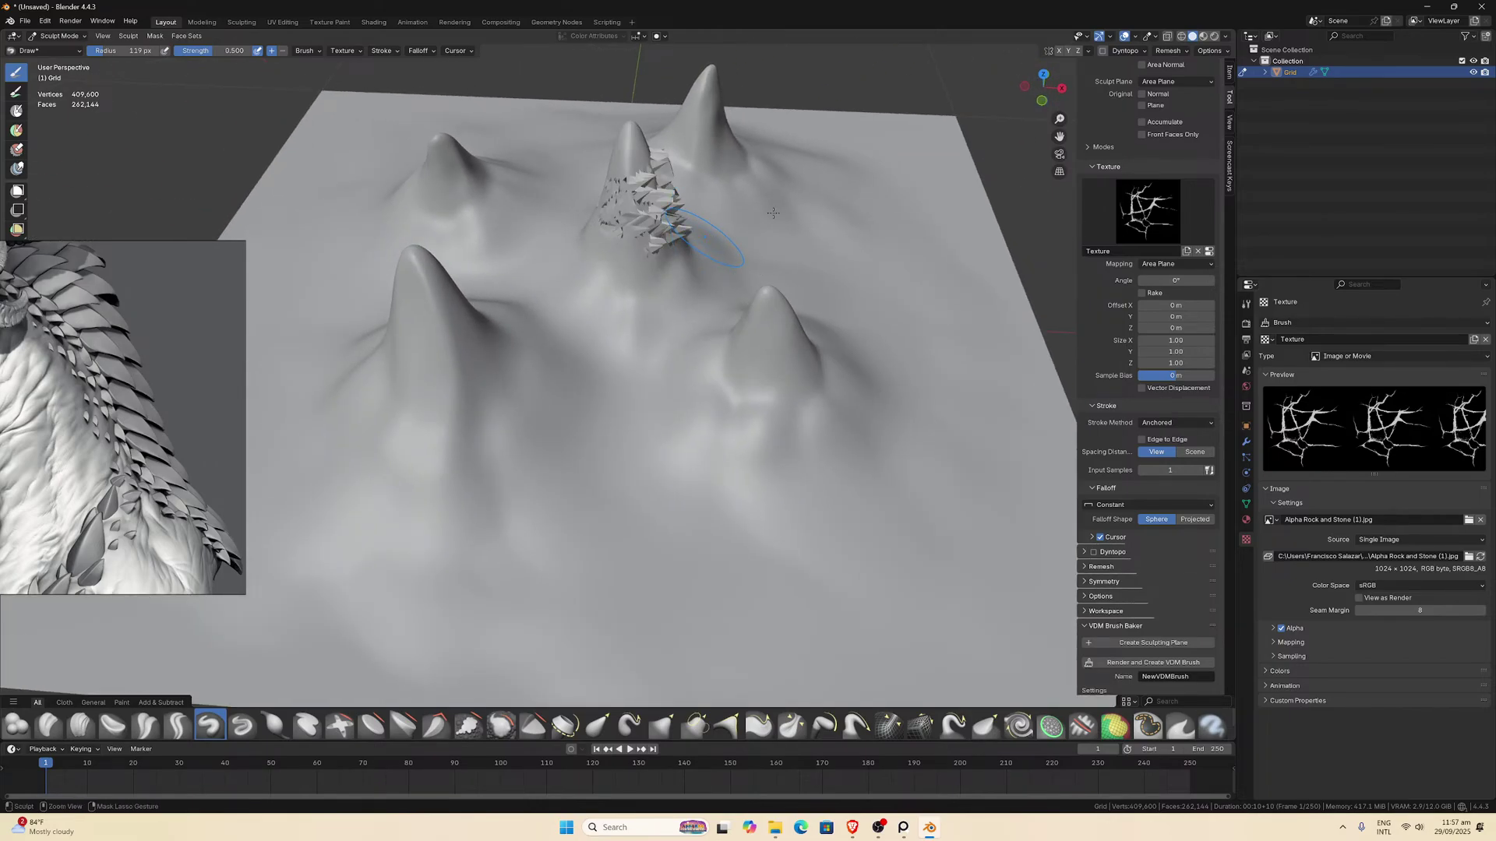
pyautogui.hotkey('ctrl', 'z')
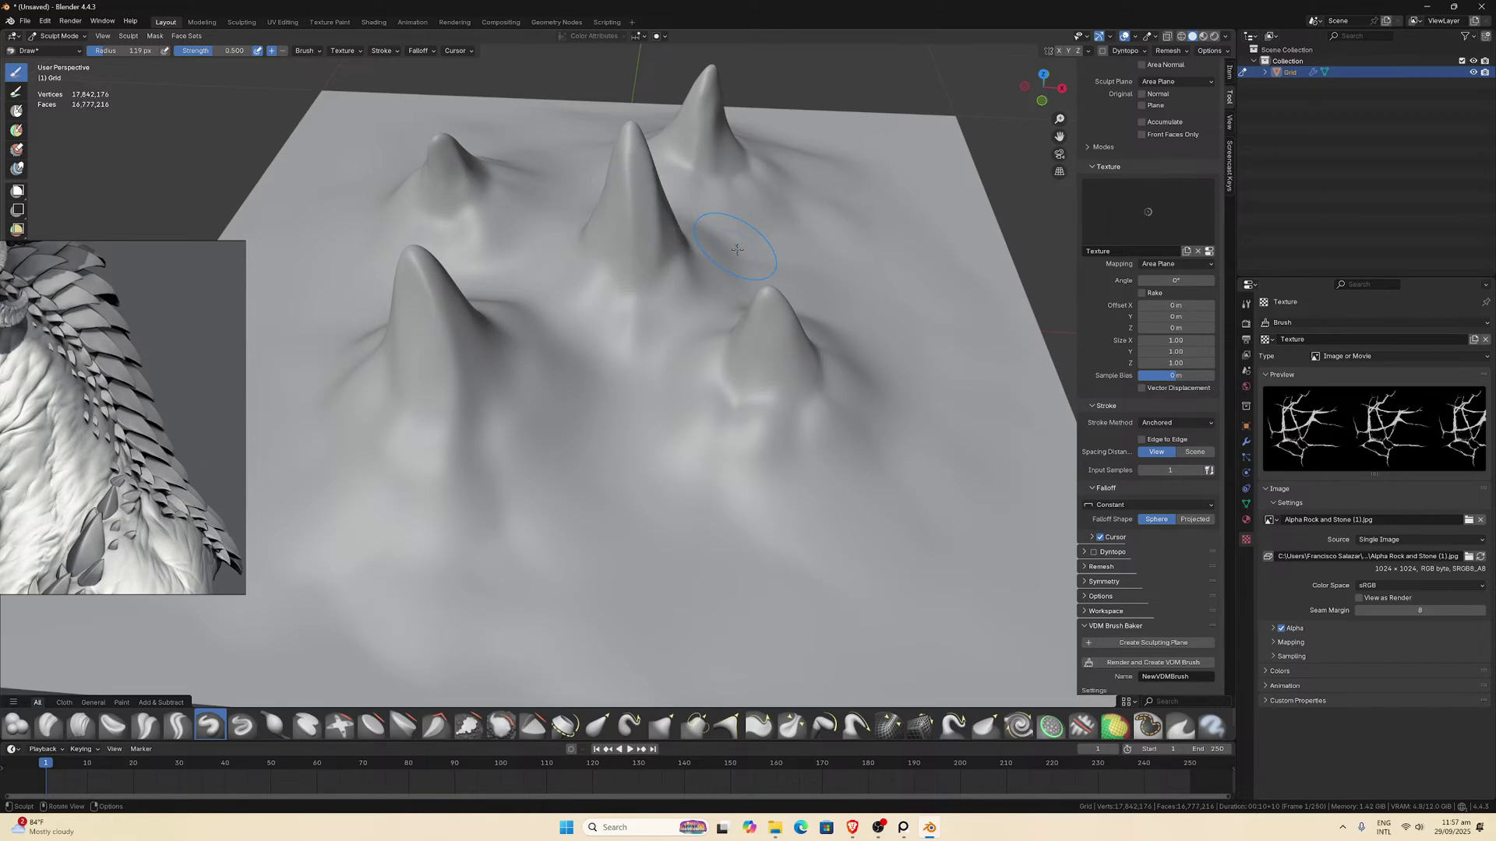
# Switch to the Grab brush and slightly pull one horn's tip into shape.
pyautogui.moveTo(719, 226); pyautogui.dragTo(727, 366, button='middle')
pyautogui.scroll(-3, 661, 349)
pyautogui.scroll(5, 727, 366)
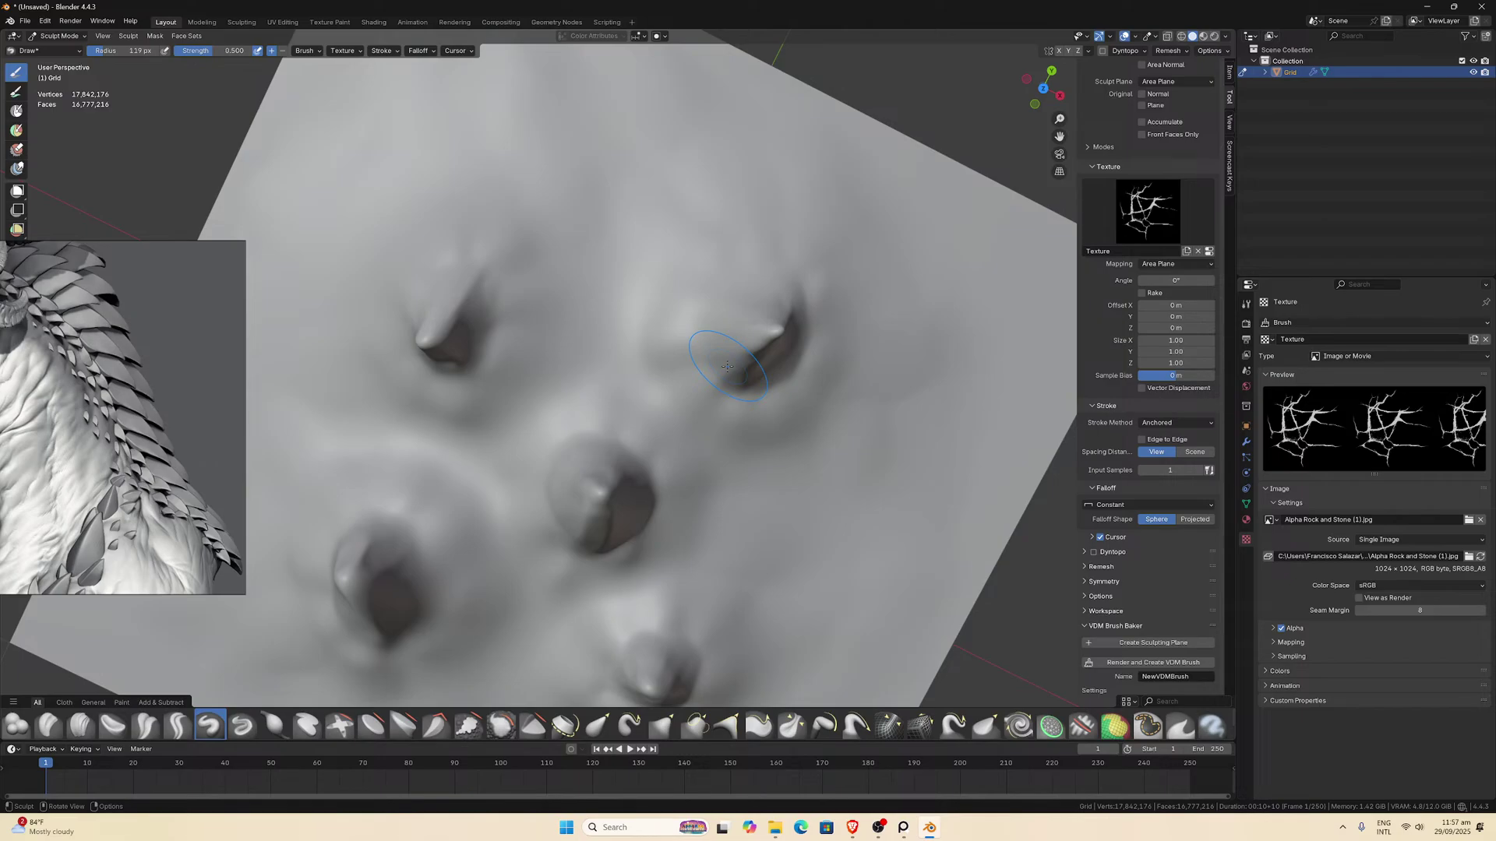
pyautogui.press('KP_7')
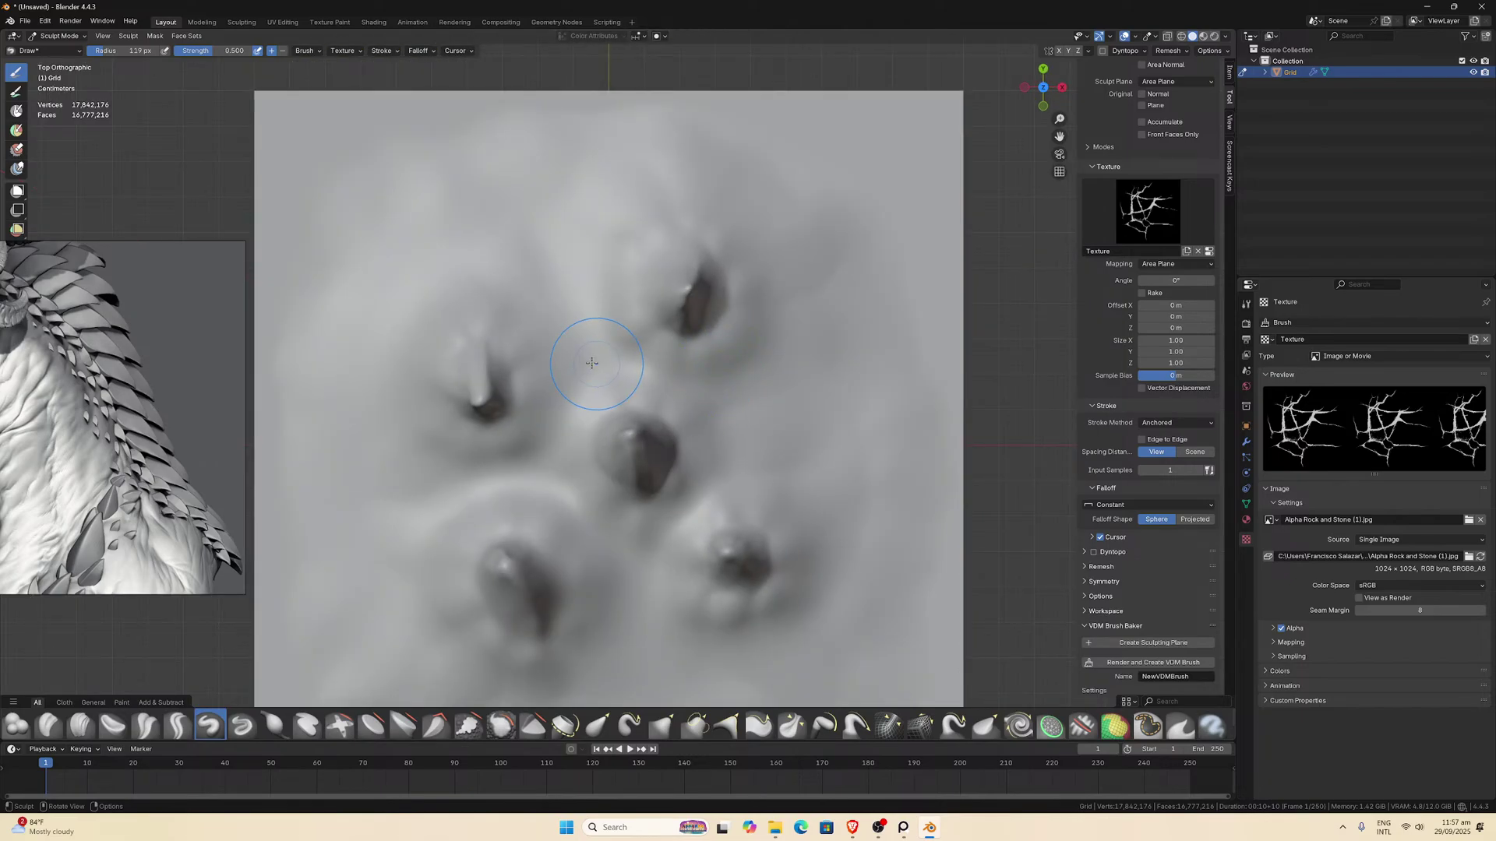
pyautogui.scroll(4, 594, 343)
pyautogui.moveTo(594, 343)
pyautogui.mouseDown(button='middle')
pyautogui.moveTo(856, 185)
pyautogui.moveTo(833, 198)
pyautogui.mouseUp(button='middle')
pyautogui.press('g')
pyautogui.scroll(-5, 895, 224)
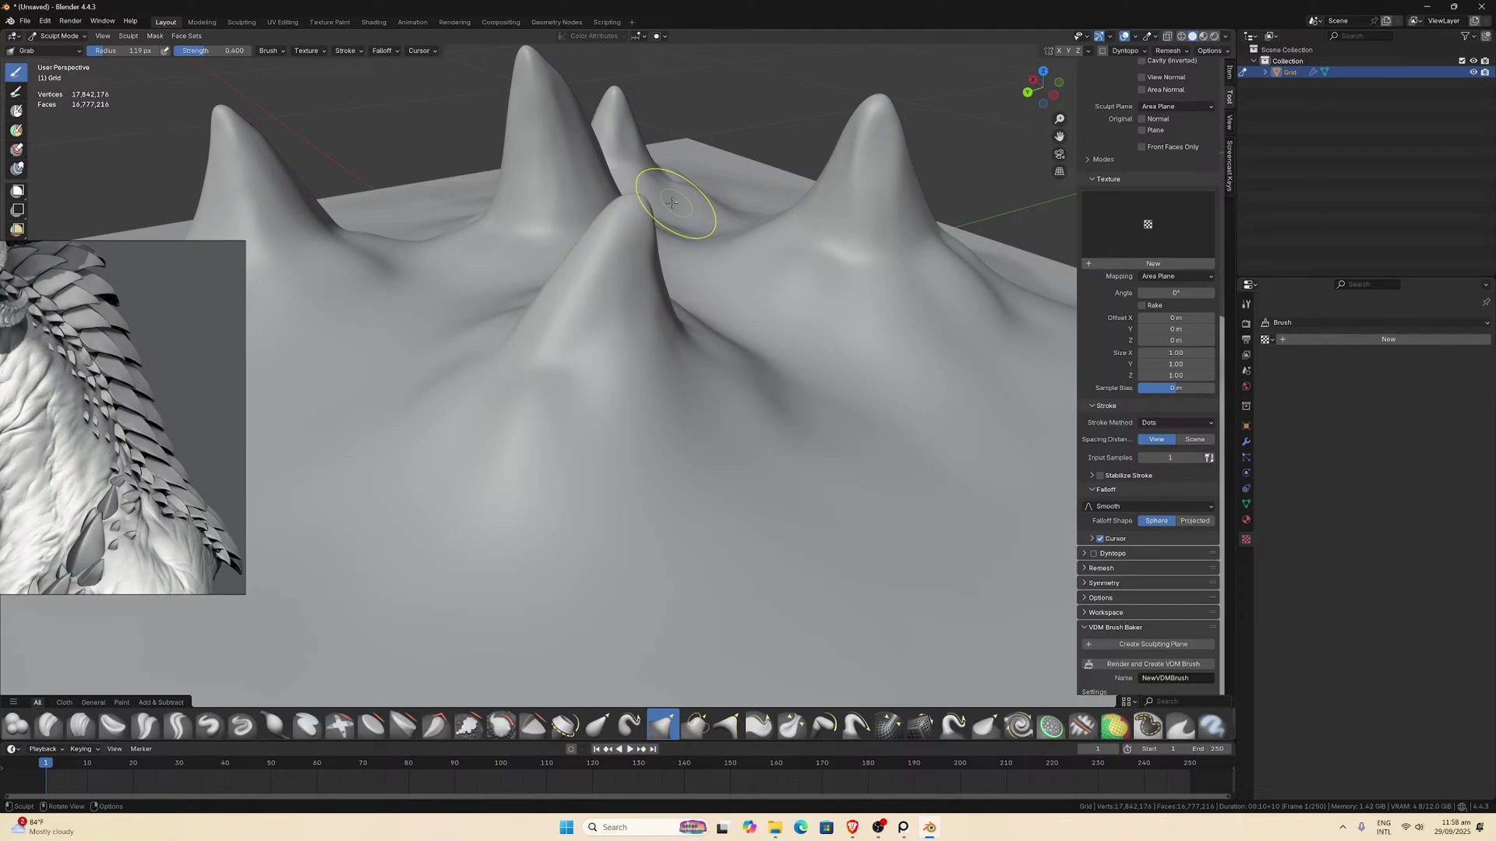
pyautogui.moveTo(682, 199); pyautogui.dragTo(618, 182, button='middle')
pyautogui.moveTo(603, 180)
pyautogui.mouseDown()
pyautogui.moveTo(585, 174)
pyautogui.moveTo(596, 196)
pyautogui.moveTo(585, 172)
pyautogui.mouseUp()
pyautogui.moveTo(585, 172)
pyautogui.keyDown('ctrl'); pyautogui.mouseDown(button='middle')
pyautogui.moveTo(927, 94)
pyautogui.moveTo(828, 215)
pyautogui.mouseUp(button='middle'); pyautogui.keyUp('ctrl')
pyautogui.moveTo(740, 228)
pyautogui.mouseDown(button='middle')
pyautogui.moveTo(753, 169)
pyautogui.moveTo(682, 187)
pyautogui.moveTo(711, 150)
pyautogui.moveTo(746, 220)
pyautogui.moveTo(740, 251)
pyautogui.mouseUp(button='middle')
pyautogui.scroll(-5, 754, 189)
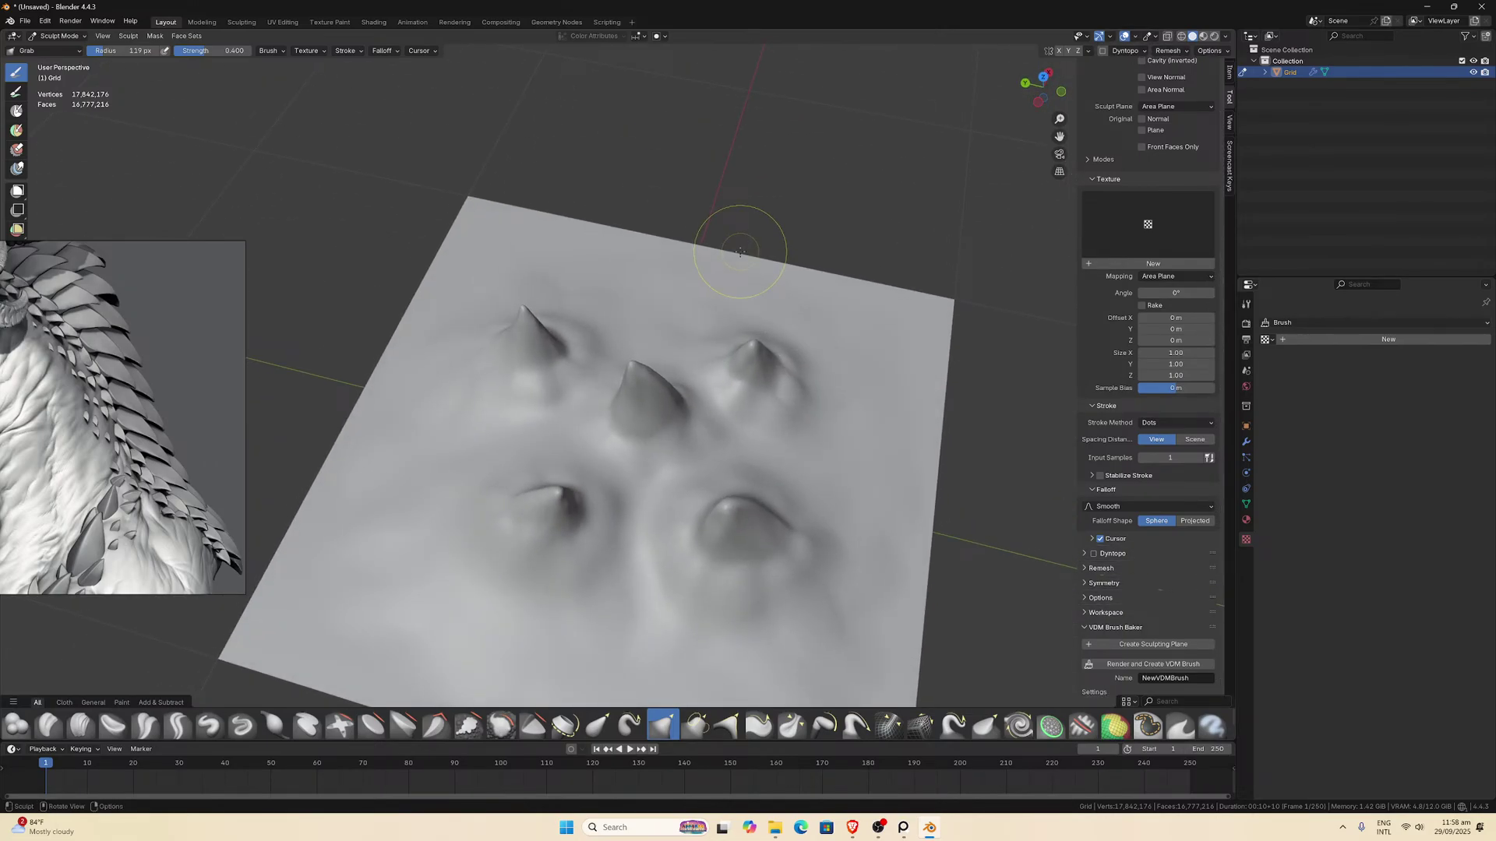
# From the top view, name the VDM brush miniHorns, then render and create it from the sculpted plane.
pyautogui.press('KP_7')
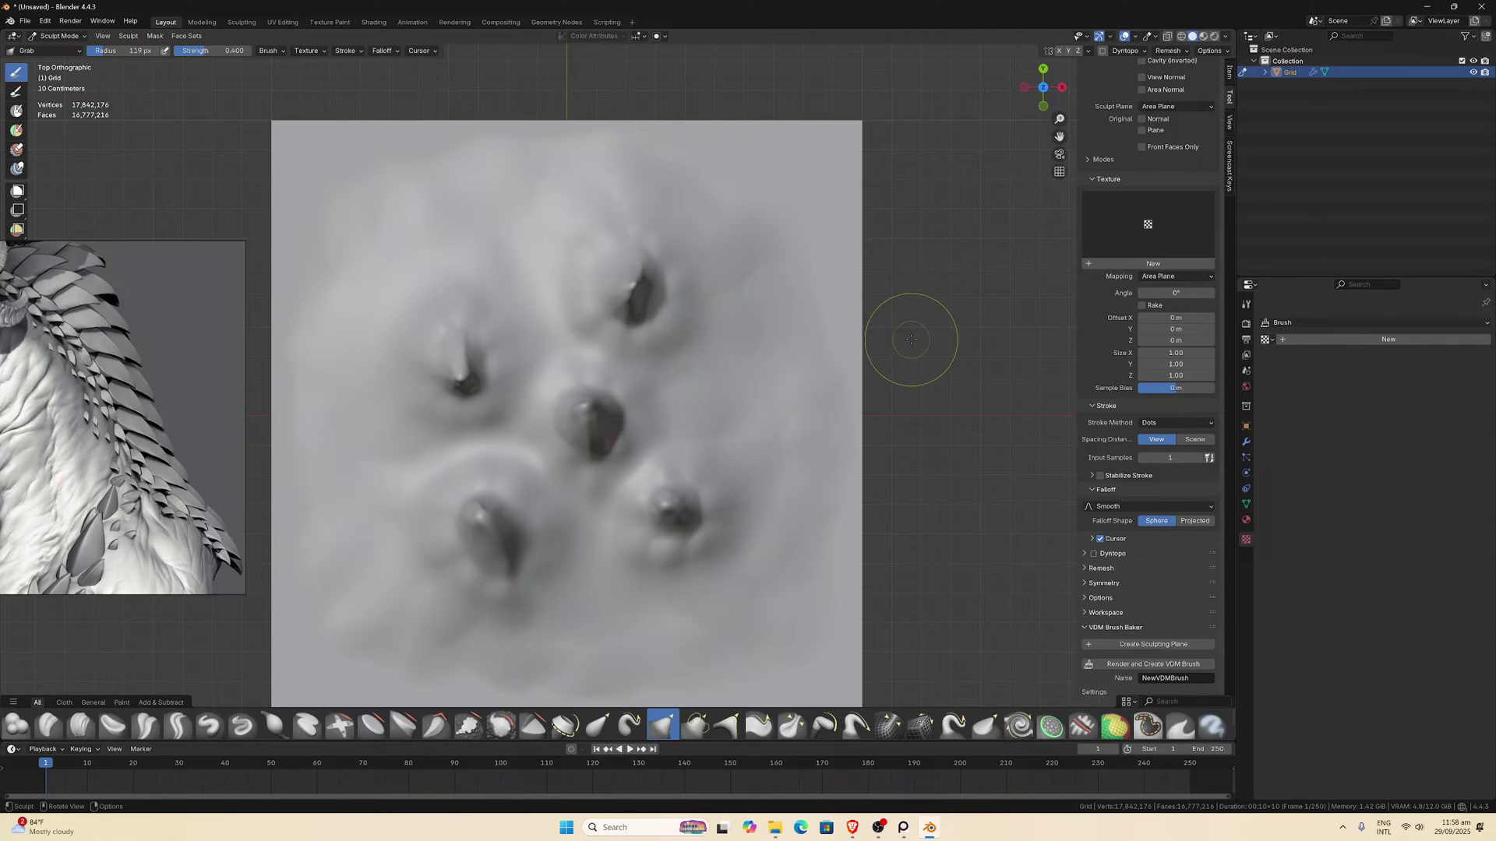
pyautogui.scroll(-3, 1095, 471)
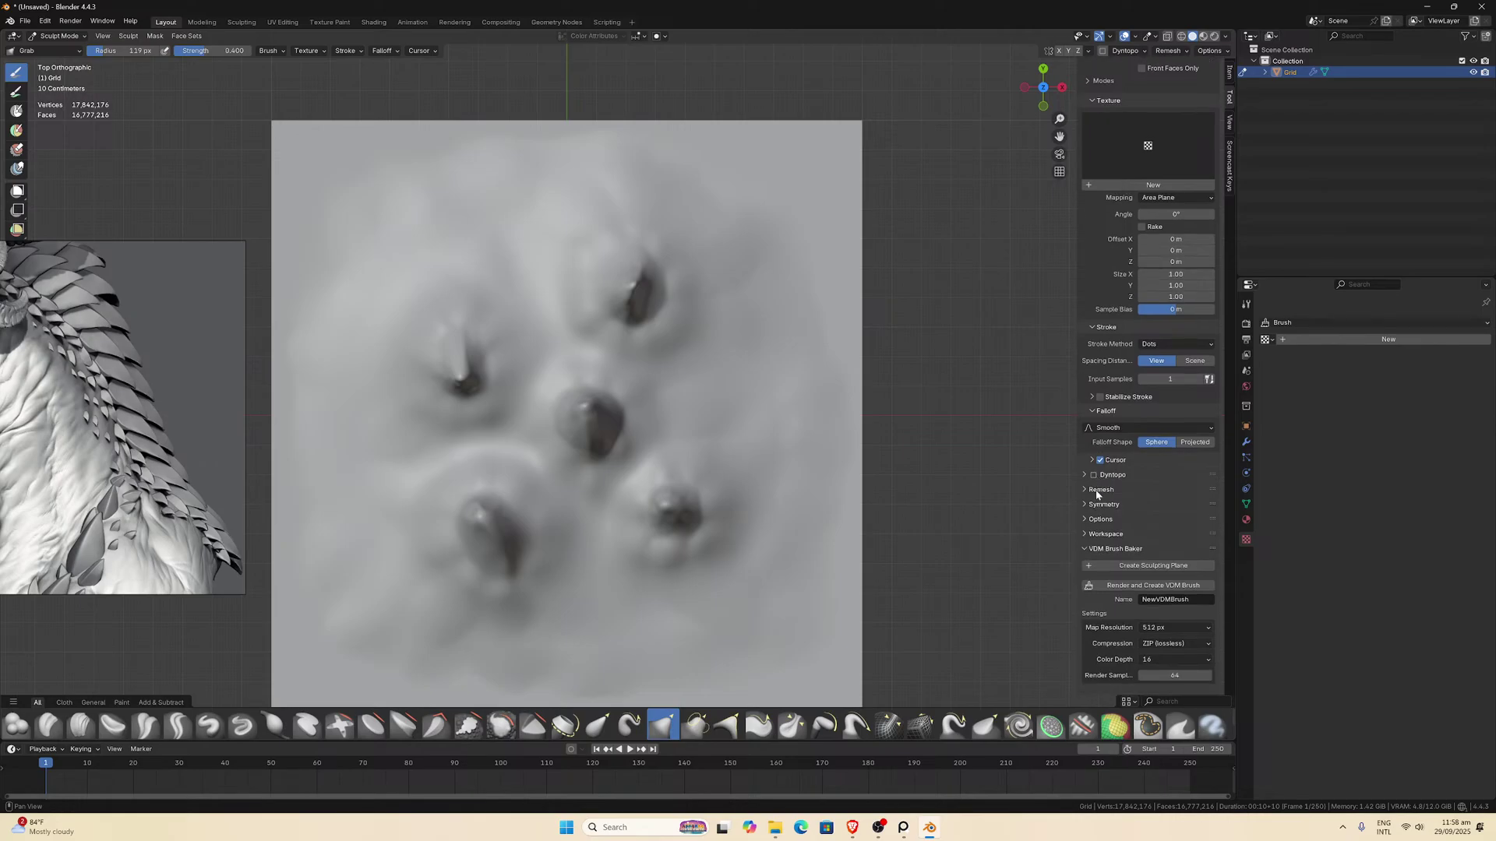
pyautogui.click(1166, 600)
pyautogui.write('MINI')
pyautogui.press('capslock')
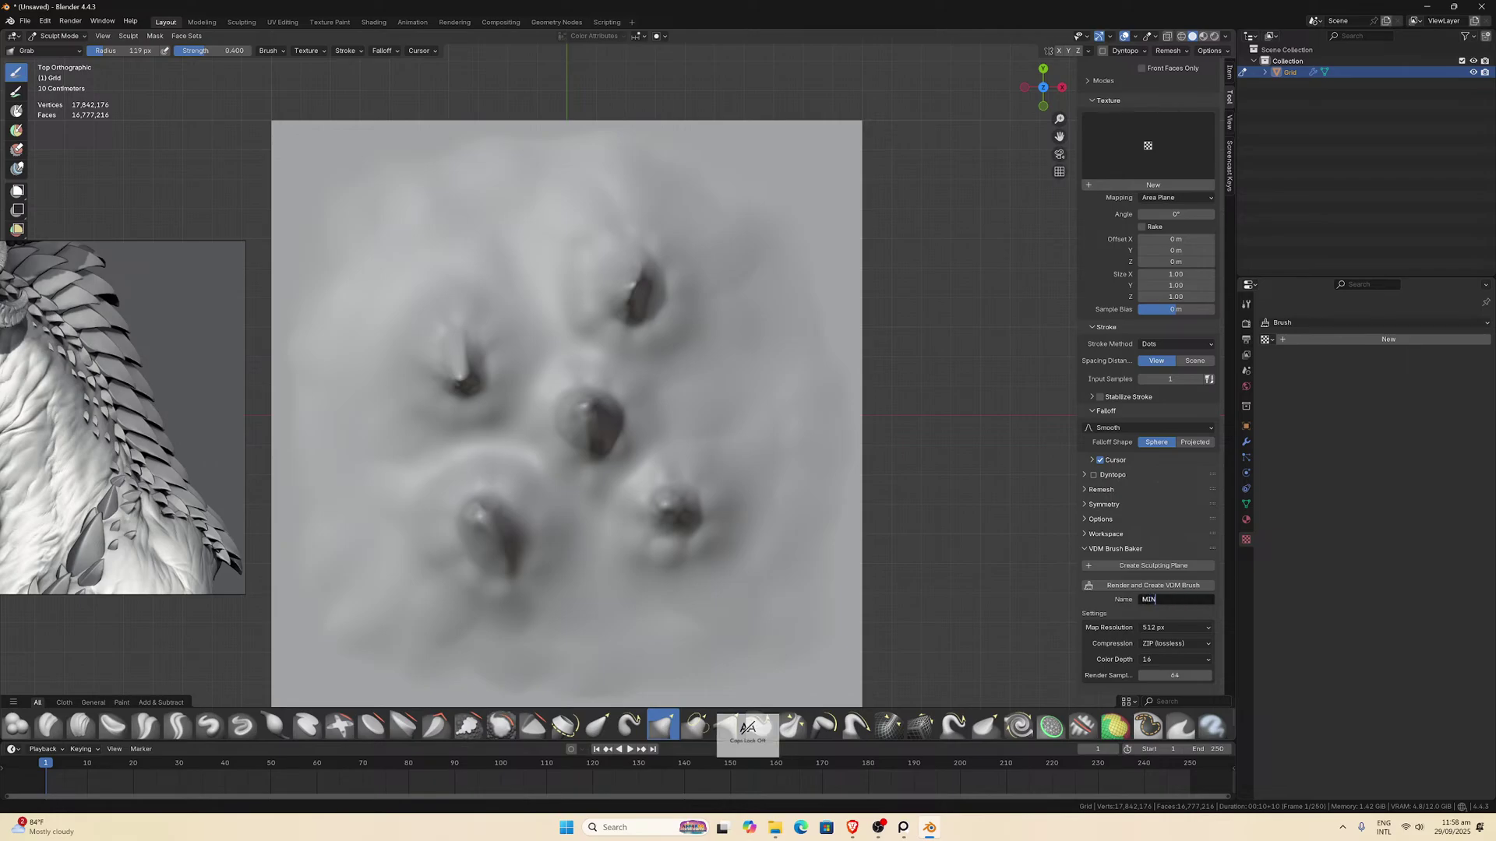
pyautogui.press('BackSpace')
pyautogui.press('BackSpace')
pyautogui.press('BackSpace')
pyautogui.press('BackSpace')
pyautogui.write('min')
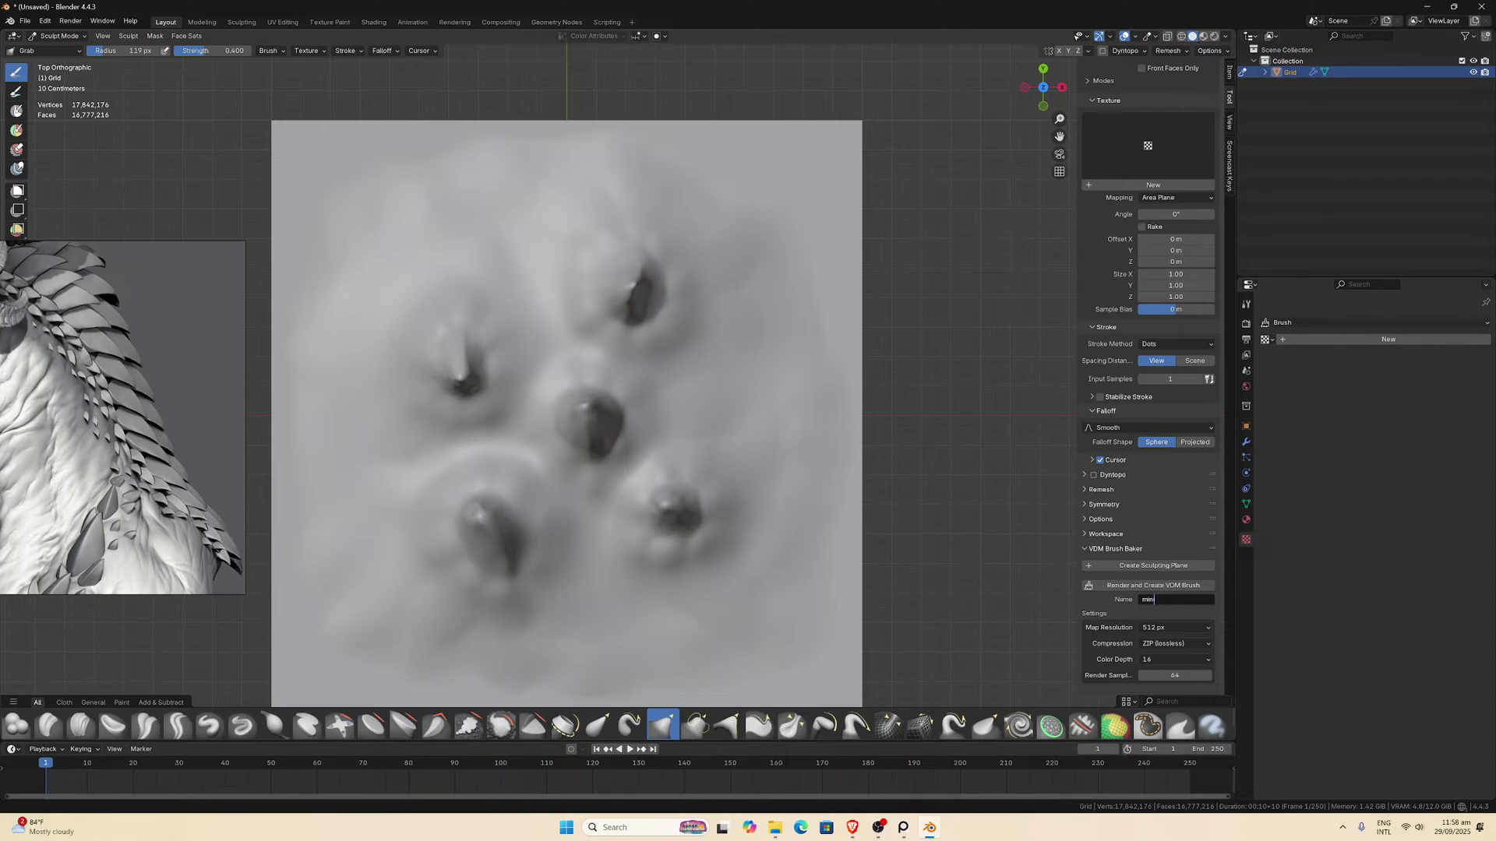
pyautogui.write('iHrons')
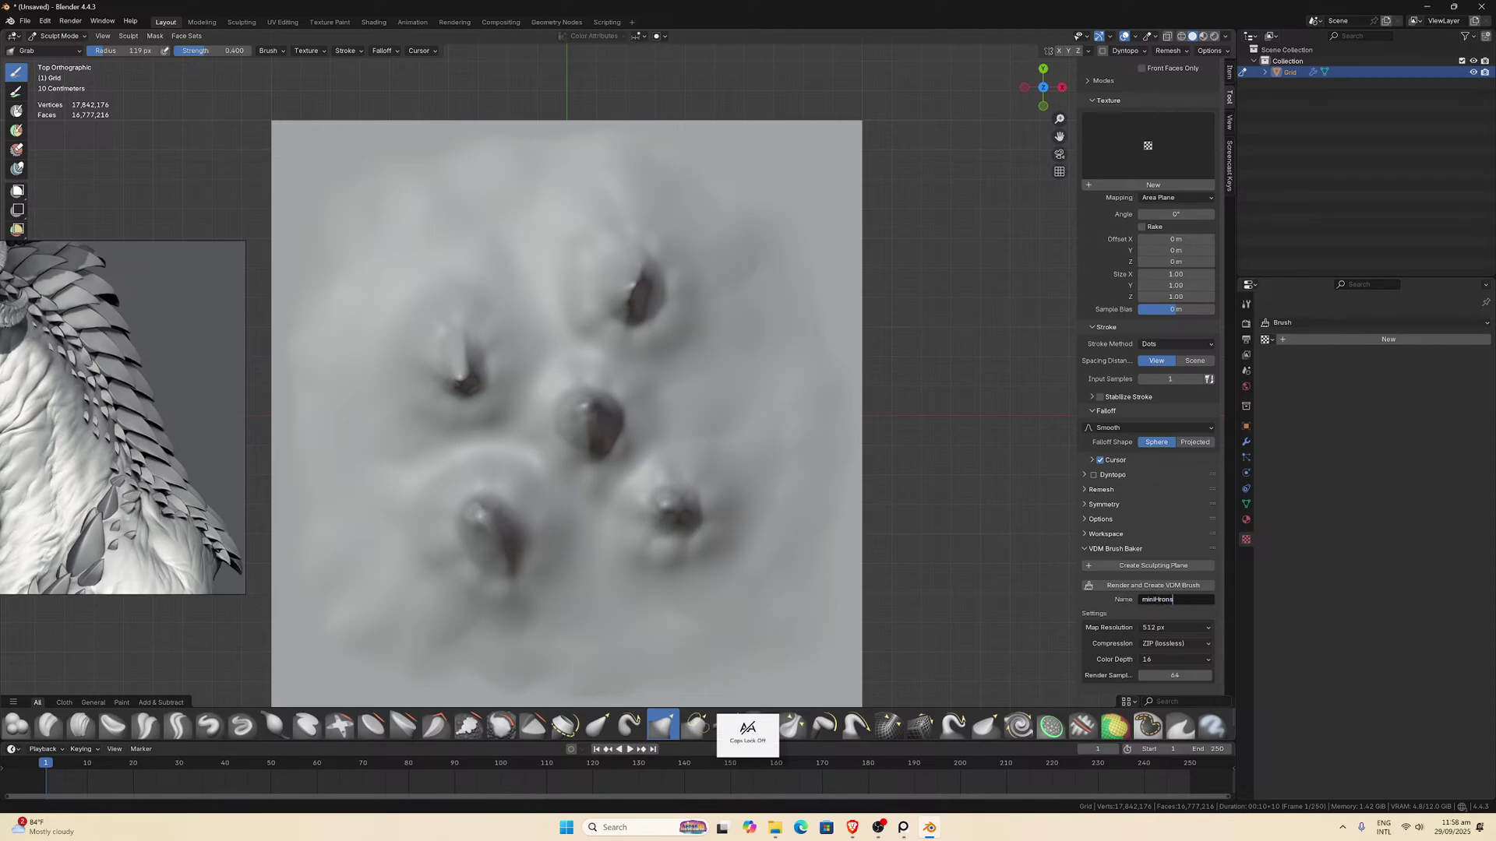
pyautogui.press('BackSpace')
pyautogui.press('BackSpace')
pyautogui.press('BackSpace')
pyautogui.press('BackSpace')
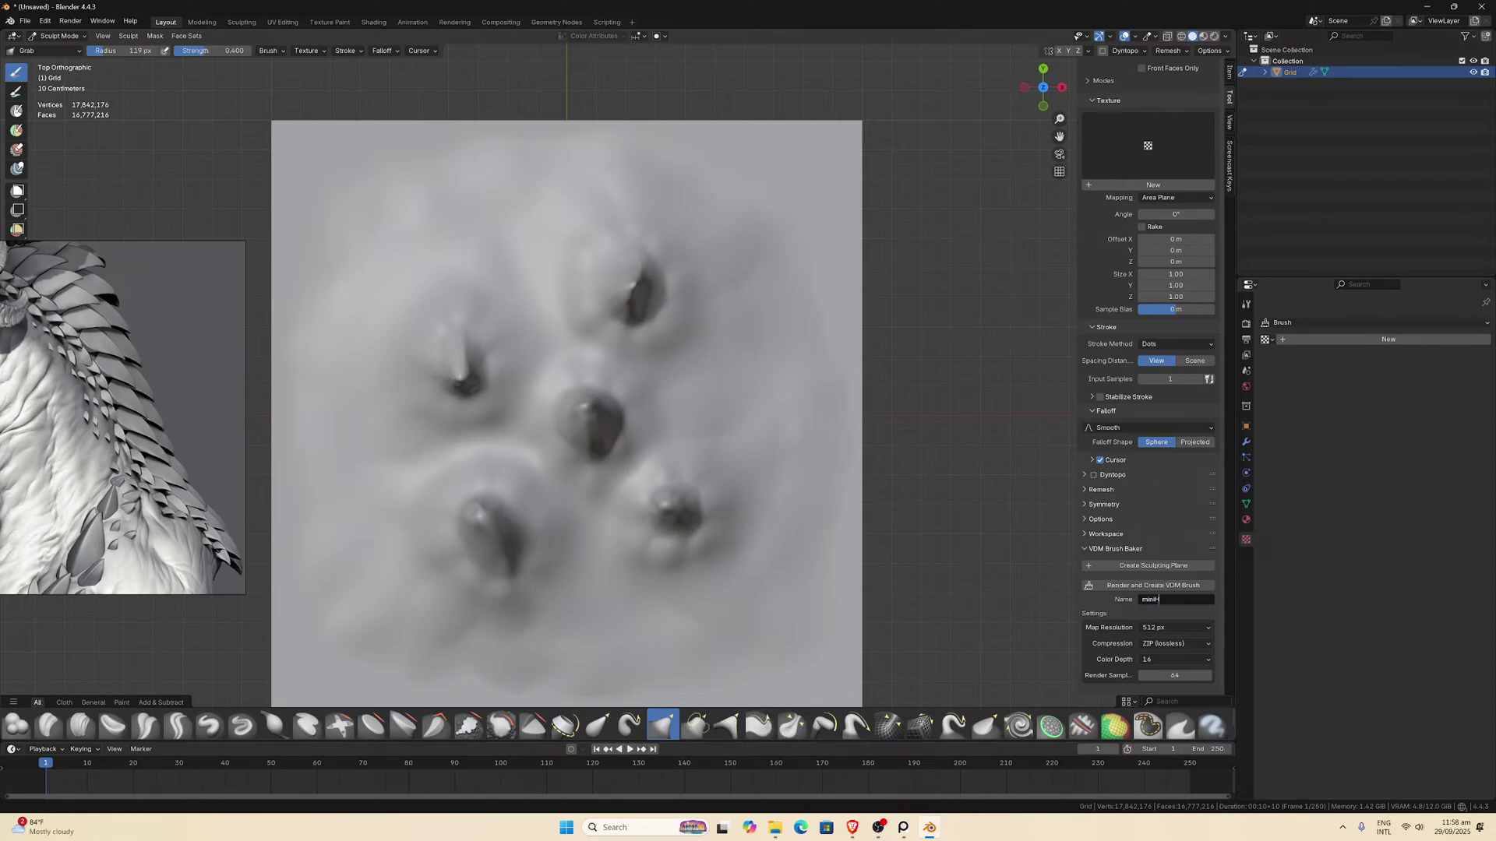
pyautogui.write('orns')
pyautogui.press('Return')
pyautogui.click(1170, 585)
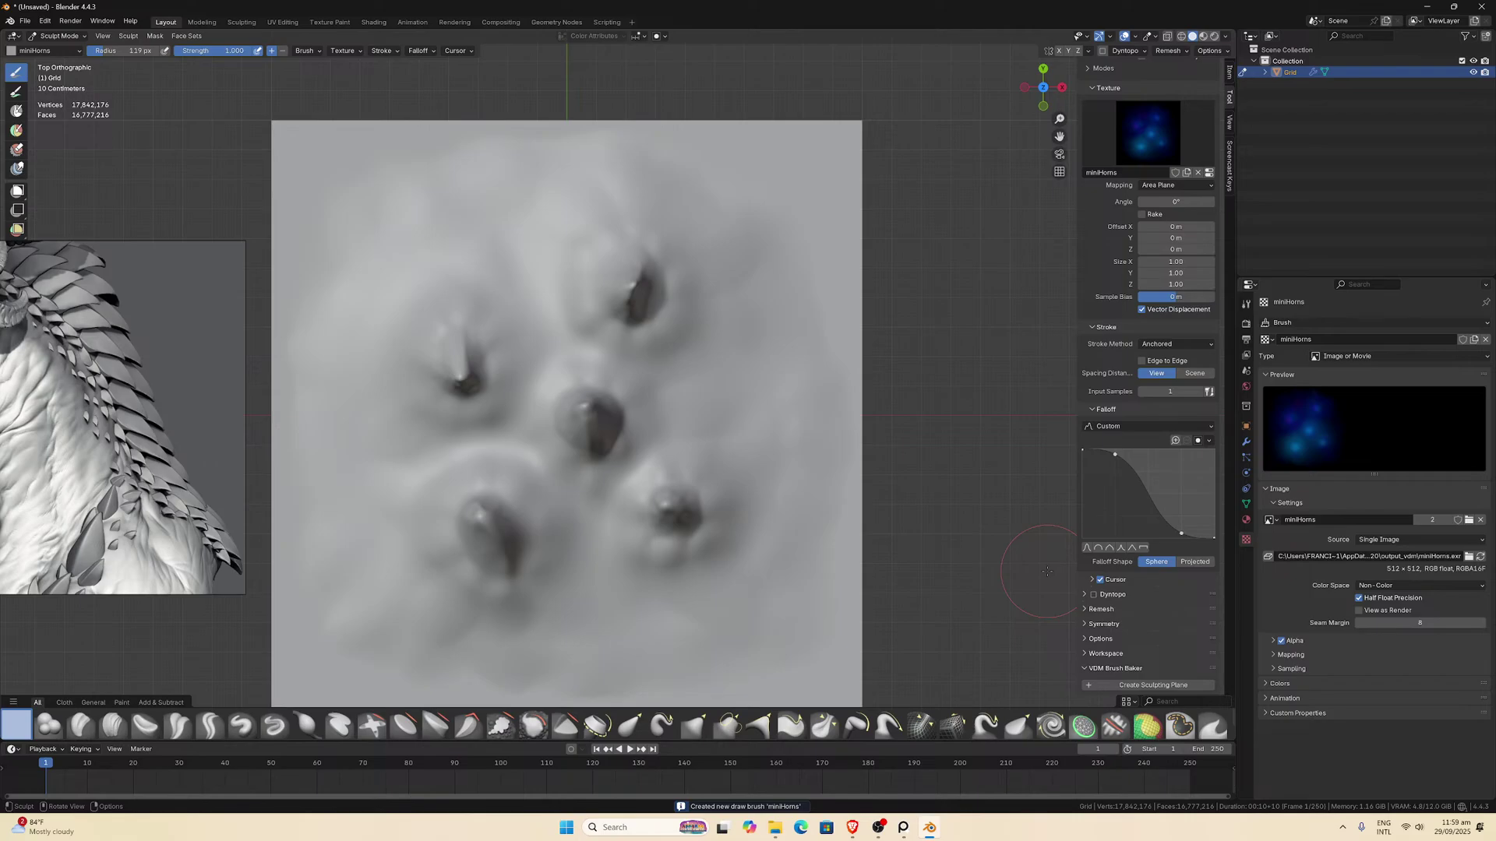
# Begin saving the project as a new file and go to the textures-resources folder.
pyautogui.click(25, 21)
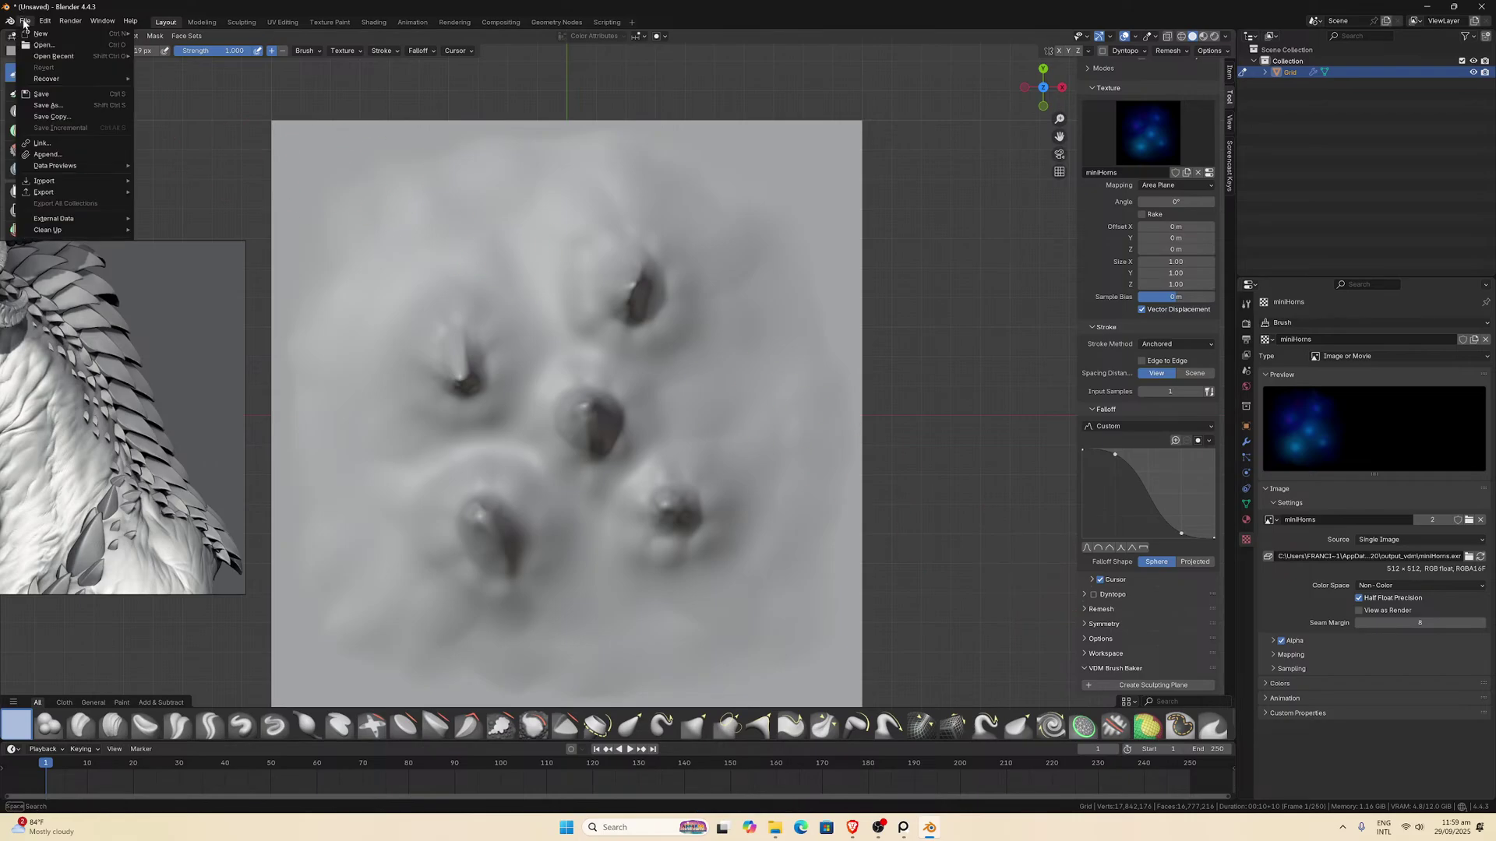
pyautogui.click(47, 105)
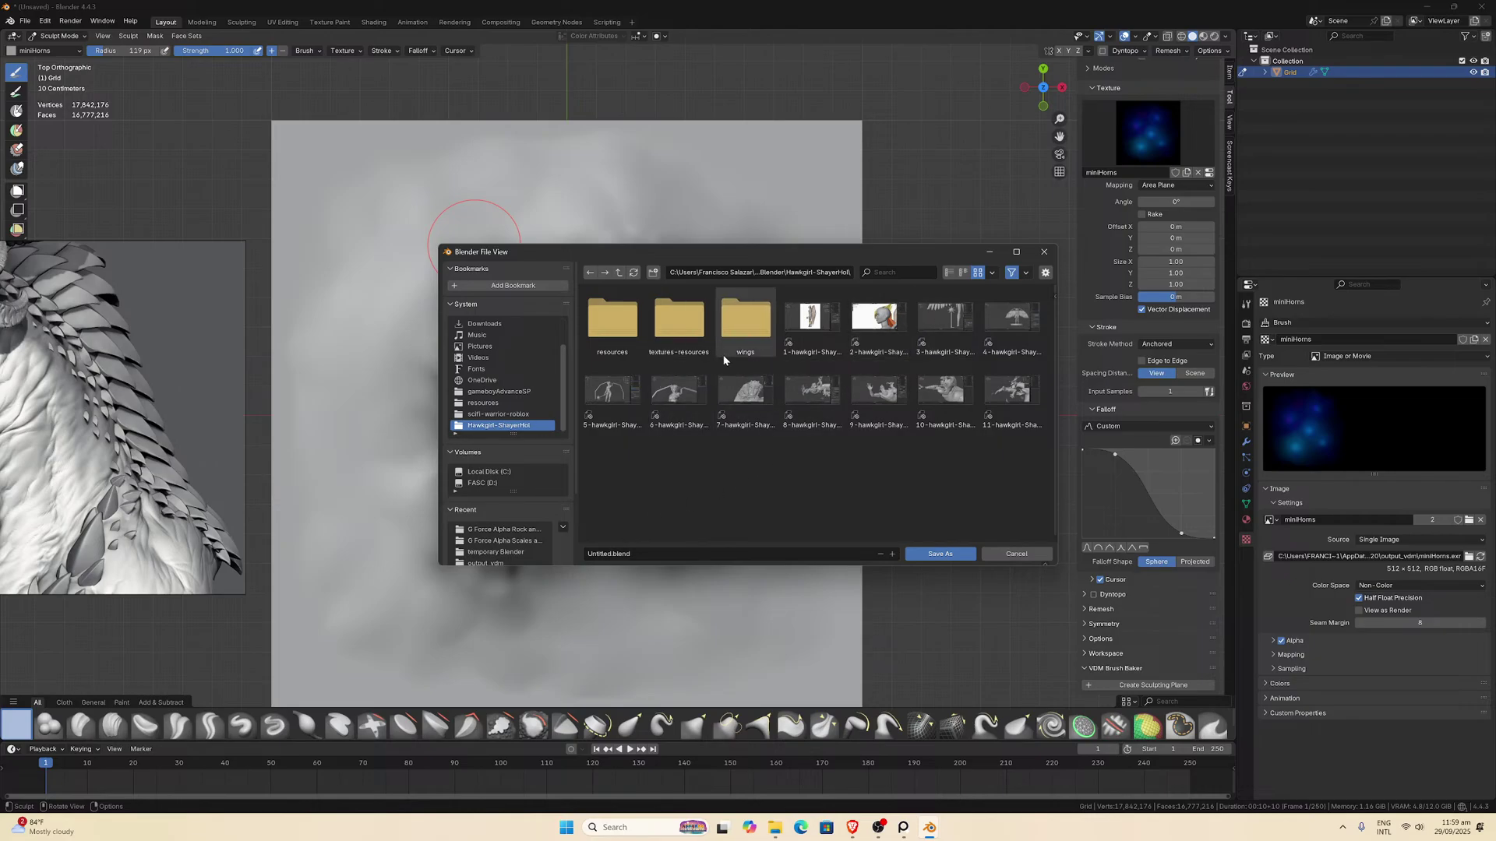
pyautogui.doubleClick(667, 340)
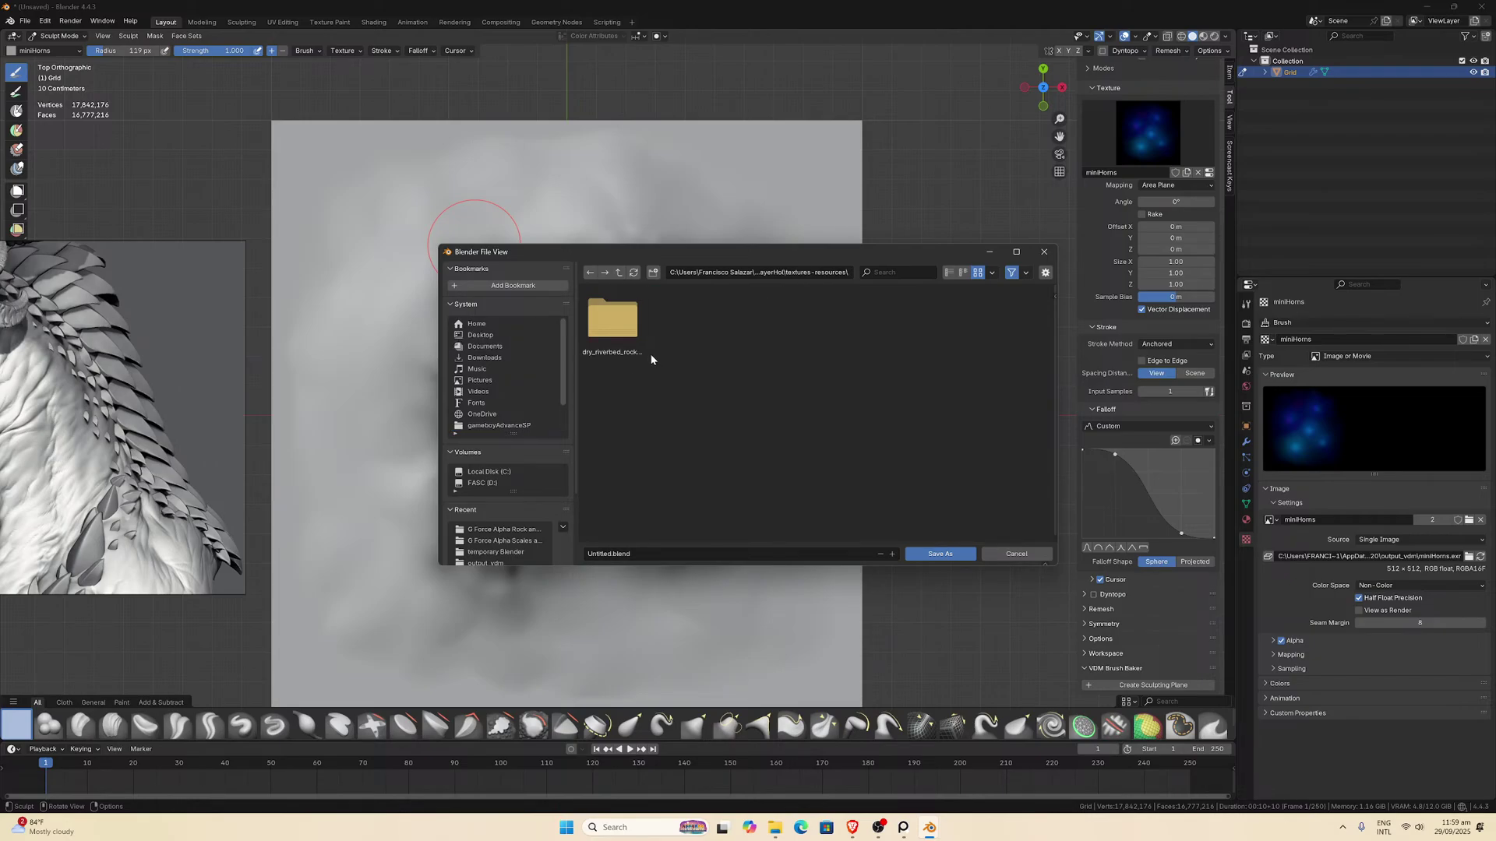
pyautogui.doubleClick(633, 343)
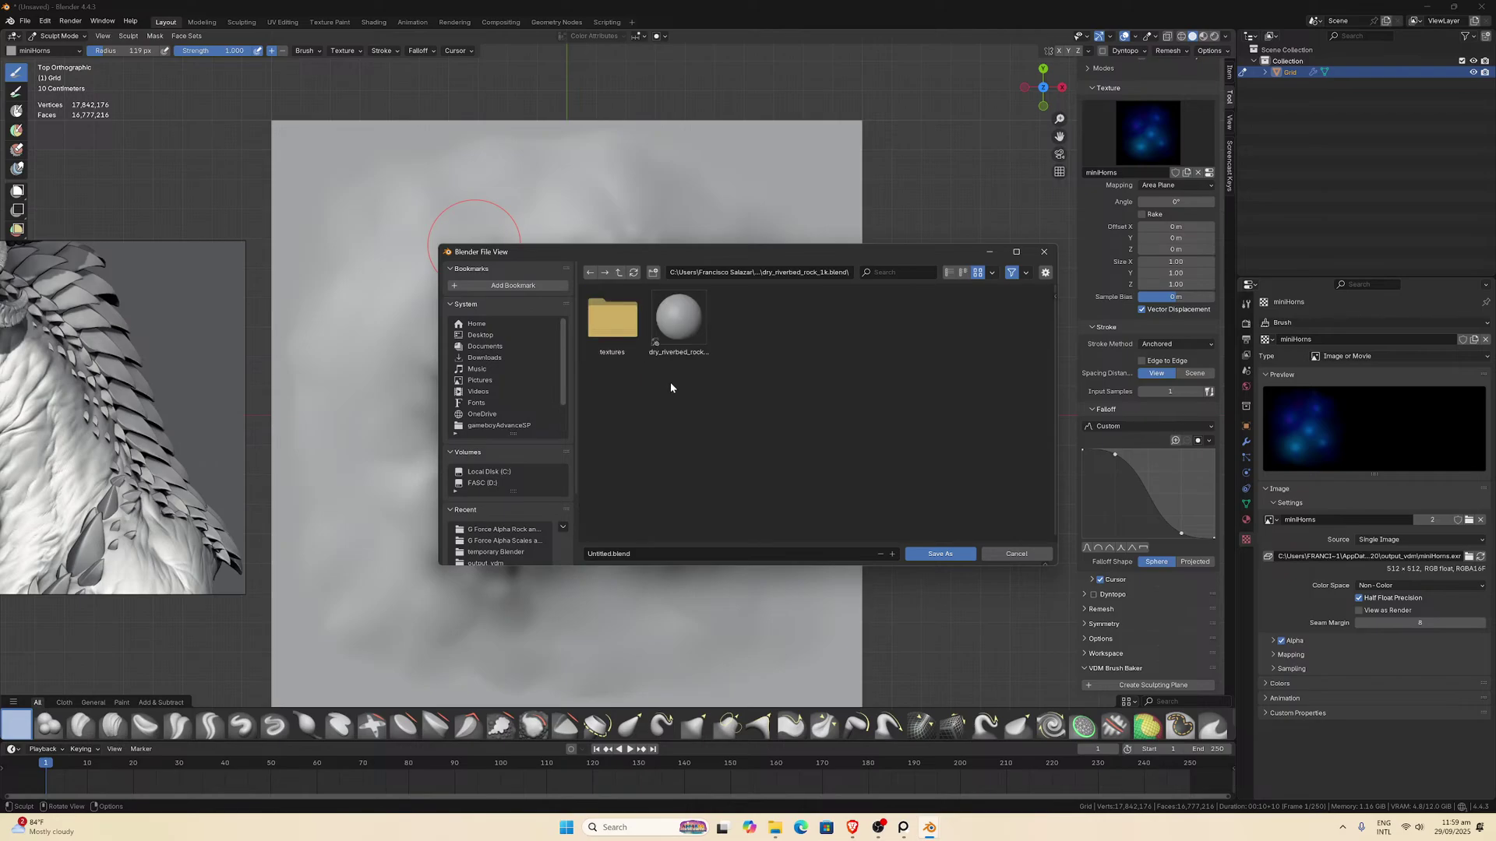
pyautogui.click(617, 273)
pyautogui.click(617, 273)
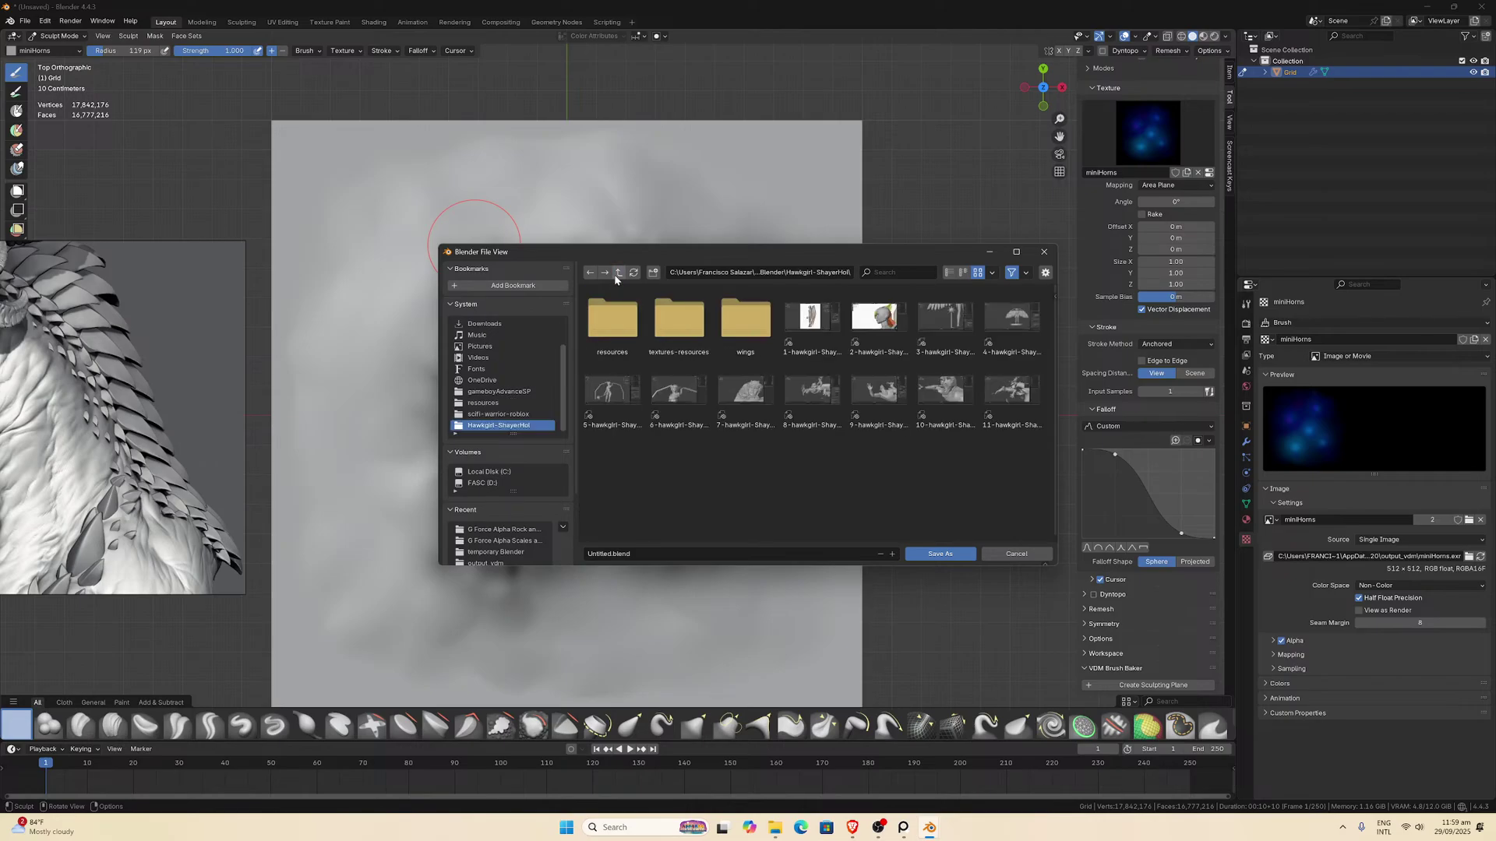
pyautogui.doubleClick(685, 323)
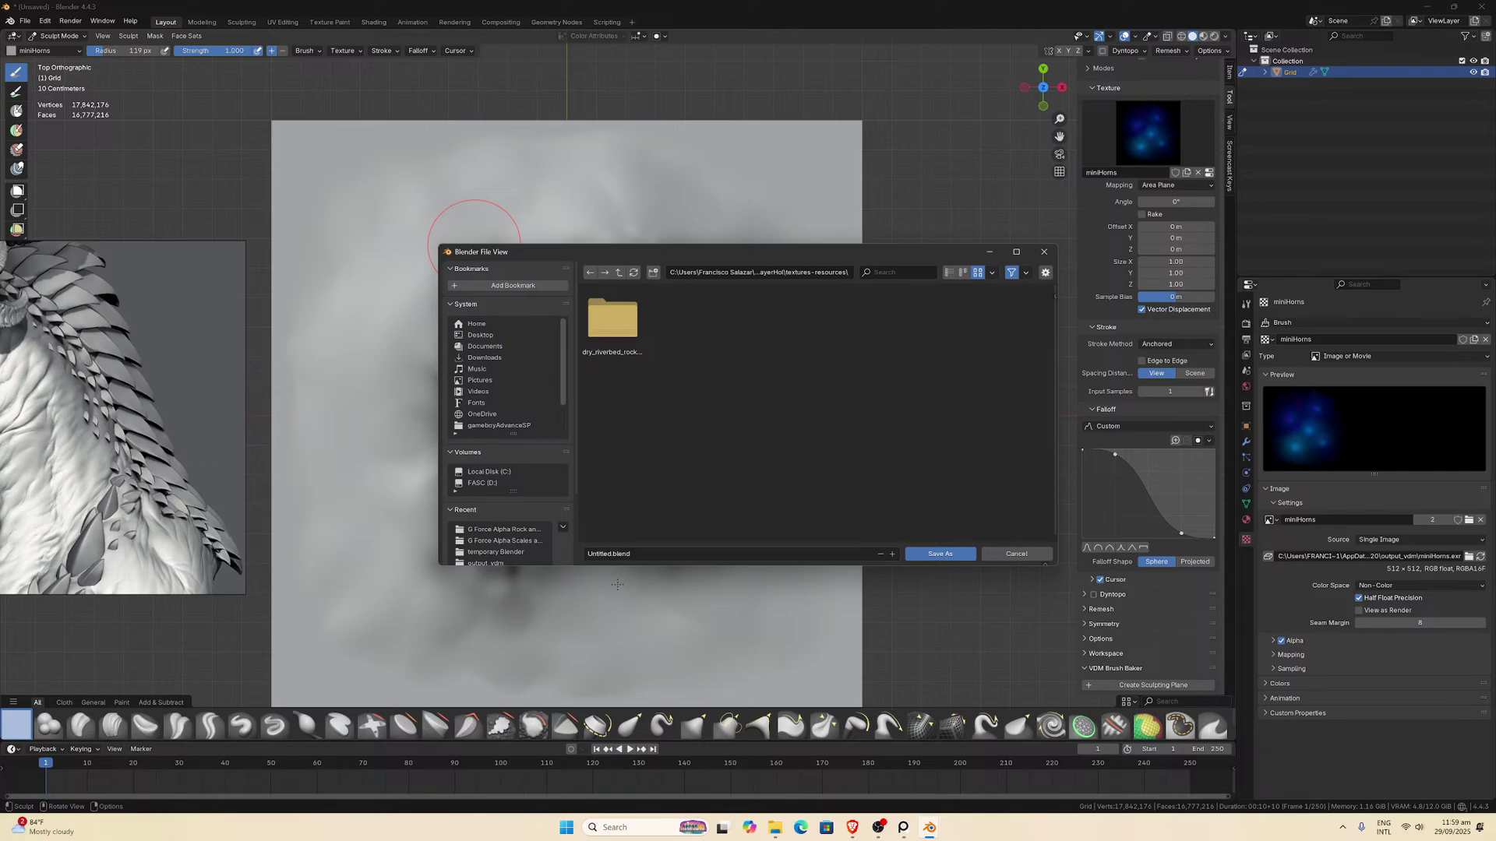
# Save the project in the textures-resources folder under the file name VDM.blend.
pyautogui.click(611, 554)
pyautogui.click(612, 554)
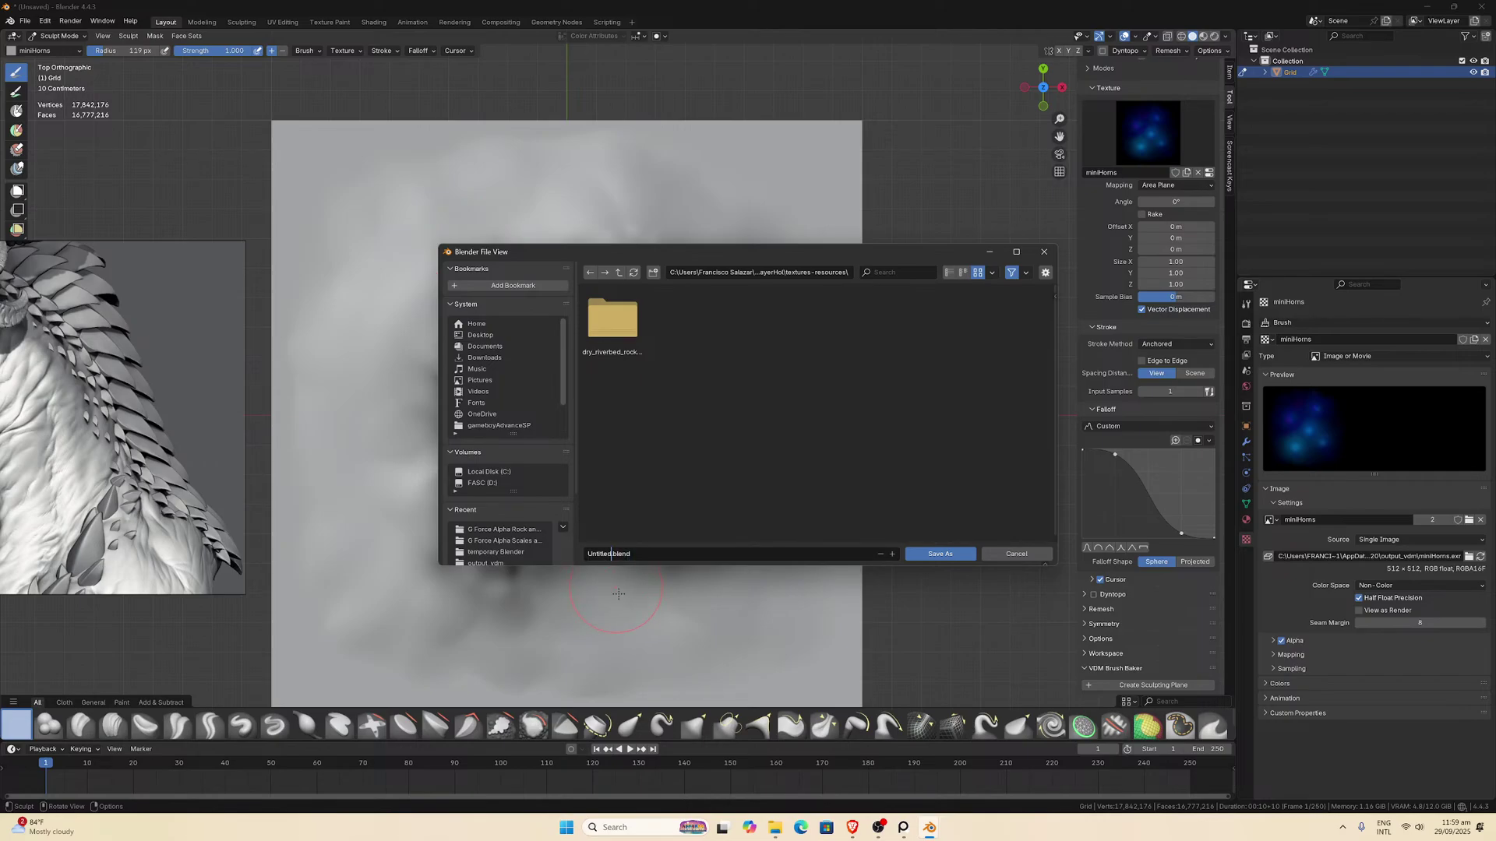
pyautogui.press('BackSpace')
pyautogui.press('BackSpace')
pyautogui.press('BackSpace')
pyautogui.press('BackSpace')
pyautogui.press('BackSpace')
pyautogui.press('BackSpace')
pyautogui.press('BackSpace')
pyautogui.press('BackSpace')
pyautogui.press('capslock')
pyautogui.write('VDM')
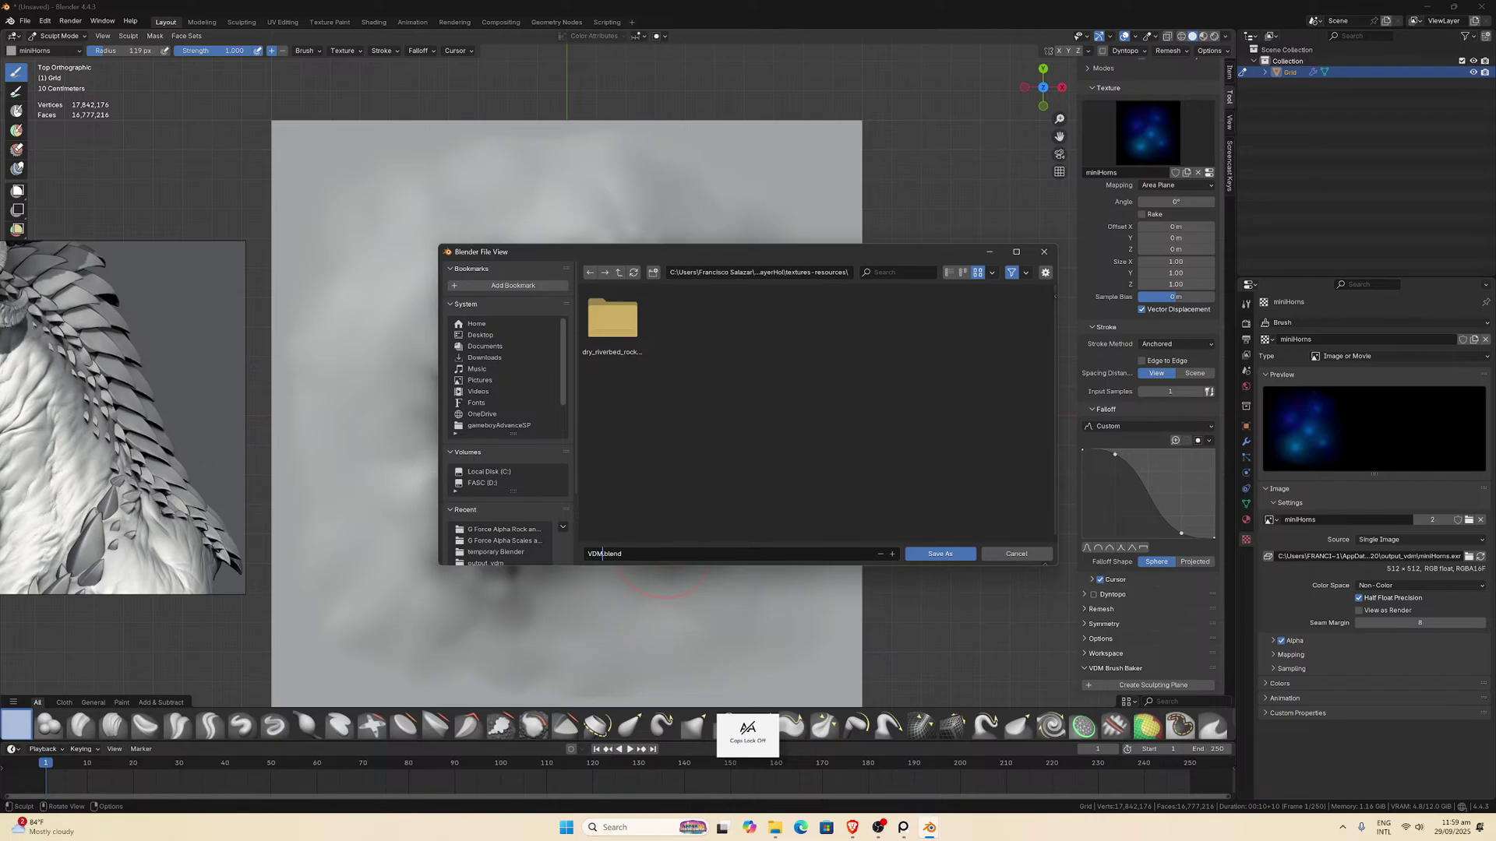
pyautogui.click(940, 553)
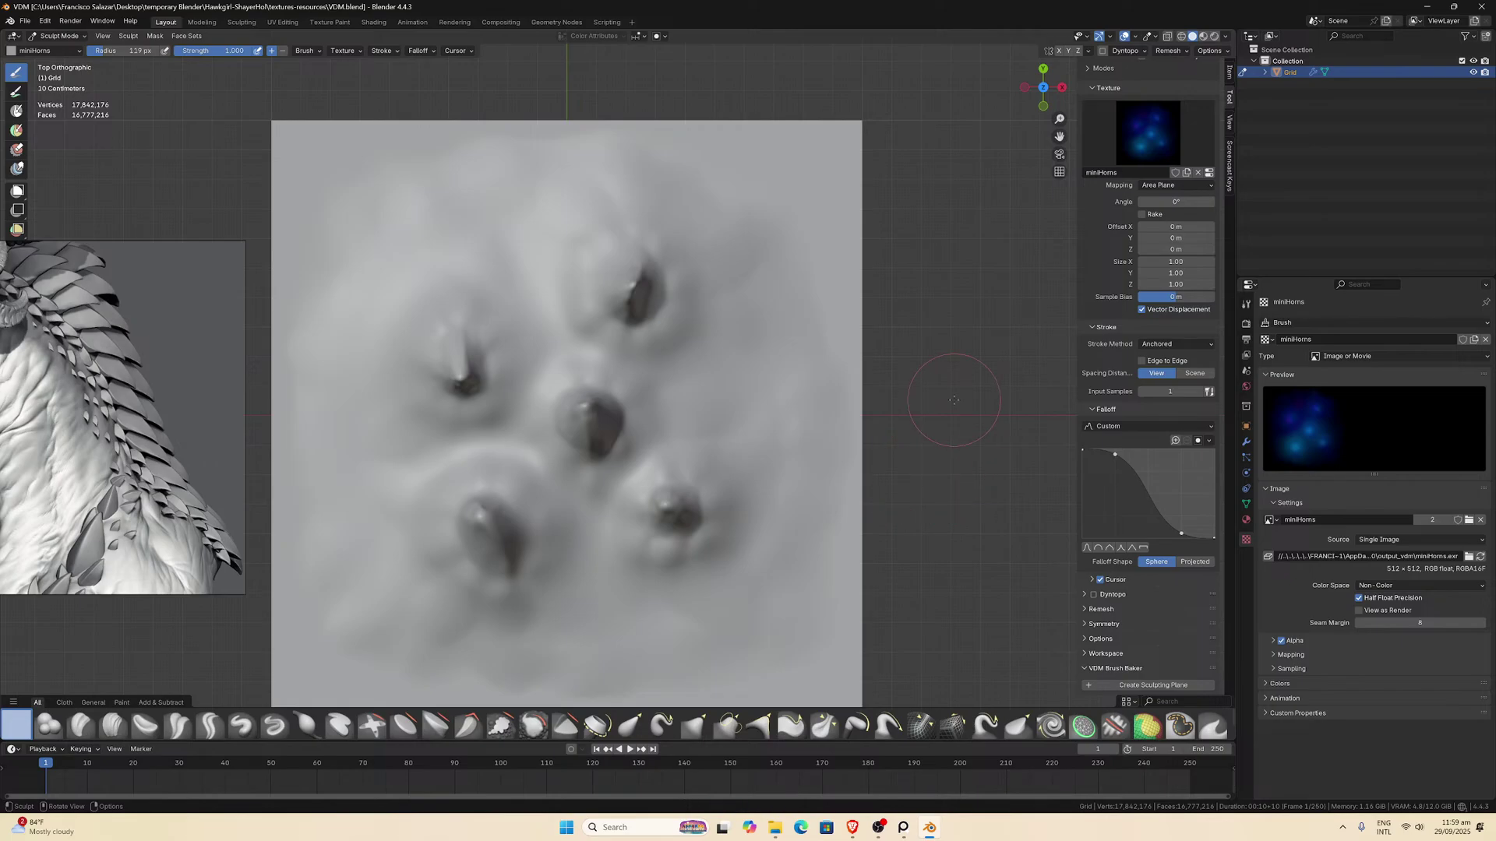
# Give the miniHorns texture a fake user and try to save the miniHorns brush as an asset.
pyautogui.click(1175, 172)
pyautogui.moveTo(1169, 181); pyautogui.dragTo(1180, 440, button='middle')
pyautogui.scroll(7, 1175, 434)
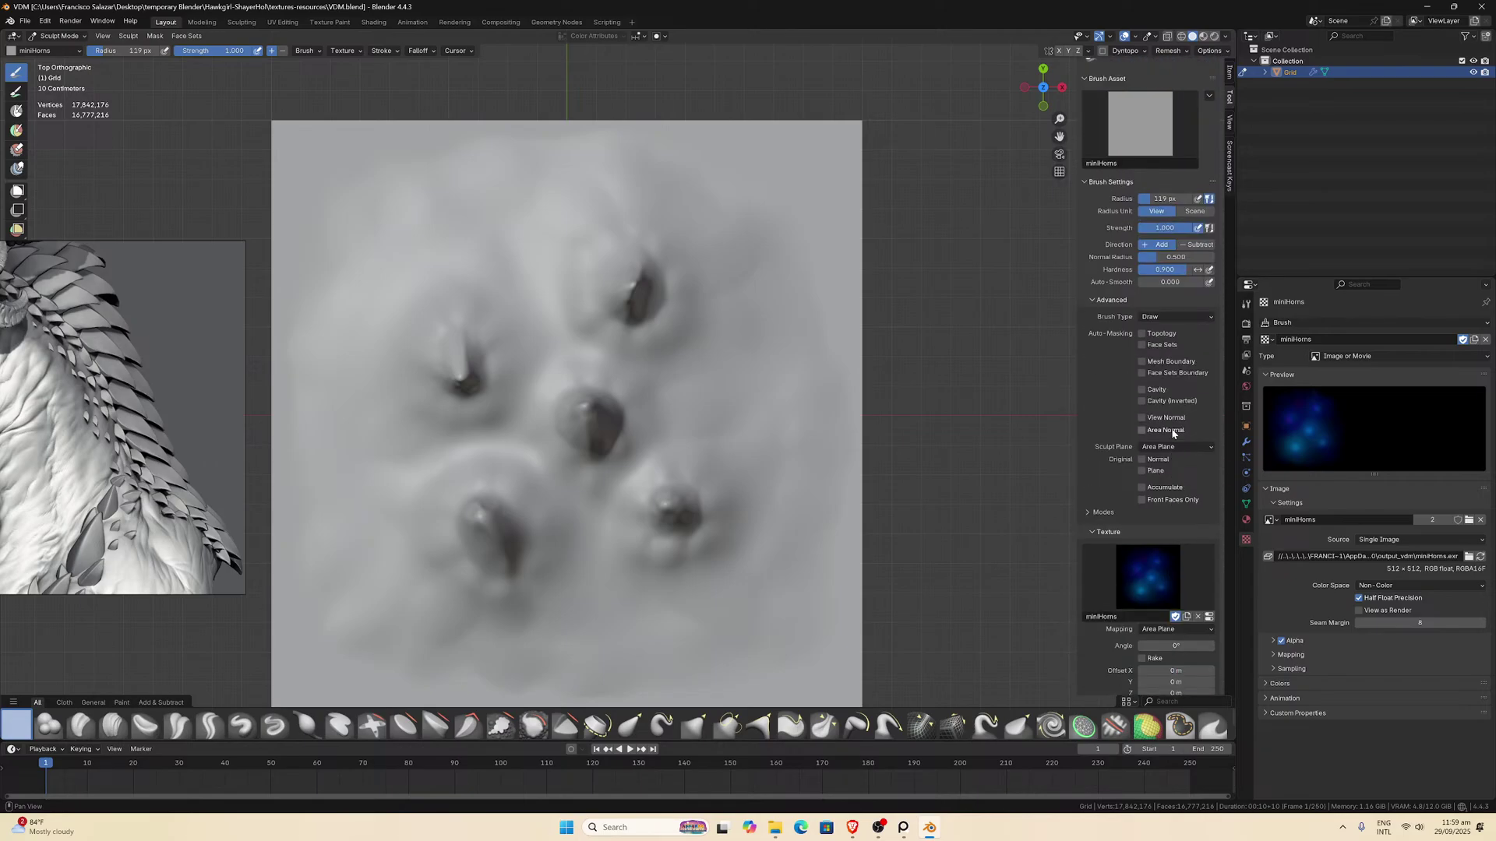
pyautogui.click(1209, 125)
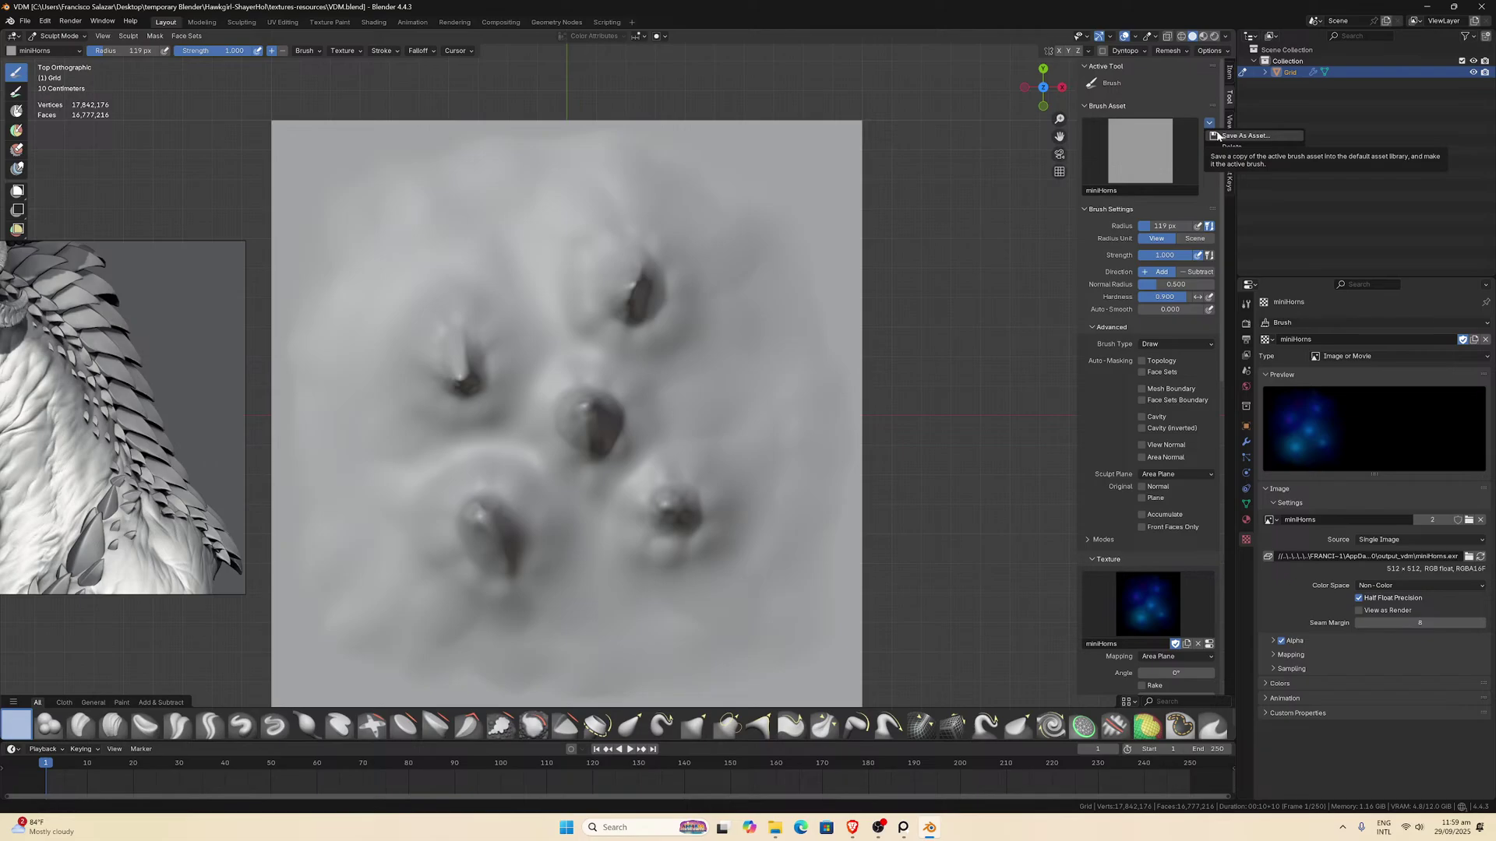
pyautogui.click(1217, 136)
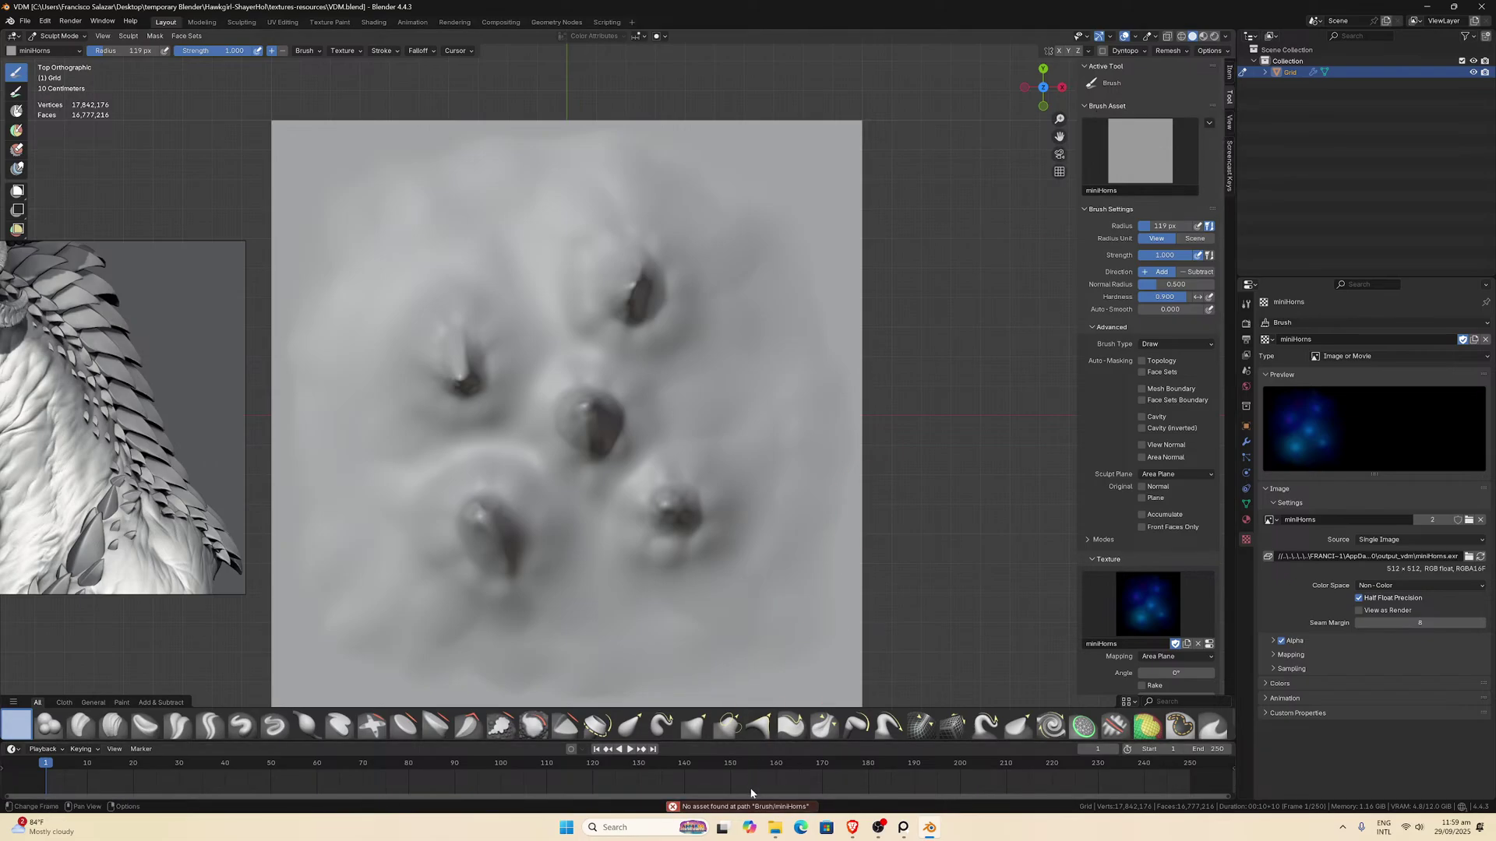
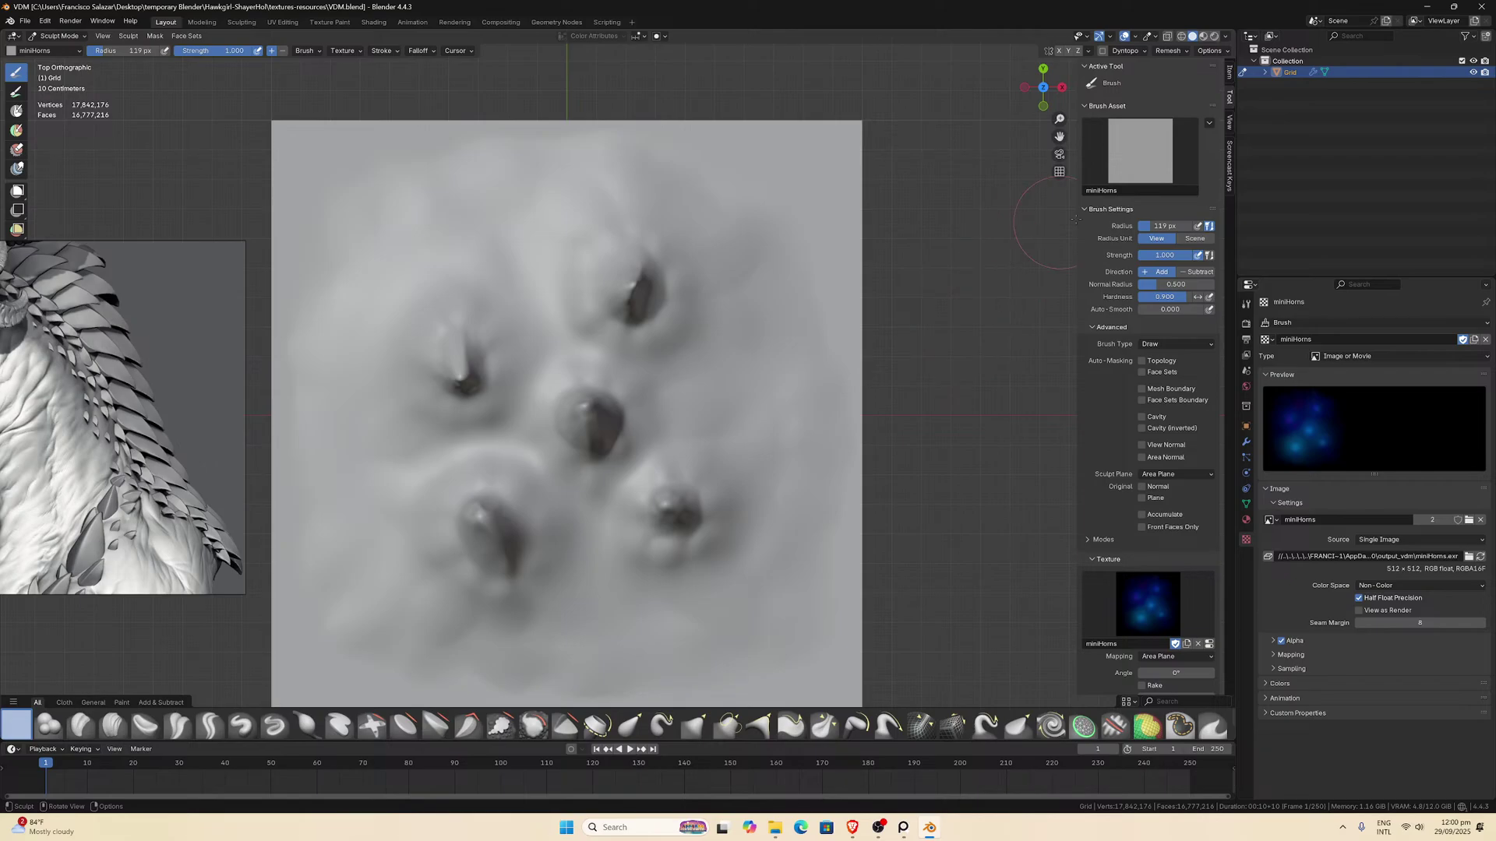
pyautogui.click(1209, 123)
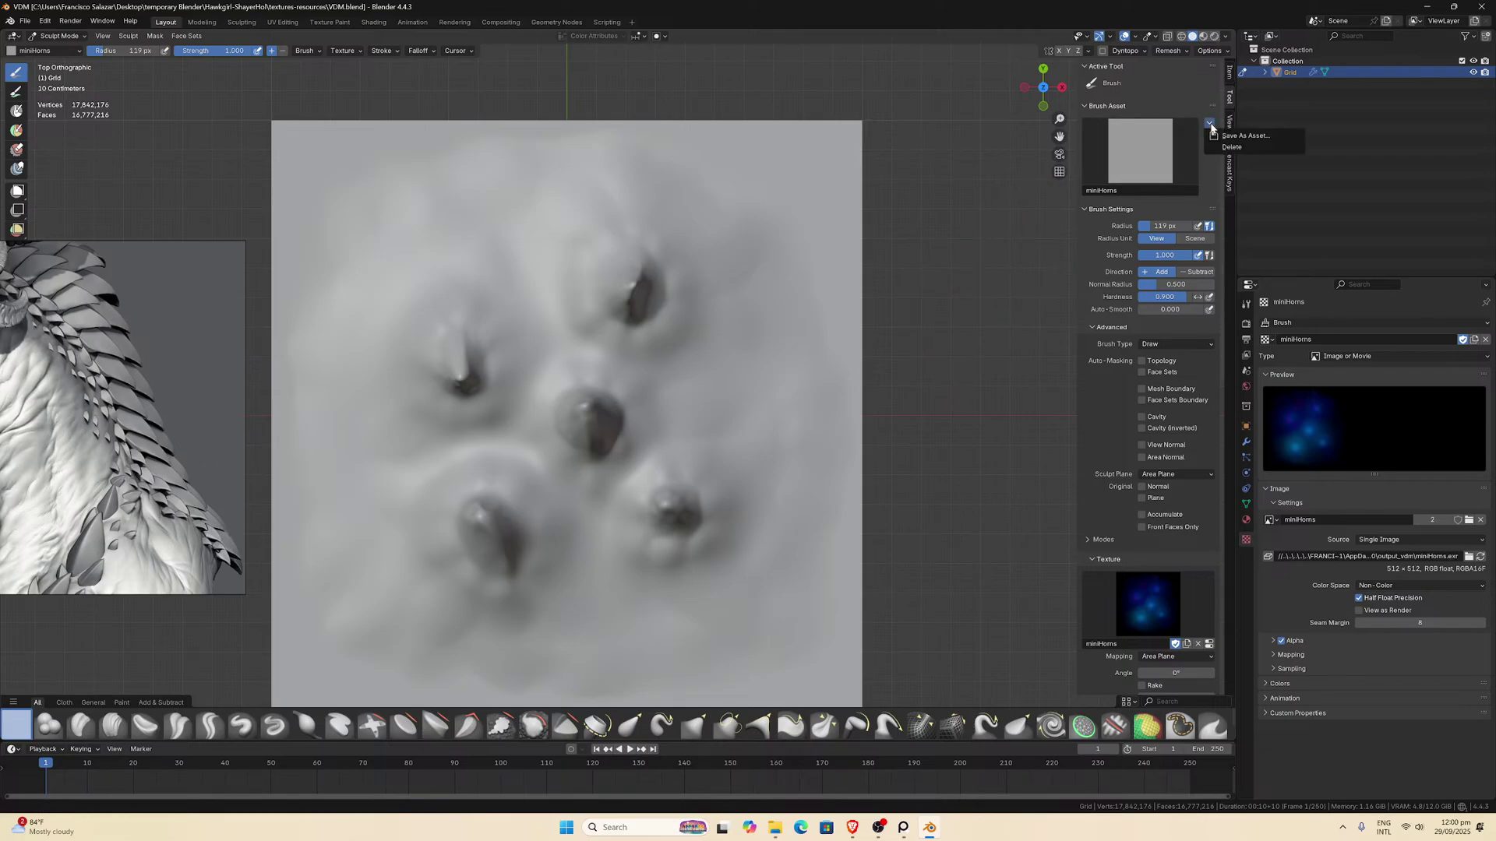
pyautogui.click(1214, 137)
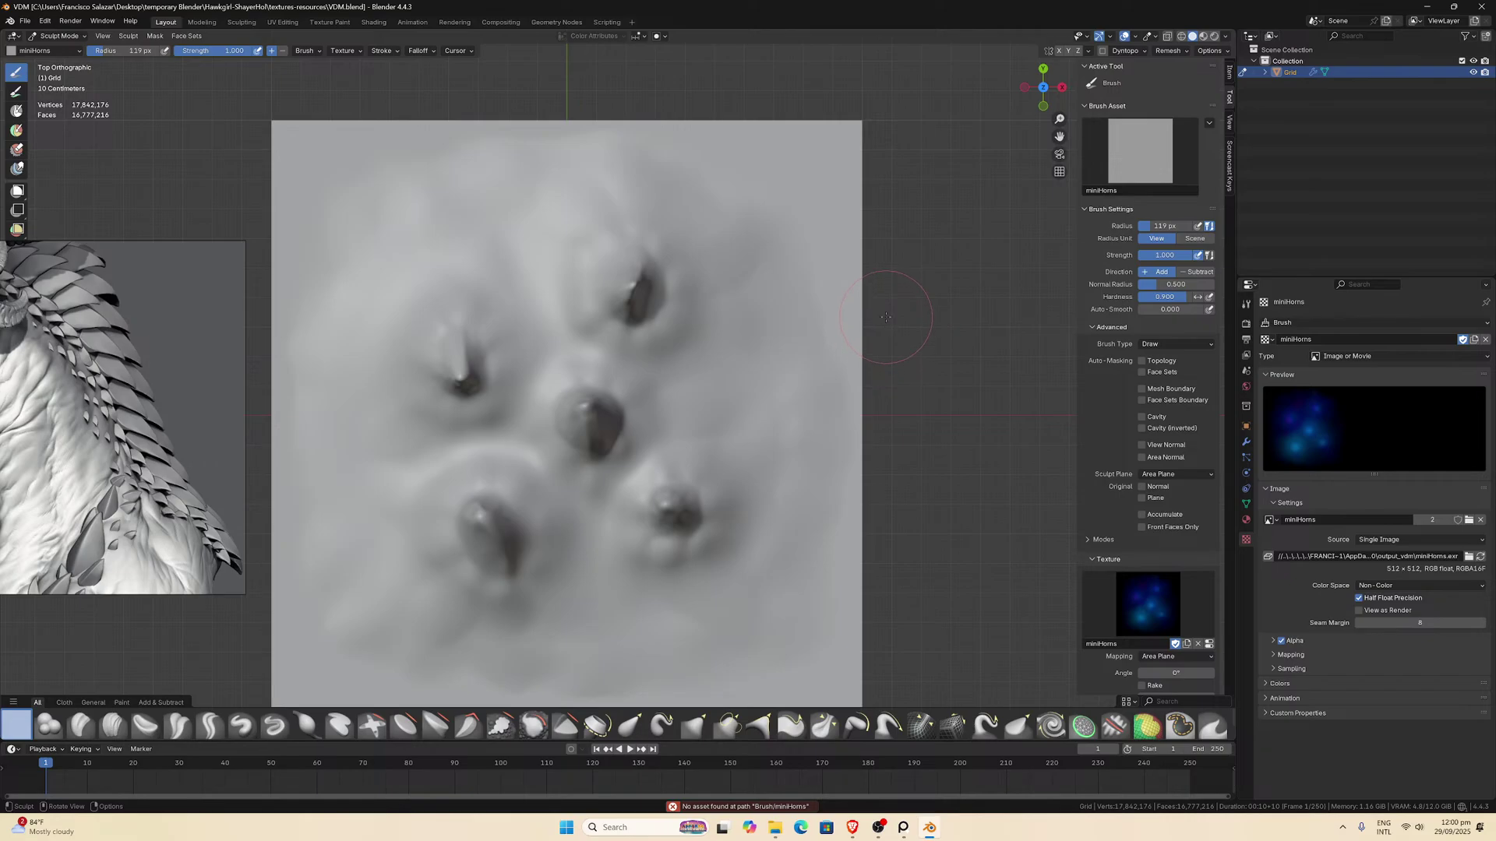
# Save the file, and in Object Mode set the MultiresVDM modifier's viewport, sculpt and render levels to 4.
pyautogui.press('ctrl')
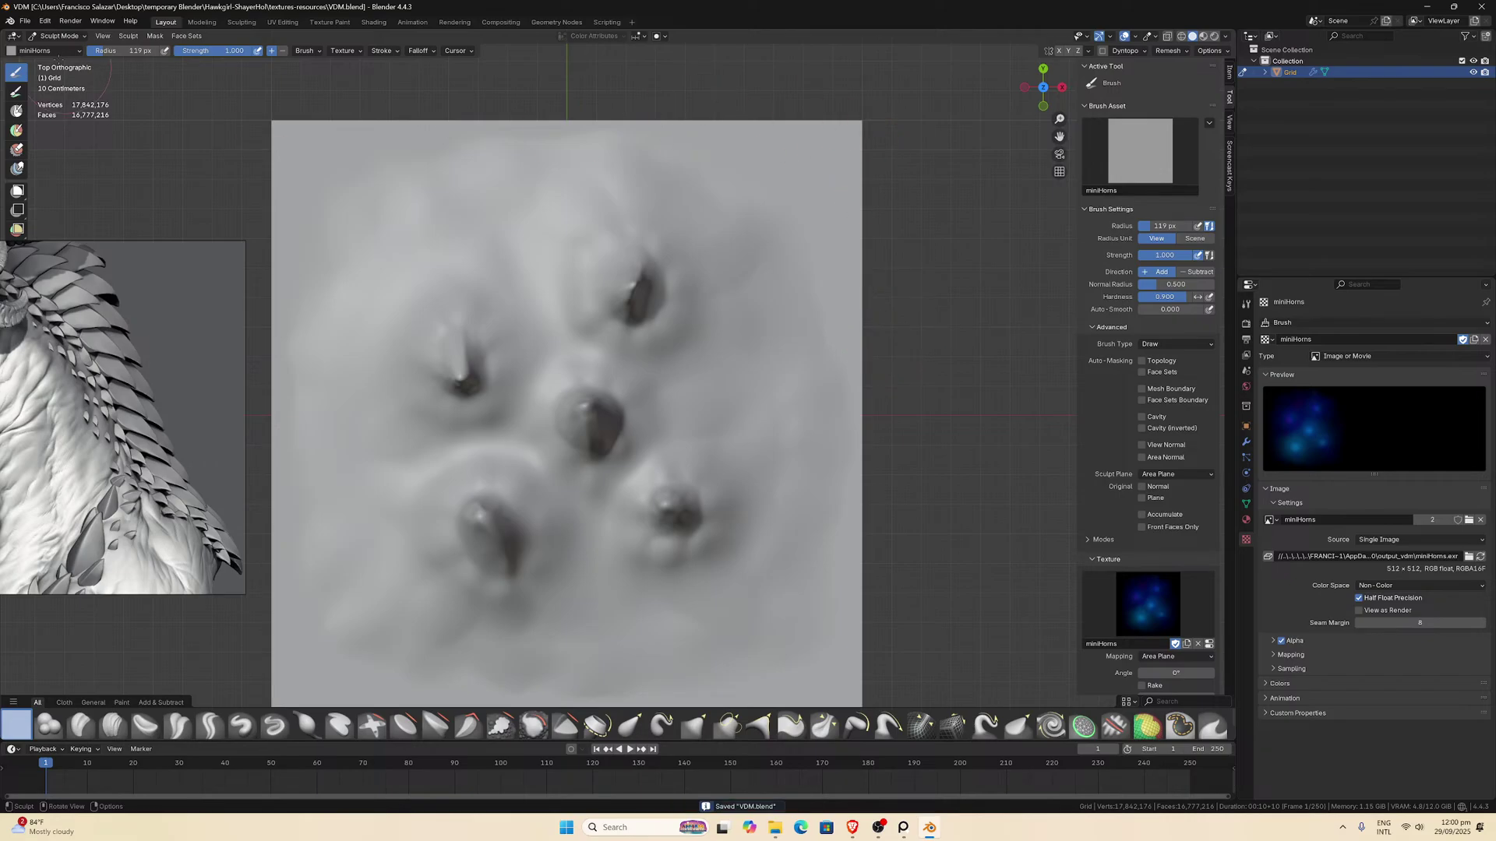
pyautogui.click(59, 36)
pyautogui.click(58, 52)
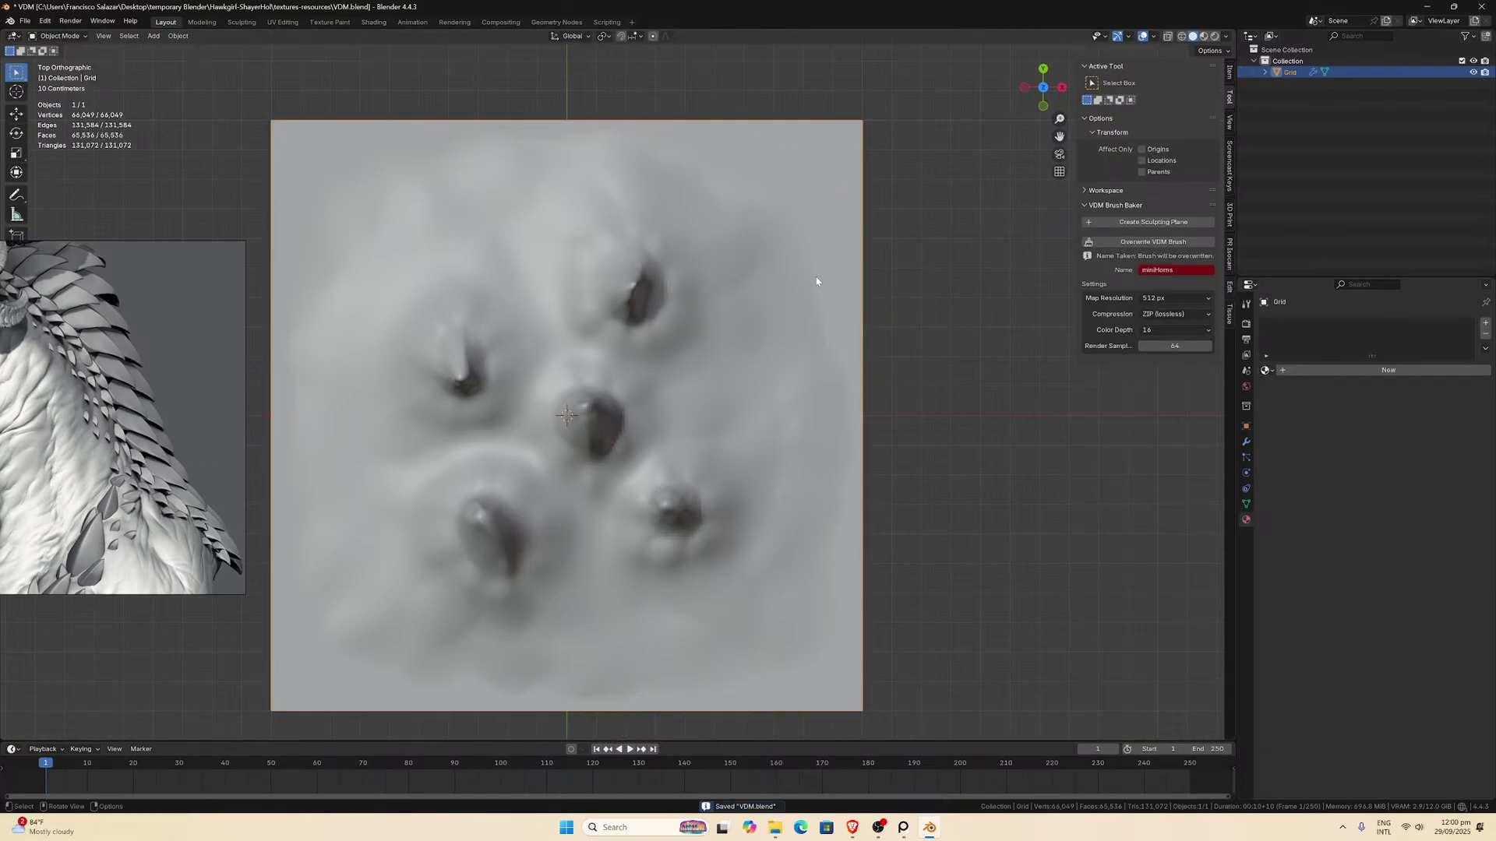
pyautogui.click(1246, 443)
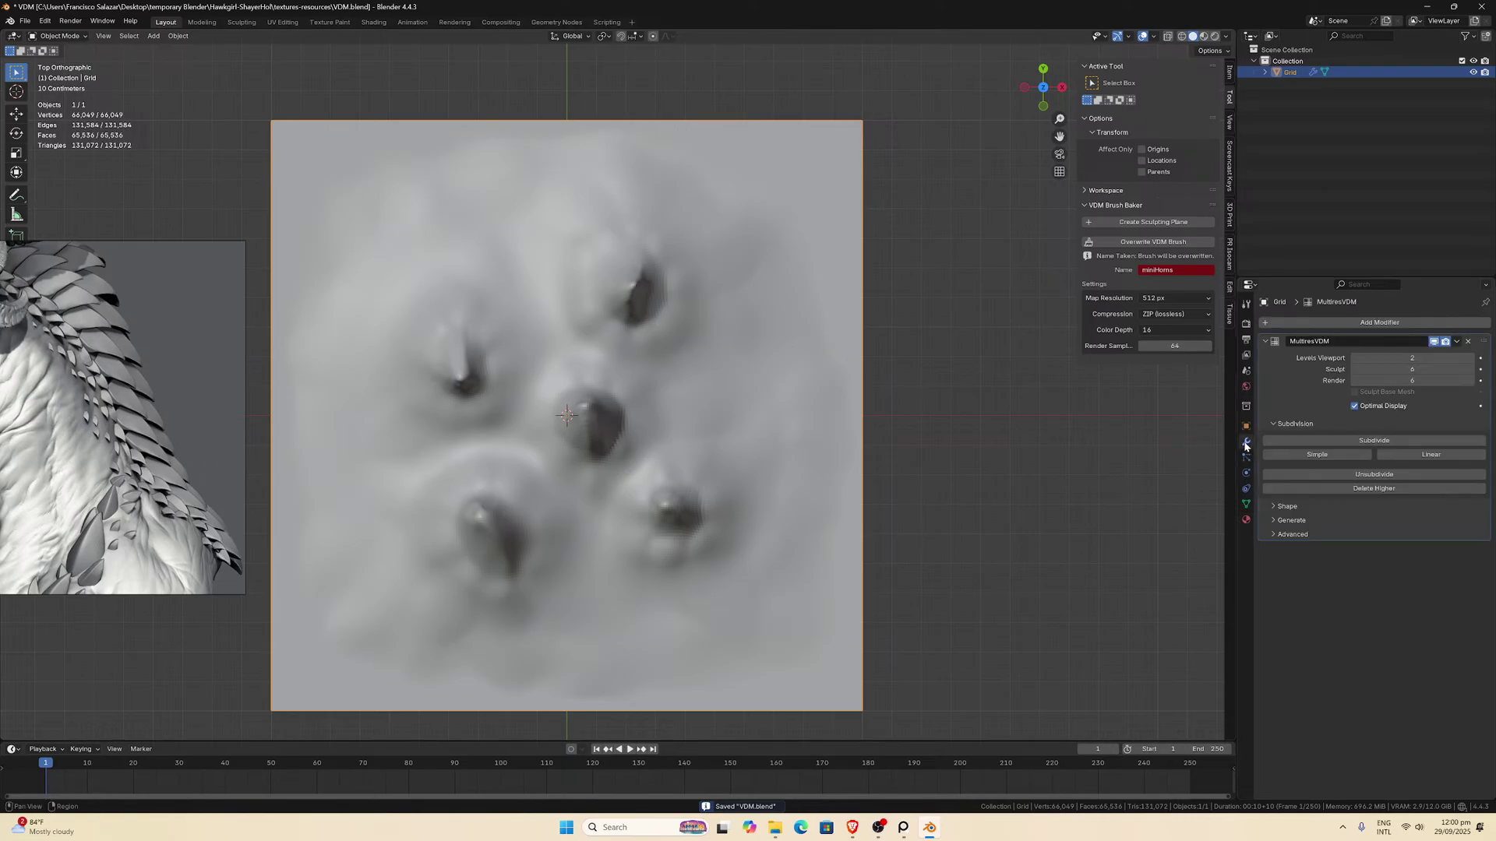
pyautogui.click(1354, 369)
pyautogui.click(1354, 370)
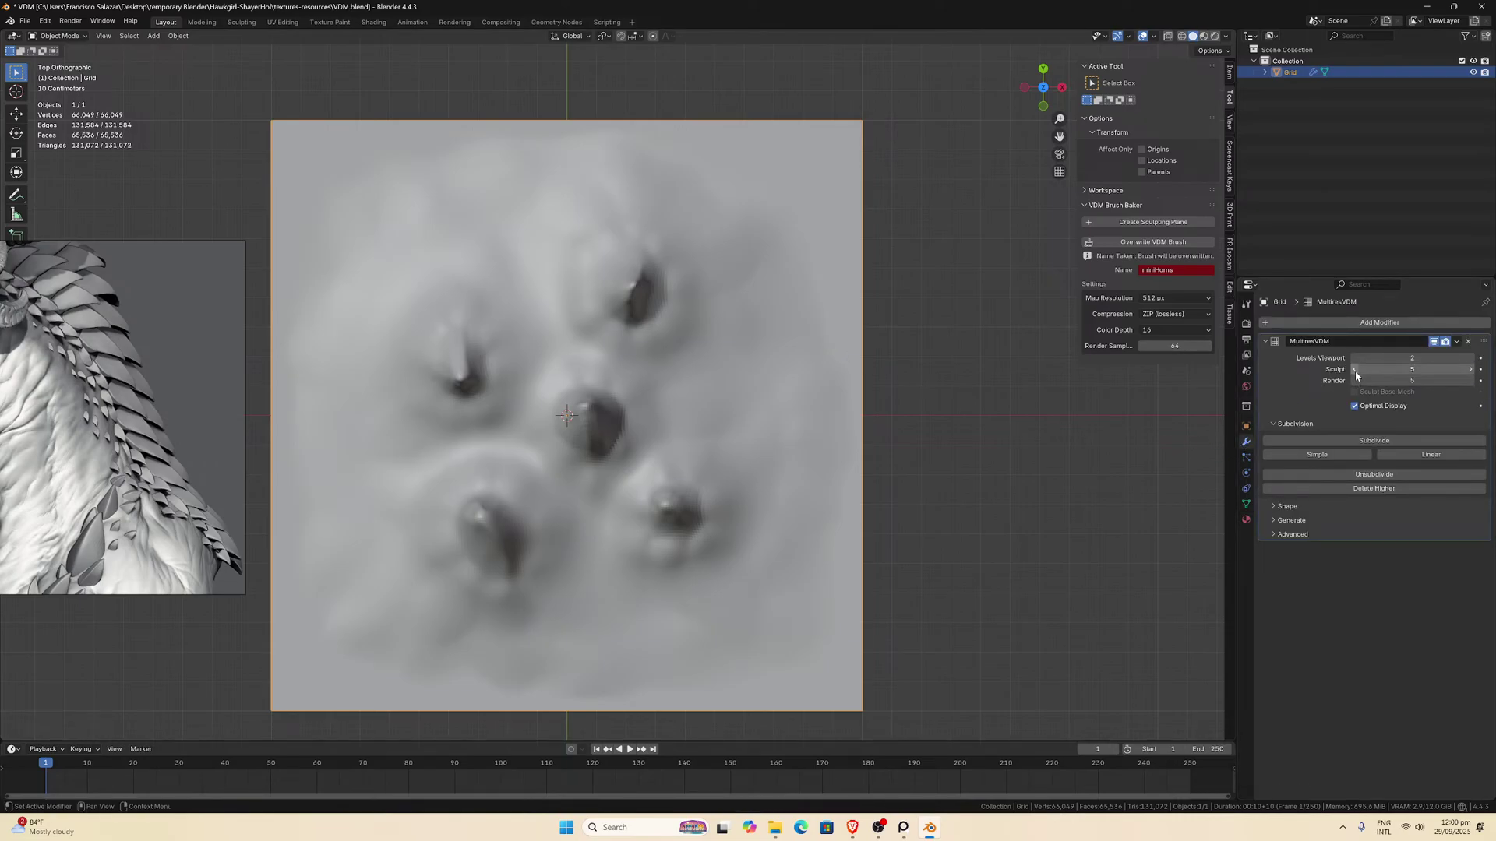
pyautogui.click(1355, 369)
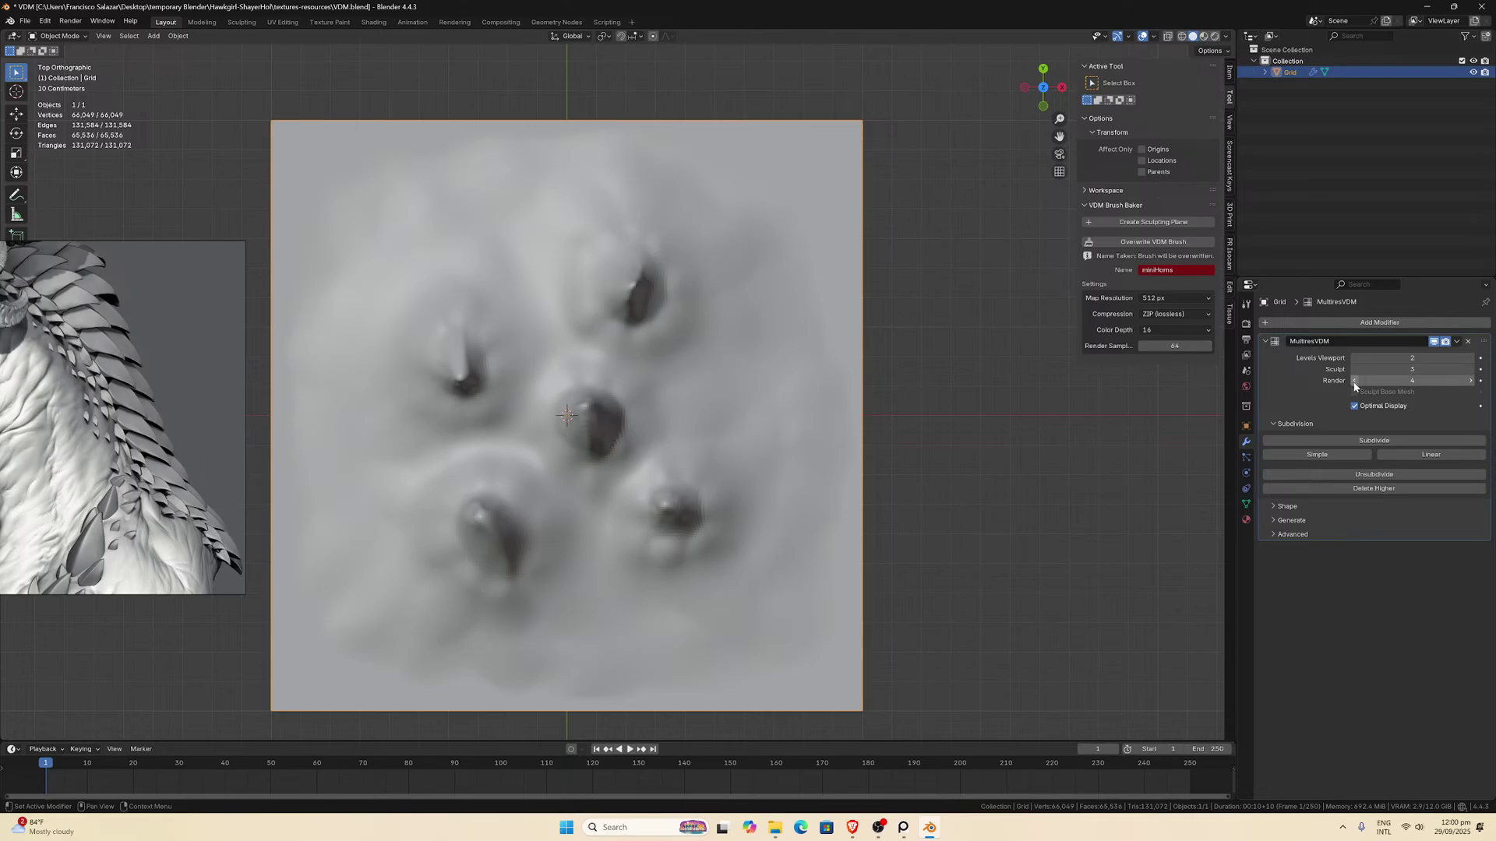
pyautogui.click(1471, 358)
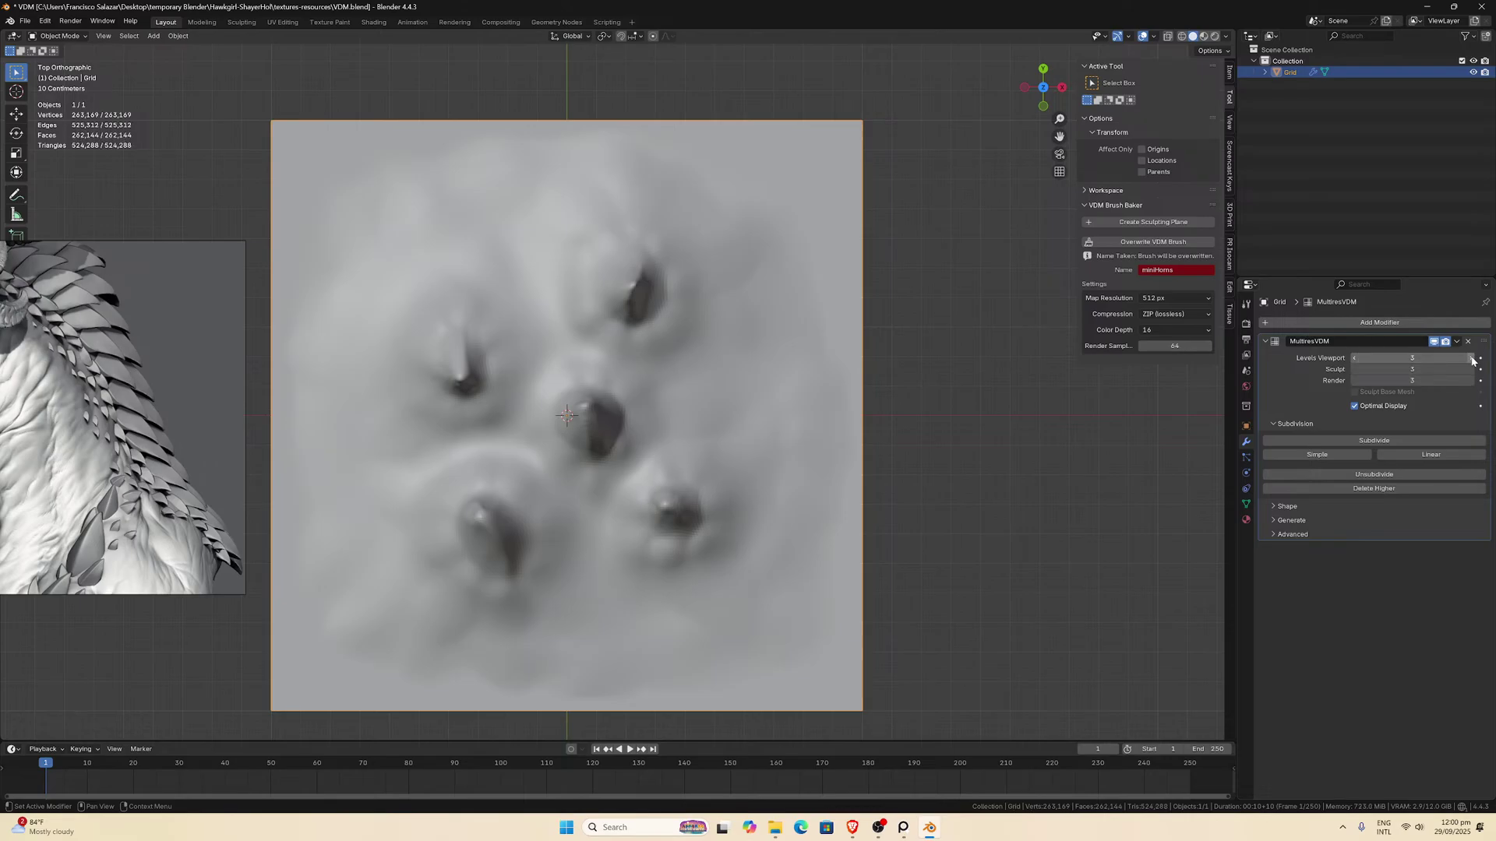
pyautogui.click(1471, 359)
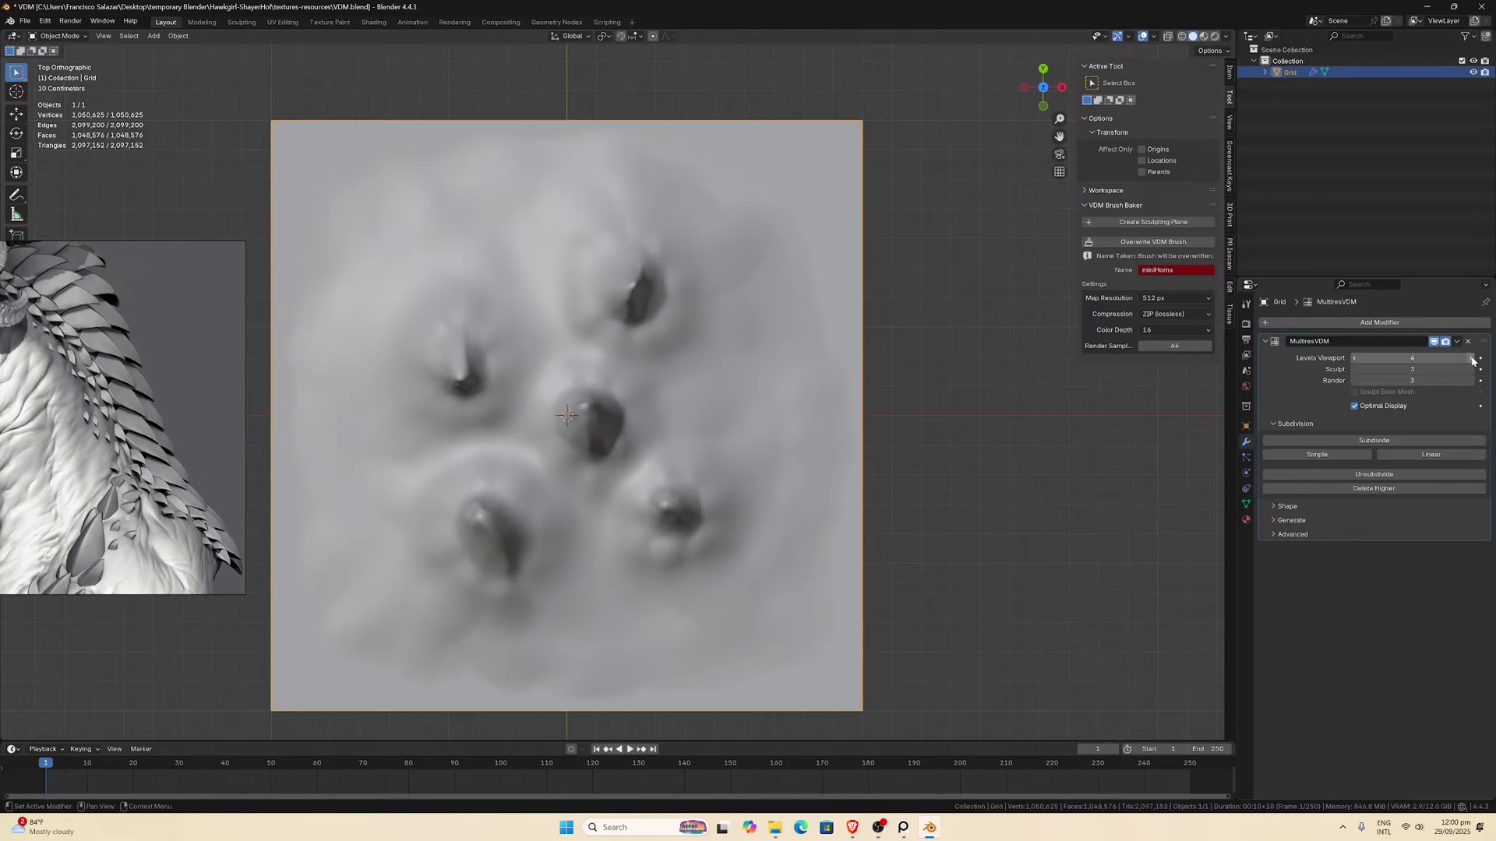
pyautogui.click(1471, 369)
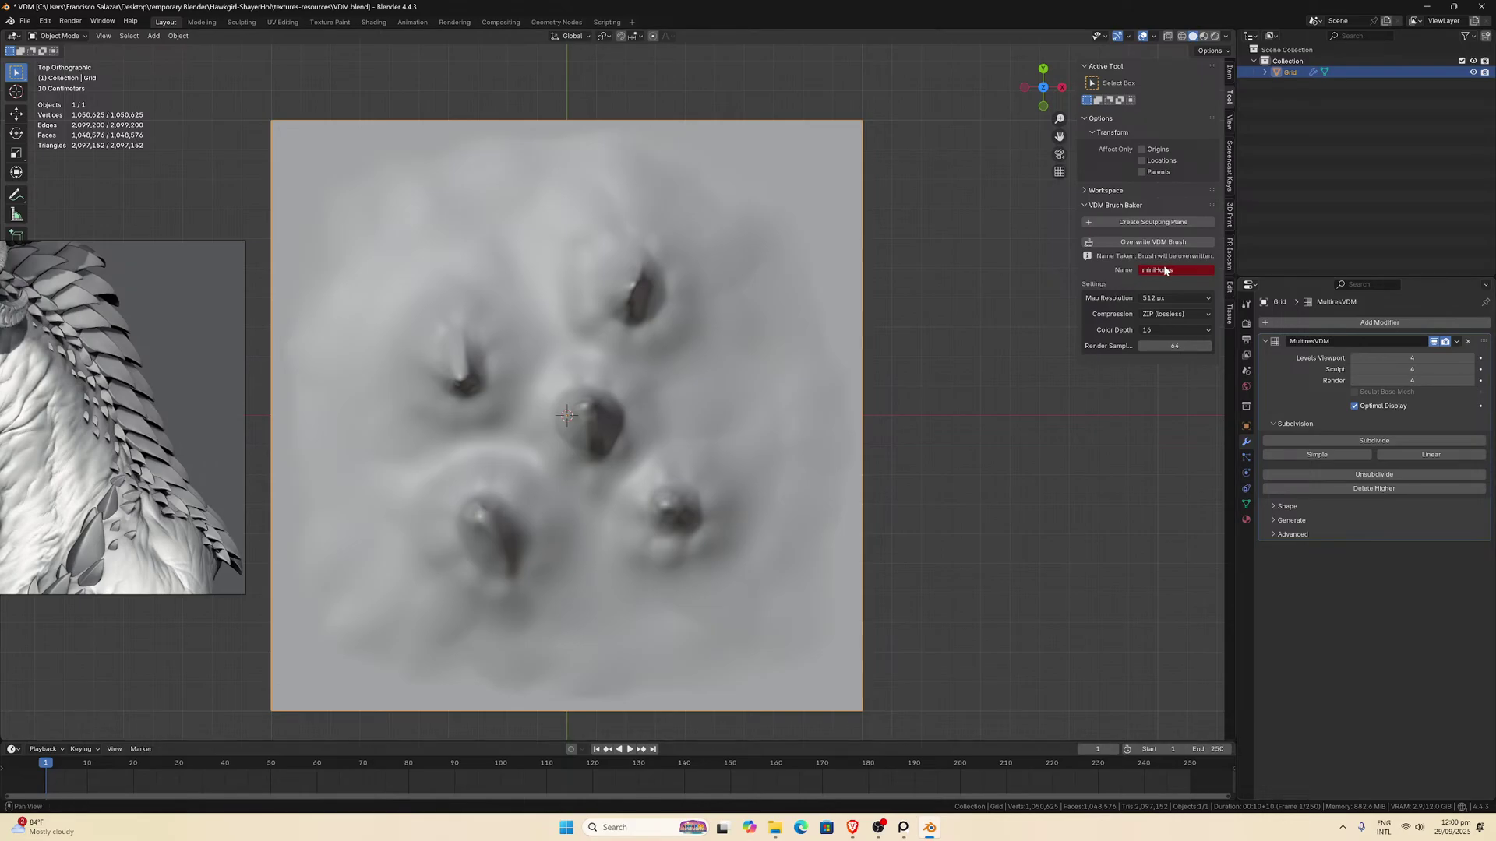
# Save the VDM file again and close Blender, keeping the changes.
pyautogui.hotkey('ctrl', 's')
pyautogui.press('Tab')
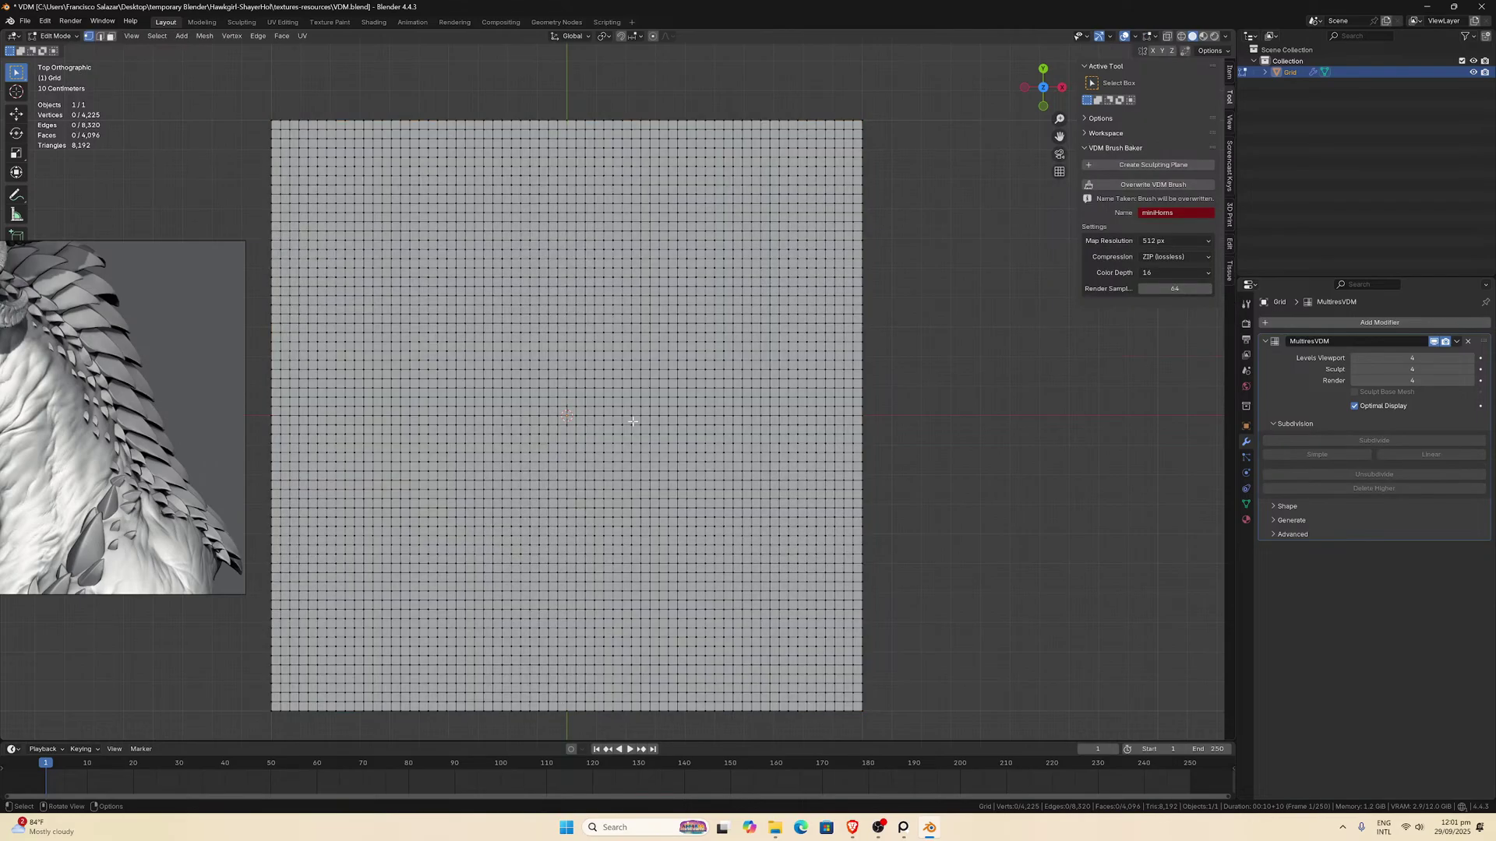
pyautogui.press('Tab')
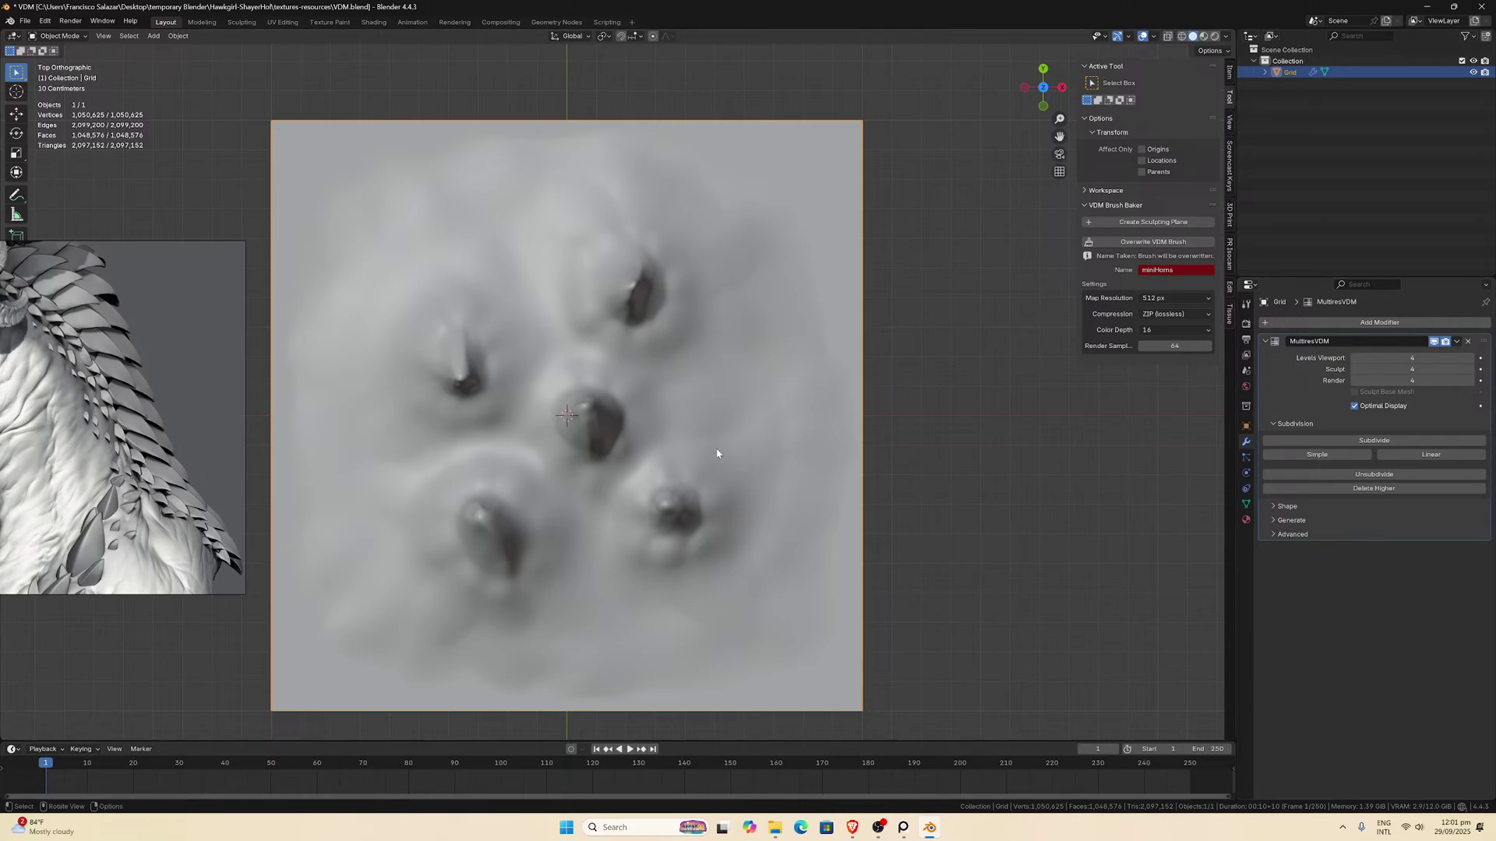
pyautogui.click(1481, 6)
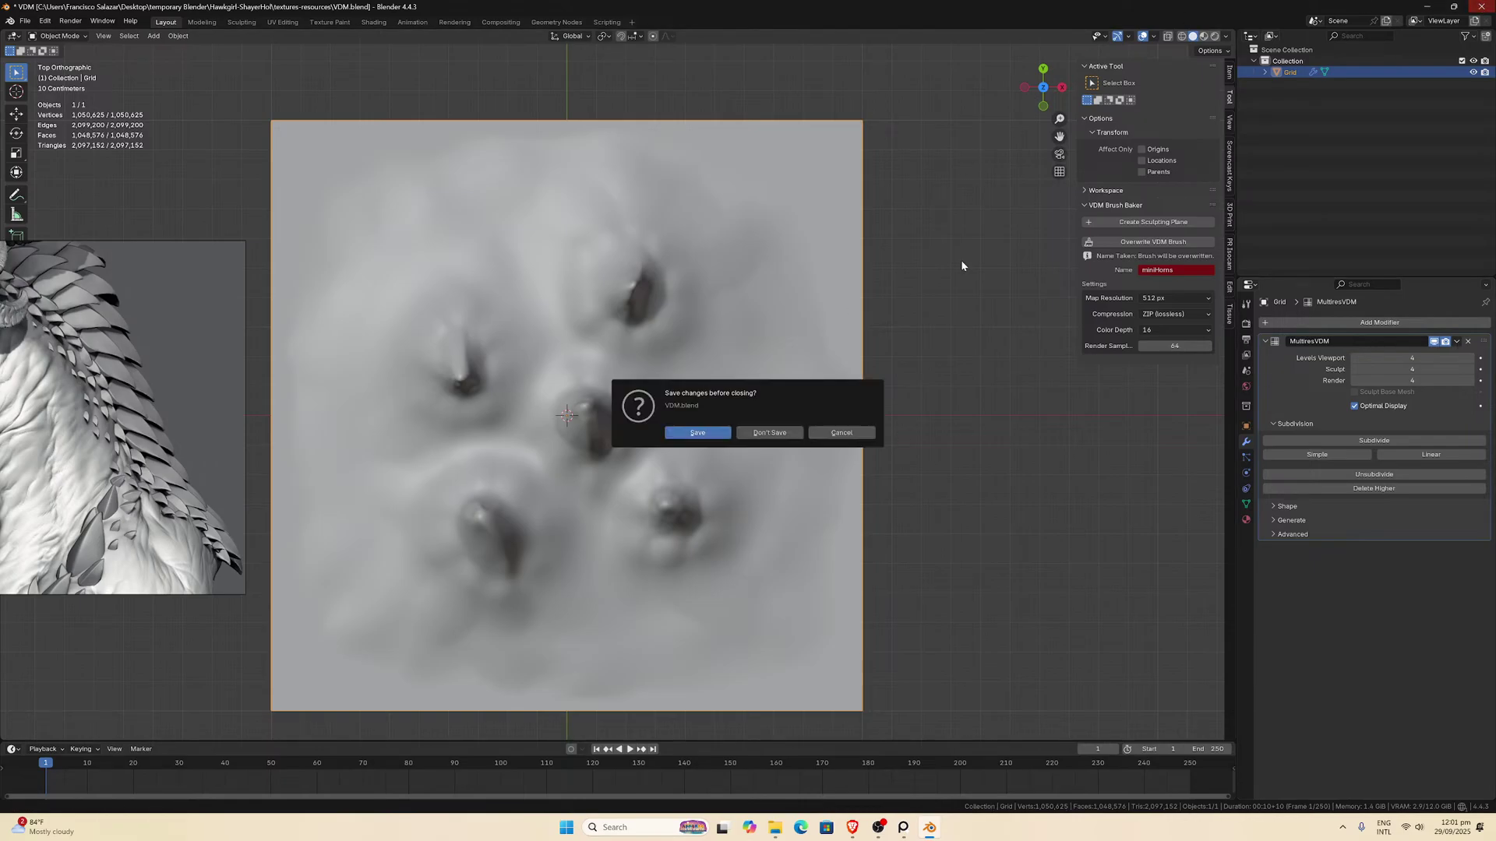
pyautogui.click(668, 434)
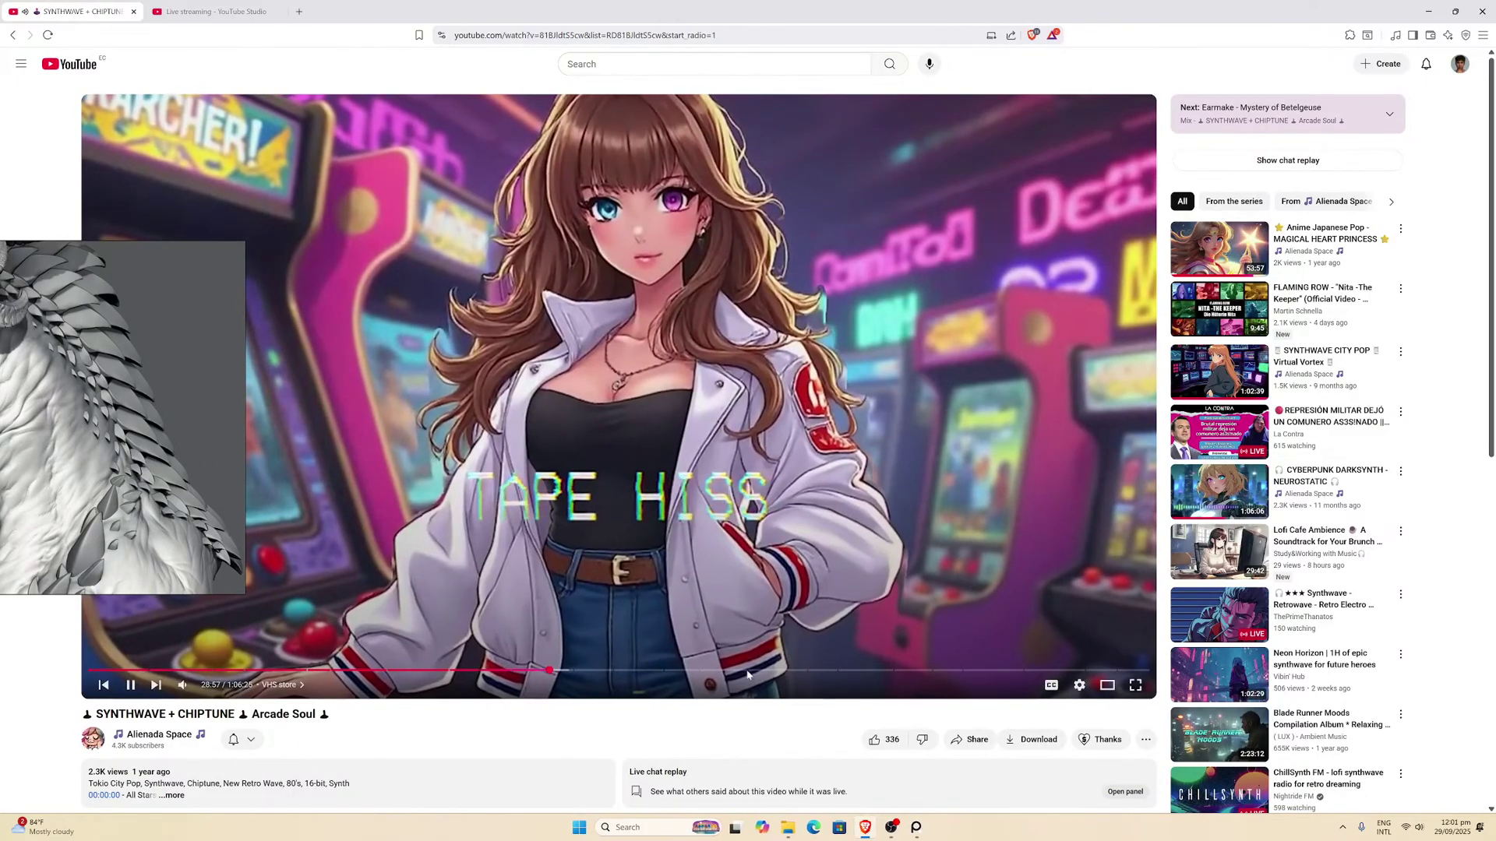
# From the Hawkgirl project folder in File Explorer, open 11-hawkgirl-ShayeraHol-byth small details.blend in Blender.
pyautogui.click(785, 825)
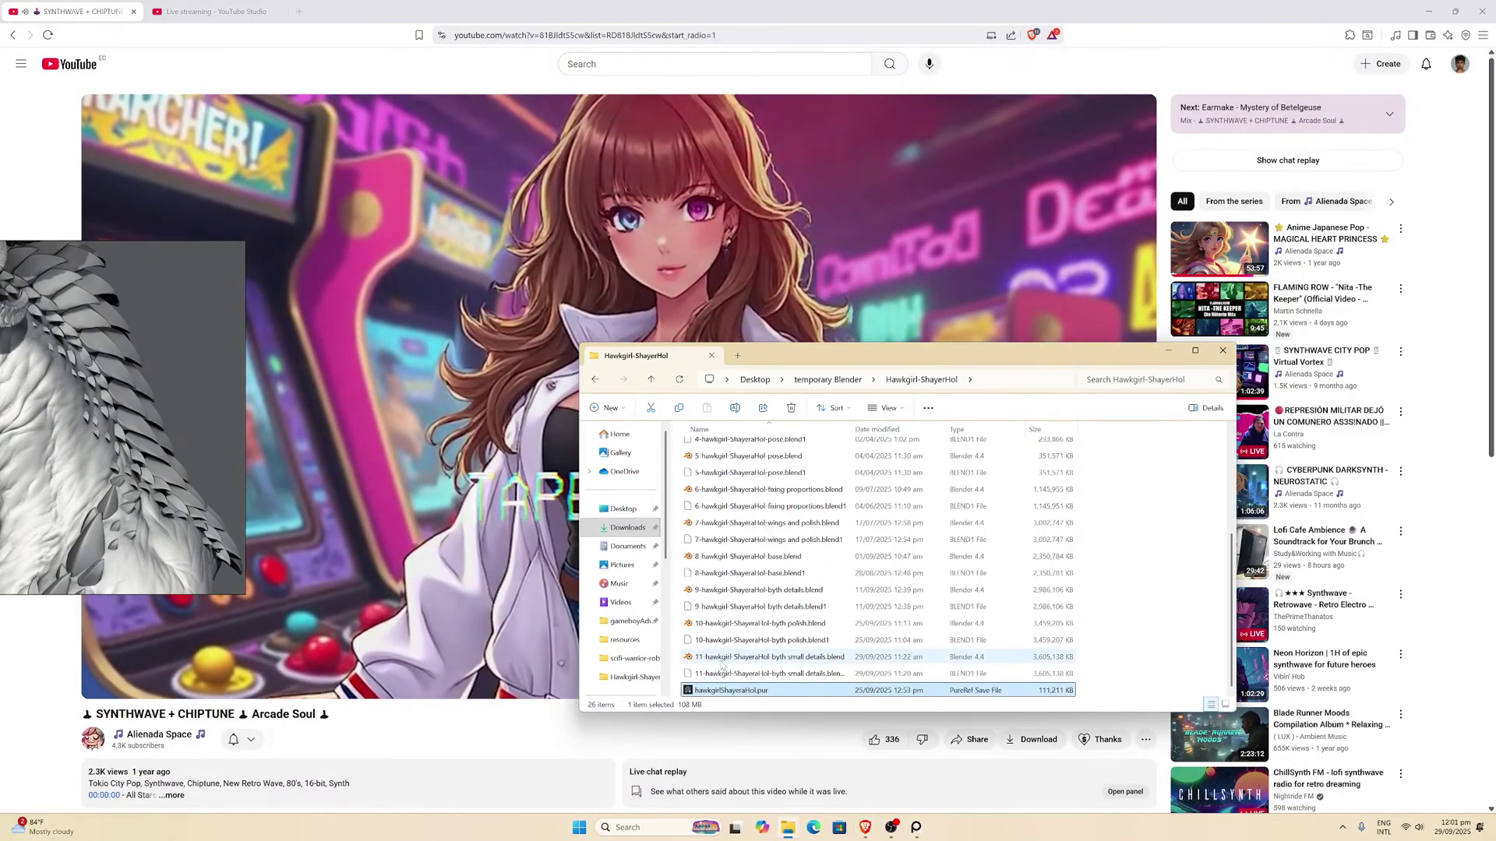
pyautogui.doubleClick(720, 660)
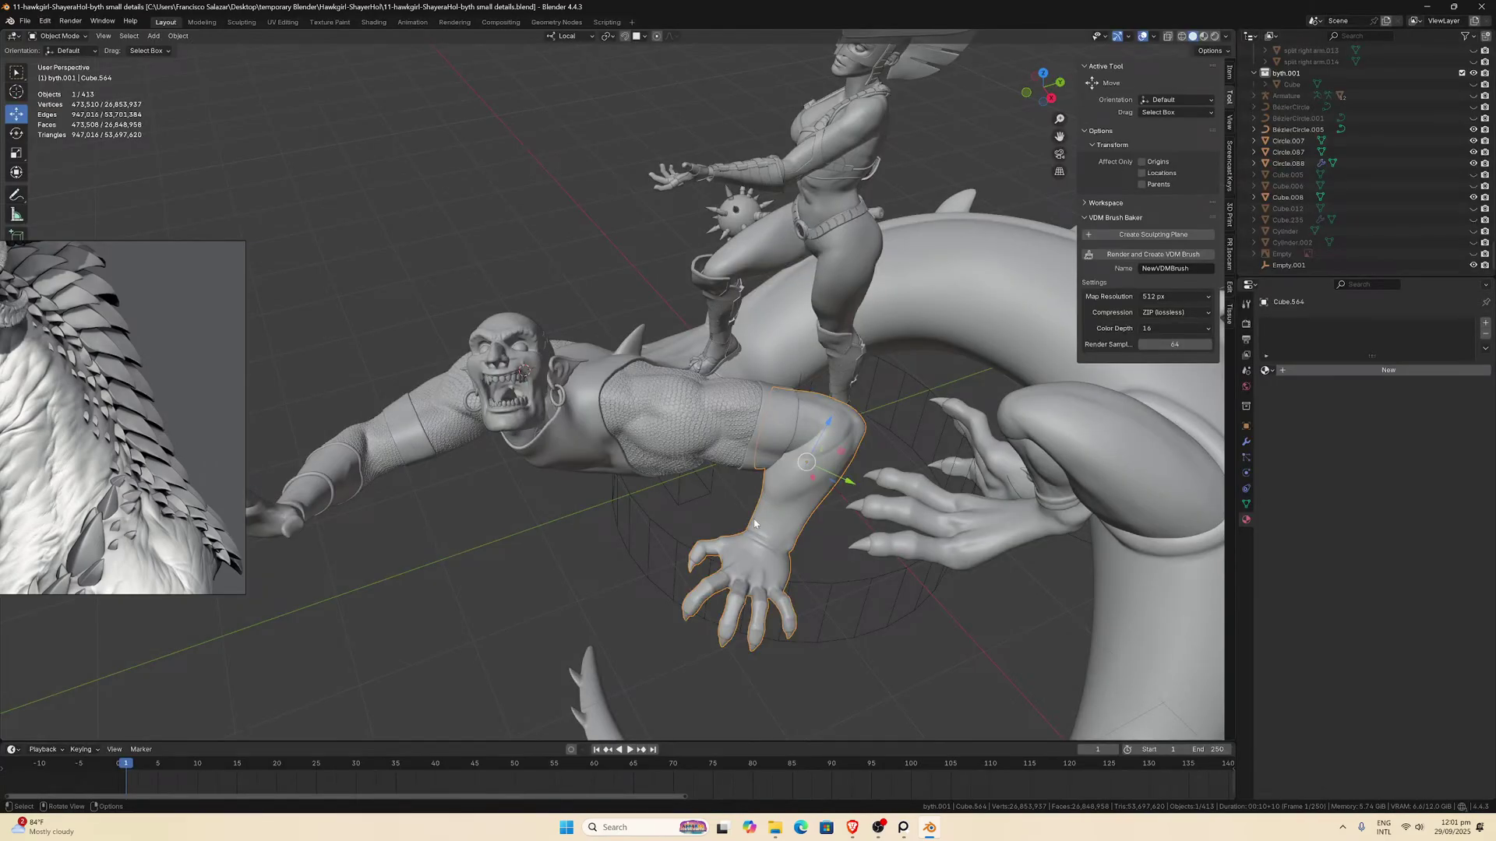
# Isolate the selected clawed arm in local view and switch it to Sculpt Mode.
pyautogui.scroll(6, 754, 523)
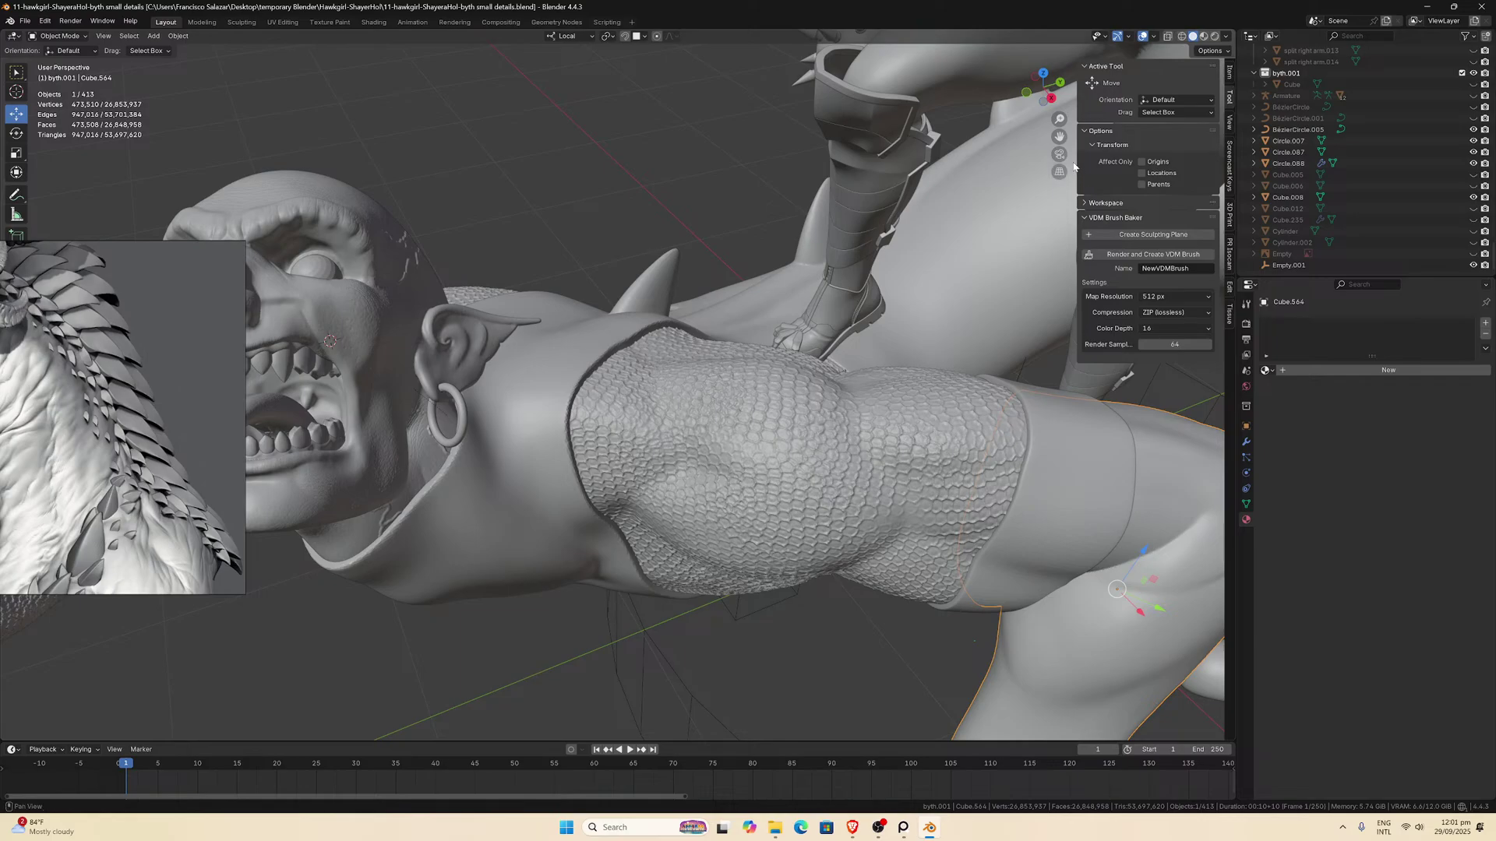
pyautogui.moveTo(1059, 136); pyautogui.dragTo(881, 268)
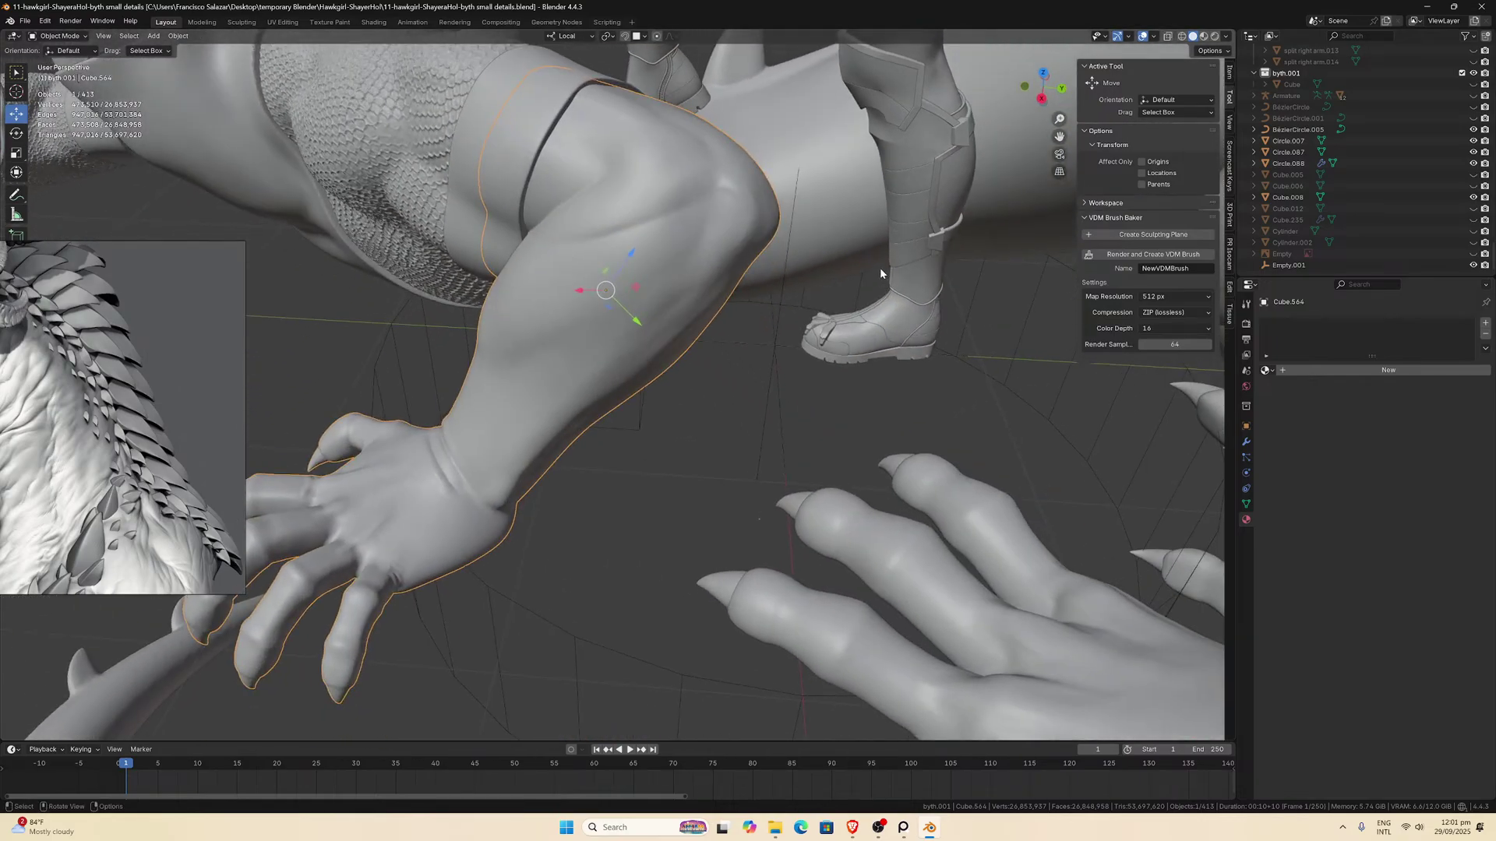
pyautogui.moveTo(880, 268); pyautogui.dragTo(703, 358, button='middle')
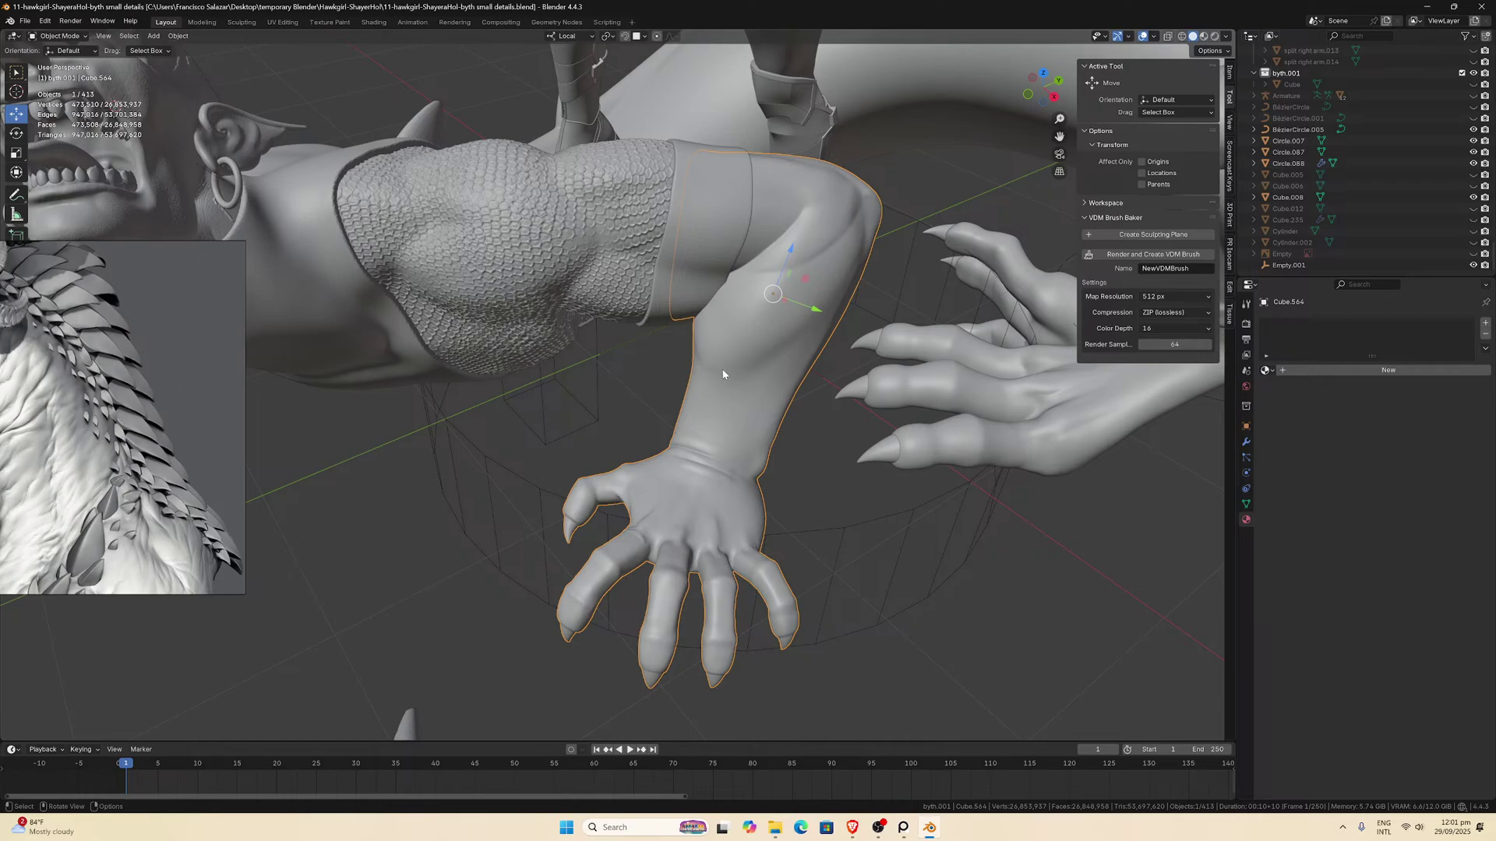
pyautogui.press('KP_Divide')
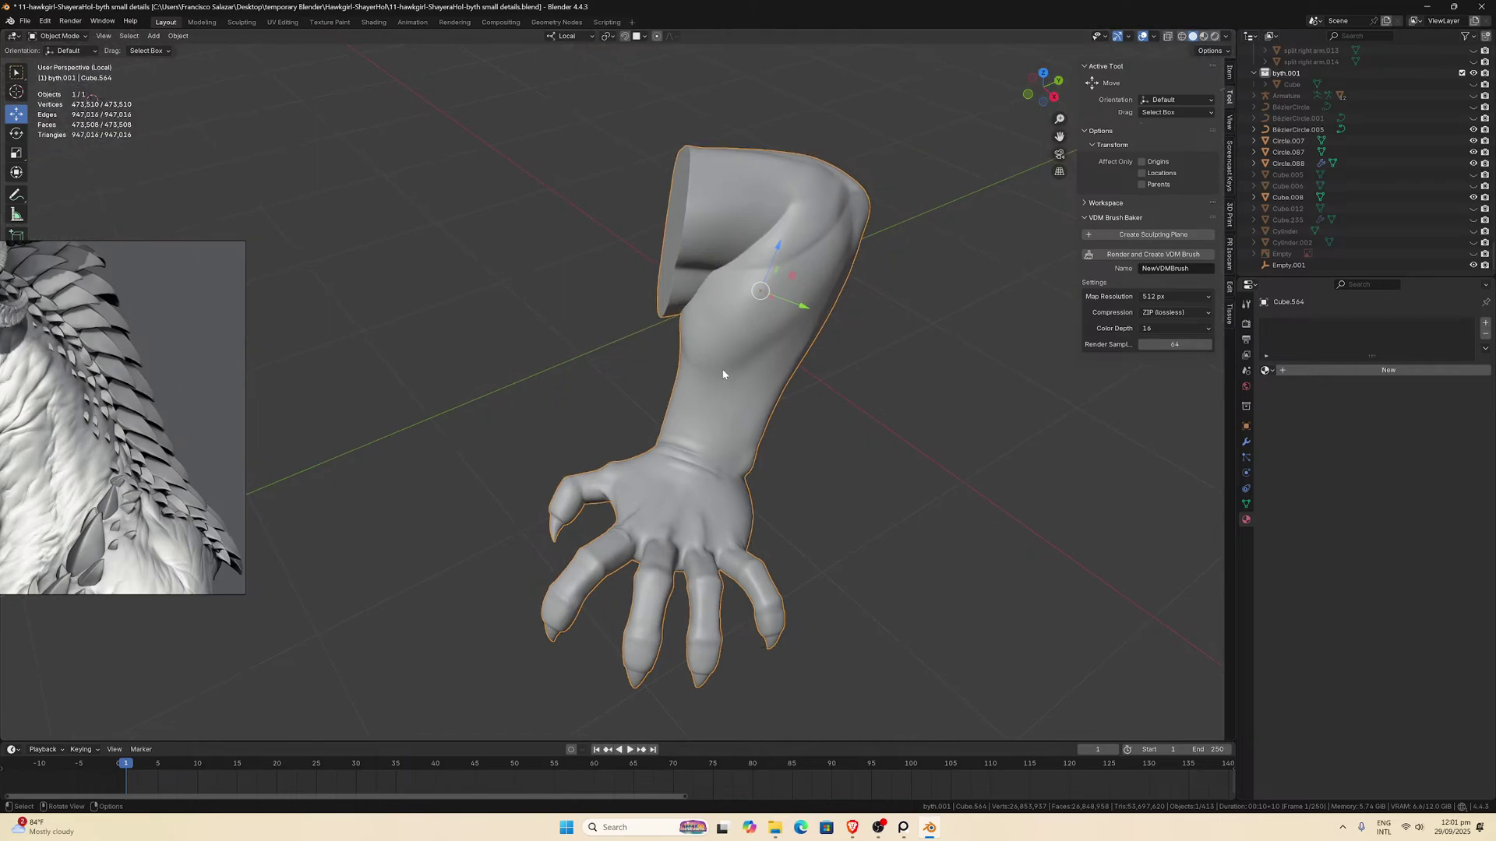
pyautogui.click(59, 36)
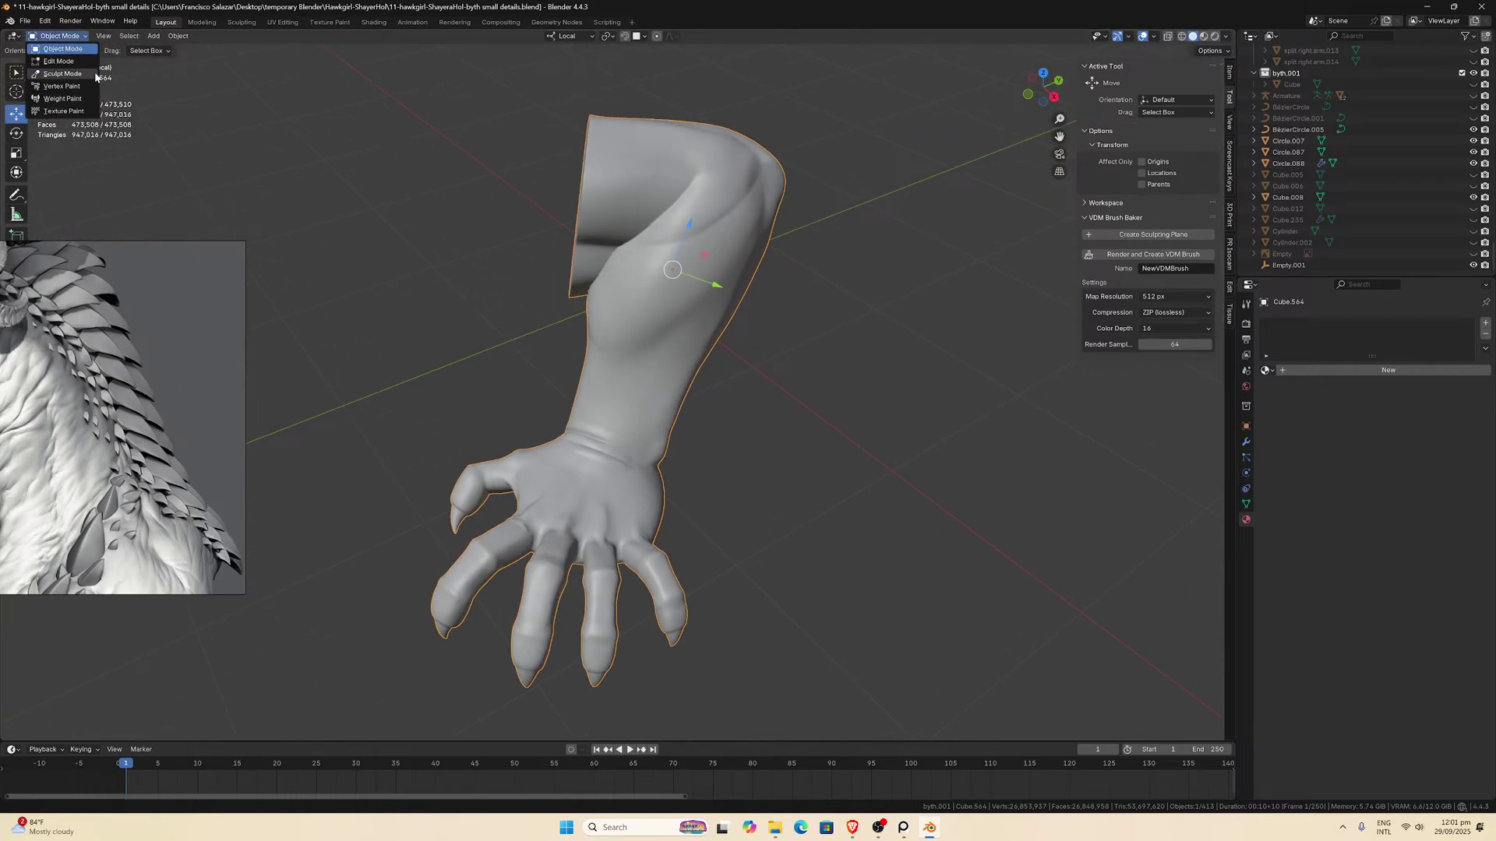
pyautogui.click(82, 72)
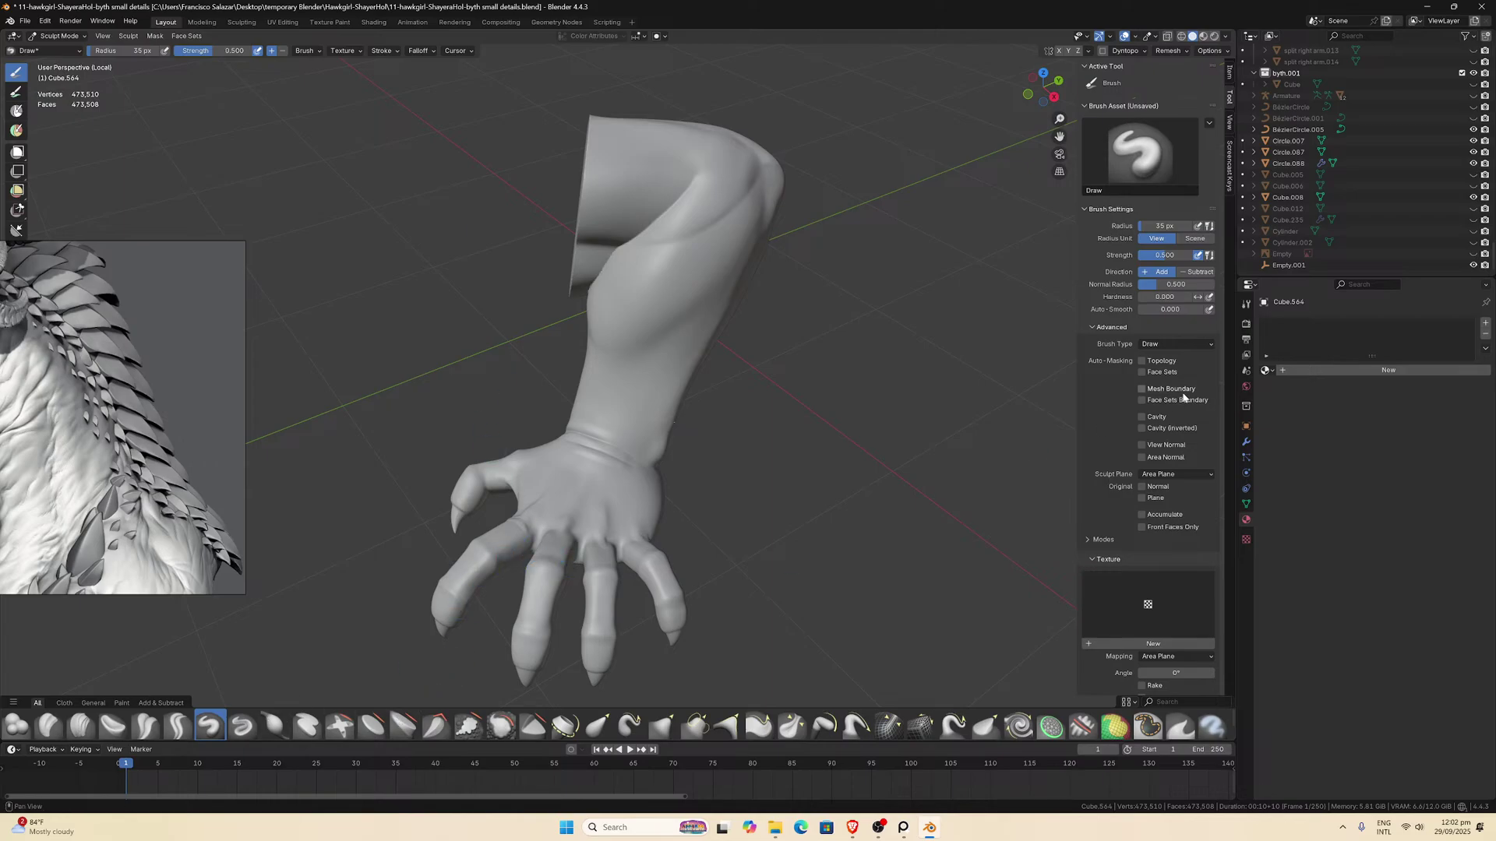
# Create a new image texture for the Draw brush and open the file browser to choose its image.
pyautogui.click(1246, 539)
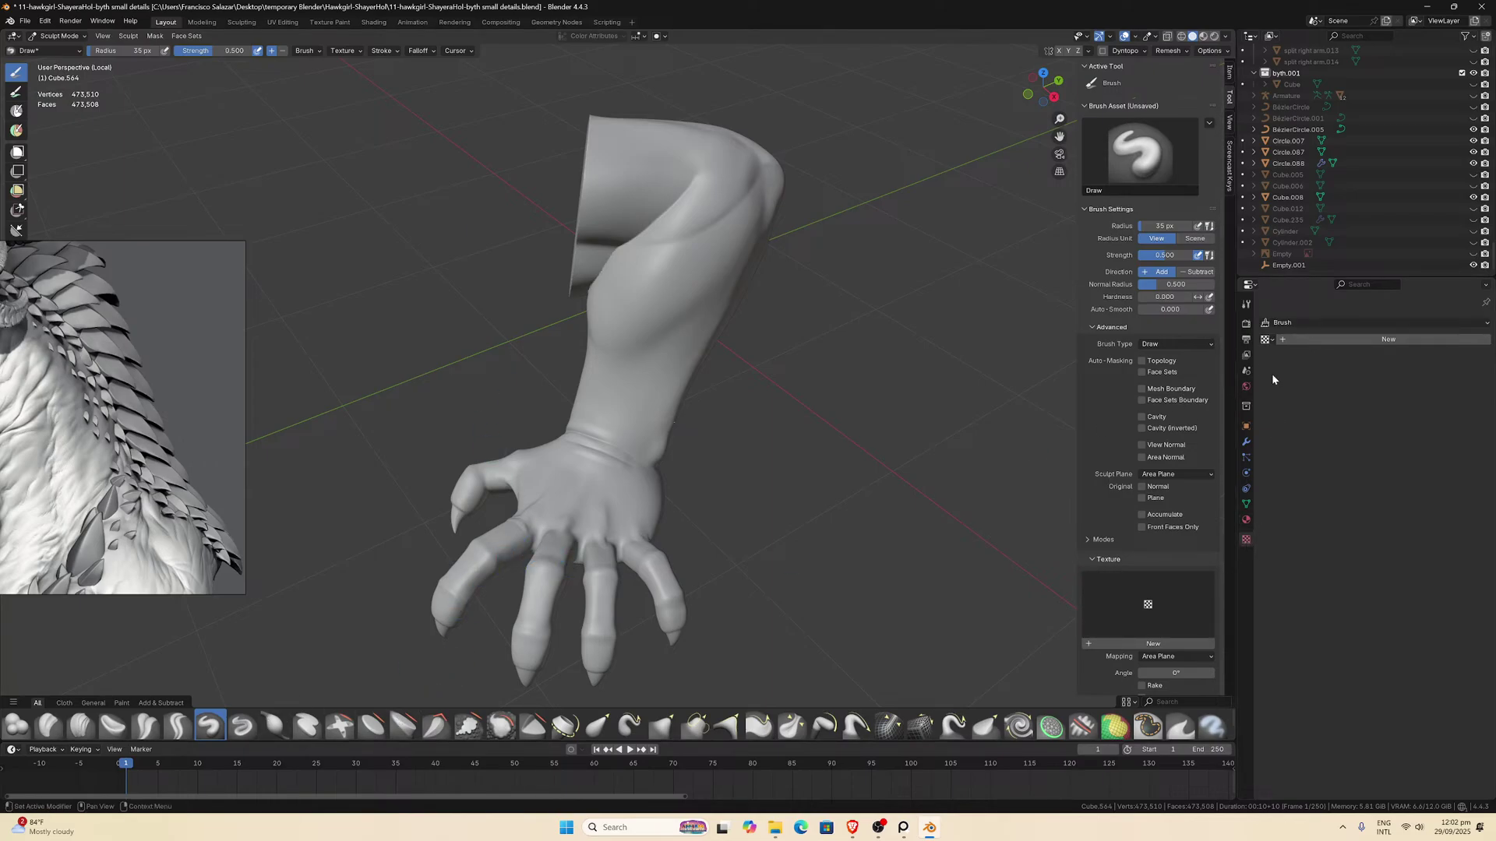
pyautogui.click(1266, 339)
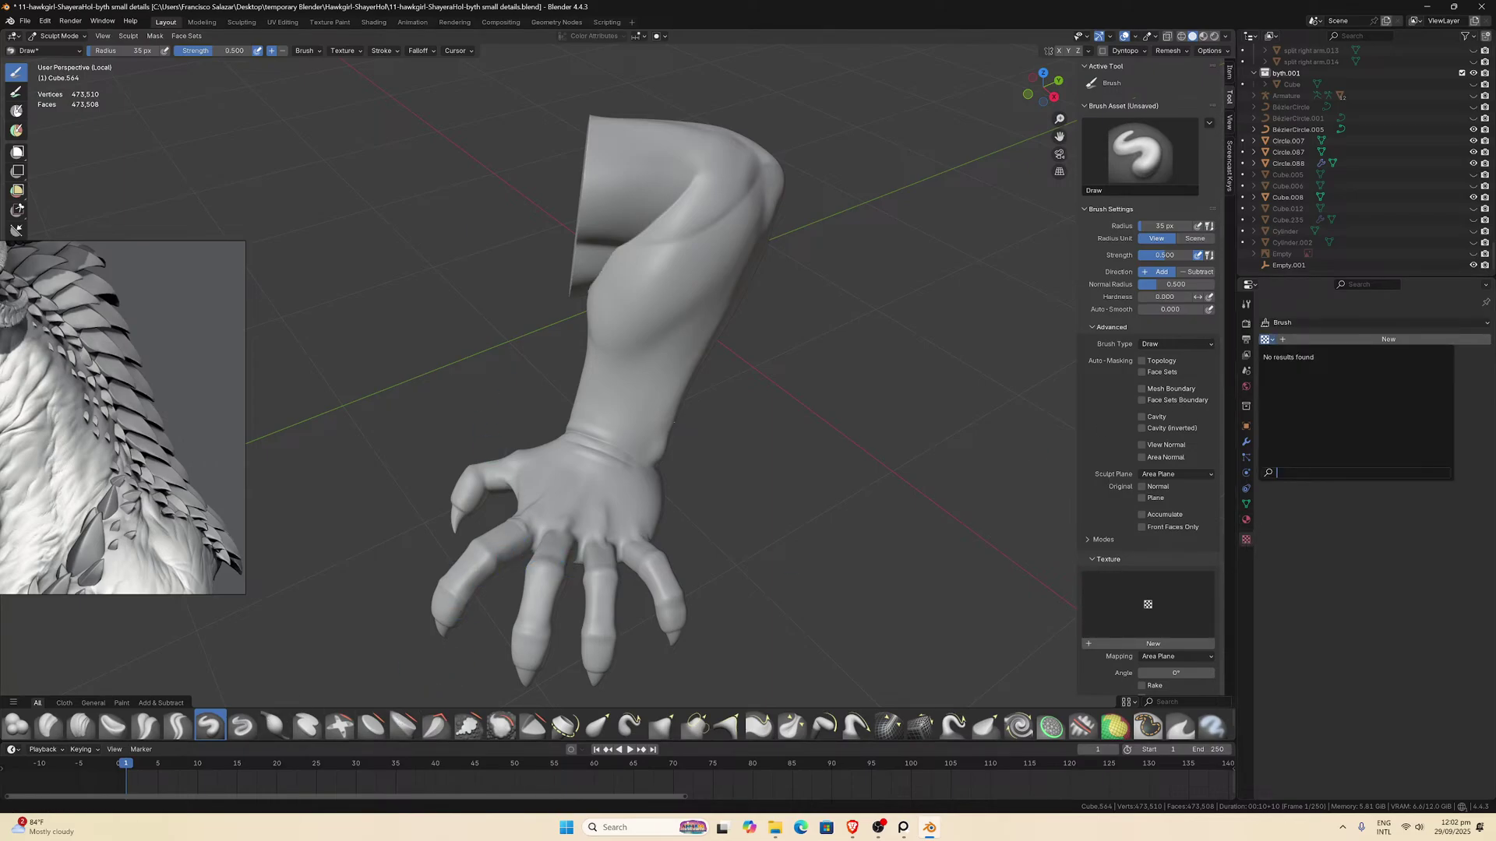
pyautogui.click(1305, 341)
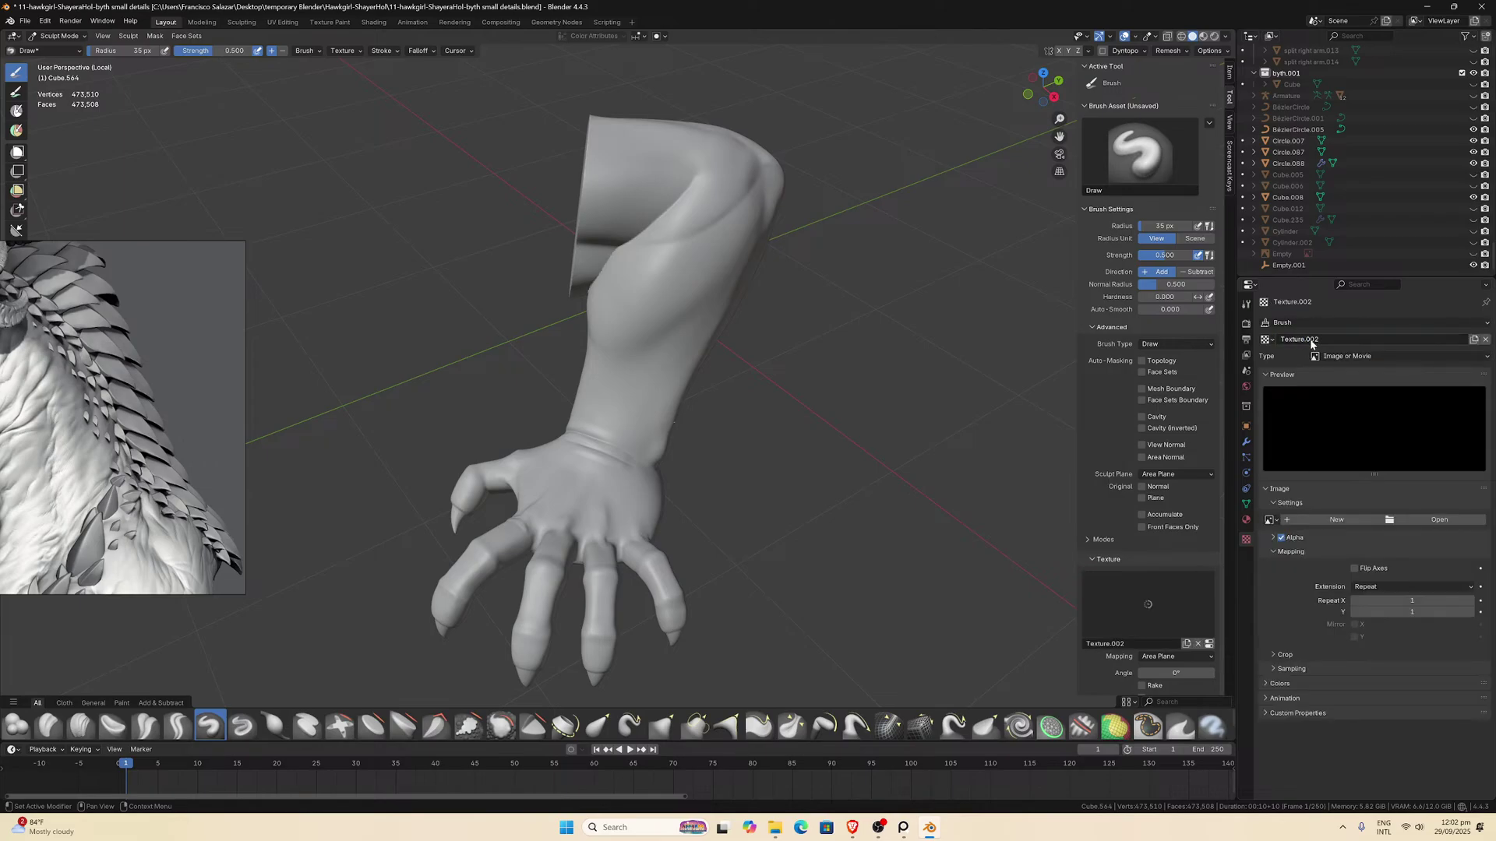
pyautogui.click(1412, 520)
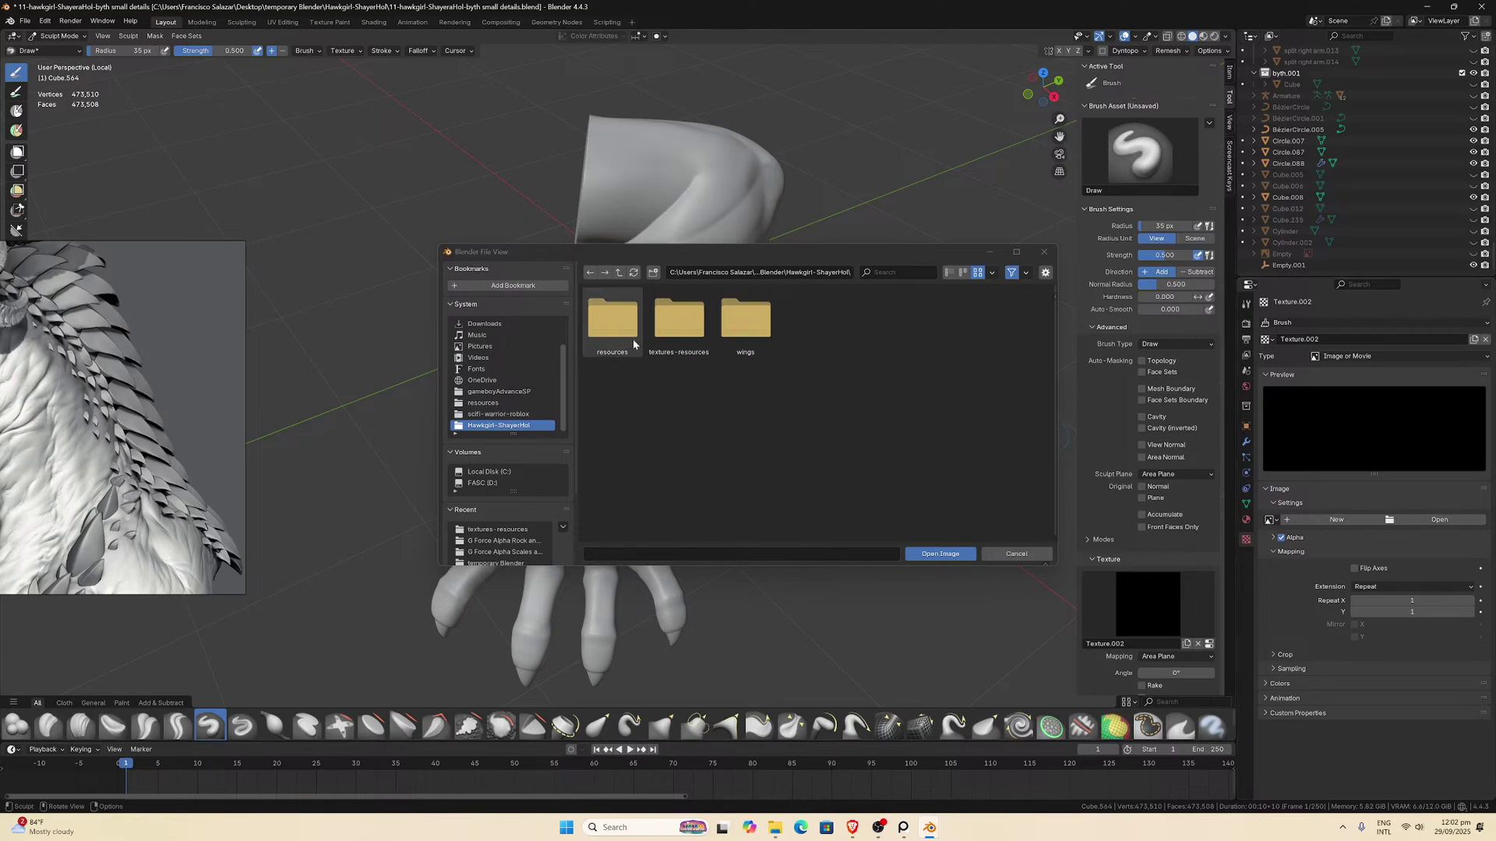
# Look through the alpha images in the G Force Alpha Rock and Stone folder for a suitable skin texture.
pyautogui.click(616, 274)
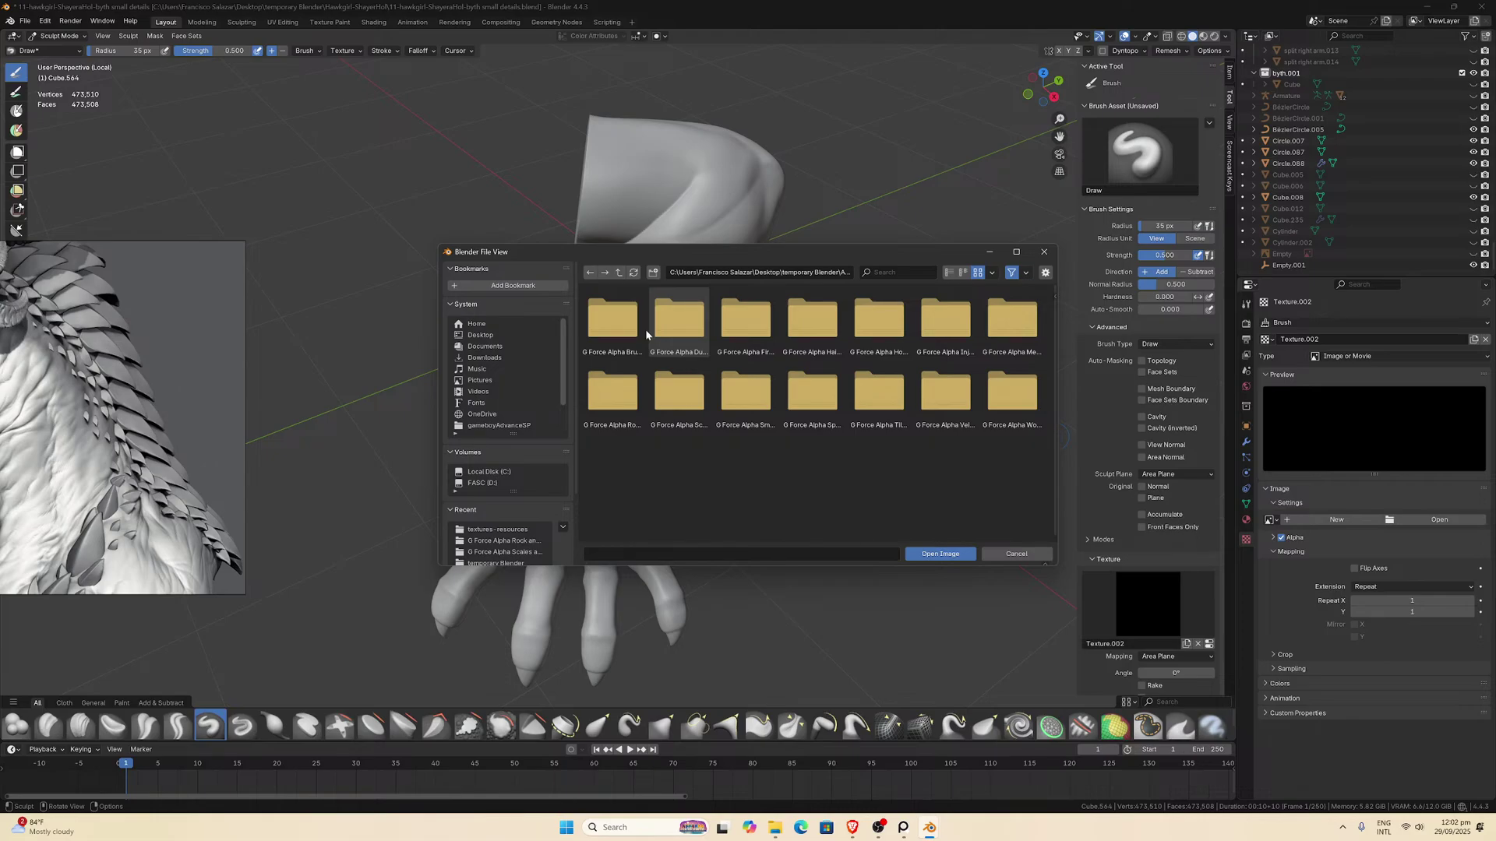
pyautogui.click(638, 393)
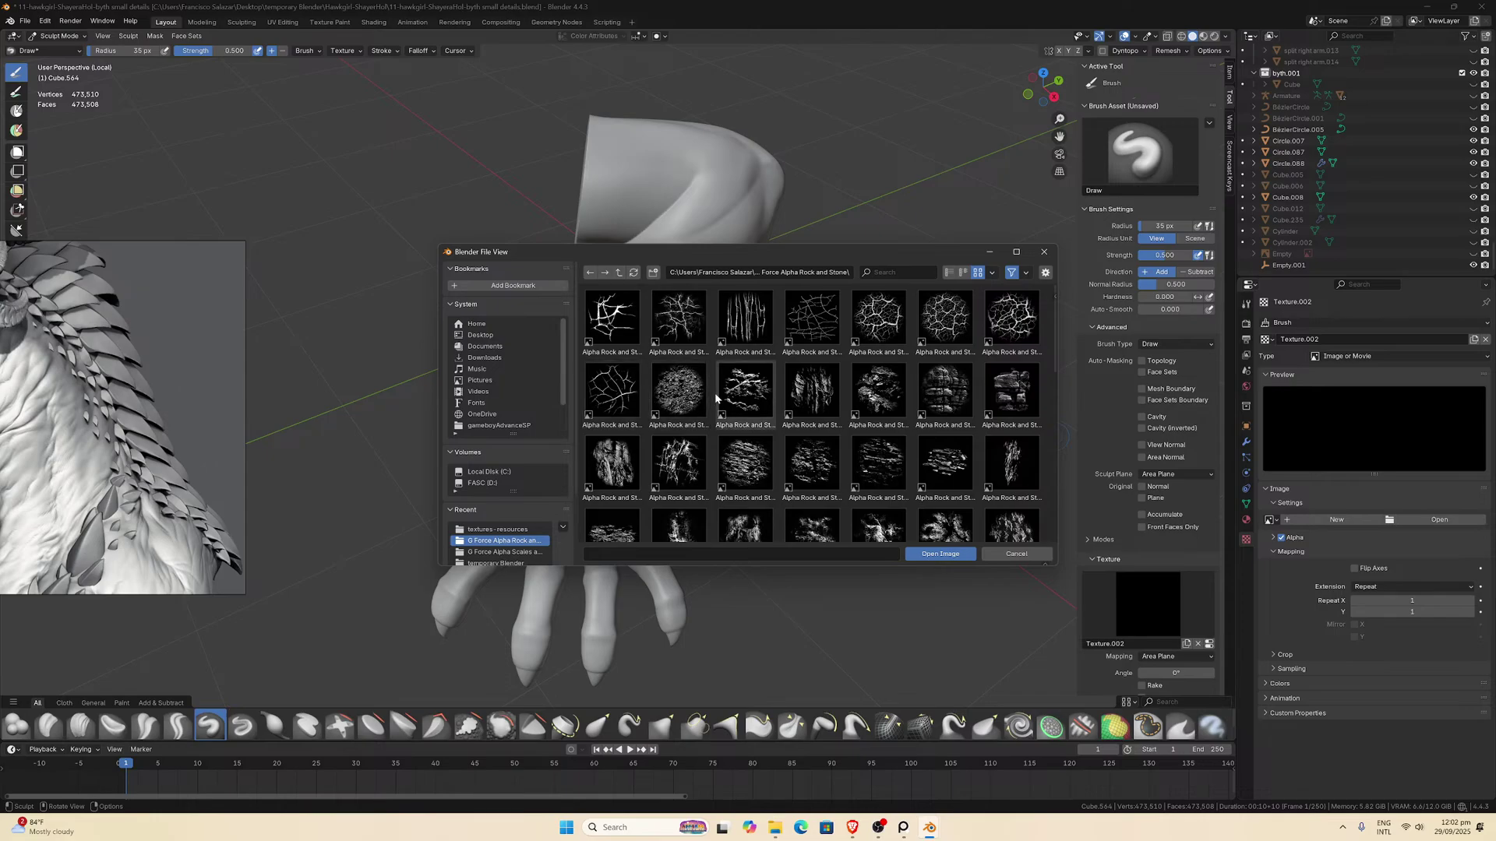
pyautogui.scroll(-3, 777, 412)
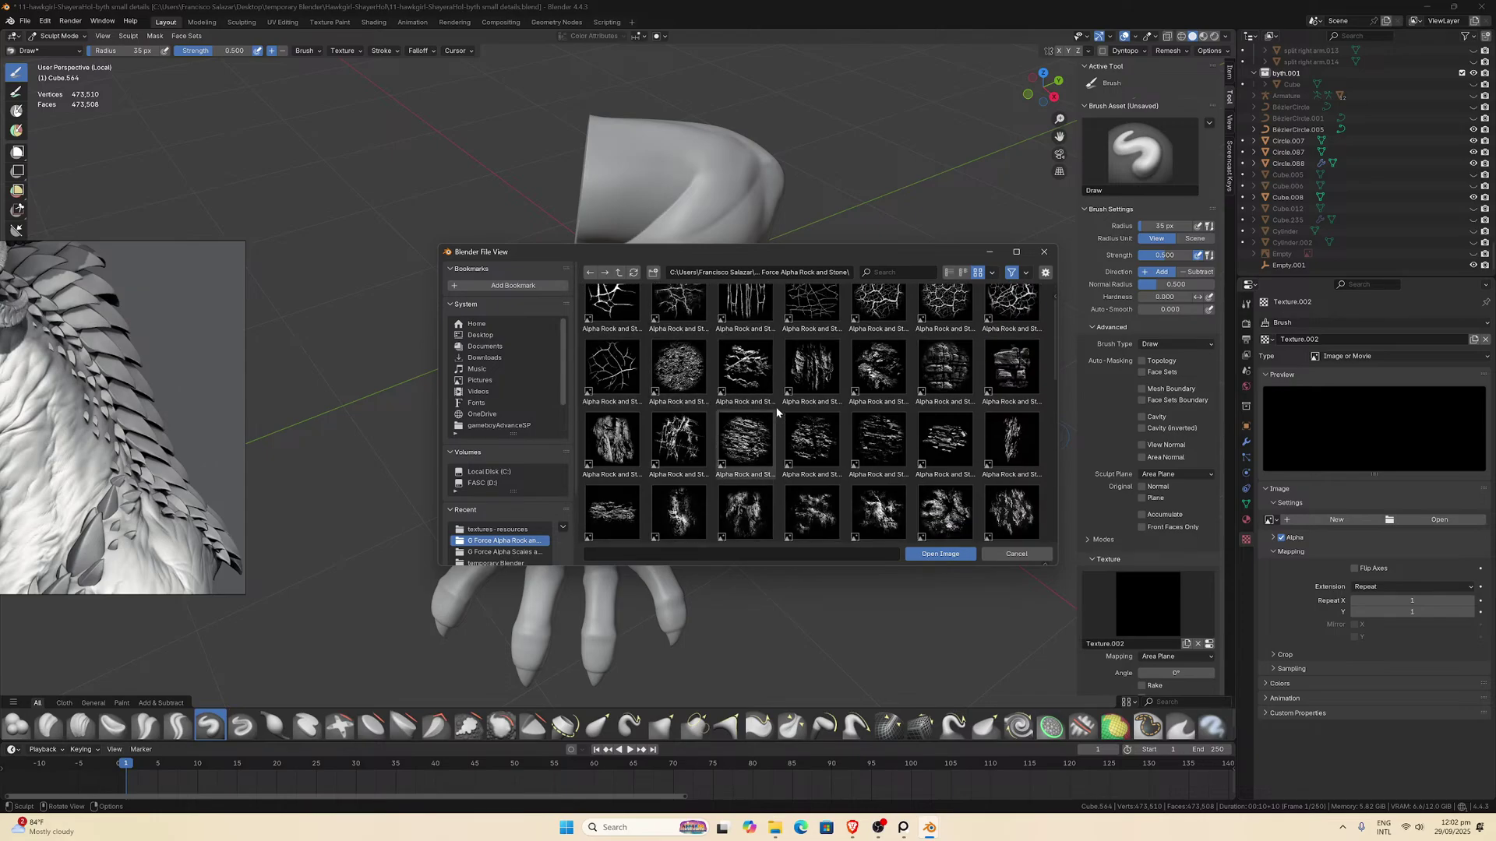
pyautogui.scroll(-1, 777, 411)
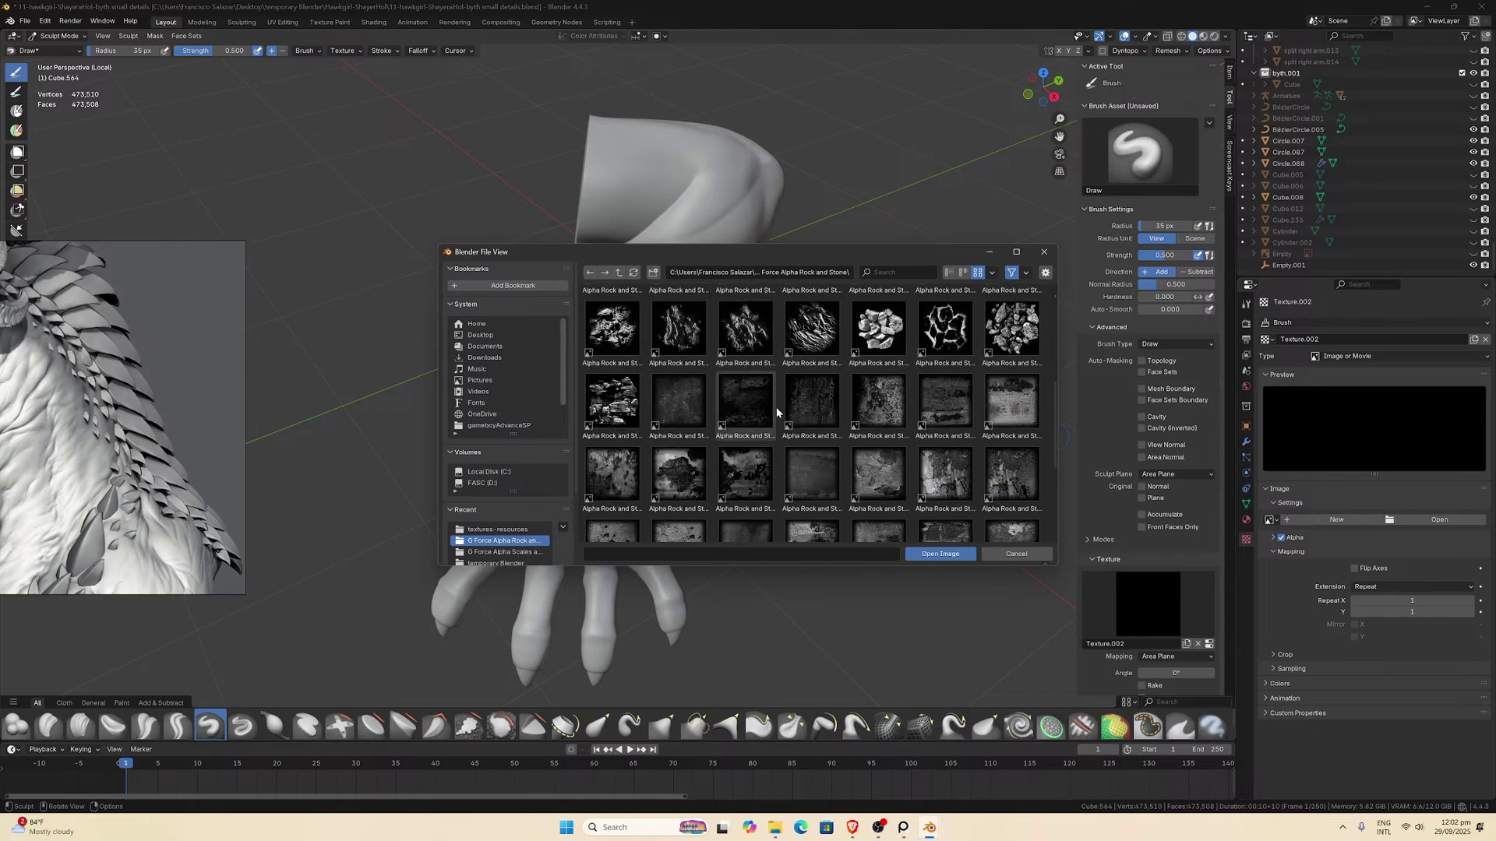
pyautogui.scroll(-3, 777, 412)
pyautogui.scroll(5, 776, 407)
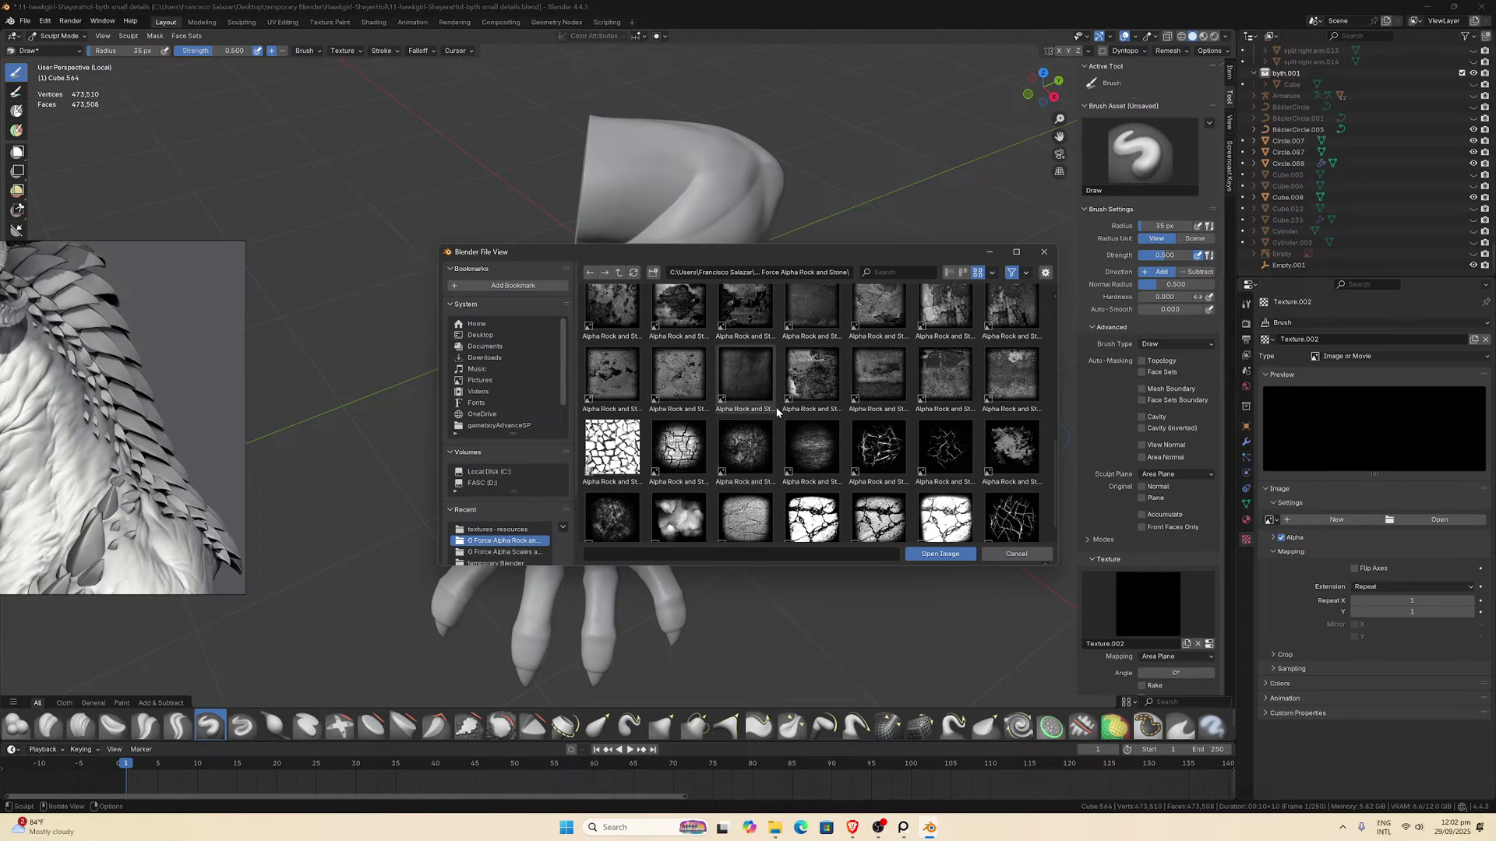
pyautogui.scroll(4, 776, 412)
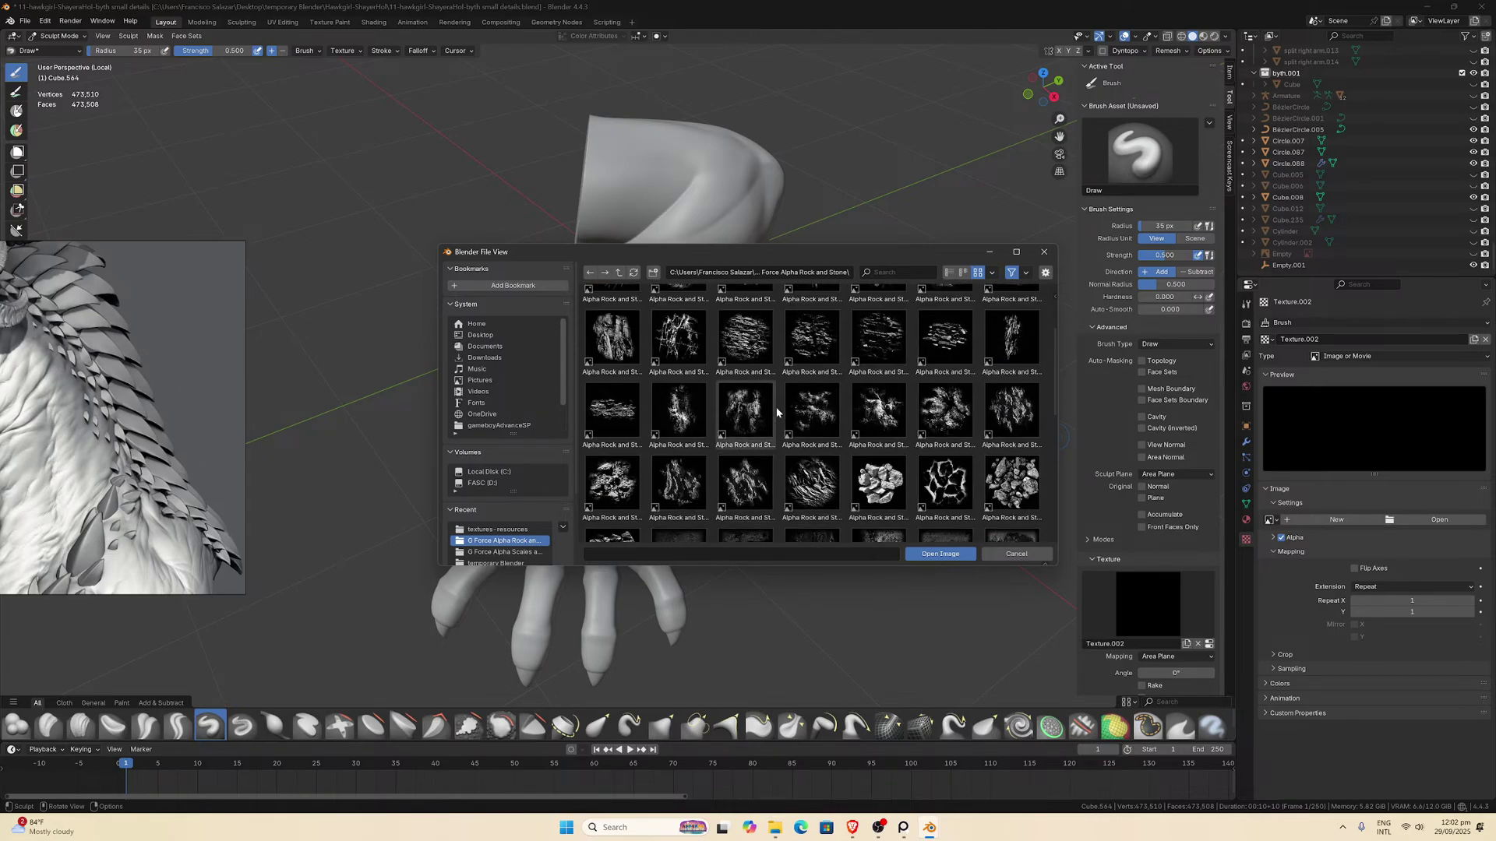
# Load Alpha Scales and Skin (86).jpg from the G Force Alpha Scales and Skin folder as the brush texture image.
pyautogui.click(618, 272)
pyautogui.click(696, 391)
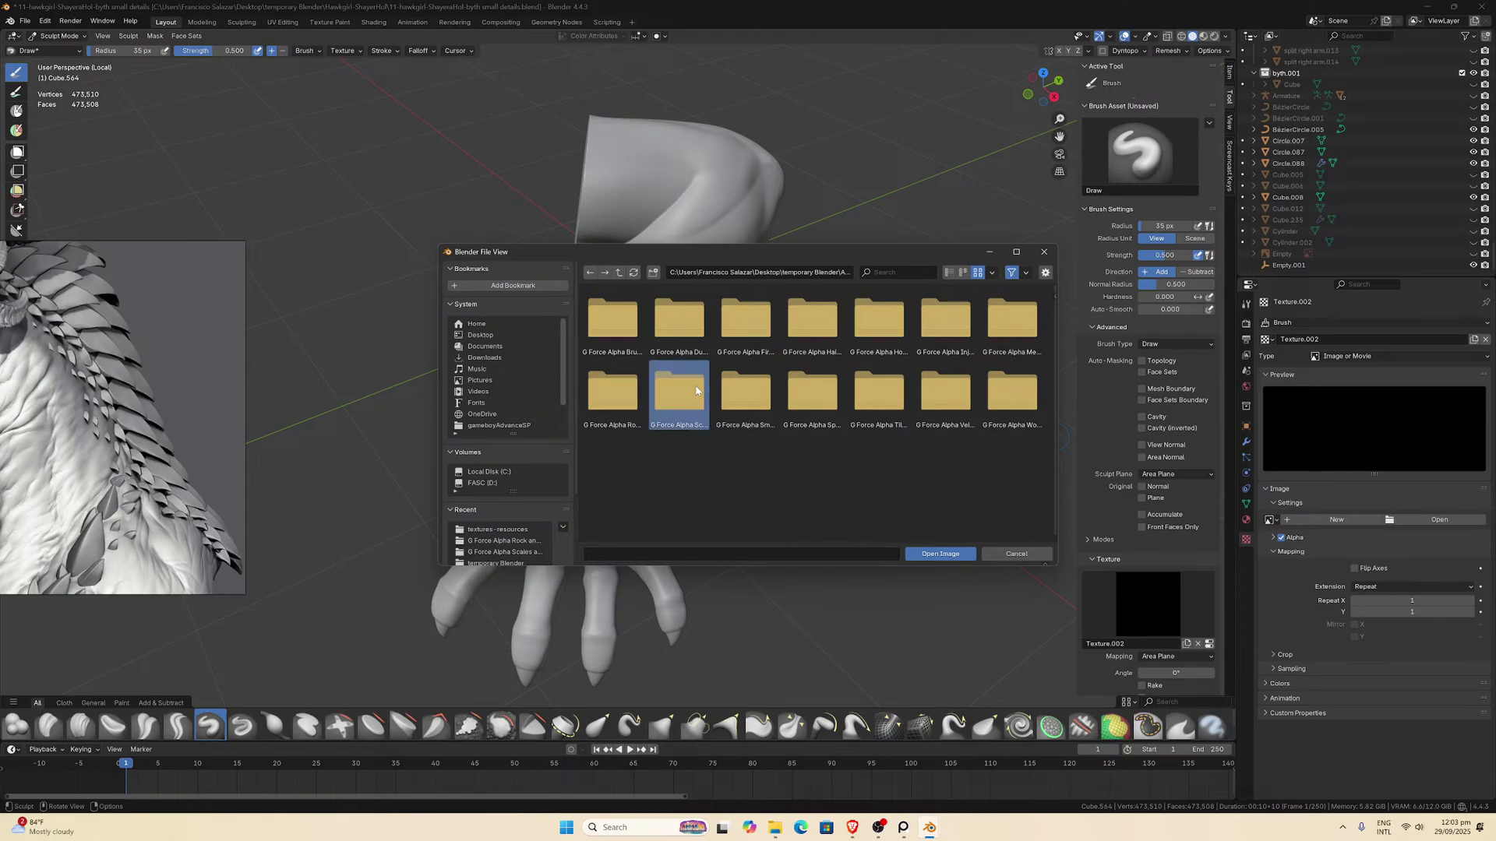
pyautogui.scroll(-5, 826, 389)
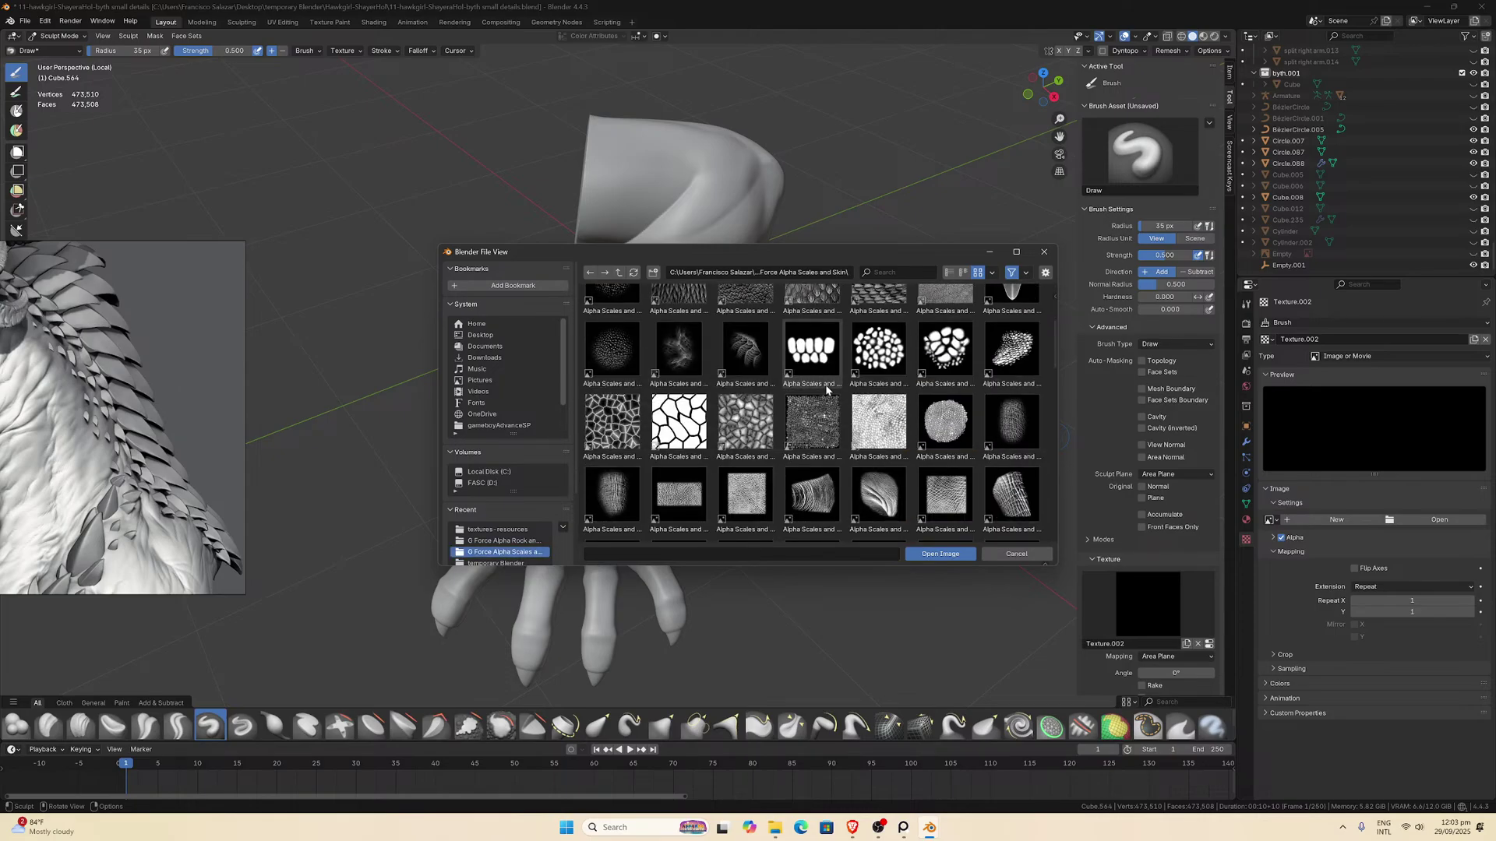
pyautogui.scroll(4, 826, 387)
pyautogui.scroll(-12, 826, 389)
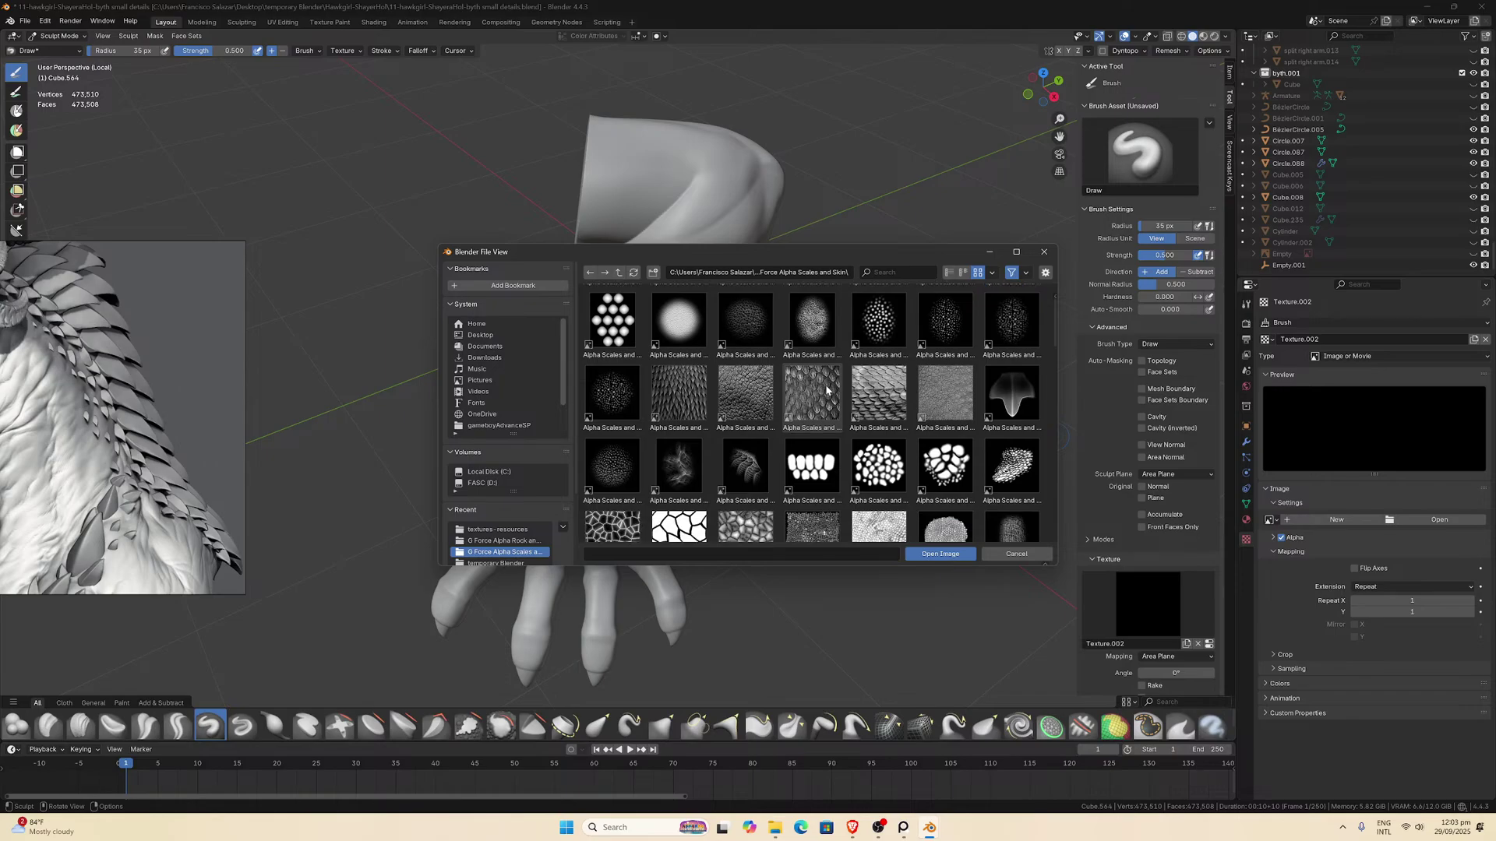
pyautogui.scroll(-6, 826, 390)
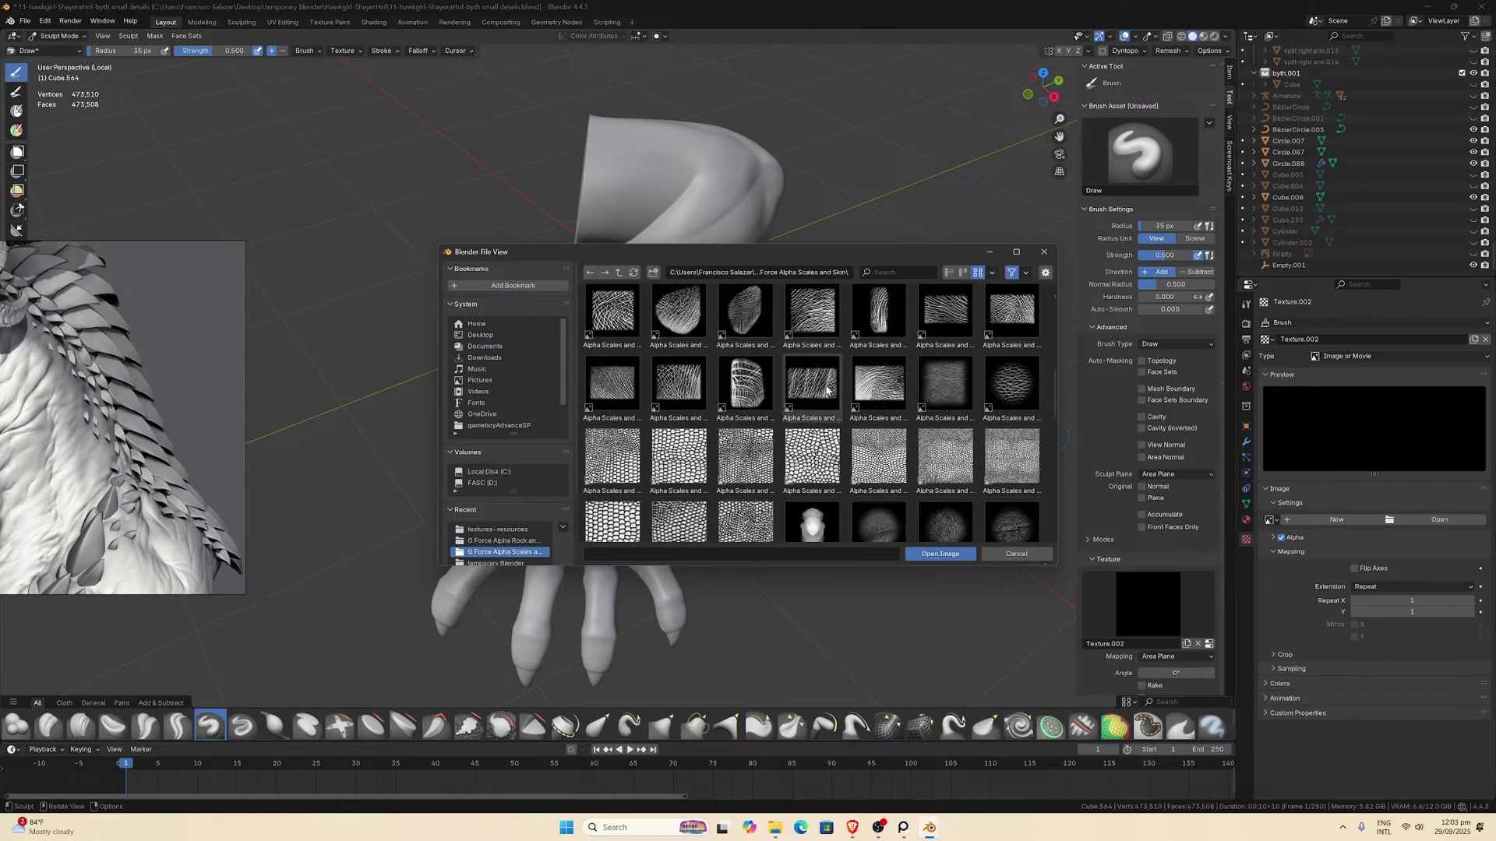
pyautogui.scroll(-2, 825, 385)
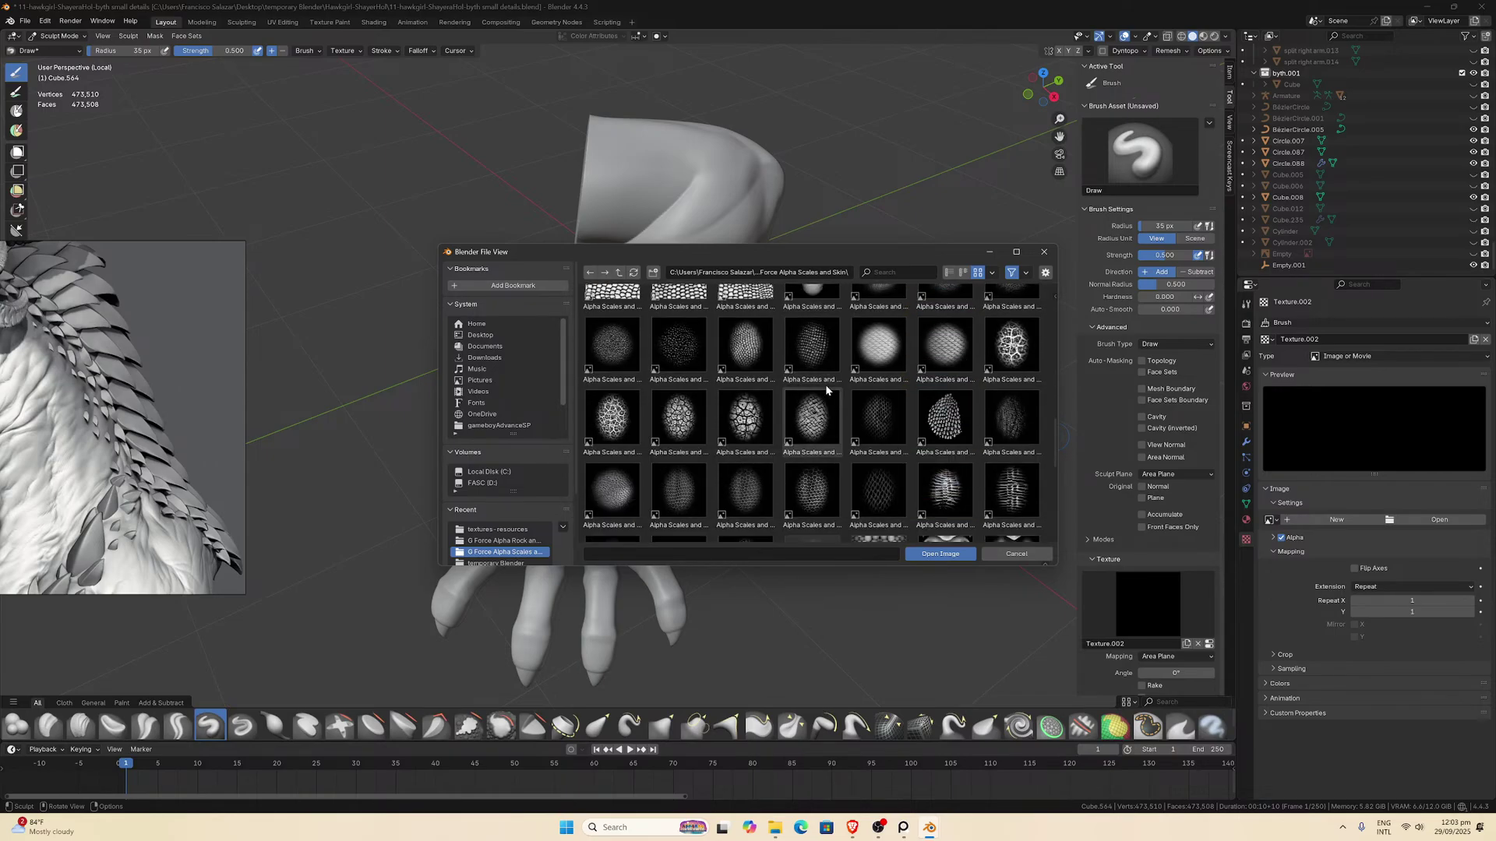
pyautogui.scroll(-2, 825, 384)
pyautogui.scroll(-2, 826, 388)
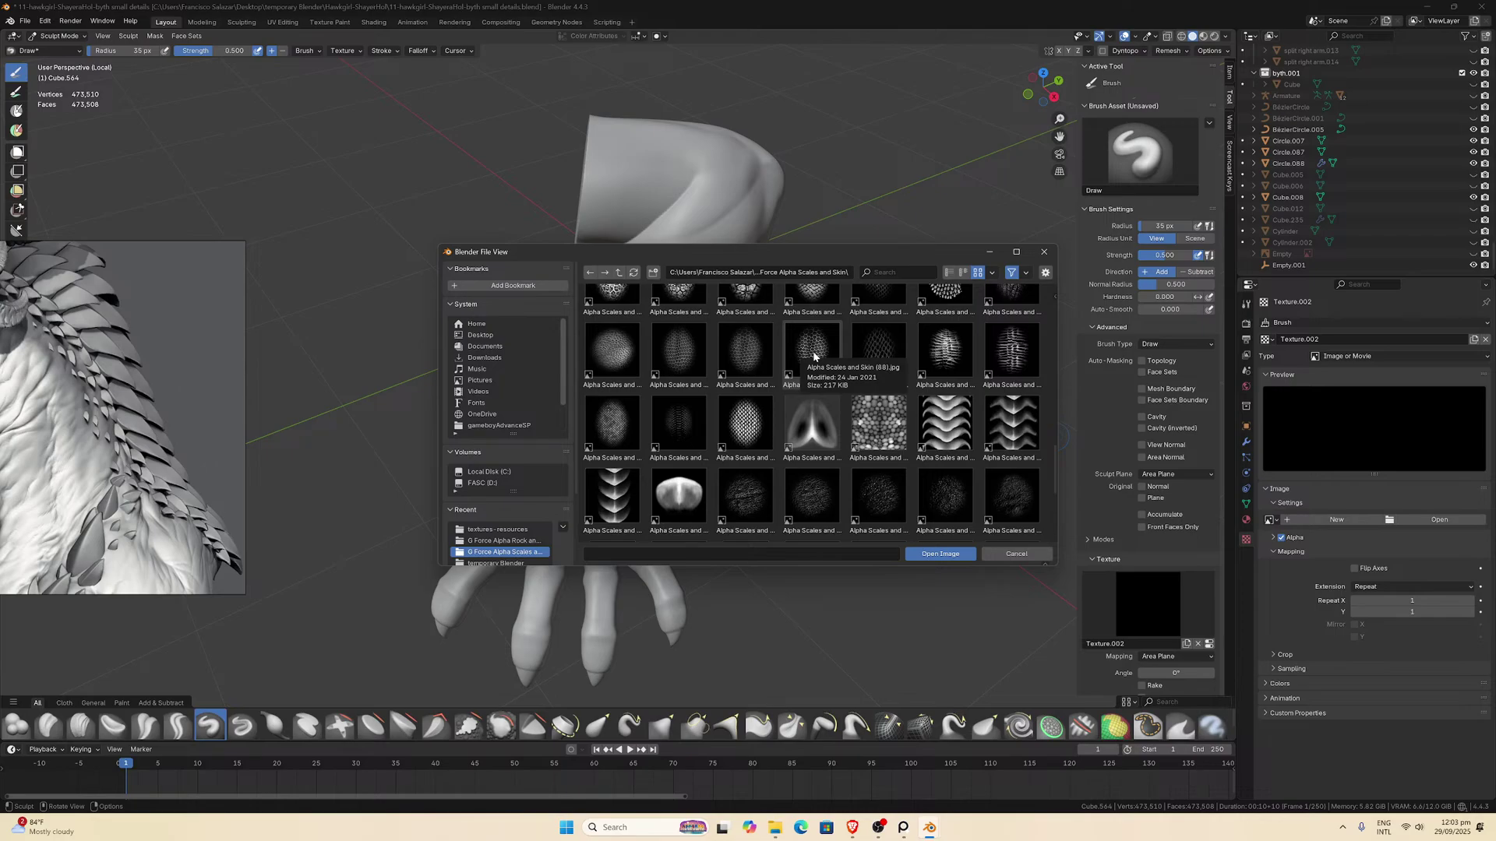
pyautogui.scroll(1, 698, 348)
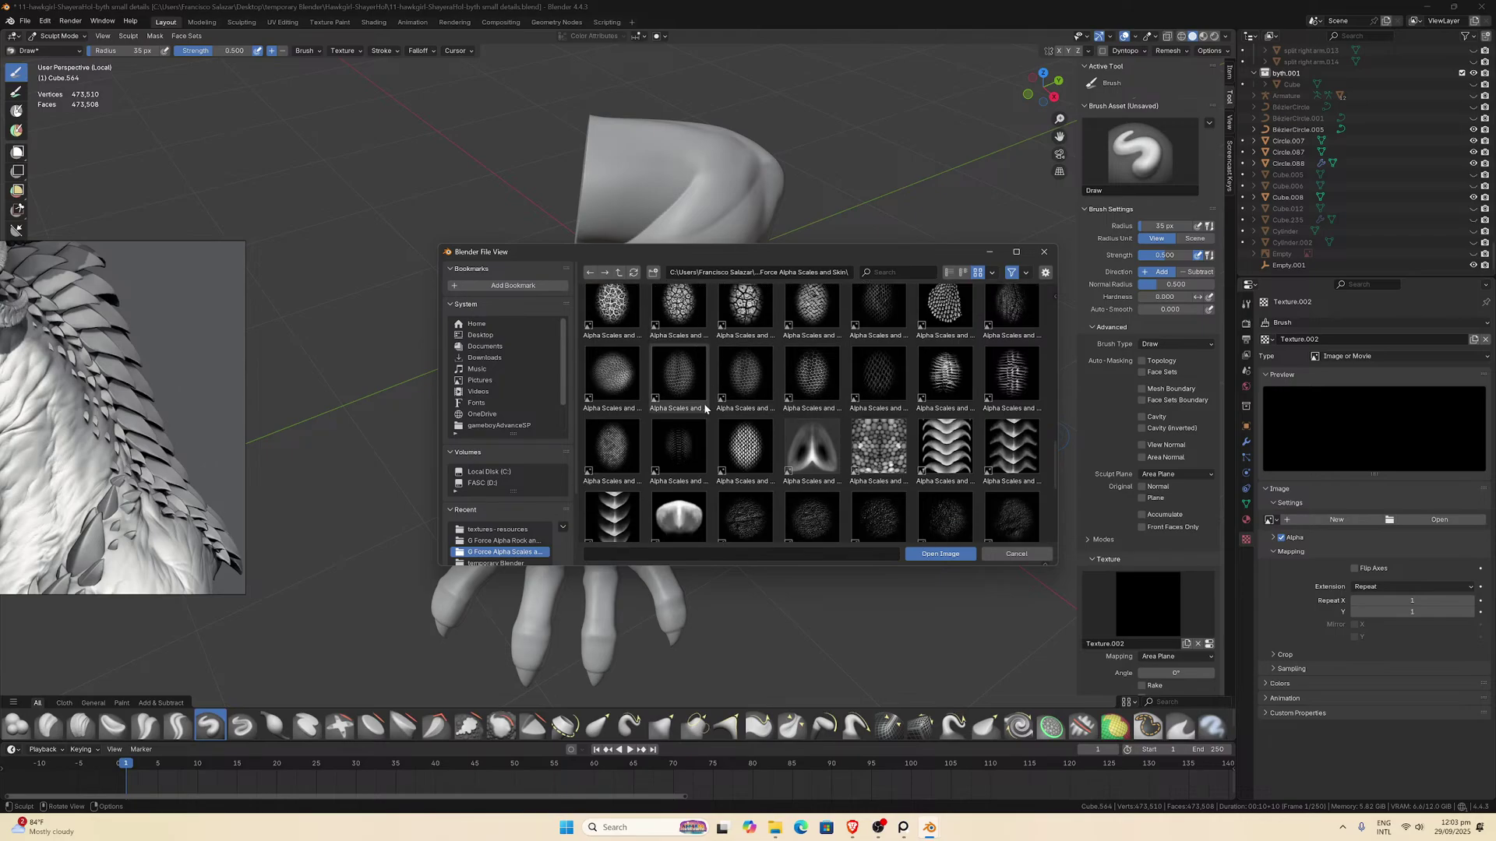
pyautogui.scroll(-4, 703, 404)
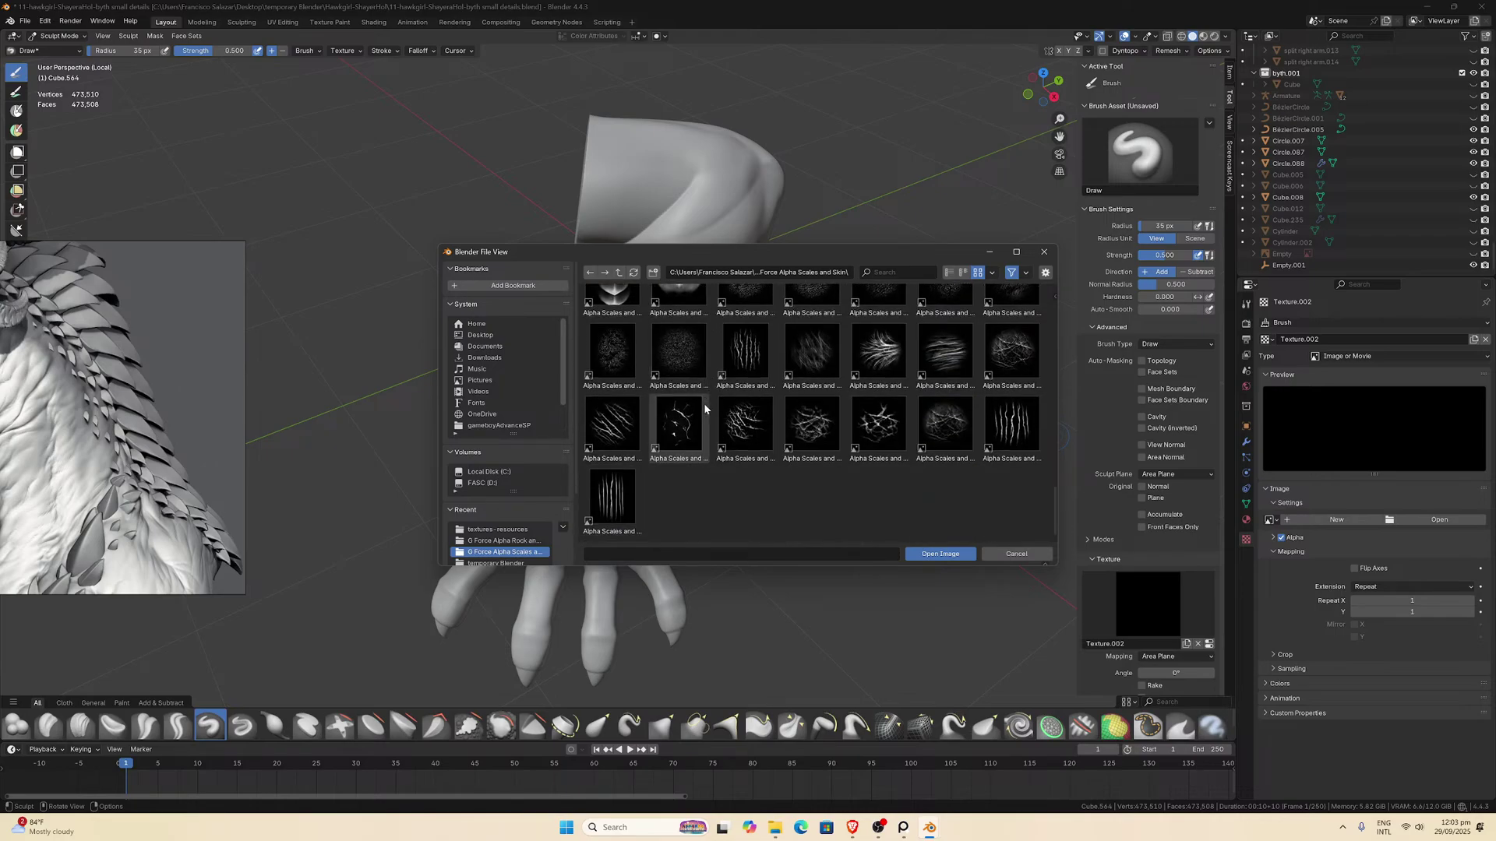
pyautogui.scroll(6, 704, 408)
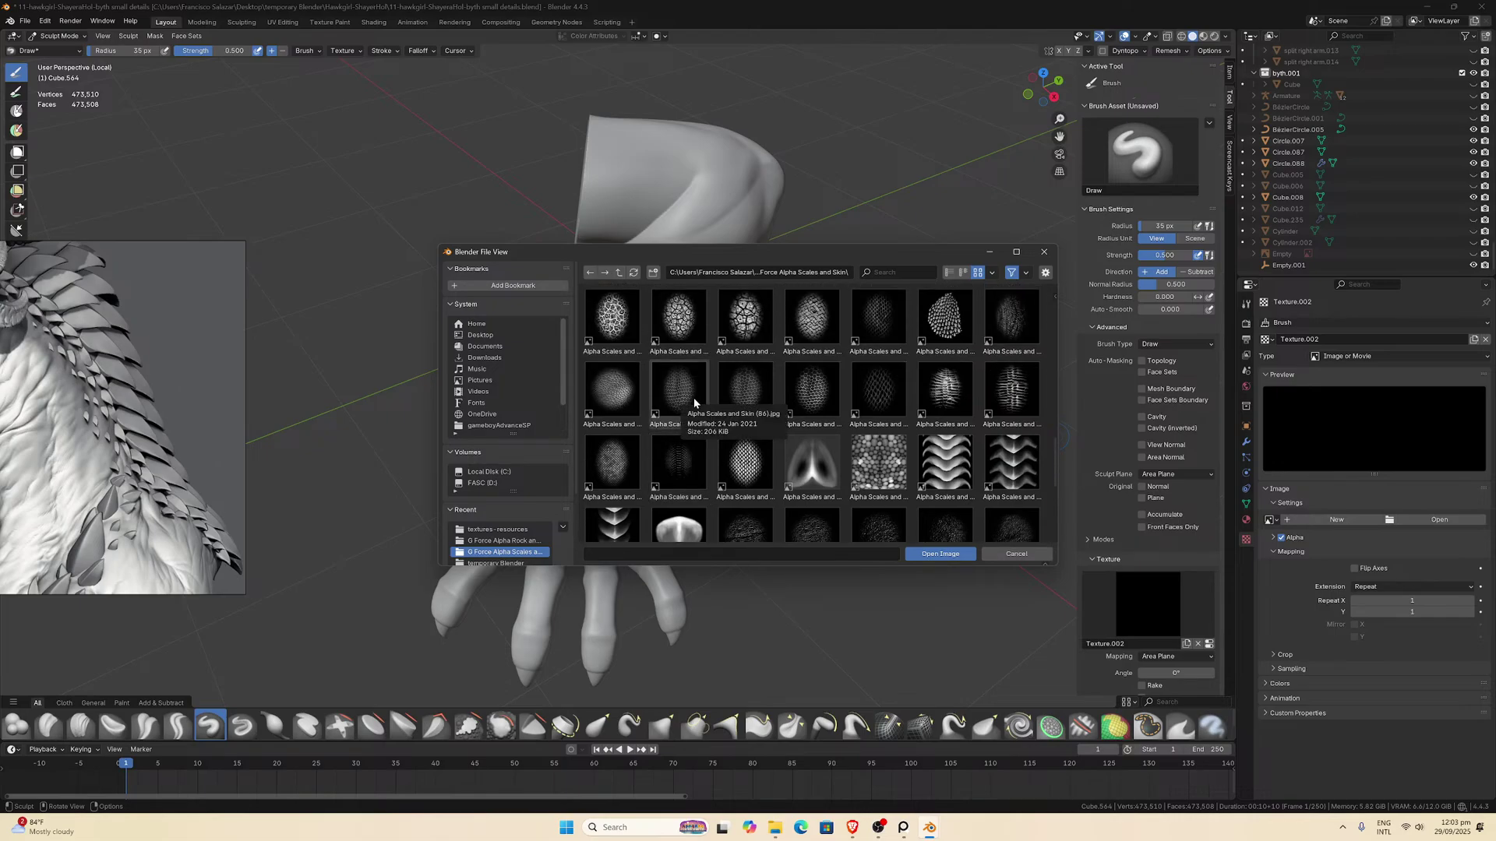
pyautogui.doubleClick(694, 403)
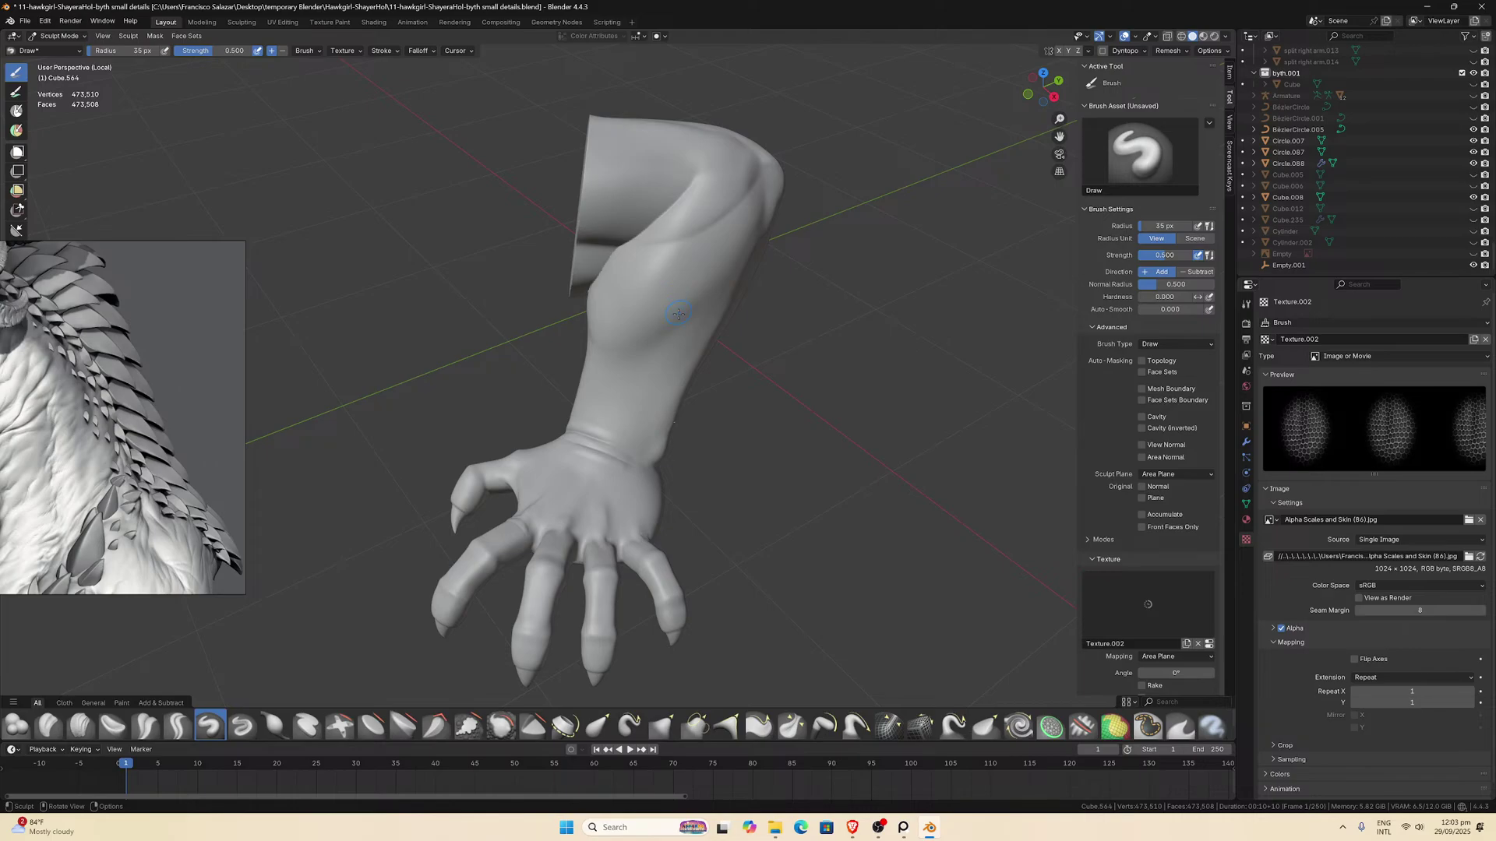
# Set the Draw brush strength to 0.2 and leave local view to show the whole character.
pyautogui.click(230, 50)
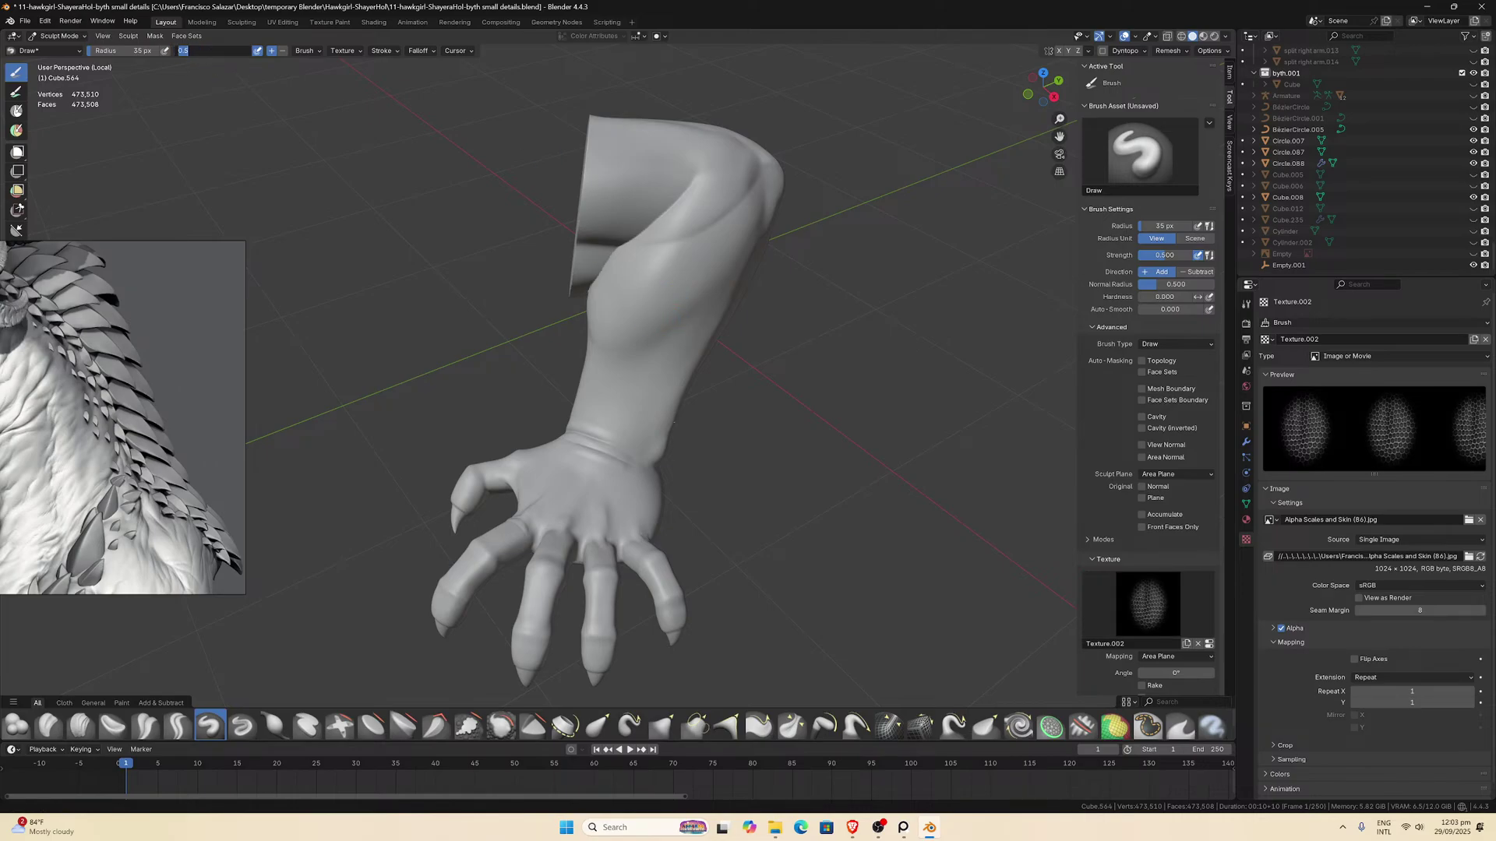
pyautogui.write('0.2')
pyautogui.press('Return')
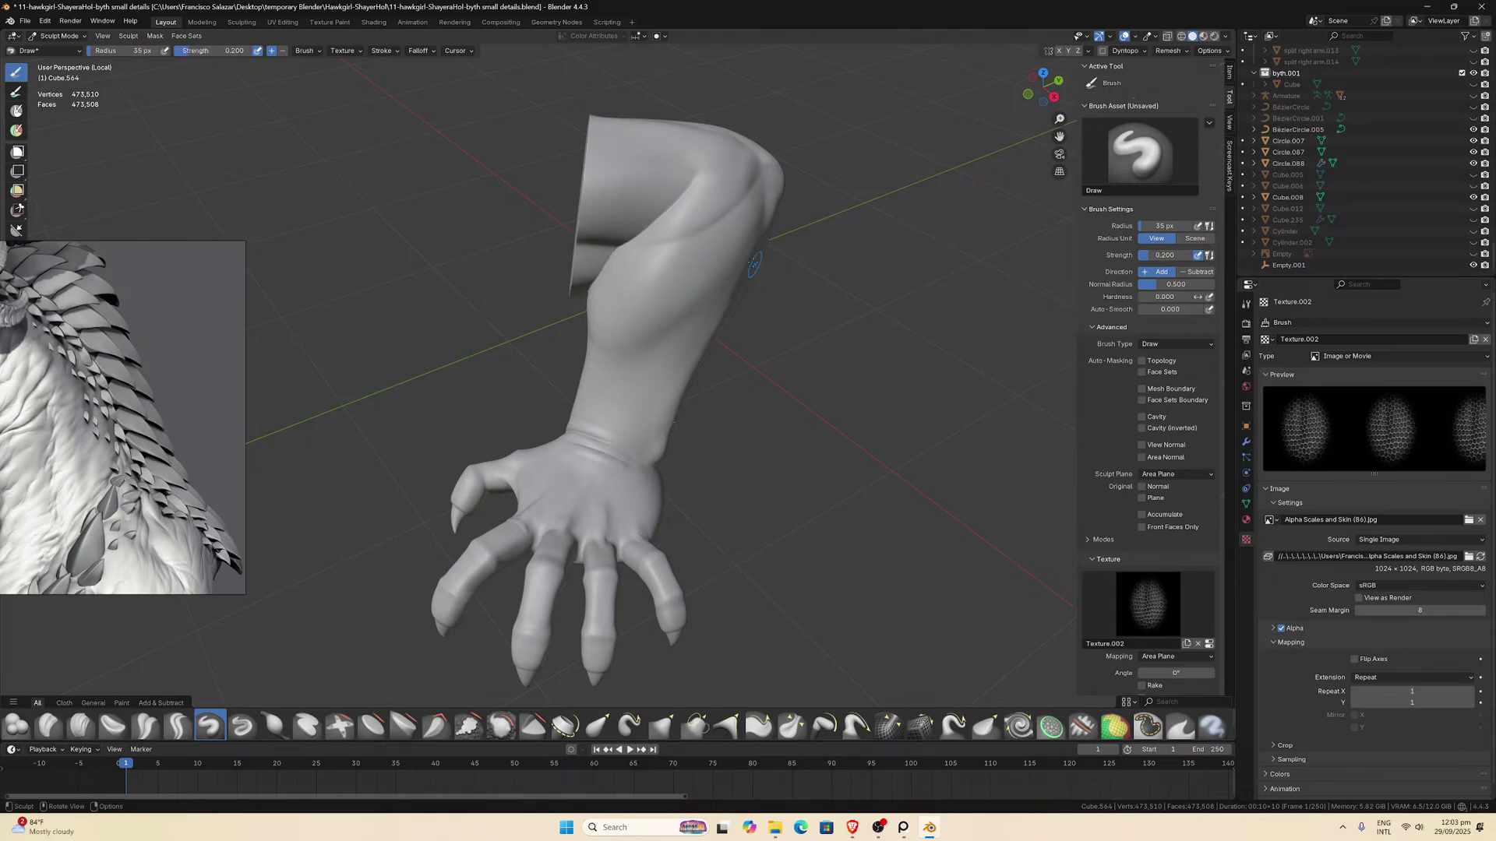
pyautogui.press('KP_Divide')
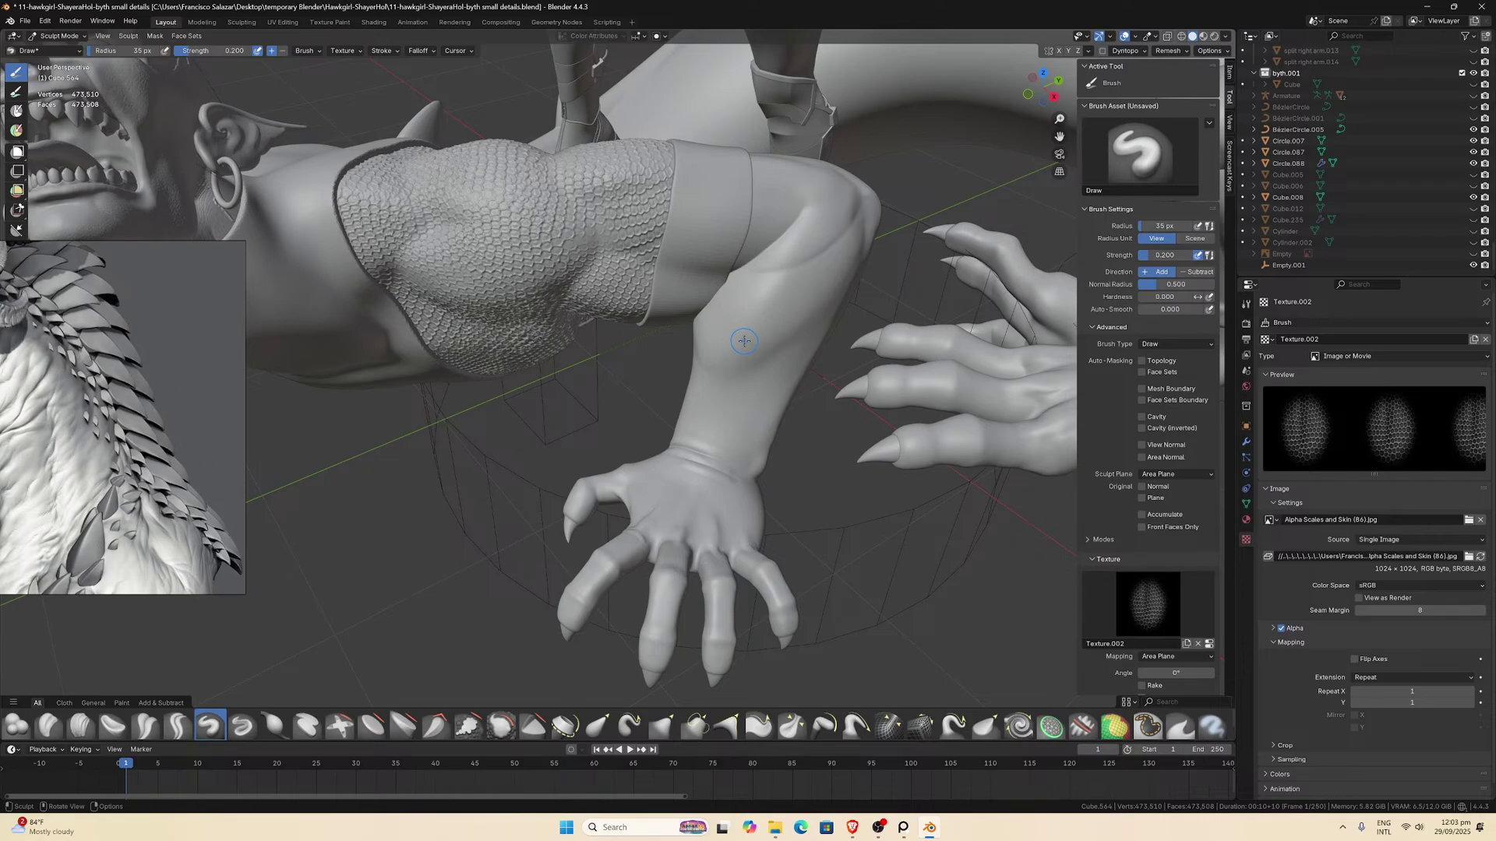
# Set the Draw brush's stroke method to Anchored, keeping its texture mapping and sculpt plane on Area Plane.
pyautogui.scroll(-4, 1129, 484)
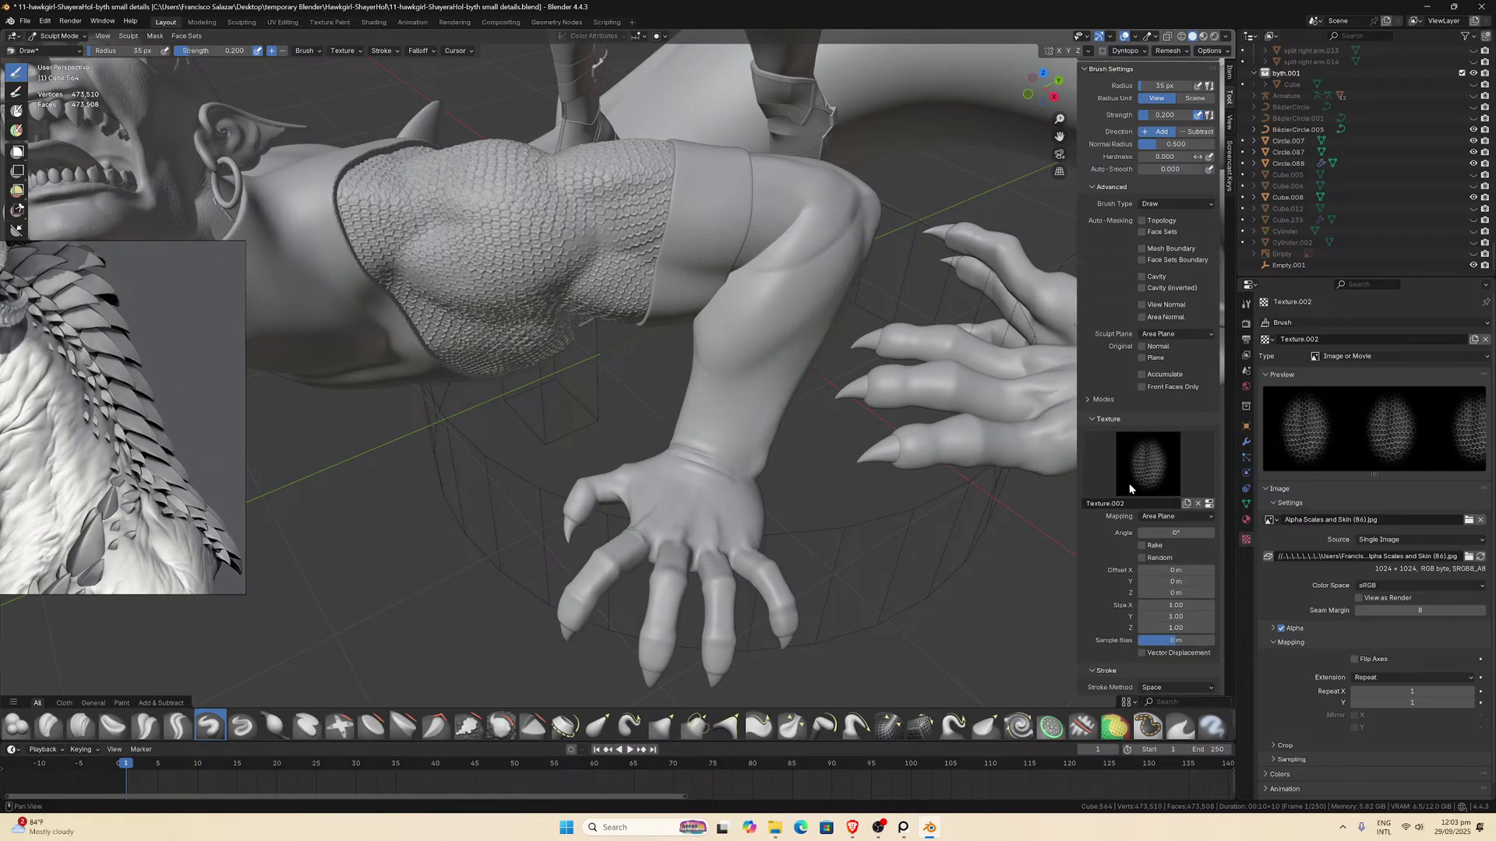
pyautogui.click(1156, 517)
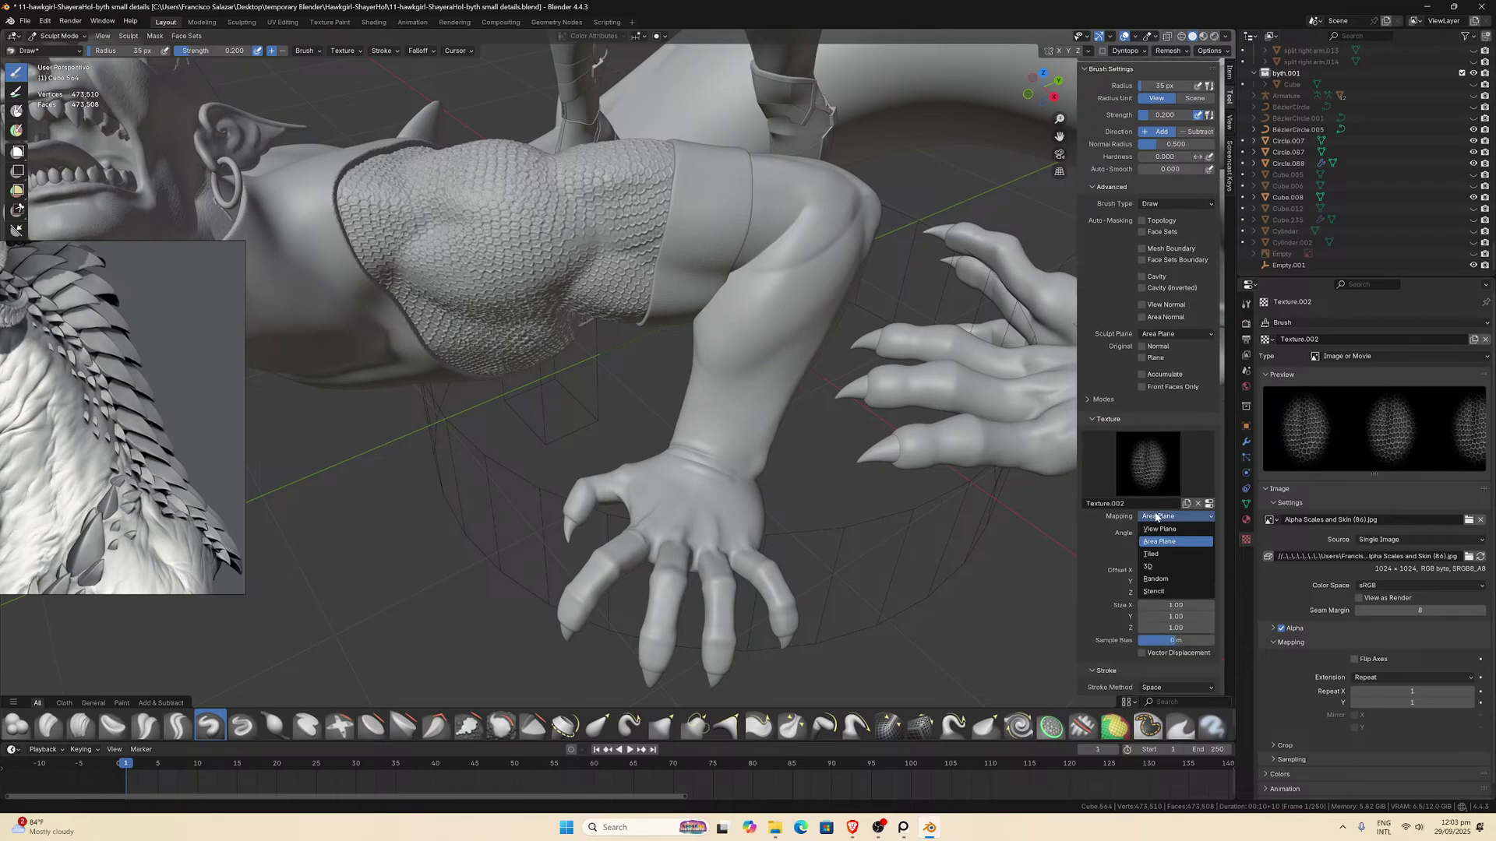
pyautogui.click(1111, 521)
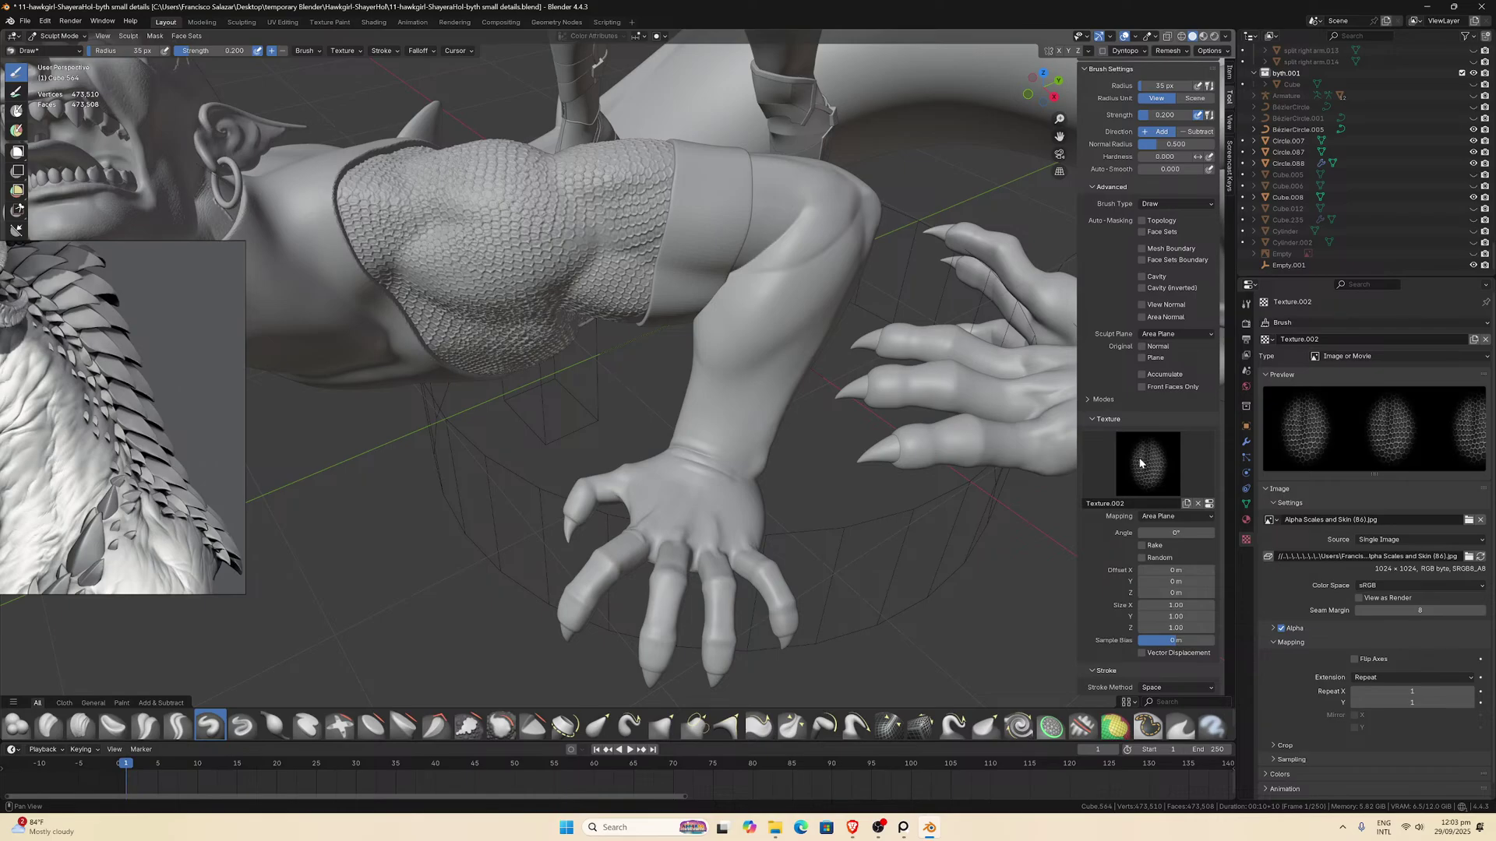
pyautogui.scroll(2, 1148, 352)
pyautogui.click(1163, 405)
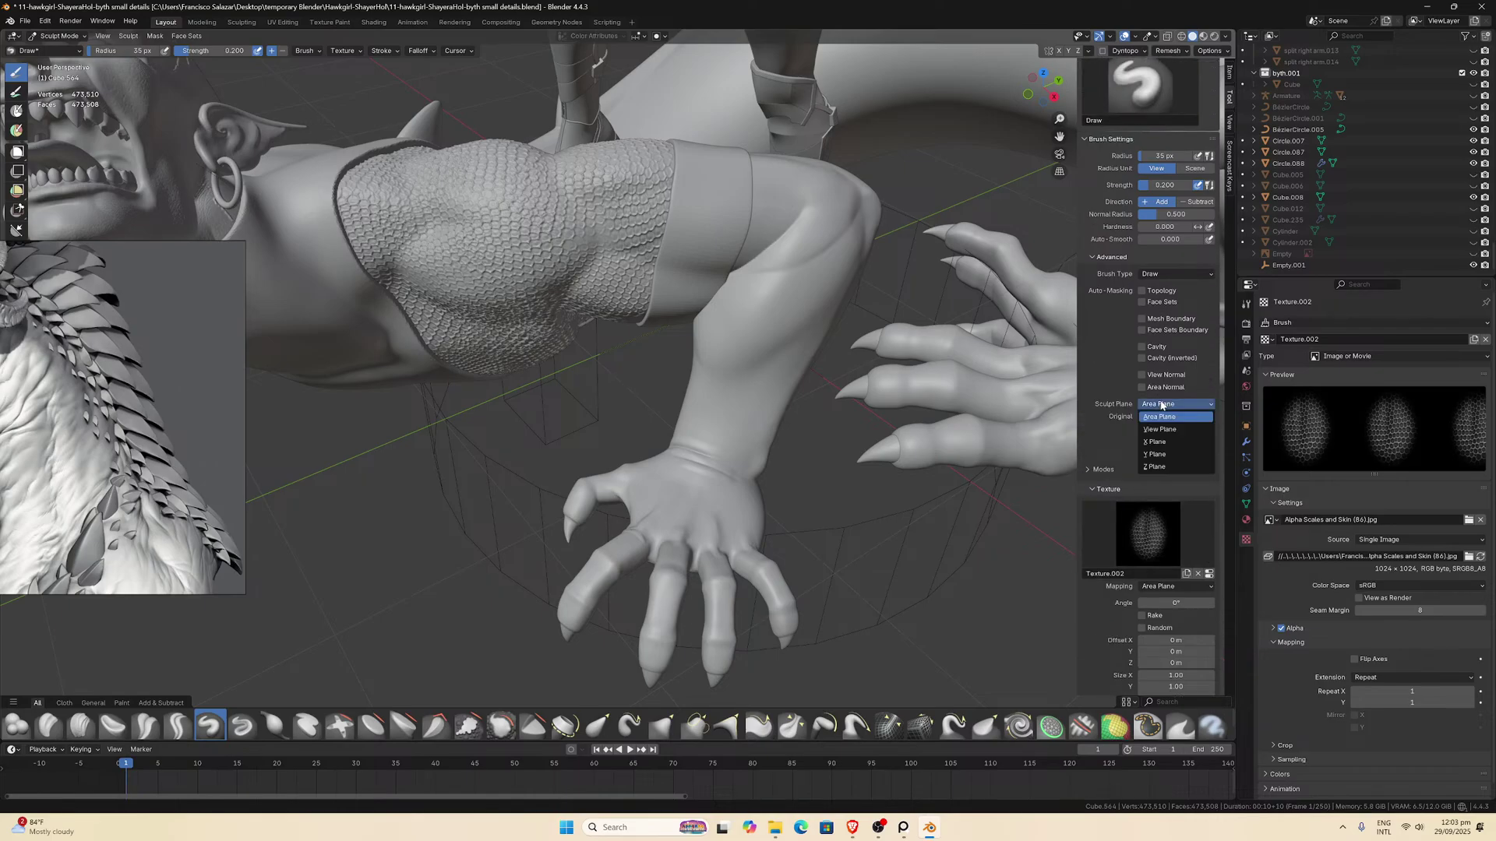
pyautogui.click(1105, 416)
pyautogui.scroll(-2, 1120, 587)
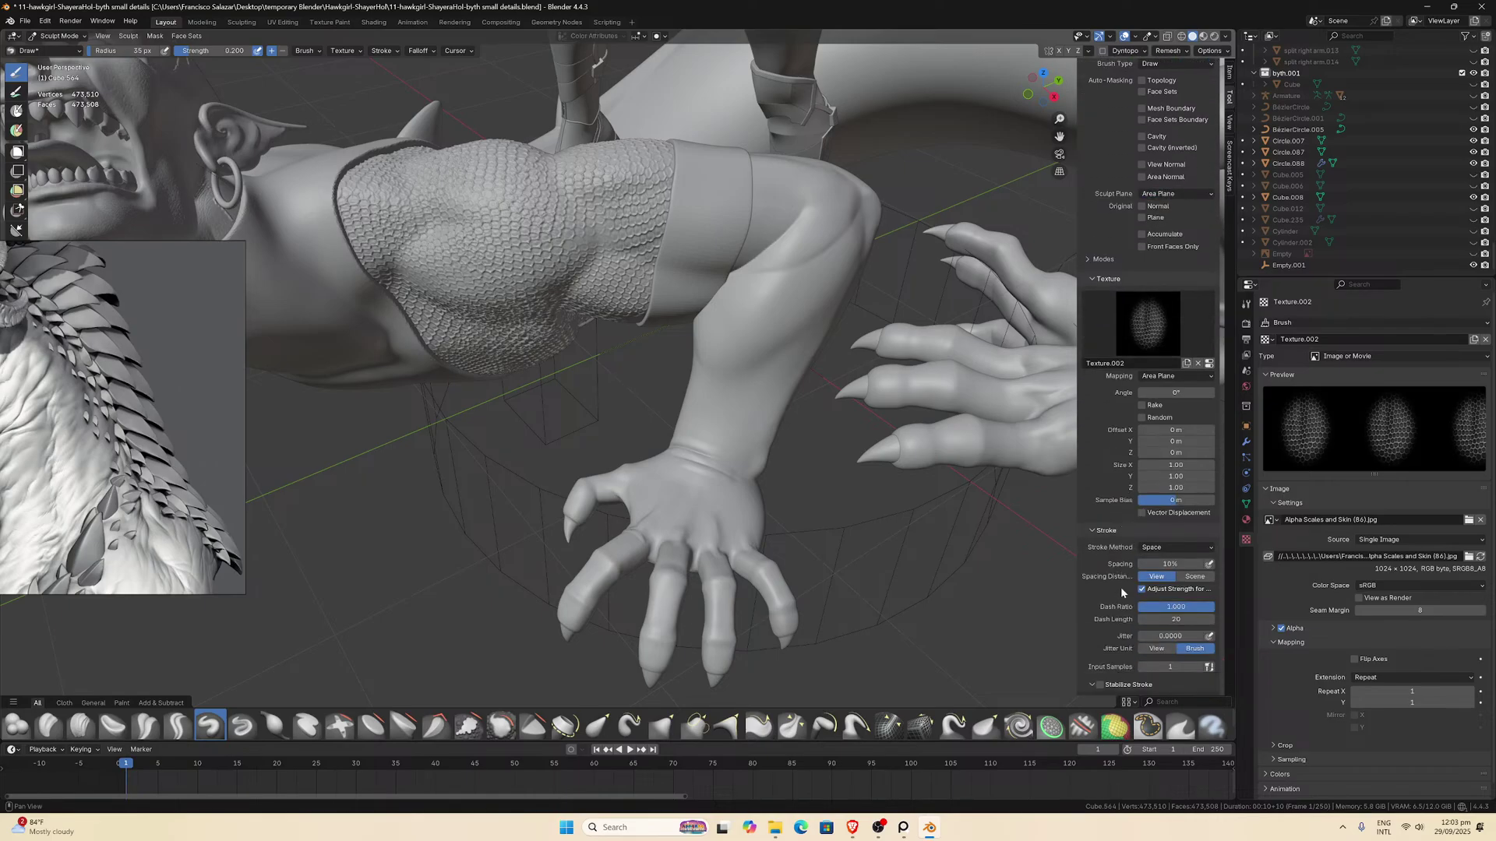
pyautogui.click(1160, 548)
pyautogui.click(1160, 610)
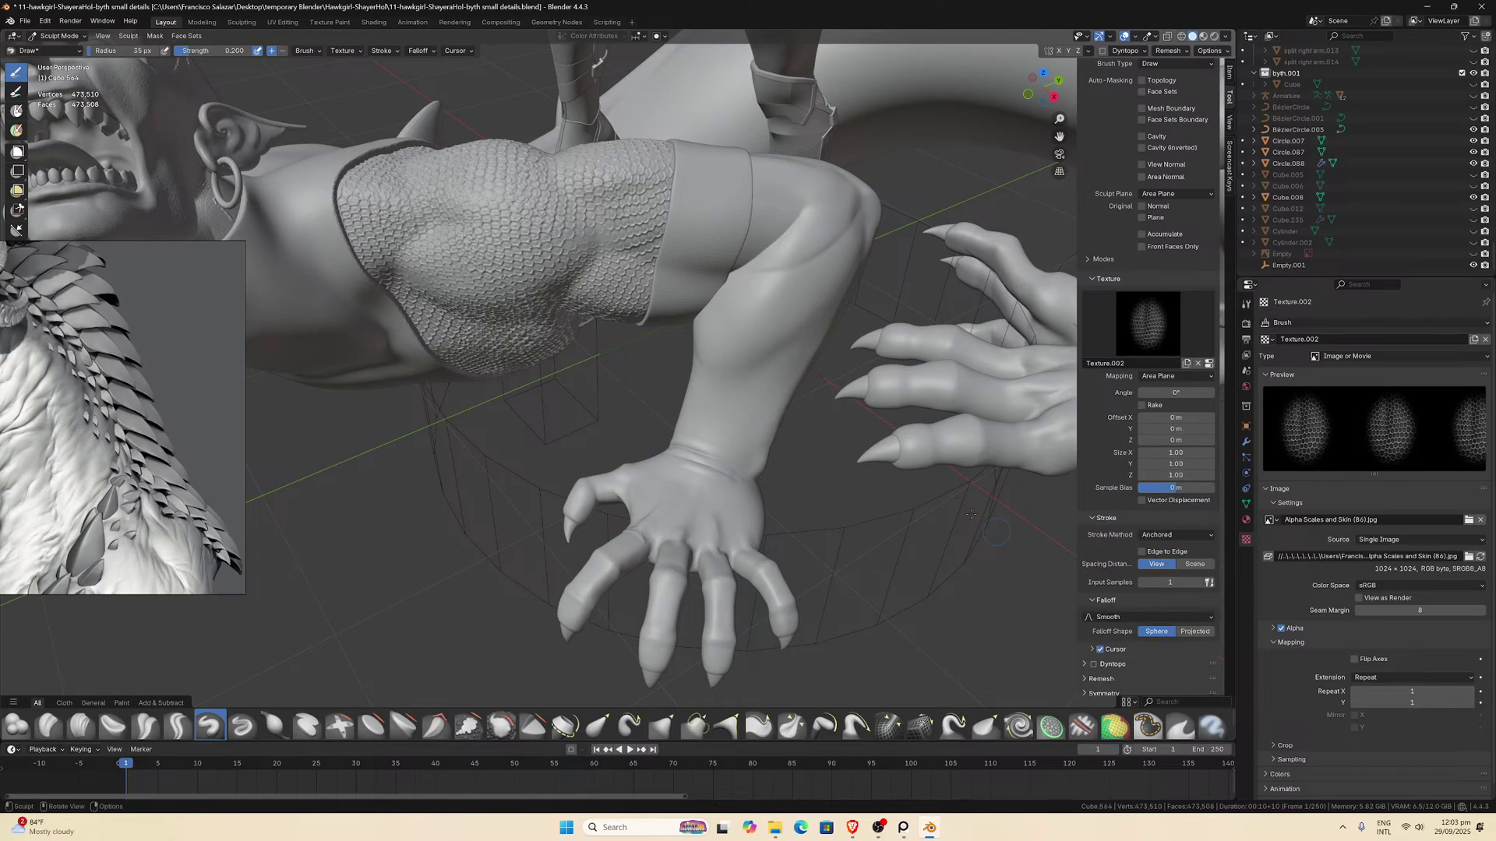
# Try stamping the scale texture on the forearm, inspect it up close, and undo the stamp.
pyautogui.moveTo(767, 379)
pyautogui.mouseDown()
pyautogui.moveTo(746, 369)
pyautogui.moveTo(759, 386)
pyautogui.mouseUp()
pyautogui.moveTo(759, 386)
pyautogui.mouseDown(button='middle')
pyautogui.moveTo(751, 428)
pyautogui.moveTo(740, 403)
pyautogui.mouseUp(button='middle')
pyautogui.scroll(4, 751, 428)
pyautogui.scroll(-2, 758, 412)
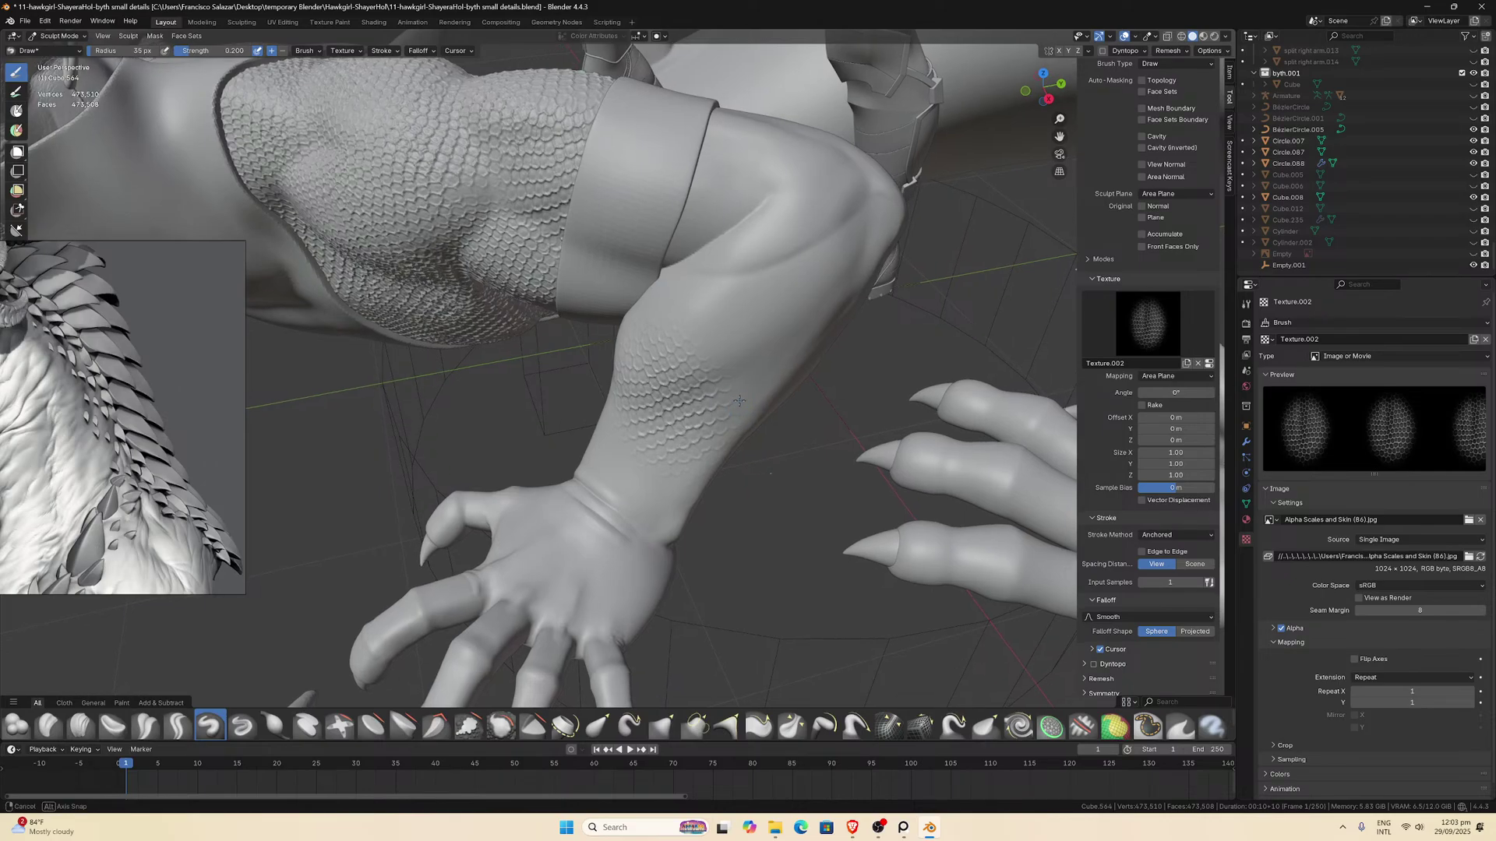
pyautogui.hotkey('ctrl', 'z')
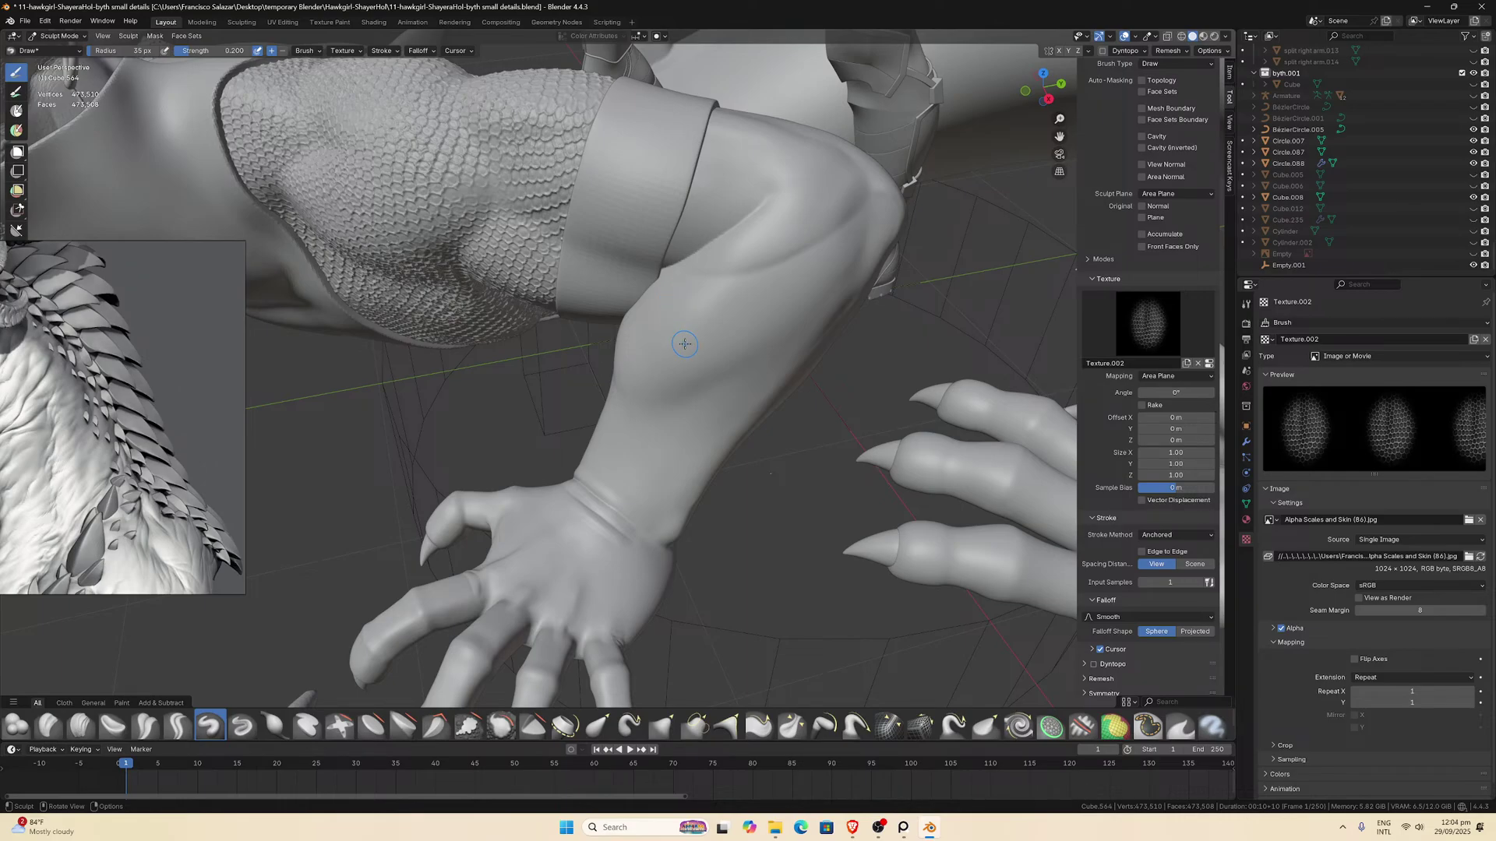
# Isolate the clawed arm in local view and voxel-remesh it with a smaller voxel size for a denser mesh.
pyautogui.press('KP_Divide')
pyautogui.click(58, 35)
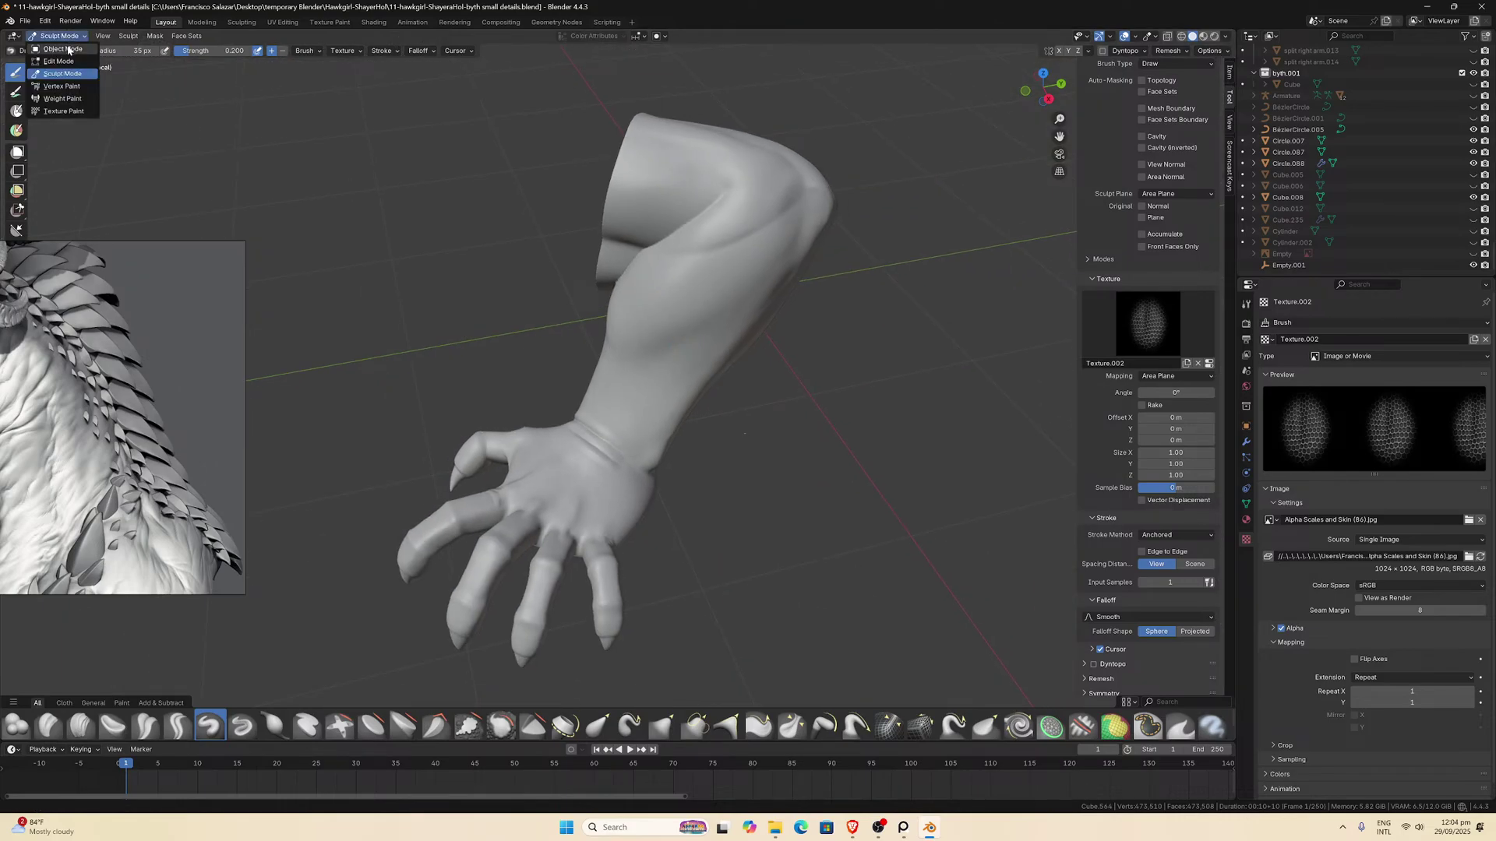
pyautogui.click(1166, 51)
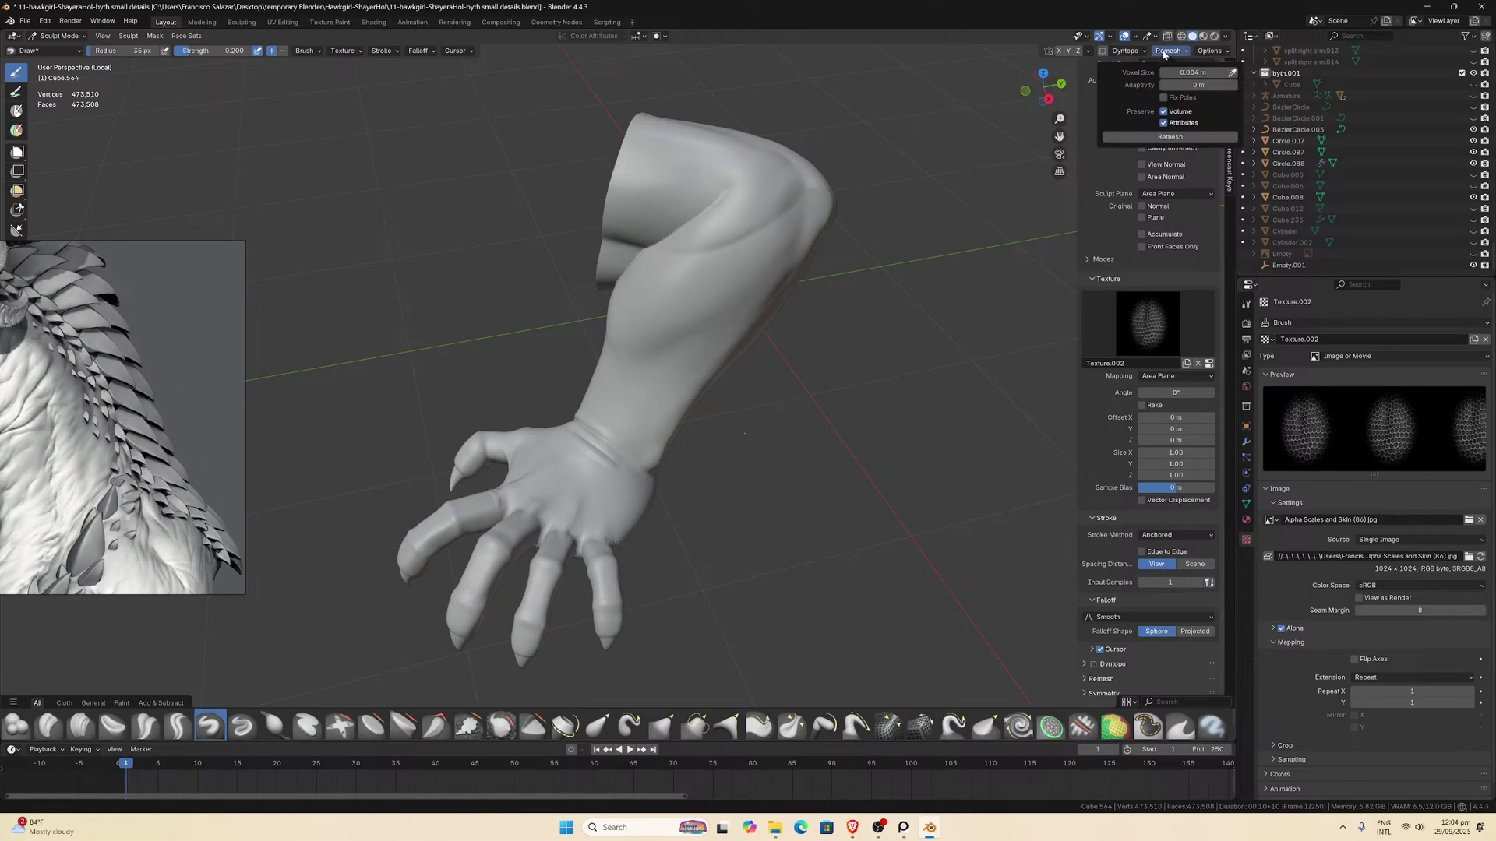
pyautogui.click(1178, 71)
pyautogui.click(1183, 73)
pyautogui.press('Return')
pyautogui.click(1160, 137)
# Choose the Smooth brush and set its strength to 0.3.
pyautogui.scroll(5, 668, 347)
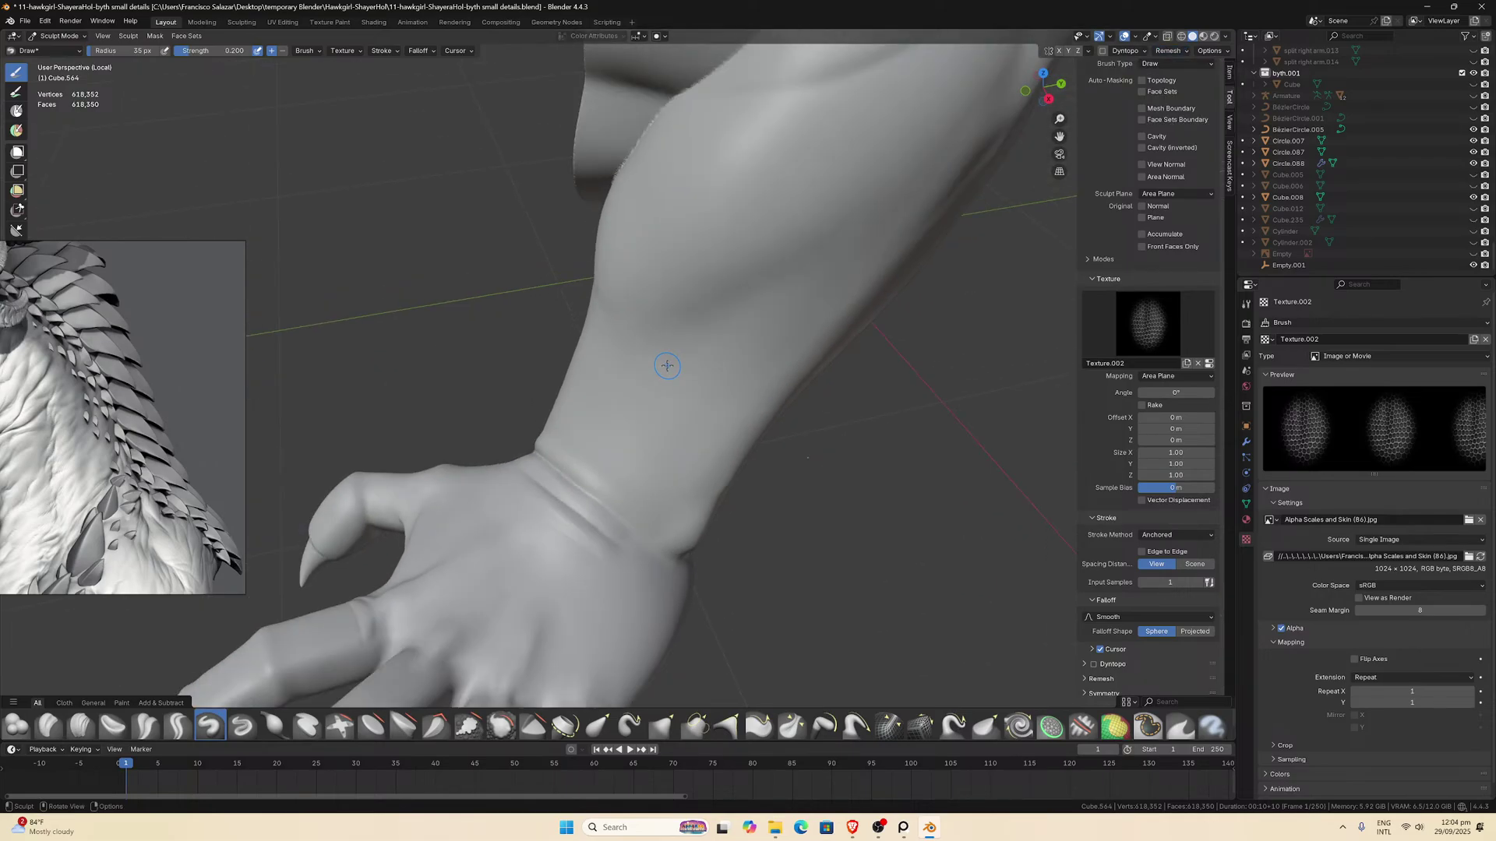
pyautogui.click(501, 727)
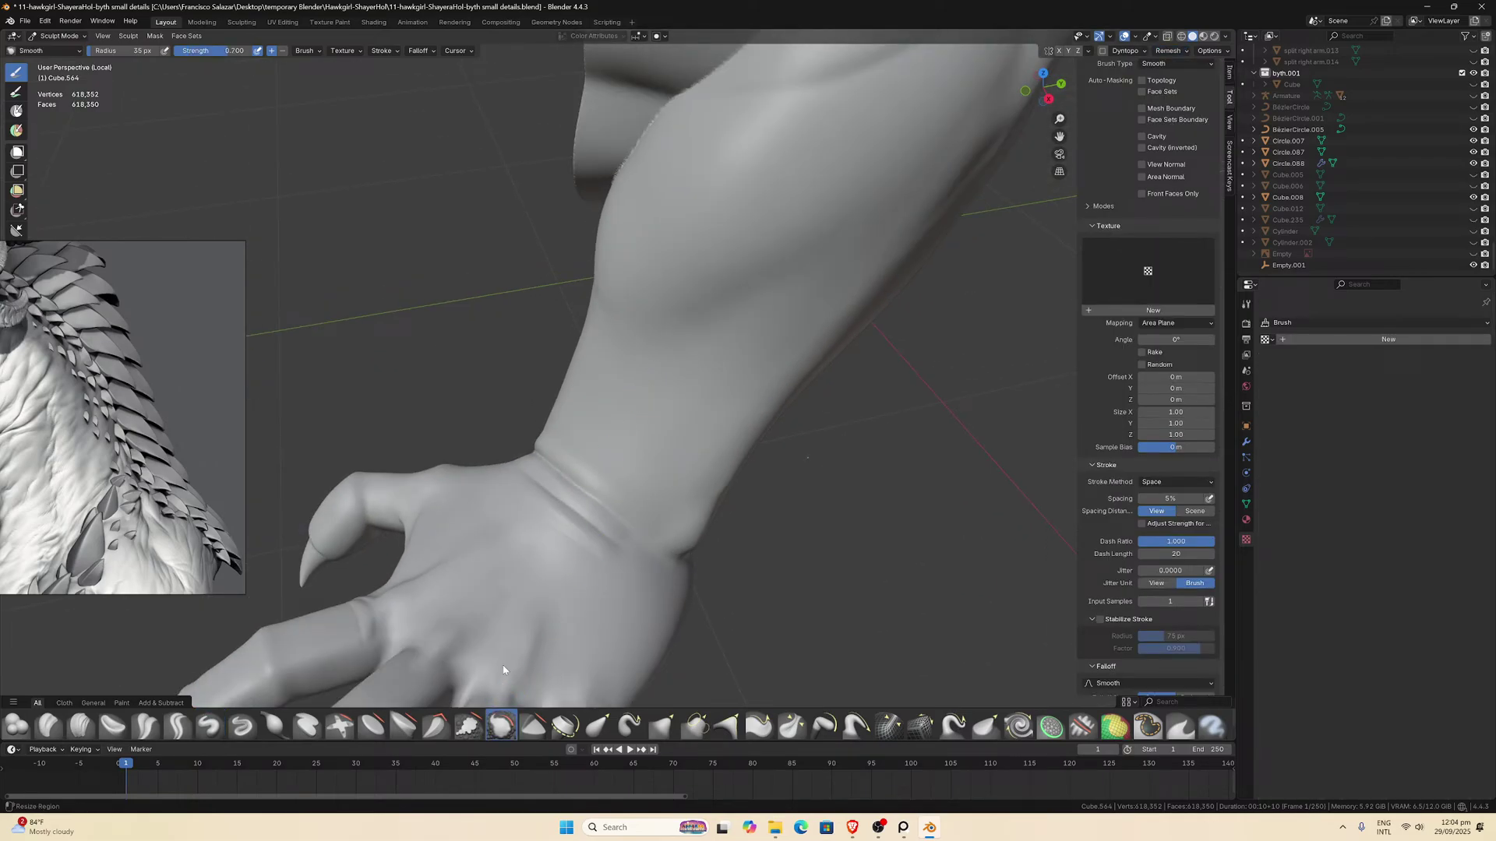
pyautogui.click(231, 50)
pyautogui.write('0.3')
pyautogui.press('Return')
# Try the Grab brush on the forearm, return to the Smooth brush and set its strength to 0.1.
pyautogui.press('g')
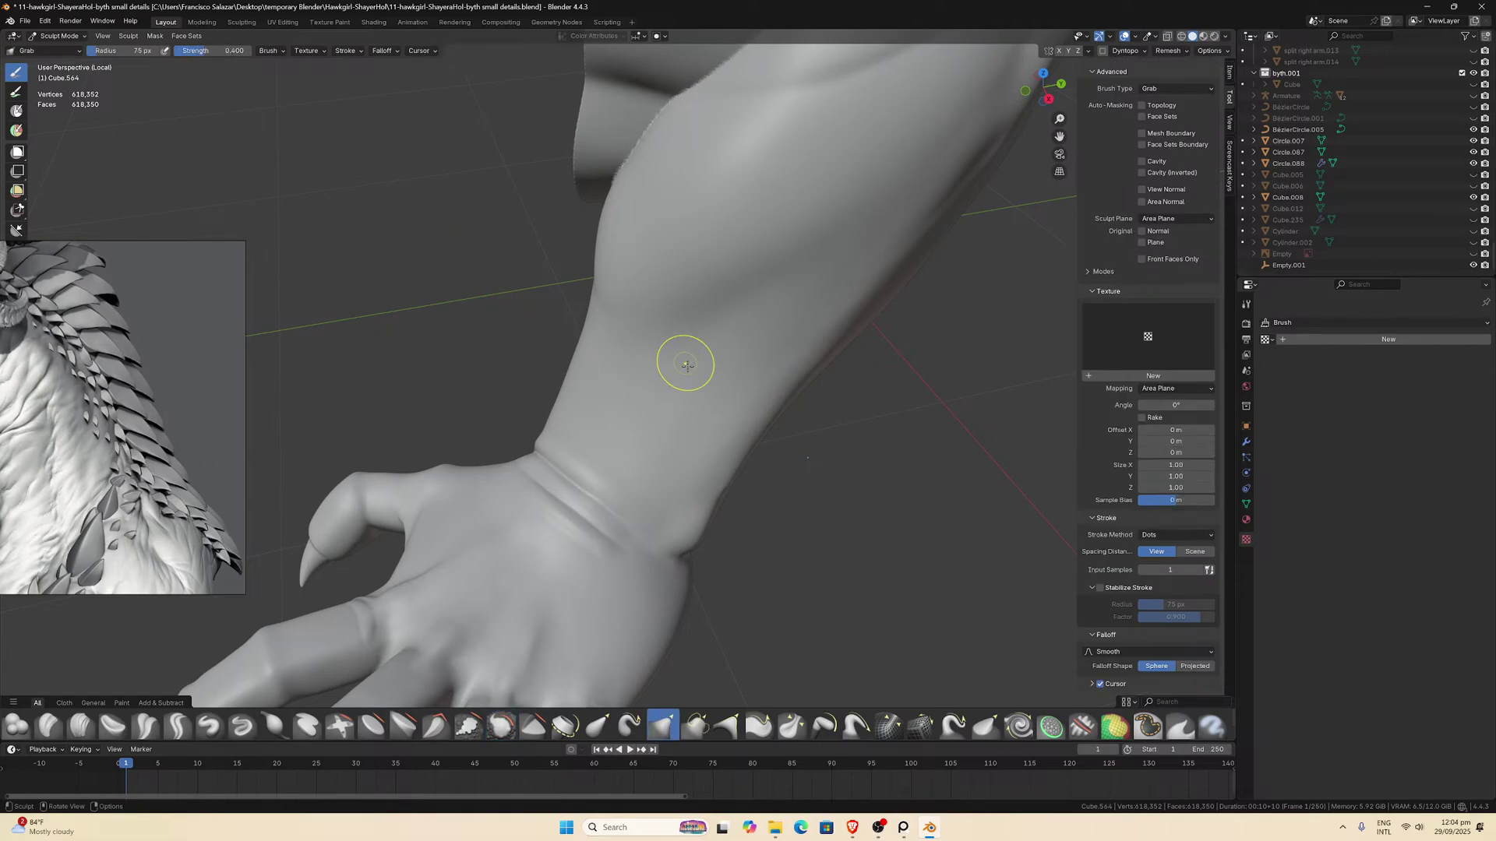
pyautogui.moveTo(684, 360)
pyautogui.mouseDown(button='middle')
pyautogui.moveTo(708, 408)
pyautogui.moveTo(638, 368)
pyautogui.mouseUp(button='middle')
pyautogui.scroll(-4, 707, 409)
pyautogui.scroll(5, 638, 368)
pyautogui.moveTo(691, 411); pyautogui.dragTo(633, 378, button='middle')
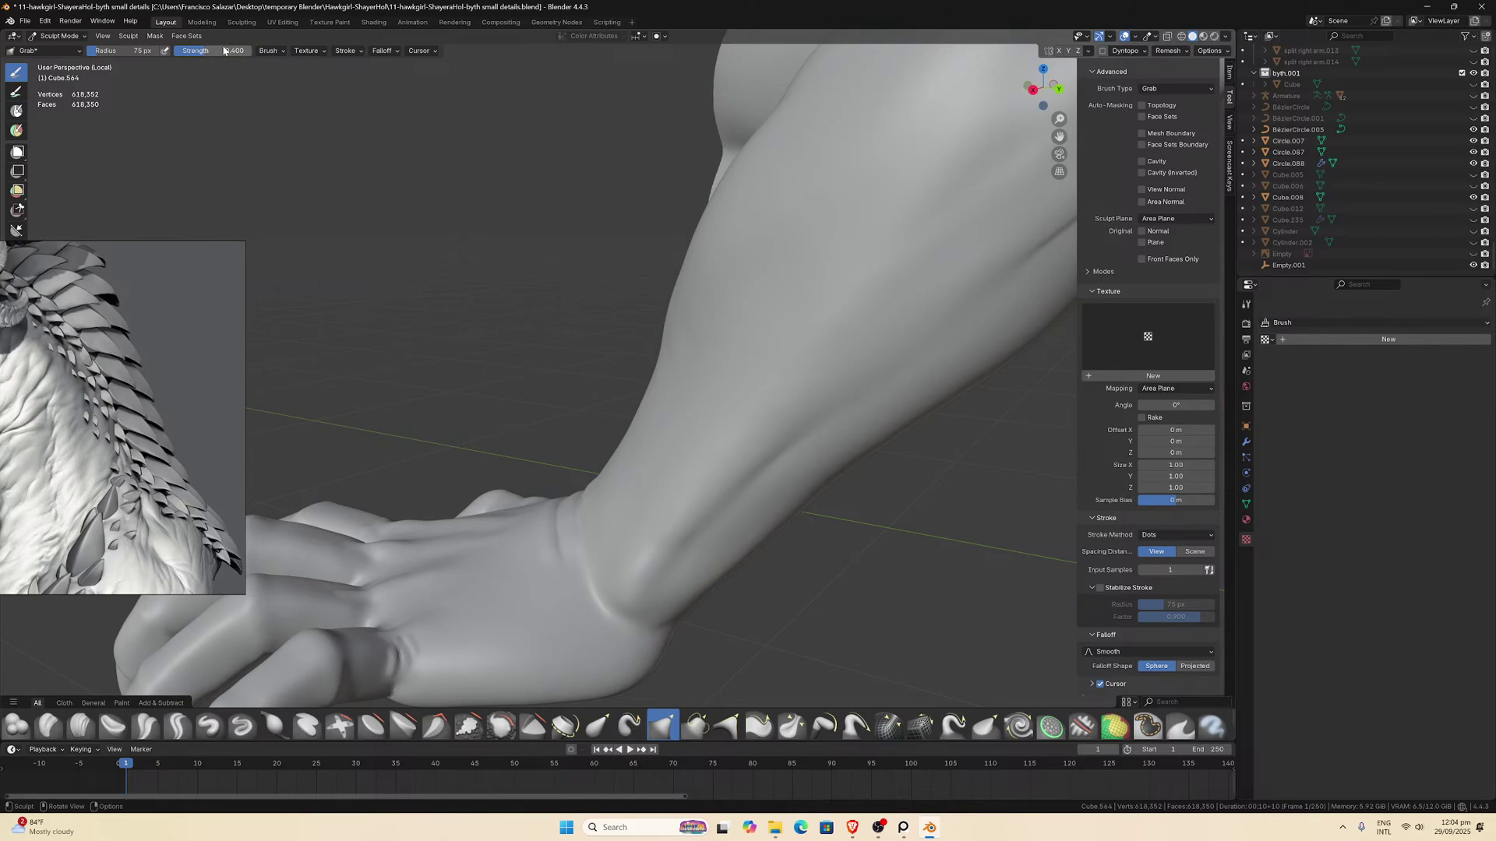
pyautogui.click(228, 51)
pyautogui.click(501, 726)
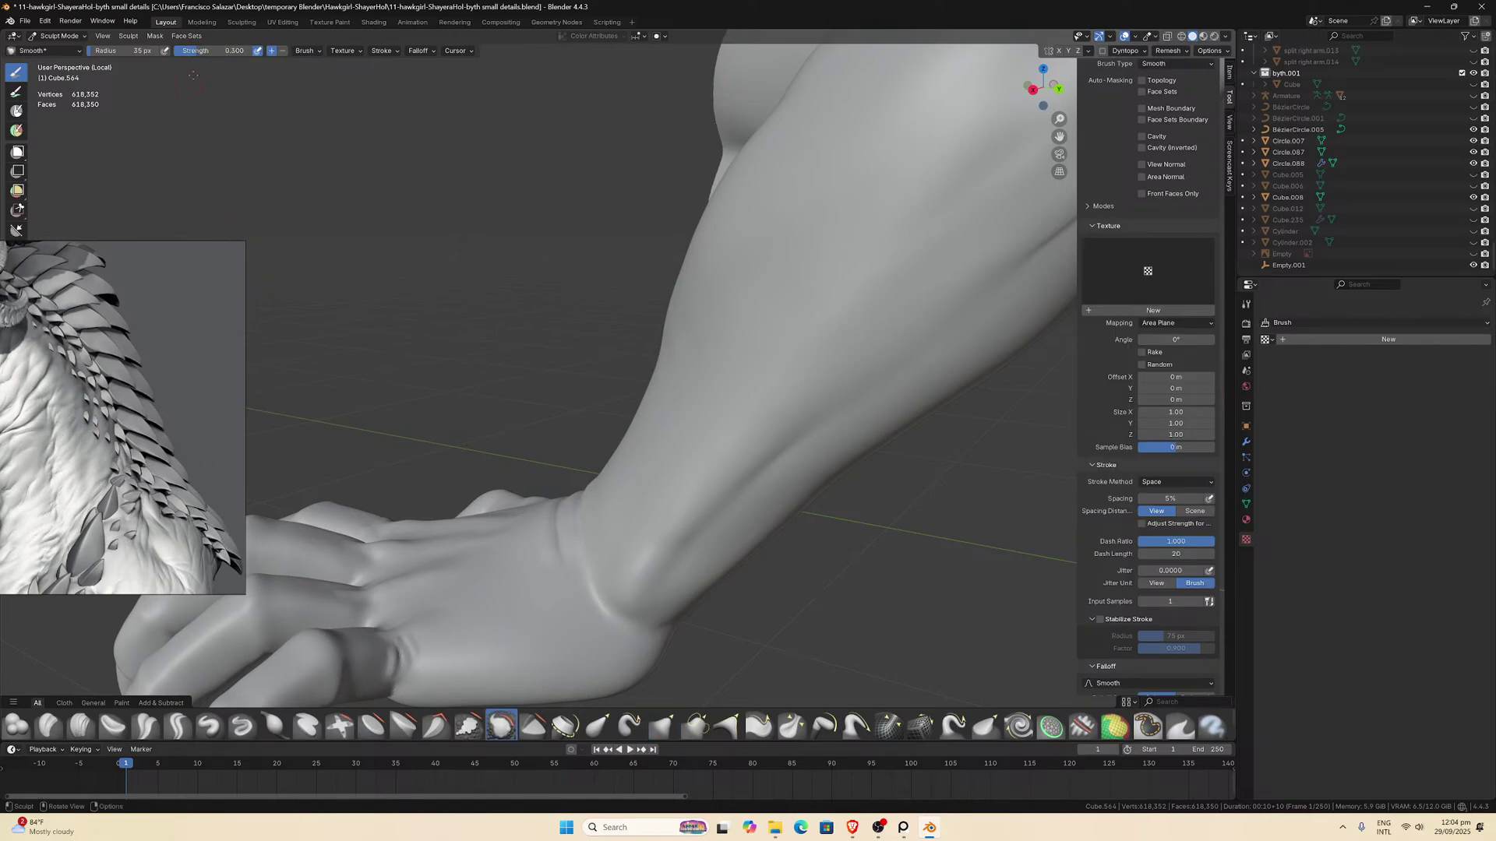
pyautogui.click(228, 51)
pyautogui.write('0.1')
pyautogui.press('Return')
# Switch to the Grab brush and enlarge its radius to about 141 px.
pyautogui.moveTo(635, 449); pyautogui.dragTo(602, 436, button='middle')
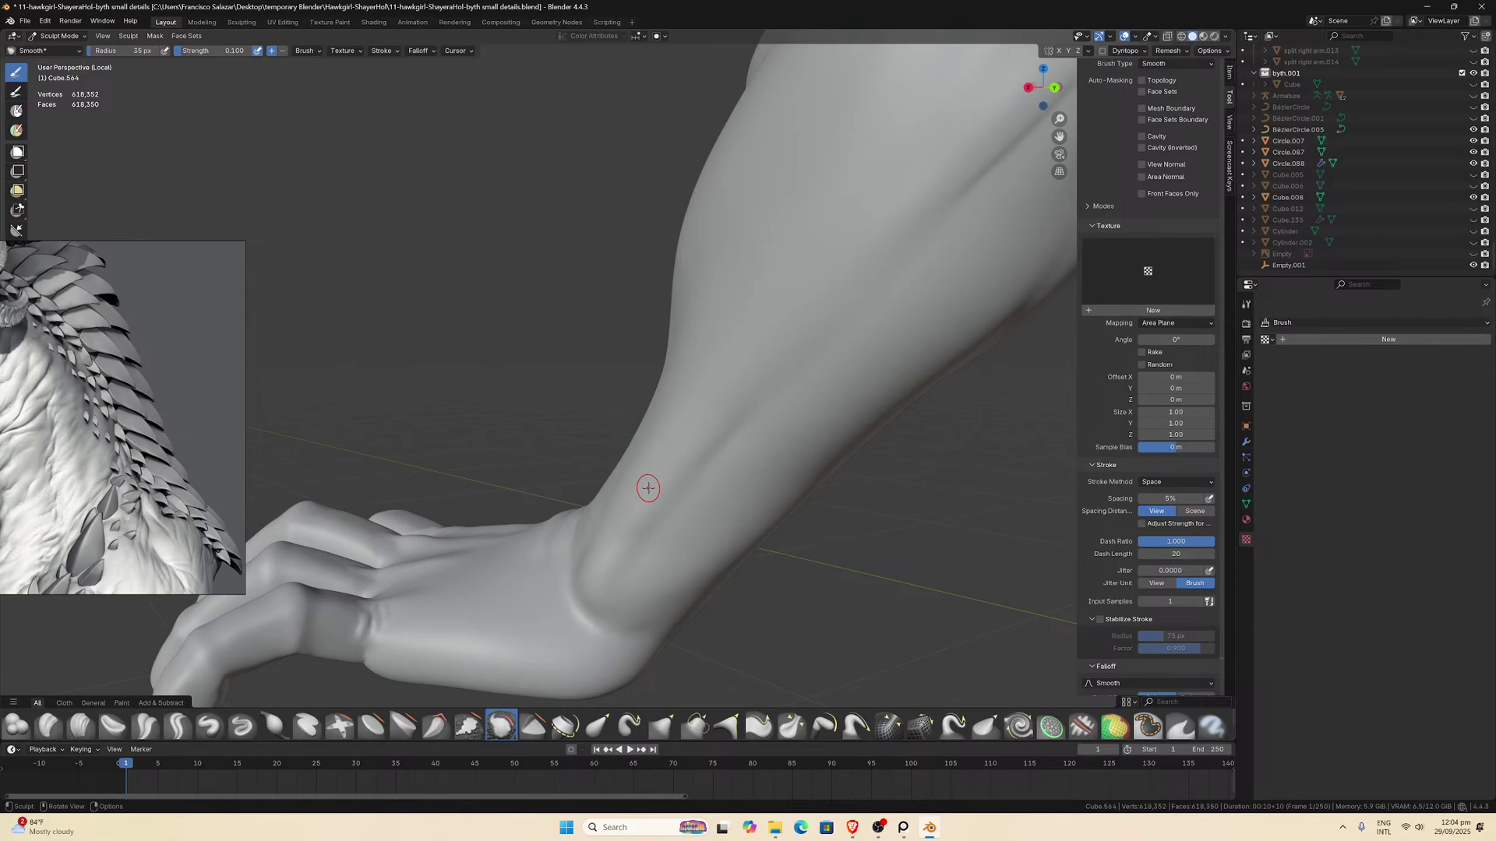
pyautogui.press('g')
pyautogui.press('f')
pyautogui.click(667, 507)
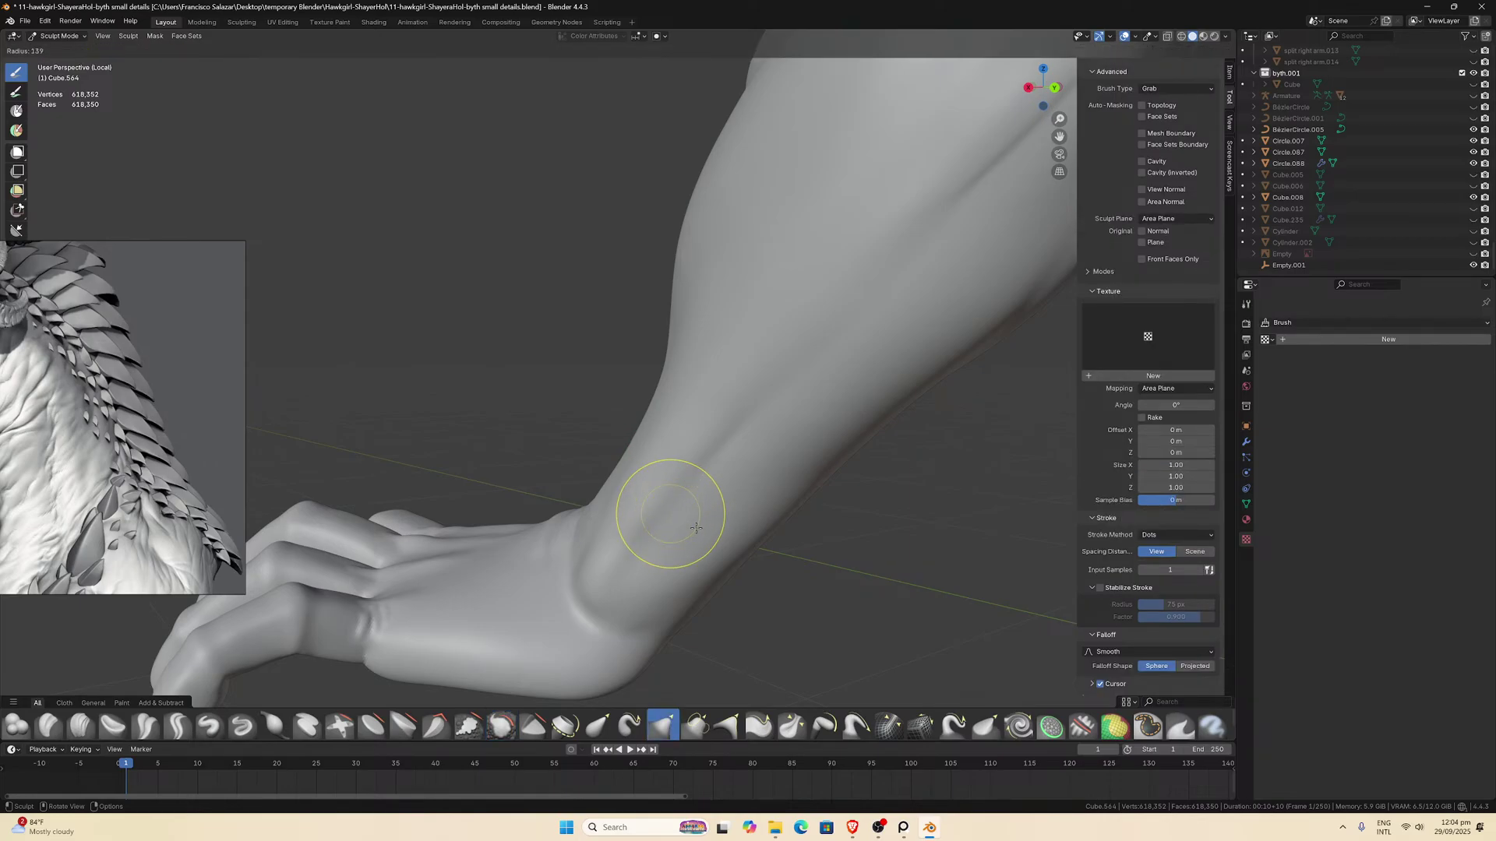
# Examine the forearm, elbow and wrist from all sides to check the arm's overall shape.
pyautogui.moveTo(668, 507)
pyautogui.mouseDown(button='middle')
pyautogui.moveTo(648, 489)
pyautogui.moveTo(663, 427)
pyautogui.mouseUp(button='middle')
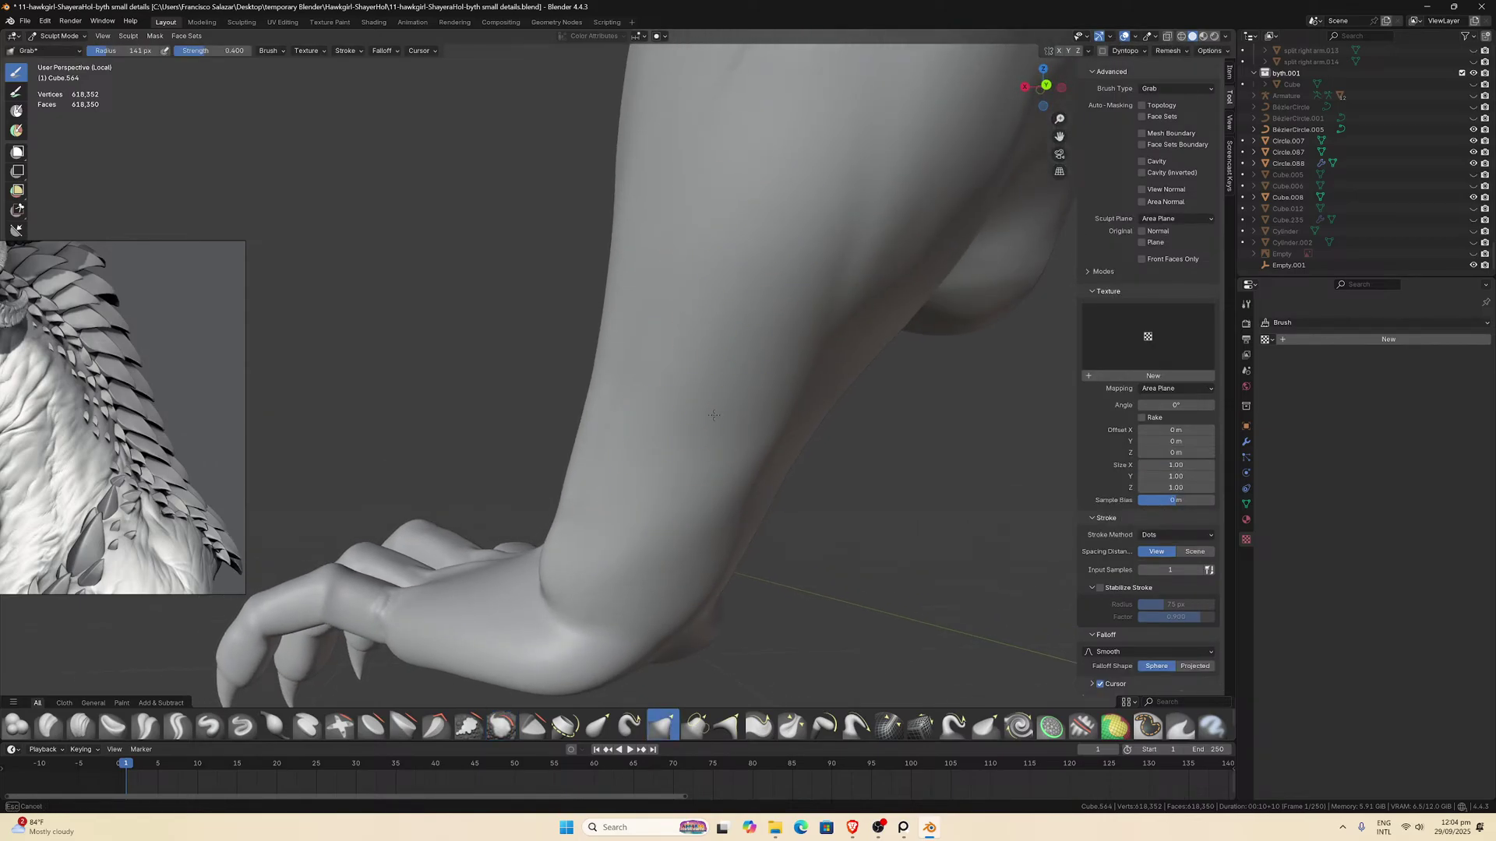
pyautogui.moveTo(721, 352); pyautogui.dragTo(735, 441, button='middle')
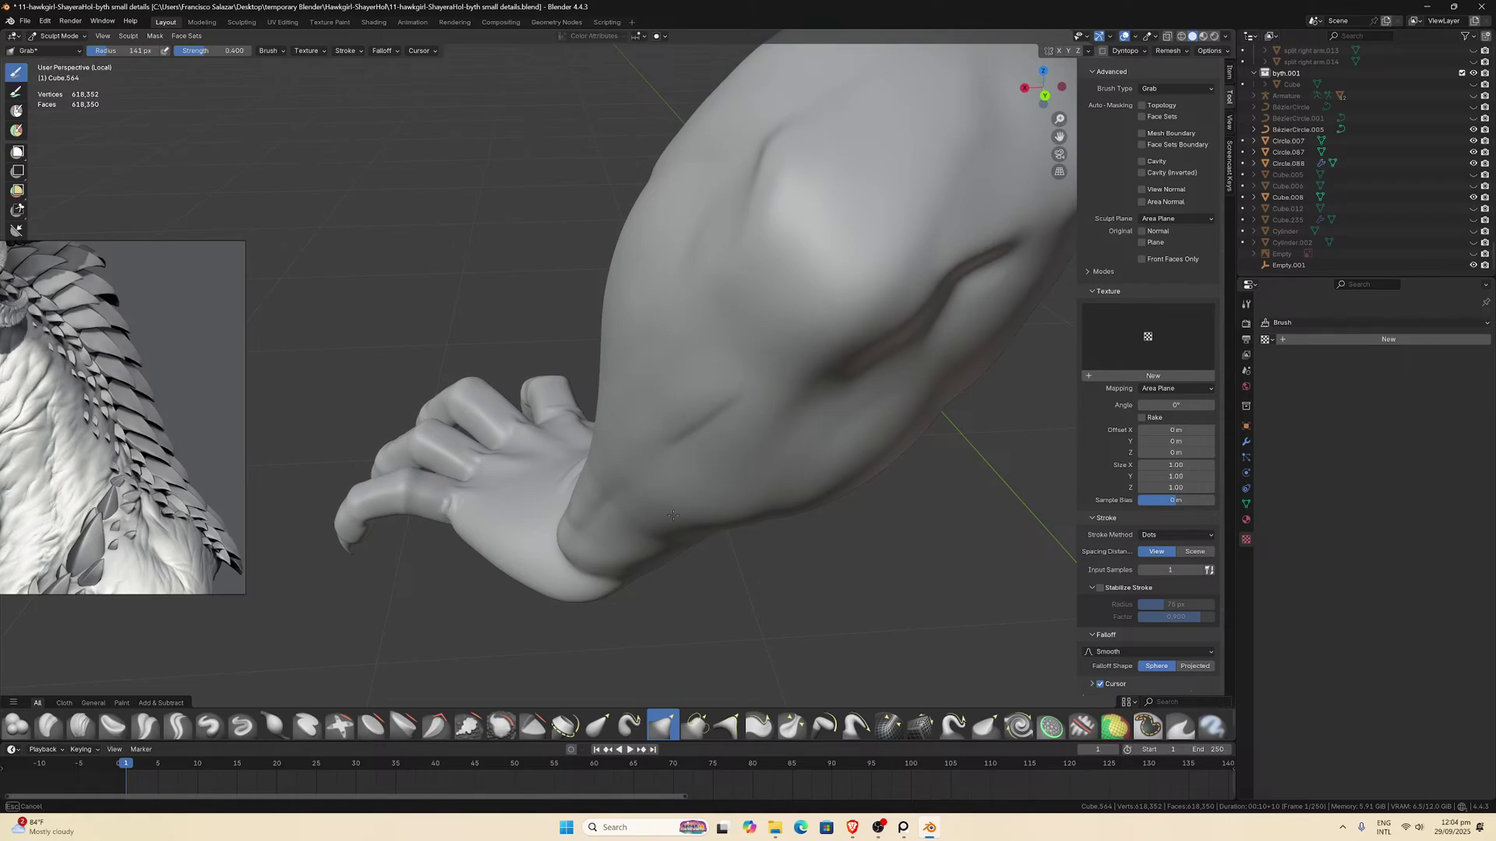
pyautogui.moveTo(673, 516); pyautogui.dragTo(788, 317, button='middle')
pyautogui.moveTo(634, 394); pyautogui.dragTo(632, 398, button='middle')
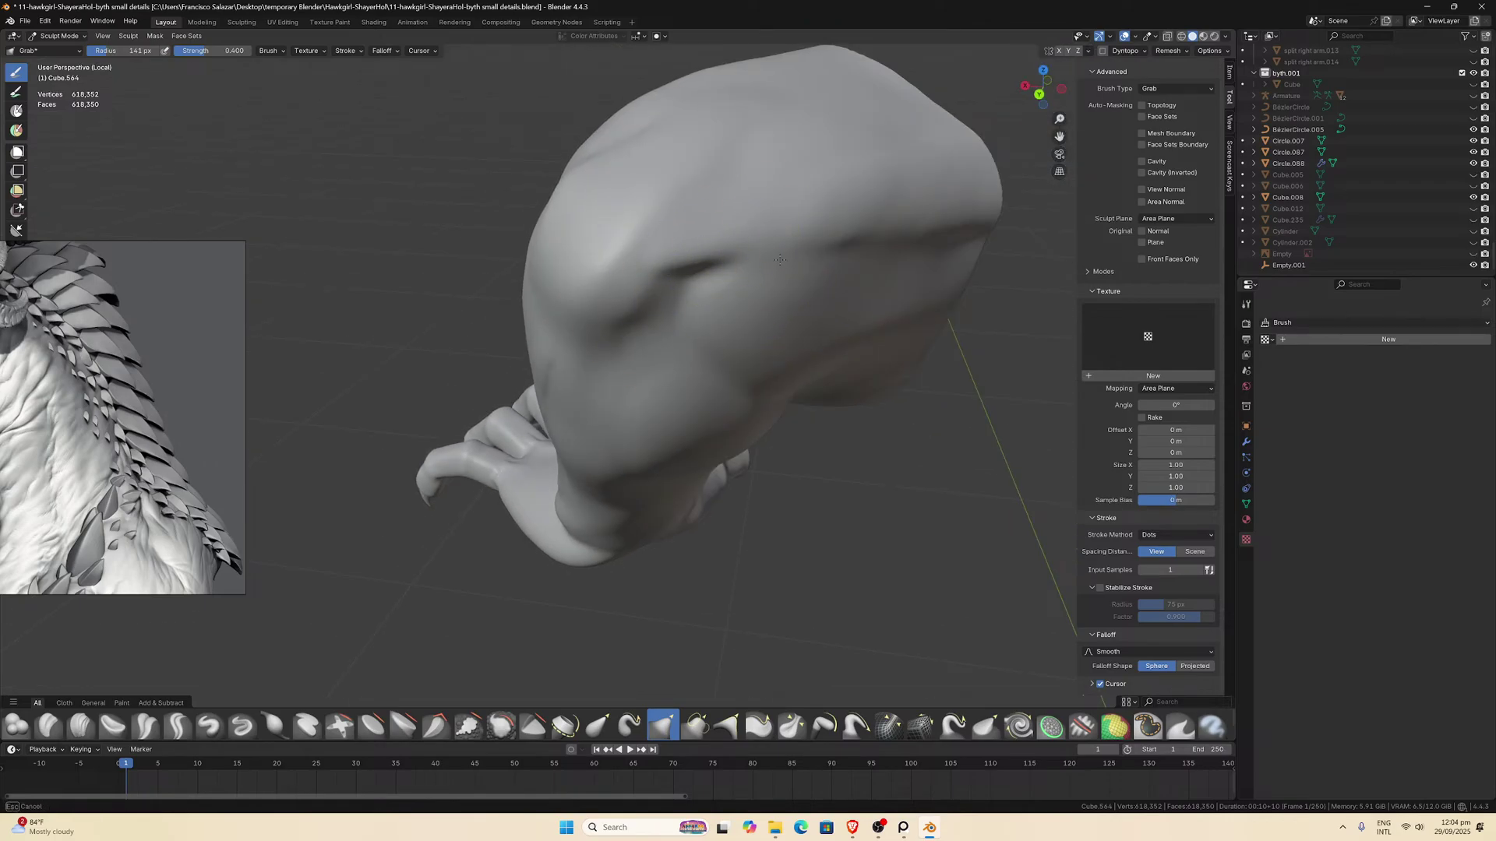
pyautogui.moveTo(765, 309); pyautogui.dragTo(463, 194, button='middle')
pyautogui.moveTo(586, 233)
pyautogui.mouseDown(button='middle')
pyautogui.moveTo(624, 294)
pyautogui.moveTo(425, 248)
pyautogui.moveTo(386, 200)
pyautogui.moveTo(459, 185)
pyautogui.mouseUp(button='middle')
pyautogui.scroll(3, 625, 293)
pyautogui.moveTo(584, 201); pyautogui.dragTo(505, 284, button='middle')
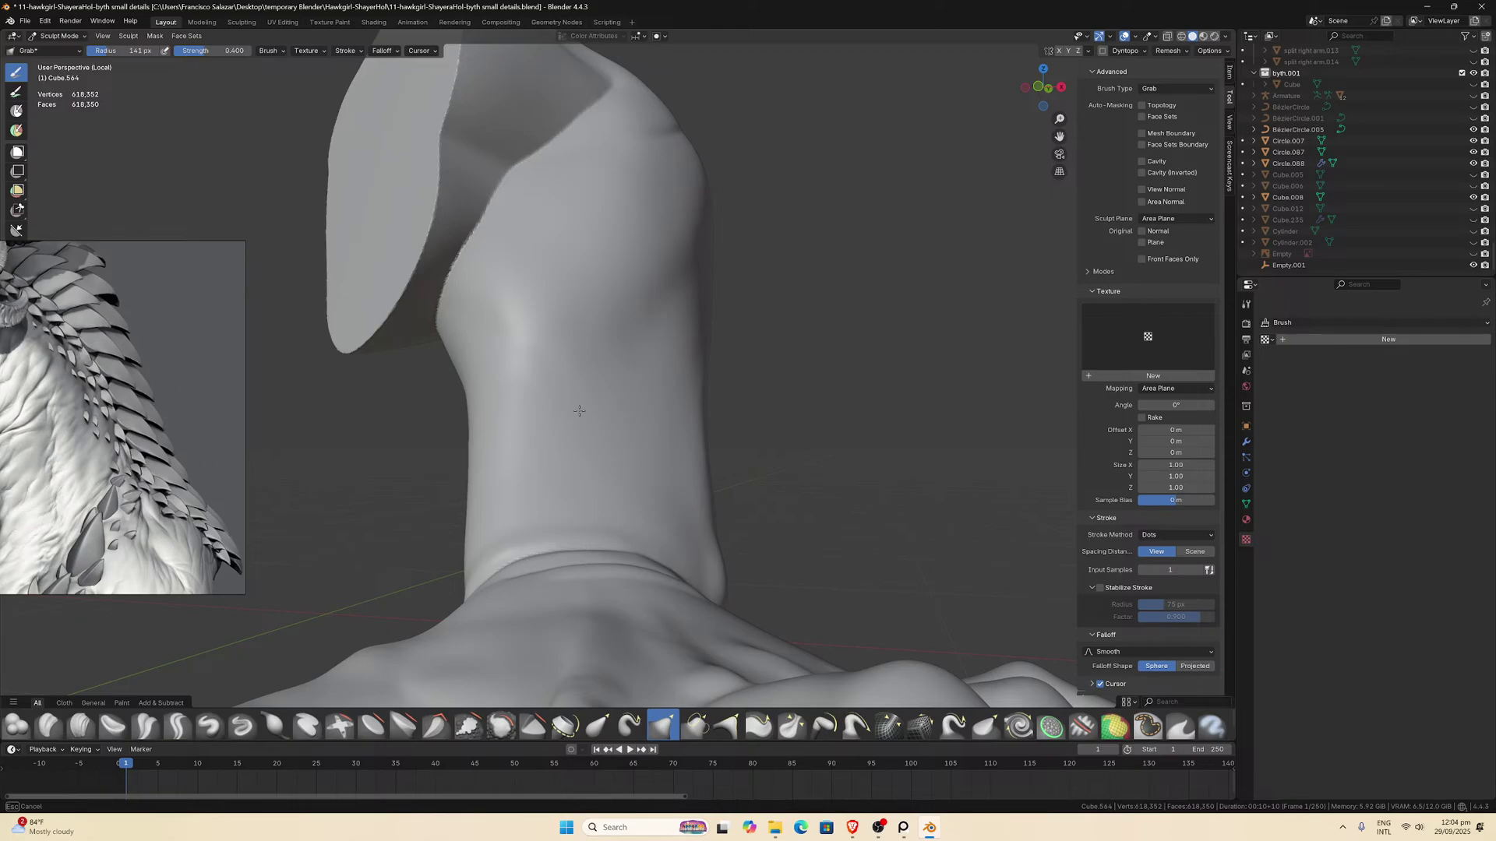
pyautogui.moveTo(578, 411)
pyautogui.mouseDown(button='middle')
pyautogui.moveTo(608, 483)
pyautogui.moveTo(664, 534)
pyautogui.moveTo(562, 545)
pyautogui.mouseUp(button='middle')
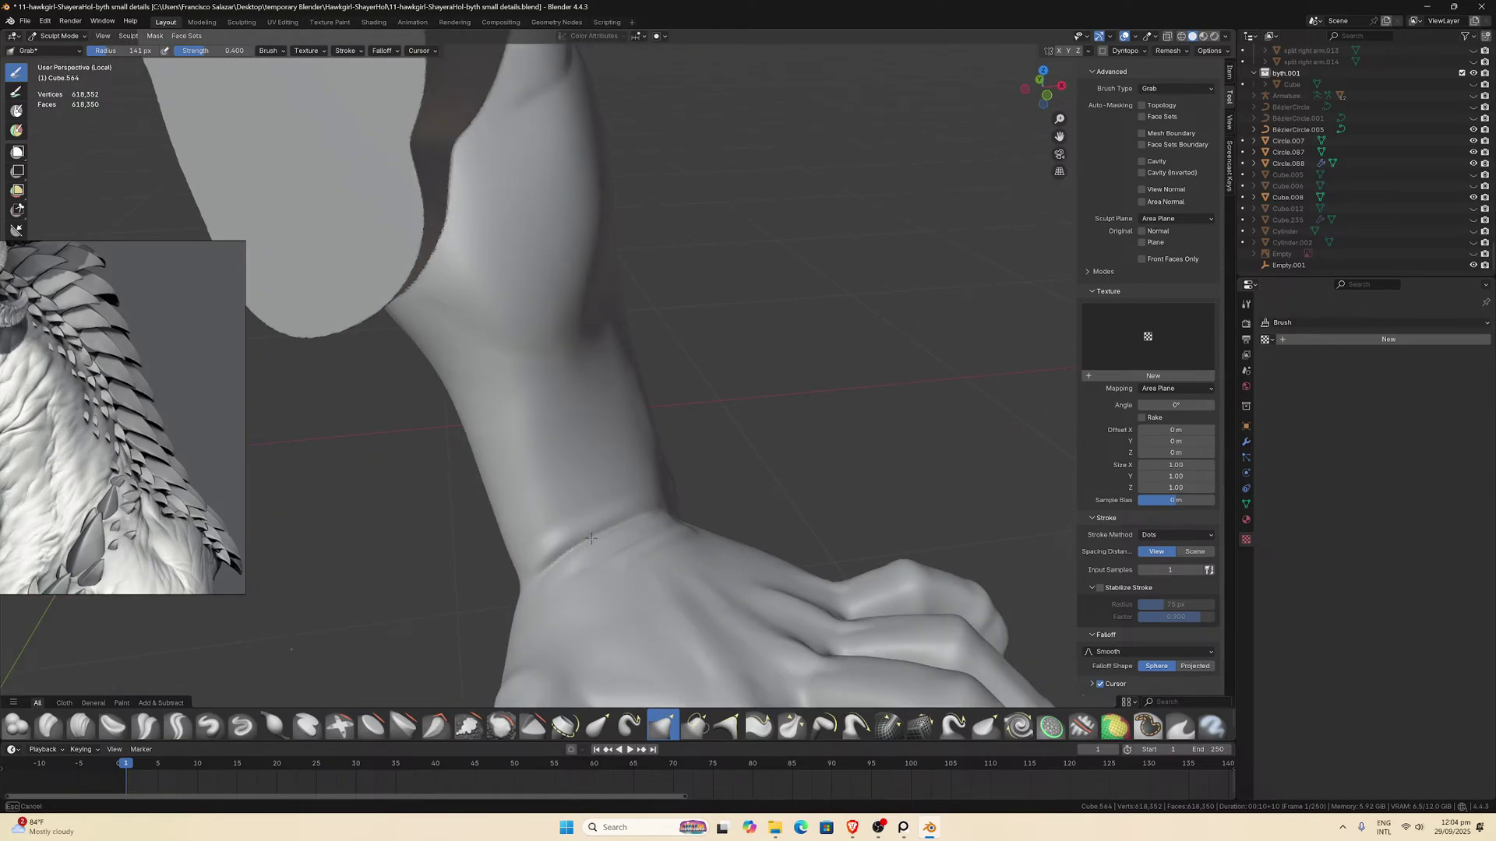
pyautogui.moveTo(741, 659)
pyautogui.mouseDown(button='middle')
pyautogui.moveTo(708, 468)
pyautogui.moveTo(616, 556)
pyautogui.moveTo(553, 589)
pyautogui.moveTo(587, 645)
pyautogui.mouseUp(button='middle')
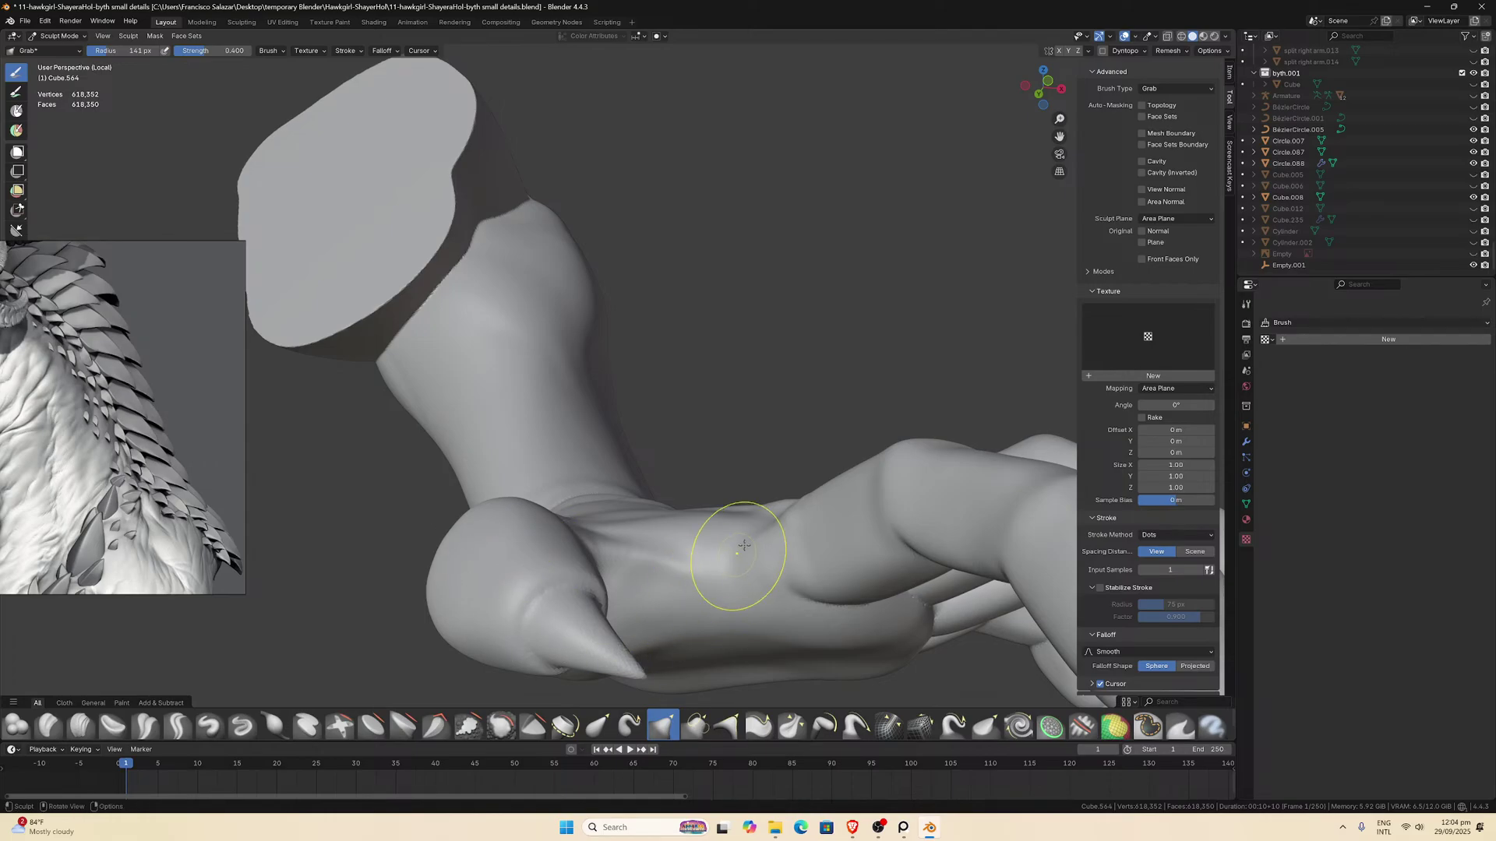
# Examine the palm, fingers and claws from below and in front, and recheck the forearm and wrist shape.
pyautogui.moveTo(728, 550)
pyautogui.mouseDown(button='middle')
pyautogui.moveTo(643, 330)
pyautogui.moveTo(616, 314)
pyautogui.mouseUp(button='middle')
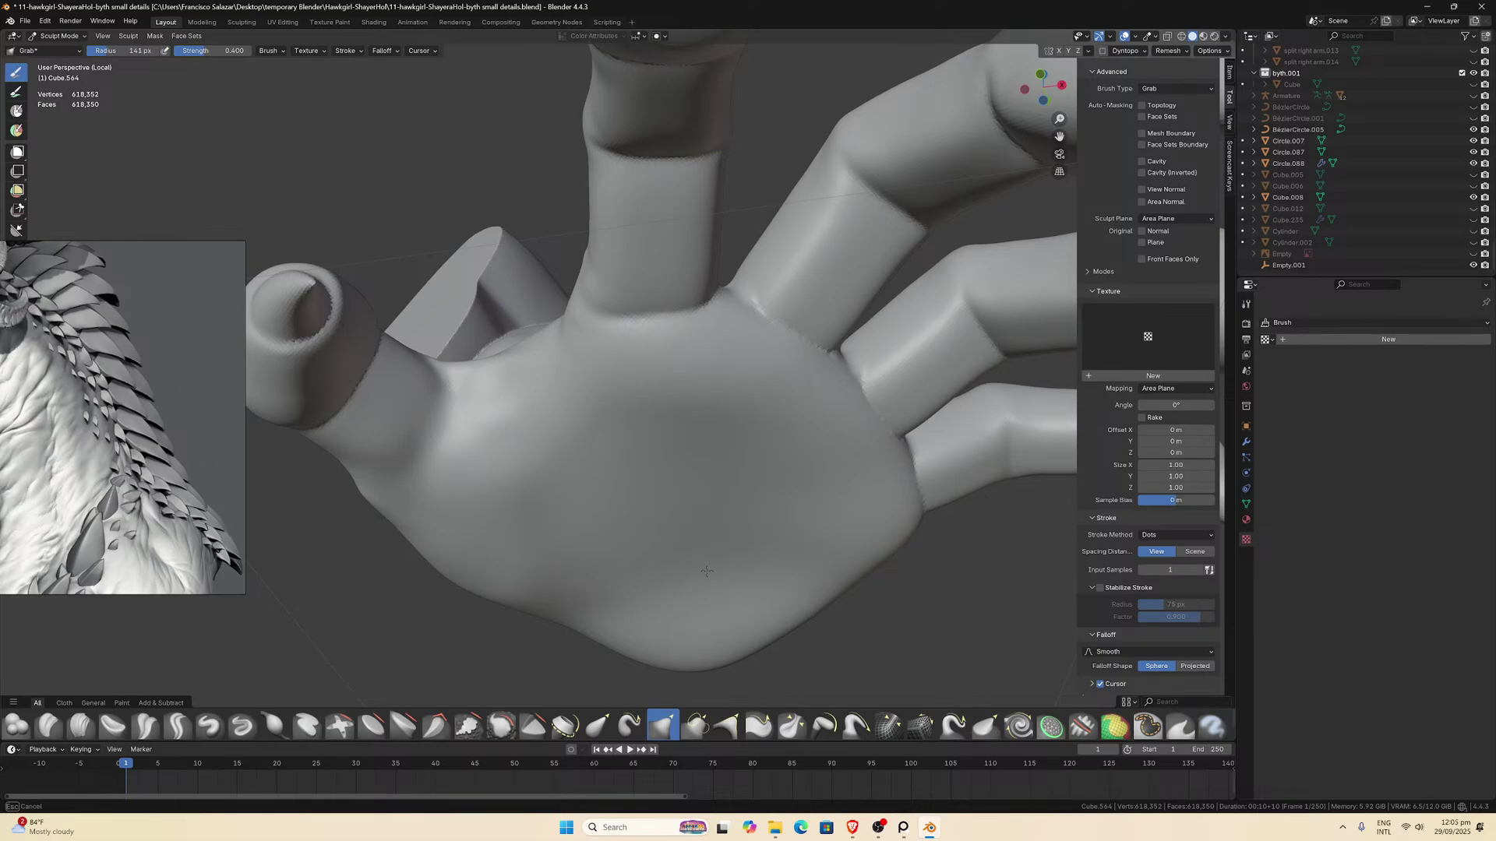
pyautogui.moveTo(706, 571); pyautogui.dragTo(646, 355, button='middle')
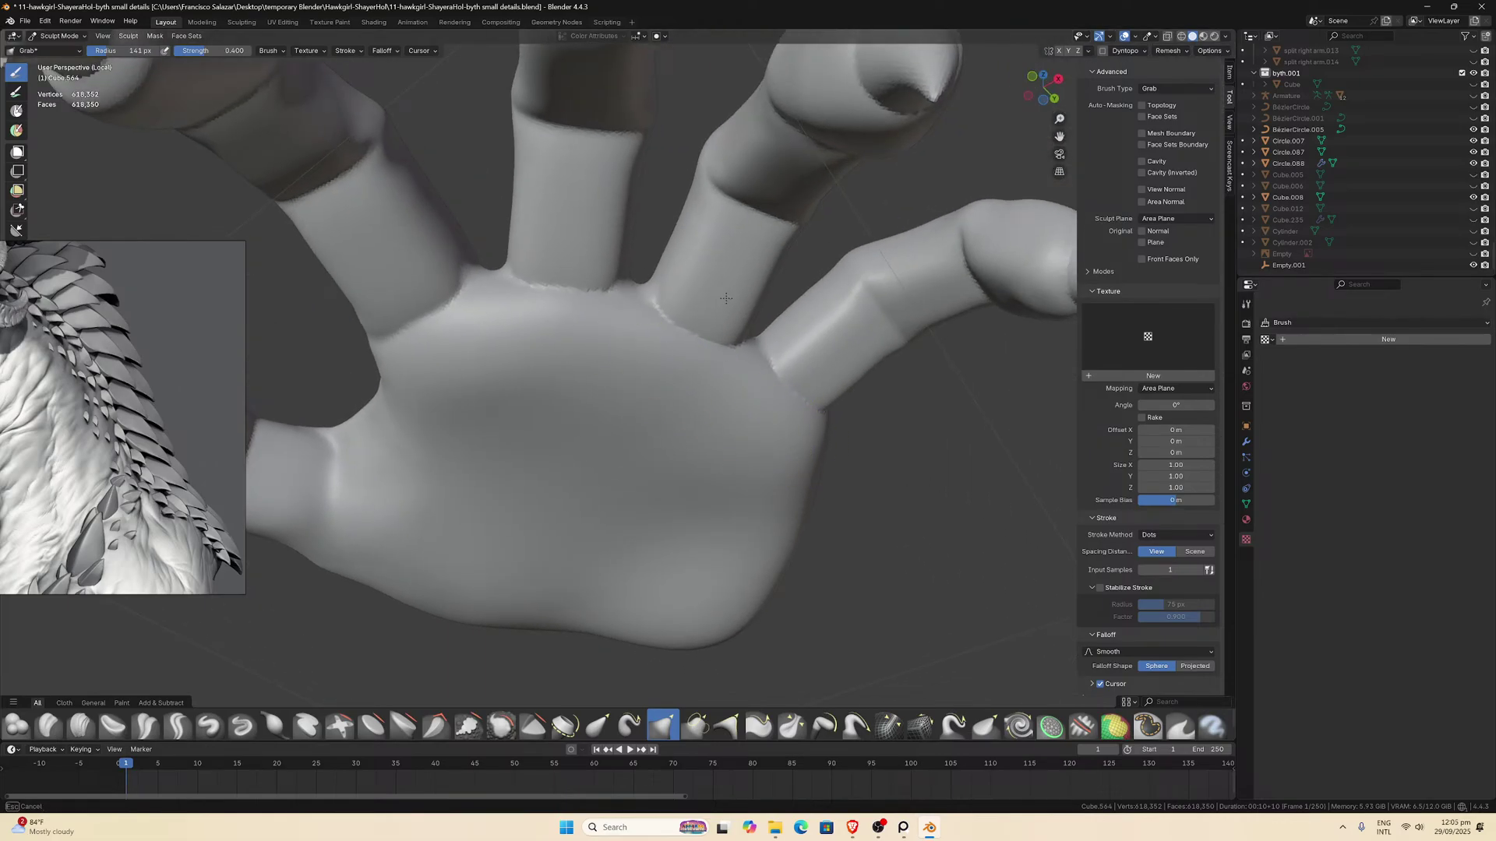
pyautogui.moveTo(735, 202); pyautogui.dragTo(849, 327, button='middle')
pyautogui.moveTo(934, 297); pyautogui.dragTo(699, 360, button='middle')
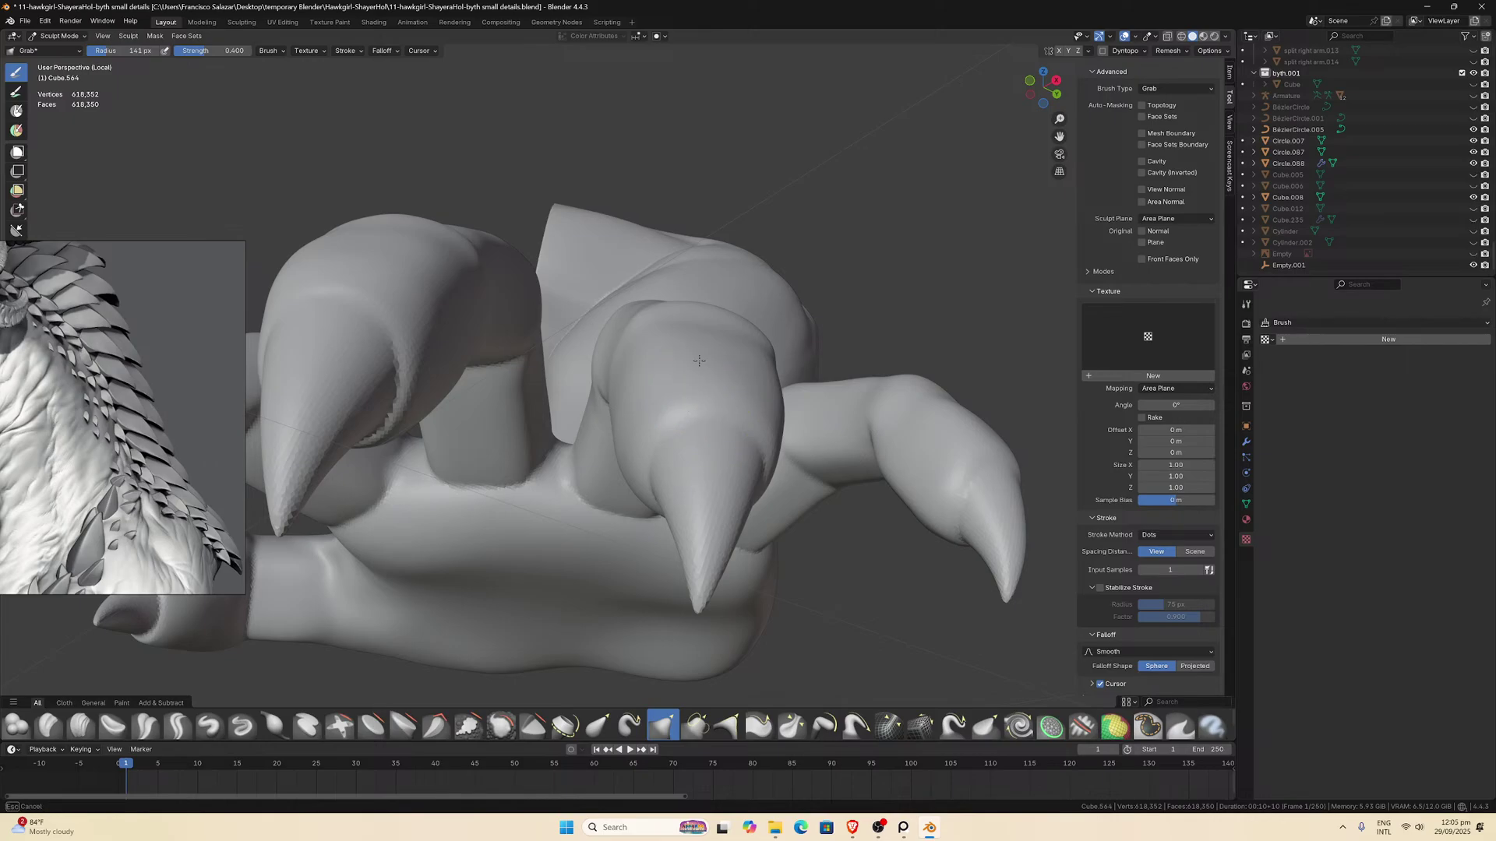
pyautogui.moveTo(939, 467); pyautogui.dragTo(456, 573, button='middle')
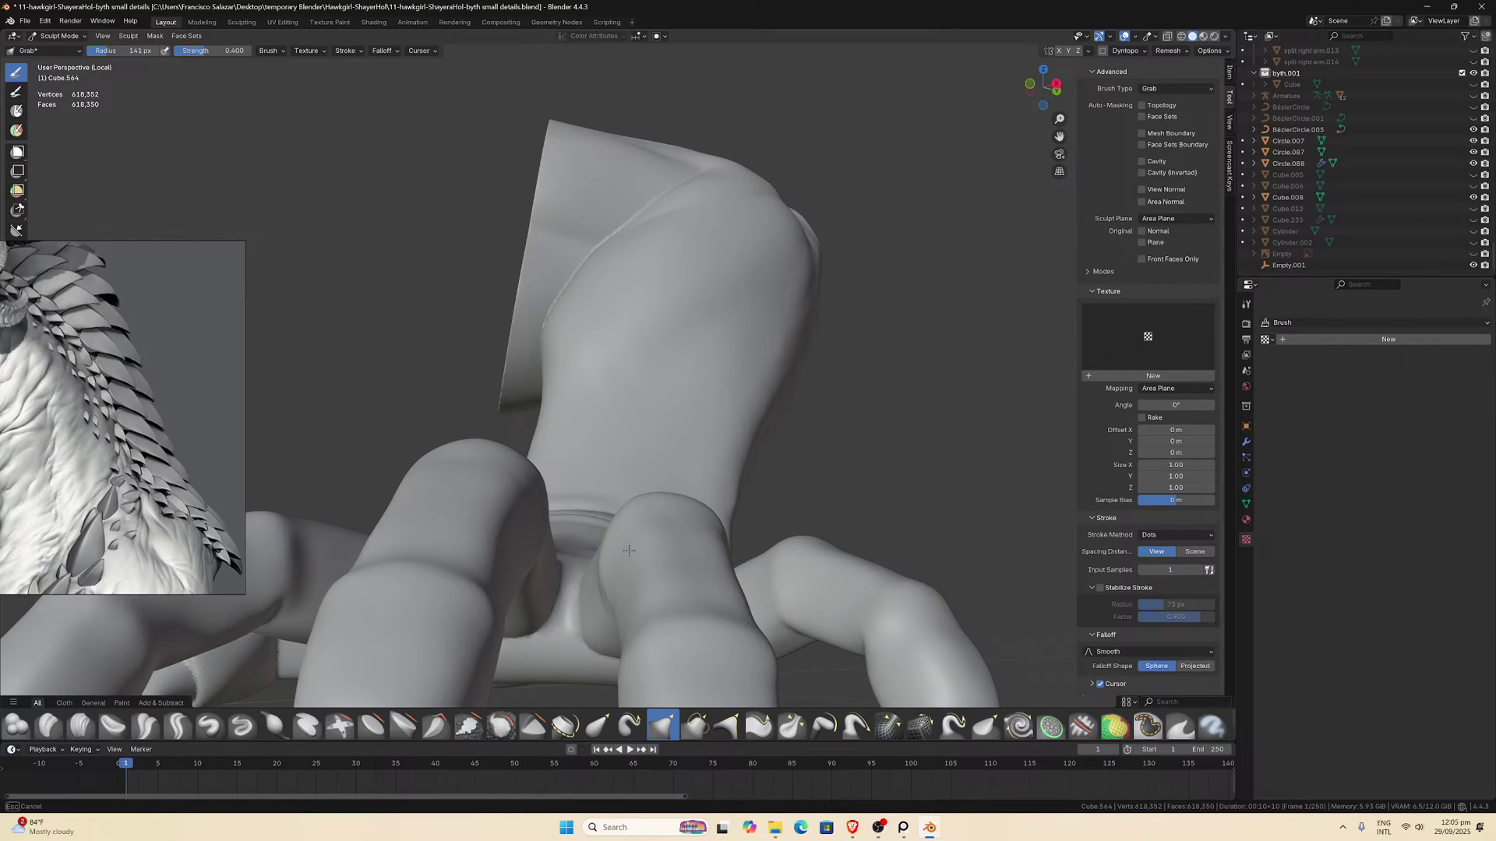
pyautogui.moveTo(630, 551); pyautogui.dragTo(517, 624, button='middle')
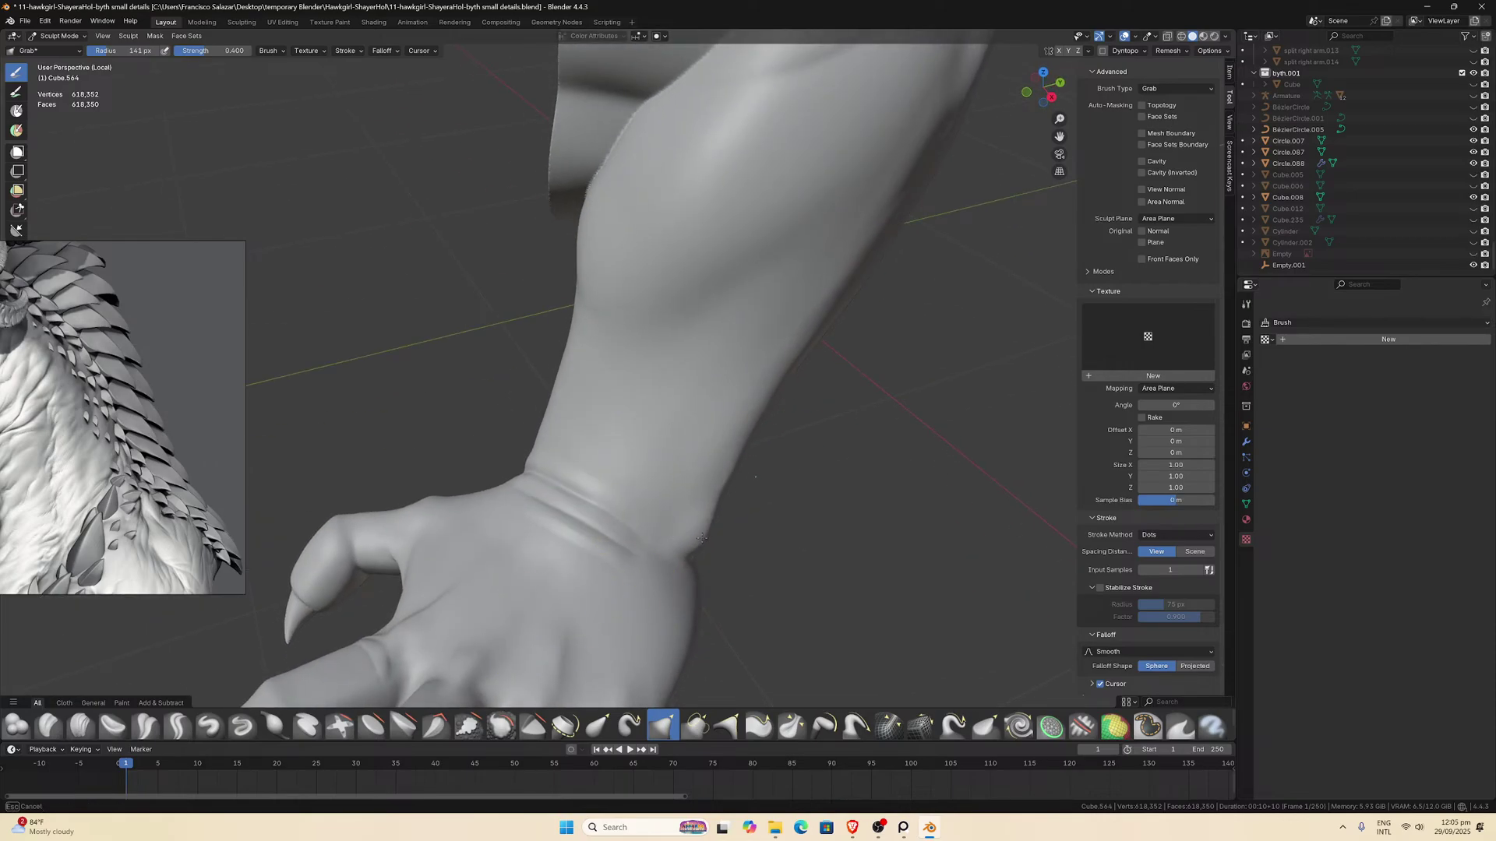
pyautogui.moveTo(751, 434); pyautogui.dragTo(717, 367, button='middle')
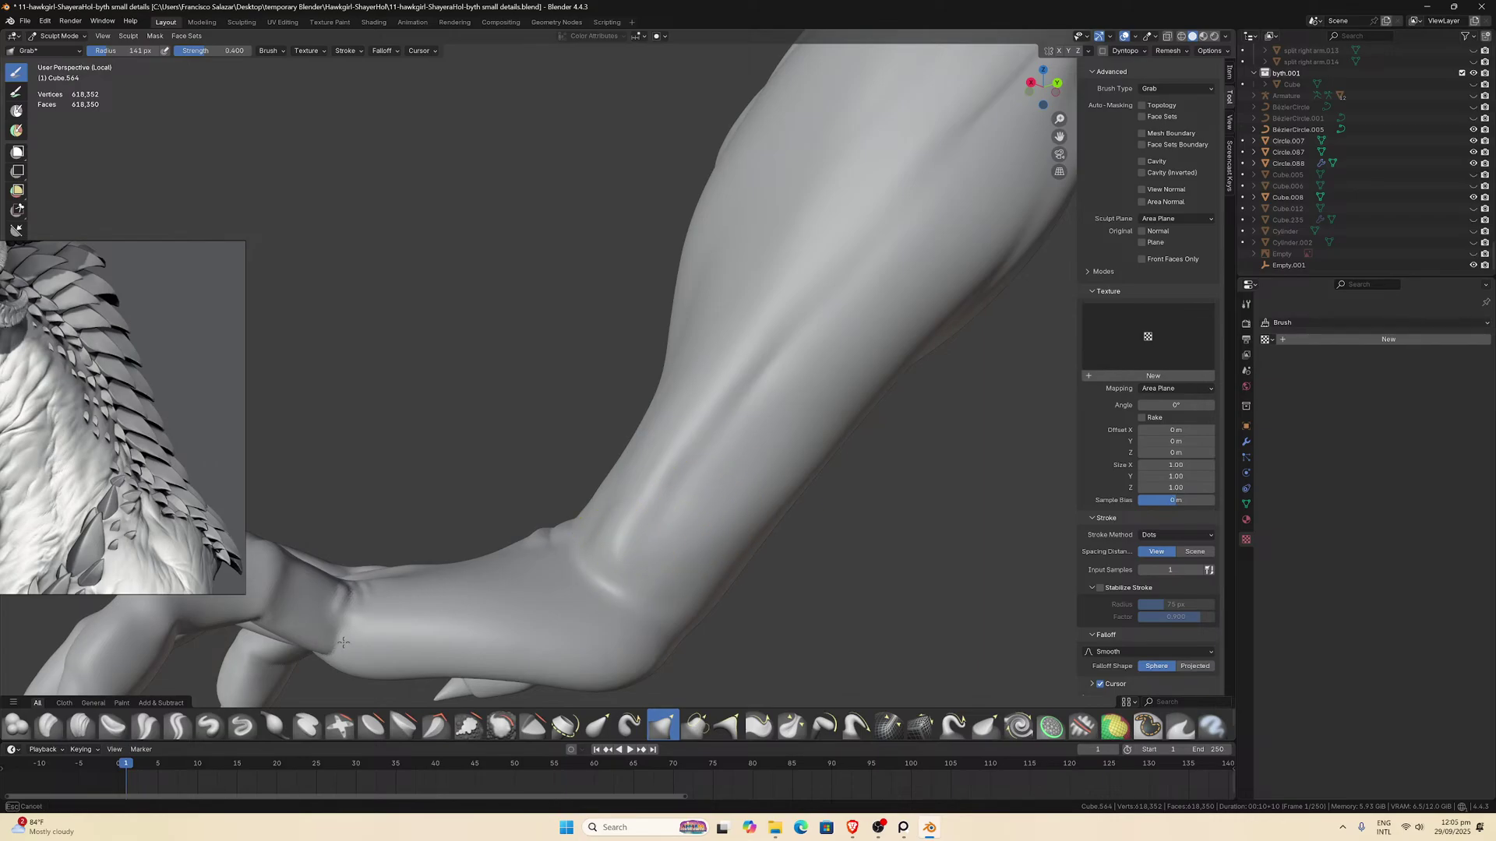
pyautogui.scroll(-5, 350, 586)
pyautogui.moveTo(350, 585); pyautogui.dragTo(545, 507, button='middle')
pyautogui.scroll(5, 685, 468)
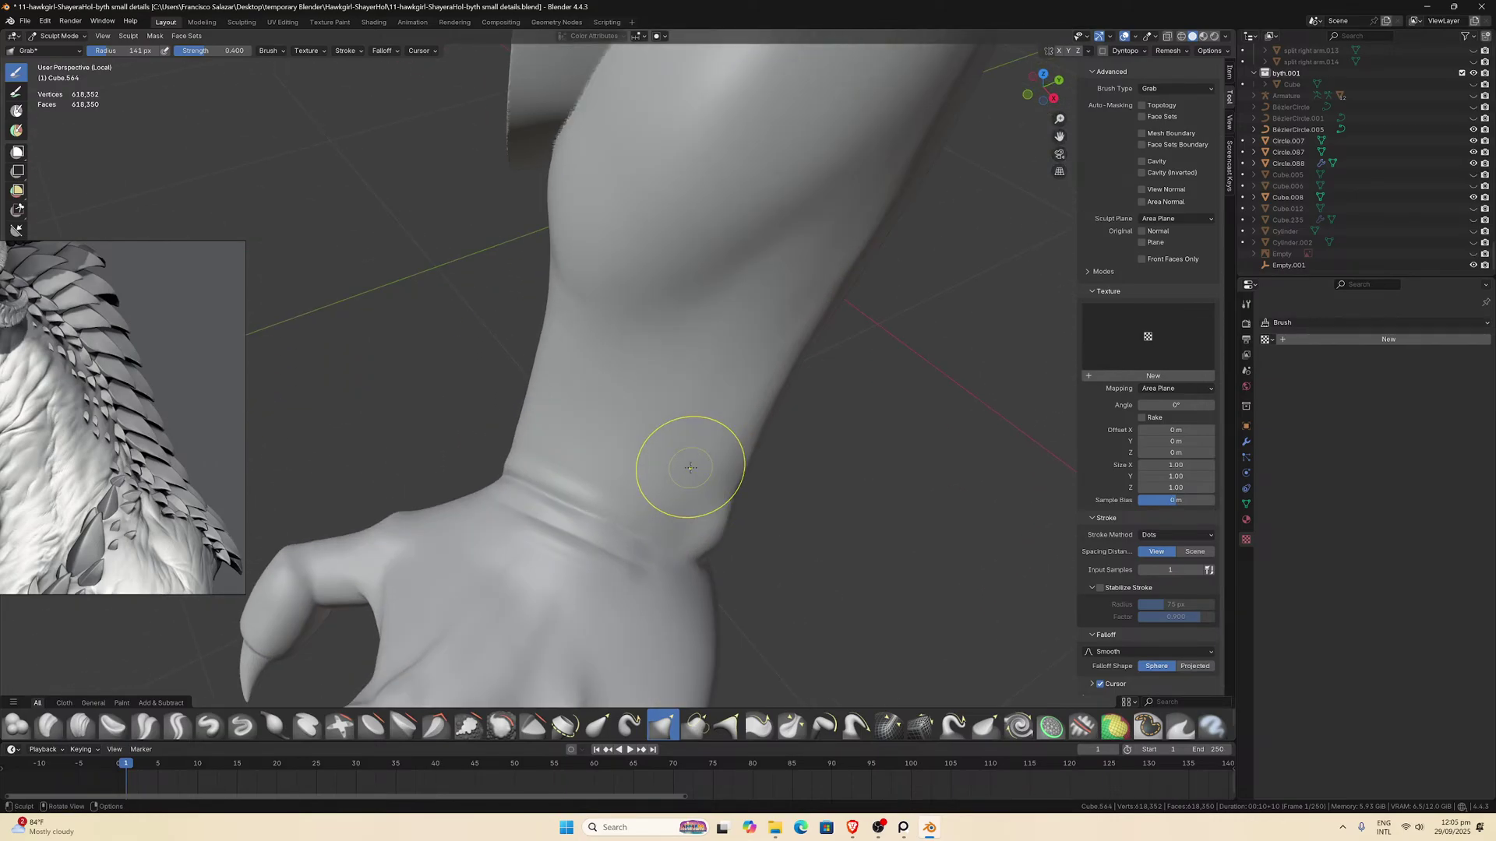
pyautogui.moveTo(685, 467); pyautogui.dragTo(709, 428, button='middle')
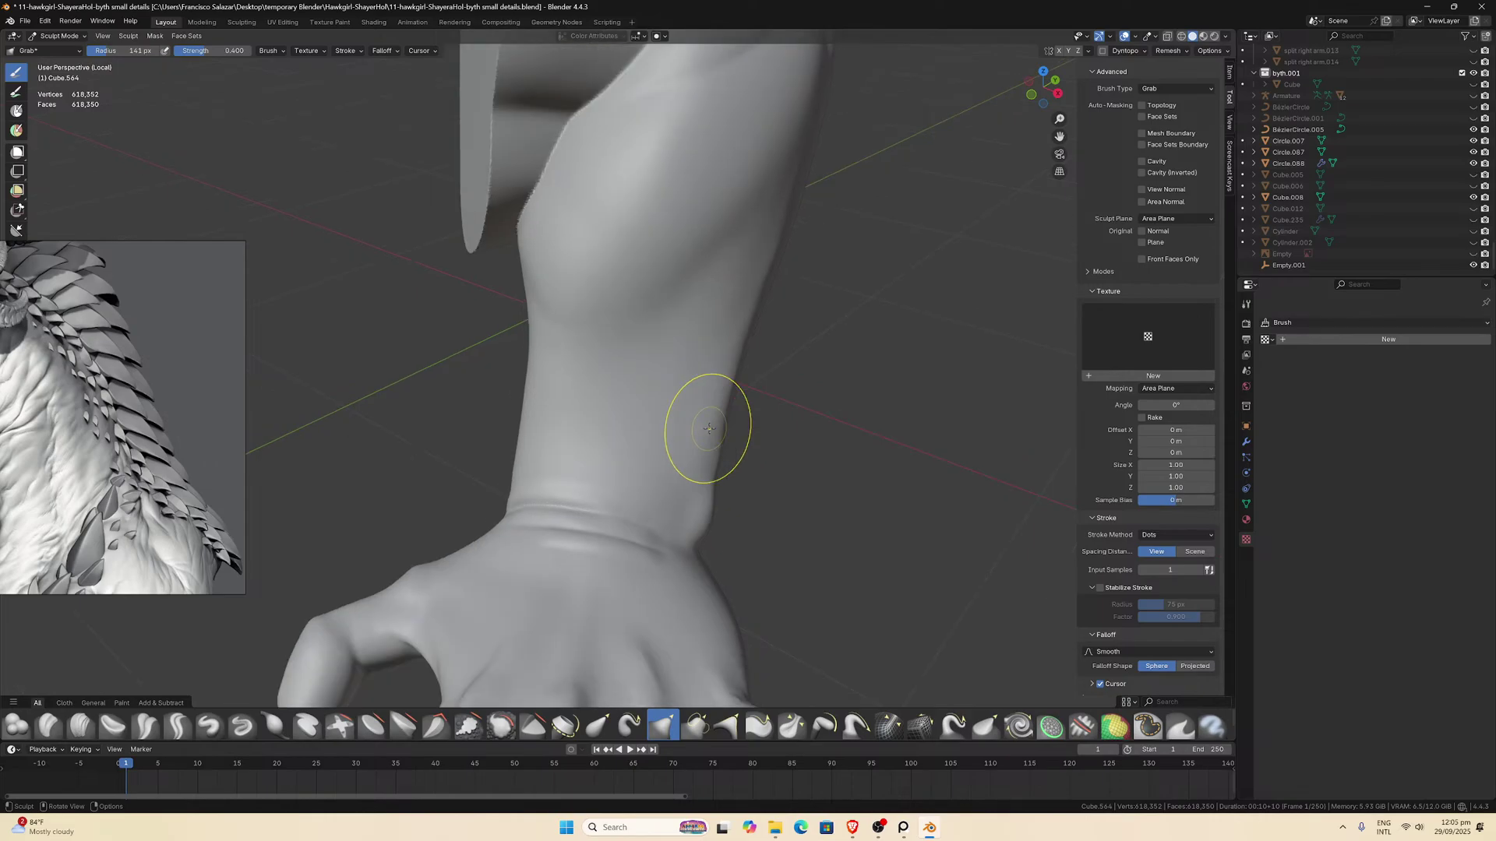
# Check the arm in front view and leave local view to show the whole character again.
pyautogui.press('KP_1')
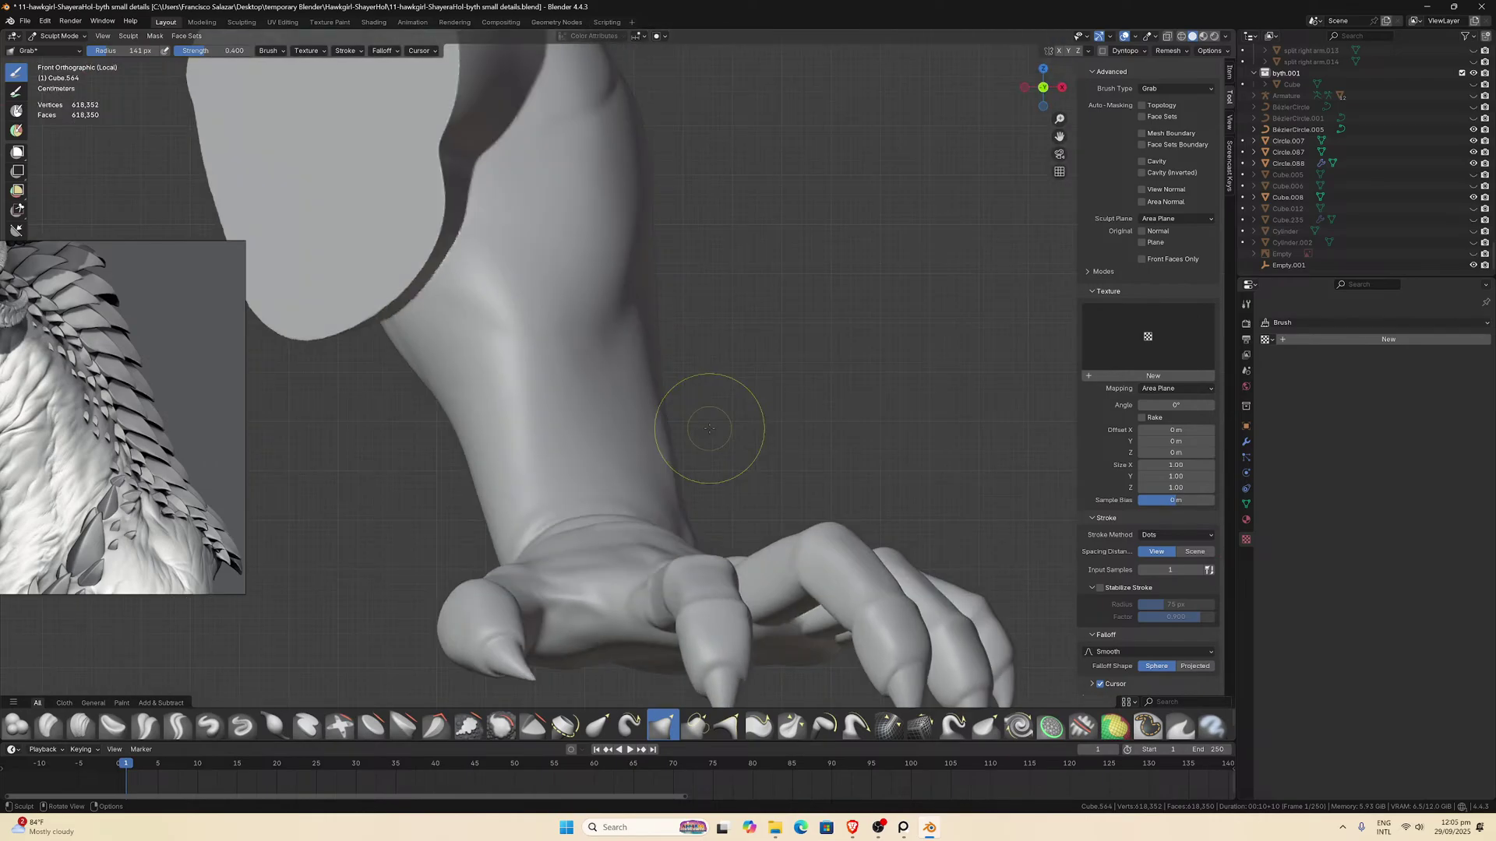
pyautogui.scroll(-3, 709, 427)
pyautogui.moveTo(715, 400); pyautogui.dragTo(600, 417, button='middle')
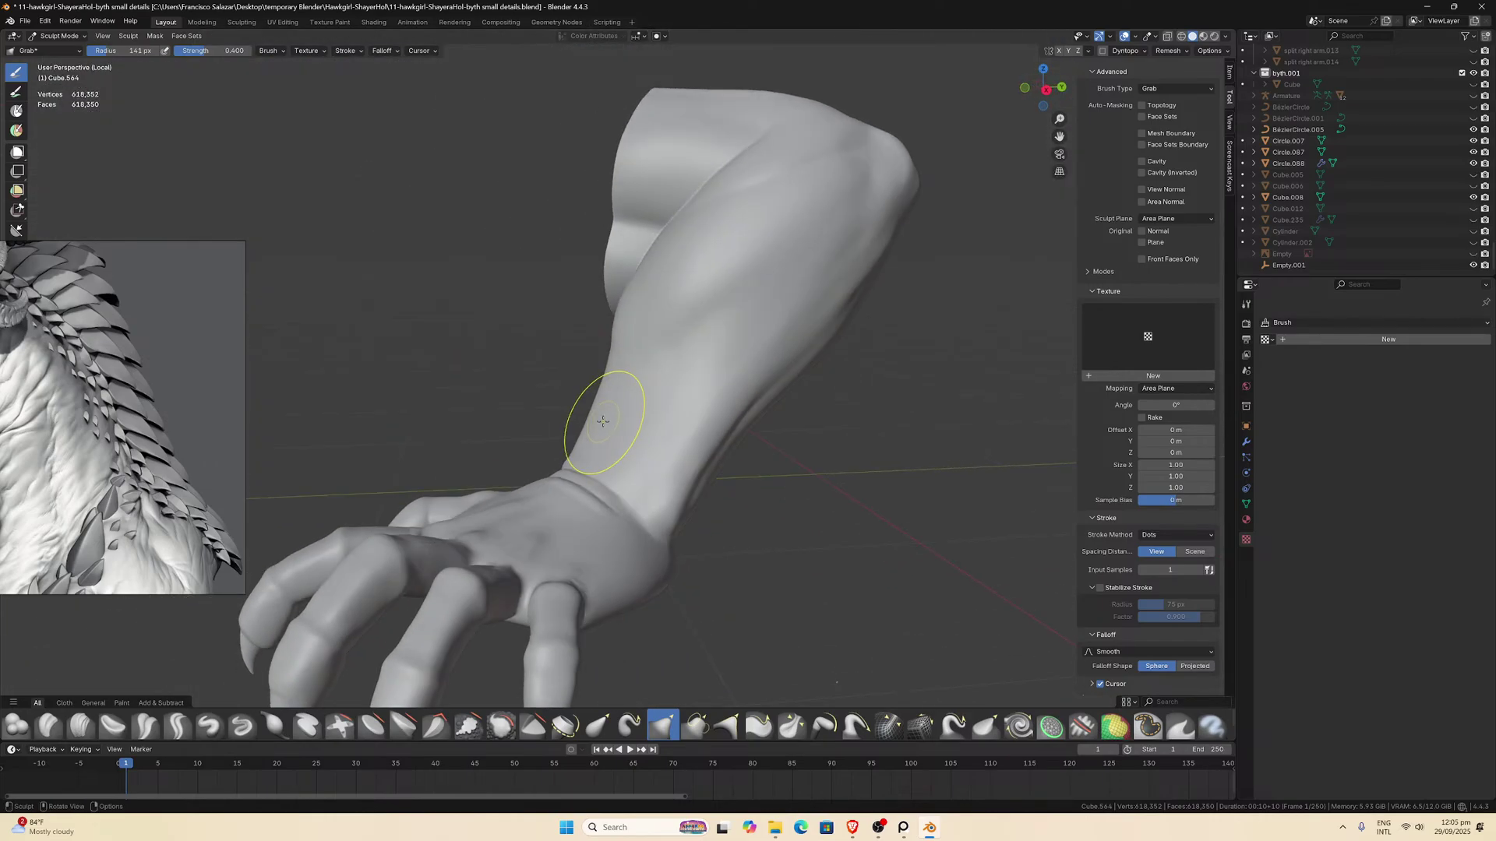
pyautogui.scroll(3, 718, 369)
pyautogui.scroll(-3, 728, 300)
pyautogui.moveTo(701, 400); pyautogui.dragTo(691, 377, button='middle')
pyautogui.scroll(2, 691, 377)
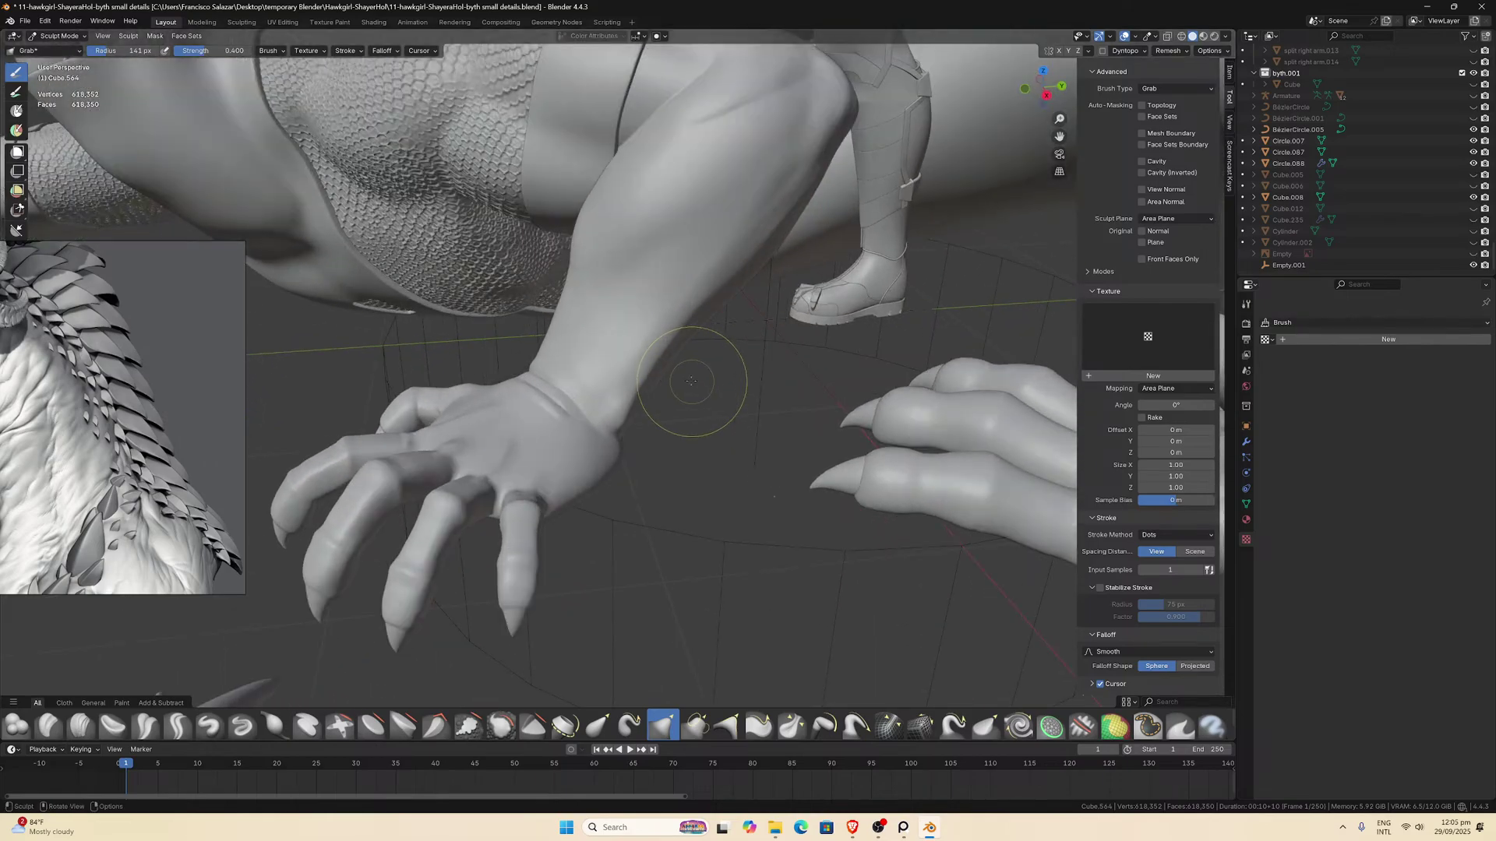
pyautogui.scroll(2, 615, 327)
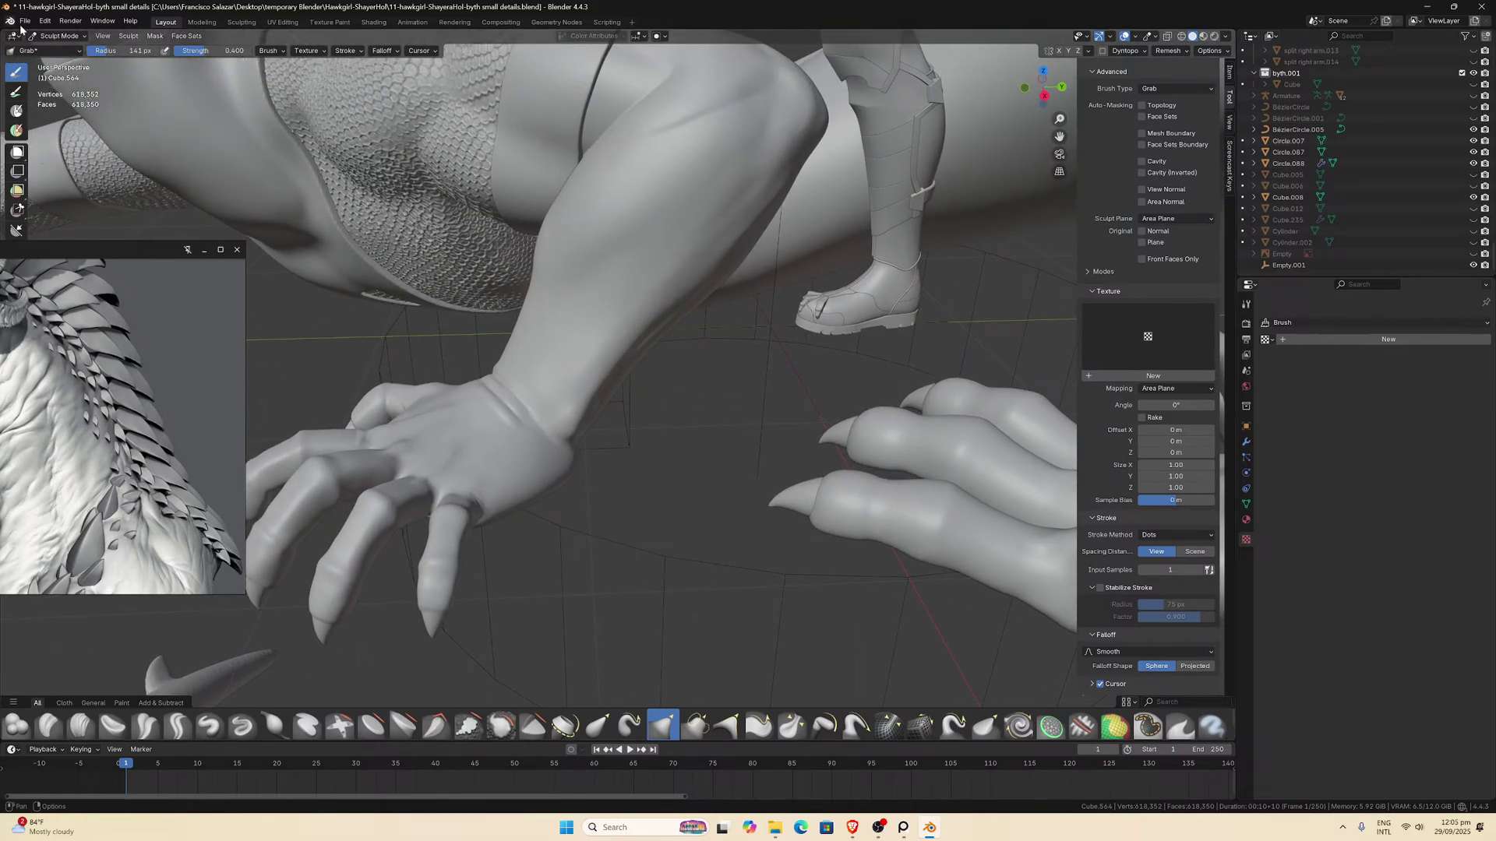
# Append the miniHorns brush from VDM.blend in the textures-resources folder.
pyautogui.click(63, 37)
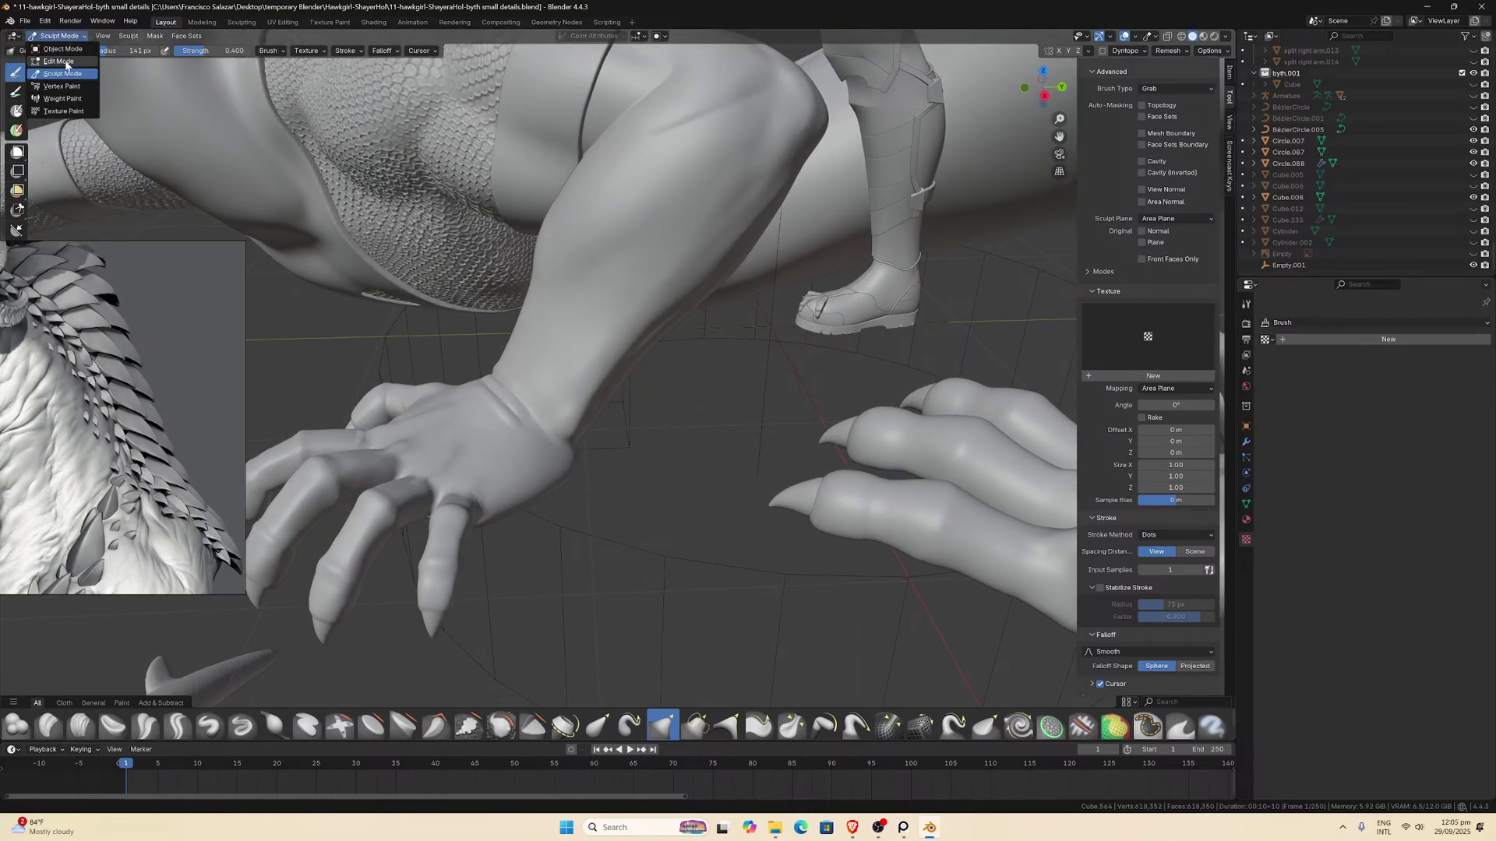
pyautogui.click(25, 21)
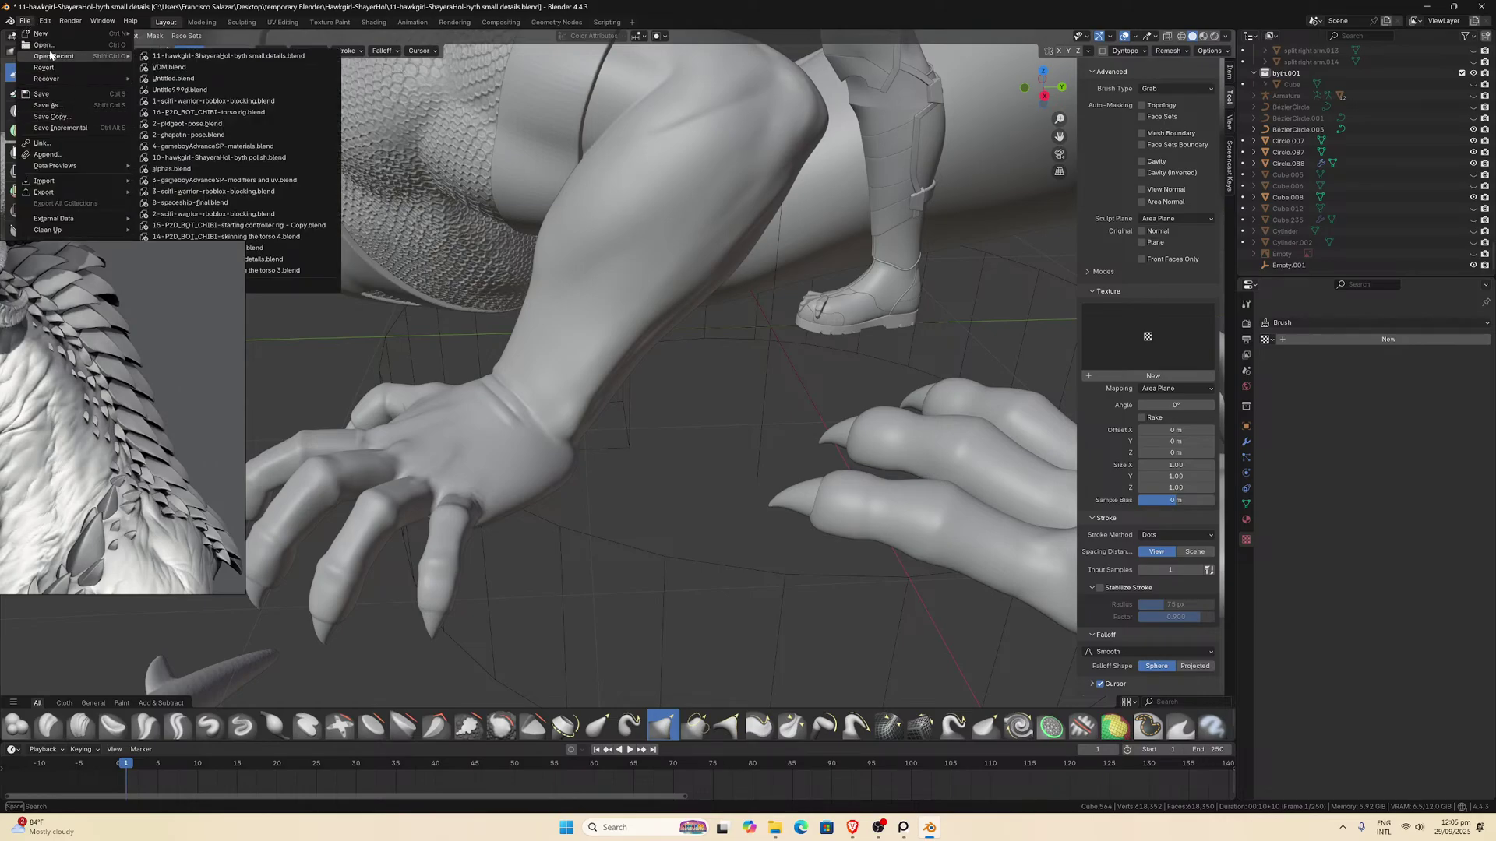
pyautogui.click(25, 21)
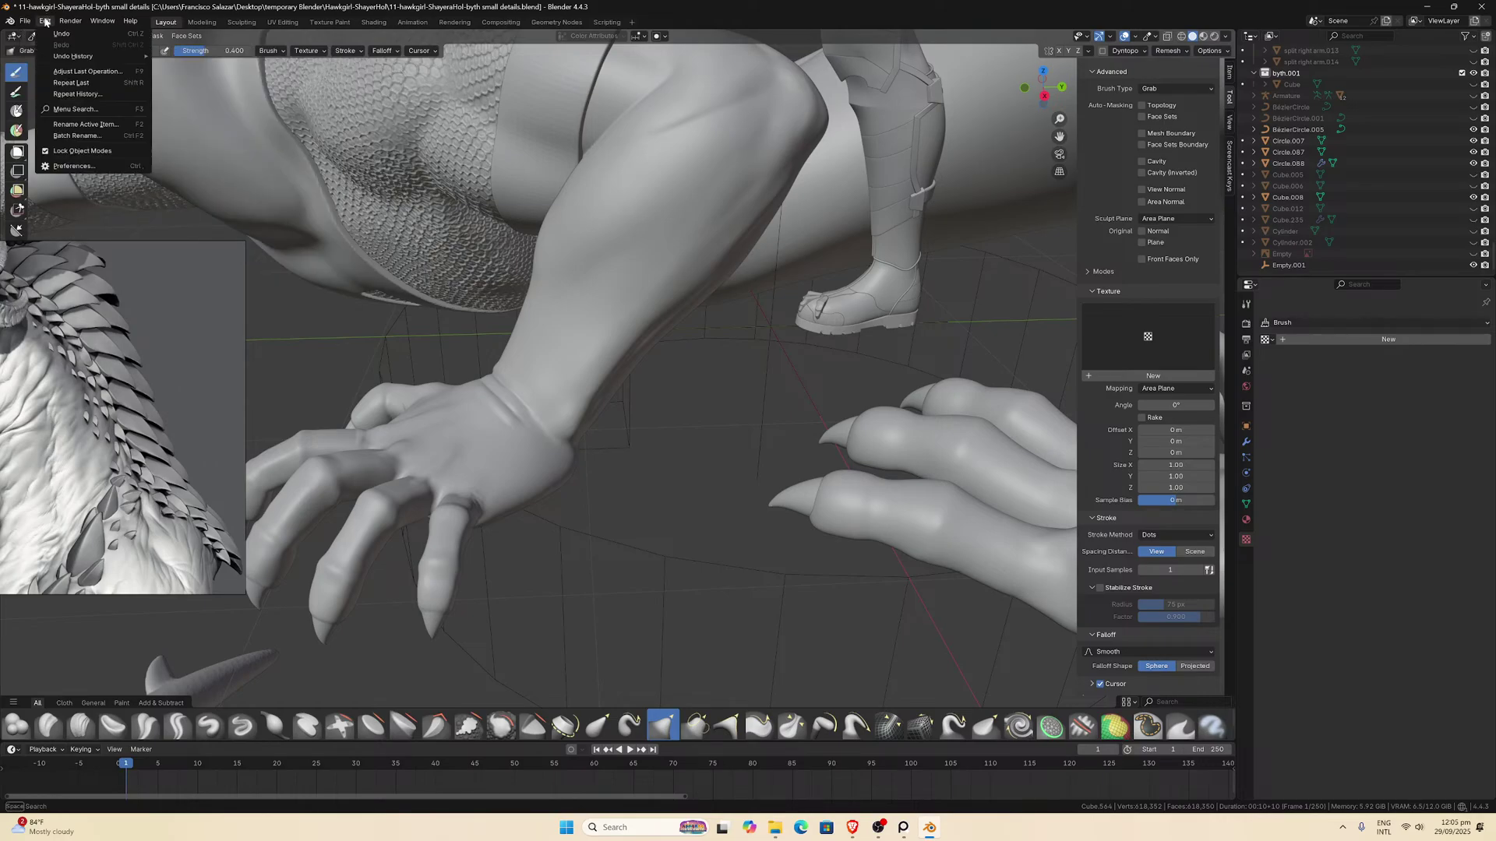
pyautogui.click(24, 21)
pyautogui.click(46, 154)
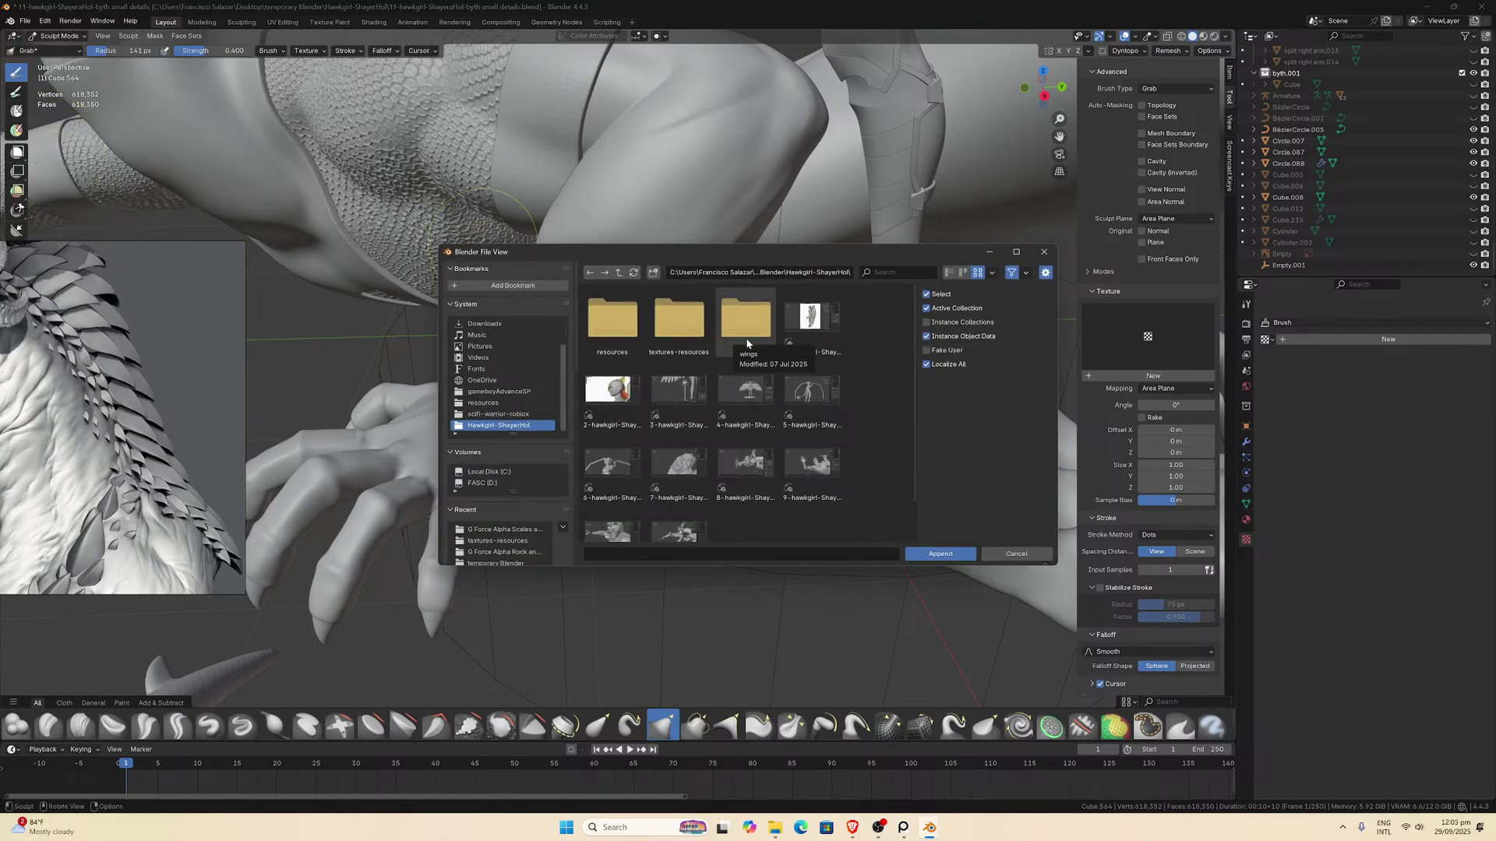
pyautogui.doubleClick(693, 333)
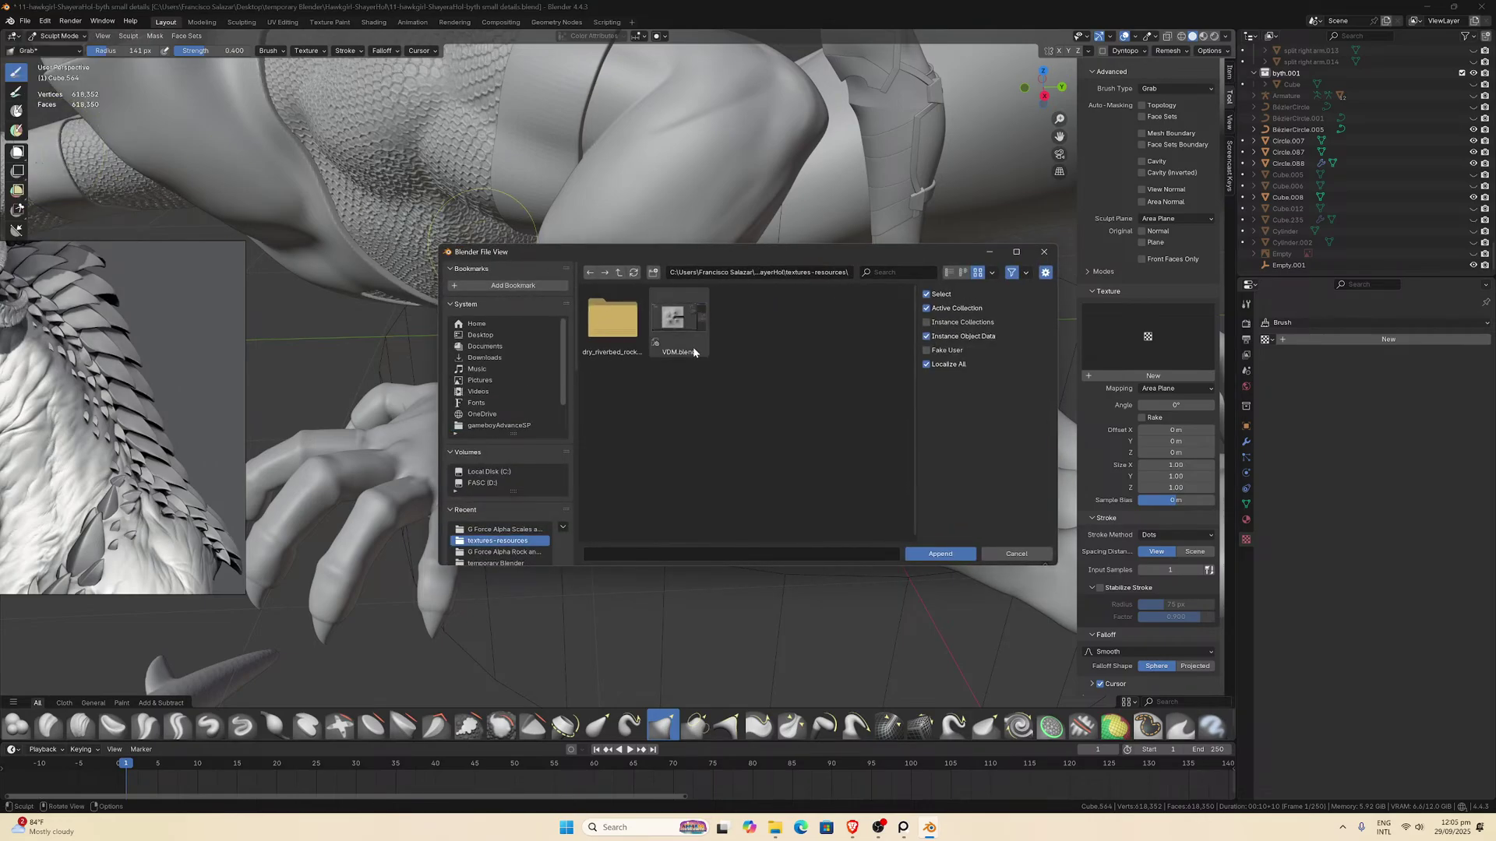
pyautogui.doubleClick(693, 347)
pyautogui.doubleClick(616, 320)
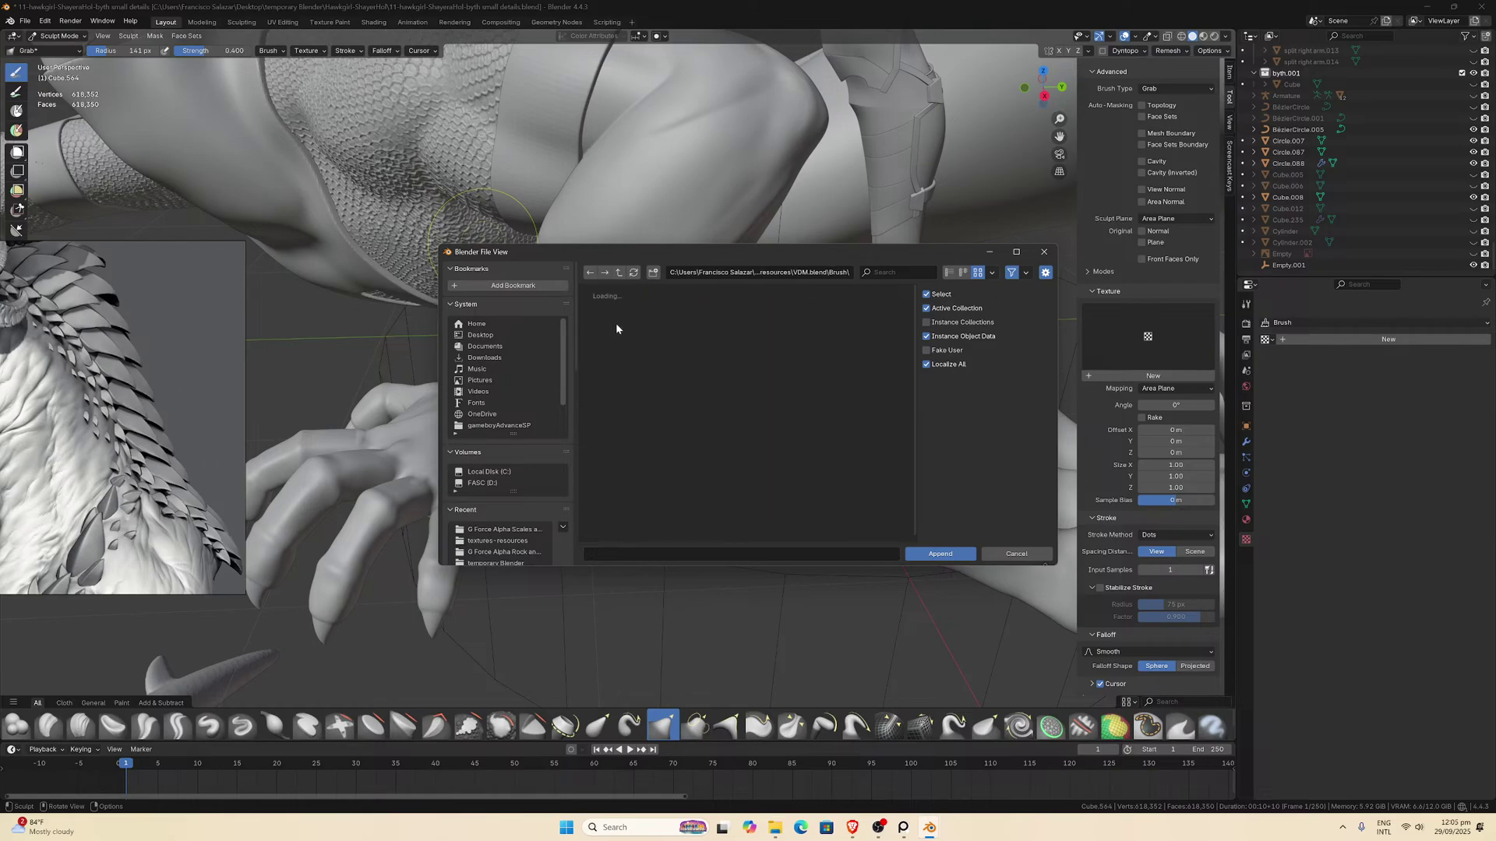
pyautogui.doubleClick(629, 335)
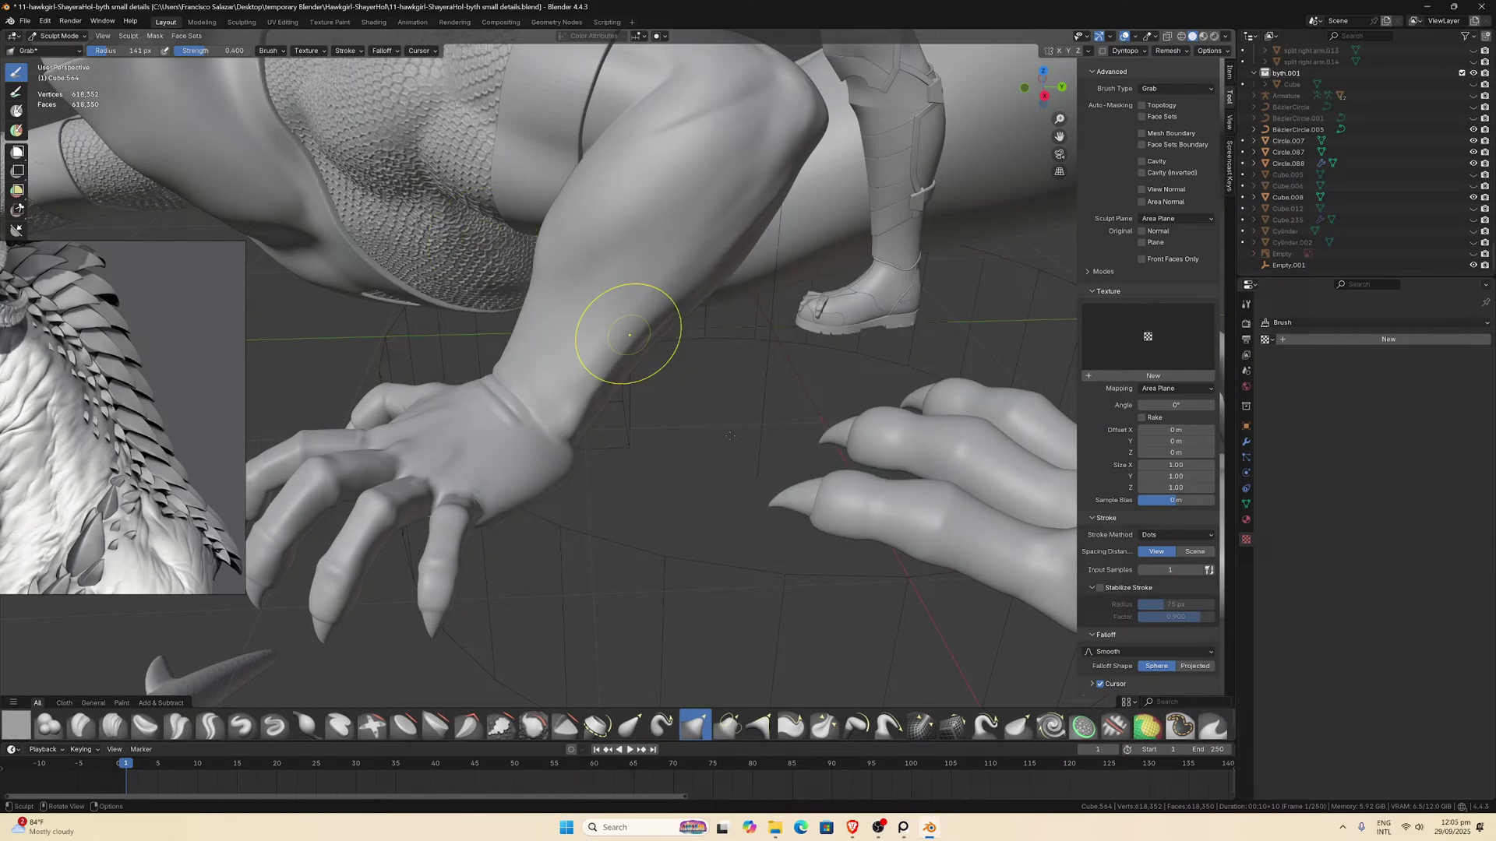
# Activate the miniHorns brush for detailing the forearm and review its texture, stroke and falloff settings.
pyautogui.scroll(-3, 630, 335)
pyautogui.scroll(3, 584, 417)
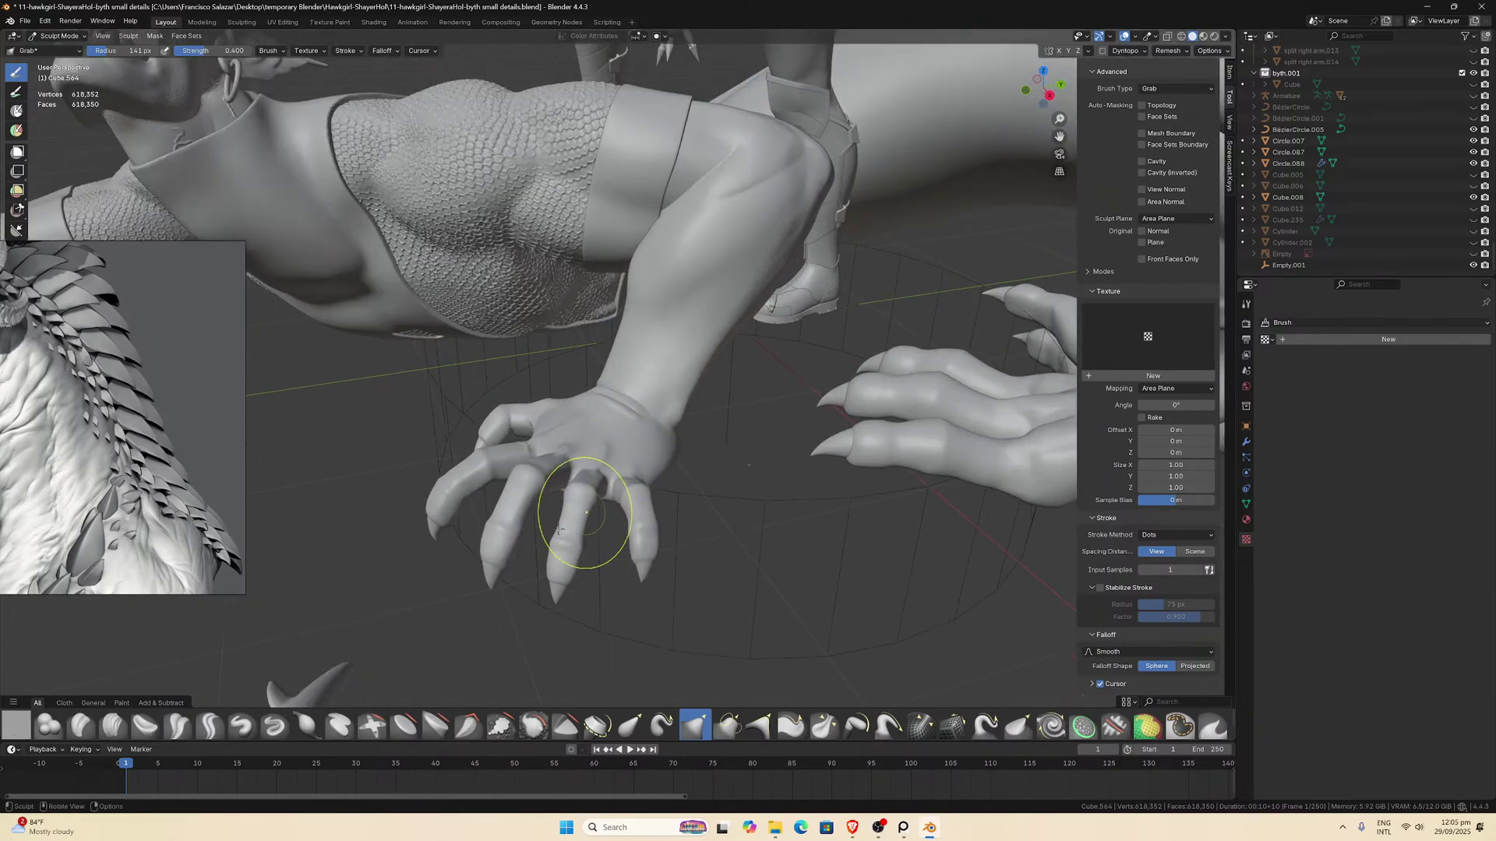
pyautogui.click(15, 724)
pyautogui.moveTo(467, 468); pyautogui.dragTo(620, 202, button='middle')
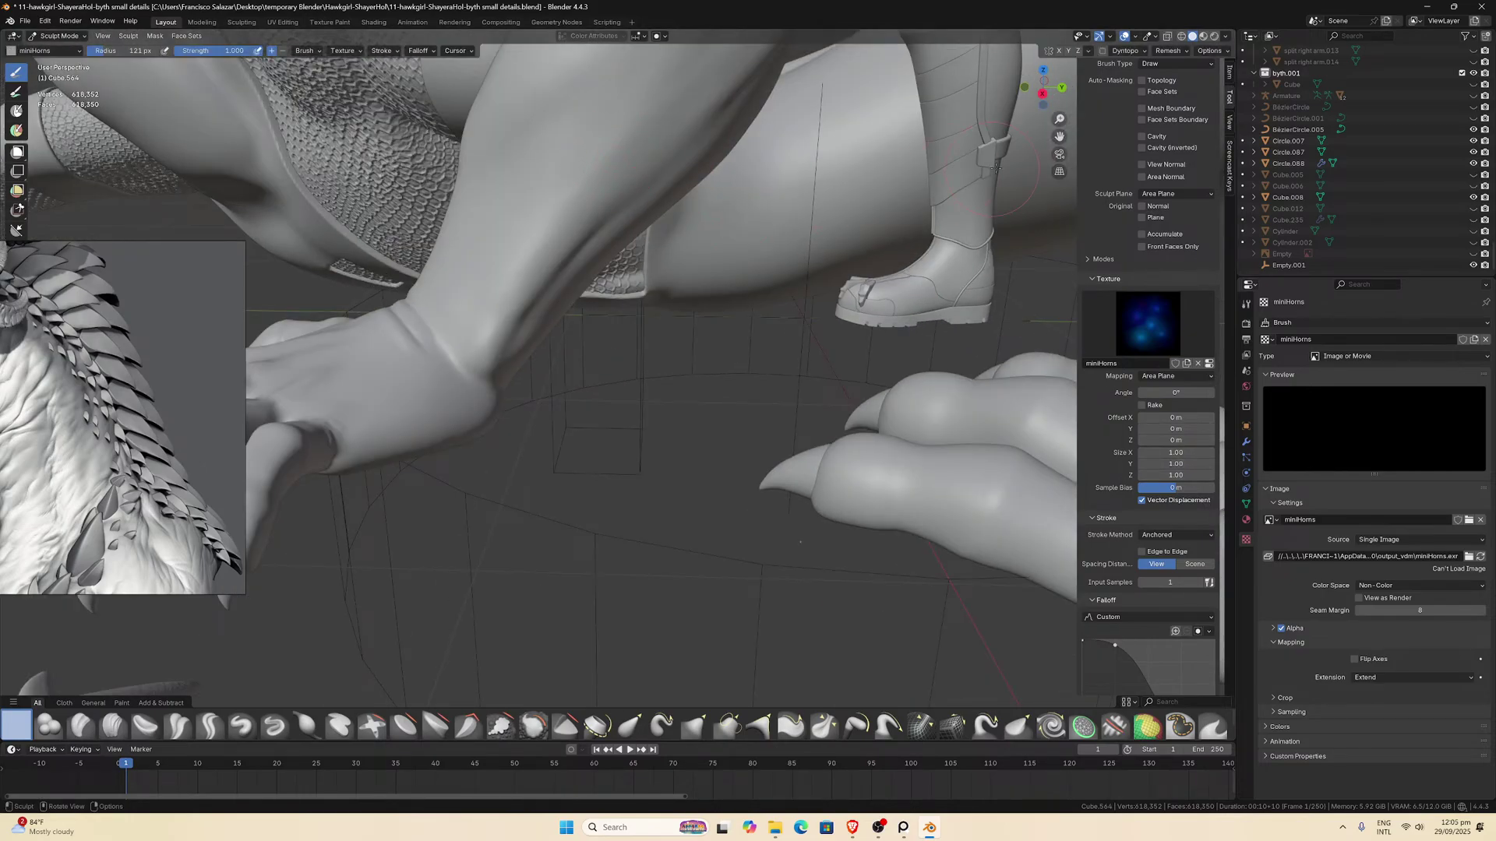
pyautogui.scroll(3, 610, 159)
pyautogui.press('f')
pyautogui.moveTo(802, 335); pyautogui.dragTo(809, 281, button='middle')
pyautogui.scroll(3, 809, 276)
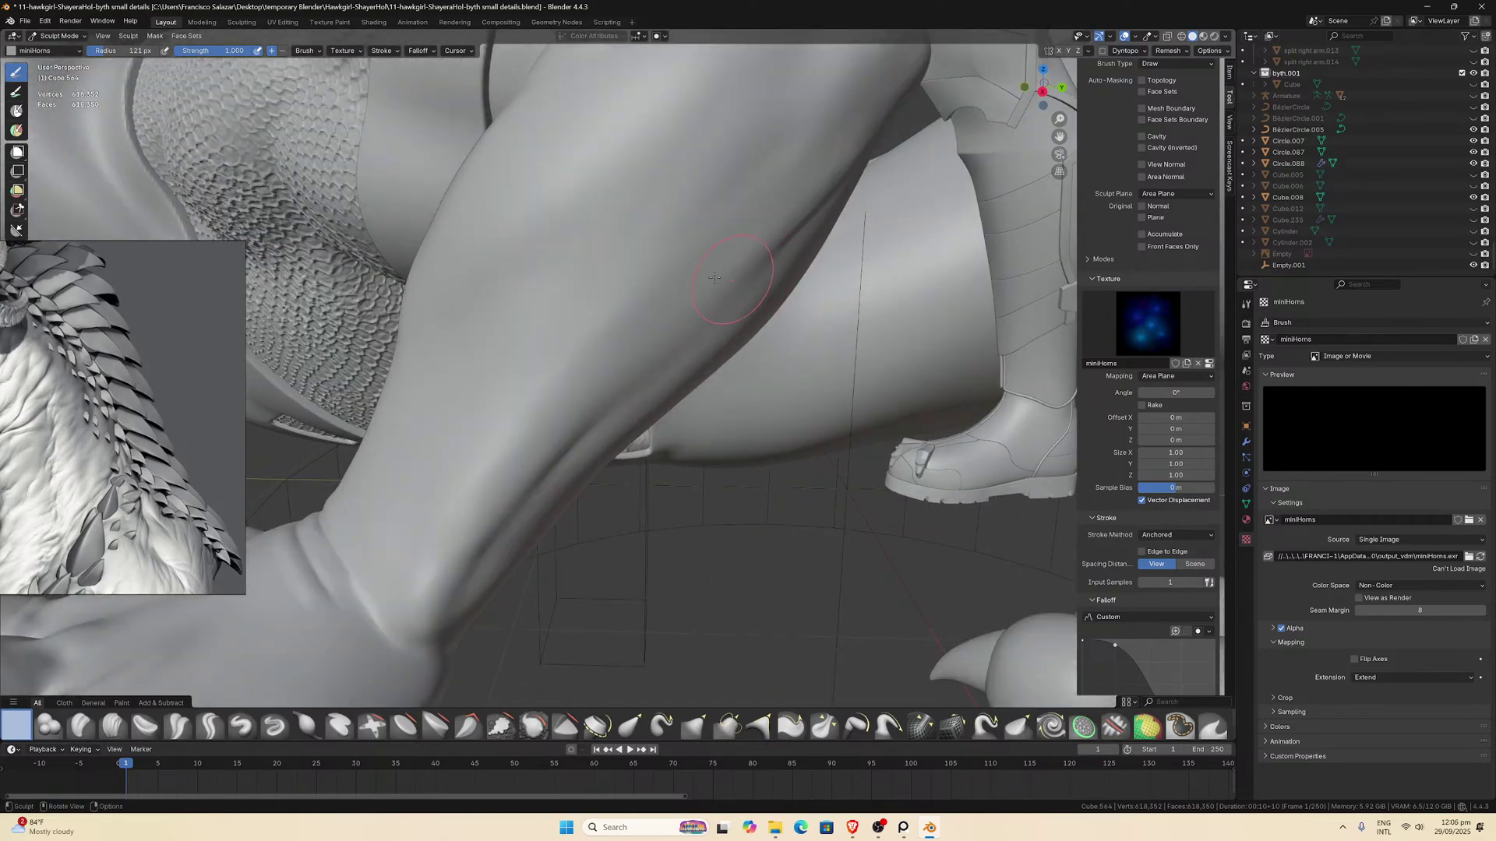
pyautogui.scroll(-3, 767, 311)
pyautogui.moveTo(616, 300)
pyautogui.mouseDown(button='middle')
pyautogui.moveTo(666, 300)
pyautogui.moveTo(667, 341)
pyautogui.mouseUp(button='middle')
pyautogui.scroll(2, 666, 299)
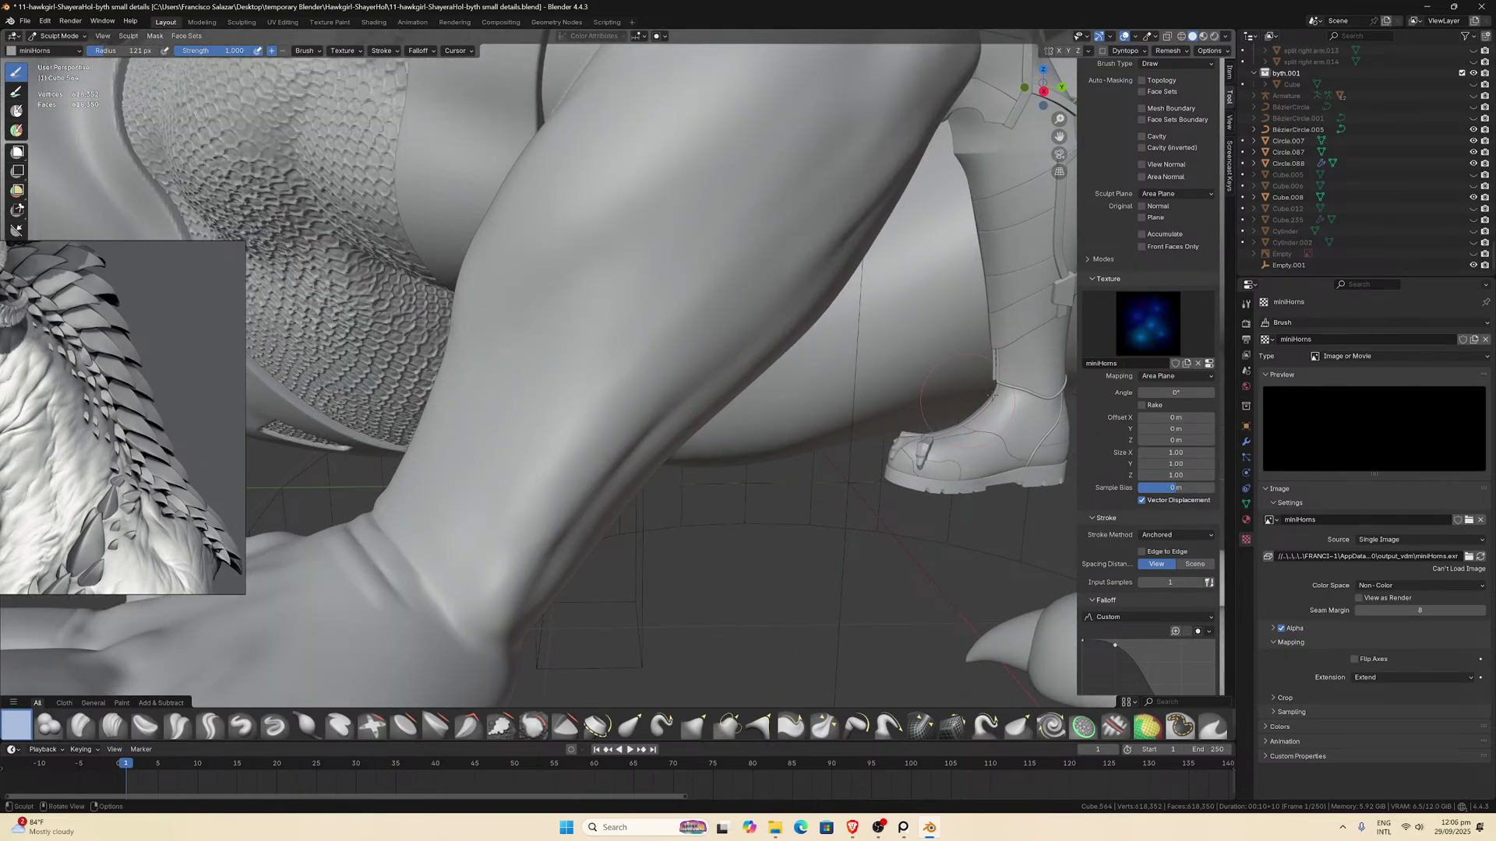
pyautogui.scroll(-5, 1117, 427)
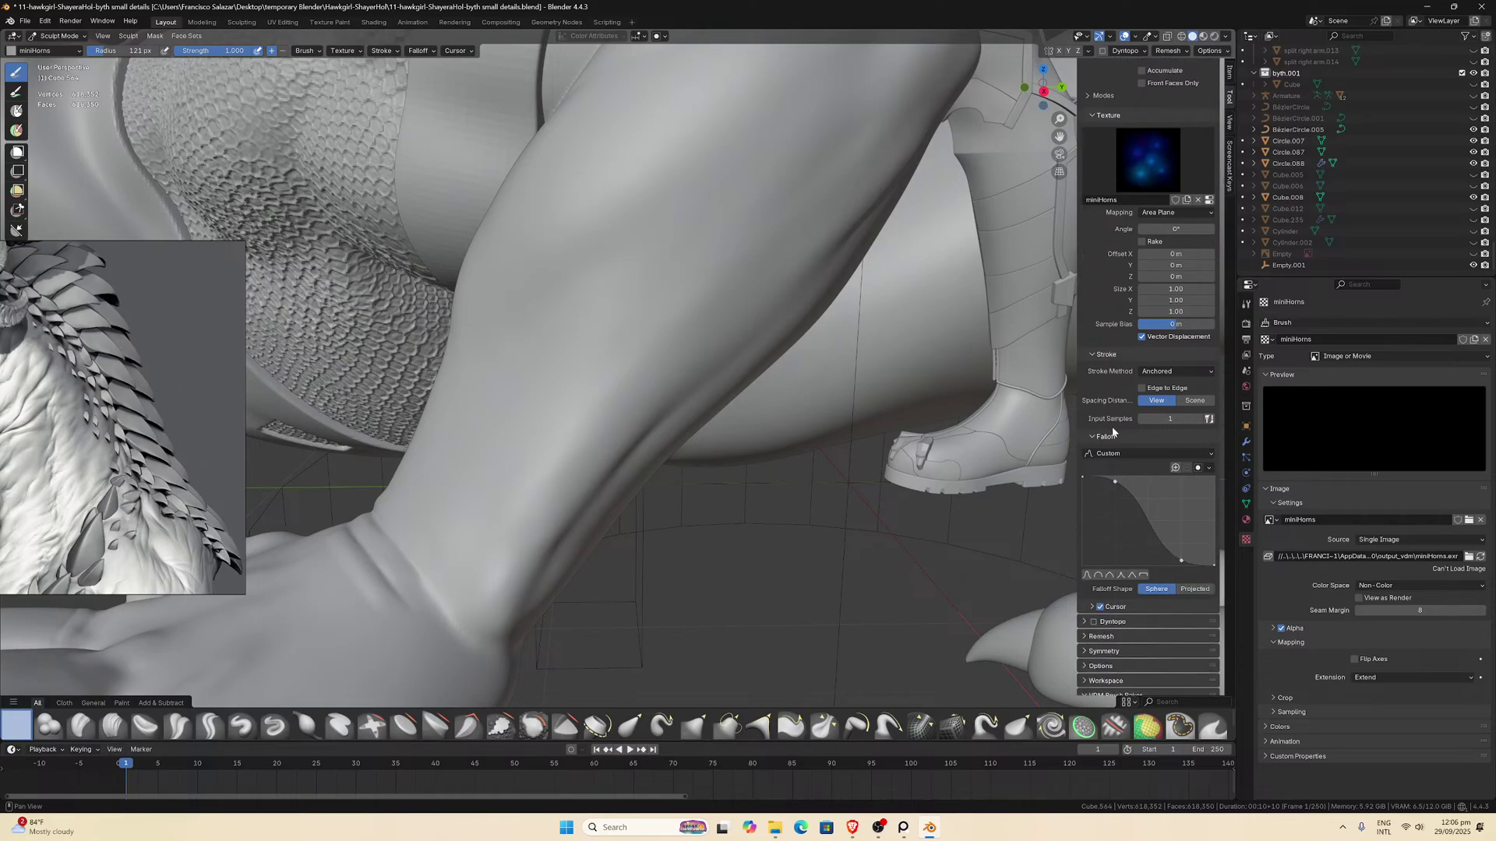
pyautogui.scroll(2, 1122, 528)
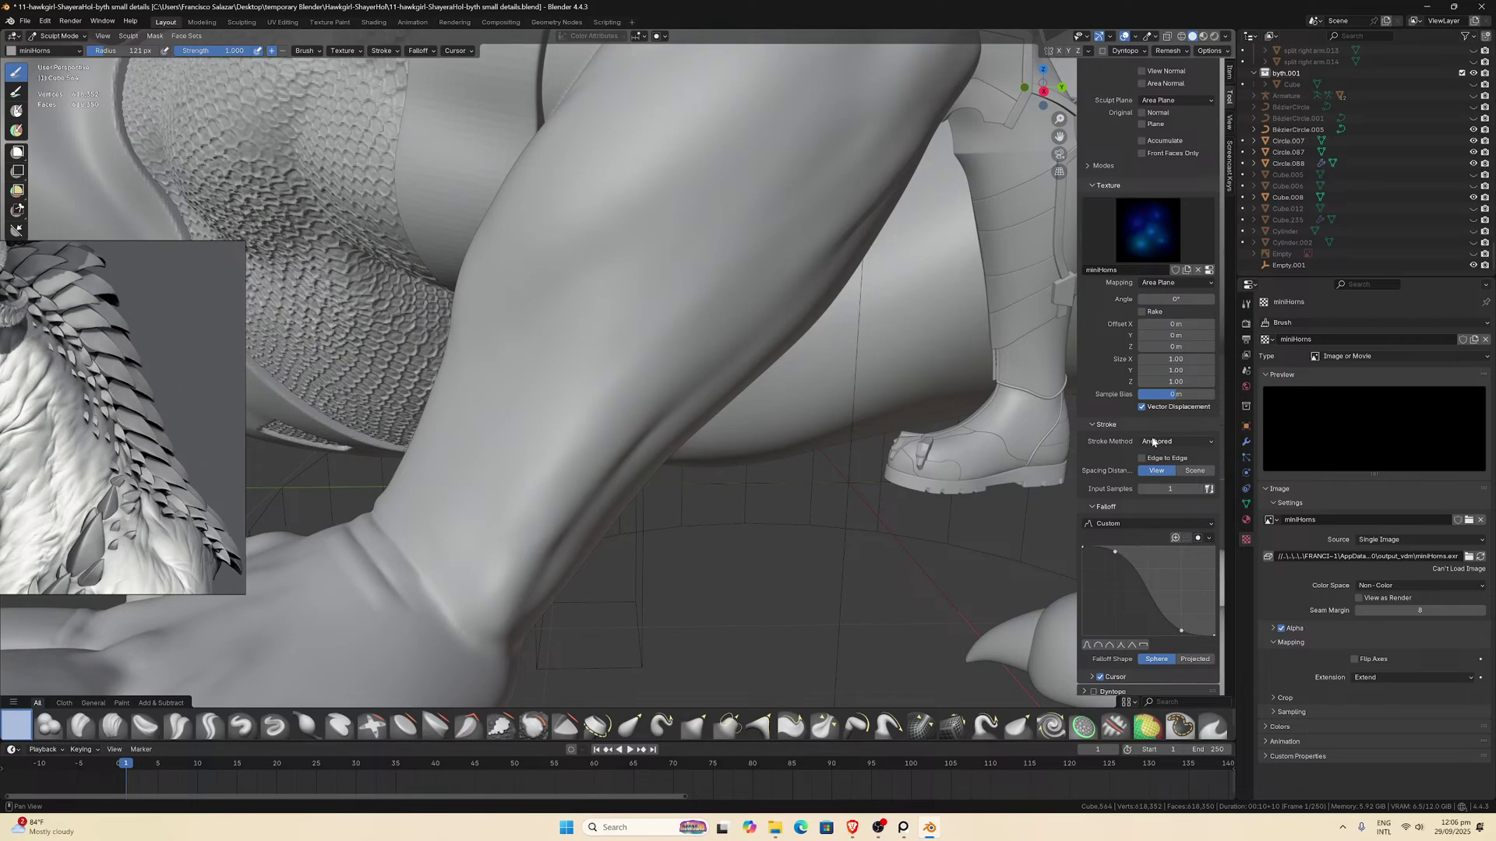
# Search the project's textures-resources folder and its dry_riverbed_rock textures for the image file missing from the miniHorns texture.
pyautogui.click(1170, 254)
pyautogui.click(1468, 520)
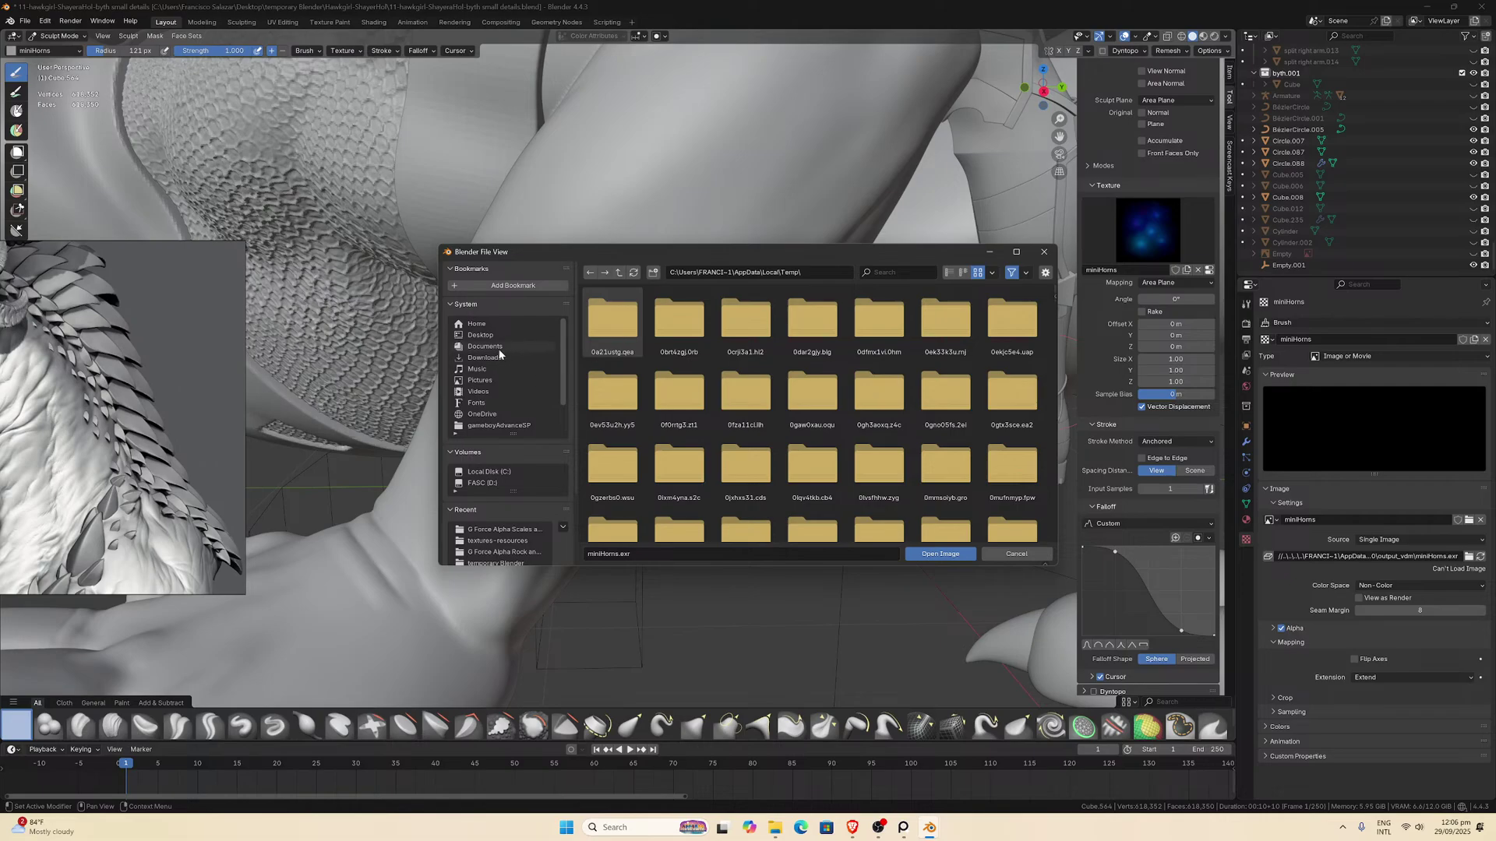
pyautogui.click(481, 335)
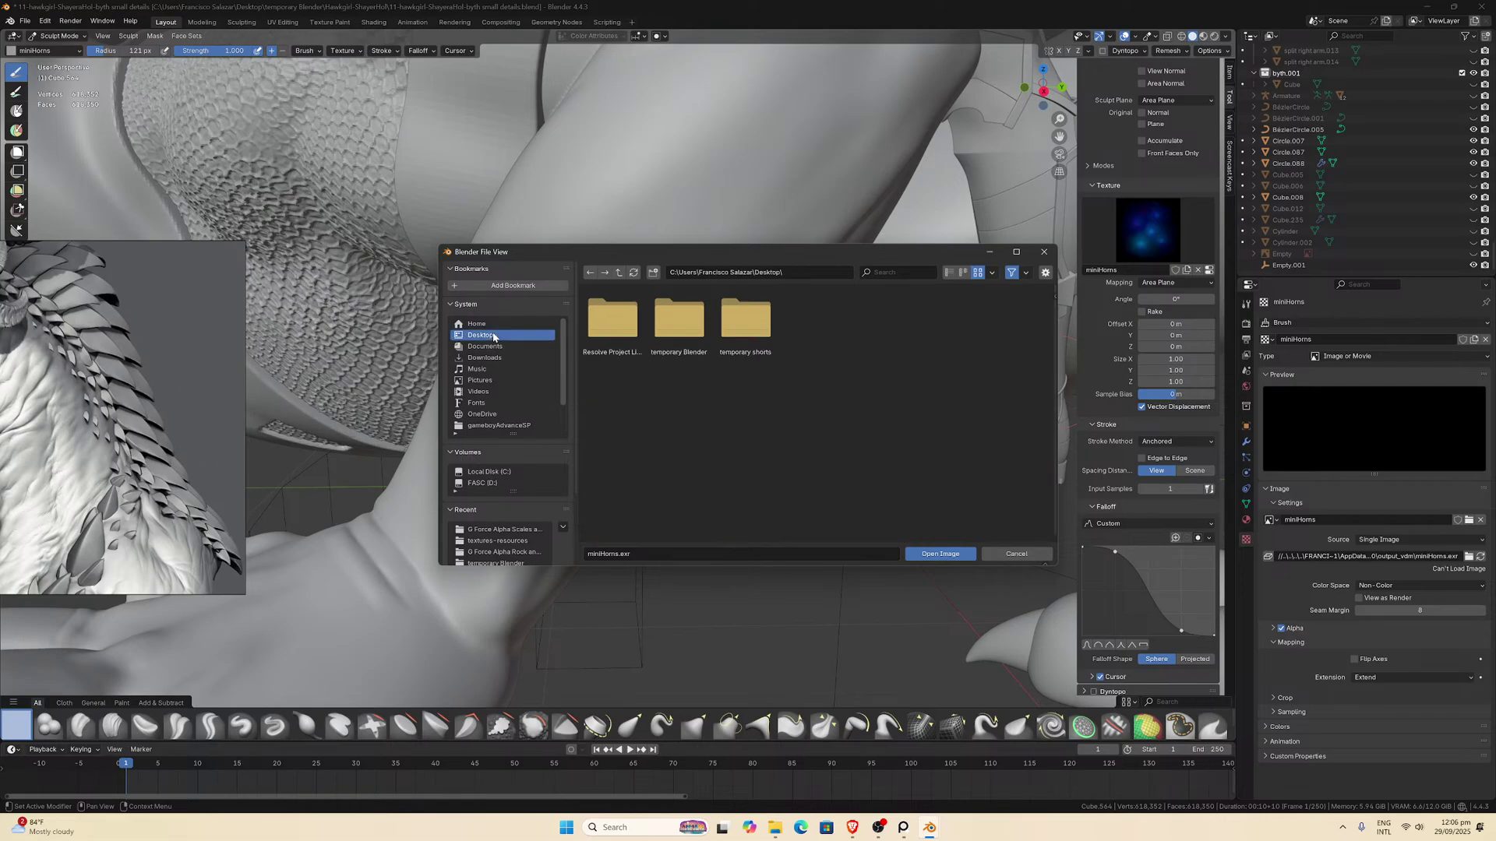
pyautogui.doubleClick(671, 331)
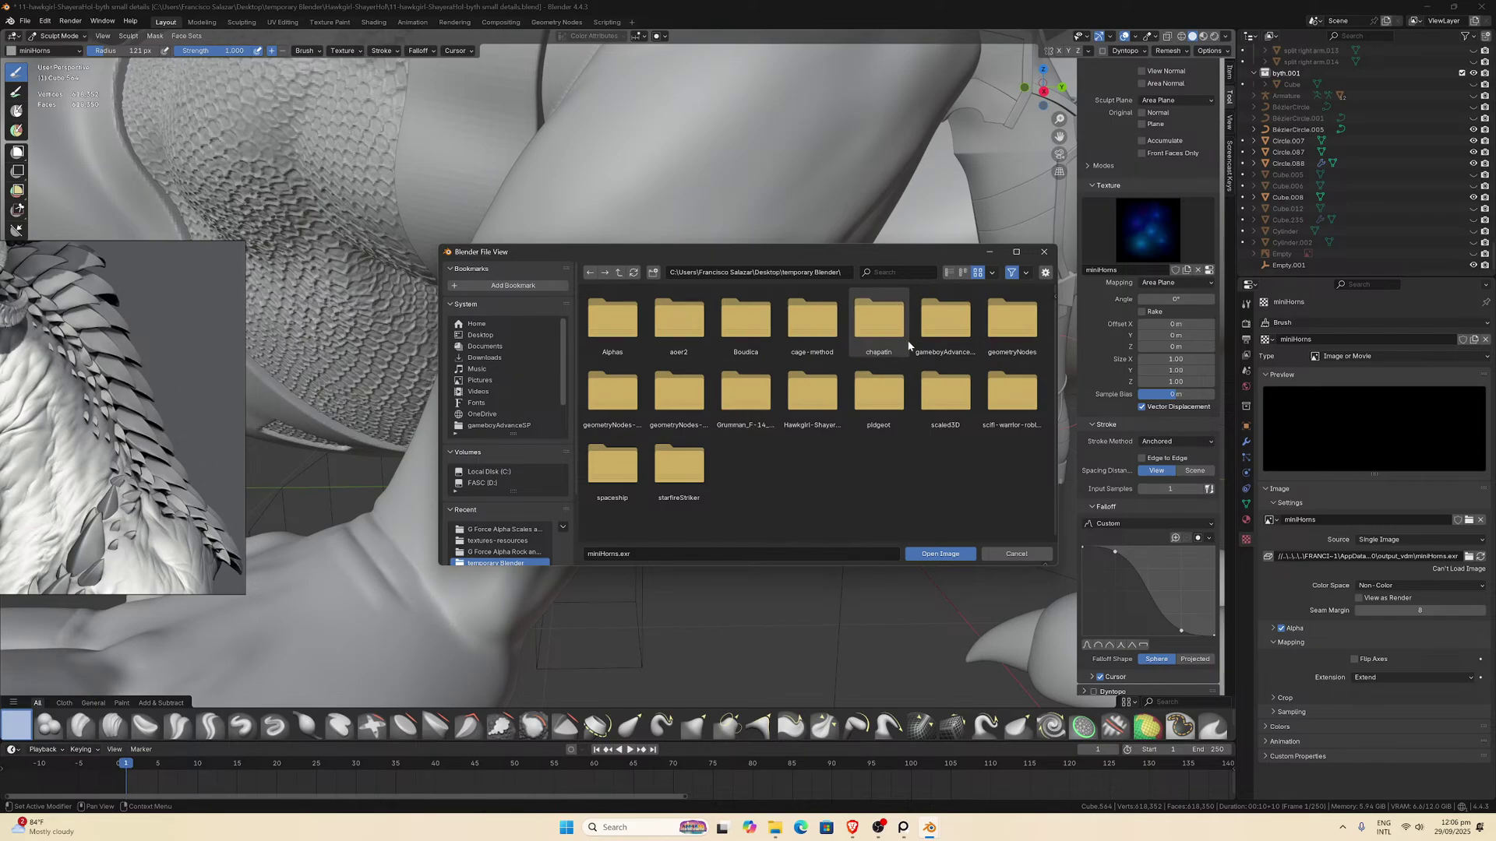
pyautogui.click(817, 394)
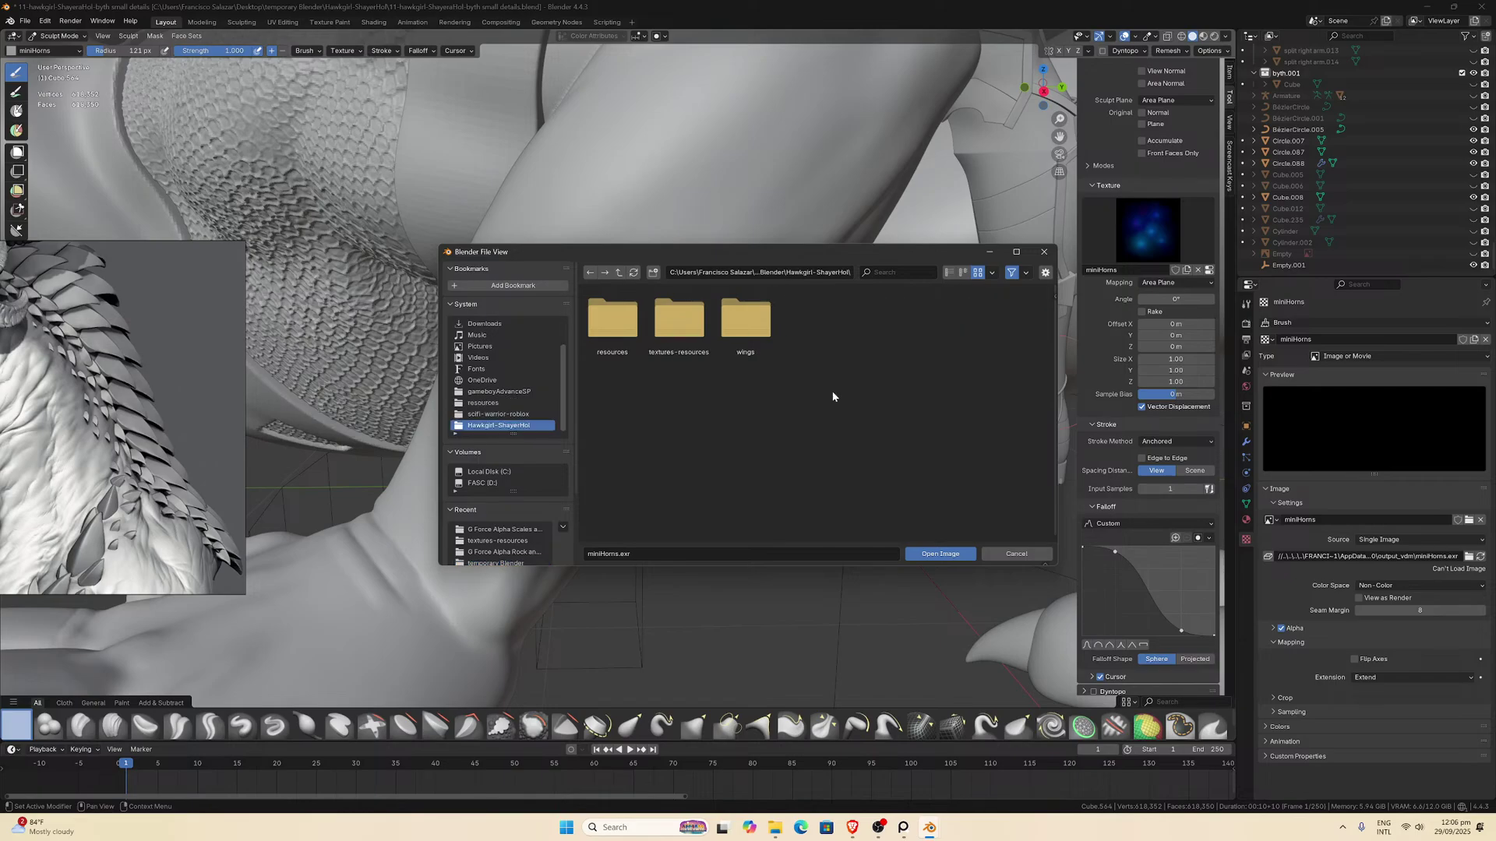
pyautogui.doubleClick(664, 331)
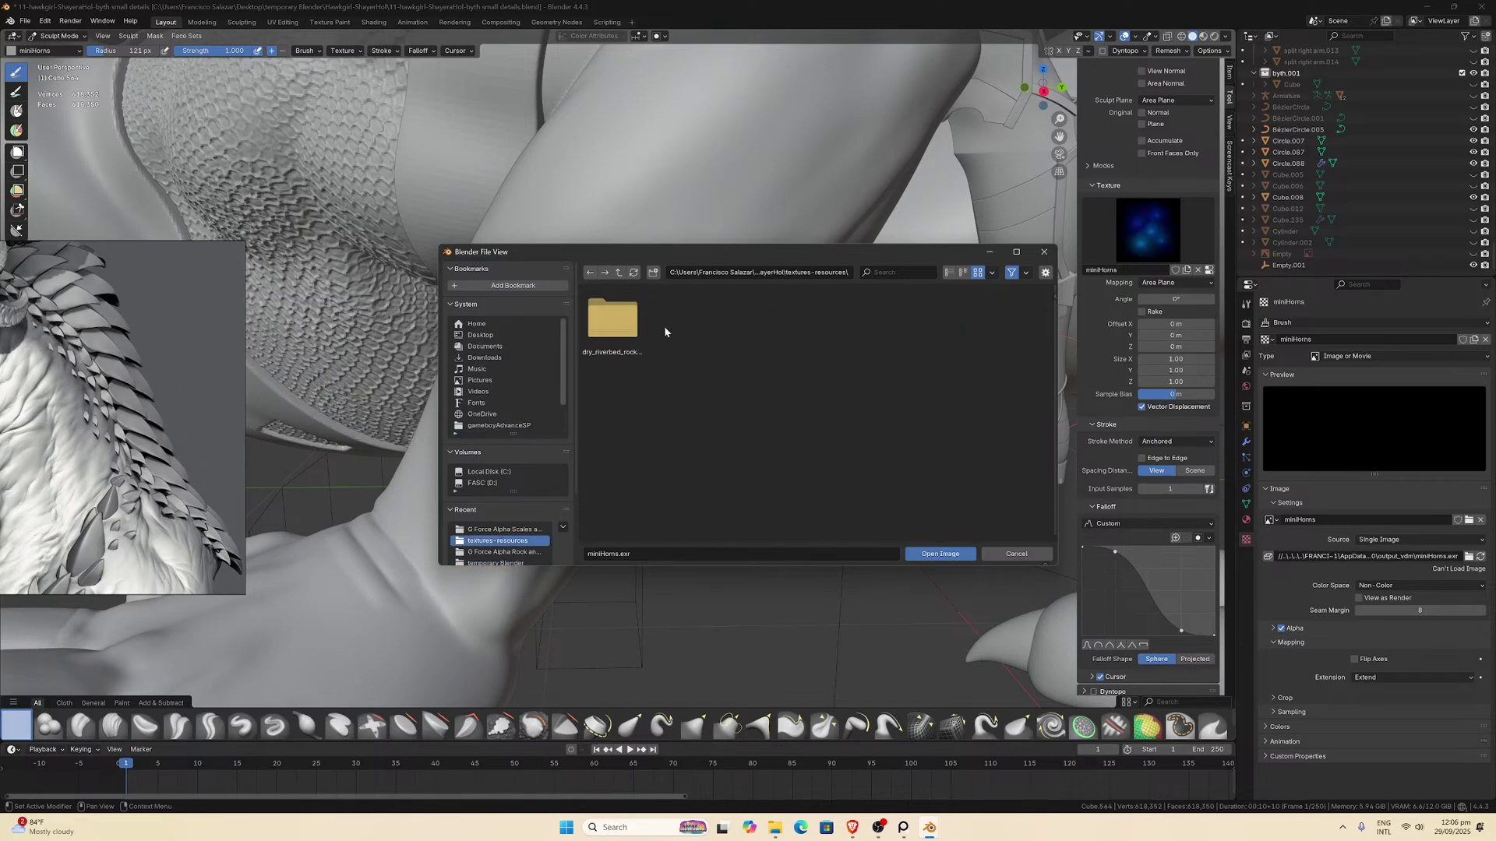
pyautogui.click(626, 340)
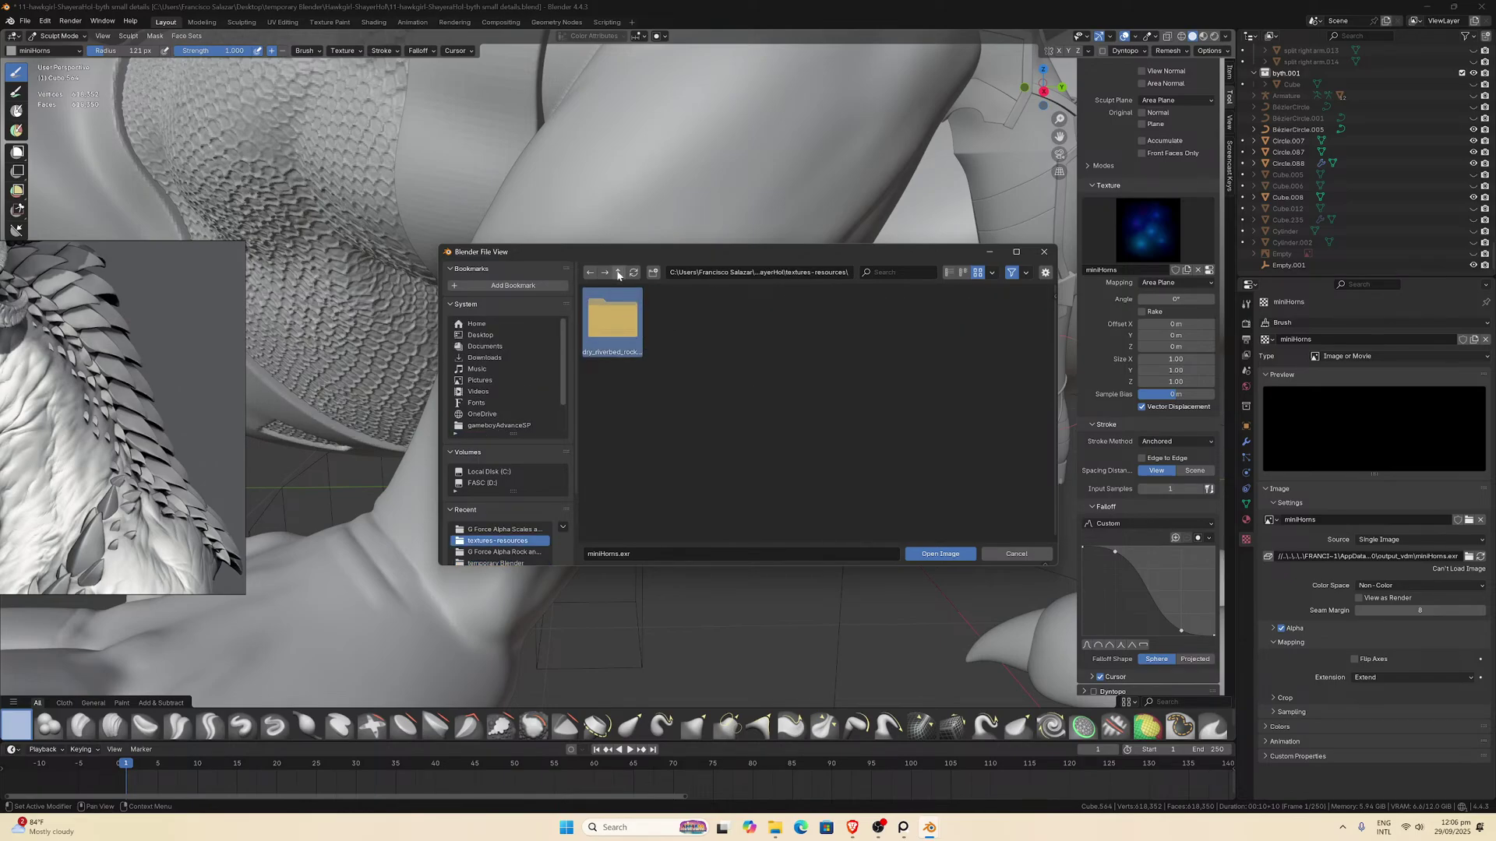
pyautogui.click(618, 272)
pyautogui.doubleClick(665, 331)
pyautogui.doubleClick(623, 327)
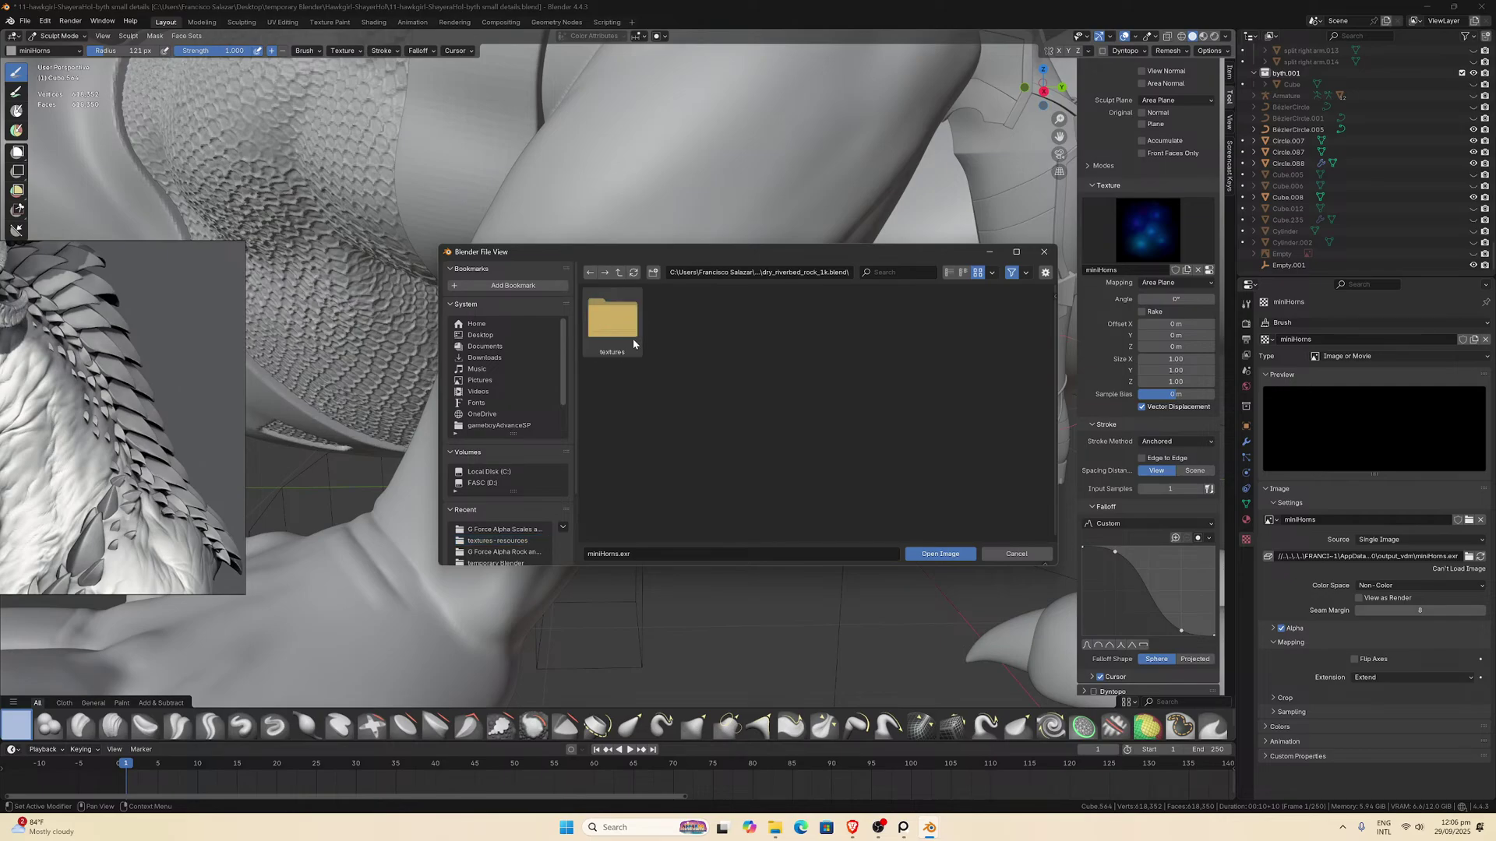
pyautogui.doubleClick(640, 349)
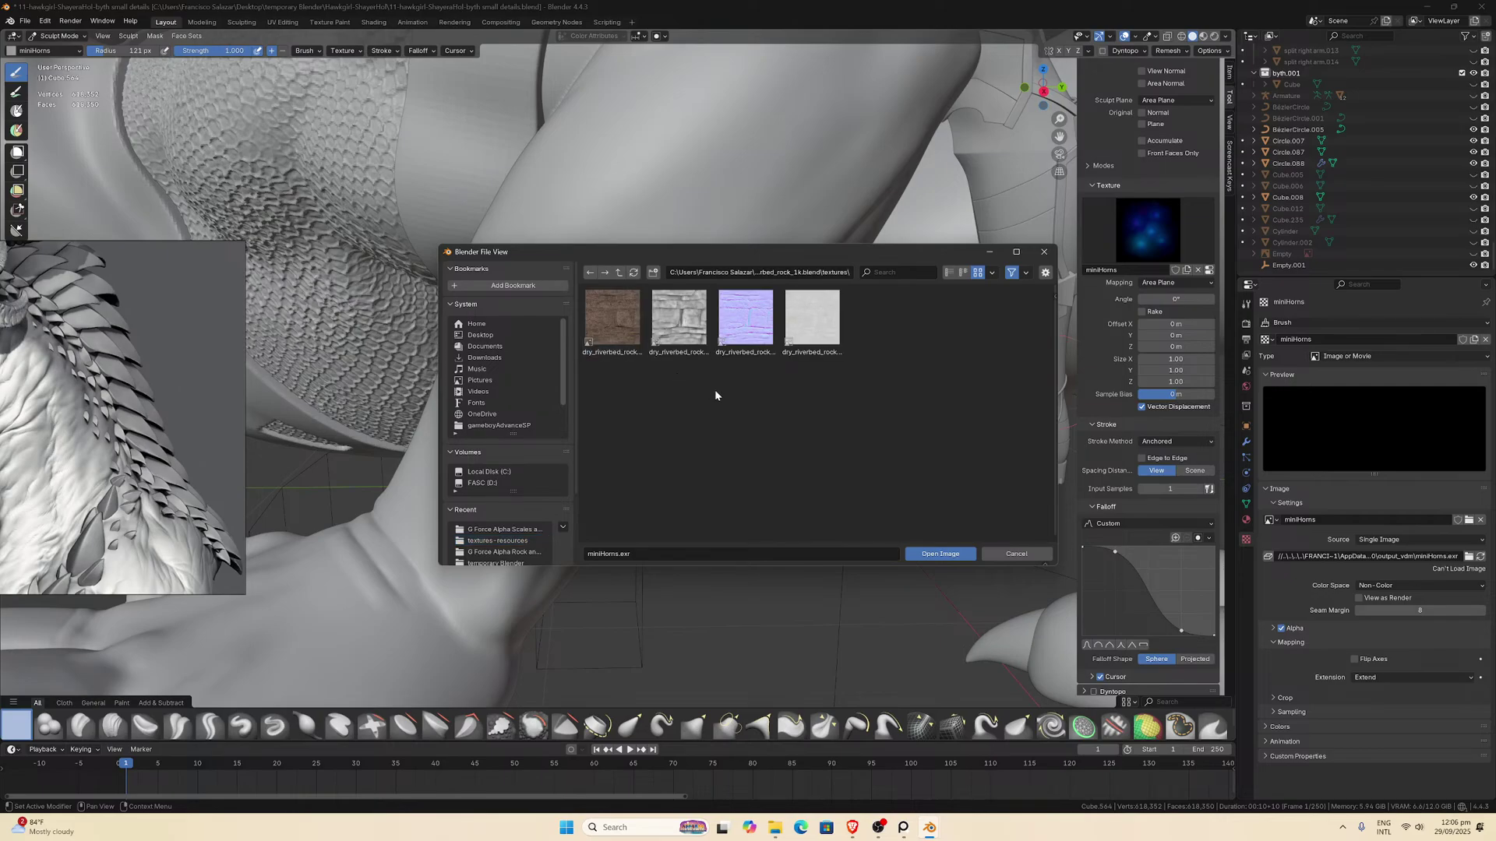
# Check the project's resources and wings folders for the miniHorns image, recheck the rock textures, and leave the file browser without loading anything.
pyautogui.click(619, 272)
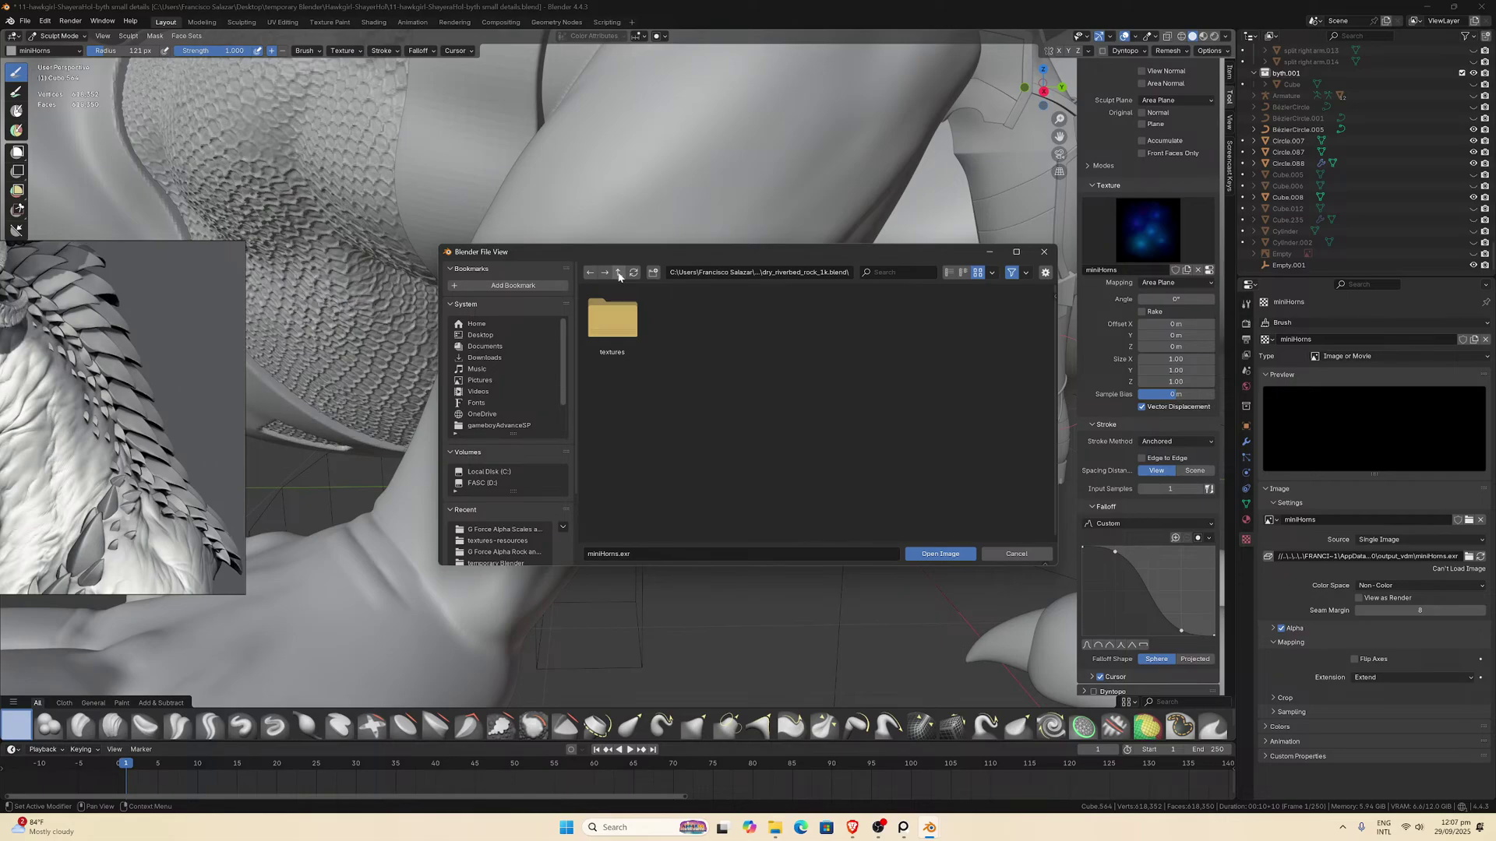
pyautogui.click(618, 274)
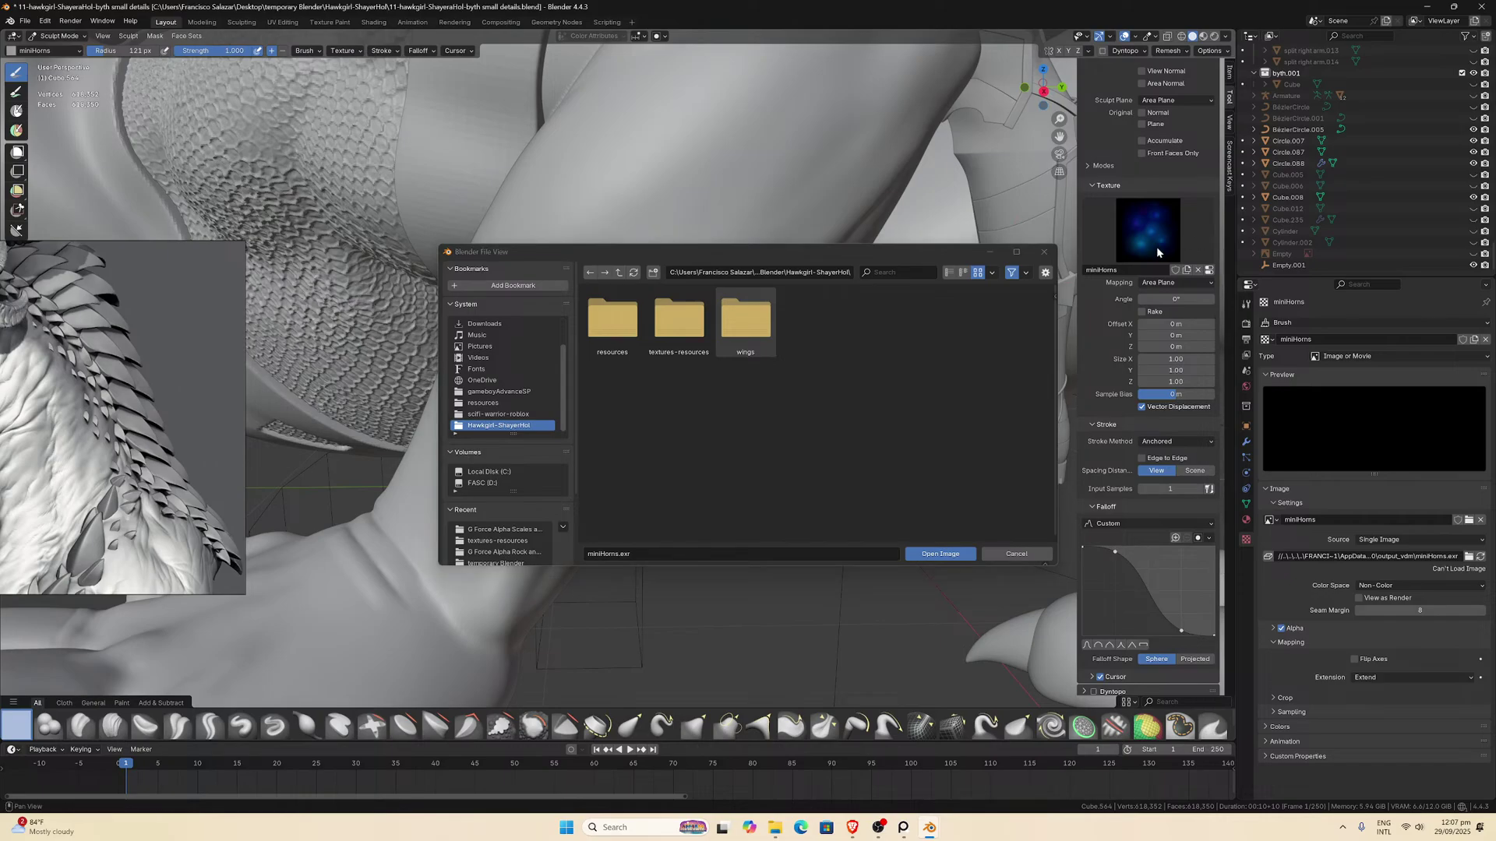
pyautogui.doubleClick(613, 349)
pyautogui.click(619, 272)
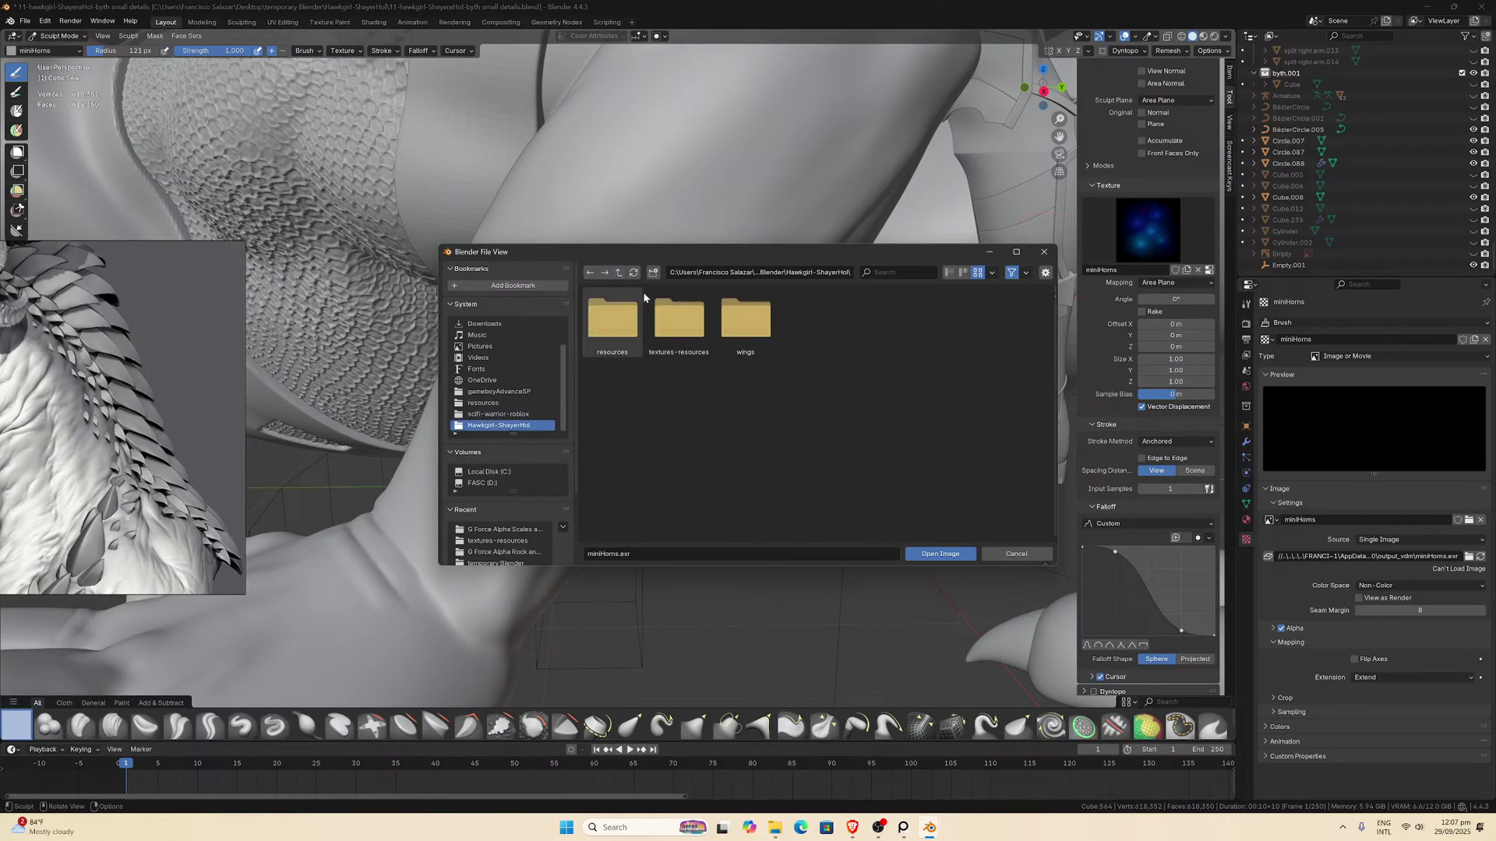
pyautogui.doubleClick(746, 319)
pyautogui.click(619, 272)
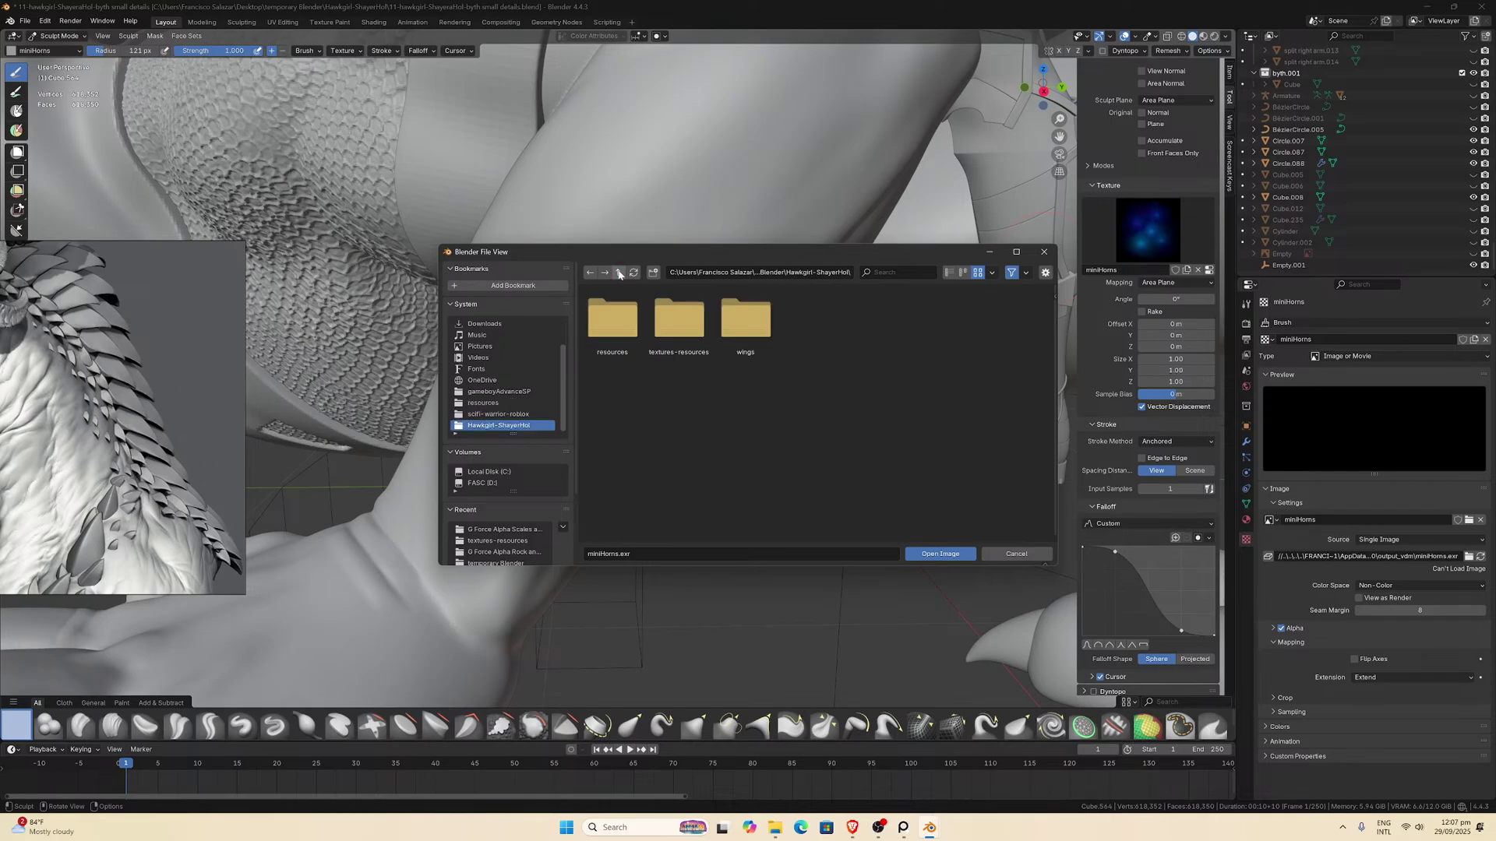
pyautogui.doubleClick(657, 335)
pyautogui.doubleClick(613, 319)
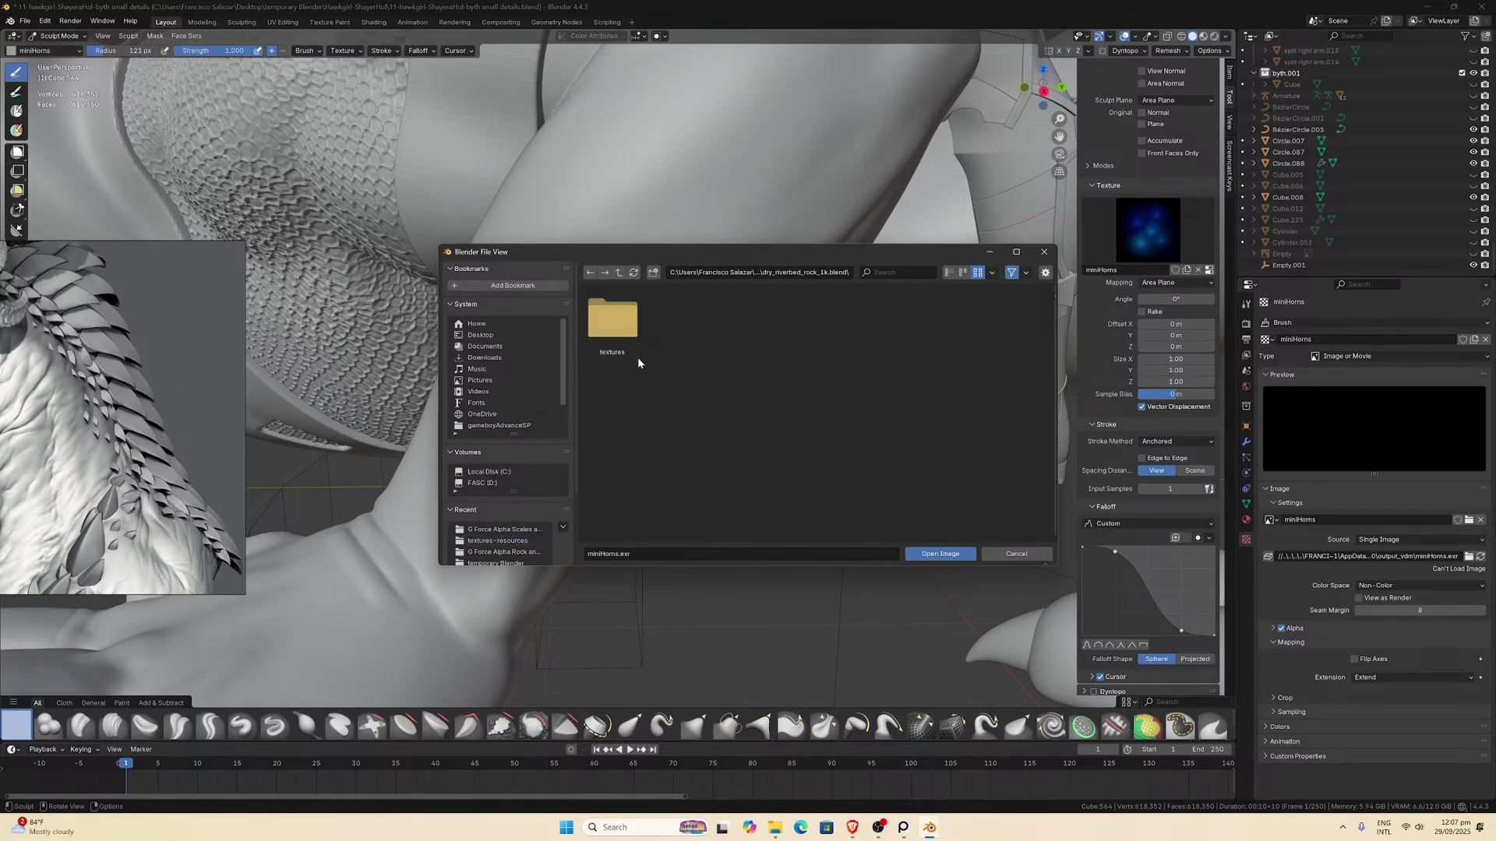
pyautogui.doubleClick(613, 319)
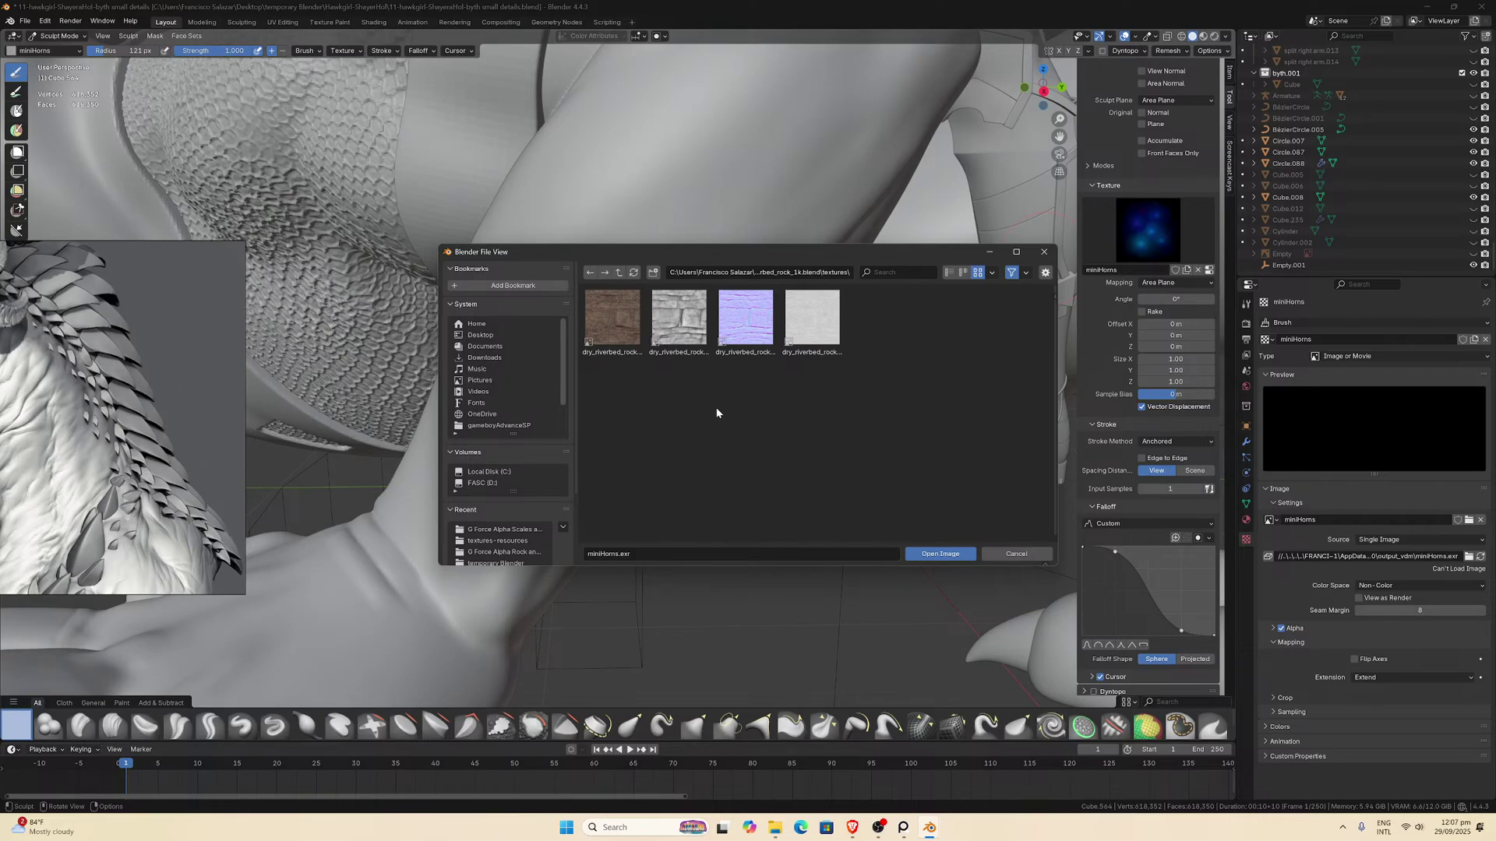
pyautogui.click(1010, 554)
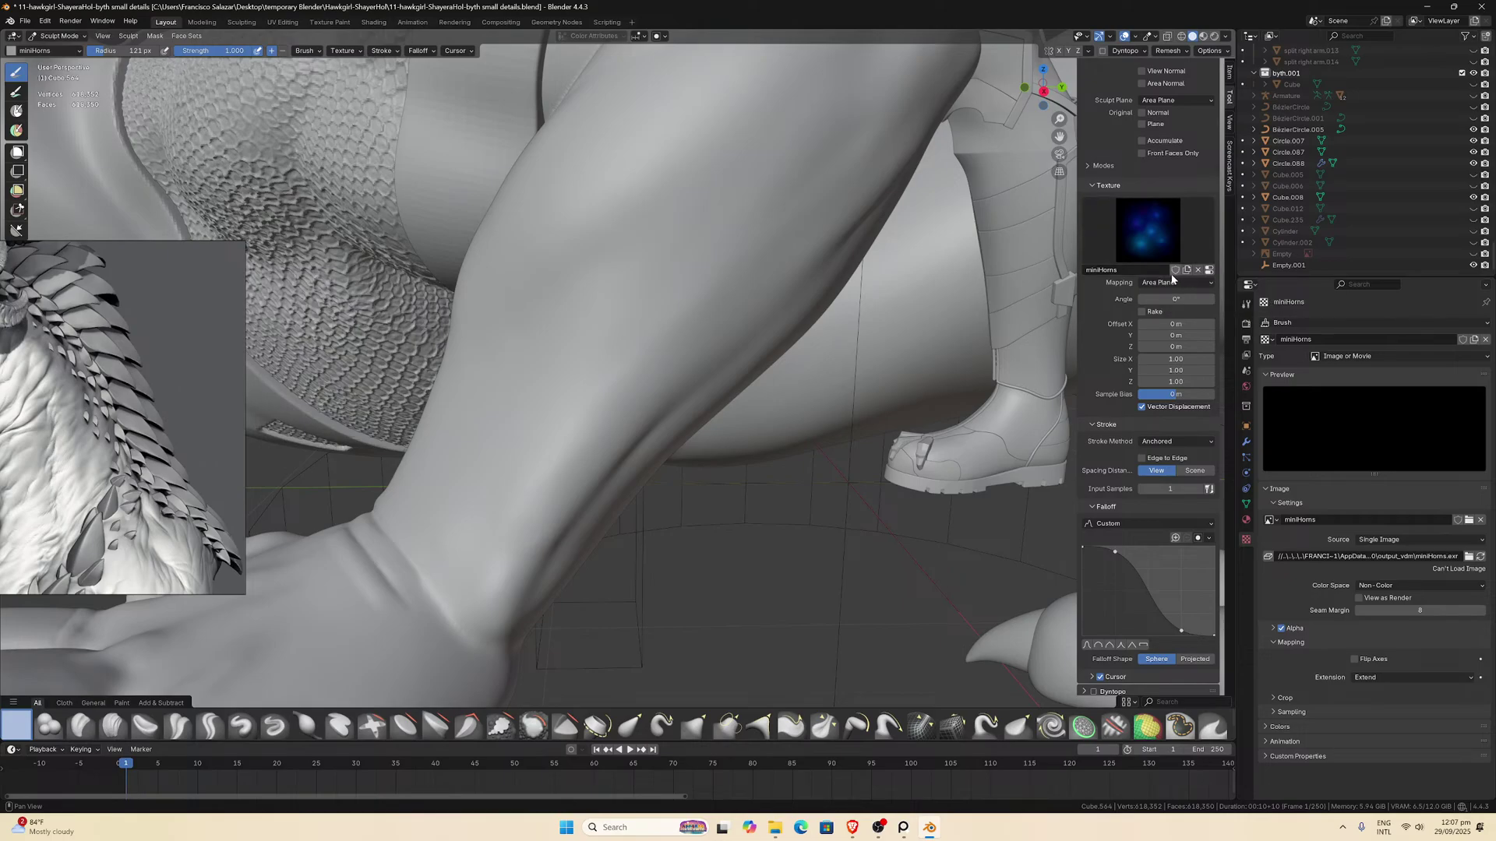
pyautogui.scroll(-2, 619, 331)
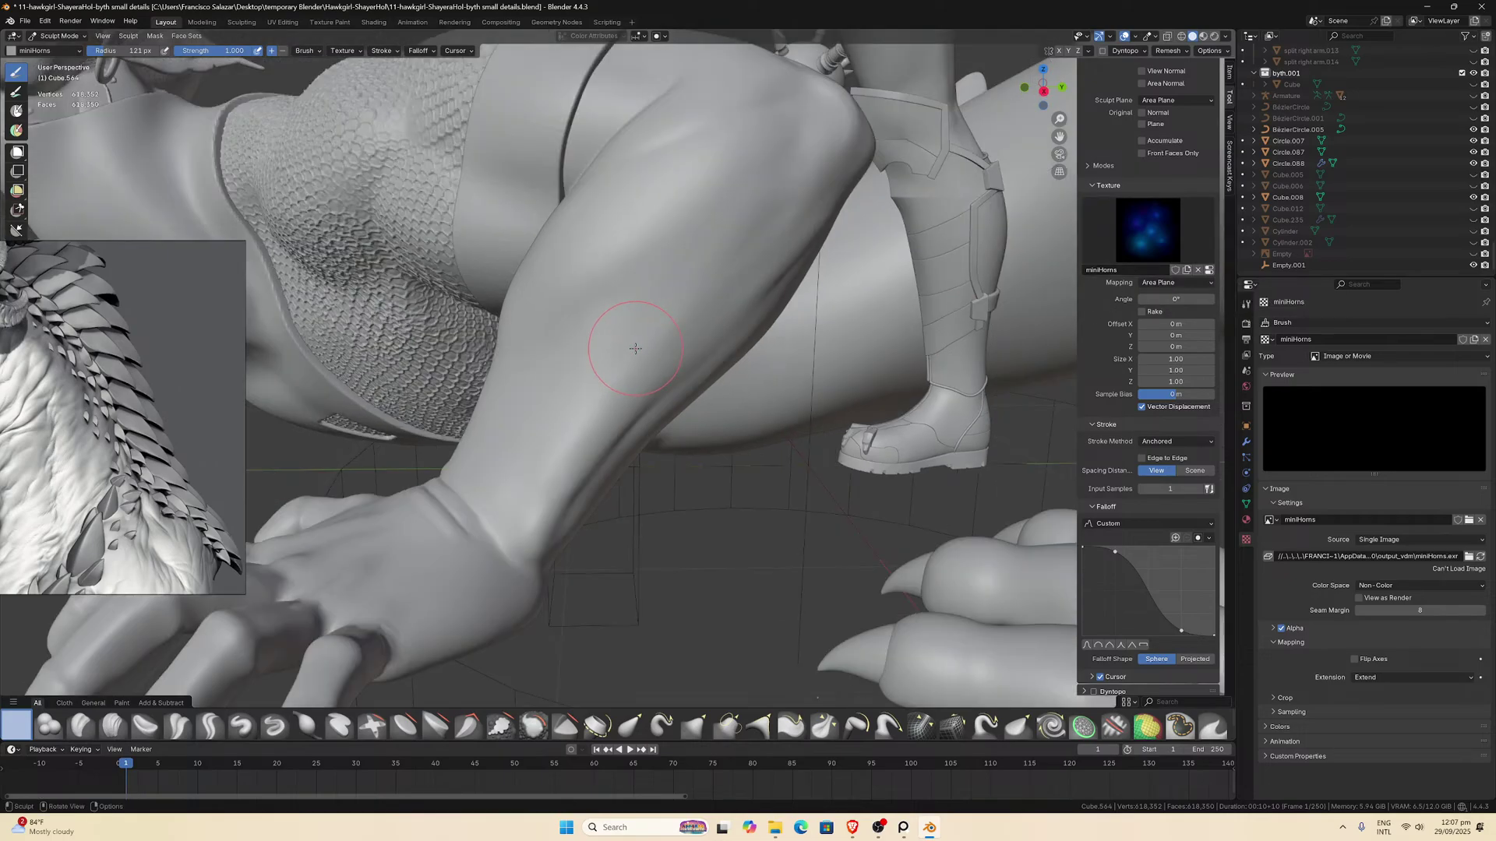
pyautogui.click(154, 730)
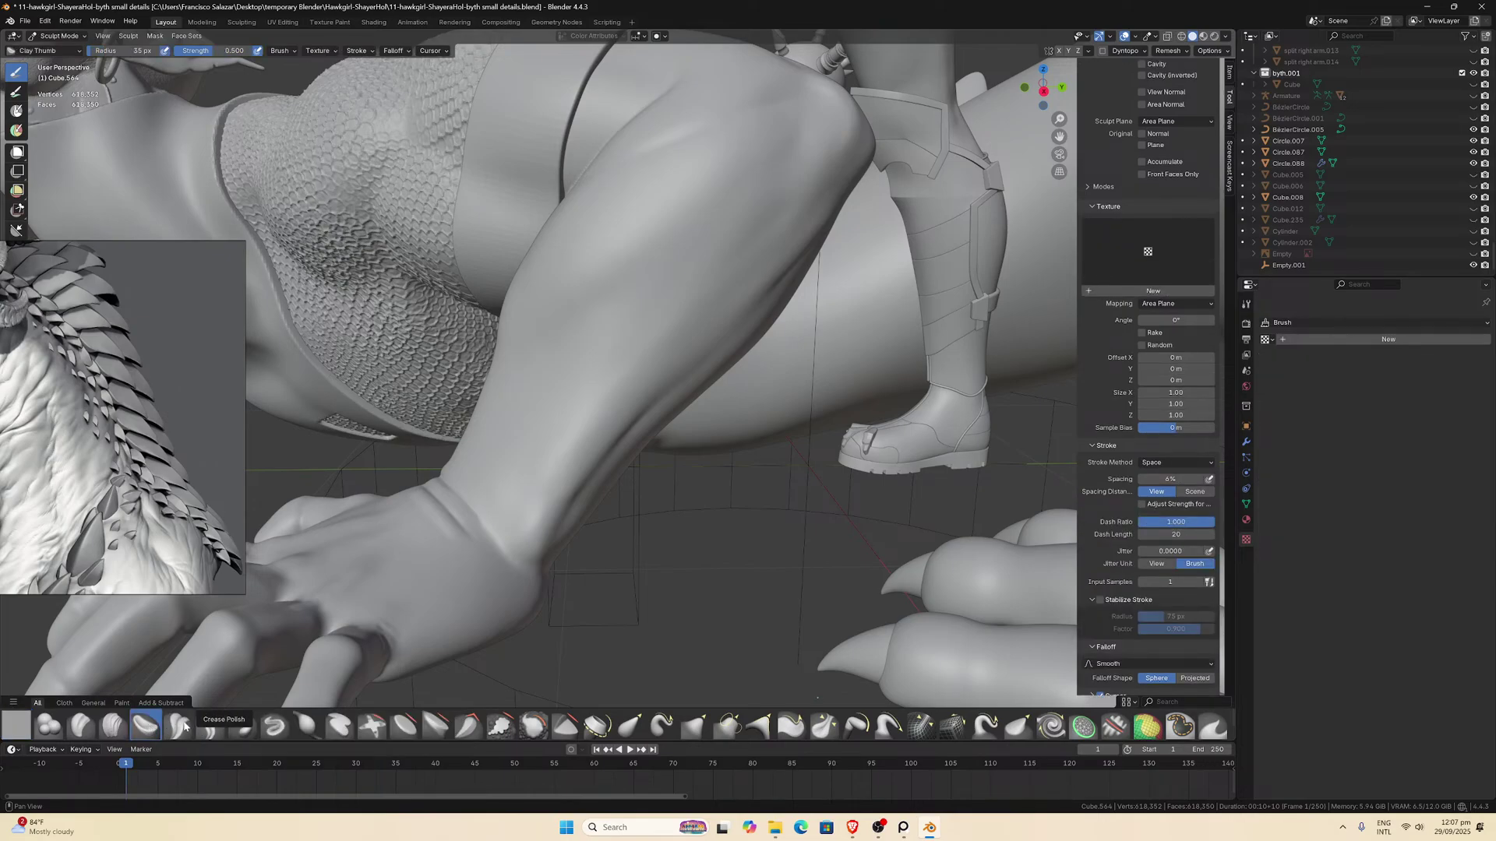
pyautogui.click(237, 730)
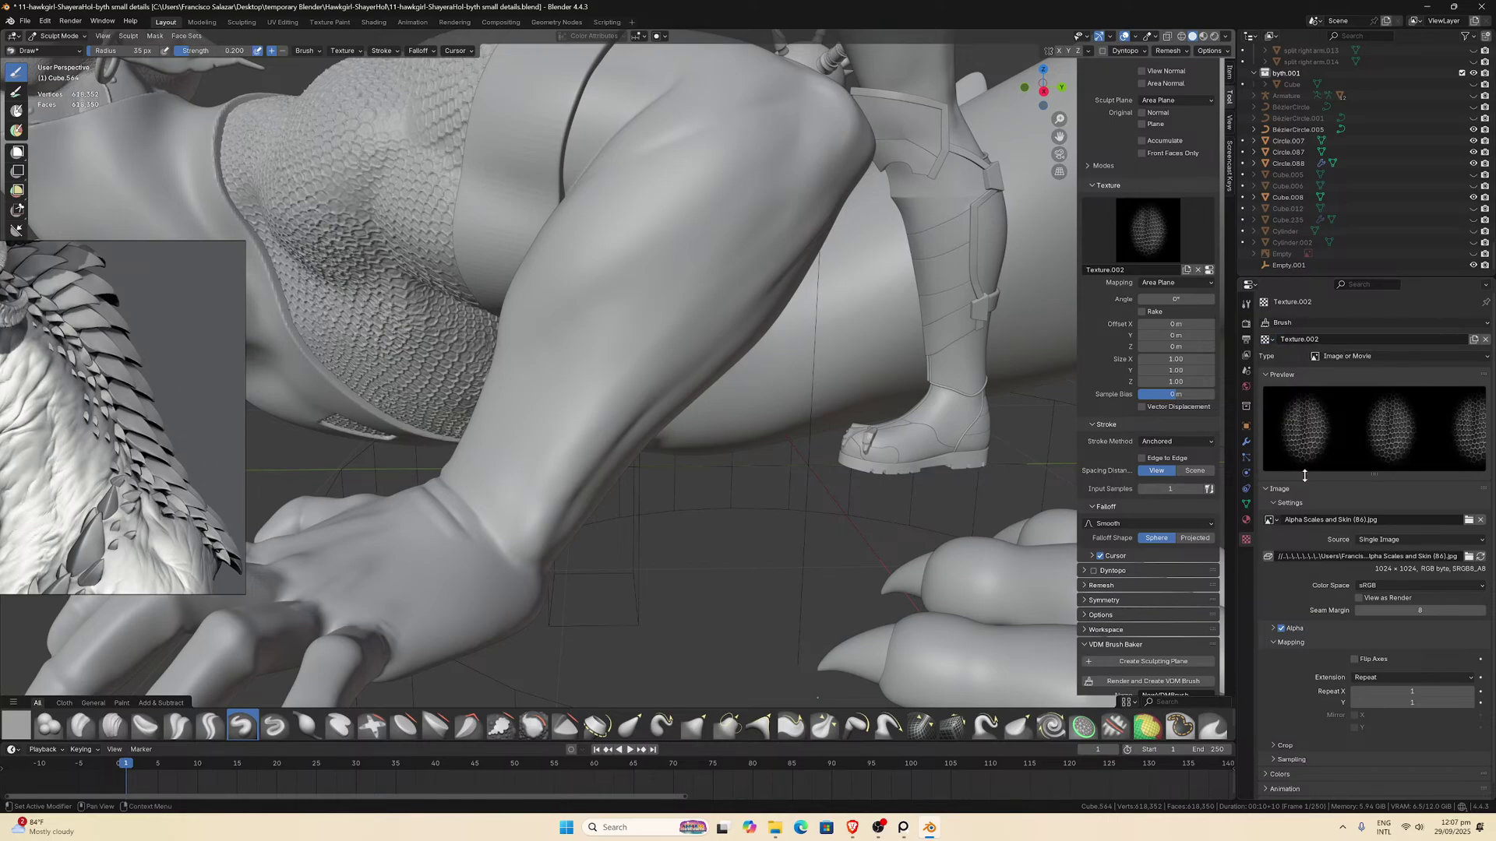
pyautogui.click(1468, 519)
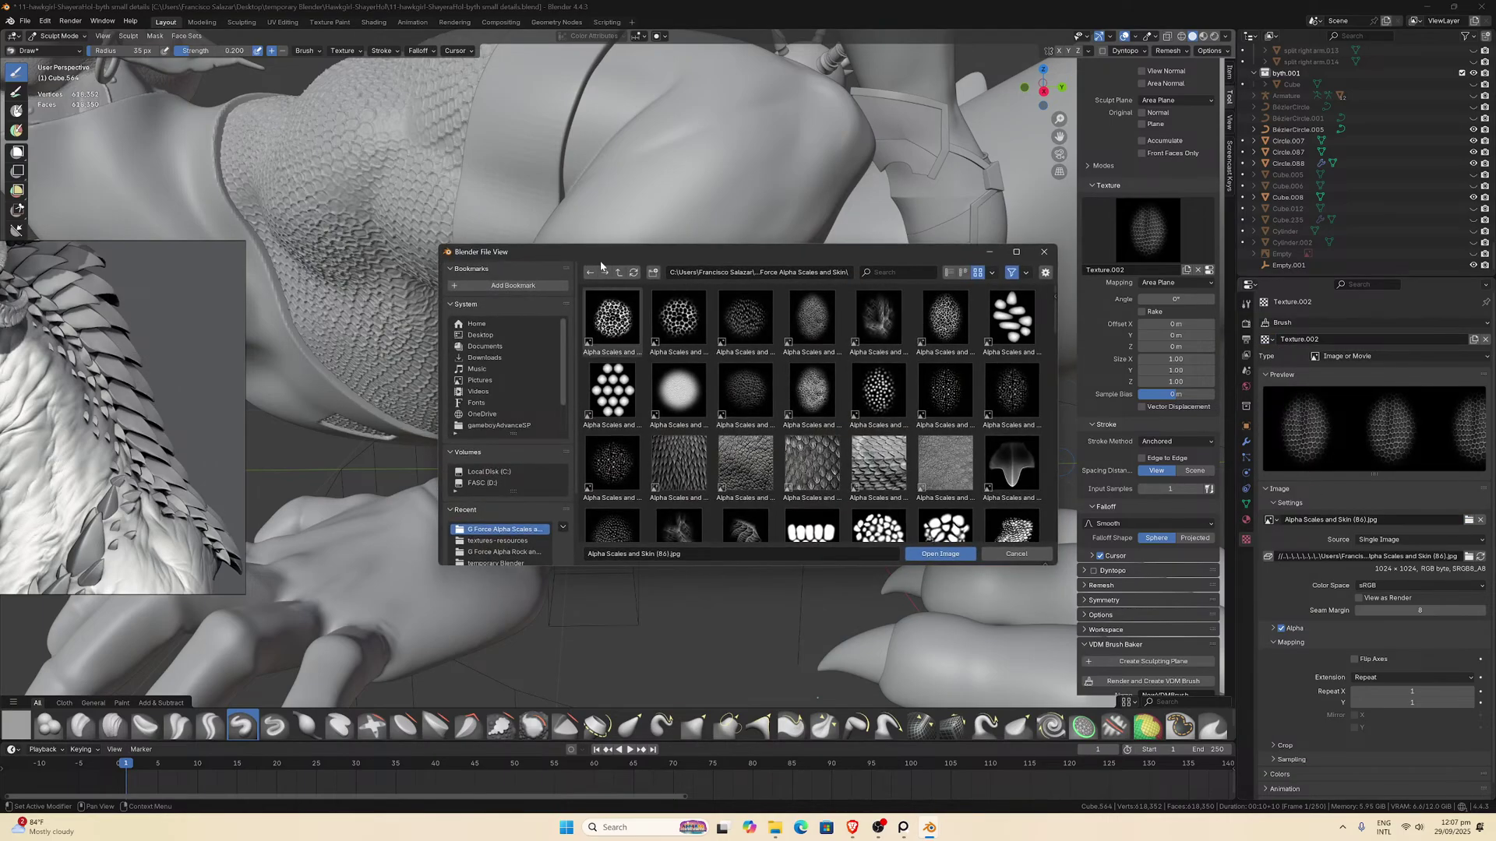
pyautogui.click(618, 272)
pyautogui.click(618, 271)
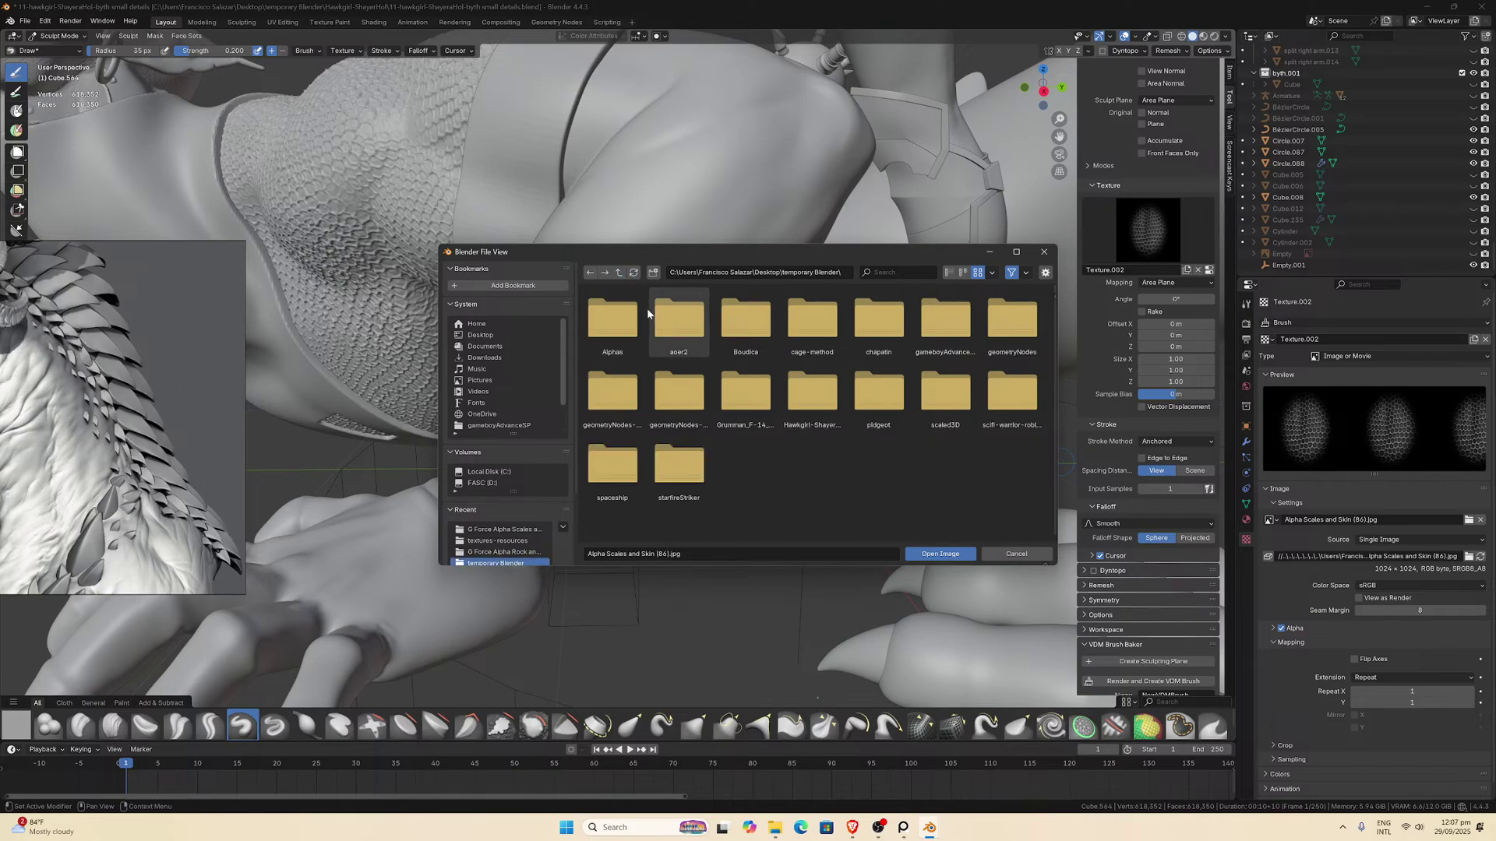
pyautogui.click(784, 401)
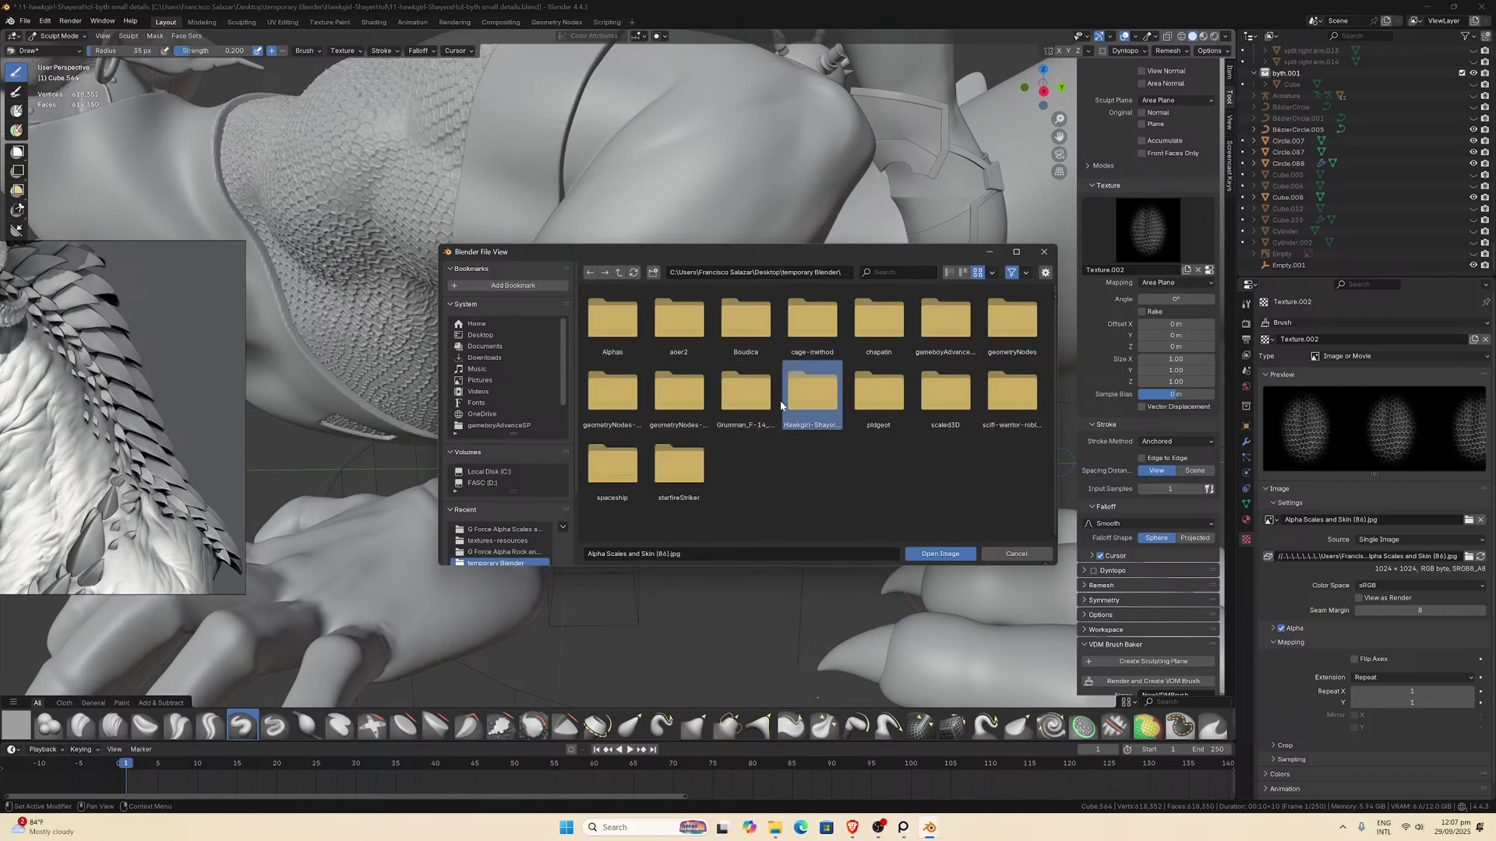
pyautogui.doubleClick(784, 402)
pyautogui.doubleClick(666, 337)
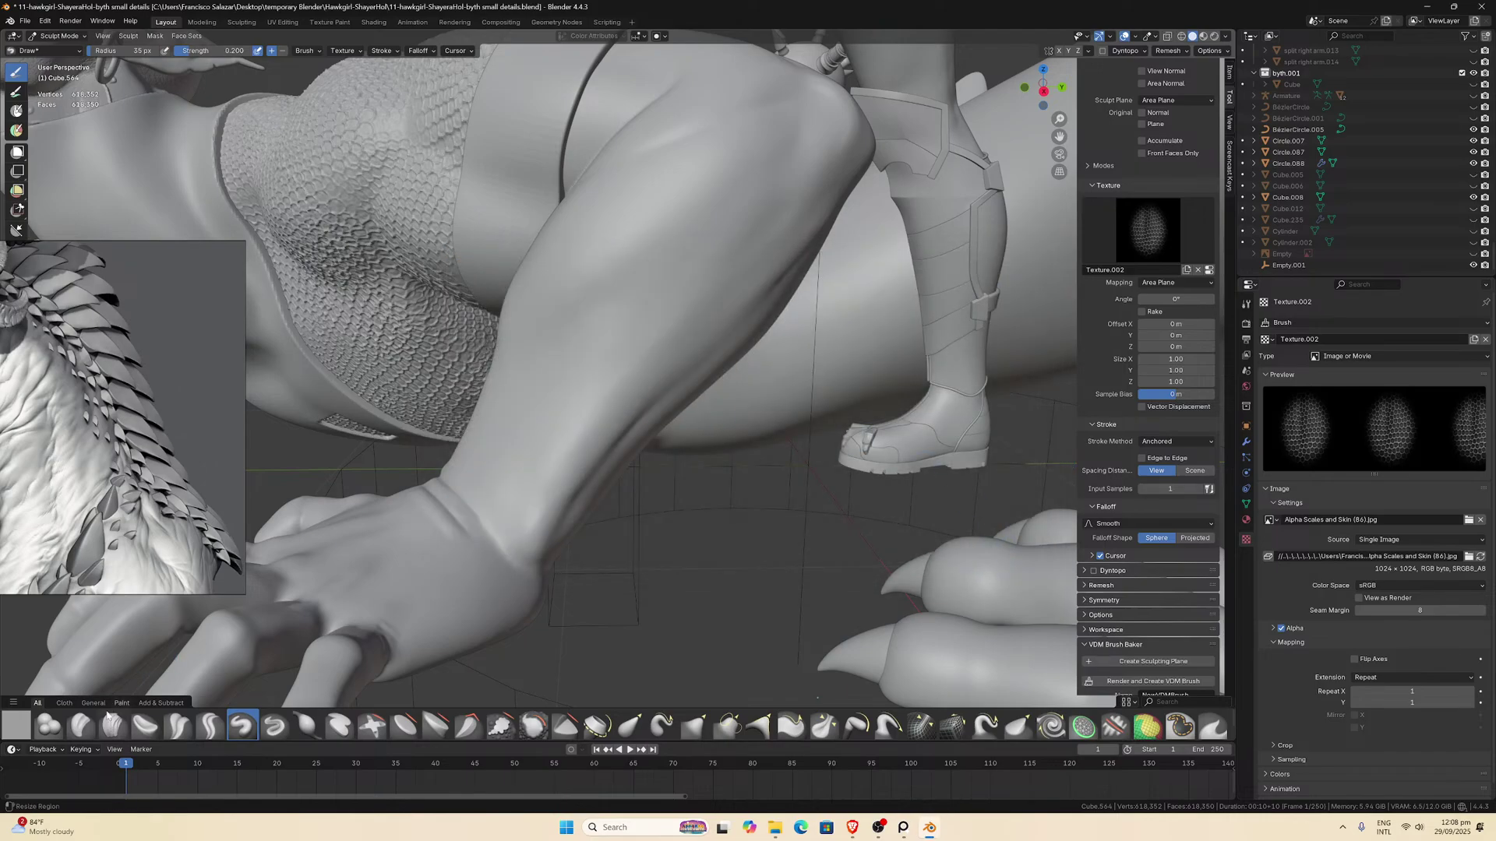
# Reactivate the miniHorns brush and look through the available brush assets without switching to another one.
pyautogui.click(17, 726)
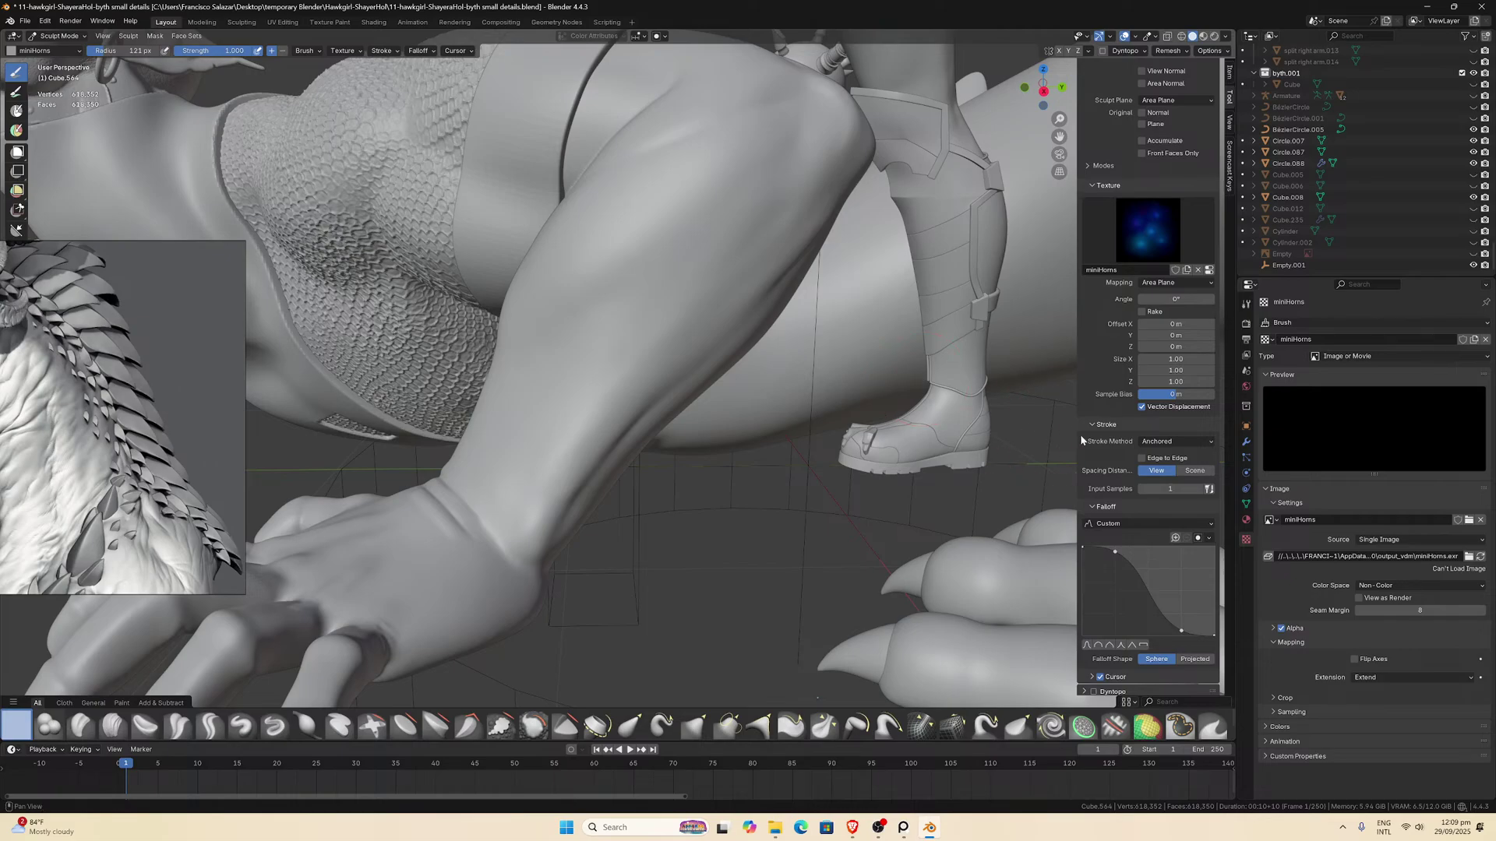
pyautogui.scroll(10, 1083, 405)
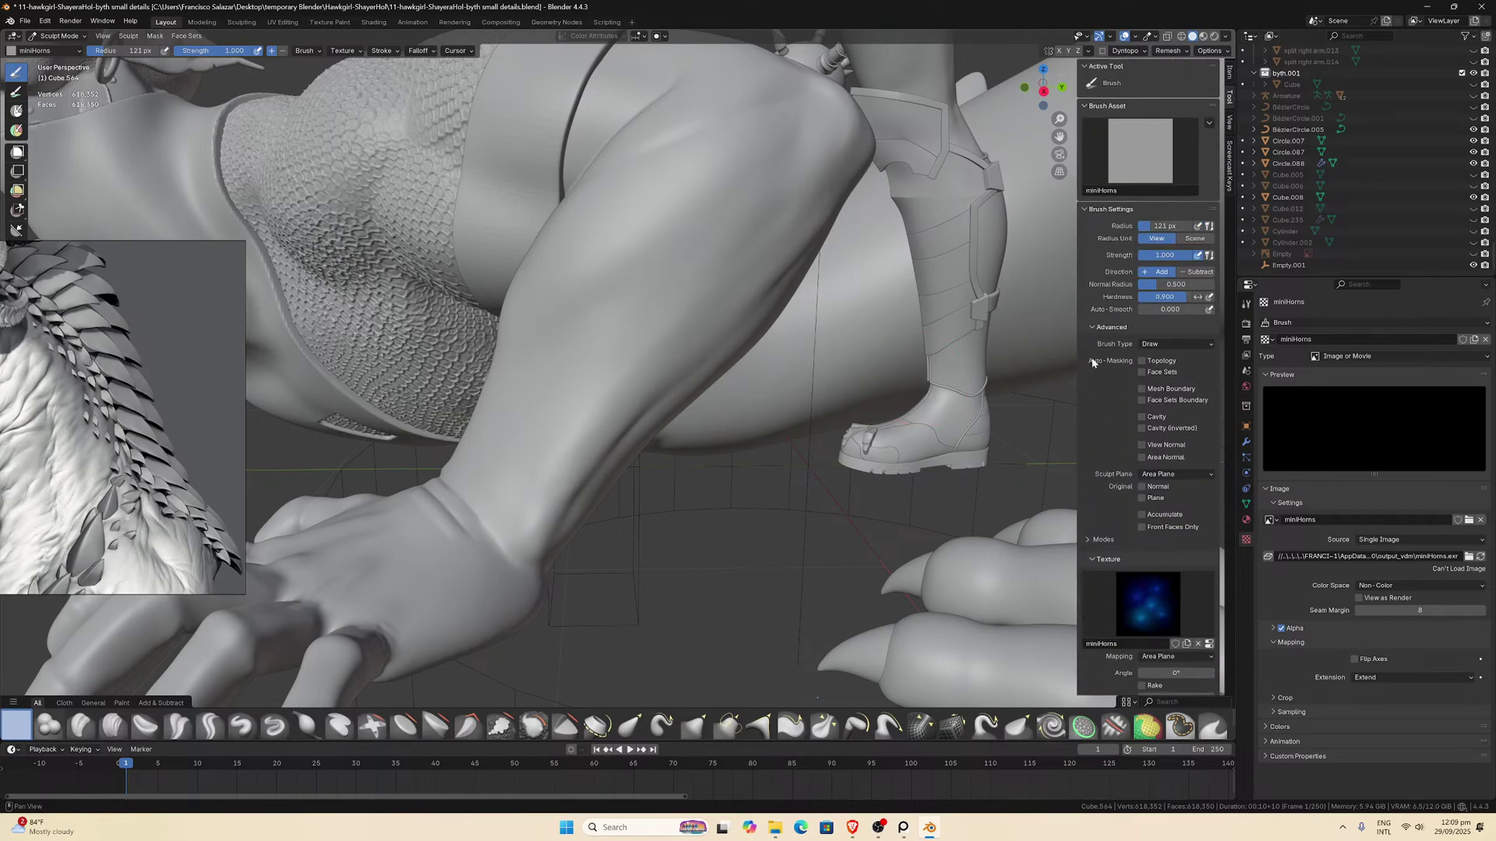
pyautogui.click(1140, 152)
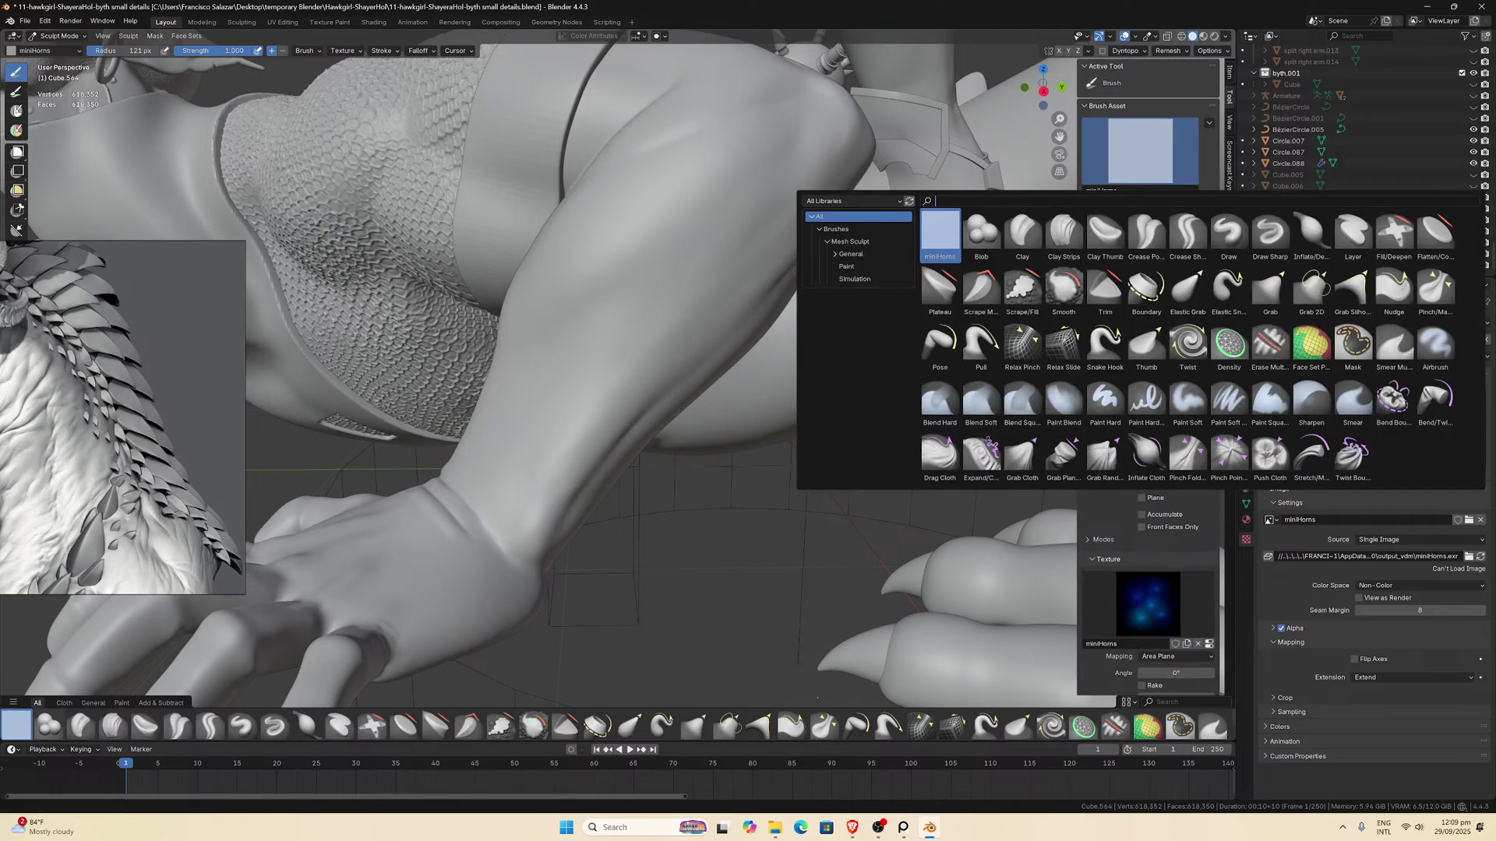
pyautogui.press('Escape')
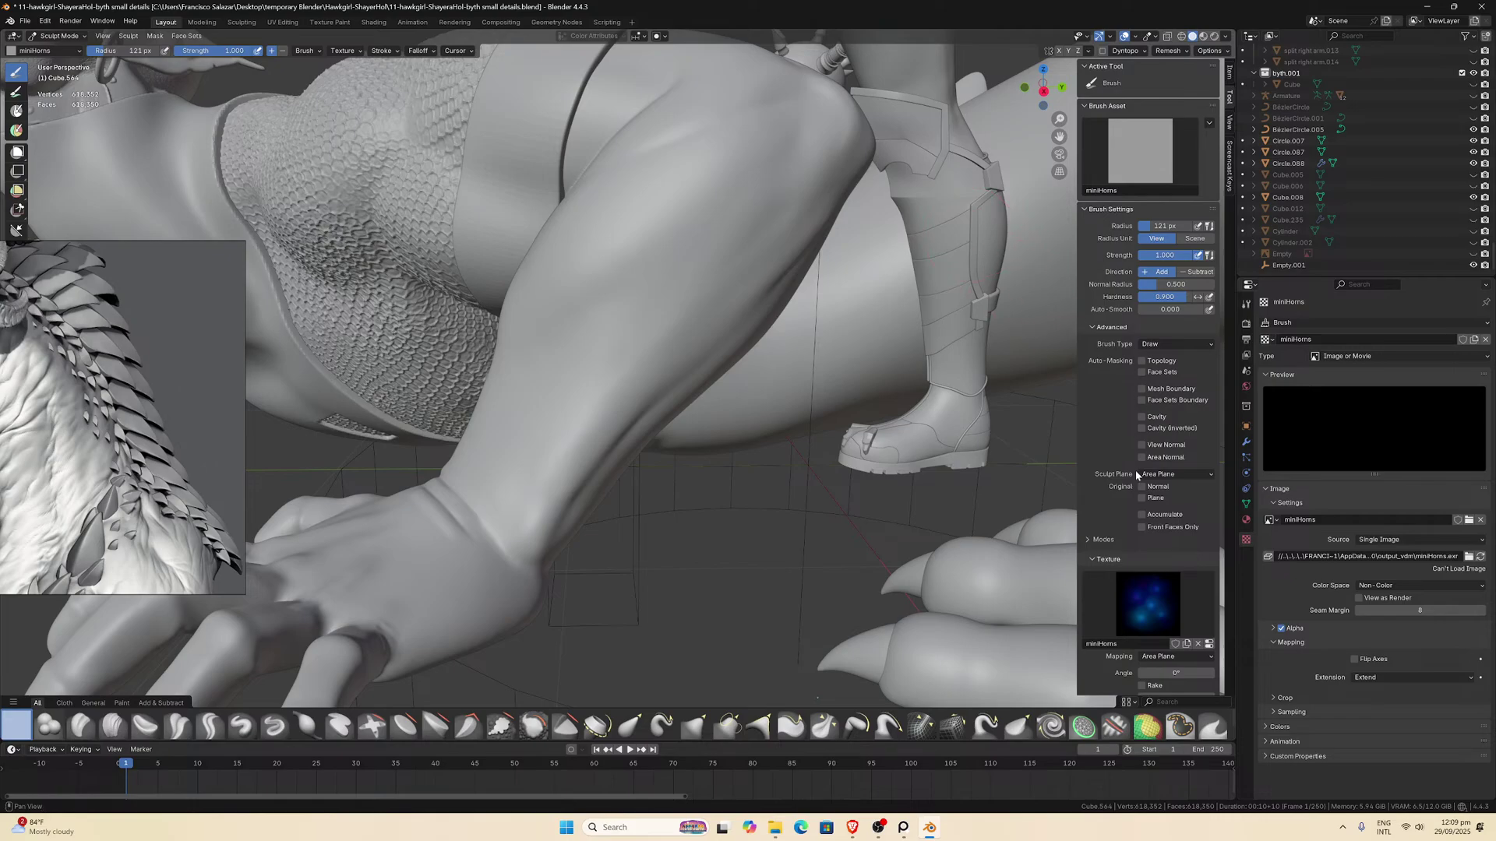
# Set the miniHorns brush's falloff shape to Projected and try the brush on the forearm.
pyautogui.scroll(-3, 1131, 463)
pyautogui.scroll(-6, 1125, 455)
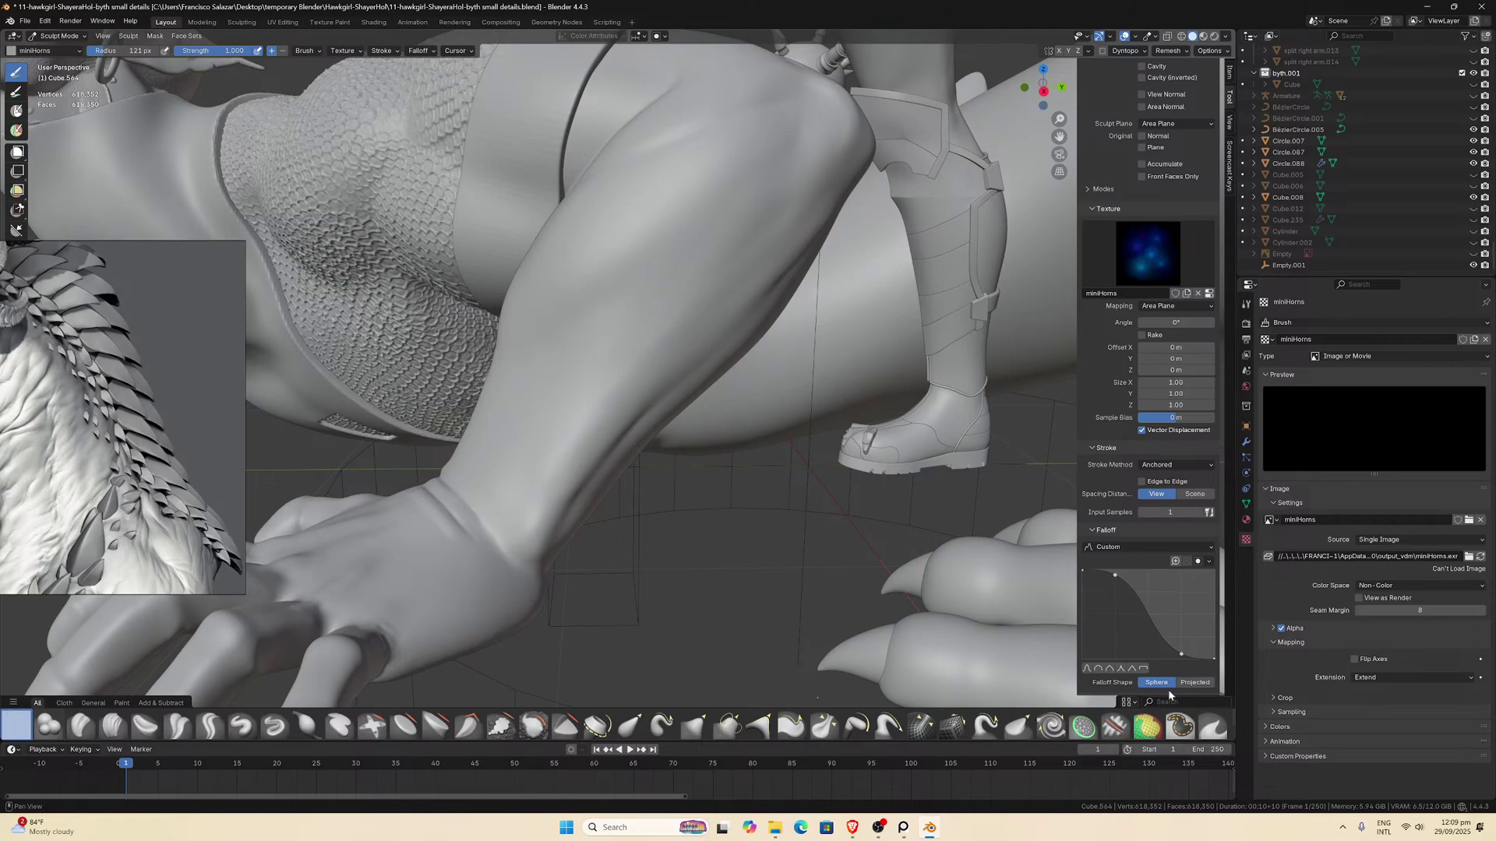
pyautogui.click(1192, 683)
pyautogui.moveTo(634, 317); pyautogui.dragTo(611, 295)
pyautogui.scroll(8, 959, 484)
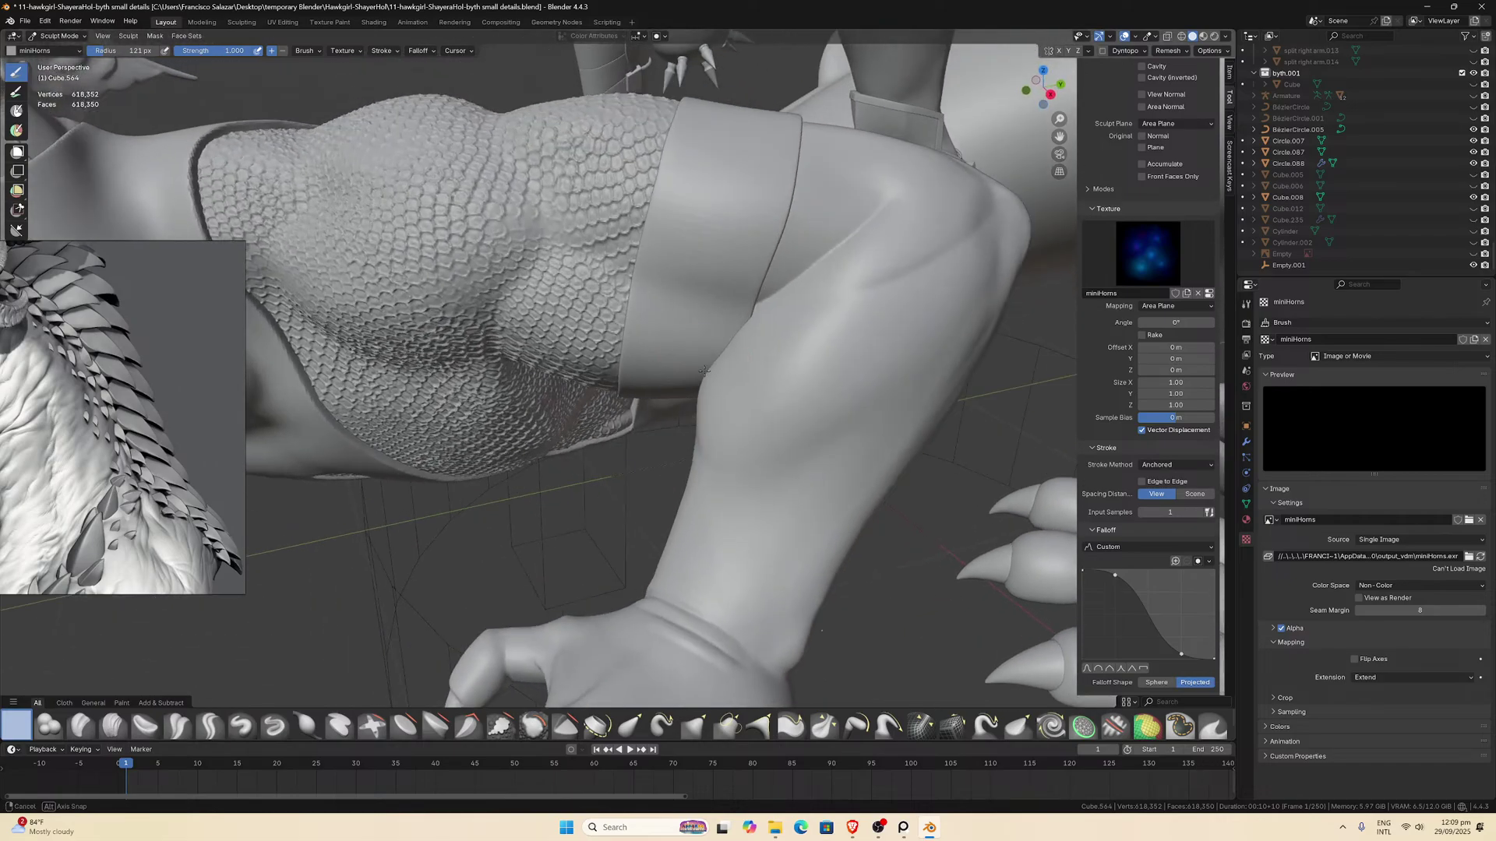
pyautogui.scroll(-8, 958, 487)
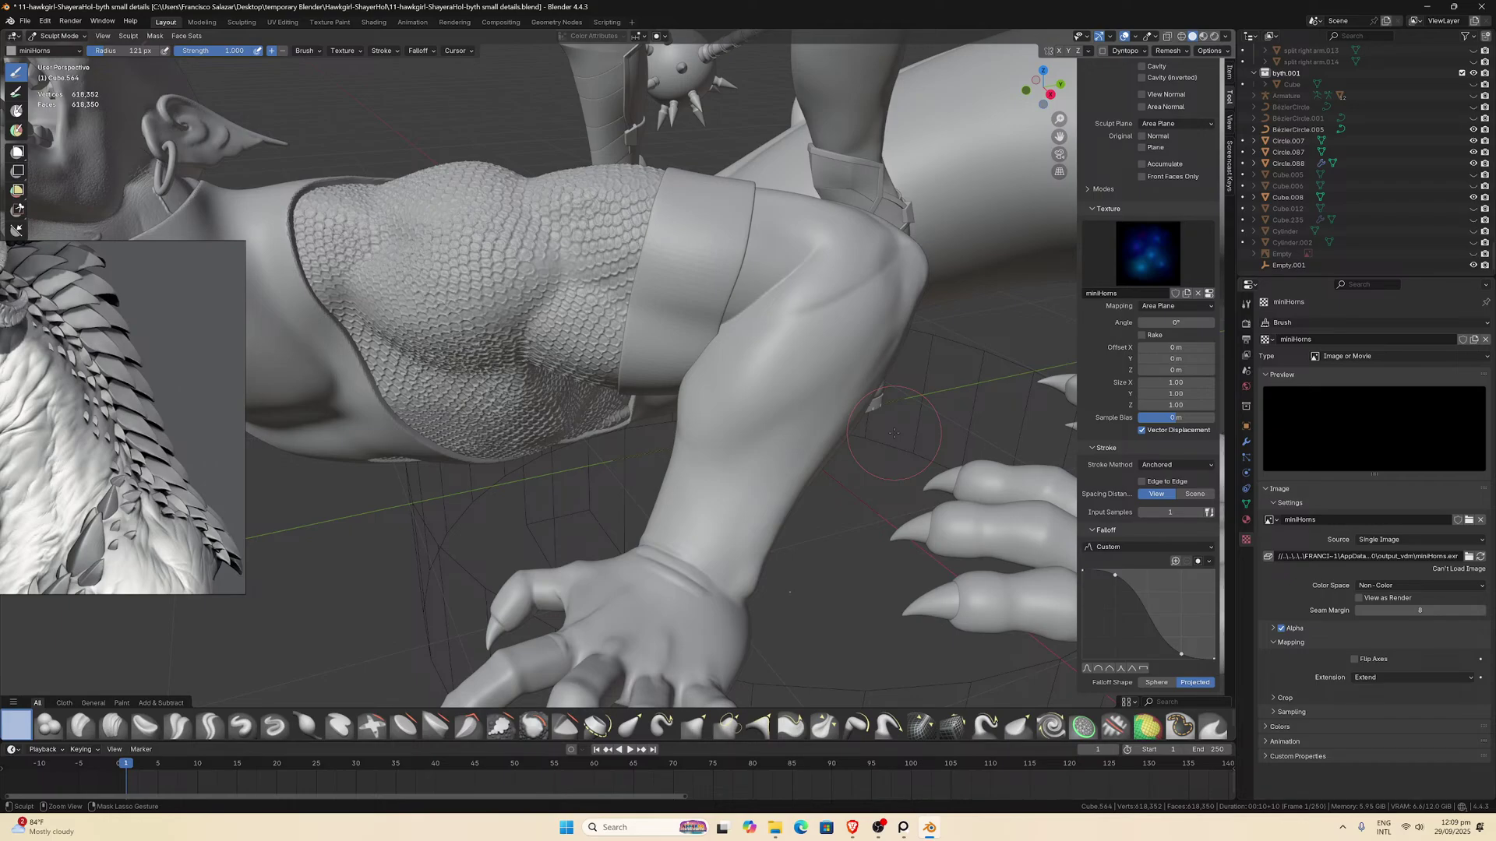
# Undo the last change made with the miniHorns brush on the clawed arm.
pyautogui.hotkey('ctrl', 'z')
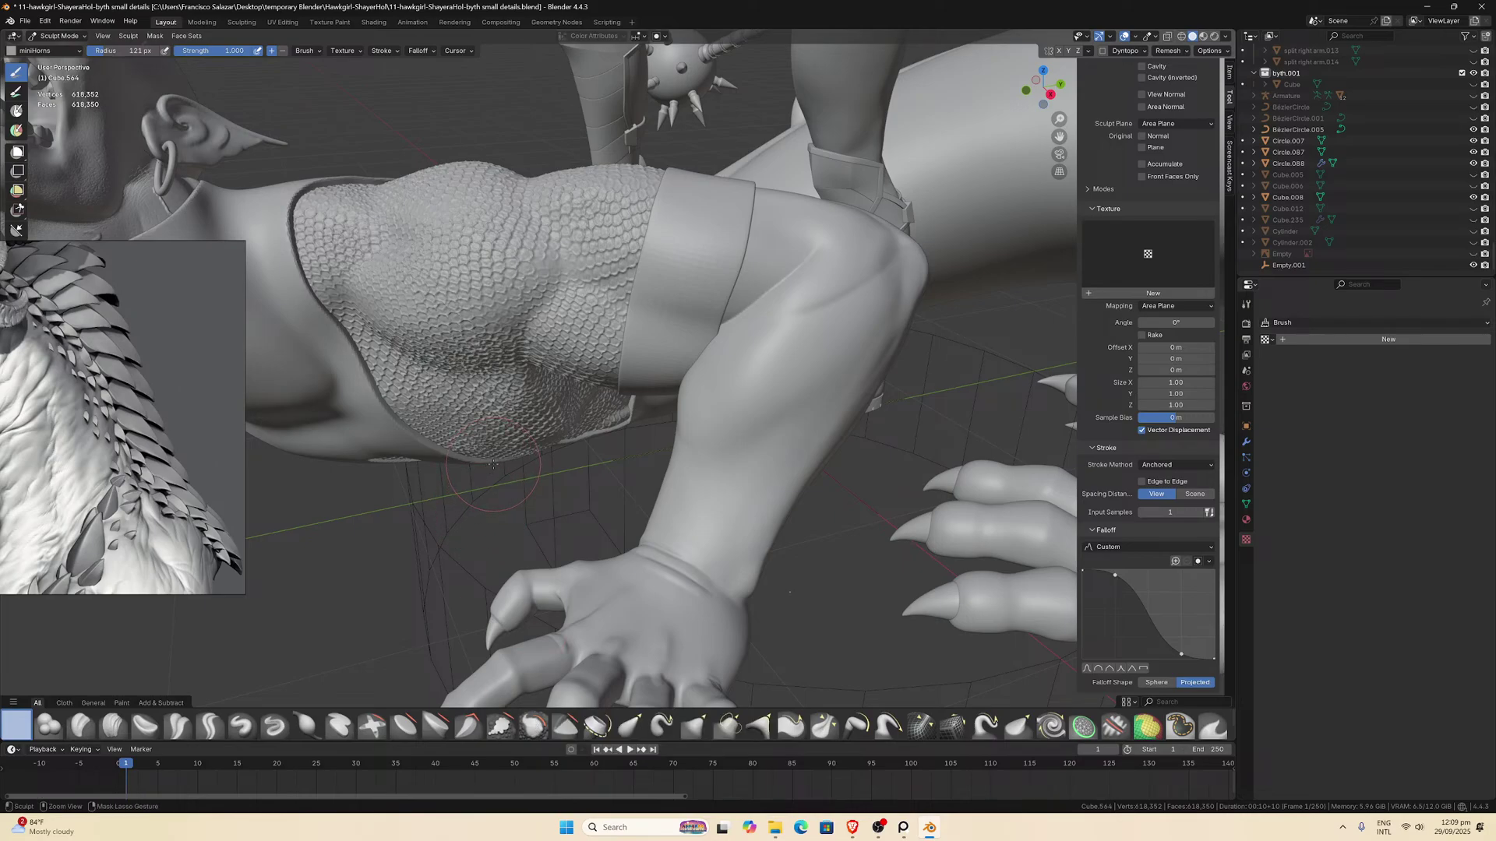
pyautogui.scroll(6, 527, 470)
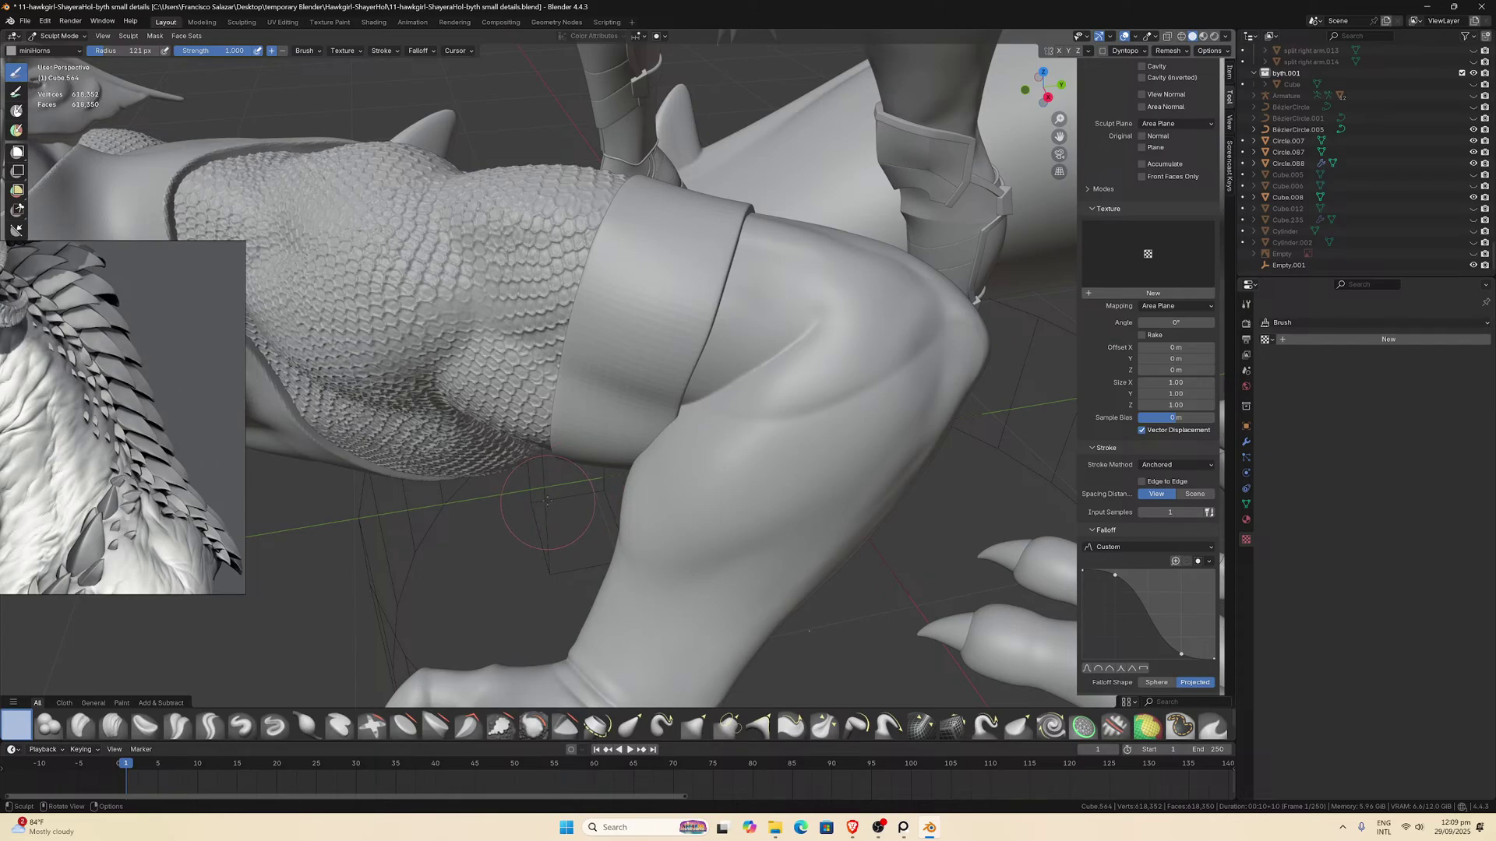
pyautogui.moveTo(575, 480); pyautogui.dragTo(547, 478, button='middle')
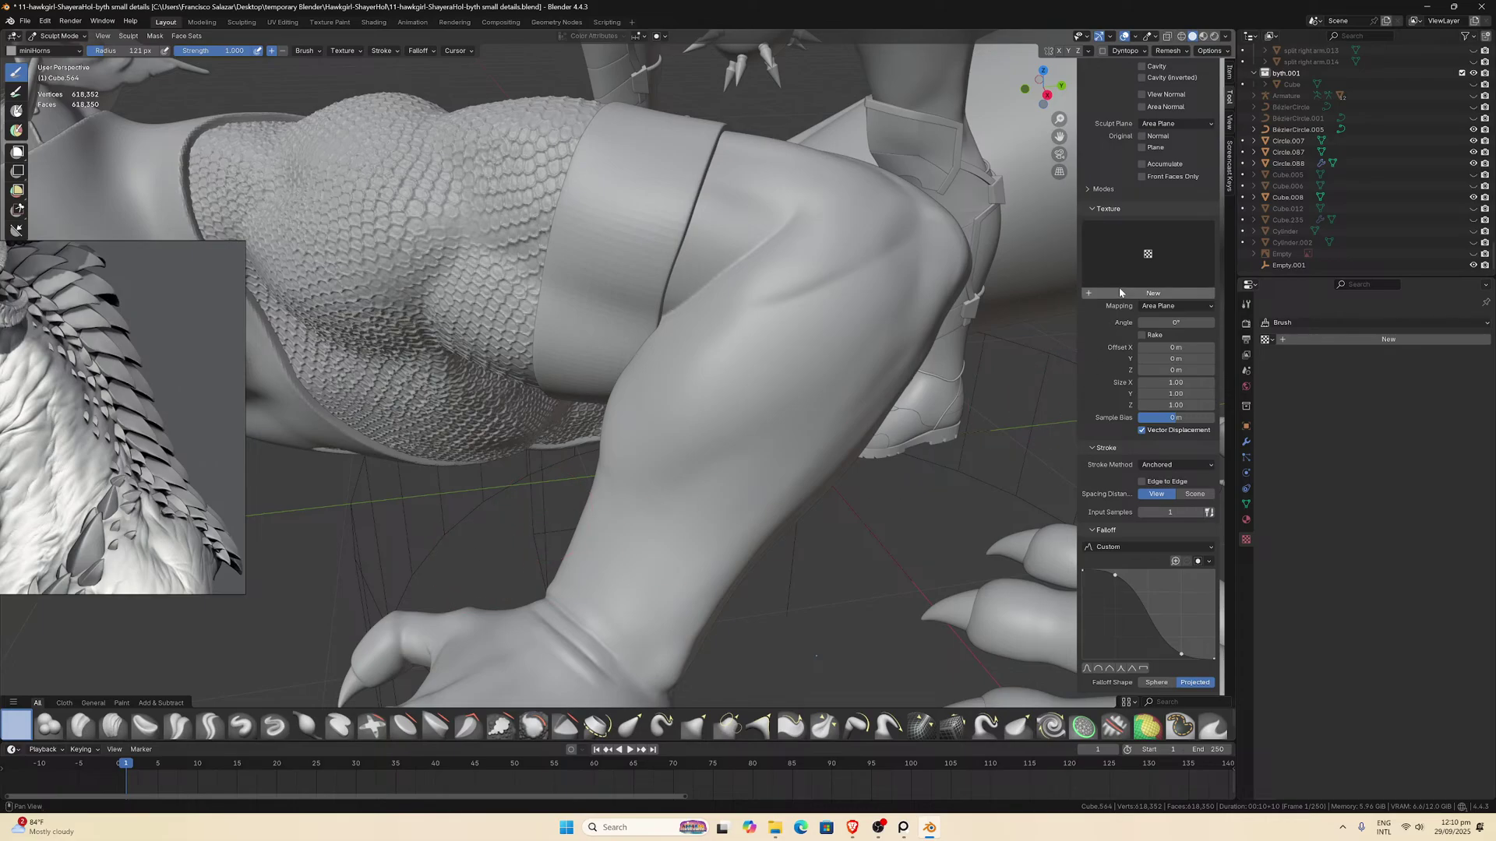
pyautogui.scroll(10, 1107, 327)
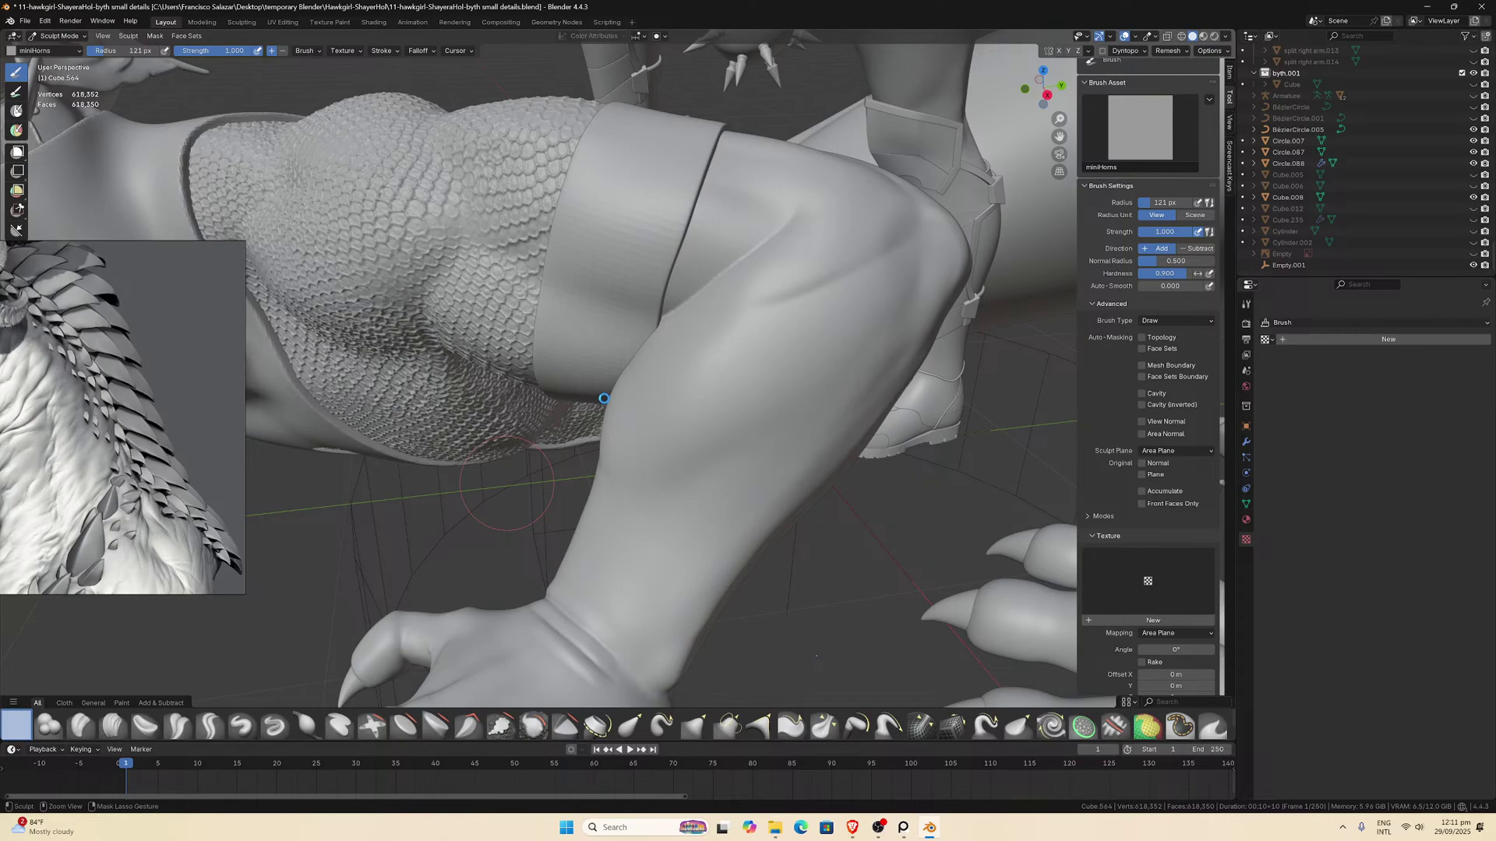
# Save and close the small-details character file, and open VDM.blend from the project's textures-resources folder.
pyautogui.hotkey('ctrl', 's')
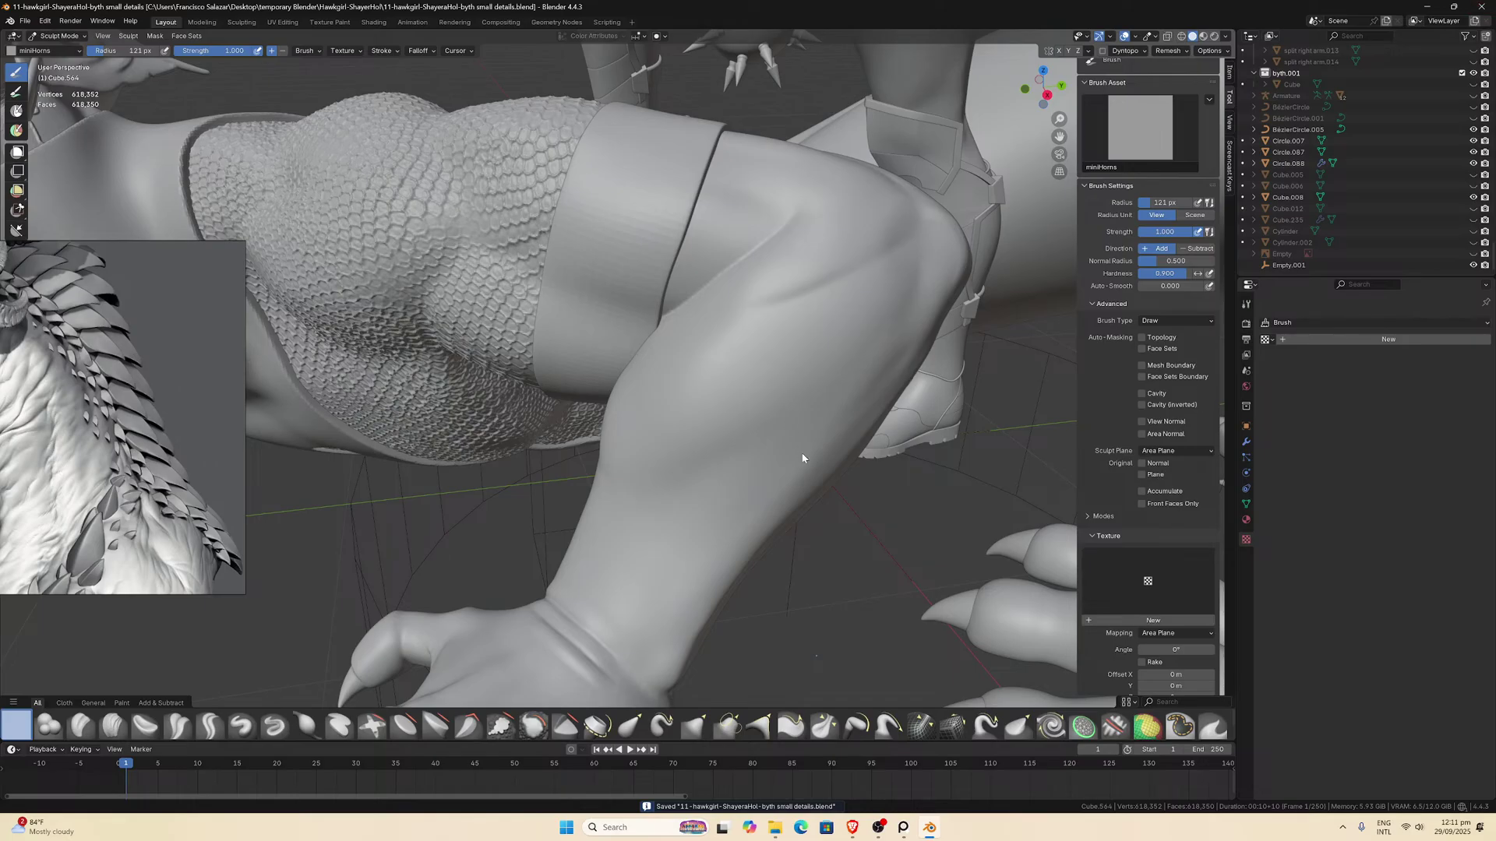
pyautogui.hotkey('ctrl', 'q')
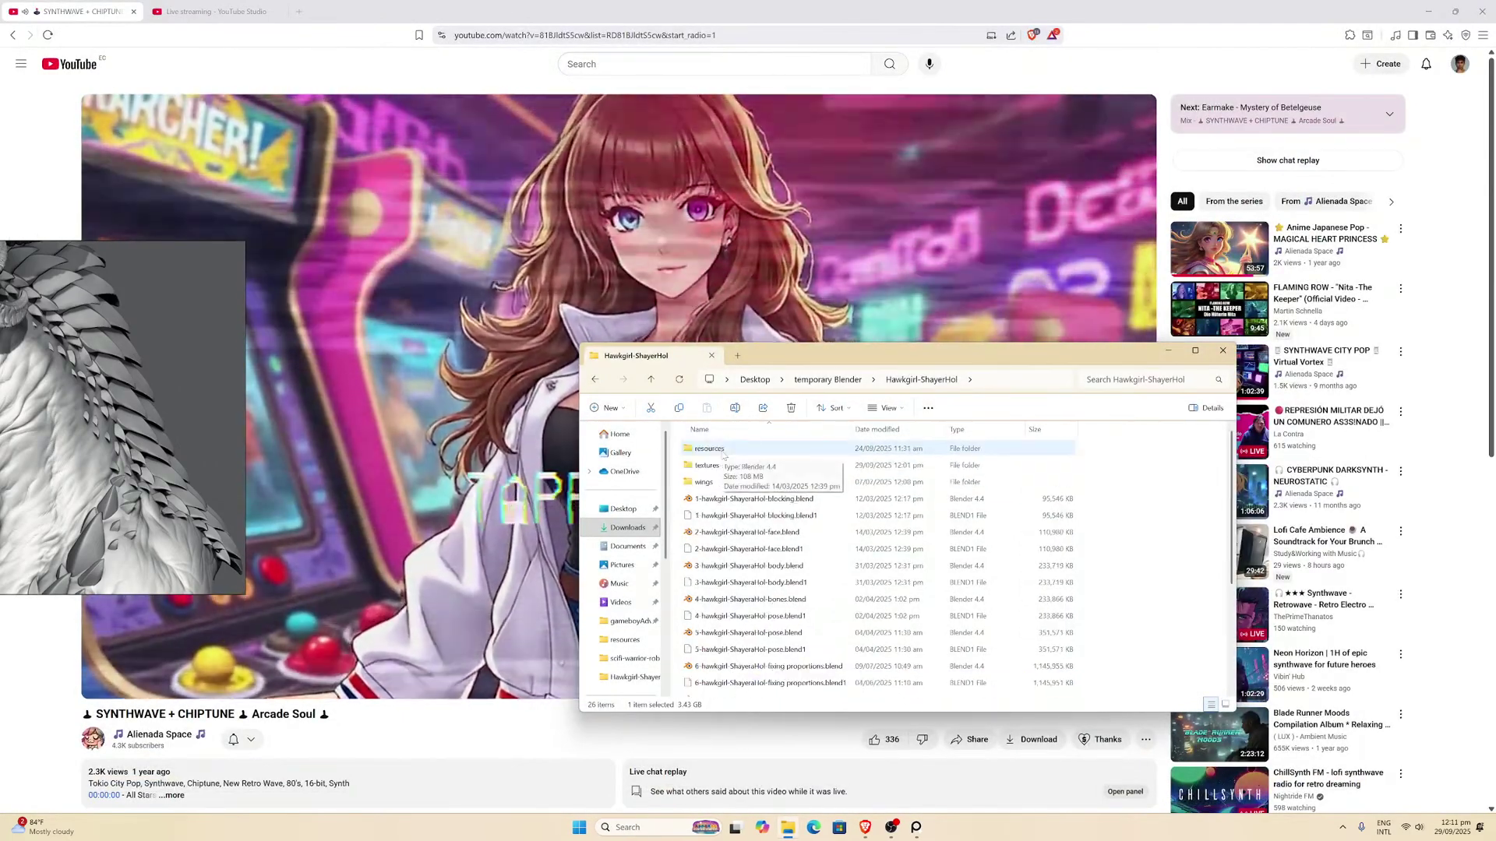
pyautogui.doubleClick(727, 465)
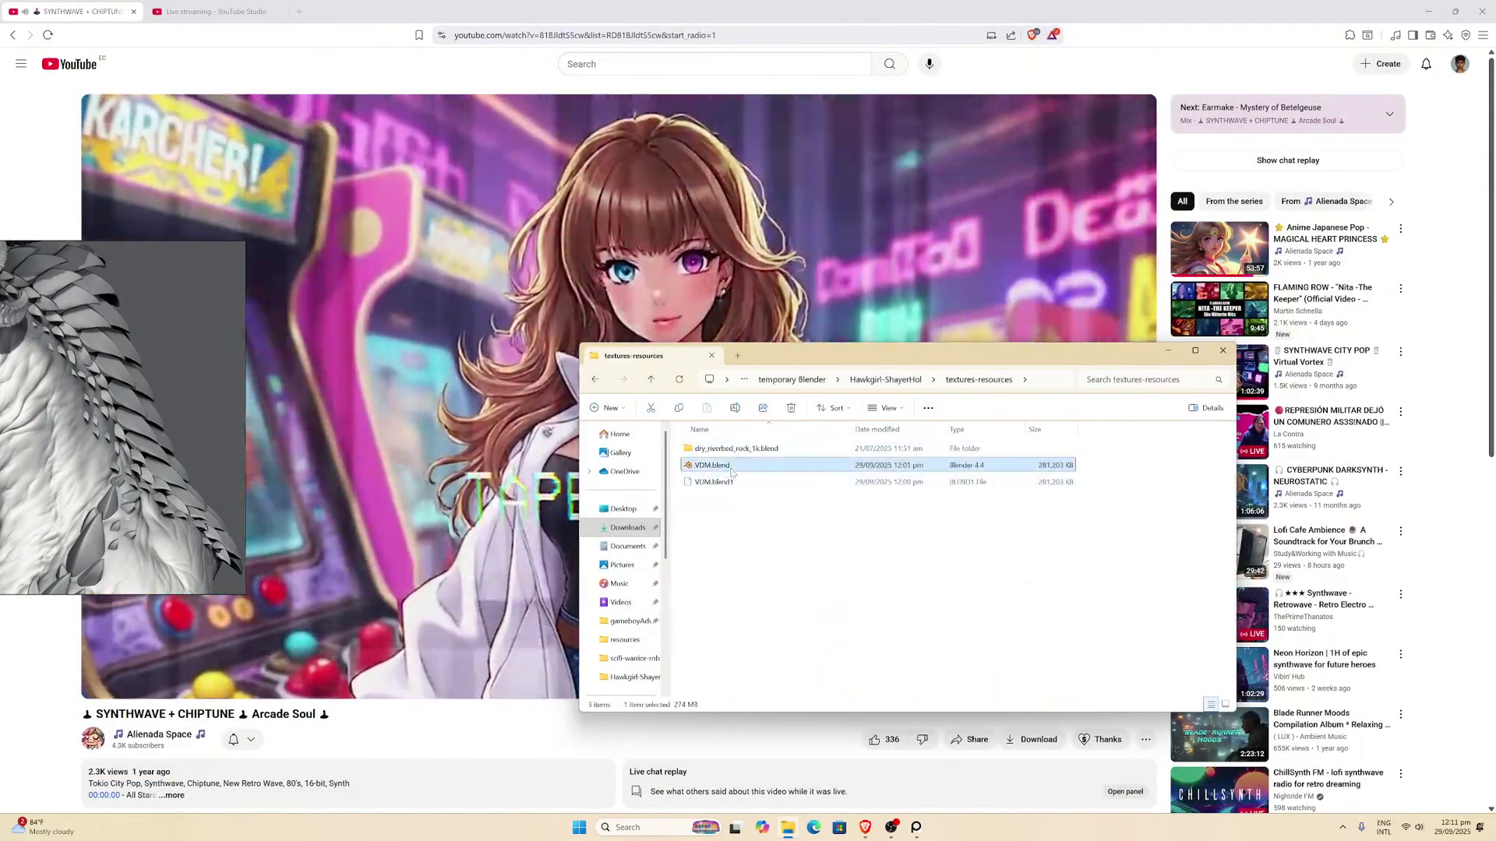
pyautogui.doubleClick(730, 471)
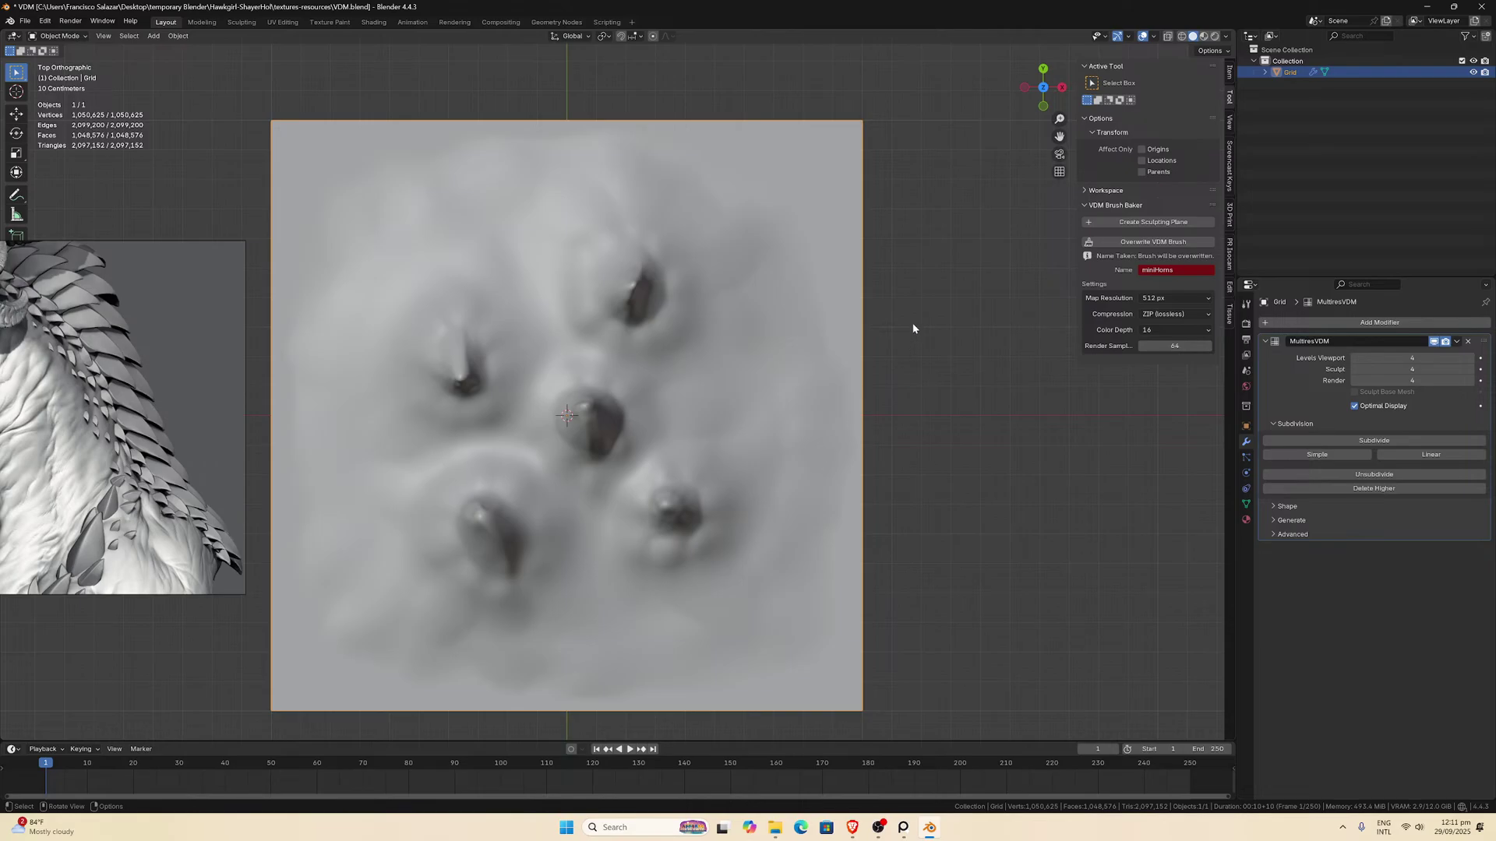
# Put the horned grid into Sculpt Mode and show the miniHorns brush texture's image settings.
pyautogui.click(59, 36)
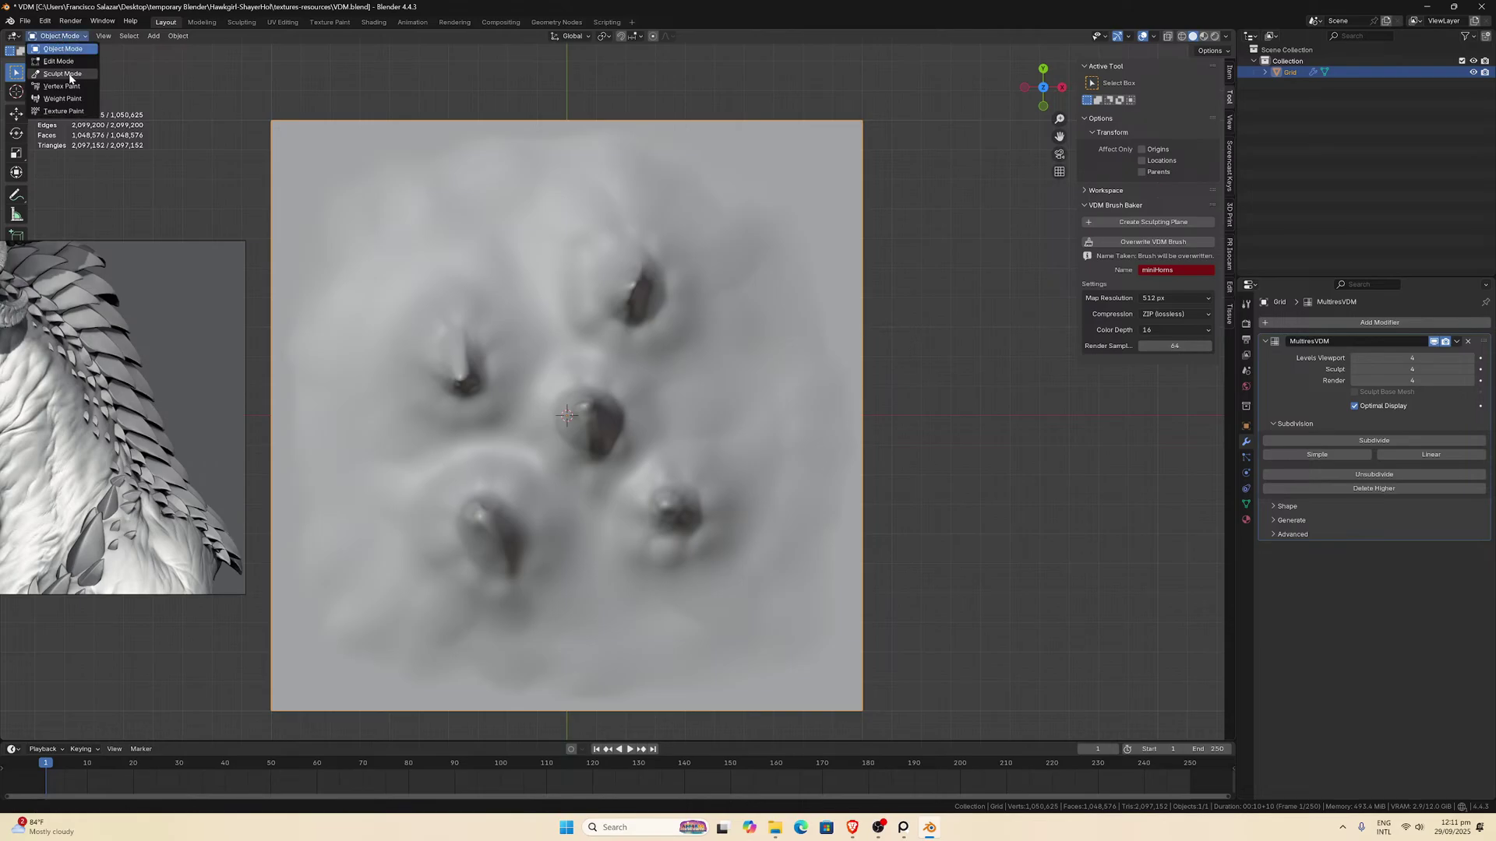
pyautogui.click(58, 77)
pyautogui.scroll(-3, 1149, 598)
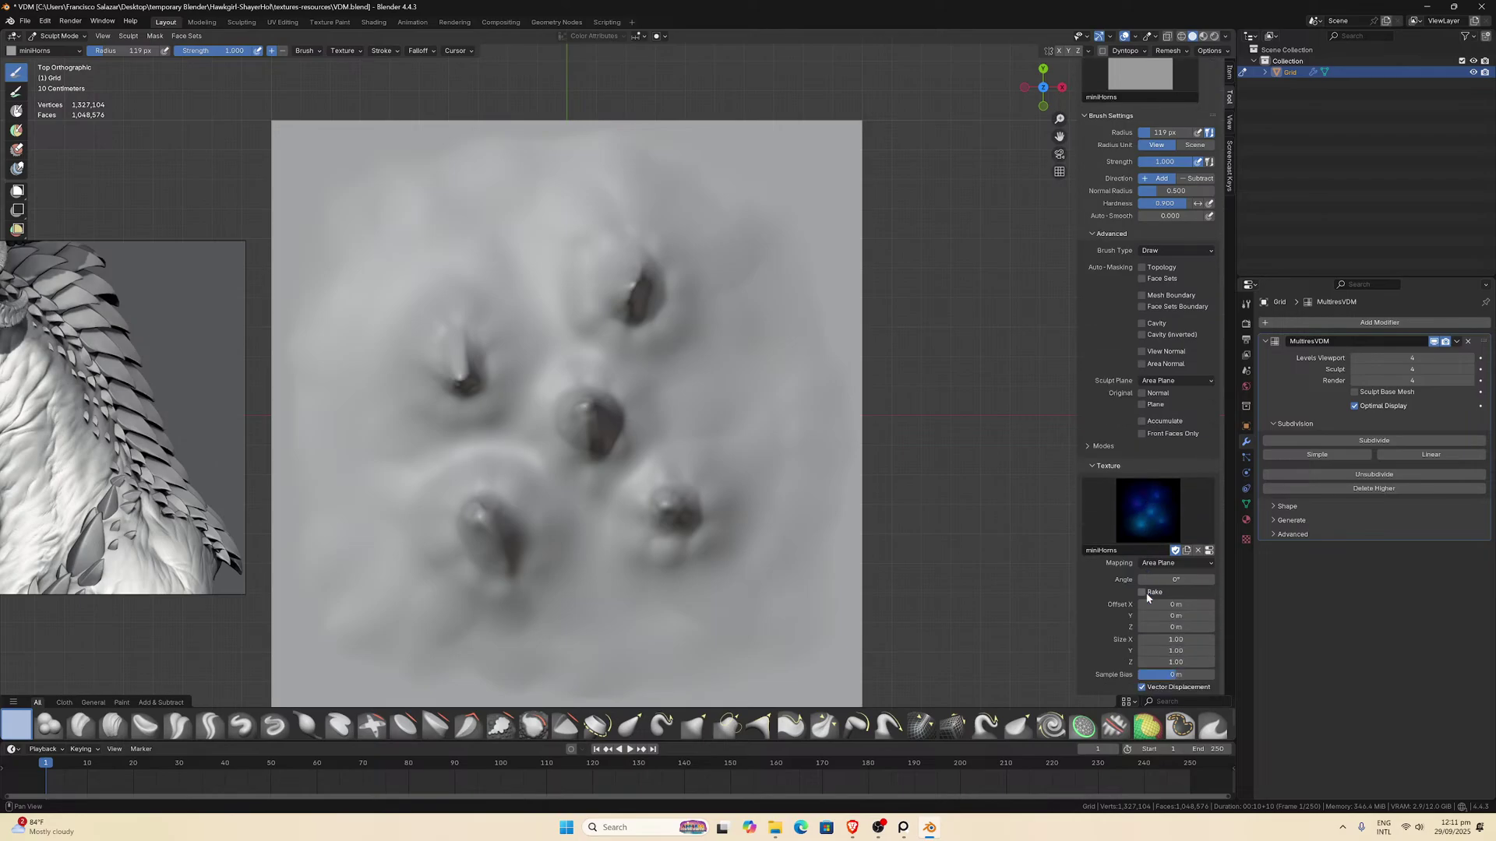
pyautogui.click(1209, 550)
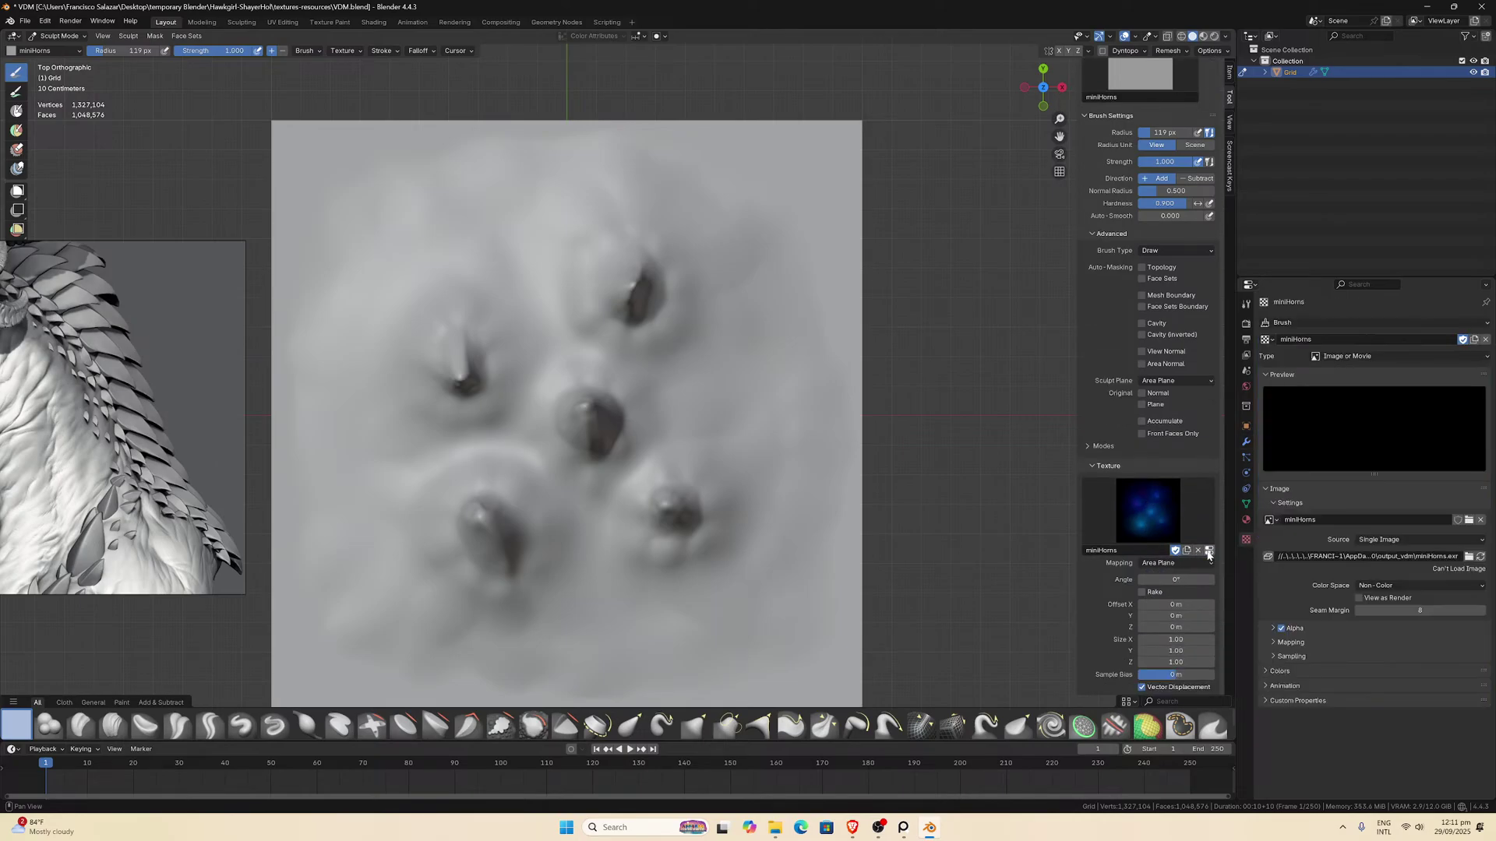
# Look through the Temp folder for the miniHorns.exr image, leave the file browser without loading anything, and check the texture's stored file path.
pyautogui.click(1469, 557)
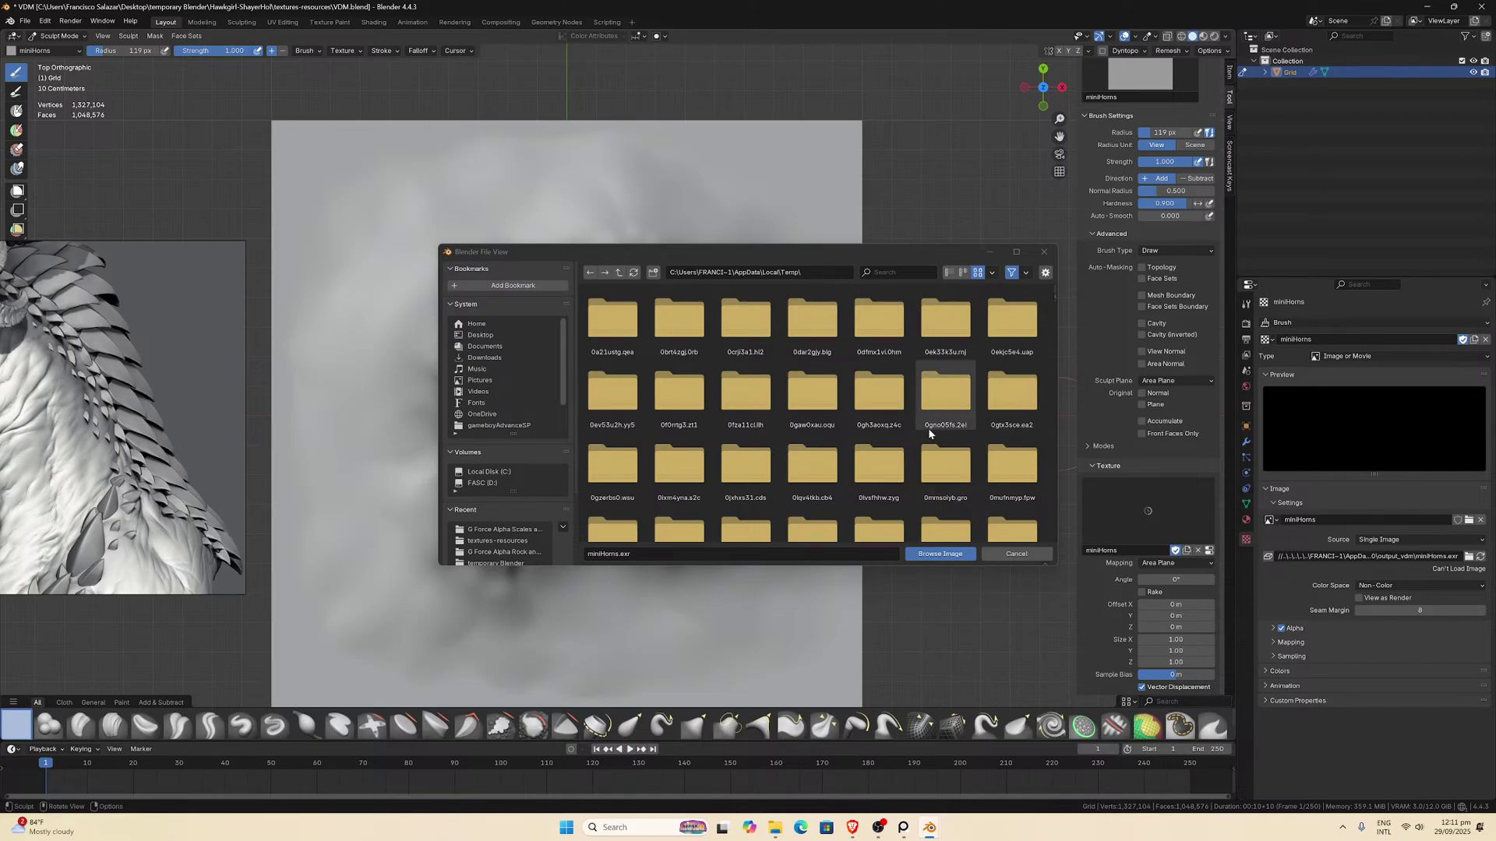
pyautogui.scroll(-10, 902, 431)
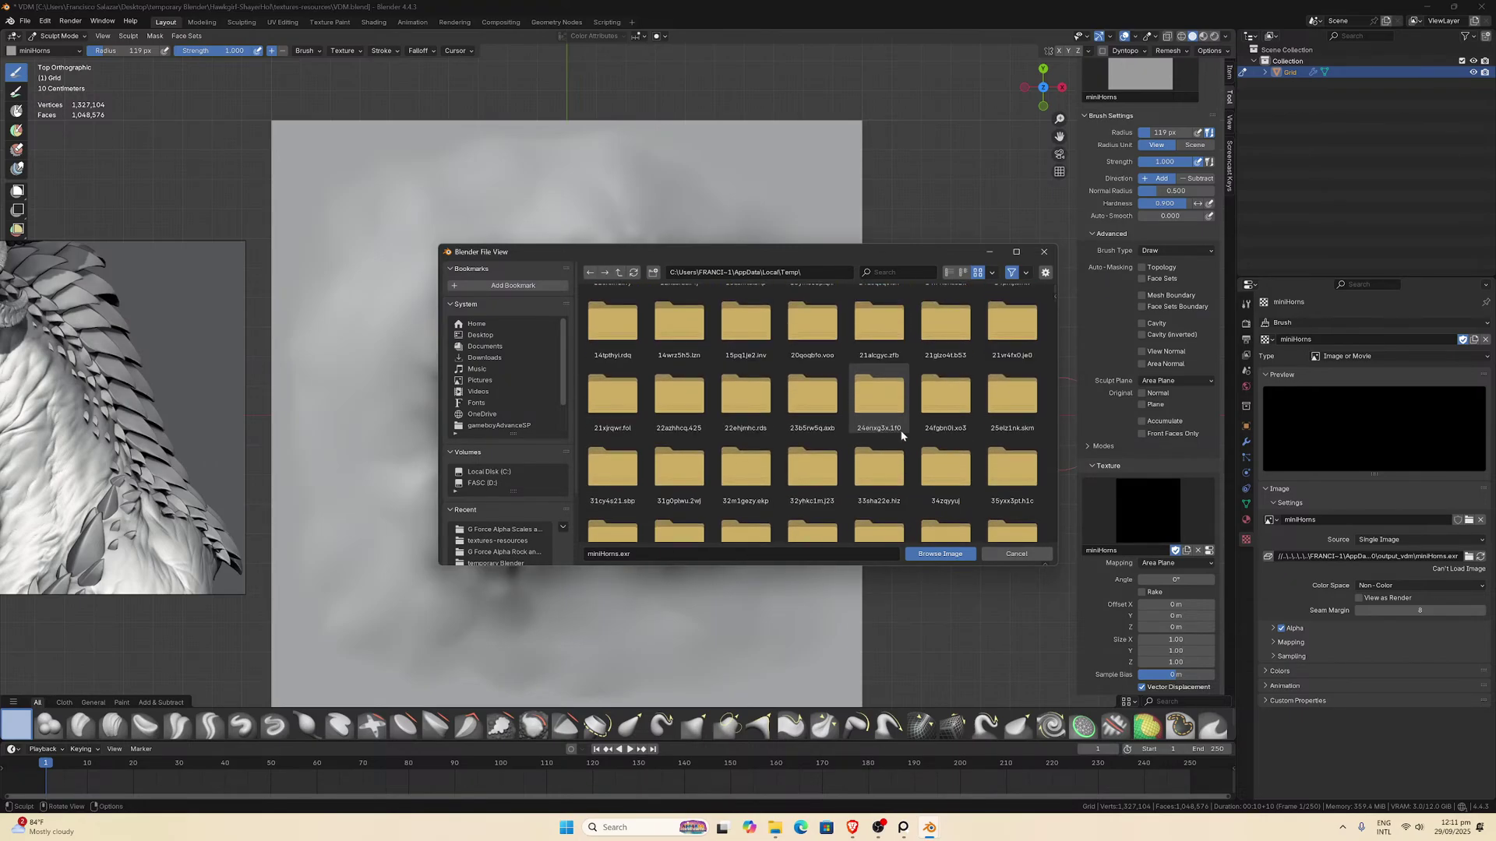
pyautogui.scroll(-10, 900, 434)
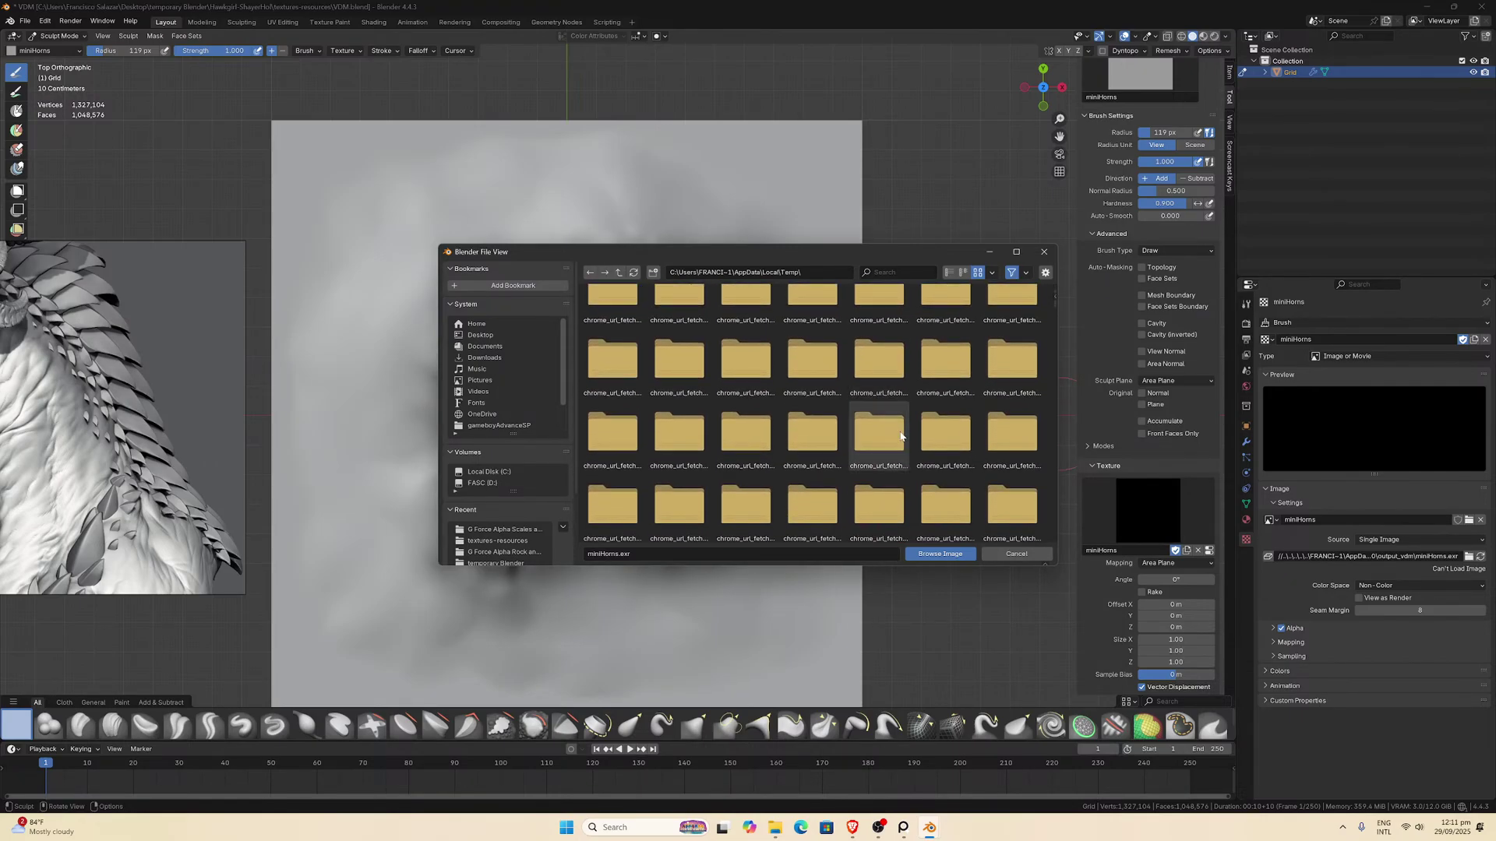
pyautogui.scroll(-5, 901, 436)
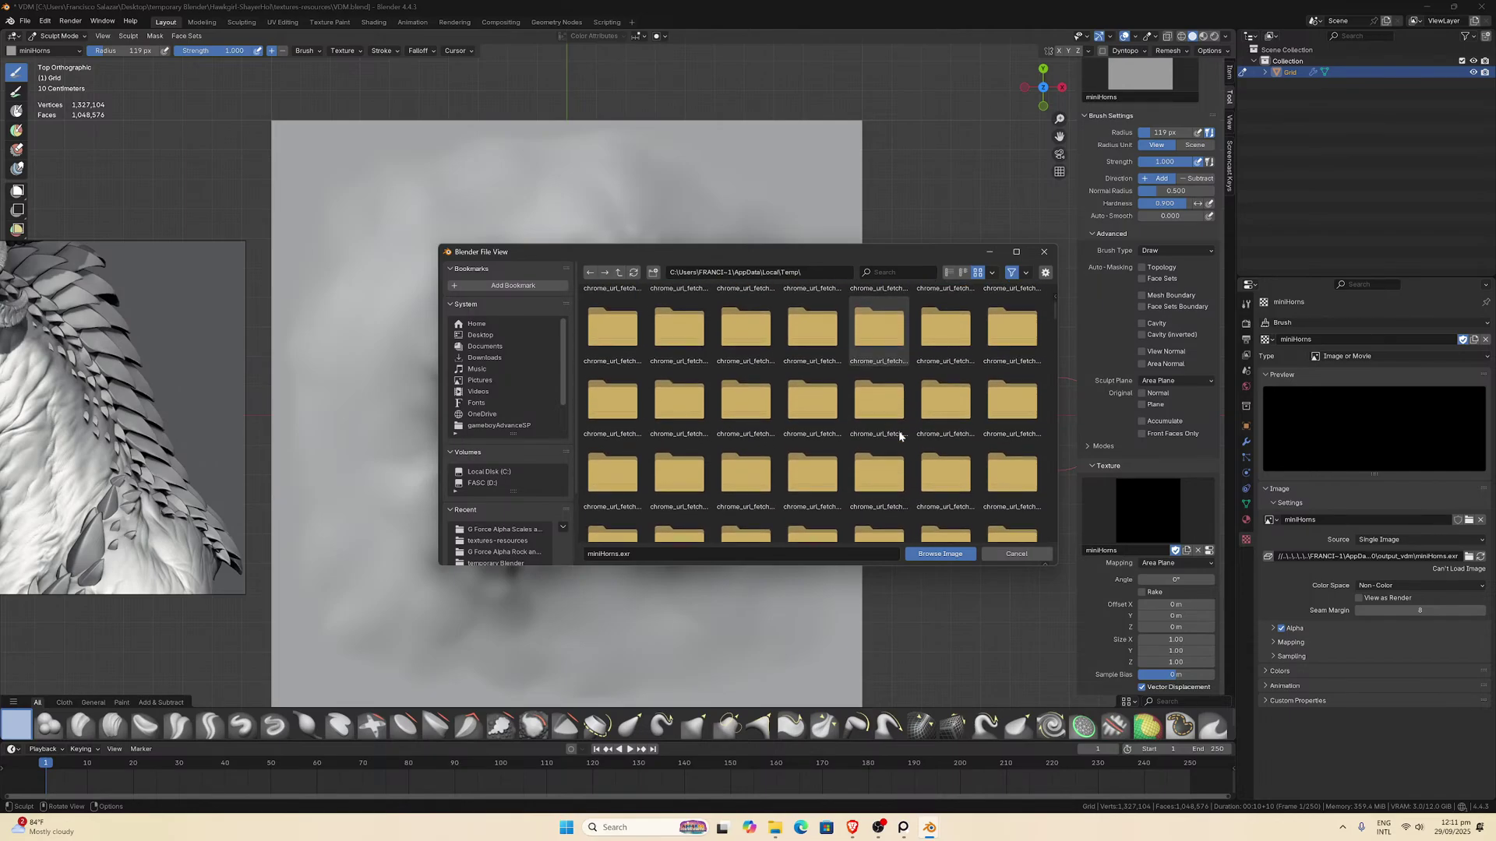
pyautogui.scroll(-5, 902, 432)
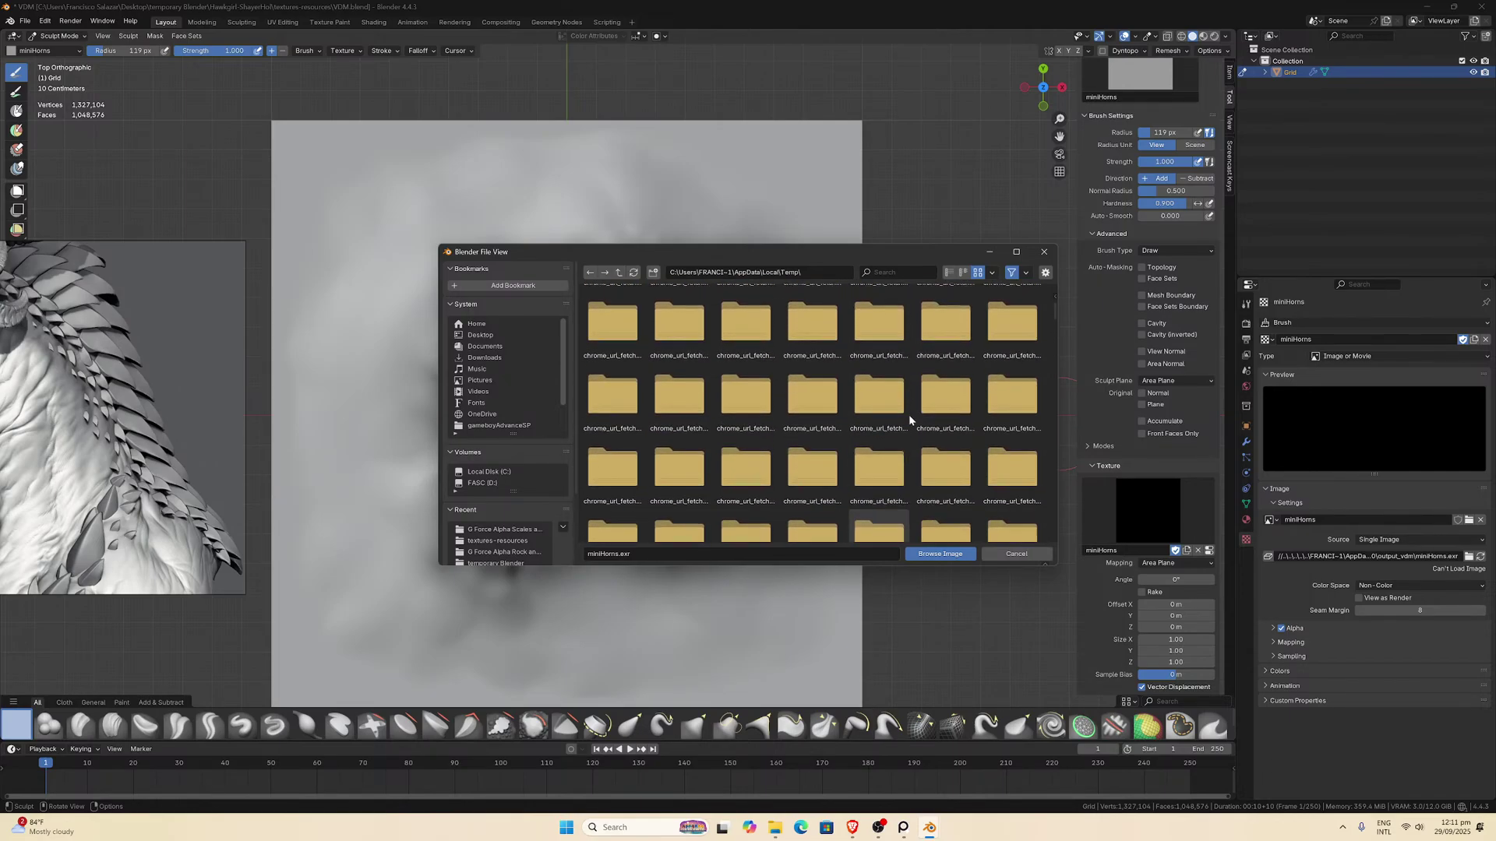
pyautogui.scroll(15, 909, 419)
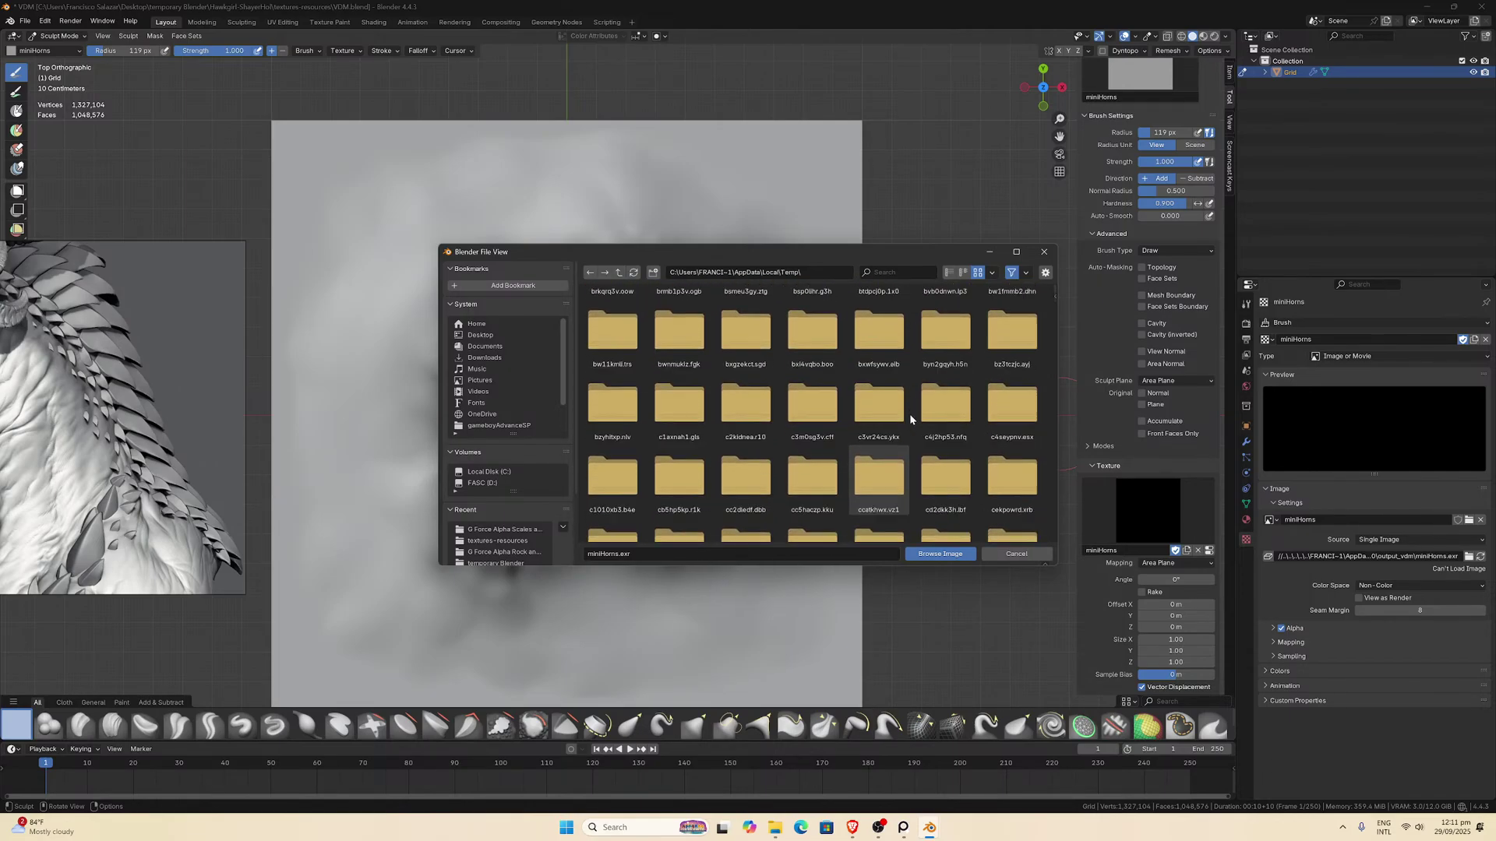
pyautogui.scroll(5, 909, 419)
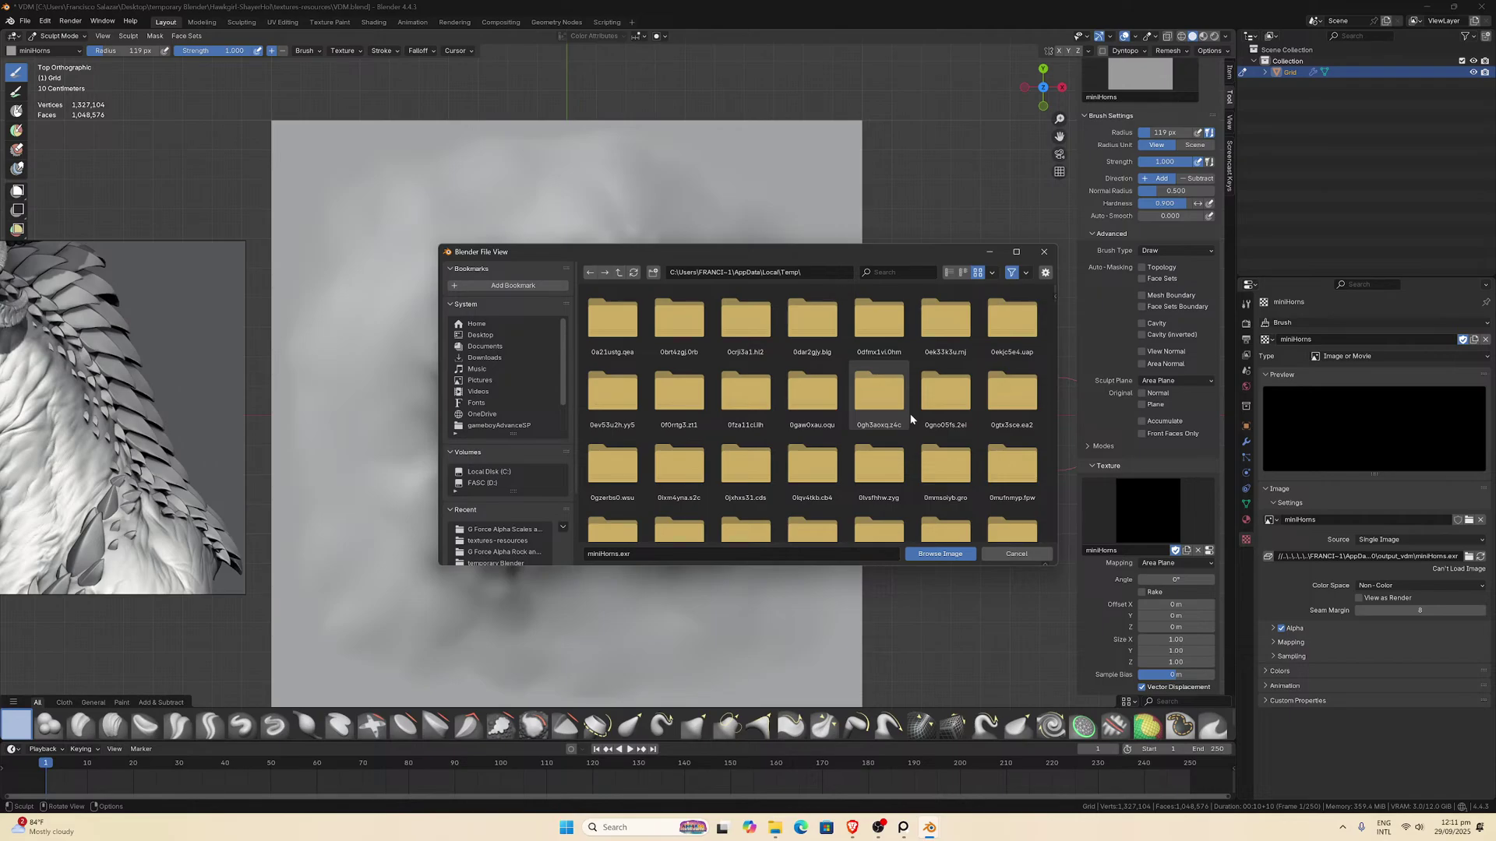
pyautogui.click(1480, 556)
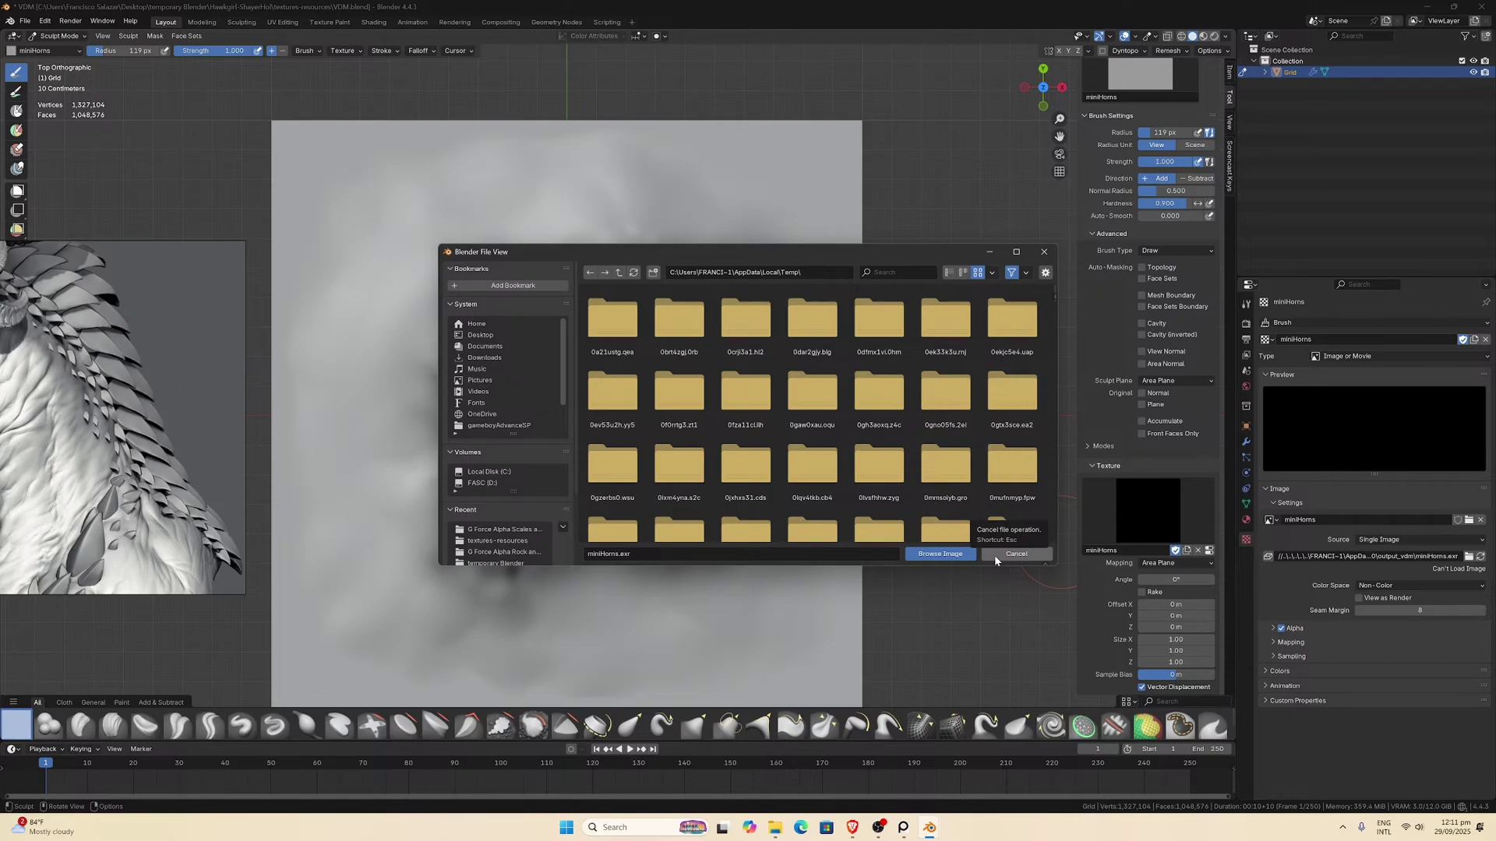
pyautogui.click(1172, 563)
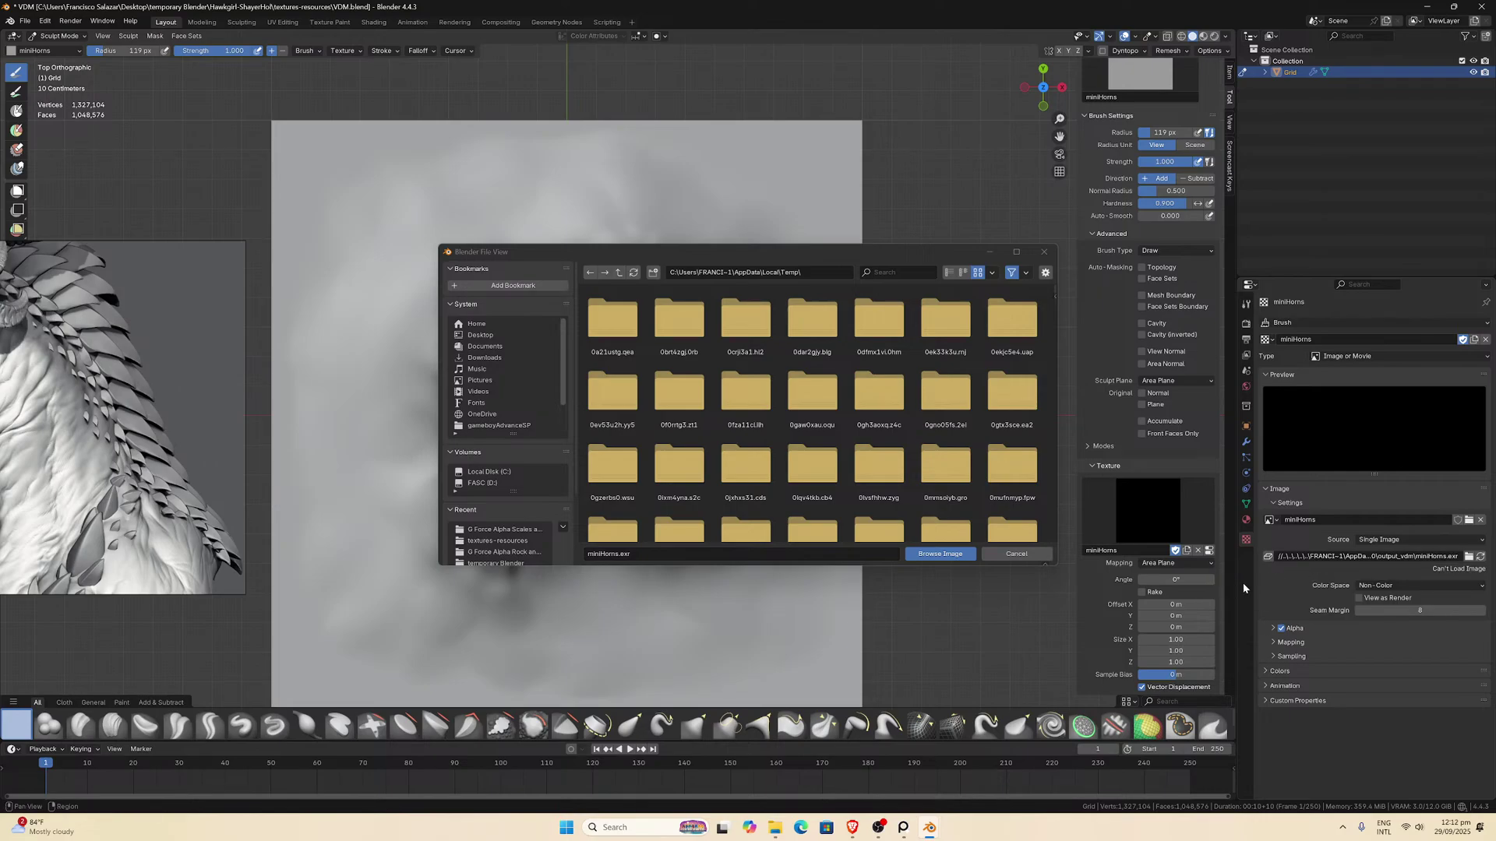
pyautogui.click(1024, 558)
pyautogui.click(1024, 557)
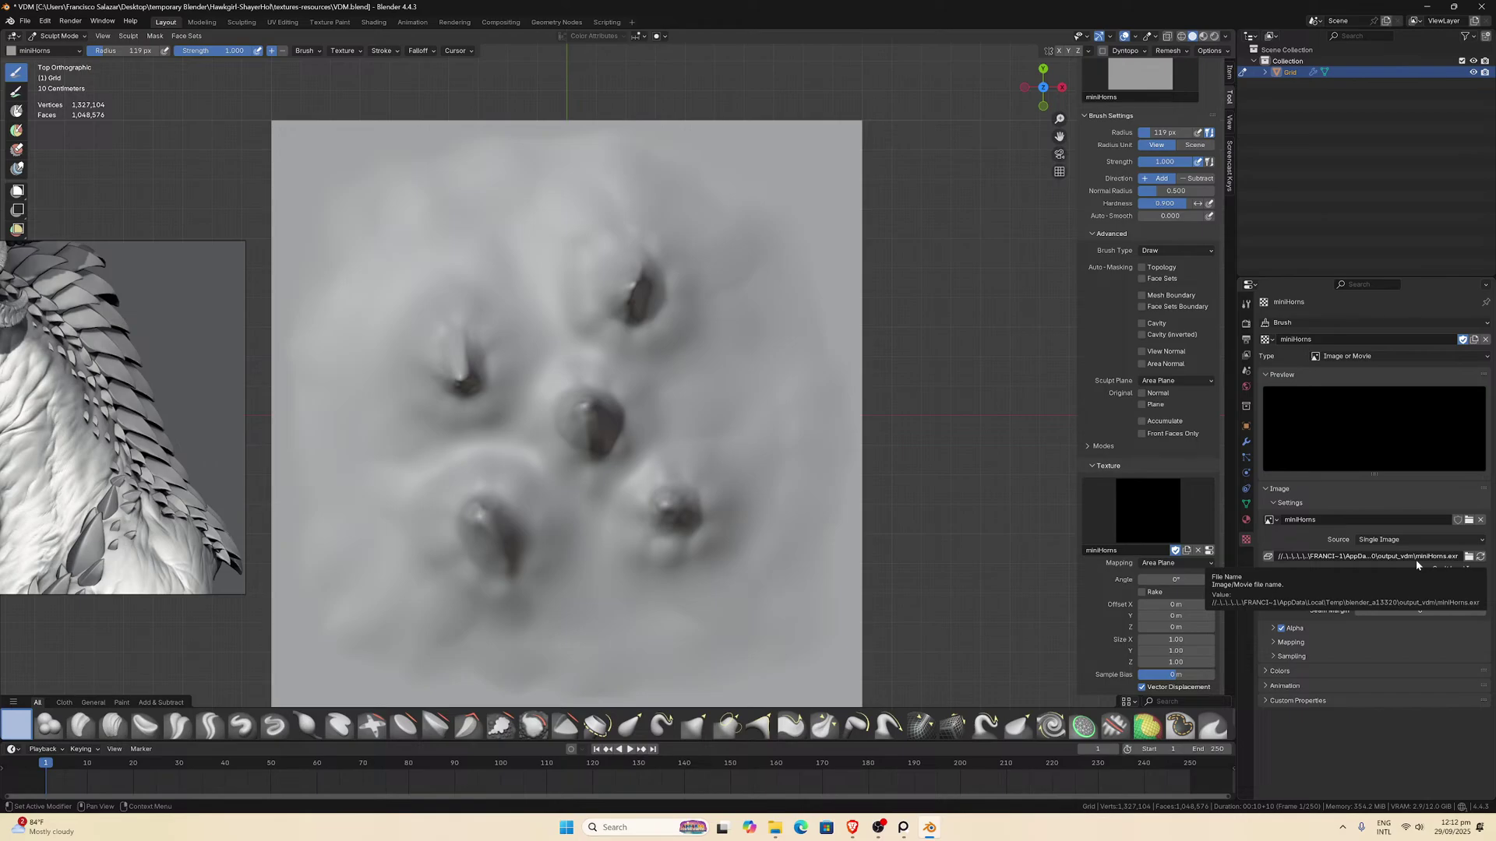
pyautogui.click(1418, 540)
pyautogui.click(1418, 550)
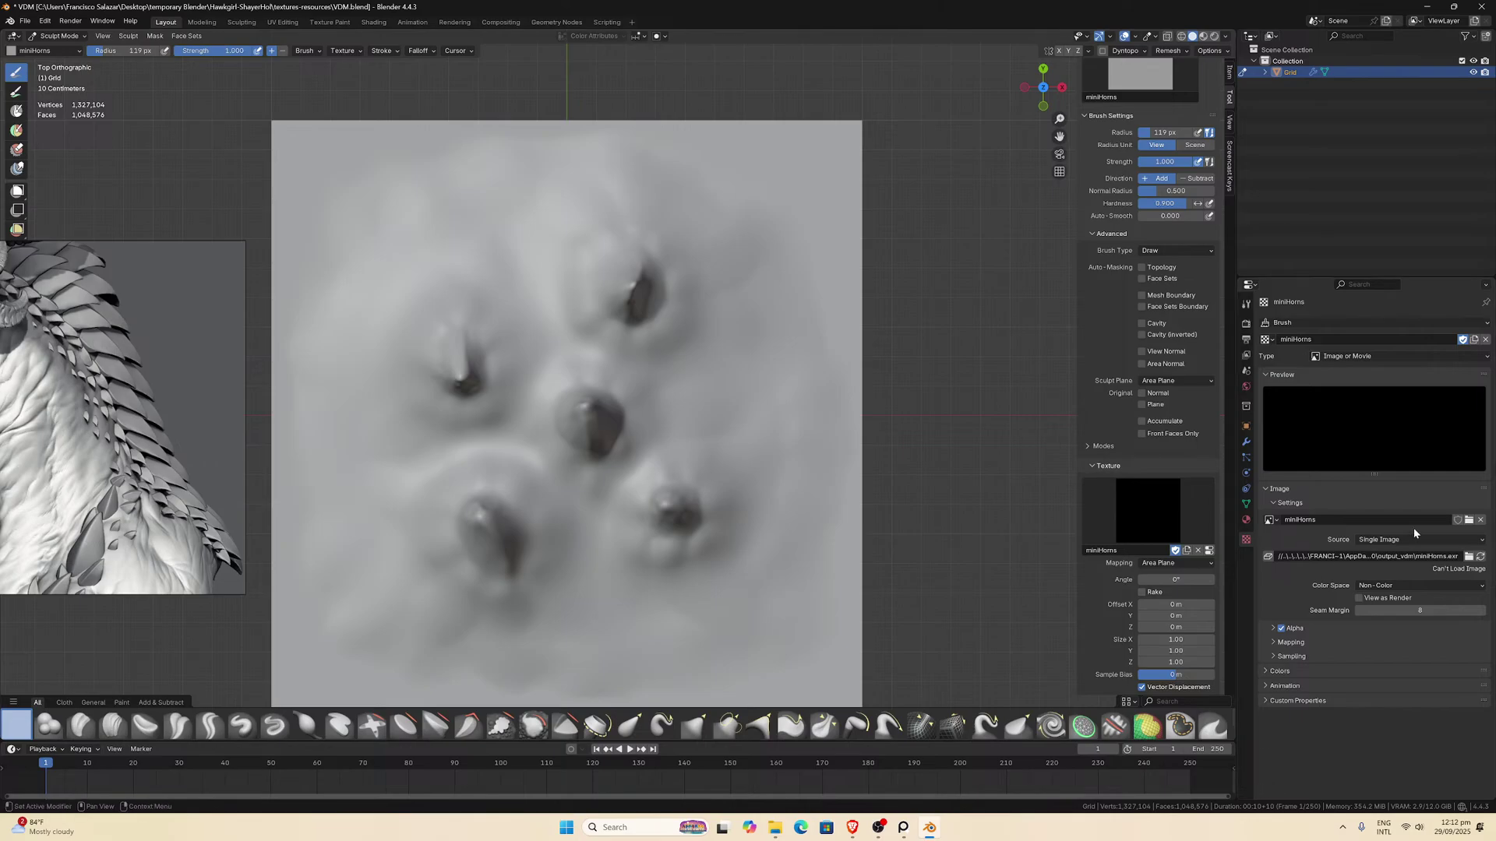
# Set the scene's render output path to the Hawkgirl project's textures-resources folder.
pyautogui.click(1245, 405)
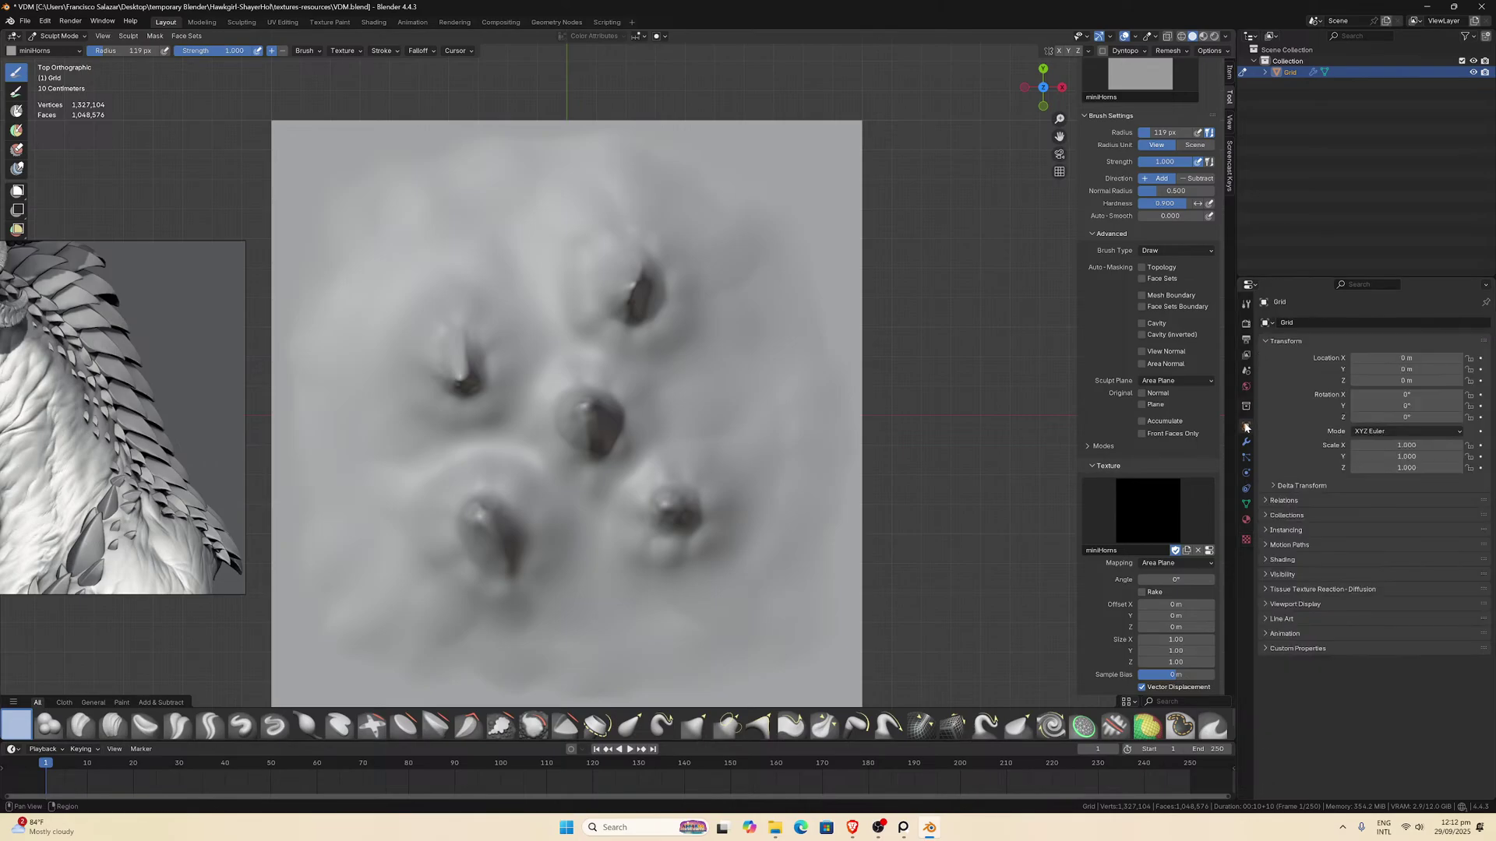
pyautogui.click(1245, 387)
pyautogui.click(1246, 370)
pyautogui.click(1245, 354)
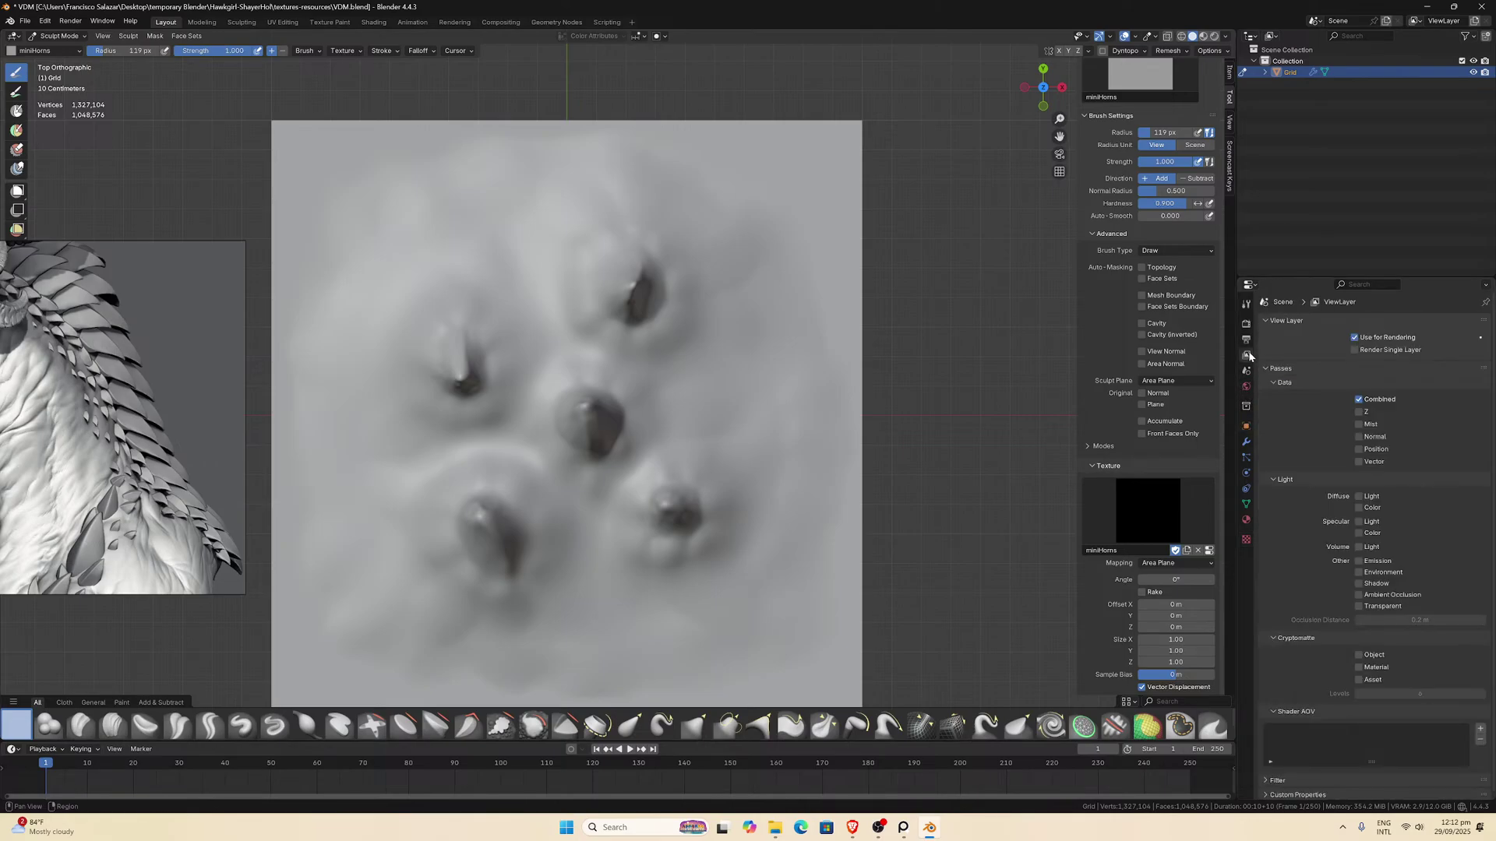
pyautogui.click(1248, 341)
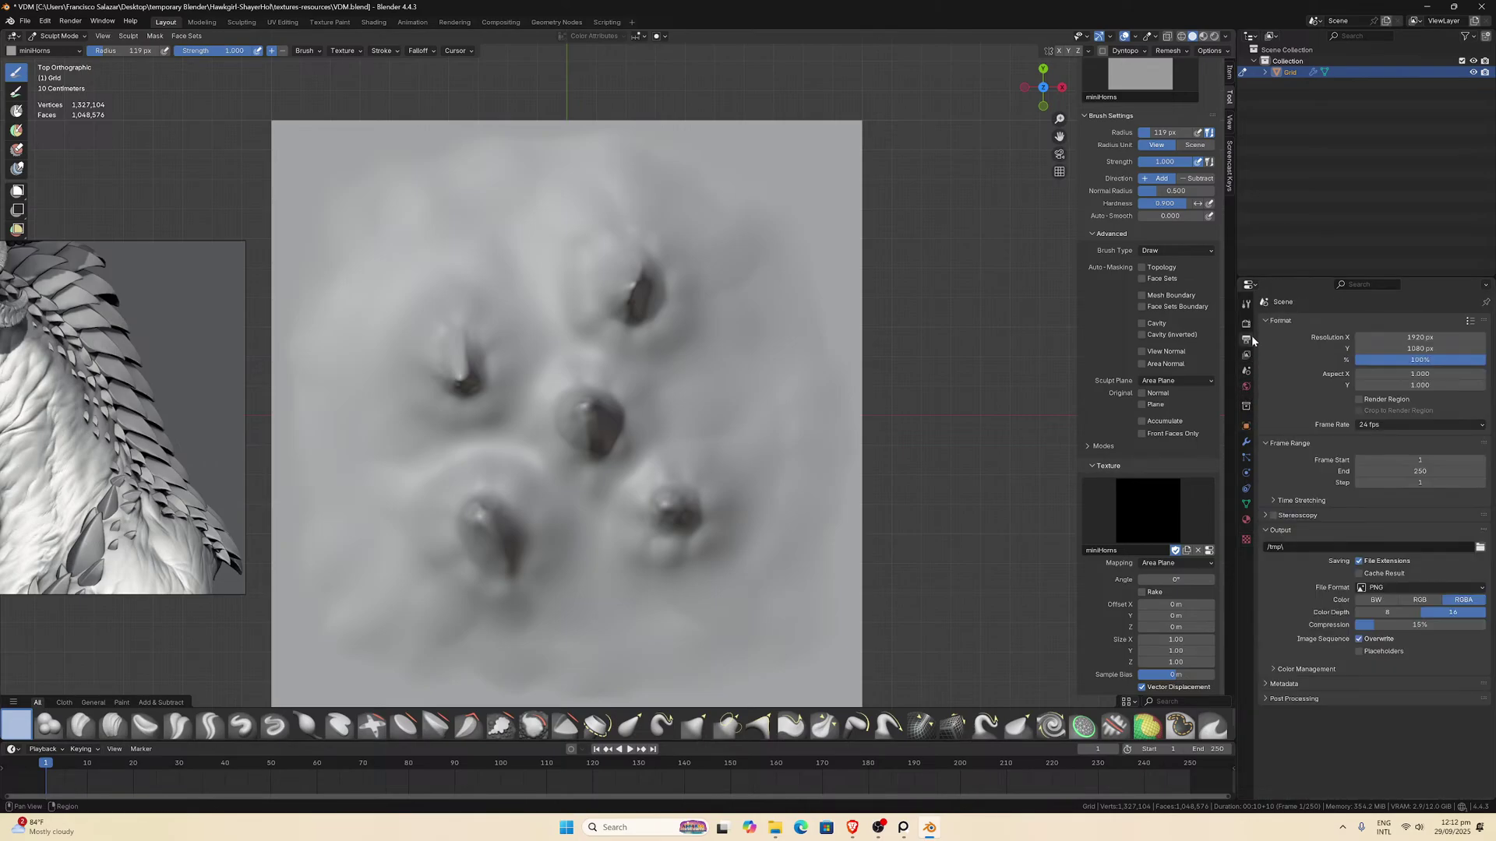
pyautogui.click(1479, 549)
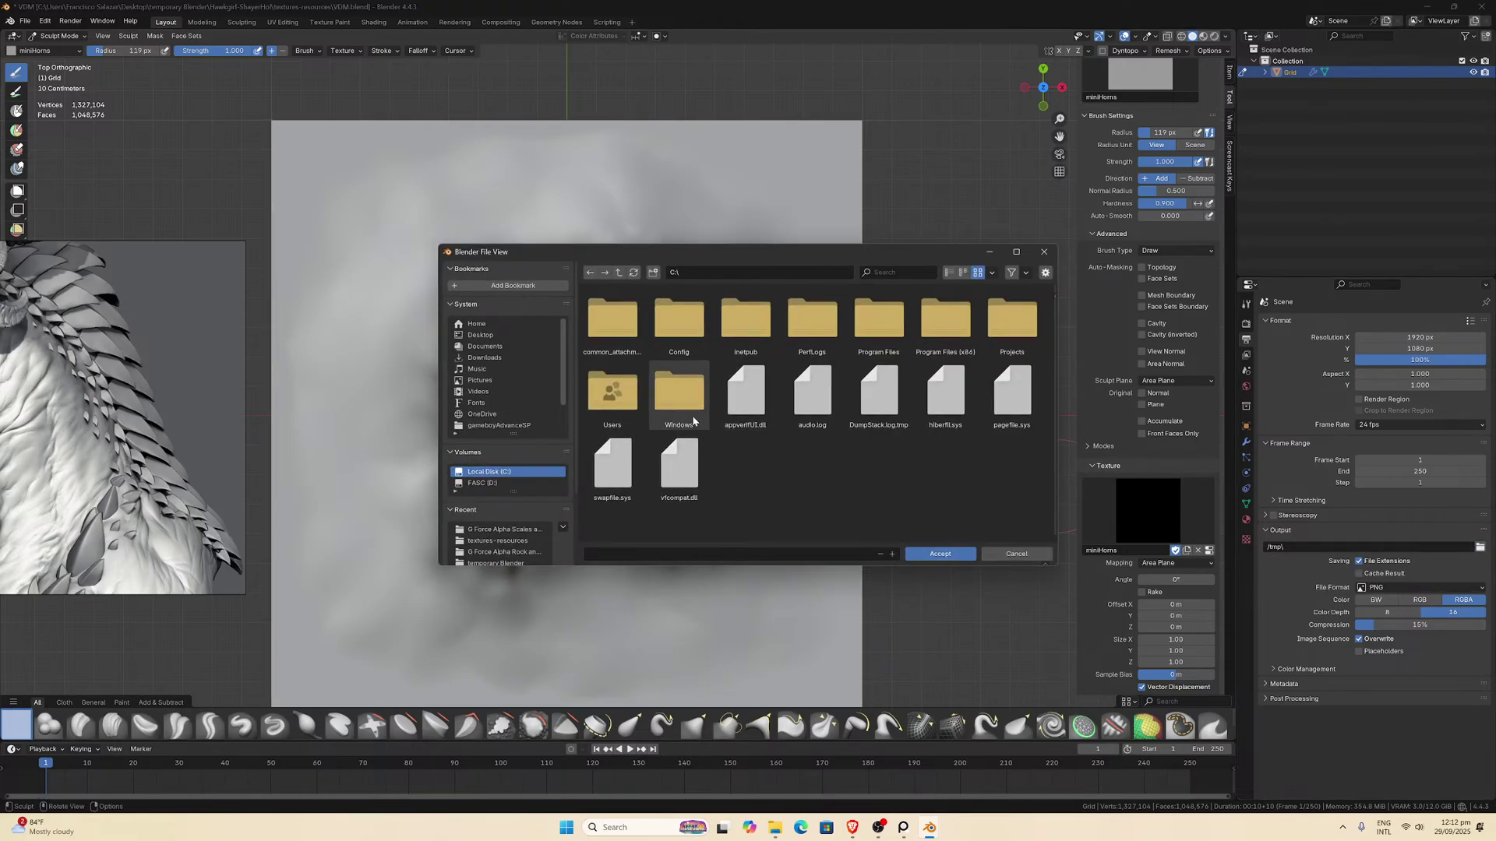
pyautogui.click(483, 337)
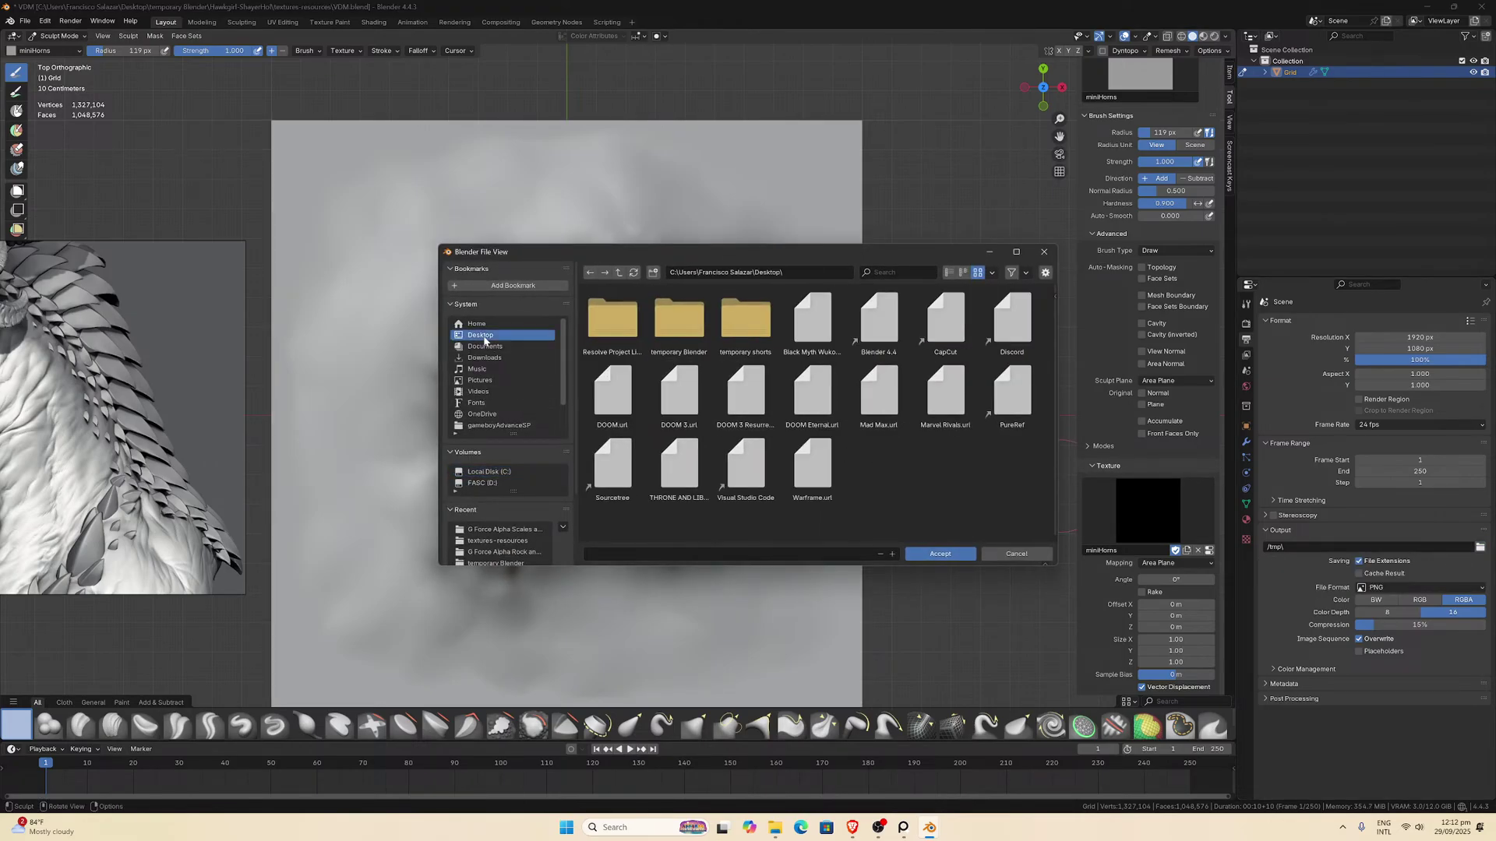
pyautogui.doubleClick(678, 321)
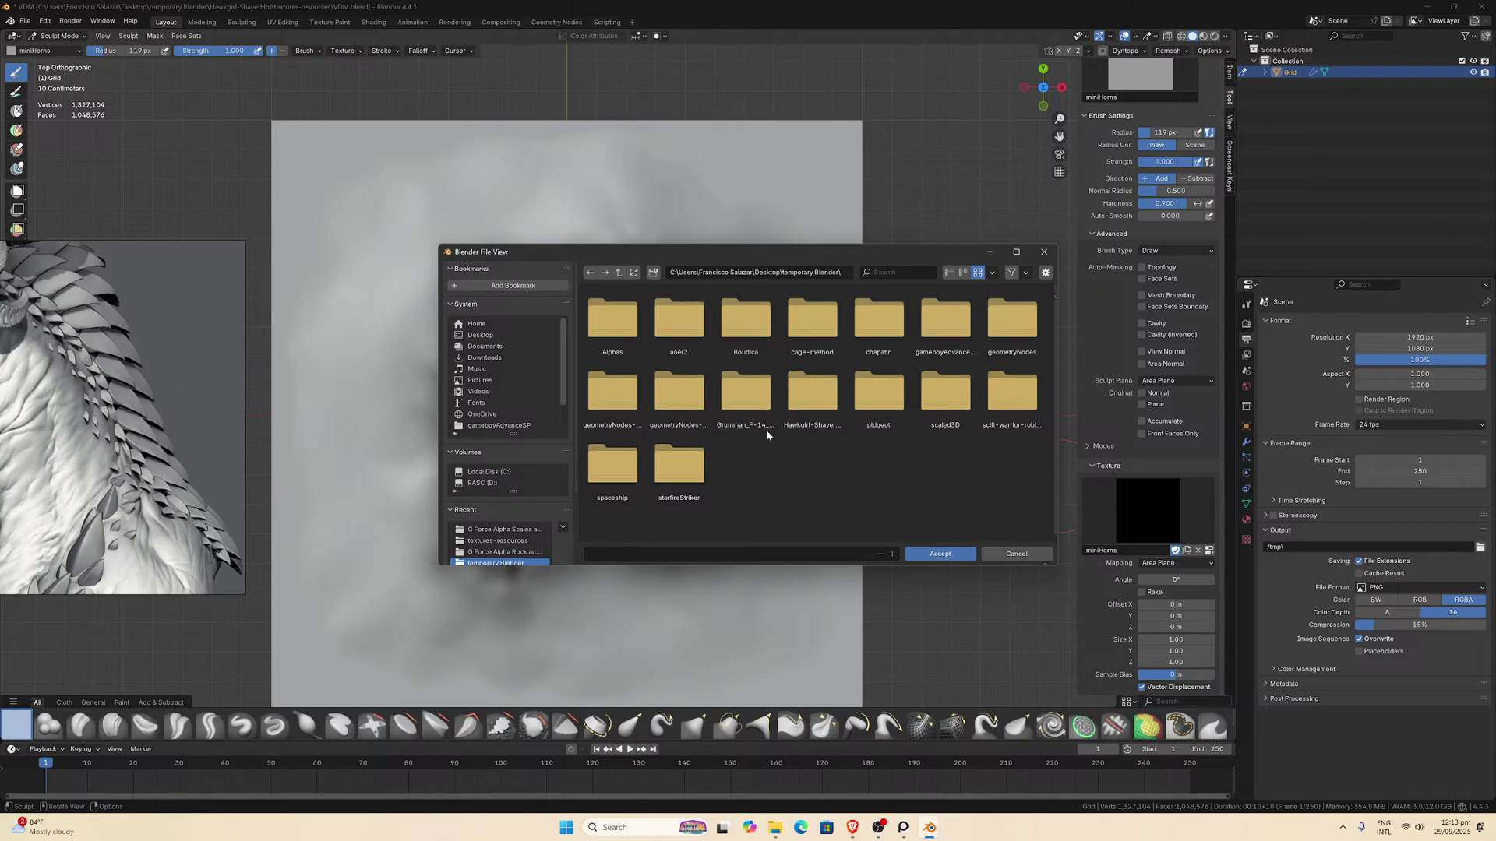
pyautogui.doubleClick(812, 393)
pyautogui.doubleClick(678, 321)
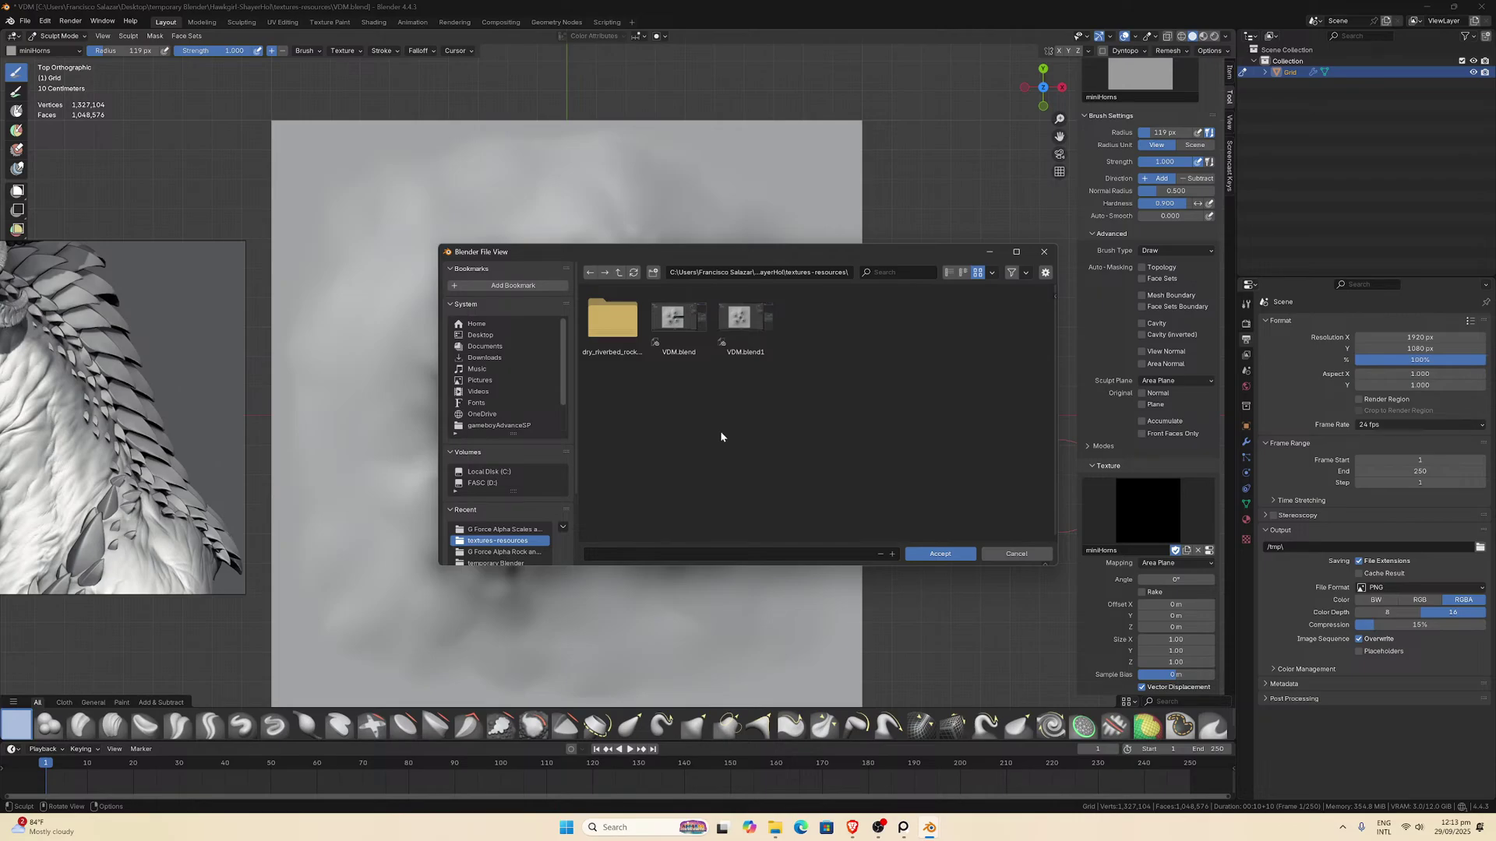
pyautogui.click(939, 553)
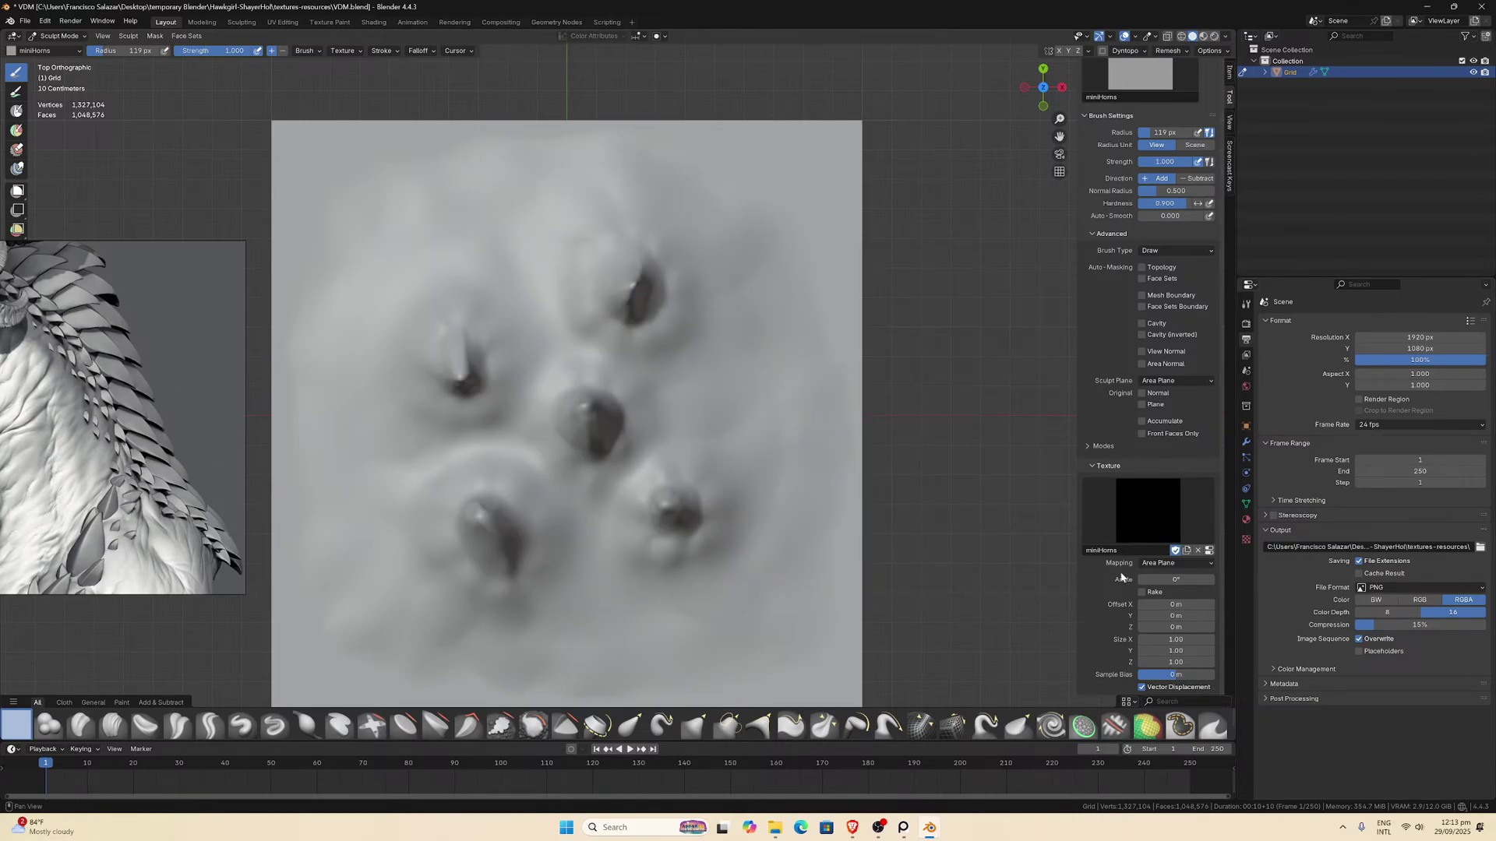
# Bake the grid over the existing miniHorns VDM brush and check the file path of its texture image.
pyautogui.scroll(-3, 1114, 582)
pyautogui.scroll(-12, 1114, 583)
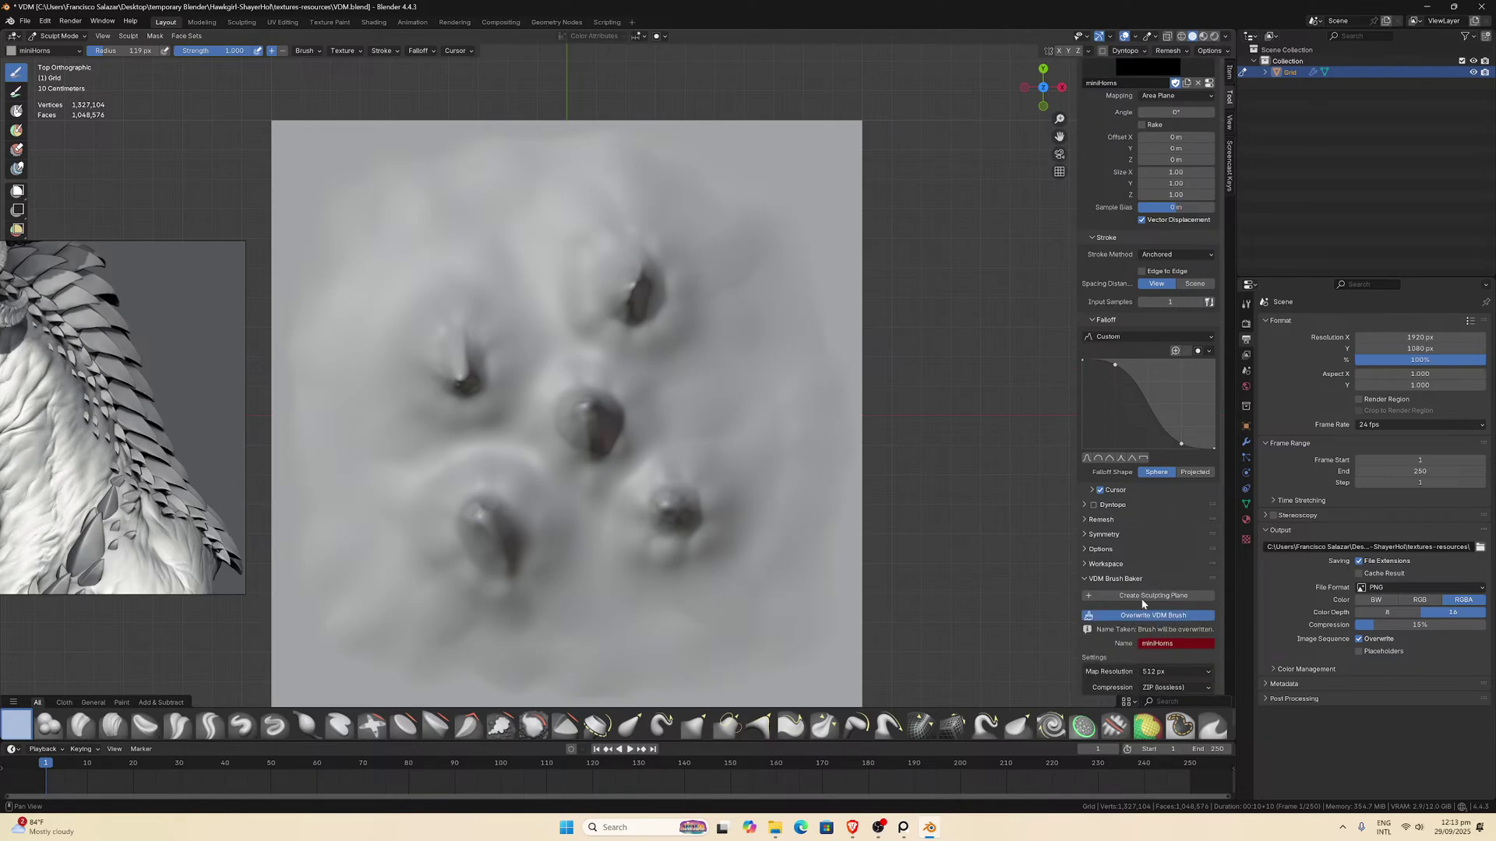
pyautogui.click(1161, 617)
pyautogui.scroll(7, 1131, 552)
pyautogui.scroll(3, 1131, 551)
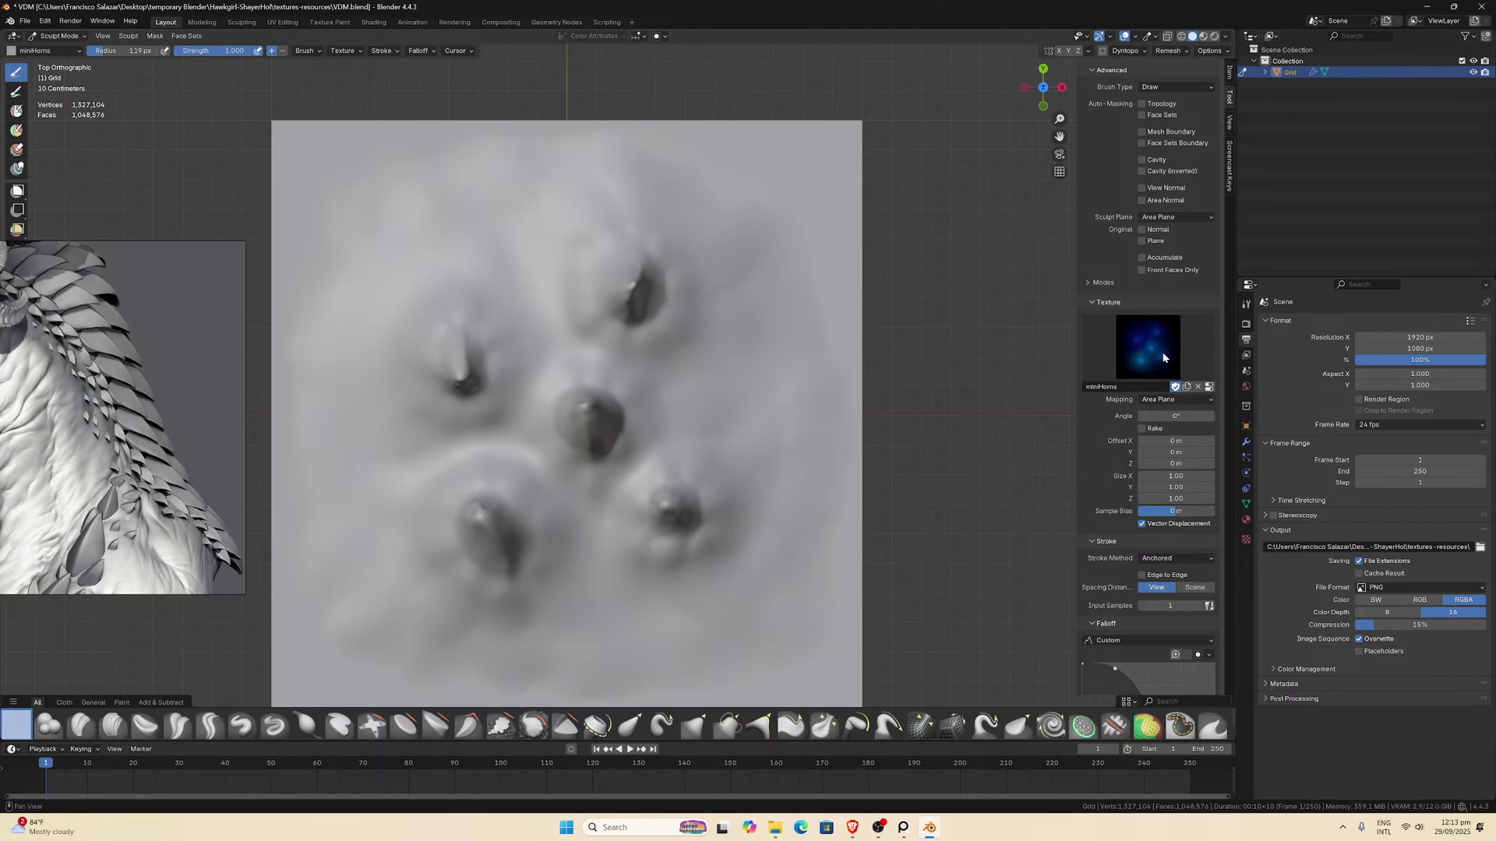
pyautogui.click(1209, 387)
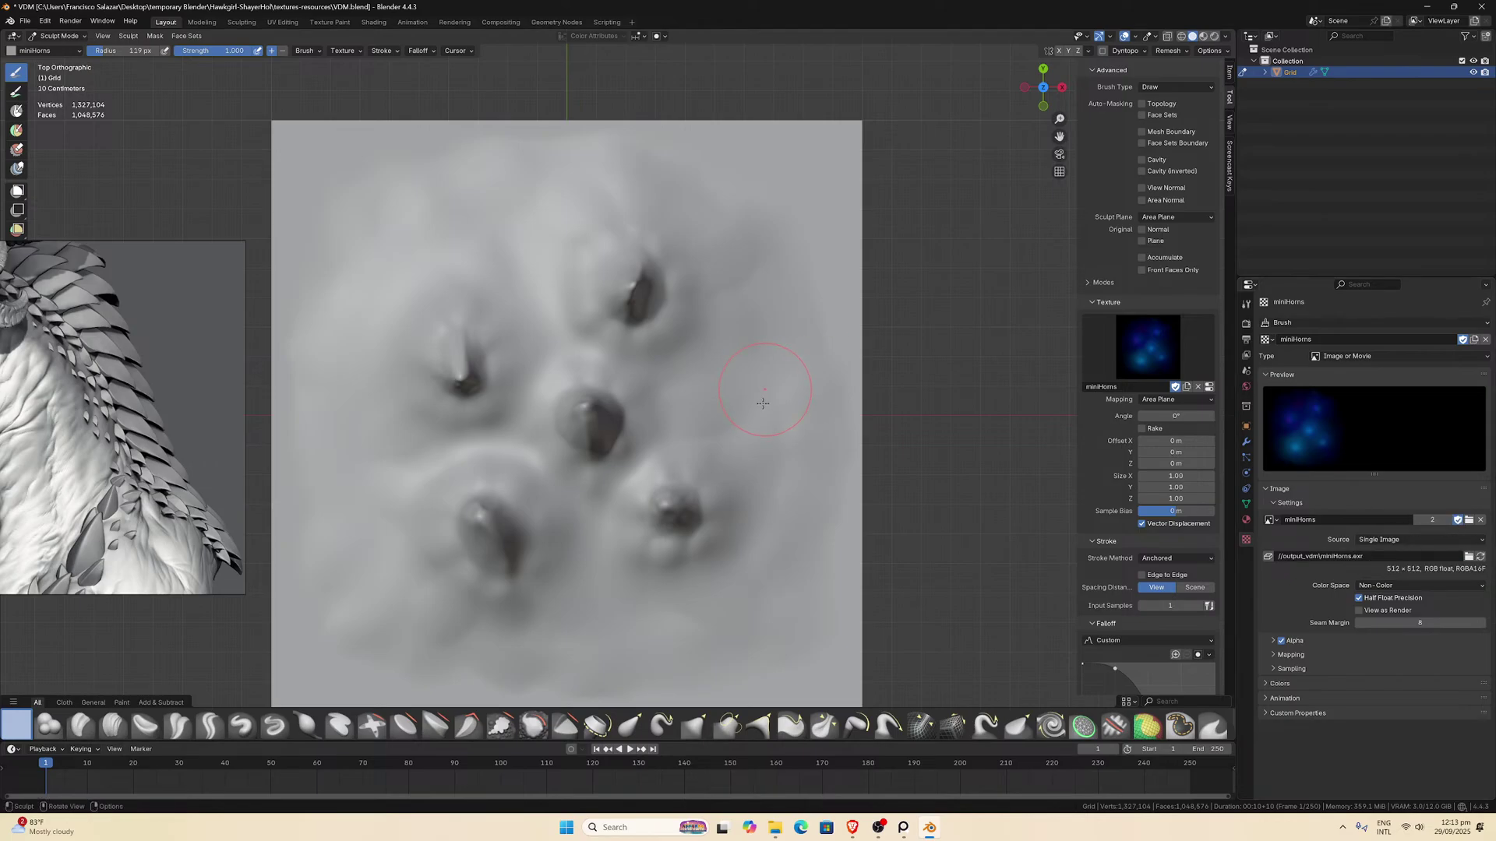
pyautogui.scroll(-3, 698, 550)
pyautogui.scroll(3, 698, 550)
# Try a Clay Thumb stroke and a miniHorns stamp near the grid's lower-right corner, undoing each one.
pyautogui.click(145, 726)
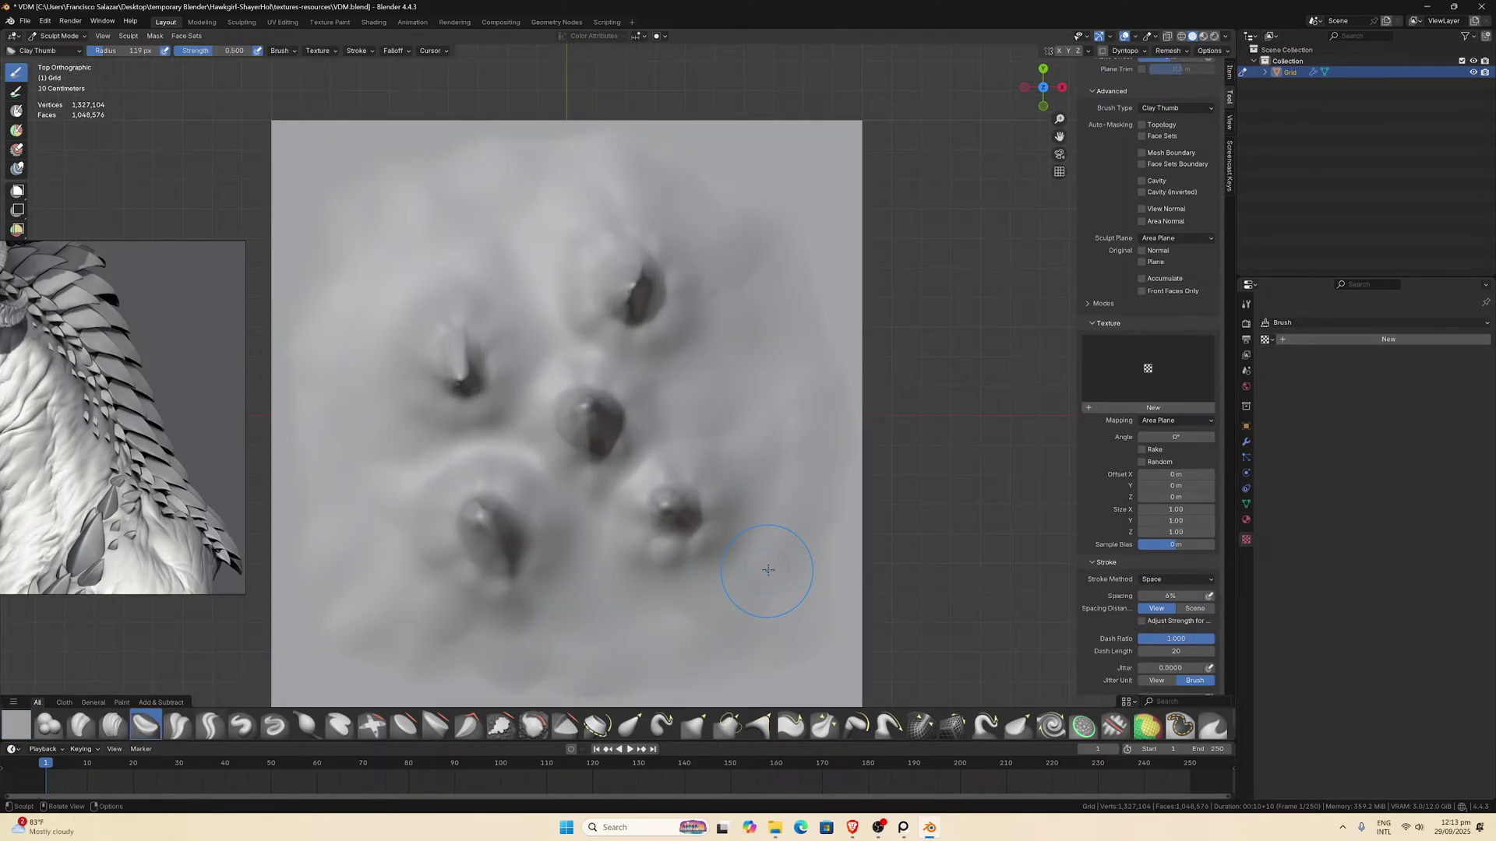
pyautogui.moveTo(760, 580); pyautogui.dragTo(771, 612)
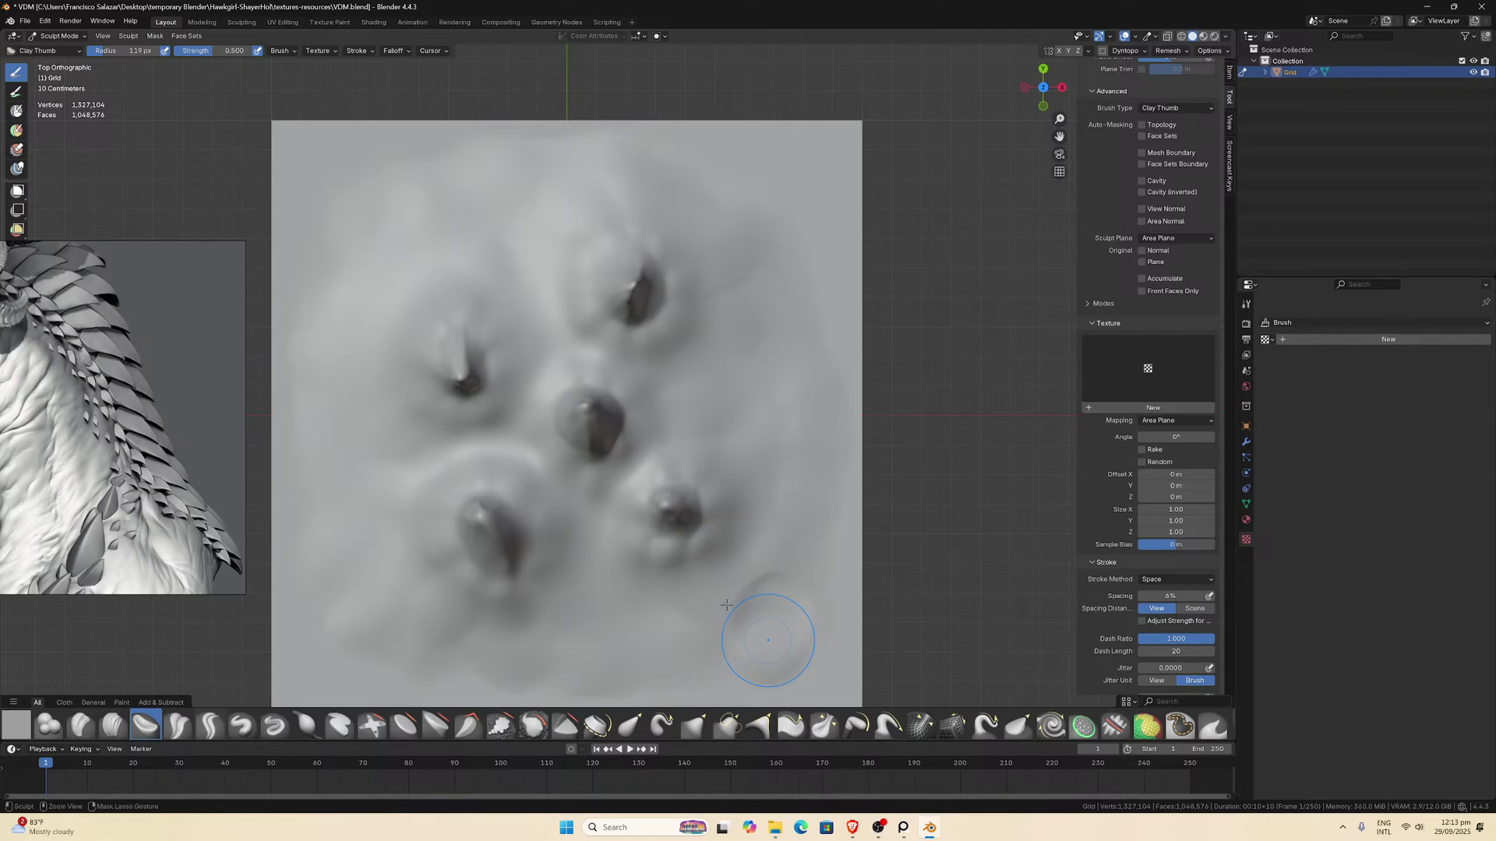
pyautogui.hotkey('ctrl', 'z')
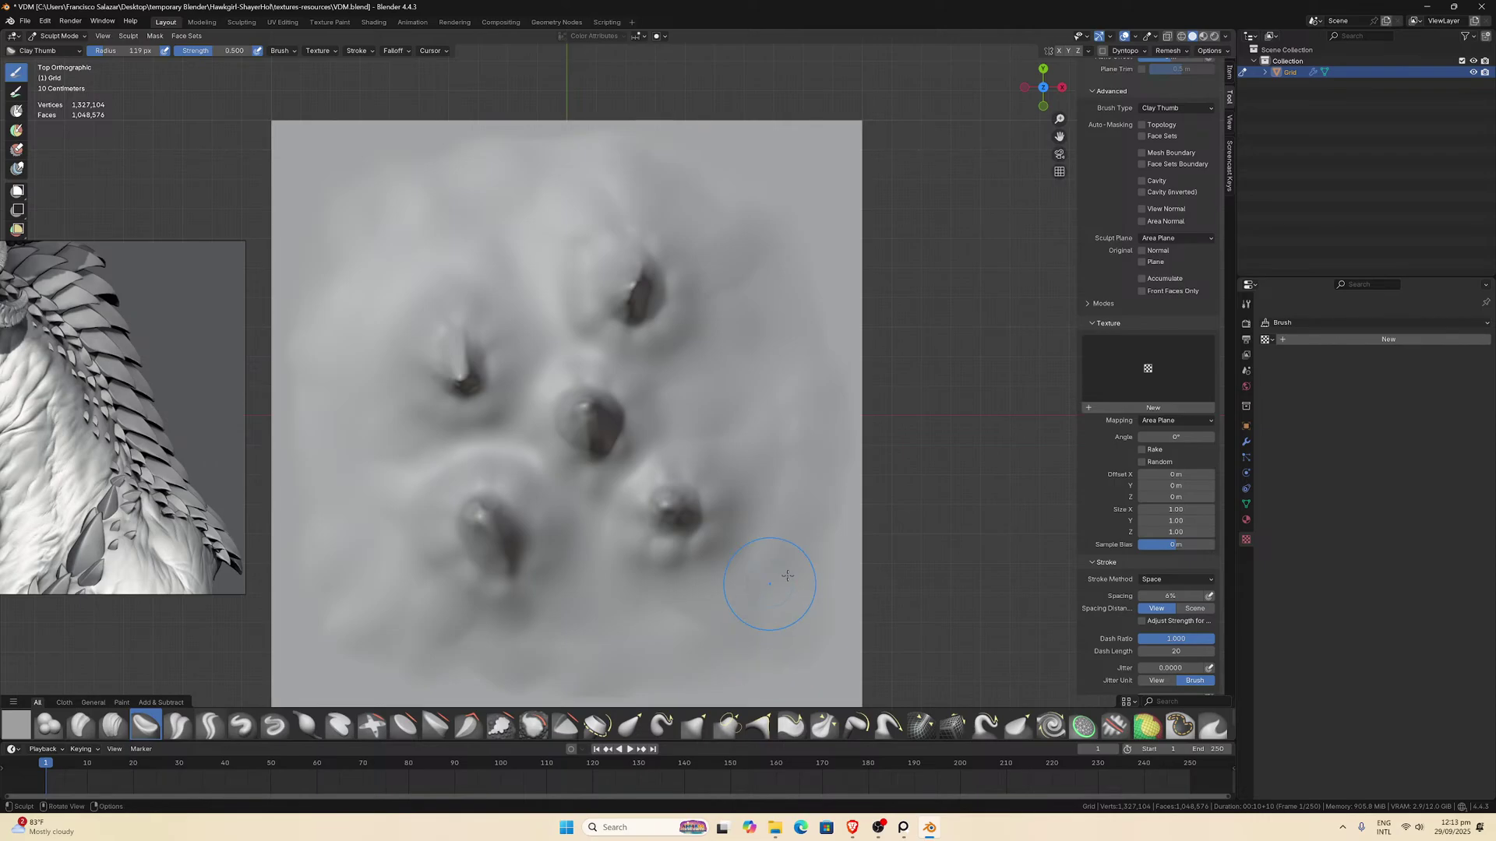
pyautogui.click(16, 732)
pyautogui.moveTo(719, 604); pyautogui.dragTo(781, 651)
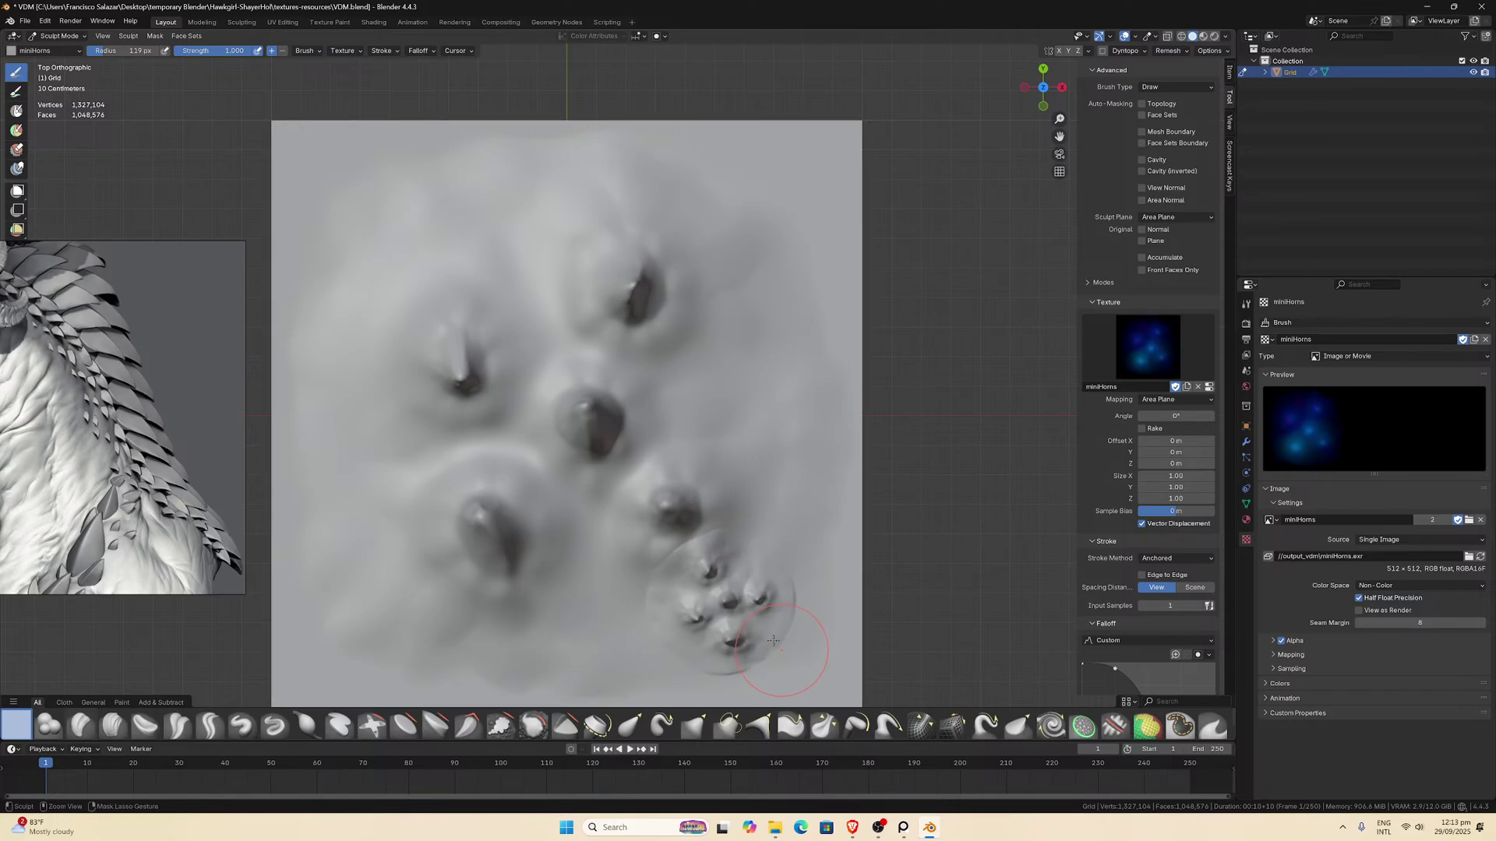
pyautogui.hotkey('ctrl', 'z')
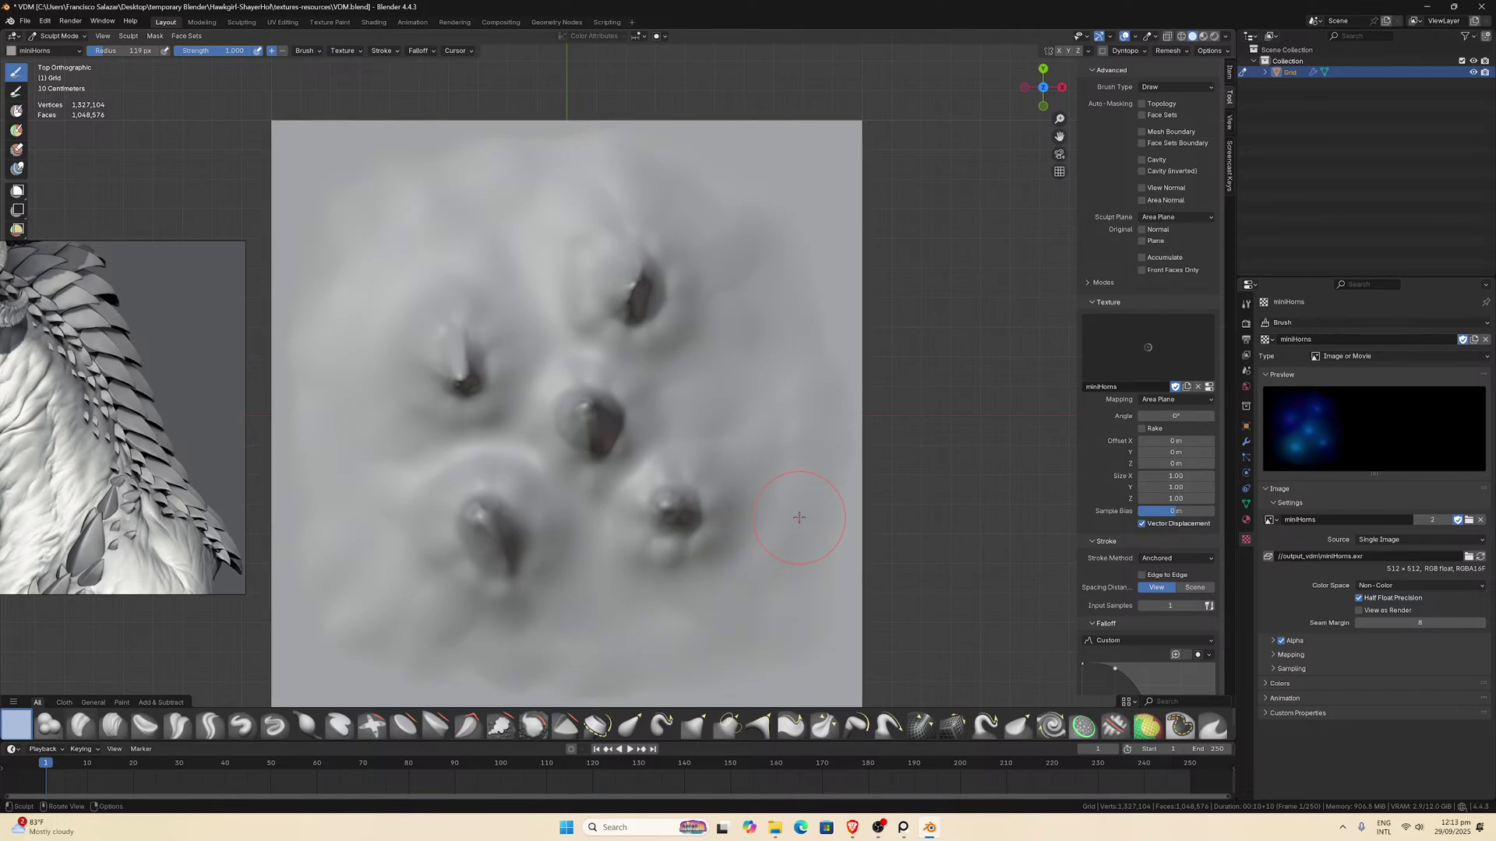
# Save and close VDM.blend, and open "11-hawkgirl-ShayeraHol-byth small details.blend" from the Hawkgirl-ShayerHol folder.
pyautogui.scroll(-1, 793, 512)
pyautogui.hotkey('ctrl', 's')
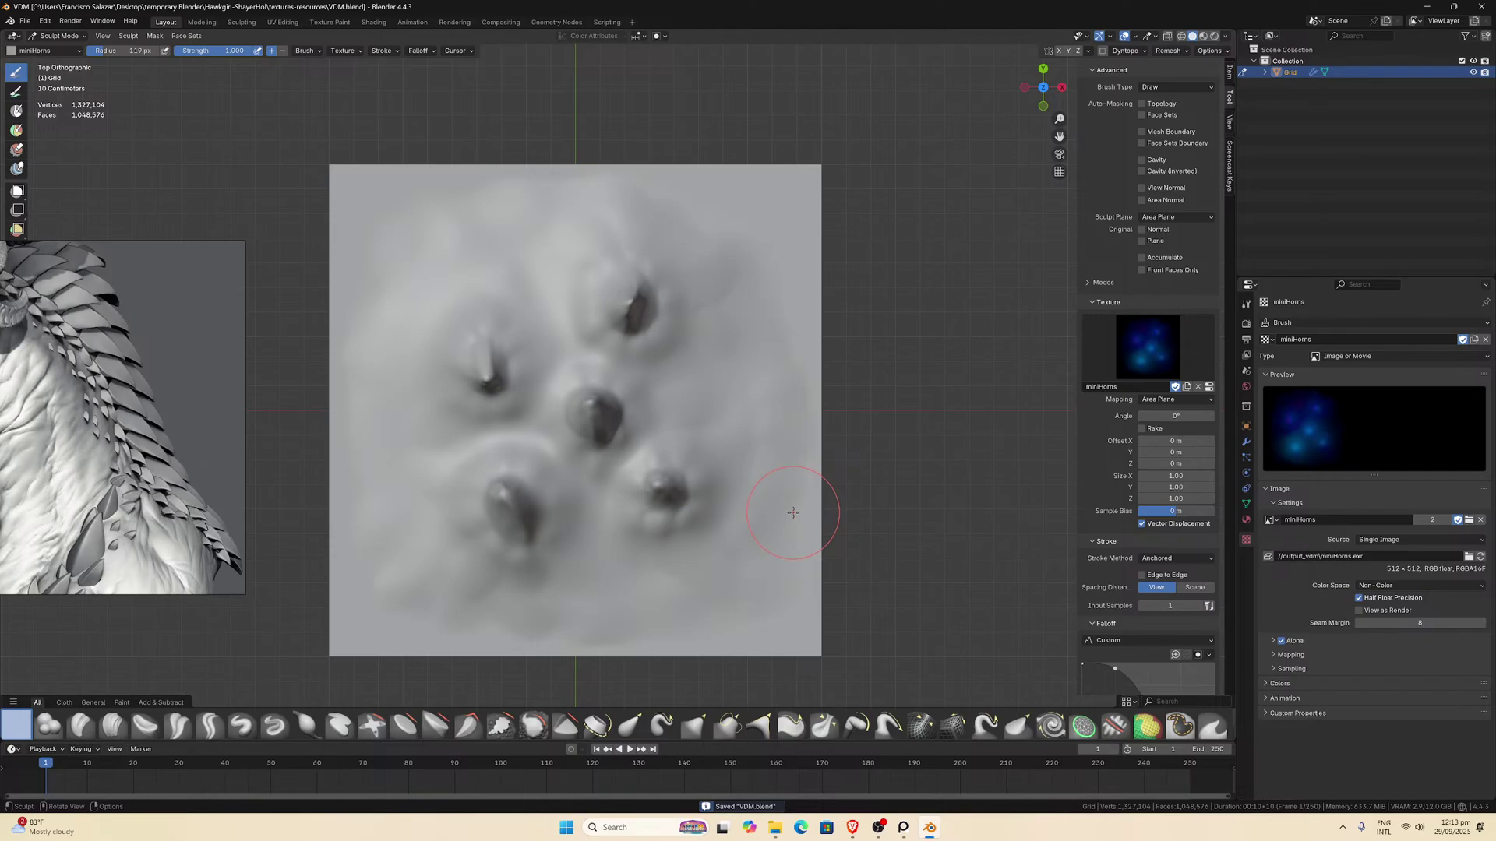
pyautogui.click(1483, 6)
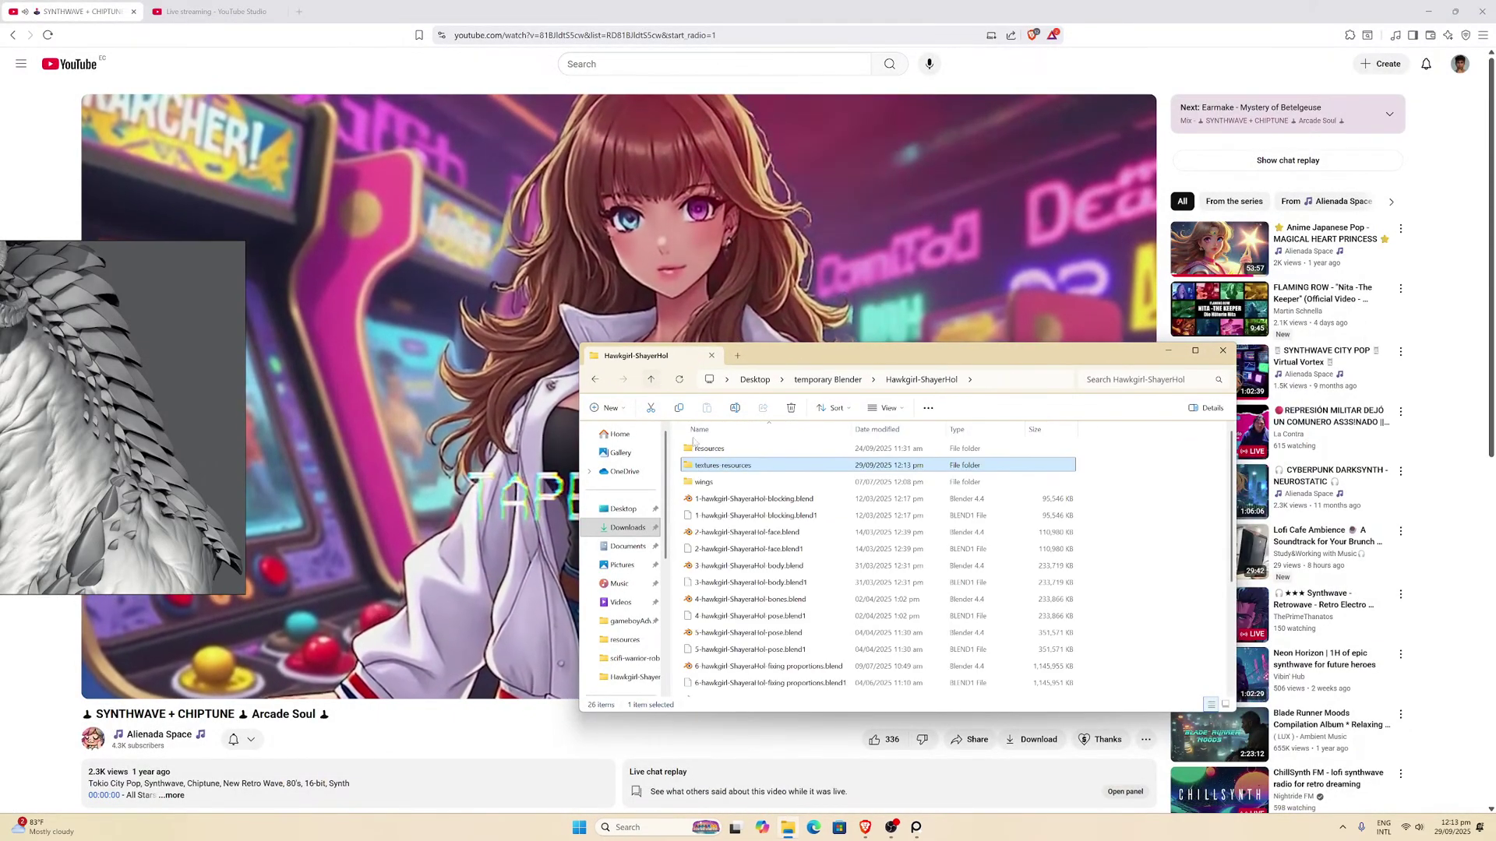
pyautogui.scroll(-5, 705, 545)
pyautogui.doubleClick(717, 656)
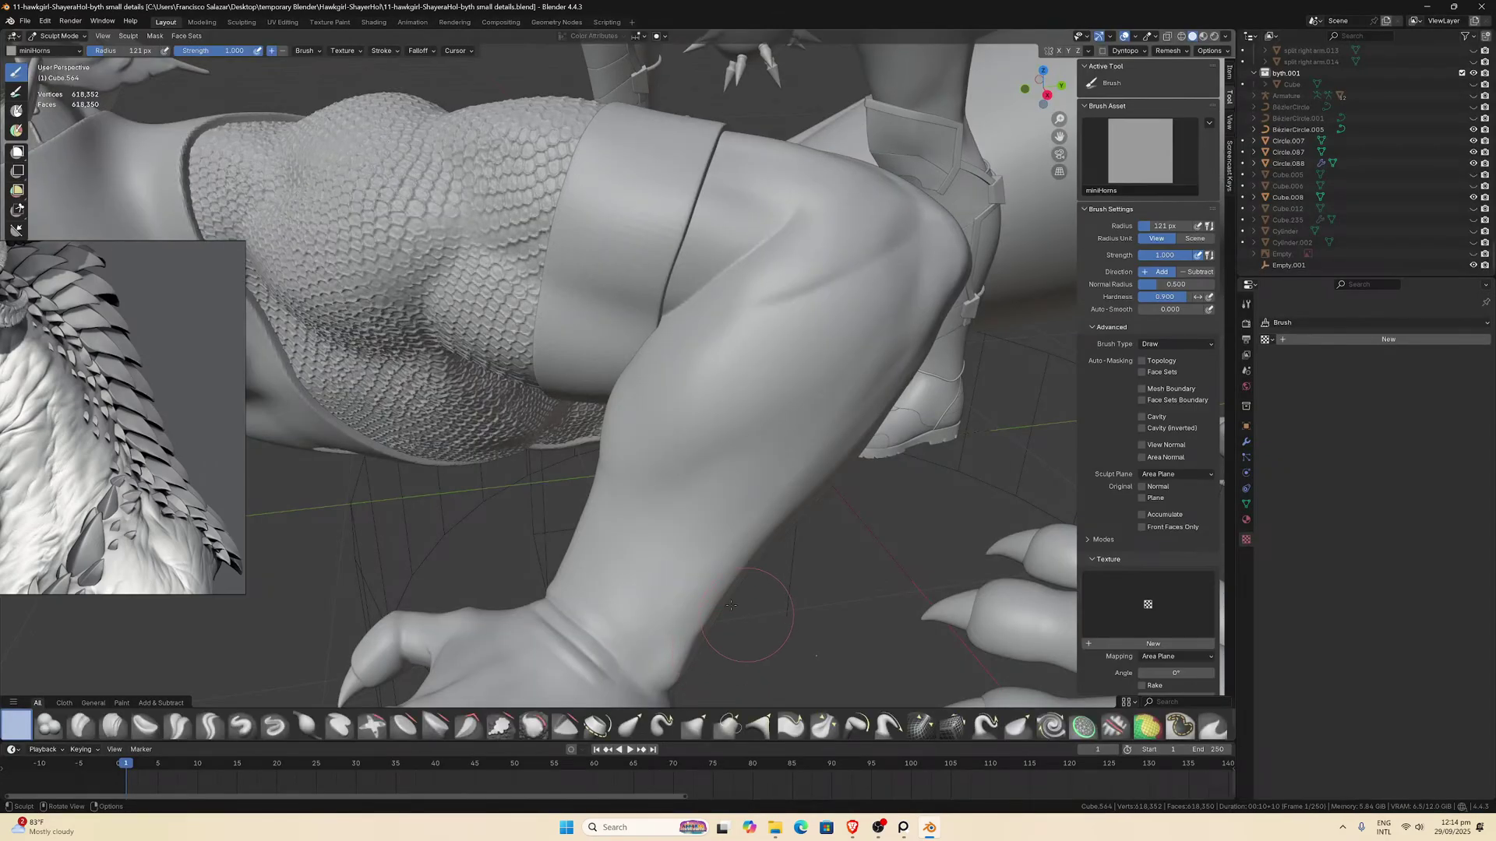
# Delete the old miniHorns brush asset that has no texture.
pyautogui.rightClick(17, 727)
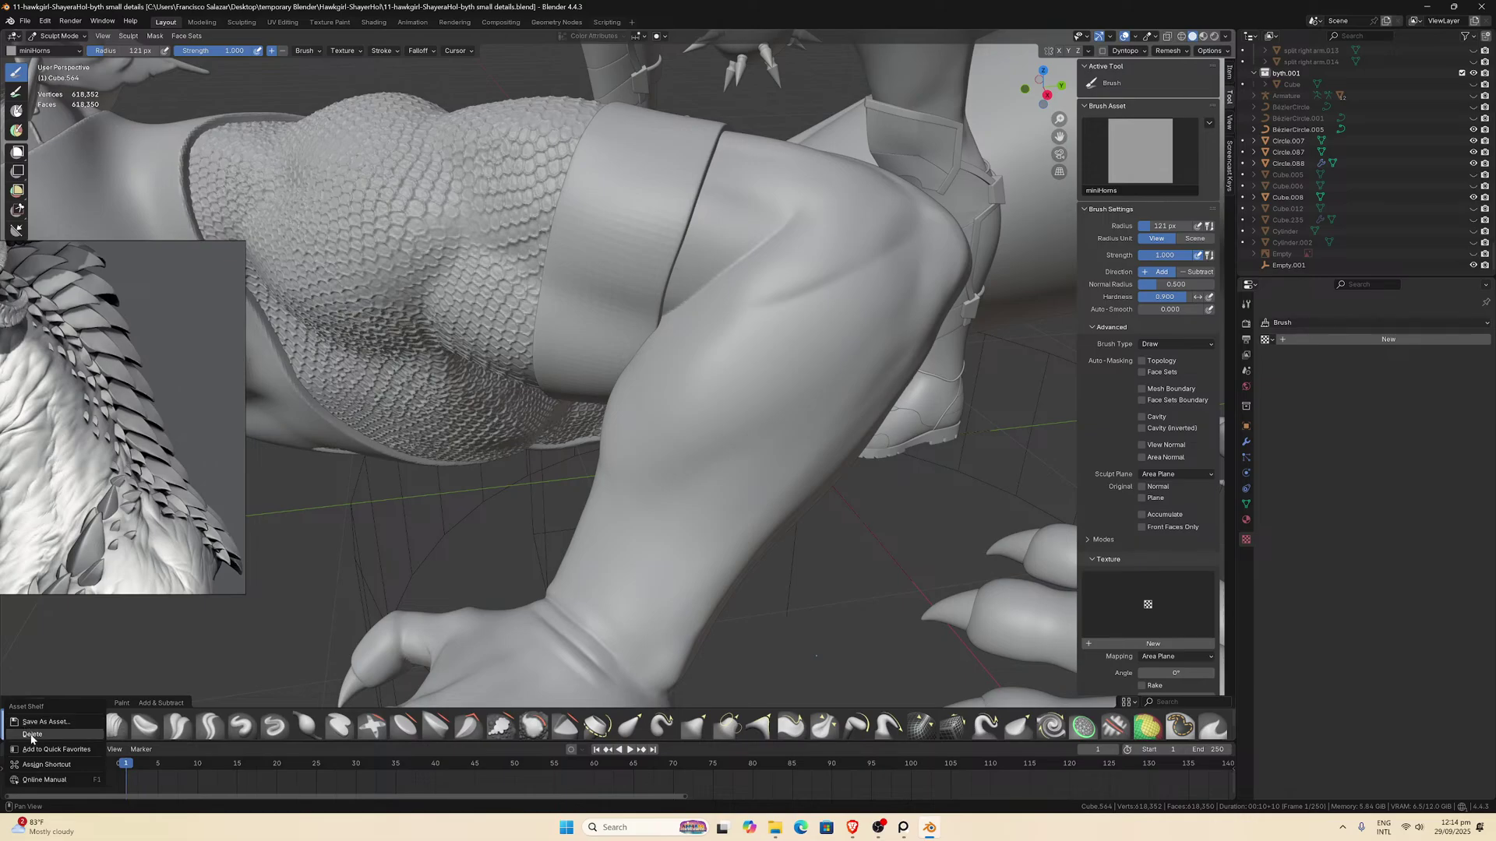
pyautogui.click(99, 717)
pyautogui.click(731, 430)
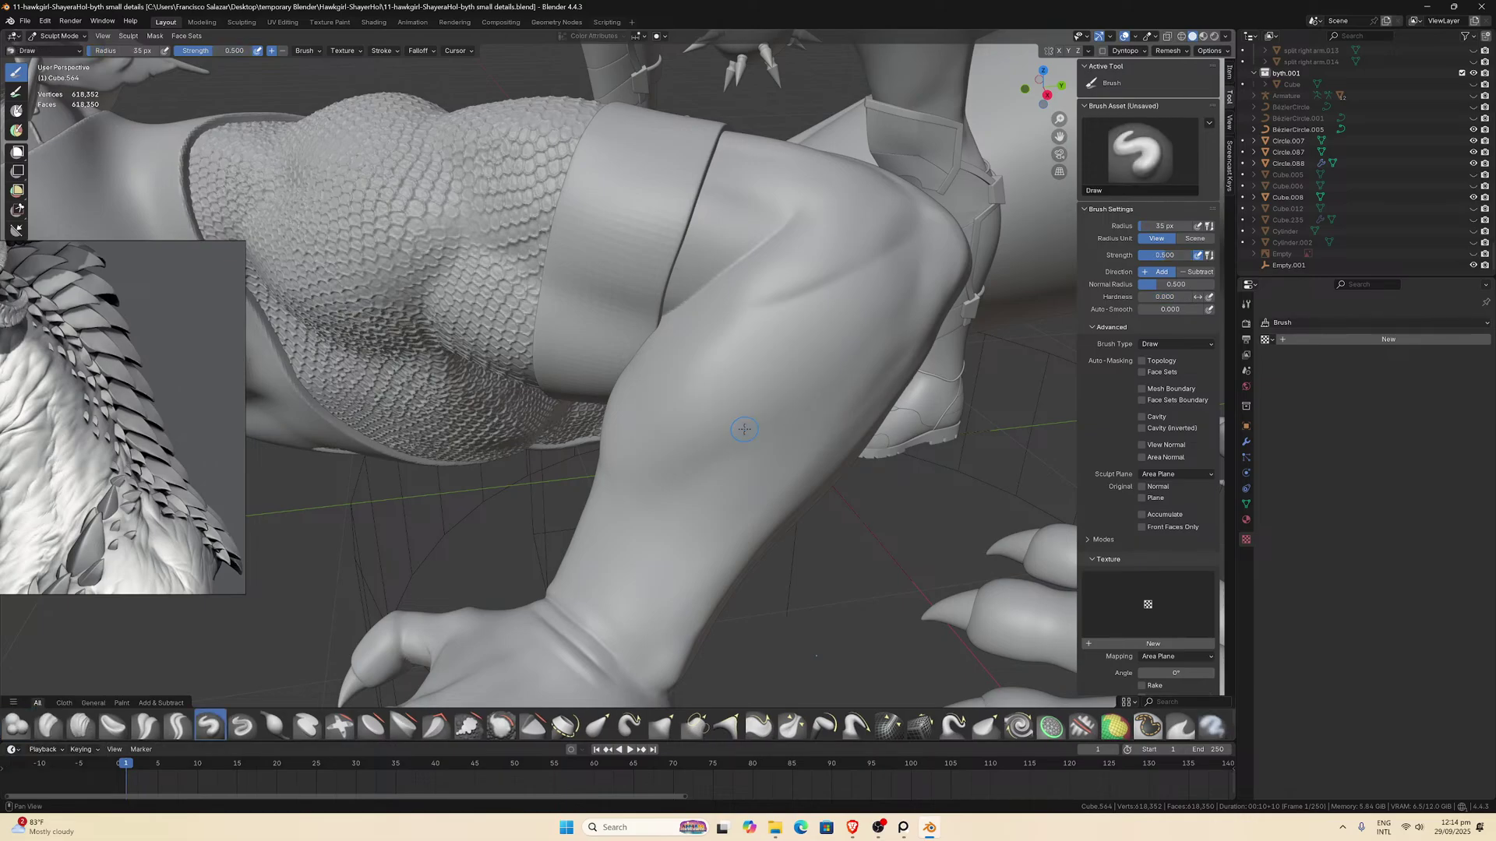
# Append the miniHorns brush from VDM.blend in the textures-resources folder and make it the active sculpt brush.
pyautogui.click(45, 21)
pyautogui.moveTo(30, 21)
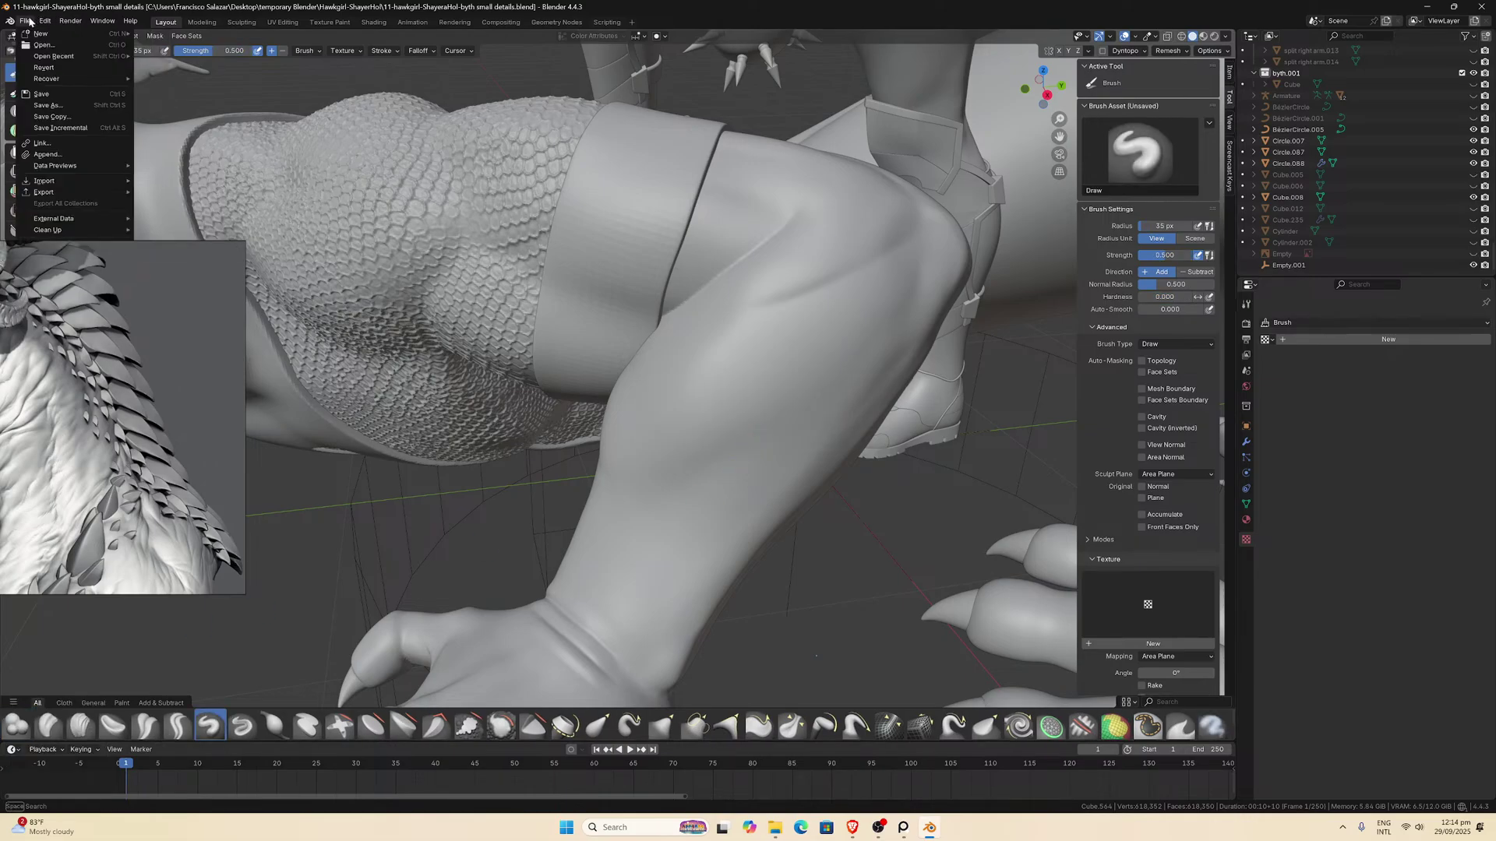
pyautogui.click(47, 154)
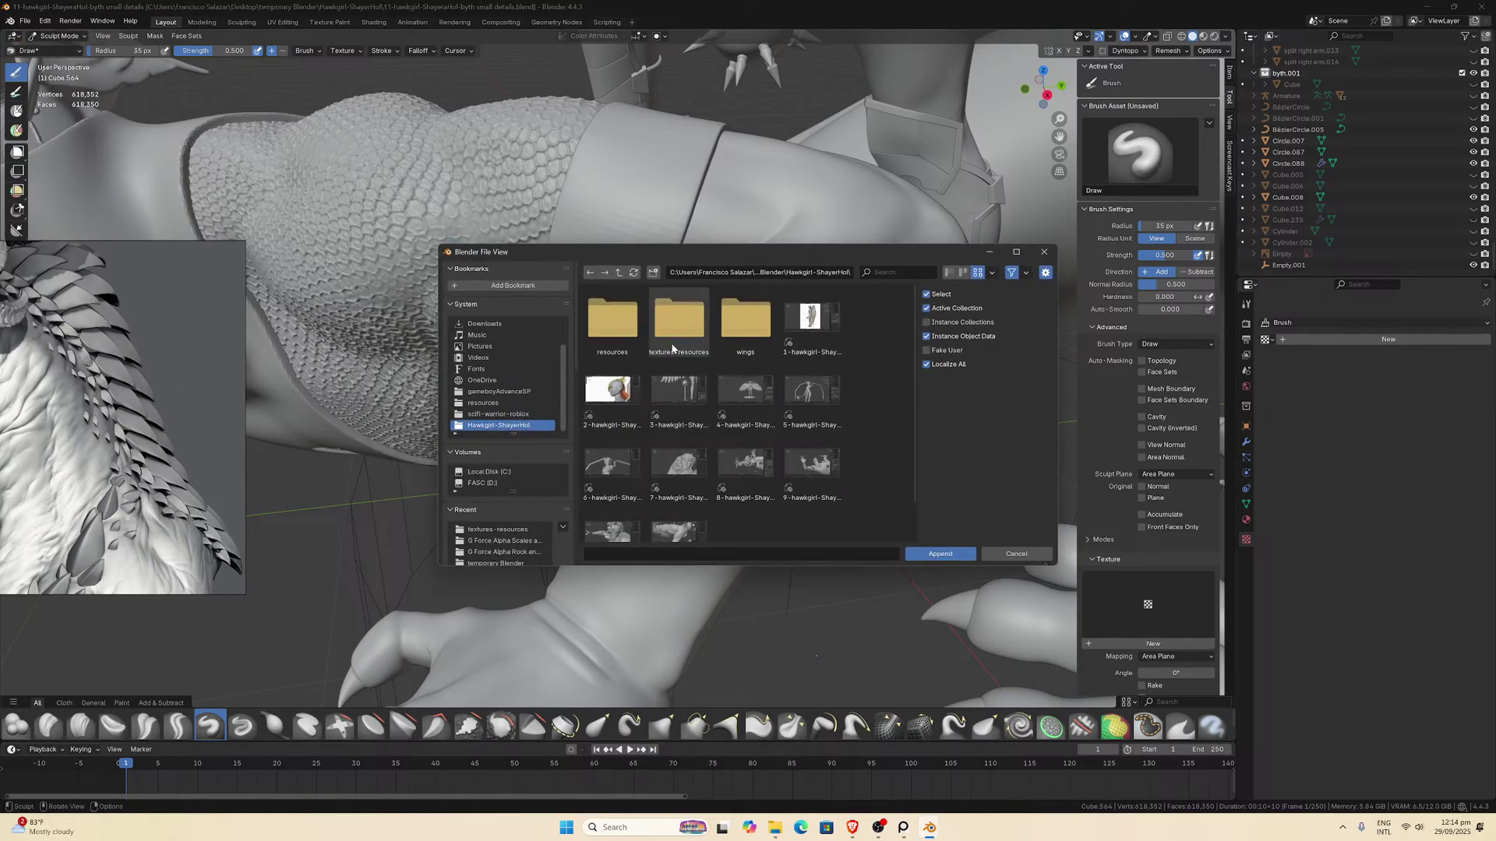
pyautogui.doubleClick(679, 320)
pyautogui.doubleClick(735, 349)
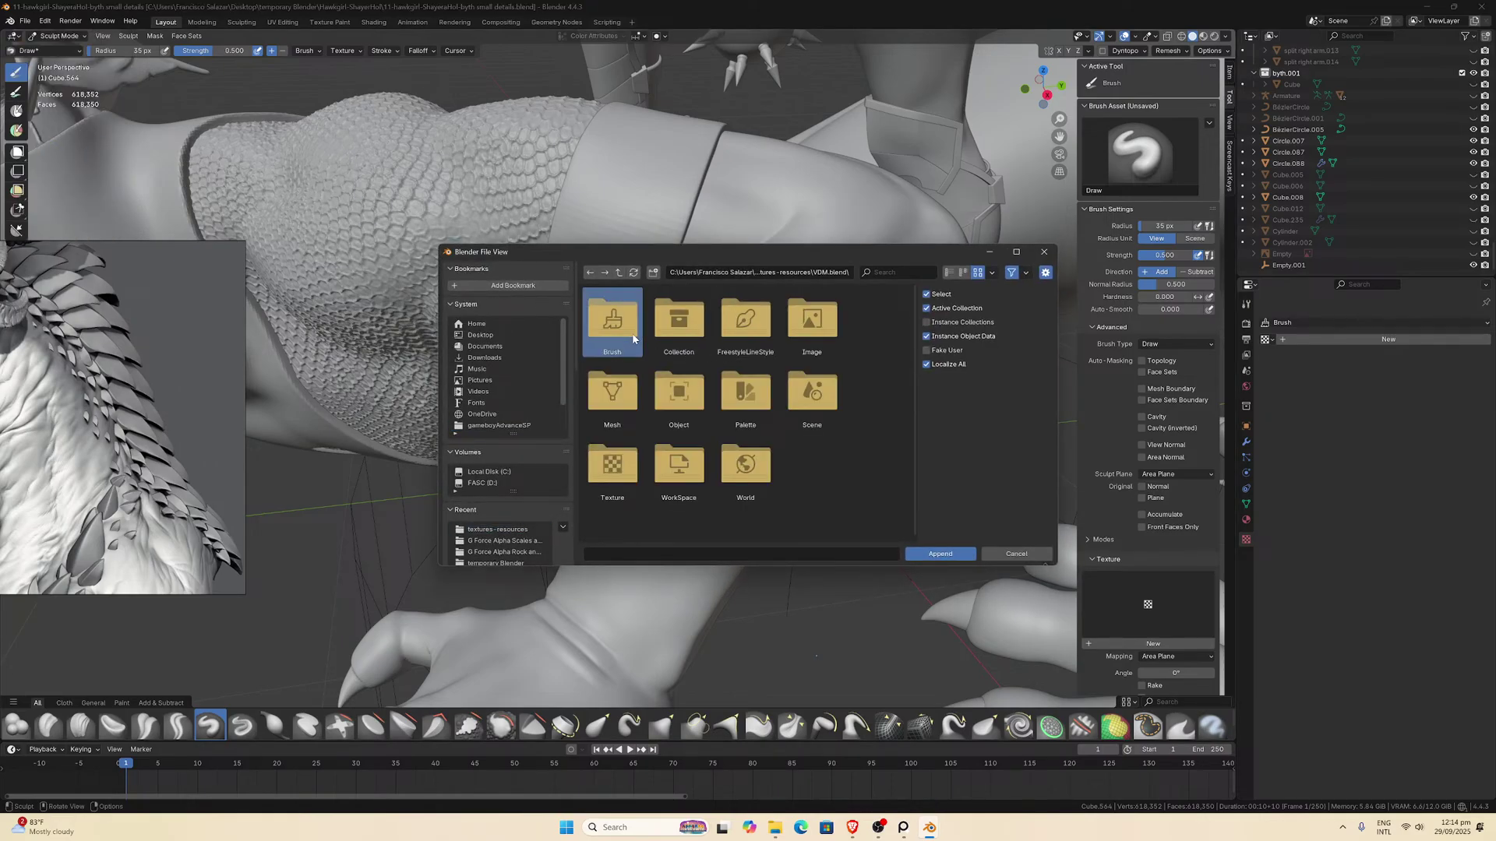
pyautogui.doubleClick(616, 320)
pyautogui.doubleClick(615, 320)
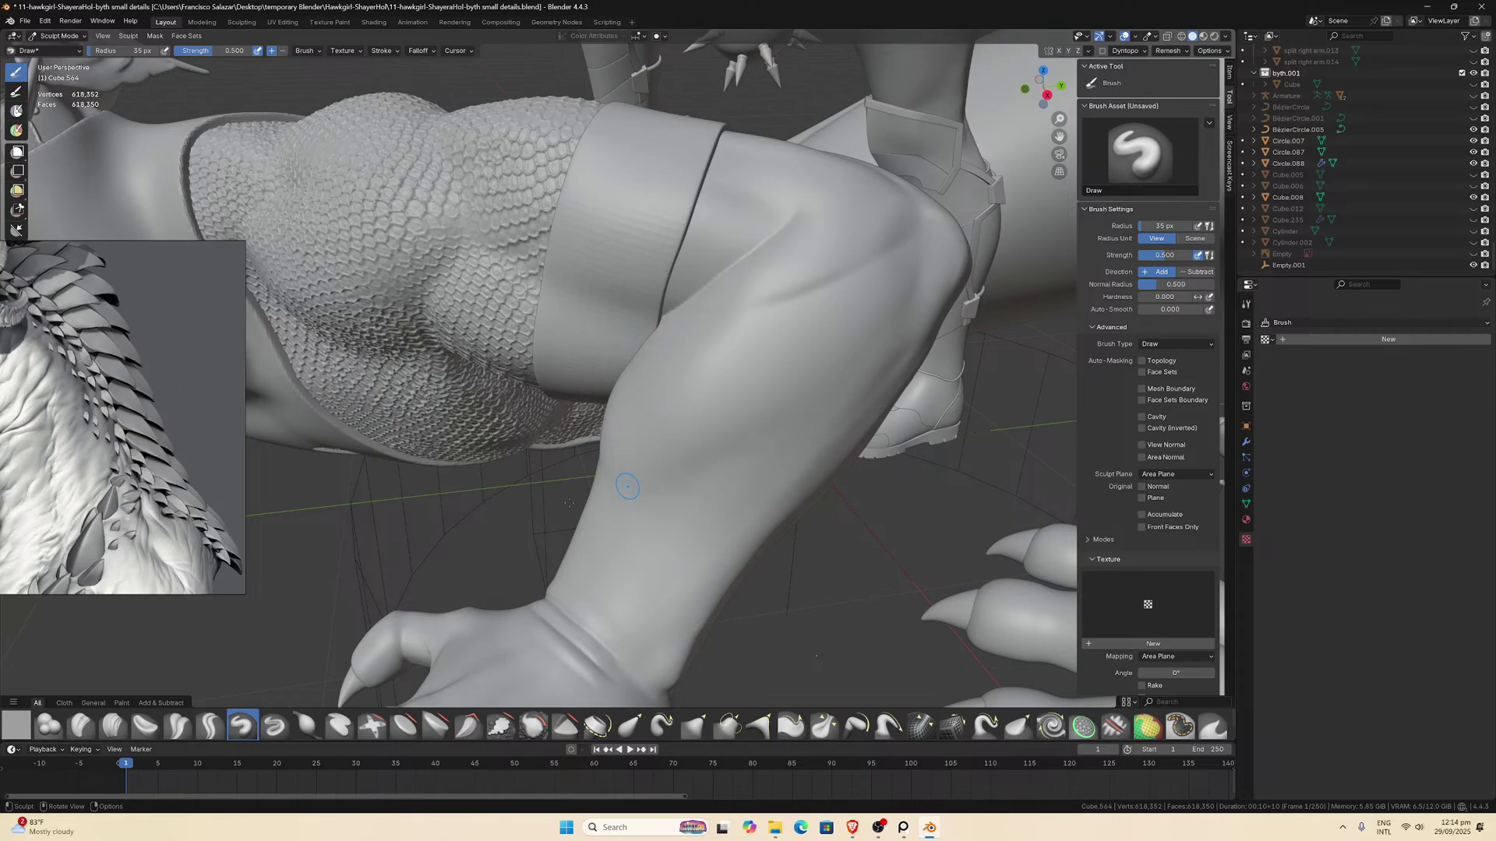
pyautogui.click(16, 724)
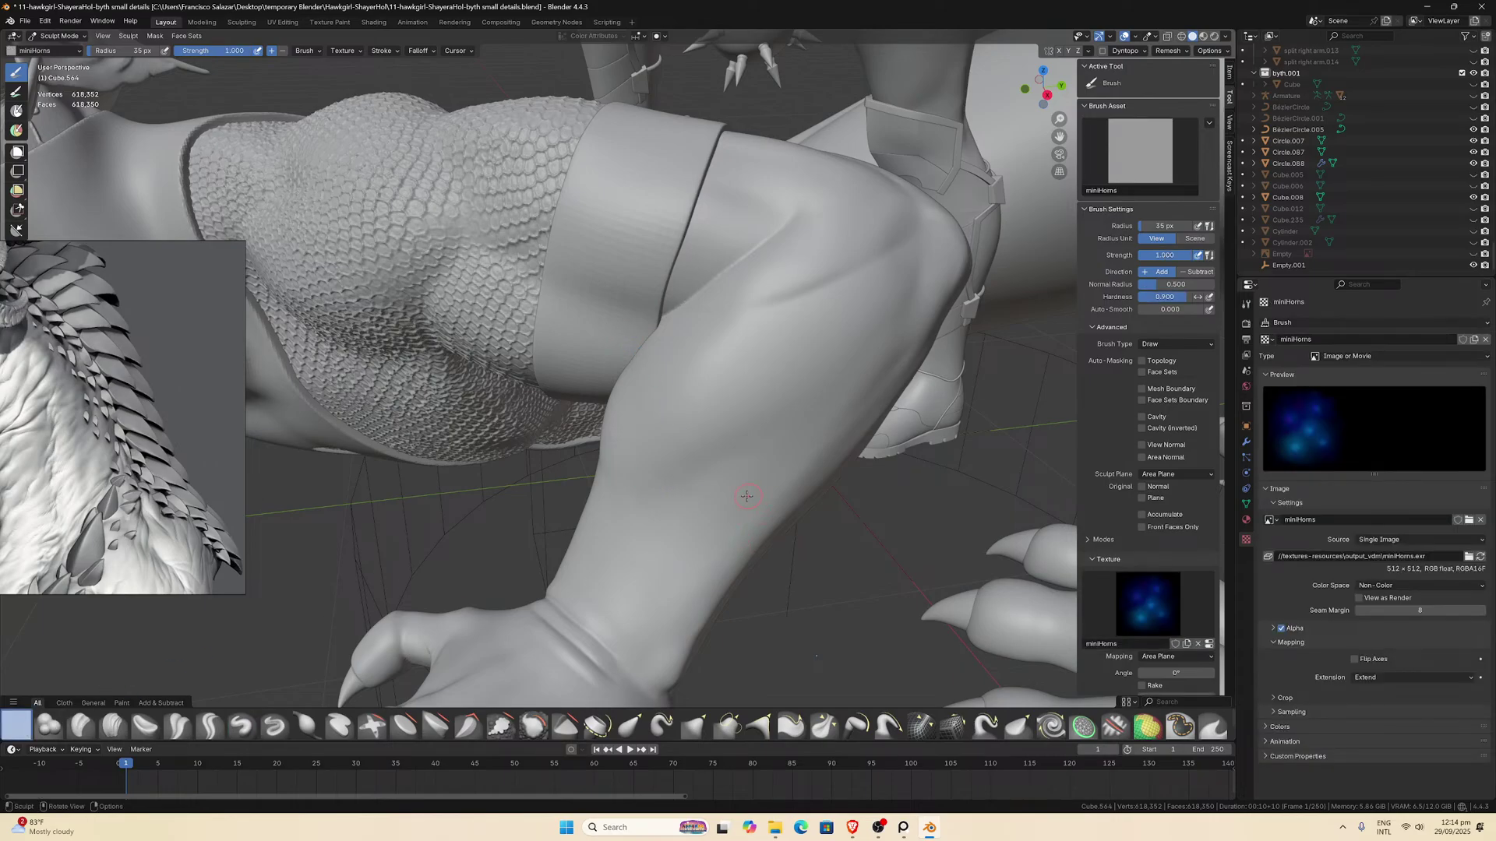
# Try one miniHorns stamp on the creature's forearm, inspect the horns up close, and undo it.
pyautogui.moveTo(746, 496); pyautogui.dragTo(766, 535)
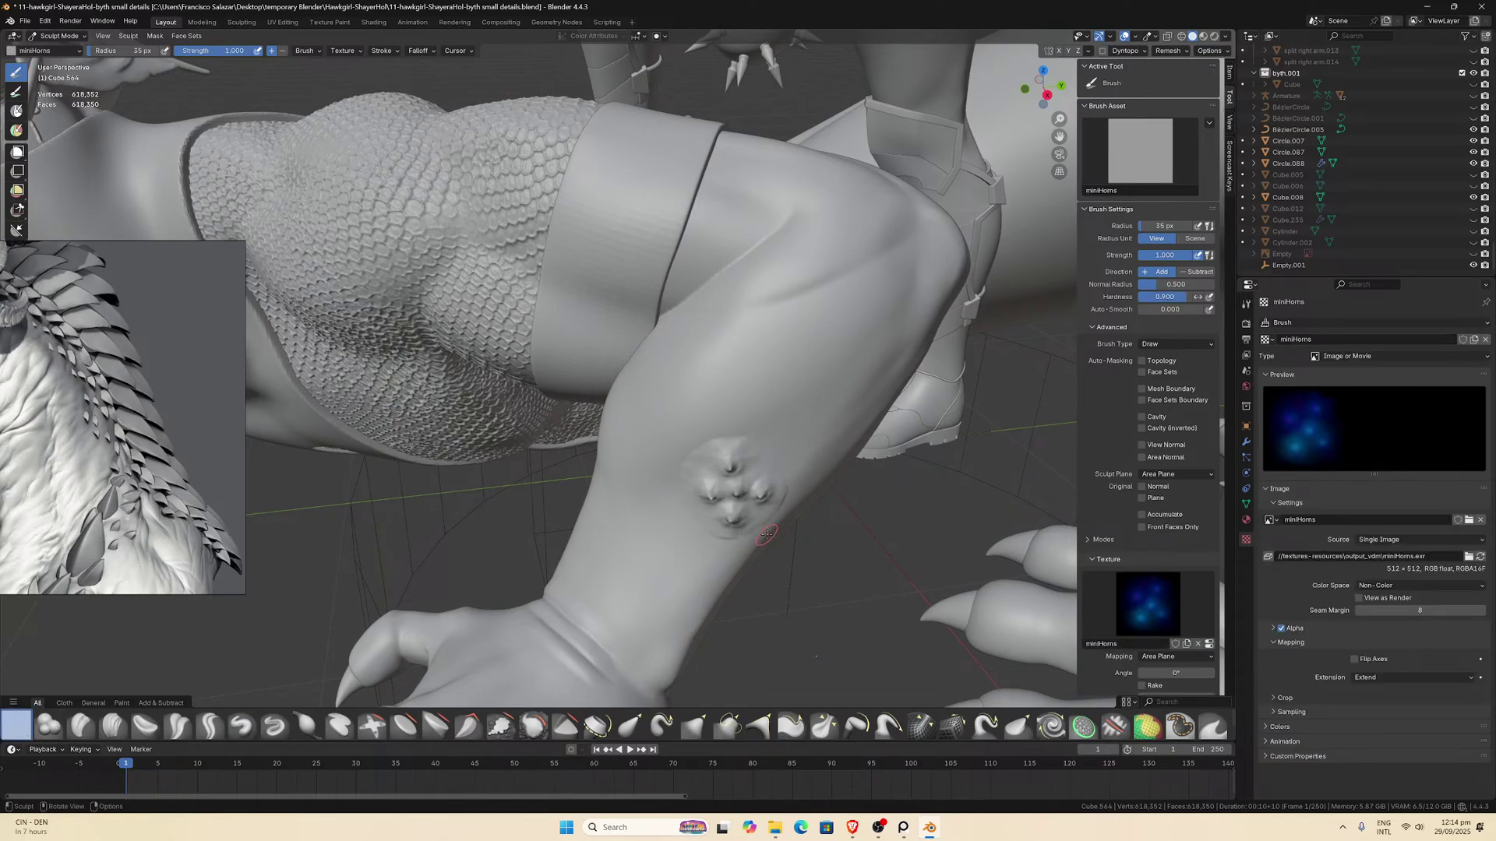
pyautogui.scroll(8, 766, 534)
pyautogui.moveTo(740, 462); pyautogui.dragTo(740, 465, button='middle')
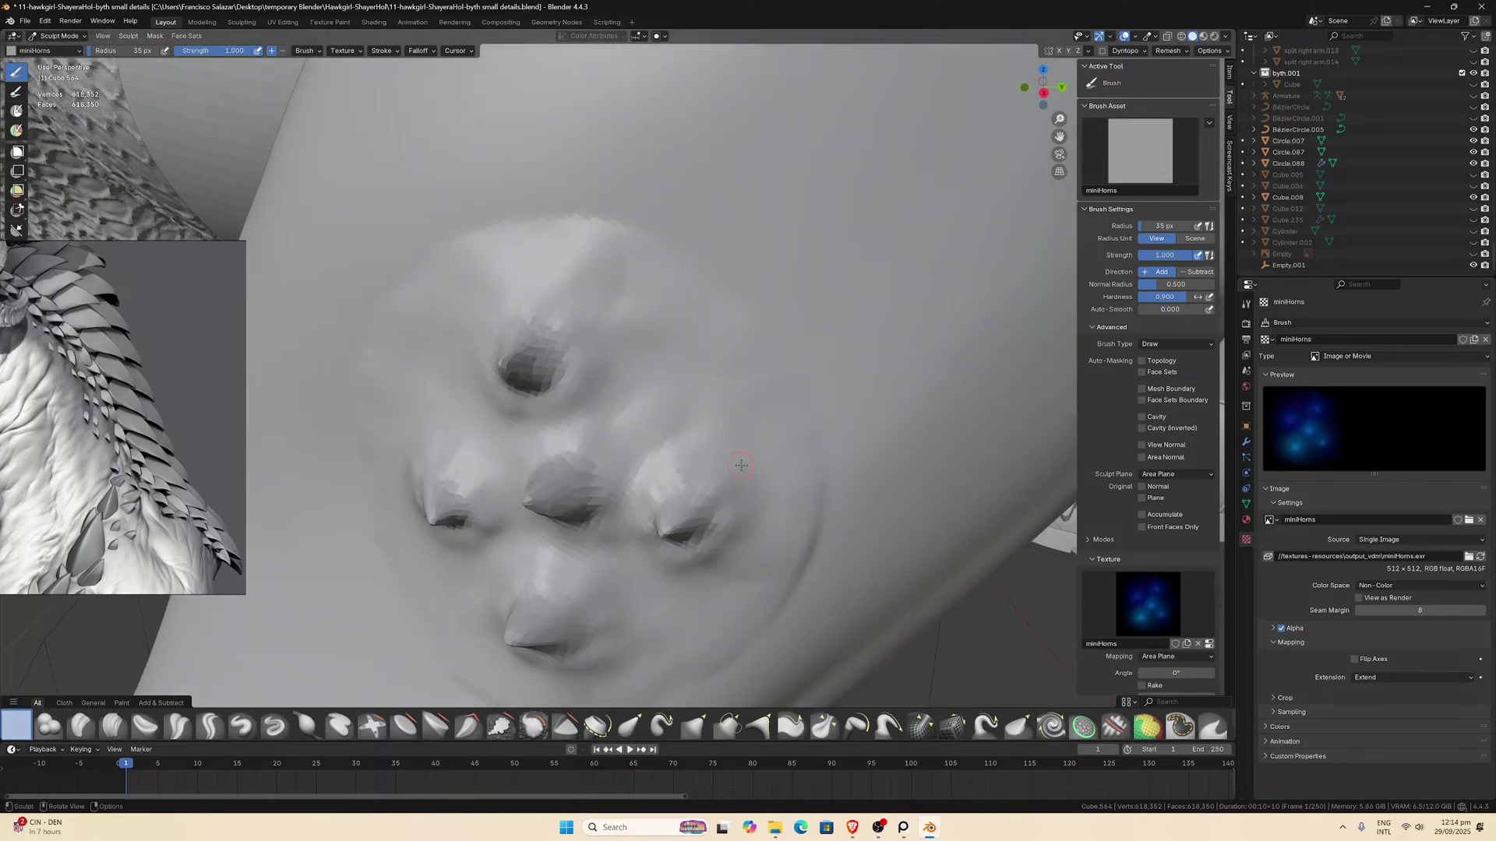
pyautogui.hotkey('ctrl', 'z')
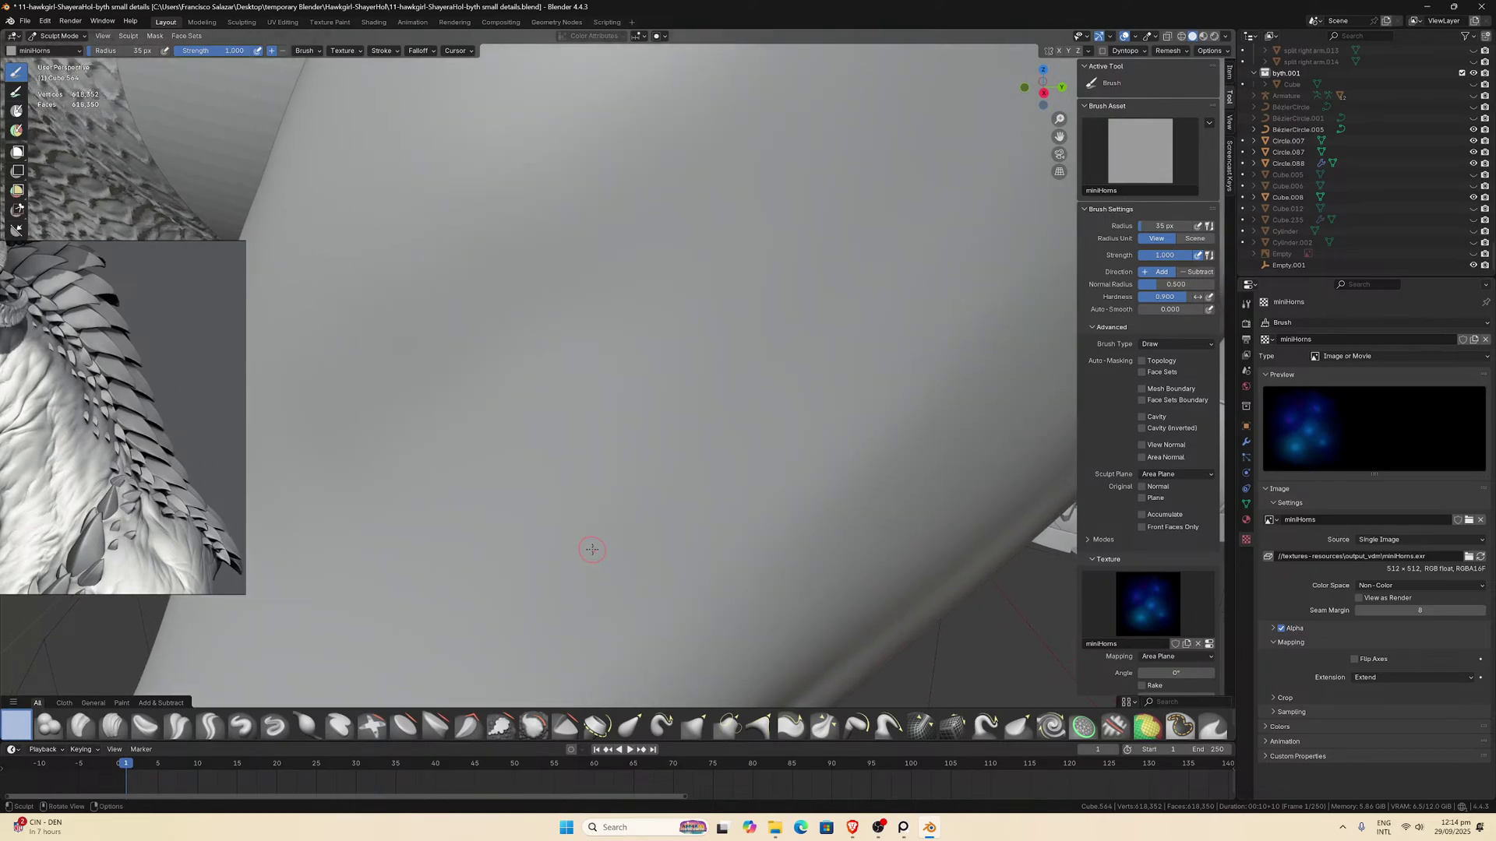
pyautogui.scroll(-8, 592, 550)
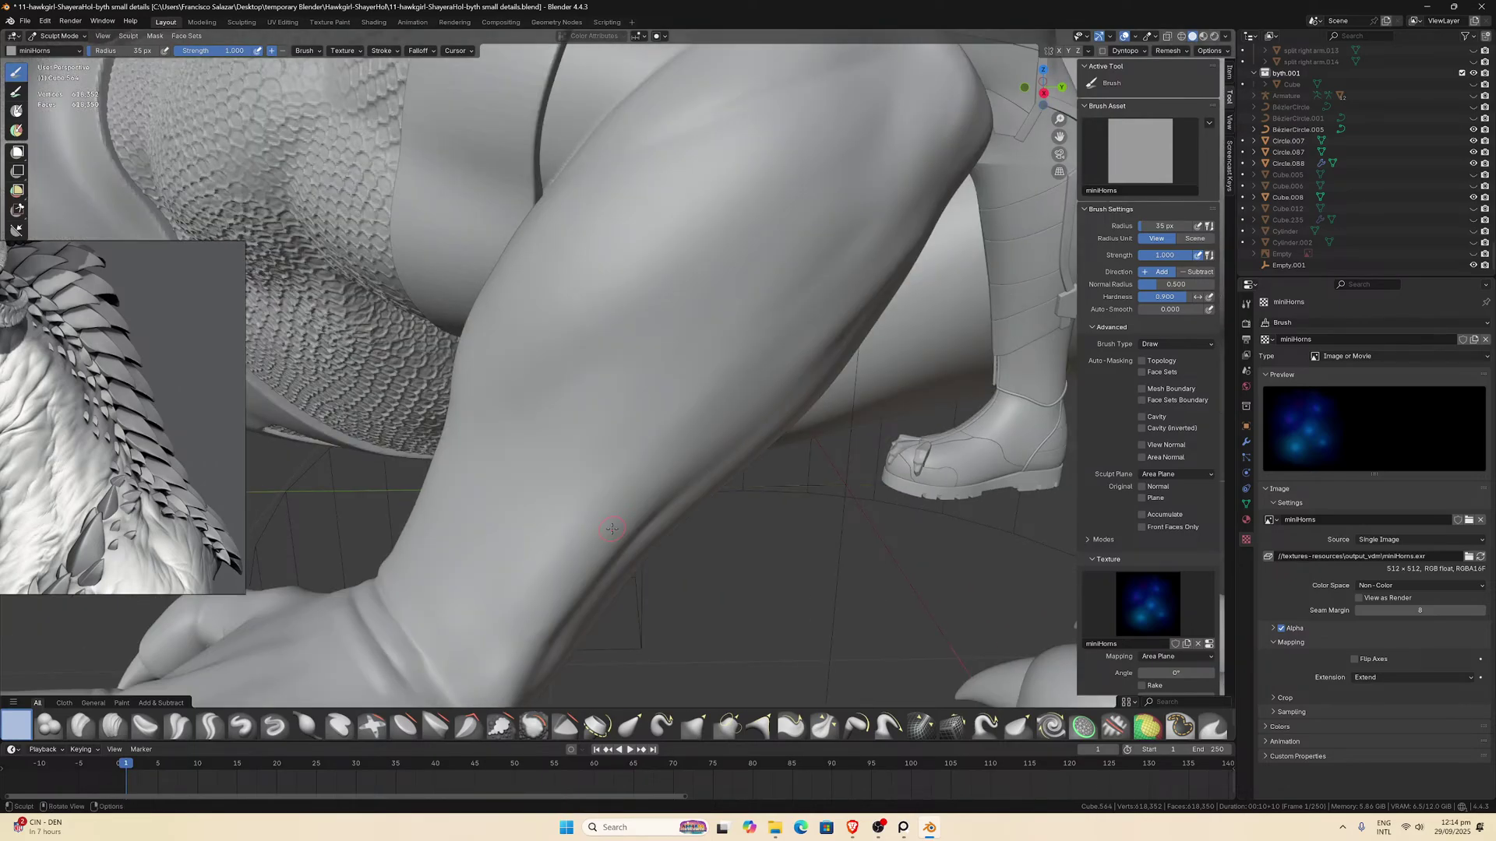
pyautogui.scroll(-6, 614, 523)
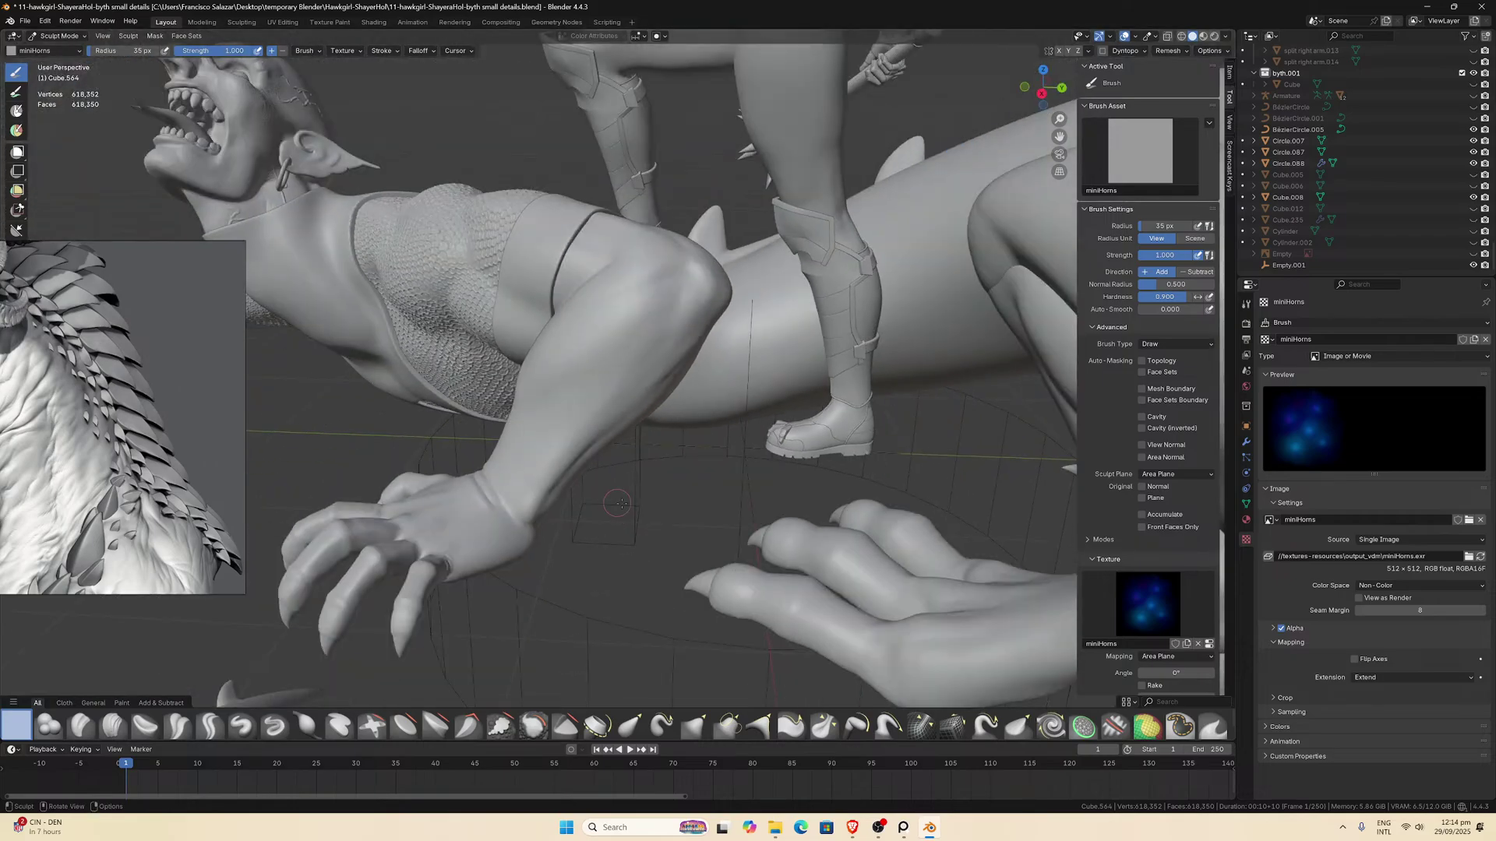
# Stamp a large miniHorns cluster on the forearm and retry an overlapping second cluster beside it.
pyautogui.moveTo(614, 523); pyautogui.dragTo(635, 499, button='middle')
pyautogui.scroll(5, 634, 499)
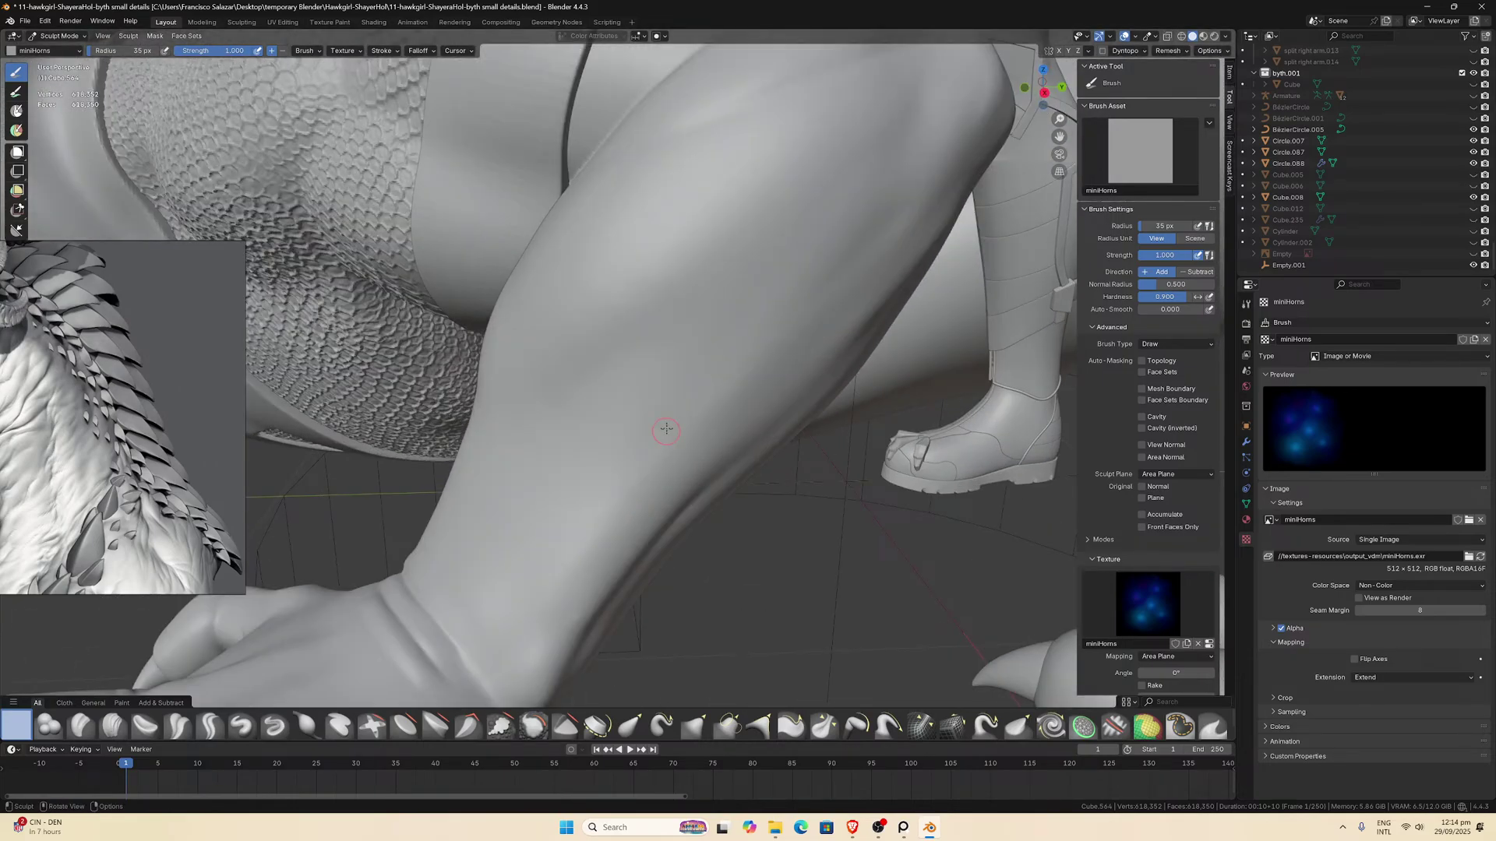
pyautogui.moveTo(668, 391); pyautogui.dragTo(752, 454)
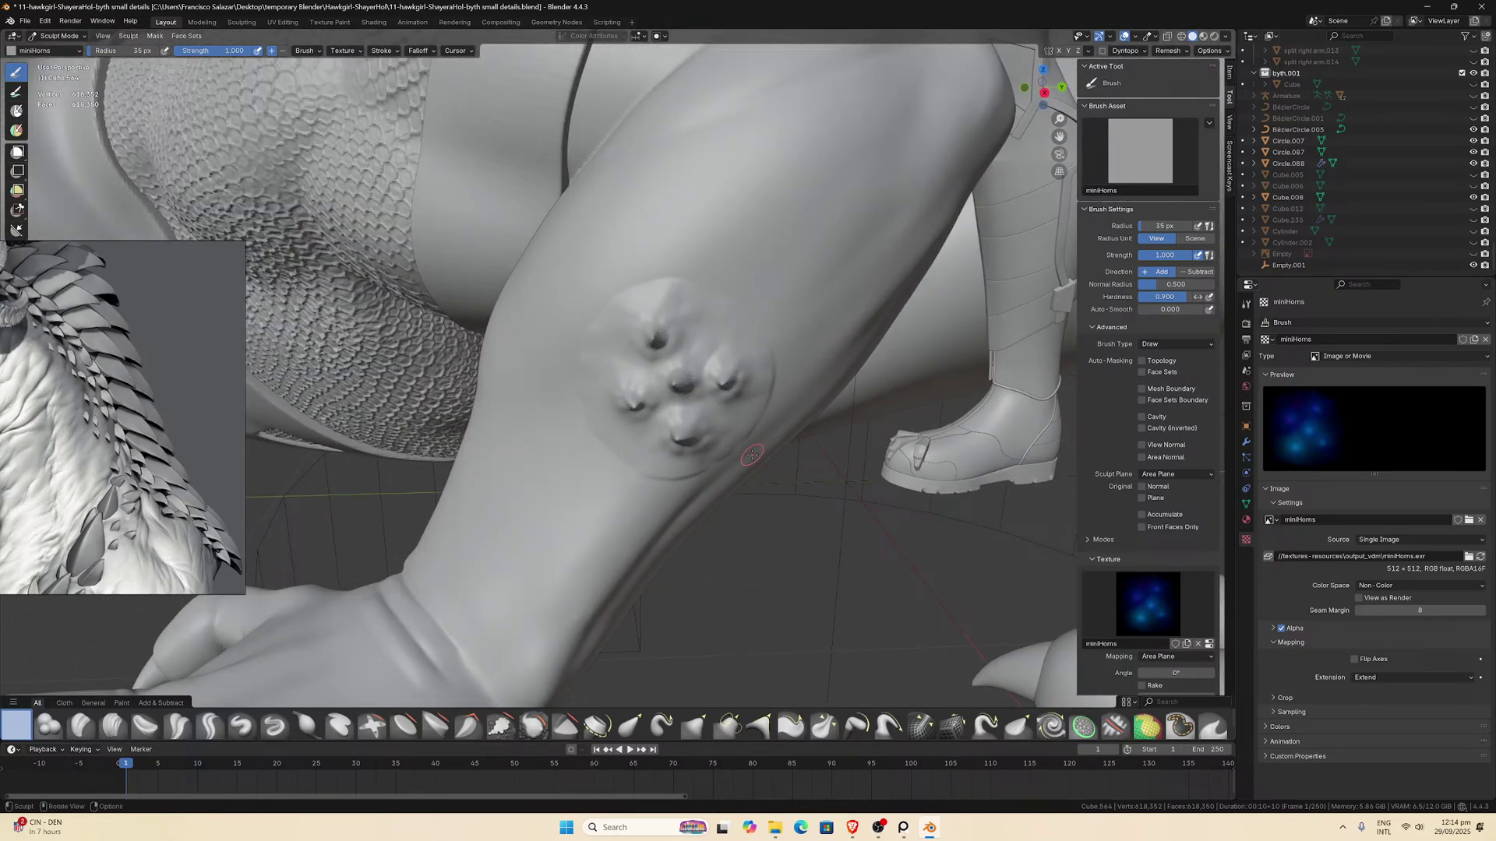
pyautogui.moveTo(751, 454)
pyautogui.mouseDown(button='middle')
pyautogui.moveTo(732, 438)
pyautogui.moveTo(847, 427)
pyautogui.moveTo(590, 417)
pyautogui.moveTo(611, 383)
pyautogui.mouseUp(button='middle')
pyautogui.moveTo(612, 383)
pyautogui.mouseDown()
pyautogui.moveTo(646, 402)
pyautogui.moveTo(635, 412)
pyautogui.mouseUp()
pyautogui.scroll(2, 635, 412)
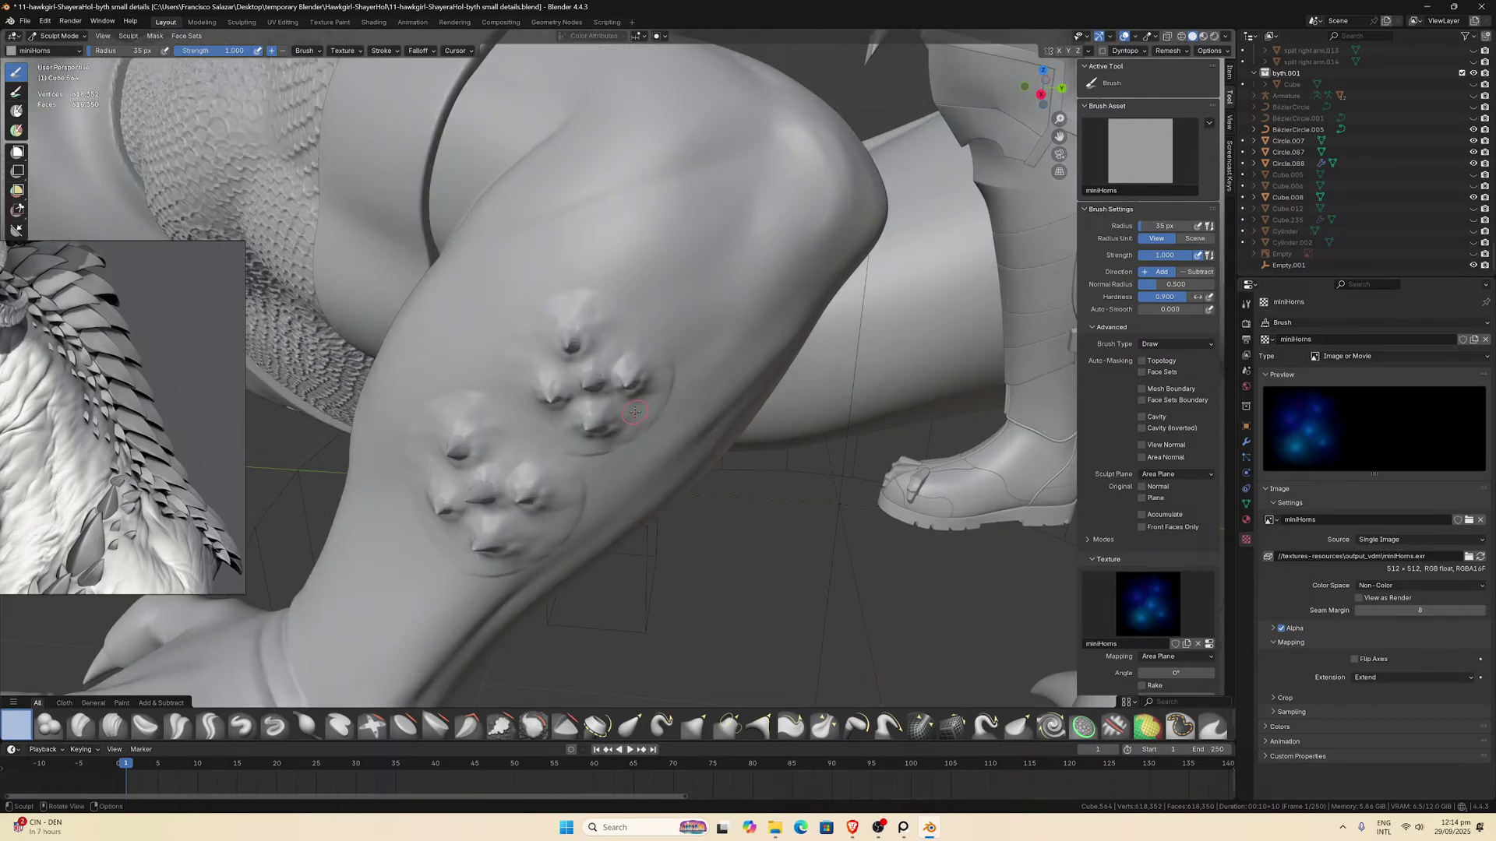
pyautogui.hotkey('ctrl', 'z')
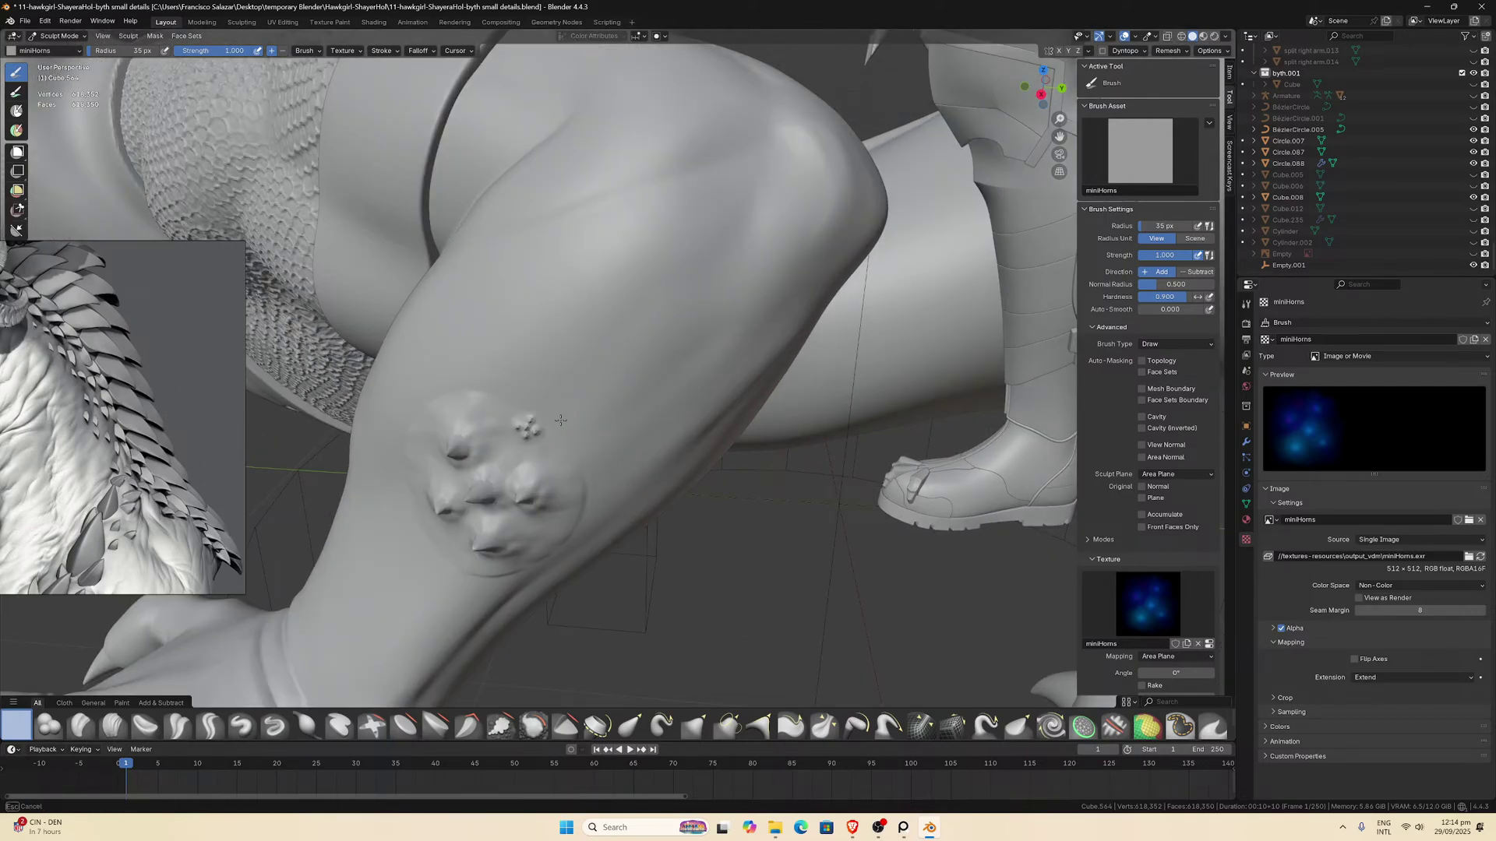
pyautogui.moveTo(538, 423)
pyautogui.mouseDown()
pyautogui.moveTo(631, 391)
pyautogui.moveTo(641, 405)
pyautogui.mouseUp()
pyautogui.hotkey('ctrl', 'z')
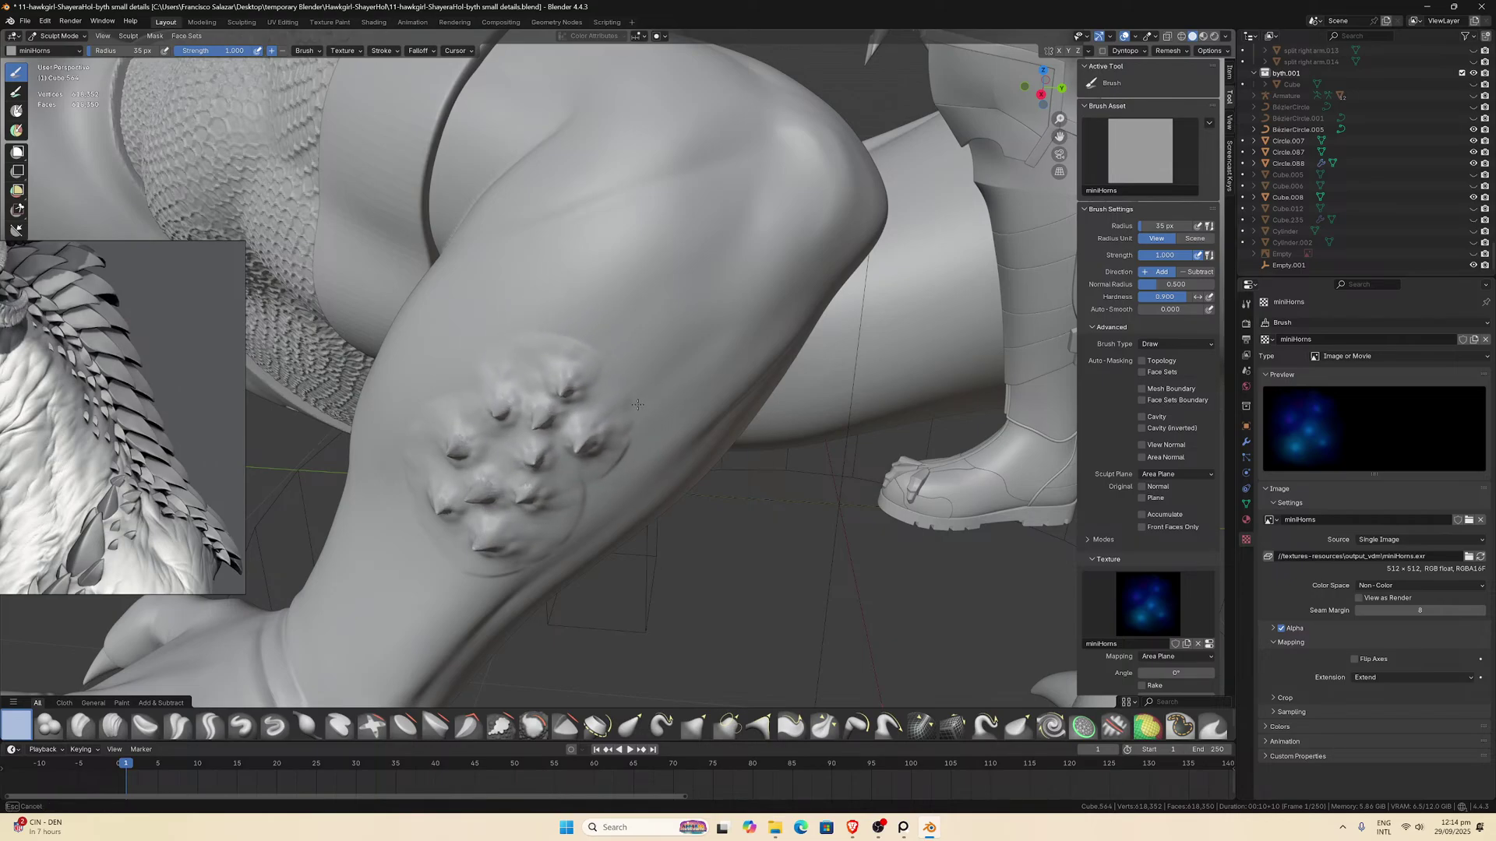
# Stamp more, smaller miniHorns clusters next to the existing ones along the forearm's outer edge.
pyautogui.moveTo(641, 404); pyautogui.dragTo(497, 349, button='middle')
pyautogui.moveTo(497, 349)
pyautogui.mouseDown()
pyautogui.moveTo(553, 374)
pyautogui.moveTo(547, 360)
pyautogui.mouseUp()
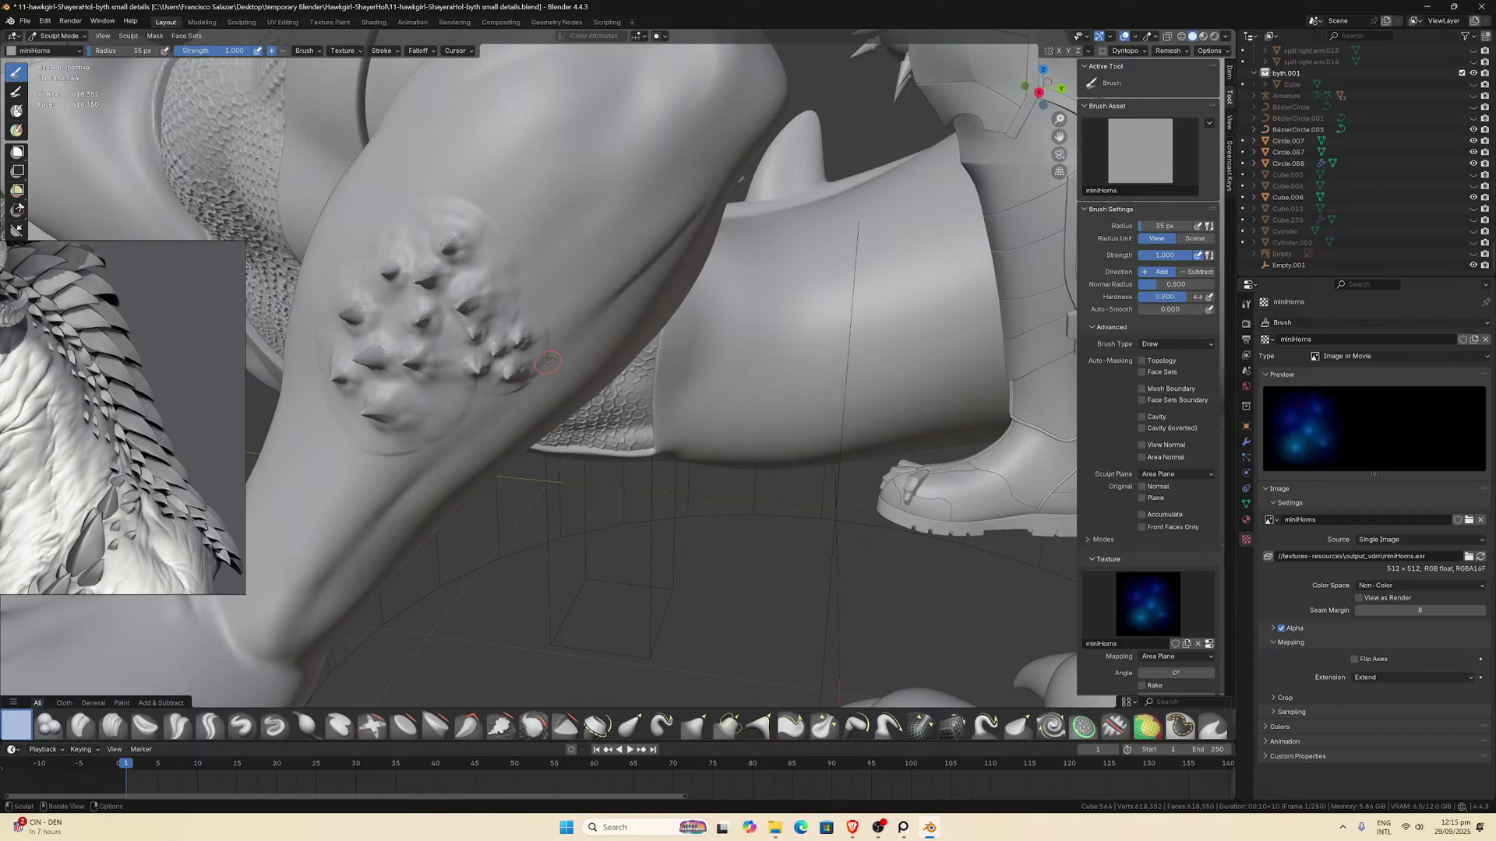
pyautogui.moveTo(545, 275); pyautogui.dragTo(606, 279)
pyautogui.moveTo(606, 279); pyautogui.dragTo(610, 290, button='middle')
pyautogui.moveTo(654, 272); pyautogui.dragTo(670, 276)
pyautogui.scroll(-5, 696, 358)
pyautogui.moveTo(697, 358); pyautogui.dragTo(696, 380, button='middle')
pyautogui.scroll(5, 691, 372)
# Undo all the miniHorns stamps on the forearm.
pyautogui.hotkey('ctrl', 'z')
pyautogui.hotkey('ctrl', 'z')
pyautogui.hotkey('ctrl', 'z')
pyautogui.hotkey('ctrl', 'z')
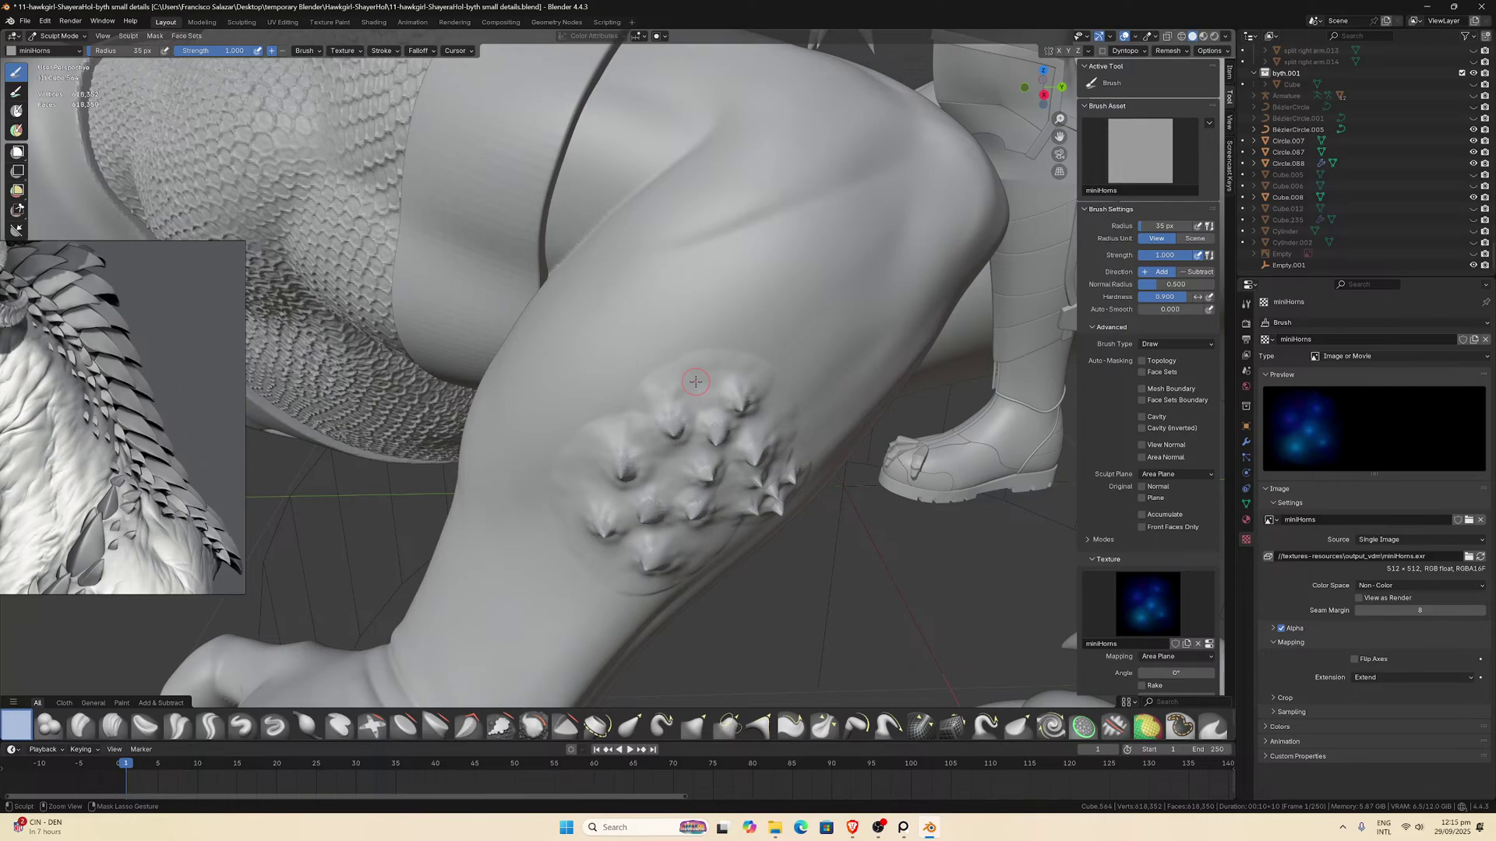
pyautogui.hotkey('ctrl', 'z')
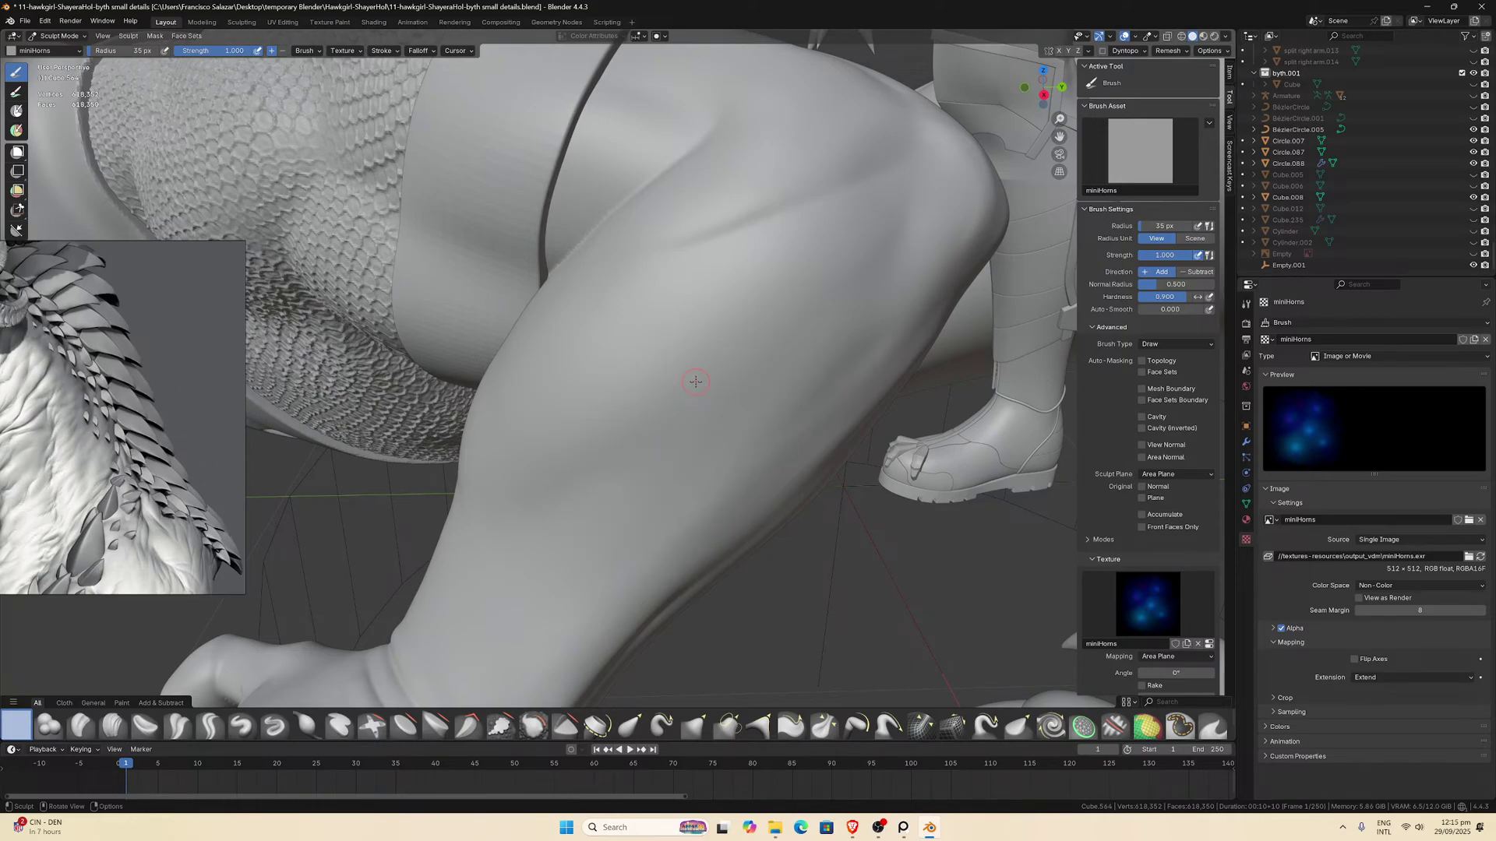
# Switch to the Draw brush and give it a new image texture.
pyautogui.moveTo(701, 410); pyautogui.dragTo(726, 443, button='middle')
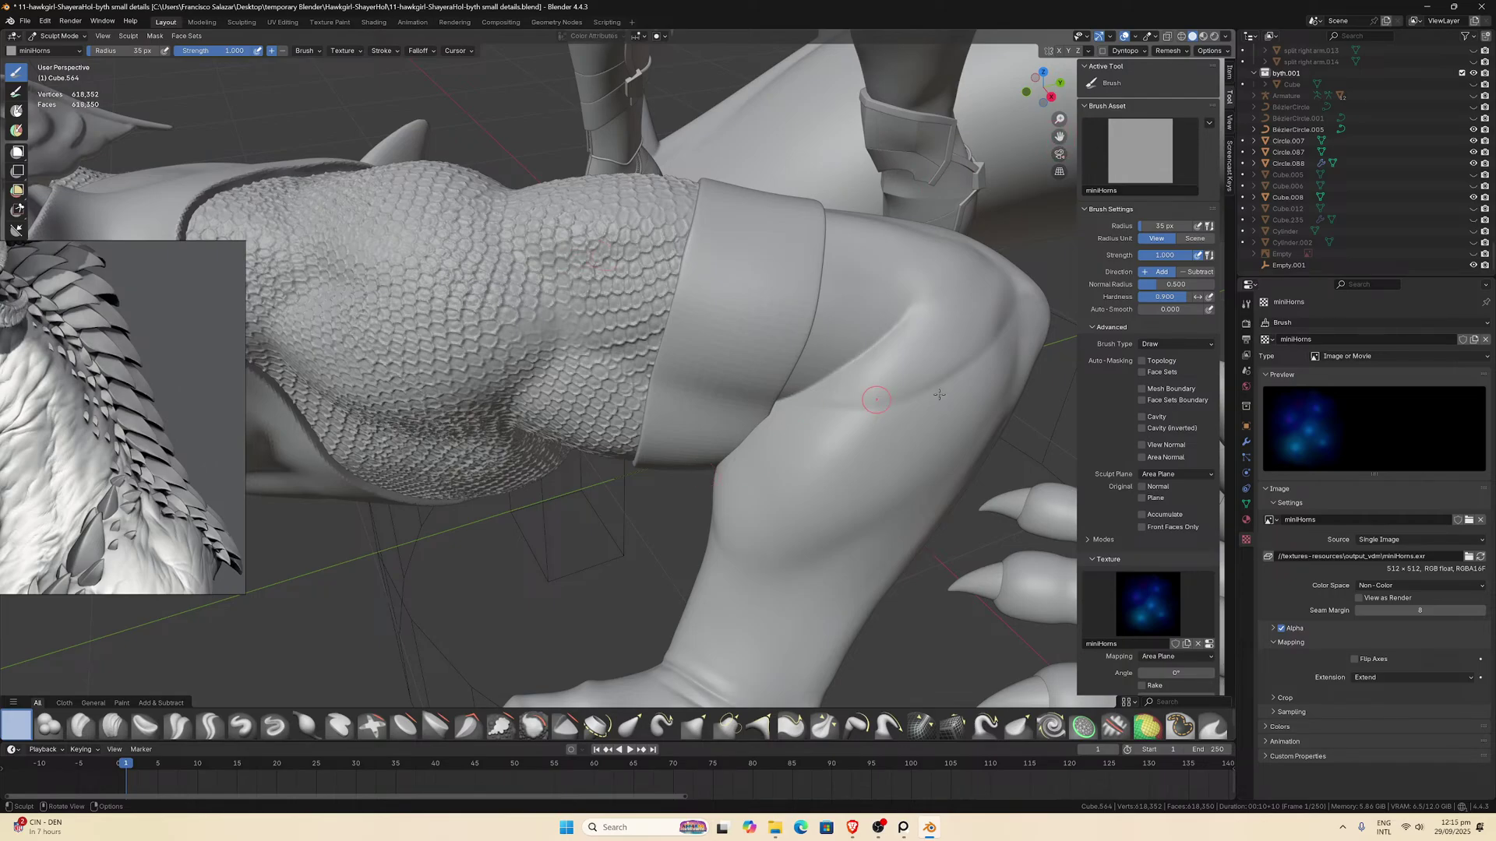
pyautogui.press('x')
pyautogui.moveTo(770, 442); pyautogui.dragTo(748, 422, button='middle')
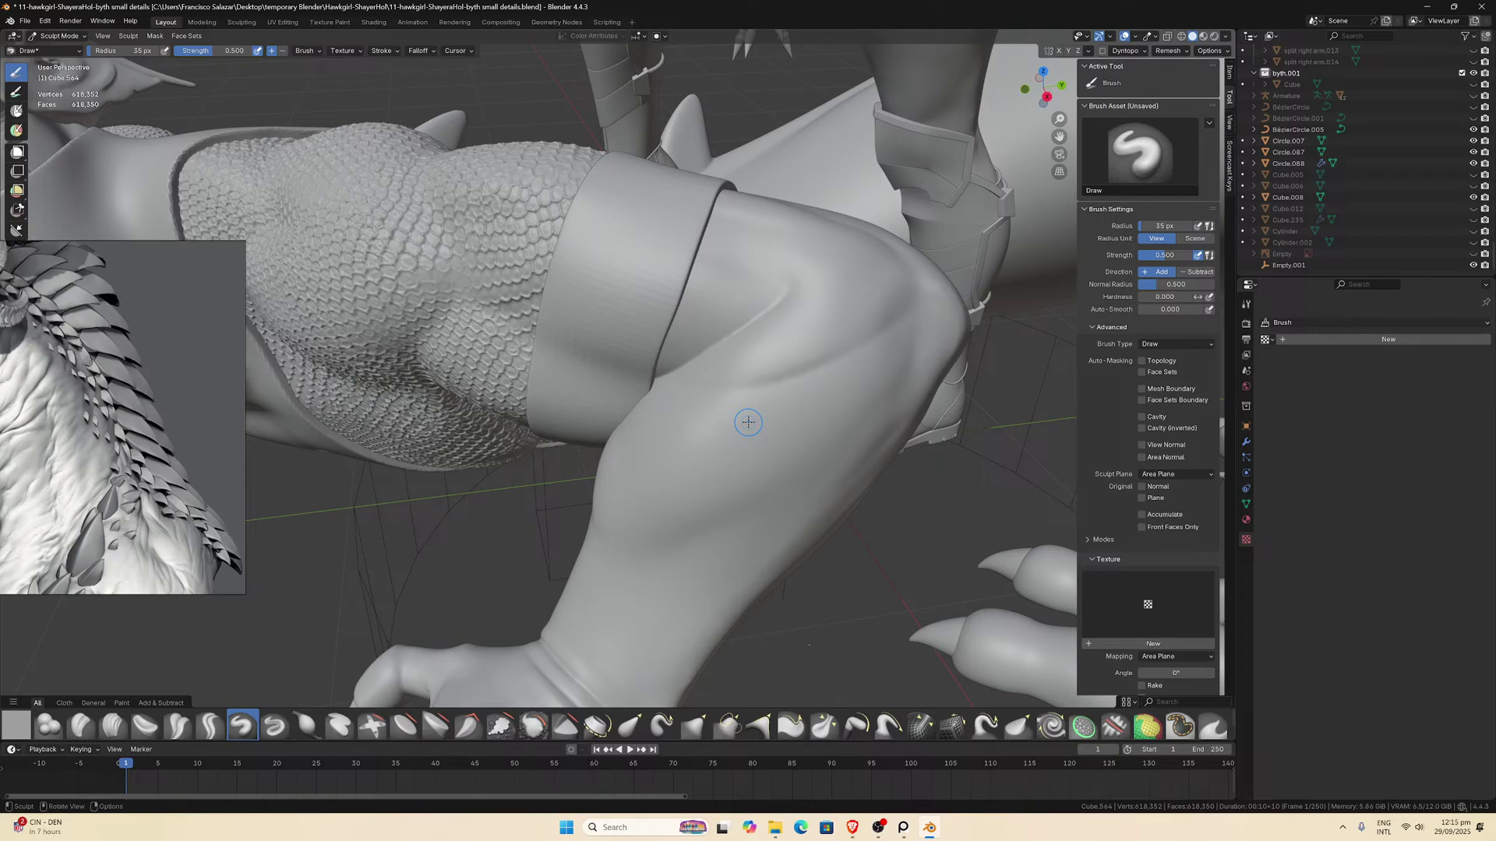
pyautogui.moveTo(737, 477); pyautogui.dragTo(741, 454, button='middle')
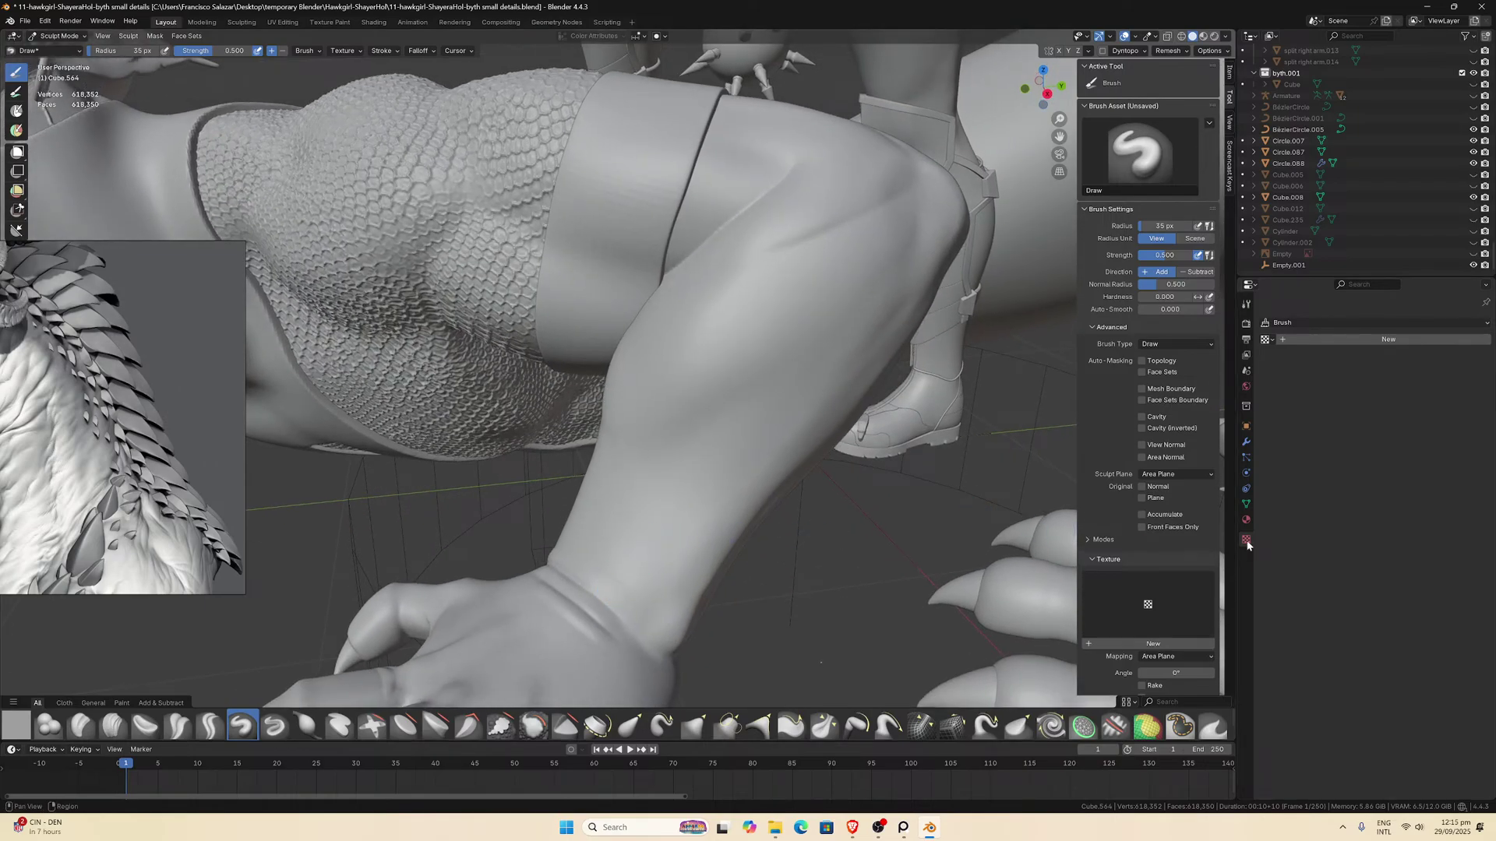
pyautogui.click(1302, 341)
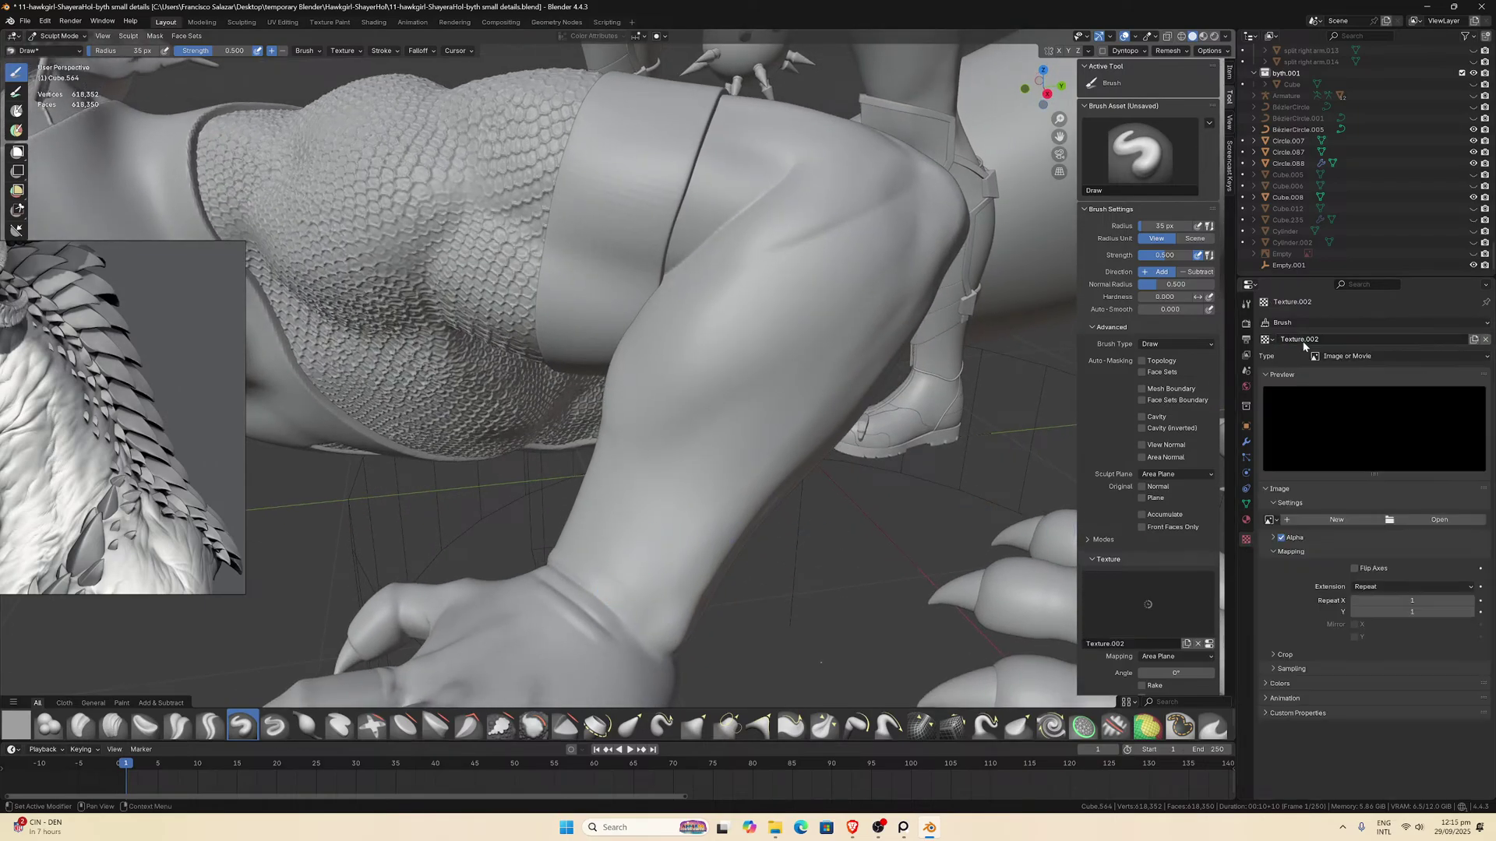
# Load Alpha Scales and Skin (86).jpg from the G Force Alpha Scales and Skin folder as the Draw brush texture.
pyautogui.click(1402, 523)
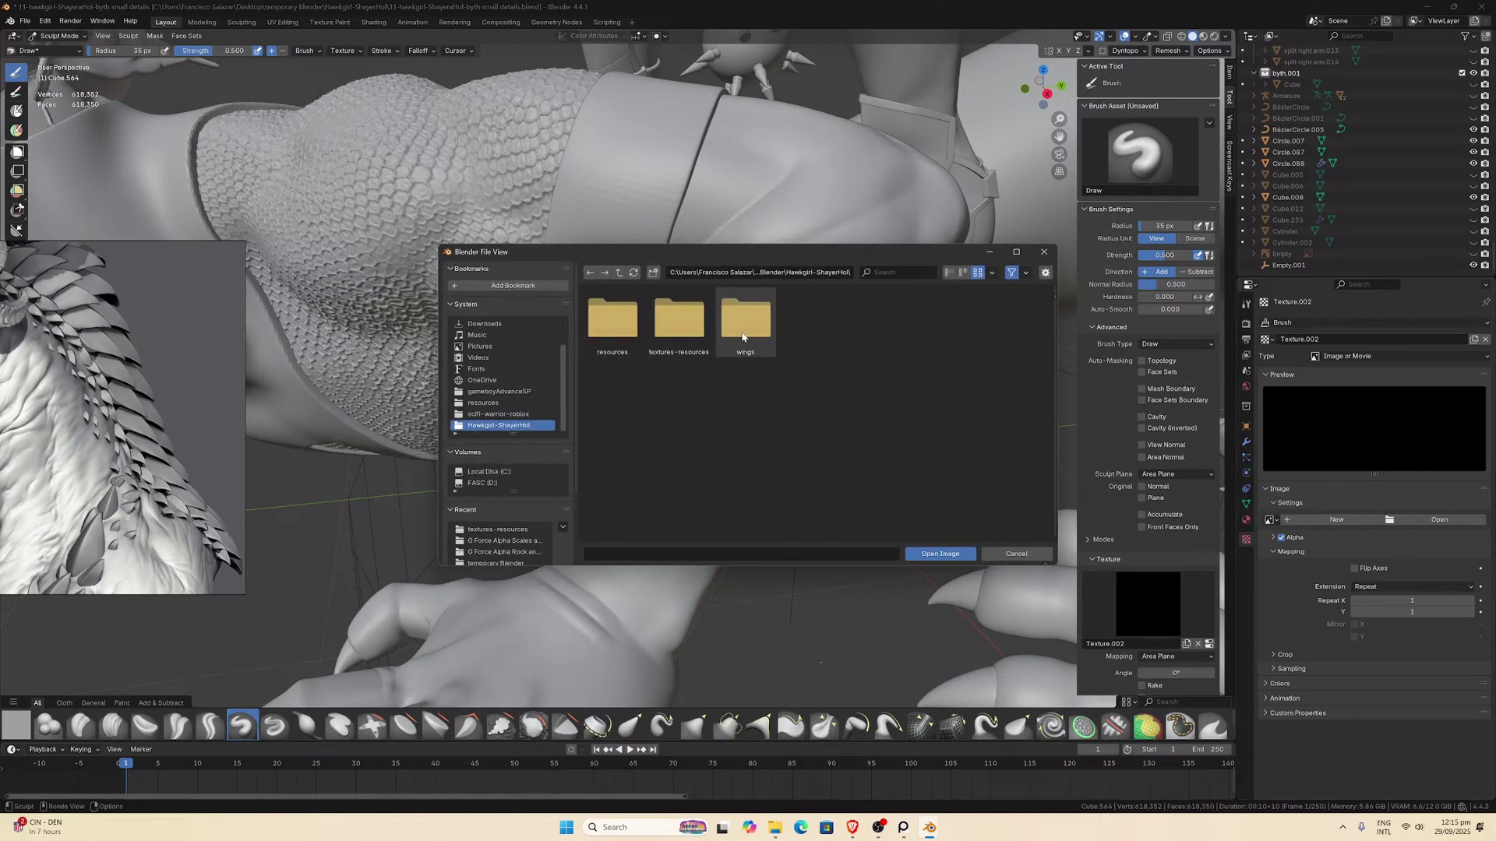
pyautogui.click(619, 272)
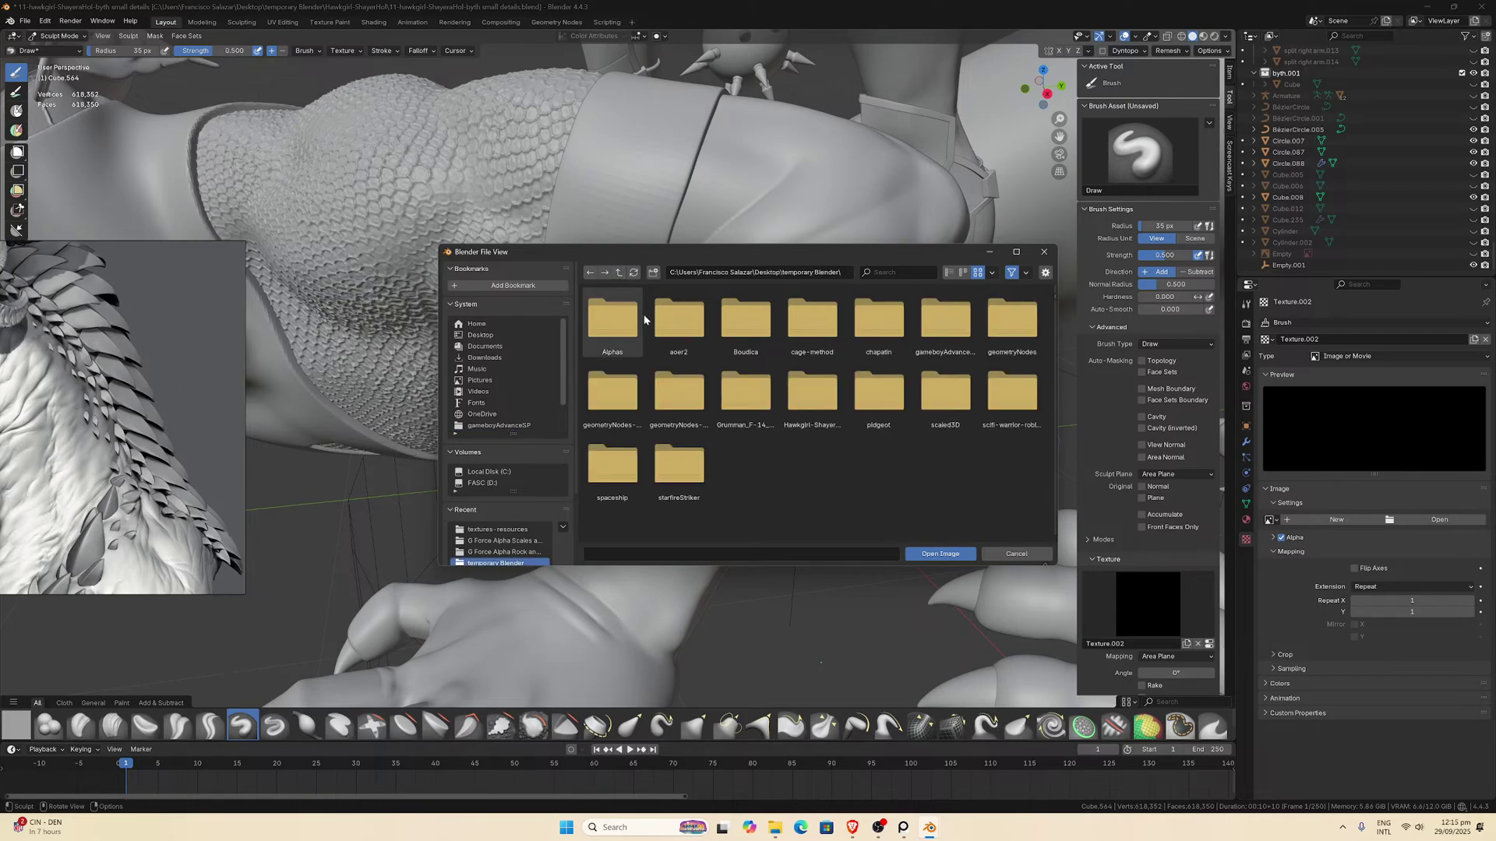
pyautogui.doubleClick(612, 320)
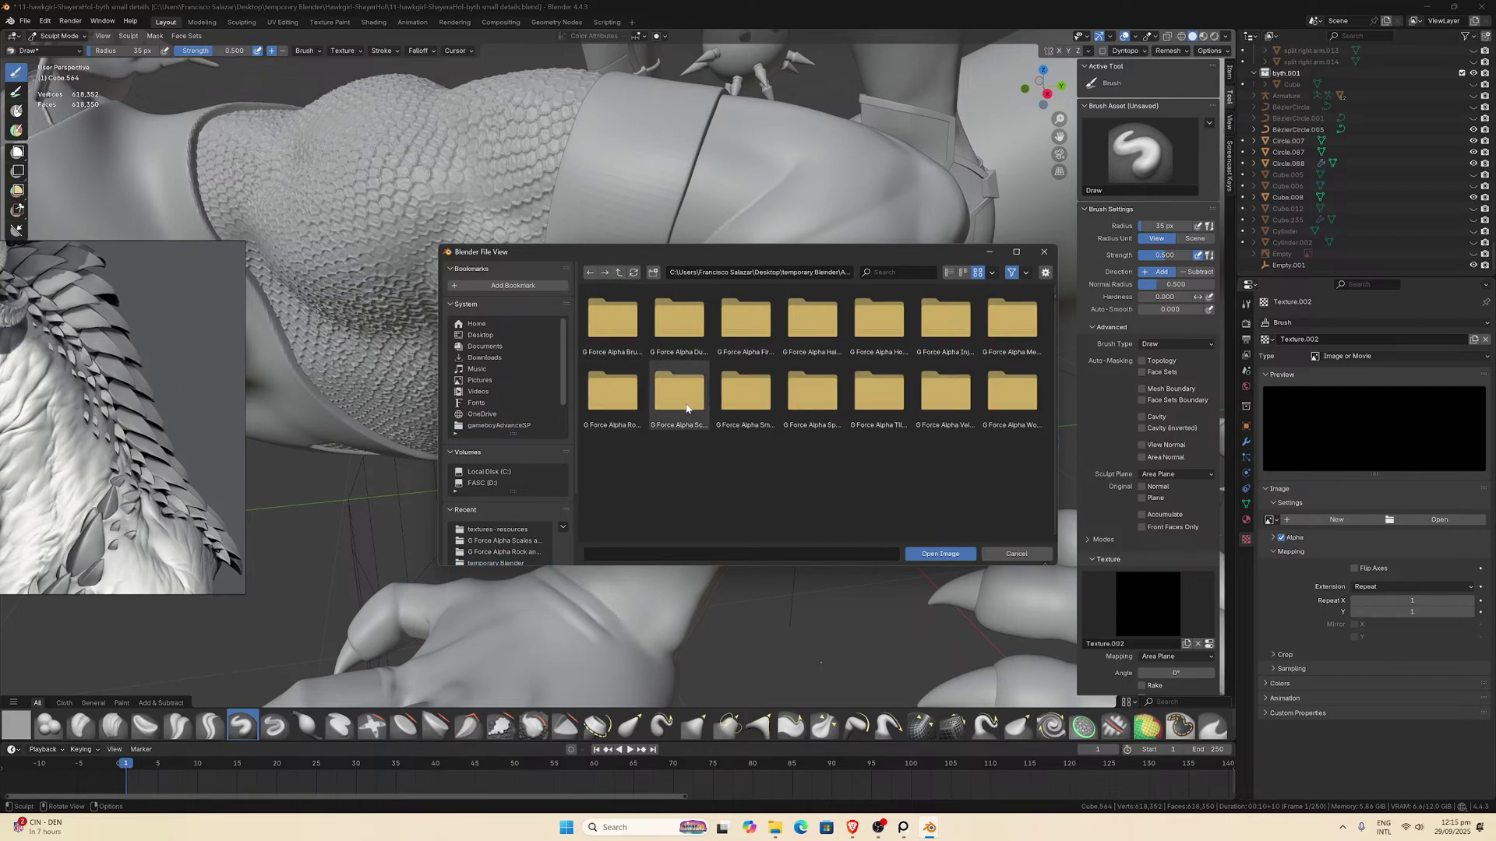
pyautogui.doubleClick(670, 390)
pyautogui.scroll(-5, 848, 470)
pyautogui.scroll(5, 732, 397)
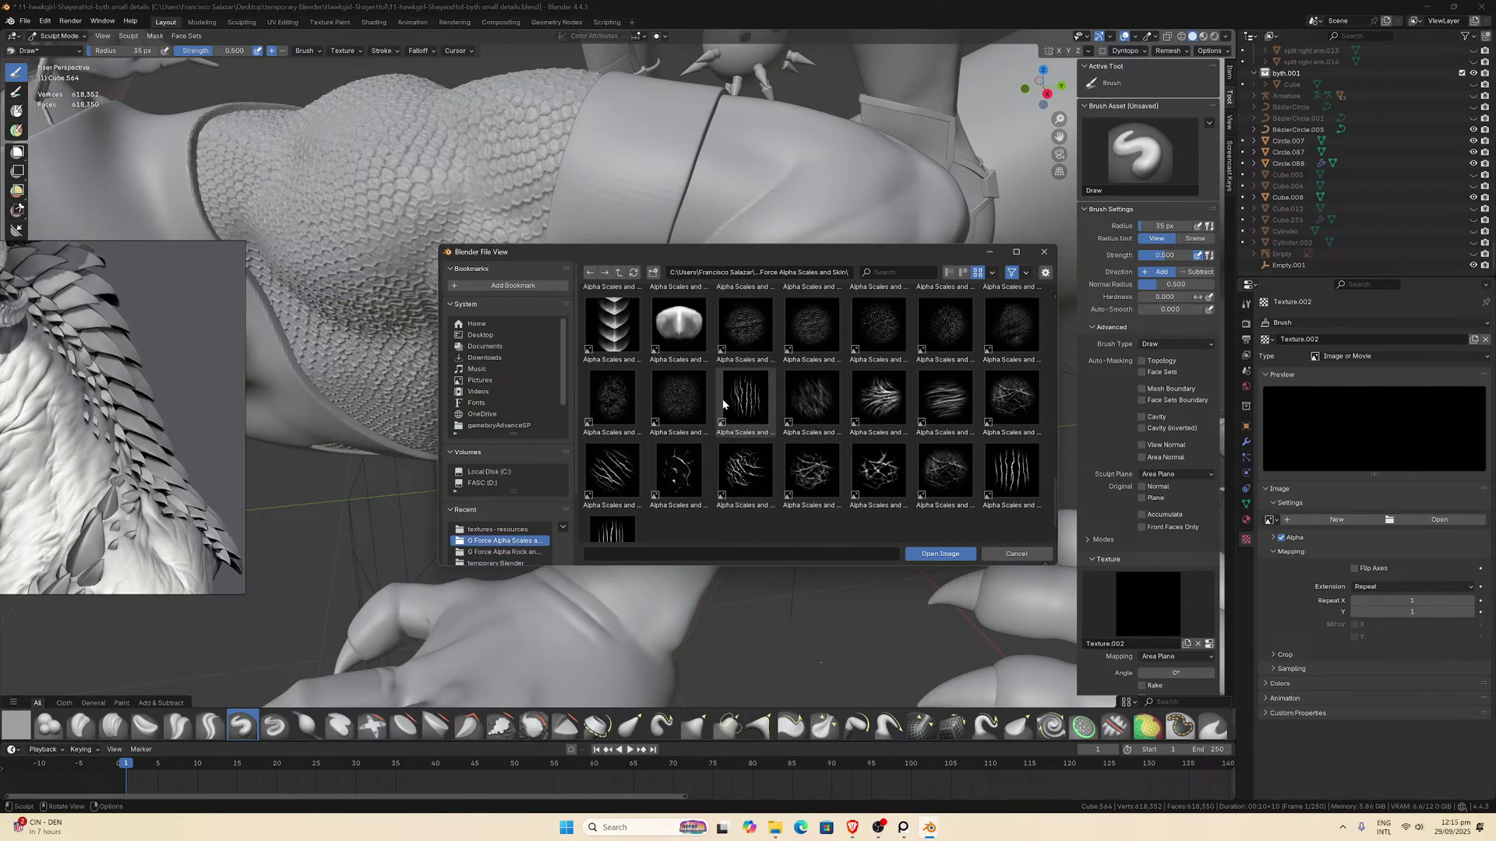
pyautogui.scroll(1, 700, 410)
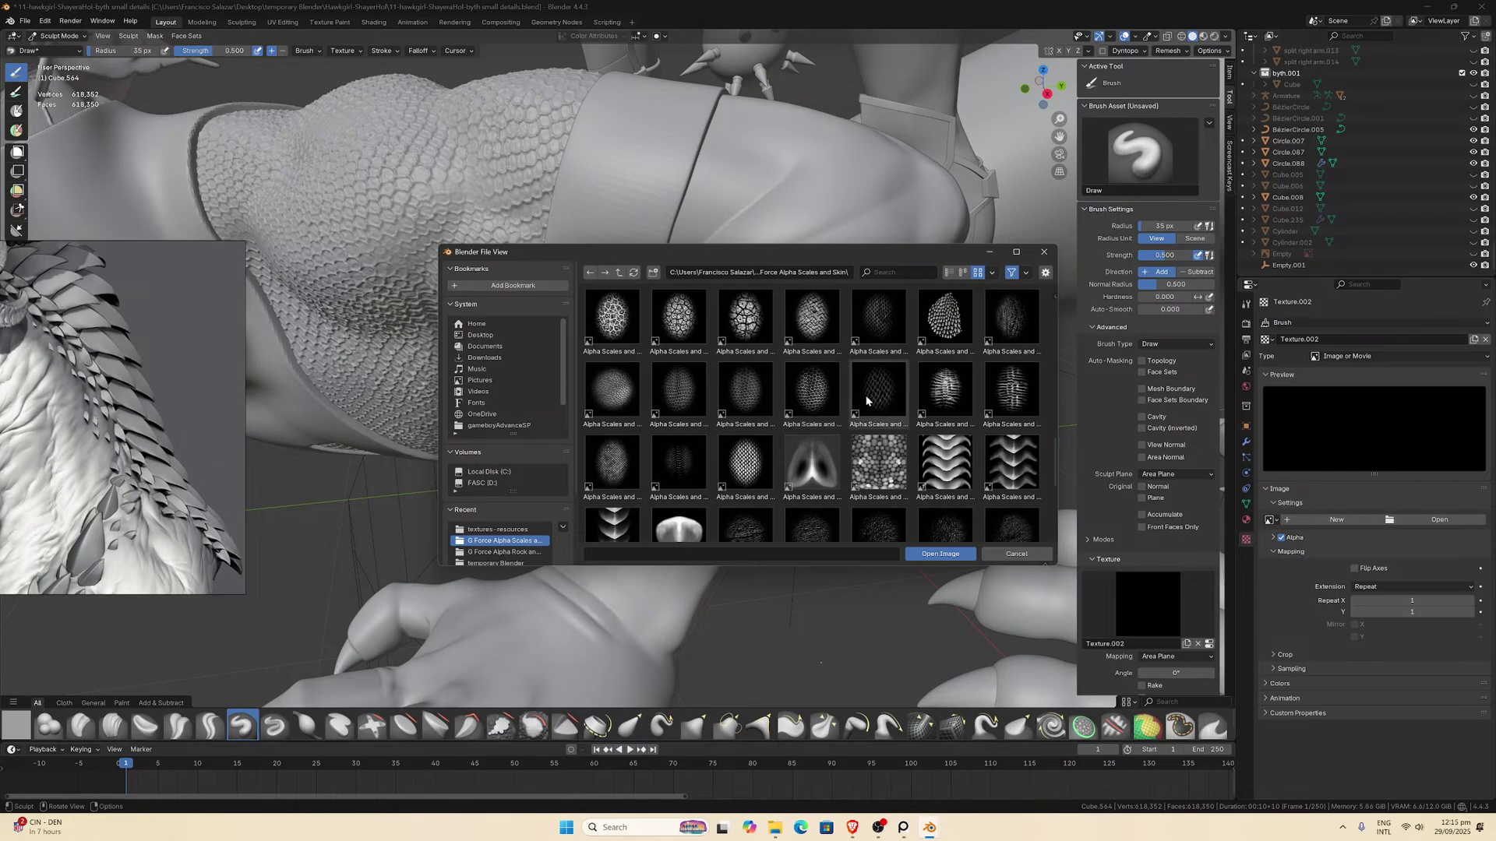
pyautogui.doubleClick(679, 394)
# Set the Draw brush's stroke method to Anchored.
pyautogui.moveTo(678, 390); pyautogui.dragTo(626, 400, button='middle')
pyautogui.moveTo(623, 402); pyautogui.dragTo(651, 419)
pyautogui.scroll(-8, 1153, 467)
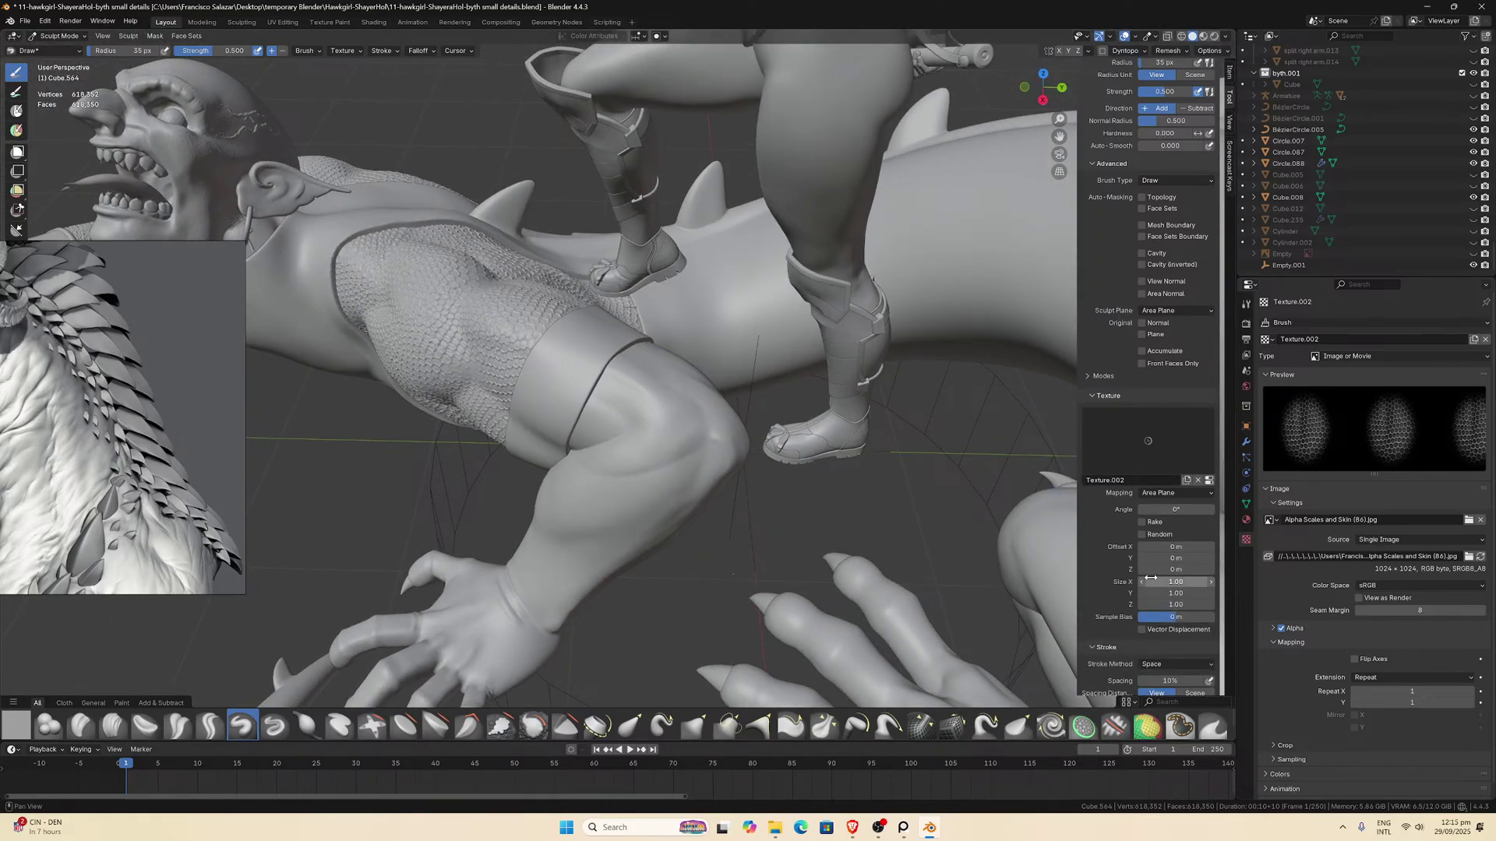
pyautogui.click(1161, 572)
pyautogui.click(1158, 633)
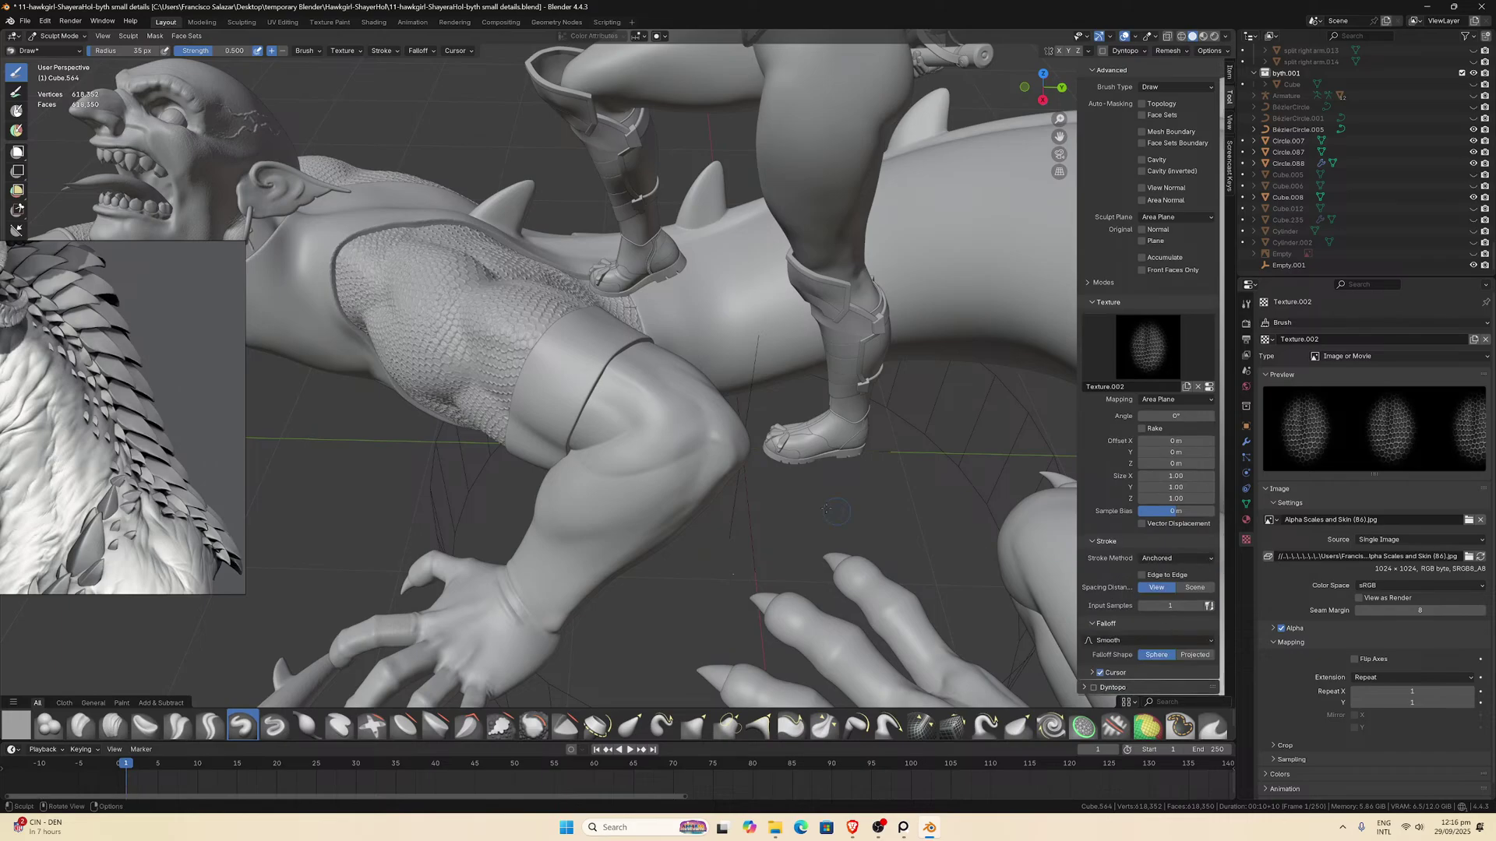
# Try a scale stamp on the upper arm, undo it, and set the Draw brush strength to 0.2.
pyautogui.moveTo(616, 405); pyautogui.dragTo(685, 434)
pyautogui.hotkey('ctrl', 'z')
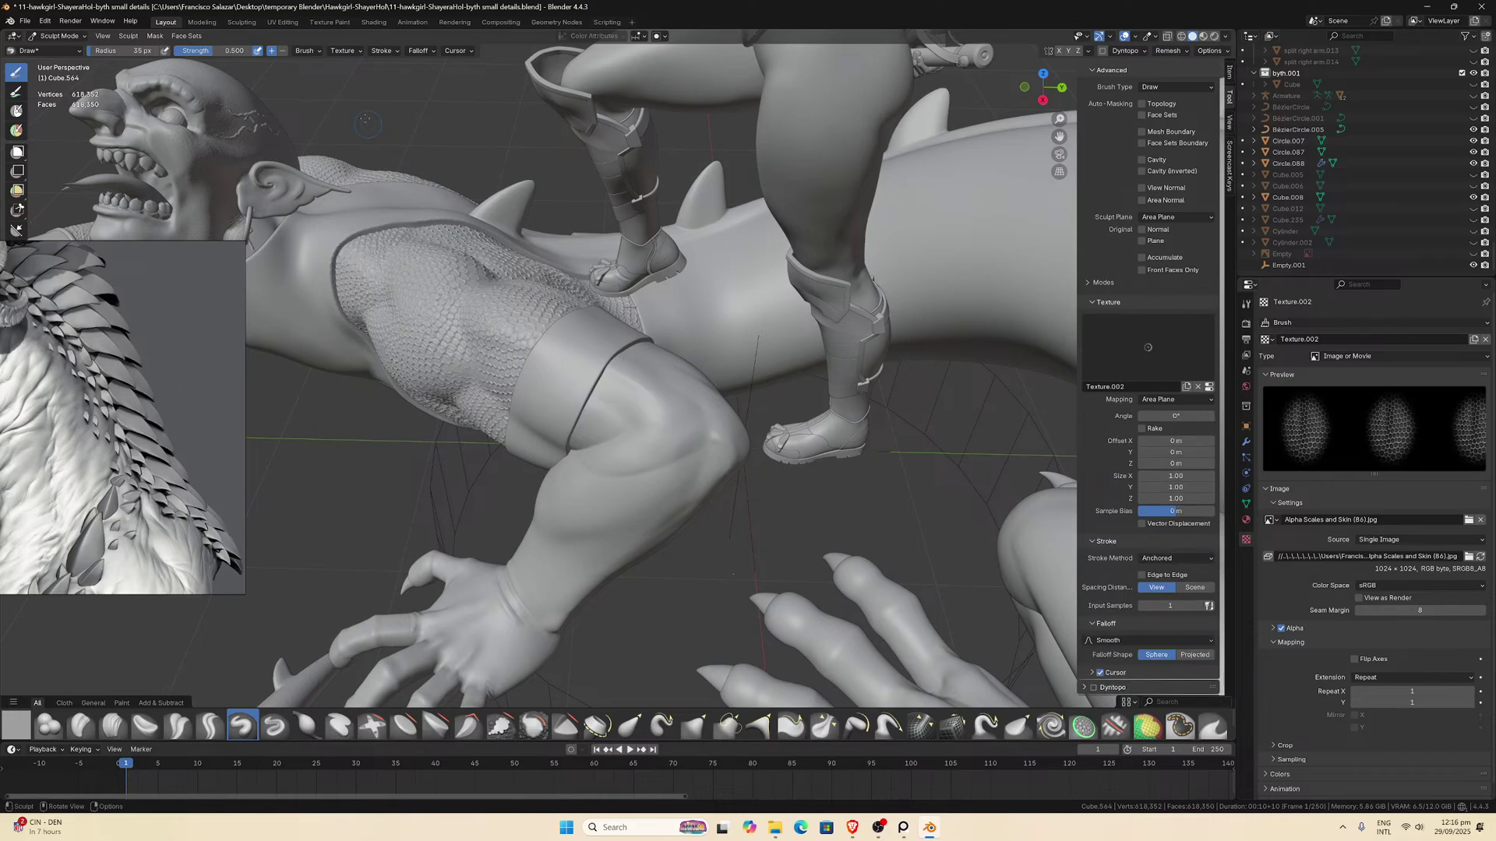
pyautogui.click(226, 51)
pyautogui.write('0')
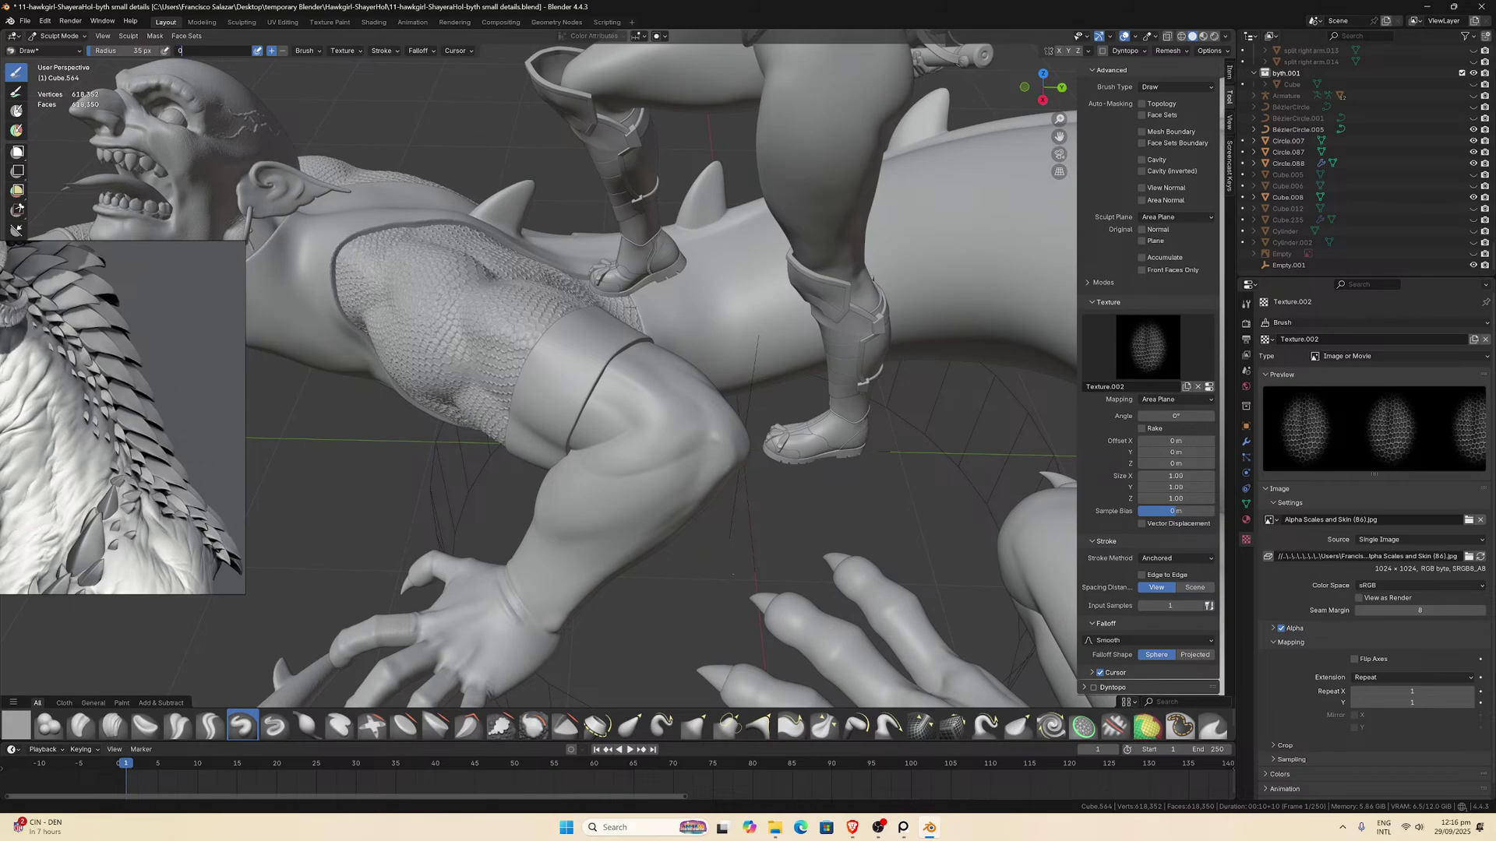
pyautogui.write('.2')
pyautogui.press('Return')
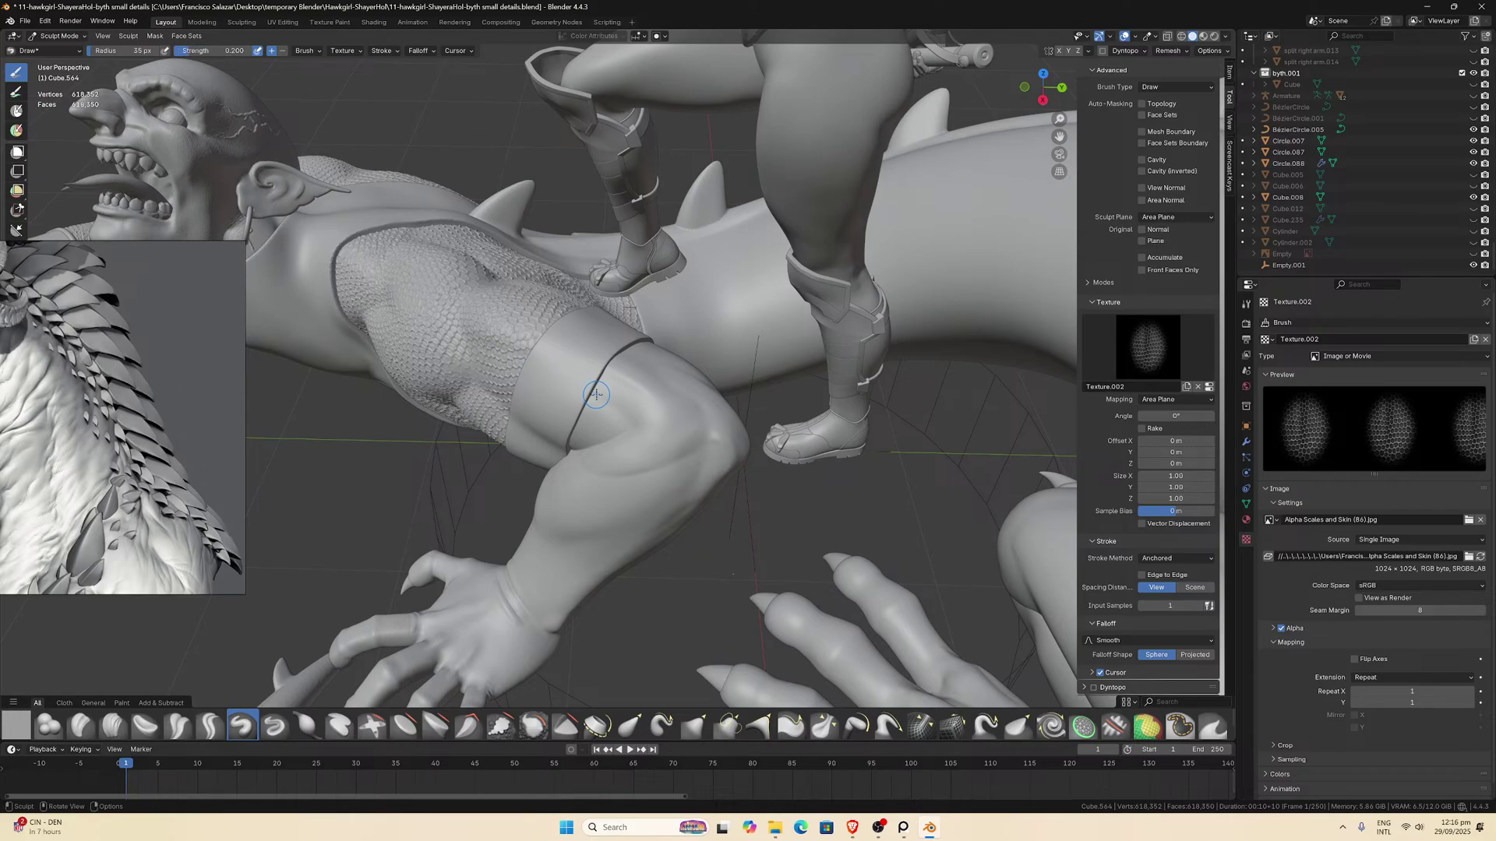
# Stamp scale patches on the creature's upper arm just below the armband.
pyautogui.moveTo(596, 394); pyautogui.dragTo(664, 418)
pyautogui.moveTo(664, 417)
pyautogui.mouseDown(button='middle')
pyautogui.moveTo(515, 425)
pyautogui.moveTo(559, 411)
pyautogui.moveTo(618, 421)
pyautogui.moveTo(514, 397)
pyautogui.mouseUp(button='middle')
pyautogui.scroll(-5, 498, 416)
pyautogui.scroll(3, 565, 417)
pyautogui.scroll(4, 502, 393)
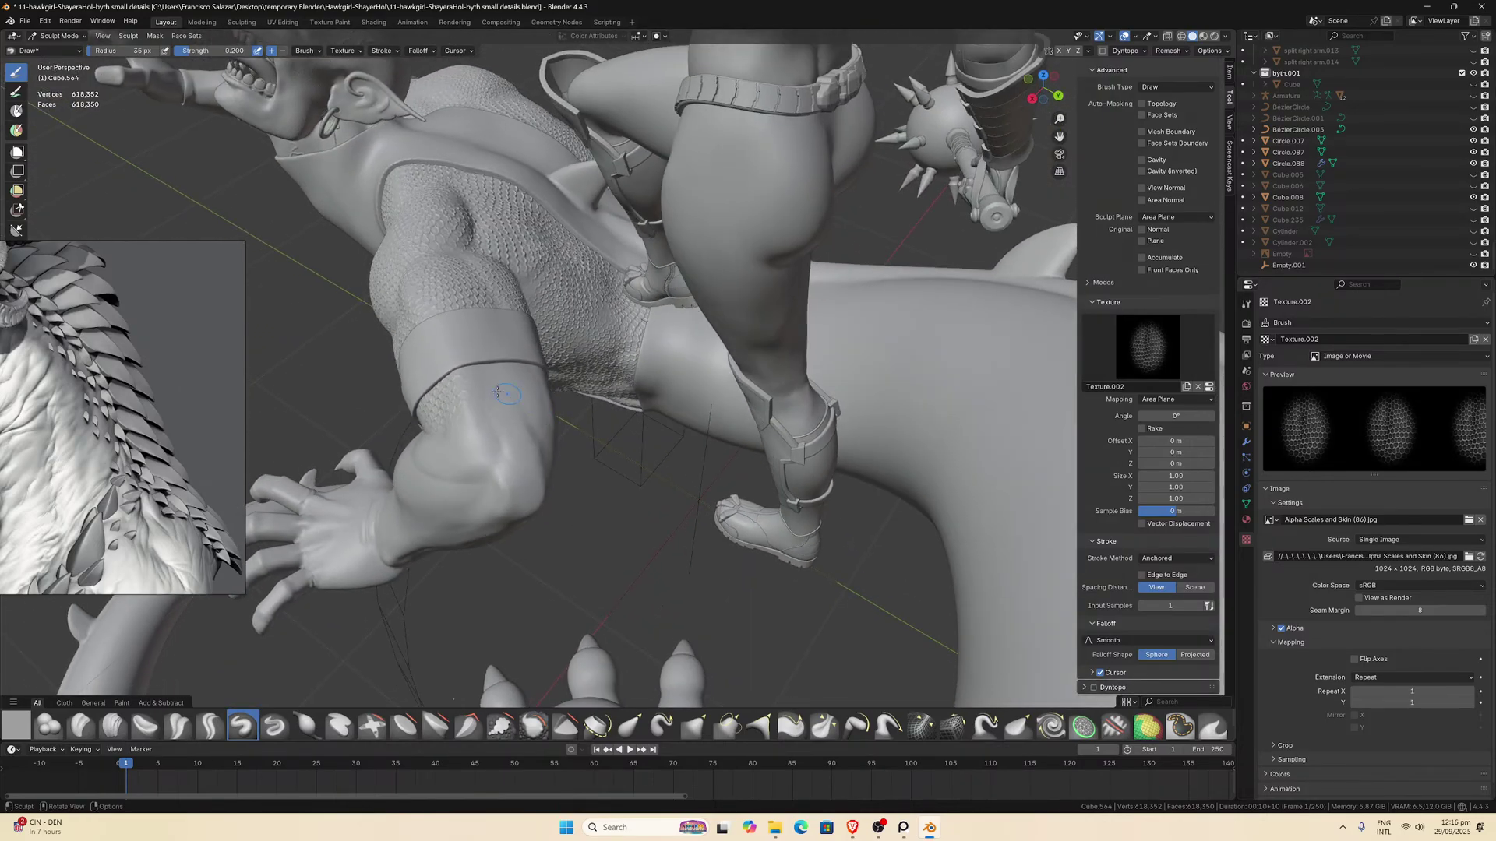
pyautogui.moveTo(490, 373); pyautogui.dragTo(490, 369)
pyautogui.moveTo(538, 419); pyautogui.dragTo(539, 419)
pyautogui.moveTo(541, 418)
pyautogui.mouseDown(button='middle')
pyautogui.moveTo(596, 380)
pyautogui.moveTo(609, 396)
pyautogui.mouseUp(button='middle')
pyautogui.scroll(4, 564, 401)
pyautogui.scroll(-4, 564, 400)
pyautogui.scroll(4, 591, 374)
pyautogui.scroll(-4, 591, 374)
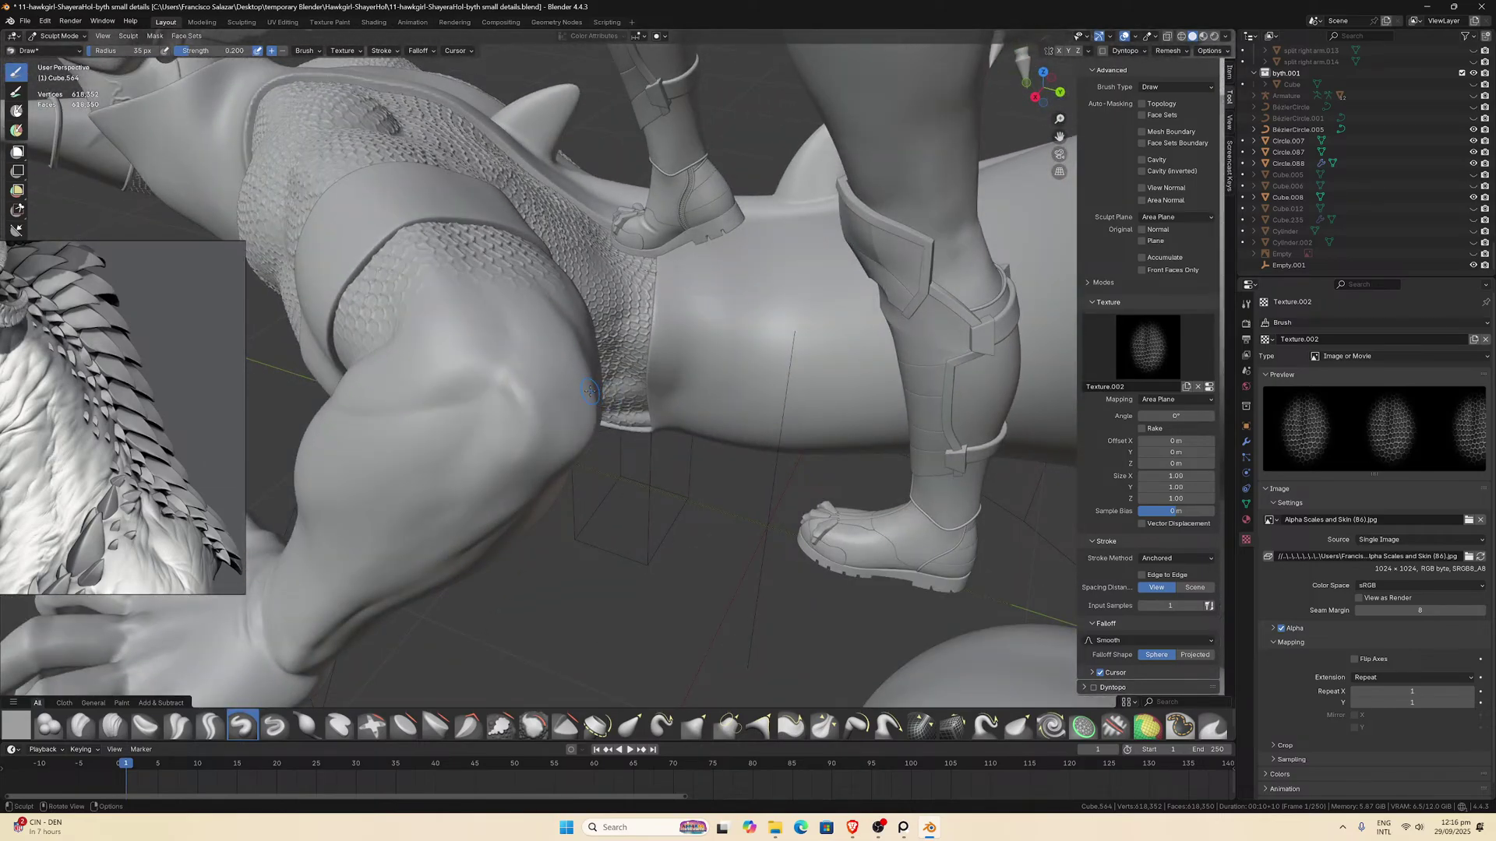
# Isolate the clawed arm in local view from Object Mode and return it to Sculpt Mode.
pyautogui.moveTo(626, 454); pyautogui.dragTo(625, 455, button='middle')
pyautogui.scroll(-5, 619, 470)
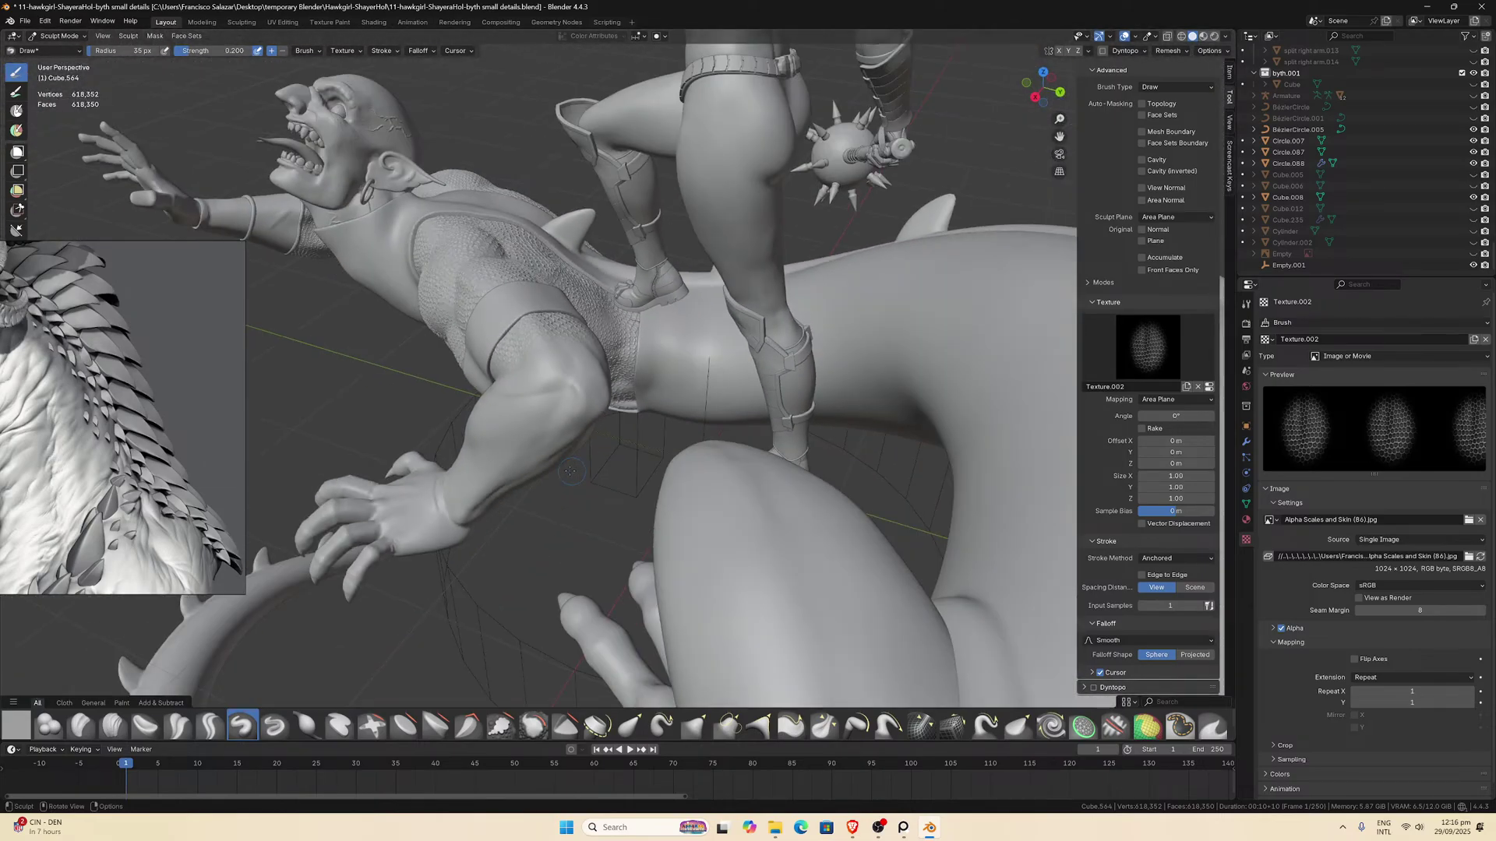
pyautogui.click(62, 37)
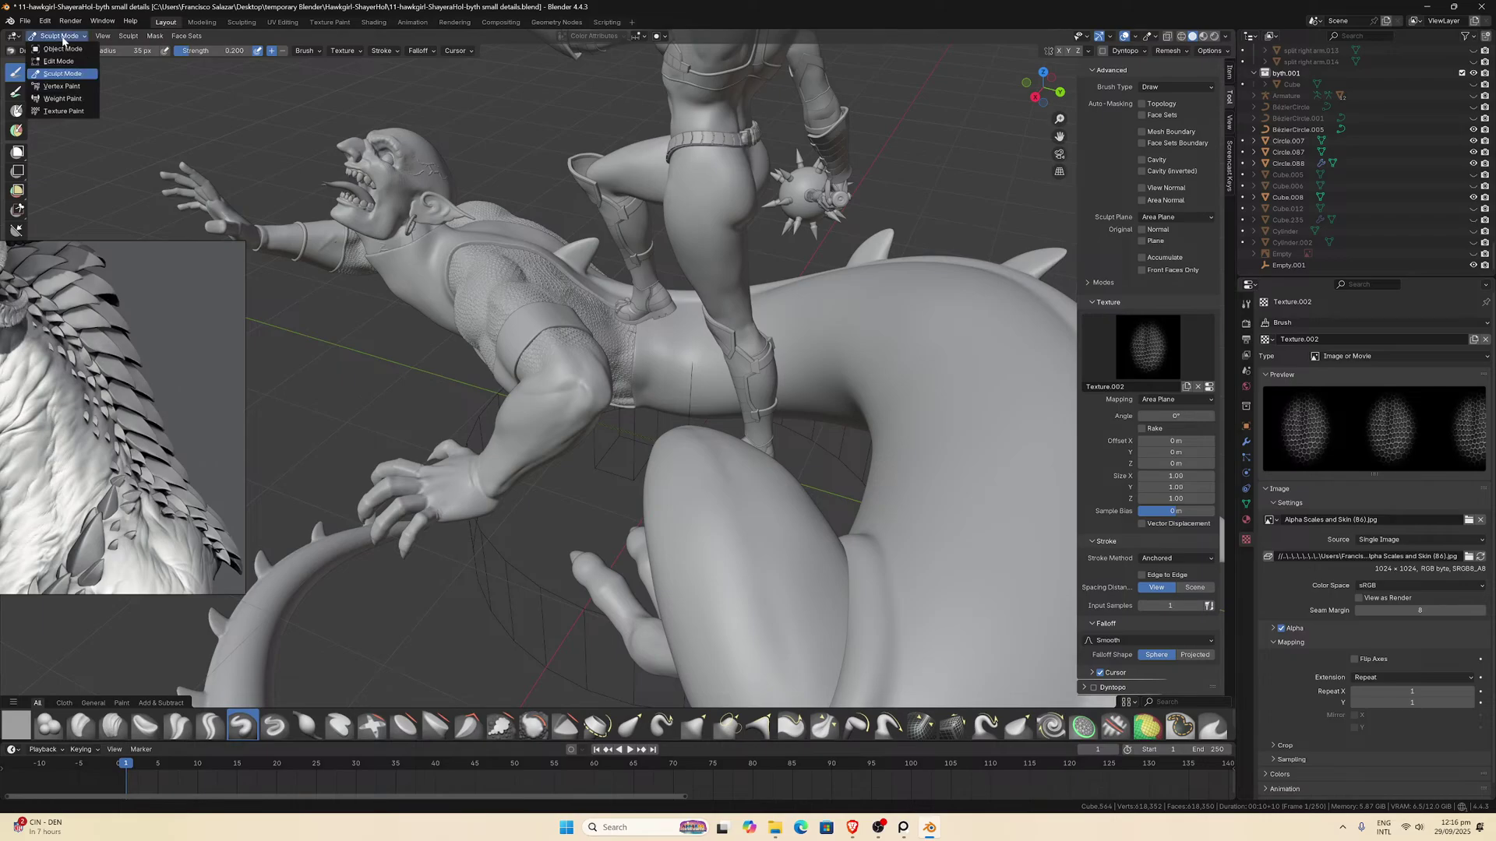
pyautogui.press('o')
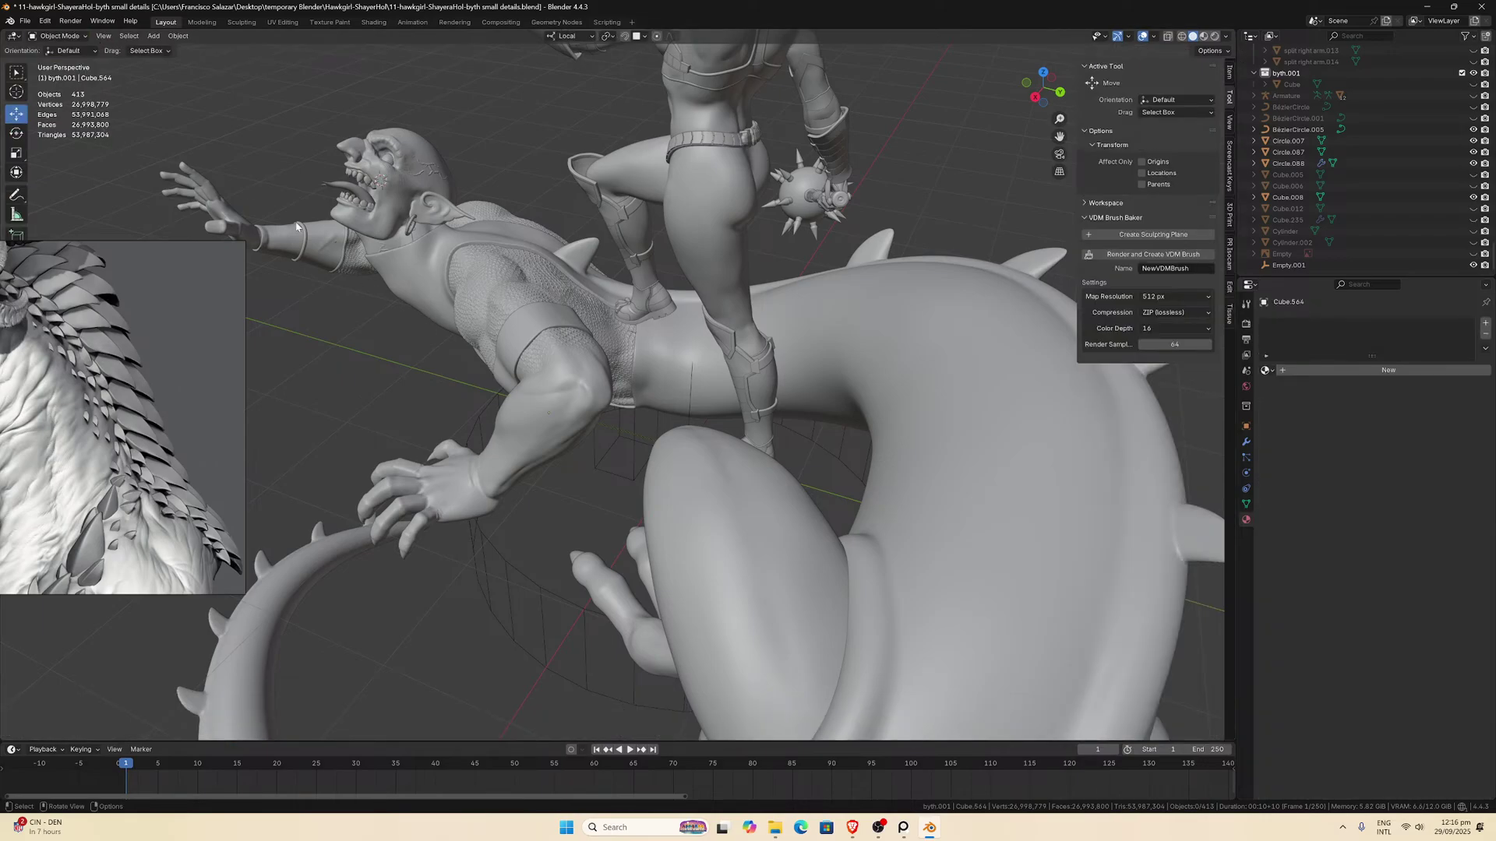
pyautogui.click(538, 440)
pyautogui.scroll(4, 545, 444)
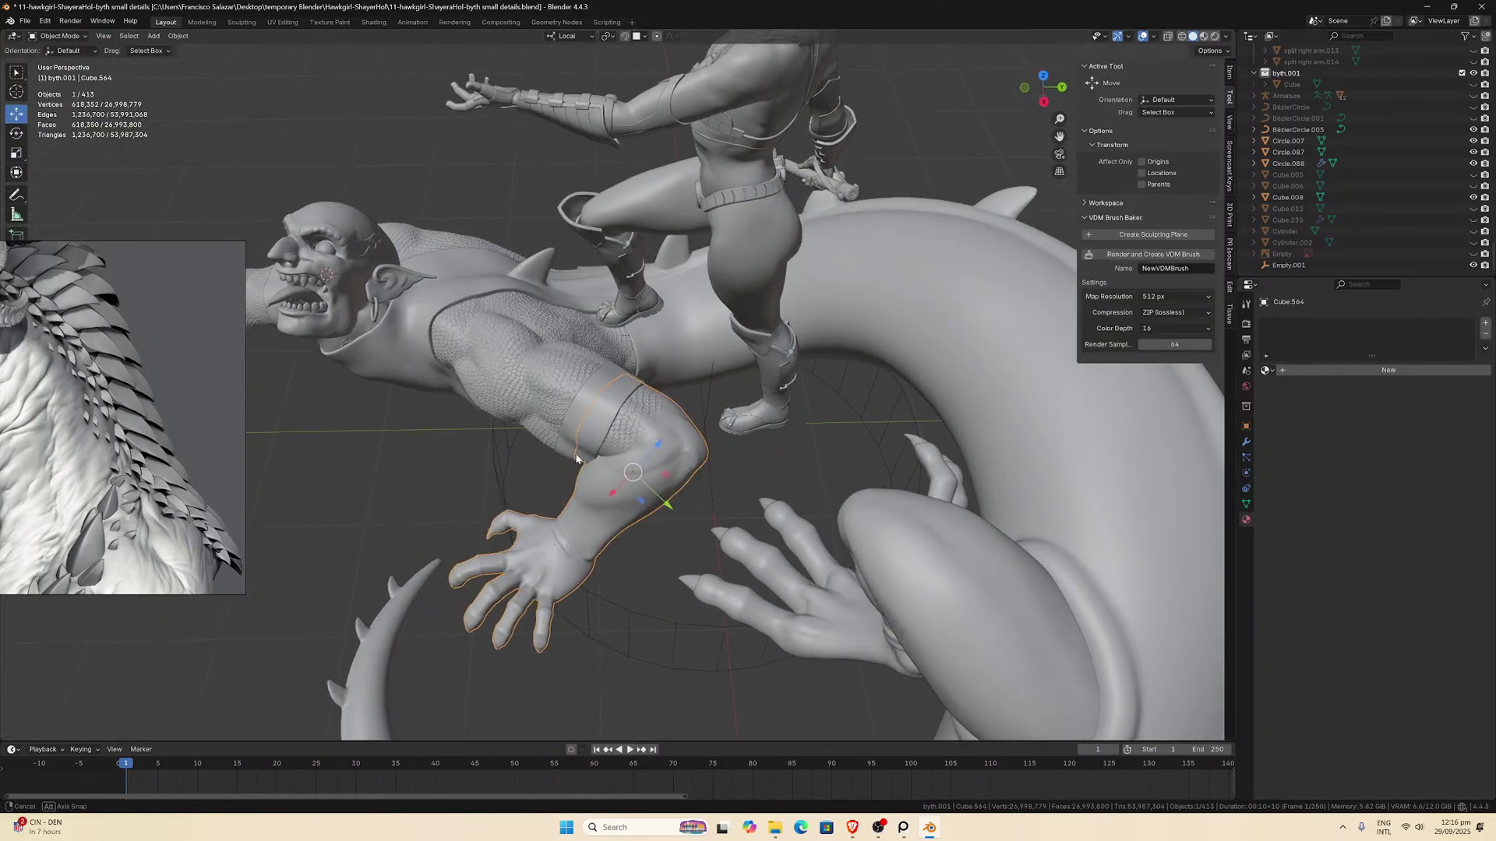
pyautogui.press('KP_Divide')
pyautogui.moveTo(566, 450); pyautogui.dragTo(493, 371, button='middle')
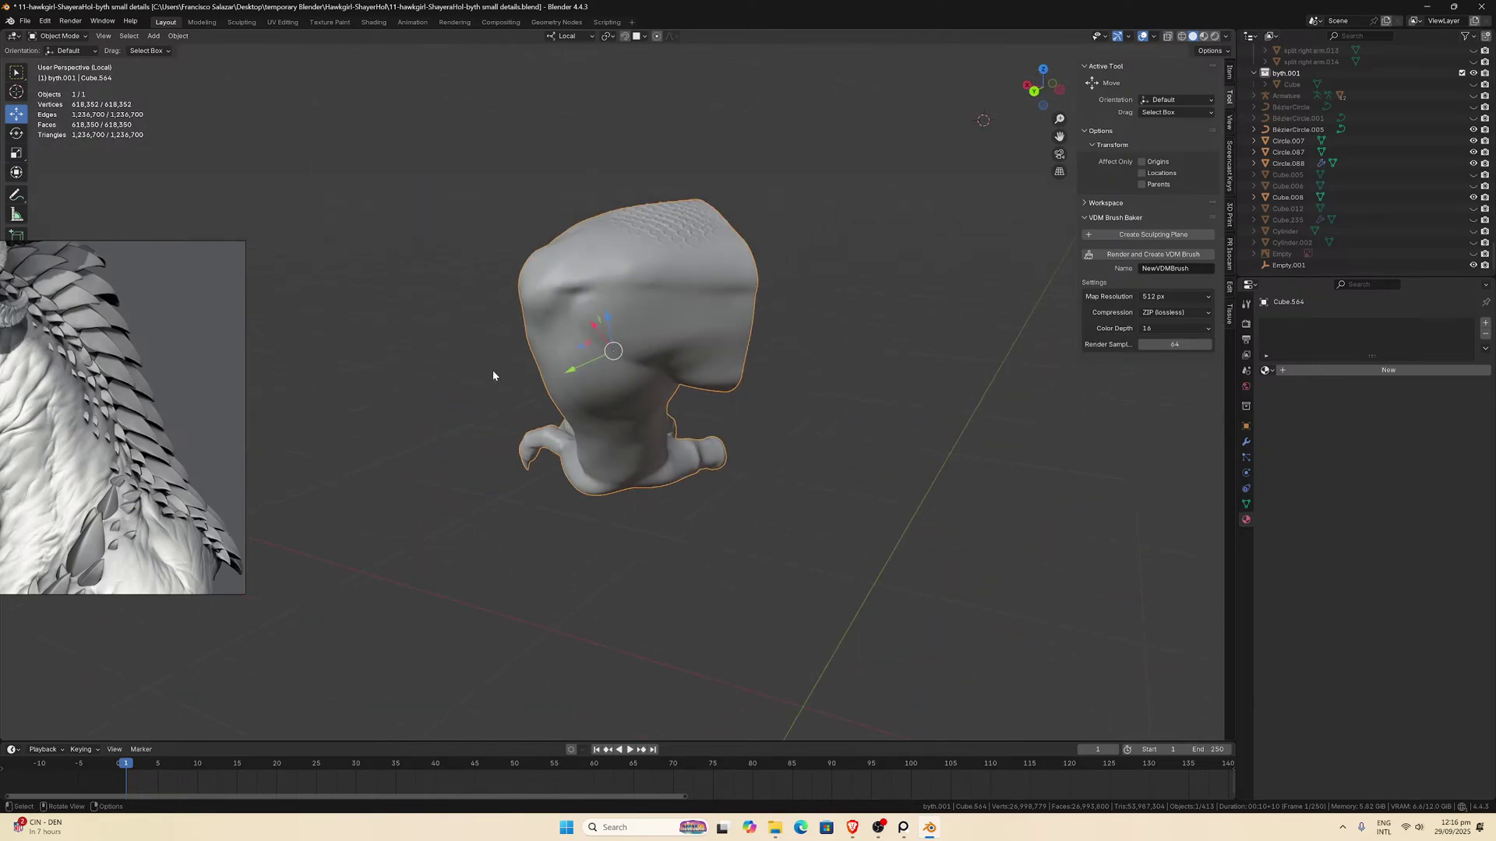
pyautogui.click(58, 36)
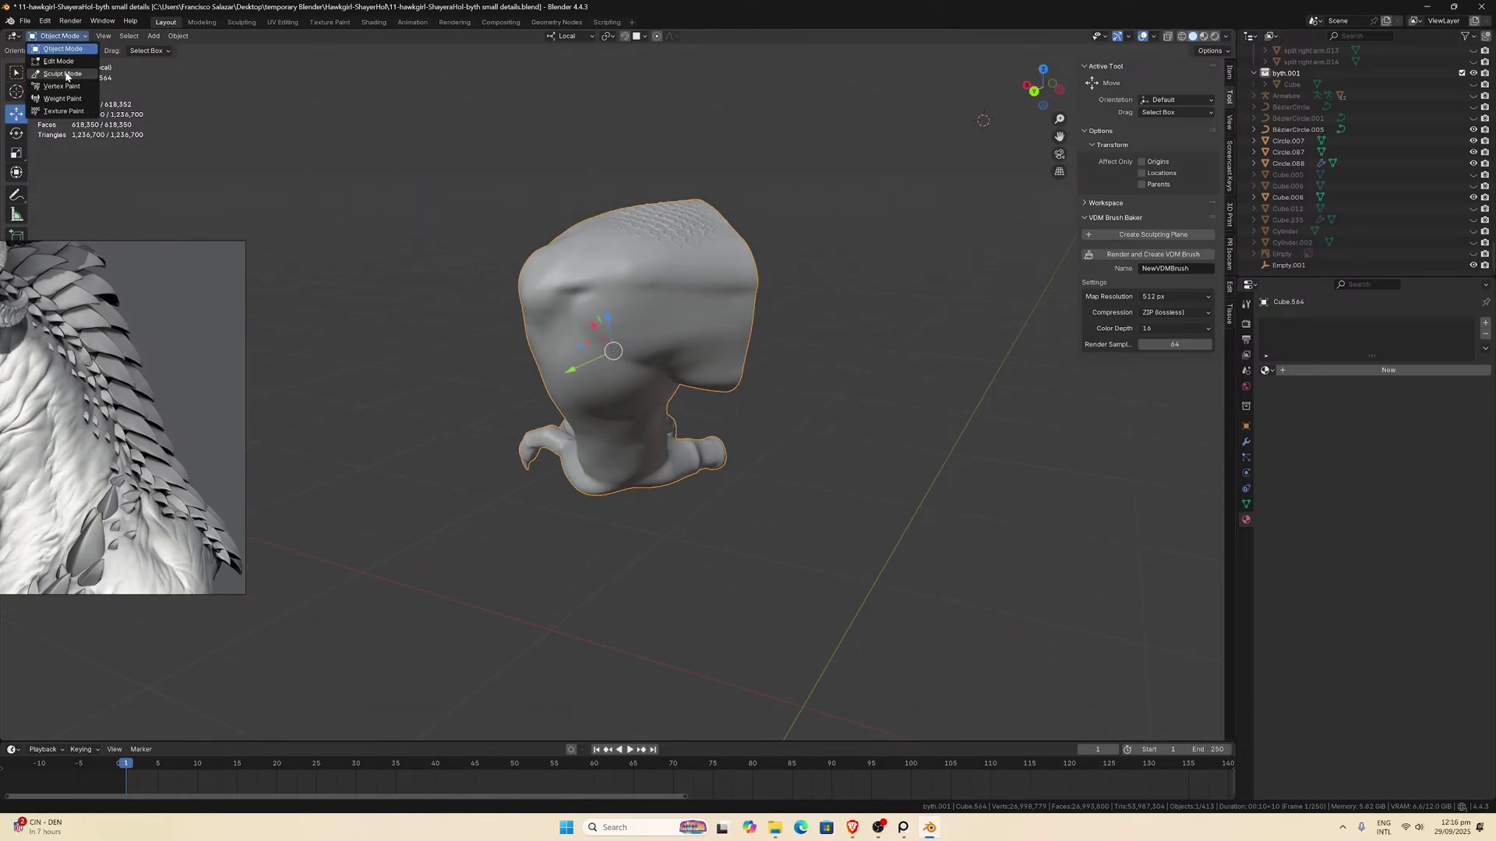
pyautogui.click(53, 75)
# Stamp scales around the back of the upper arm and over the elbow.
pyautogui.moveTo(669, 268)
pyautogui.mouseDown()
pyautogui.moveTo(685, 284)
pyautogui.moveTo(678, 312)
pyautogui.mouseUp()
pyautogui.moveTo(678, 312)
pyautogui.mouseDown(button='middle')
pyautogui.moveTo(736, 288)
pyautogui.moveTo(724, 300)
pyautogui.mouseUp(button='middle')
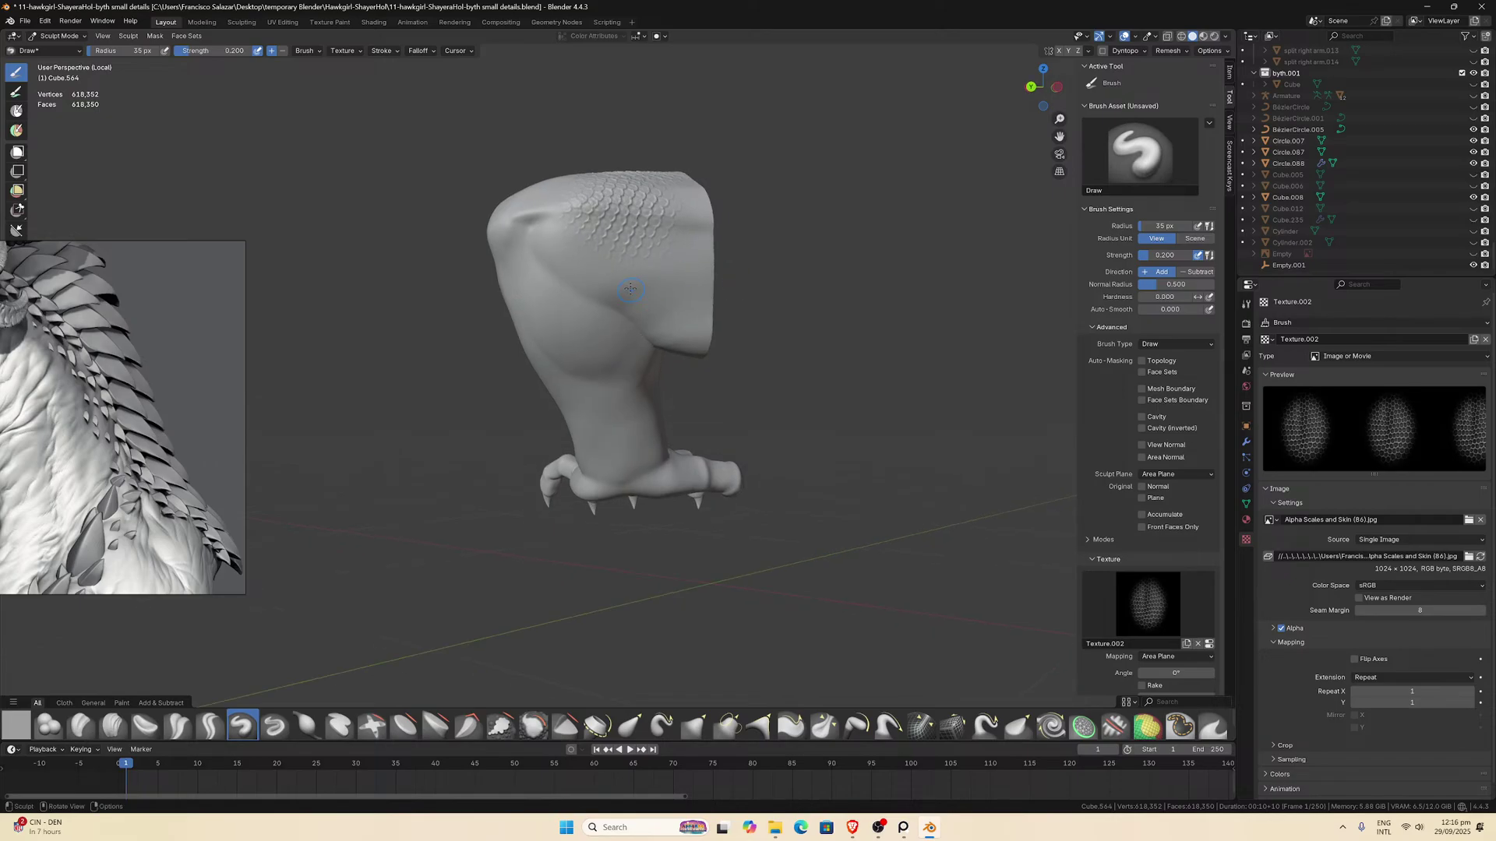
pyautogui.moveTo(619, 288)
pyautogui.mouseDown()
pyautogui.moveTo(670, 257)
pyautogui.moveTo(717, 325)
pyautogui.moveTo(666, 280)
pyautogui.mouseUp()
pyautogui.moveTo(666, 281); pyautogui.dragTo(697, 281, button='middle')
pyautogui.moveTo(682, 268); pyautogui.dragTo(705, 319)
pyautogui.moveTo(705, 319); pyautogui.dragTo(853, 341, button='middle')
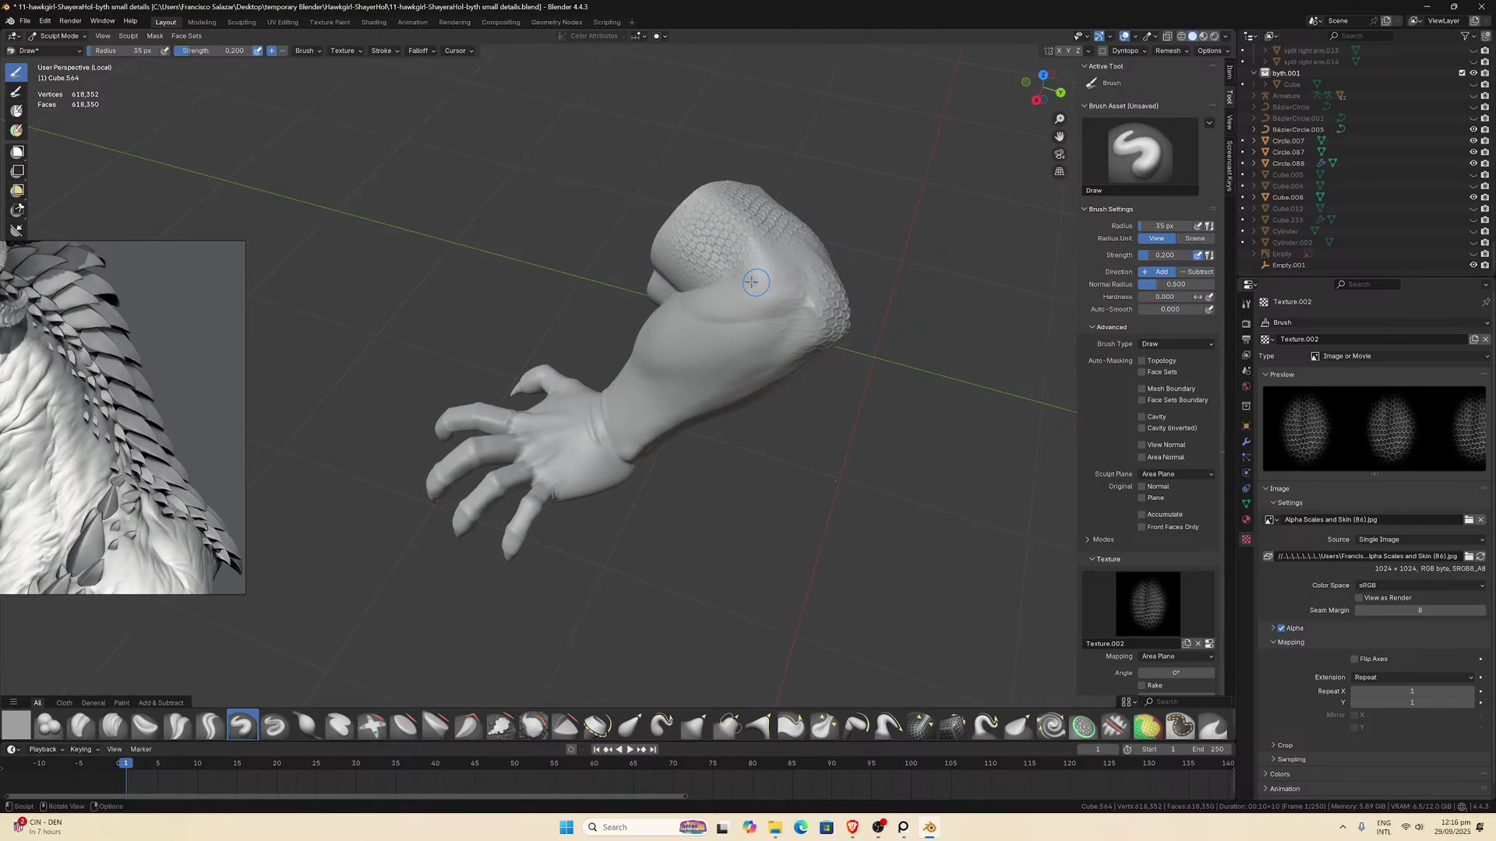
pyautogui.moveTo(772, 300)
pyautogui.mouseDown()
pyautogui.moveTo(744, 265)
pyautogui.moveTo(794, 327)
pyautogui.moveTo(839, 345)
pyautogui.mouseUp()
pyautogui.moveTo(840, 345); pyautogui.dragTo(832, 311, button='middle')
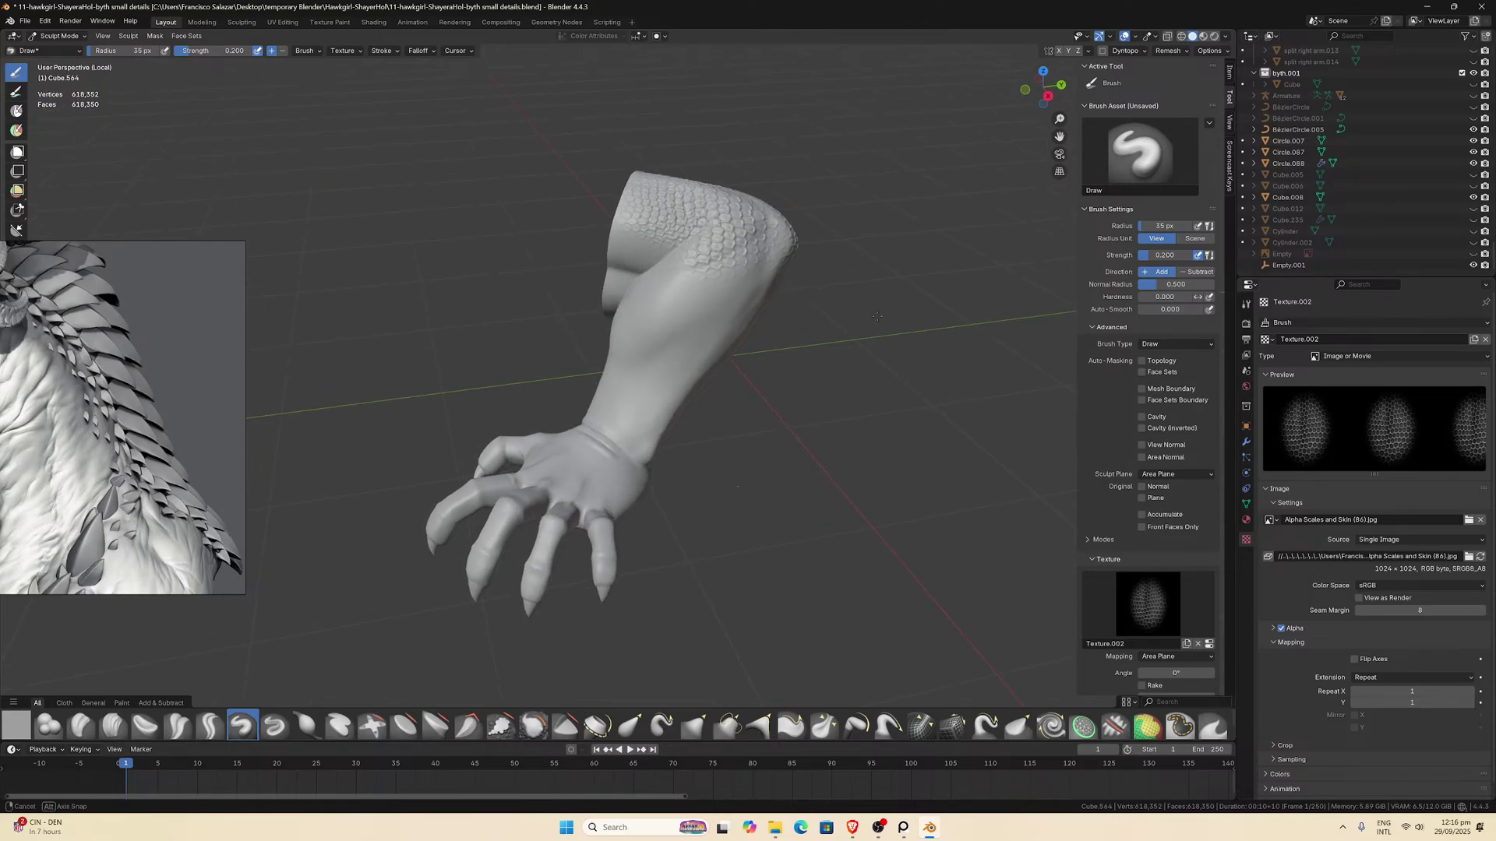
# Stamp scales on the inner upper arm and across the elbow crease.
pyautogui.scroll(3, 828, 282)
pyautogui.moveTo(618, 201)
pyautogui.mouseDown()
pyautogui.moveTo(654, 179)
pyautogui.moveTo(795, 220)
pyautogui.moveTo(642, 164)
pyautogui.mouseUp()
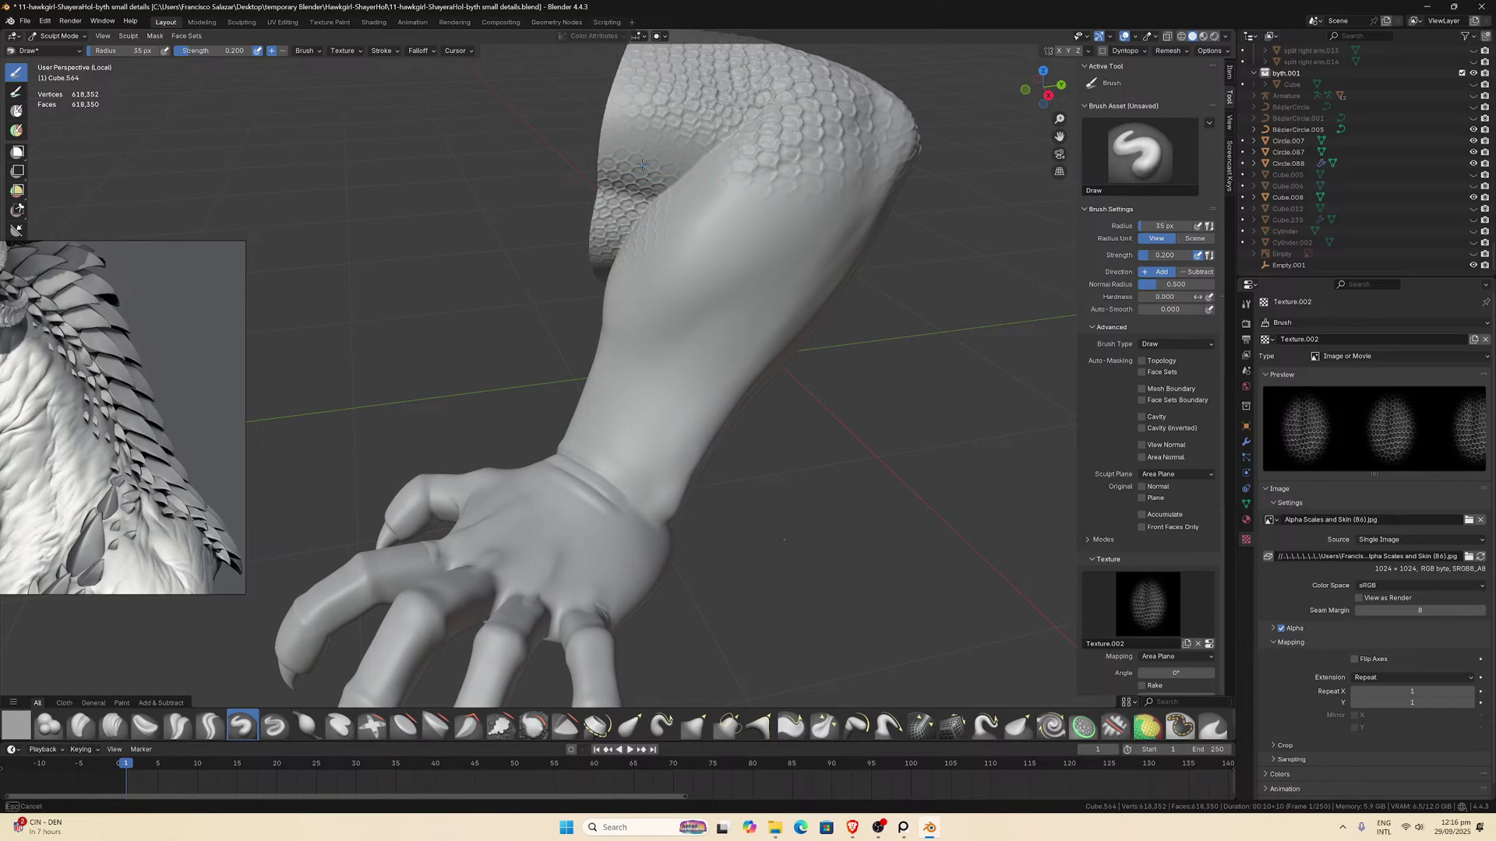
pyautogui.moveTo(778, 208)
pyautogui.mouseDown()
pyautogui.moveTo(639, 105)
pyautogui.moveTo(720, 137)
pyautogui.mouseUp()
pyautogui.moveTo(720, 136)
pyautogui.mouseDown(button='middle')
pyautogui.moveTo(594, 292)
pyautogui.moveTo(720, 224)
pyautogui.mouseUp(button='middle')
pyautogui.moveTo(636, 130); pyautogui.dragTo(683, 227, button='middle')
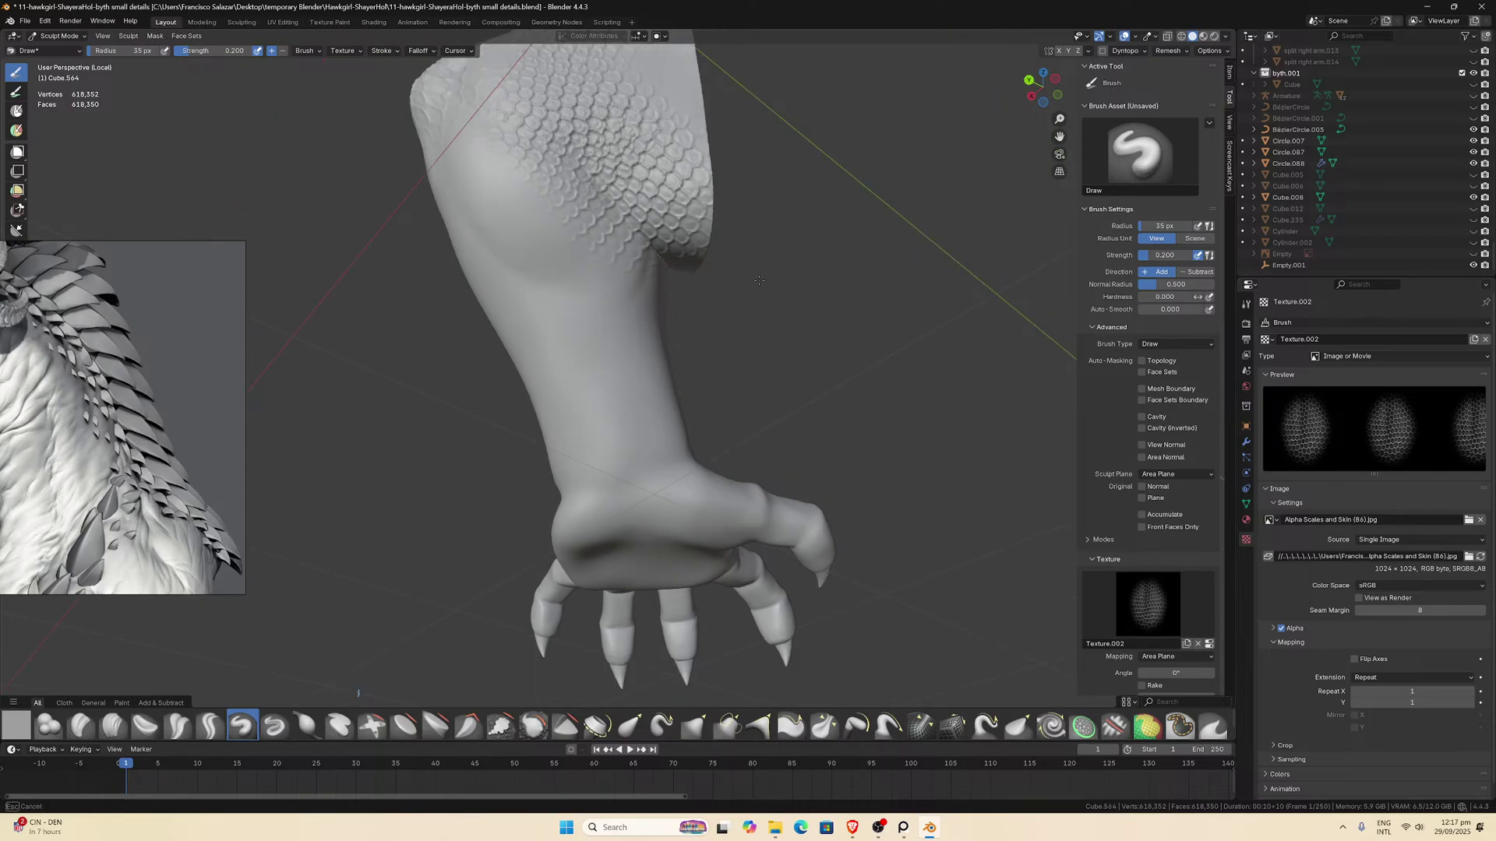
pyautogui.moveTo(759, 281); pyautogui.dragTo(694, 239, button='middle')
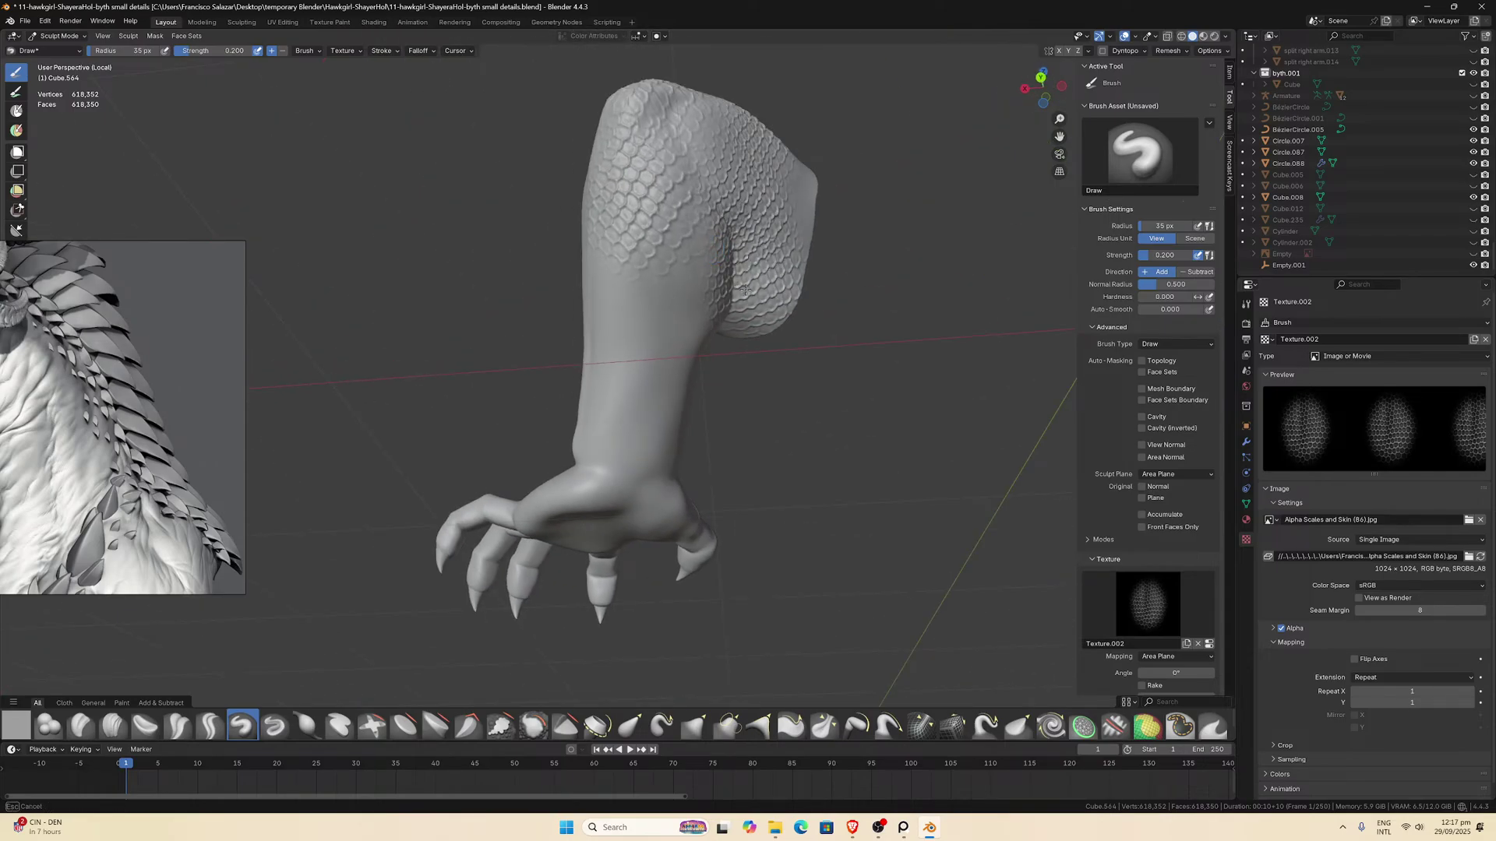
# Extend the scale stamps from the elbow down over the upper part of the forearm.
pyautogui.moveTo(745, 290); pyautogui.dragTo(803, 343, button='middle')
pyautogui.scroll(-1, 762, 295)
pyautogui.moveTo(757, 286); pyautogui.dragTo(880, 355)
pyautogui.moveTo(872, 353)
pyautogui.mouseDown(button='middle')
pyautogui.moveTo(834, 340)
pyautogui.moveTo(947, 348)
pyautogui.mouseUp(button='middle')
pyautogui.scroll(2, 666, 288)
pyautogui.scroll(-1, 651, 282)
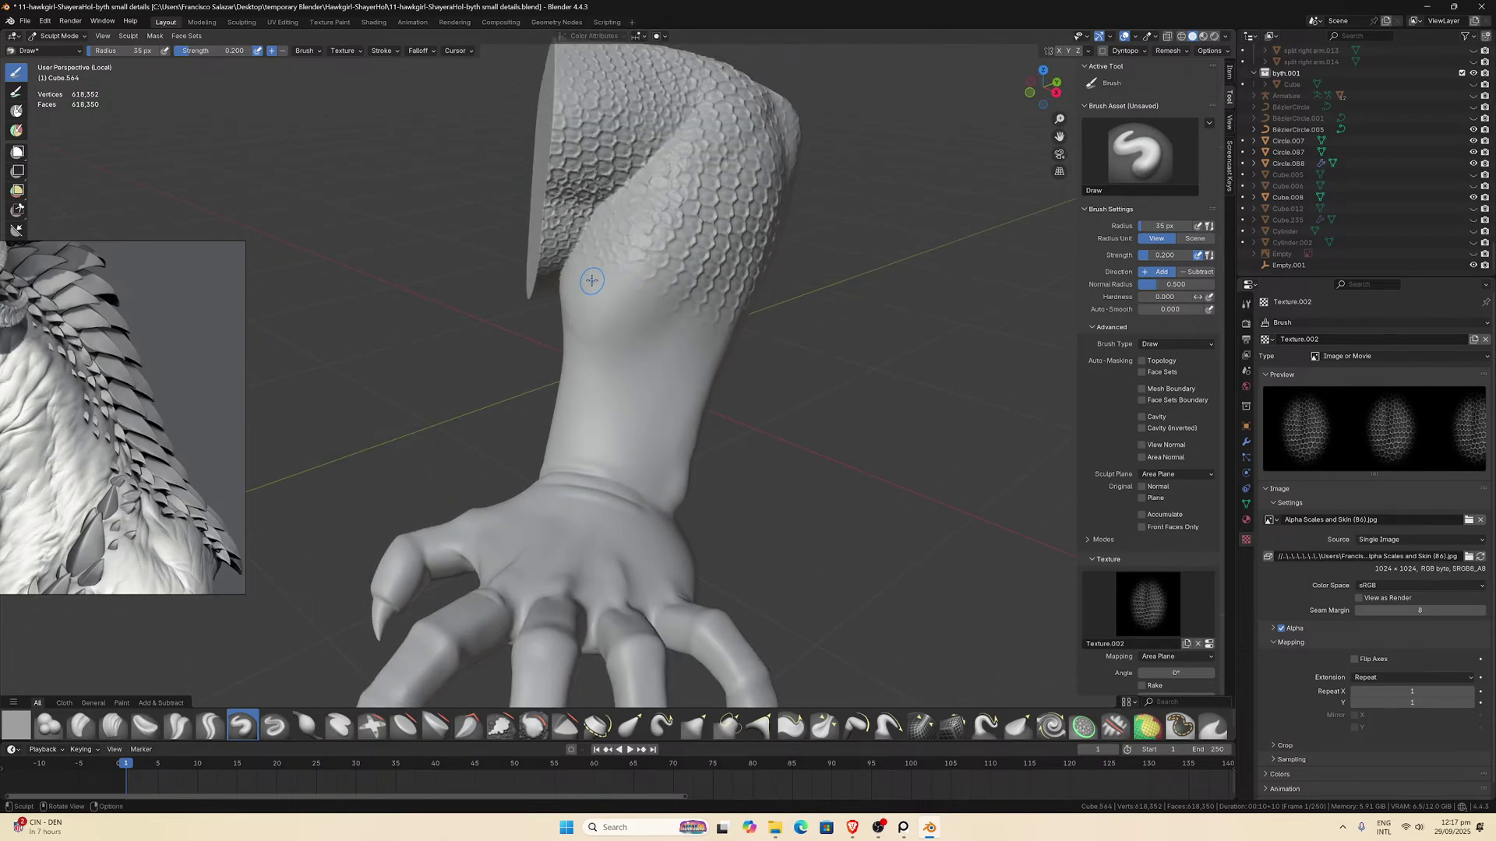
pyautogui.moveTo(602, 288); pyautogui.dragTo(751, 356)
pyautogui.moveTo(752, 356); pyautogui.dragTo(608, 319, button='middle')
pyautogui.moveTo(778, 346); pyautogui.dragTo(503, 396, button='middle')
pyautogui.moveTo(734, 434); pyautogui.dragTo(688, 410, button='middle')
# Switch to the Smooth brush and set its strength to 0.3.
pyautogui.click(534, 726)
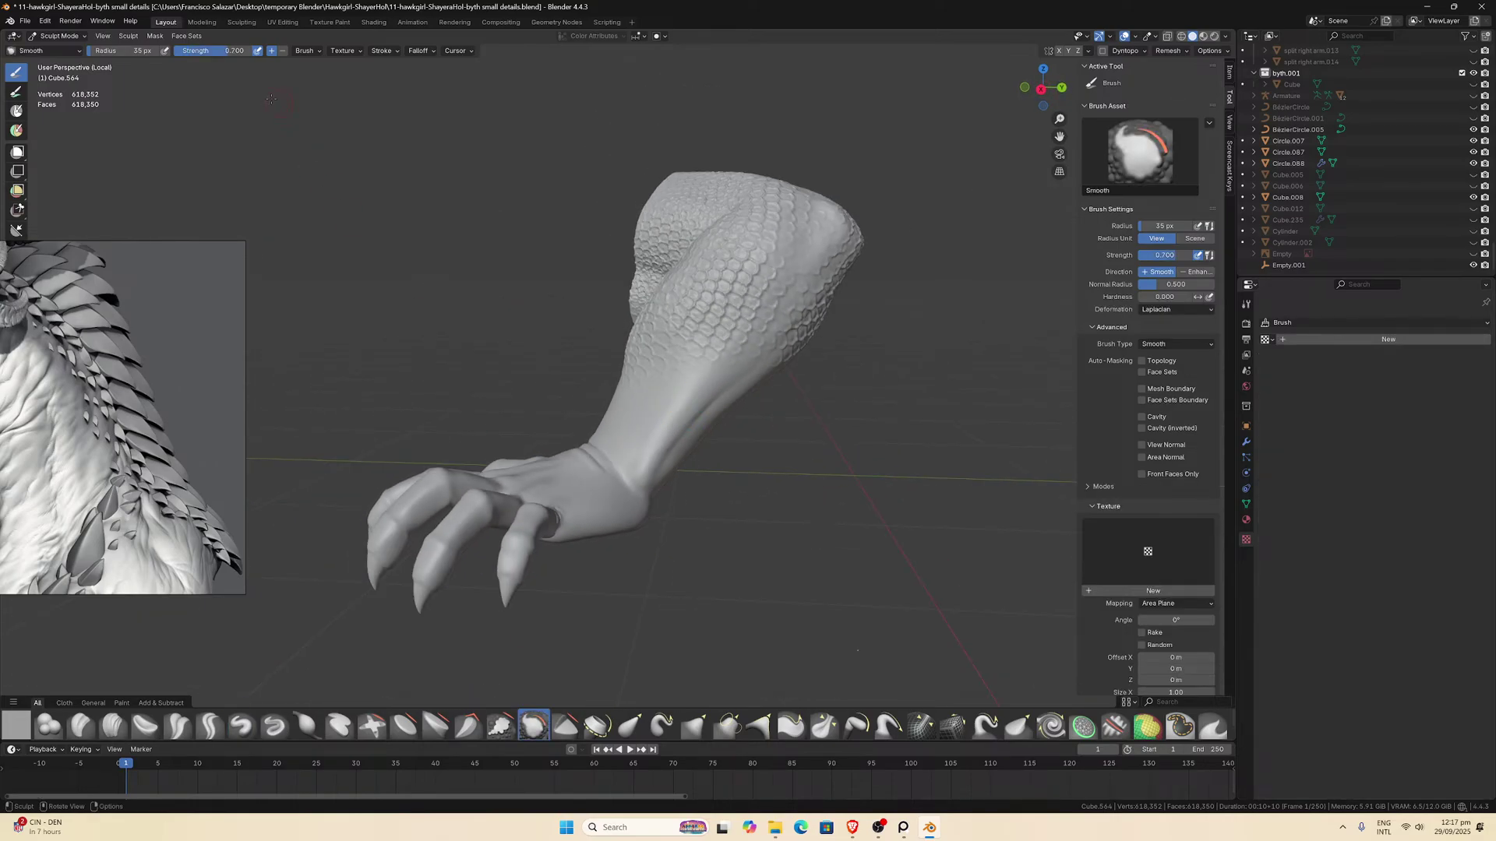
pyautogui.click(233, 51)
pyautogui.write('.3')
pyautogui.press('Return')
pyautogui.moveTo(844, 368); pyautogui.dragTo(639, 273, button='middle')
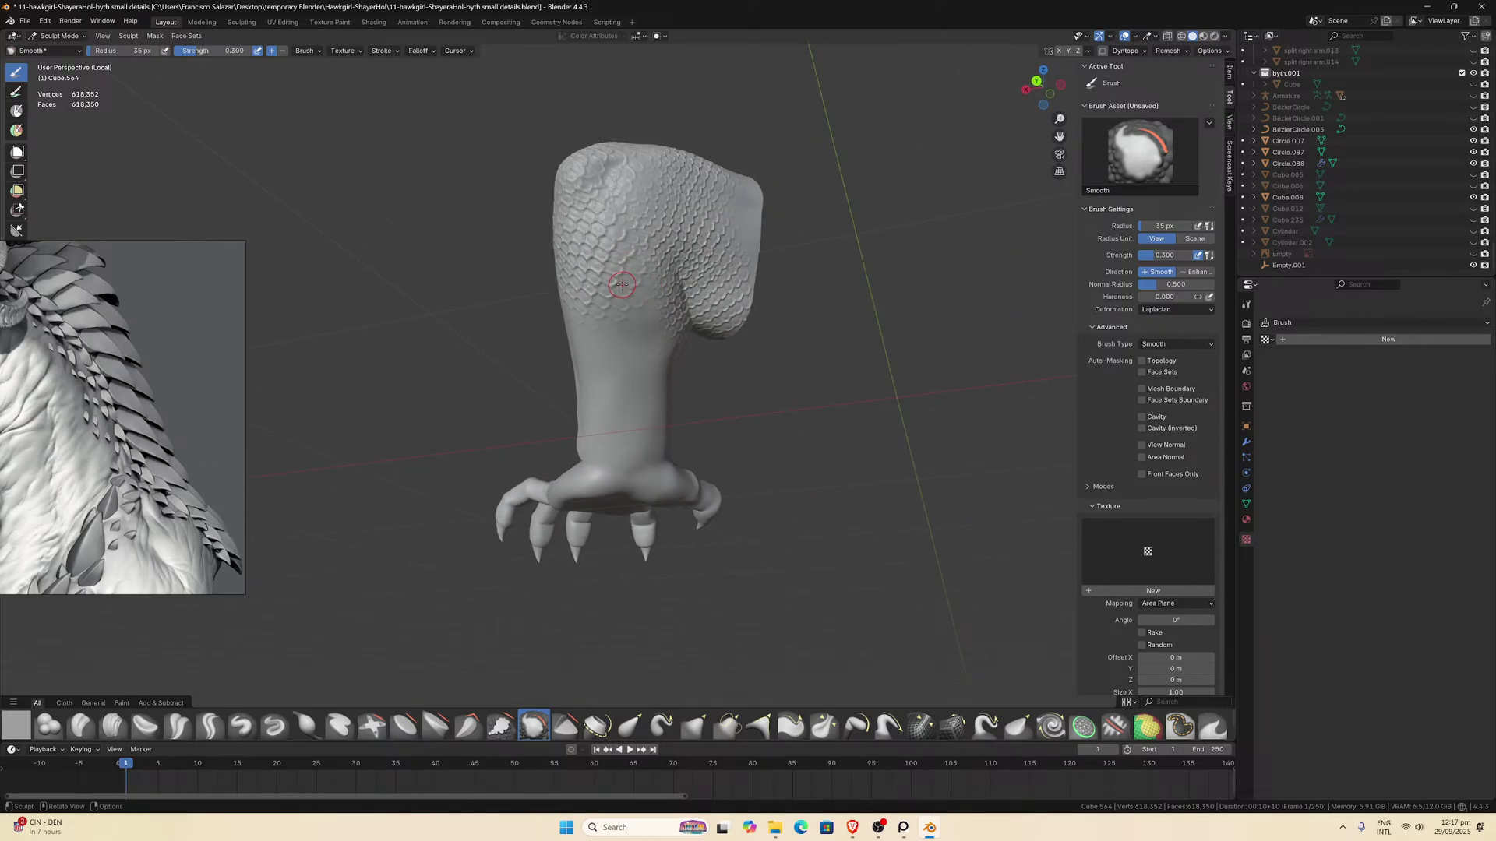
# Switch back to the Draw brush and stamp another scale patch on the back of the forearm.
pyautogui.click(241, 726)
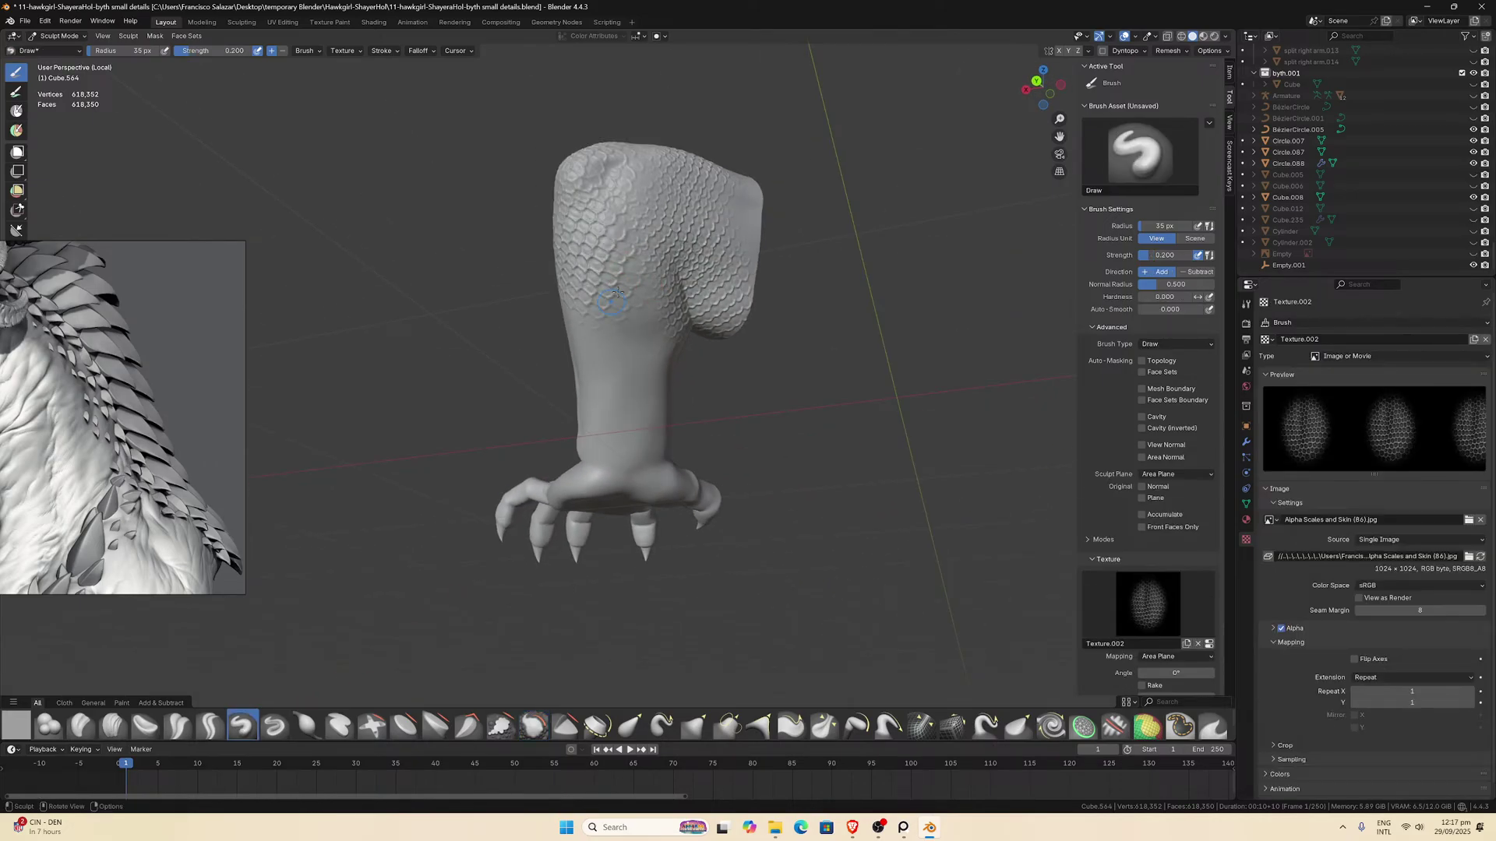
pyautogui.moveTo(608, 306)
pyautogui.mouseDown()
pyautogui.moveTo(631, 327)
pyautogui.moveTo(592, 342)
pyautogui.moveTo(725, 345)
pyautogui.mouseUp()
pyautogui.moveTo(725, 345)
pyautogui.mouseDown(button='middle')
pyautogui.moveTo(800, 328)
pyautogui.moveTo(804, 357)
pyautogui.moveTo(825, 366)
pyautogui.mouseUp(button='middle')
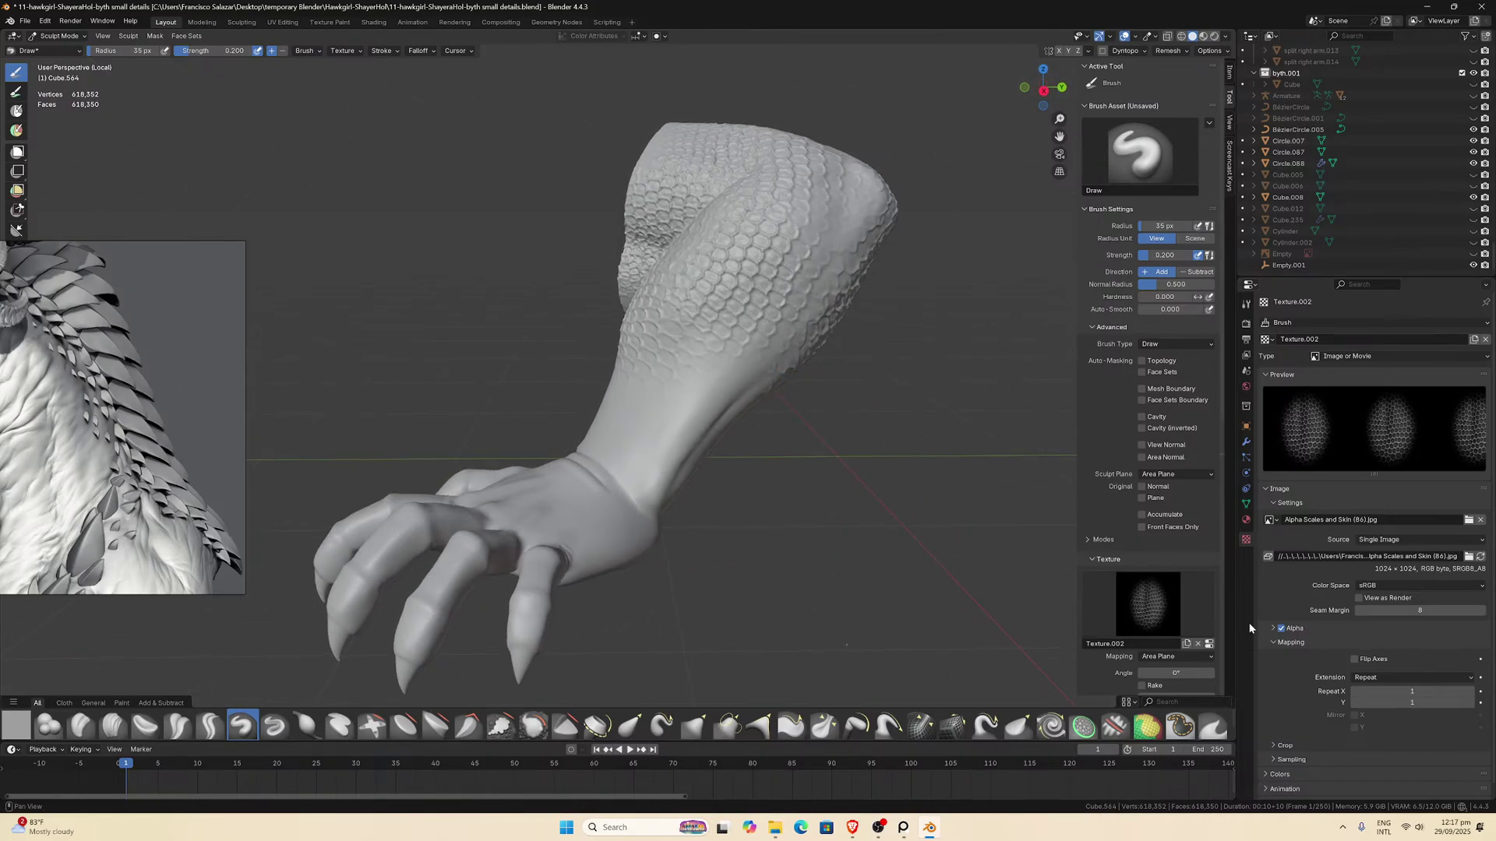
# Browse for a replacement brush texture image and look through the G Force Alpha Scales and Skin folder.
pyautogui.click(1468, 519)
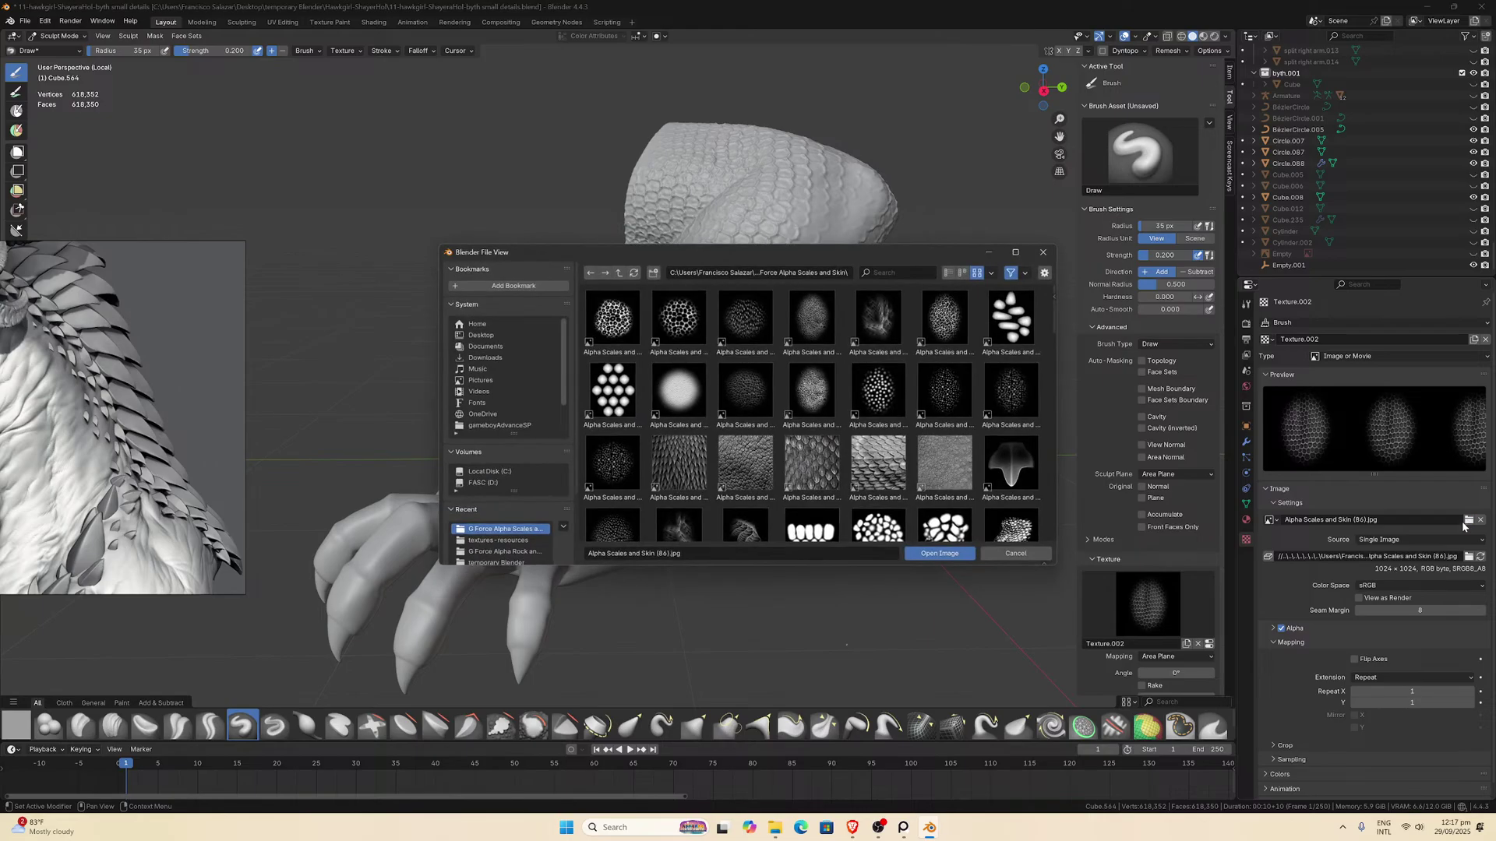
pyautogui.scroll(-3, 831, 433)
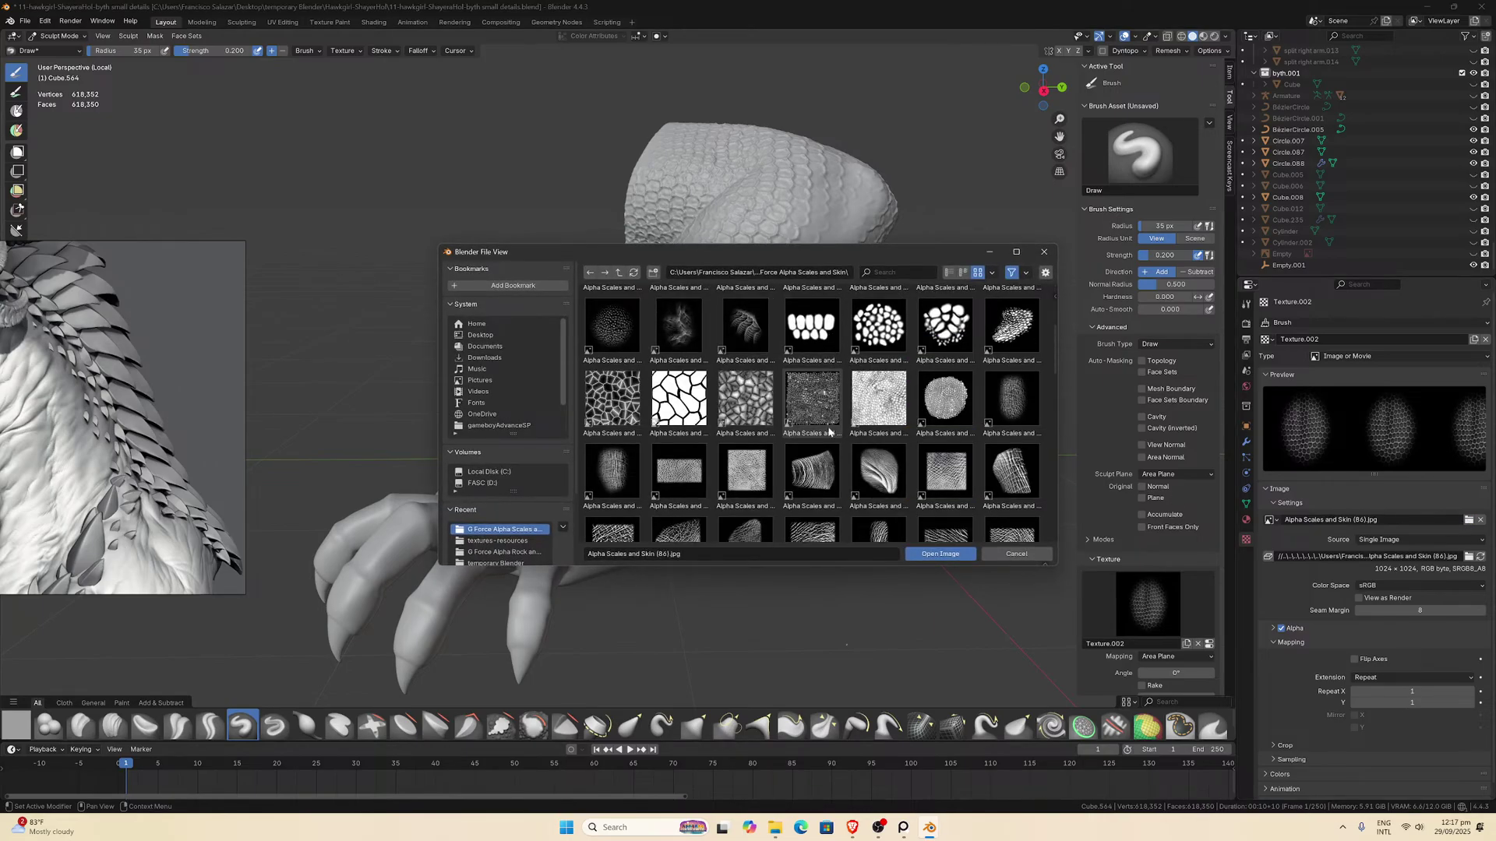
pyautogui.scroll(-10, 832, 433)
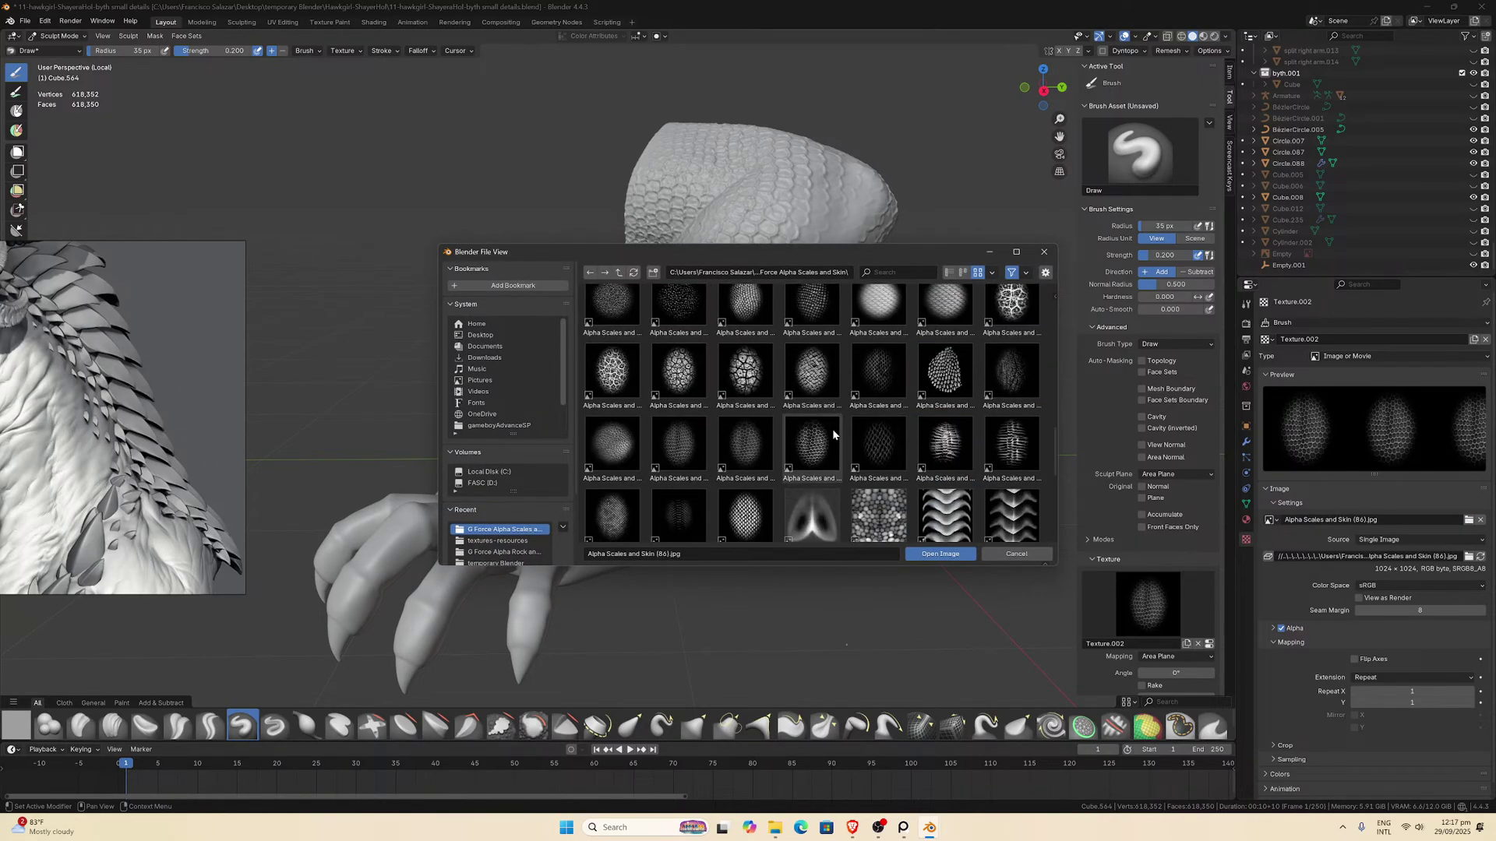
pyautogui.scroll(-5, 832, 433)
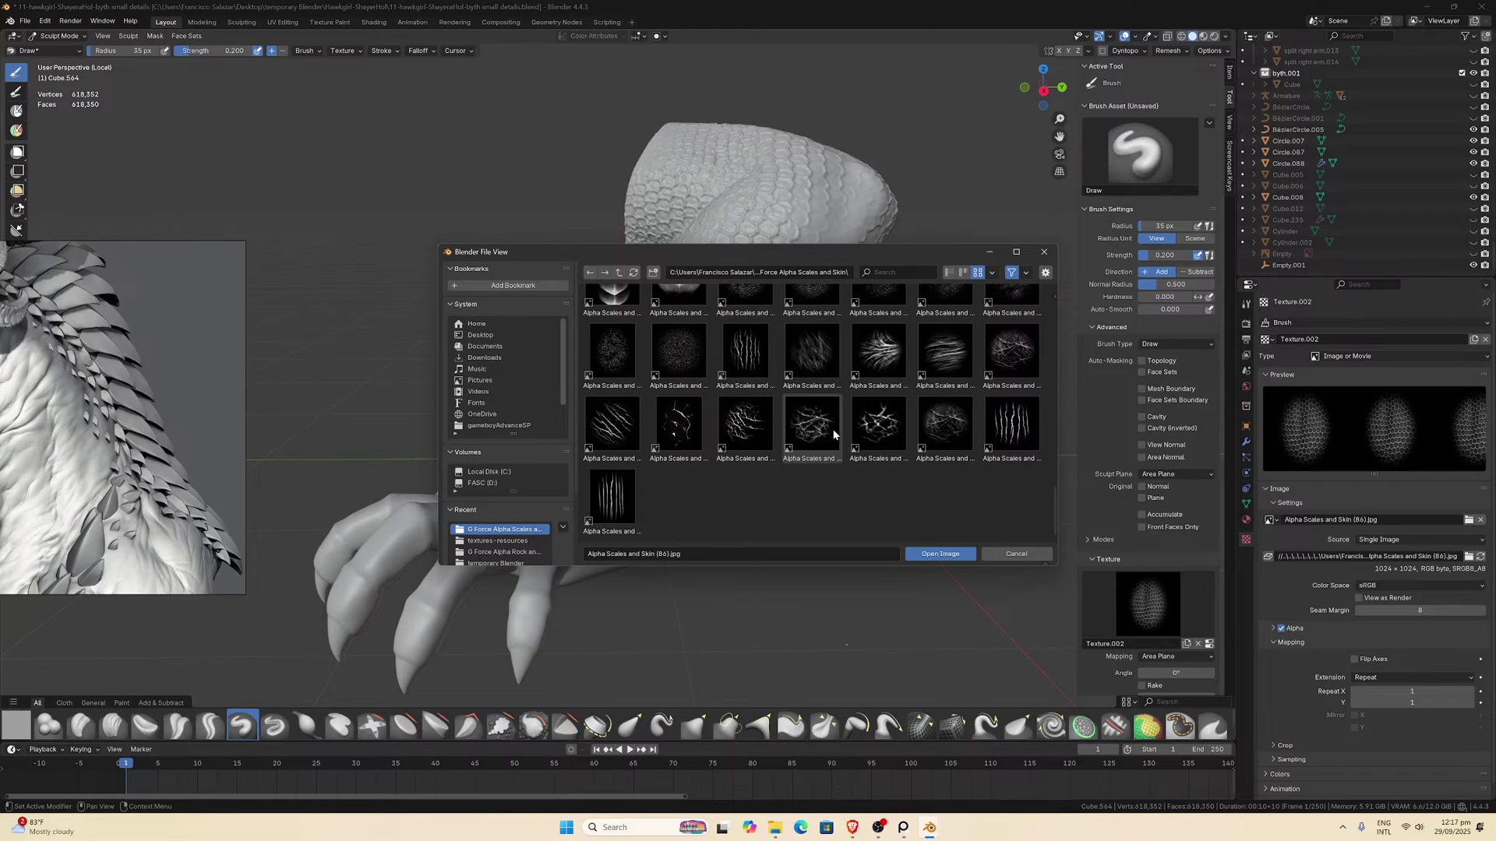
pyautogui.scroll(3, 835, 437)
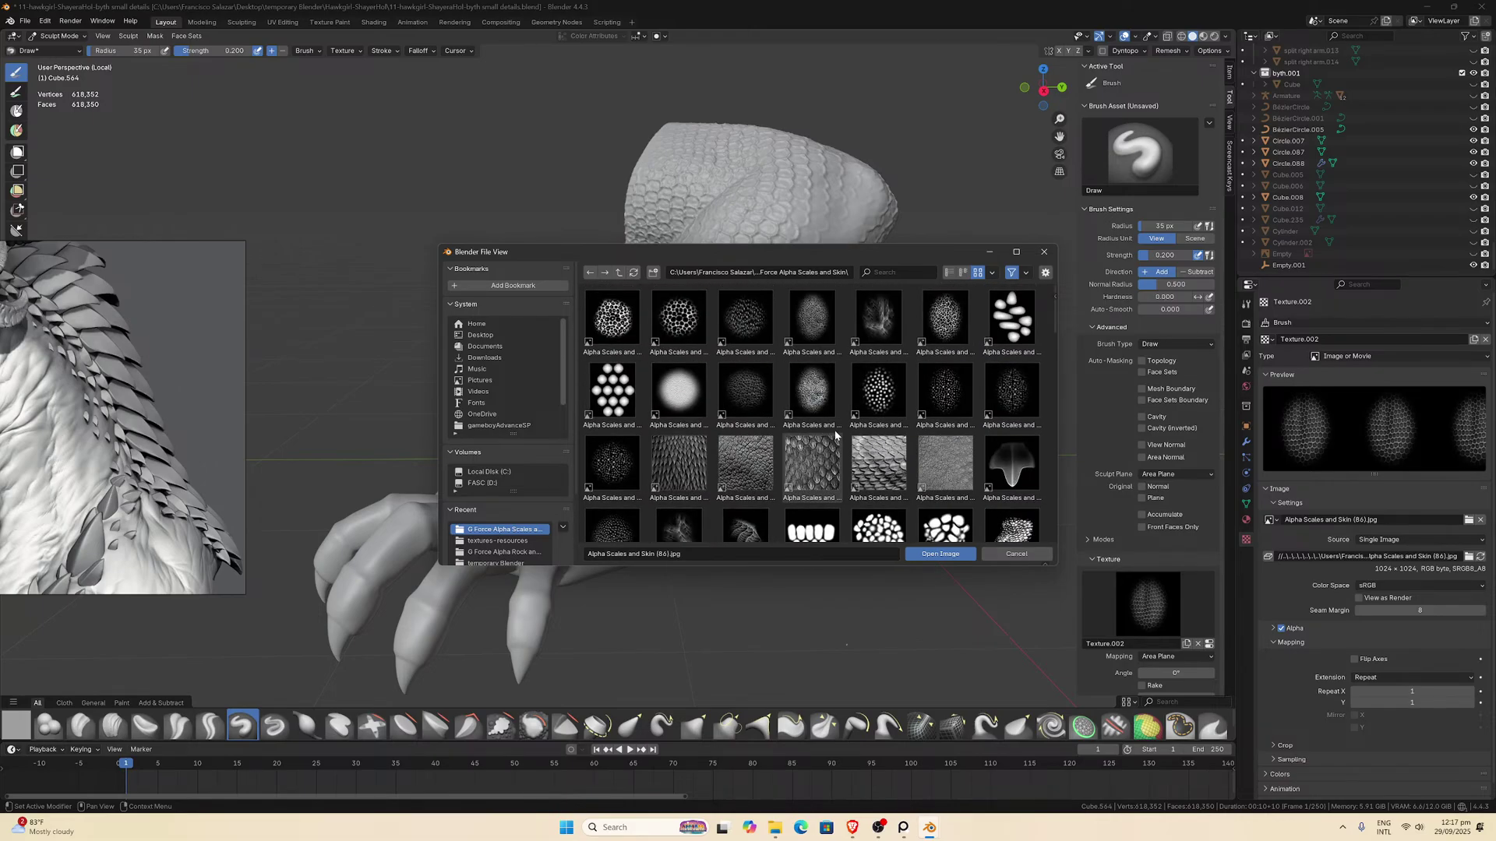
# Look through the Fire and Smoke and the Brush Strokes alpha folders for a suitable skin texture.
pyautogui.click(619, 272)
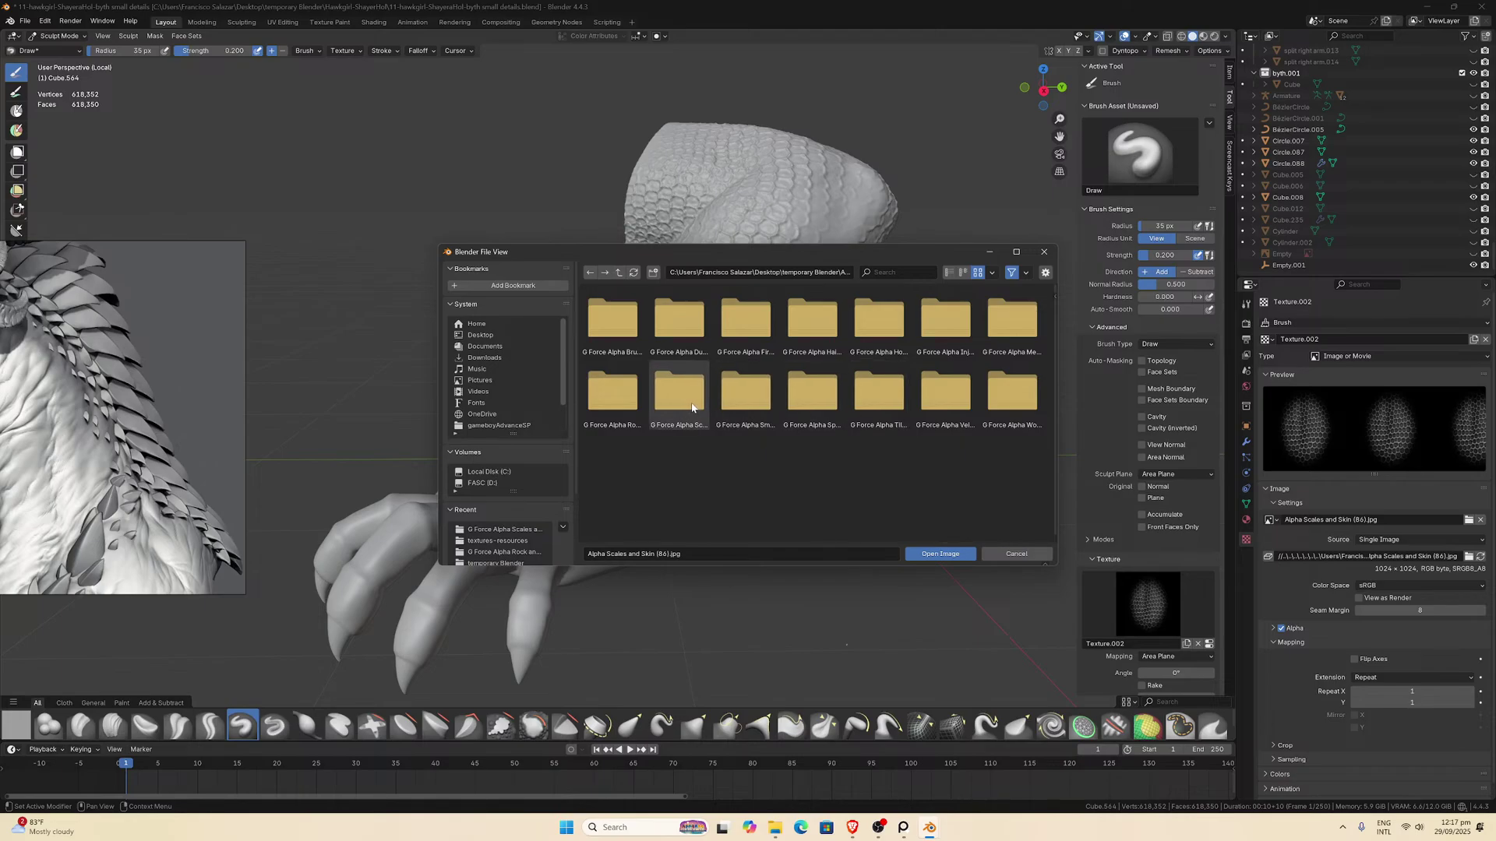
pyautogui.click(888, 331)
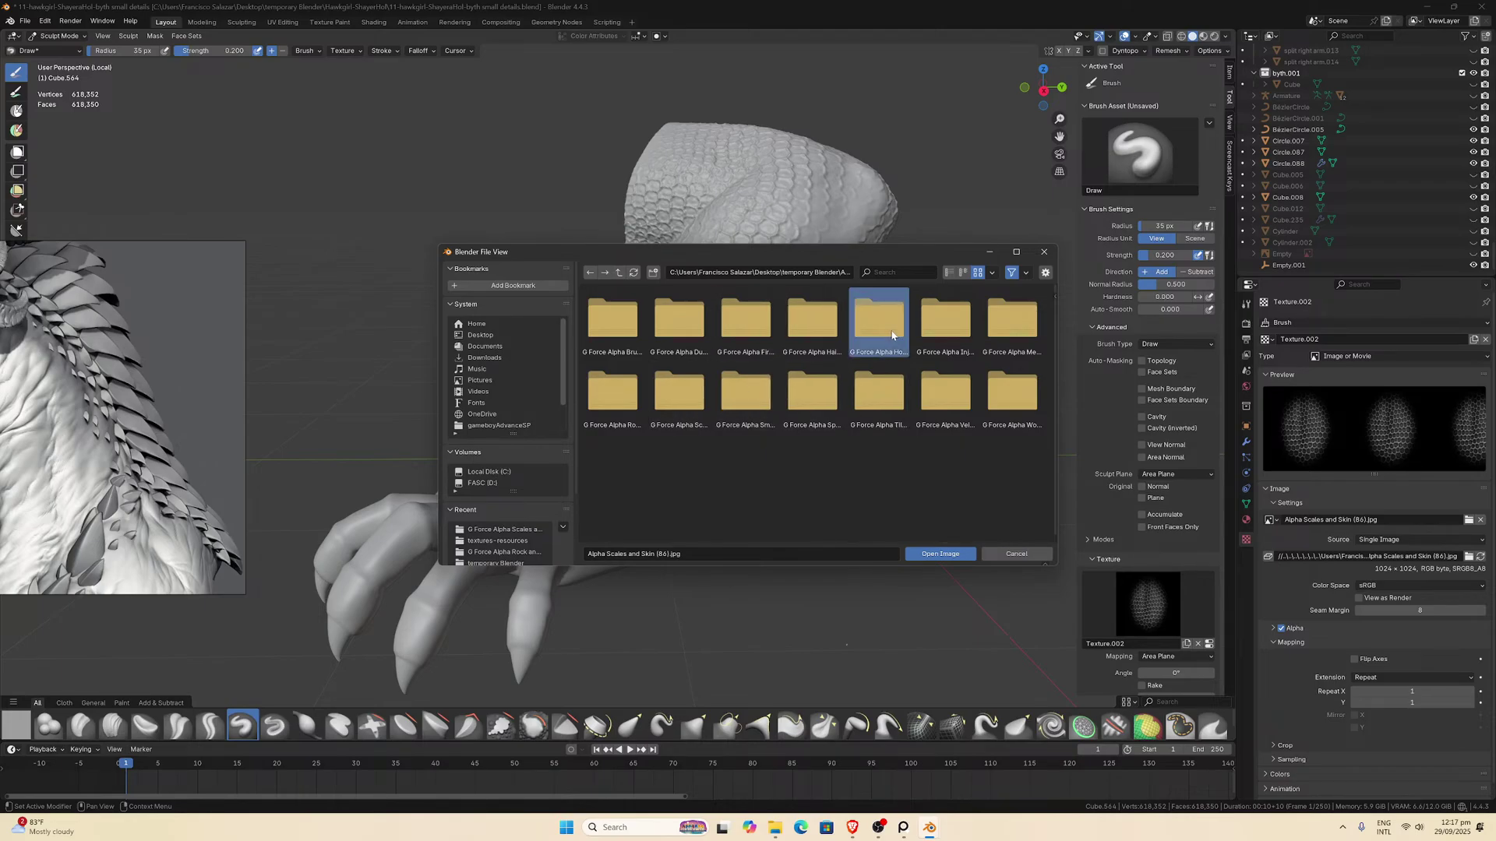
pyautogui.click(620, 274)
pyautogui.click(719, 335)
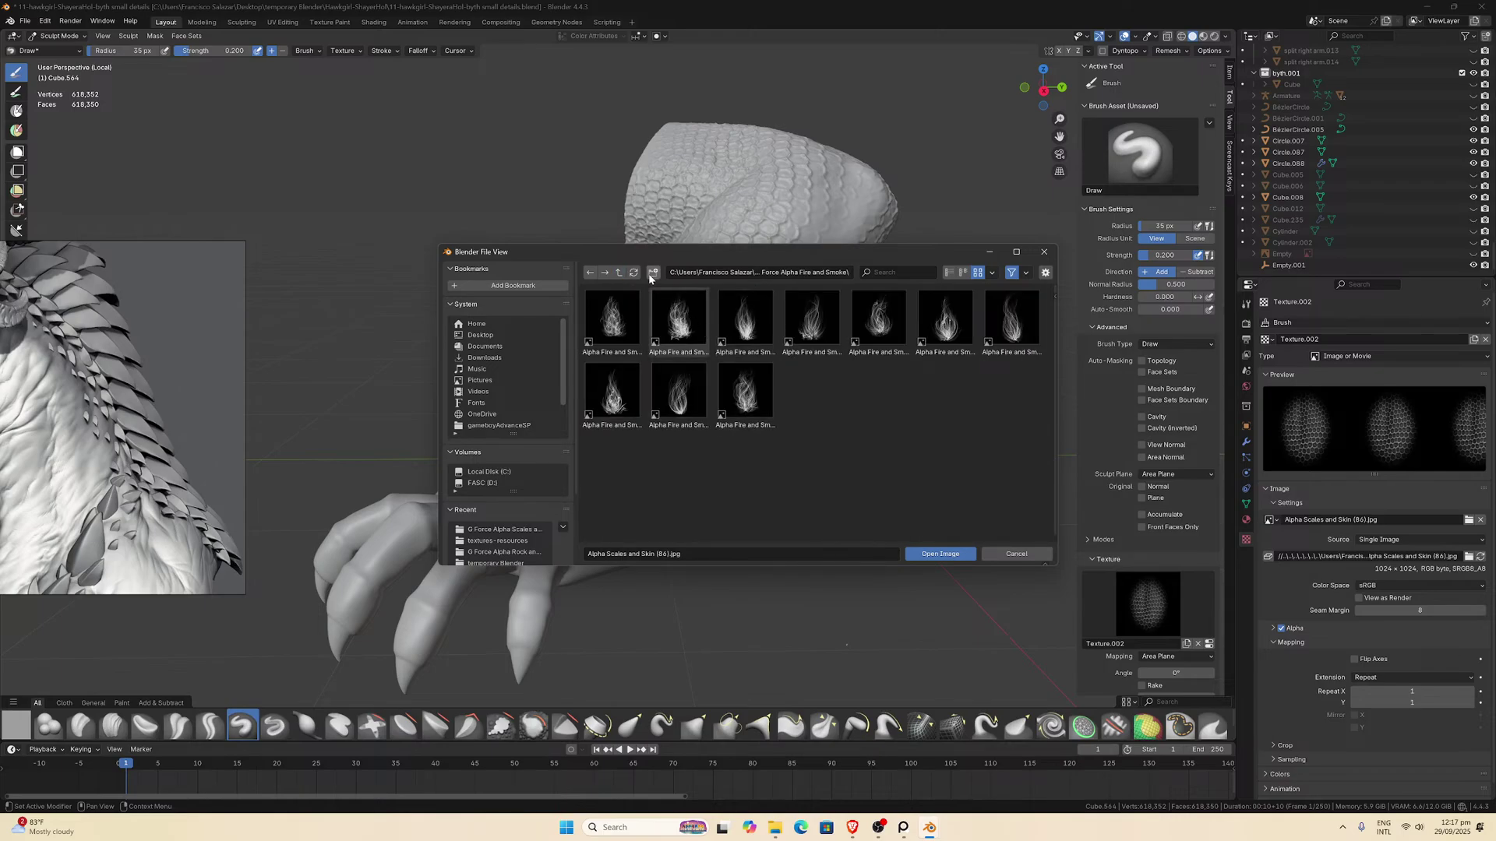
pyautogui.click(620, 274)
pyautogui.click(677, 319)
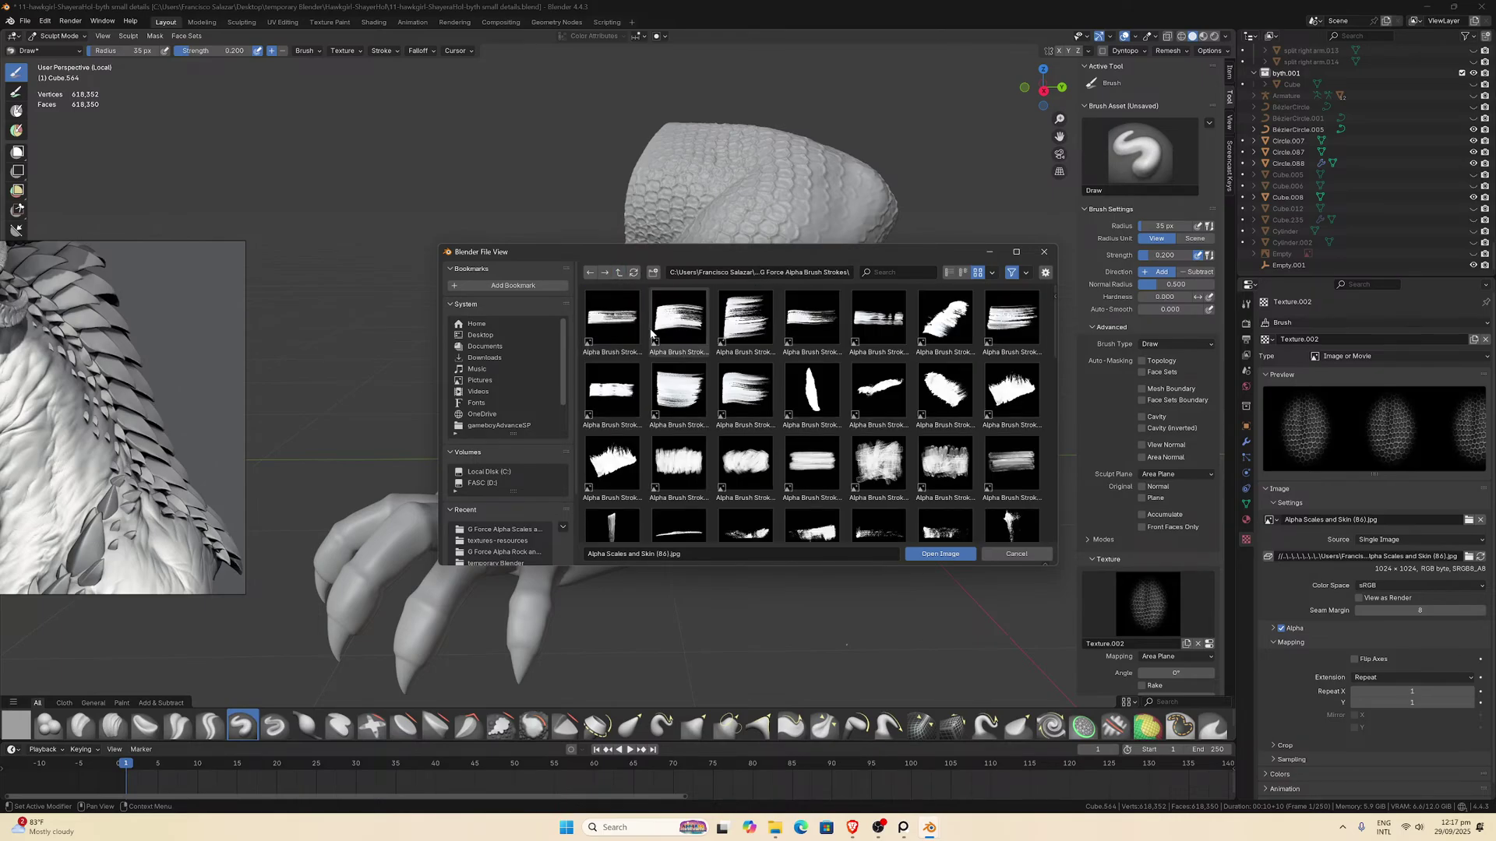
pyautogui.scroll(-1, 742, 387)
pyautogui.scroll(-4, 742, 387)
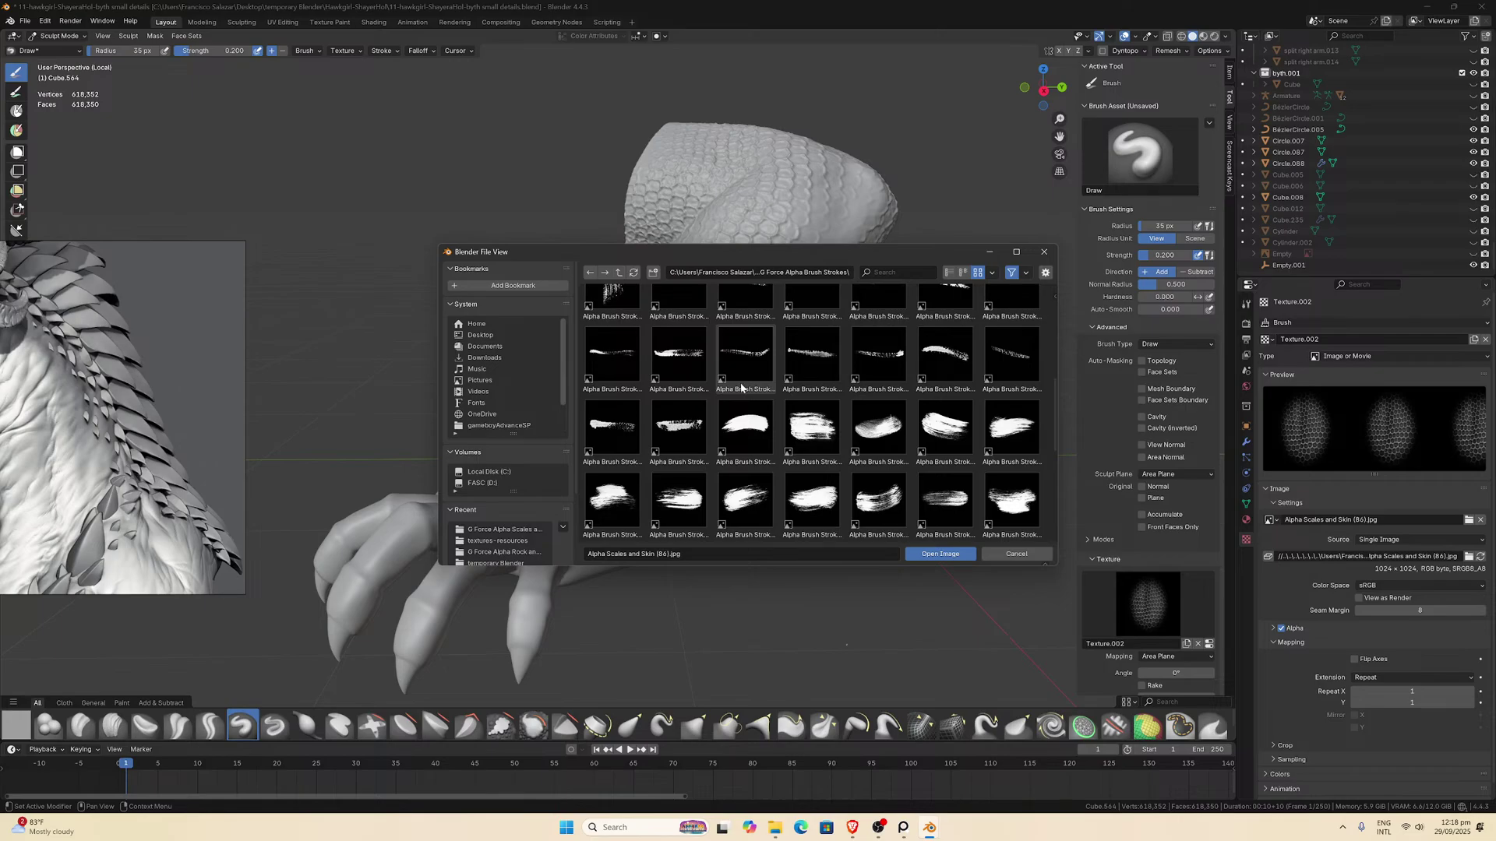
# Look through the Rock and Stone alpha folder for a suitable skin texture.
pyautogui.click(620, 274)
pyautogui.click(623, 393)
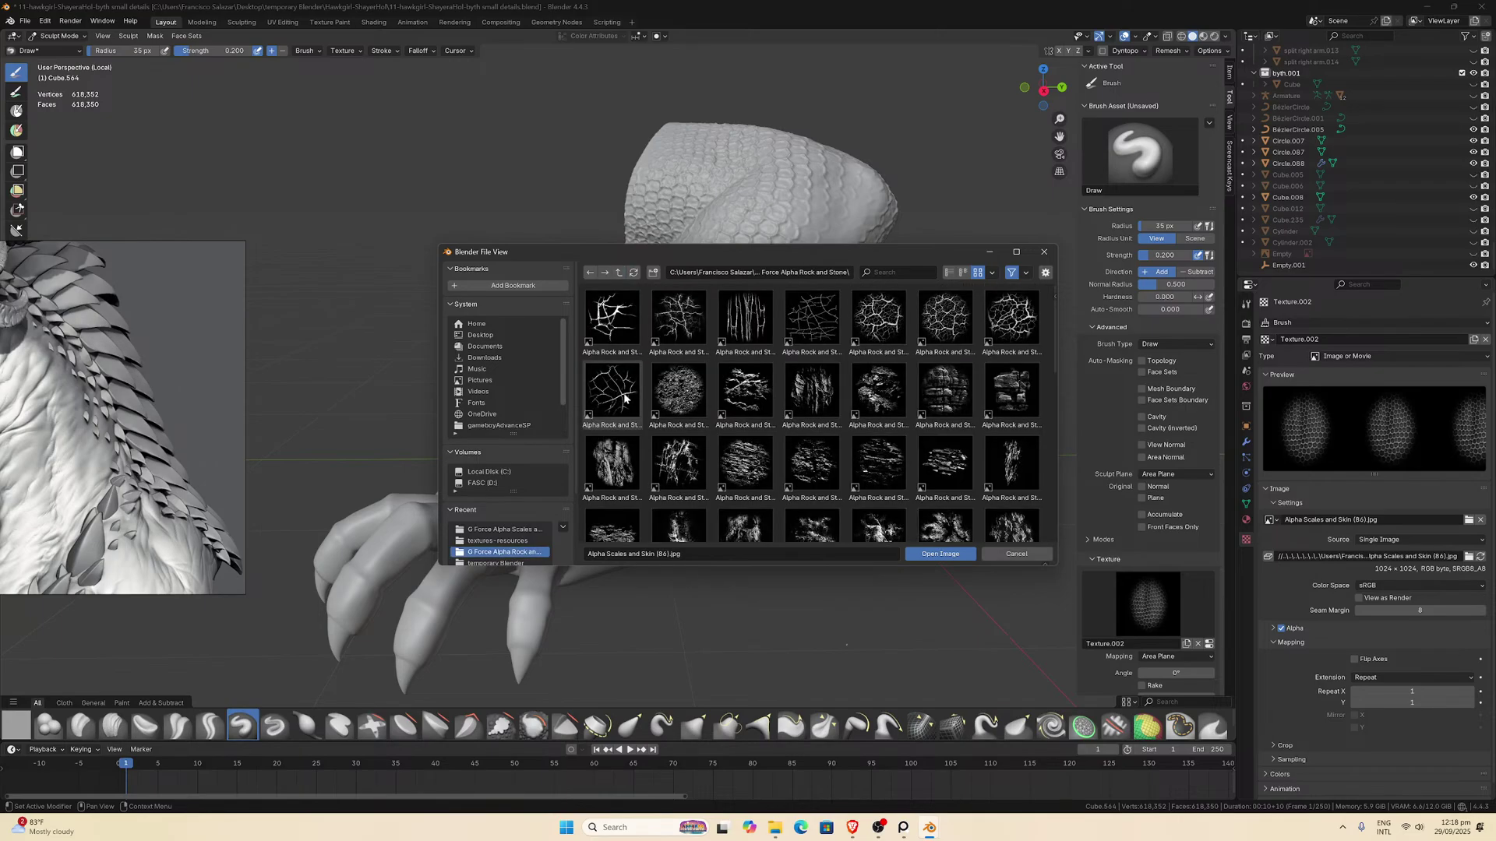
pyautogui.scroll(-2, 791, 435)
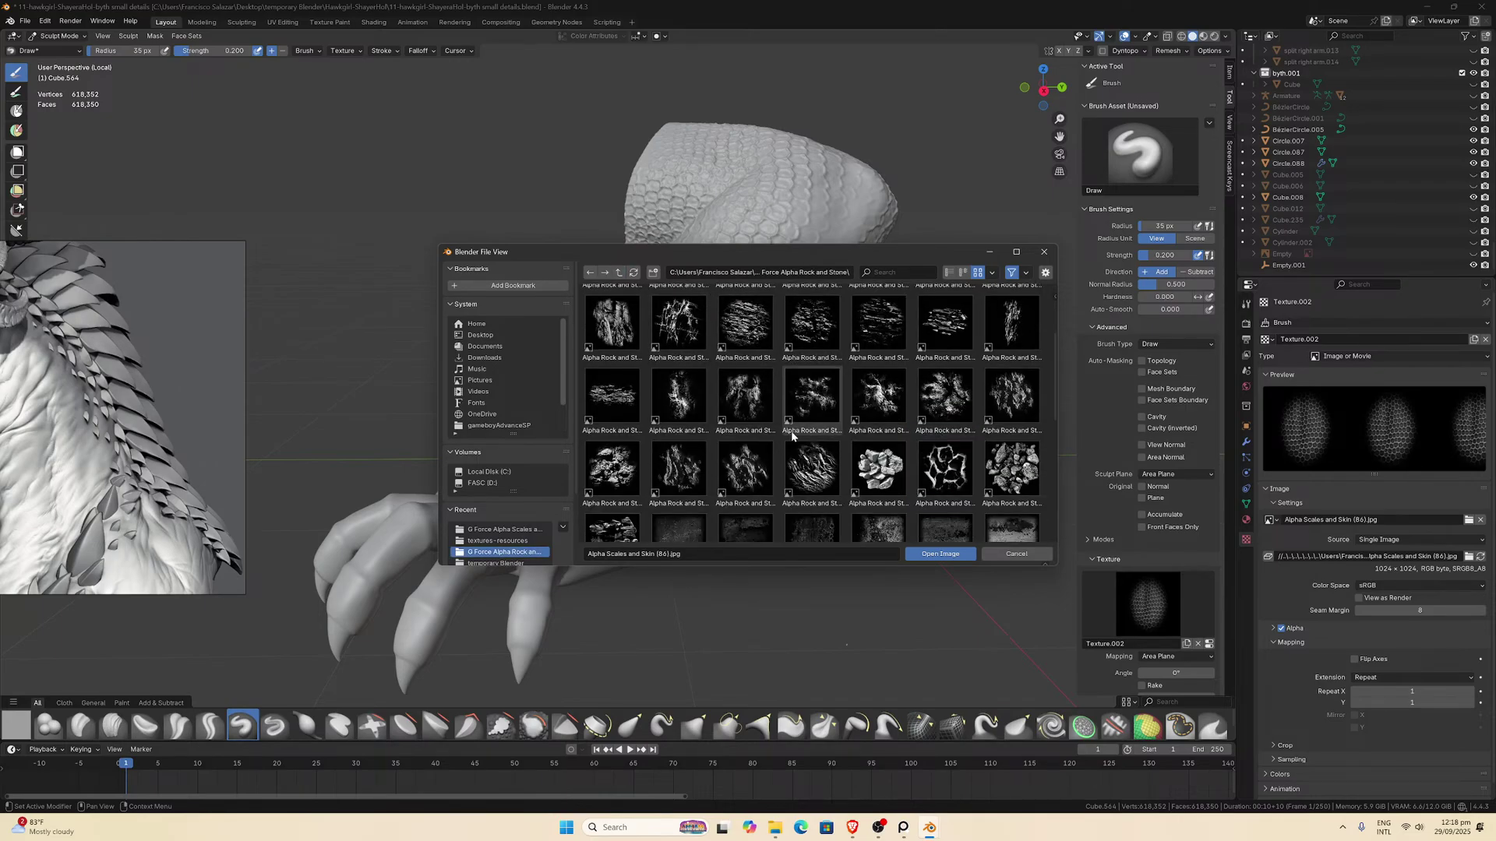
pyautogui.scroll(-2, 791, 435)
pyautogui.scroll(-2, 792, 432)
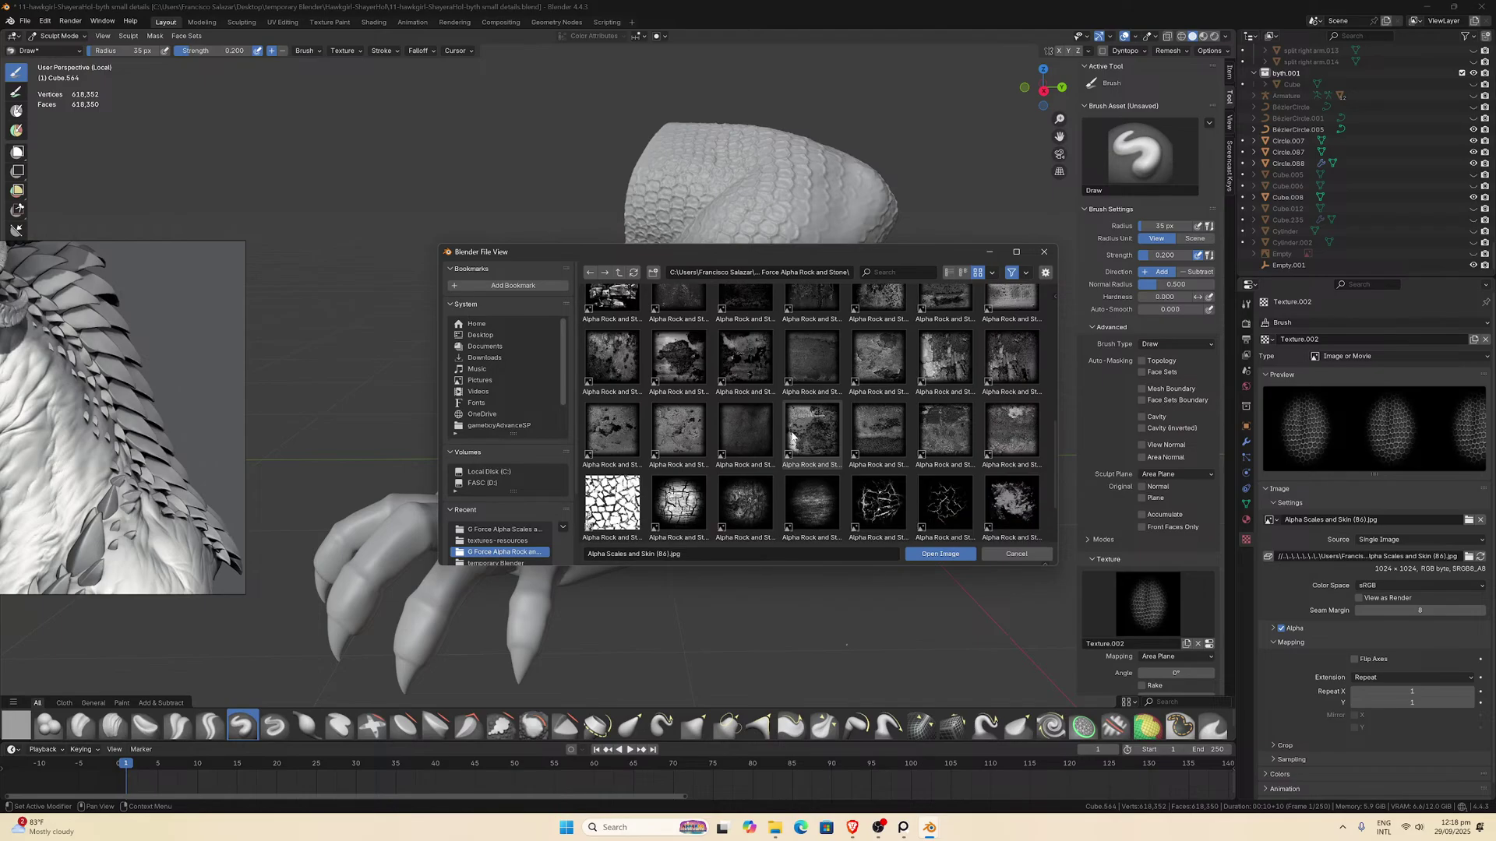
pyautogui.scroll(3, 792, 432)
# Examine the alphas in the Tiles and Pattern, Mech and Injuries folders.
pyautogui.click(619, 272)
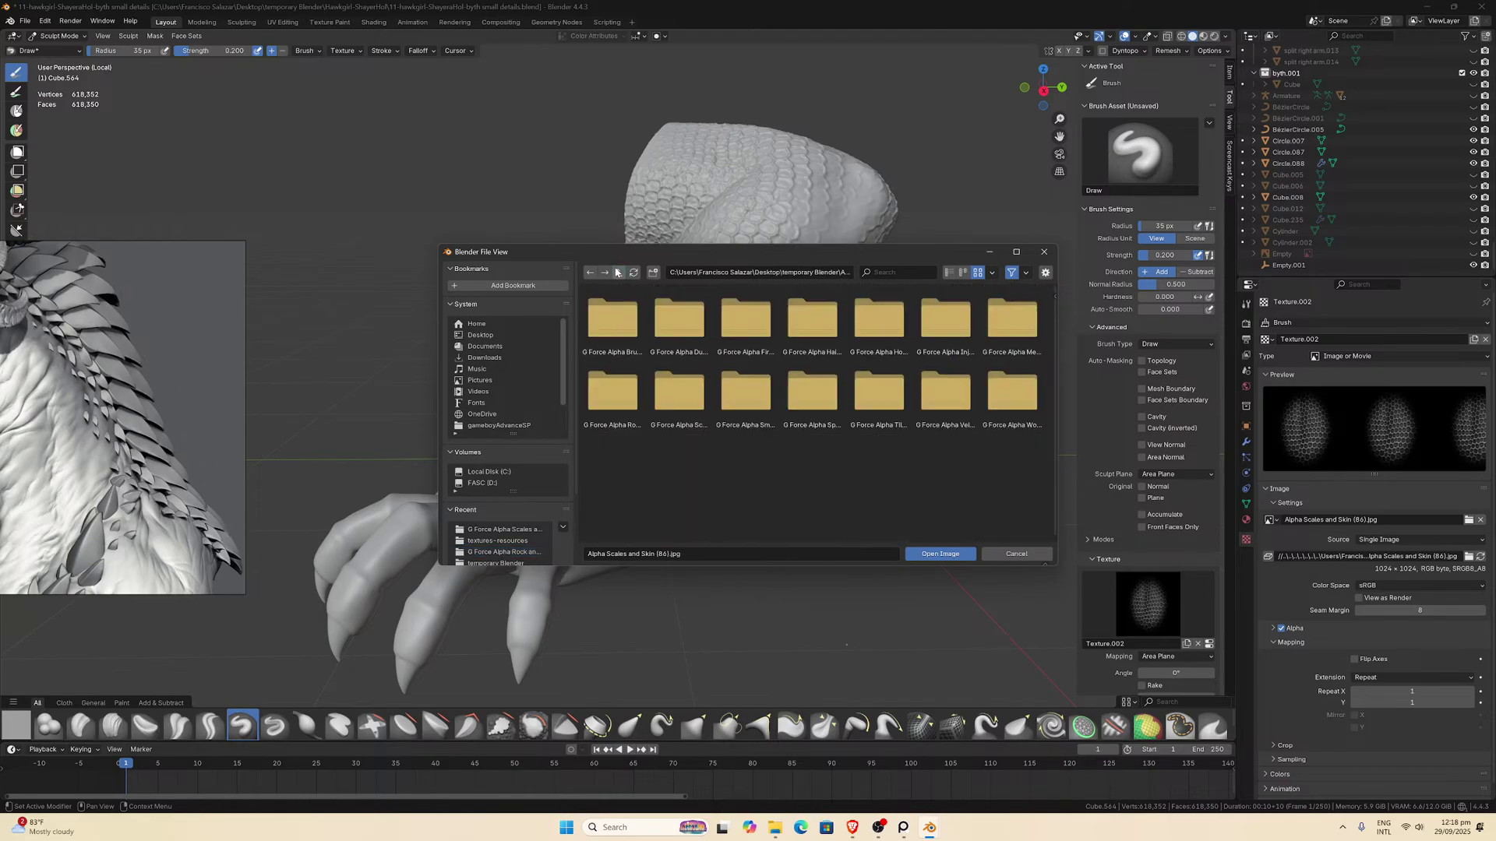
pyautogui.doubleClick(887, 408)
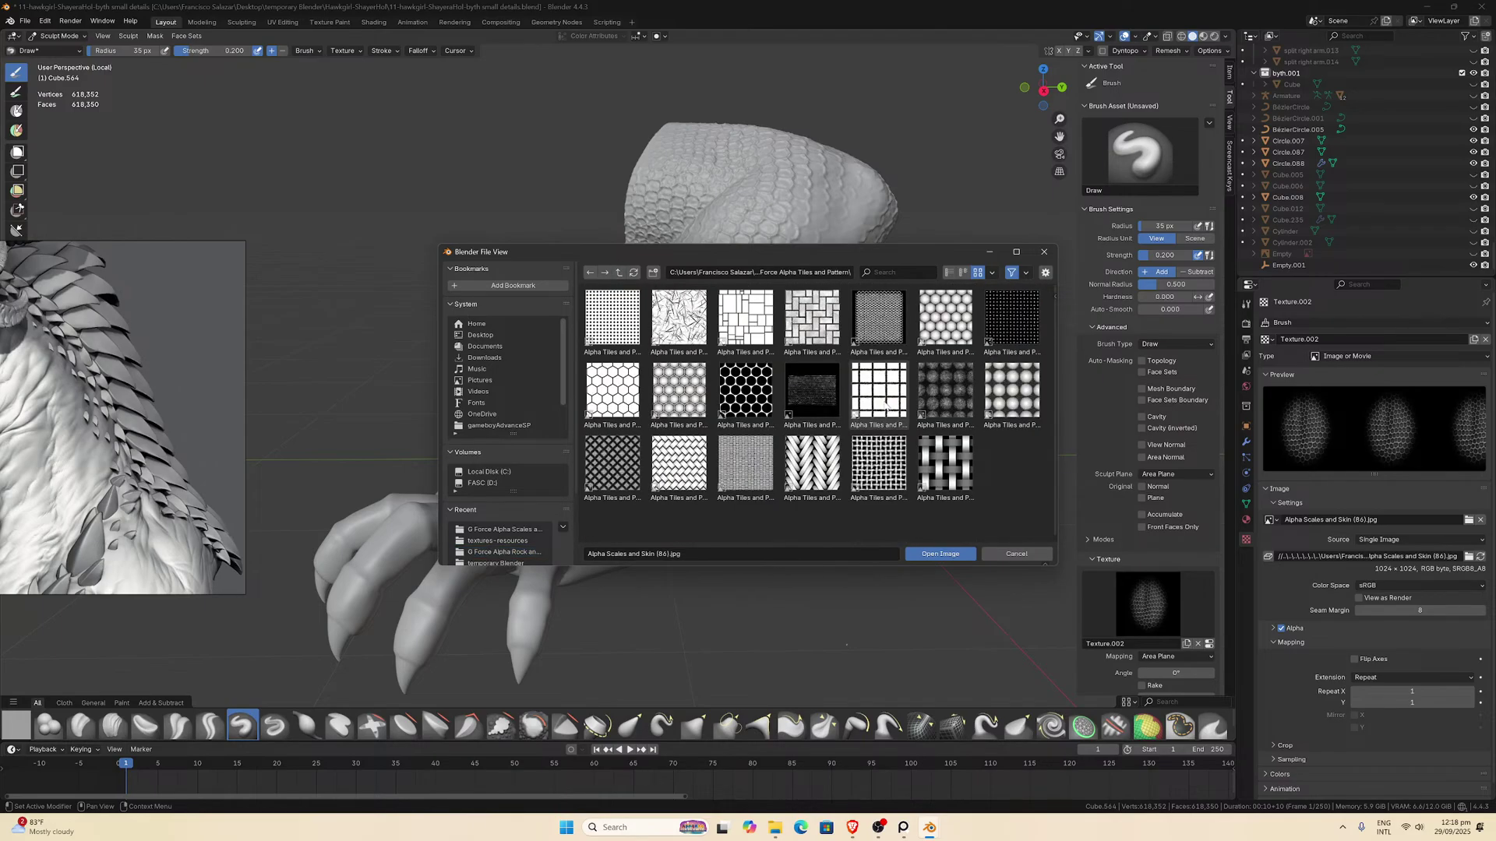
pyautogui.click(619, 272)
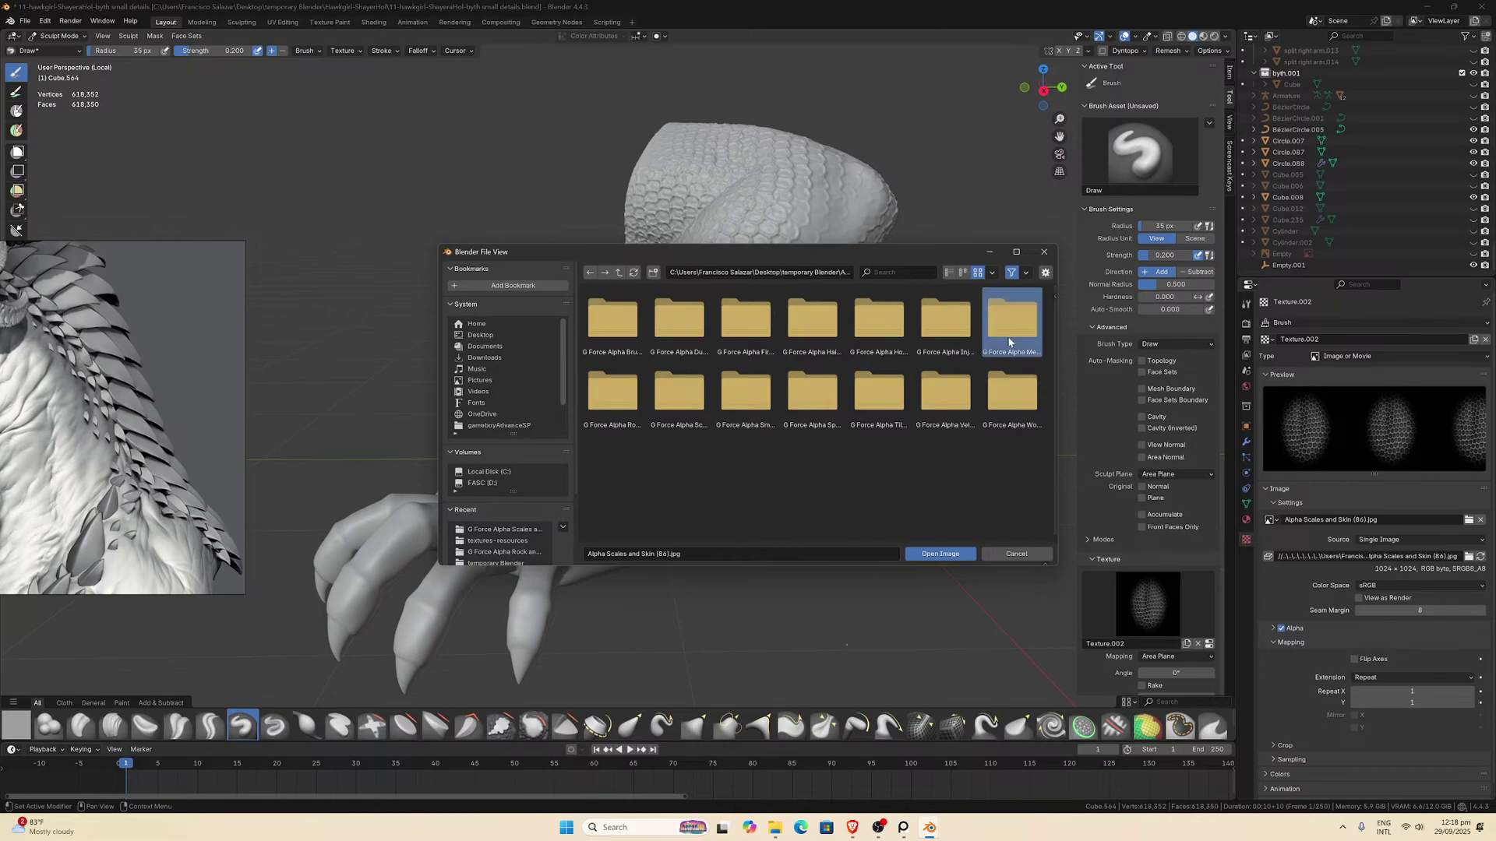
pyautogui.doubleClick(1010, 312)
pyautogui.scroll(-4, 985, 387)
pyautogui.scroll(-2, 985, 387)
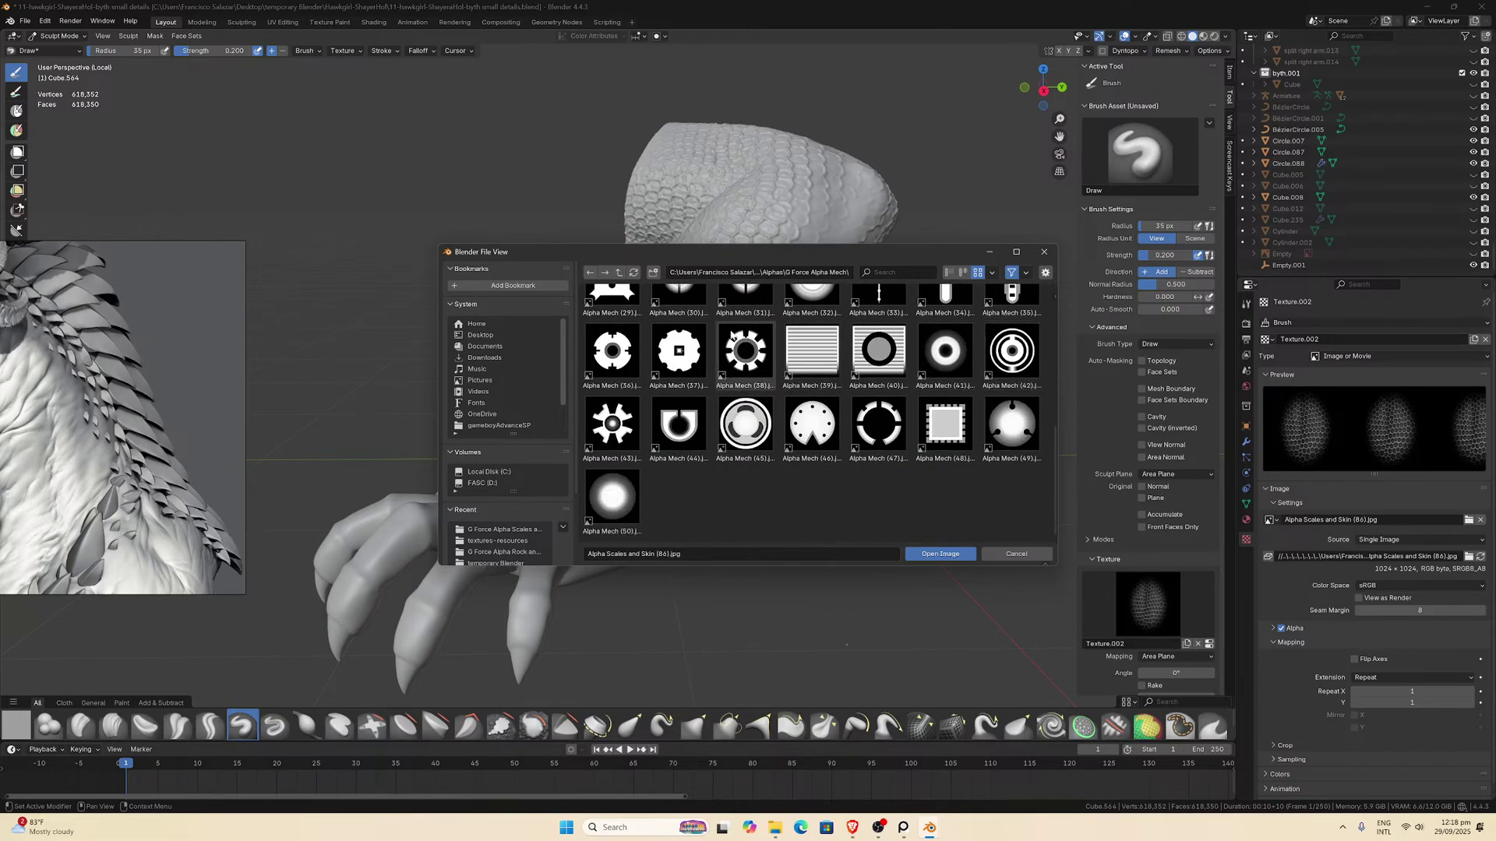
pyautogui.click(617, 273)
pyautogui.doubleClick(961, 331)
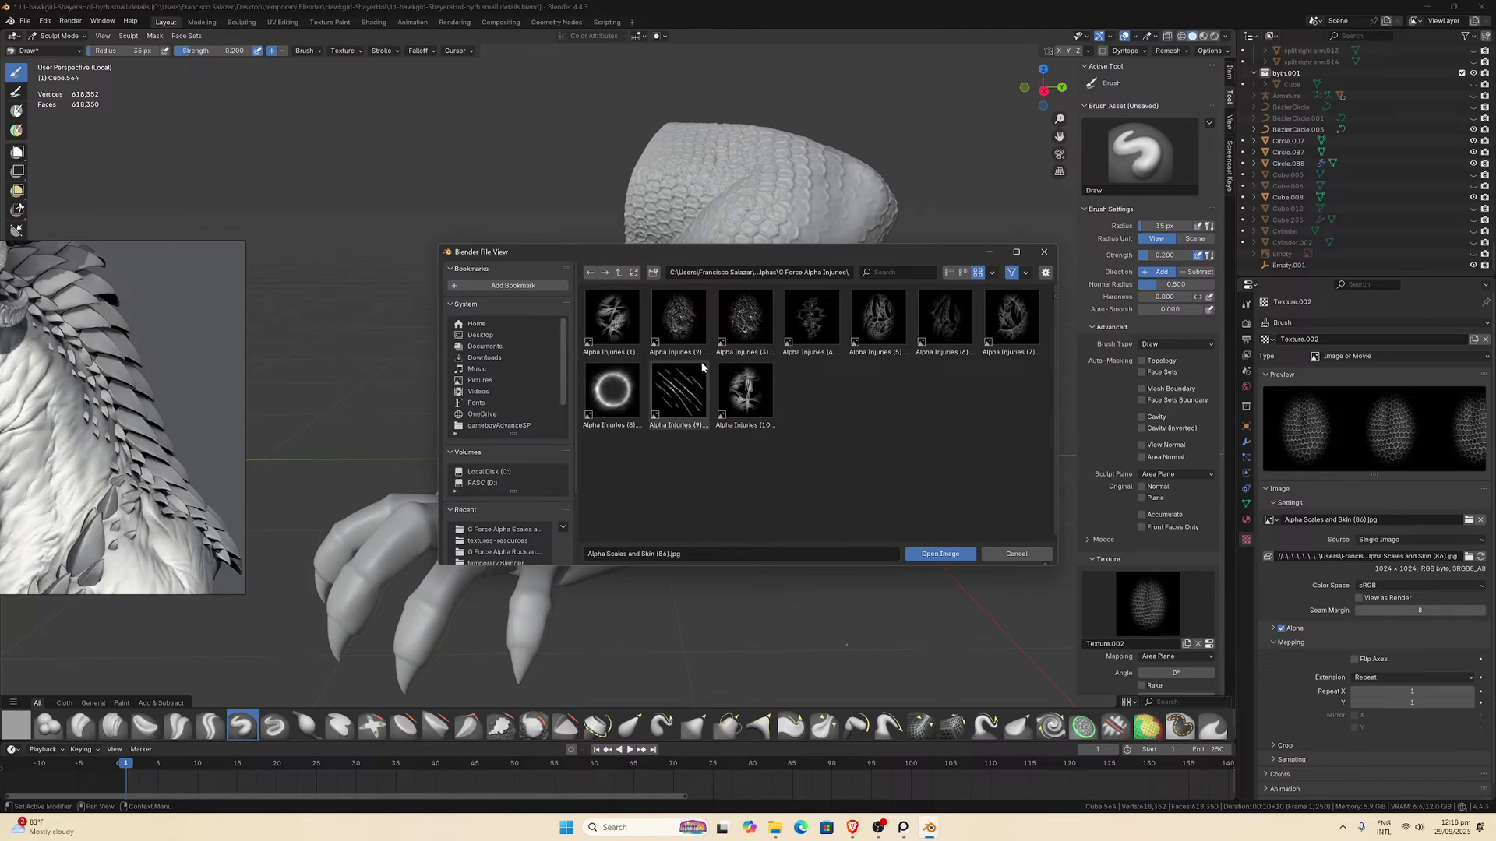
# Examine the alphas in the Honeycomb and Pattern folder and the Hair and Fur folder.
pyautogui.click(618, 272)
pyautogui.doubleClick(870, 347)
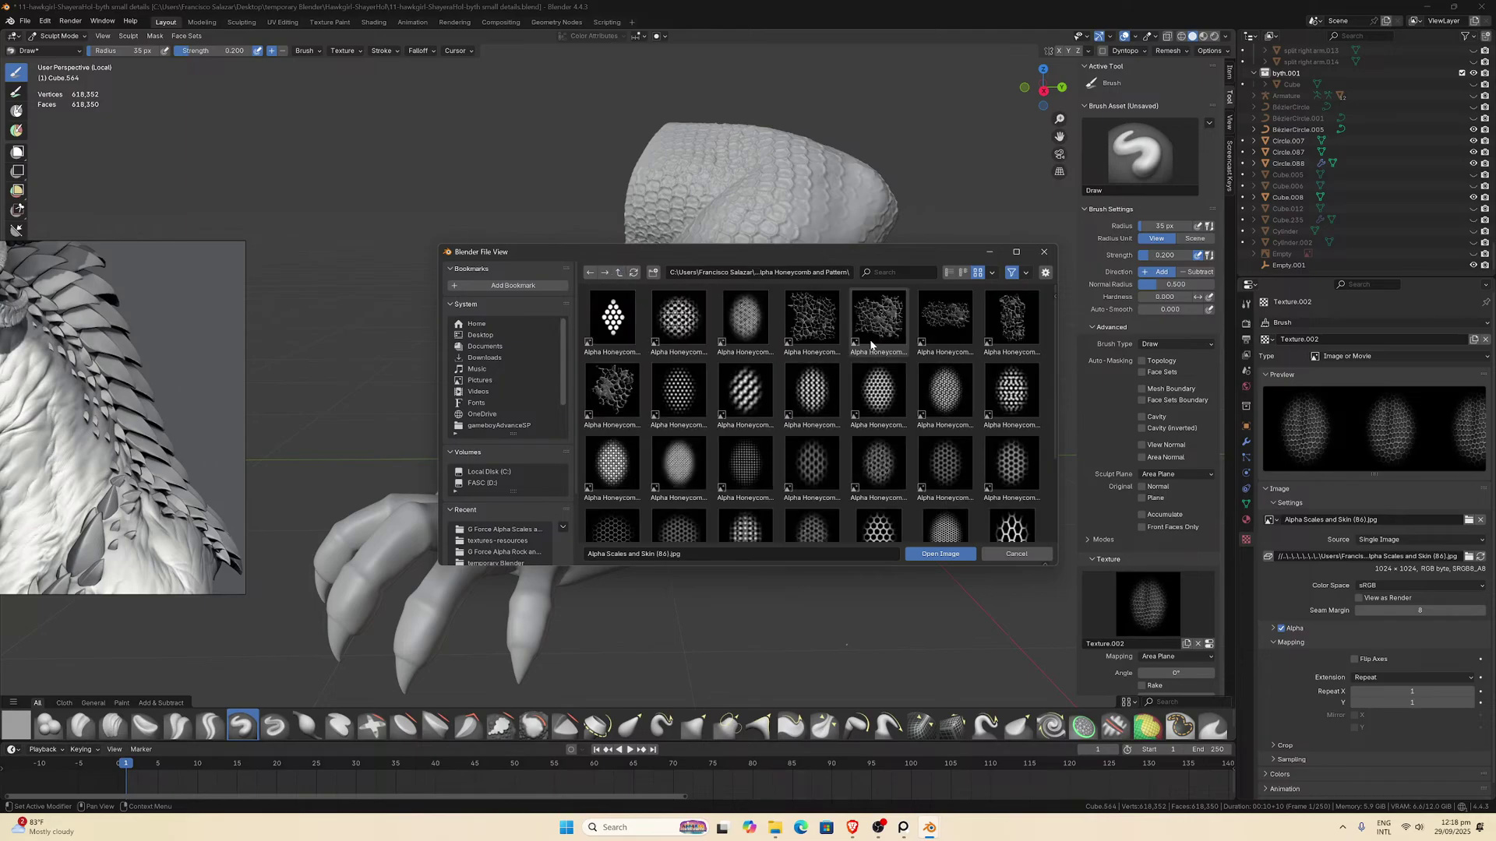
pyautogui.scroll(-3, 871, 360)
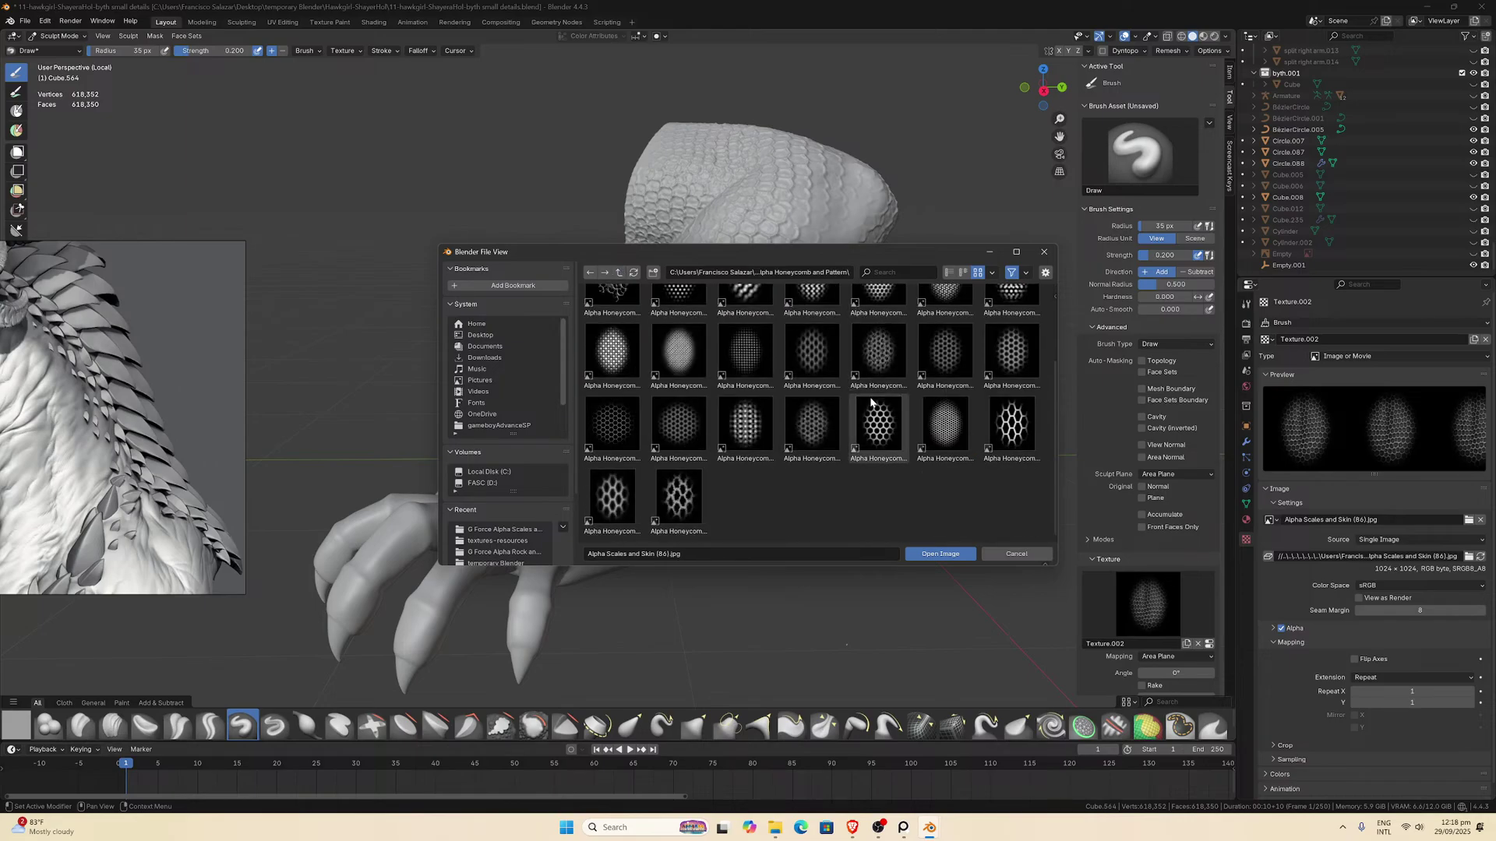
pyautogui.click(618, 271)
pyautogui.doubleClick(795, 323)
pyautogui.scroll(-2, 808, 401)
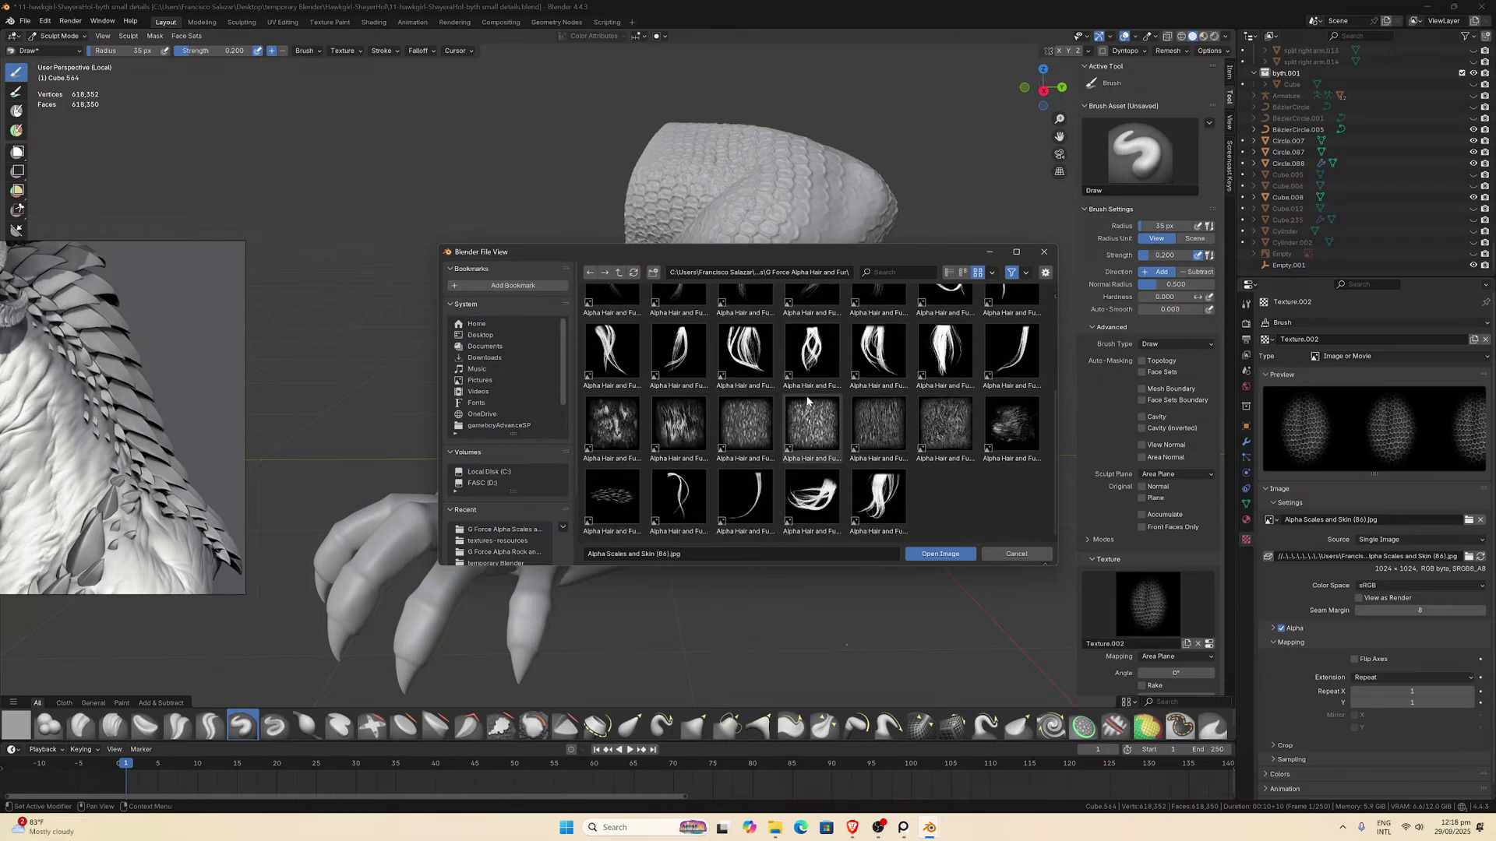
pyautogui.scroll(3, 807, 401)
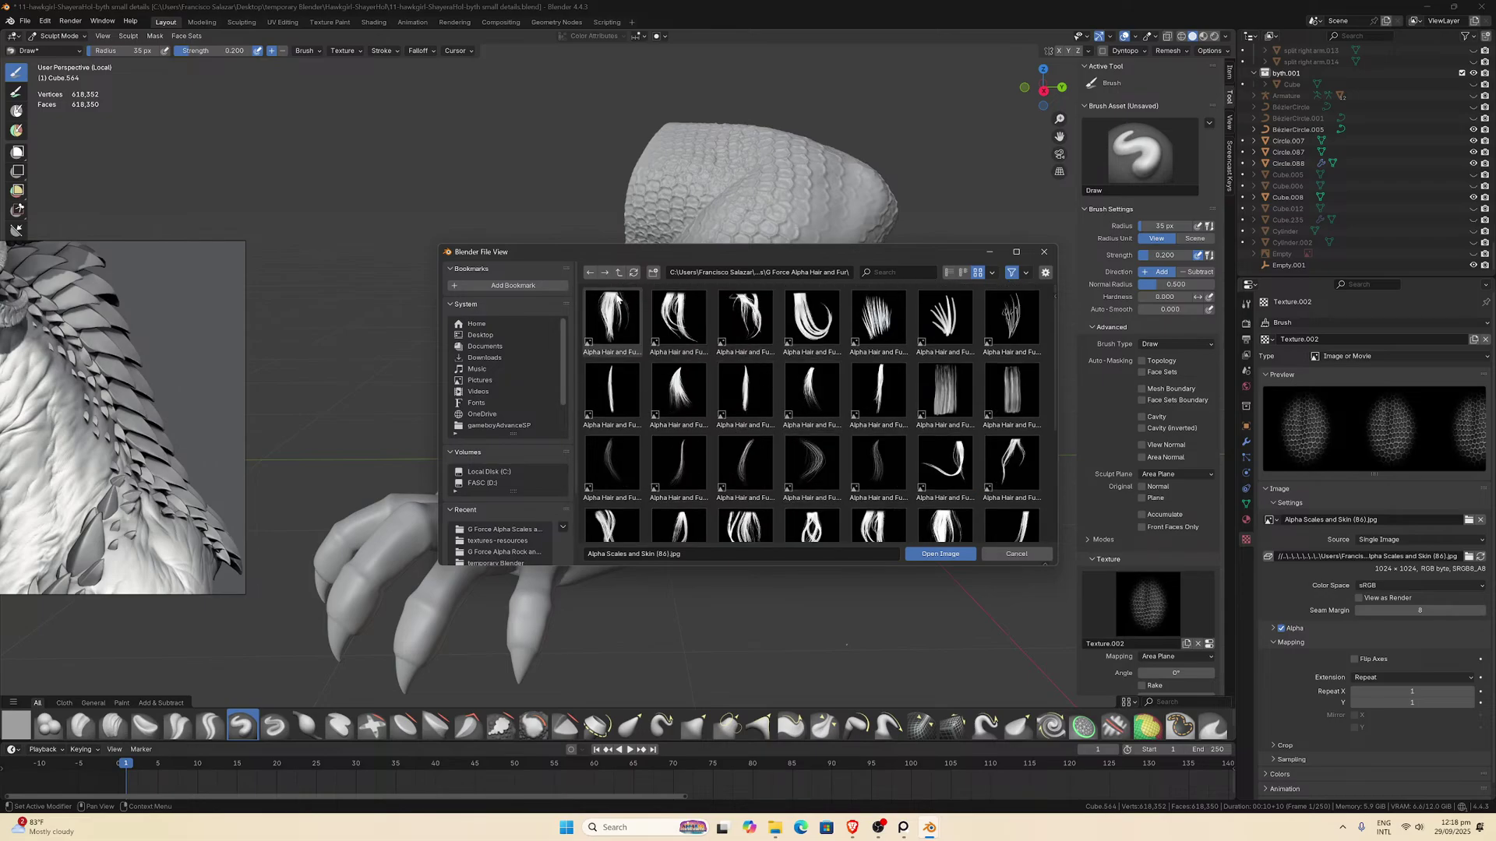
# Examine the alphas in the Smudges, Tiles and Pattern, Veins and Lightning, and Wood folders.
pyautogui.click(619, 272)
pyautogui.doubleClick(746, 394)
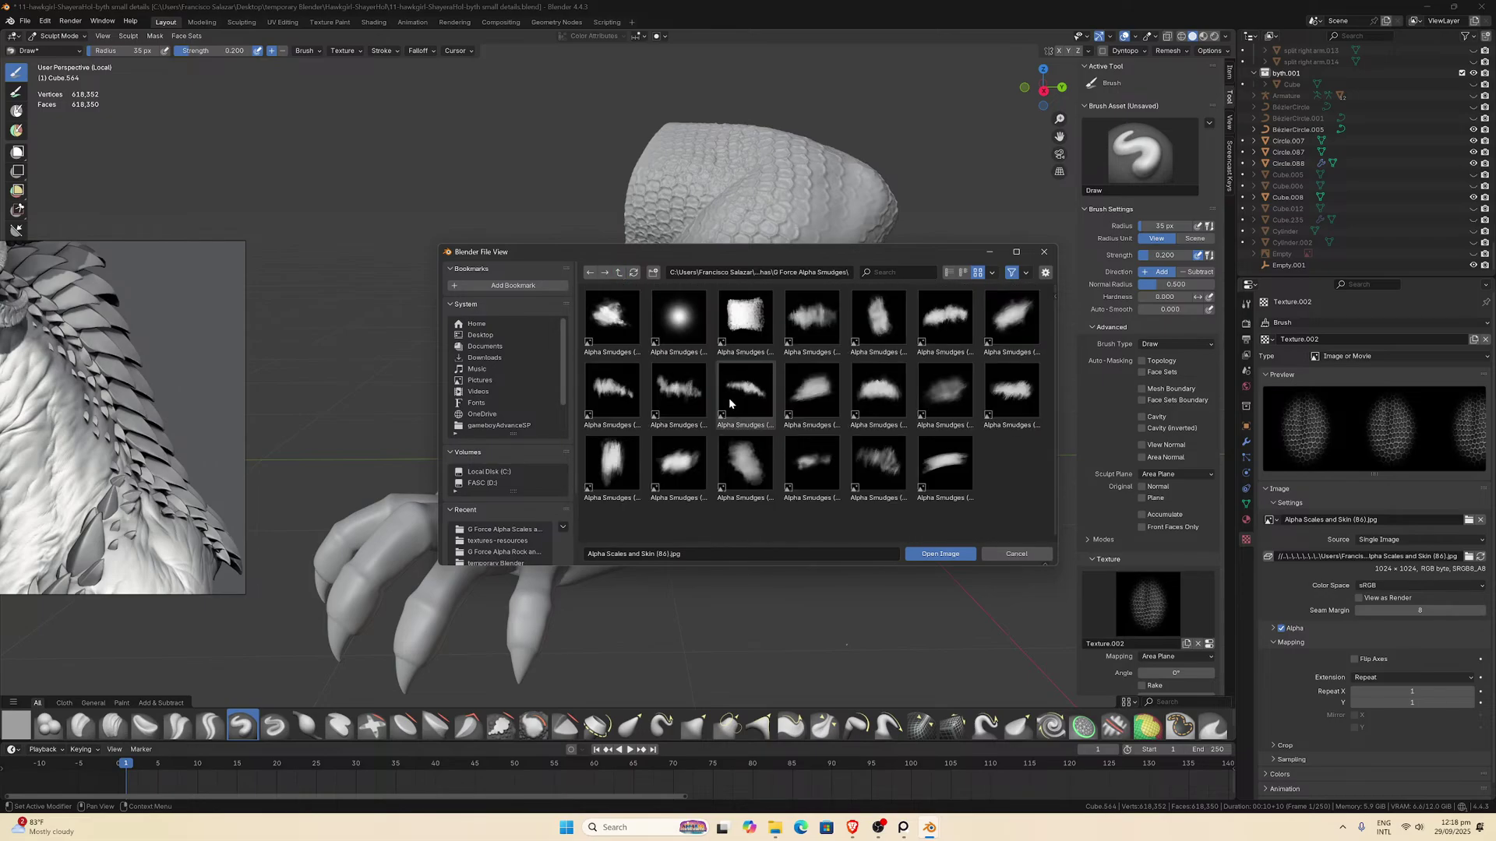
pyautogui.click(619, 272)
pyautogui.doubleClick(865, 399)
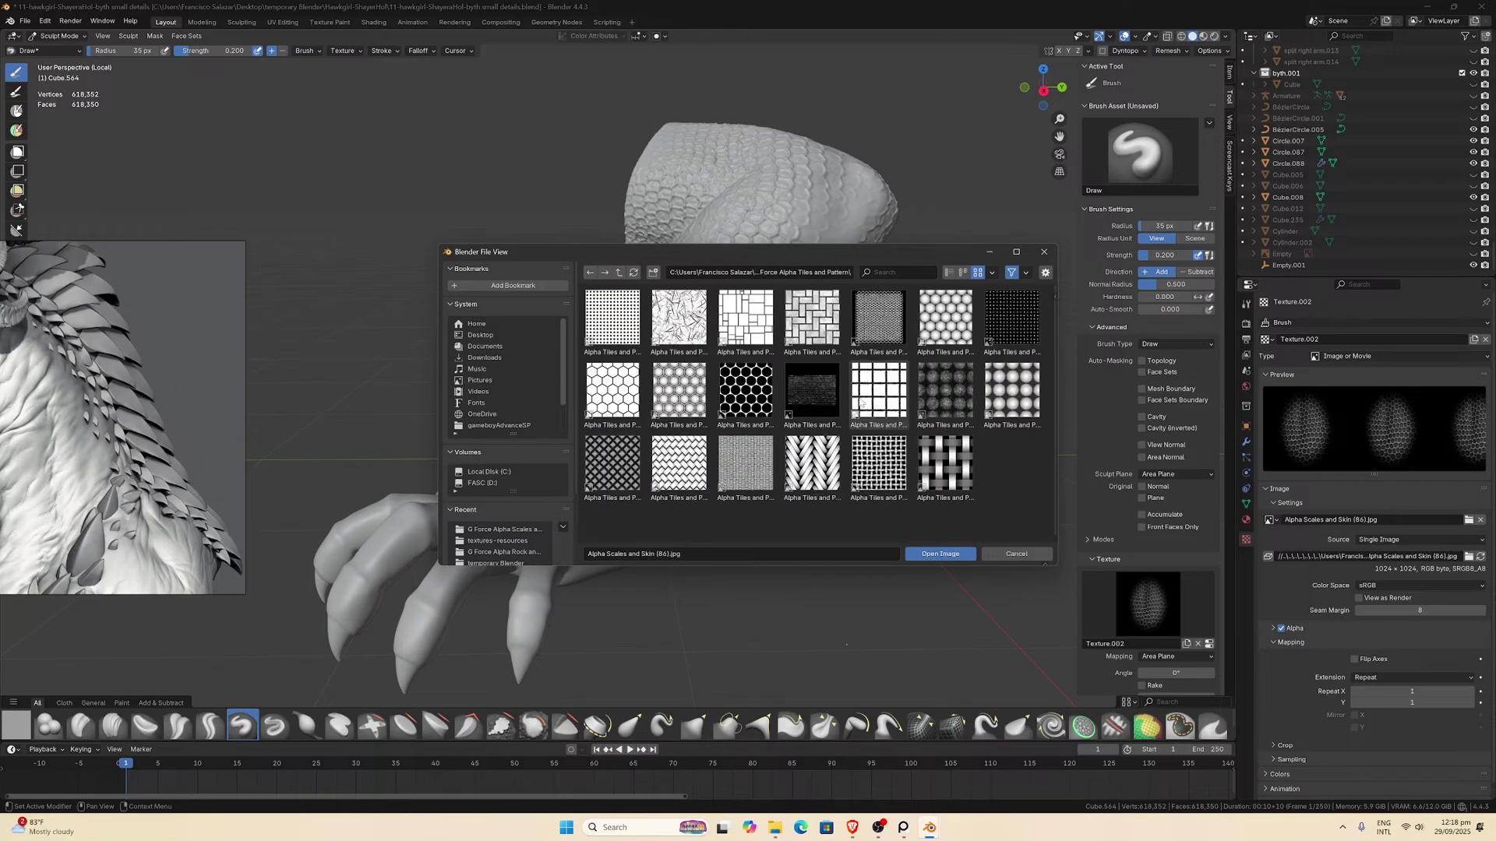
pyautogui.click(618, 272)
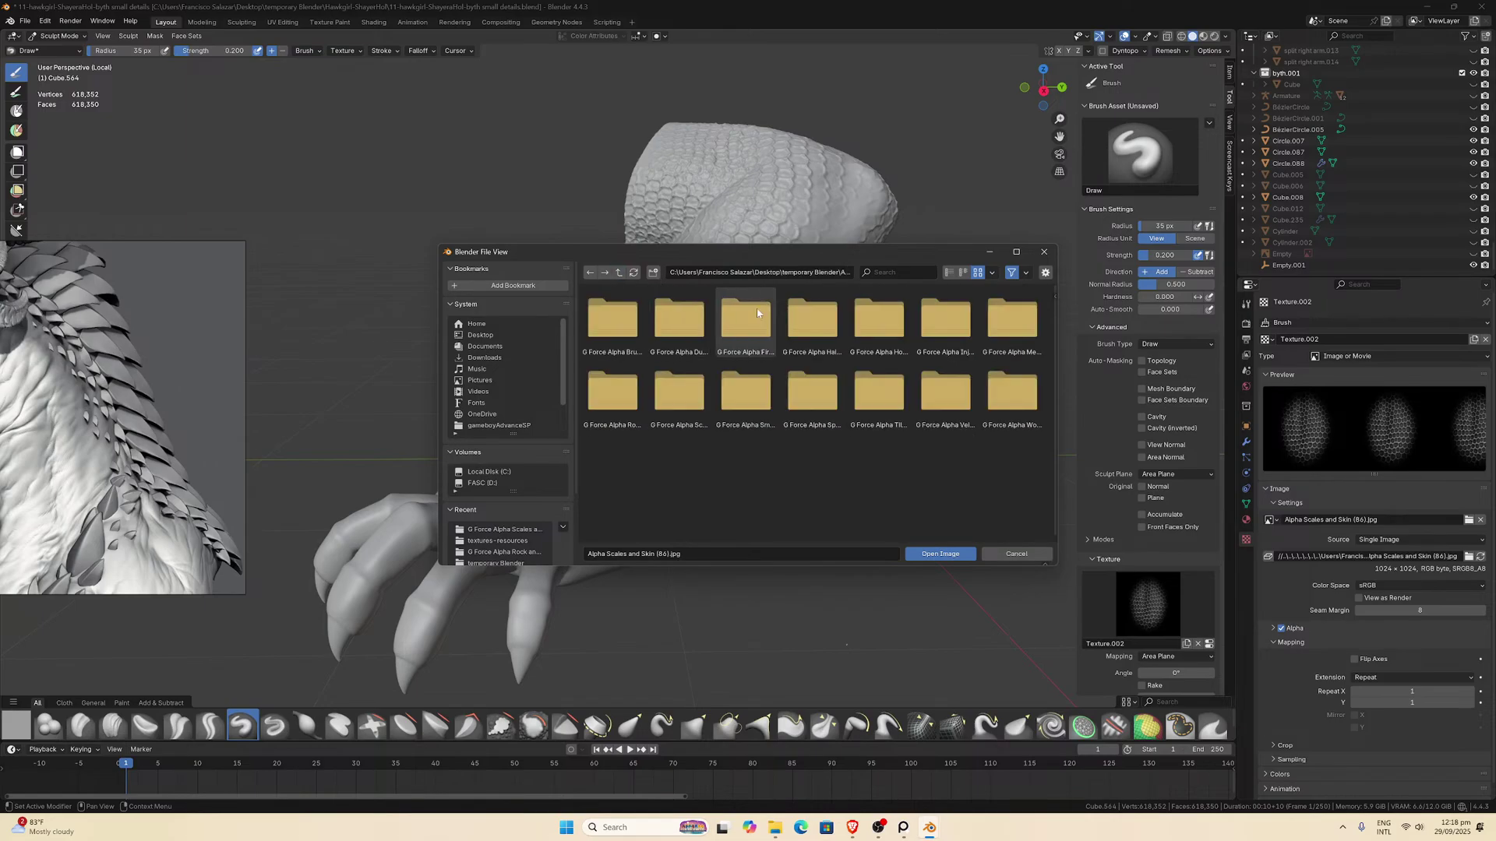
pyautogui.click(950, 410)
pyautogui.doubleClick(950, 410)
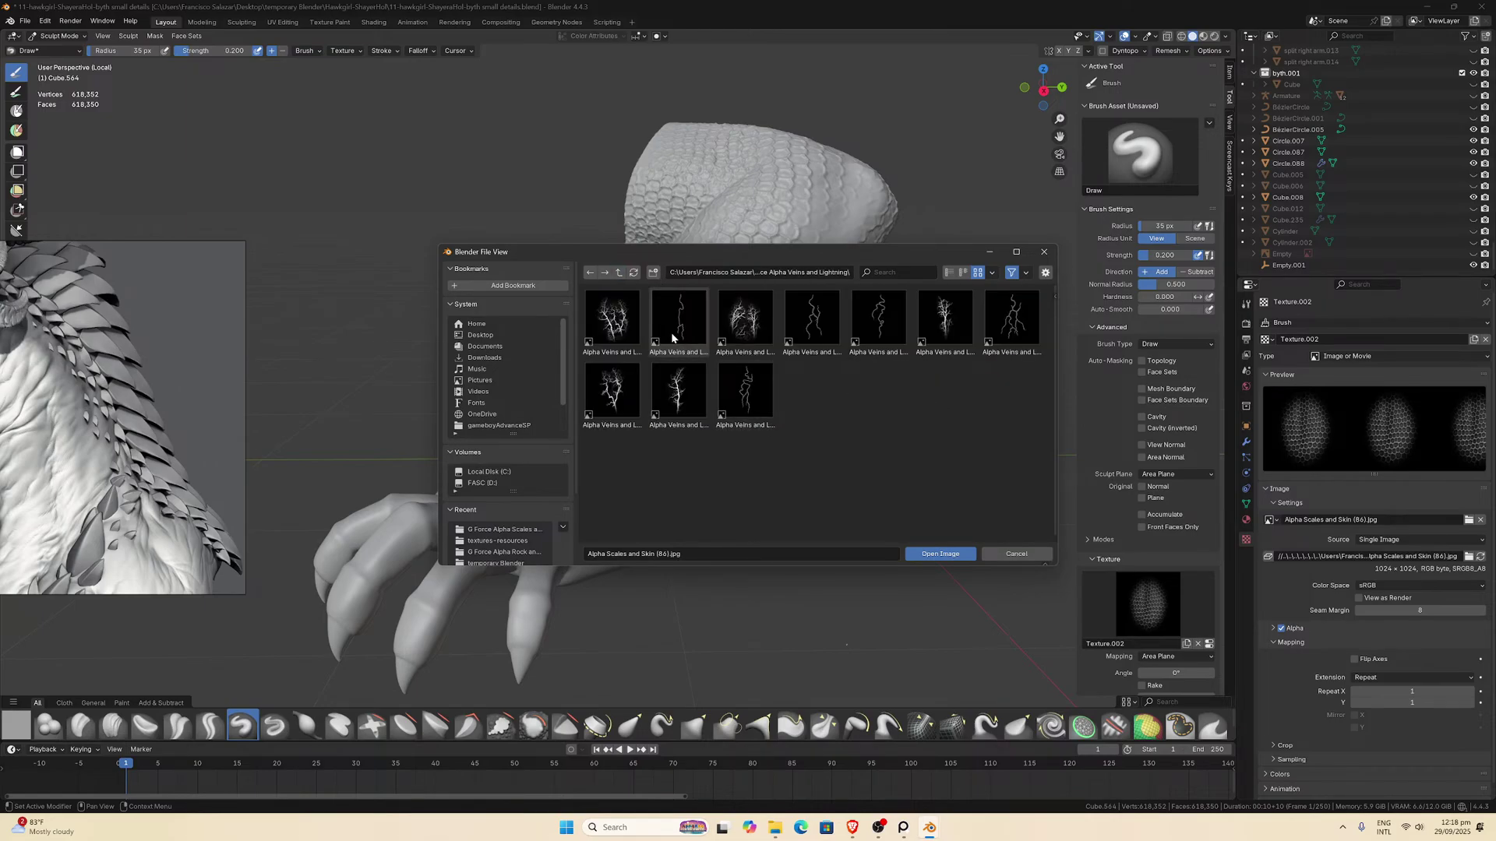
pyautogui.click(618, 271)
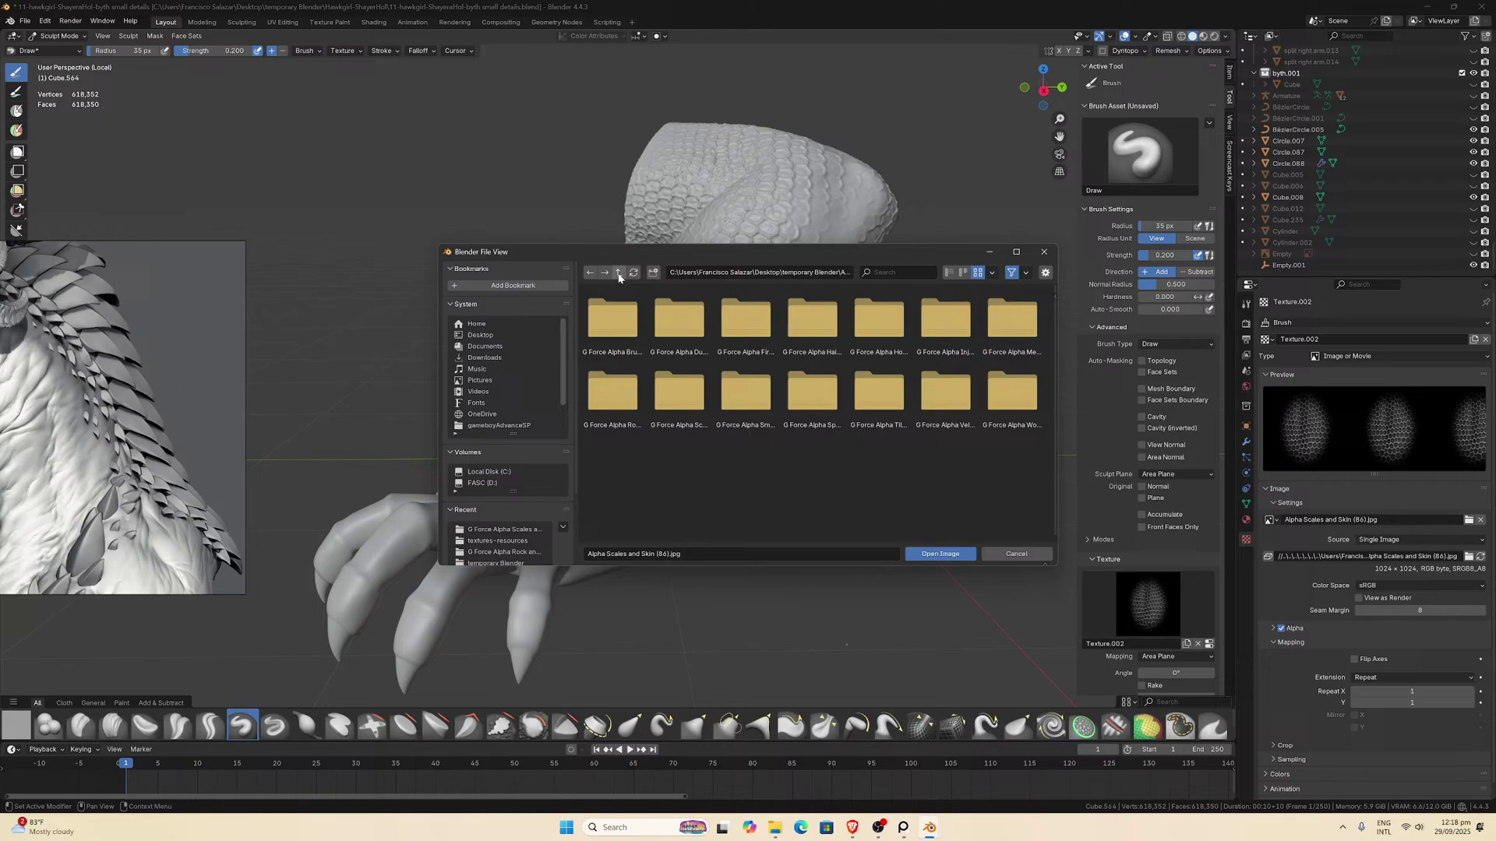
pyautogui.doubleClick(1003, 405)
pyautogui.scroll(-5, 1003, 413)
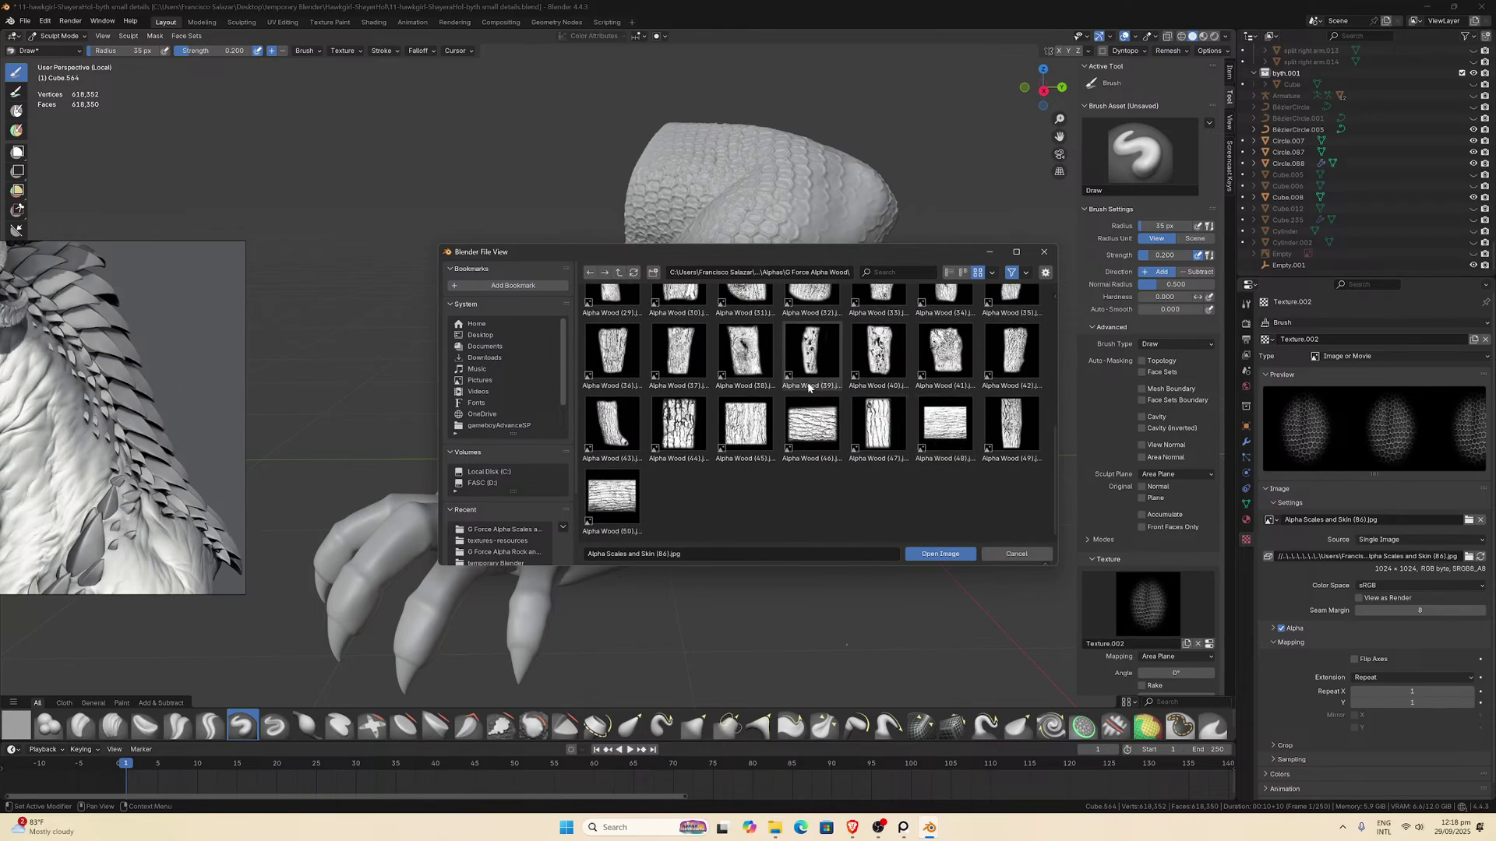
# Load Alpha Scales and Skin (111).jpg from the Scales and Skin folder as the brush texture image.
pyautogui.click(620, 272)
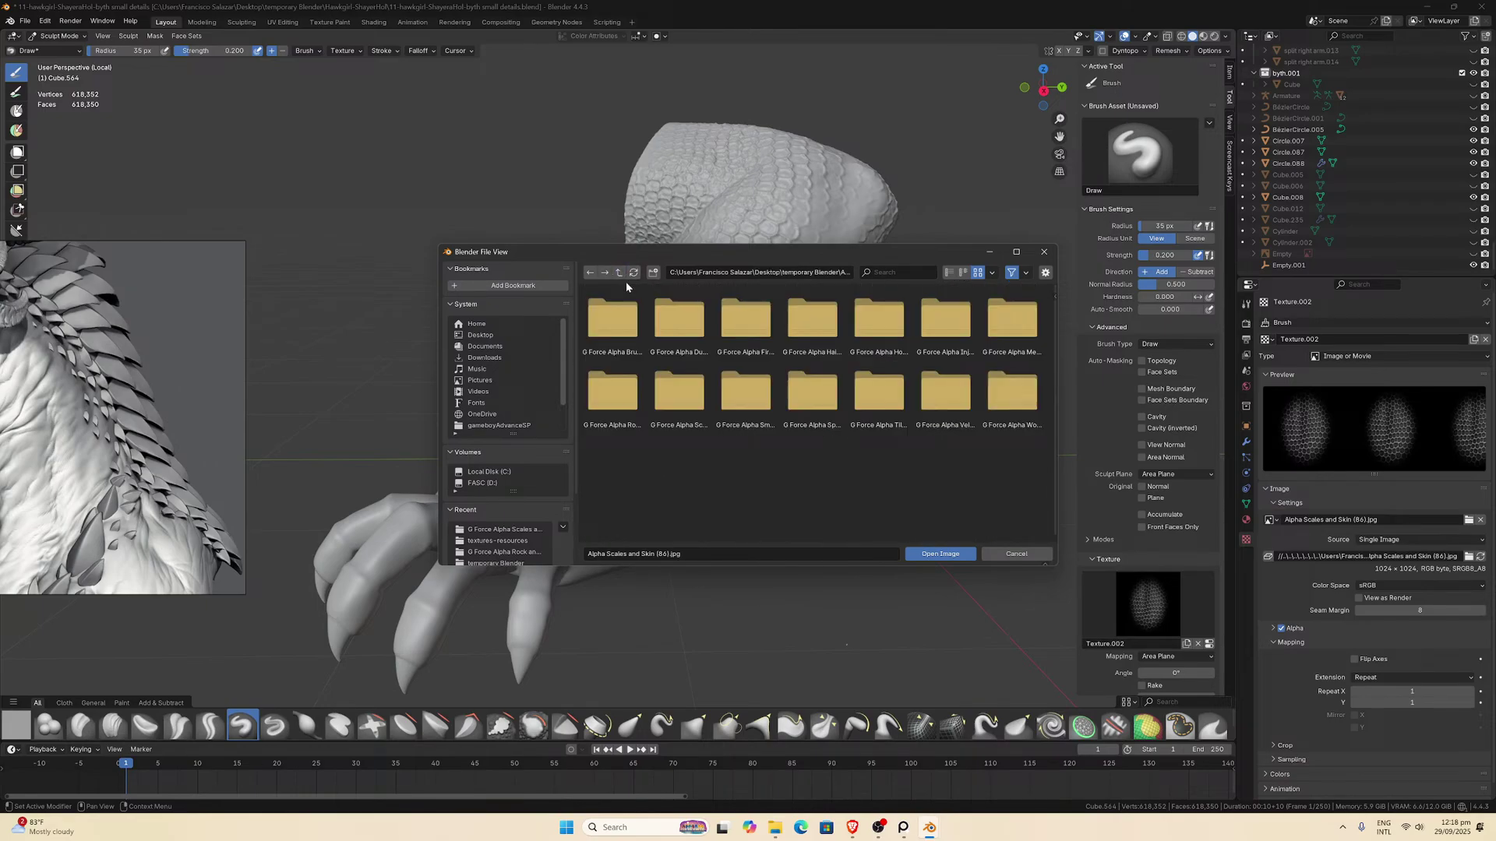
pyautogui.doubleClick(656, 385)
pyautogui.scroll(-5, 810, 397)
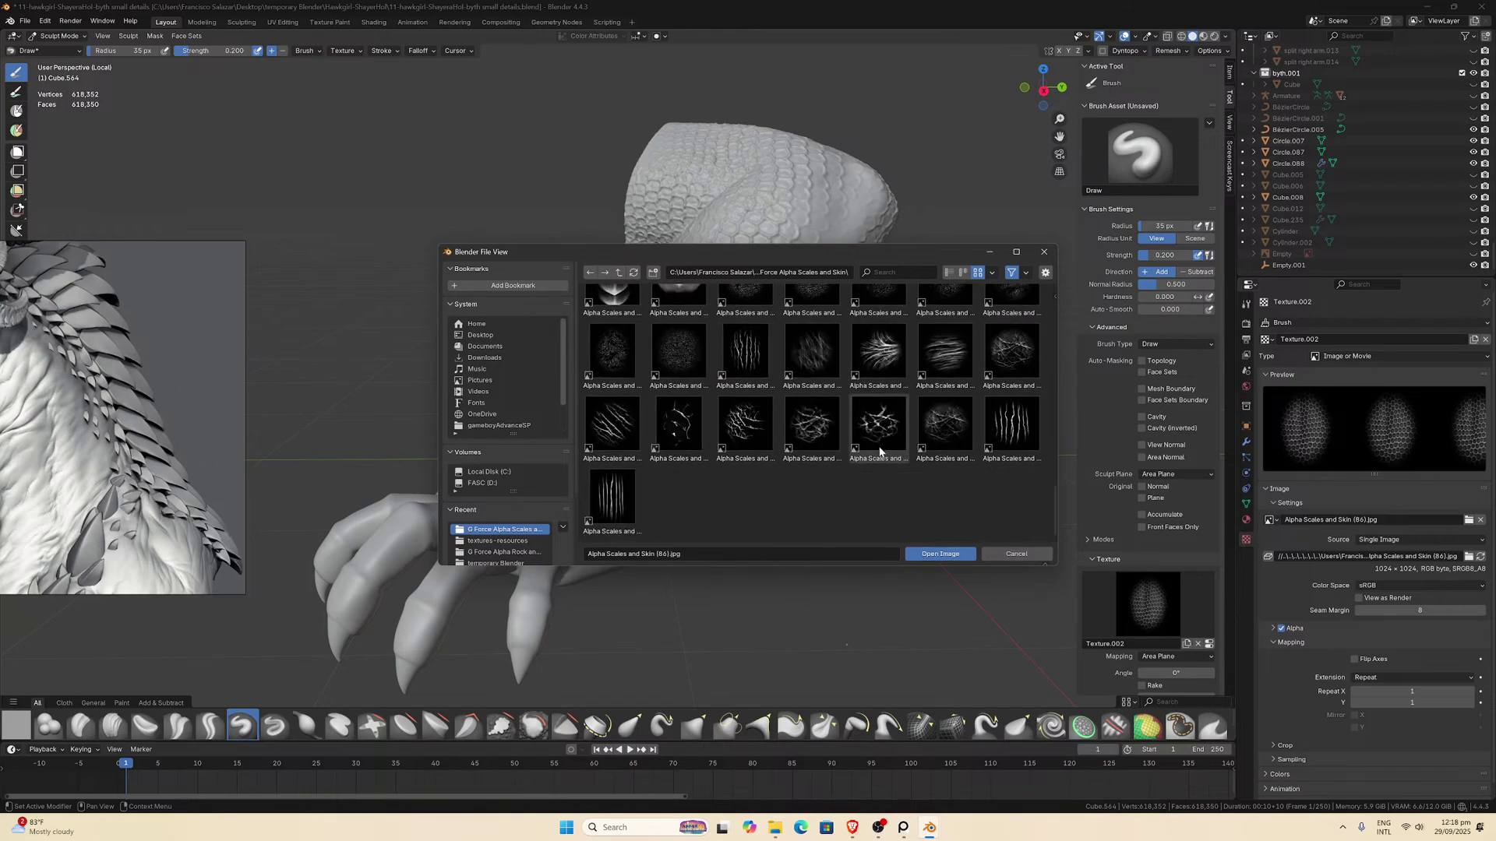
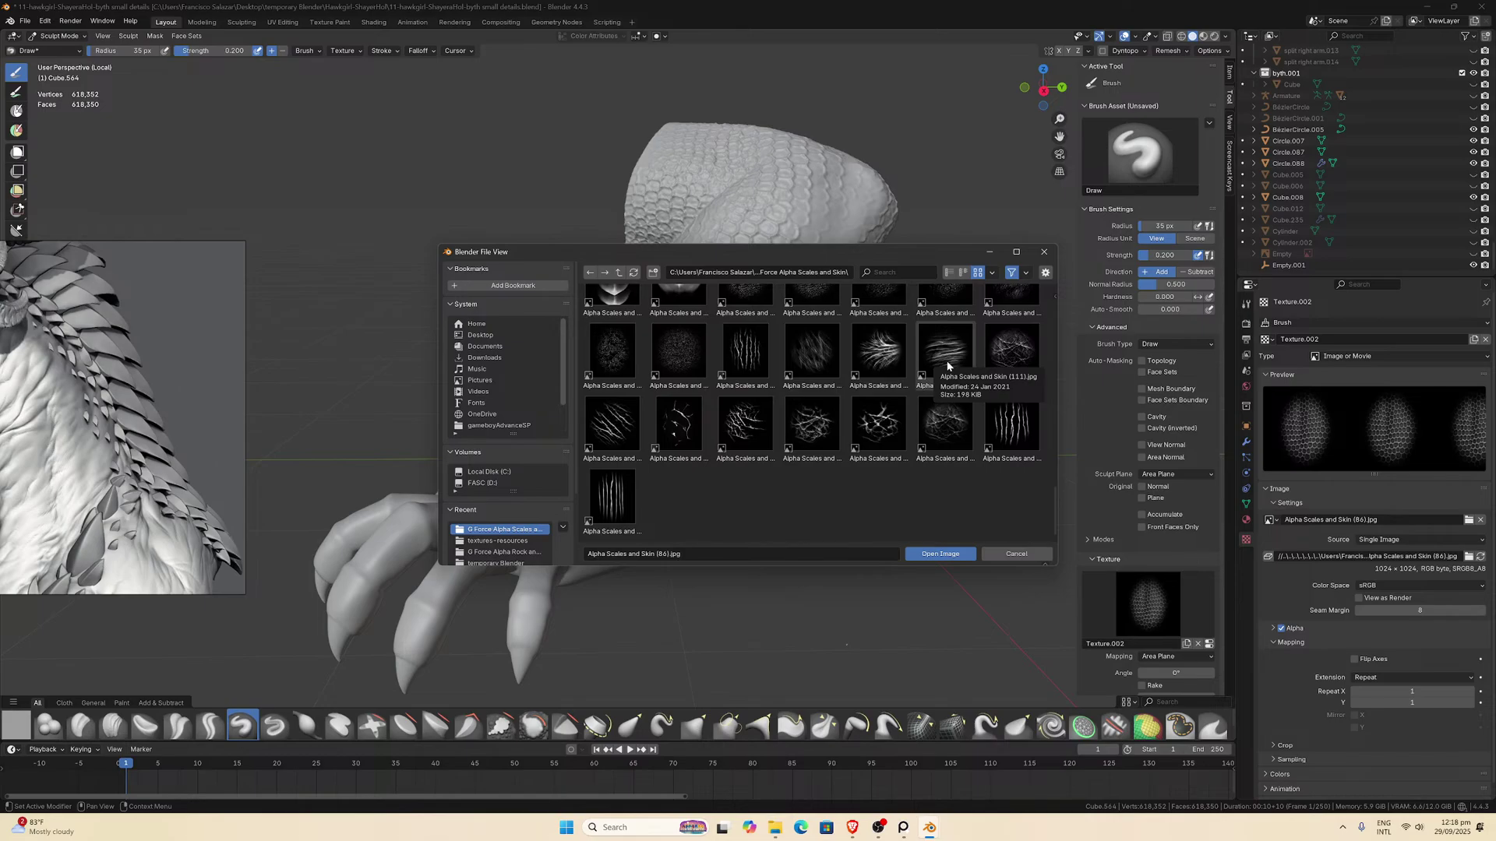
pyautogui.doubleClick(947, 365)
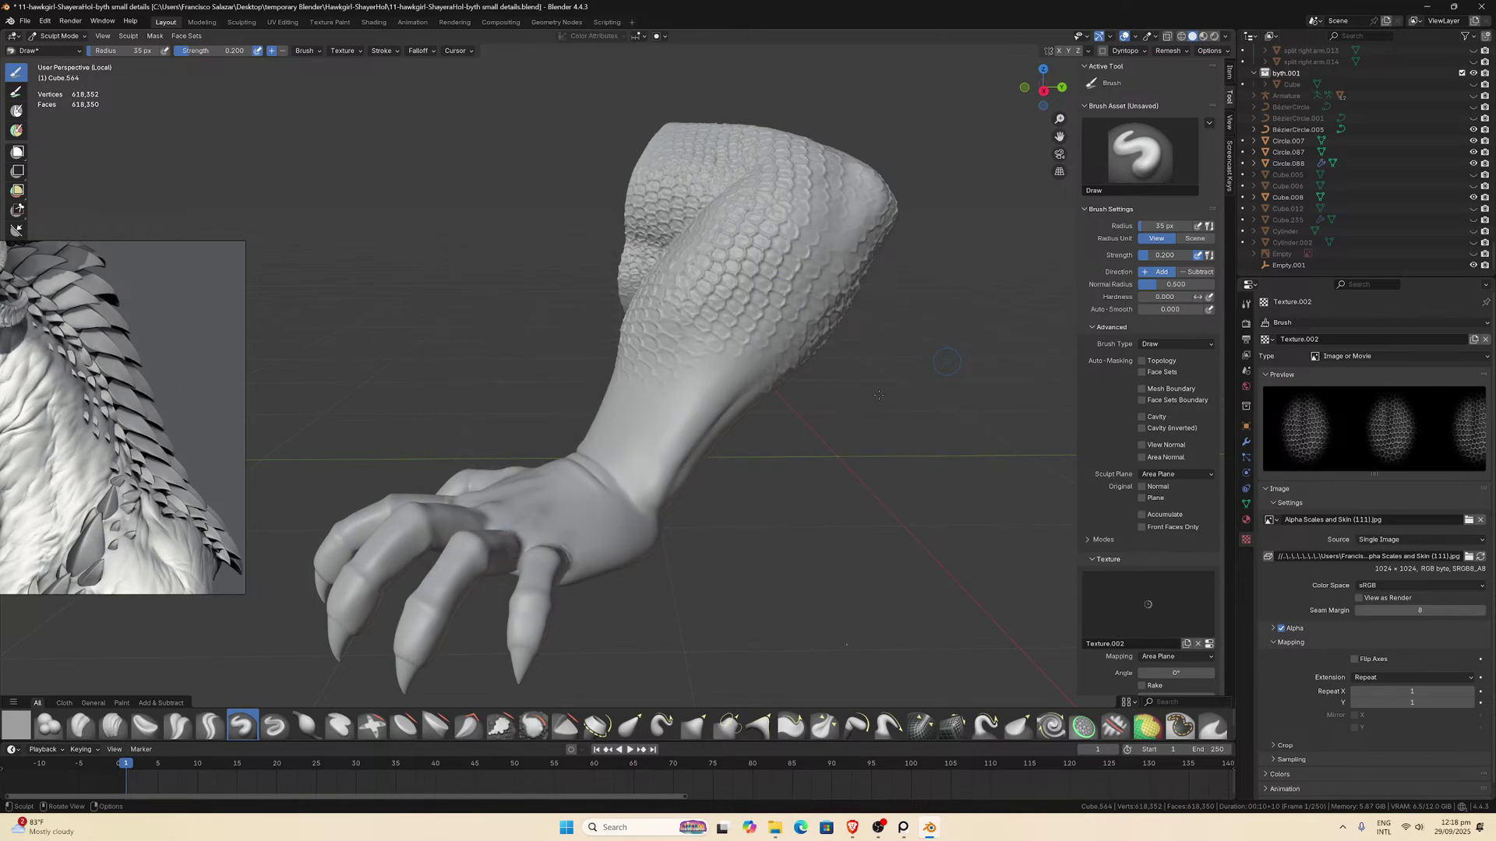
# Try stamping the wrinkle alpha on the forearm just below the scales with the Draw brush.
pyautogui.scroll(-5, 879, 395)
pyautogui.moveTo(879, 395); pyautogui.dragTo(704, 354, button='middle')
pyautogui.scroll(5, 704, 354)
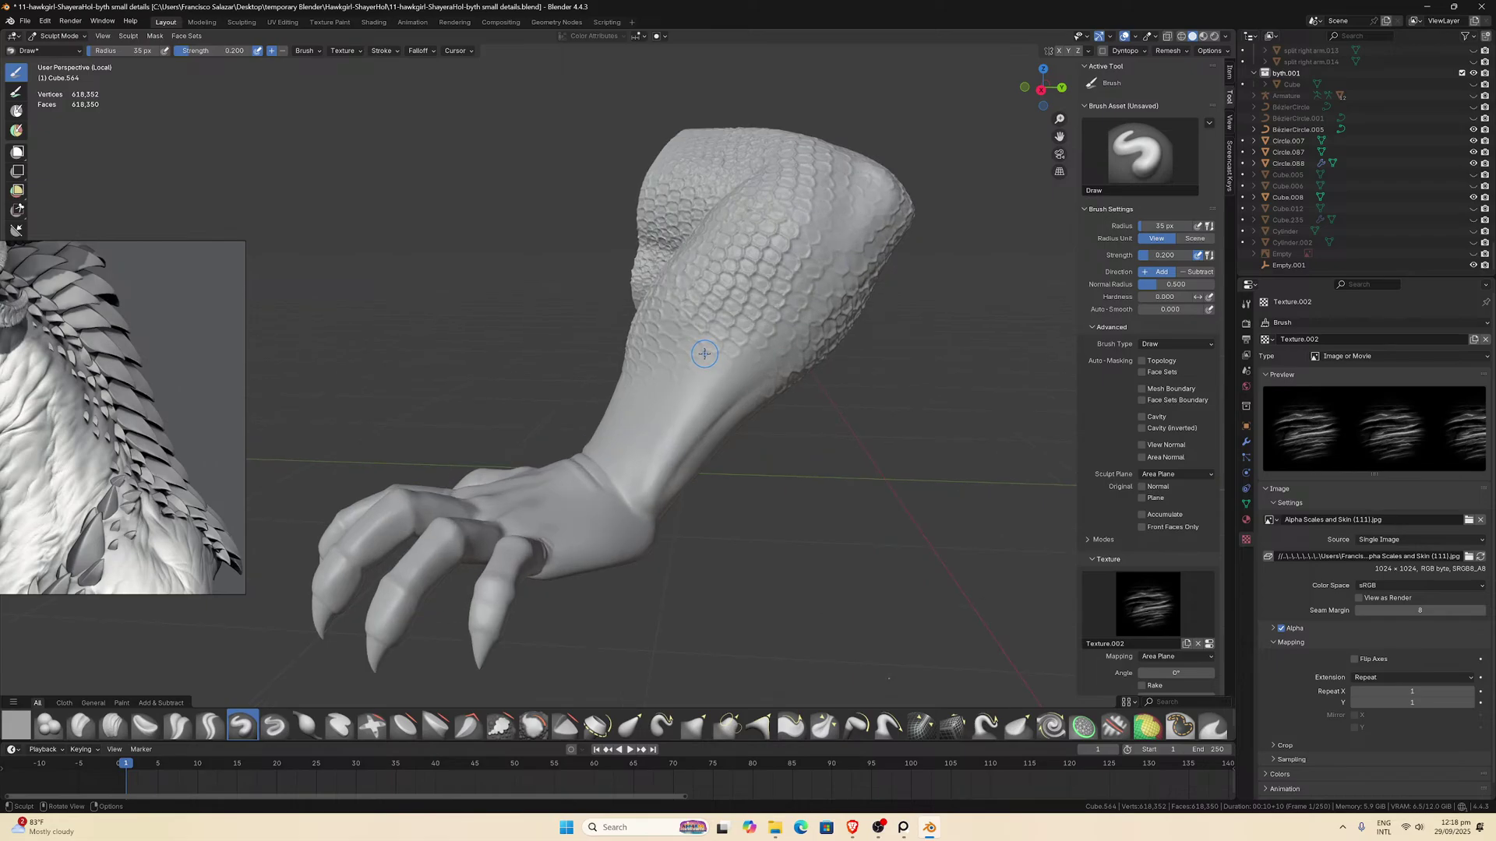
pyautogui.moveTo(704, 354)
pyautogui.mouseDown()
pyautogui.moveTo(705, 390)
pyautogui.moveTo(740, 327)
pyautogui.moveTo(779, 449)
pyautogui.mouseUp()
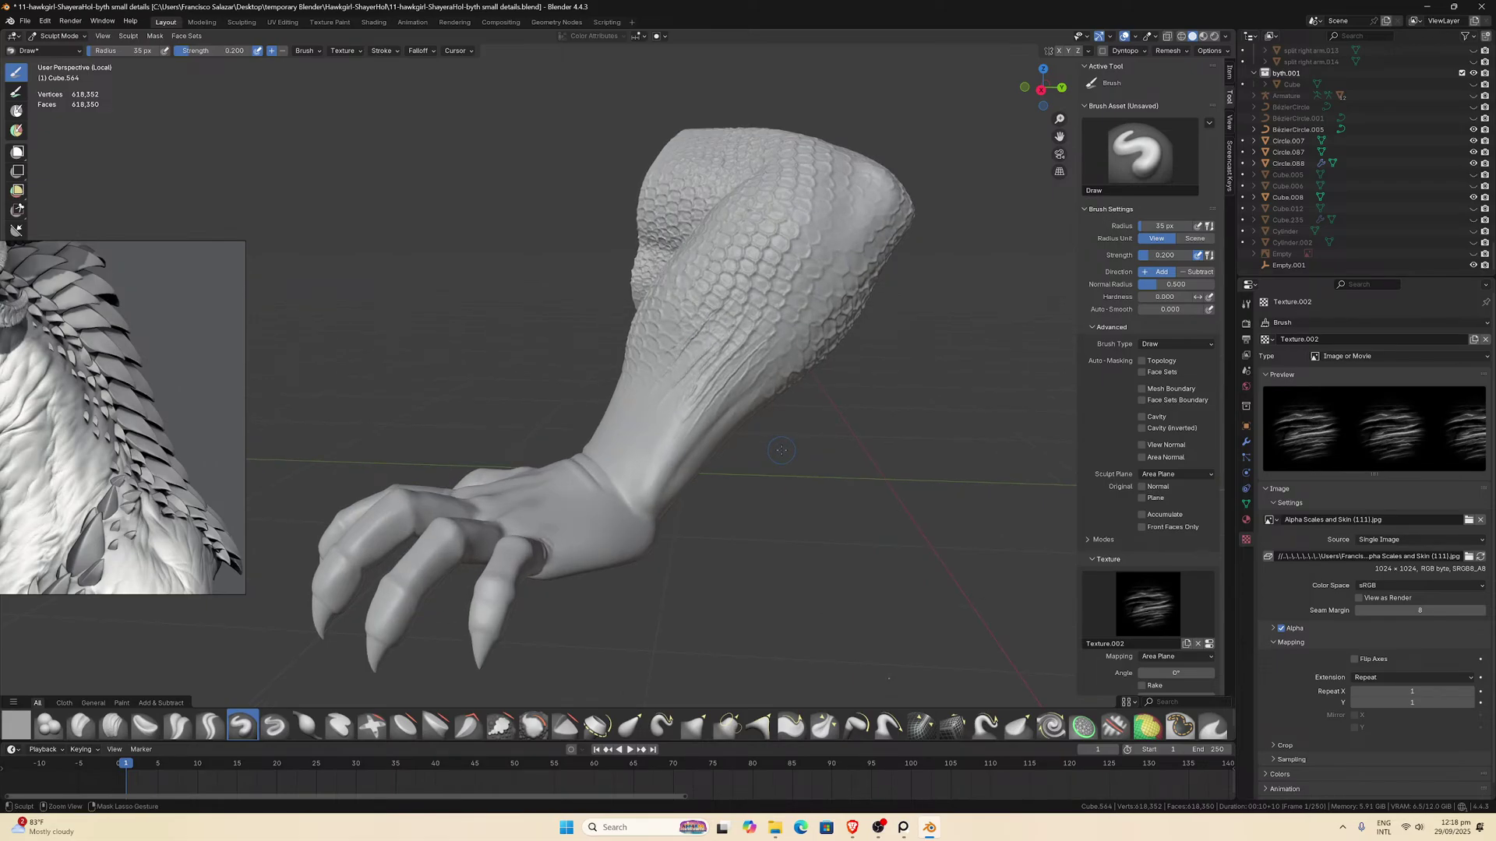
pyautogui.scroll(3, 779, 450)
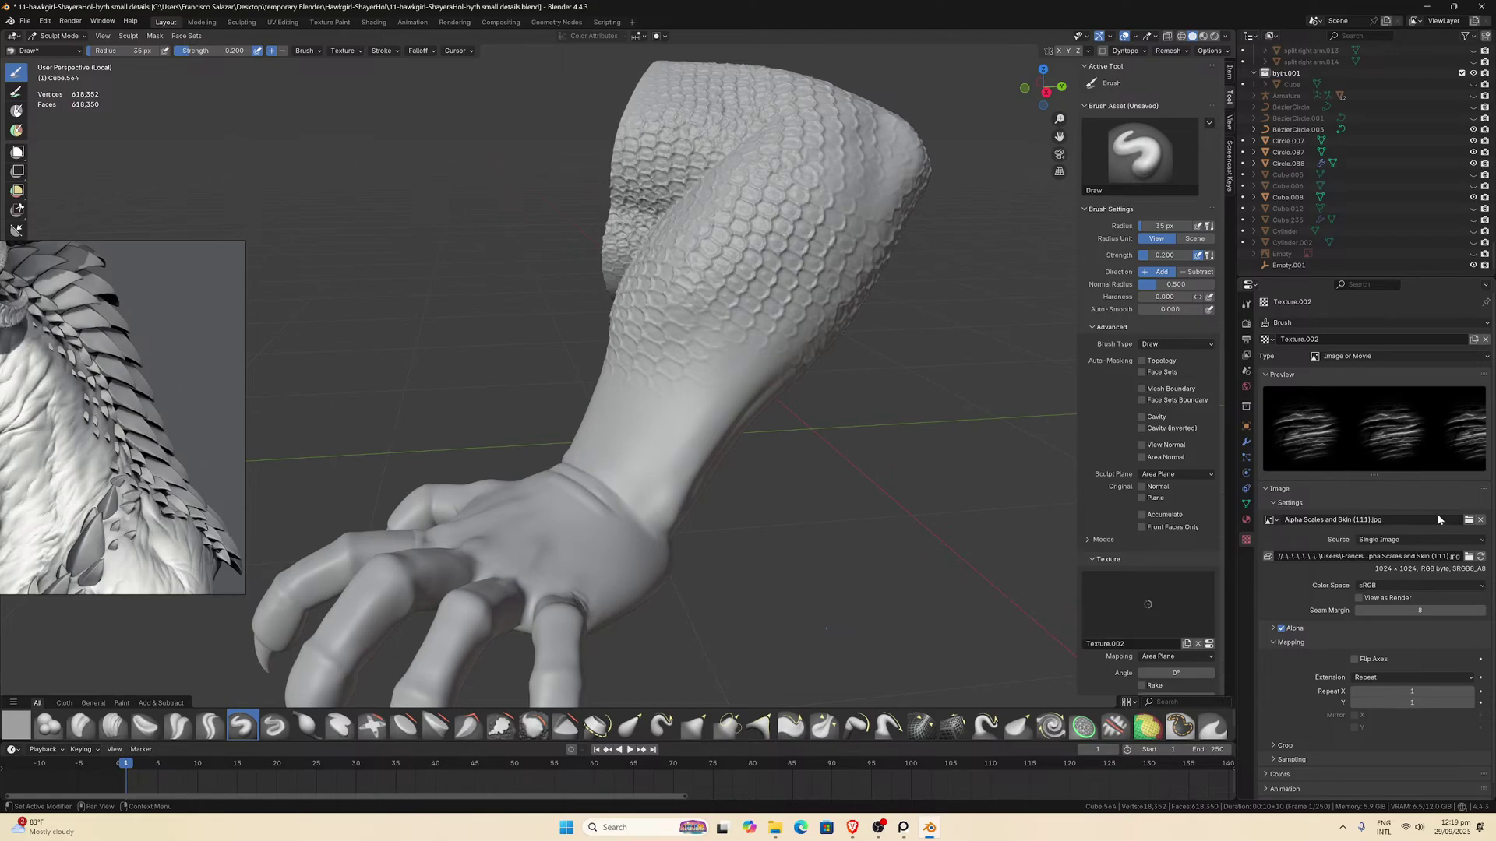
# Try stamping Alpha Scales and Skin (119).jpg over the lower edge of the forearm scales with the Draw brush, and undo the stamp.
pyautogui.click(1468, 520)
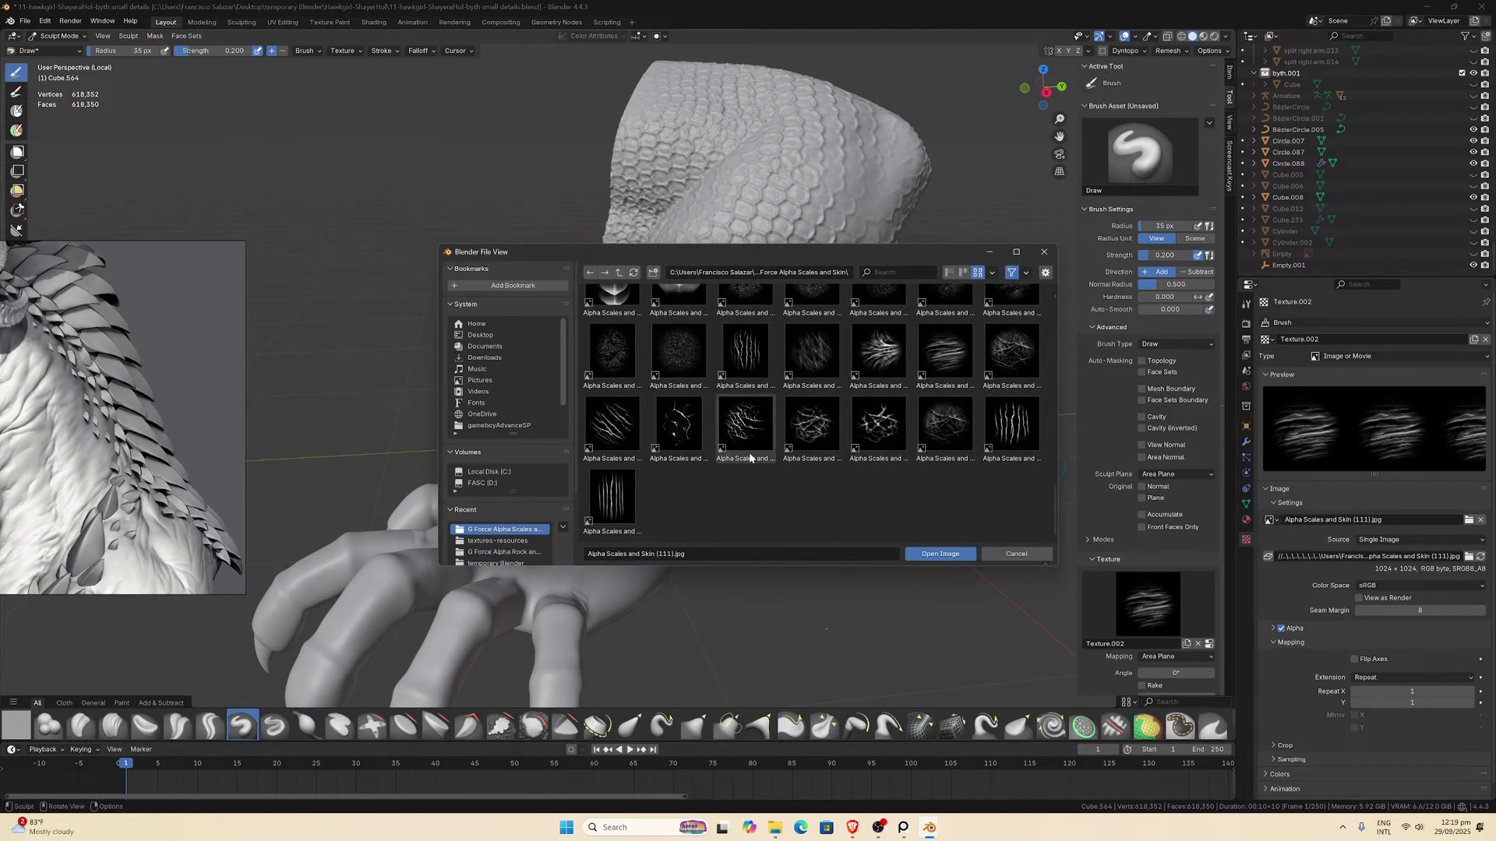
pyautogui.doubleClick(1009, 422)
pyautogui.moveTo(1009, 422); pyautogui.dragTo(728, 344, button='middle')
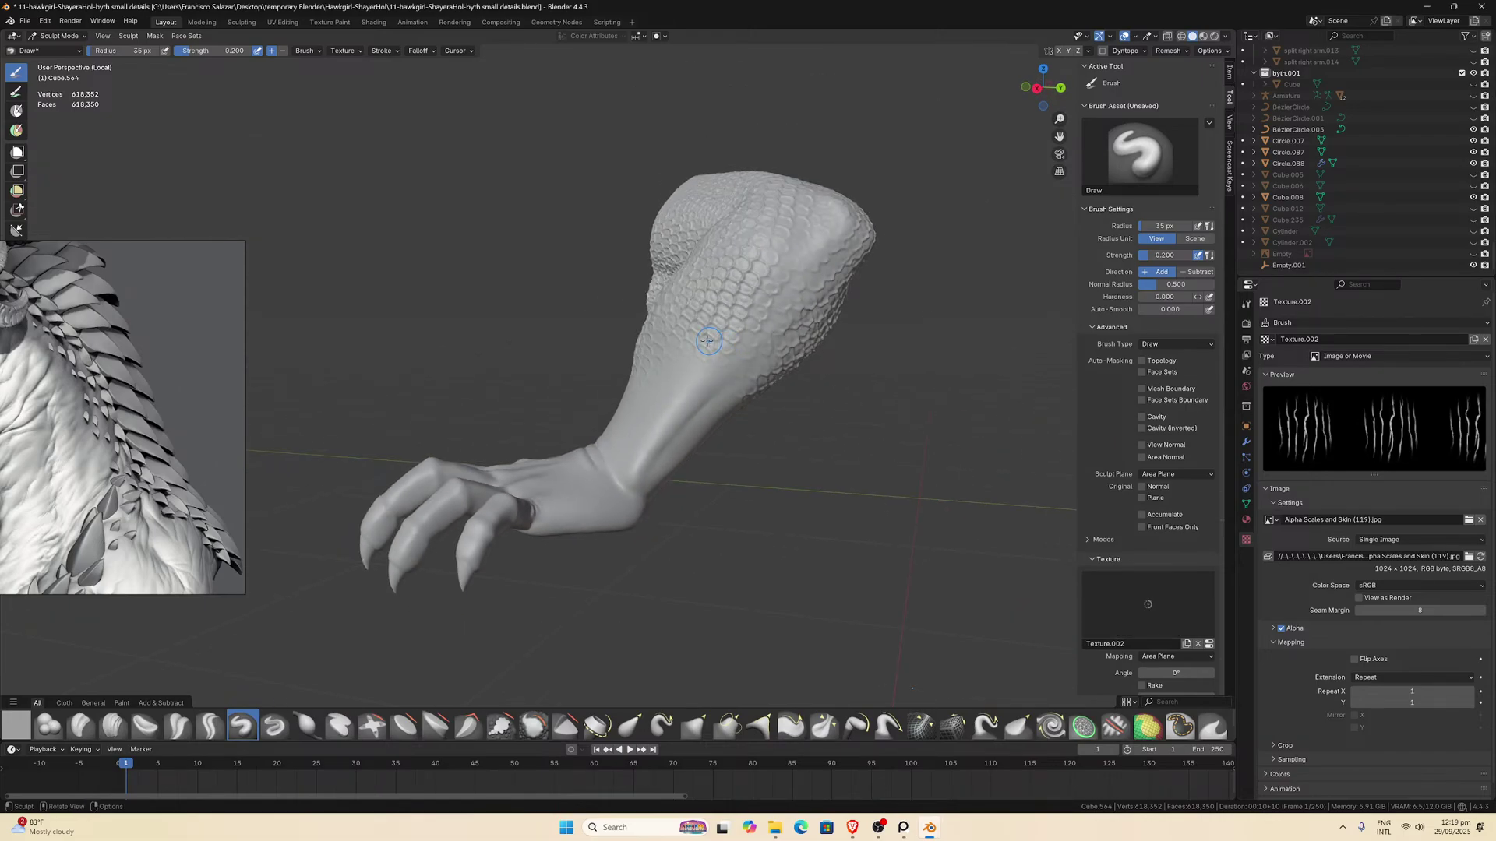
pyautogui.moveTo(707, 341)
pyautogui.mouseDown()
pyautogui.moveTo(689, 366)
pyautogui.moveTo(745, 276)
pyautogui.moveTo(728, 374)
pyautogui.moveTo(717, 312)
pyautogui.moveTo(748, 374)
pyautogui.moveTo(769, 263)
pyautogui.mouseUp()
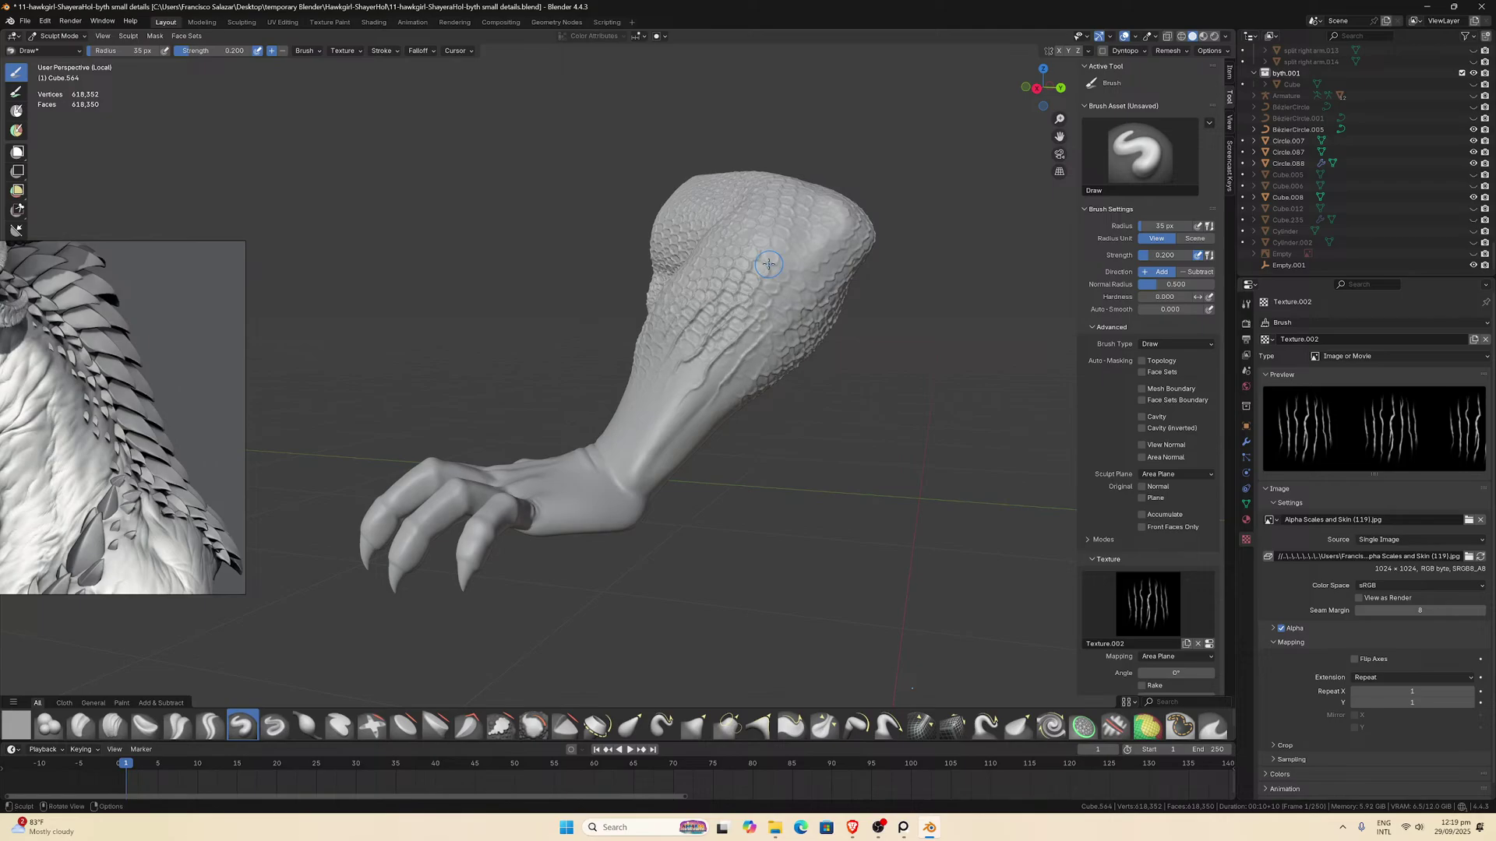
pyautogui.moveTo(769, 263); pyautogui.dragTo(737, 292, button='middle')
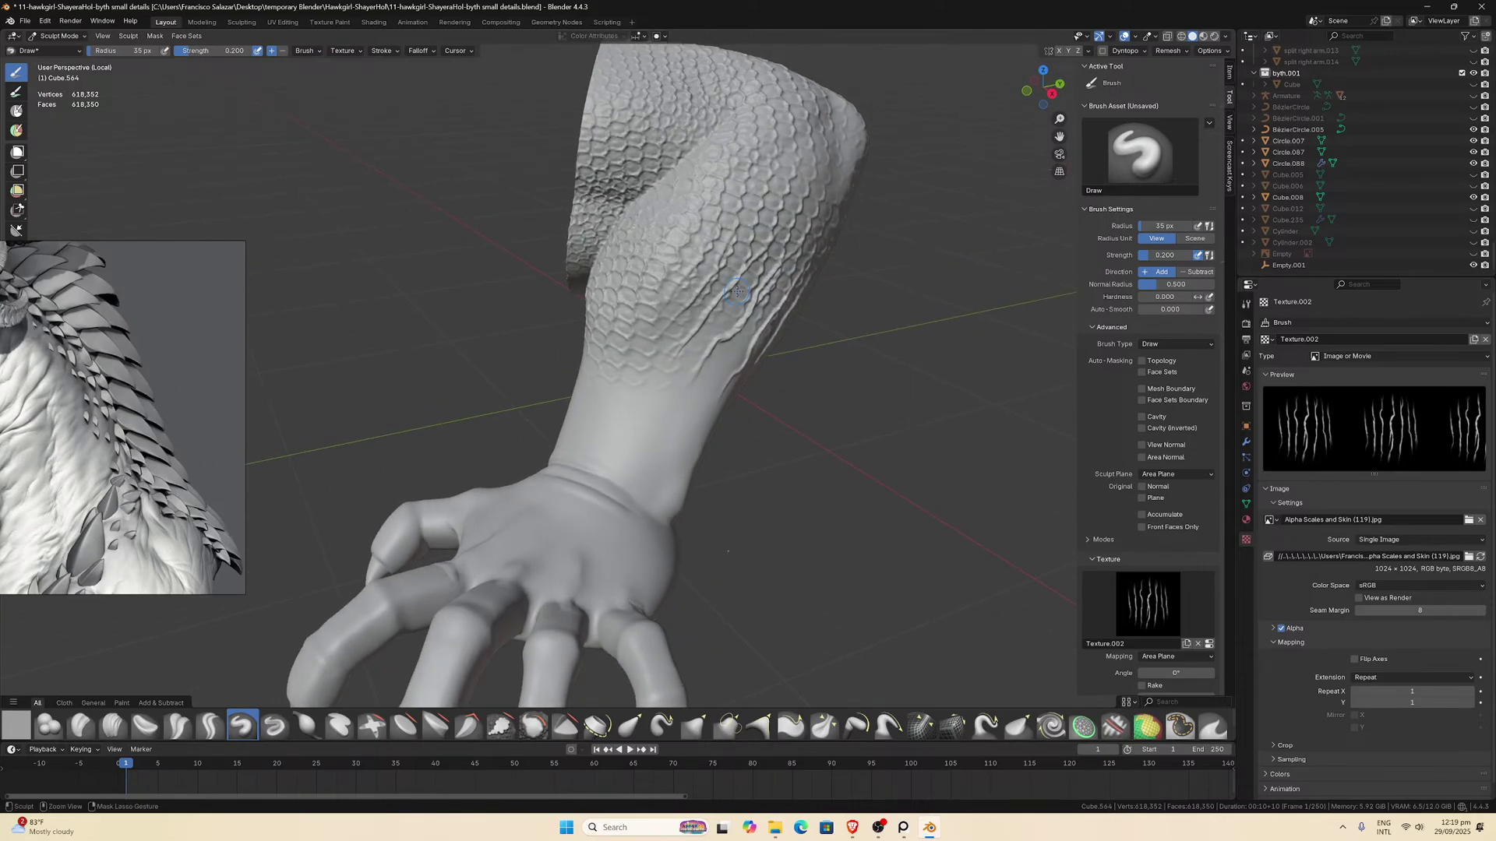
pyautogui.hotkey('ctrl', 'z')
# Select the Clay brush and examine the creature's comic panels on the reference image board.
pyautogui.click(80, 729)
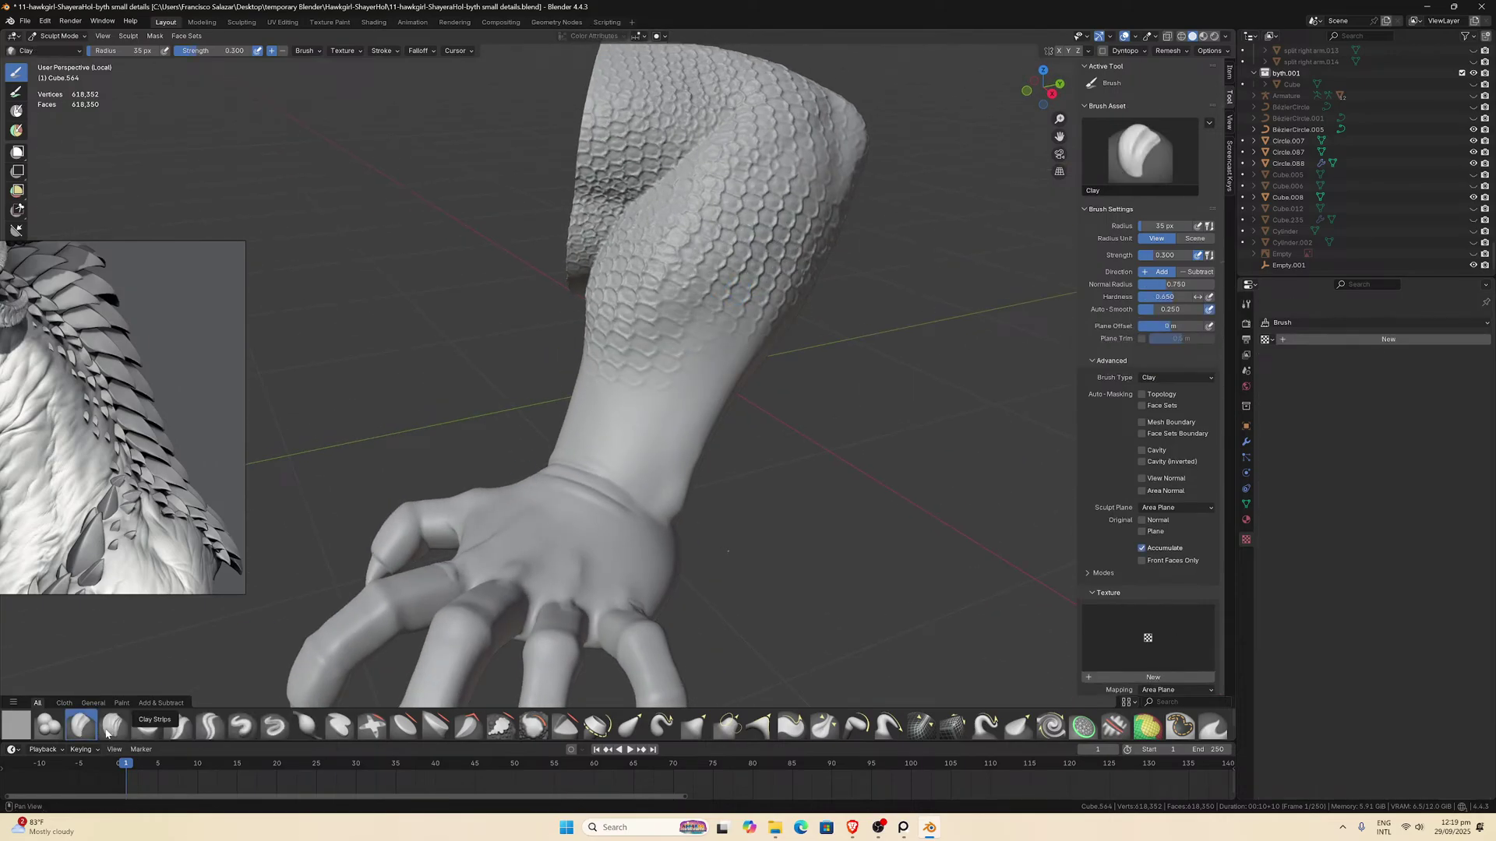
pyautogui.scroll(-3, 125, 421)
pyautogui.scroll(-5, 387, 450)
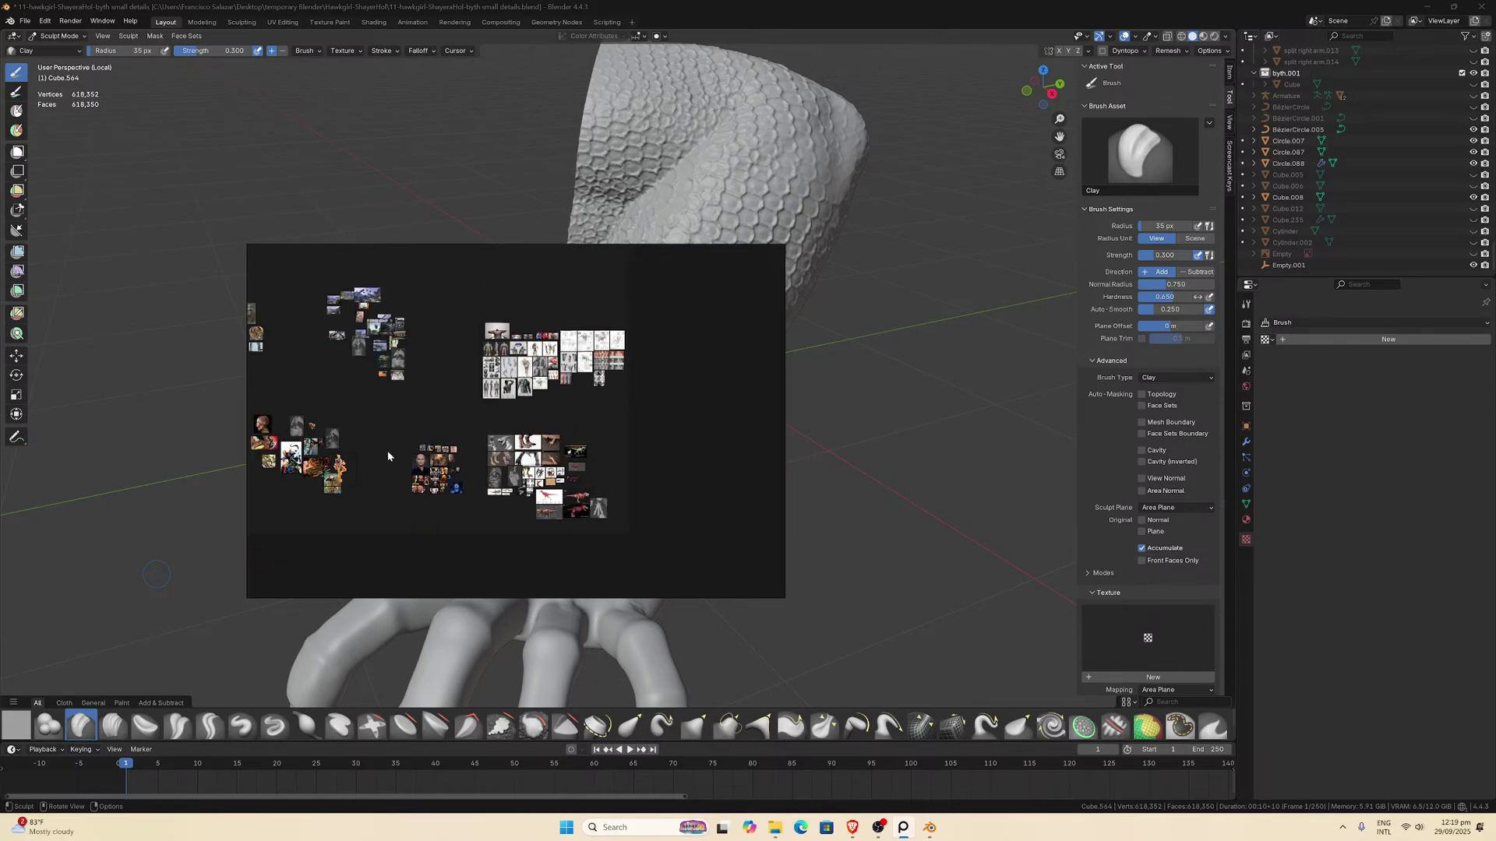
pyautogui.scroll(5, 522, 481)
pyautogui.scroll(-3, 522, 480)
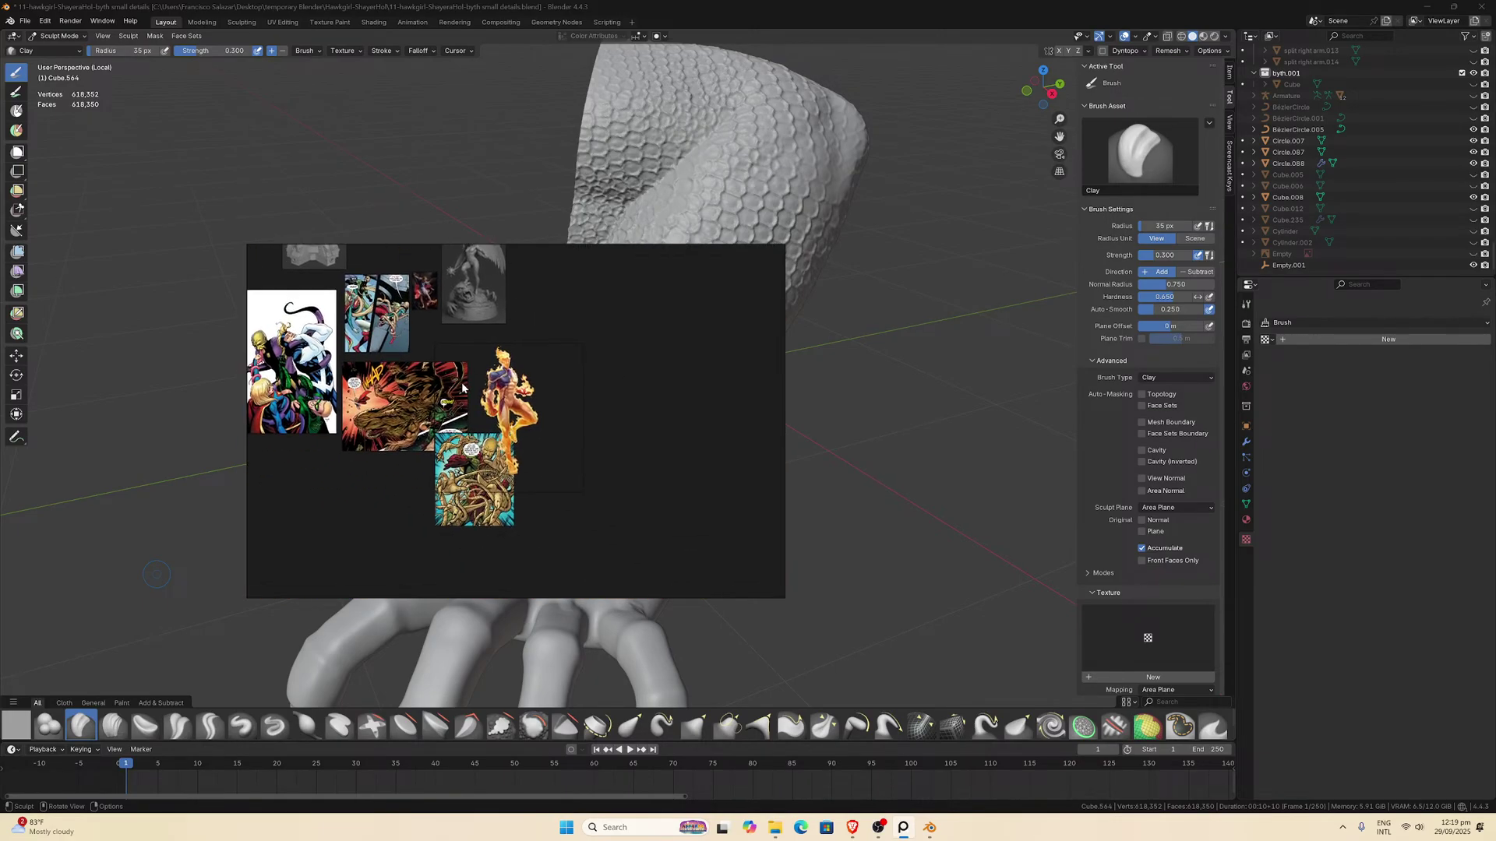
pyautogui.scroll(8, 514, 467)
pyautogui.moveTo(506, 455); pyautogui.dragTo(75, 441)
pyautogui.scroll(2, 656, 337)
# Try building up volume at the forearm's lower scale edge with the Clay brush at a 75 px radius.
pyautogui.press('b')
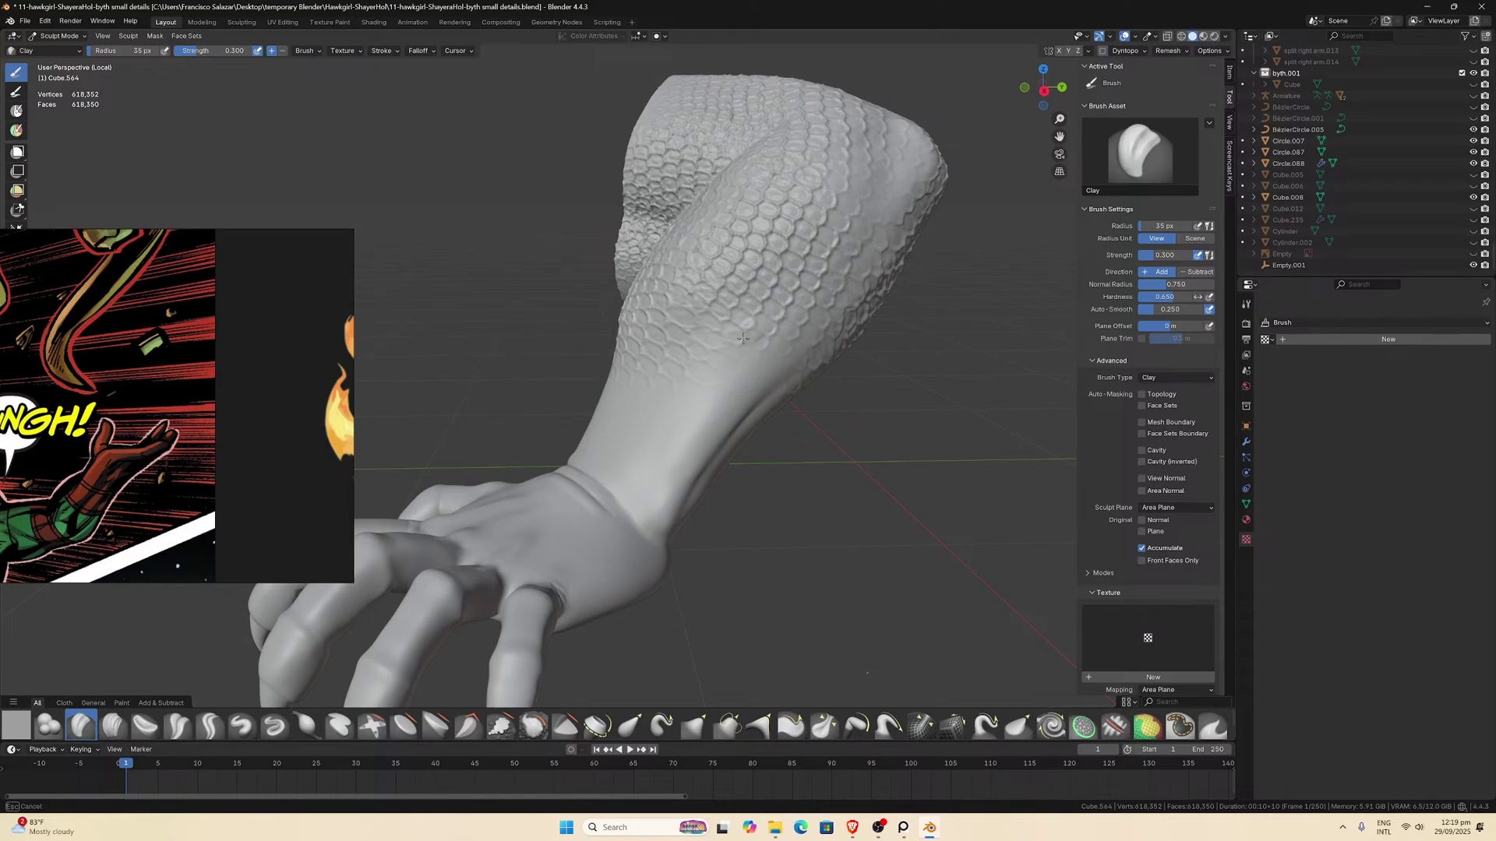
pyautogui.press('Escape')
pyautogui.press('f')
pyautogui.click(745, 374)
pyautogui.scroll(2, 745, 374)
pyautogui.press('b')
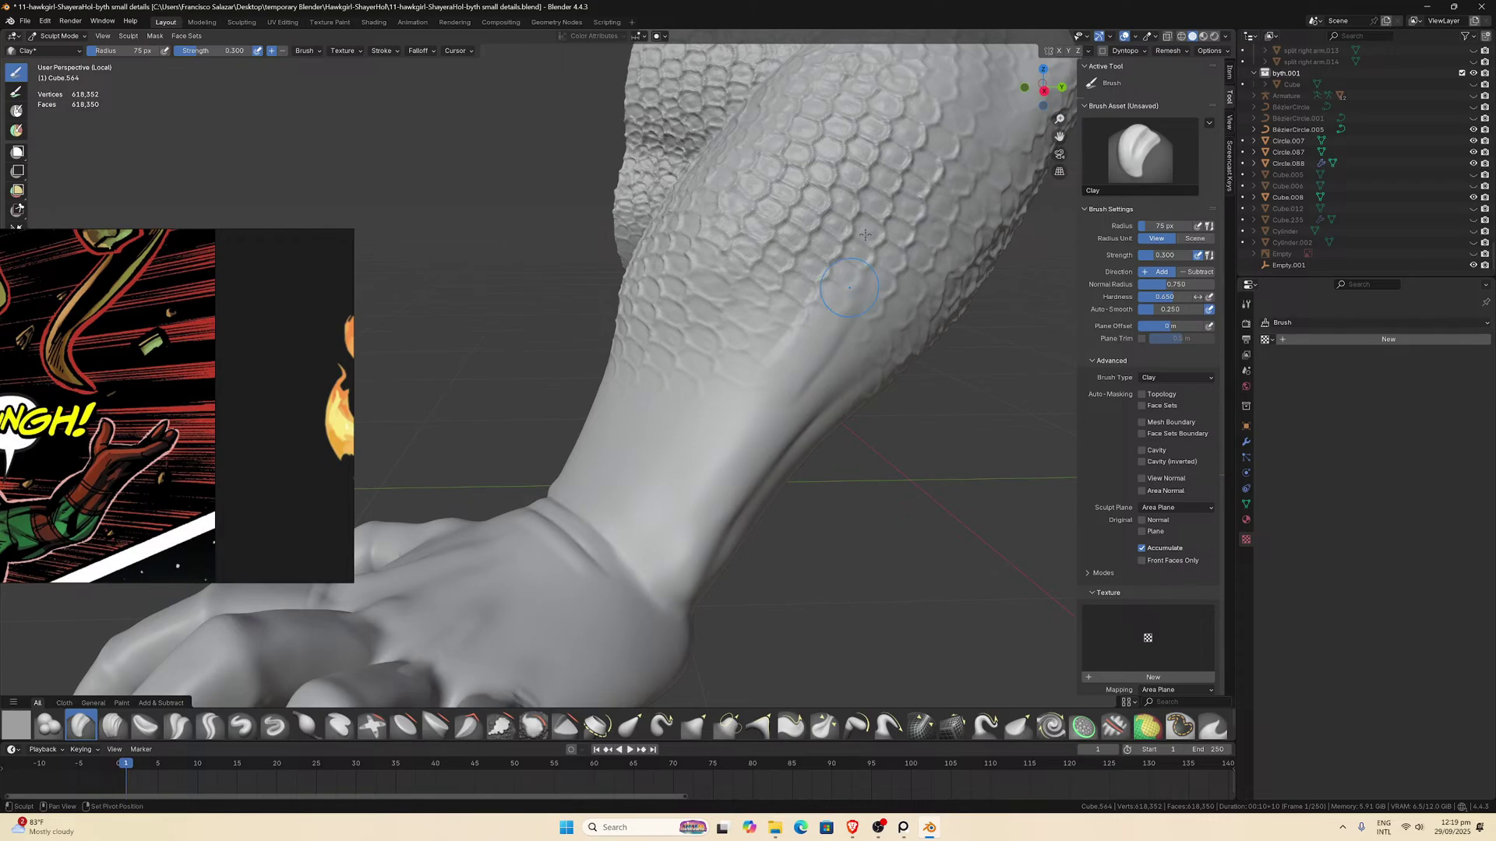
pyautogui.press('Escape')
pyautogui.moveTo(790, 319); pyautogui.dragTo(732, 300, button='middle')
pyautogui.moveTo(705, 282)
pyautogui.mouseDown()
pyautogui.moveTo(669, 399)
pyautogui.moveTo(700, 300)
pyautogui.mouseUp()
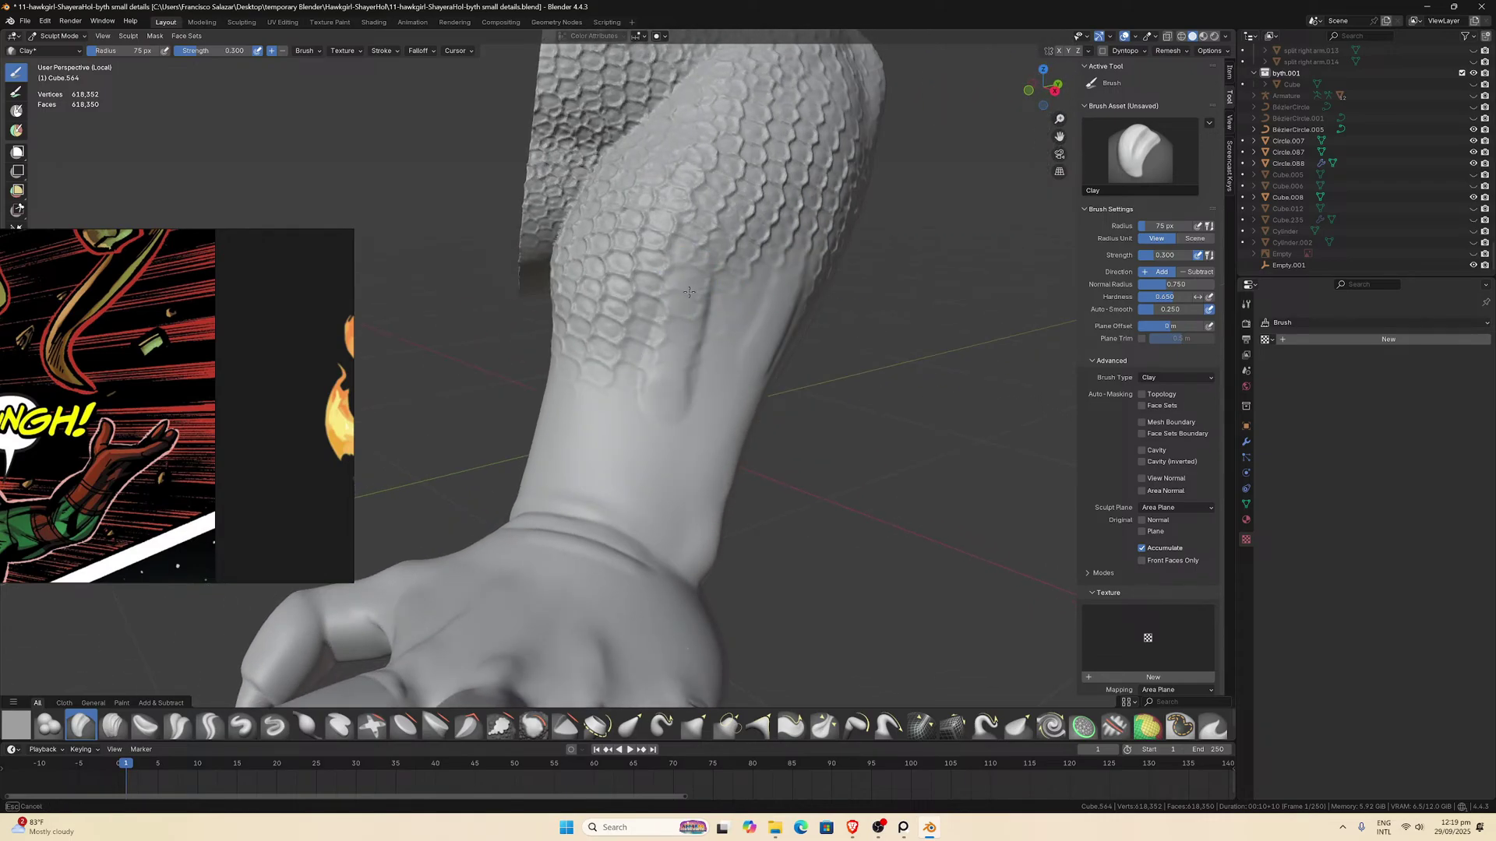
pyautogui.press('b')
pyautogui.press('Escape')
pyautogui.moveTo(670, 347); pyautogui.dragTo(760, 323, button='middle')
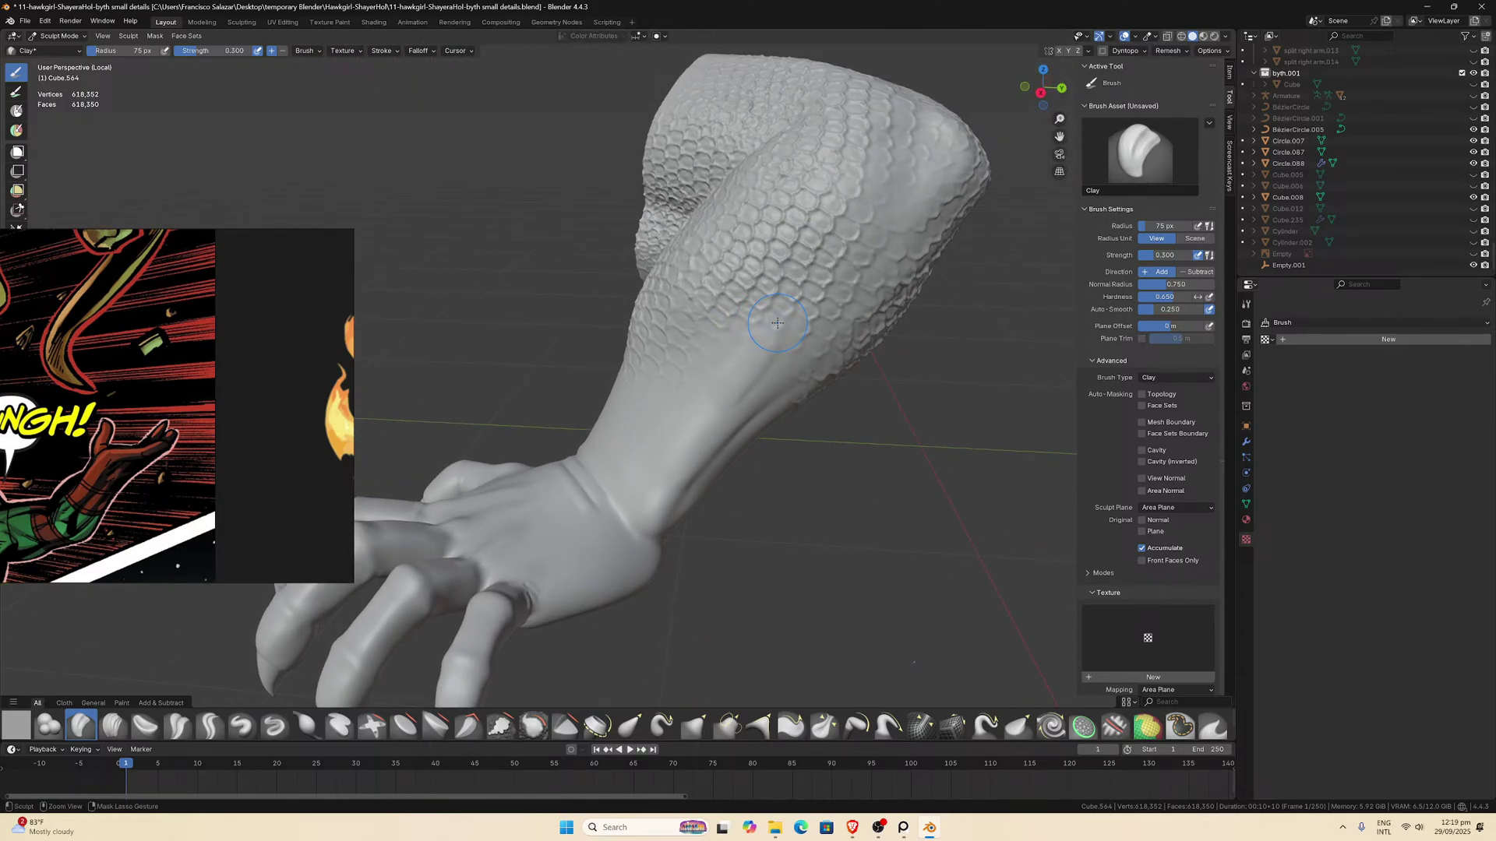
# Examine the transition from the forearm scales to the smooth wrist from several angles.
pyautogui.moveTo(770, 319)
pyautogui.mouseDown(button='middle')
pyautogui.moveTo(640, 354)
pyautogui.moveTo(662, 335)
pyautogui.mouseUp(button='middle')
pyautogui.scroll(4, 689, 318)
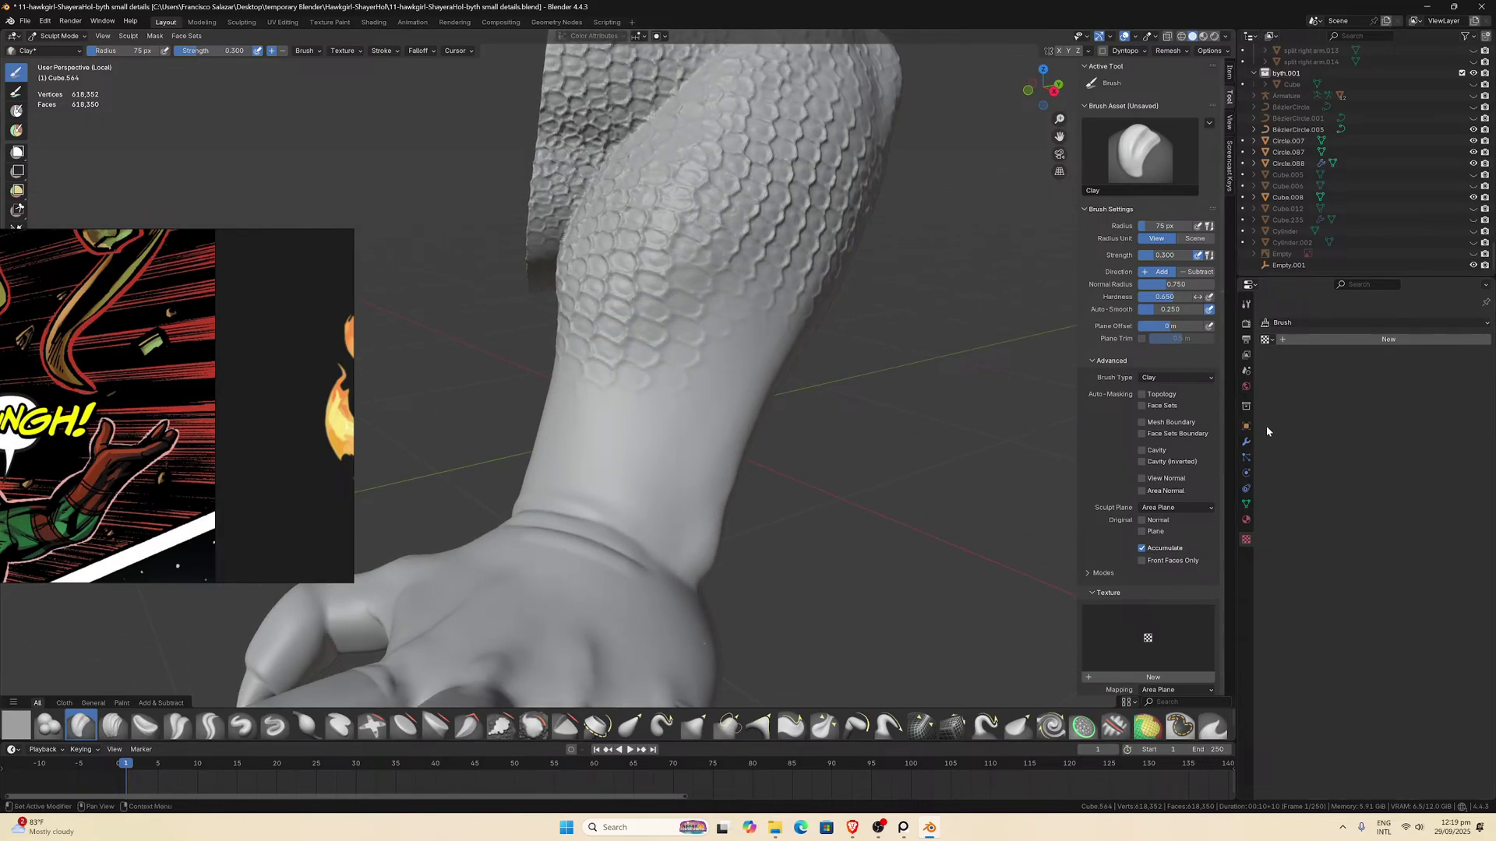
pyautogui.scroll(-4, 729, 342)
pyautogui.moveTo(725, 343); pyautogui.dragTo(689, 347, button='middle')
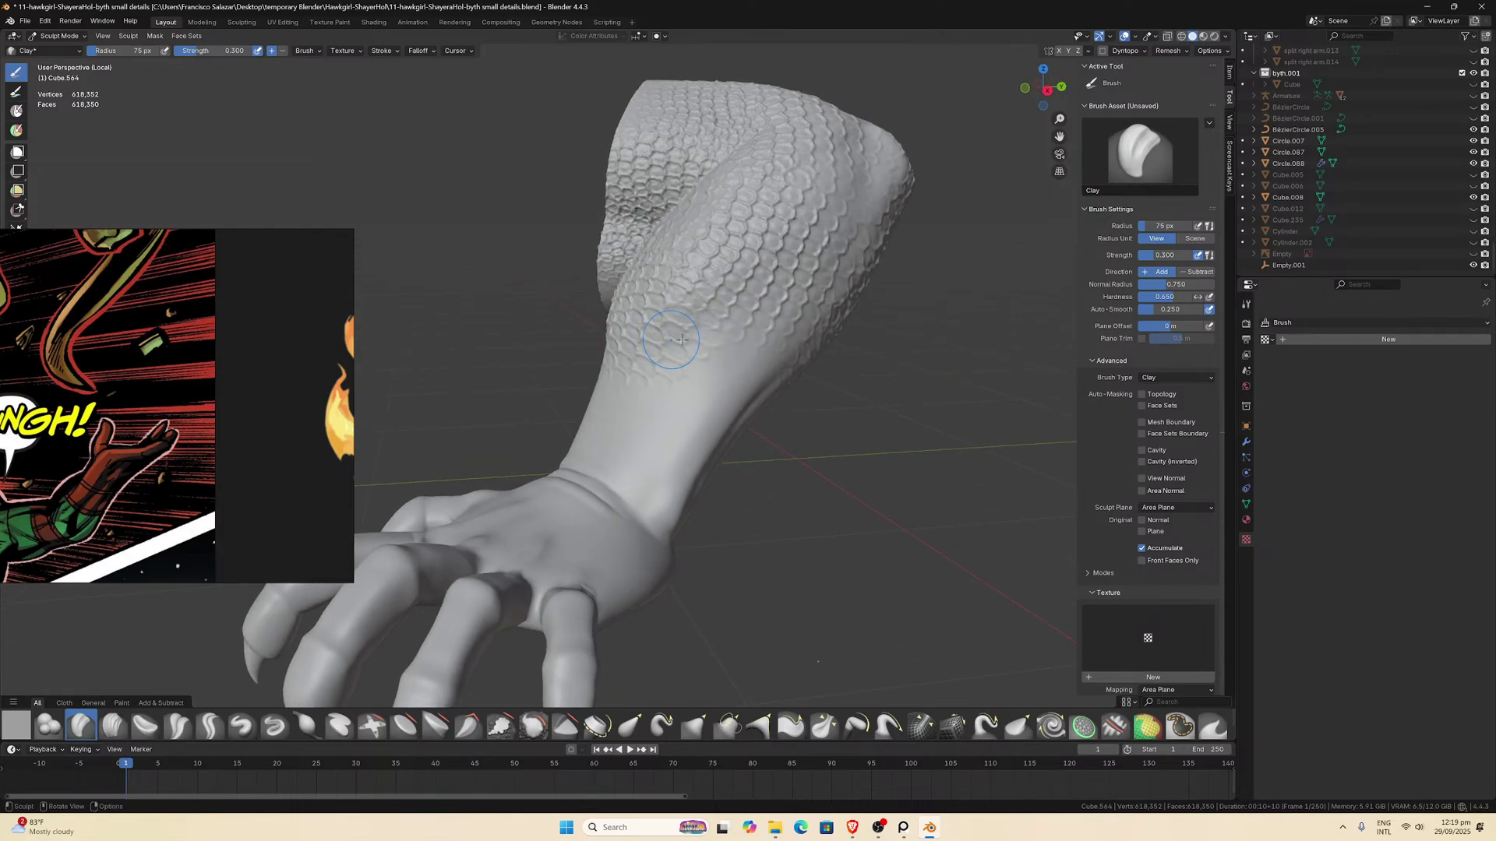
pyautogui.scroll(4, 737, 359)
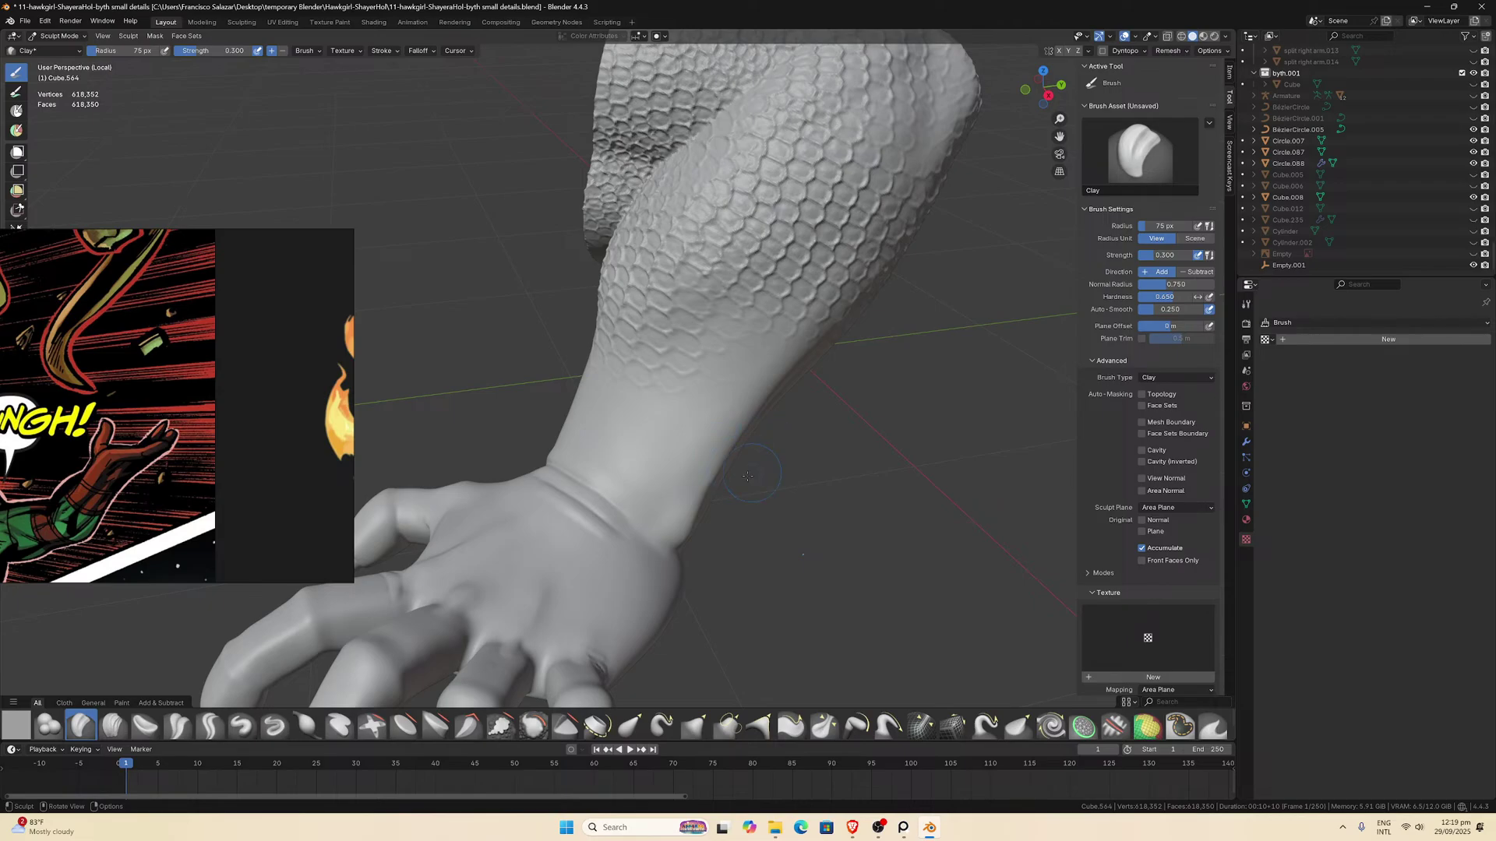
pyautogui.scroll(-5, 747, 476)
pyautogui.scroll(5, 655, 445)
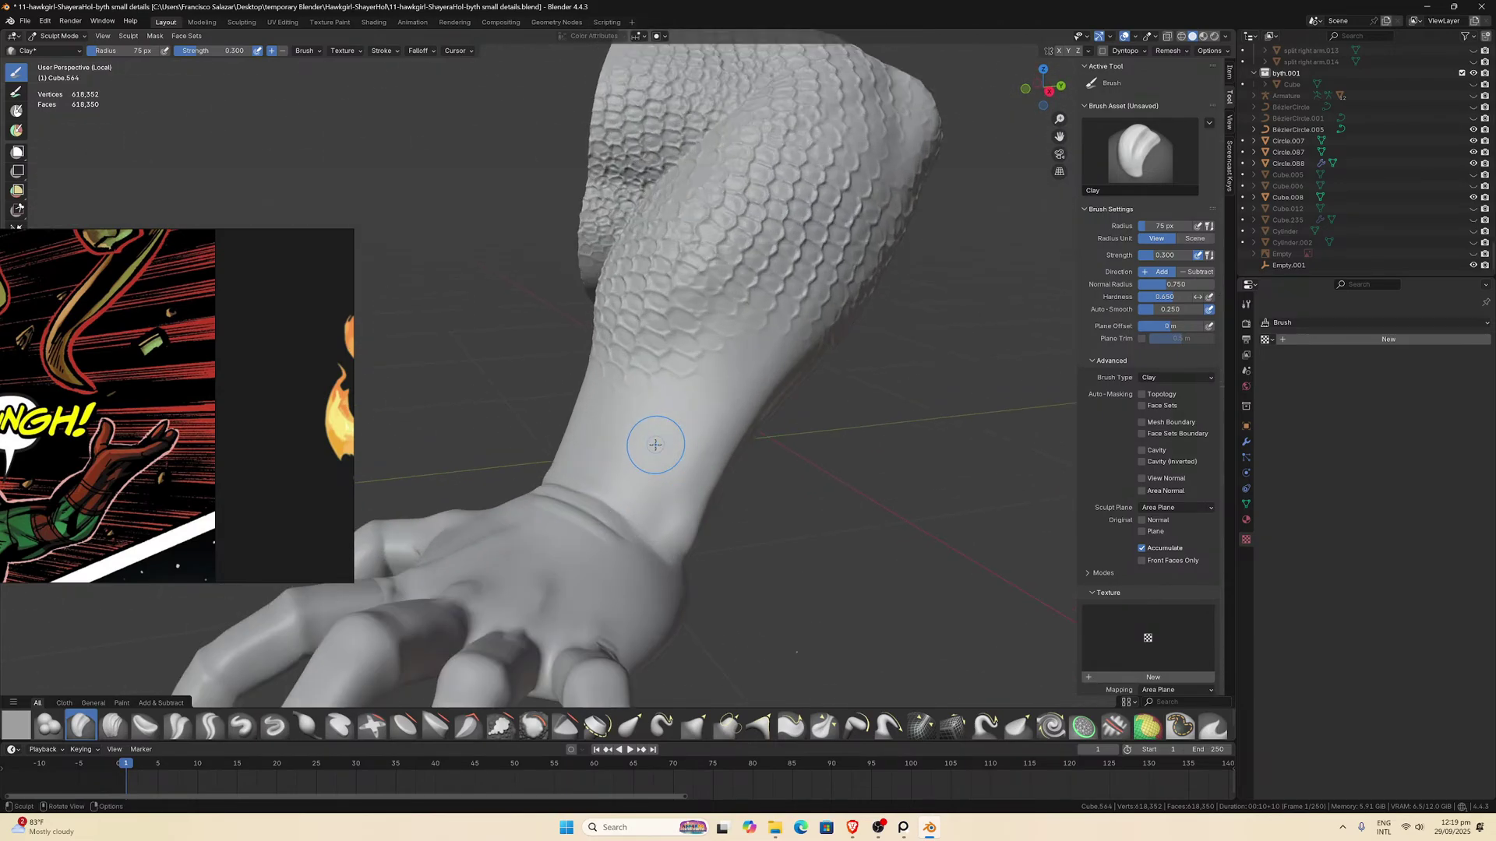
pyautogui.moveTo(655, 444); pyautogui.dragTo(856, 461, button='middle')
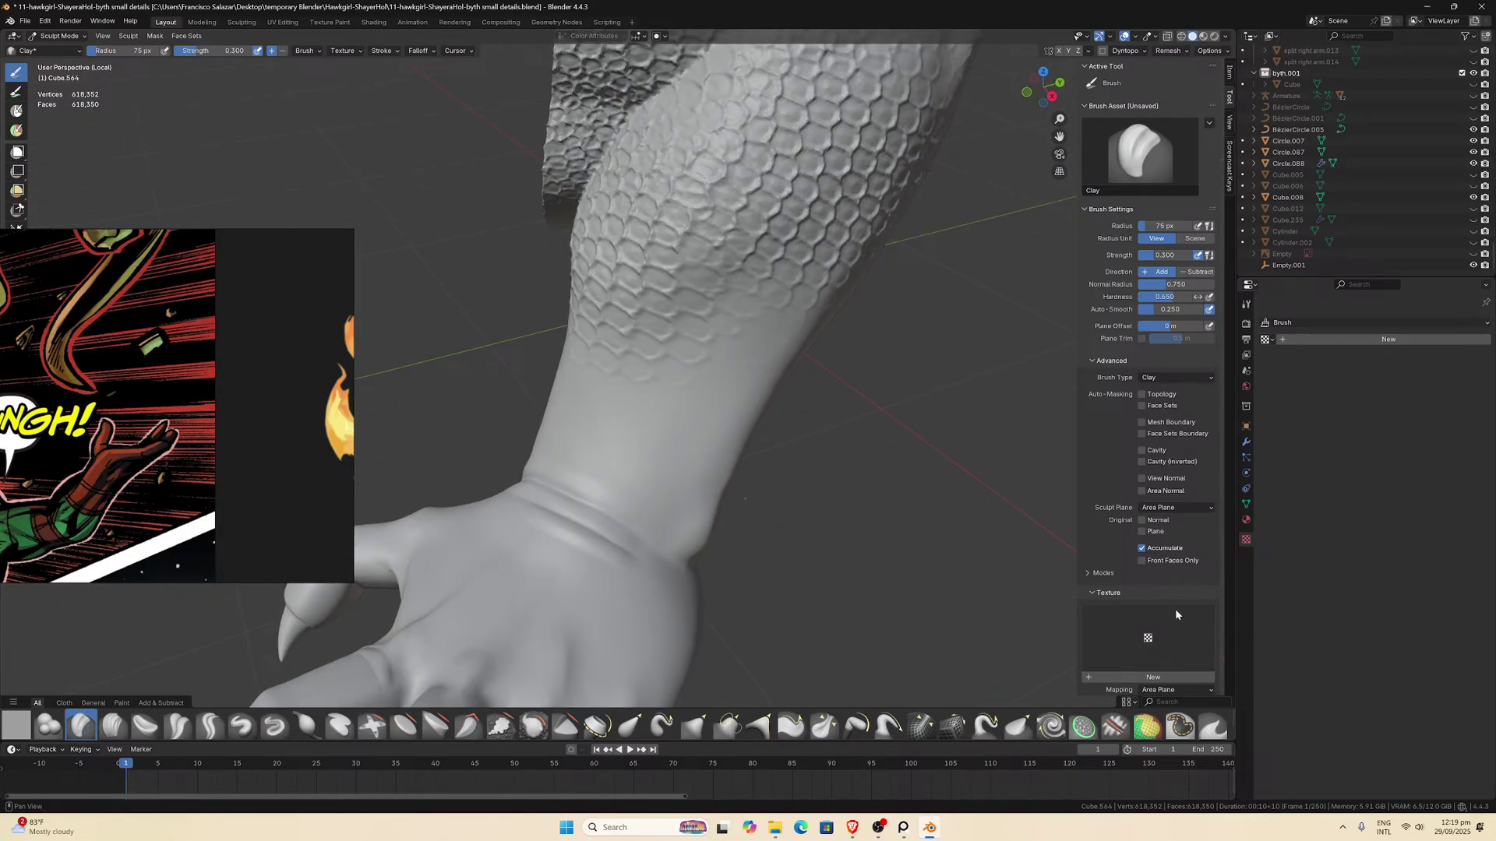
# Switch back to the Draw brush and load Alpha Scales and Skin (85).jpg as its texture image.
pyautogui.click(242, 726)
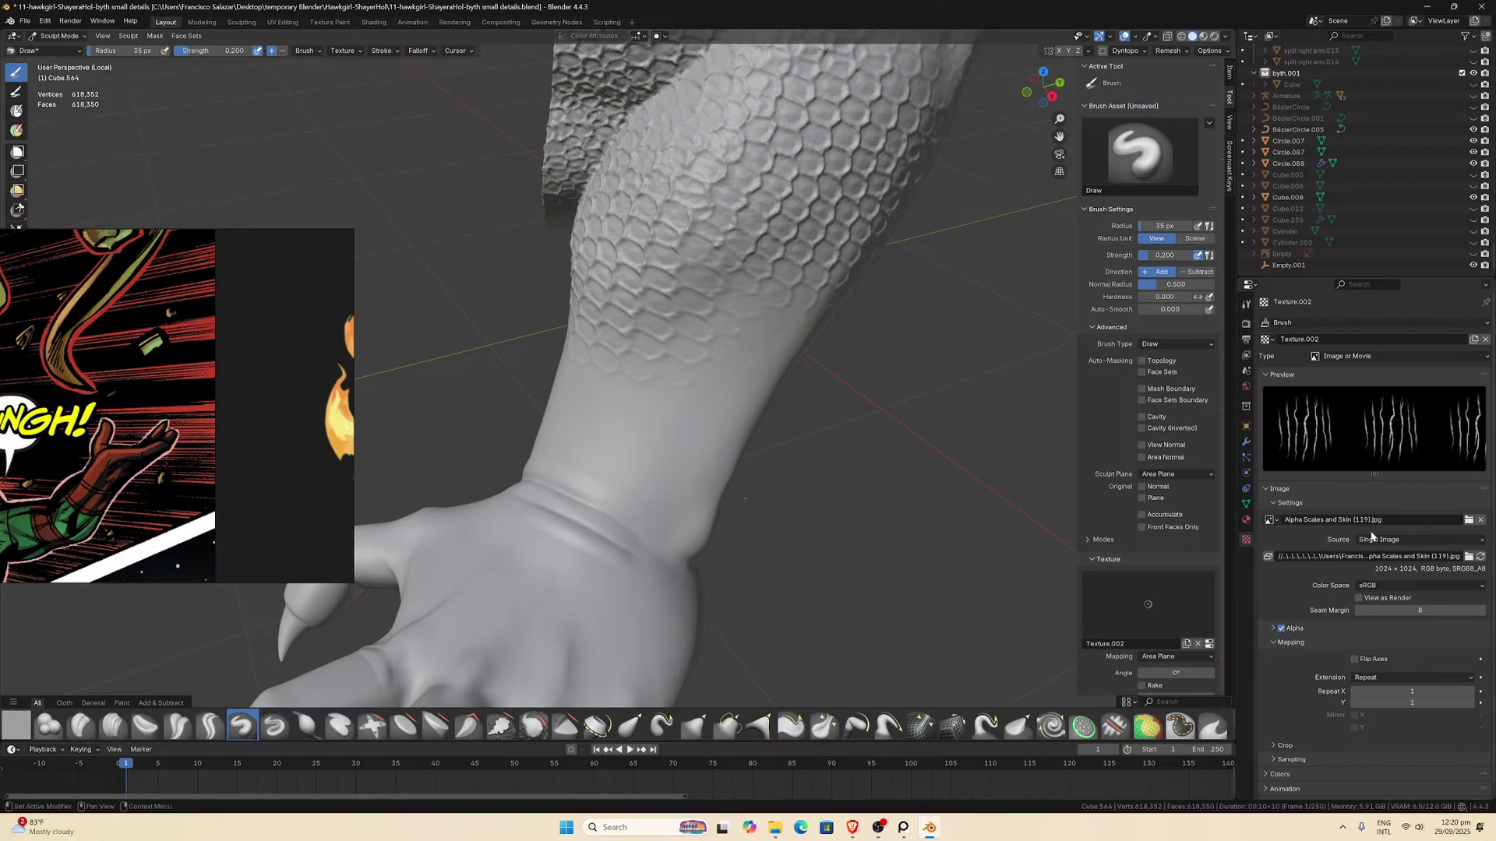
pyautogui.click(1468, 520)
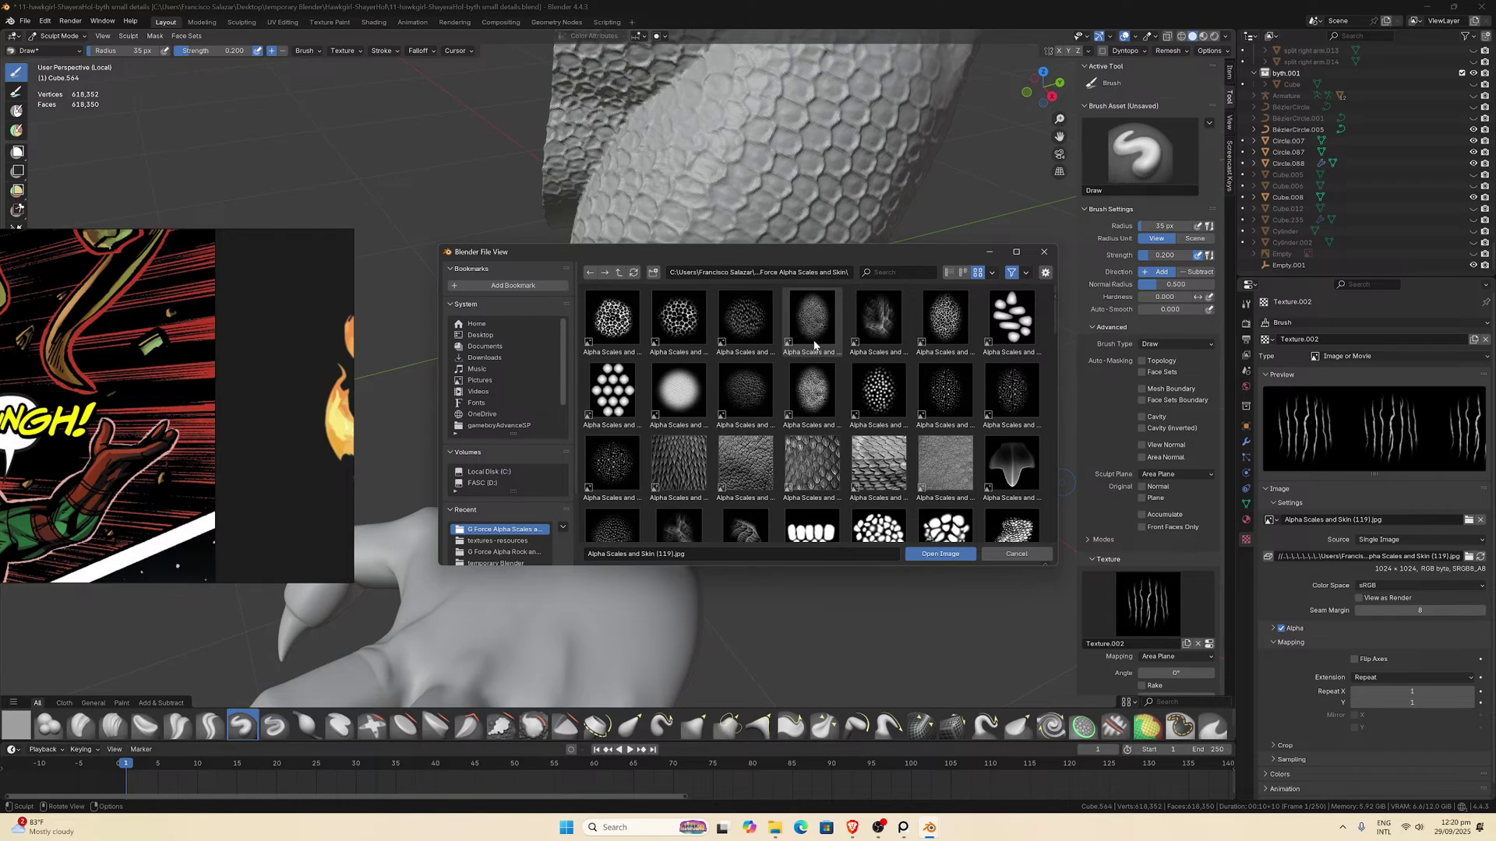
pyautogui.scroll(-5, 814, 346)
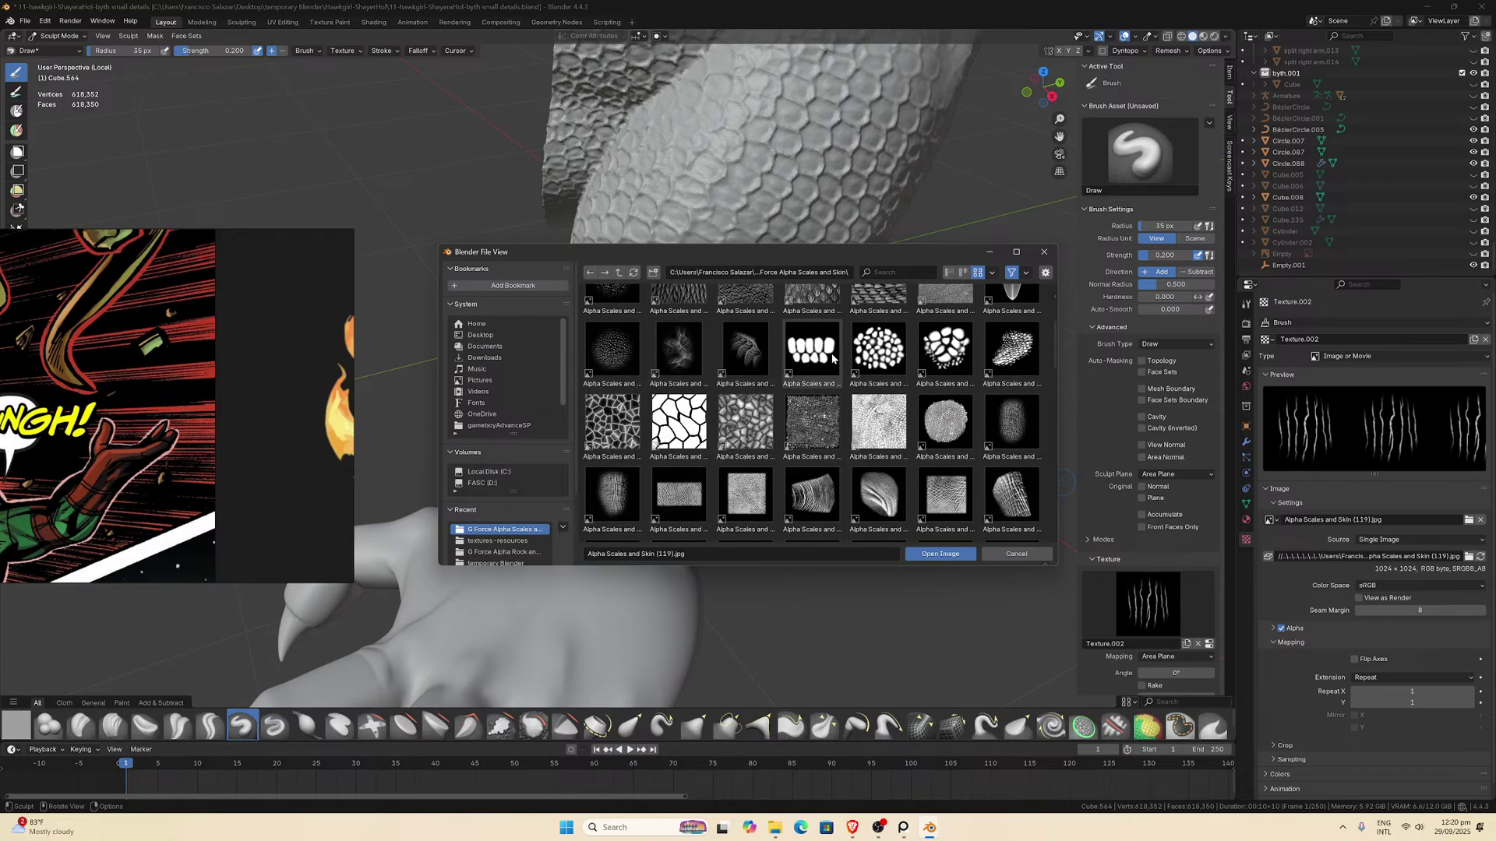
pyautogui.scroll(-1, 832, 358)
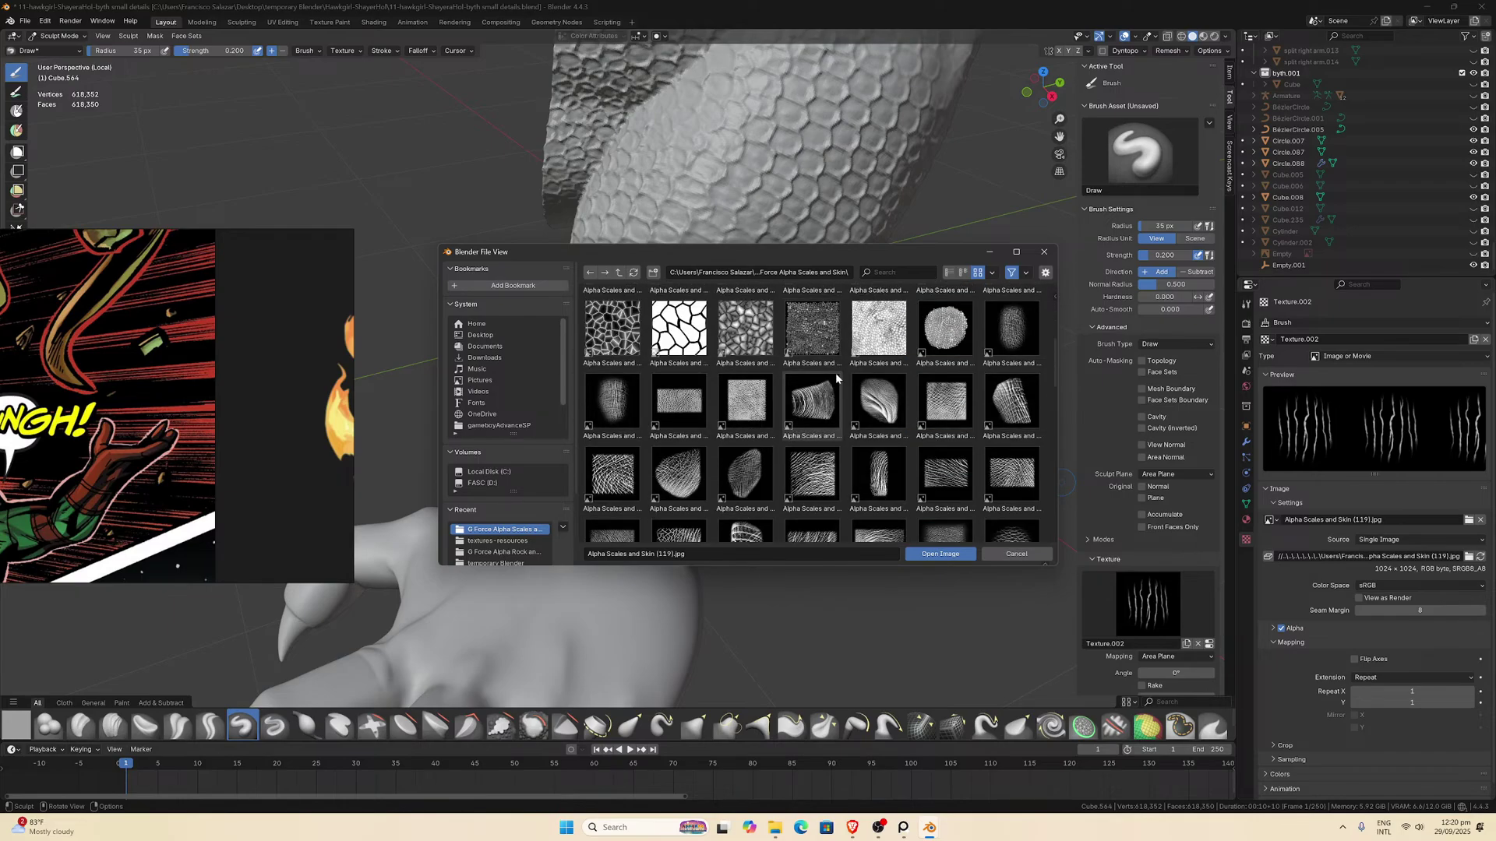
pyautogui.scroll(-6, 837, 366)
pyautogui.scroll(-1, 840, 374)
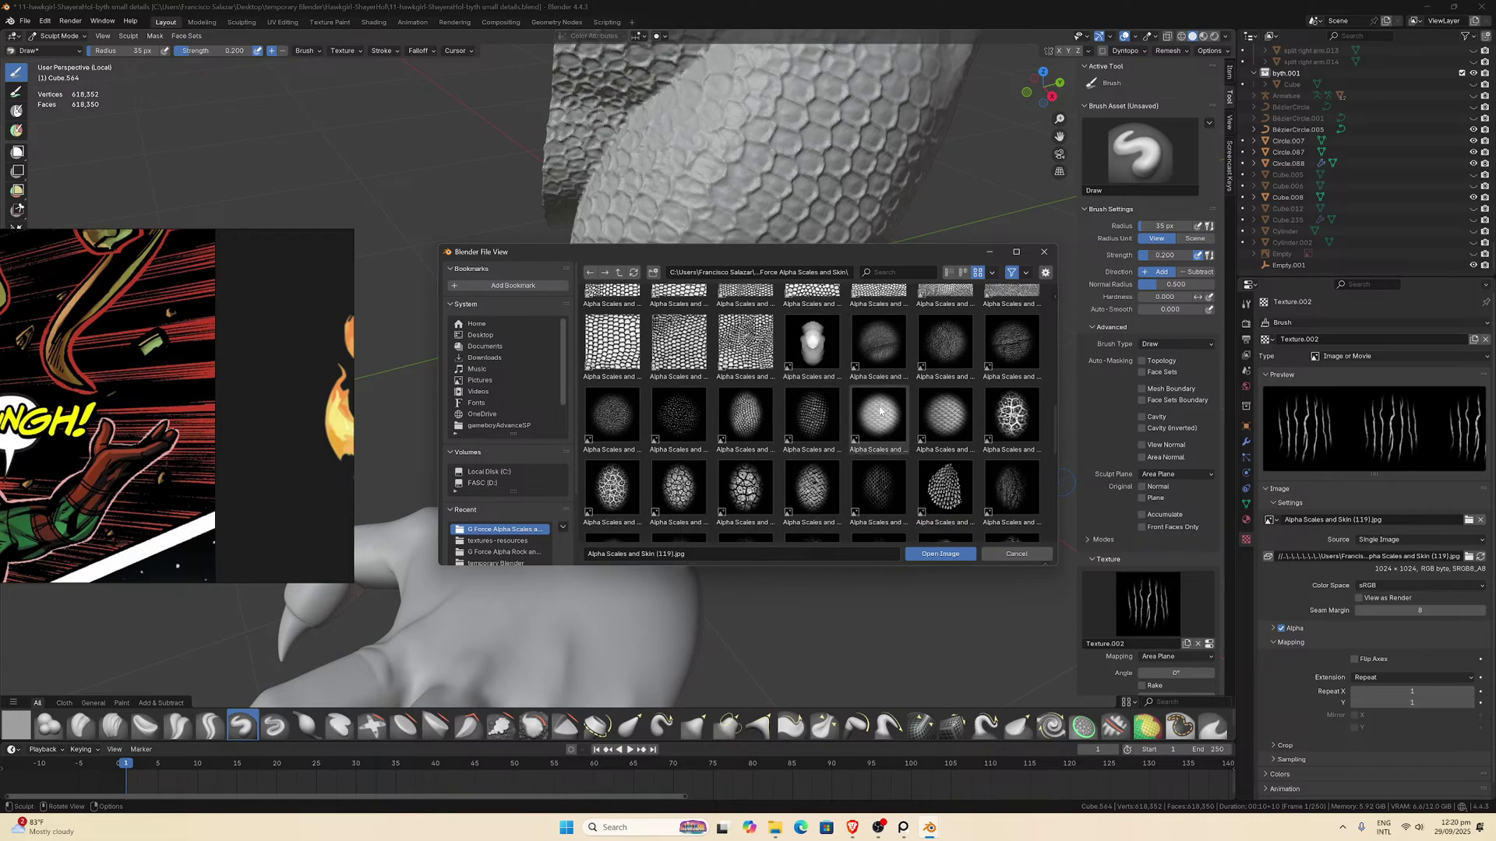
pyautogui.scroll(-2, 879, 411)
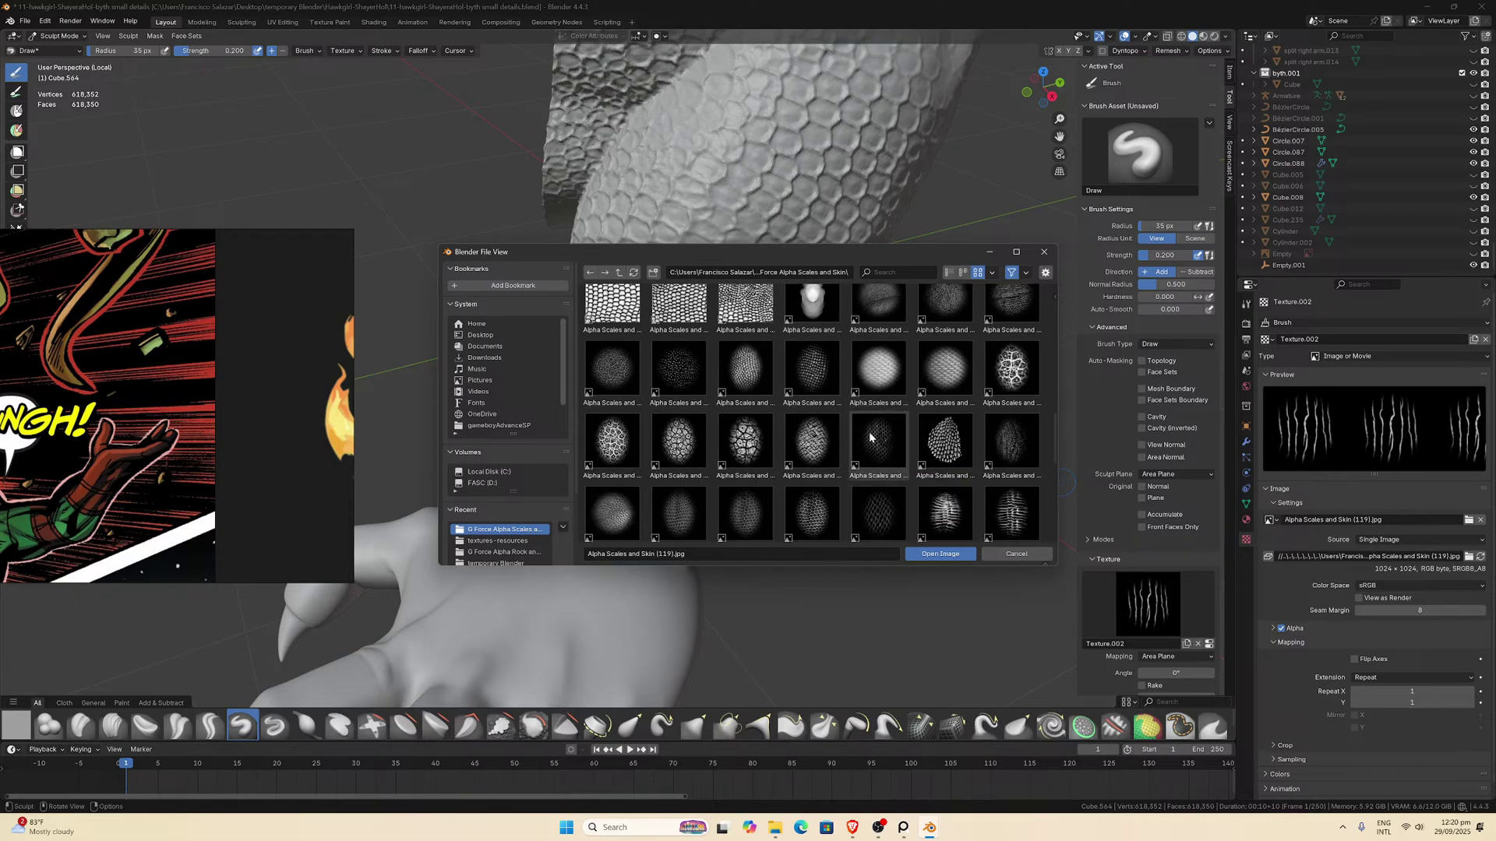
pyautogui.click(625, 512)
pyautogui.doubleClick(624, 512)
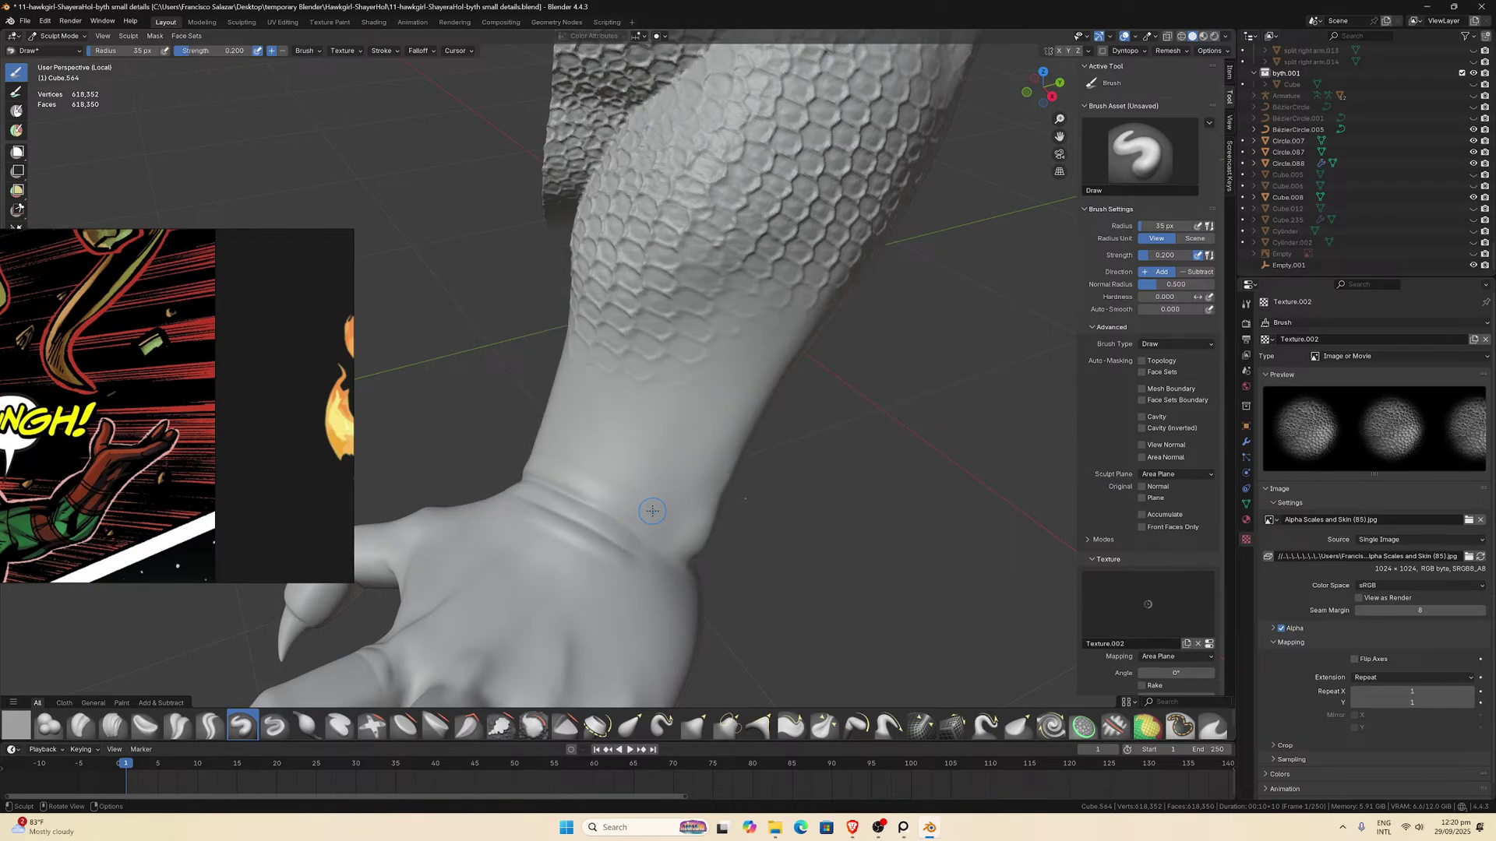
# Try stamping the fine skin alpha on the back of the hand with the Draw brush.
pyautogui.moveTo(652, 511); pyautogui.dragTo(569, 524, button='middle')
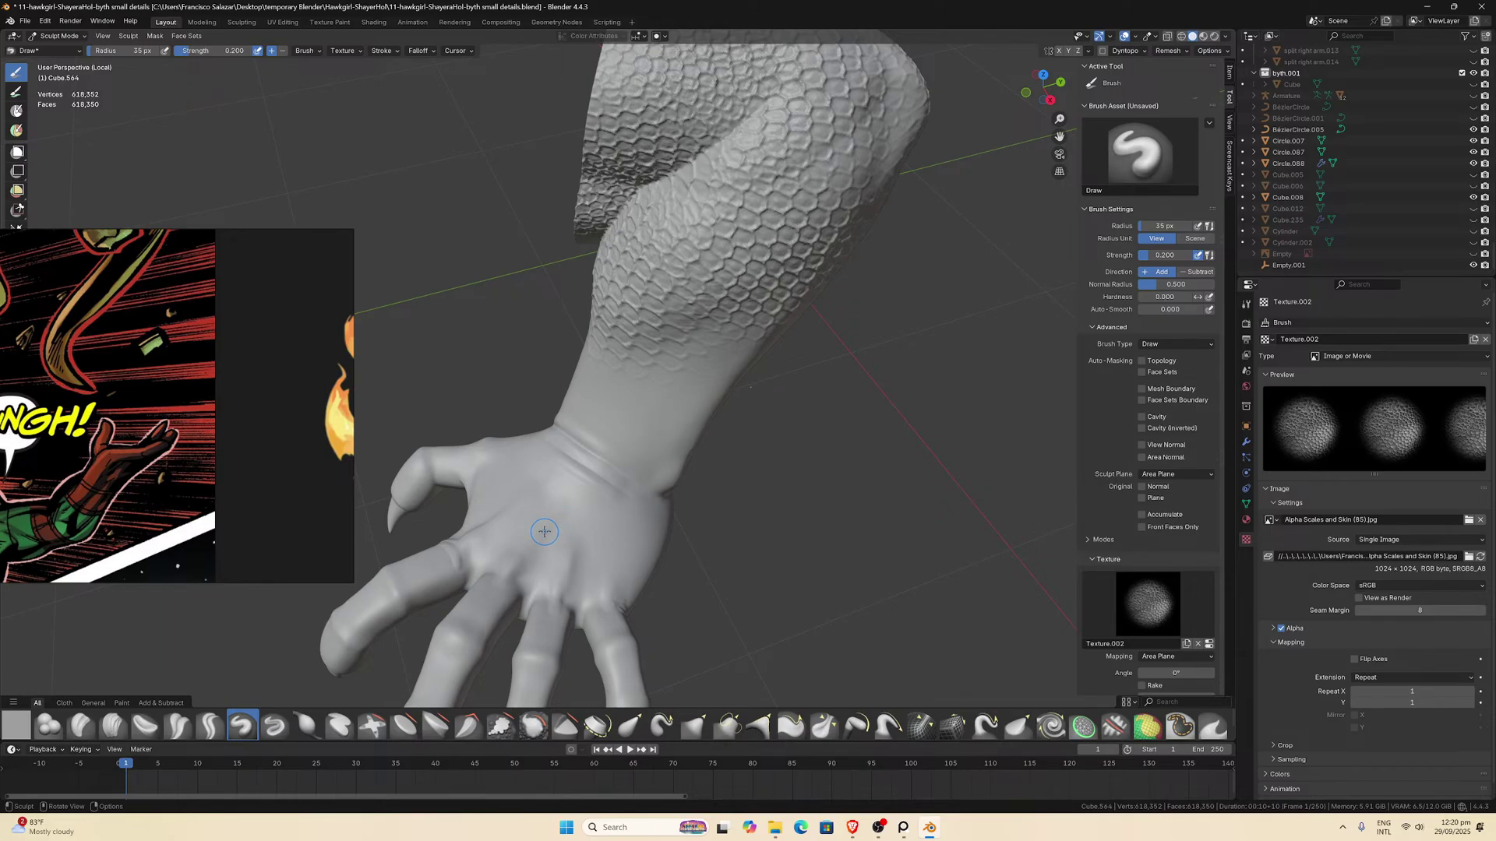
pyautogui.moveTo(567, 514); pyautogui.dragTo(611, 568)
pyautogui.scroll(3, 611, 567)
pyautogui.moveTo(615, 565)
pyautogui.mouseDown(button='middle')
pyautogui.moveTo(630, 557)
pyautogui.moveTo(550, 503)
pyautogui.mouseUp(button='middle')
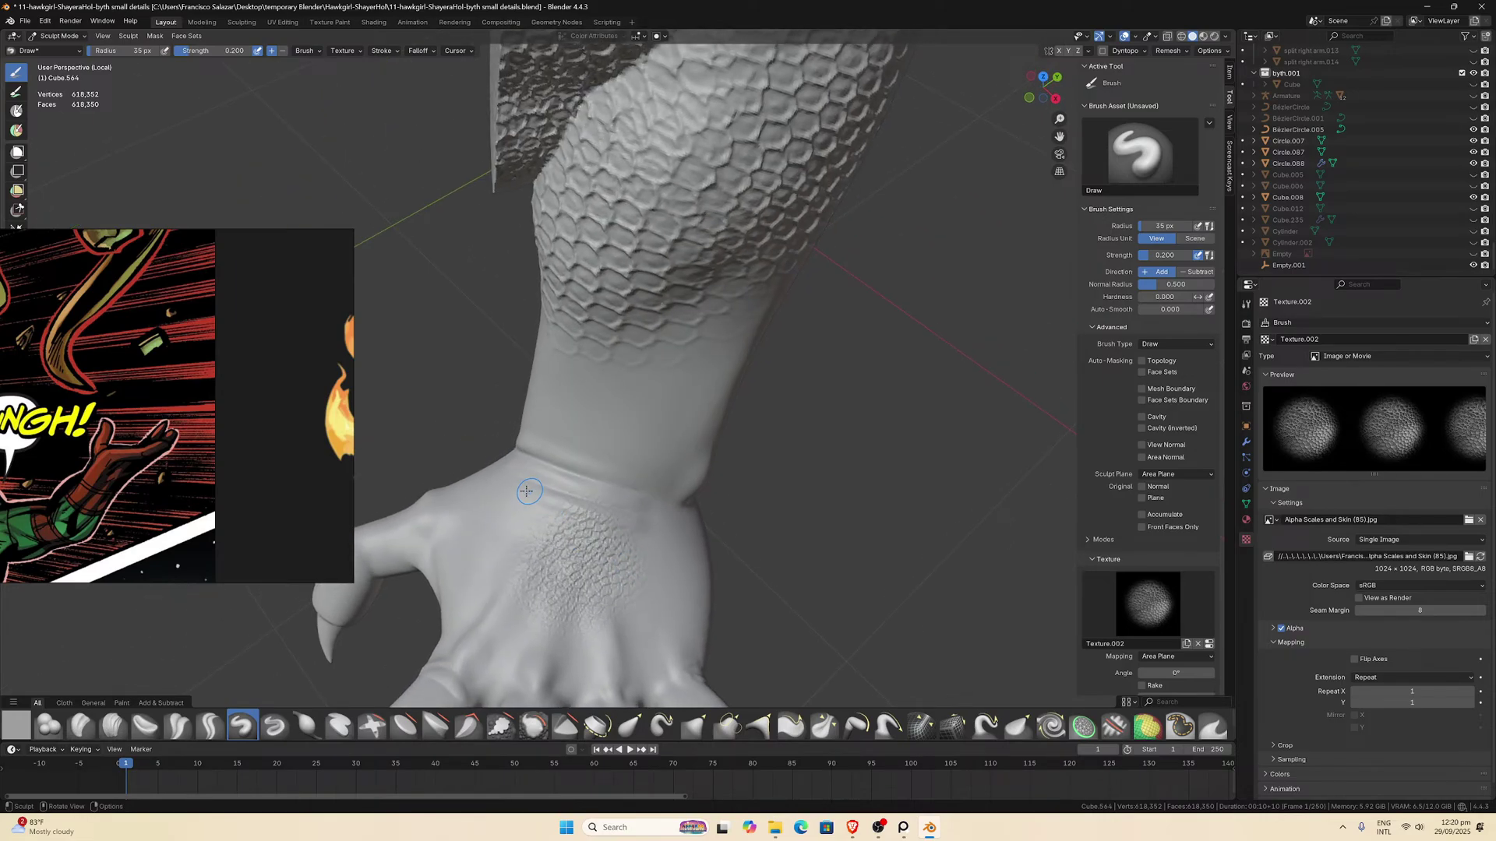
# Try stamping the fine skin alpha across the wrist and up the lower forearm to the scales.
pyautogui.moveTo(598, 554); pyautogui.dragTo(670, 530, button='middle')
pyautogui.moveTo(581, 447); pyautogui.dragTo(687, 520)
pyautogui.moveTo(687, 520); pyautogui.dragTo(658, 457, button='middle')
pyautogui.moveTo(755, 499); pyautogui.dragTo(699, 391, button='middle')
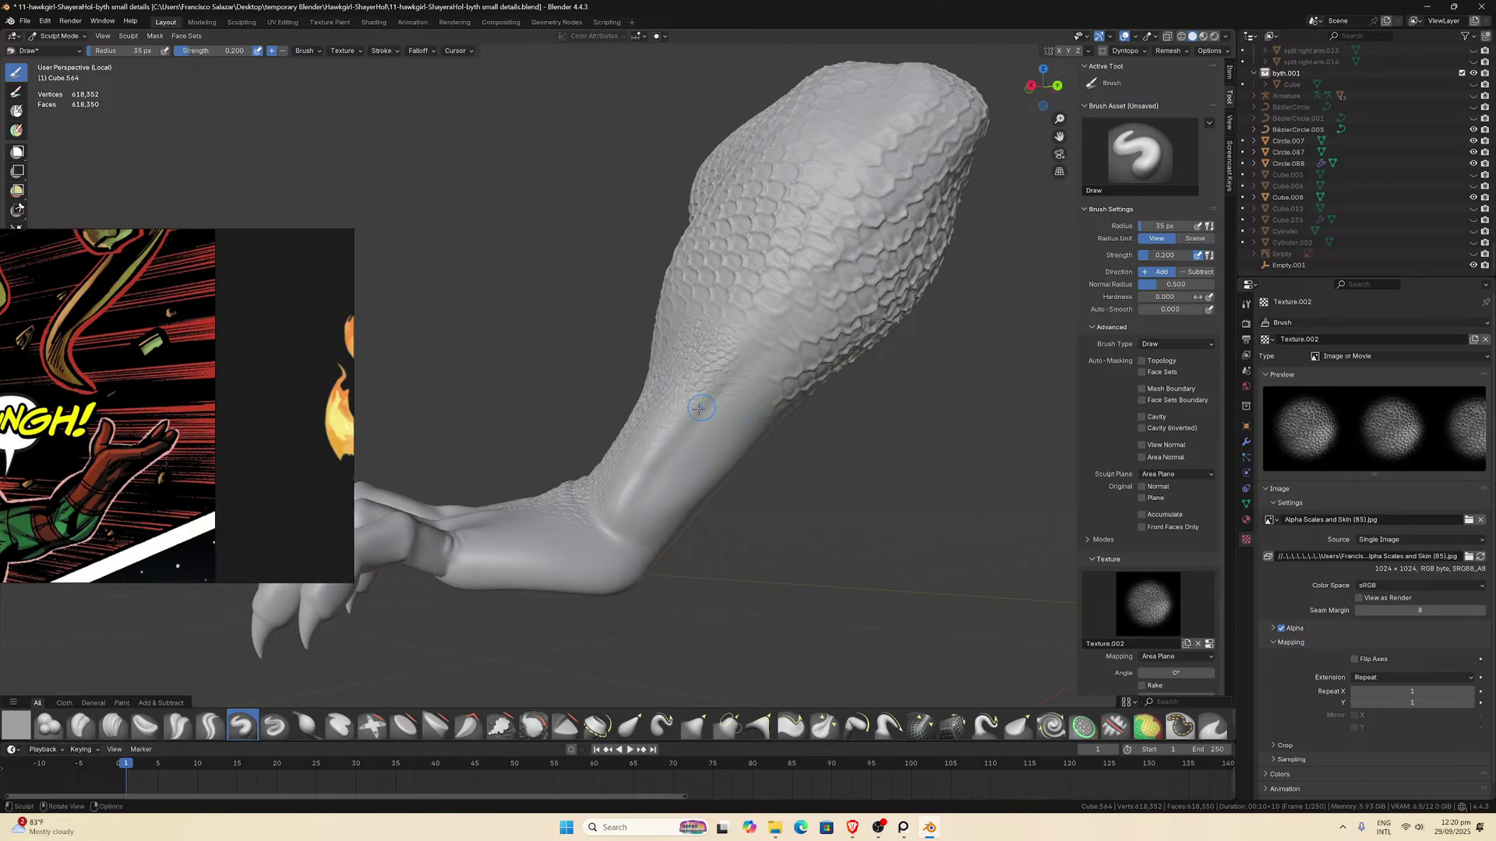
# Try extending the fine skin alpha over the rest of the hand toward the knuckles.
pyautogui.moveTo(702, 405); pyautogui.dragTo(644, 591, button='middle')
pyautogui.moveTo(571, 540)
pyautogui.mouseDown()
pyautogui.moveTo(552, 537)
pyautogui.moveTo(667, 579)
pyautogui.moveTo(616, 530)
pyautogui.mouseUp()
pyautogui.moveTo(615, 530); pyautogui.dragTo(596, 534, button='middle')
pyautogui.moveTo(596, 534); pyautogui.dragTo(659, 622)
pyautogui.moveTo(658, 622); pyautogui.dragTo(561, 555, button='middle')
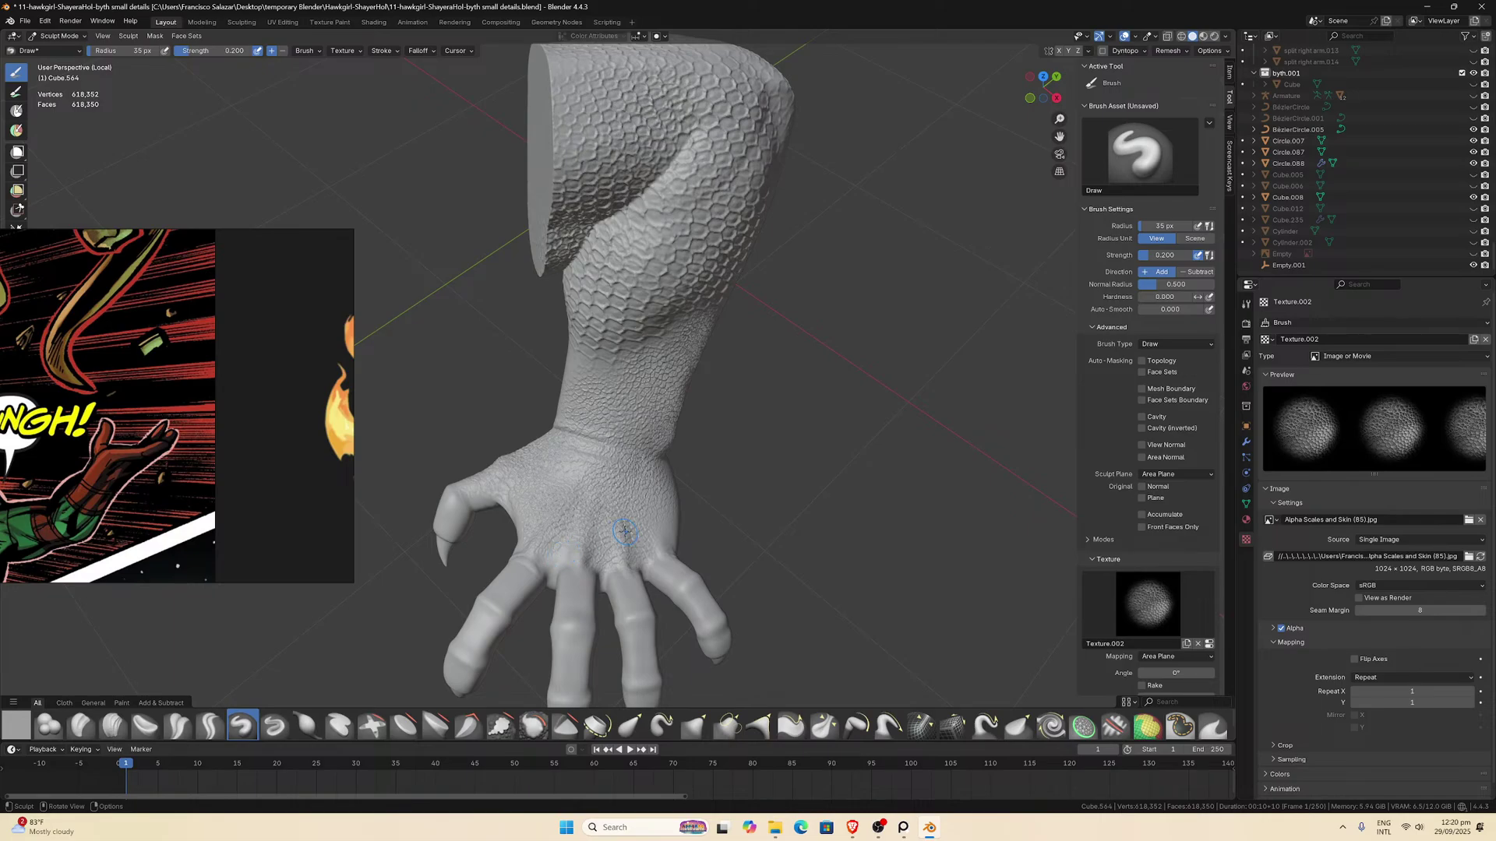
# Undo all the fine skin stamps on the hand, wrist and lower forearm.
pyautogui.hotkey('ctrl', 'z')
pyautogui.hotkey('ctrl', 'z')
pyautogui.hotkey('ctrl', 'z')
pyautogui.hotkey('ctrl', 'z')
pyautogui.hotkey('ctrl', 'z')
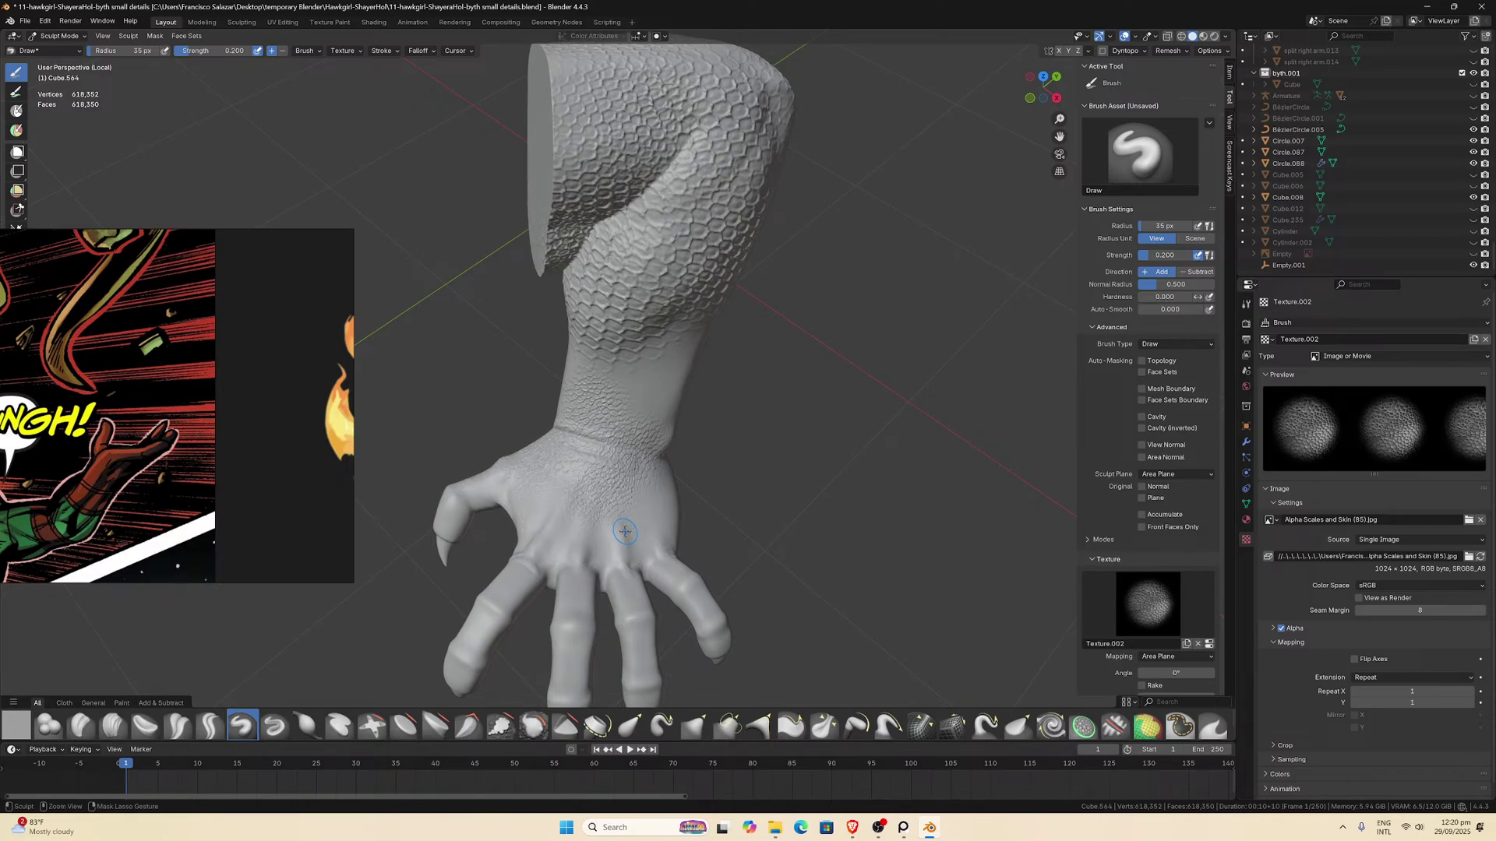
pyautogui.hotkey('ctrl', 'z')
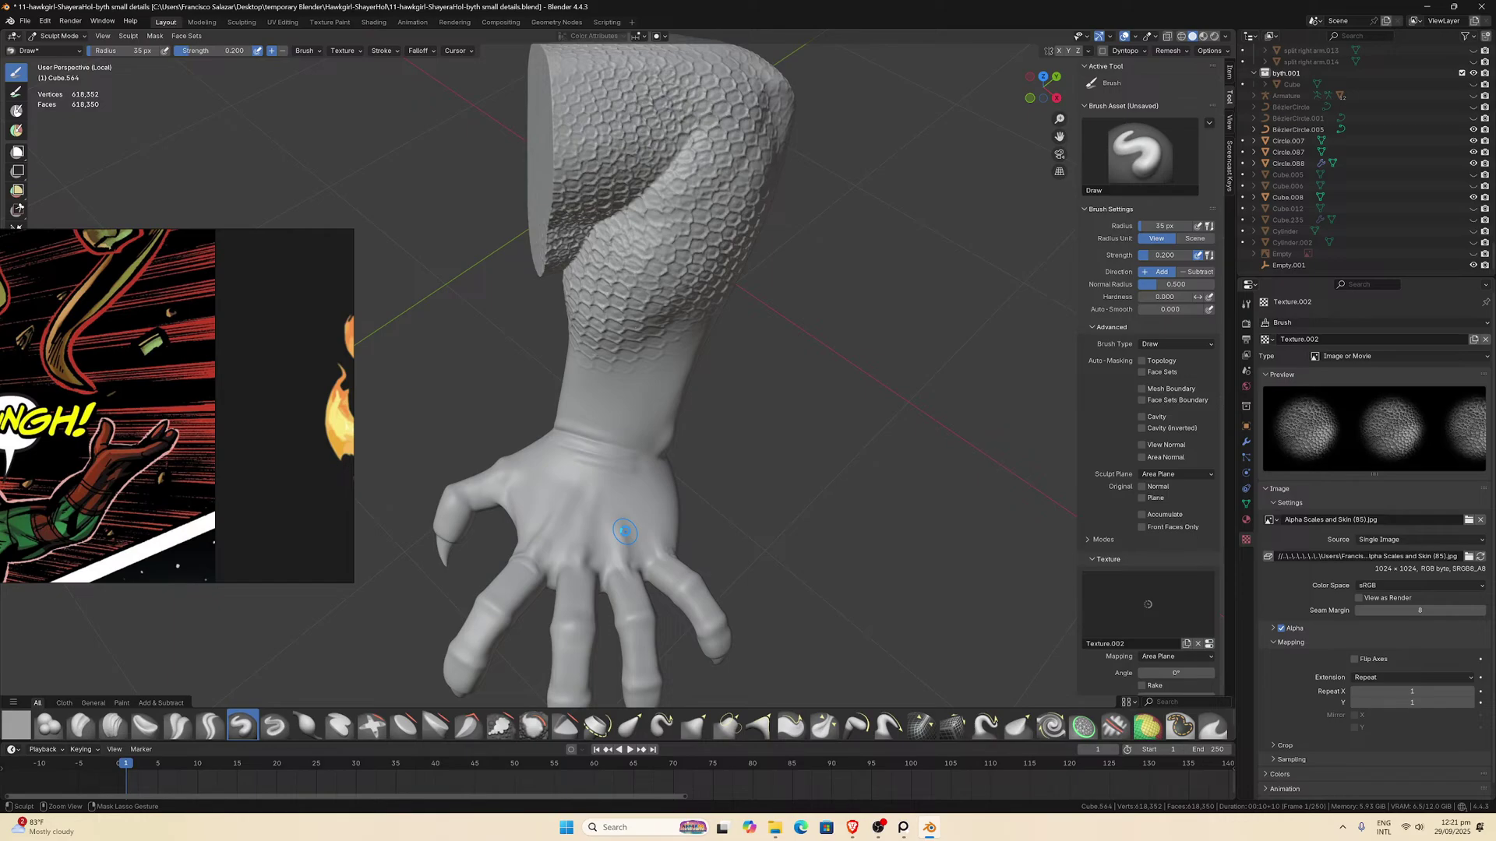
# Save the file, exit local view to show the full model and focus on the scaled arm.
pyautogui.hotkey('ctrl', 's')
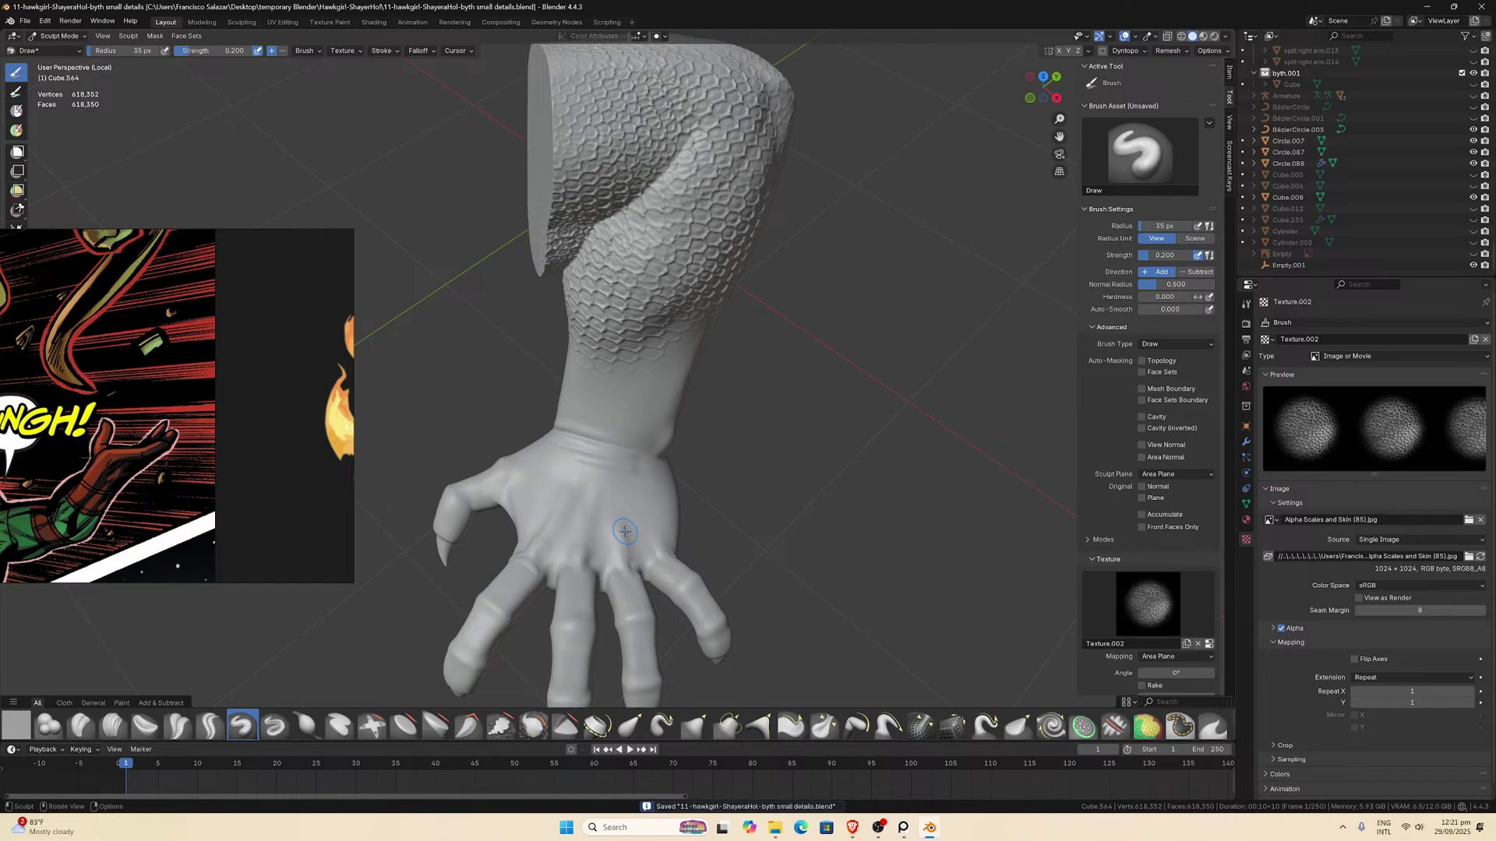
pyautogui.press('KP_Divide')
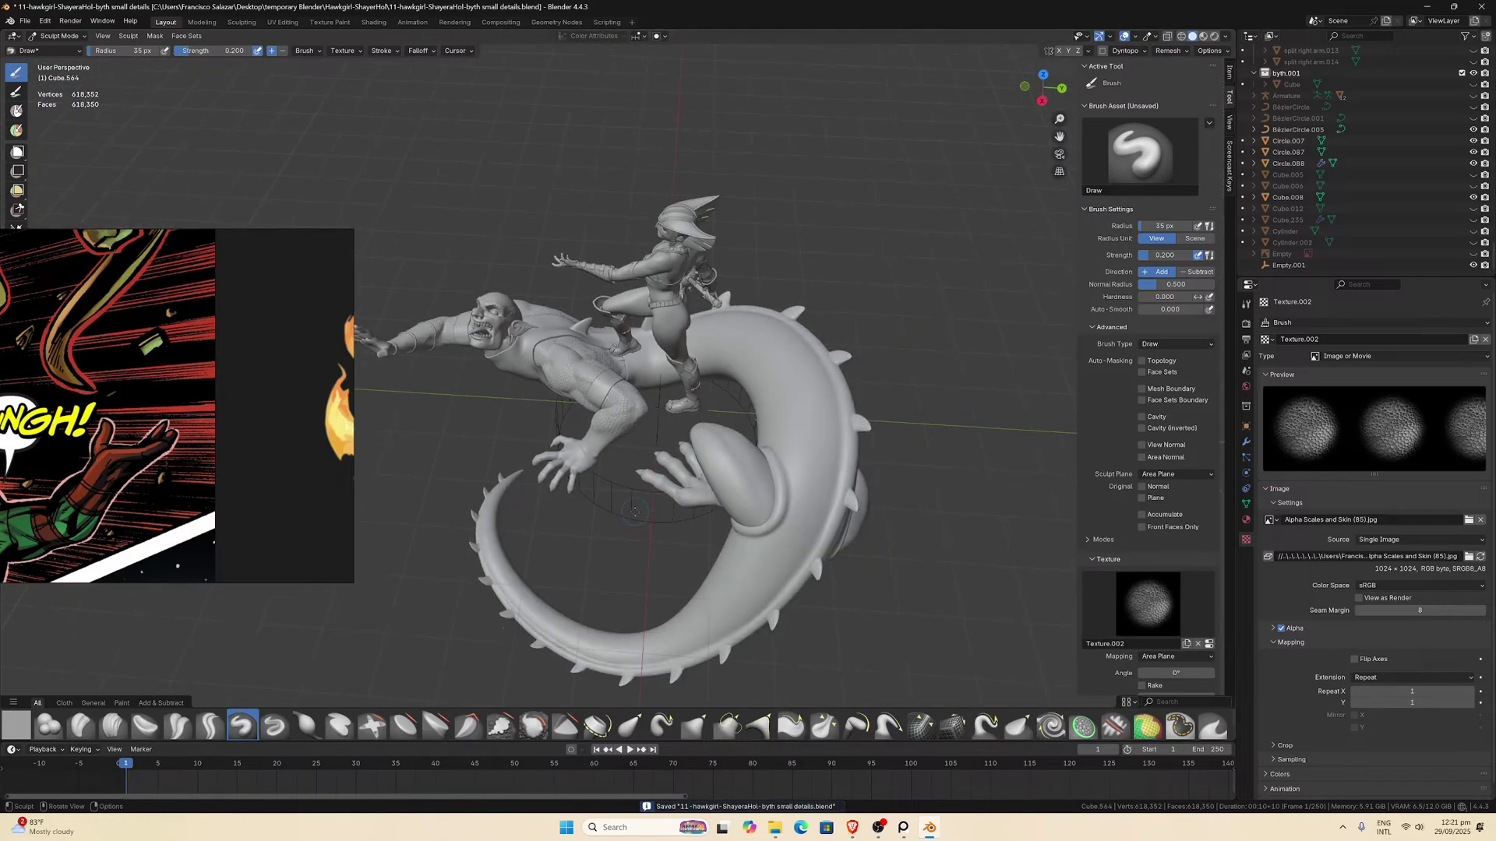
pyautogui.moveTo(647, 527)
pyautogui.mouseDown(button='middle')
pyautogui.moveTo(676, 526)
pyautogui.moveTo(599, 484)
pyautogui.moveTo(512, 475)
pyautogui.mouseUp(button='middle')
pyautogui.scroll(10, 677, 526)
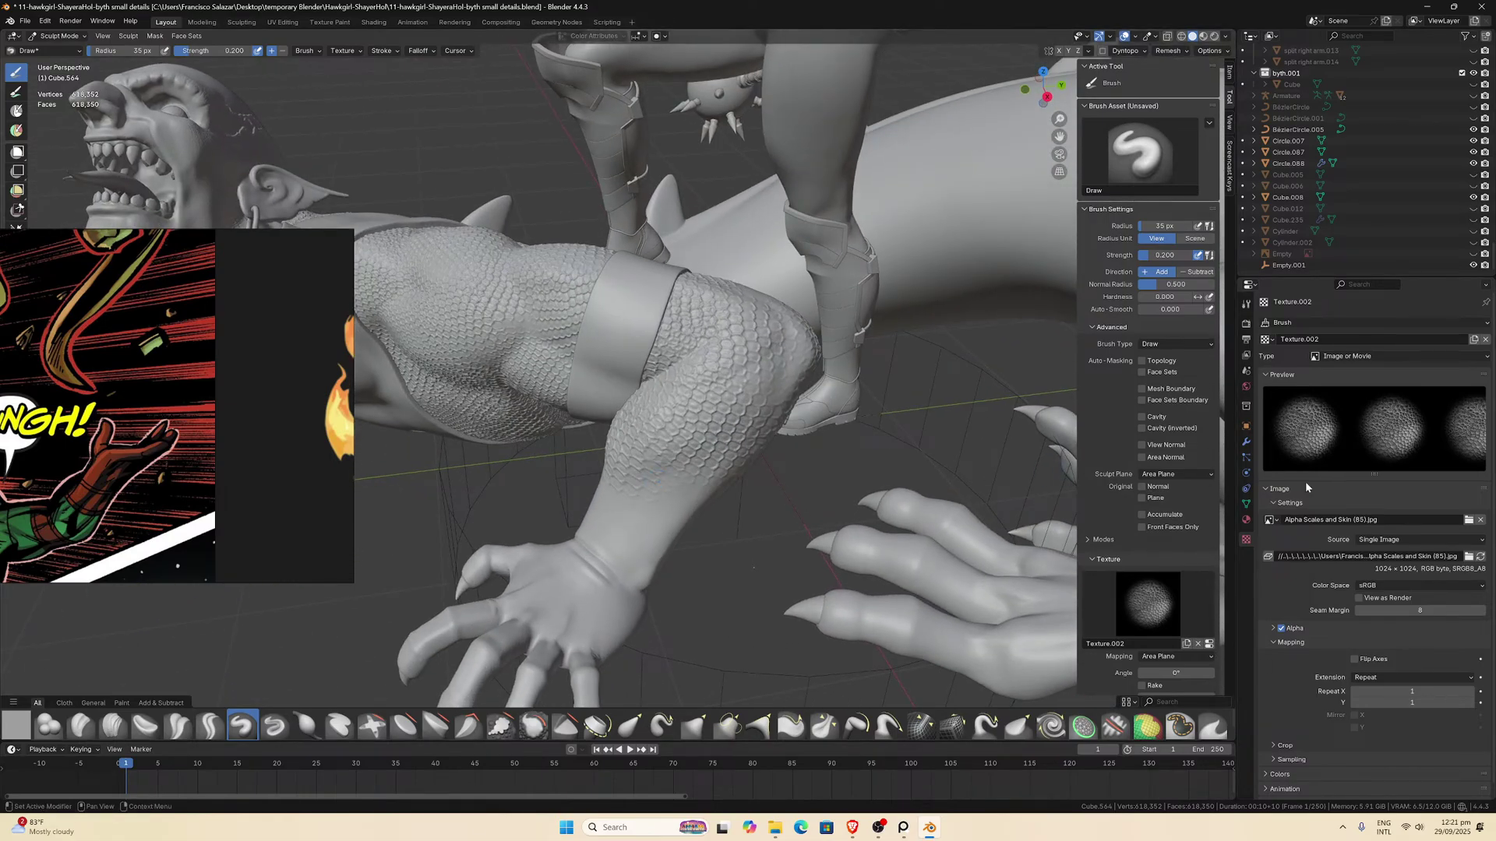
# Examine the reptile and dinosaur claw images on the reference board for hand and forearm skin detail.
pyautogui.scroll(-10, 273, 467)
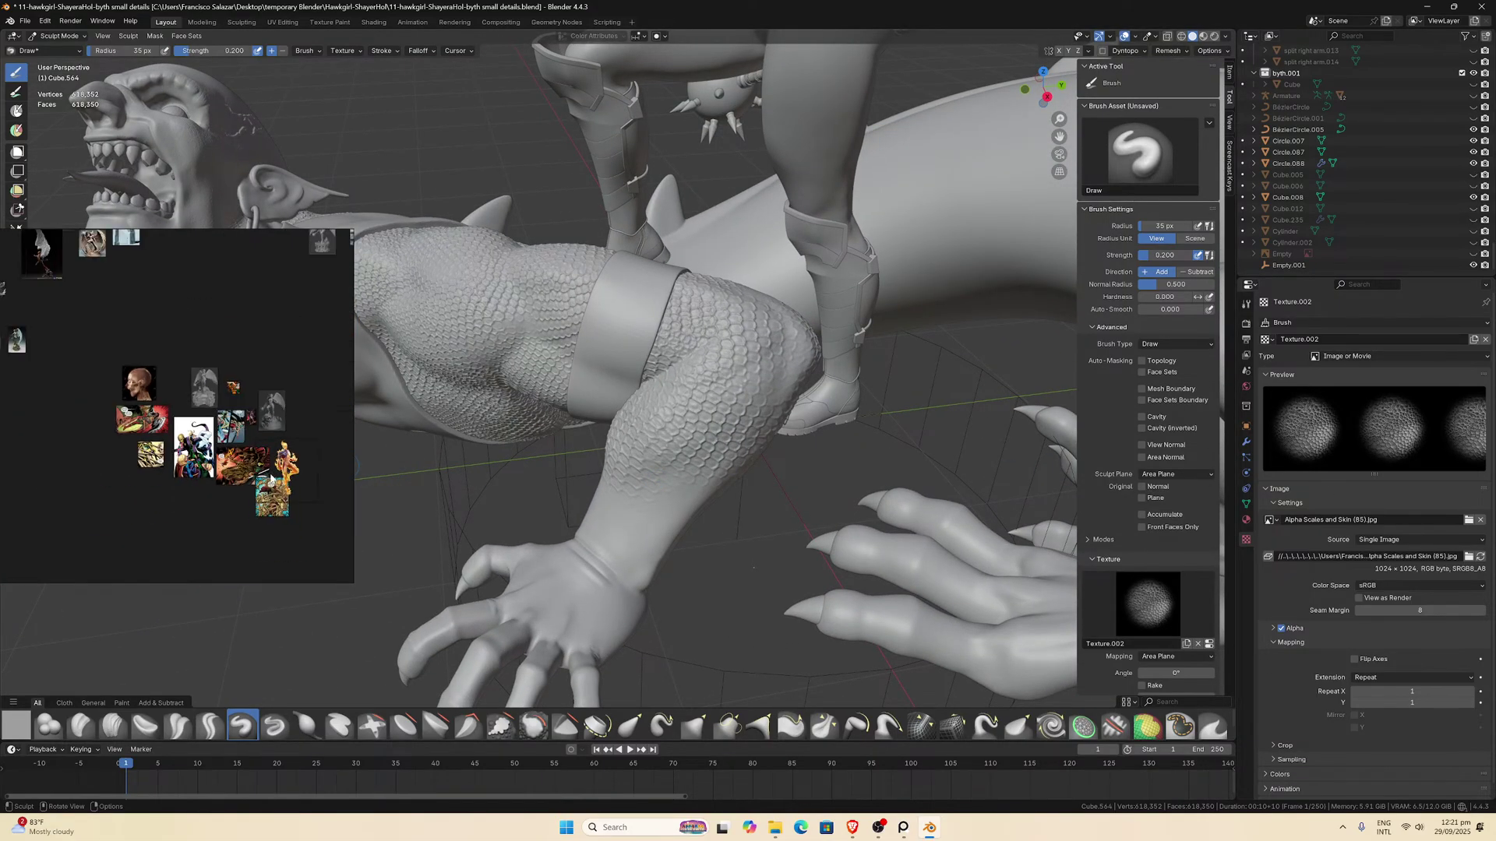
pyautogui.moveTo(263, 485); pyautogui.dragTo(131, 470, button='middle')
pyautogui.scroll(8, 237, 474)
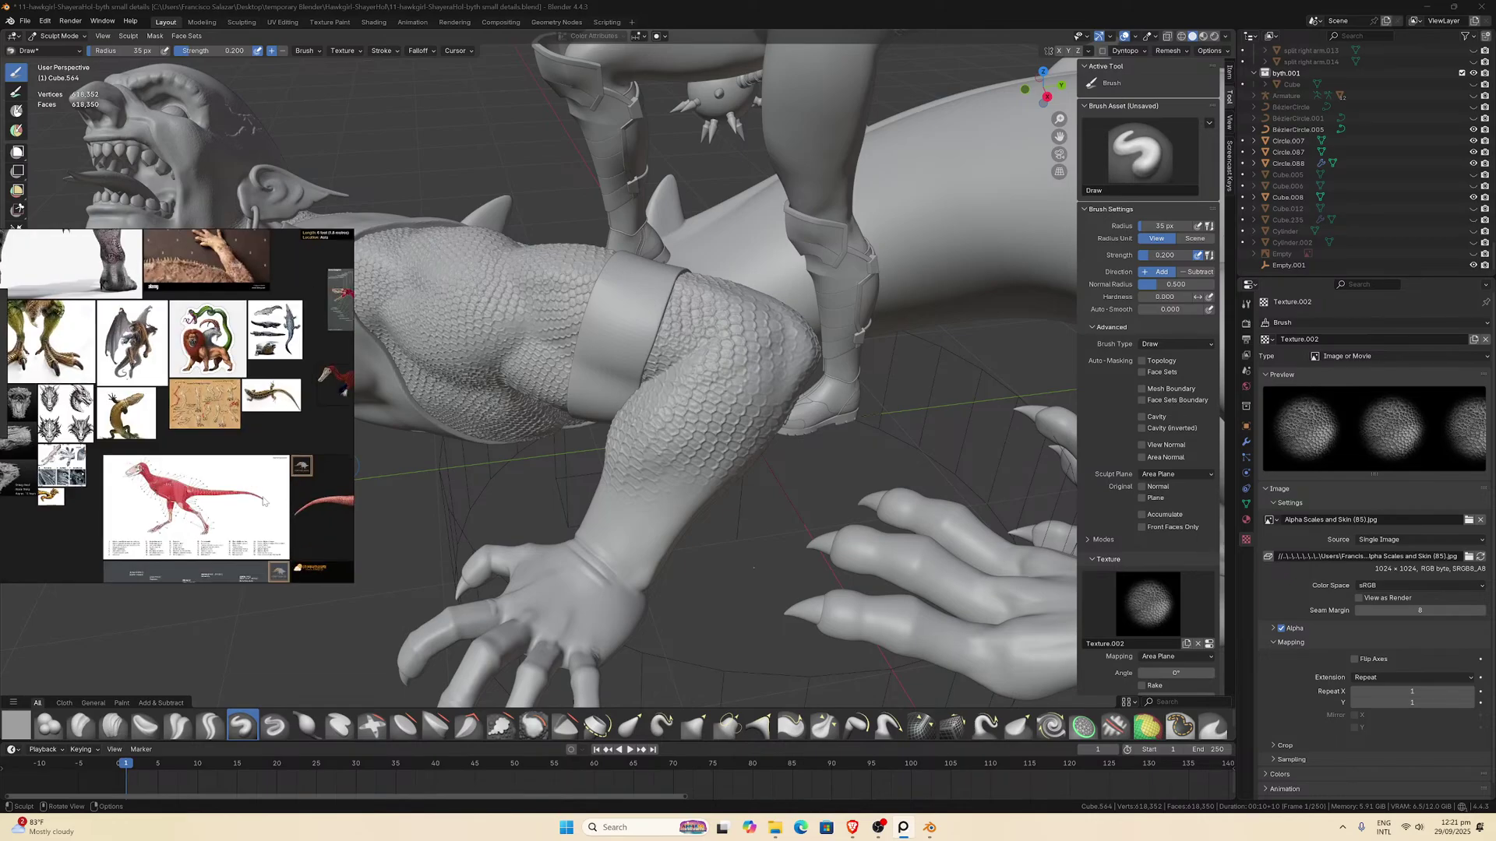
pyautogui.scroll(-6, 238, 477)
pyautogui.moveTo(343, 516); pyautogui.dragTo(187, 523, button='middle')
pyautogui.scroll(8, 126, 471)
pyautogui.scroll(-6, 126, 468)
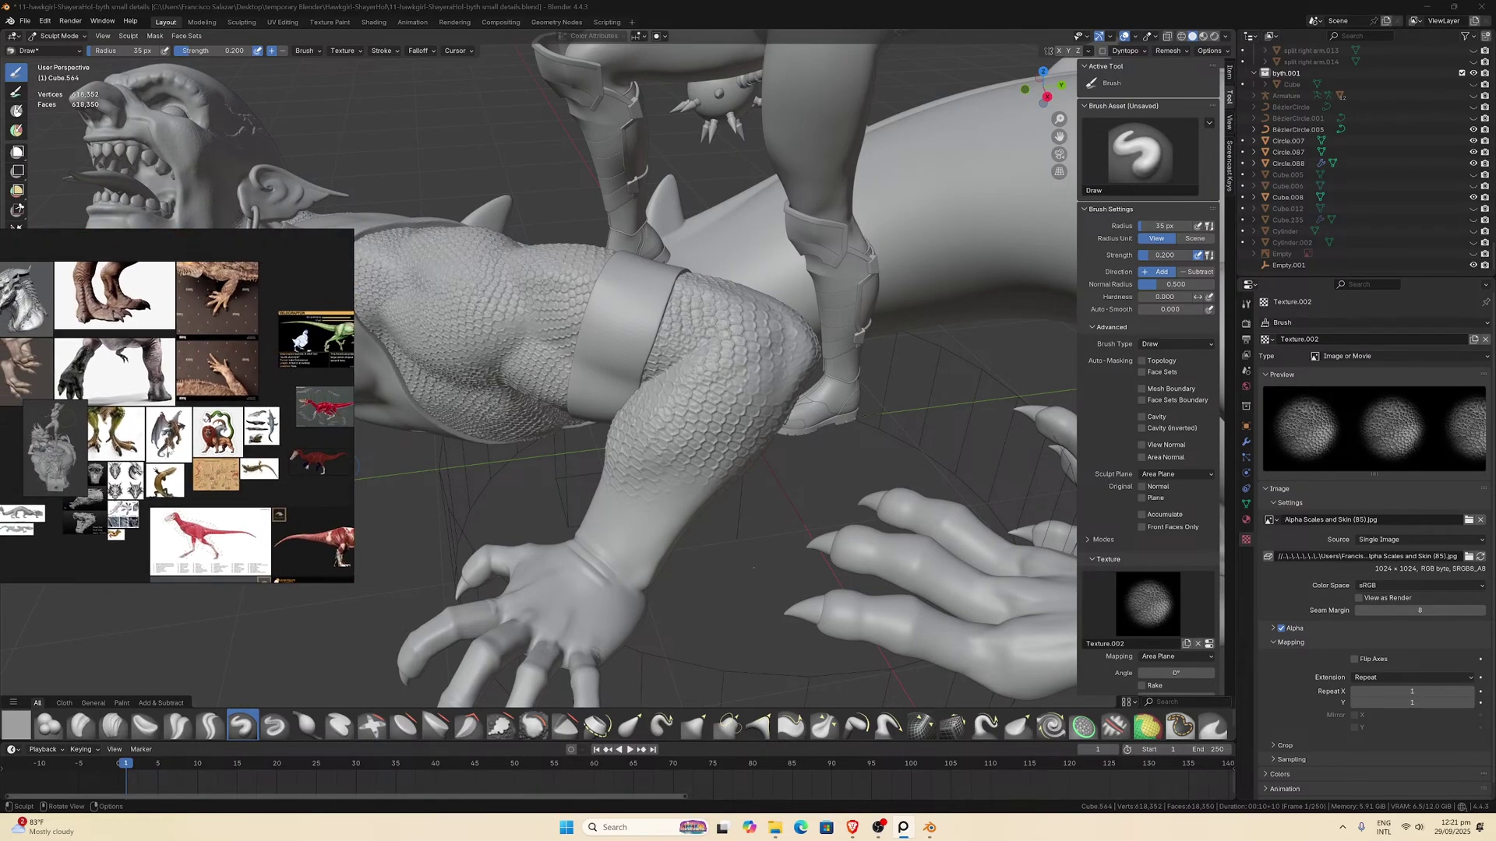
# Try stamping the fine skin alpha over the back of the hand, using the dinosaur foot reference, and undo it.
pyautogui.scroll(8, 220, 446)
pyautogui.scroll(3, 220, 445)
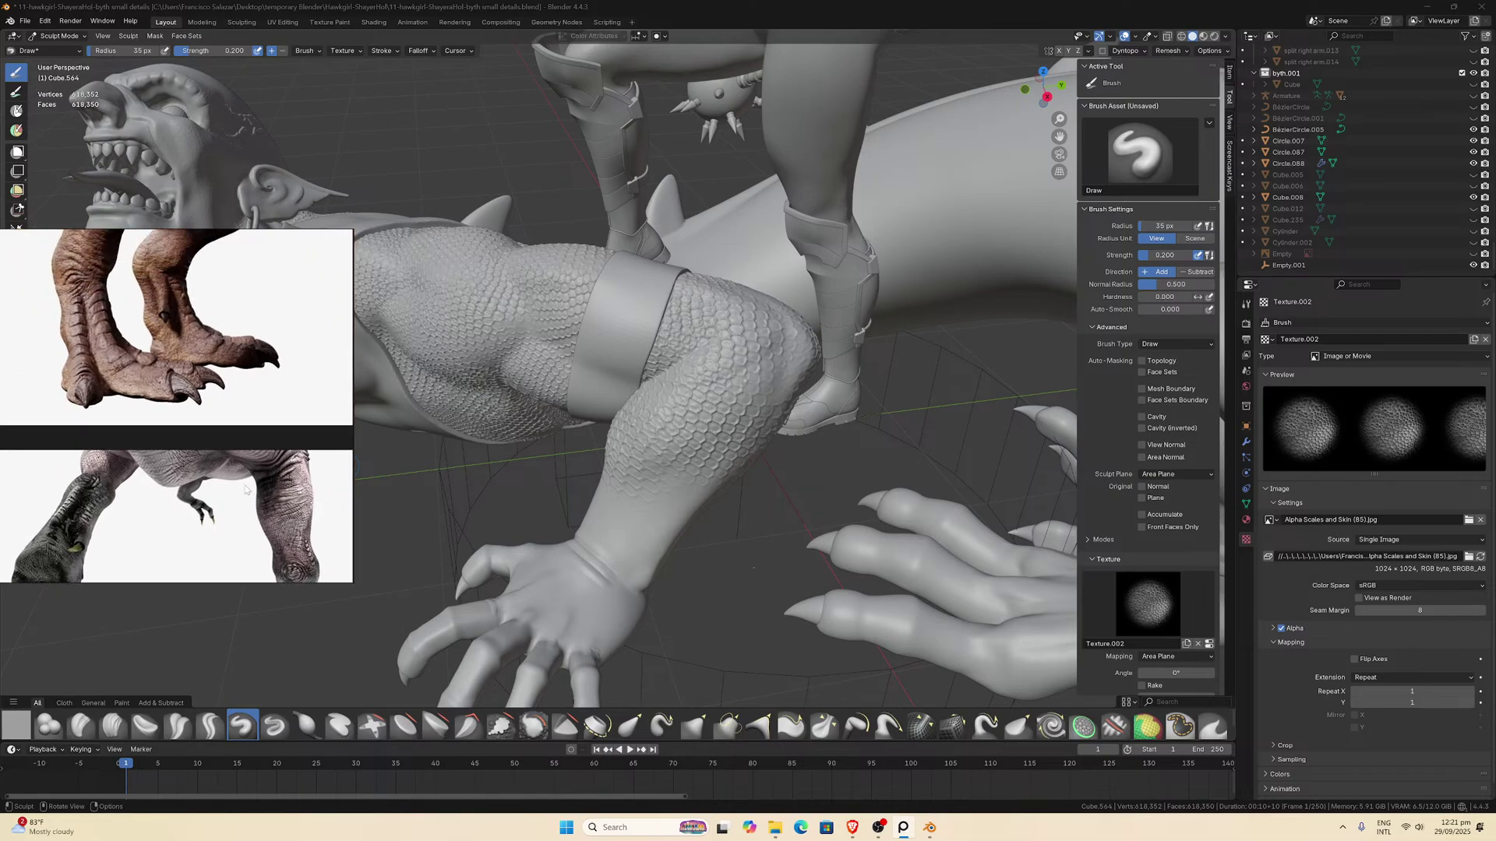
pyautogui.moveTo(678, 497); pyautogui.dragTo(985, 200, button='middle')
pyautogui.moveTo(1059, 135); pyautogui.dragTo(754, 314)
pyautogui.scroll(5, 754, 314)
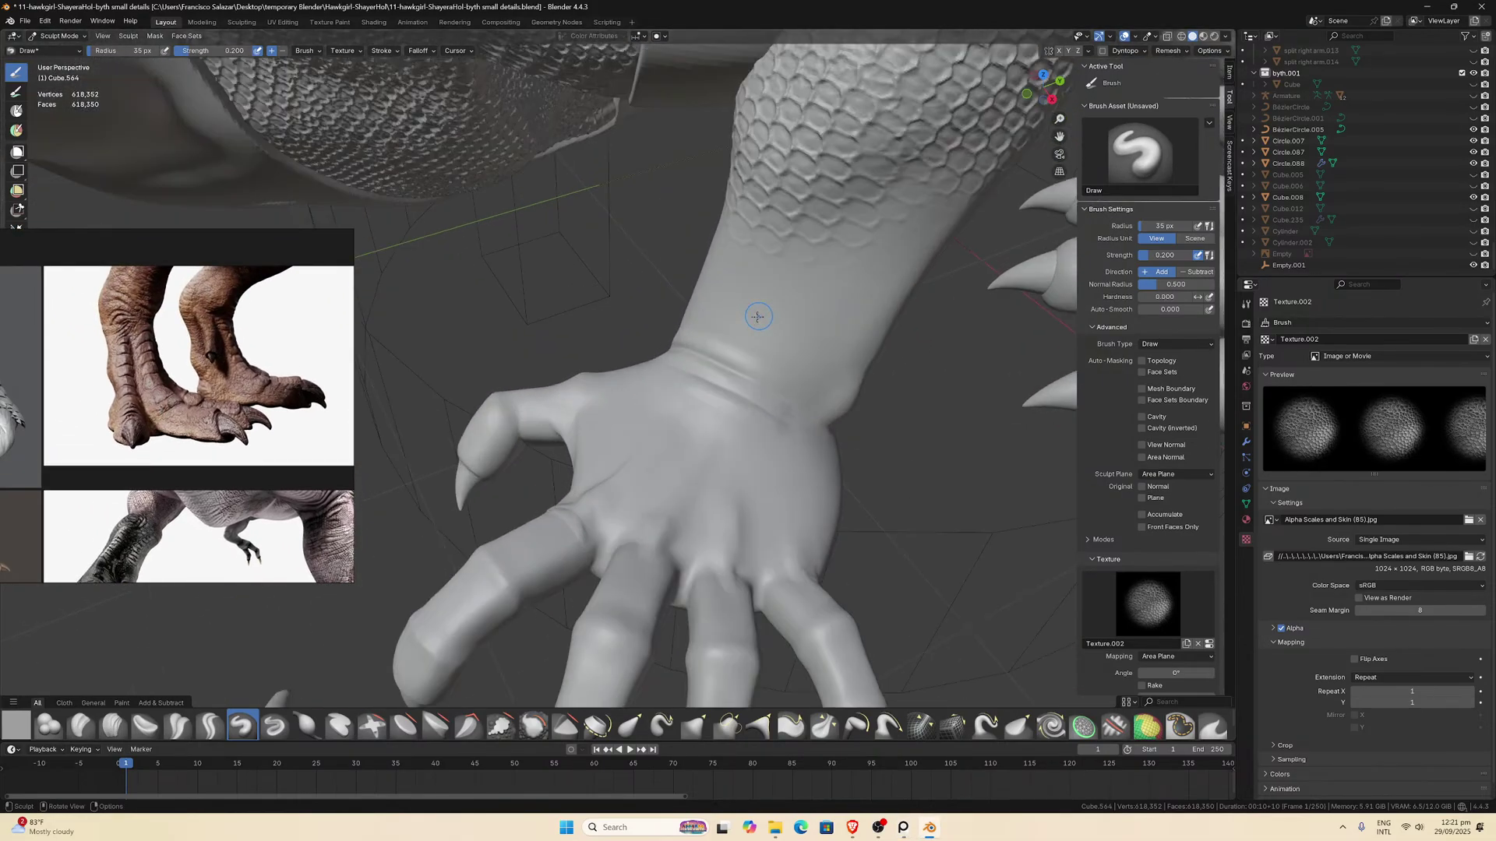
pyautogui.moveTo(754, 410); pyautogui.dragTo(713, 422, button='middle')
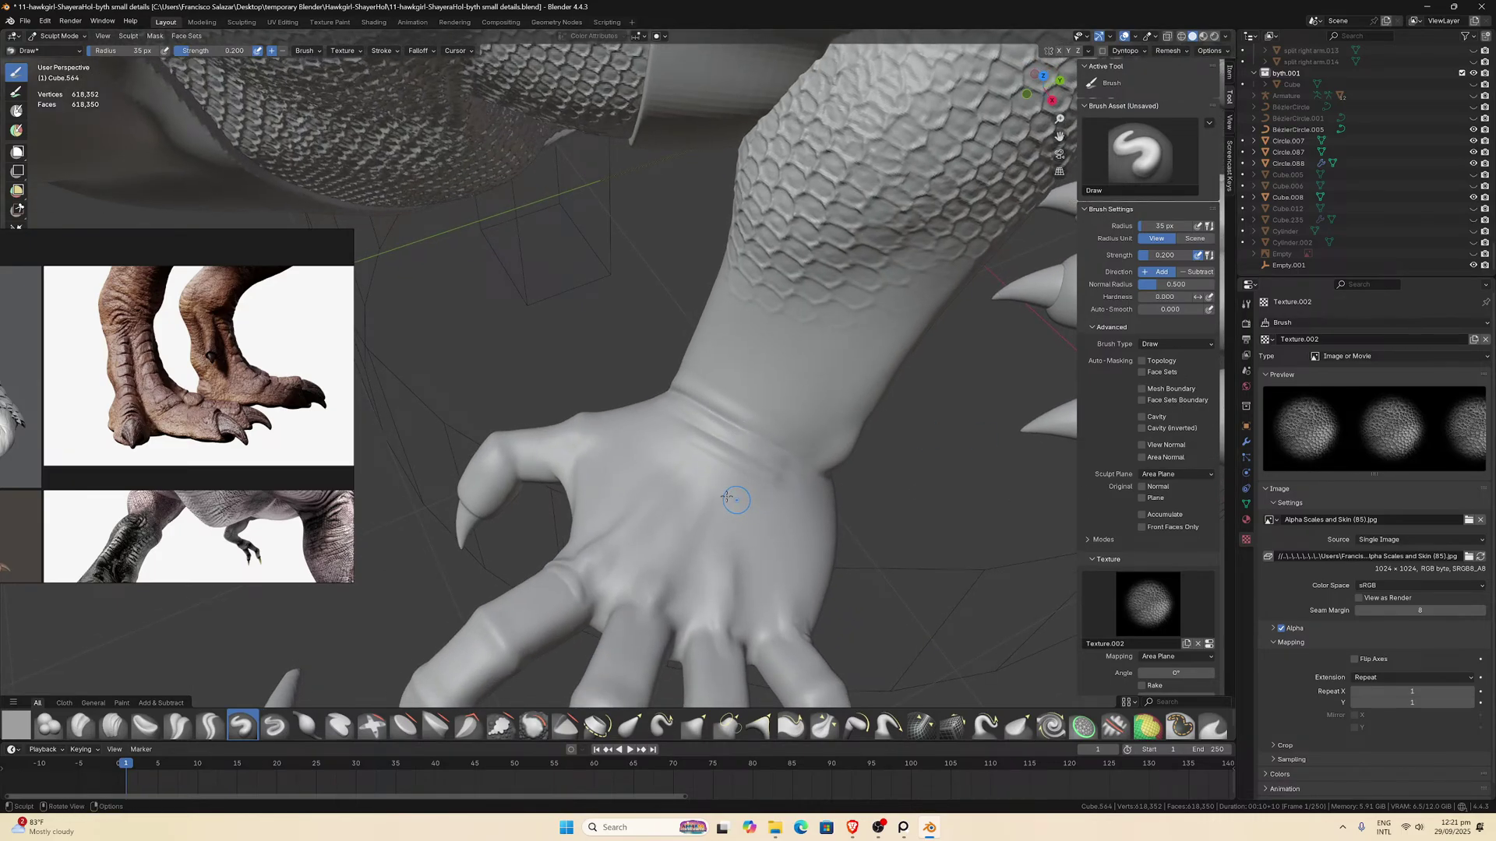
pyautogui.press('p')
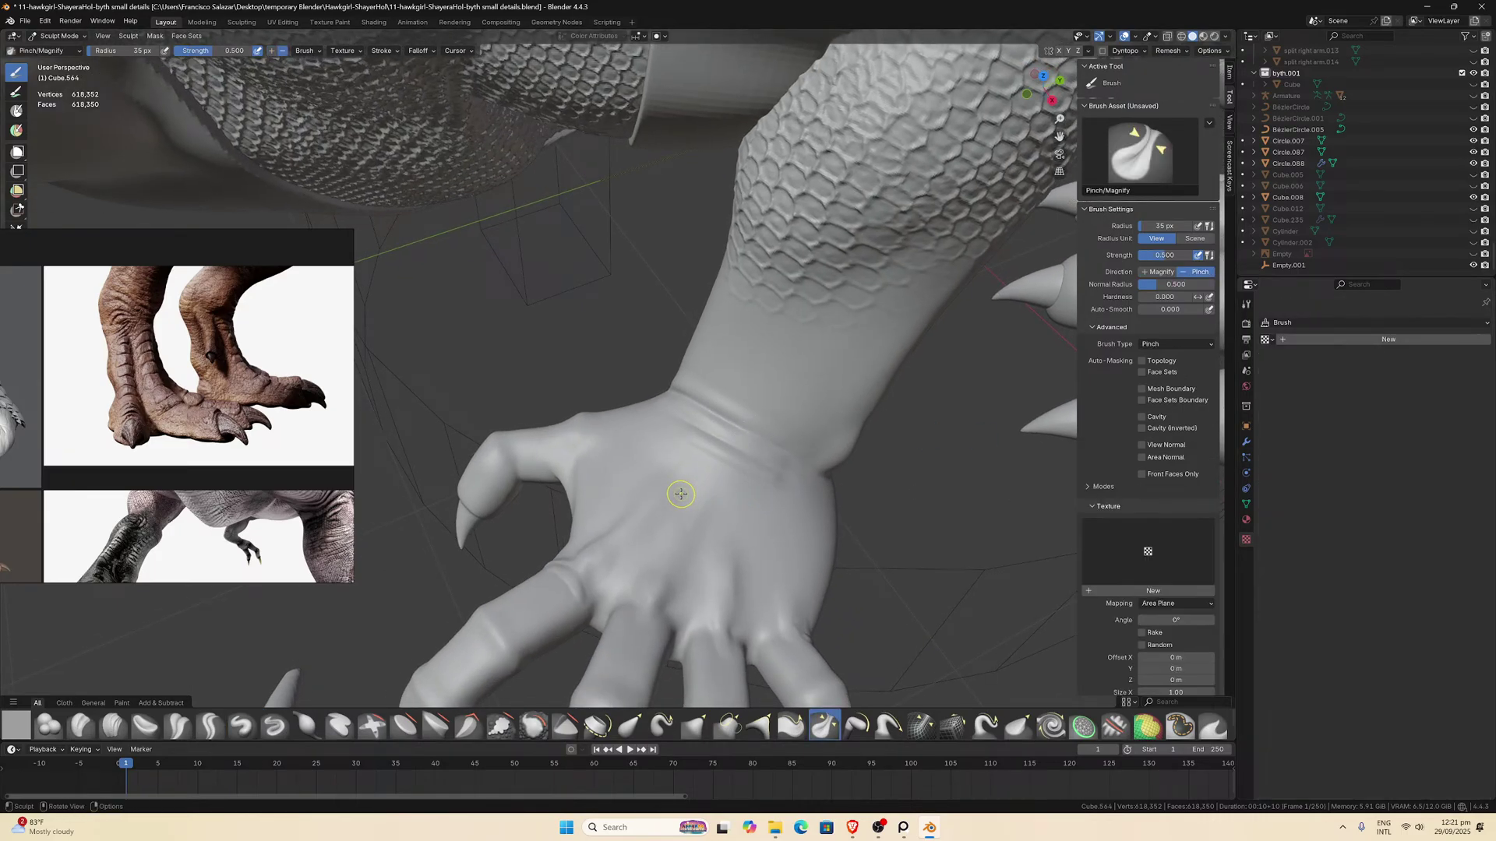
pyautogui.click(241, 726)
pyautogui.moveTo(611, 551)
pyautogui.mouseDown()
pyautogui.moveTo(689, 475)
pyautogui.moveTo(746, 589)
pyautogui.moveTo(685, 483)
pyautogui.moveTo(751, 460)
pyautogui.mouseUp()
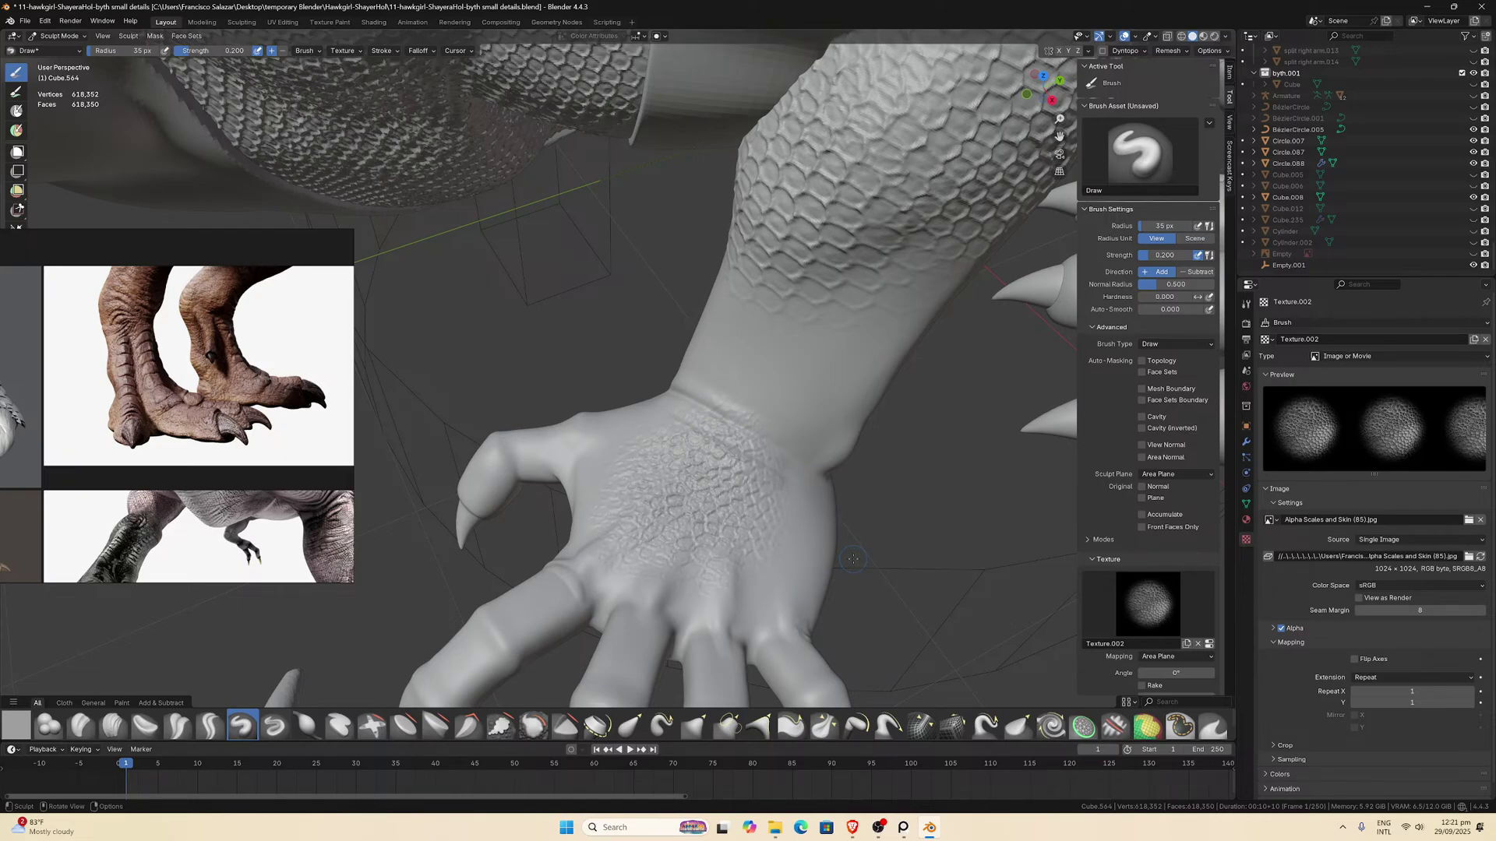
pyautogui.hotkey('ctrl', 'z')
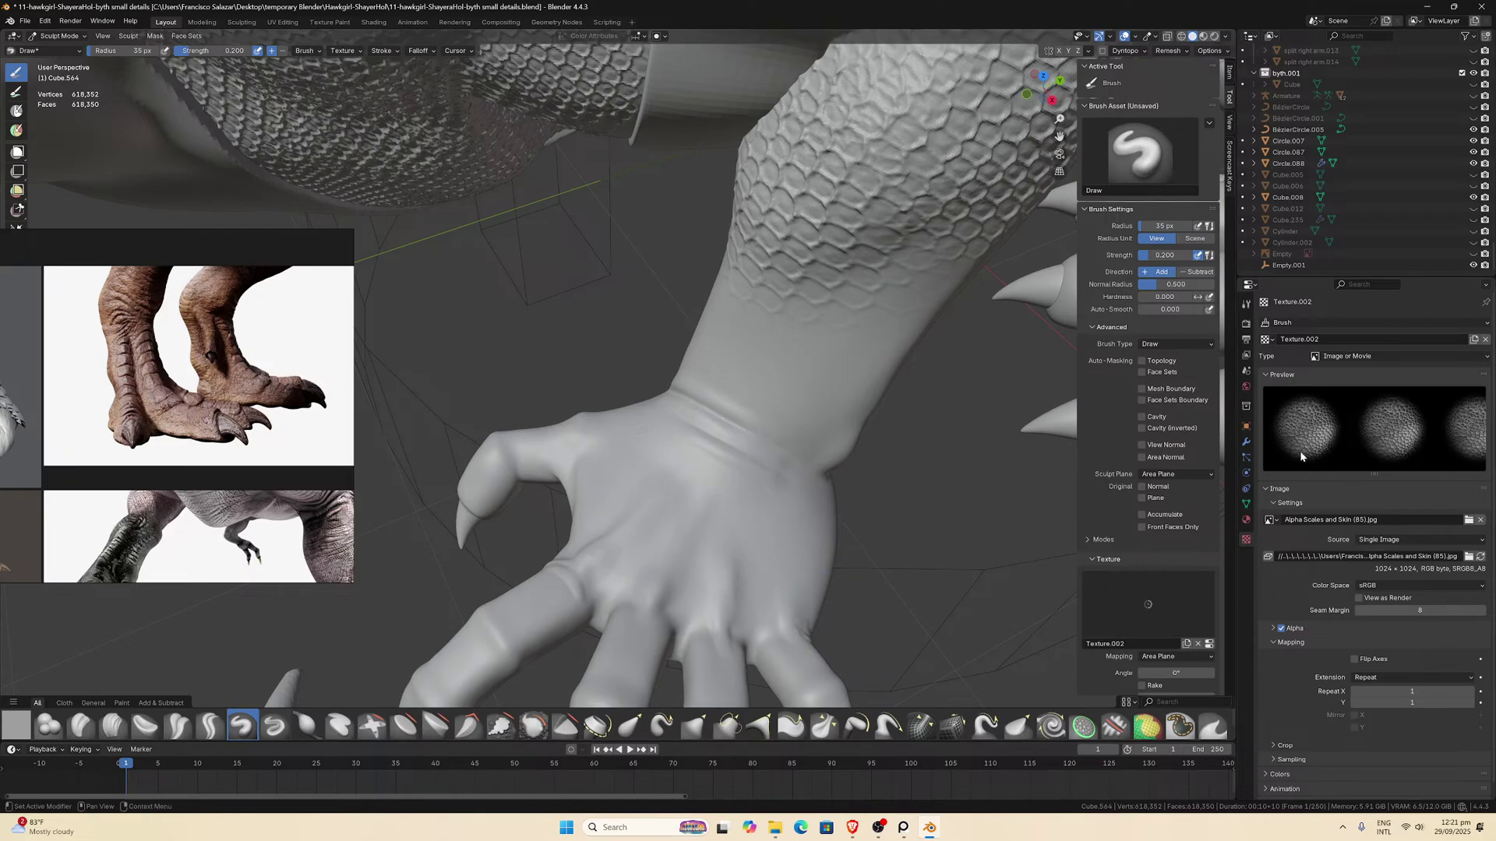
# Load the image Alpha Scales and Skin (25).jpg as the Draw brush's alpha texture.
pyautogui.click(1468, 520)
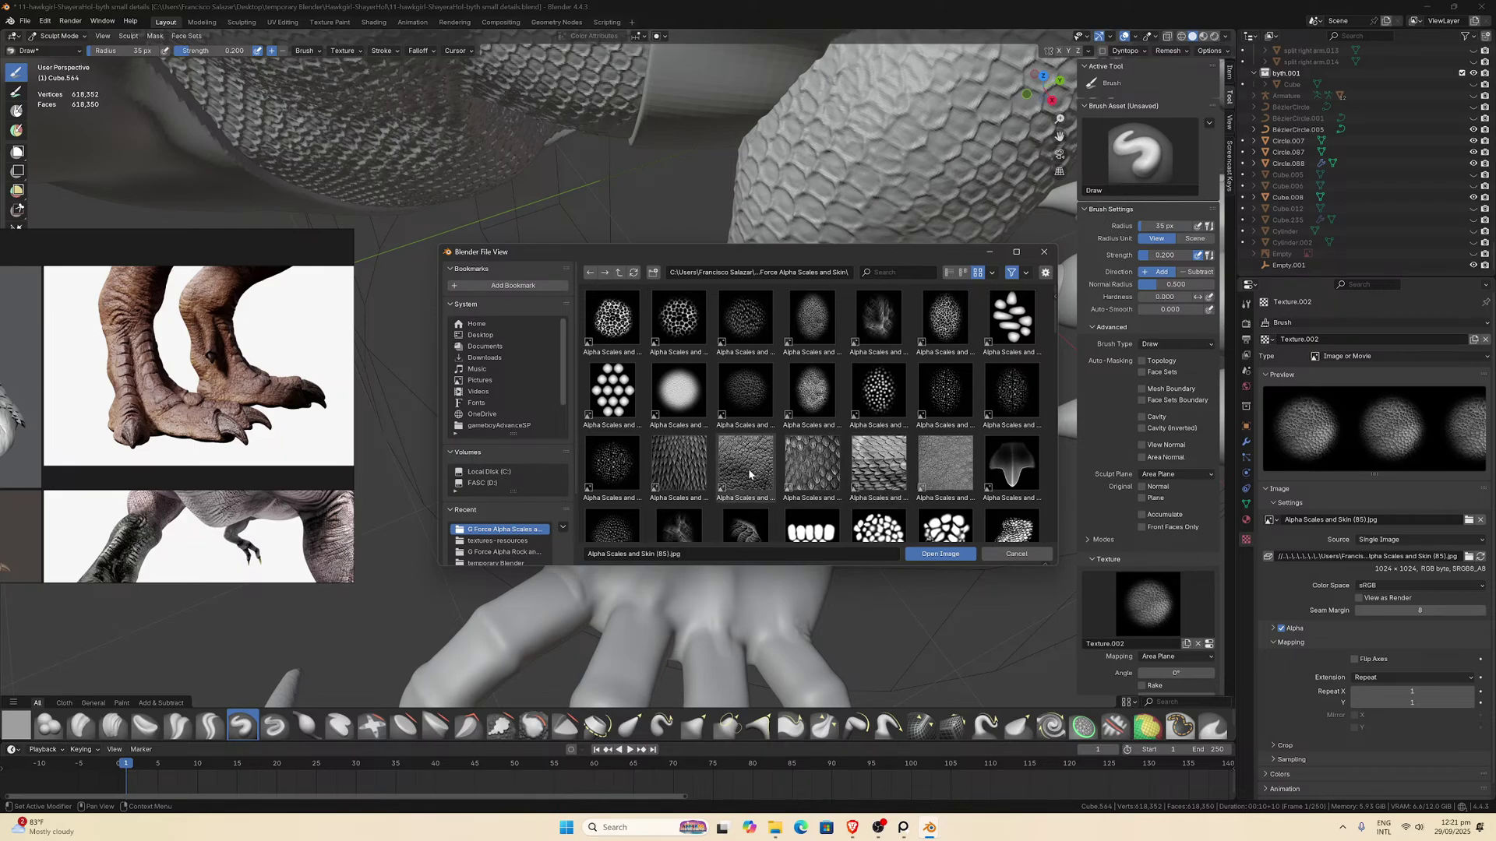
pyautogui.scroll(-1, 771, 475)
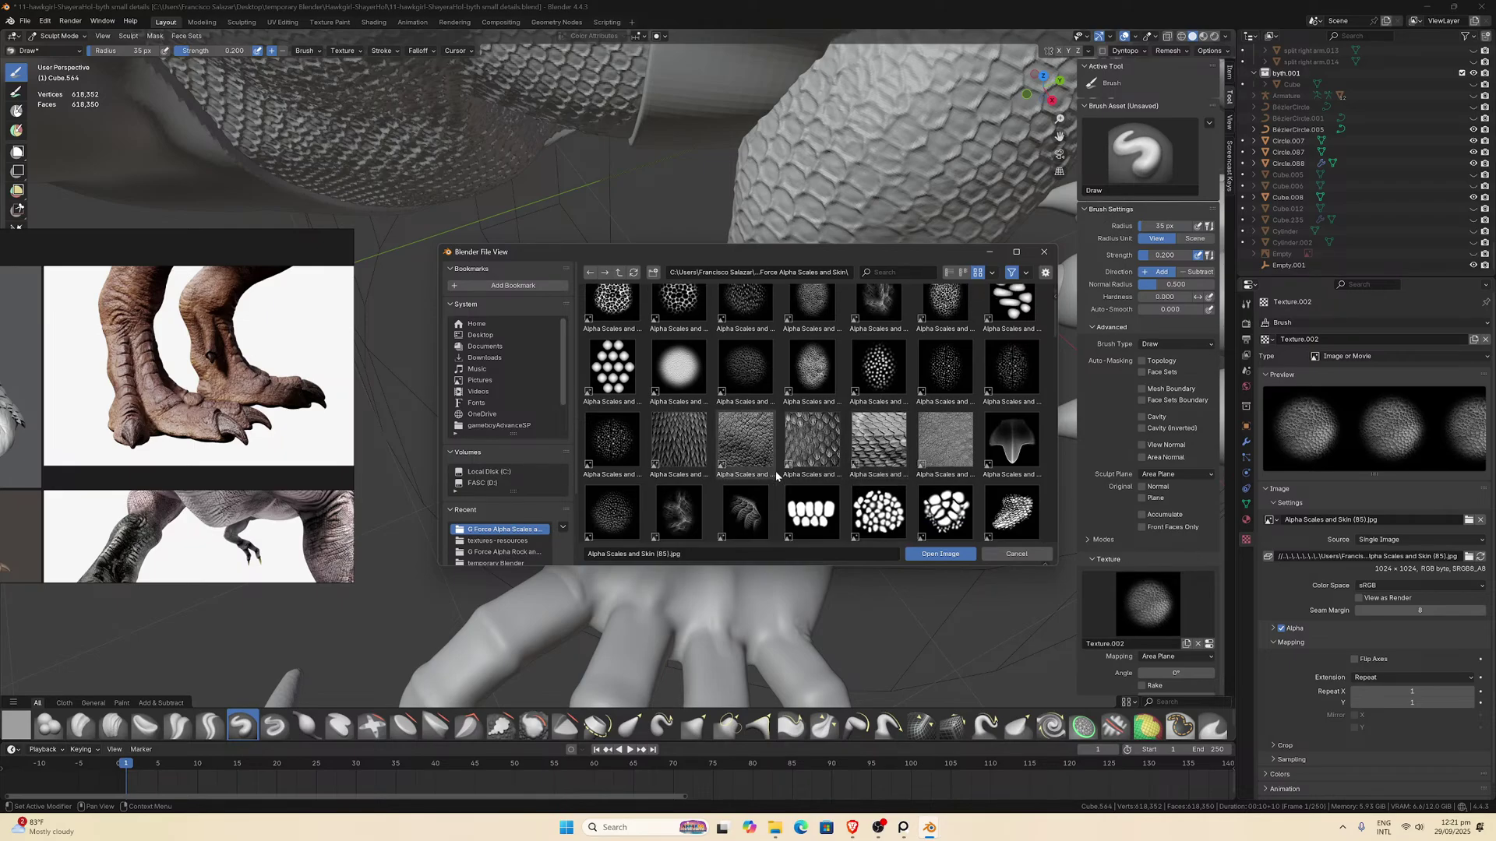
pyautogui.doubleClick(819, 515)
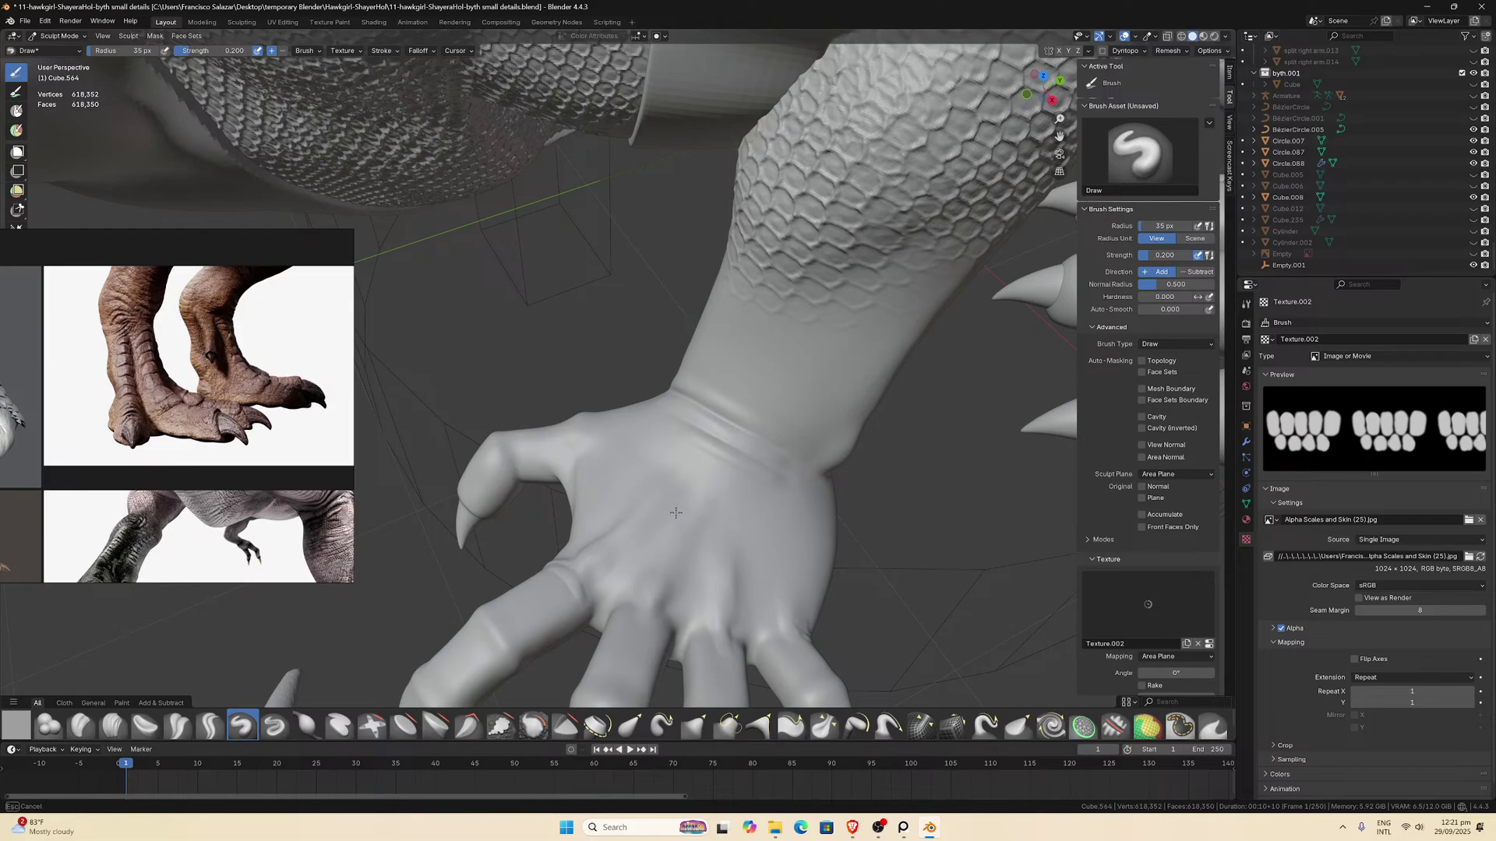
# Try stamping the rounded plate-scale alpha on the back of the hand and the lower forearm, and undo the stamps.
pyautogui.moveTo(676, 512)
pyautogui.mouseDown()
pyautogui.moveTo(697, 498)
pyautogui.moveTo(651, 539)
pyautogui.mouseUp()
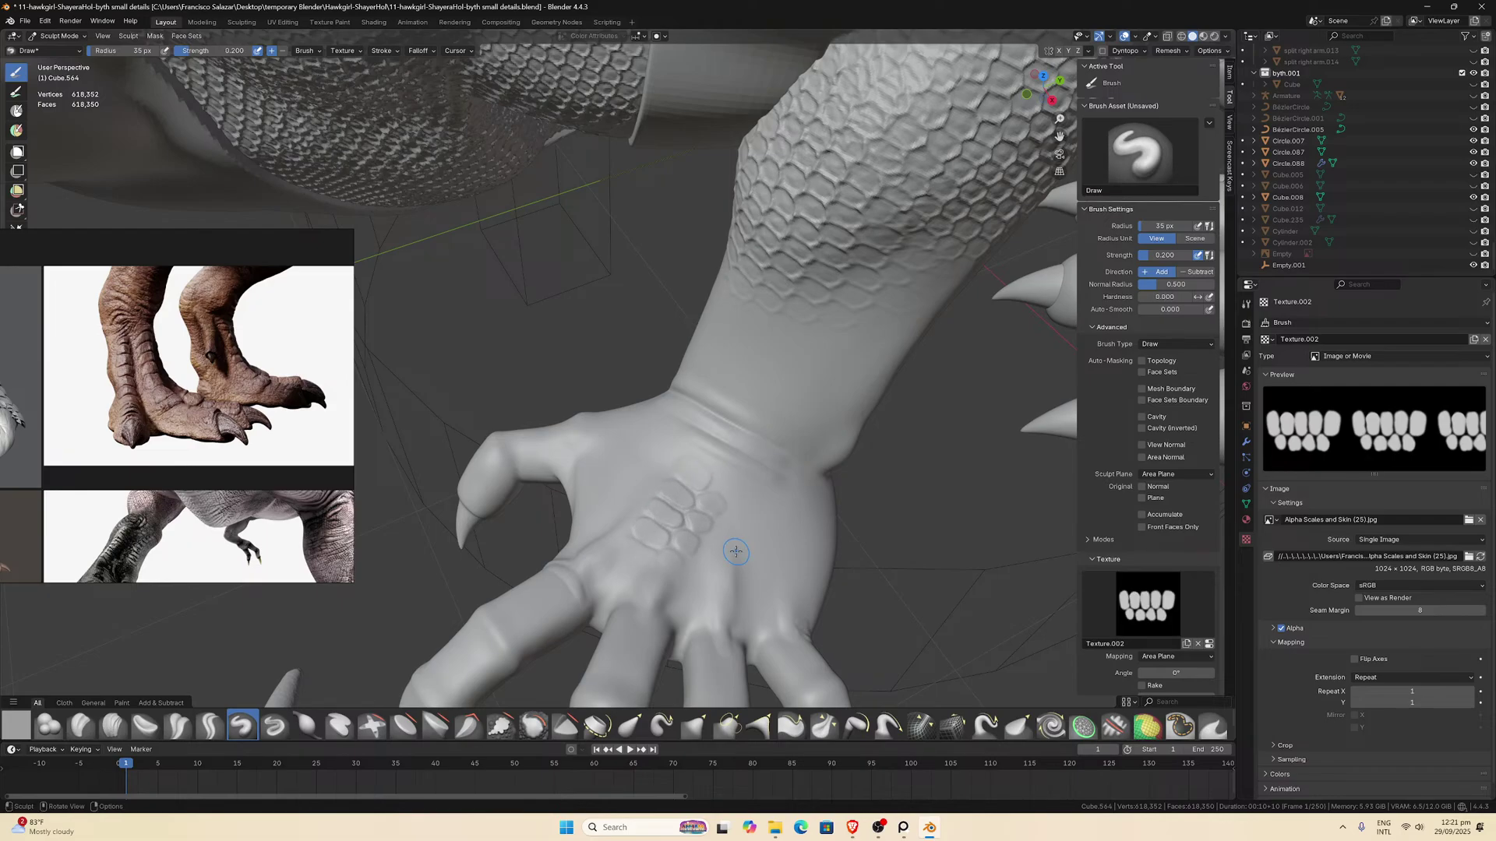
pyautogui.moveTo(735, 538); pyautogui.dragTo(729, 385, button='middle')
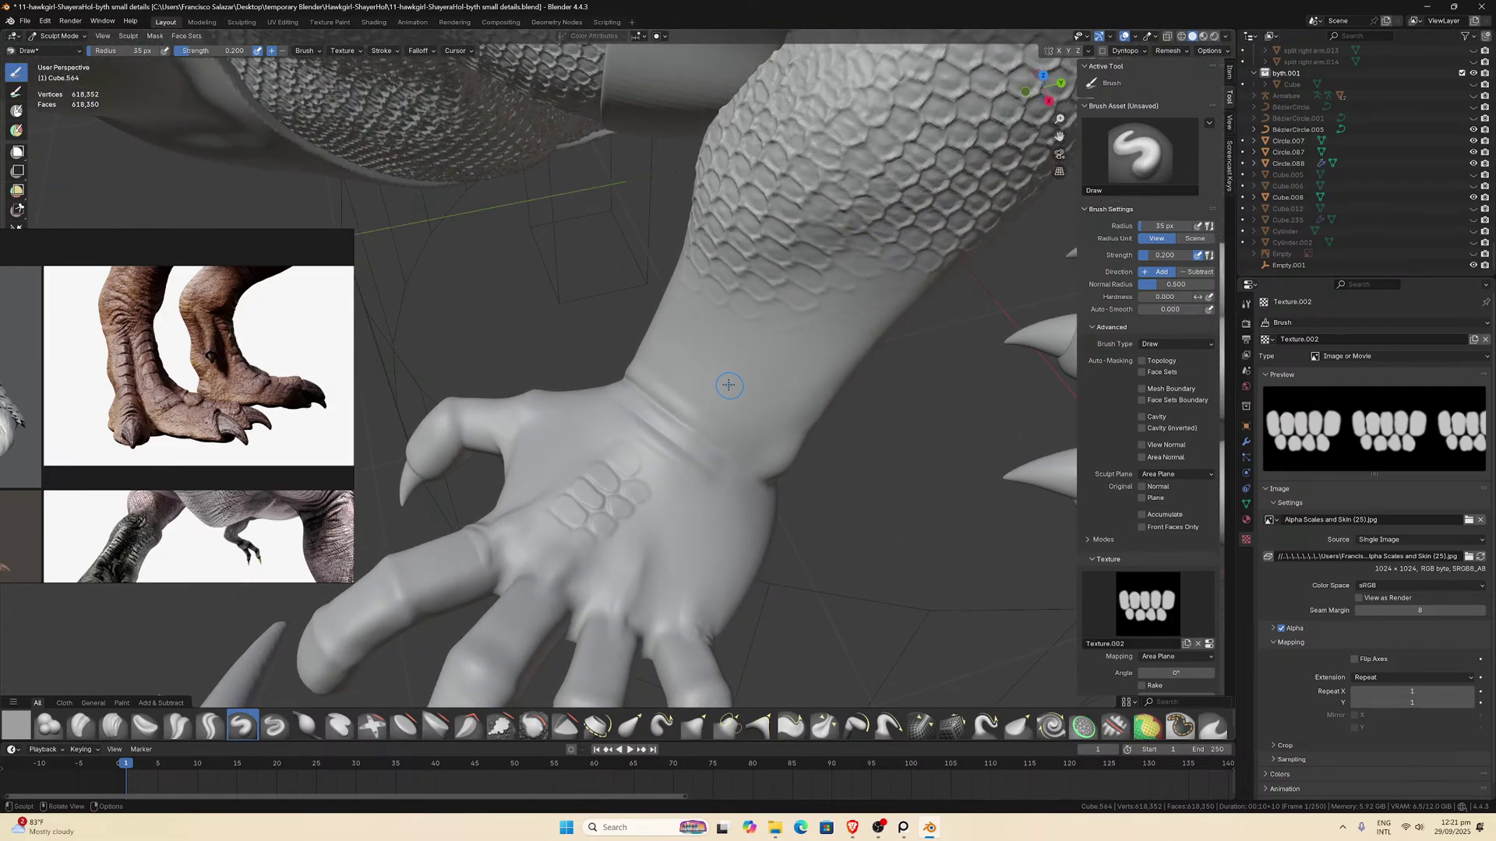
pyautogui.moveTo(729, 385)
pyautogui.mouseDown()
pyautogui.moveTo(738, 368)
pyautogui.moveTo(682, 346)
pyautogui.moveTo(681, 326)
pyautogui.moveTo(650, 334)
pyautogui.moveTo(650, 307)
pyautogui.mouseUp()
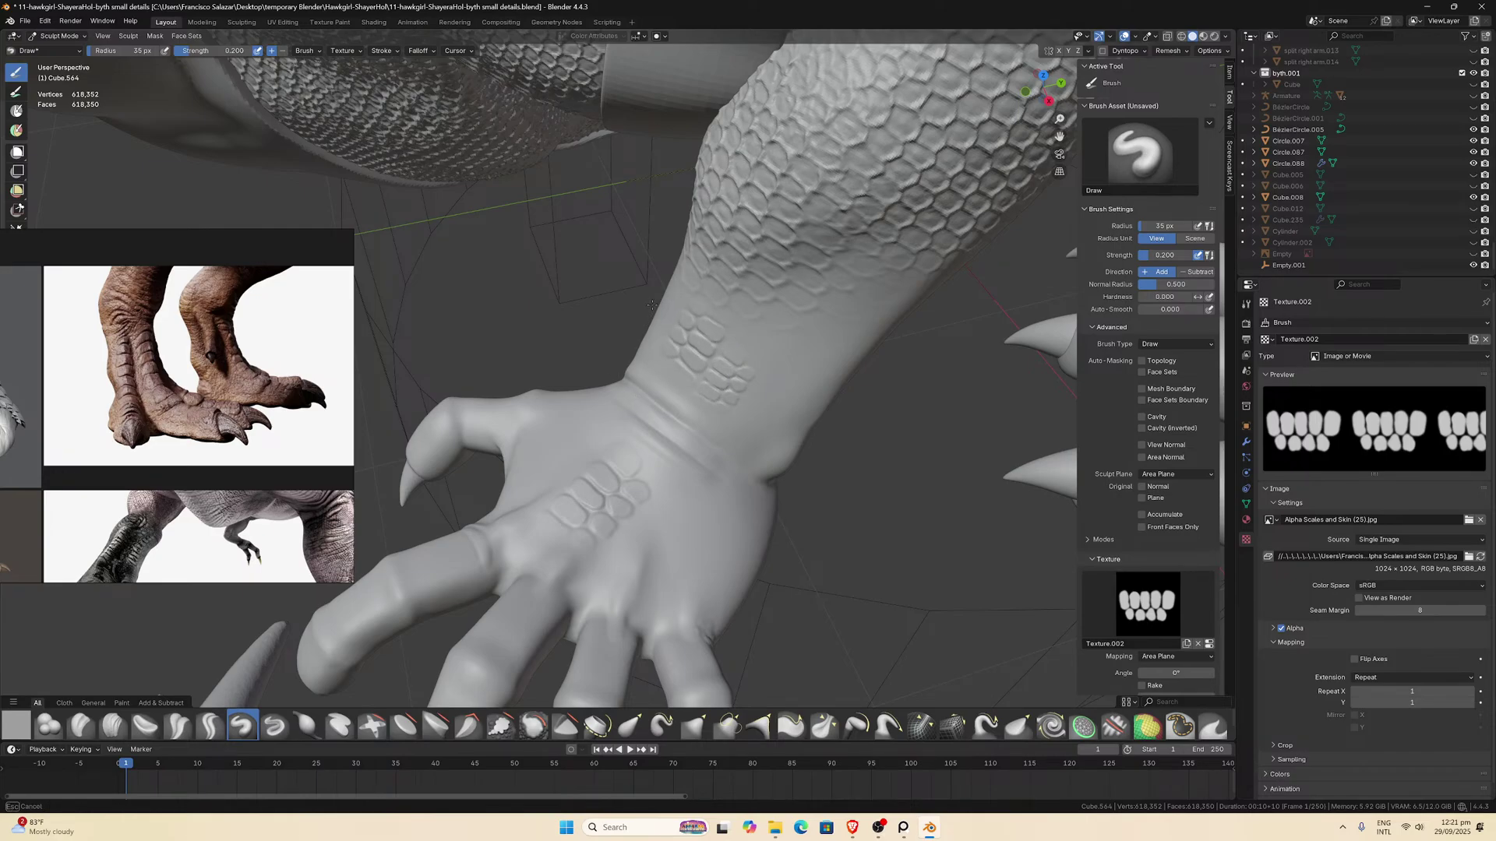
pyautogui.moveTo(707, 313)
pyautogui.mouseDown(button='middle')
pyautogui.moveTo(717, 270)
pyautogui.moveTo(712, 294)
pyautogui.mouseUp(button='middle')
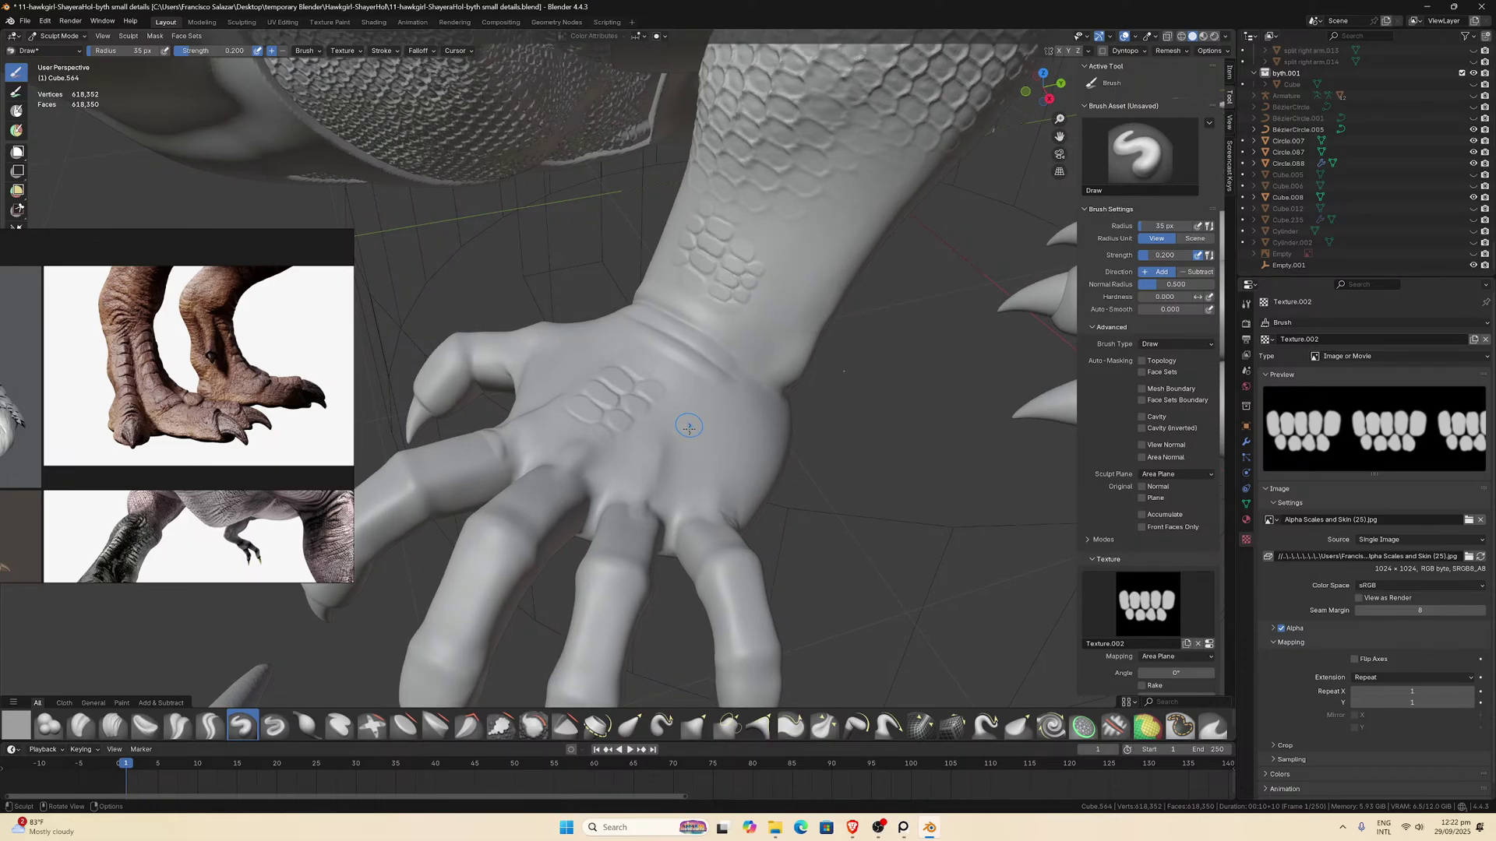
pyautogui.moveTo(696, 421); pyautogui.dragTo(706, 436, button='middle')
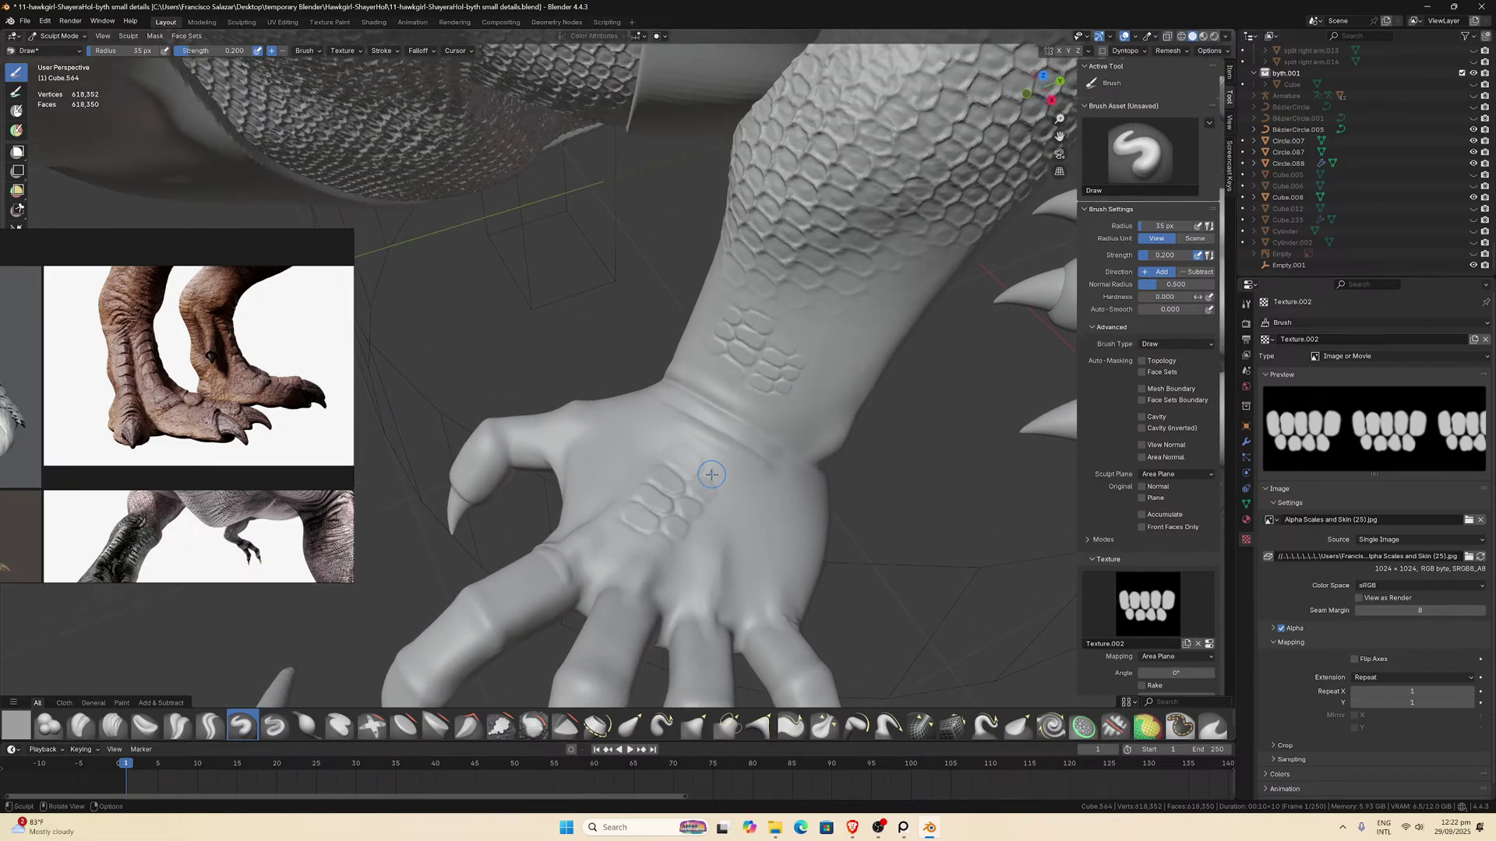
pyautogui.hotkey('ctrl', 'z')
pyautogui.hotkey('ctrl', 'z')
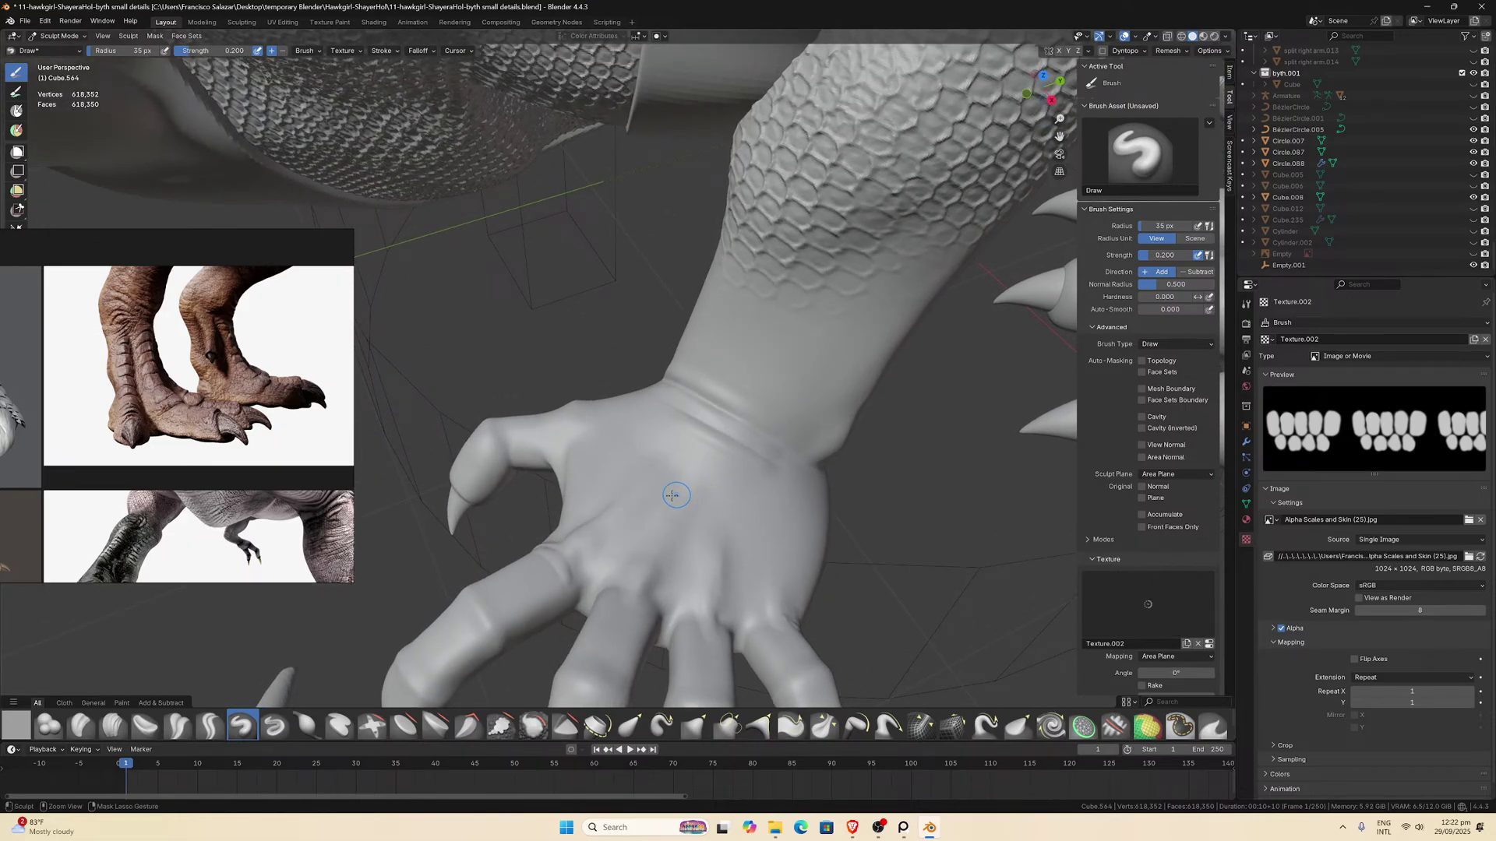
pyautogui.moveTo(646, 518); pyautogui.dragTo(649, 551)
pyautogui.hotkey('ctrl', 'z')
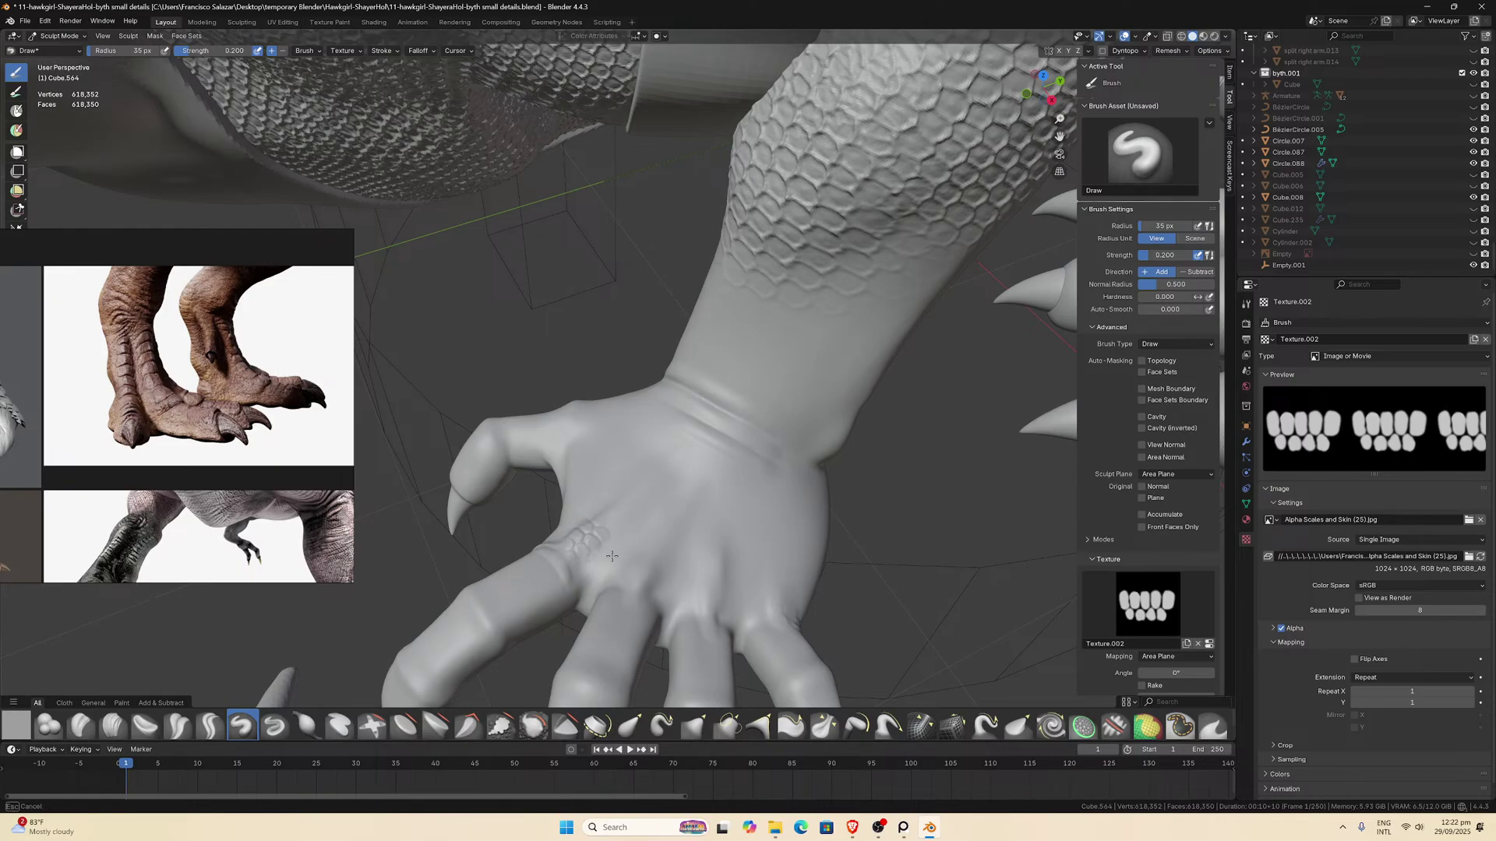
# Stamp rounded plate scales over the knuckles where the four fingers meet the hand.
pyautogui.moveTo(618, 555); pyautogui.dragTo(639, 576, button='middle')
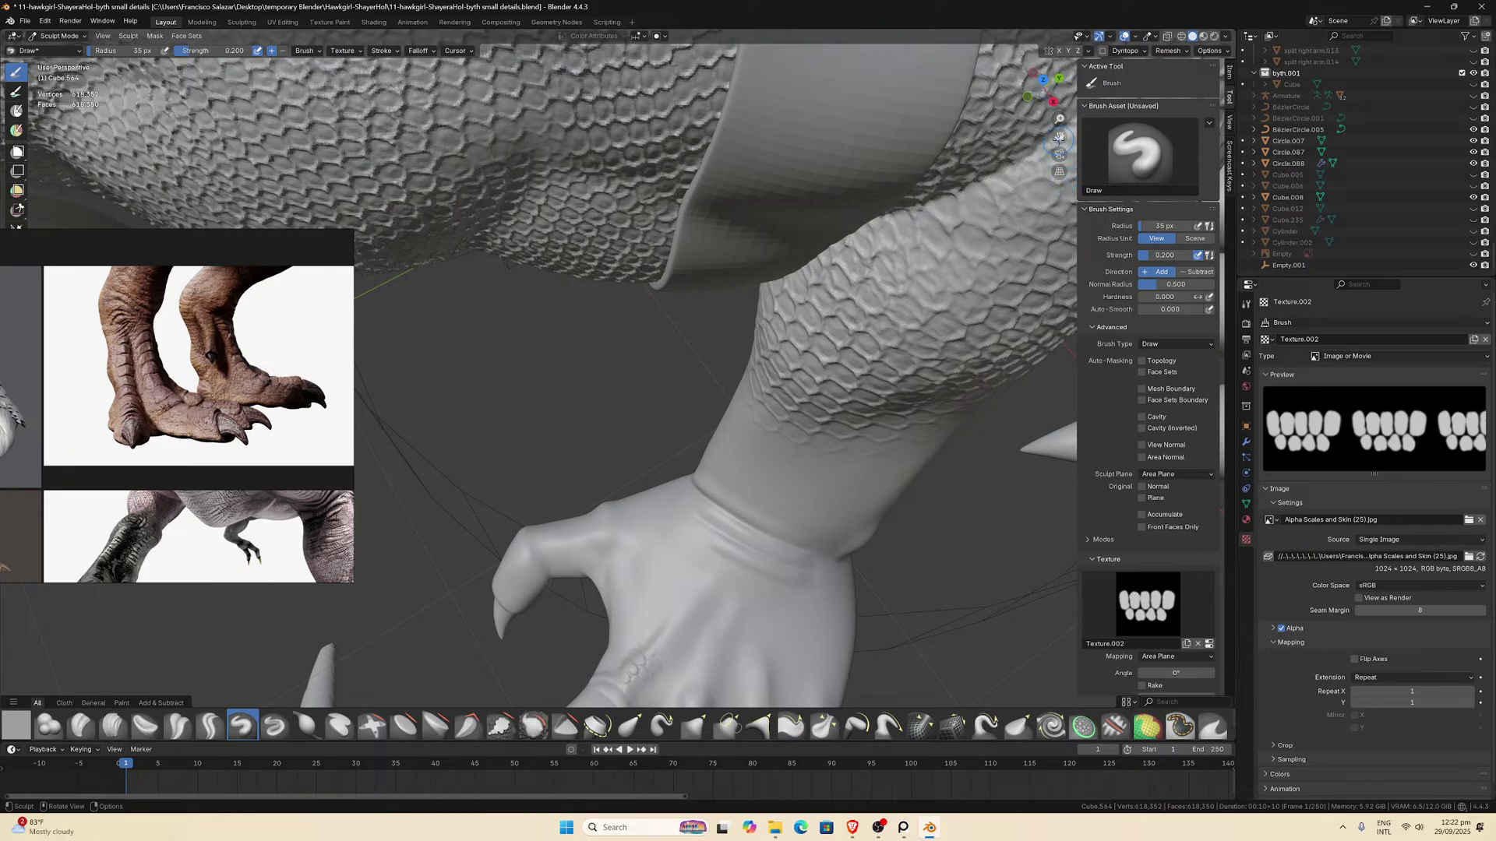
pyautogui.moveTo(1058, 152); pyautogui.dragTo(686, 483, button='middle')
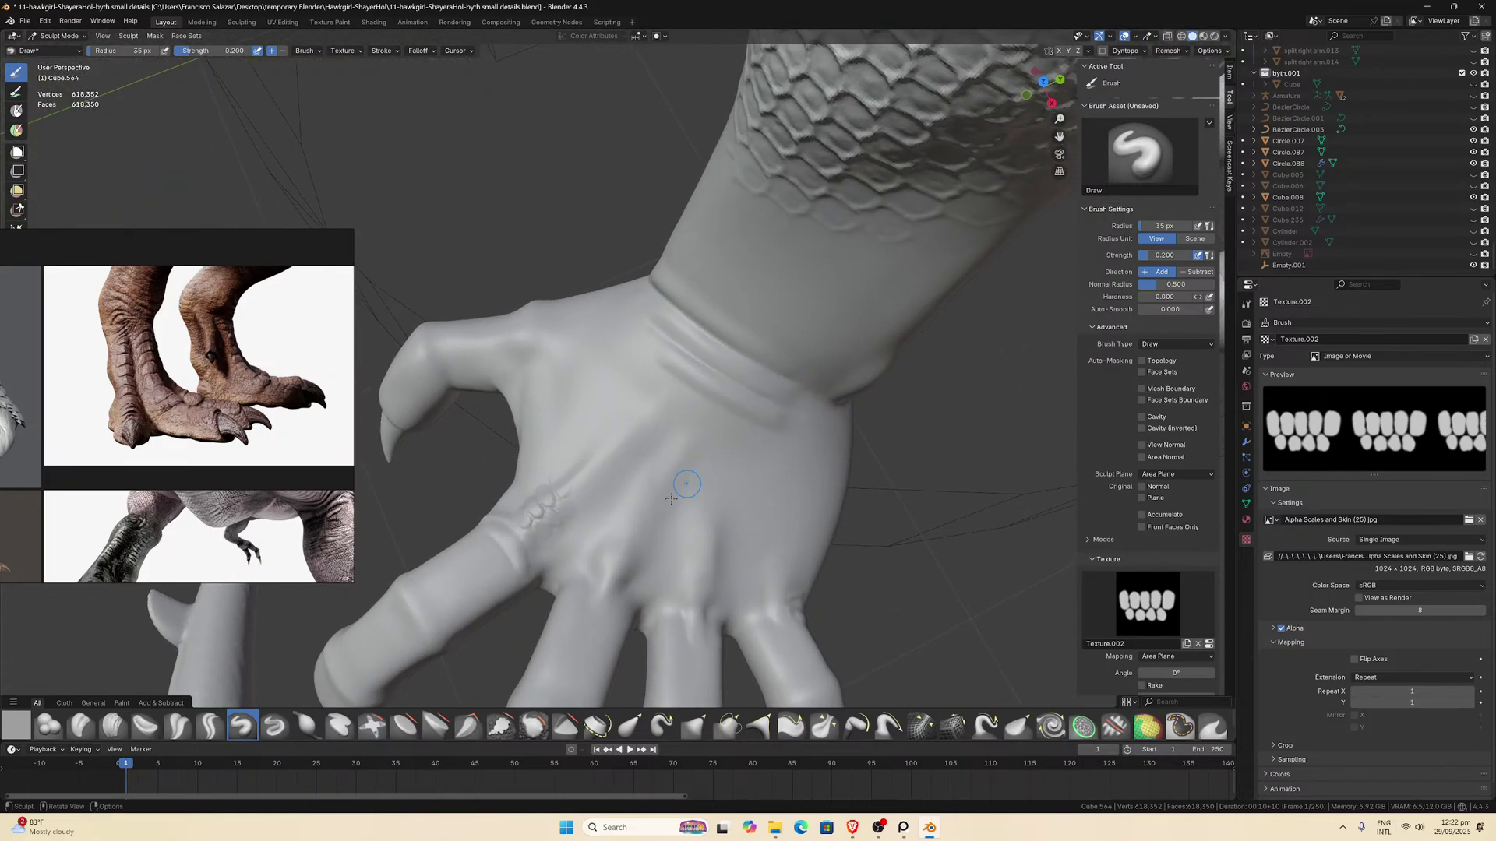
pyautogui.moveTo(539, 507)
pyautogui.mouseDown()
pyautogui.moveTo(576, 487)
pyautogui.moveTo(560, 514)
pyautogui.moveTo(596, 552)
pyautogui.moveTo(701, 582)
pyautogui.moveTo(743, 637)
pyautogui.moveTo(776, 593)
pyautogui.mouseUp()
pyautogui.moveTo(775, 593); pyautogui.dragTo(678, 537, button='middle')
pyautogui.moveTo(639, 503); pyautogui.dragTo(703, 529)
pyautogui.moveTo(704, 529); pyautogui.dragTo(687, 492, button='middle')
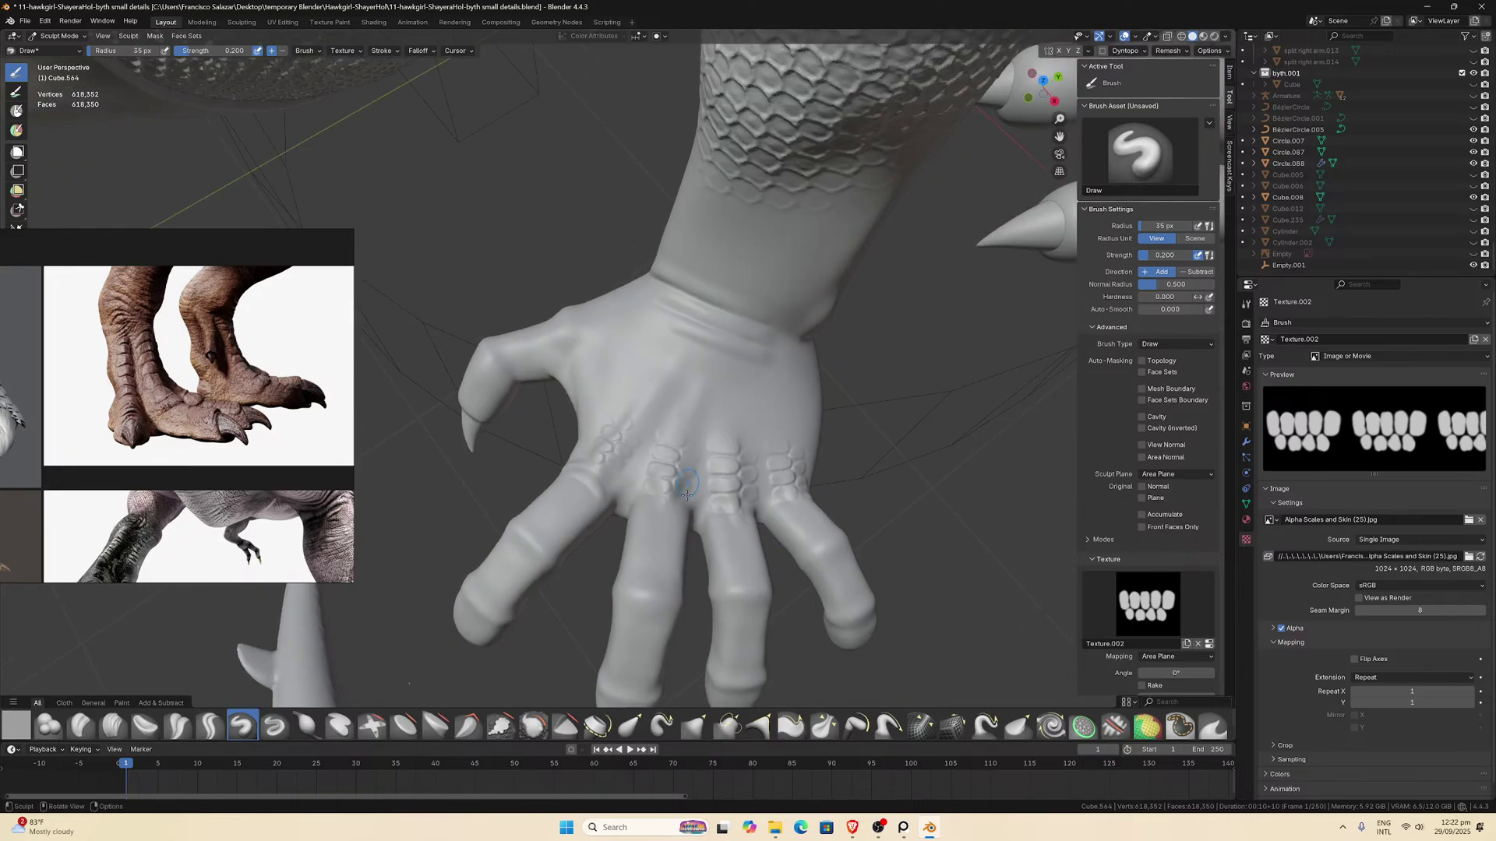
# Stamp plate scales along the tops of the four fingers' first segments and on the thumb.
pyautogui.moveTo(655, 548)
pyautogui.mouseDown()
pyautogui.moveTo(751, 564)
pyautogui.moveTo(816, 524)
pyautogui.mouseUp()
pyautogui.moveTo(778, 530); pyautogui.dragTo(778, 529)
pyautogui.moveTo(662, 538); pyautogui.dragTo(668, 536, button='middle')
pyautogui.moveTo(575, 556); pyautogui.dragTo(608, 582)
pyautogui.moveTo(607, 581); pyautogui.dragTo(737, 333, button='middle')
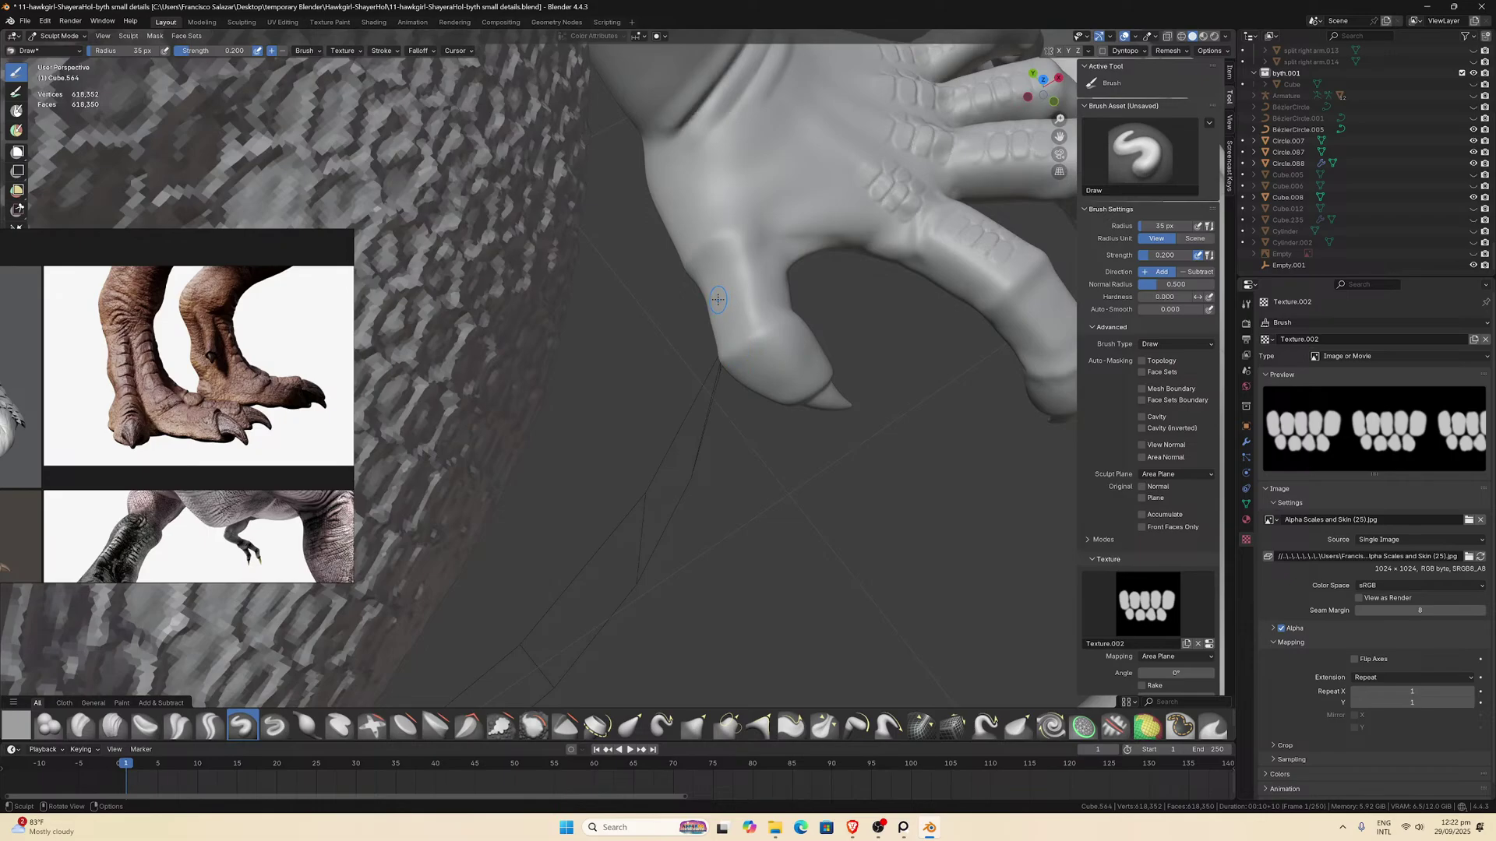
pyautogui.moveTo(718, 299)
pyautogui.mouseDown()
pyautogui.moveTo(715, 324)
pyautogui.moveTo(766, 267)
pyautogui.mouseUp()
pyautogui.moveTo(766, 267)
pyautogui.mouseDown(button='middle')
pyautogui.moveTo(678, 310)
pyautogui.moveTo(654, 487)
pyautogui.mouseUp(button='middle')
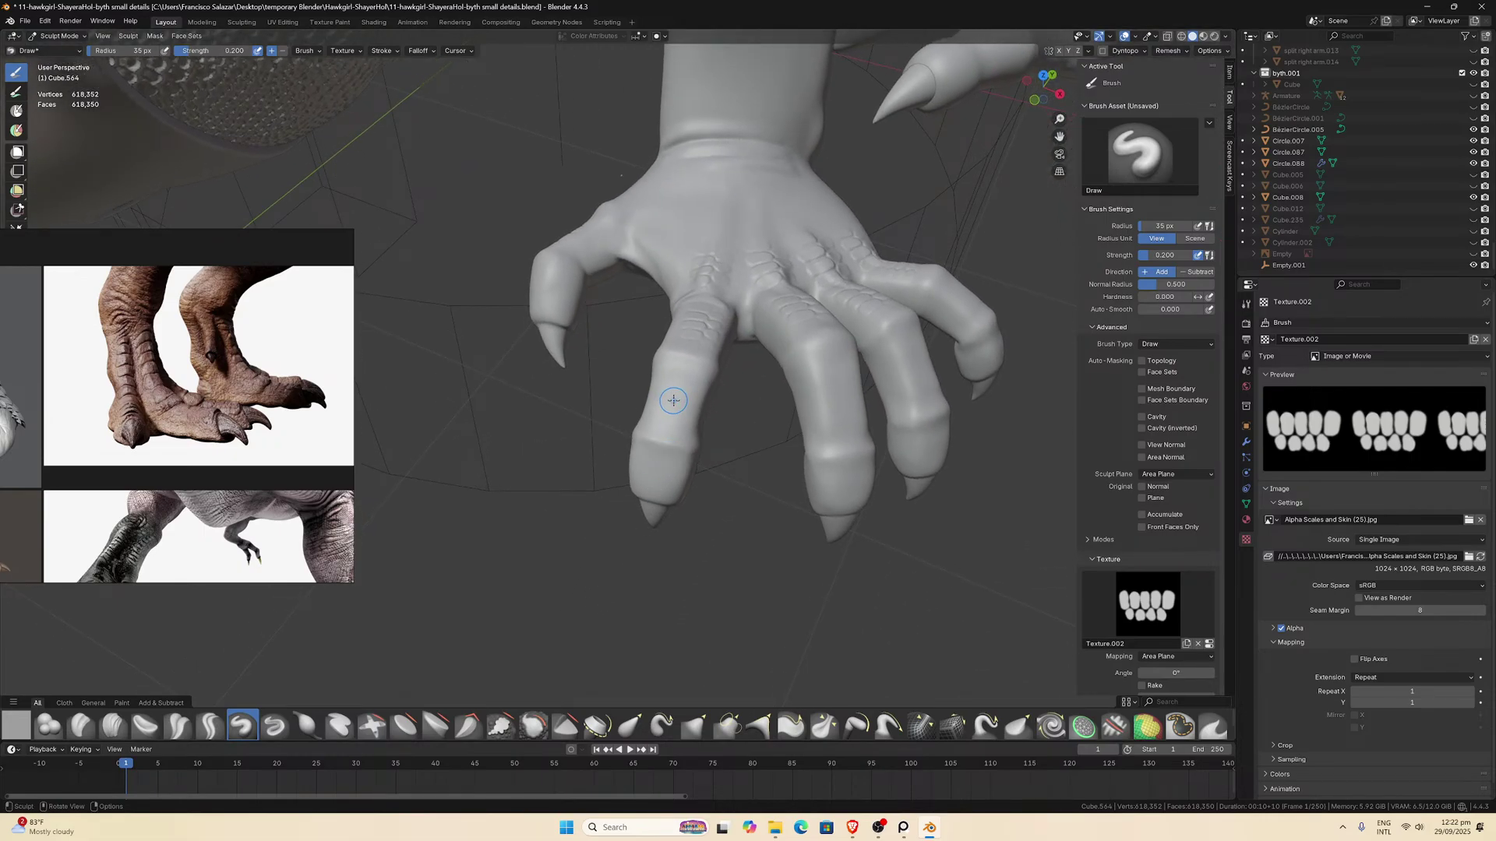
# Stamp plate scales along the tops of the four fingers' next segments, toward the claws.
pyautogui.moveTo(667, 399); pyautogui.dragTo(720, 414)
pyautogui.moveTo(720, 415); pyautogui.dragTo(711, 414, button='middle')
pyautogui.moveTo(656, 443)
pyautogui.mouseDown()
pyautogui.moveTo(671, 440)
pyautogui.moveTo(651, 475)
pyautogui.moveTo(612, 412)
pyautogui.moveTo(609, 437)
pyautogui.mouseUp()
pyautogui.moveTo(762, 442)
pyautogui.mouseDown()
pyautogui.moveTo(775, 456)
pyautogui.moveTo(767, 413)
pyautogui.moveTo(820, 443)
pyautogui.mouseUp()
pyautogui.moveTo(820, 444); pyautogui.dragTo(628, 402, button='middle')
pyautogui.moveTo(628, 401)
pyautogui.mouseDown()
pyautogui.moveTo(635, 421)
pyautogui.moveTo(637, 386)
pyautogui.moveTo(671, 403)
pyautogui.mouseUp()
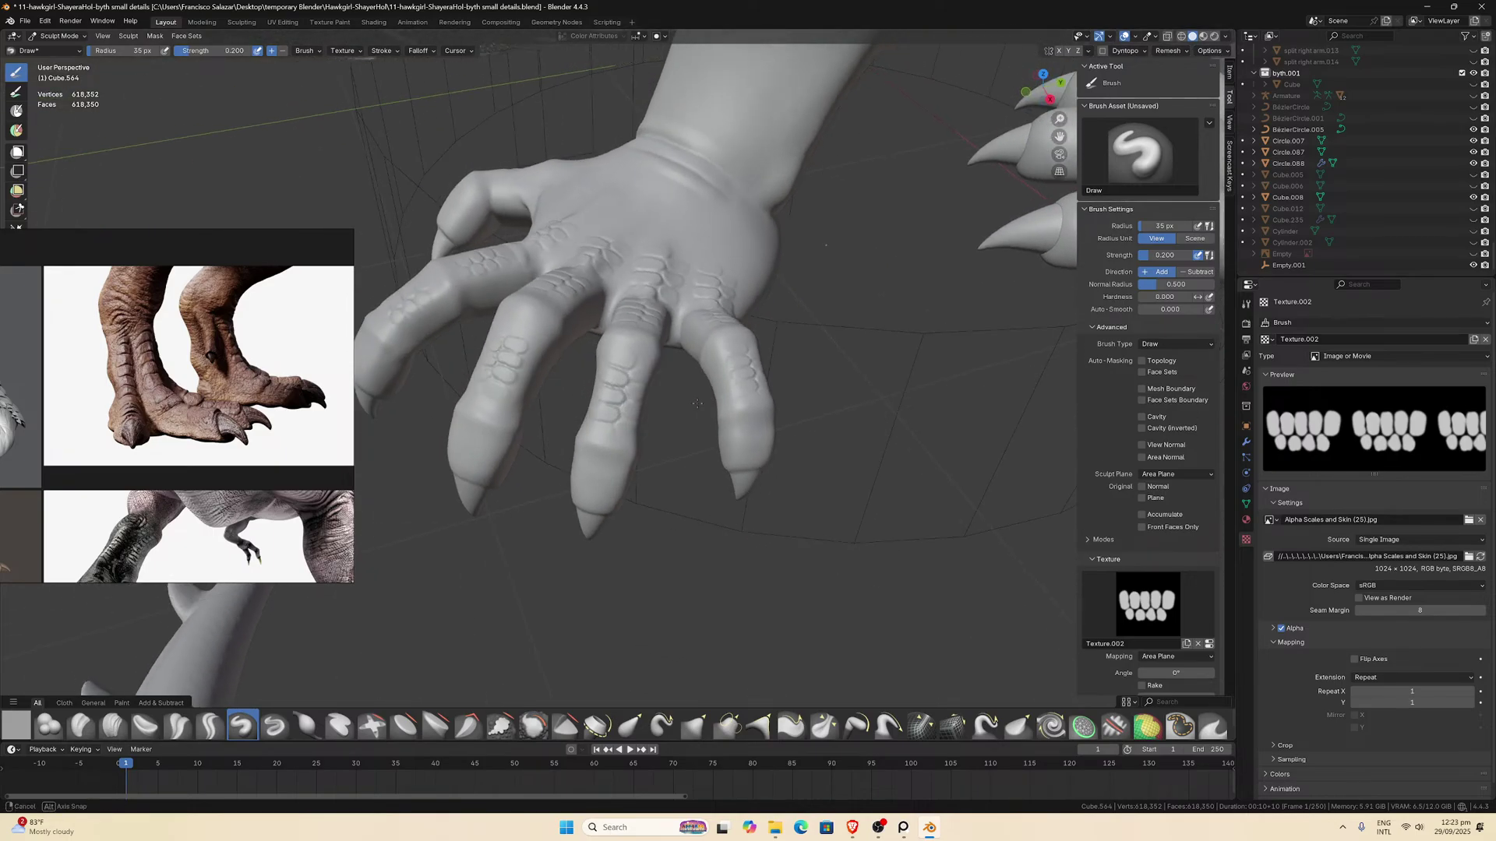
pyautogui.moveTo(671, 403); pyautogui.dragTo(699, 483, button='middle')
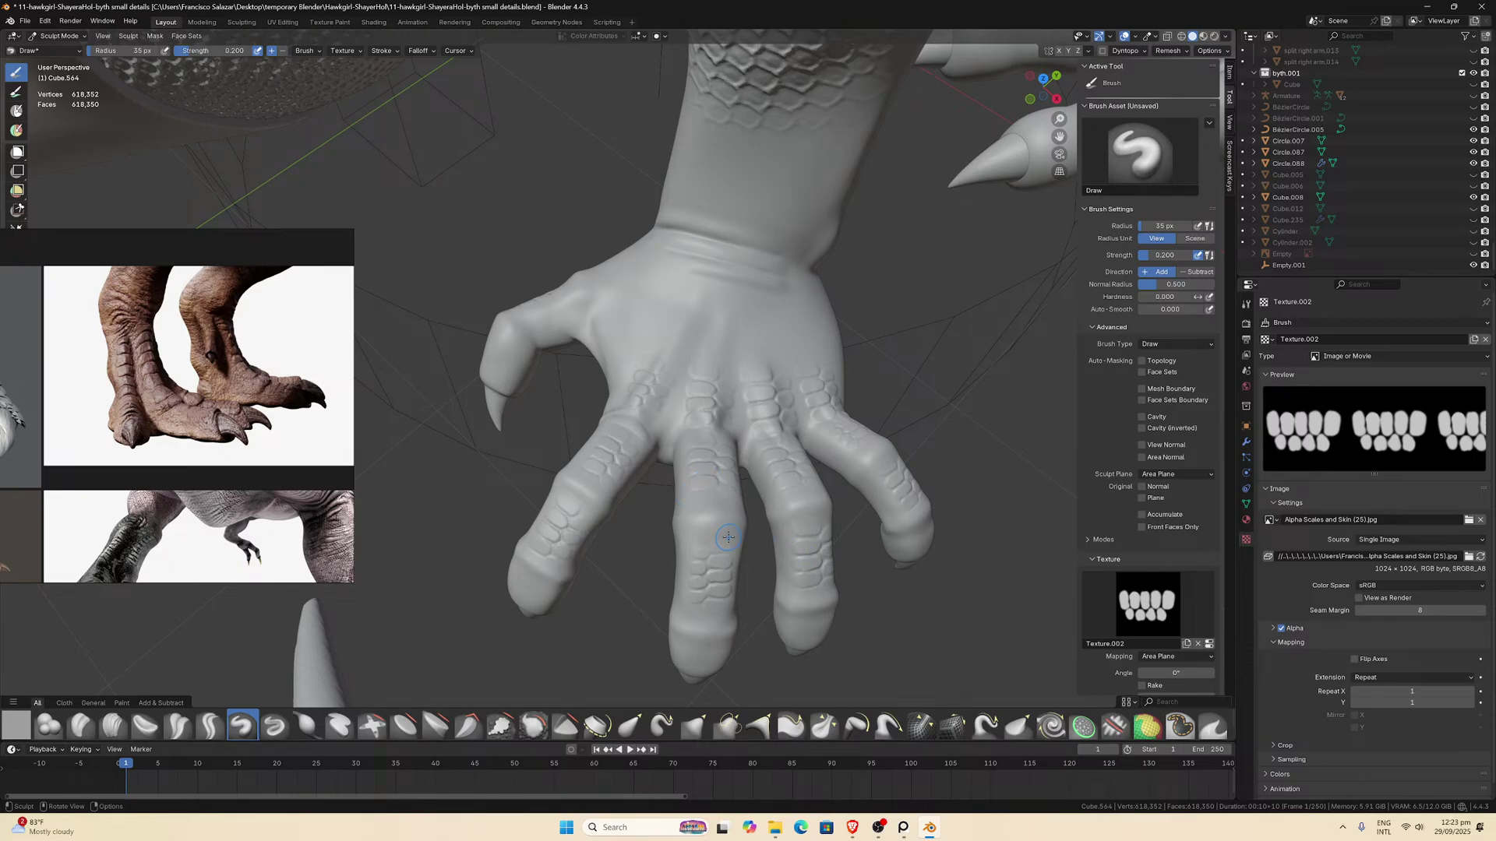
# Open the image browser to replace the brush's alpha texture.
pyautogui.moveTo(729, 538)
pyautogui.mouseDown(button='middle')
pyautogui.moveTo(744, 534)
pyautogui.moveTo(744, 343)
pyautogui.moveTo(811, 271)
pyautogui.mouseUp(button='middle')
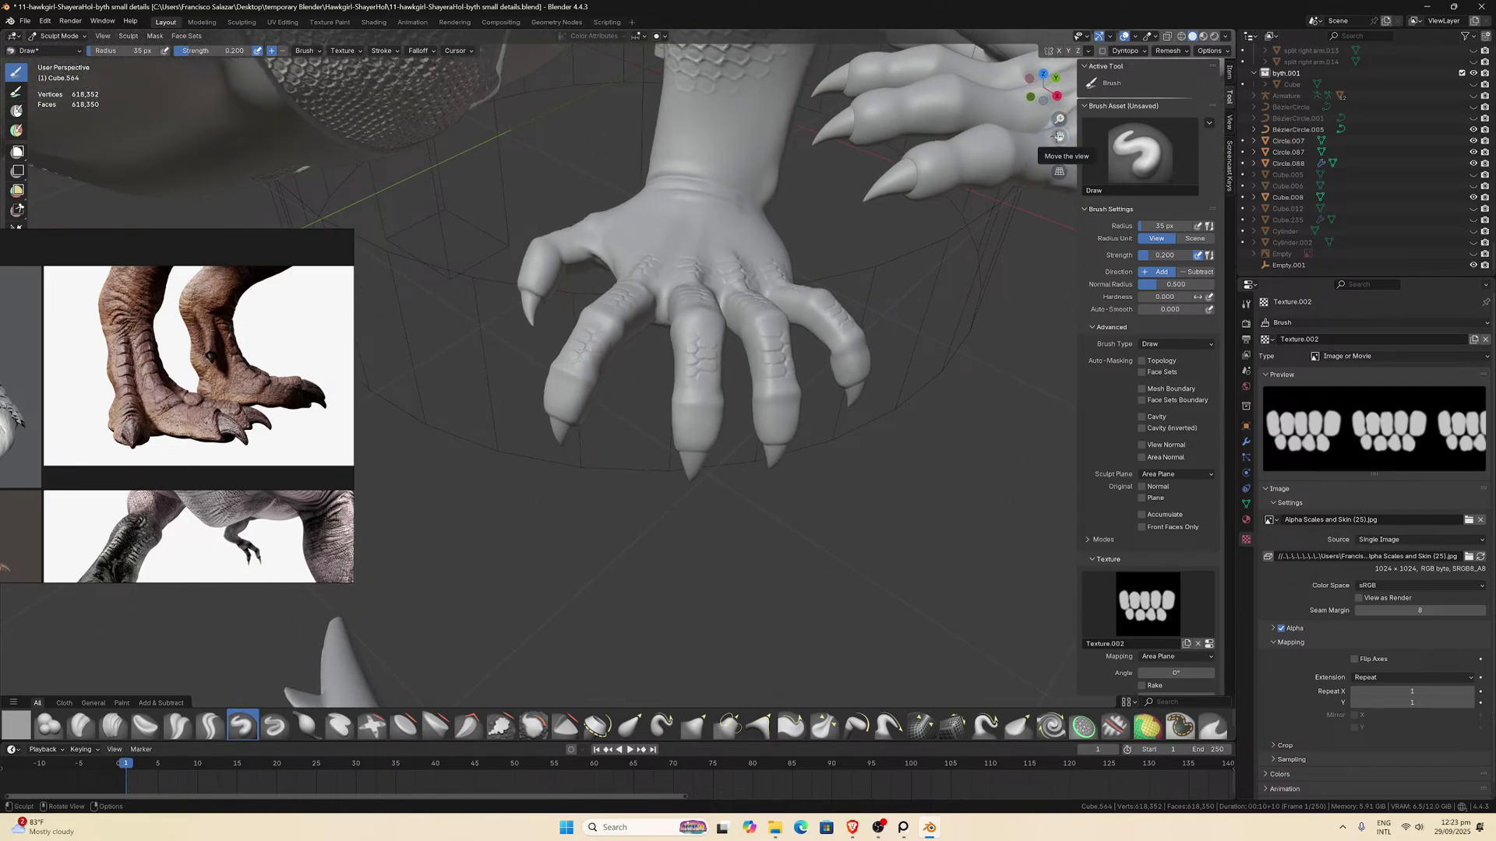
pyautogui.click(1468, 520)
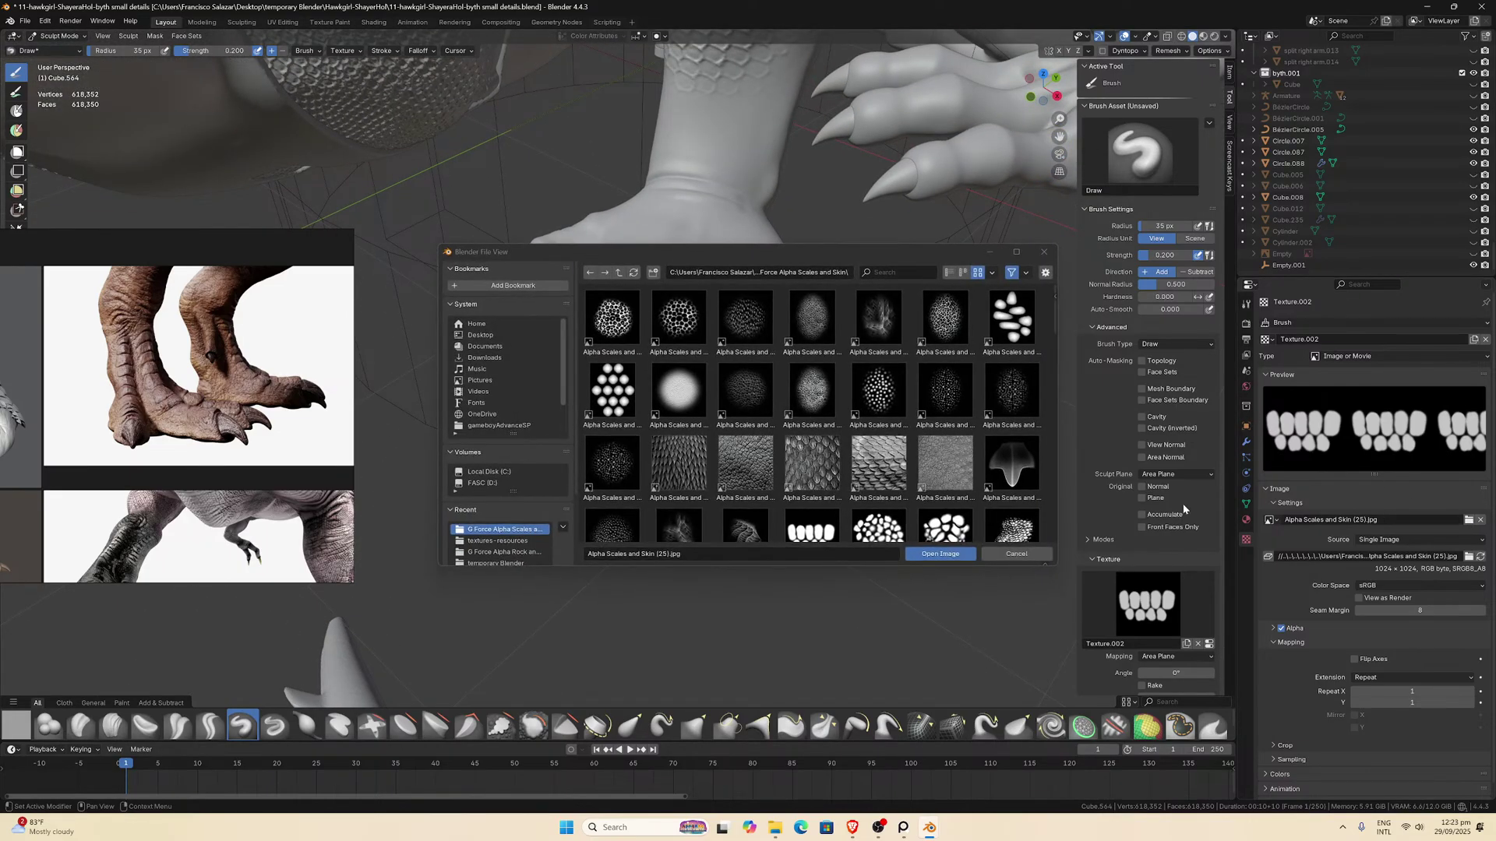
# Load Alpha Scales and Skin (108).jpg as the Draw brush's texture image.
pyautogui.scroll(-2, 871, 468)
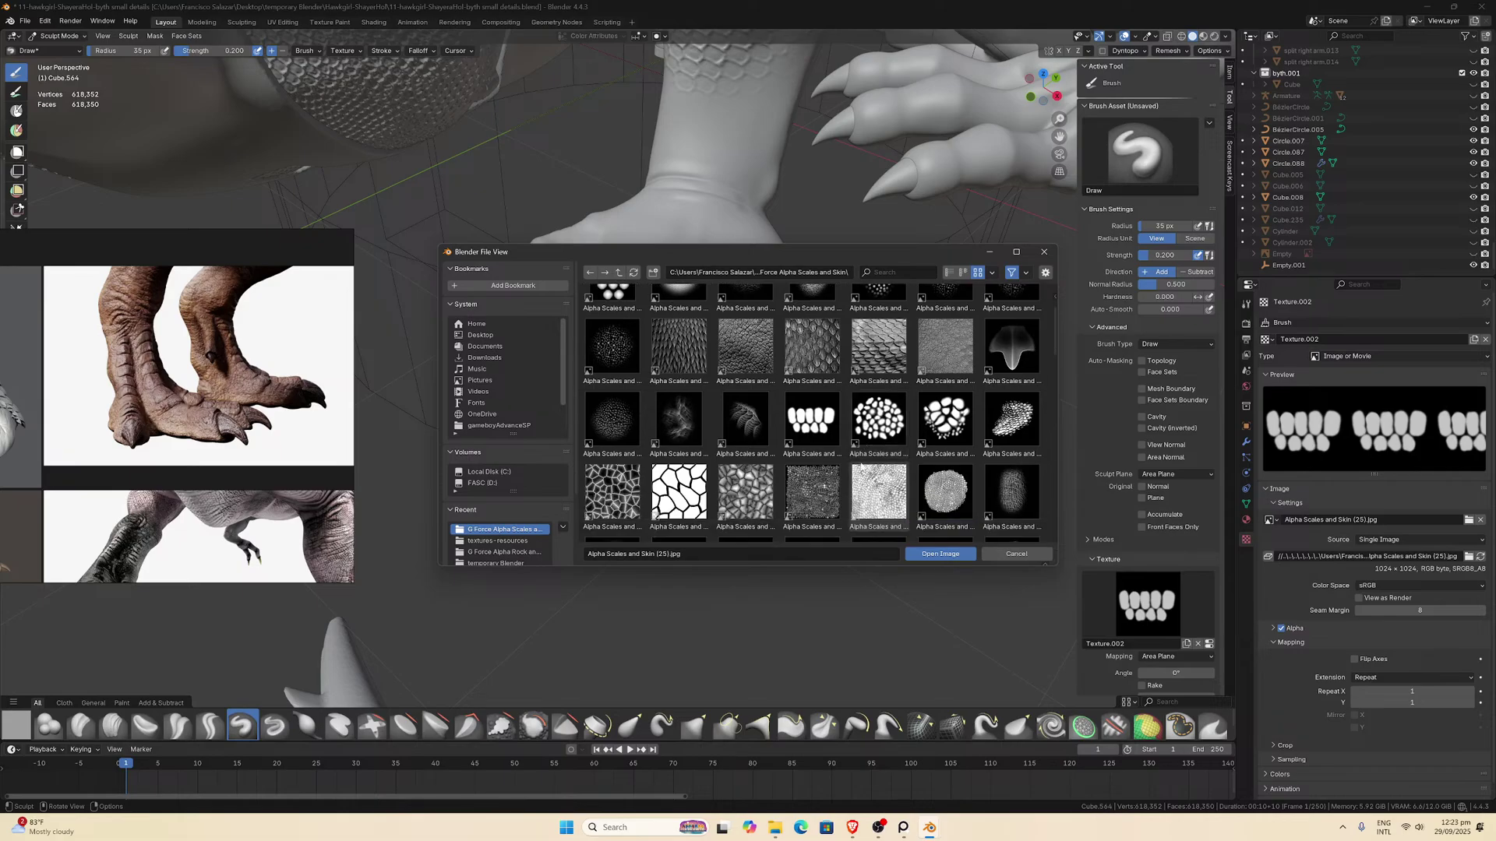
pyautogui.scroll(-8, 869, 460)
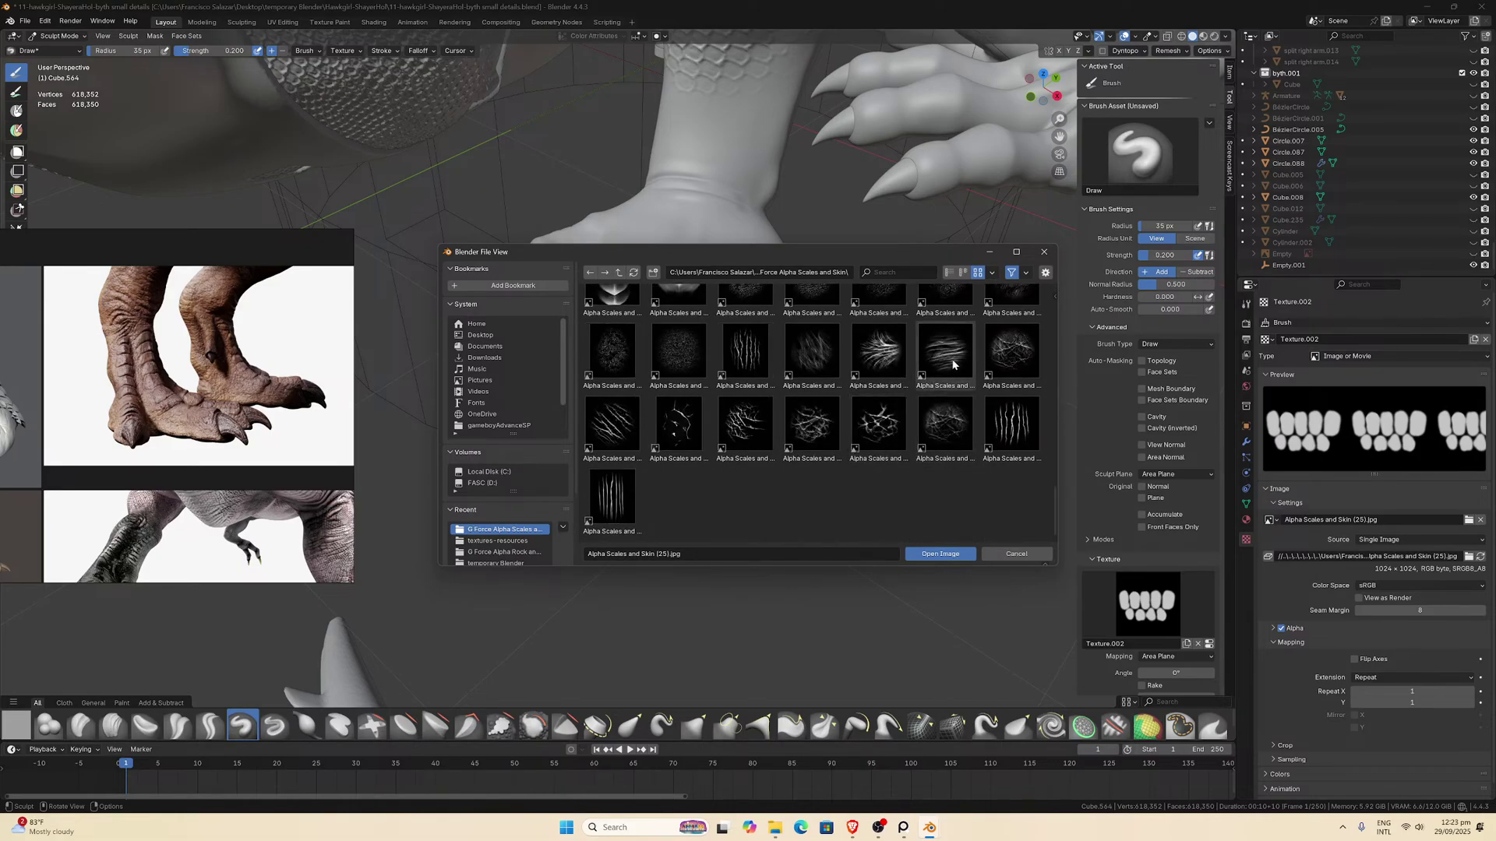
pyautogui.doubleClick(742, 342)
# Sculpt wrinkle detail over the middle joints of the four fingers with the Draw brush.
pyautogui.moveTo(742, 343); pyautogui.dragTo(744, 419, button='middle')
pyautogui.scroll(4, 631, 514)
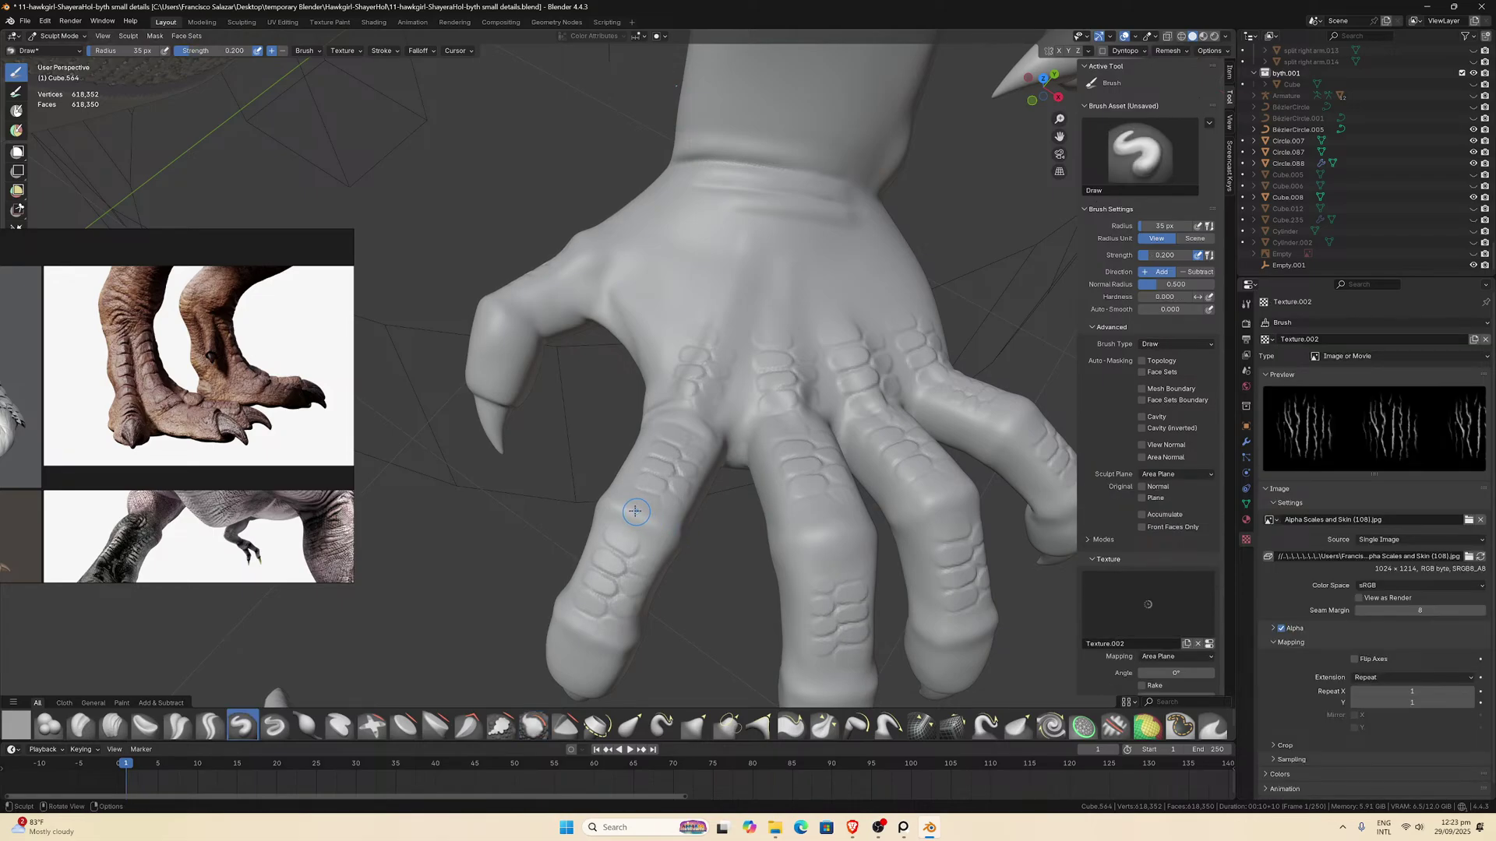
pyautogui.moveTo(635, 511)
pyautogui.mouseDown()
pyautogui.moveTo(688, 535)
pyautogui.moveTo(635, 530)
pyautogui.moveTo(656, 520)
pyautogui.mouseUp()
pyautogui.moveTo(697, 543); pyautogui.dragTo(697, 542)
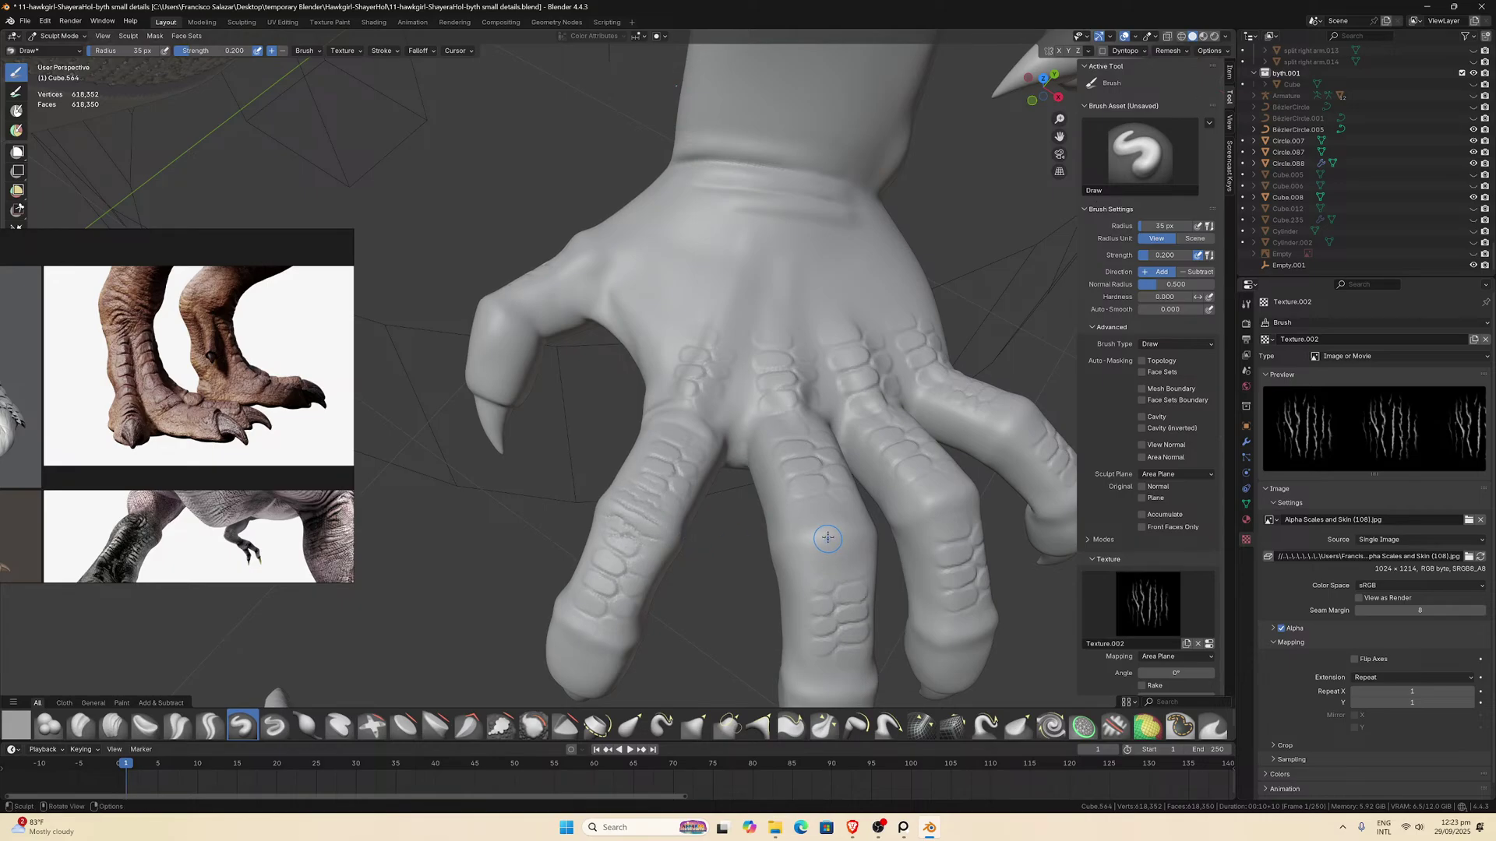
pyautogui.moveTo(820, 540); pyautogui.dragTo(897, 514)
pyautogui.moveTo(898, 515); pyautogui.dragTo(752, 513, button='middle')
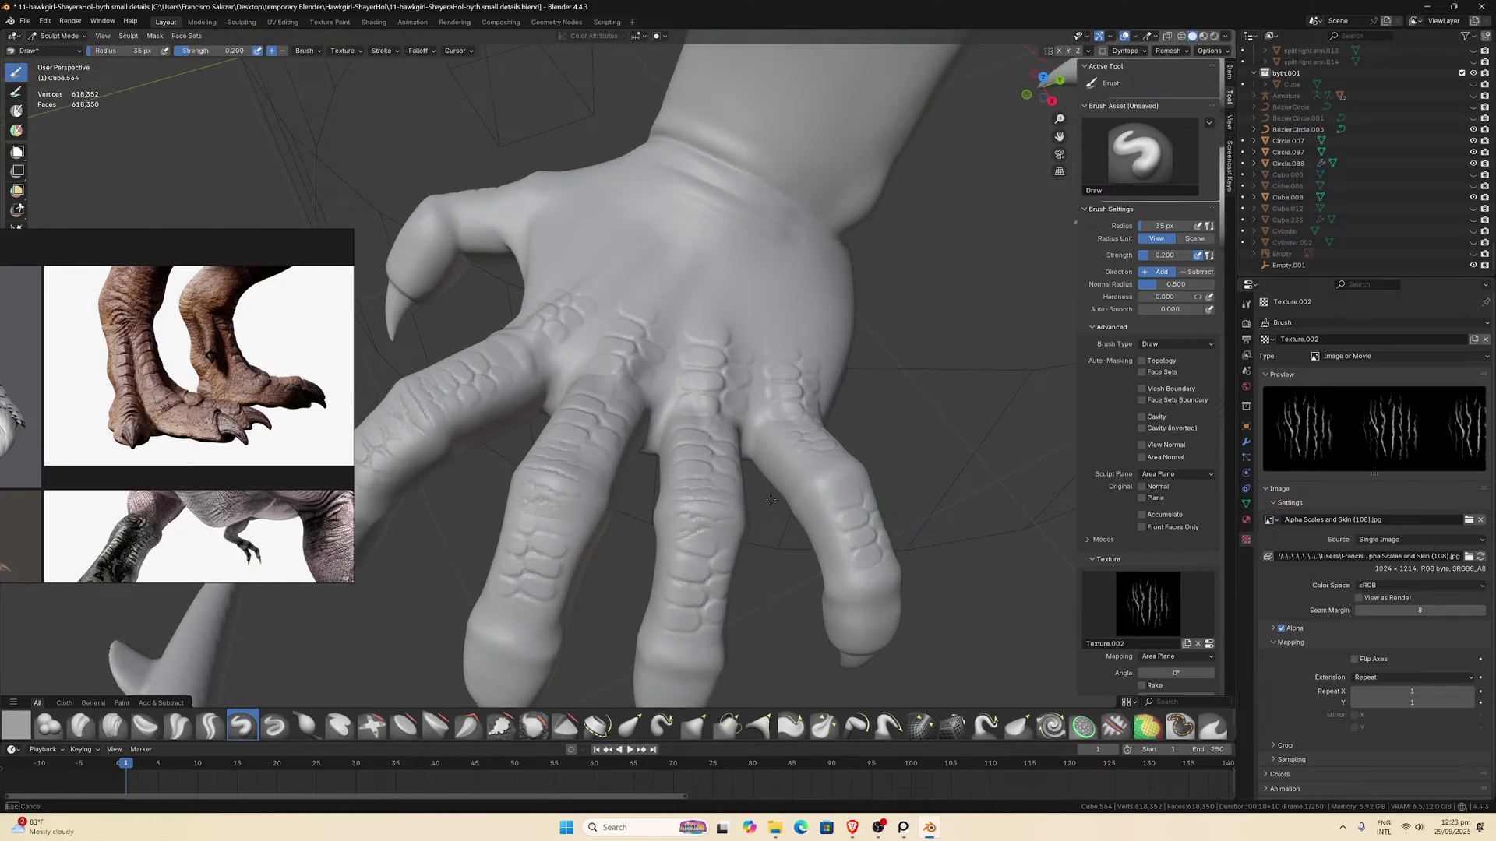
pyautogui.moveTo(751, 513); pyautogui.dragTo(740, 489, button='middle')
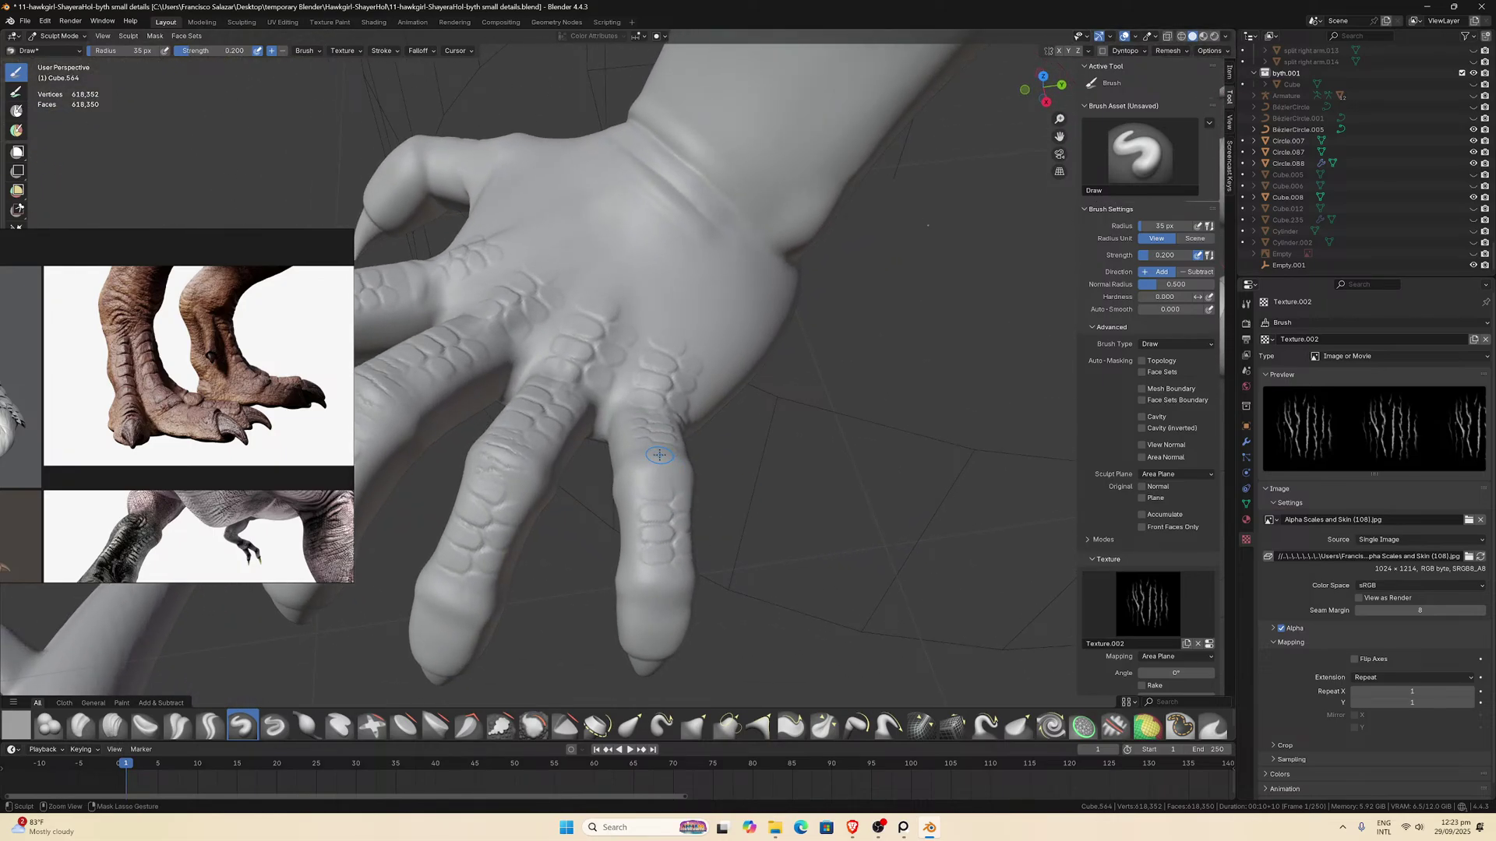
pyautogui.moveTo(664, 468); pyautogui.dragTo(723, 465)
# Sculpt wrinkle detail across the row of knuckles where the fingers meet the back of the hand.
pyautogui.moveTo(723, 465); pyautogui.dragTo(629, 531, button='middle')
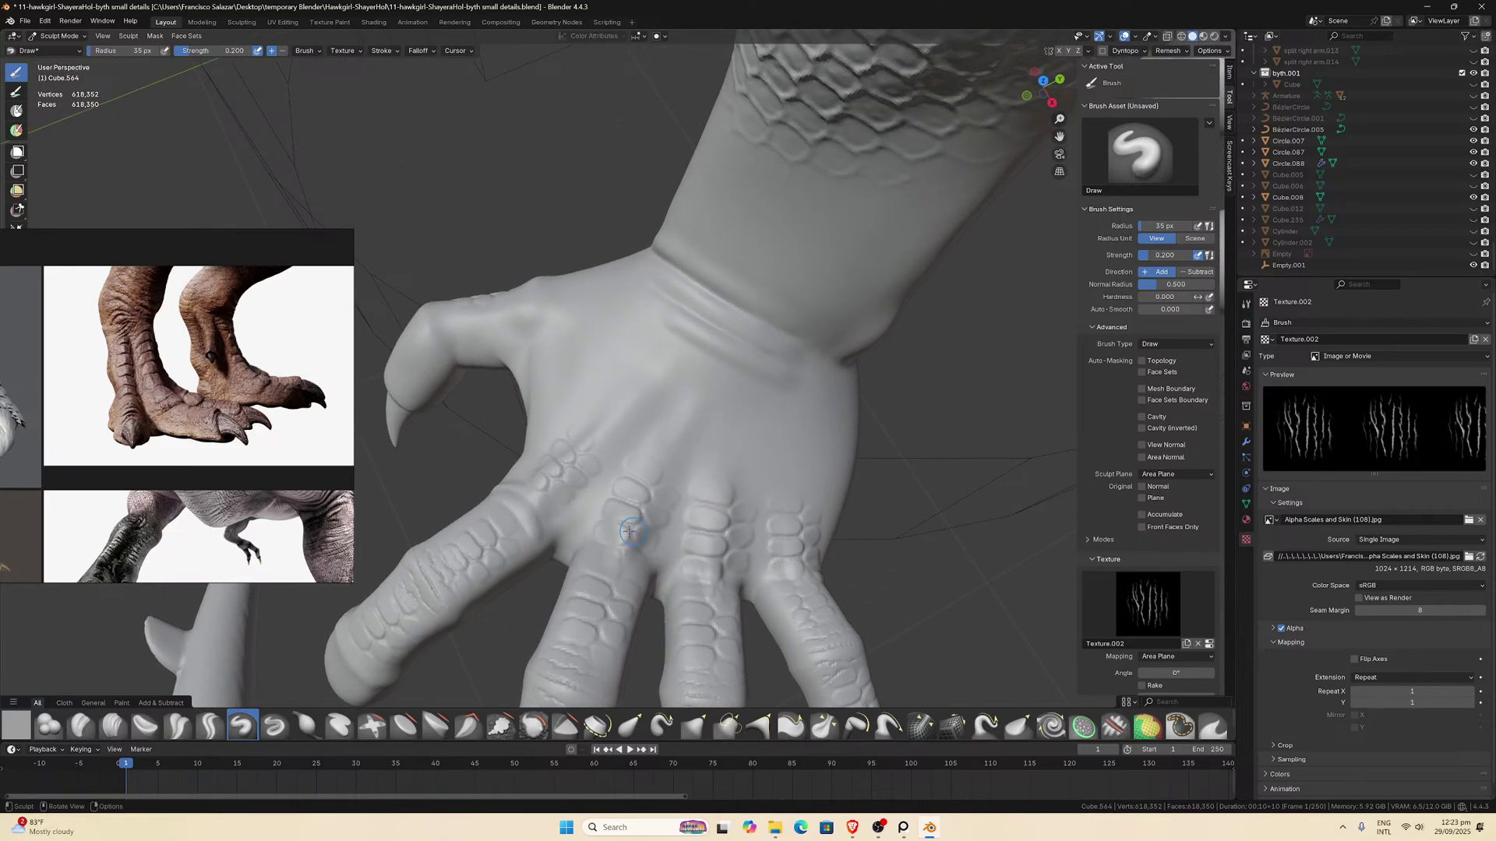
pyautogui.moveTo(629, 531)
pyautogui.mouseDown()
pyautogui.moveTo(710, 564)
pyautogui.moveTo(688, 554)
pyautogui.moveTo(835, 558)
pyautogui.mouseUp()
pyautogui.moveTo(553, 475); pyautogui.dragTo(595, 531)
# Isolate the arm in local view and sculpt wrinkles on the thumb's joint beside its scales.
pyautogui.moveTo(596, 531)
pyautogui.mouseDown(button='middle')
pyautogui.moveTo(658, 522)
pyautogui.moveTo(701, 405)
pyautogui.mouseUp(button='middle')
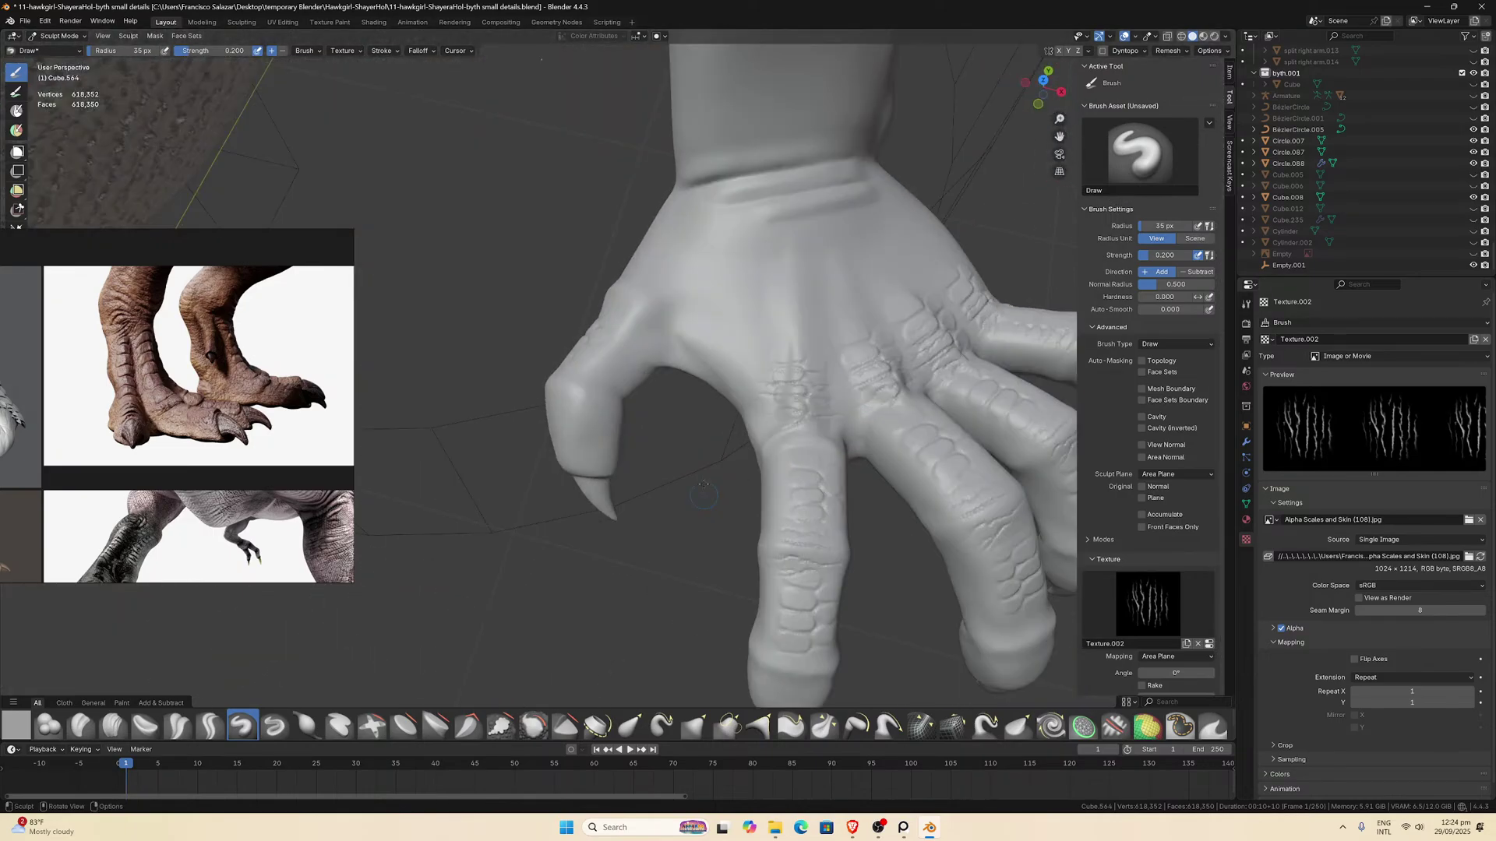
pyautogui.scroll(8, 727, 265)
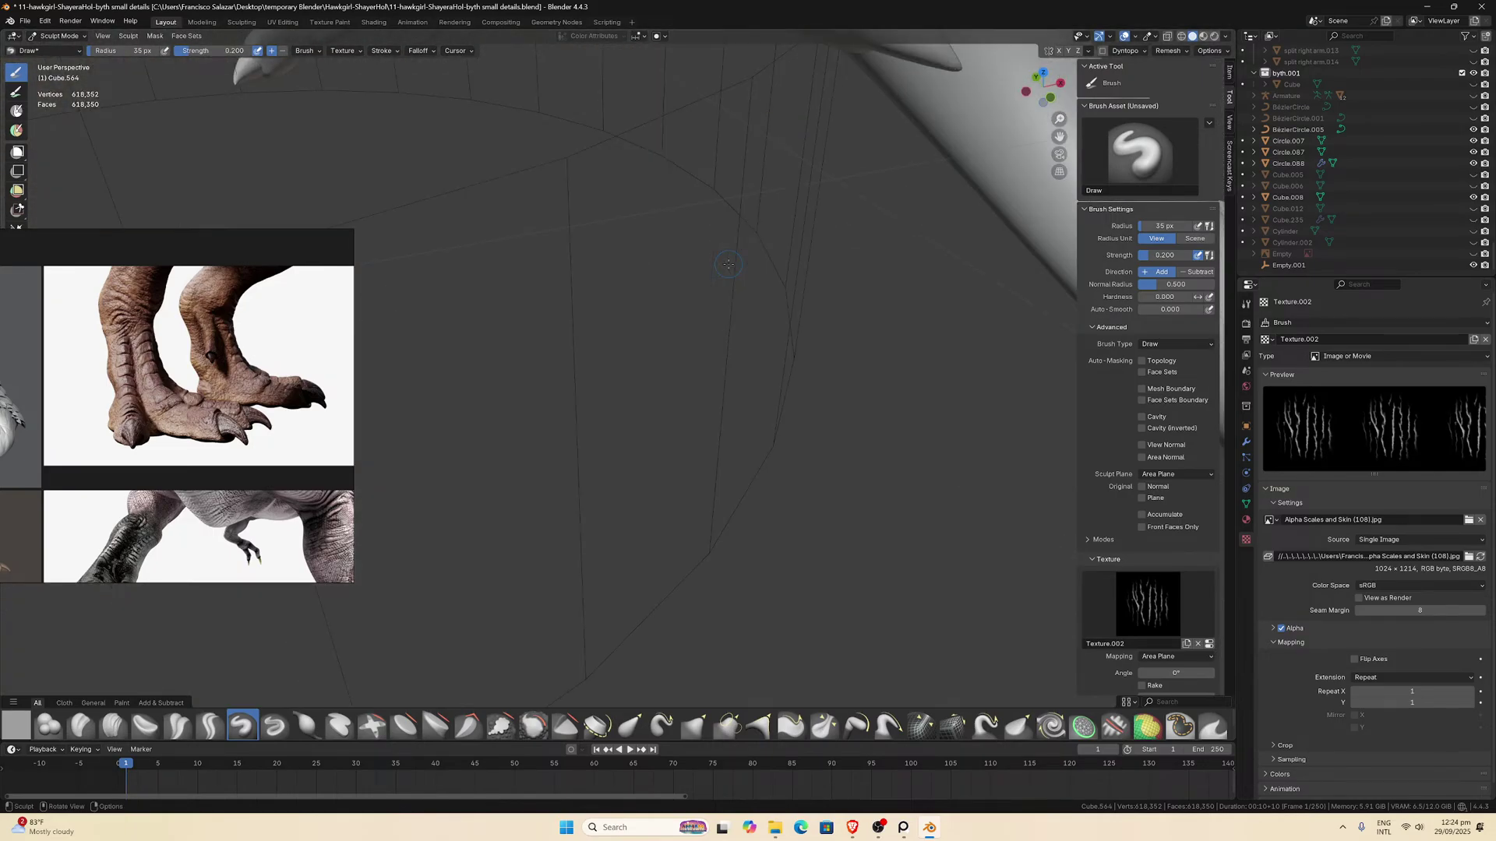
pyautogui.press('KP_Divide')
pyautogui.moveTo(696, 488); pyautogui.dragTo(768, 561, button='middle')
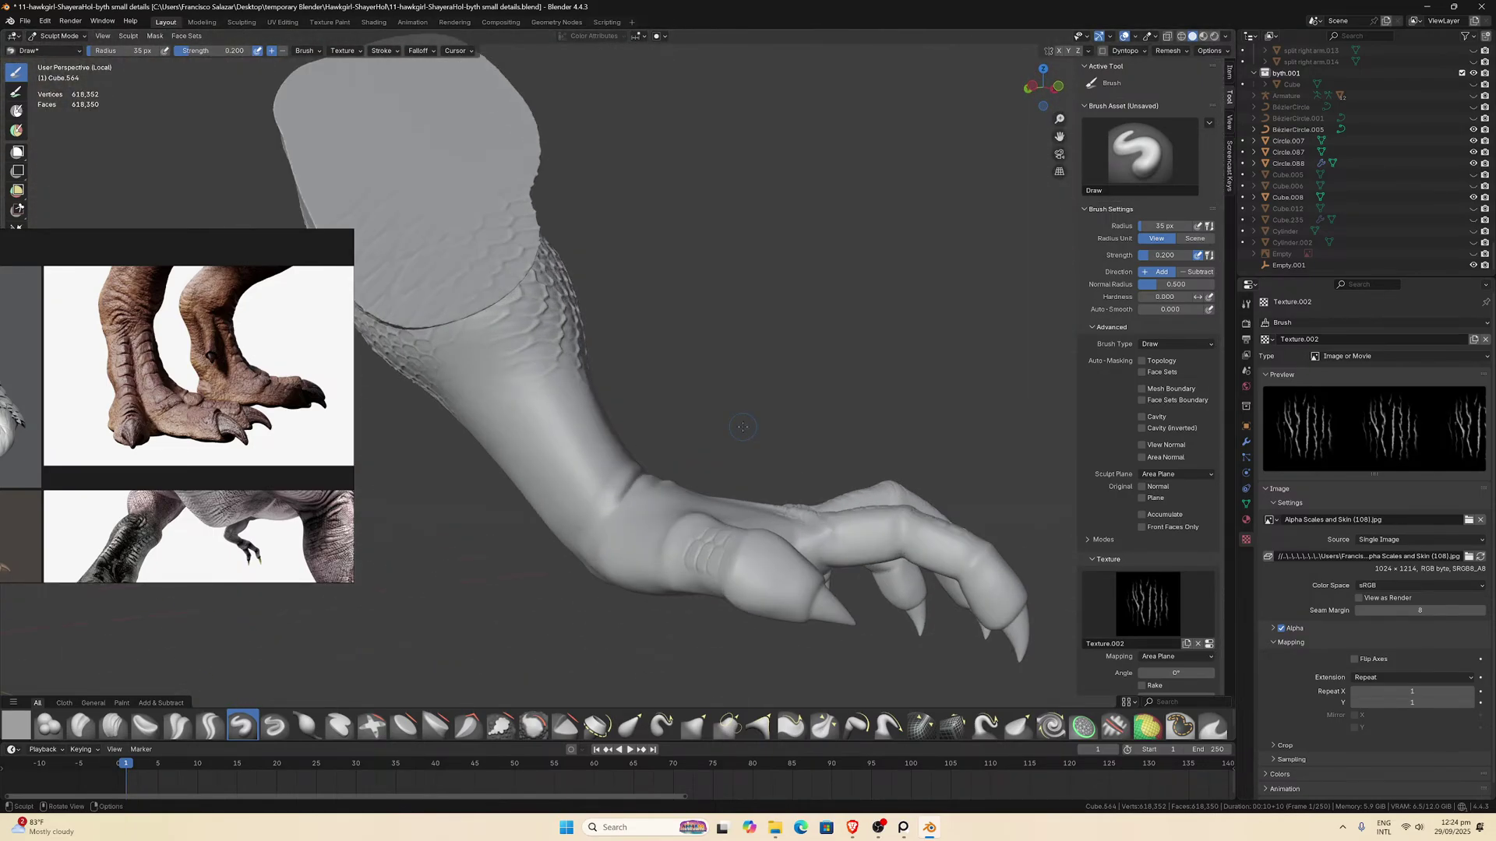
pyautogui.scroll(3, 785, 623)
pyautogui.moveTo(796, 620)
pyautogui.mouseDown()
pyautogui.moveTo(776, 612)
pyautogui.moveTo(791, 629)
pyautogui.mouseUp()
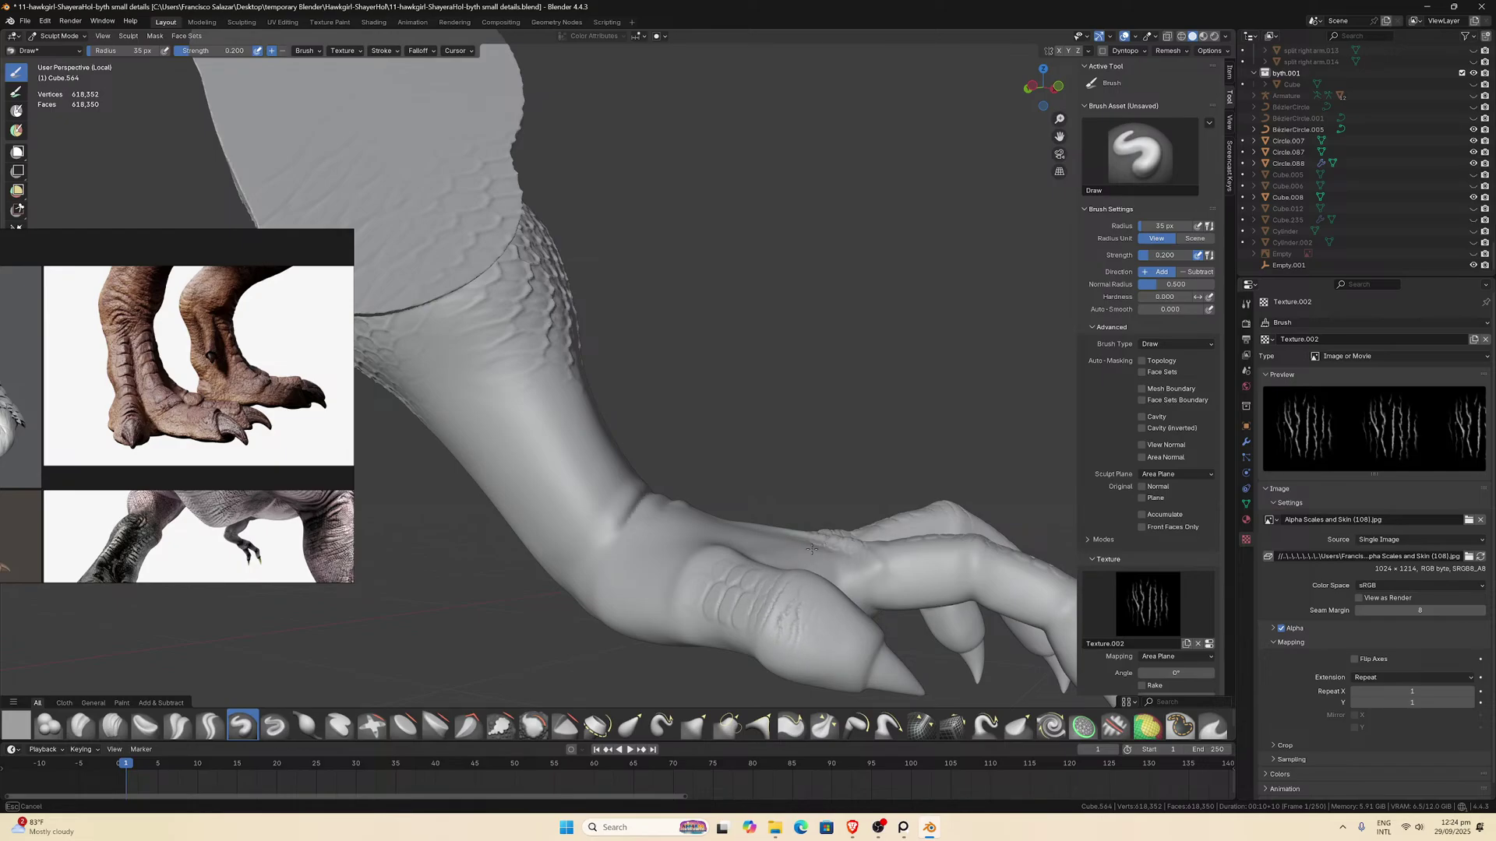
pyautogui.moveTo(817, 547); pyautogui.dragTo(832, 580, button='middle')
pyautogui.moveTo(844, 614)
pyautogui.mouseDown()
pyautogui.moveTo(830, 604)
pyautogui.moveTo(855, 538)
pyautogui.mouseUp()
# Examine the isolated hand's fingers and claws from the front and side.
pyautogui.scroll(-5, 854, 537)
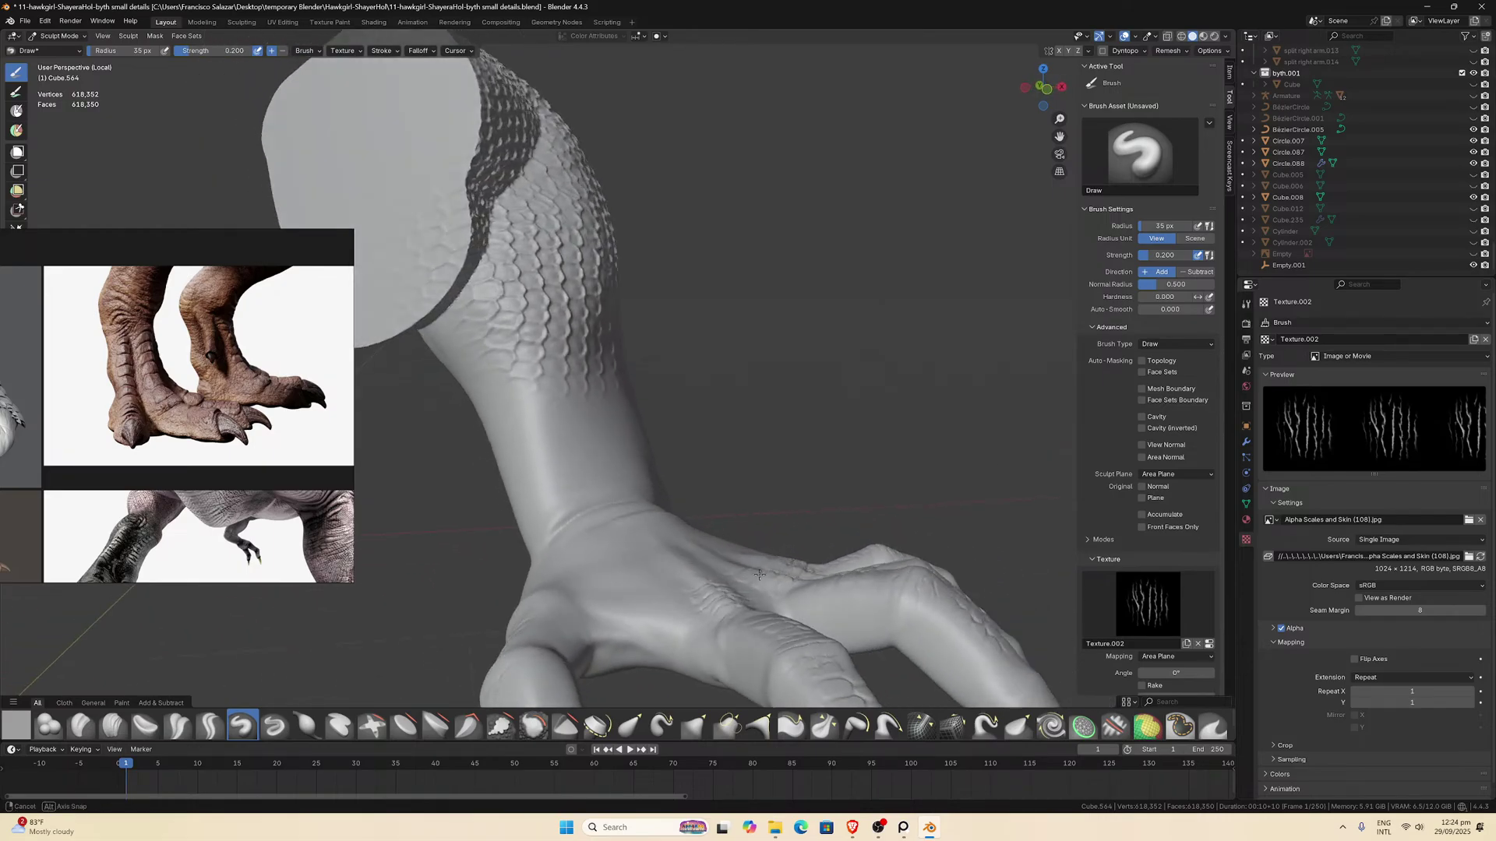
pyautogui.moveTo(855, 538)
pyautogui.mouseDown(button='middle')
pyautogui.moveTo(713, 592)
pyautogui.moveTo(558, 580)
pyautogui.mouseUp(button='middle')
pyautogui.scroll(3, 558, 579)
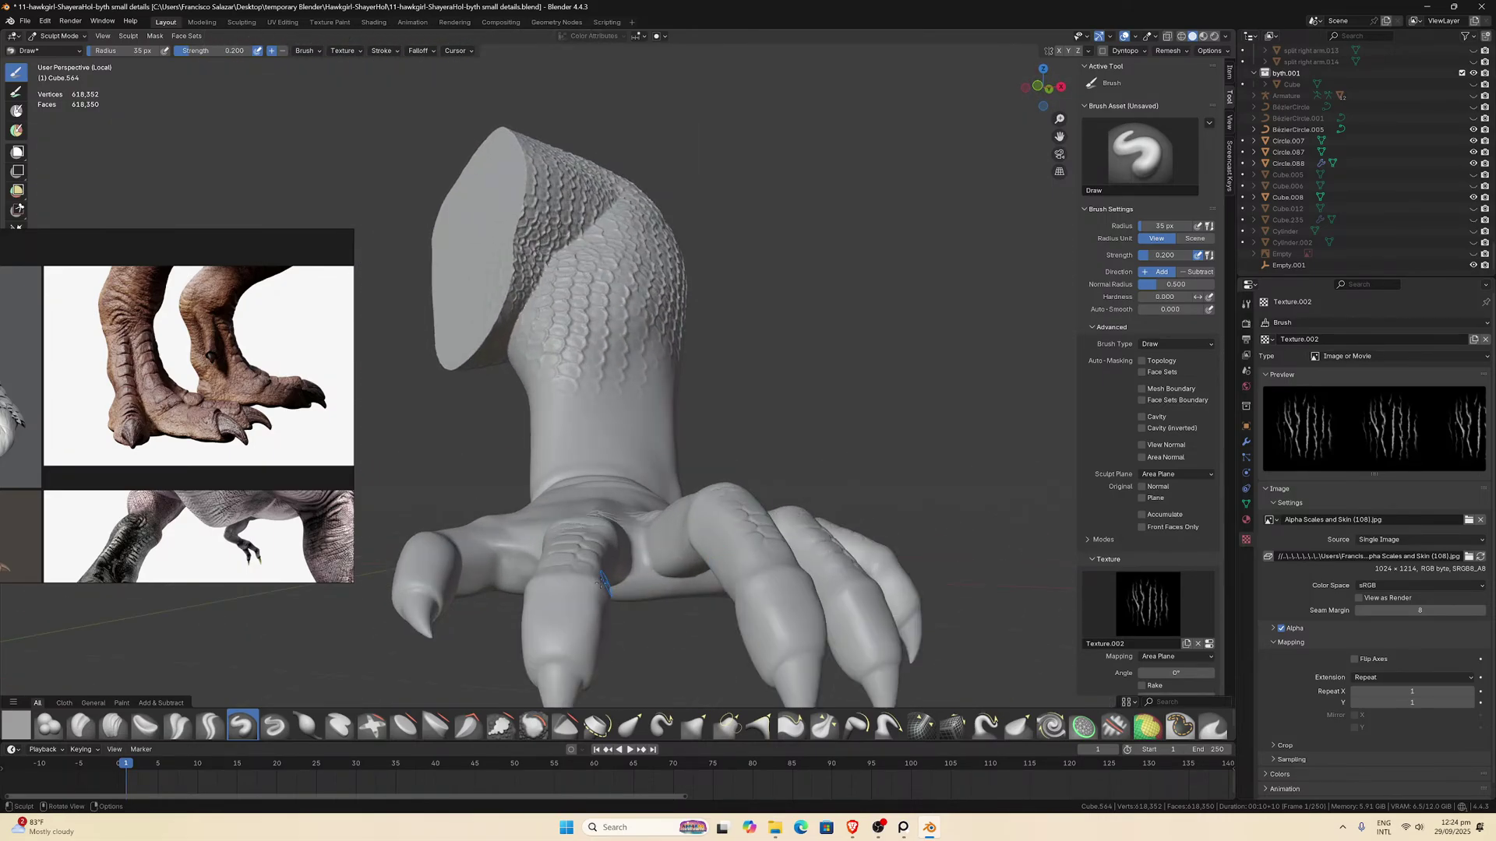
pyautogui.moveTo(558, 579); pyautogui.dragTo(597, 575)
pyautogui.moveTo(598, 575); pyautogui.dragTo(965, 275, button='middle')
pyautogui.moveTo(1059, 137); pyautogui.dragTo(1074, 32)
pyautogui.moveTo(837, 248)
pyautogui.mouseDown(button='middle')
pyautogui.moveTo(804, 329)
pyautogui.moveTo(689, 477)
pyautogui.mouseUp(button='middle')
pyautogui.scroll(2, 690, 478)
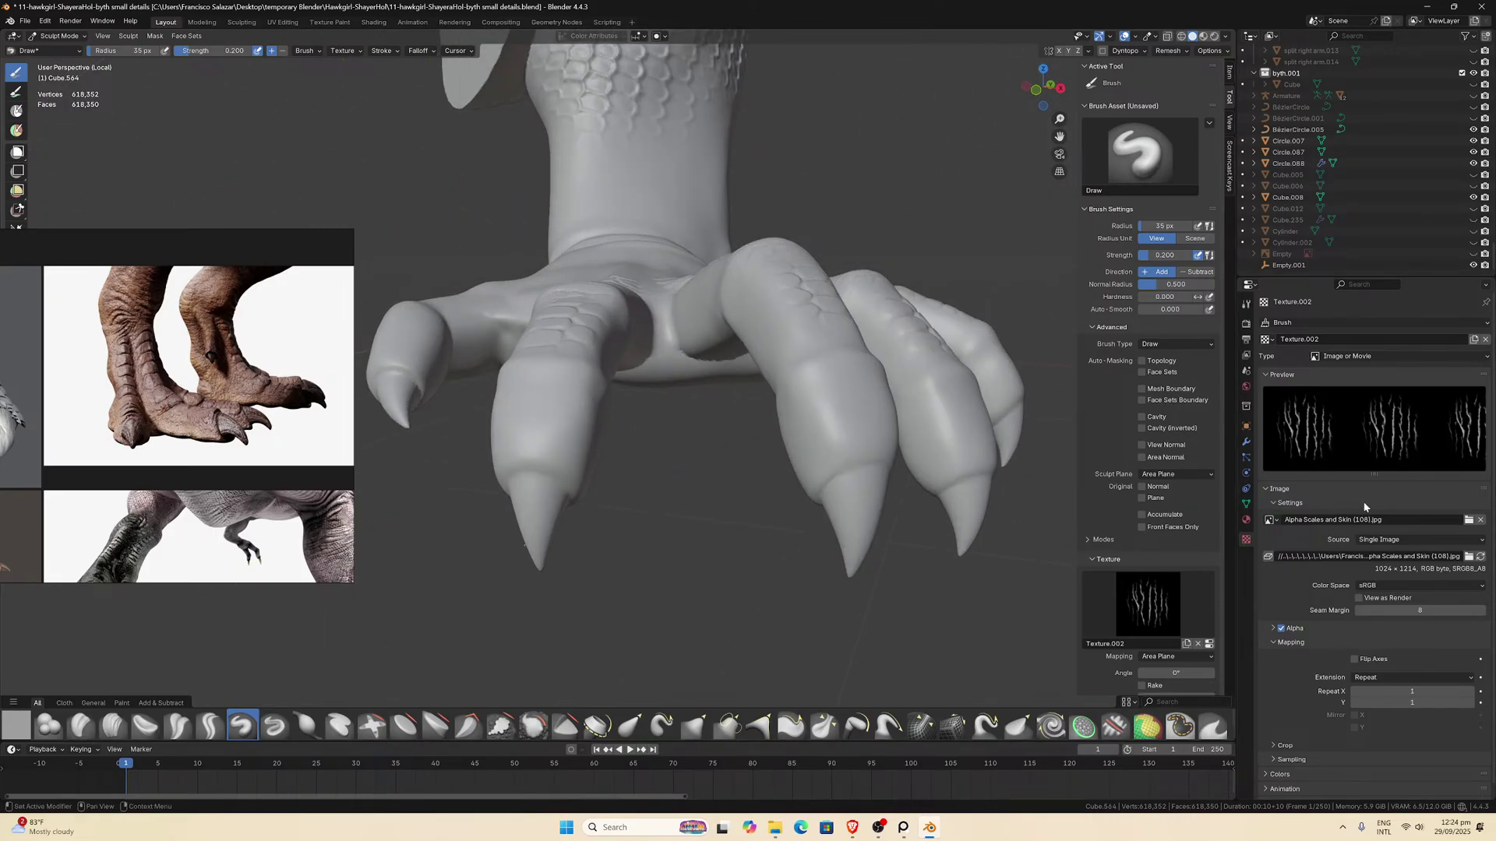
# Browse the scale and skin alphas and load Alpha Scales and Skin (74).jpg as the brush texture.
pyautogui.click(1470, 519)
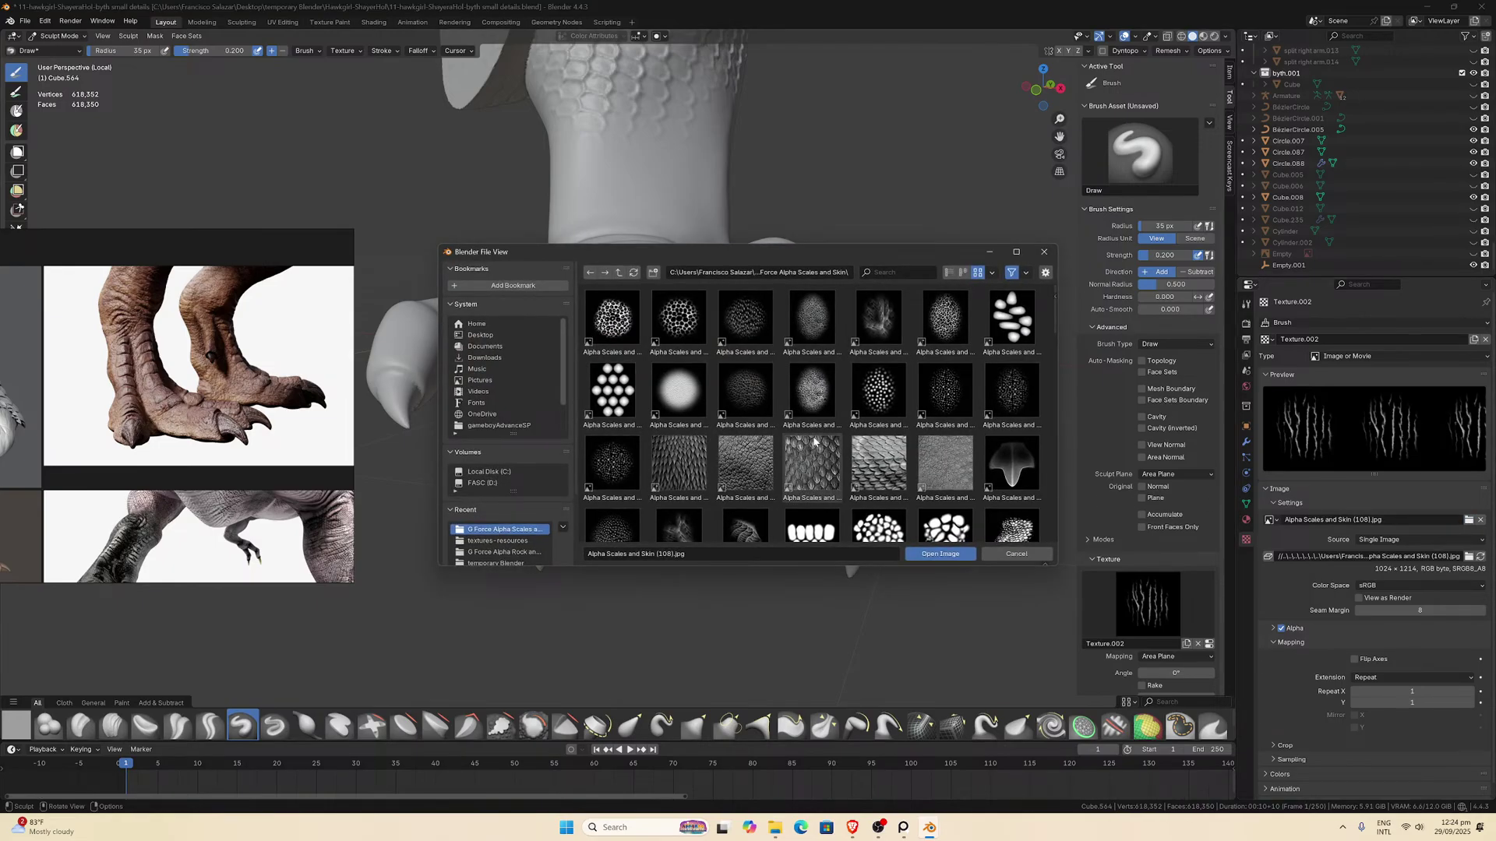
pyautogui.scroll(-5, 814, 441)
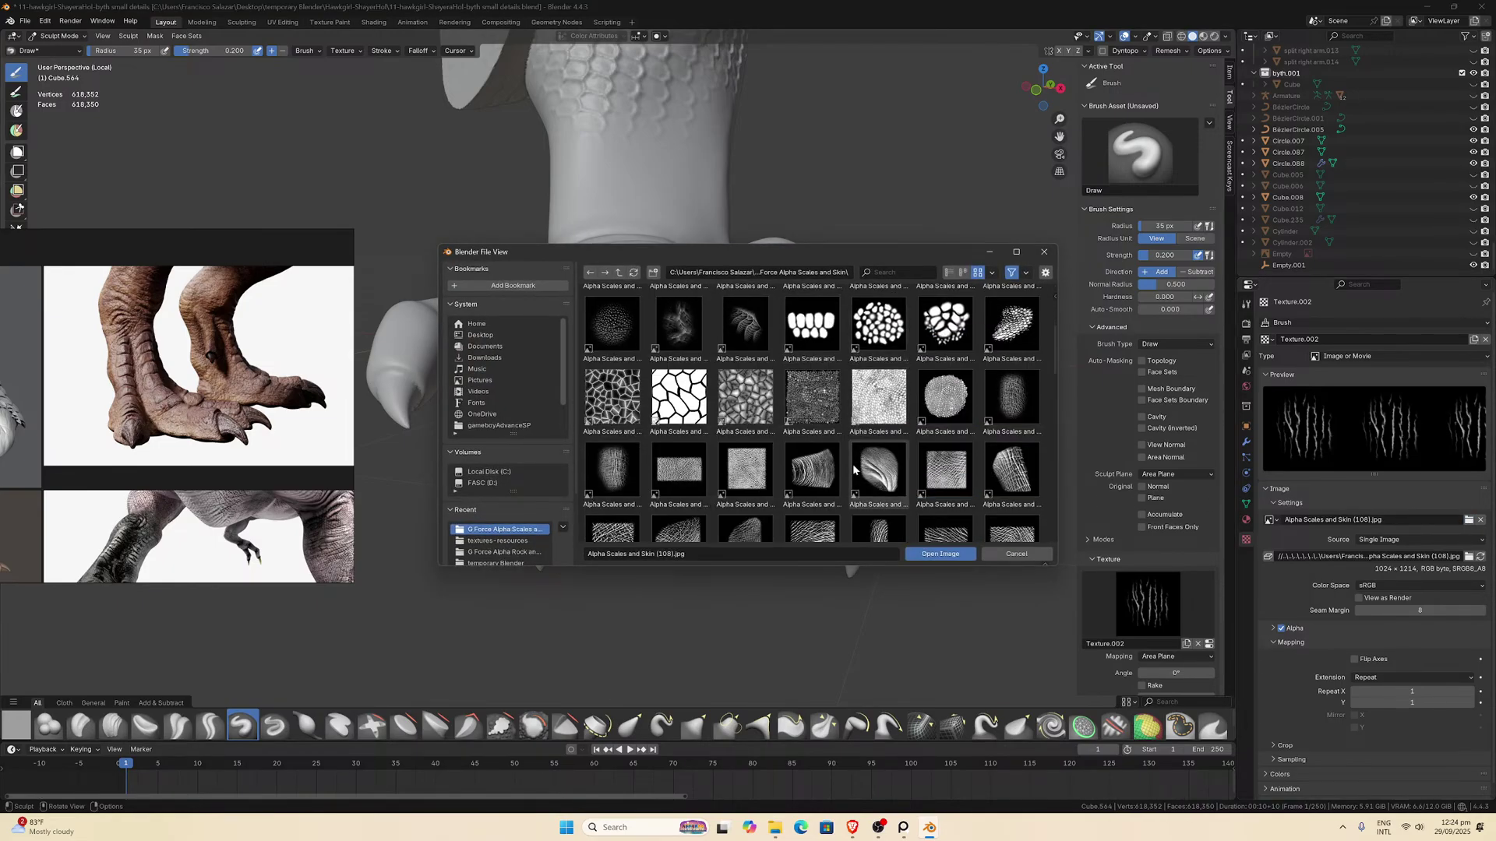
pyautogui.scroll(-3, 852, 471)
pyautogui.scroll(-5, 852, 477)
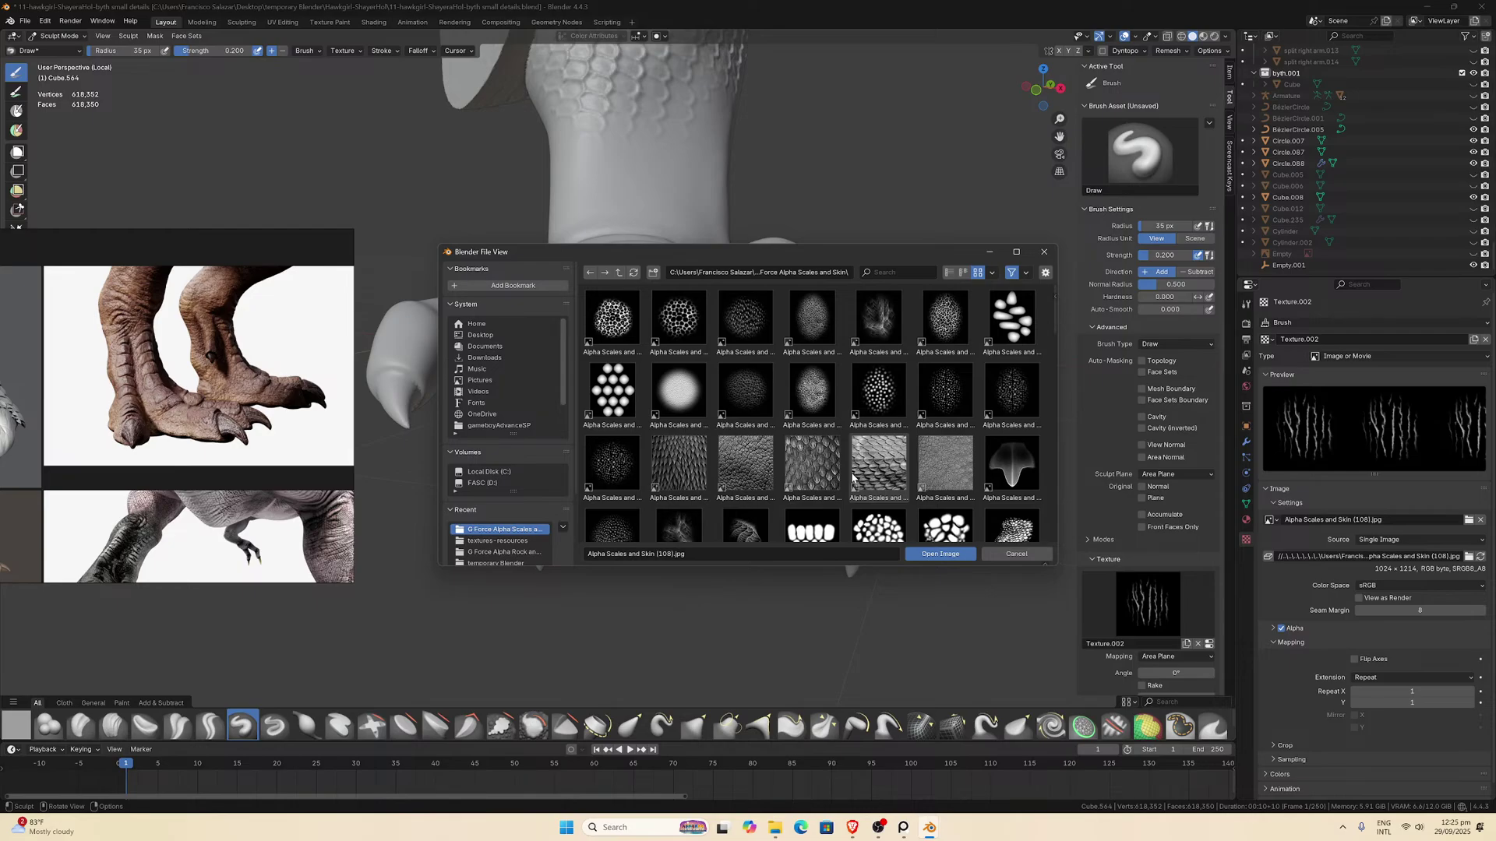
pyautogui.scroll(-10, 852, 479)
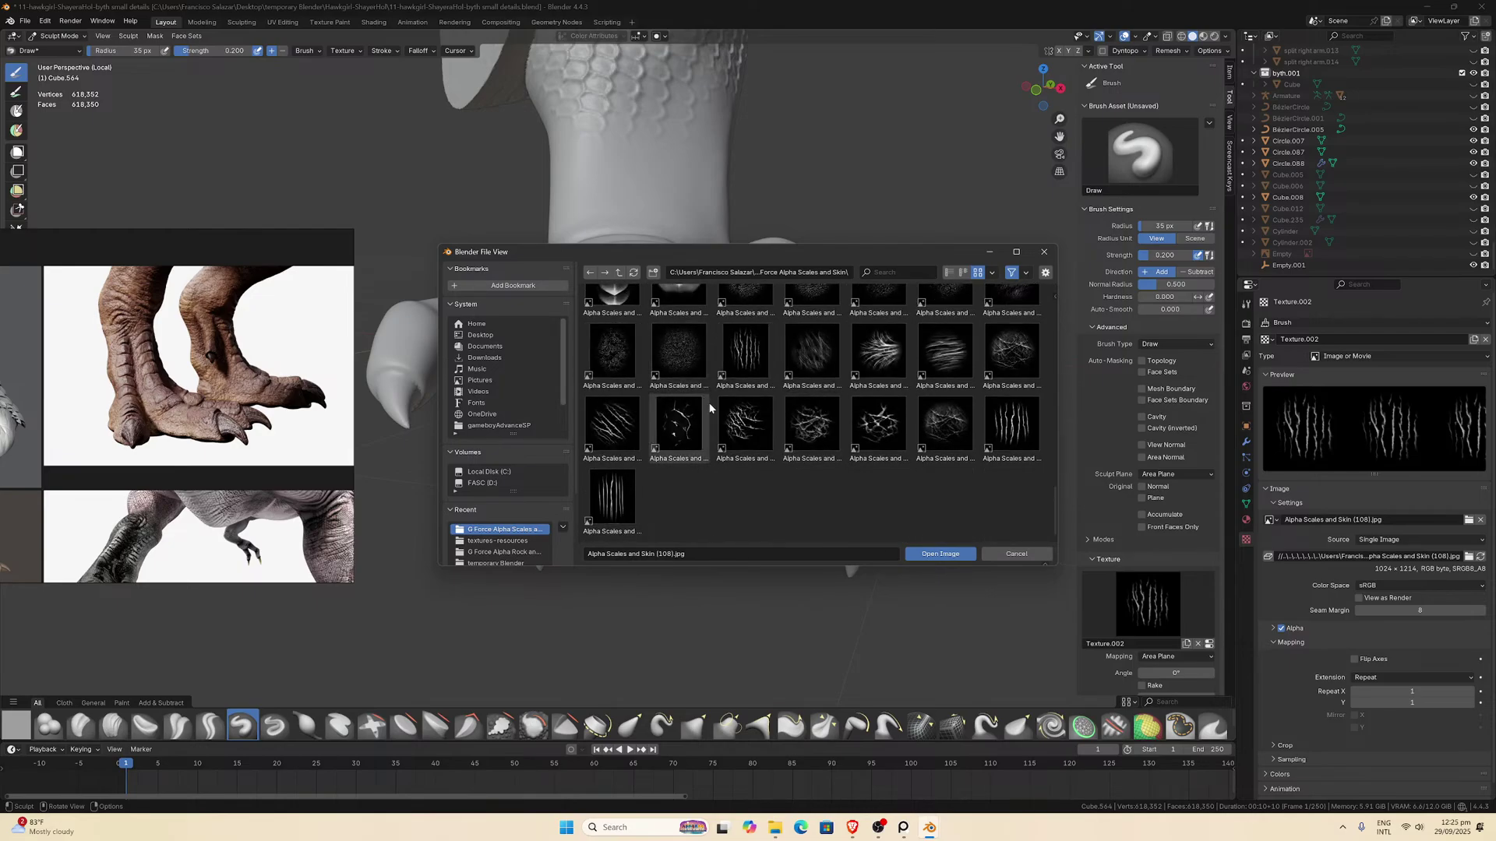
pyautogui.scroll(5, 710, 405)
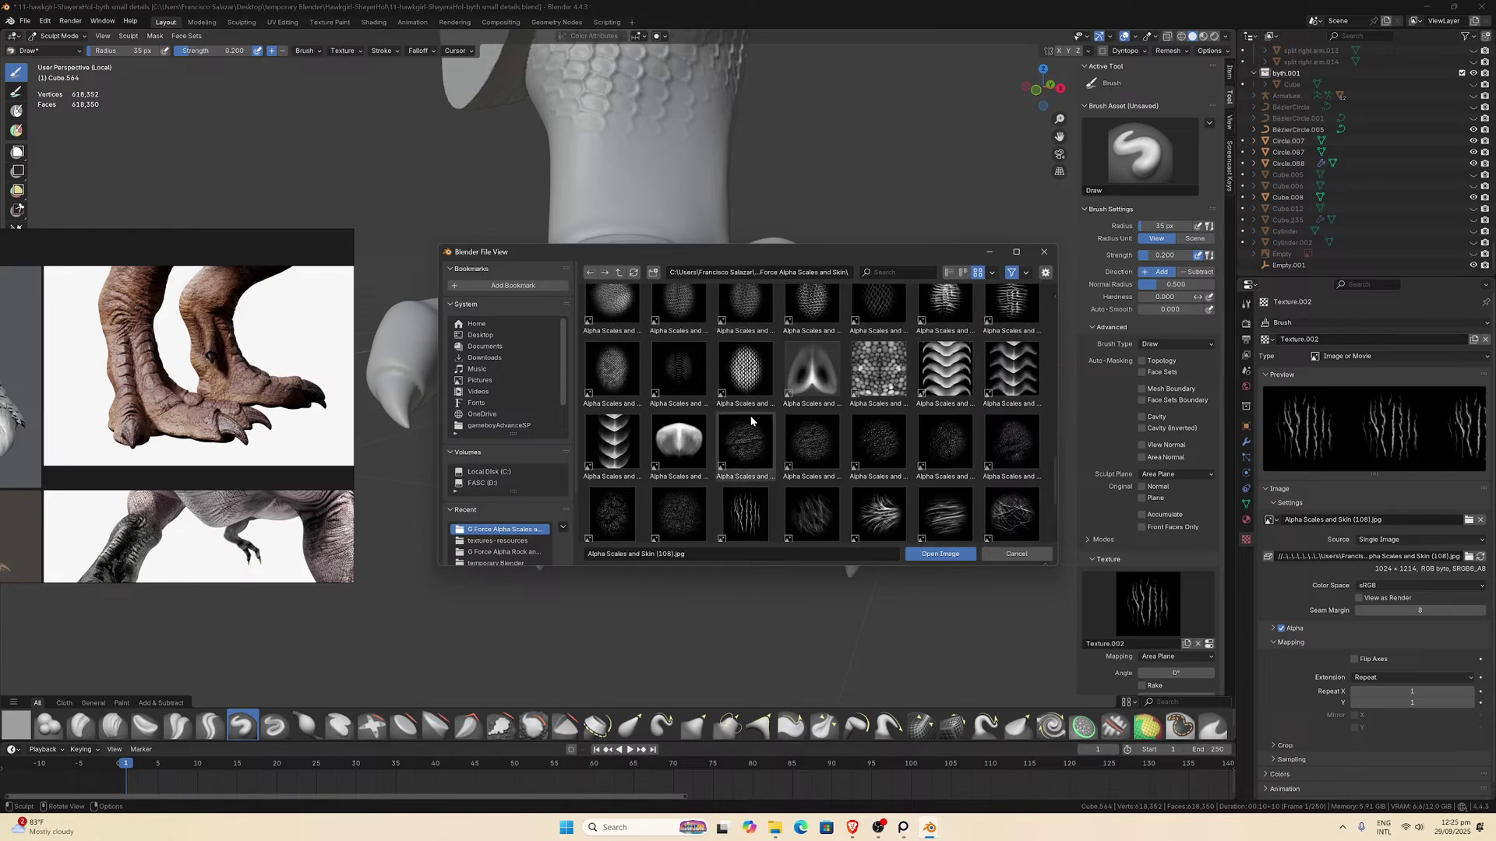
pyautogui.scroll(4, 751, 421)
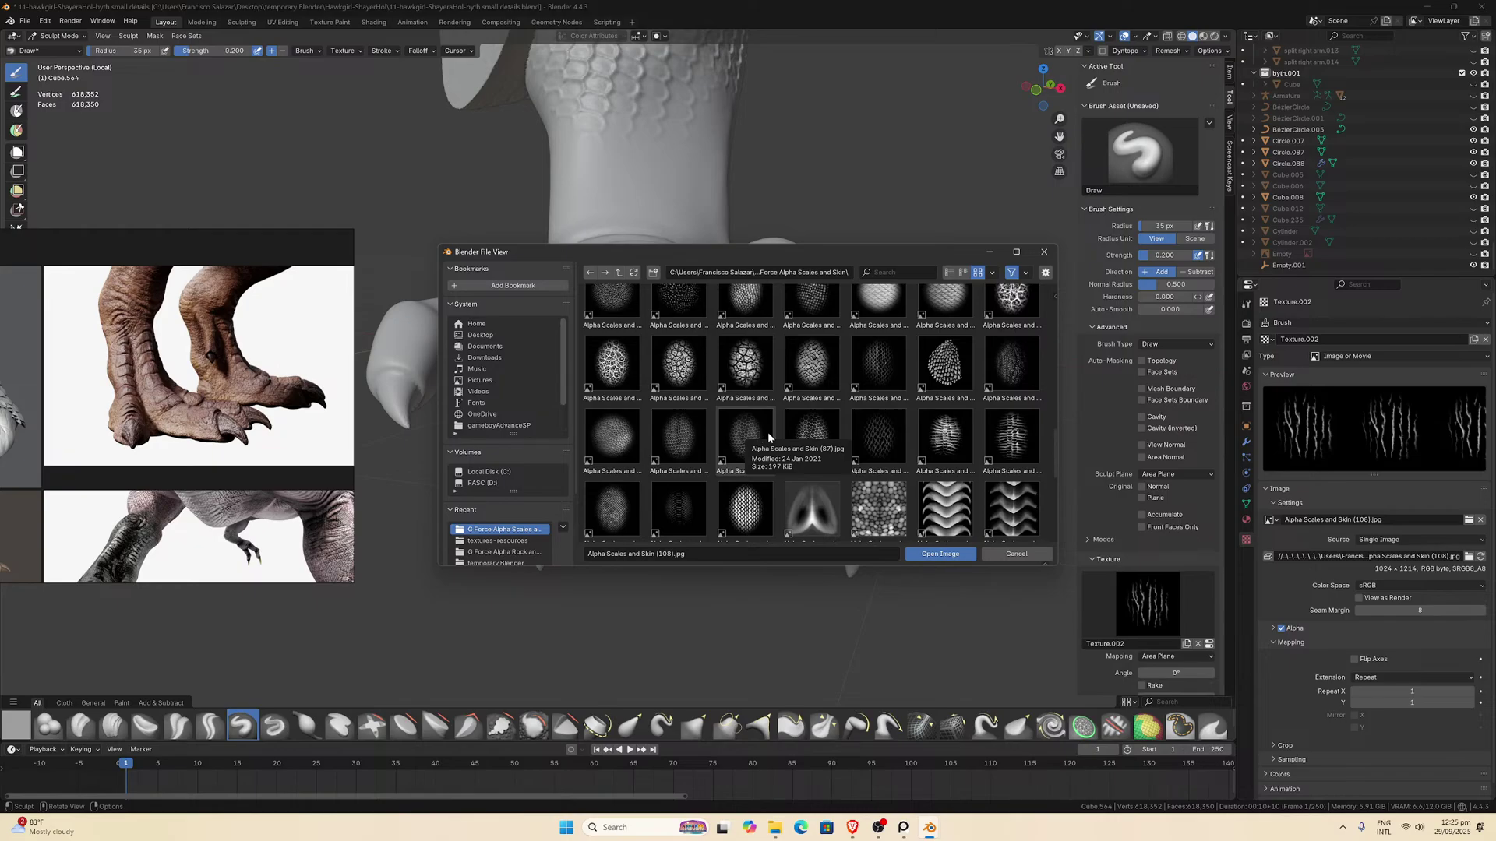
pyautogui.scroll(-10, 763, 438)
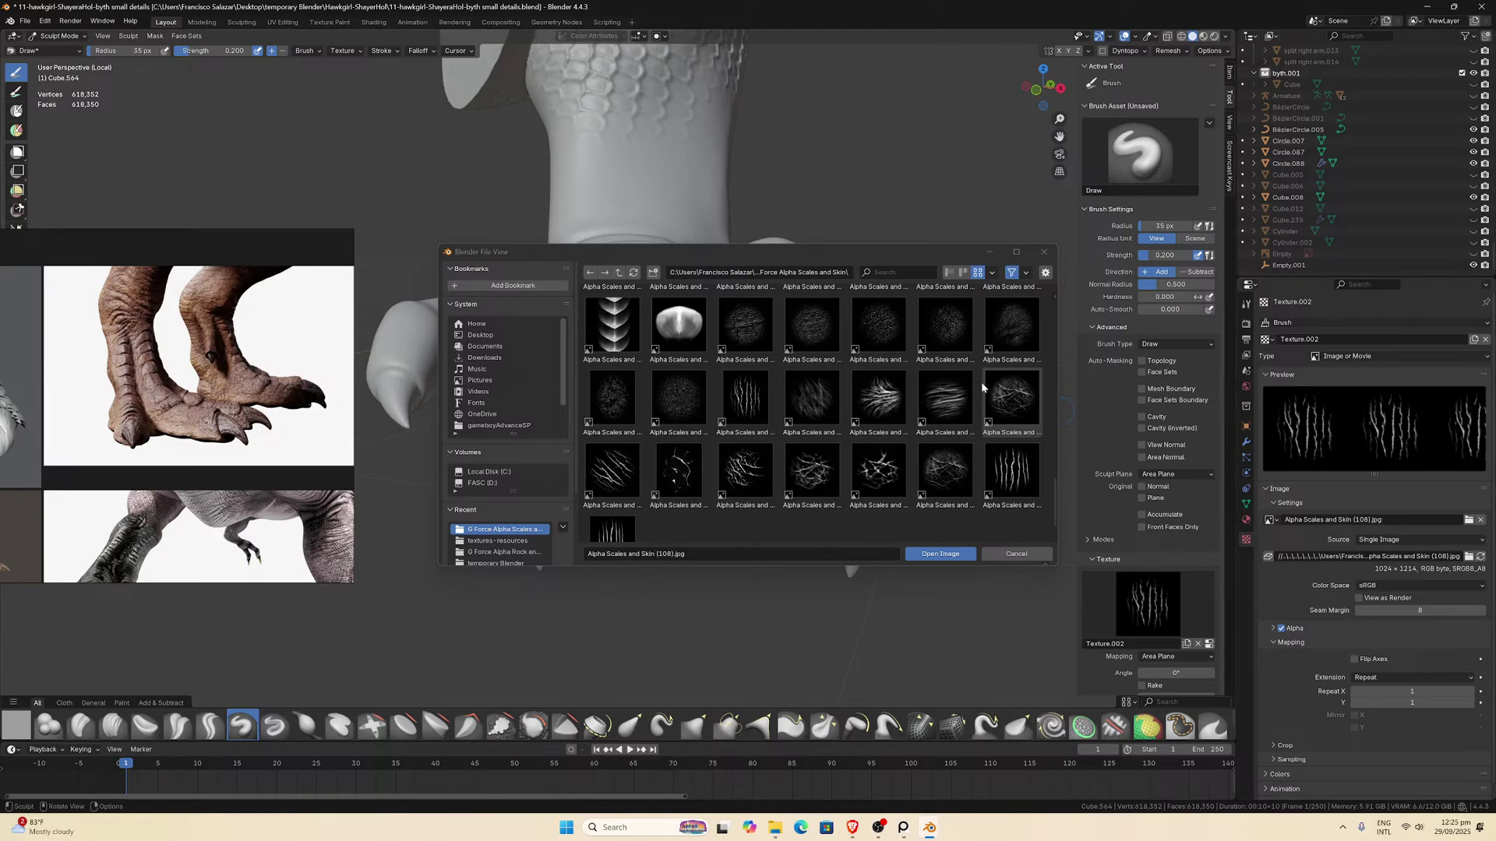
pyautogui.scroll(3, 899, 395)
pyautogui.scroll(4, 894, 411)
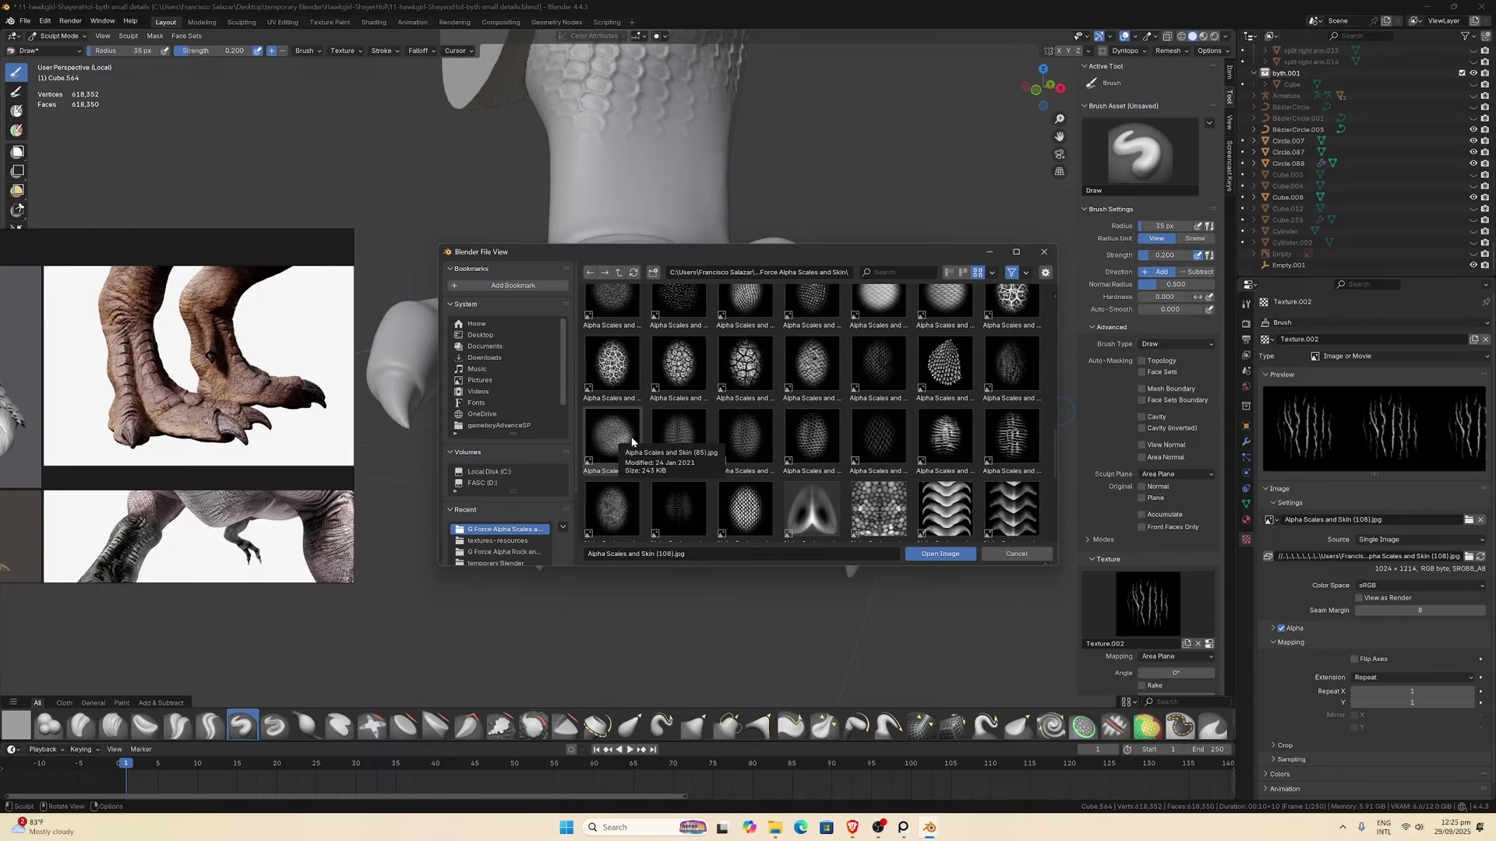
pyautogui.scroll(2, 744, 433)
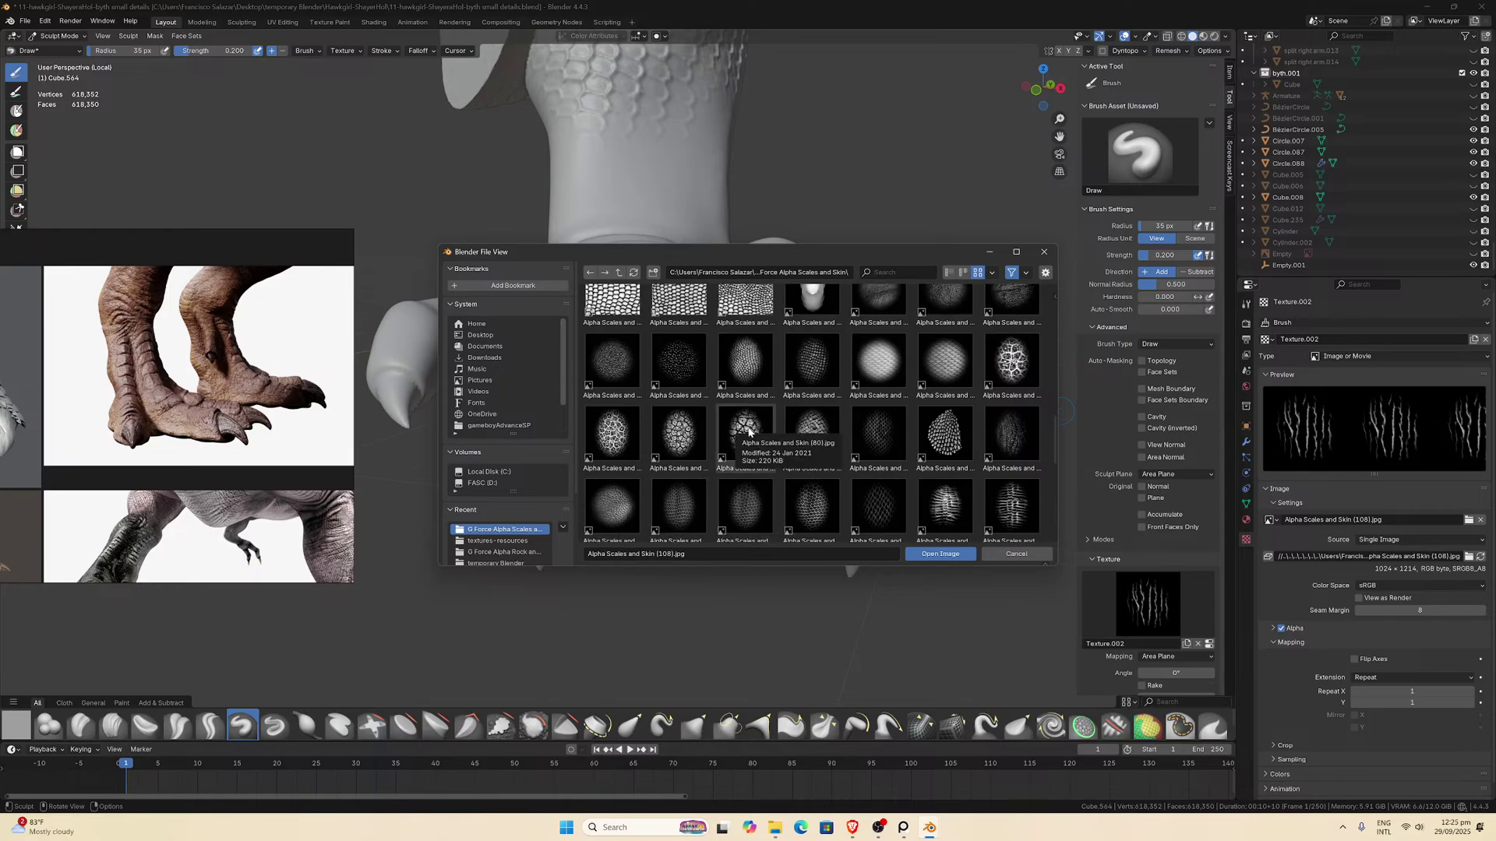
pyautogui.scroll(2, 750, 433)
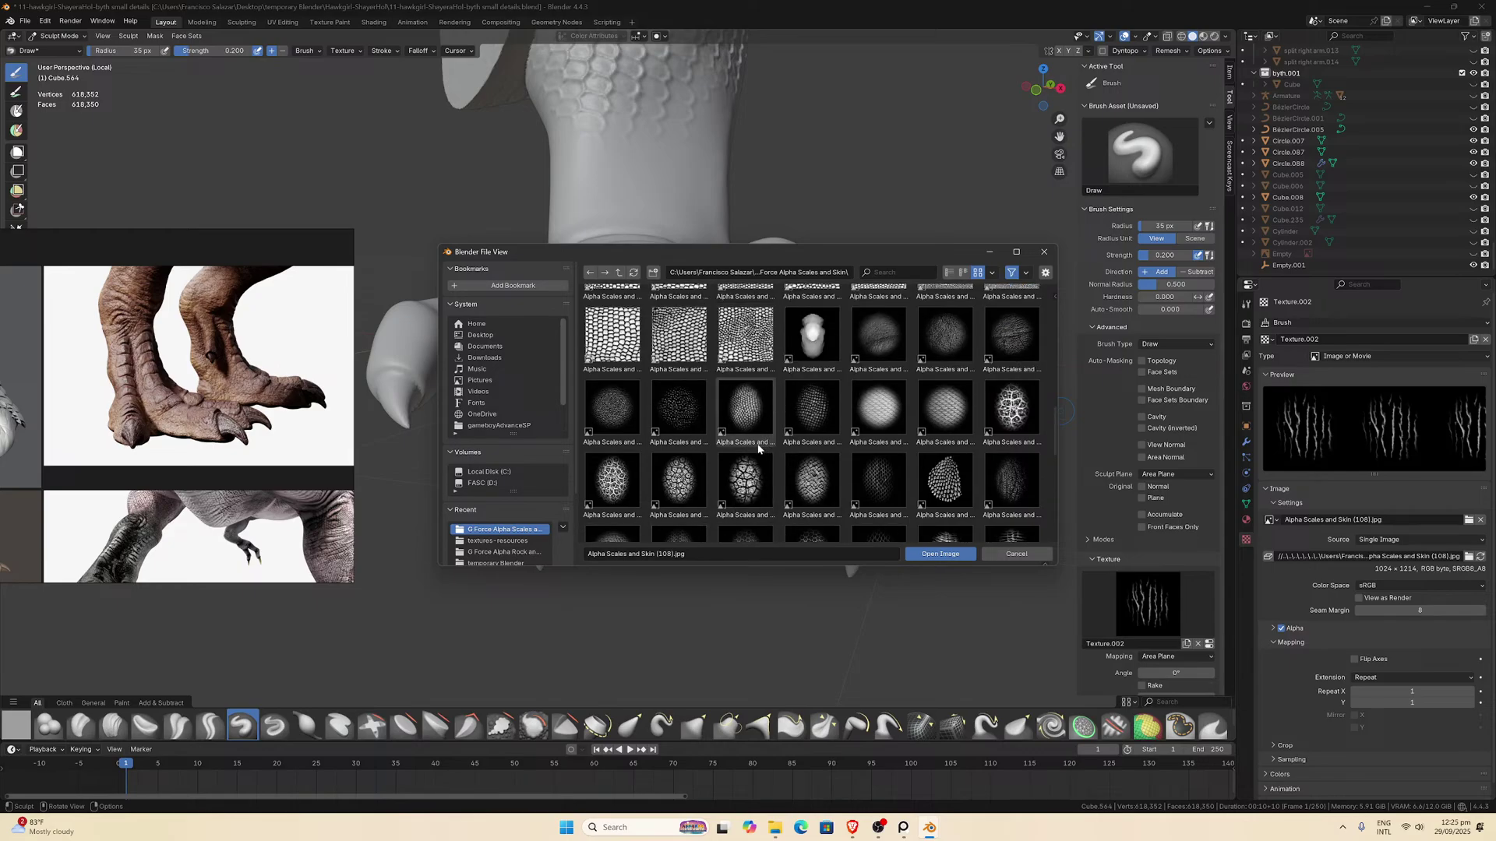
pyautogui.doubleClick(804, 423)
# Try the round-scale alpha with a stroke on the back of the hand and undo it.
pyautogui.moveTo(805, 423); pyautogui.dragTo(768, 424, button='middle')
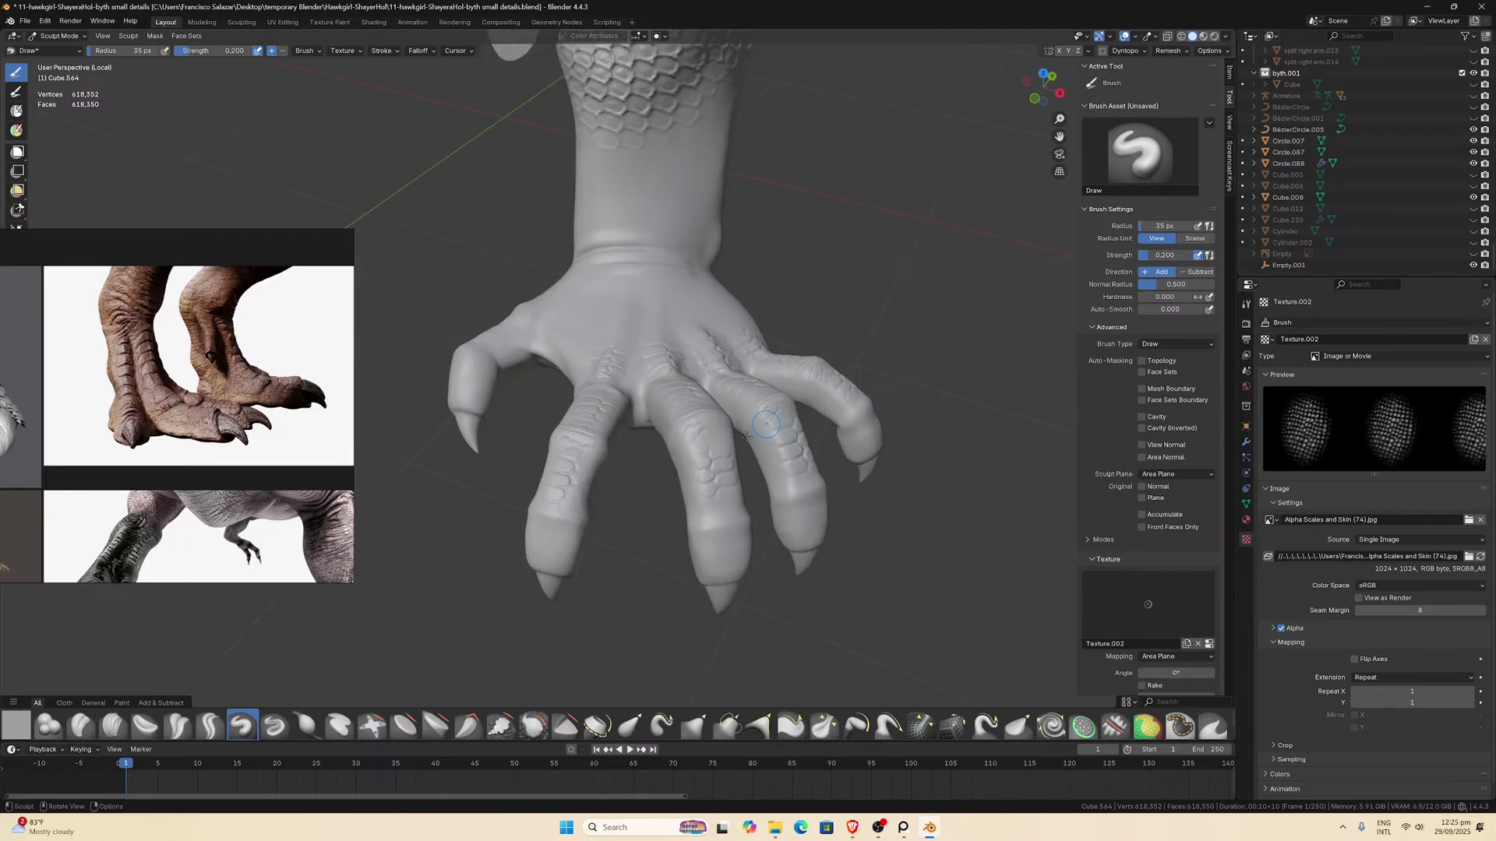
pyautogui.moveTo(686, 452); pyautogui.dragTo(677, 487, button='middle')
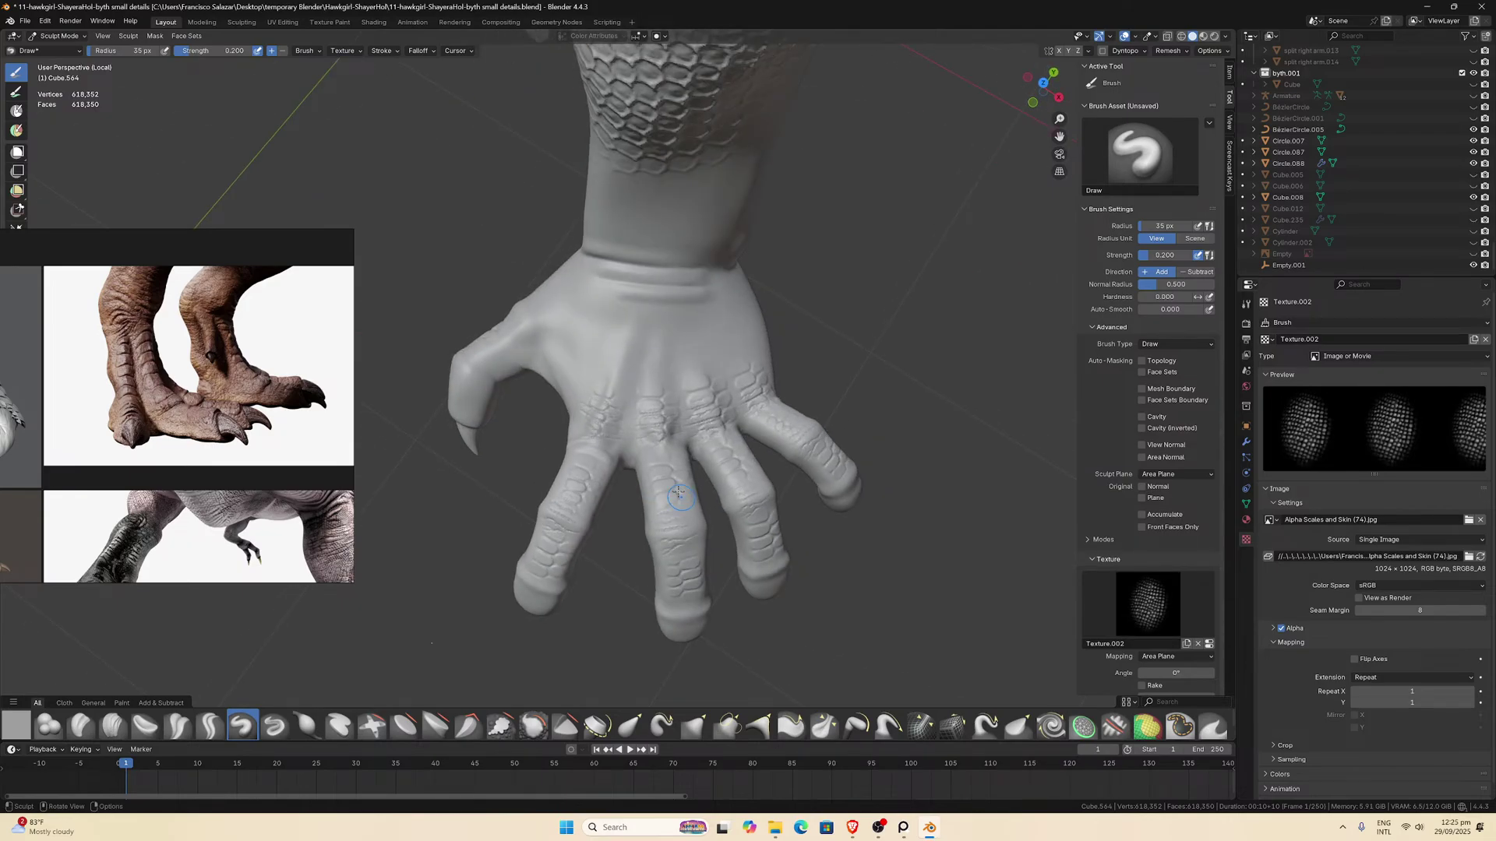
pyautogui.moveTo(635, 401)
pyautogui.mouseDown(button='middle')
pyautogui.moveTo(623, 360)
pyautogui.moveTo(635, 374)
pyautogui.mouseUp(button='middle')
pyautogui.moveTo(635, 374)
pyautogui.mouseDown()
pyautogui.moveTo(604, 350)
pyautogui.moveTo(616, 334)
pyautogui.moveTo(681, 404)
pyautogui.mouseUp()
pyautogui.scroll(5, 680, 402)
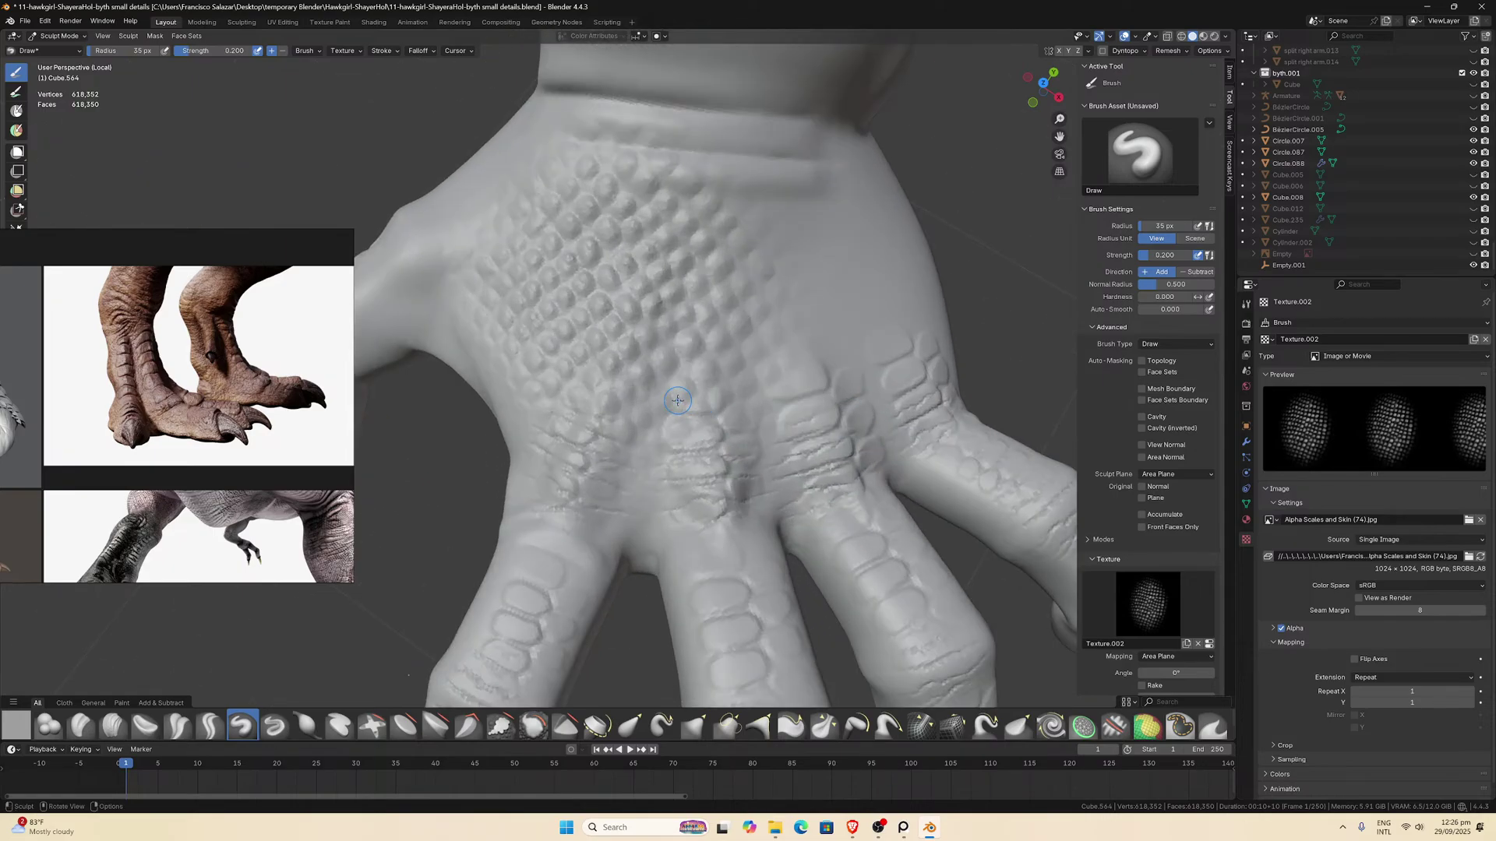
pyautogui.scroll(-4, 678, 400)
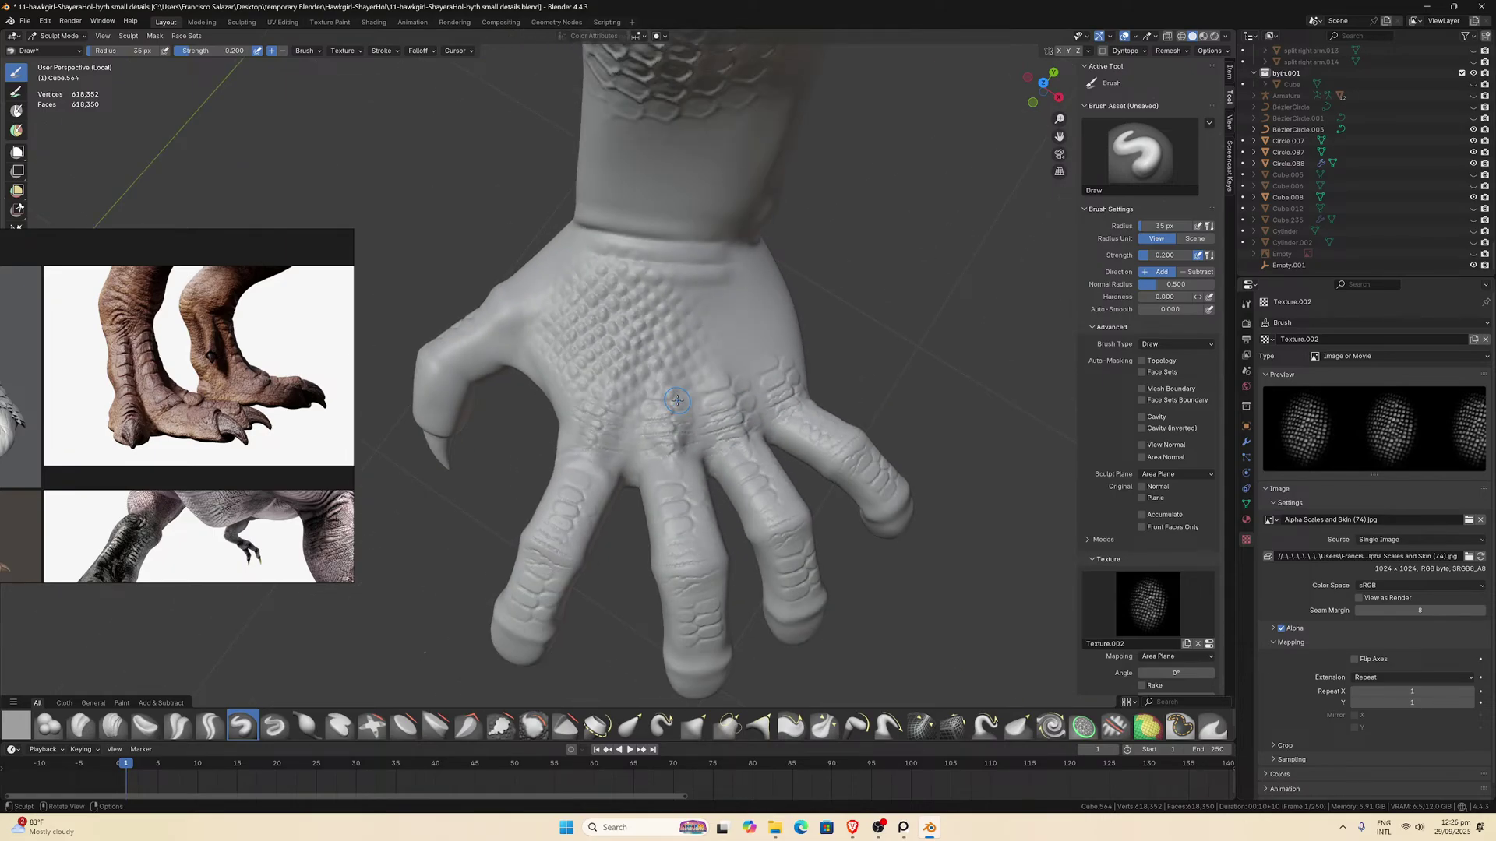
pyautogui.hotkey('ctrl', 'z')
pyautogui.moveTo(675, 397)
pyautogui.mouseDown(button='middle')
pyautogui.moveTo(627, 368)
pyautogui.moveTo(643, 377)
pyautogui.mouseUp(button='middle')
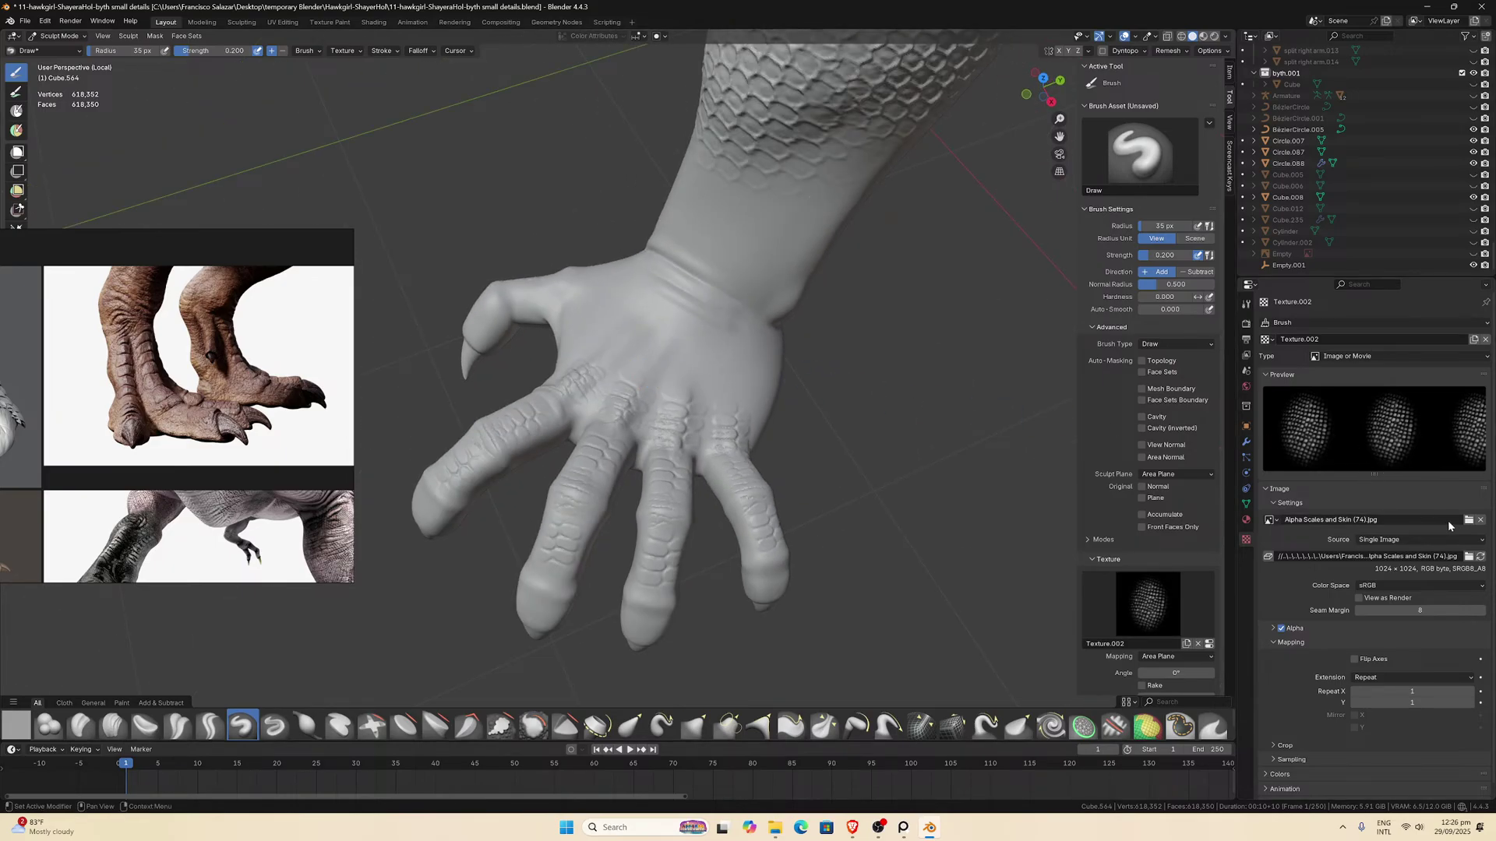
# Replace the brush texture image with Alpha Scales and Skin (83).jpg.
pyautogui.click(1469, 519)
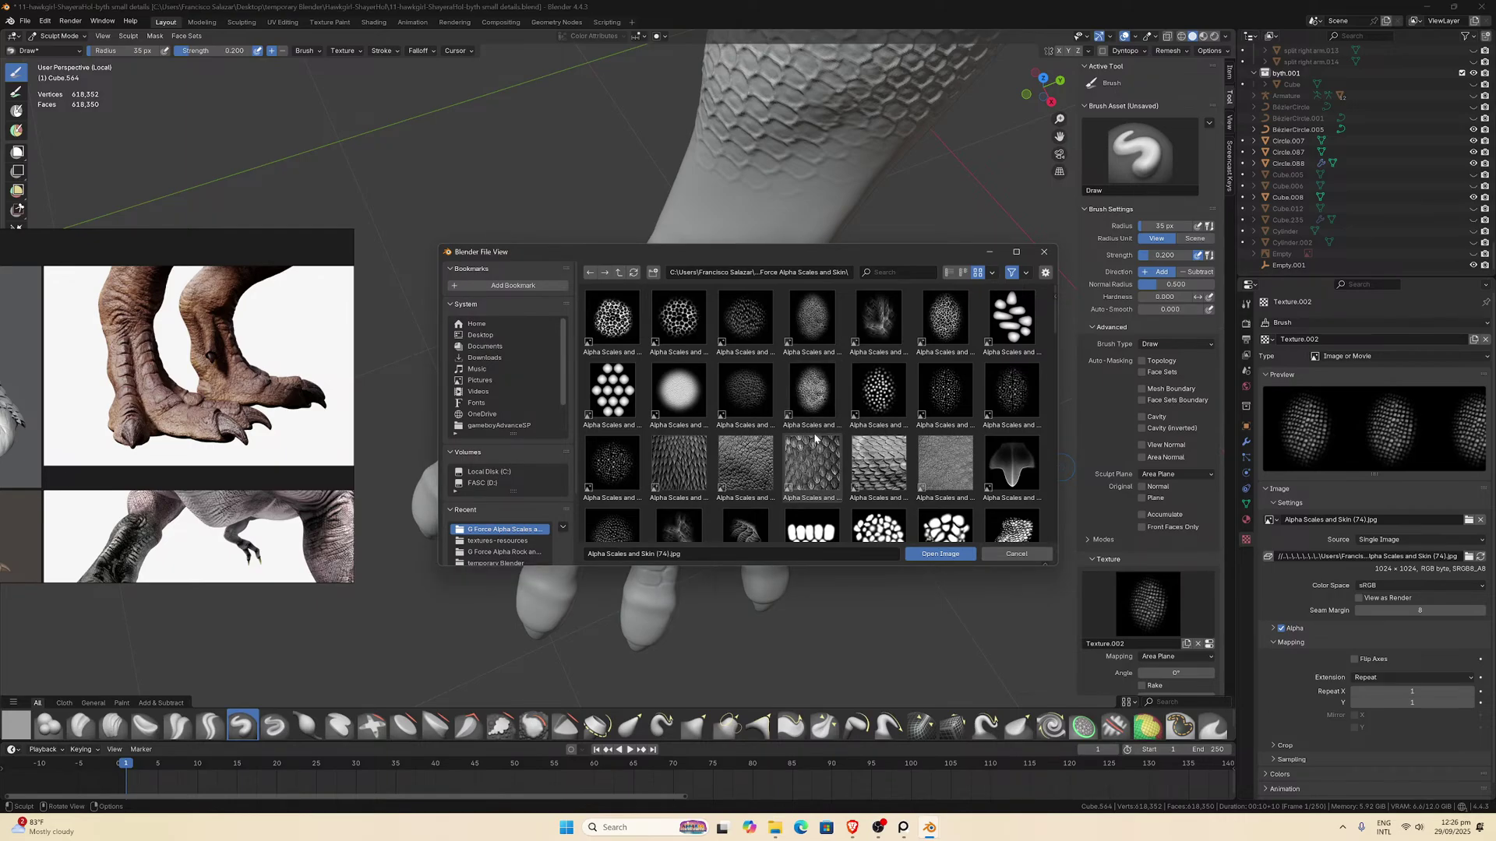
pyautogui.scroll(-3, 795, 421)
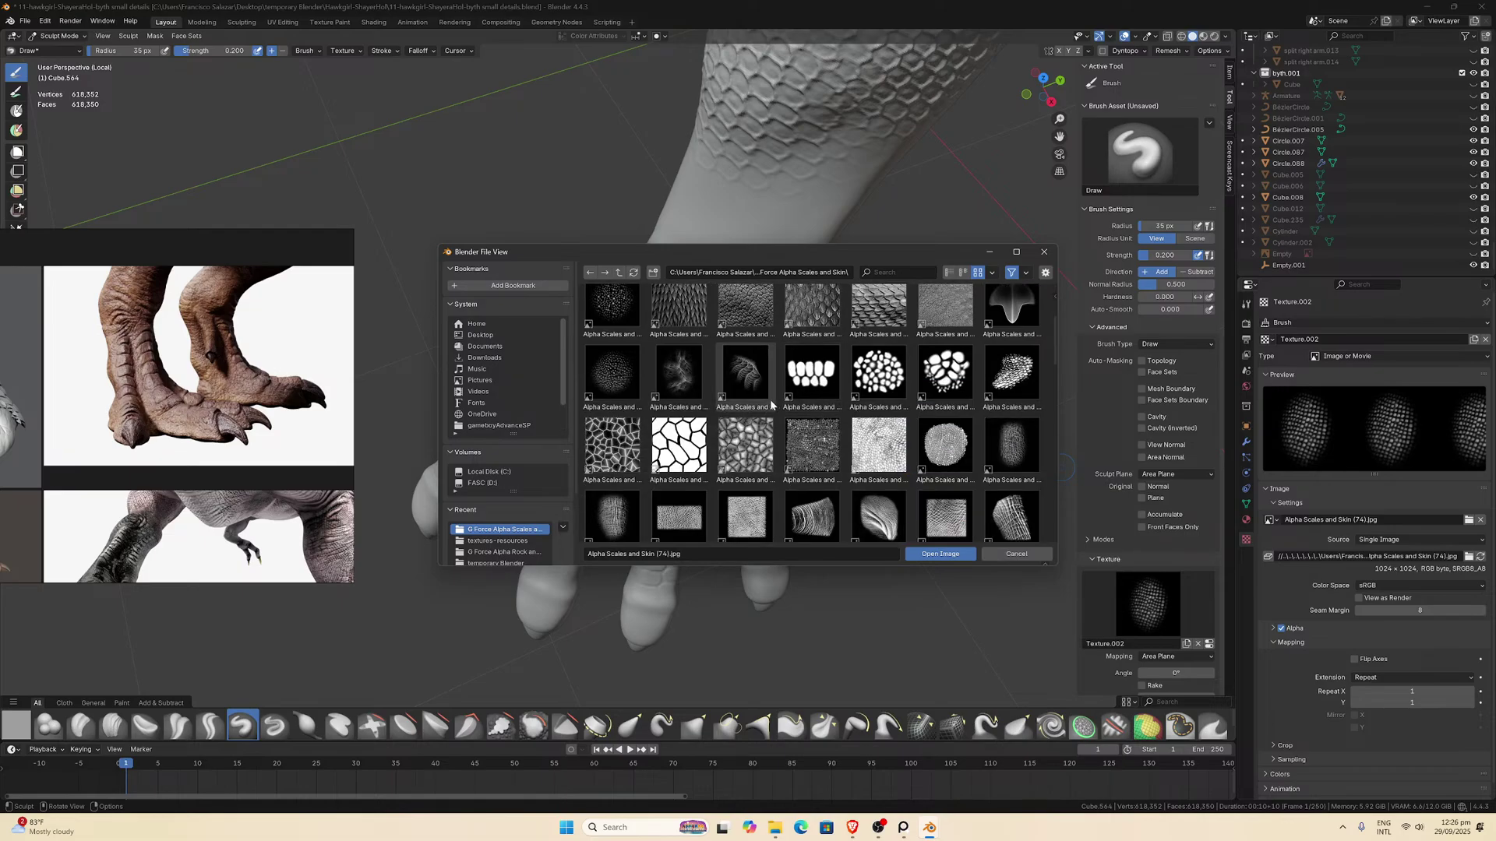
pyautogui.scroll(-3, 793, 421)
pyautogui.scroll(-3, 799, 433)
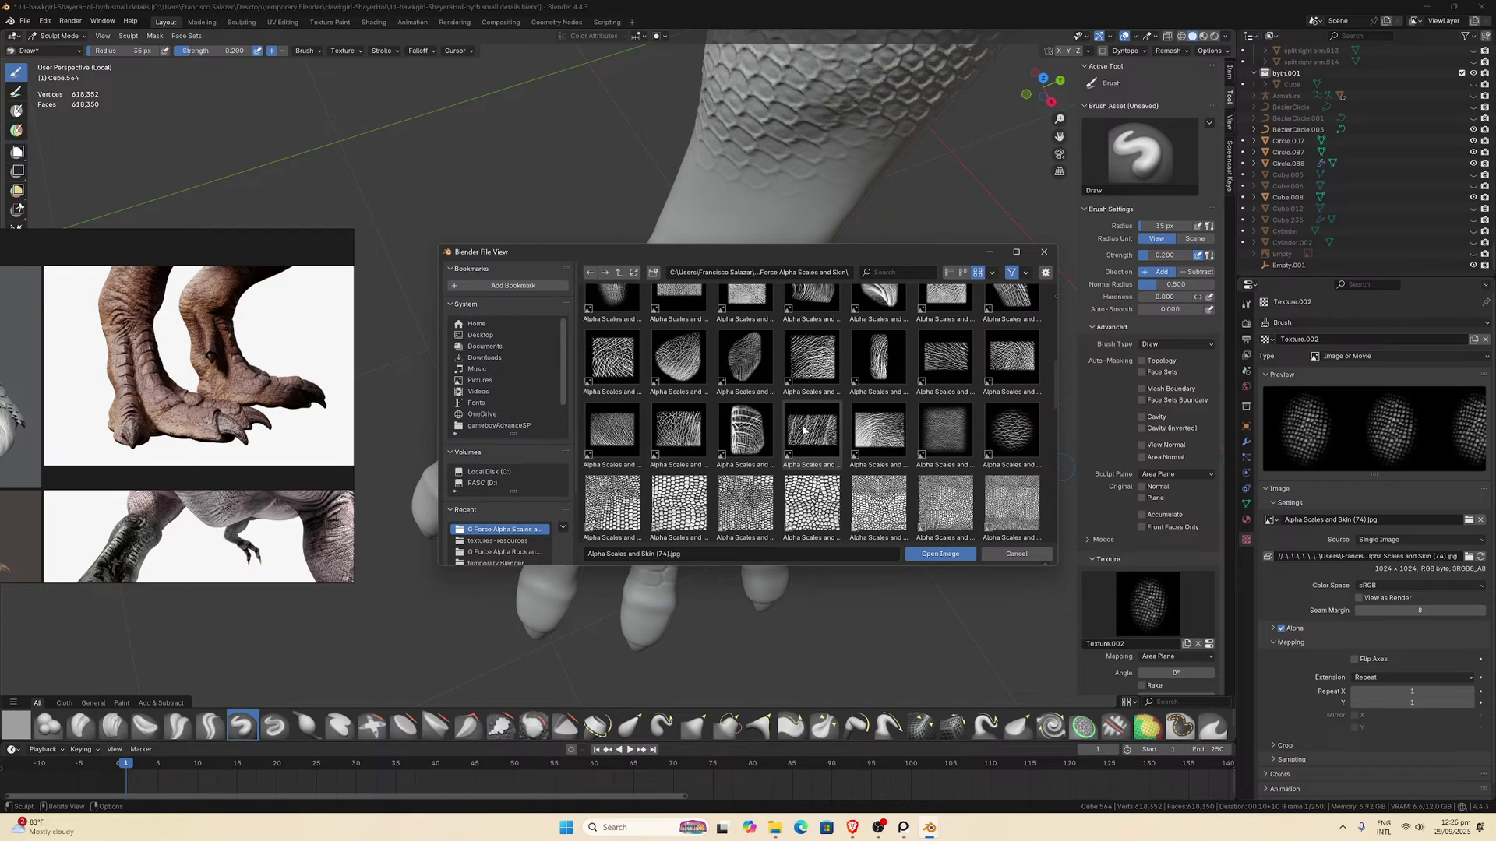
pyautogui.scroll(-6, 801, 431)
pyautogui.scroll(-1, 804, 430)
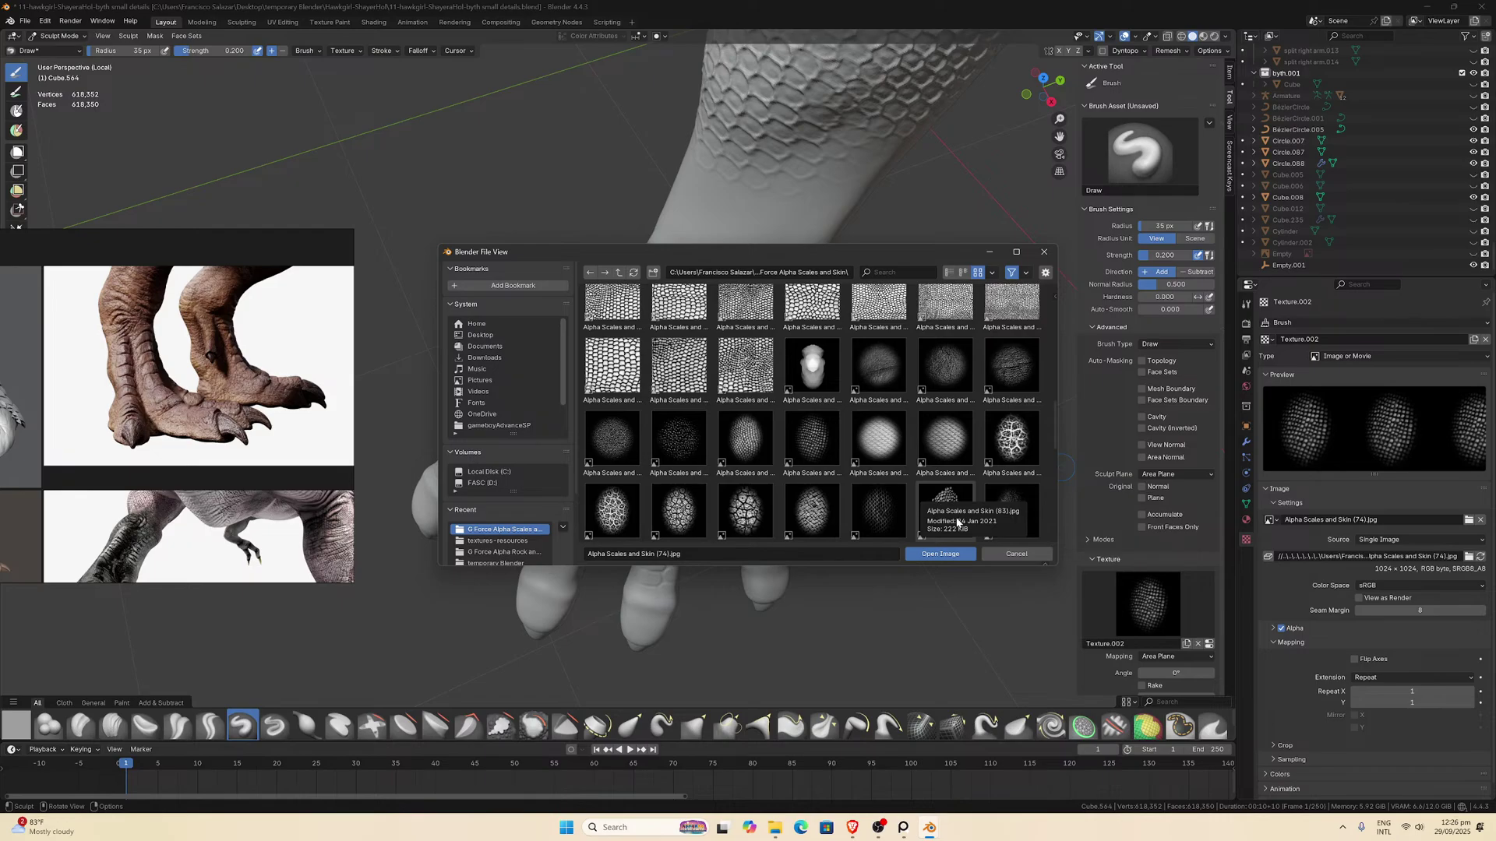
pyautogui.doubleClick(934, 499)
# Try a stroke of the overlapping-scale alpha across the back of the hand and undo it.
pyautogui.moveTo(717, 384)
pyautogui.mouseDown(button='middle')
pyautogui.moveTo(749, 399)
pyautogui.moveTo(732, 402)
pyautogui.mouseUp(button='middle')
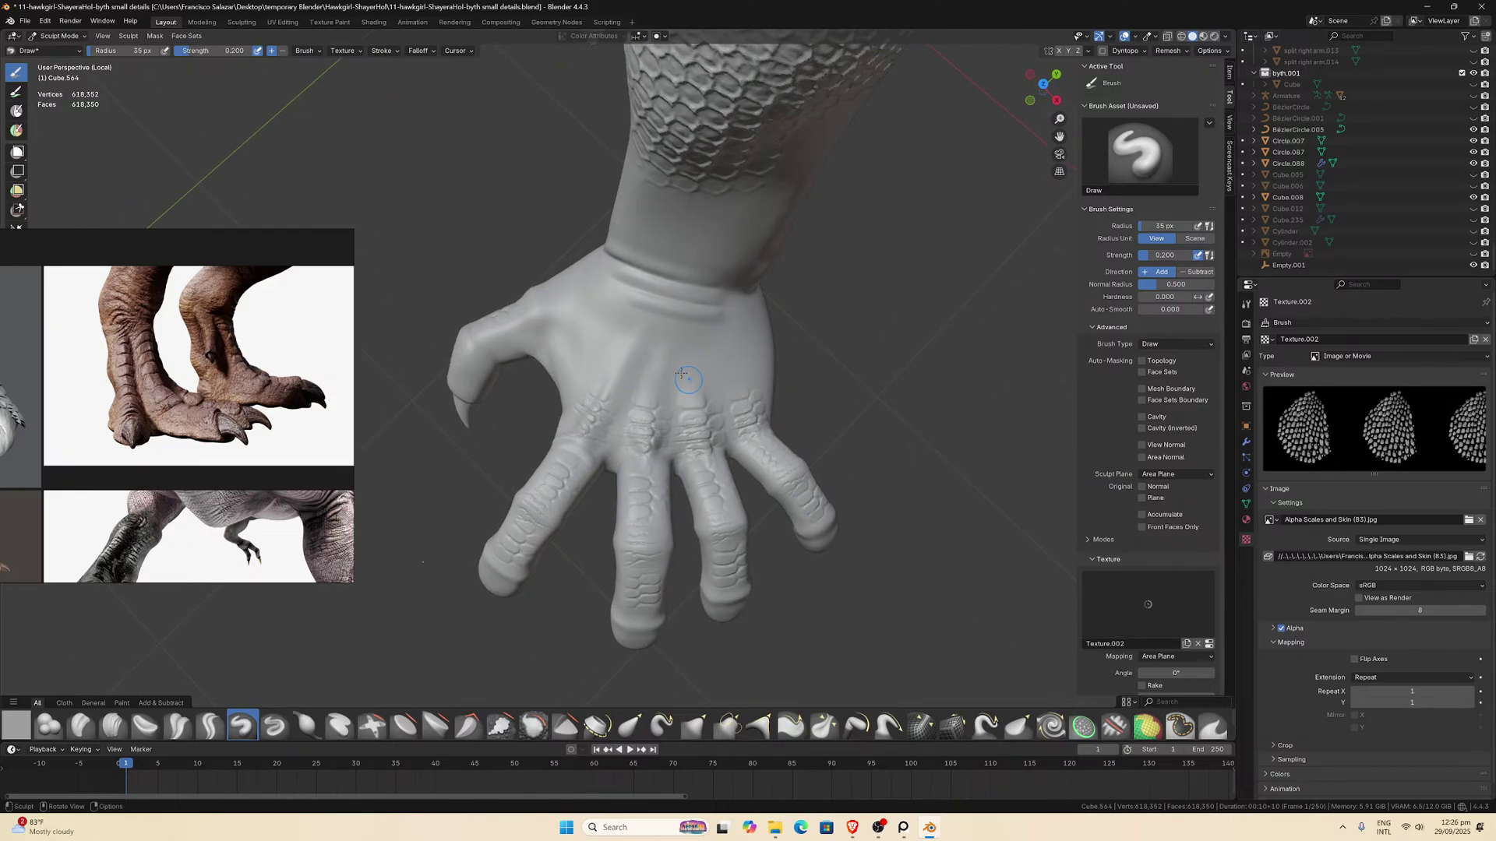
pyautogui.moveTo(666, 366); pyautogui.dragTo(791, 337)
pyautogui.hotkey('ctrl', 'z')
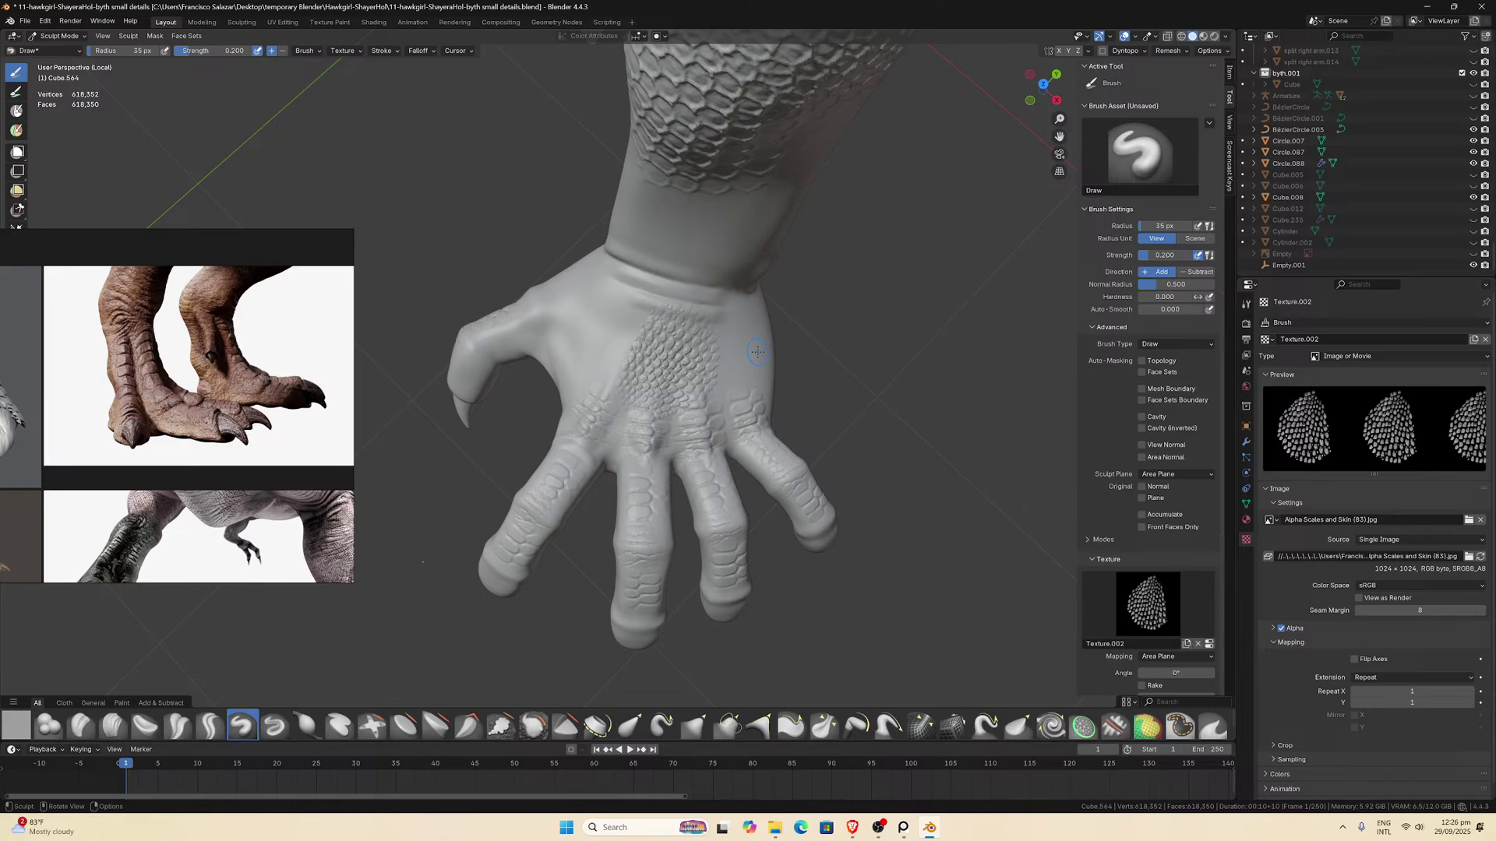
# Undo the trial overlapping-scale stroke and replace the brush texture image with Alpha Scales and Skin (74).jpg.
pyautogui.hotkey('ctrl', 'z')
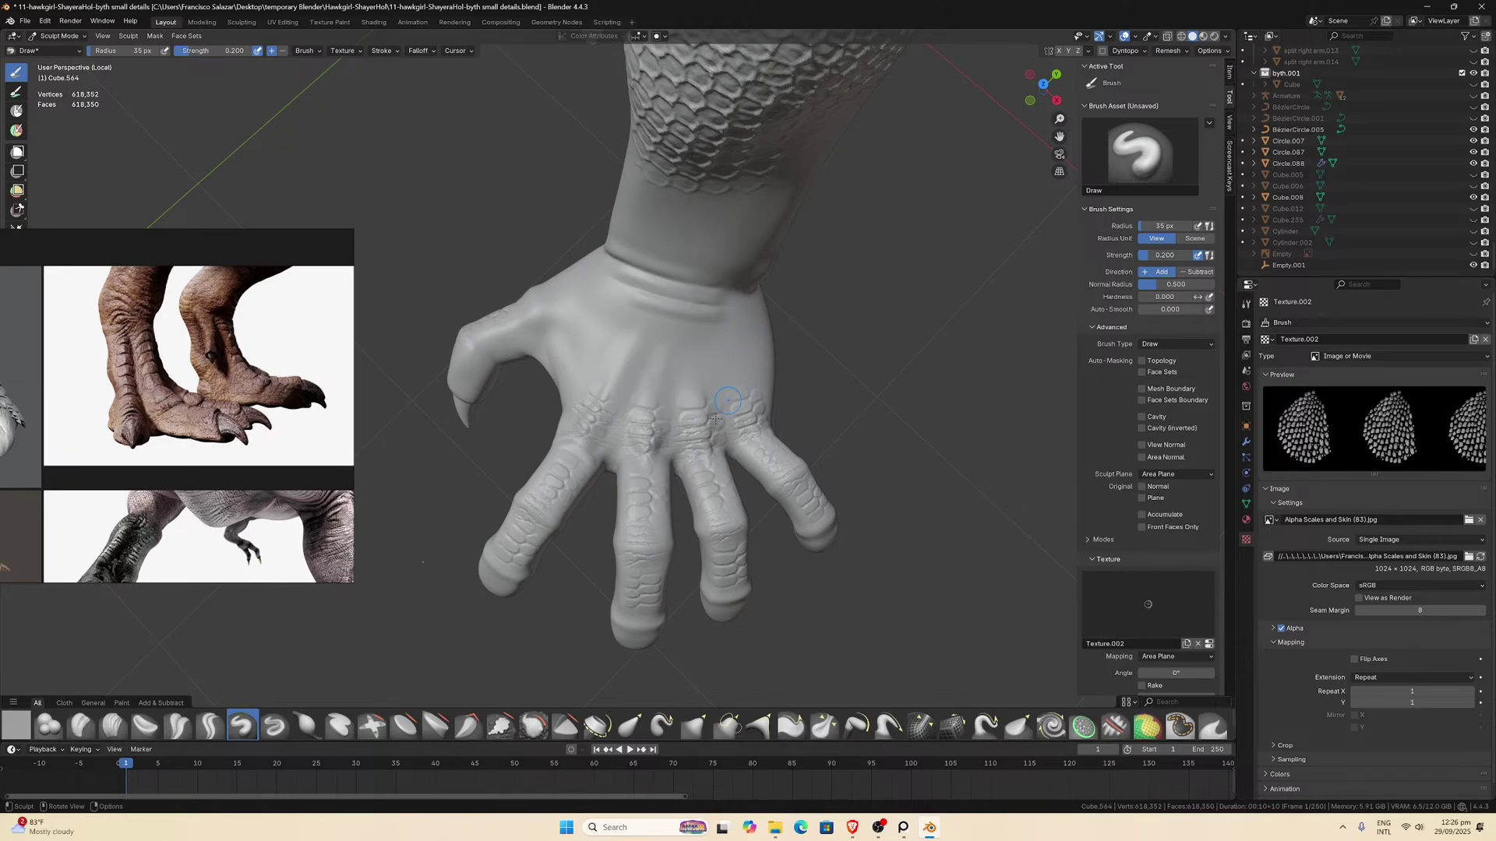
pyautogui.scroll(3, 728, 401)
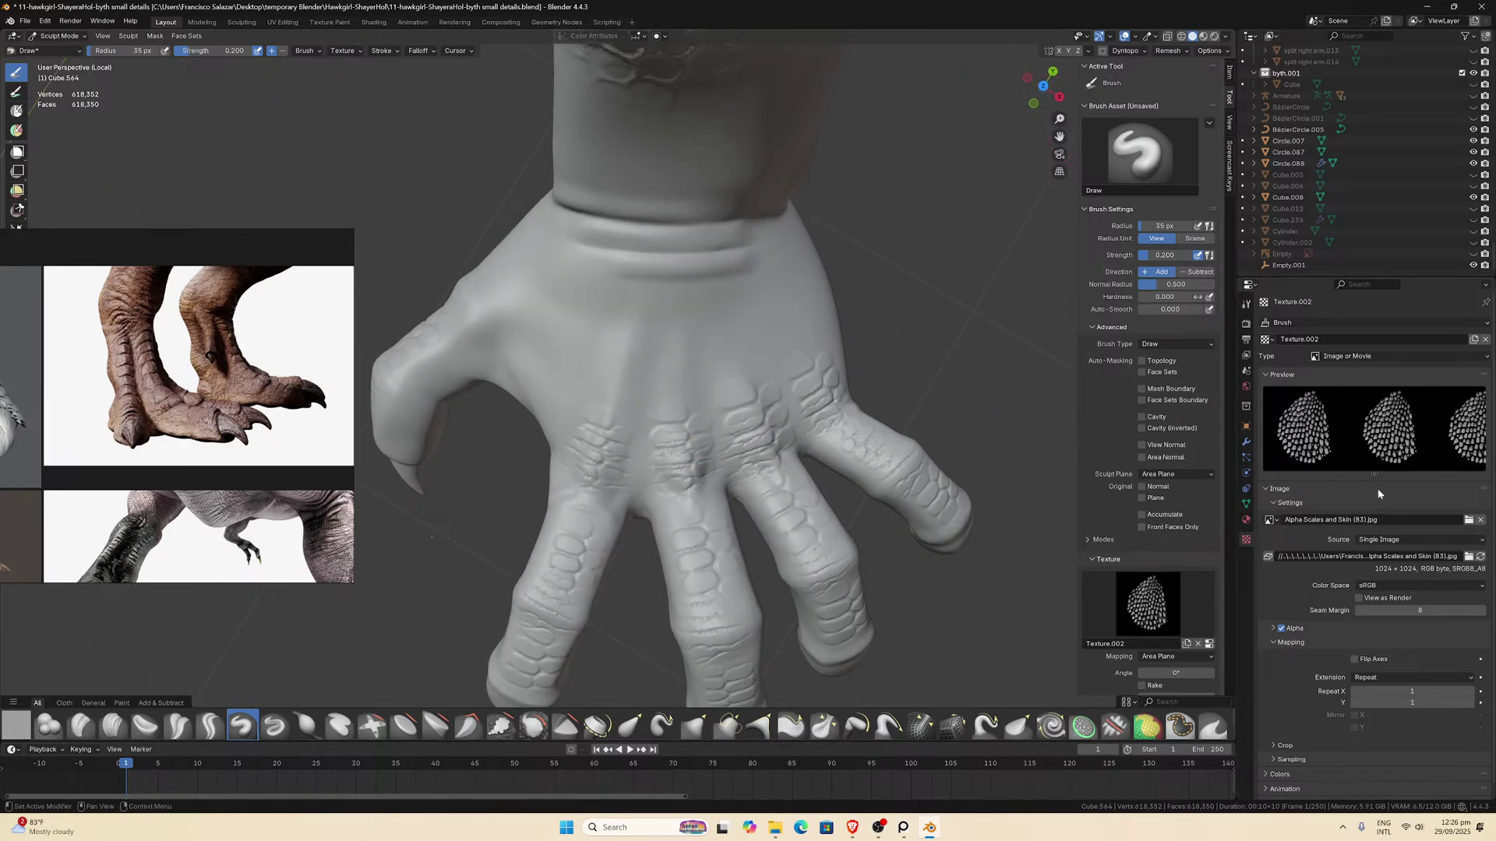
pyautogui.click(1468, 520)
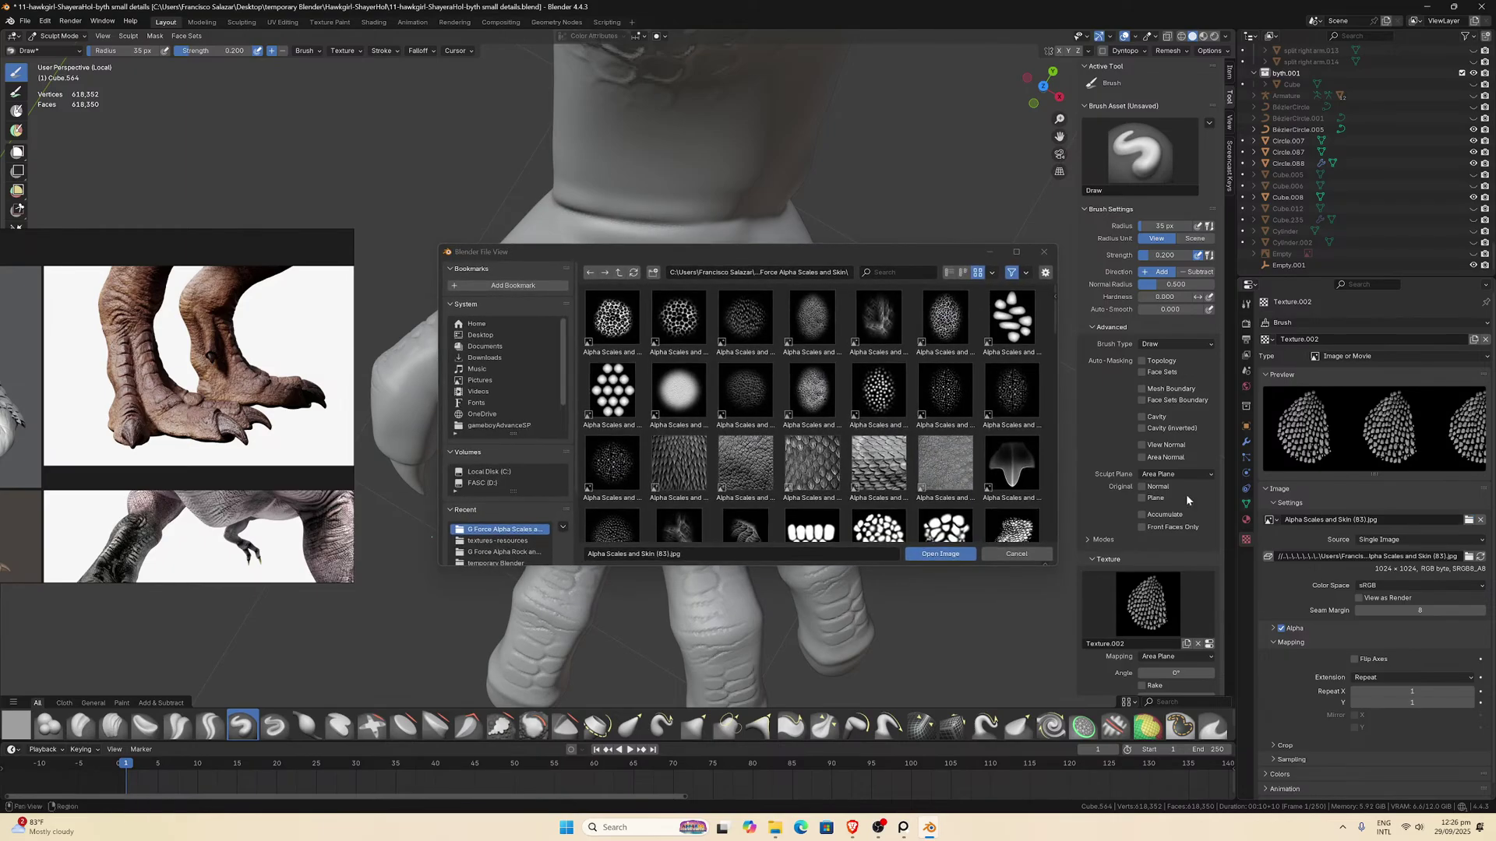
pyautogui.scroll(-6, 769, 450)
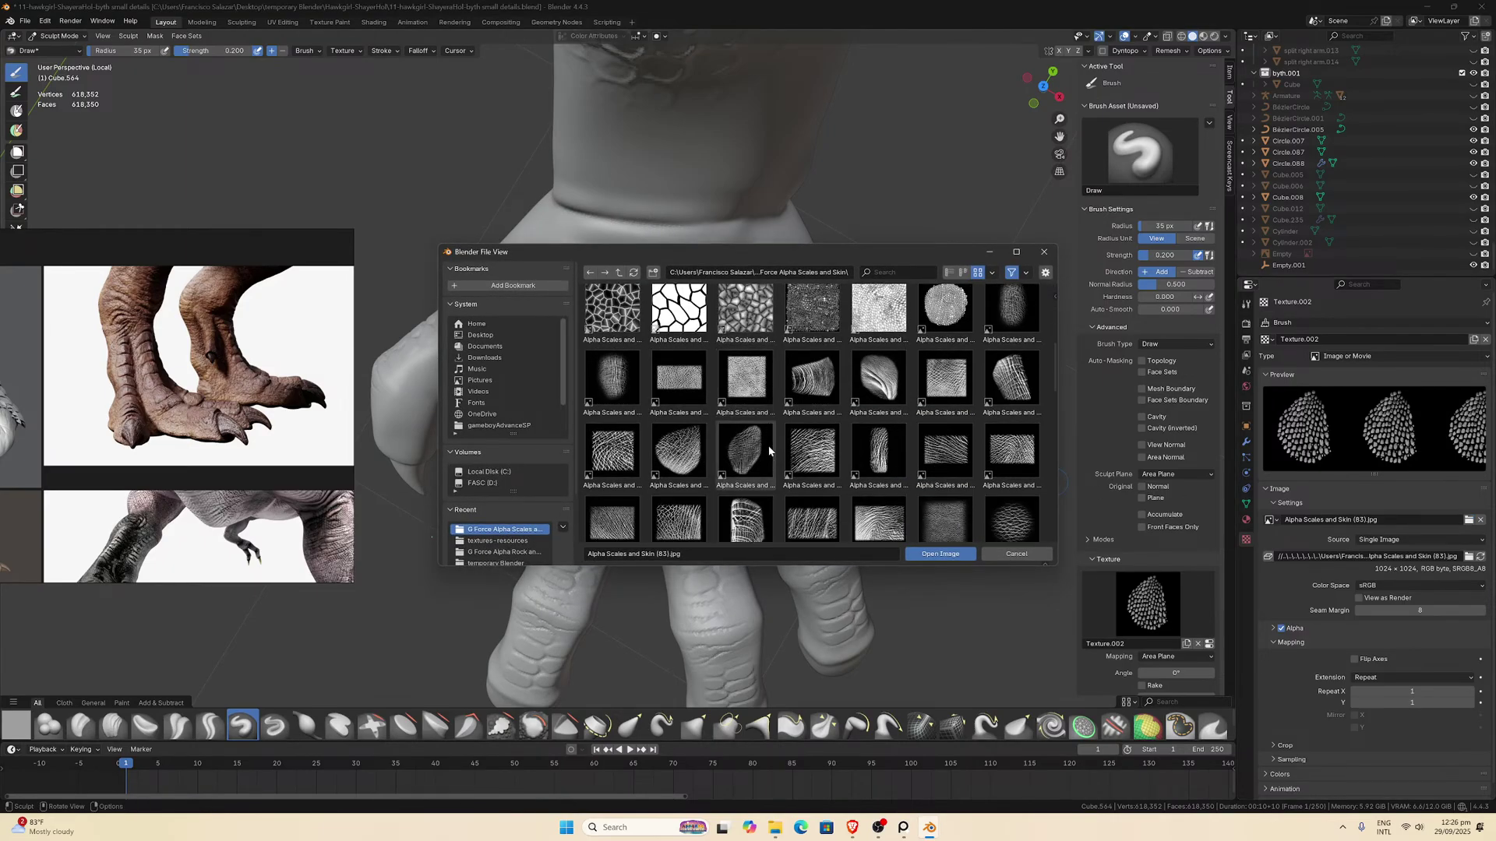
pyautogui.scroll(-4, 769, 450)
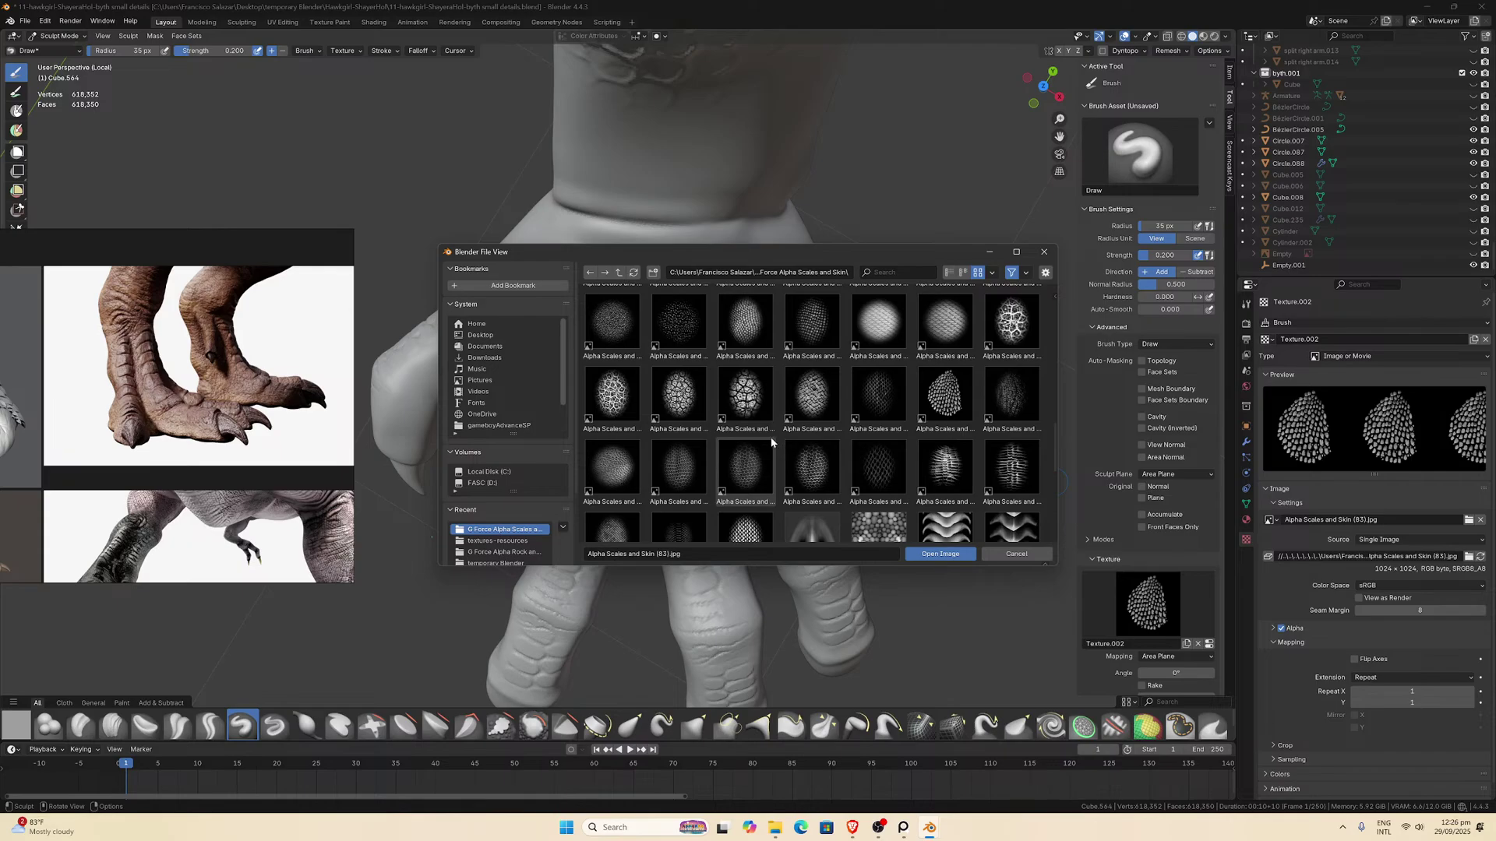
pyautogui.scroll(-1, 770, 438)
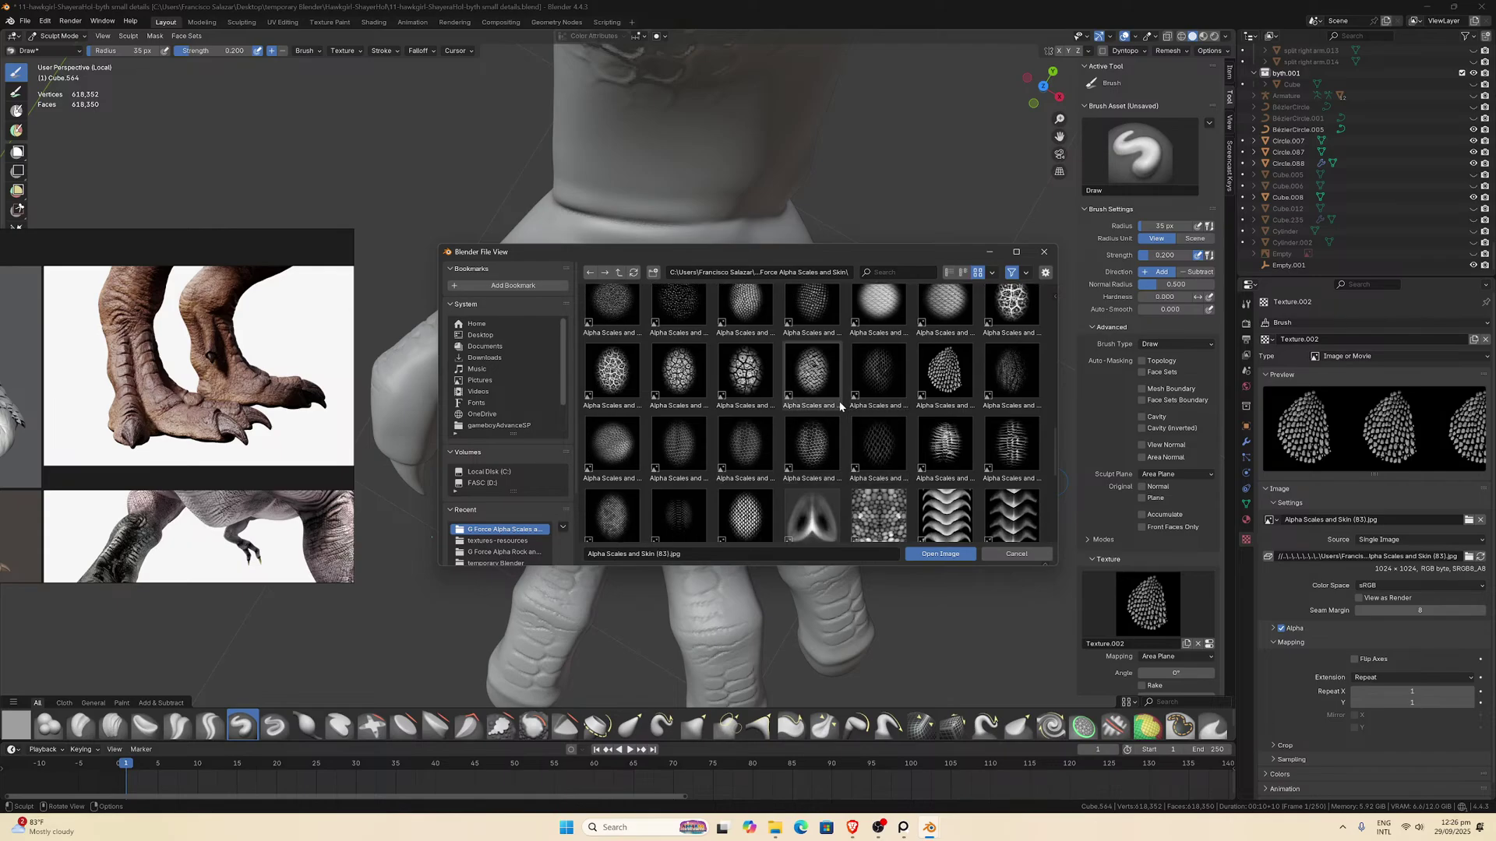
pyautogui.scroll(2, 840, 402)
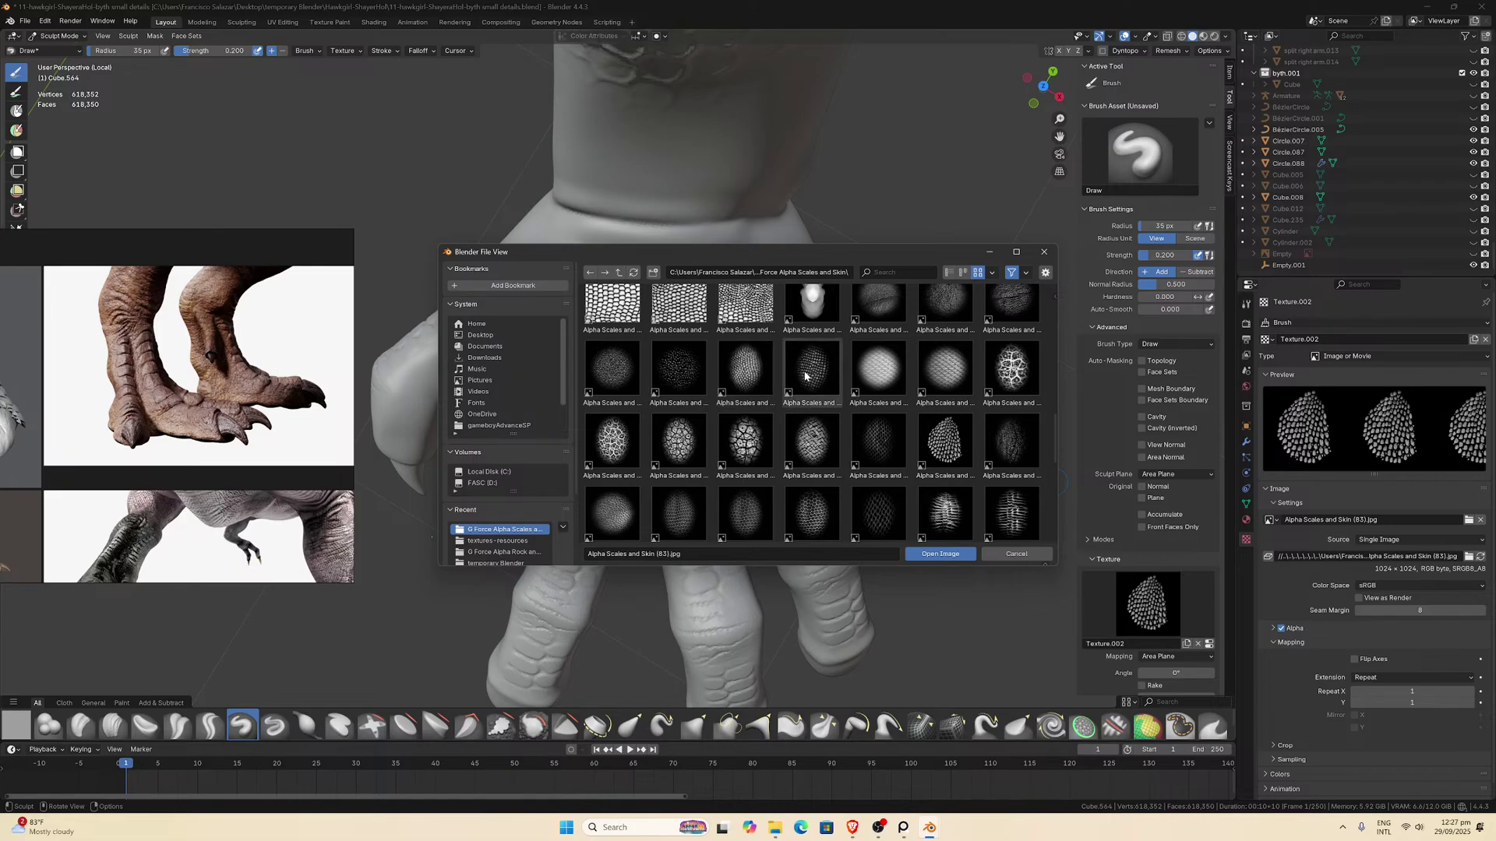
pyautogui.click(808, 377)
pyautogui.doubleClick(808, 377)
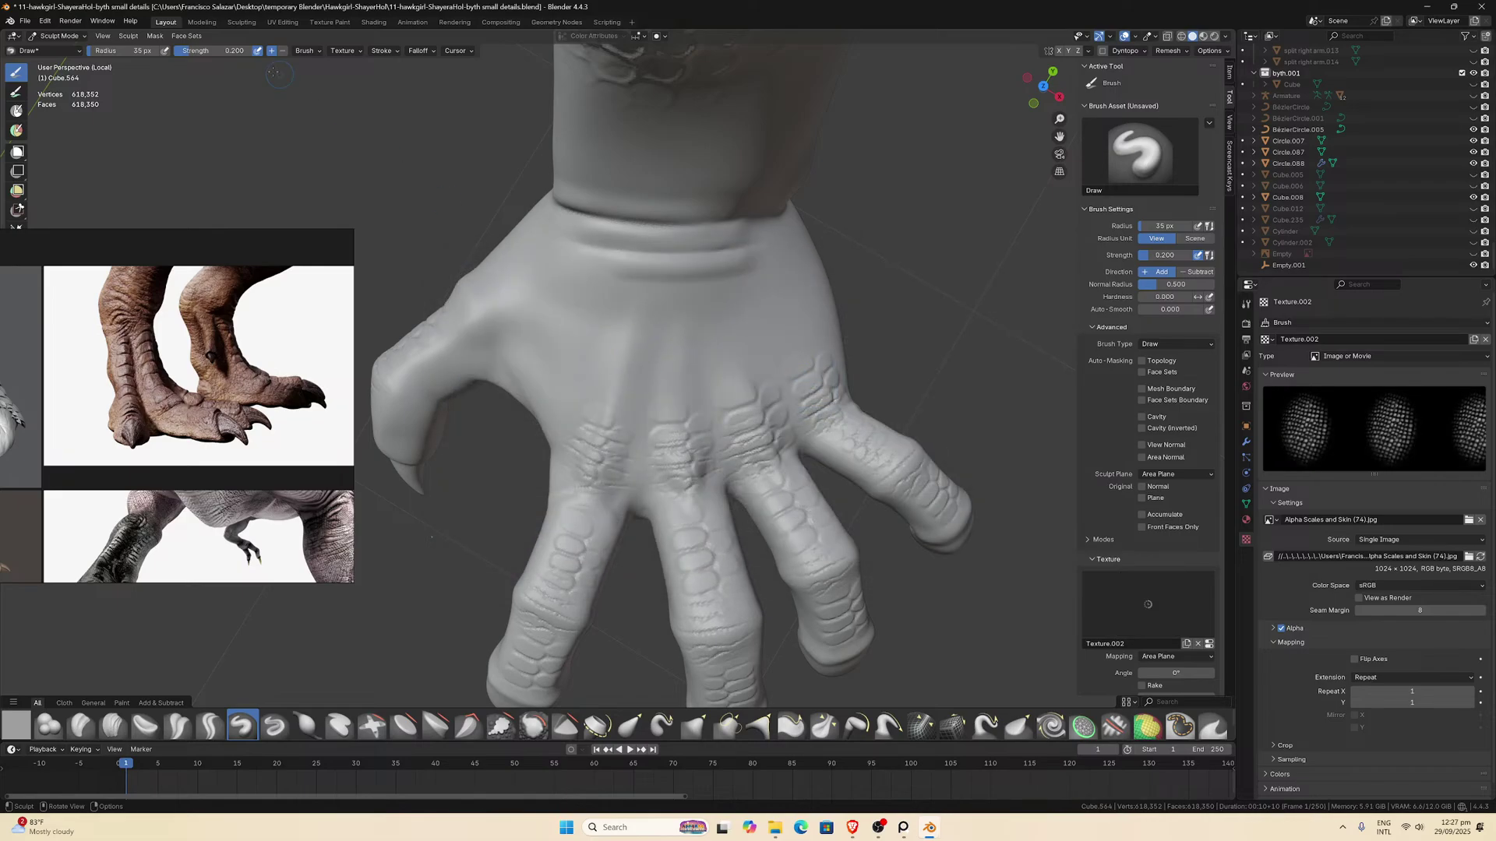
# Set the brush strength to 0.100 and brush fine scales over the thumb-side half of the back of the hand.
pyautogui.click(210, 51)
pyautogui.write('0.')
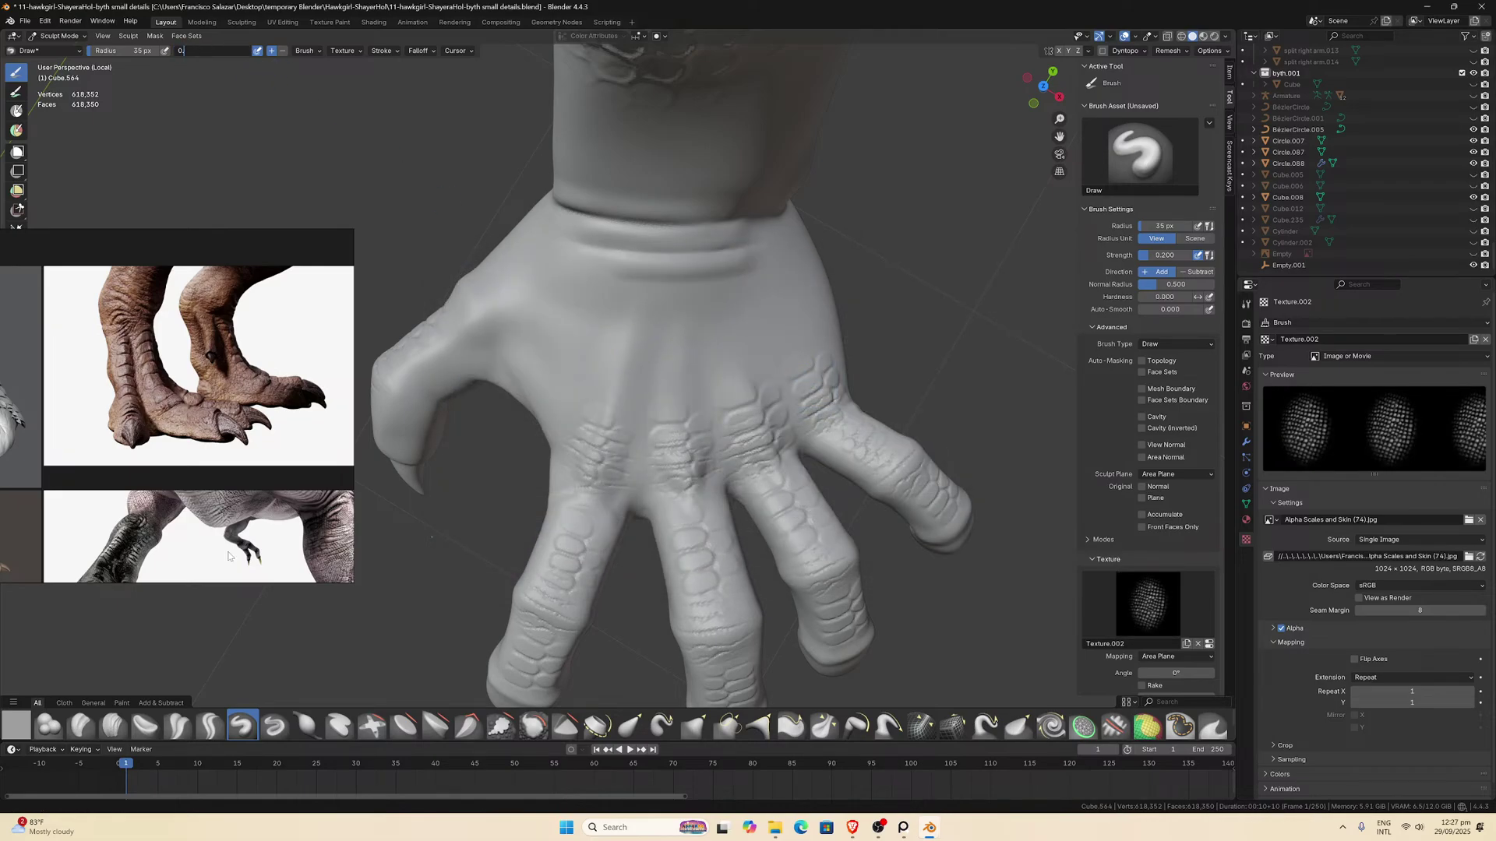
pyautogui.write('100')
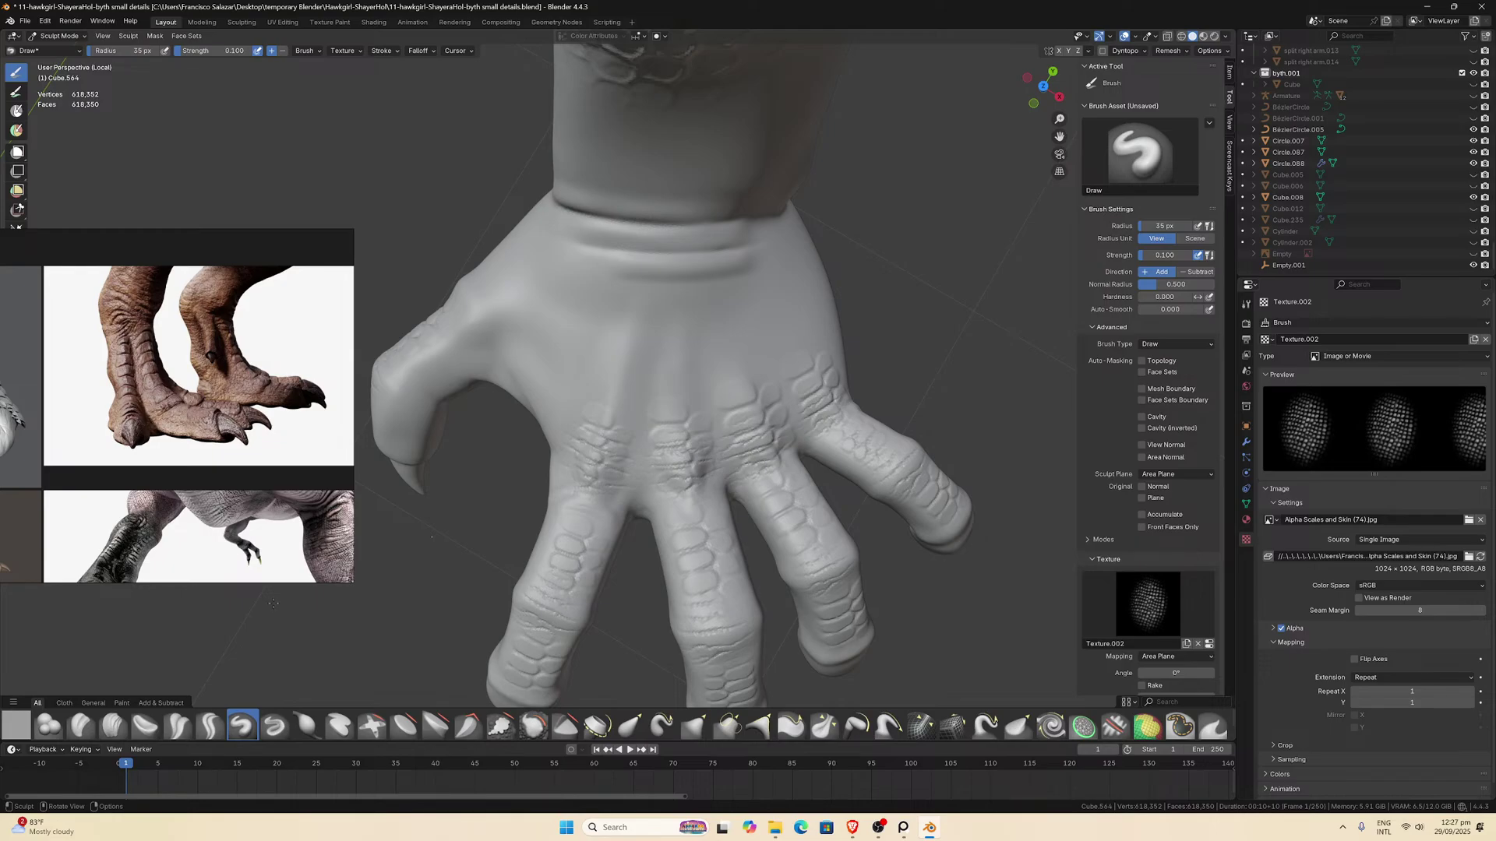
pyautogui.moveTo(596, 401)
pyautogui.mouseDown(button='middle')
pyautogui.moveTo(622, 360)
pyautogui.moveTo(587, 316)
pyautogui.moveTo(571, 336)
pyautogui.moveTo(611, 374)
pyautogui.mouseUp(button='middle')
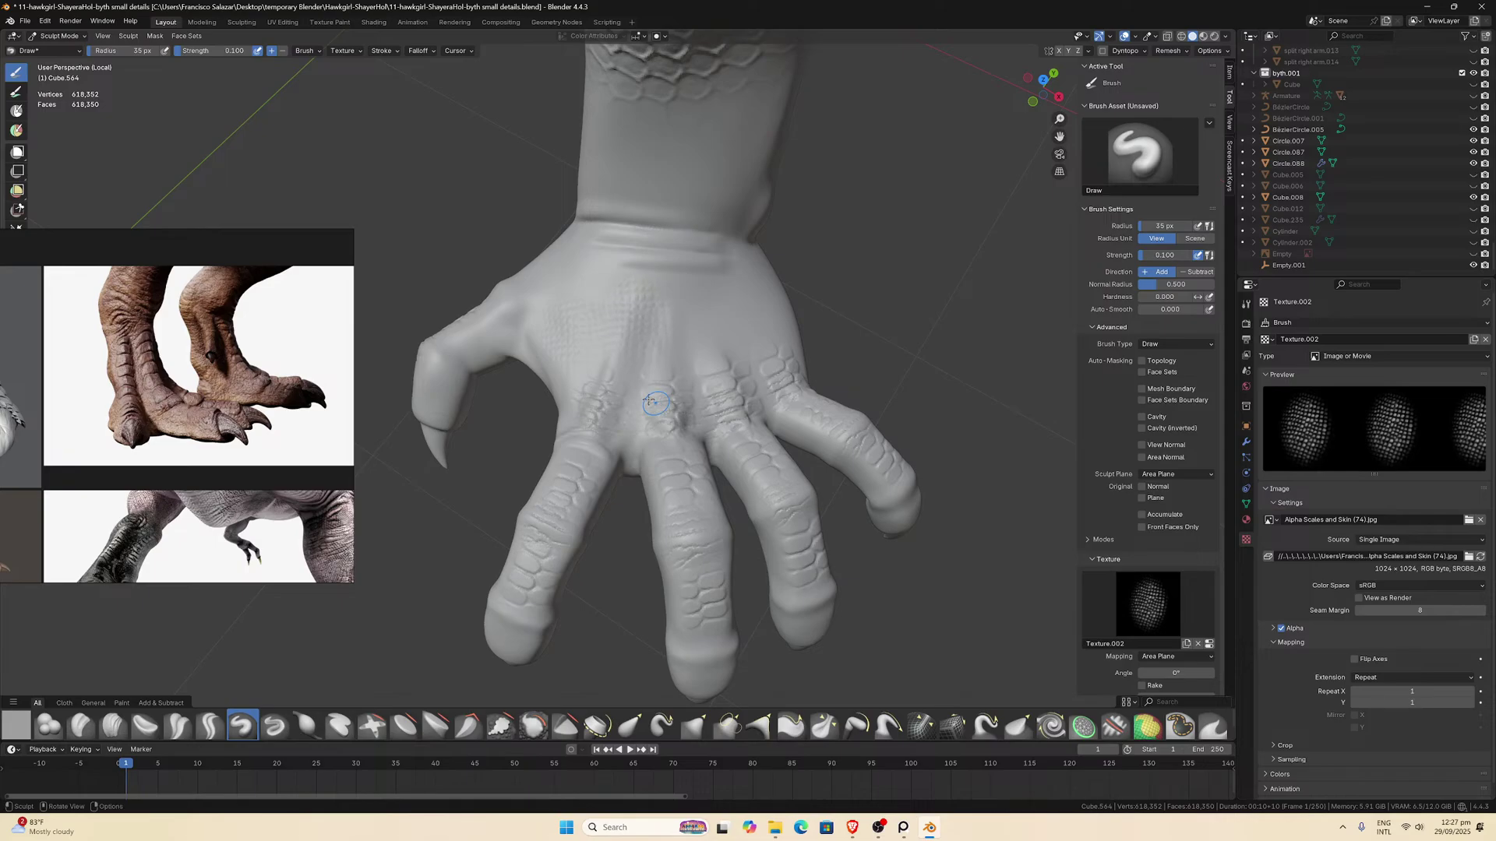
pyautogui.moveTo(655, 466); pyautogui.dragTo(654, 465, button='middle')
pyautogui.moveTo(569, 533)
pyautogui.mouseDown(button='middle')
pyautogui.moveTo(560, 489)
pyautogui.moveTo(598, 466)
pyautogui.moveTo(636, 621)
pyautogui.moveTo(700, 621)
pyautogui.mouseUp(button='middle')
pyautogui.moveTo(701, 646); pyautogui.dragTo(701, 646)
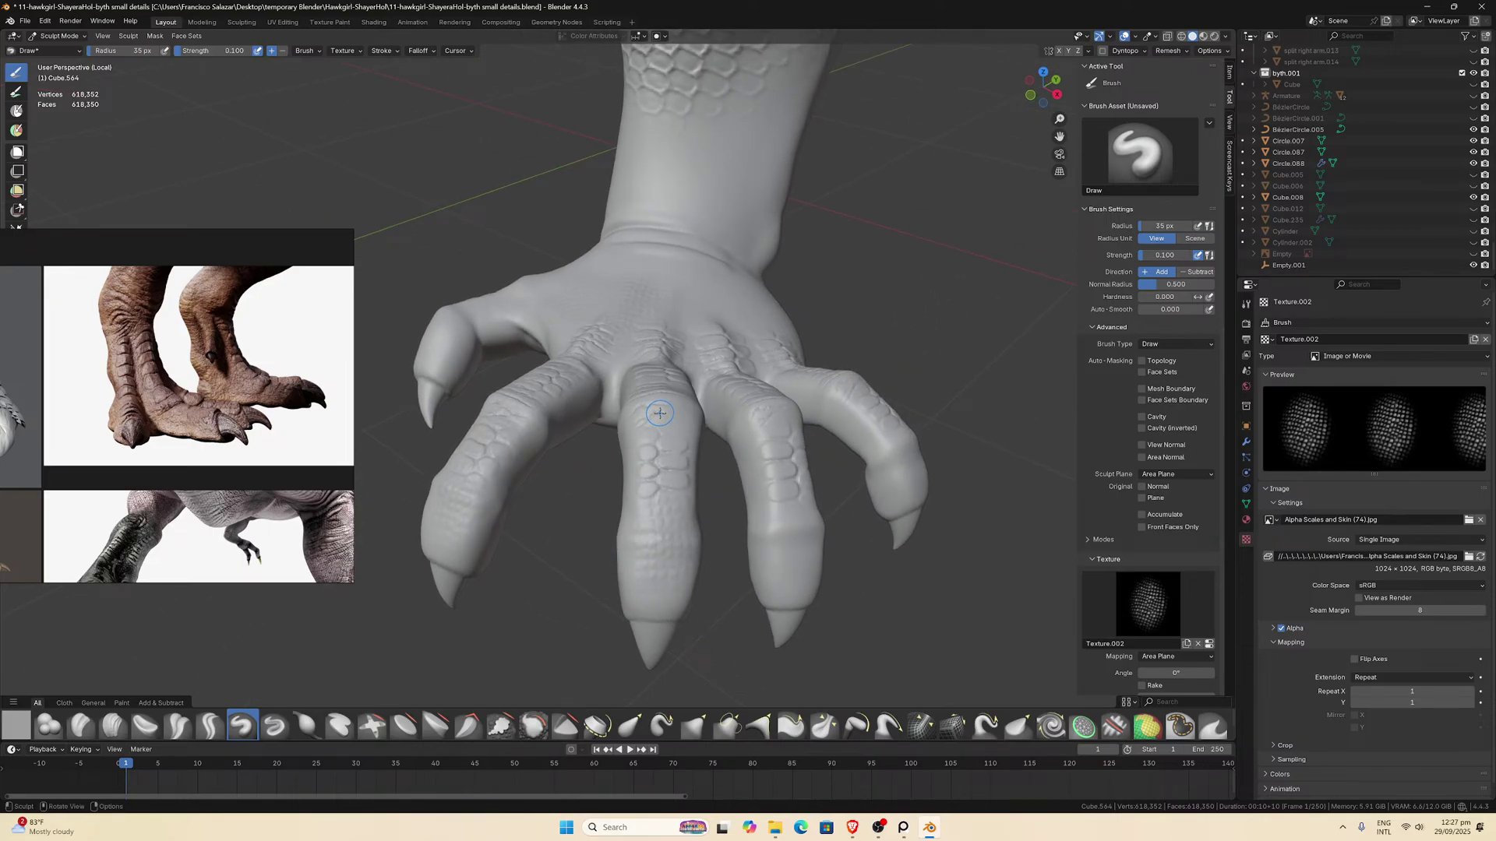
# Brush fine scales along the middle finger and across the ring finger's knuckle.
pyautogui.moveTo(655, 433); pyautogui.dragTo(686, 492)
pyautogui.moveTo(694, 526); pyautogui.dragTo(639, 523, button='middle')
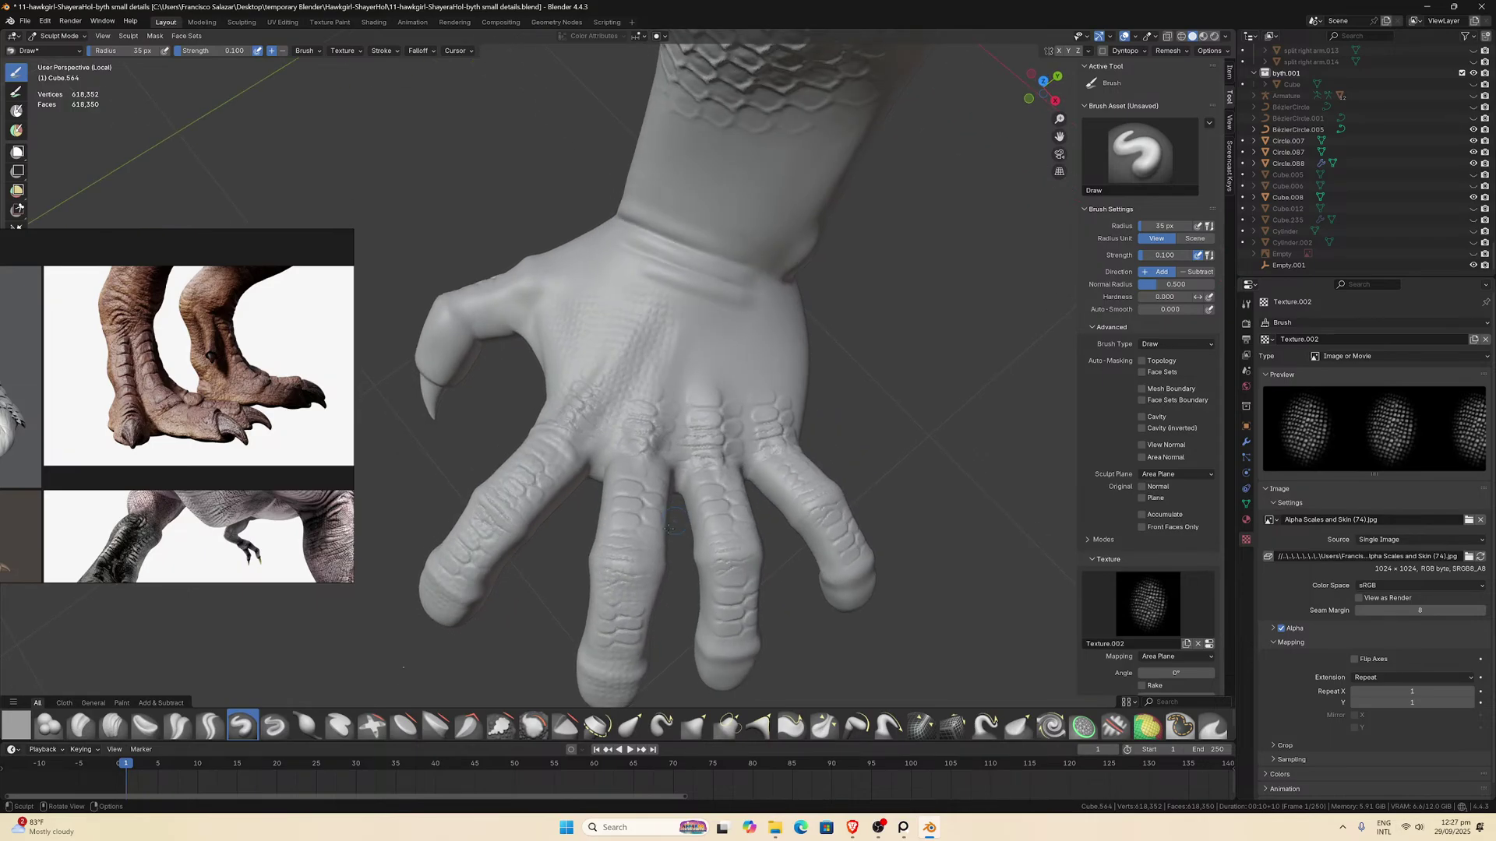
pyautogui.moveTo(654, 579); pyautogui.dragTo(647, 445, button='middle')
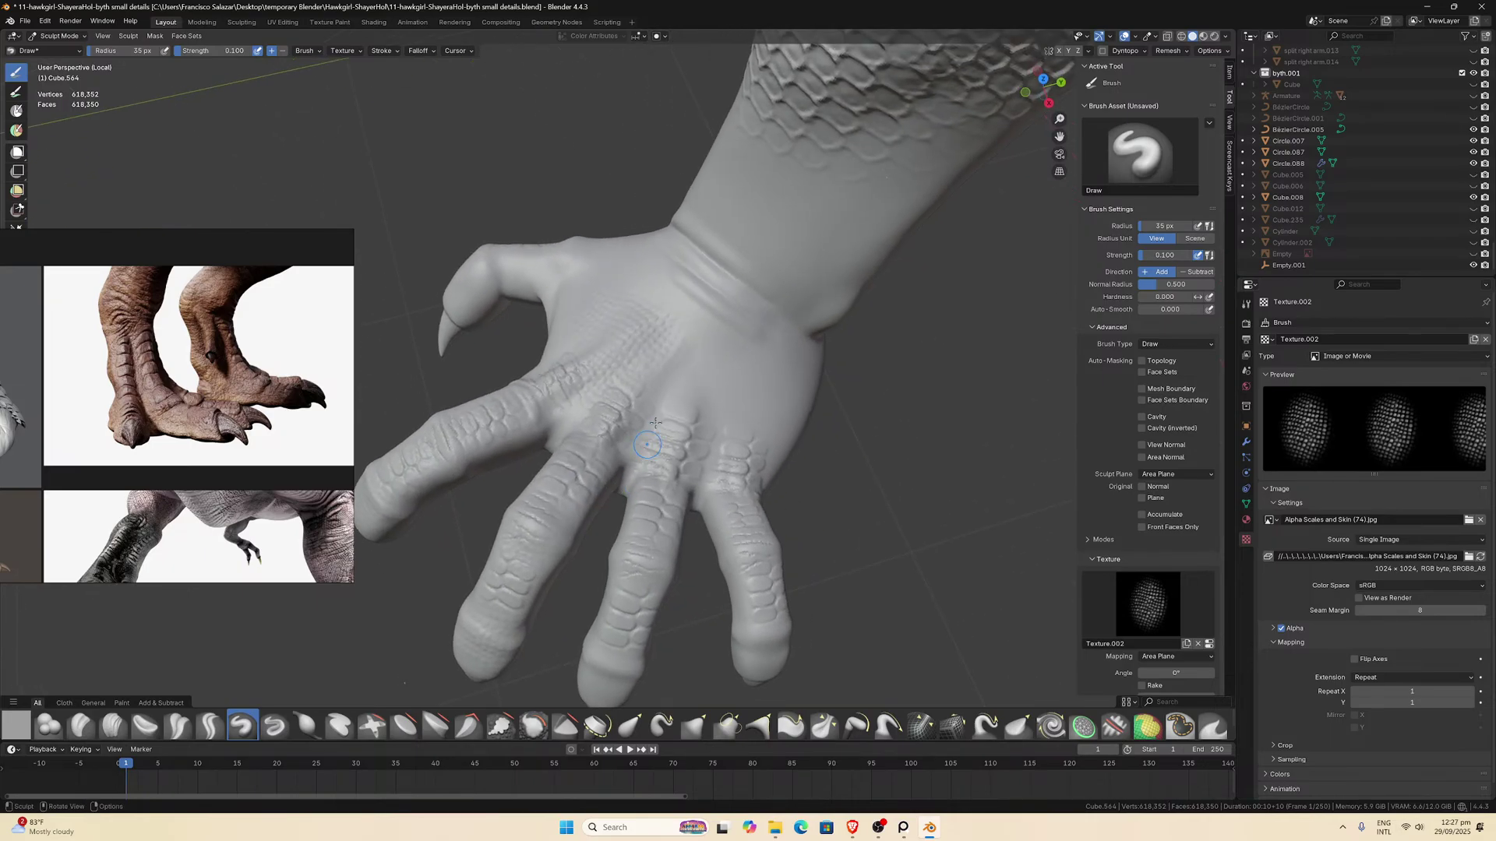
pyautogui.moveTo(660, 463); pyautogui.dragTo(676, 479)
pyautogui.moveTo(668, 489); pyautogui.dragTo(656, 447, button='middle')
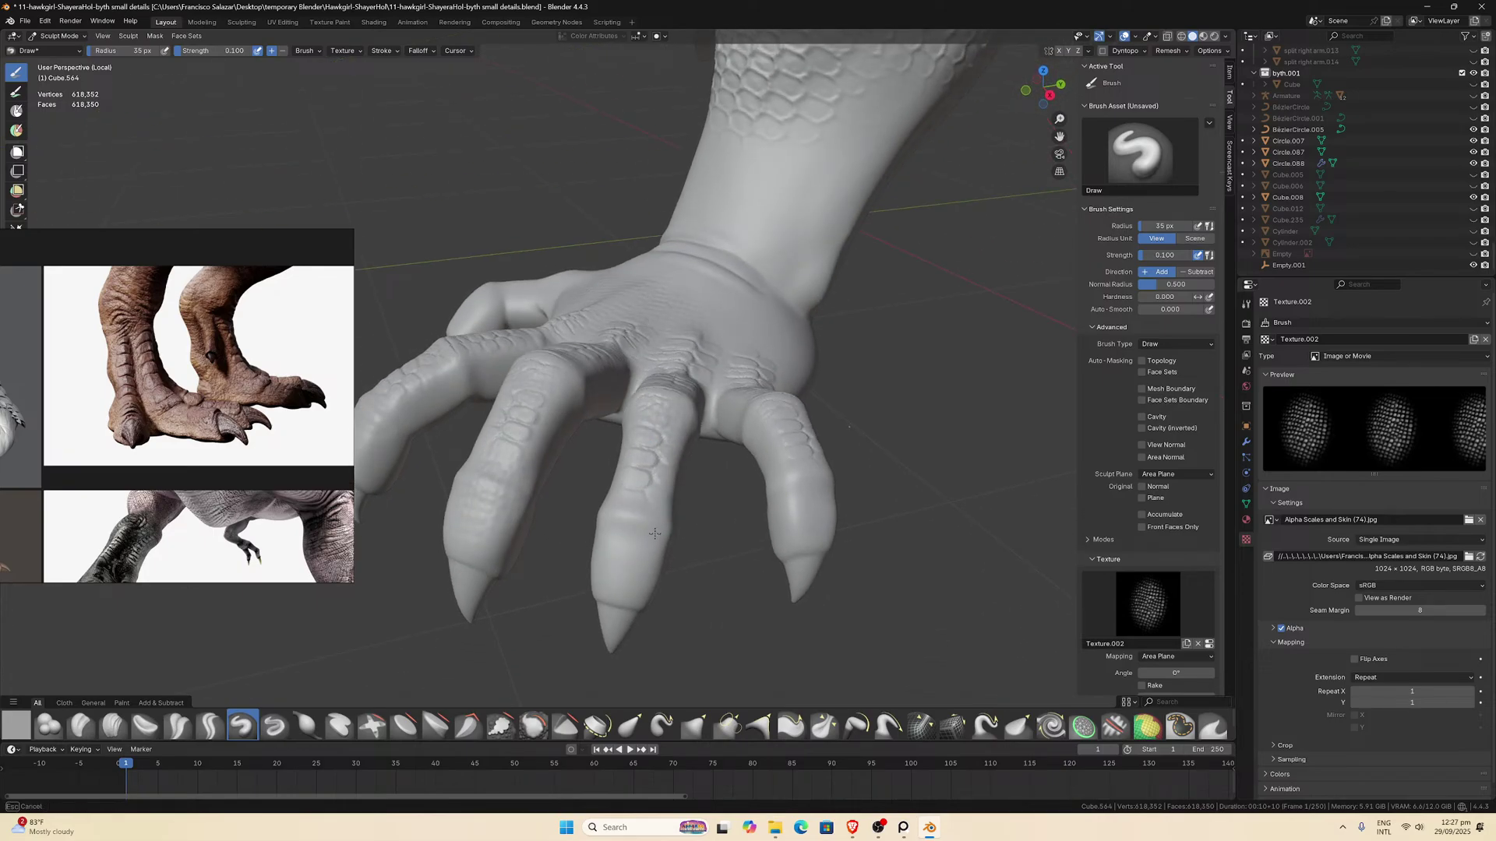
# Extend the fine scales over the ring fingertip and the little-finger side of the hand.
pyautogui.moveTo(654, 534); pyautogui.dragTo(629, 518)
pyautogui.moveTo(655, 624); pyautogui.dragTo(661, 501, button='middle')
pyautogui.moveTo(678, 569); pyautogui.dragTo(630, 448, button='middle')
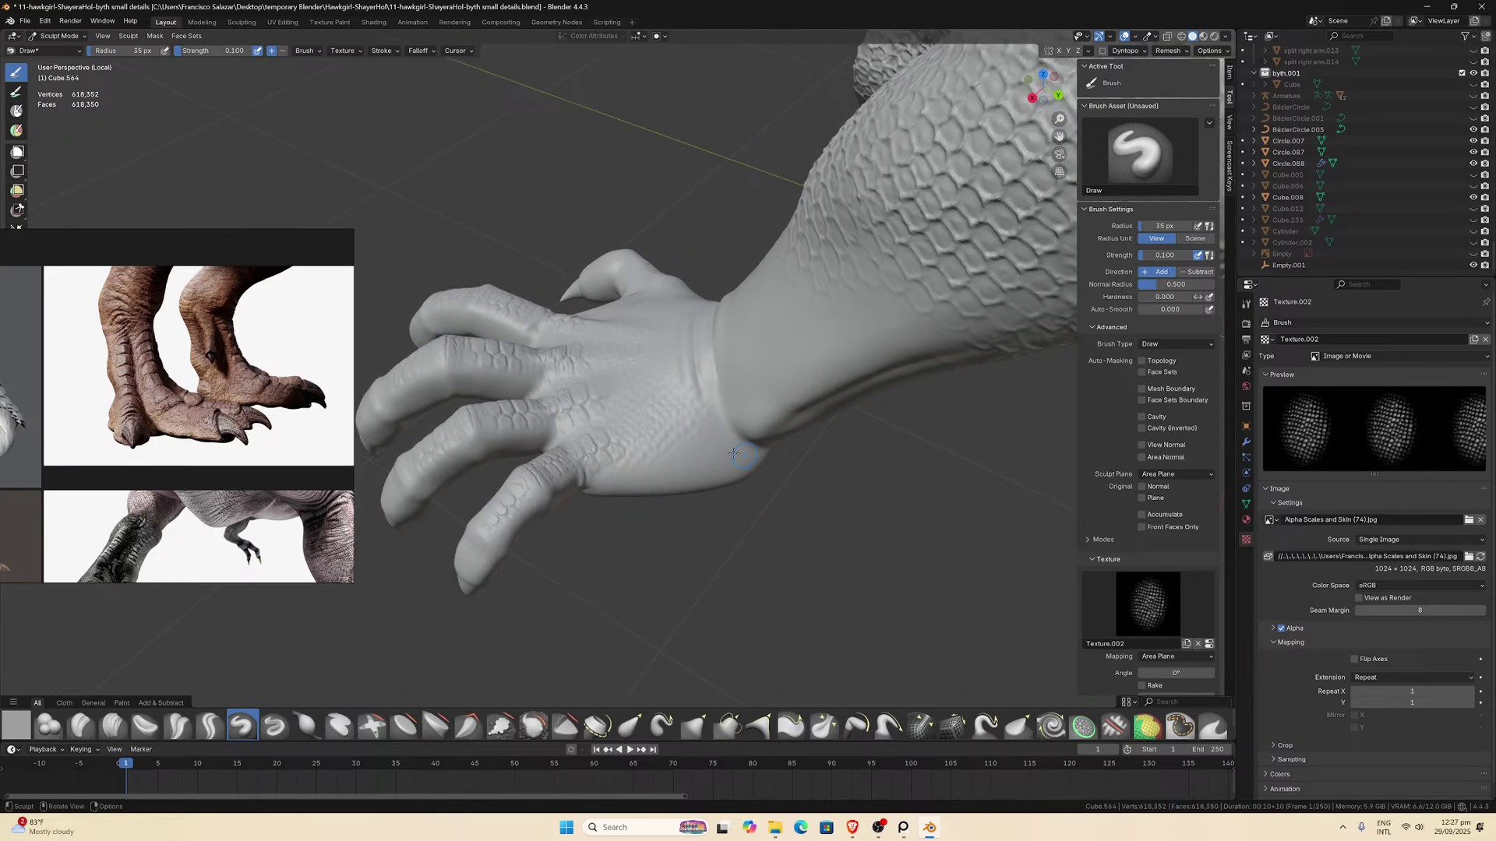
pyautogui.moveTo(776, 473); pyautogui.dragTo(787, 280, button='middle')
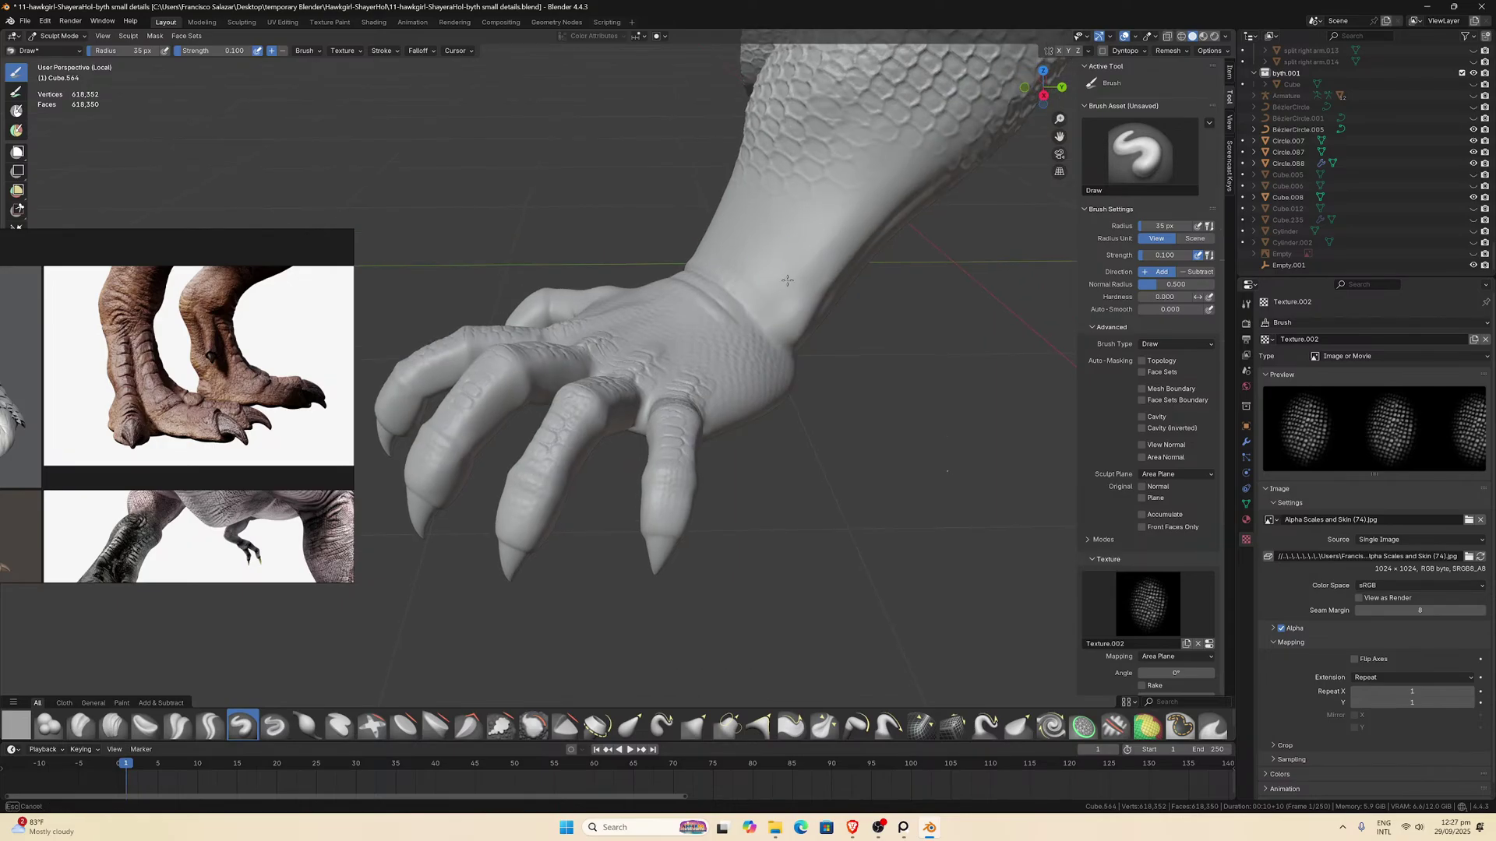
pyautogui.moveTo(850, 319)
pyautogui.mouseDown(button='middle')
pyautogui.moveTo(862, 266)
pyautogui.moveTo(806, 215)
pyautogui.moveTo(776, 288)
pyautogui.moveTo(675, 249)
pyautogui.mouseUp(button='middle')
# Cover the smooth wrist below the large forearm scales with fine scales, working around its back and outer sides.
pyautogui.moveTo(648, 250); pyautogui.dragTo(659, 222)
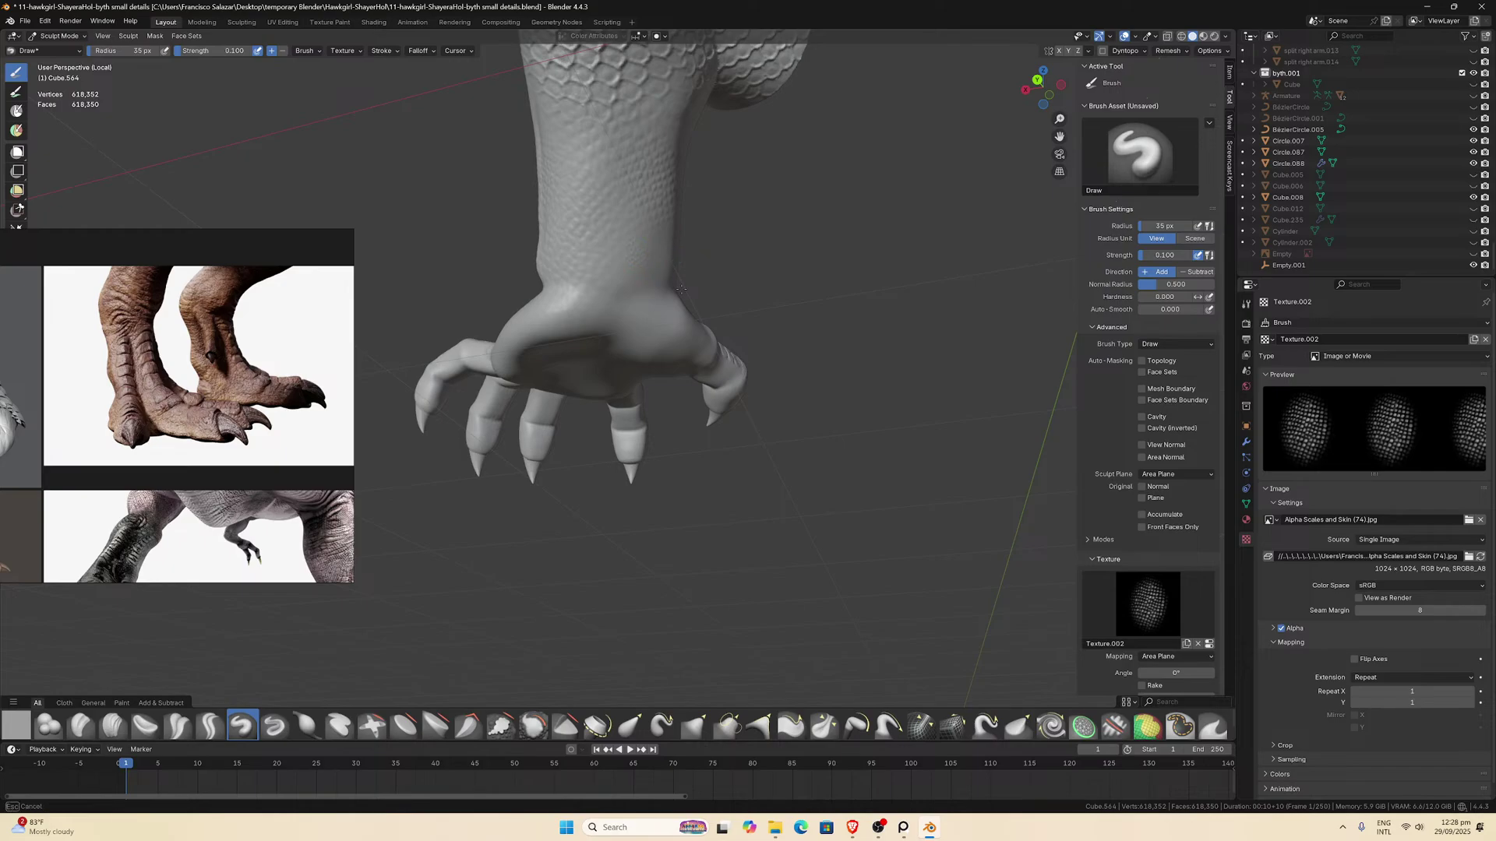
pyautogui.moveTo(715, 319); pyautogui.dragTo(829, 247, button='middle')
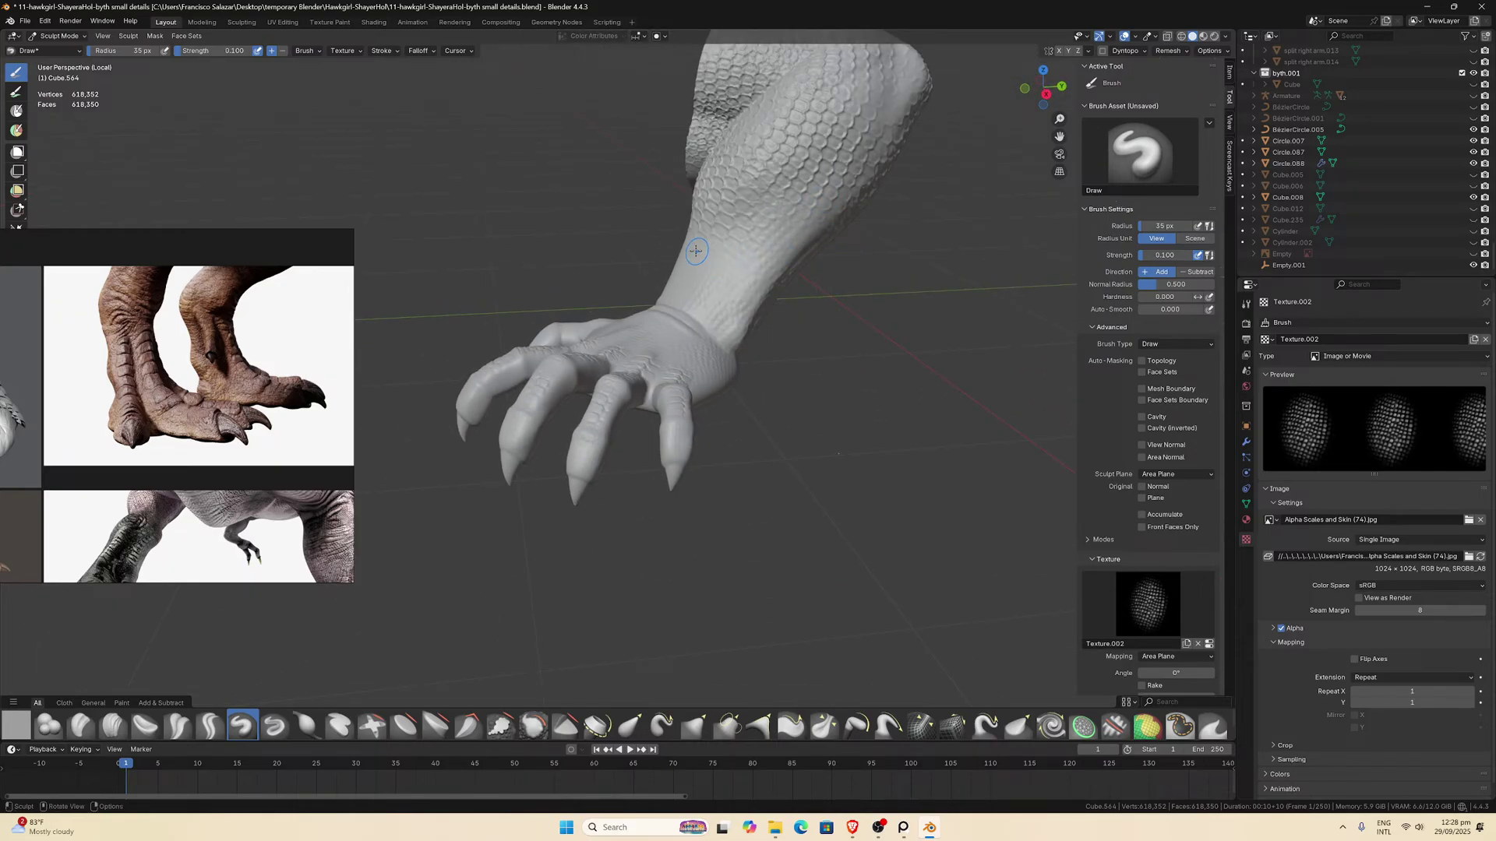
pyautogui.moveTo(748, 265); pyautogui.dragTo(517, 289, button='middle')
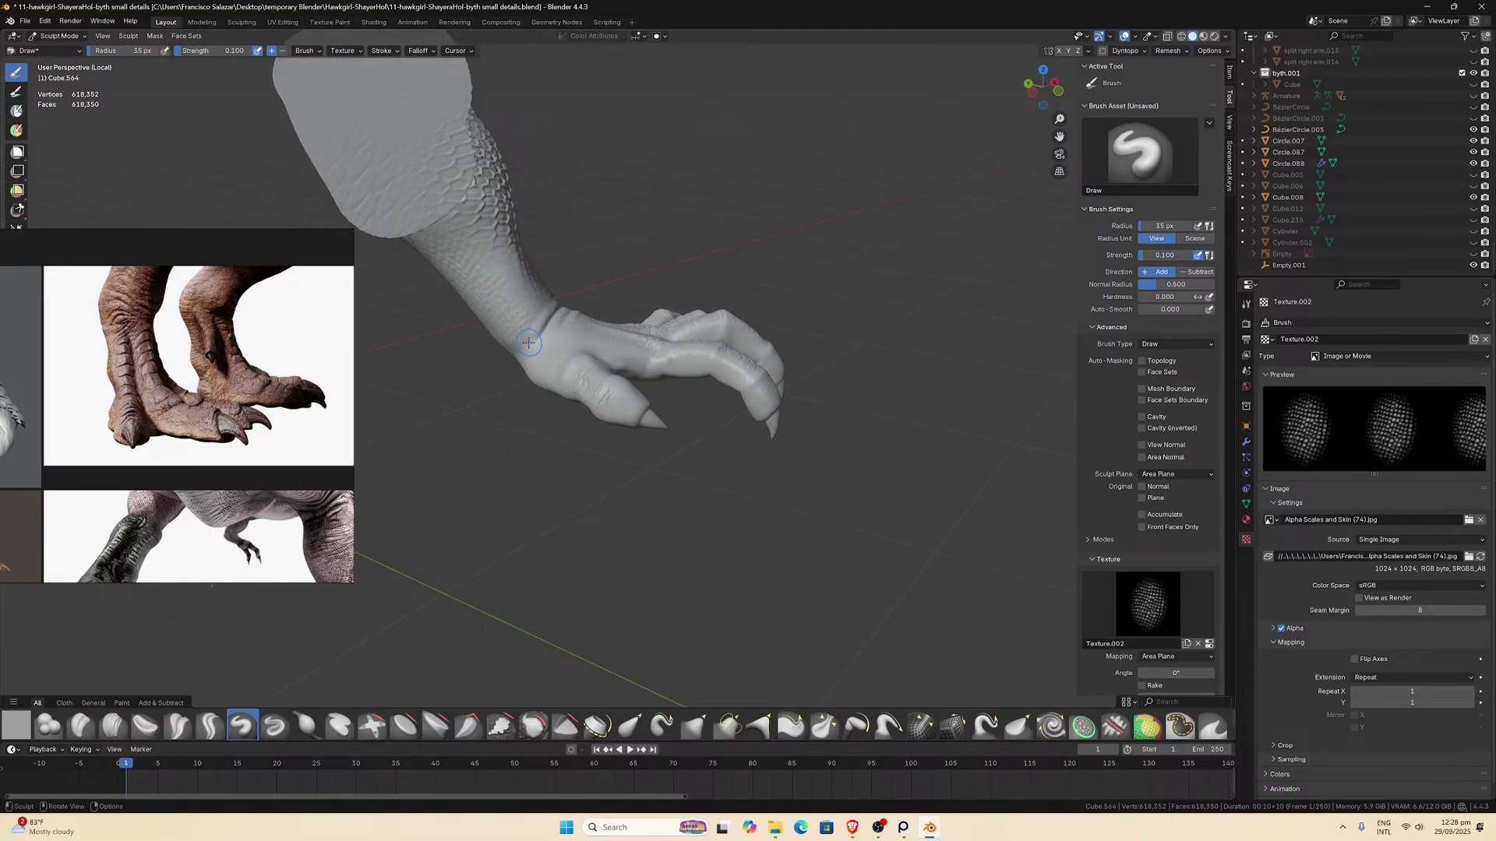
# Brush fine scales onto the thumb and the adjoining side of the hand below the wrist.
pyautogui.moveTo(572, 362); pyautogui.dragTo(612, 341, button='middle')
pyautogui.moveTo(612, 340); pyautogui.dragTo(610, 364)
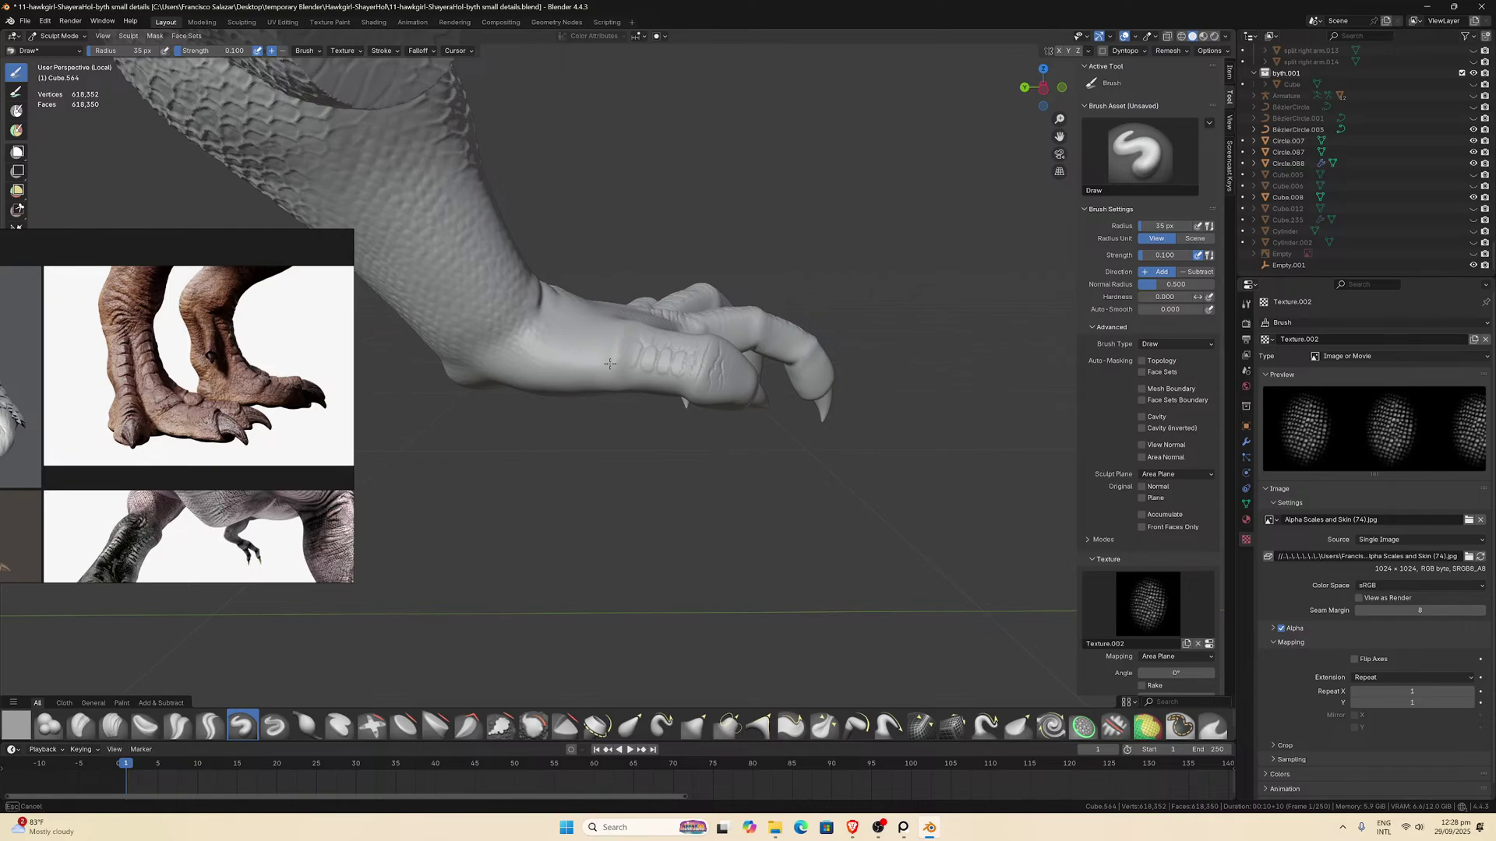
pyautogui.moveTo(643, 376); pyautogui.dragTo(628, 400, button='middle')
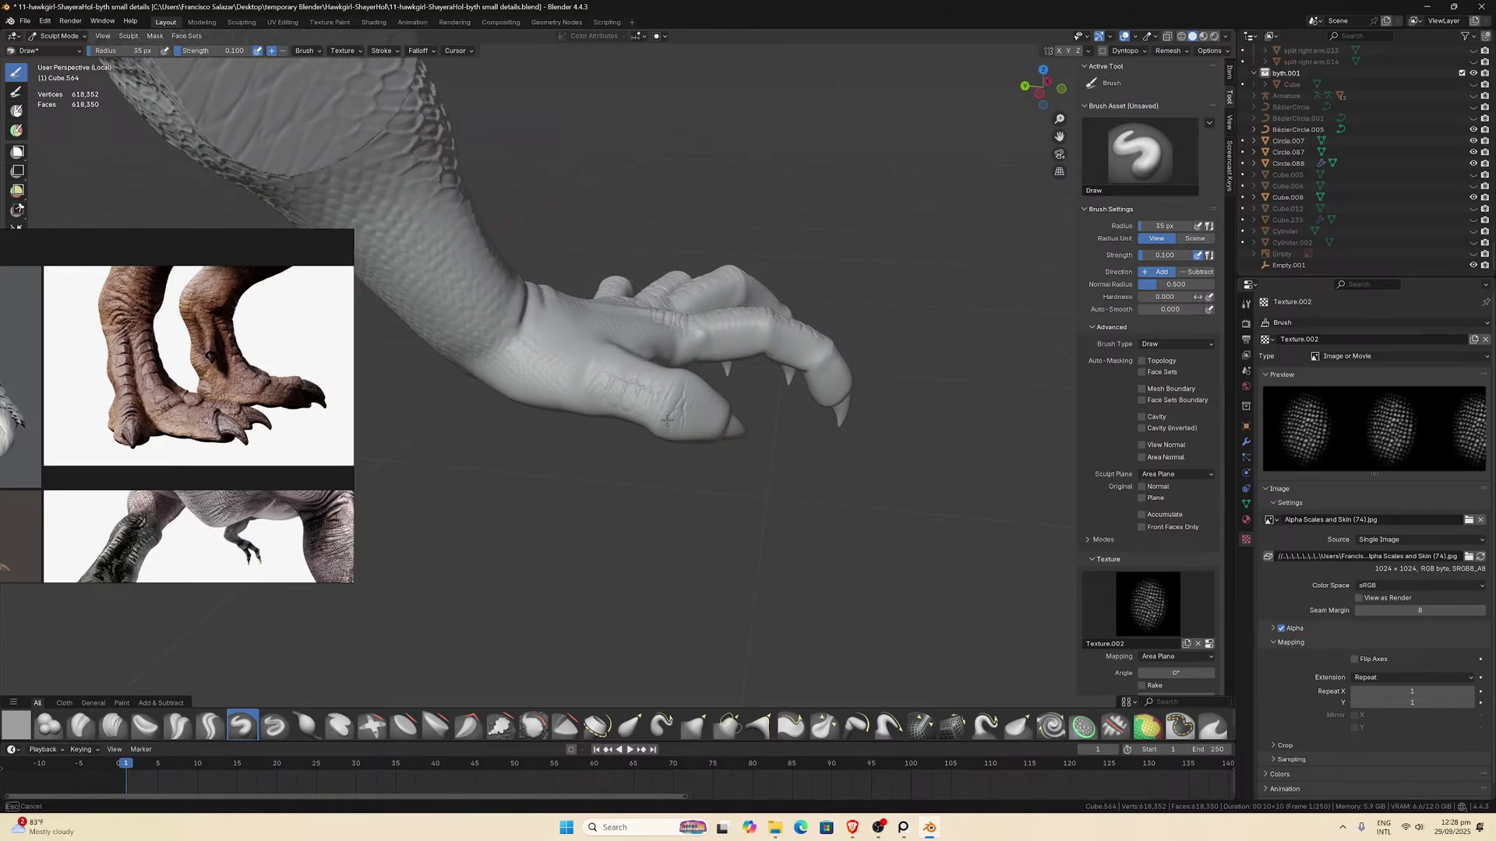
pyautogui.moveTo(667, 421); pyautogui.dragTo(659, 379)
pyautogui.moveTo(715, 406)
pyautogui.mouseDown(button='middle')
pyautogui.moveTo(619, 426)
pyautogui.moveTo(540, 355)
pyautogui.moveTo(549, 382)
pyautogui.mouseUp(button='middle')
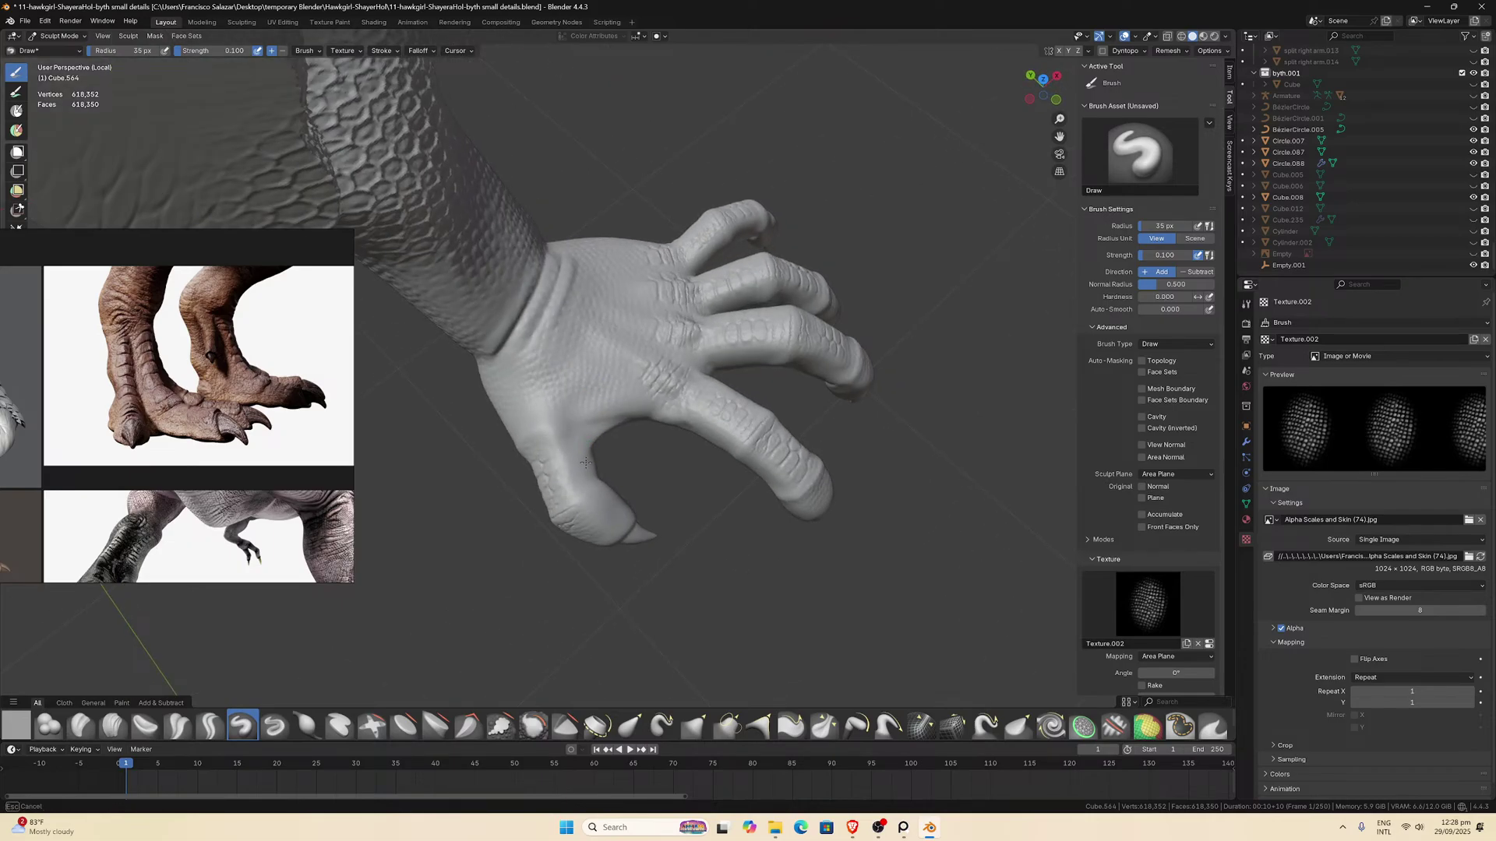
# Add fine scales around the thumb base and along the sides and tips of the index and middle fingers.
pyautogui.moveTo(595, 474)
pyautogui.mouseDown(button='middle')
pyautogui.moveTo(653, 372)
pyautogui.moveTo(633, 261)
pyautogui.moveTo(673, 275)
pyautogui.moveTo(709, 341)
pyautogui.moveTo(832, 360)
pyautogui.mouseUp(button='middle')
pyautogui.moveTo(896, 404); pyautogui.dragTo(794, 459, button='middle')
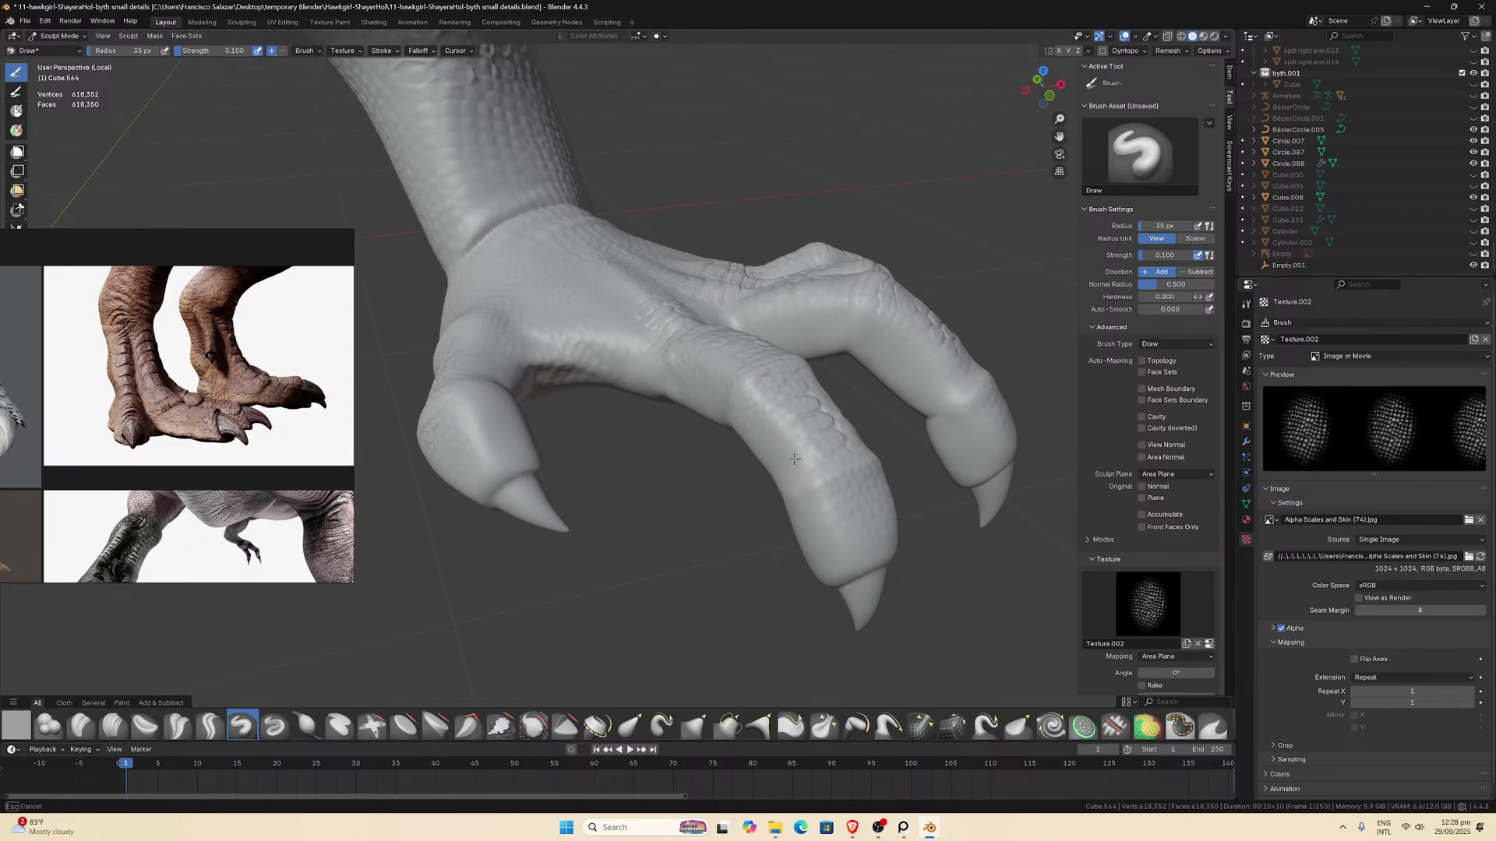
pyautogui.moveTo(850, 520); pyautogui.dragTo(829, 530, button='middle')
pyautogui.moveTo(870, 583)
pyautogui.mouseDown(button='middle')
pyautogui.moveTo(802, 535)
pyautogui.moveTo(753, 527)
pyautogui.mouseUp(button='middle')
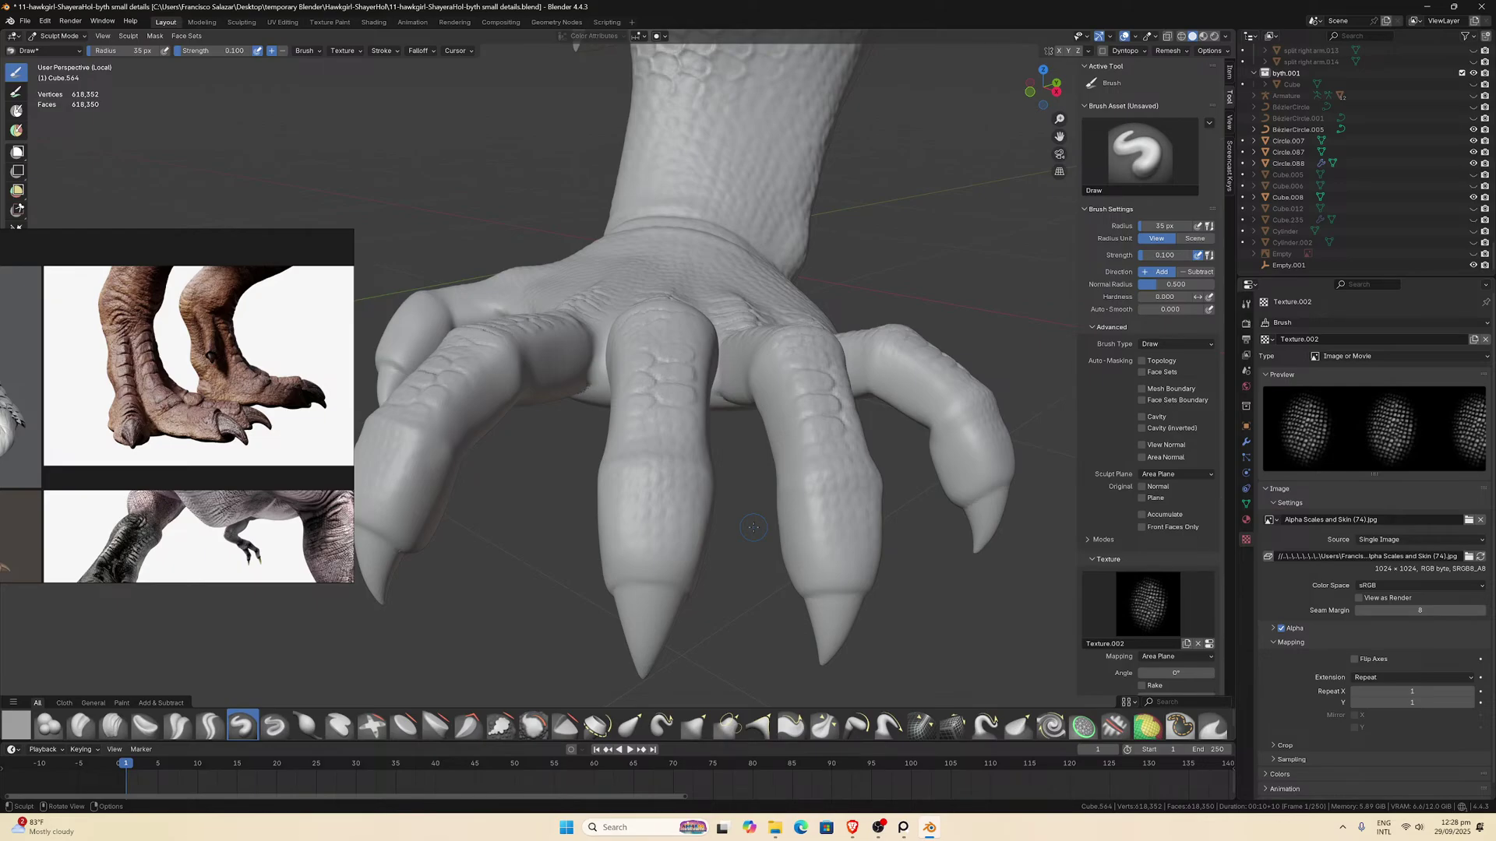
# Brush fine scales onto the outer sides of the middle, ring and little fingers.
pyautogui.moveTo(763, 524); pyautogui.dragTo(484, 375, button='middle')
pyautogui.moveTo(485, 375); pyautogui.dragTo(471, 379)
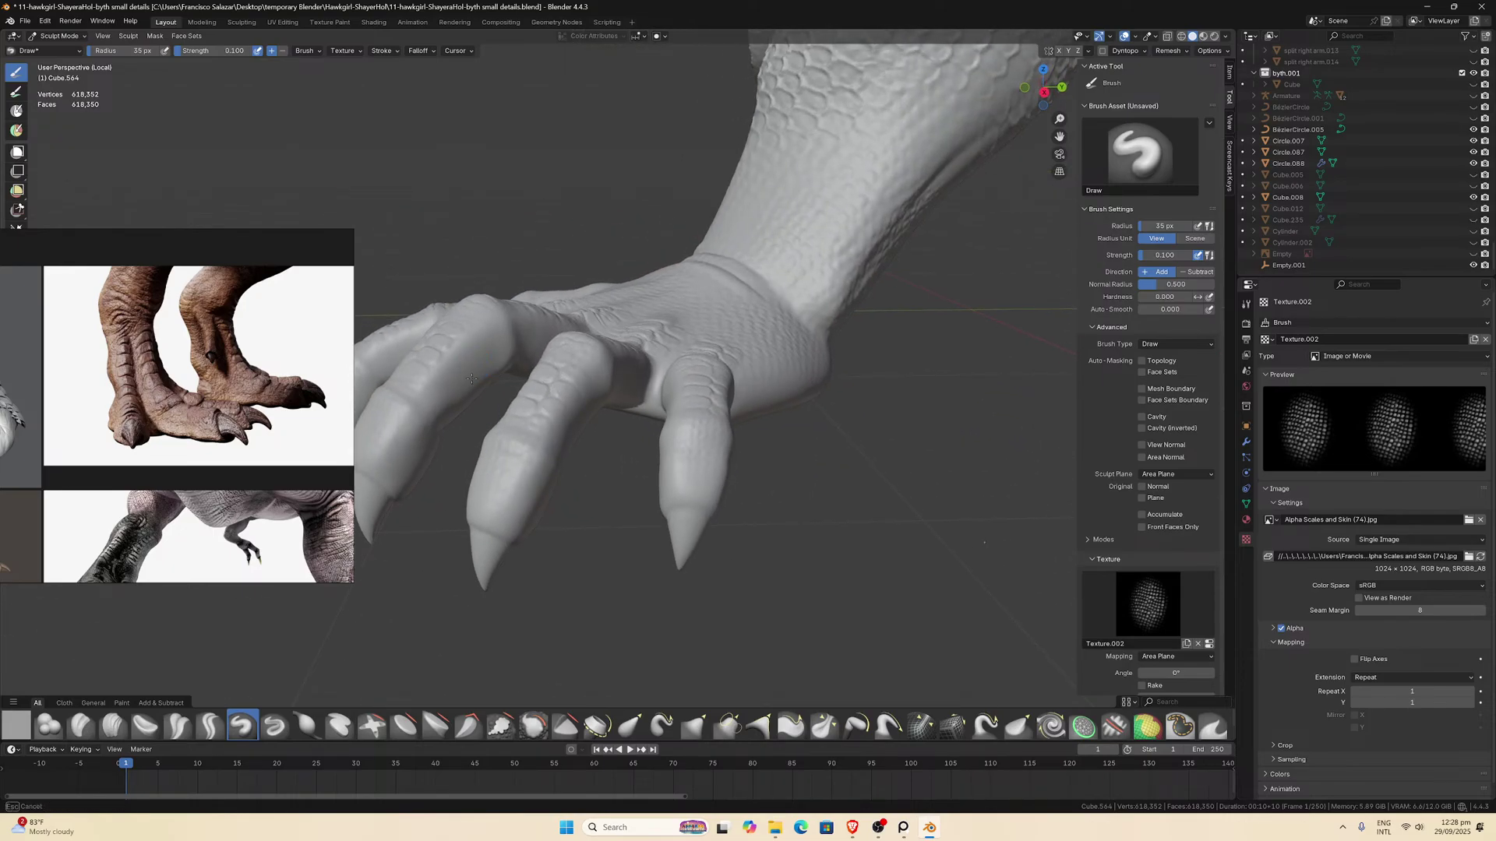
pyautogui.moveTo(543, 429); pyautogui.dragTo(454, 340, button='middle')
pyautogui.moveTo(463, 349); pyautogui.dragTo(550, 362)
pyautogui.moveTo(497, 413); pyautogui.dragTo(576, 401)
pyautogui.moveTo(436, 467); pyautogui.dragTo(449, 459)
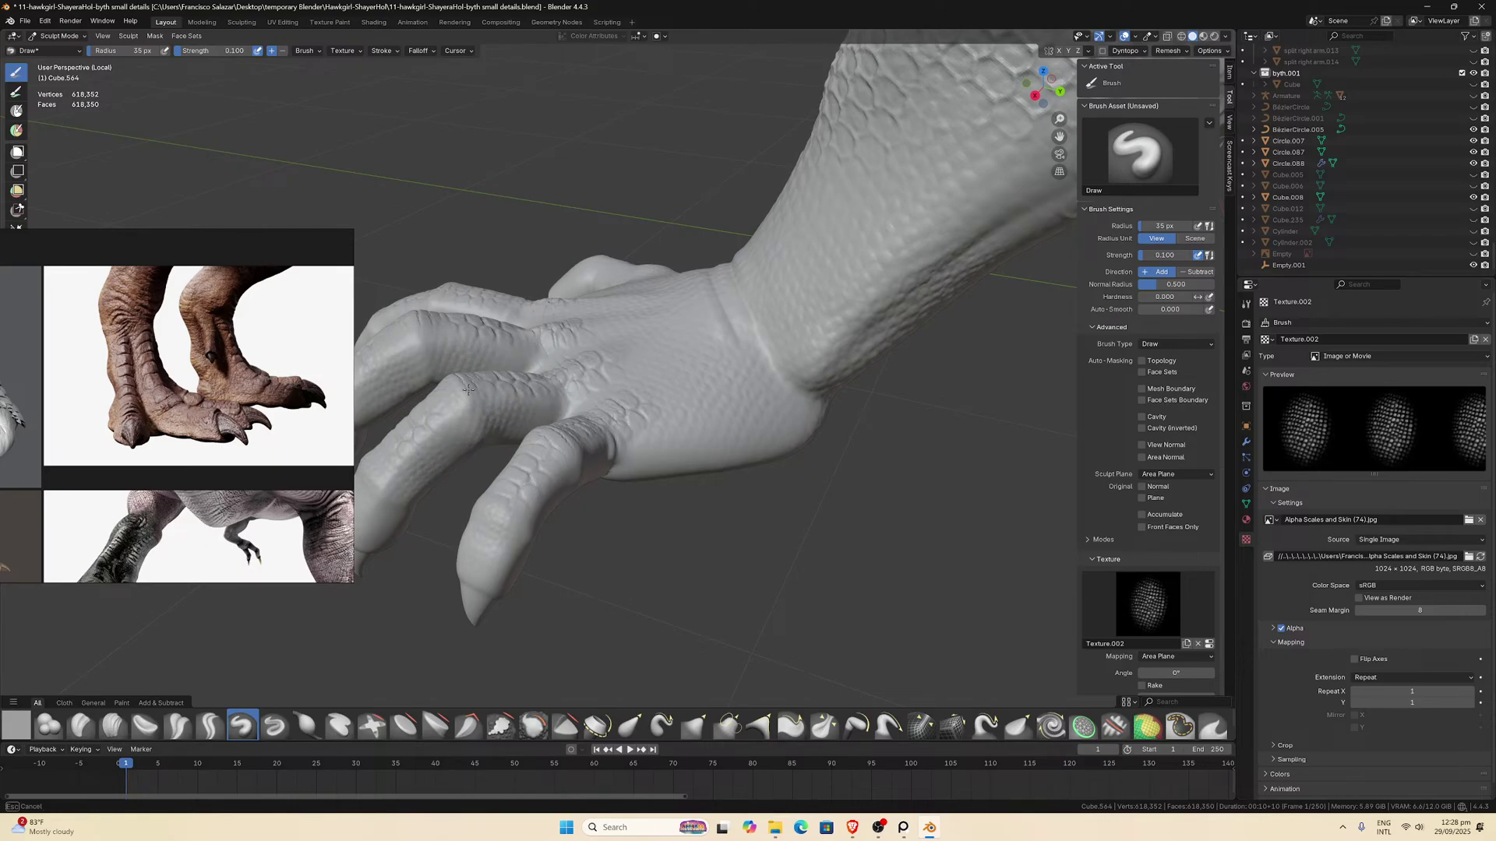
pyautogui.moveTo(468, 388); pyautogui.dragTo(465, 385)
# Sculpt fine scales along the outer side of the little finger up to its knuckle.
pyautogui.moveTo(471, 381); pyautogui.dragTo(489, 359, button='middle')
pyautogui.moveTo(489, 359); pyautogui.dragTo(713, 385)
pyautogui.moveTo(713, 385); pyautogui.dragTo(529, 366, button='middle')
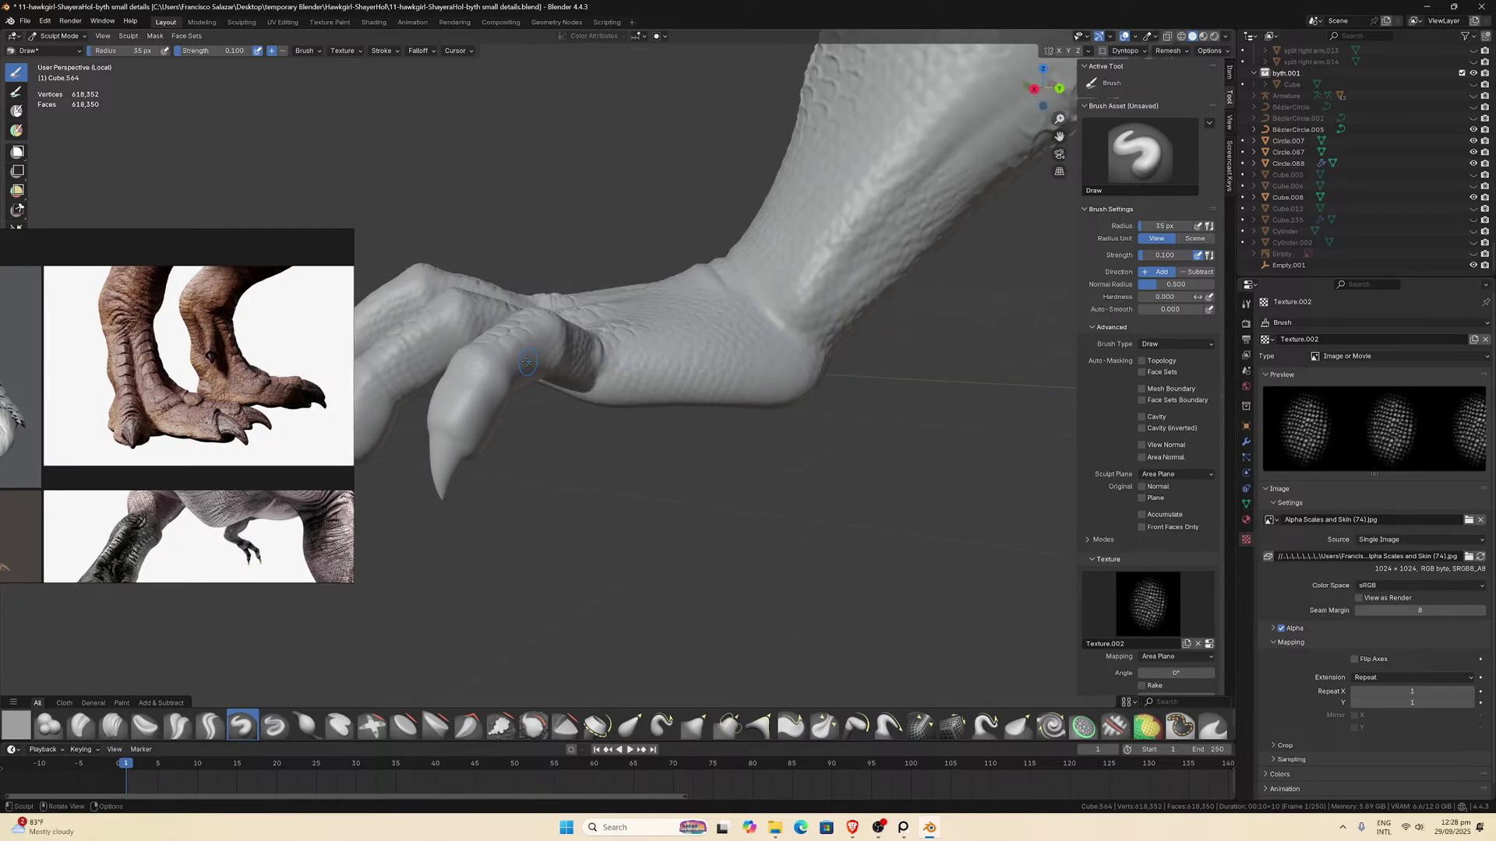
pyautogui.moveTo(530, 366); pyautogui.dragTo(579, 327)
pyautogui.moveTo(471, 398)
pyautogui.mouseDown()
pyautogui.moveTo(537, 383)
pyautogui.moveTo(536, 359)
pyautogui.mouseUp()
pyautogui.moveTo(536, 358); pyautogui.dragTo(880, 366, button='middle')
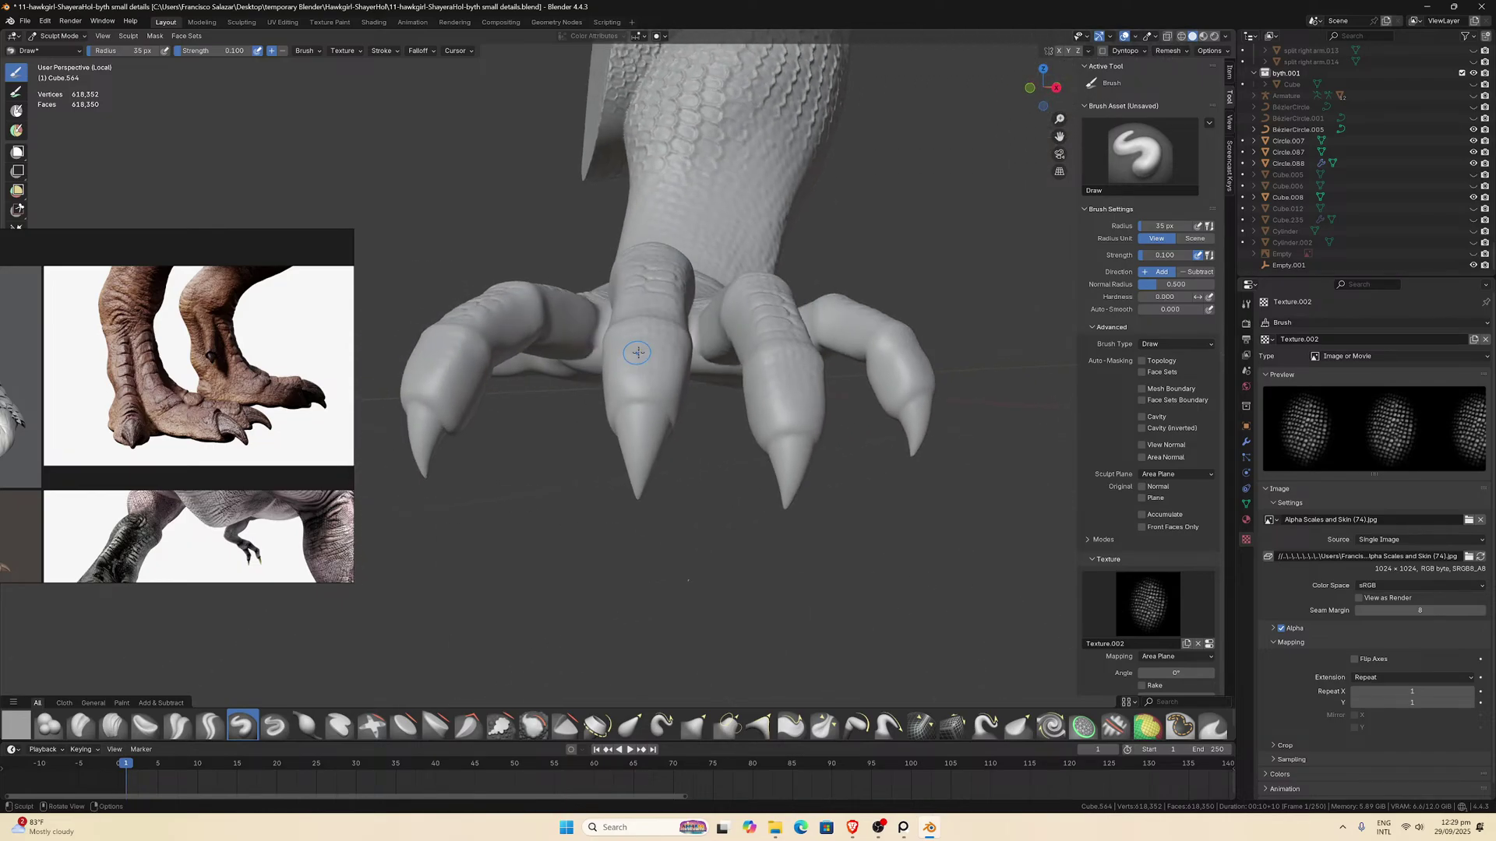
# Brush fine scales over the thumb-facing sides and end segments of the middle, ring and little fingers.
pyautogui.moveTo(892, 366)
pyautogui.mouseDown()
pyautogui.moveTo(918, 378)
pyautogui.moveTo(917, 402)
pyautogui.mouseUp()
pyautogui.moveTo(917, 402)
pyautogui.mouseDown(button='middle')
pyautogui.moveTo(896, 413)
pyautogui.moveTo(878, 376)
pyautogui.mouseUp(button='middle')
pyautogui.moveTo(879, 375); pyautogui.dragTo(896, 407)
pyautogui.moveTo(896, 408); pyautogui.dragTo(892, 467, button='middle')
pyautogui.moveTo(892, 468); pyautogui.dragTo(866, 452)
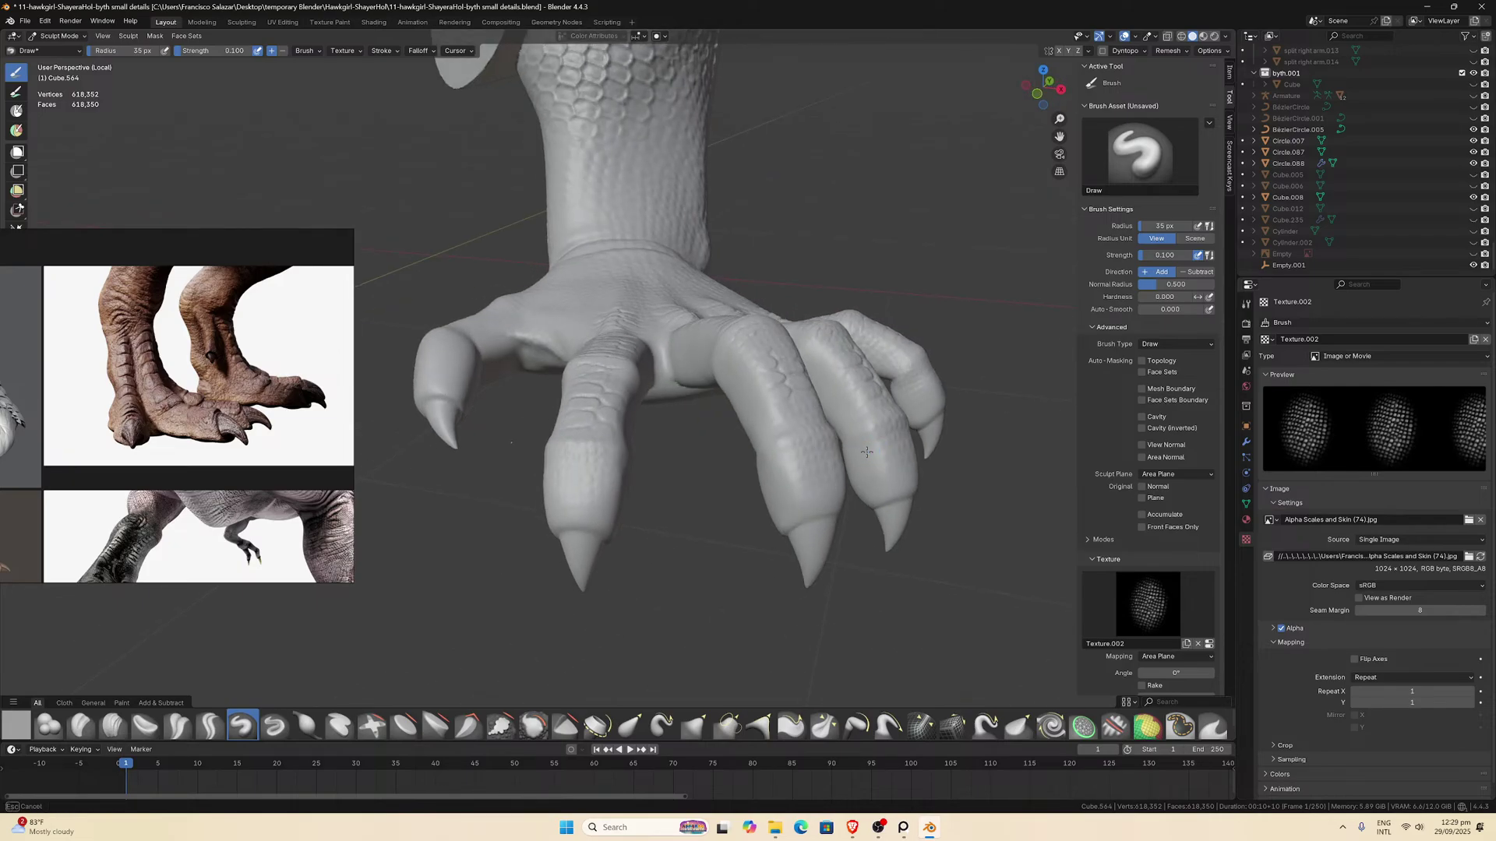
pyautogui.moveTo(917, 505)
pyautogui.mouseDown()
pyautogui.moveTo(837, 378)
pyautogui.moveTo(872, 444)
pyautogui.mouseUp()
pyautogui.moveTo(779, 464)
pyautogui.mouseDown()
pyautogui.moveTo(793, 487)
pyautogui.moveTo(846, 464)
pyautogui.mouseUp()
pyautogui.moveTo(846, 464); pyautogui.dragTo(900, 421, button='middle')
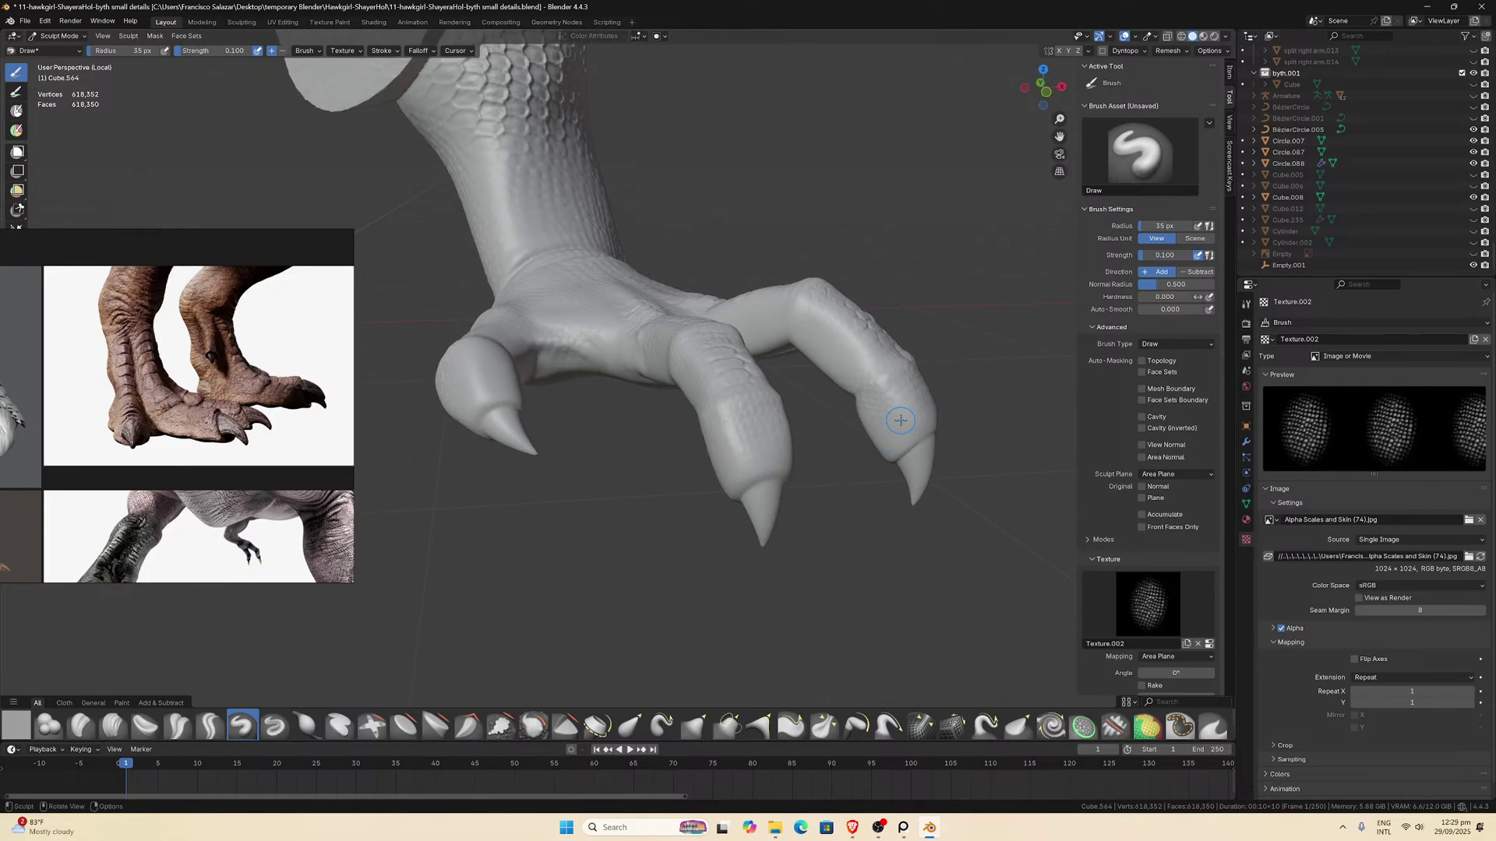
# Fill the remaining smooth areas on the middle finger, index finger and thumb with fine scales.
pyautogui.moveTo(898, 405); pyautogui.dragTo(948, 457)
pyautogui.moveTo(825, 341); pyautogui.dragTo(887, 380)
pyautogui.moveTo(887, 380); pyautogui.dragTo(889, 414, button='middle')
pyautogui.moveTo(755, 356); pyautogui.dragTo(839, 371)
pyautogui.moveTo(840, 371); pyautogui.dragTo(784, 377, button='middle')
pyautogui.moveTo(677, 365); pyautogui.dragTo(472, 393, button='middle')
pyautogui.moveTo(435, 411); pyautogui.dragTo(474, 454)
pyautogui.moveTo(475, 455)
pyautogui.mouseDown(button='middle')
pyautogui.moveTo(459, 399)
pyautogui.moveTo(491, 420)
pyautogui.moveTo(559, 418)
pyautogui.moveTo(499, 466)
pyautogui.moveTo(648, 491)
pyautogui.moveTo(671, 389)
pyautogui.moveTo(649, 466)
pyautogui.moveTo(697, 489)
pyautogui.moveTo(712, 471)
pyautogui.moveTo(869, 496)
pyautogui.mouseUp(button='middle')
pyautogui.scroll(-3, 518, 486)
pyautogui.scroll(-3, 670, 386)
pyautogui.scroll(5, 661, 437)
pyautogui.scroll(3, 713, 486)
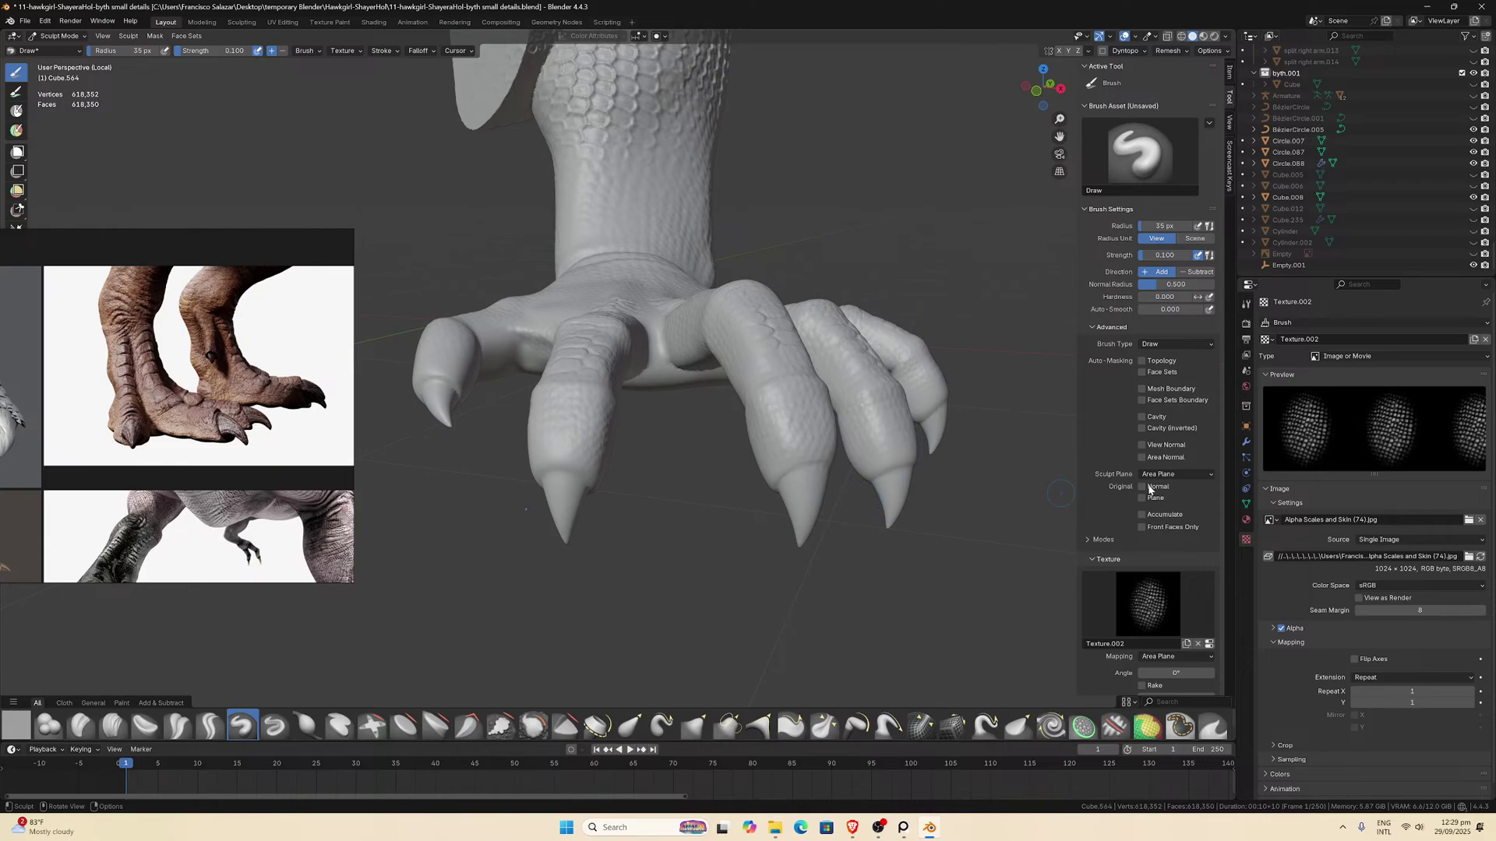
# Switch the brush texture to the already loaded image Alpha Scales and Skin (108).jpg.
pyautogui.click(1468, 520)
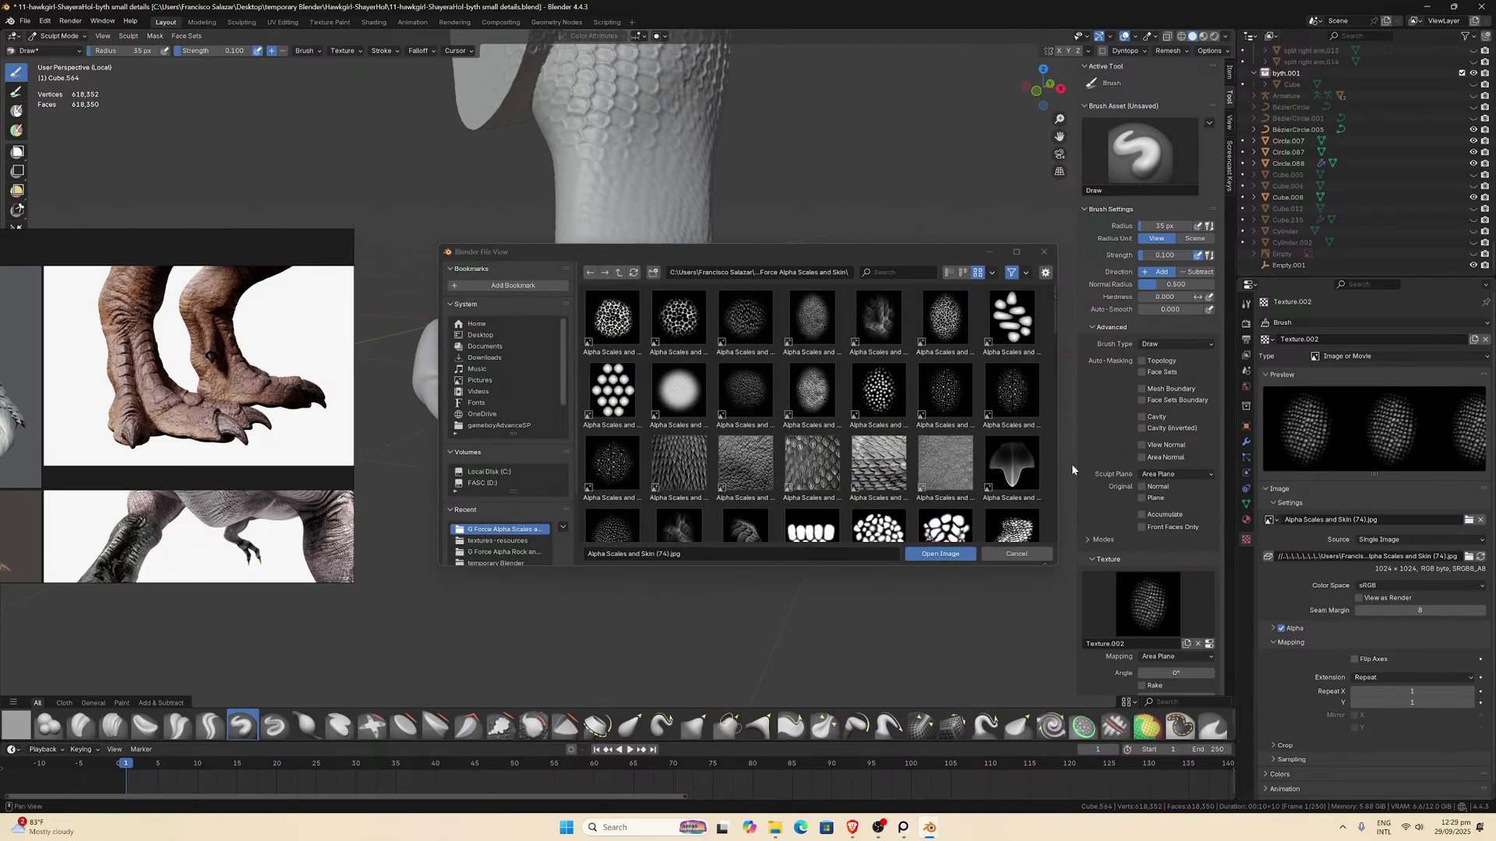
pyautogui.click(1271, 520)
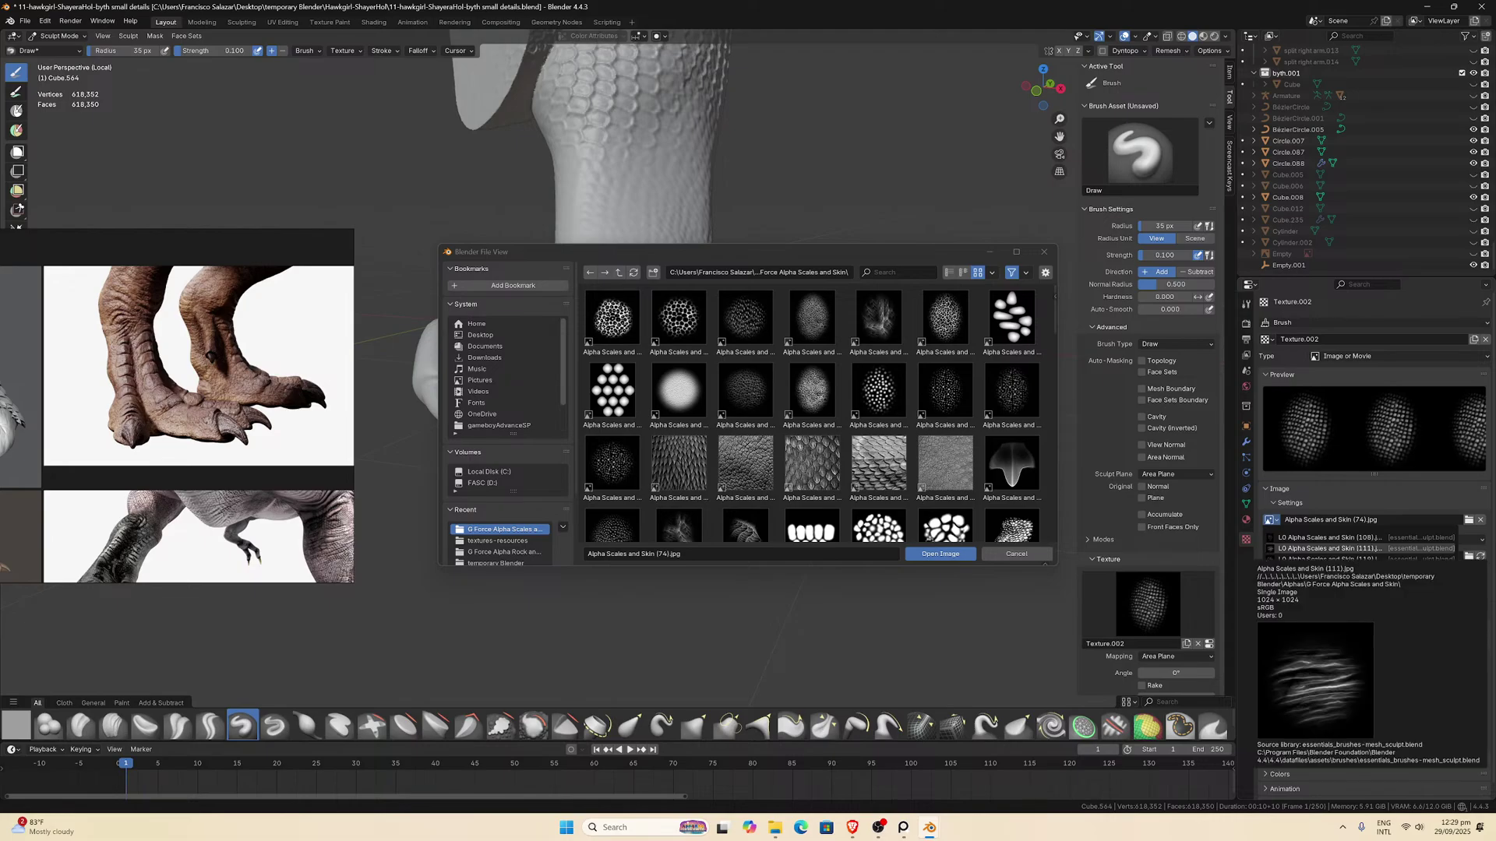
pyautogui.click(1324, 538)
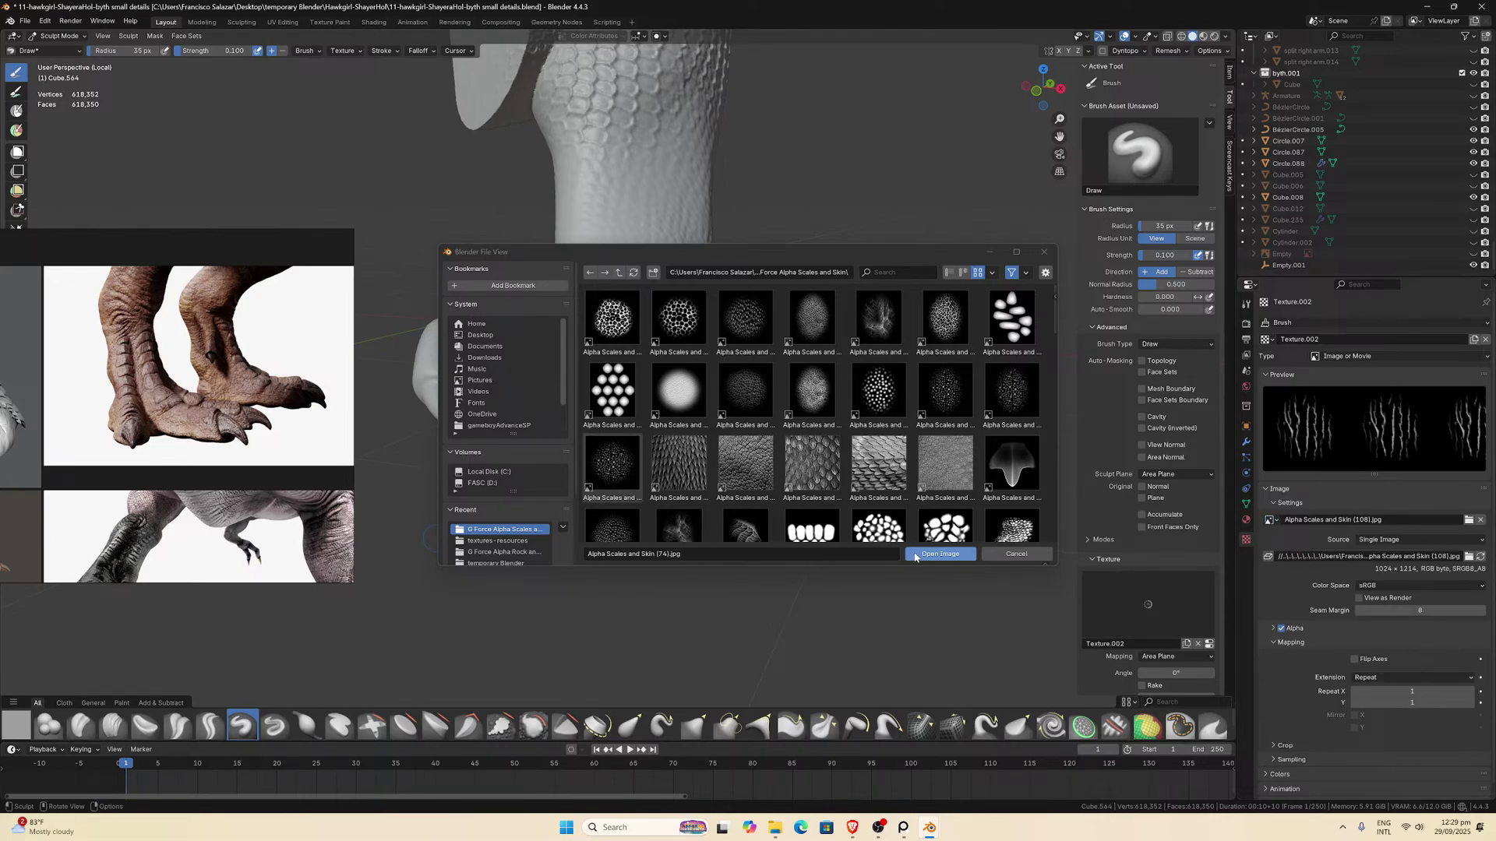
# Close the image browser without loading another file and brush the streaked alpha texture onto the claws of the front fingers.
pyautogui.click(1015, 554)
pyautogui.moveTo(561, 468); pyautogui.dragTo(635, 460, button='middle')
pyautogui.scroll(2, 635, 460)
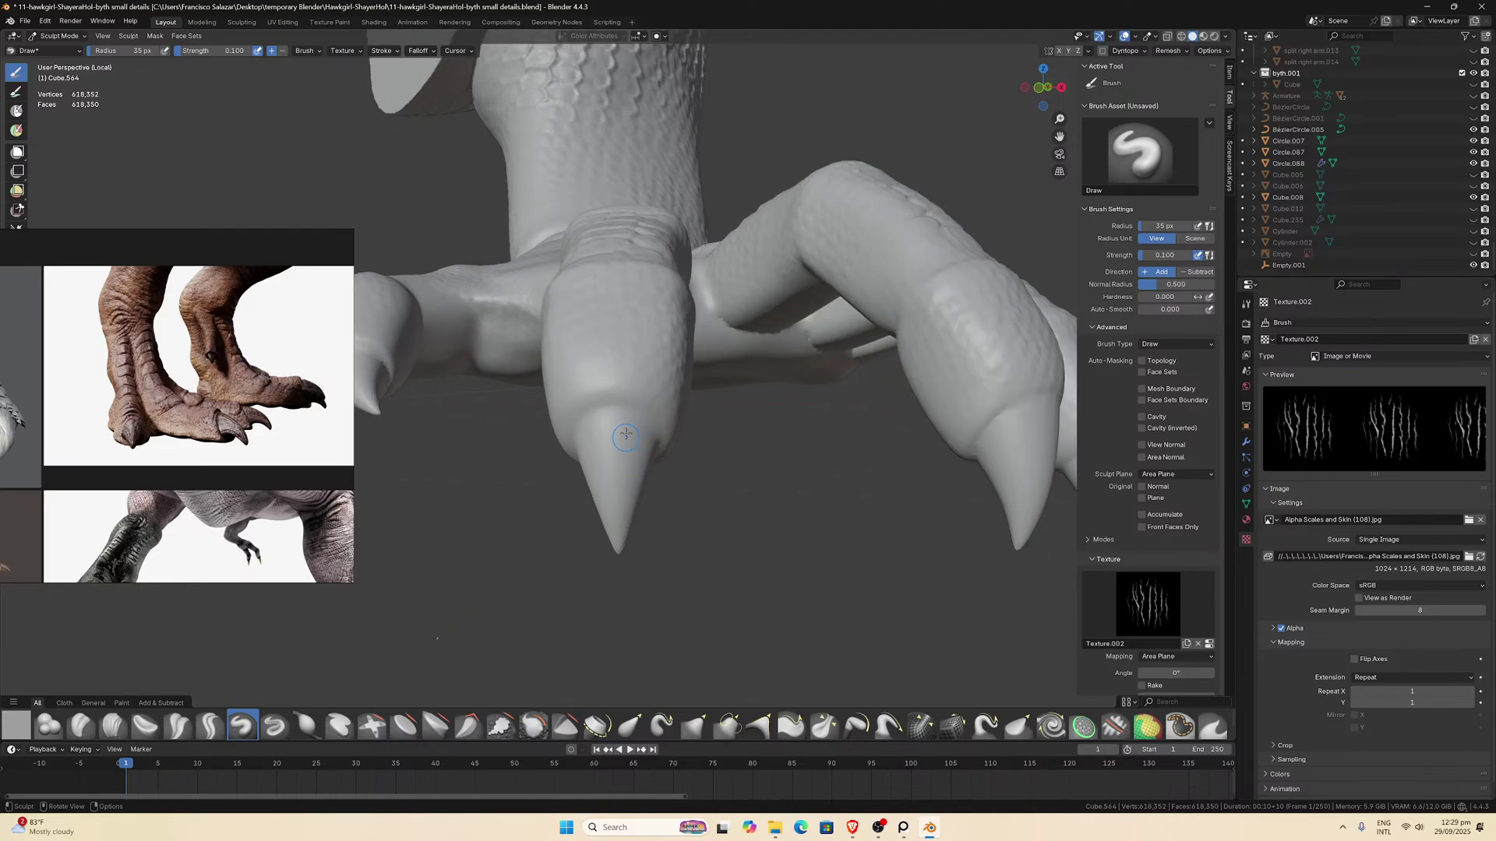
pyautogui.moveTo(626, 414); pyautogui.dragTo(620, 406)
pyautogui.moveTo(707, 452)
pyautogui.mouseDown()
pyautogui.moveTo(637, 327)
pyautogui.moveTo(649, 366)
pyautogui.moveTo(637, 434)
pyautogui.mouseUp()
pyautogui.moveTo(663, 519)
pyautogui.mouseDown()
pyautogui.moveTo(610, 455)
pyautogui.moveTo(652, 521)
pyautogui.mouseUp()
pyautogui.scroll(-4, 632, 567)
pyautogui.moveTo(632, 567); pyautogui.dragTo(668, 459, button='middle')
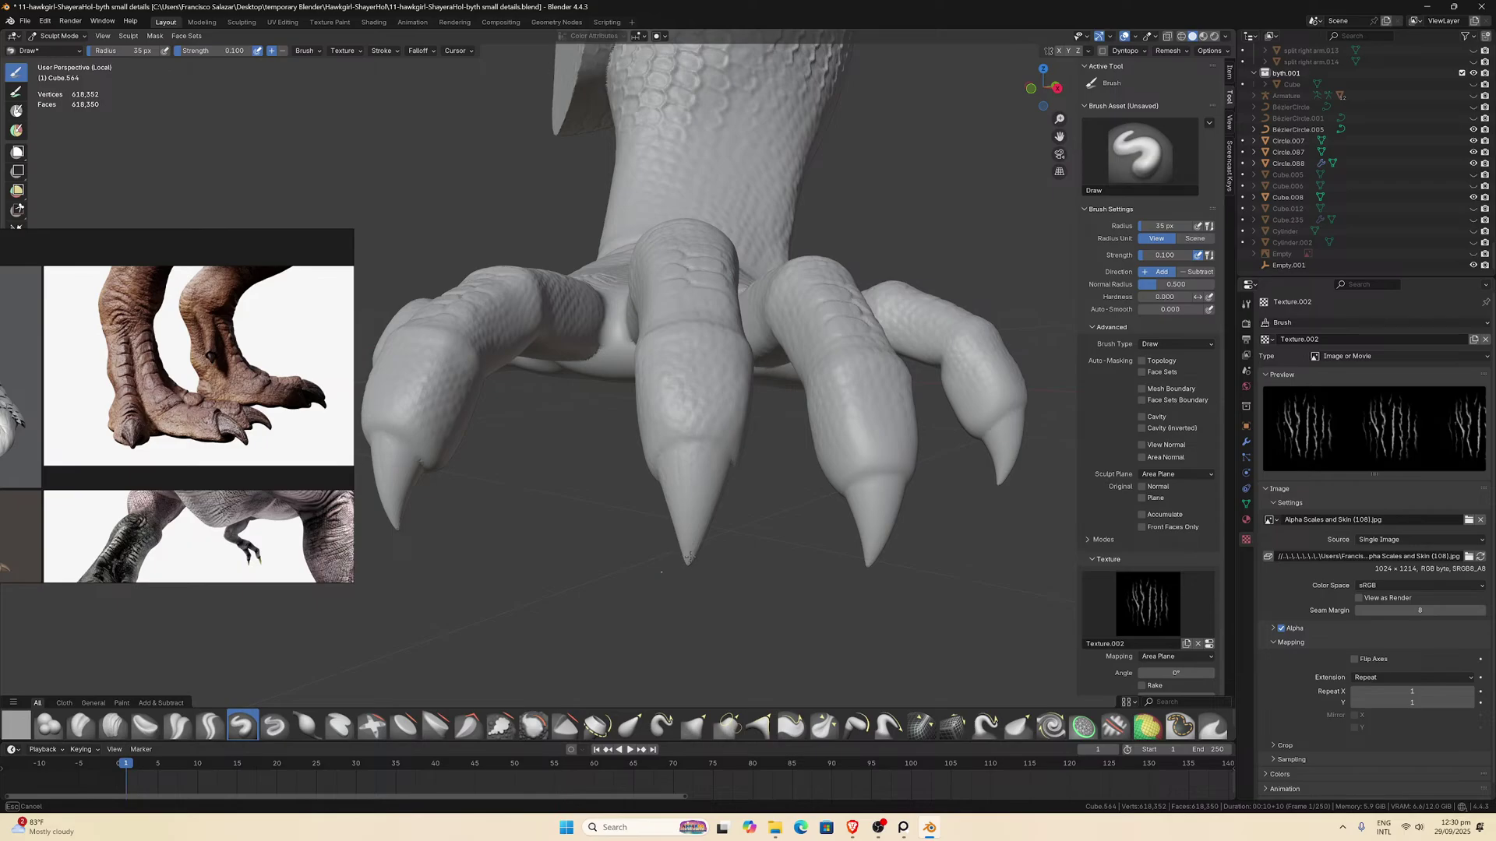
pyautogui.moveTo(690, 557); pyautogui.dragTo(656, 332, button='middle')
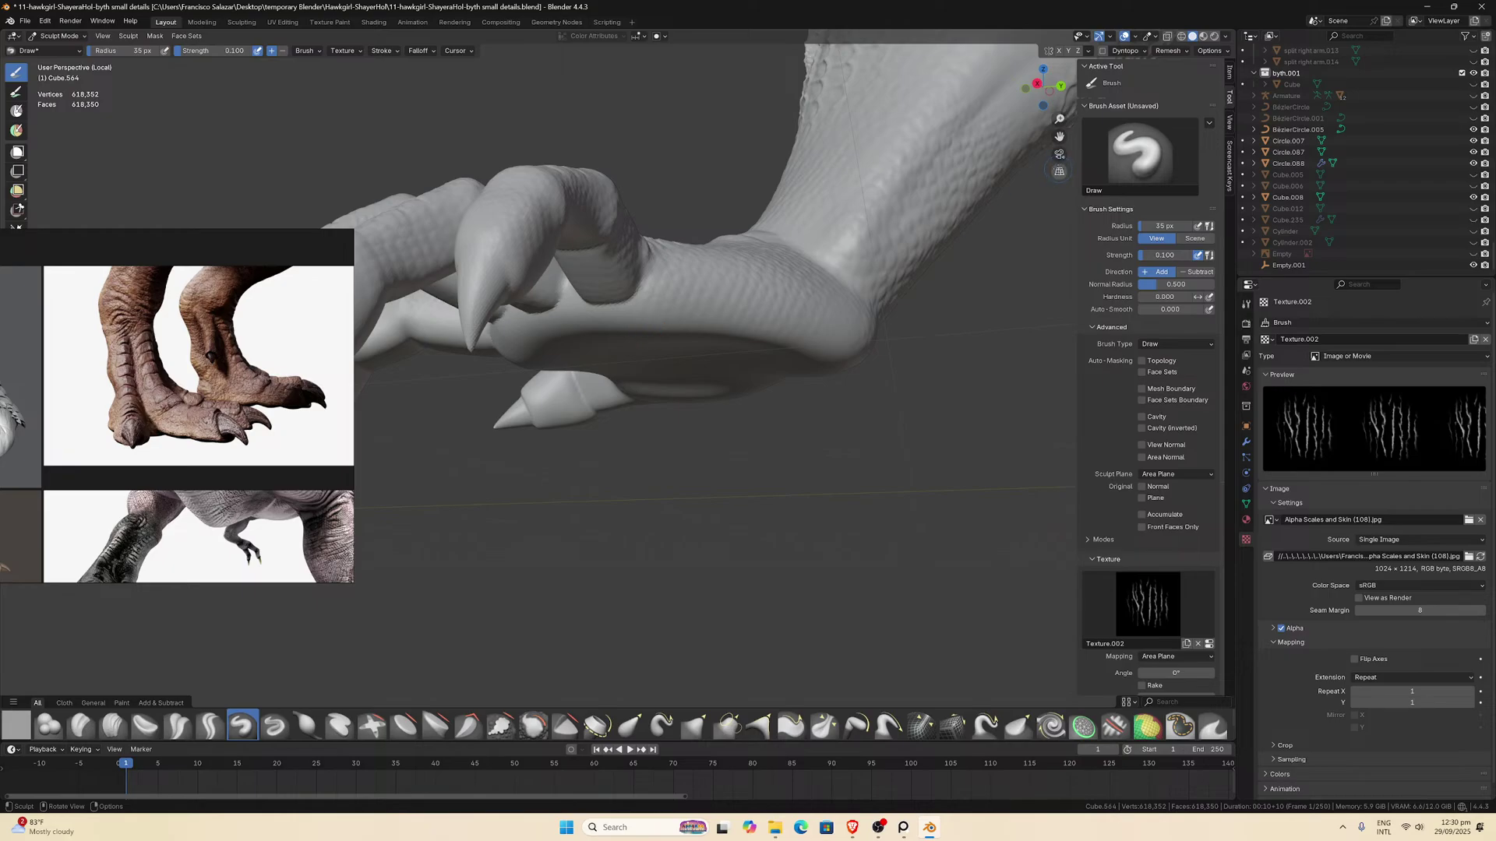
# Brush the streaked alpha texture onto the sides of the remaining finger claws and the thumb claw.
pyautogui.keyDown('shift'); pyautogui.moveTo(421, 280); pyautogui.dragTo(709, 340, button='middle'); pyautogui.keyUp('shift')
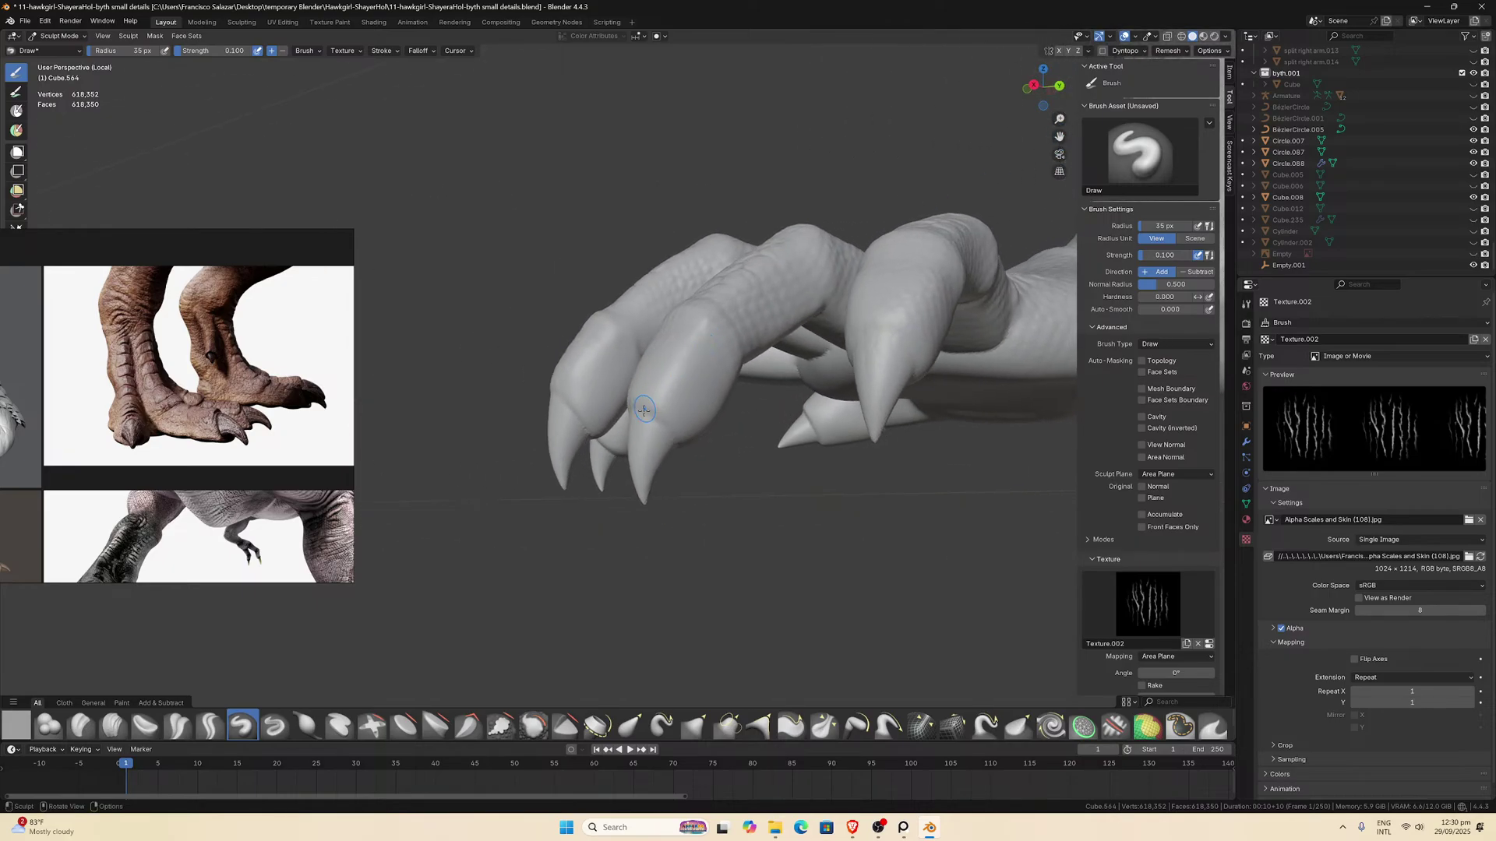
pyautogui.moveTo(644, 410); pyautogui.dragTo(650, 433)
pyautogui.moveTo(616, 485); pyautogui.dragTo(571, 450)
pyautogui.moveTo(556, 468); pyautogui.dragTo(572, 488, button='middle')
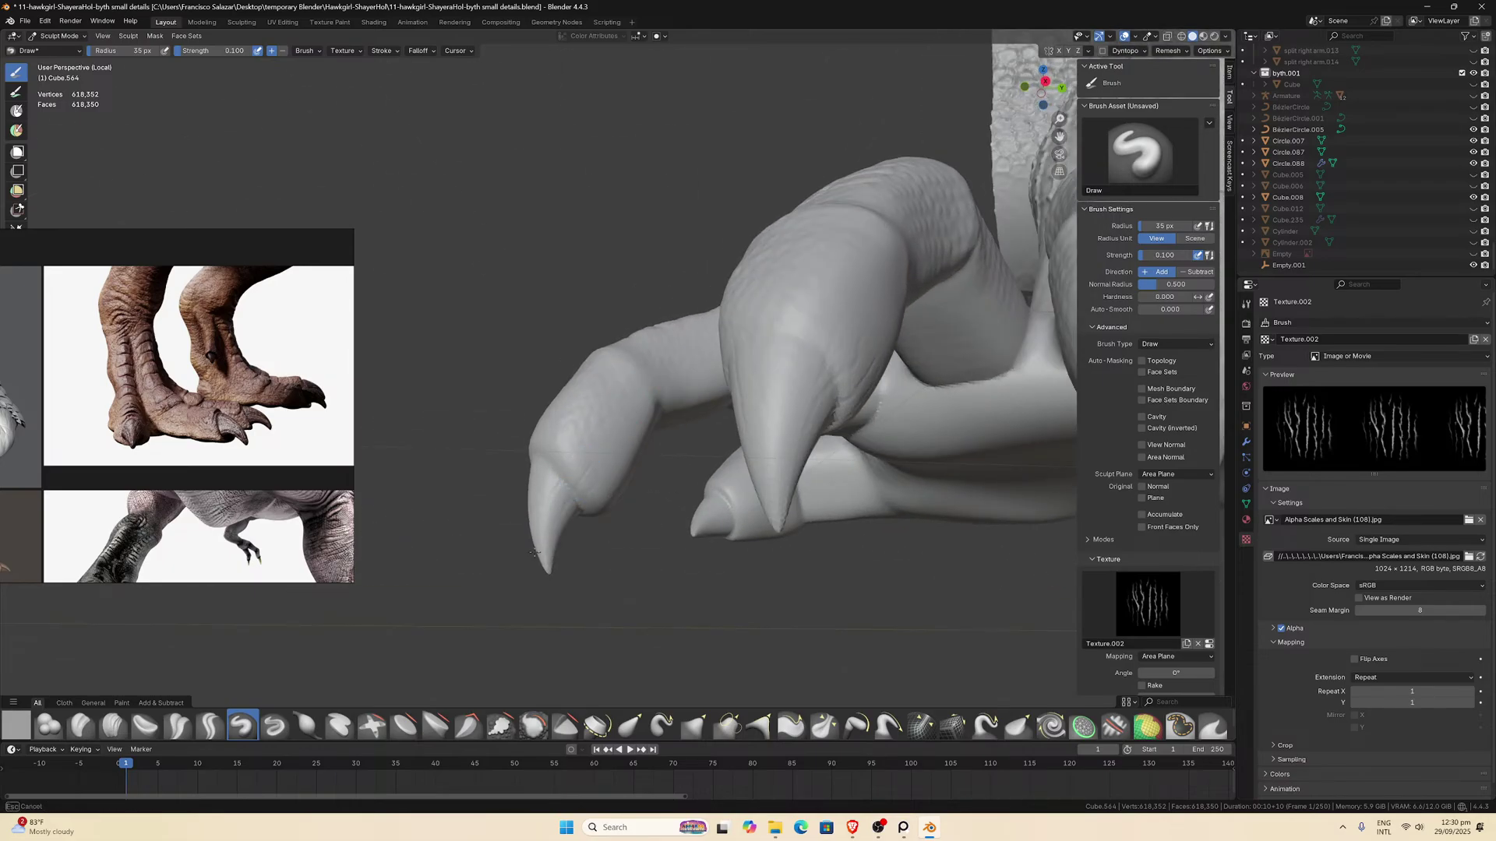
pyautogui.moveTo(535, 553); pyautogui.dragTo(448, 477, button='middle')
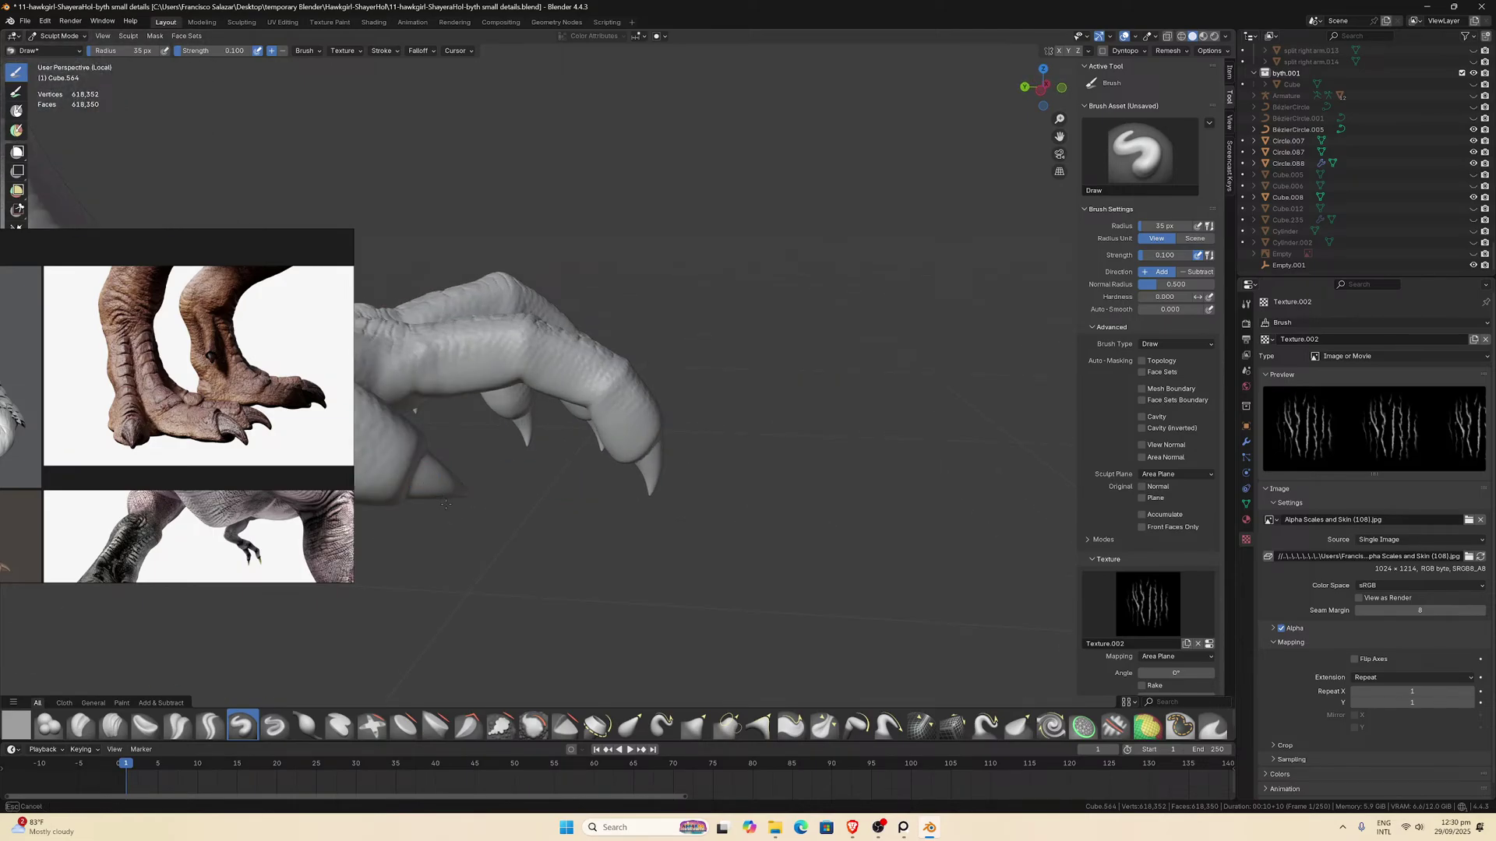
pyautogui.moveTo(454, 509); pyautogui.dragTo(405, 372, button='middle')
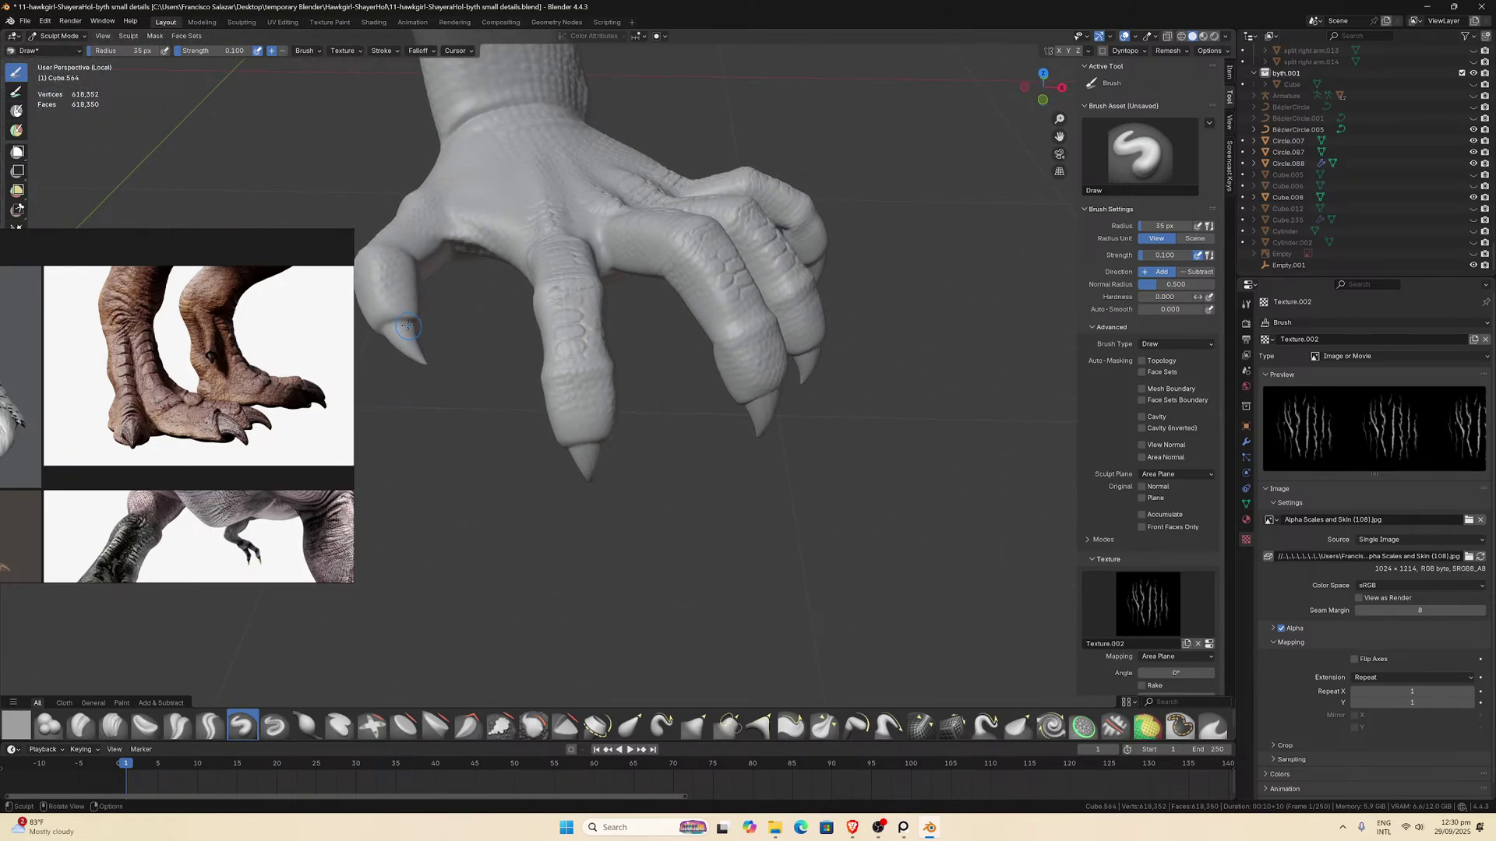
pyautogui.moveTo(397, 320); pyautogui.dragTo(415, 364)
# Examine the claws and textured hand from several angles, close up and together with the whole figure.
pyautogui.moveTo(414, 364)
pyautogui.mouseDown(button='middle')
pyautogui.moveTo(664, 281)
pyautogui.moveTo(740, 287)
pyautogui.moveTo(757, 310)
pyautogui.moveTo(716, 374)
pyautogui.mouseUp(button='middle')
pyautogui.scroll(-4, 669, 280)
pyautogui.scroll(5, 772, 288)
pyautogui.scroll(2, 717, 374)
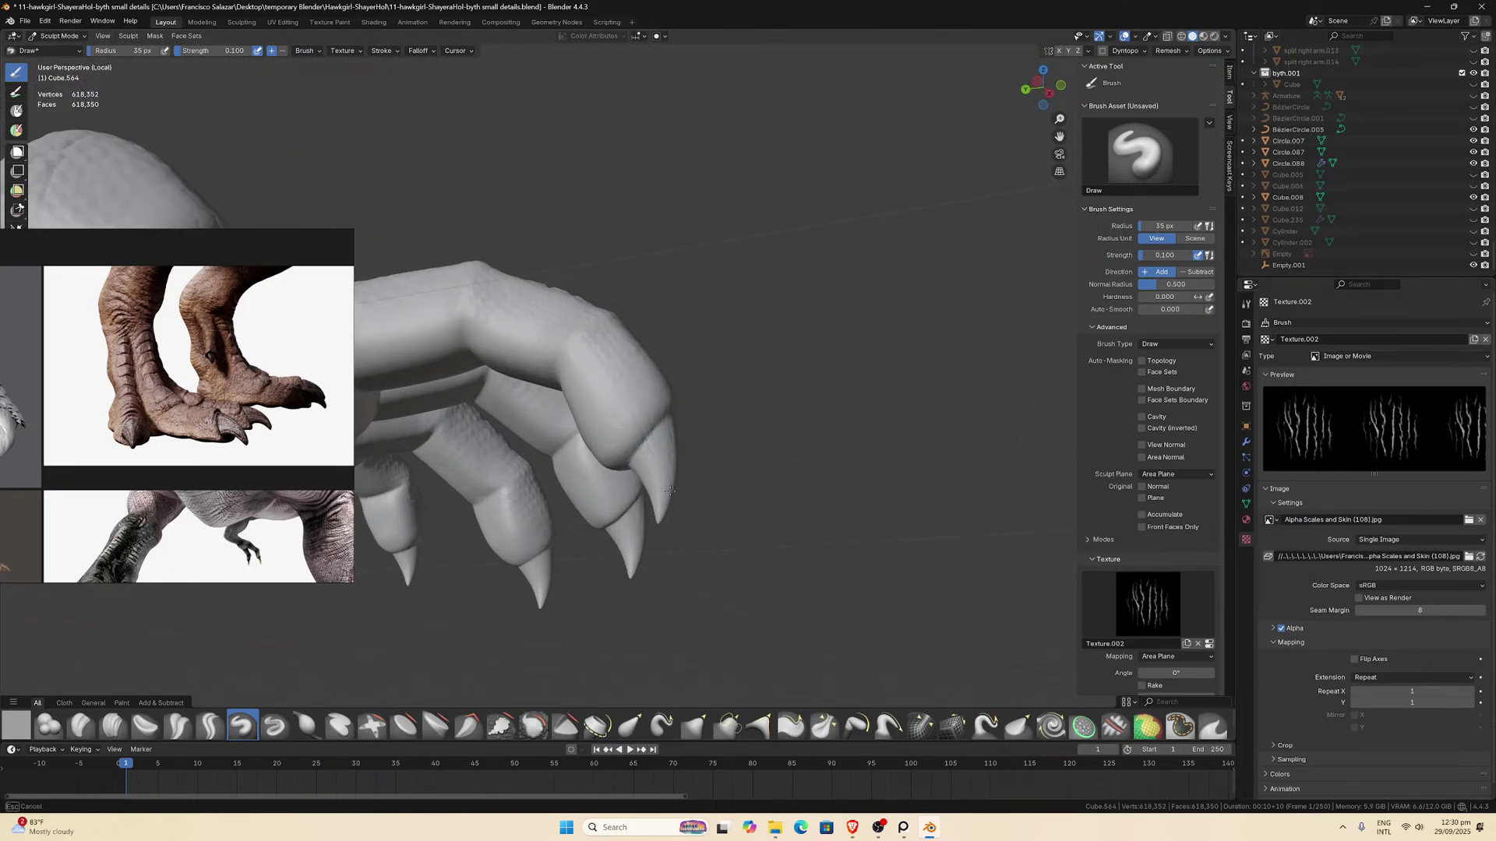
pyautogui.moveTo(675, 506)
pyautogui.mouseDown(button='middle')
pyautogui.moveTo(550, 457)
pyautogui.moveTo(588, 386)
pyautogui.moveTo(522, 339)
pyautogui.moveTo(596, 386)
pyautogui.moveTo(644, 393)
pyautogui.moveTo(520, 417)
pyautogui.mouseUp(button='middle')
pyautogui.press('KP_7')
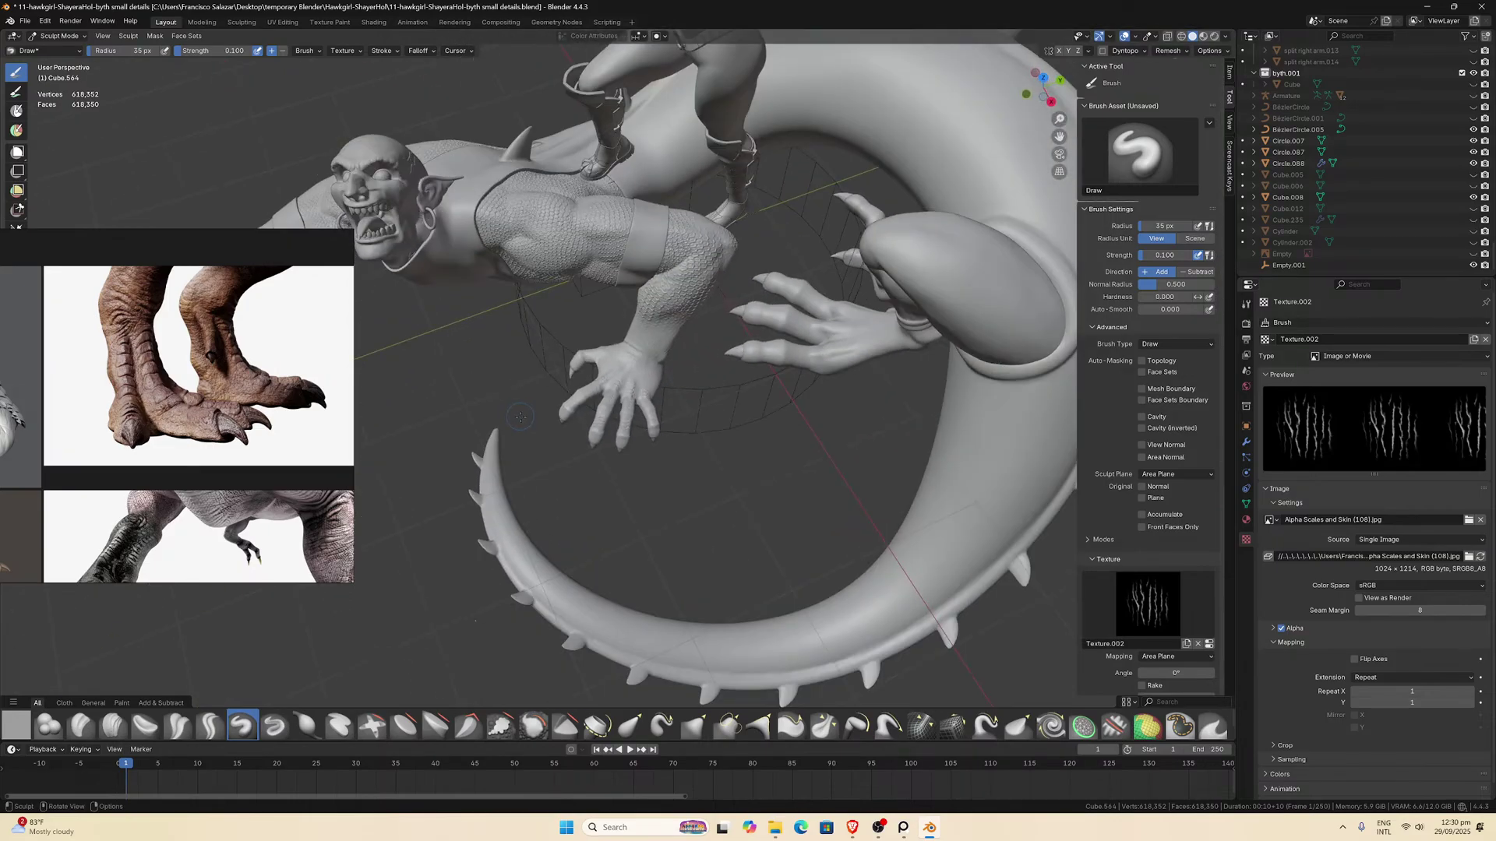
pyautogui.scroll(7, 577, 347)
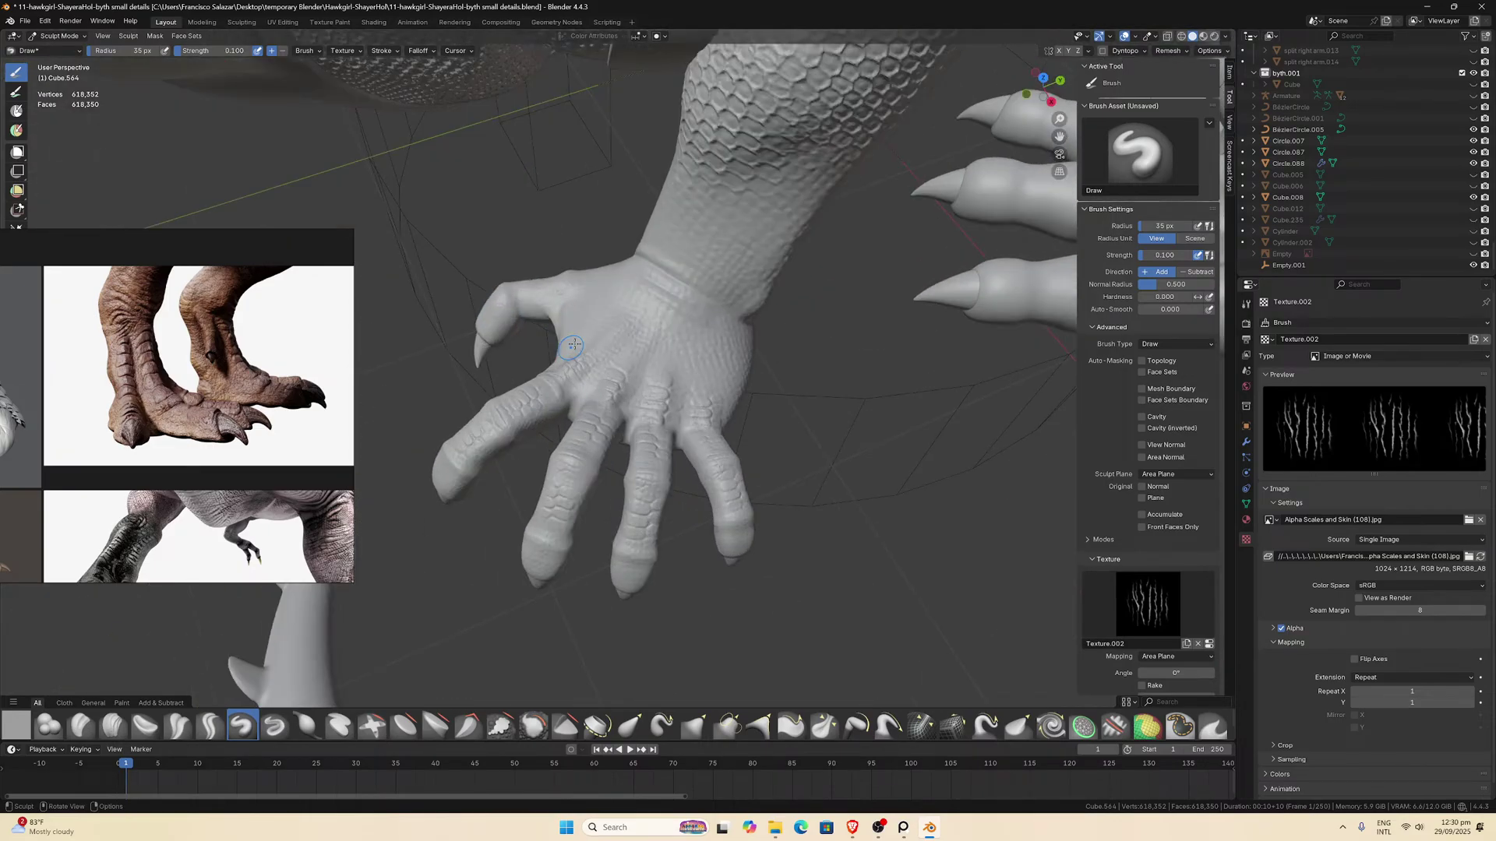
pyautogui.moveTo(604, 337); pyautogui.dragTo(645, 335, button='middle')
pyautogui.scroll(-5, 604, 367)
pyautogui.scroll(-5, 644, 336)
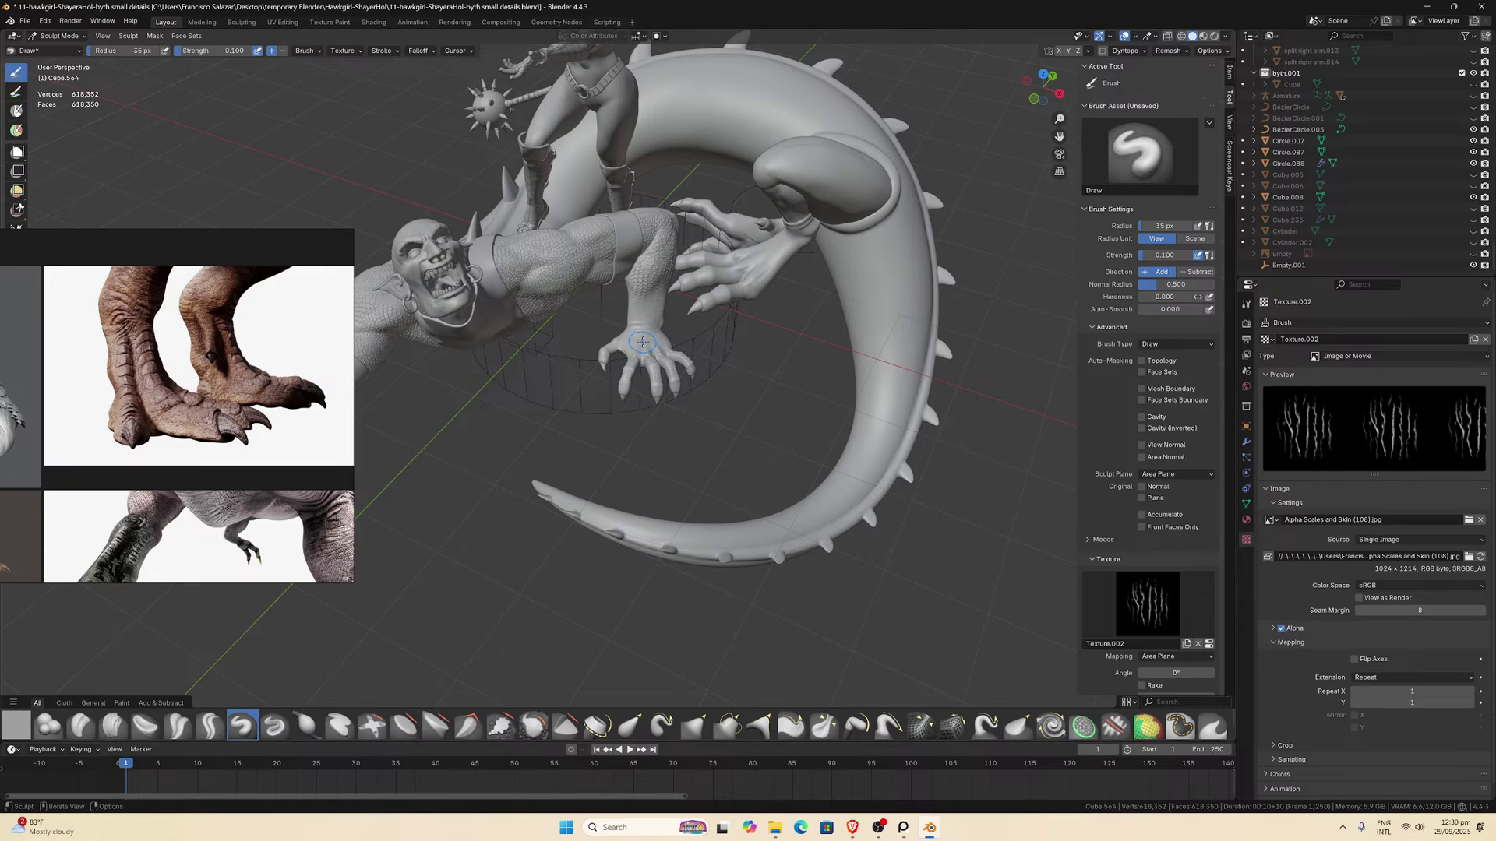
pyautogui.scroll(8, 642, 342)
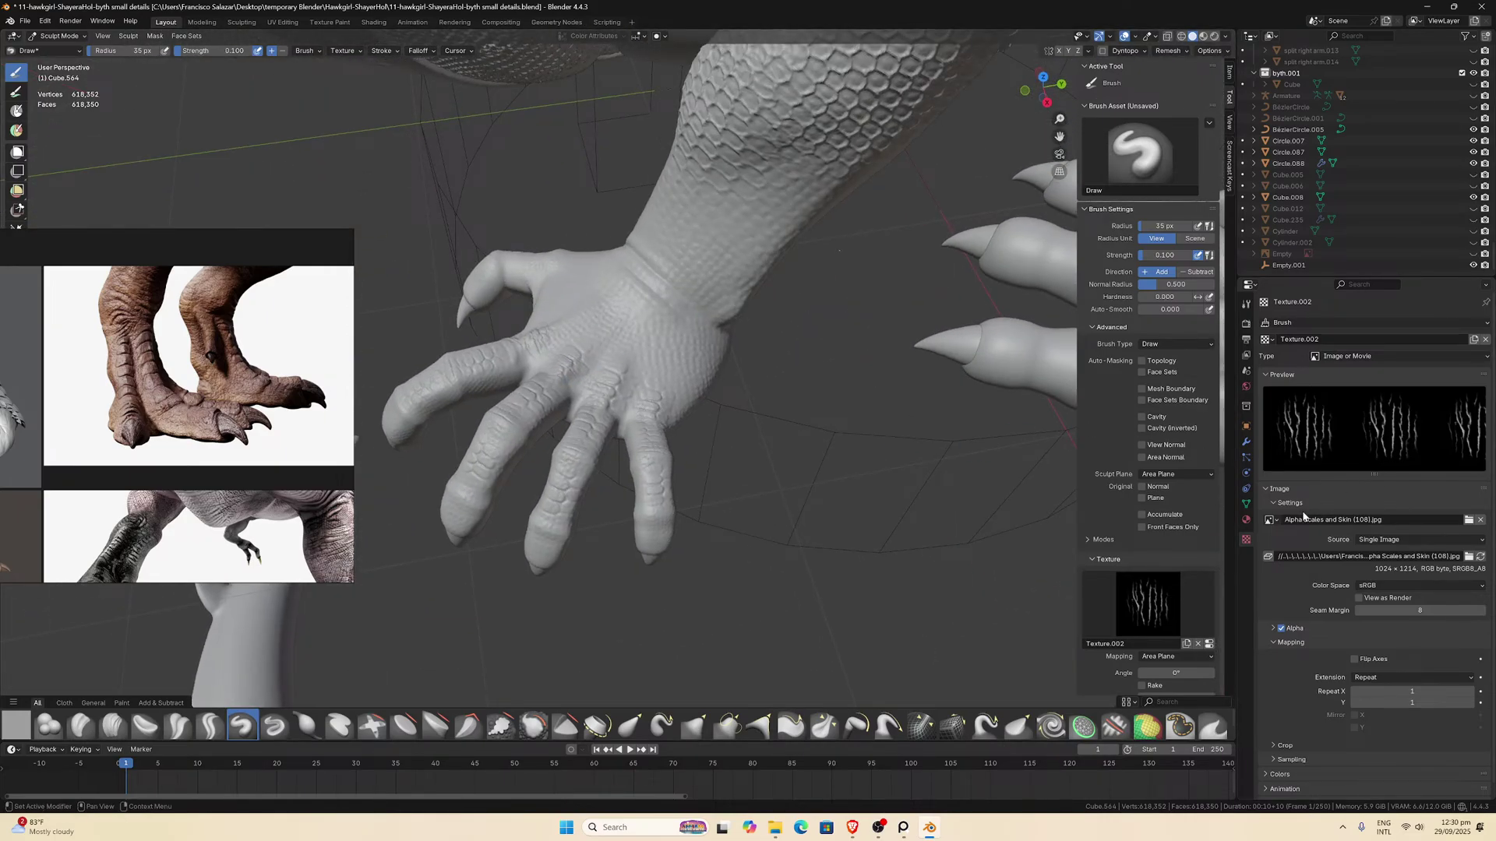
# Switch the brush texture to the loaded image Alpha Scales and Skin (74).jpg and set the brush strength to 0.2.
pyautogui.click(1269, 519)
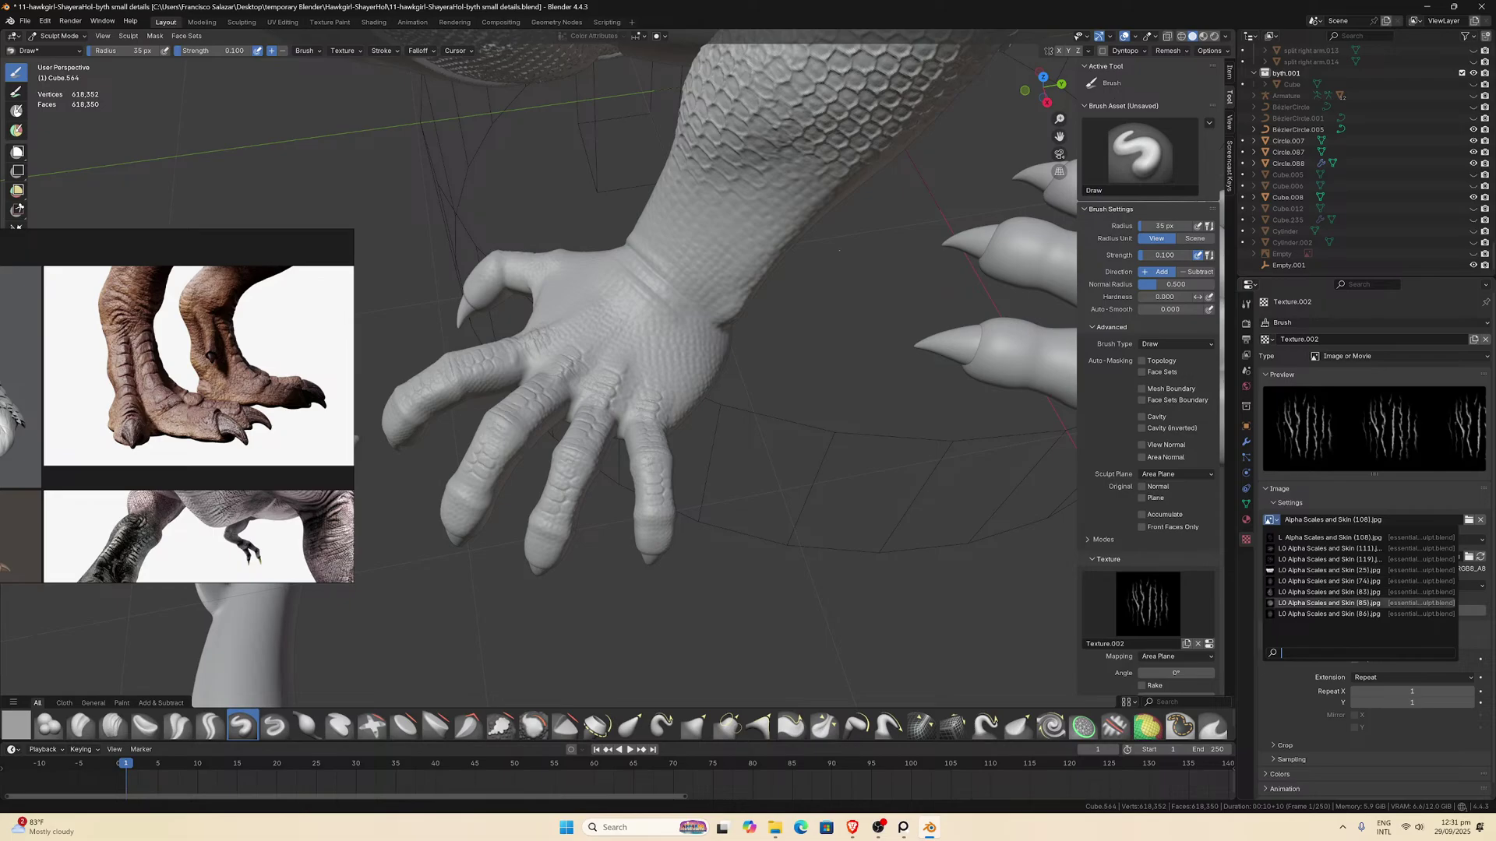
pyautogui.click(1328, 581)
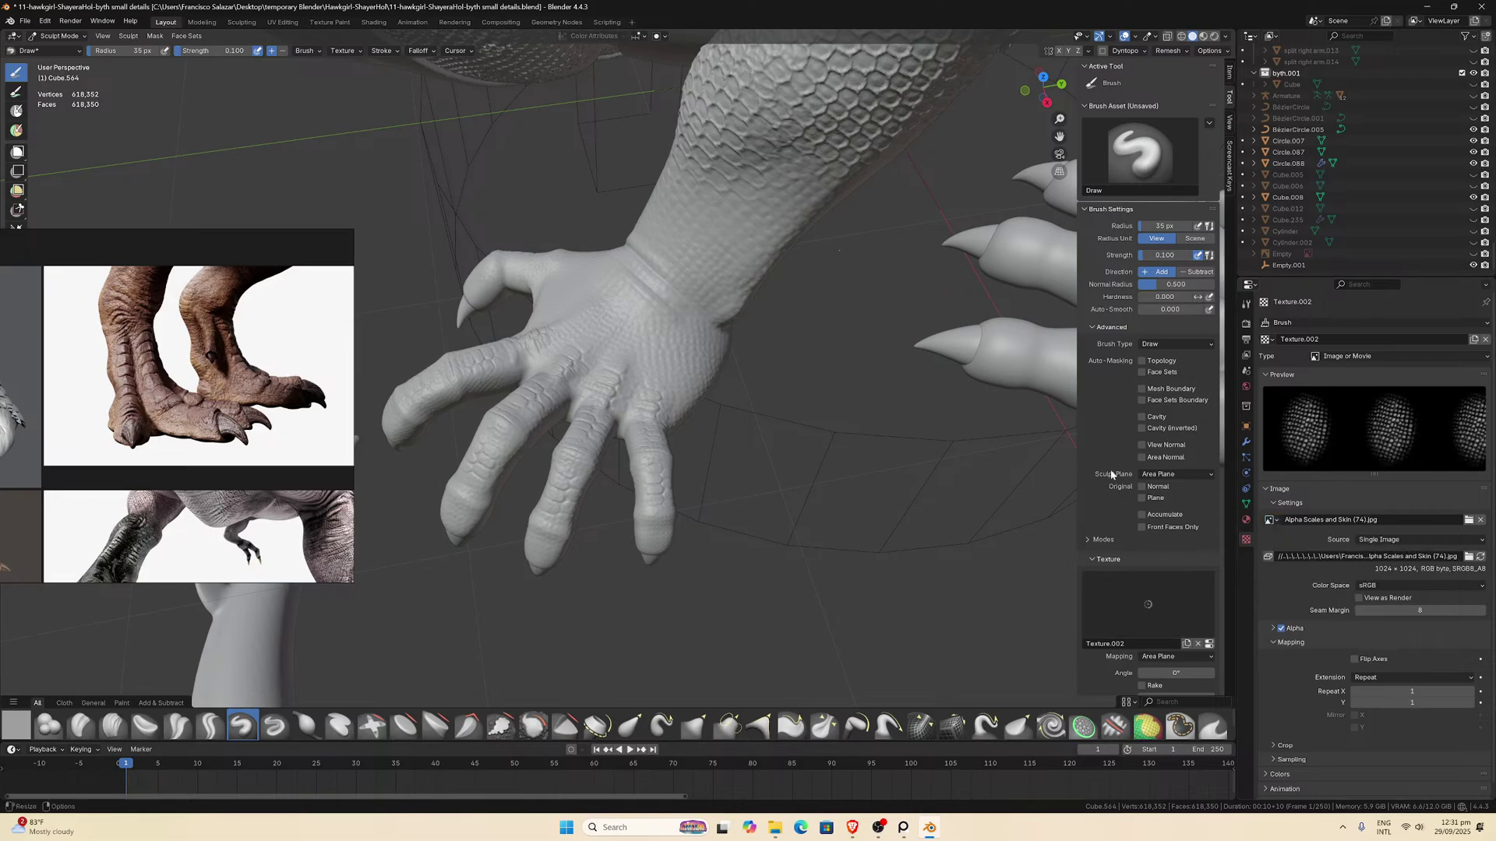
pyautogui.click(212, 51)
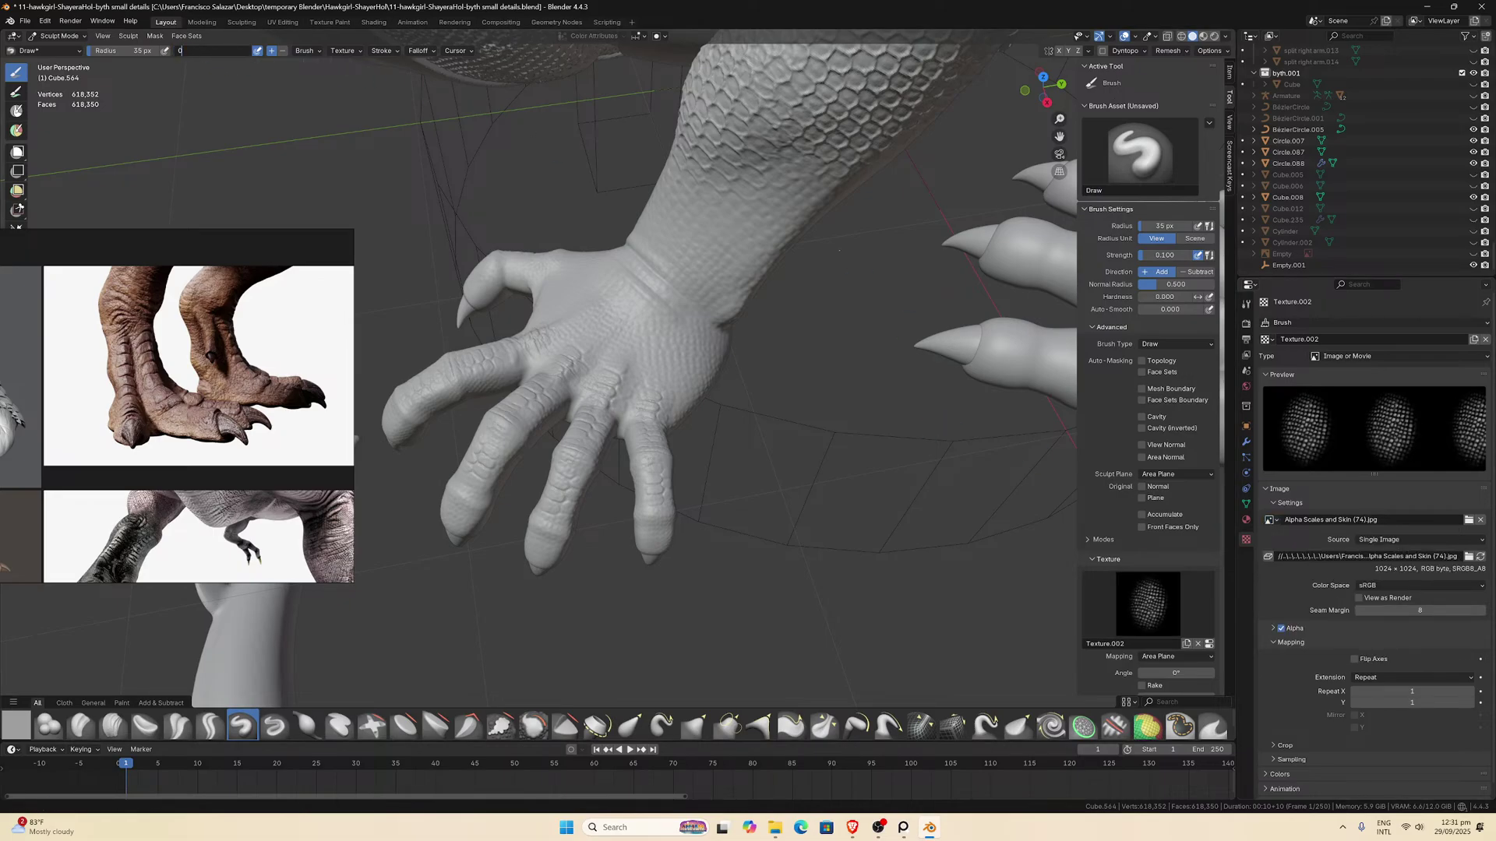
pyautogui.write('0.2')
pyautogui.press('Return')
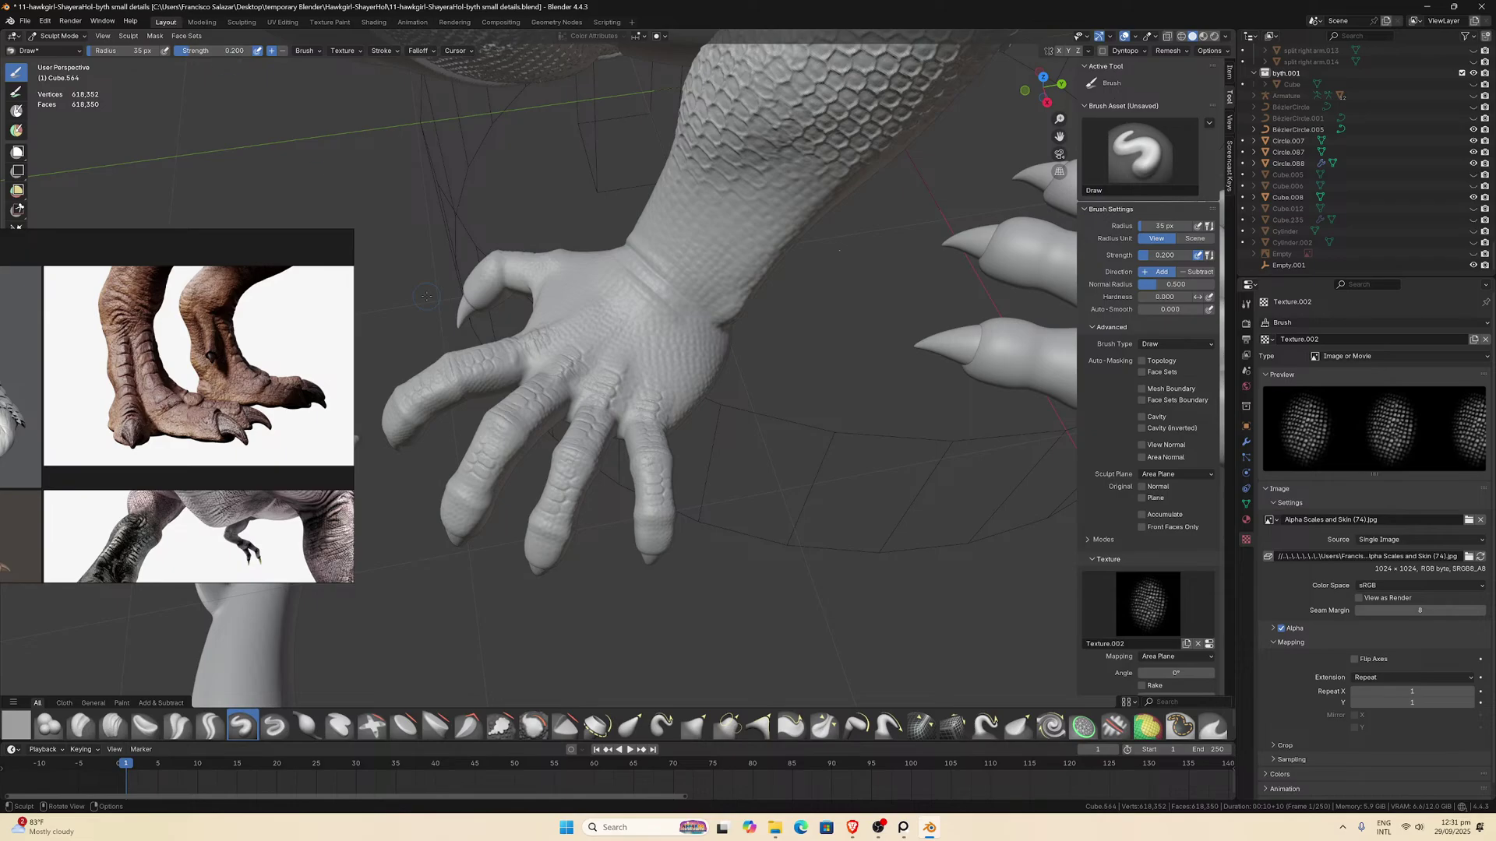
# Brush stronger scales around the wrist and across the back of the hand towards the knuckles.
pyautogui.moveTo(728, 263); pyautogui.dragTo(753, 205, button='middle')
pyautogui.scroll(-2, 760, 175)
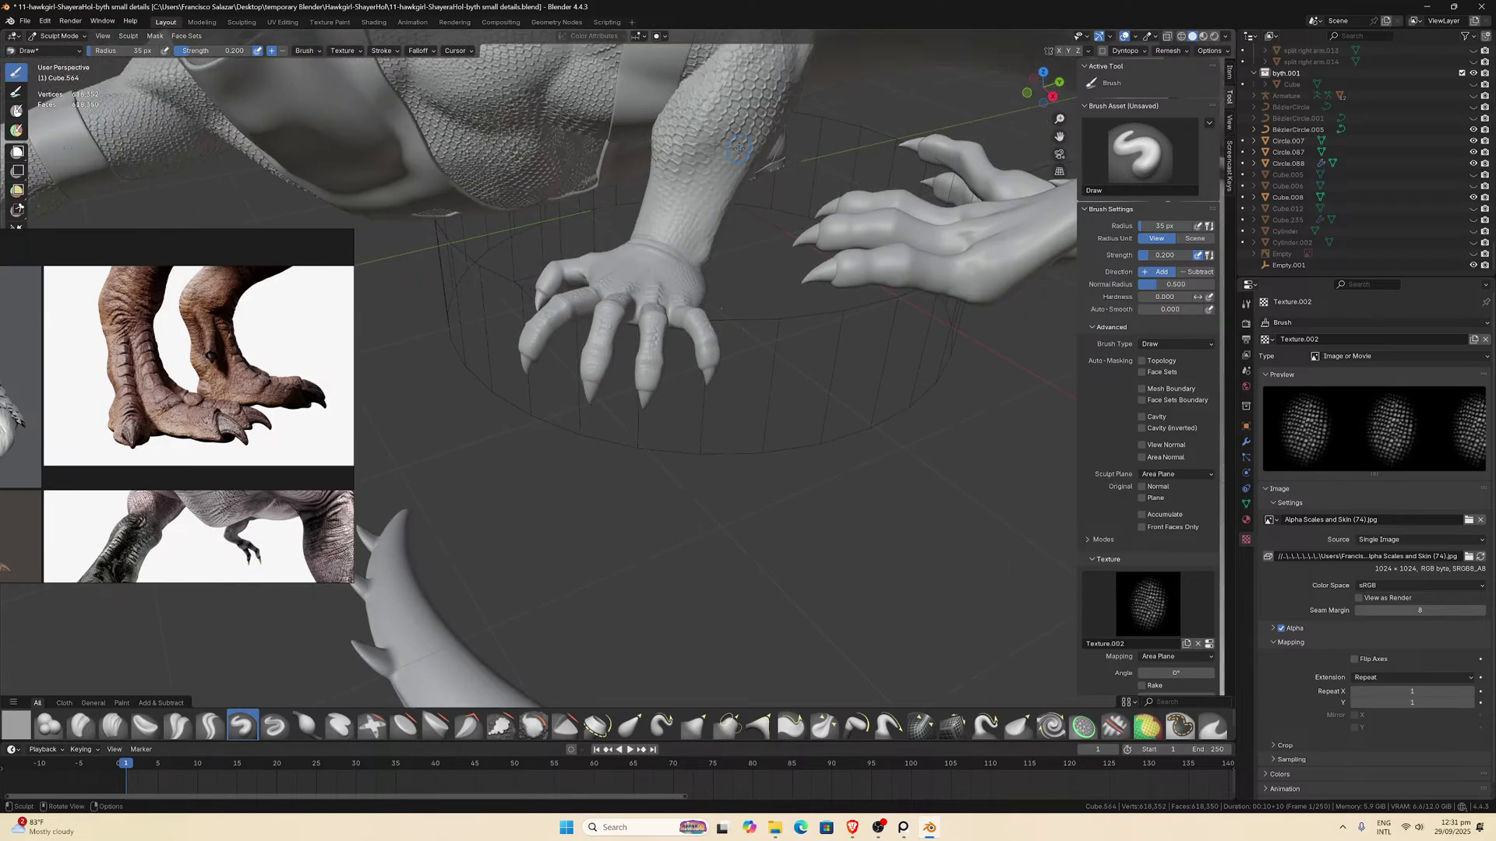
pyautogui.moveTo(682, 213)
pyautogui.mouseDown()
pyautogui.moveTo(701, 204)
pyautogui.moveTo(750, 248)
pyautogui.mouseUp()
pyautogui.scroll(5, 750, 248)
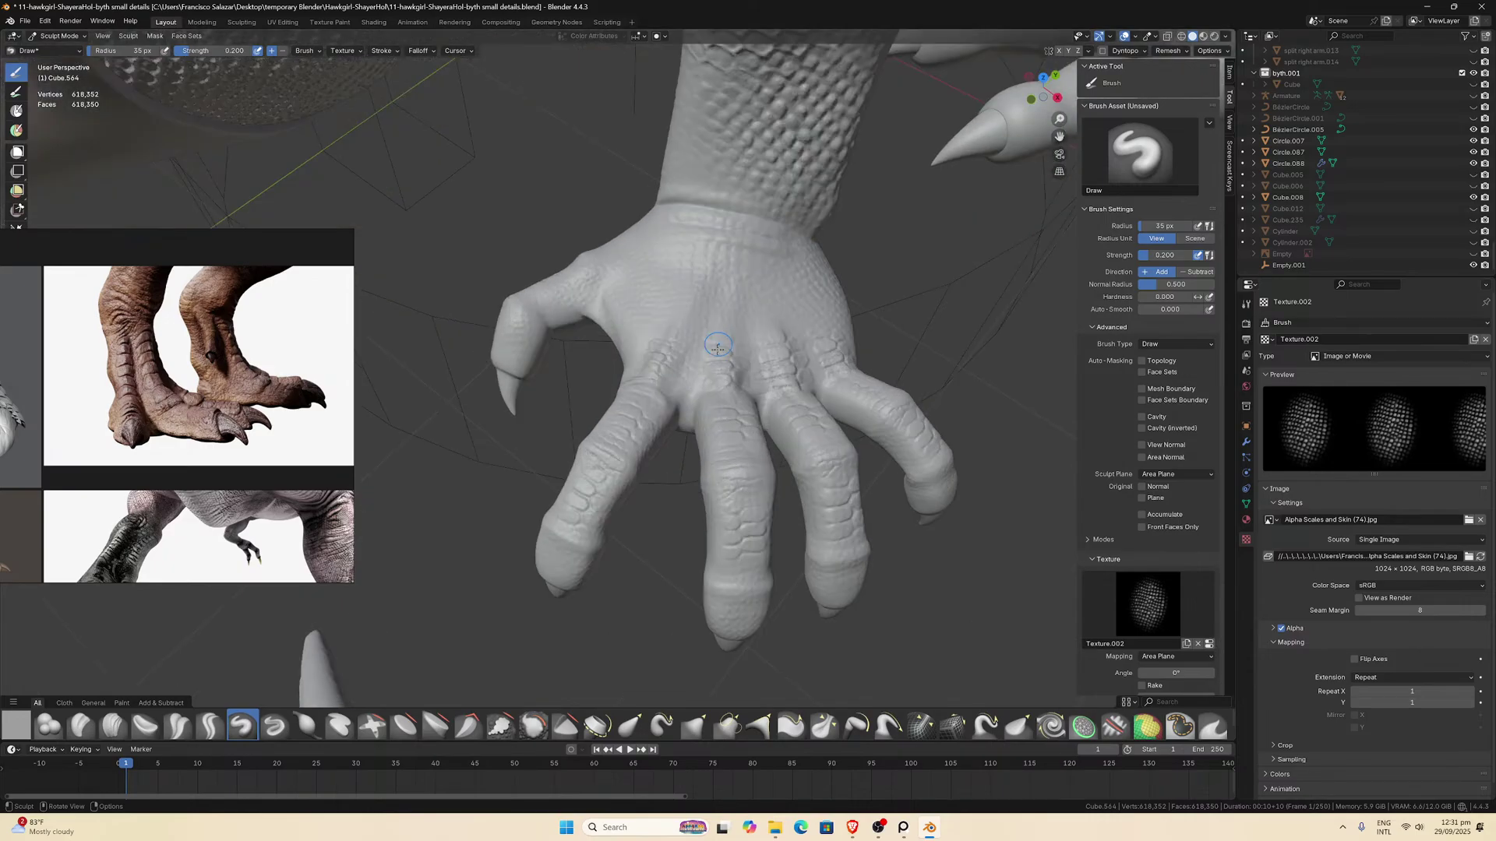
pyautogui.moveTo(724, 327); pyautogui.dragTo(635, 428, button='middle')
pyautogui.moveTo(637, 430)
pyautogui.mouseDown()
pyautogui.moveTo(670, 508)
pyautogui.moveTo(666, 468)
pyautogui.mouseUp()
pyautogui.moveTo(666, 467); pyautogui.dragTo(701, 413, button='middle')
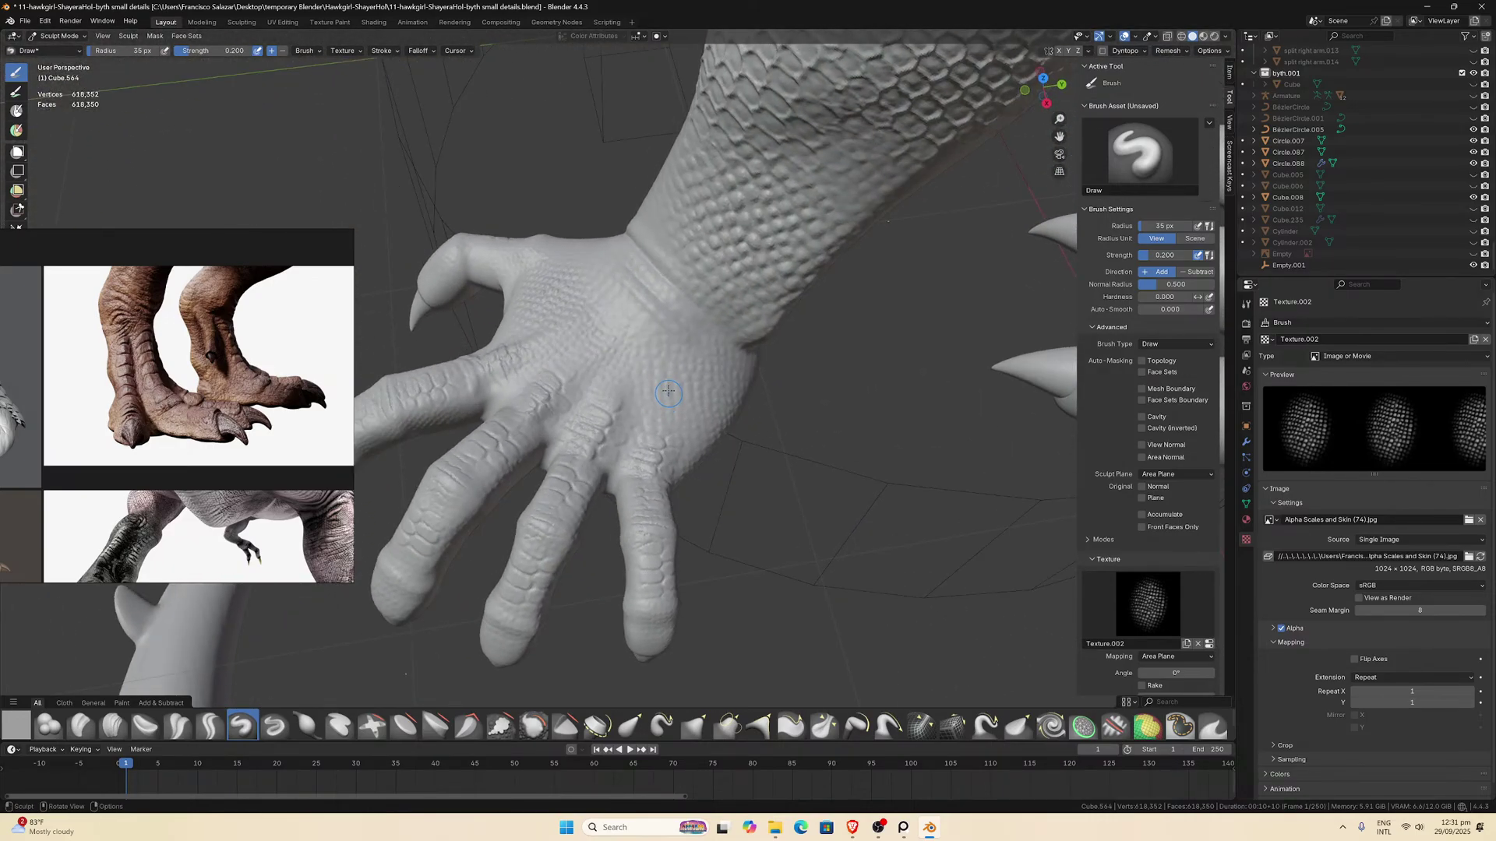
# Reinforce the scales on the little-finger side of the hand and on the thumb side of the wrist.
pyautogui.moveTo(662, 382)
pyautogui.mouseDown()
pyautogui.moveTo(714, 409)
pyautogui.moveTo(705, 425)
pyautogui.mouseUp()
pyautogui.scroll(-4, 705, 425)
pyautogui.moveTo(705, 425)
pyautogui.mouseDown(button='middle')
pyautogui.moveTo(753, 434)
pyautogui.moveTo(701, 390)
pyautogui.mouseUp(button='middle')
pyautogui.scroll(4, 677, 348)
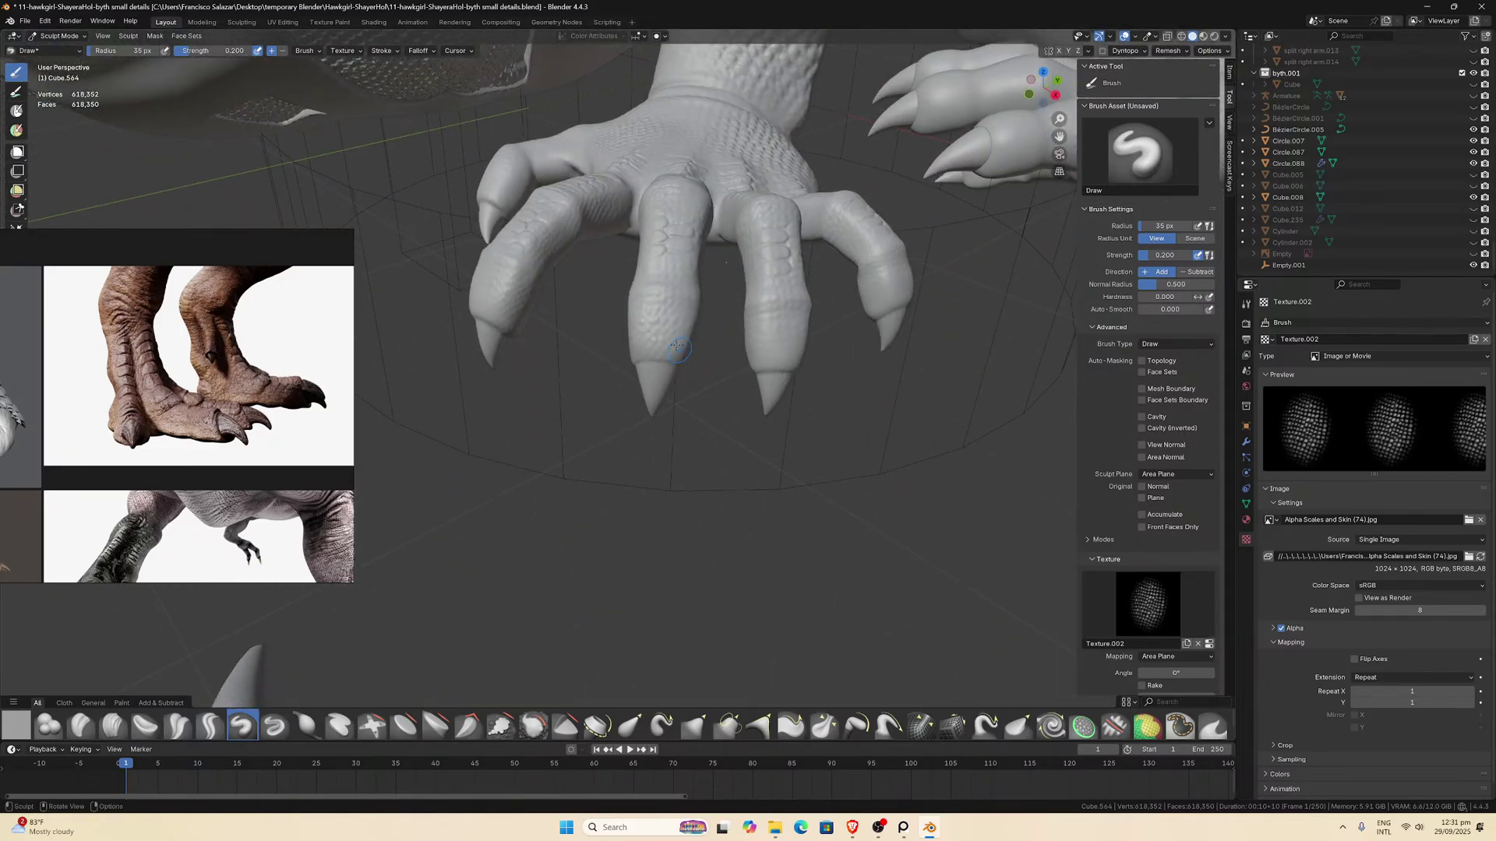
pyautogui.moveTo(662, 328); pyautogui.dragTo(645, 92, button='middle')
pyautogui.scroll(-4, 715, 310)
pyautogui.moveTo(632, 97); pyautogui.dragTo(670, 122)
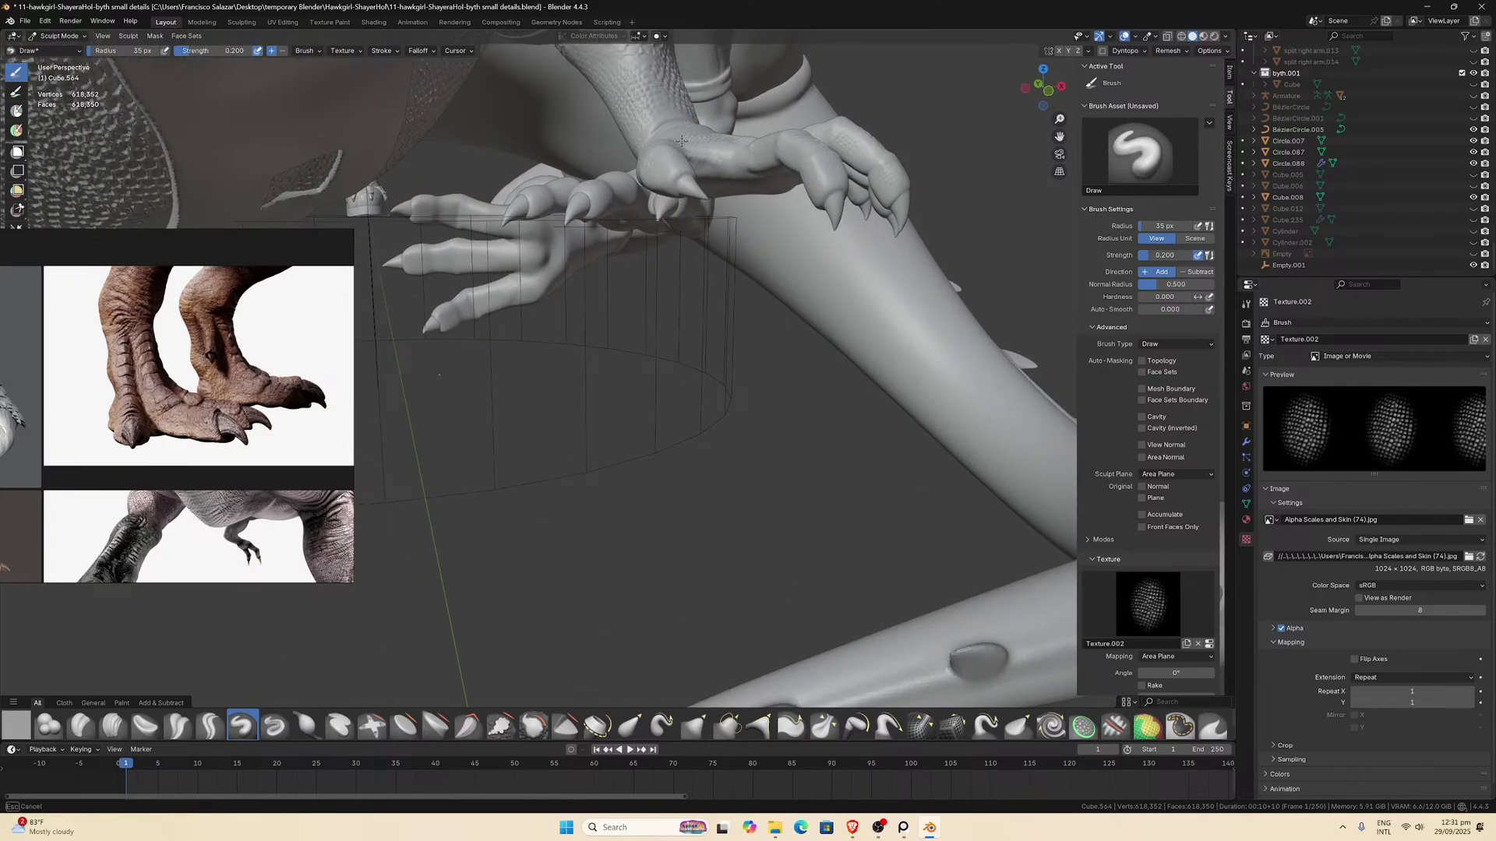
# Leave sculpting on the arm, isolate the creature's head in local view and switch it to Sculpt Mode.
pyautogui.moveTo(682, 141); pyautogui.dragTo(864, 211, button='middle')
pyautogui.scroll(5, 670, 254)
pyautogui.scroll(5, 968, 134)
pyautogui.moveTo(1038, 137); pyautogui.dragTo(862, 247, button='middle')
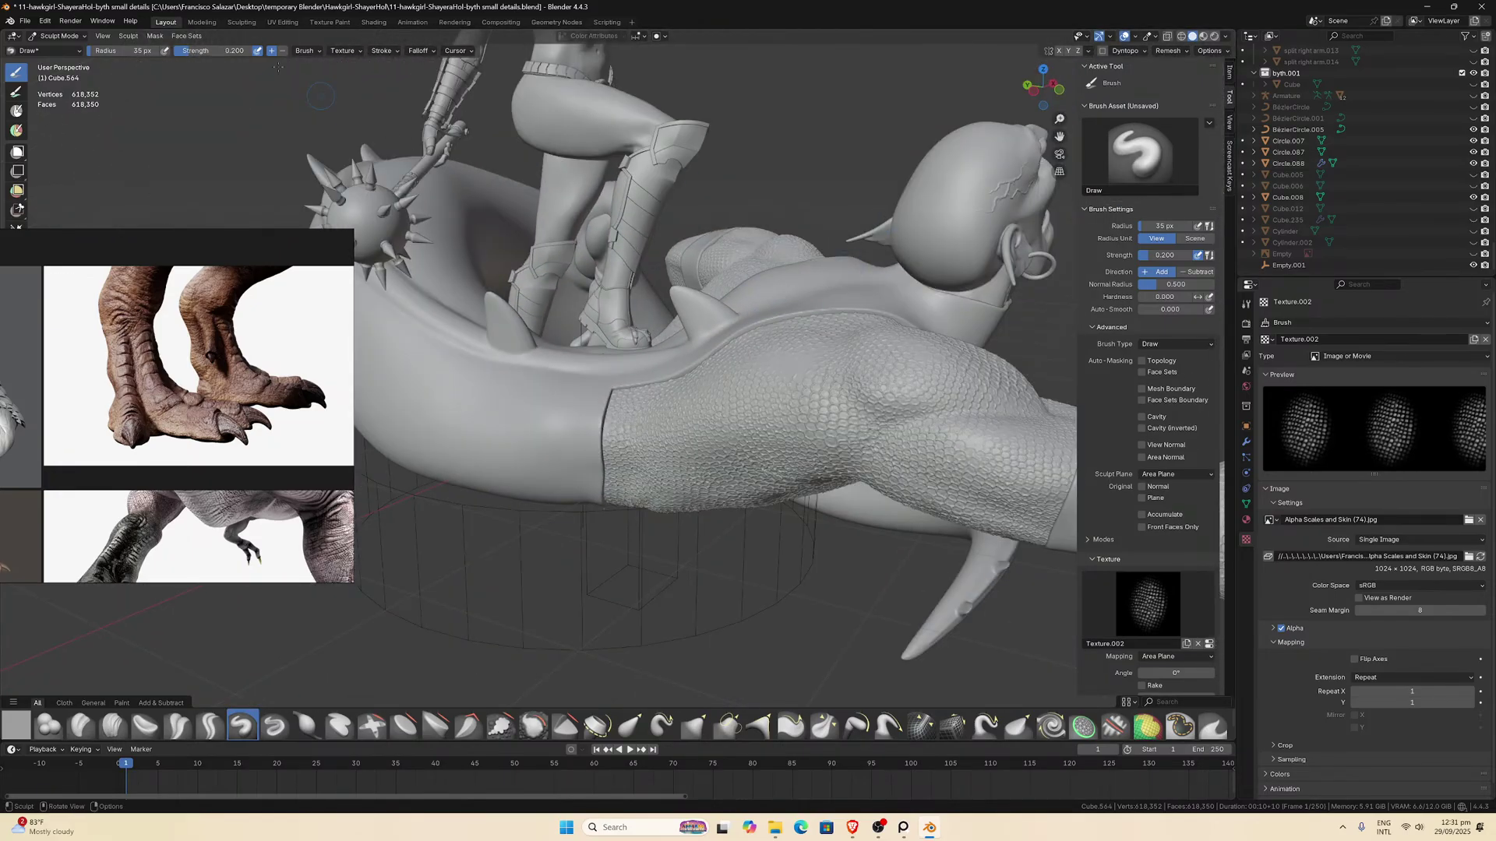
pyautogui.click(58, 36)
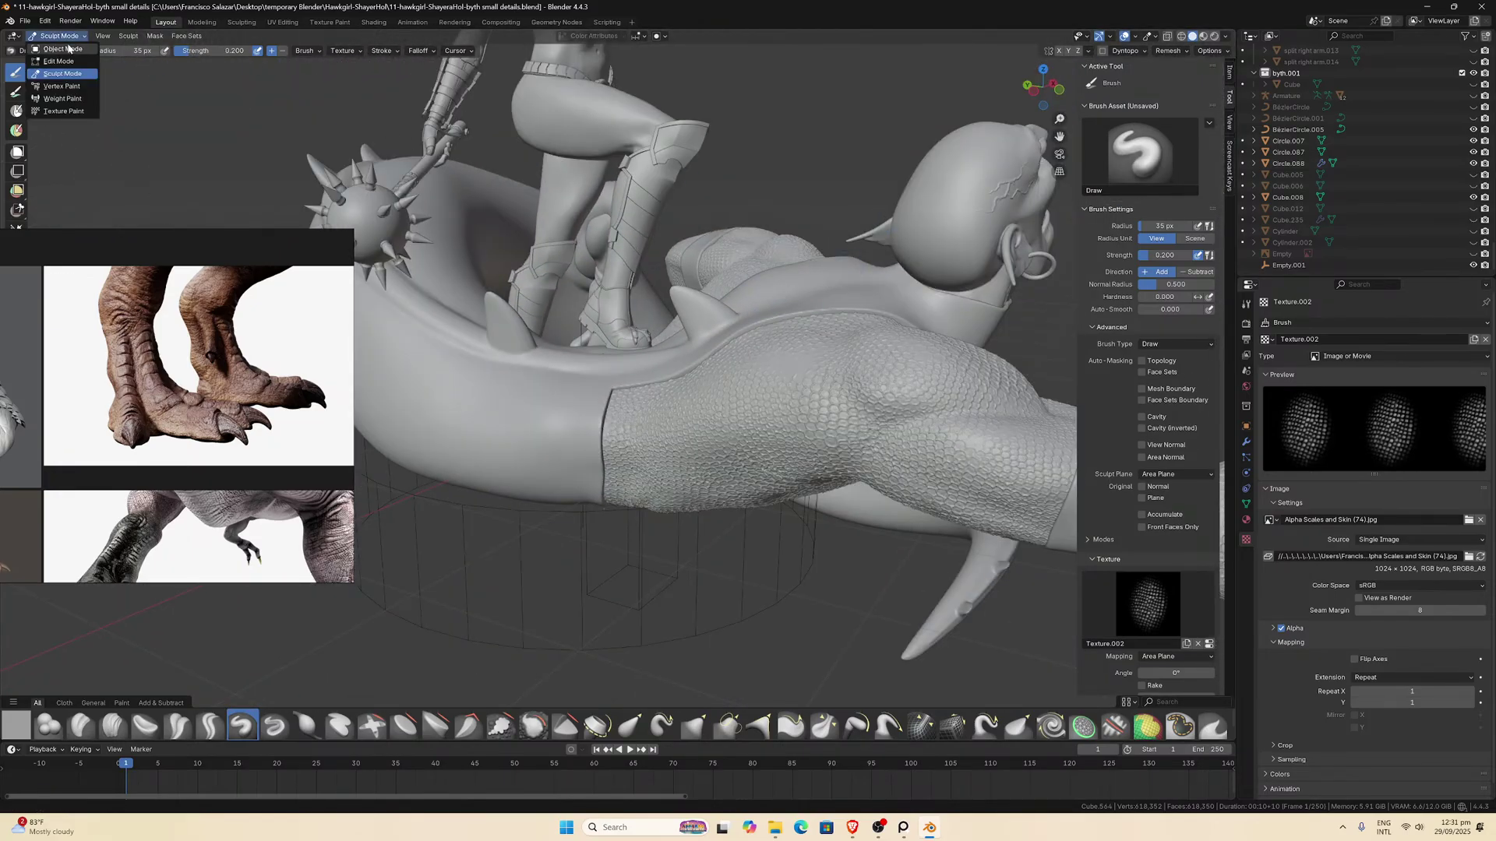
pyautogui.click(938, 230)
pyautogui.press('KP_Divide')
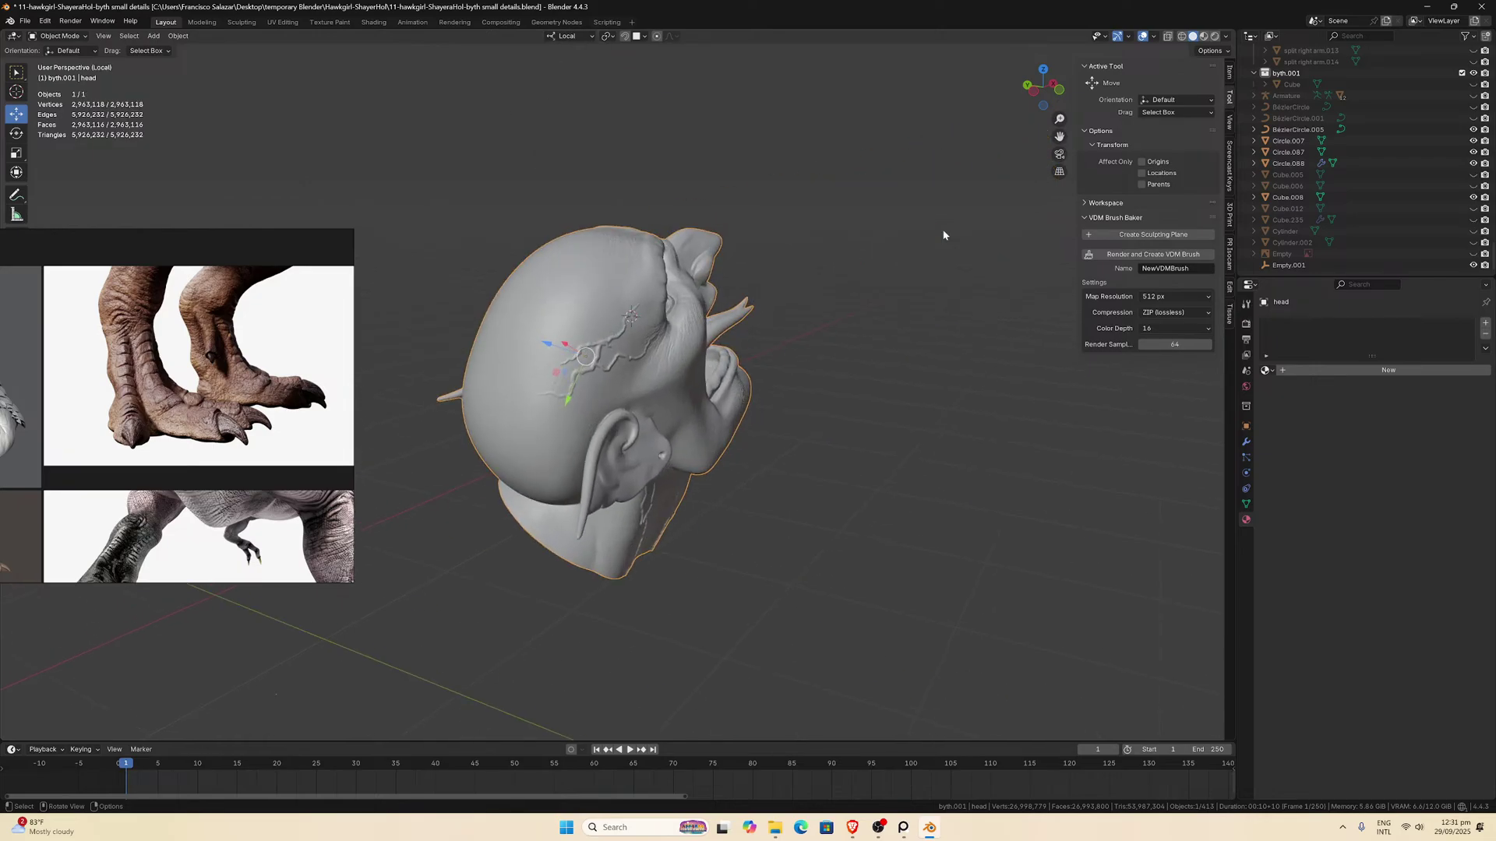
pyautogui.moveTo(943, 235); pyautogui.dragTo(725, 430, button='middle')
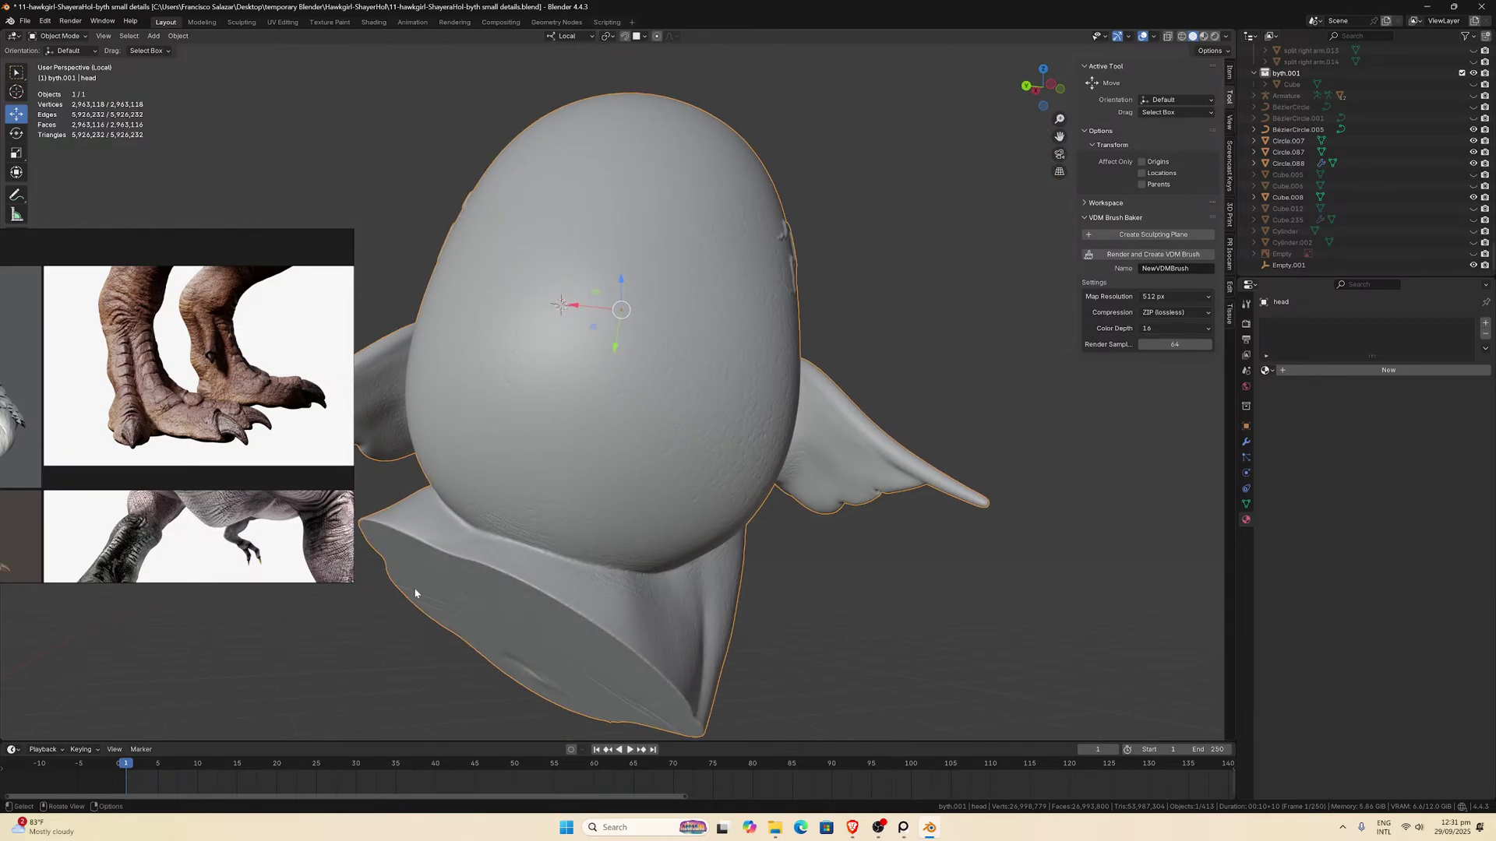
pyautogui.click(58, 36)
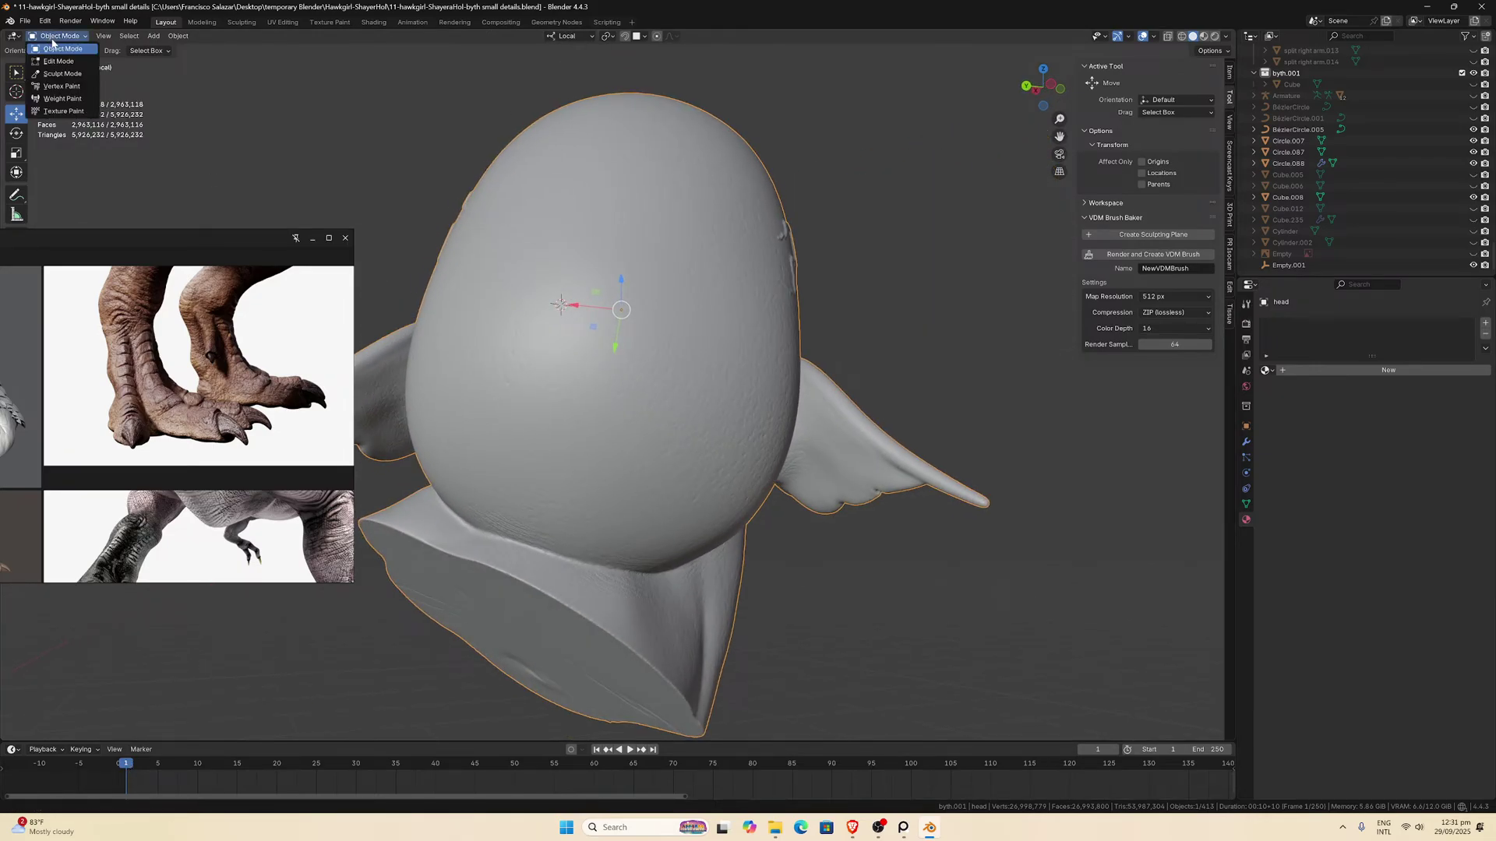
pyautogui.click(55, 74)
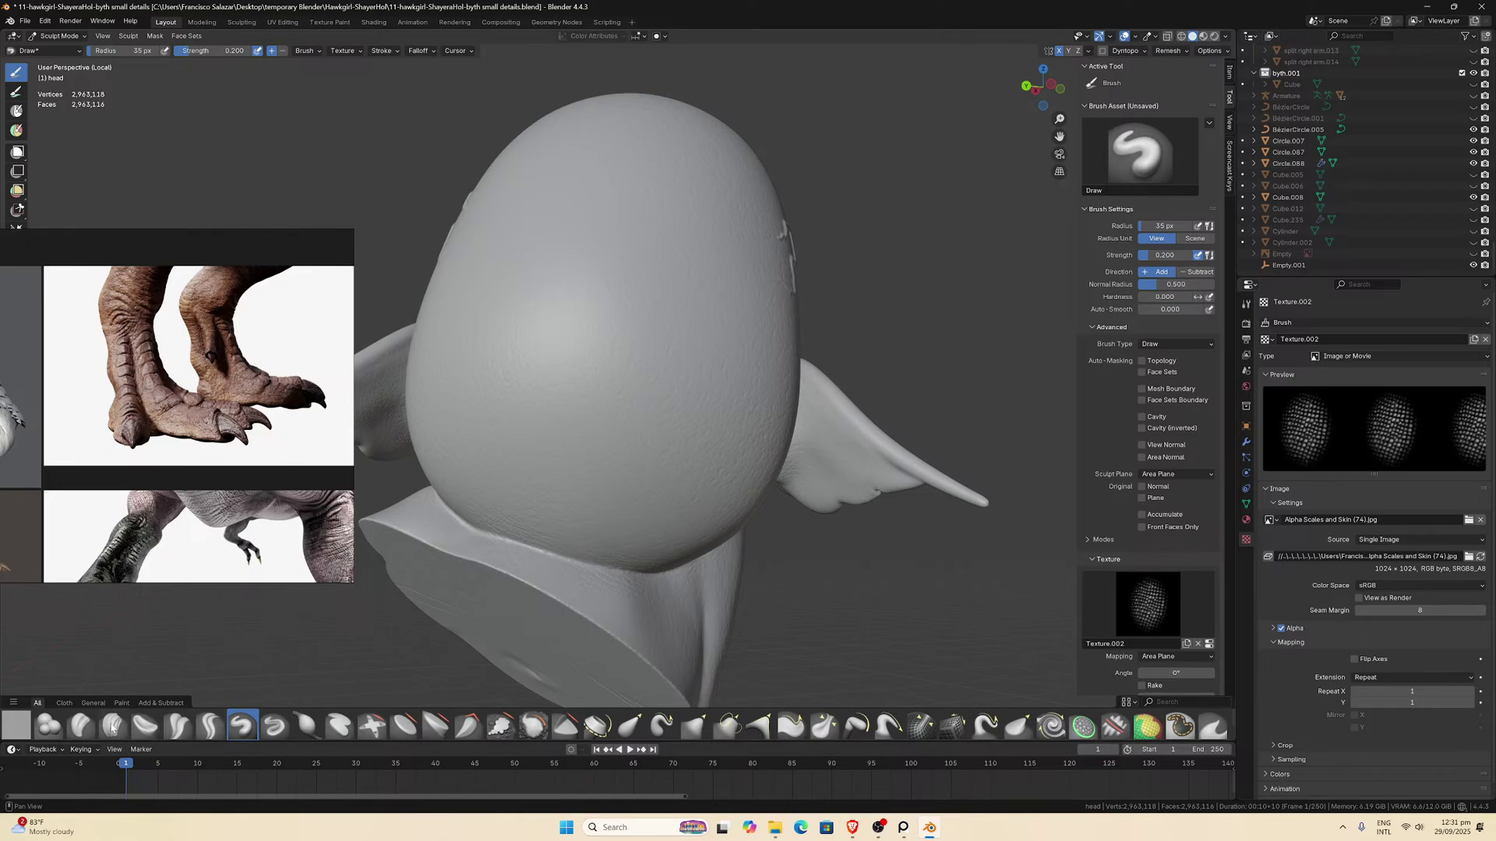
# With the Clay brush and X mirroring off, build up the seam where the back of the skull meets the neck.
pyautogui.click(81, 725)
pyautogui.moveTo(560, 434); pyautogui.dragTo(571, 430, button='middle')
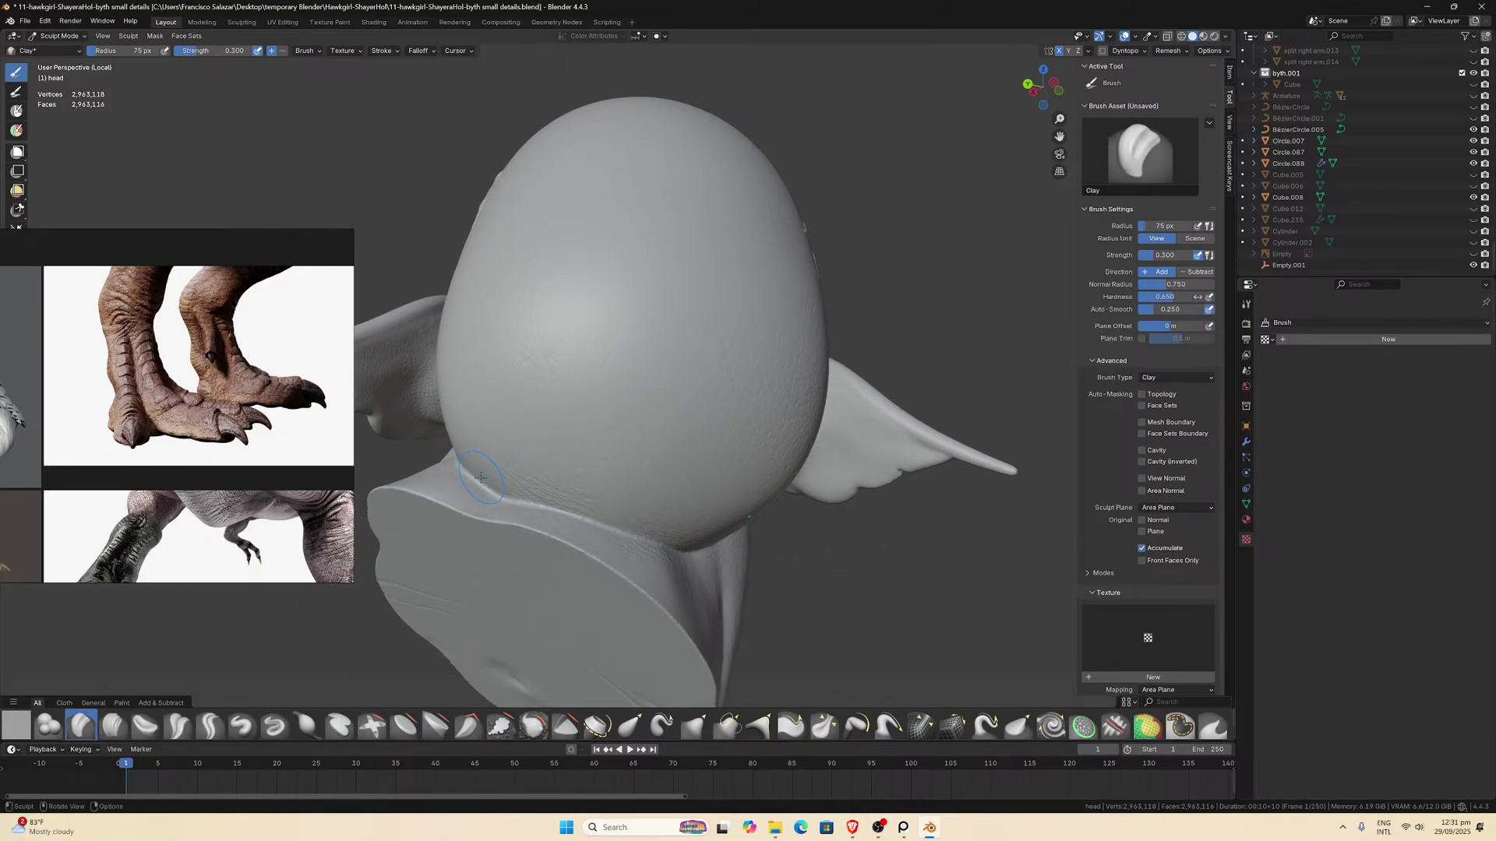
pyautogui.scroll(2, 481, 477)
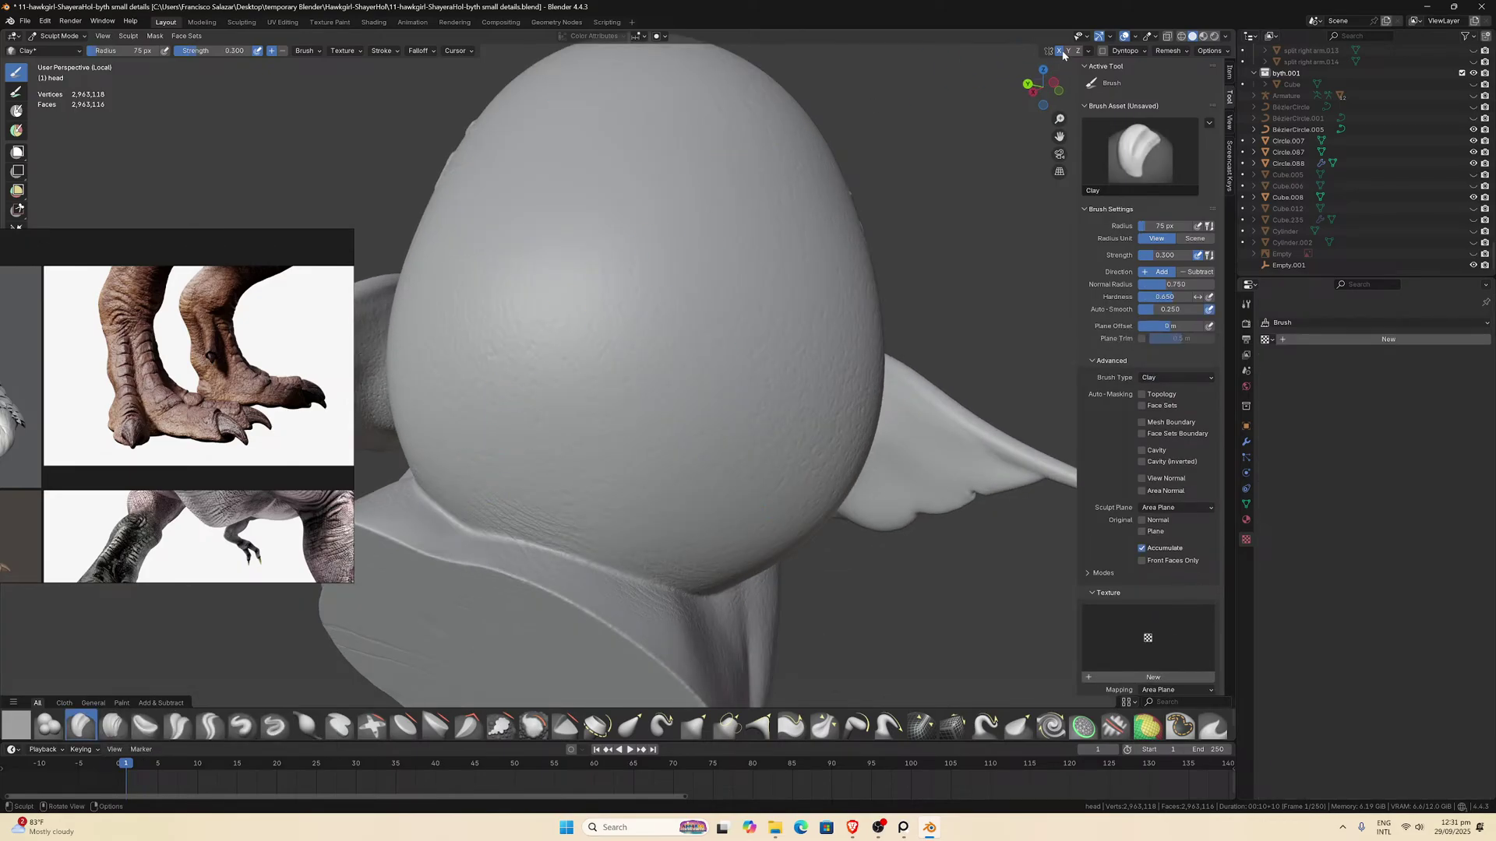
pyautogui.moveTo(441, 497); pyautogui.dragTo(621, 557)
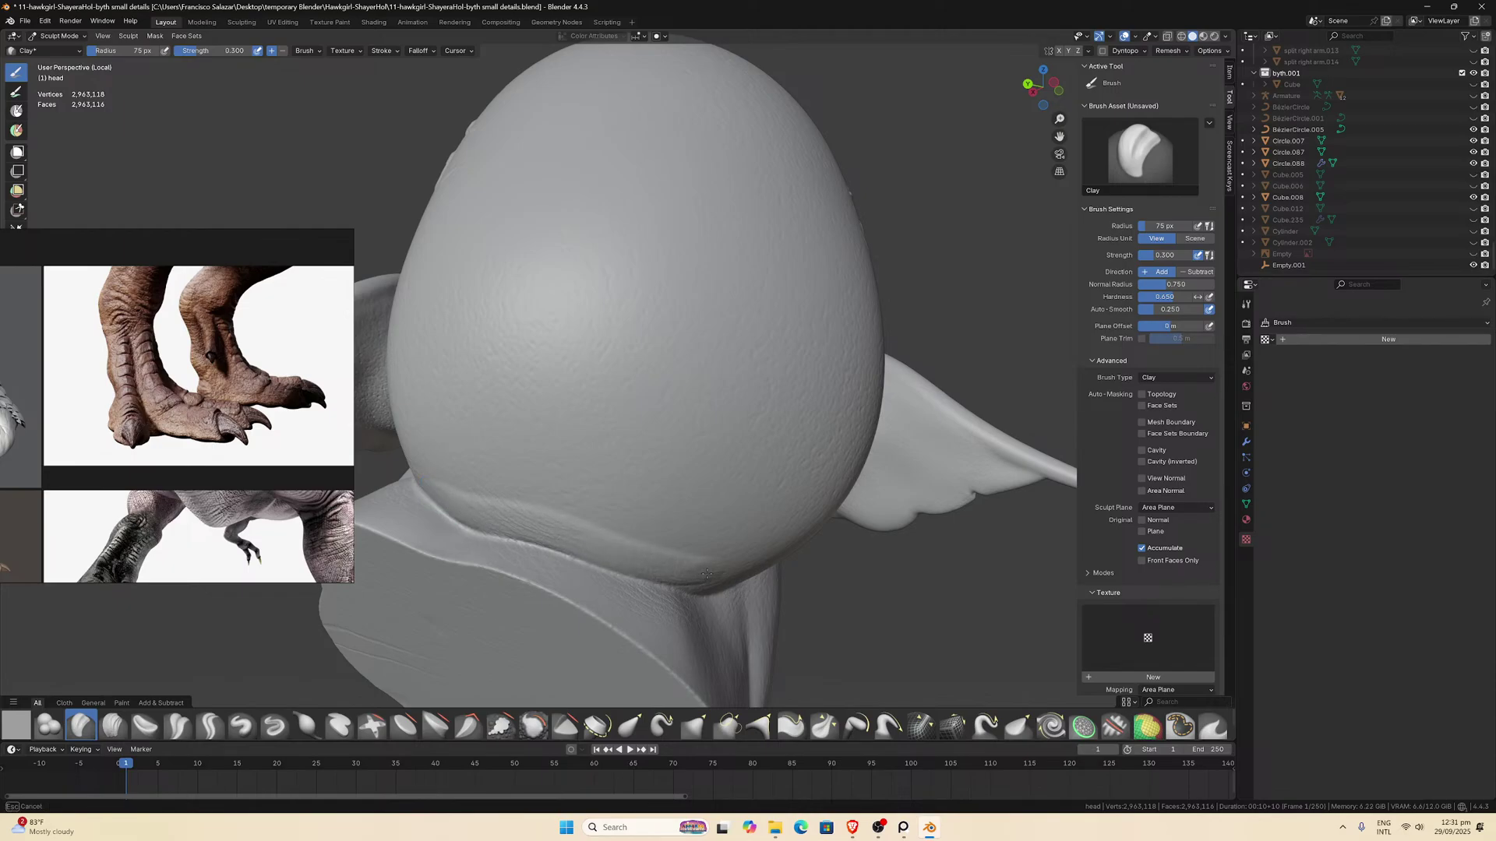
pyautogui.moveTo(706, 574); pyautogui.dragTo(709, 575)
pyautogui.moveTo(709, 575)
pyautogui.mouseDown(button='middle')
pyautogui.moveTo(620, 482)
pyautogui.moveTo(650, 453)
pyautogui.mouseUp(button='middle')
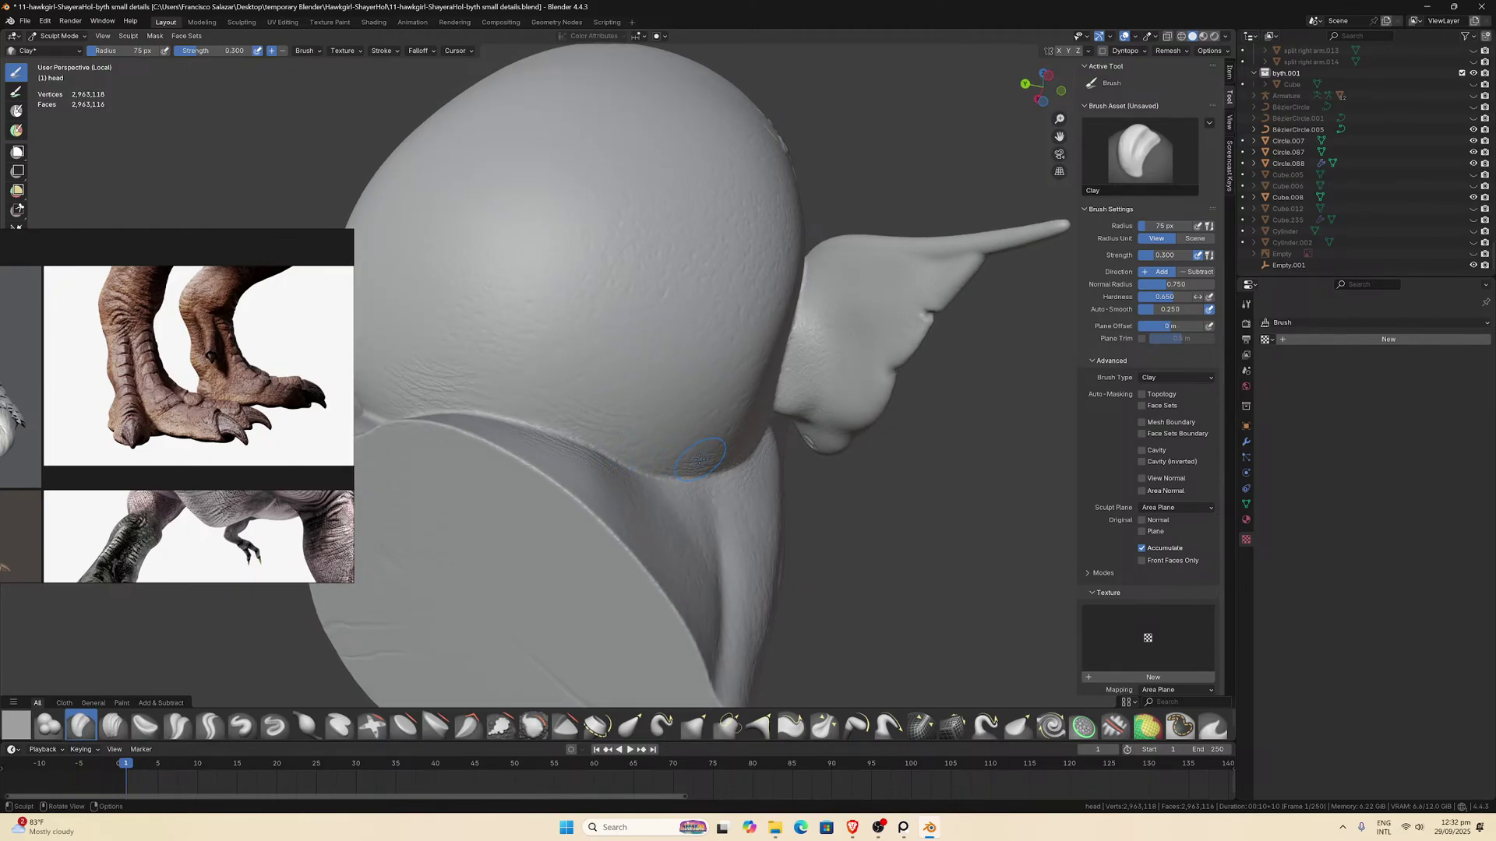
pyautogui.moveTo(700, 460); pyautogui.dragTo(662, 459)
# Move the reference images aside and refine the skull-to-neck seam with the Crease Polish brush at a 53 px radius.
pyautogui.moveTo(299, 529); pyautogui.dragTo(163, 528)
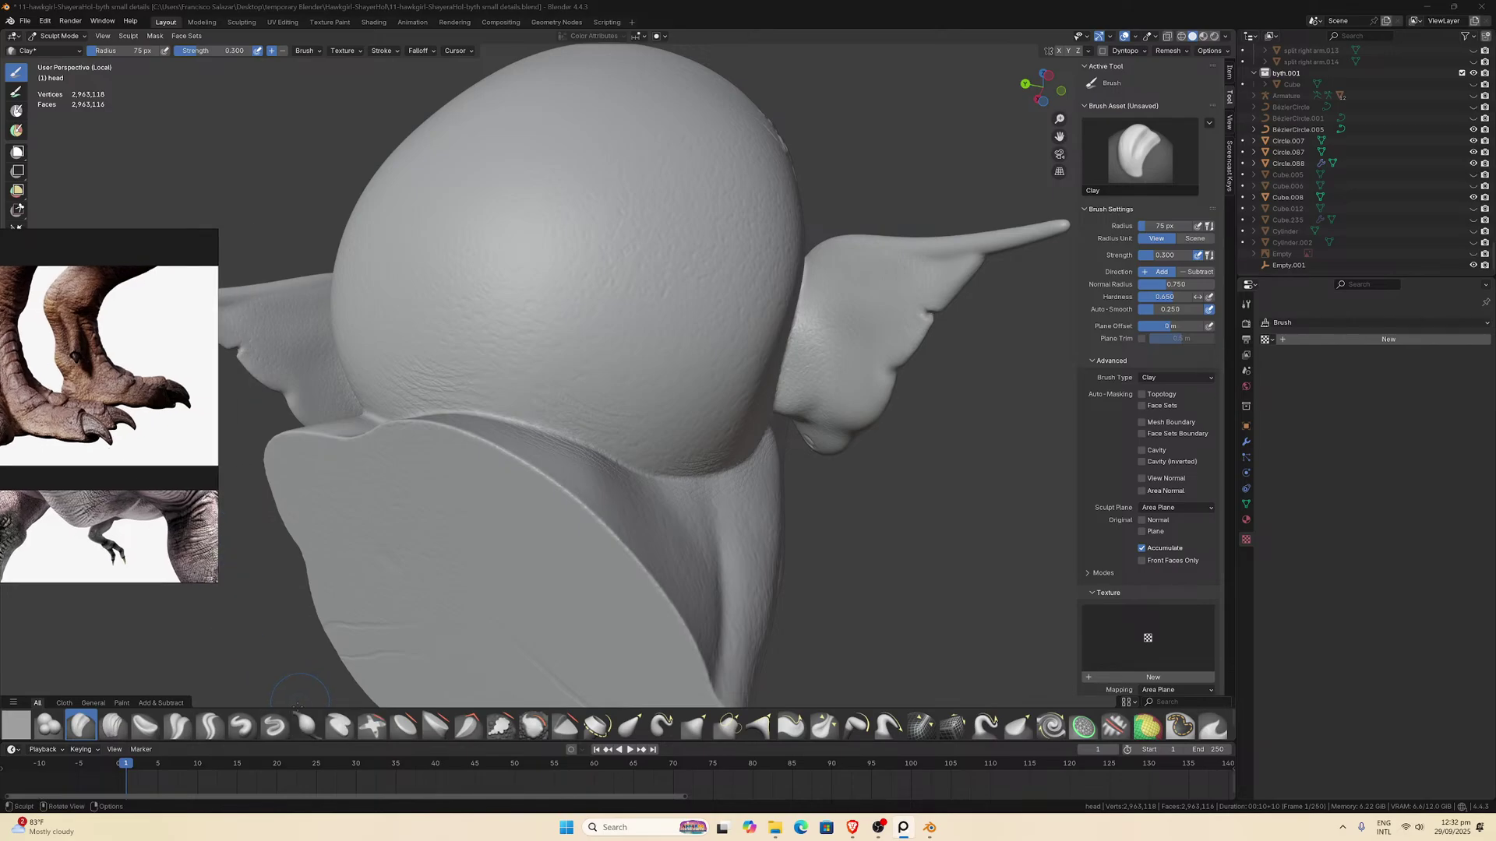
pyautogui.click(178, 725)
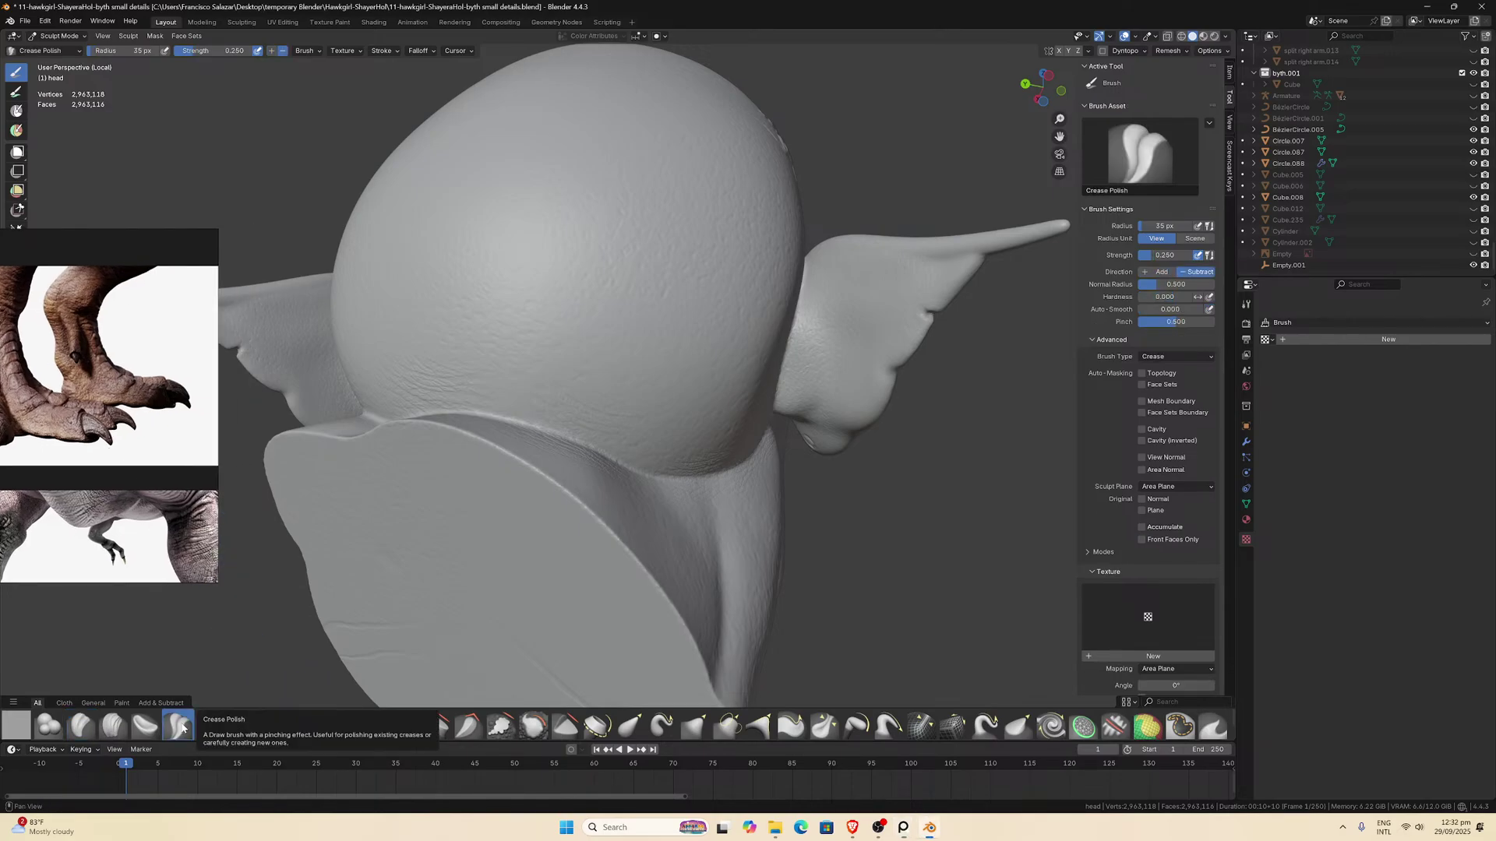
pyautogui.moveTo(436, 499); pyautogui.dragTo(478, 463, button='middle')
pyautogui.press('f')
pyautogui.click(484, 468)
pyautogui.moveTo(477, 445); pyautogui.dragTo(483, 452)
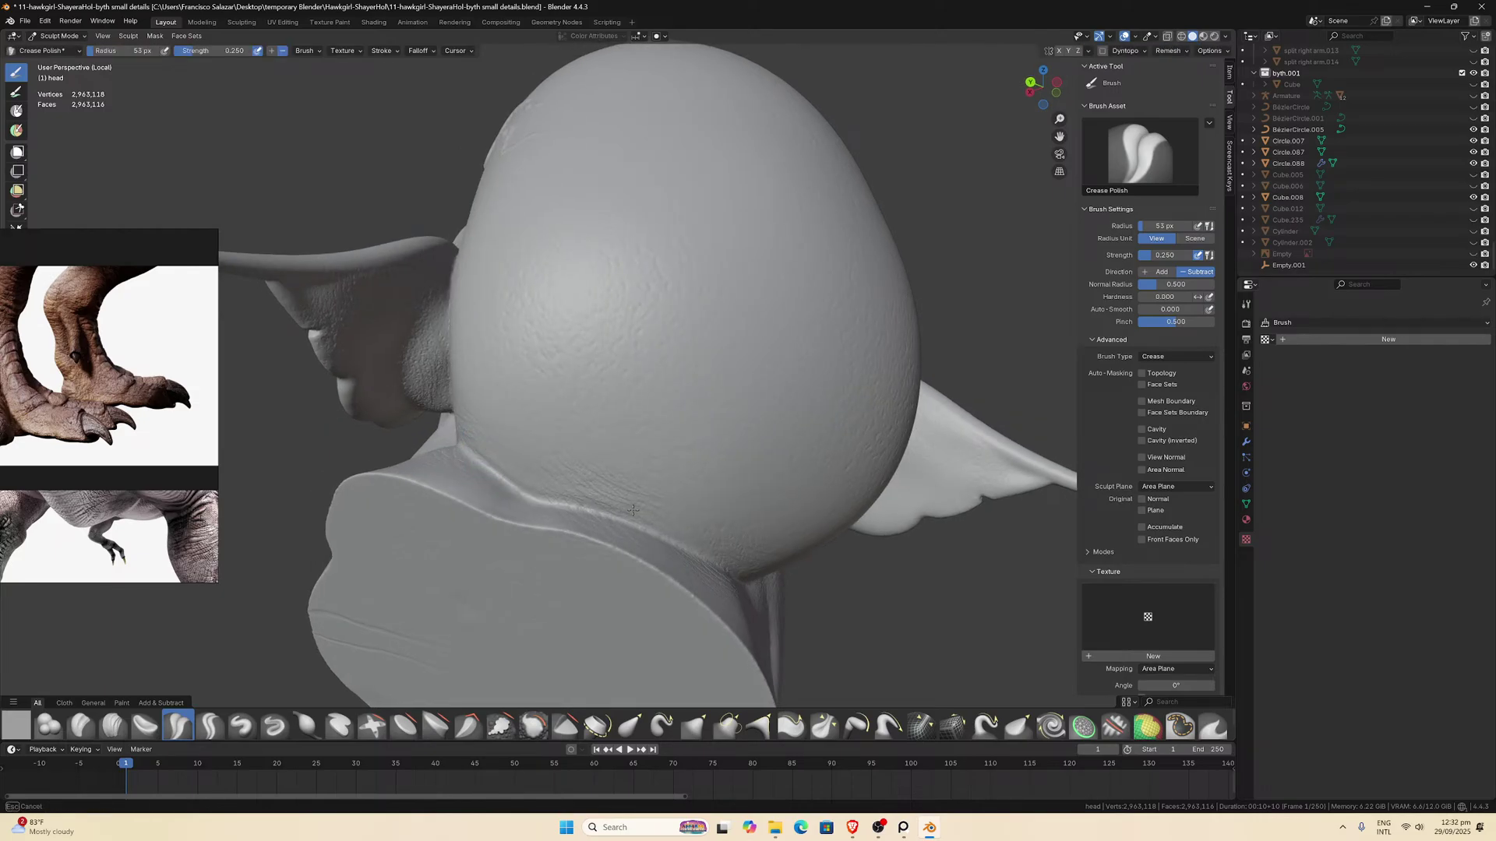
pyautogui.moveTo(721, 555); pyautogui.dragTo(721, 554)
pyautogui.moveTo(720, 555); pyautogui.dragTo(641, 538, button='middle')
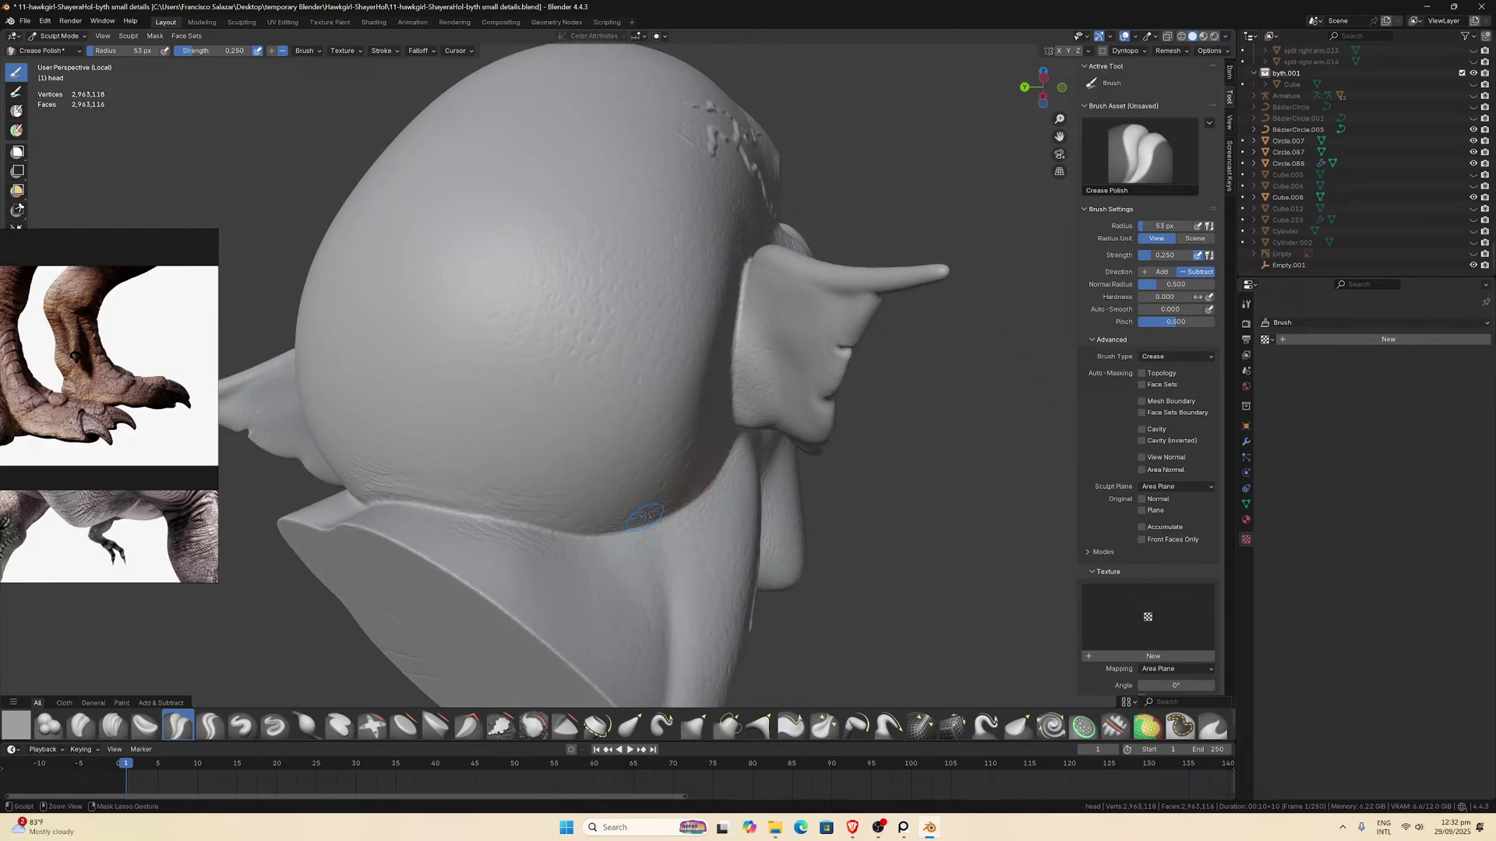
pyautogui.moveTo(645, 515); pyautogui.dragTo(624, 522)
pyautogui.moveTo(354, 494); pyautogui.dragTo(641, 535, button='middle')
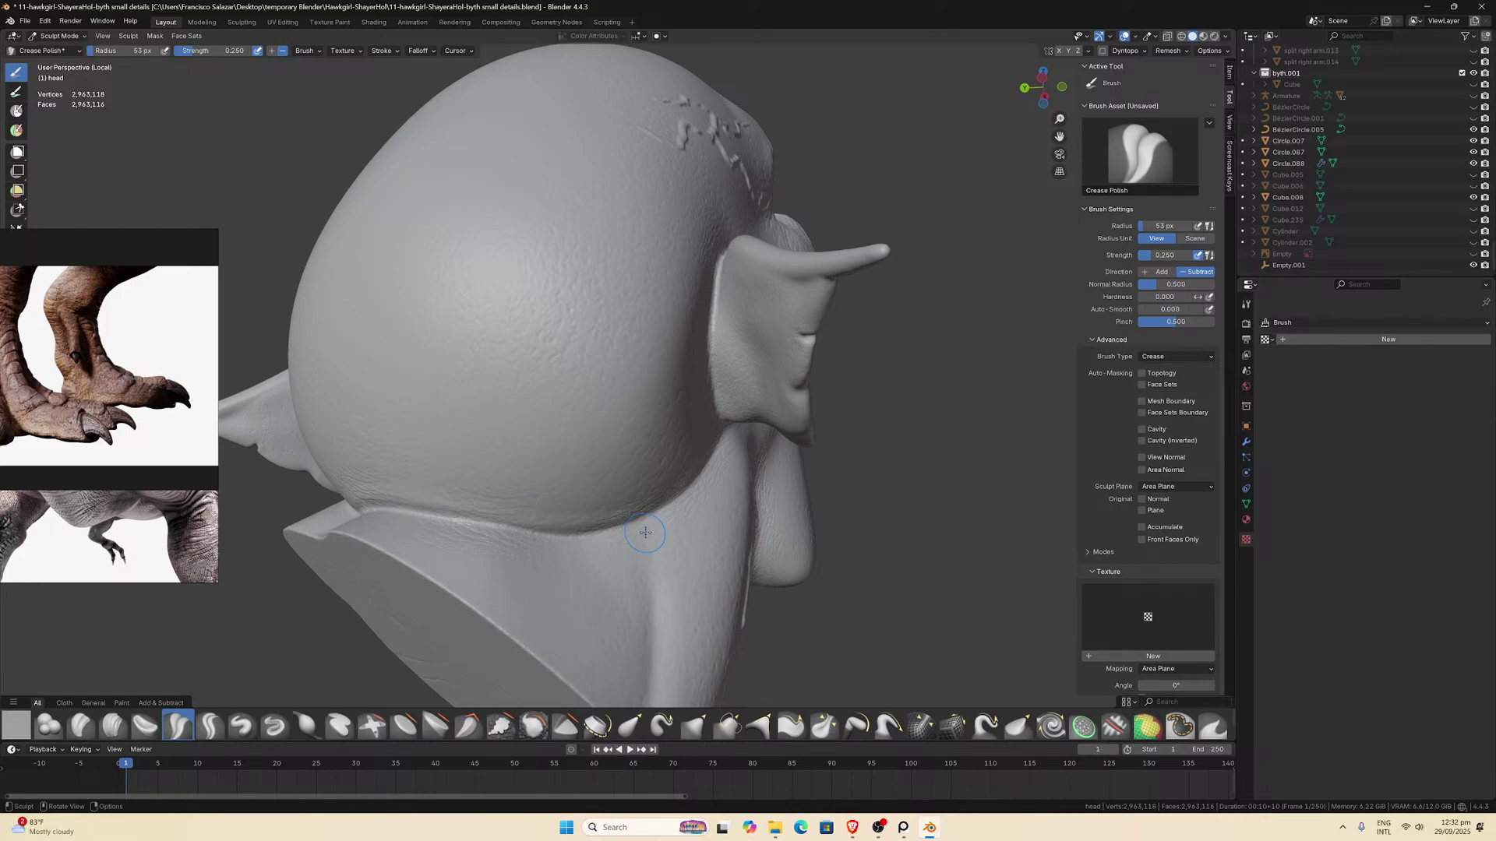
pyautogui.moveTo(559, 544)
pyautogui.mouseDown()
pyautogui.moveTo(585, 549)
pyautogui.moveTo(542, 550)
pyautogui.mouseUp()
pyautogui.moveTo(536, 549)
pyautogui.mouseDown(button='middle')
pyautogui.moveTo(452, 554)
pyautogui.moveTo(468, 550)
pyautogui.mouseUp(button='middle')
# With the Blob brush at 35 px radius, raise a thin rolled fold along the seam from behind one ear towards the nape.
pyautogui.click(210, 725)
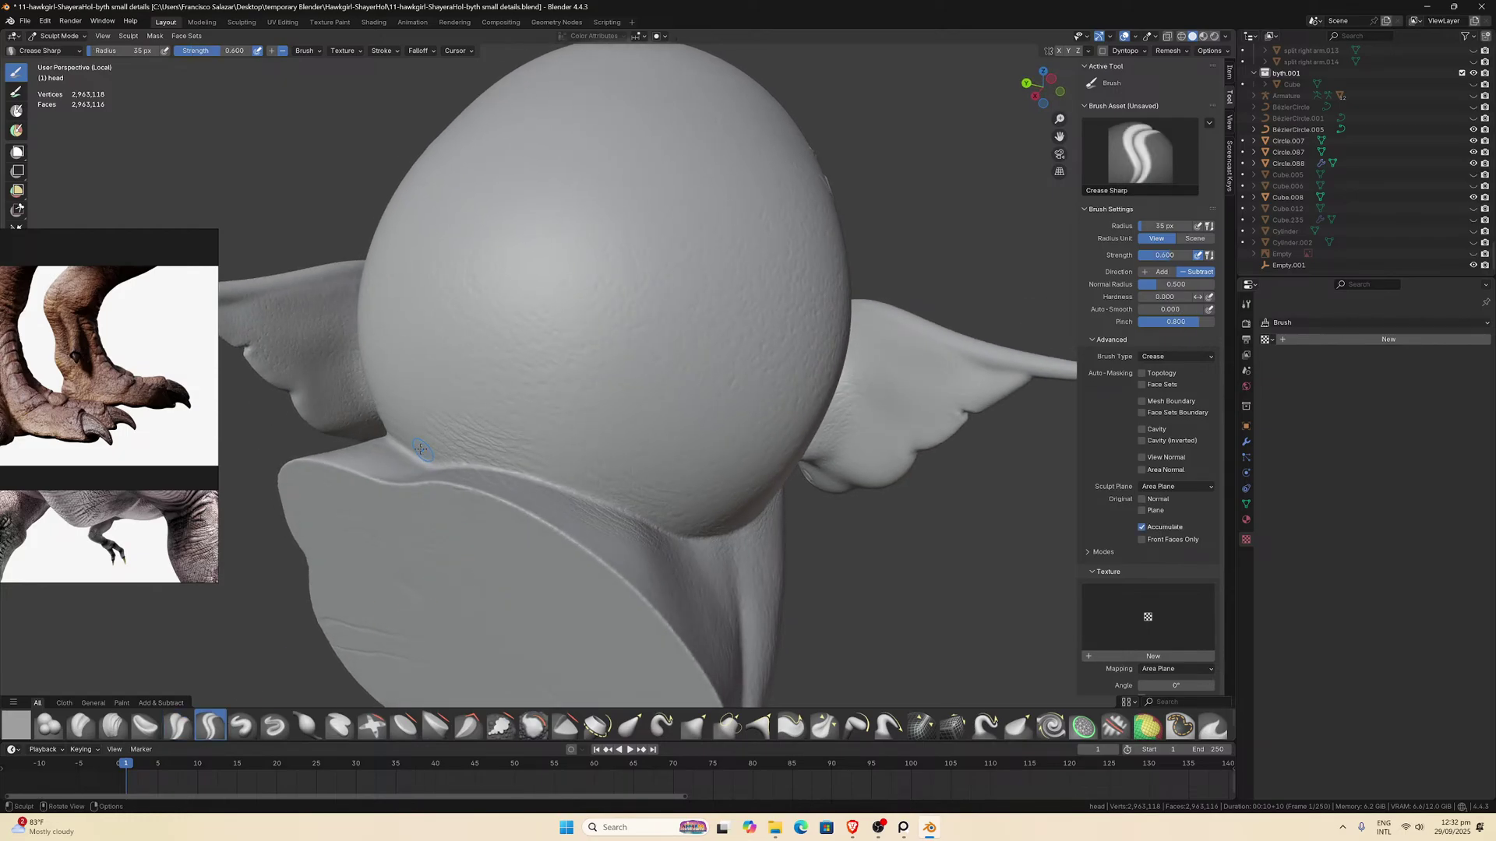
pyautogui.moveTo(397, 435); pyautogui.dragTo(489, 464)
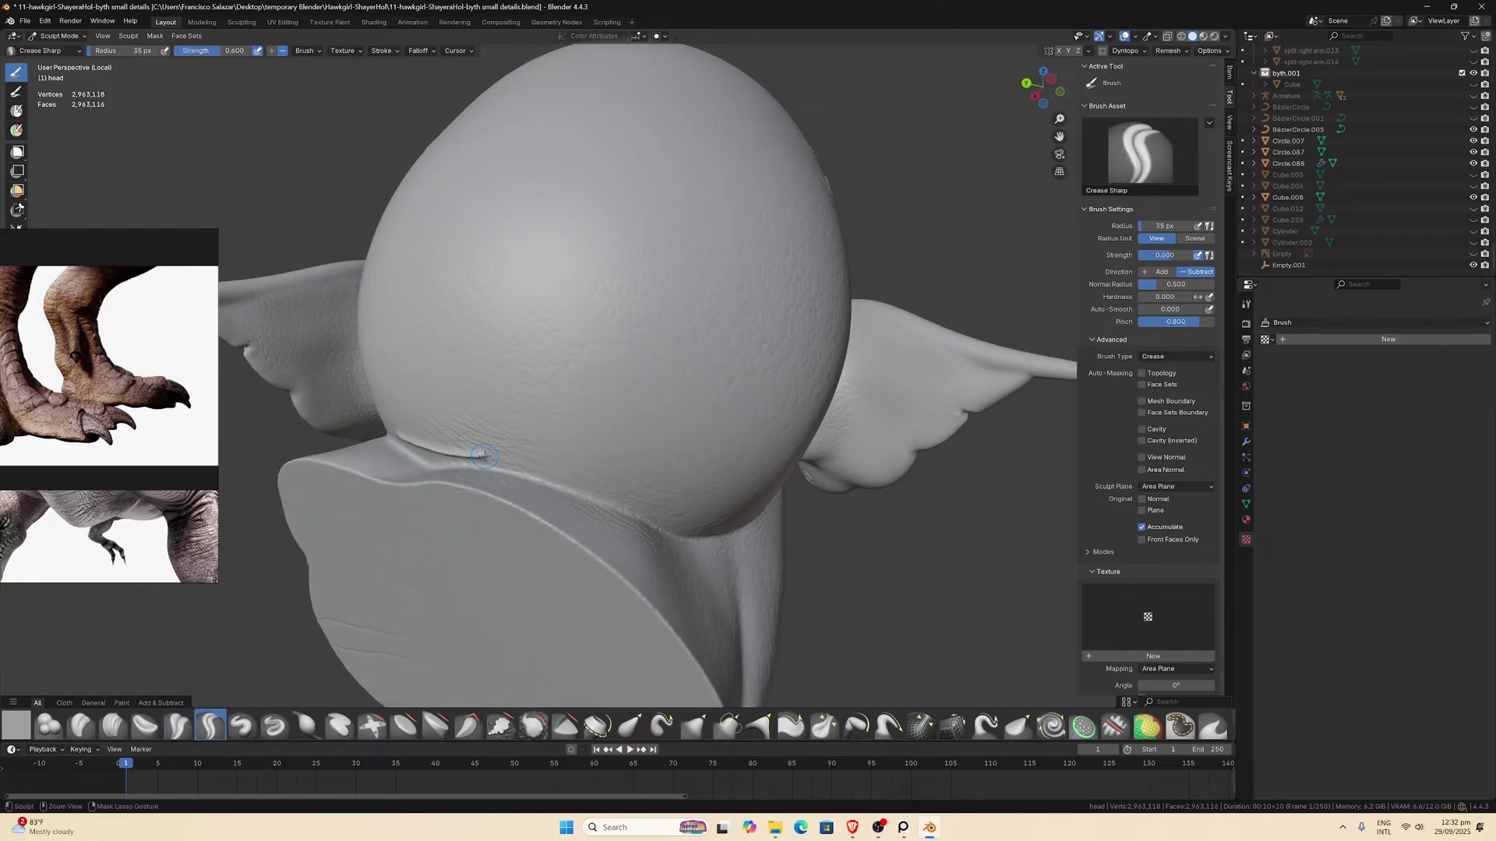
pyautogui.click(48, 725)
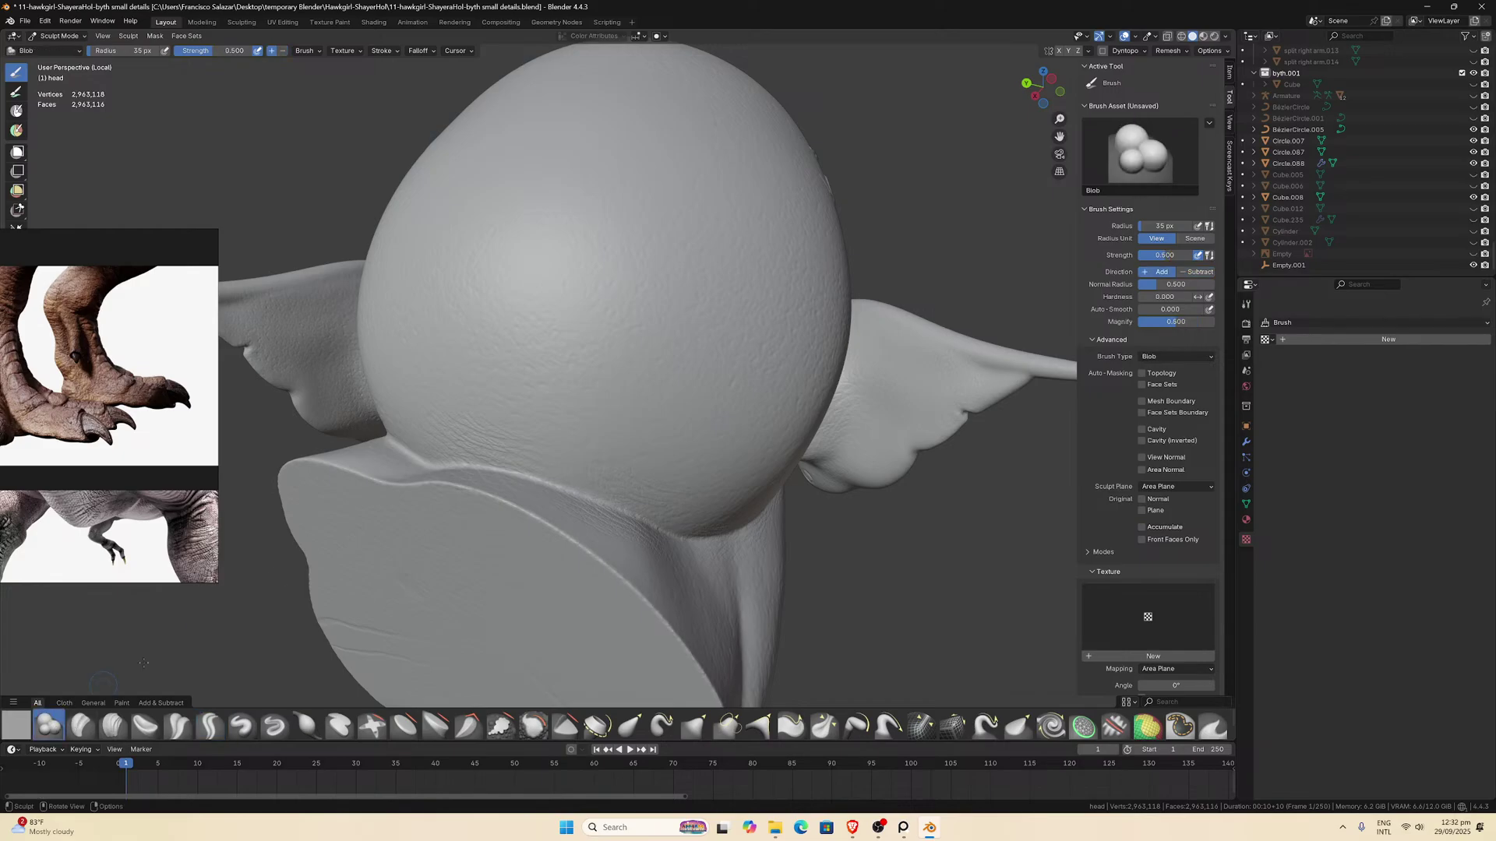
pyautogui.moveTo(397, 445); pyautogui.dragTo(475, 471, button='middle')
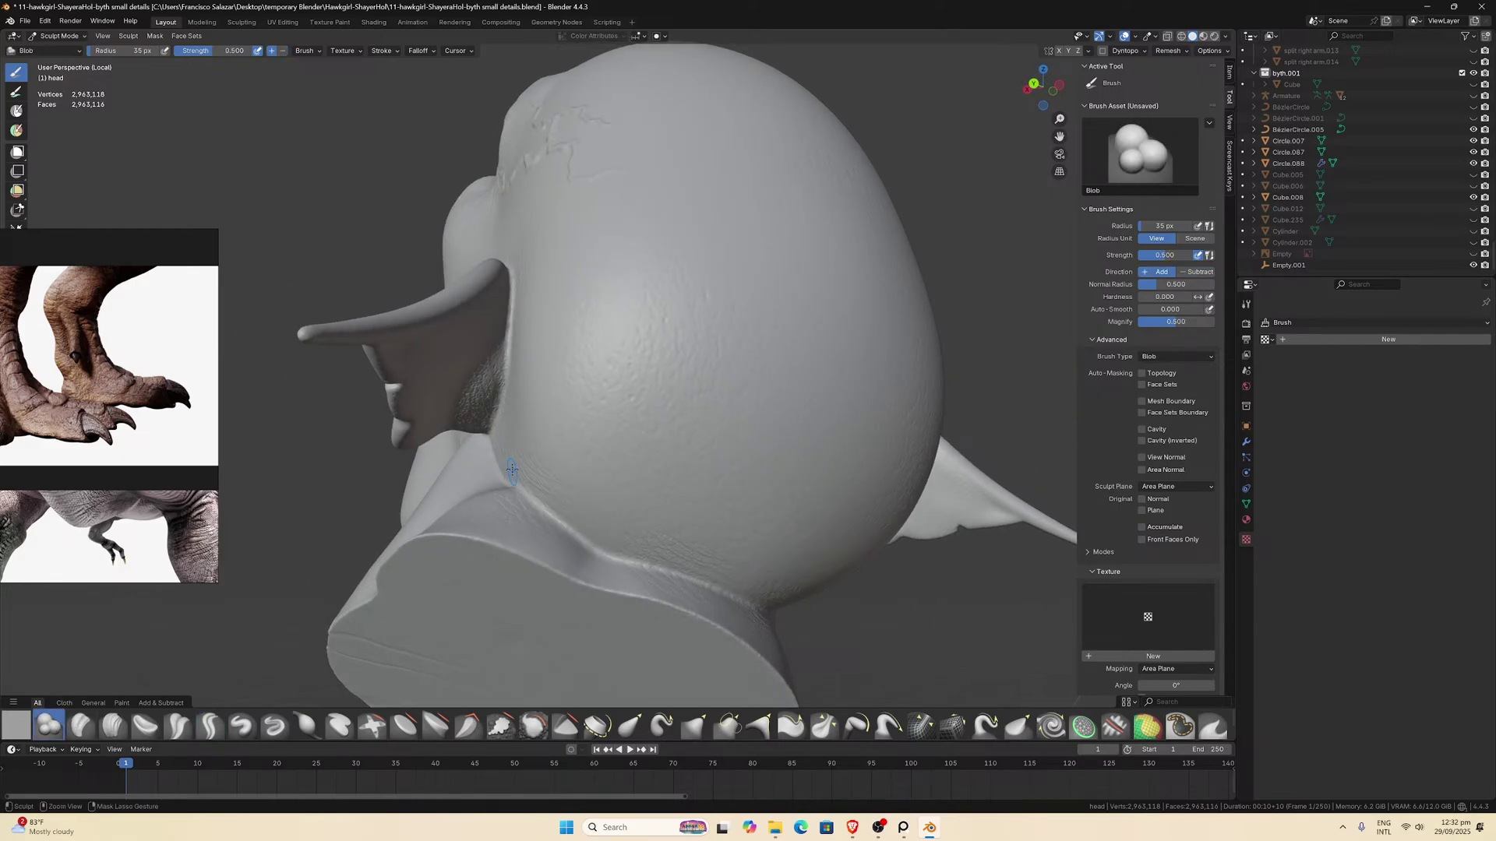
pyautogui.moveTo(507, 470); pyautogui.dragTo(514, 471)
pyautogui.moveTo(539, 495); pyautogui.dragTo(504, 472, button='middle')
pyautogui.moveTo(505, 472); pyautogui.dragTo(531, 449)
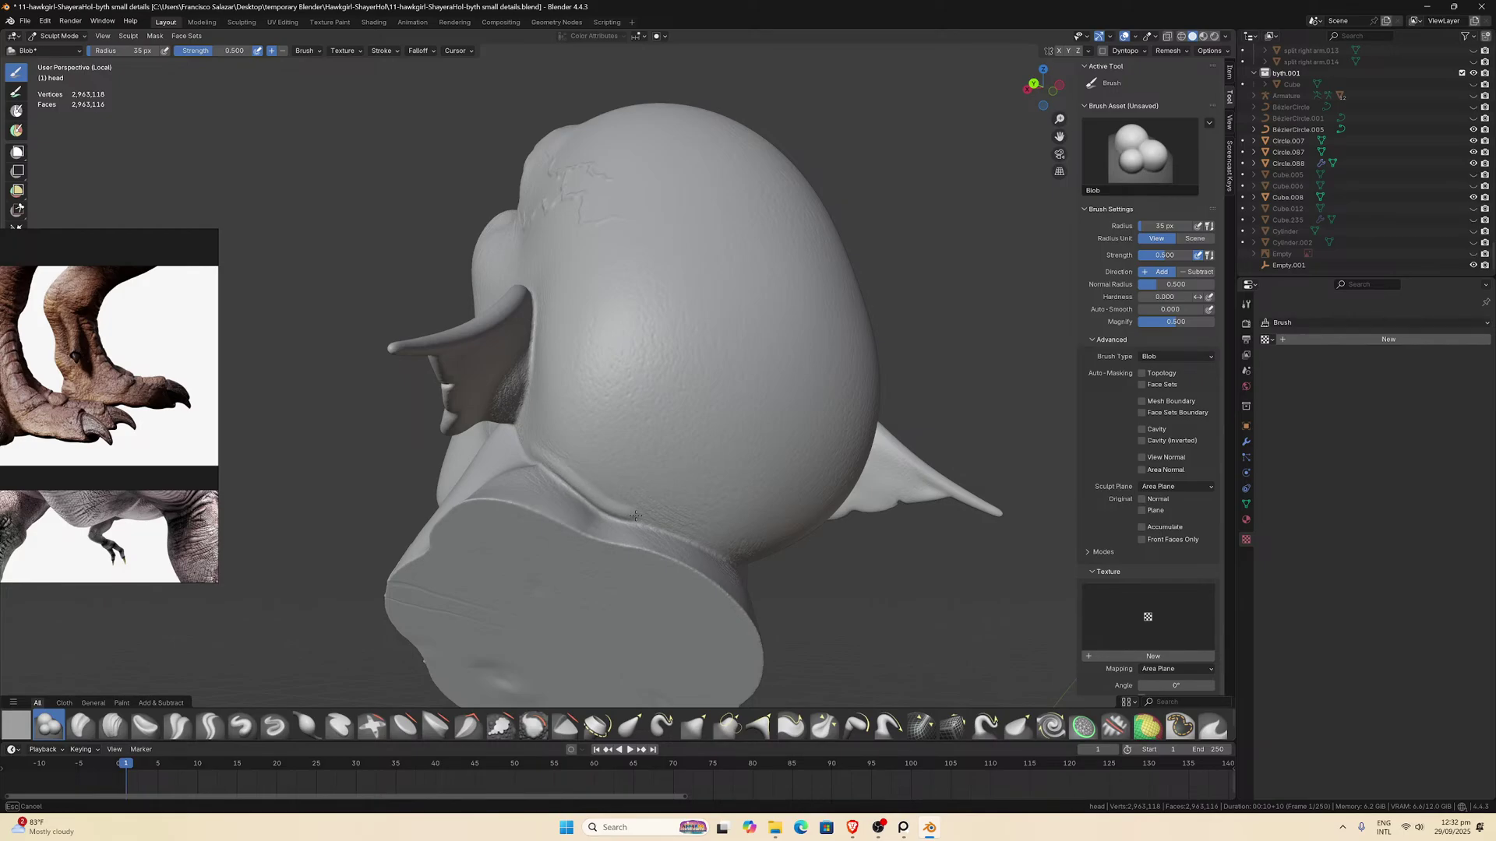
pyautogui.moveTo(636, 515); pyautogui.dragTo(708, 542)
# Continue the raised Blob fold along the underside of the skull on the opposite side of the head.
pyautogui.moveTo(707, 542); pyautogui.dragTo(596, 507, button='middle')
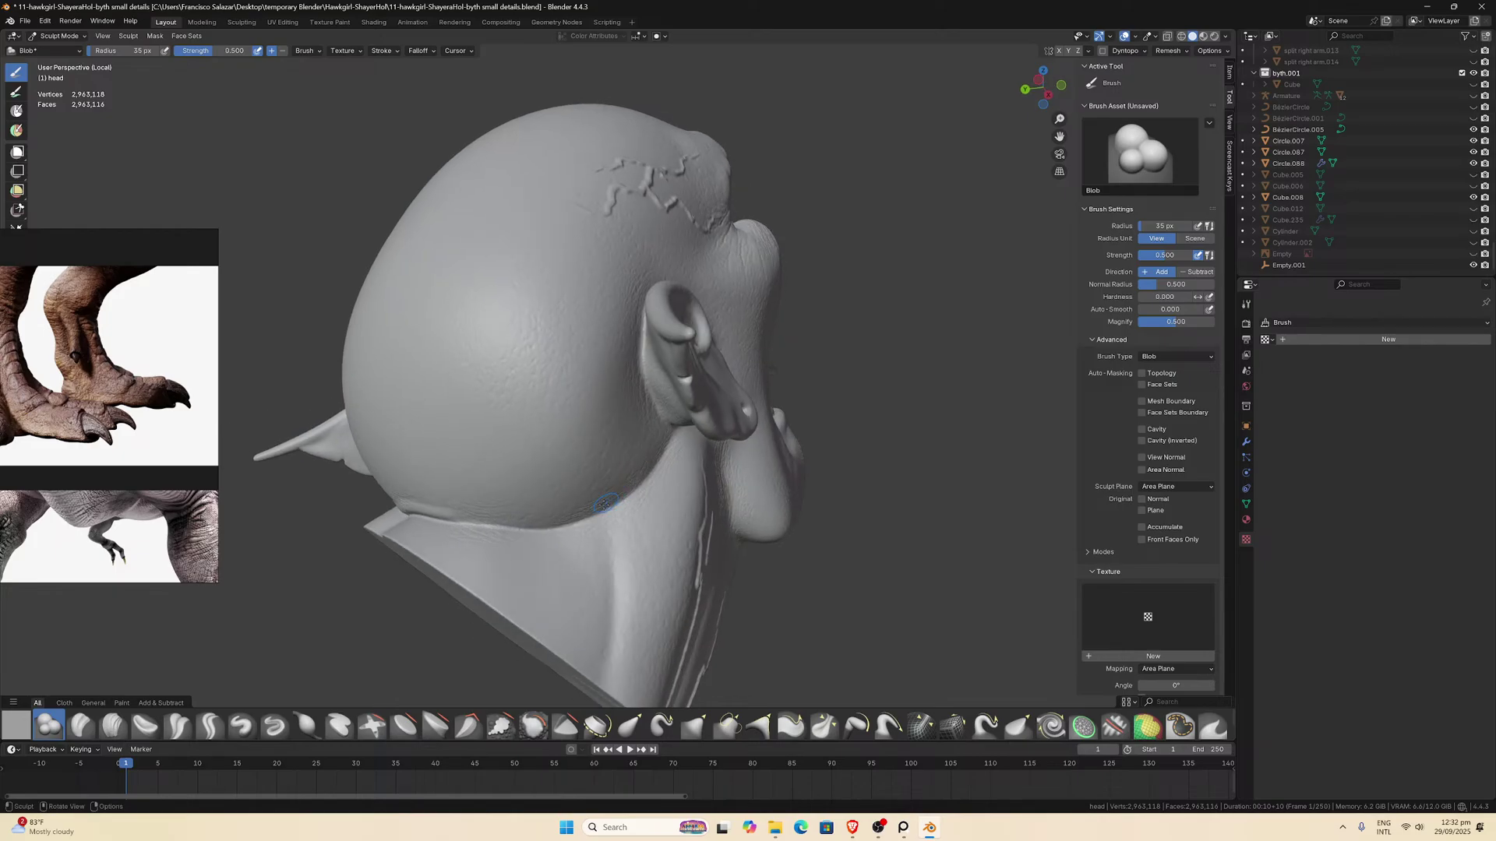
pyautogui.moveTo(596, 507); pyautogui.dragTo(594, 507)
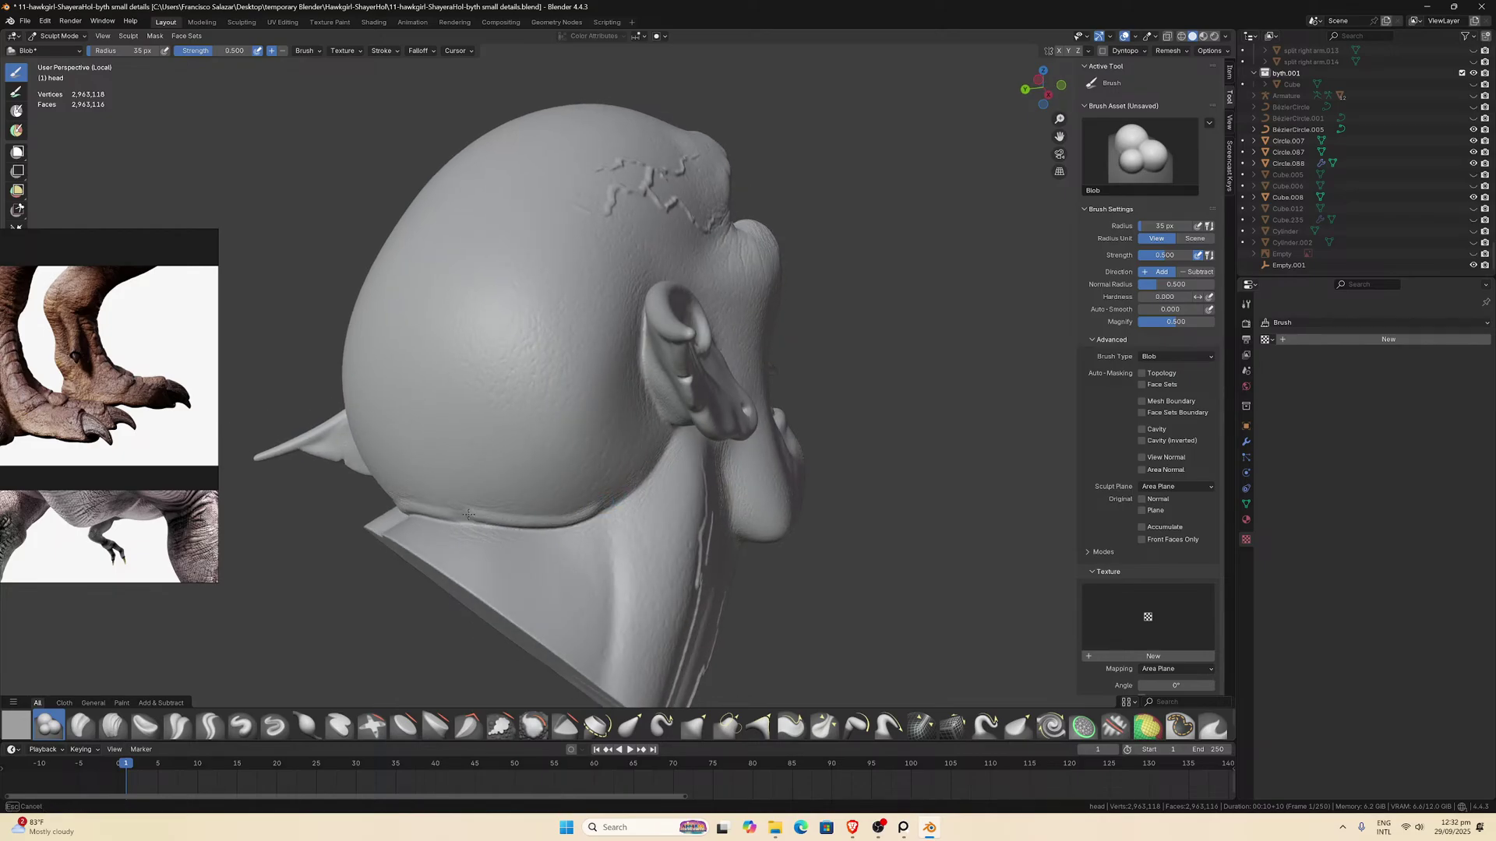
pyautogui.moveTo(447, 511); pyautogui.dragTo(452, 510)
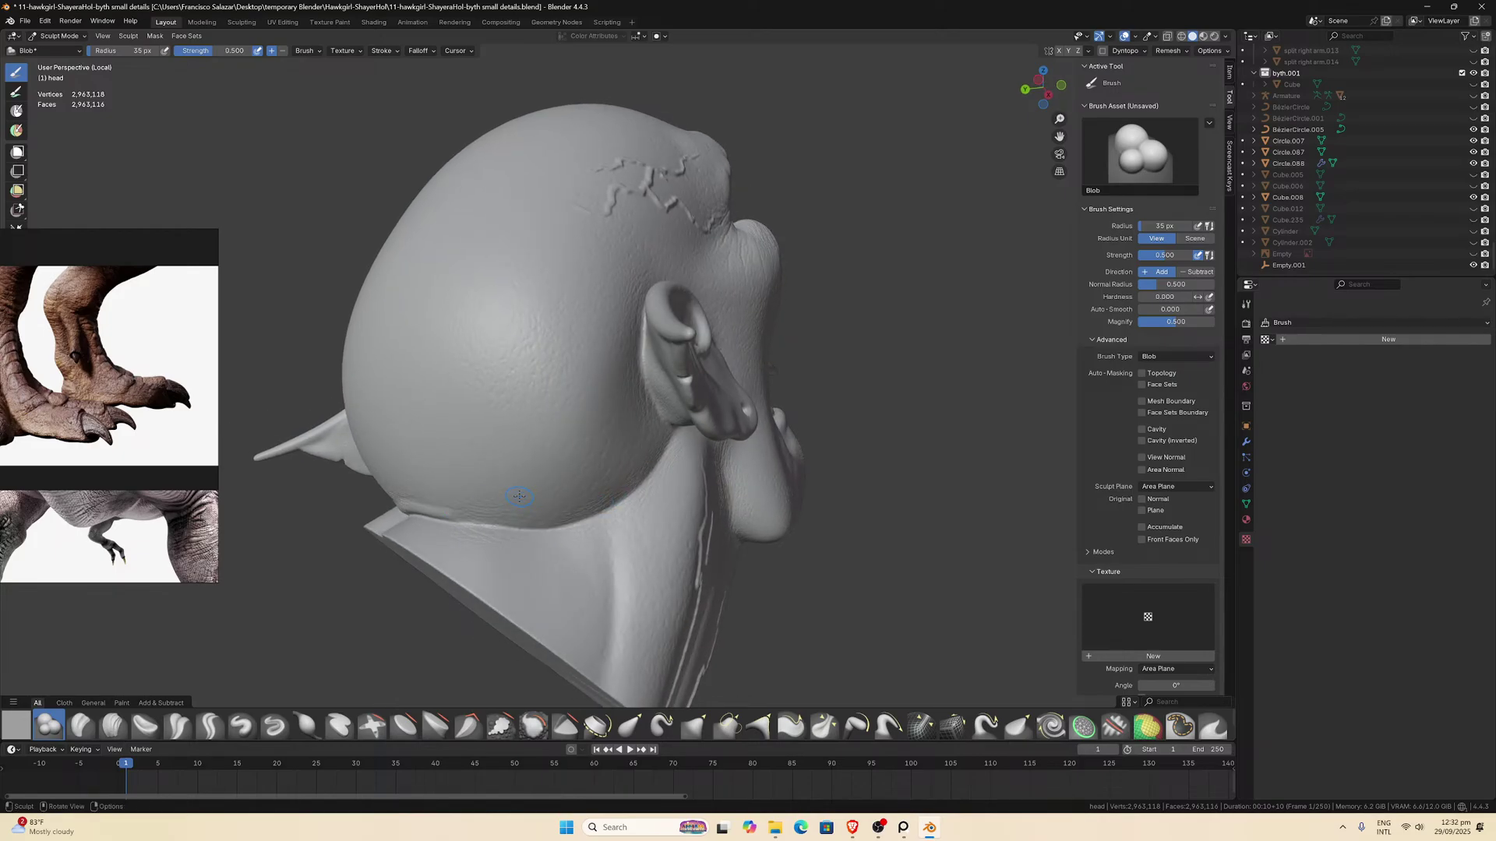
pyautogui.moveTo(608, 503); pyautogui.dragTo(587, 512)
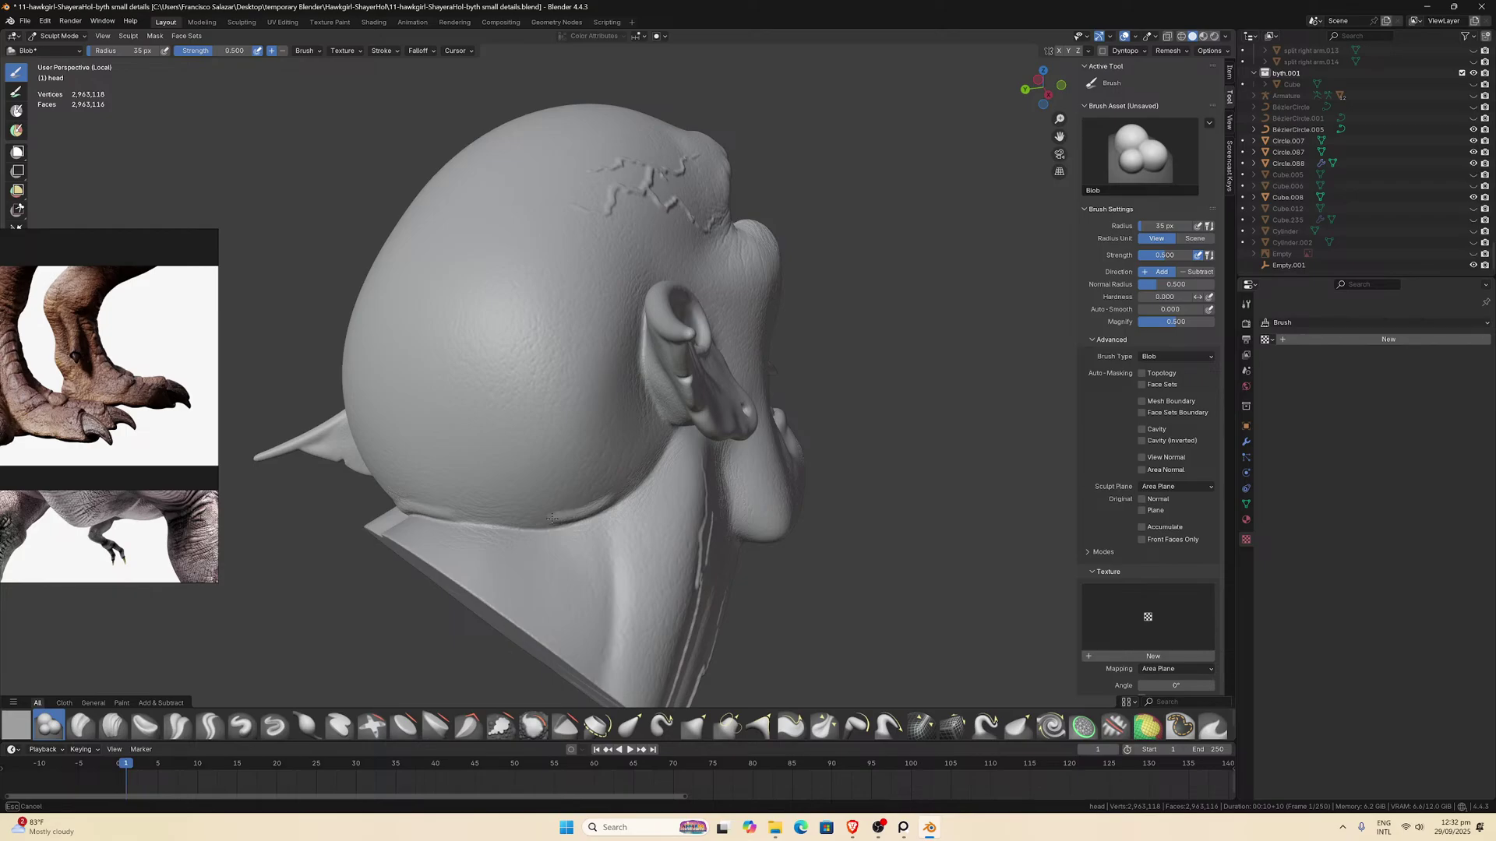
pyautogui.moveTo(458, 516); pyautogui.dragTo(459, 515)
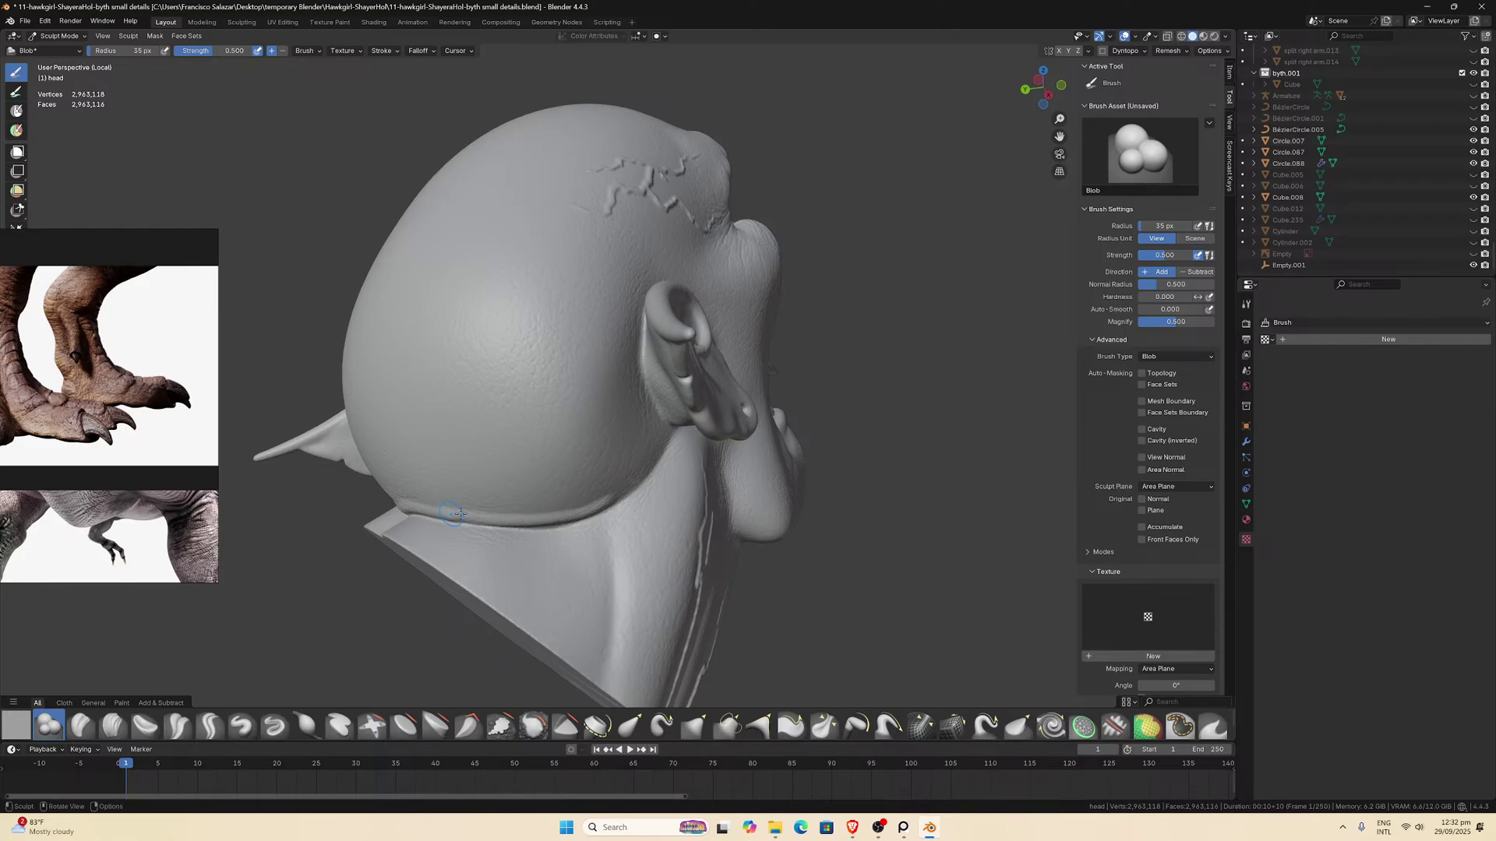
# Thicken the rolled fold with more Blob strokes along its lower edge, across the nape and behind both ears.
pyautogui.moveTo(460, 515); pyautogui.dragTo(610, 484, button='middle')
pyautogui.moveTo(611, 484)
pyautogui.mouseDown()
pyautogui.moveTo(550, 507)
pyautogui.moveTo(415, 485)
pyautogui.mouseUp()
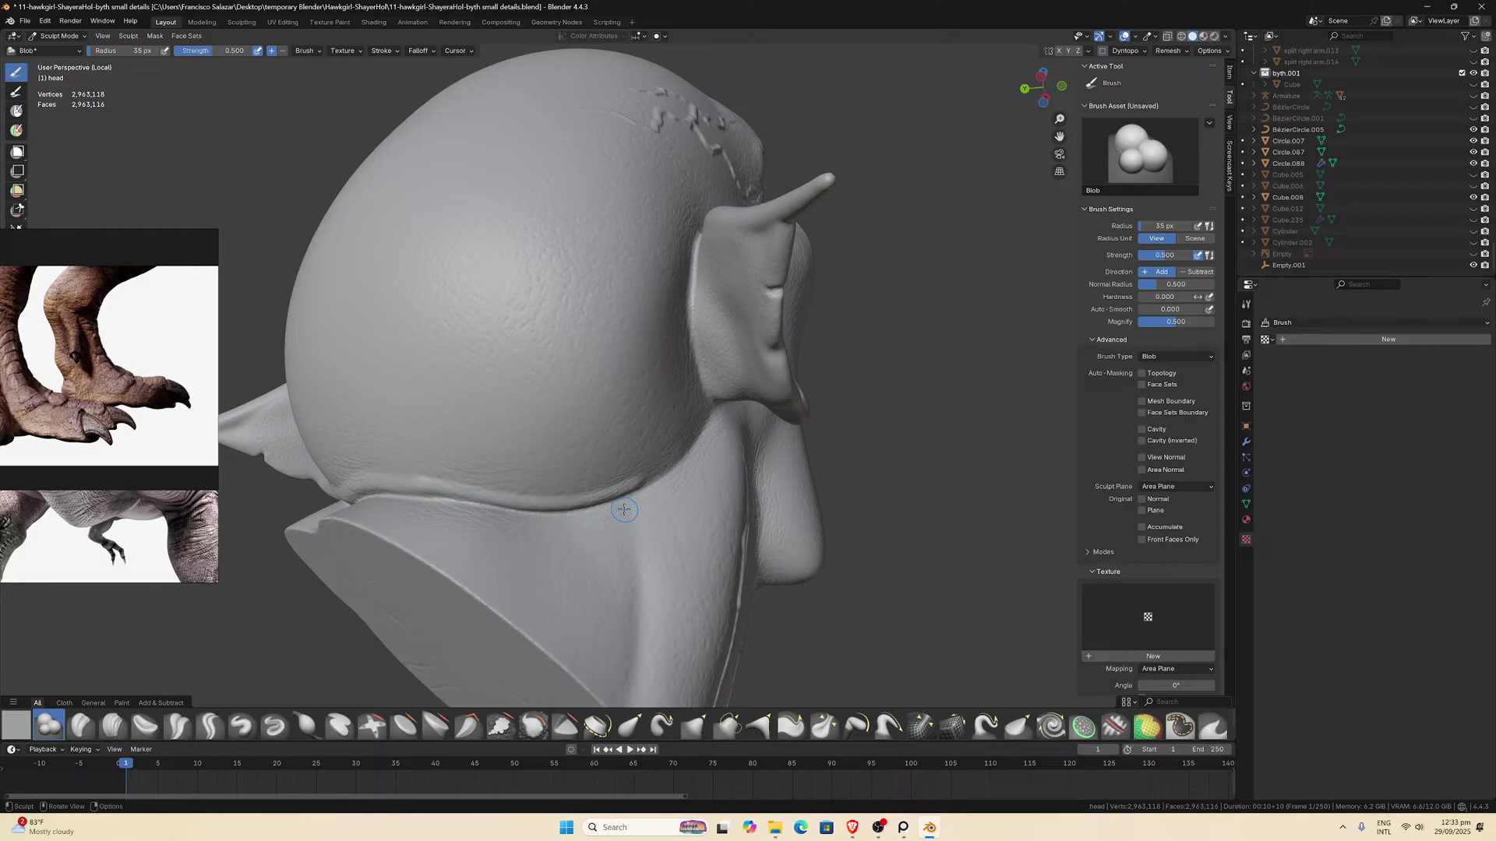
pyautogui.moveTo(612, 512); pyautogui.dragTo(588, 518)
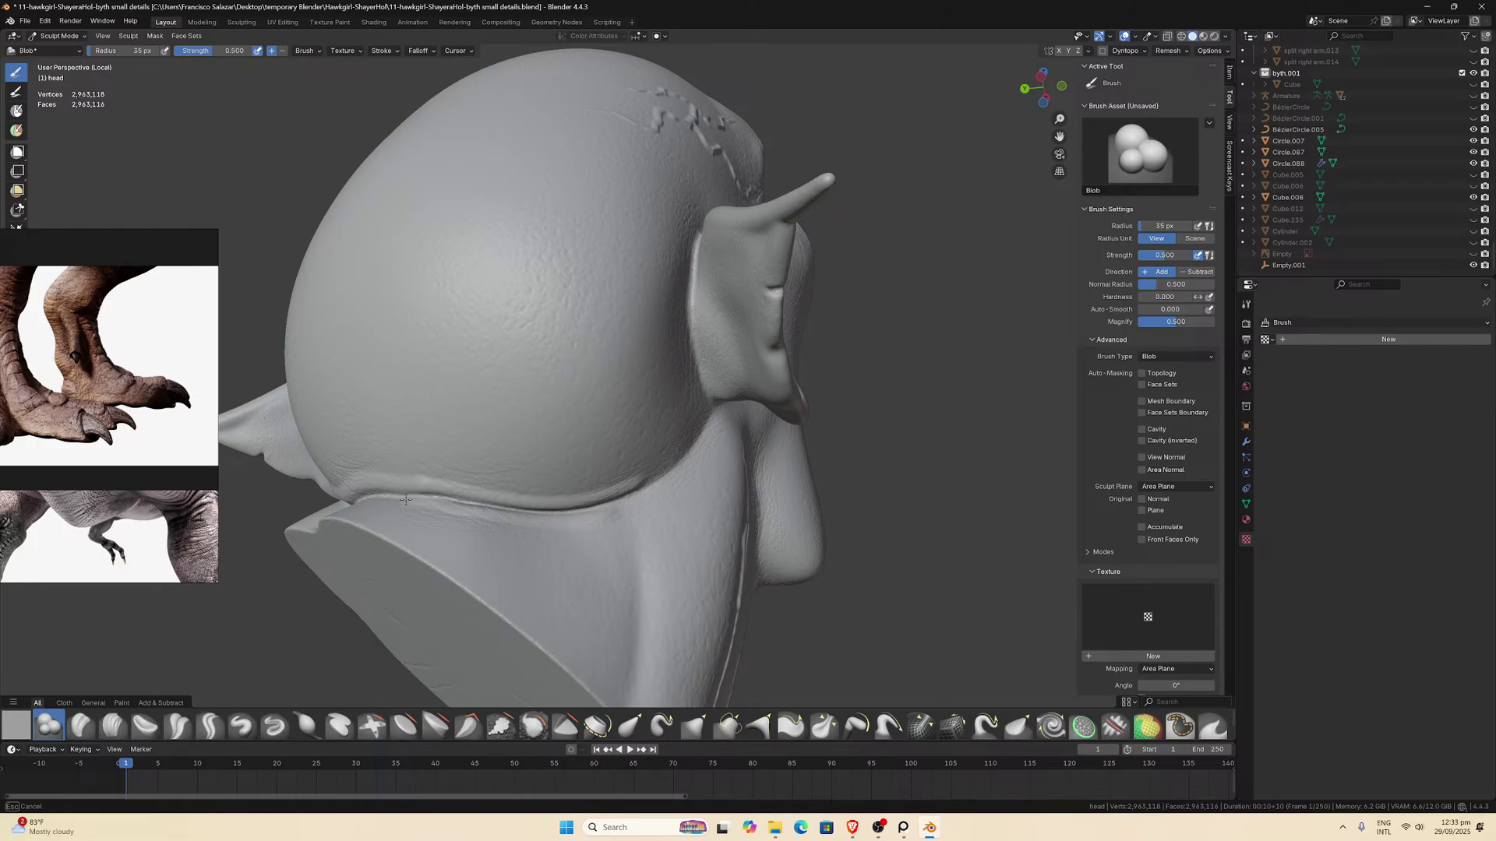
pyautogui.moveTo(406, 499); pyautogui.dragTo(405, 499)
pyautogui.moveTo(405, 499); pyautogui.dragTo(514, 552, button='middle')
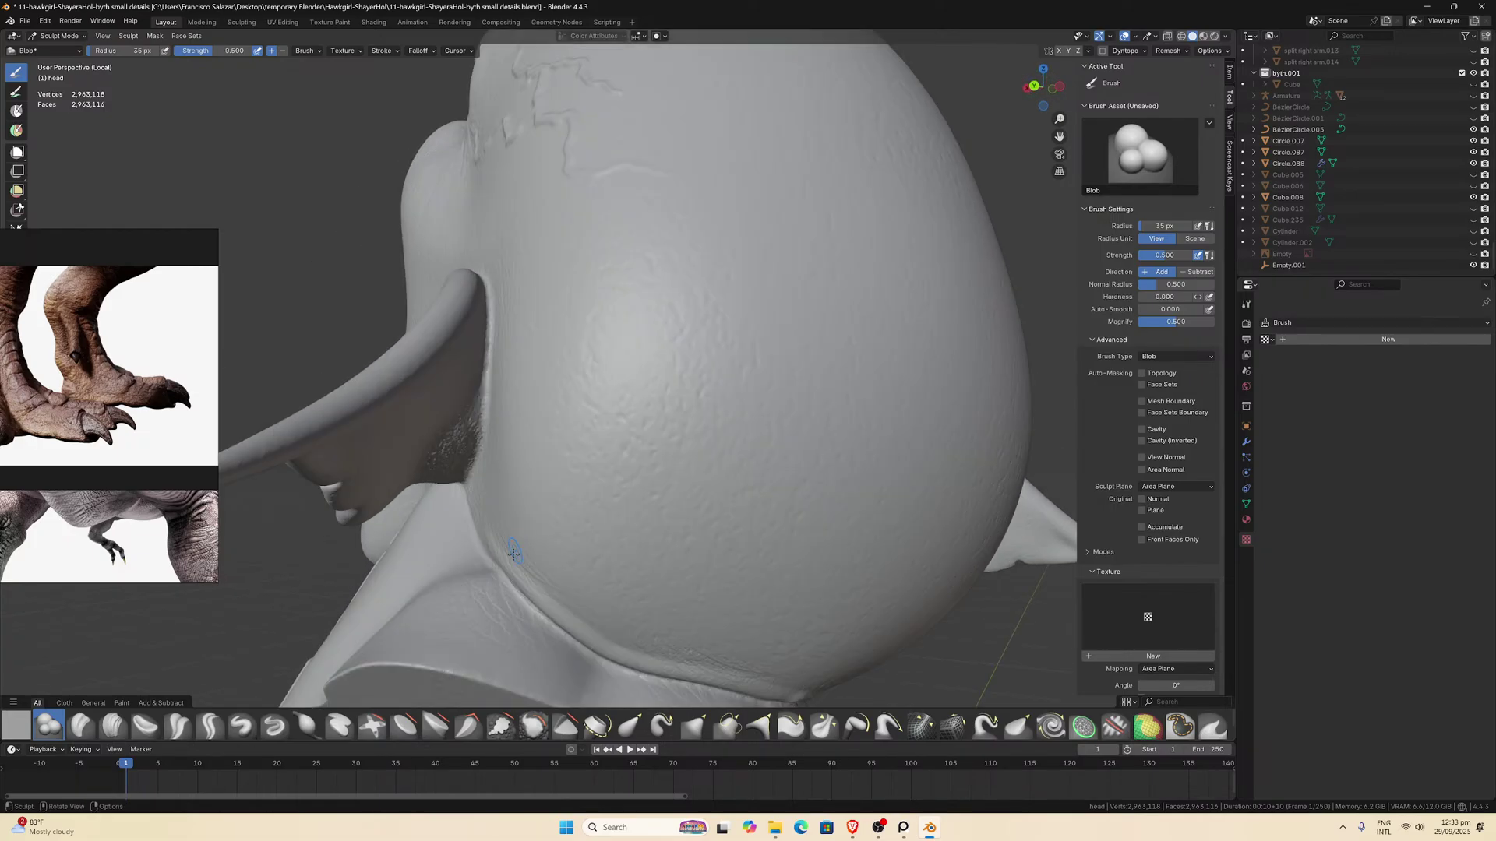
pyautogui.moveTo(473, 560)
pyautogui.mouseDown()
pyautogui.moveTo(589, 662)
pyautogui.moveTo(756, 705)
pyautogui.mouseUp()
# Leave local view to show the full scene and inspect the skull-to-neck seam against the body beneath it.
pyautogui.scroll(-4, 723, 601)
pyautogui.scroll(-5, 581, 602)
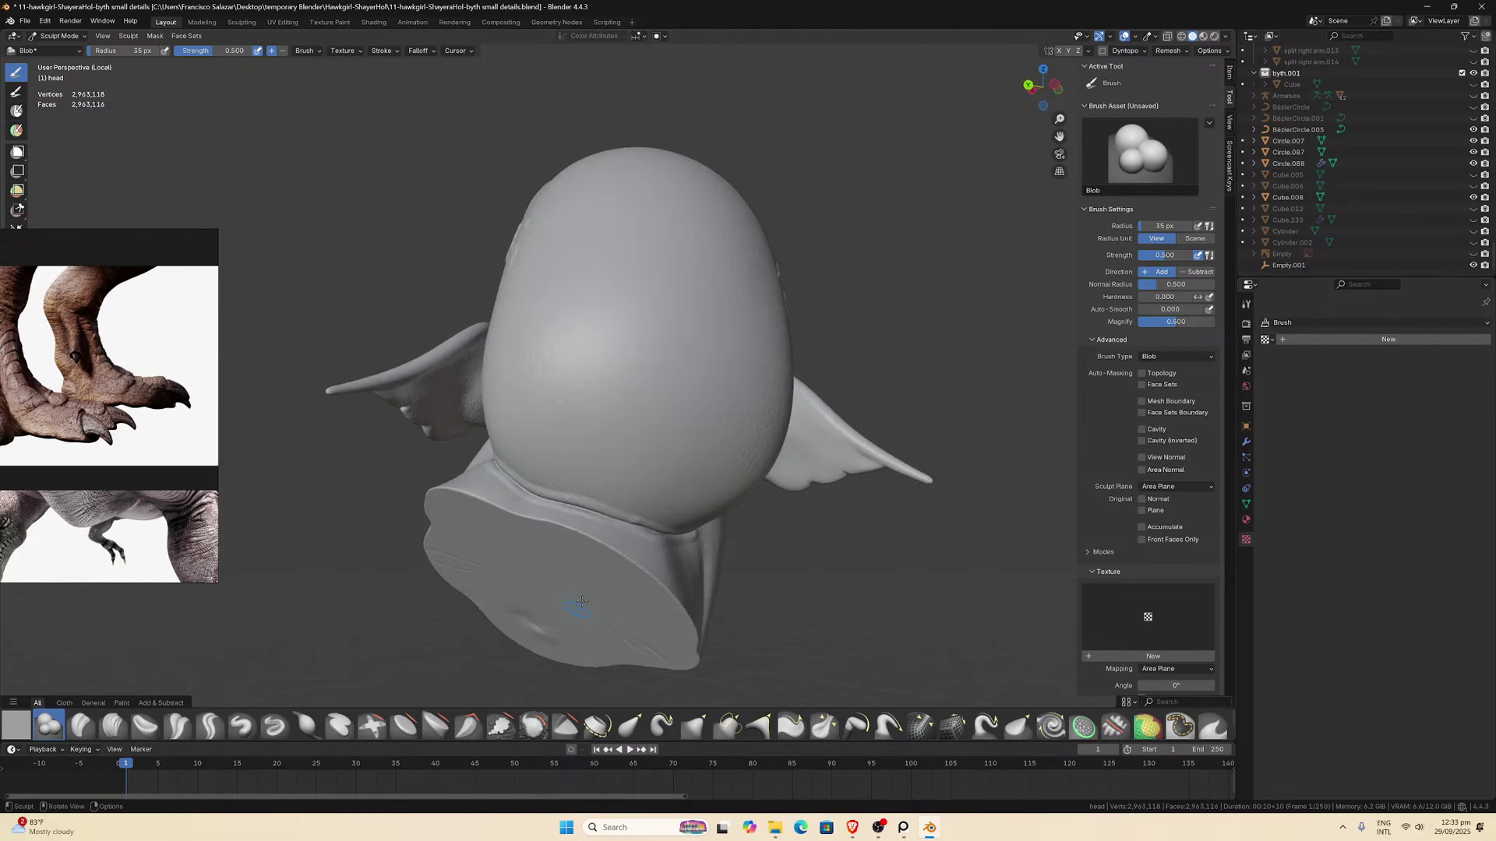
pyautogui.press('KP_Divide')
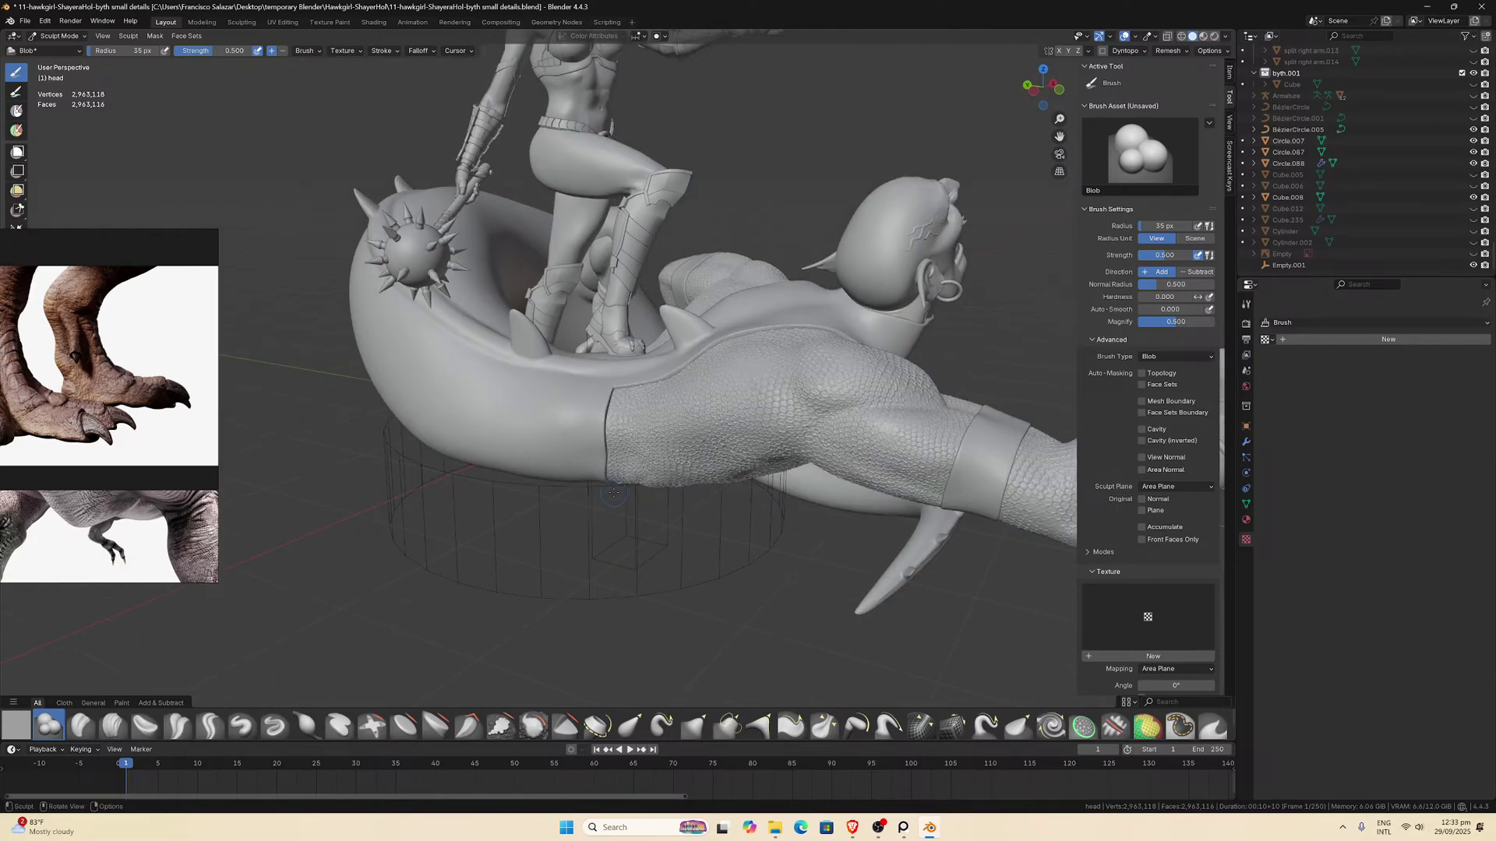
pyautogui.moveTo(761, 398); pyautogui.dragTo(775, 346, button='middle')
pyautogui.scroll(3, 768, 375)
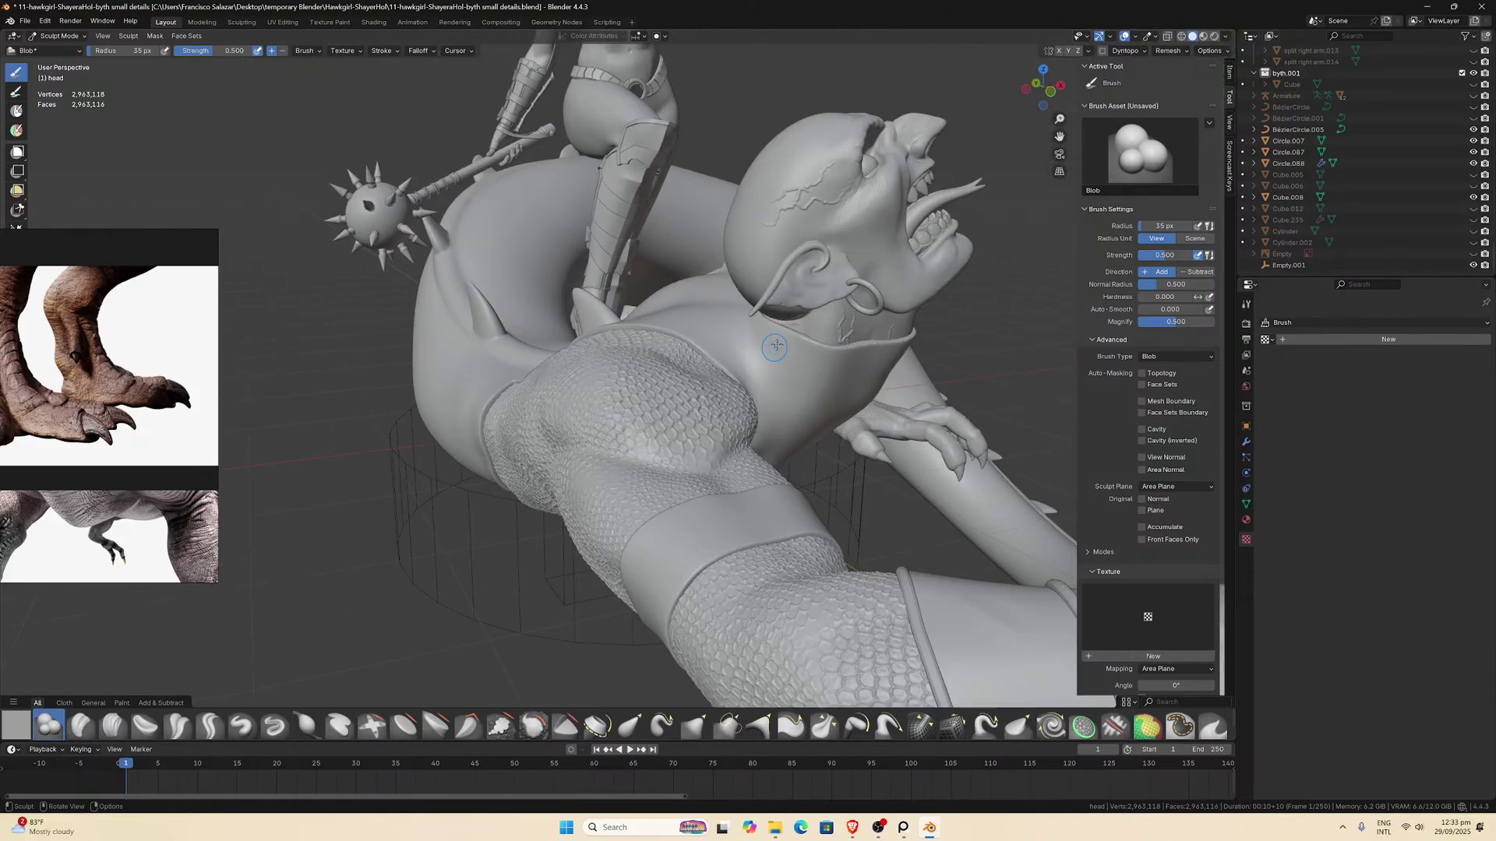
pyautogui.moveTo(840, 306); pyautogui.dragTo(746, 454, button='middle')
pyautogui.scroll(2, 850, 275)
pyautogui.scroll(-3, 849, 302)
pyautogui.scroll(2, 737, 375)
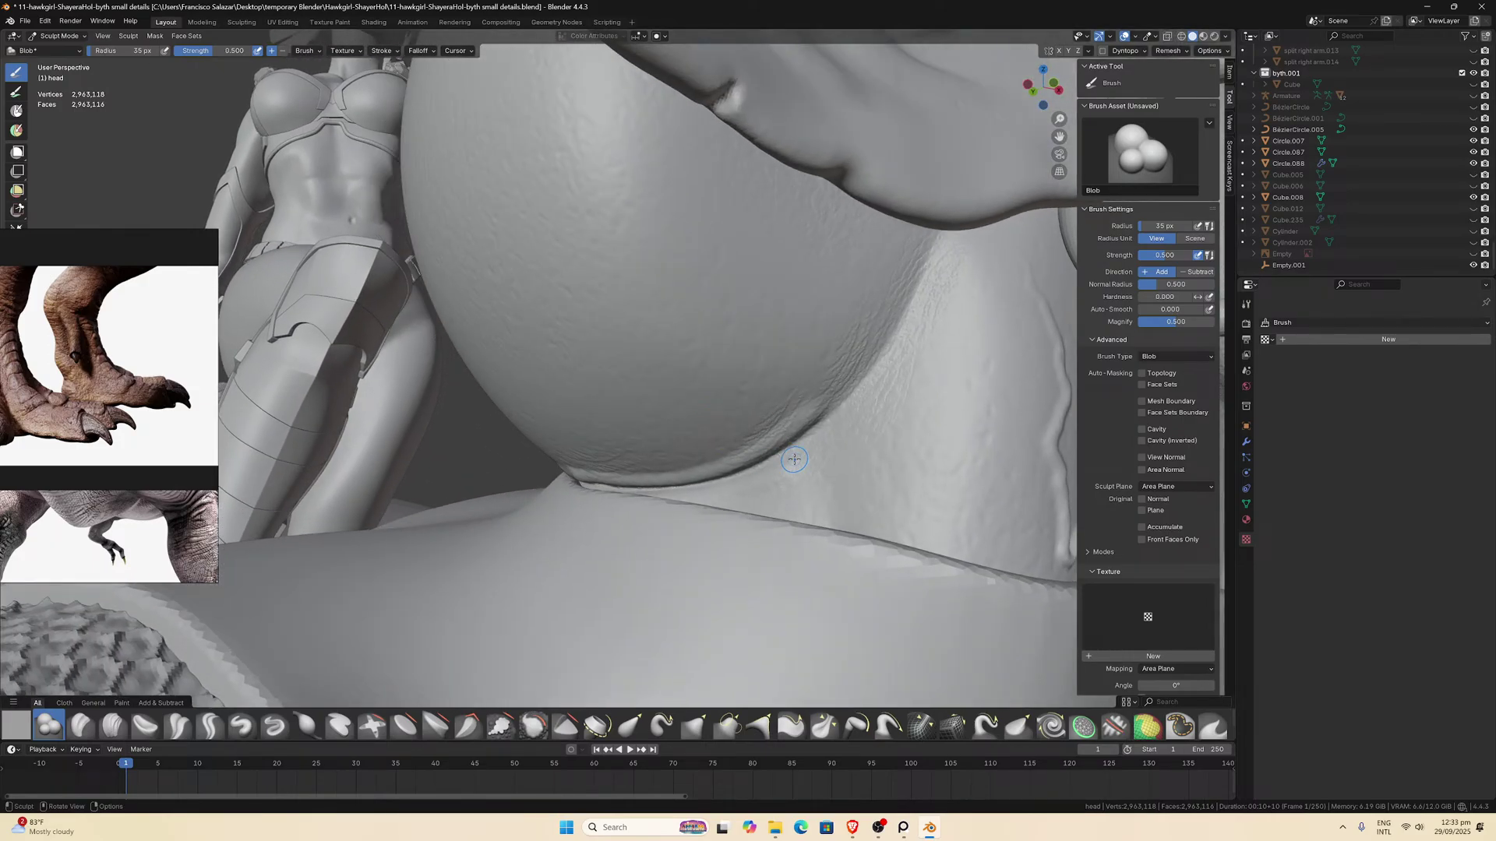
# Raise a short extra fold with the Blob brush on the neck below the skull seam, under the ear.
pyautogui.scroll(-3, 794, 460)
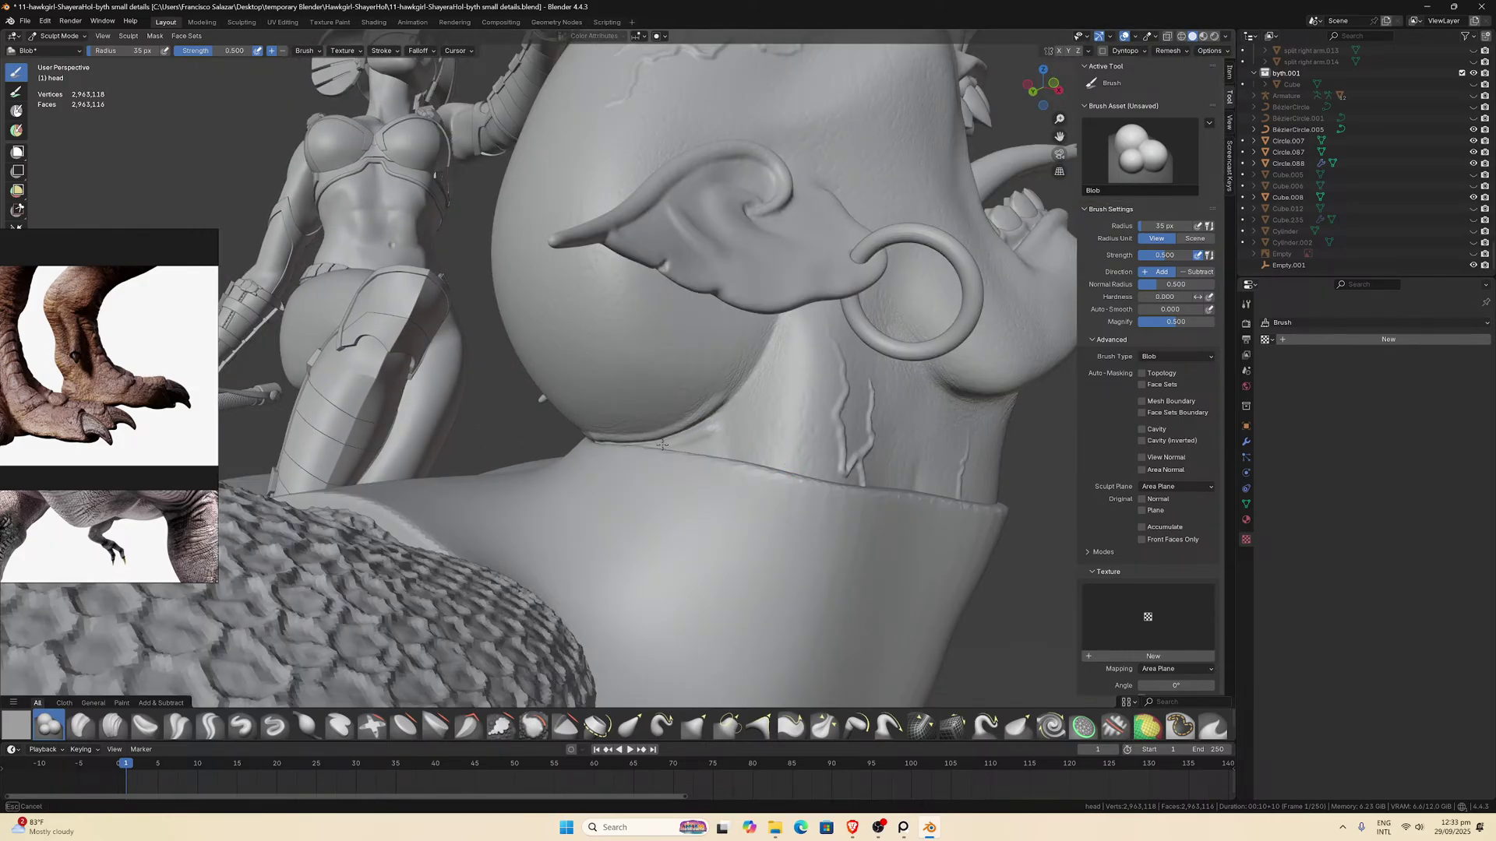
pyautogui.scroll(-2, 621, 449)
pyautogui.moveTo(621, 449); pyautogui.dragTo(927, 265, button='middle')
pyautogui.scroll(4, 982, 202)
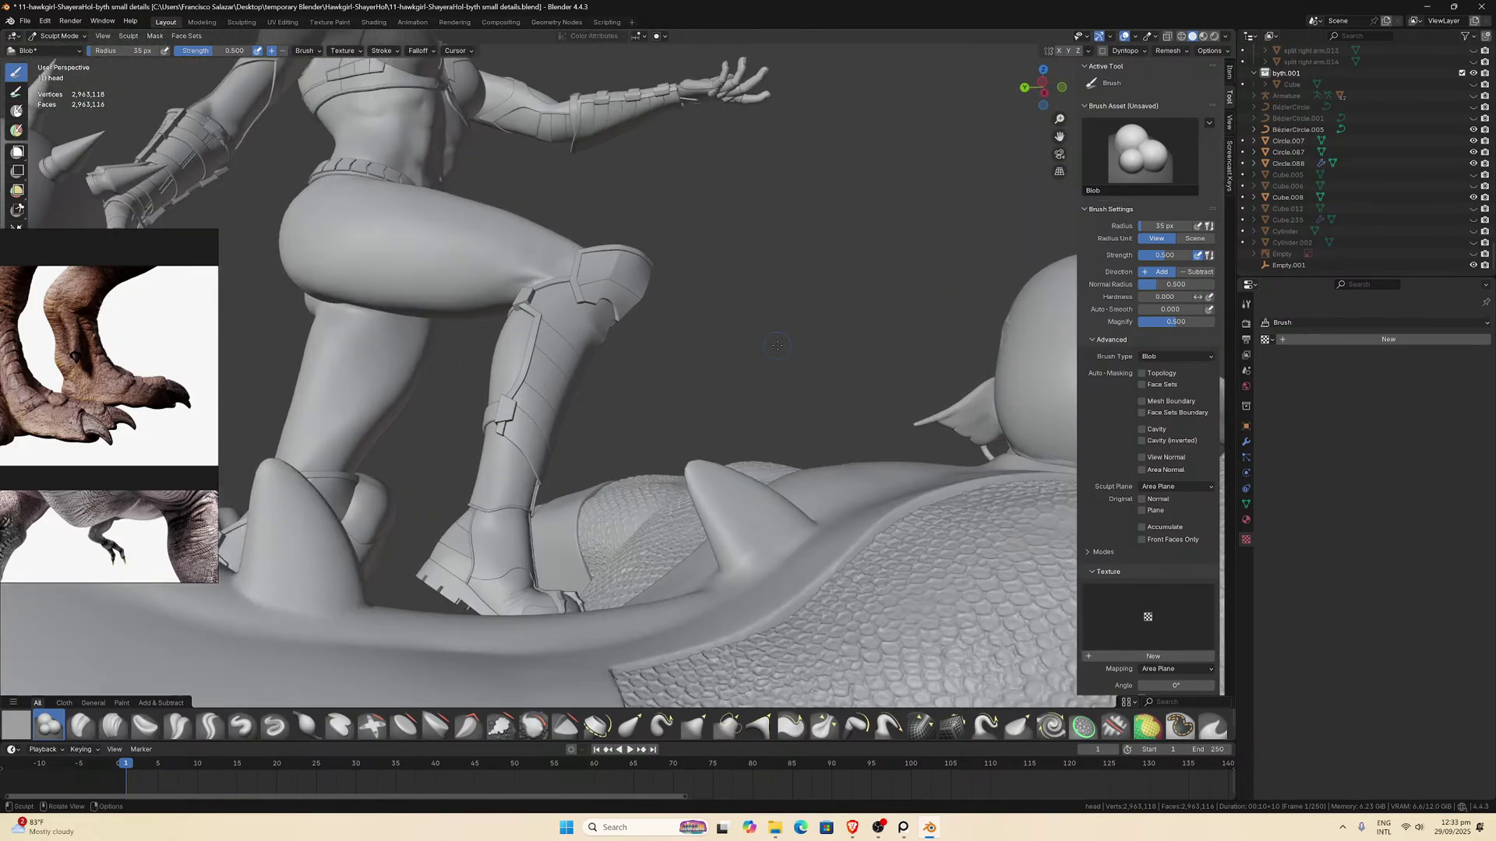
pyautogui.moveTo(1032, 146)
pyautogui.mouseDown(button='middle')
pyautogui.moveTo(957, 258)
pyautogui.moveTo(927, 251)
pyautogui.moveTo(1056, 261)
pyautogui.moveTo(811, 343)
pyautogui.moveTo(814, 281)
pyautogui.moveTo(665, 497)
pyautogui.mouseUp(button='middle')
pyautogui.scroll(3, 949, 256)
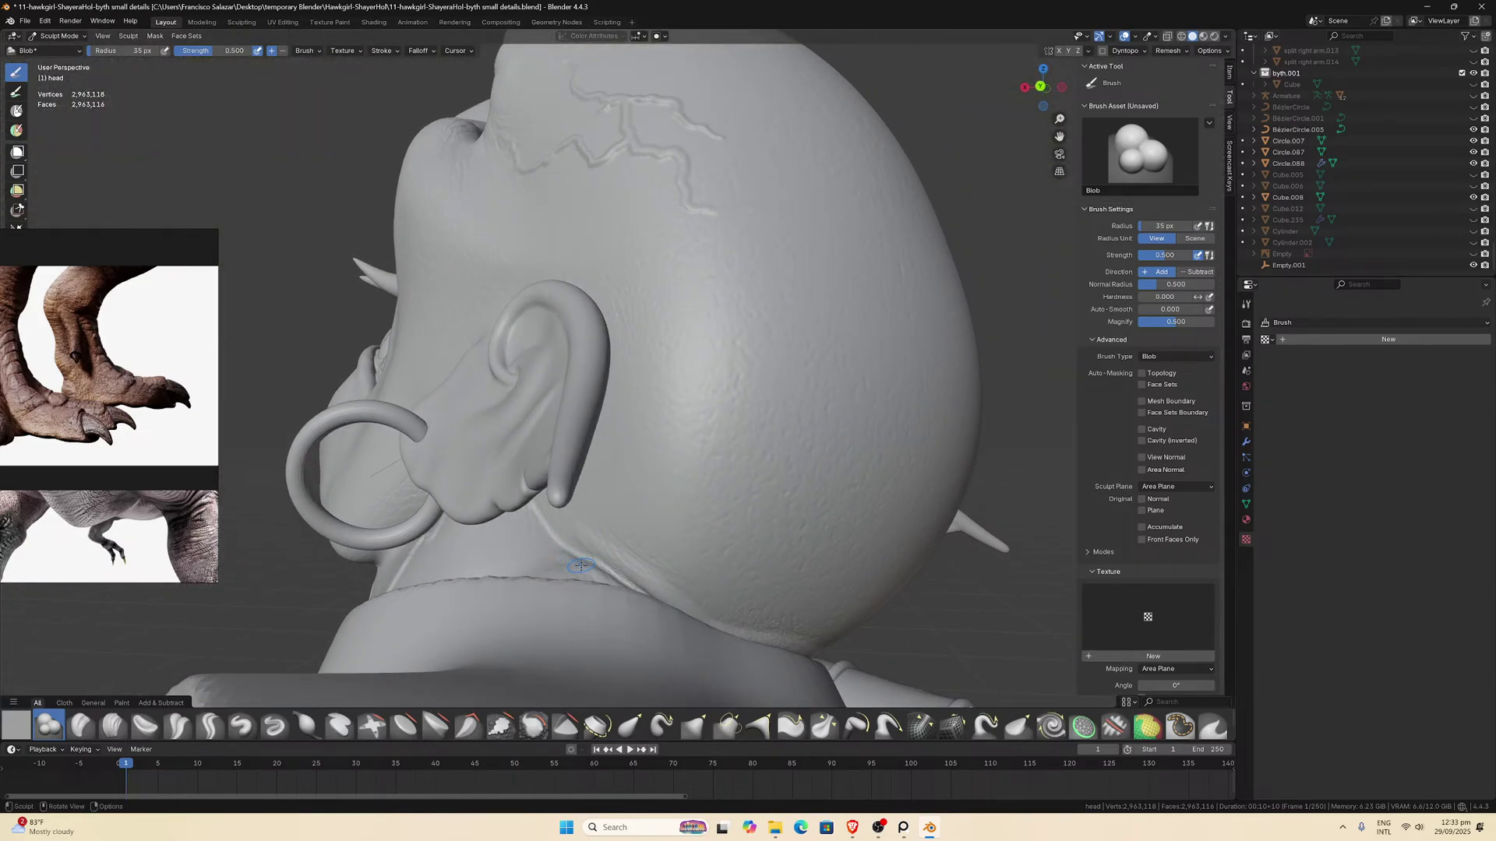
# Build up the Blob folds along the nape, just above where the neck meets the body.
pyautogui.moveTo(643, 599); pyautogui.dragTo(621, 583, button='middle')
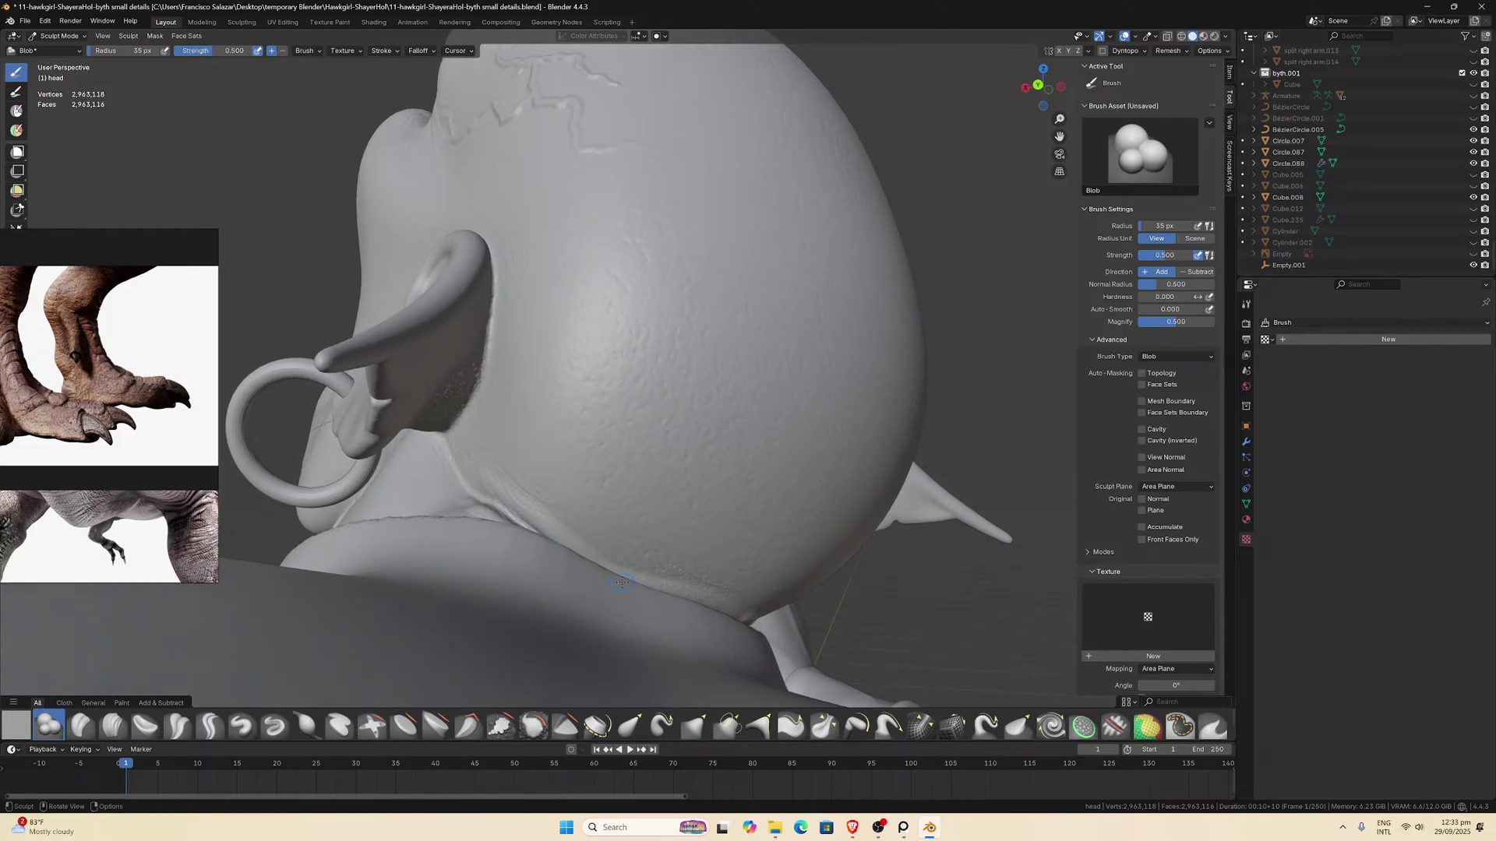
pyautogui.moveTo(507, 499); pyautogui.dragTo(502, 492, button='middle')
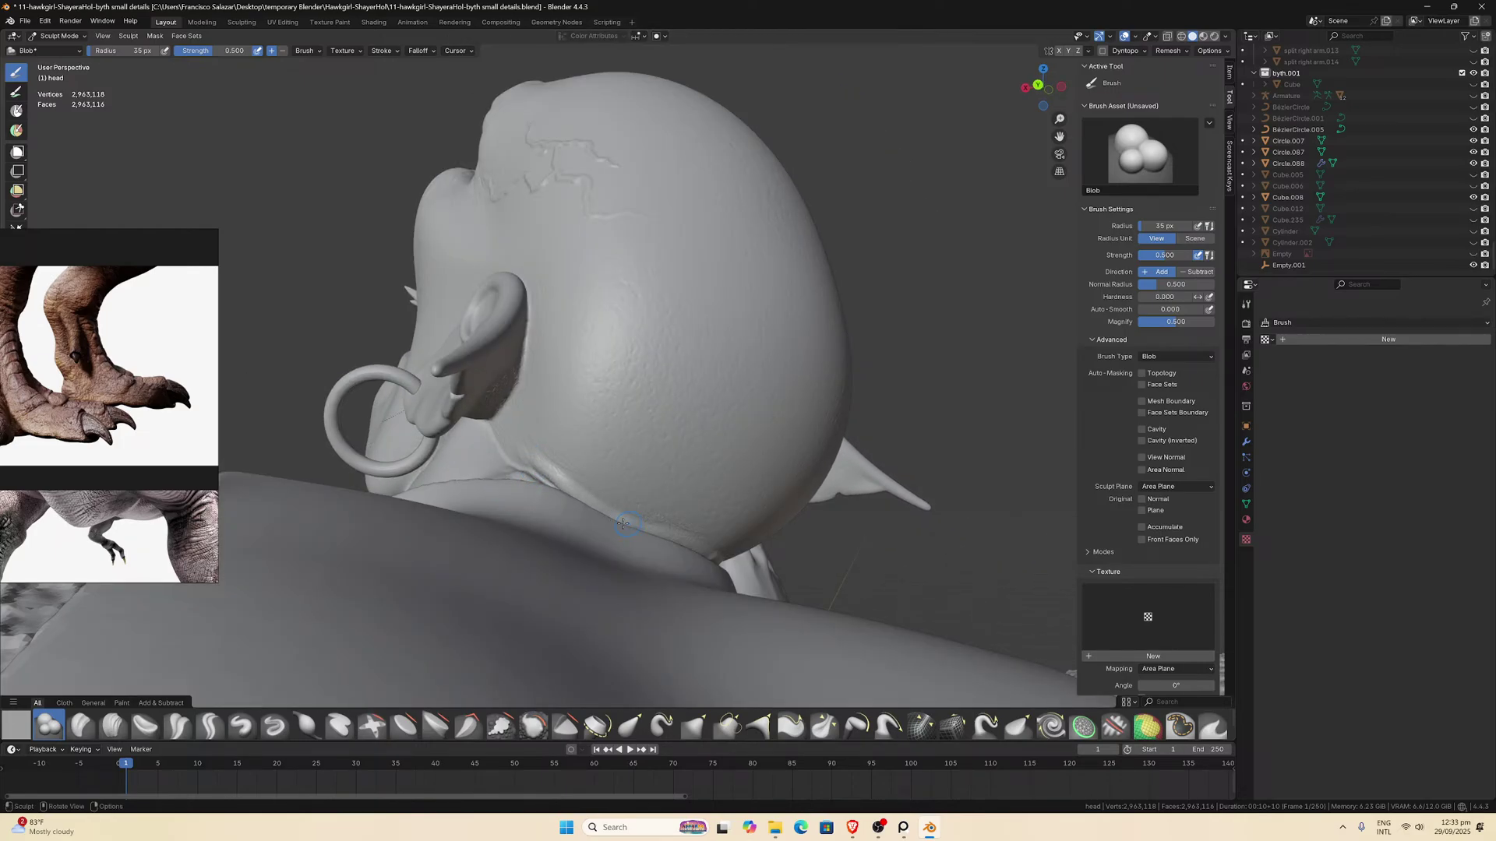
pyautogui.moveTo(623, 523); pyautogui.dragTo(485, 480, button='middle')
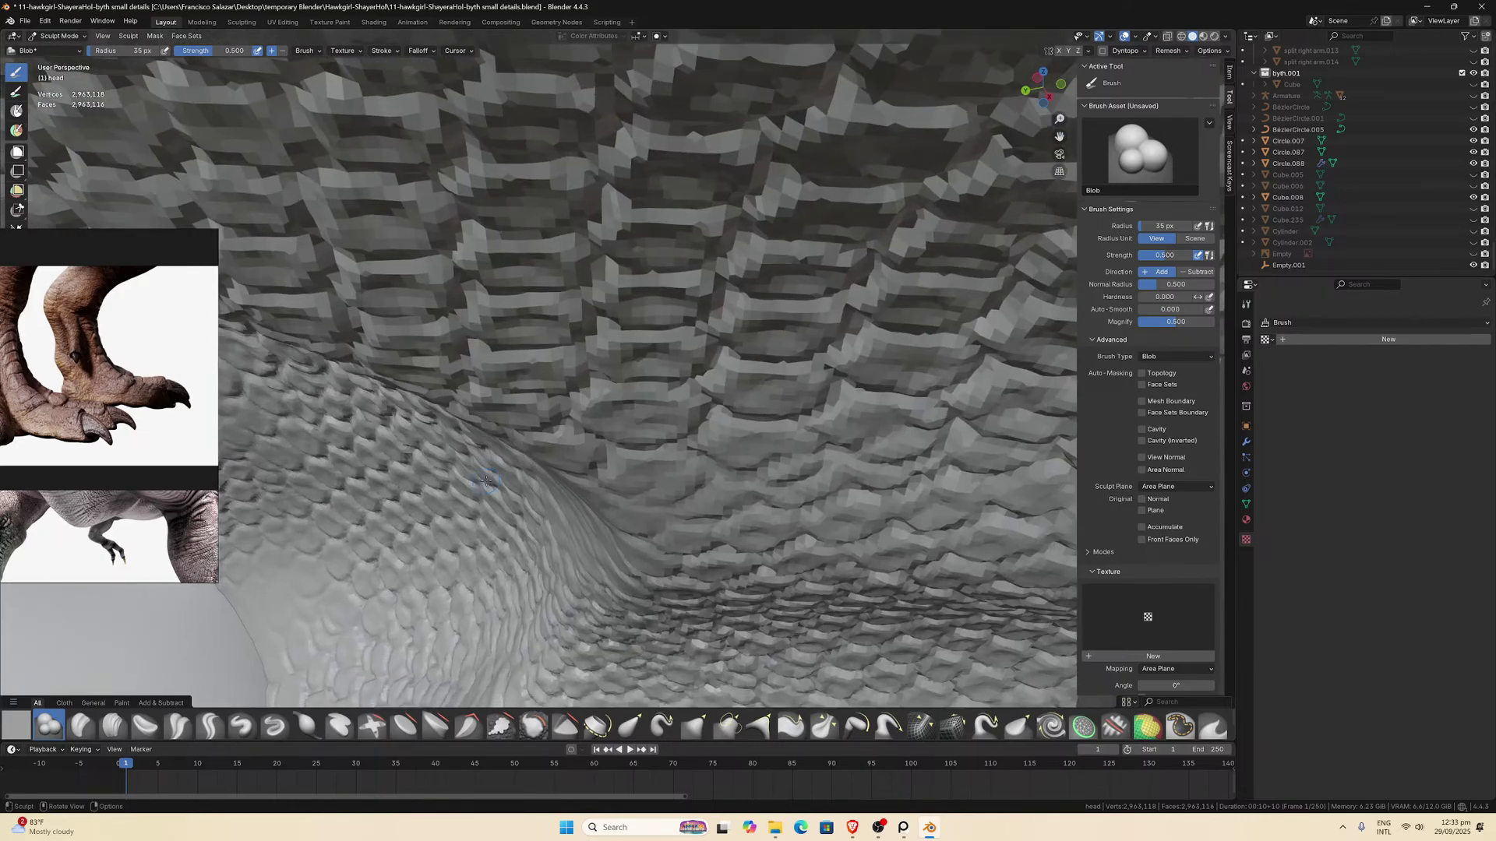
pyautogui.scroll(-8, 486, 481)
pyautogui.scroll(3, 443, 489)
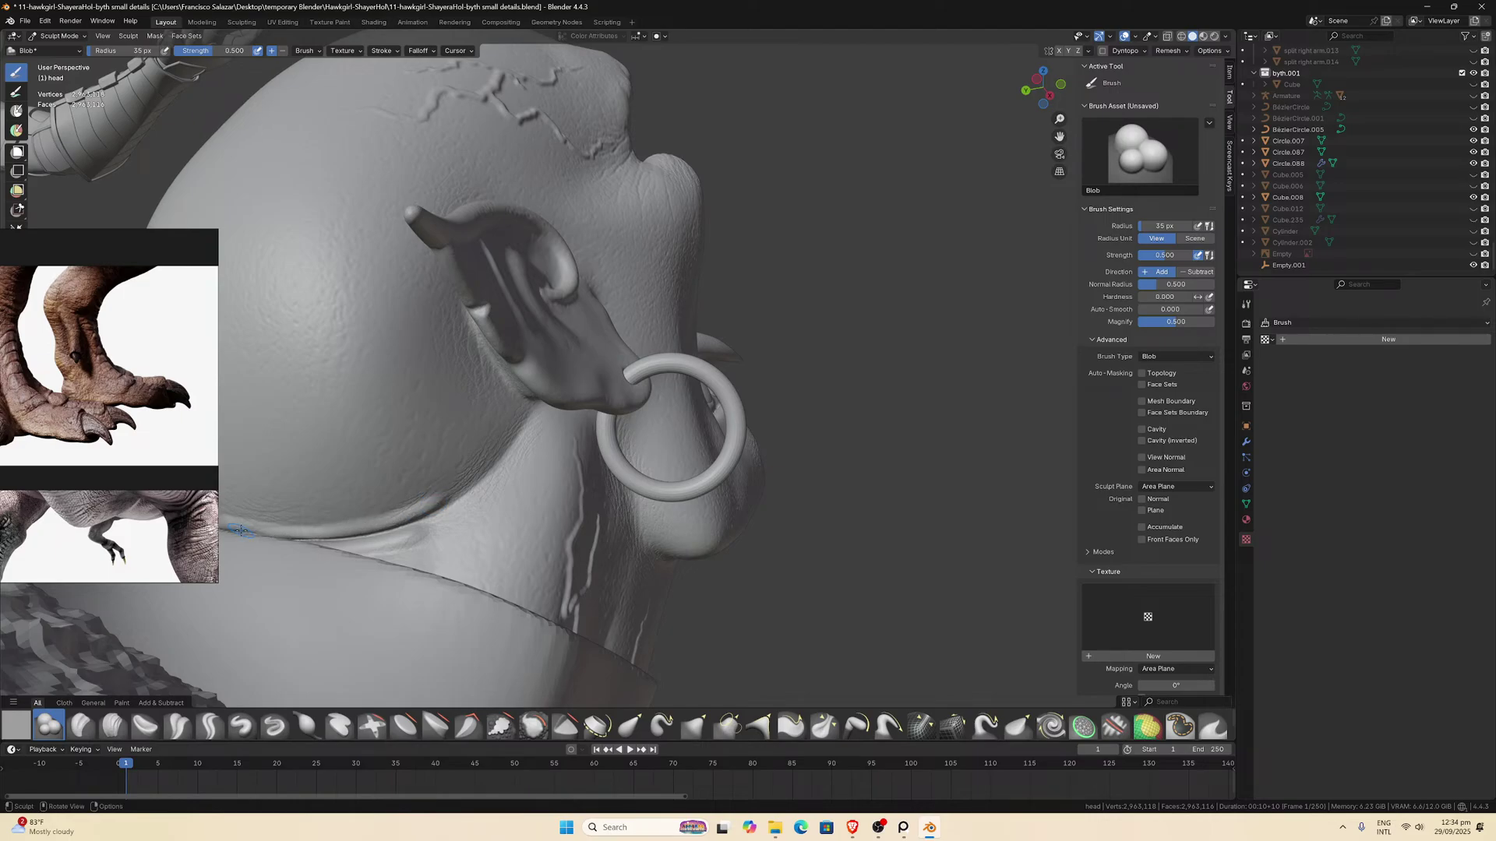
pyautogui.moveTo(240, 531); pyautogui.dragTo(442, 558, button='middle')
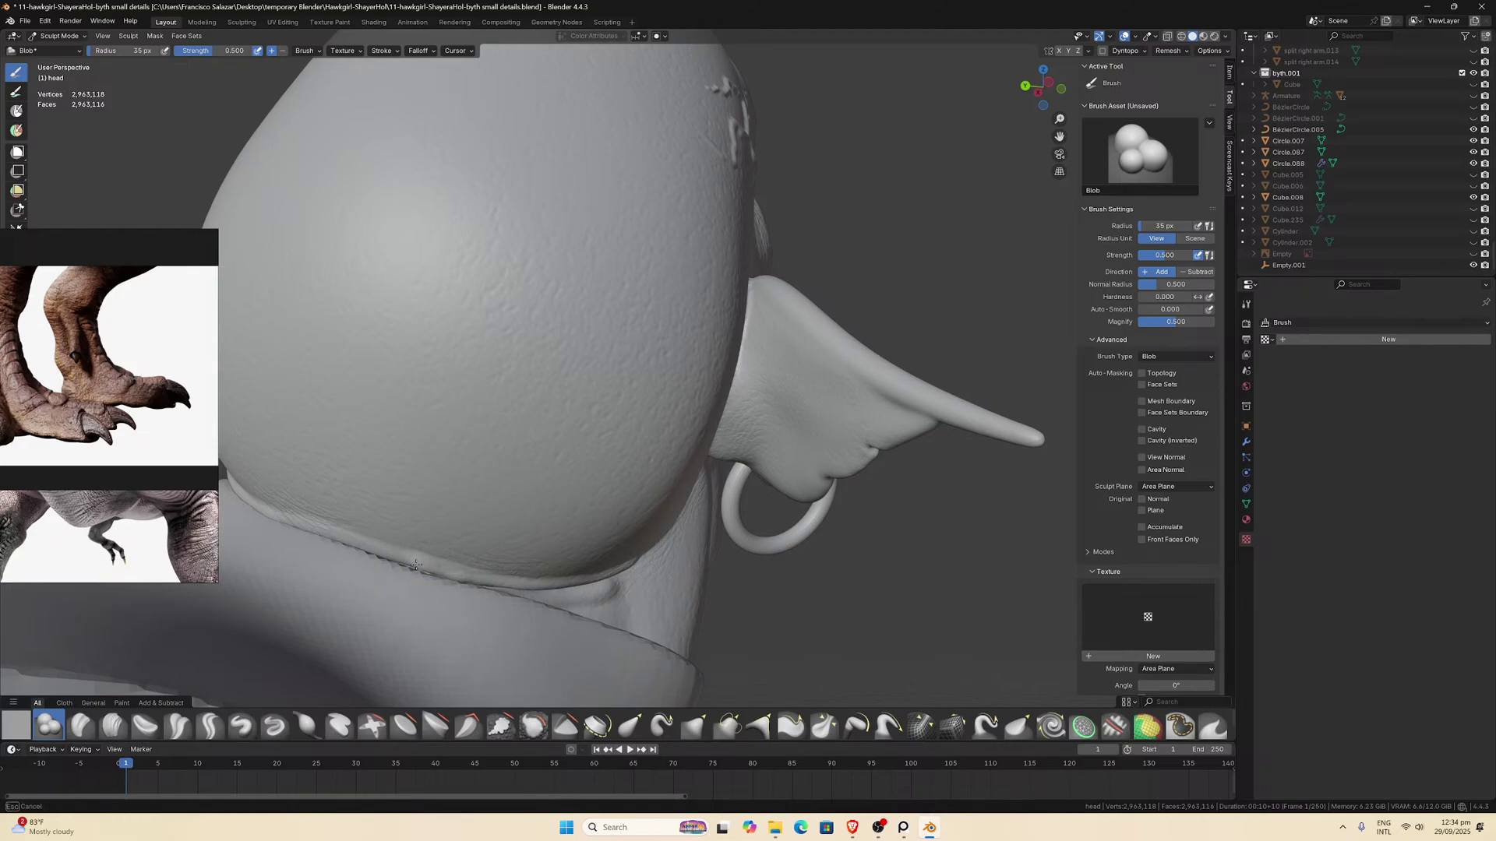
pyautogui.scroll(-4, 376, 555)
pyautogui.moveTo(429, 545)
pyautogui.mouseDown(button='middle')
pyautogui.moveTo(495, 536)
pyautogui.moveTo(355, 545)
pyautogui.moveTo(505, 537)
pyautogui.mouseUp(button='middle')
pyautogui.scroll(5, 464, 545)
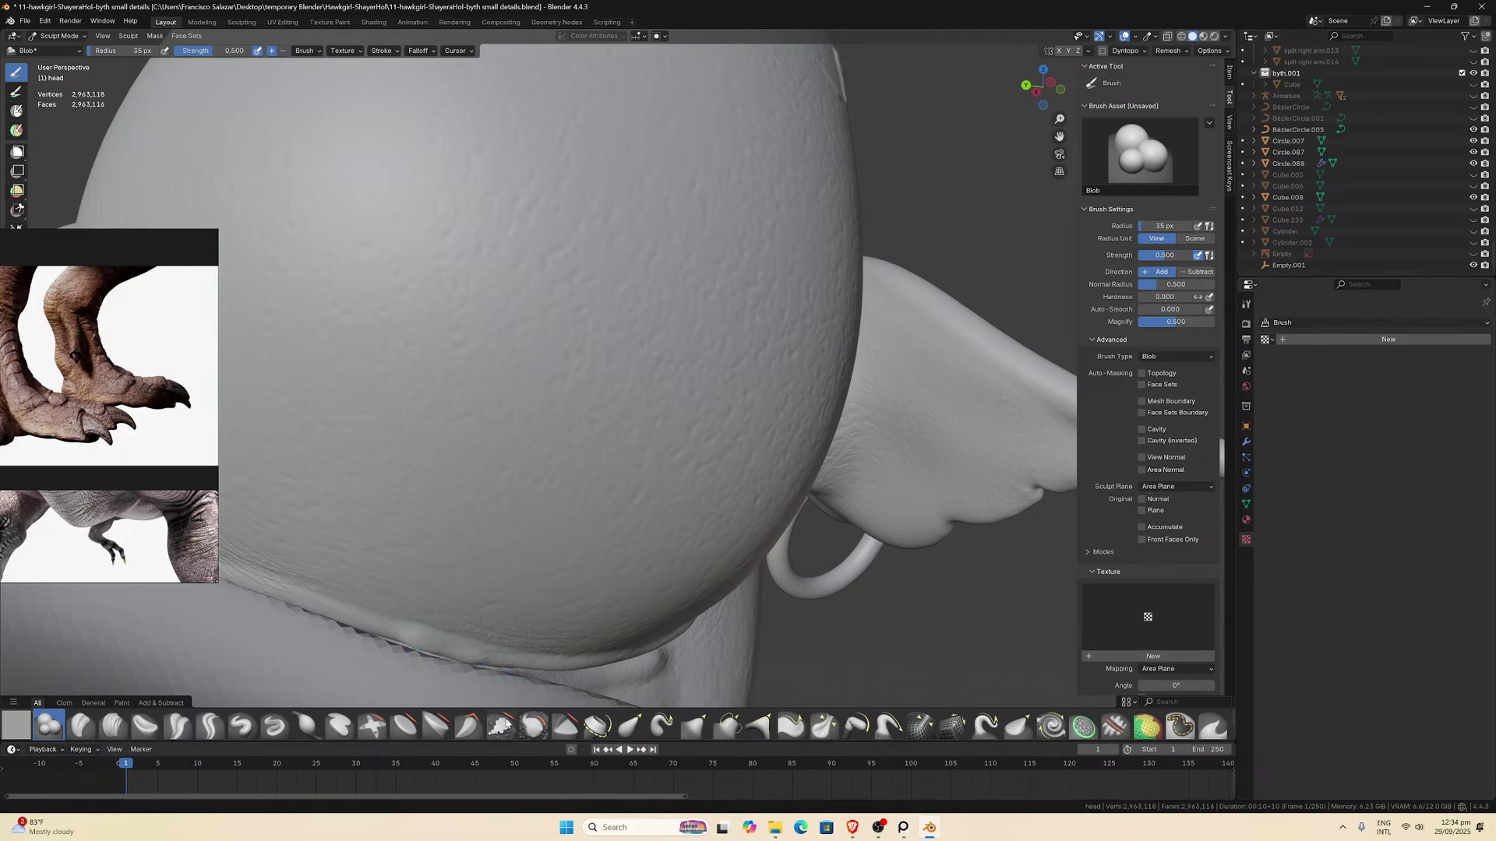
# Soften the newly raised fold at the nape with the Smooth brush.
pyautogui.click(533, 724)
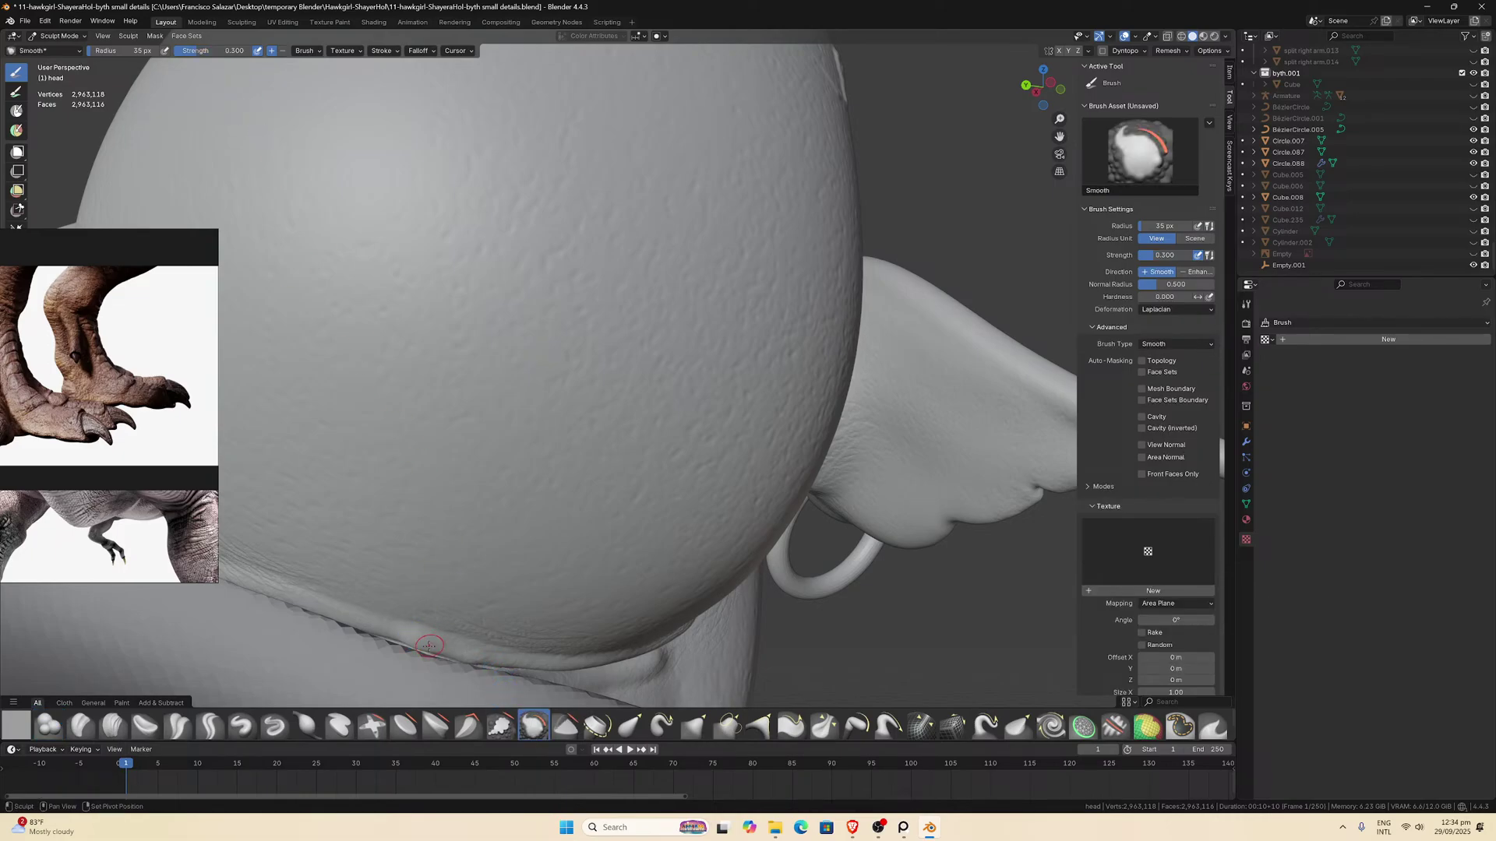
pyautogui.scroll(-3, 444, 611)
pyautogui.moveTo(451, 588); pyautogui.dragTo(494, 579, button='middle')
pyautogui.scroll(2, 480, 588)
# Sharpen the crease along the skull-to-neck seam with the Crease Polish brush at a 29 px radius.
pyautogui.click(178, 724)
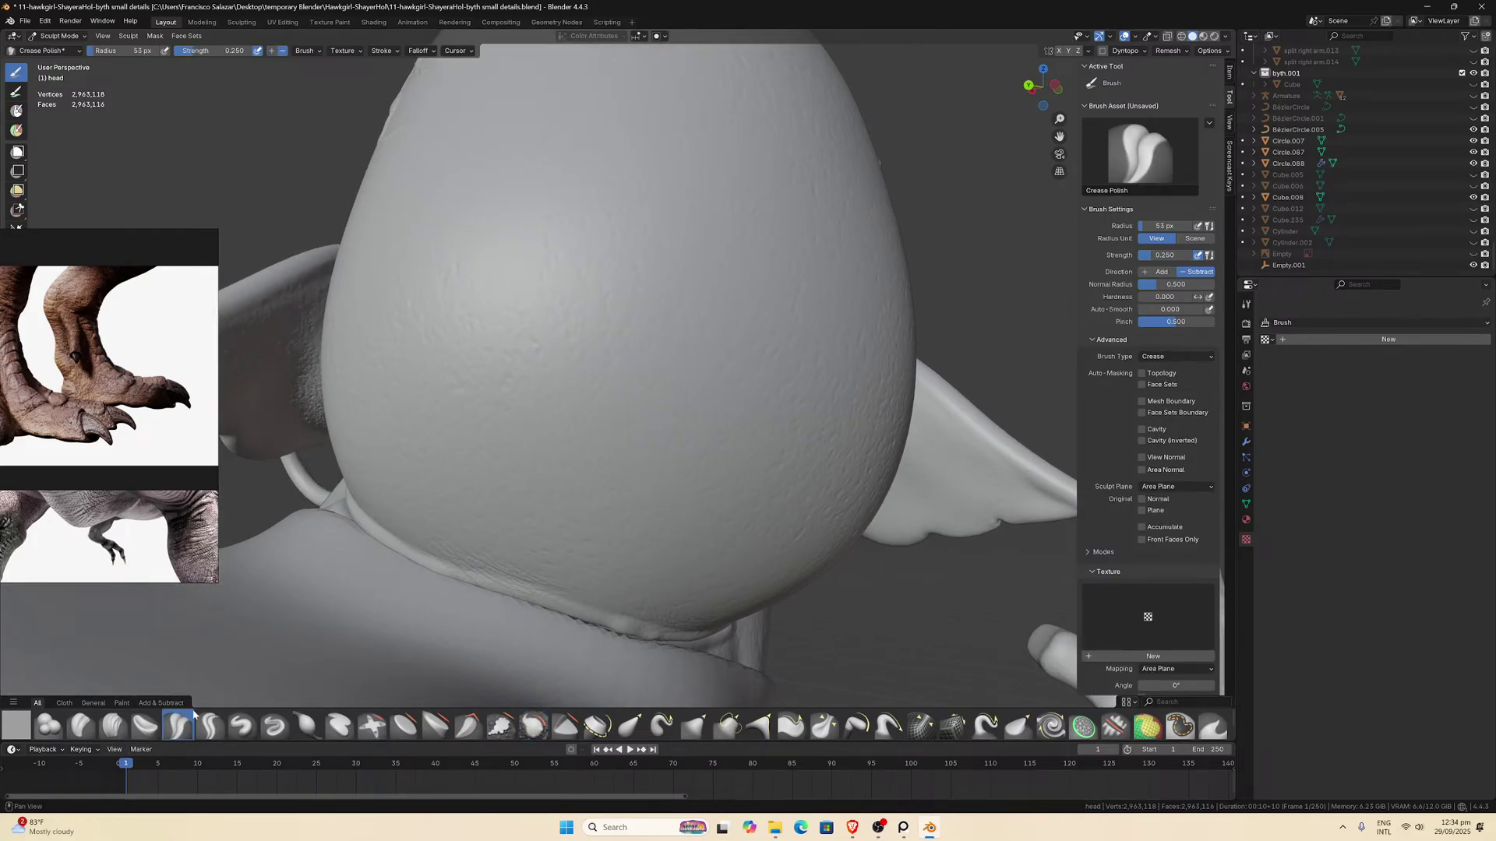
pyautogui.scroll(2, 451, 517)
pyautogui.moveTo(451, 517); pyautogui.dragTo(455, 501, button='middle')
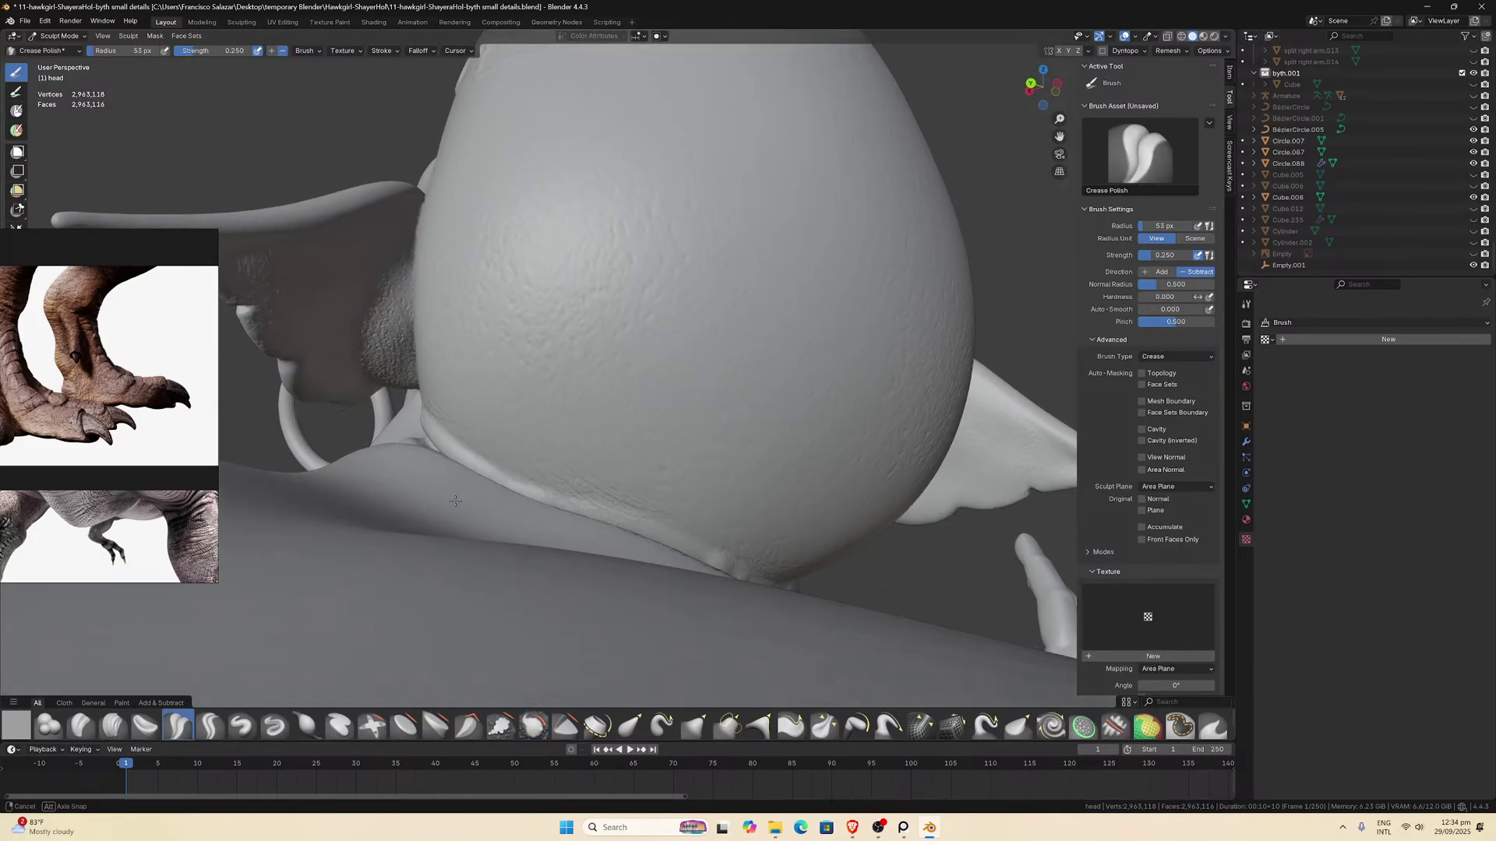
pyautogui.press('f')
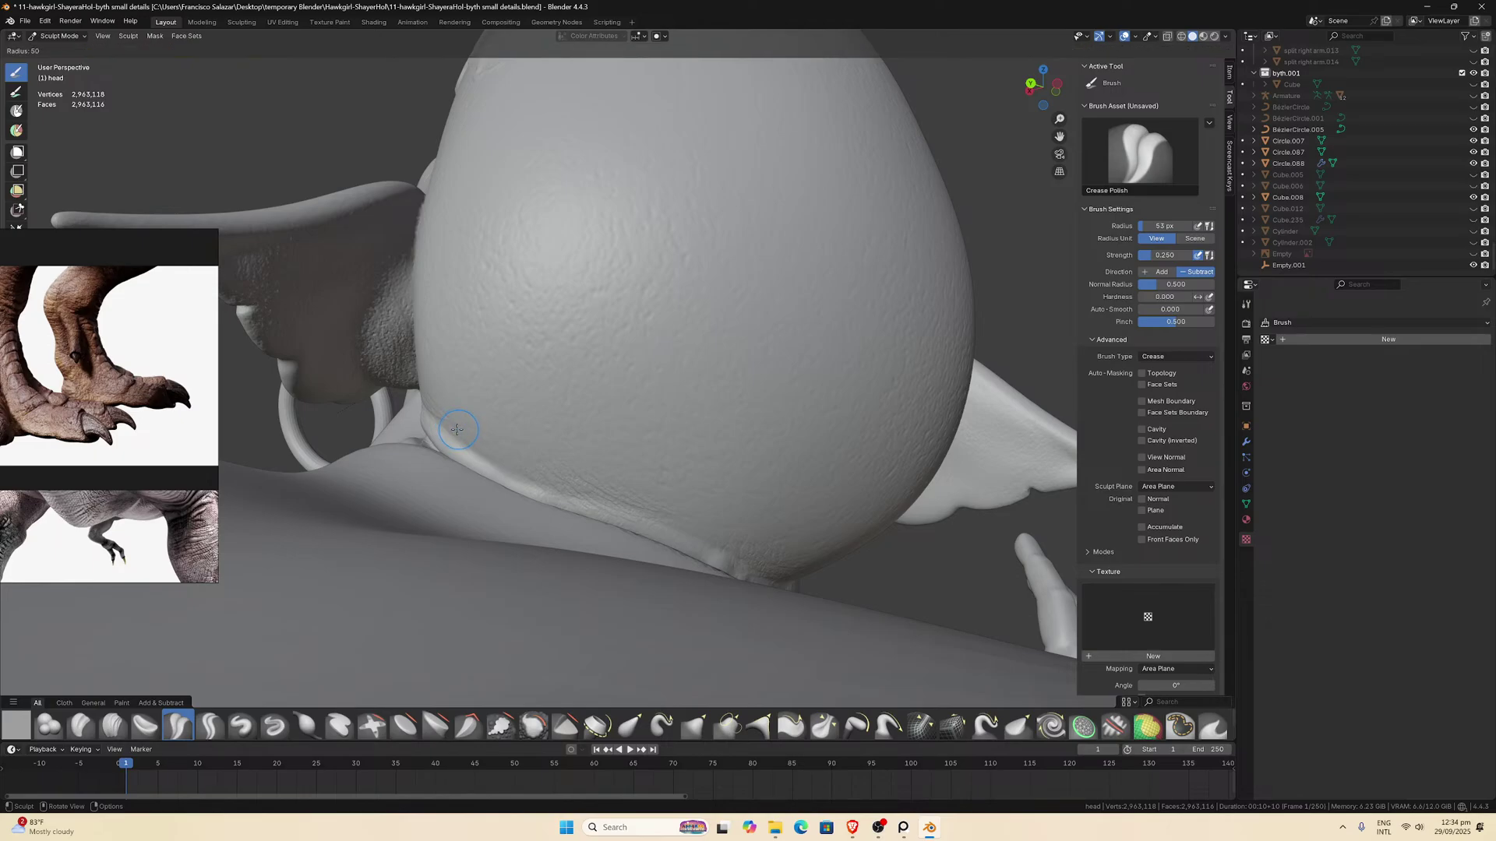
pyautogui.click(450, 427)
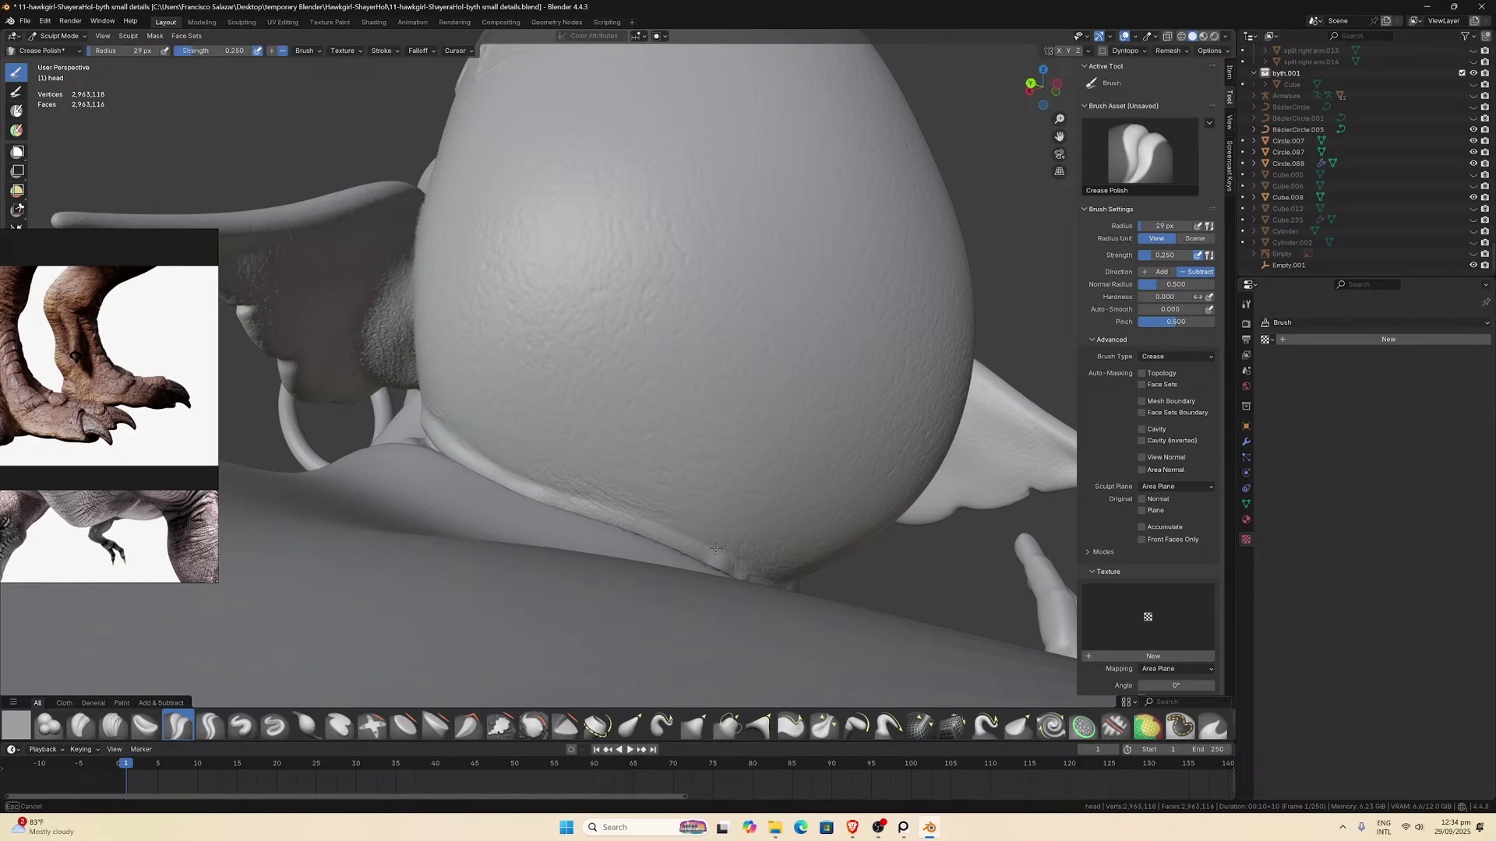
pyautogui.moveTo(753, 563); pyautogui.dragTo(561, 566, button='middle')
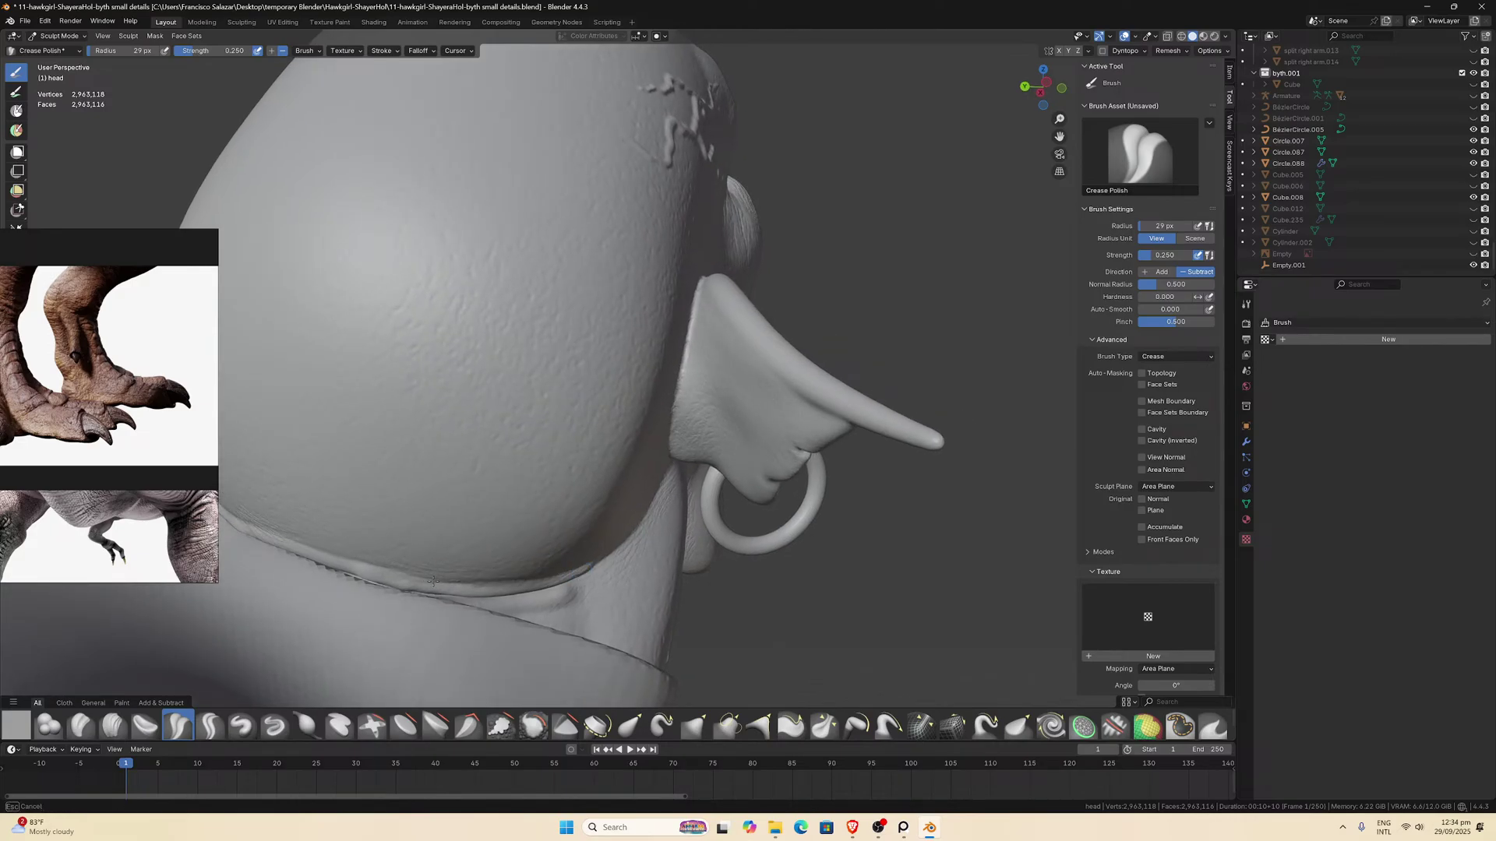
# Review the seam from both sides of the head and isolate the head in local view.
pyautogui.scroll(-4, 463, 540)
pyautogui.moveTo(462, 541); pyautogui.dragTo(476, 543, button='middle')
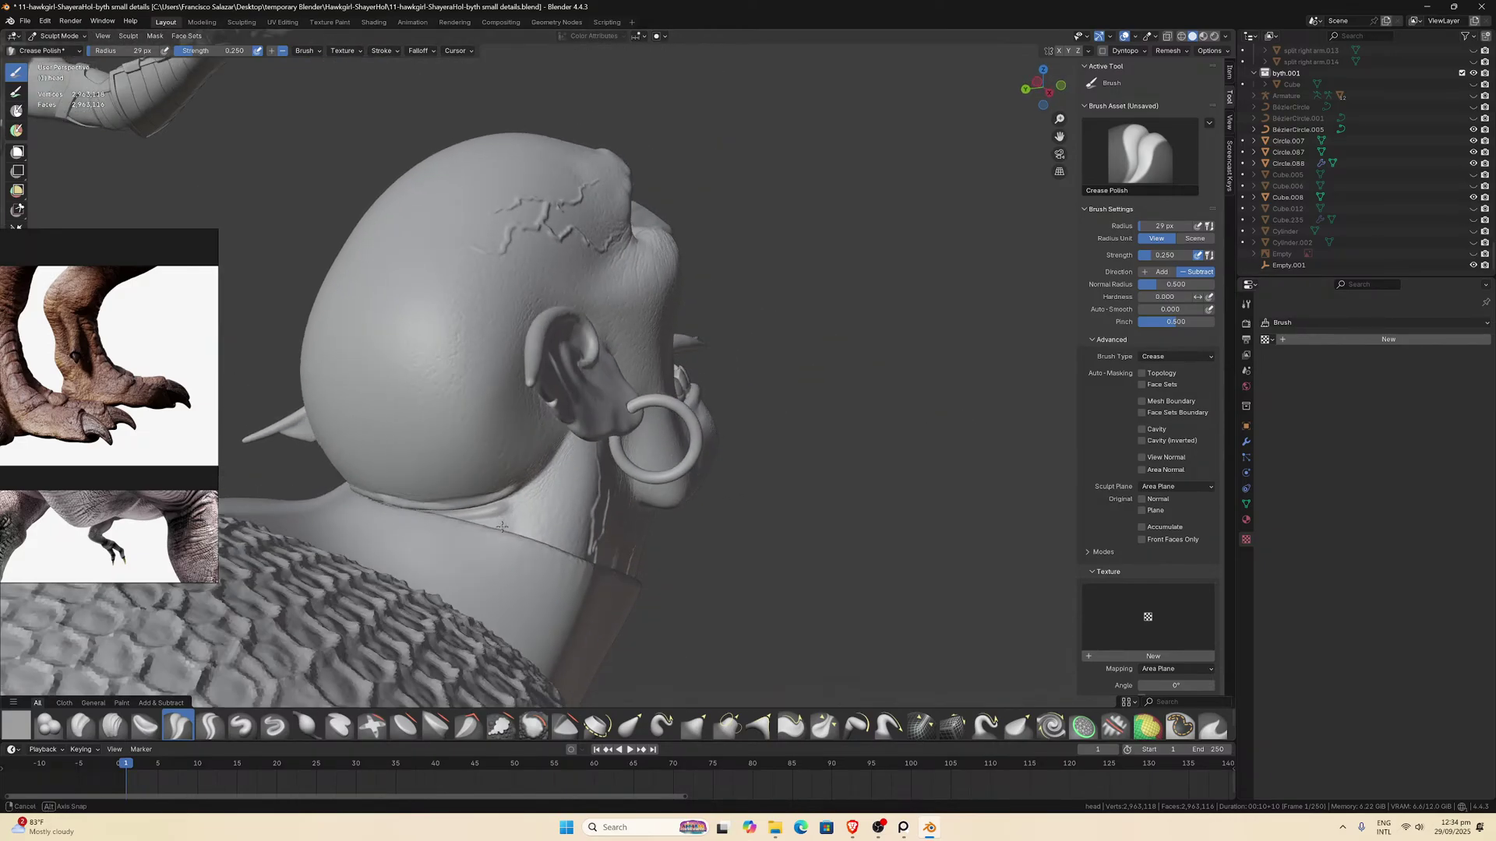
pyautogui.scroll(3, 488, 546)
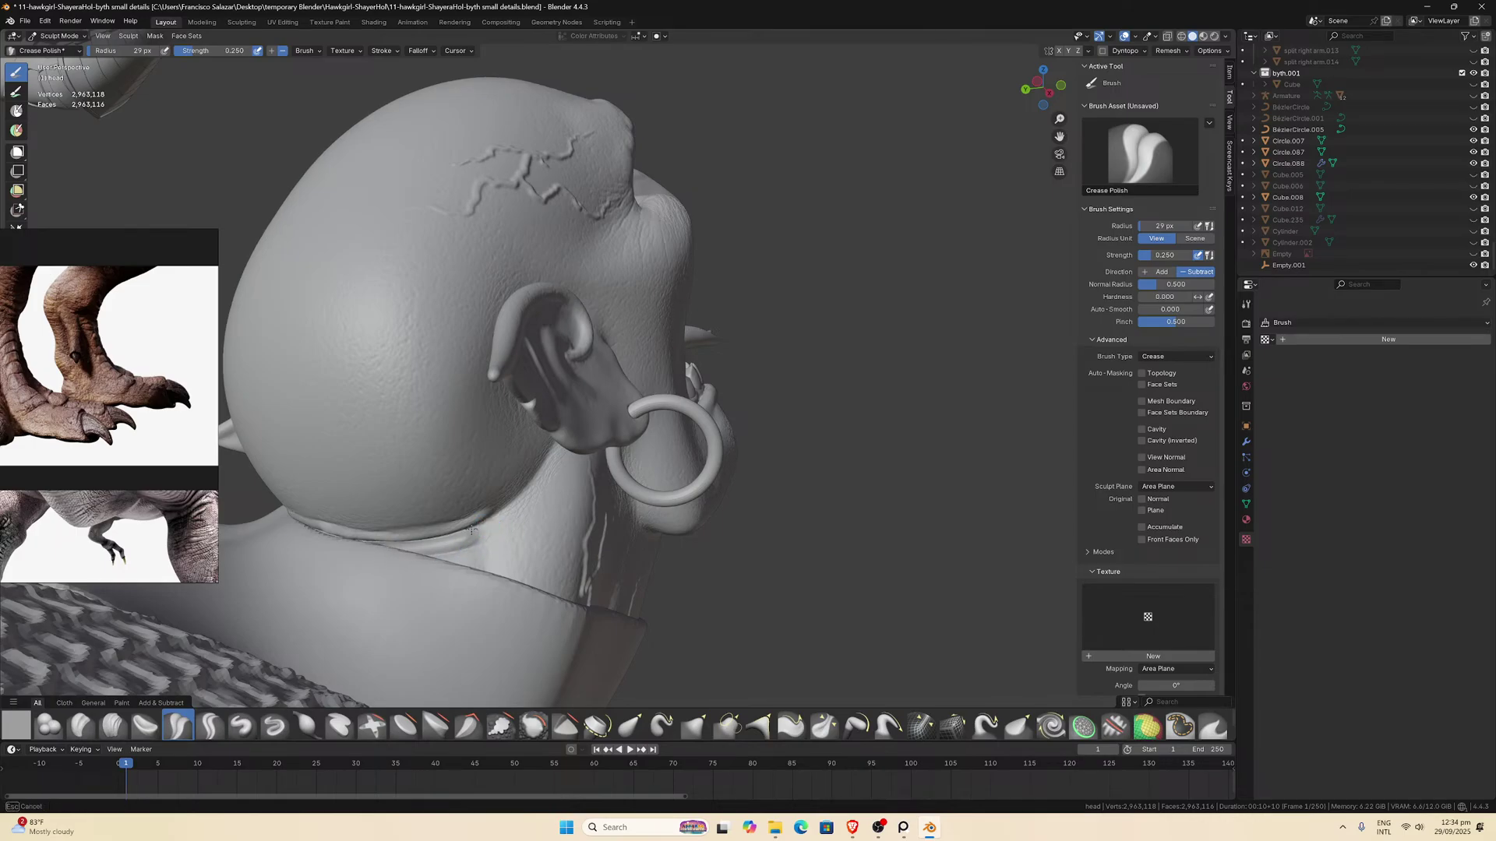
pyautogui.moveTo(421, 527); pyautogui.dragTo(623, 563, button='middle')
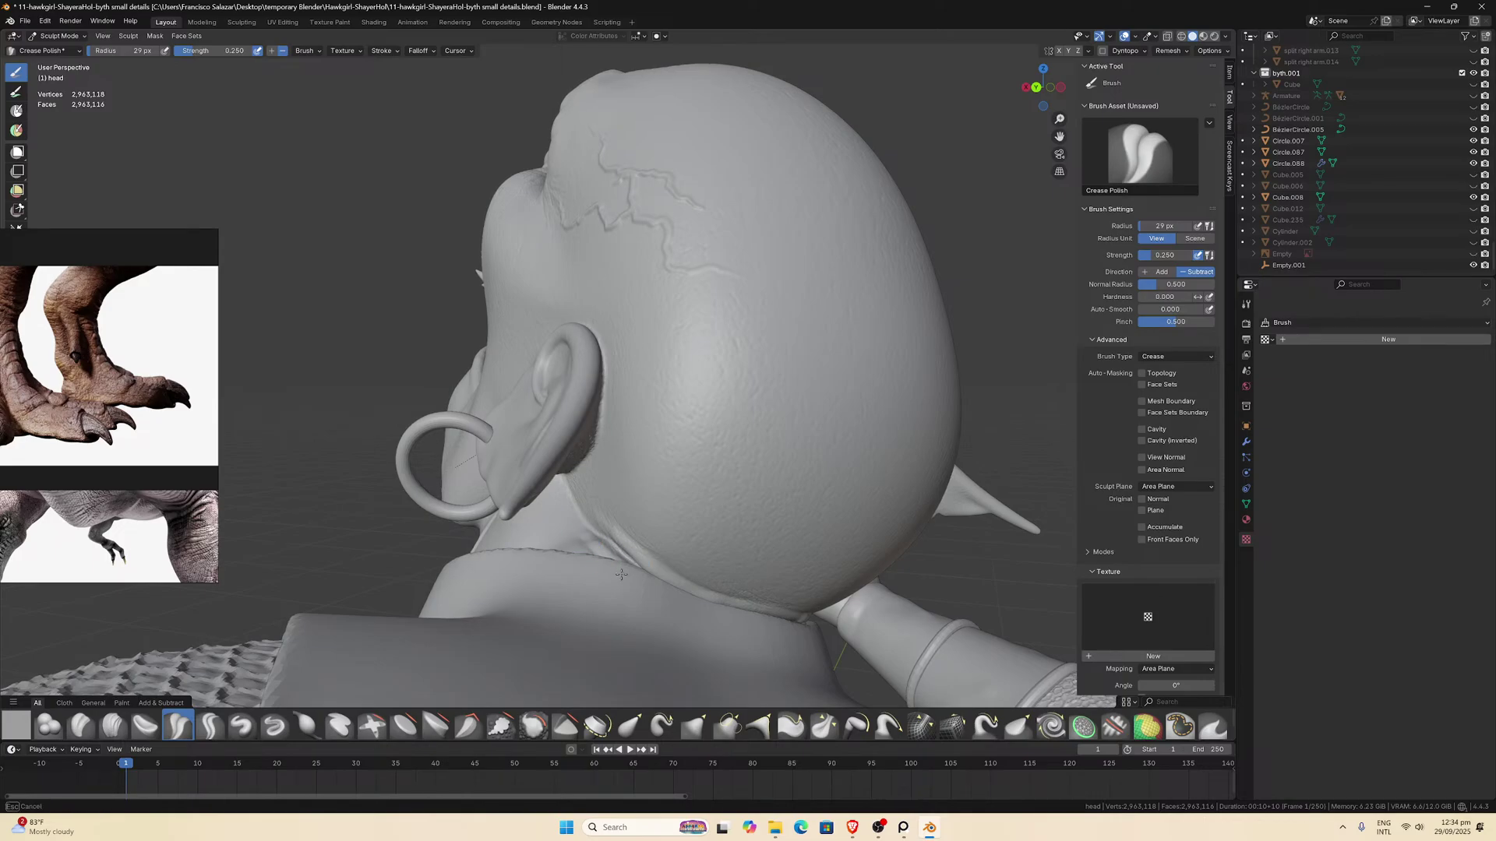
pyautogui.moveTo(645, 599); pyautogui.dragTo(557, 530, button='middle')
pyautogui.scroll(10, 592, 518)
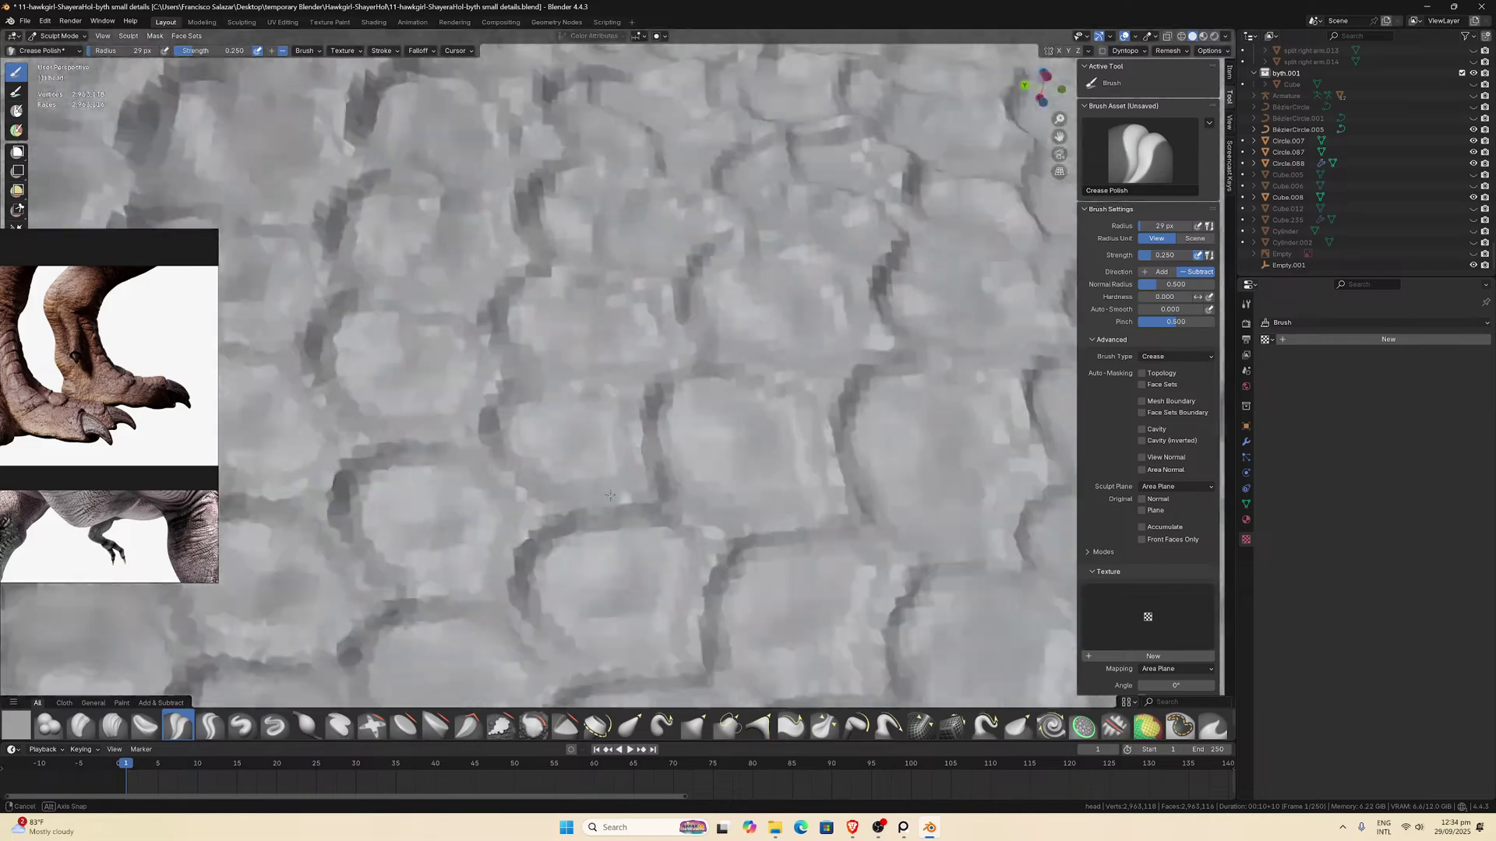
pyautogui.press('KP_Divide')
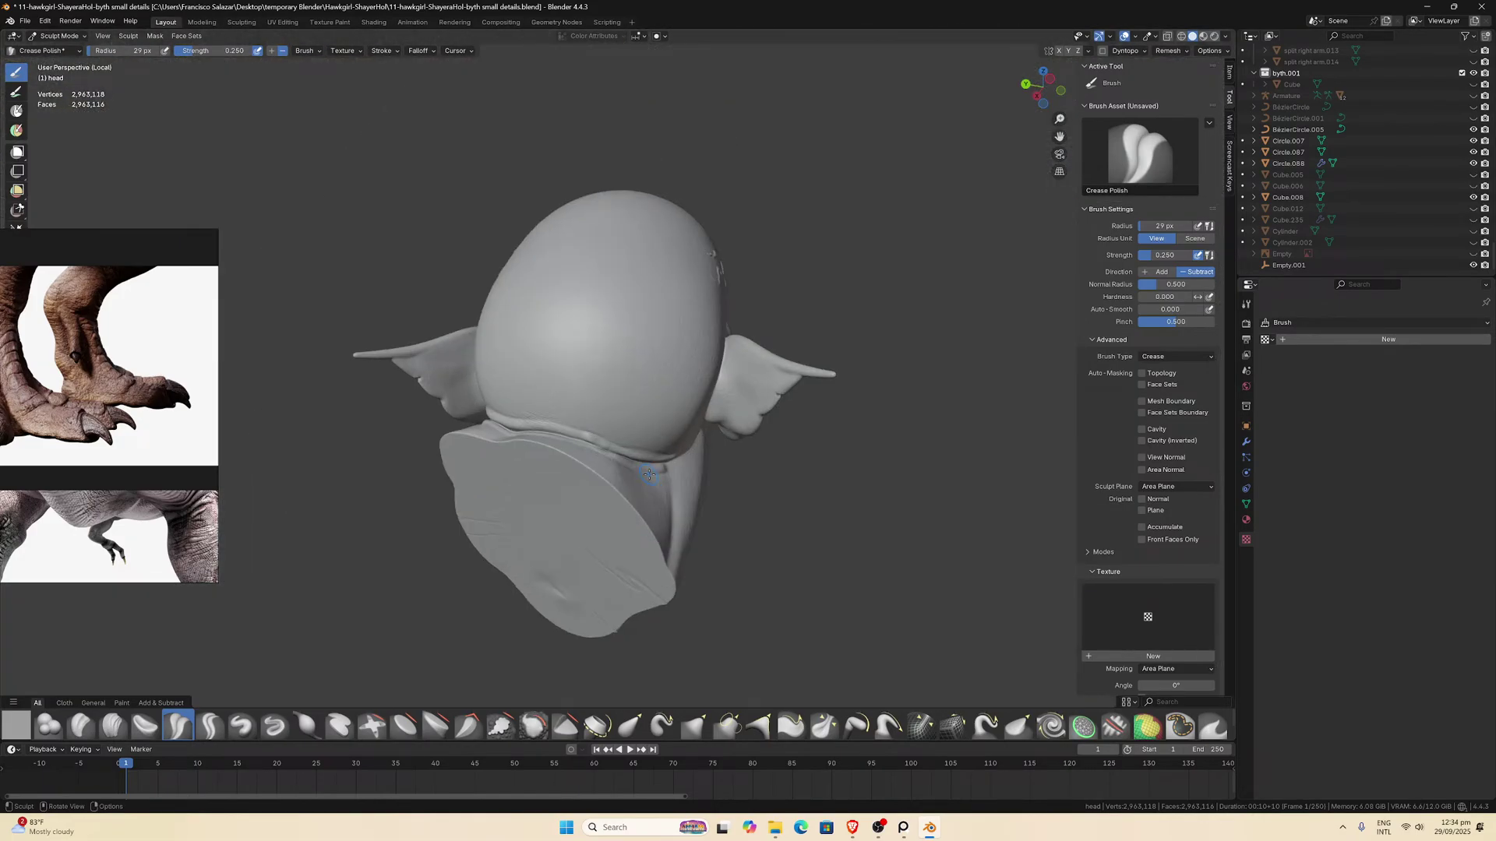
# Reshape the raised fold at the nape with the Grab brush at a 156 px radius.
pyautogui.scroll(4, 666, 439)
pyautogui.moveTo(658, 445); pyautogui.dragTo(666, 439, button='middle')
pyautogui.scroll(5, 666, 436)
pyautogui.press('g')
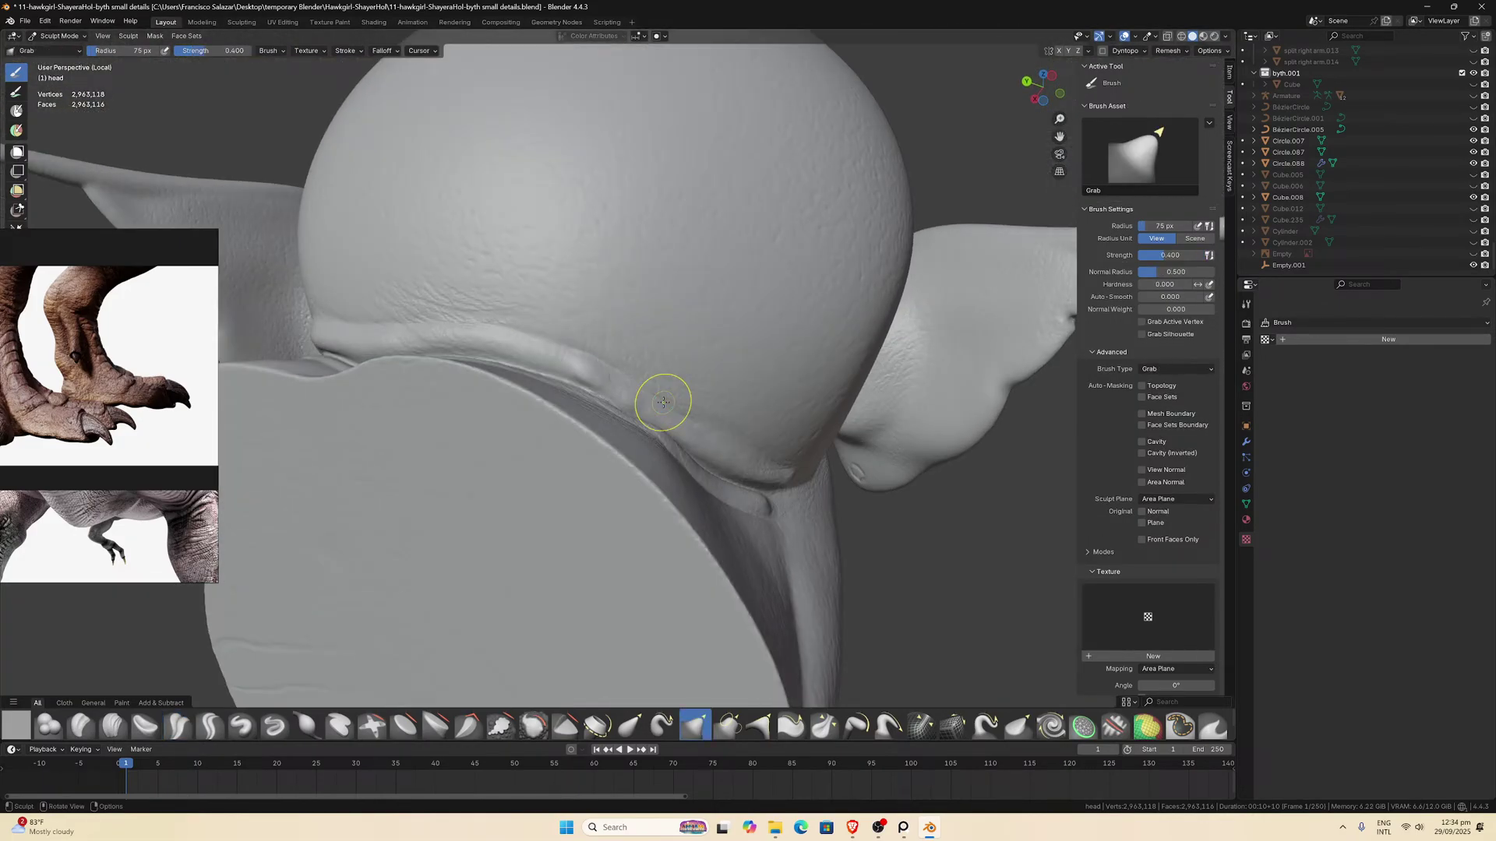
pyautogui.press('f')
pyautogui.click(684, 401)
pyautogui.moveTo(685, 401); pyautogui.dragTo(668, 384, button='middle')
pyautogui.scroll(3, 667, 384)
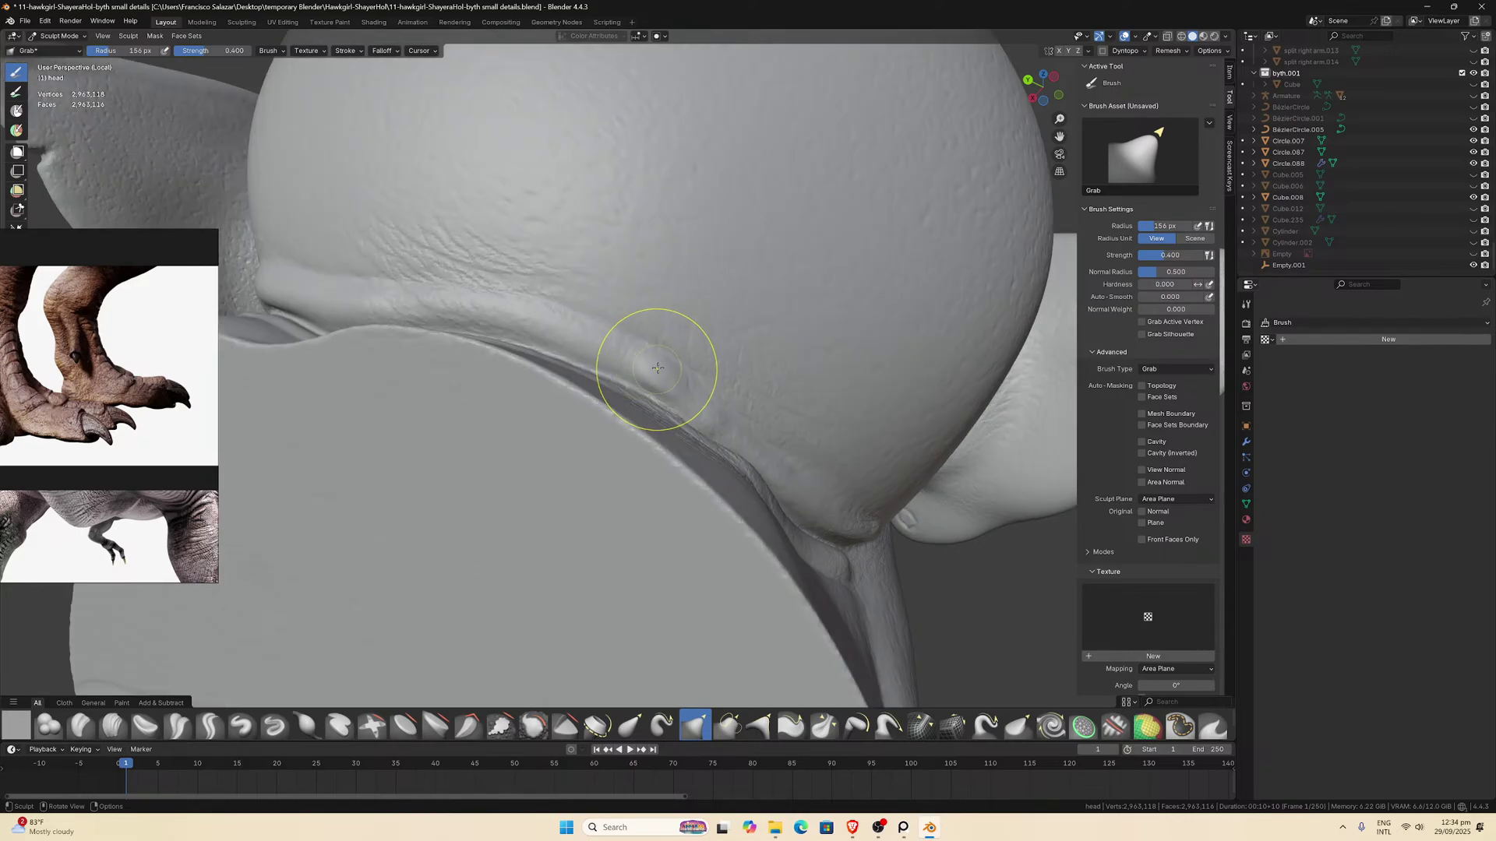
pyautogui.scroll(3, 658, 368)
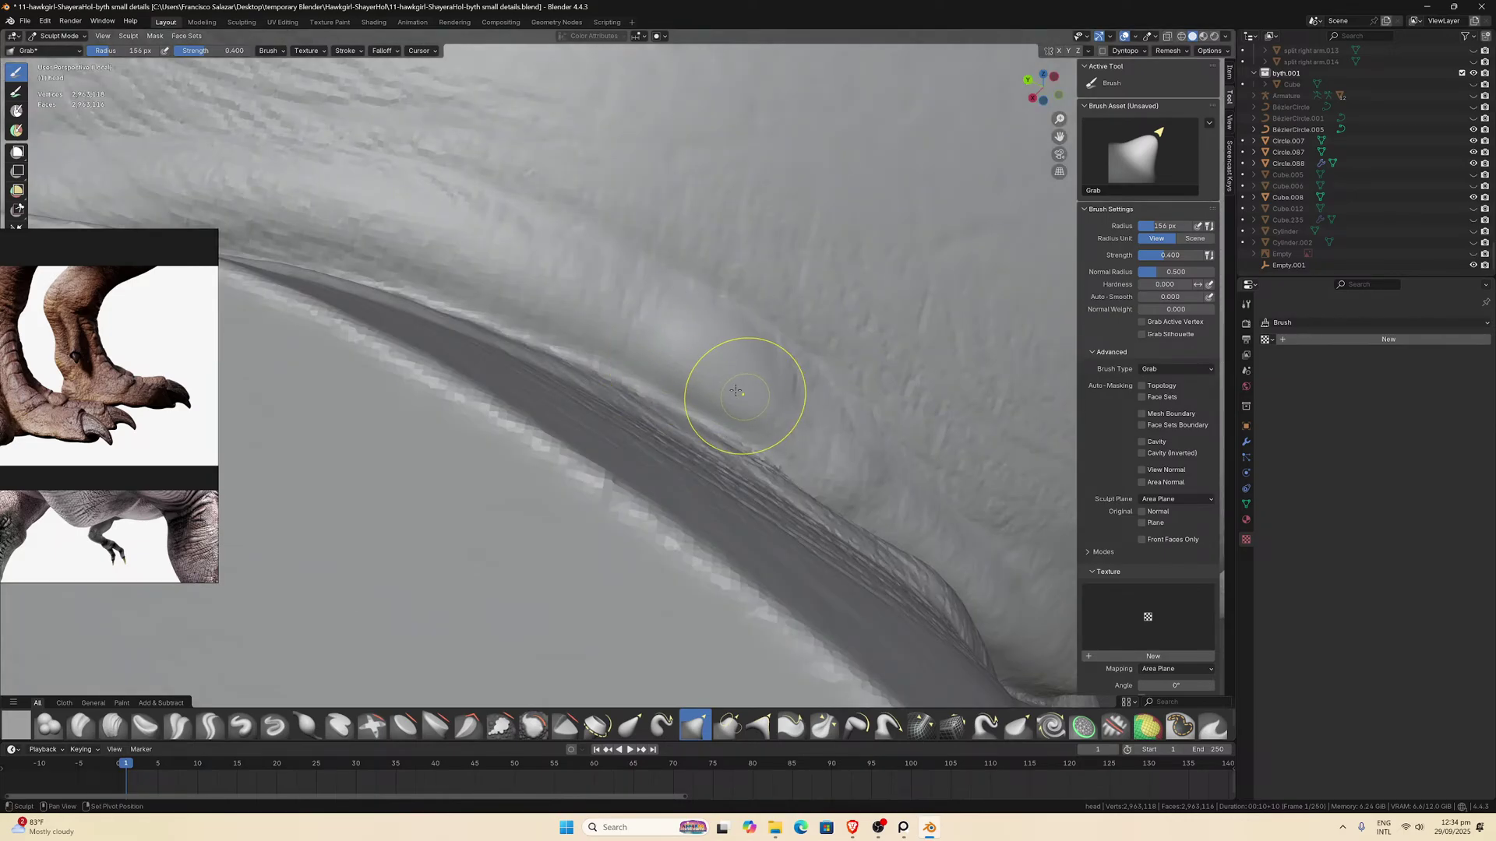
pyautogui.scroll(-5, 732, 381)
pyautogui.moveTo(693, 378); pyautogui.dragTo(668, 377, button='middle')
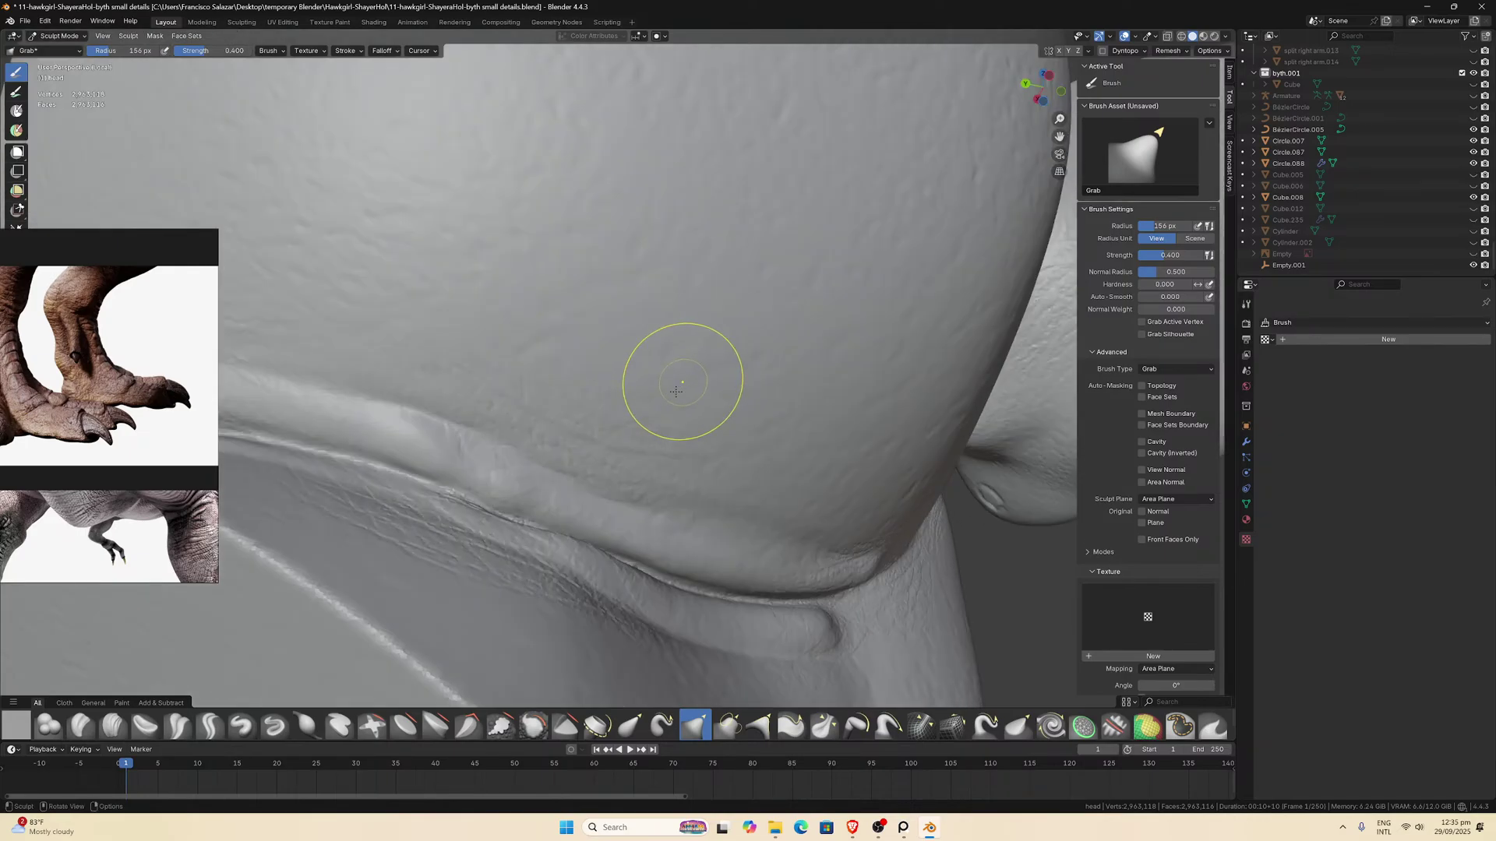
pyautogui.scroll(5, 507, 451)
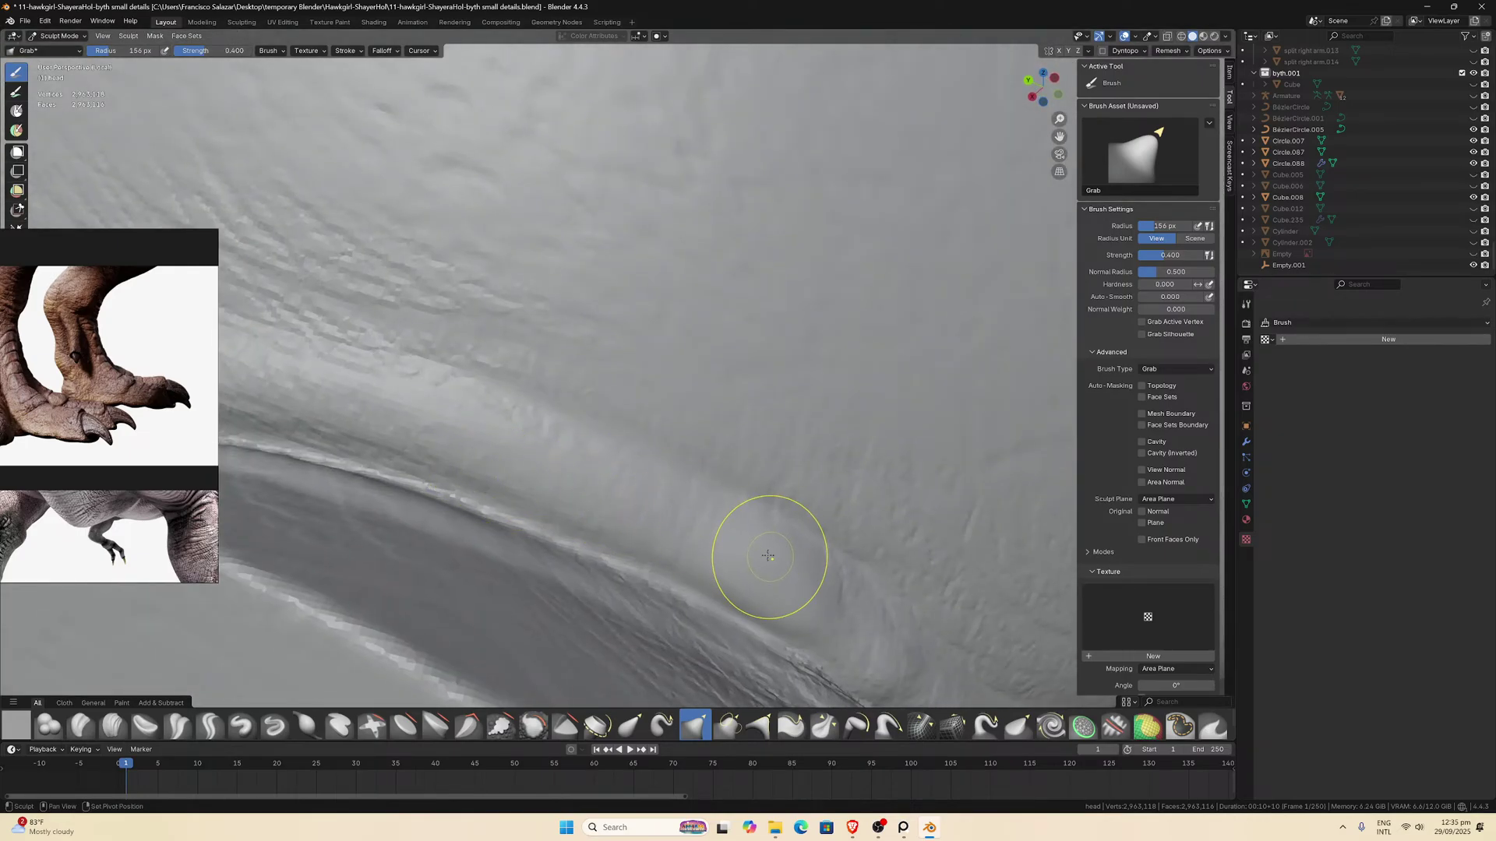
pyautogui.moveTo(765, 558); pyautogui.dragTo(722, 544, button='middle')
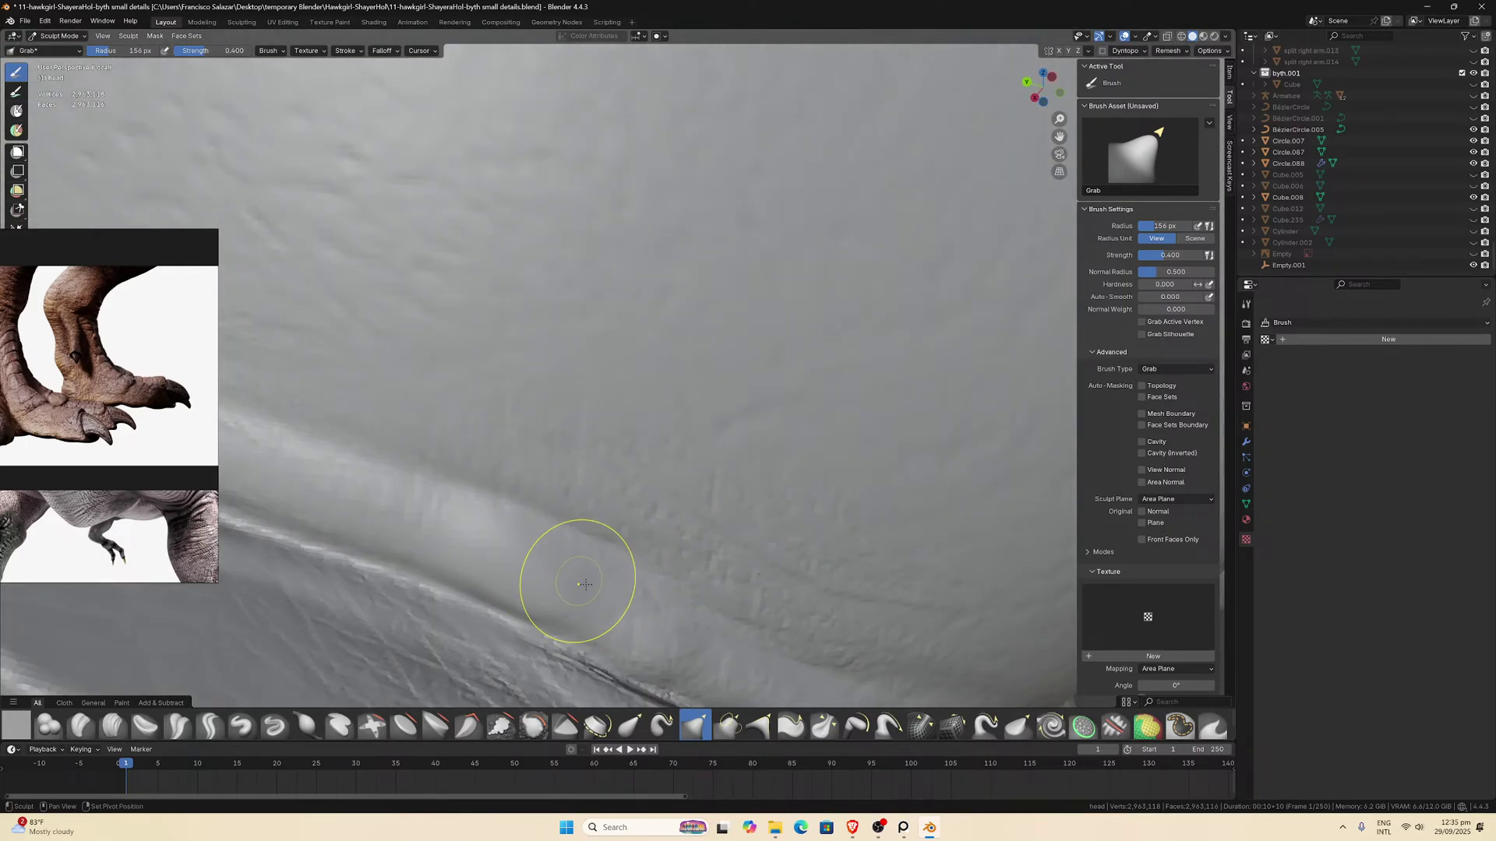
pyautogui.moveTo(501, 541); pyautogui.dragTo(400, 515)
pyautogui.scroll(-6, 601, 583)
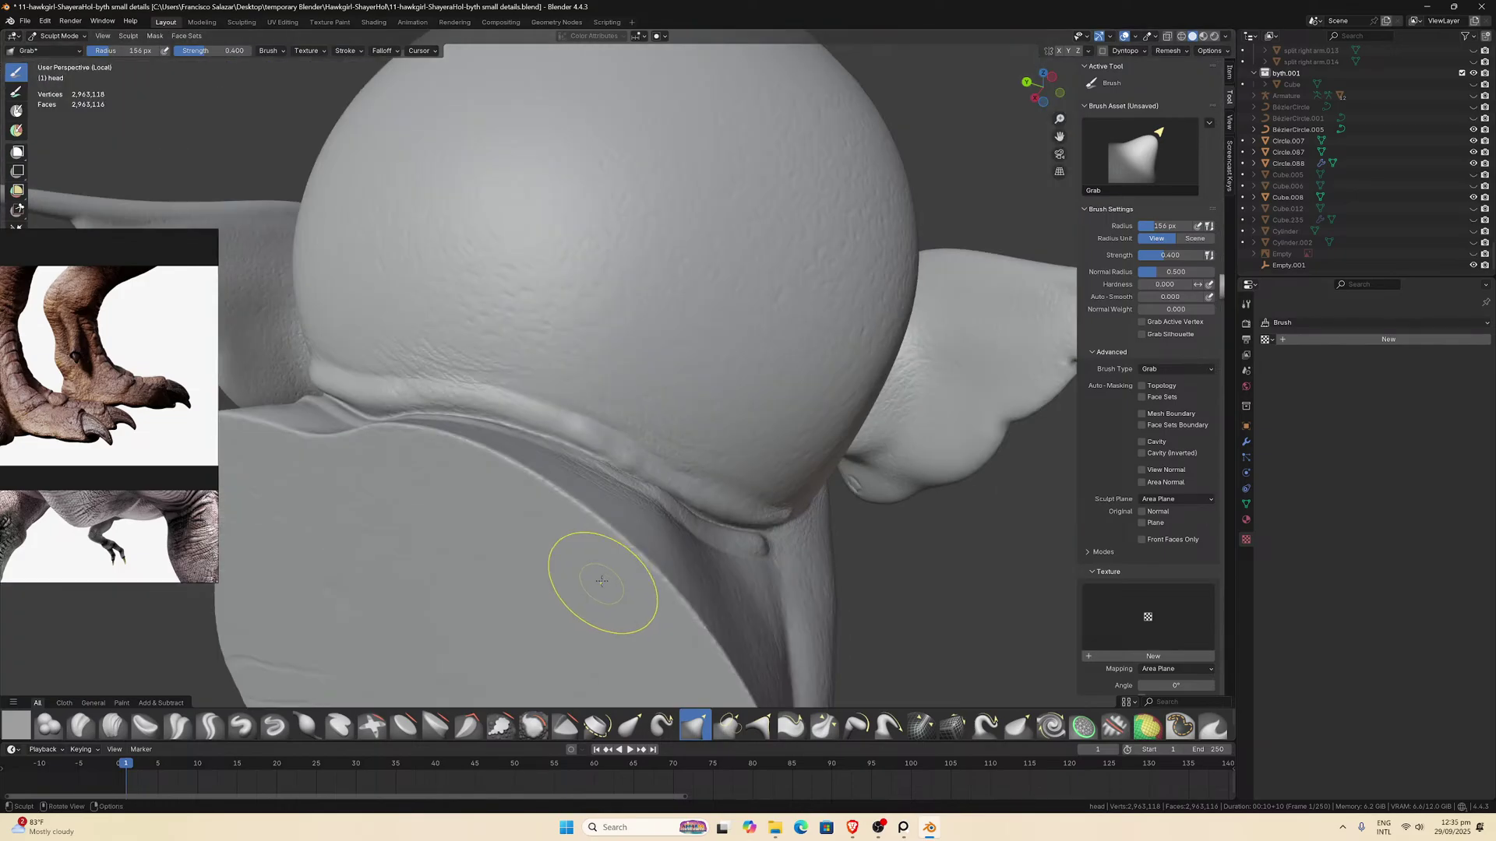
# Examine the nape fold and the back of the skull from below and behind for uneven spots.
pyautogui.moveTo(605, 567); pyautogui.dragTo(591, 561, button='middle')
pyautogui.scroll(6, 592, 560)
pyautogui.scroll(-5, 592, 559)
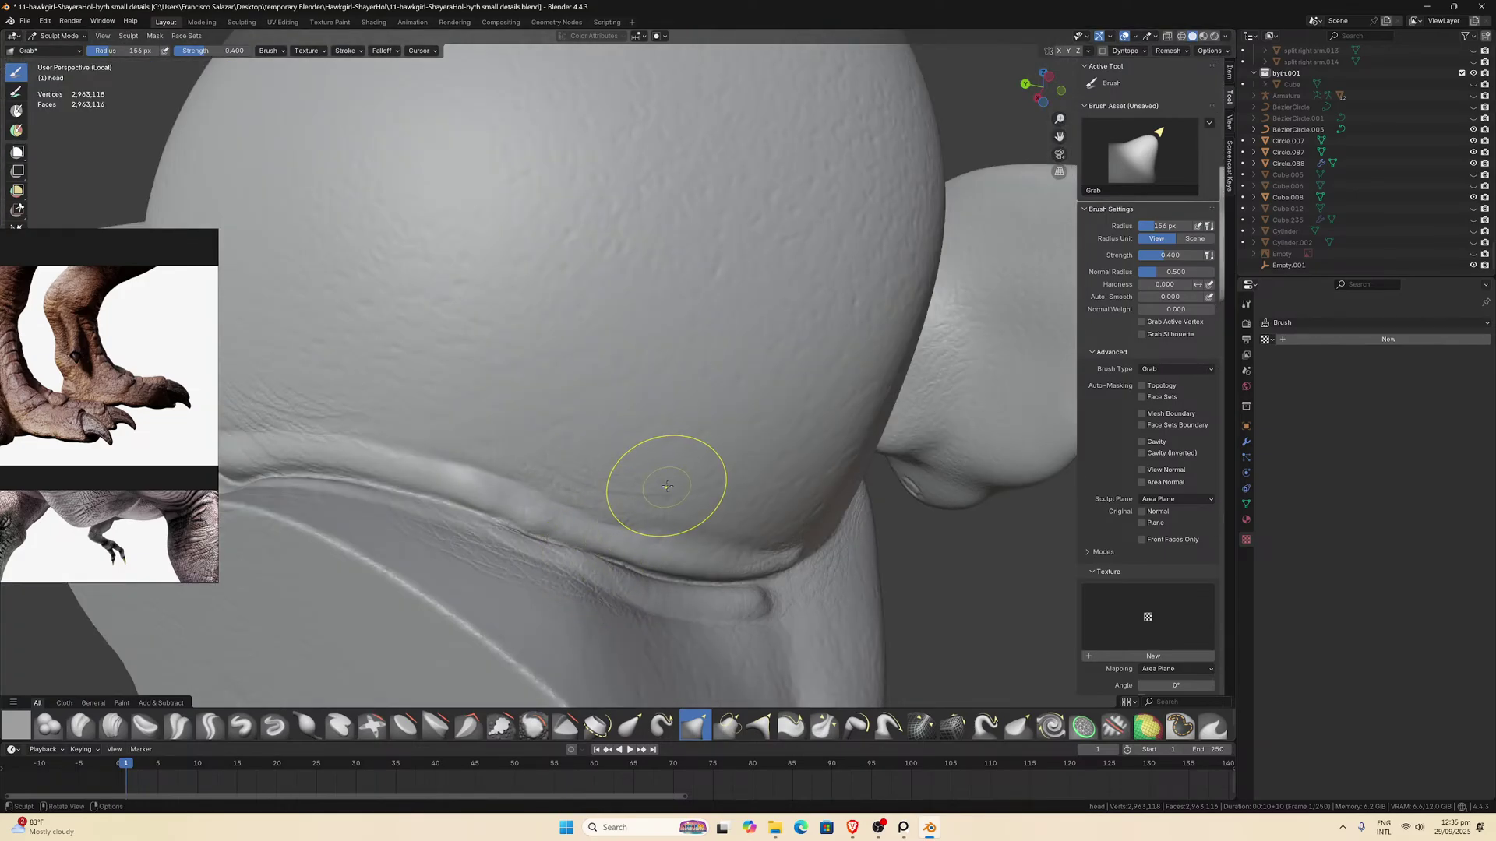
pyautogui.moveTo(668, 484); pyautogui.dragTo(678, 344, button='middle')
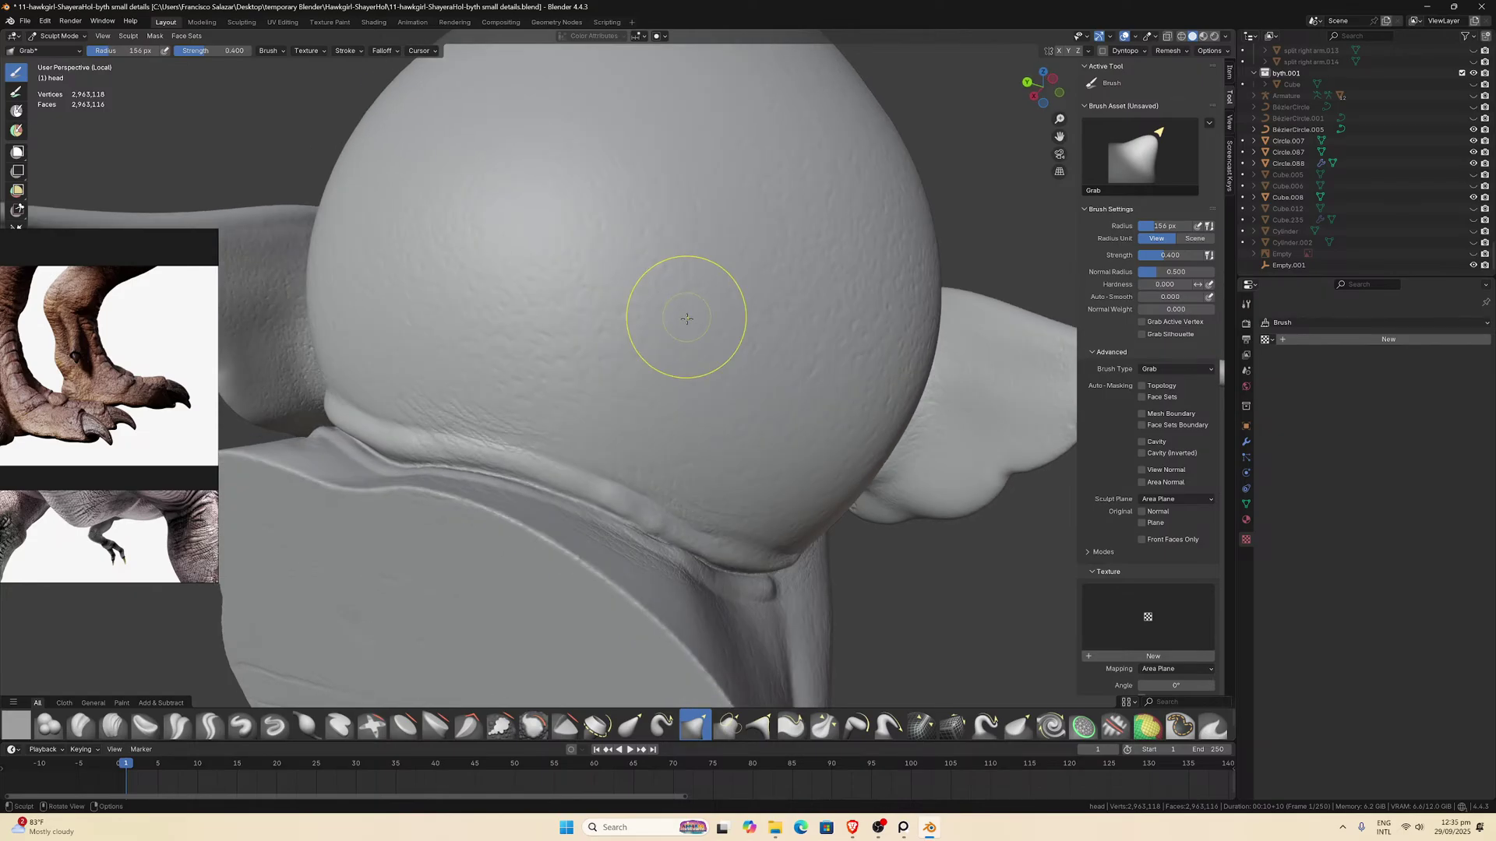
pyautogui.scroll(6, 678, 561)
pyautogui.moveTo(677, 574)
pyautogui.mouseDown(button='middle')
pyautogui.moveTo(685, 562)
pyautogui.moveTo(611, 494)
pyautogui.mouseUp(button='middle')
pyautogui.scroll(-4, 611, 493)
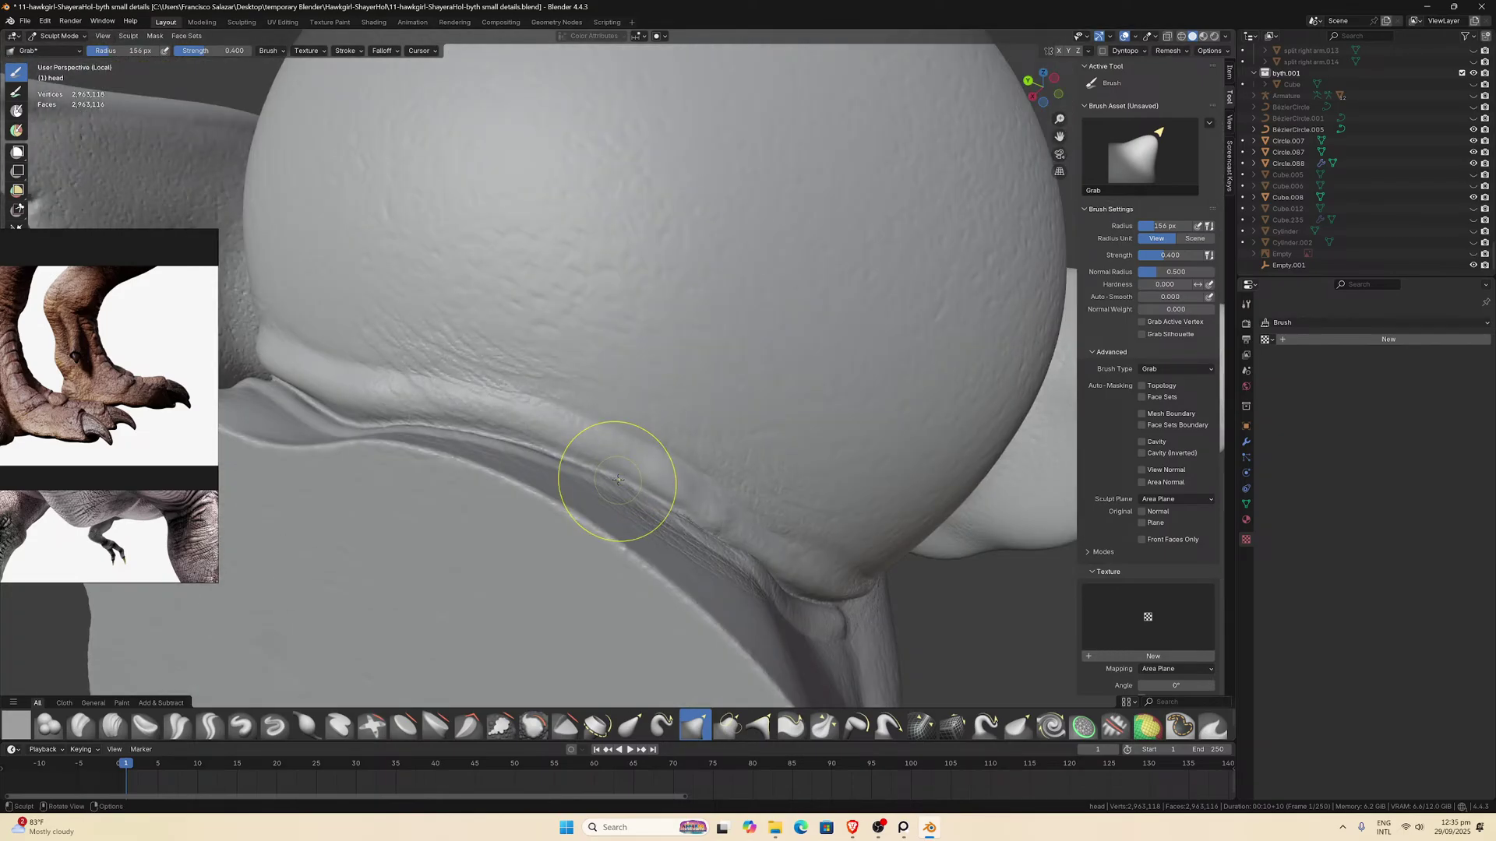
pyautogui.moveTo(640, 448)
pyautogui.mouseDown(button='middle')
pyautogui.moveTo(657, 394)
pyautogui.moveTo(636, 442)
pyautogui.mouseUp(button='middle')
pyautogui.scroll(-4, 569, 520)
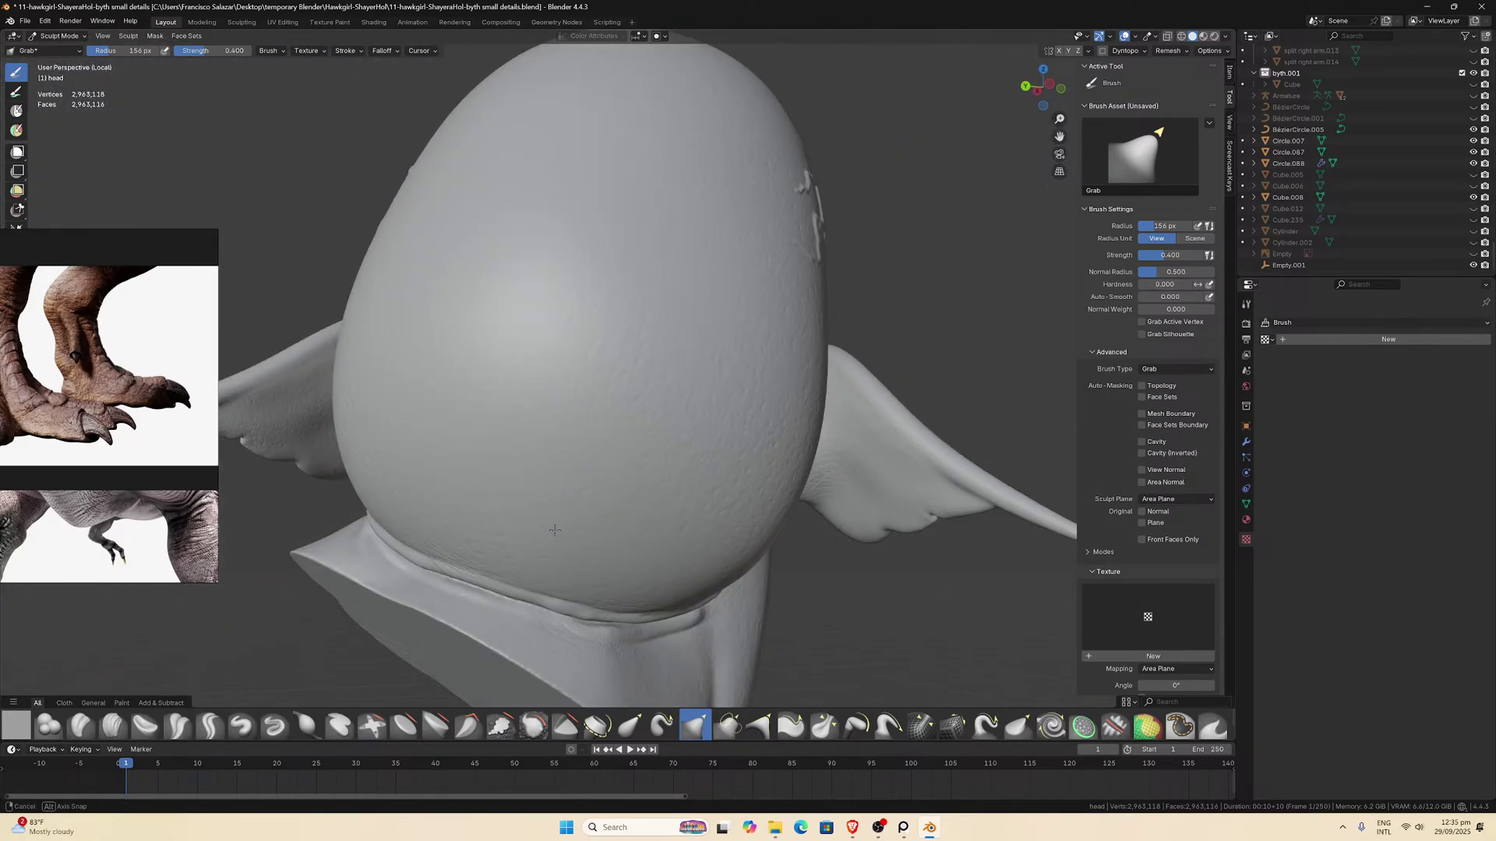
pyautogui.moveTo(585, 507); pyautogui.dragTo(748, 390, button='middle')
pyautogui.scroll(4, 770, 378)
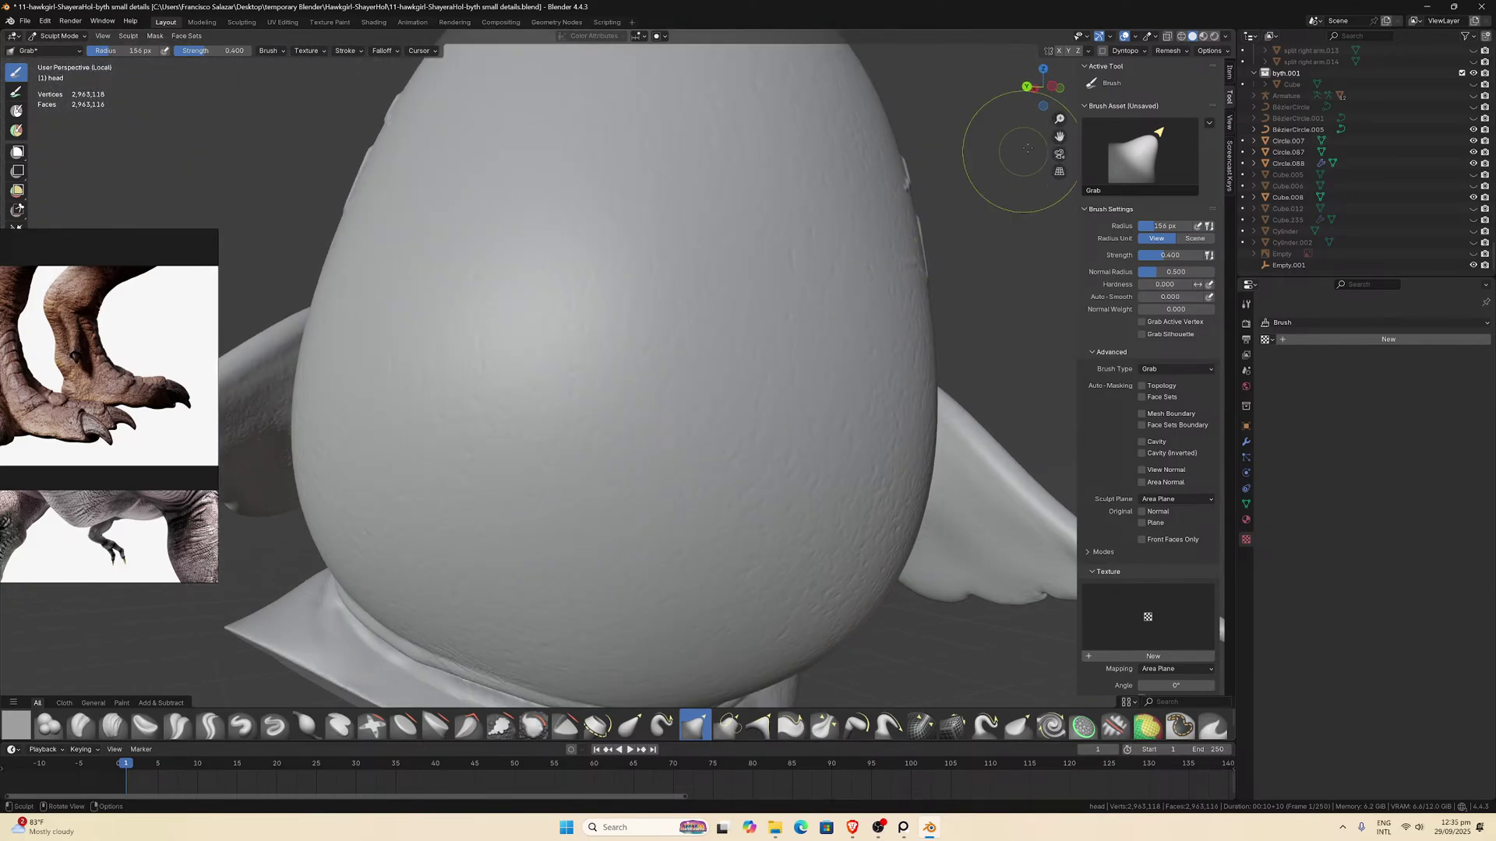
# Even out the fold's lower edge along the skull-to-neck seam with several Grab brush strokes.
pyautogui.moveTo(1058, 138); pyautogui.dragTo(1056, 58)
pyautogui.scroll(5, 587, 547)
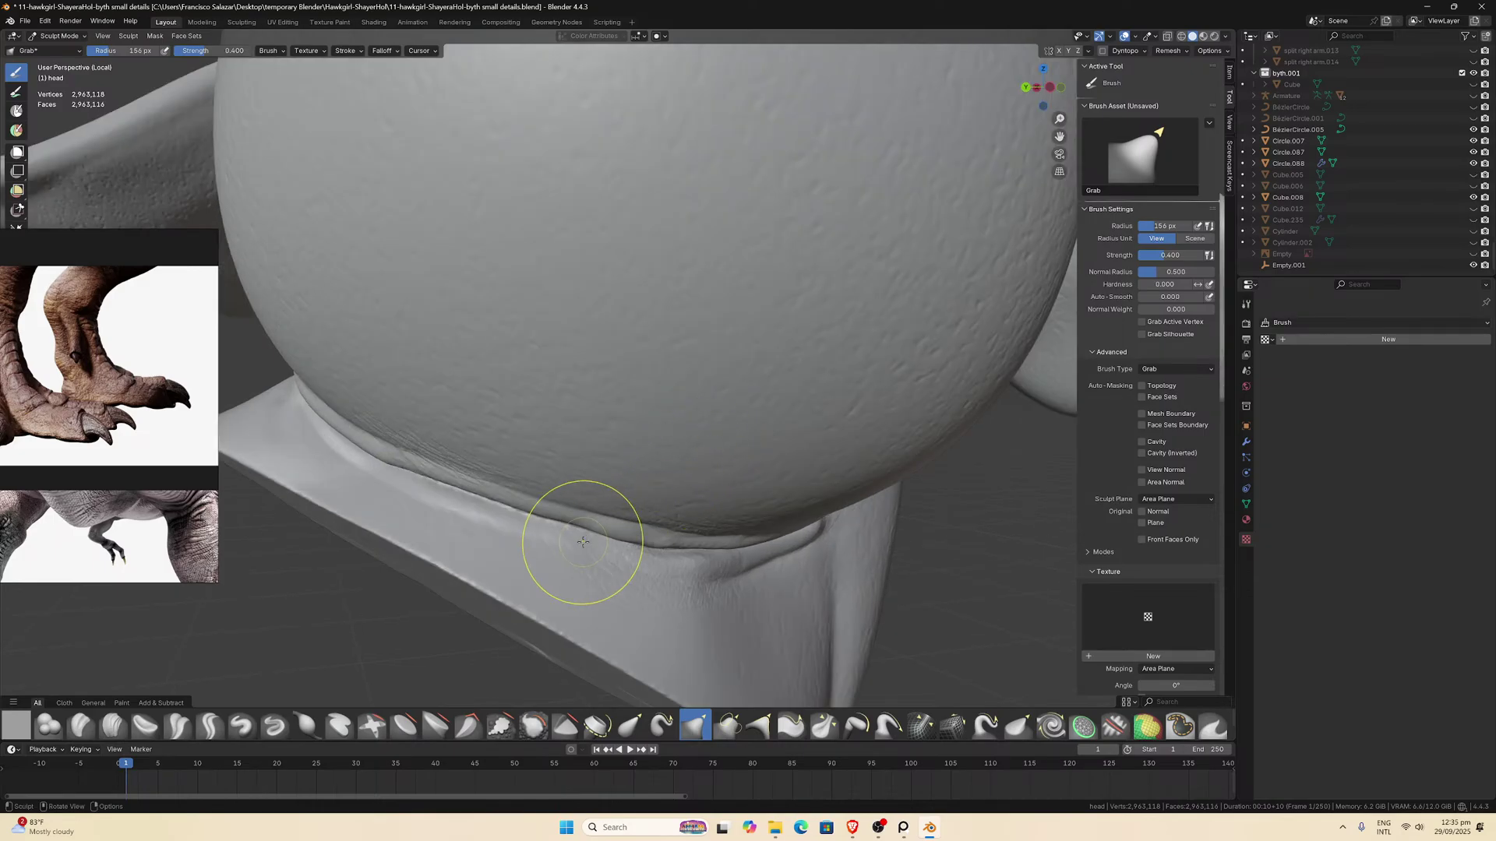
pyautogui.scroll(-3, 587, 547)
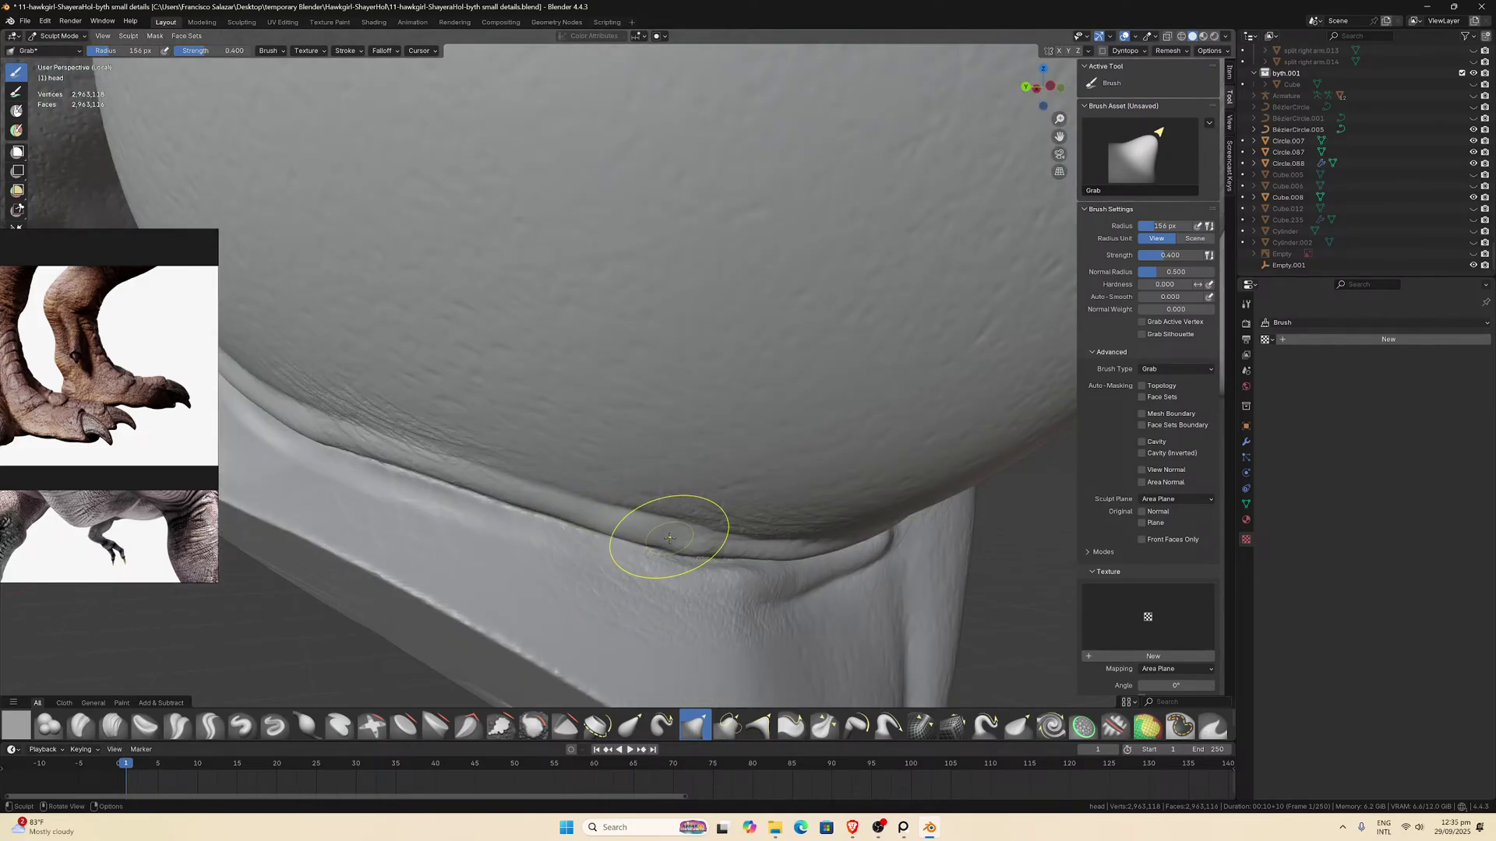
pyautogui.moveTo(668, 541); pyautogui.dragTo(751, 334, button='middle')
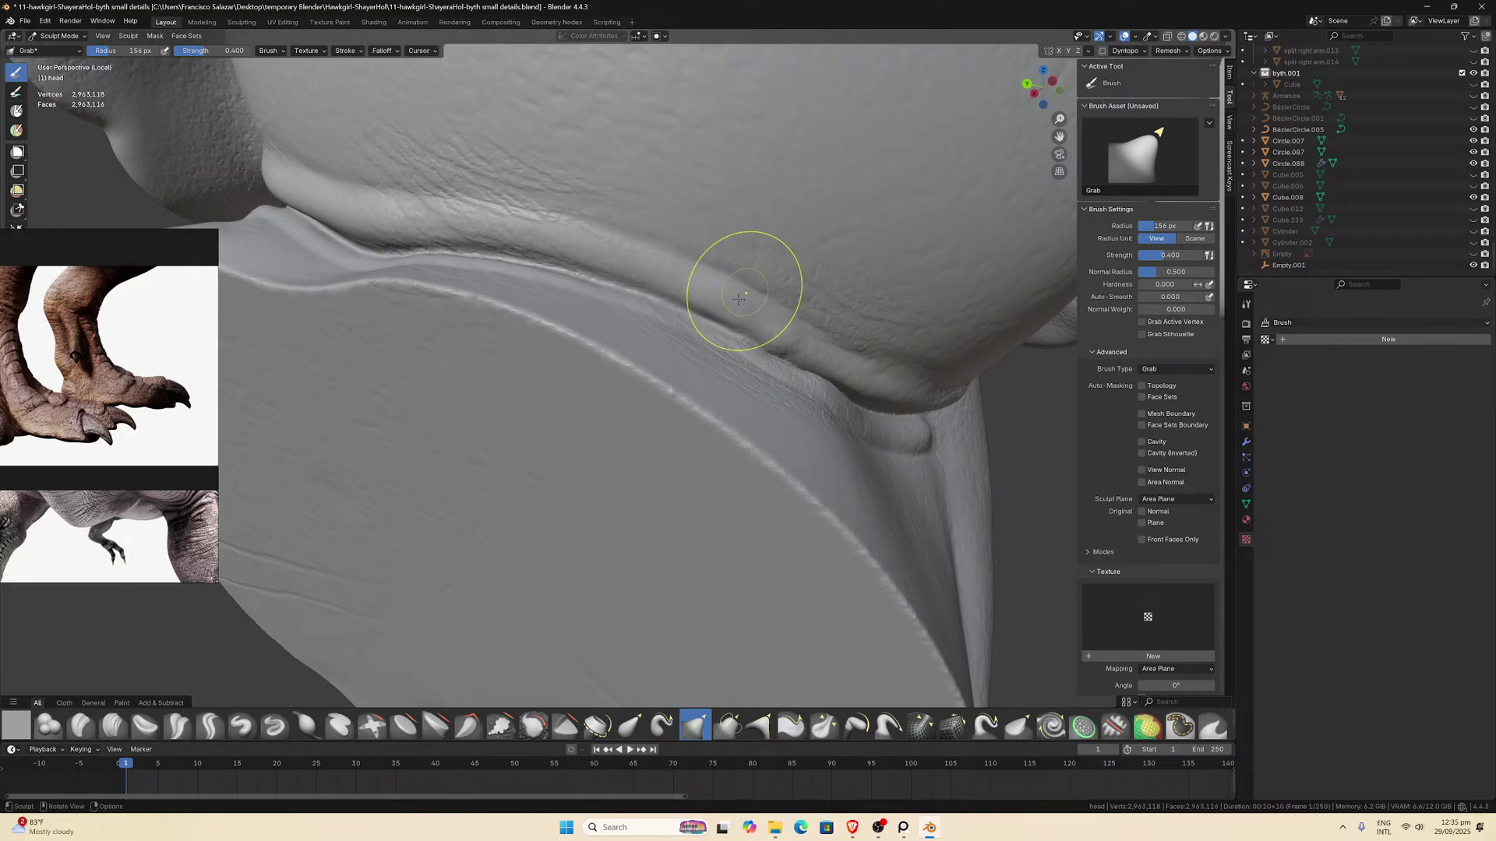
pyautogui.moveTo(741, 293); pyautogui.dragTo(694, 343, button='middle')
pyautogui.moveTo(471, 510); pyautogui.dragTo(517, 524, button='middle')
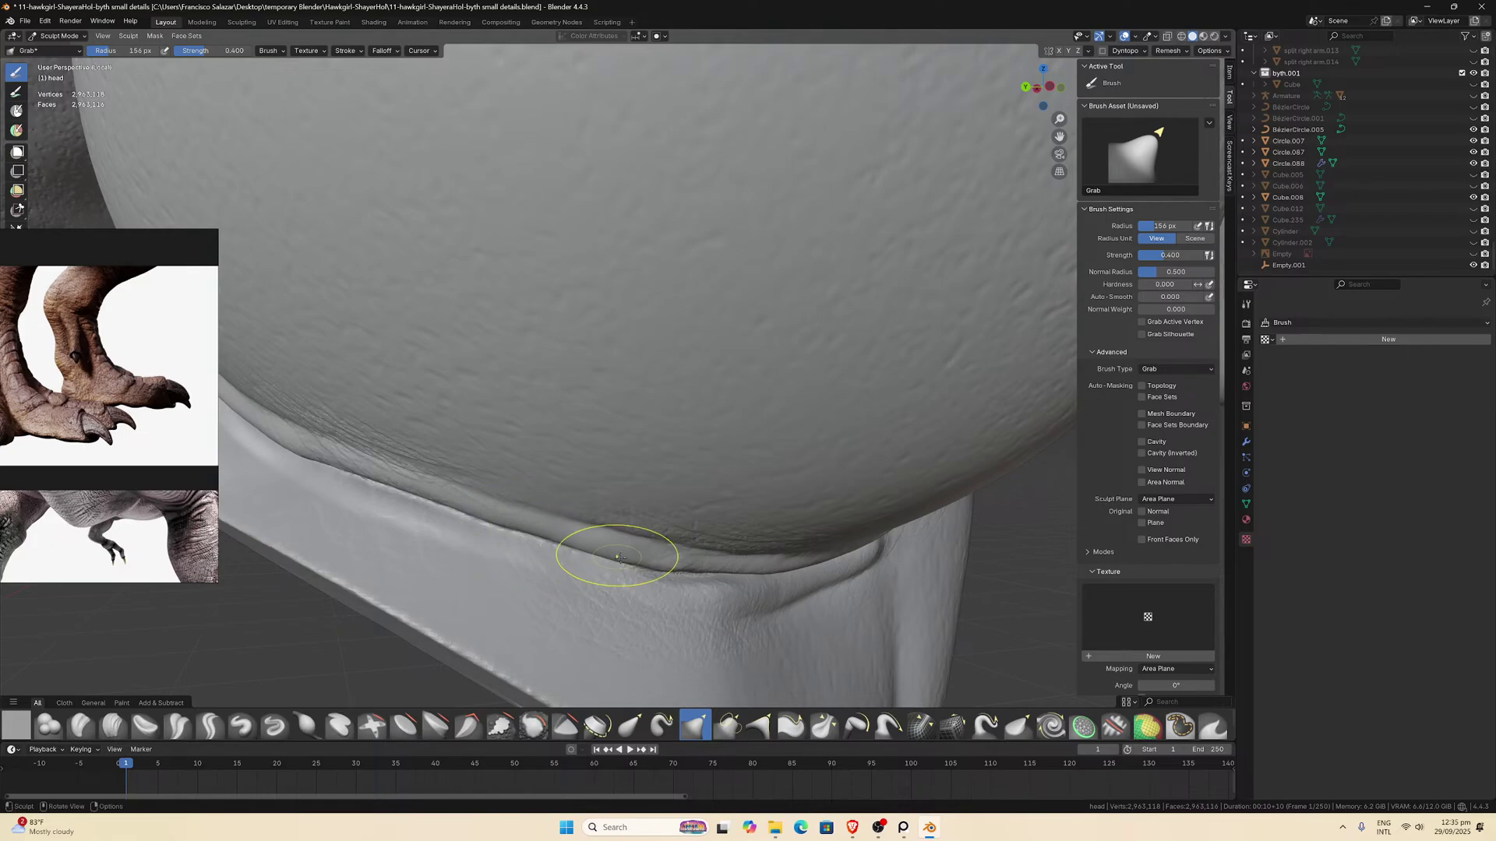
pyautogui.moveTo(352, 478); pyautogui.dragTo(424, 497, button='middle')
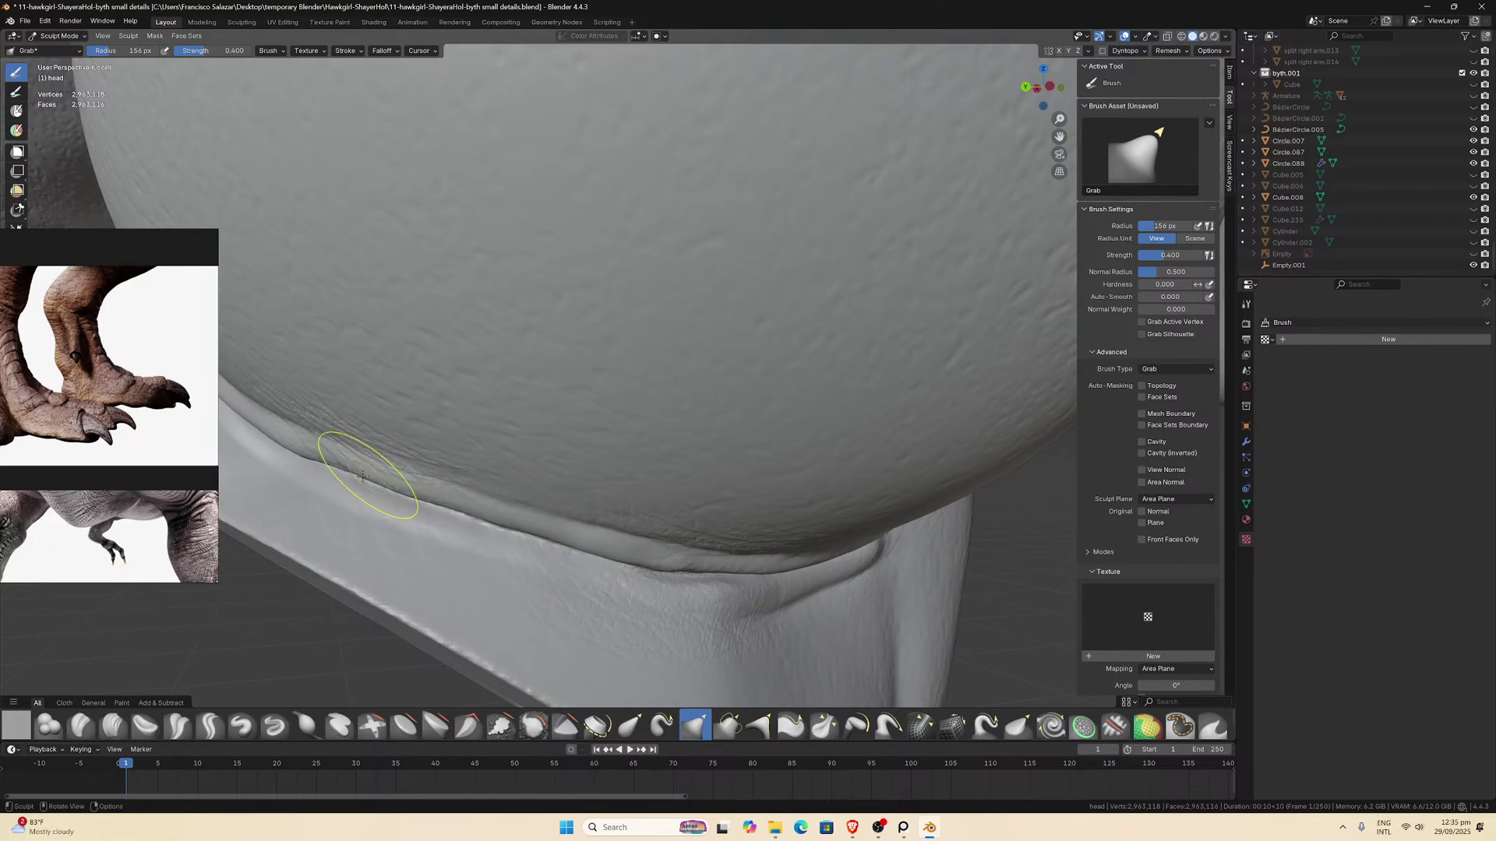
pyautogui.moveTo(317, 451); pyautogui.dragTo(319, 456, button='middle')
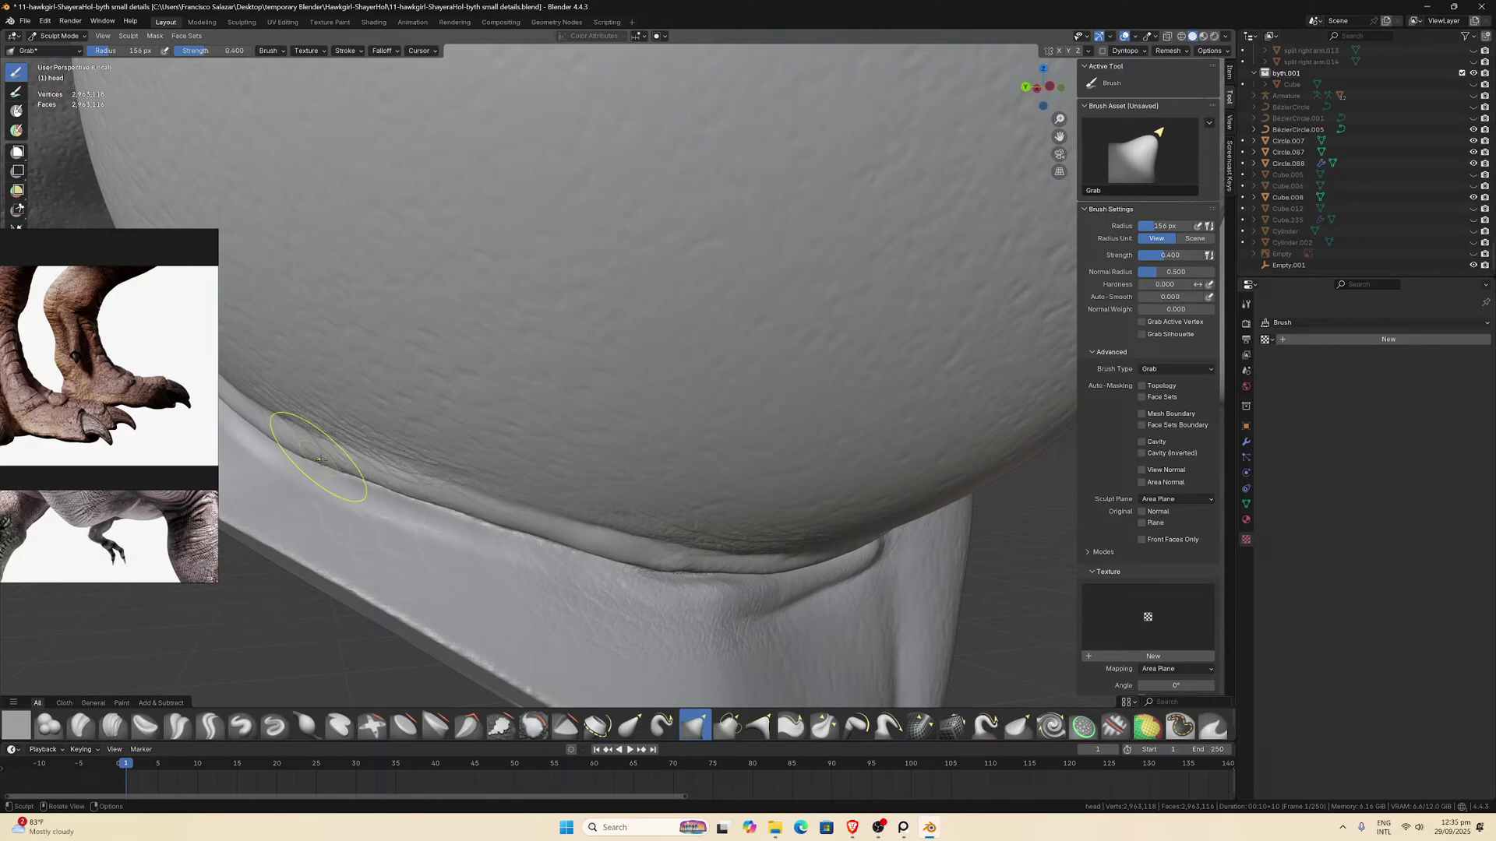
pyautogui.moveTo(464, 489); pyautogui.dragTo(520, 513, button='middle')
# Adjust the fold beneath the middle of the skull's back with the Grab brush and check its shape from below.
pyautogui.moveTo(600, 604)
pyautogui.mouseDown(button='middle')
pyautogui.moveTo(547, 585)
pyautogui.moveTo(573, 523)
pyautogui.mouseUp(button='middle')
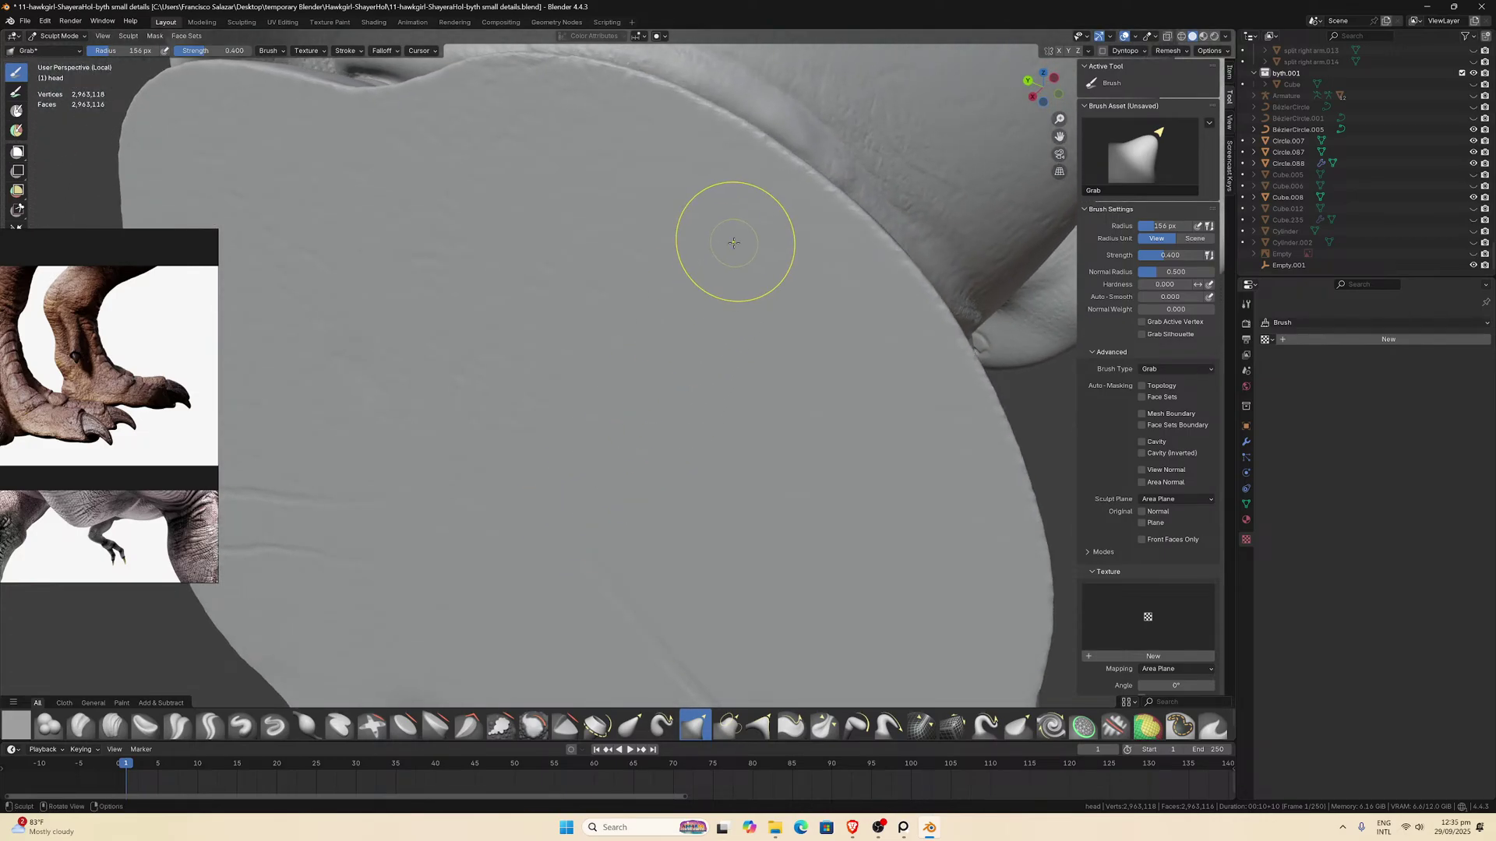
pyautogui.moveTo(753, 226)
pyautogui.mouseDown(button='middle')
pyautogui.moveTo(813, 258)
pyautogui.moveTo(688, 243)
pyautogui.moveTo(745, 245)
pyautogui.moveTo(658, 377)
pyautogui.moveTo(529, 498)
pyautogui.mouseUp(button='middle')
pyautogui.scroll(6, 407, 607)
pyautogui.scroll(-4, 427, 577)
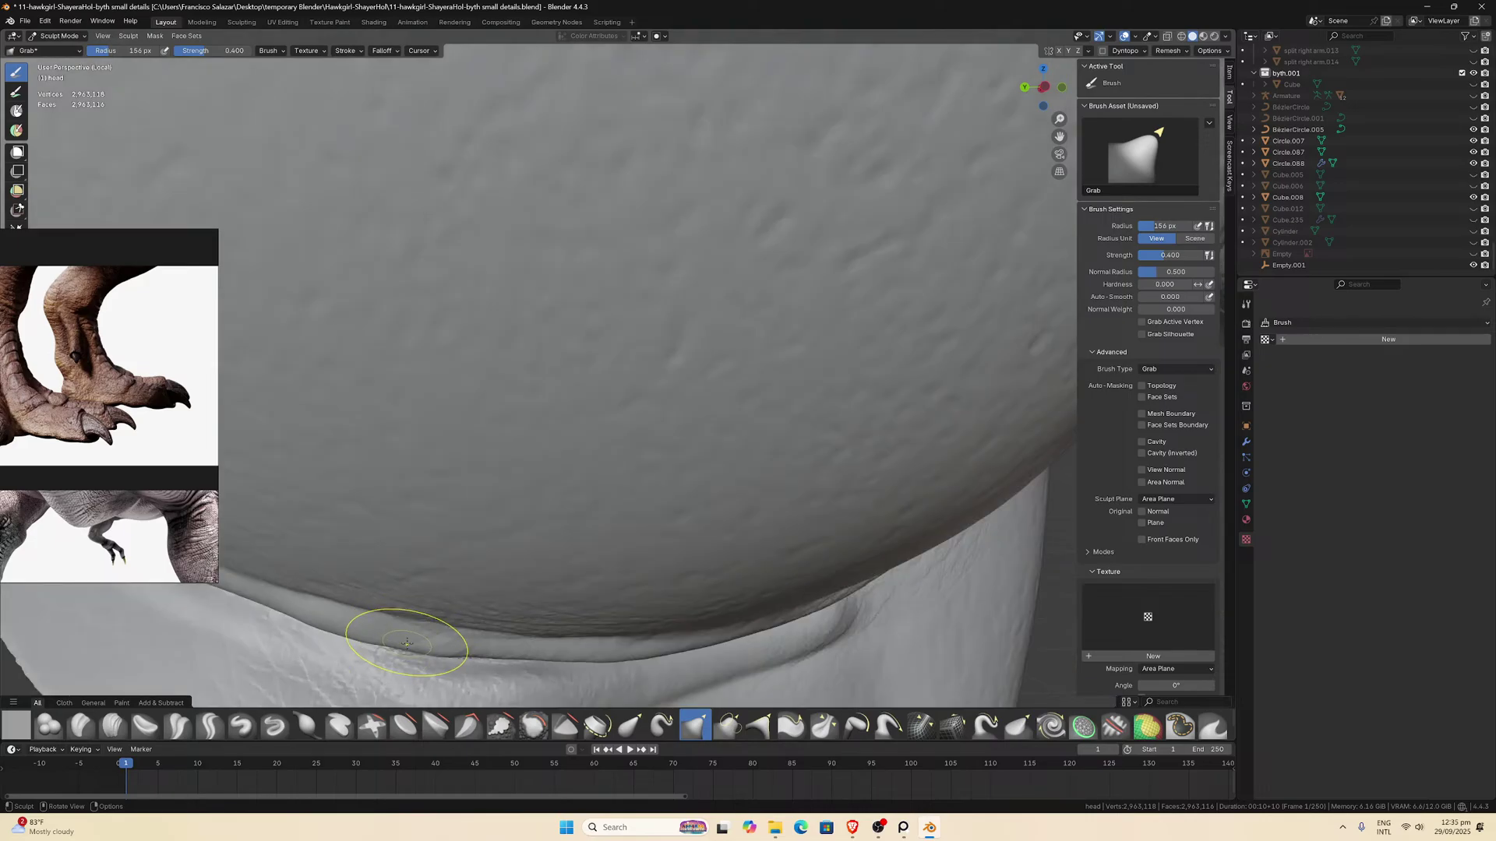
pyautogui.scroll(3, 386, 576)
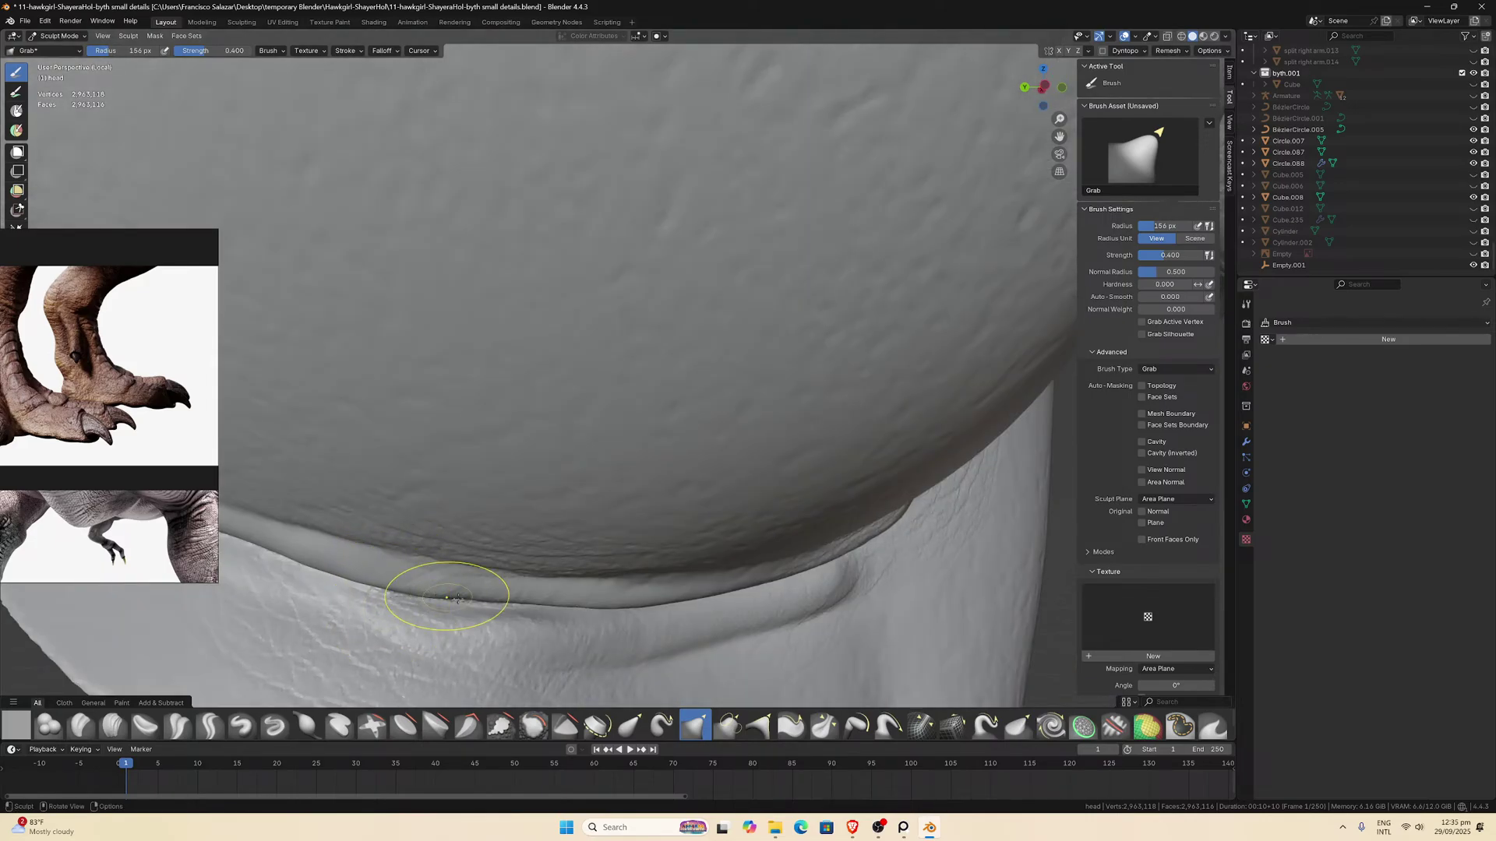
pyautogui.scroll(2, 458, 602)
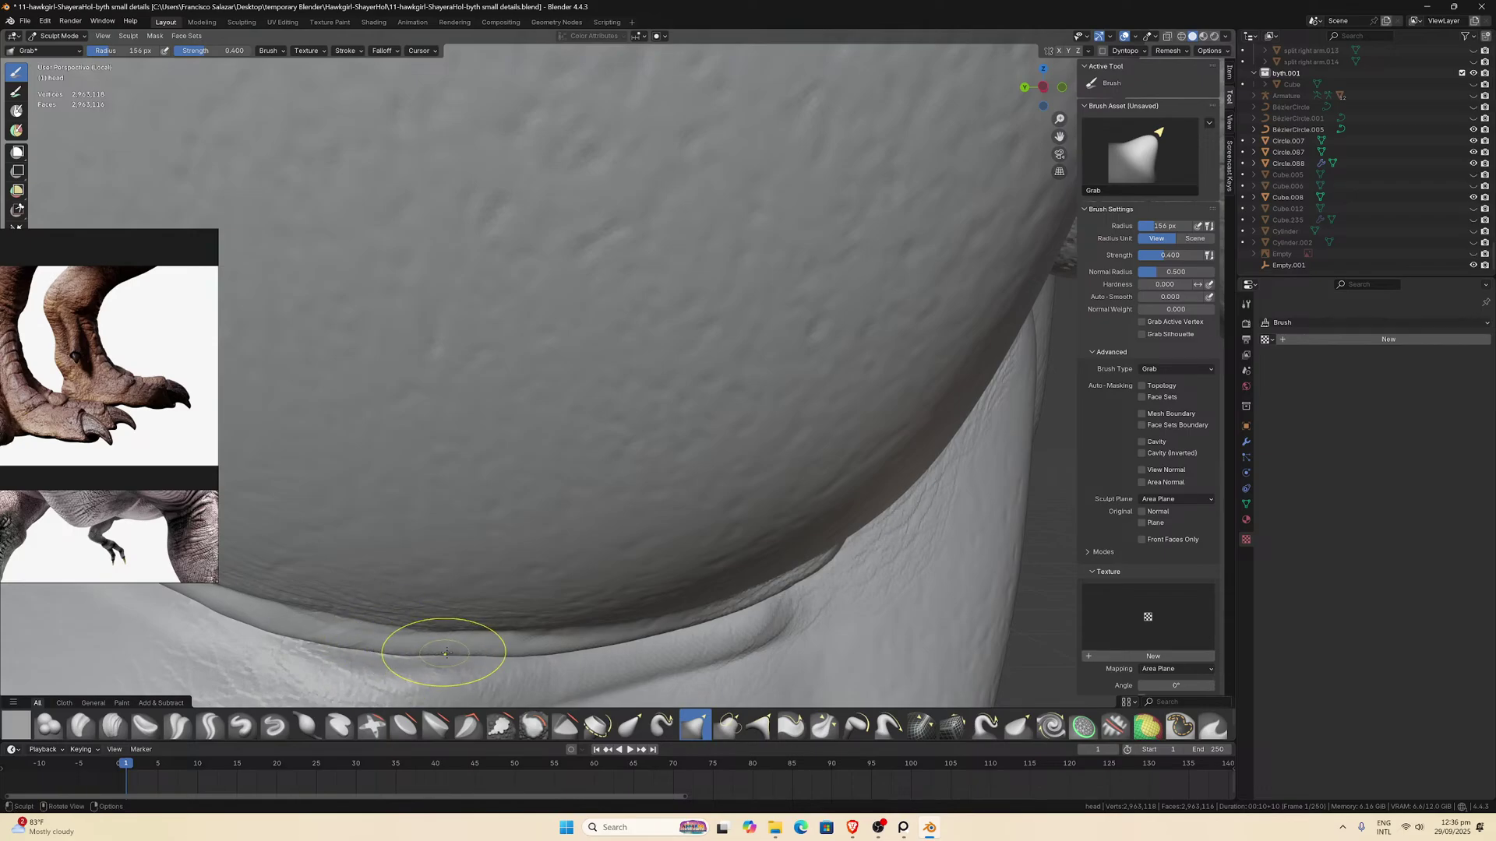
pyautogui.moveTo(475, 658); pyautogui.dragTo(479, 656)
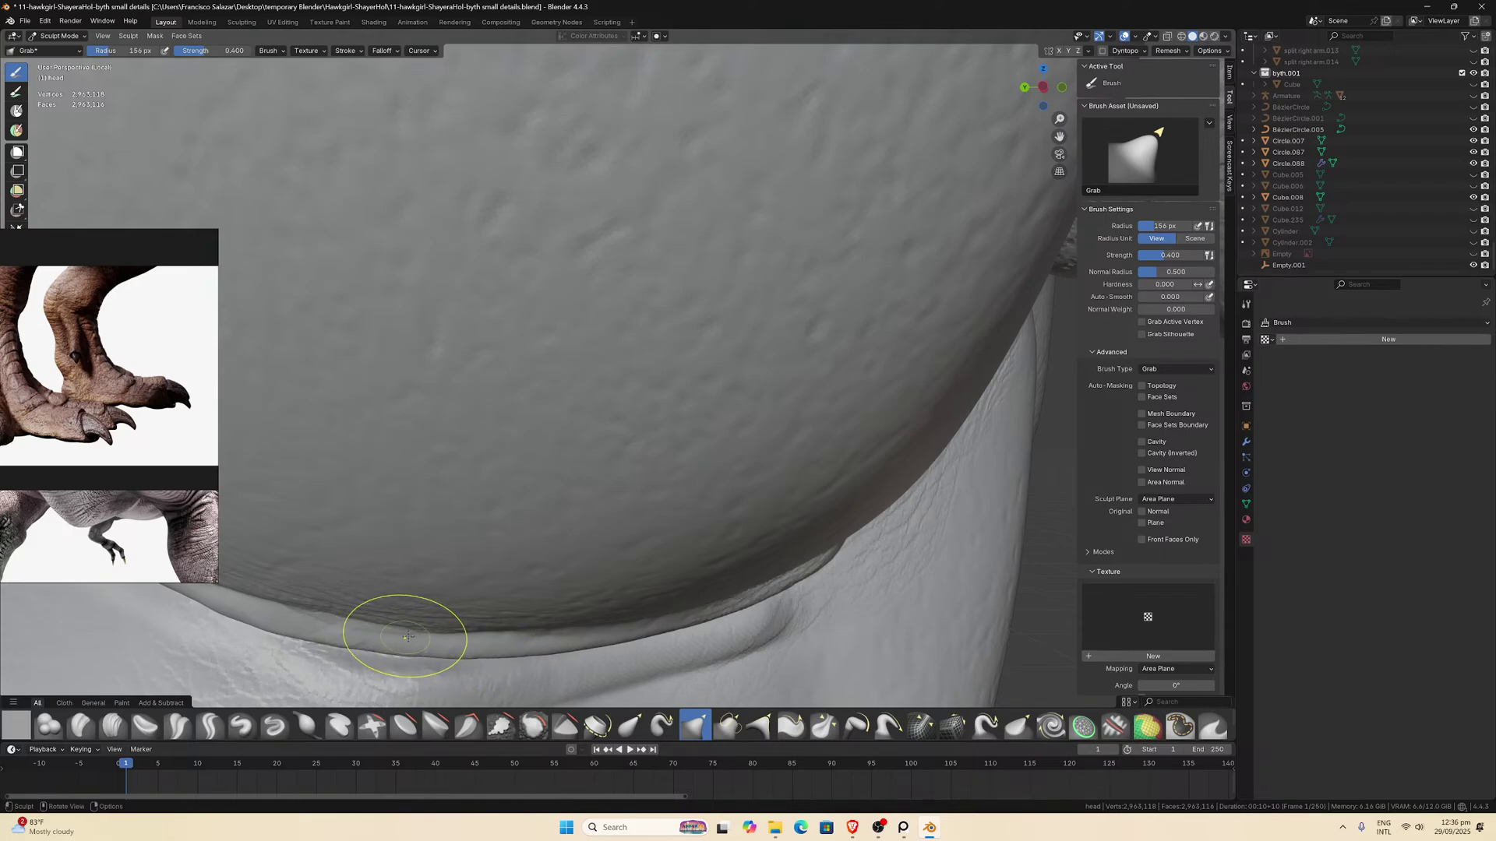
pyautogui.moveTo(408, 637); pyautogui.dragTo(451, 524, button='middle')
pyautogui.scroll(-3, 451, 525)
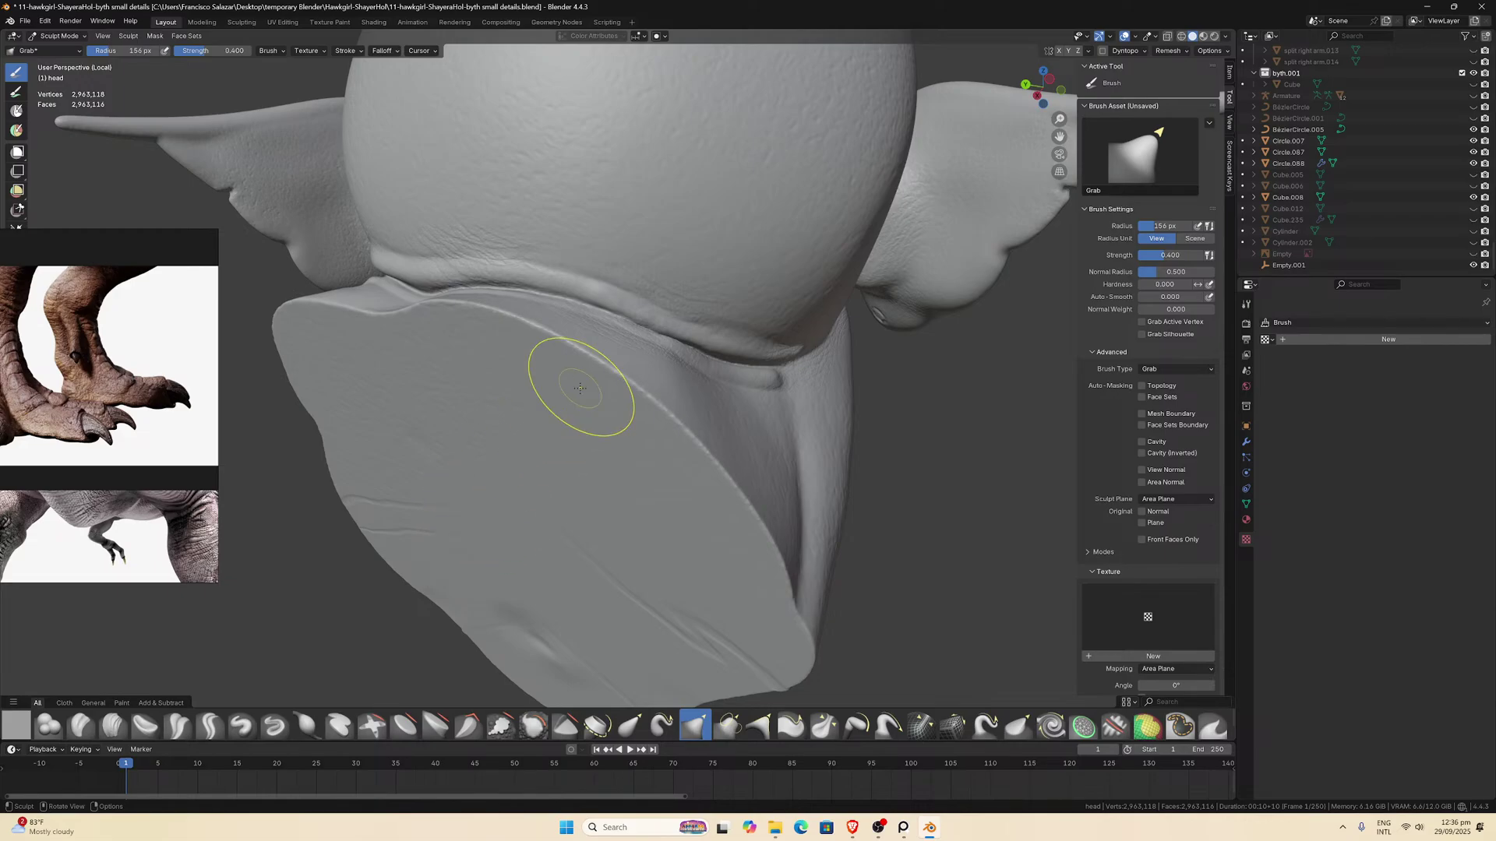
pyautogui.moveTo(580, 388); pyautogui.dragTo(1225, 507, button='middle')
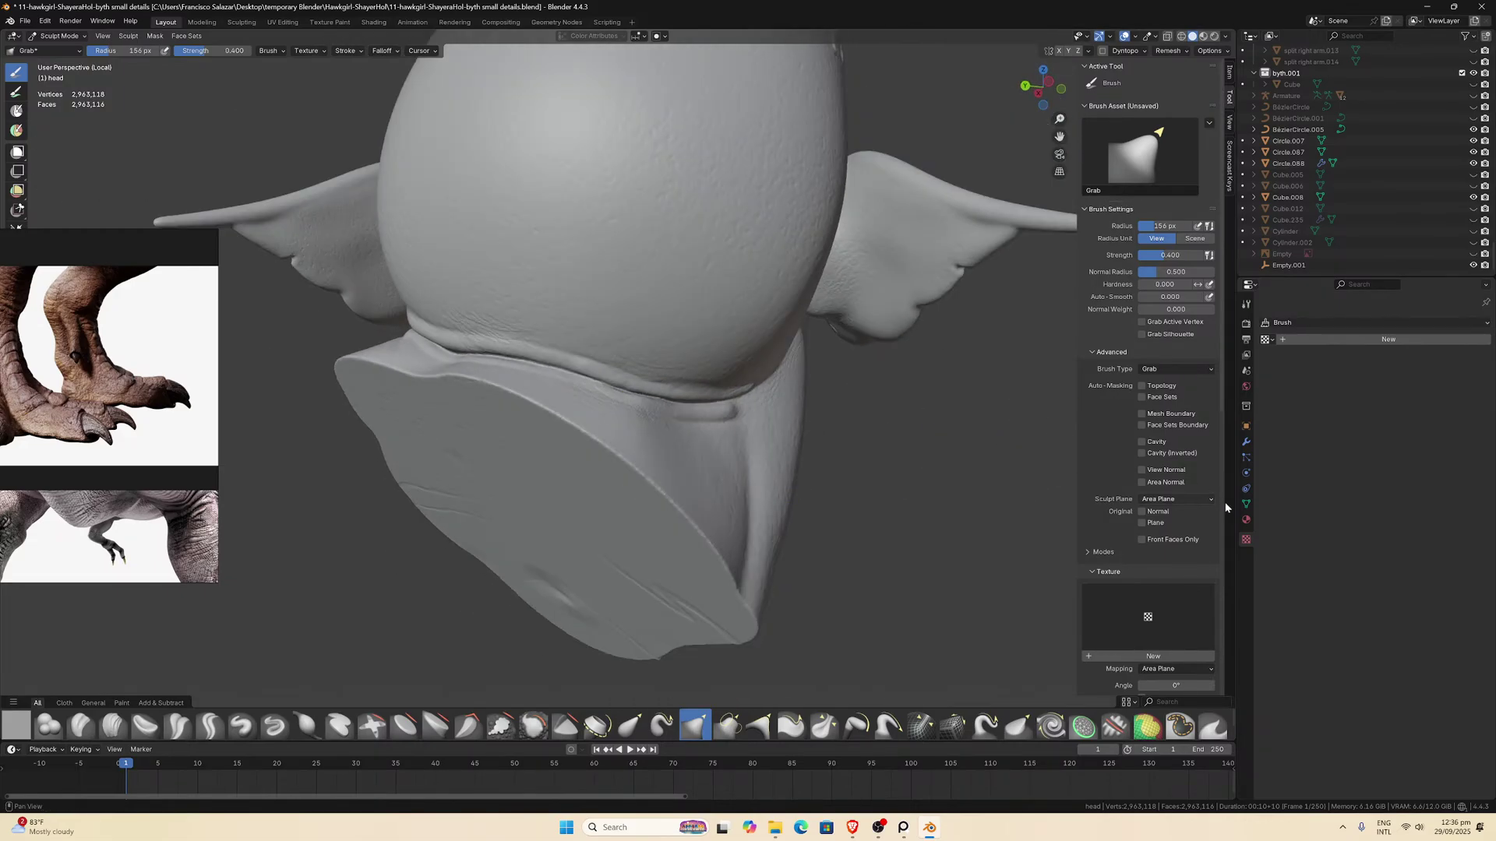
# Switch to the Draw brush and load Alpha Scales and Skin (47).jpg as its texture image.
pyautogui.scroll(5, 845, 434)
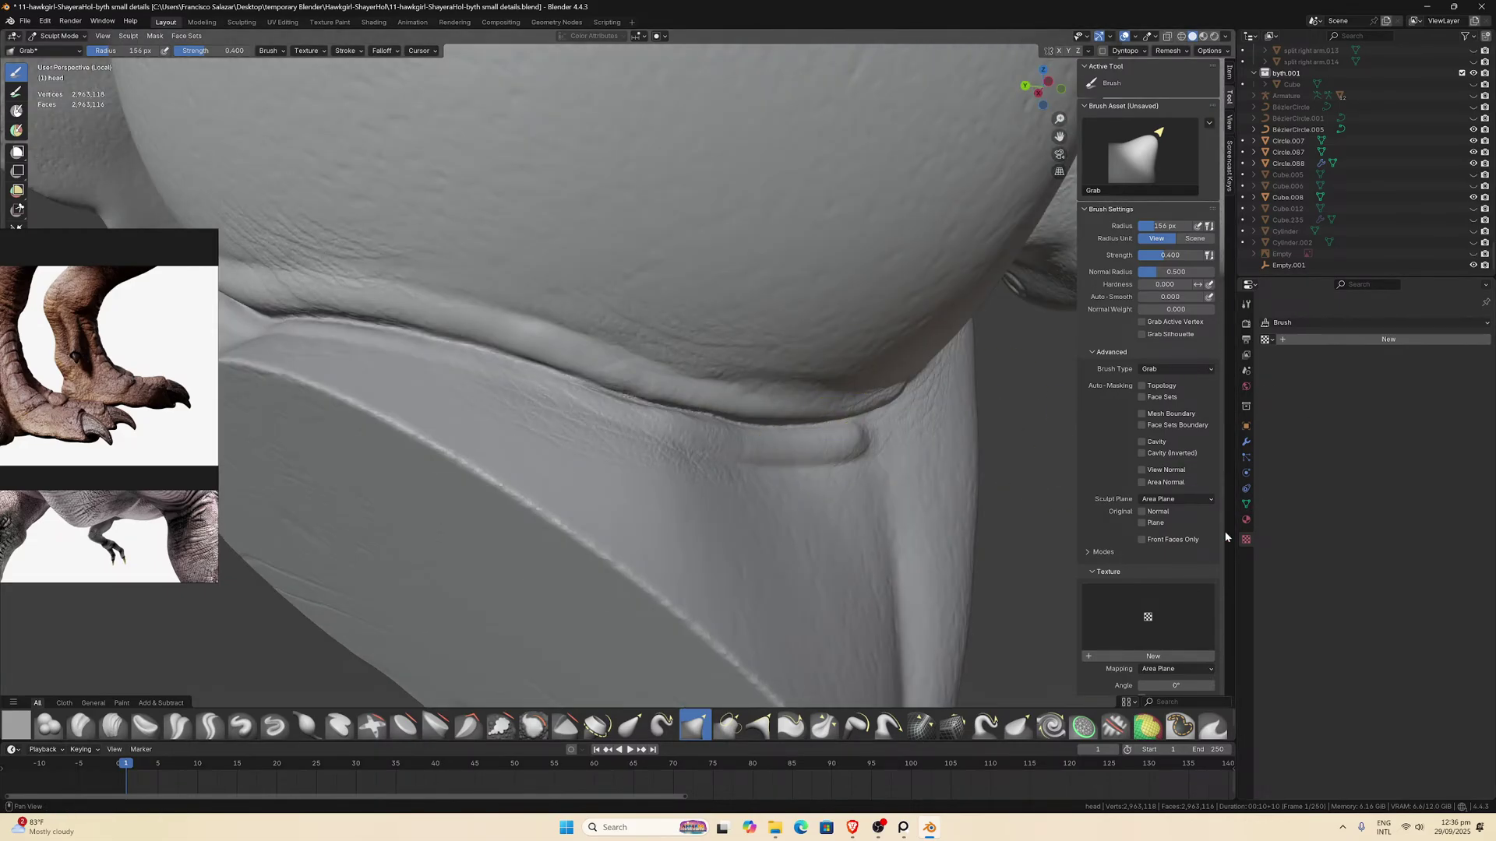
pyautogui.click(242, 727)
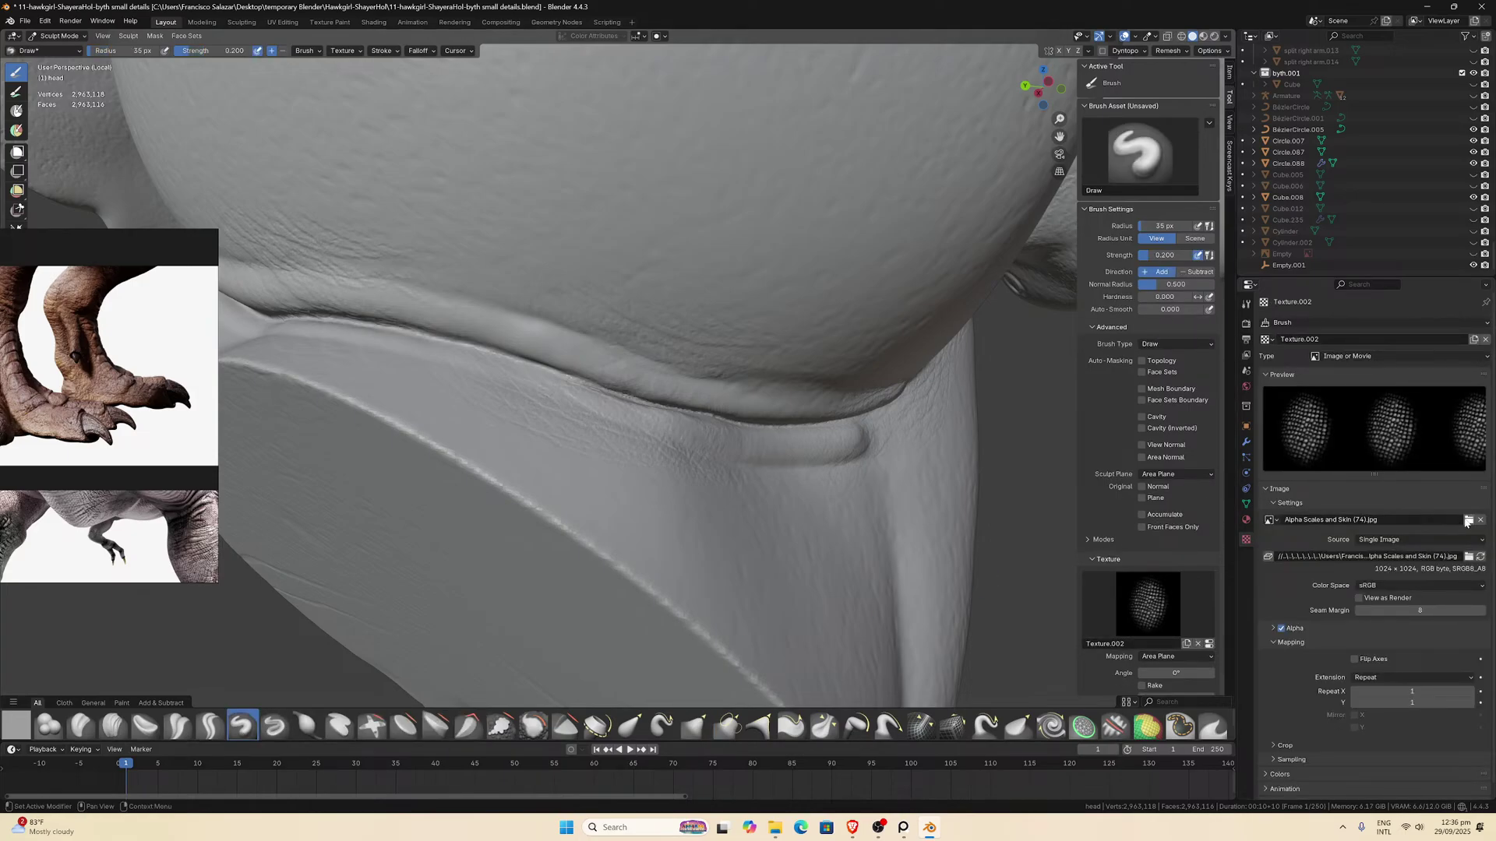
pyautogui.click(1467, 520)
pyautogui.scroll(-5, 826, 398)
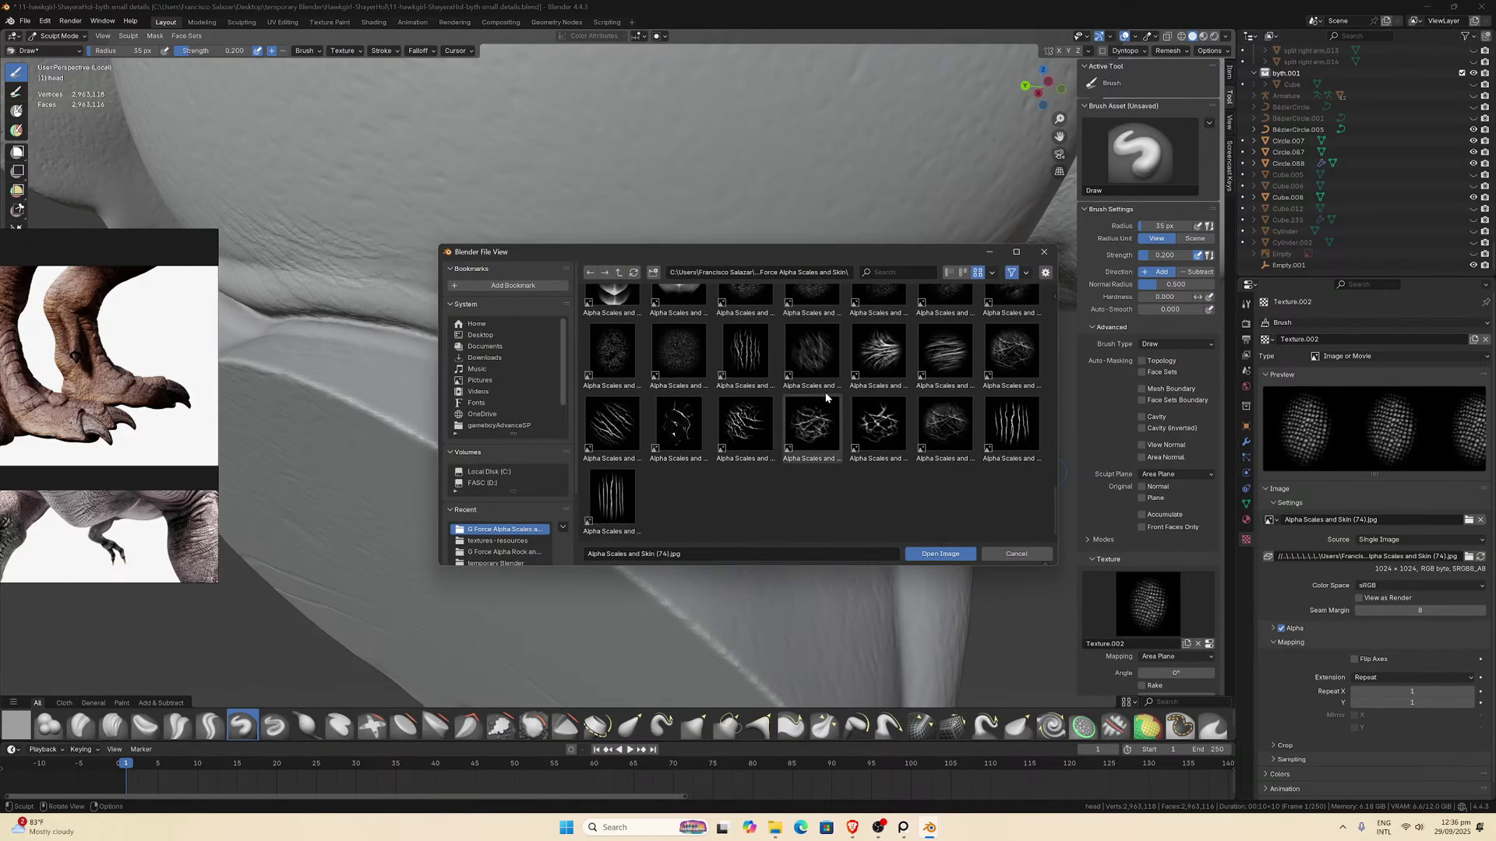
pyautogui.scroll(2, 919, 422)
pyautogui.scroll(3, 920, 422)
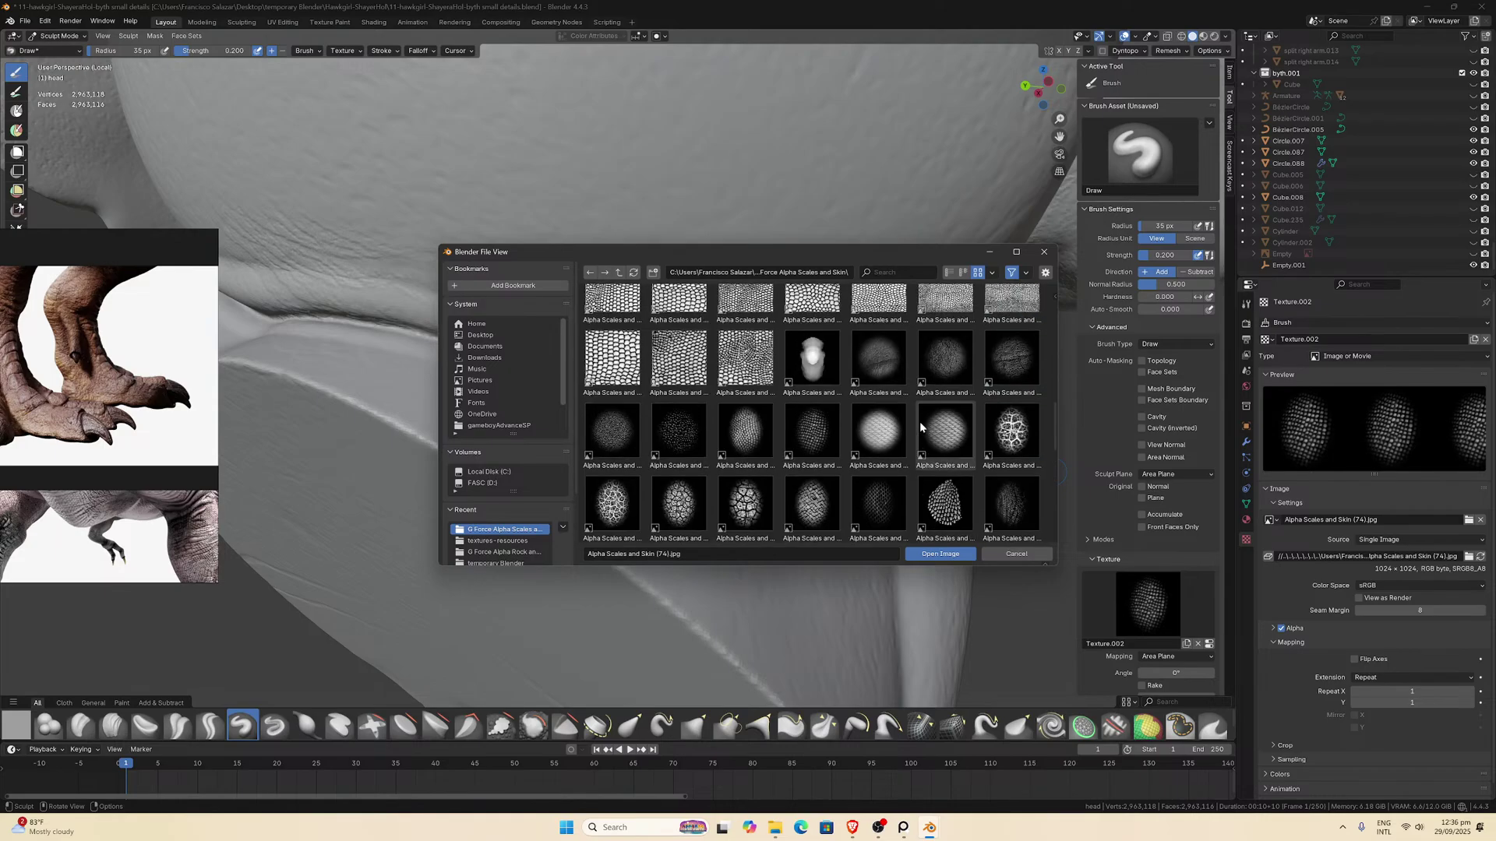
pyautogui.scroll(5, 919, 422)
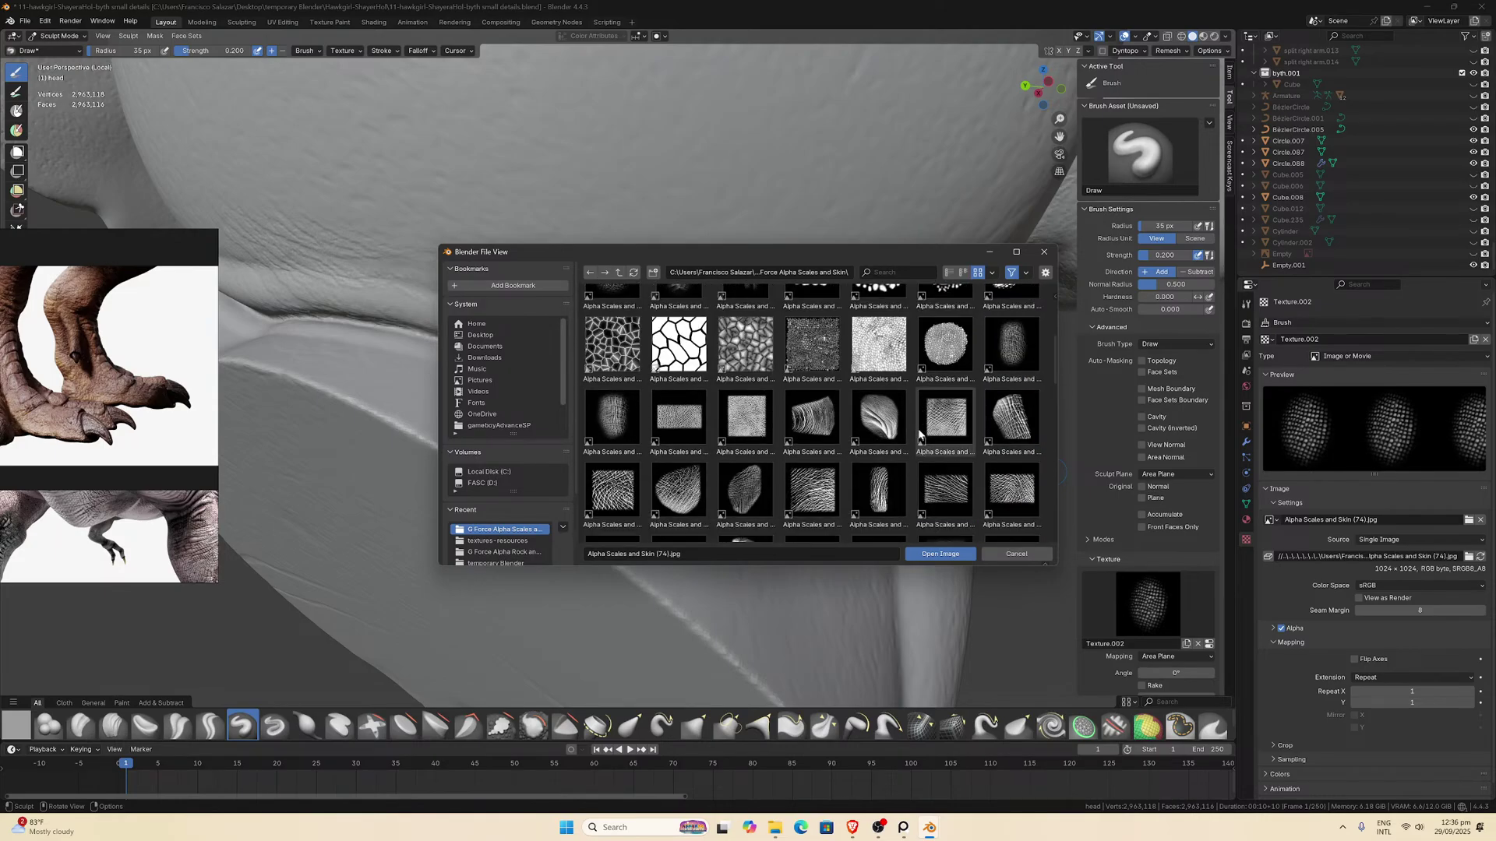
pyautogui.scroll(-1, 919, 434)
pyautogui.doubleClick(879, 463)
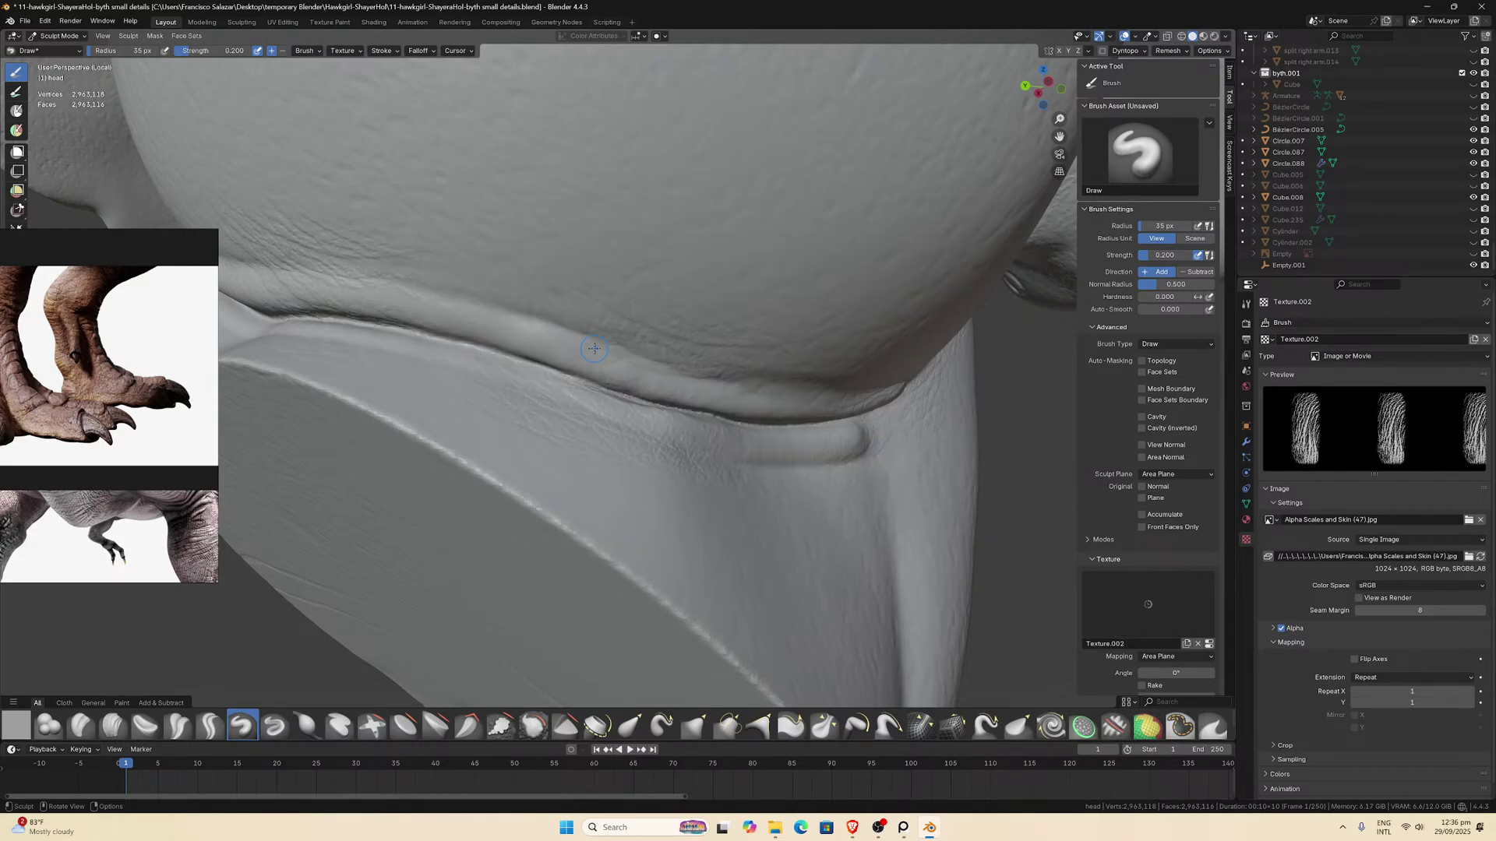
# Try the wrinkle texture along the nape fold with the Draw brush at strength 0.200.
pyautogui.moveTo(530, 267)
pyautogui.mouseDown(button='middle')
pyautogui.moveTo(618, 344)
pyautogui.moveTo(584, 340)
pyautogui.mouseUp(button='middle')
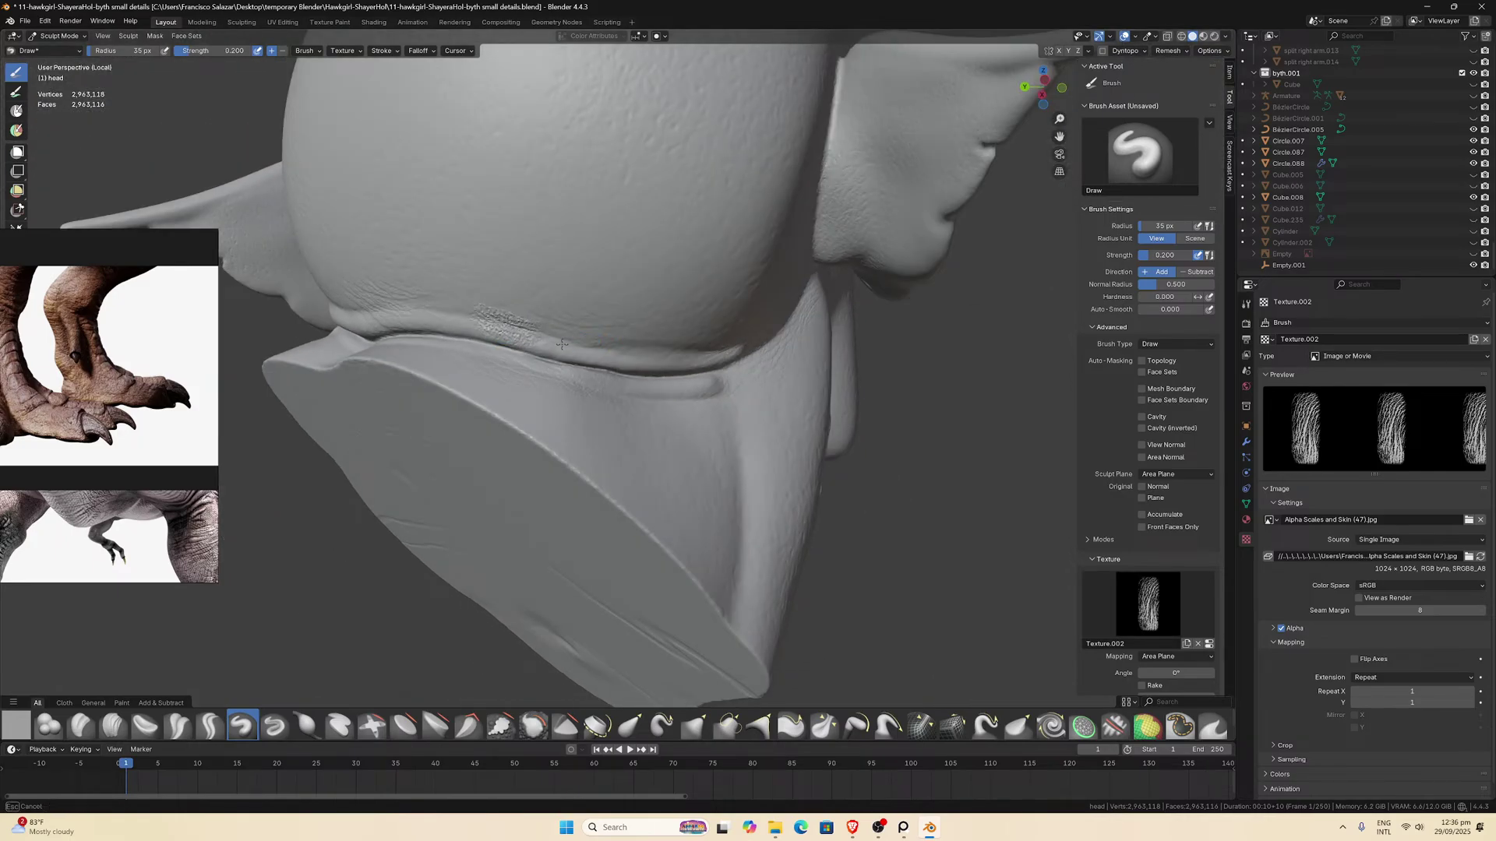
pyautogui.moveTo(454, 298); pyautogui.dragTo(600, 350)
pyautogui.hotkey('ctrl', 'z')
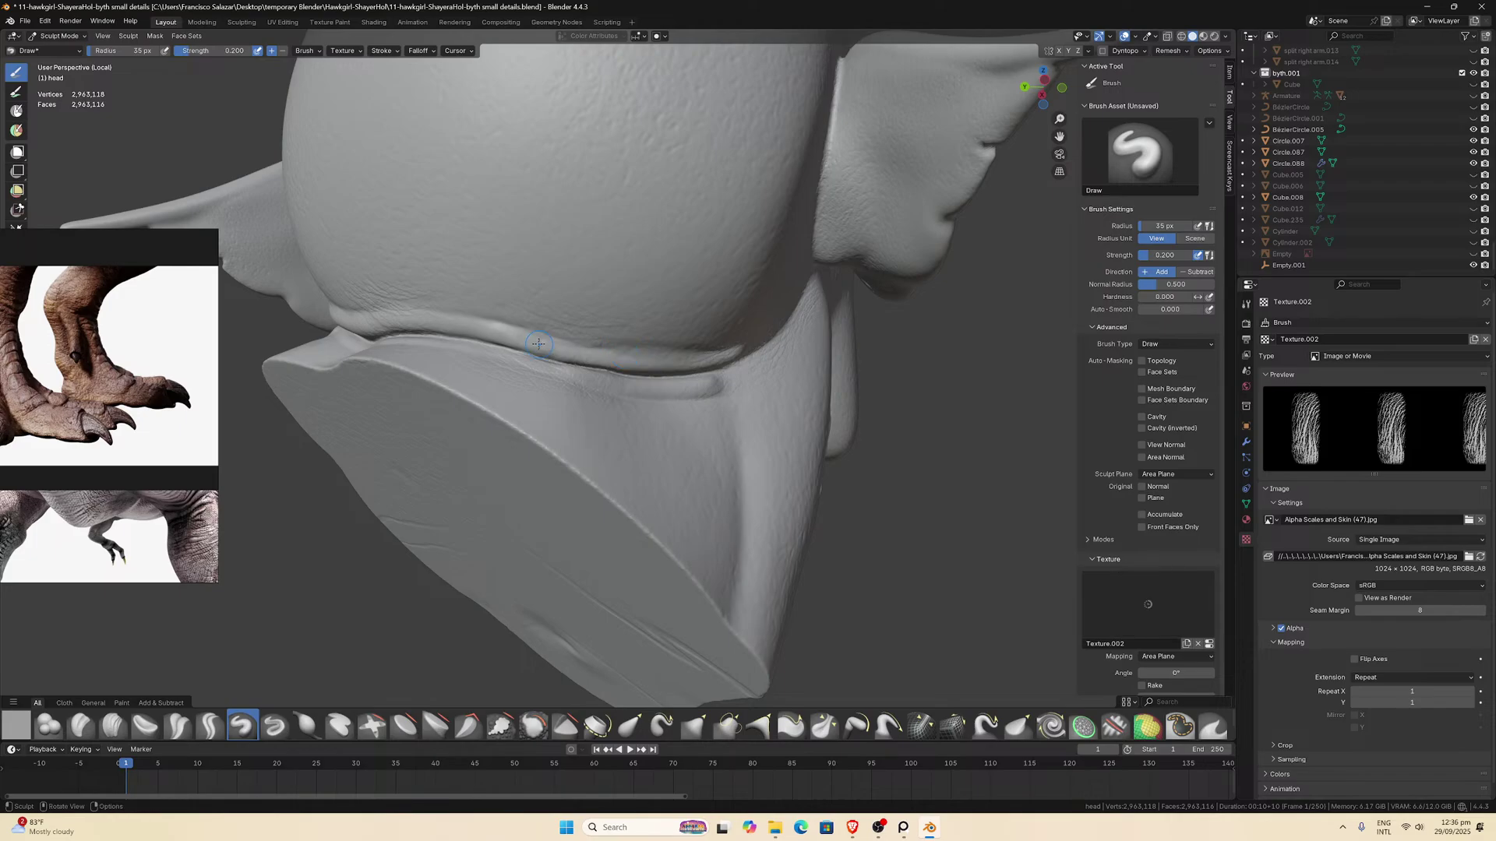
pyautogui.moveTo(625, 356); pyautogui.dragTo(545, 346, button='middle')
pyautogui.moveTo(523, 341); pyautogui.dragTo(609, 357)
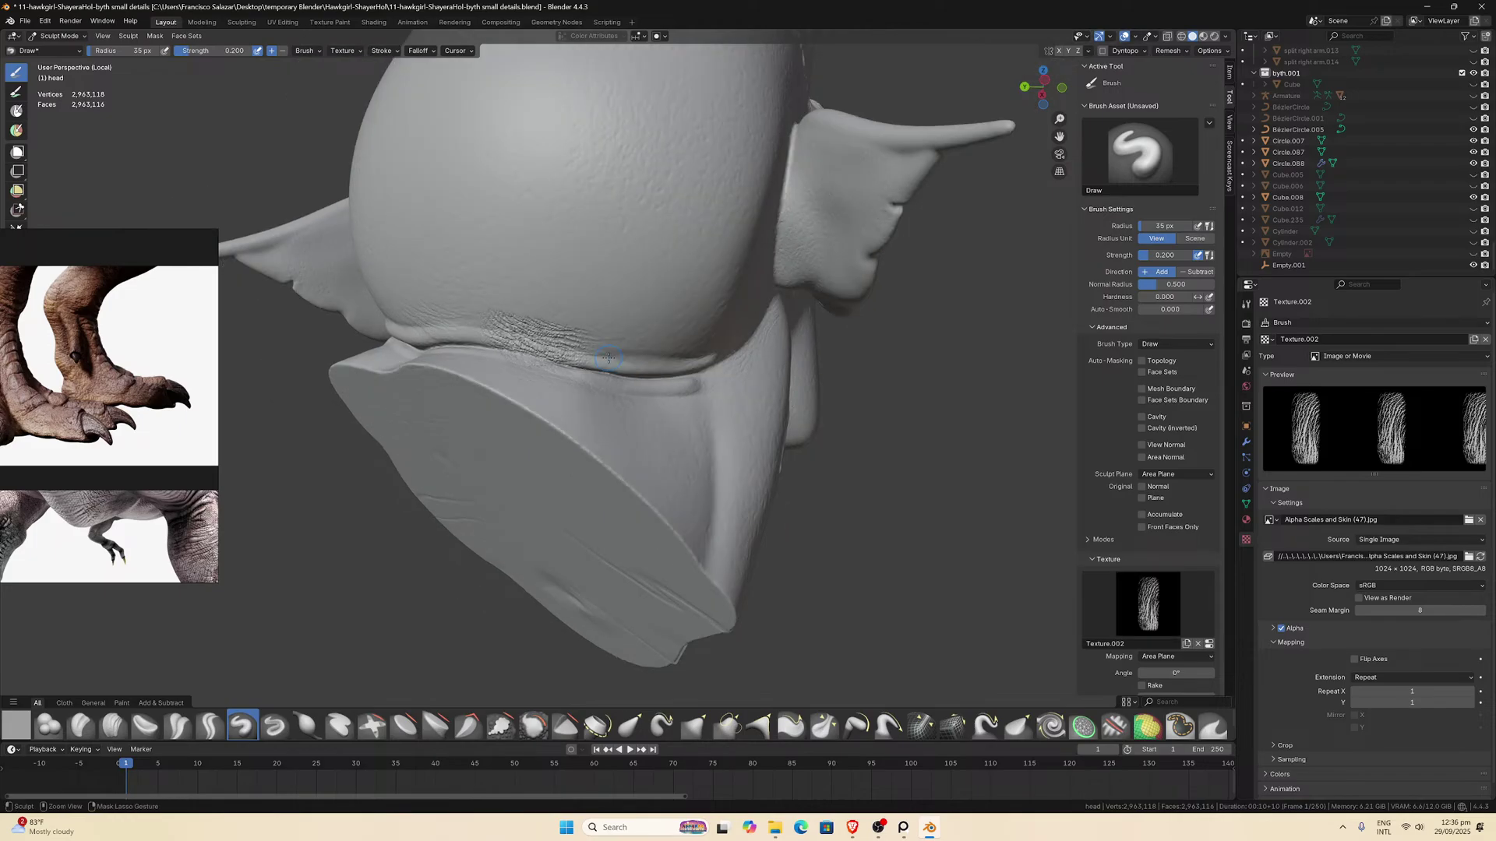
pyautogui.hotkey('ctrl', 'z')
# Set the Draw brush strength to 0.1 and stroke the wrinkle texture along the nape fold.
pyautogui.click(206, 51)
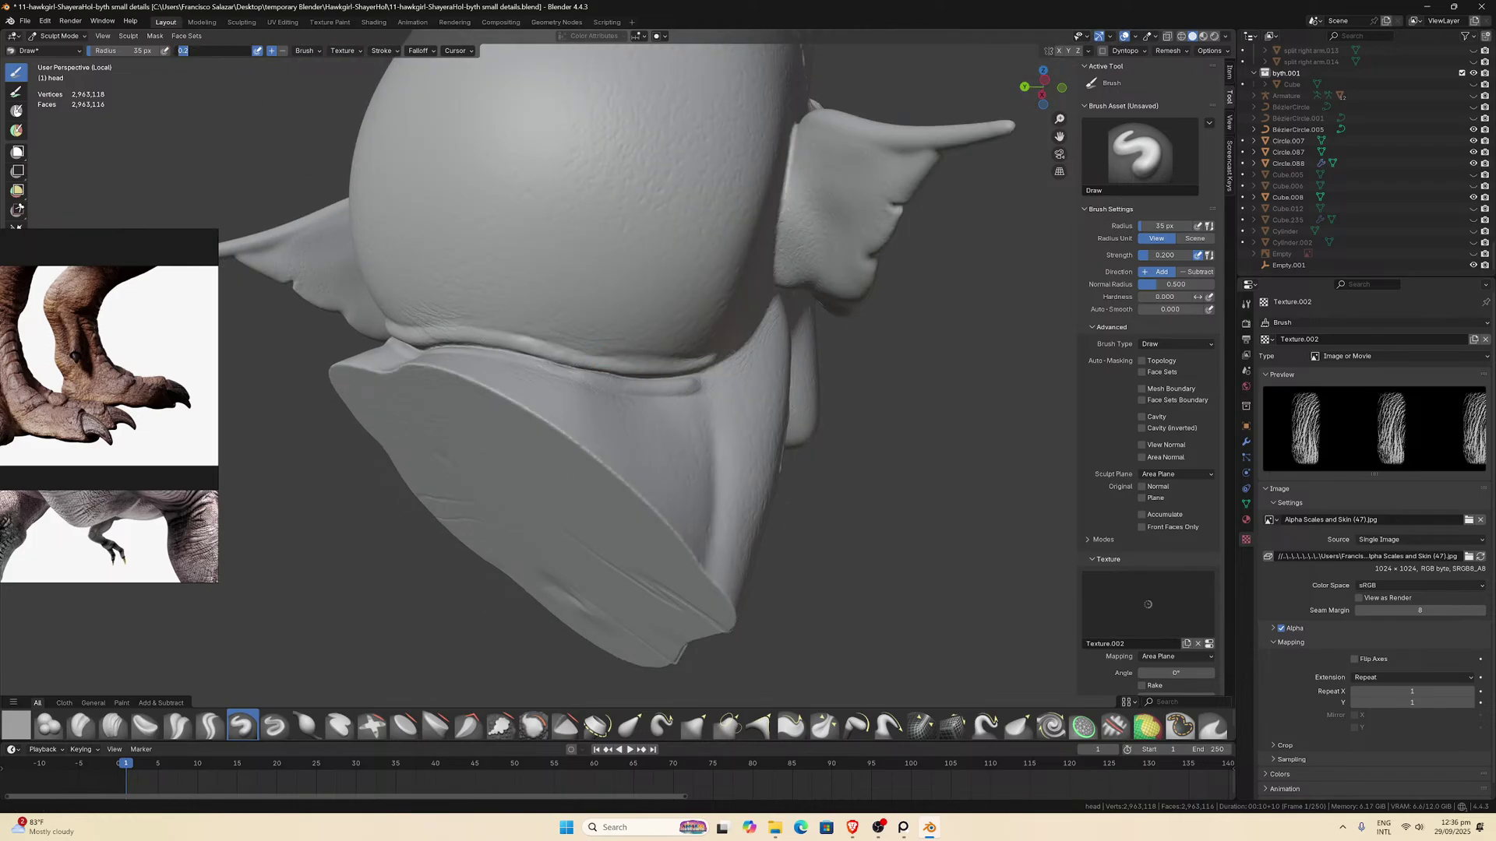
pyautogui.write('0.1')
pyautogui.press('Return')
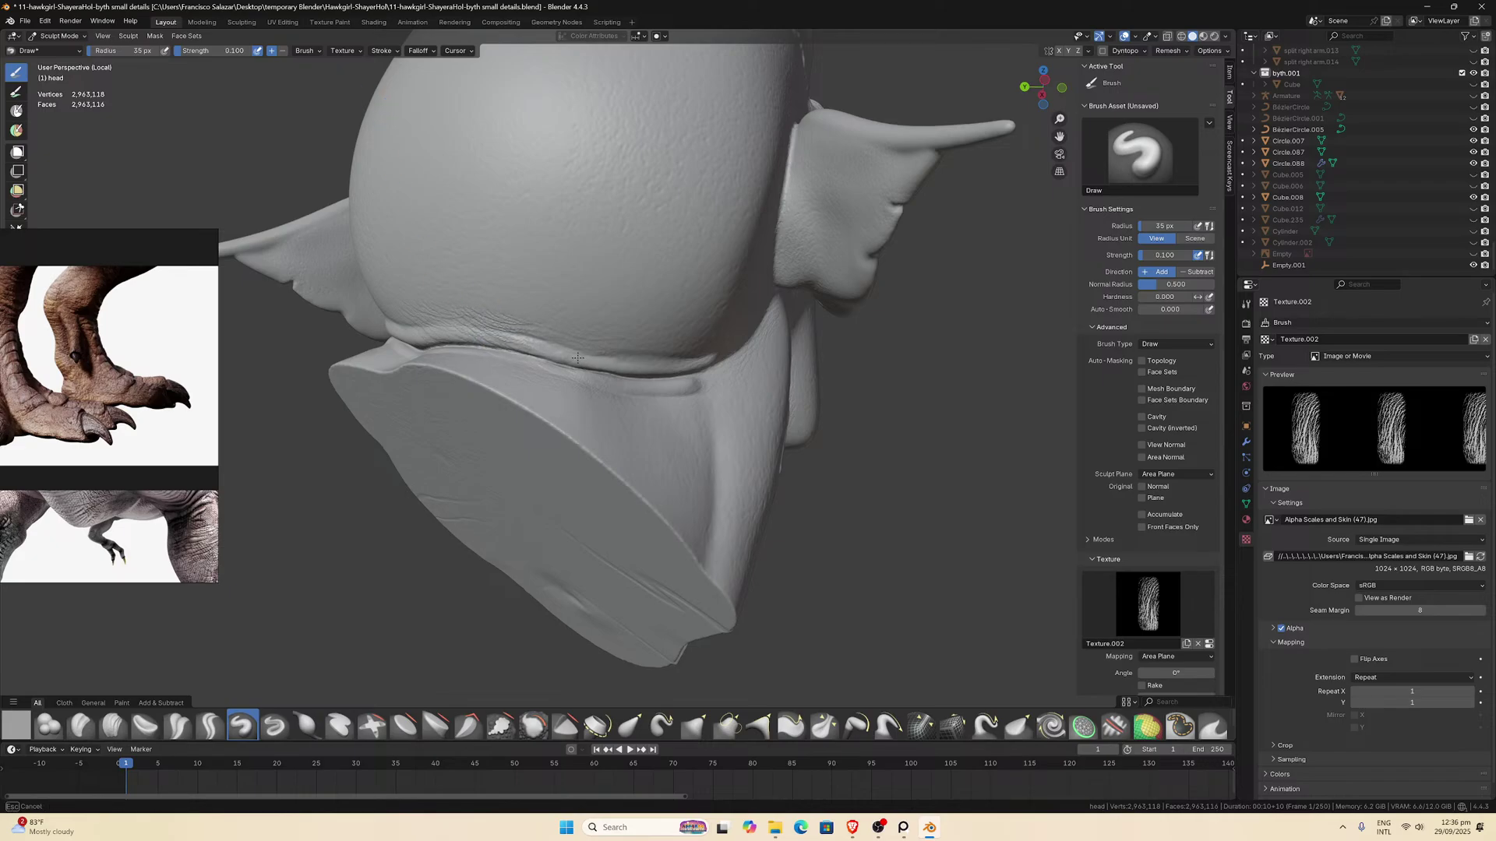
pyautogui.moveTo(662, 384)
pyautogui.mouseDown(button='middle')
pyautogui.moveTo(577, 380)
pyautogui.moveTo(645, 377)
pyautogui.moveTo(603, 388)
pyautogui.moveTo(619, 395)
pyautogui.mouseUp(button='middle')
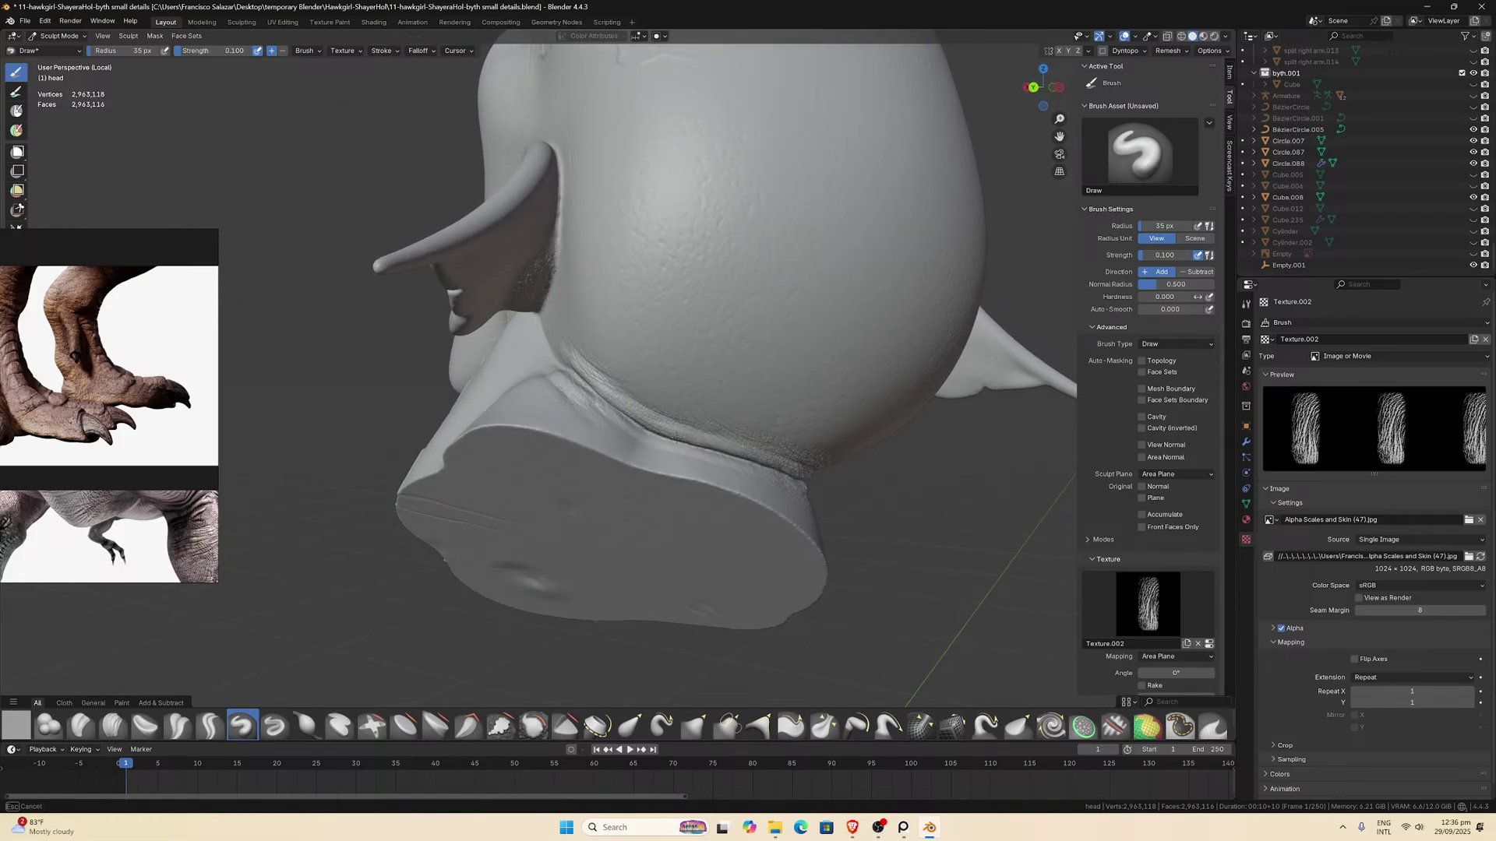
# Leave the isolated view of the head and examine the ear, the back of the skull and the nape fold.
pyautogui.moveTo(675, 436)
pyautogui.mouseDown(button='middle')
pyautogui.moveTo(516, 390)
pyautogui.moveTo(559, 361)
pyautogui.moveTo(525, 349)
pyautogui.moveTo(565, 208)
pyautogui.moveTo(504, 220)
pyautogui.mouseUp(button='middle')
pyautogui.scroll(5, 565, 209)
pyautogui.moveTo(605, 308)
pyautogui.mouseDown(button='middle')
pyautogui.moveTo(605, 358)
pyautogui.moveTo(604, 277)
pyautogui.moveTo(545, 355)
pyautogui.moveTo(584, 396)
pyautogui.mouseUp(button='middle')
pyautogui.press('KP_Divide')
pyautogui.scroll(8, 568, 362)
pyautogui.scroll(-3, 584, 396)
pyautogui.moveTo(584, 396)
pyautogui.mouseDown(button='middle')
pyautogui.moveTo(463, 381)
pyautogui.moveTo(476, 379)
pyautogui.mouseUp(button='middle')
pyautogui.scroll(5, 477, 378)
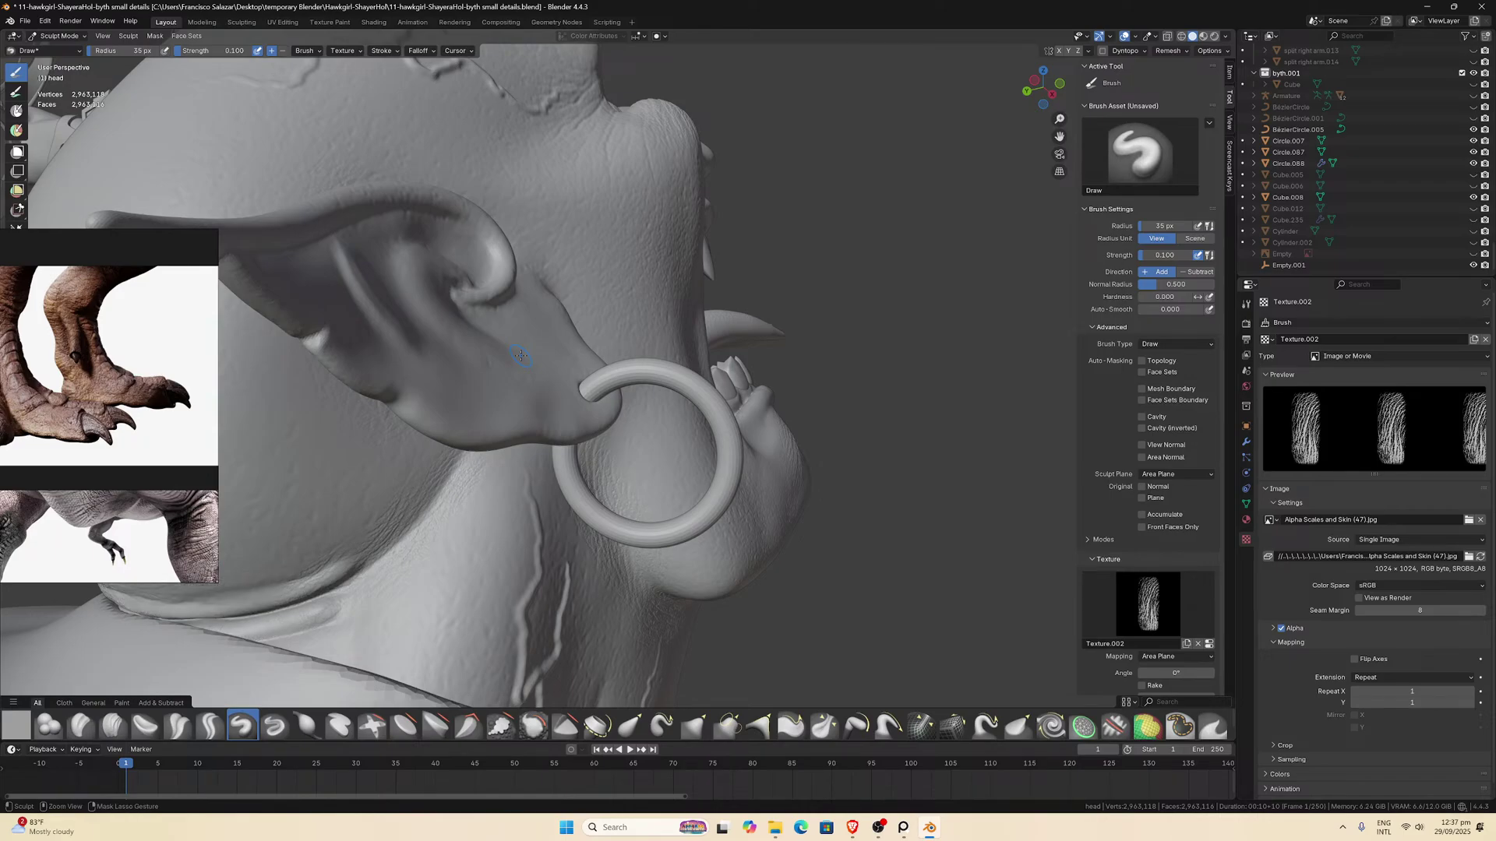
pyautogui.moveTo(527, 377); pyautogui.dragTo(600, 385, button='middle')
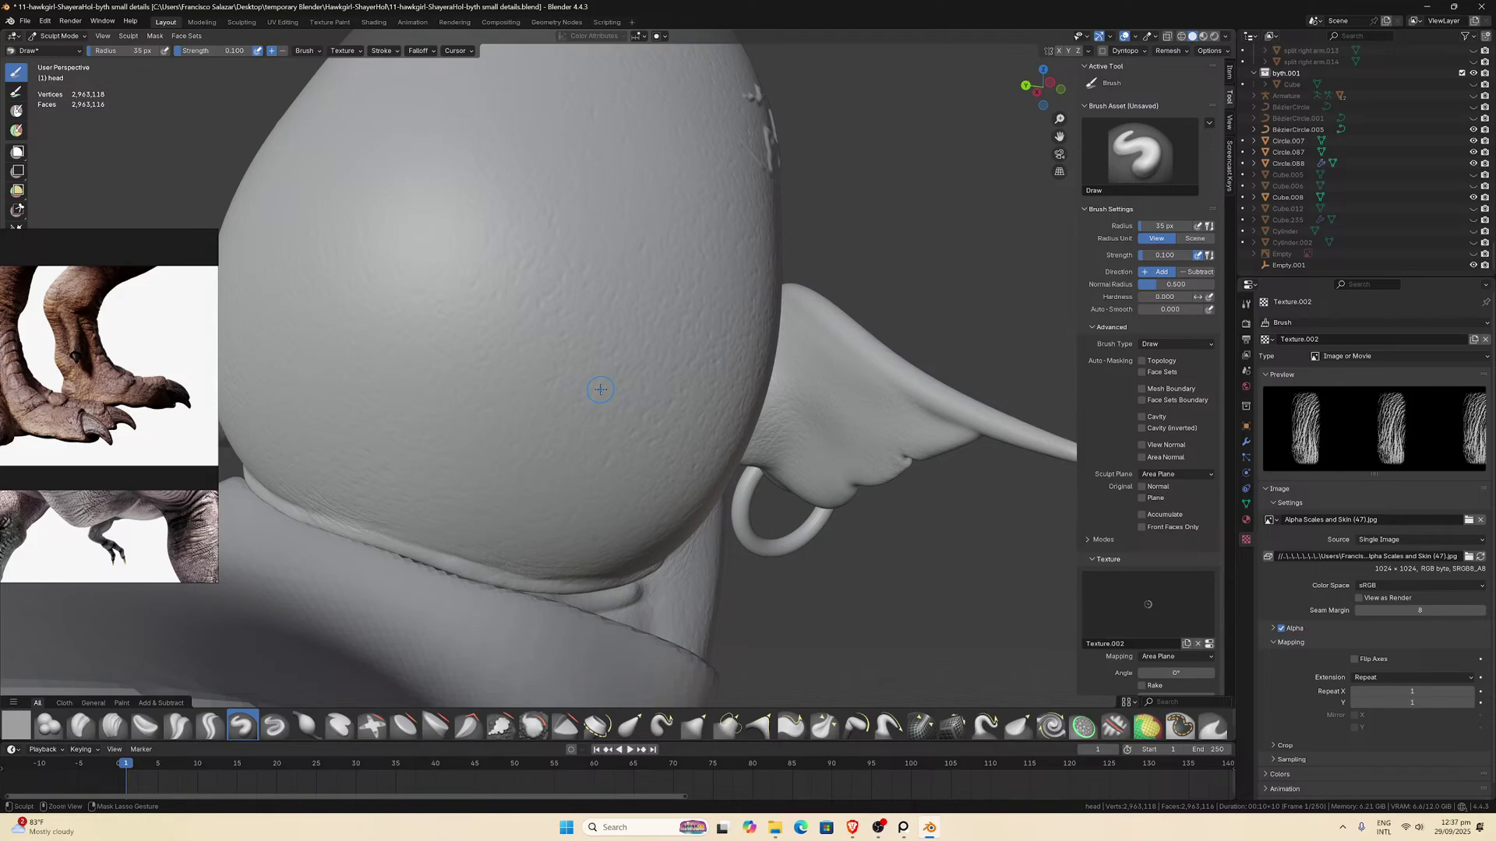
# Try the wrinkle texture on the middle of the nape fold with the Draw brush at strength 0.75.
pyautogui.press('shift')
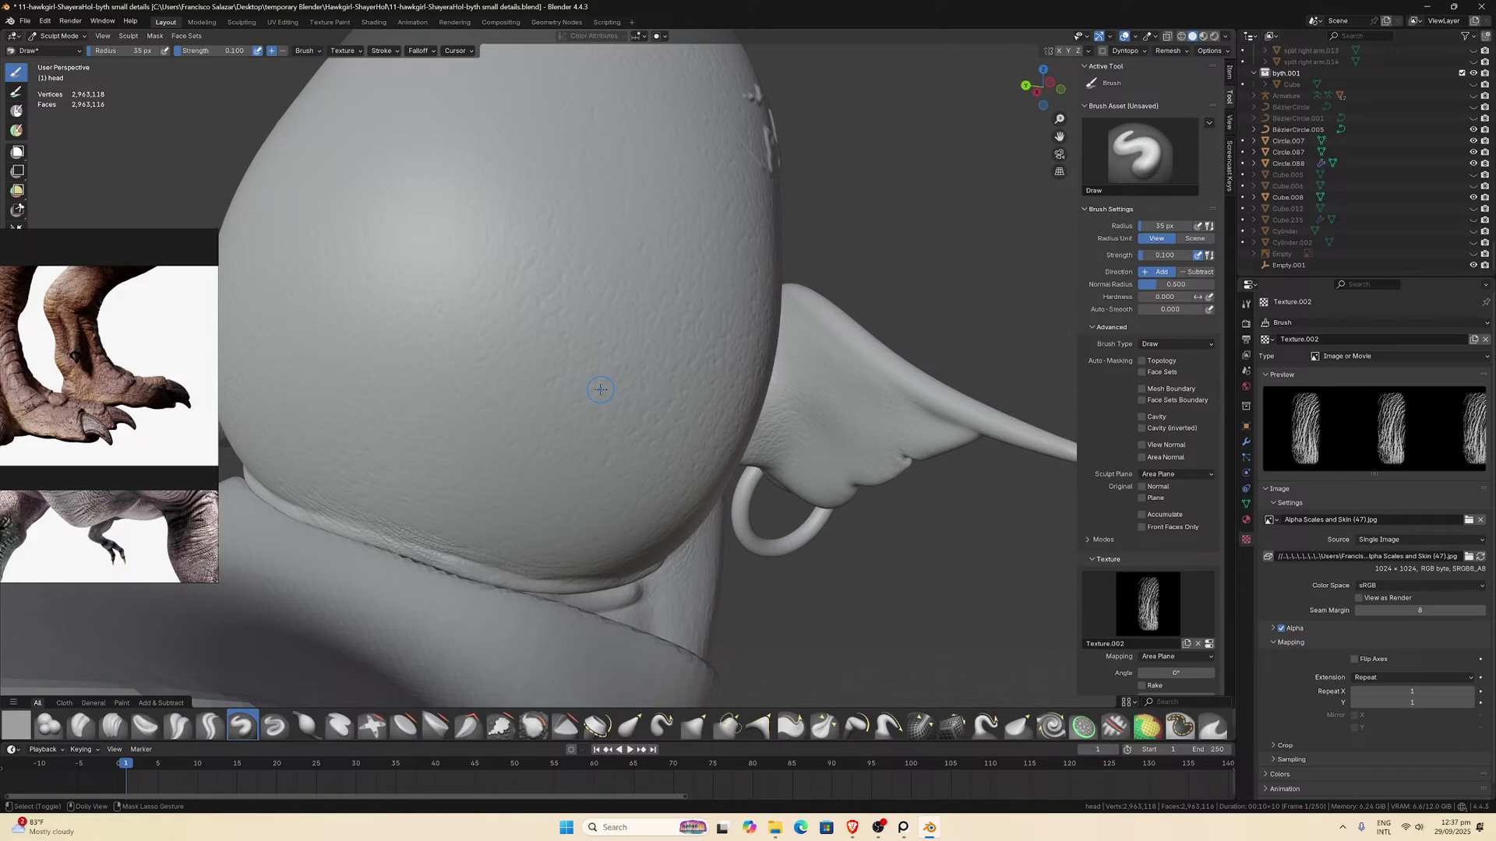
pyautogui.click(204, 51)
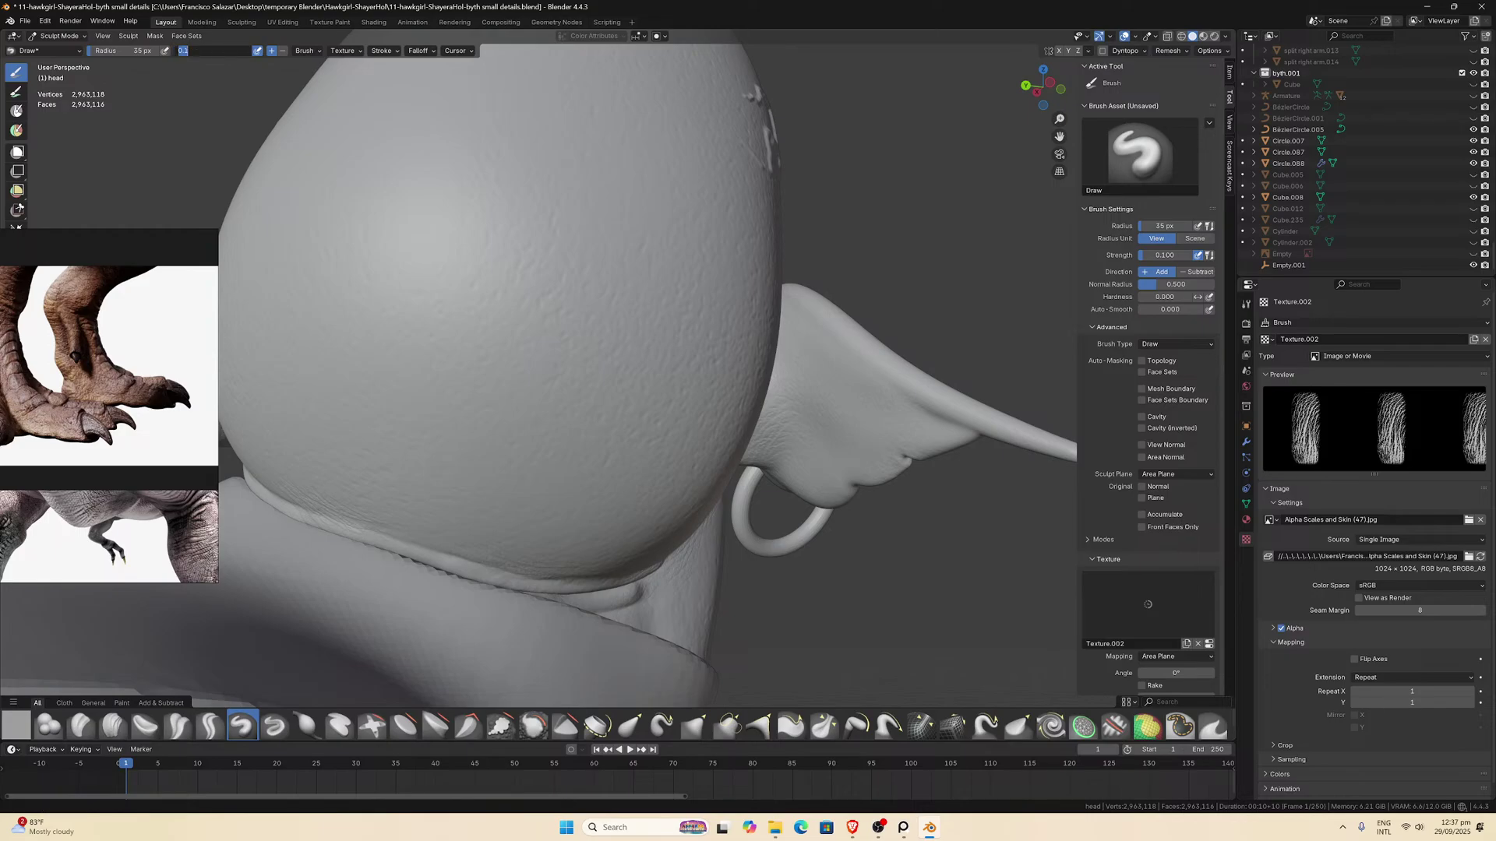
pyautogui.write('0.74')
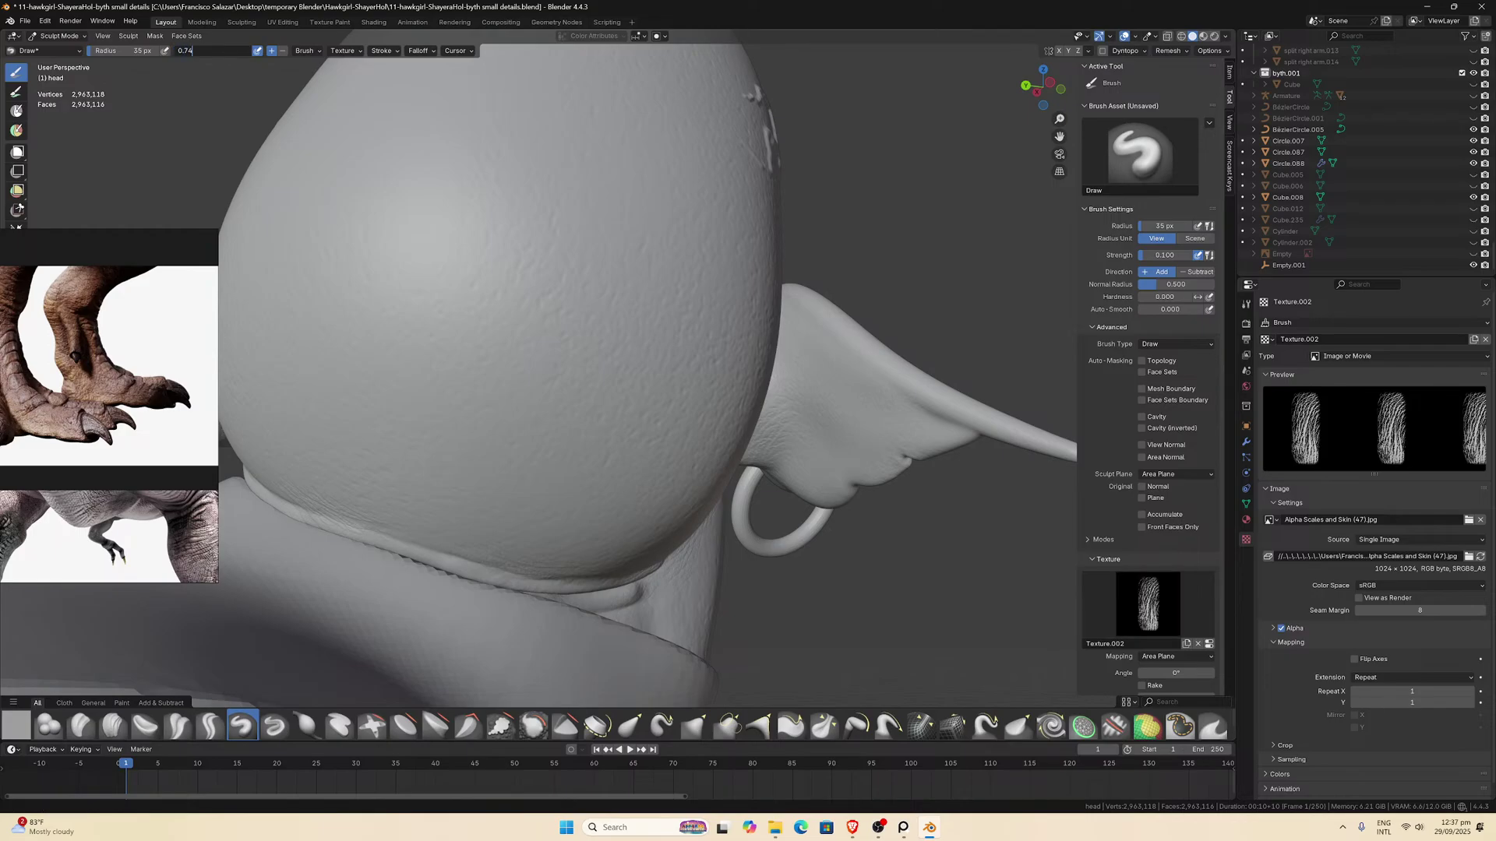
pyautogui.press('BackSpace')
pyautogui.write('5')
pyautogui.press('Return')
pyautogui.moveTo(377, 348); pyautogui.dragTo(459, 486, button='middle')
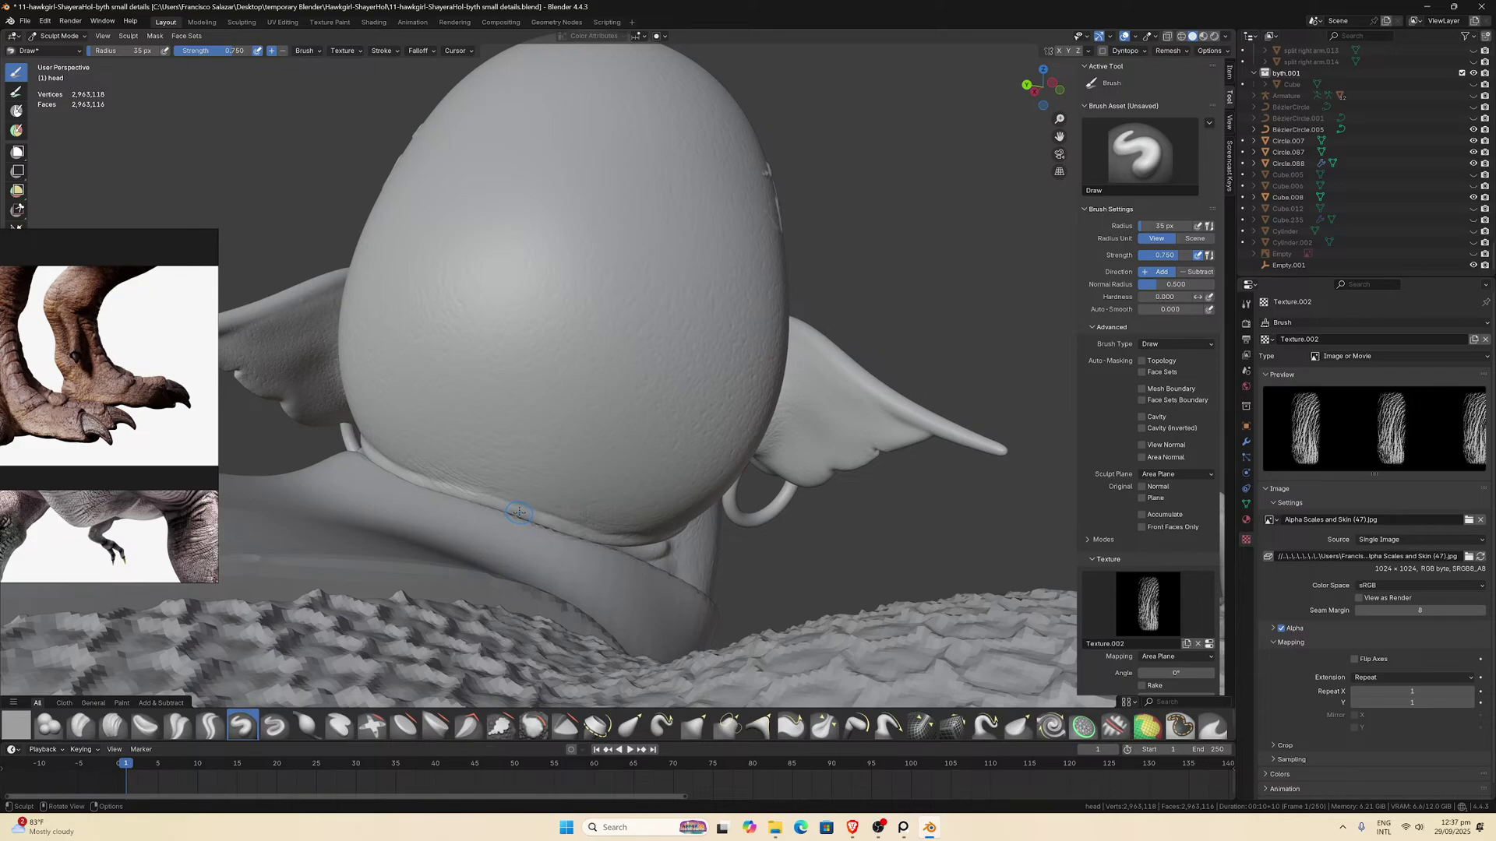
pyautogui.moveTo(519, 512); pyautogui.dragTo(547, 522)
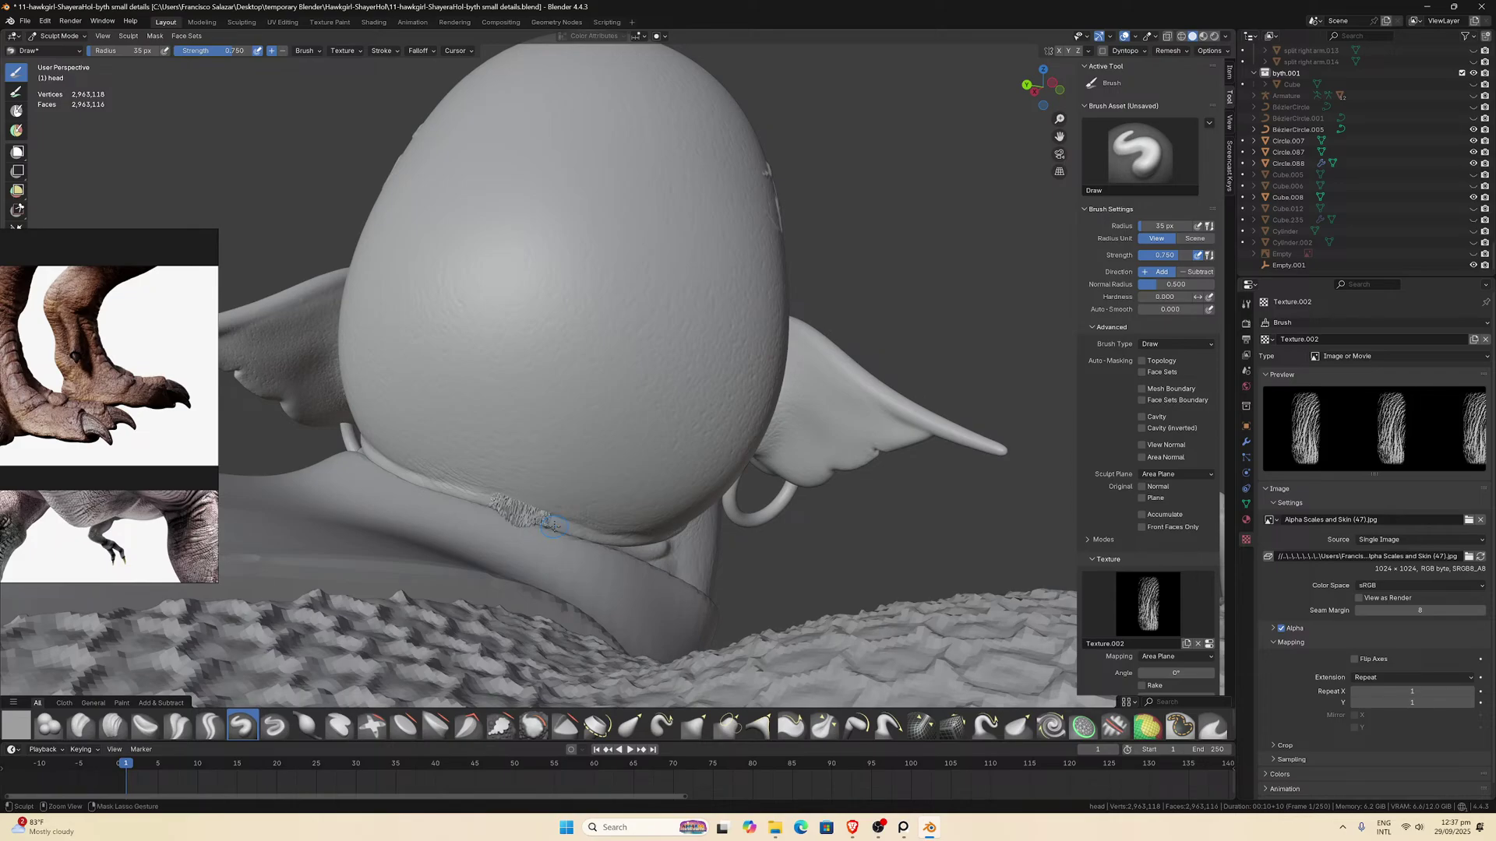
pyautogui.hotkey('ctrl', 'z')
# Set the Draw brush strength to 0.075 and stroke wrinkles along the middle of the nape fold.
pyautogui.doubleClick(233, 50)
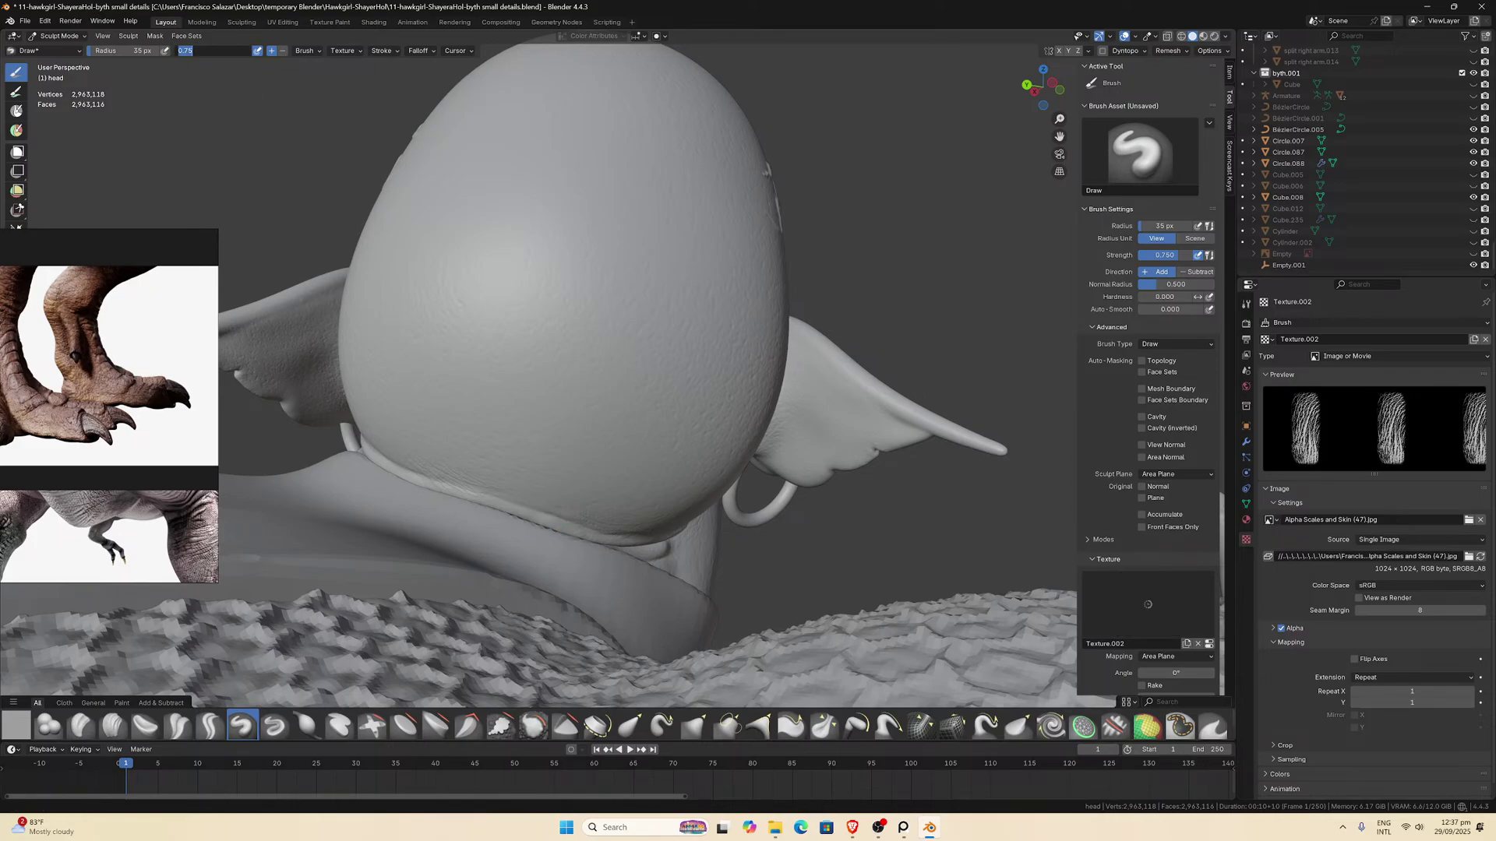
pyautogui.write('0.075')
pyautogui.press('Return')
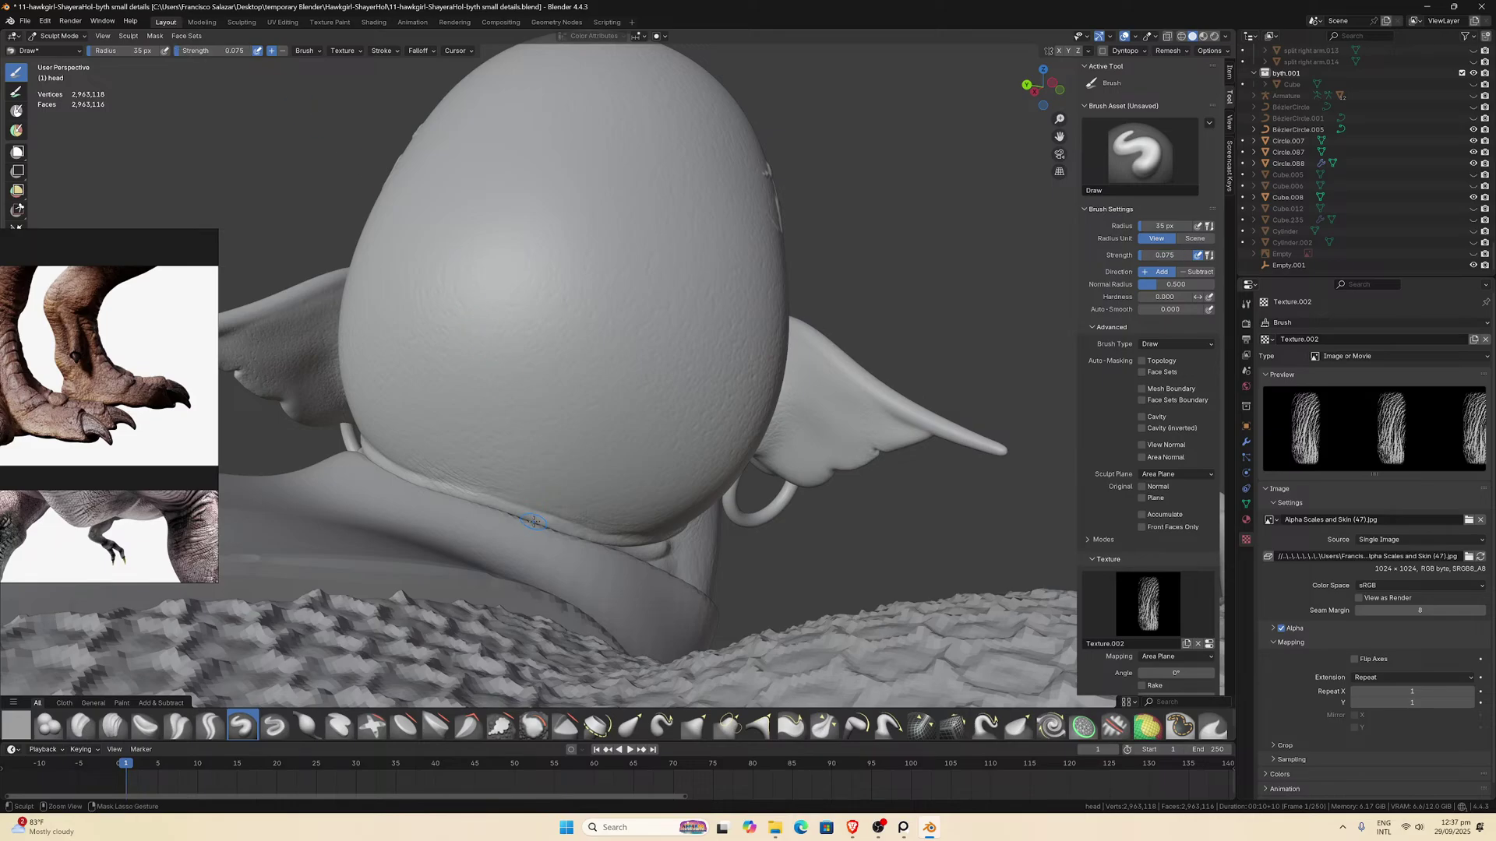
pyautogui.moveTo(534, 521); pyautogui.dragTo(637, 555)
pyautogui.moveTo(637, 556)
pyautogui.mouseDown(button='middle')
pyautogui.moveTo(620, 533)
pyautogui.moveTo(549, 514)
pyautogui.mouseUp(button='middle')
pyautogui.scroll(3, 573, 526)
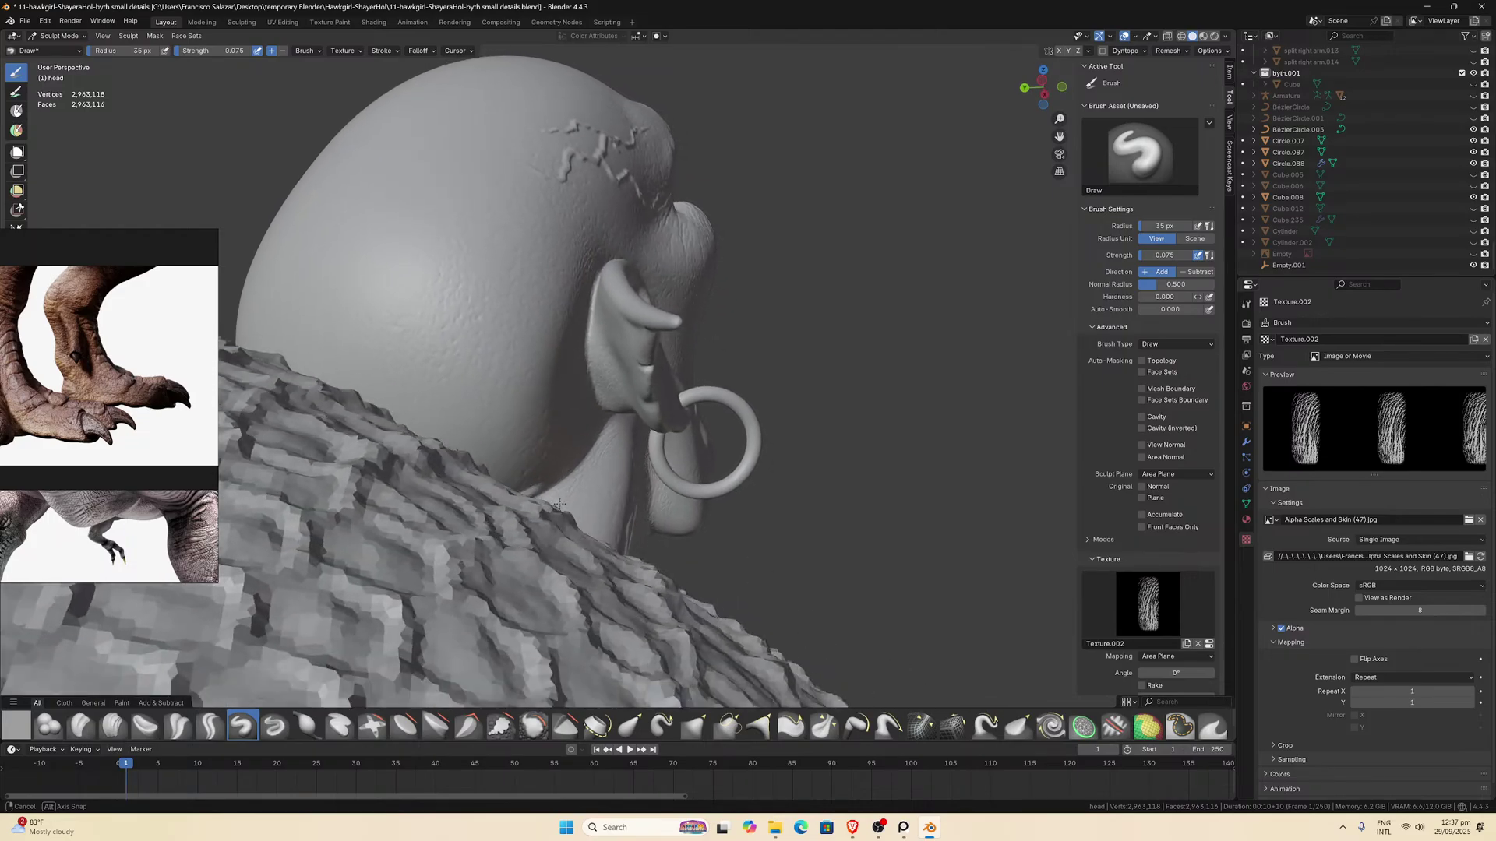
pyautogui.scroll(2, 546, 513)
# Extend the wrinkle texture along the skull-to-neck fold toward both ears with the Draw brush.
pyautogui.moveTo(361, 539); pyautogui.dragTo(343, 543)
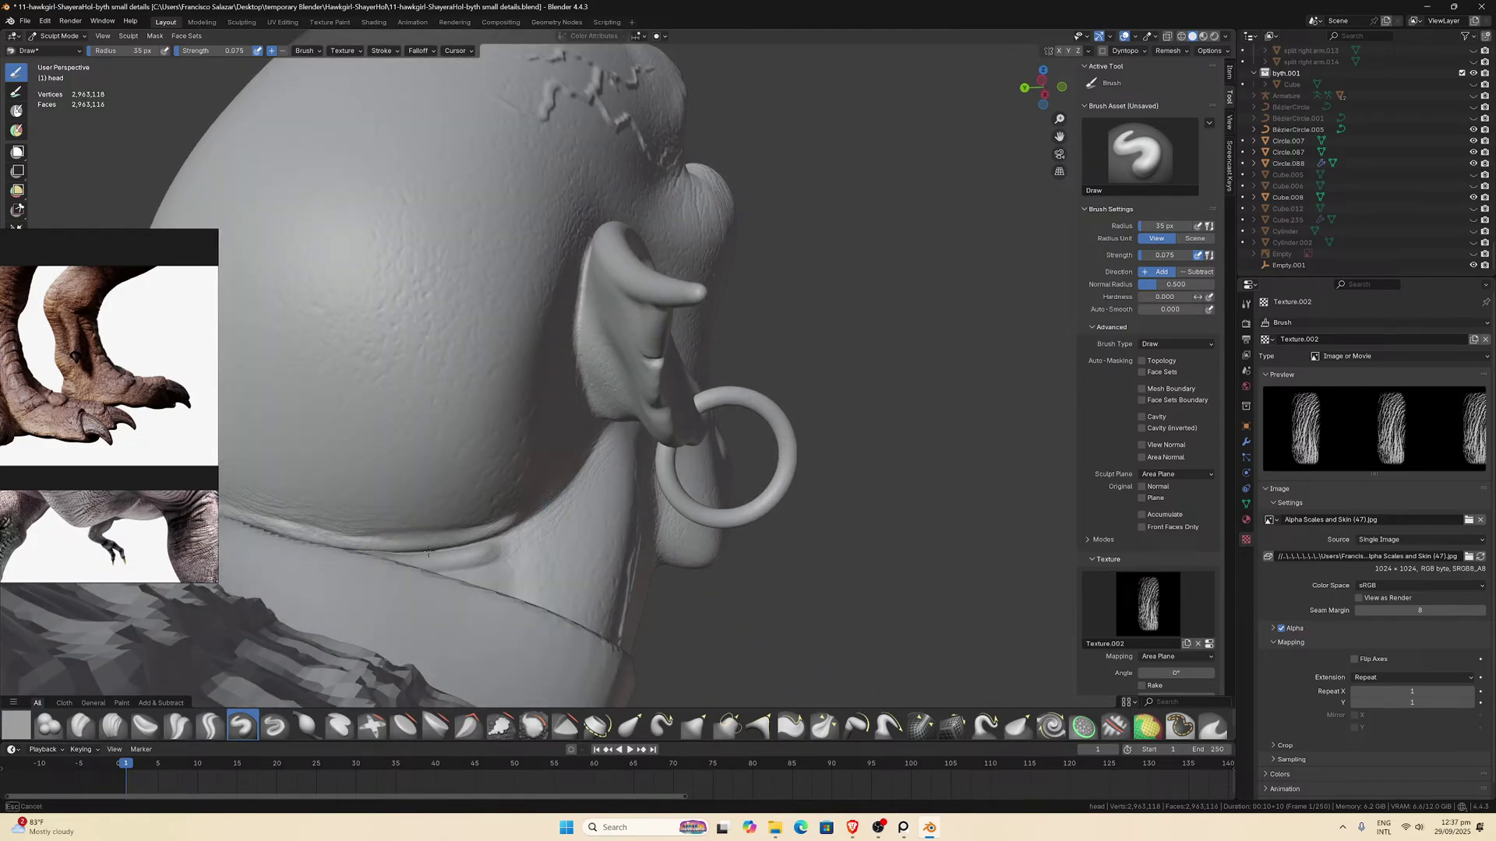
pyautogui.moveTo(465, 547); pyautogui.dragTo(545, 532)
pyautogui.moveTo(546, 533); pyautogui.dragTo(601, 545, button='middle')
pyautogui.moveTo(588, 528); pyautogui.dragTo(662, 573)
pyautogui.moveTo(662, 573); pyautogui.dragTo(666, 551, button='middle')
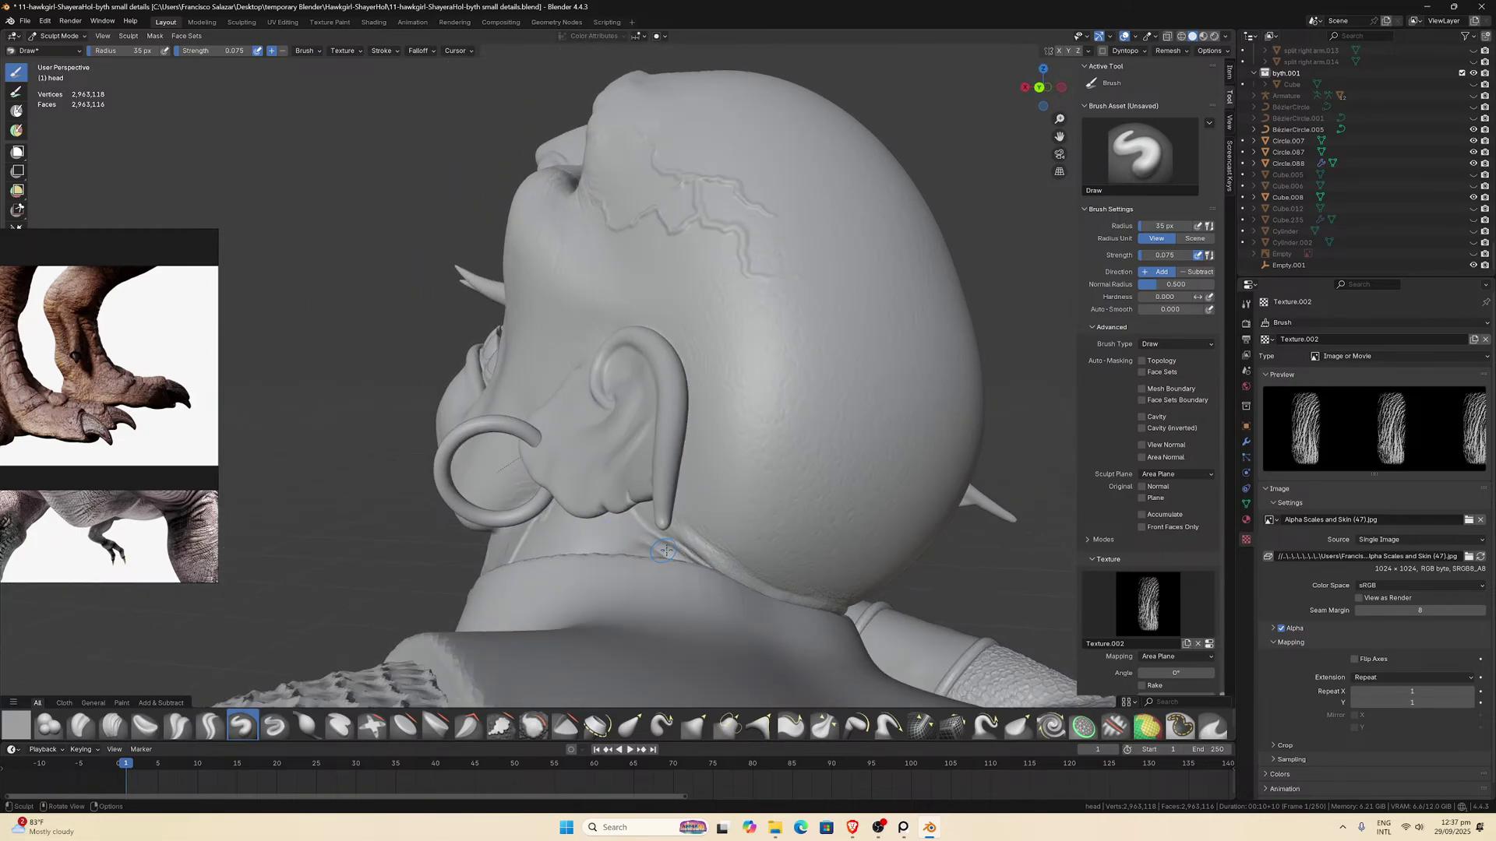
pyautogui.moveTo(659, 543); pyautogui.dragTo(732, 576)
pyautogui.moveTo(732, 577)
pyautogui.mouseDown(button='middle')
pyautogui.moveTo(757, 554)
pyautogui.moveTo(520, 555)
pyautogui.moveTo(500, 535)
pyautogui.moveTo(533, 523)
pyautogui.moveTo(571, 547)
pyautogui.mouseUp(button='middle')
pyautogui.scroll(-2, 571, 547)
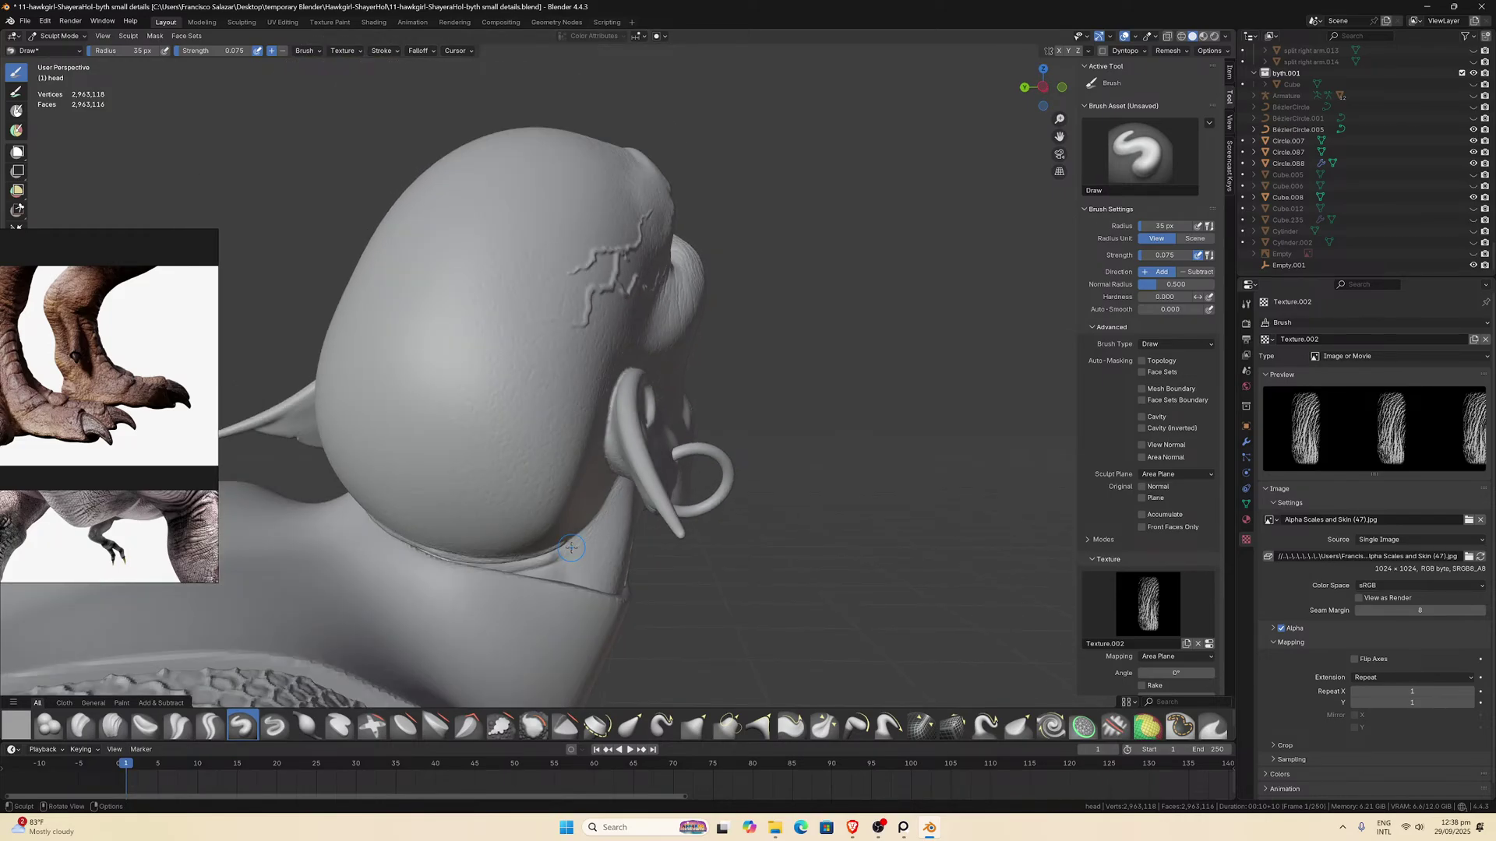
# Isolate the head and reshape the end of the neck fold below the right ear with the Grab brush at a 106 px radius.
pyautogui.press('KP_Divide')
pyautogui.scroll(6, 584, 576)
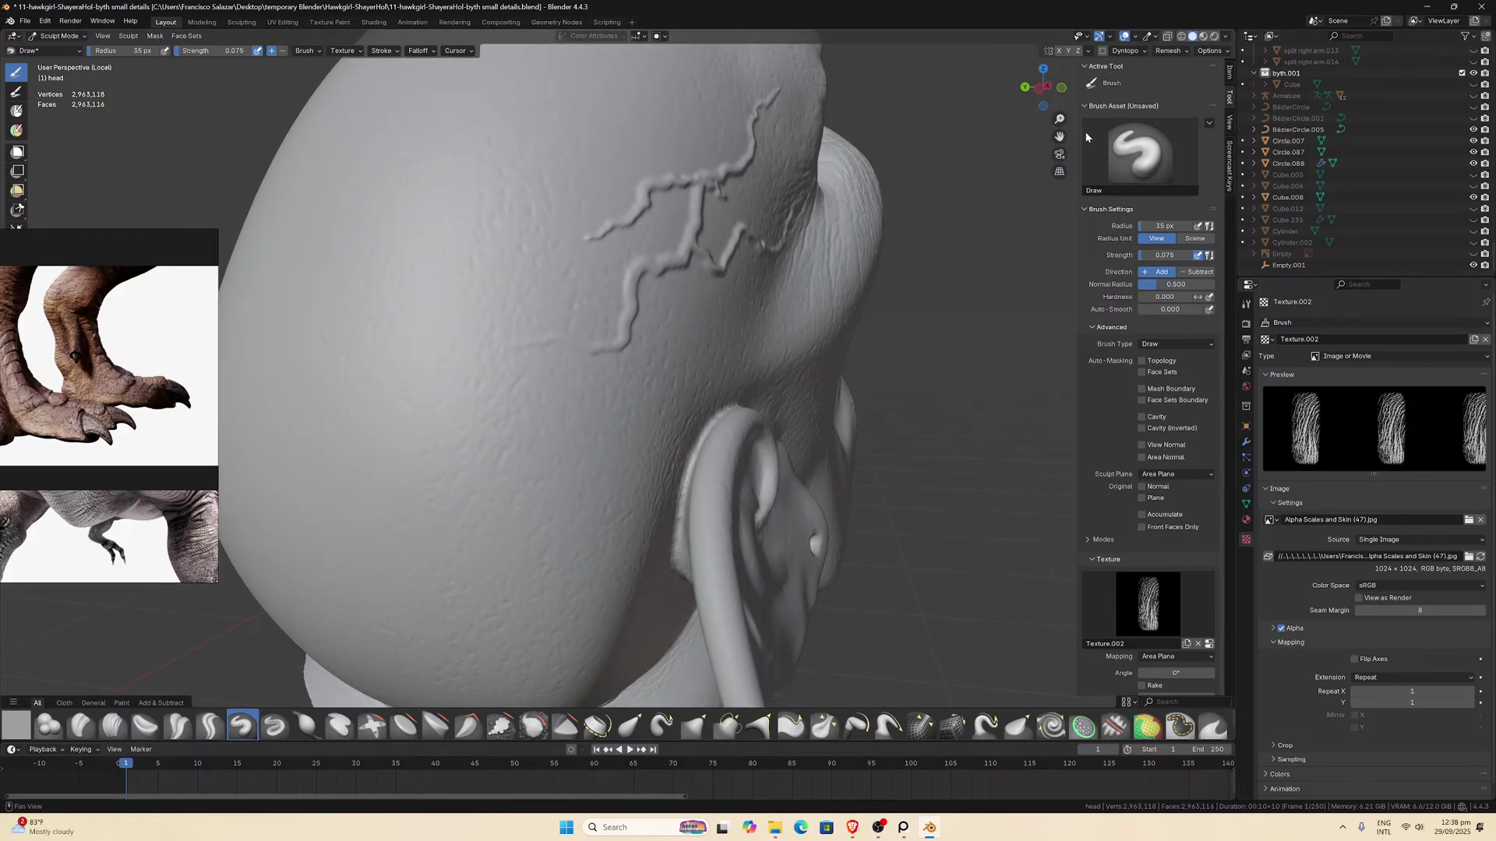
pyautogui.moveTo(1060, 137); pyautogui.dragTo(779, 327)
pyautogui.scroll(4, 664, 411)
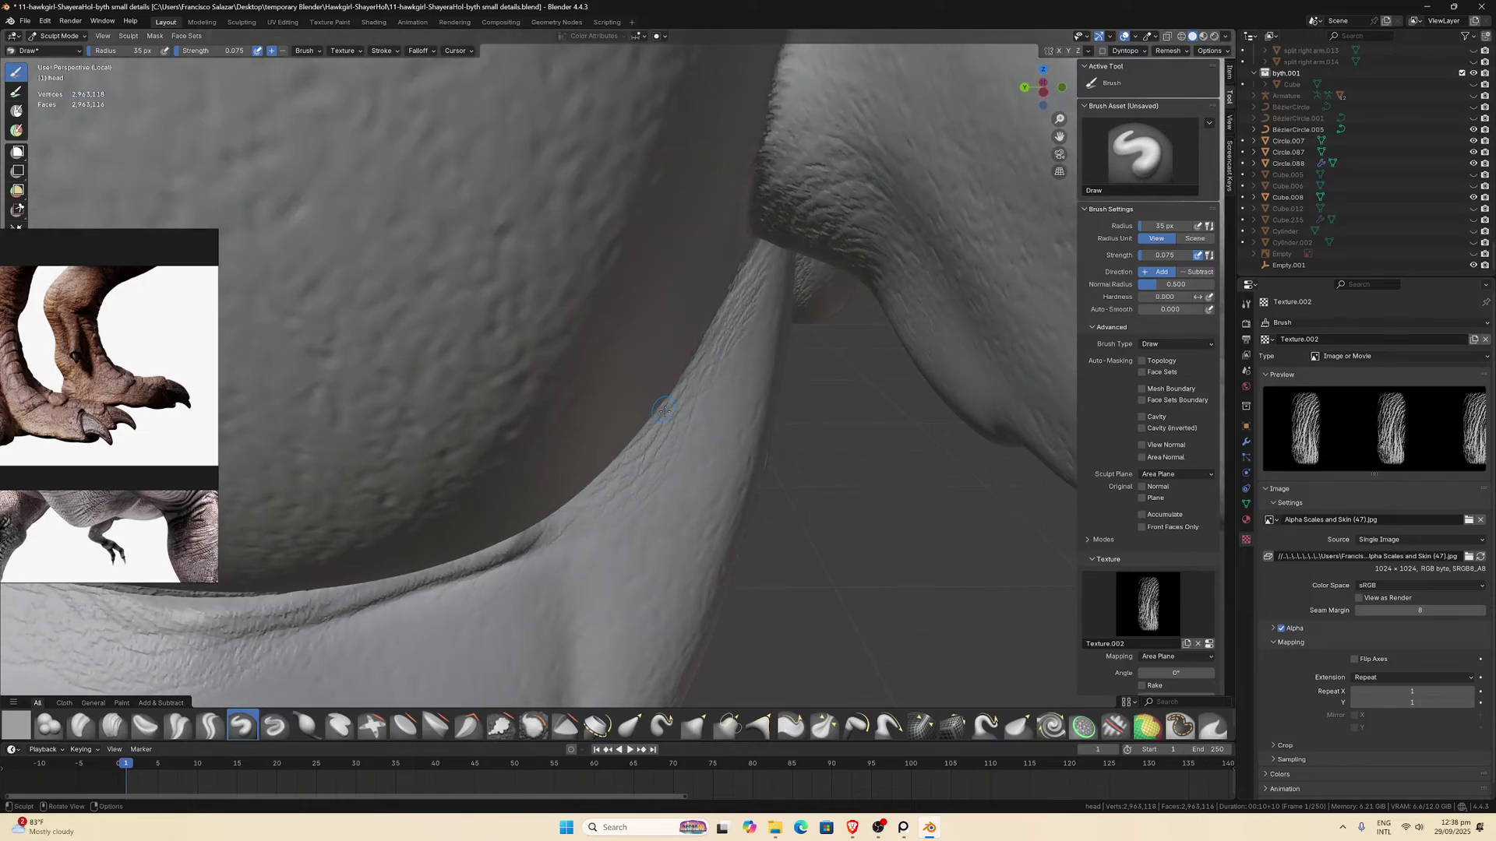
pyautogui.press('g')
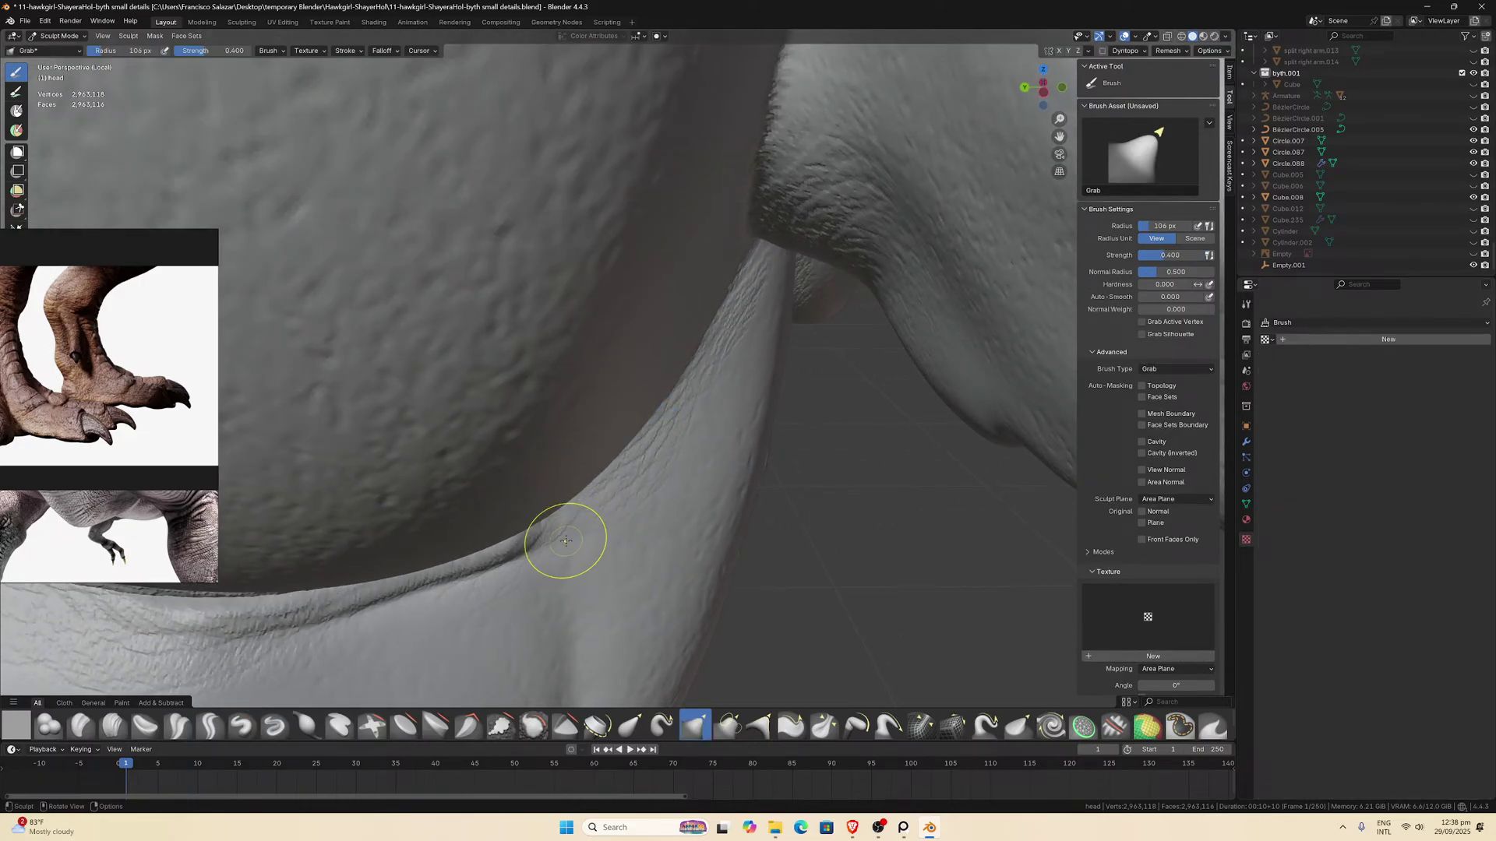
pyautogui.moveTo(558, 527); pyautogui.dragTo(490, 394, button='middle')
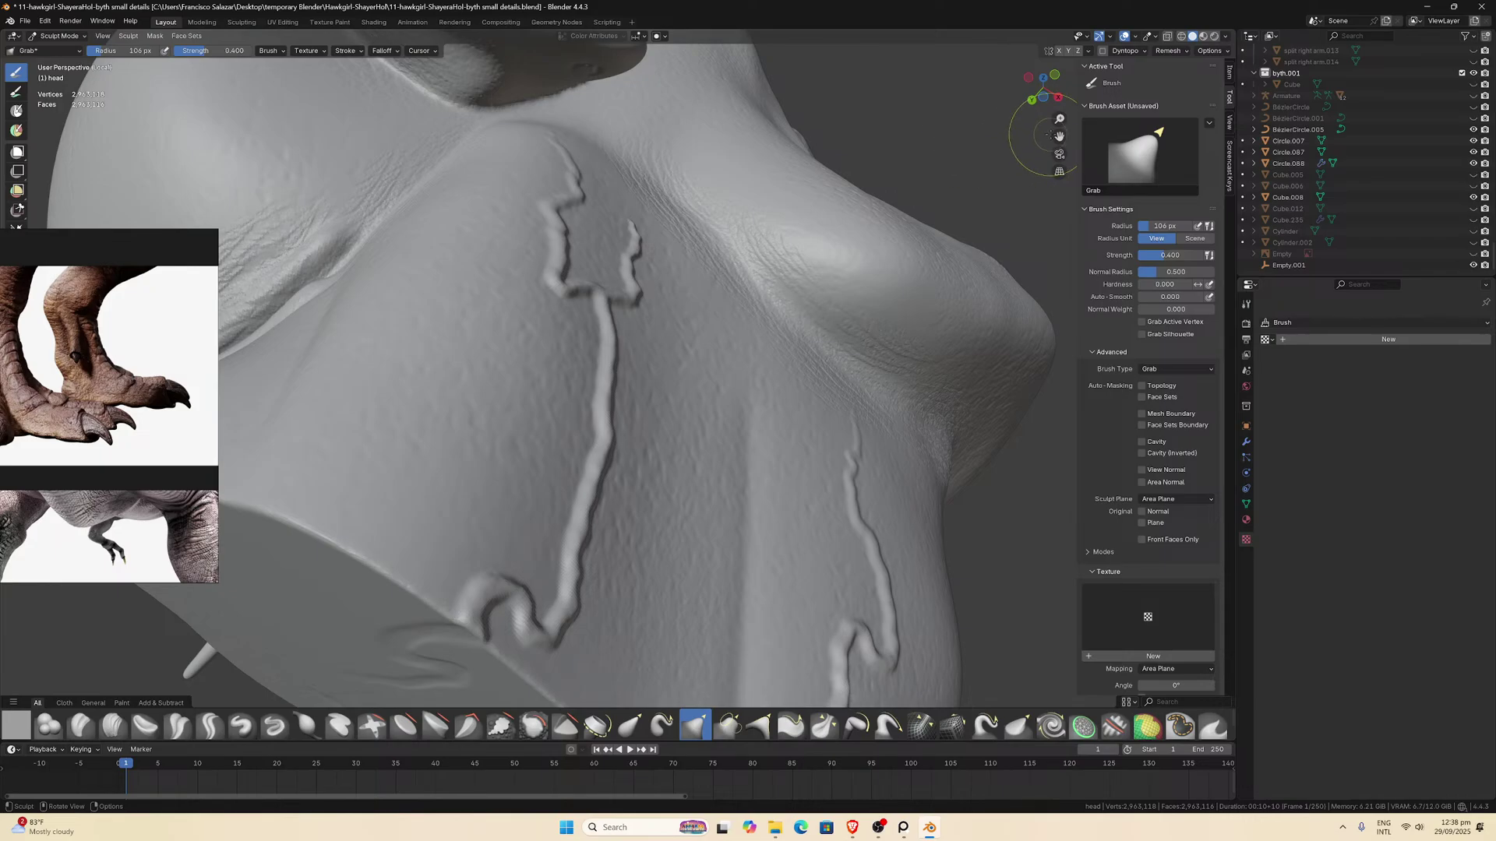
pyautogui.moveTo(1059, 137); pyautogui.dragTo(1137, 195)
pyautogui.moveTo(545, 249)
pyautogui.mouseDown(button='middle')
pyautogui.moveTo(610, 233)
pyautogui.moveTo(475, 266)
pyautogui.mouseUp(button='middle')
pyautogui.moveTo(475, 266)
pyautogui.mouseDown()
pyautogui.moveTo(502, 289)
pyautogui.moveTo(551, 277)
pyautogui.moveTo(486, 291)
pyautogui.mouseUp()
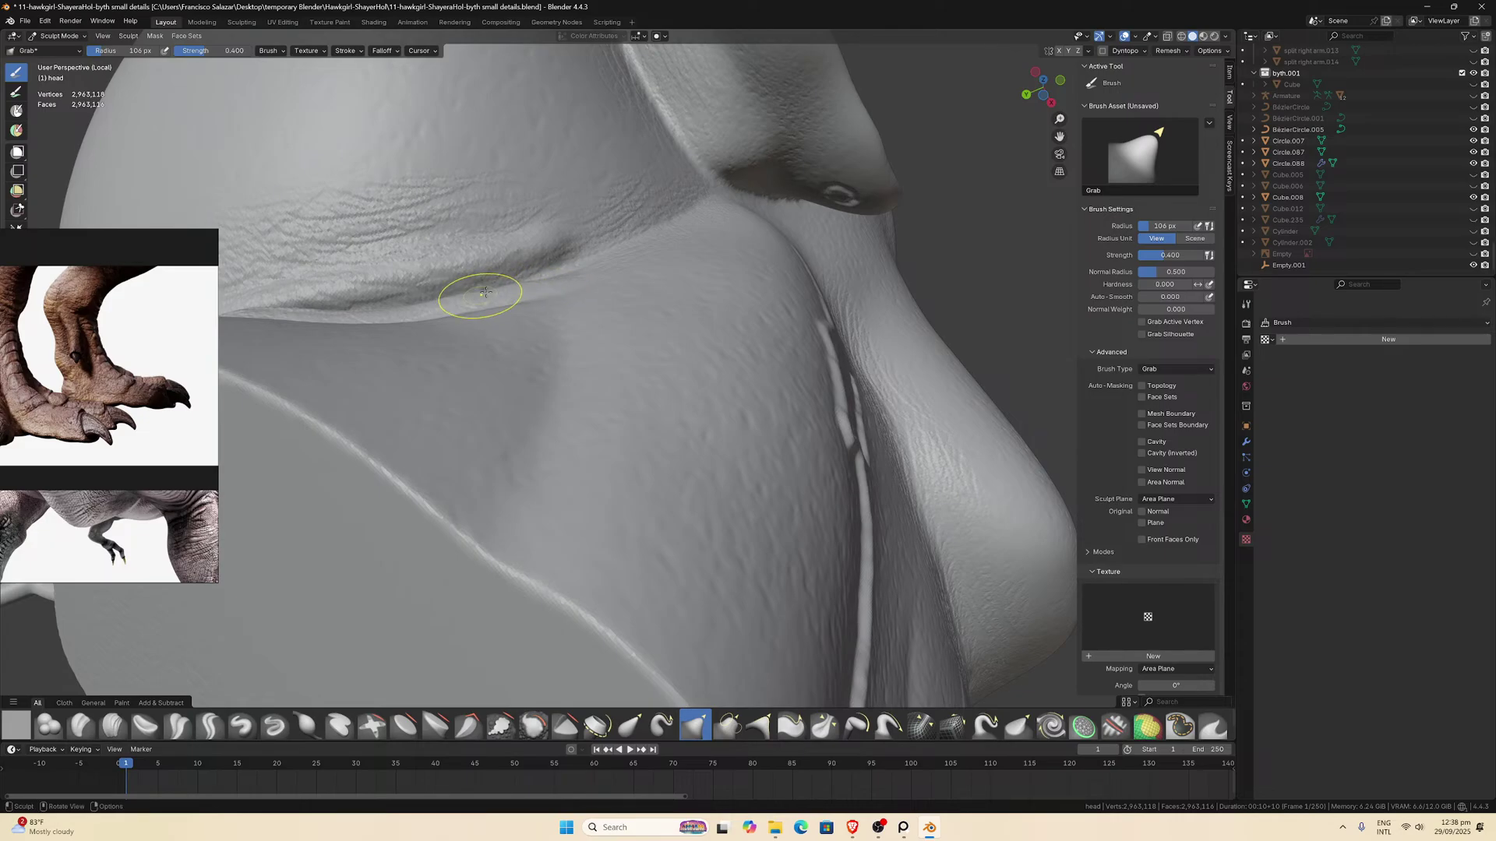
# Nudge the neck fold on the left side of the skull with the Grab brush, working from below.
pyautogui.moveTo(485, 292)
pyautogui.mouseDown(button='middle')
pyautogui.moveTo(534, 388)
pyautogui.moveTo(672, 409)
pyautogui.mouseUp(button='middle')
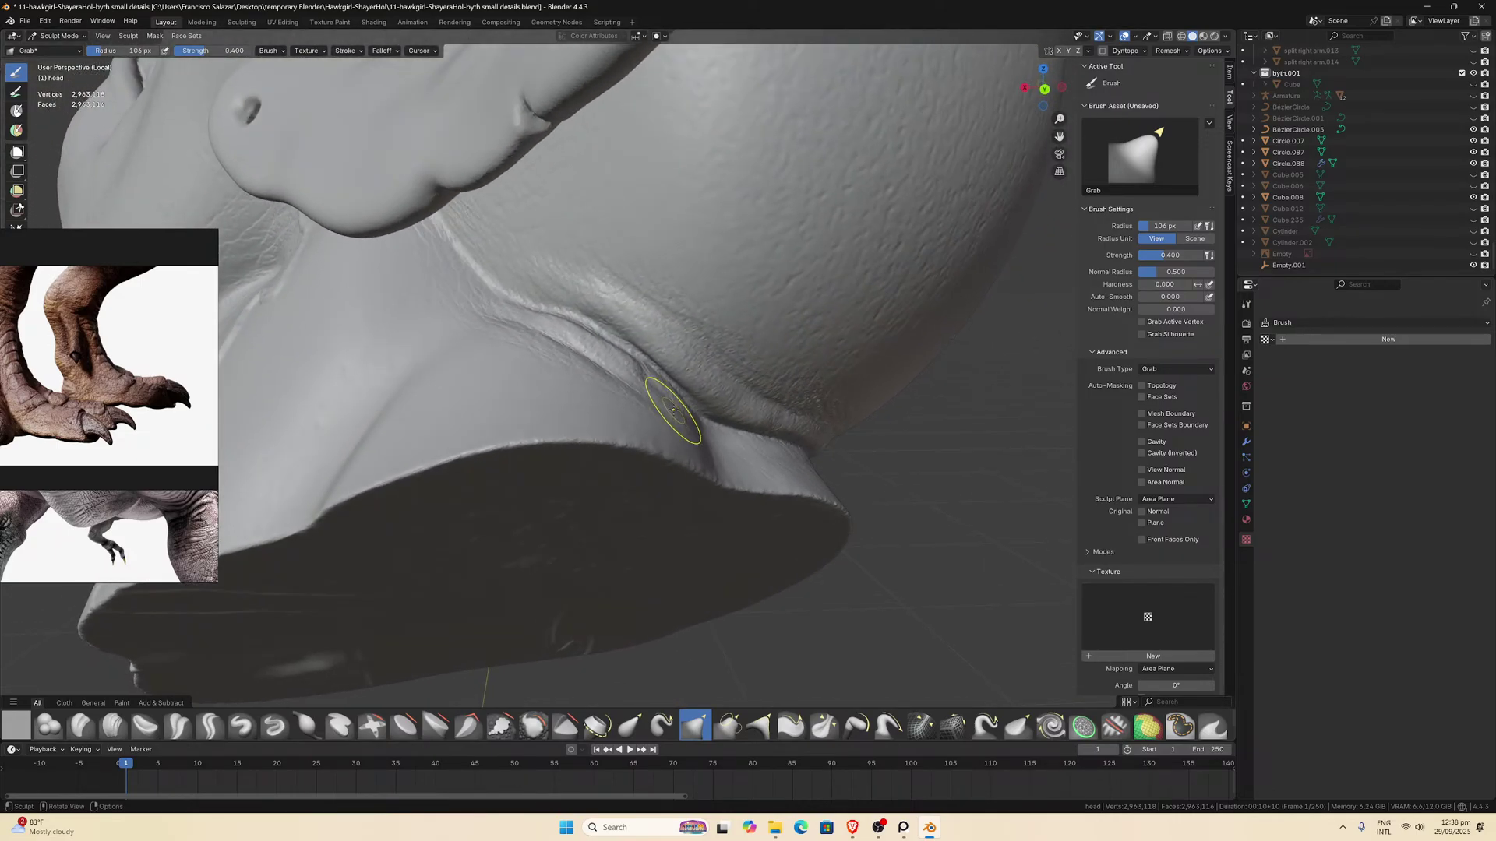
pyautogui.scroll(6, 673, 409)
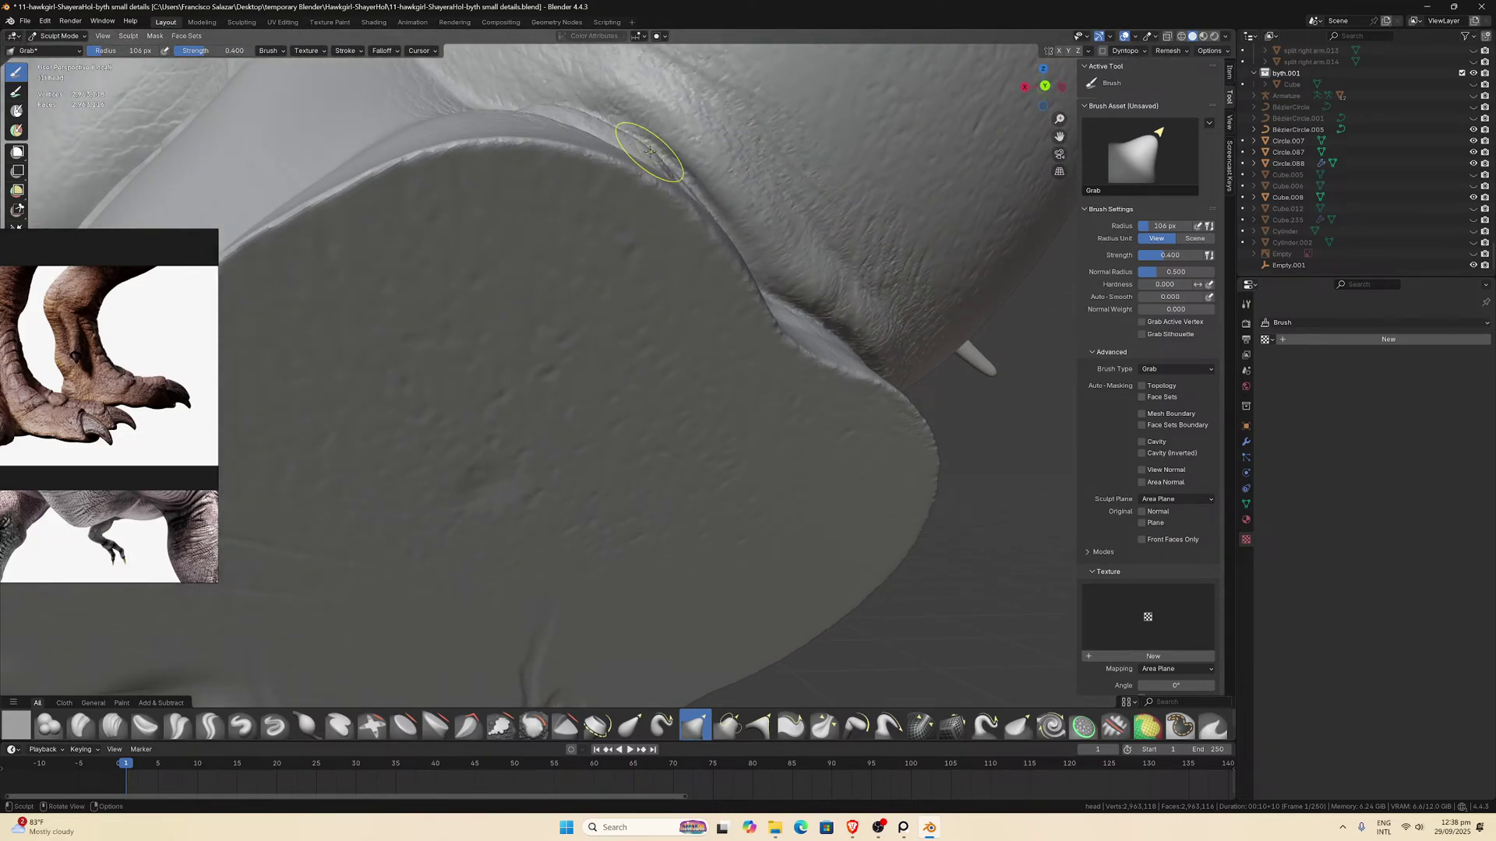
pyautogui.moveTo(651, 152); pyautogui.dragTo(644, 153)
pyautogui.moveTo(577, 111); pyautogui.dragTo(546, 109)
pyautogui.moveTo(667, 184)
pyautogui.mouseDown(button='middle')
pyautogui.moveTo(611, 270)
pyautogui.moveTo(537, 257)
pyautogui.mouseUp(button='middle')
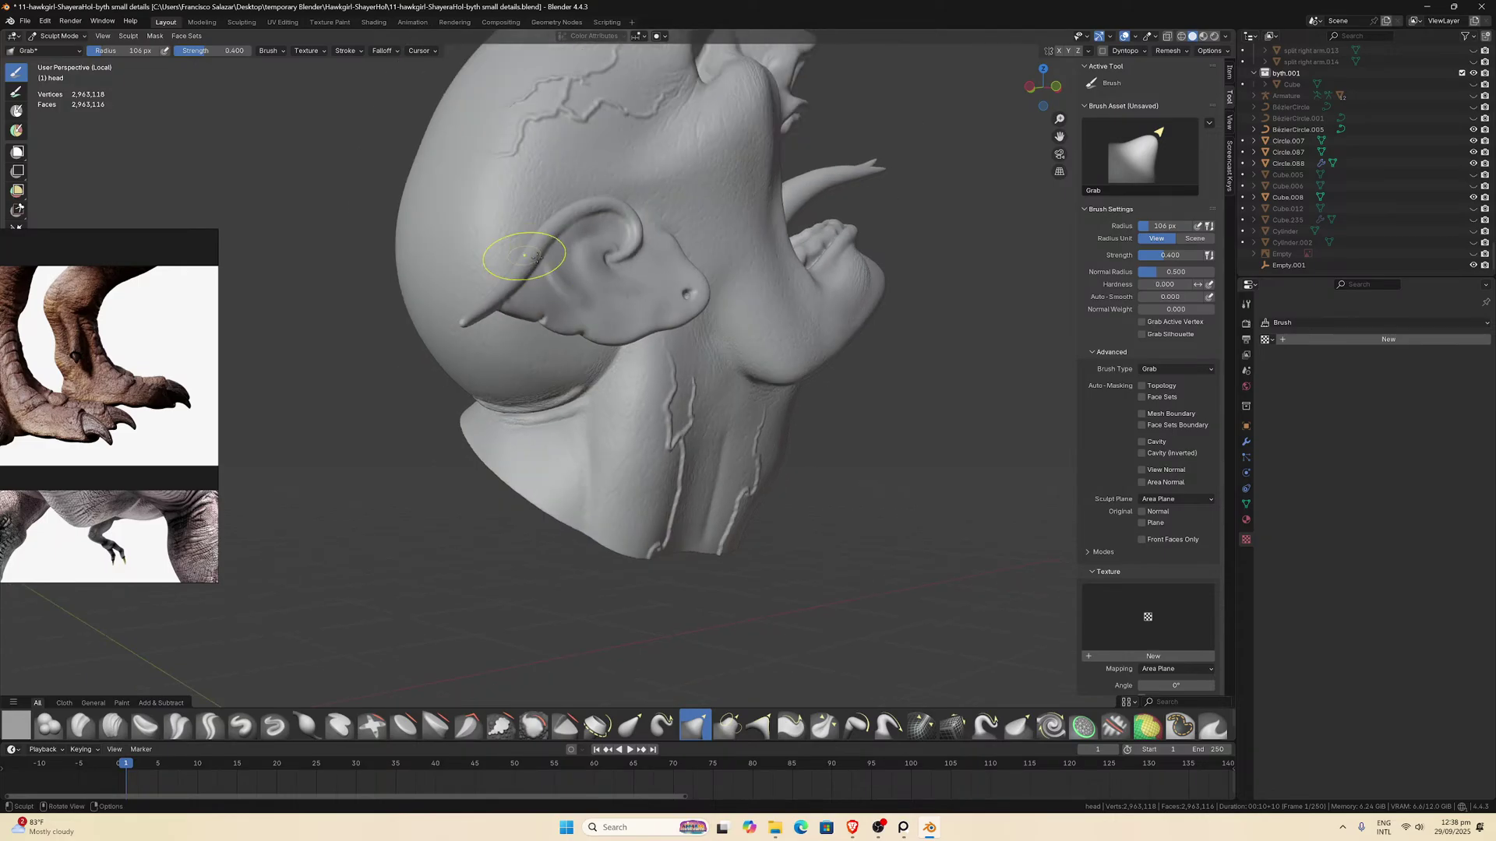
# Bring back the full scene and examine the whole creature from the front.
pyautogui.press('KP_Divide')
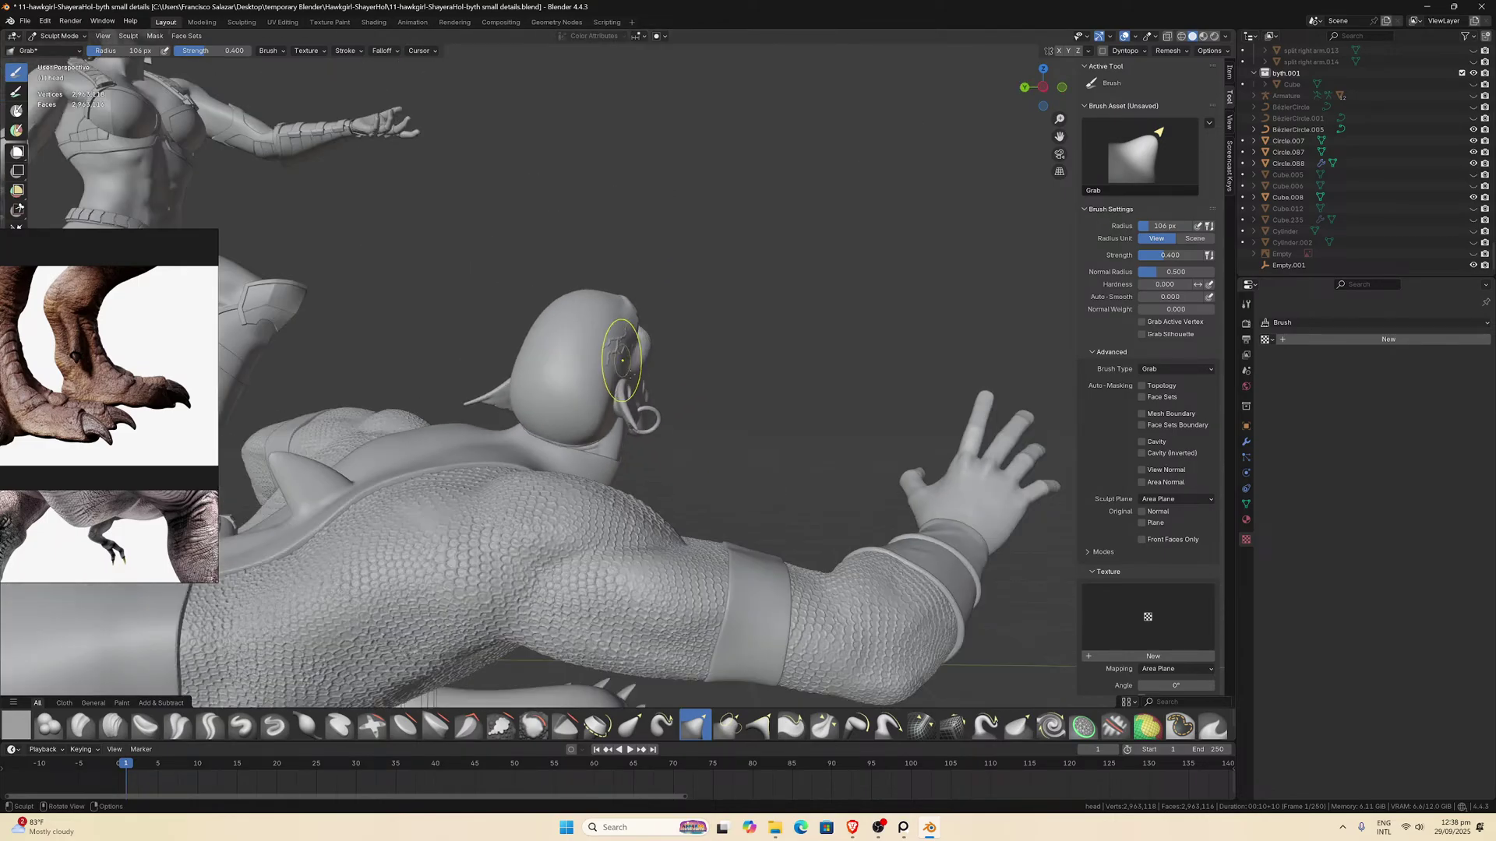
pyautogui.moveTo(603, 299)
pyautogui.mouseDown(button='middle')
pyautogui.moveTo(628, 416)
pyautogui.moveTo(477, 417)
pyautogui.moveTo(539, 448)
pyautogui.moveTo(673, 463)
pyautogui.mouseUp(button='middle')
pyautogui.moveTo(751, 494)
pyautogui.mouseDown(button='middle')
pyautogui.moveTo(814, 508)
pyautogui.moveTo(750, 477)
pyautogui.moveTo(854, 572)
pyautogui.mouseUp(button='middle')
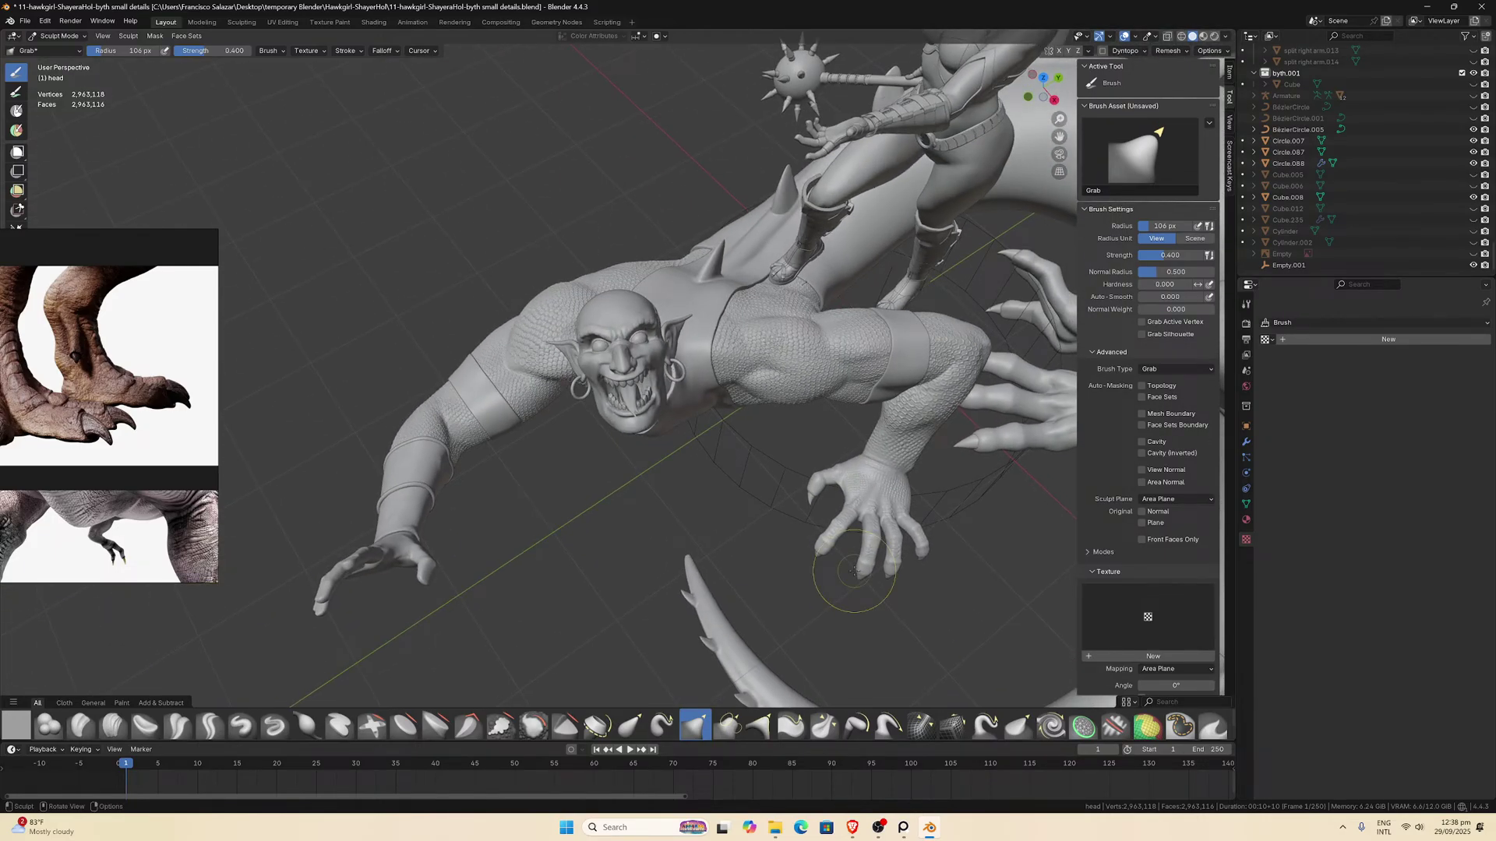
# Examine the creature's head, jaw and neck folds from the side and from below.
pyautogui.moveTo(663, 496); pyautogui.dragTo(738, 425, button='middle')
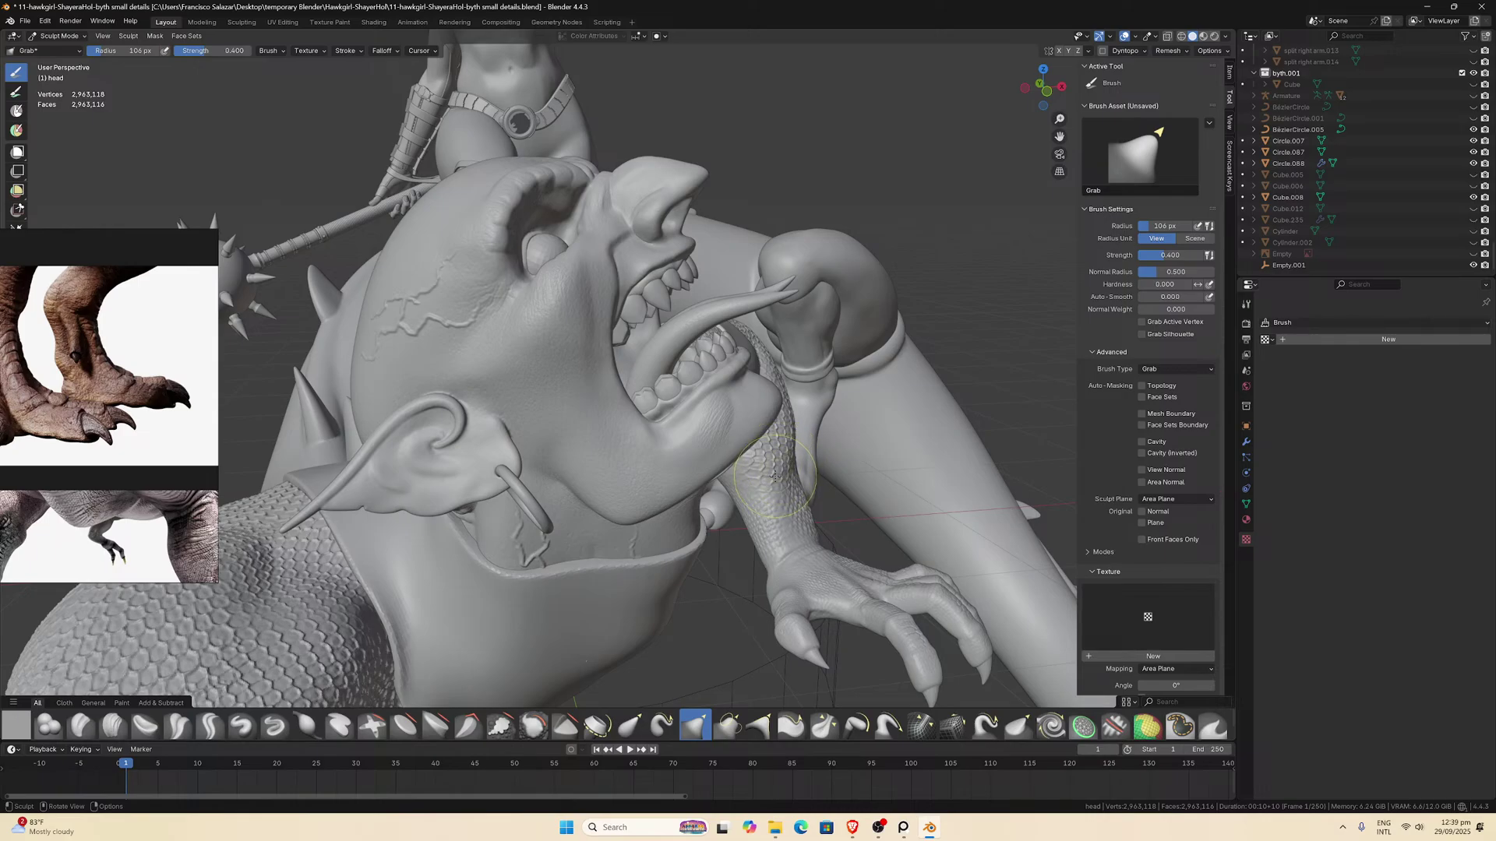
pyautogui.moveTo(823, 478)
pyautogui.mouseDown(button='middle')
pyautogui.moveTo(718, 537)
pyautogui.moveTo(768, 517)
pyautogui.moveTo(761, 476)
pyautogui.moveTo(762, 492)
pyautogui.moveTo(751, 483)
pyautogui.moveTo(783, 452)
pyautogui.mouseUp(button='middle')
pyautogui.scroll(5, 761, 469)
pyautogui.scroll(5, 761, 468)
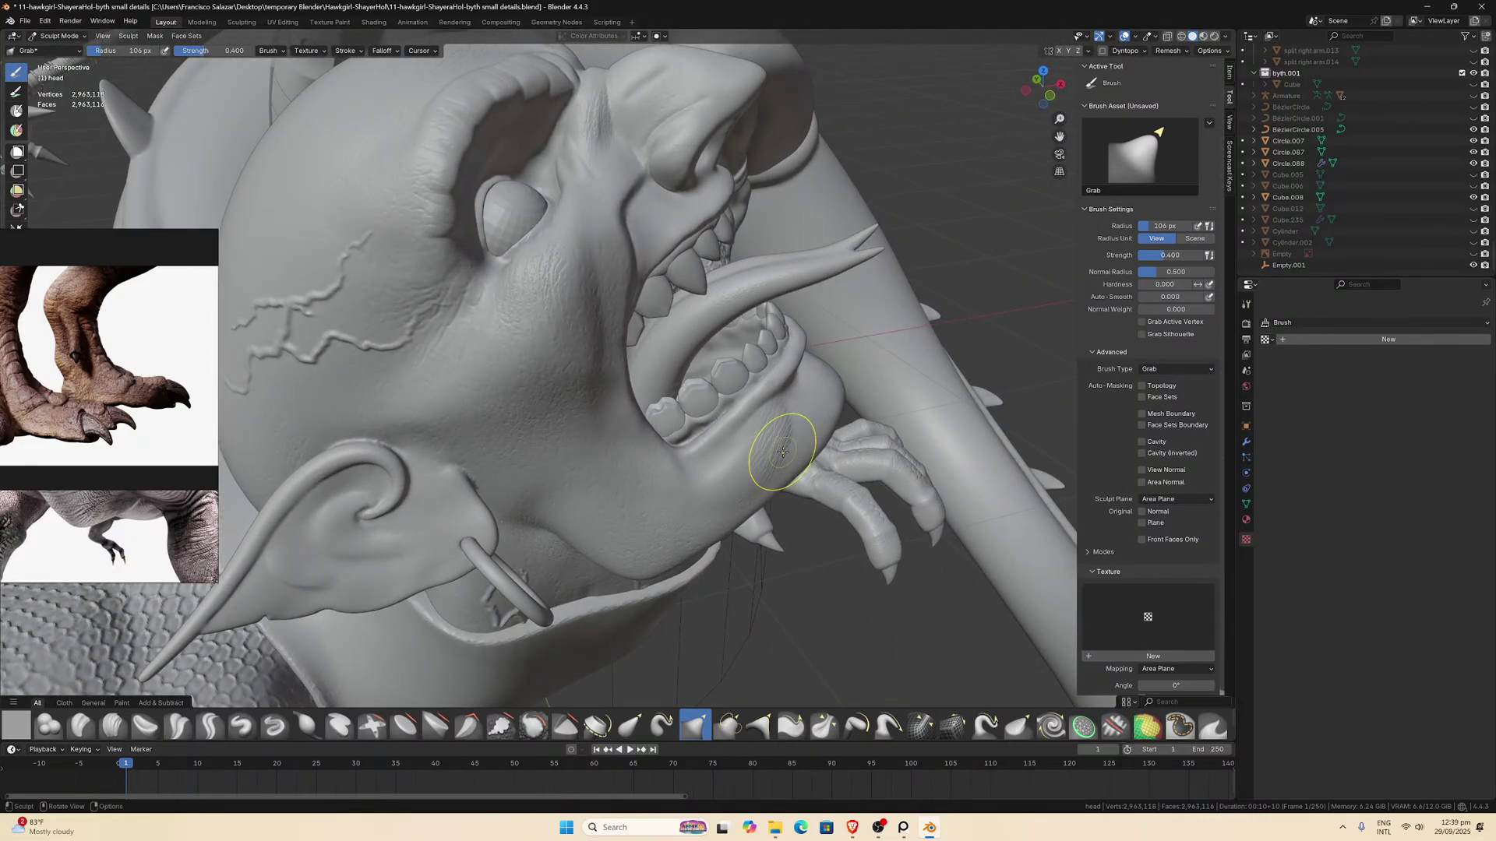
pyautogui.scroll(-5, 782, 451)
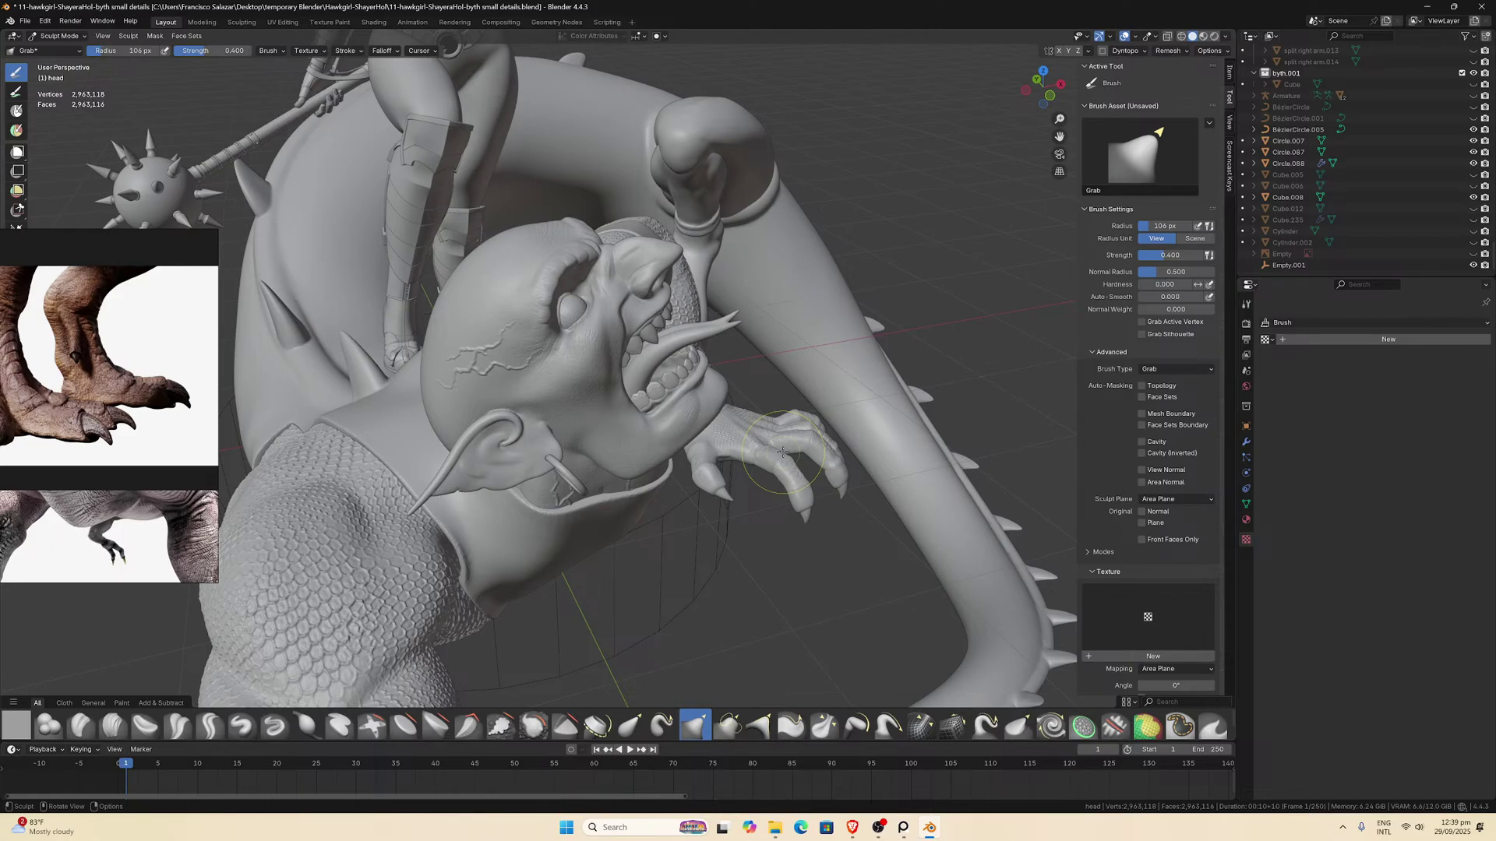
pyautogui.moveTo(771, 456); pyautogui.dragTo(701, 452, button='middle')
pyautogui.scroll(5, 685, 451)
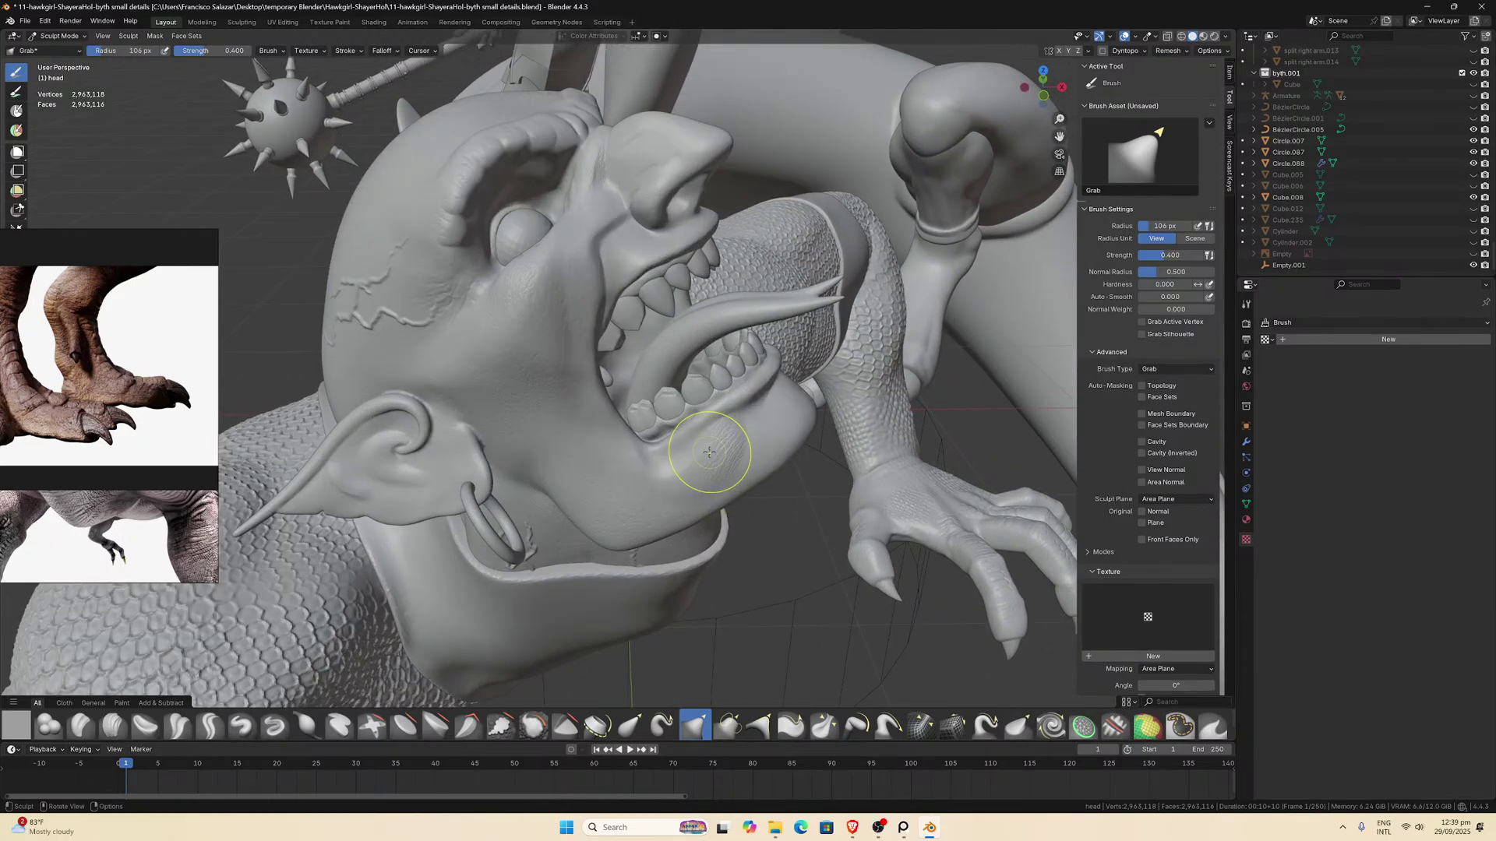
# Select the creature's eyeball in Object Mode and turn off its Mirror modifier in the viewport.
pyautogui.click(58, 36)
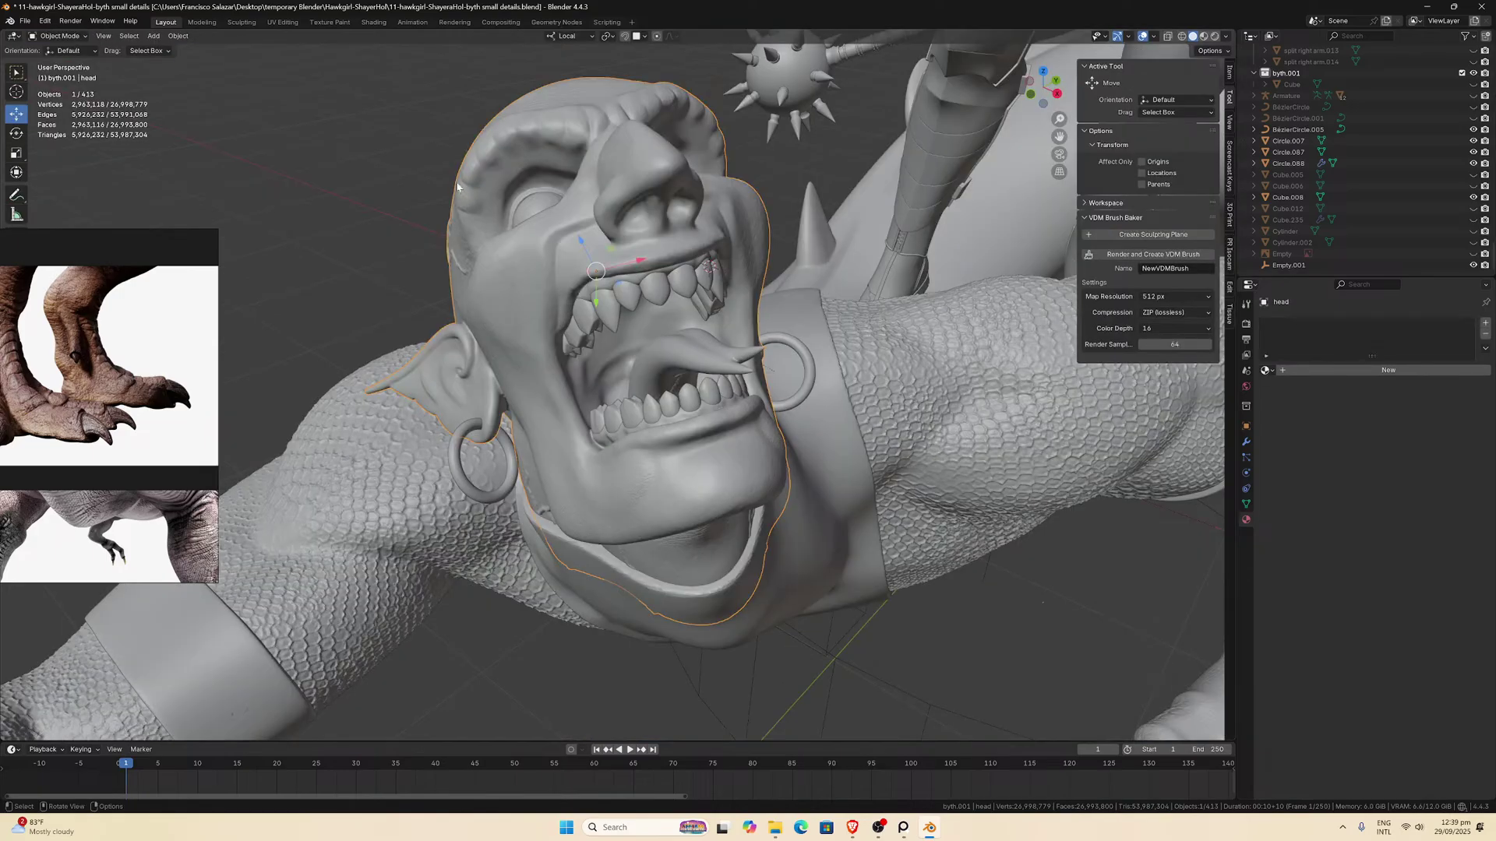
pyautogui.moveTo(646, 271); pyautogui.dragTo(492, 289, button='middle')
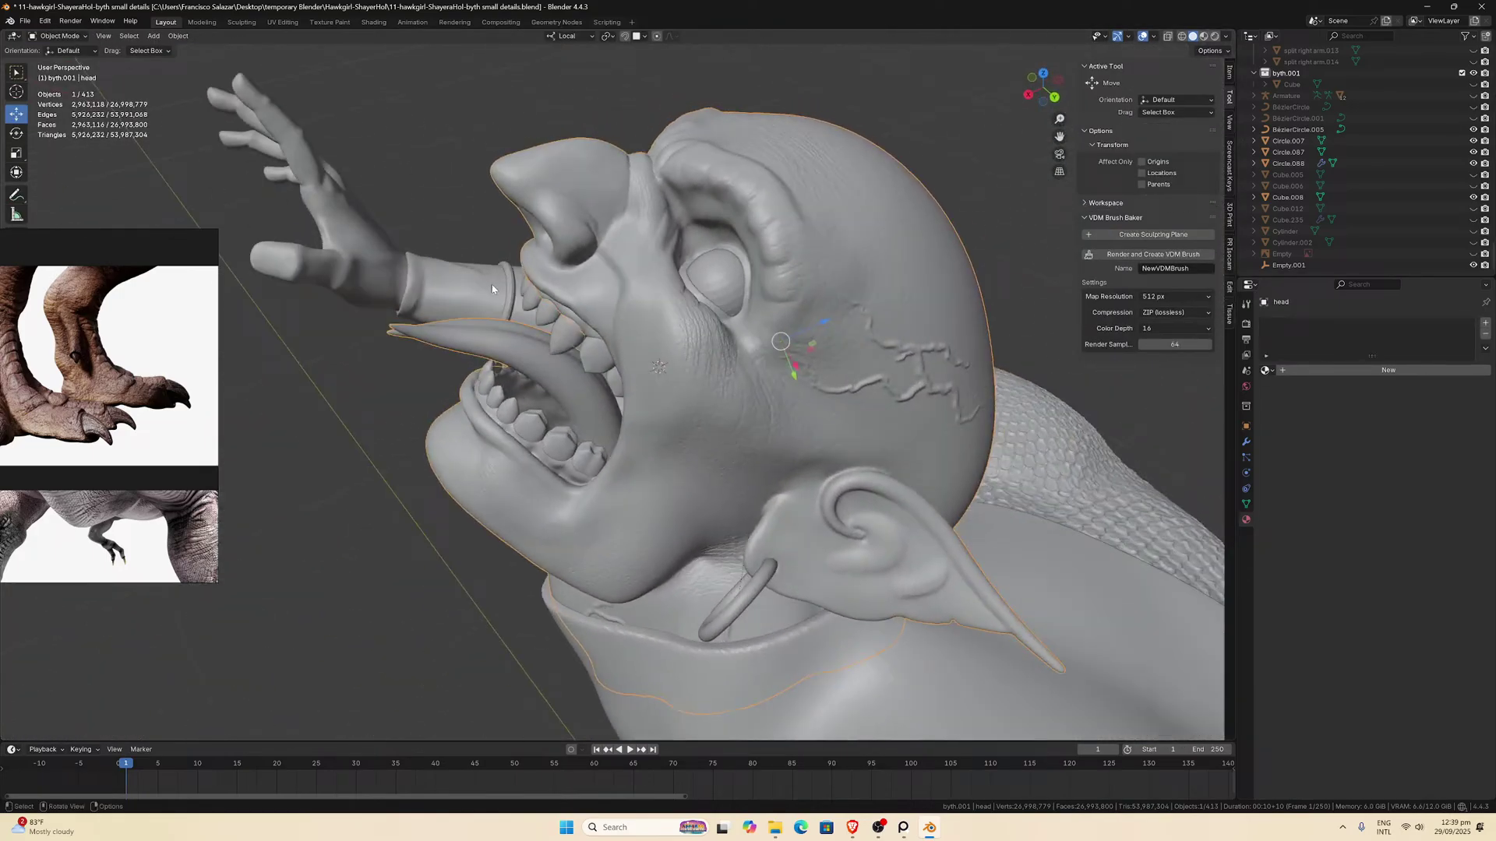
pyautogui.click(692, 284)
pyautogui.moveTo(747, 290); pyautogui.dragTo(751, 339, button='middle')
pyautogui.scroll(-4, 833, 232)
pyautogui.moveTo(833, 232); pyautogui.dragTo(754, 215, button='middle')
pyautogui.press('Tab')
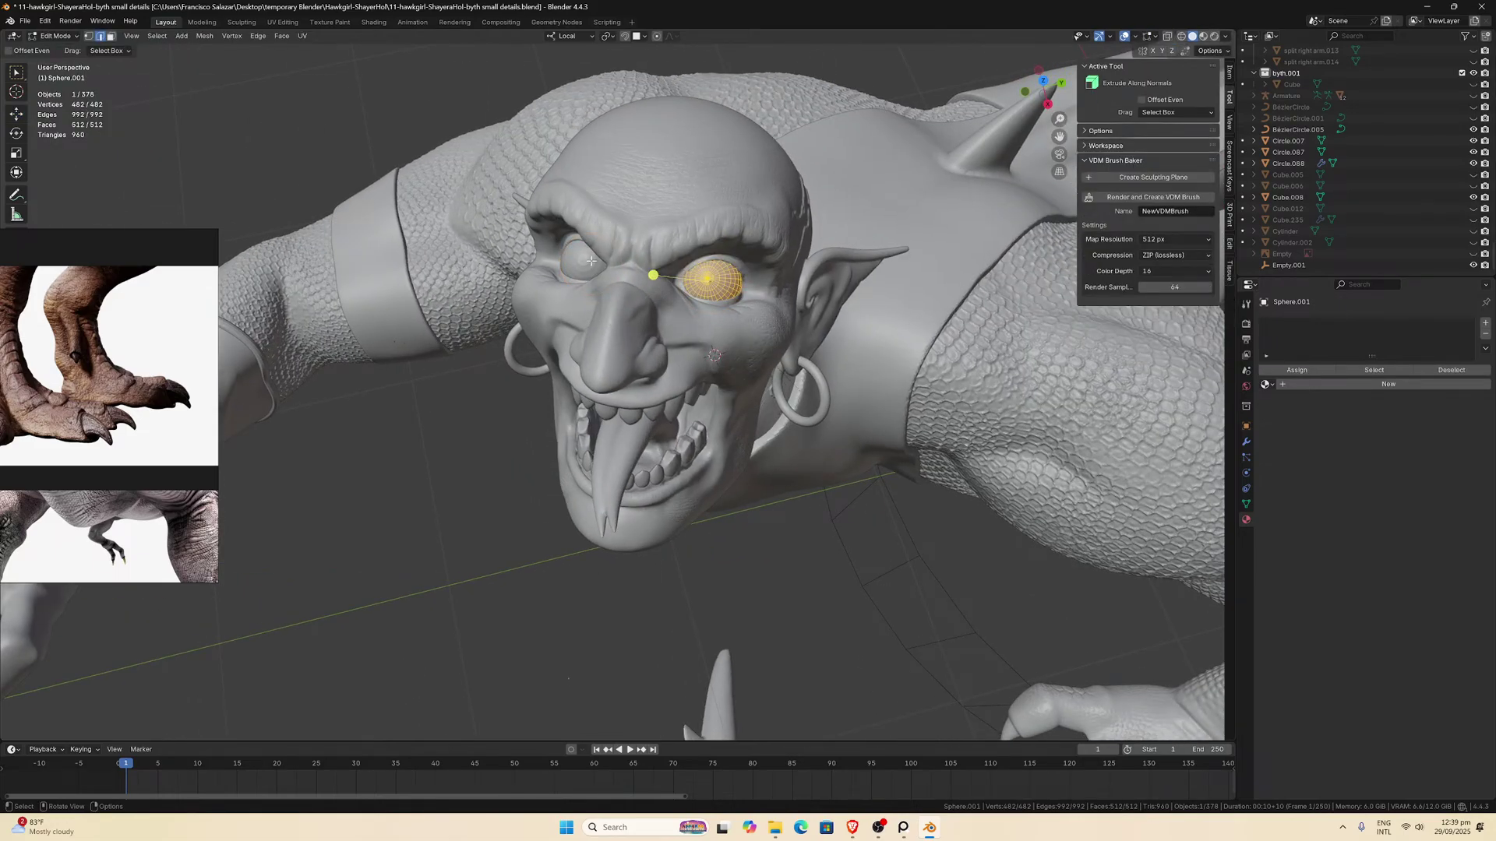
pyautogui.press('Tab')
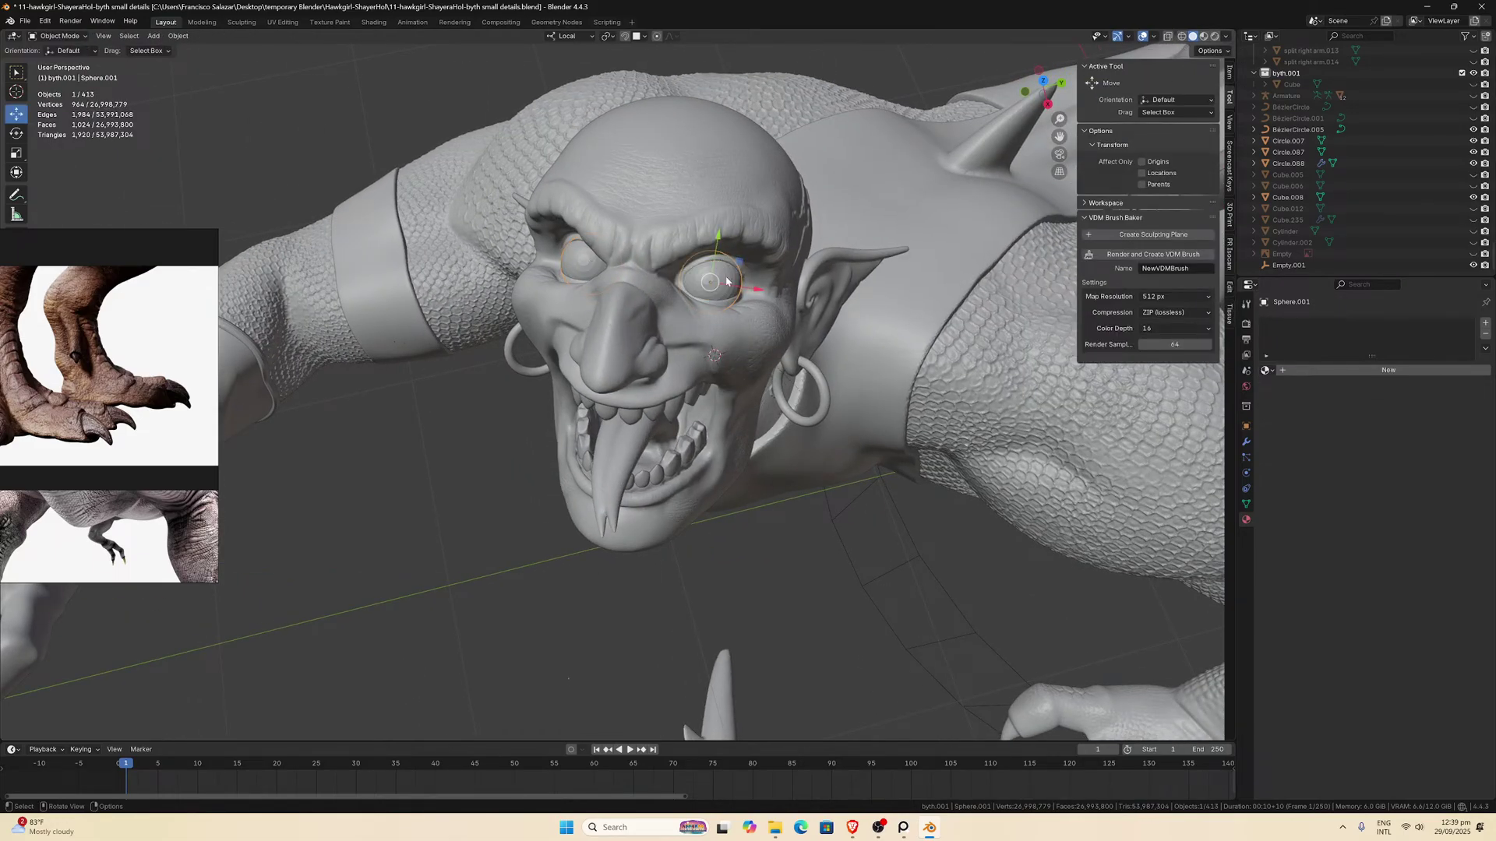
pyautogui.click(1245, 440)
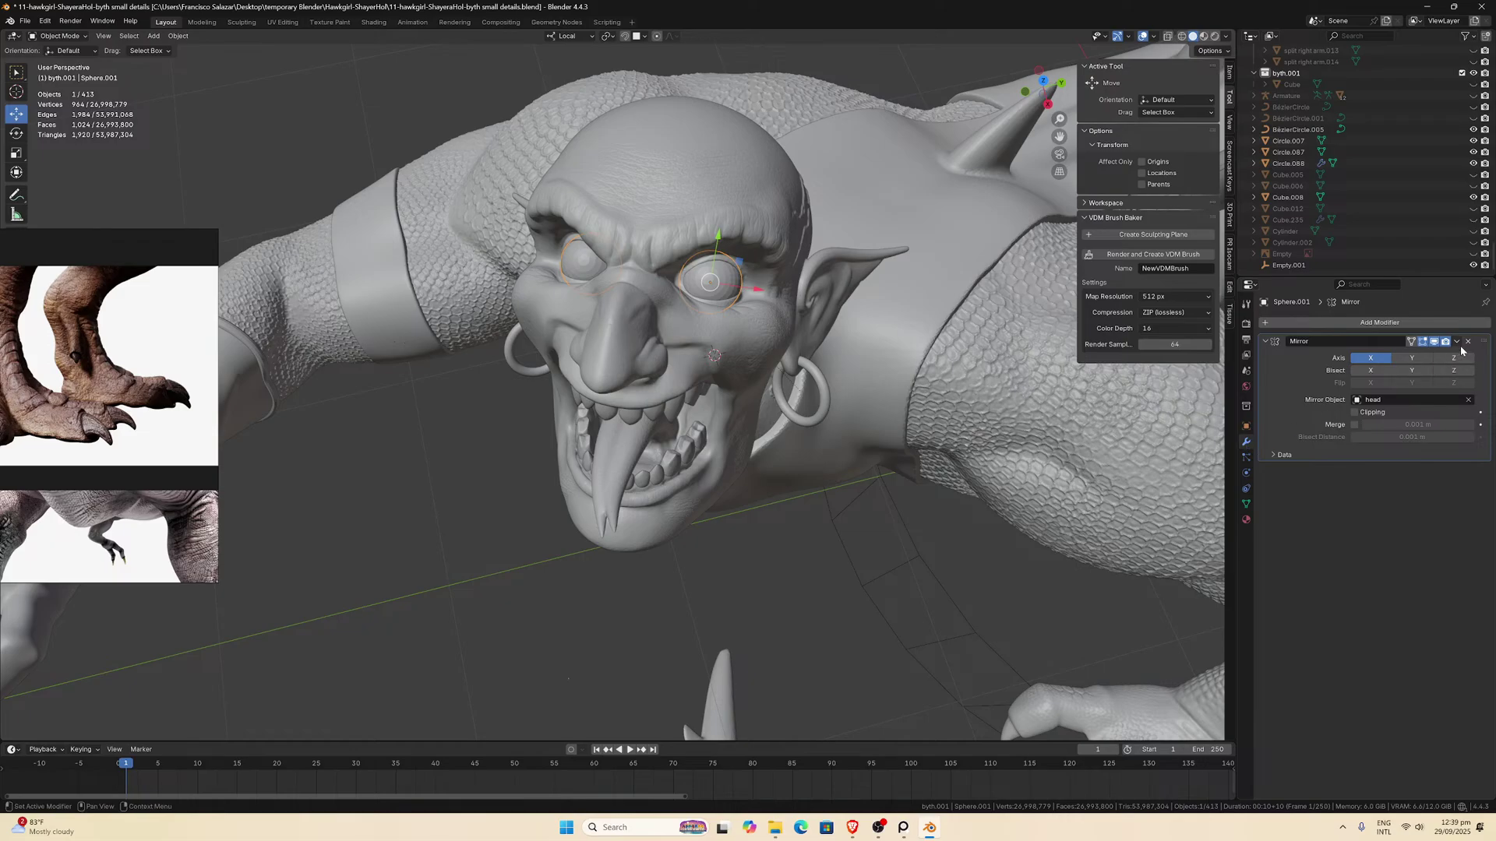
pyautogui.click(1435, 342)
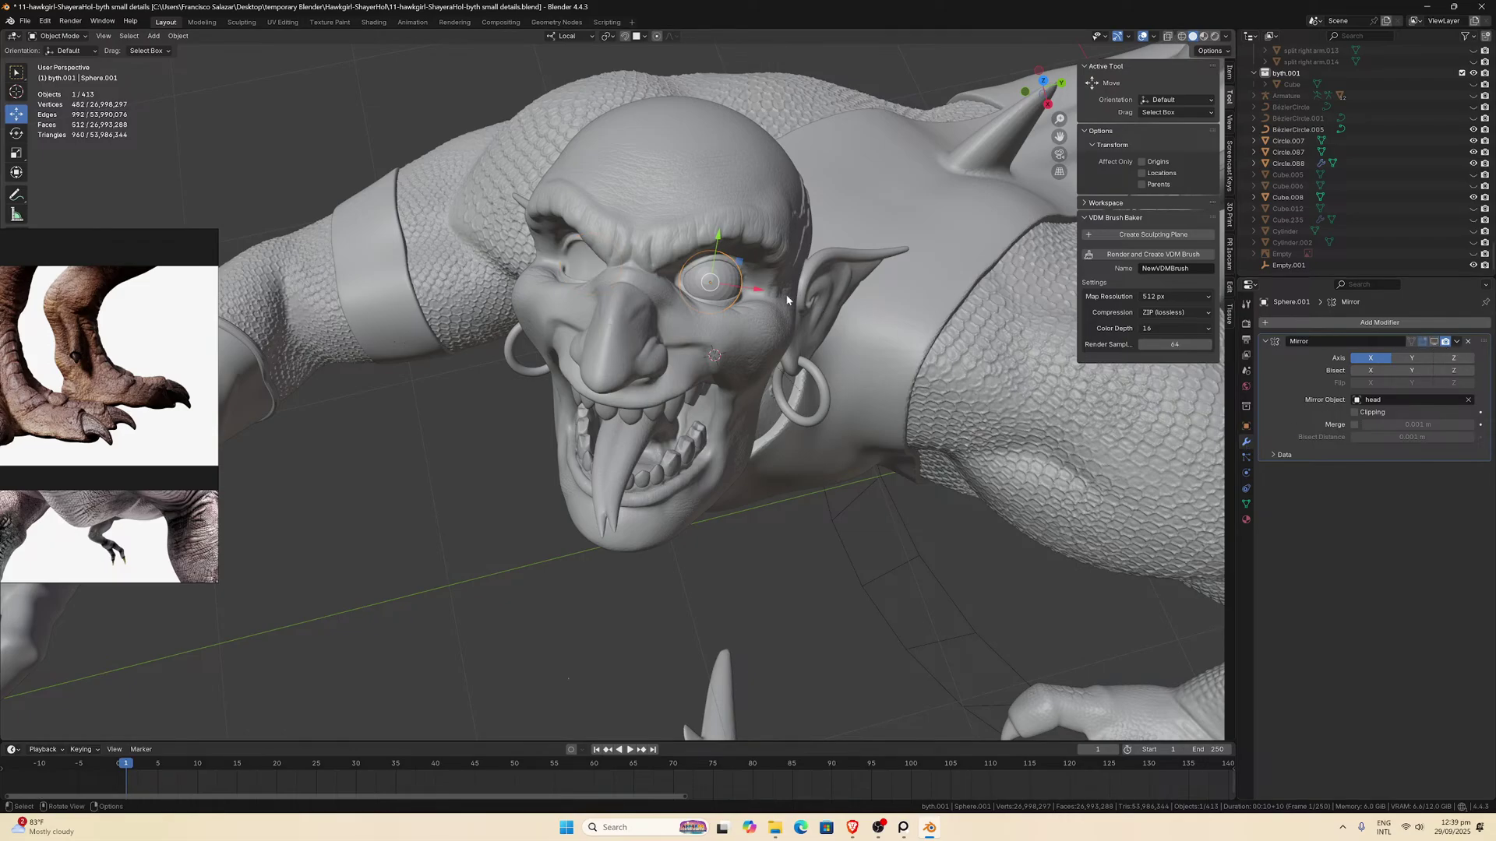
# Apply the scale of the selected eyeball so its transform is reset to 1.
pyautogui.scroll(-2, 784, 297)
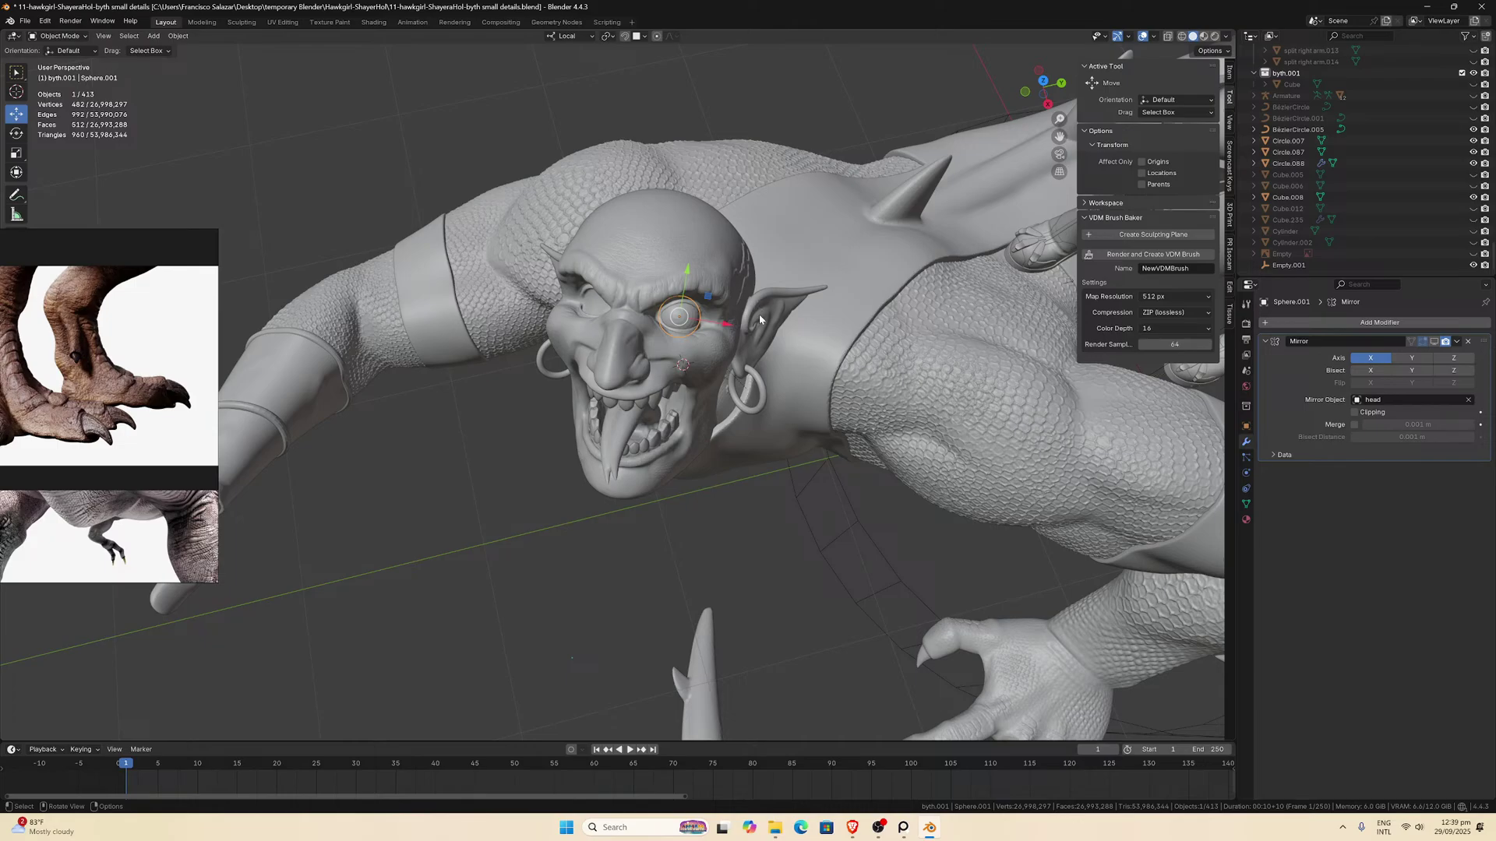
pyautogui.scroll(-2, 747, 318)
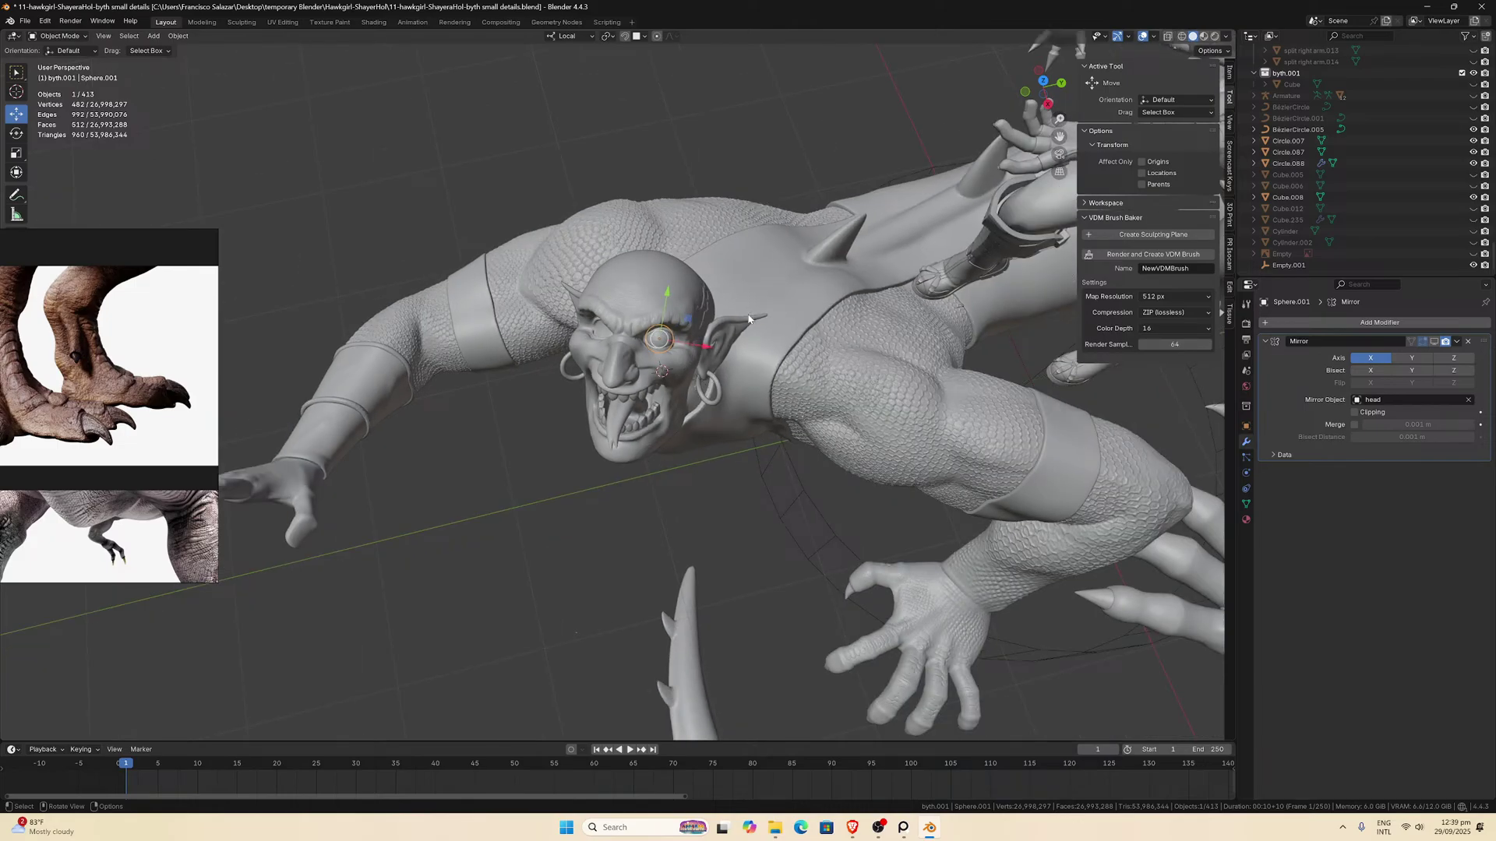
pyautogui.click(1228, 79)
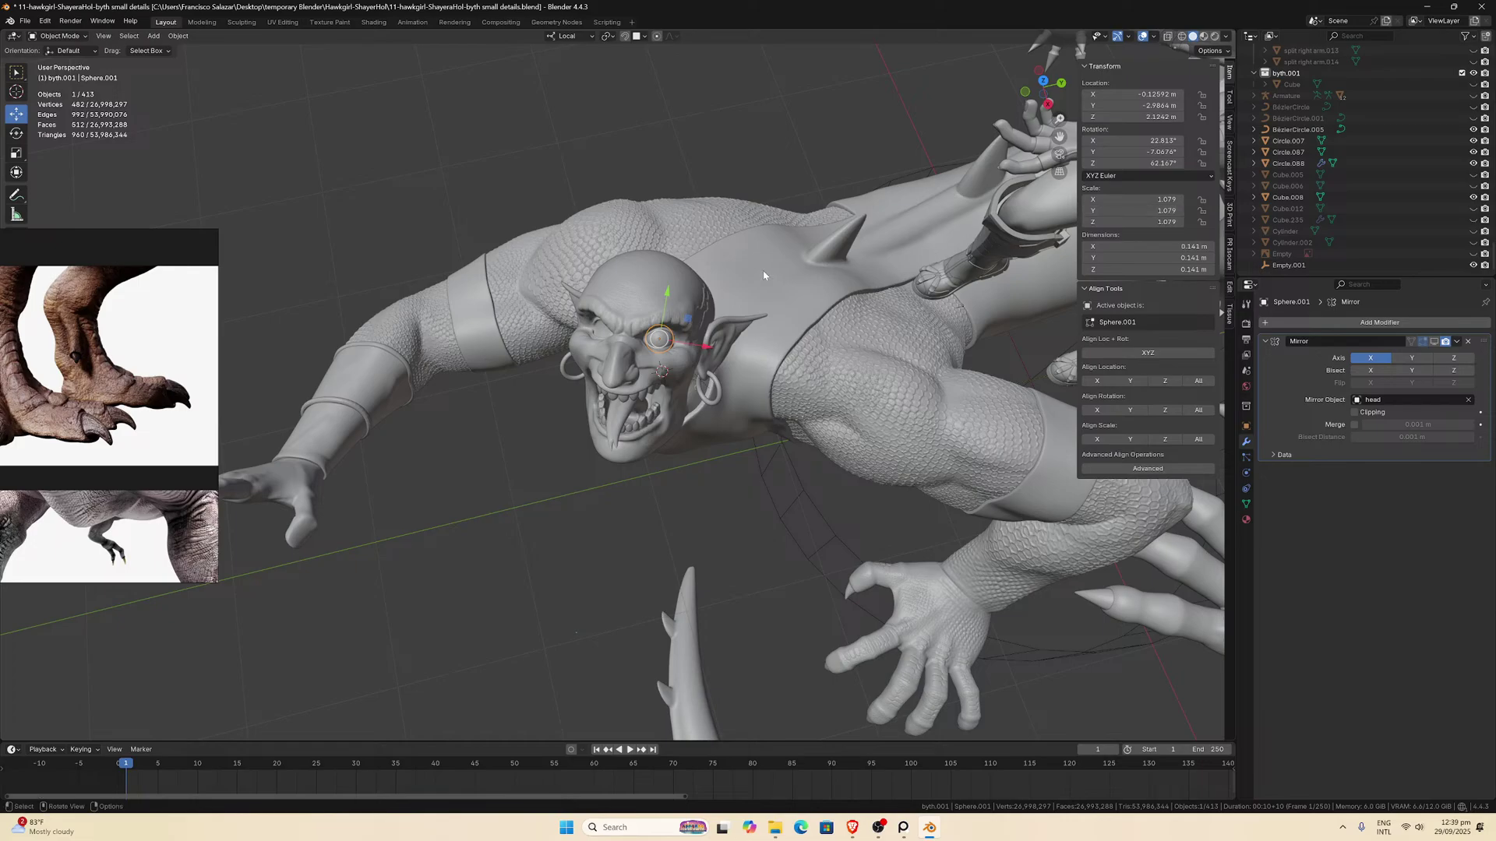
pyautogui.hotkey('ctrl', 'a')
pyautogui.click(717, 295)
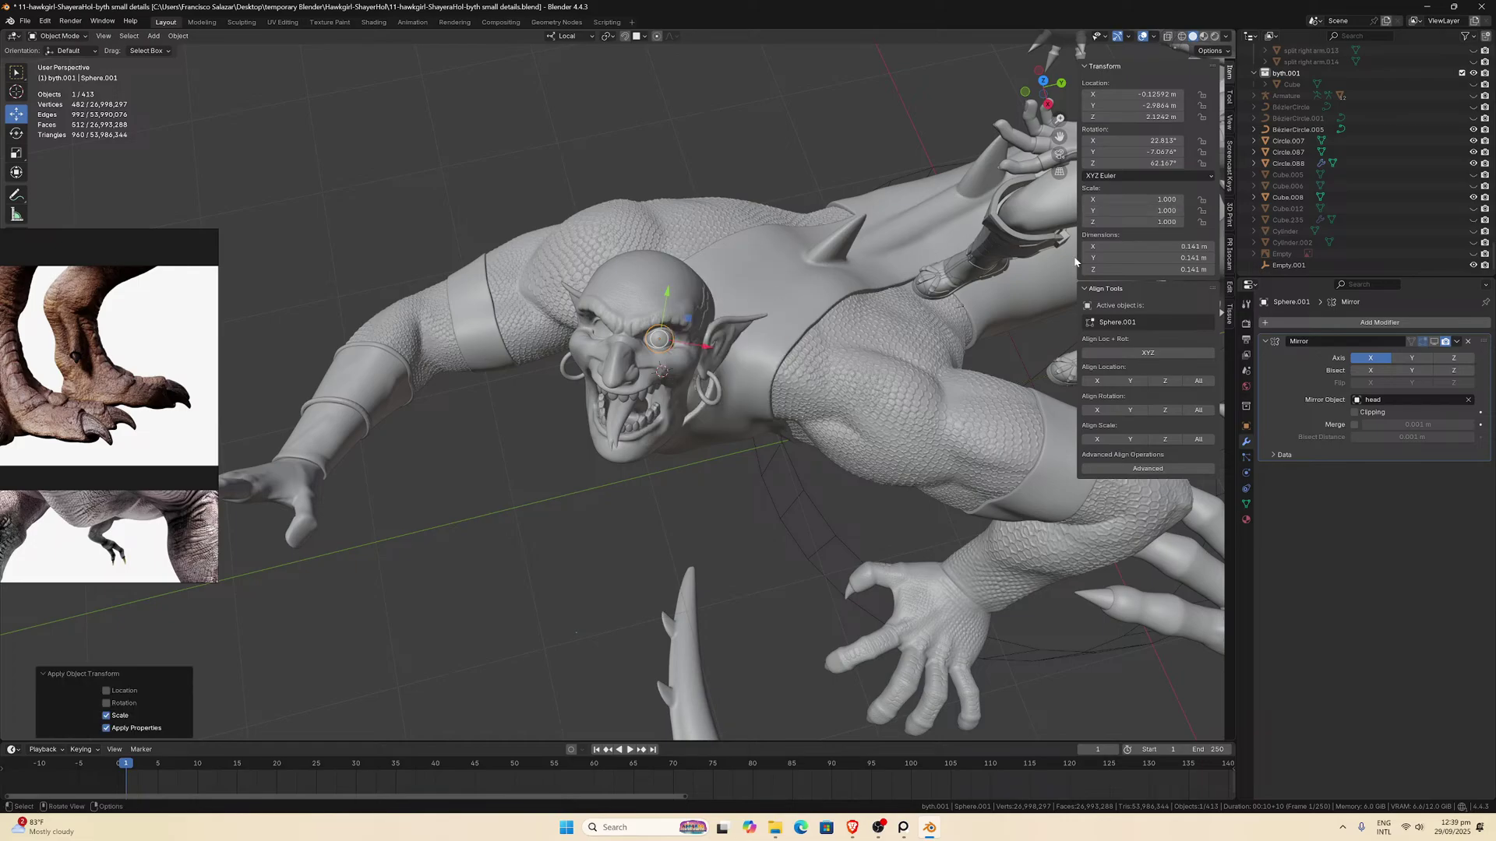
# Enlarge the eyeball by setting its scale to 20 on the X, Y and Z axes.
pyautogui.write('2')
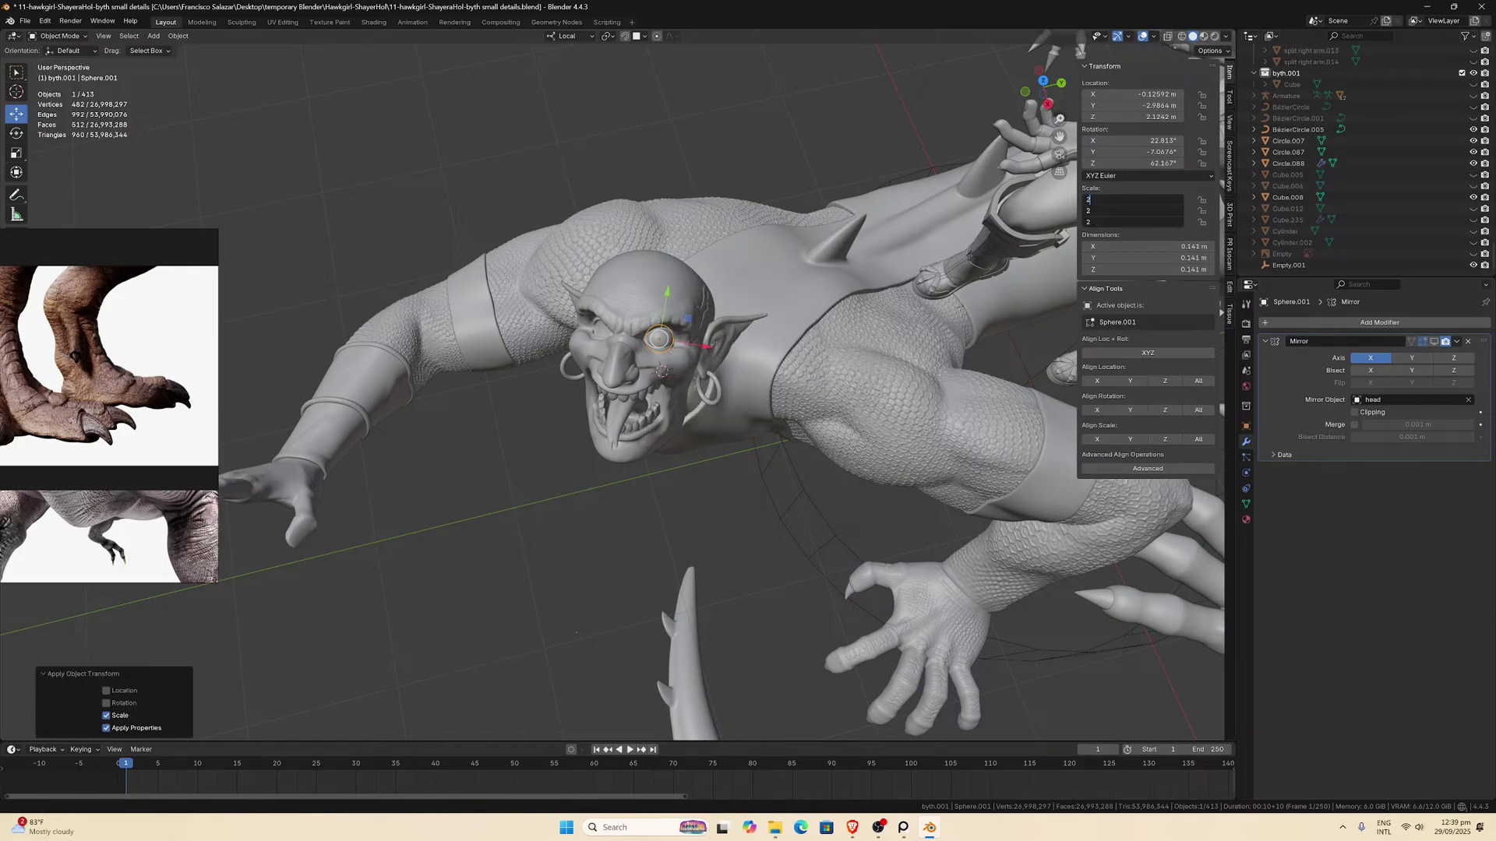
pyautogui.write('0')
pyautogui.press('Return')
pyautogui.scroll(-5, 596, 327)
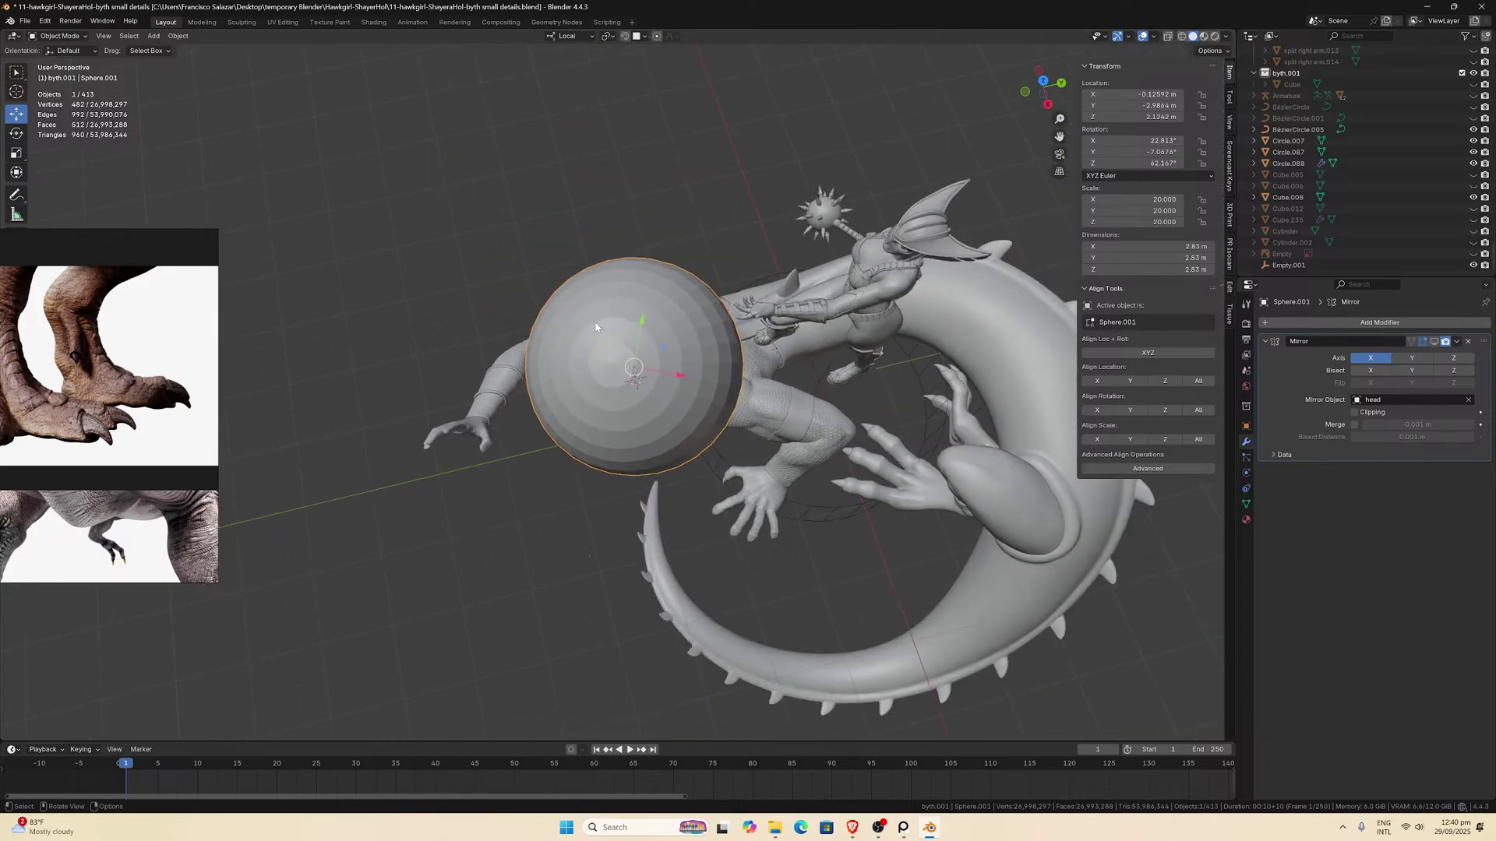
# Try a voxel remesh of the enlarged eyeball in Sculpt Mode with a 0.05 m voxel size, and undo it.
pyautogui.click(60, 36)
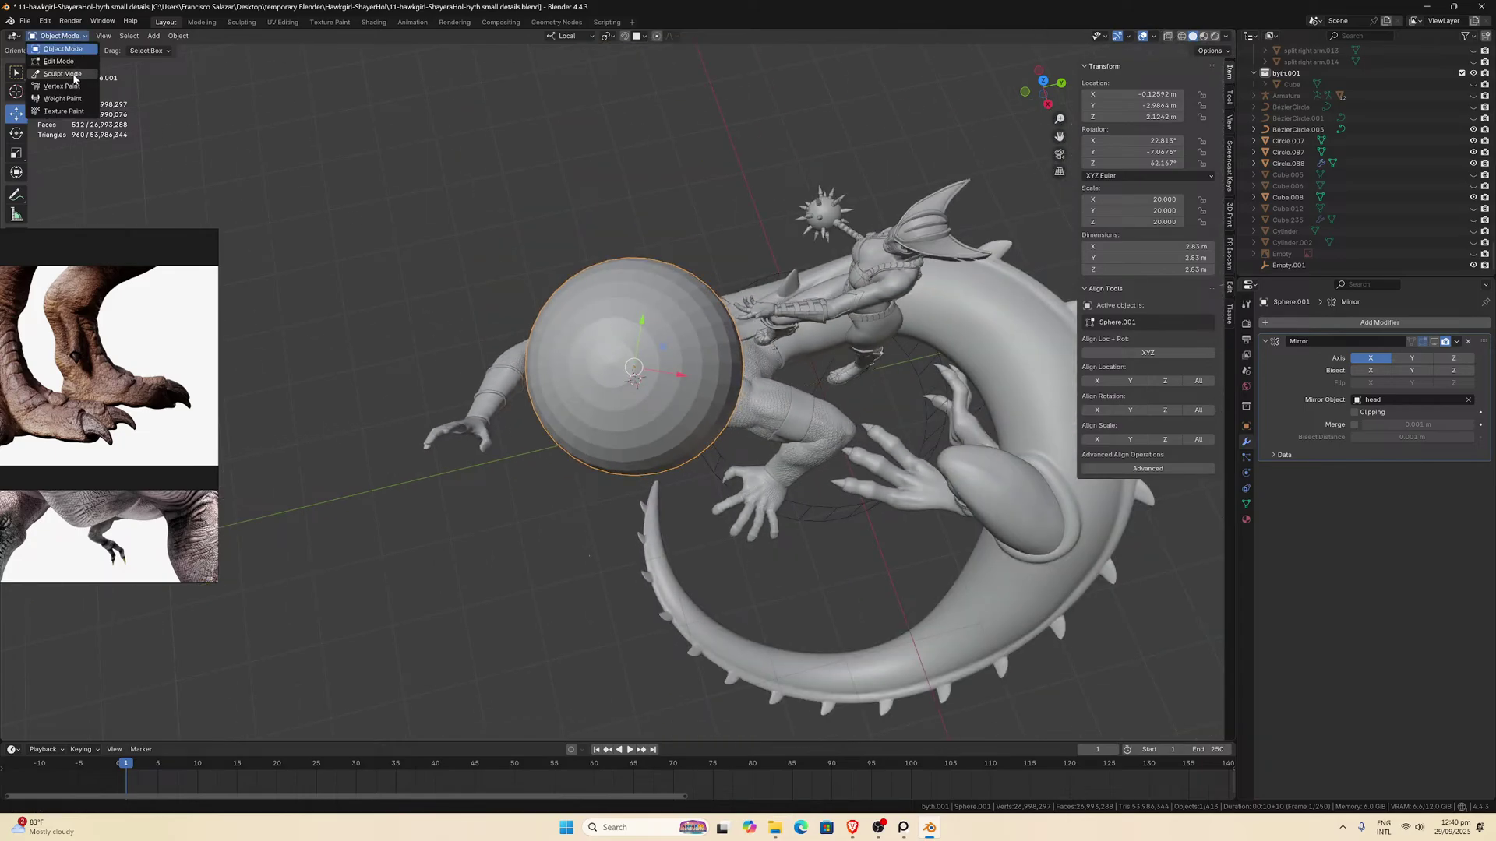
pyautogui.click(74, 76)
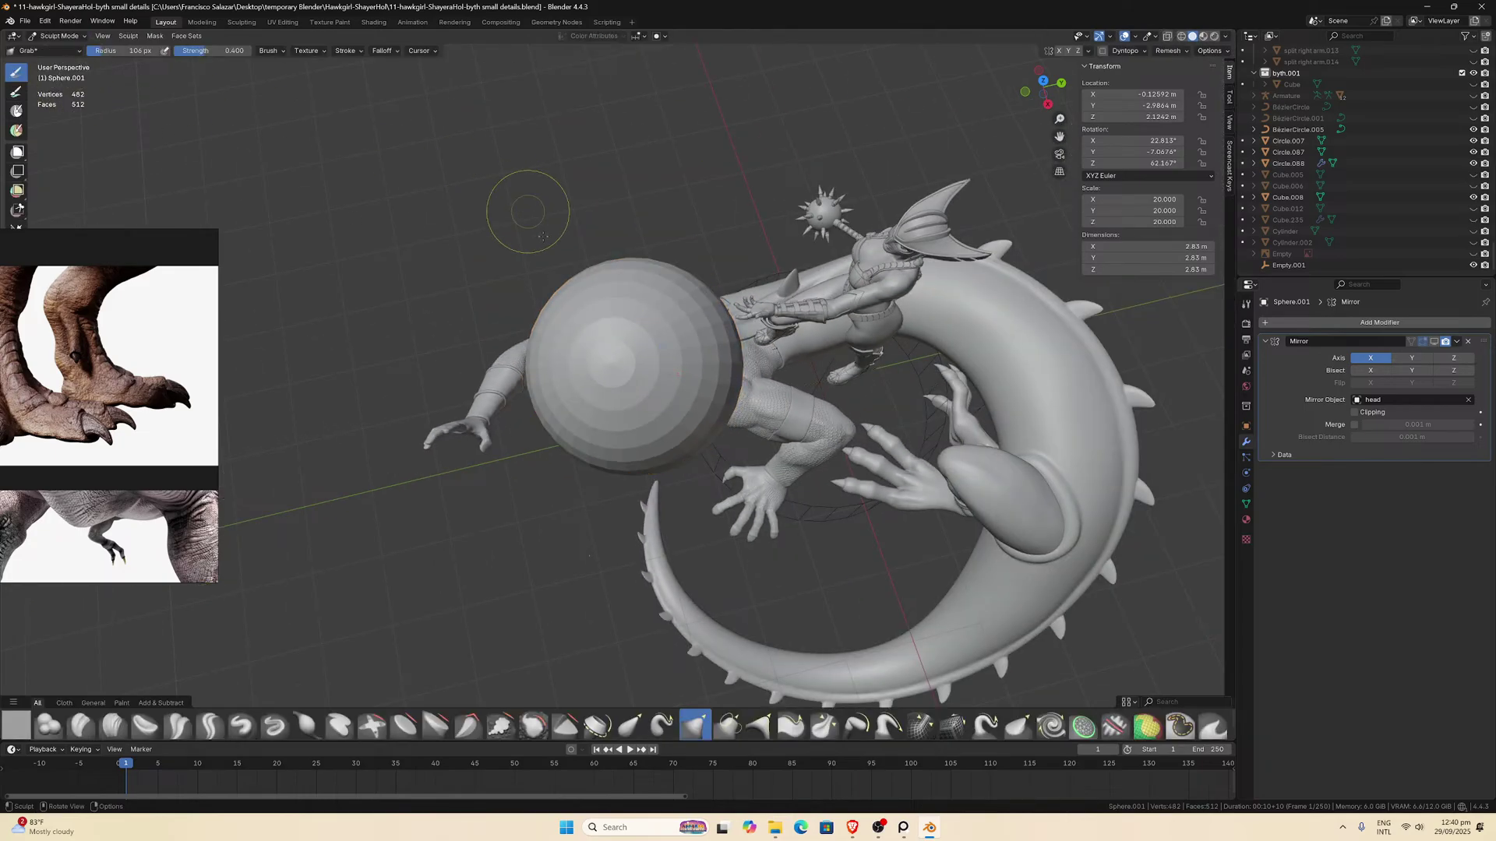
pyautogui.click(1167, 51)
pyautogui.click(1184, 71)
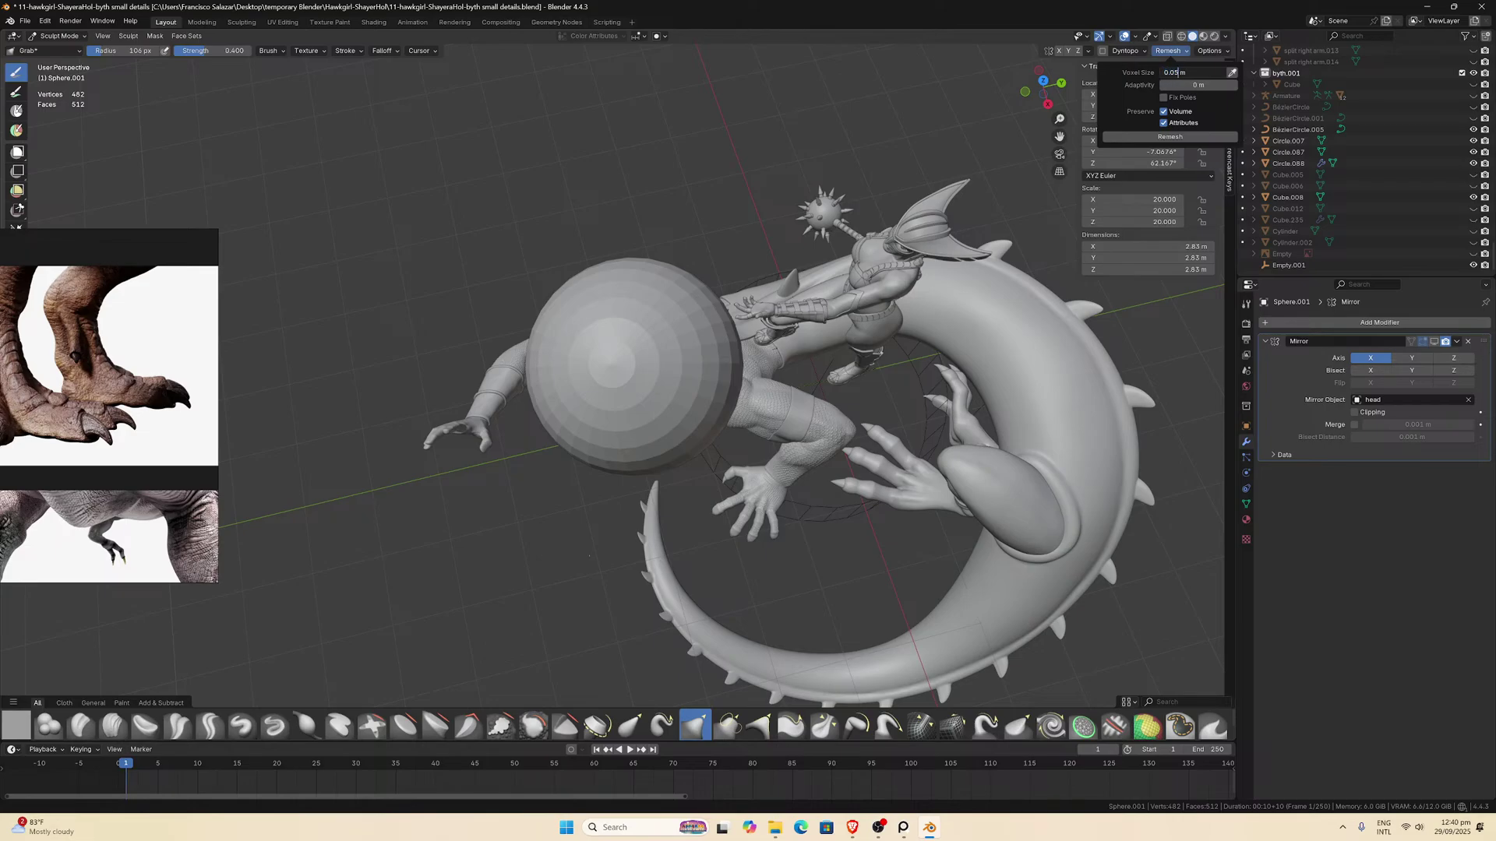
pyautogui.write('0.05')
pyautogui.press('Return')
pyautogui.click(1145, 137)
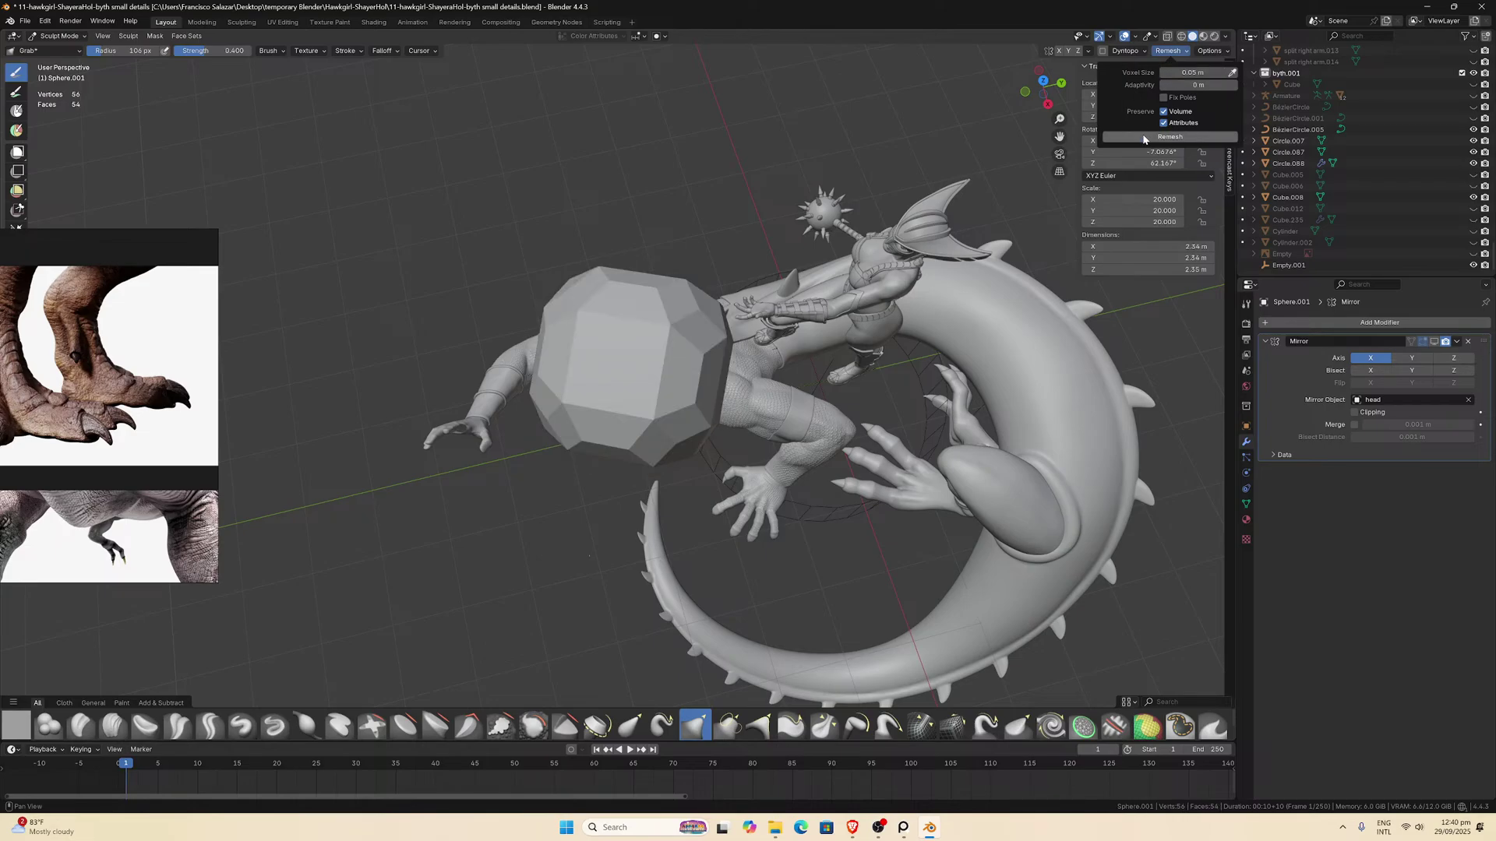
pyautogui.hotkey('ctrl', 'z')
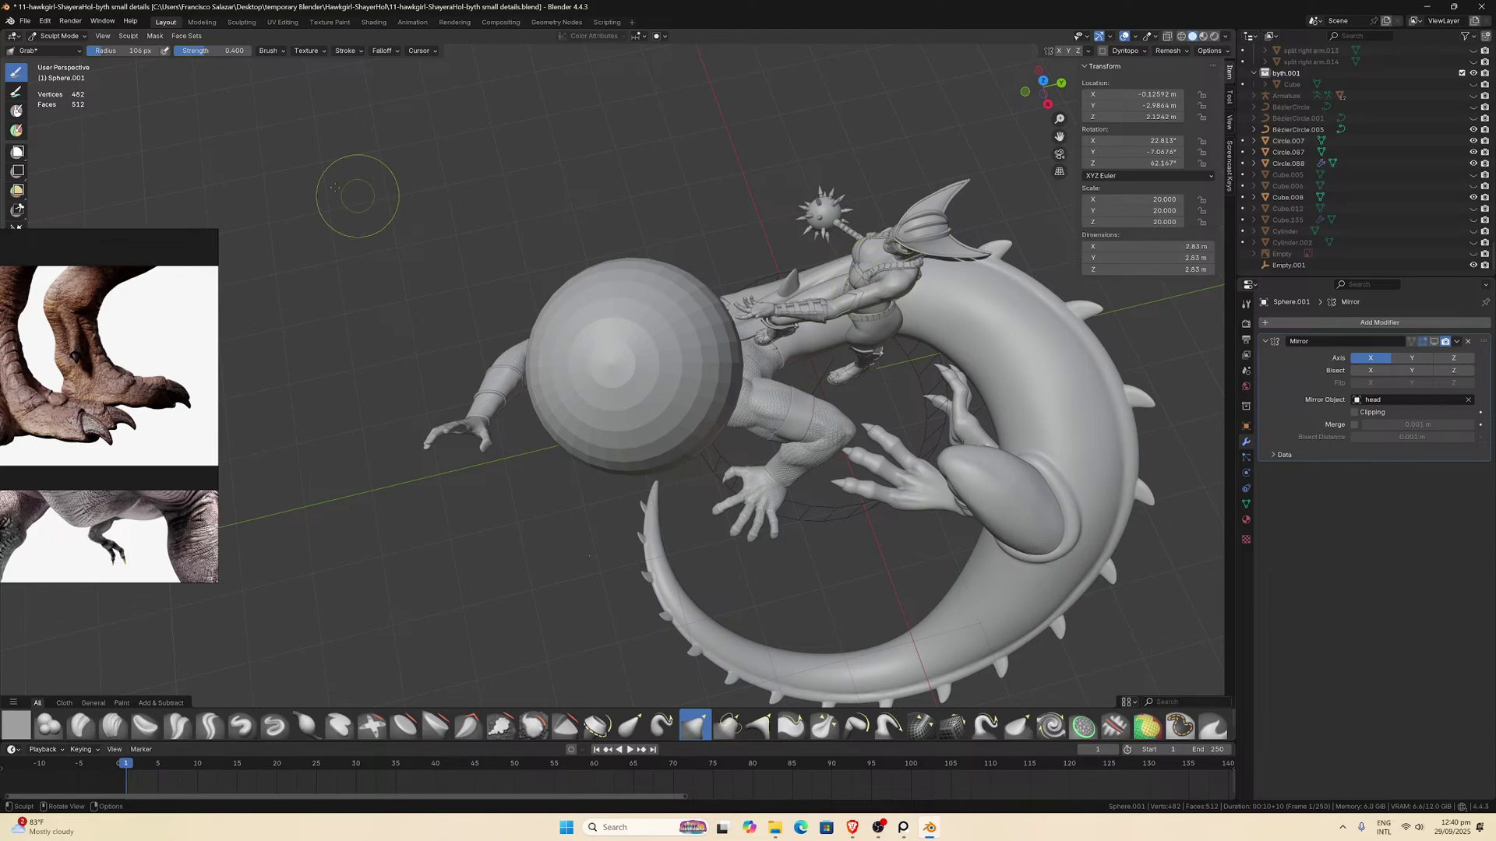
# Apply the enlarged eyeball's scale in Object Mode and return it to Sculpt Mode.
pyautogui.click(62, 36)
pyautogui.click(63, 48)
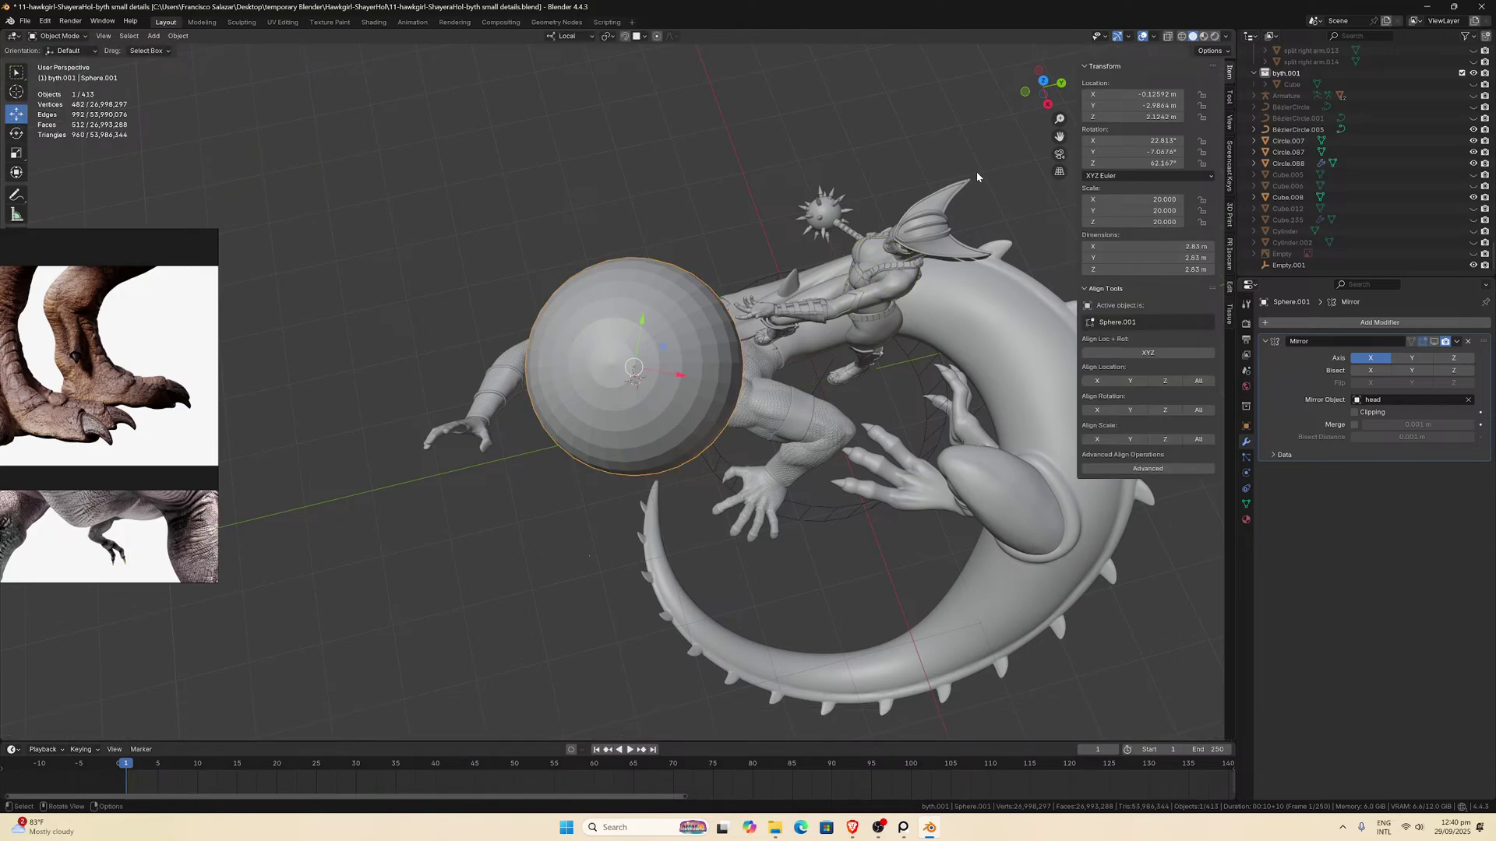
pyautogui.hotkey('ctrl', 'a')
pyautogui.click(888, 162)
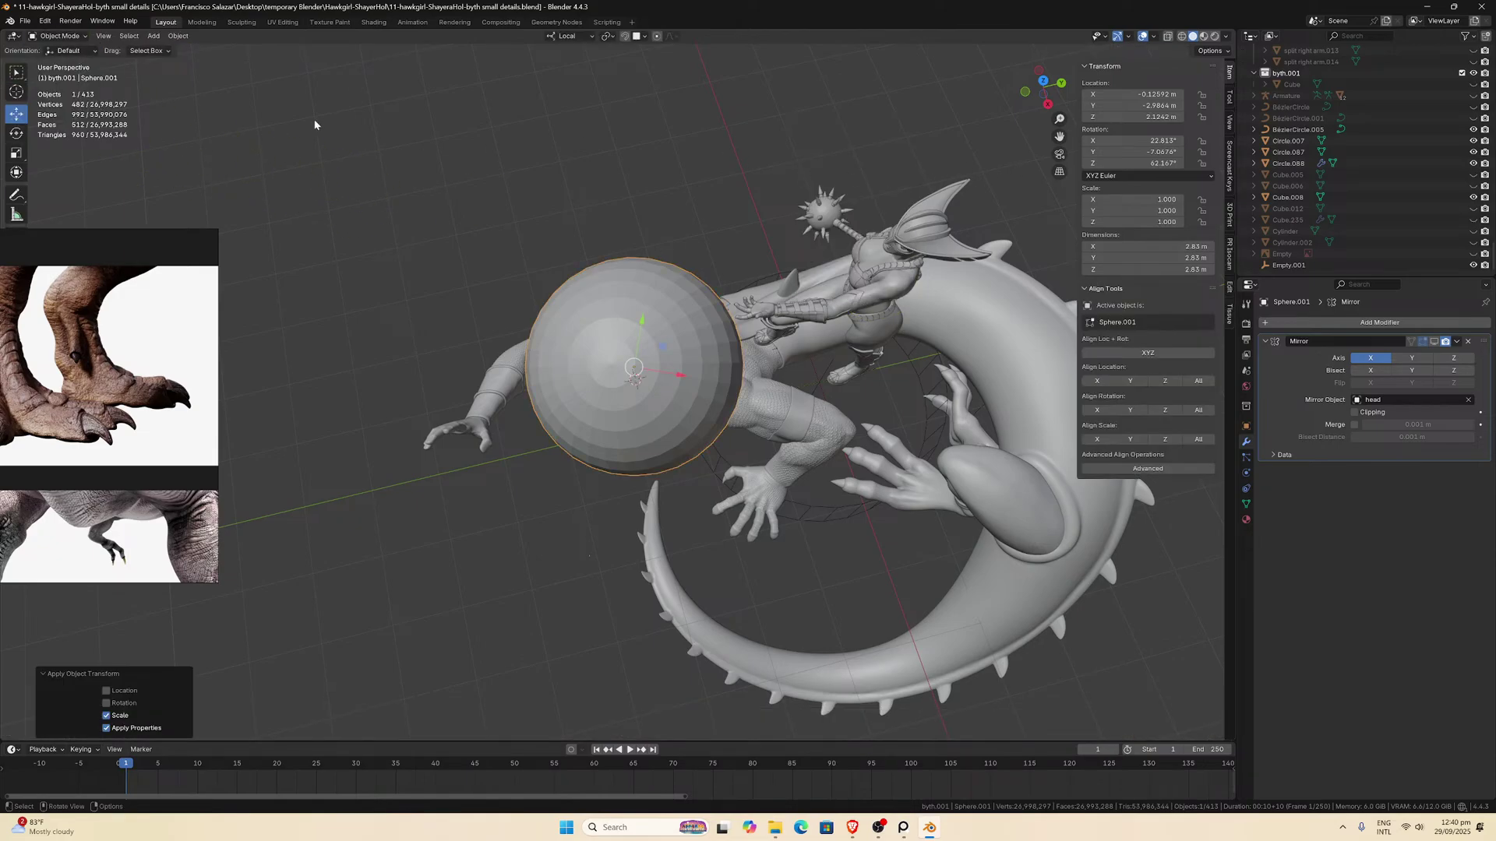
pyautogui.click(63, 36)
pyautogui.click(62, 74)
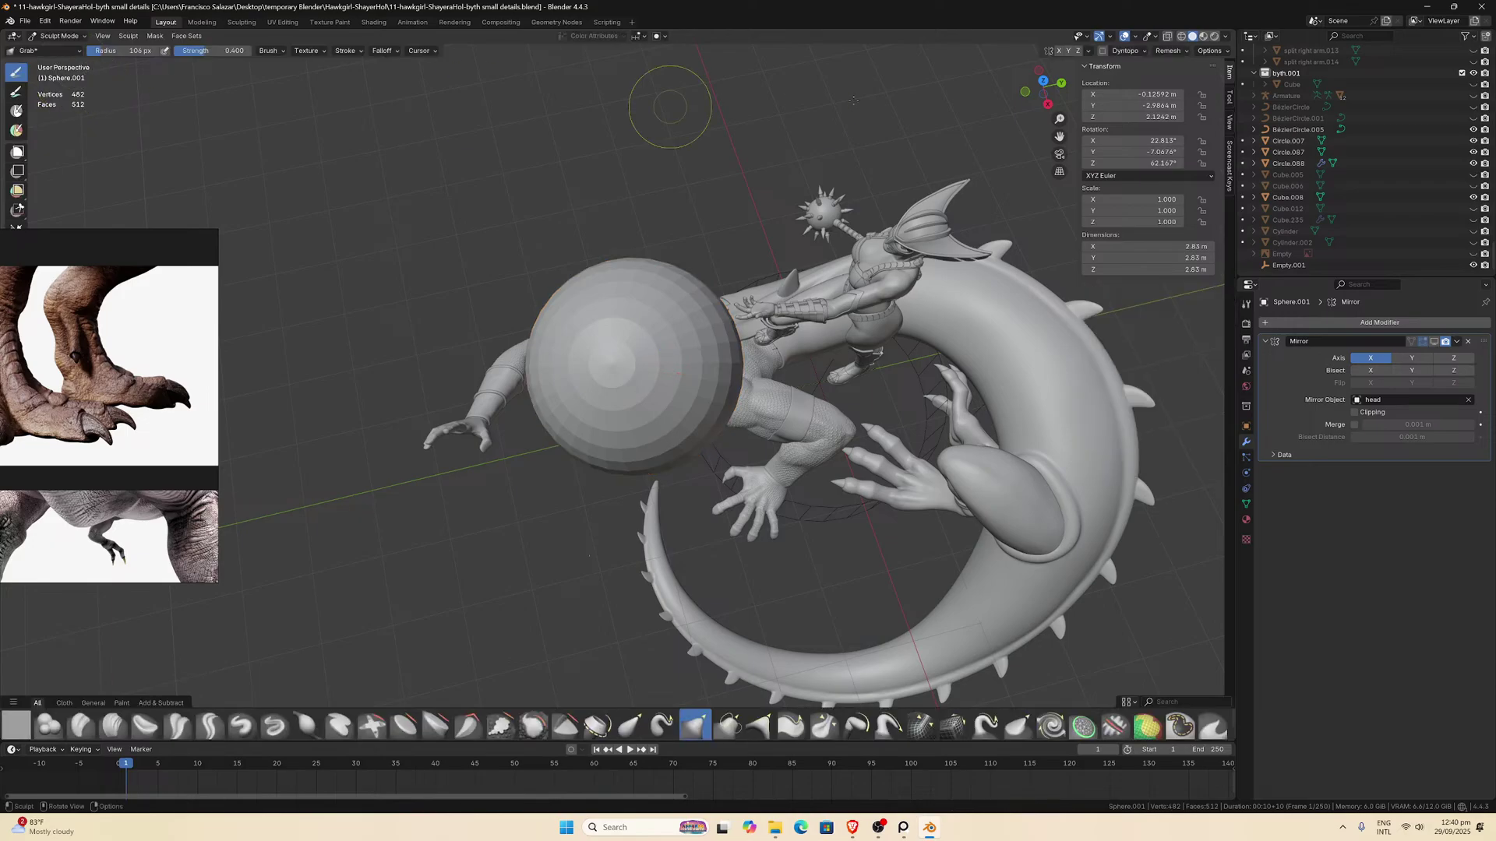
# Try remeshing the eyeball again at the 0.05 m voxel size with its scale applied, and undo it.
pyautogui.click(1172, 52)
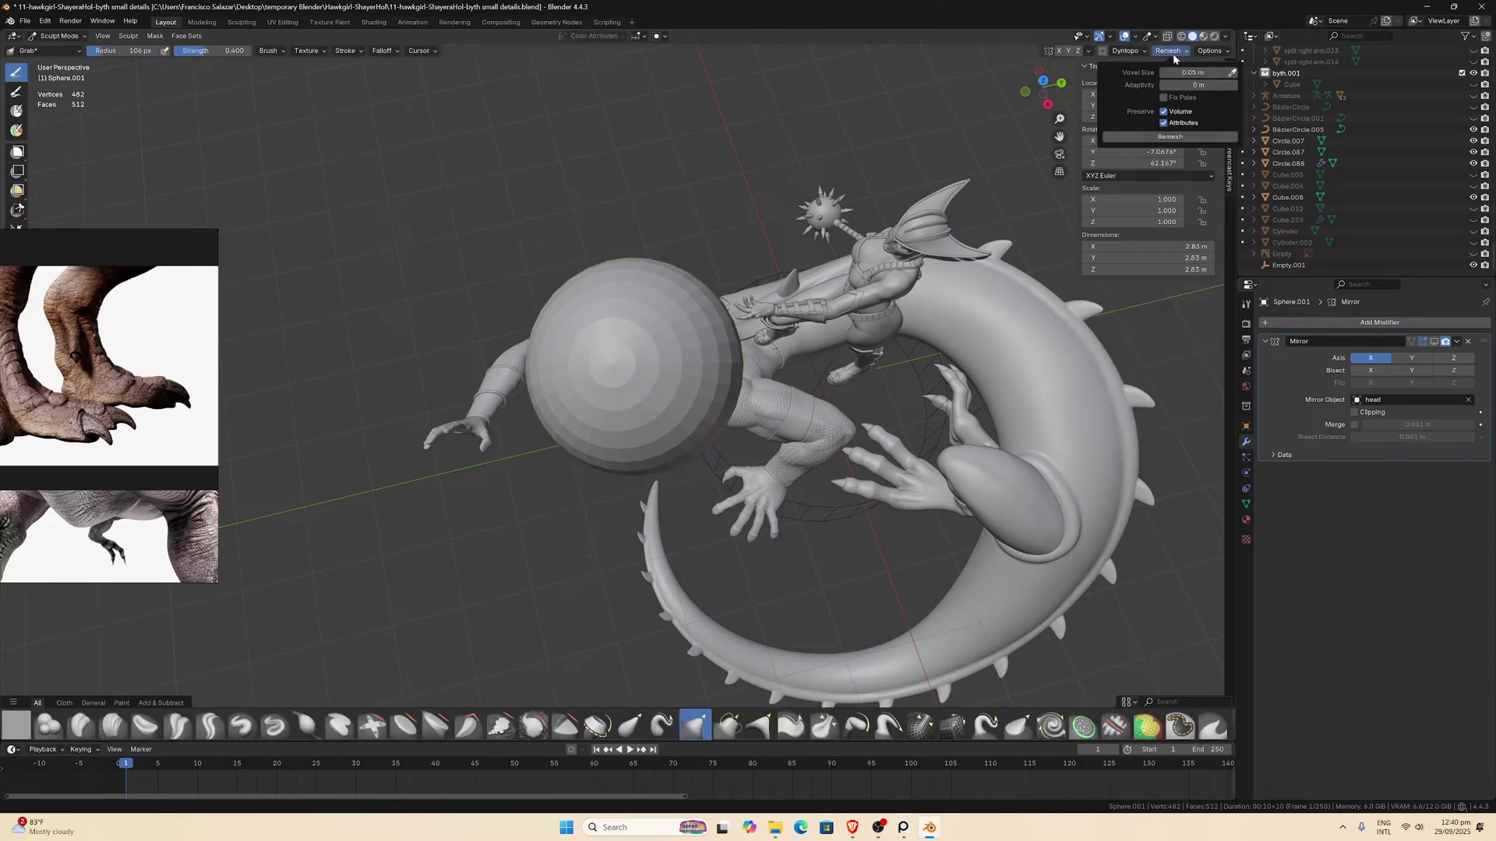
pyautogui.click(1143, 138)
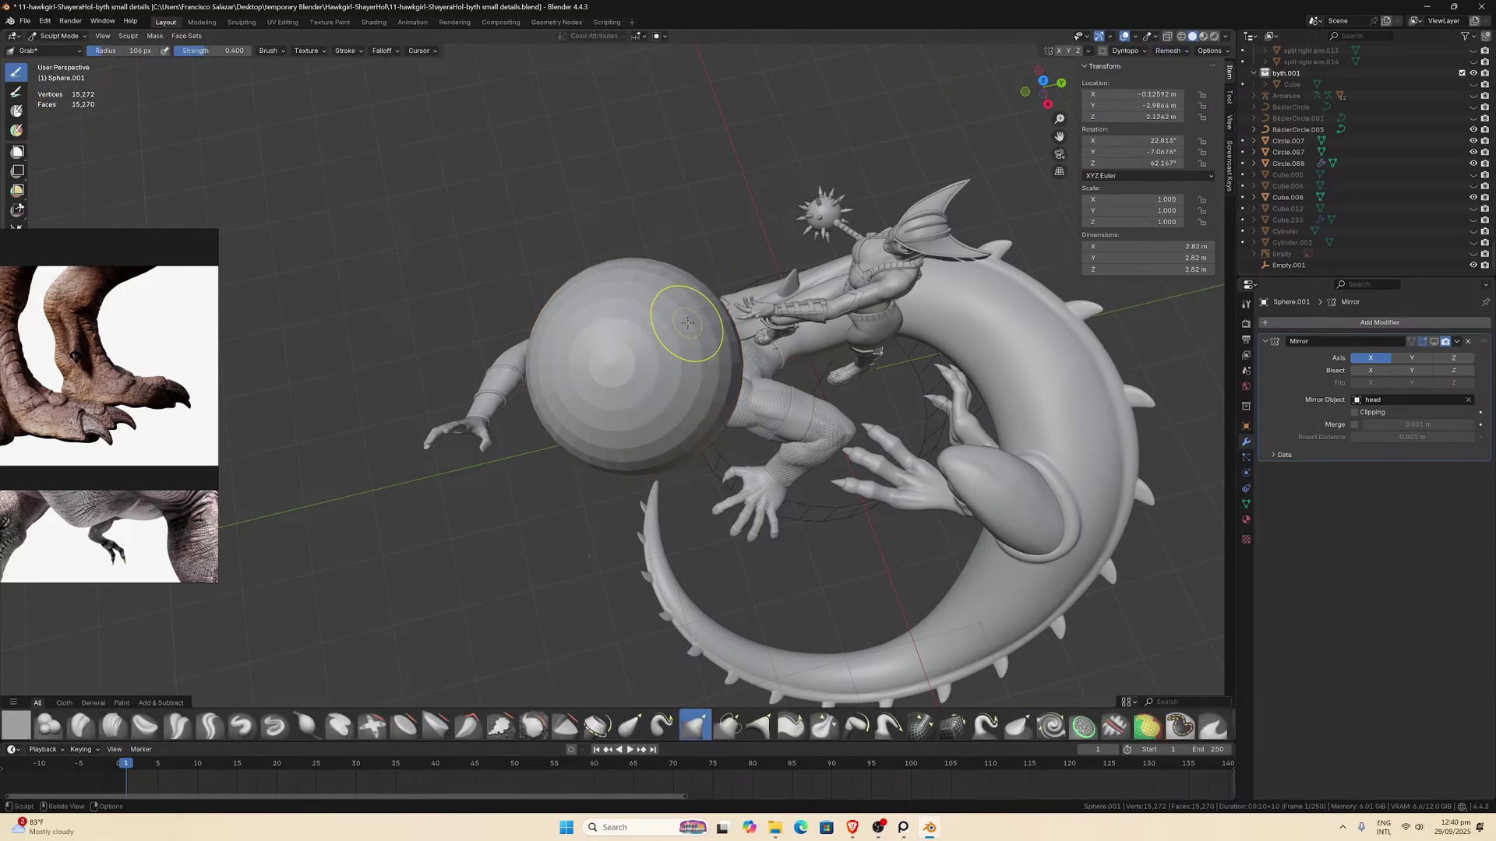
pyautogui.hotkey('ctrl', 'z')
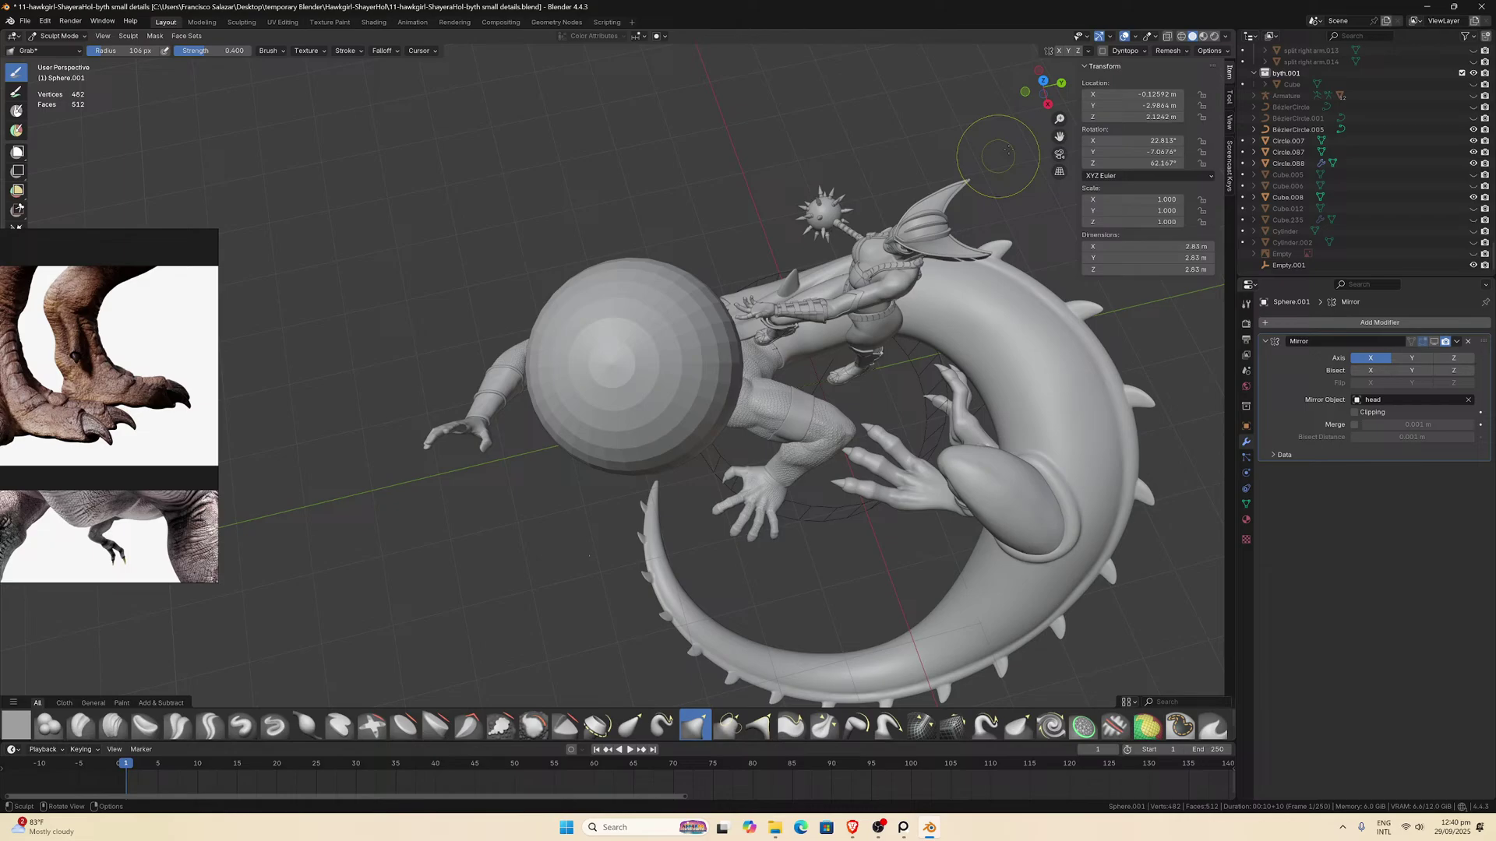
# Try remeshing the eyeball with a voxel size of 0.04 m, and undo the remesh.
pyautogui.click(1168, 51)
pyautogui.doubleClick(1192, 72)
pyautogui.click(1178, 72)
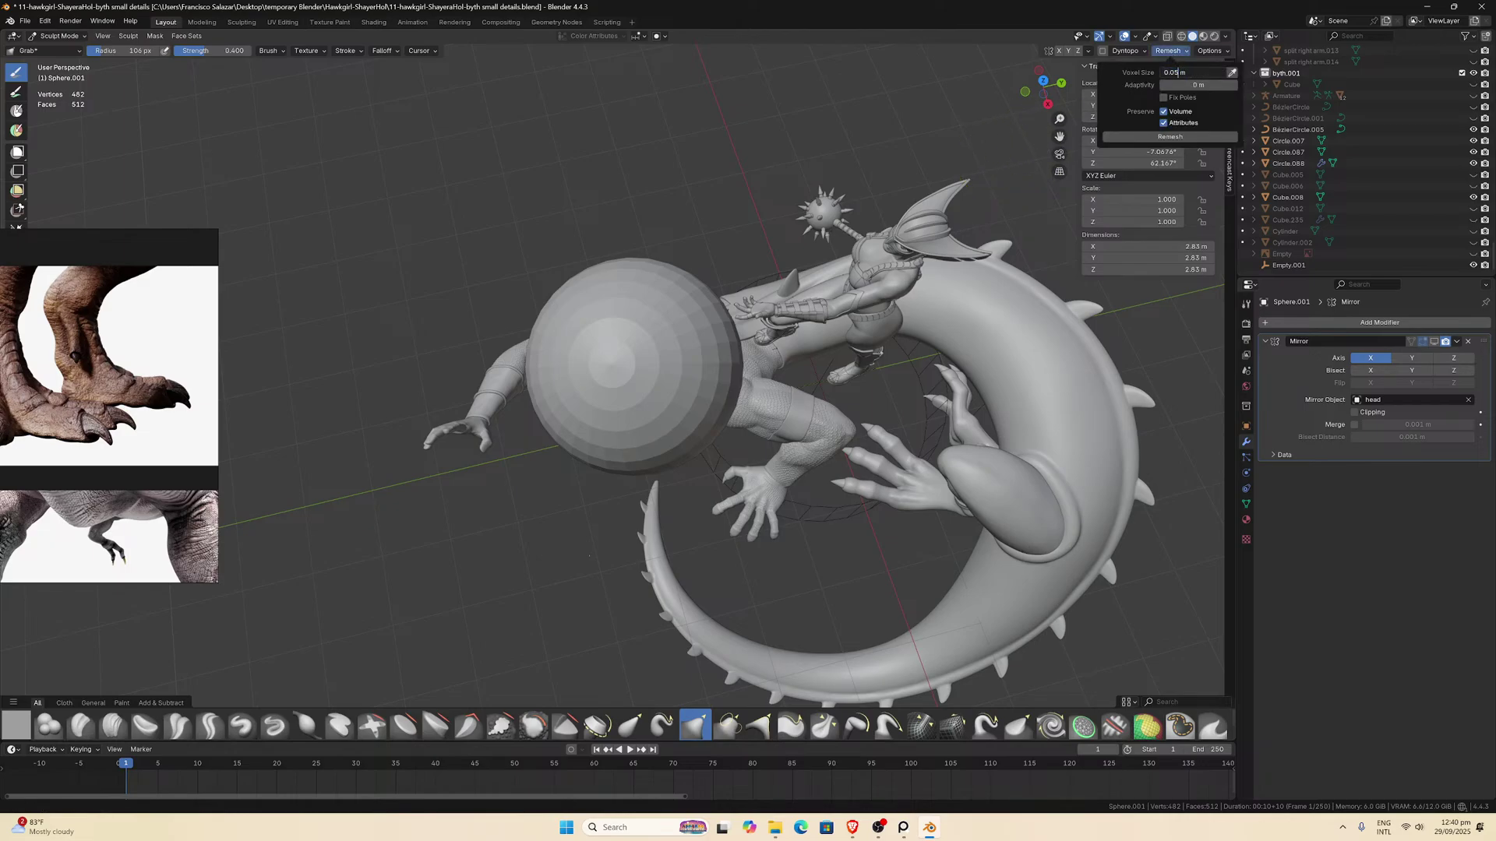
pyautogui.press('Return')
pyautogui.click(1170, 137)
pyautogui.hotkey('ctrl', 'z')
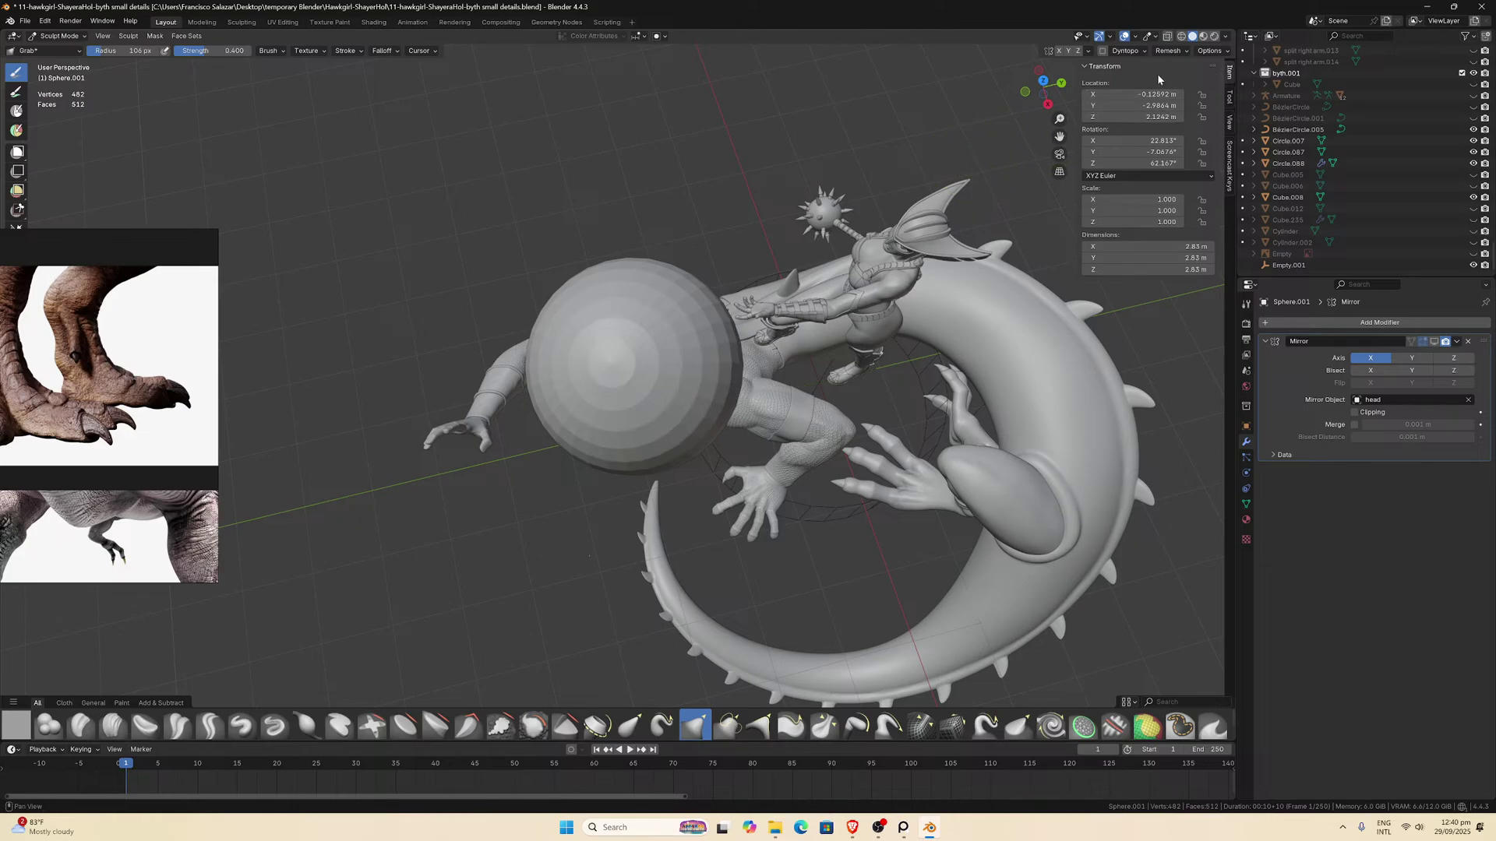
# Test a finer eyeball remesh with a voxel size of 0.03 m, and undo it.
pyautogui.click(1168, 51)
pyautogui.doubleClick(1180, 73)
pyautogui.click(1178, 73)
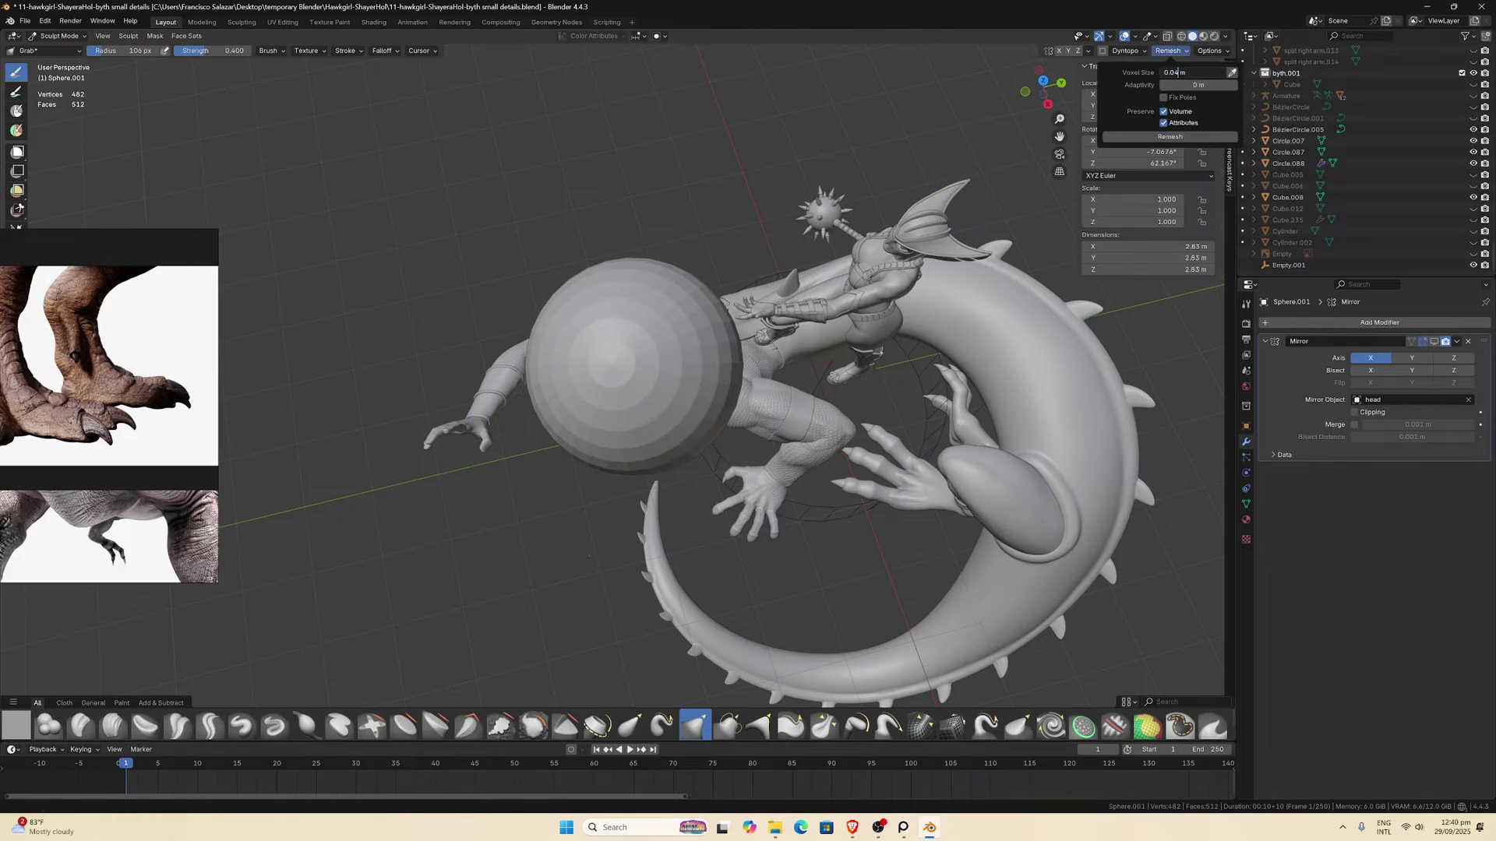
pyautogui.write('3')
pyautogui.press('Return')
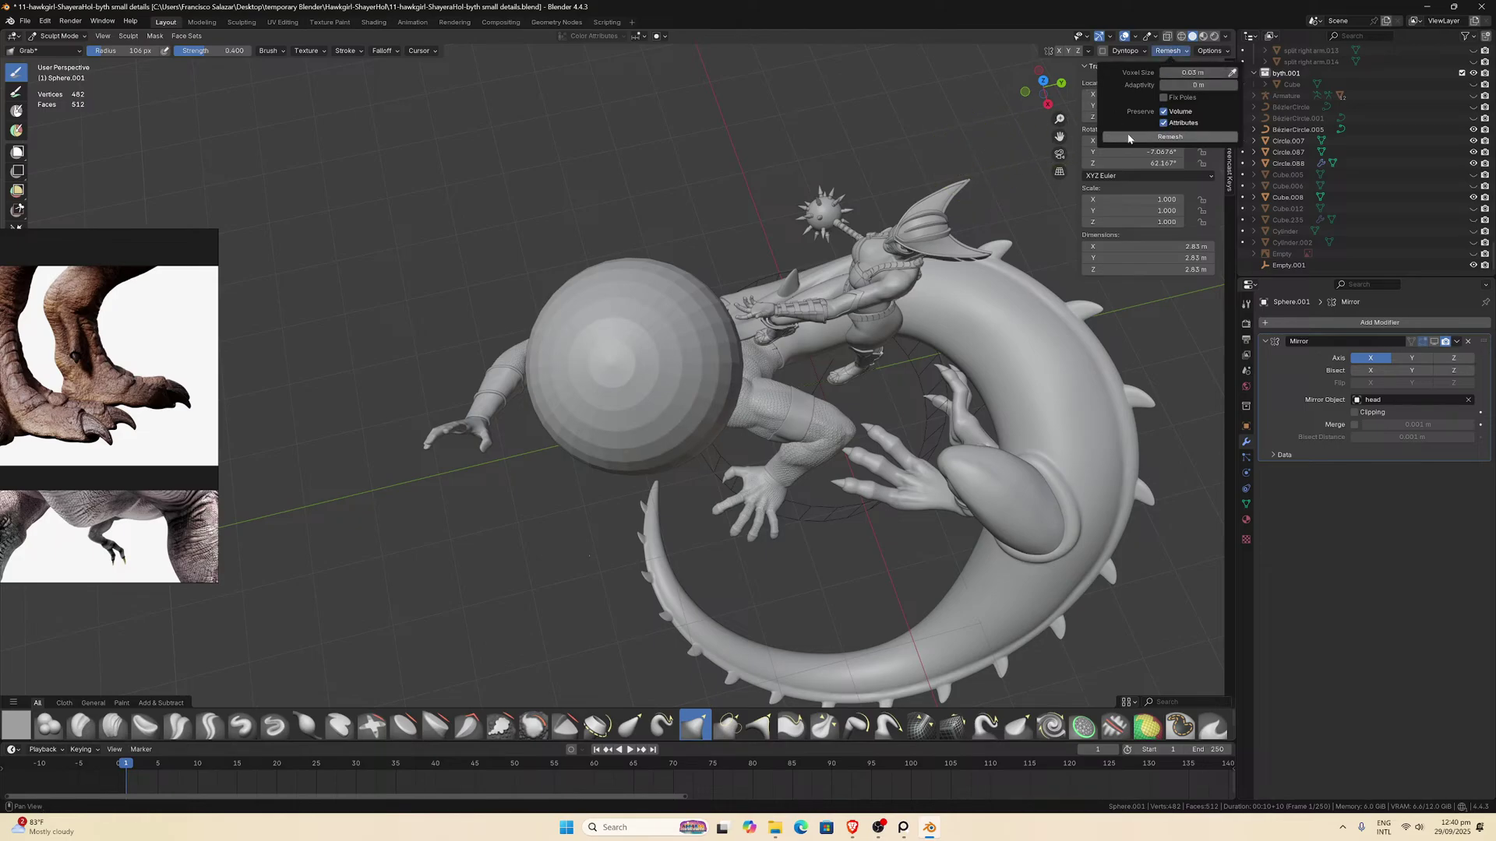
pyautogui.click(1171, 137)
pyautogui.hotkey('ctrl', 'z')
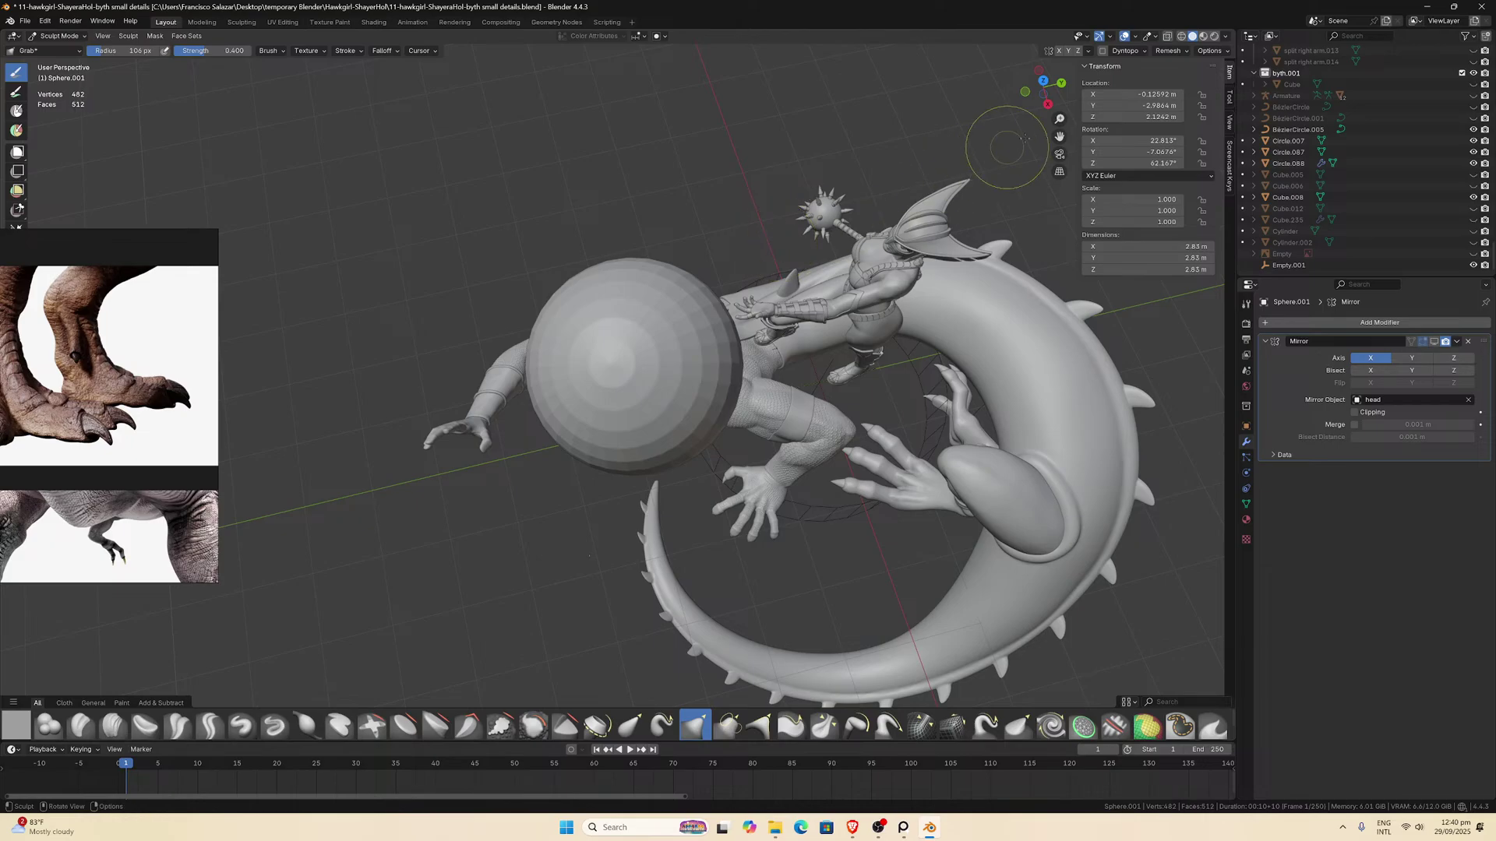
# Test a much denser eyeball remesh with a voxel size of 0.007 m, and undo it.
pyautogui.click(1168, 51)
pyautogui.doubleClick(1176, 72)
pyautogui.click(1177, 73)
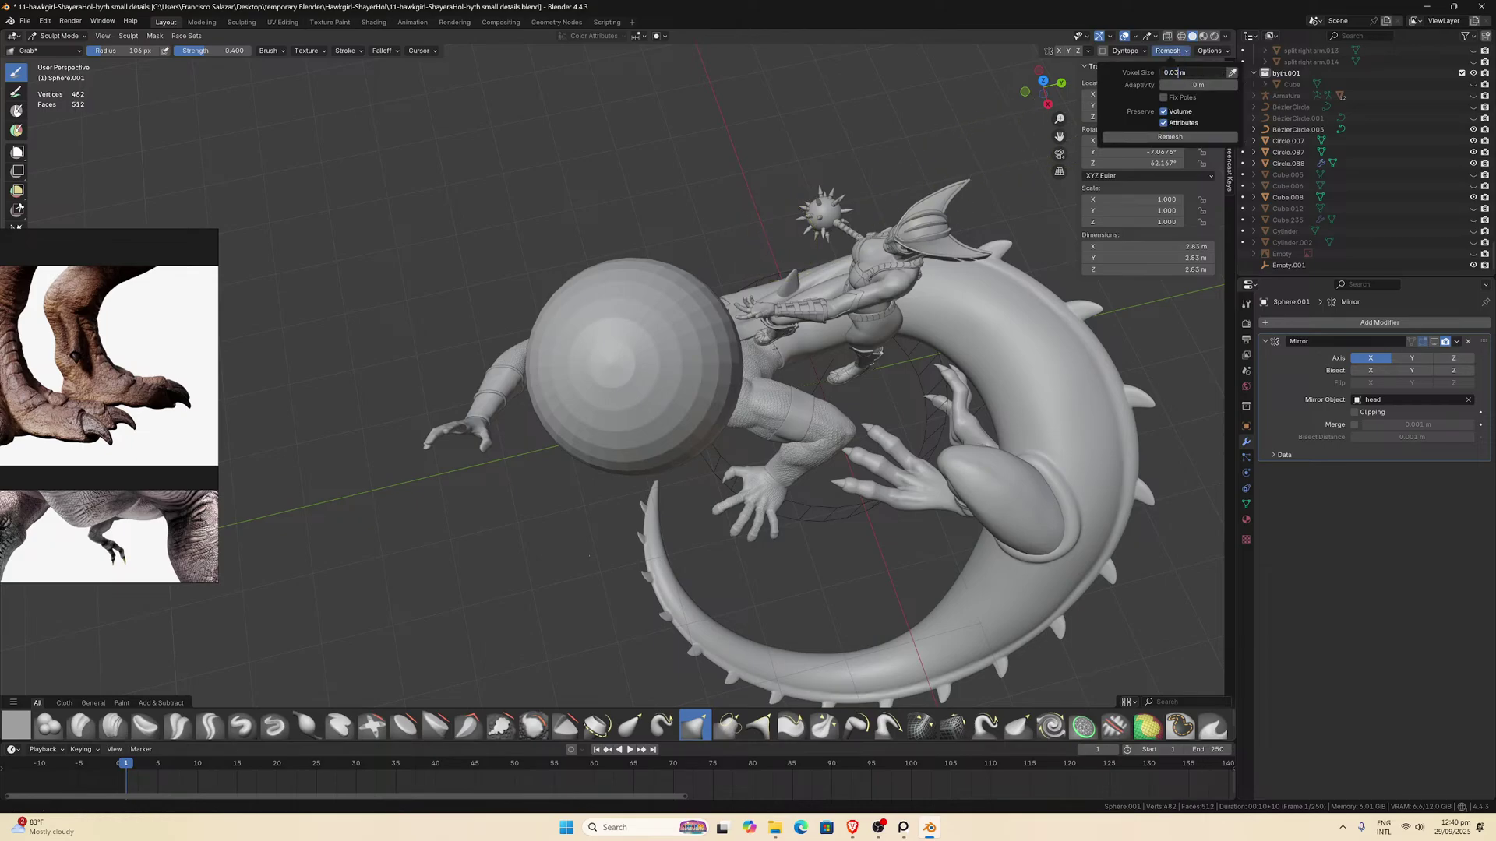
pyautogui.write('7')
pyautogui.press('Return')
pyautogui.click(1159, 137)
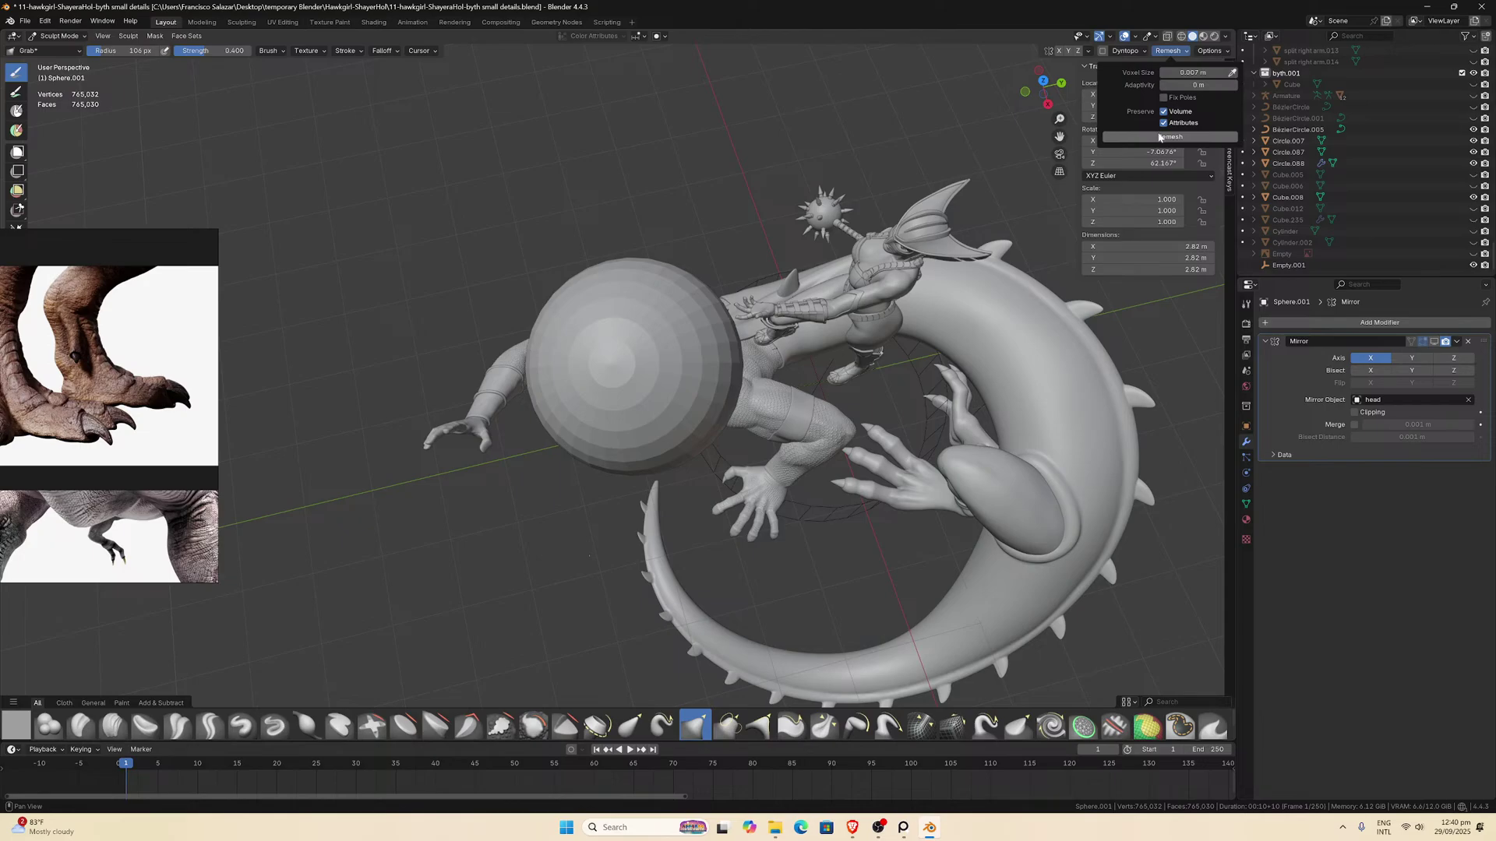
pyautogui.hotkey('ctrl', 'z')
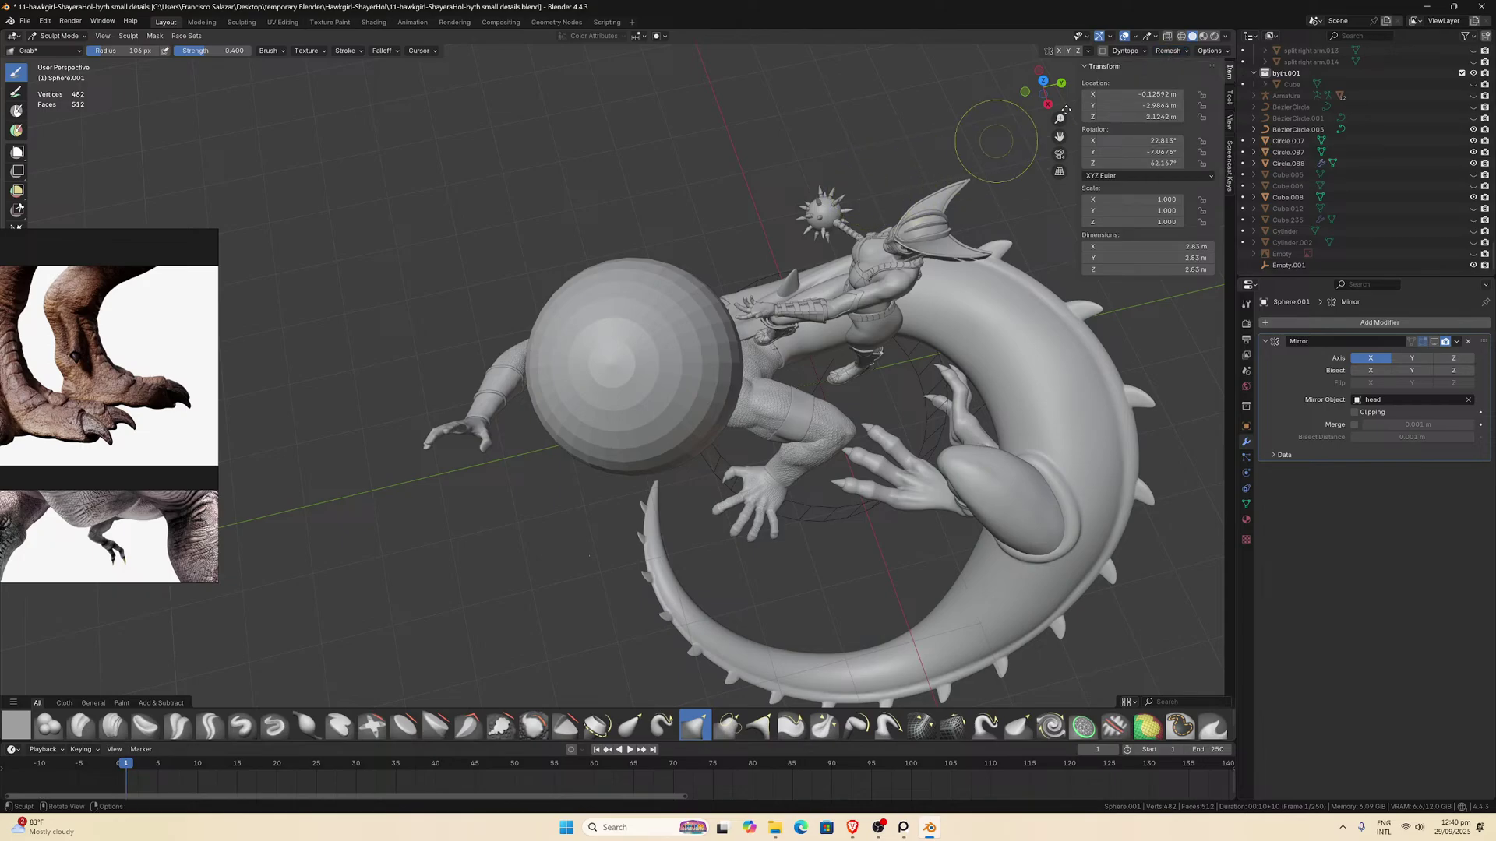
# Try remeshing the eyeball with a voxel size of 0.01 m, and undo the remesh.
pyautogui.click(1161, 53)
pyautogui.click(1182, 72)
pyautogui.click(1183, 73)
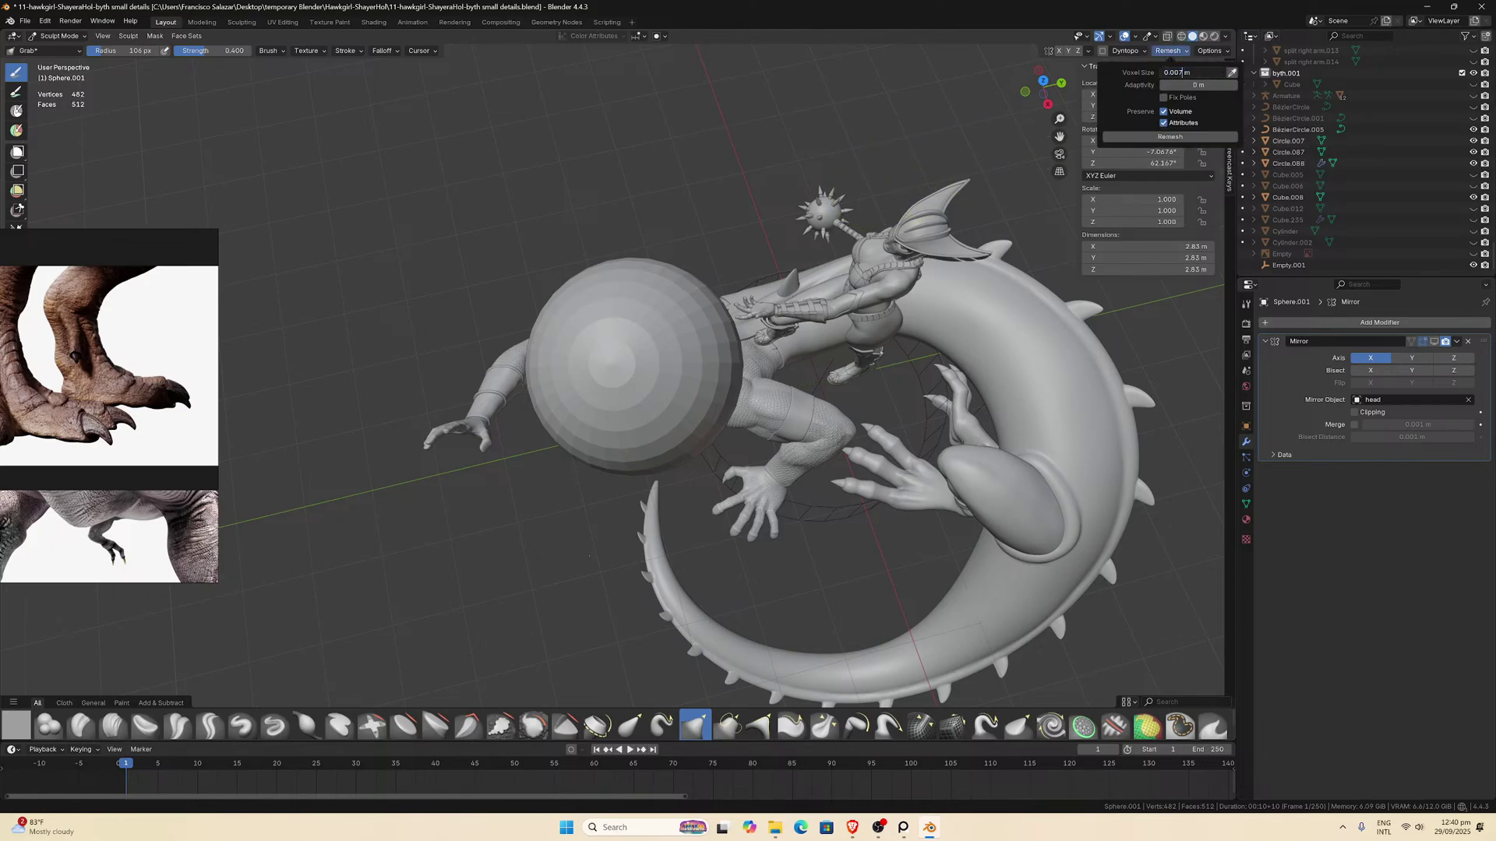
pyautogui.press('Return')
pyautogui.click(1144, 137)
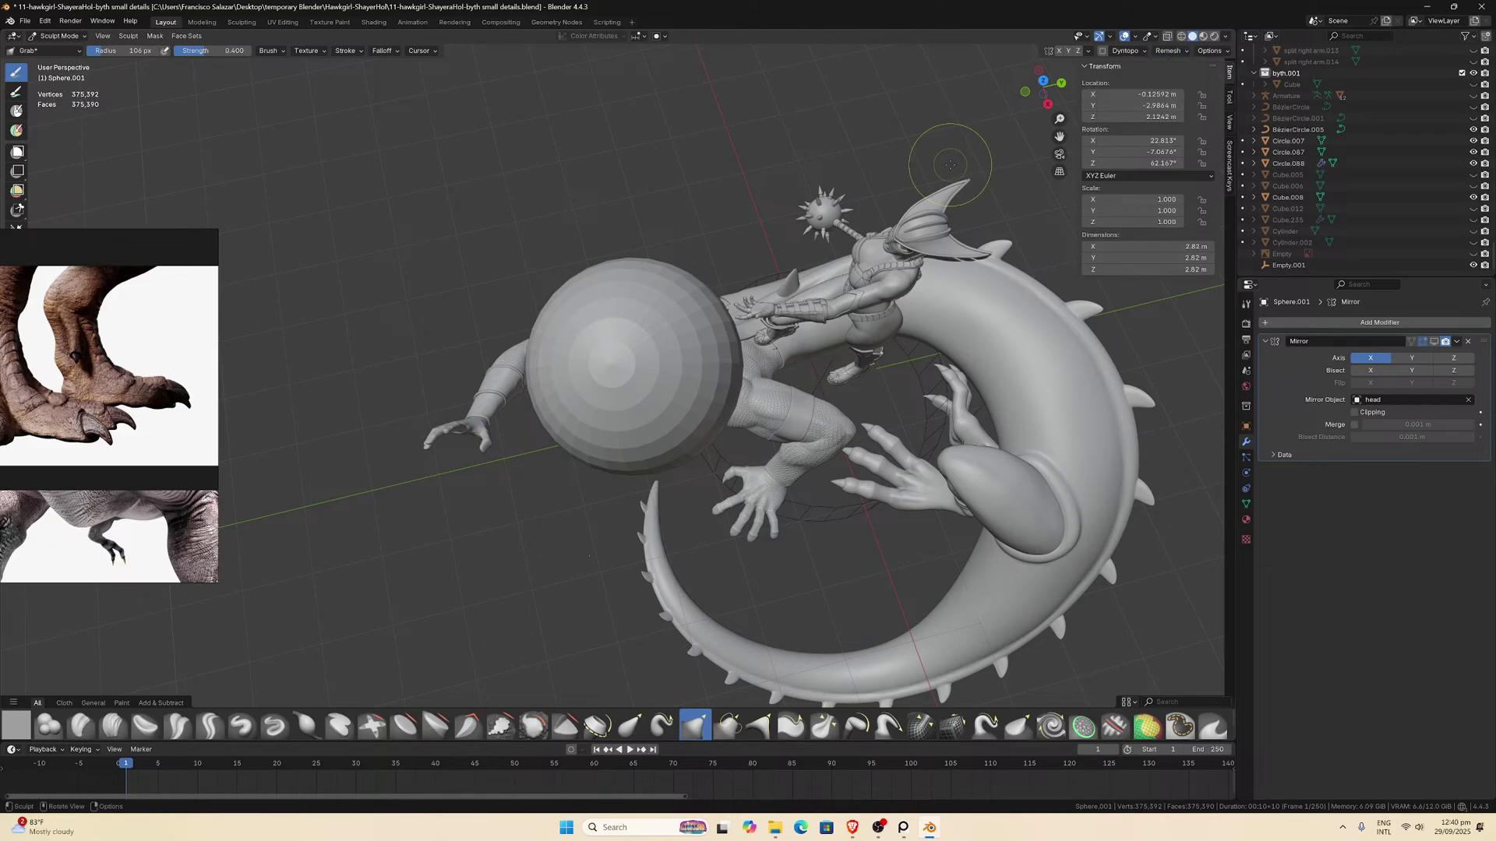
pyautogui.hotkey('ctrl', 'z')
# Remesh the eyeball with a voxel size of 0.02 m.
pyautogui.click(1177, 73)
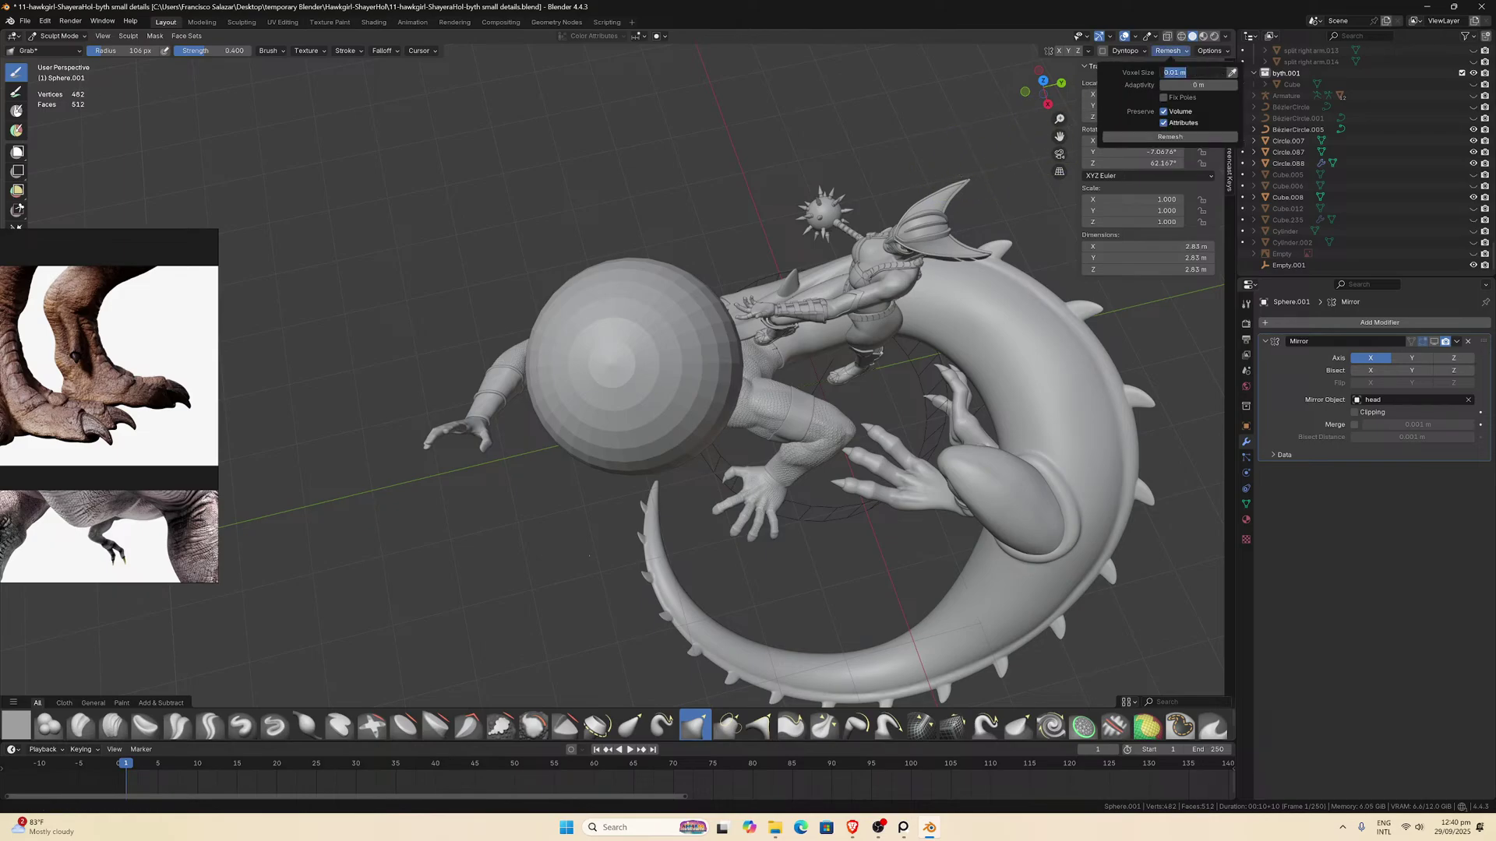
pyautogui.click(1177, 72)
pyautogui.press('Return')
pyautogui.click(1169, 137)
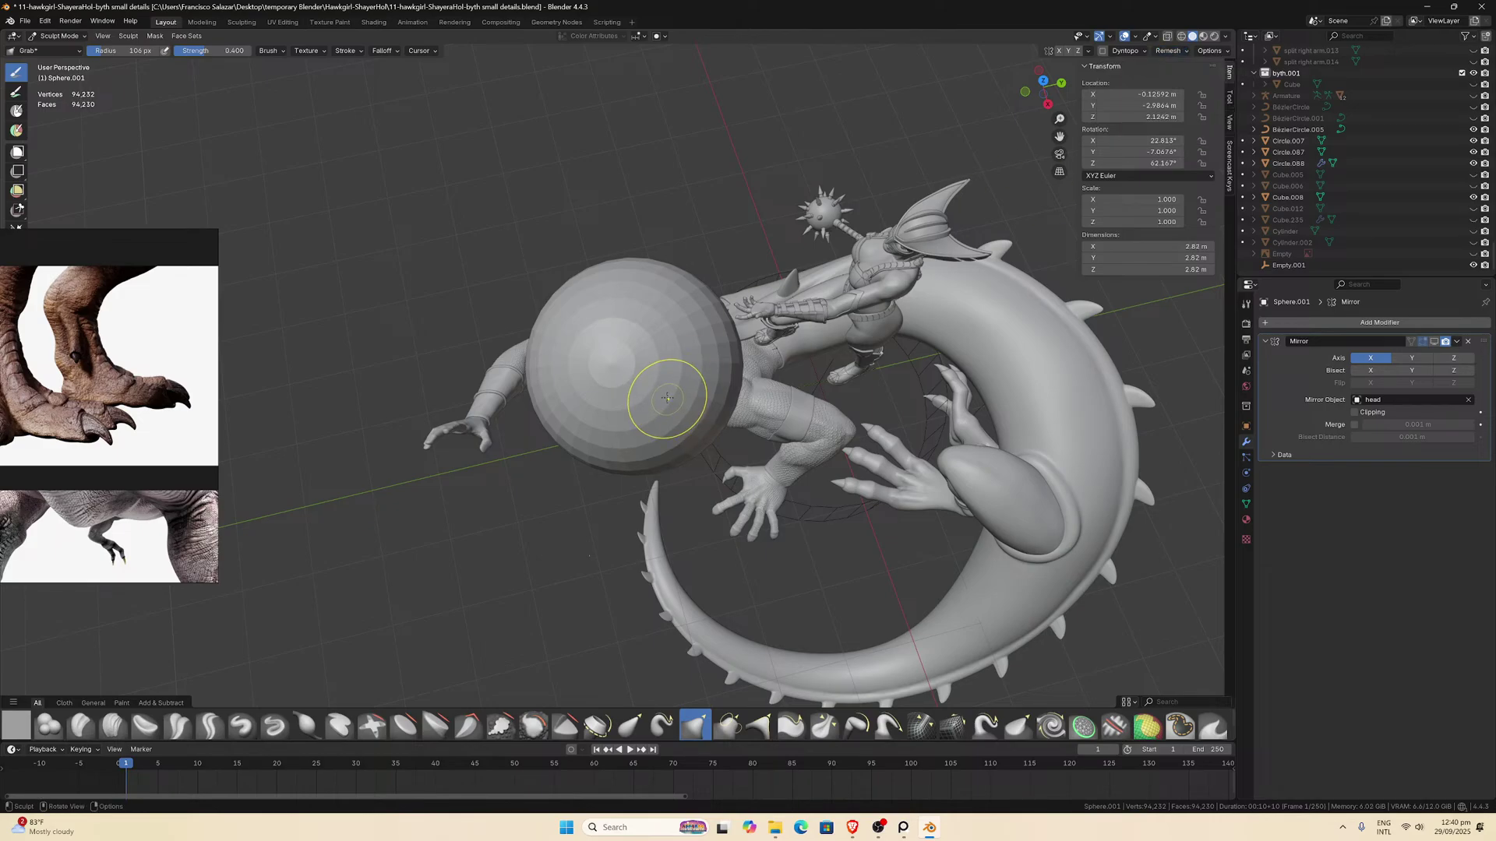
pyautogui.moveTo(667, 398); pyautogui.dragTo(693, 382, button='middle')
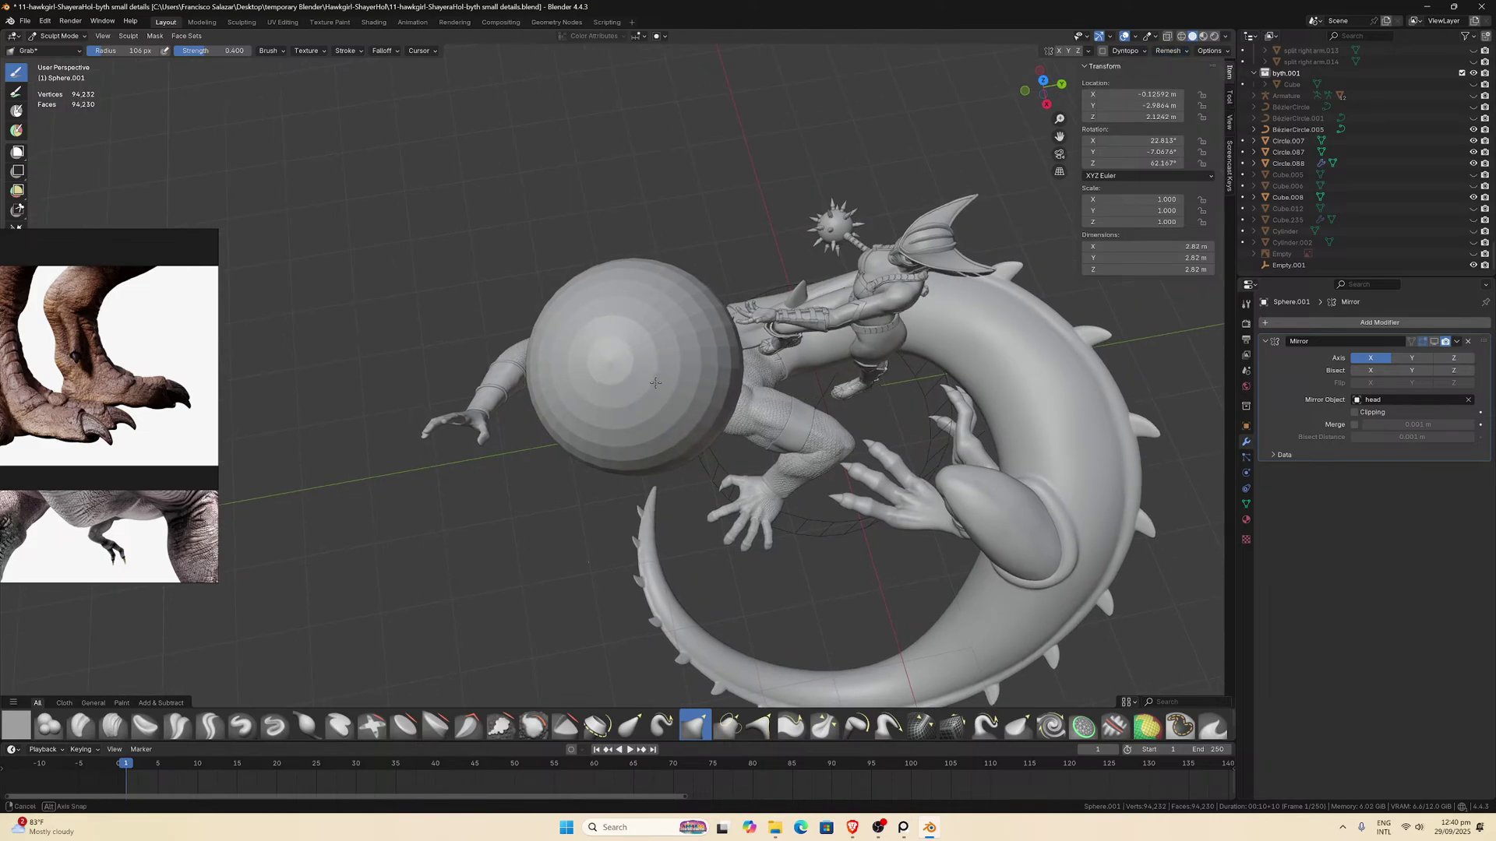
# Enable sculpt symmetry on the Y and Z axes and smooth away the faceting across the whole eyeball surface.
pyautogui.click(1068, 51)
pyautogui.click(1079, 51)
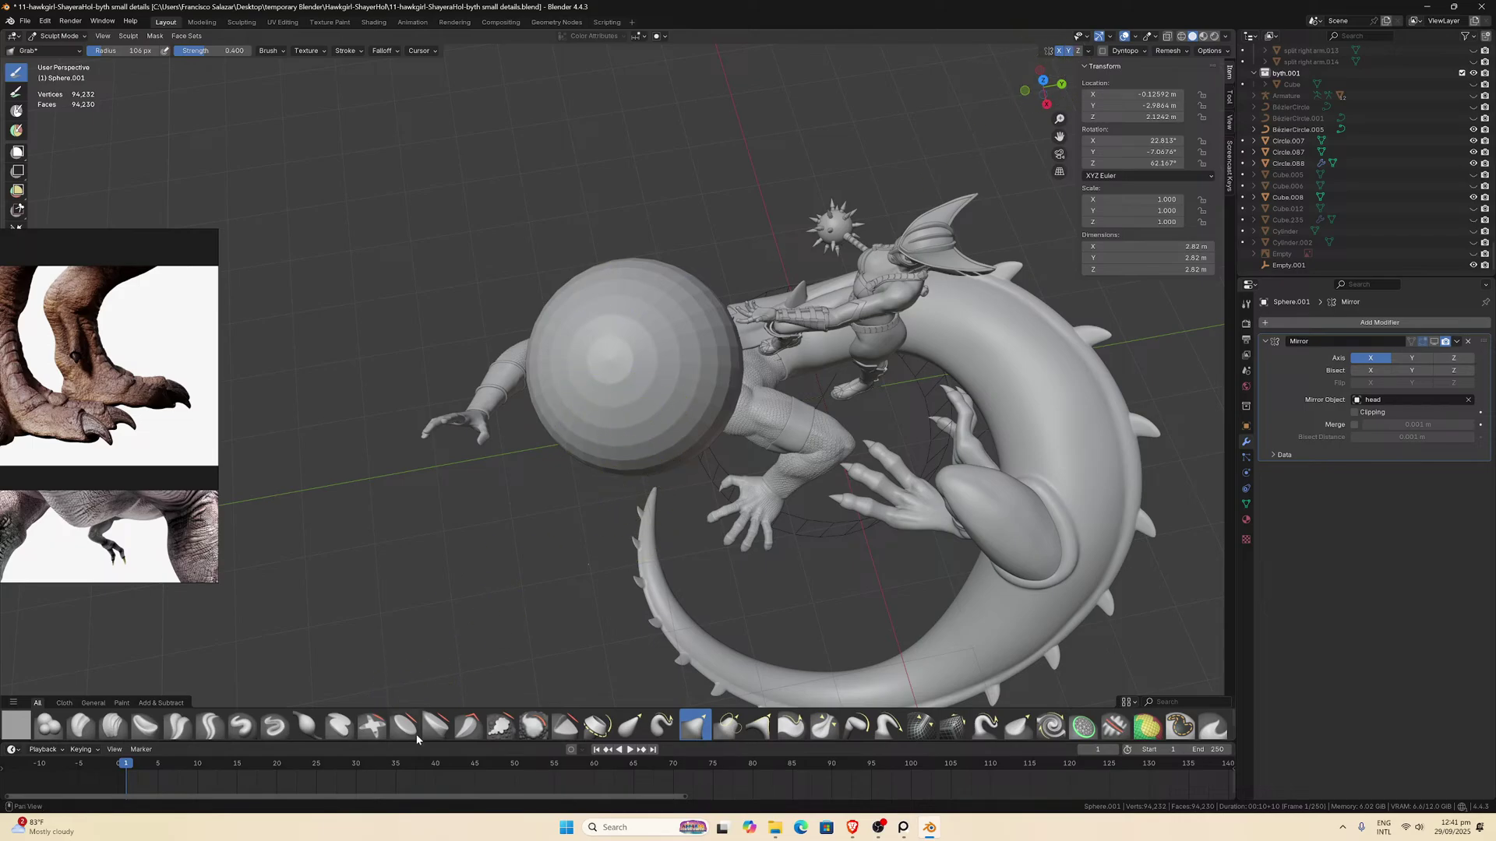
pyautogui.moveTo(661, 369); pyautogui.dragTo(680, 415)
pyautogui.moveTo(734, 340); pyautogui.dragTo(717, 387, button='middle')
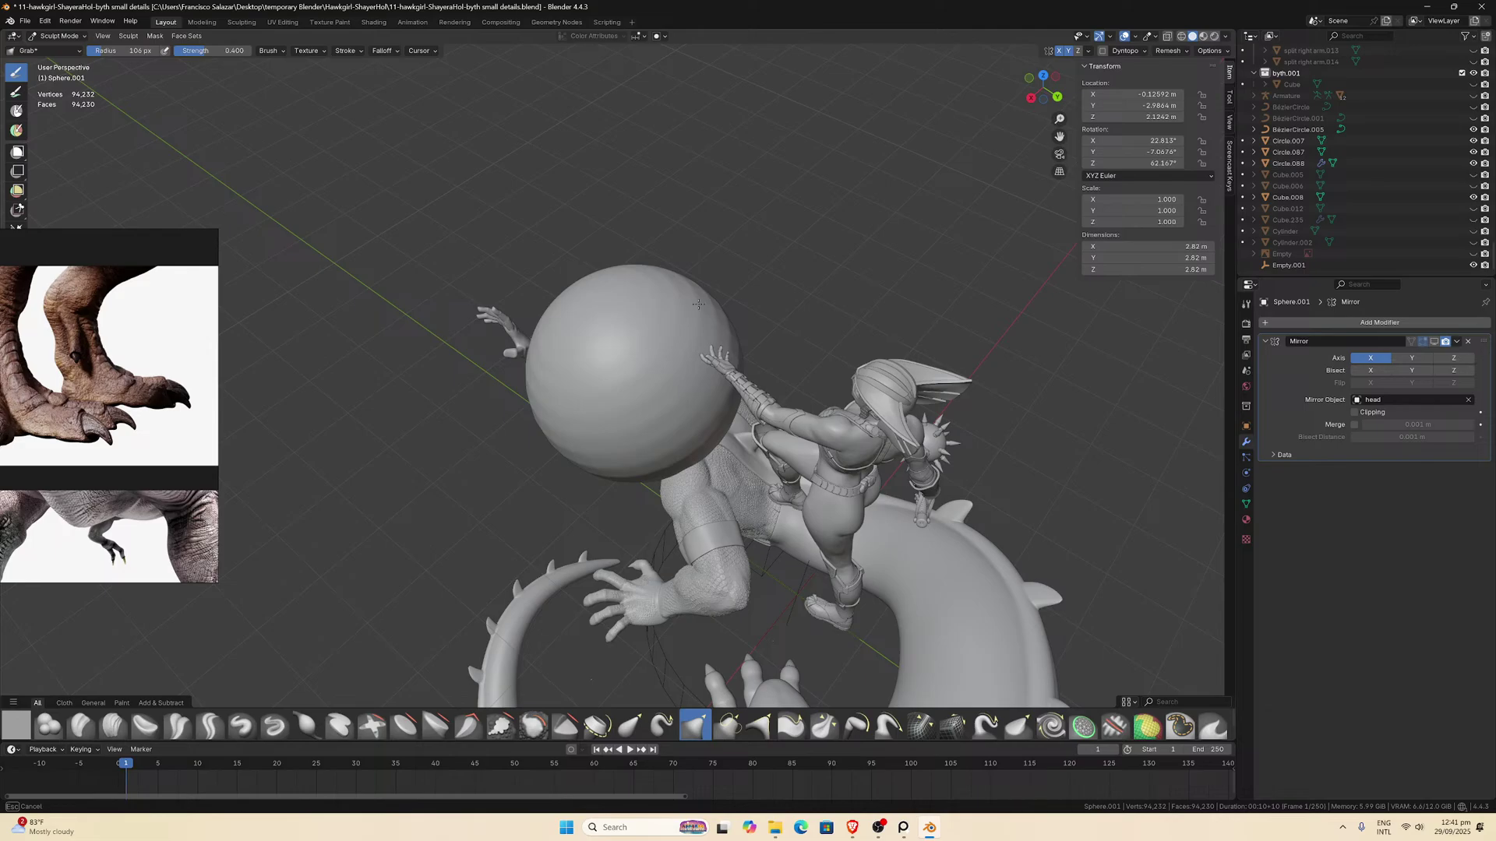
pyautogui.moveTo(698, 304); pyautogui.dragTo(623, 422, button='middle')
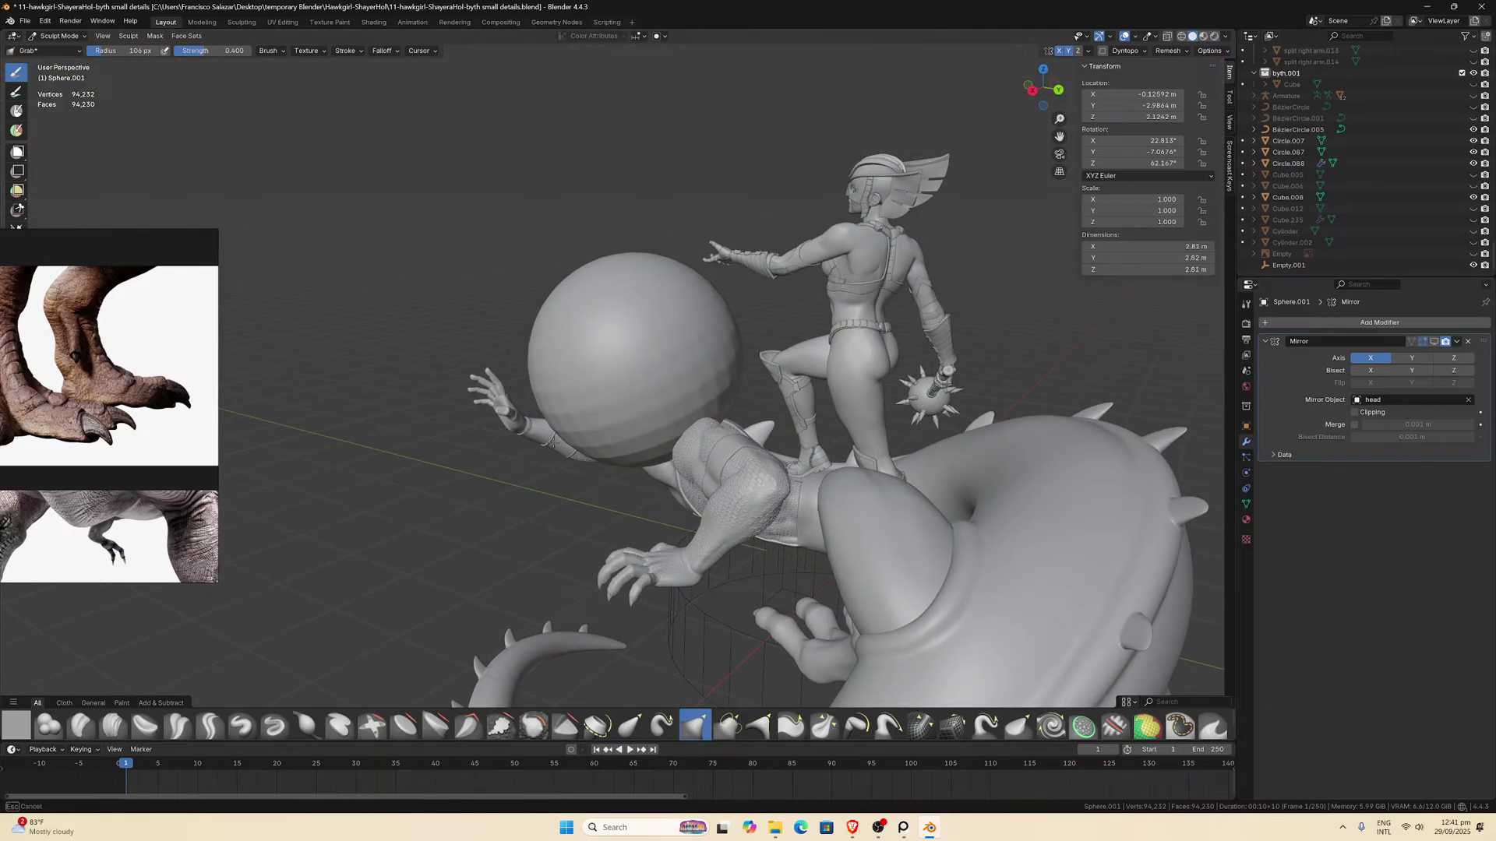
pyautogui.moveTo(568, 333); pyautogui.dragTo(680, 405, button='middle')
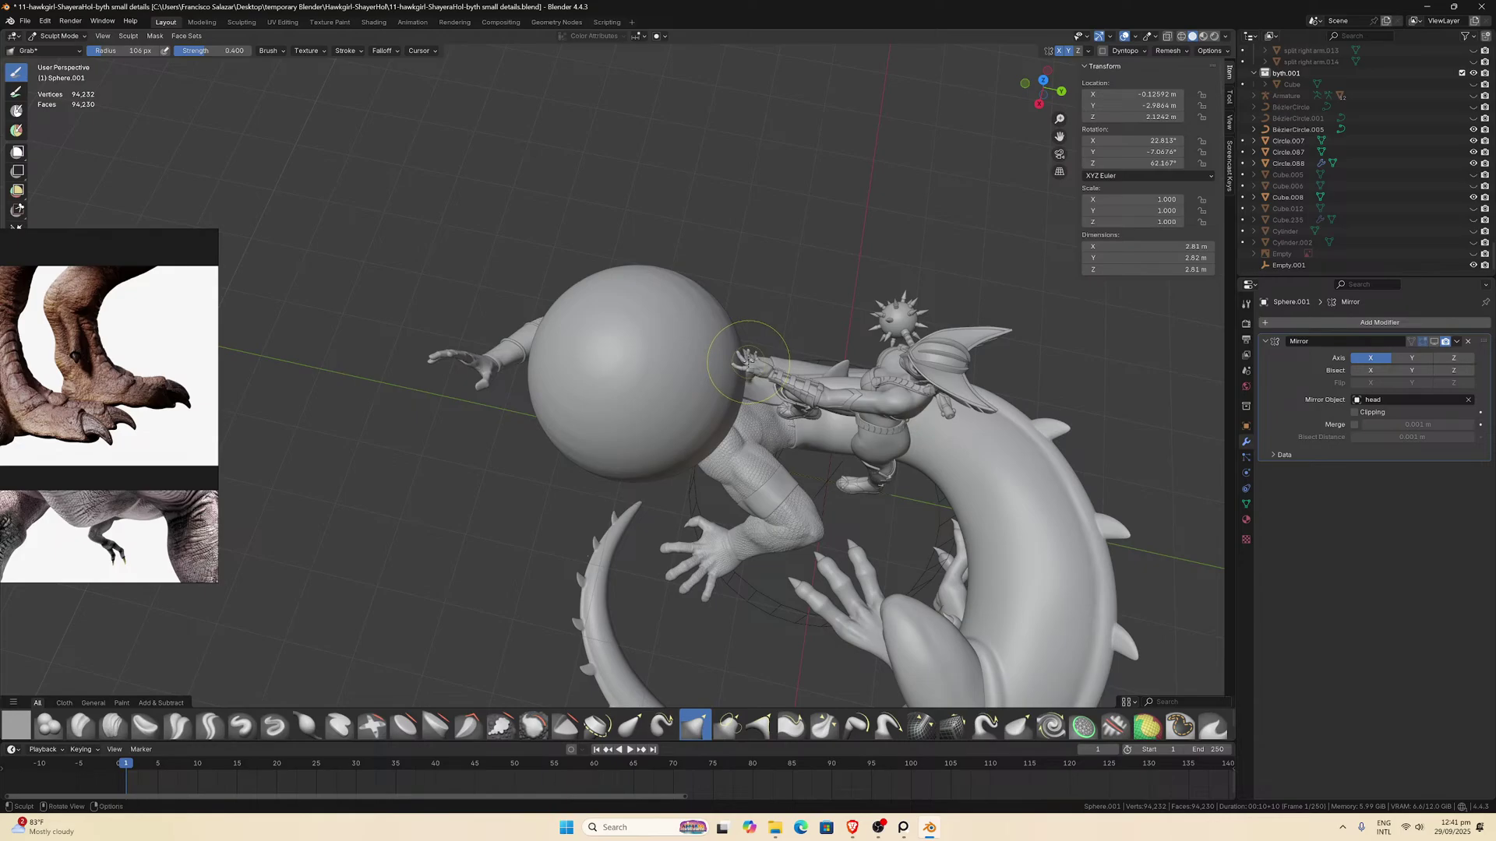
pyautogui.moveTo(717, 382)
pyautogui.mouseDown(button='middle')
pyautogui.moveTo(611, 323)
pyautogui.moveTo(663, 403)
pyautogui.moveTo(634, 390)
pyautogui.moveTo(645, 343)
pyautogui.moveTo(661, 423)
pyautogui.mouseUp(button='middle')
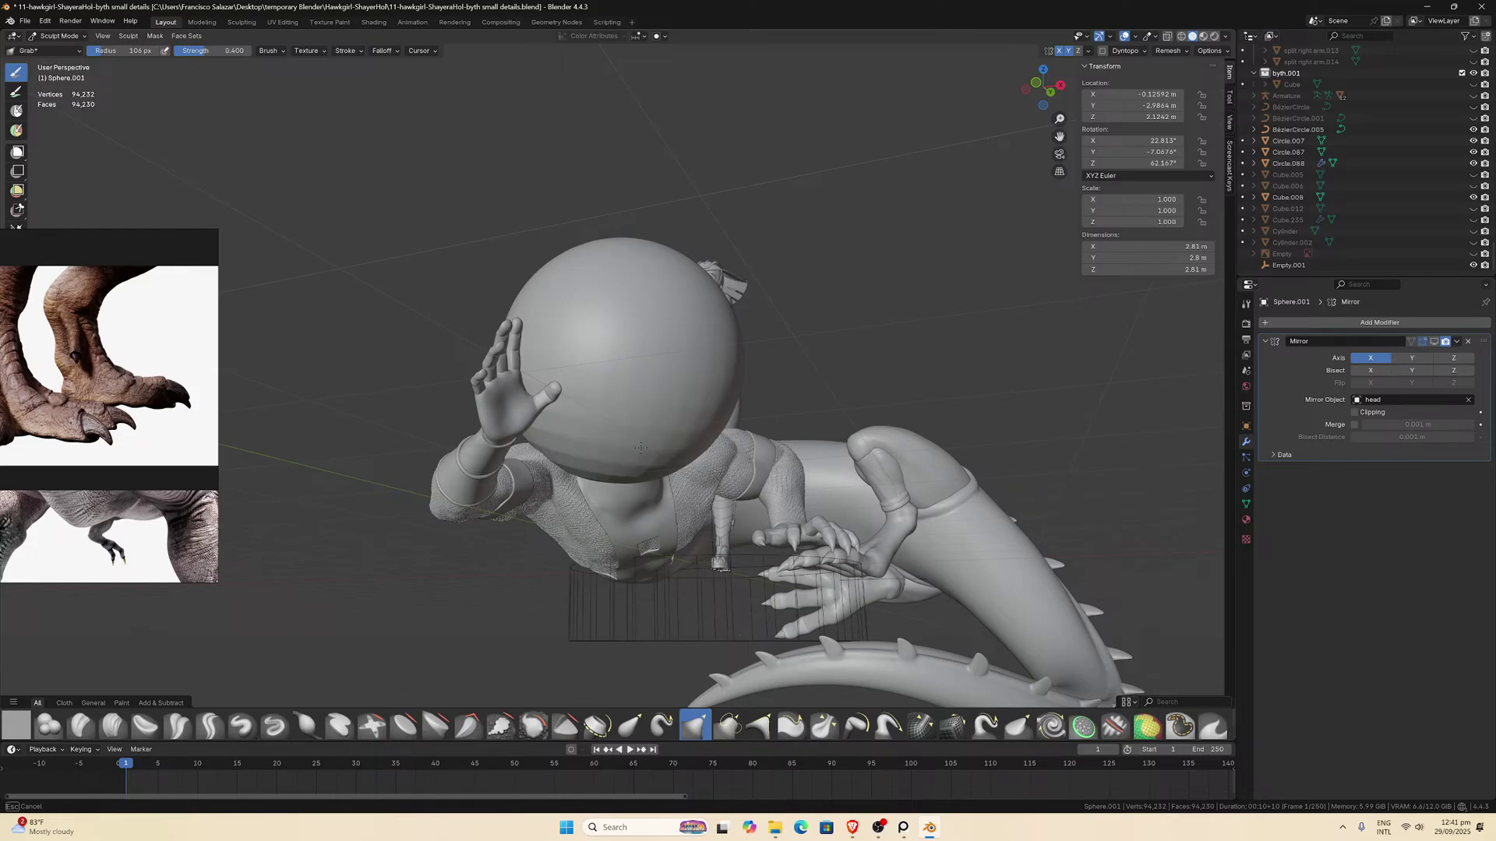
pyautogui.moveTo(698, 302); pyautogui.dragTo(596, 423, button='middle')
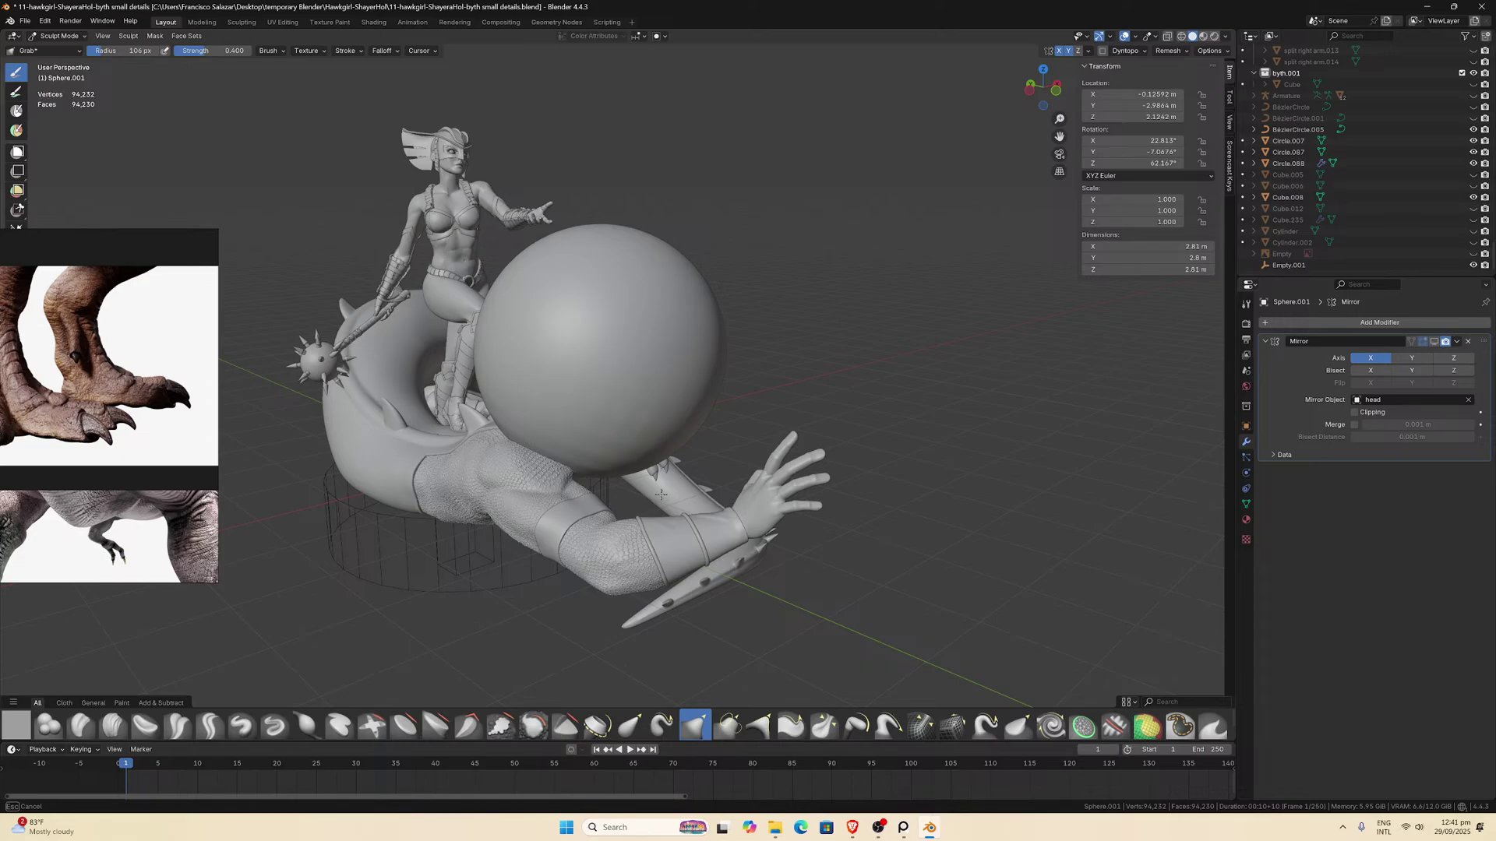
pyautogui.moveTo(661, 494); pyautogui.dragTo(628, 467, button='middle')
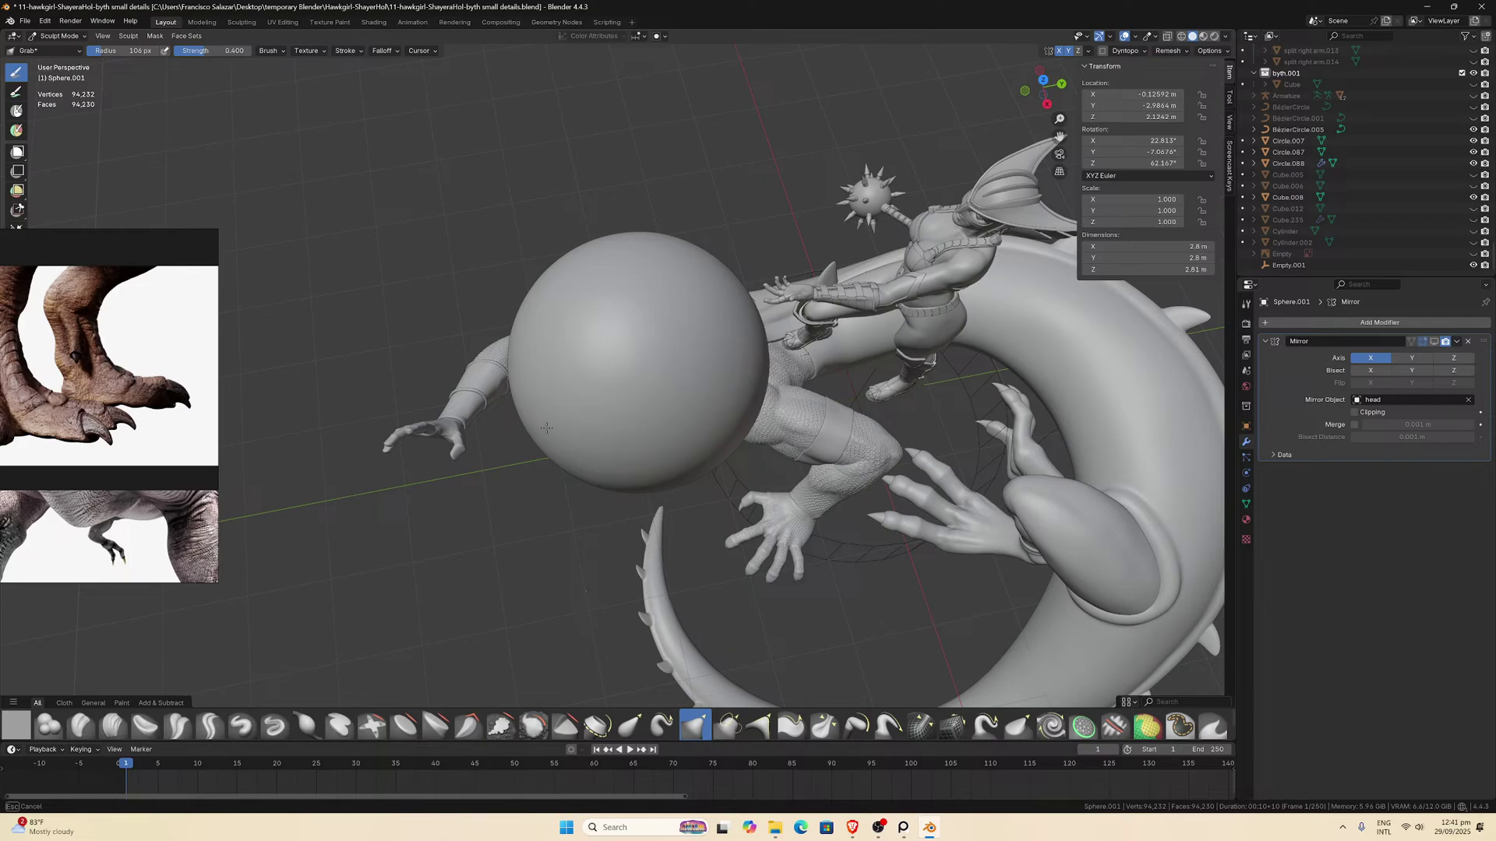
pyautogui.moveTo(718, 429); pyautogui.dragTo(722, 373, button='middle')
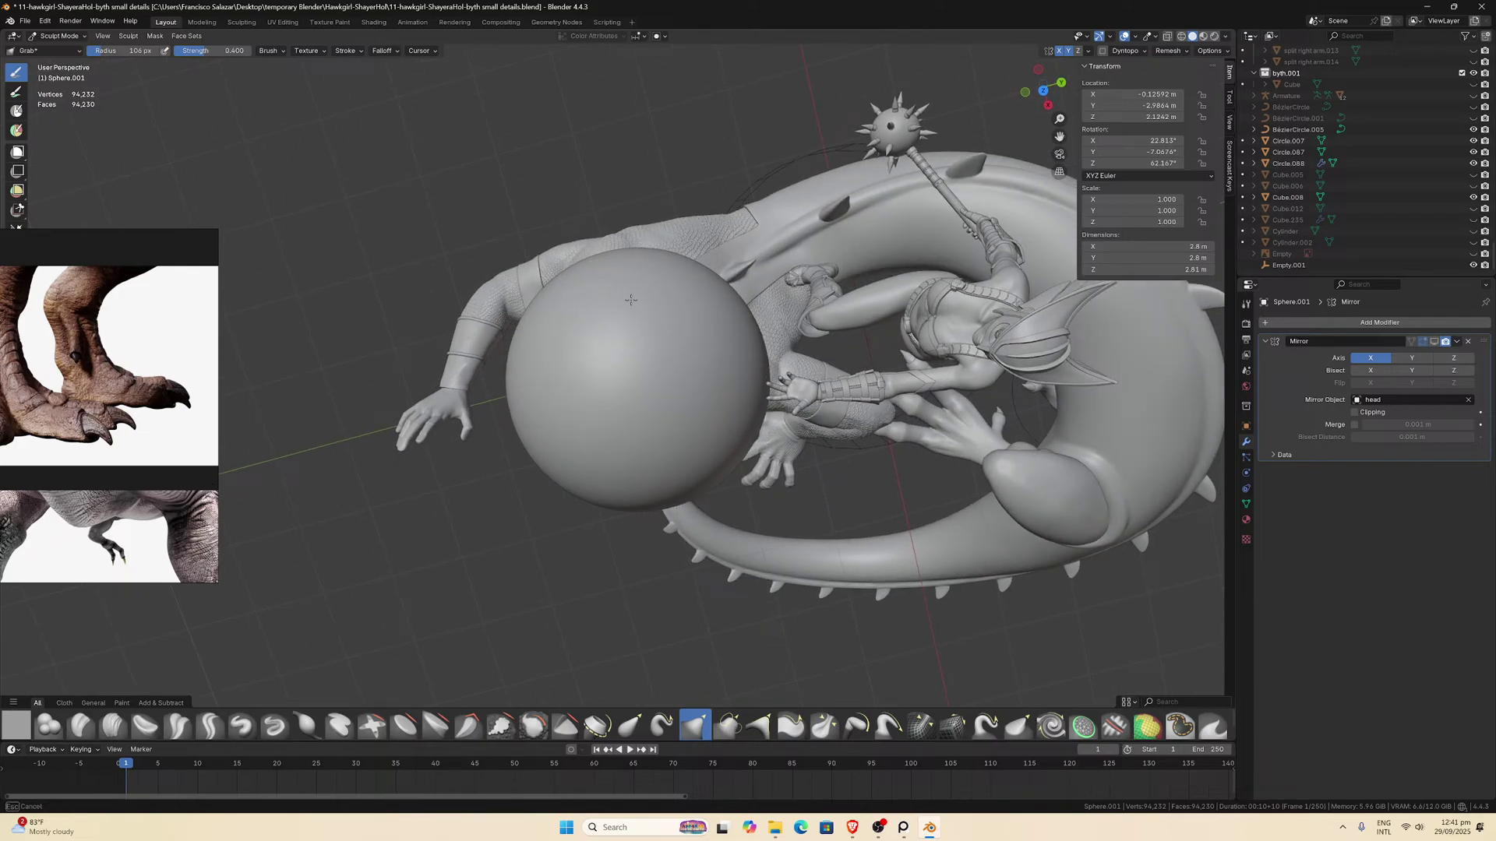
# Remesh the smoothed eyeball again at the 0.02 m voxel size.
pyautogui.click(1183, 51)
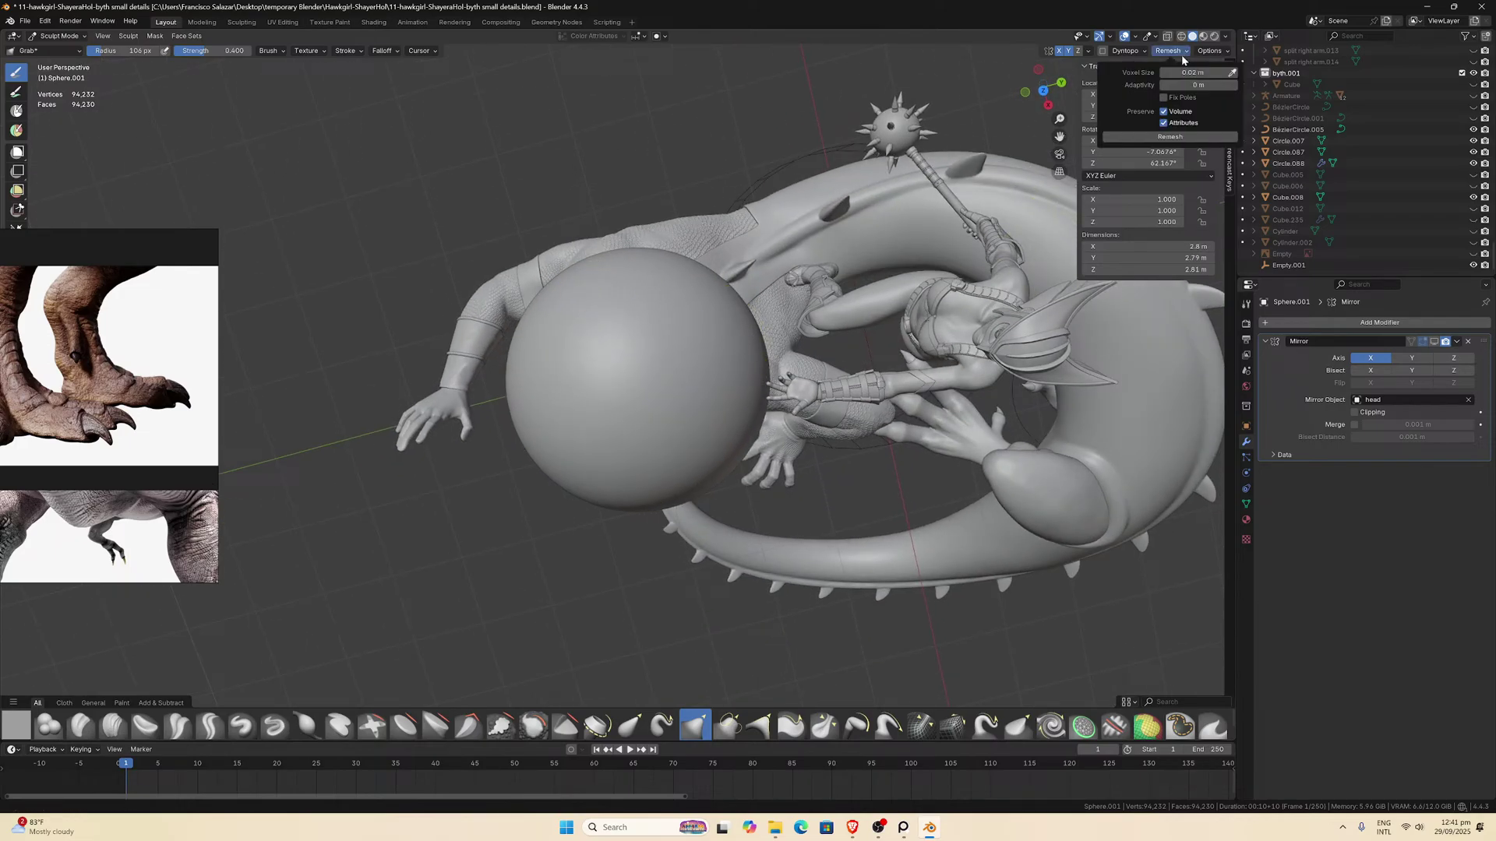
pyautogui.click(1192, 138)
pyautogui.moveTo(1013, 152); pyautogui.dragTo(782, 160, button='middle')
pyautogui.scroll(3, 782, 160)
pyautogui.moveTo(684, 227); pyautogui.dragTo(691, 220, button='middle')
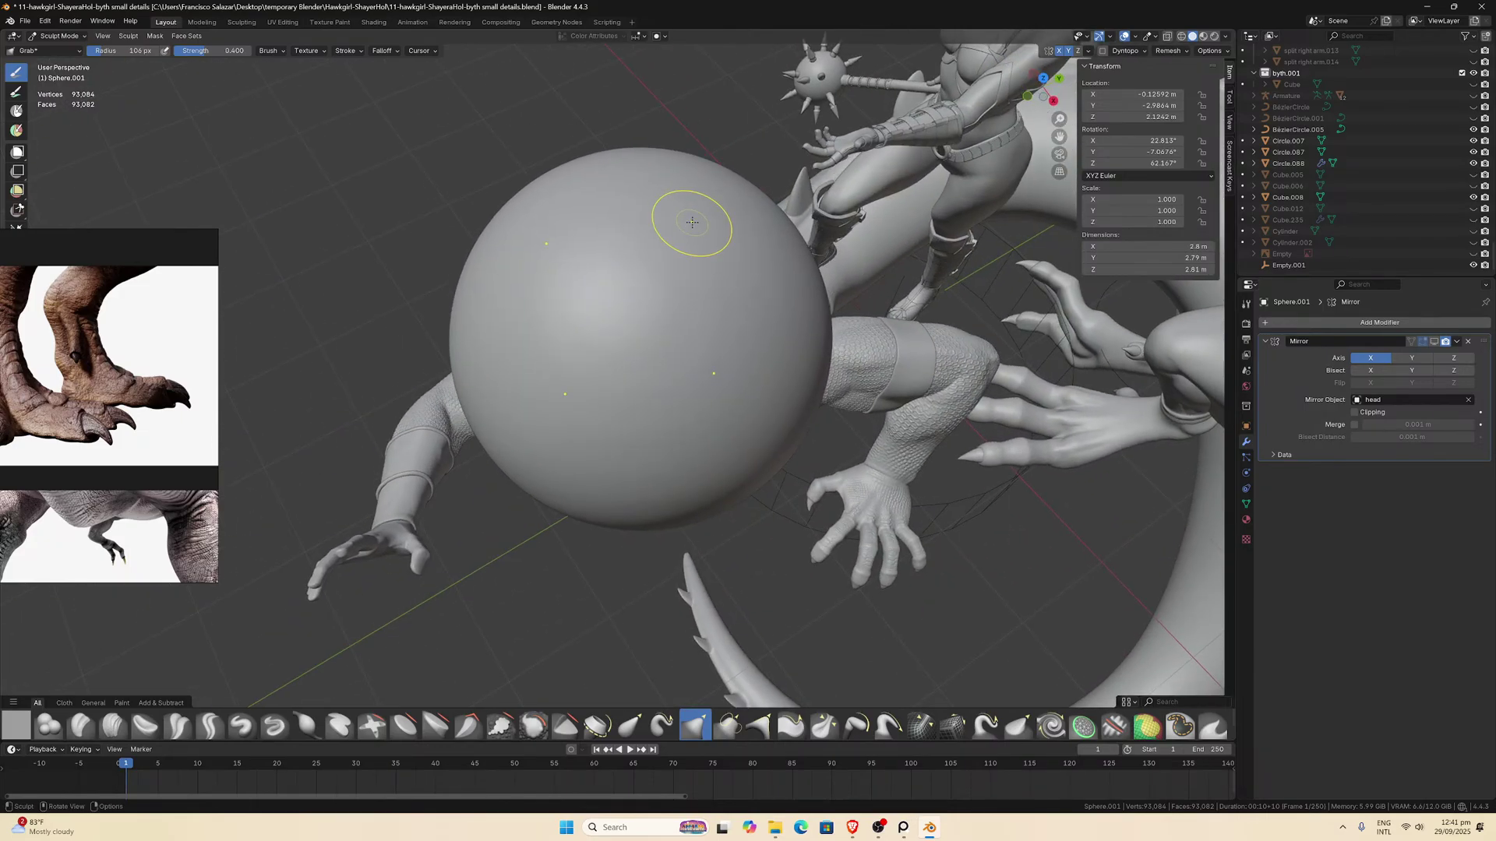
# Try a Crease Sharp stroke on the front of the eyeball, and undo it.
pyautogui.click(211, 726)
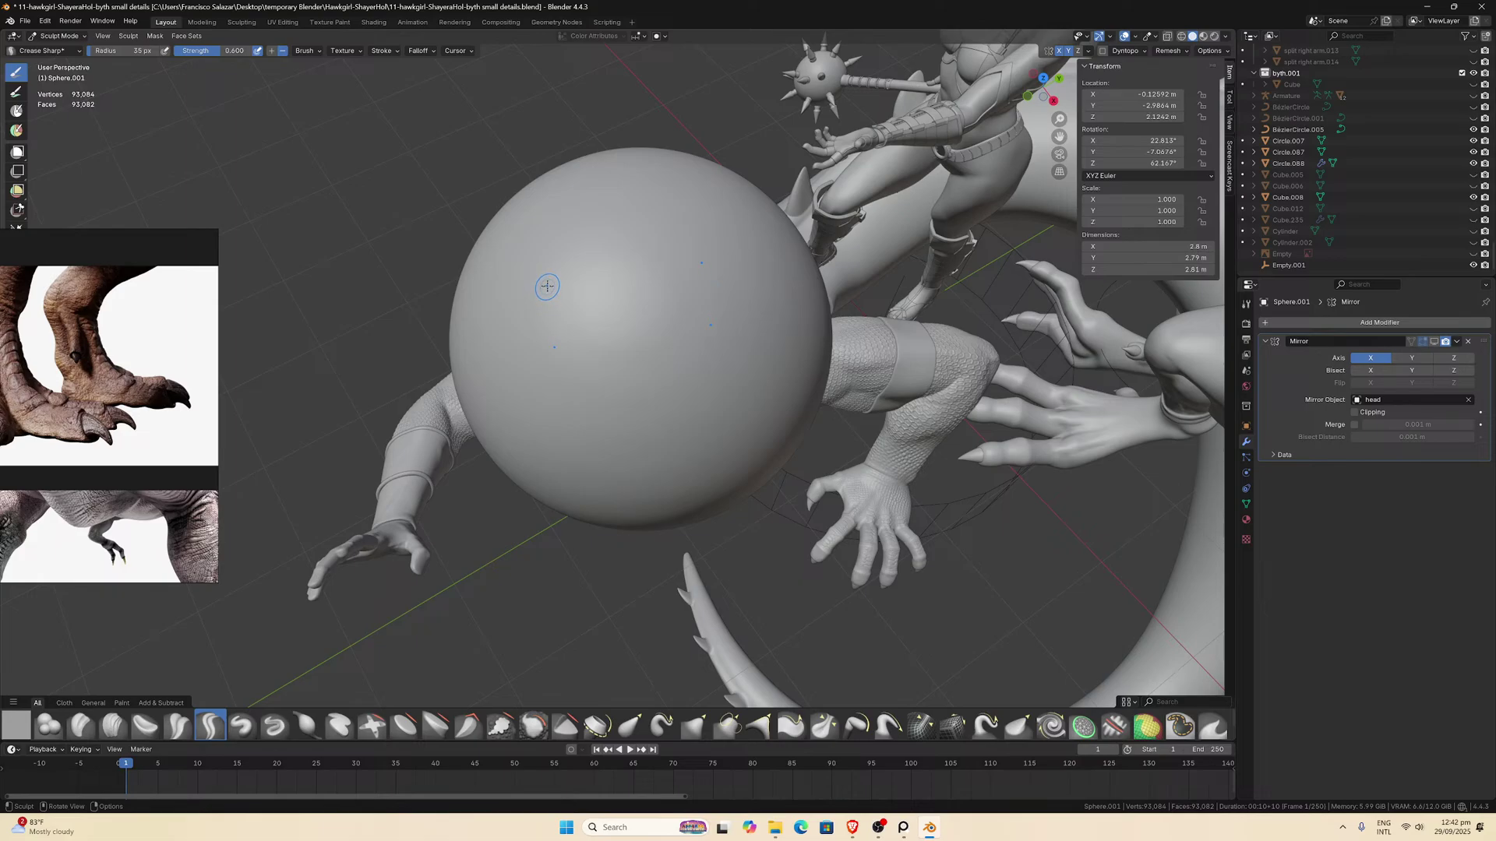
pyautogui.moveTo(537, 289); pyautogui.dragTo(535, 325)
pyautogui.hotkey('ctrl', 'z')
# Try carving a circular iris outline on the eyeball with a stabilized Crease Polish stroke, and undo it.
pyautogui.click(178, 726)
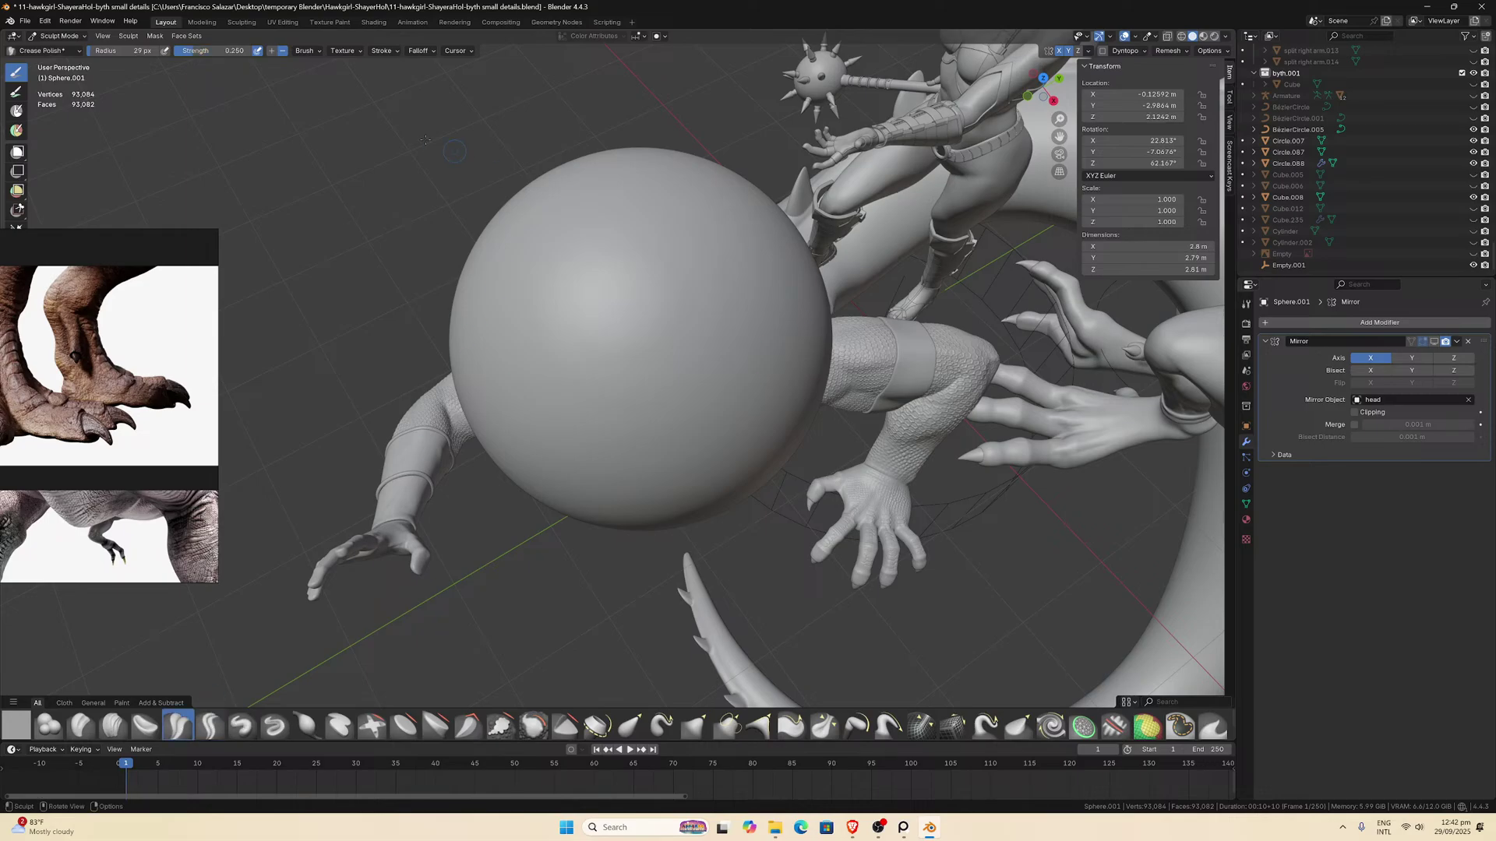
pyautogui.click(381, 50)
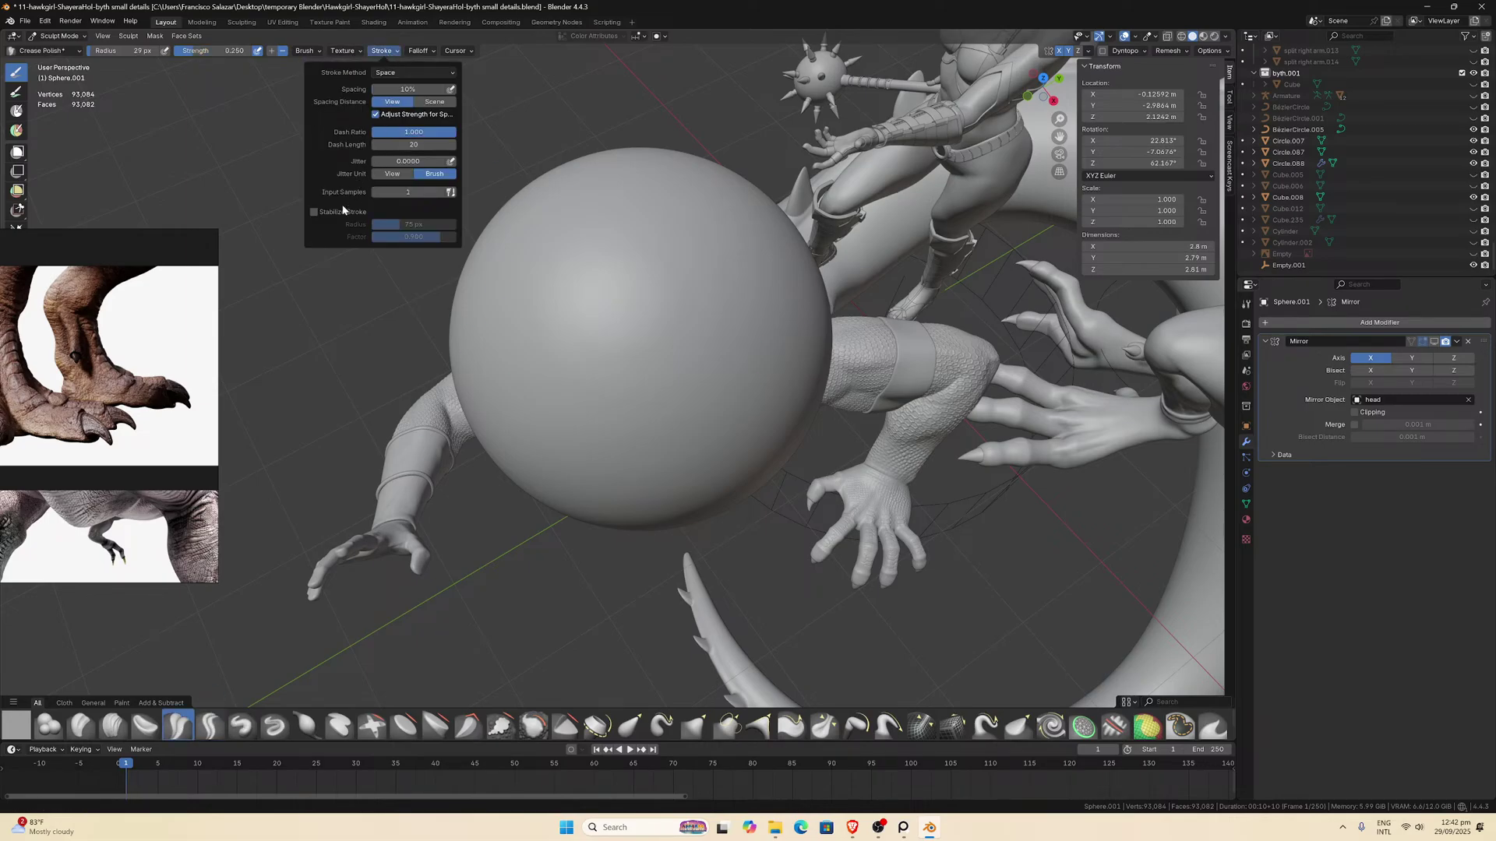
pyautogui.scroll(-2, 577, 304)
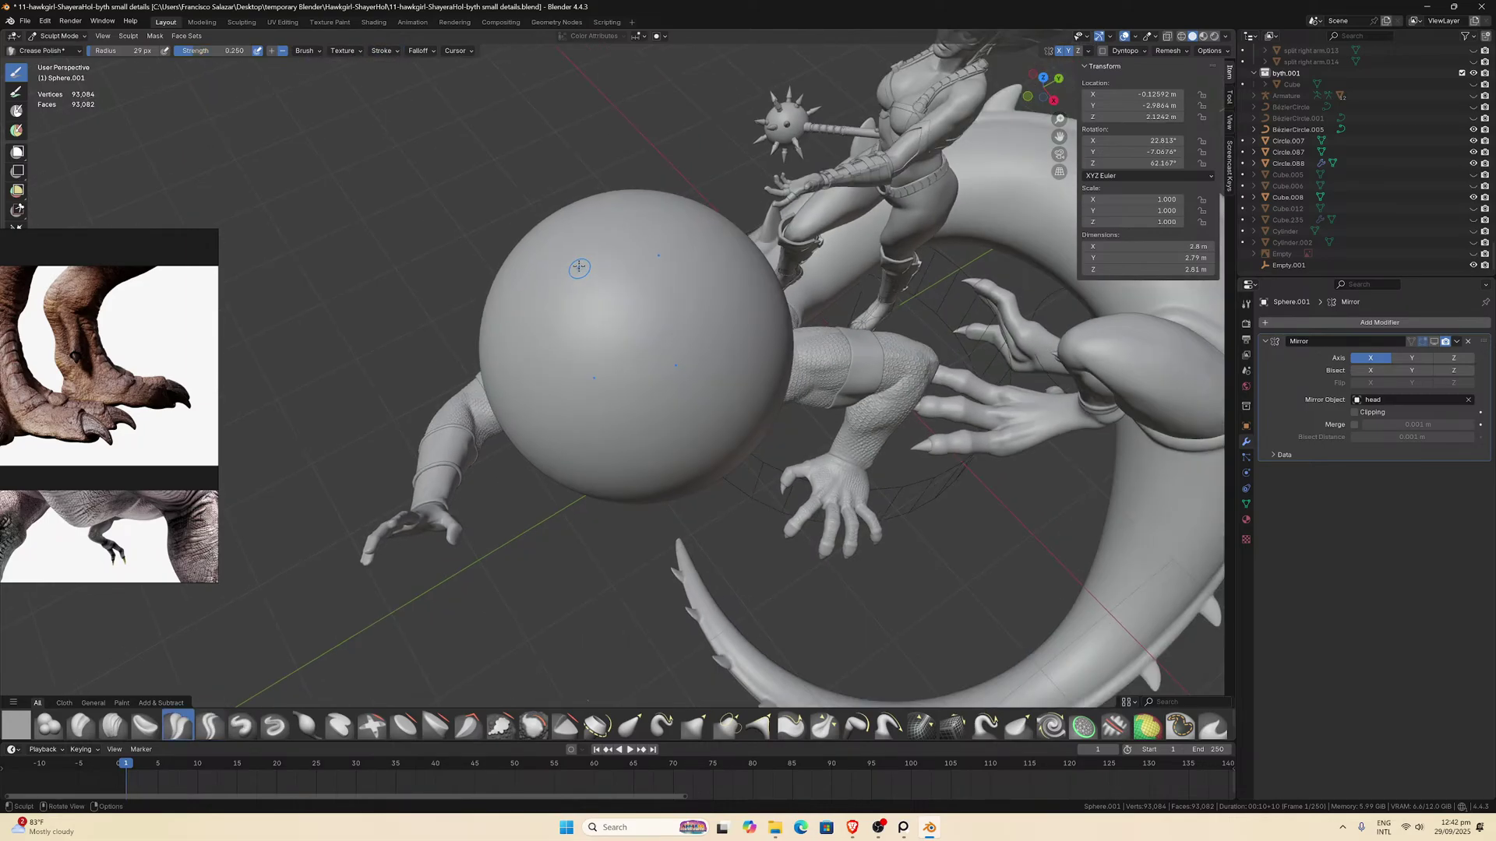
pyautogui.moveTo(556, 311)
pyautogui.mouseDown()
pyautogui.moveTo(577, 360)
pyautogui.moveTo(634, 380)
pyautogui.mouseUp()
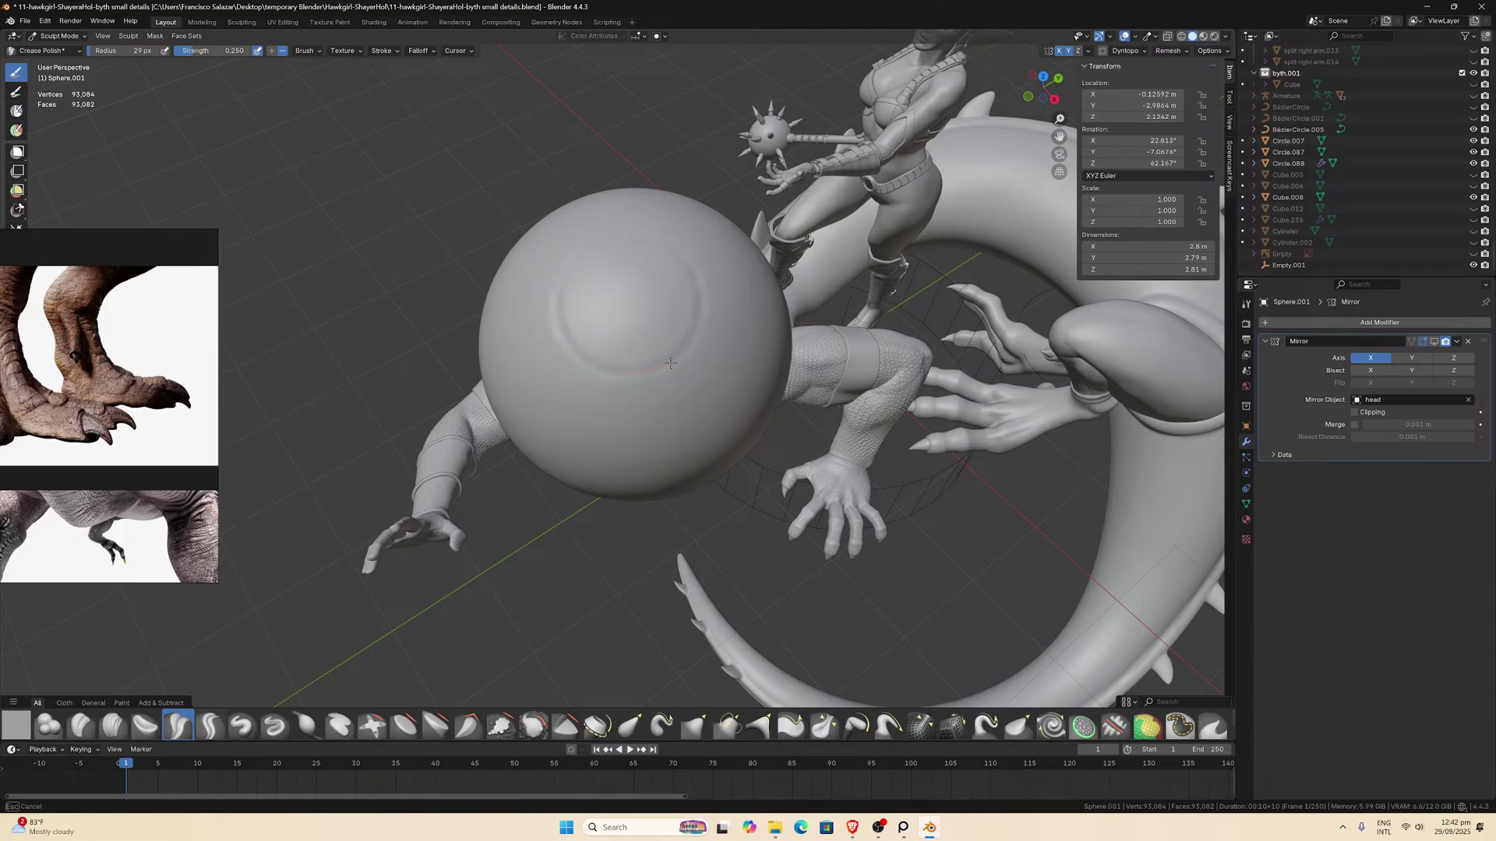
pyautogui.scroll(-4, 634, 379)
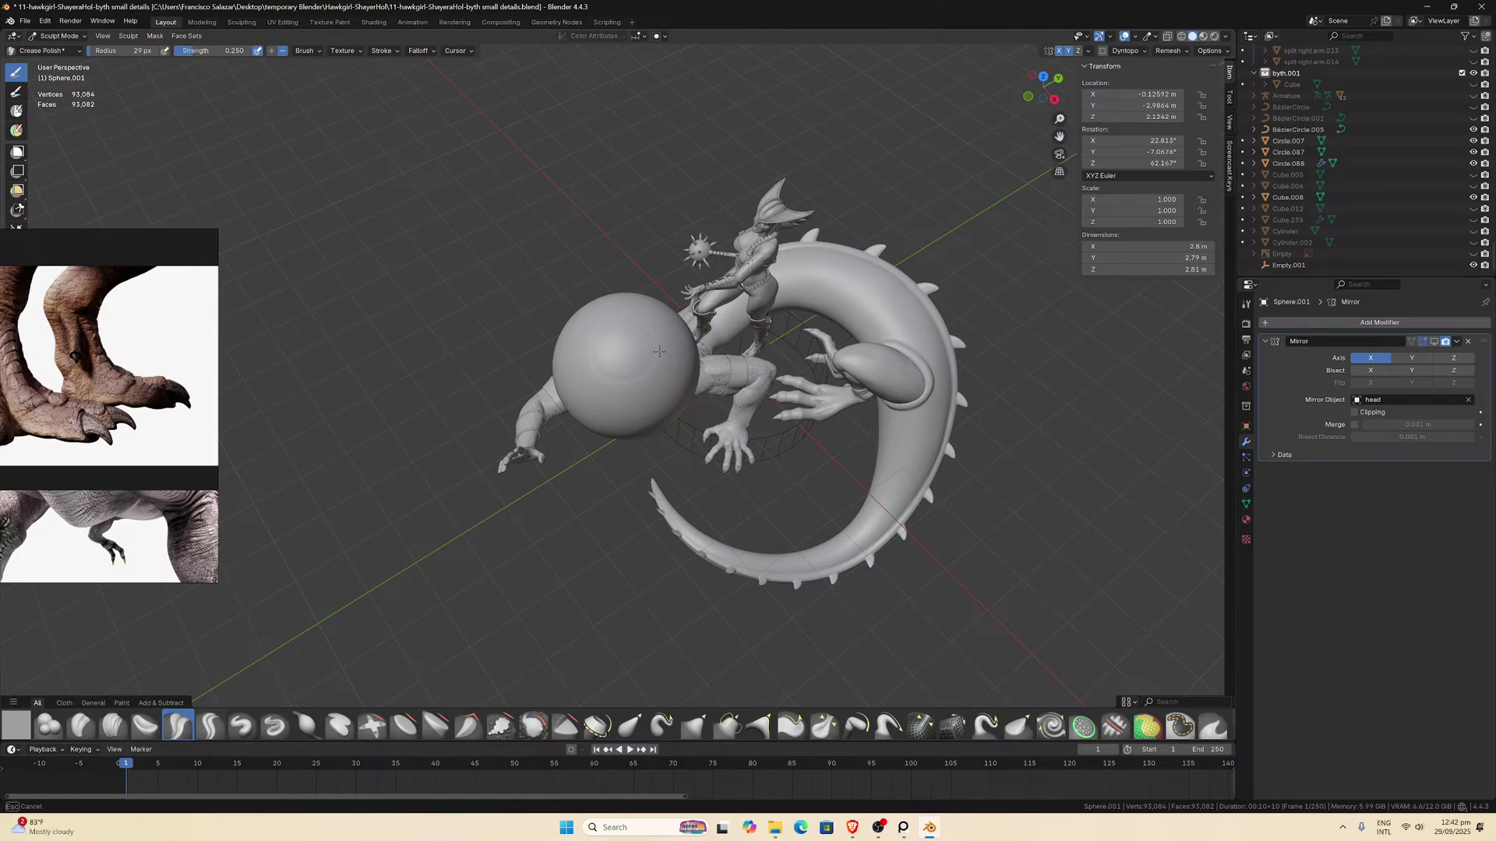
pyautogui.moveTo(659, 368)
pyautogui.mouseDown(button='middle')
pyautogui.moveTo(666, 278)
pyautogui.moveTo(634, 317)
pyautogui.mouseUp(button='middle')
pyautogui.scroll(3, 634, 317)
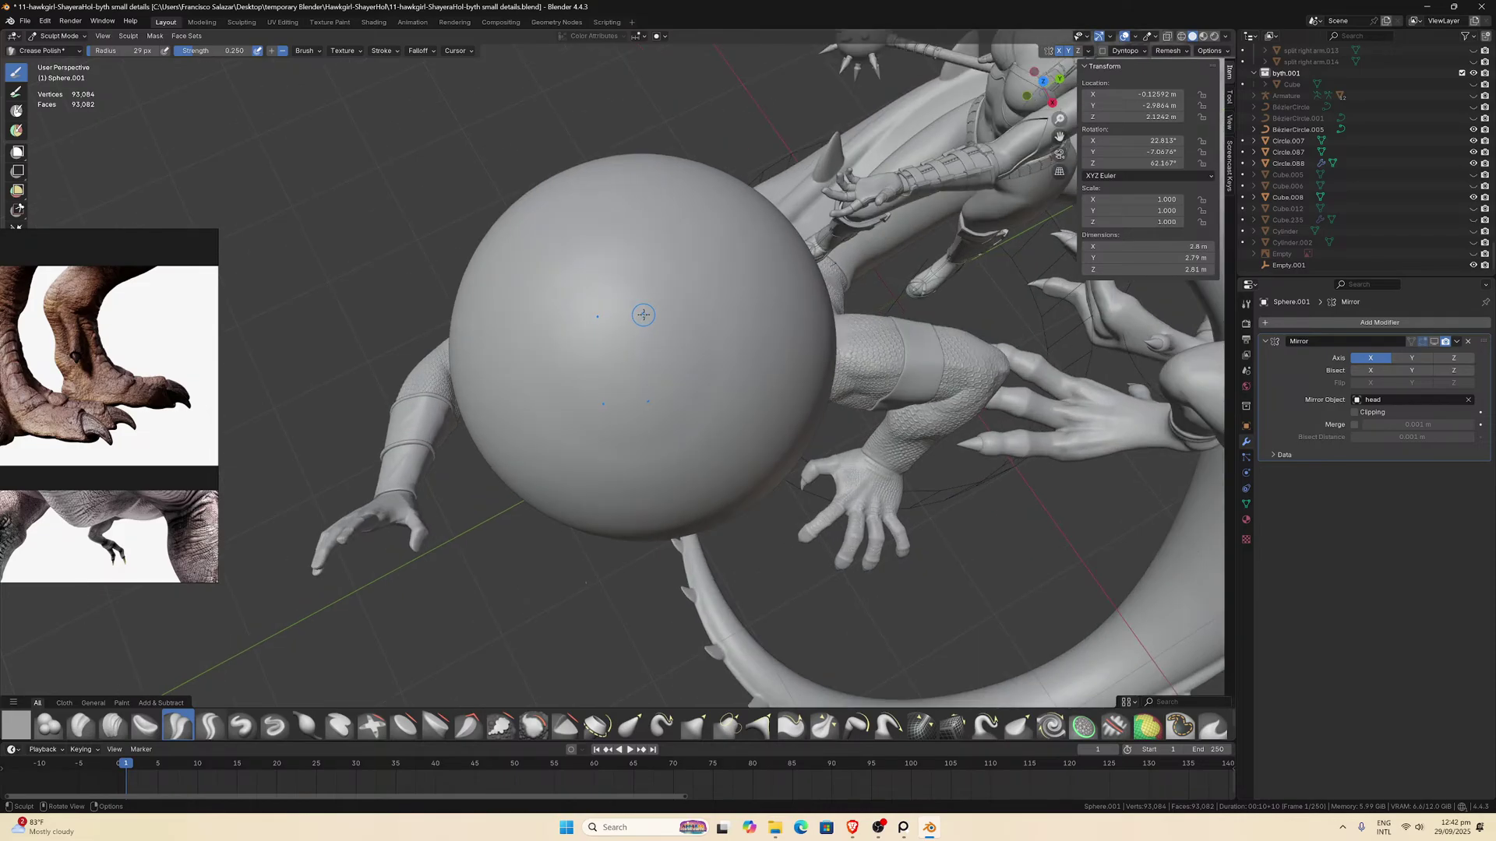
pyautogui.moveTo(583, 386); pyautogui.dragTo(413, 623, button='middle')
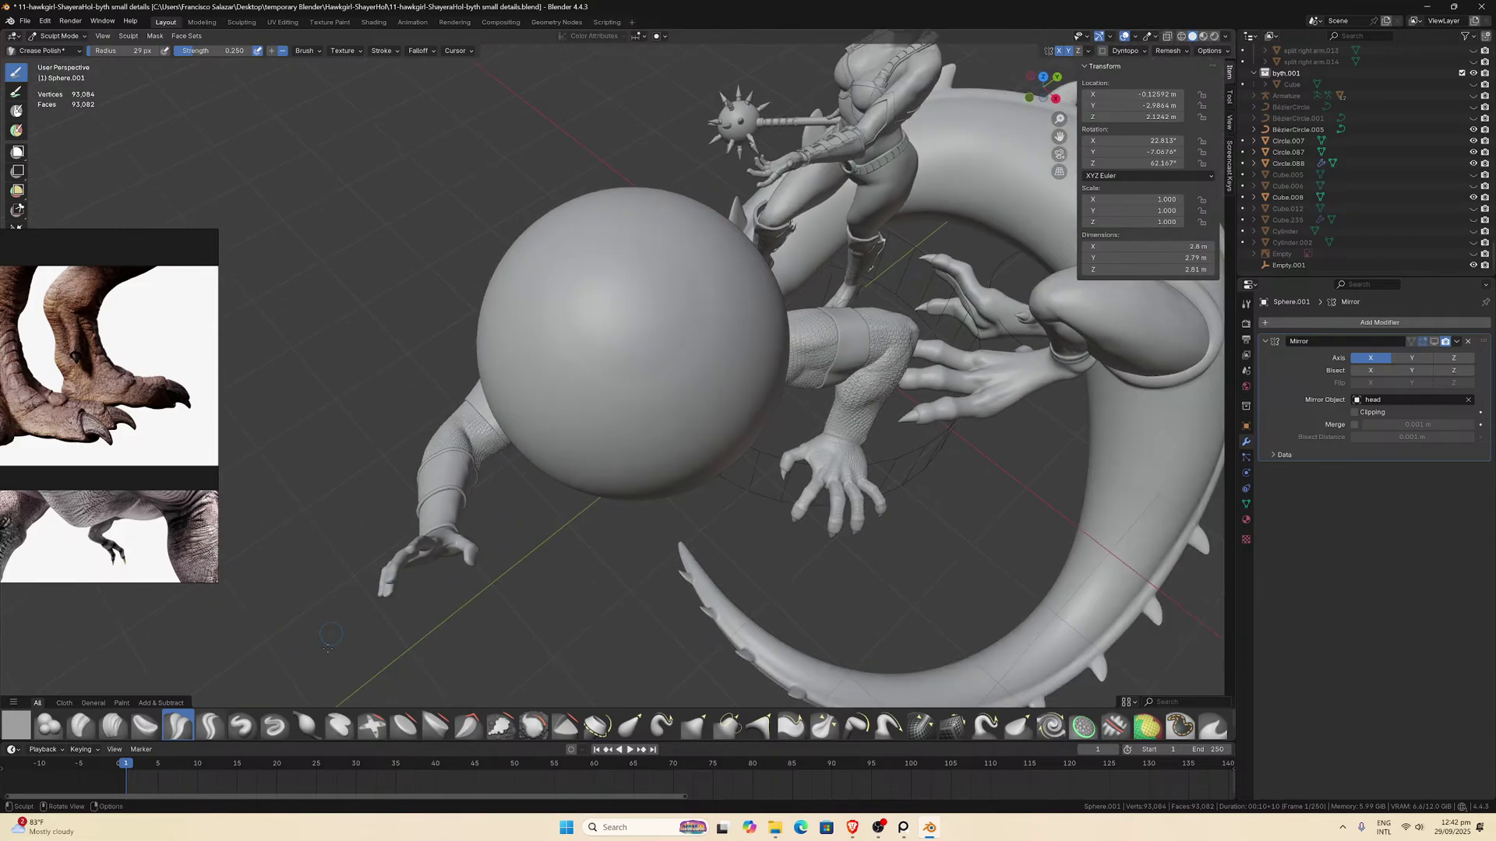
# Shape a circular iris outline on the eyeball with Flatten/Contrast strokes, using stroke stabilization.
pyautogui.click(404, 726)
pyautogui.scroll(3, 534, 394)
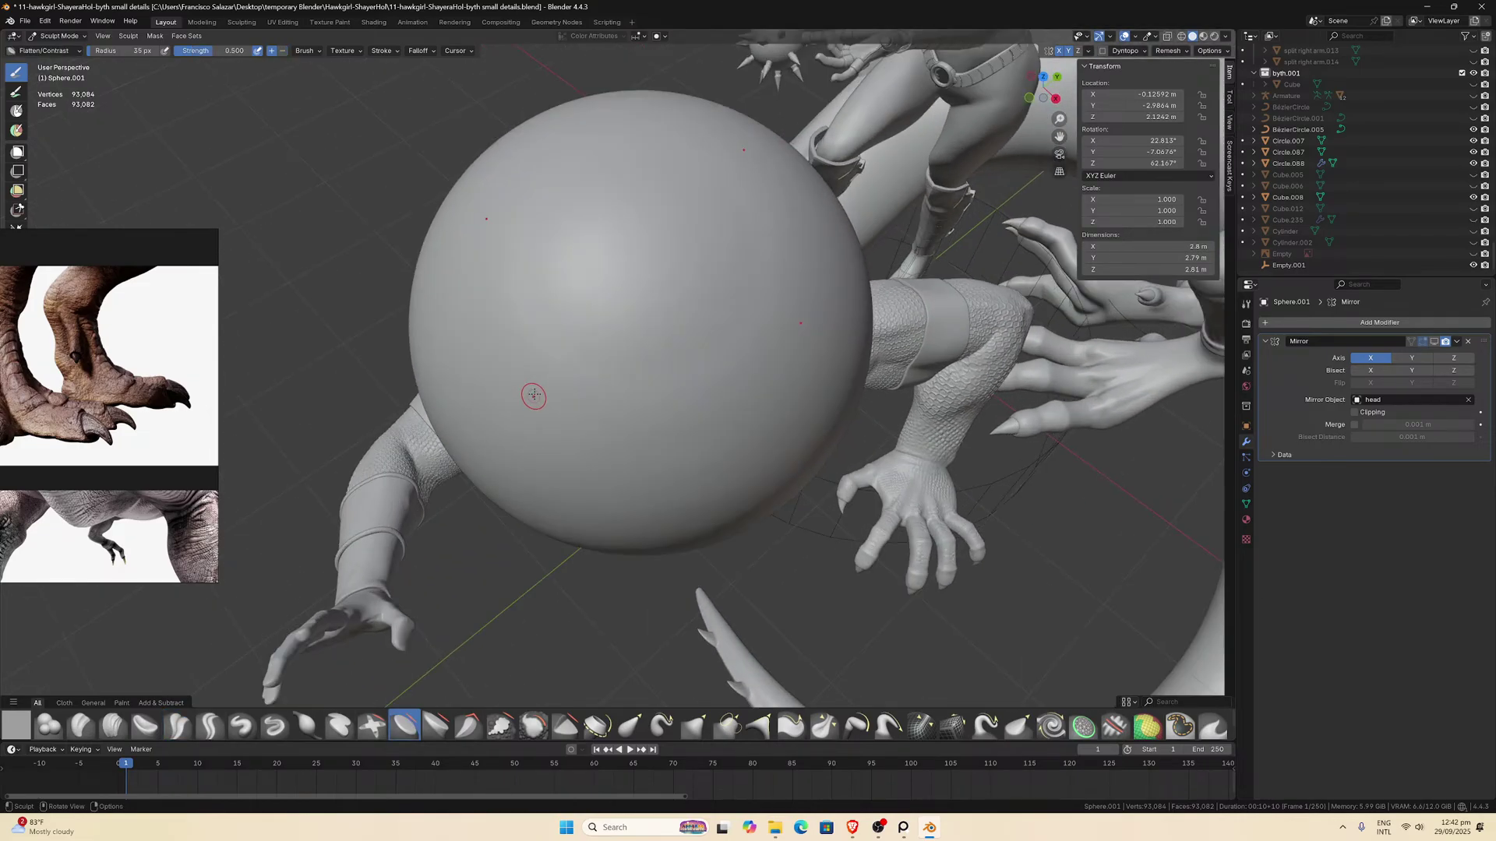
pyautogui.scroll(-2, 534, 377)
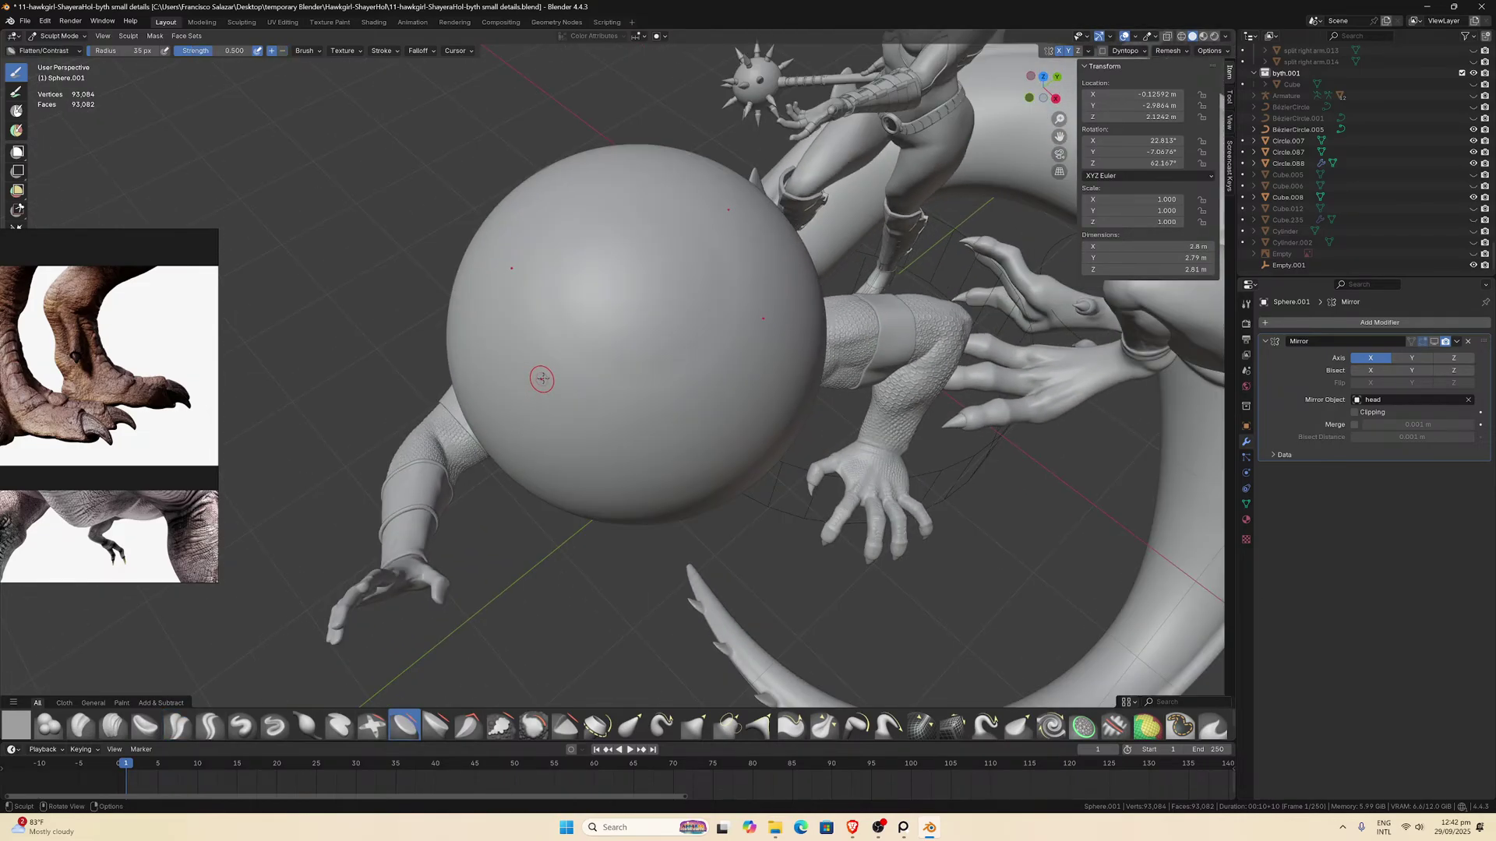
pyautogui.click(381, 50)
pyautogui.click(315, 212)
pyautogui.moveTo(547, 295)
pyautogui.mouseDown()
pyautogui.moveTo(573, 352)
pyautogui.moveTo(608, 372)
pyautogui.mouseUp()
pyautogui.moveTo(537, 250); pyautogui.dragTo(543, 346)
pyautogui.moveTo(699, 217)
pyautogui.mouseDown()
pyautogui.moveTo(612, 200)
pyautogui.moveTo(541, 252)
pyautogui.mouseUp()
pyautogui.moveTo(653, 204)
pyautogui.mouseDown()
pyautogui.moveTo(578, 226)
pyautogui.moveTo(556, 330)
pyautogui.moveTo(599, 374)
pyautogui.mouseUp()
# Tighten the iris outline with Pinch/Magnify strokes around the ring, turning on stroke stabilization for the brush.
pyautogui.press('p')
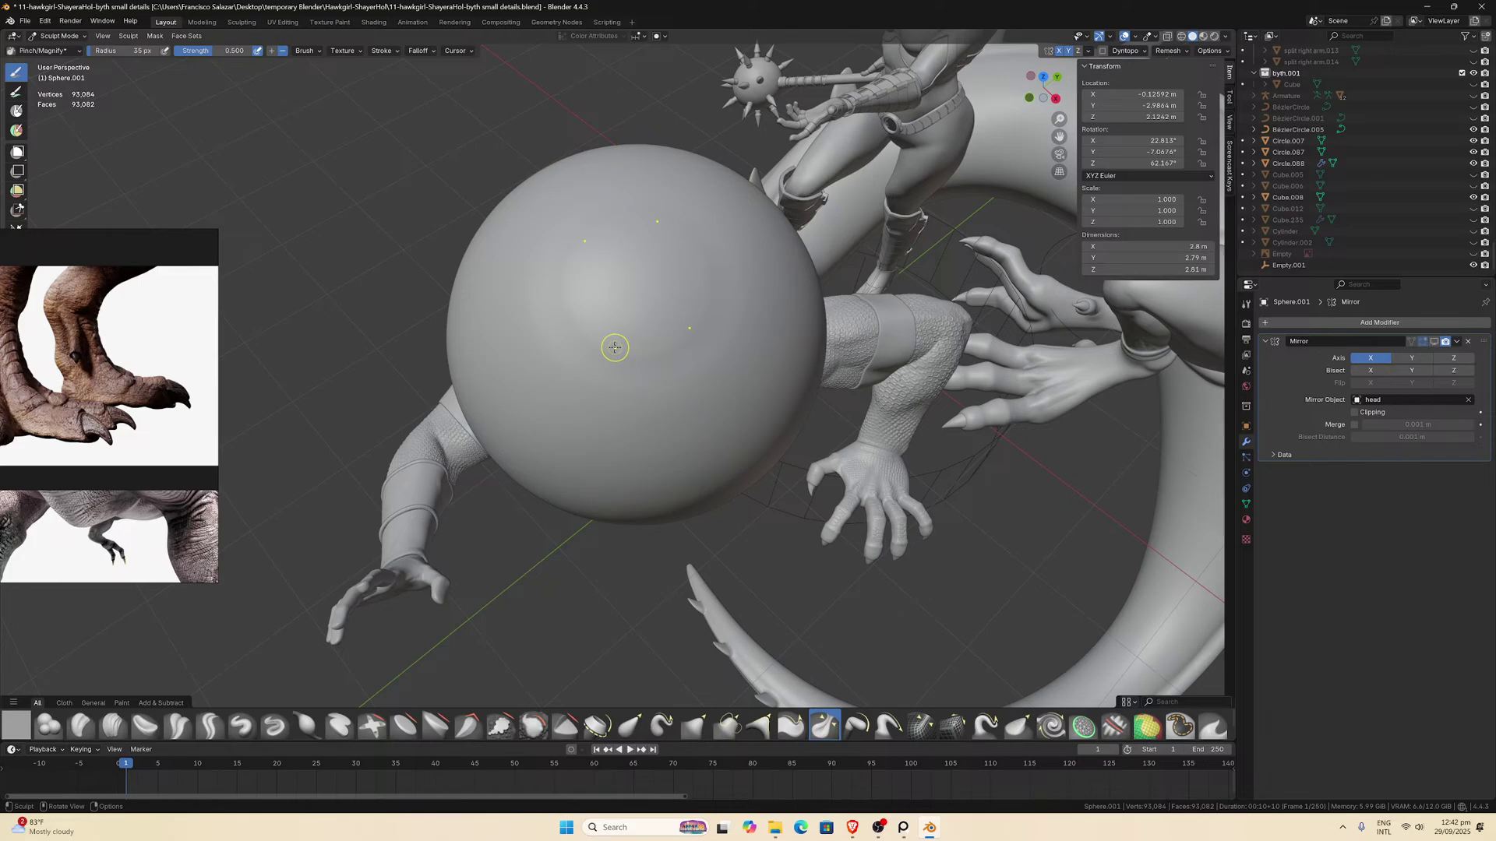
pyautogui.moveTo(574, 311); pyautogui.dragTo(600, 343)
pyautogui.moveTo(562, 271); pyautogui.dragTo(590, 231)
pyautogui.moveTo(624, 343); pyautogui.dragTo(625, 348, button='middle')
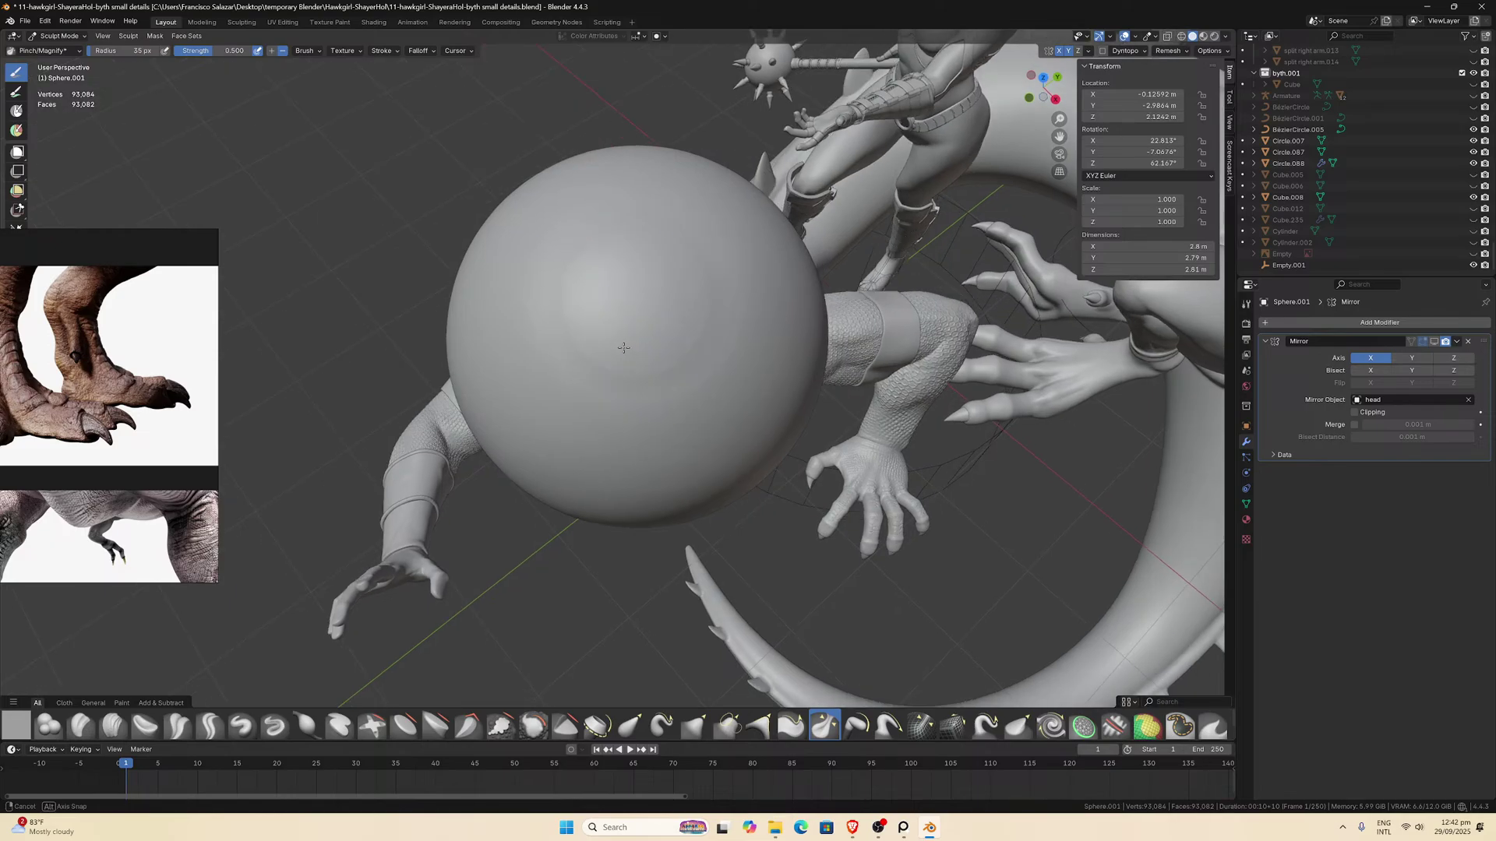
pyautogui.click(381, 50)
pyautogui.click(314, 211)
pyautogui.moveTo(562, 315); pyautogui.dragTo(596, 374)
pyautogui.moveTo(716, 307); pyautogui.dragTo(690, 310)
pyautogui.moveTo(562, 310)
pyautogui.mouseDown()
pyautogui.moveTo(606, 373)
pyautogui.moveTo(711, 324)
pyautogui.mouseUp()
# Refine the lower and side edges of the iris ring with further close-up Pinch/Magnify strokes.
pyautogui.scroll(4, 686, 331)
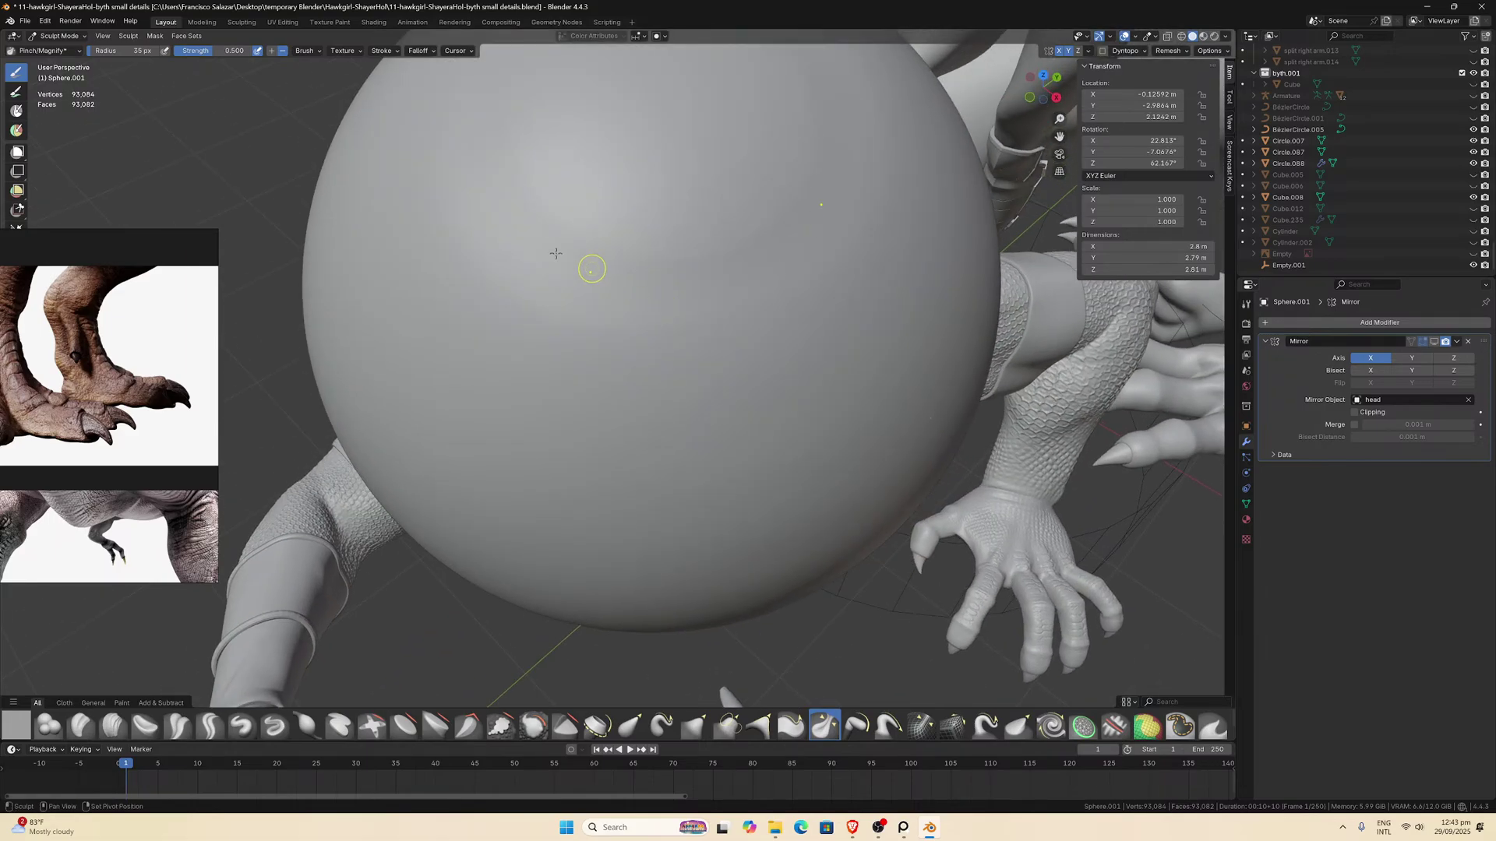
pyautogui.moveTo(597, 269)
pyautogui.mouseDown()
pyautogui.moveTo(581, 277)
pyautogui.moveTo(709, 281)
pyautogui.mouseUp()
pyautogui.moveTo(506, 241); pyautogui.dragTo(533, 281)
pyautogui.moveTo(468, 201); pyautogui.dragTo(475, 209)
pyautogui.moveTo(475, 208); pyautogui.dragTo(584, 324, button='middle')
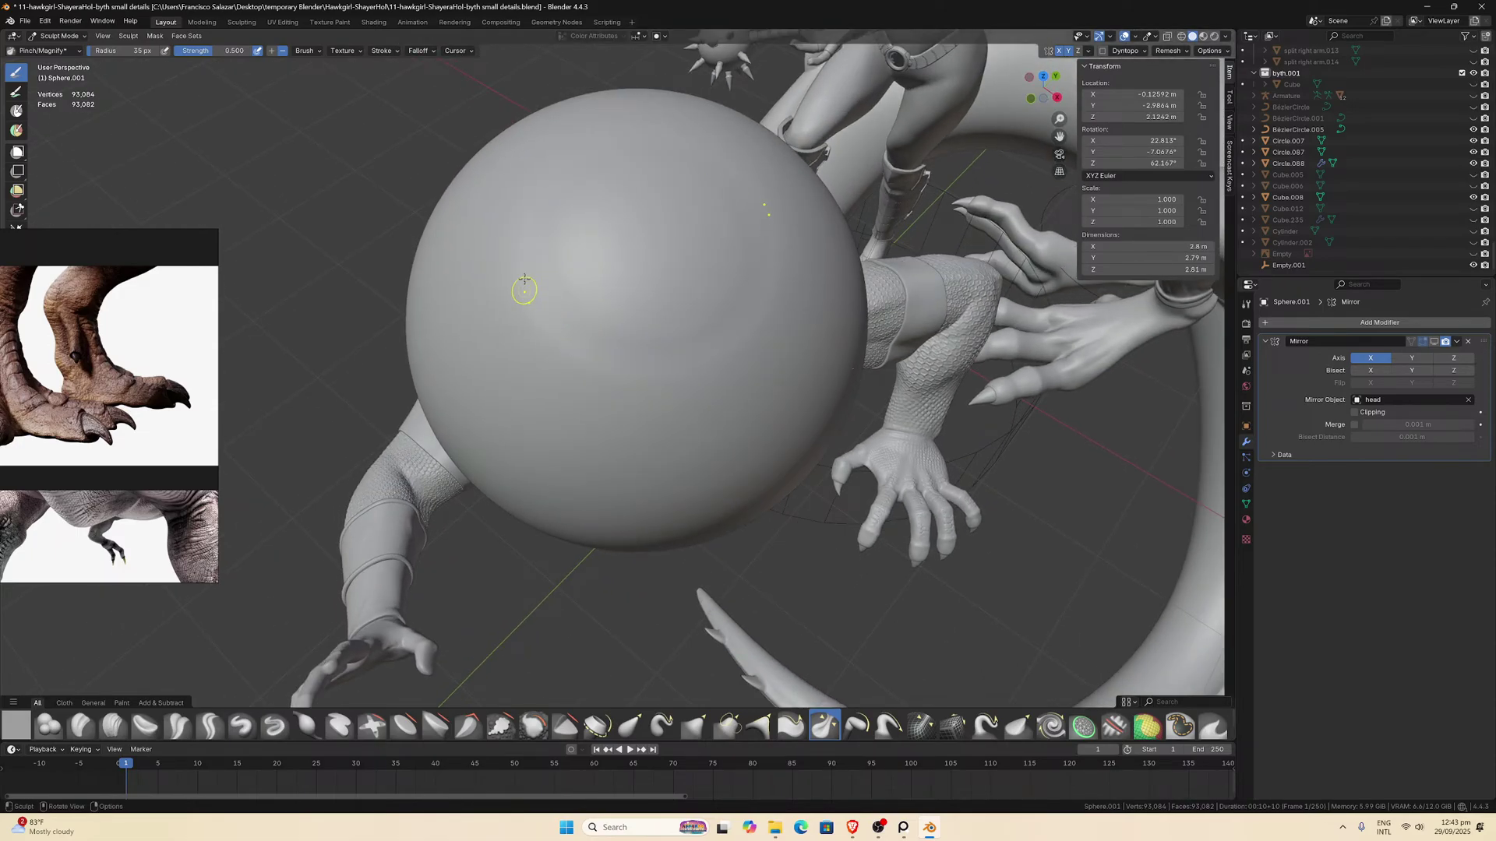
pyautogui.moveTo(537, 308); pyautogui.dragTo(589, 364)
pyautogui.moveTo(851, 223); pyautogui.dragTo(849, 233)
# Switch to the Draw brush and bring up its texture settings.
pyautogui.scroll(-5, 826, 273)
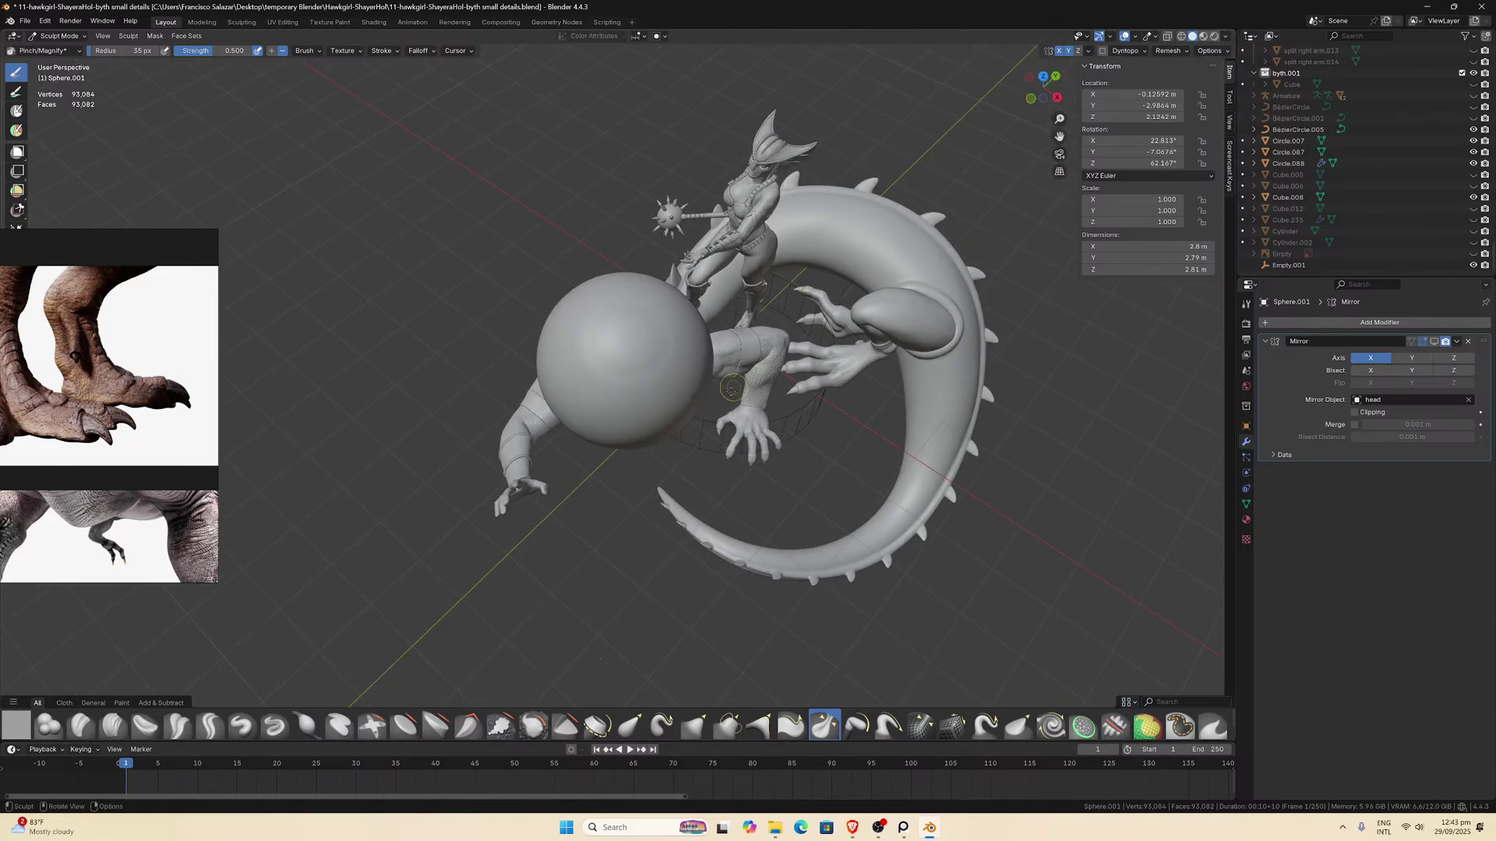
pyautogui.moveTo(747, 358)
pyautogui.mouseDown(button='middle')
pyautogui.moveTo(709, 390)
pyautogui.moveTo(704, 357)
pyautogui.moveTo(752, 292)
pyautogui.moveTo(721, 323)
pyautogui.moveTo(740, 285)
pyautogui.moveTo(654, 409)
pyautogui.moveTo(676, 395)
pyautogui.mouseUp(button='middle')
pyautogui.scroll(5, 704, 357)
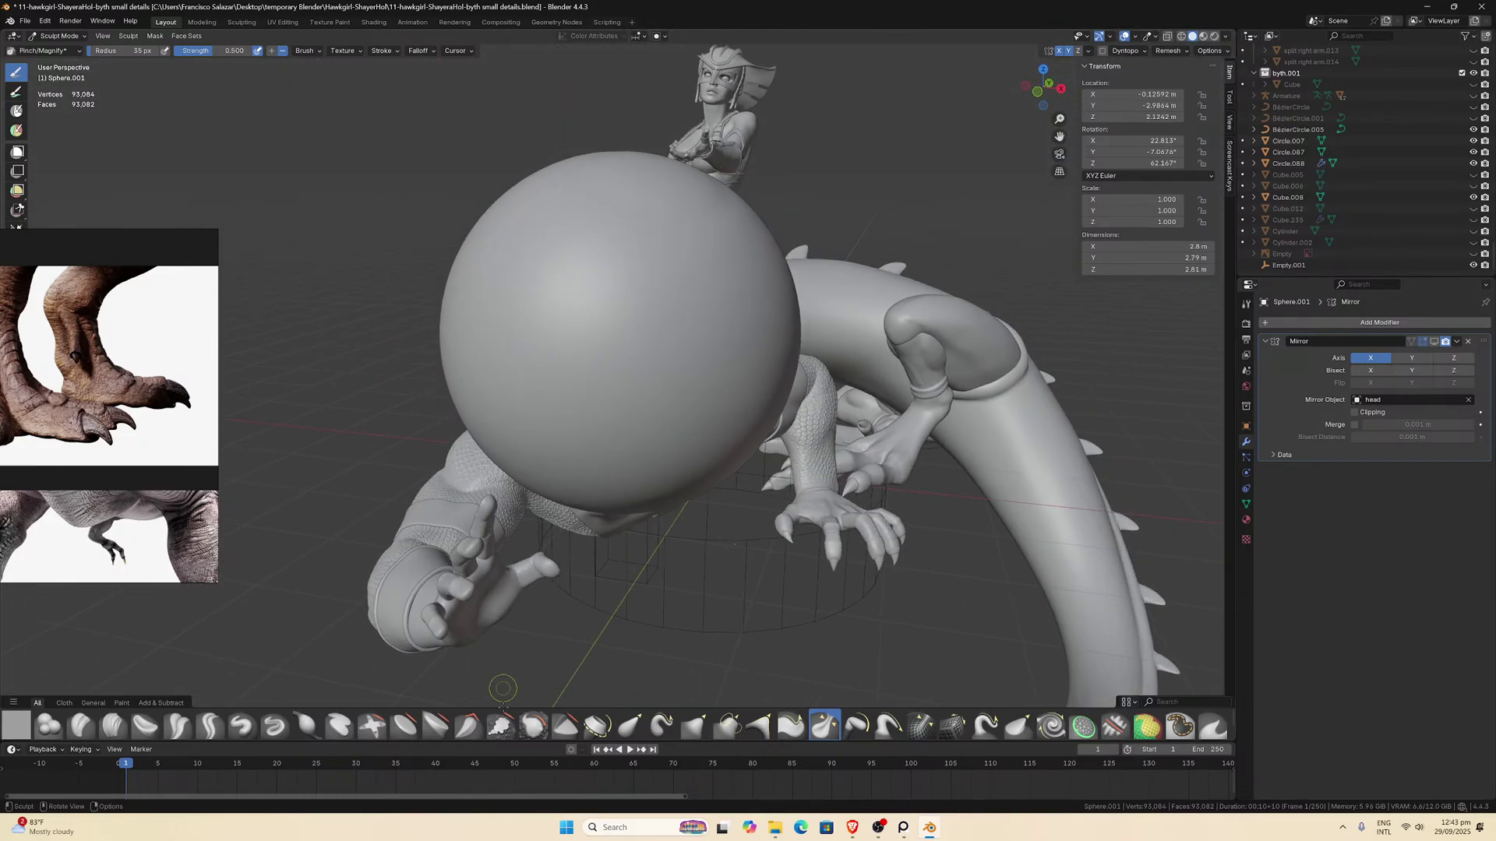
pyautogui.click(243, 725)
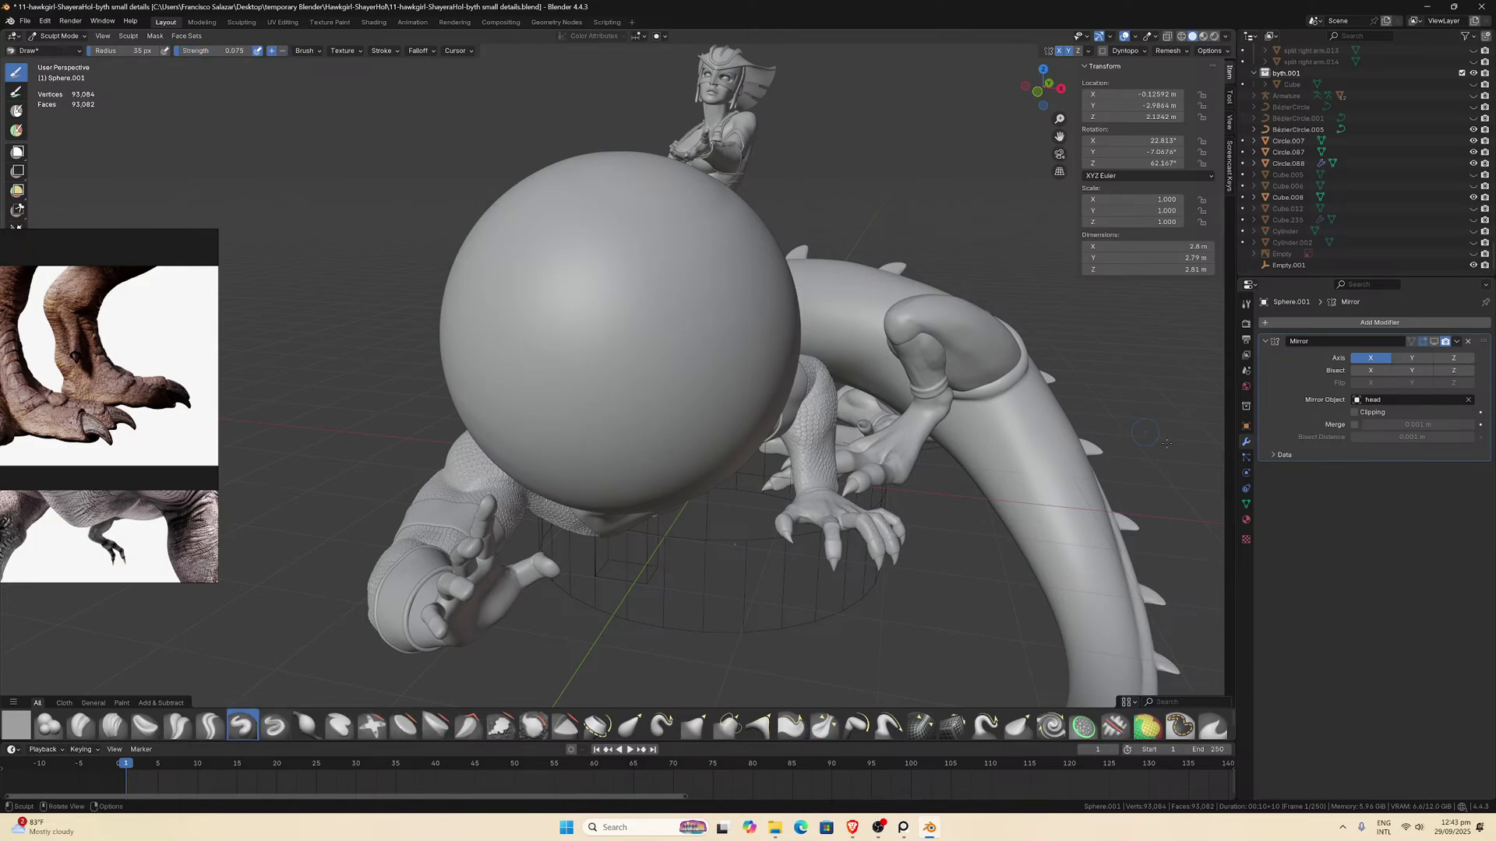
pyautogui.click(1248, 520)
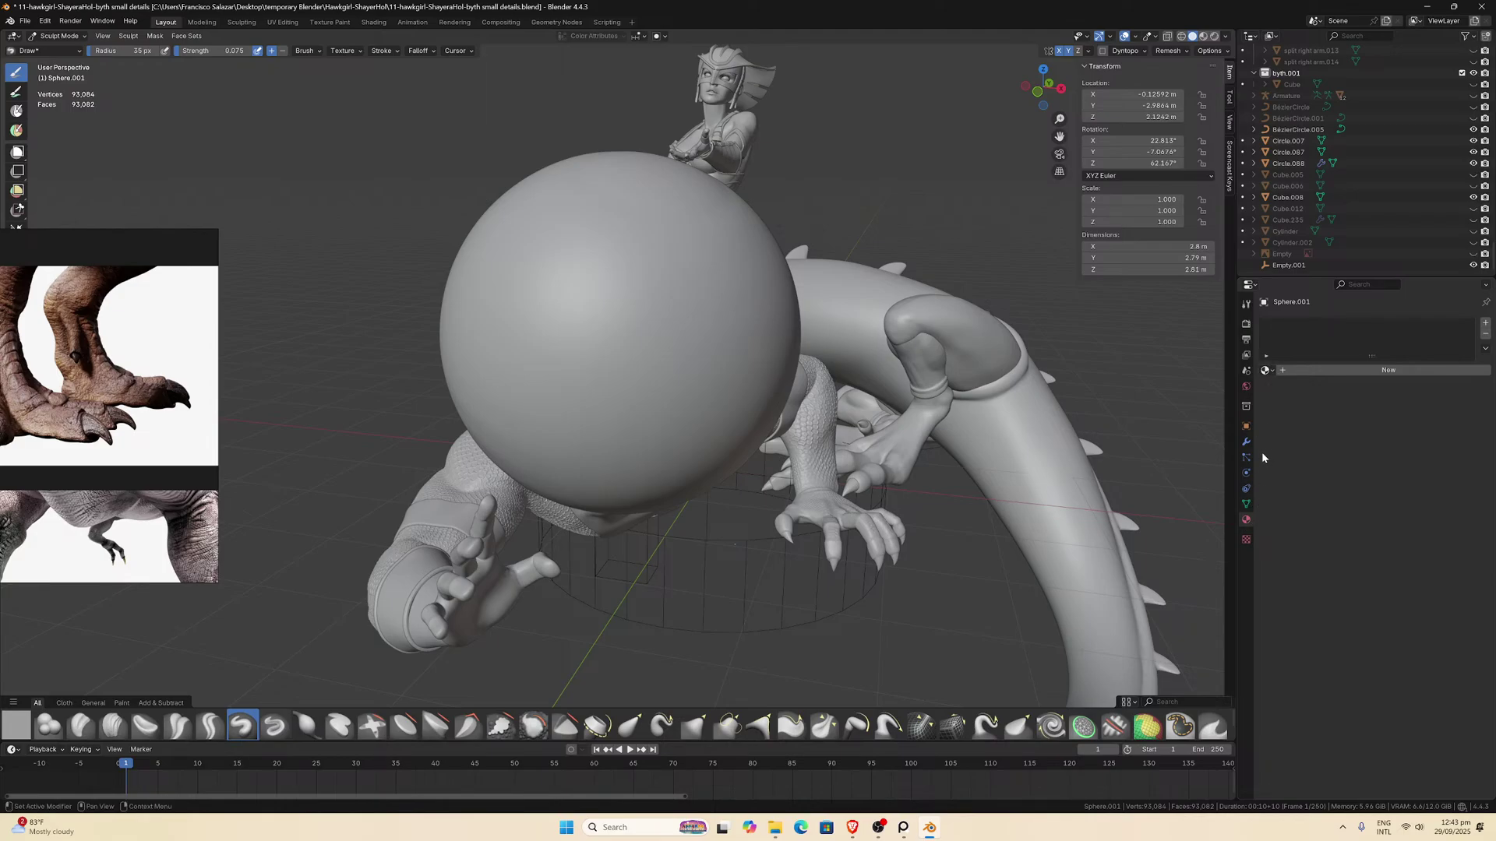
pyautogui.click(1246, 539)
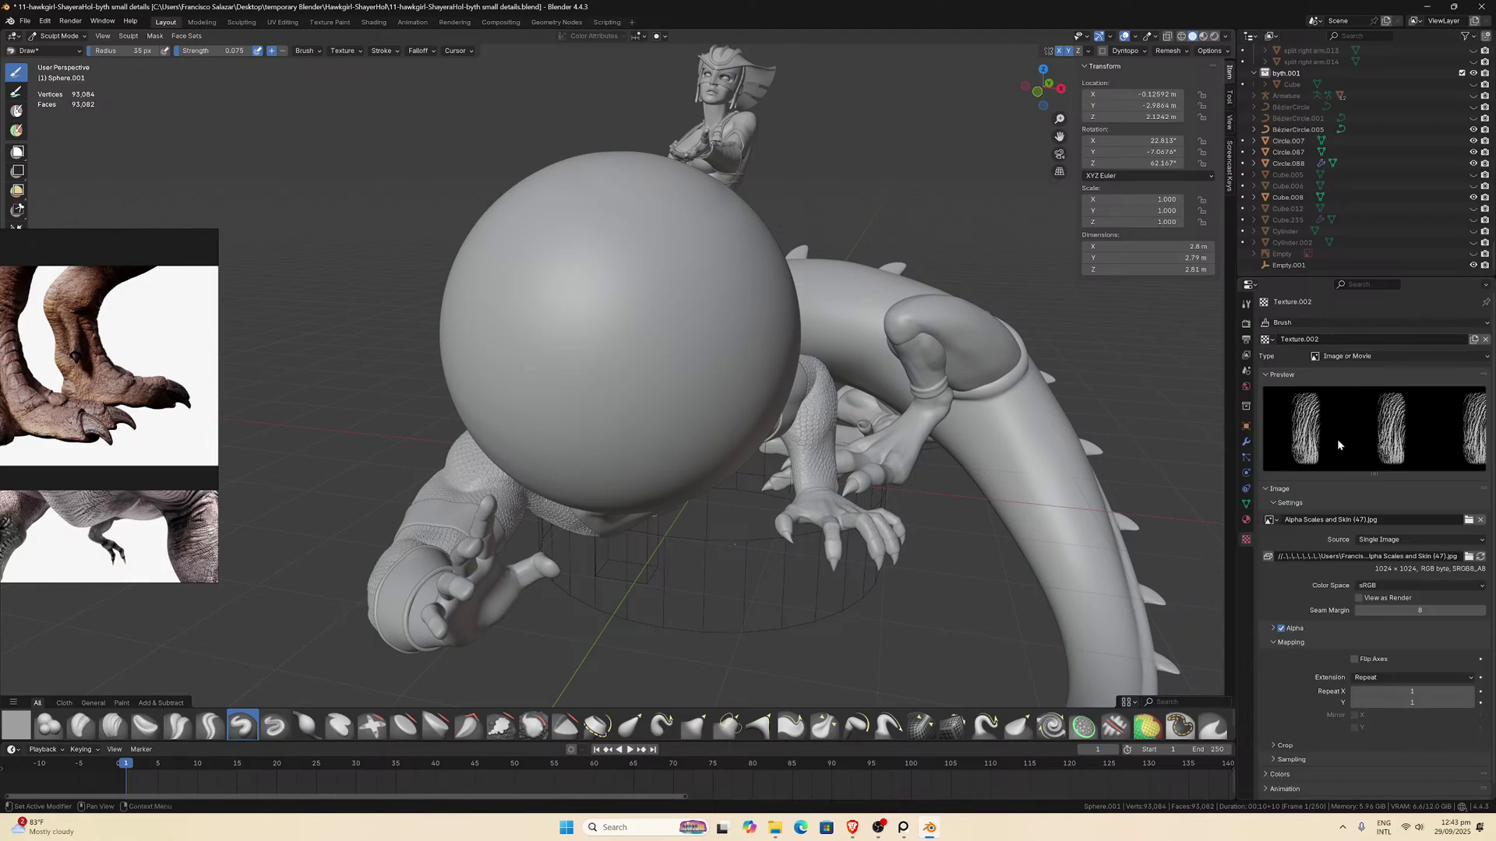
# Browse the alpha texture folders and load "Alpha Veins and Lightning (7).jpg" as the Draw brush's texture image.
pyautogui.click(1470, 521)
pyautogui.scroll(-2, 914, 407)
pyautogui.scroll(2, 779, 350)
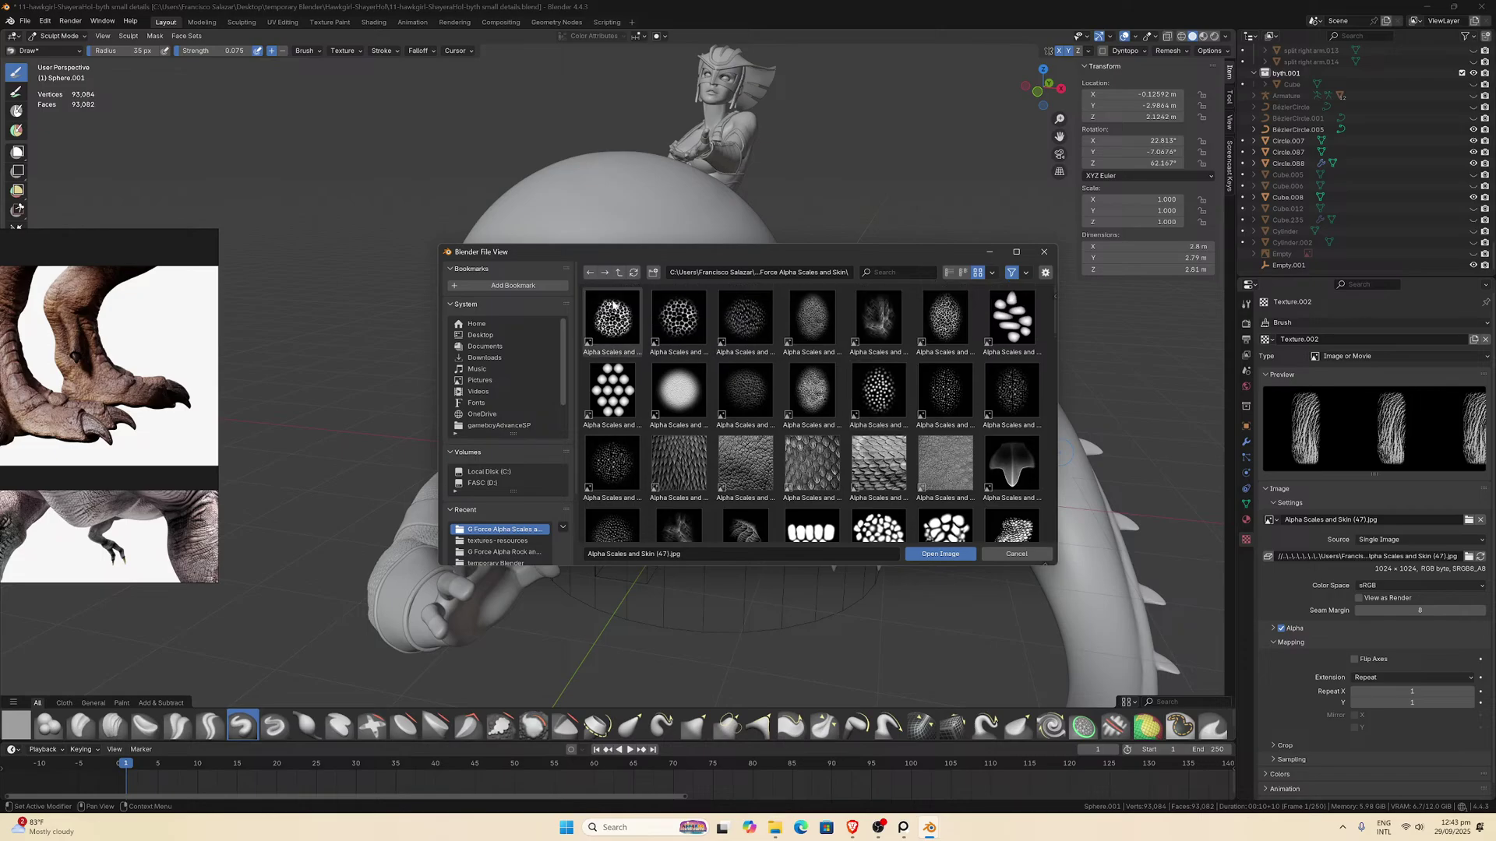
pyautogui.click(619, 271)
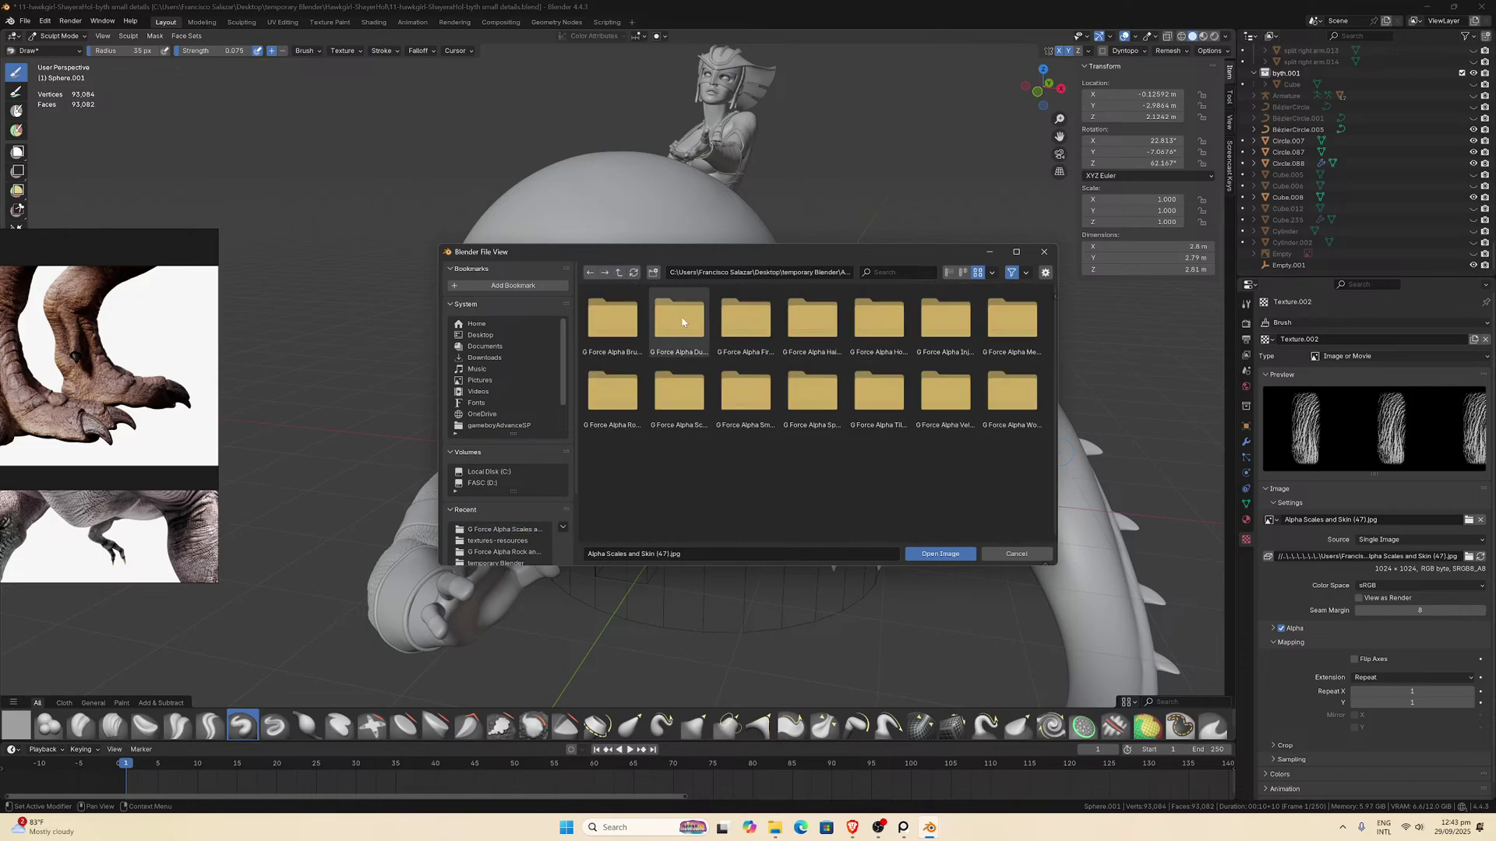
pyautogui.click(746, 405)
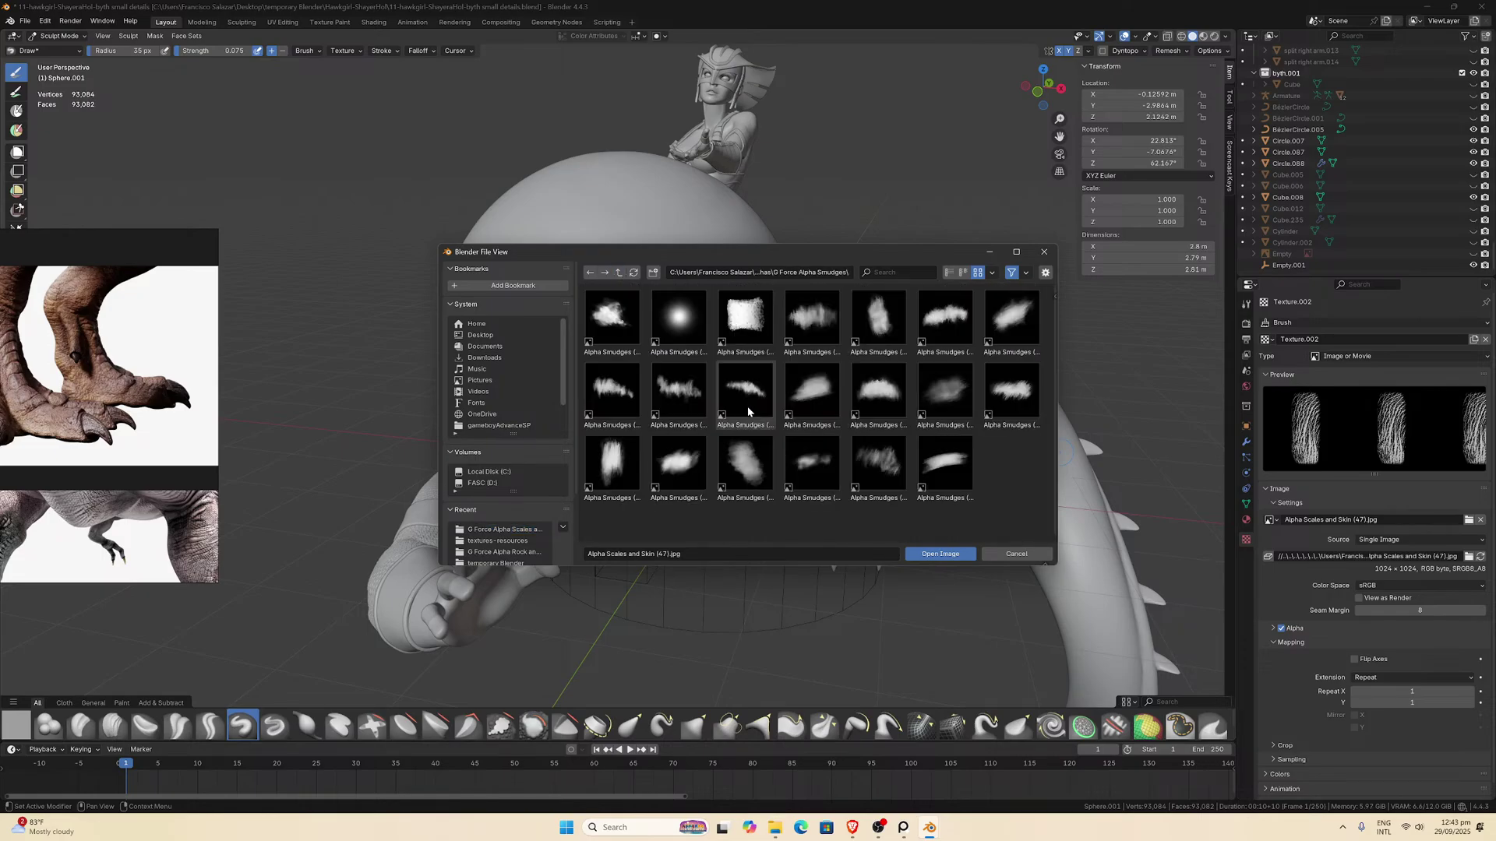
pyautogui.click(619, 273)
pyautogui.click(838, 427)
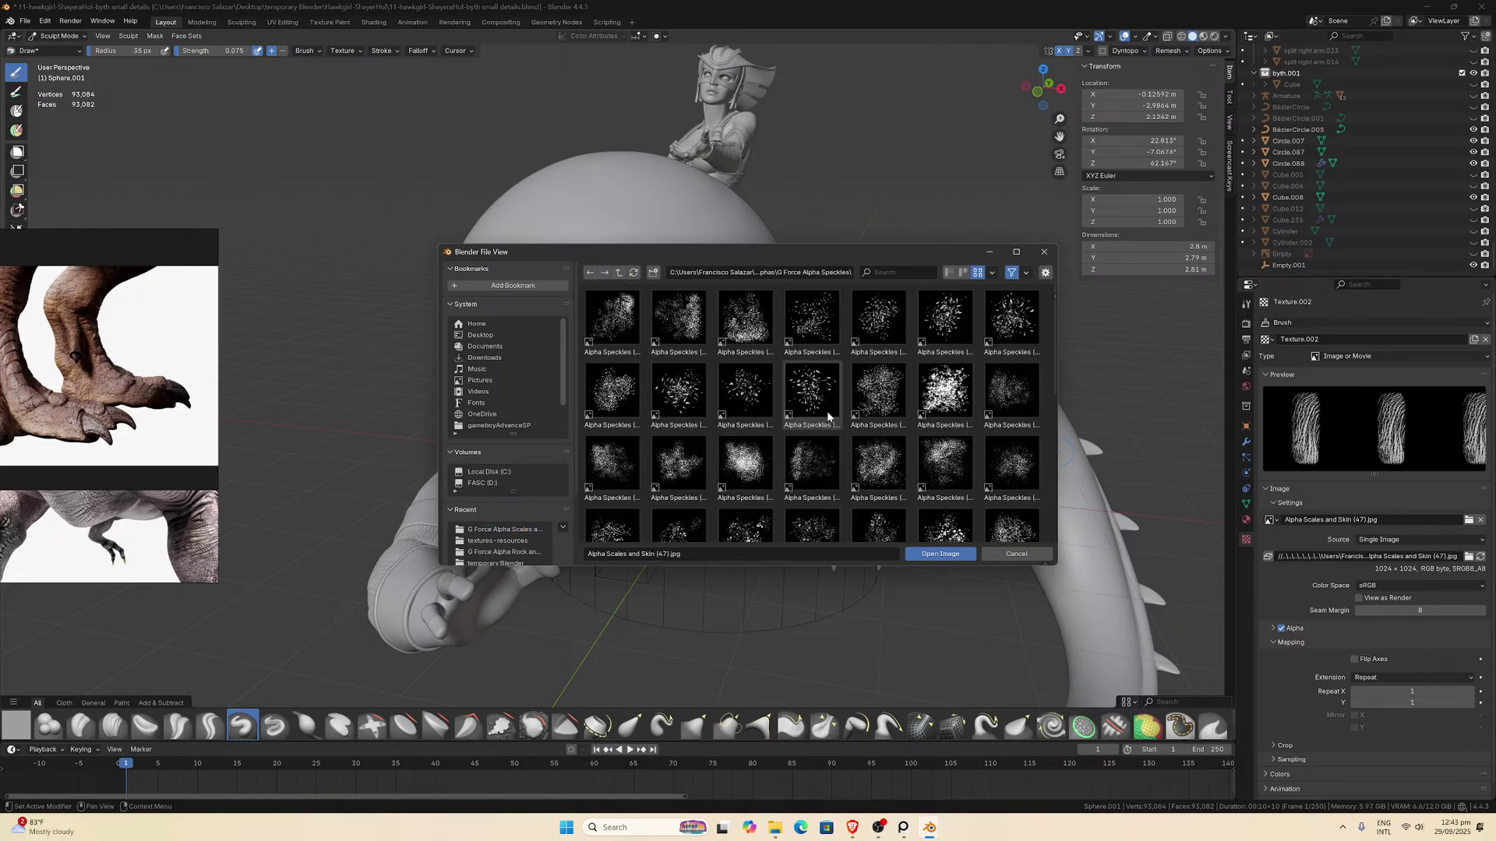
pyautogui.click(617, 274)
pyautogui.click(927, 398)
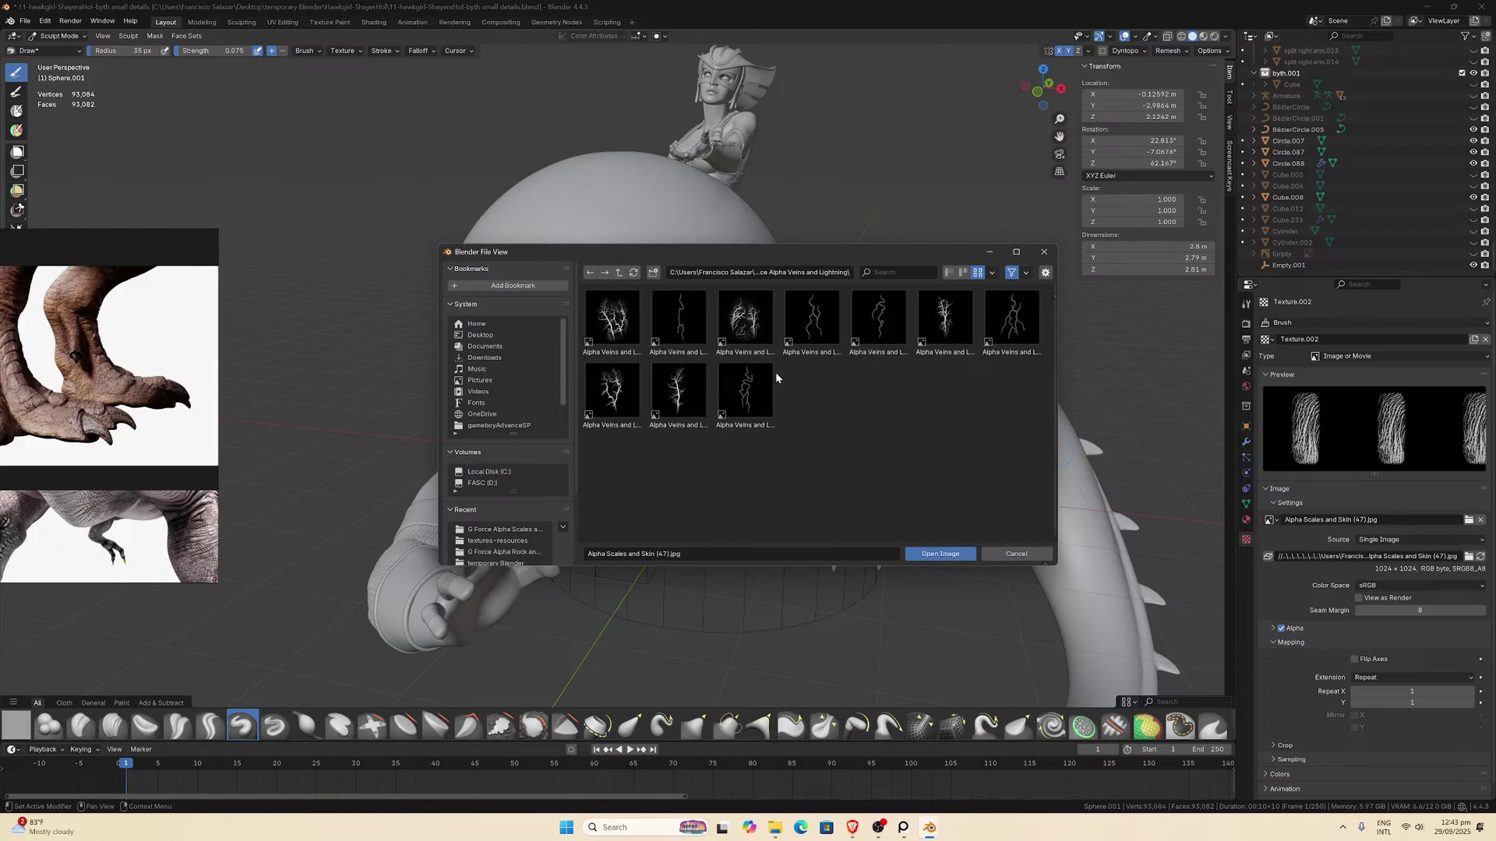
pyautogui.doubleClick(1015, 322)
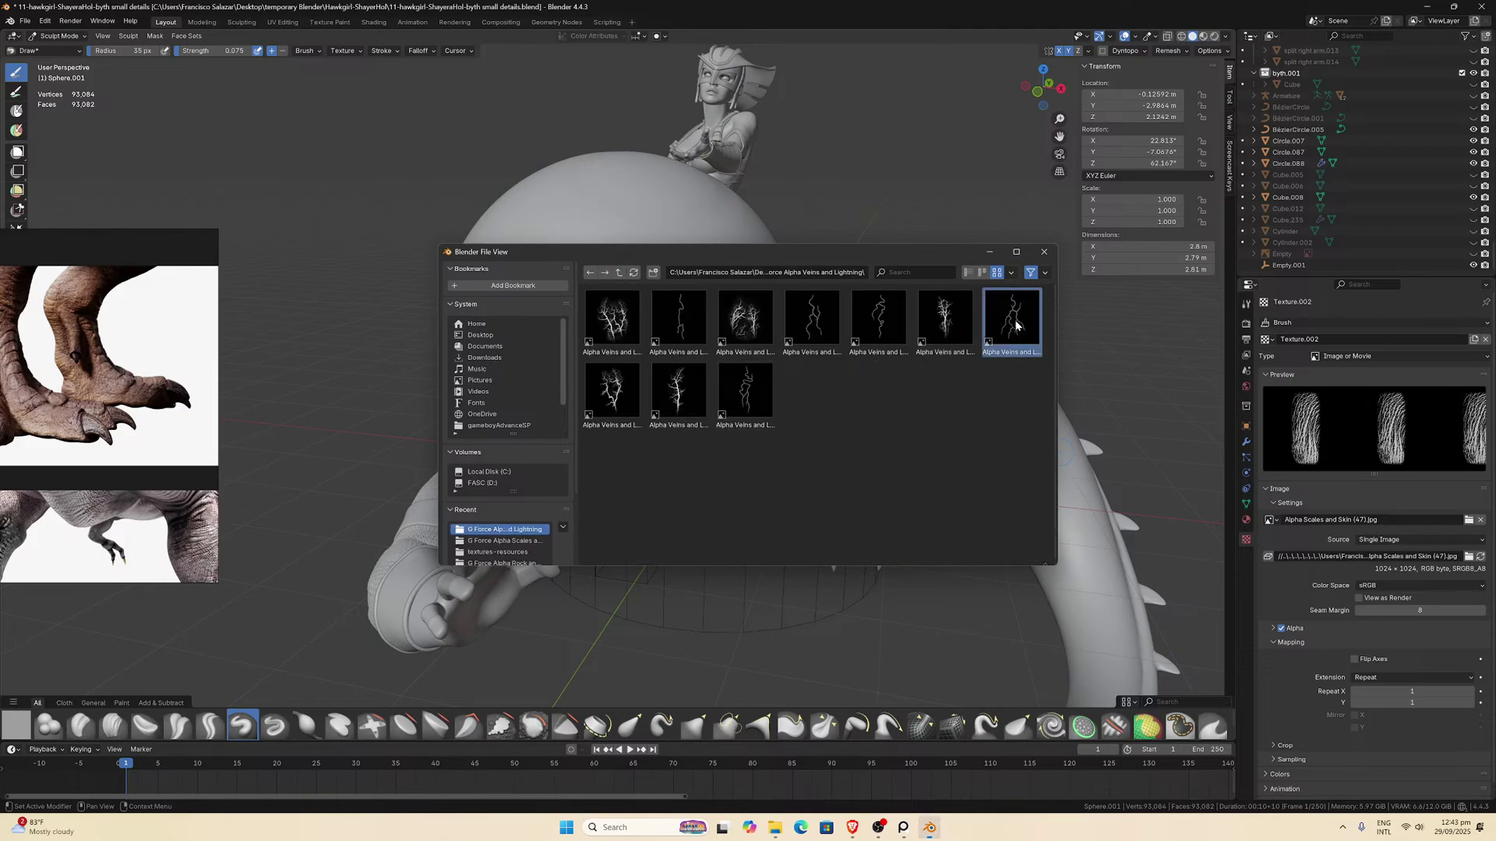
# Set the Draw brush strength to 0.15.
pyautogui.moveTo(738, 357); pyautogui.dragTo(630, 371, button='middle')
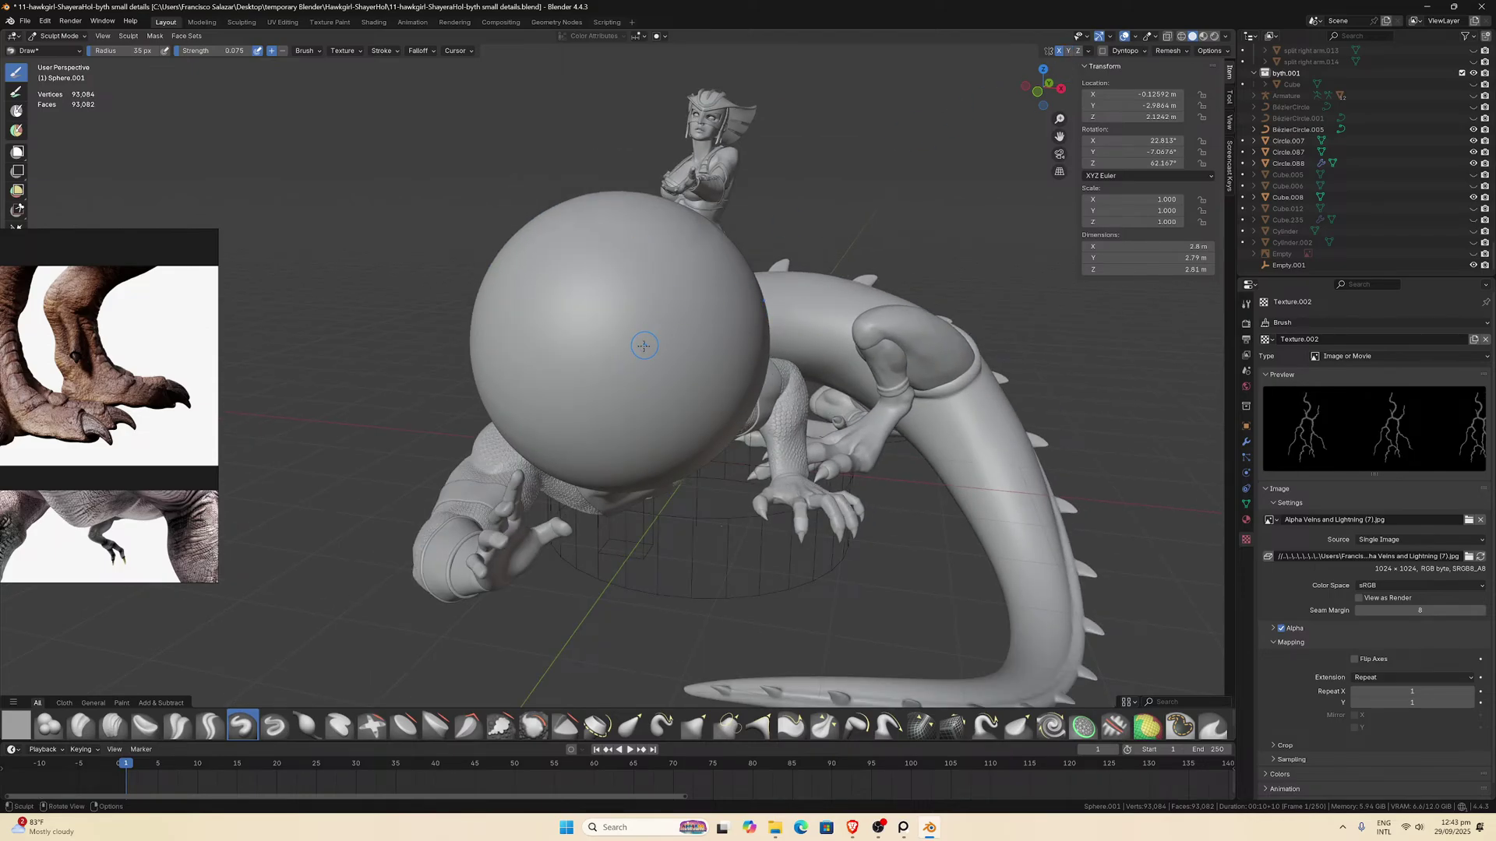
pyautogui.press('b')
pyautogui.press('Escape')
pyautogui.click(236, 52)
pyautogui.write('0.15')
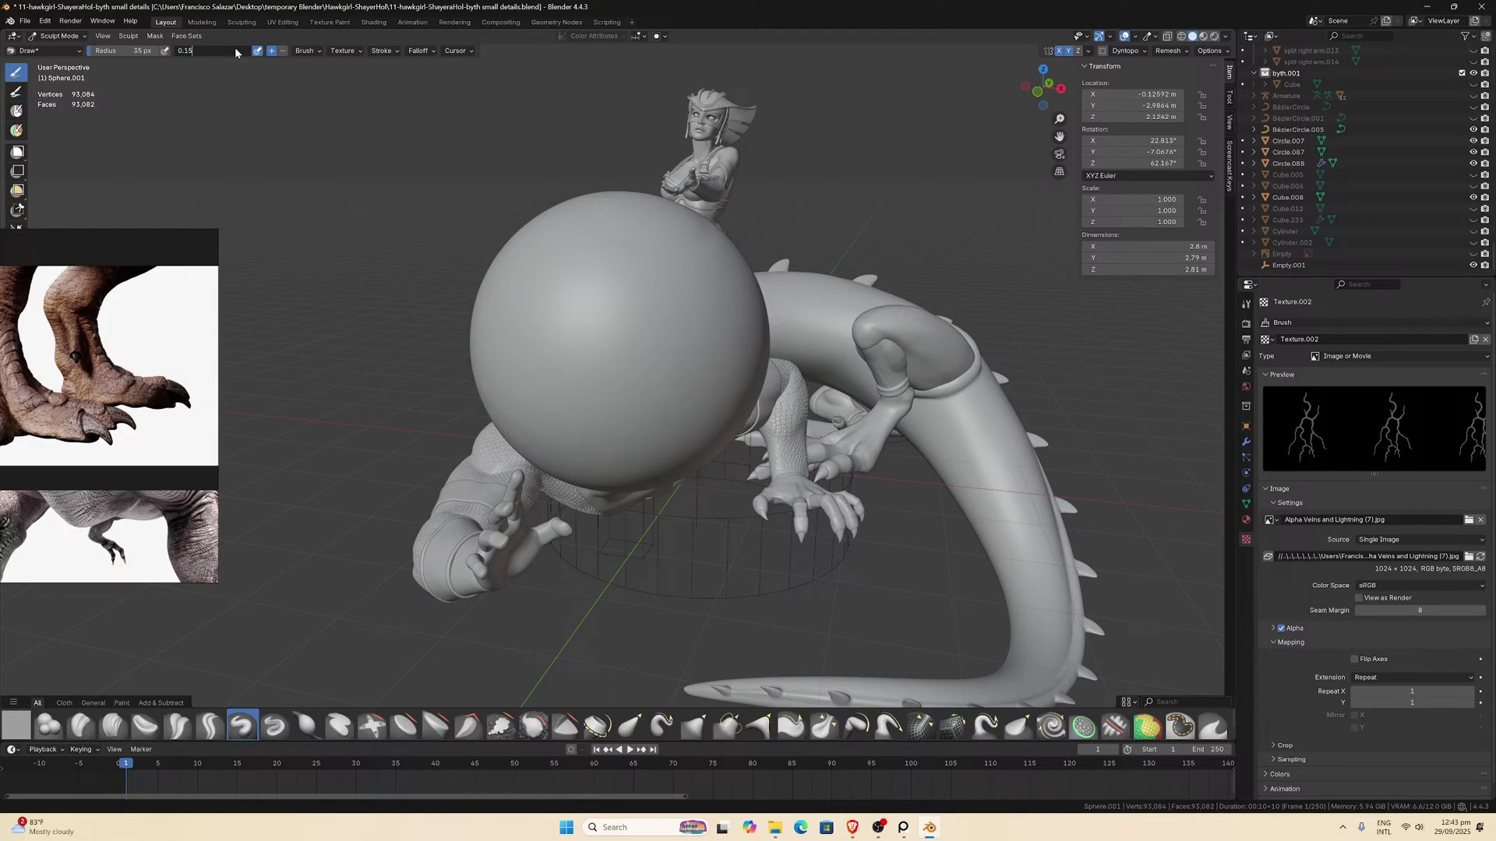
pyautogui.press('Return')
# In Object Mode, set the enlarged eyeball's X, Y and Z scale to 0.05 and apply the scale.
pyautogui.moveTo(577, 271)
pyautogui.mouseDown(button='middle')
pyautogui.moveTo(573, 304)
pyautogui.moveTo(604, 349)
pyautogui.mouseUp(button='middle')
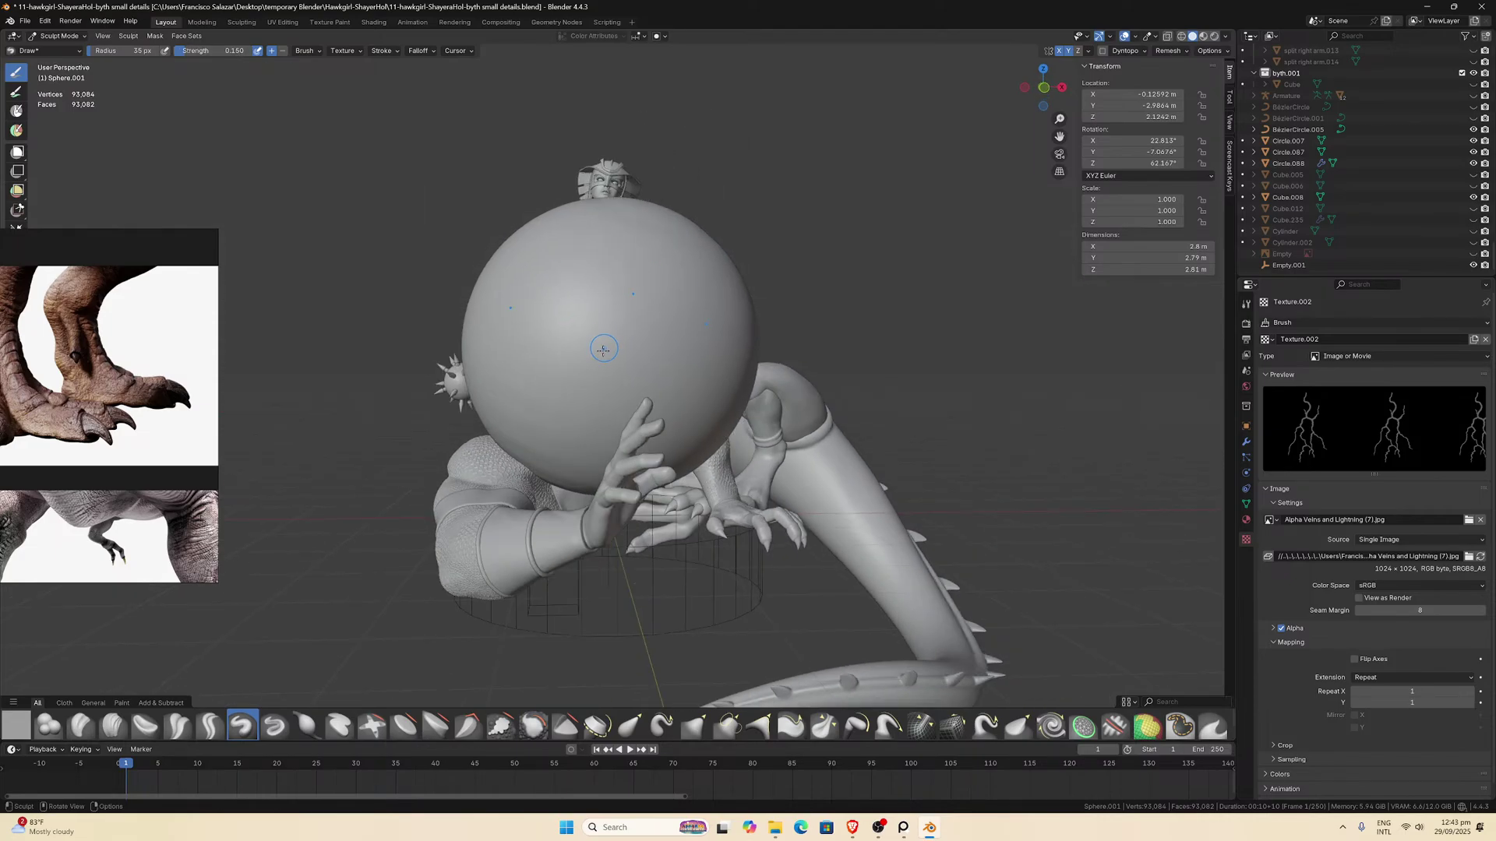
pyautogui.click(56, 36)
pyautogui.click(54, 49)
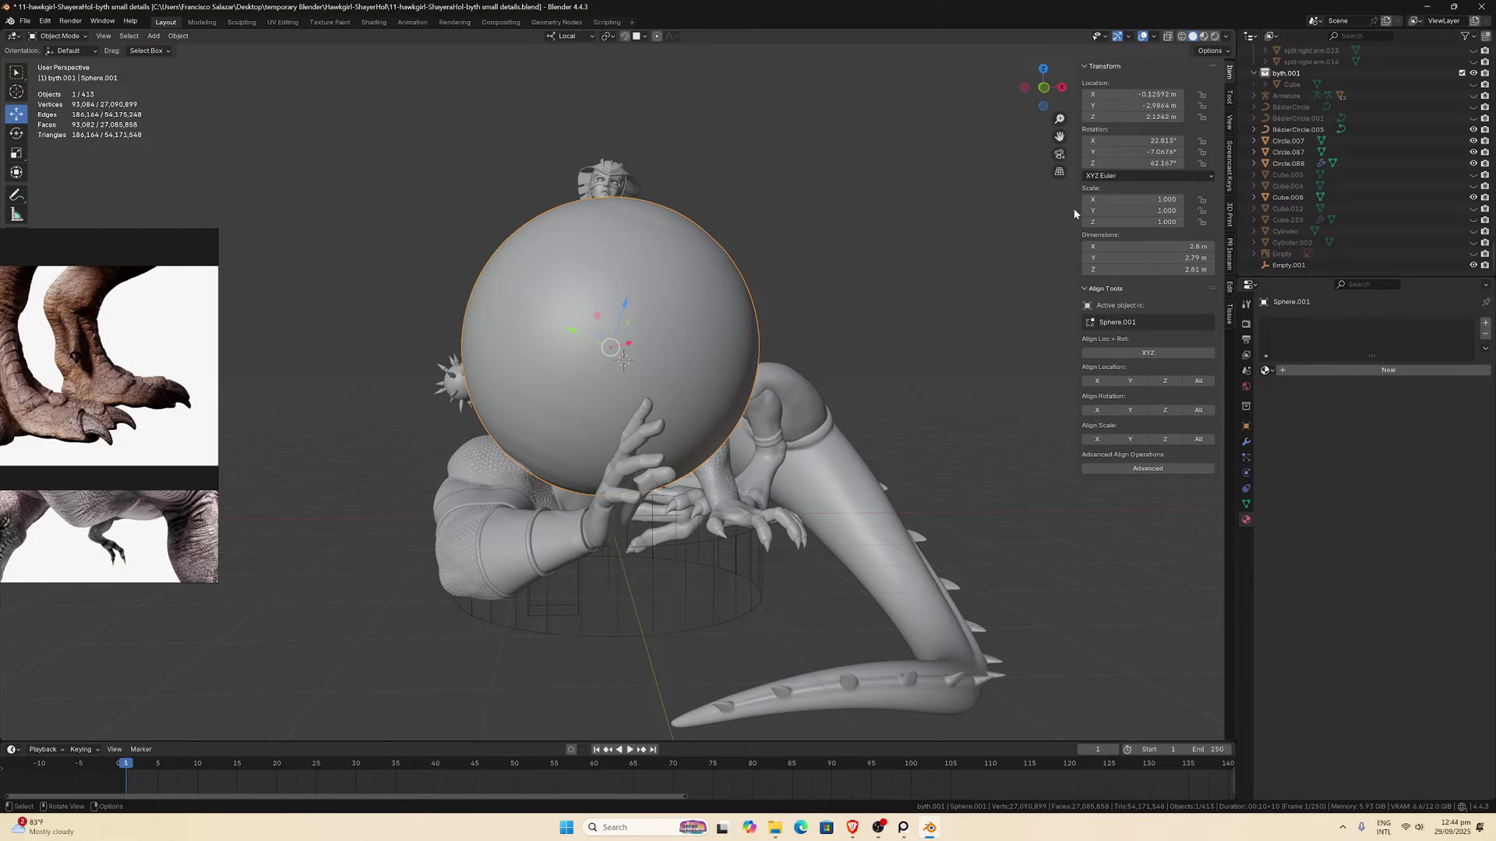
pyautogui.moveTo(1133, 199); pyautogui.dragTo(1134, 222)
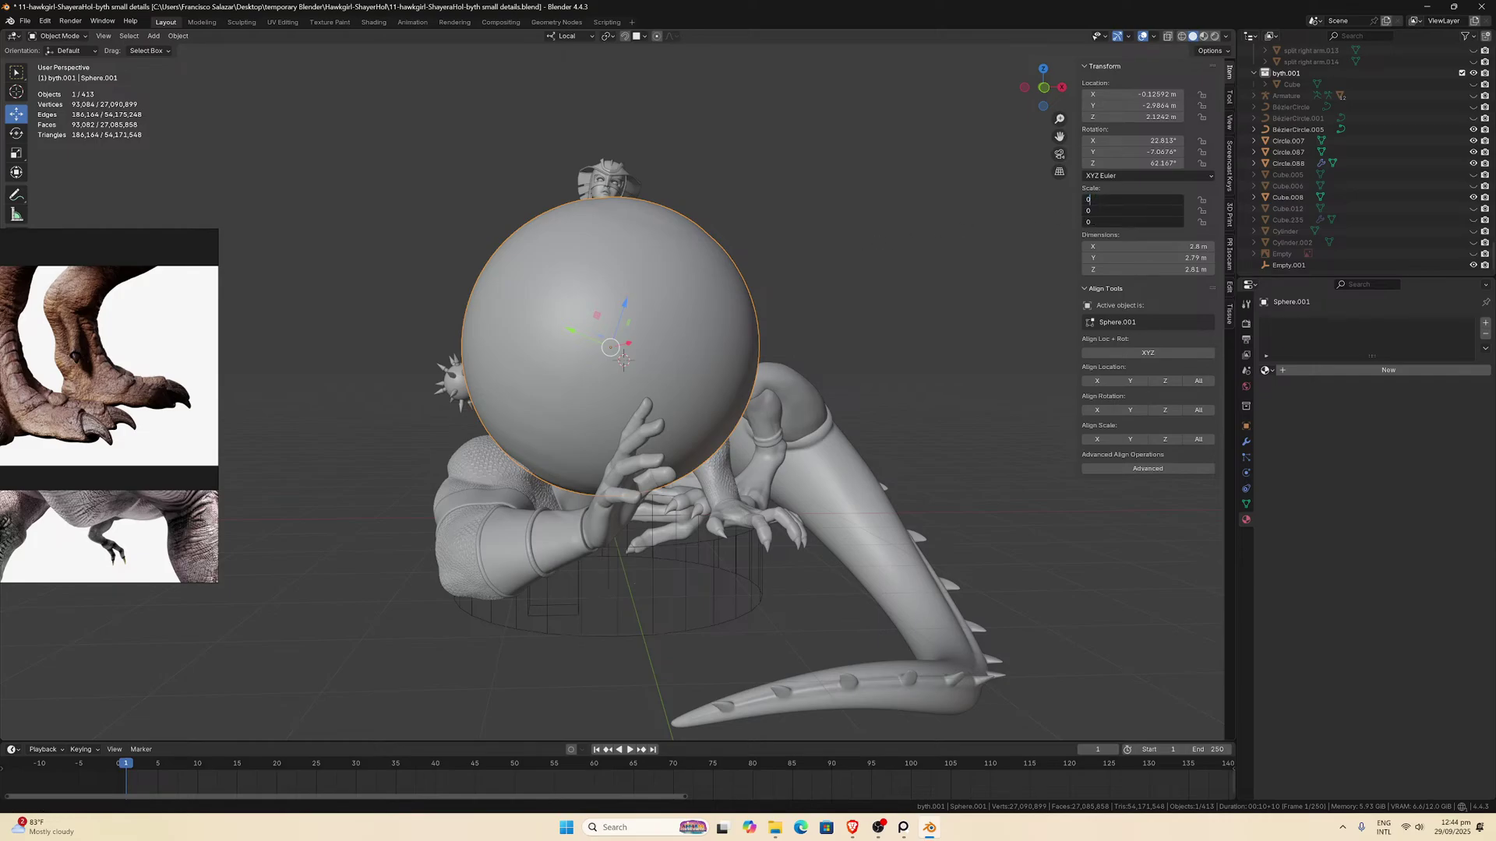
pyautogui.press('Return')
pyautogui.keyDown('ctrl'); pyautogui.moveTo(713, 380); pyautogui.dragTo(714, 323, button='middle'); pyautogui.keyUp('ctrl')
pyautogui.moveTo(714, 323); pyautogui.dragTo(700, 366, button='middle')
pyautogui.hotkey('ctrl', 'a')
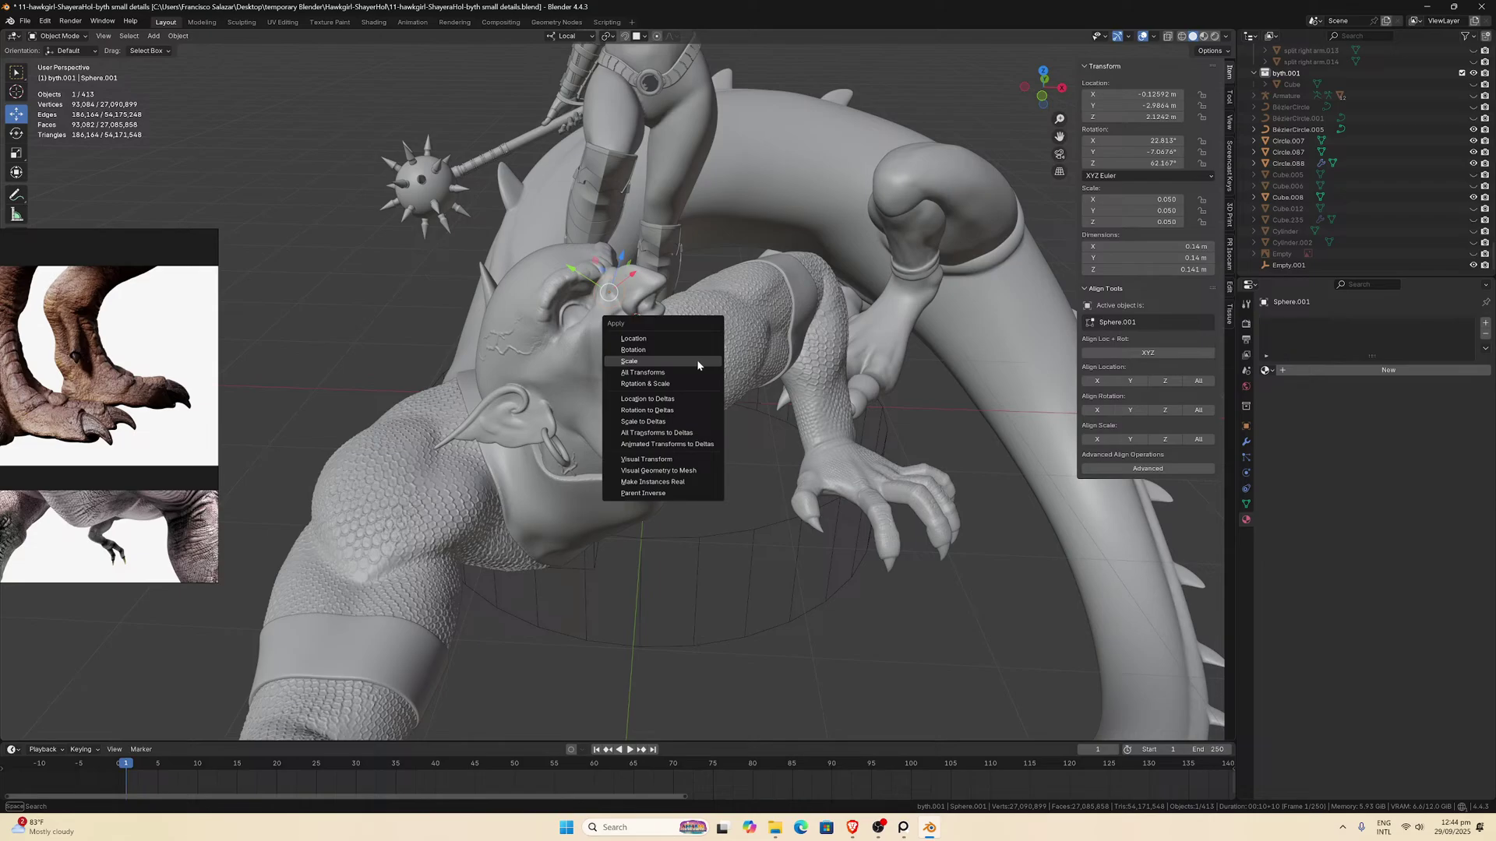
pyautogui.click(697, 358)
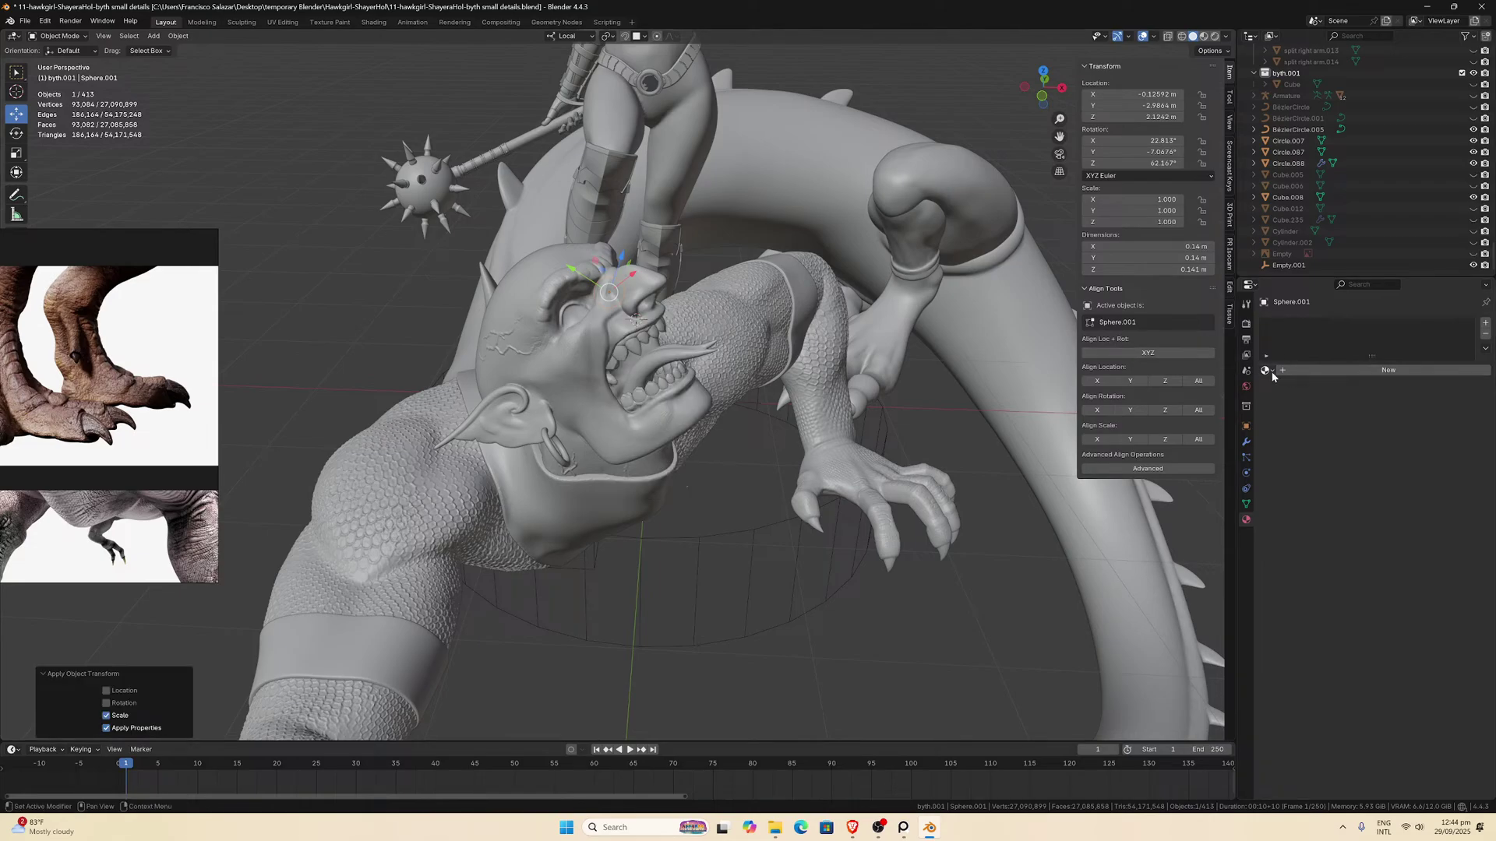
# Enable the eyeball's Mirror modifier in the viewport, frame the eye in its socket and return to Sculpt Mode.
pyautogui.click(1246, 442)
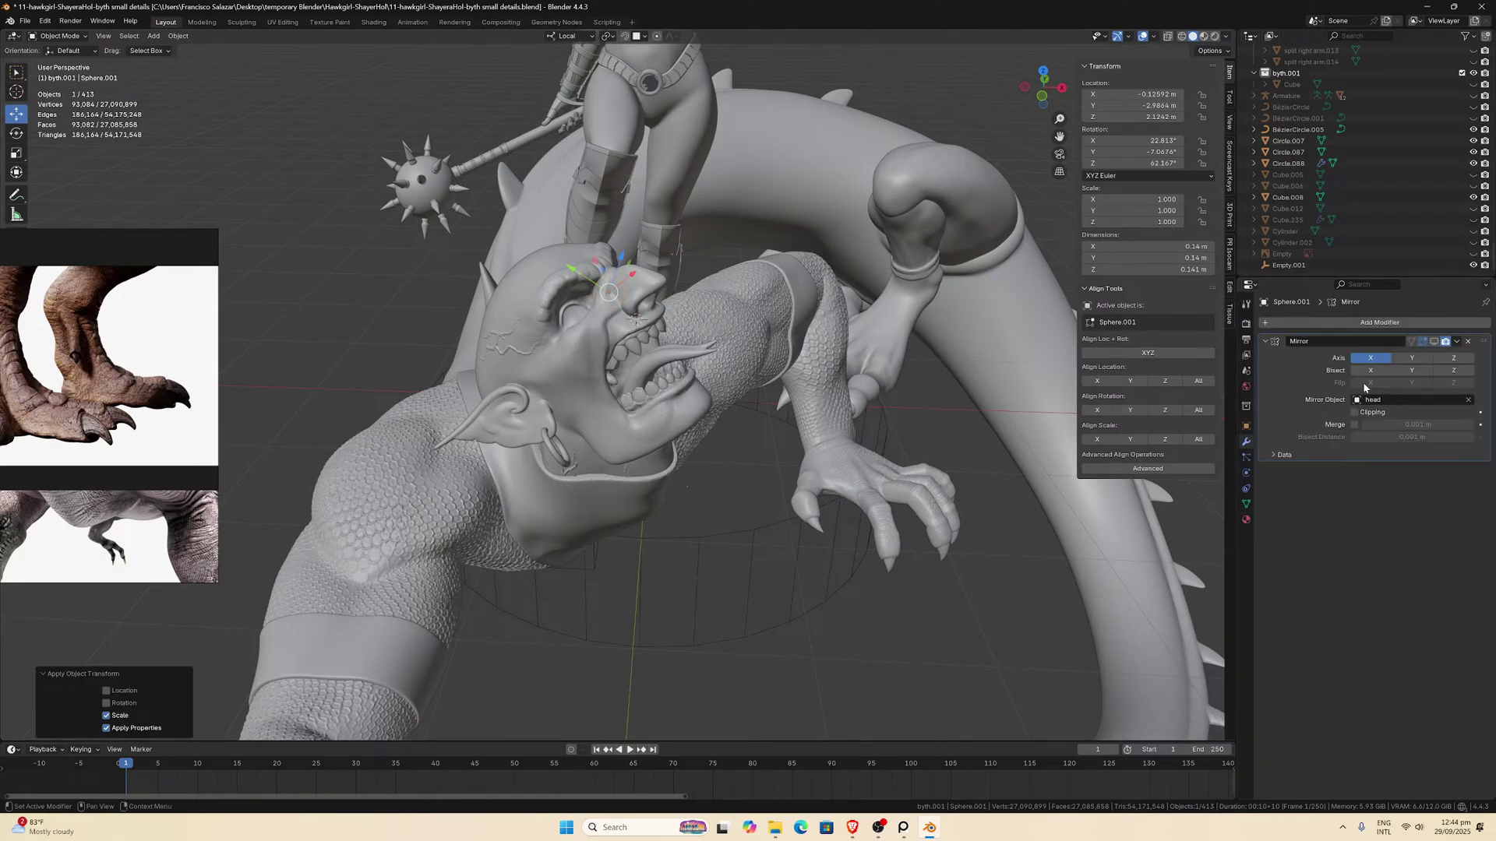
pyautogui.click(1435, 343)
pyautogui.moveTo(857, 350); pyautogui.dragTo(646, 315, button='middle')
pyautogui.keyDown('ctrl'); pyautogui.moveTo(685, 343); pyautogui.dragTo(689, 277, button='middle'); pyautogui.keyUp('ctrl')
pyautogui.moveTo(820, 207); pyautogui.dragTo(787, 240, button='middle')
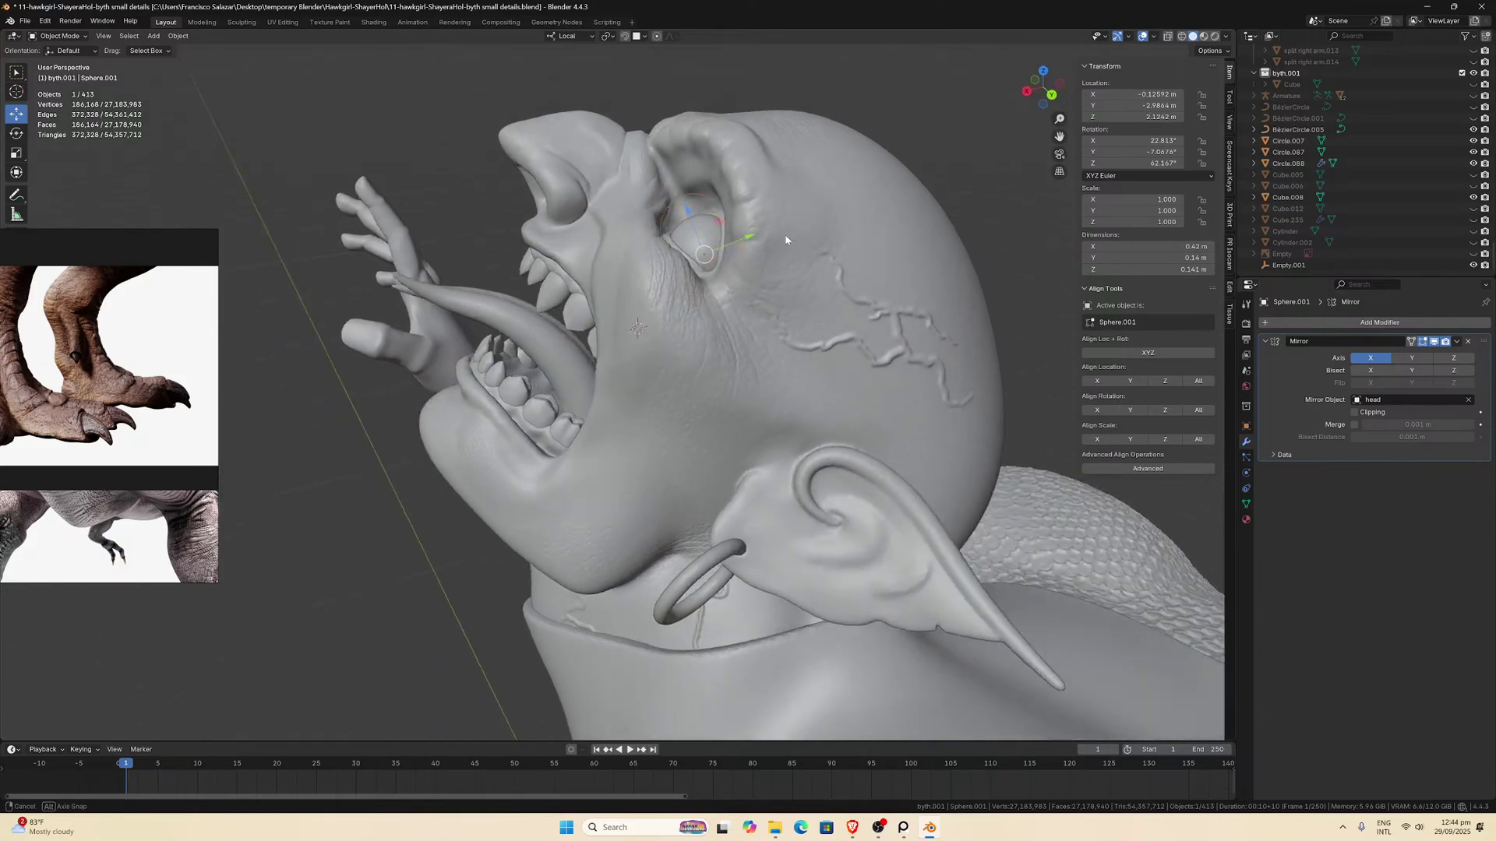
pyautogui.scroll(4, 783, 237)
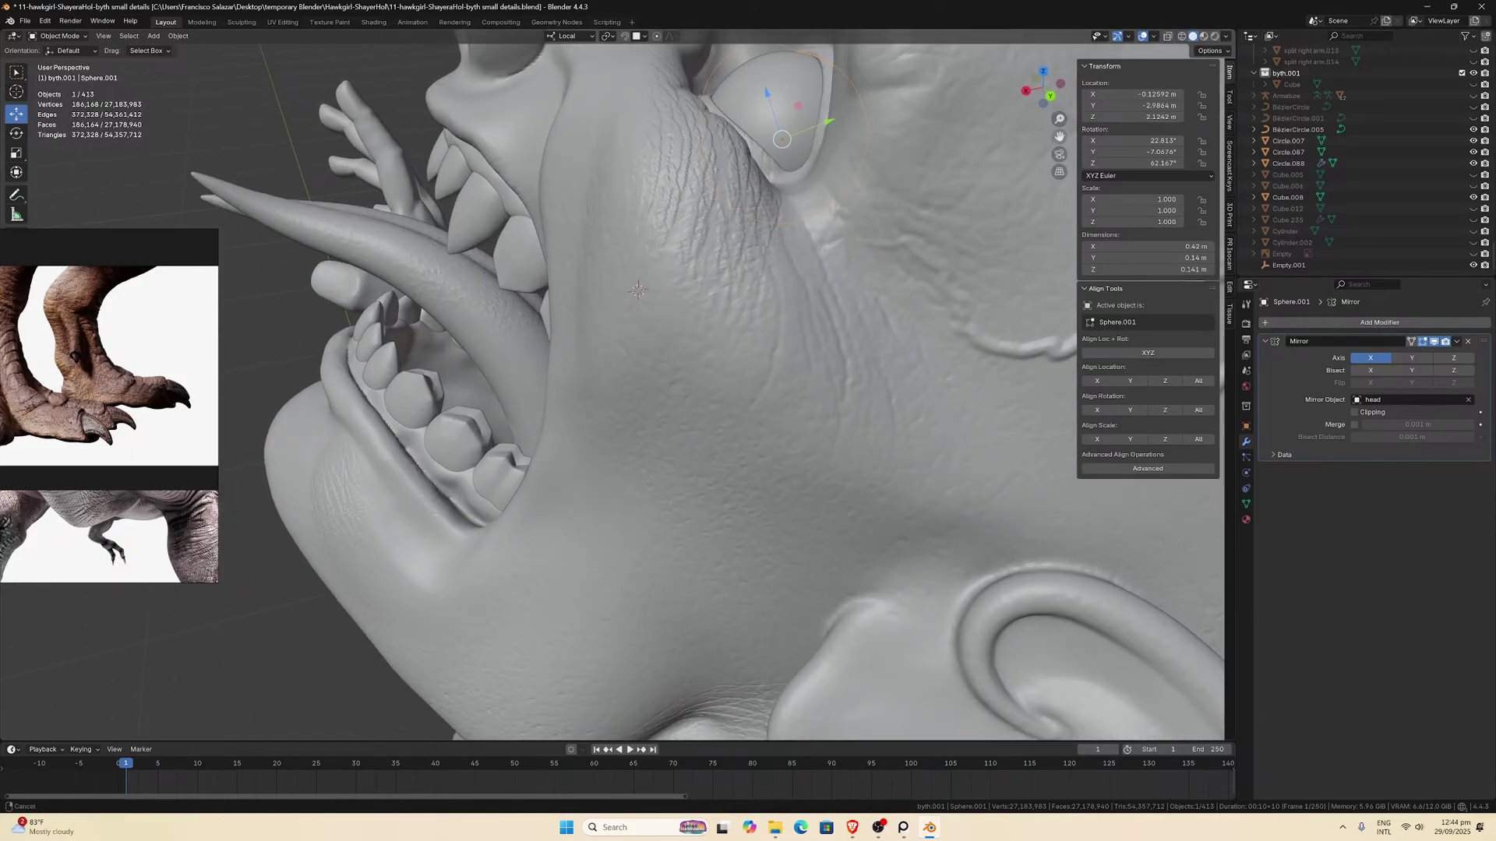
pyautogui.press('KP_Decimal')
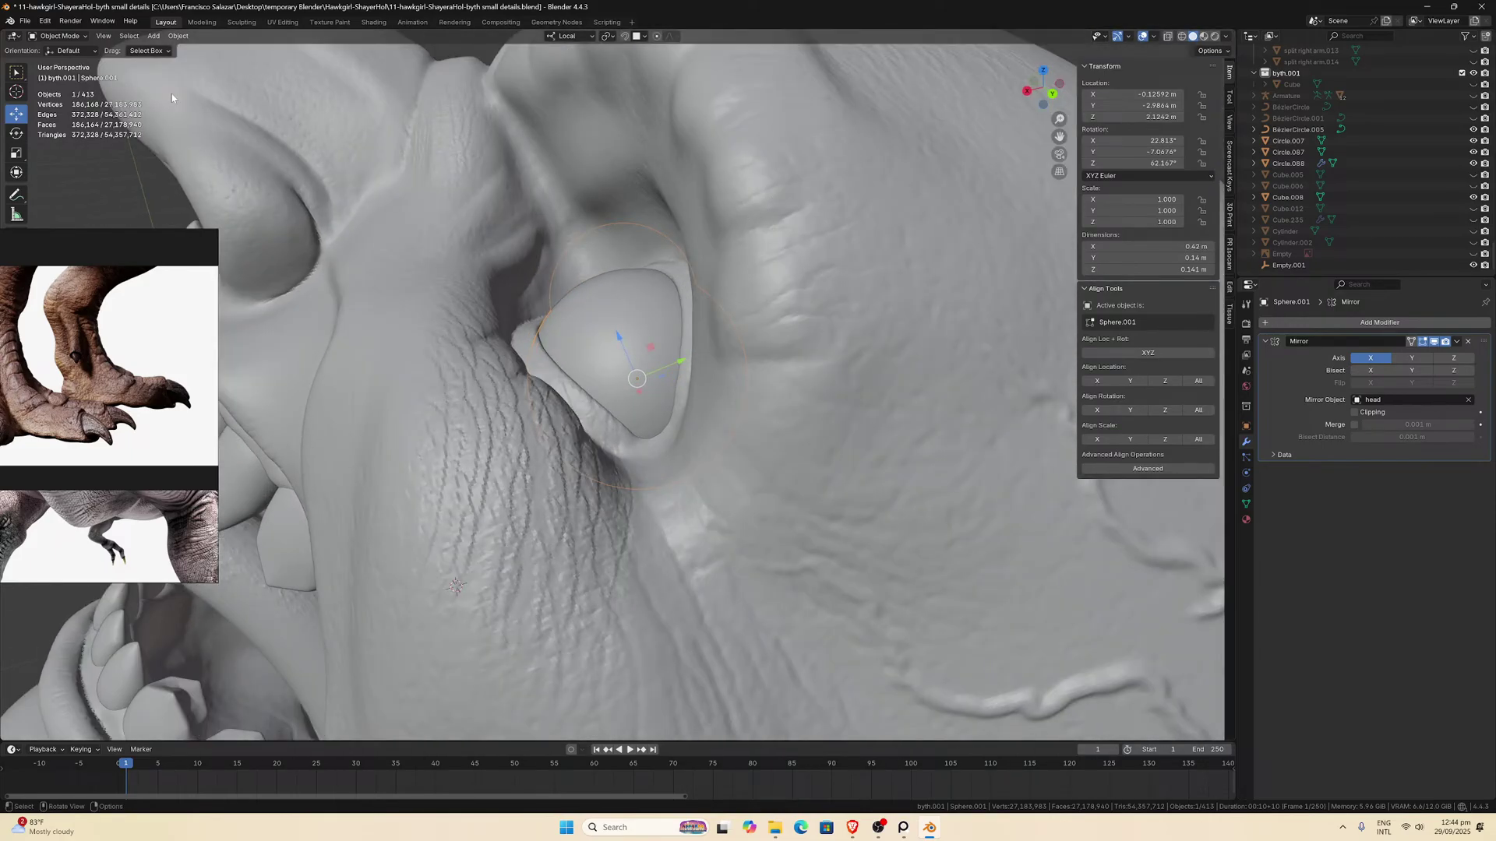
pyautogui.click(58, 36)
pyautogui.click(58, 77)
# Try stamping the vein texture onto the eyeball with short Draw strokes near its lower corner and front.
pyautogui.moveTo(628, 384); pyautogui.dragTo(615, 362, button='middle')
pyautogui.scroll(-2, 612, 356)
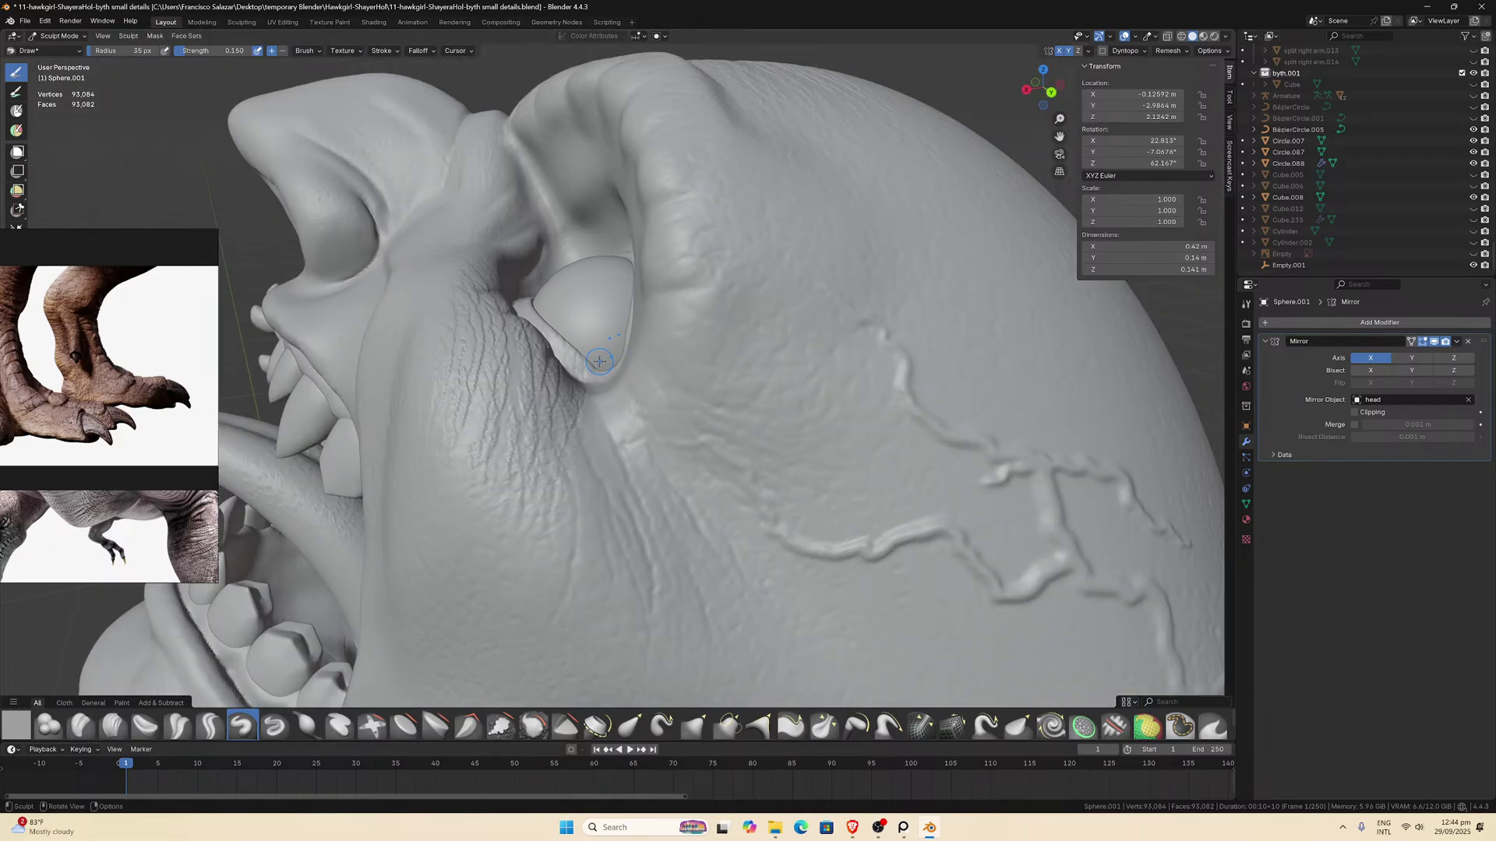
pyautogui.moveTo(599, 361)
pyautogui.mouseDown()
pyautogui.moveTo(705, 444)
pyautogui.moveTo(654, 469)
pyautogui.mouseUp()
pyautogui.moveTo(655, 470); pyautogui.dragTo(759, 419, button='middle')
pyautogui.moveTo(864, 411); pyautogui.dragTo(865, 425)
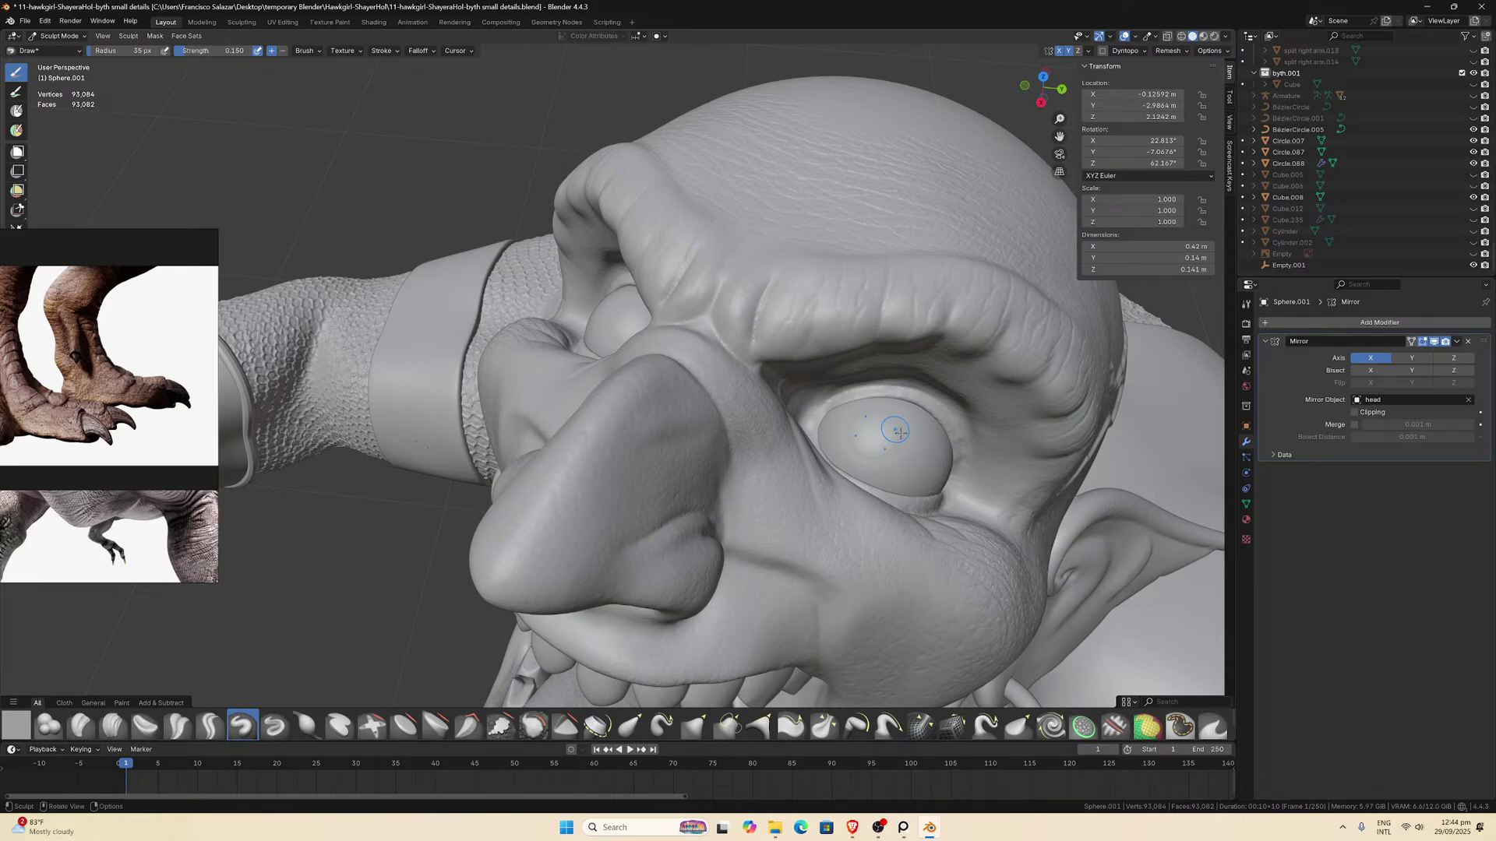
pyautogui.moveTo(923, 455); pyautogui.dragTo(1013, 448, button='middle')
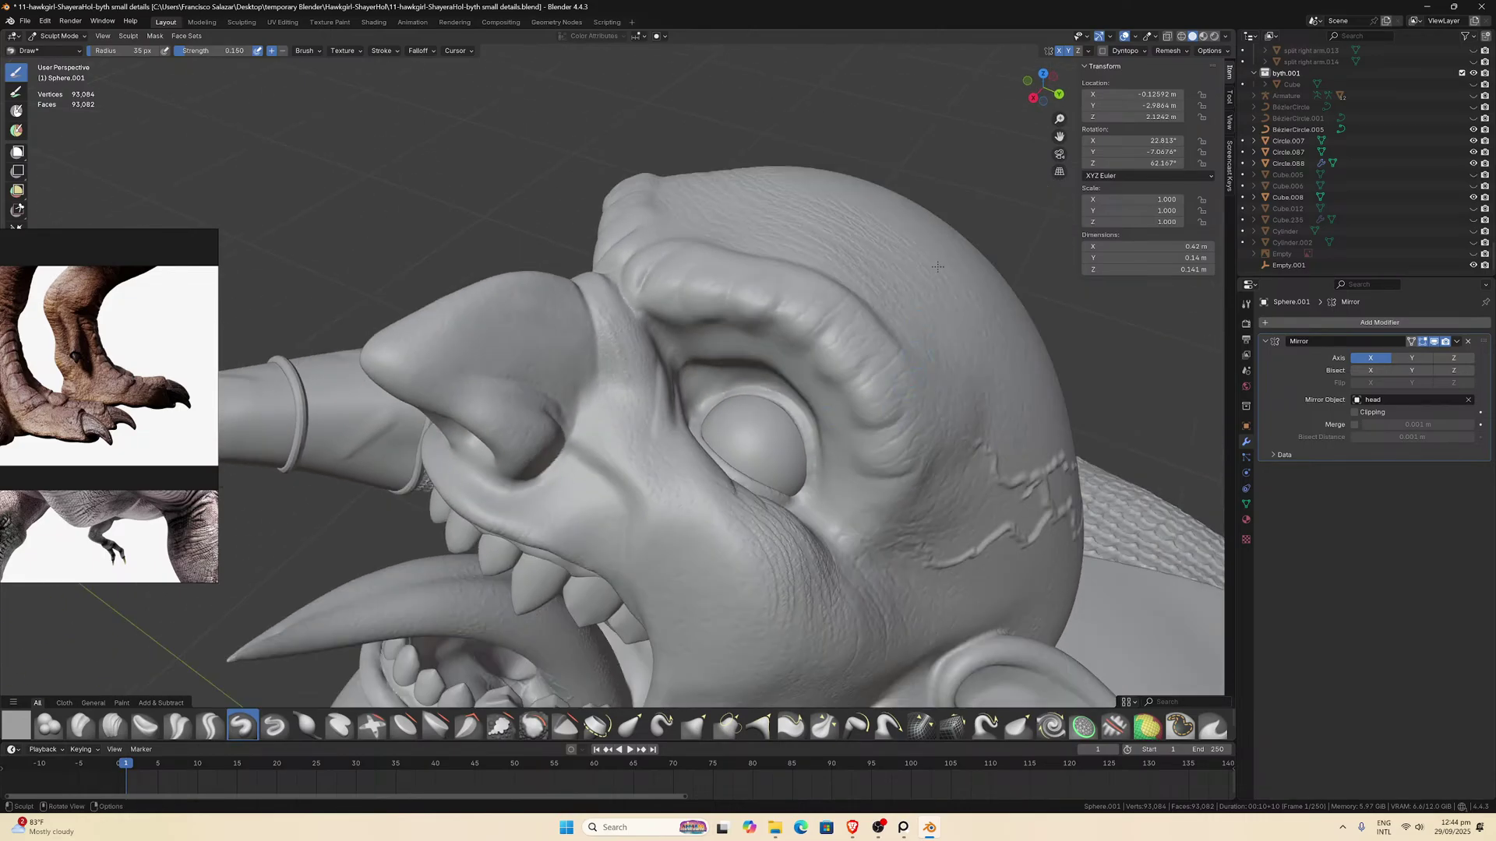
pyautogui.moveTo(736, 444); pyautogui.dragTo(689, 406, button='middle')
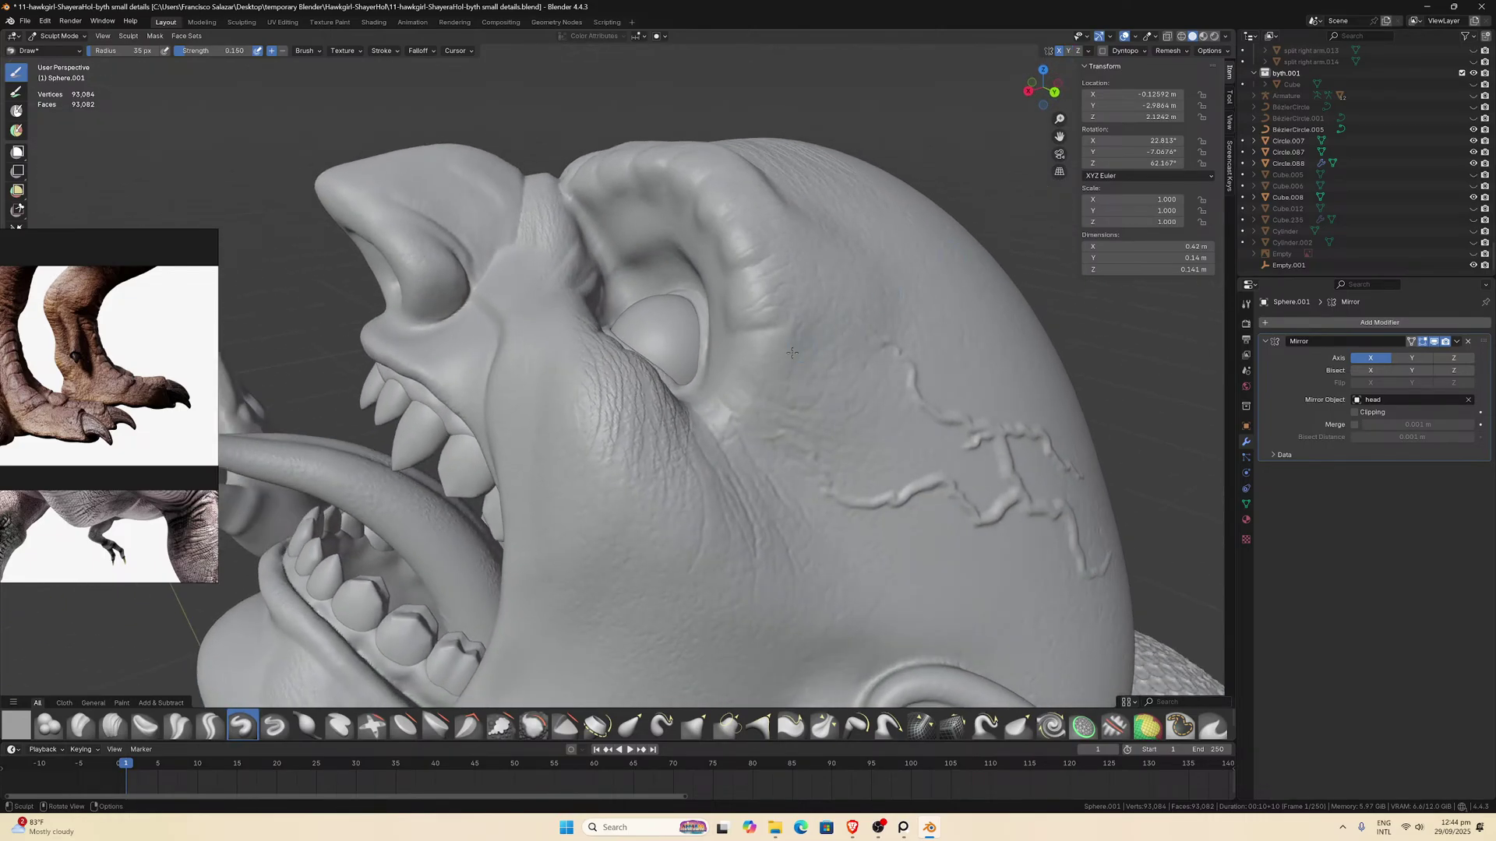
# Try further vein-textured Draw strokes along the eyeball's lower and outer edges.
pyautogui.scroll(3, 673, 389)
pyautogui.scroll(-1, 672, 383)
pyautogui.moveTo(666, 381)
pyautogui.mouseDown()
pyautogui.moveTo(718, 455)
pyautogui.moveTo(770, 456)
pyautogui.moveTo(669, 366)
pyautogui.moveTo(650, 335)
pyautogui.moveTo(678, 366)
pyautogui.moveTo(658, 286)
pyautogui.moveTo(685, 360)
pyautogui.moveTo(647, 366)
pyautogui.moveTo(656, 314)
pyautogui.mouseUp()
pyautogui.moveTo(656, 314); pyautogui.dragTo(811, 487, button='middle')
pyautogui.moveTo(825, 514)
pyautogui.mouseDown()
pyautogui.moveTo(828, 535)
pyautogui.moveTo(880, 515)
pyautogui.moveTo(856, 549)
pyautogui.moveTo(839, 499)
pyautogui.moveTo(803, 502)
pyautogui.mouseUp()
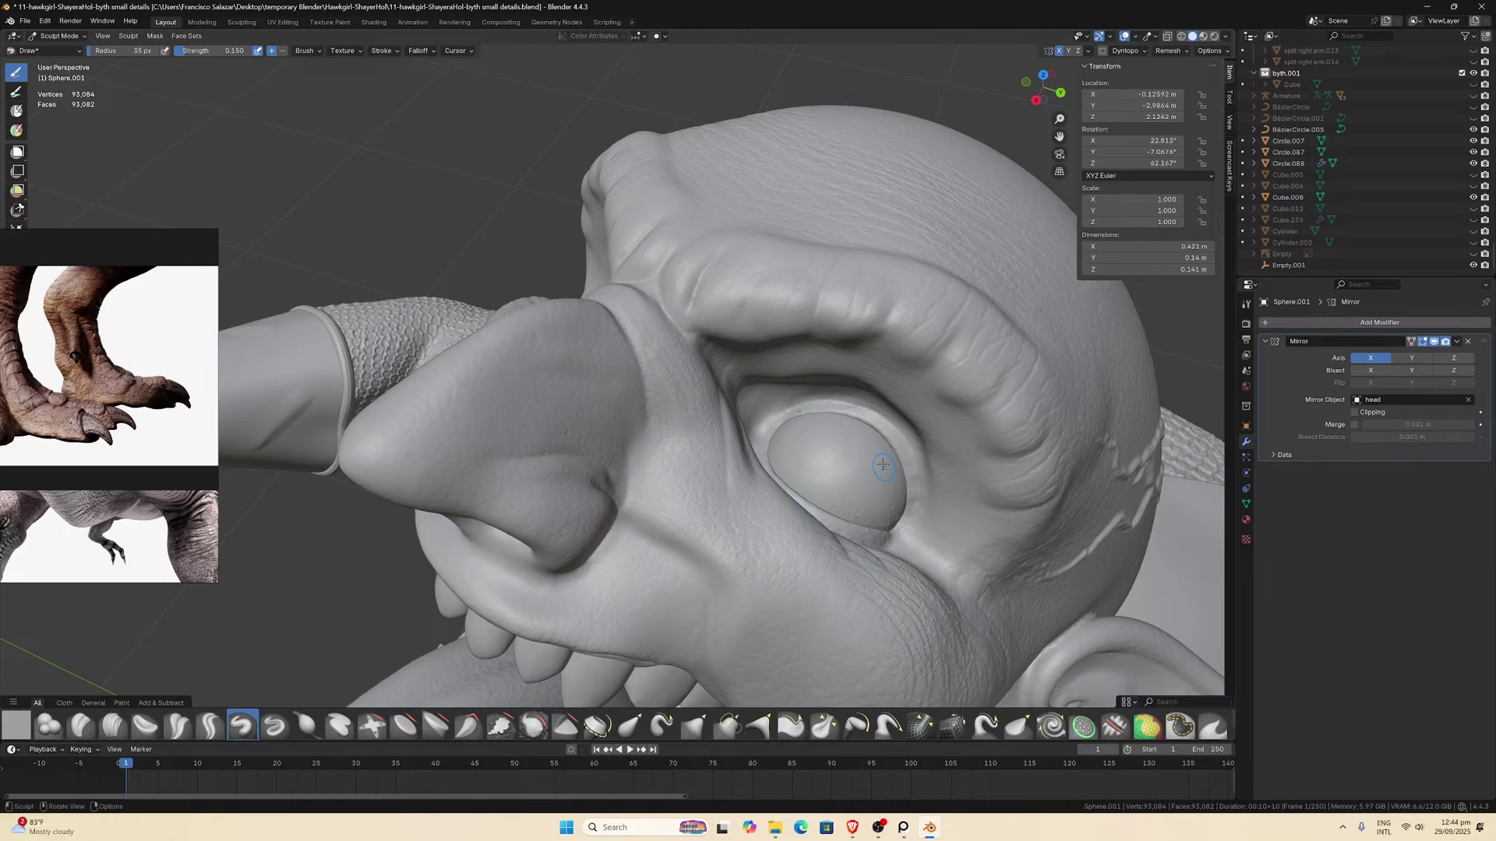
pyautogui.moveTo(878, 470)
pyautogui.mouseDown(button='middle')
pyautogui.moveTo(820, 438)
pyautogui.moveTo(820, 413)
pyautogui.mouseUp(button='middle')
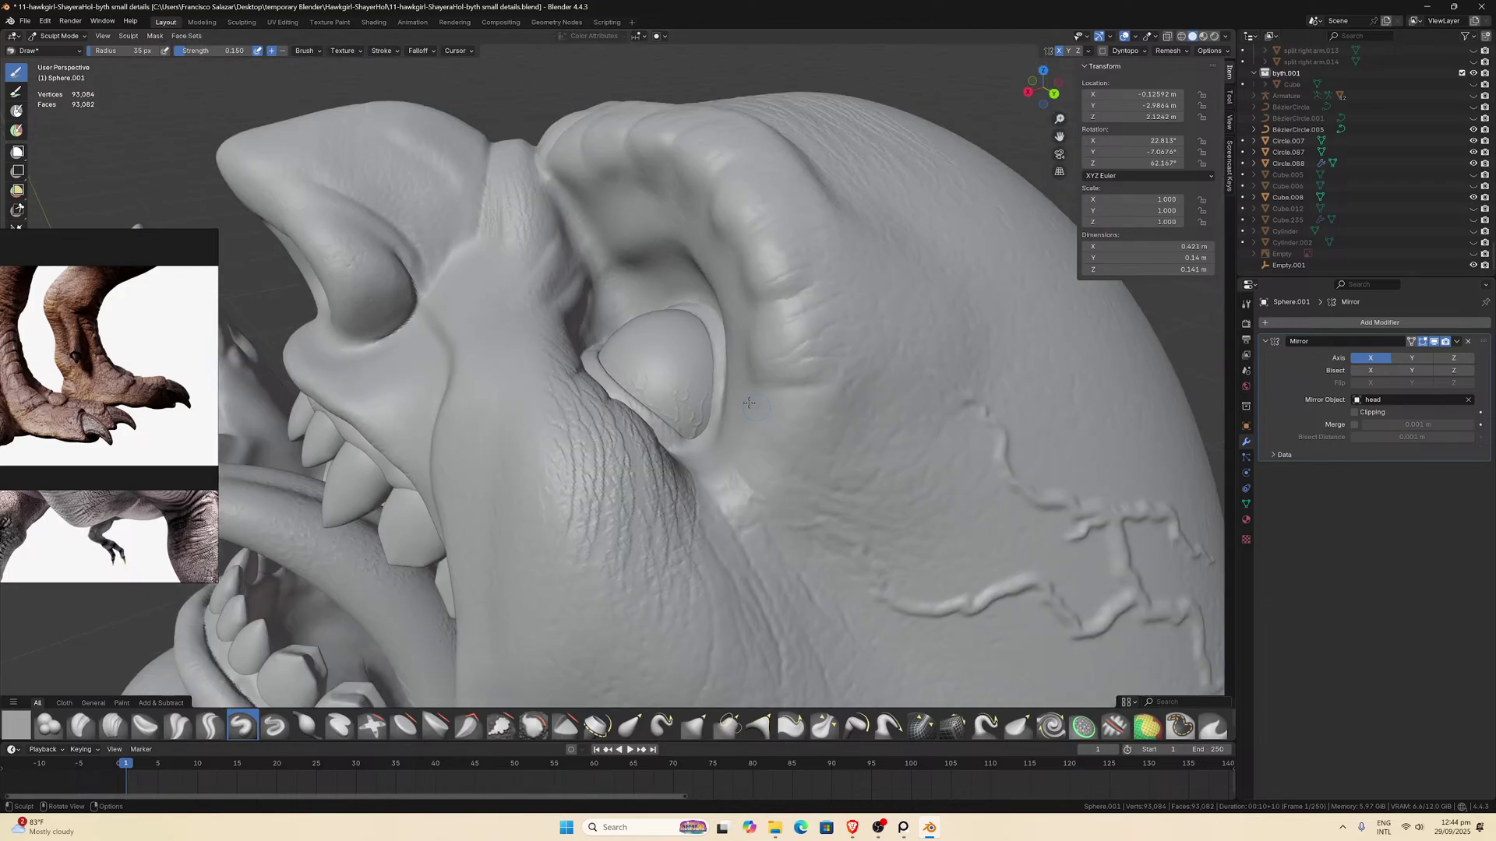
pyautogui.moveTo(717, 368); pyautogui.dragTo(712, 413, button='middle')
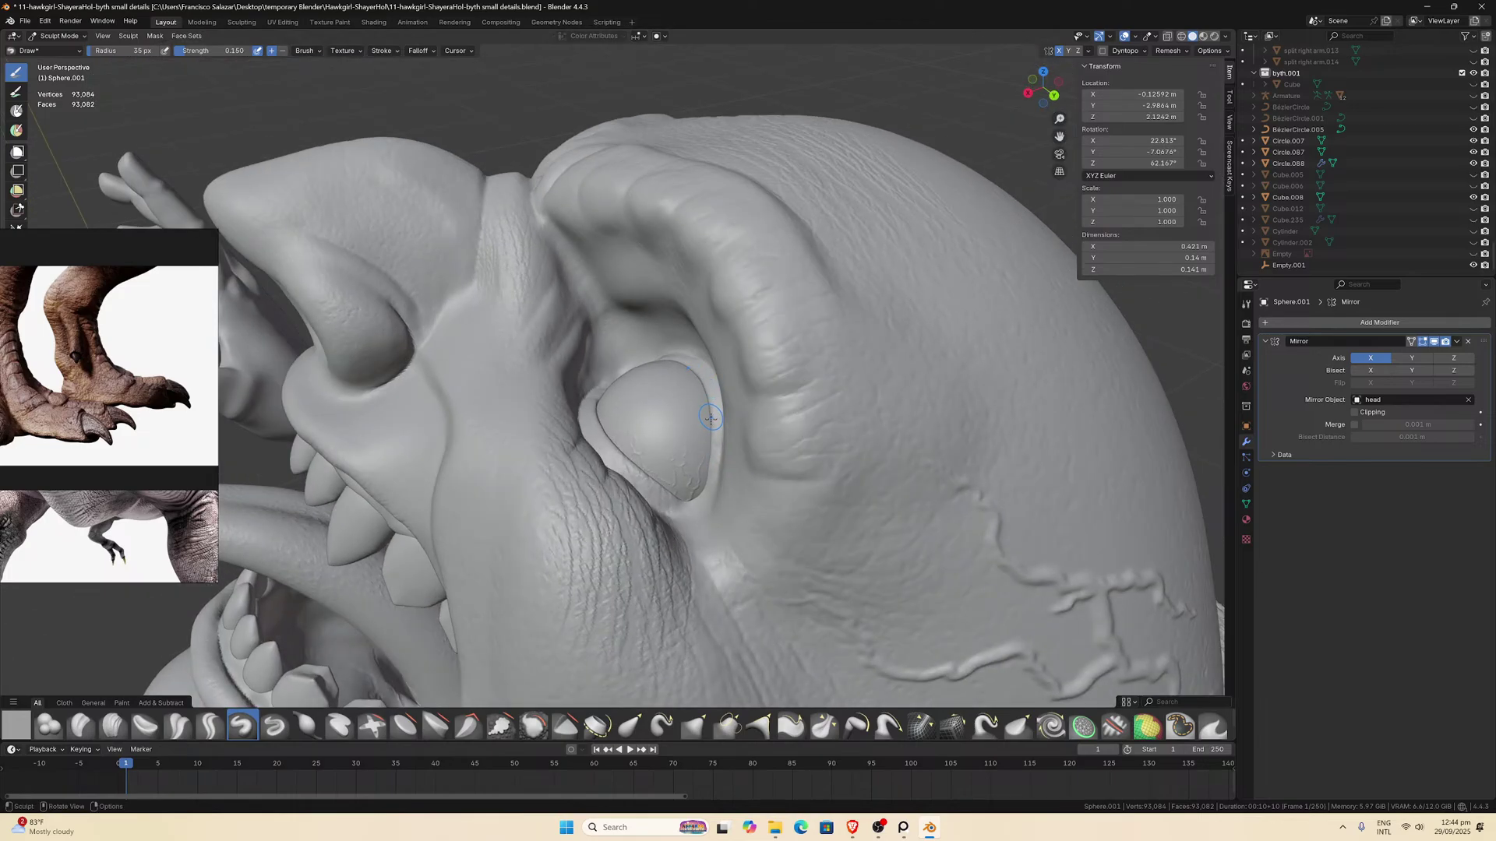
pyautogui.moveTo(709, 426); pyautogui.dragTo(731, 443)
pyautogui.moveTo(729, 438)
pyautogui.mouseDown(button='middle')
pyautogui.moveTo(850, 399)
pyautogui.moveTo(973, 313)
pyautogui.moveTo(249, 62)
pyautogui.mouseUp(button='middle')
# Set the Draw brush strength to 0.2 and stamp raised veins on the eyeball's lower outer corner.
pyautogui.click(234, 52)
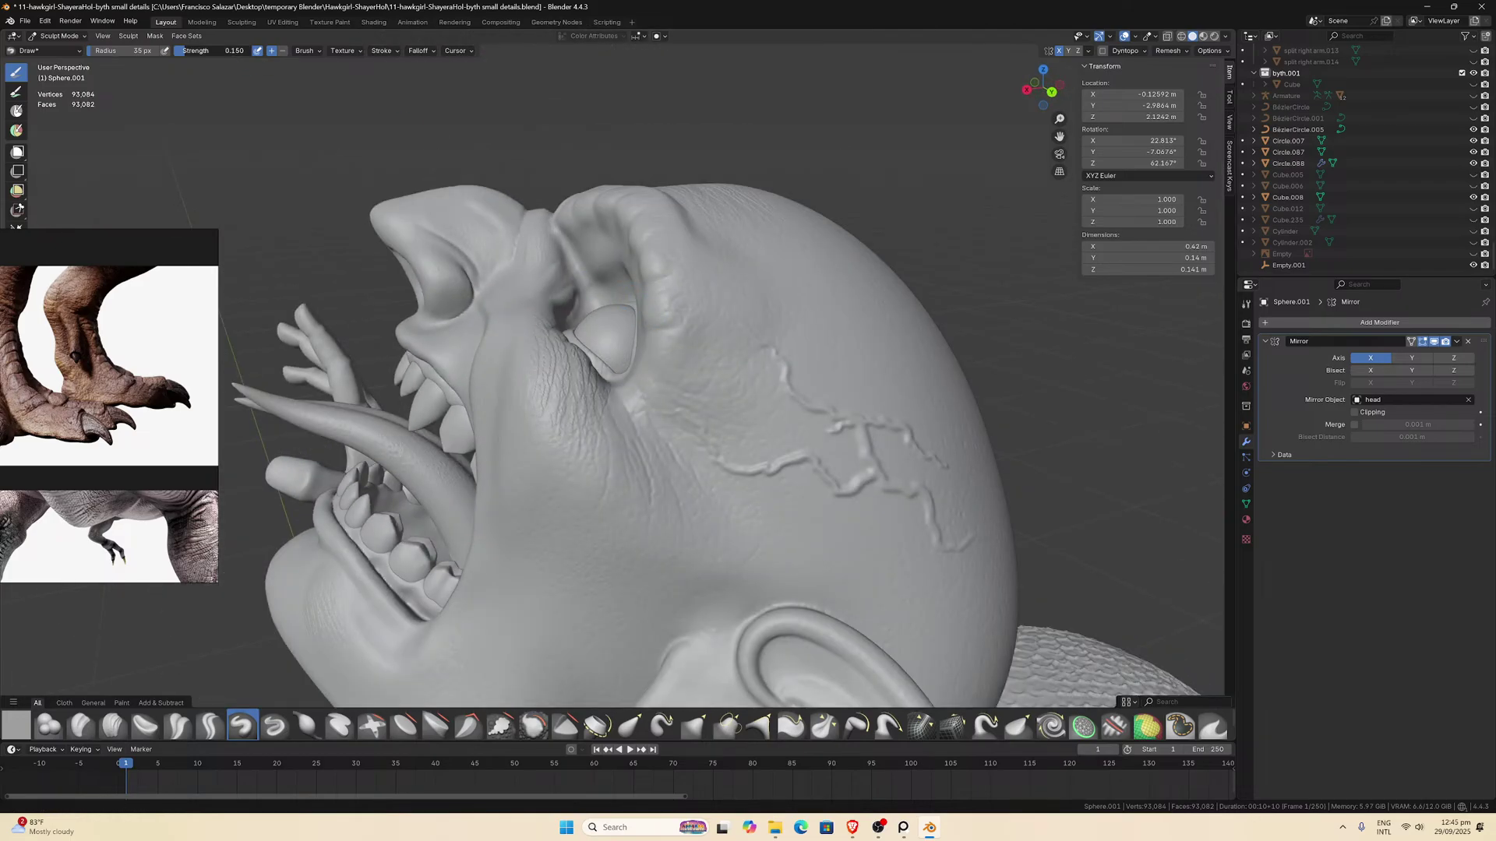
pyautogui.write('0.2')
pyautogui.press('Return')
pyautogui.scroll(5, 592, 233)
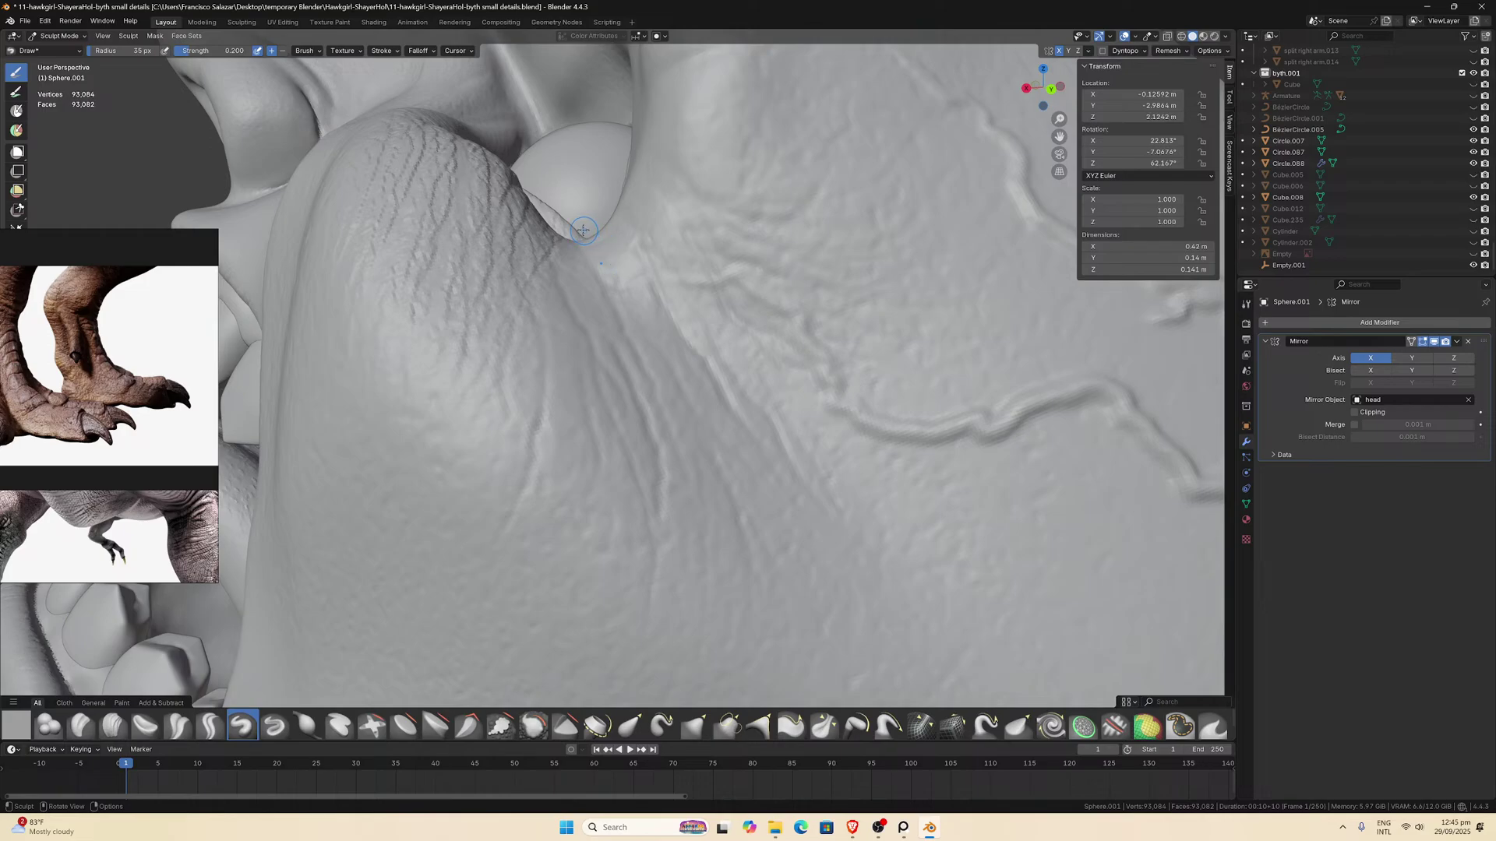
pyautogui.moveTo(583, 231)
pyautogui.mouseDown()
pyautogui.moveTo(604, 256)
pyautogui.moveTo(614, 195)
pyautogui.mouseUp()
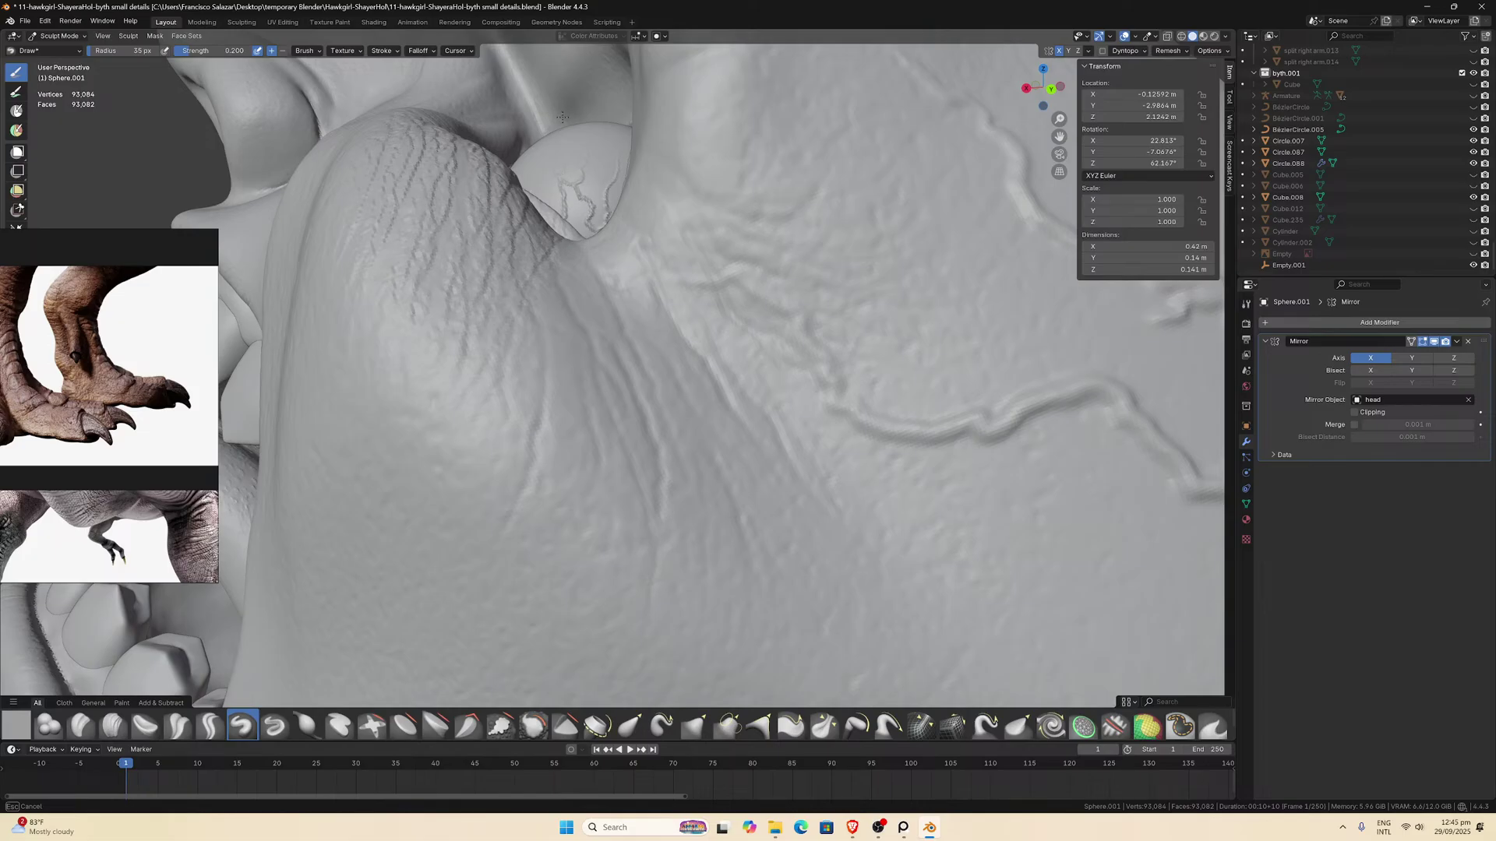
# Add more raised veins along the outer edge of the eyeball with the vein-textured Draw brush.
pyautogui.moveTo(562, 117); pyautogui.dragTo(871, 199, button='middle')
pyautogui.scroll(-5, 871, 199)
pyautogui.scroll(5, 836, 261)
pyautogui.moveTo(836, 261)
pyautogui.mouseDown(button='middle')
pyautogui.moveTo(504, 273)
pyautogui.moveTo(546, 312)
pyautogui.mouseUp(button='middle')
pyautogui.scroll(3, 623, 398)
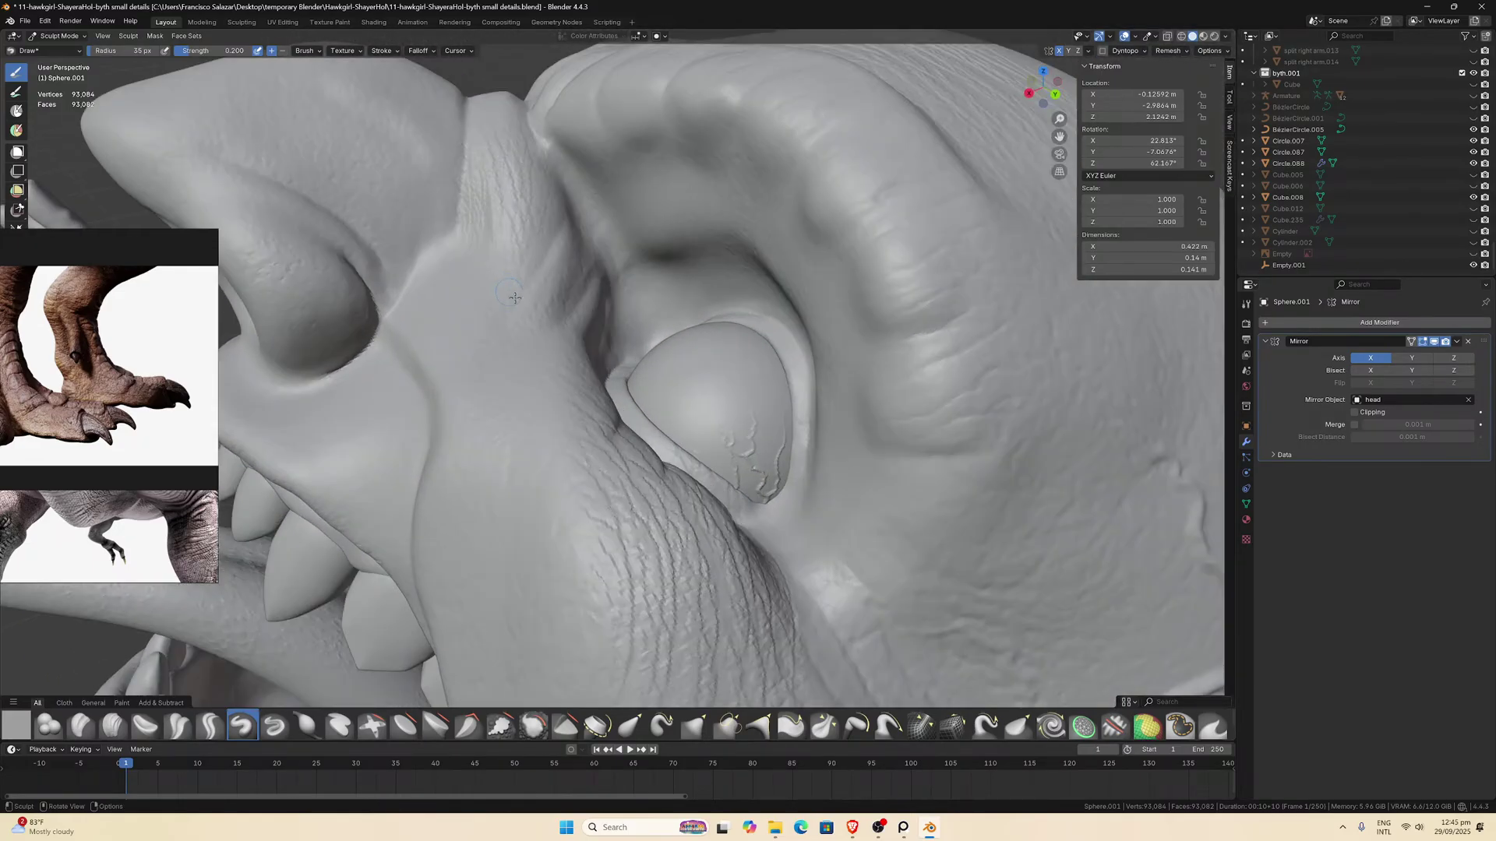
pyautogui.moveTo(683, 462); pyautogui.dragTo(684, 496, button='middle')
pyautogui.moveTo(706, 519)
pyautogui.mouseDown(button='middle')
pyautogui.moveTo(717, 496)
pyautogui.moveTo(708, 512)
pyautogui.mouseUp(button='middle')
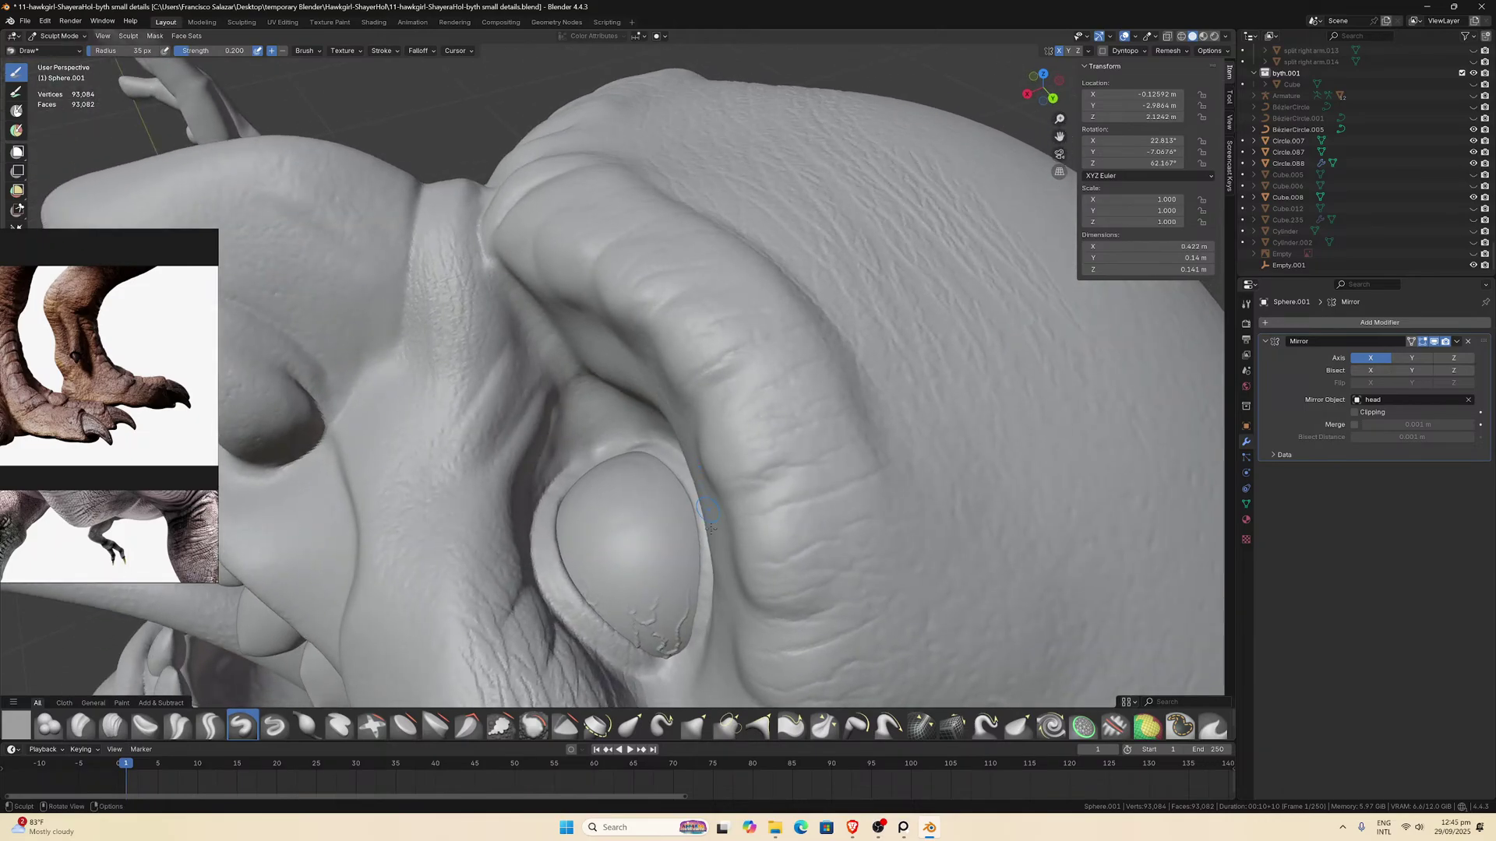
pyautogui.moveTo(711, 596); pyautogui.dragTo(715, 604)
pyautogui.moveTo(745, 610); pyautogui.dragTo(713, 528, button='middle')
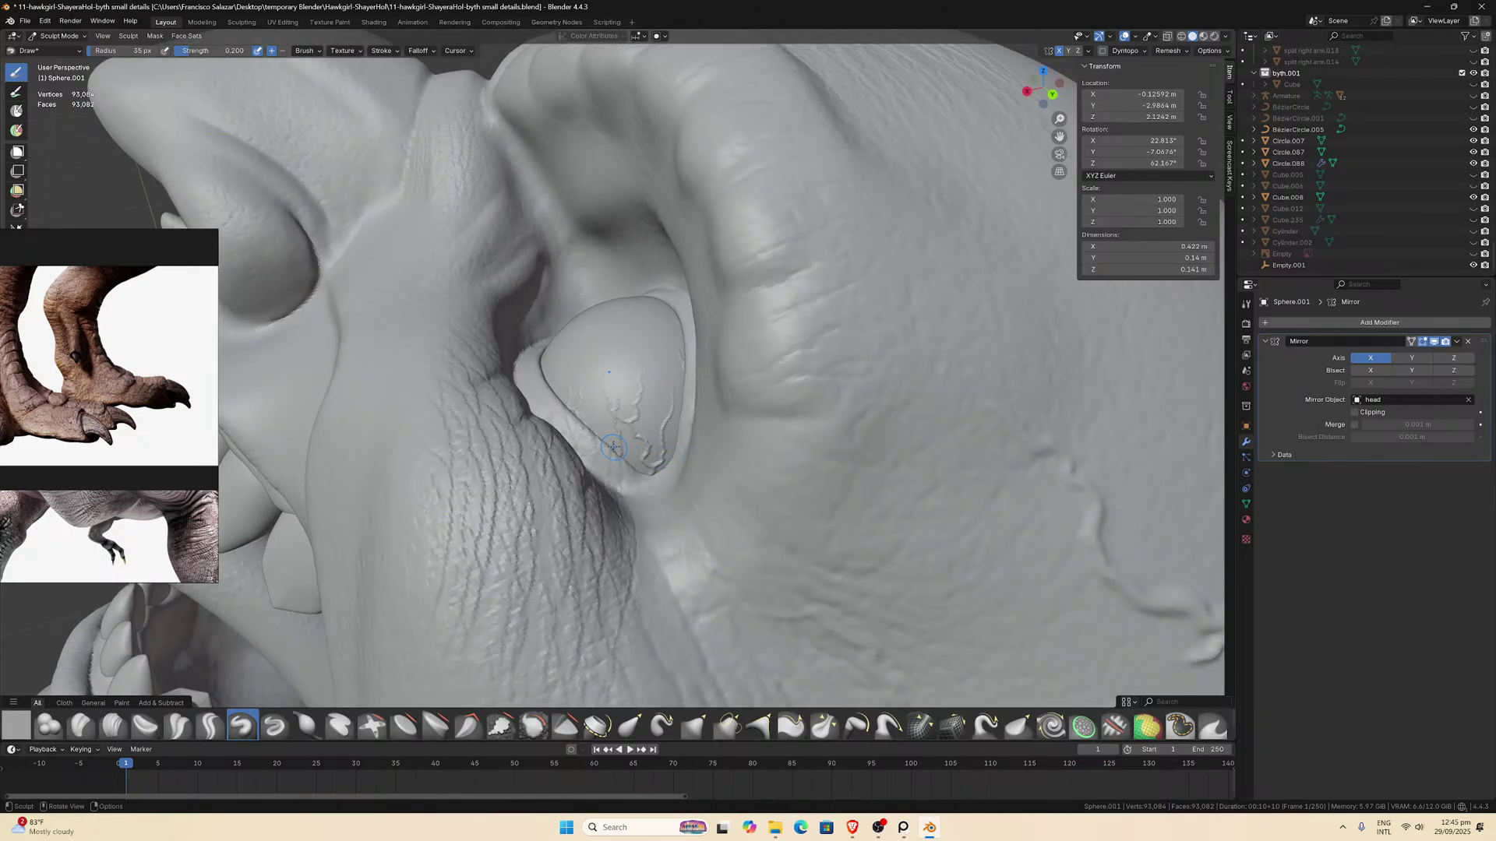
# Stamp raised veins along the eyeball's lower front edge beside the lower eyelid with the vein-textured Draw brush.
pyautogui.moveTo(613, 447); pyautogui.dragTo(609, 482)
pyautogui.moveTo(595, 422)
pyautogui.mouseDown()
pyautogui.moveTo(599, 397)
pyautogui.moveTo(627, 452)
pyautogui.moveTo(651, 444)
pyautogui.moveTo(623, 409)
pyautogui.moveTo(603, 520)
pyautogui.moveTo(617, 477)
pyautogui.mouseUp()
pyautogui.moveTo(635, 468); pyautogui.dragTo(660, 462, button='middle')
pyautogui.moveTo(705, 496); pyautogui.dragTo(709, 495)
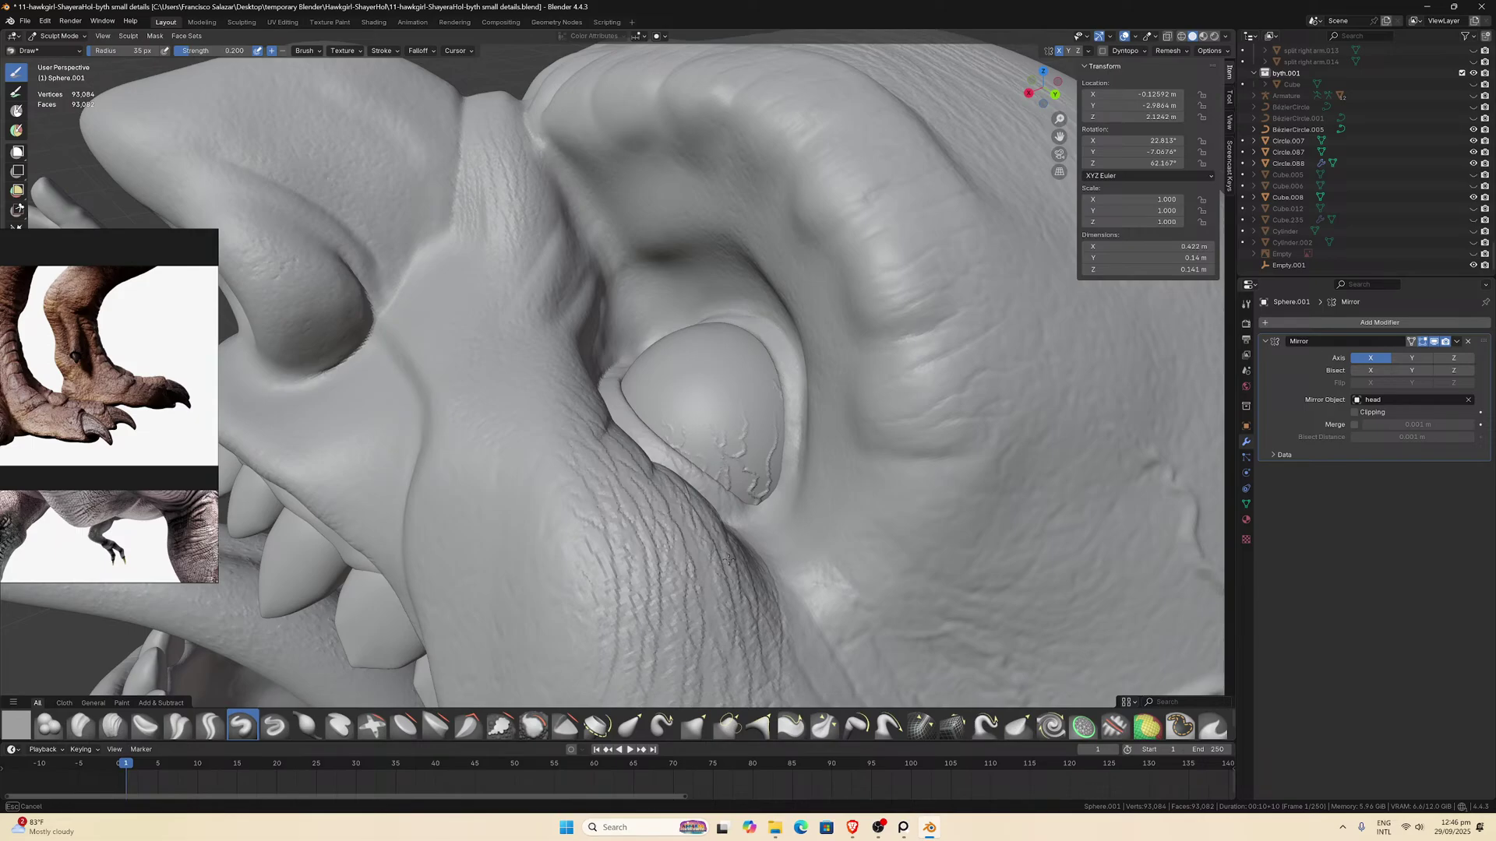
pyautogui.moveTo(723, 560); pyautogui.dragTo(706, 501)
pyautogui.moveTo(733, 574); pyautogui.dragTo(731, 565)
pyautogui.moveTo(711, 490); pyautogui.dragTo(708, 501)
pyautogui.moveTo(740, 550); pyautogui.dragTo(735, 537)
# Return the eyeball to Object Mode and save the Blender file.
pyautogui.moveTo(736, 491)
pyautogui.mouseDown(button='middle')
pyautogui.moveTo(815, 519)
pyautogui.moveTo(774, 494)
pyautogui.moveTo(817, 507)
pyautogui.moveTo(832, 441)
pyautogui.moveTo(705, 452)
pyautogui.moveTo(297, 244)
pyautogui.mouseUp(button='middle')
pyautogui.click(69, 37)
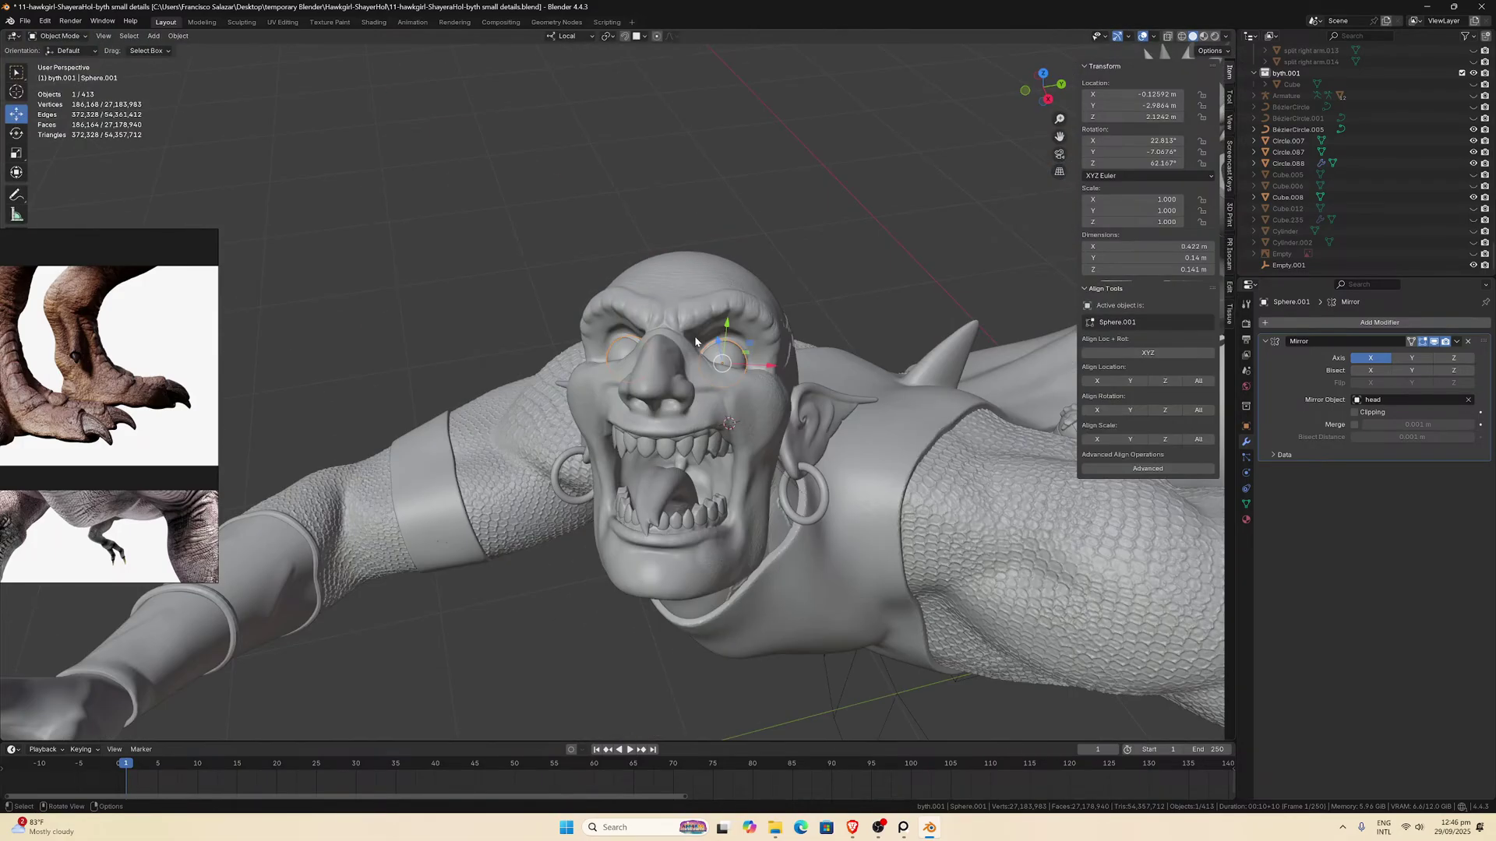
pyautogui.scroll(-2, 740, 390)
pyautogui.moveTo(740, 390); pyautogui.dragTo(849, 402, button='middle')
pyautogui.hotkey('ctrl', 's')
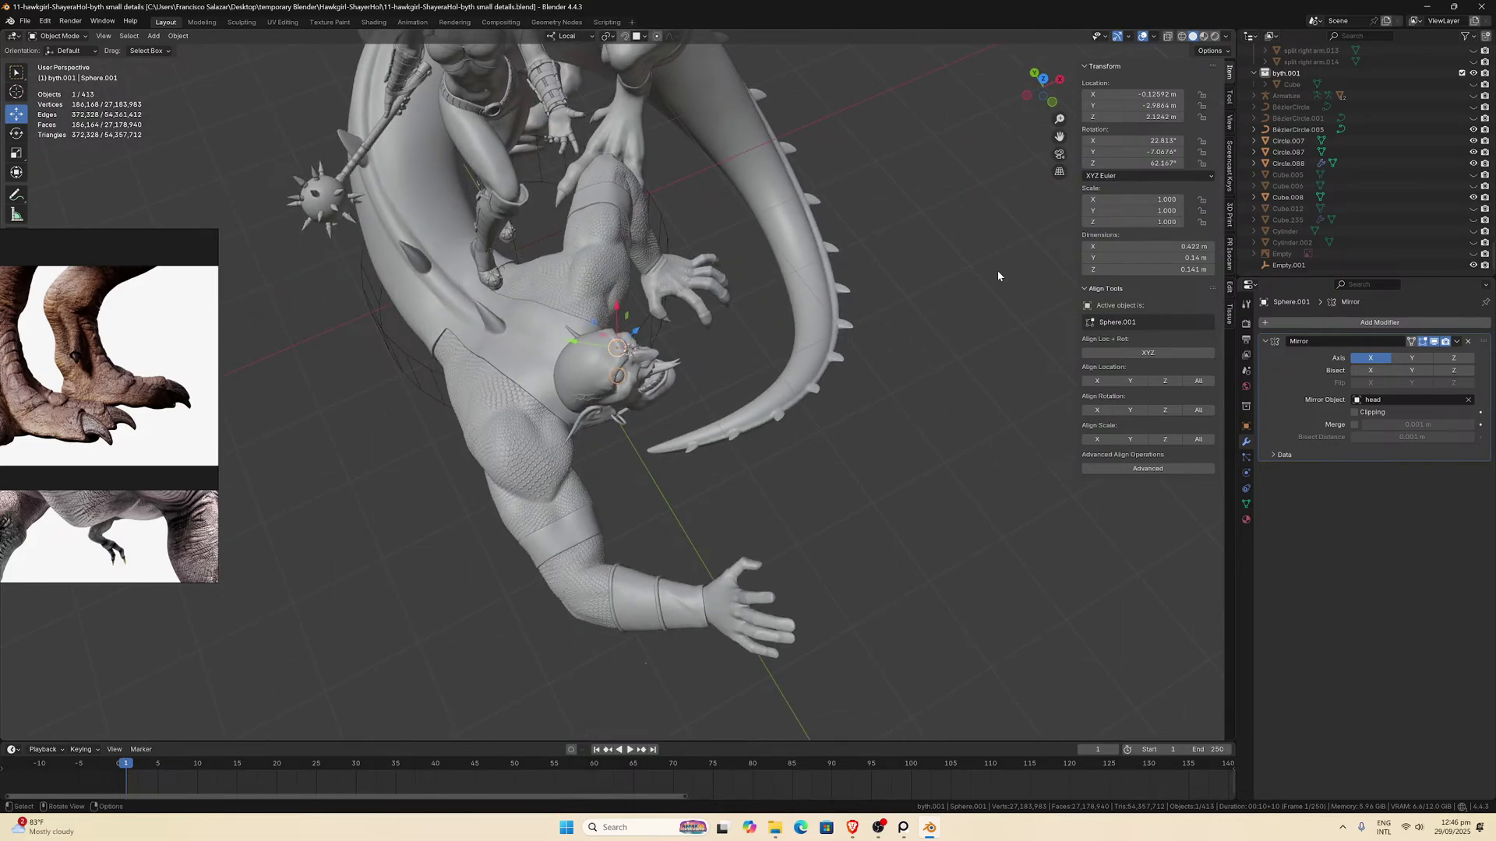
# Reveal the hidden helper object Cylinder.002 in the byth.001 collection and delete it.
pyautogui.moveTo(984, 289); pyautogui.dragTo(928, 258, button='middle')
pyautogui.moveTo(1012, 311); pyautogui.dragTo(997, 234, button='middle')
pyautogui.scroll(5, 1312, 155)
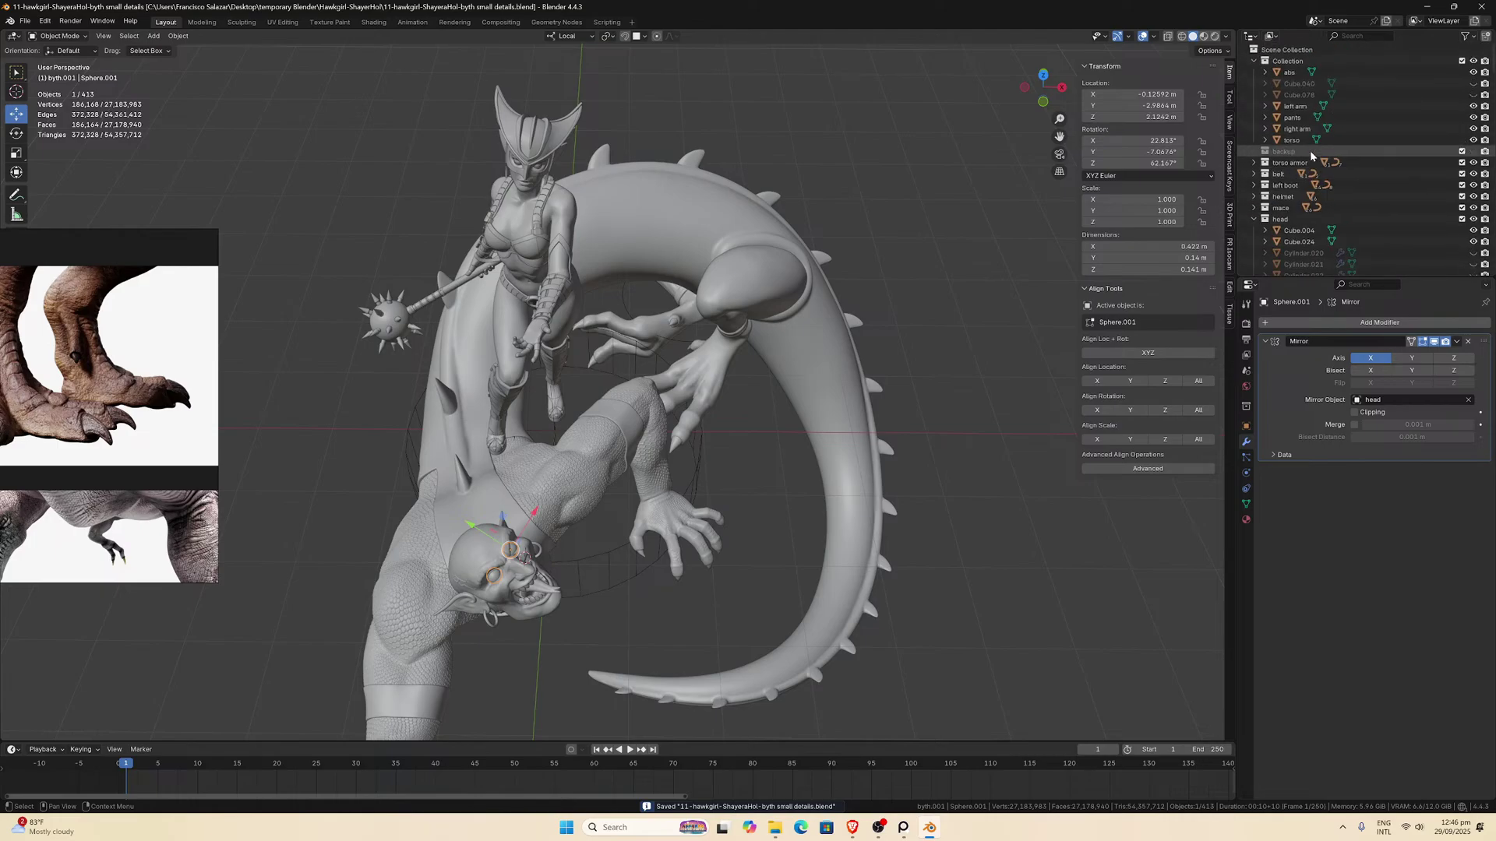
pyautogui.scroll(-5, 1299, 189)
pyautogui.scroll(5, 1300, 190)
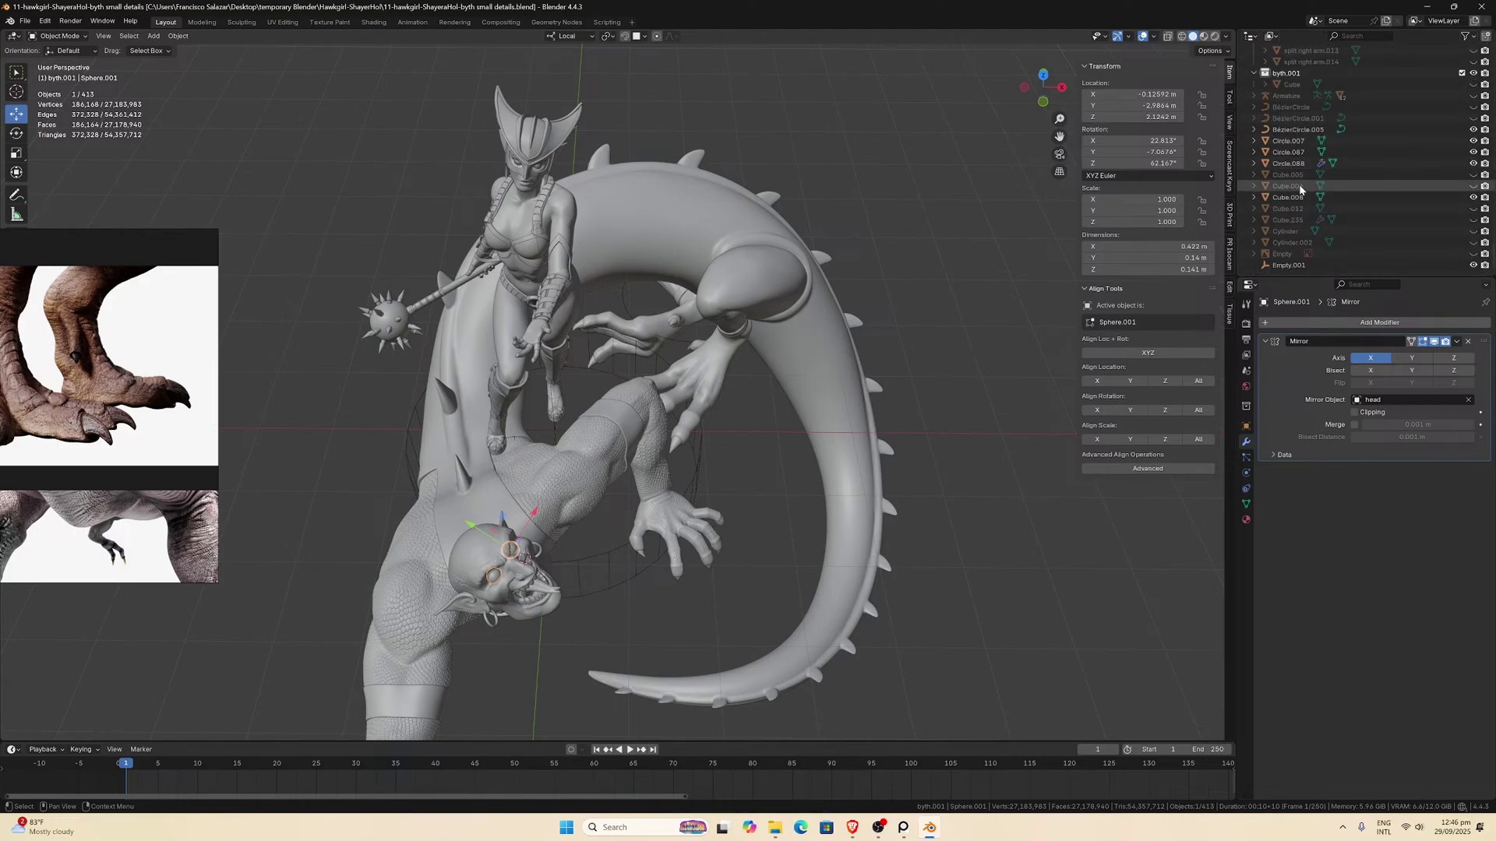
pyautogui.moveTo(839, 341); pyautogui.dragTo(679, 364, button='middle')
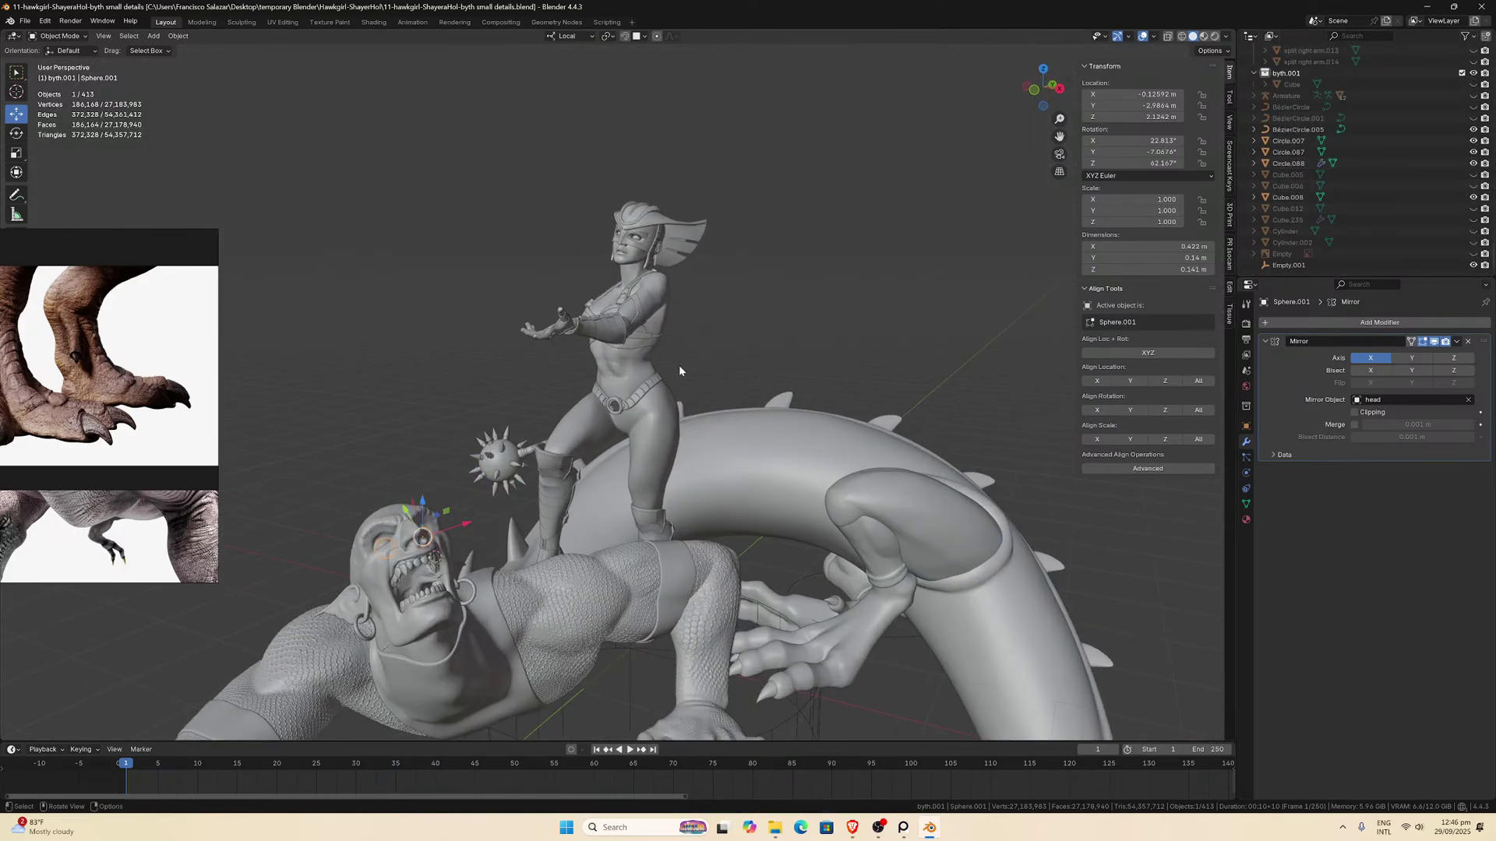
pyautogui.click(1473, 243)
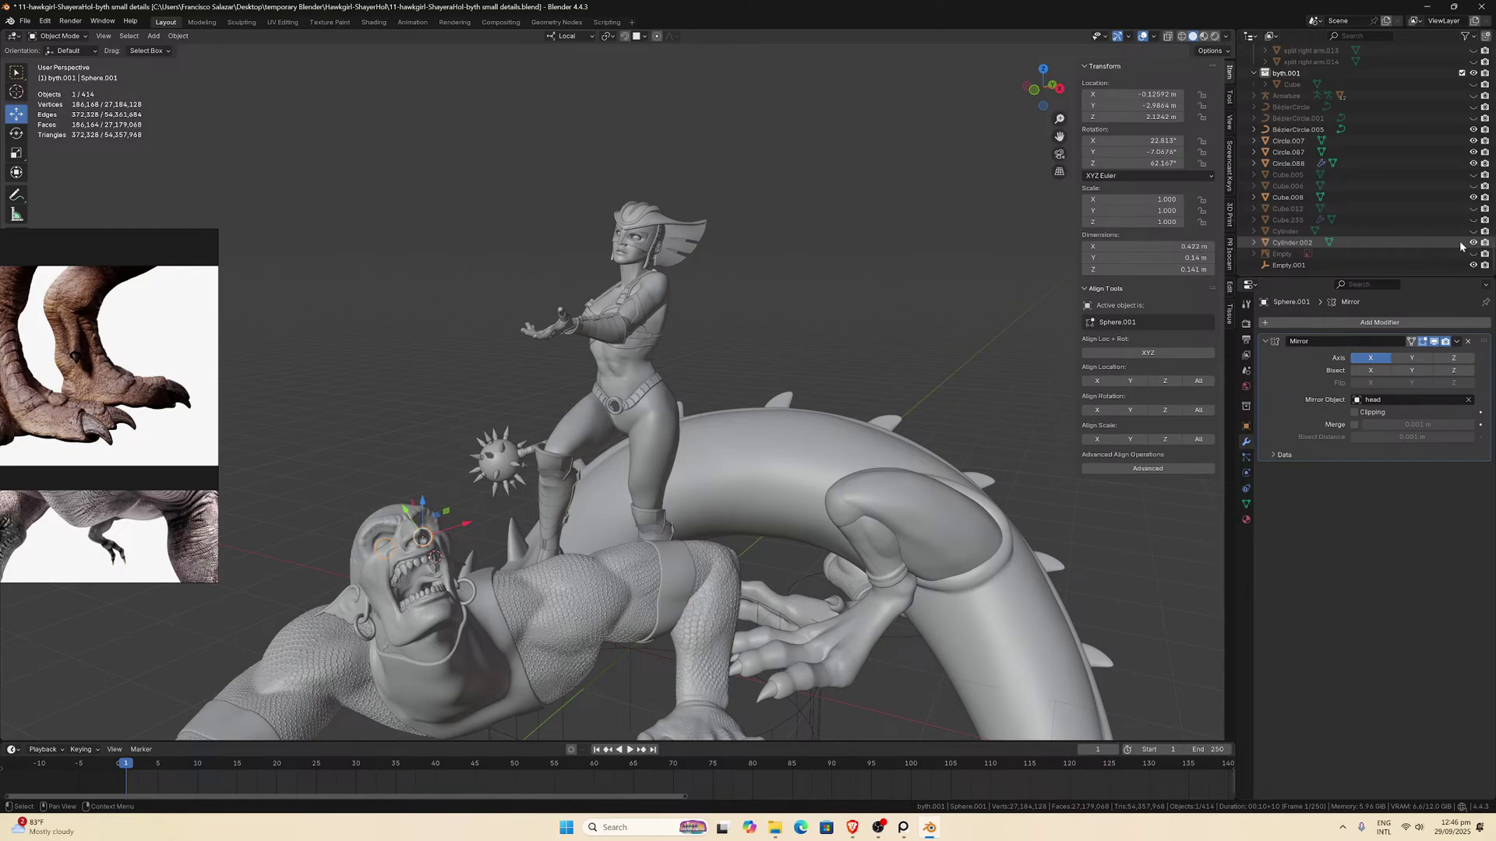
pyautogui.click(1411, 243)
pyautogui.scroll(-6, 845, 351)
pyautogui.moveTo(845, 350); pyautogui.dragTo(845, 454, button='middle')
pyautogui.scroll(2, 845, 453)
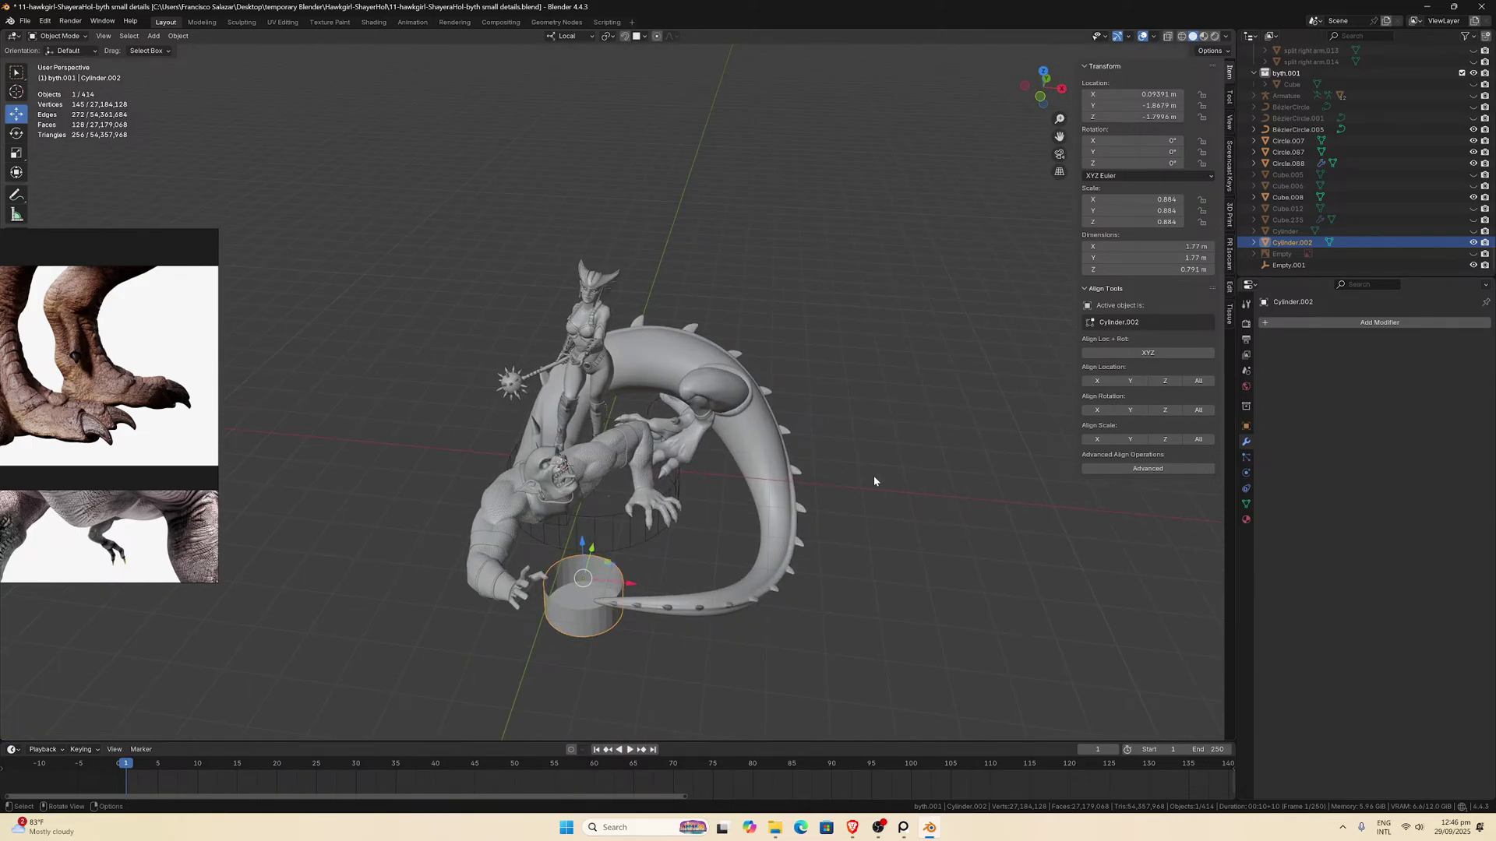
pyautogui.press('x')
pyautogui.click(873, 478)
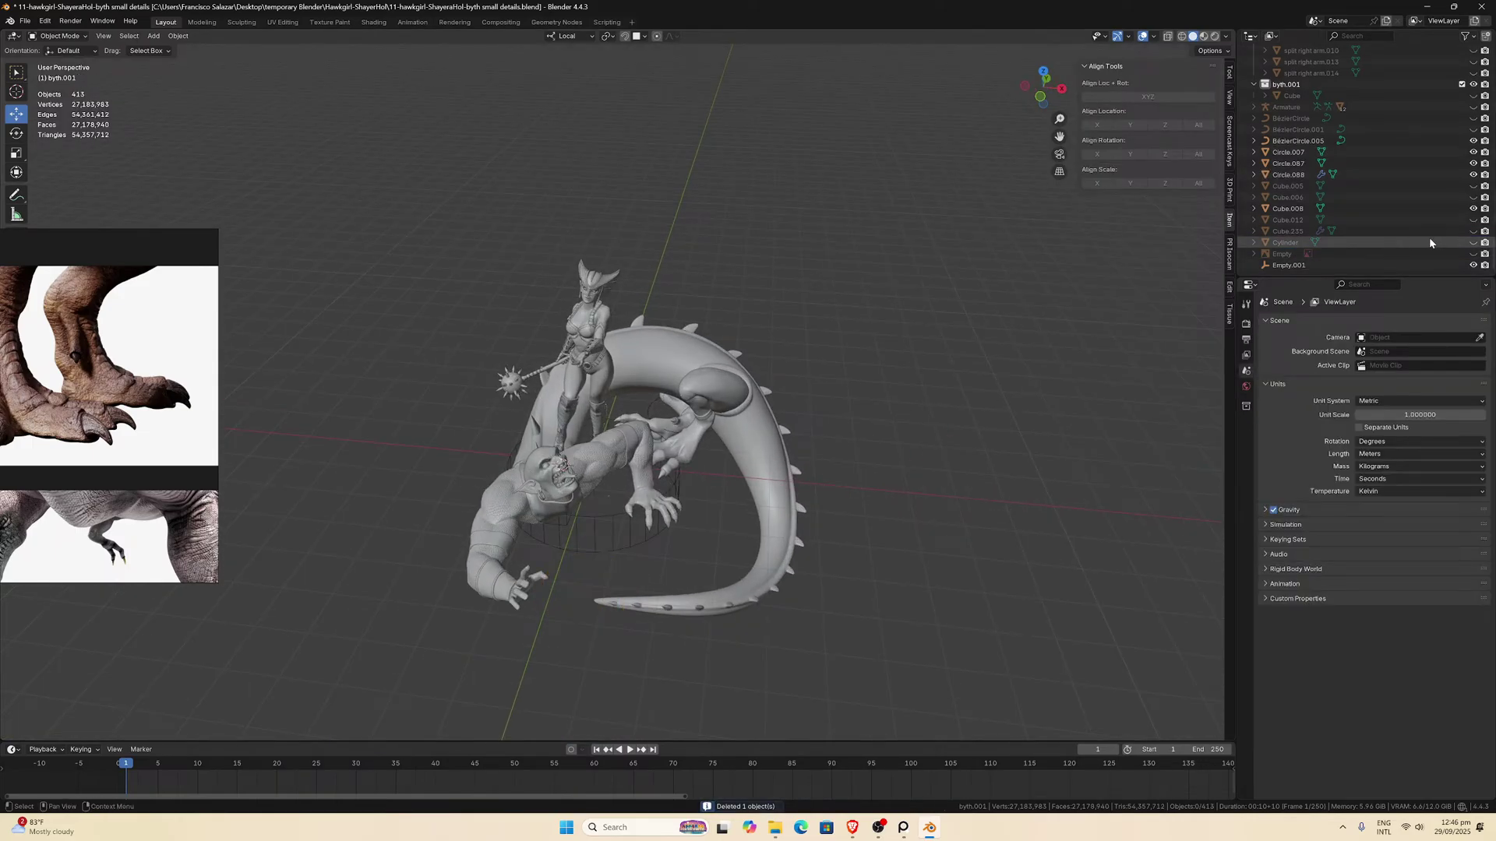
# Reveal the hidden reference image object Empty in the byth.001 collection and delete it.
pyautogui.click(1473, 254)
pyautogui.click(1455, 253)
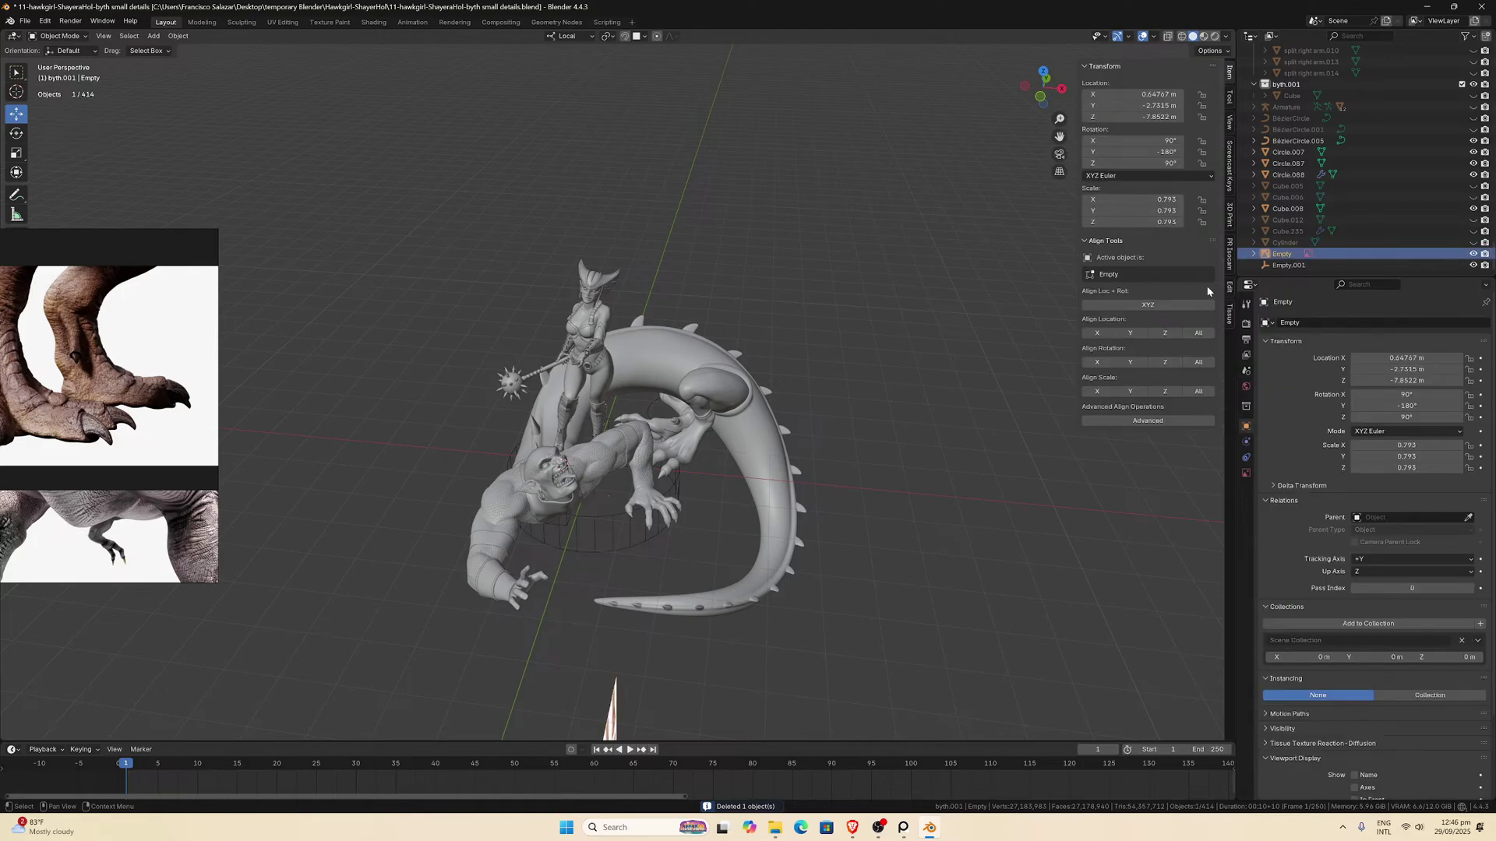
pyautogui.scroll(-3, 833, 415)
pyautogui.press('x')
pyautogui.click(793, 400)
pyautogui.scroll(3, 983, 343)
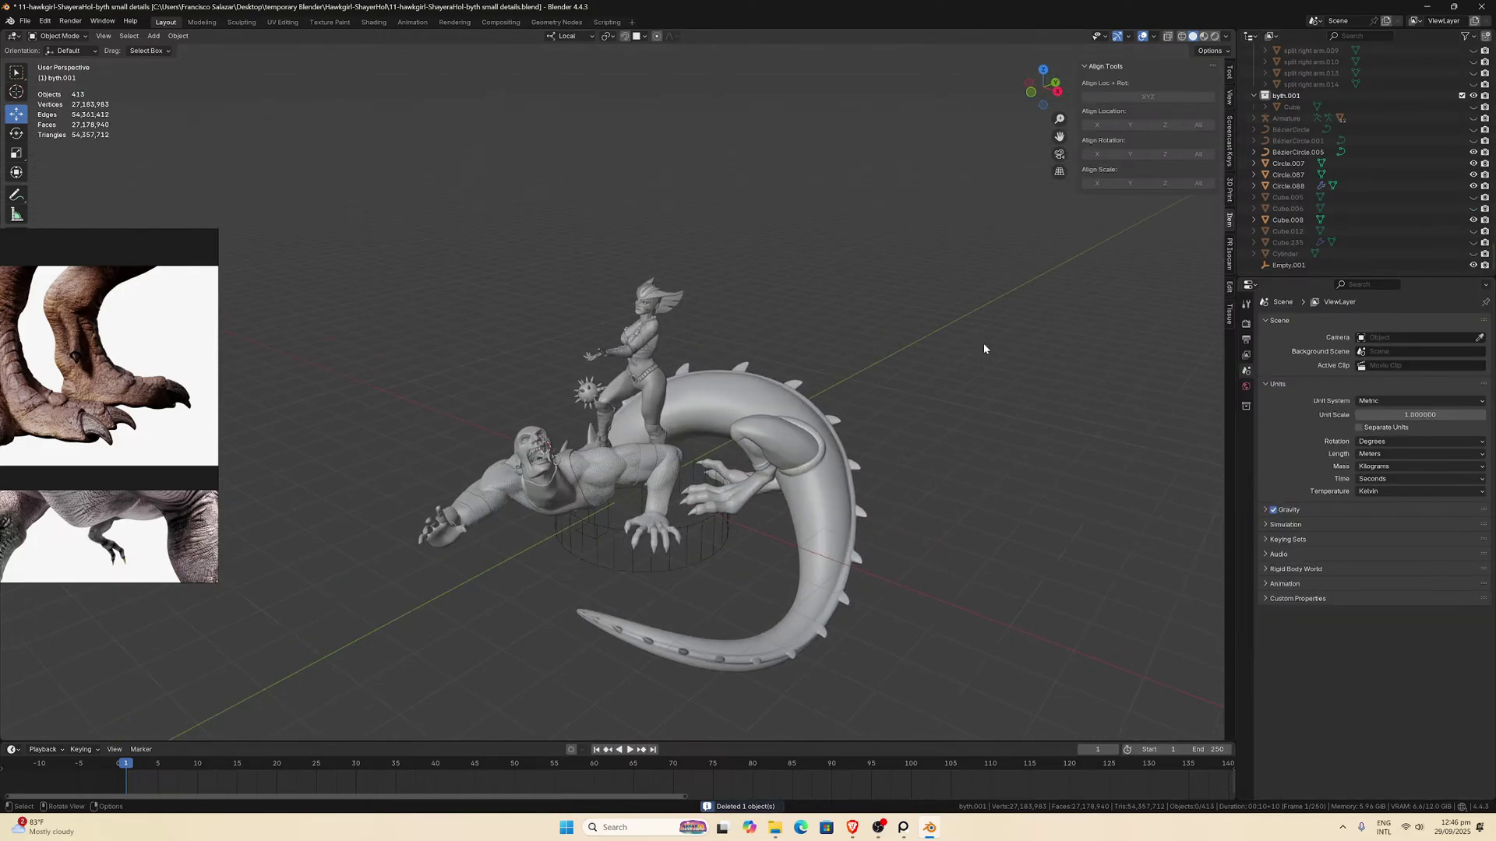
# Reveal the hidden tapered object named Cylinder in the byth.001 collection and delete it.
pyautogui.click(1473, 254)
pyautogui.click(1453, 255)
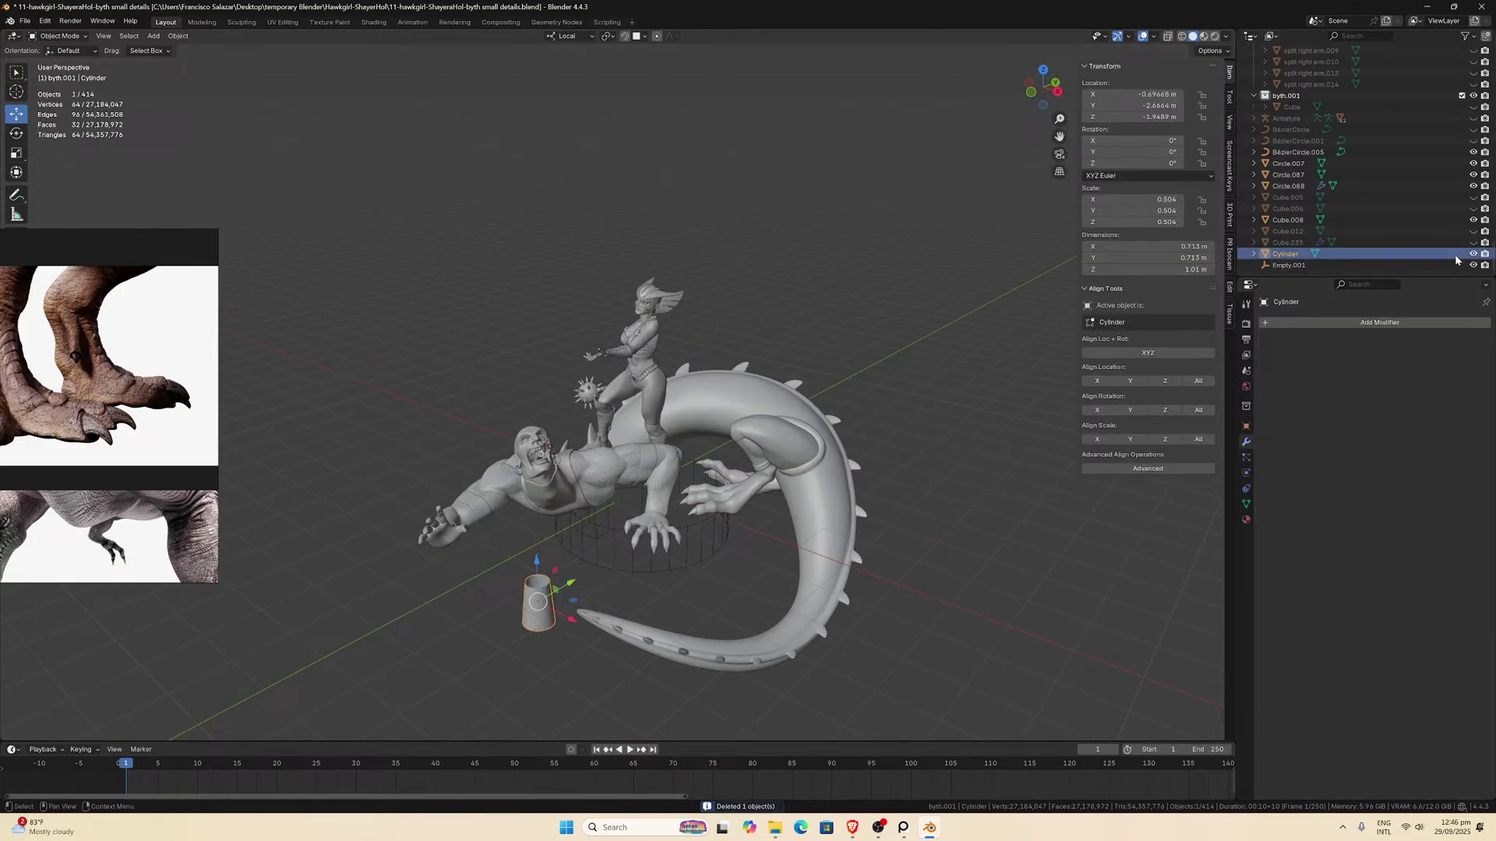
pyautogui.press('x')
pyautogui.click(953, 289)
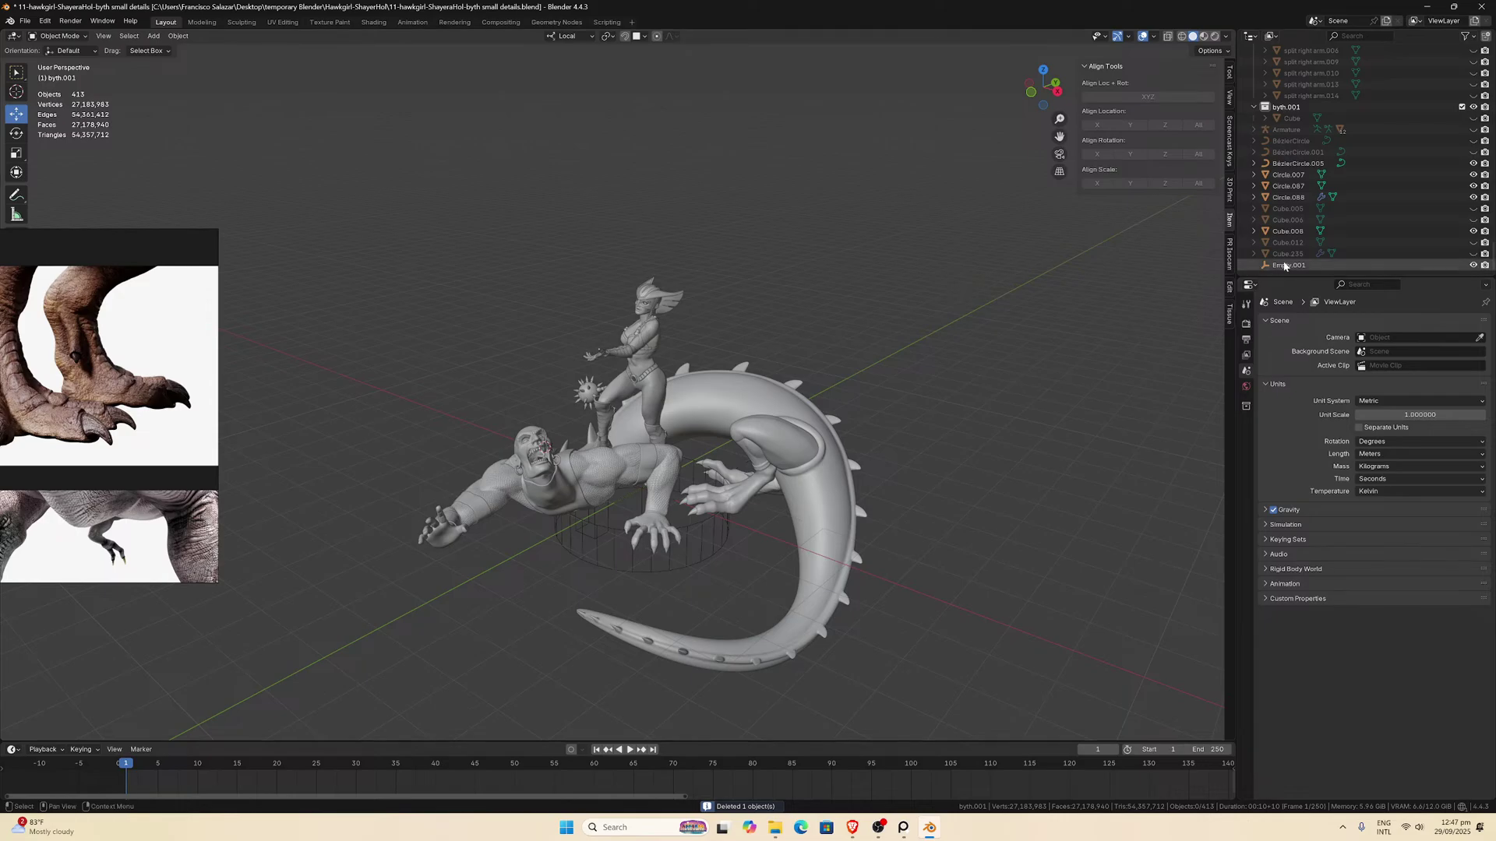
# Reveal the hidden bent-bar mesh listed just above Empty.001 and delete it.
pyautogui.click(1473, 254)
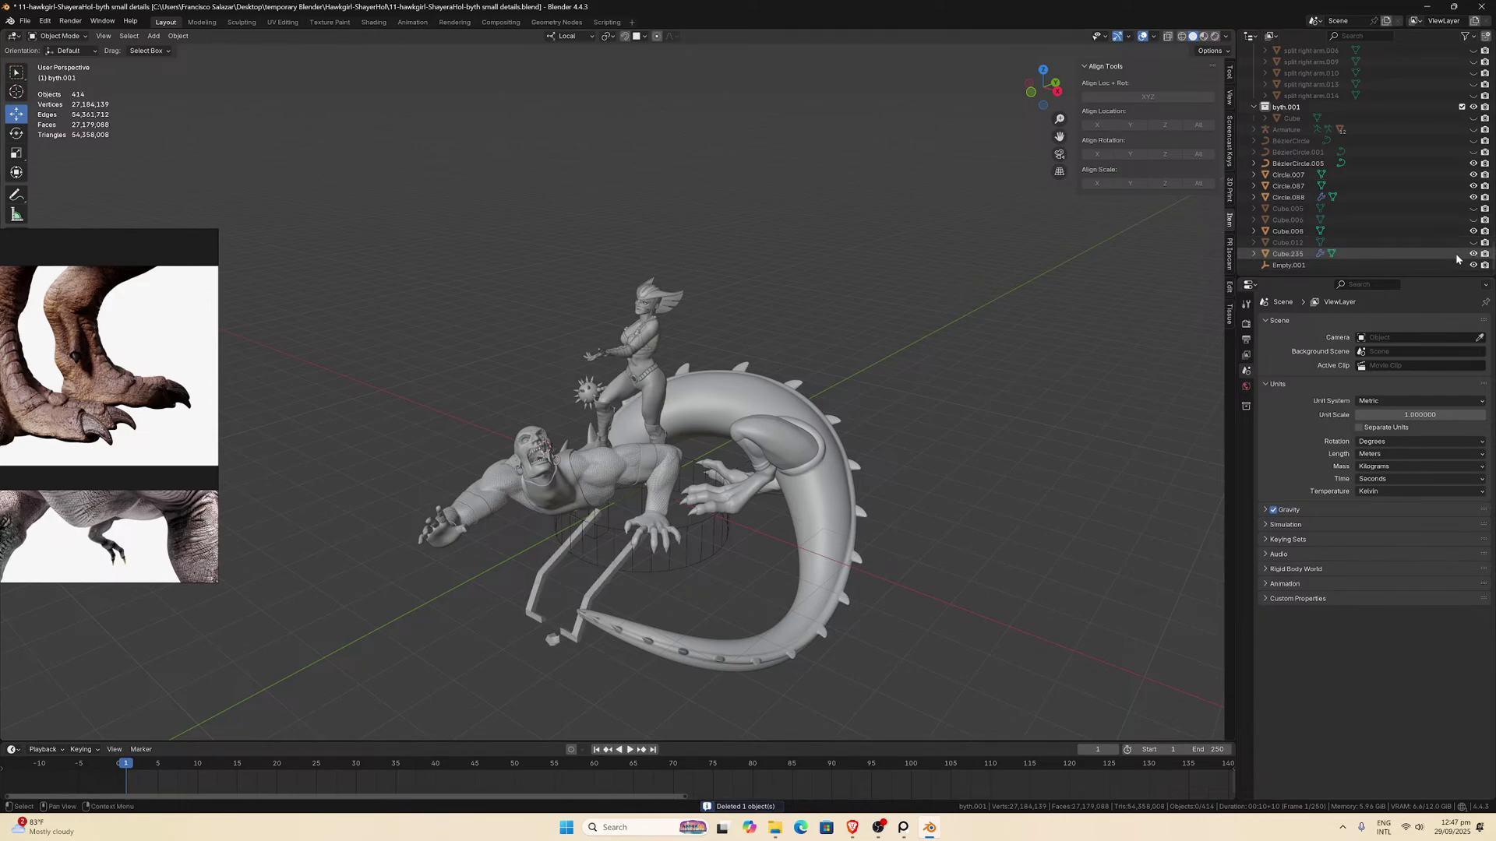
pyautogui.click(601, 547)
pyautogui.press('x')
pyautogui.click(612, 580)
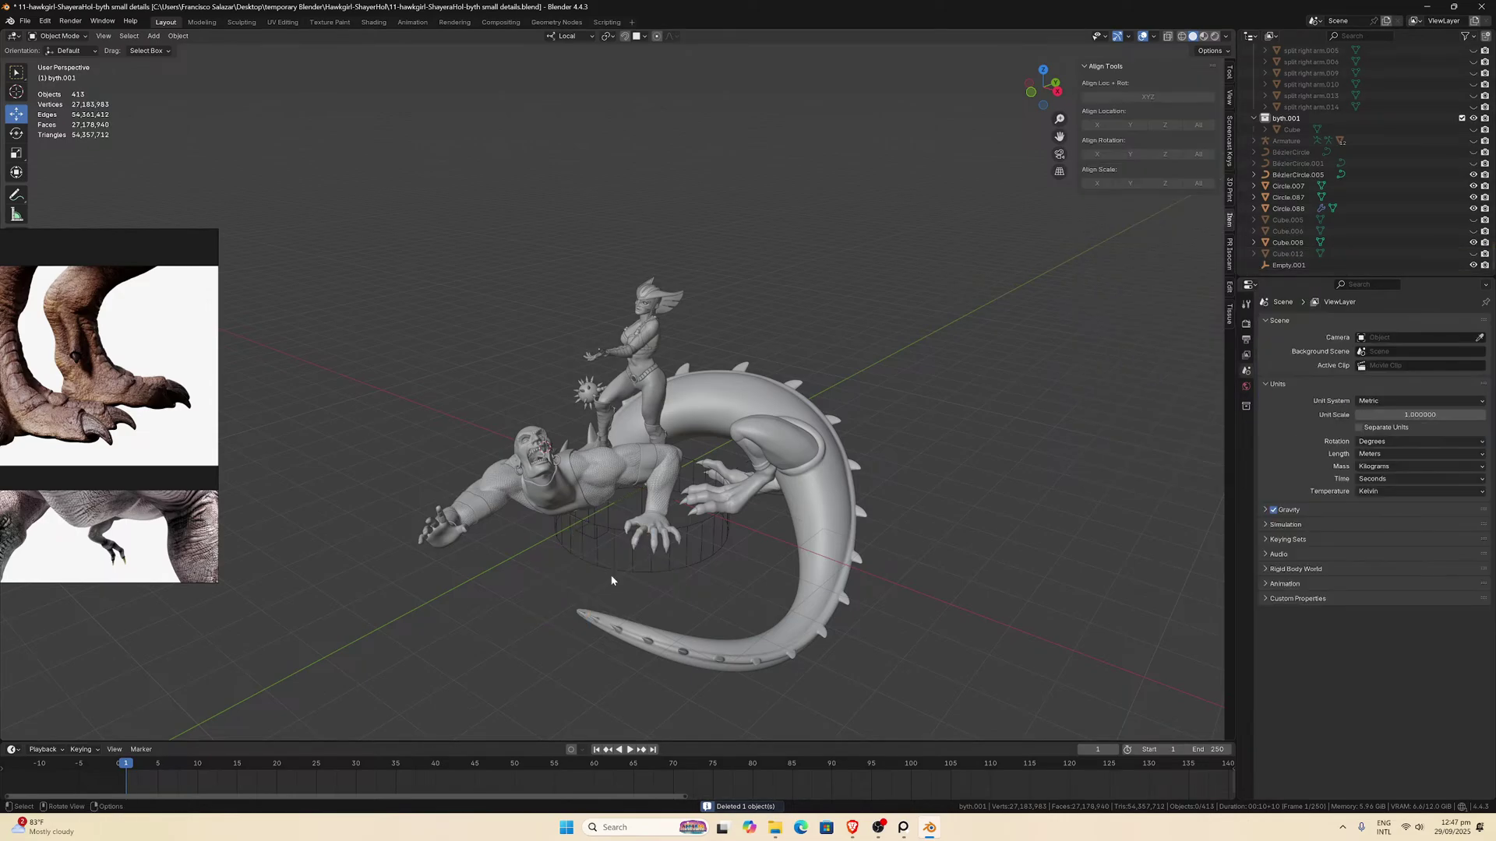
# Reveal the hidden box Cube.012 near the creature's clawed foot and delete it.
pyautogui.click(1472, 253)
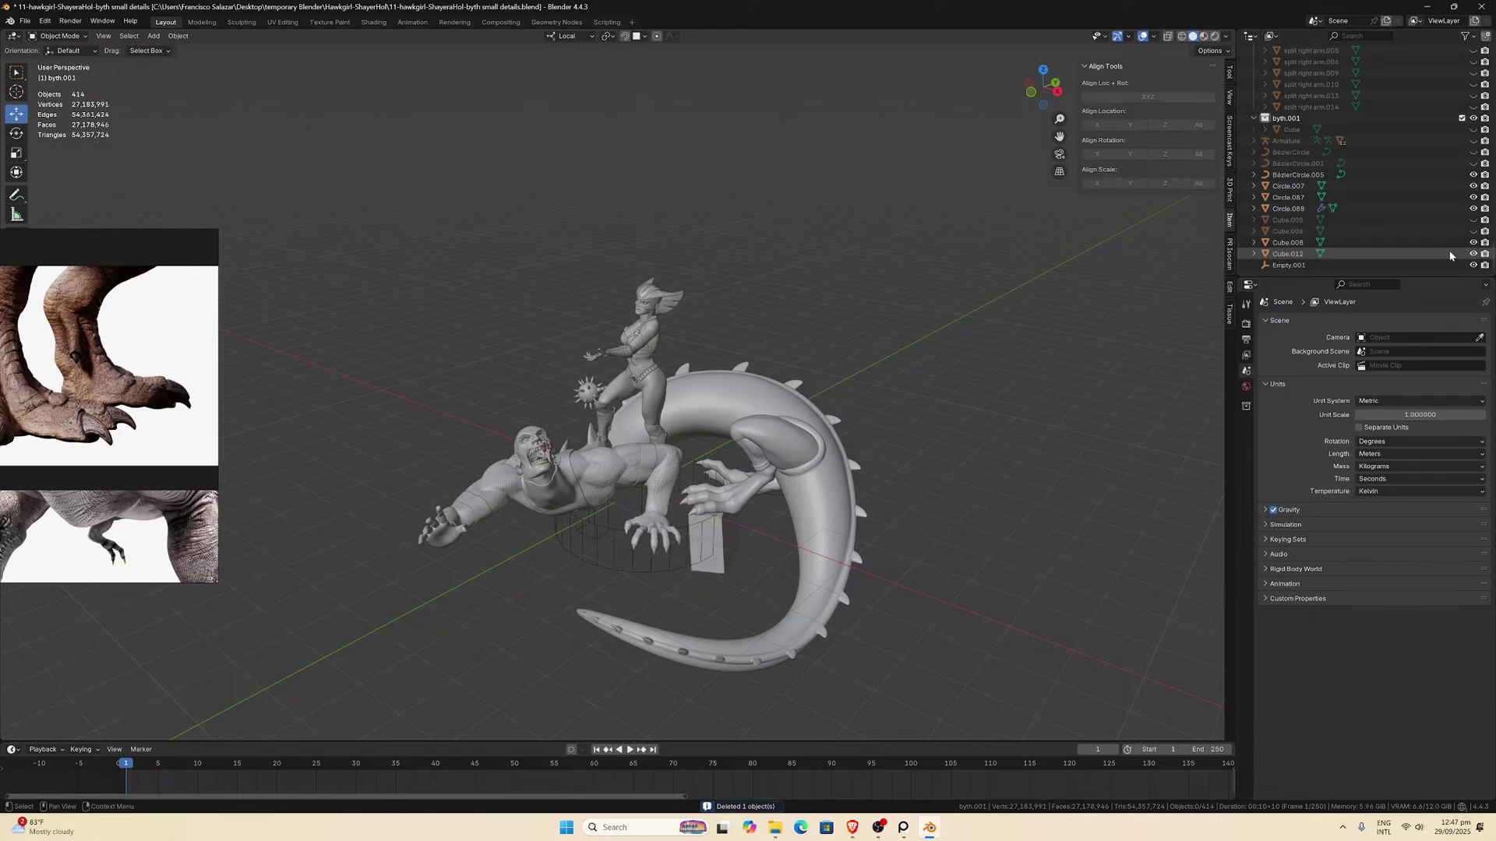
pyautogui.click(1429, 253)
pyautogui.press('x')
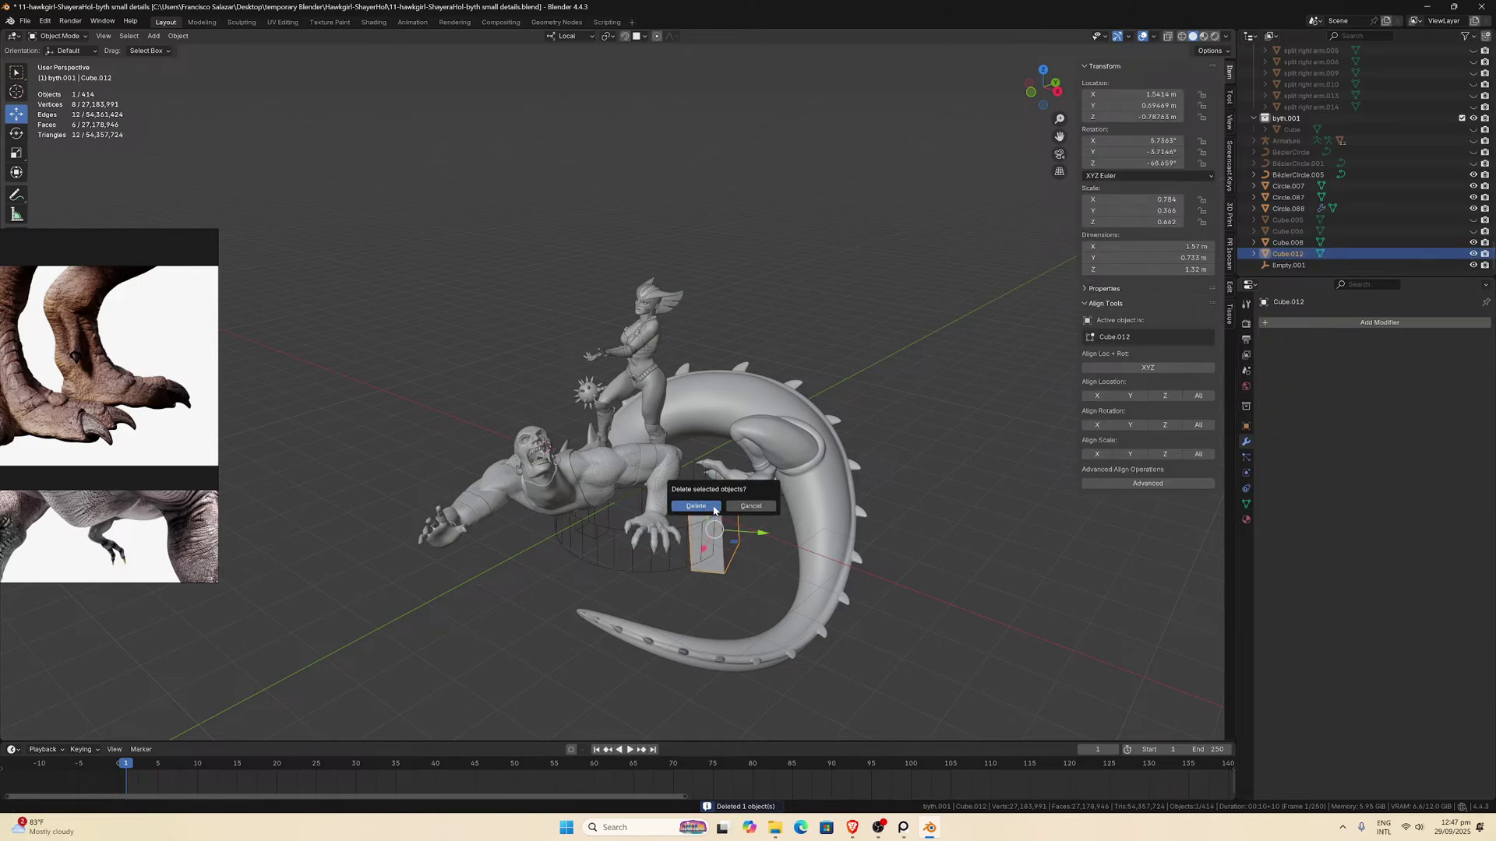
pyautogui.click(693, 507)
# Examine the creature and its rider from several sides, including the band on the creature's outstretched arm.
pyautogui.scroll(4, 885, 437)
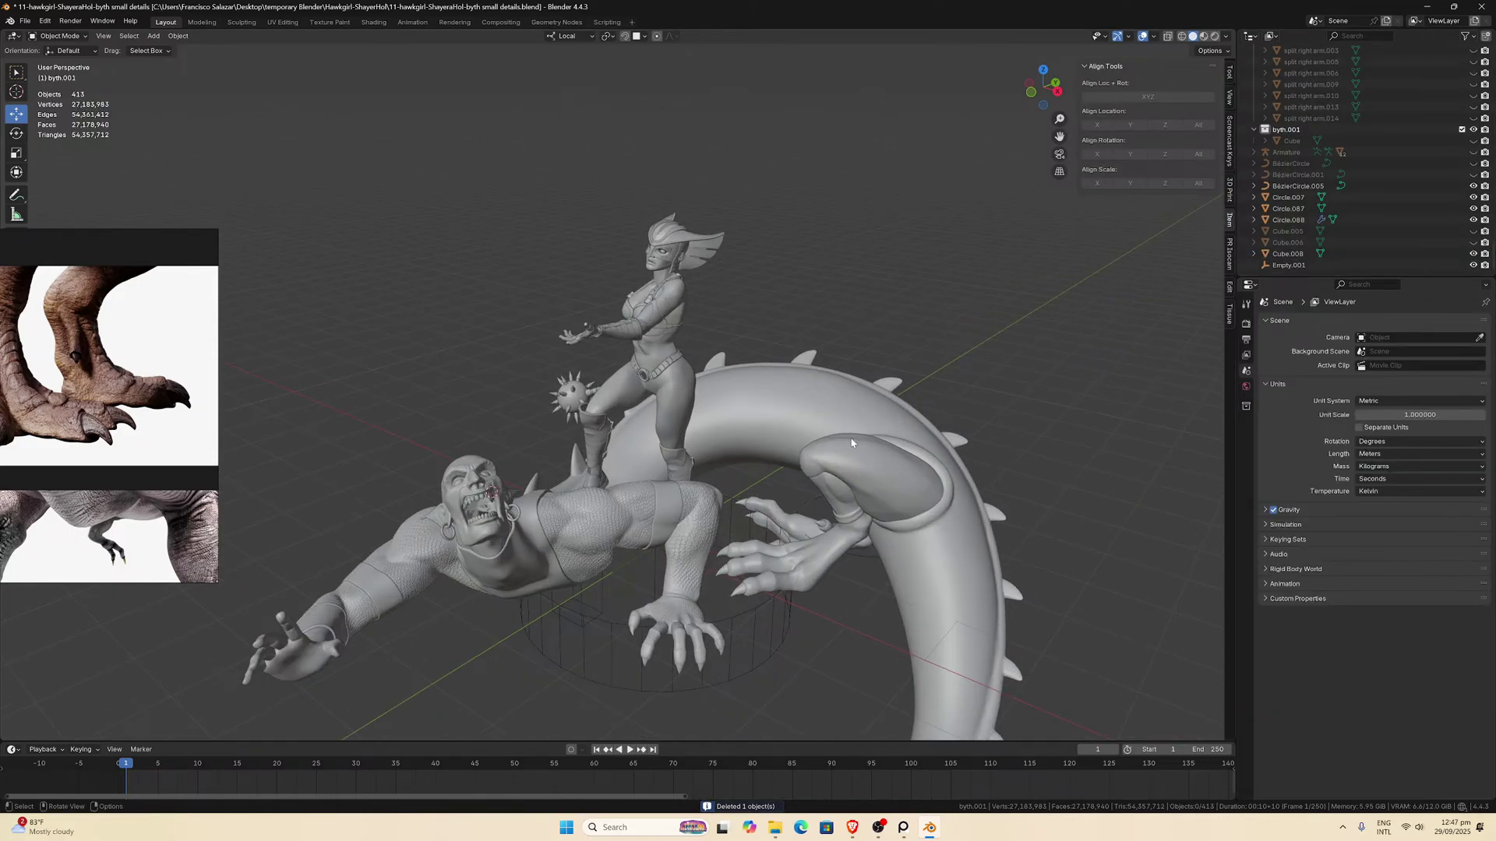
pyautogui.moveTo(942, 405); pyautogui.dragTo(550, 450, button='middle')
pyautogui.scroll(4, 704, 489)
pyautogui.scroll(-3, 704, 489)
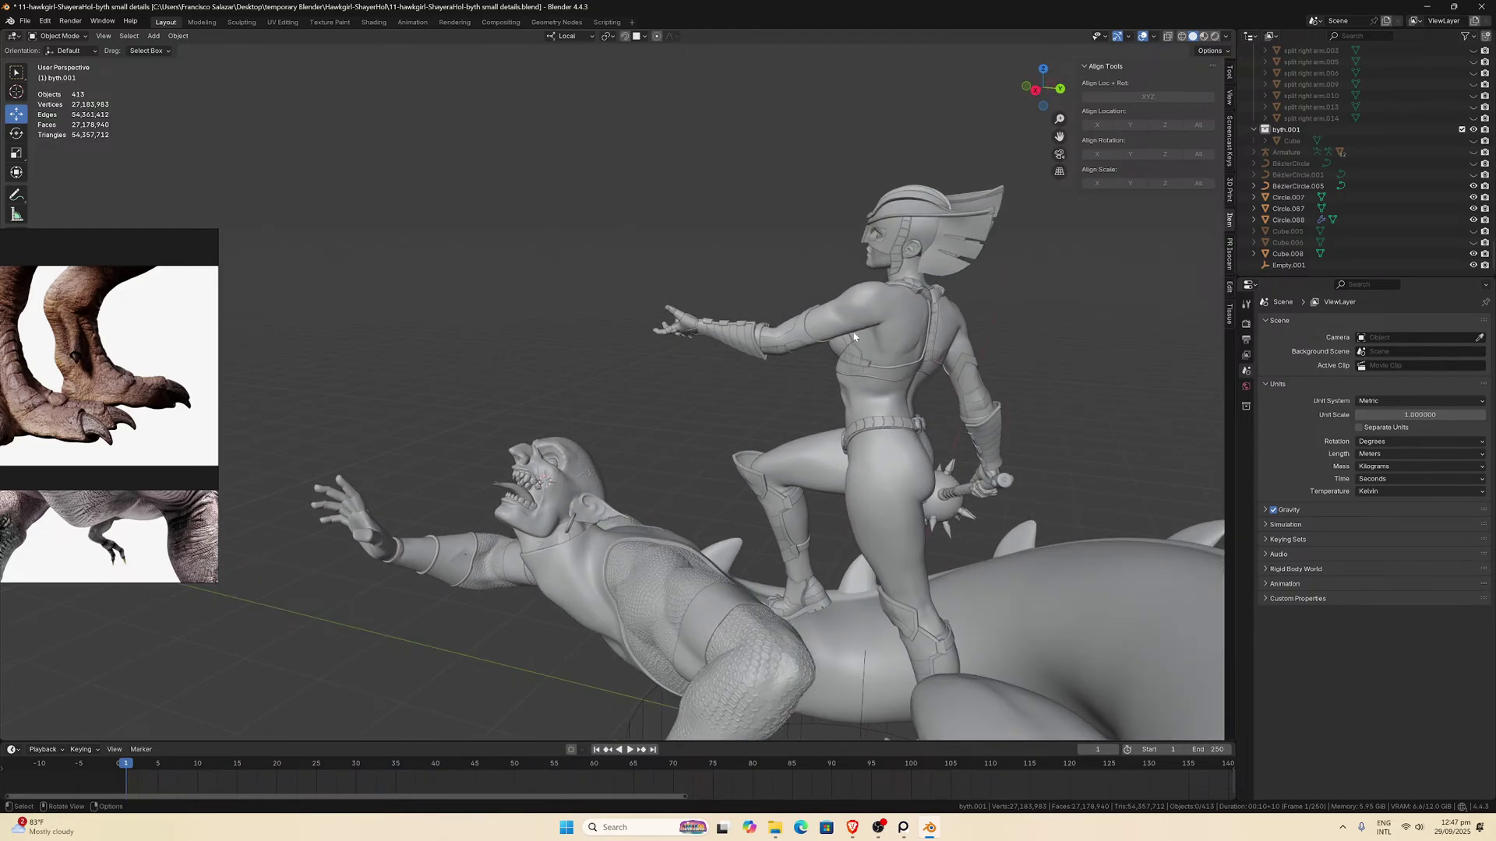
pyautogui.moveTo(1058, 134); pyautogui.dragTo(887, 415)
pyautogui.moveTo(892, 405); pyautogui.dragTo(900, 404, button='middle')
pyautogui.click(689, 450)
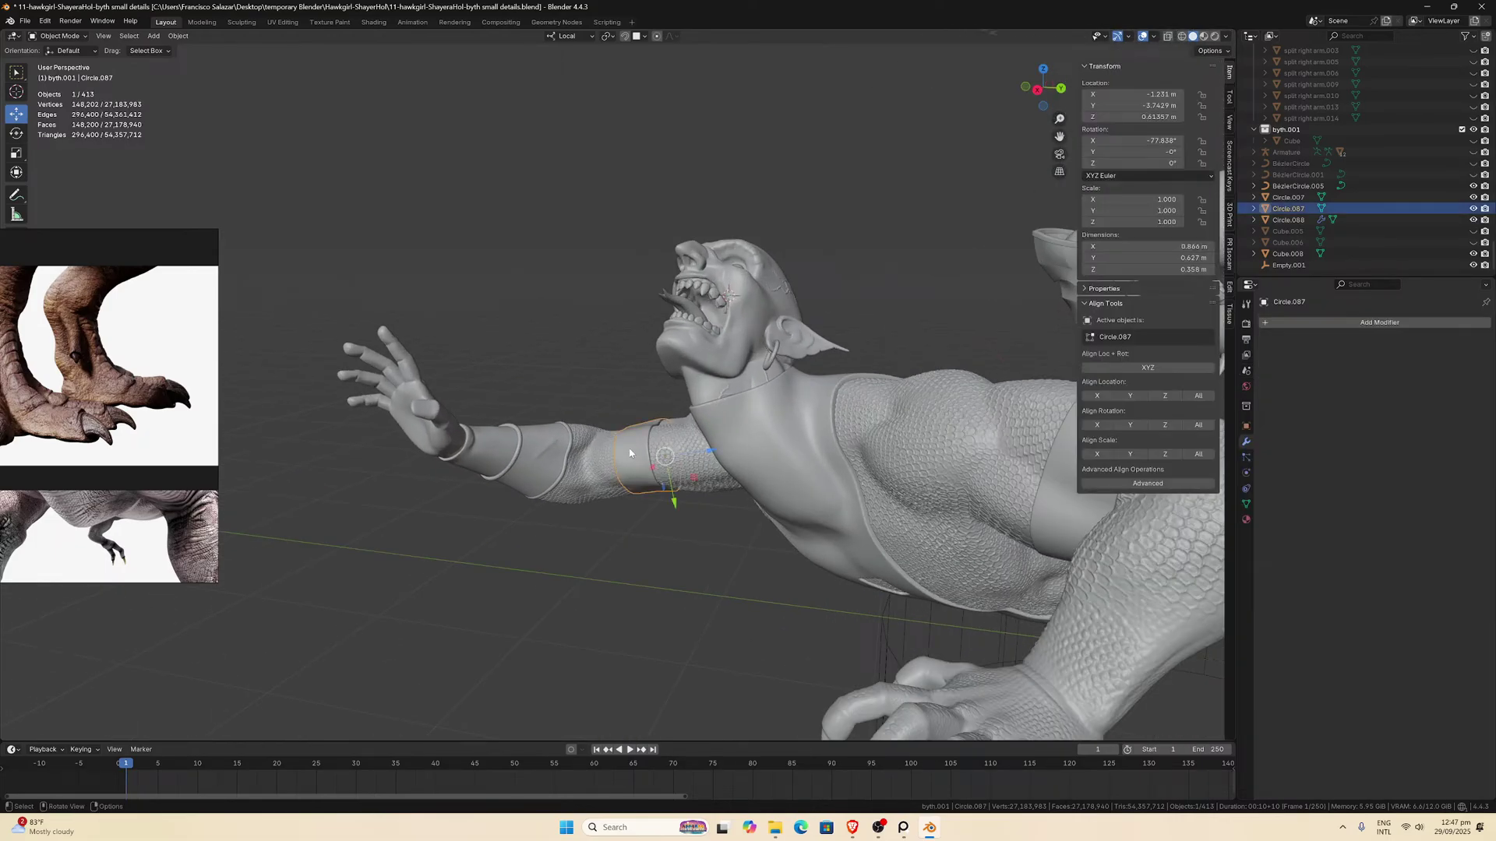
pyautogui.moveTo(690, 449); pyautogui.dragTo(287, 604, button='middle')
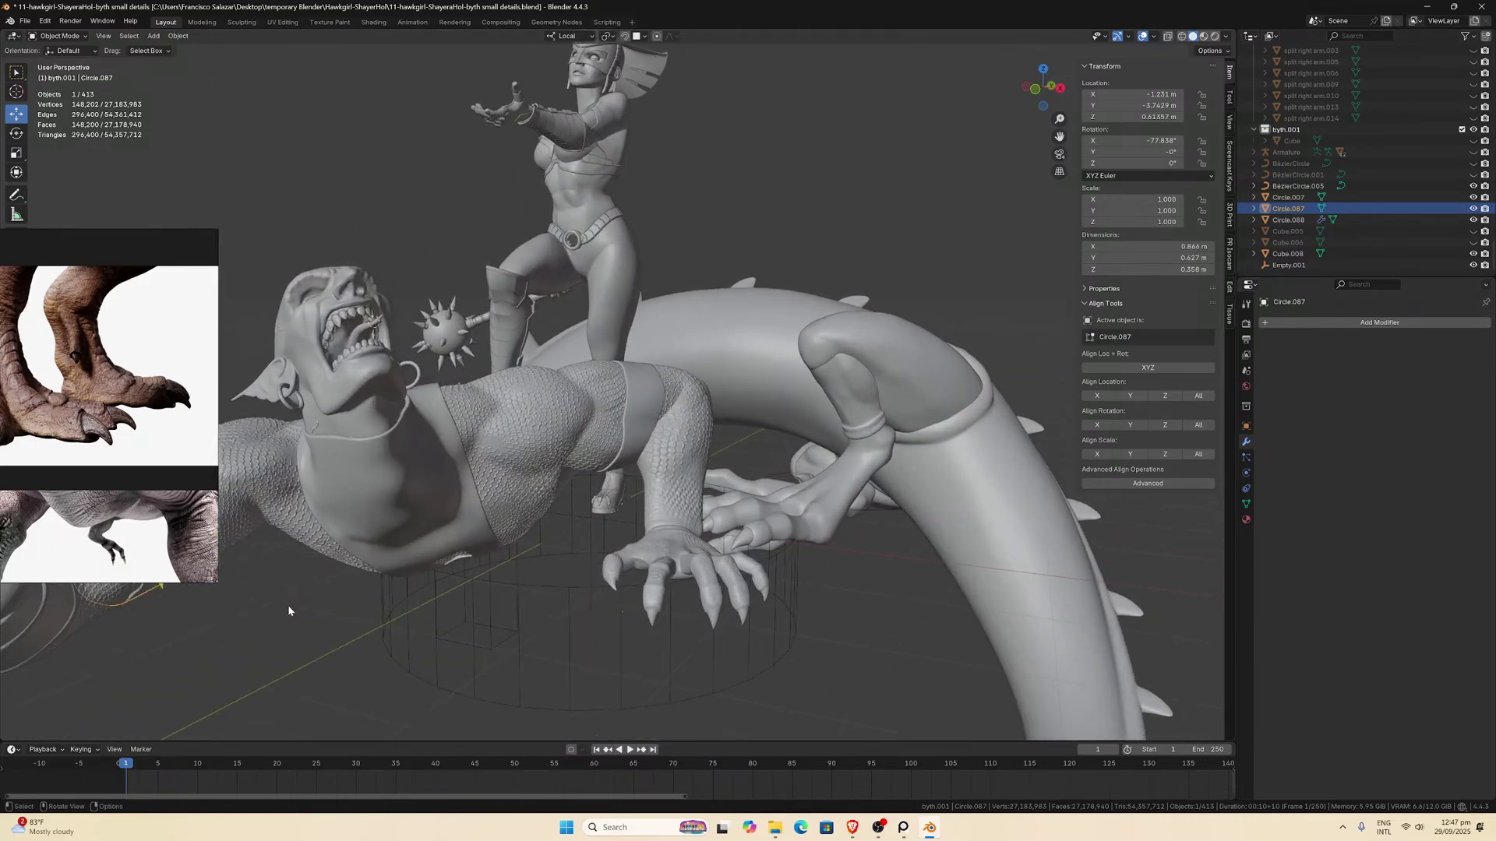
pyautogui.scroll(3, 691, 415)
pyautogui.moveTo(691, 414); pyautogui.dragTo(694, 567, button='middle')
# Put the creature's torso mesh into Sculpt Mode and set the Draw brush radius to 140 px.
pyautogui.click(788, 318)
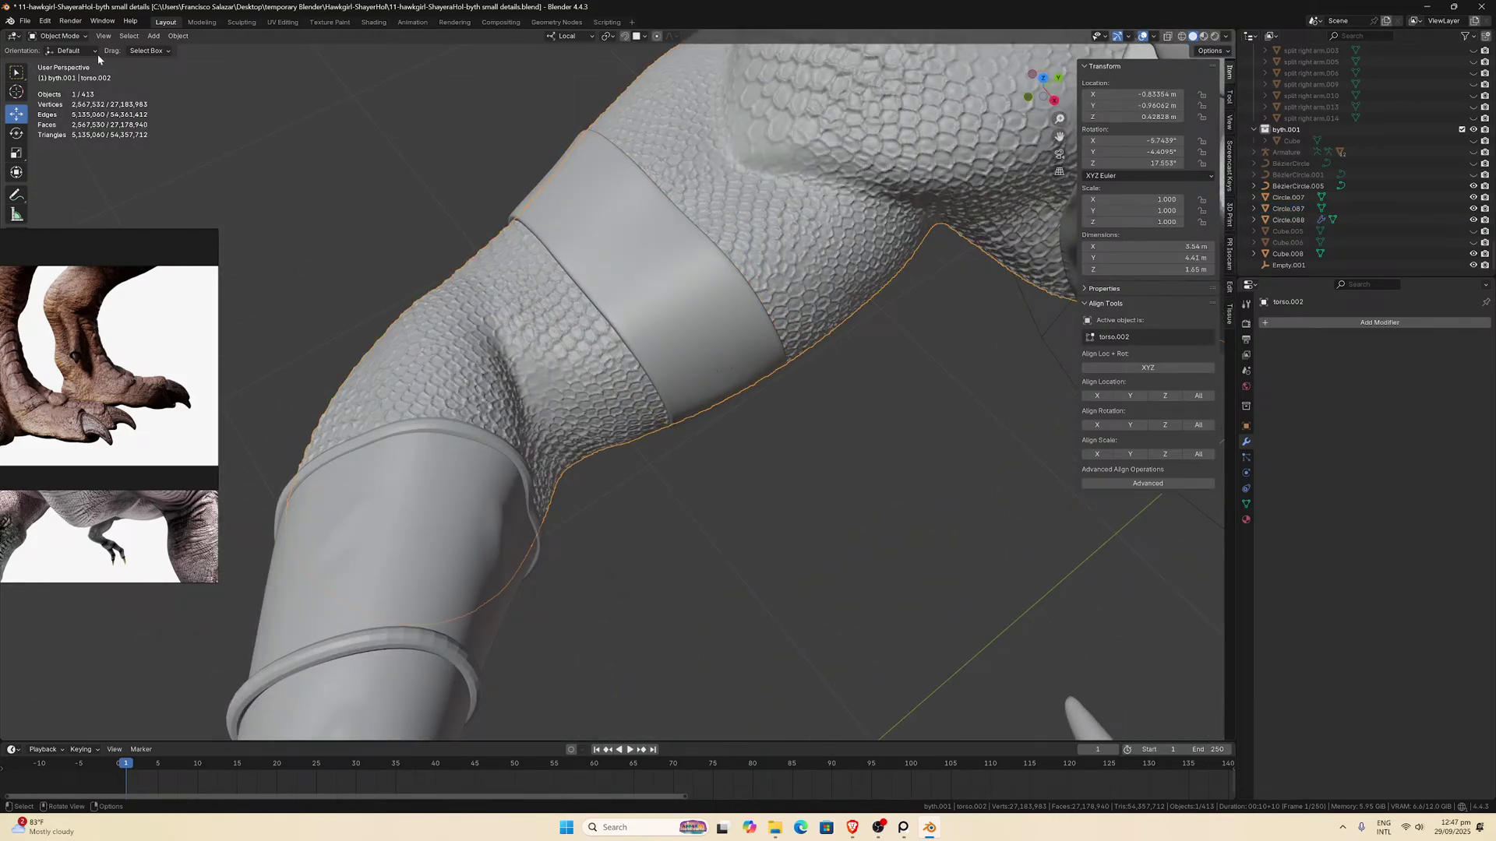
pyautogui.click(58, 35)
pyautogui.click(54, 80)
pyautogui.moveTo(592, 335)
pyautogui.mouseDown(button='middle')
pyautogui.moveTo(631, 310)
pyautogui.moveTo(761, 494)
pyautogui.mouseUp(button='middle')
pyautogui.press('f')
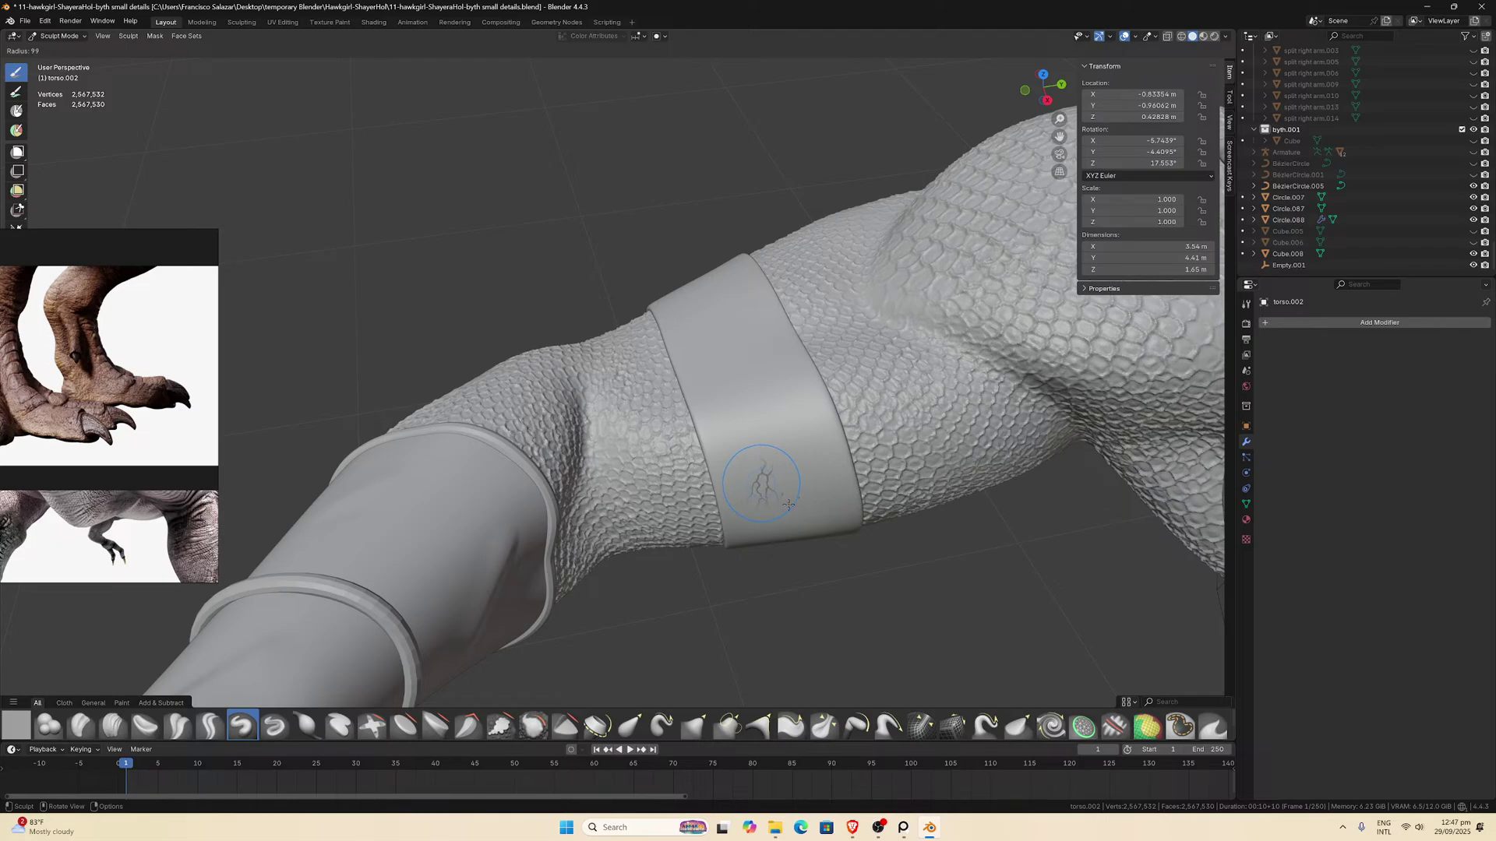
pyautogui.click(788, 505)
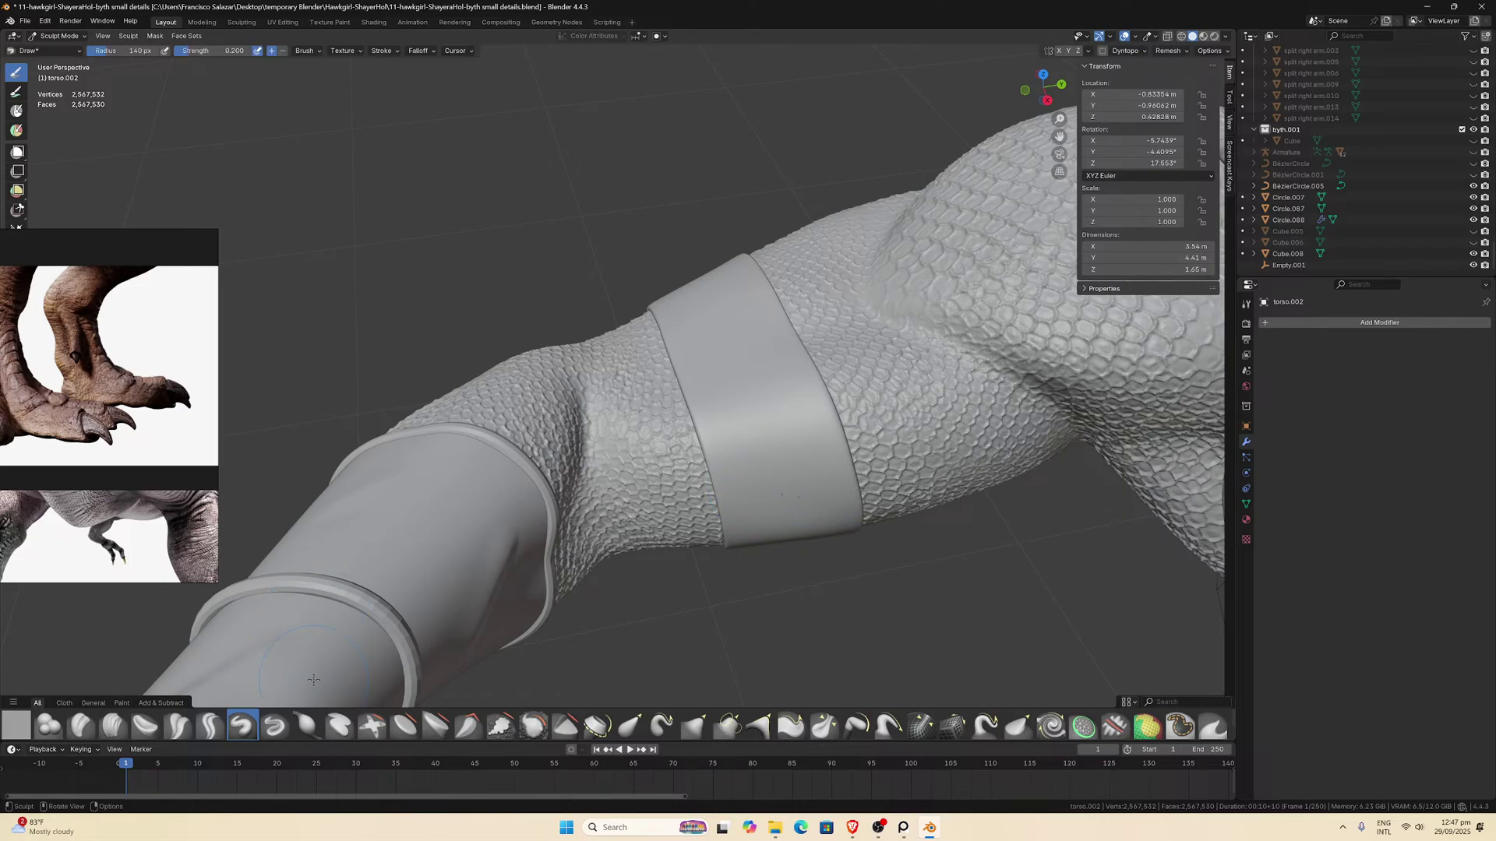
# Nudge the creature's upper arm near the arm band with the Grab brush and return to Object Mode.
pyautogui.press('g')
pyautogui.moveTo(678, 528)
pyautogui.mouseDown(button='middle')
pyautogui.moveTo(811, 517)
pyautogui.moveTo(741, 434)
pyautogui.moveTo(732, 330)
pyautogui.moveTo(813, 582)
pyautogui.moveTo(779, 546)
pyautogui.moveTo(803, 600)
pyautogui.mouseUp(button='middle')
pyautogui.moveTo(803, 600); pyautogui.dragTo(814, 623)
pyautogui.moveTo(814, 624)
pyautogui.mouseDown(button='middle')
pyautogui.moveTo(818, 585)
pyautogui.moveTo(808, 637)
pyautogui.moveTo(807, 612)
pyautogui.mouseUp(button='middle')
pyautogui.scroll(4, 806, 611)
pyautogui.scroll(5, 802, 601)
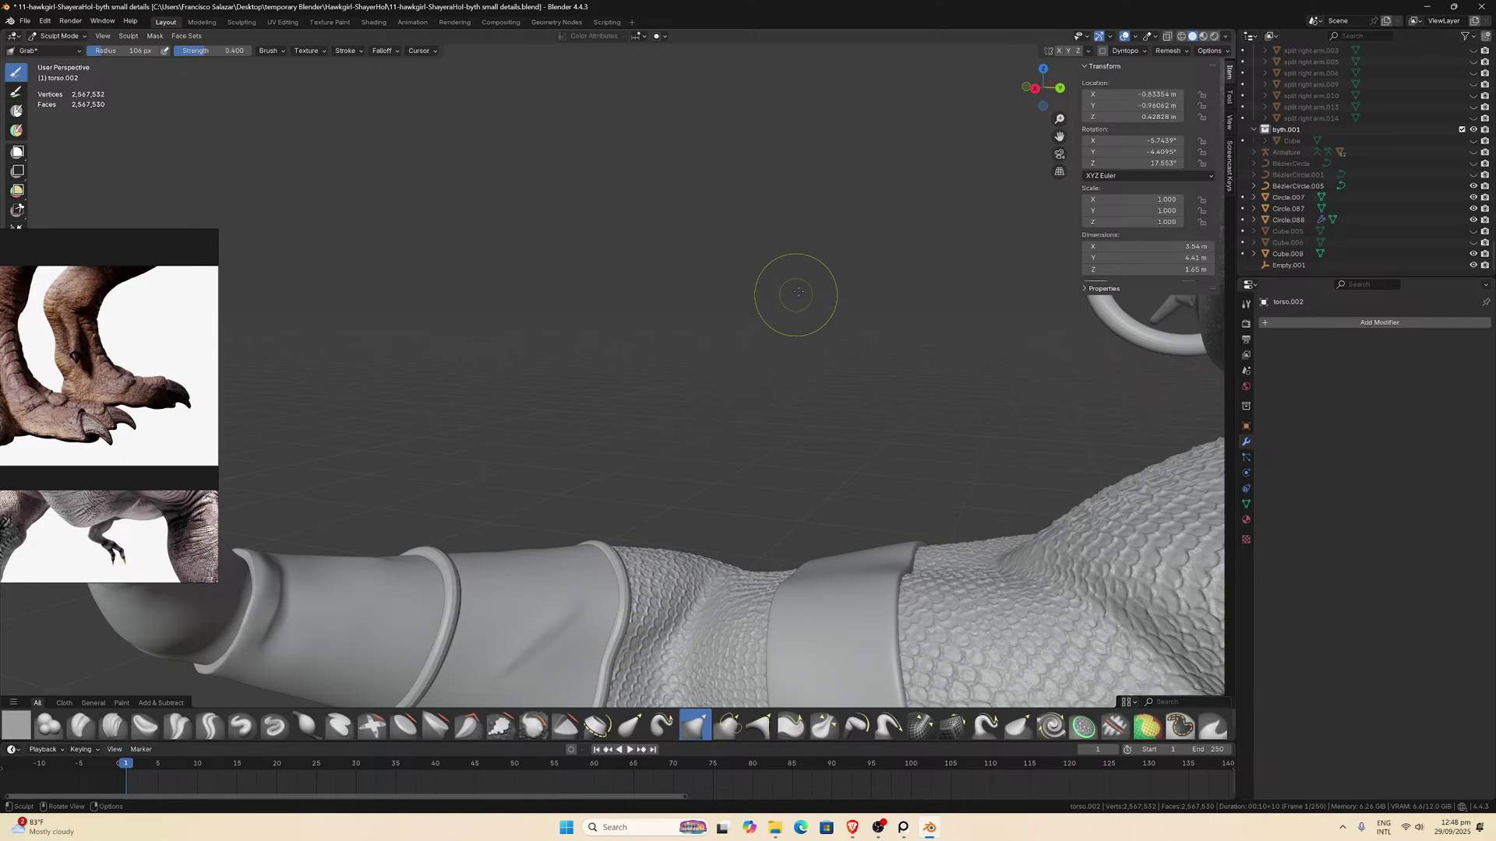
pyautogui.click(48, 36)
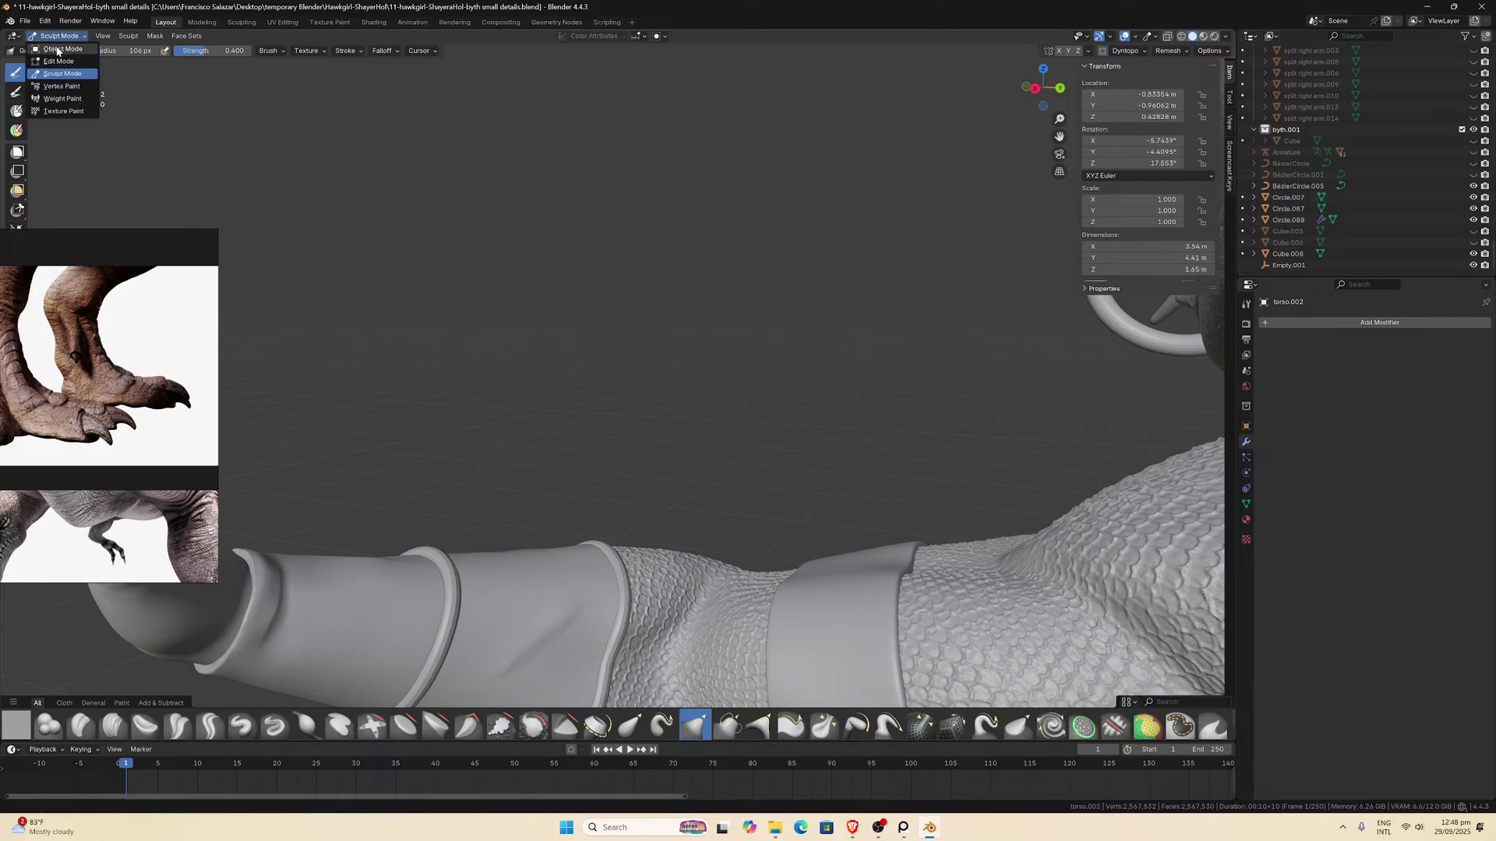
pyautogui.click(58, 53)
# Put the creature's scaled clawed arm into Sculpt Mode and activate the Draw brush.
pyautogui.scroll(-5, 650, 534)
pyautogui.moveTo(649, 534); pyautogui.dragTo(851, 488, button='middle')
pyautogui.scroll(-4, 646, 534)
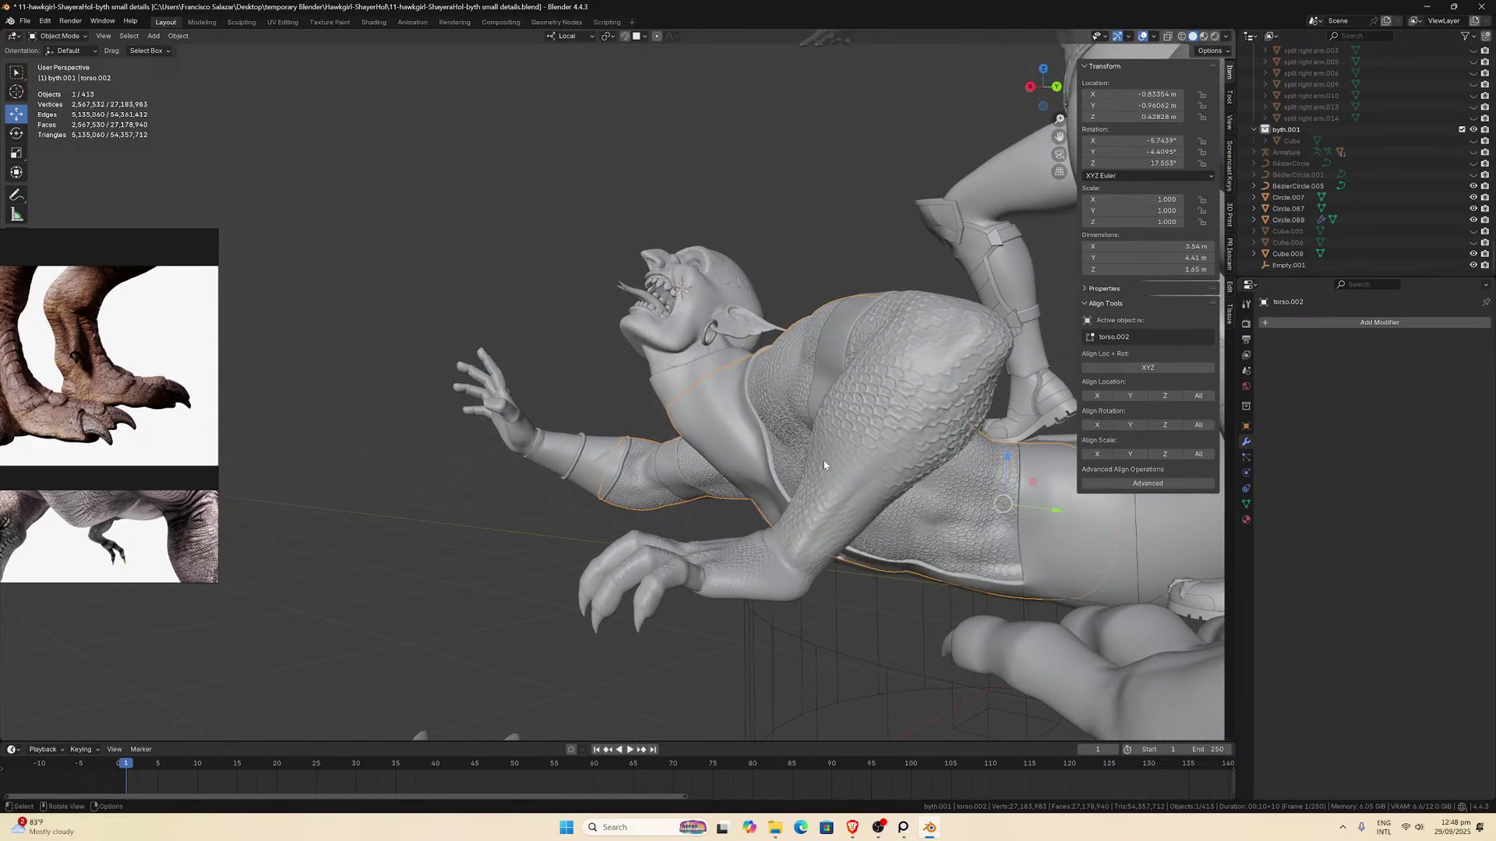
pyautogui.click(851, 488)
pyautogui.click(59, 36)
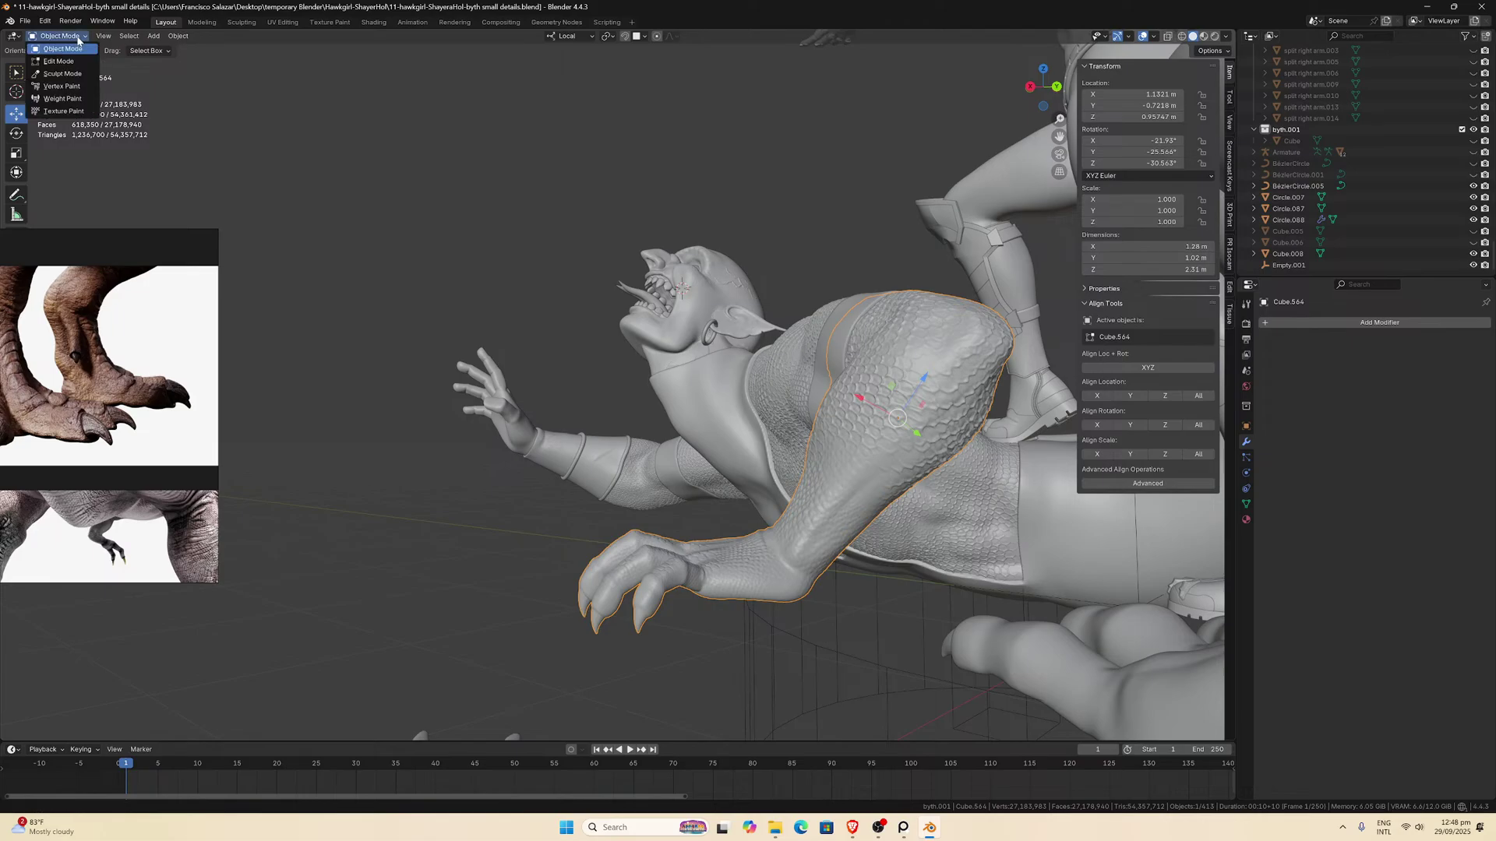
pyautogui.click(58, 76)
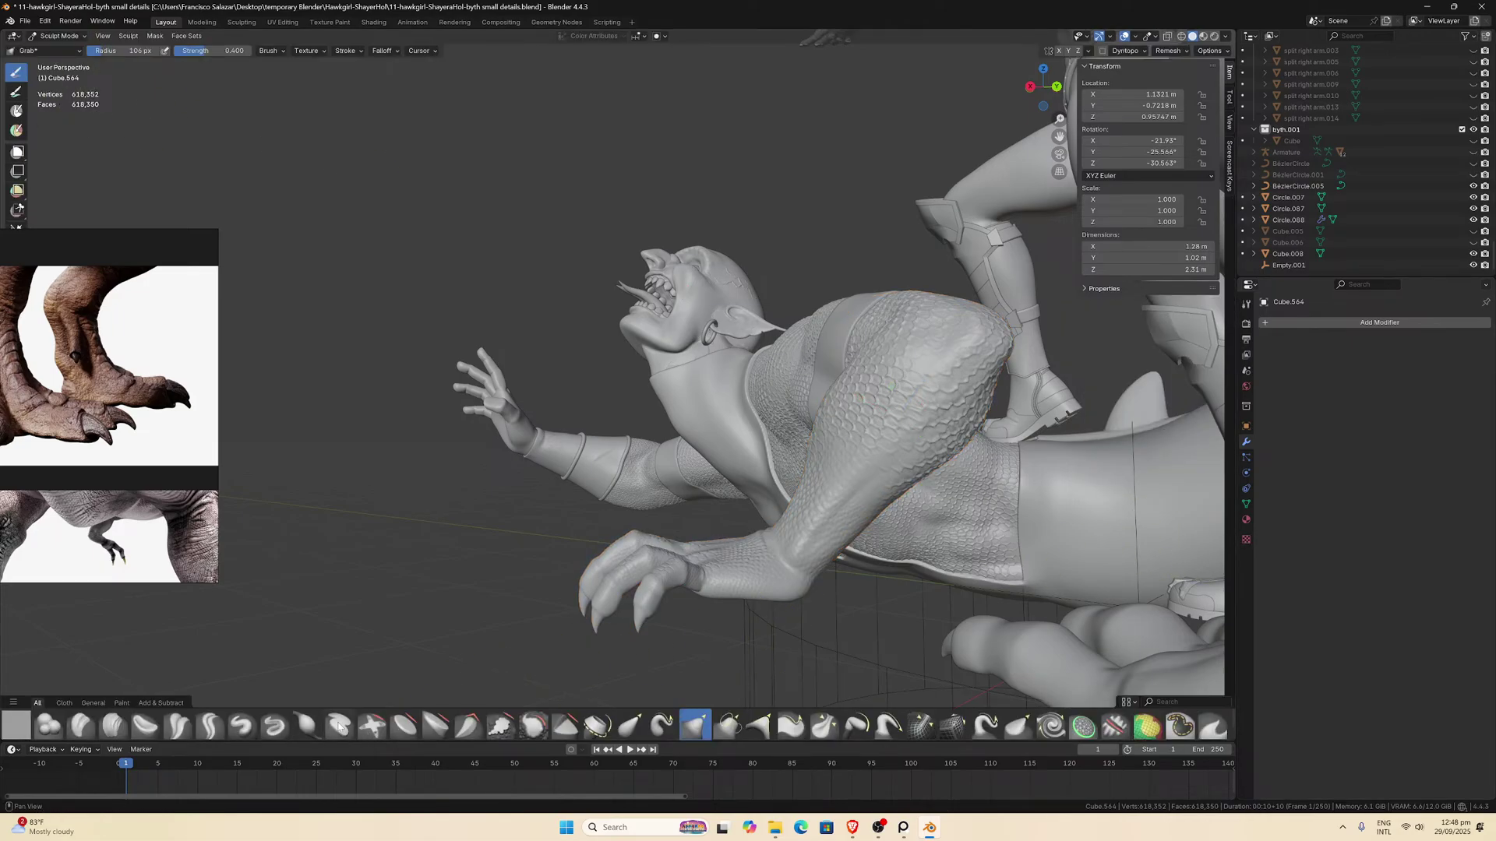
pyautogui.click(242, 727)
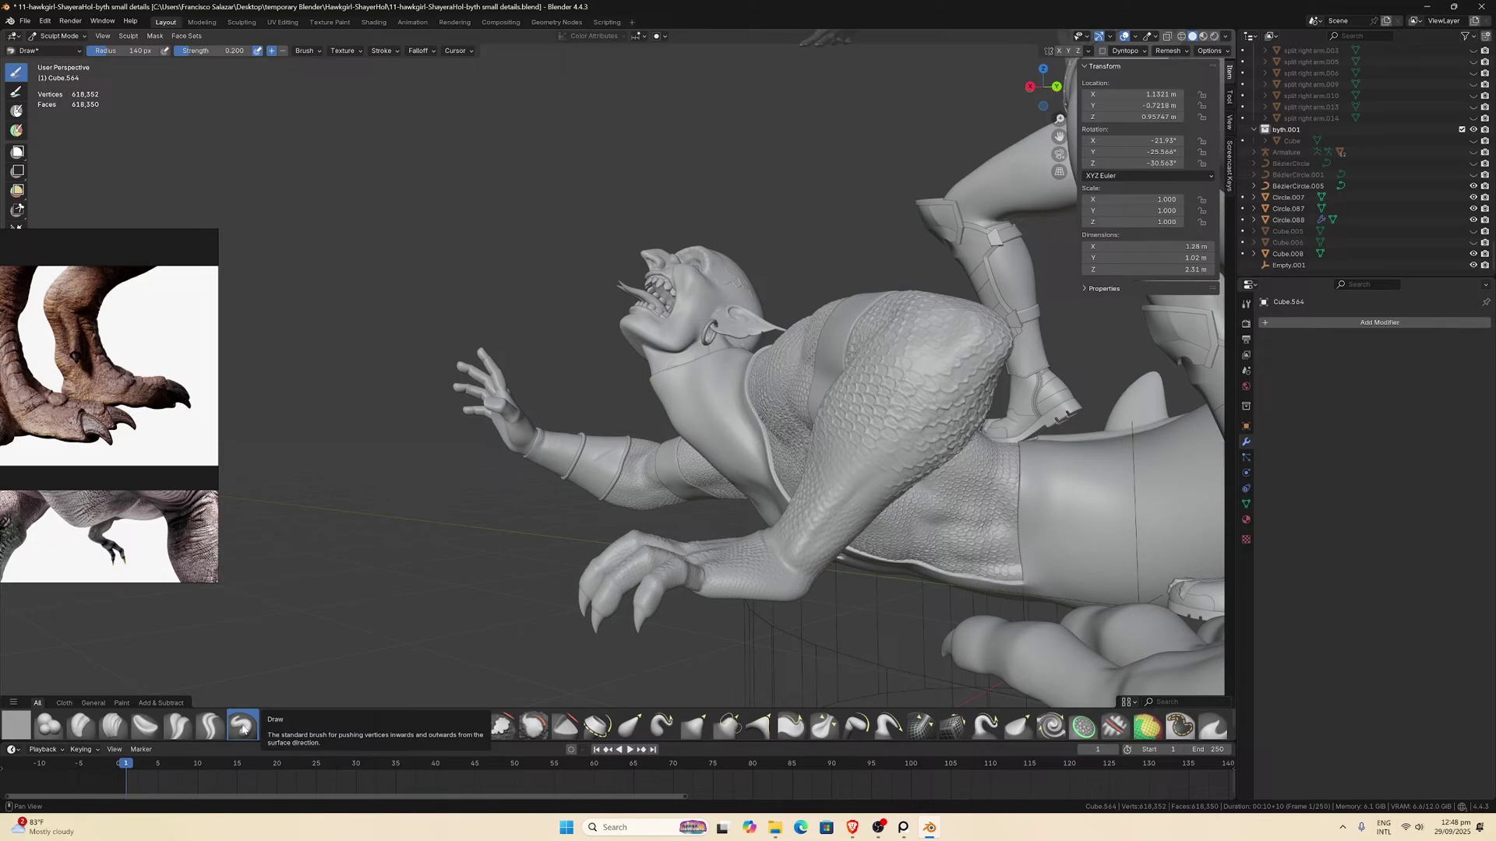
# Assign the image Alpha Scales and Skin (74).jpg to the brush texture and stamp scales onto the clawed arm above the wrist.
pyautogui.click(1246, 540)
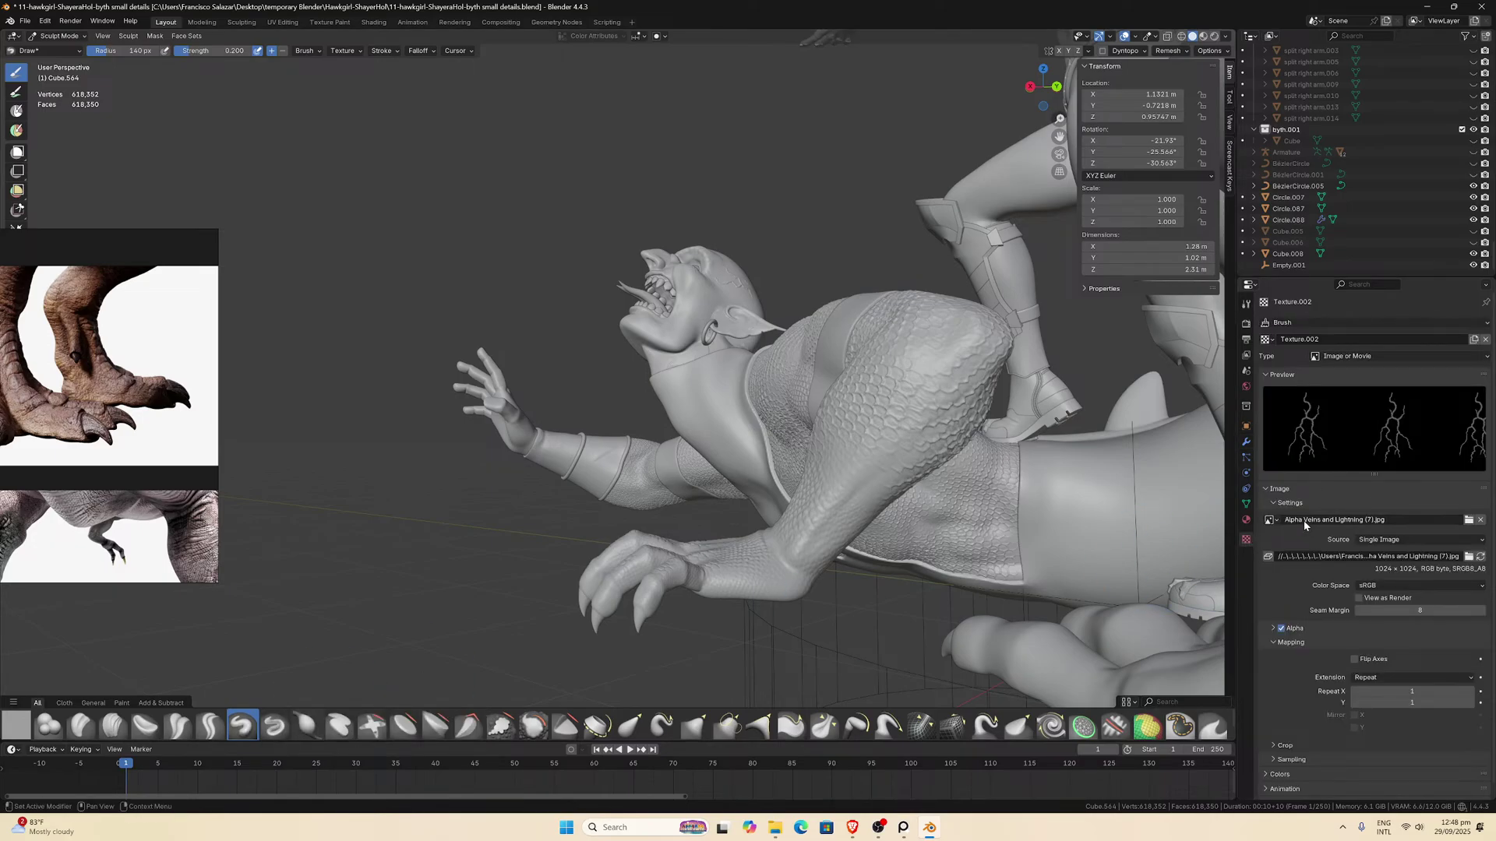
pyautogui.click(1269, 519)
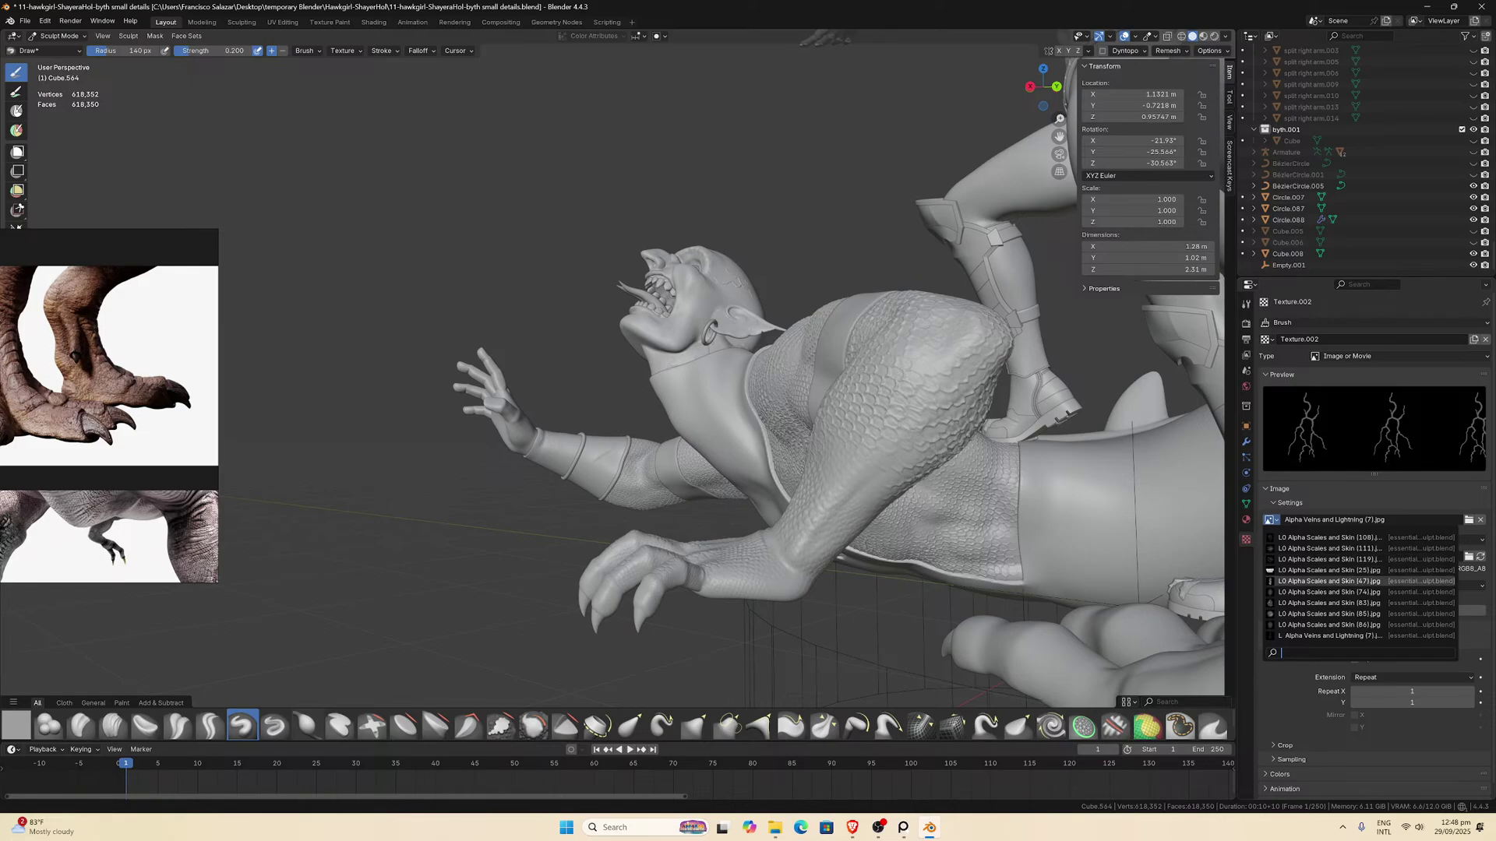
pyautogui.click(1324, 592)
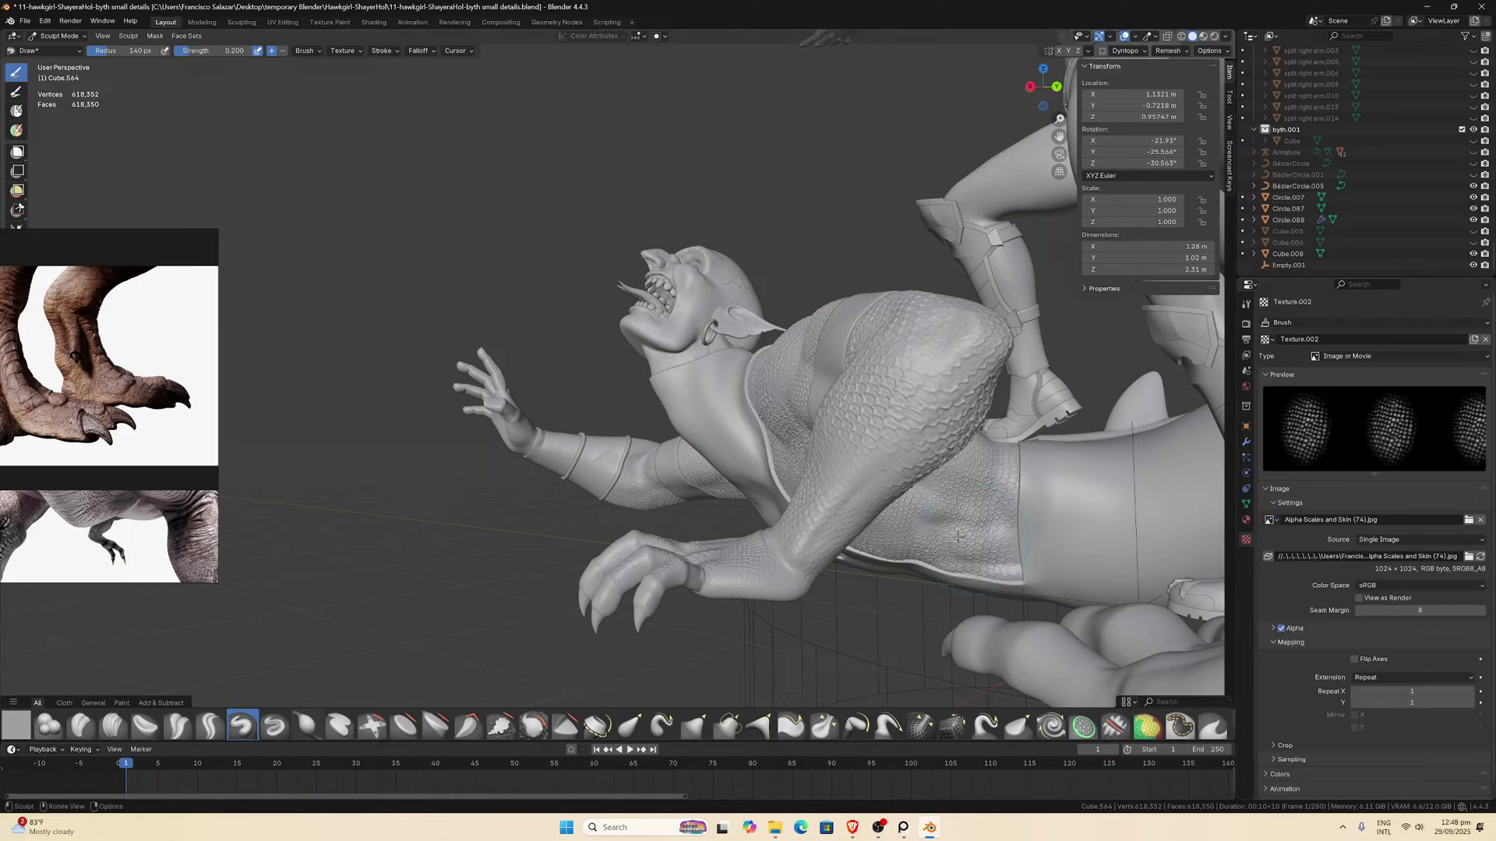
pyautogui.scroll(2, 908, 477)
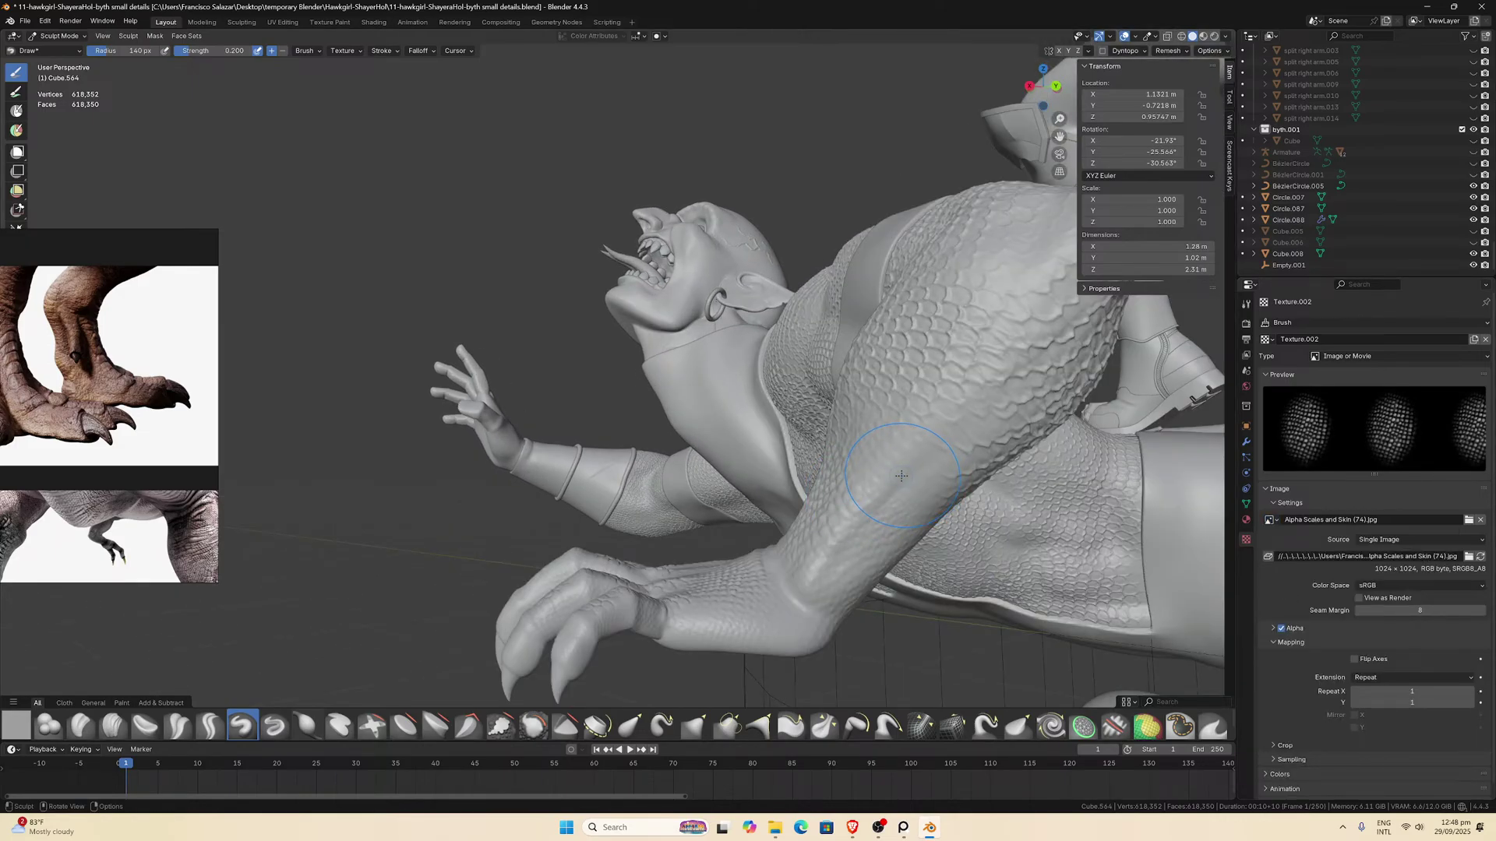
pyautogui.moveTo(909, 477)
pyautogui.mouseDown()
pyautogui.moveTo(920, 452)
pyautogui.moveTo(888, 499)
pyautogui.mouseUp()
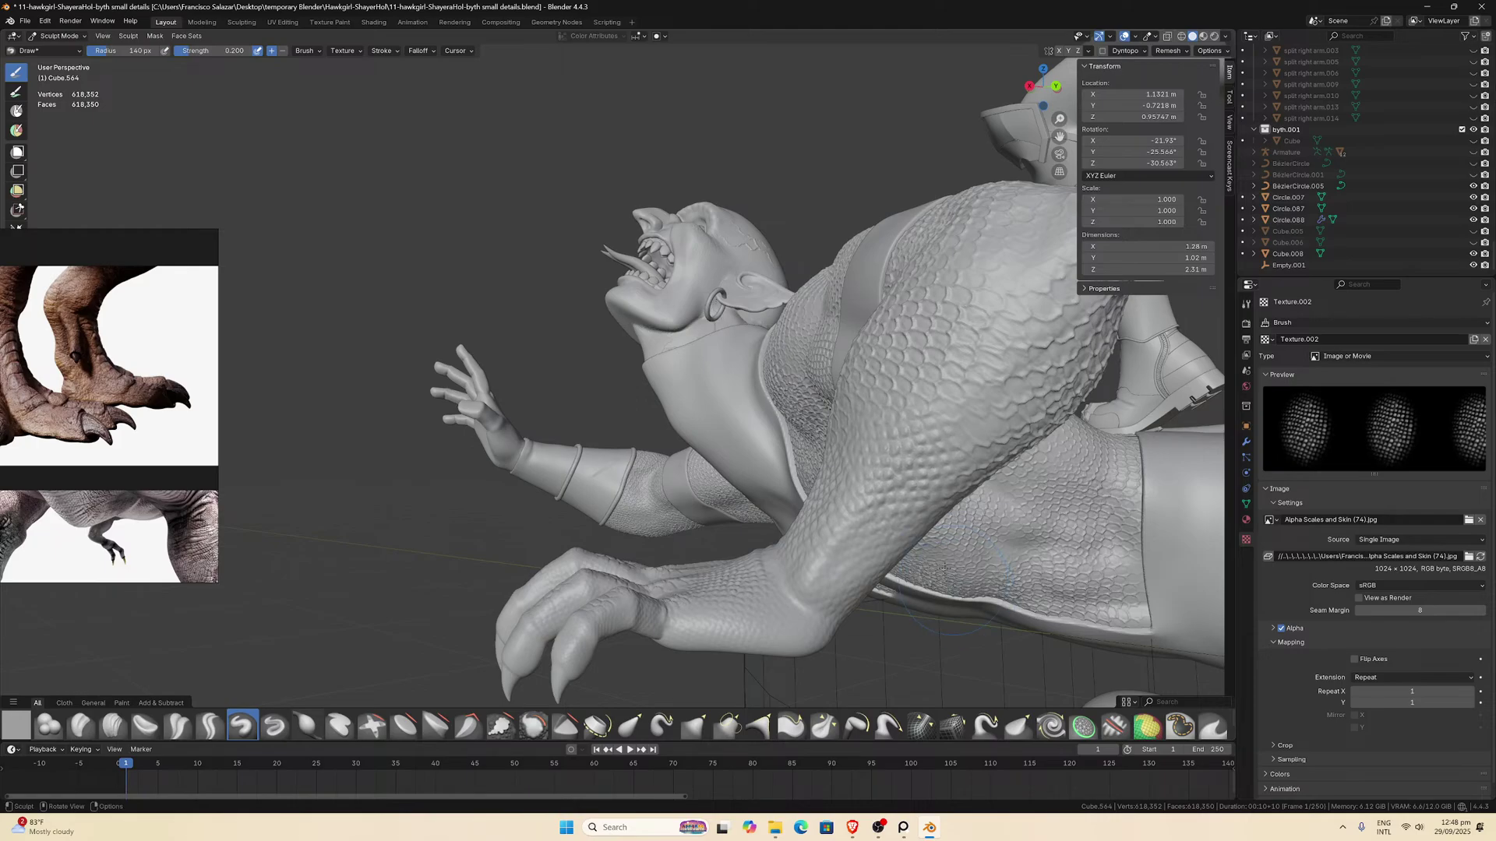
# Examine the scales stamped along the clawed arm from close up and from afar, and hide the transform properties.
pyautogui.scroll(-3, 888, 499)
pyautogui.moveTo(888, 499)
pyautogui.mouseDown(button='middle')
pyautogui.moveTo(924, 489)
pyautogui.moveTo(931, 436)
pyautogui.mouseUp(button='middle')
pyautogui.scroll(3, 915, 497)
pyautogui.scroll(3, 924, 489)
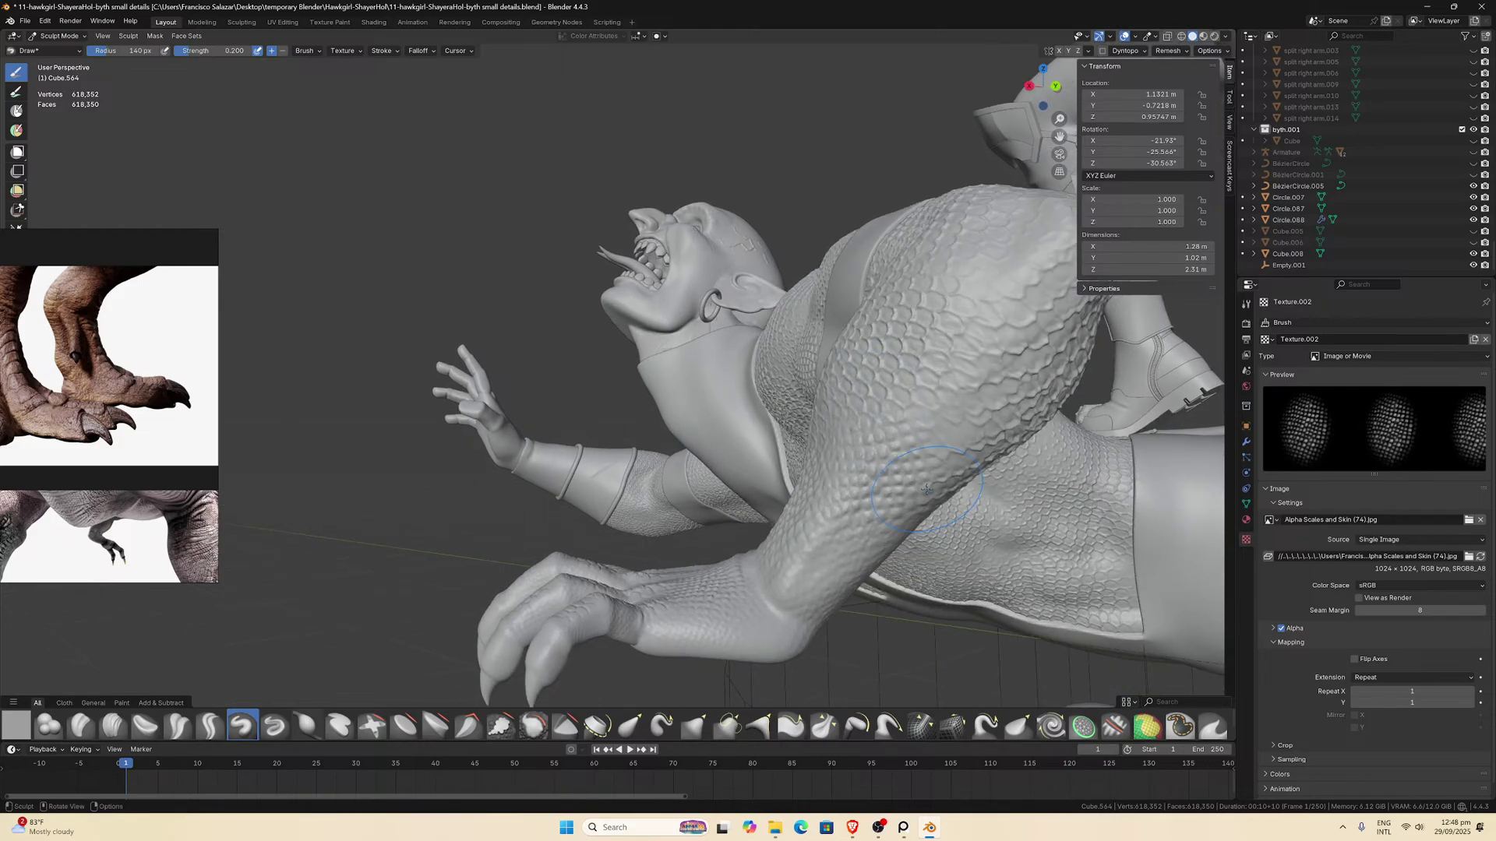
pyautogui.moveTo(931, 436)
pyautogui.mouseDown()
pyautogui.moveTo(934, 425)
pyautogui.moveTo(962, 553)
pyautogui.mouseUp()
pyautogui.moveTo(962, 553)
pyautogui.mouseDown(button='middle')
pyautogui.moveTo(958, 508)
pyautogui.moveTo(908, 510)
pyautogui.moveTo(948, 469)
pyautogui.mouseUp(button='middle')
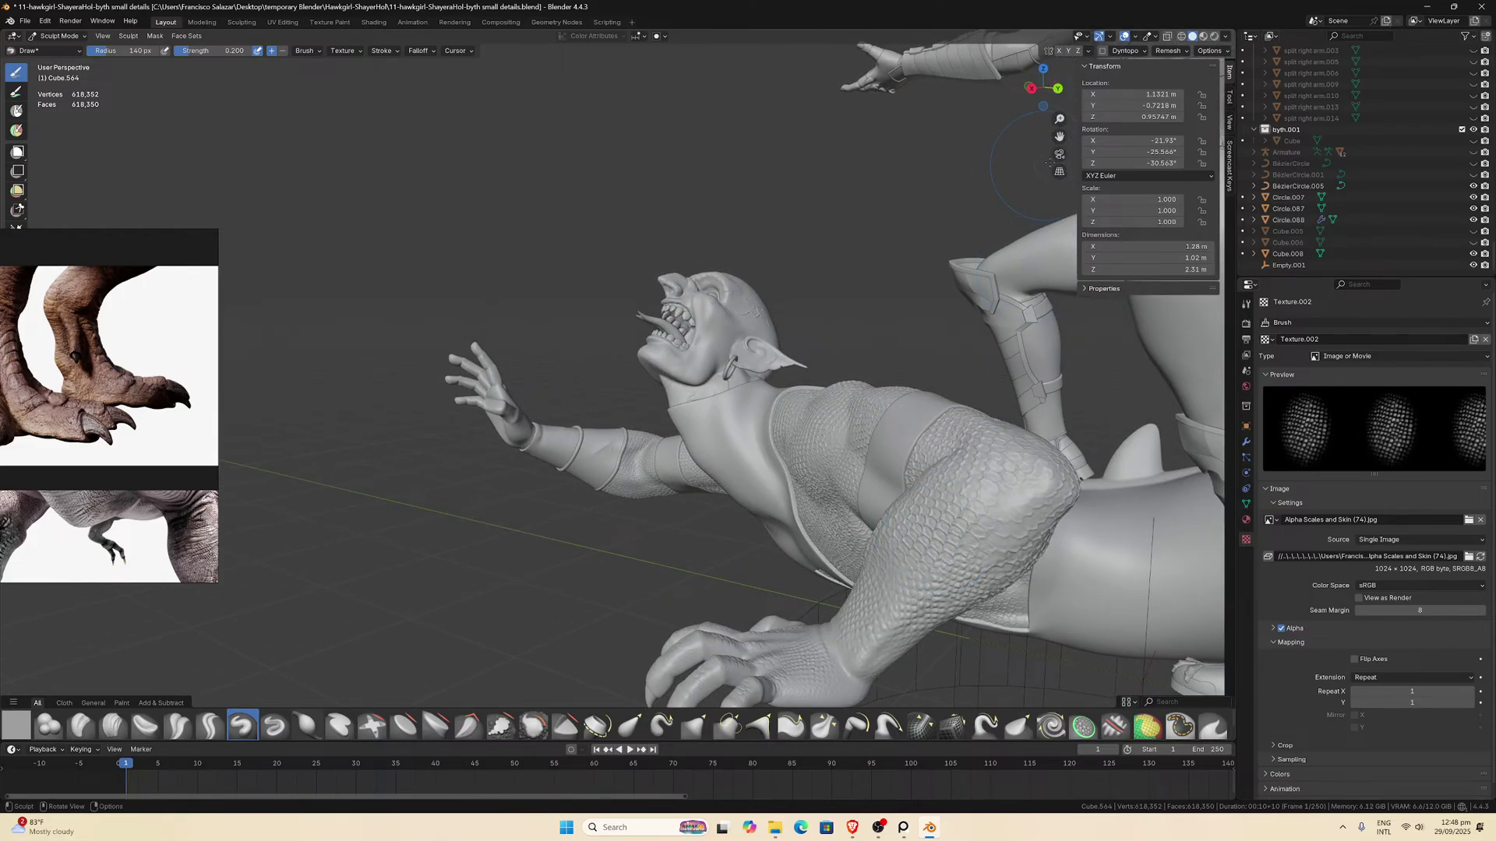
pyautogui.press('n')
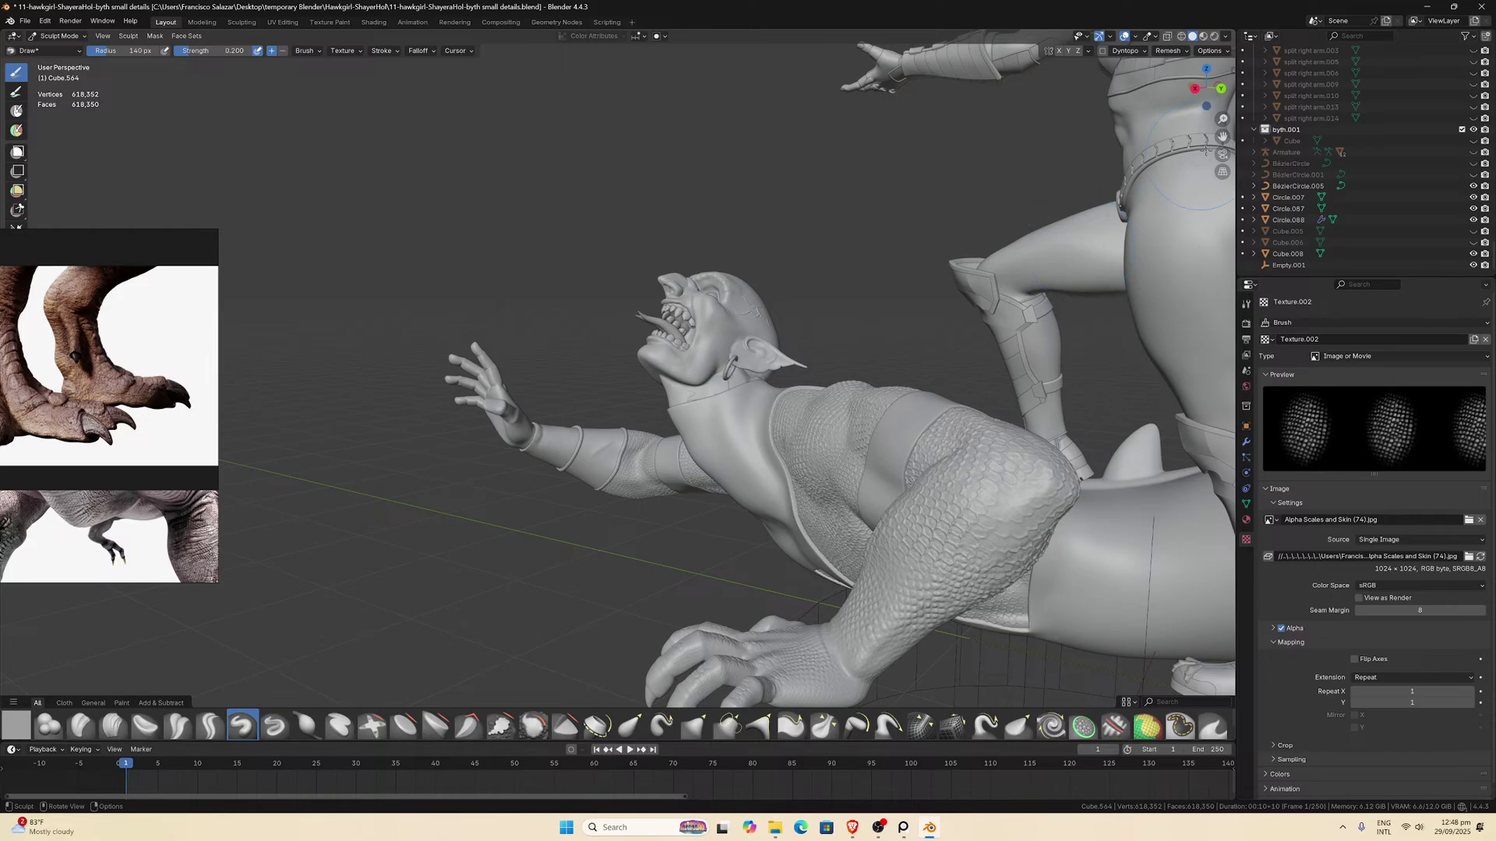
pyautogui.moveTo(1206, 148); pyautogui.dragTo(684, 225, button='middle')
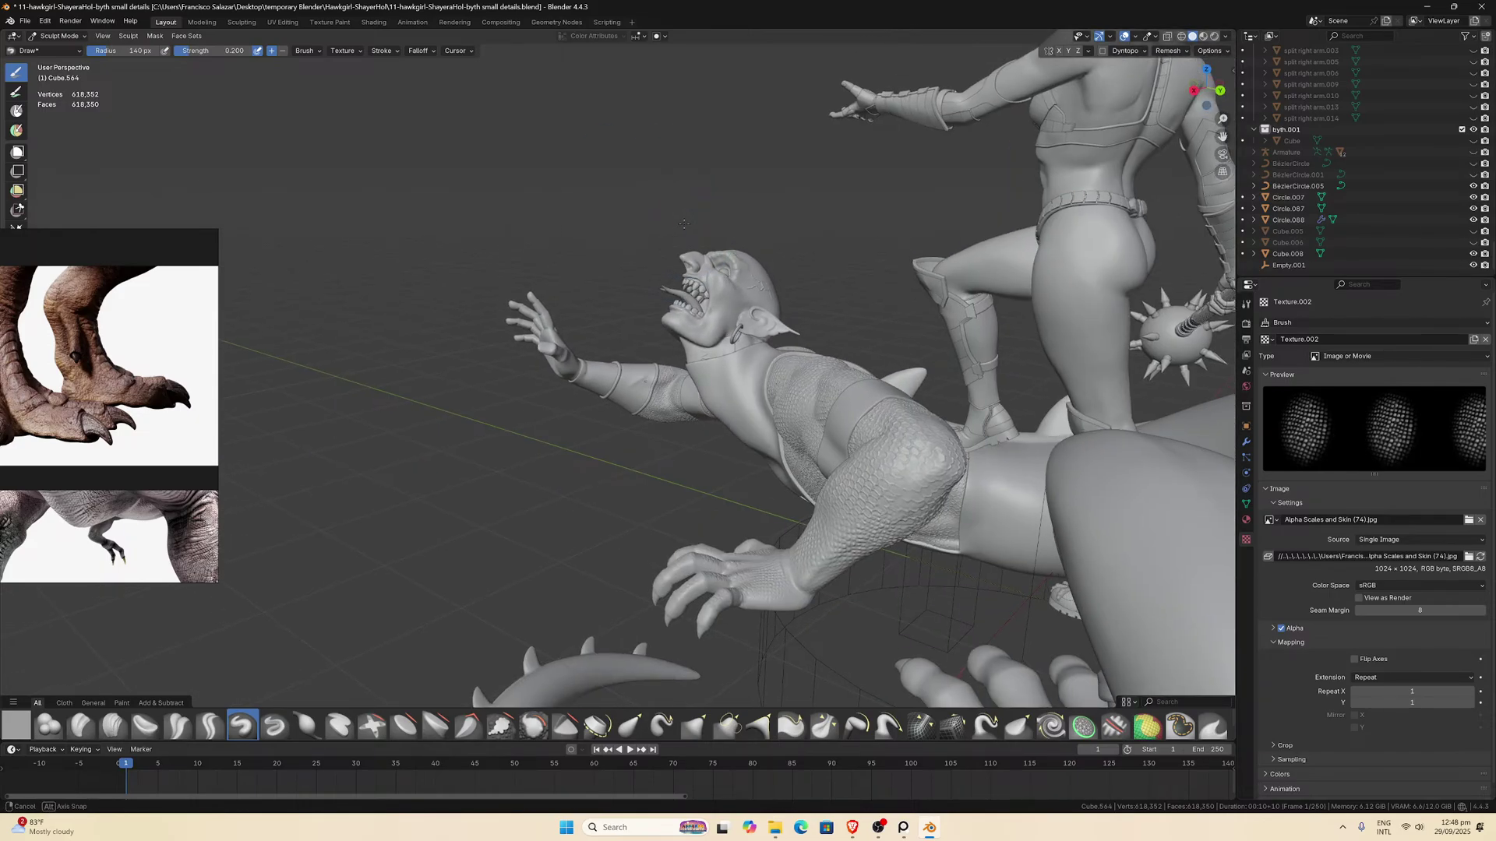
# Return the scaled clawed arm from Sculpt Mode to Object Mode and deselect it.
pyautogui.click(58, 35)
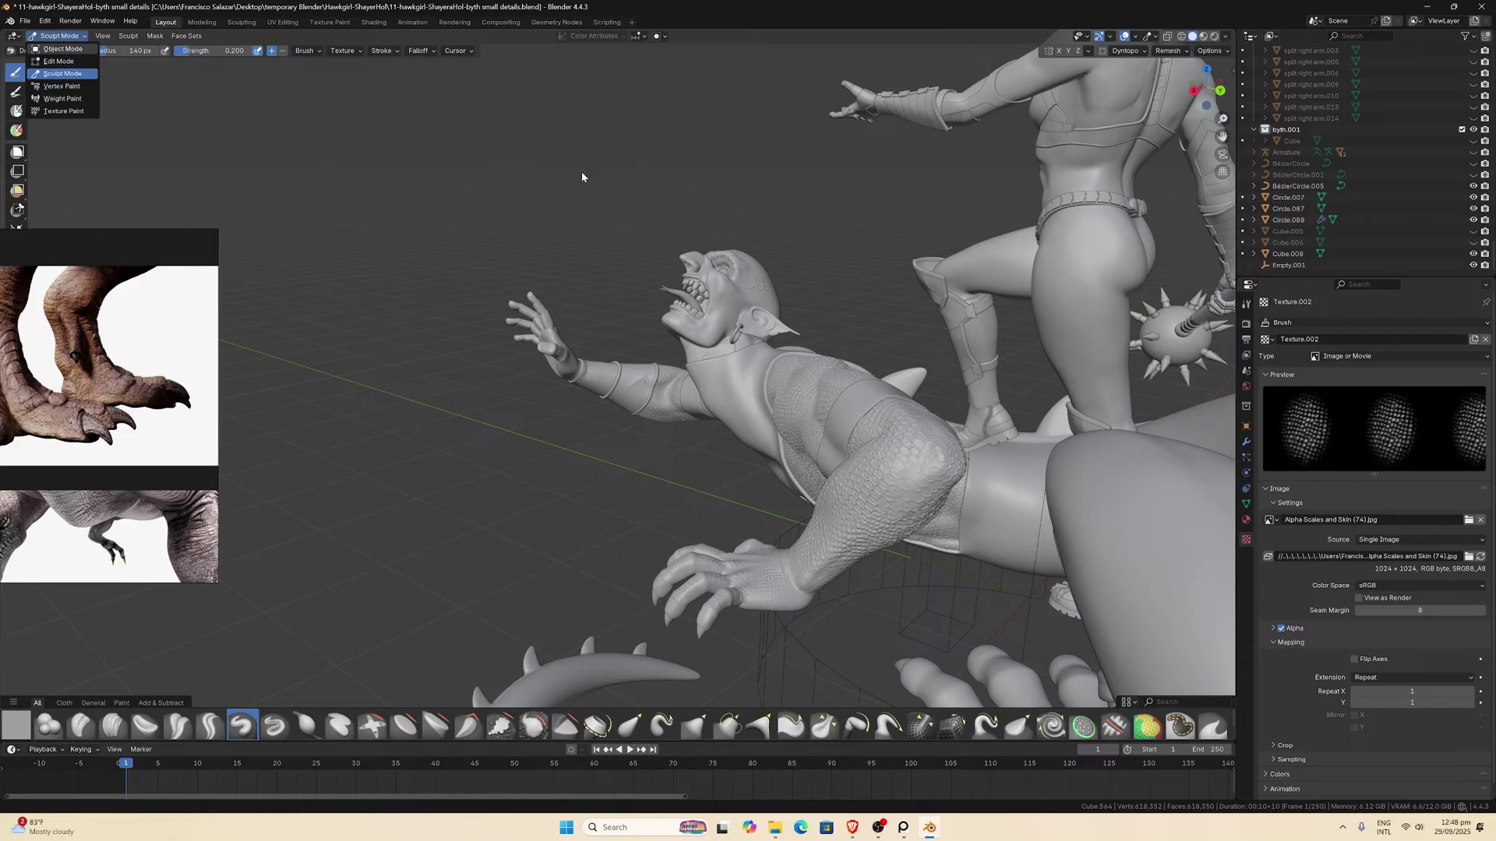
pyautogui.press('o')
pyautogui.moveTo(756, 272); pyautogui.dragTo(784, 232, button='middle')
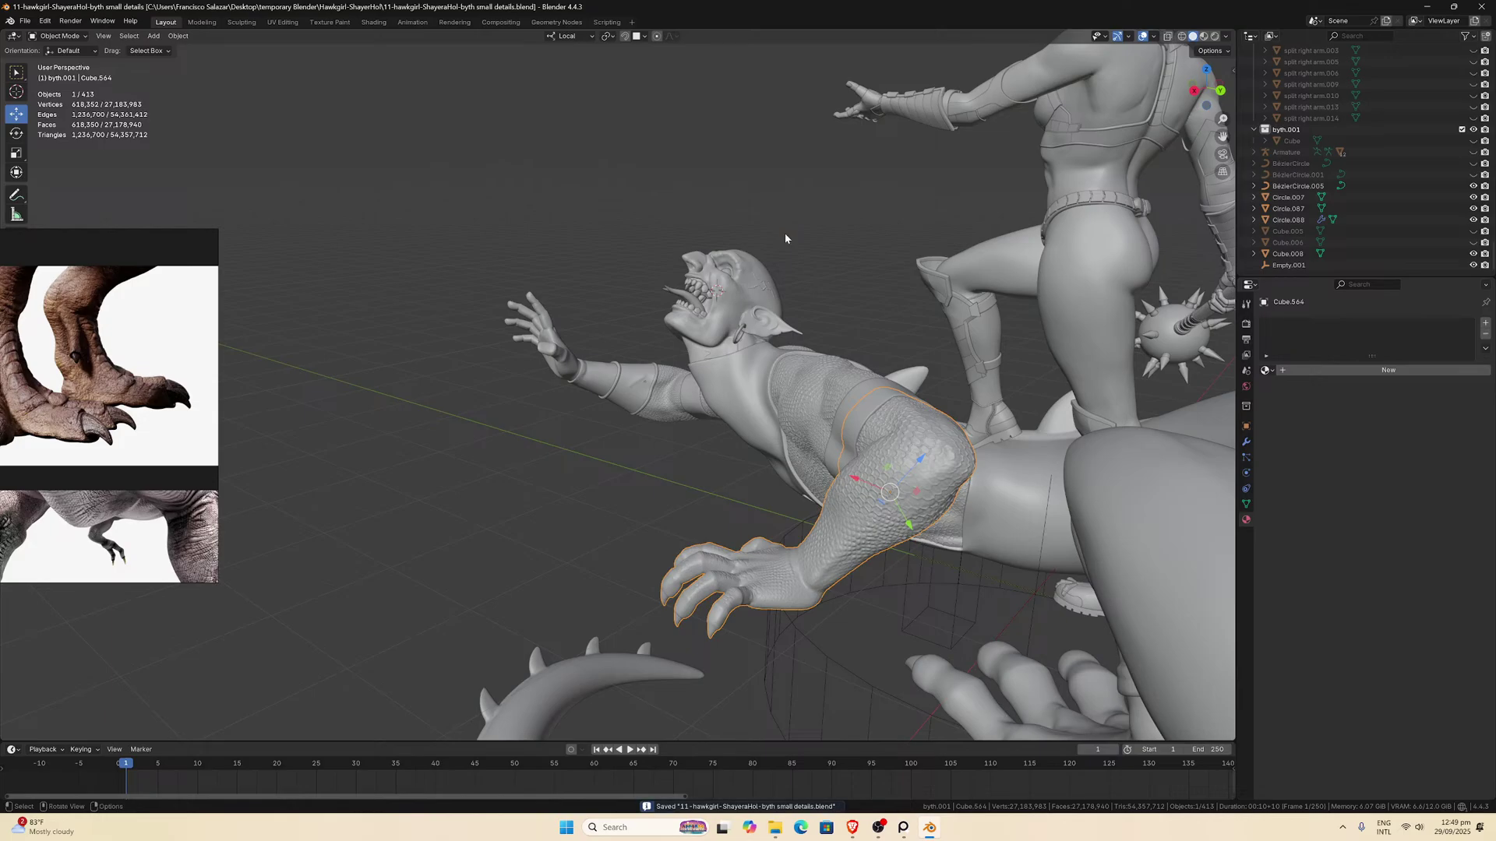
pyautogui.click(784, 232)
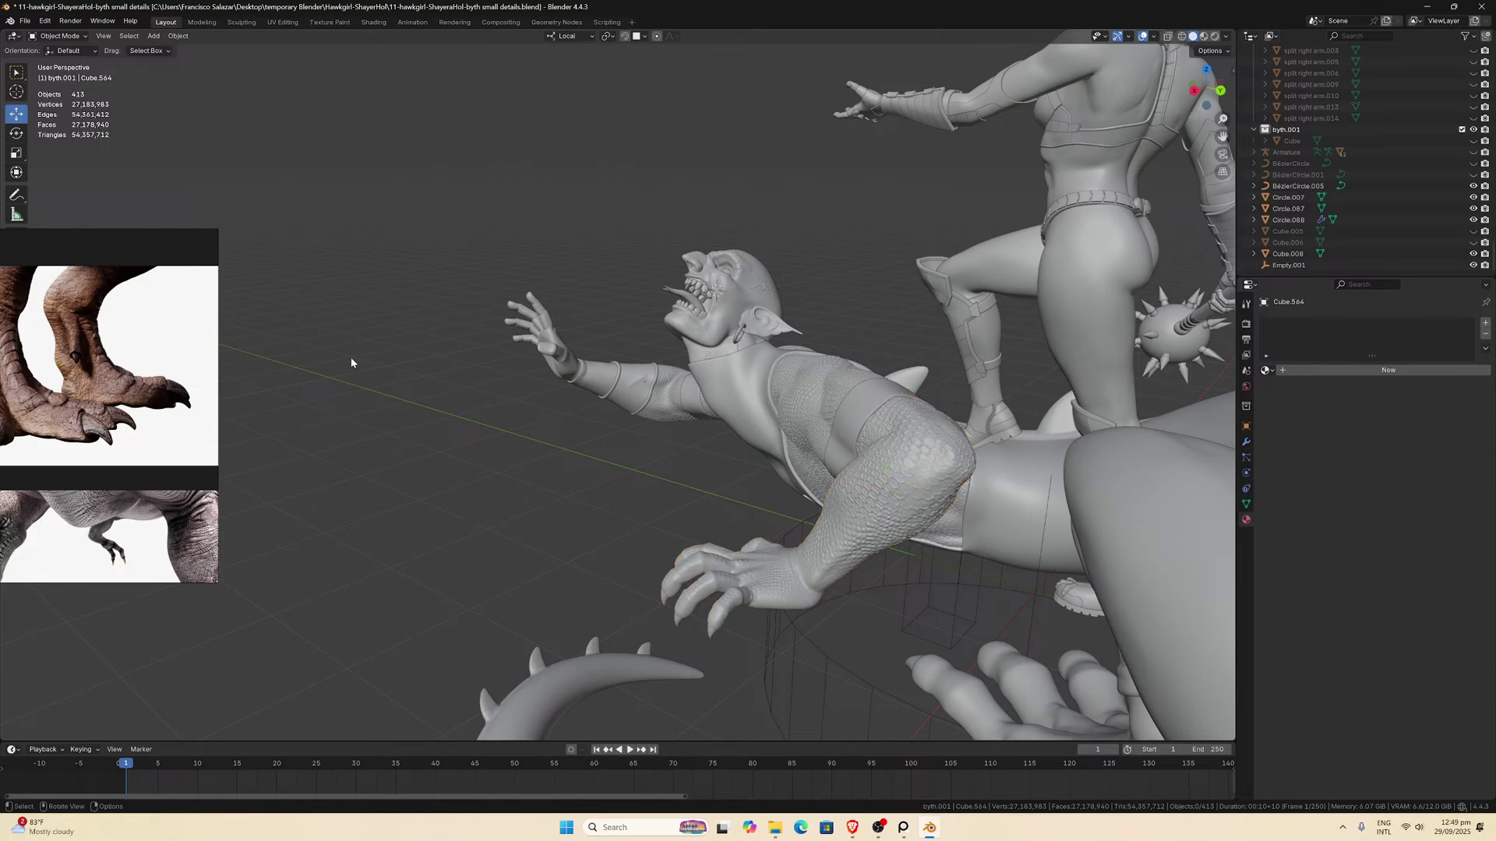
# Examine the dinosaur leg and claw images on the reference board, moving the board clear of the creature.
pyautogui.scroll(-2, 154, 412)
pyautogui.scroll(-5, 153, 411)
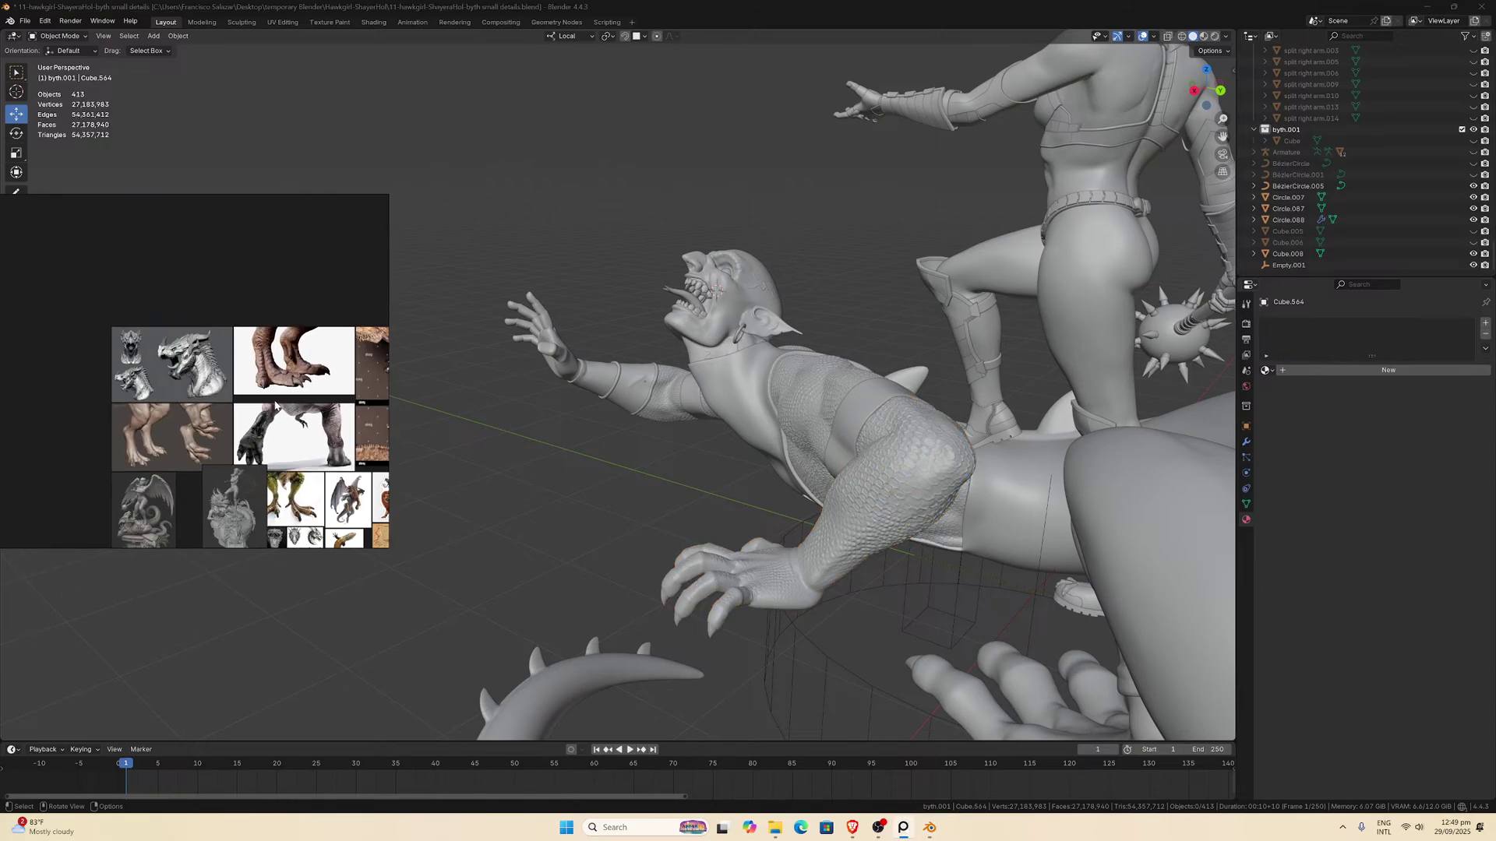
pyautogui.scroll(5, 239, 341)
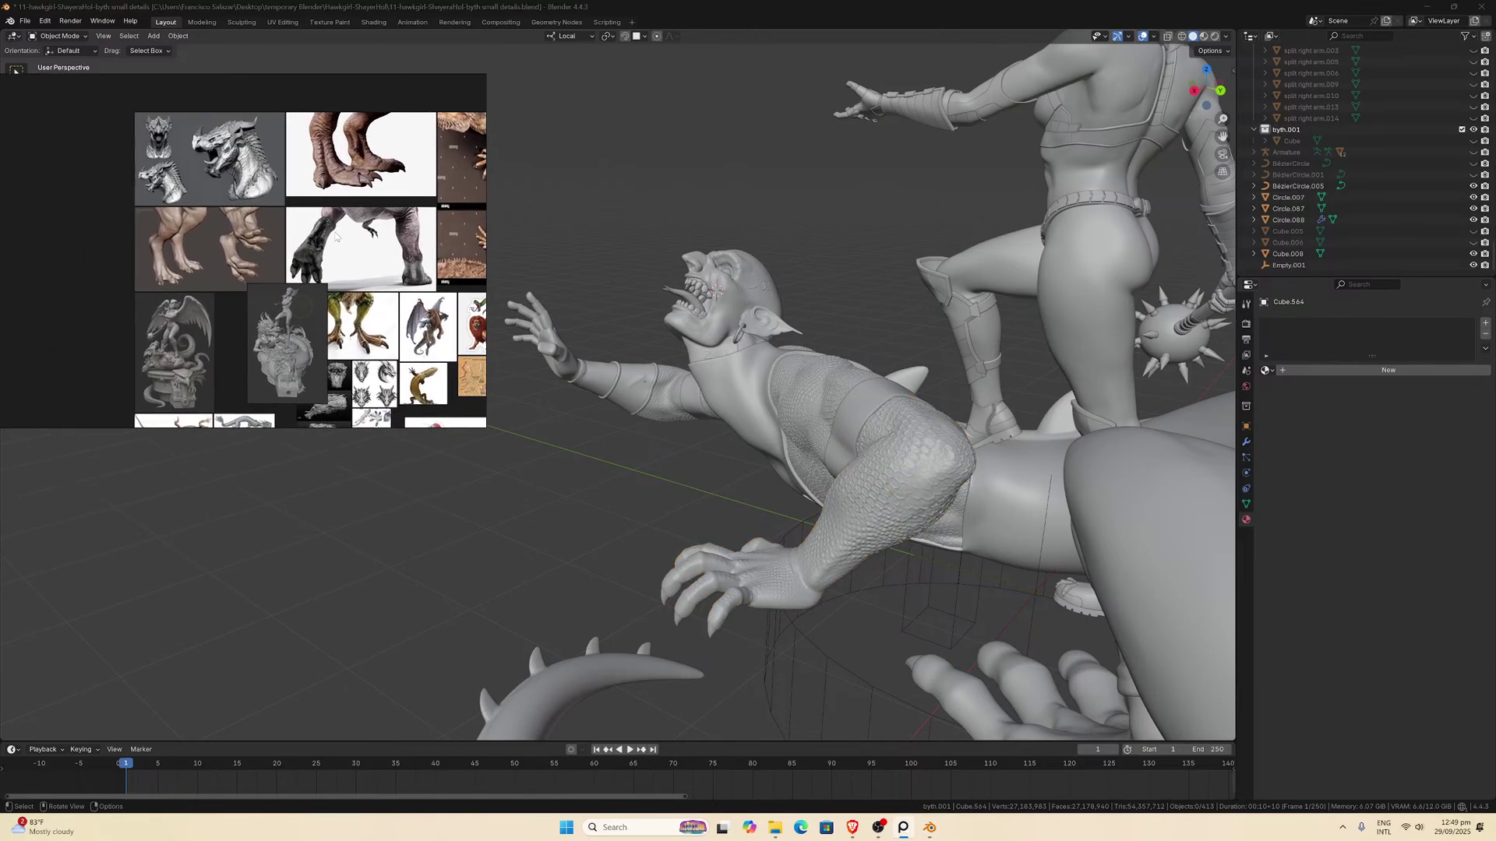
pyautogui.moveTo(325, 222); pyautogui.dragTo(307, 241)
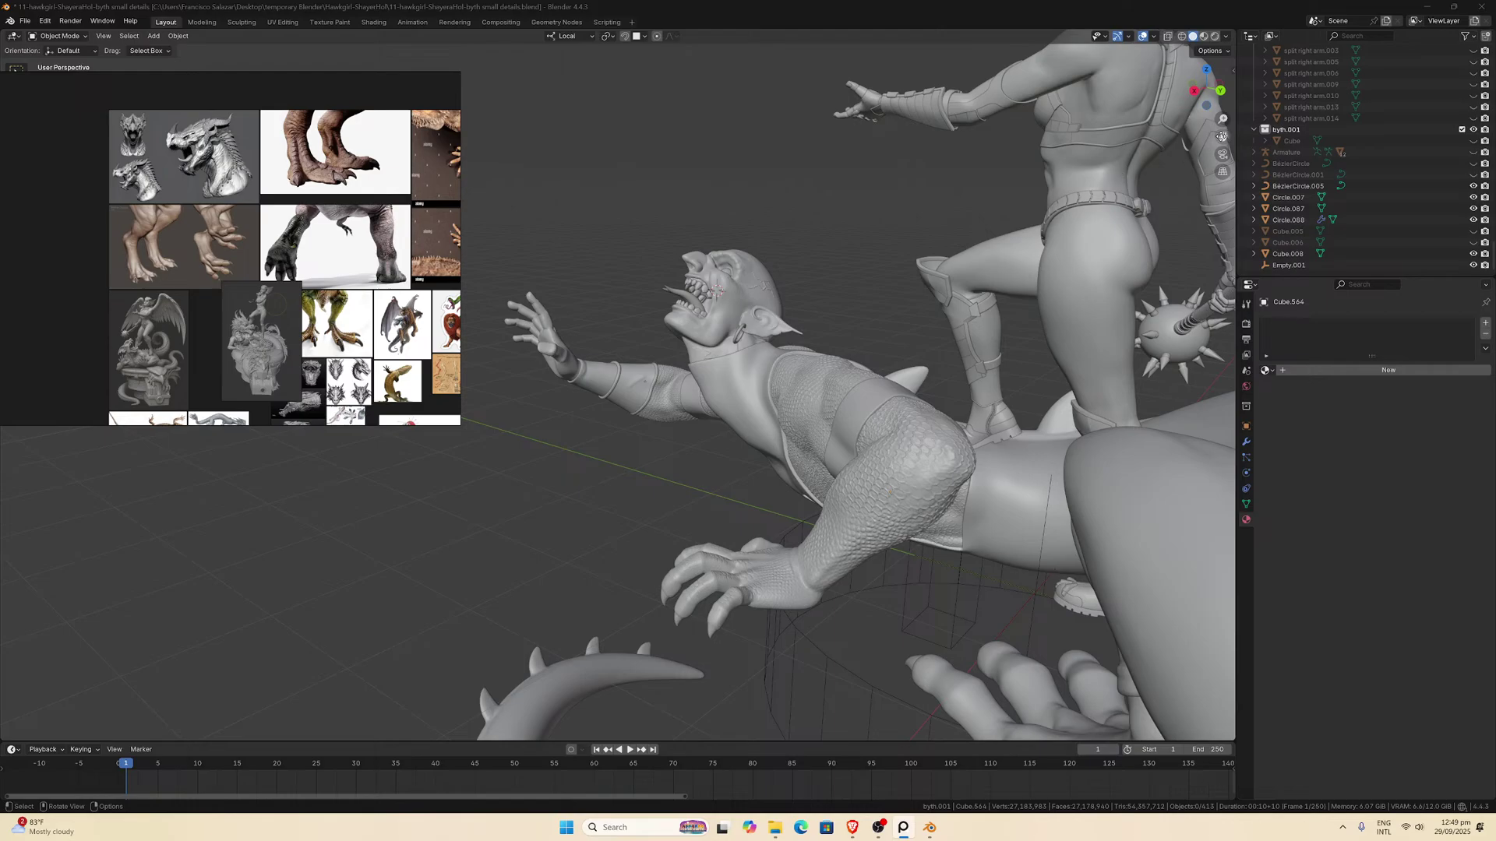
pyautogui.moveTo(1222, 136); pyautogui.dragTo(1176, 164)
pyautogui.moveTo(314, 211); pyautogui.dragTo(338, 244)
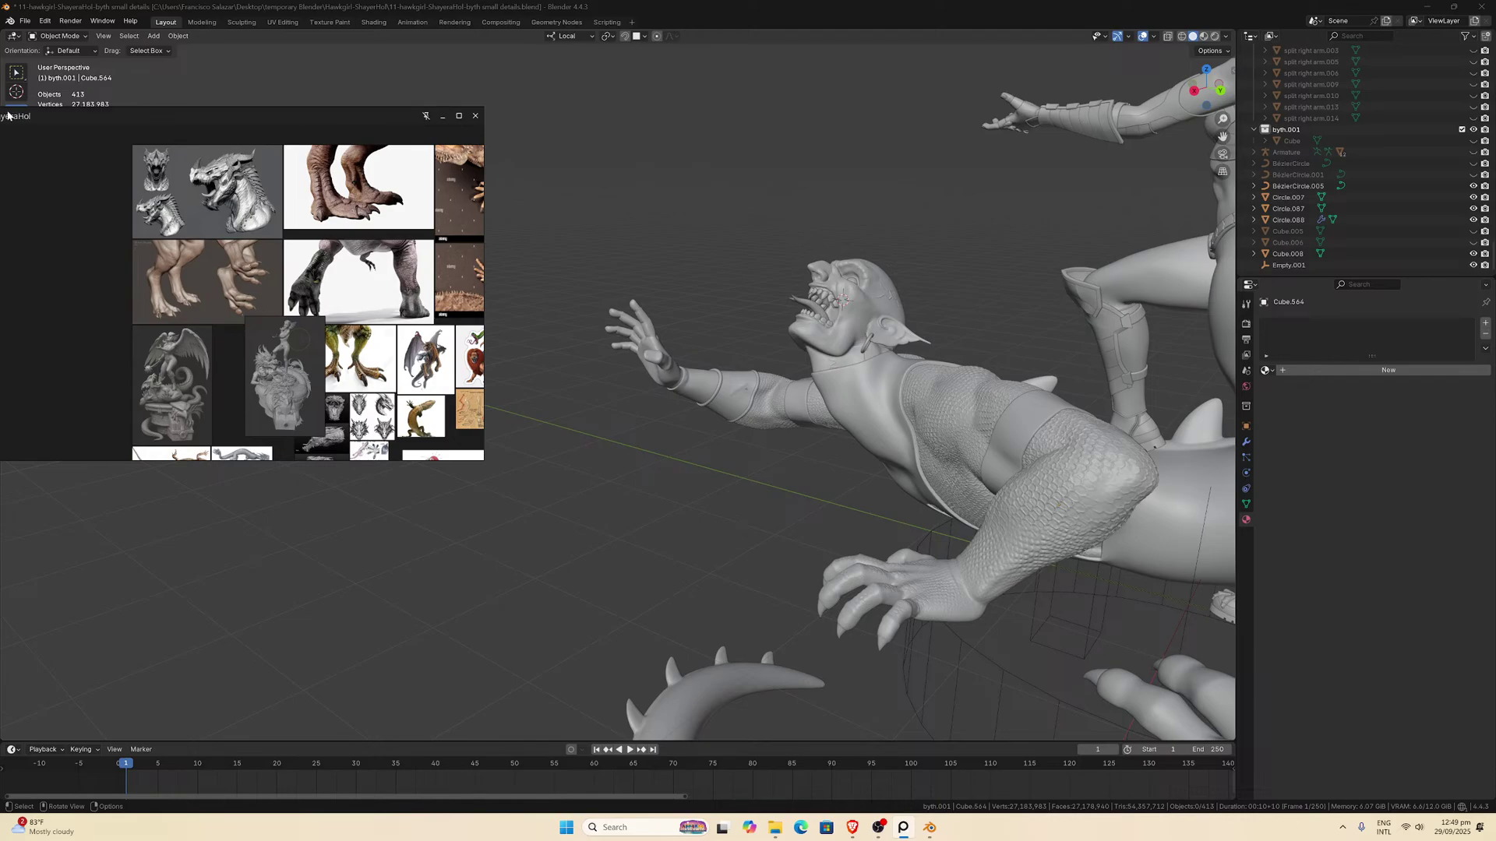
pyautogui.scroll(-3, 337, 244)
pyautogui.scroll(5, 122, 284)
pyautogui.scroll(3, 122, 284)
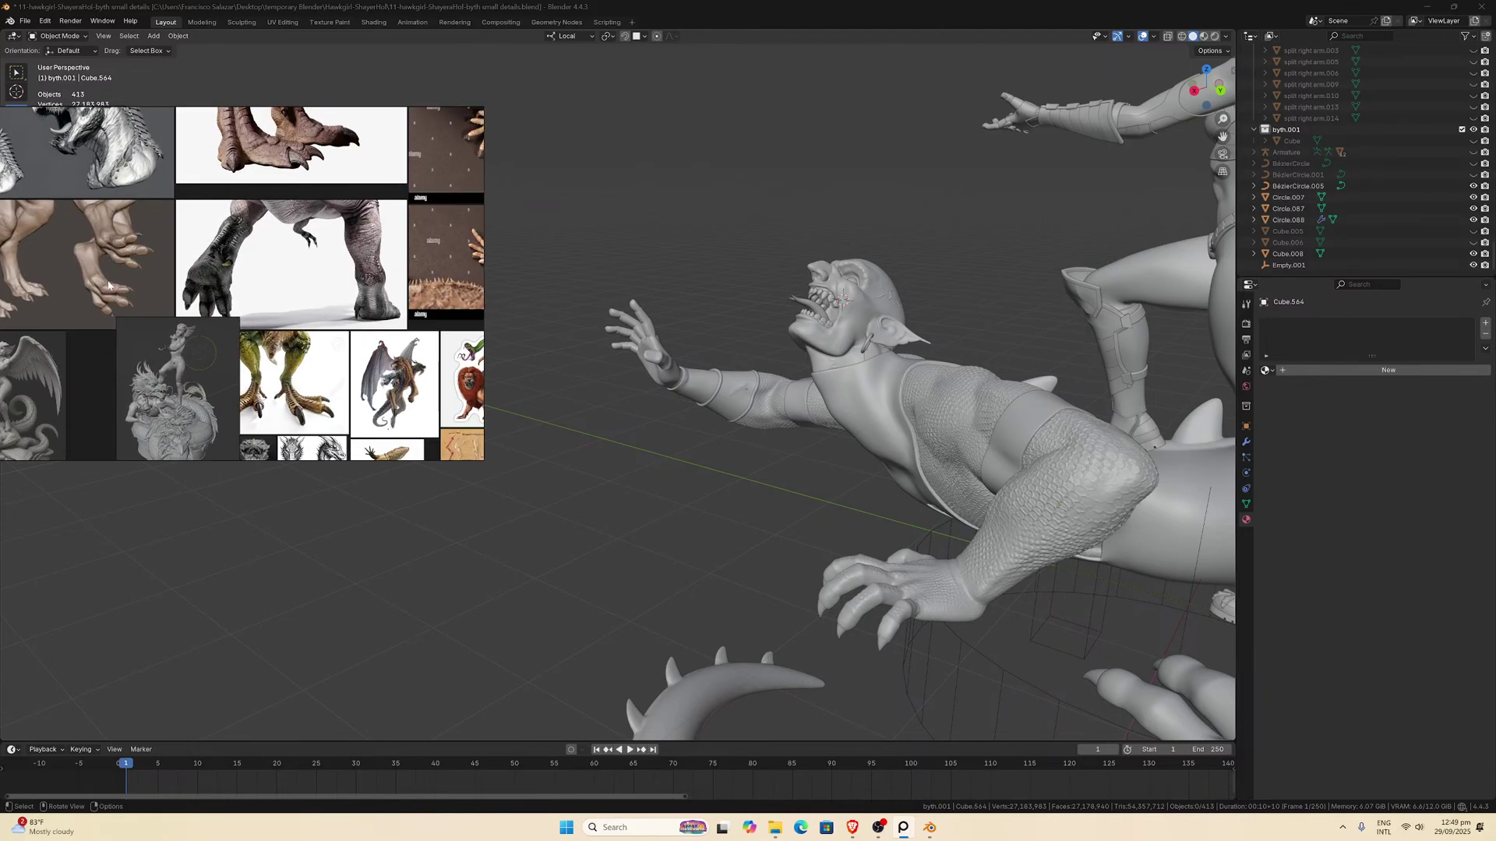
# Switch back to Blender and save the sculpture file.
pyautogui.click(746, 187)
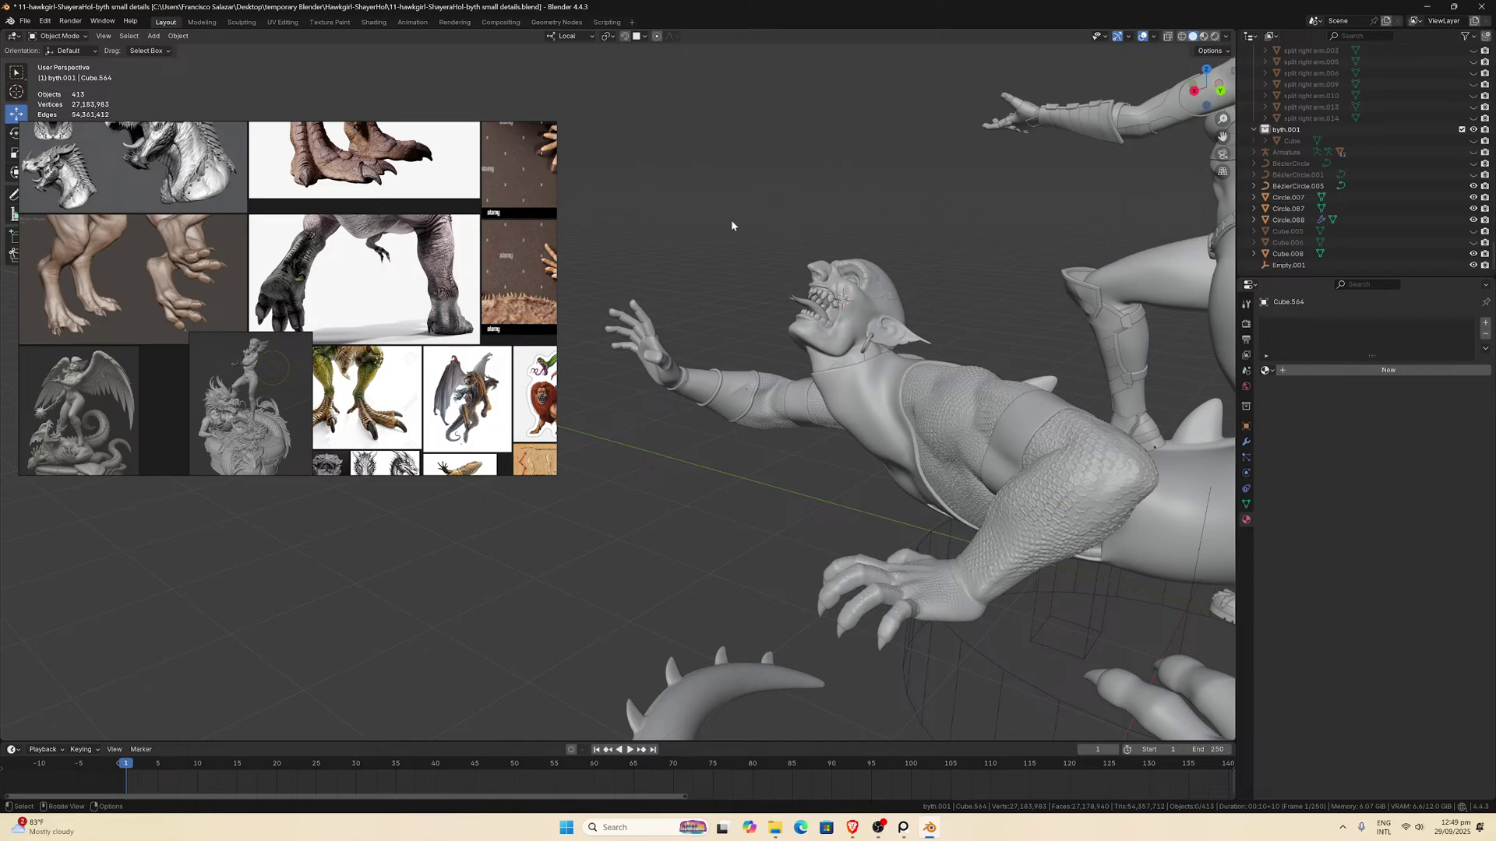
pyautogui.hotkey('ctrl', 's')
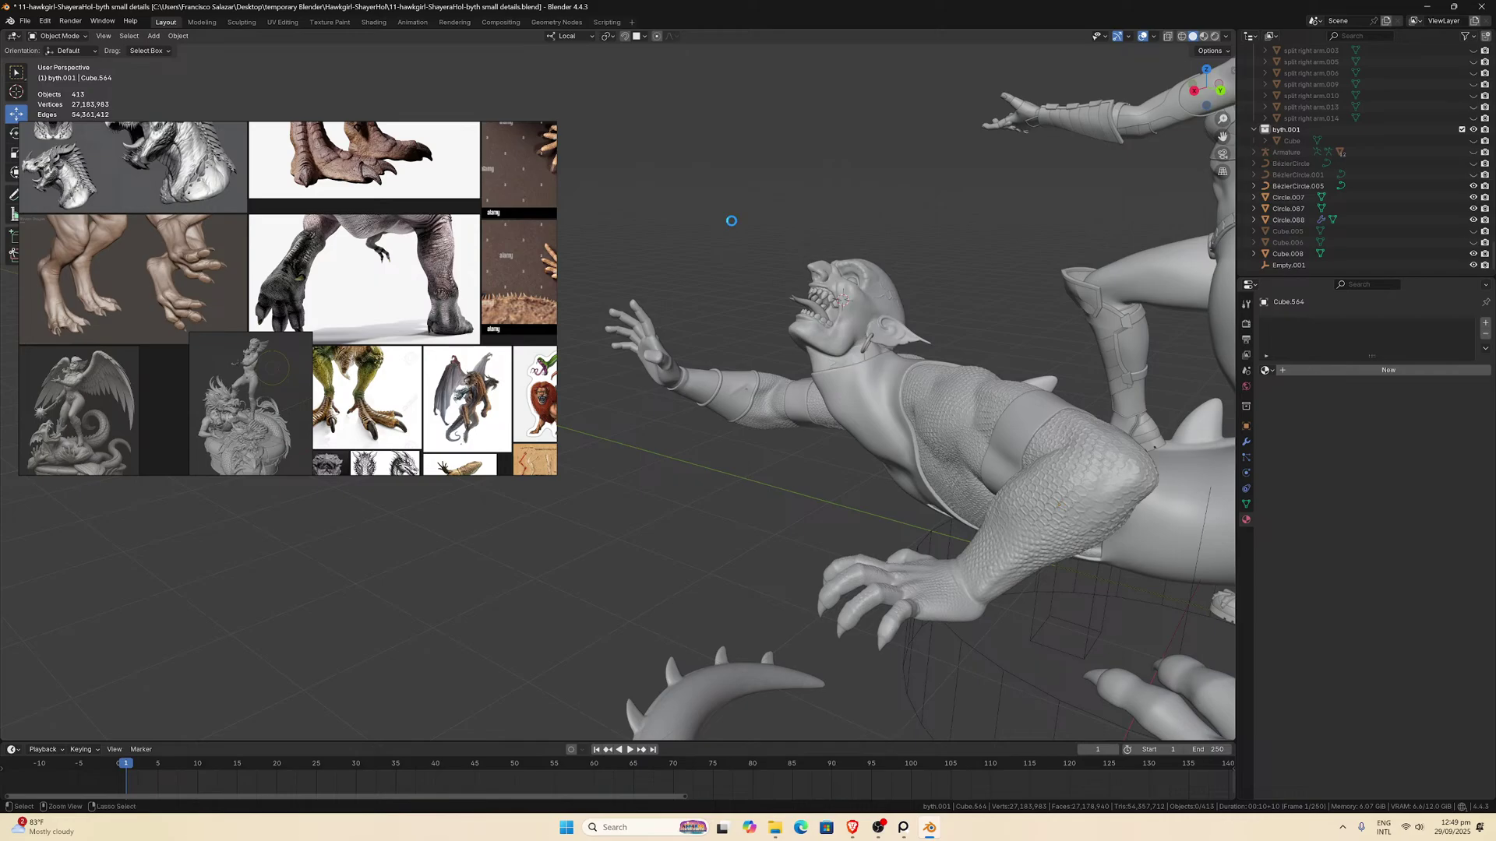